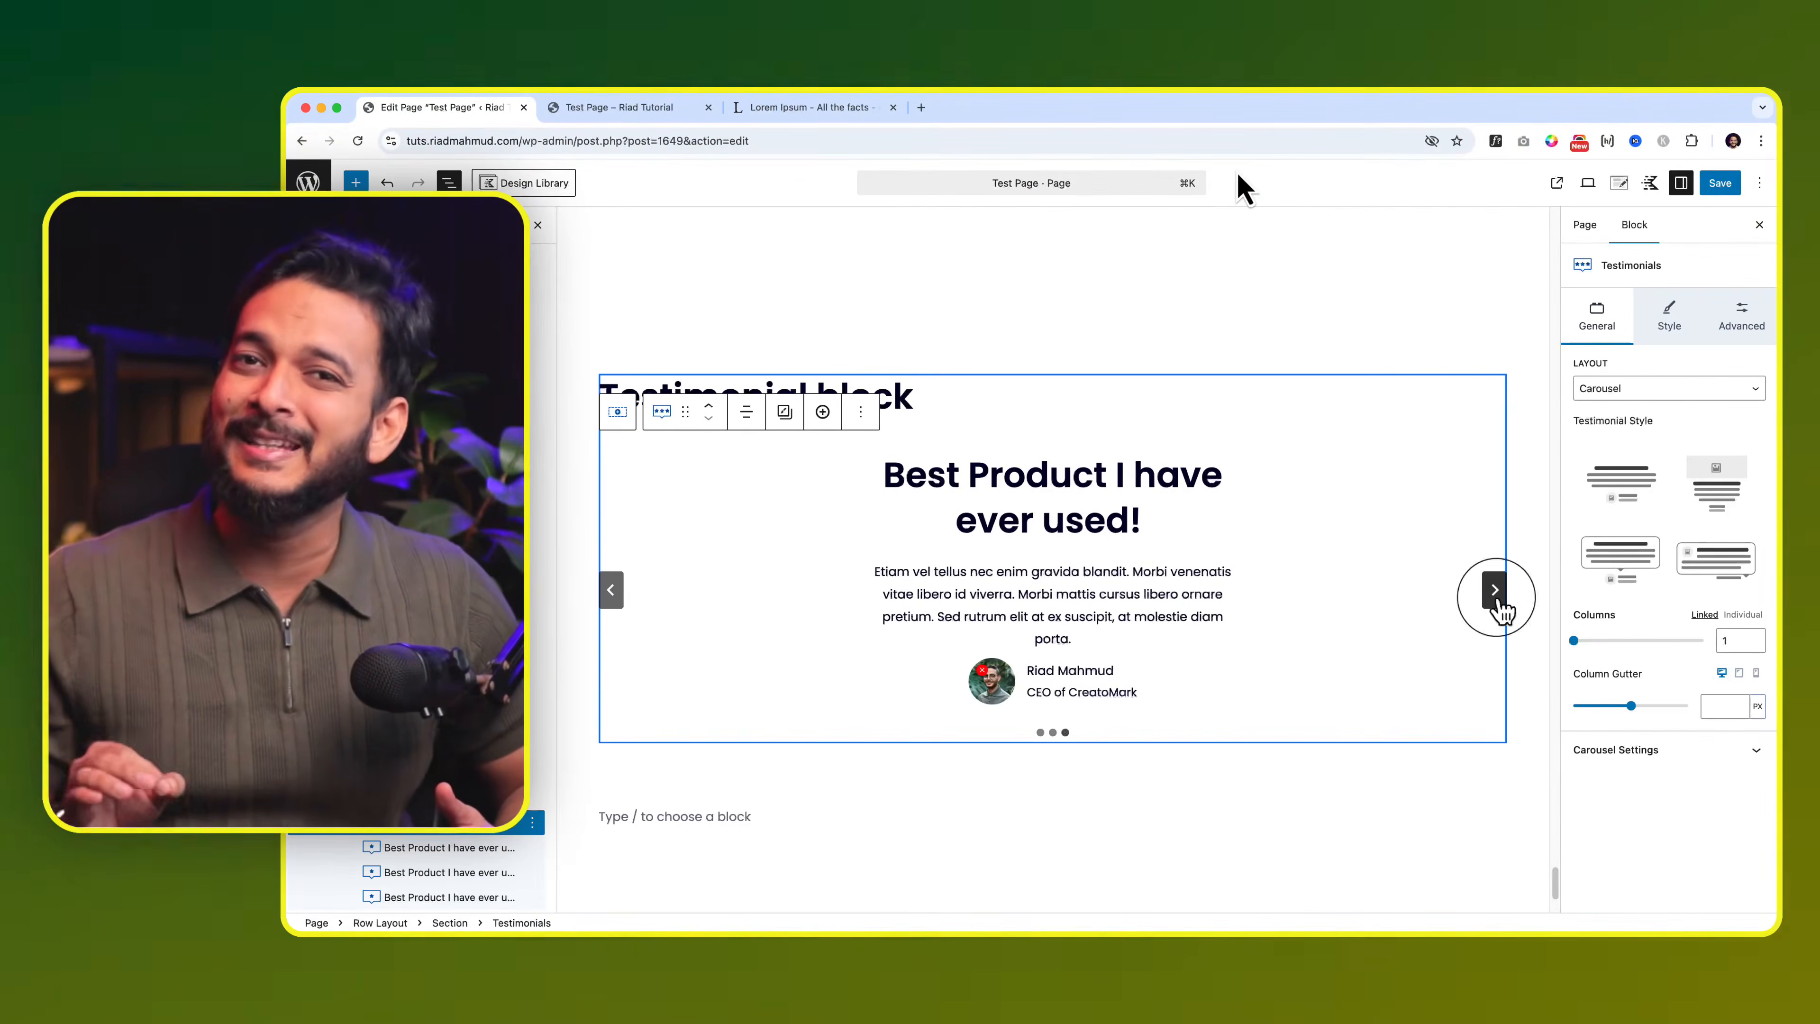
Step: Show two testimonials per carousel slide using the boxed card style
click(1605, 641)
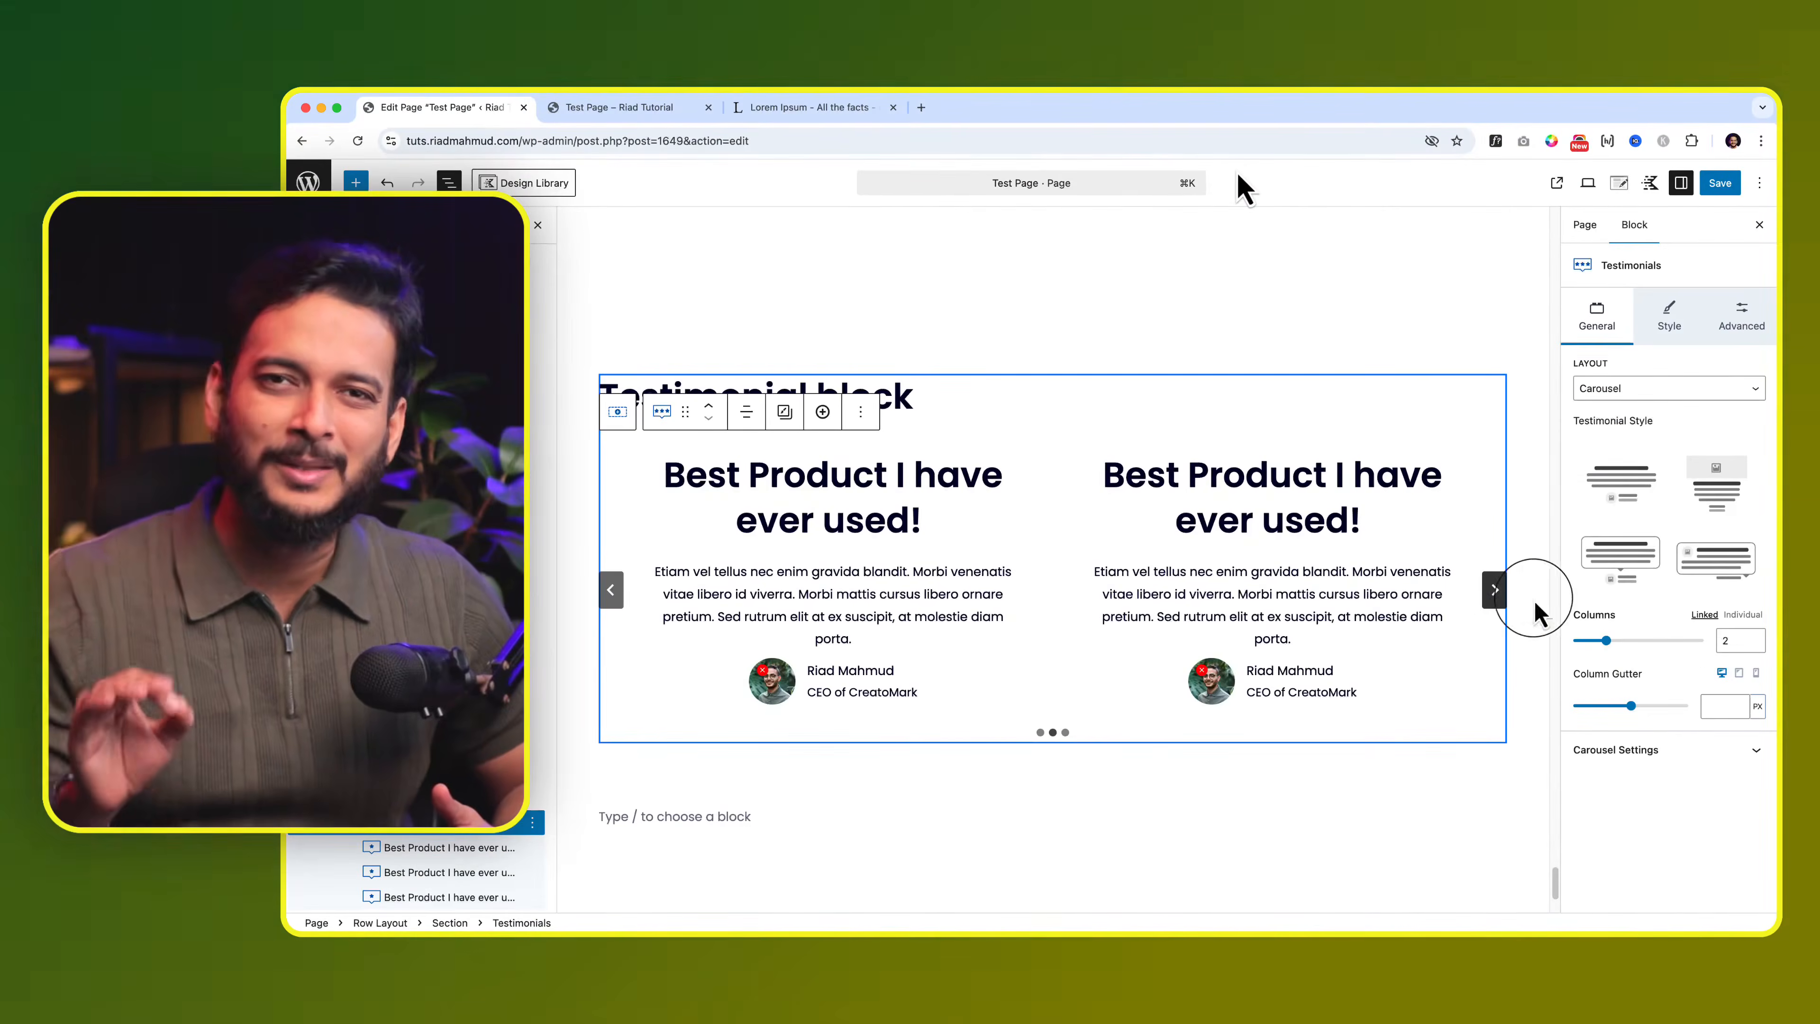
click(1720, 459)
click(1620, 563)
Step: Style the cards with H4 titles, grey background, 42 corner radius, 3px border and box shadow
click(1669, 316)
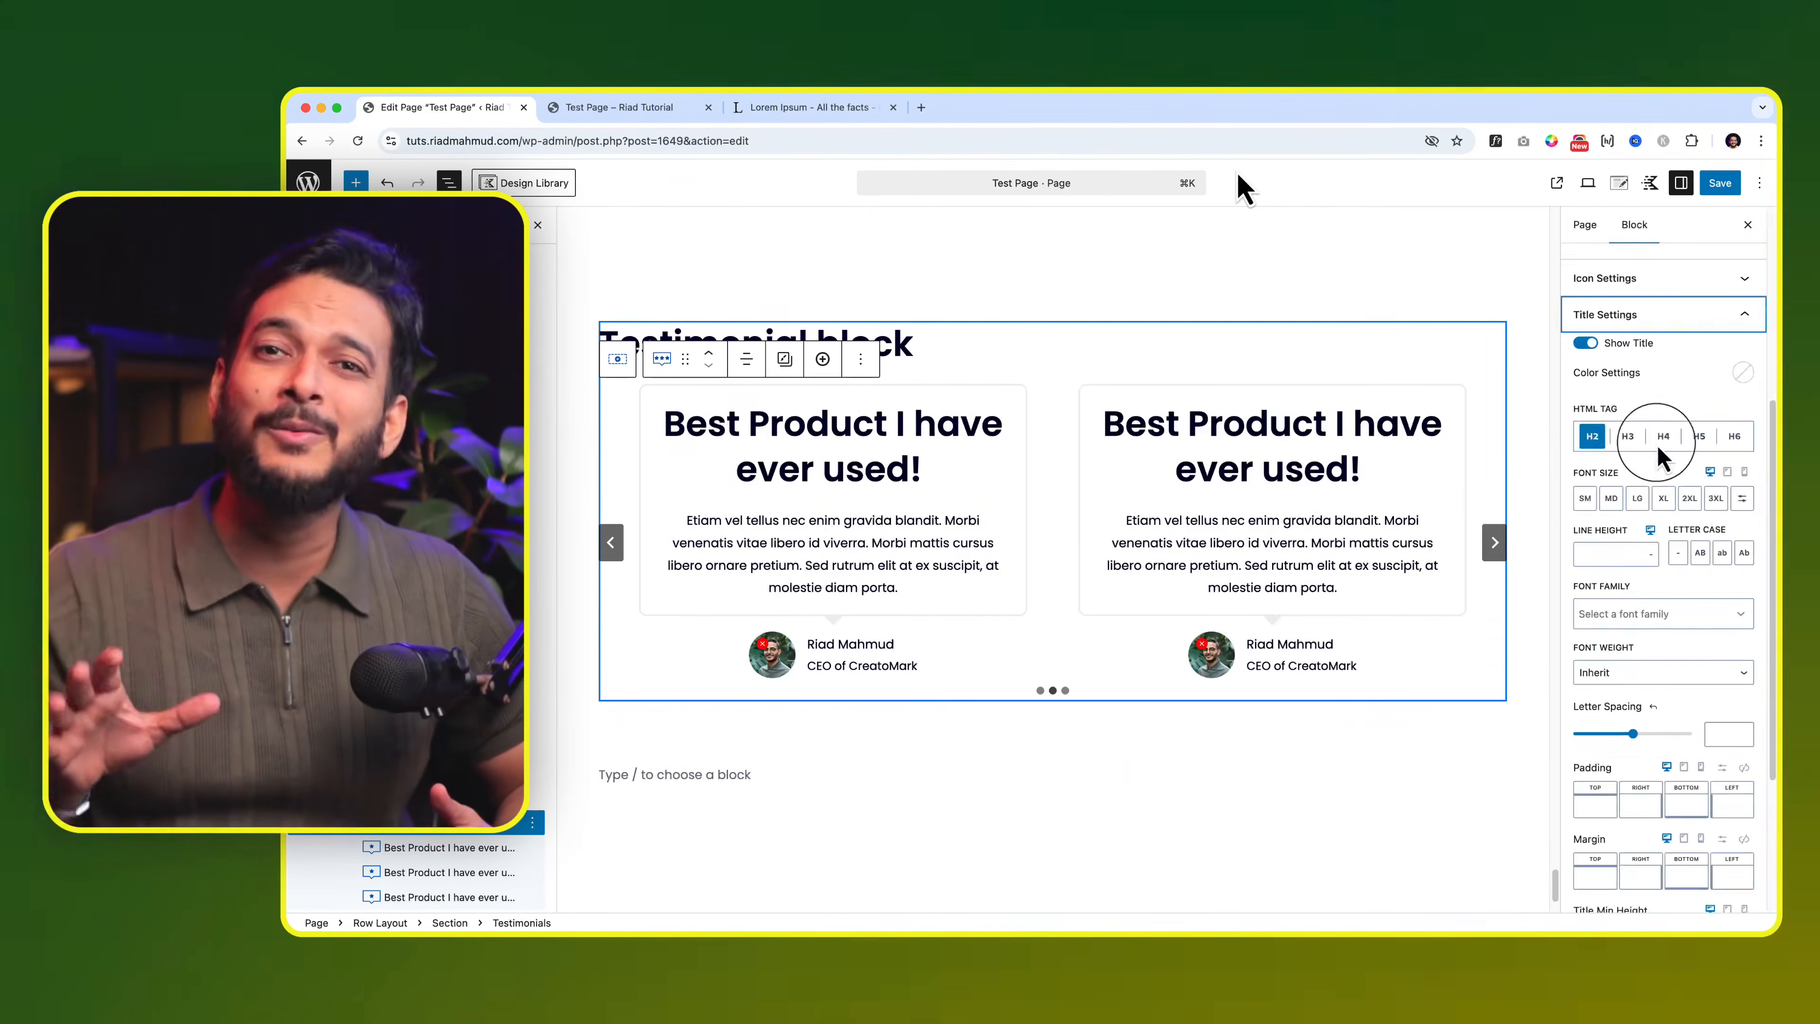
click(1666, 426)
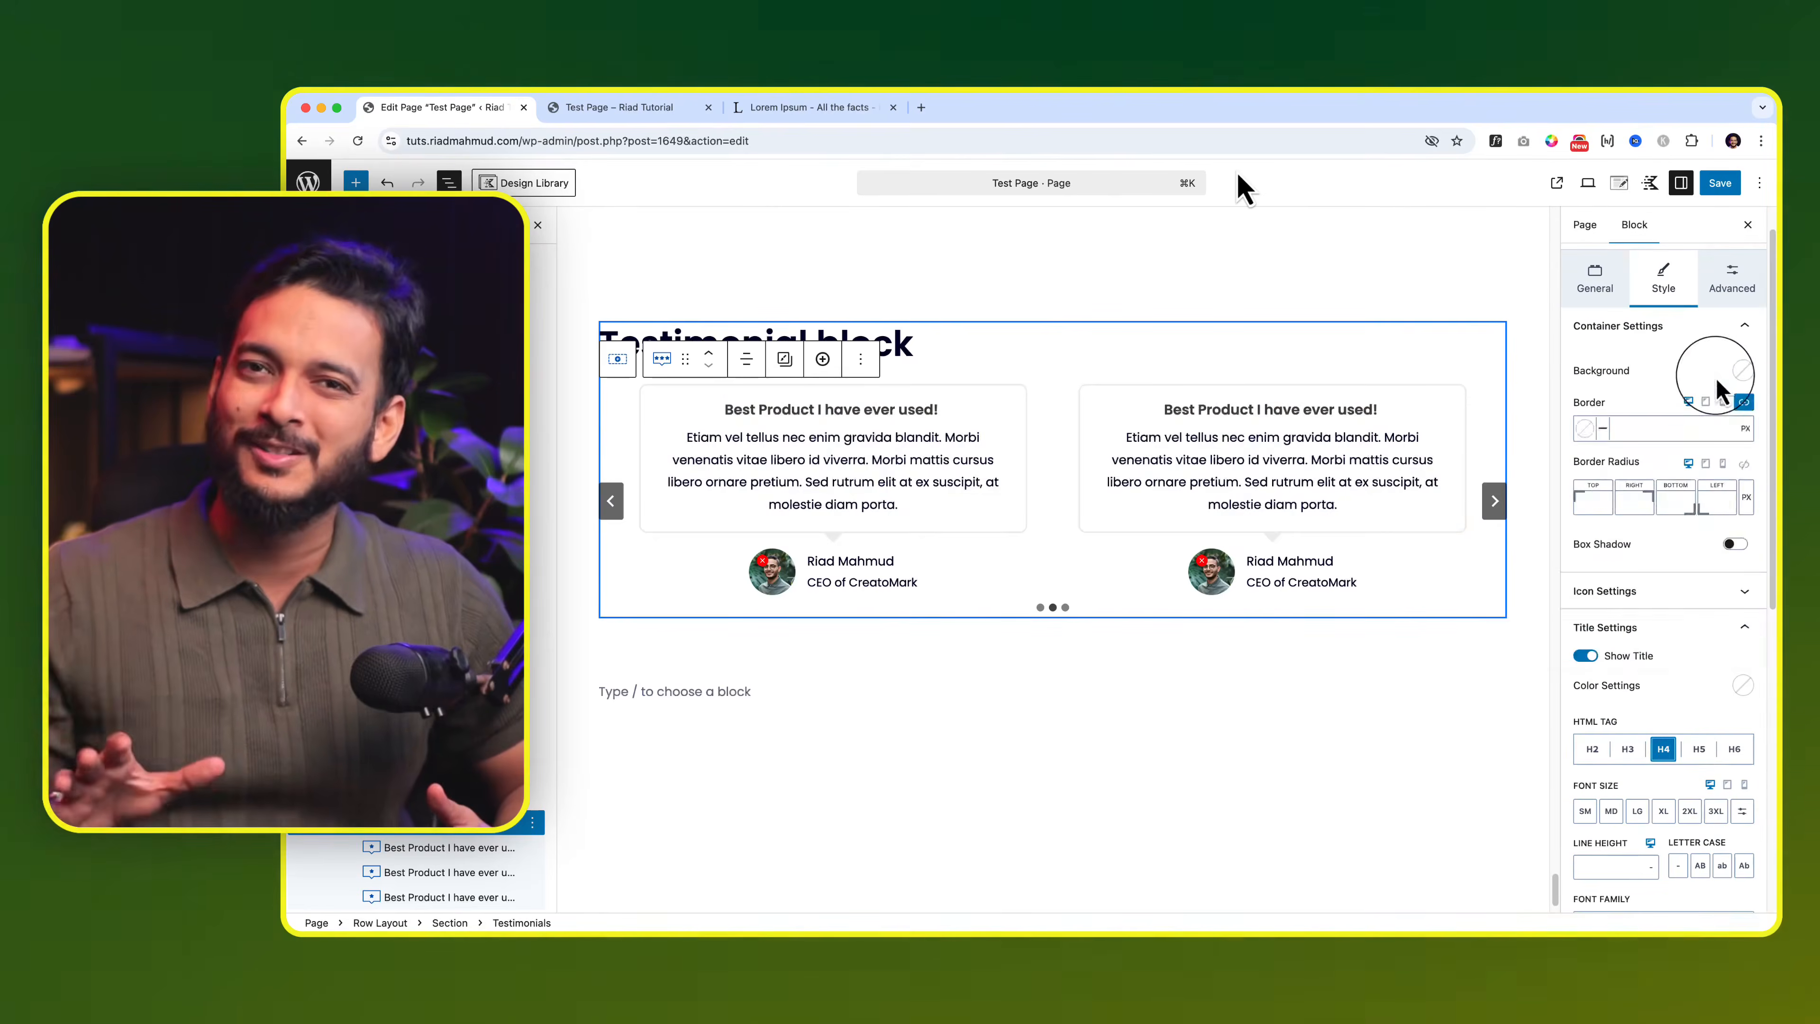
click(1743, 370)
click(1677, 366)
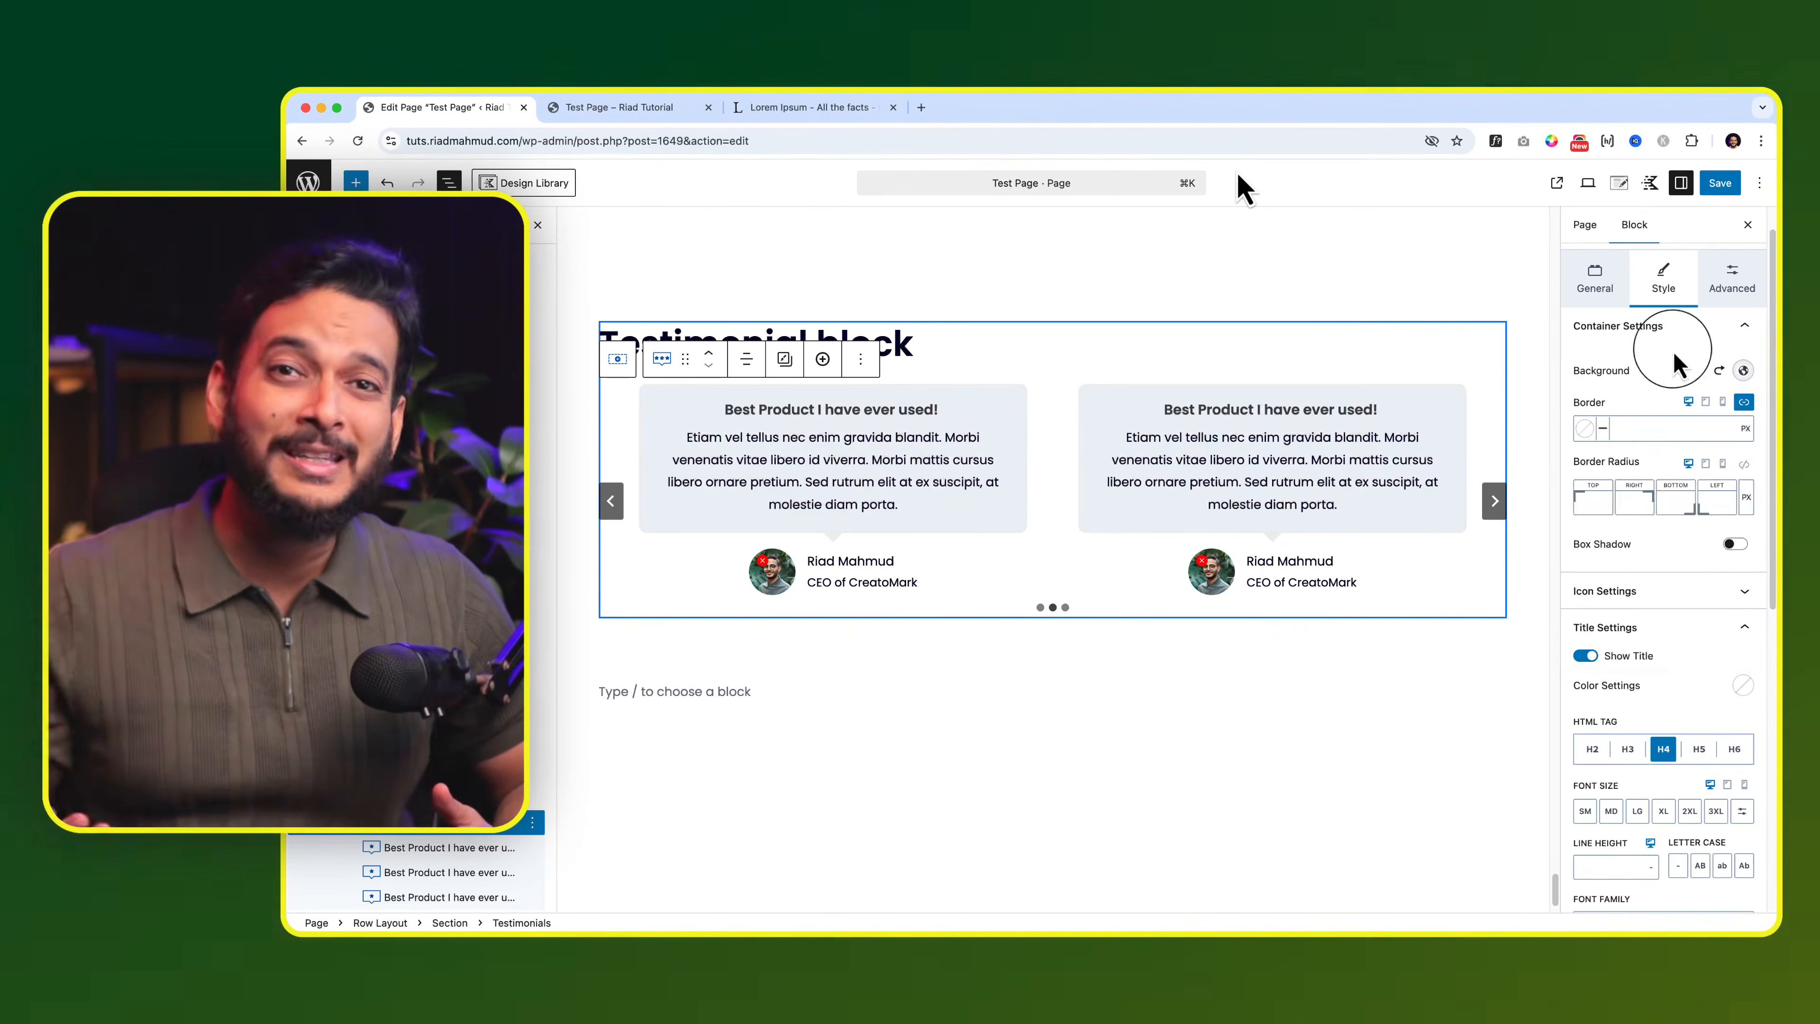
click(1744, 464)
mouse_move(1621, 497)
mouse_down()
mouse_move(1582, 431)
mouse_move(1542, 534)
mouse_move(1616, 496)
mouse_up()
click(1585, 428)
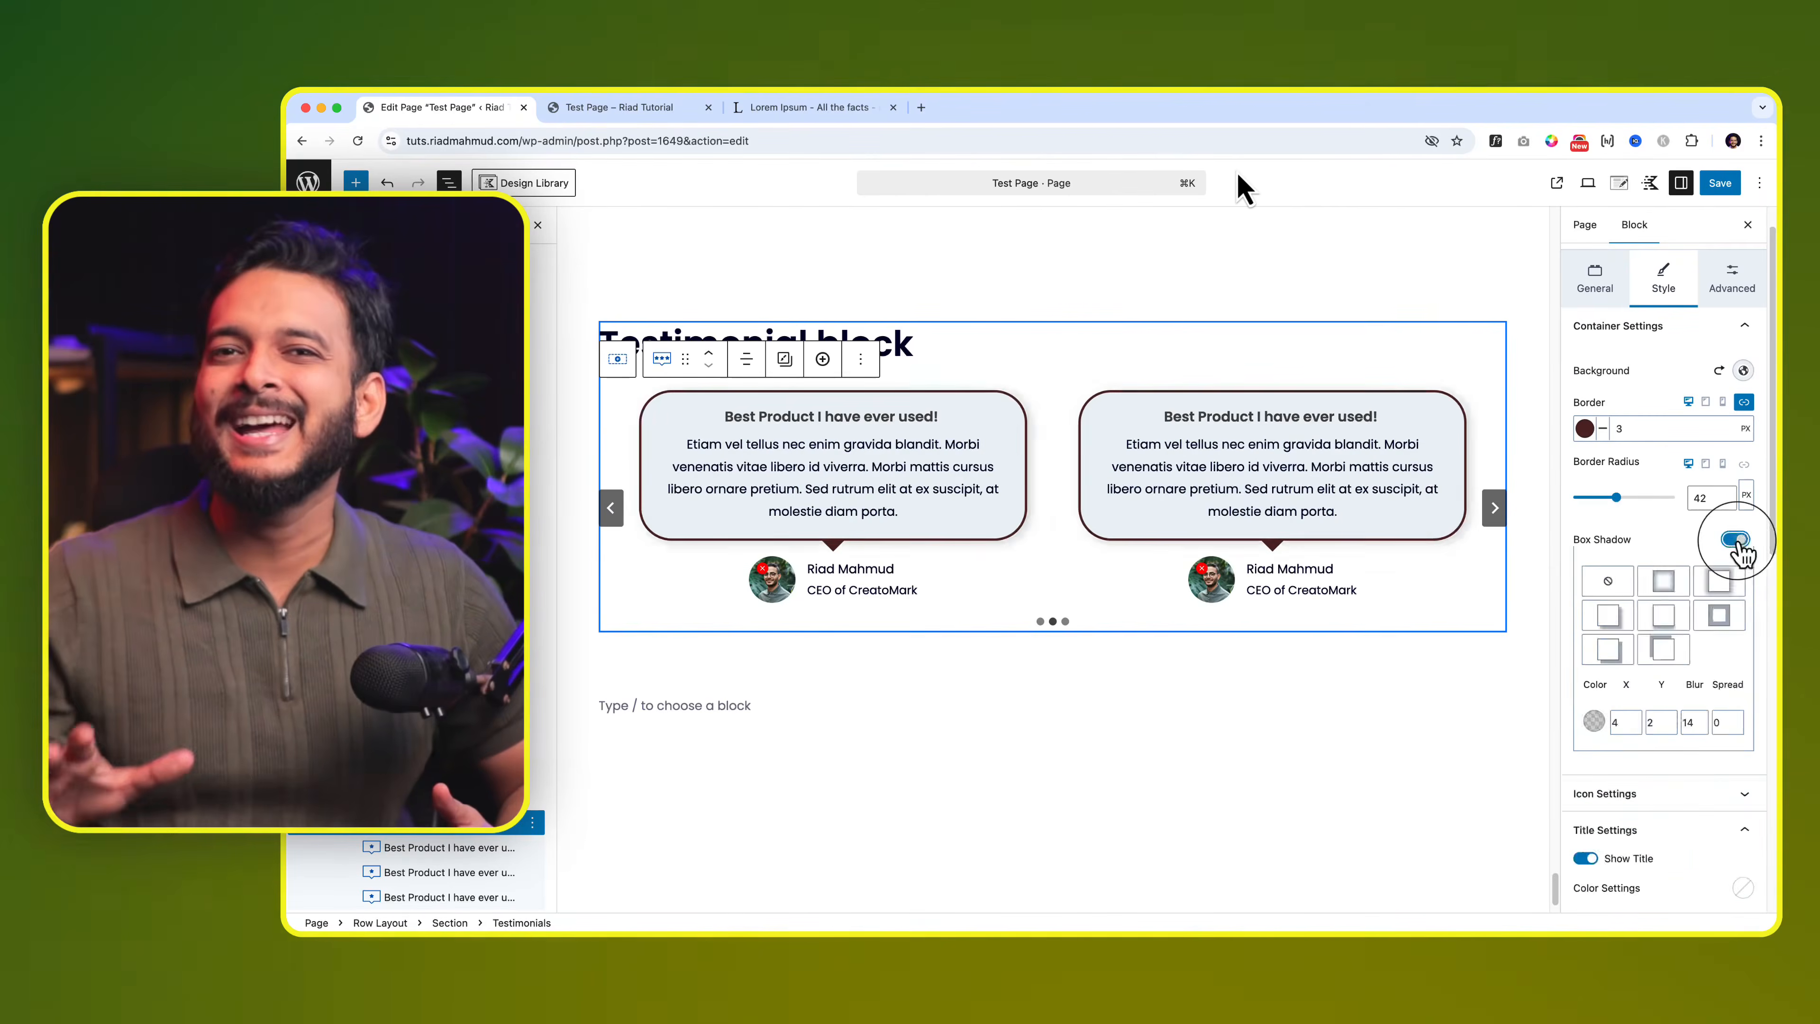
click(1585, 615)
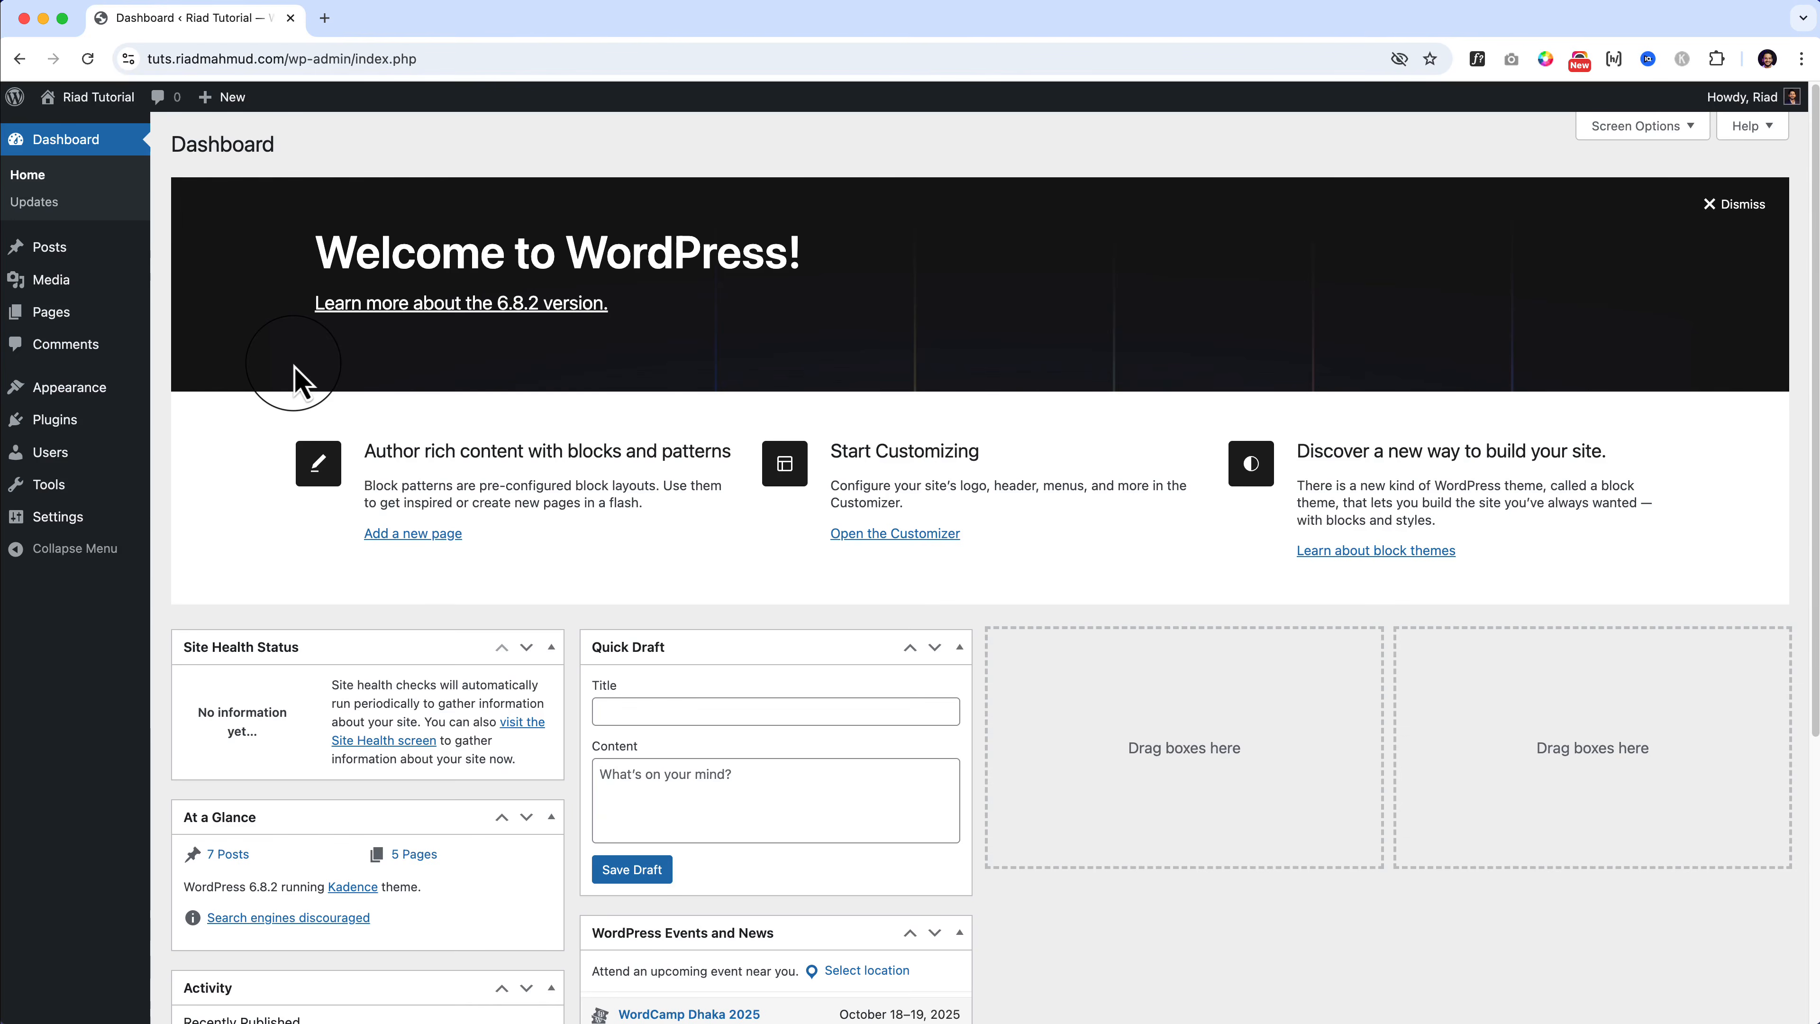
Step: Search Appearance > Themes > Add Theme for 'kadence' and confirm Kadence is already active
mouse_move(133, 408)
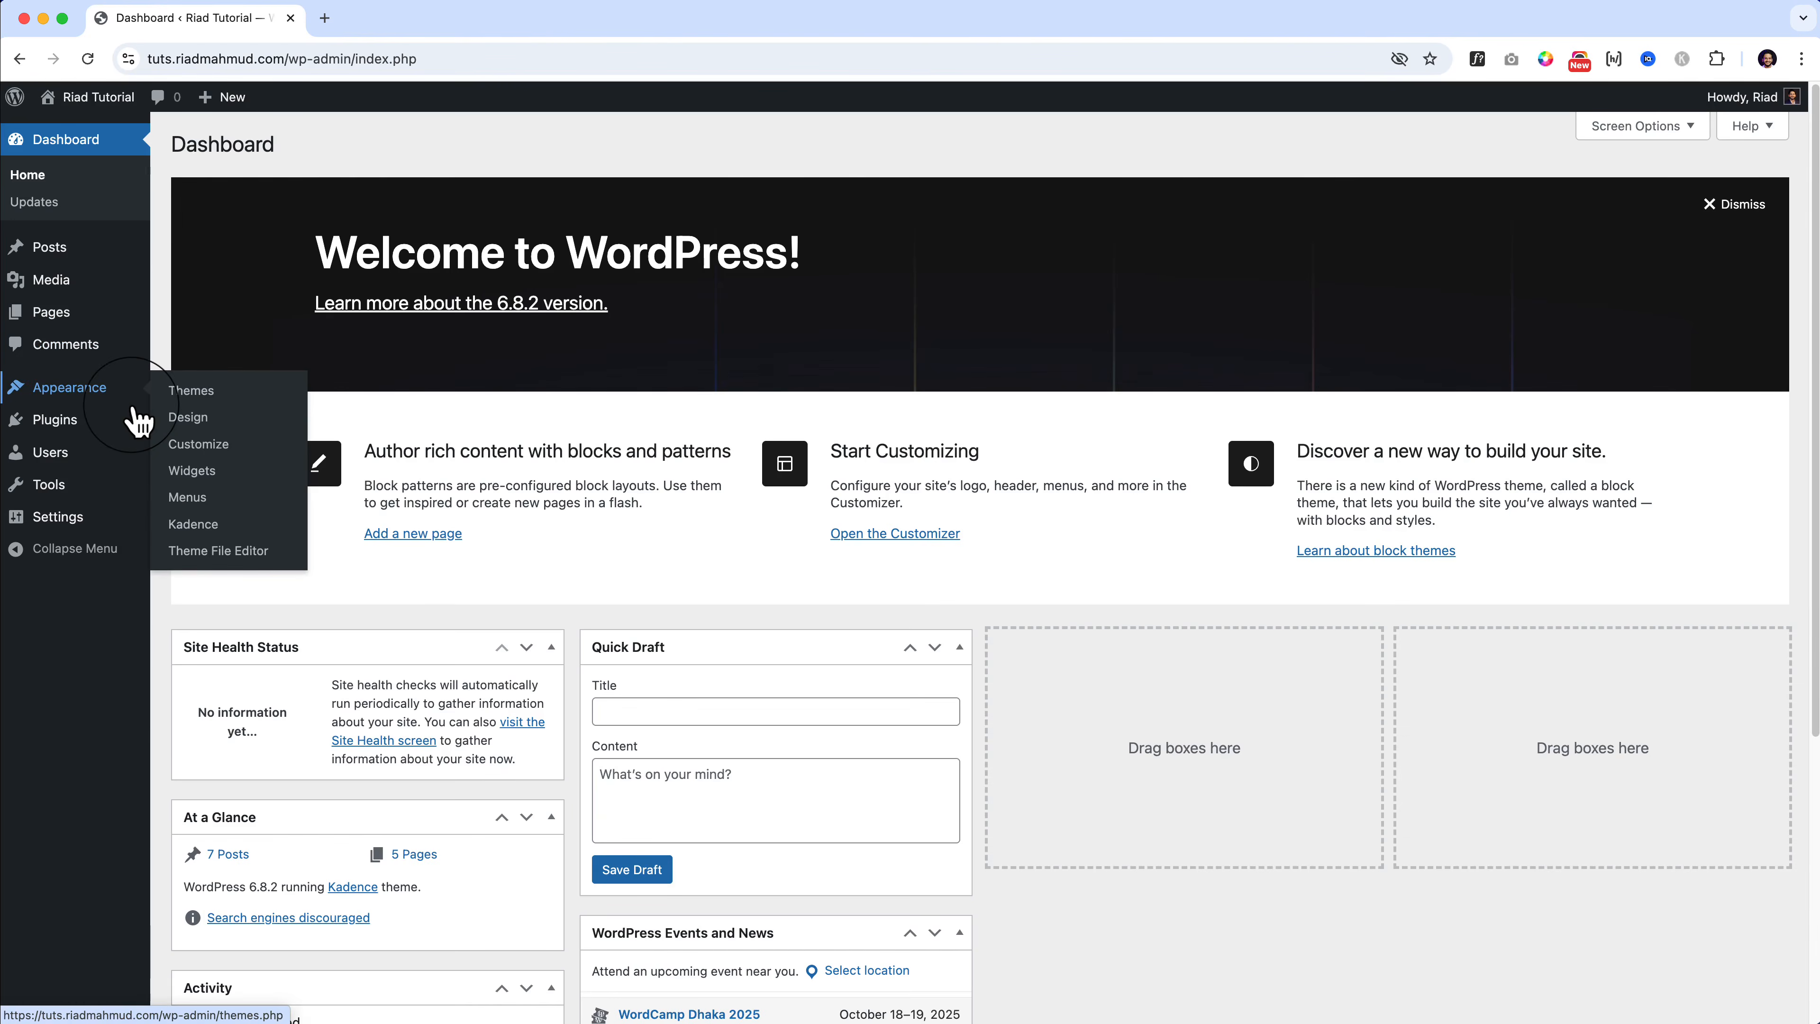
click(169, 392)
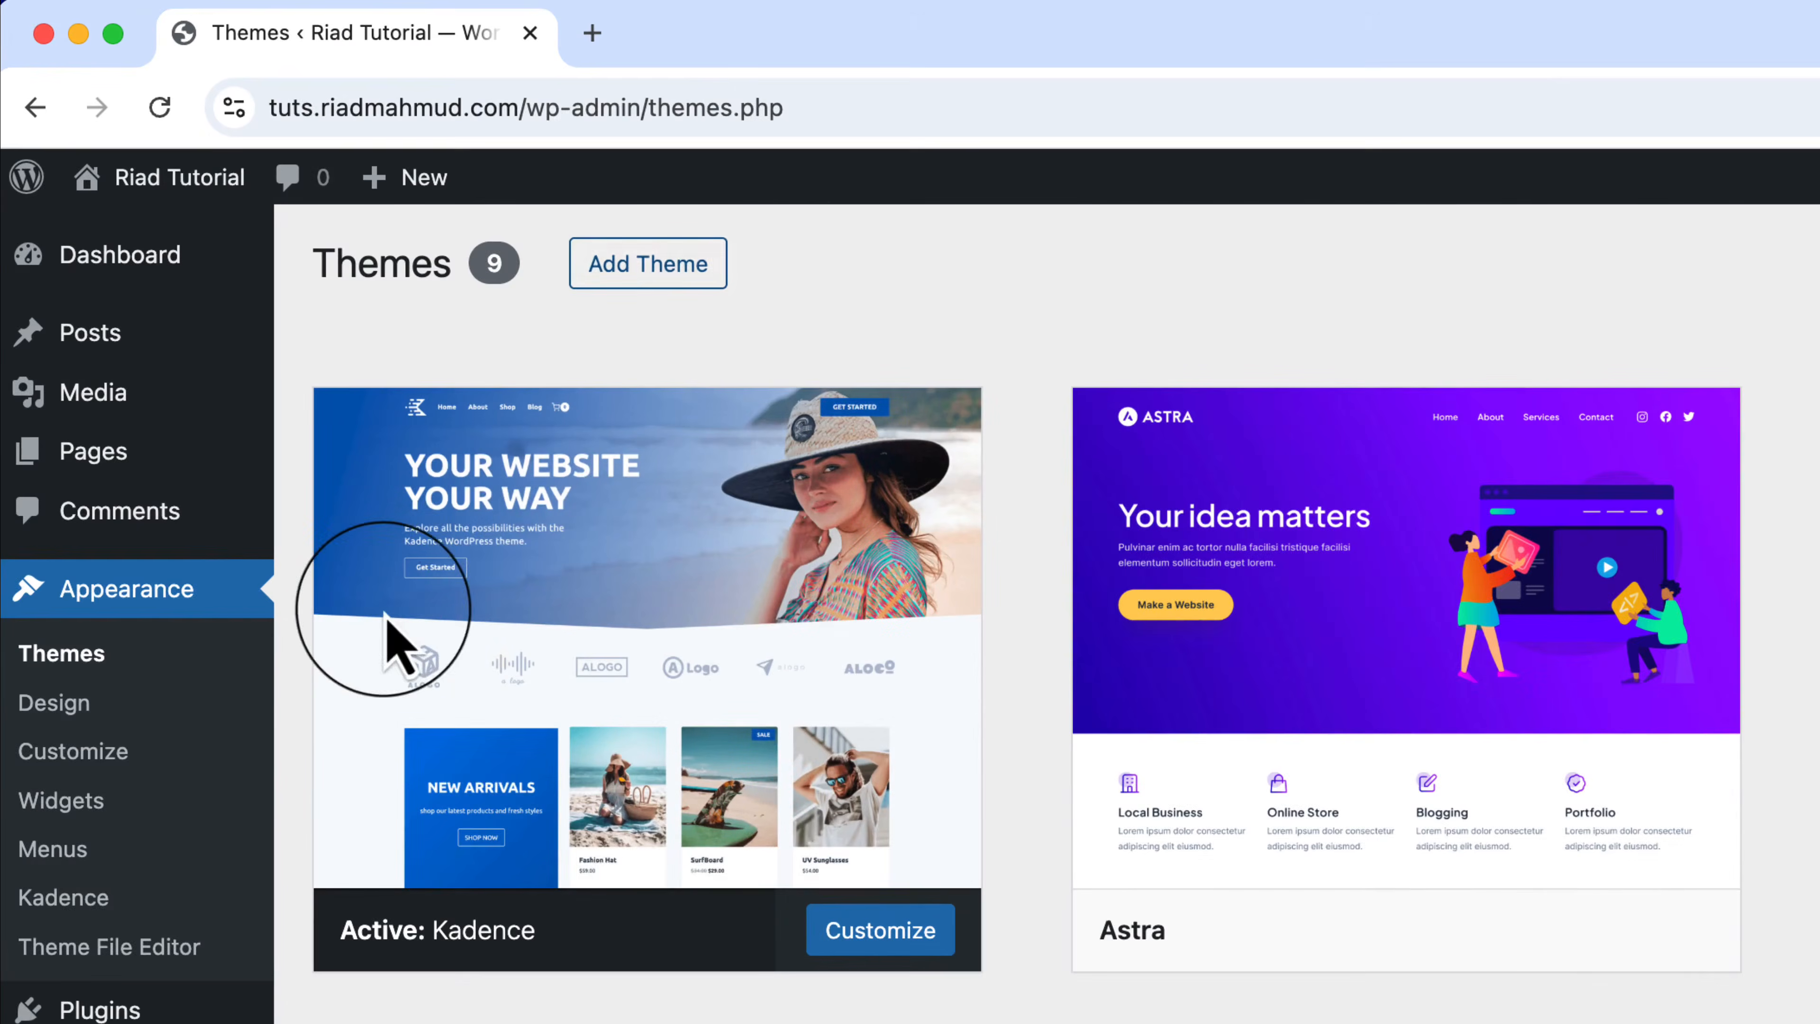
click(670, 276)
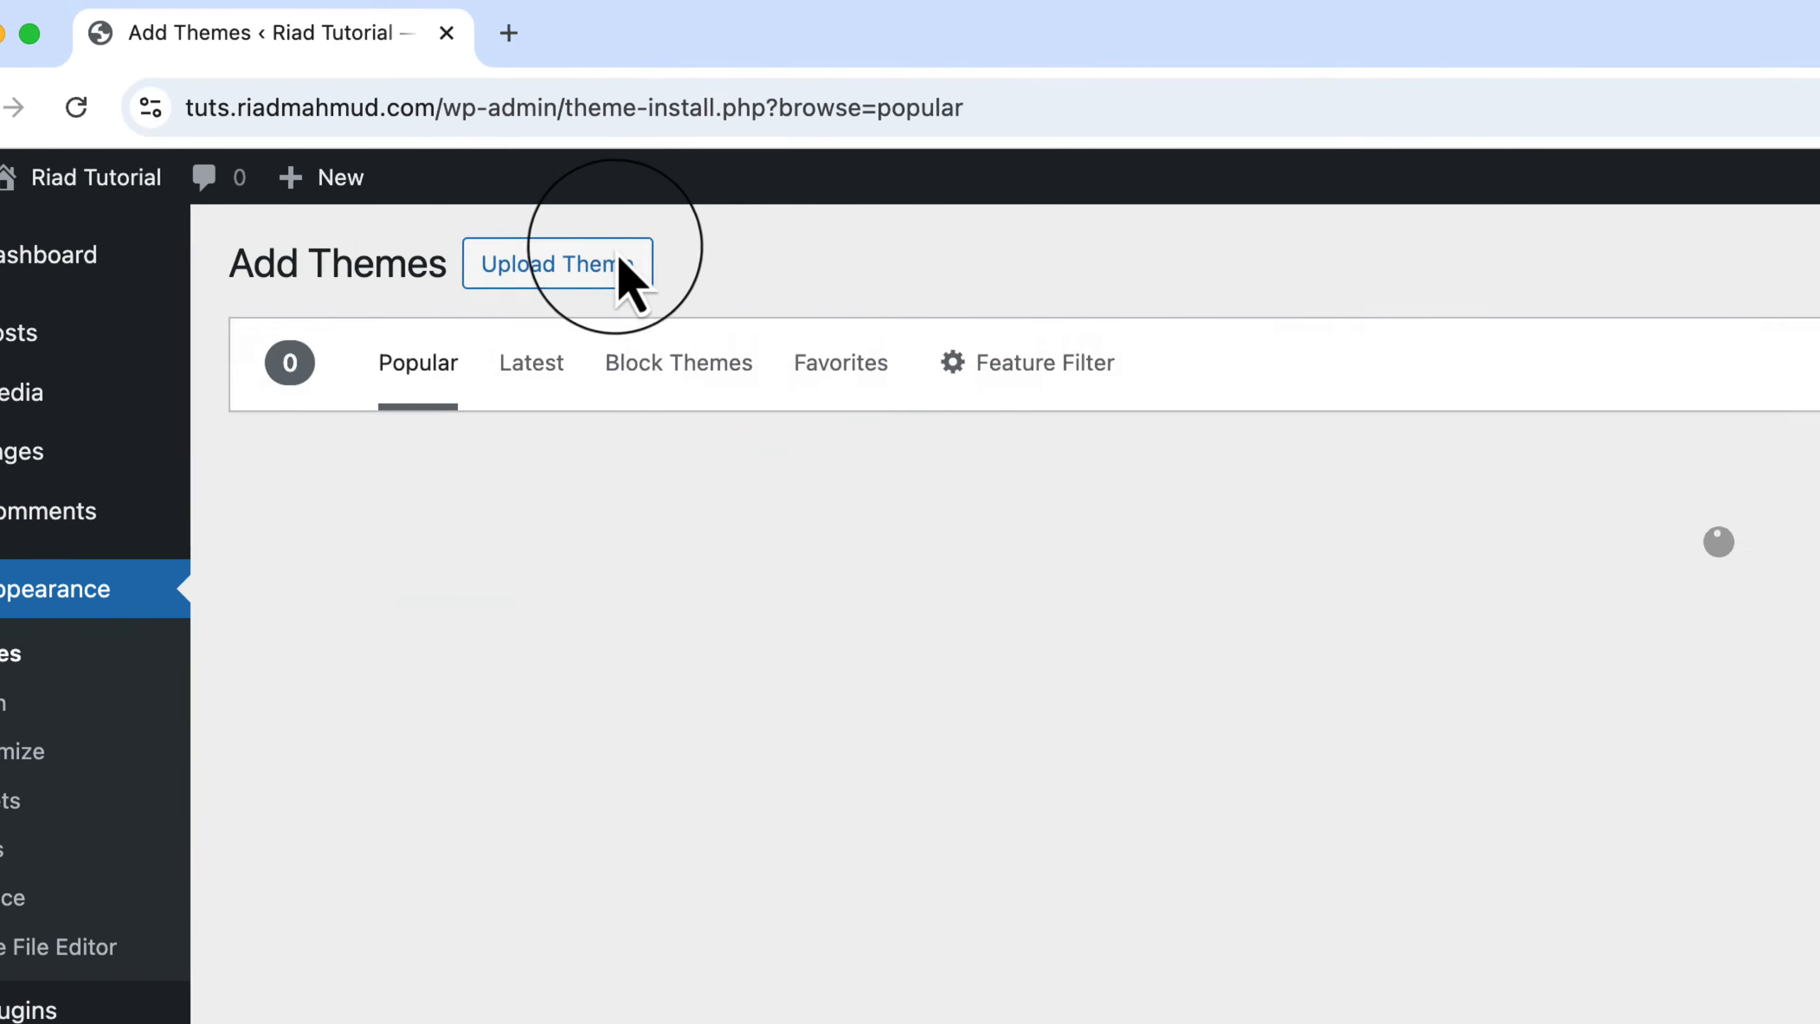
click(1378, 364)
text(kadence)
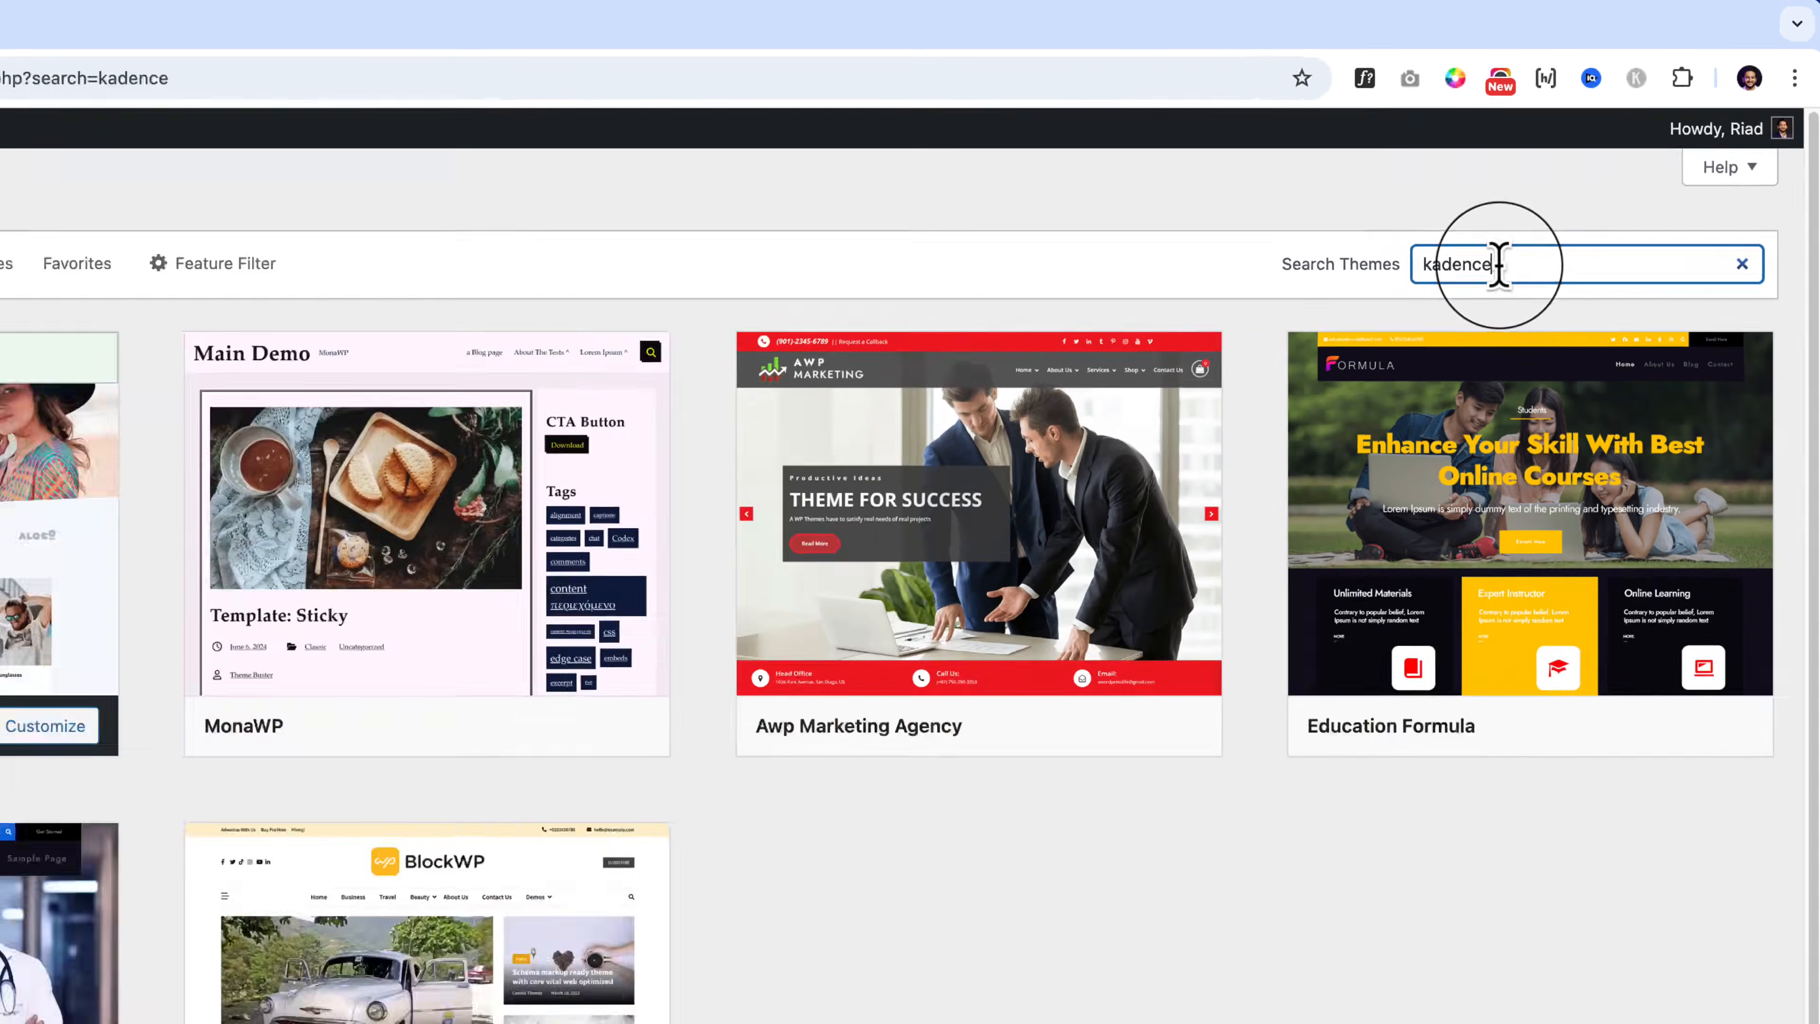
mouse_move(364, 403)
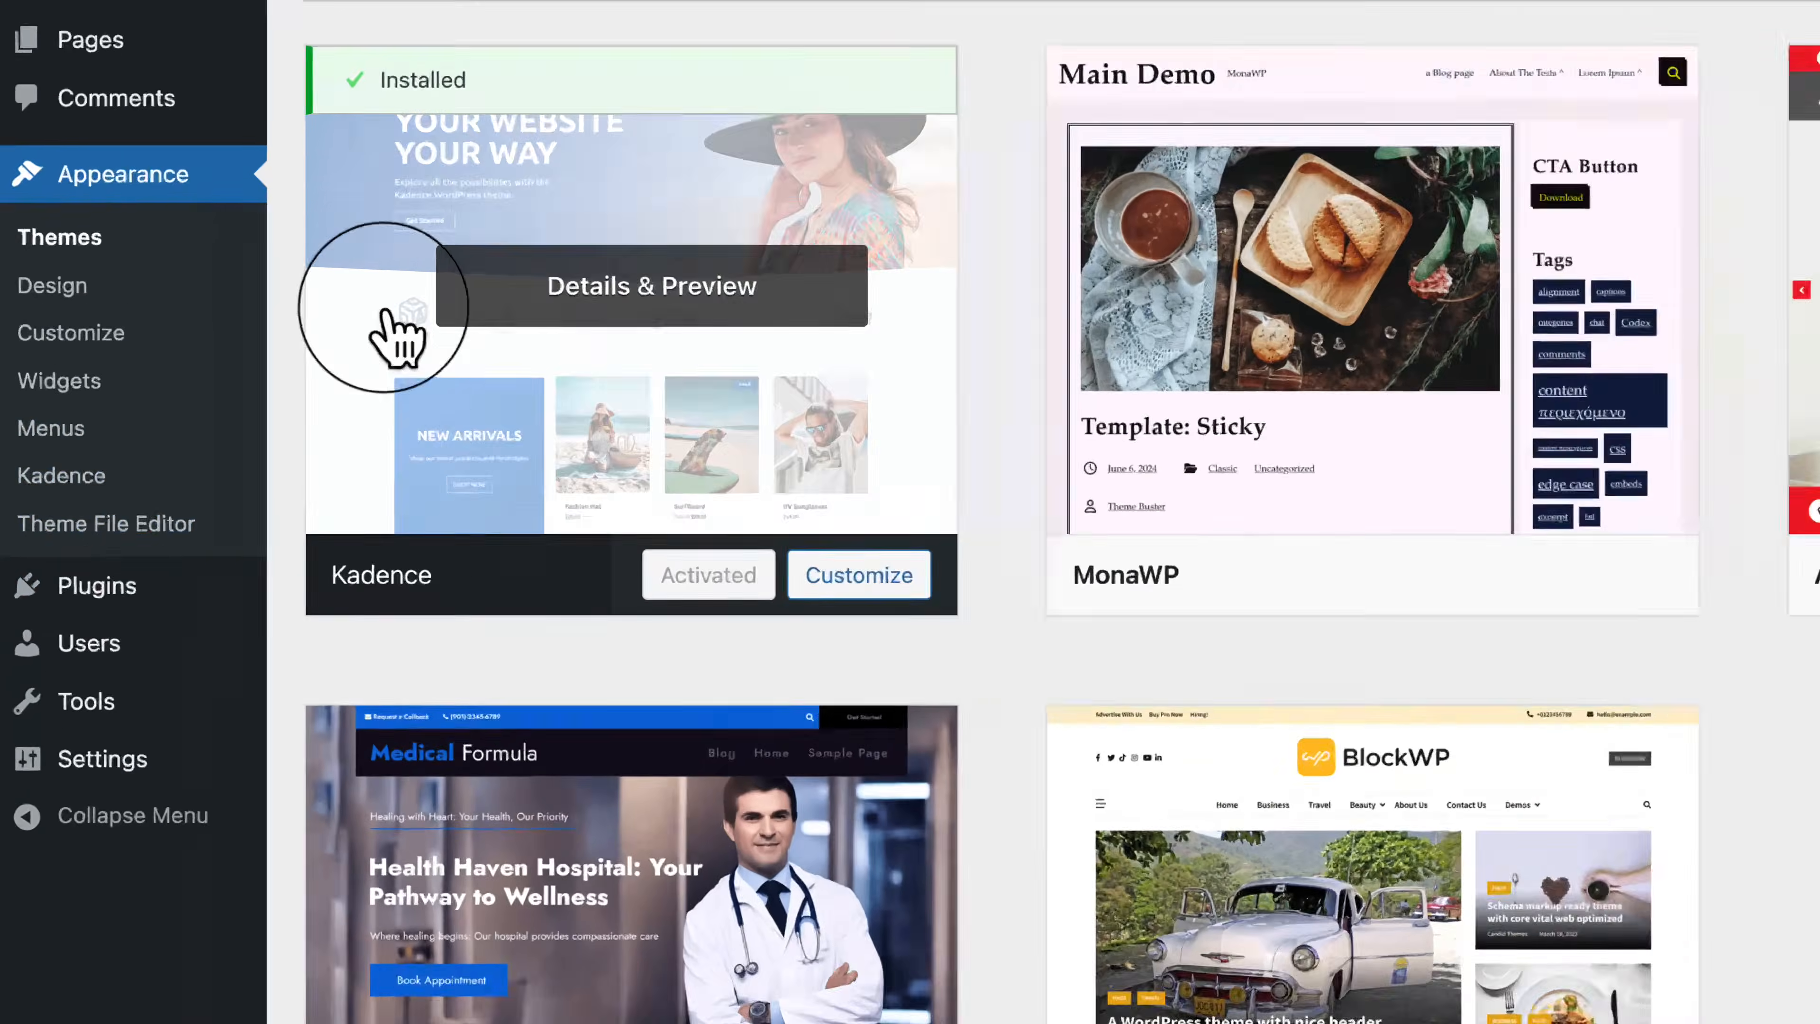
mouse_move(94, 565)
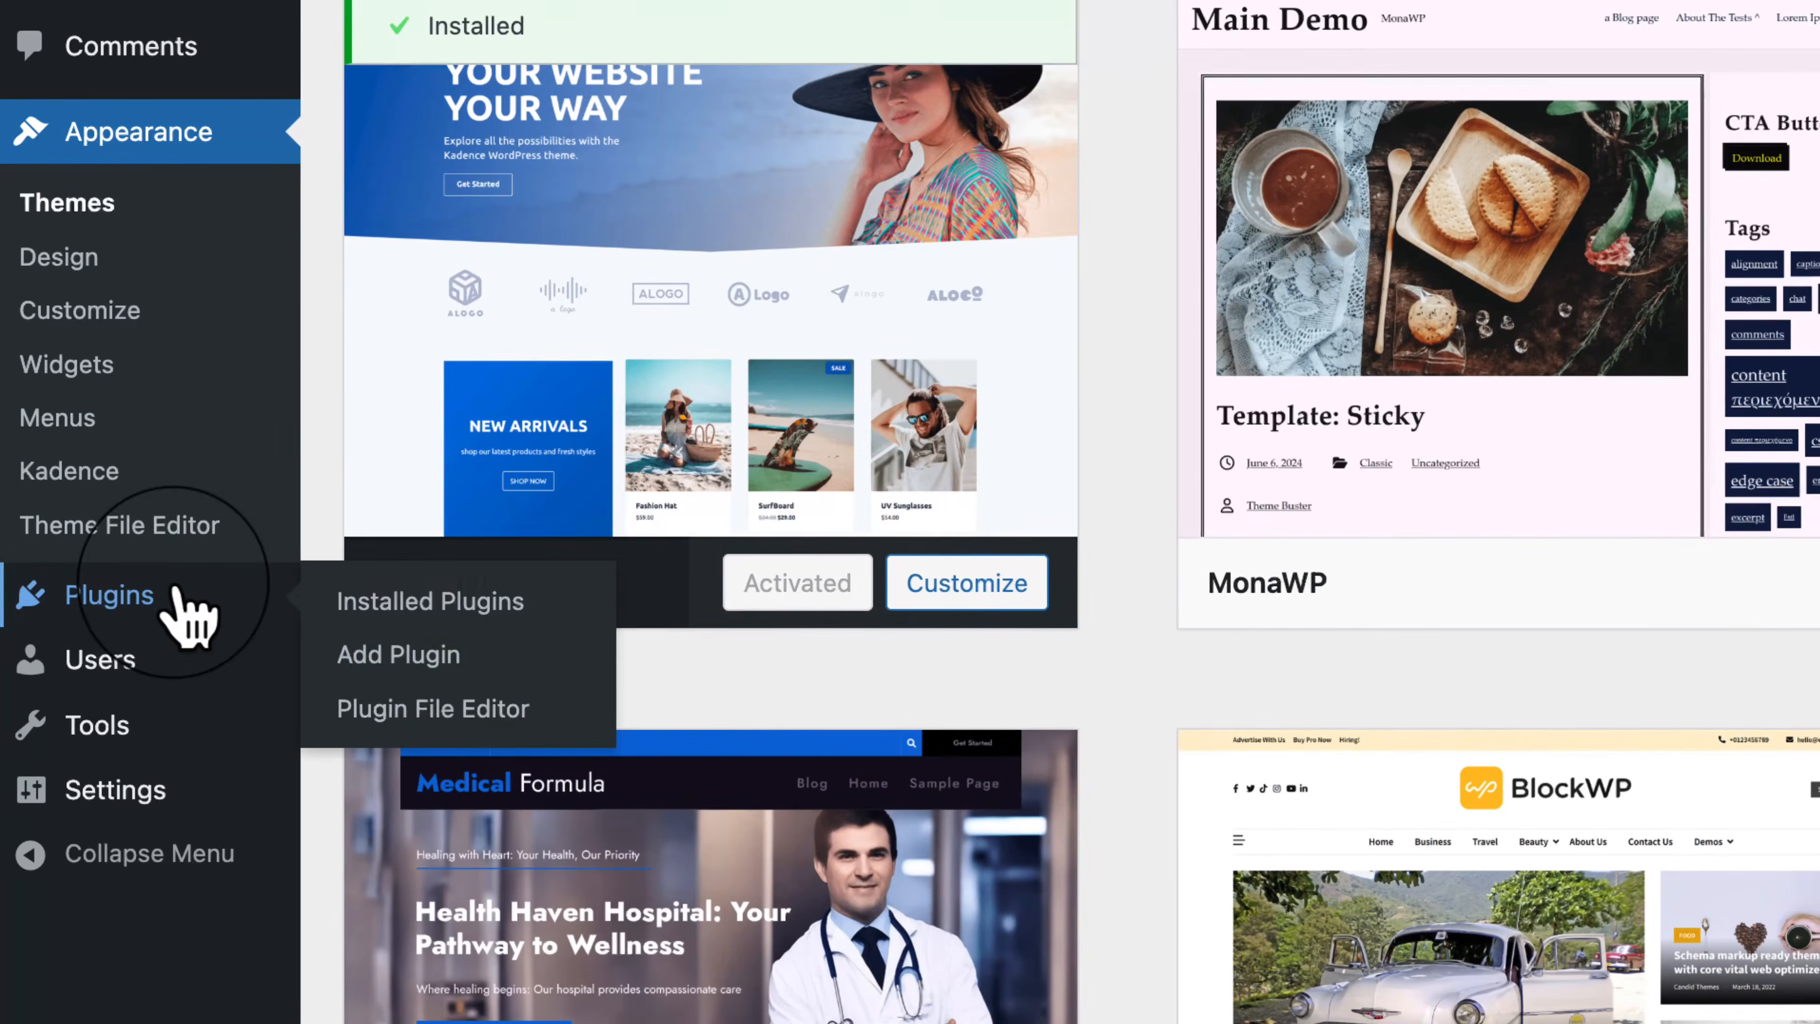
Step: Search Add Plugin for Kadence, then install and activate Kadence Blocks
click(399, 656)
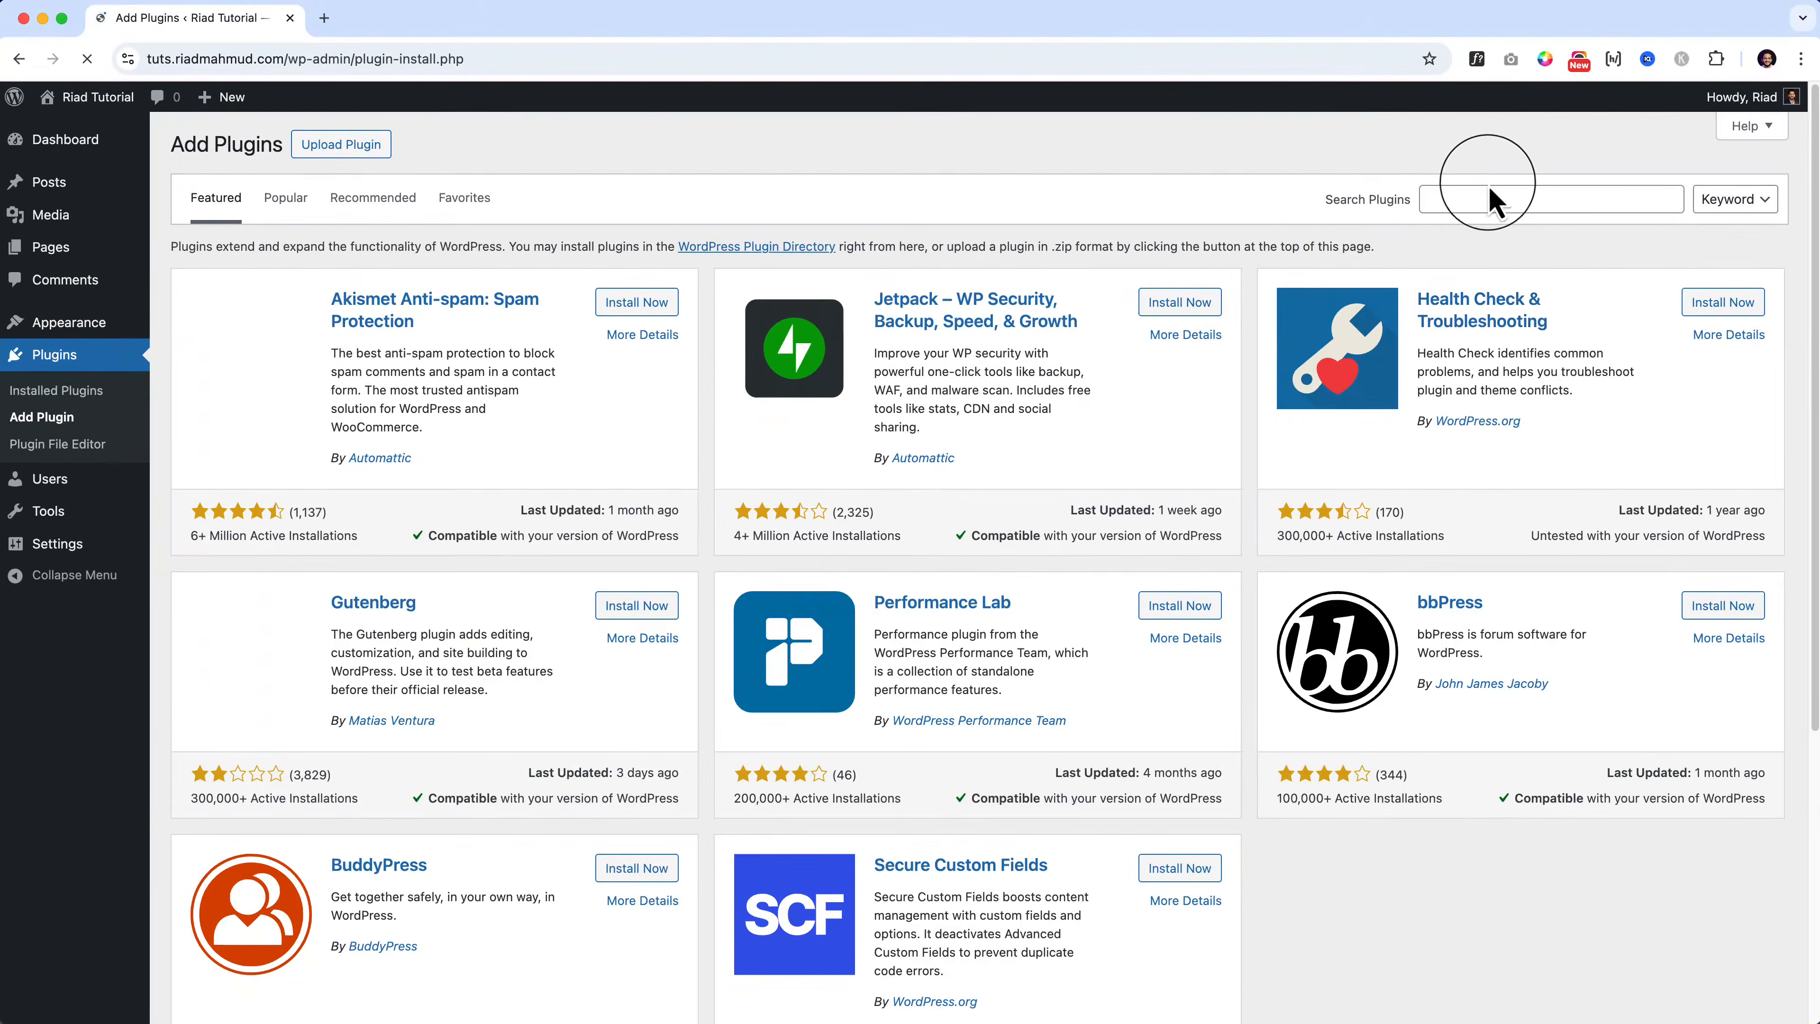
click(1488, 200)
text(ka)
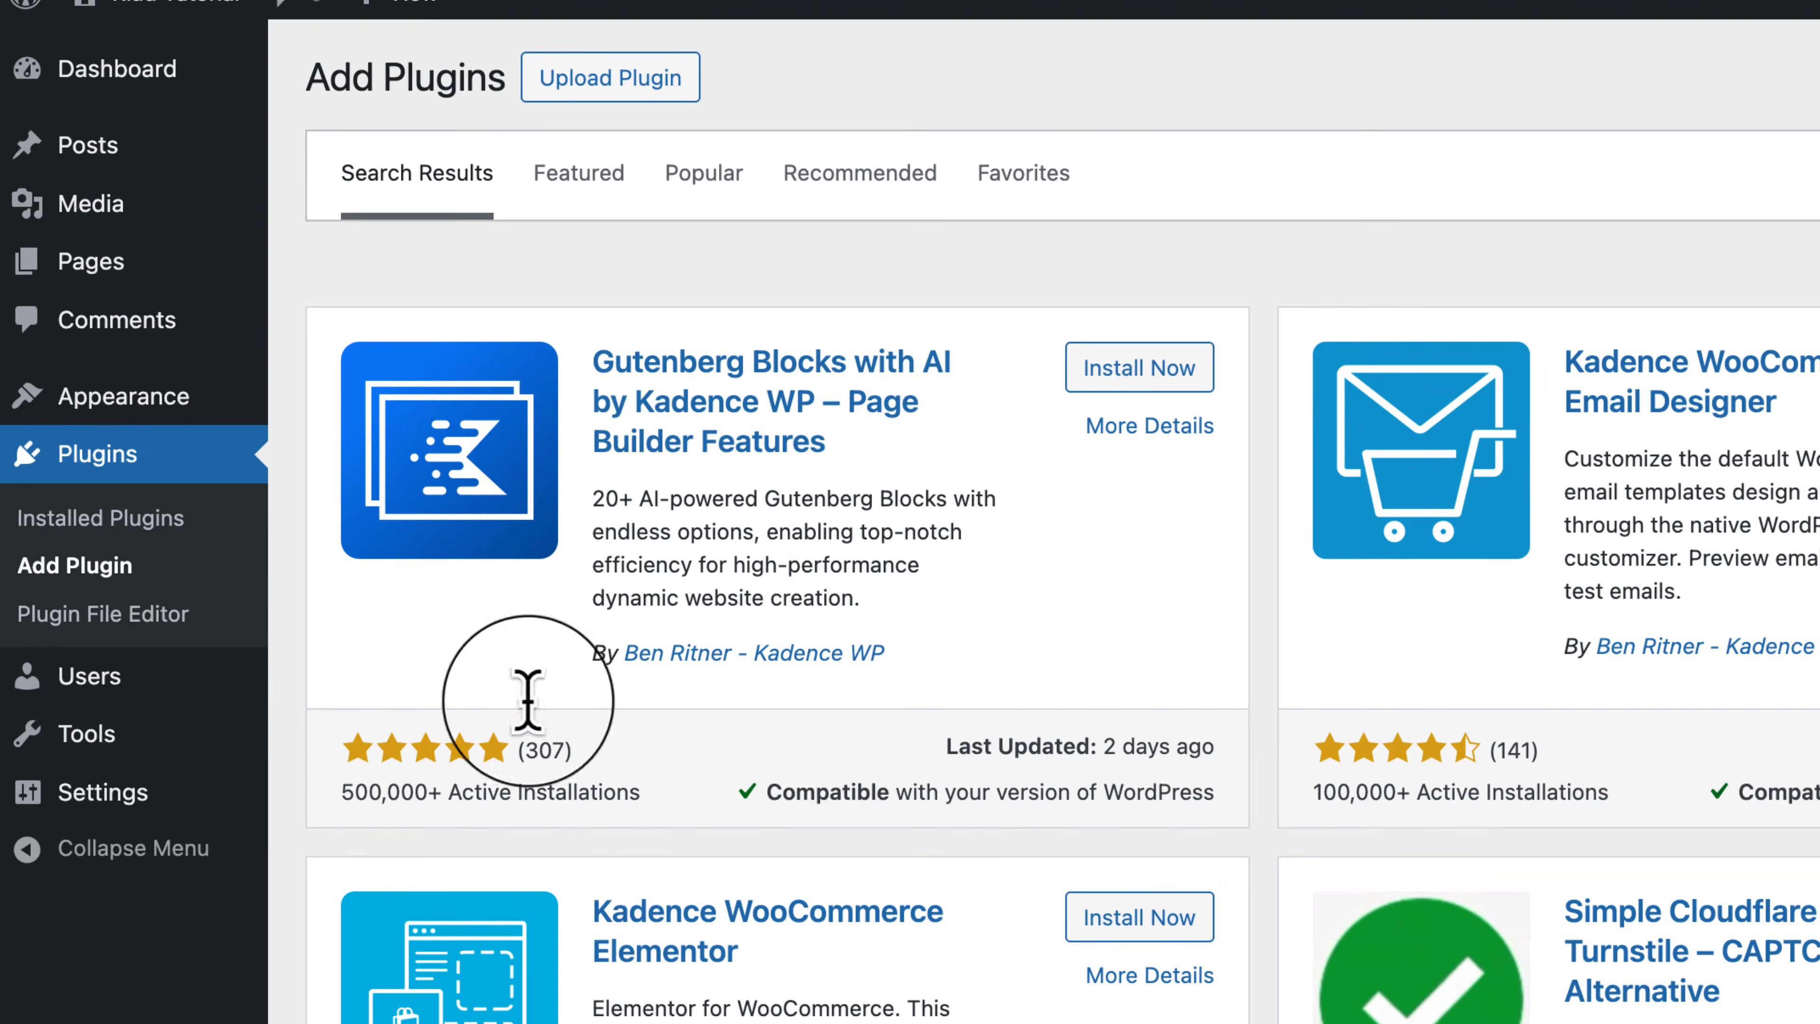
click(1158, 376)
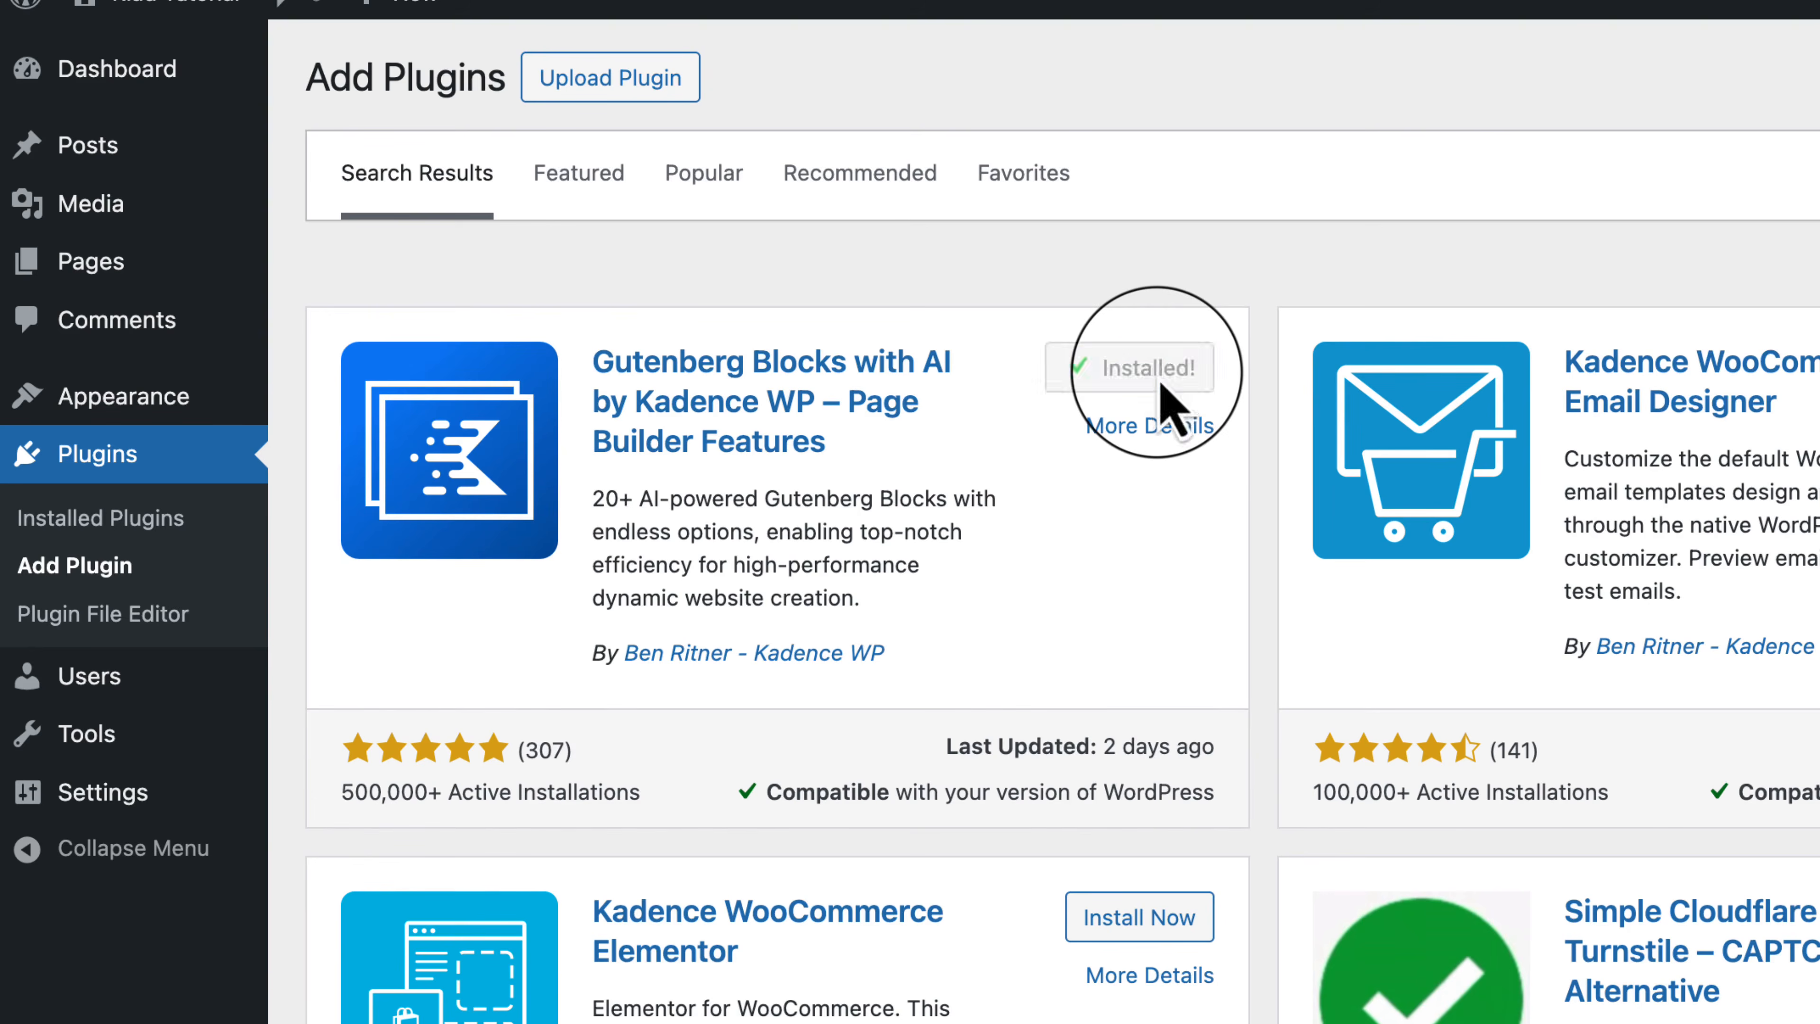
click(1168, 369)
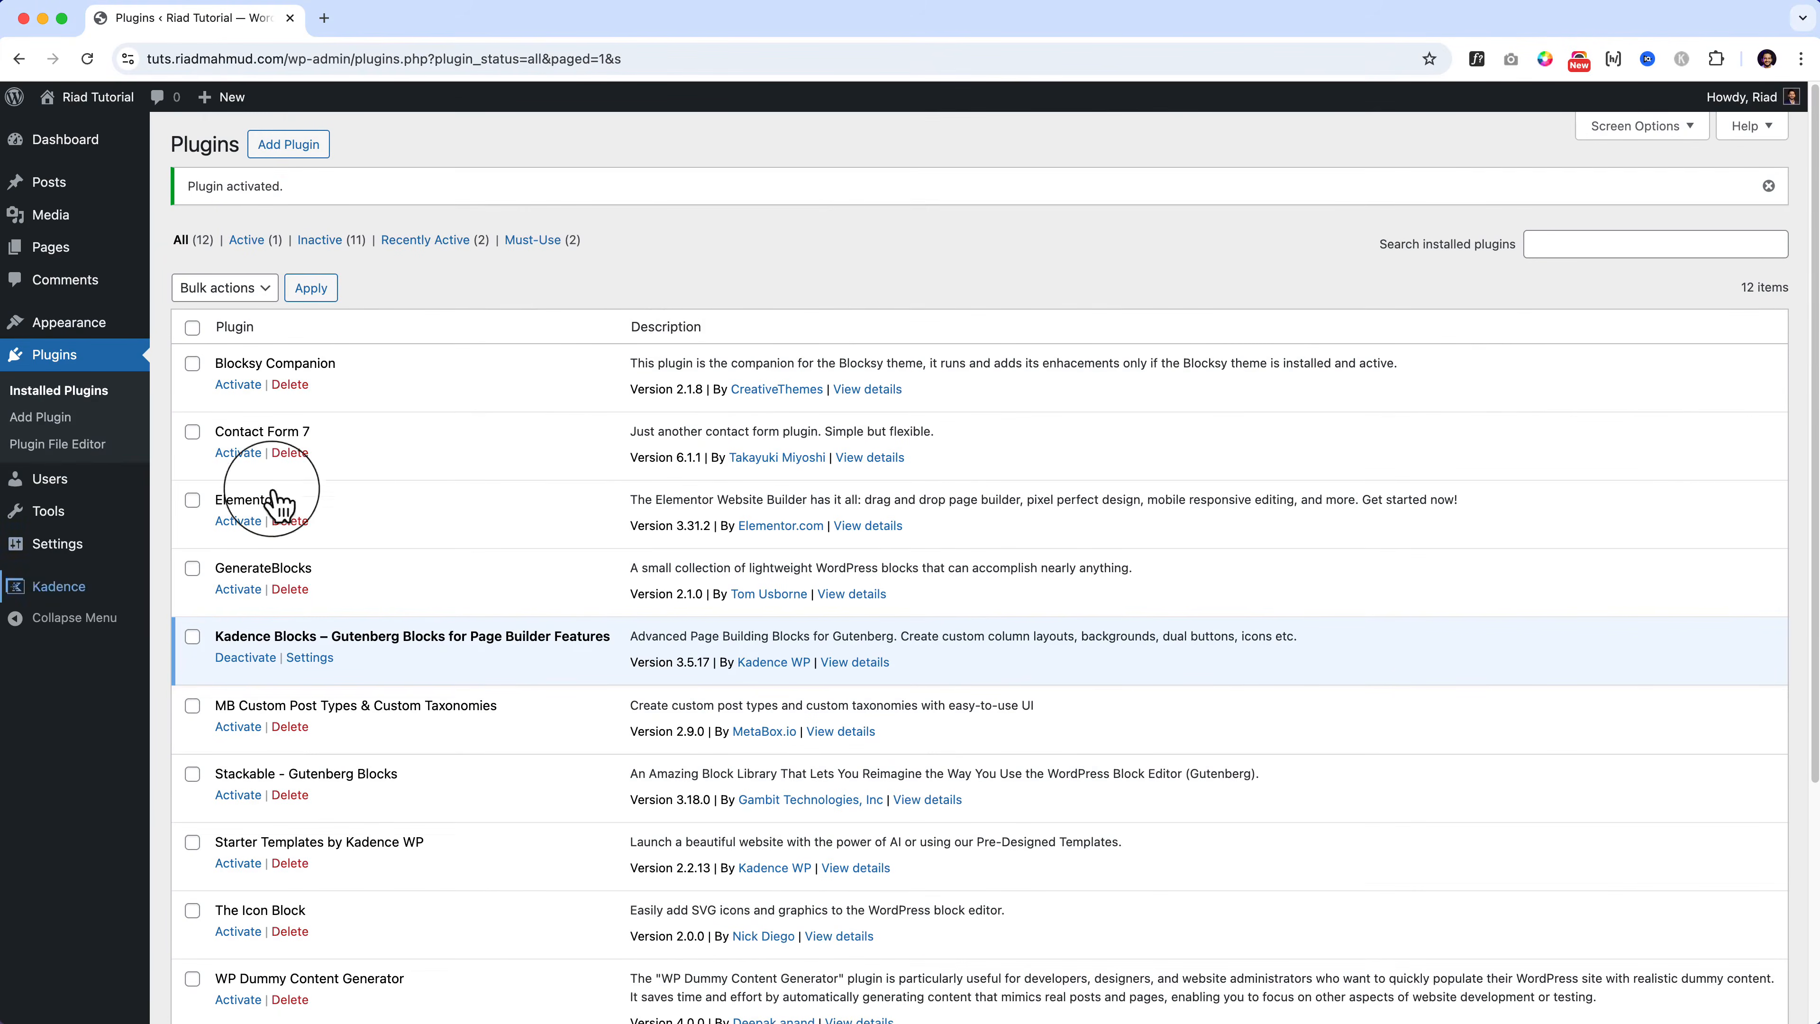
Step: Open the Kadence home page from the admin sidebar and skip the usage-data opt-in
mouse_move(71, 592)
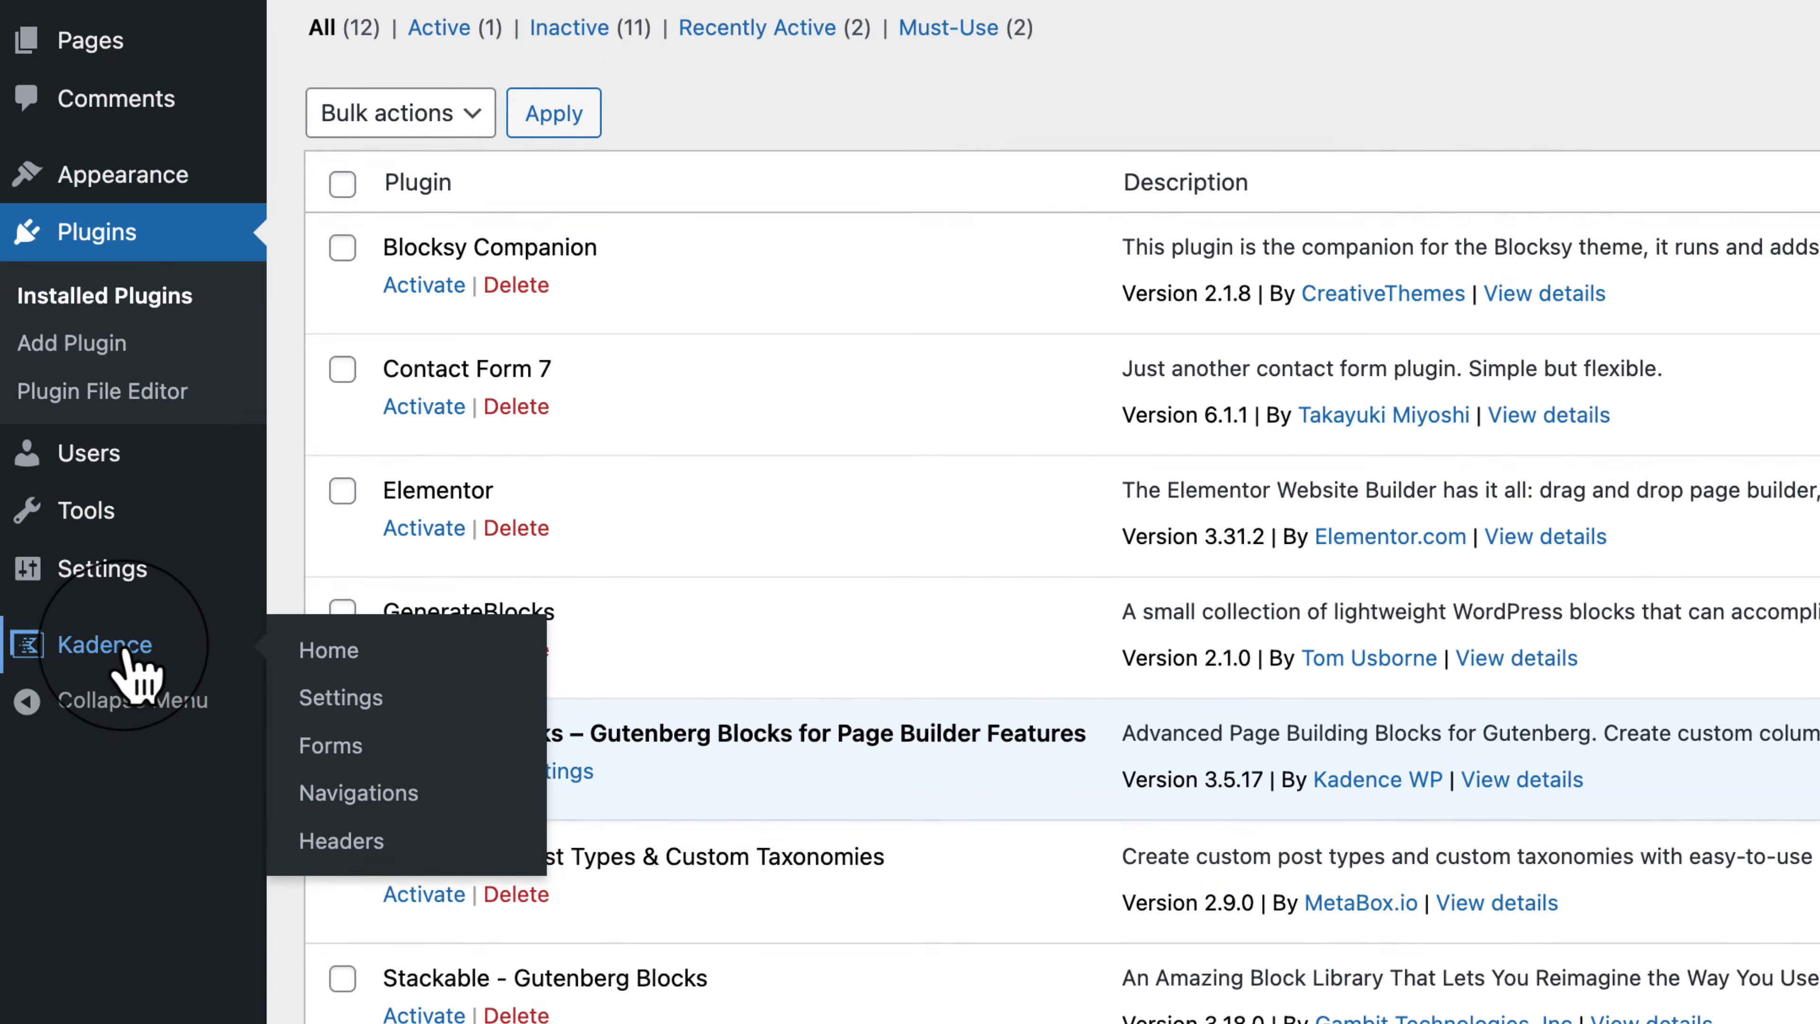
click(128, 652)
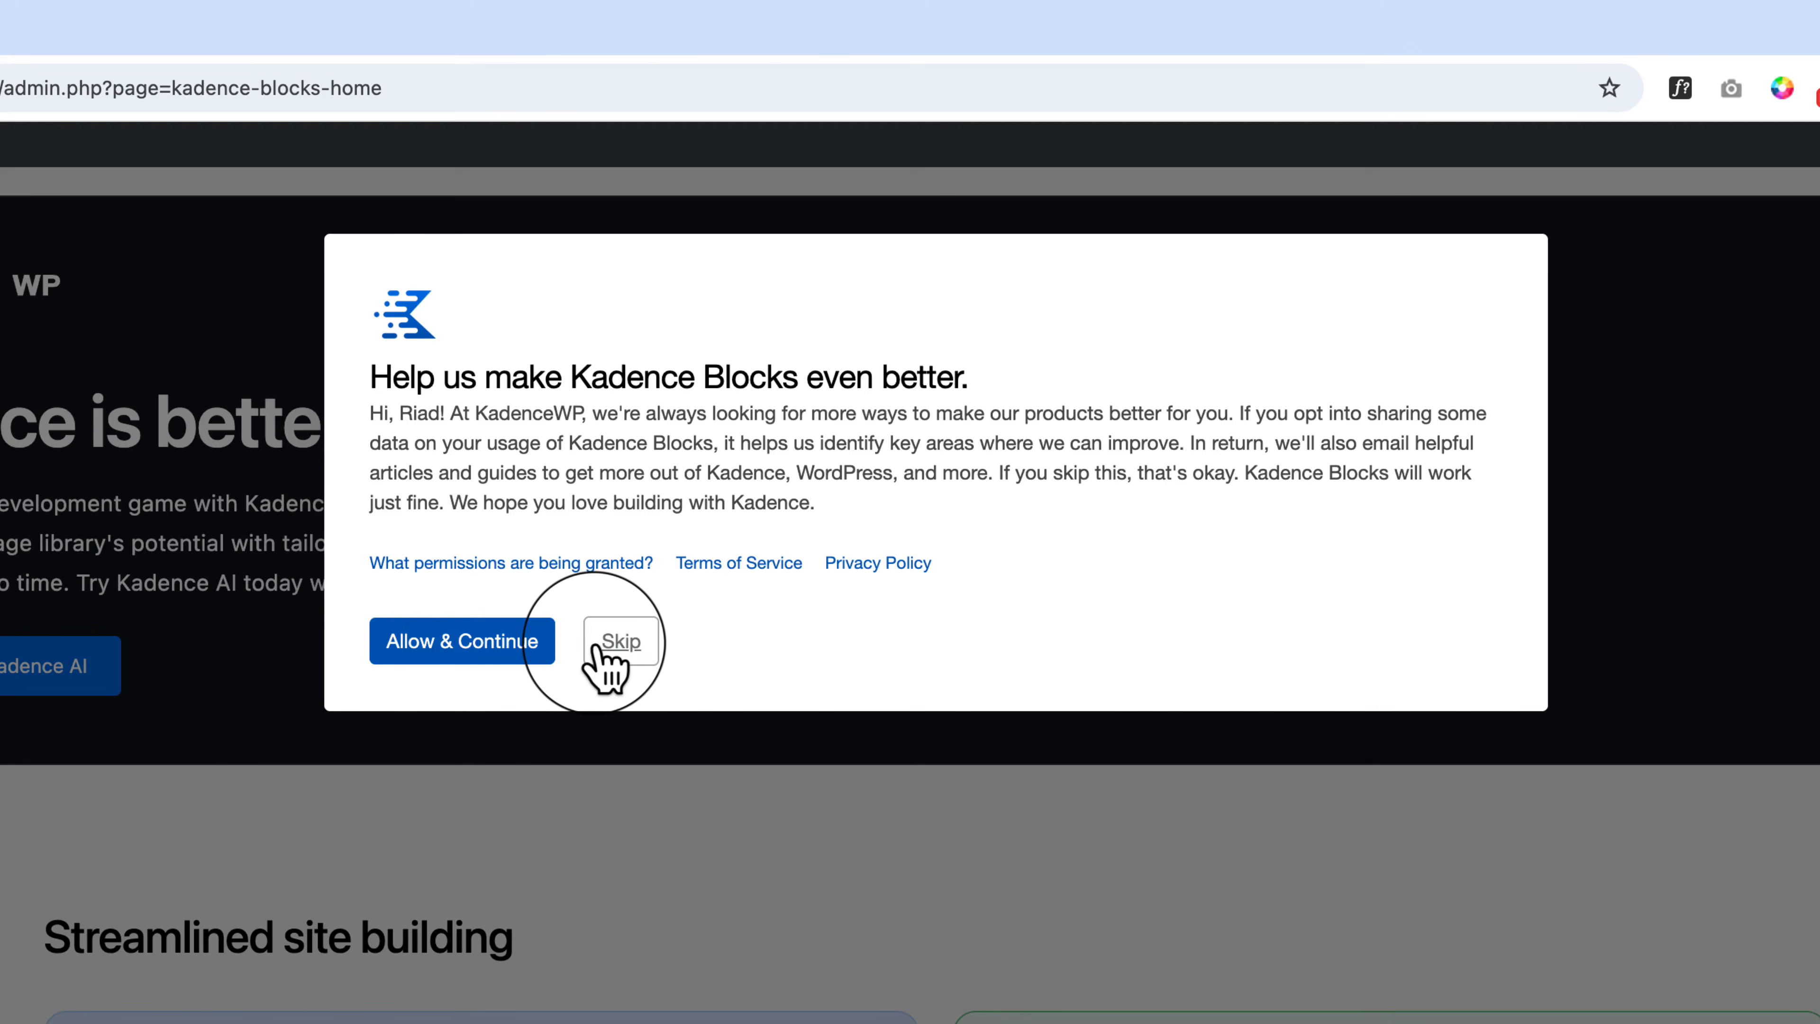
click(495, 647)
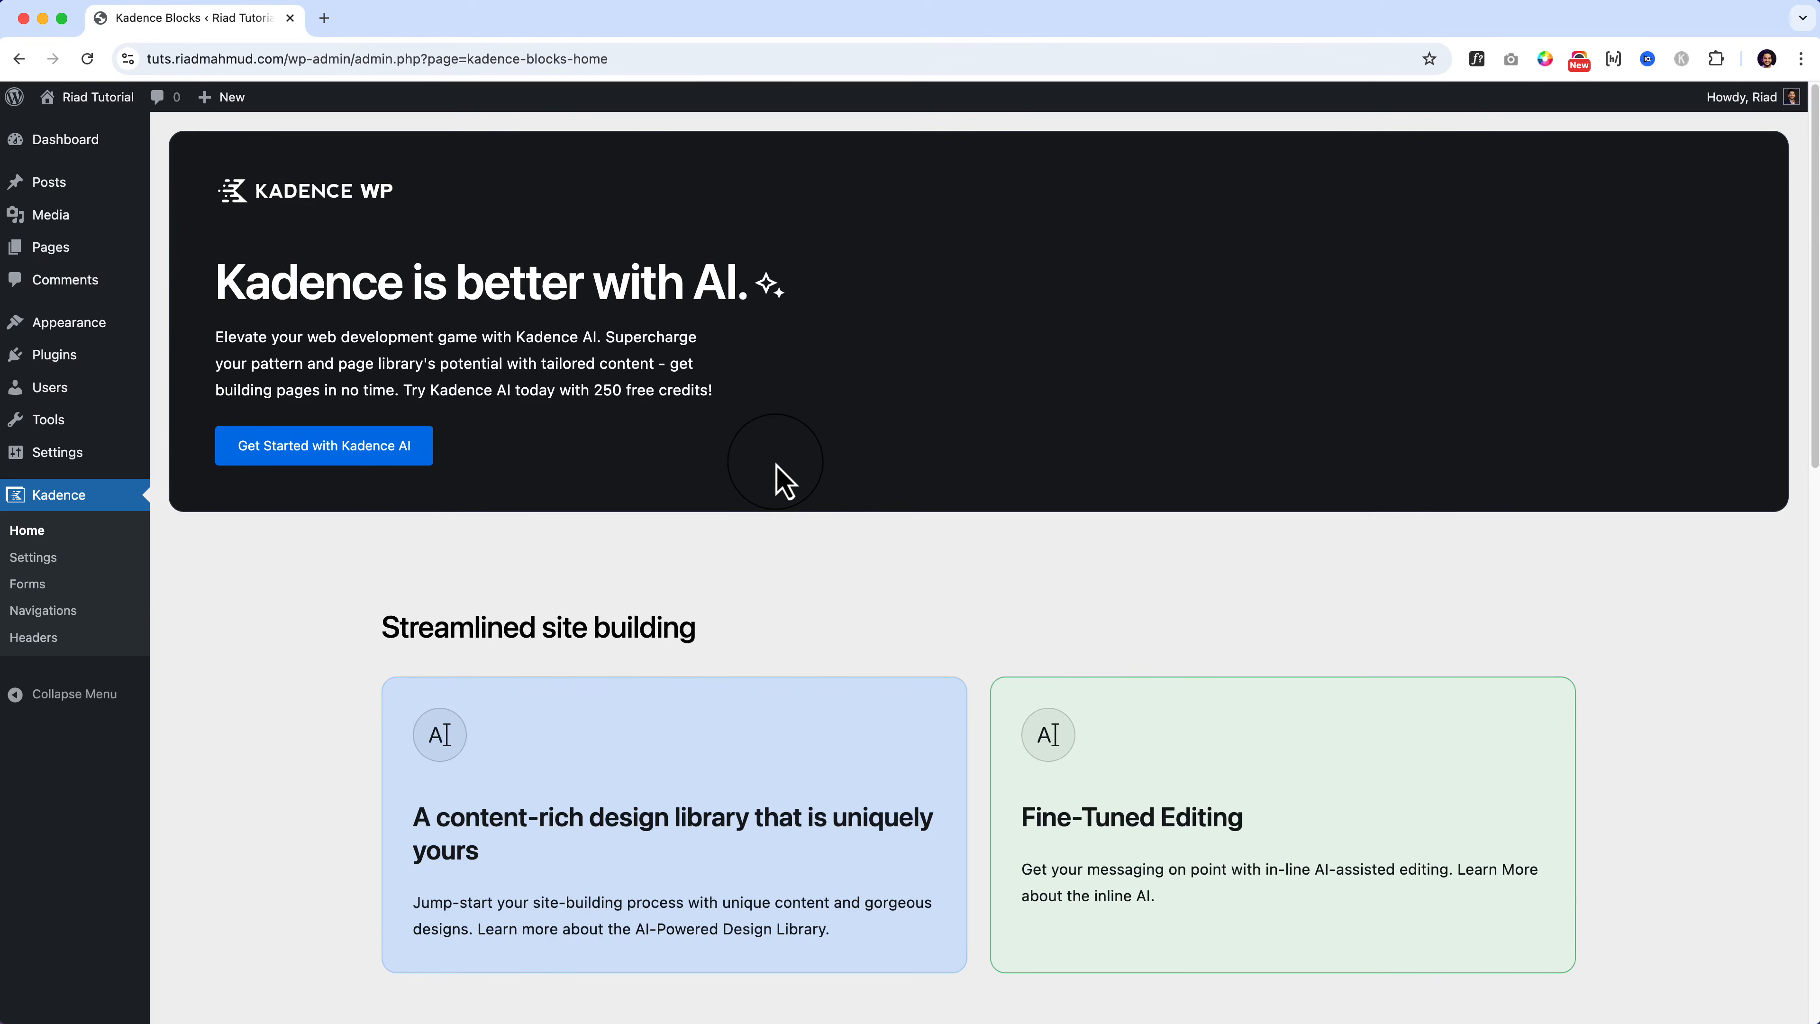
scroll(781, 479, down, 3)
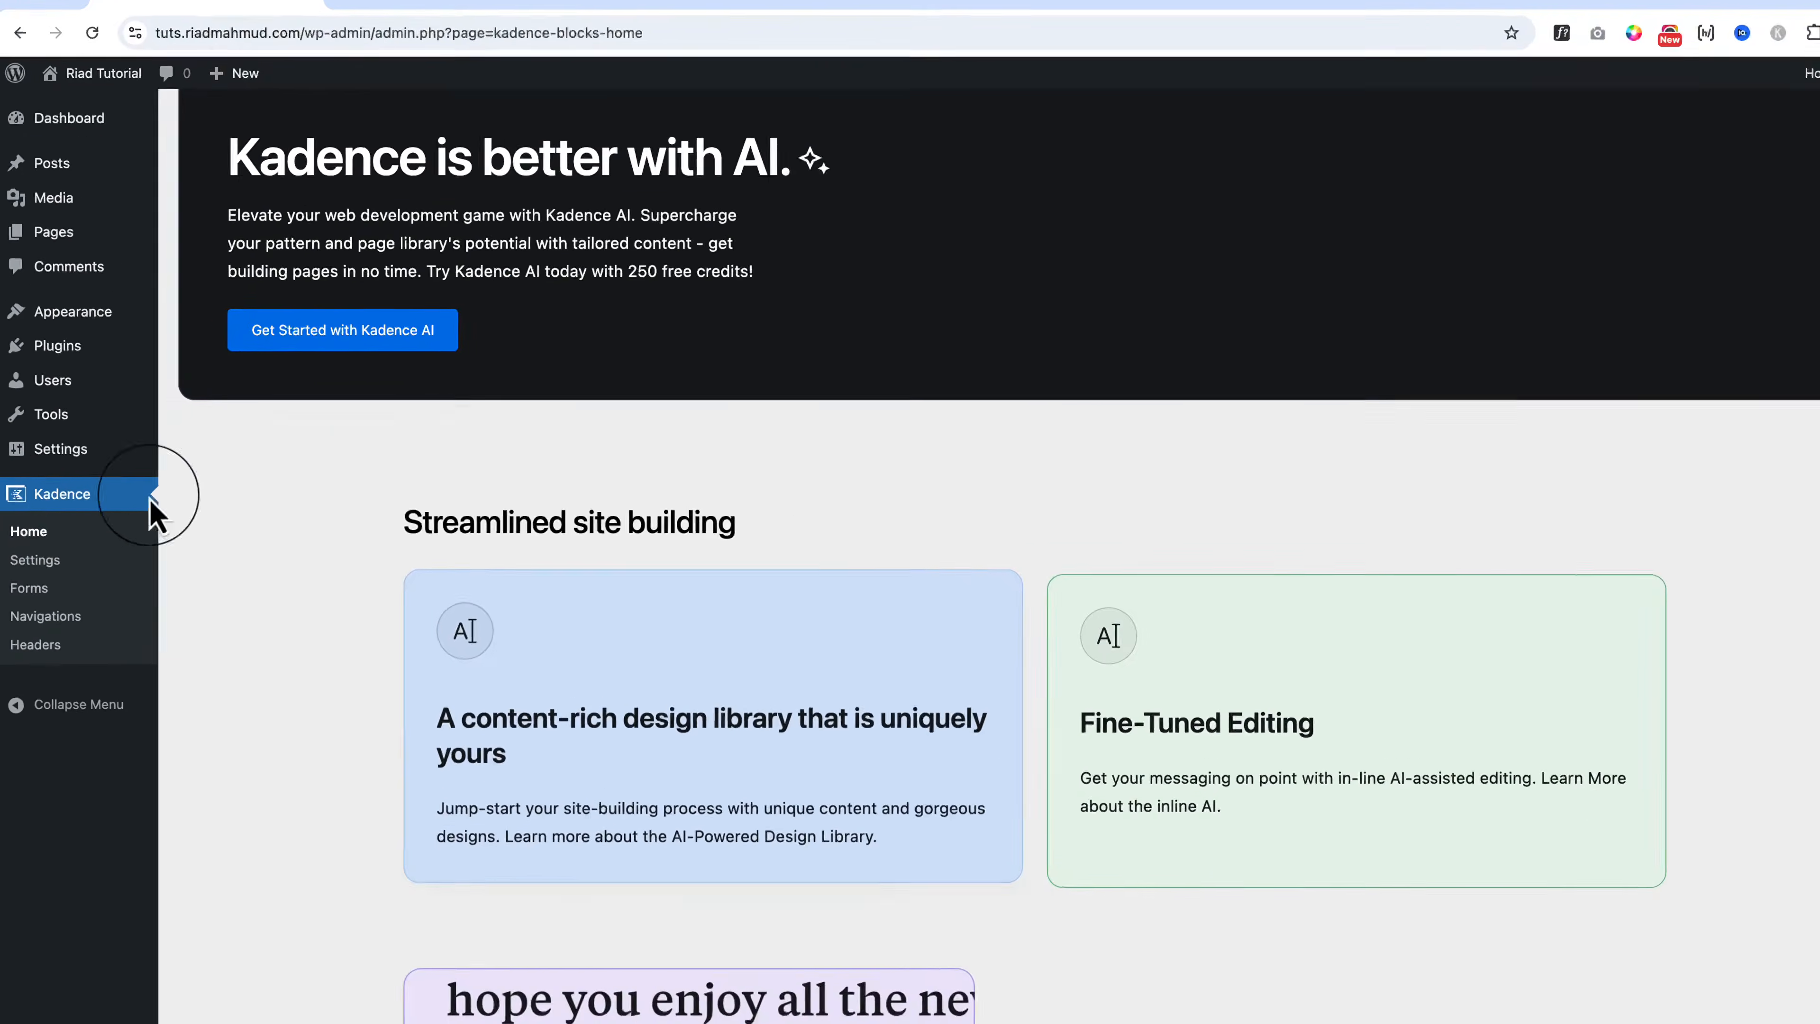
scroll(1003, 401, down, 5)
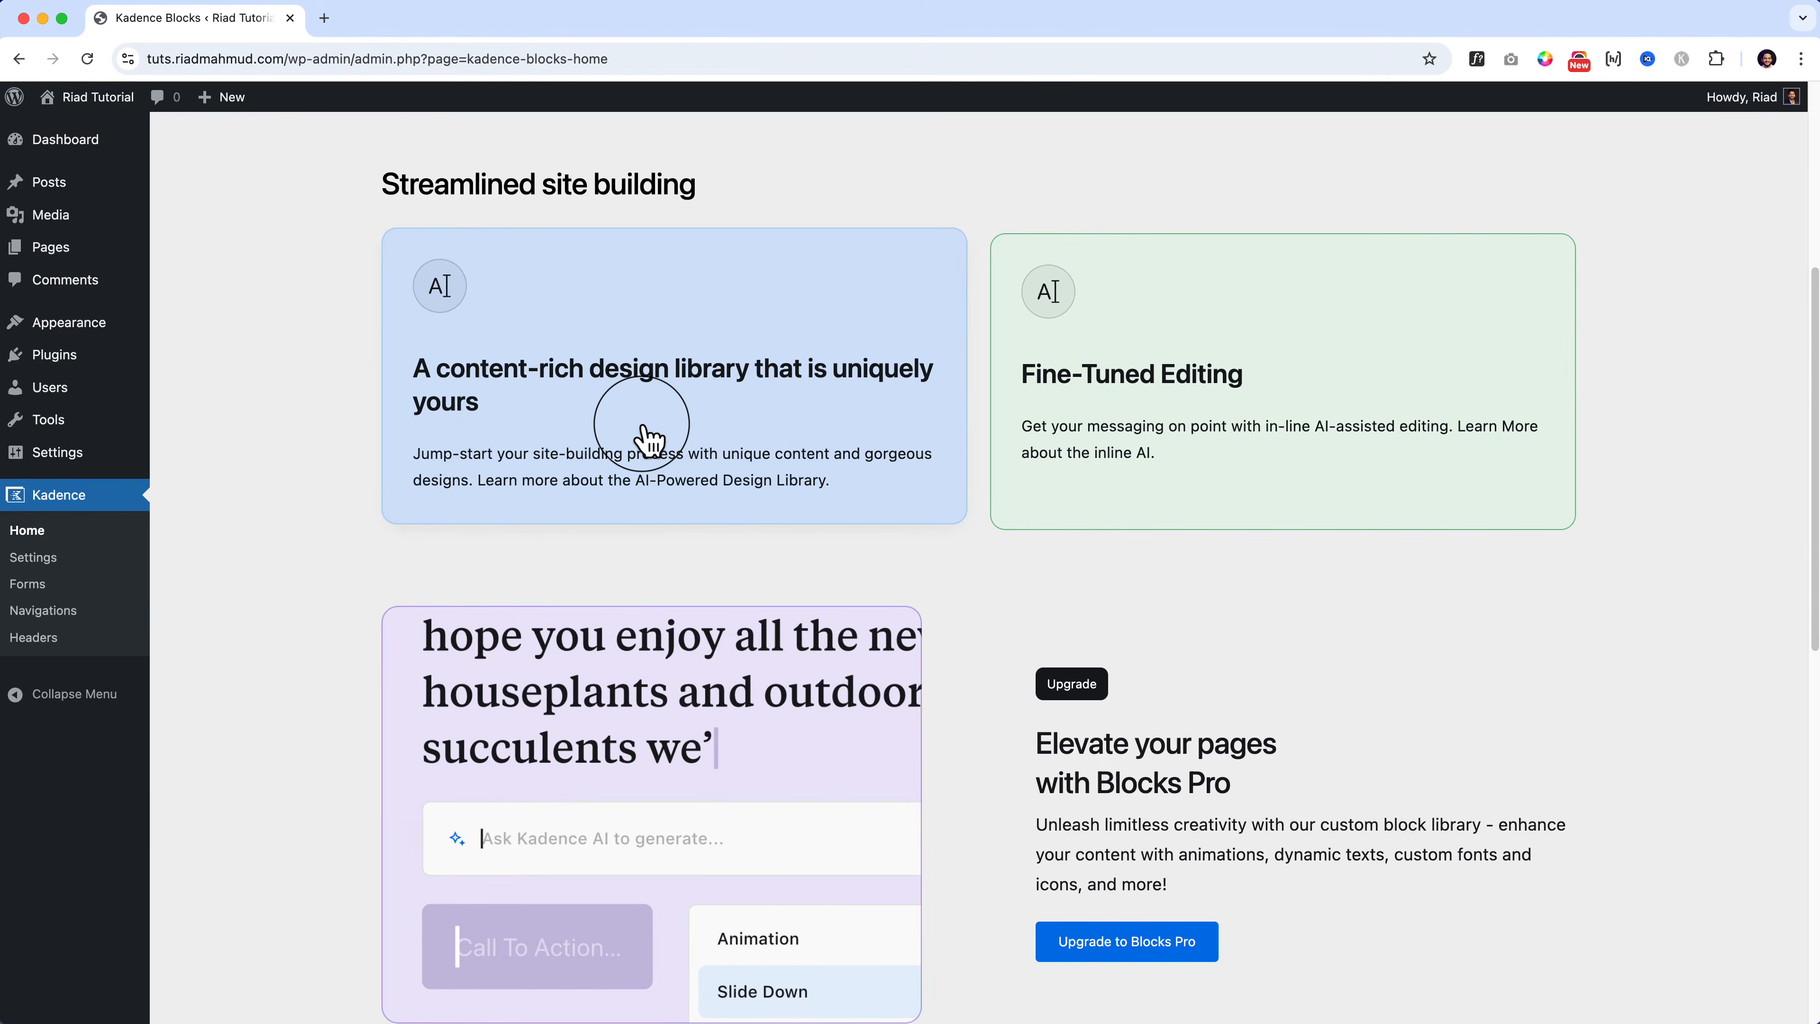
scroll(642, 438, down, 7)
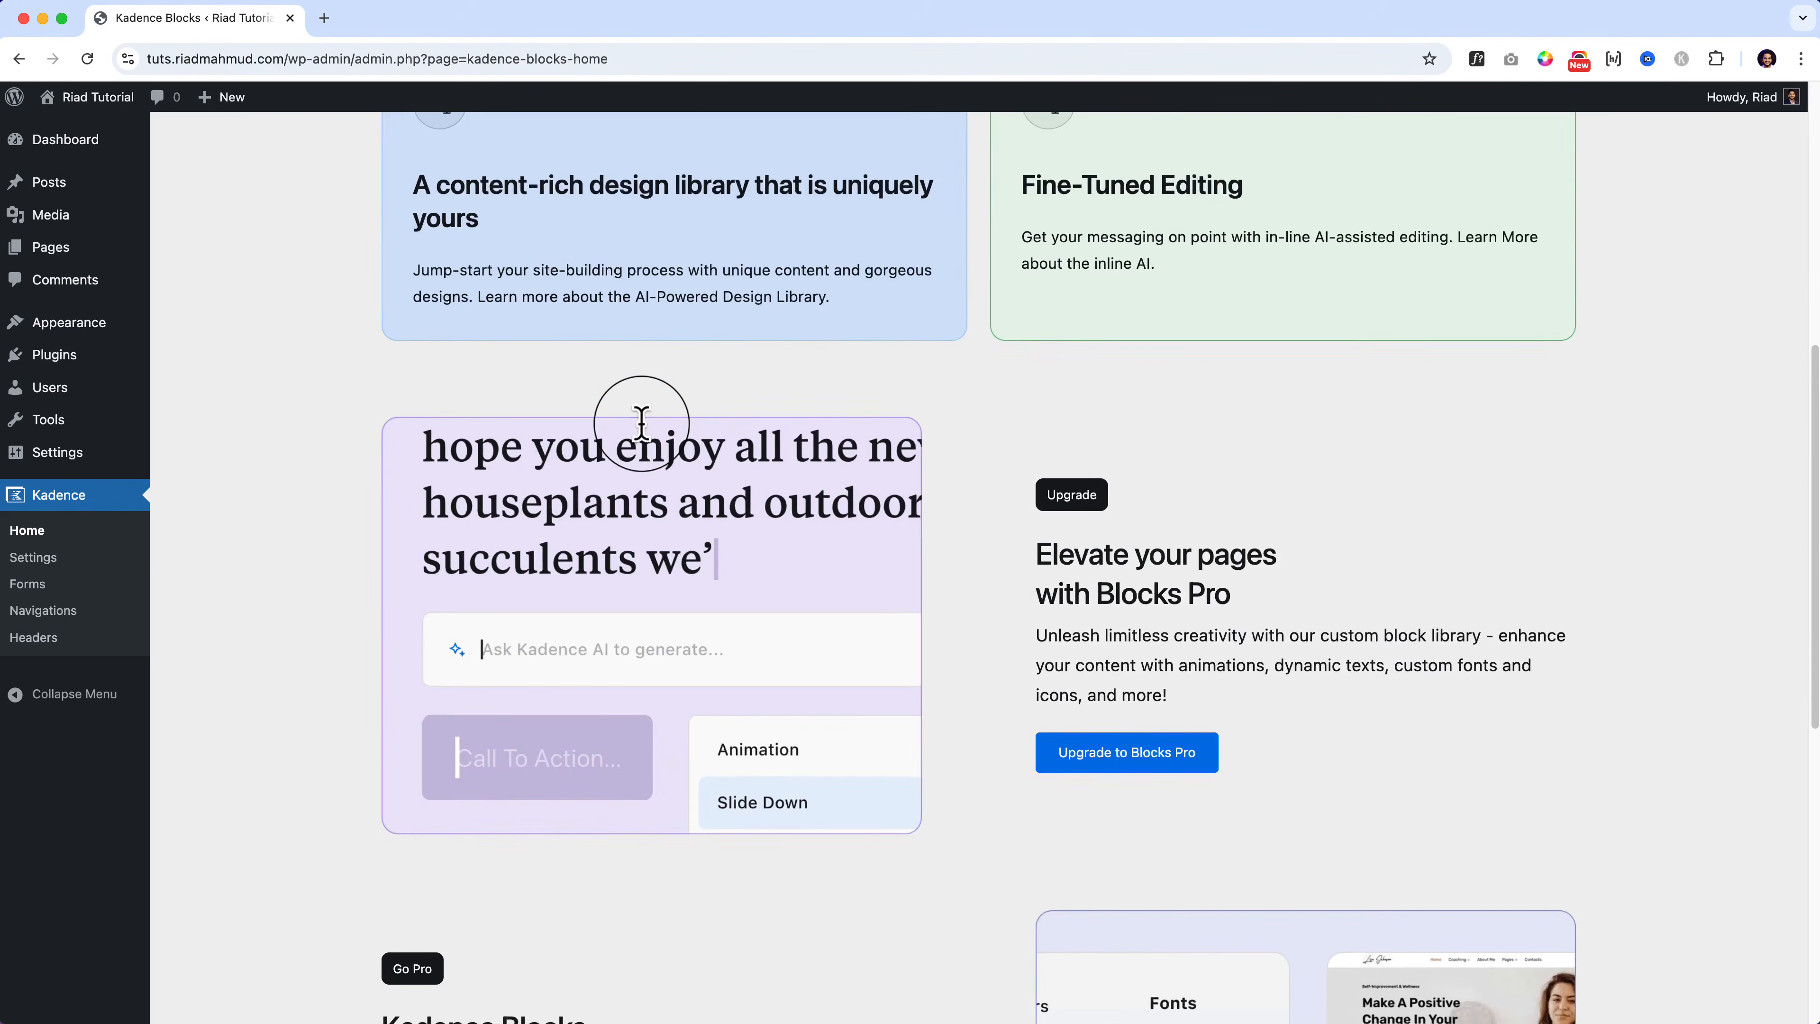
scroll(642, 438, up, 1)
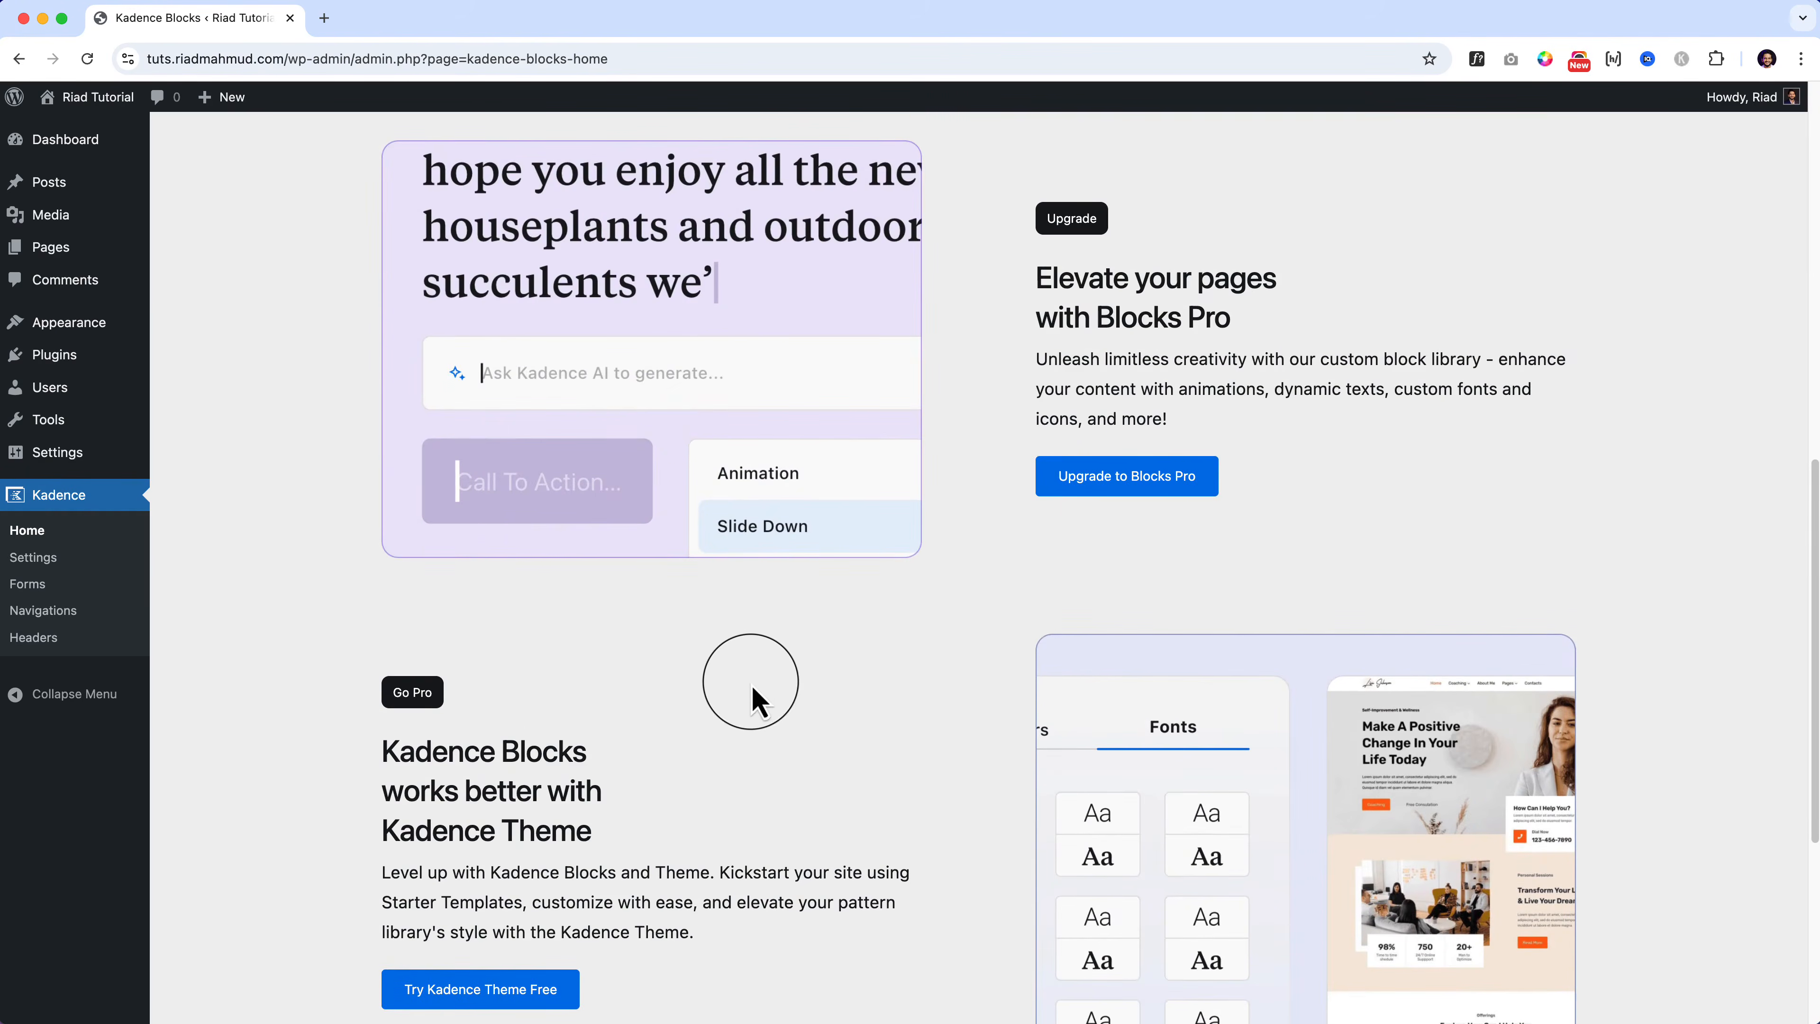
scroll(751, 681, down, 3)
scroll(751, 685, down, 2)
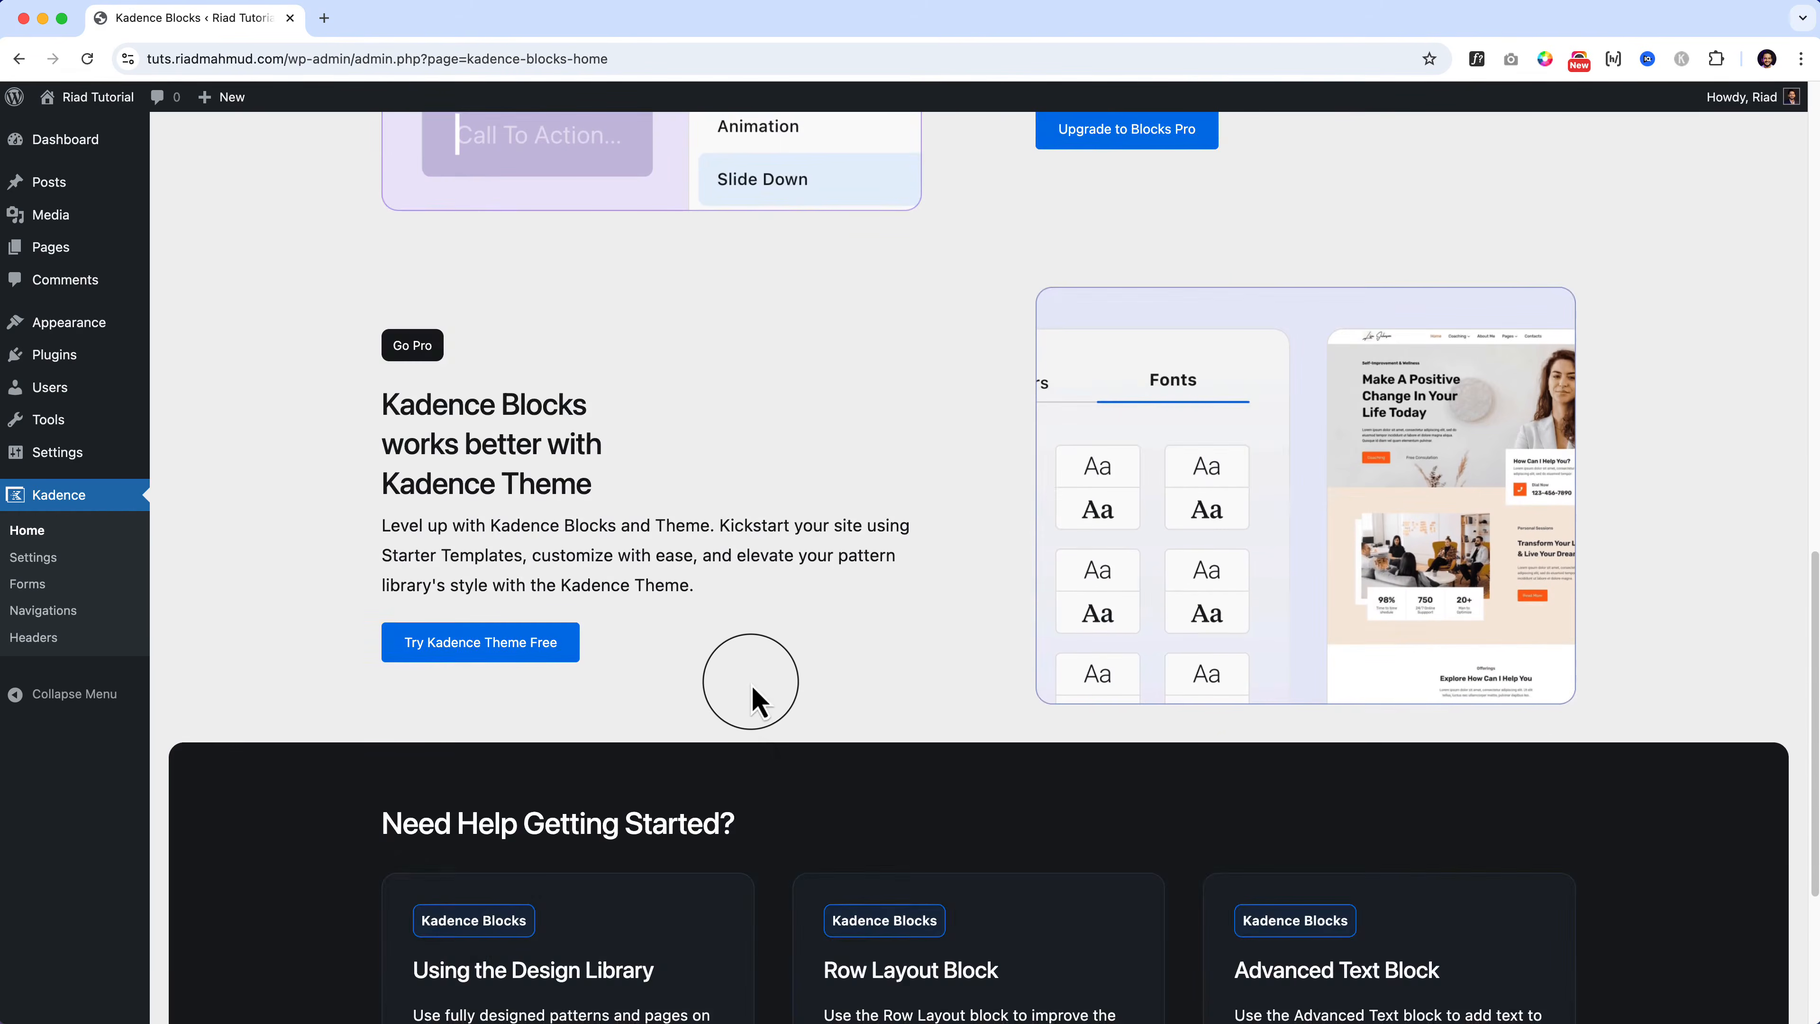
scroll(752, 691, up, 3)
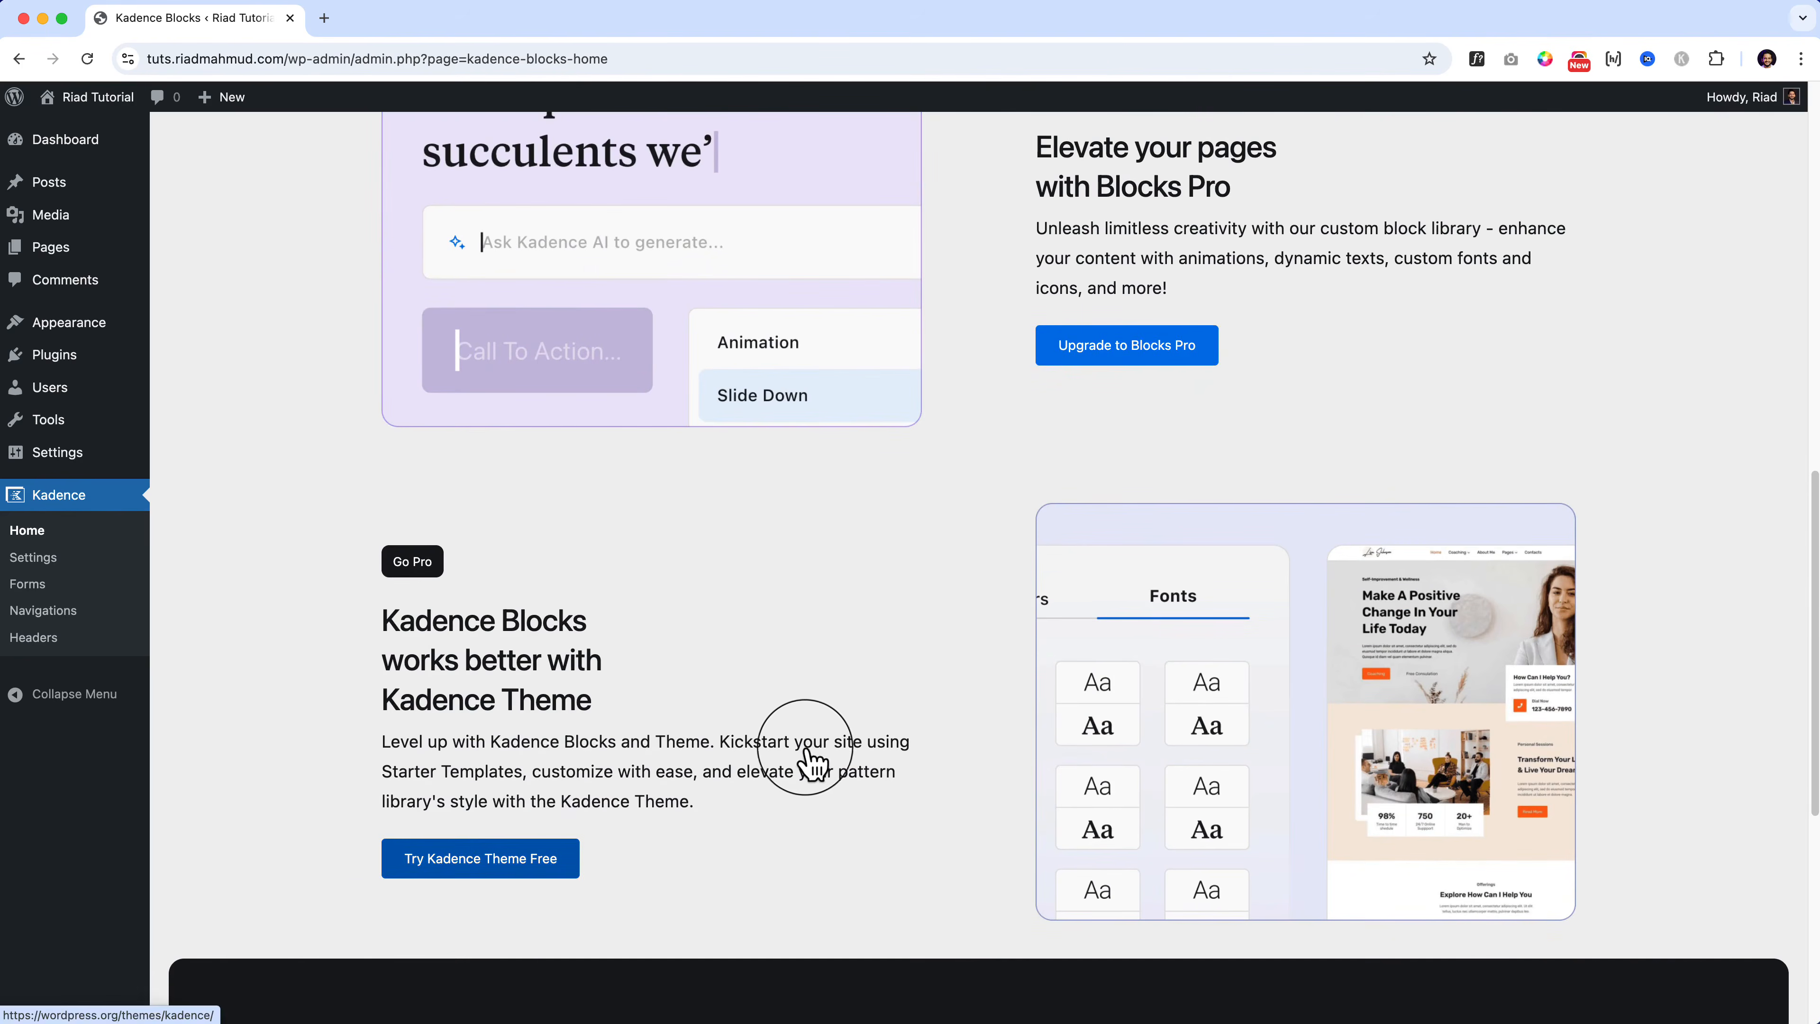
scroll(812, 769, up, 1)
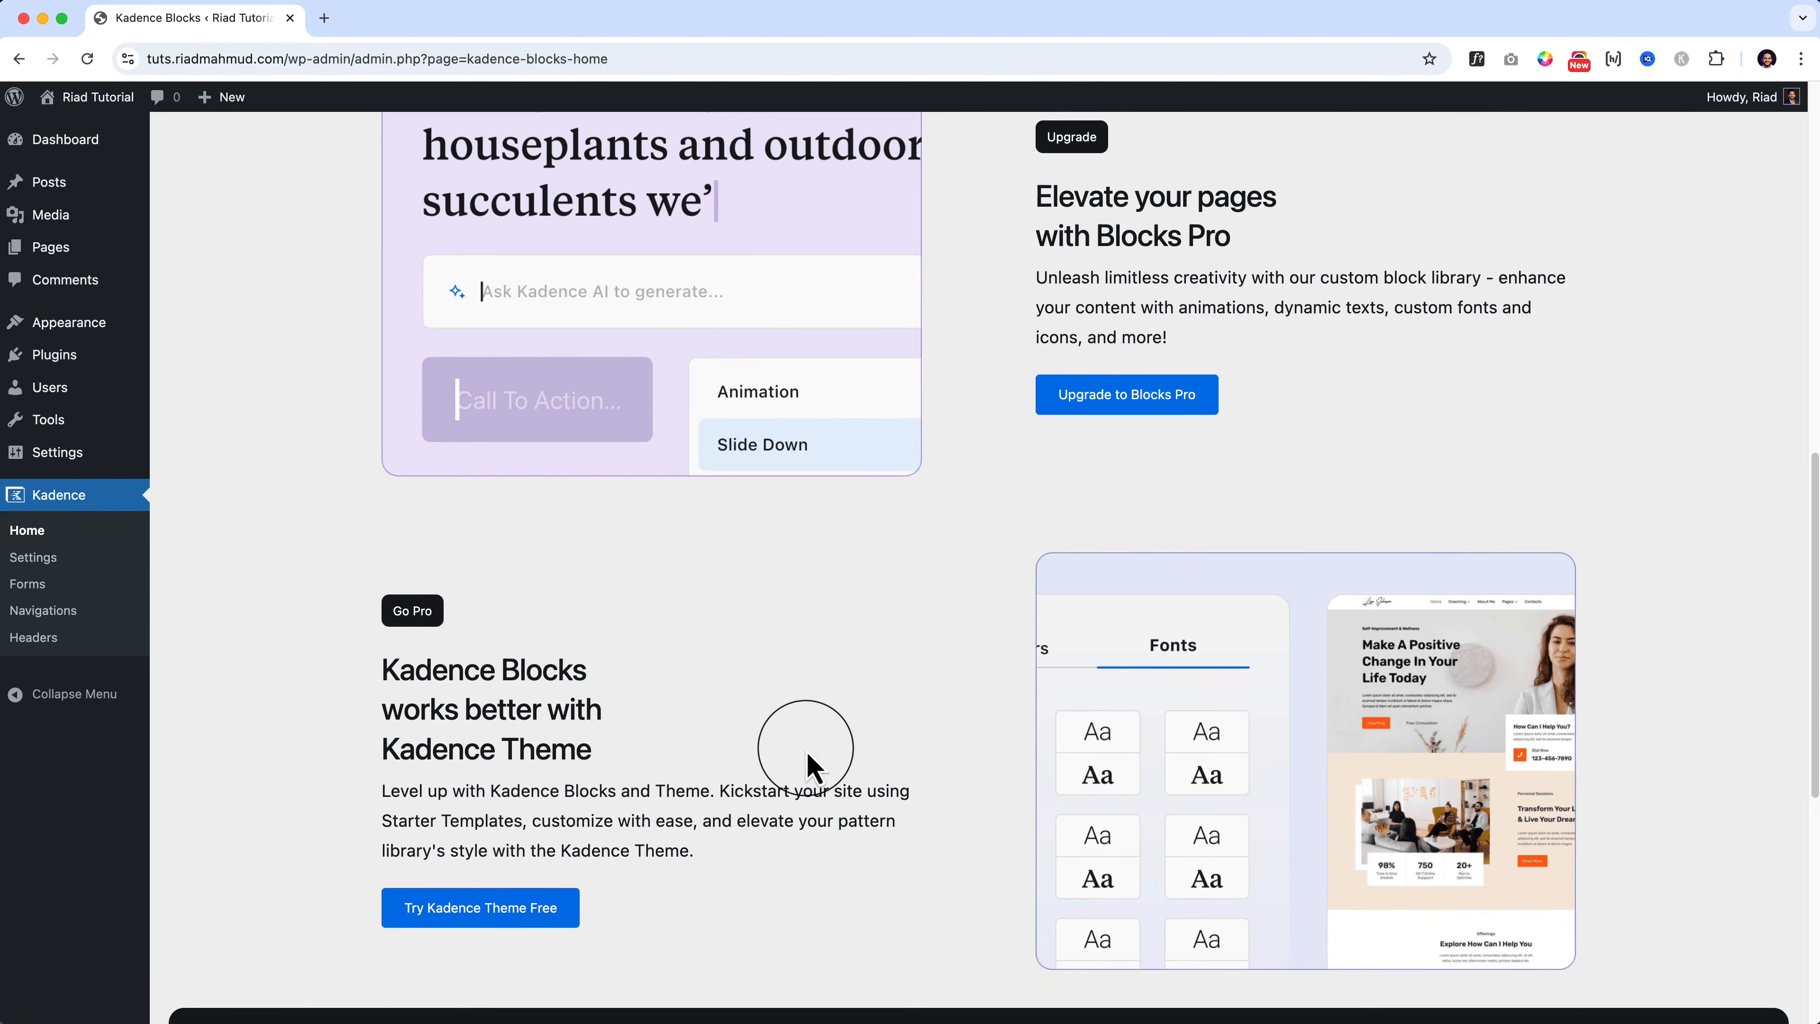
scroll(812, 769, up, 1)
scroll(806, 748, up, 1)
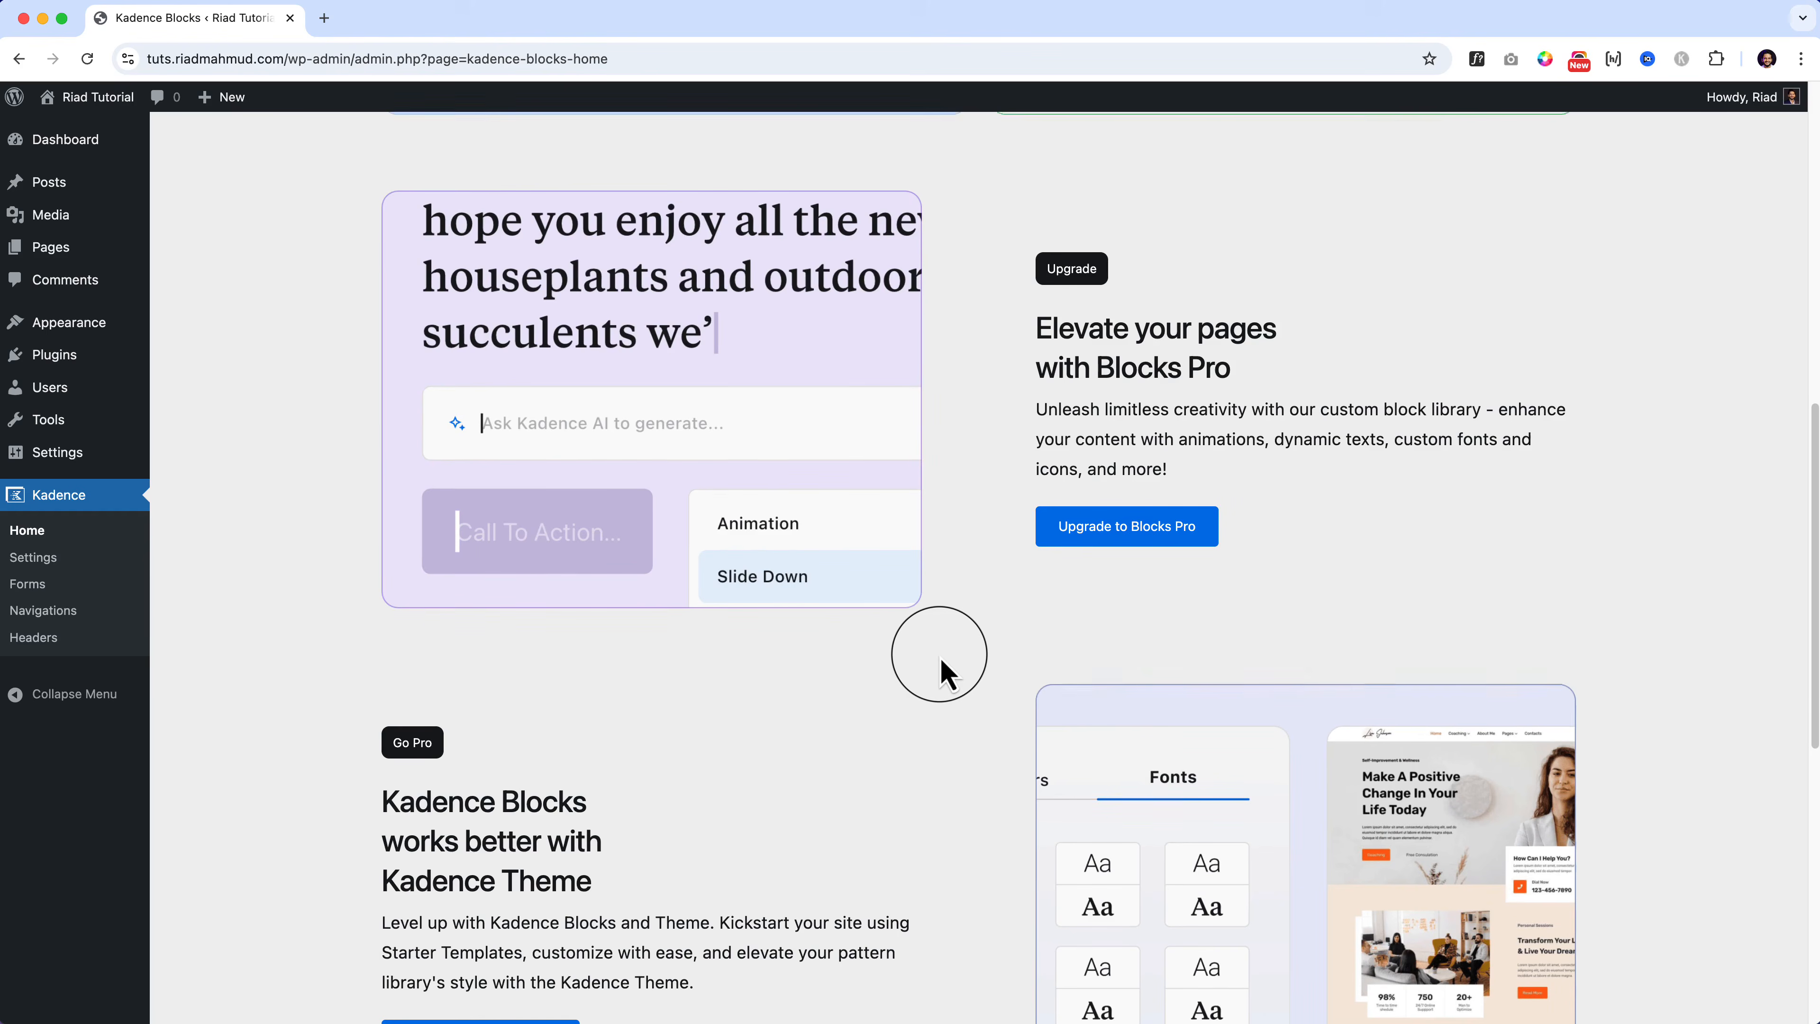
scroll(940, 657, down, 6)
scroll(940, 656, down, 8)
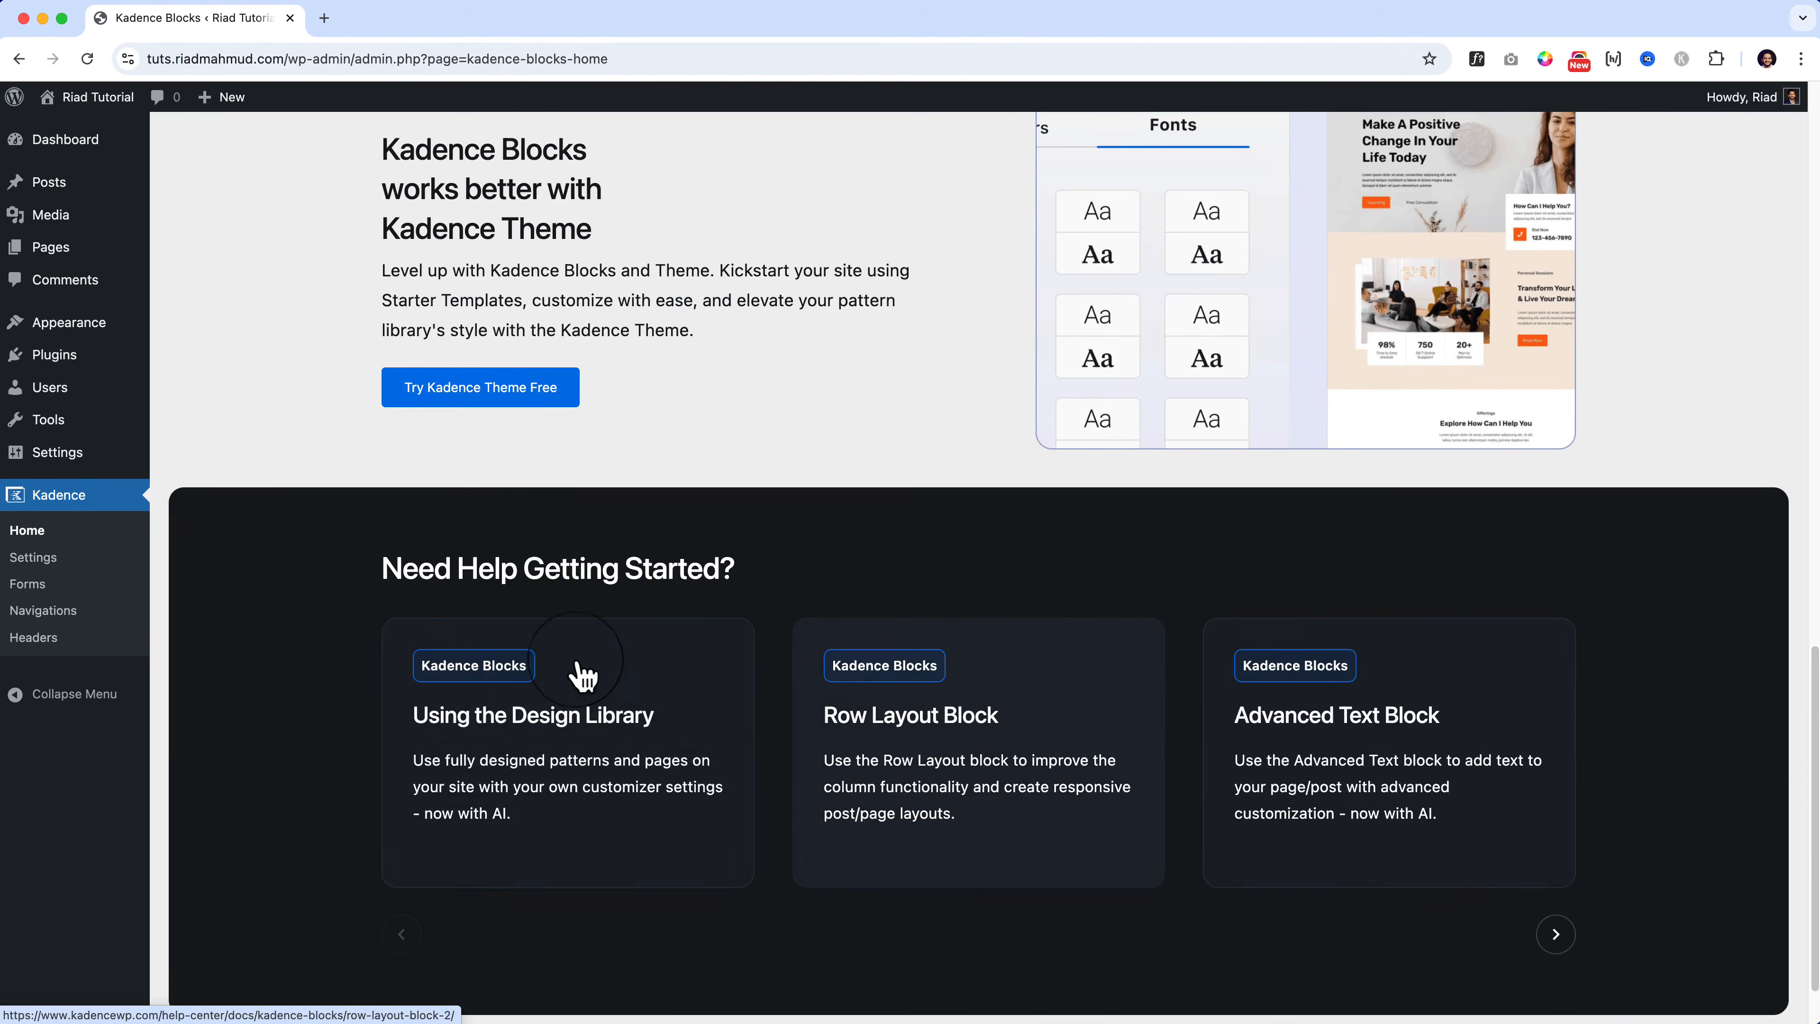
scroll(960, 738, down, 2)
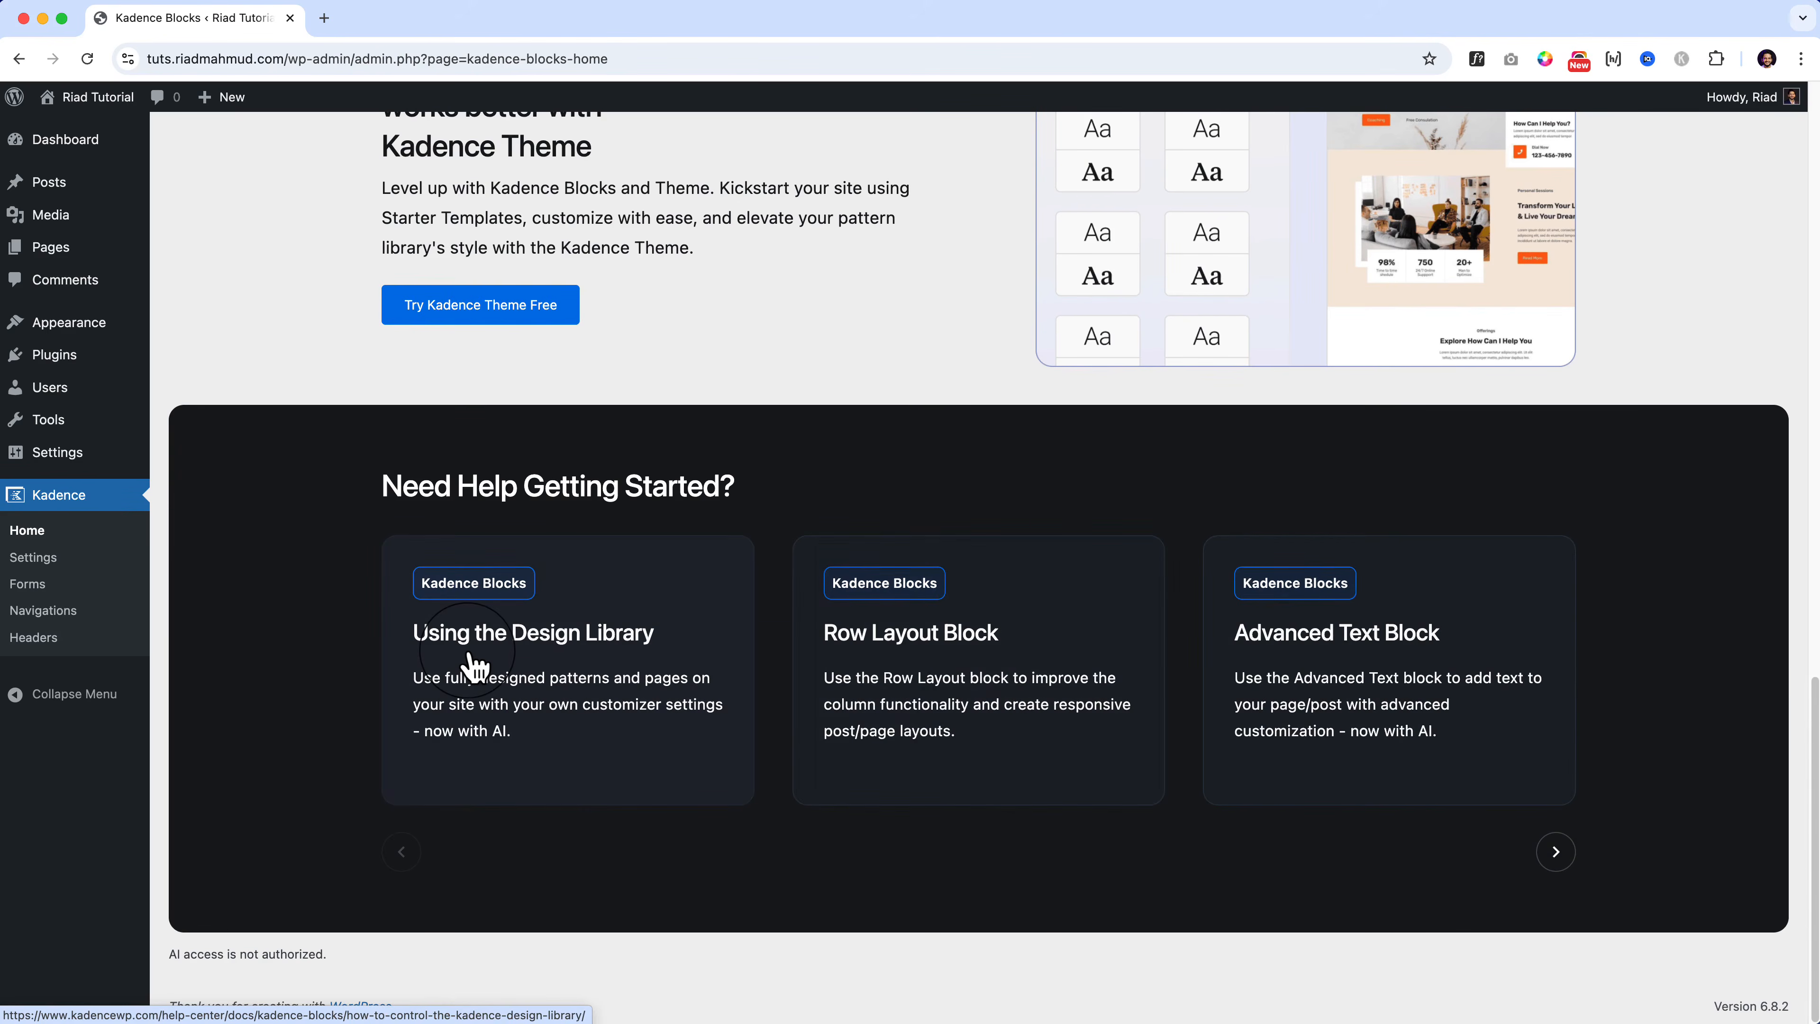
Step: Open the 'How to Access the Kadence Design Library' help article and skim it
click(520, 663)
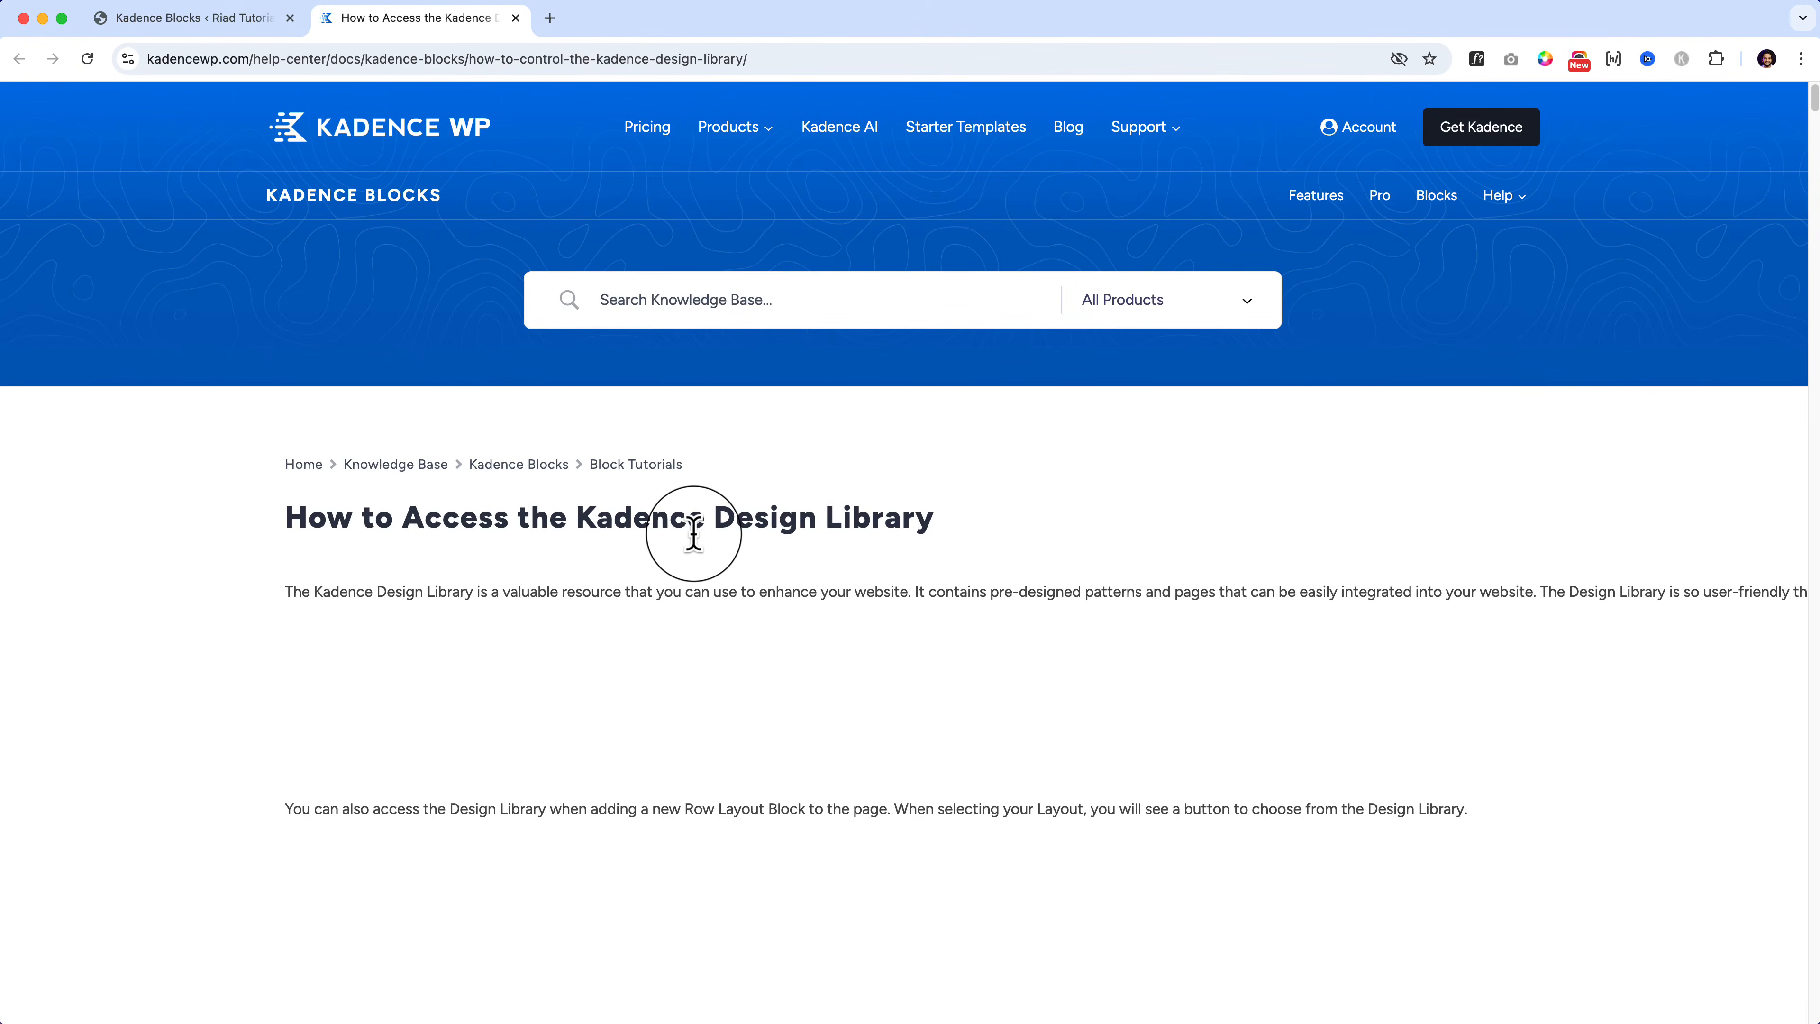
scroll(695, 539, down, 15)
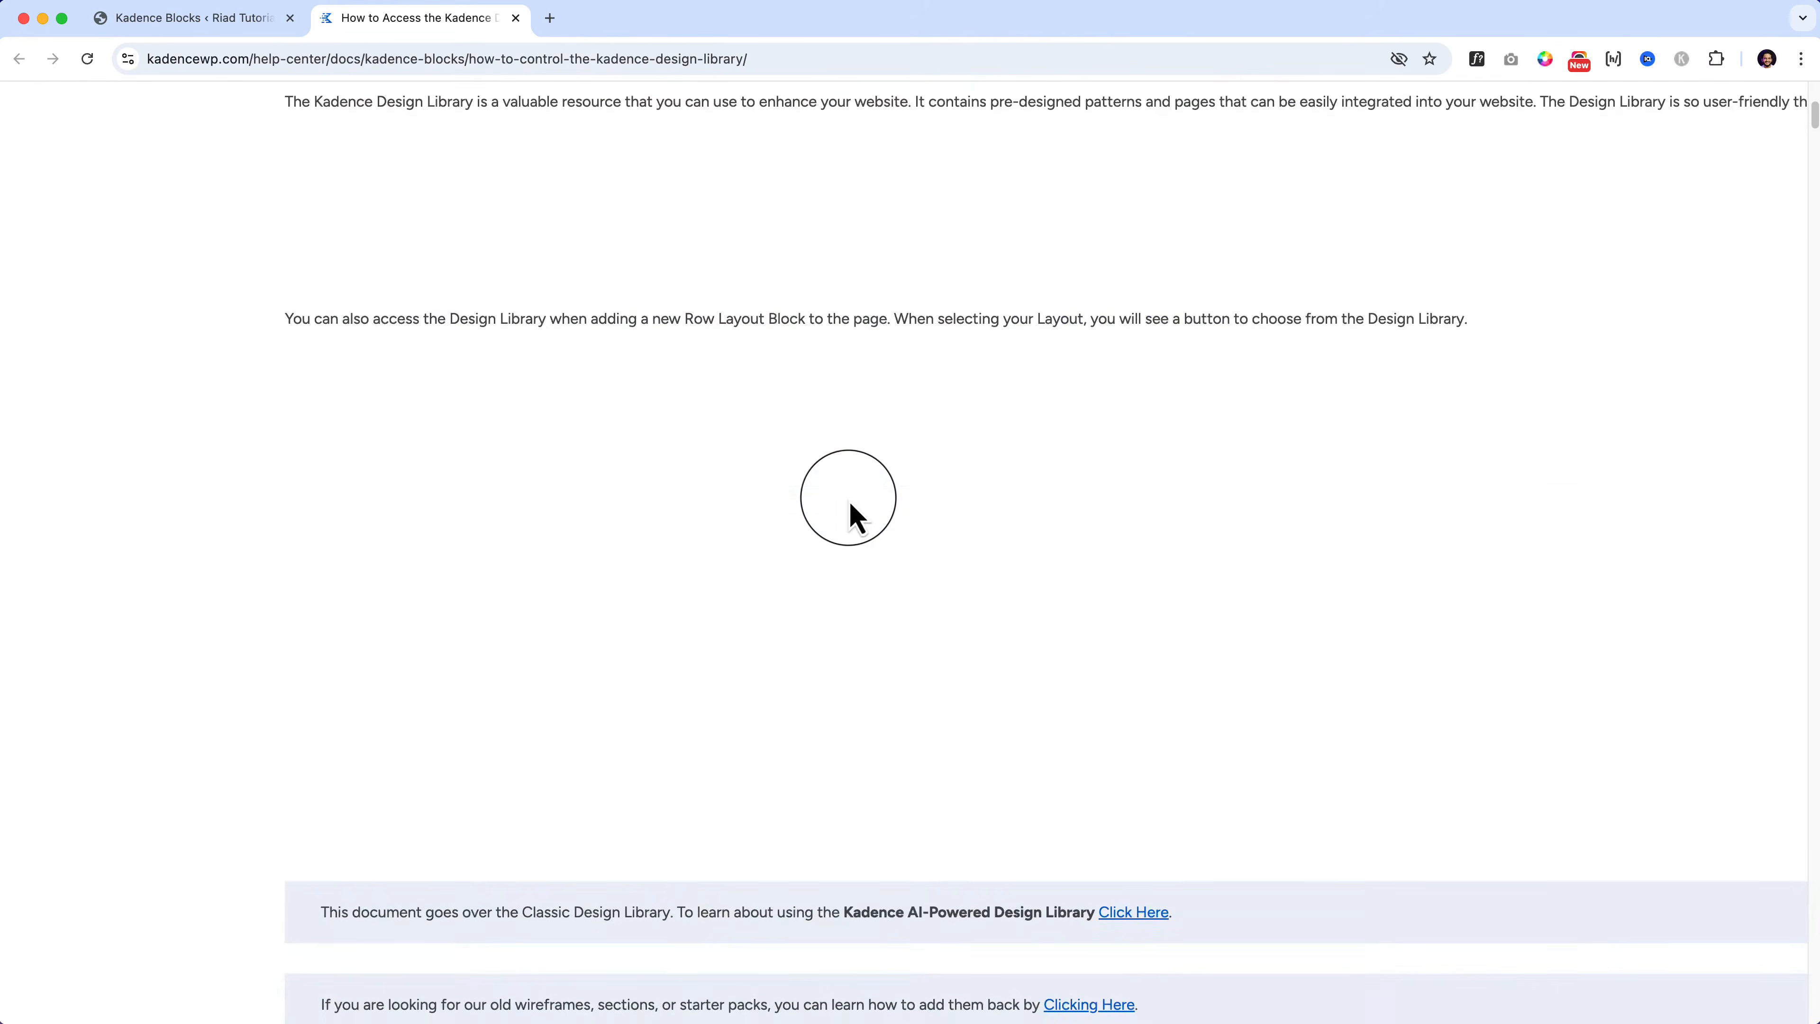
scroll(705, 549, down, 10)
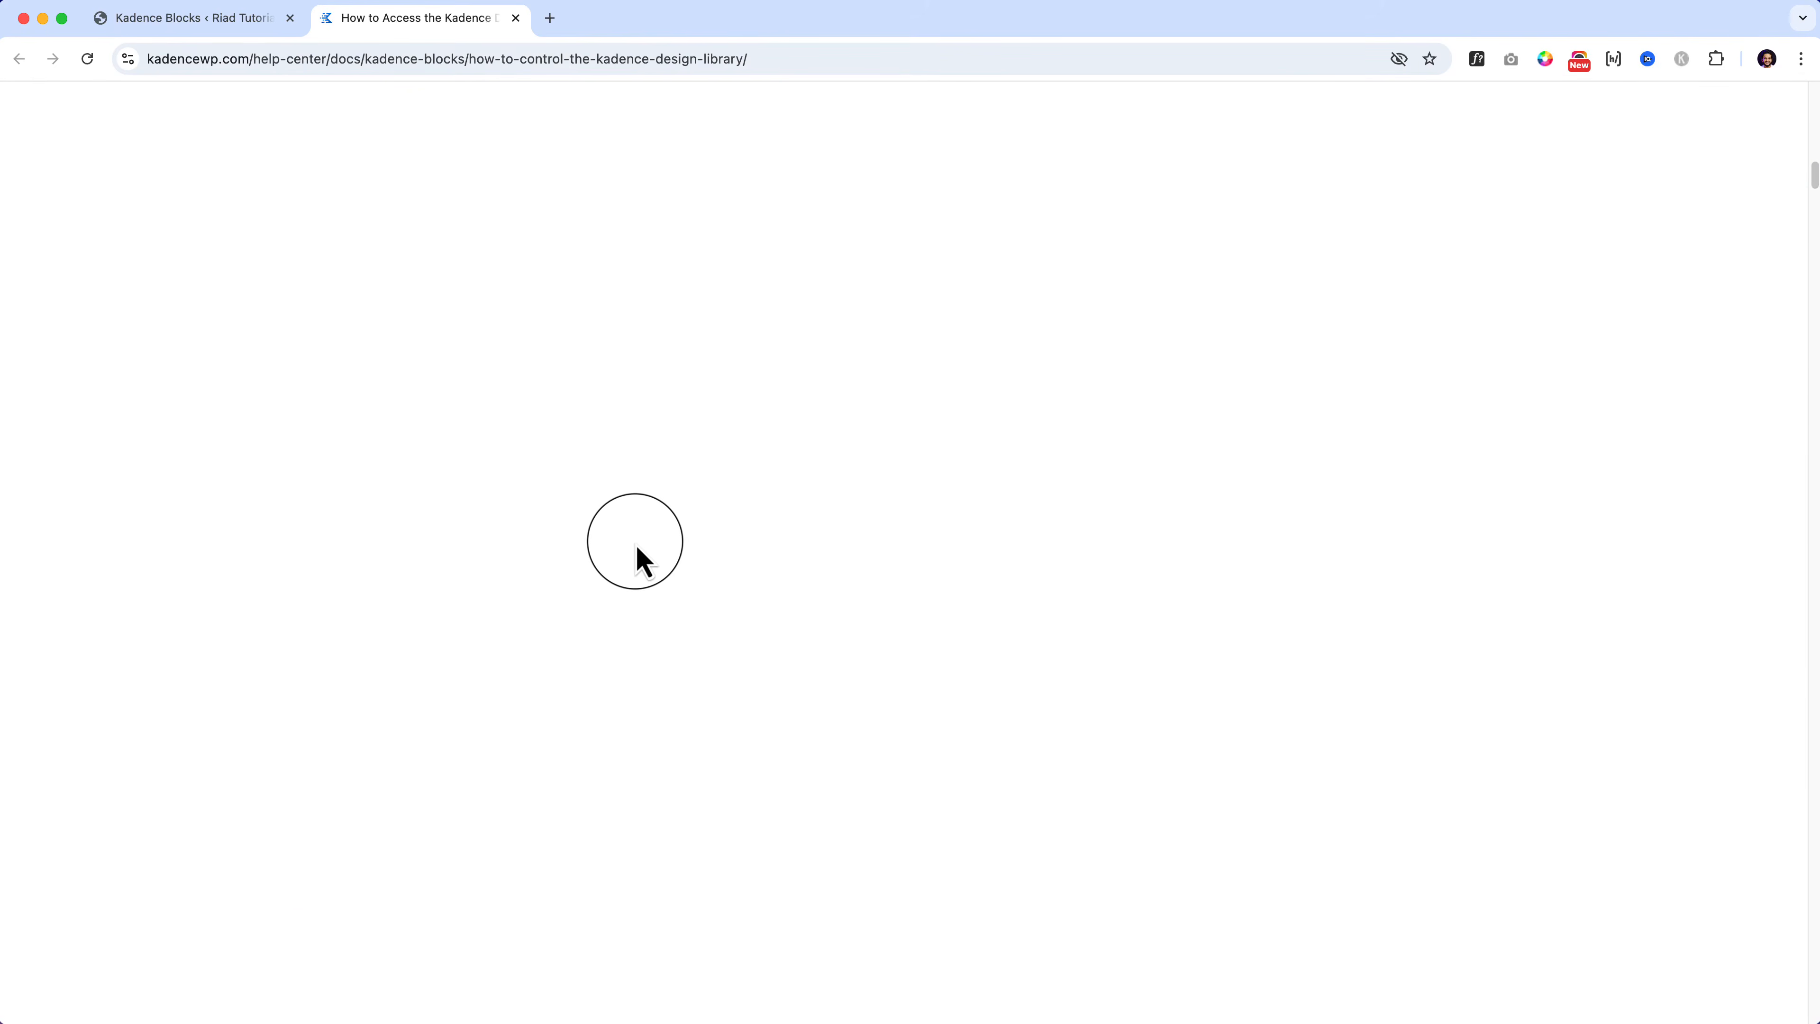
scroll(643, 562, down, 5)
scroll(636, 547, down, 7)
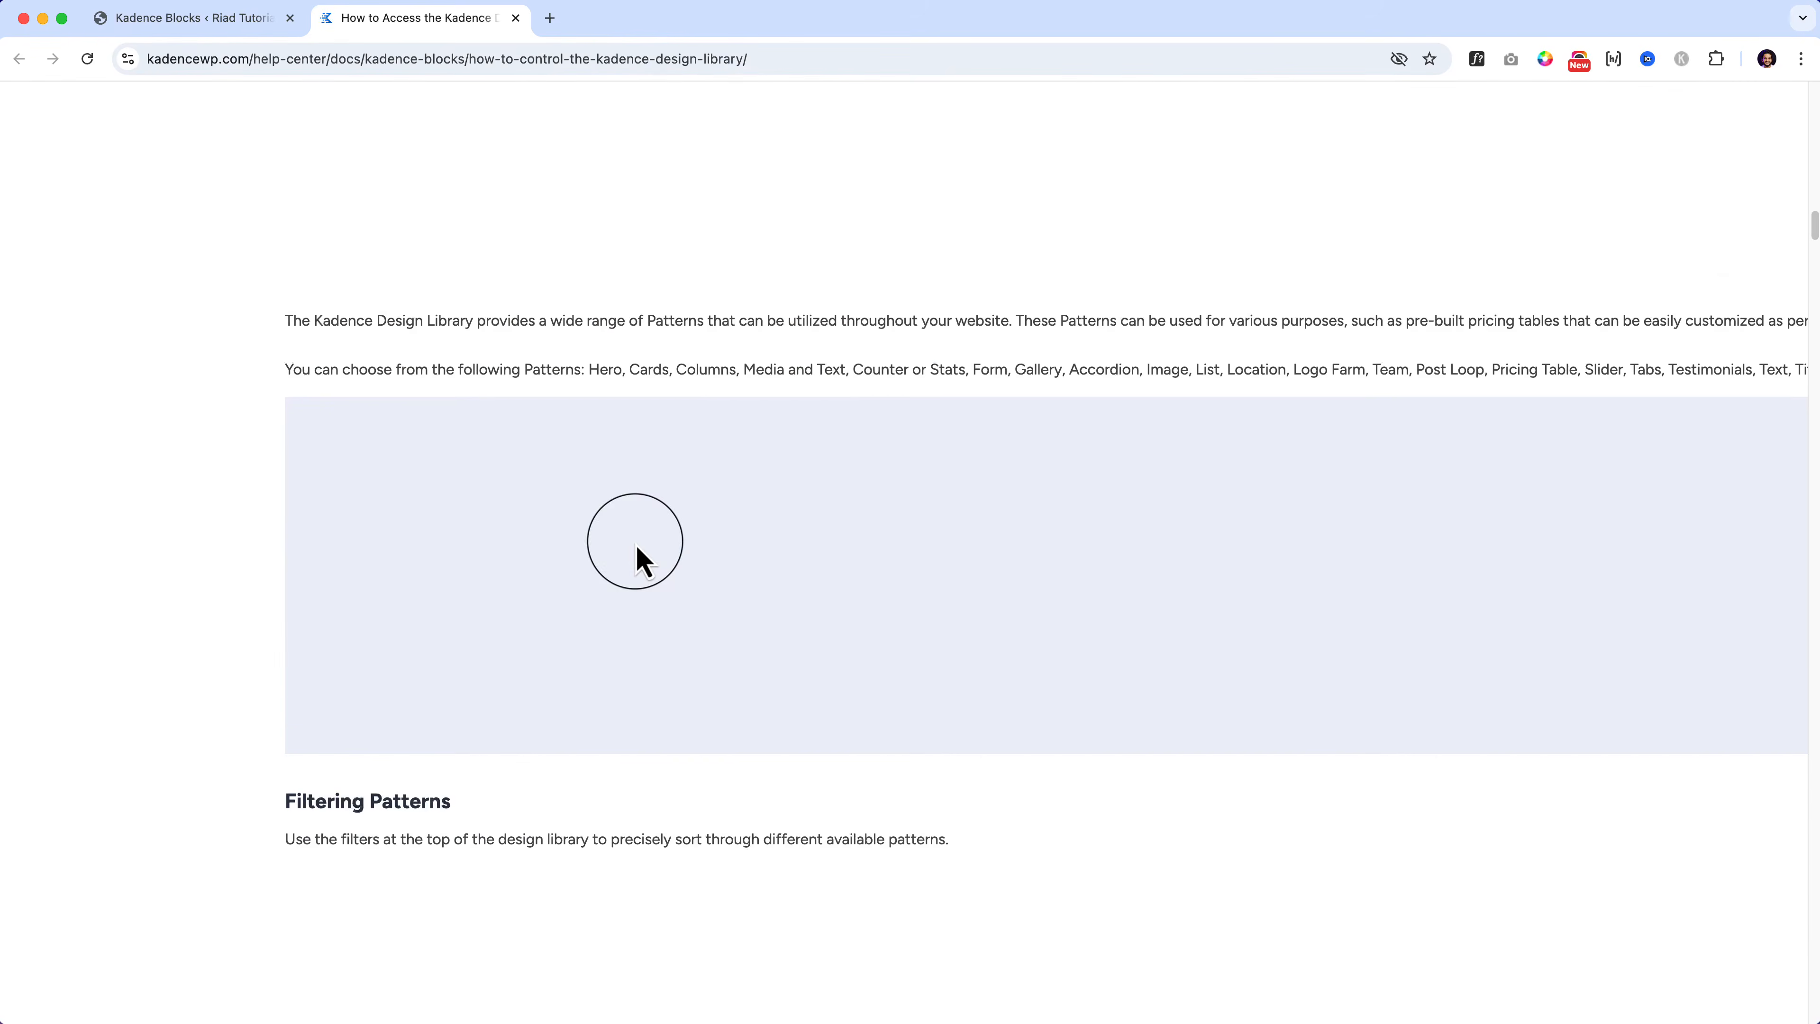
scroll(1000, 530, up, 15)
scroll(1229, 532, up, 15)
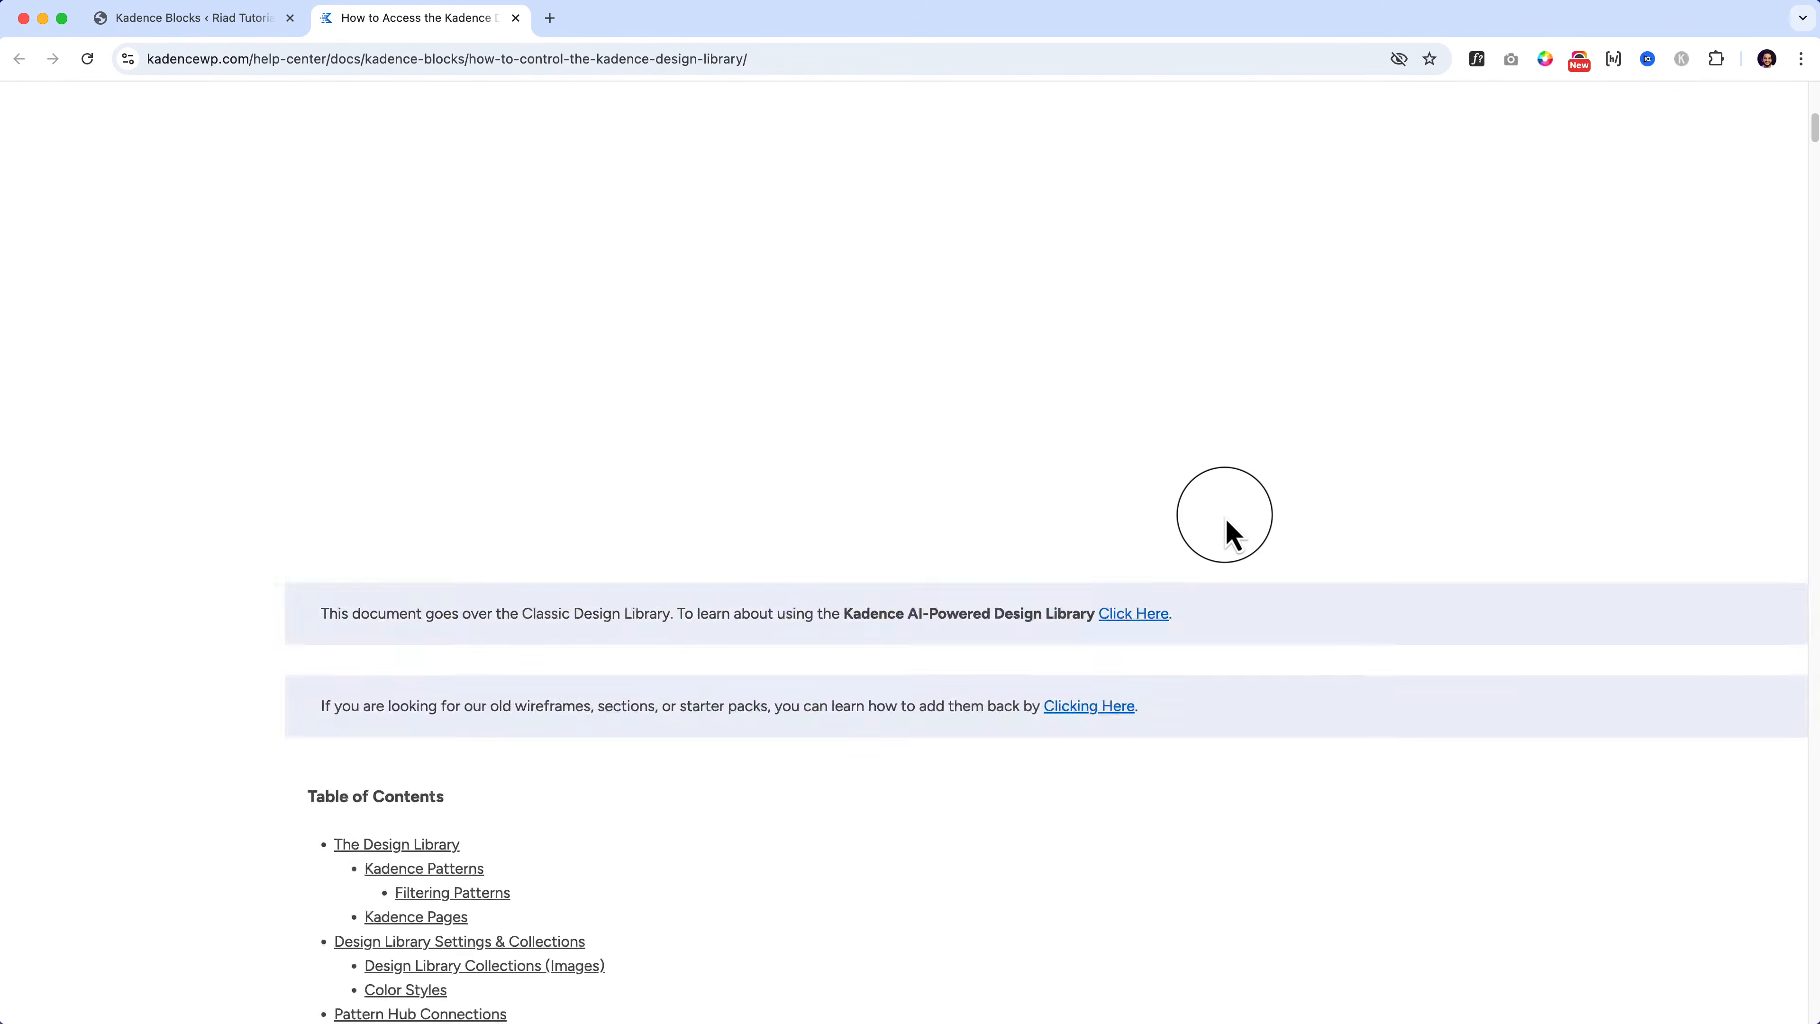
Step: Jump to the Design Library Settings & Collections section, then return to the WordPress admin tab
click(710, 58)
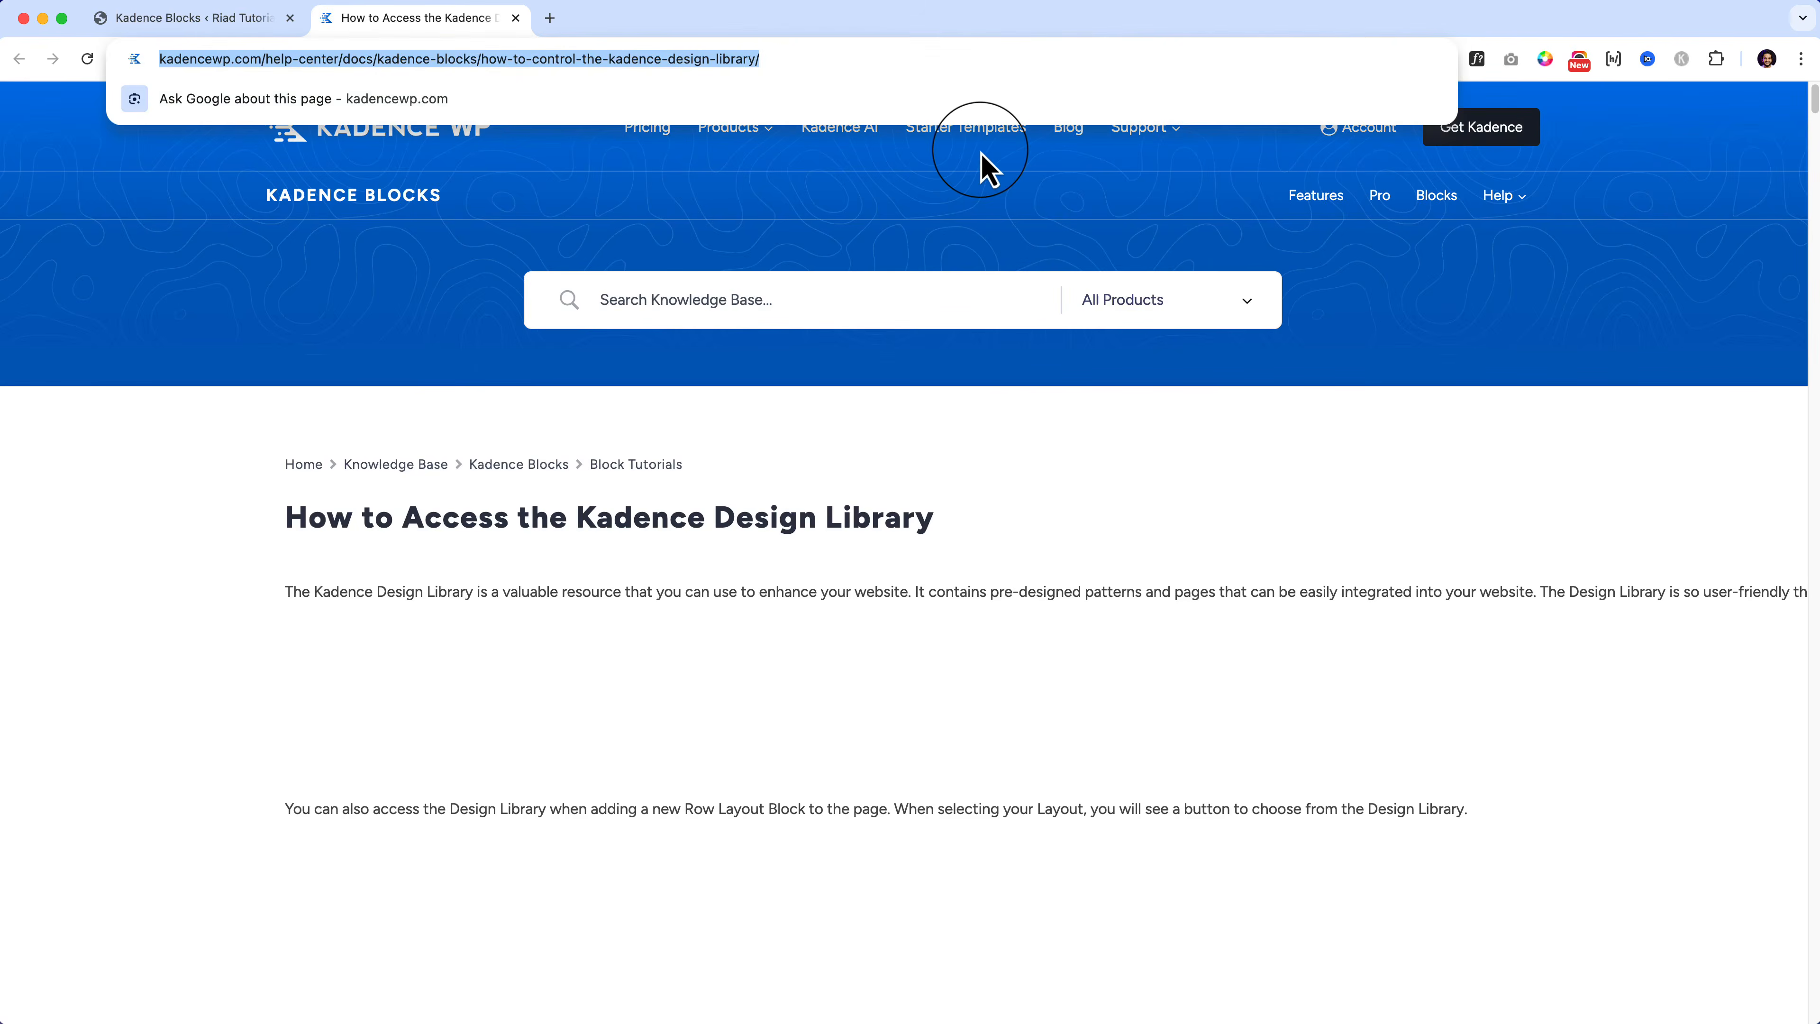
click(981, 152)
scroll(981, 151, down, 5)
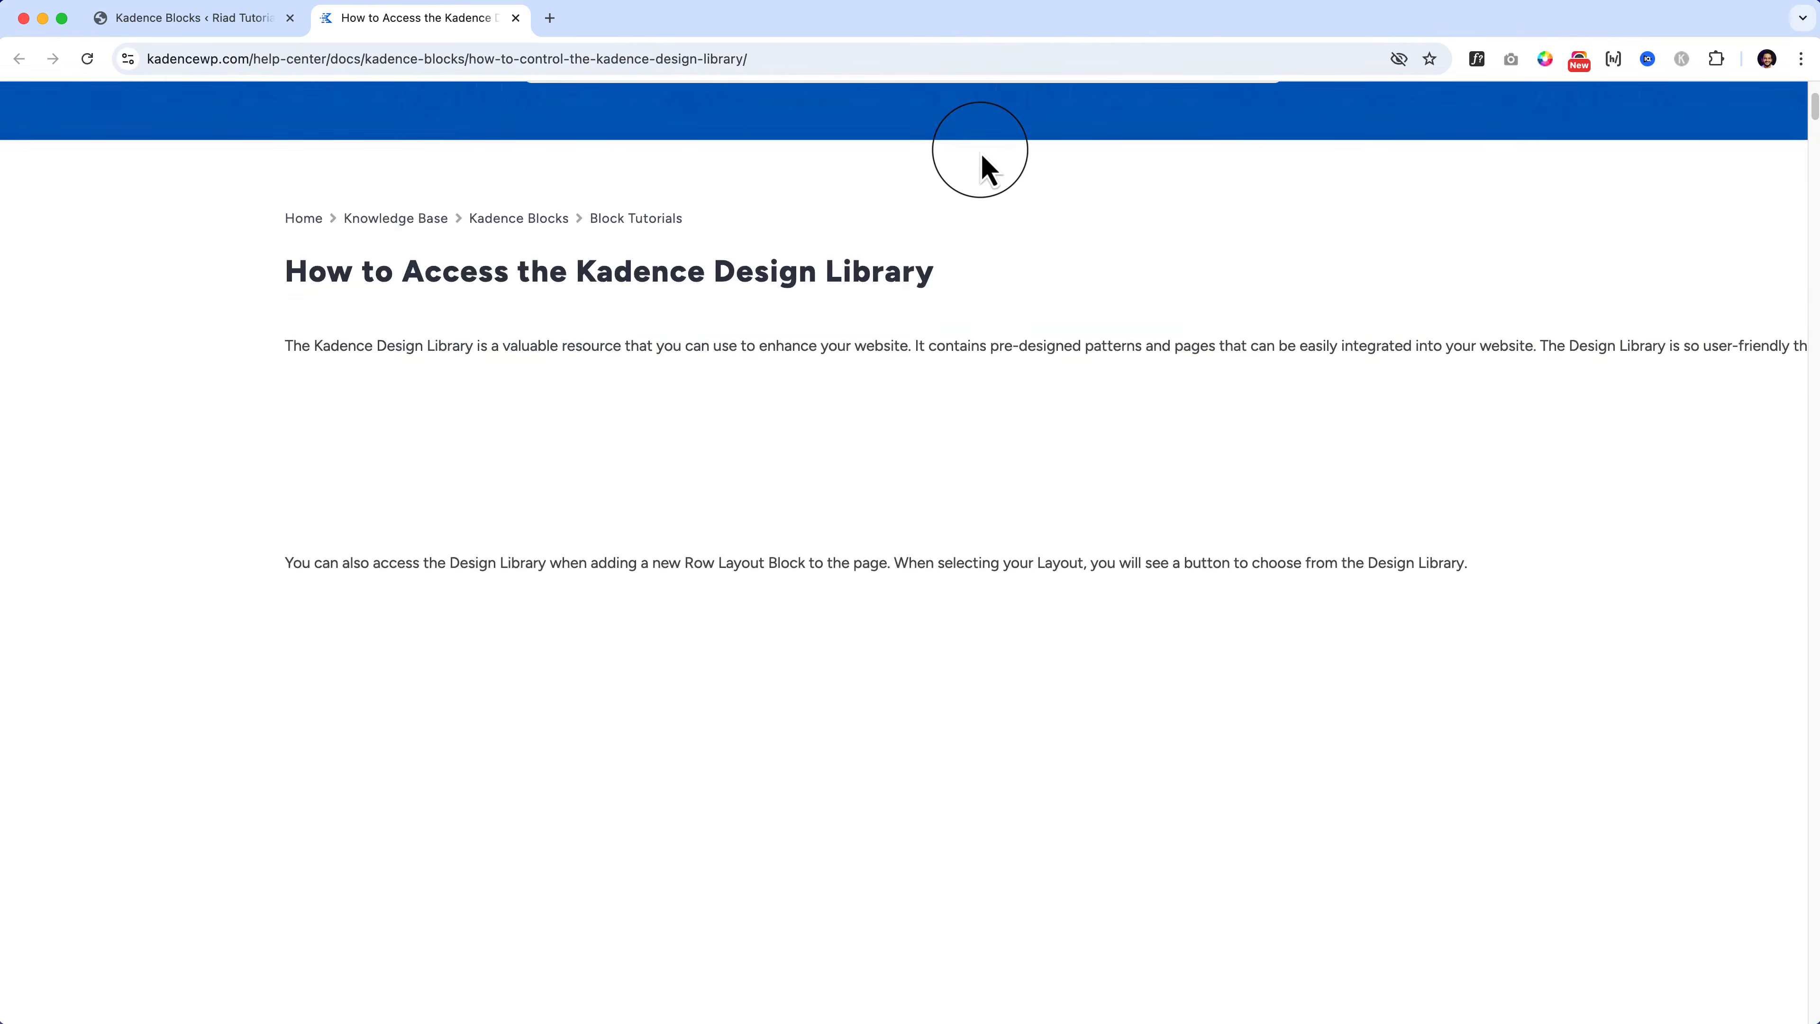
scroll(980, 151, down, 5)
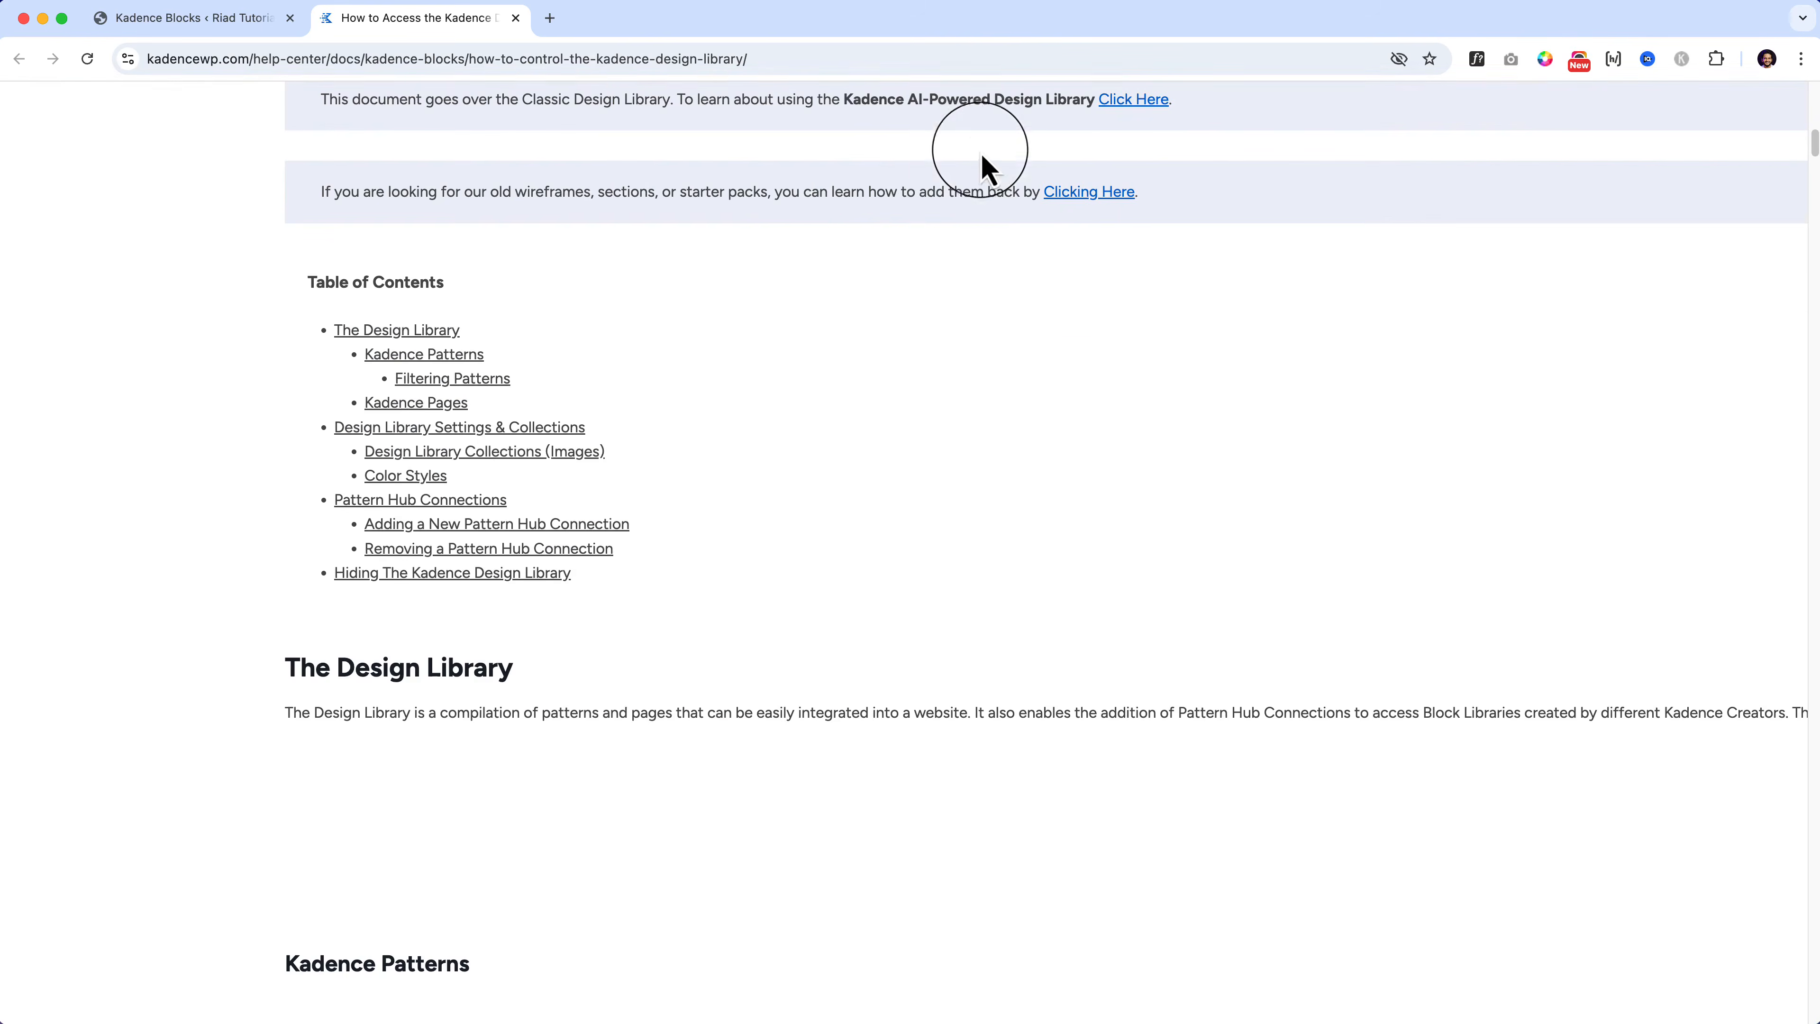
click(453, 427)
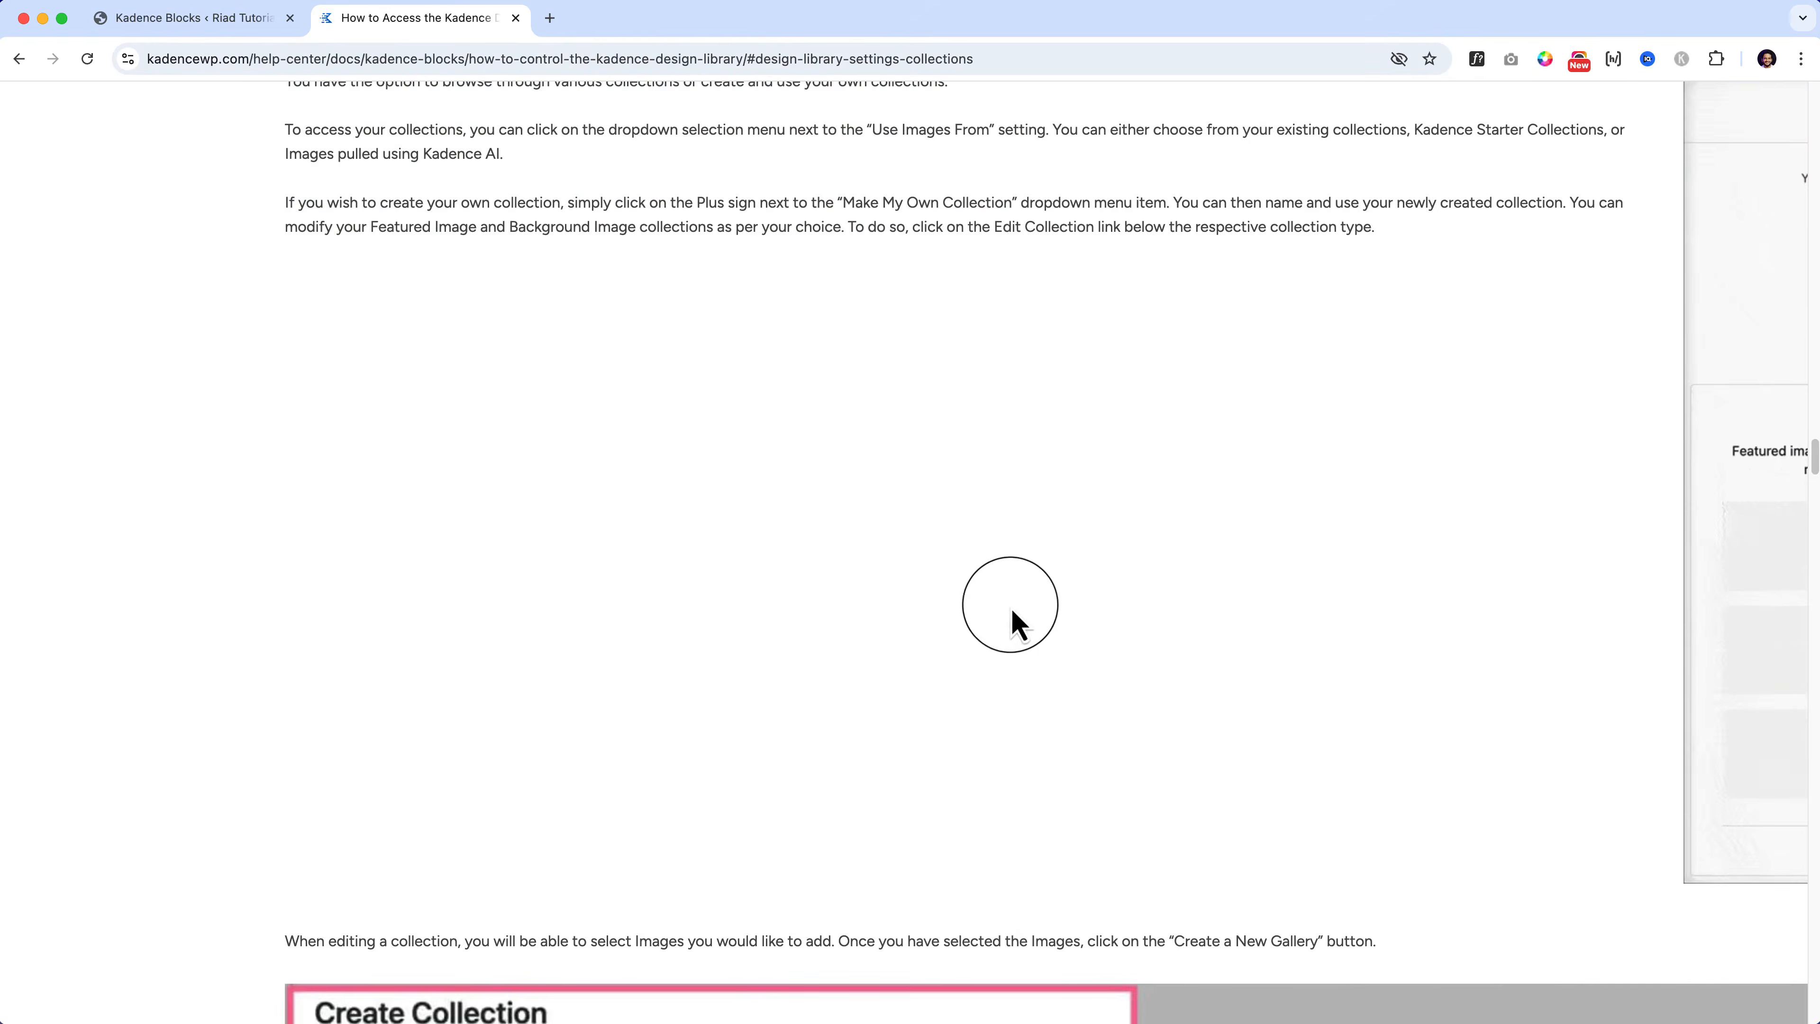
scroll(1083, 645, down, 8)
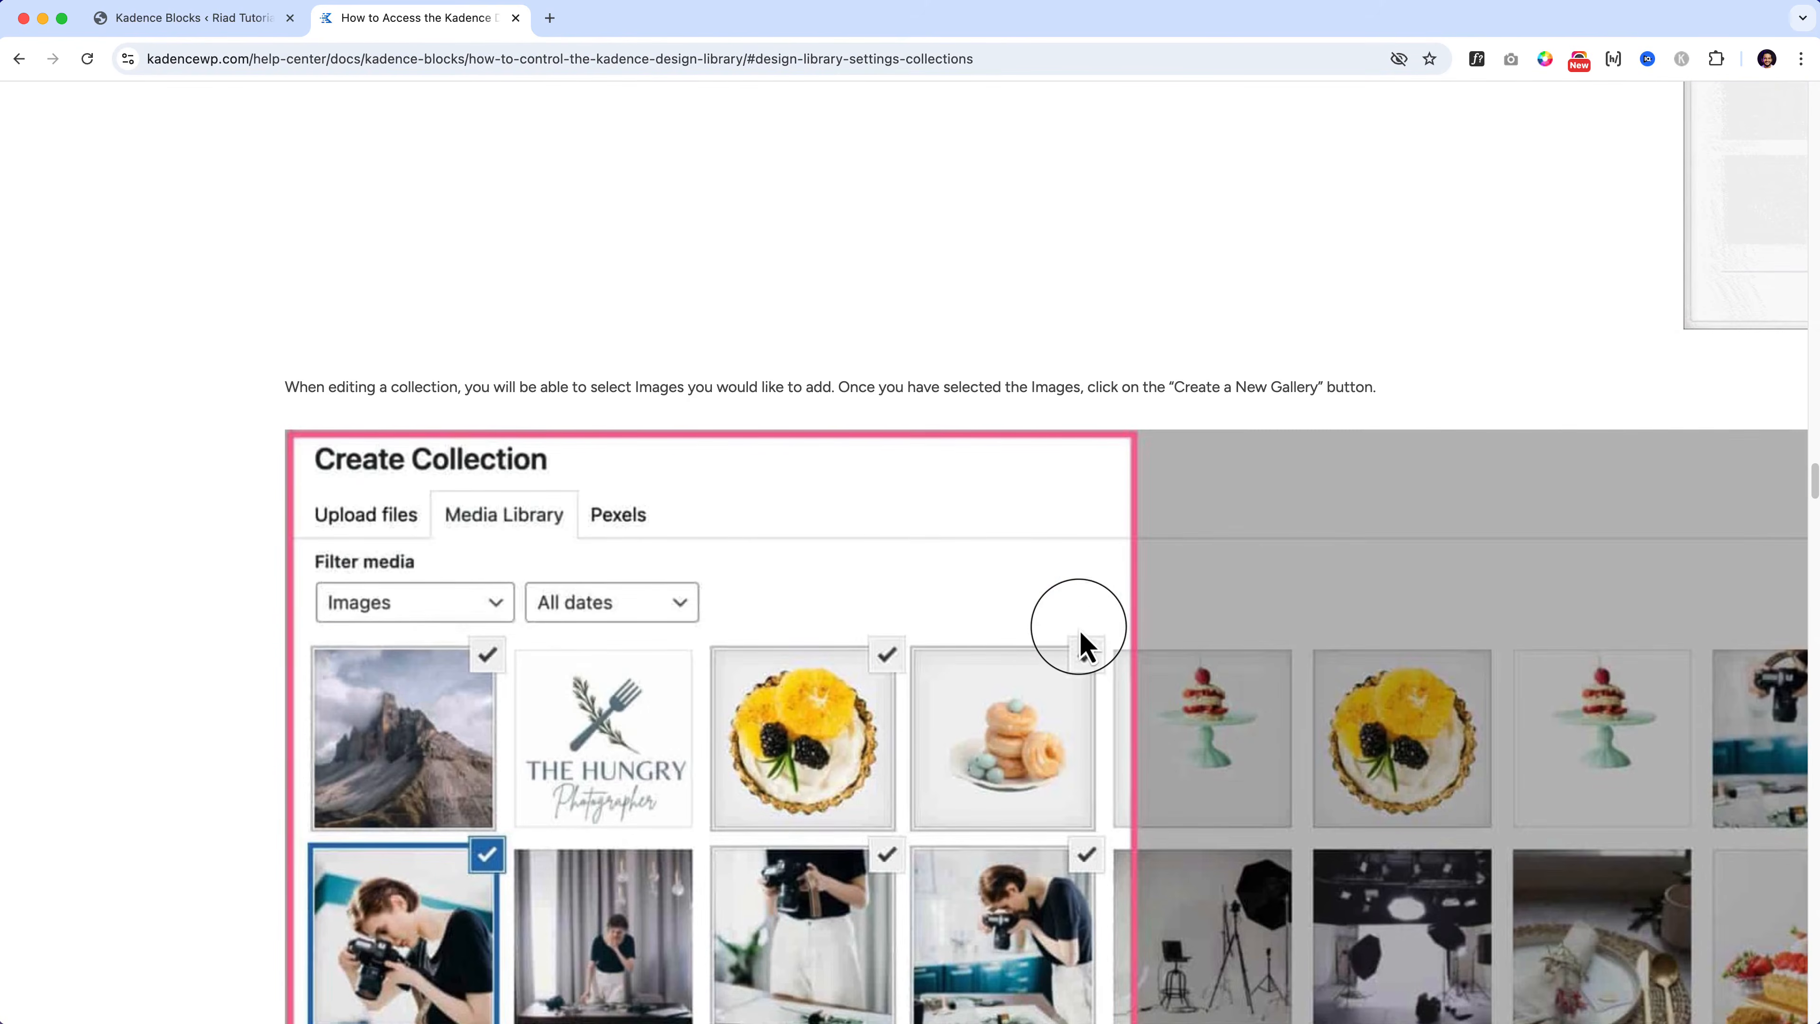
click(231, 20)
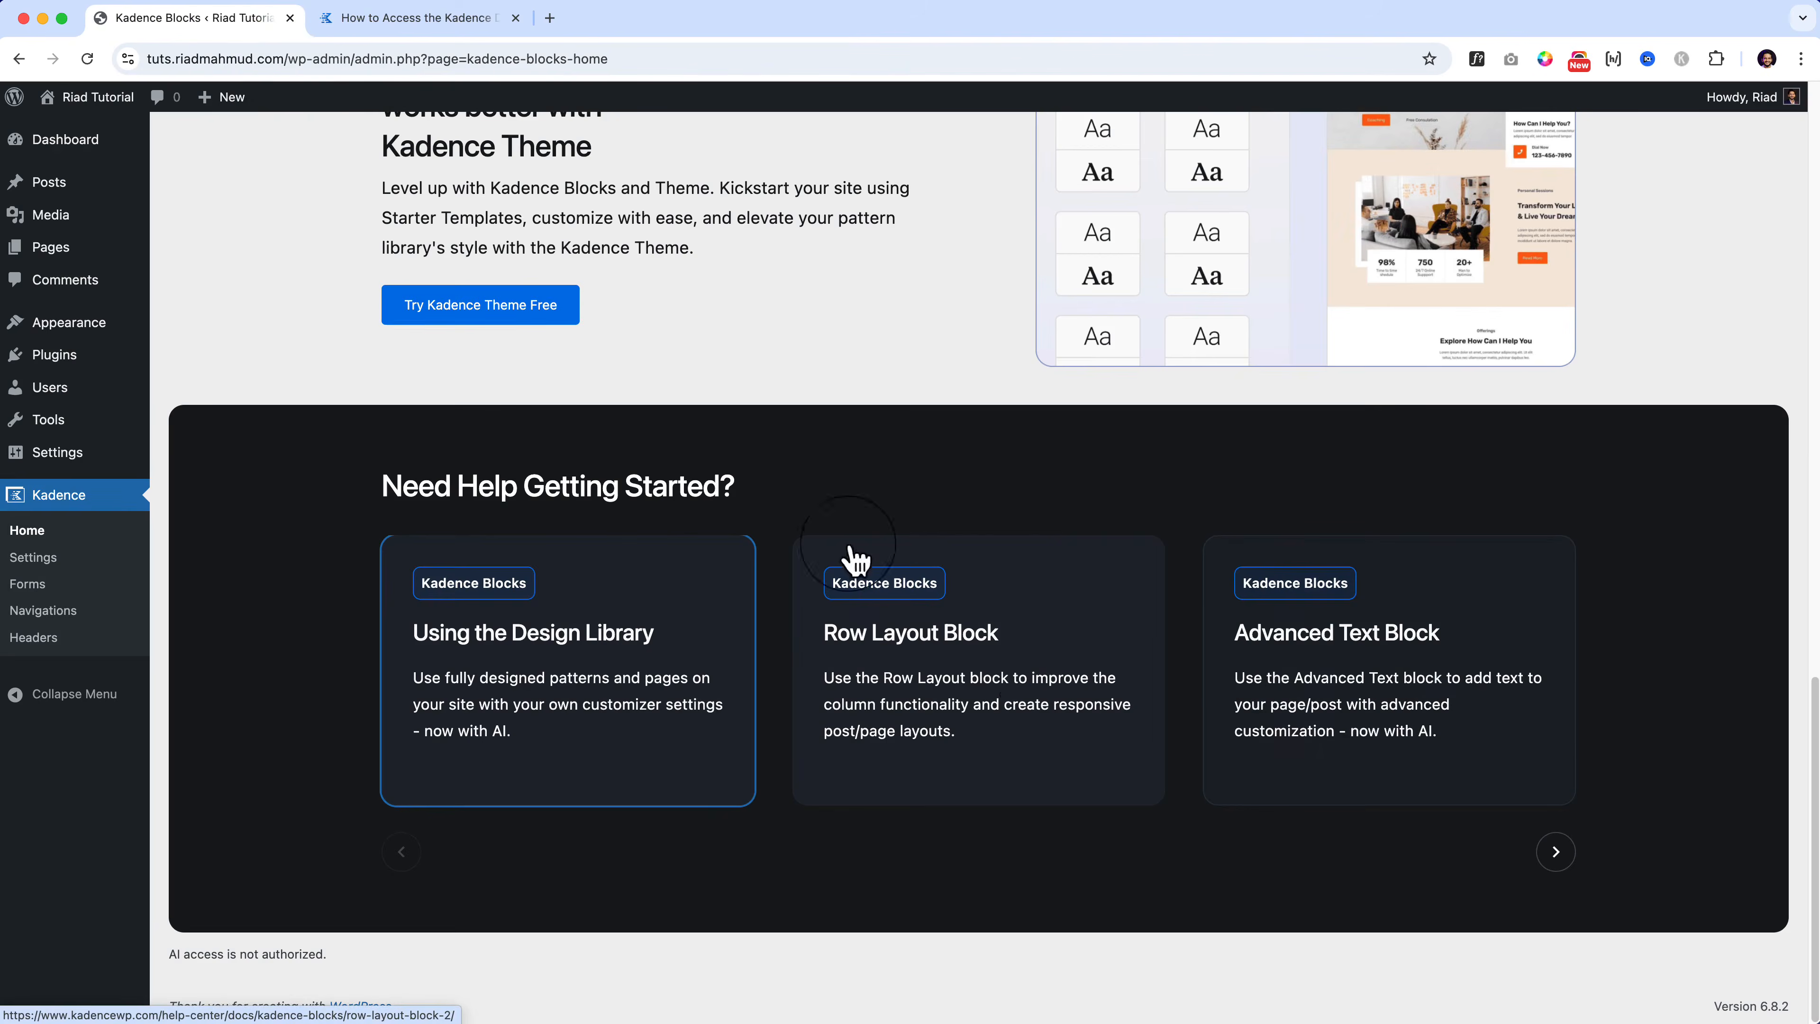
Step: Open the Row Layout Block help article in a new tab and skim its opening
click(1010, 689)
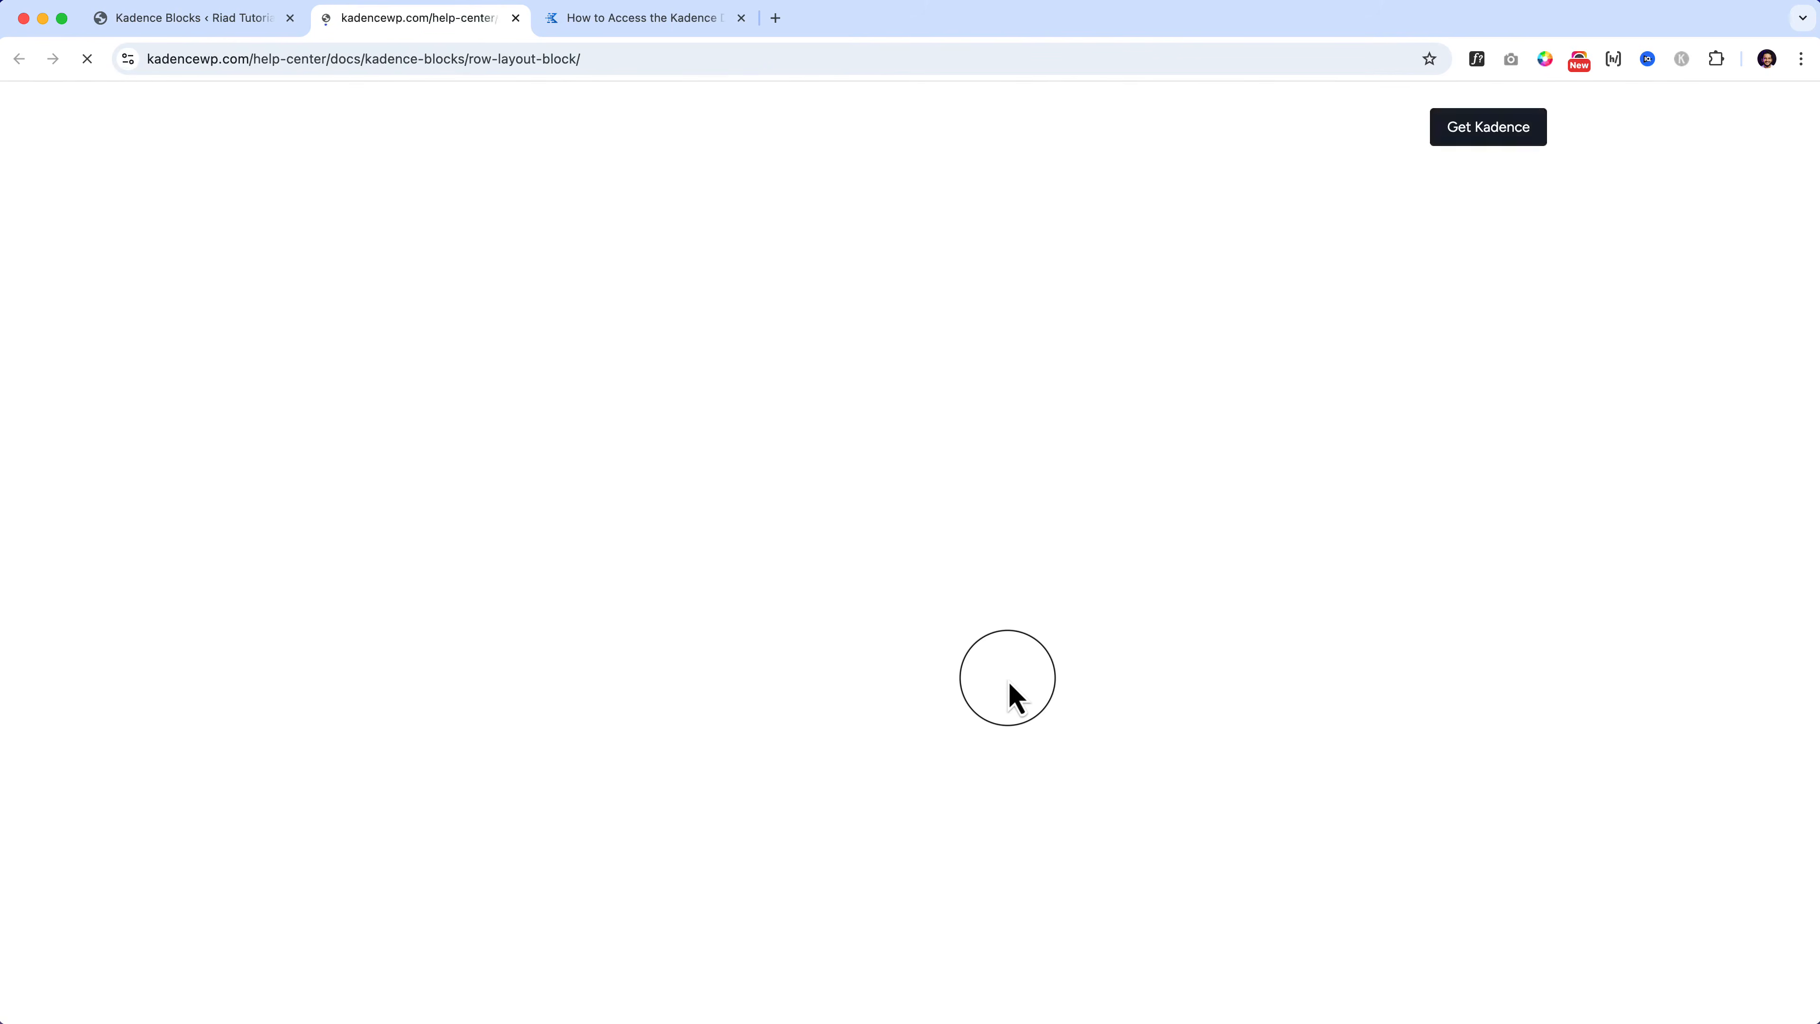
scroll(762, 642, down, 10)
scroll(762, 642, down, 20)
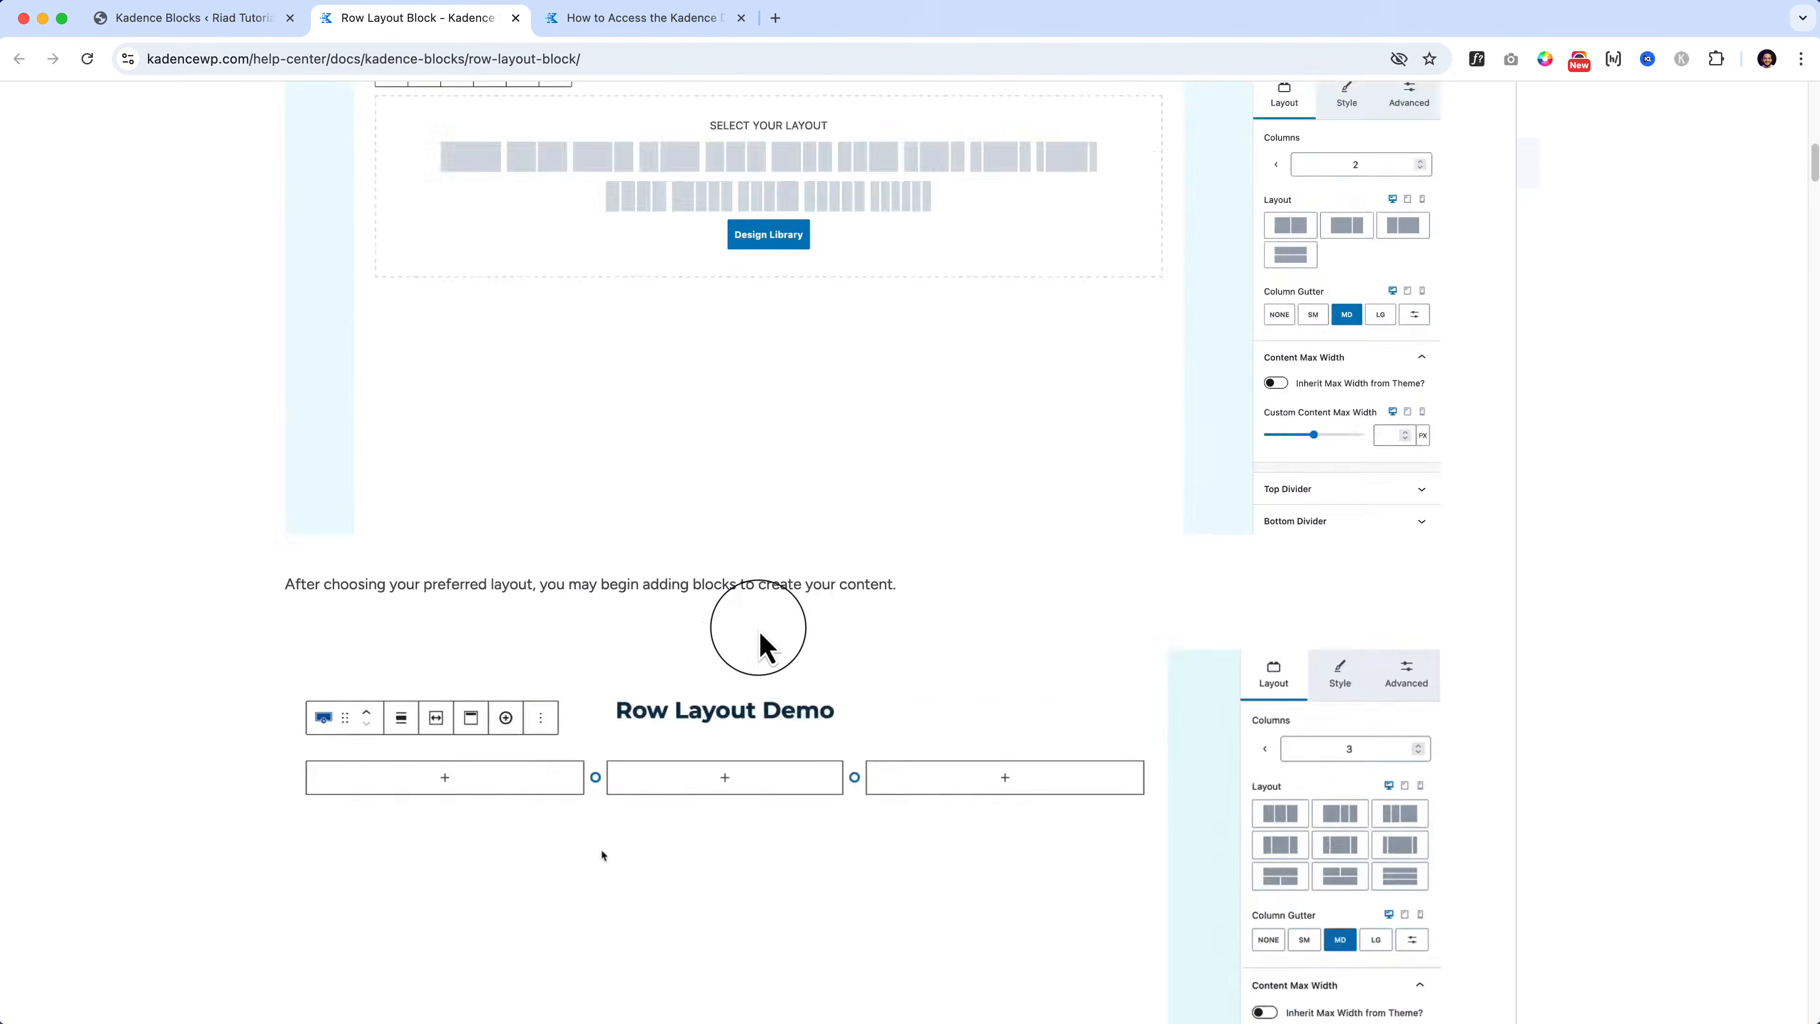
scroll(765, 646, down, 15)
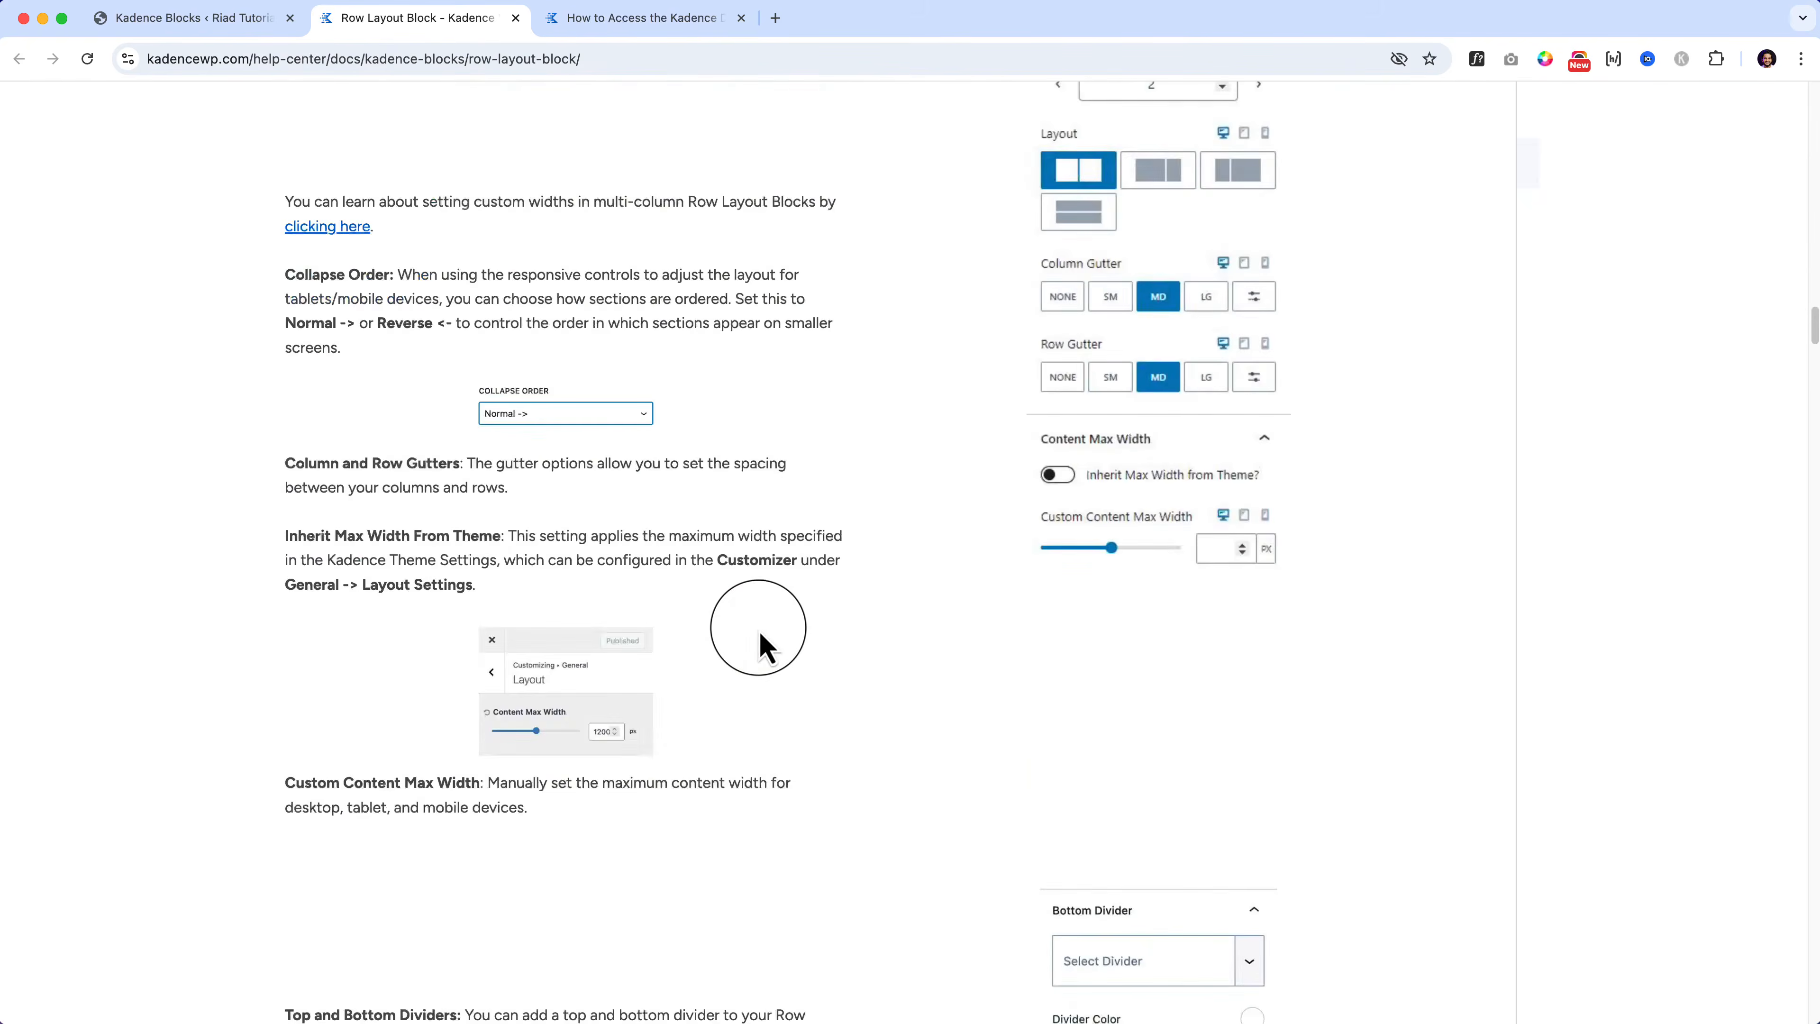
scroll(766, 645, up, 20)
scroll(763, 638, up, 20)
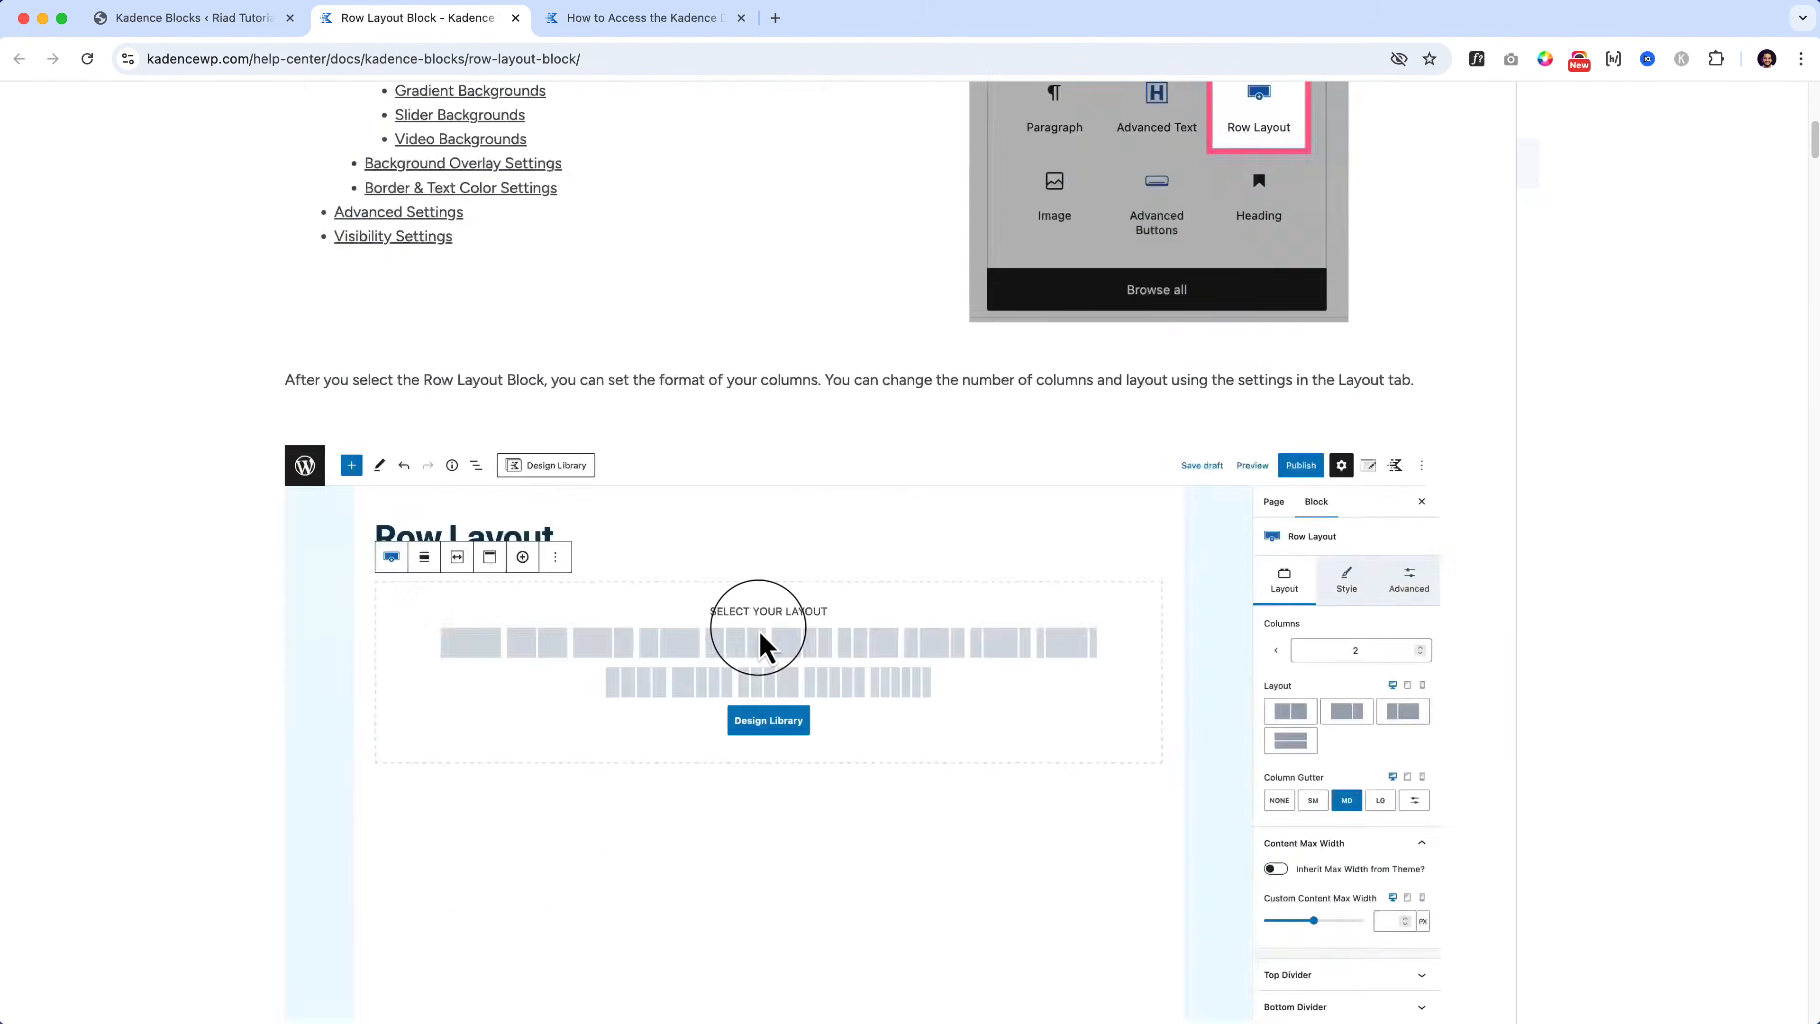
scroll(986, 707, down, 8)
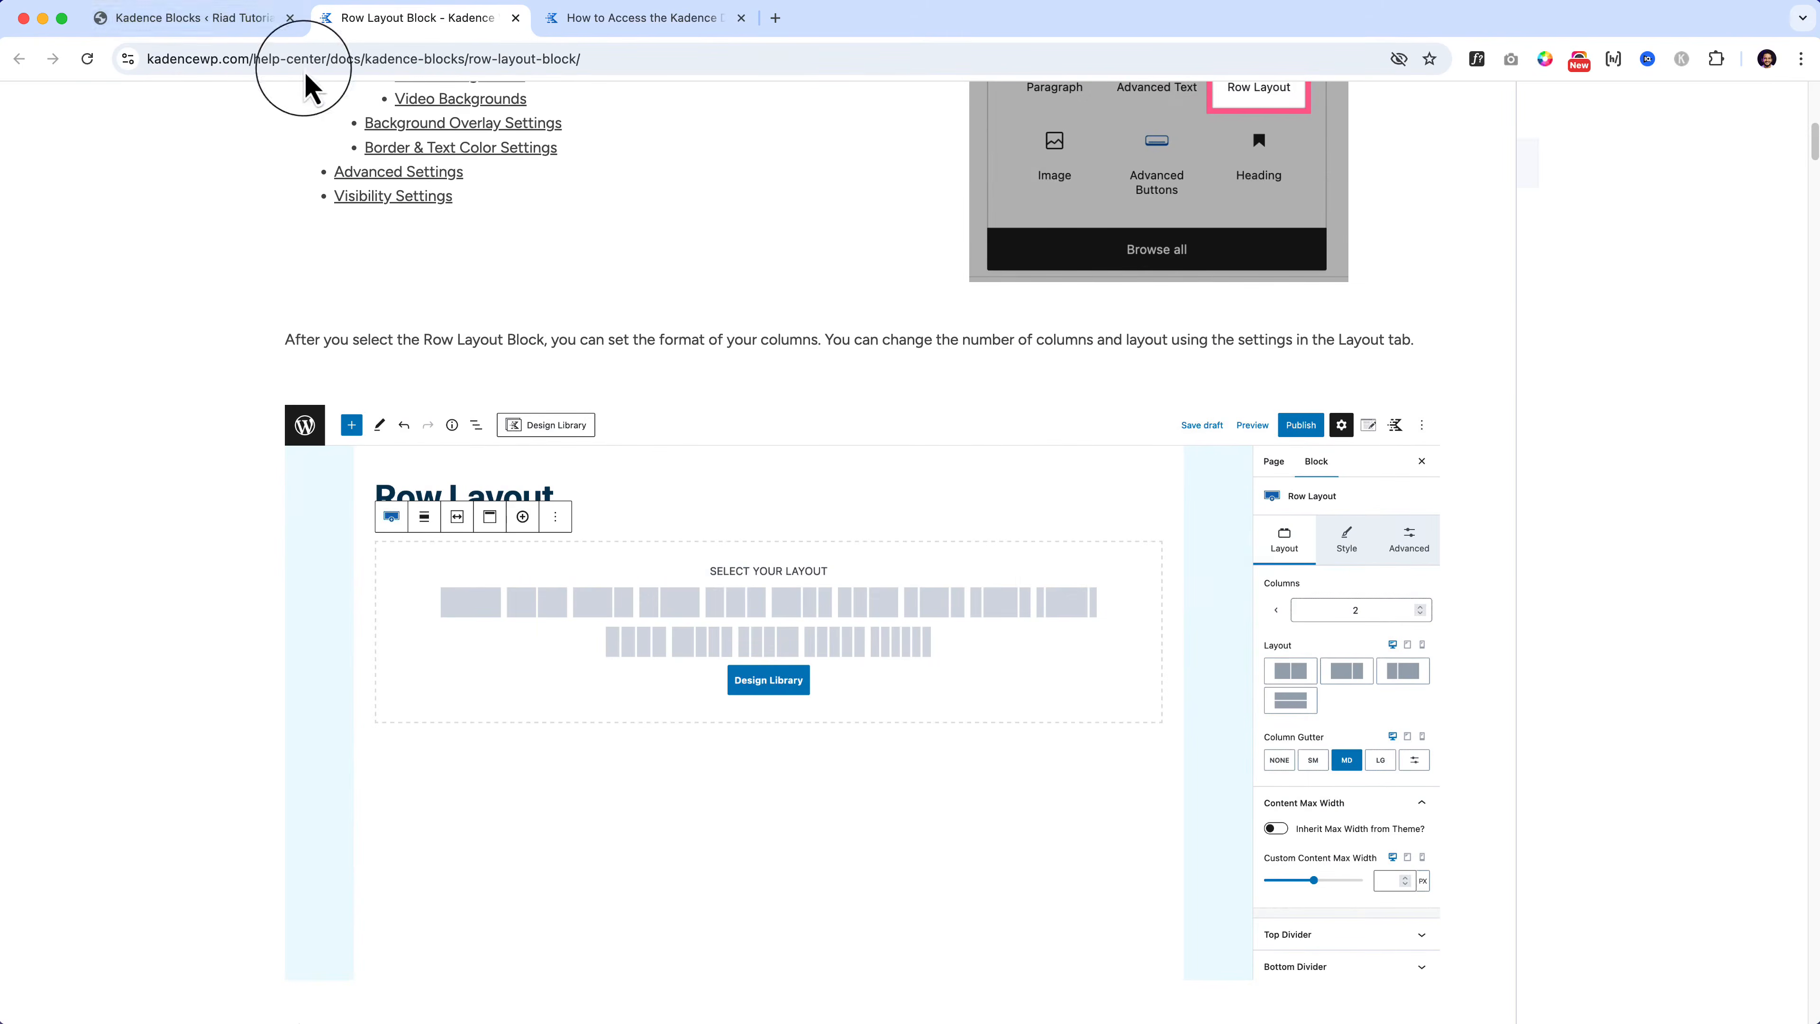
click(271, 25)
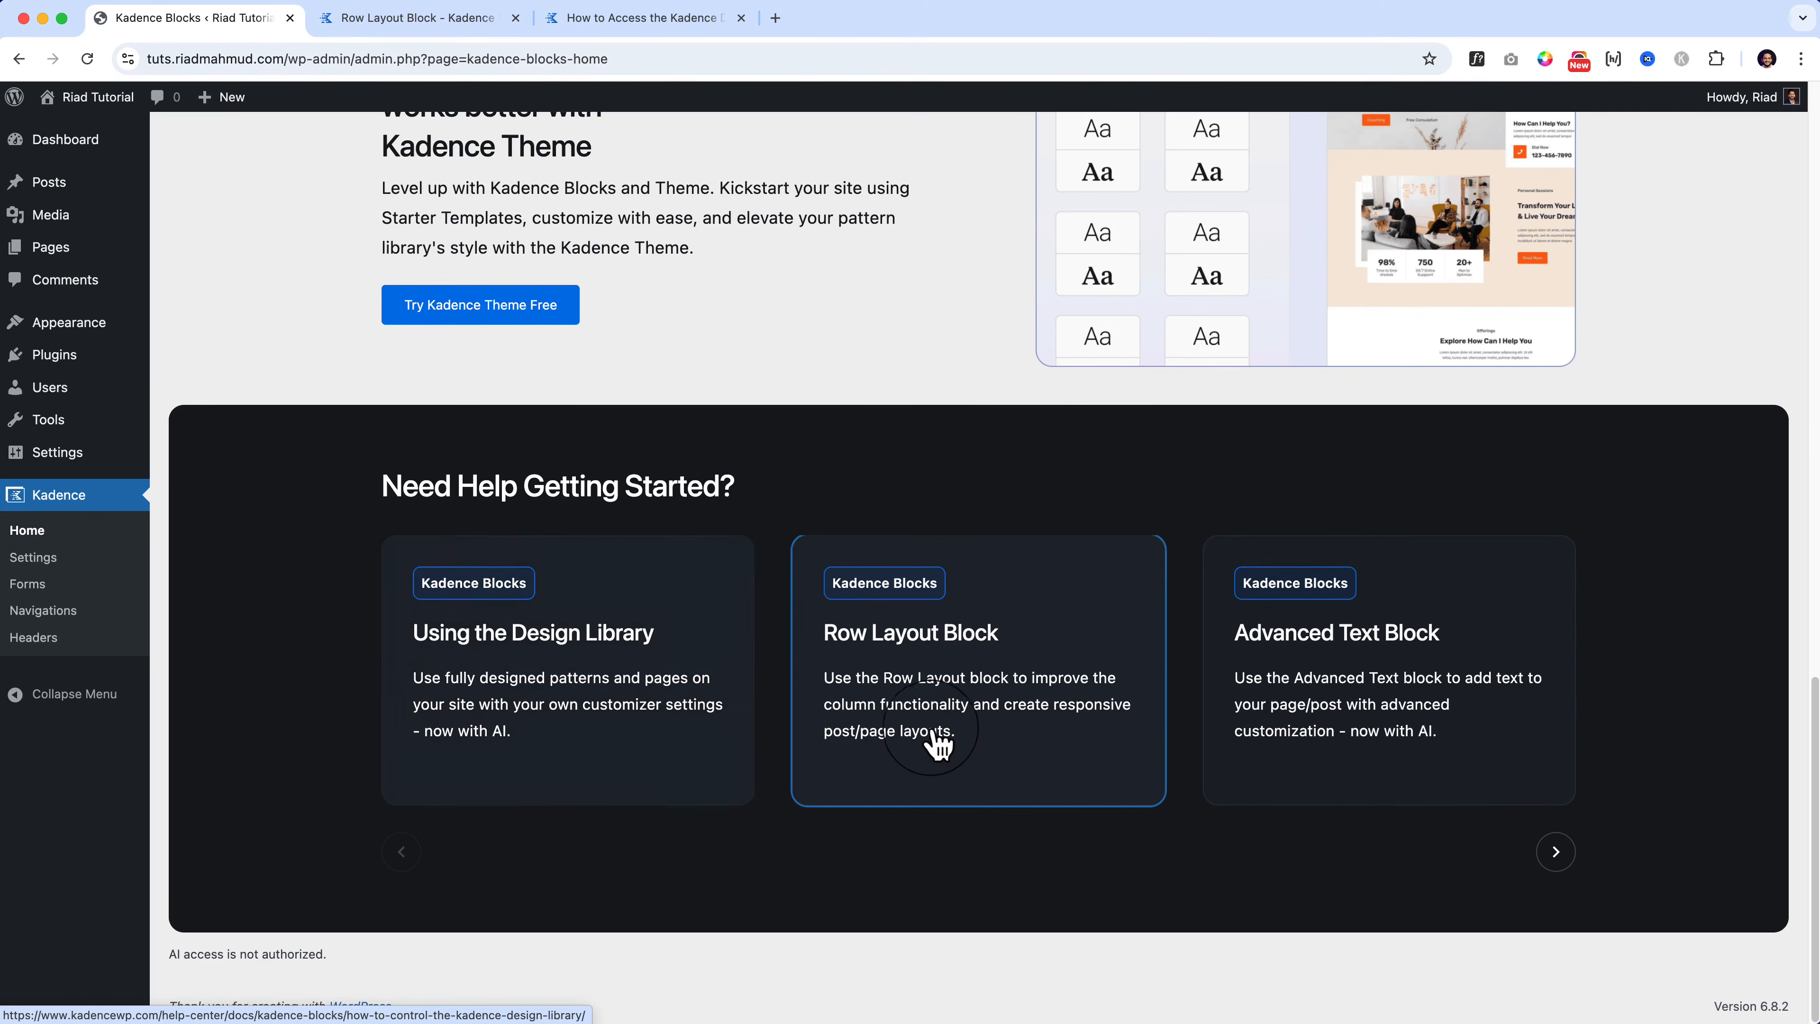
Step: Scroll the Row Layout article down to Top and Bottom Dividers, then return to admin
scroll(888, 750, up, 1)
scroll(887, 749, up, 2)
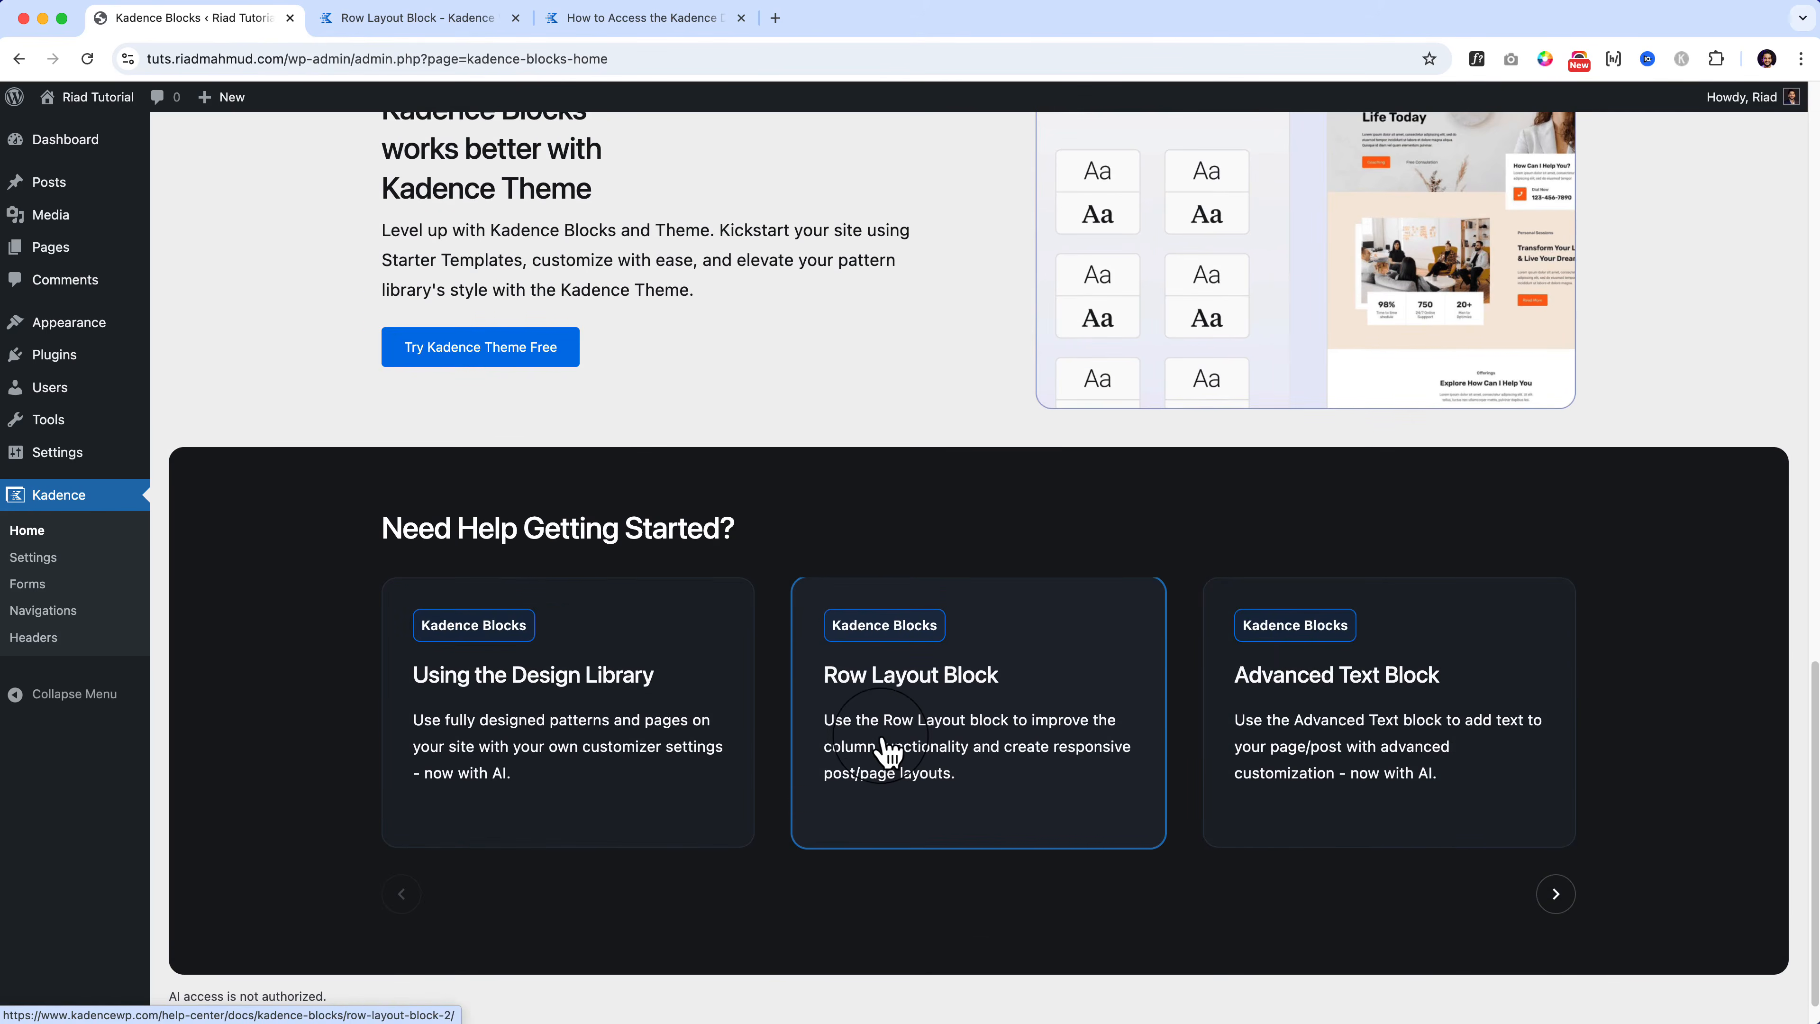
click(494, 20)
scroll(635, 589, up, 10)
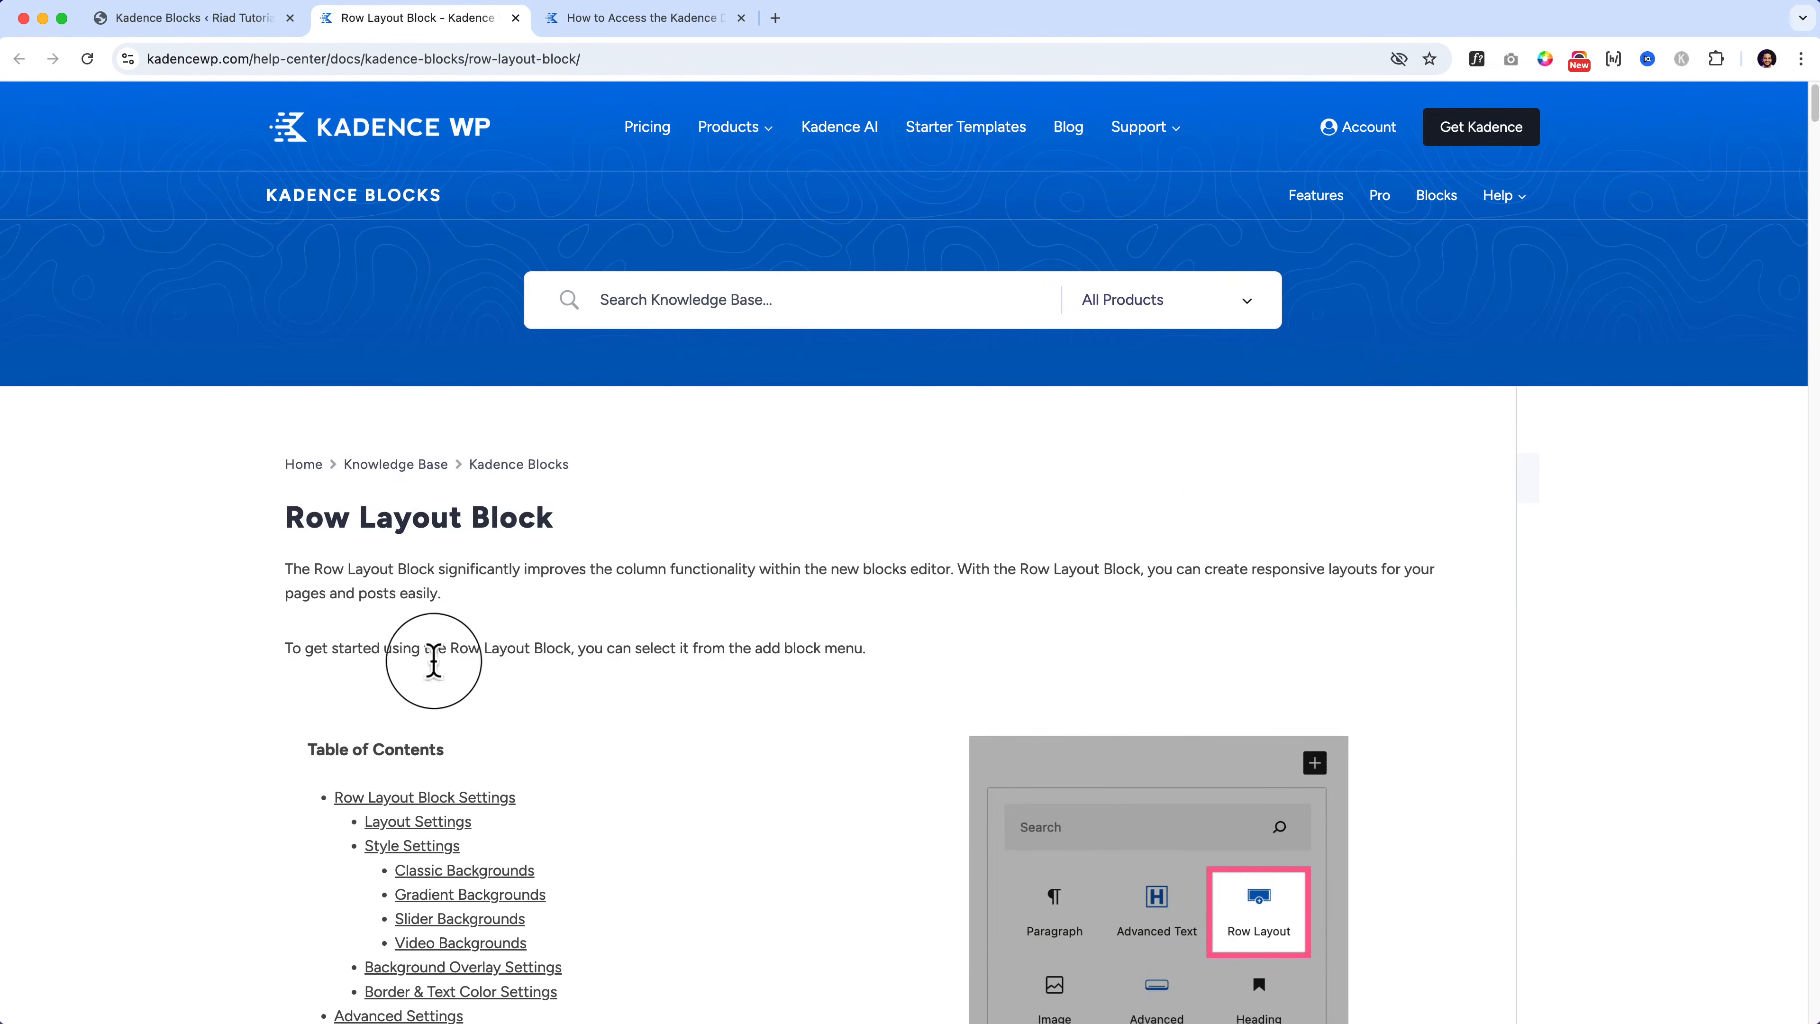
scroll(407, 681, down, 4)
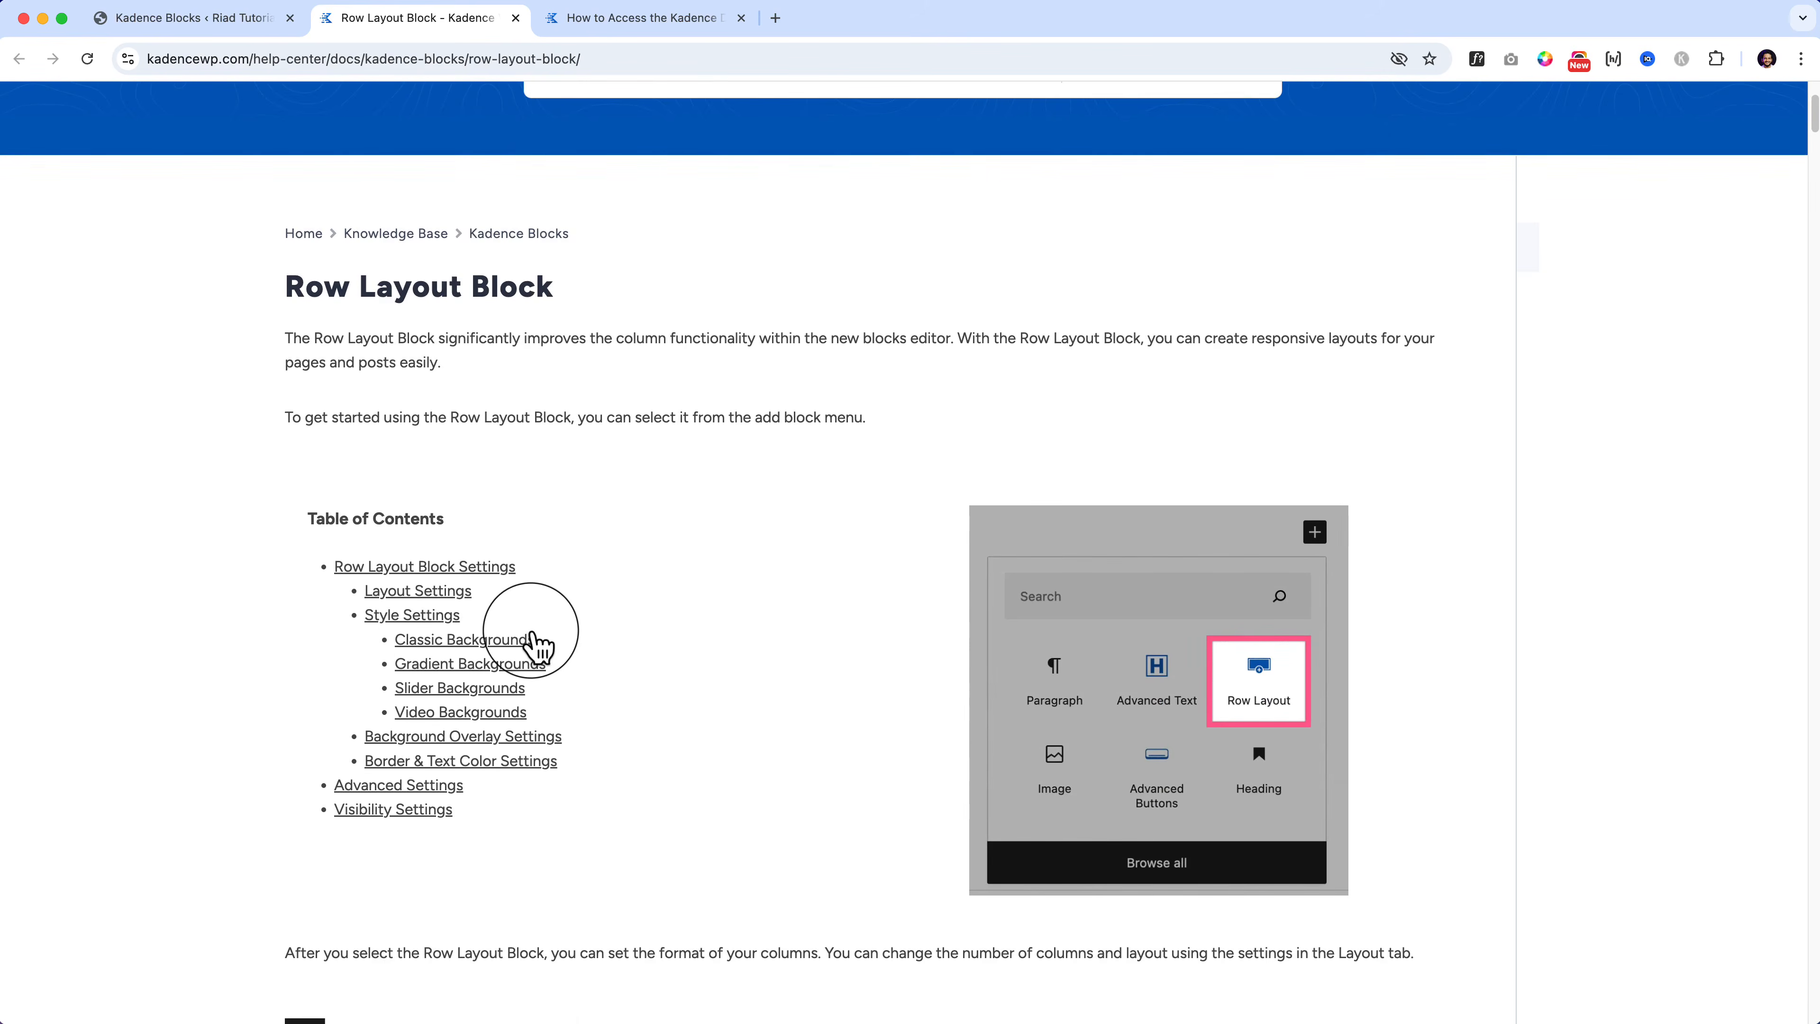
scroll(534, 642, down, 15)
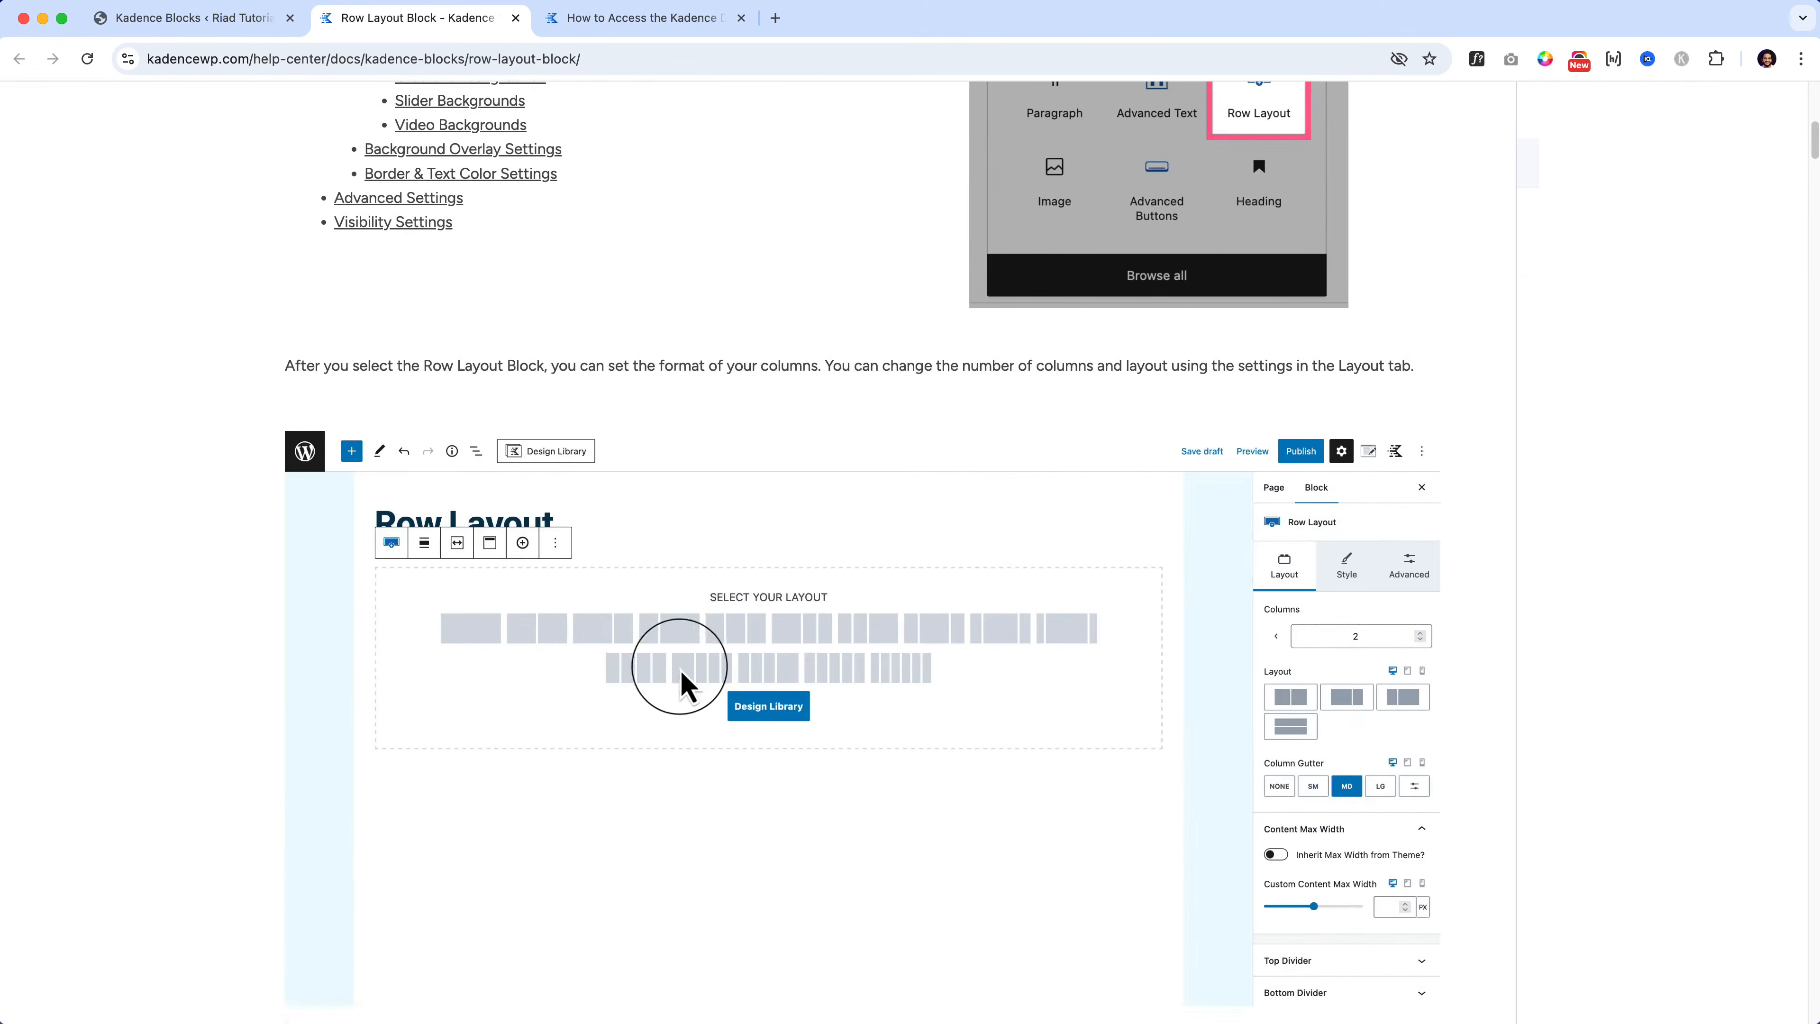
scroll(759, 704, down, 8)
scroll(759, 704, down, 18)
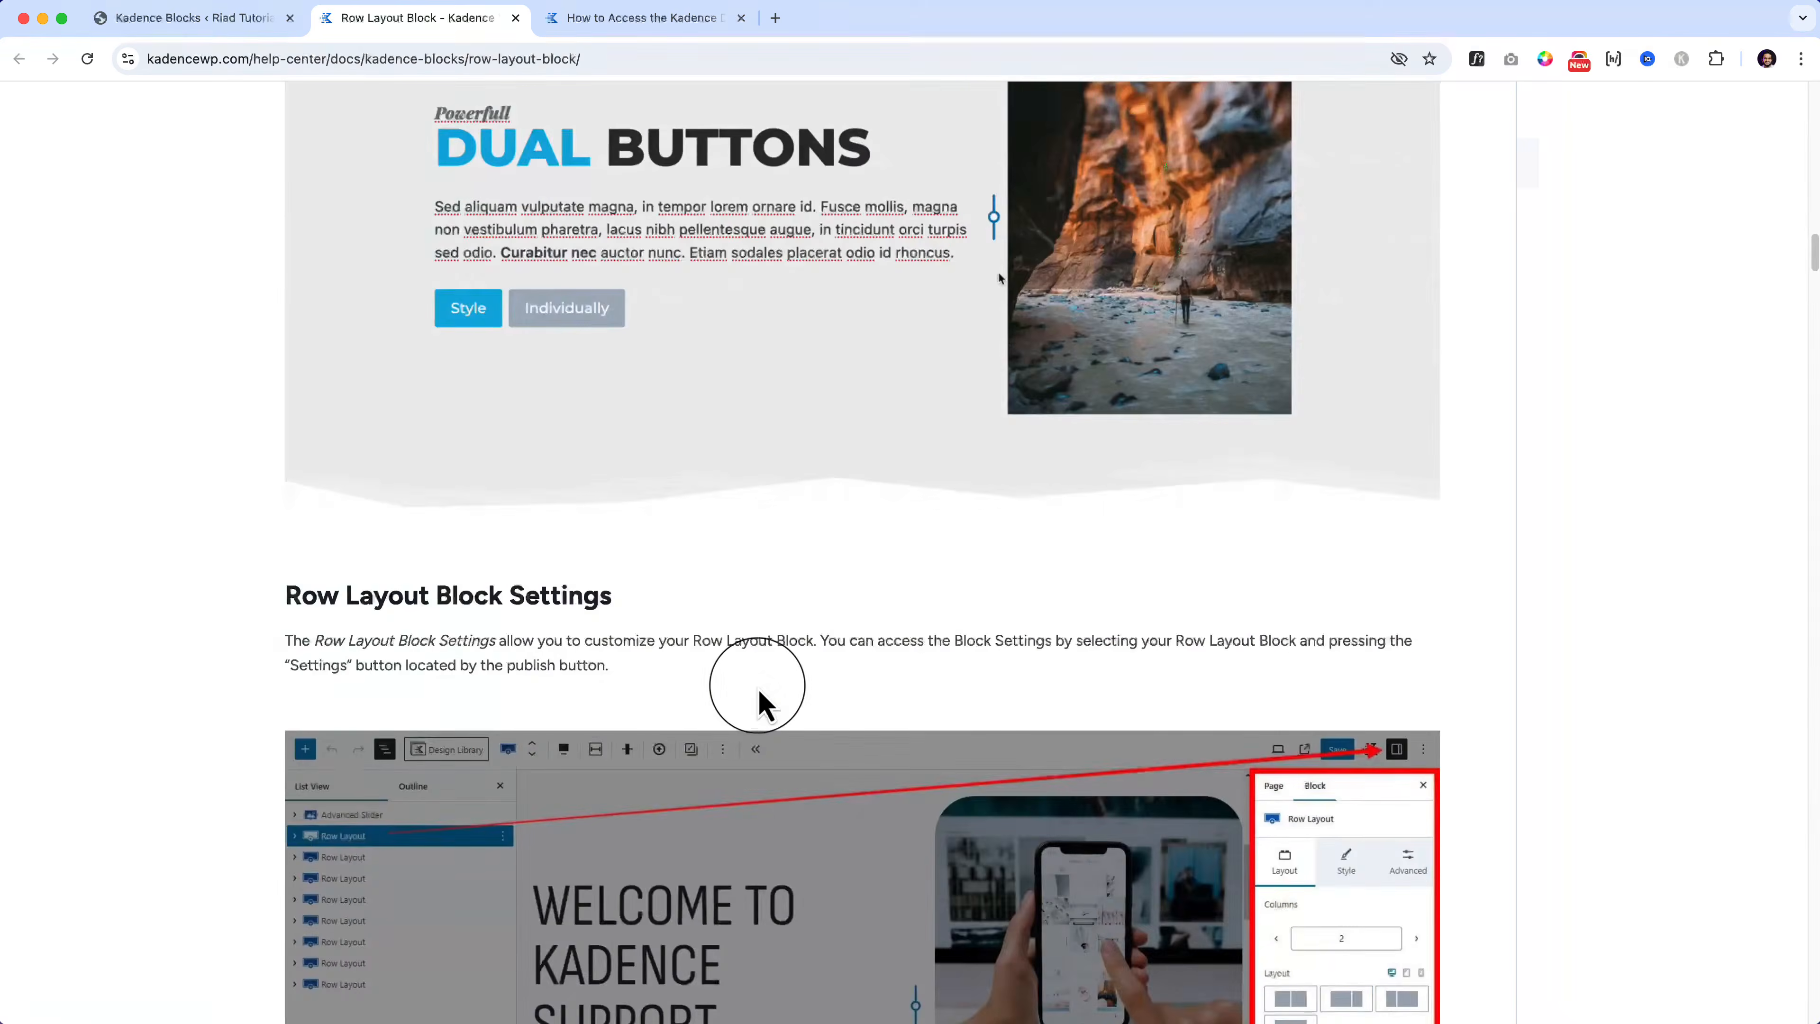
scroll(659, 545, down, 8)
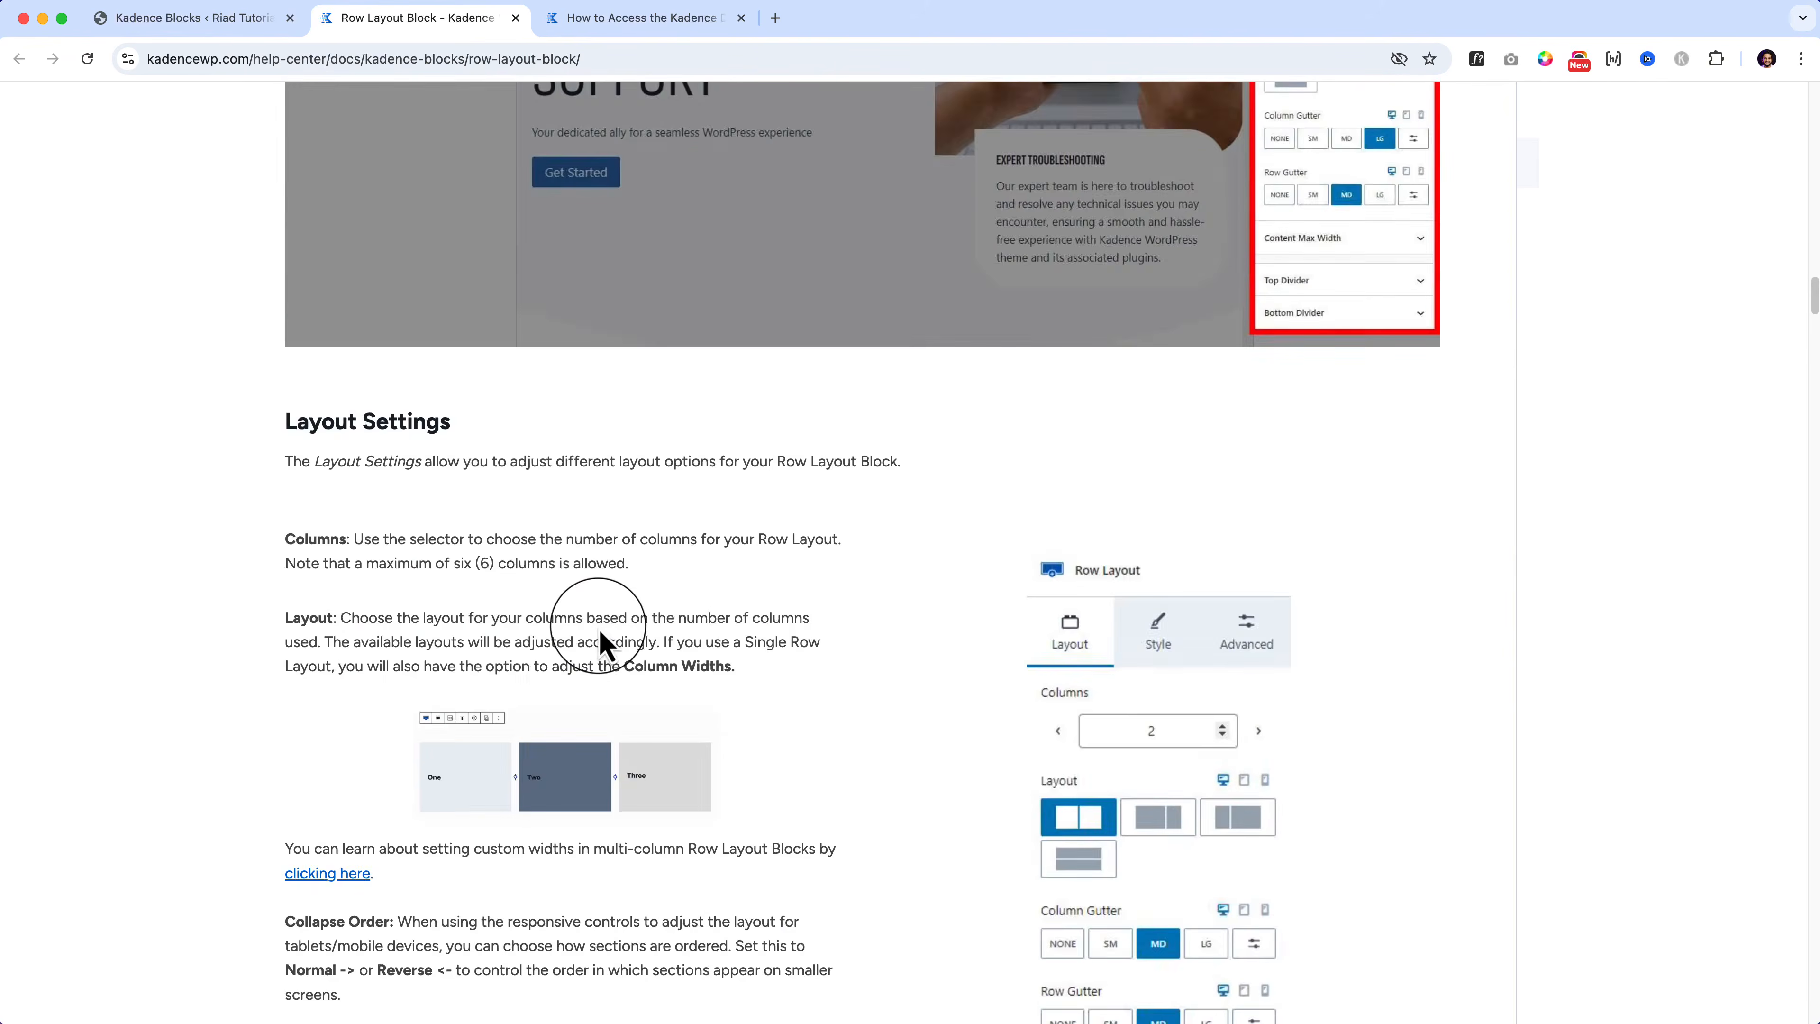
scroll(598, 626, down, 9)
scroll(598, 626, down, 16)
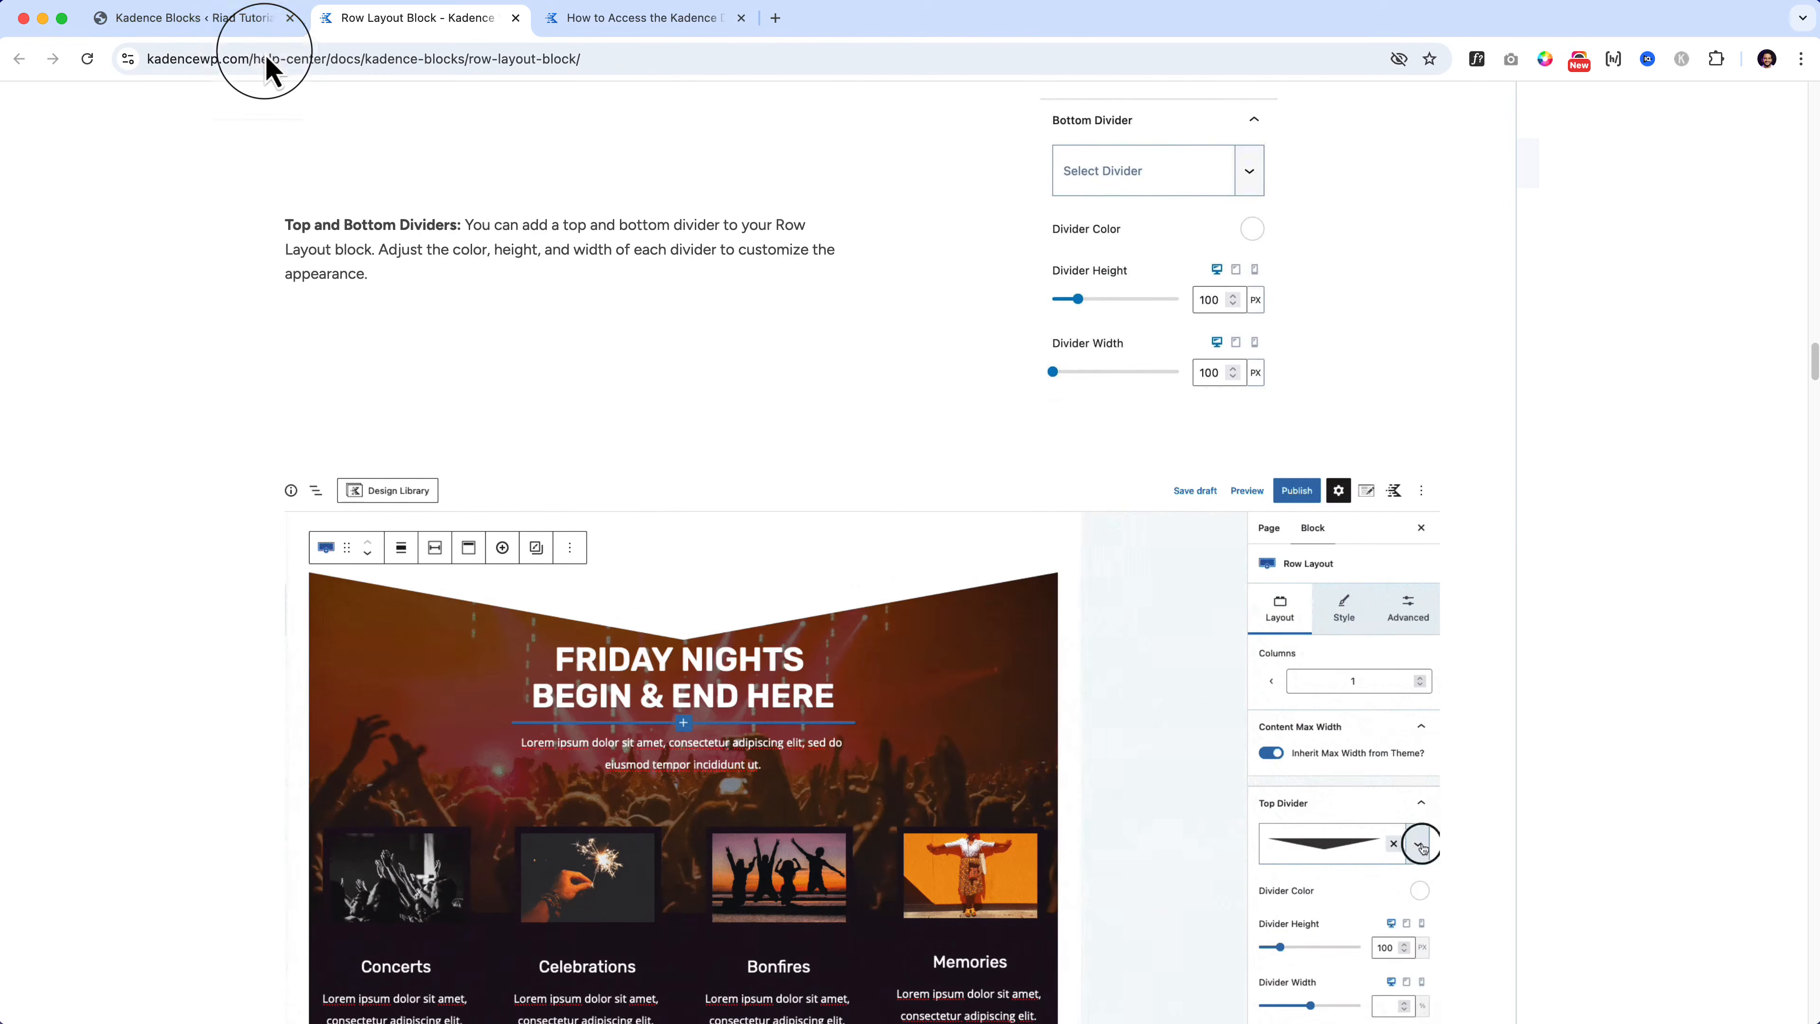
click(234, 29)
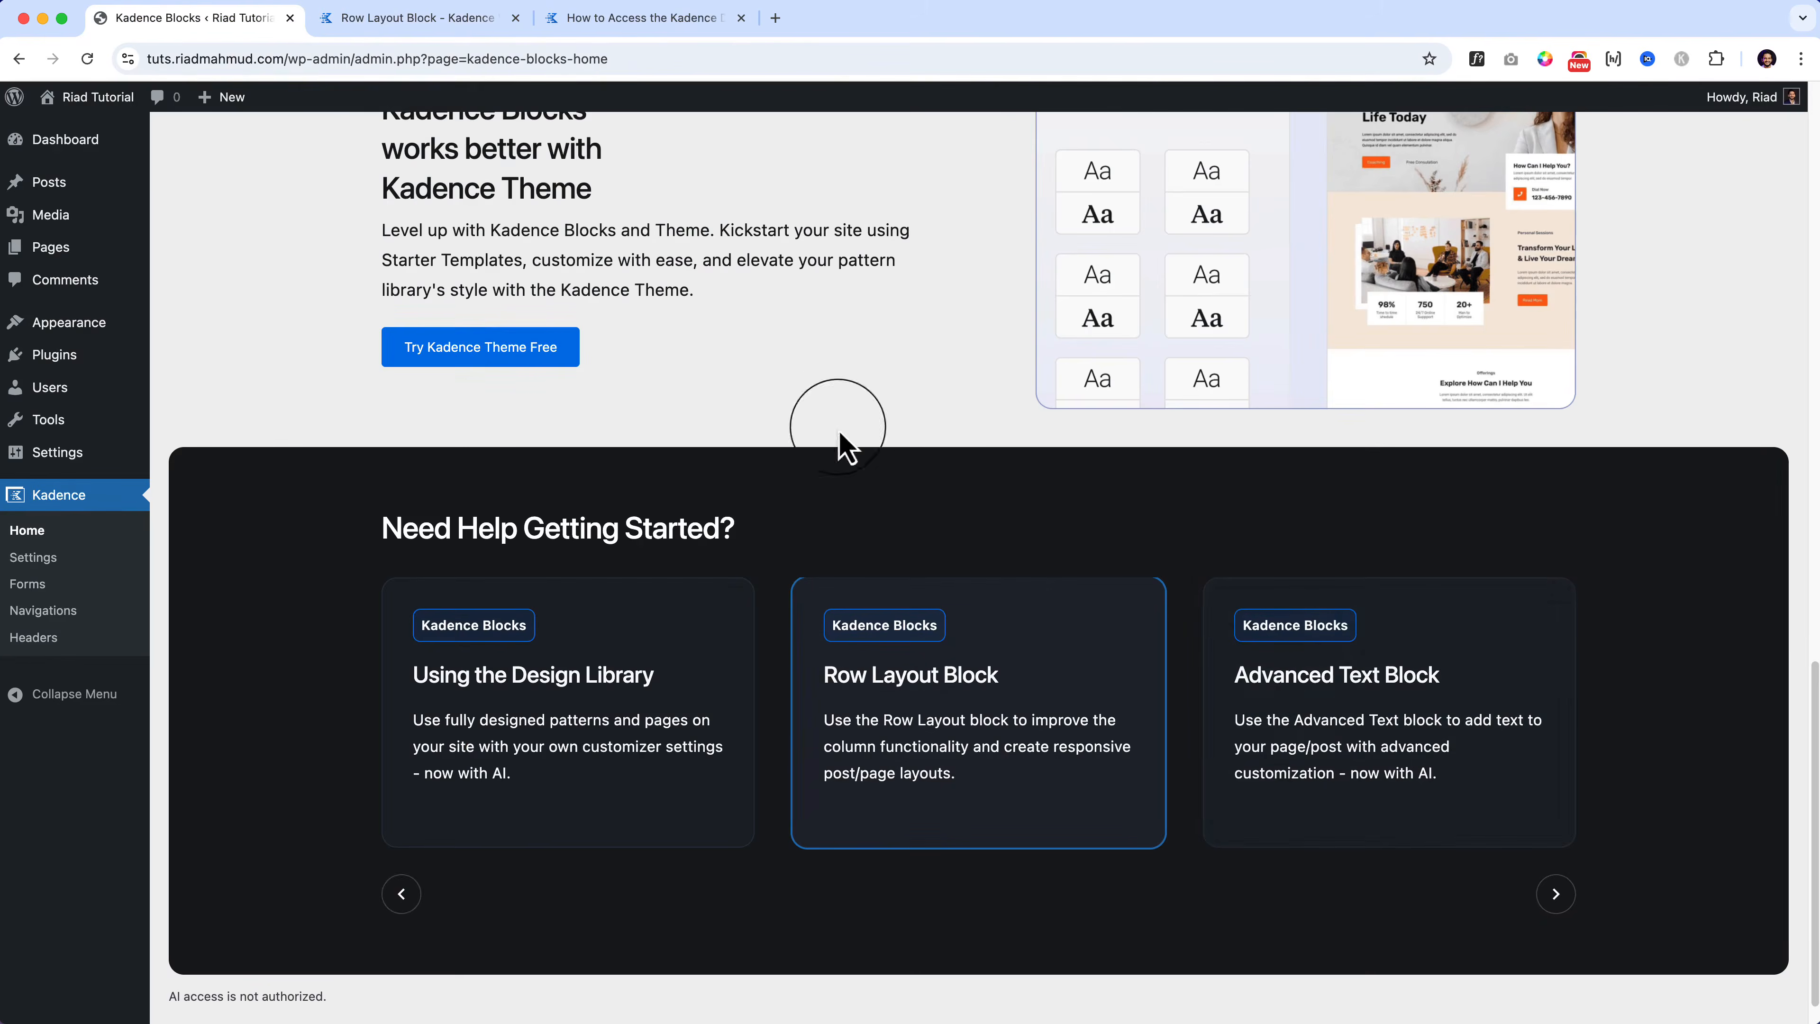
Step: Advance the help cards to the last set, open the Kadence Help Center, then return to admin
click(1554, 896)
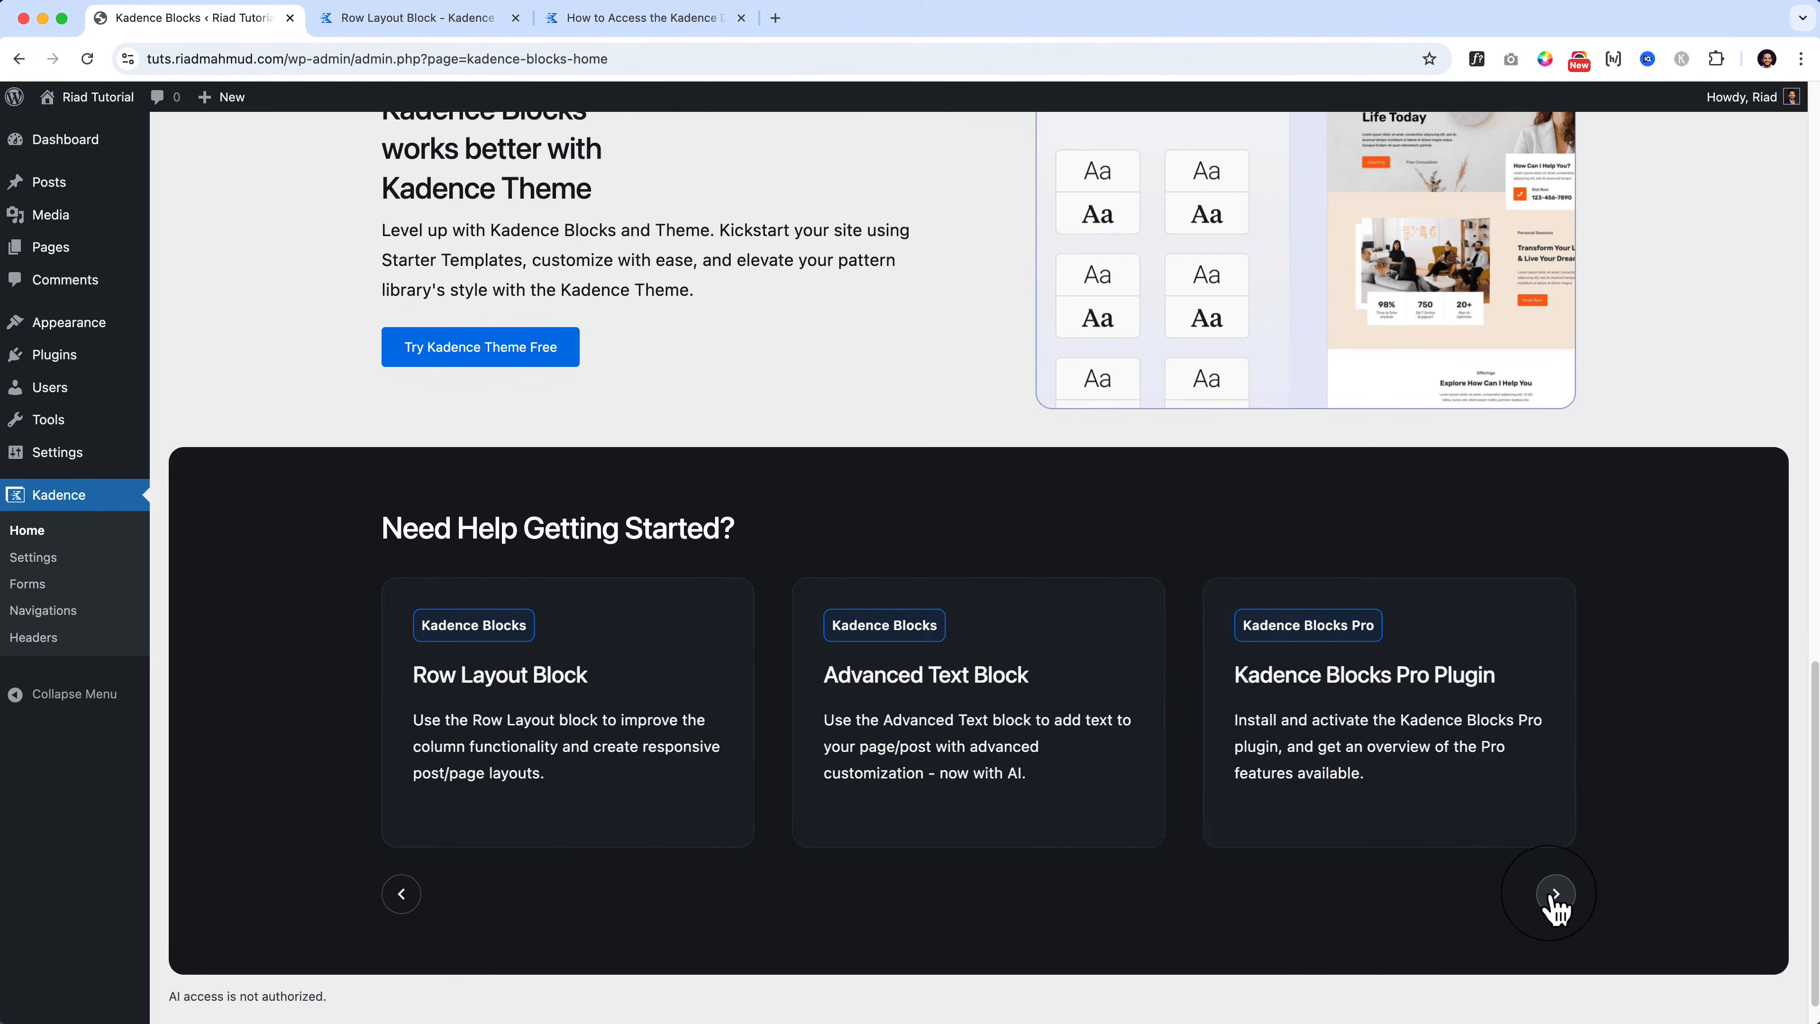
click(1555, 895)
click(1561, 896)
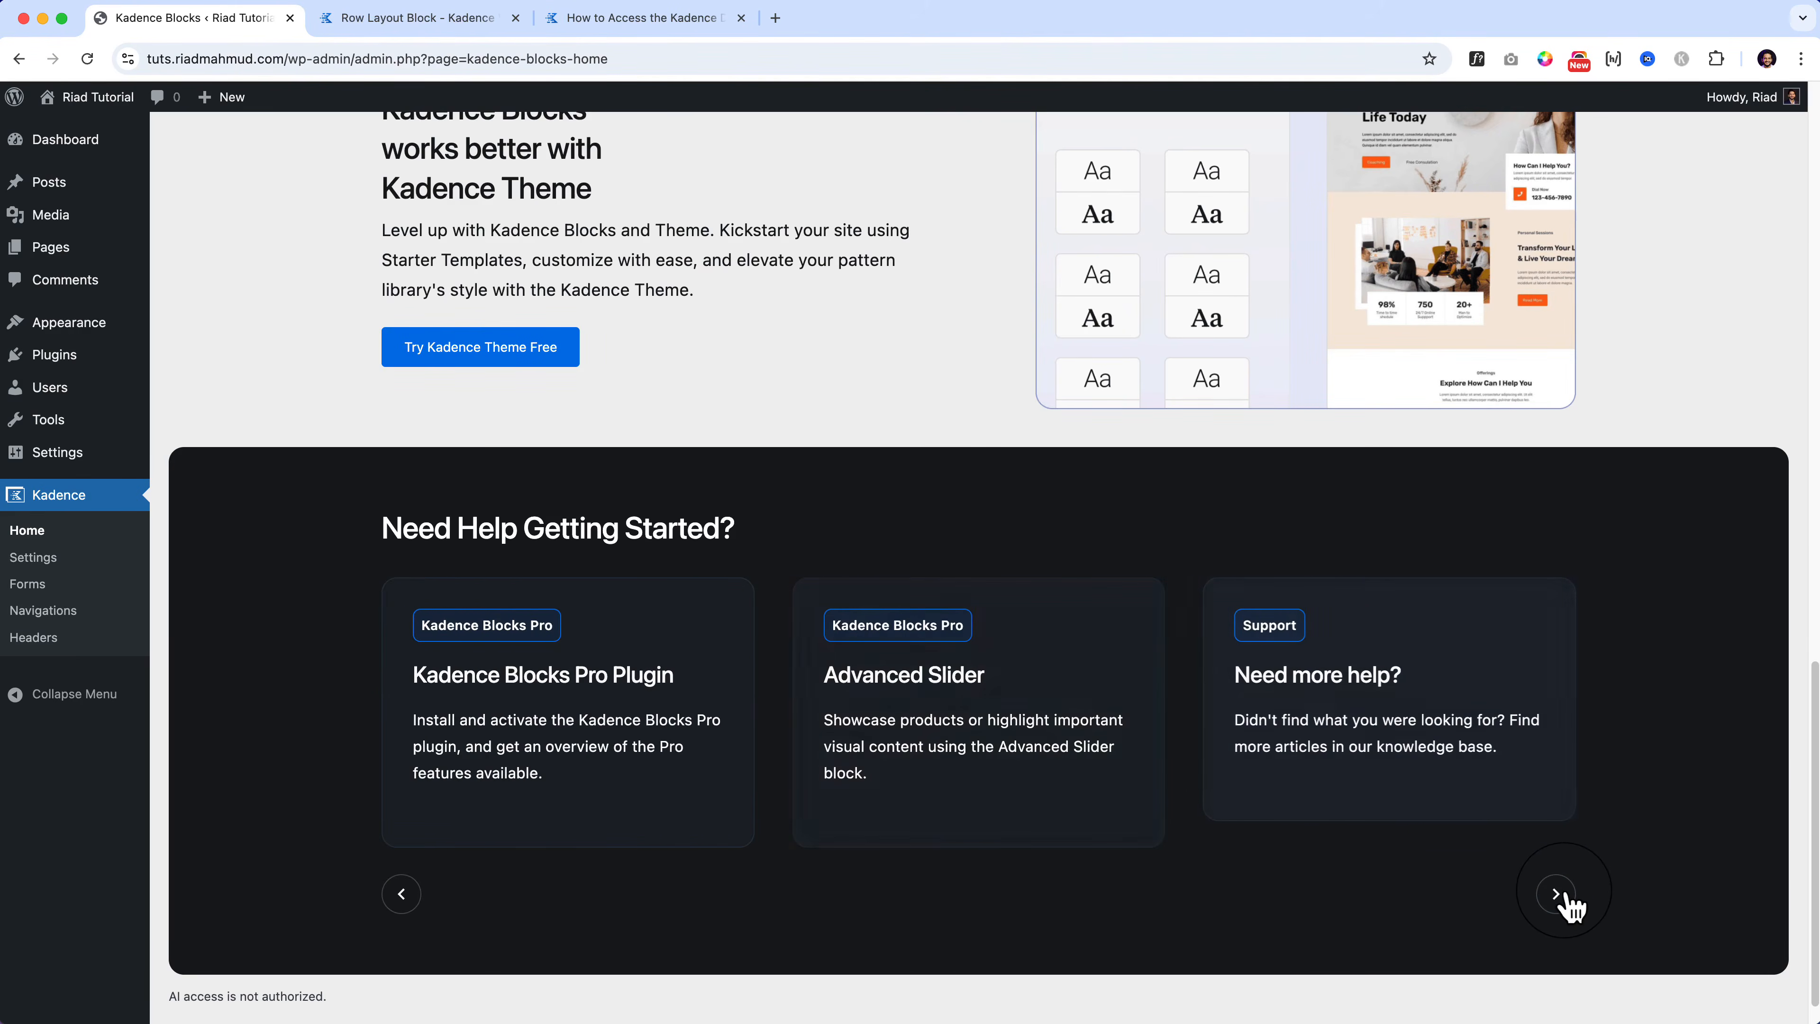
click(576, 739)
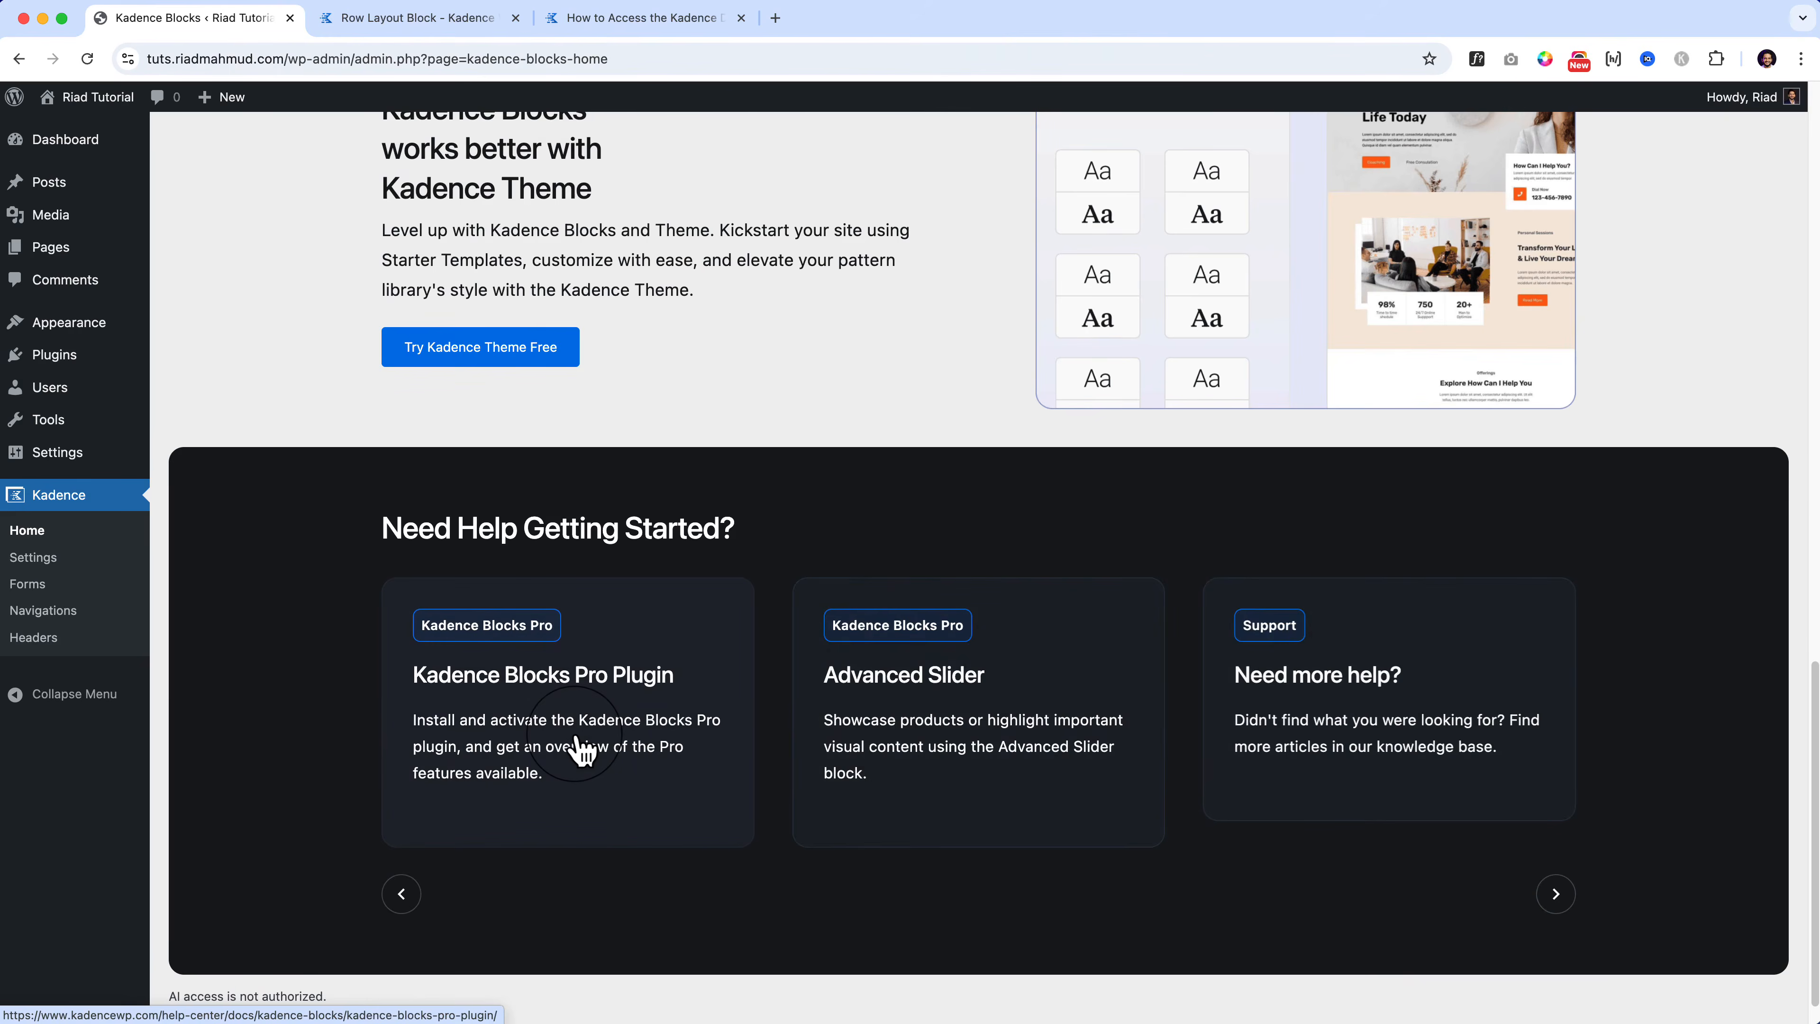
click(1442, 724)
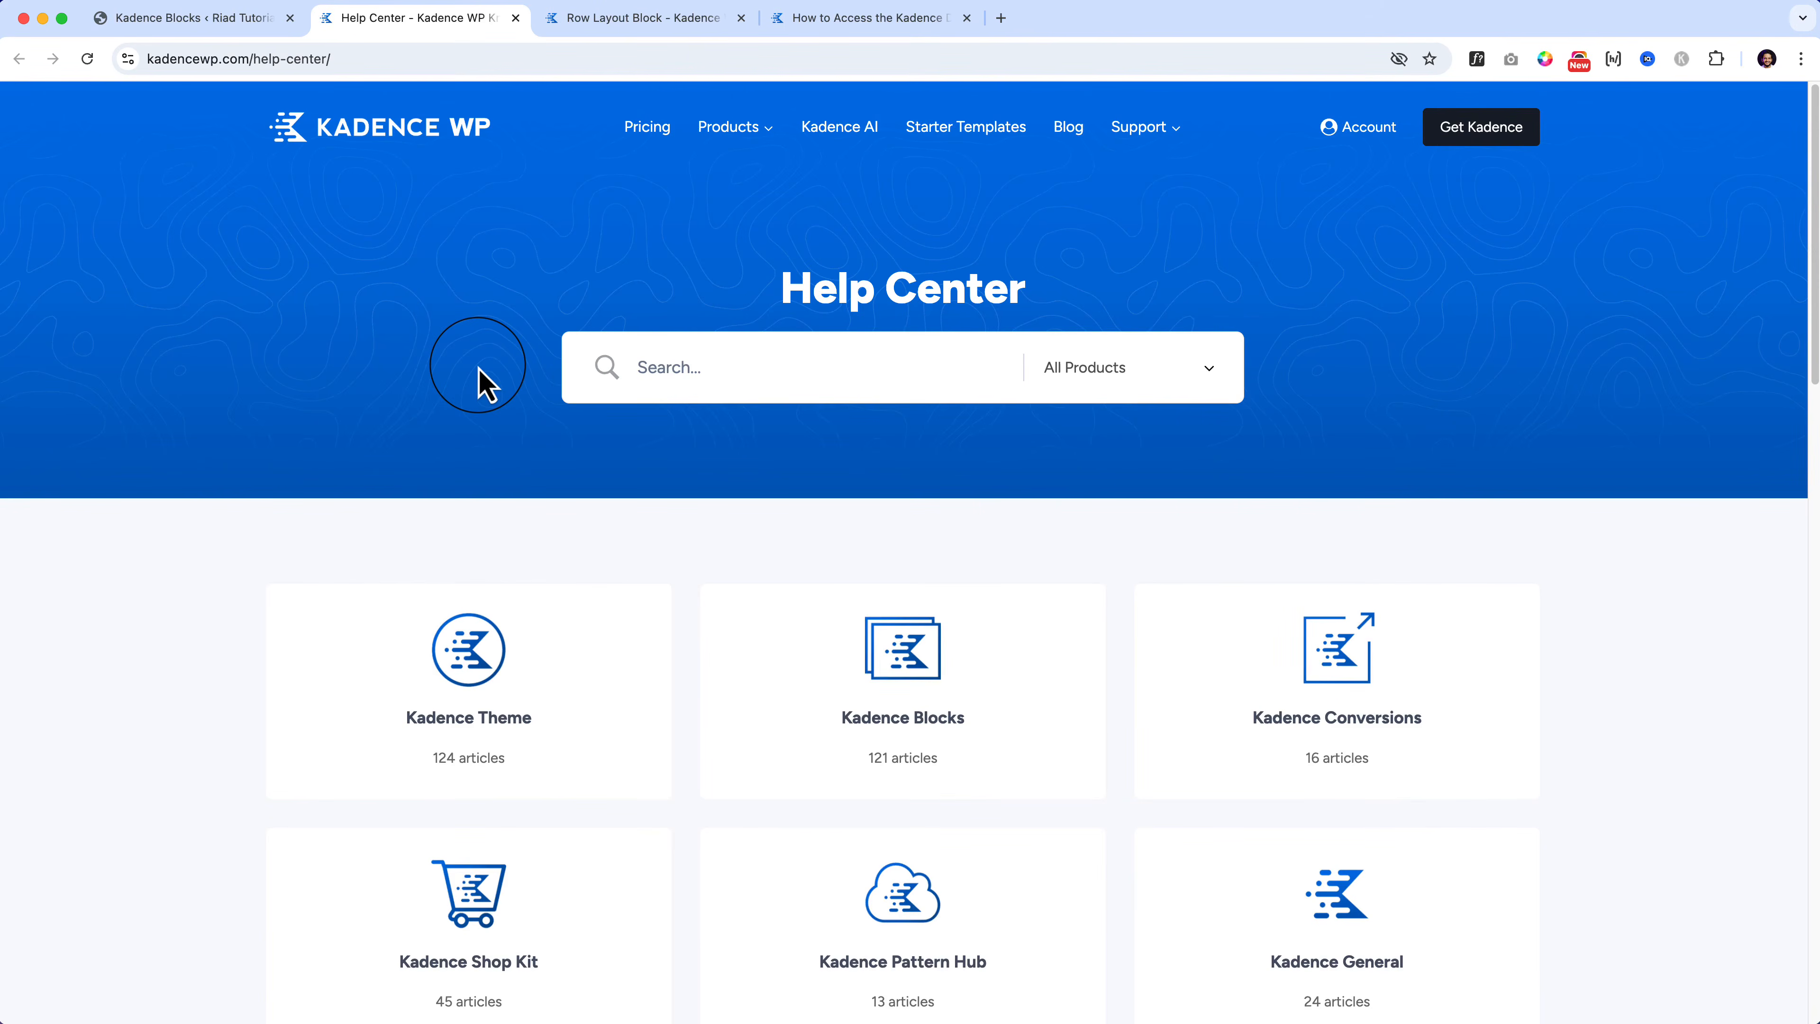
click(197, 18)
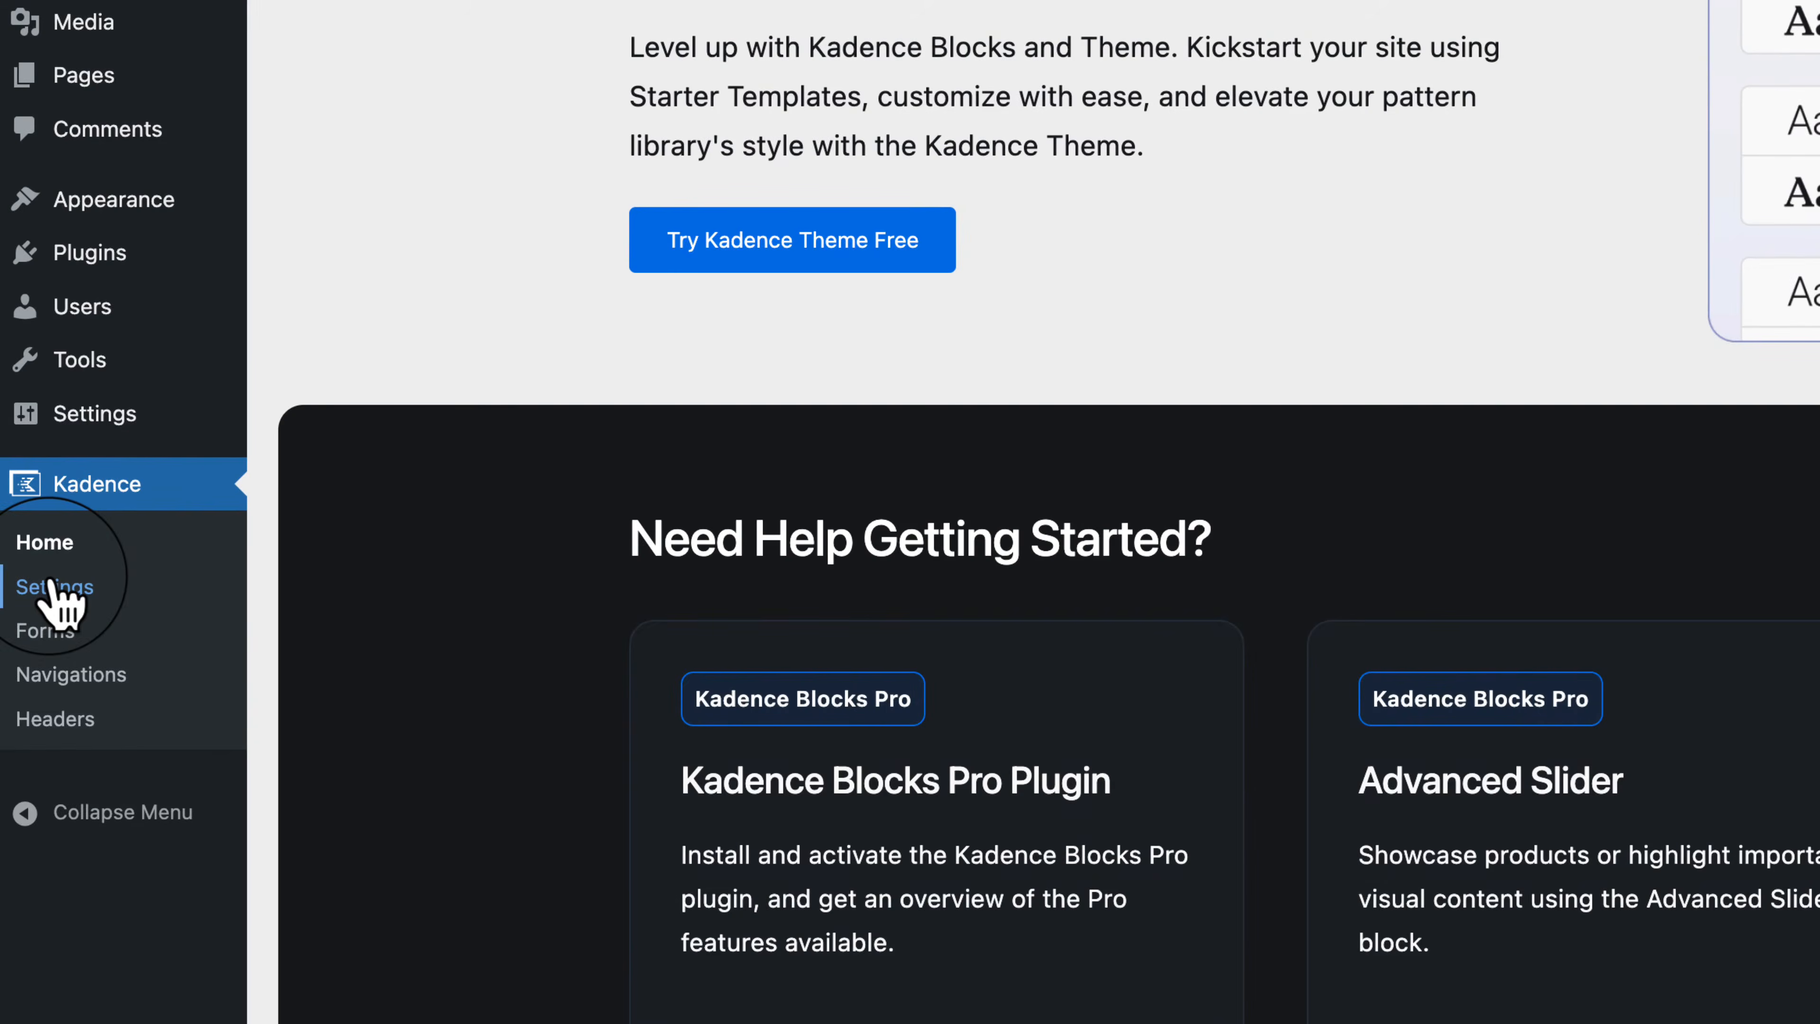
click(52, 587)
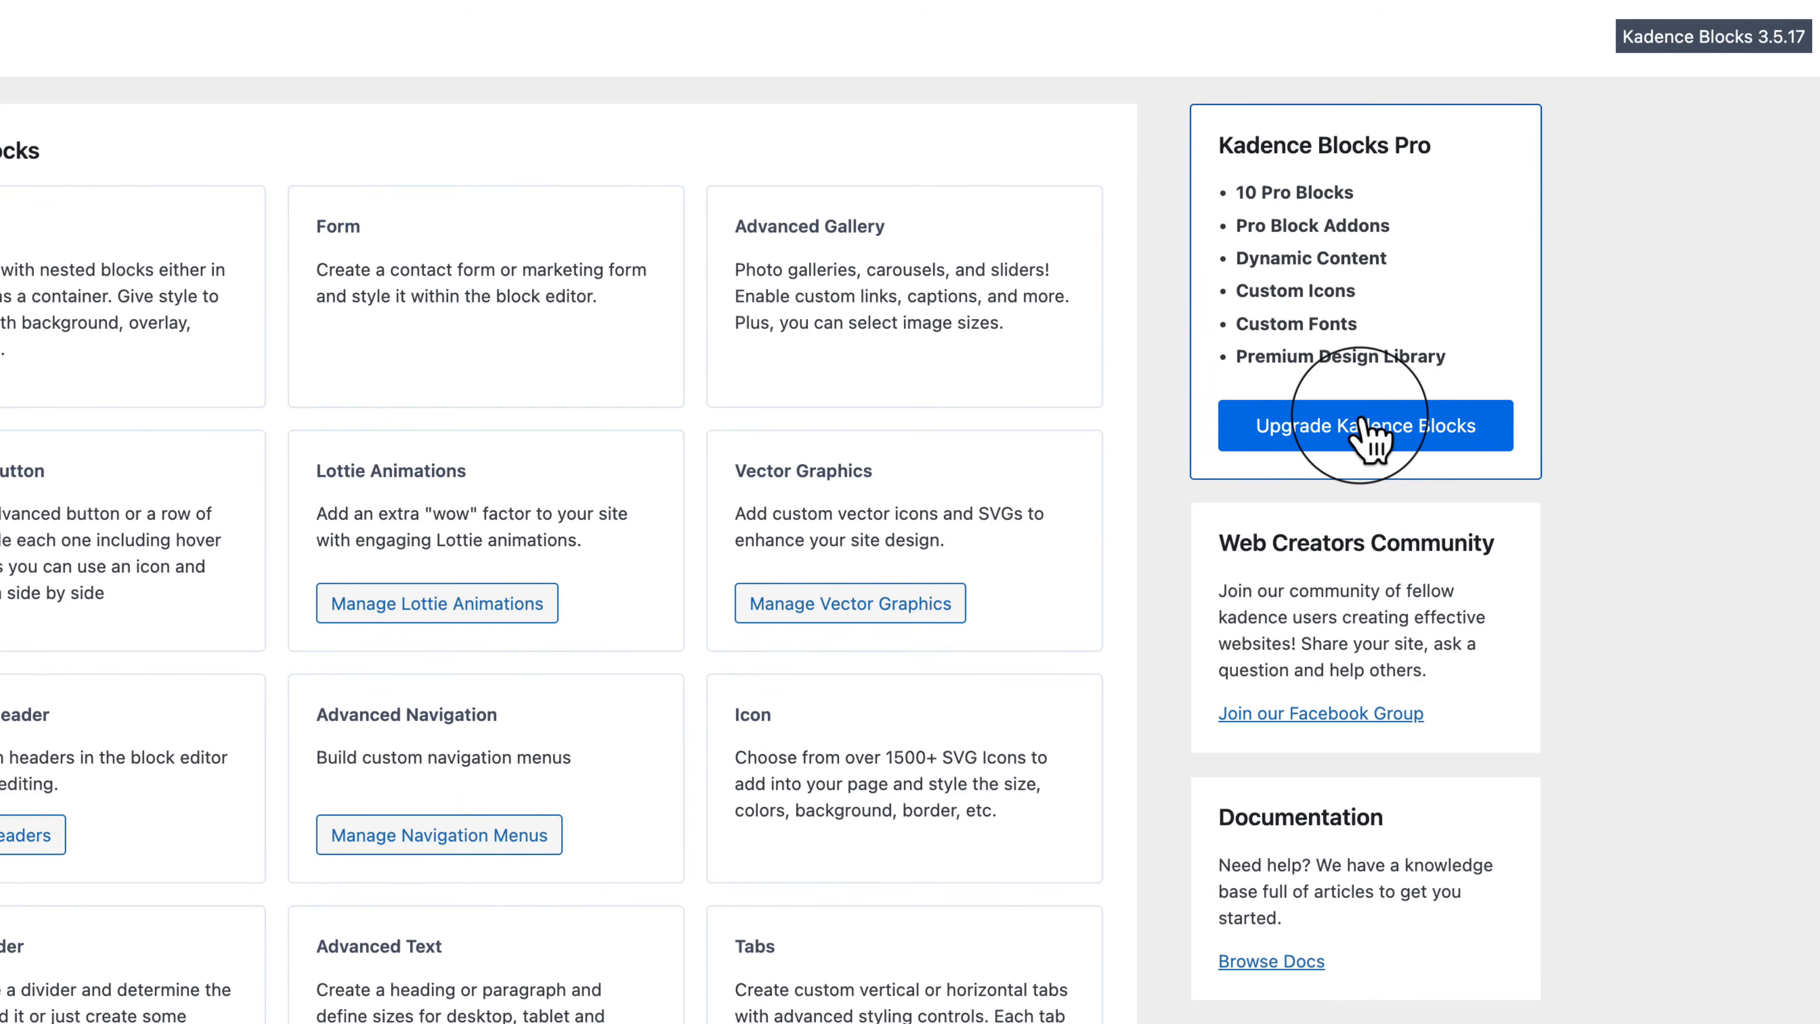
scroll(1455, 645, down, 1)
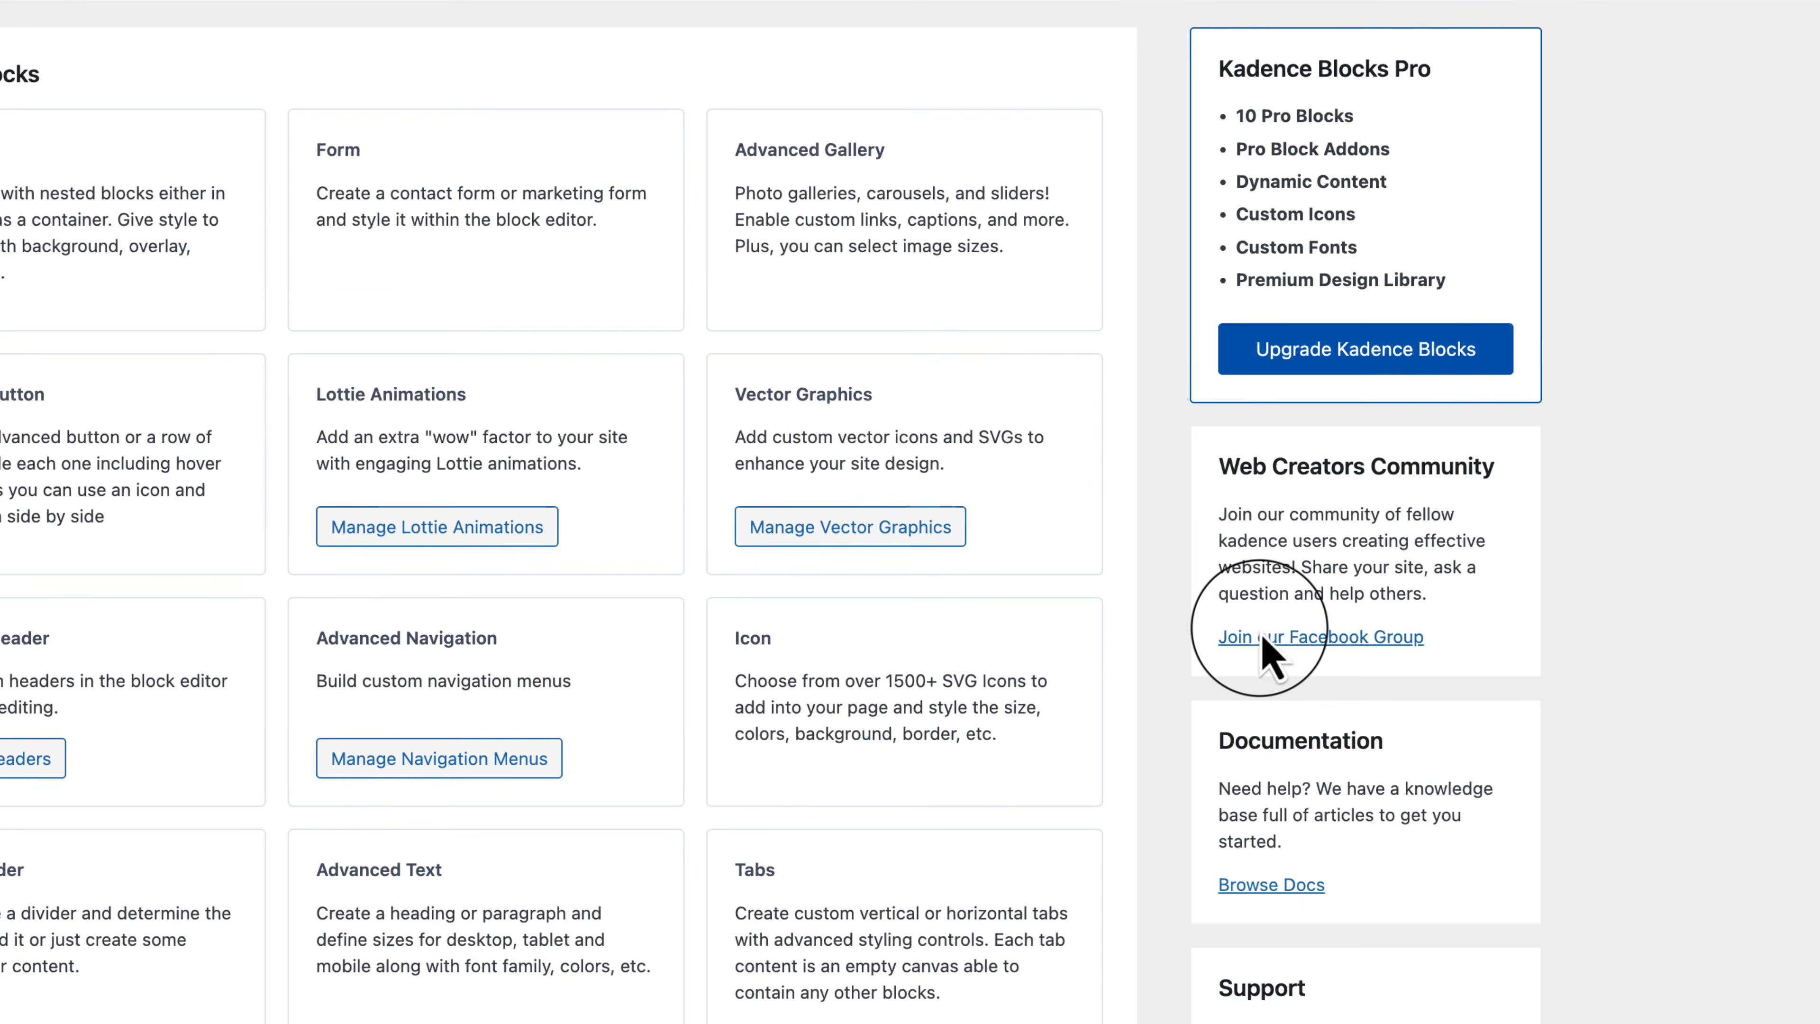
scroll(1265, 652, down, 1)
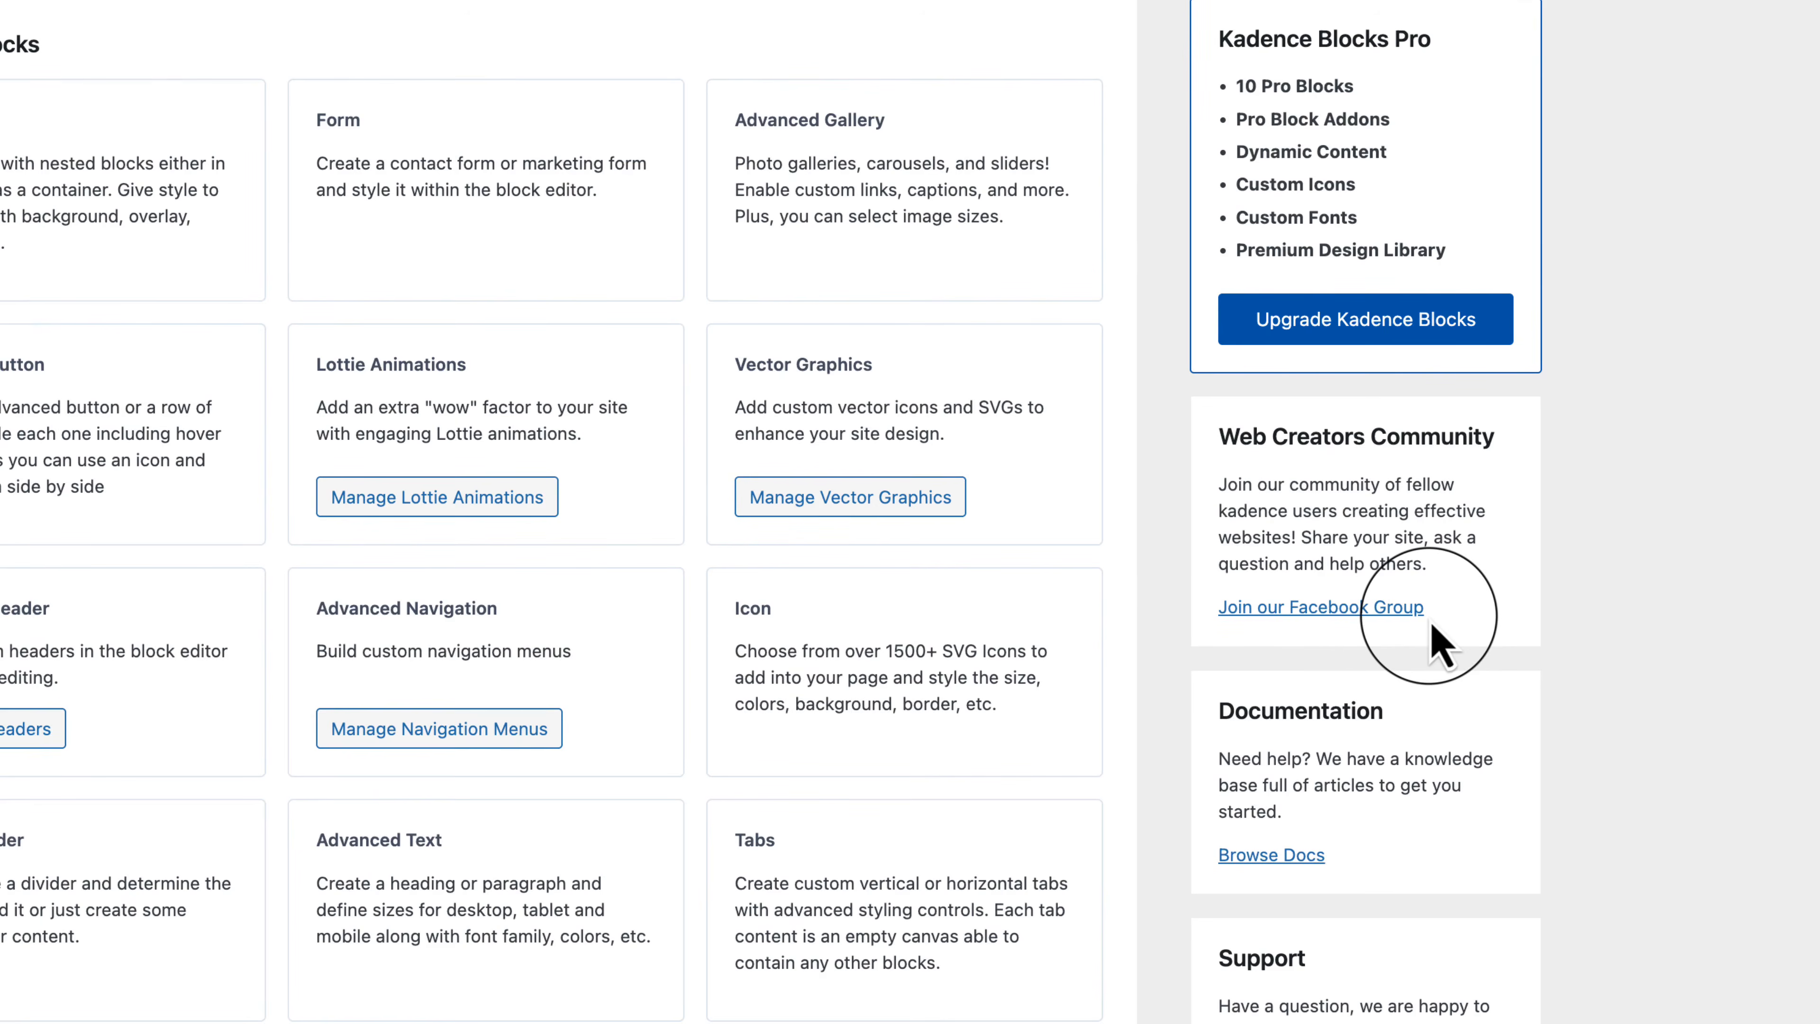
scroll(1441, 645, down, 3)
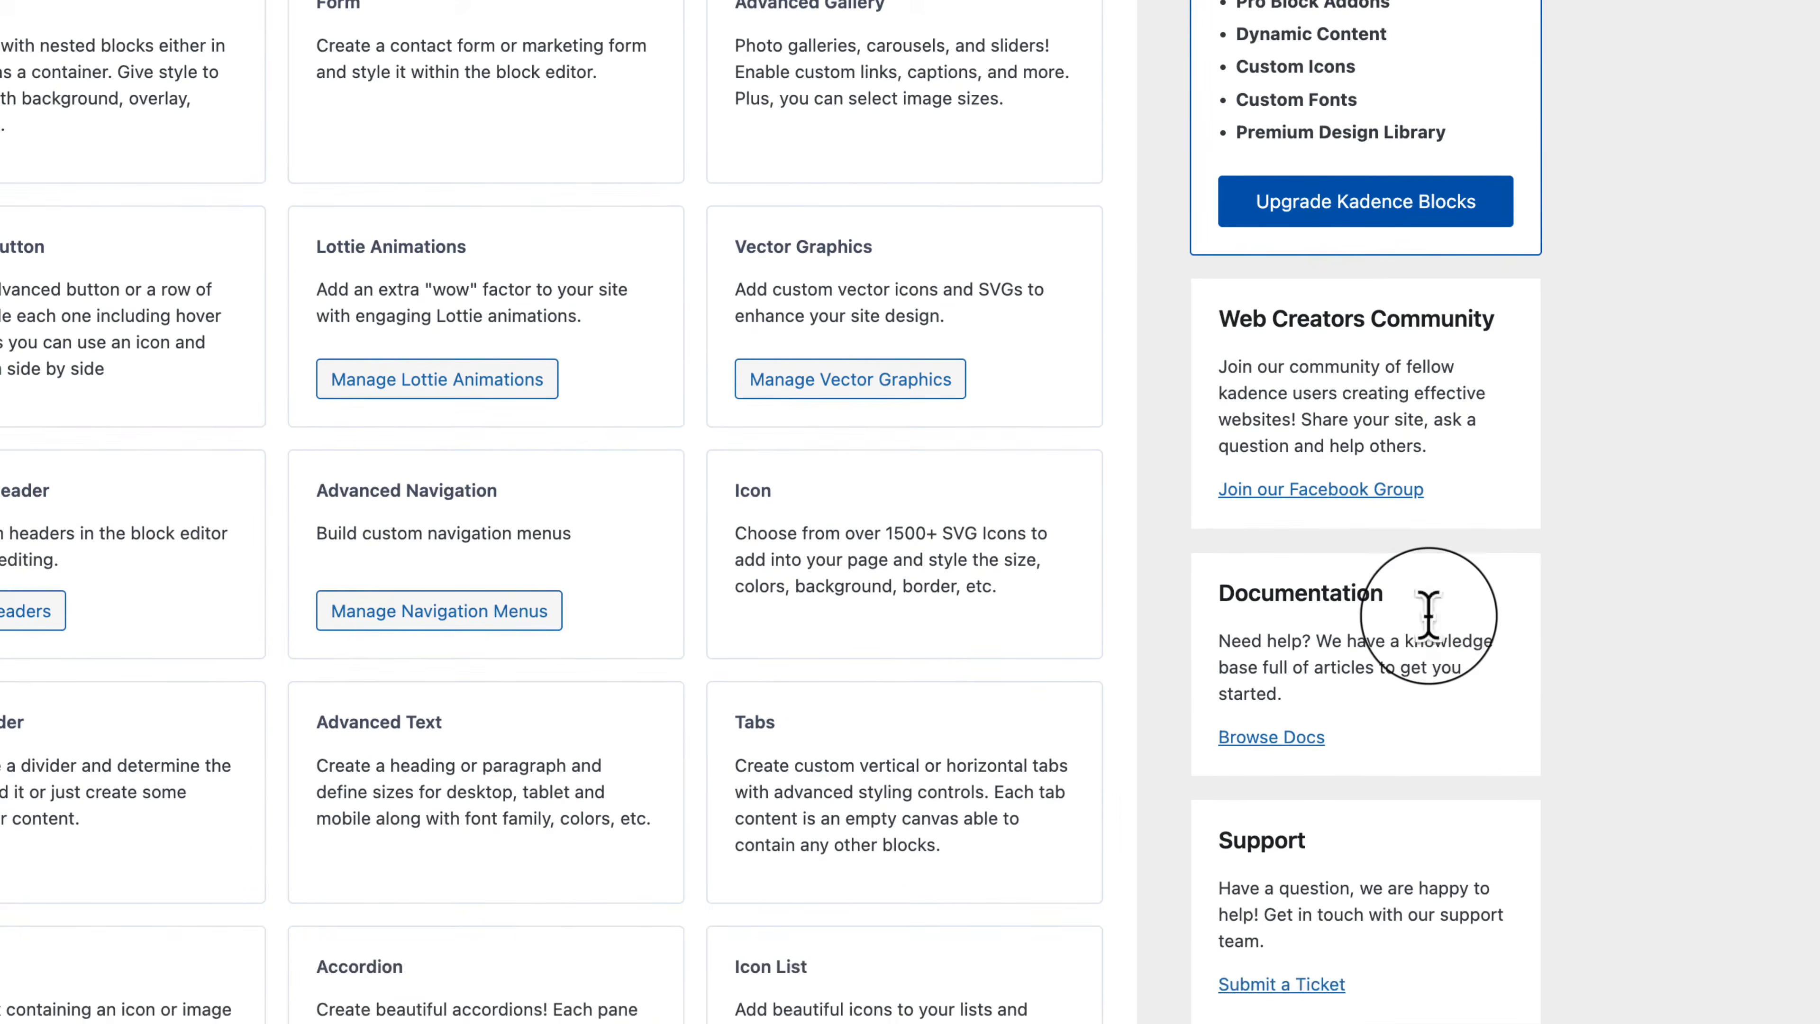
scroll(1433, 638, down, 5)
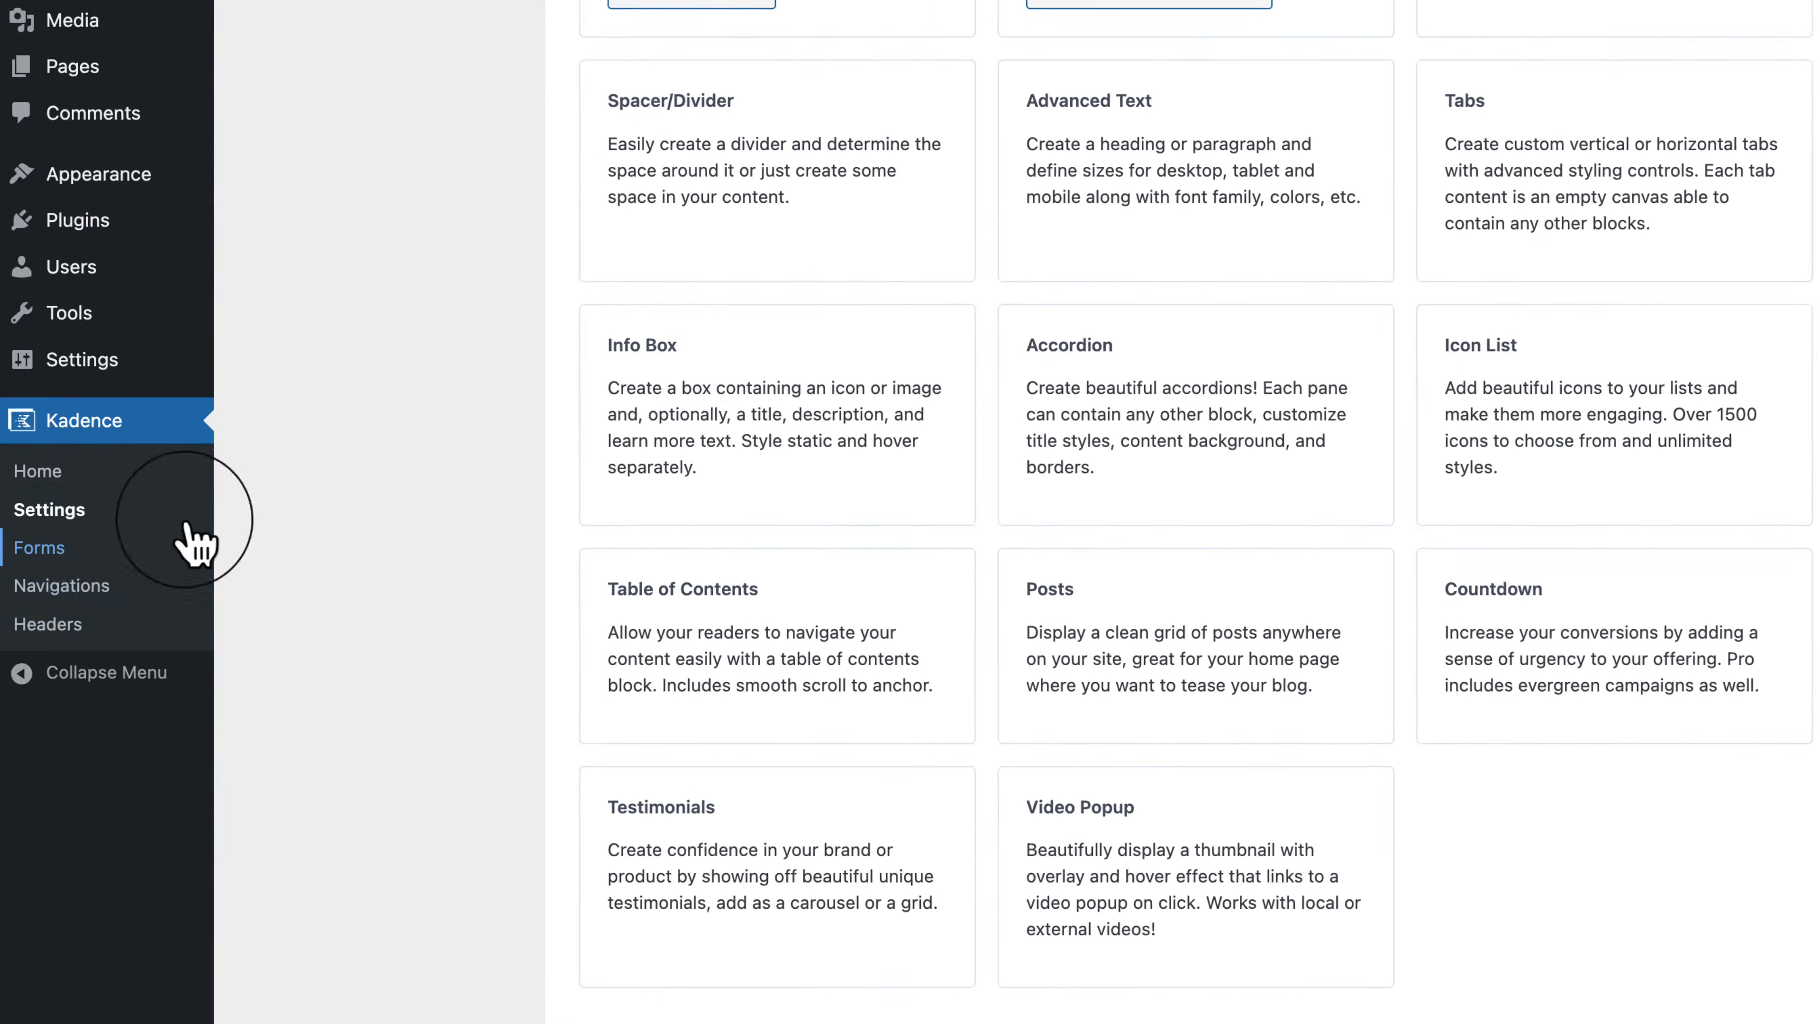
Step: Create a Dark-style 'Contact With Options' form from Kadence > Forms > Add New Form
click(51, 559)
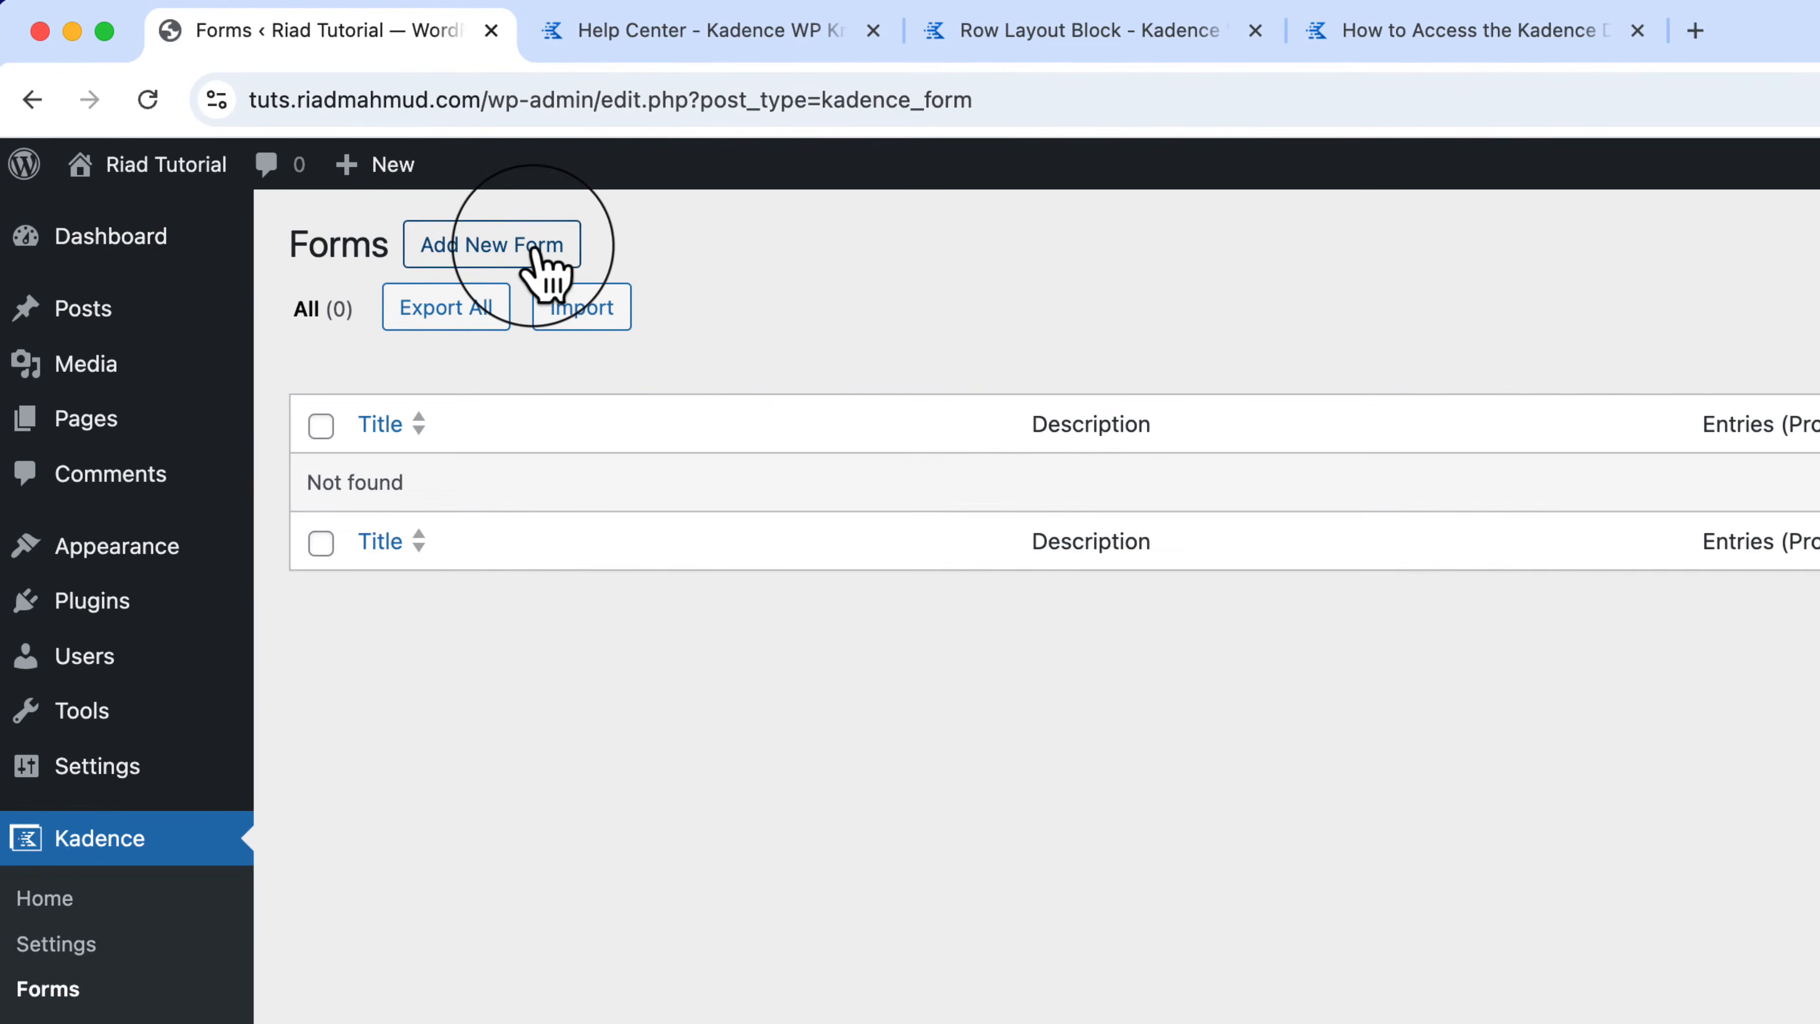
click(315, 148)
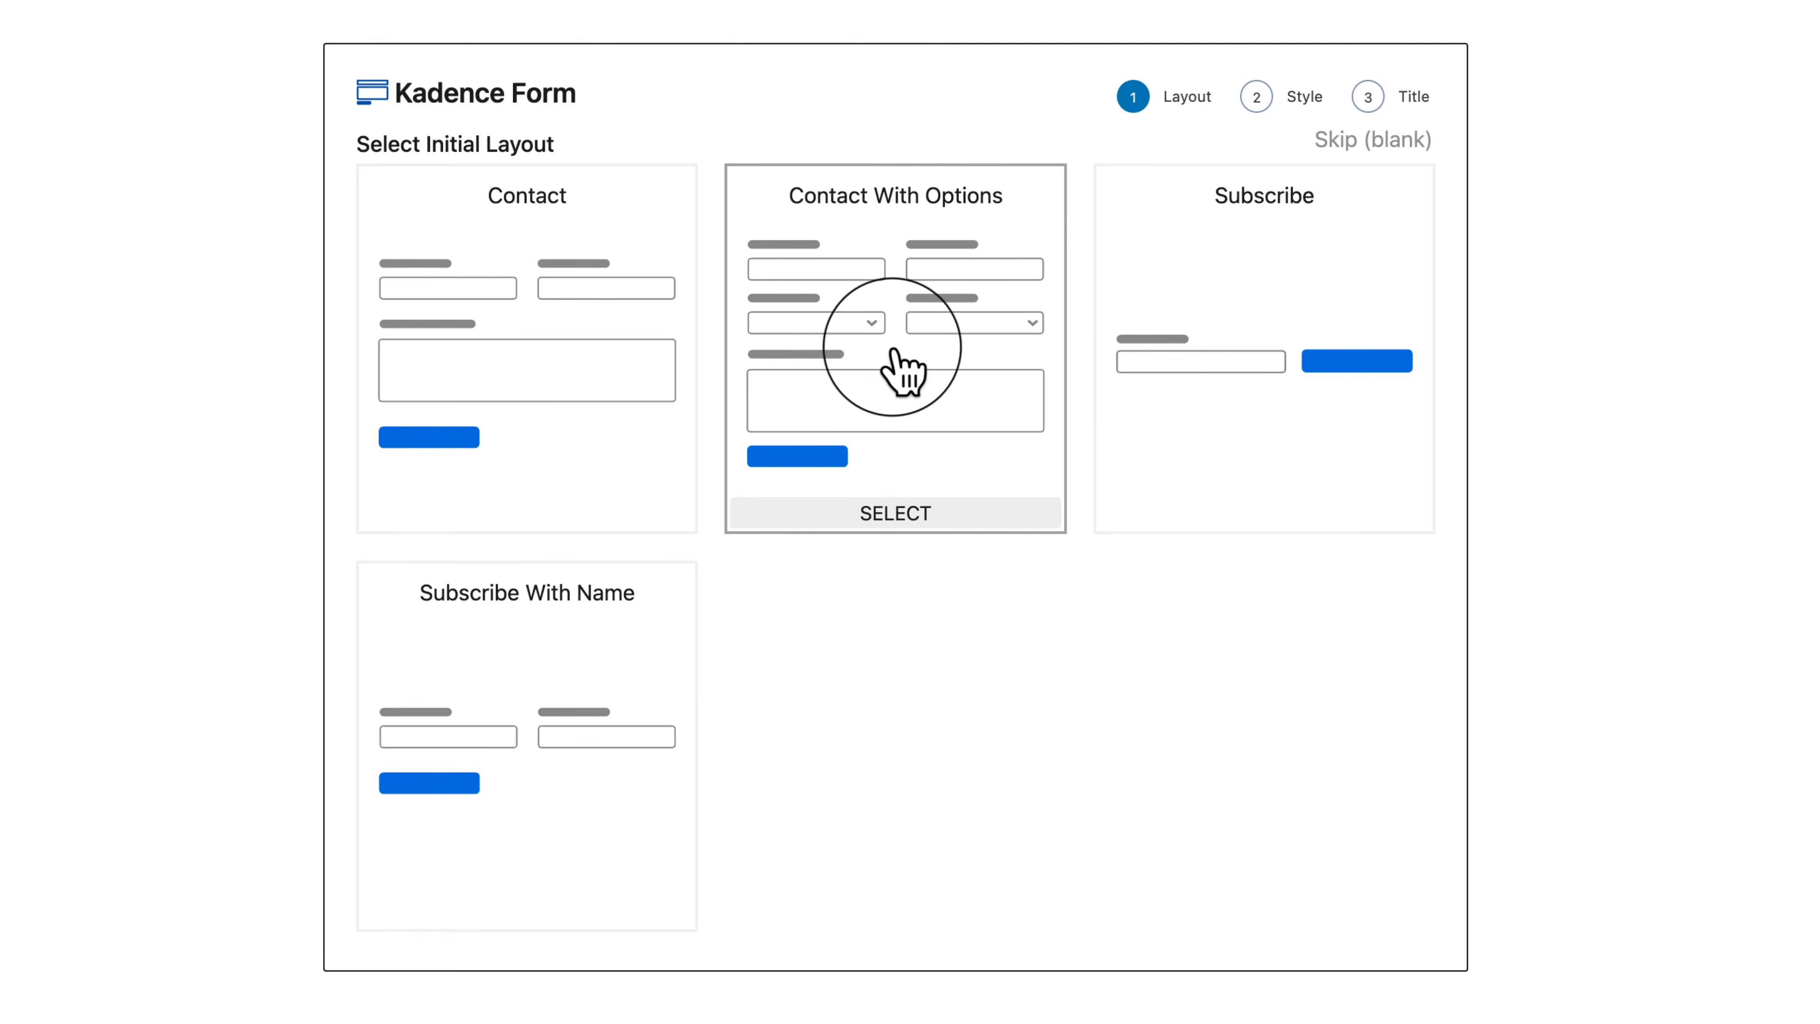
click(896, 373)
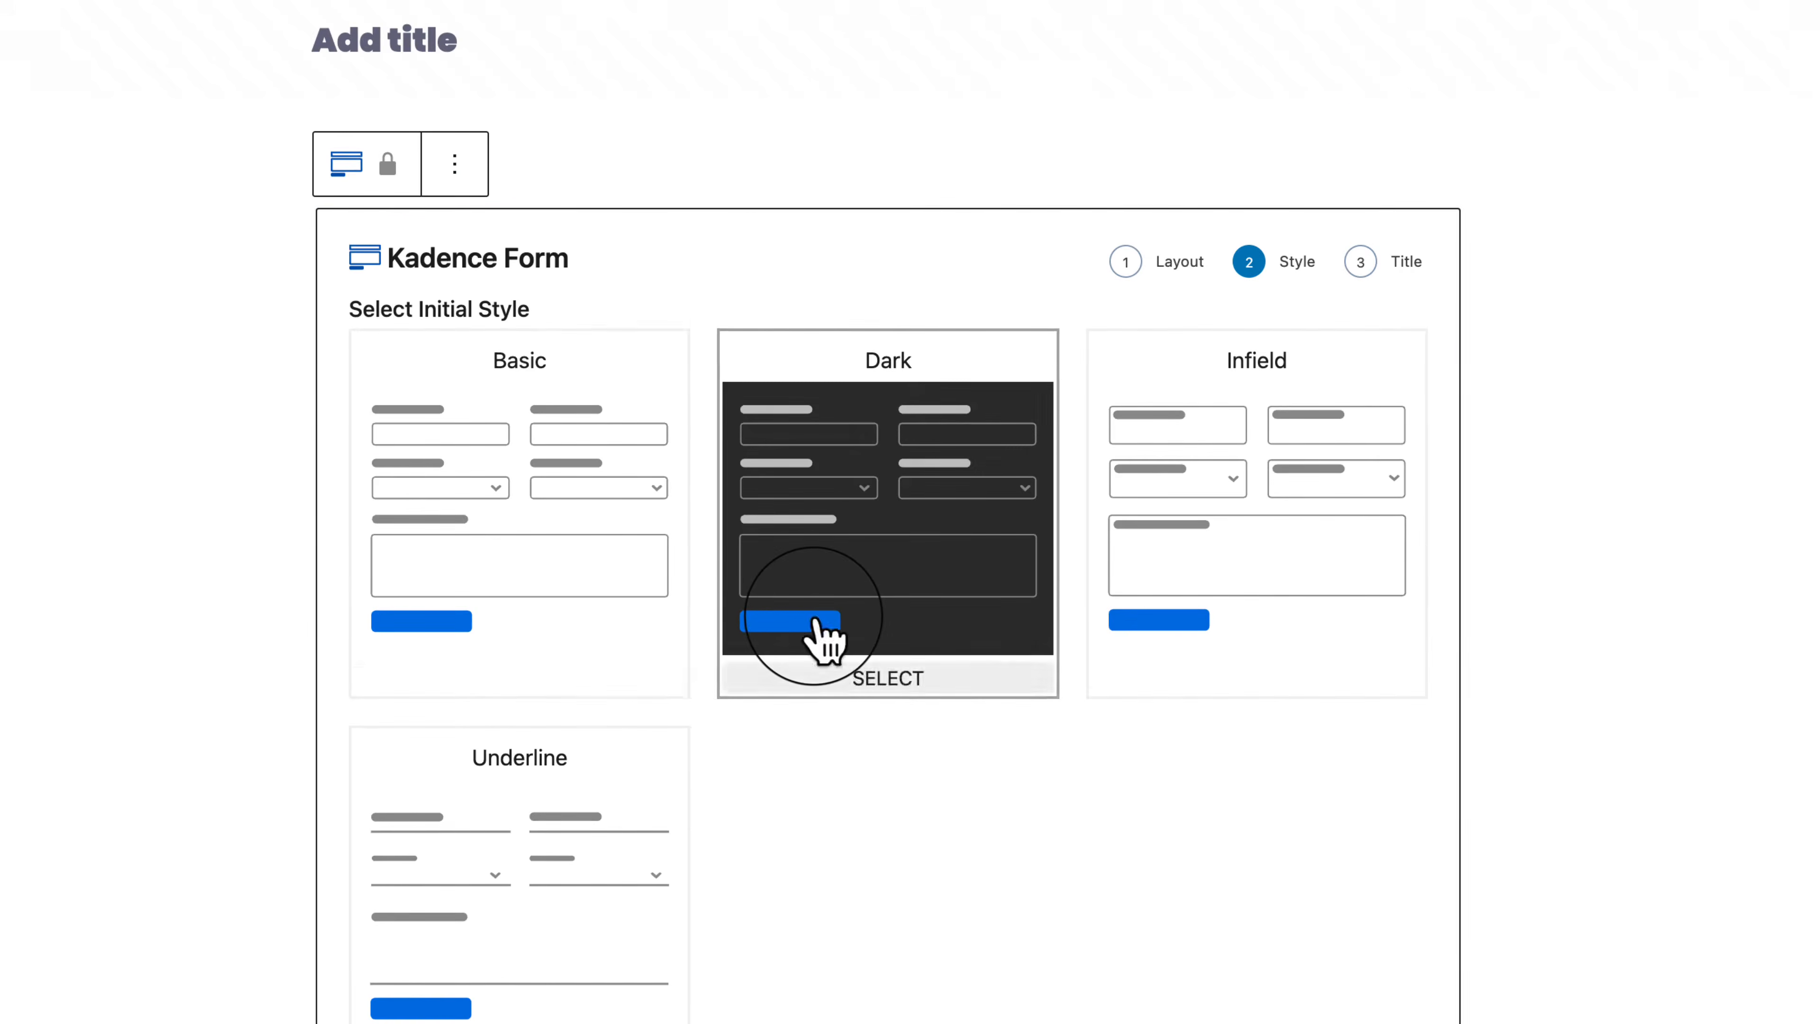
scroll(825, 635, down, 5)
scroll(820, 634, up, 5)
click(835, 656)
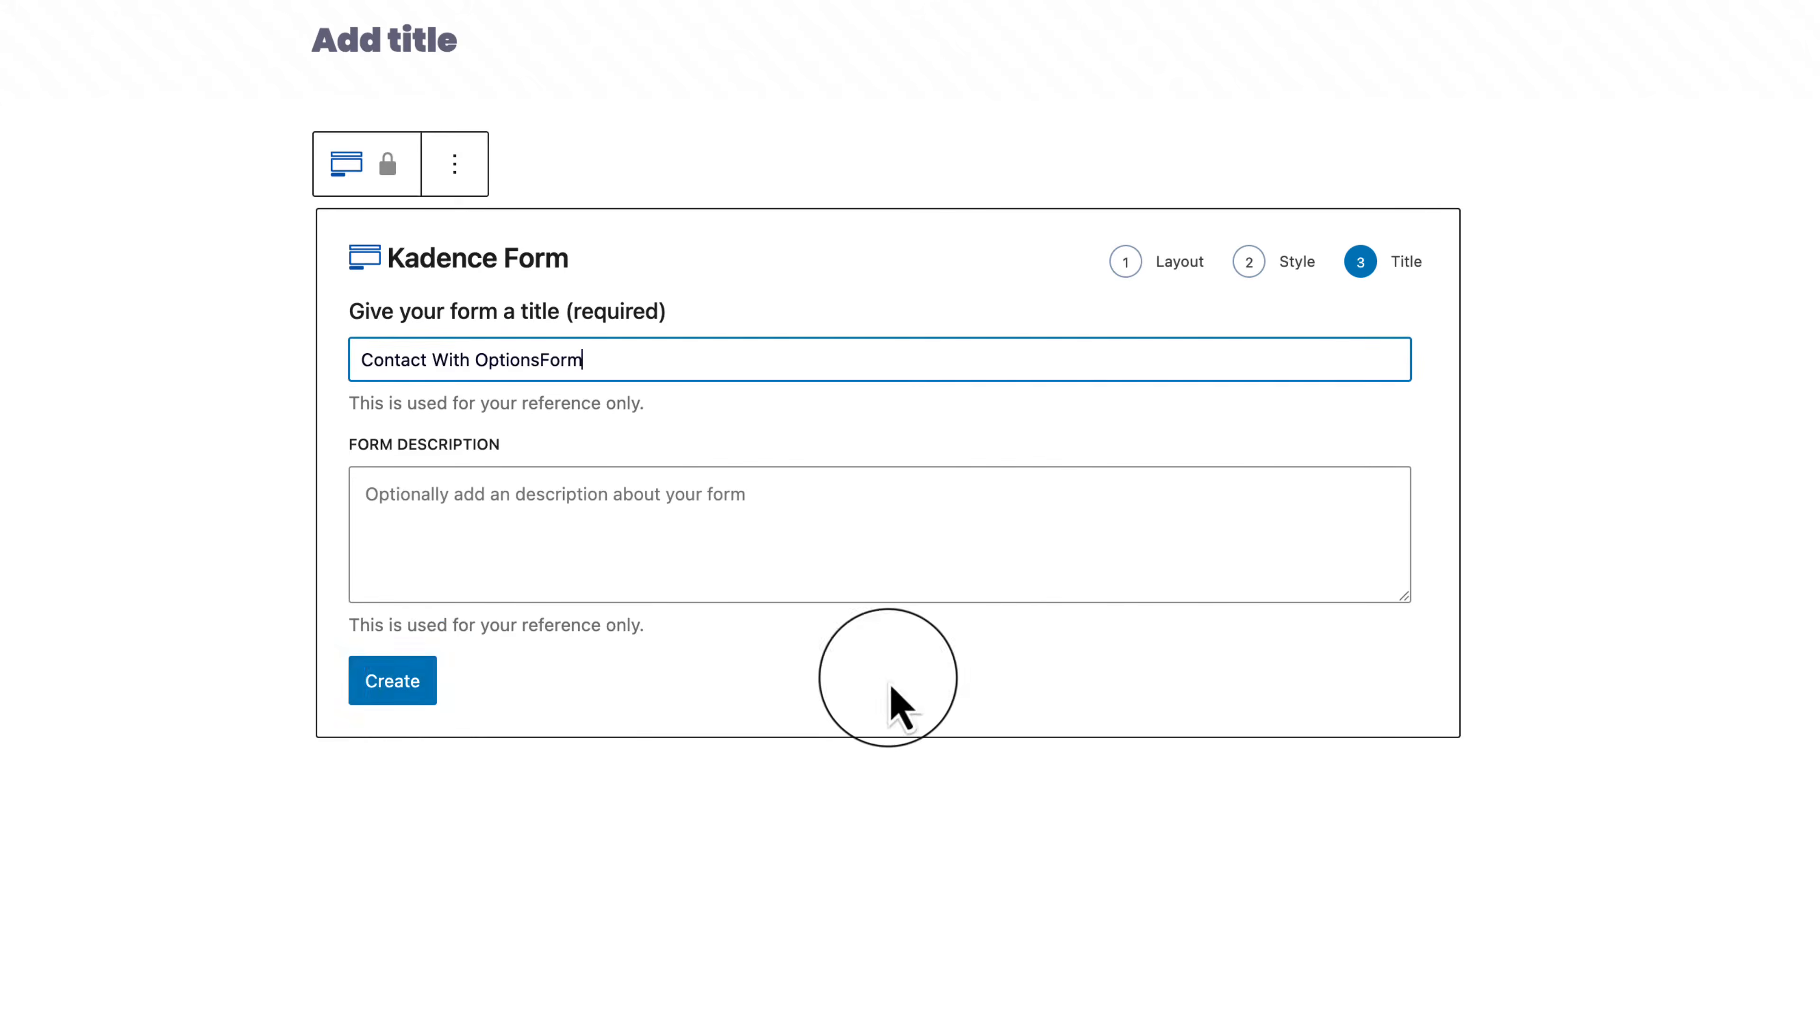
click(398, 692)
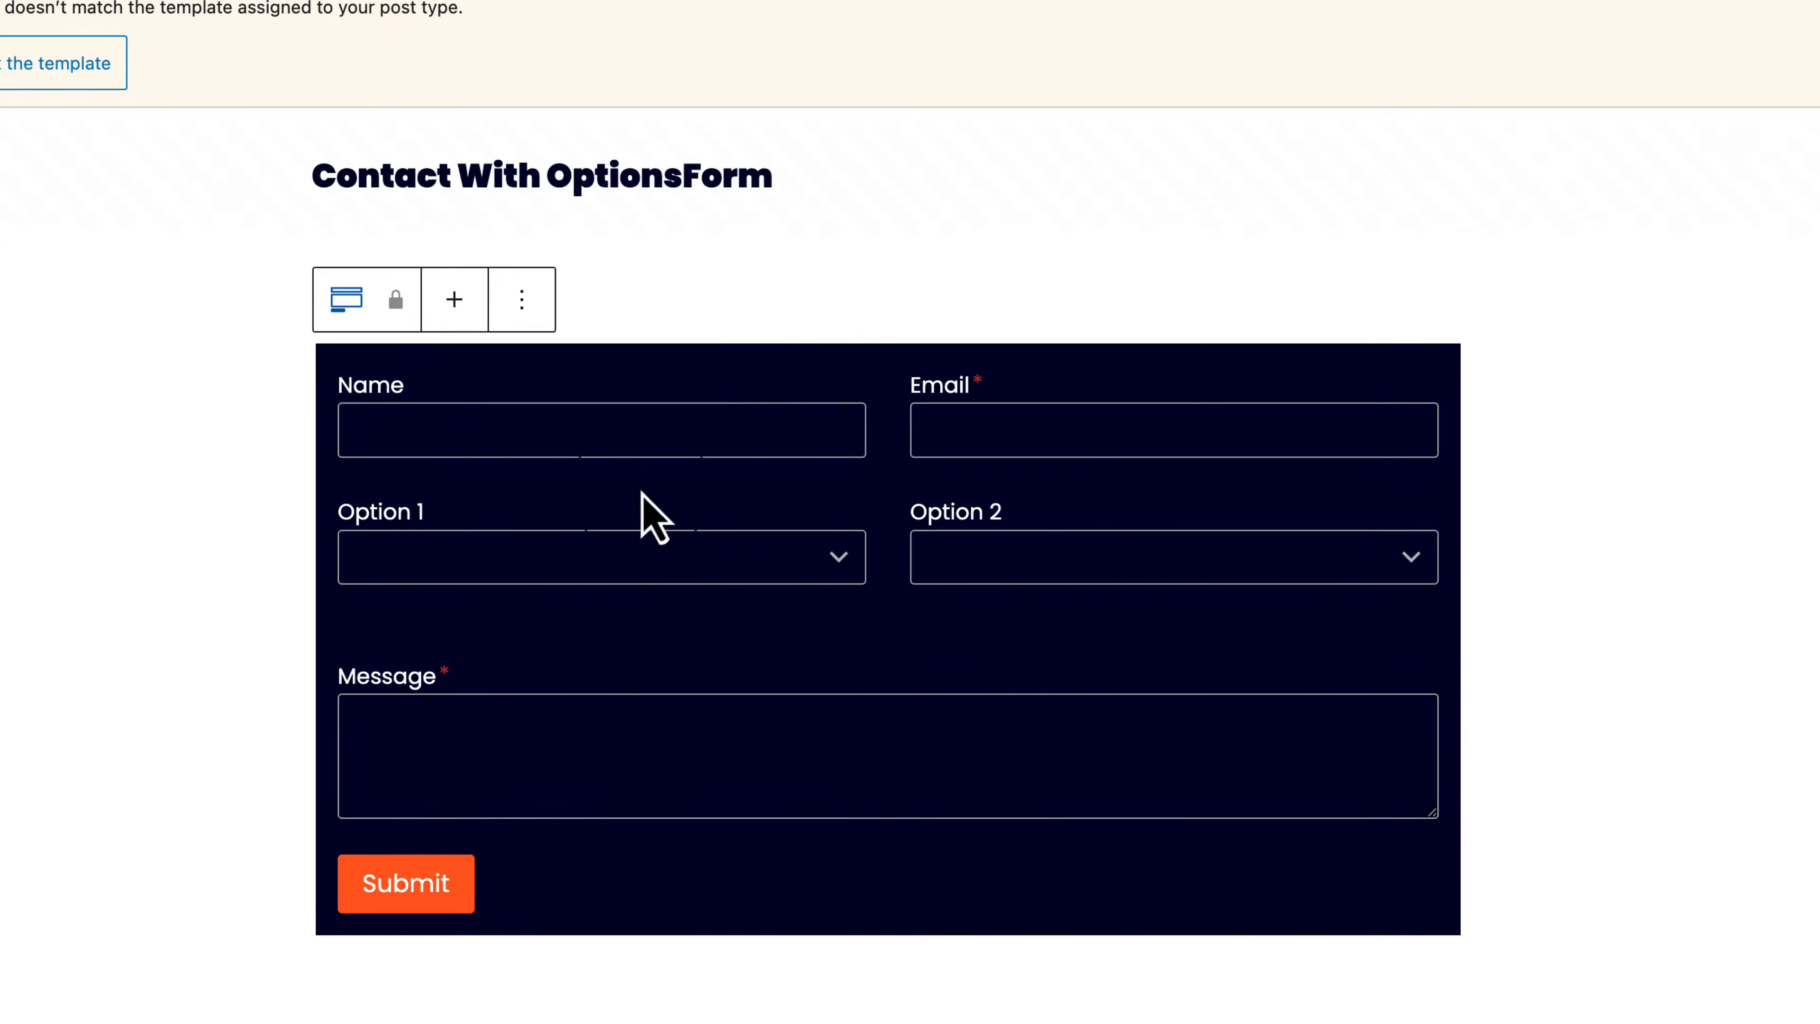
Step: Check the new form's Name field, then go back to the Forms list
click(813, 381)
click(1617, 885)
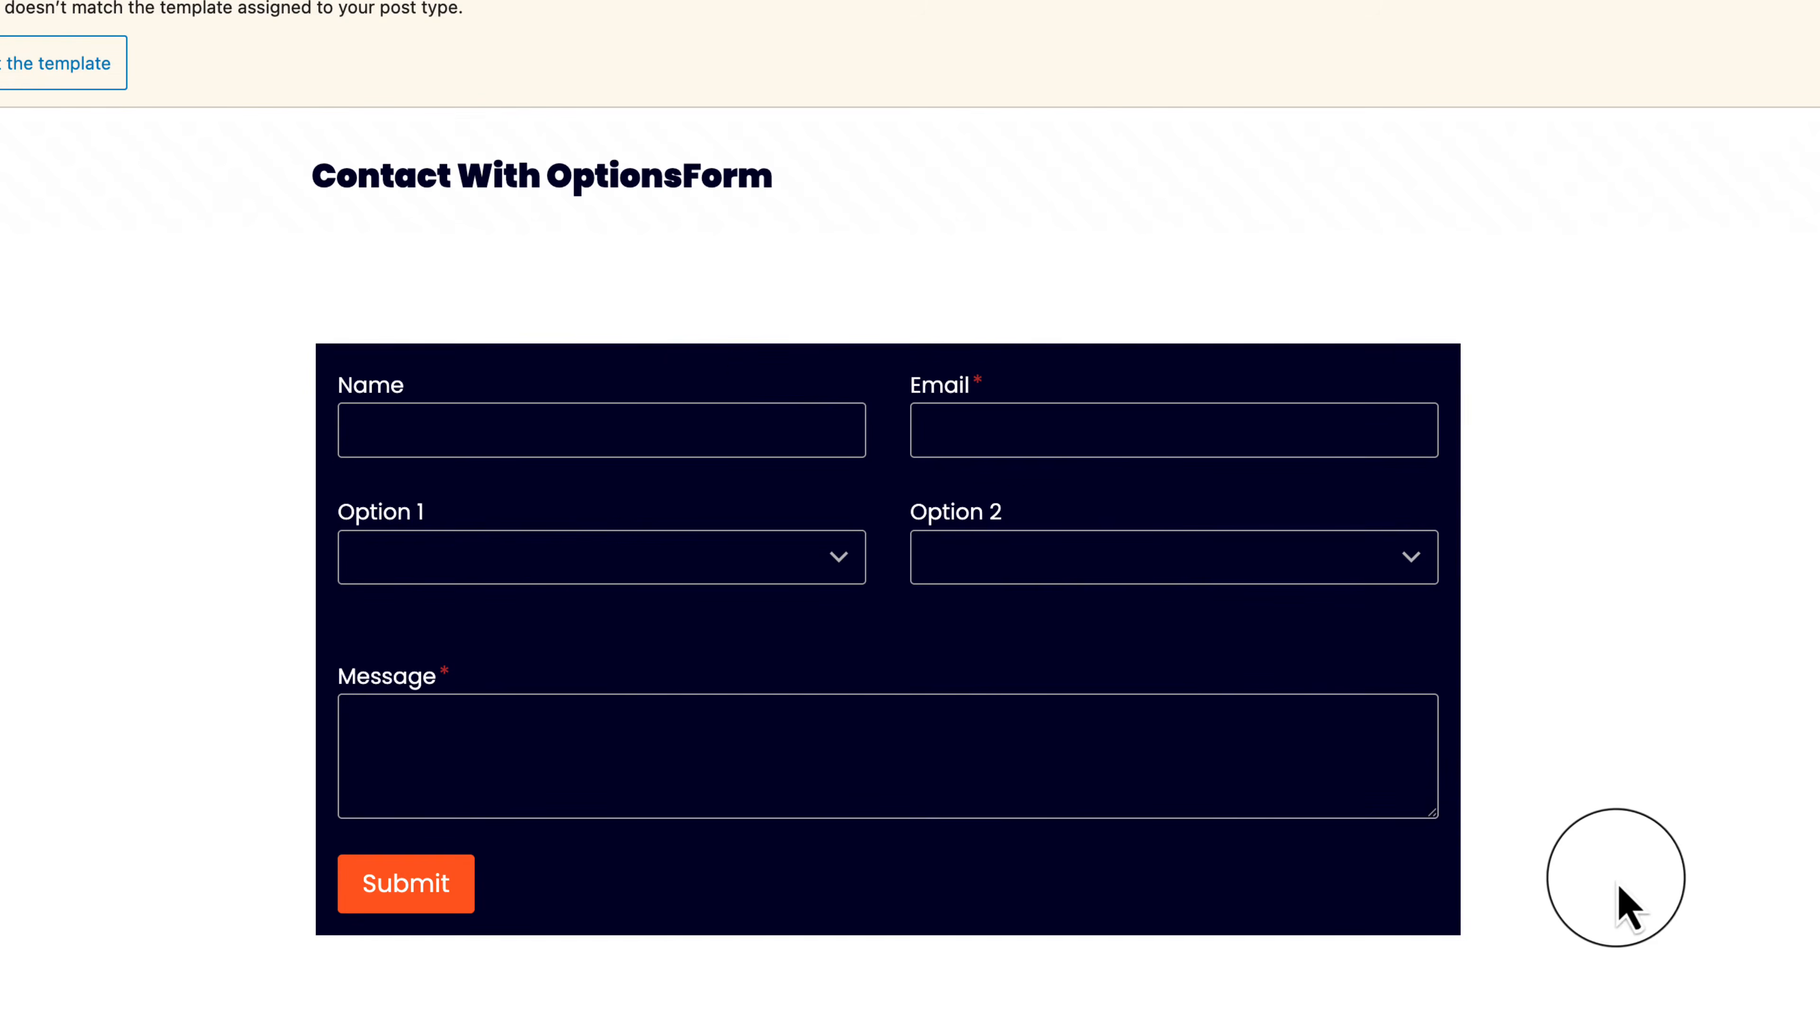
click(29, 108)
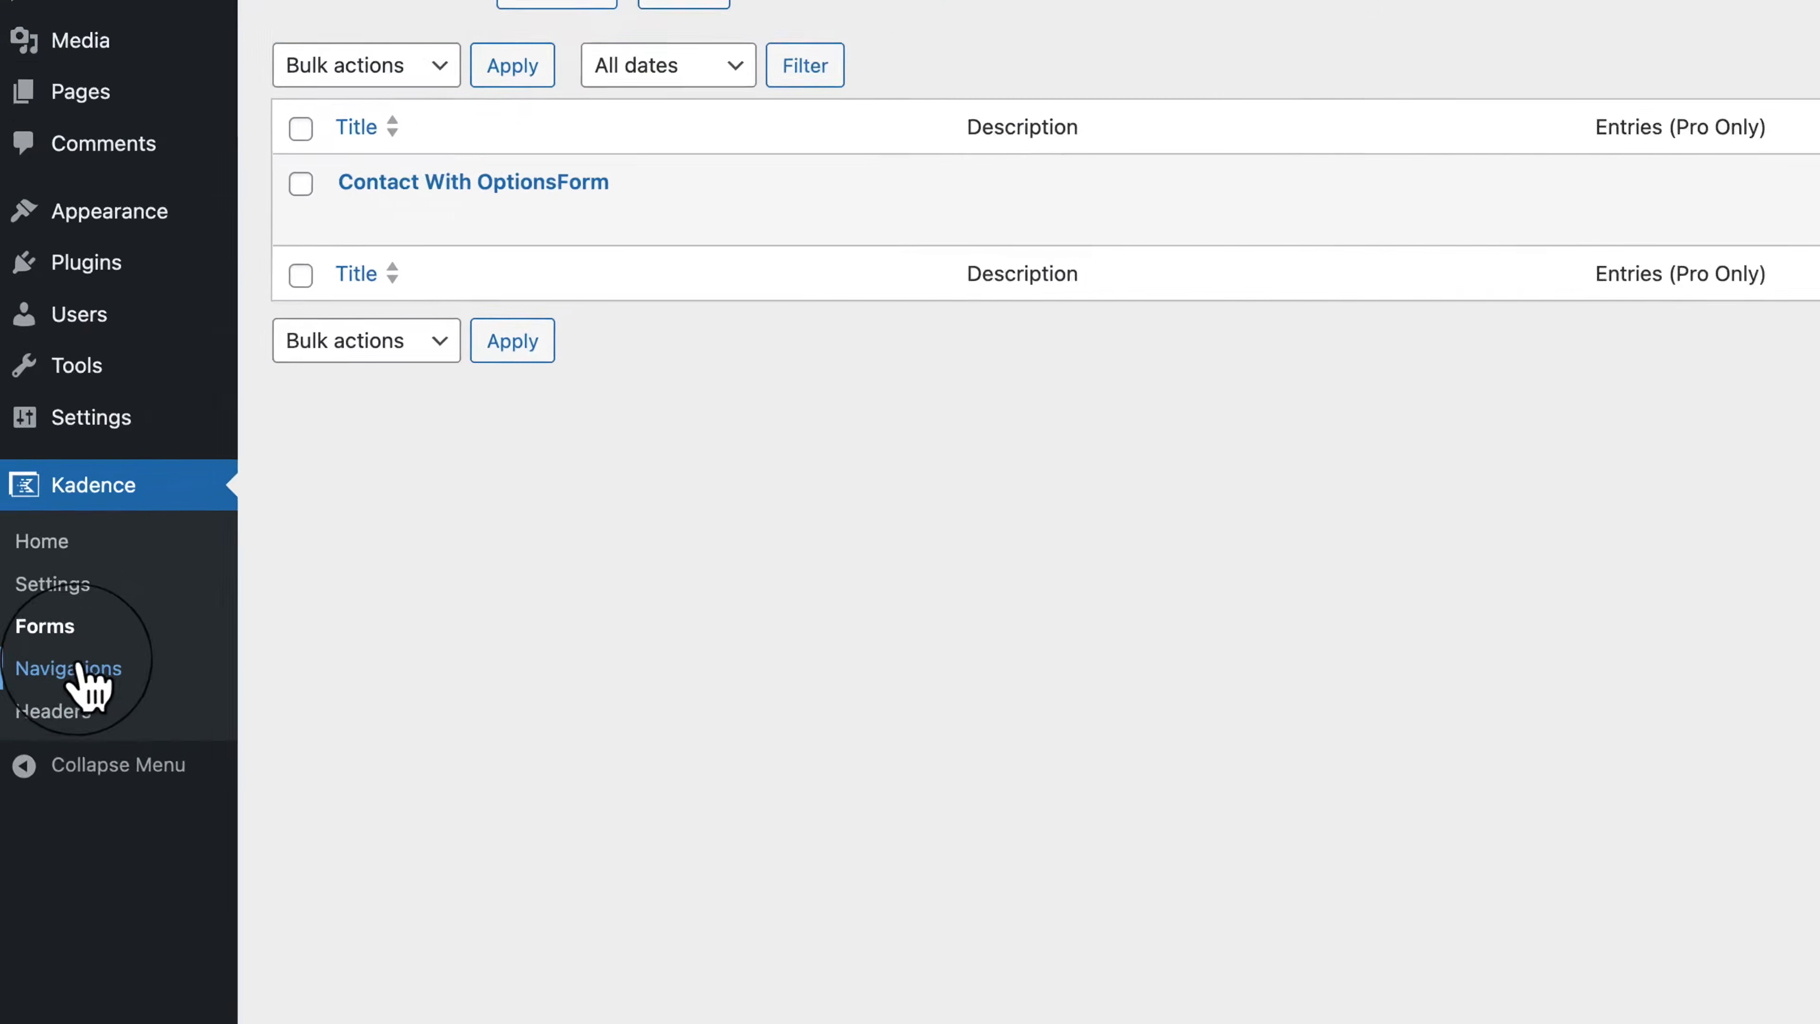
Step: Visit Kadence Navigations and Headers, start a new header, then close its naming wizard unsaved
click(78, 670)
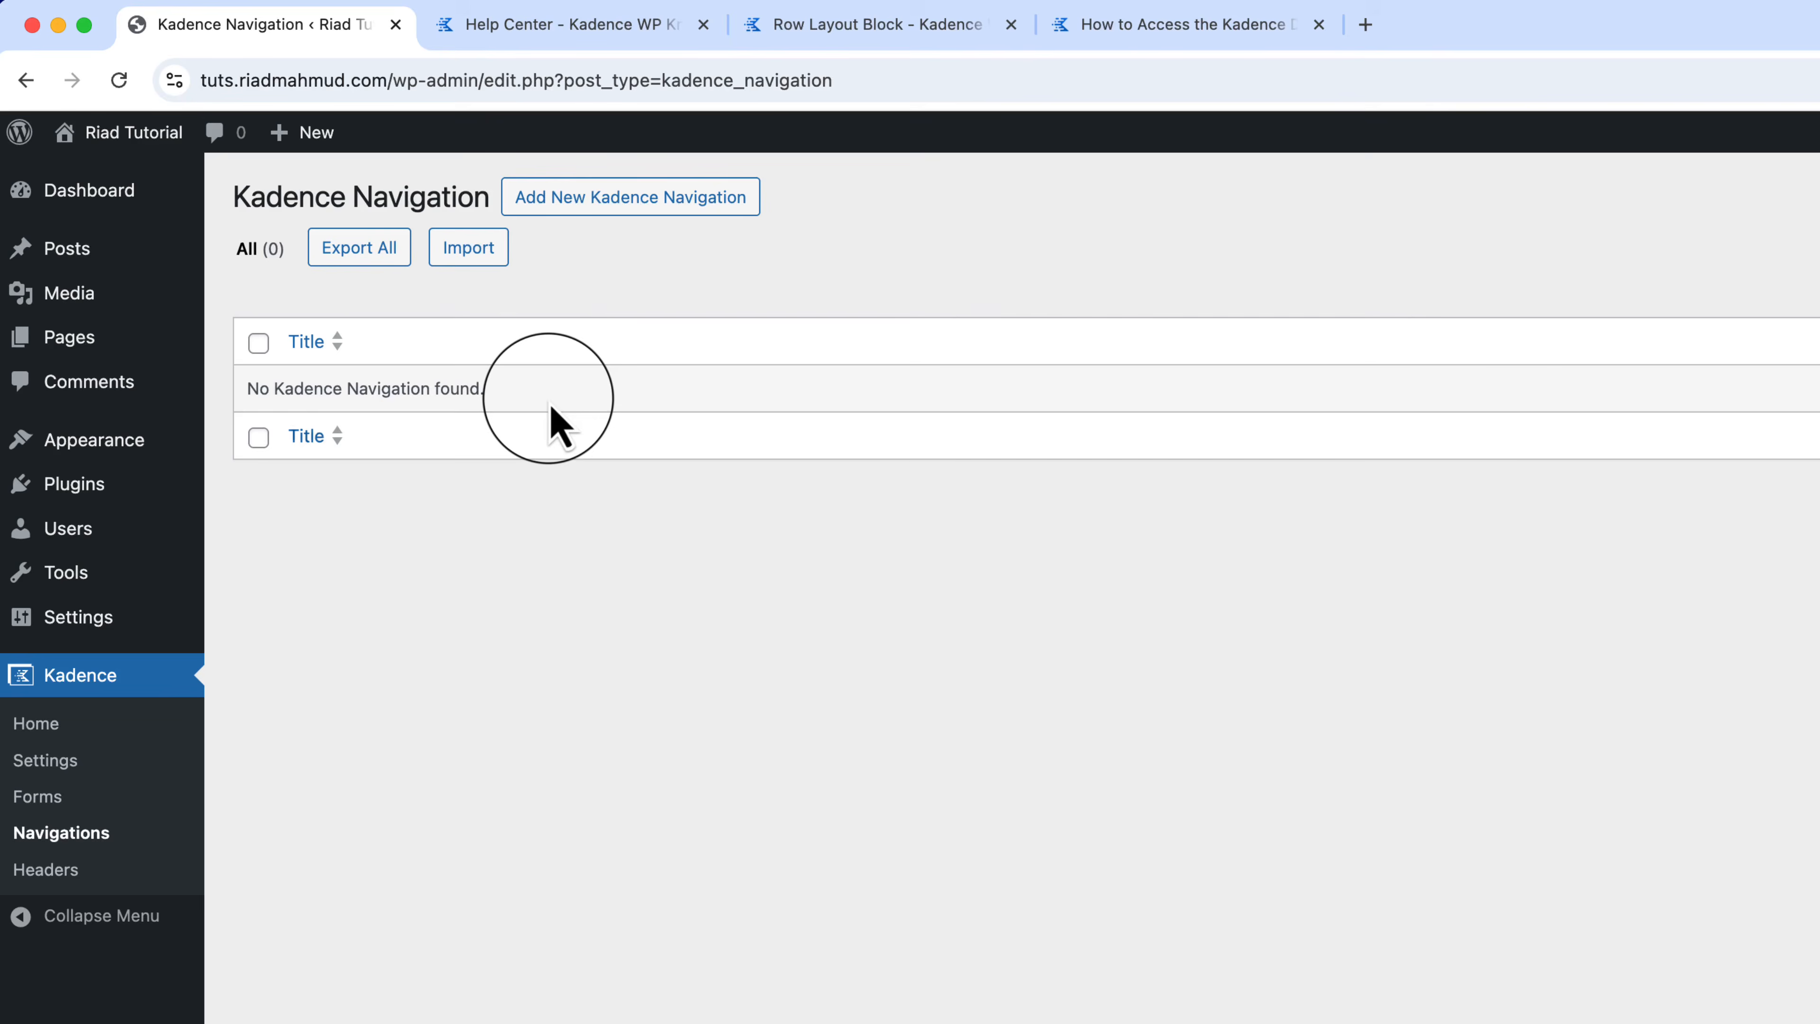
click(45, 869)
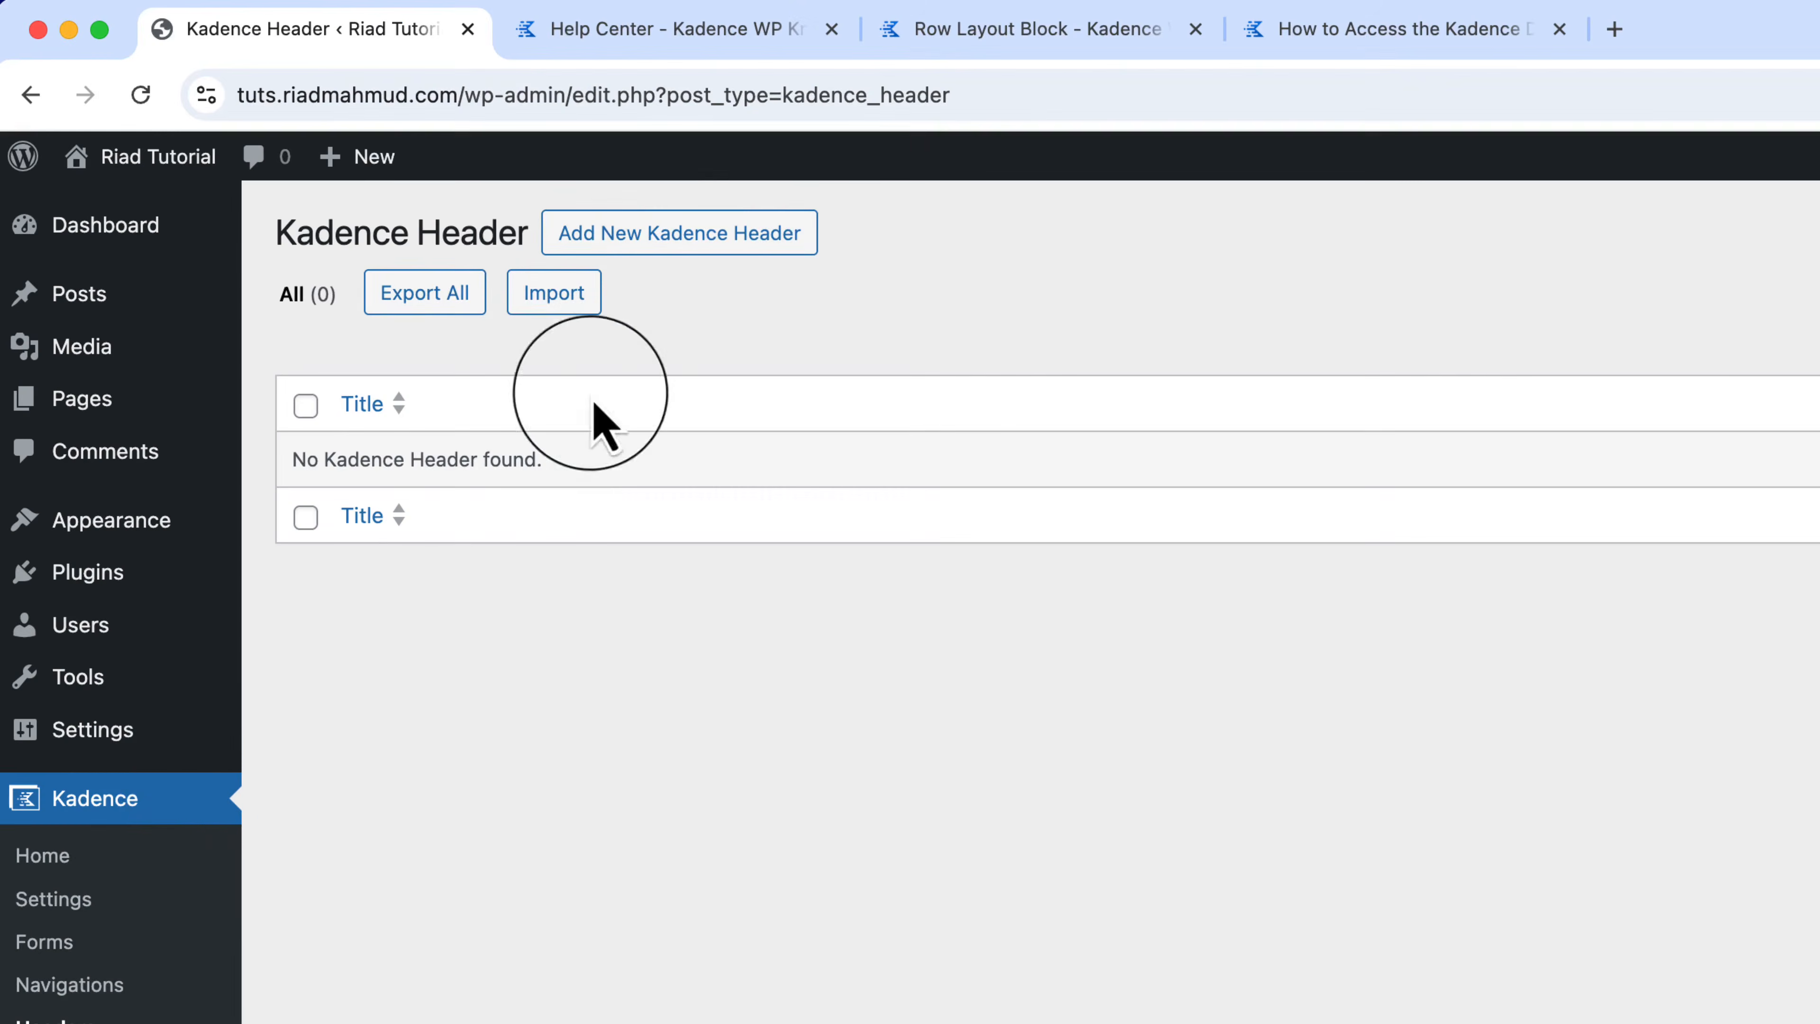
click(720, 244)
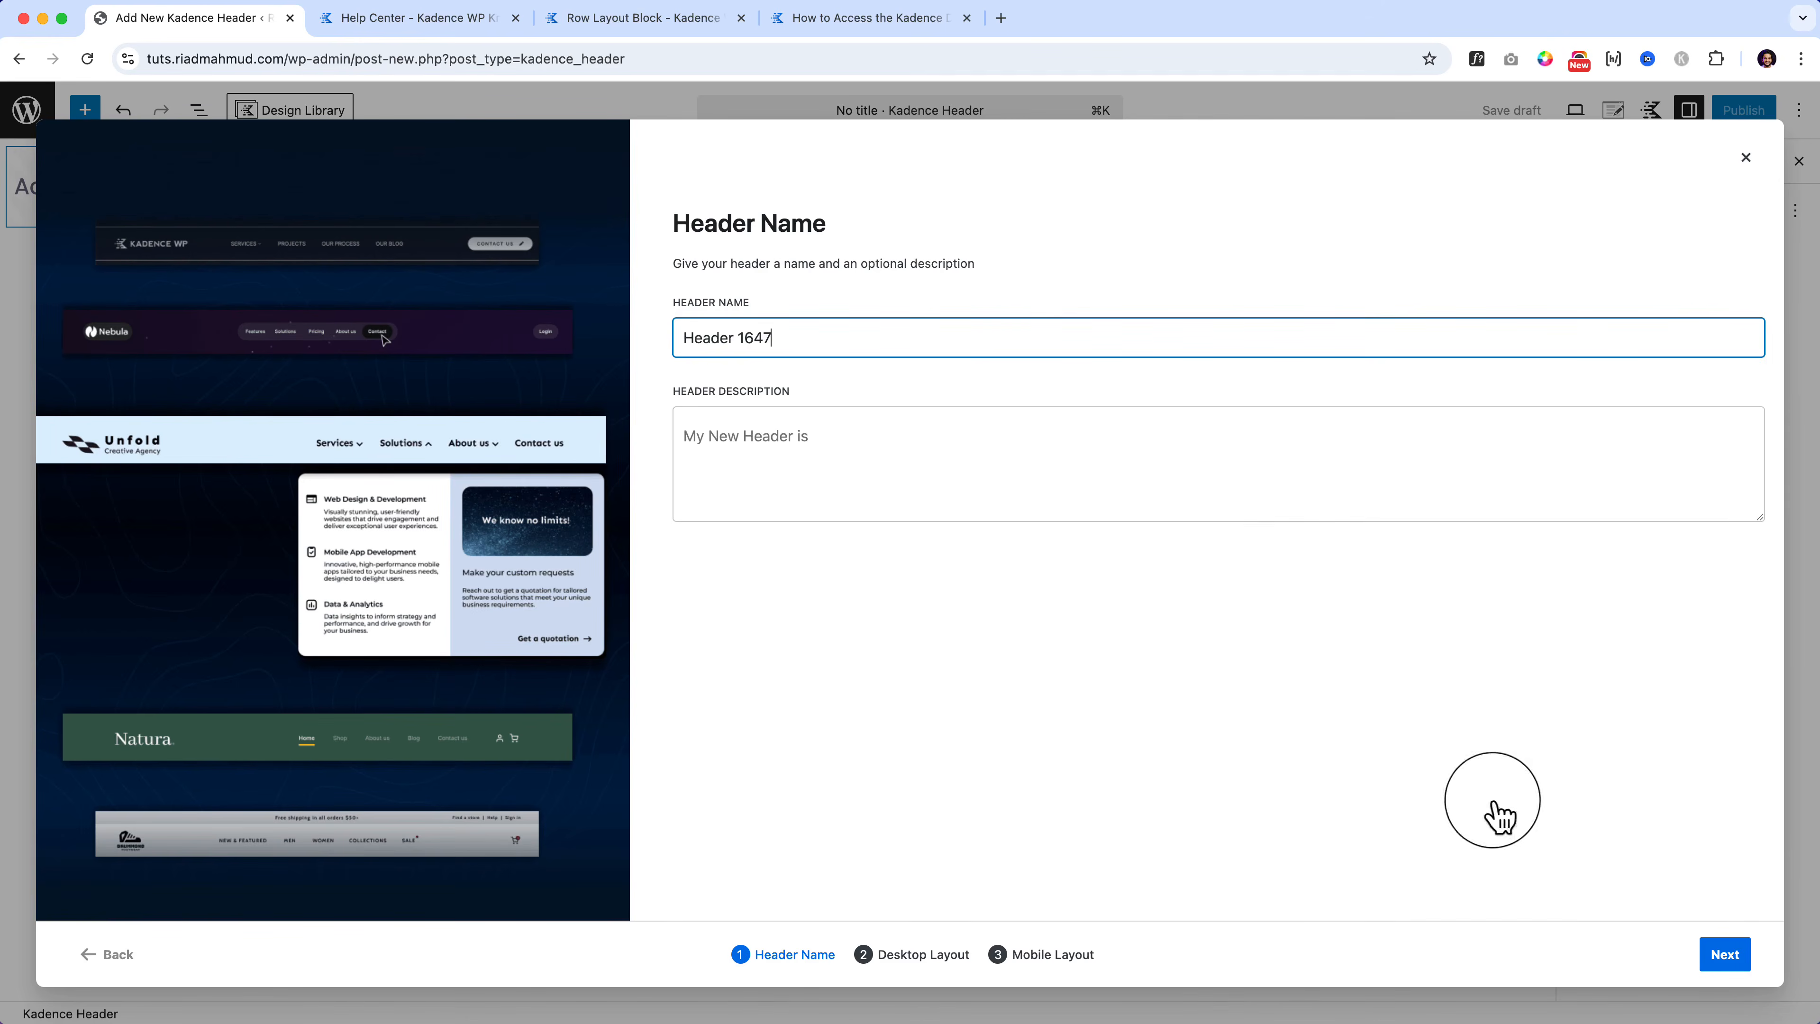
click(1747, 158)
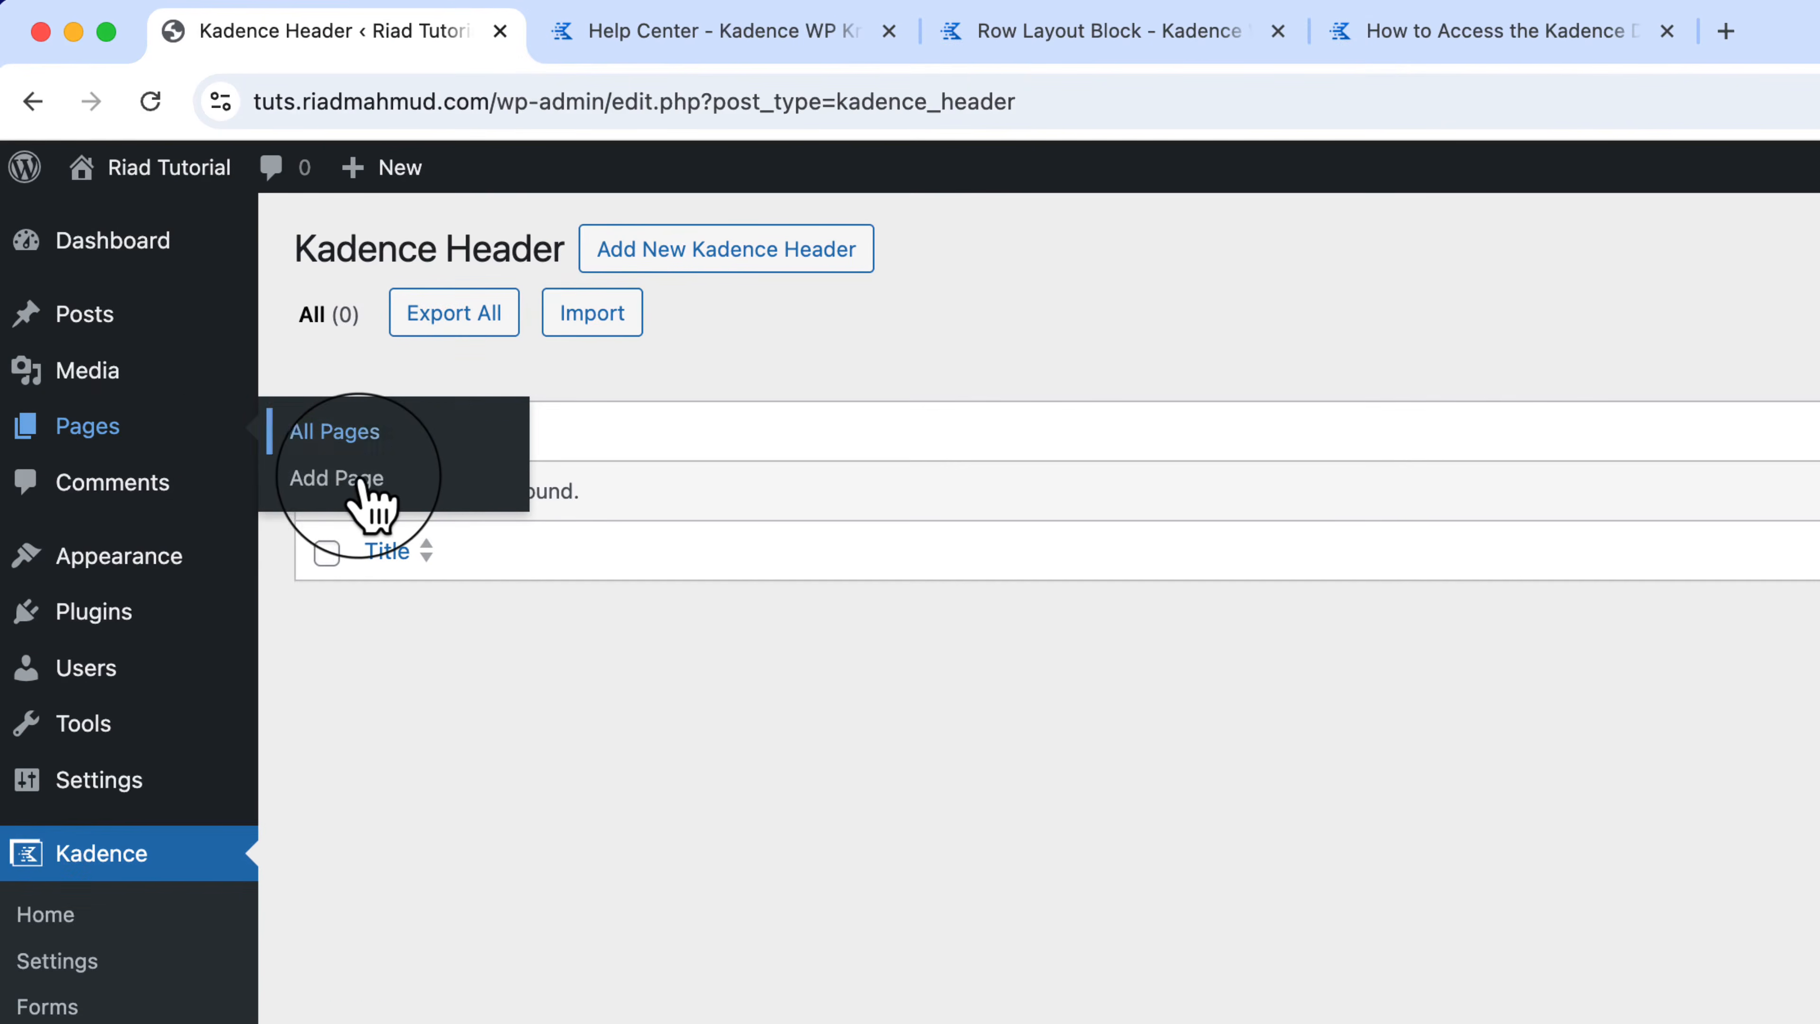
Step: Open Add Page in a new tab placed second, then start a blank page from the Pages list
right_click(365, 482)
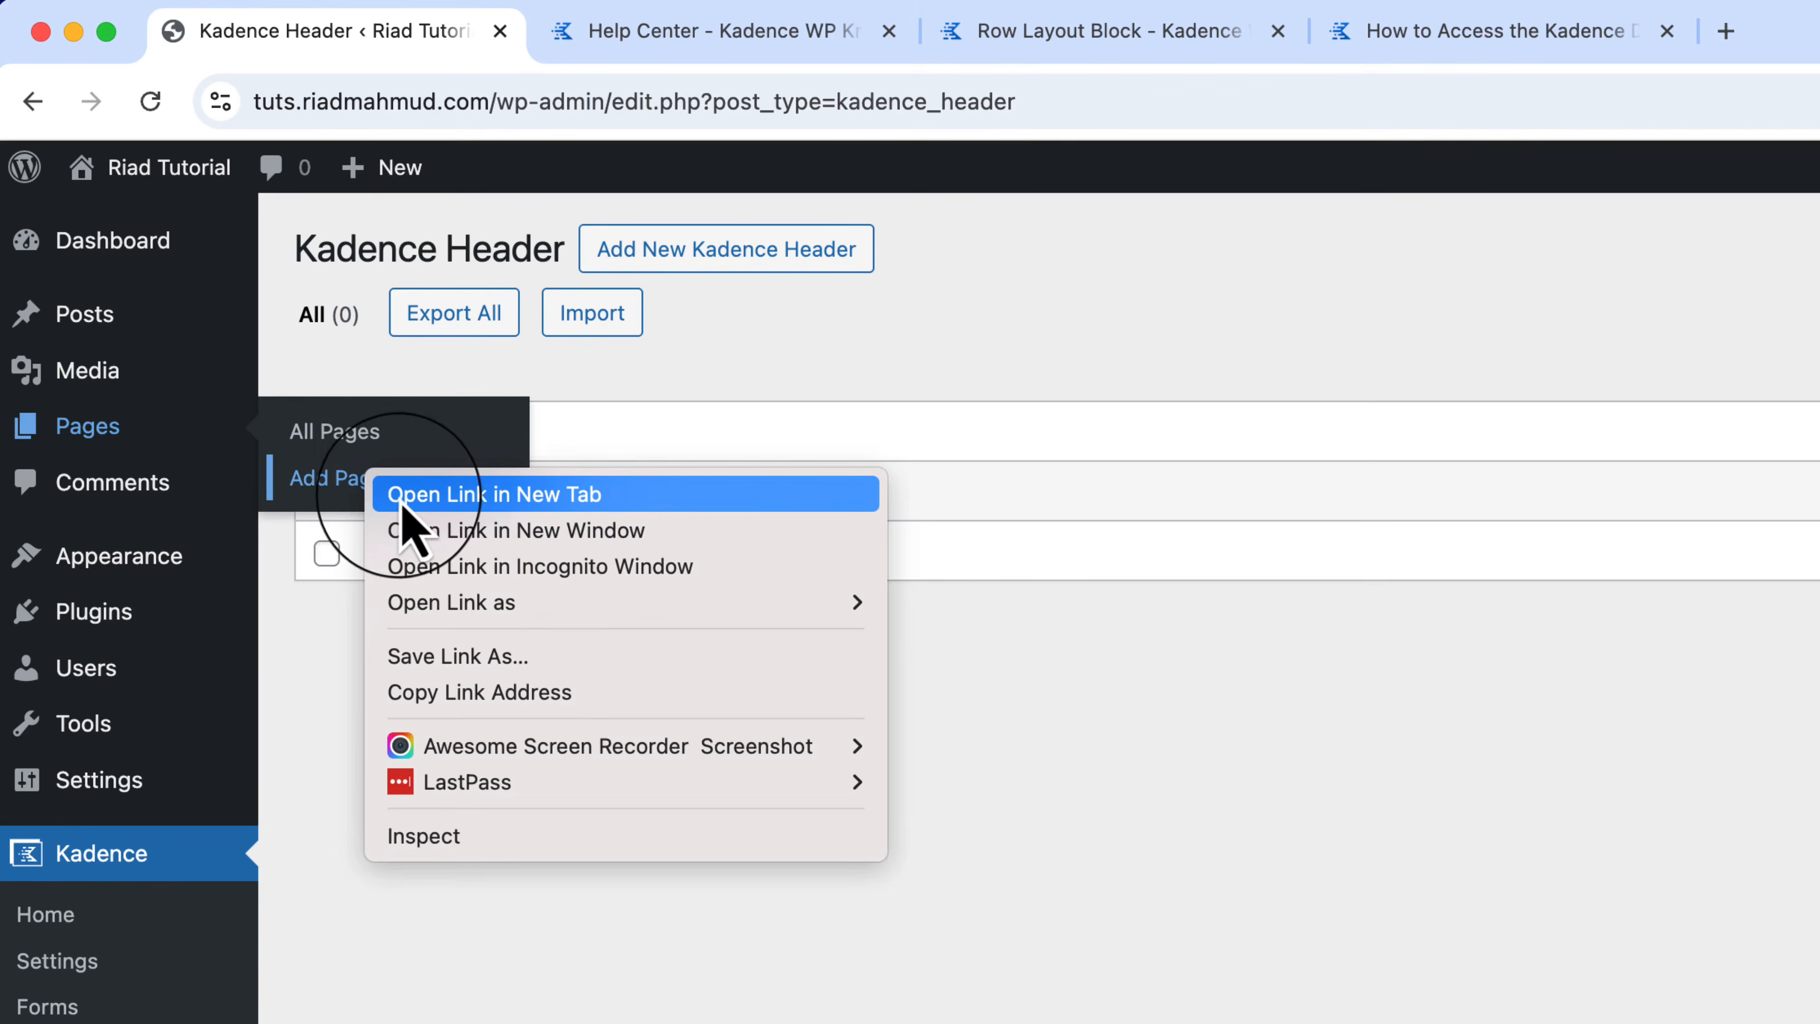
click(406, 497)
drag(1157, 42, 839, 51)
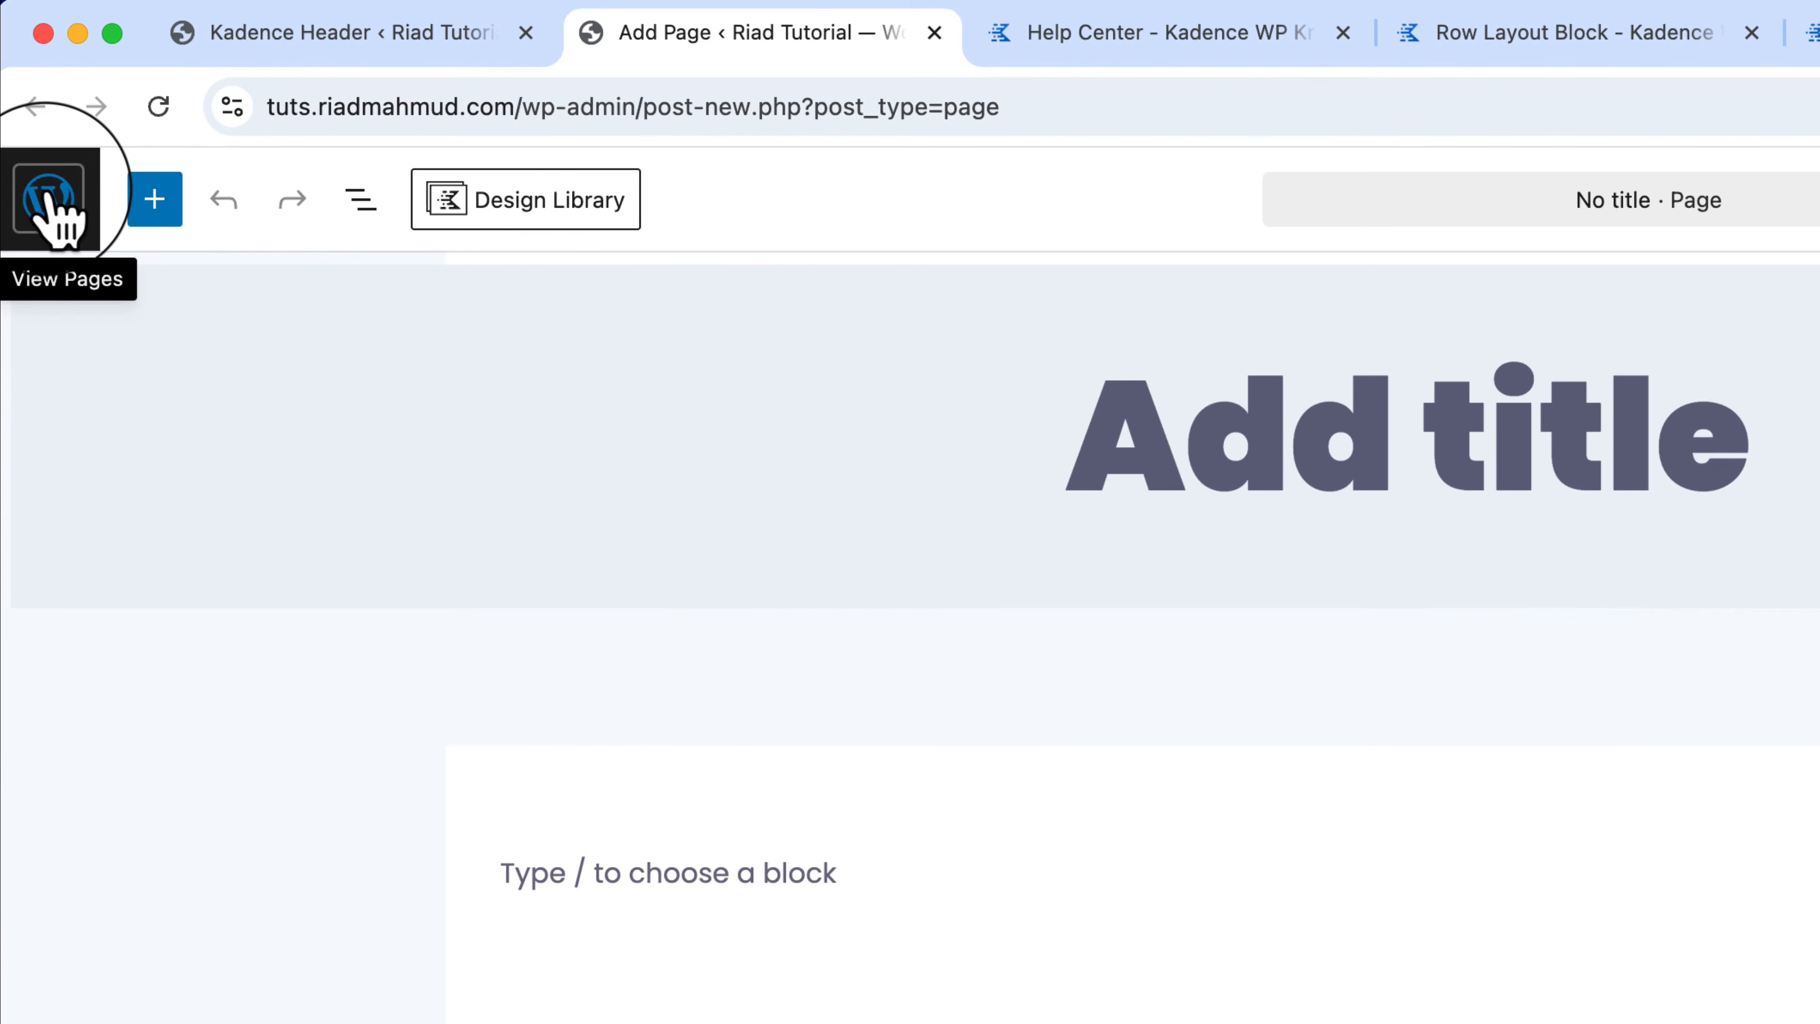
click(54, 208)
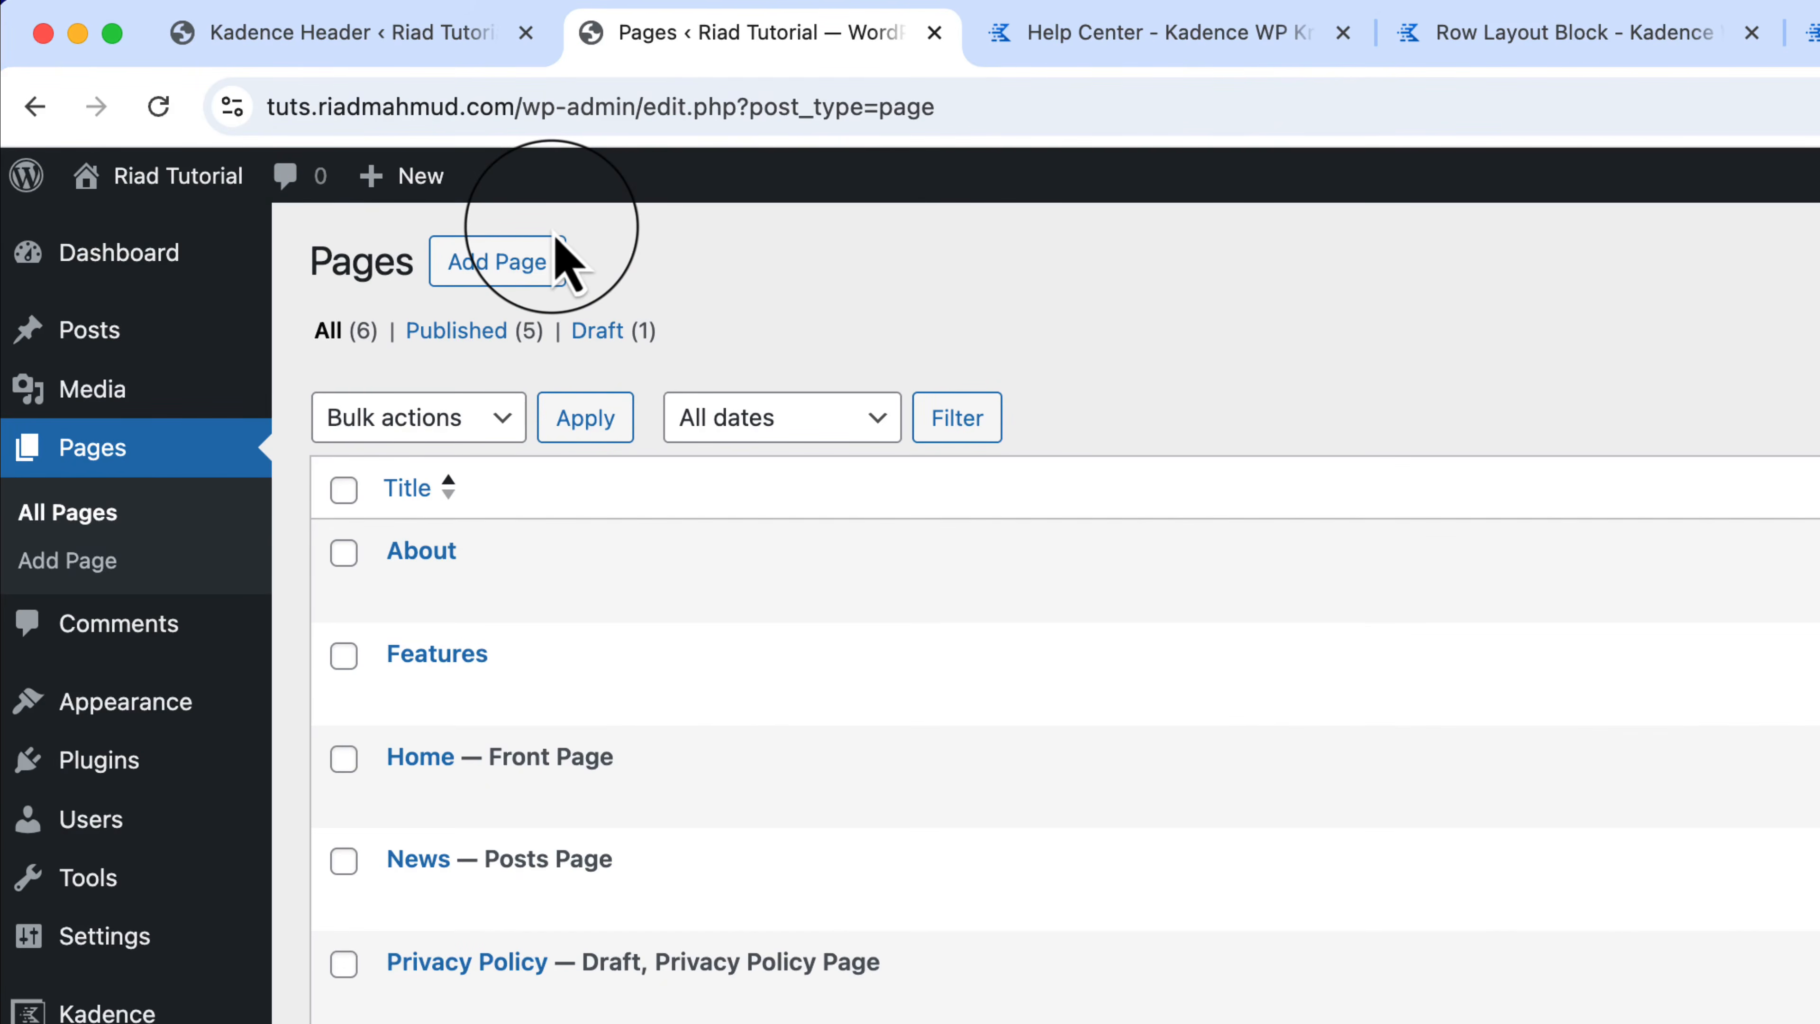
click(526, 273)
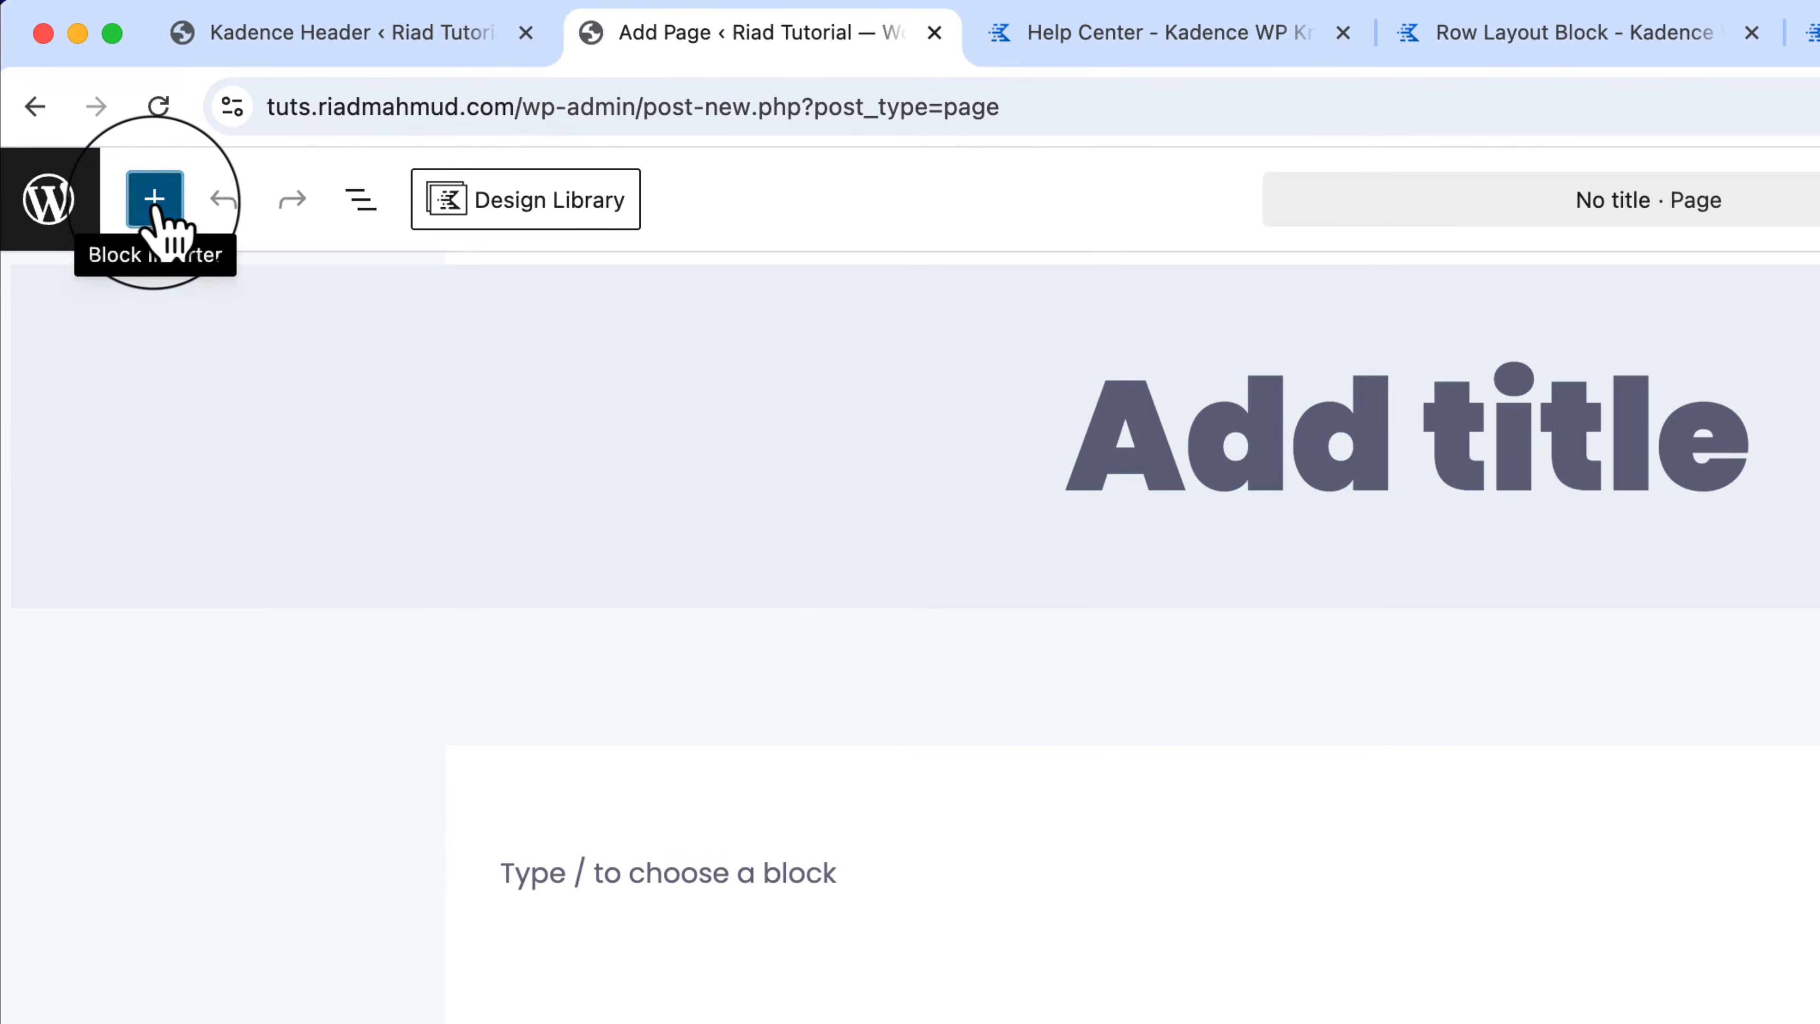
Step: Open the block inserter and scroll through the Kadence Blocks collection
click(154, 208)
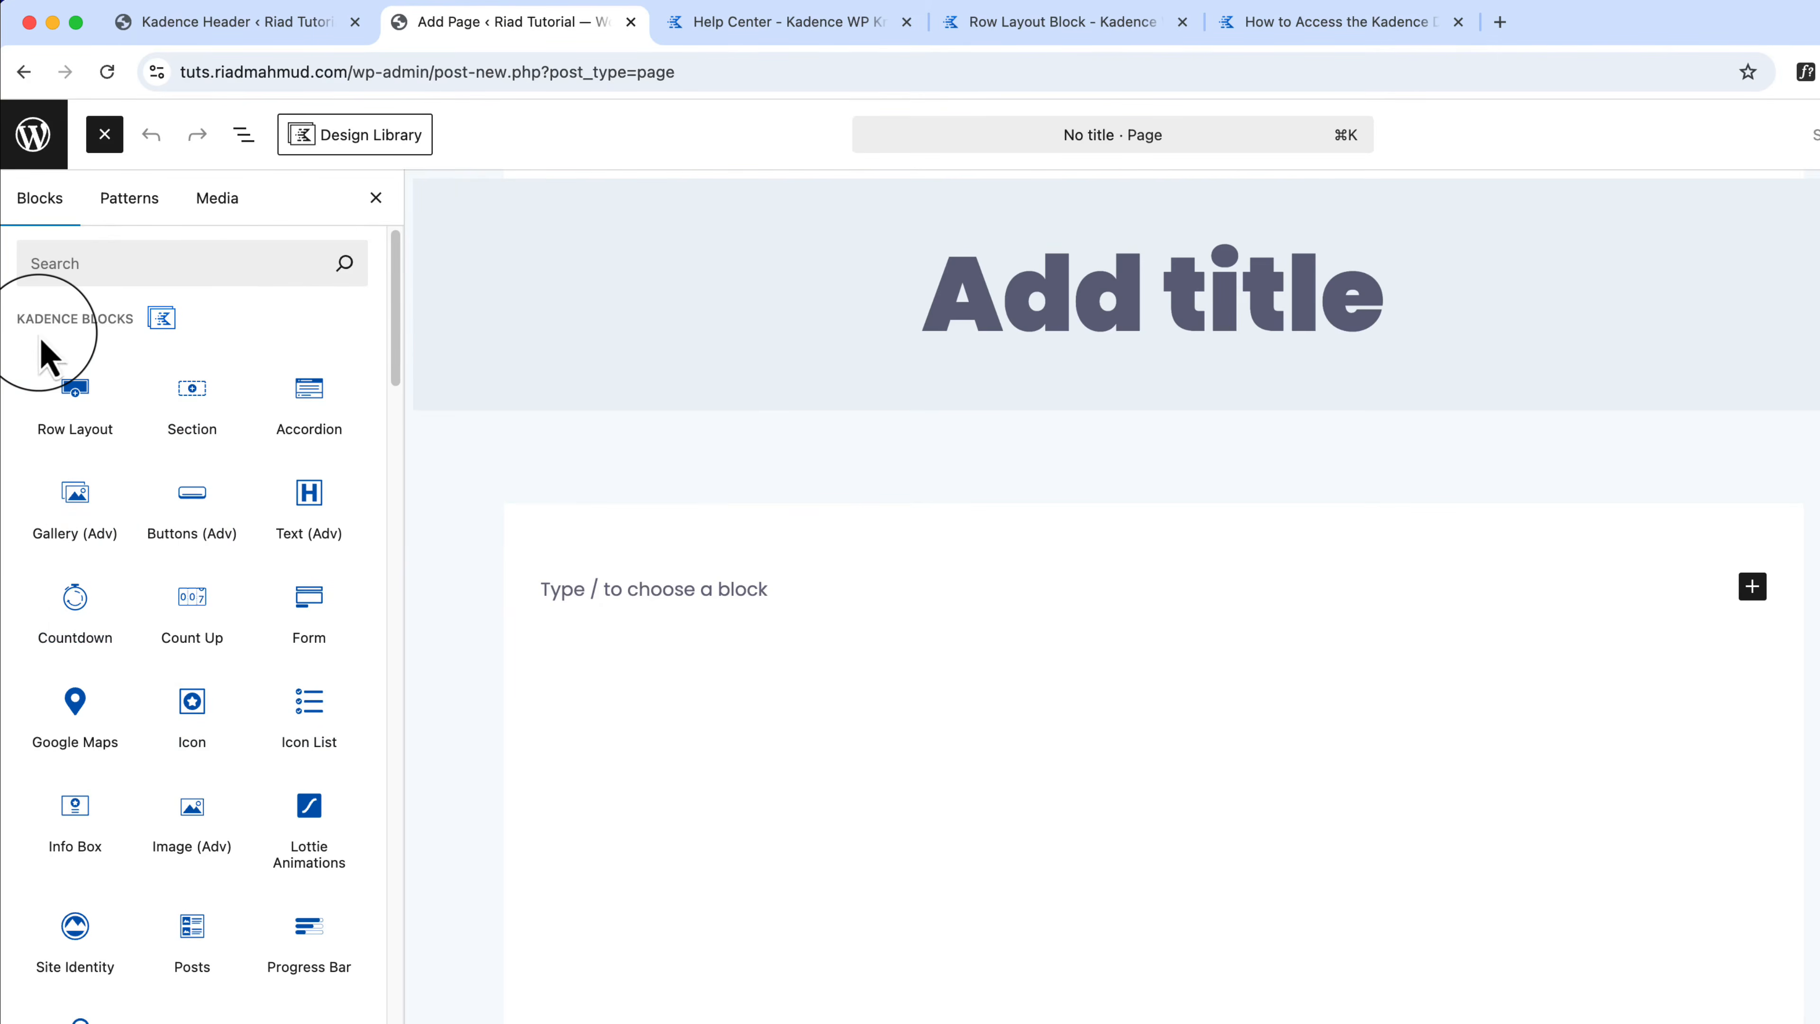
mouse_move(231, 613)
scroll(229, 611, down, 1)
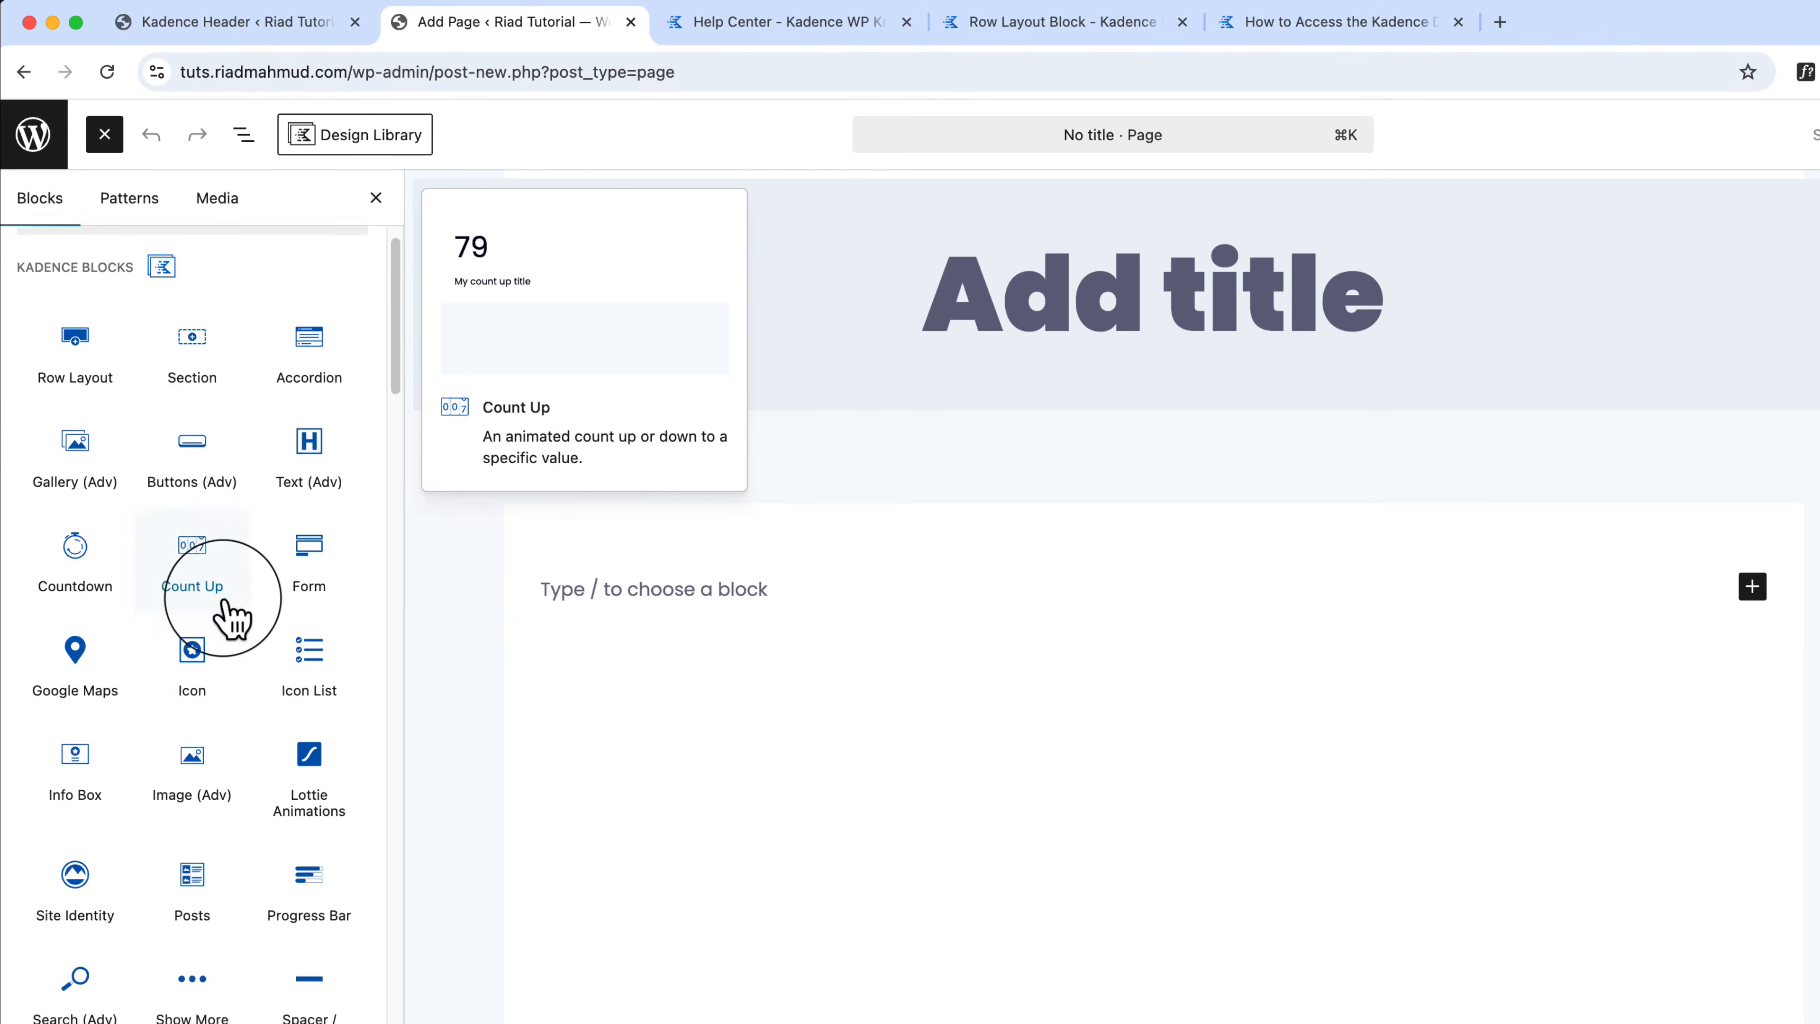
scroll(231, 613, down, 2)
mouse_move(247, 645)
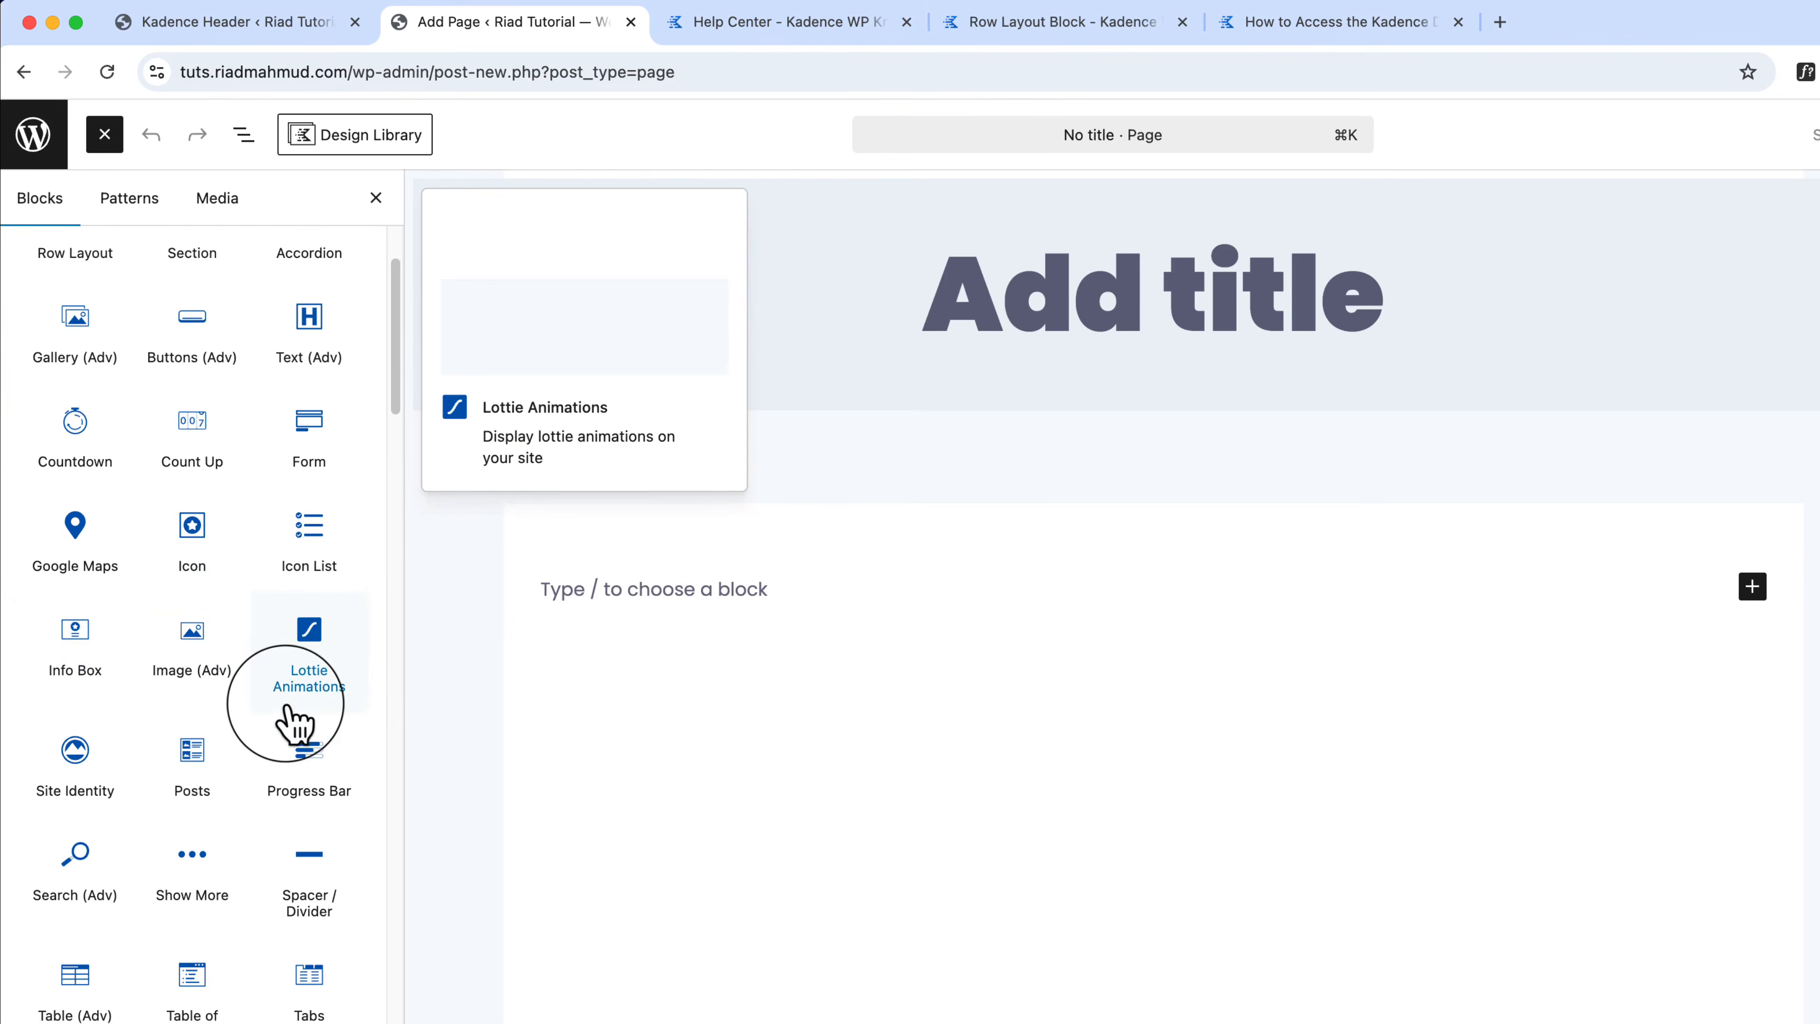
scroll(286, 710, down, 10)
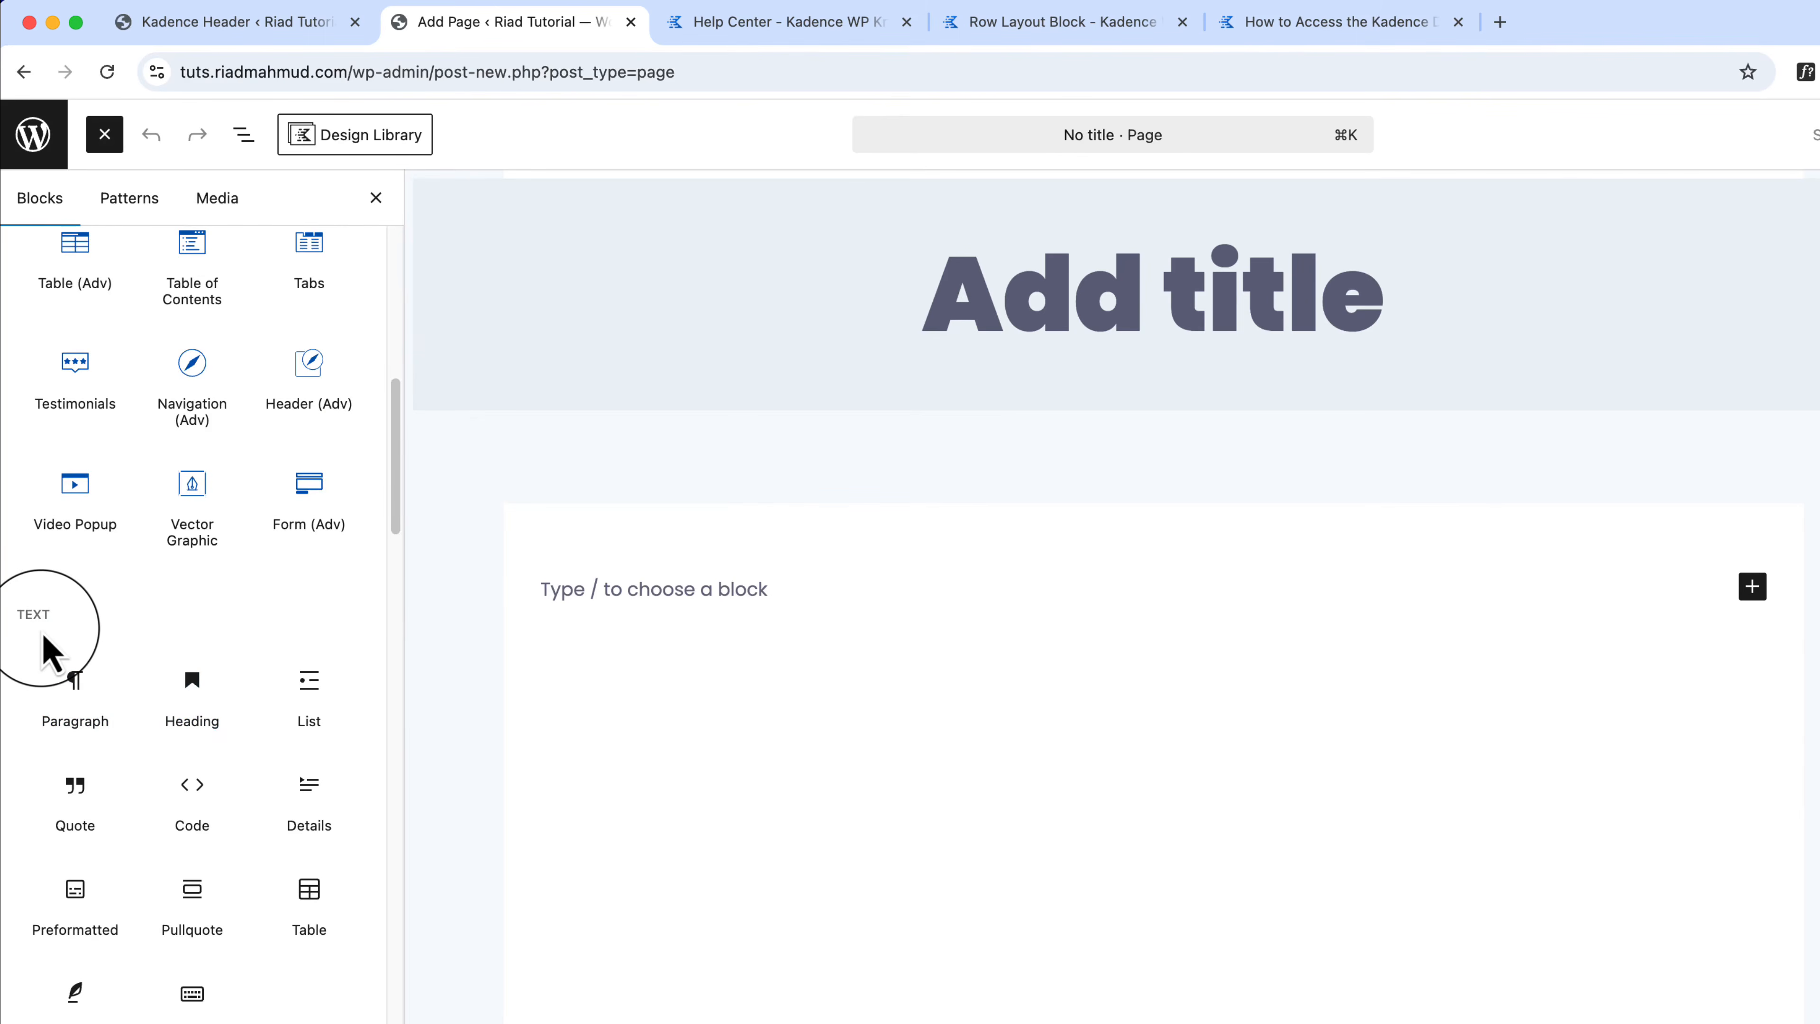
Step: Browse the inserter's Text, Media and Design block sections
mouse_move(63, 663)
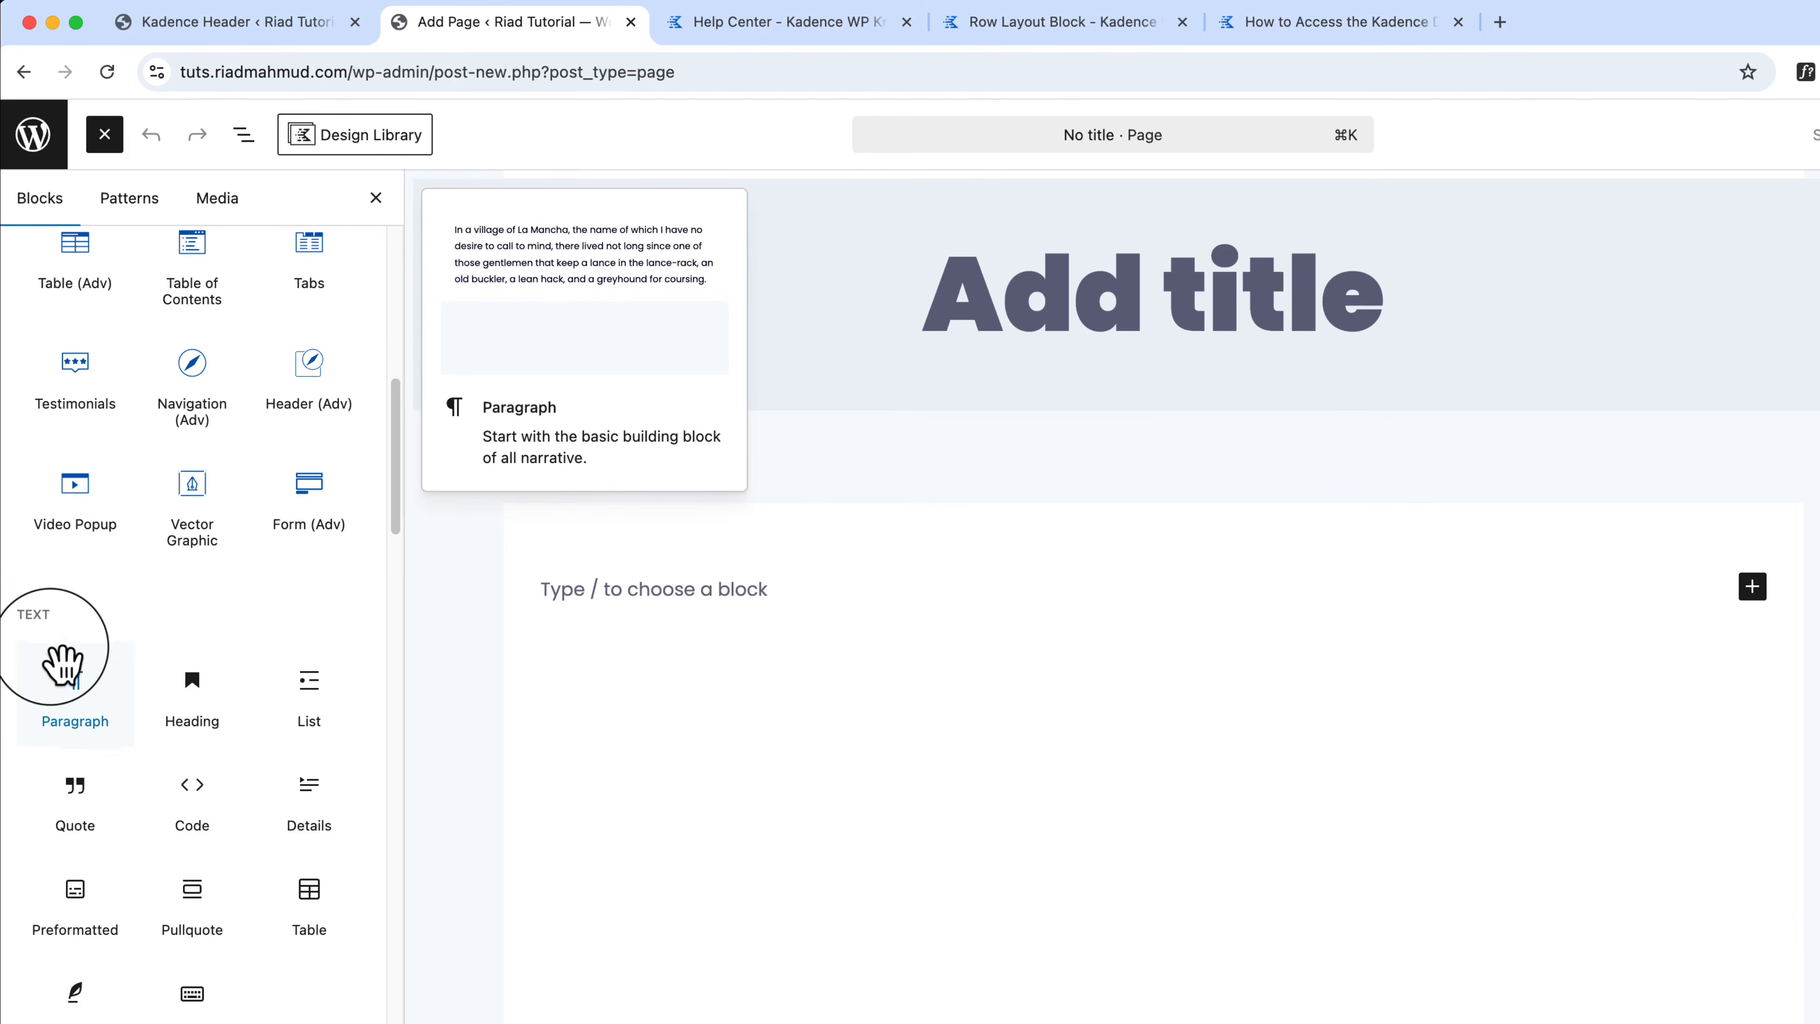
scroll(64, 667, down, 10)
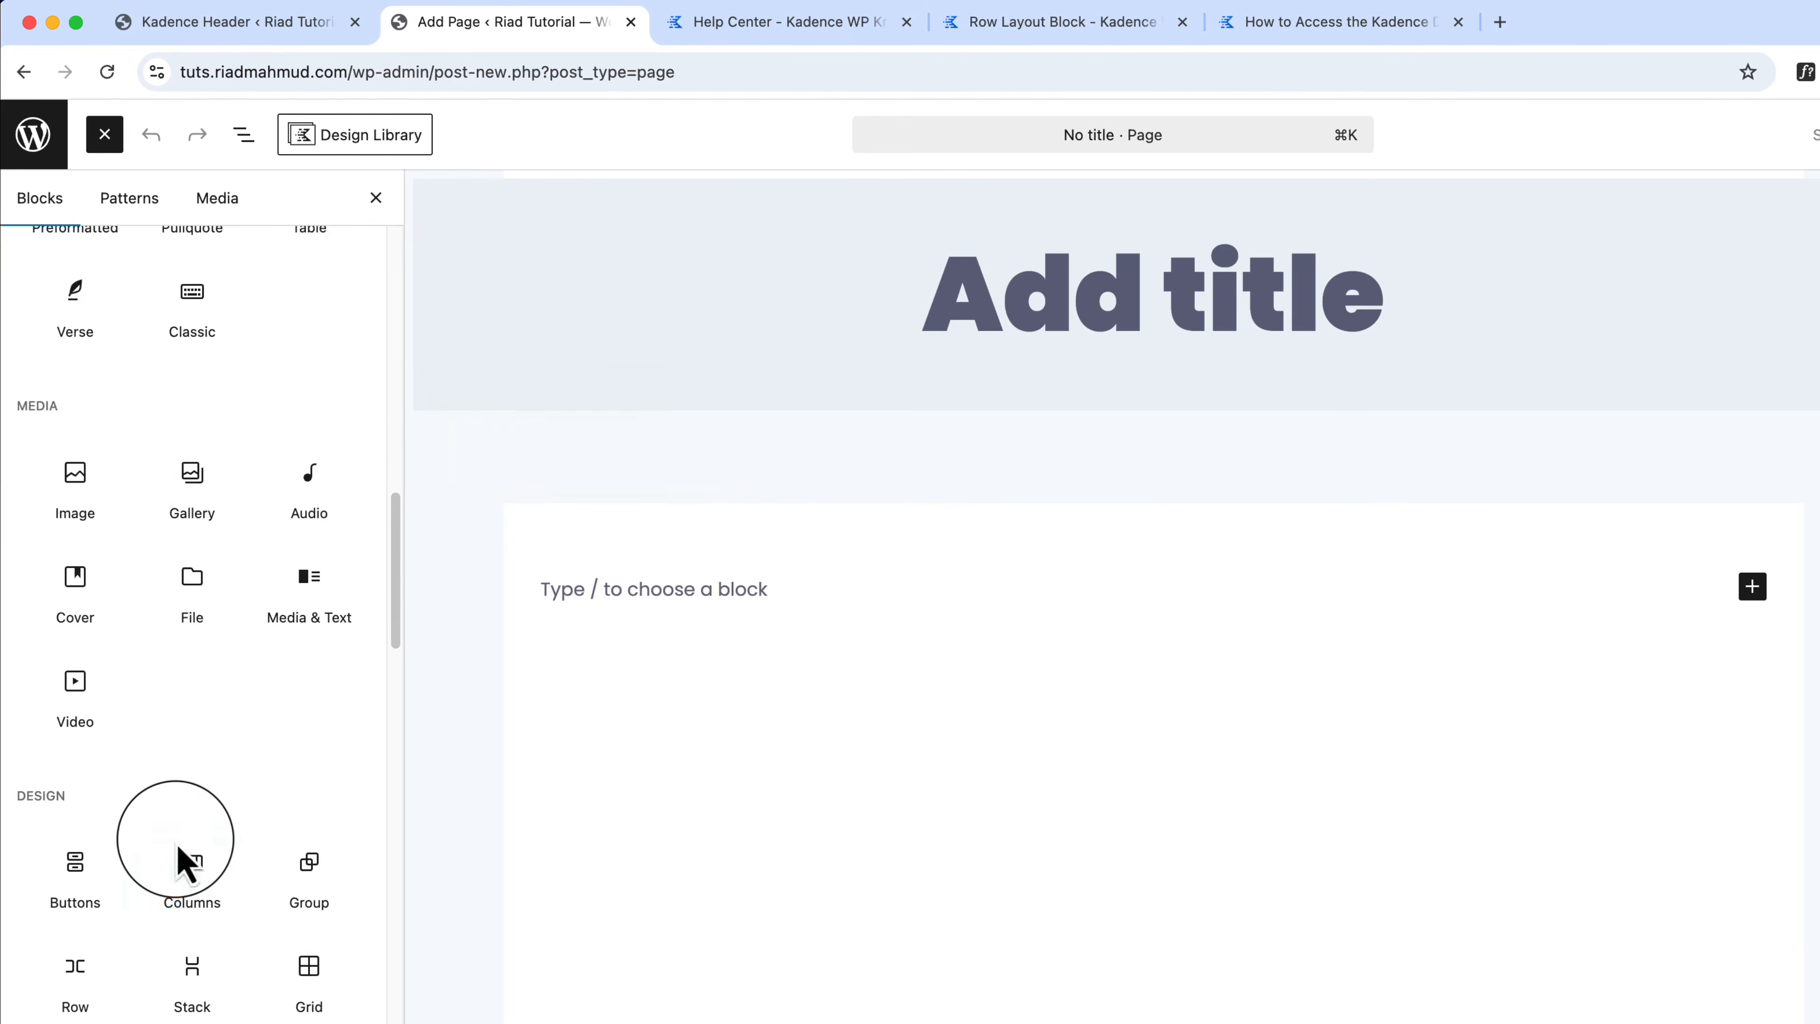
scroll(181, 853, up, 15)
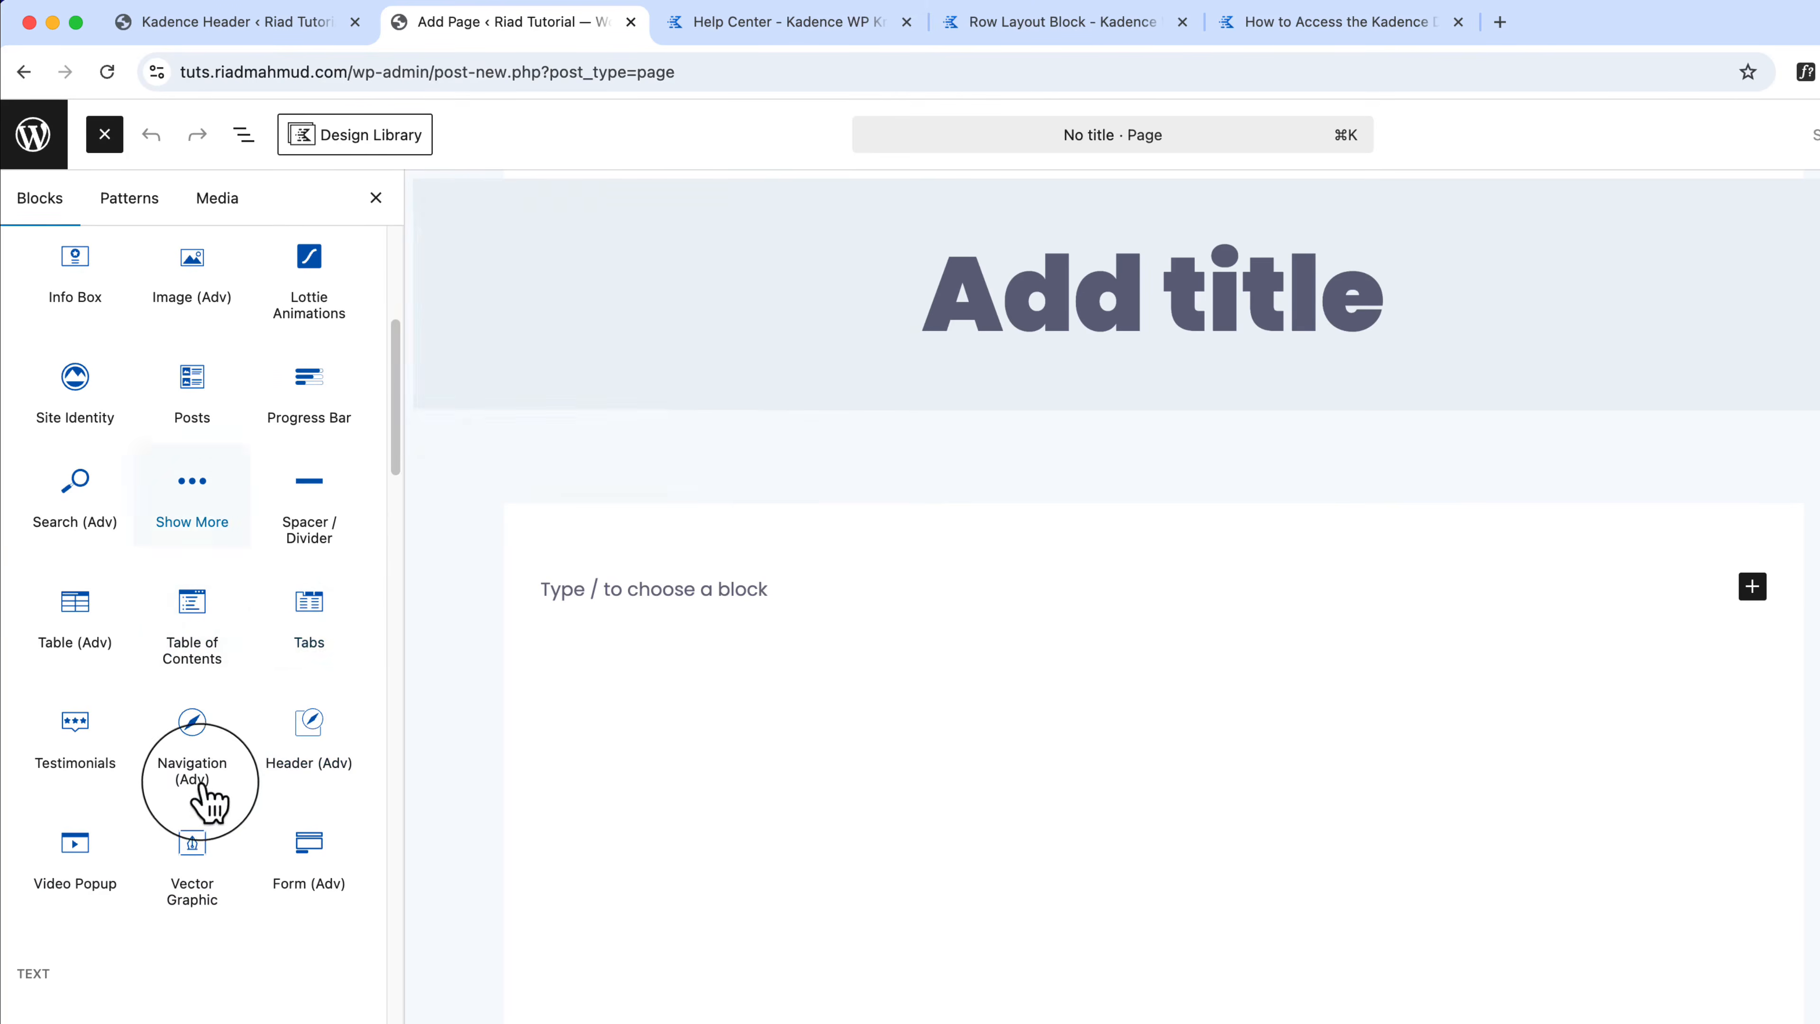
scroll(287, 616, up, 4)
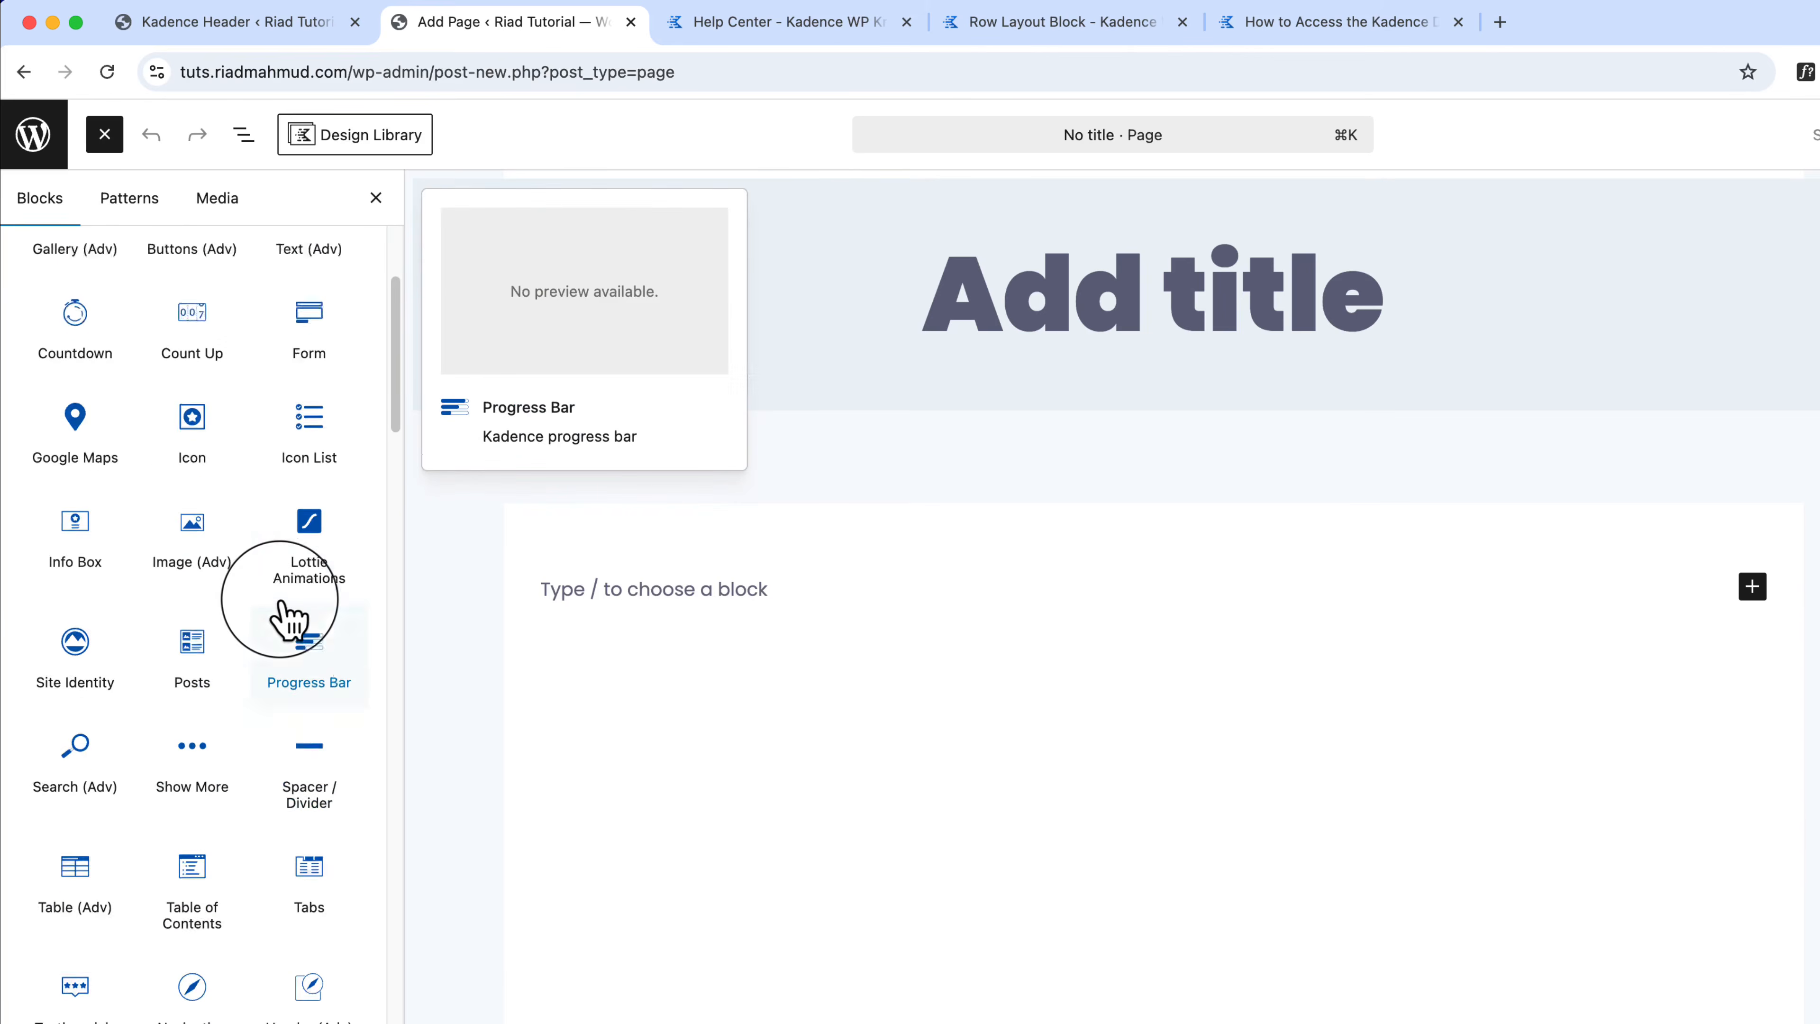
scroll(285, 618, up, 4)
scroll(243, 650, down, 11)
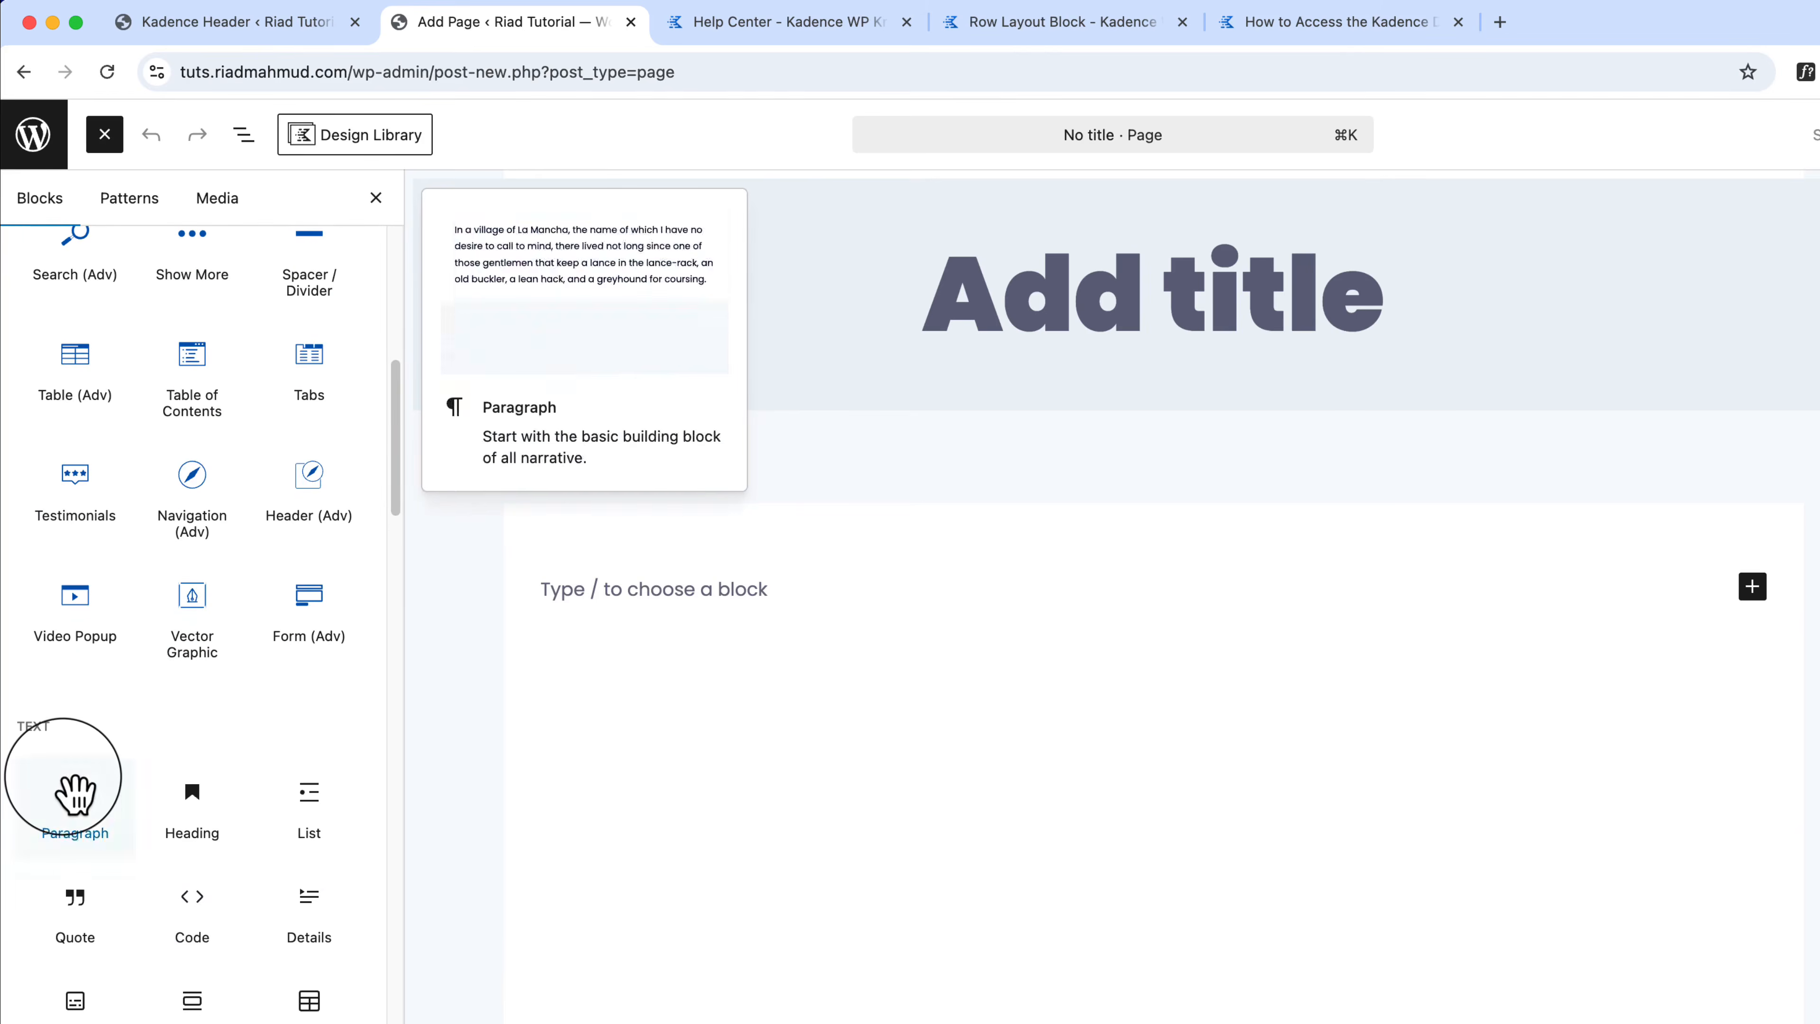
click(75, 795)
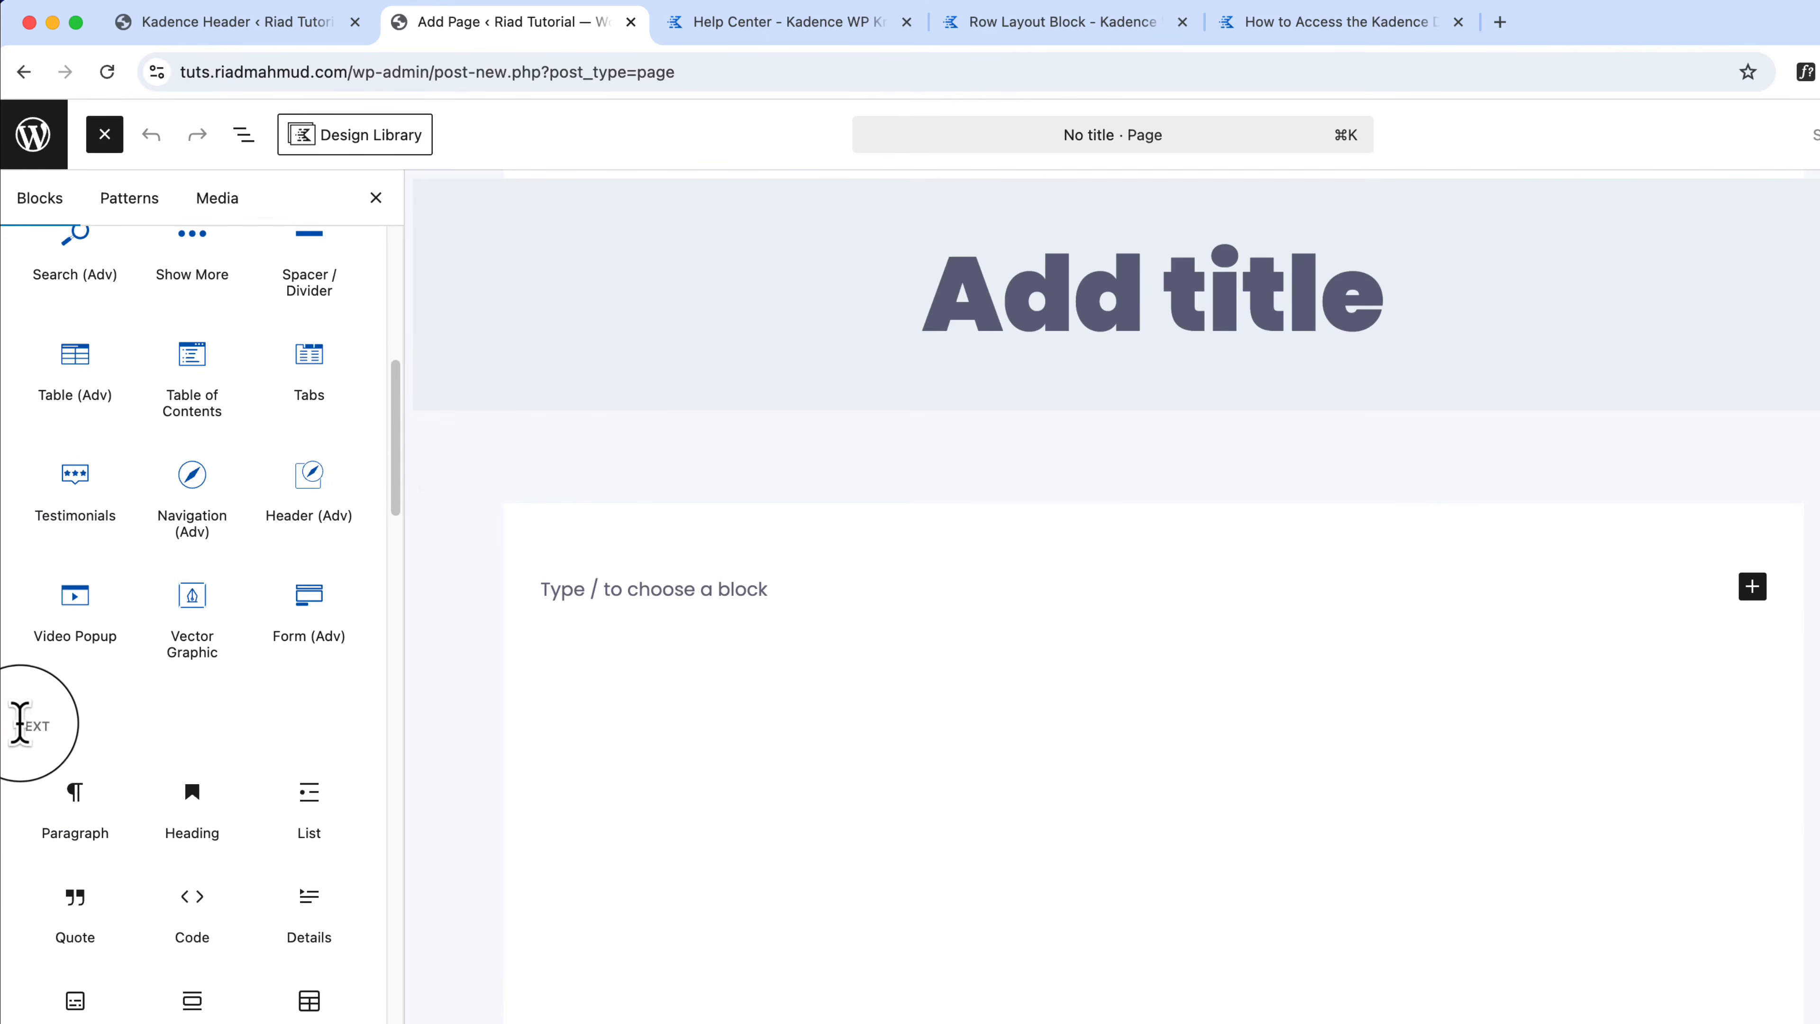
scroll(165, 861, down, 8)
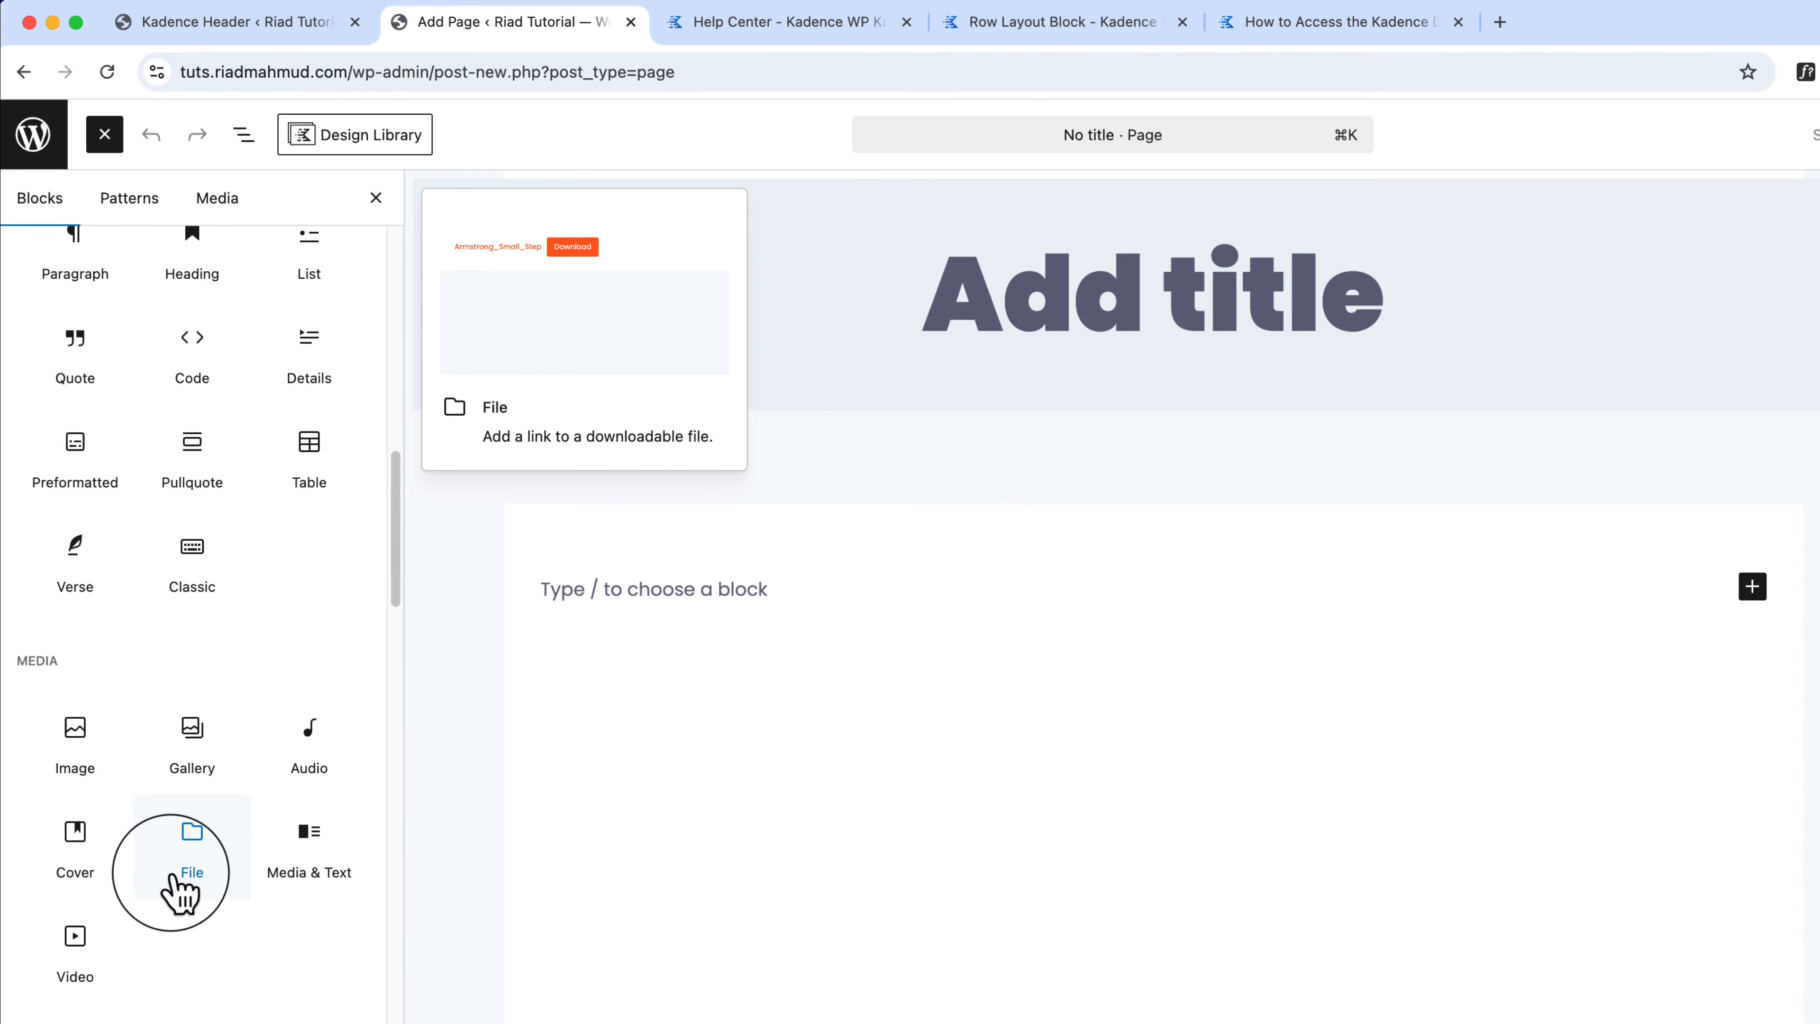
scroll(179, 868, up, 10)
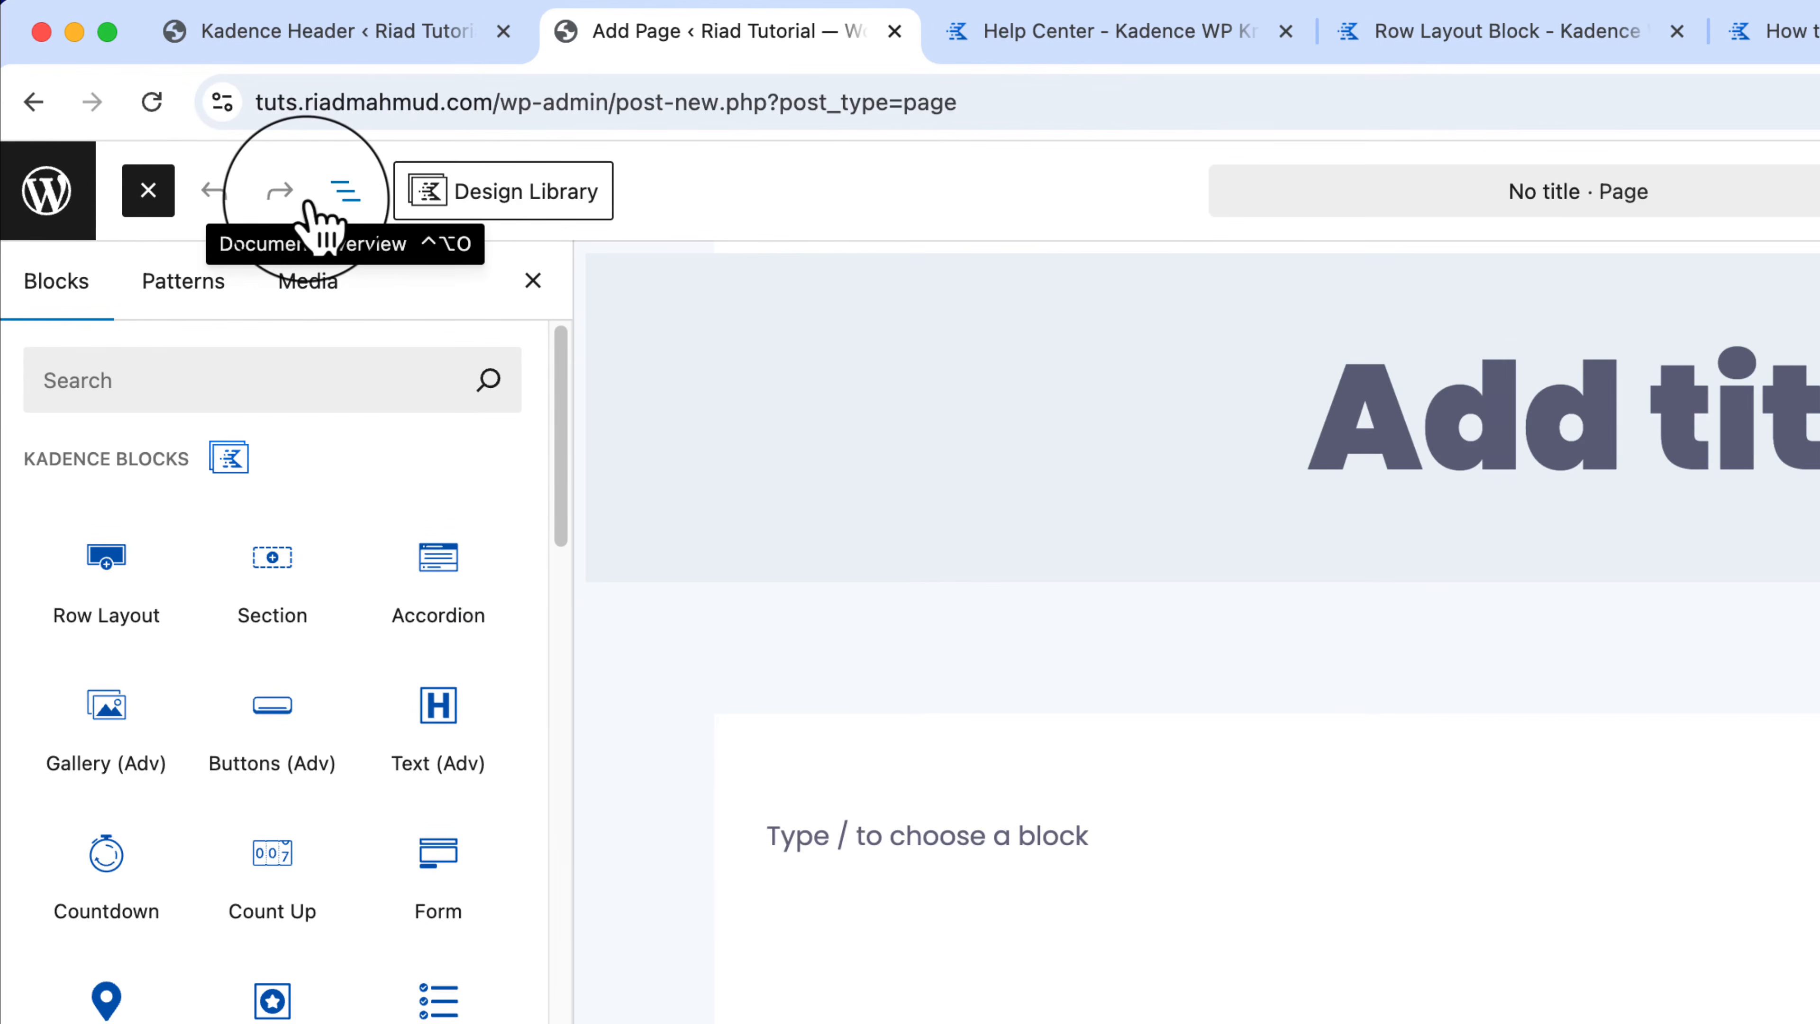
Step: Open the Kadence Design Library and view the Hero and Page Title patterns
click(501, 197)
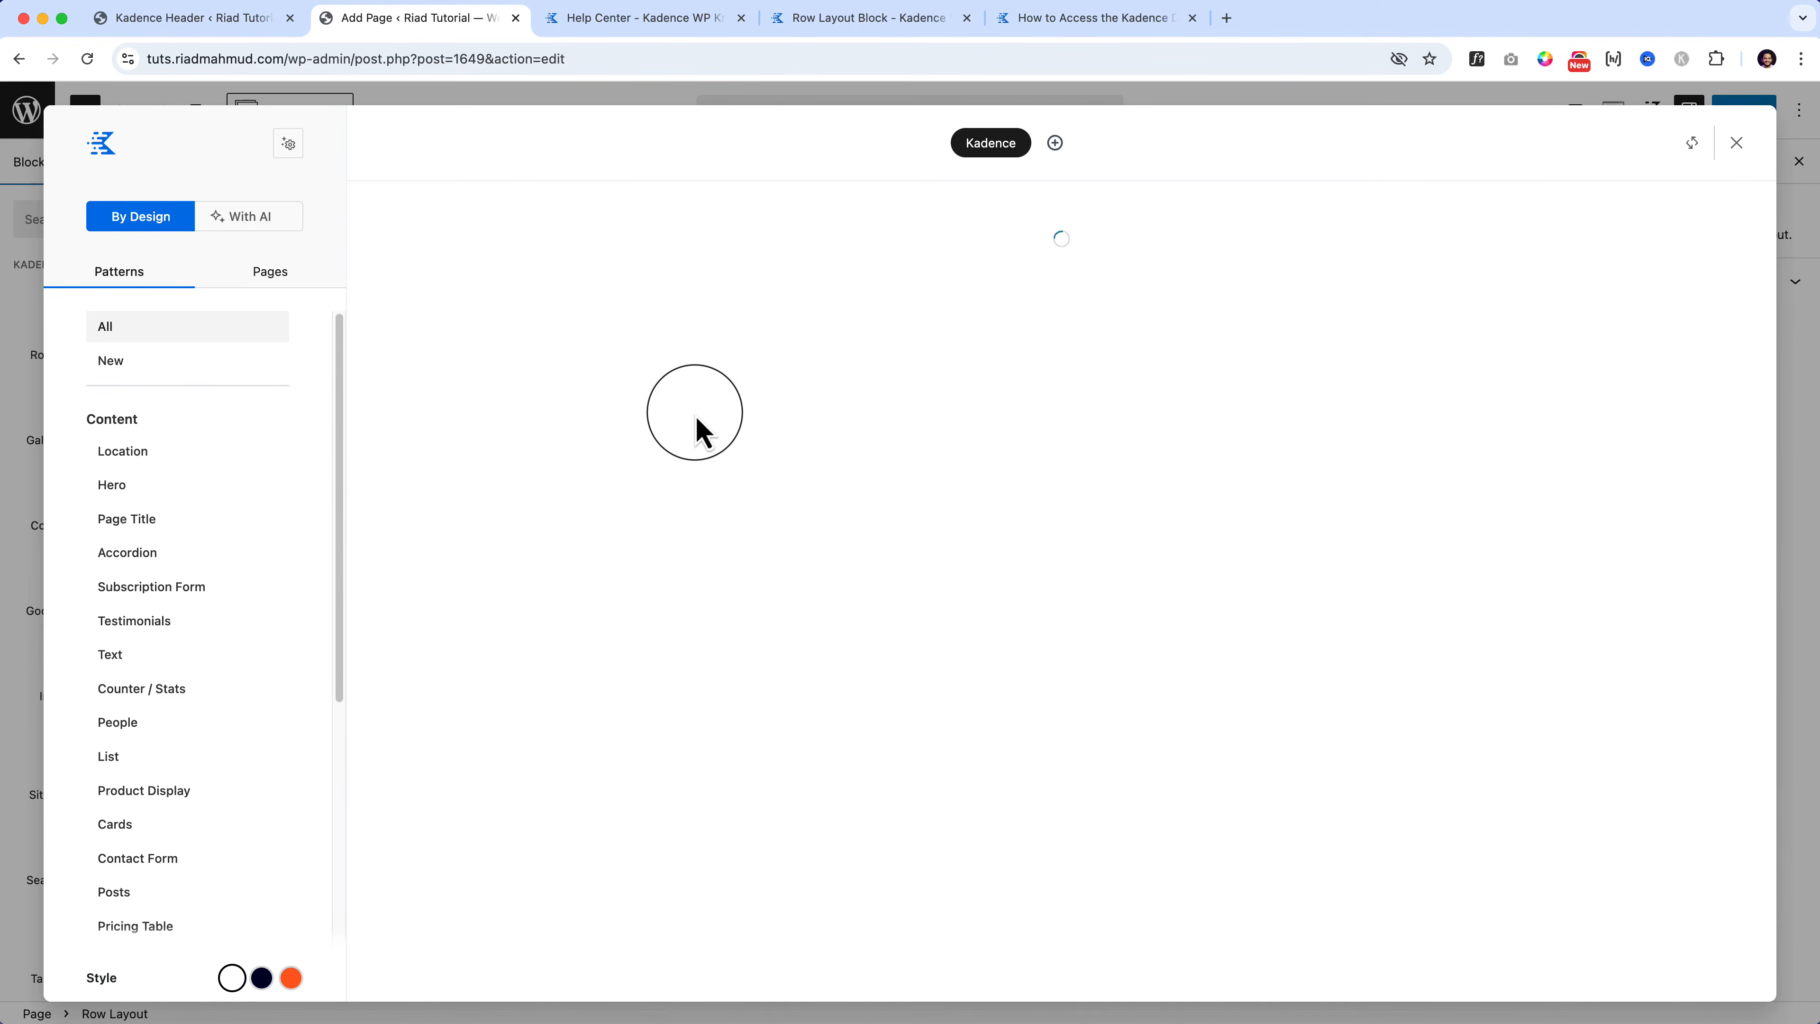
click(120, 489)
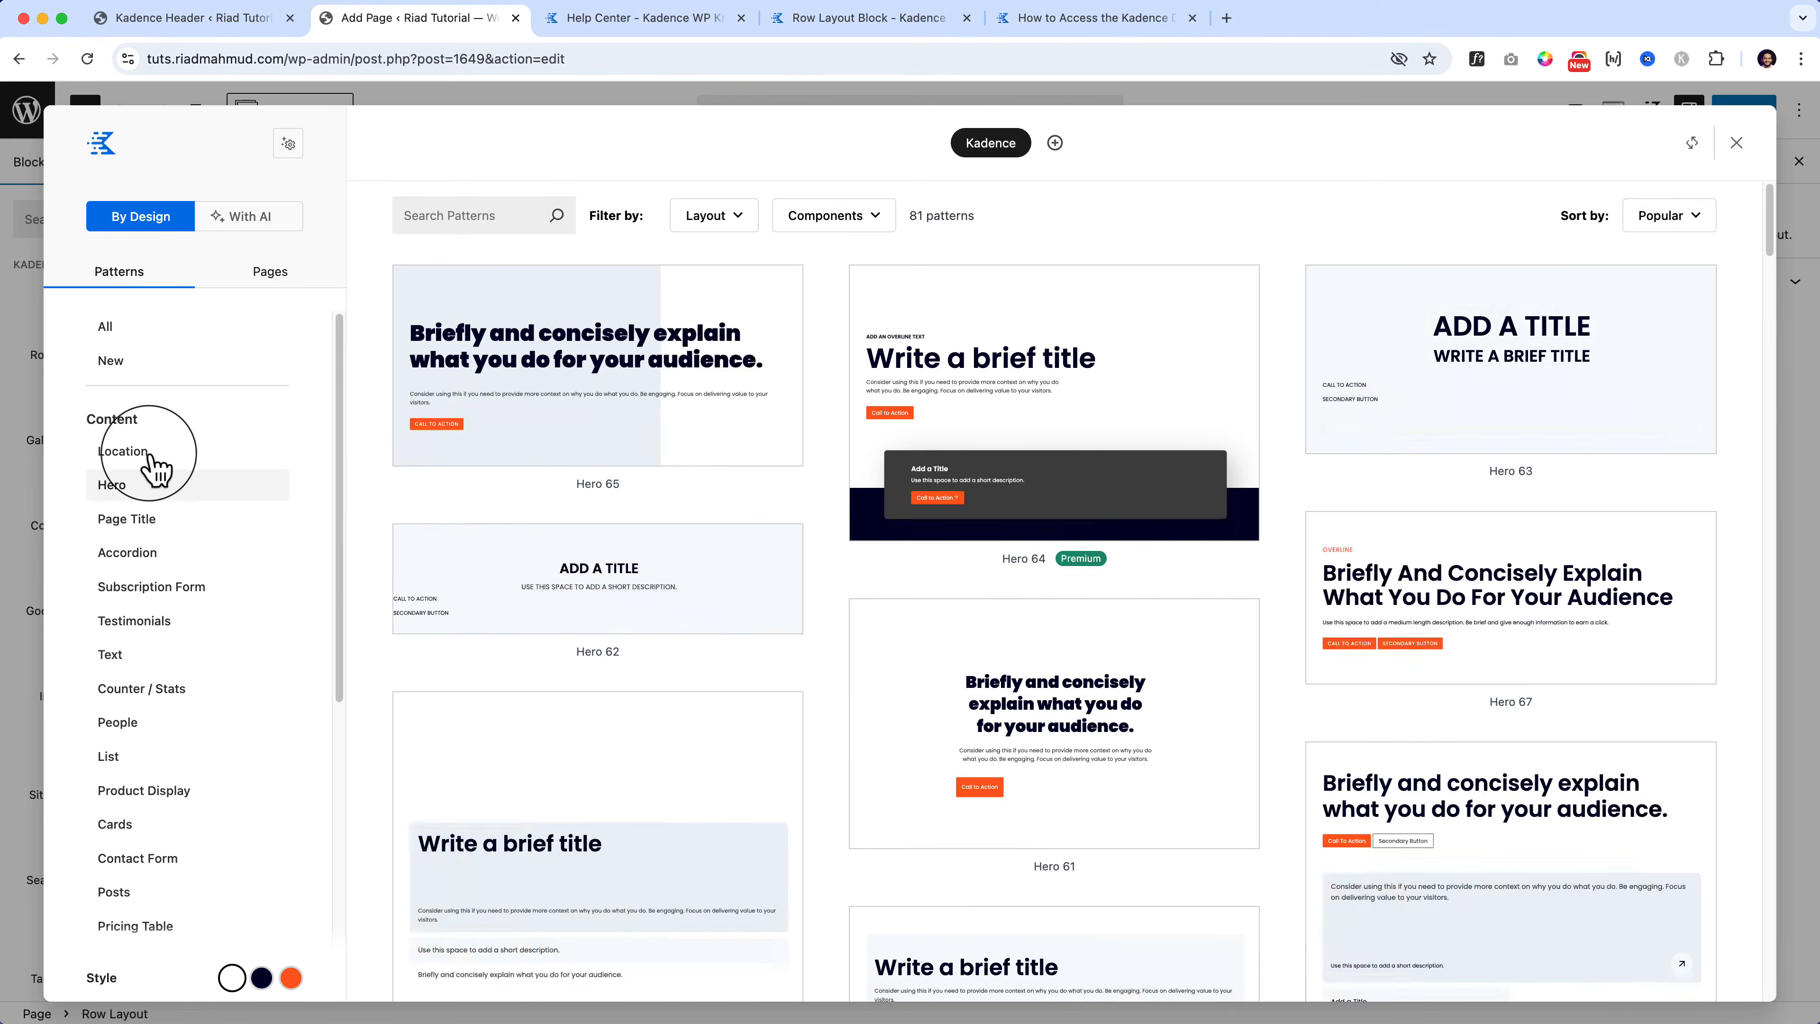
click(164, 527)
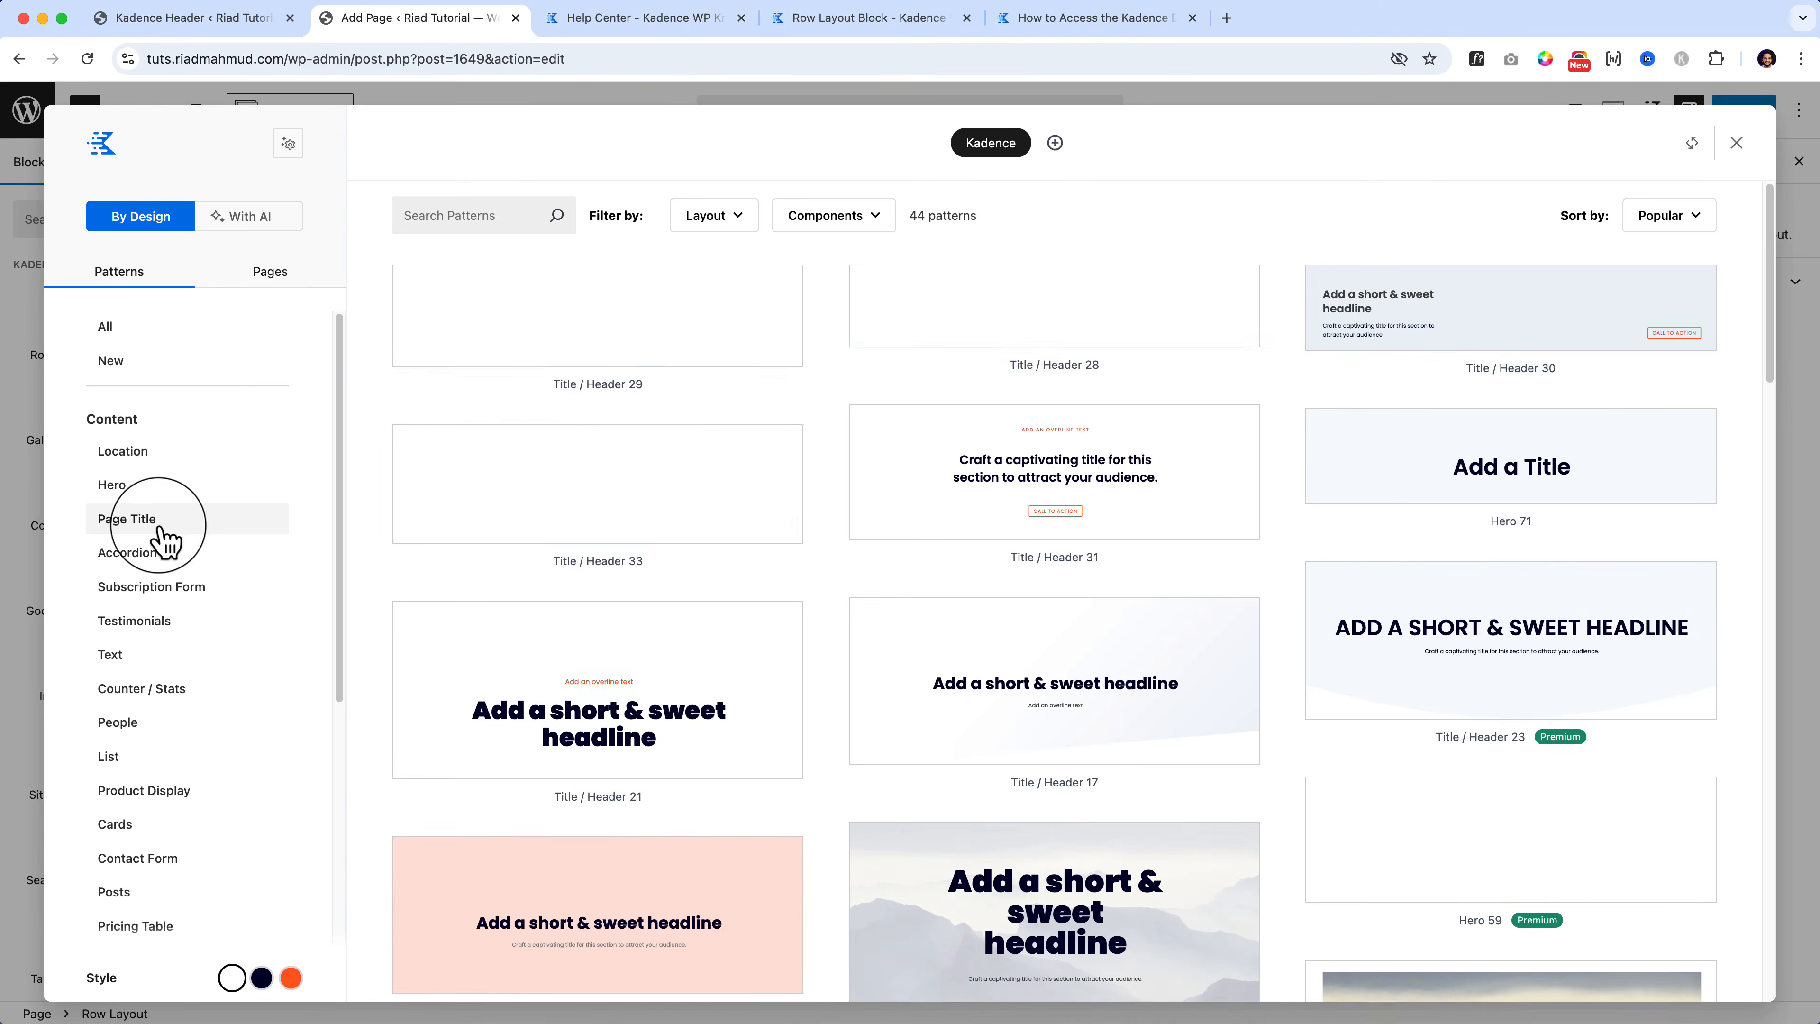
Step: Browse the Location patterns, then the Contact Form patterns such as Form 50 and Form 44
click(172, 465)
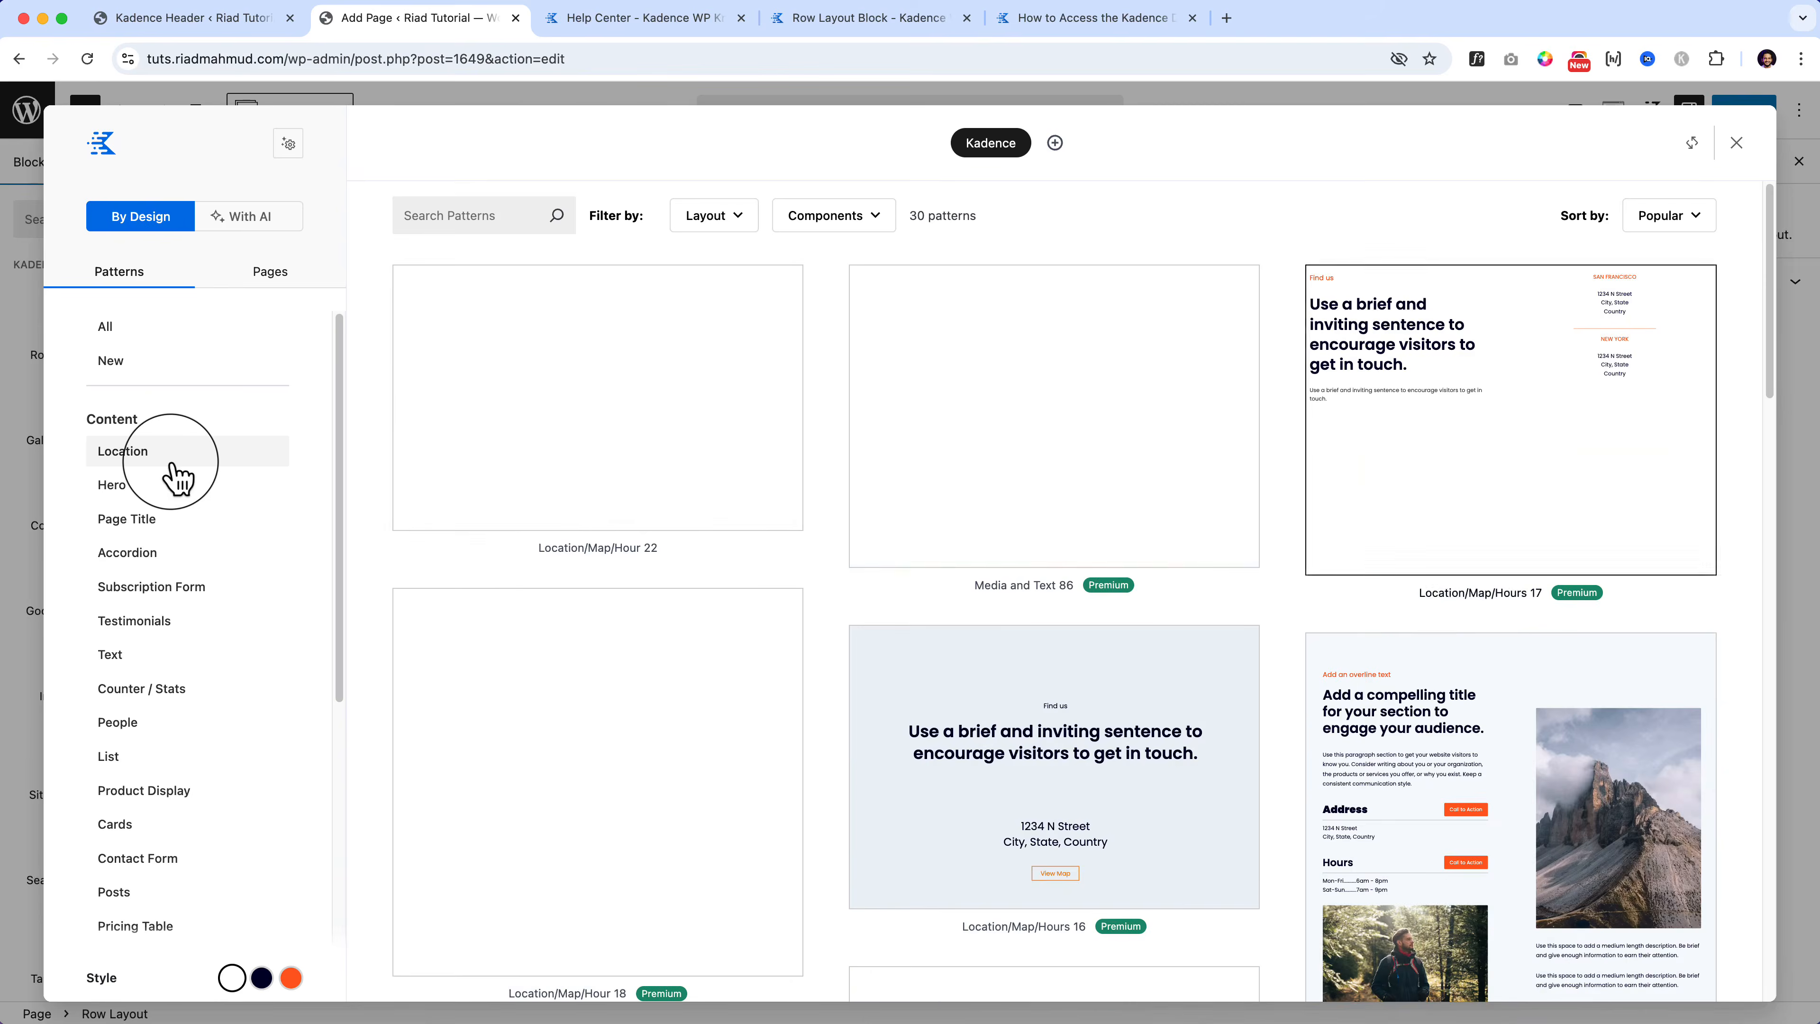
scroll(1053, 502, down, 8)
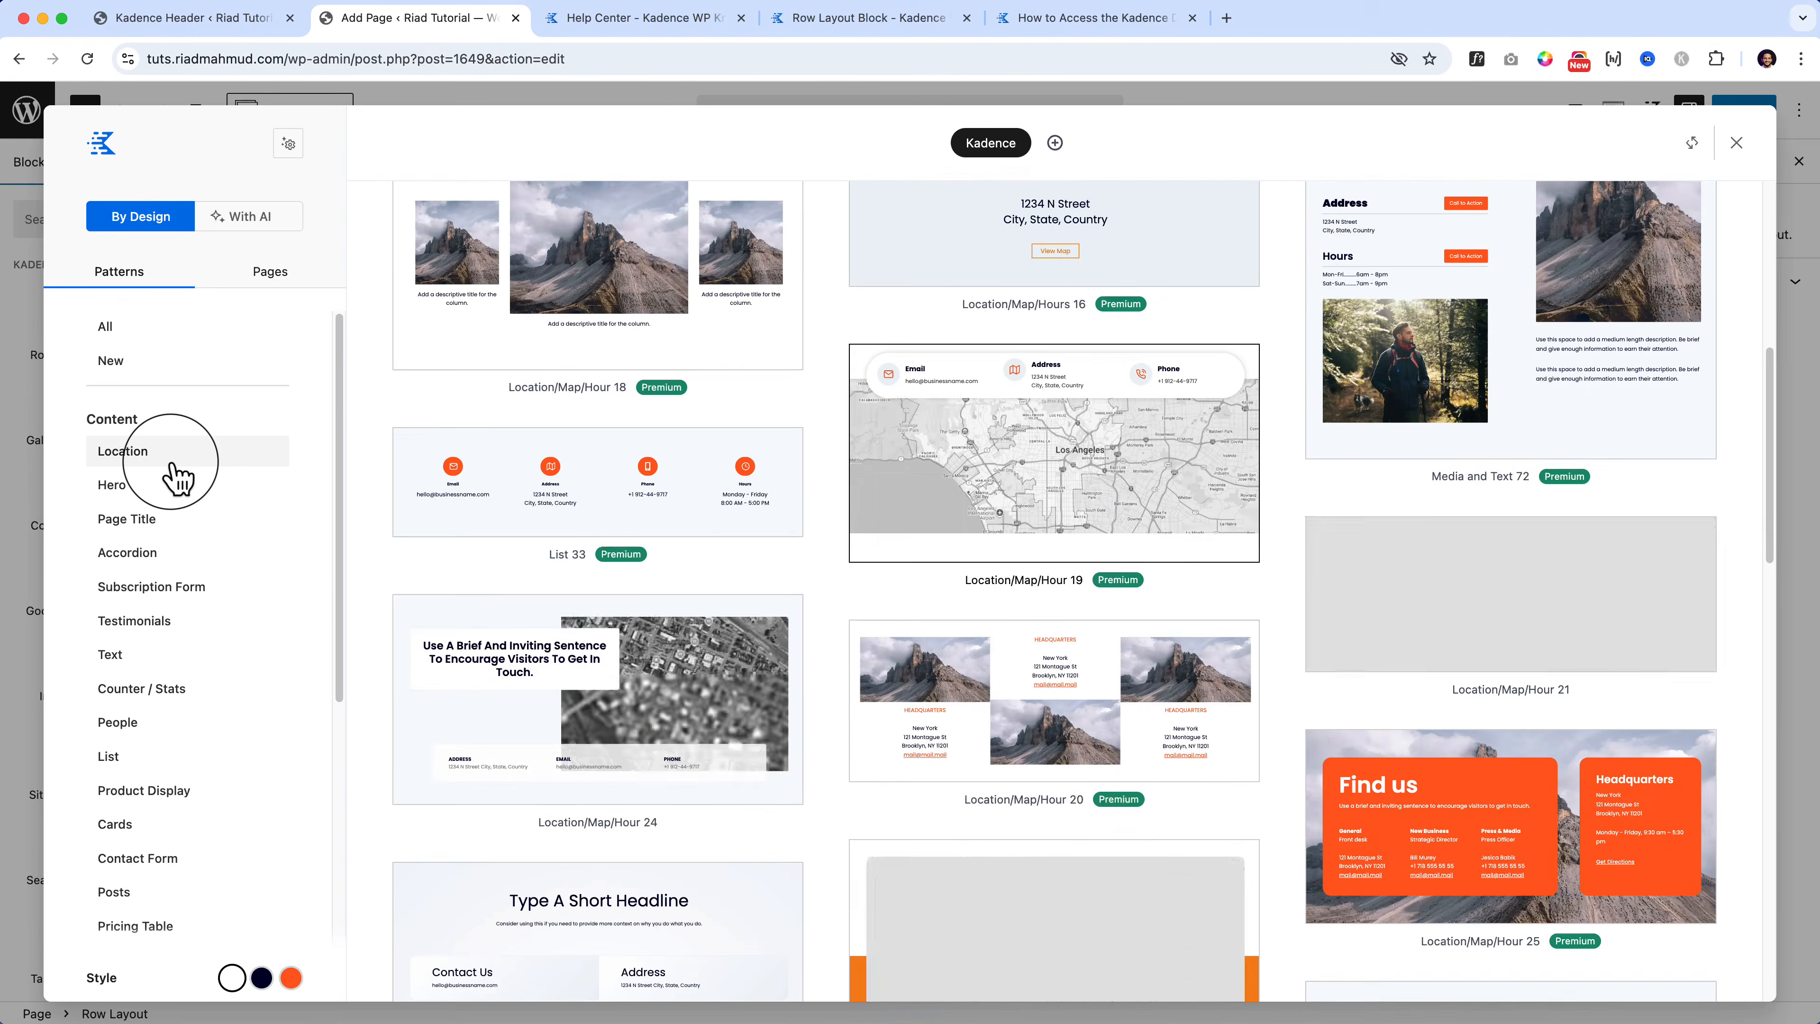
scroll(179, 479, down, 3)
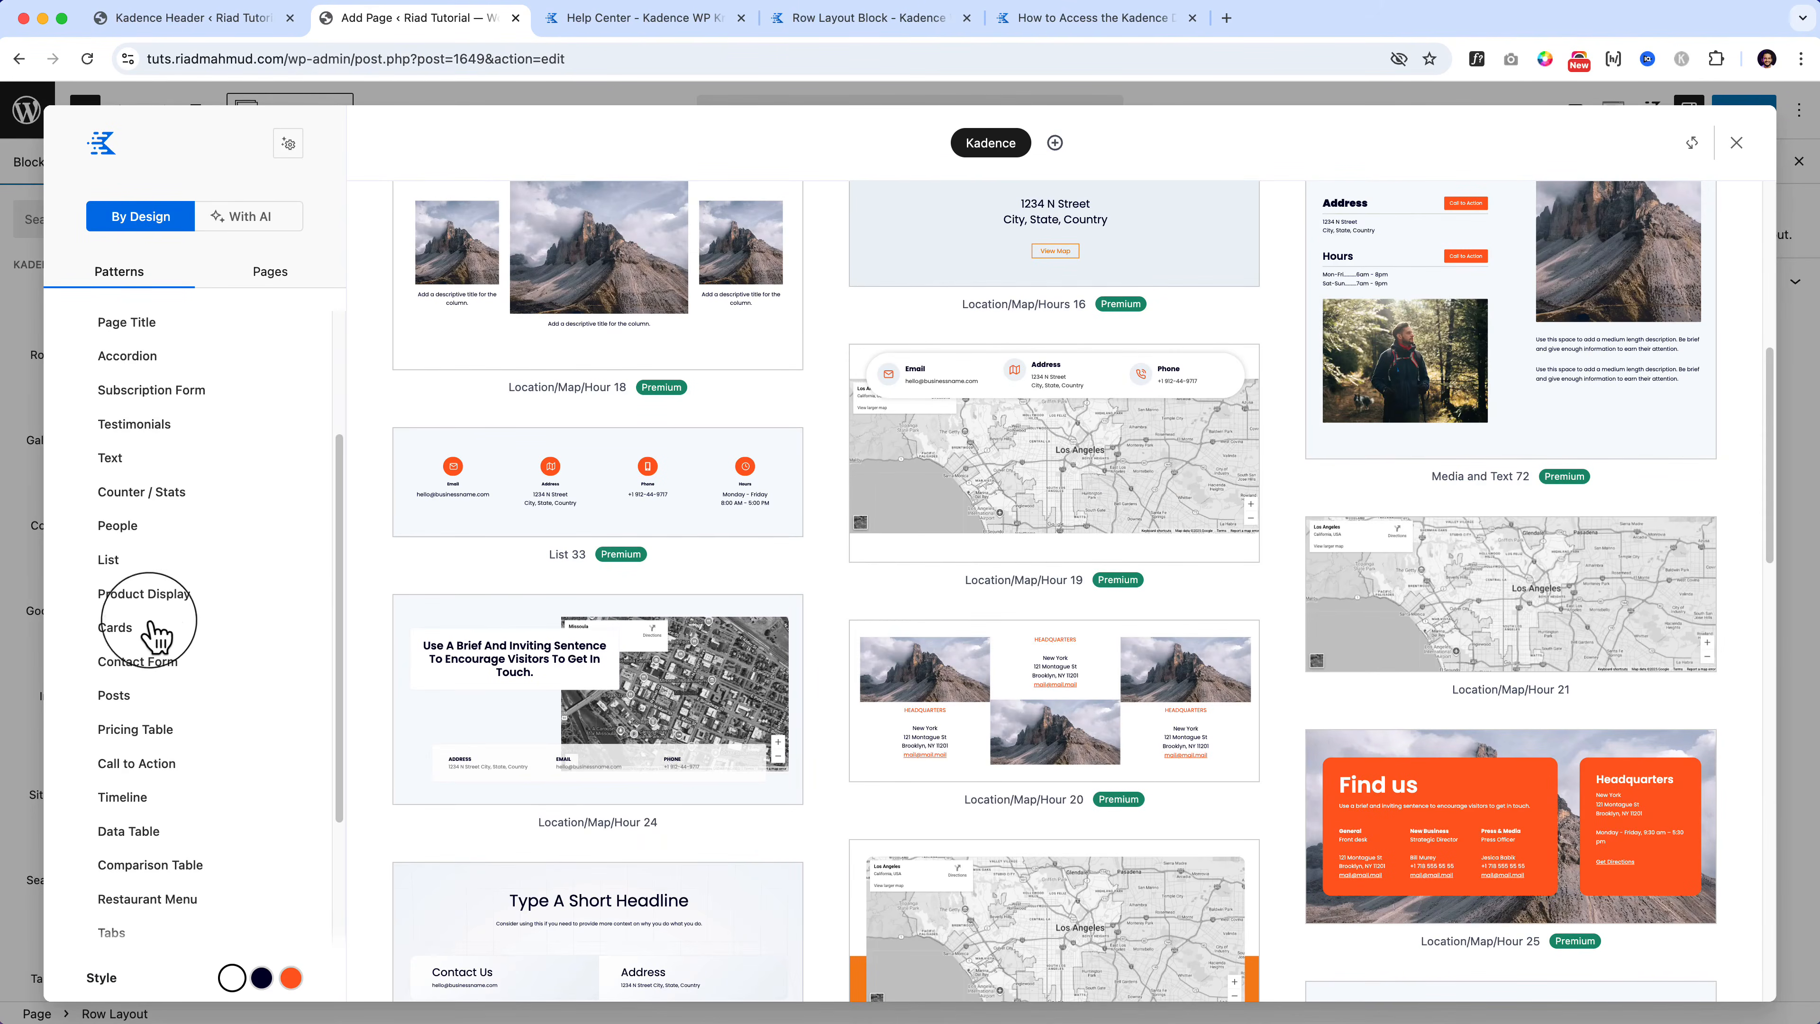
click(150, 678)
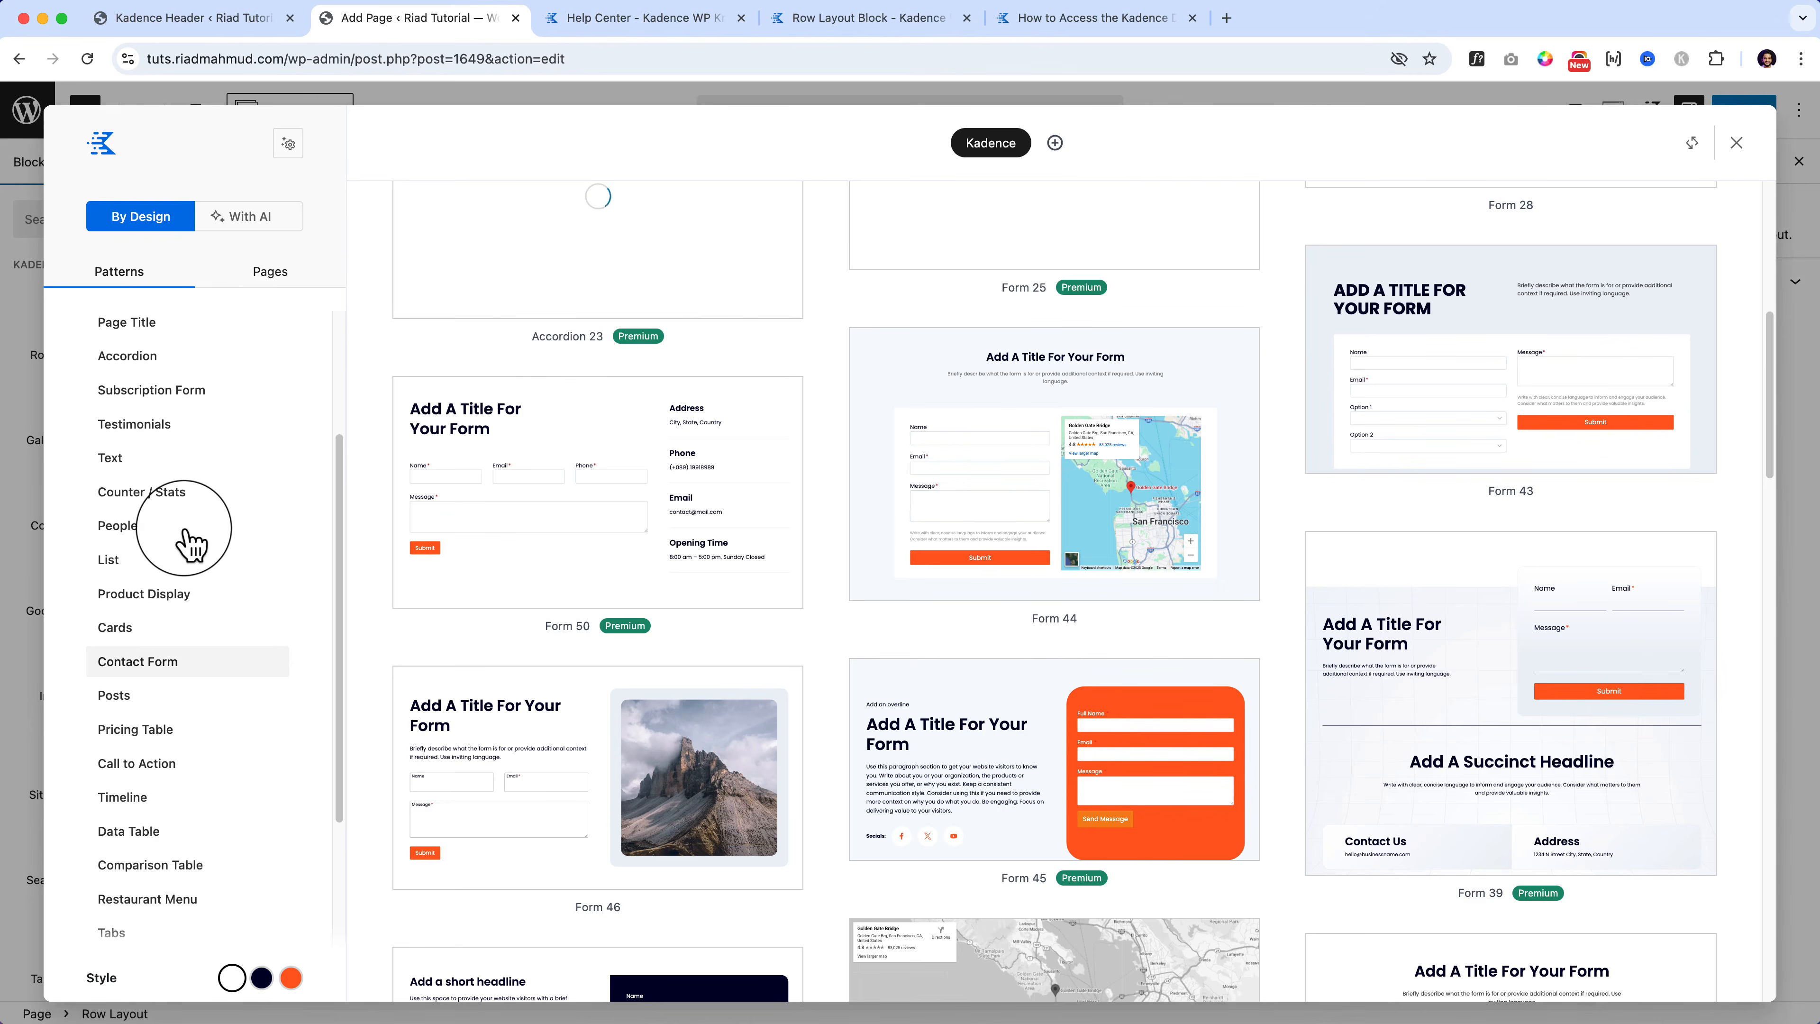
scroll(191, 545, up, 3)
scroll(190, 545, up, 1)
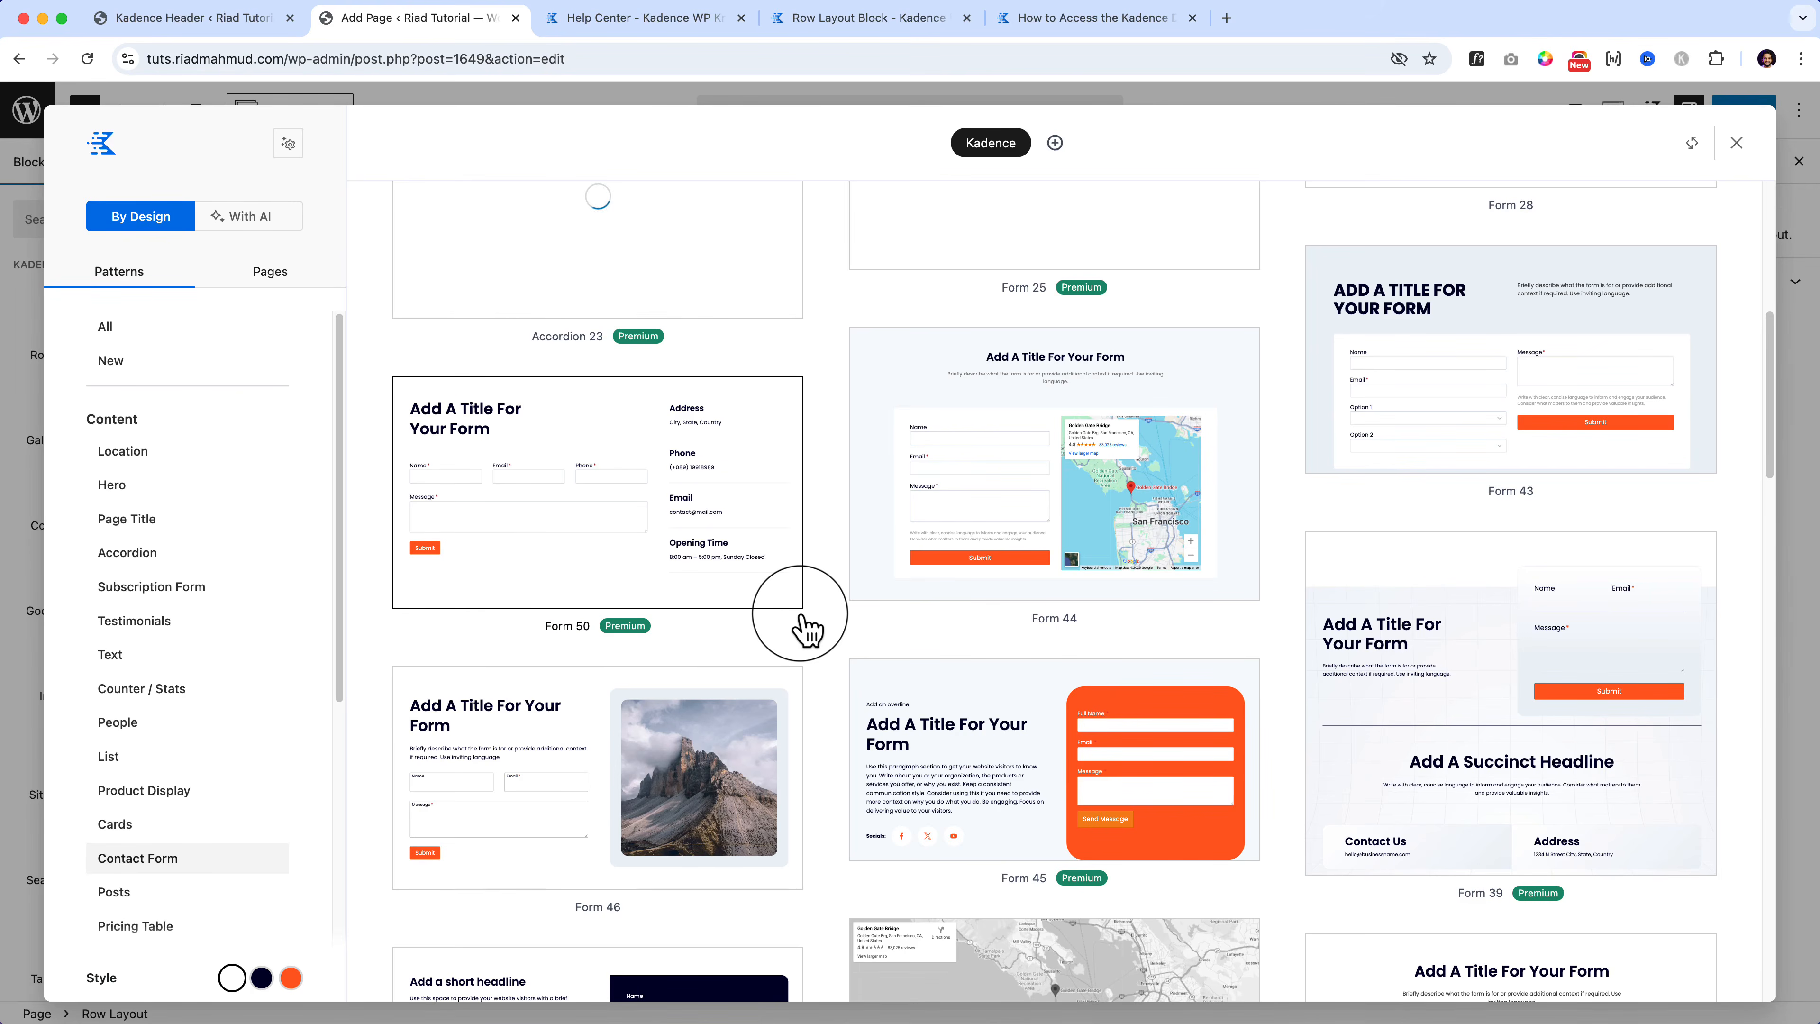
scroll(812, 609, up, 7)
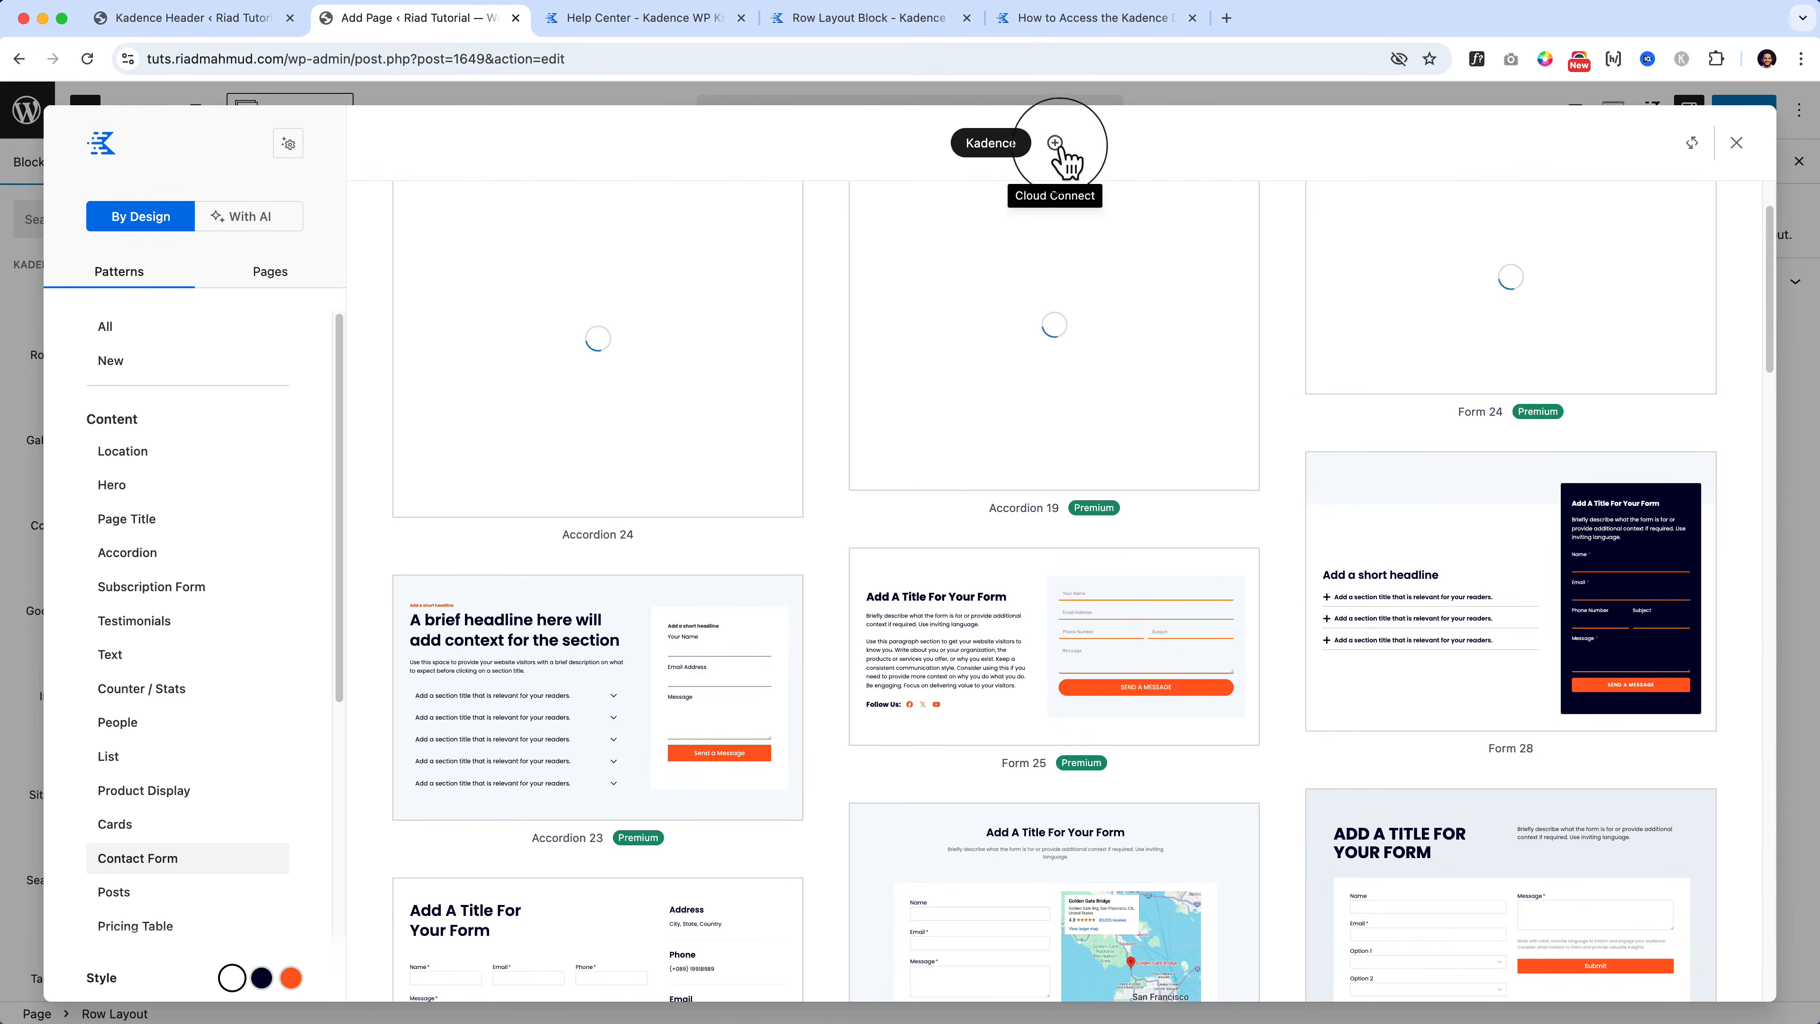
Step: View the Cloud Connect library form twice, returning each time to the Kadence pattern library
click(1062, 145)
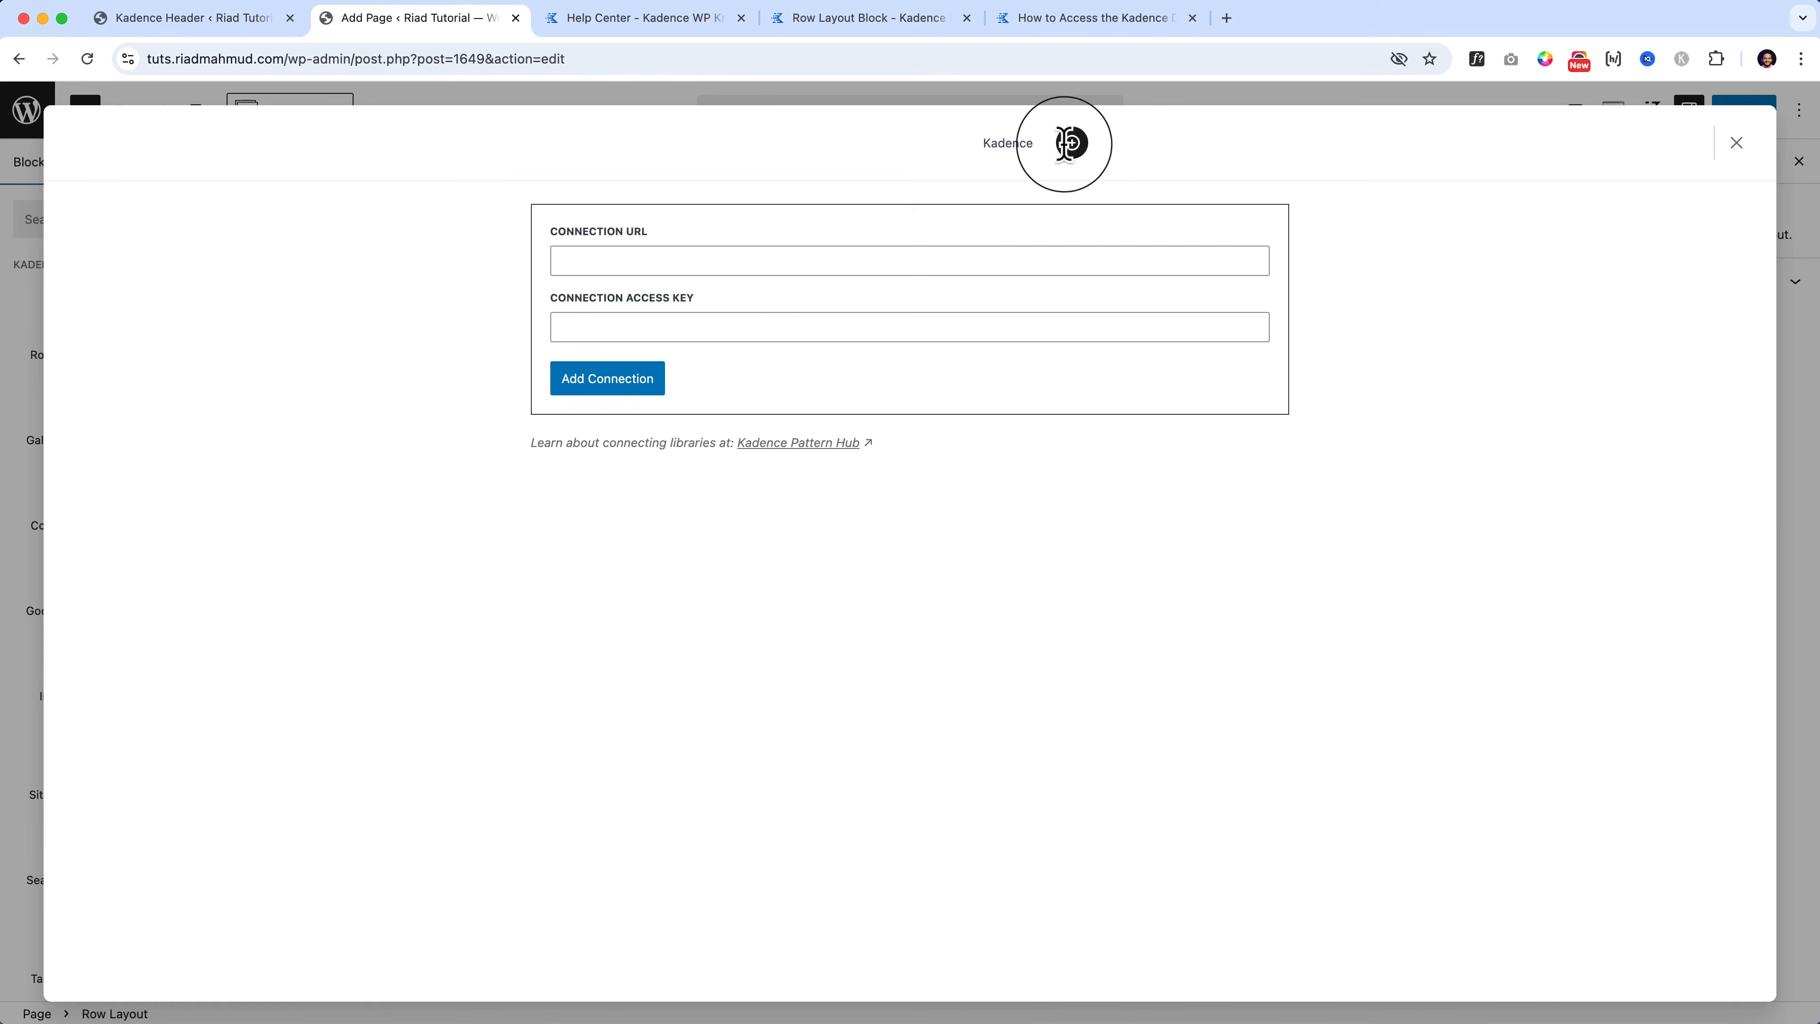
click(1006, 145)
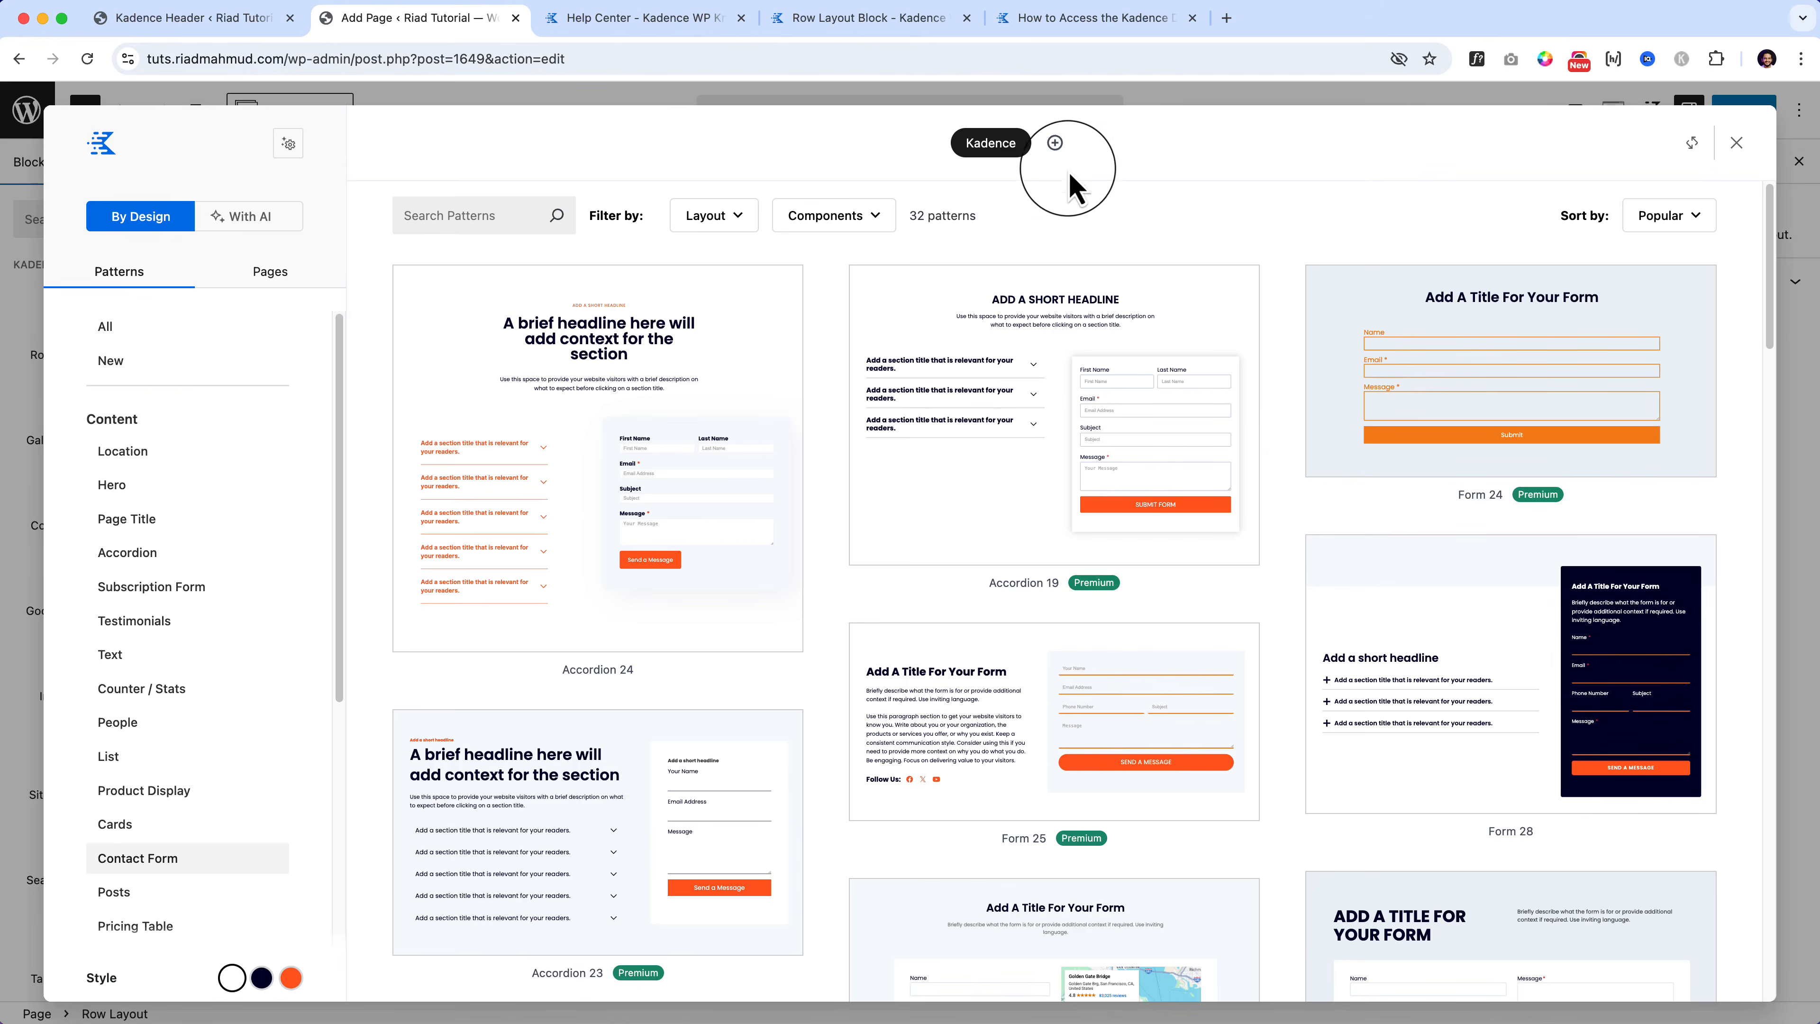
click(1055, 143)
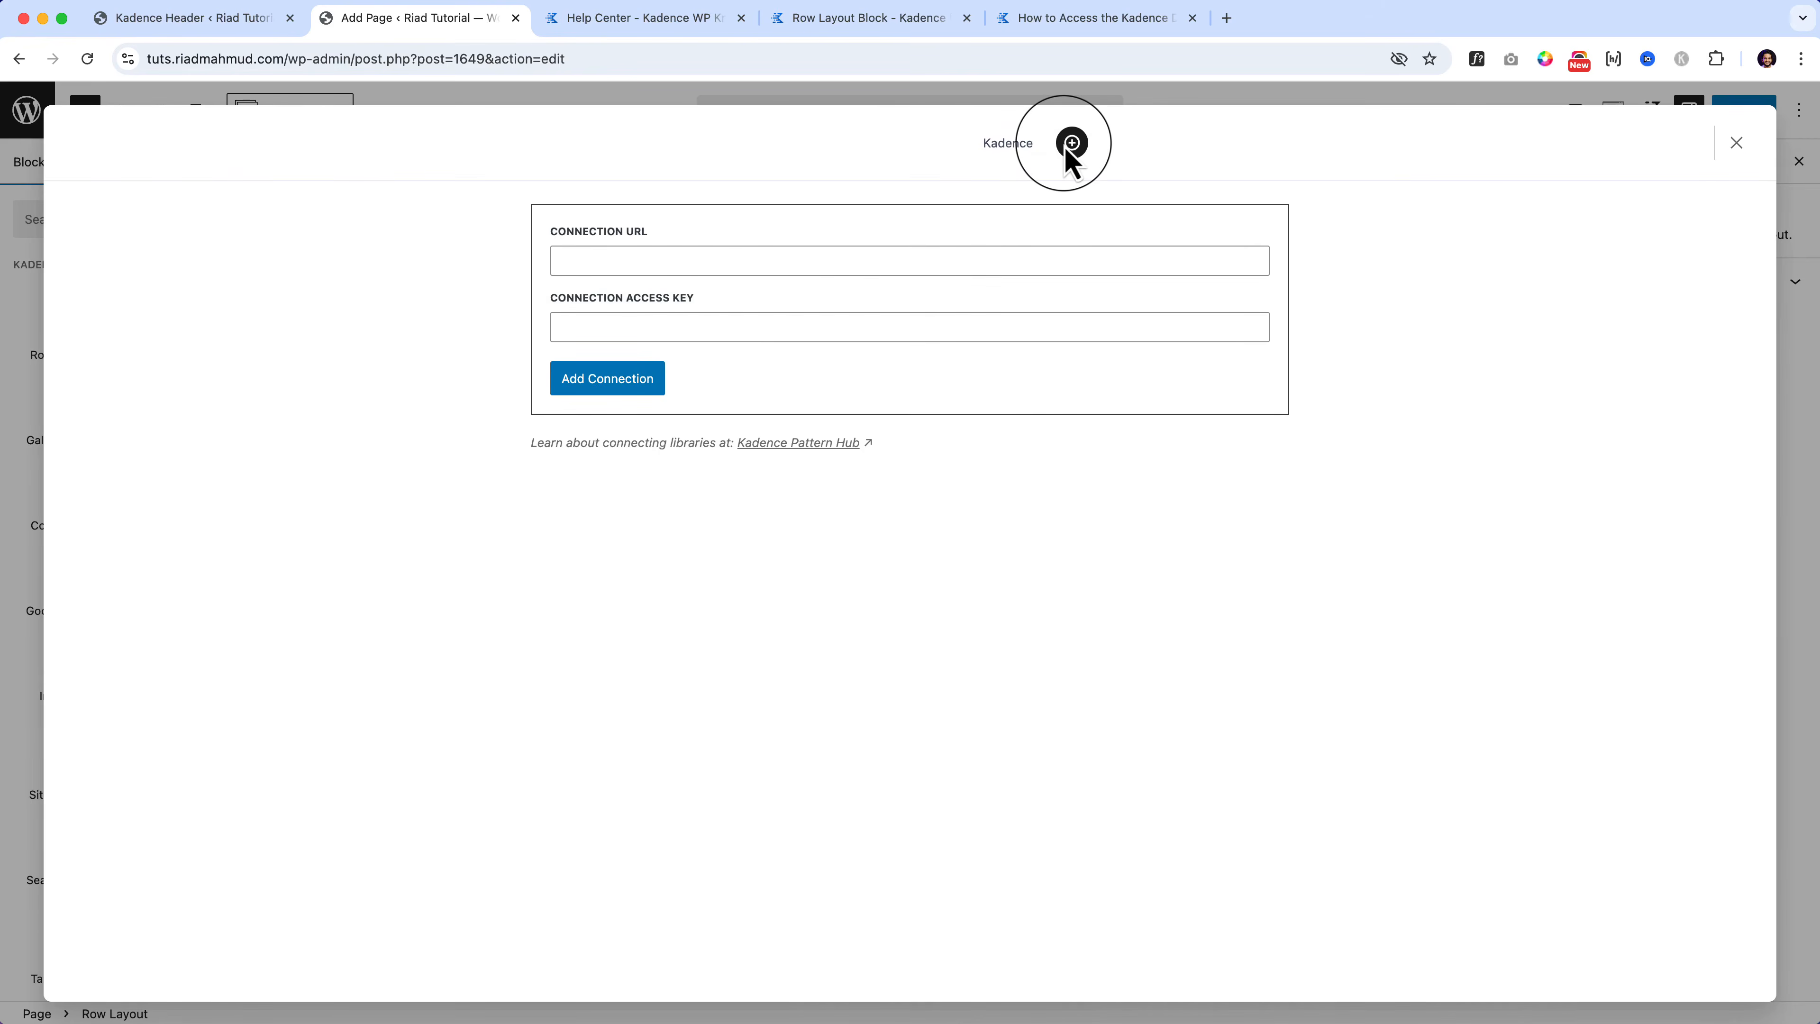
click(994, 148)
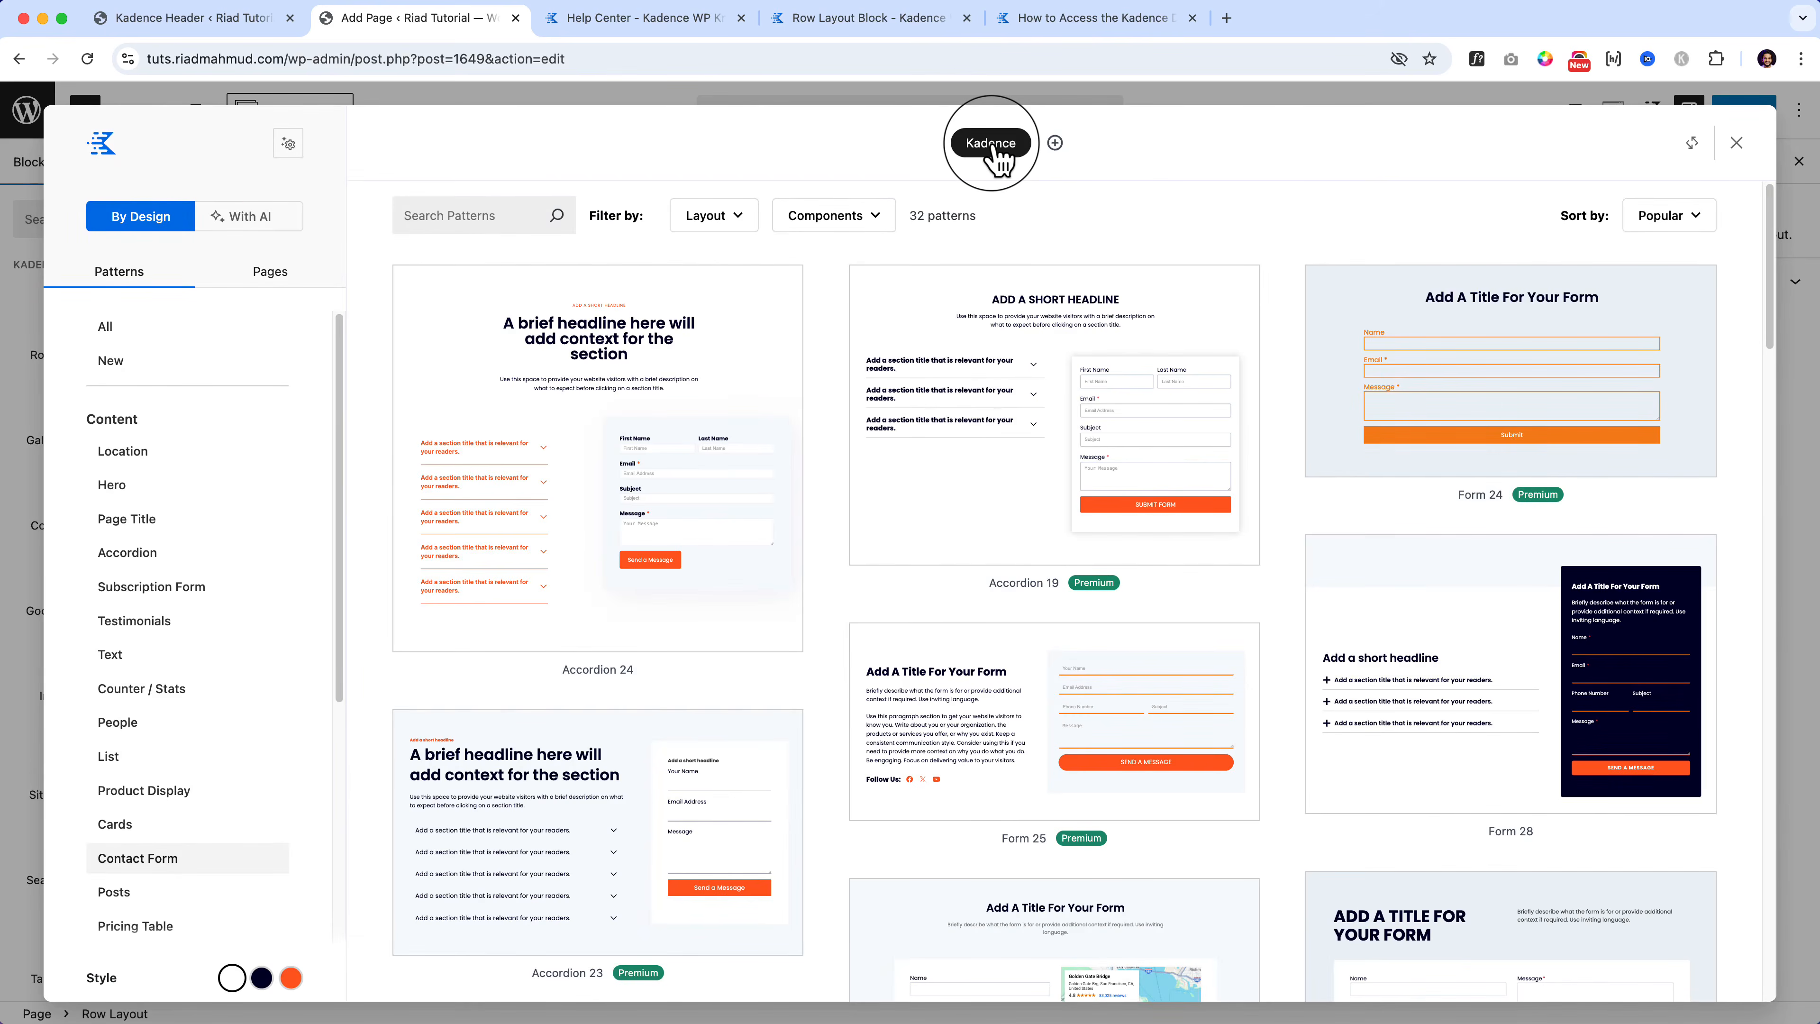
Step: Scroll the pattern library and close the Design Library
scroll(167, 682, down, 5)
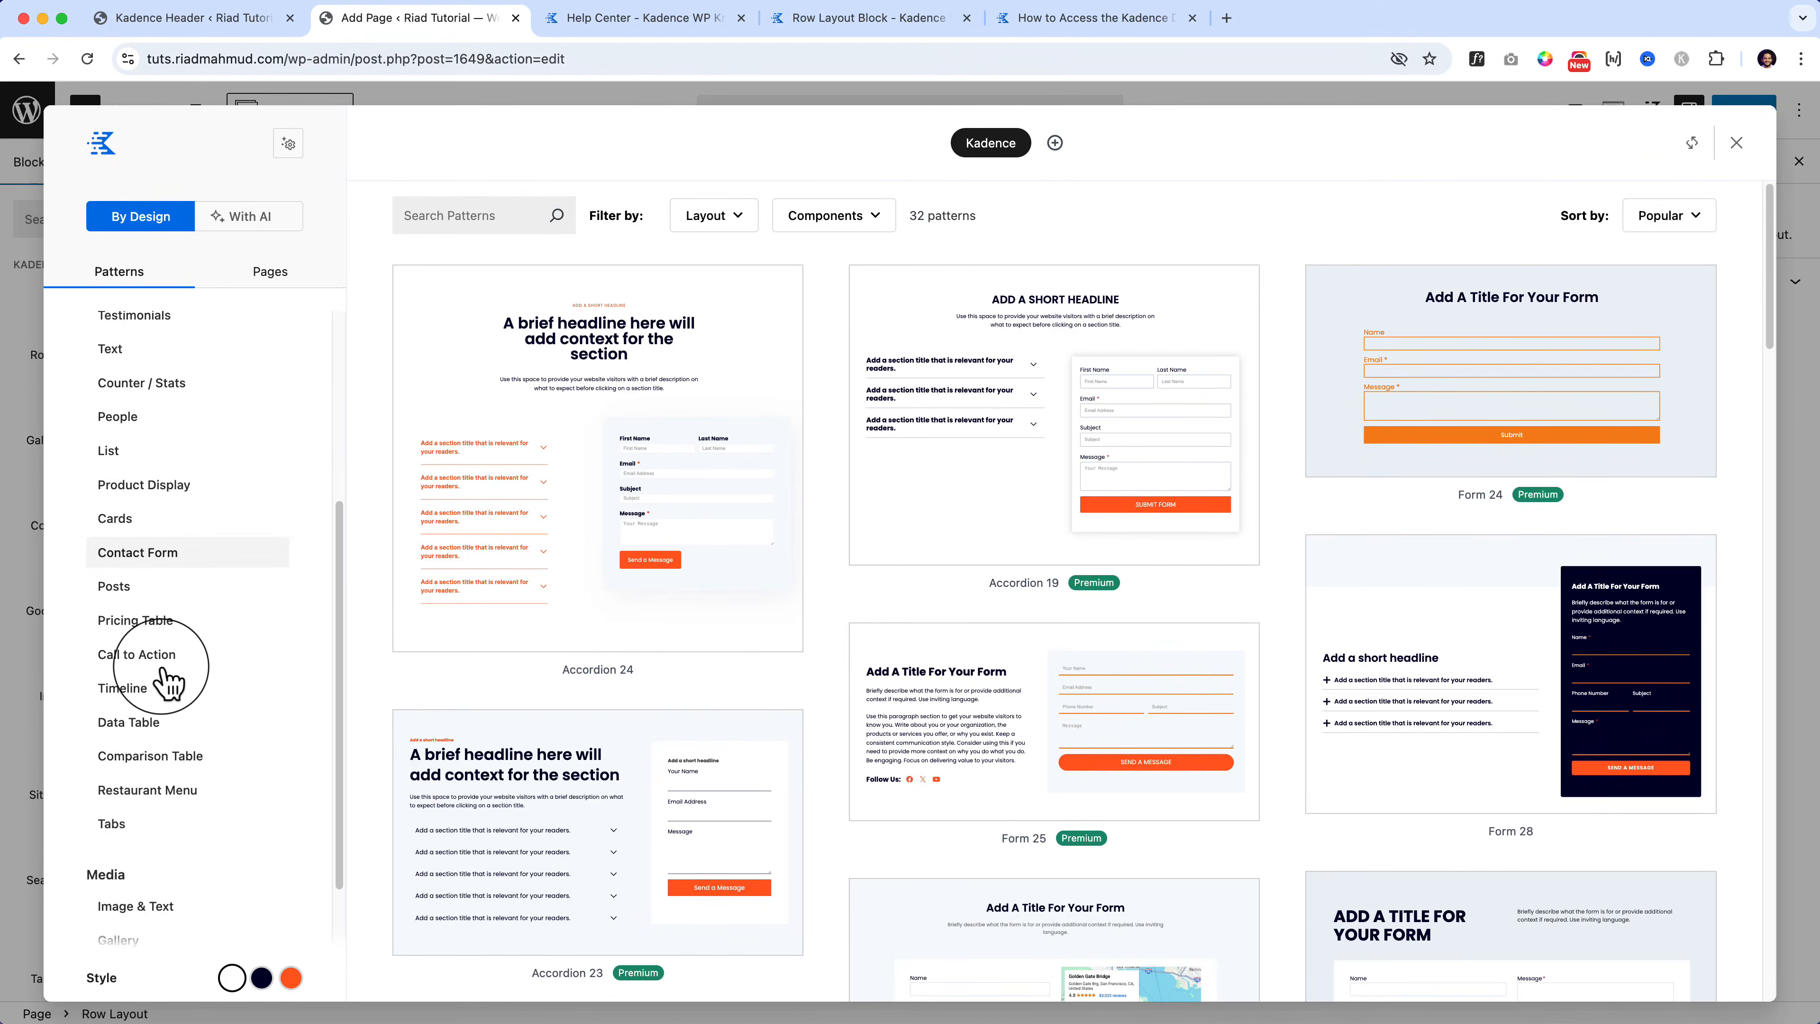
scroll(170, 684, down, 3)
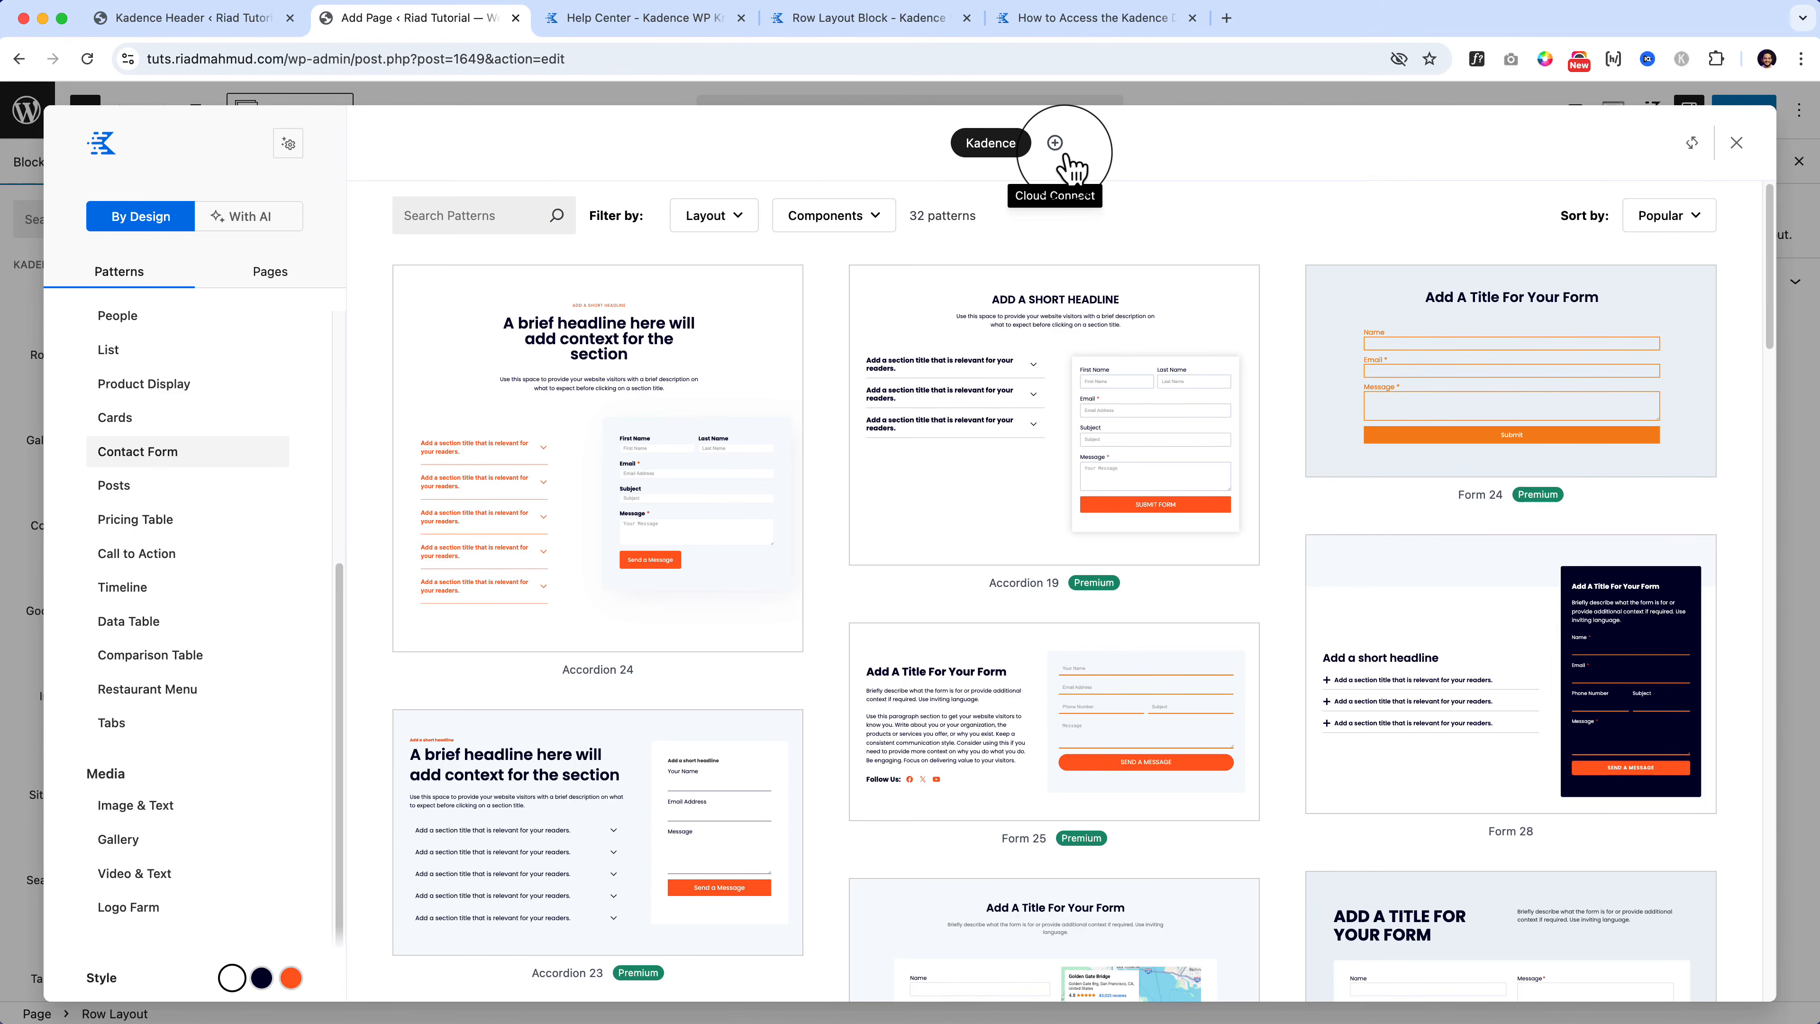
scroll(1290, 158, down, 5)
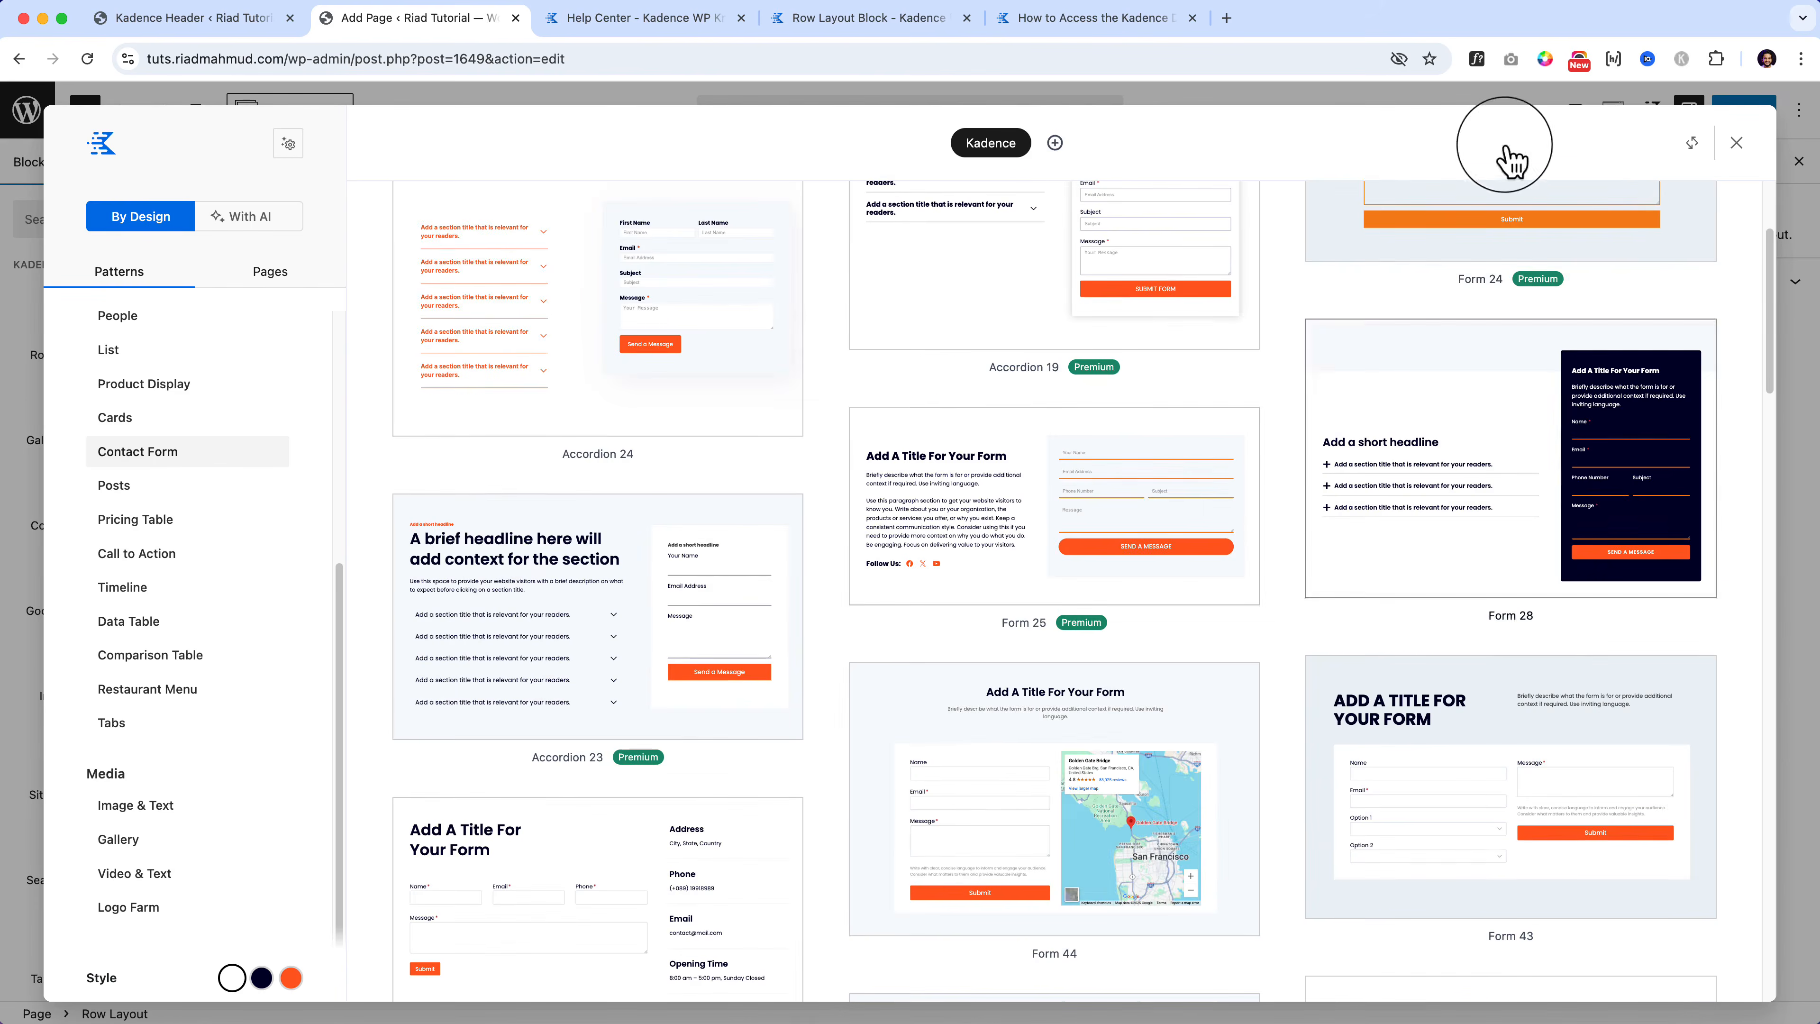
click(1738, 144)
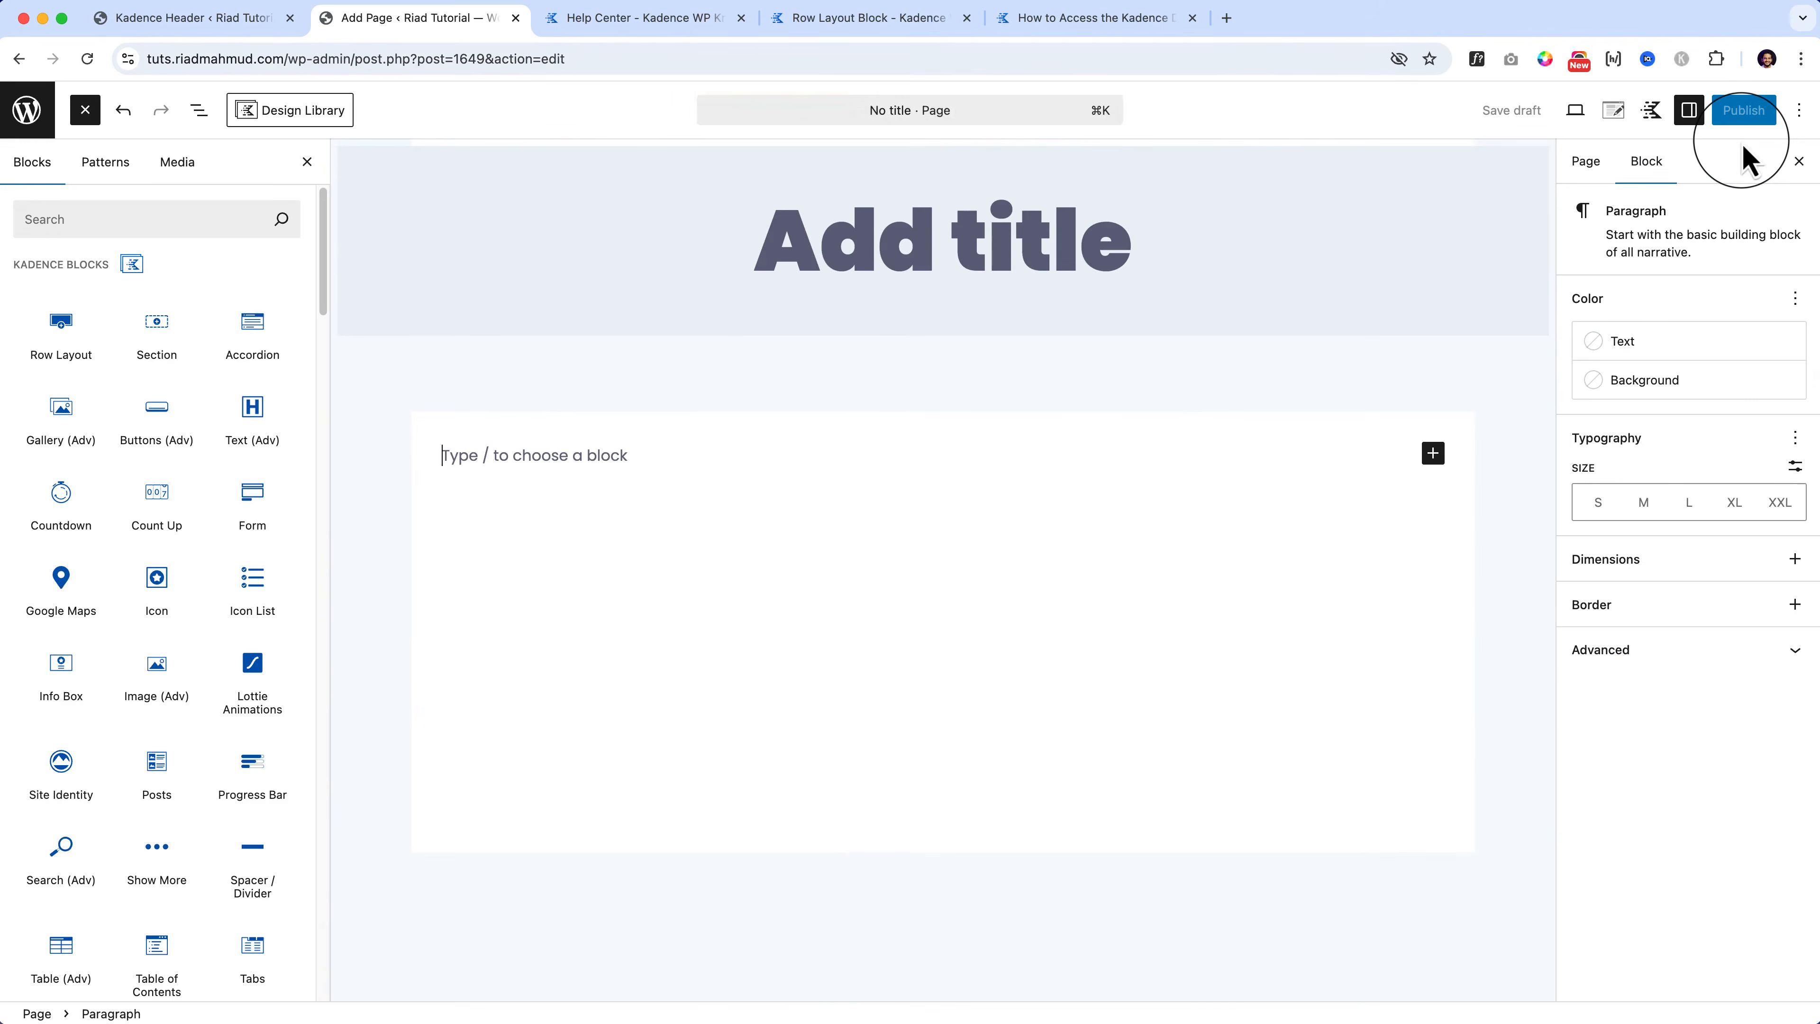
Step: Enter 'Test Page' as the page title and bring up Kadence's Page Settings panel
click(853, 213)
text(test)
key(BackSpace)
key(BackSpace)
key(BackSpace)
key(BackSpace)
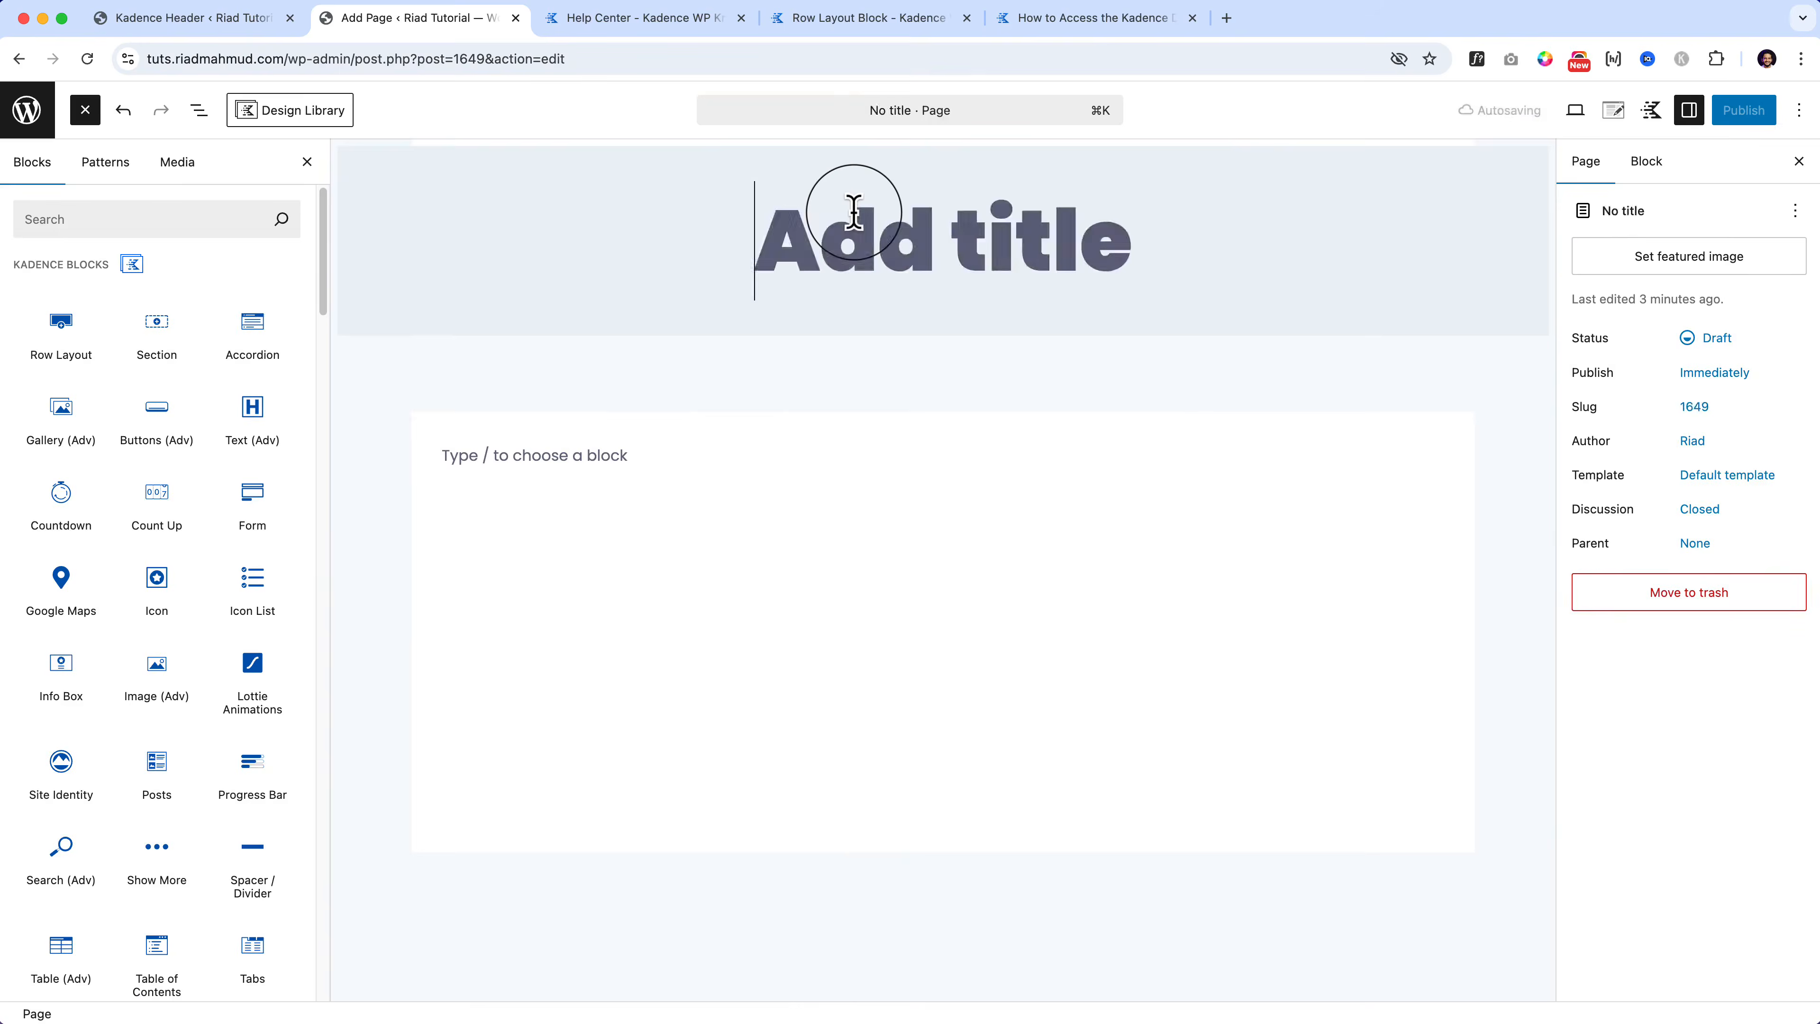
text(Test Page)
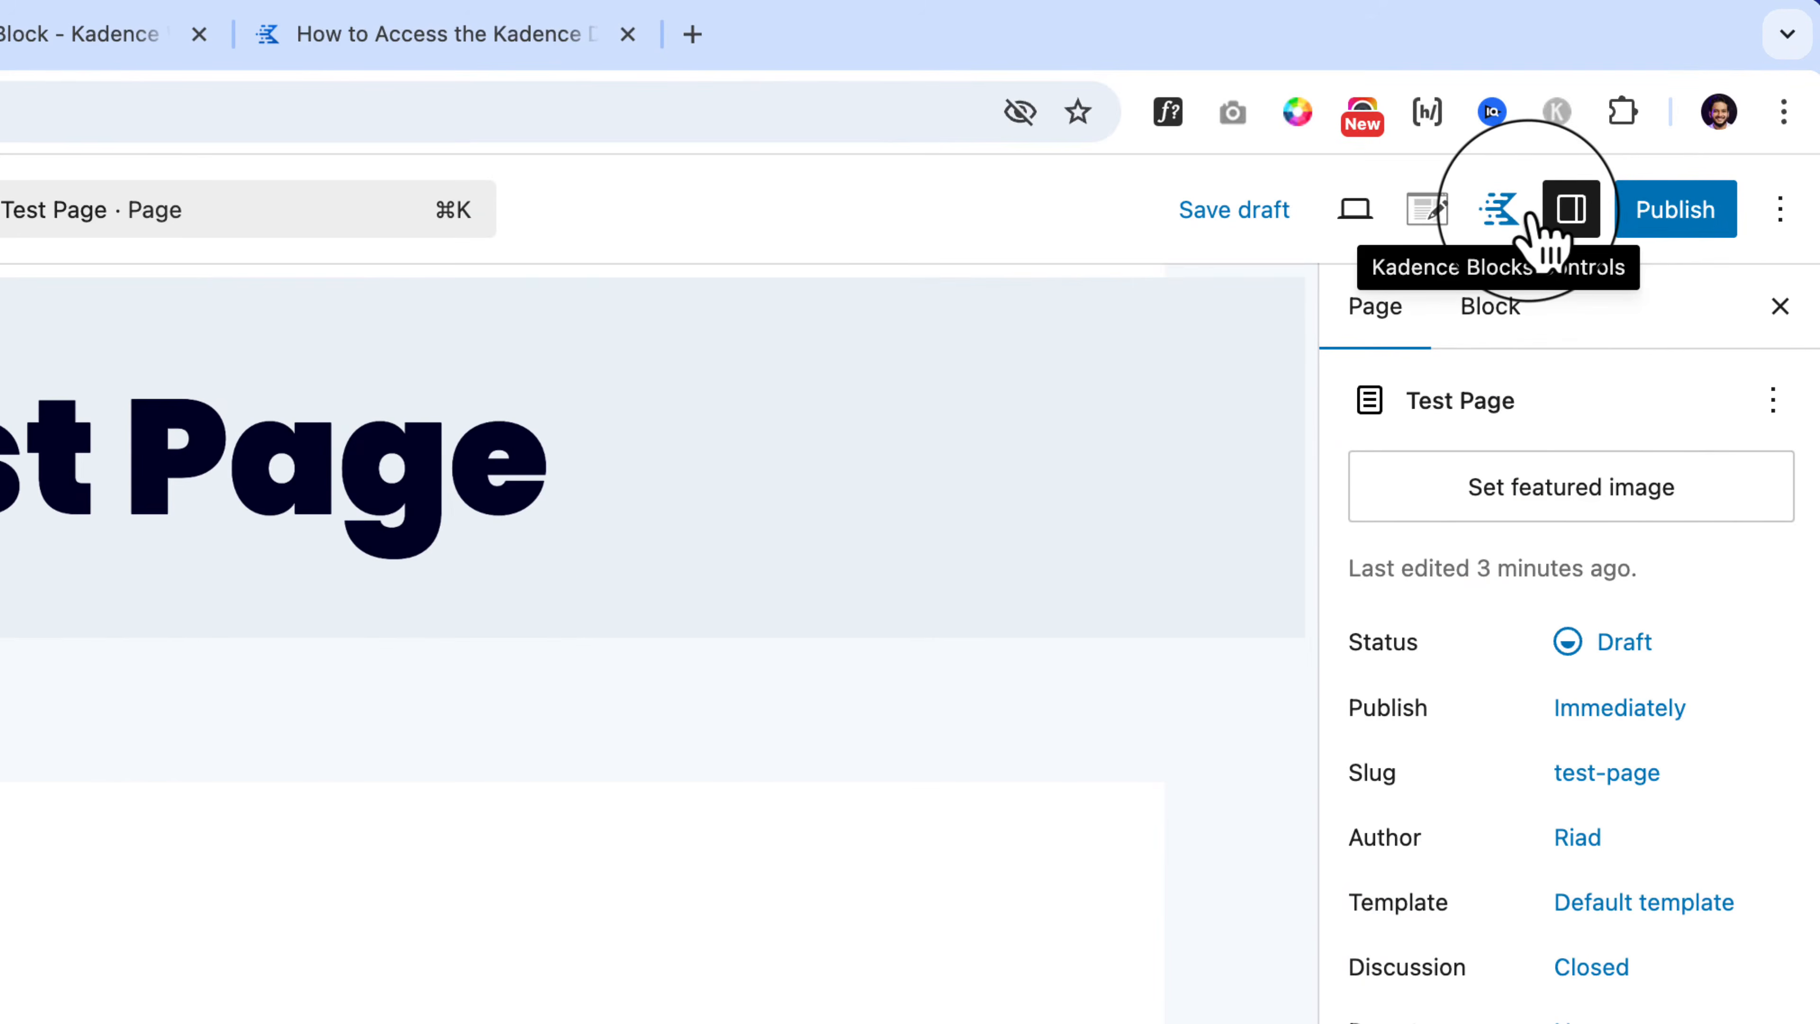
click(1429, 211)
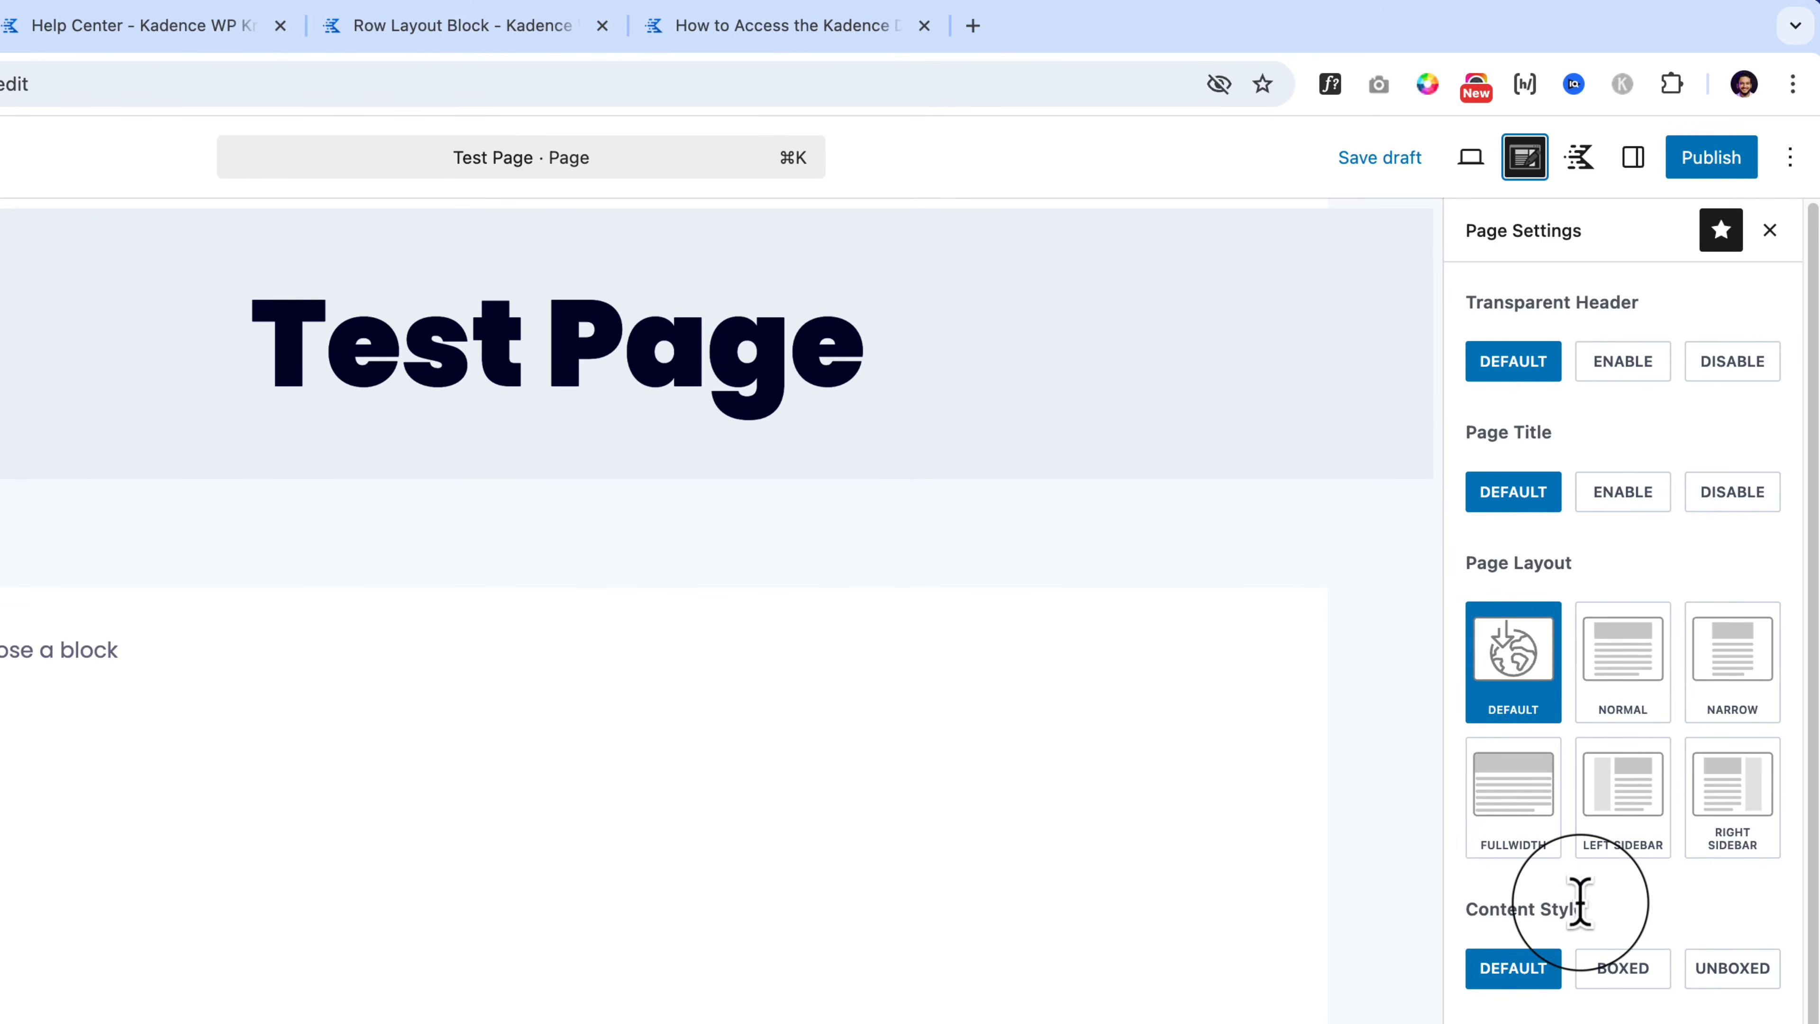
scroll(1580, 902, down, 1)
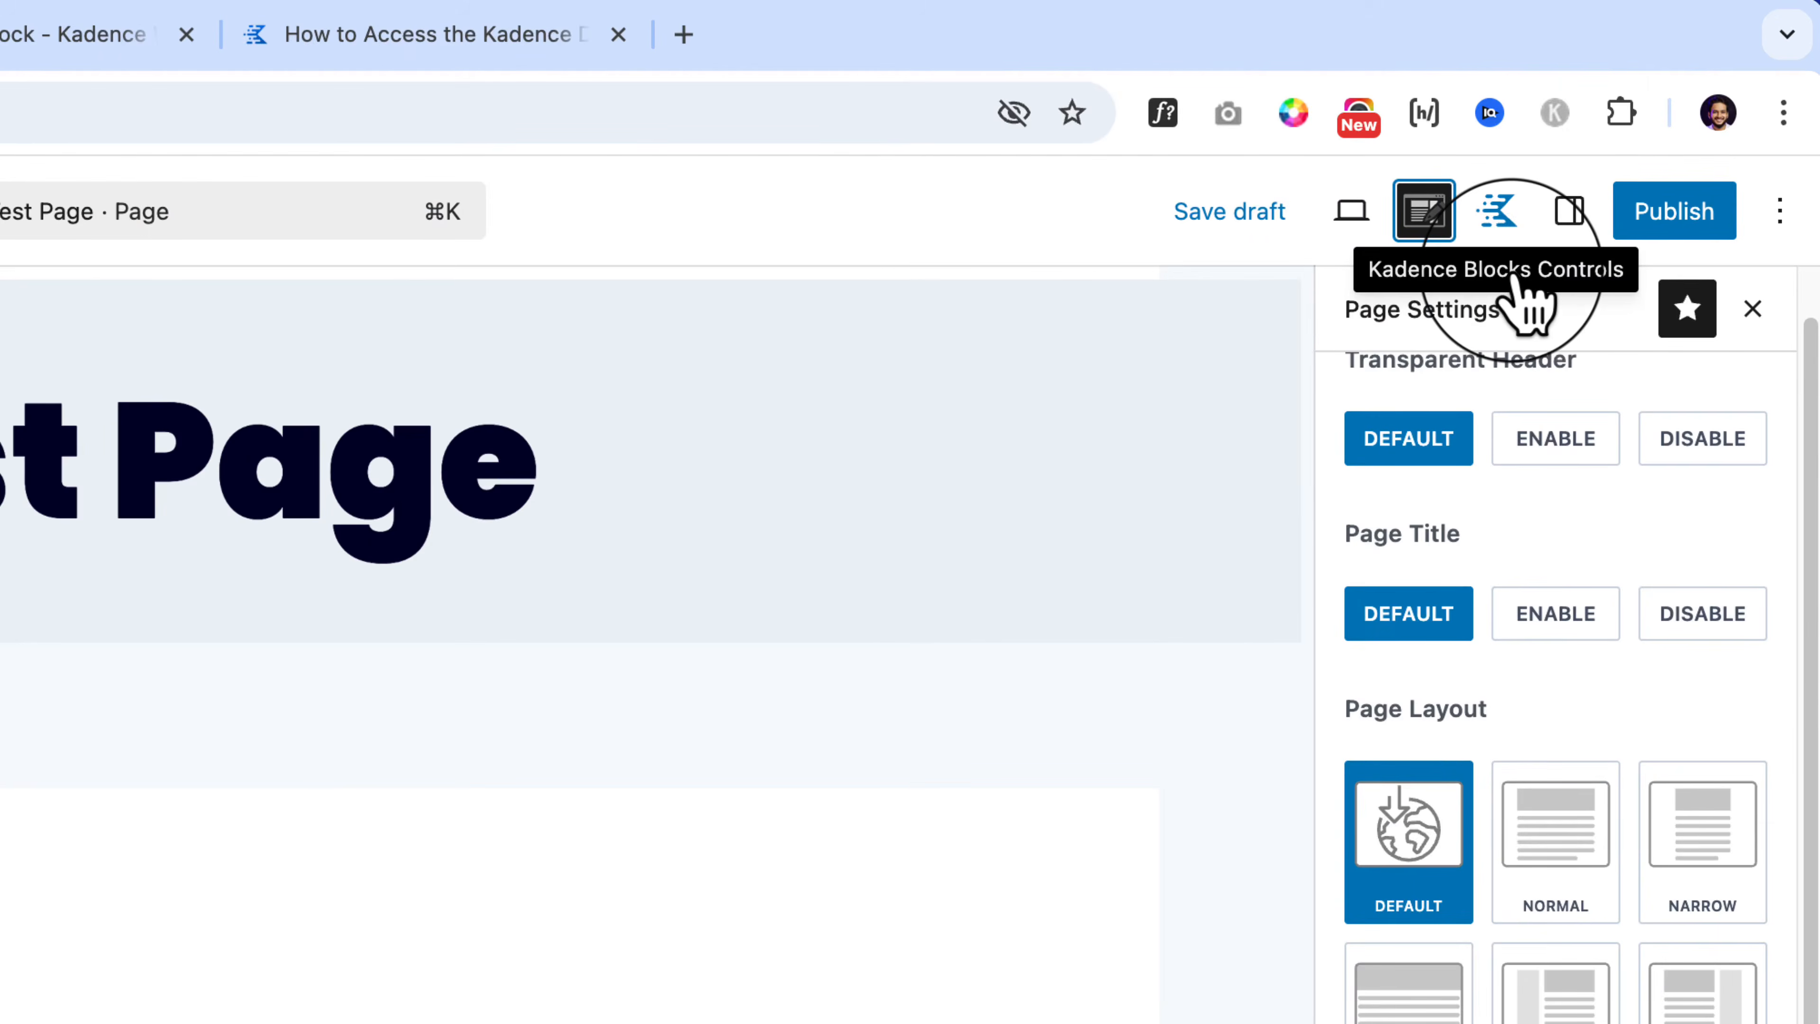
Step: In Kadence Blocks Controls, add a dark red (691313) swatch to the colour palette
click(1500, 215)
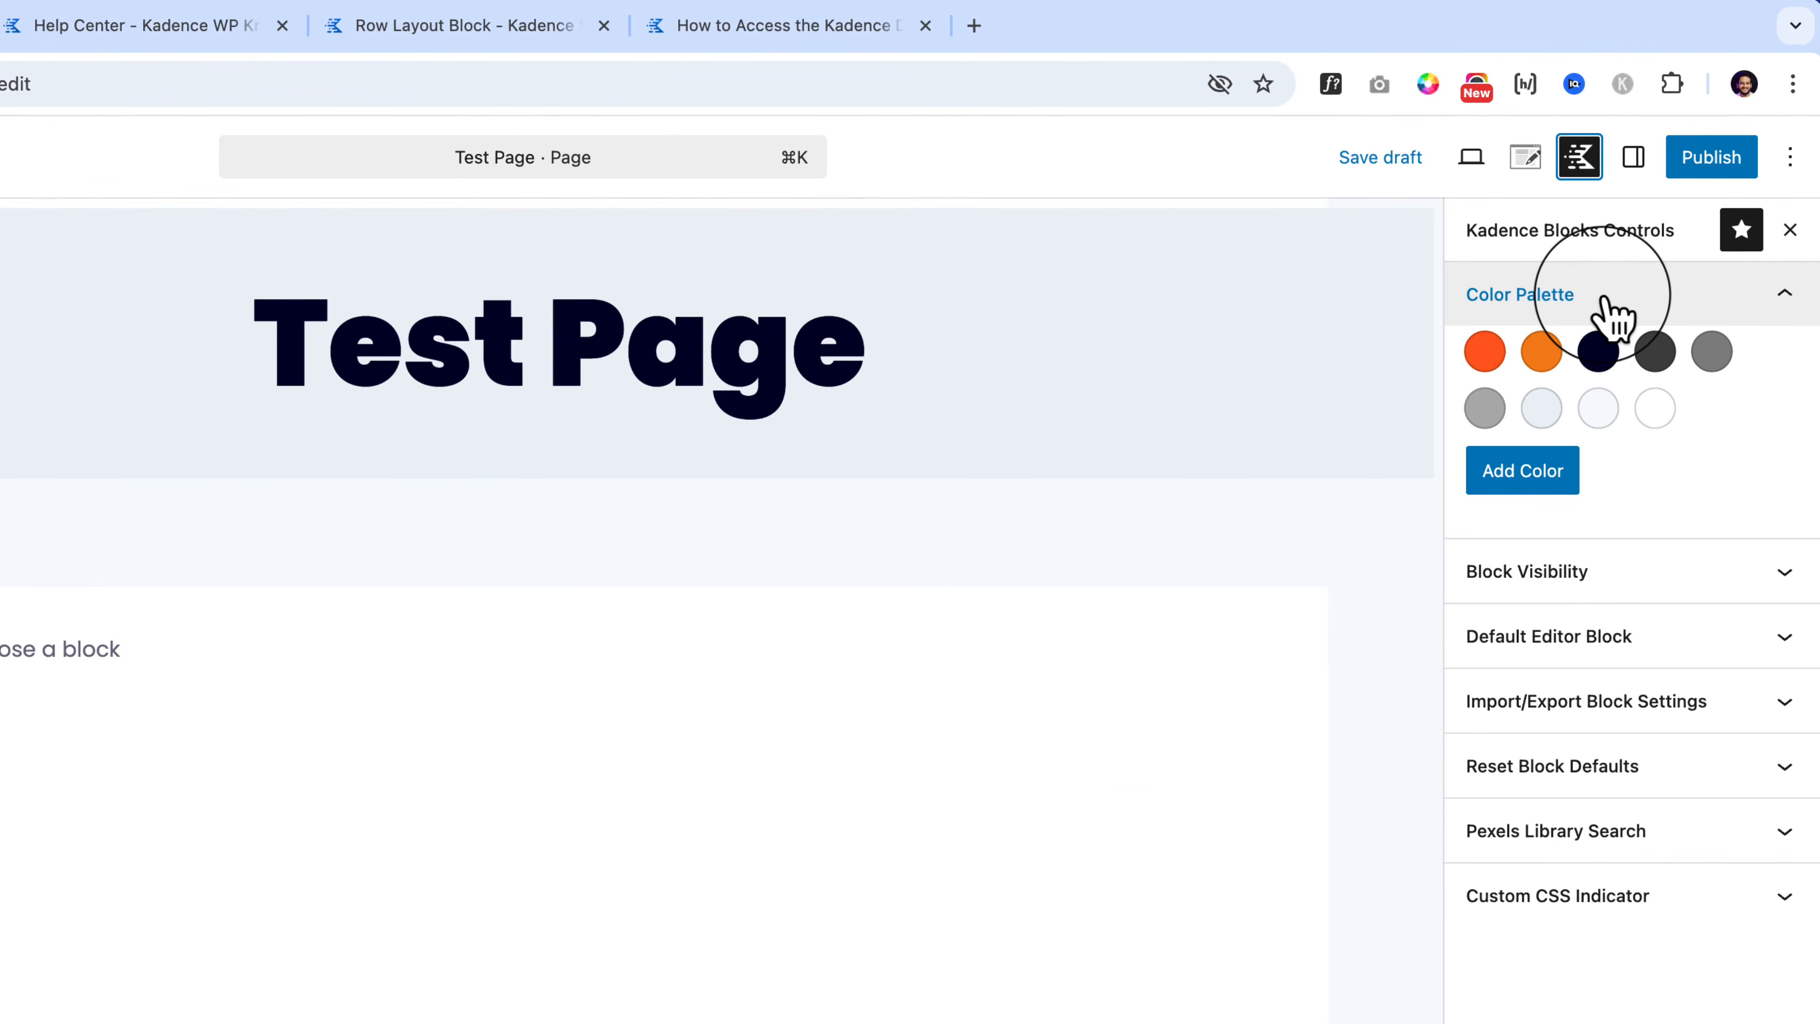
click(1552, 474)
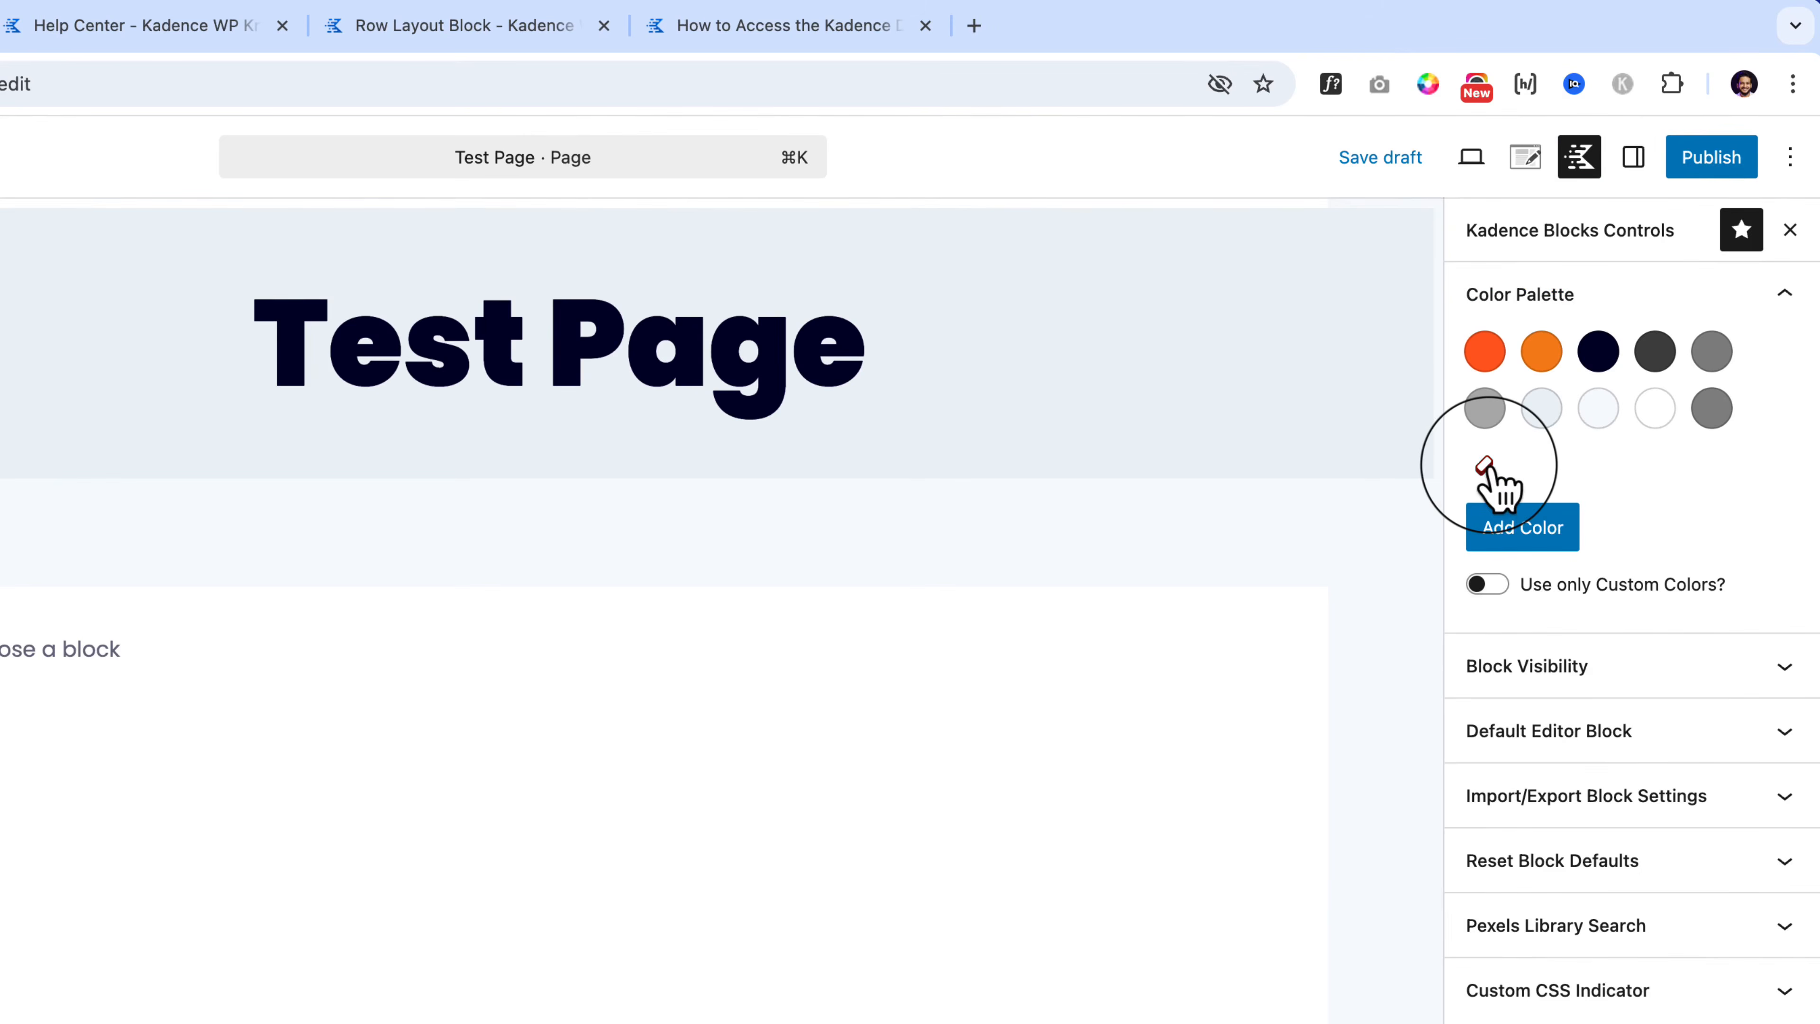
click(1489, 474)
click(1514, 492)
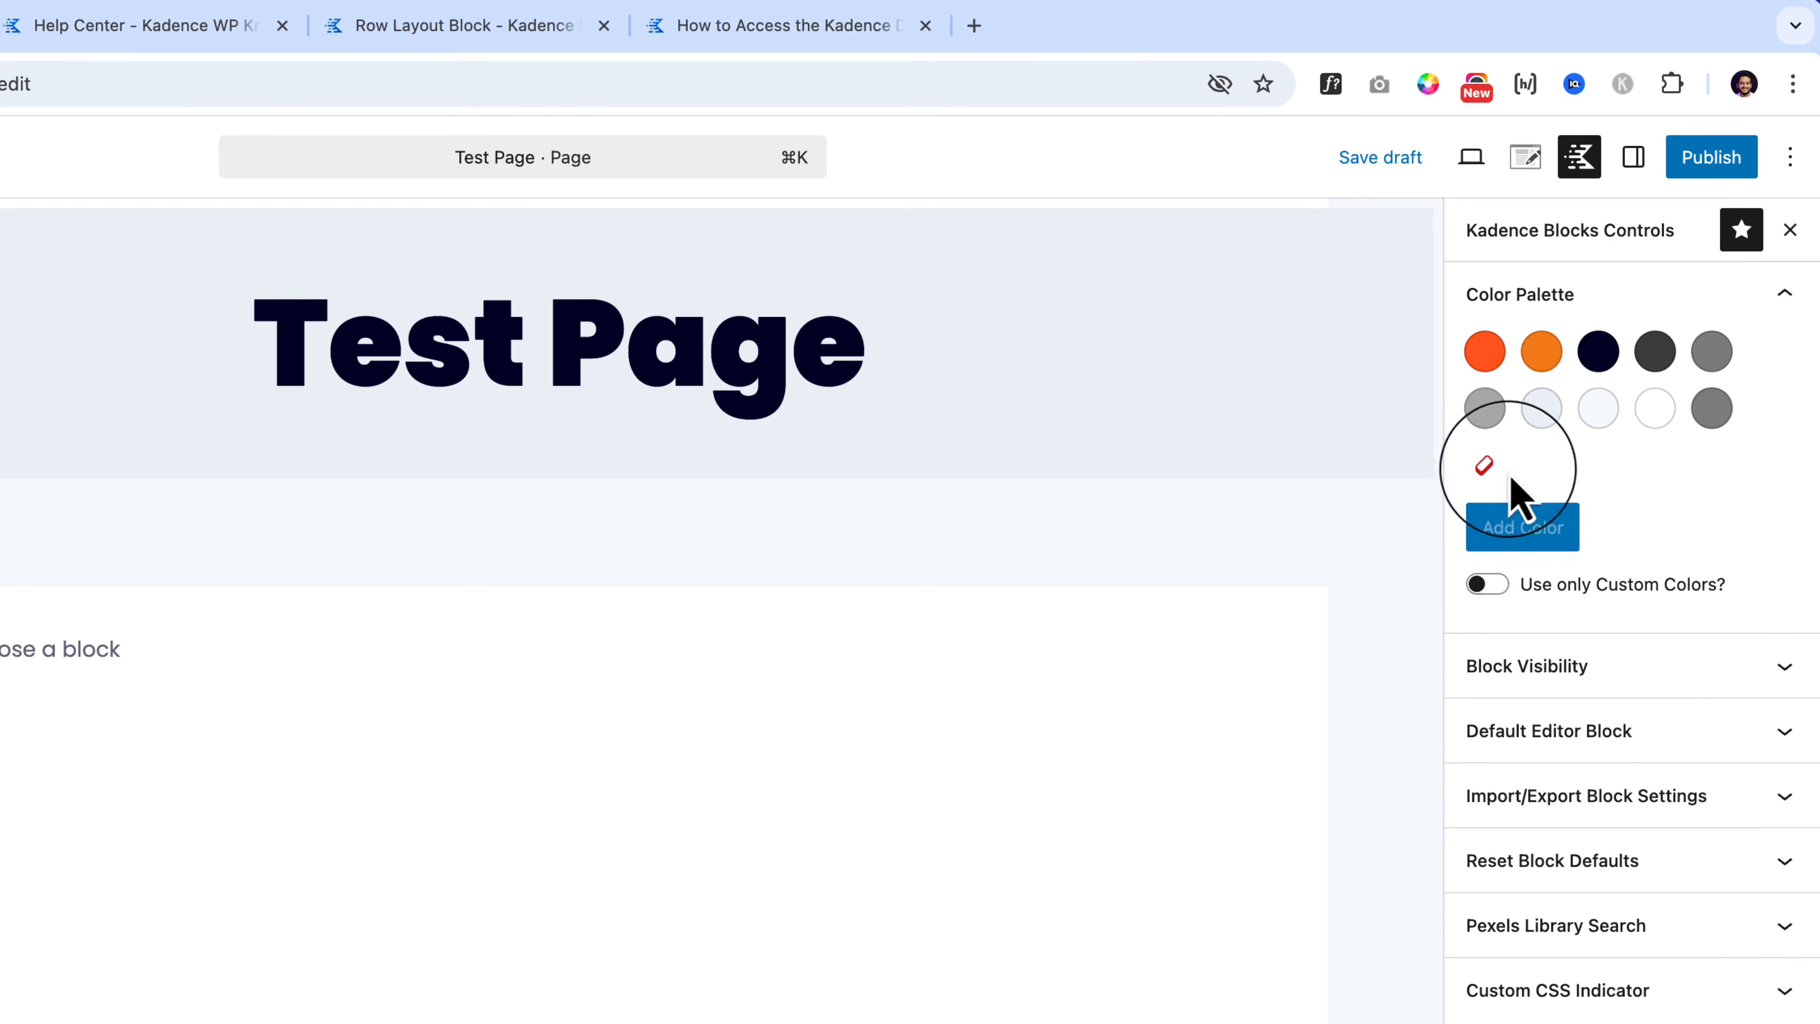
click(1710, 417)
click(1675, 601)
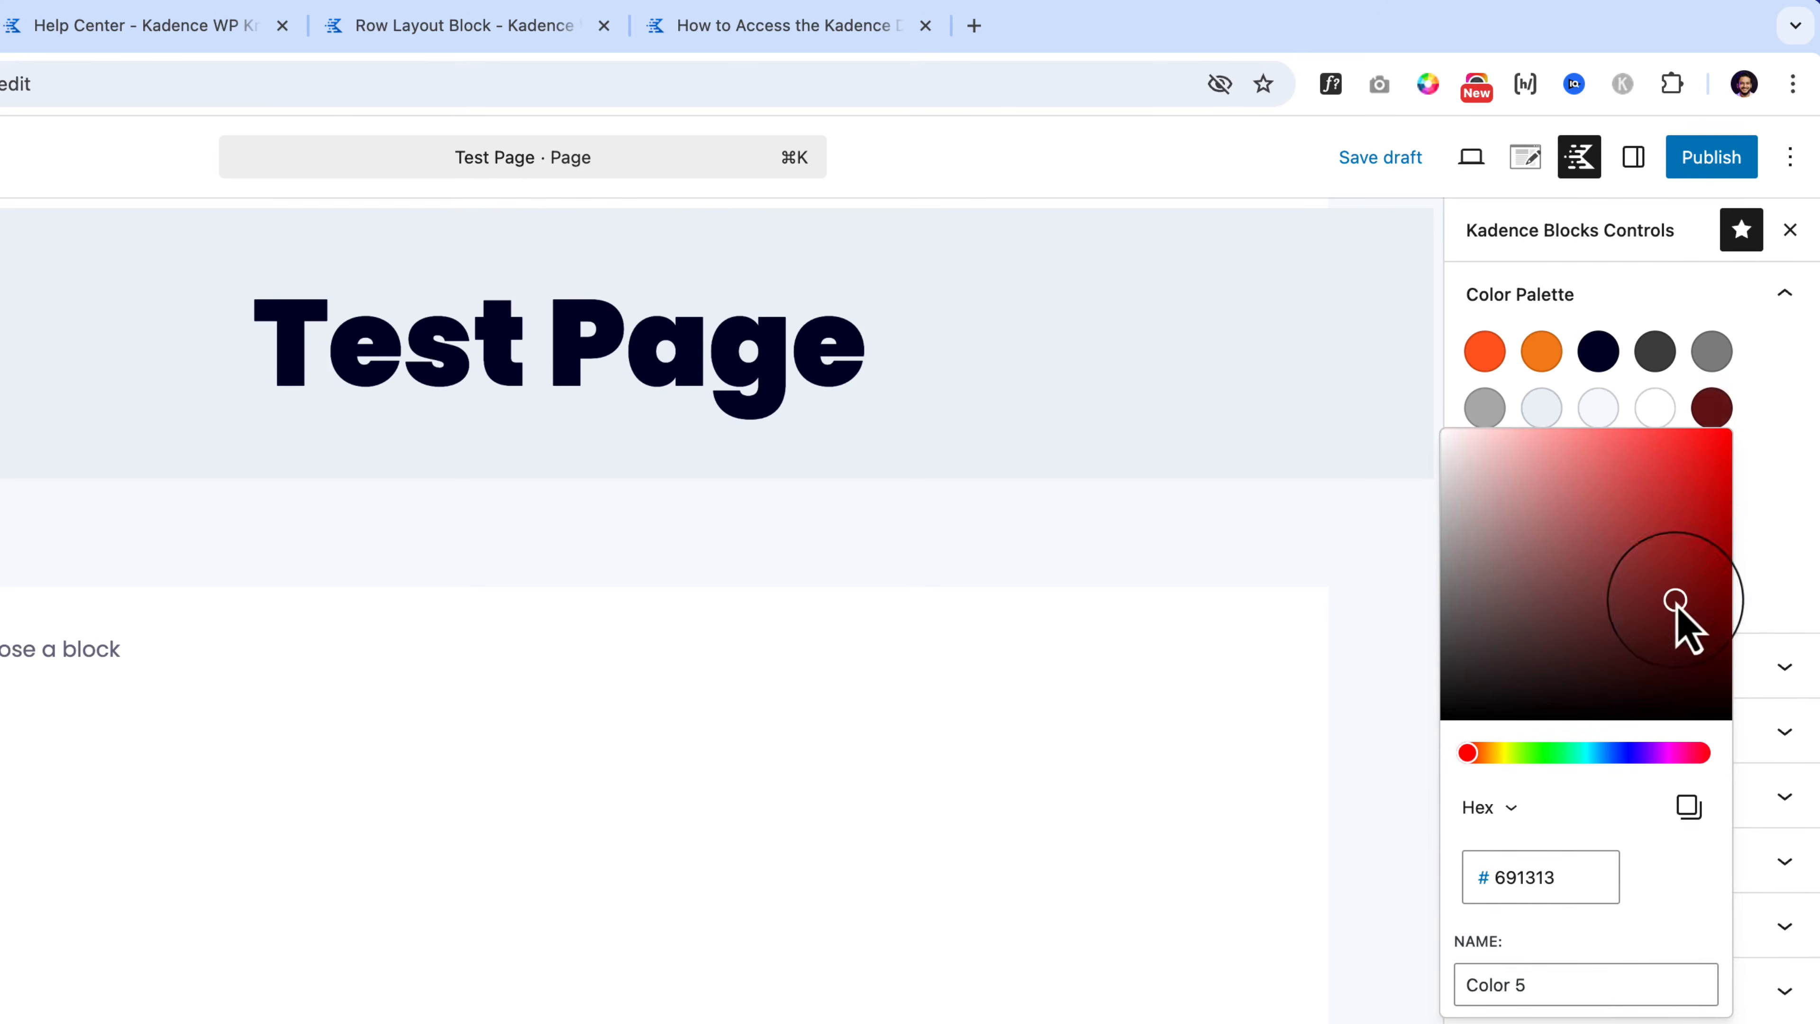
click(1774, 474)
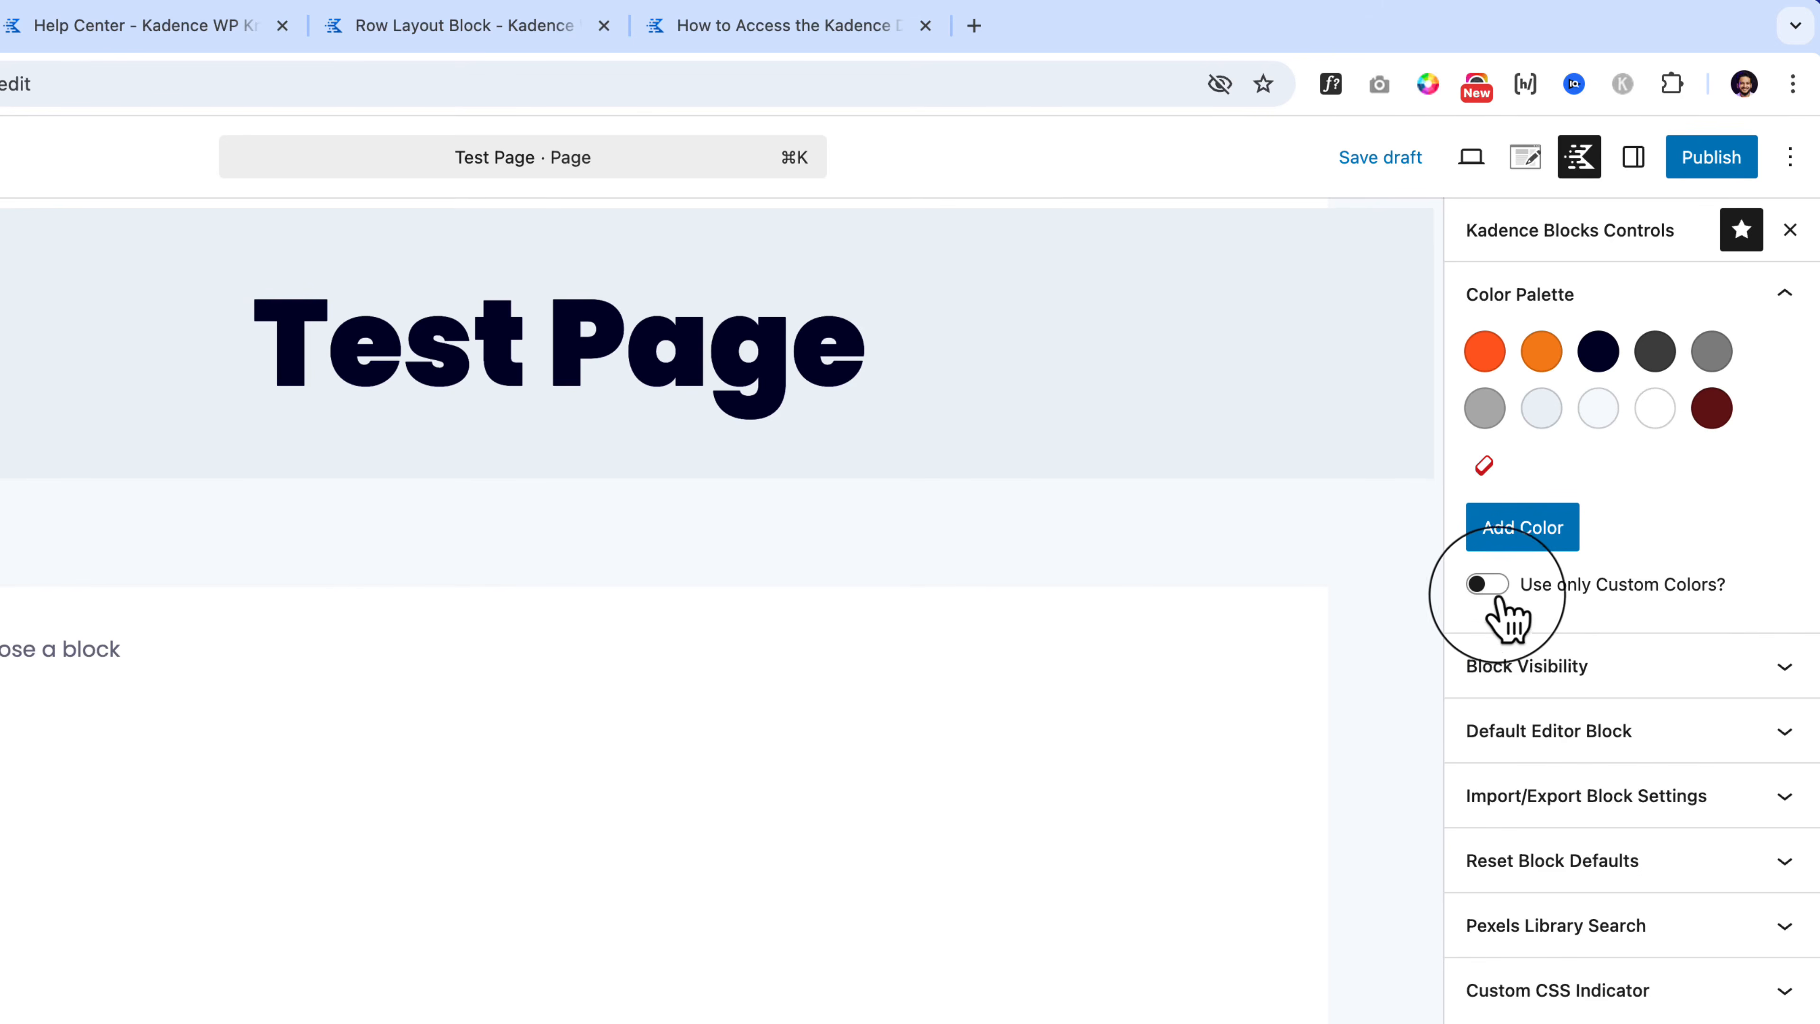
Step: Adjust palette colours, enable 'Use only Custom Colors?', and expand Block Visibility
click(1491, 584)
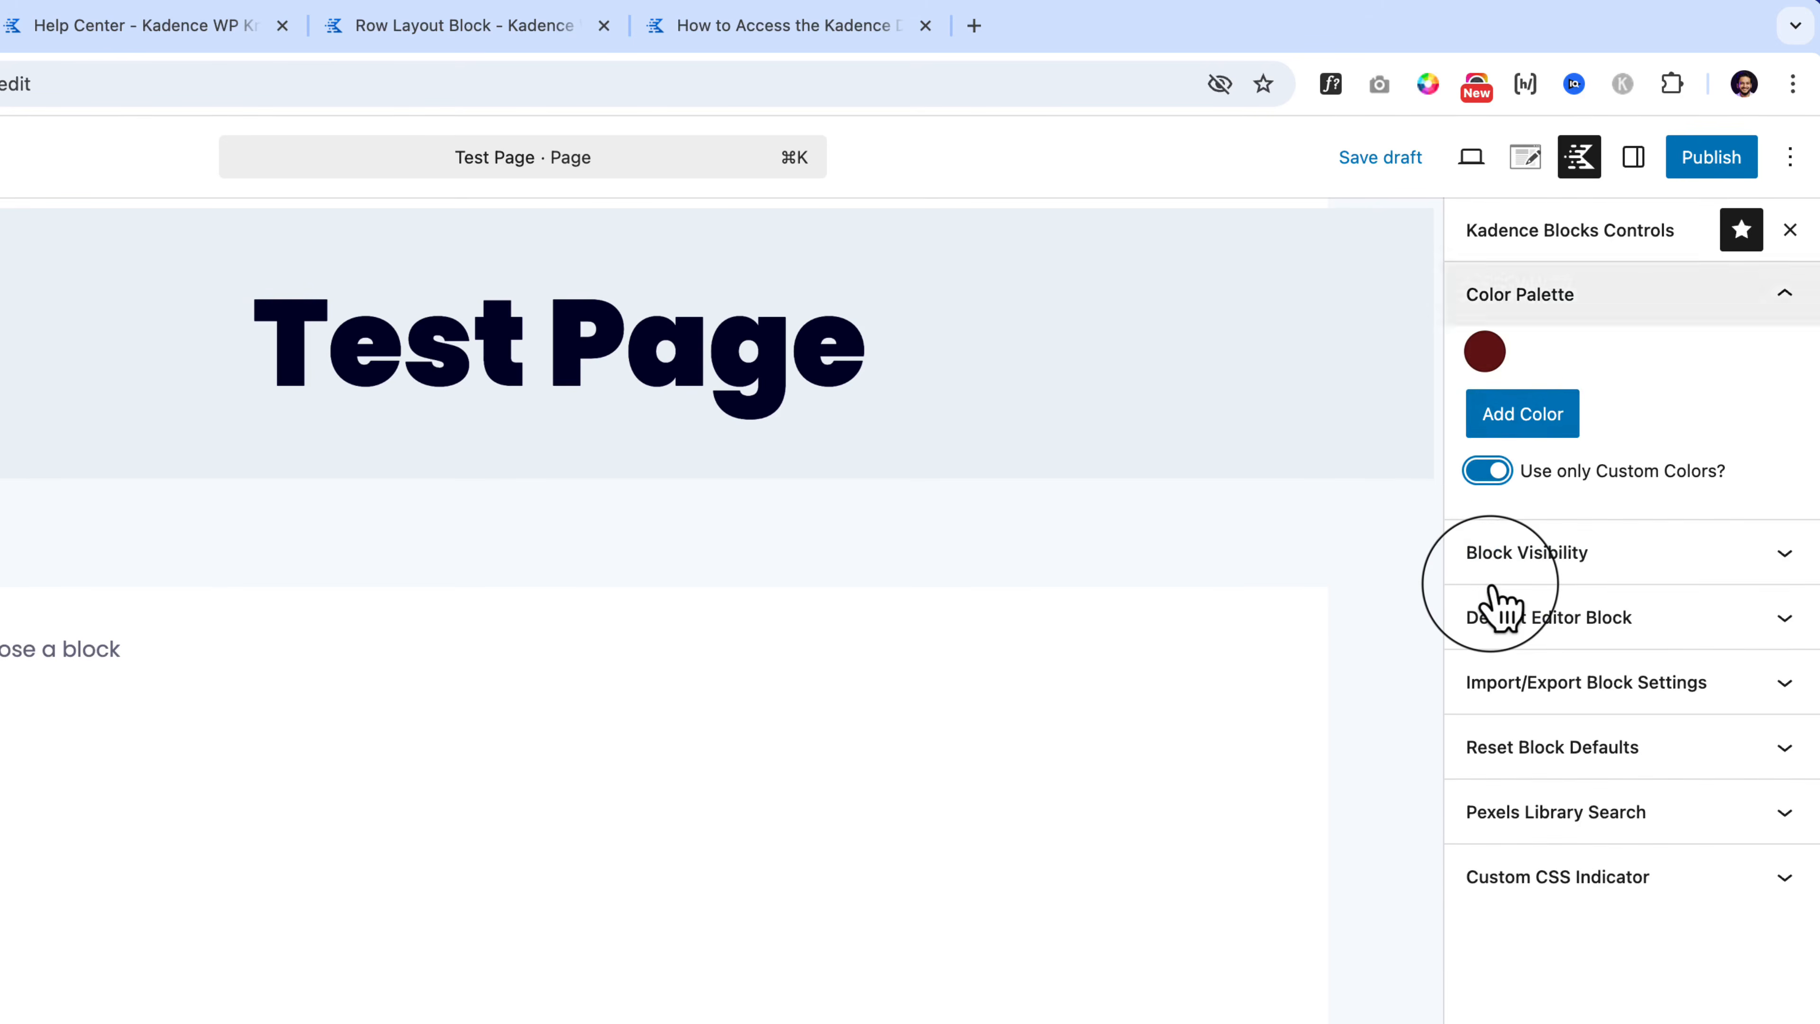
click(1494, 478)
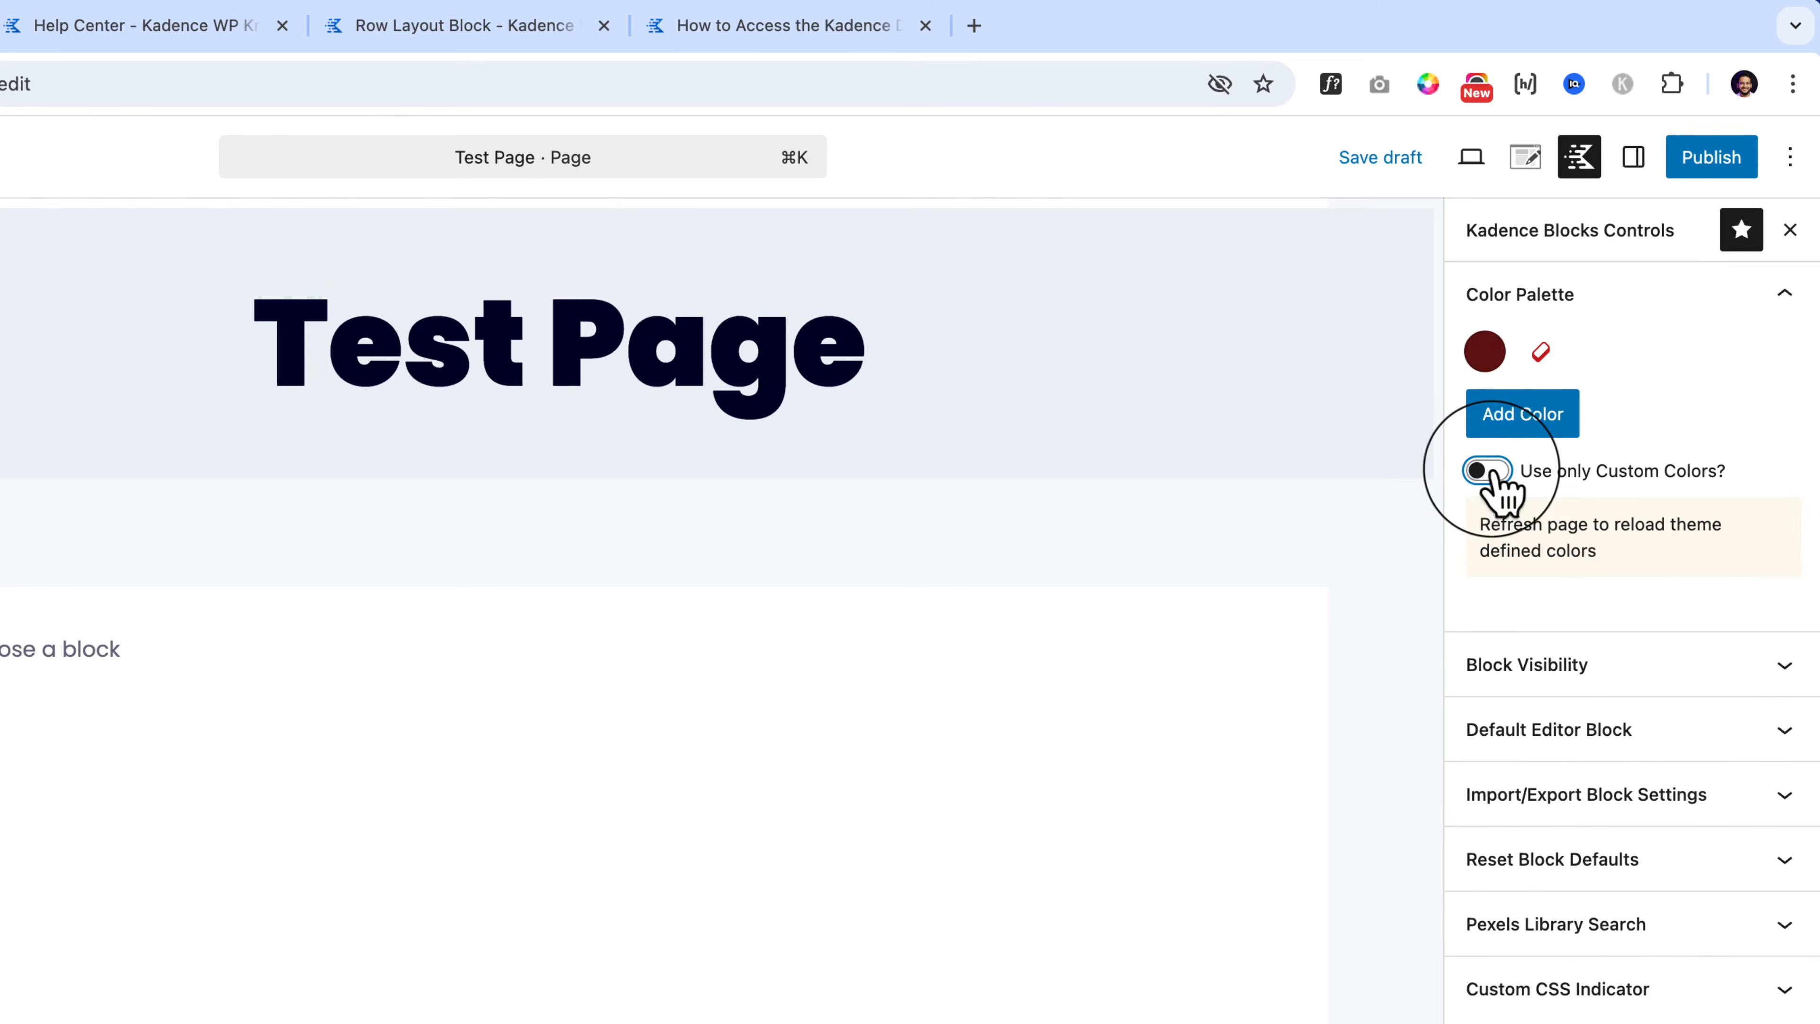
click(1539, 353)
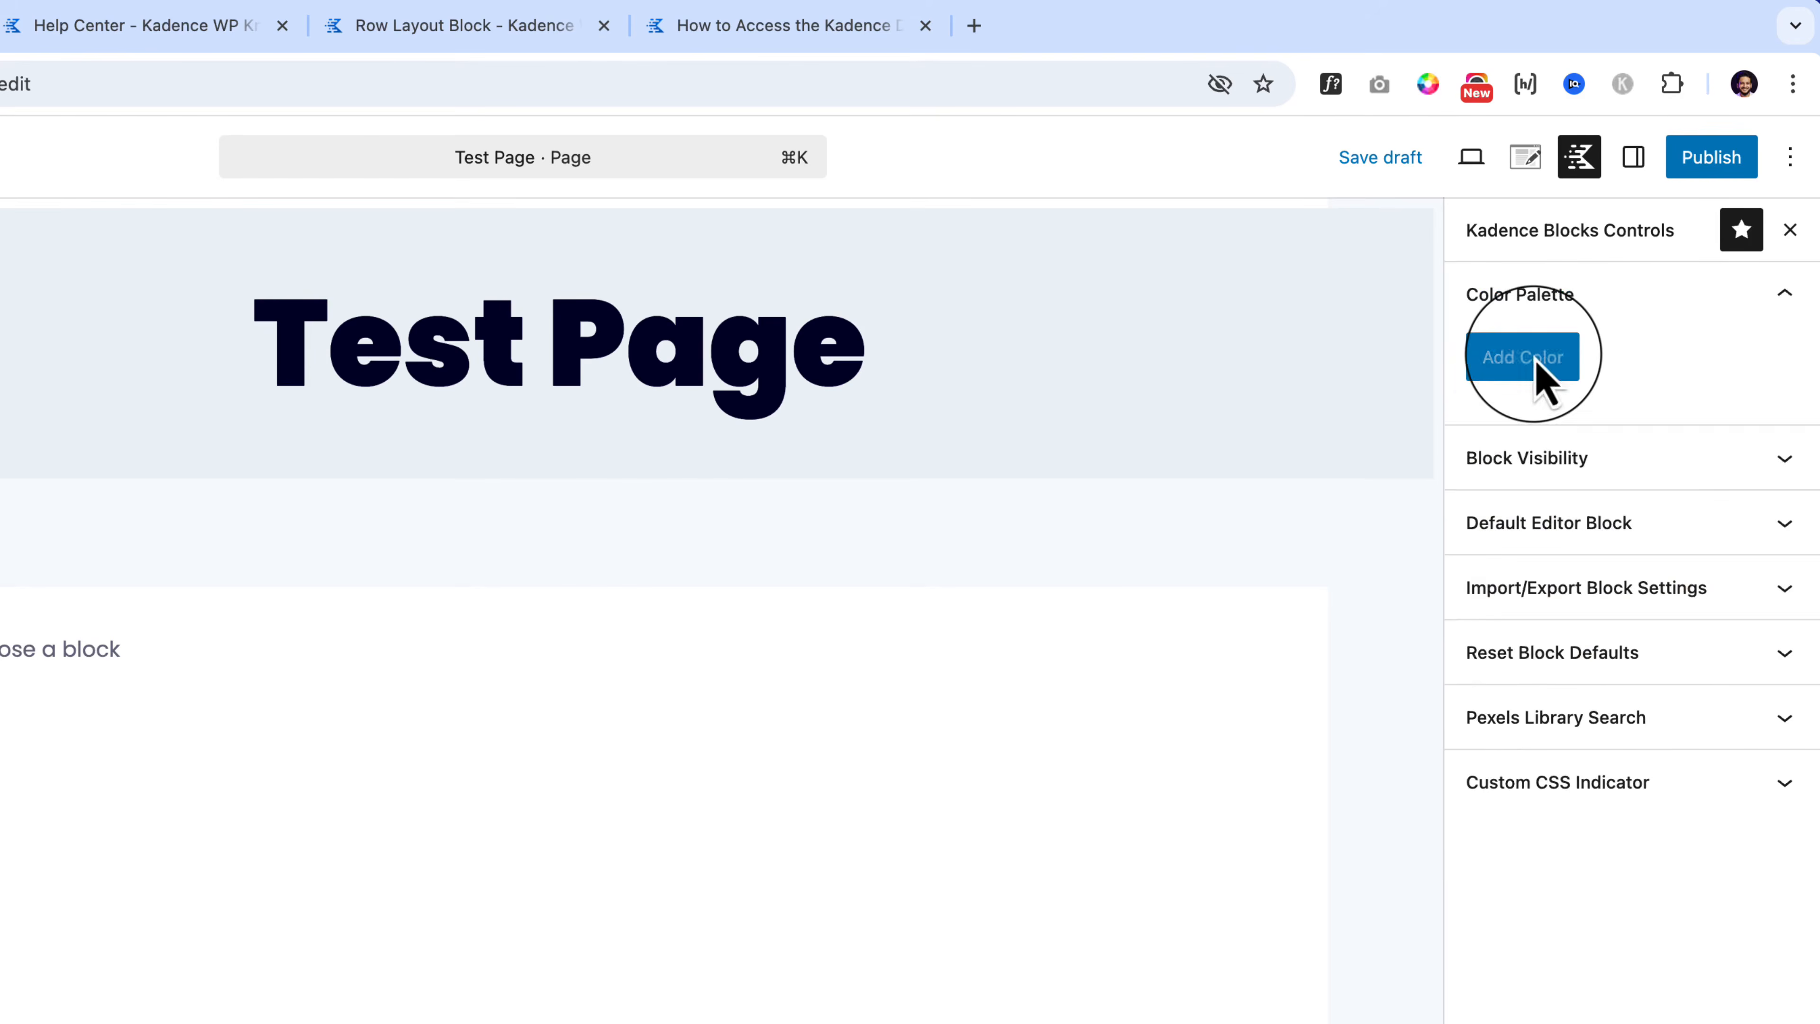
click(1555, 359)
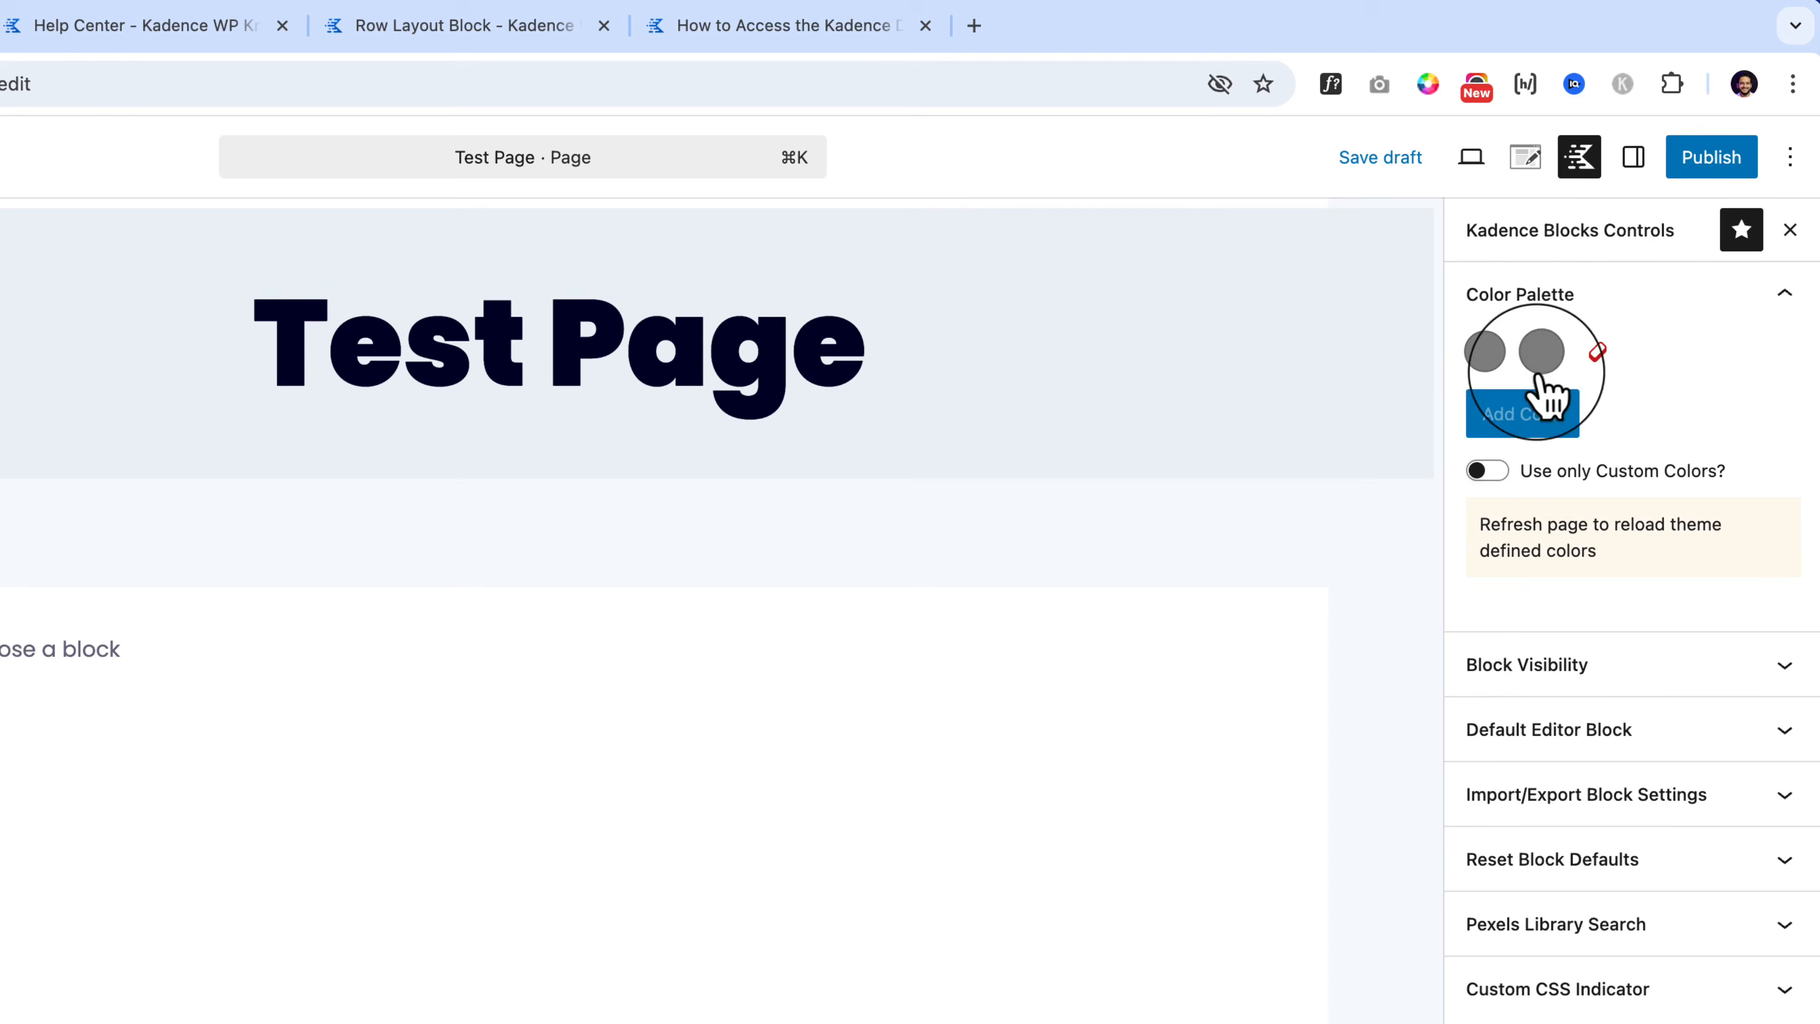
click(1493, 473)
click(1493, 474)
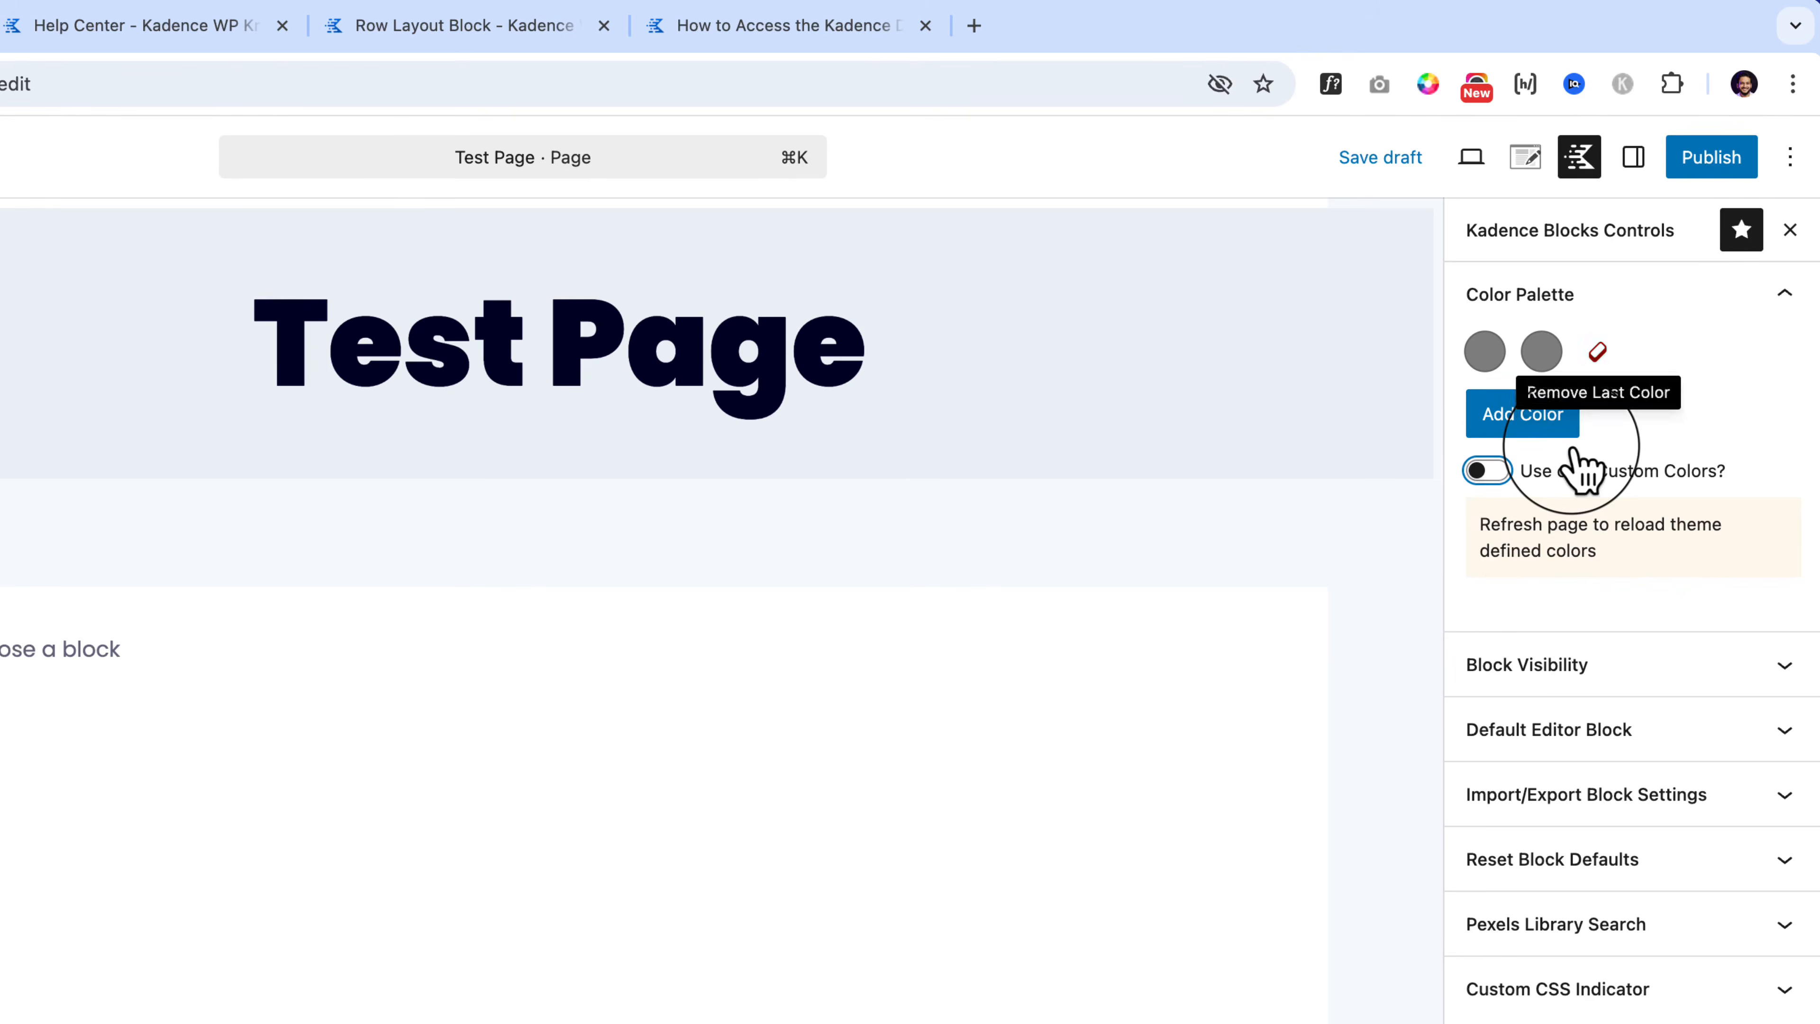
click(1501, 476)
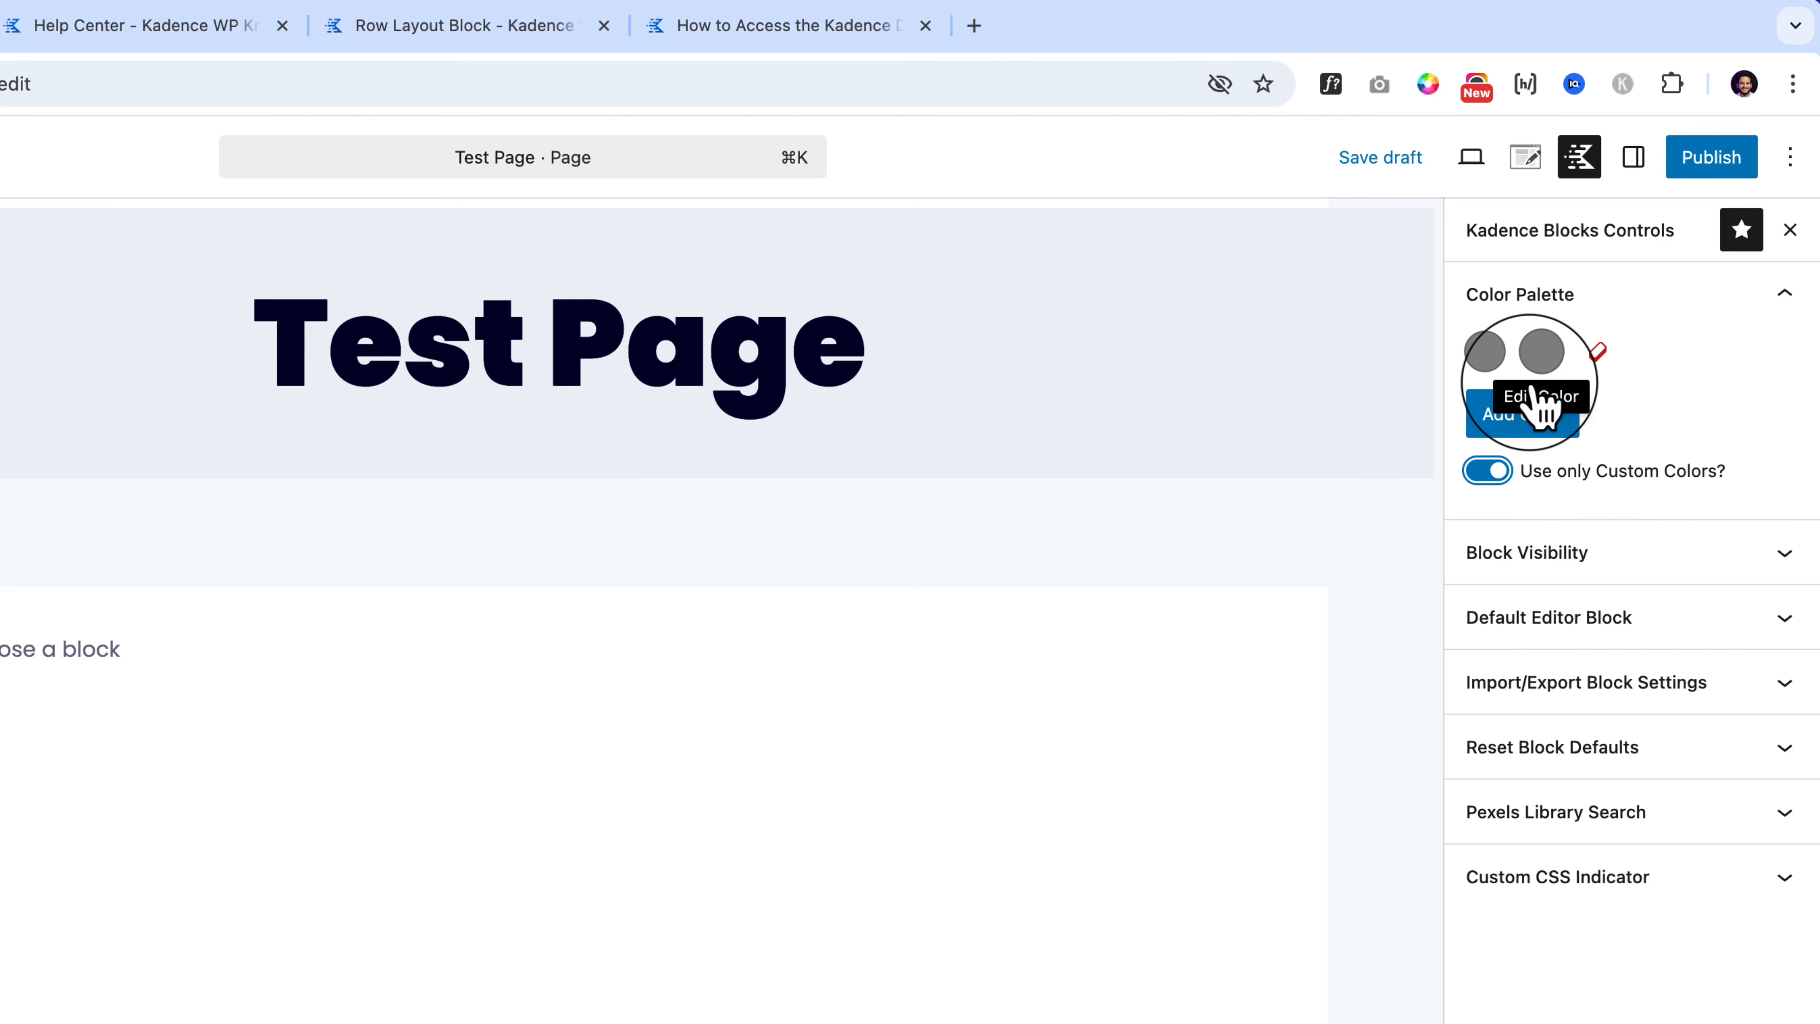
click(1550, 565)
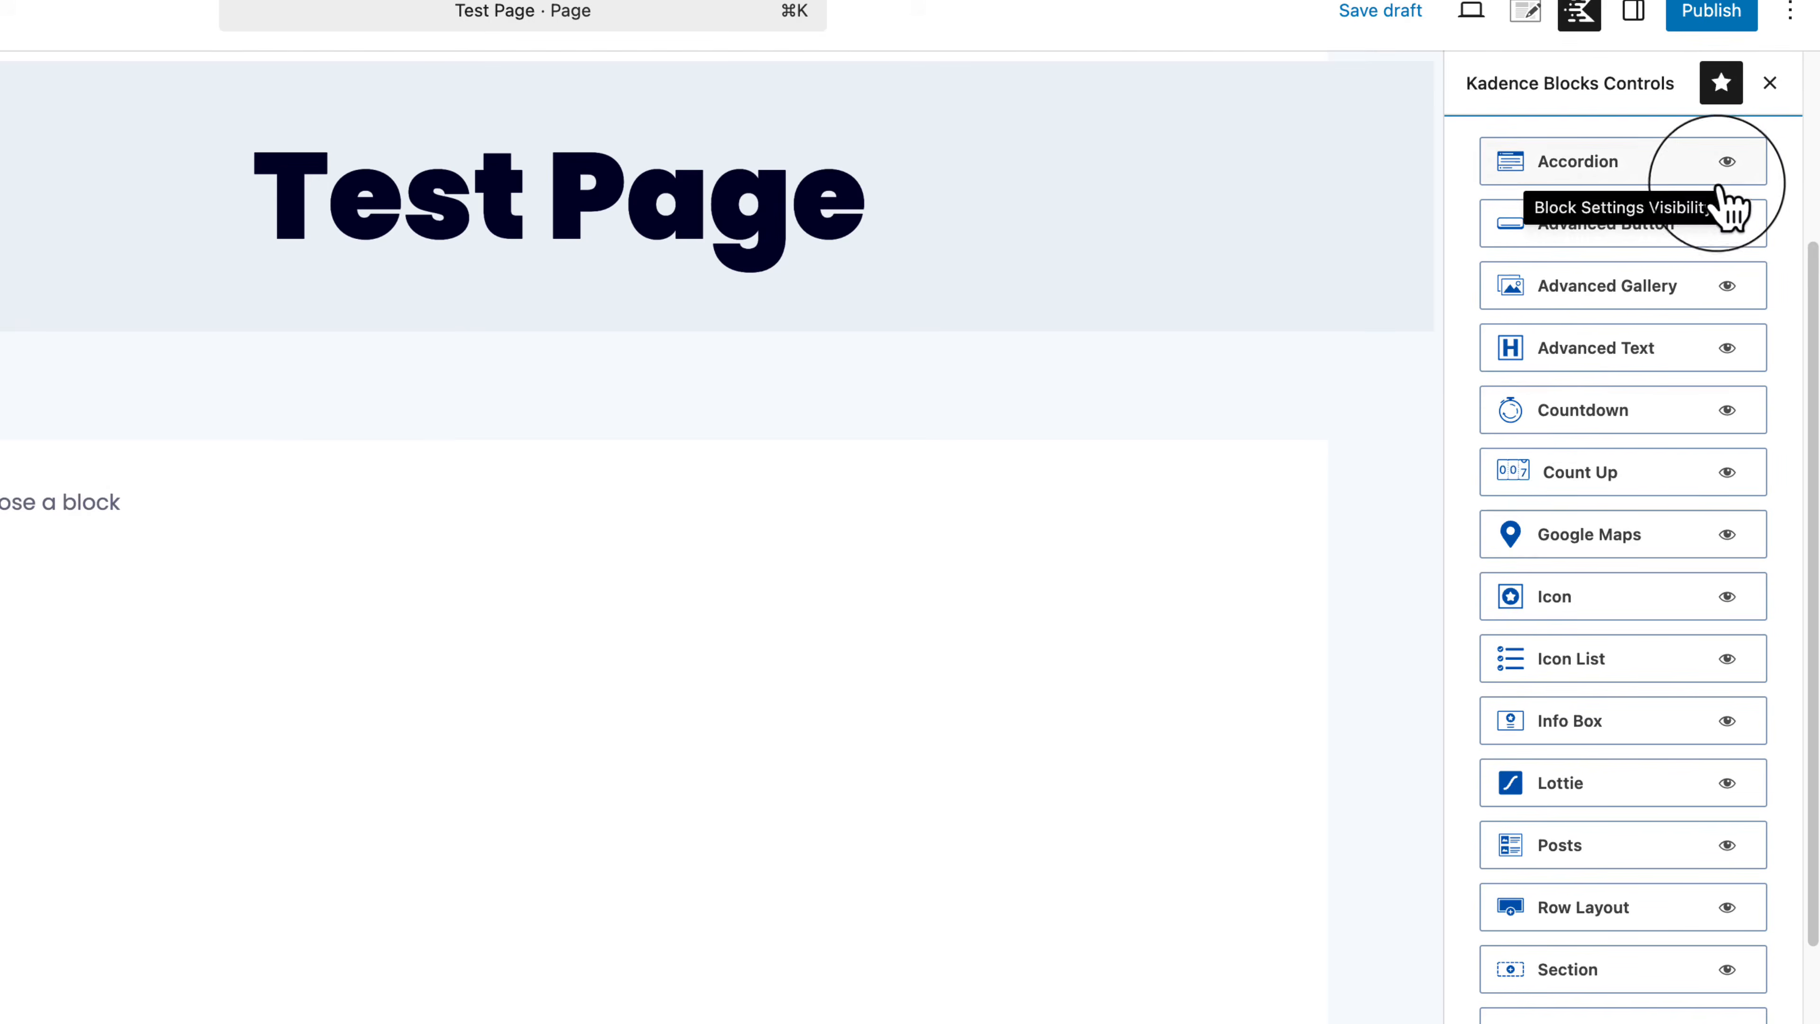
click(1728, 164)
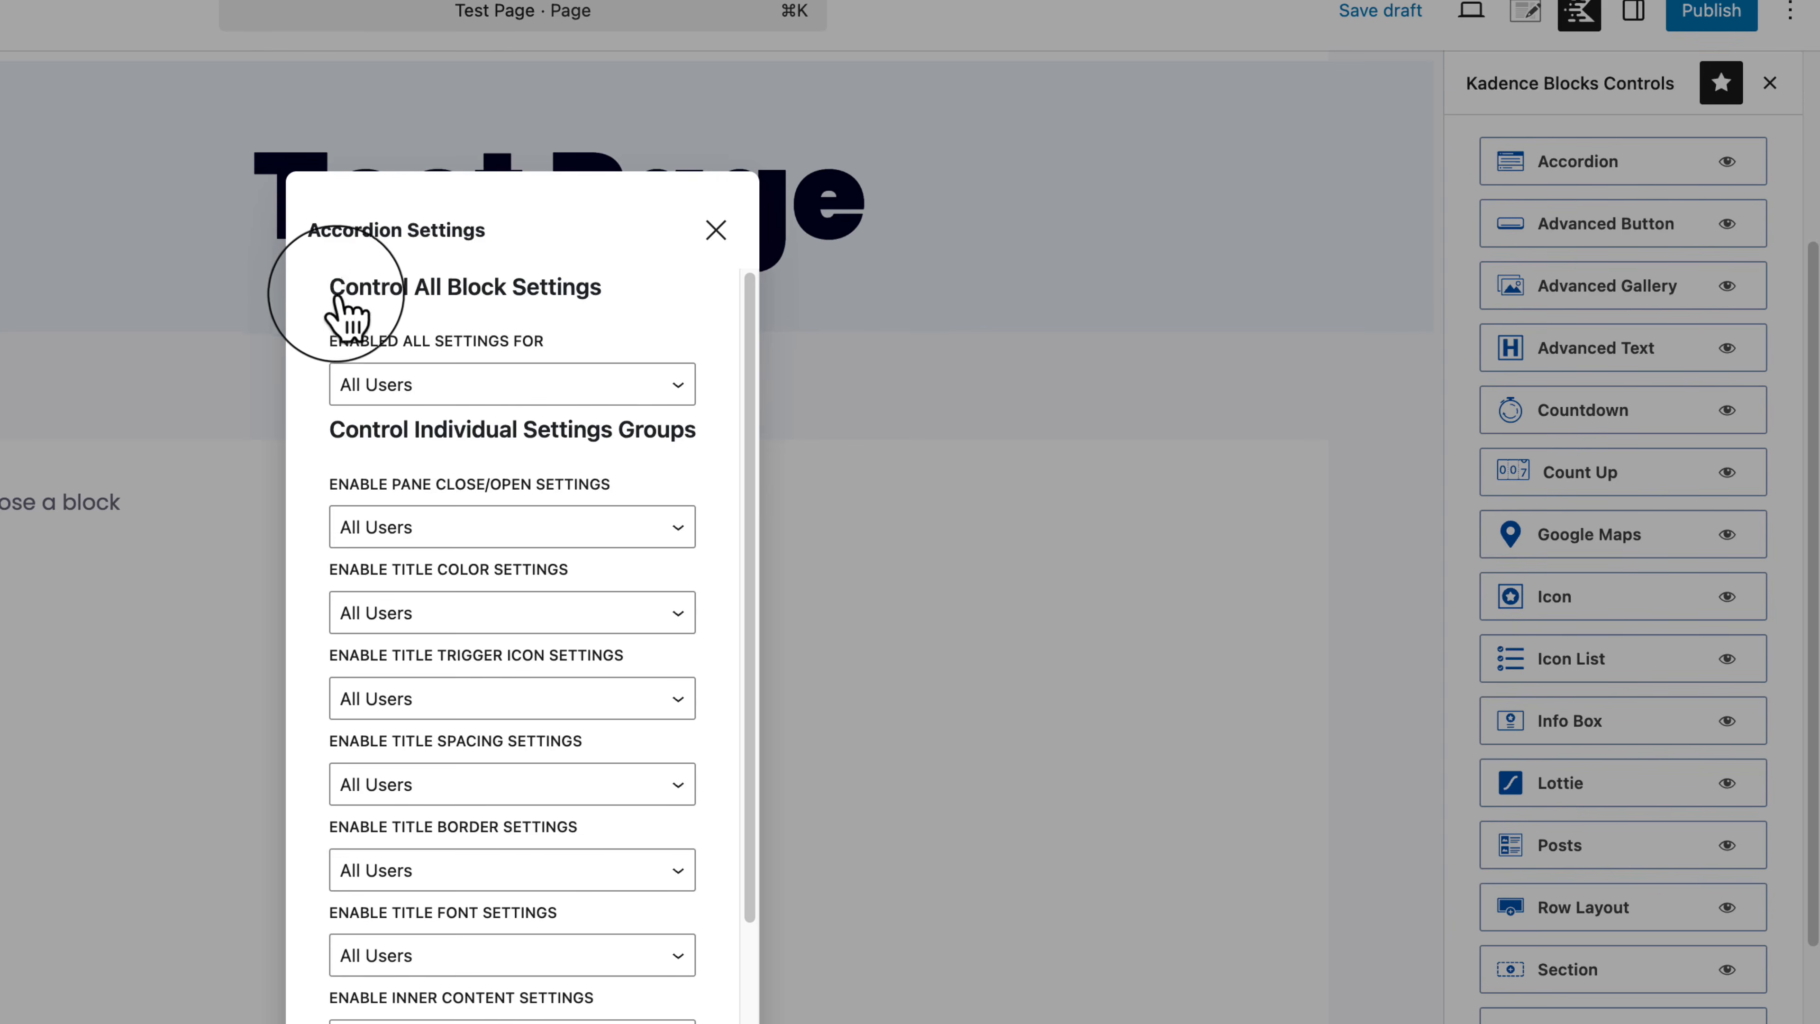
drag(336, 355, 566, 351)
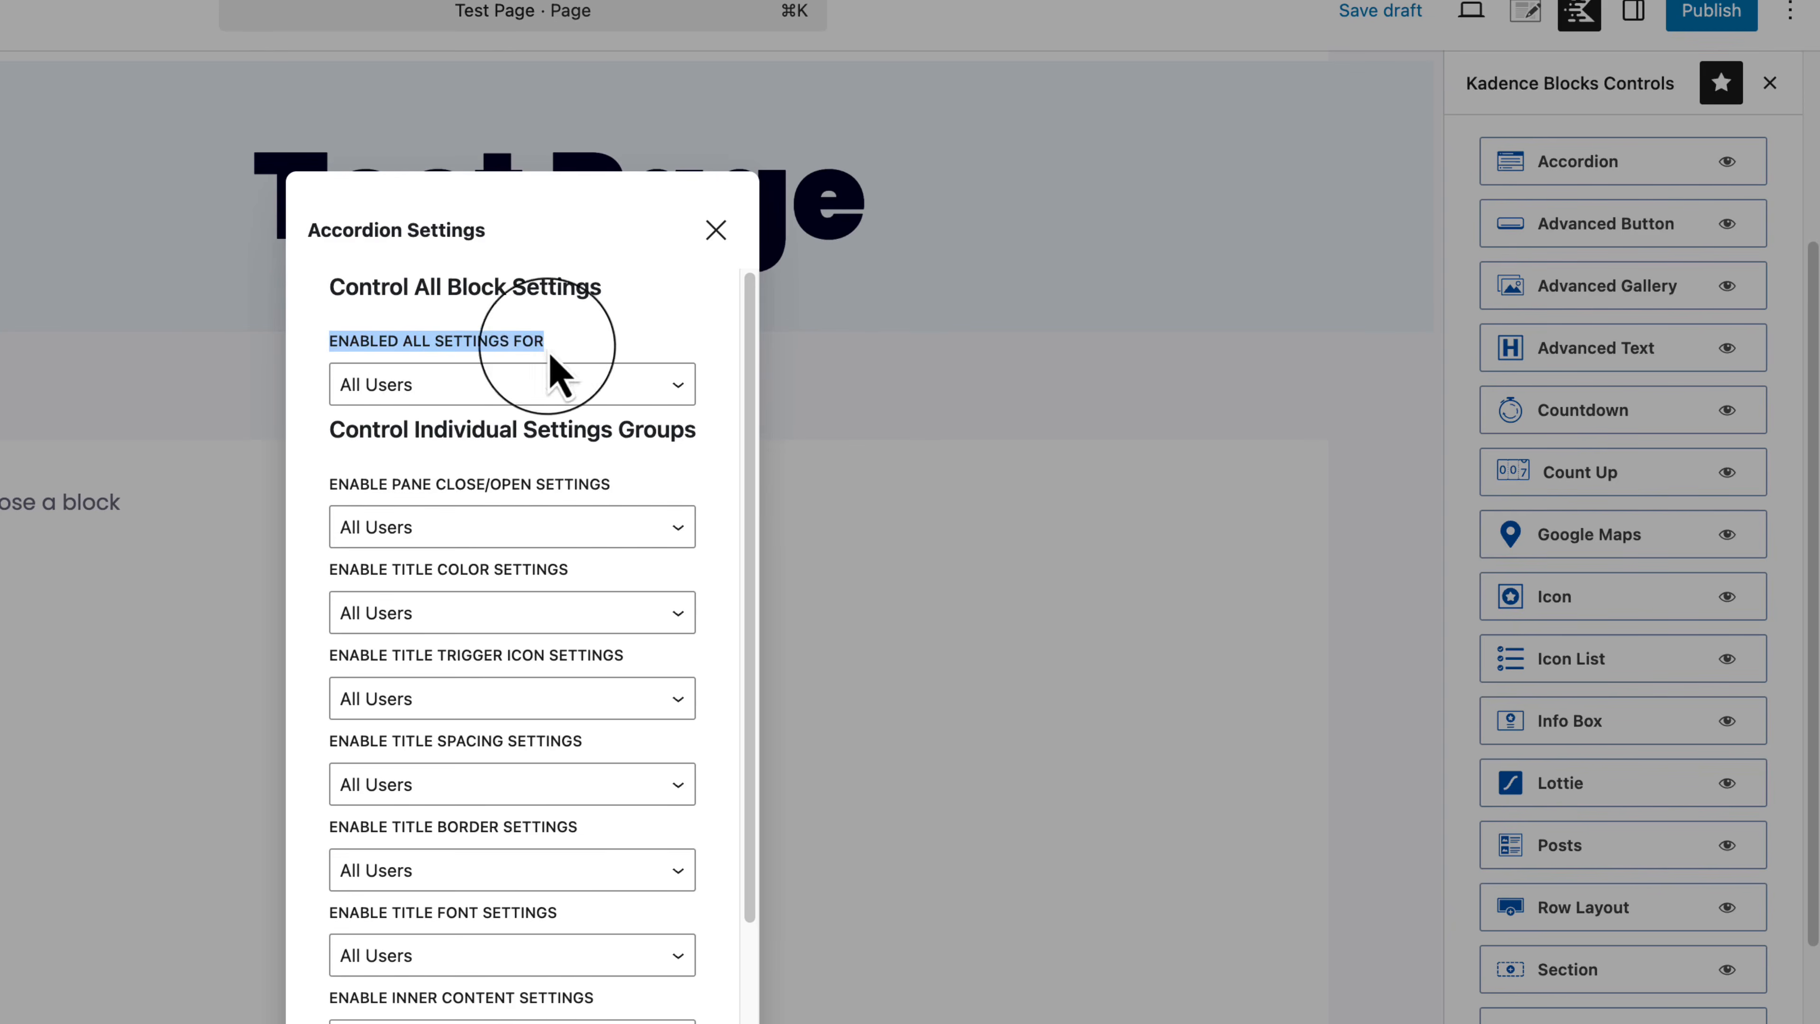
click(495, 383)
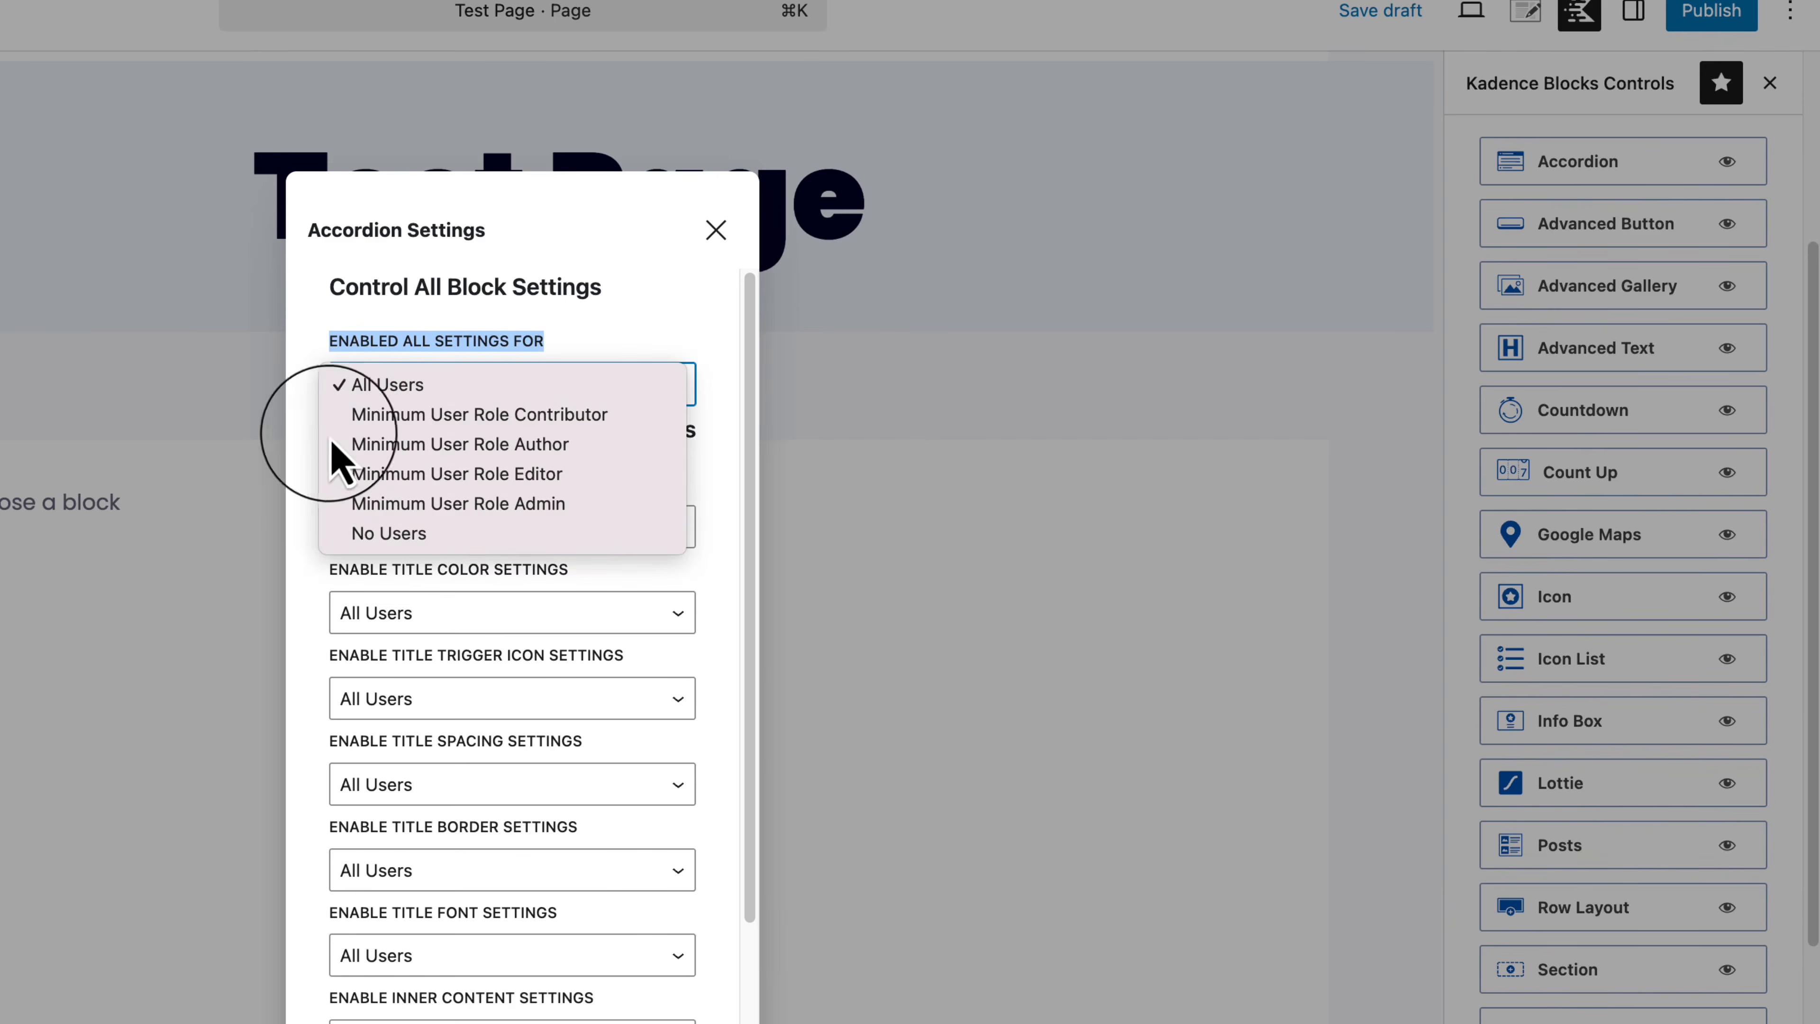
click(311, 470)
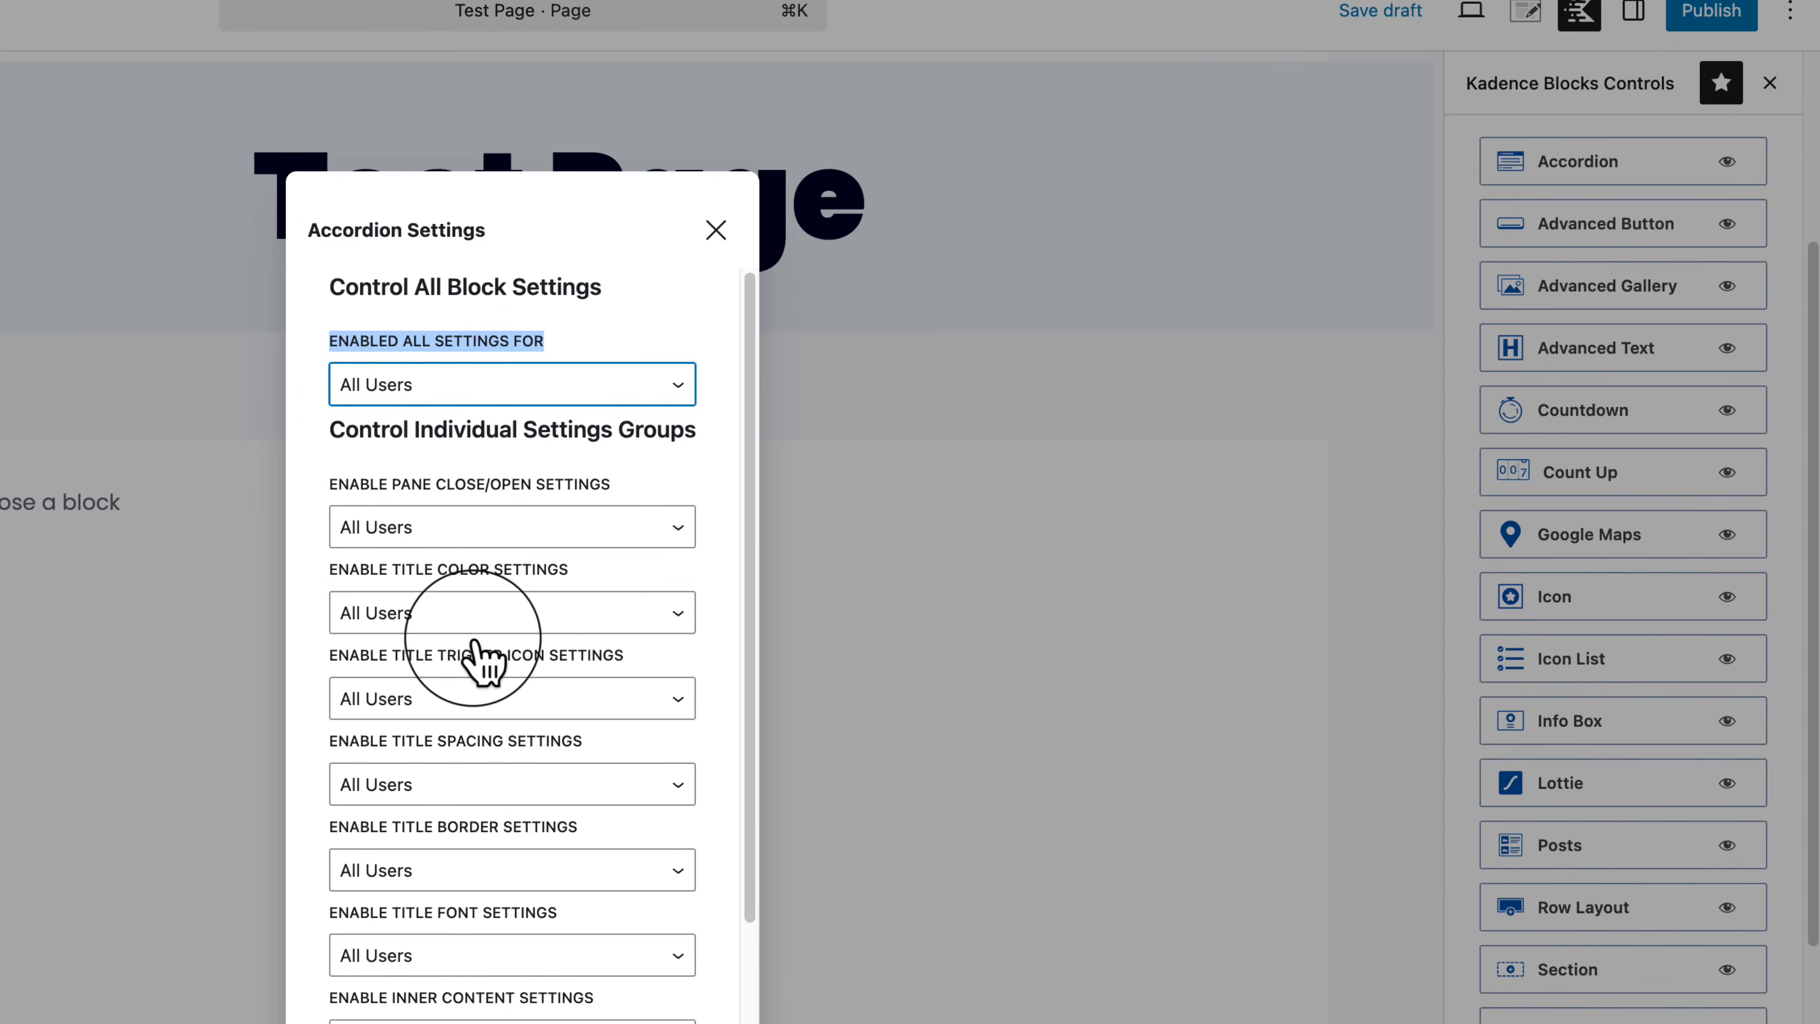
scroll(545, 832, down, 3)
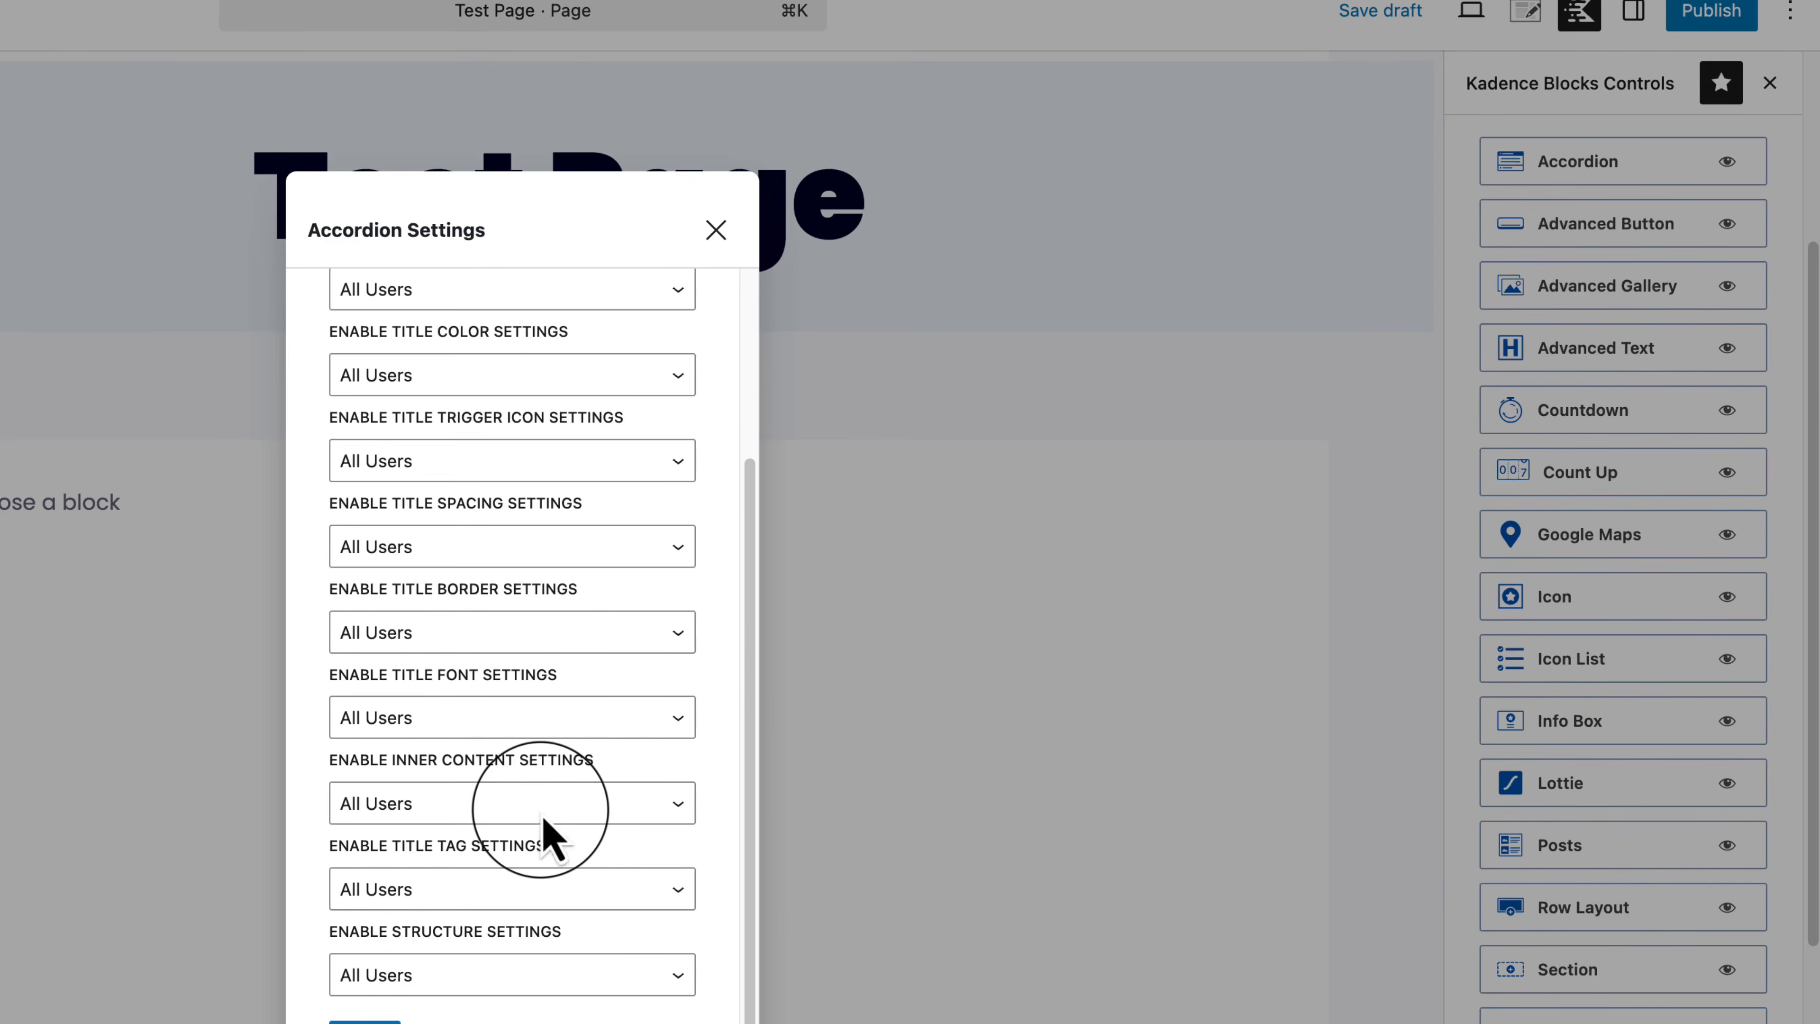
scroll(544, 831, up, 3)
click(1759, 420)
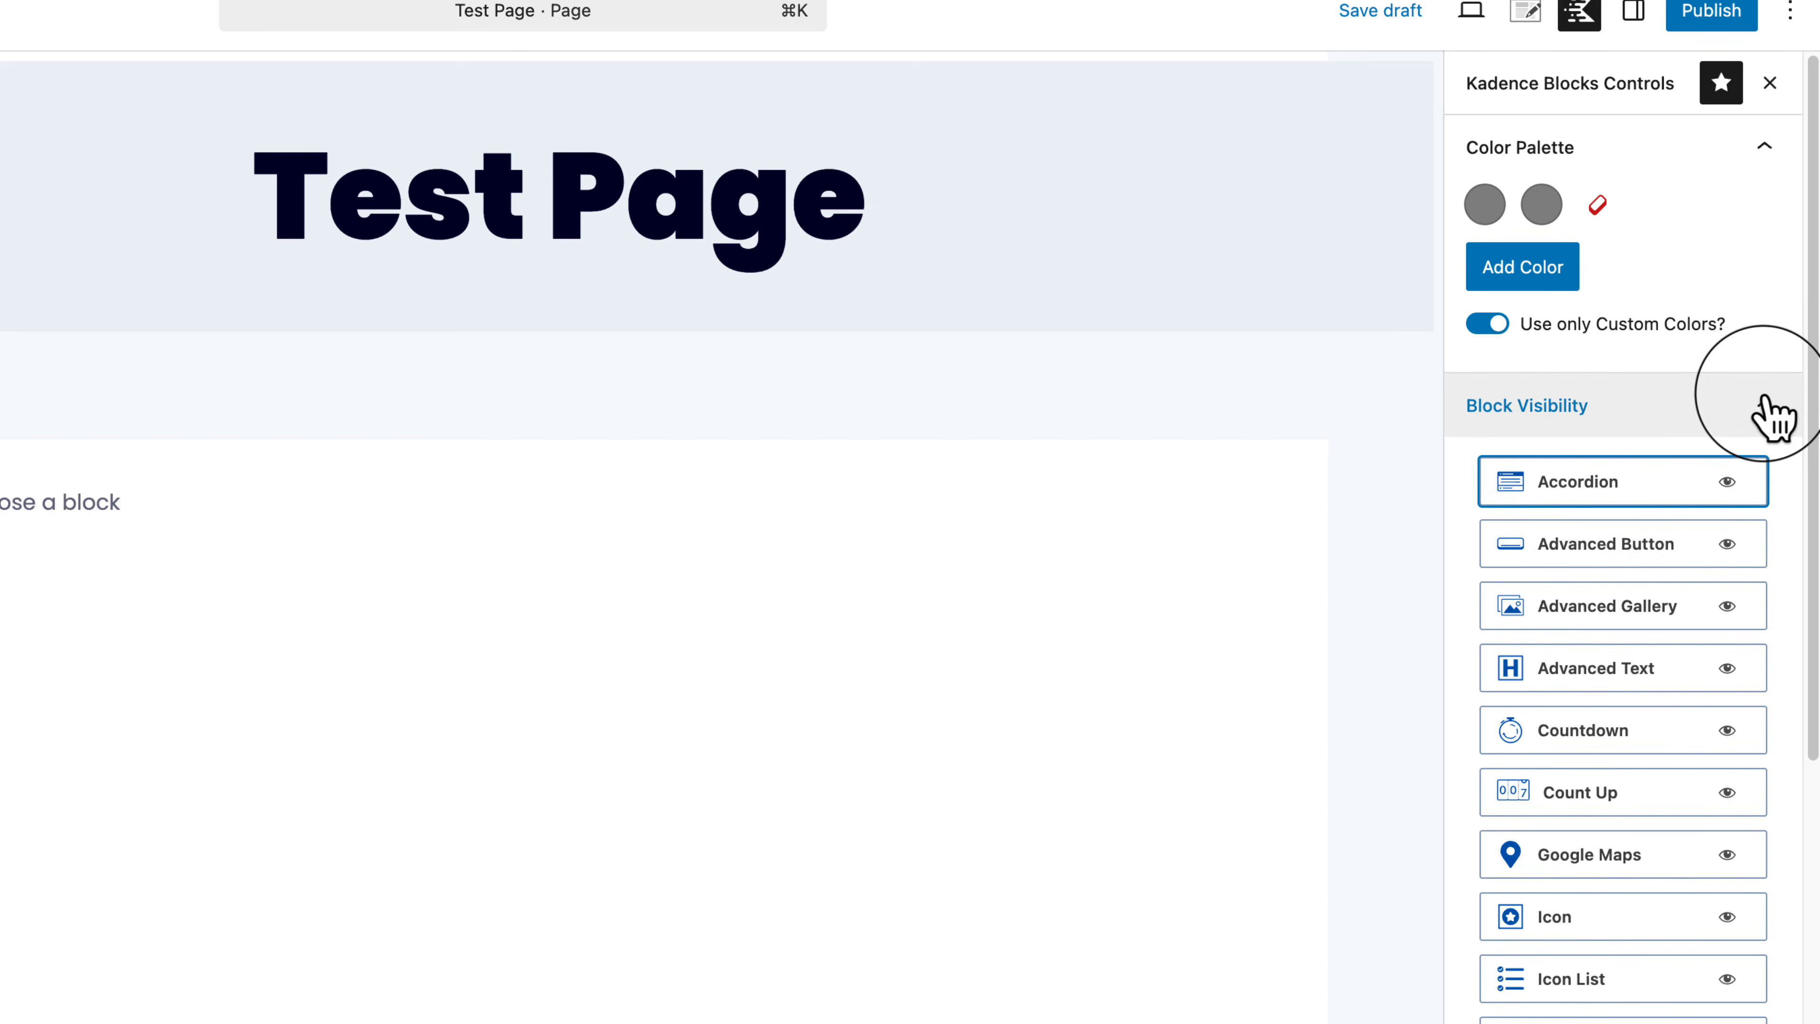
Step: Collapse Block Visibility and review the Default Editor Block and Import/Export options
click(1764, 399)
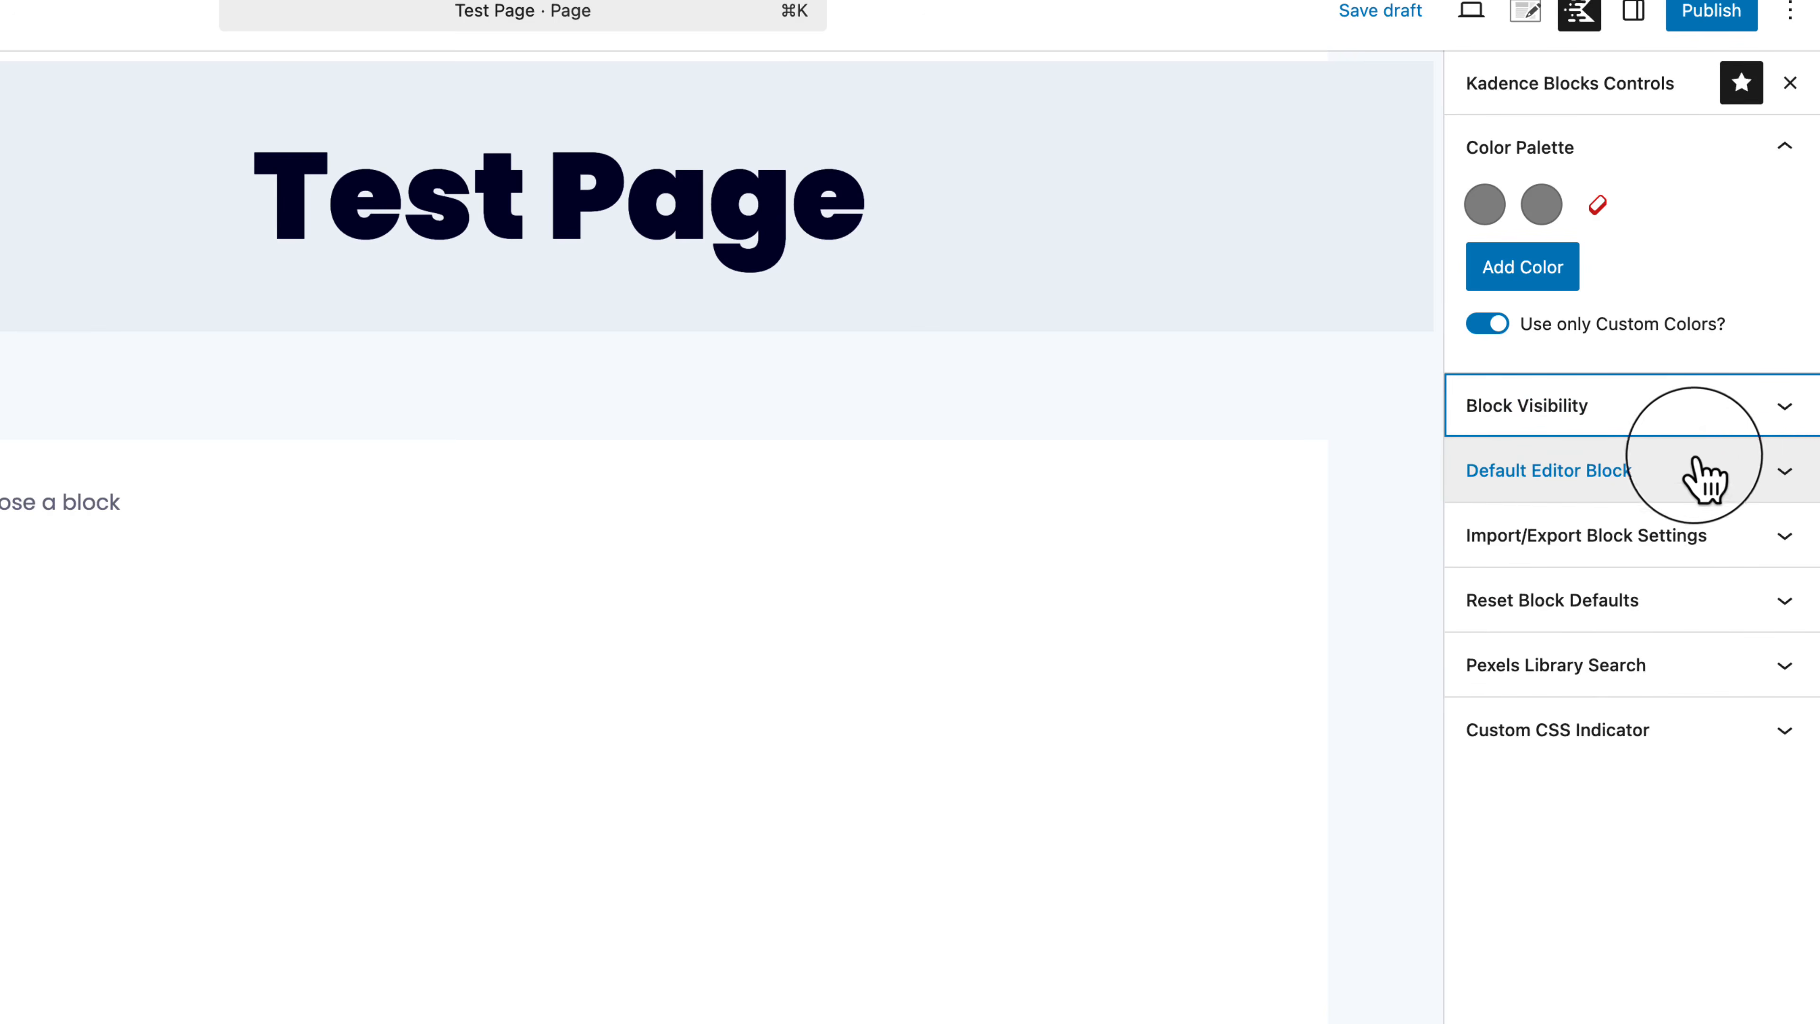
click(1673, 478)
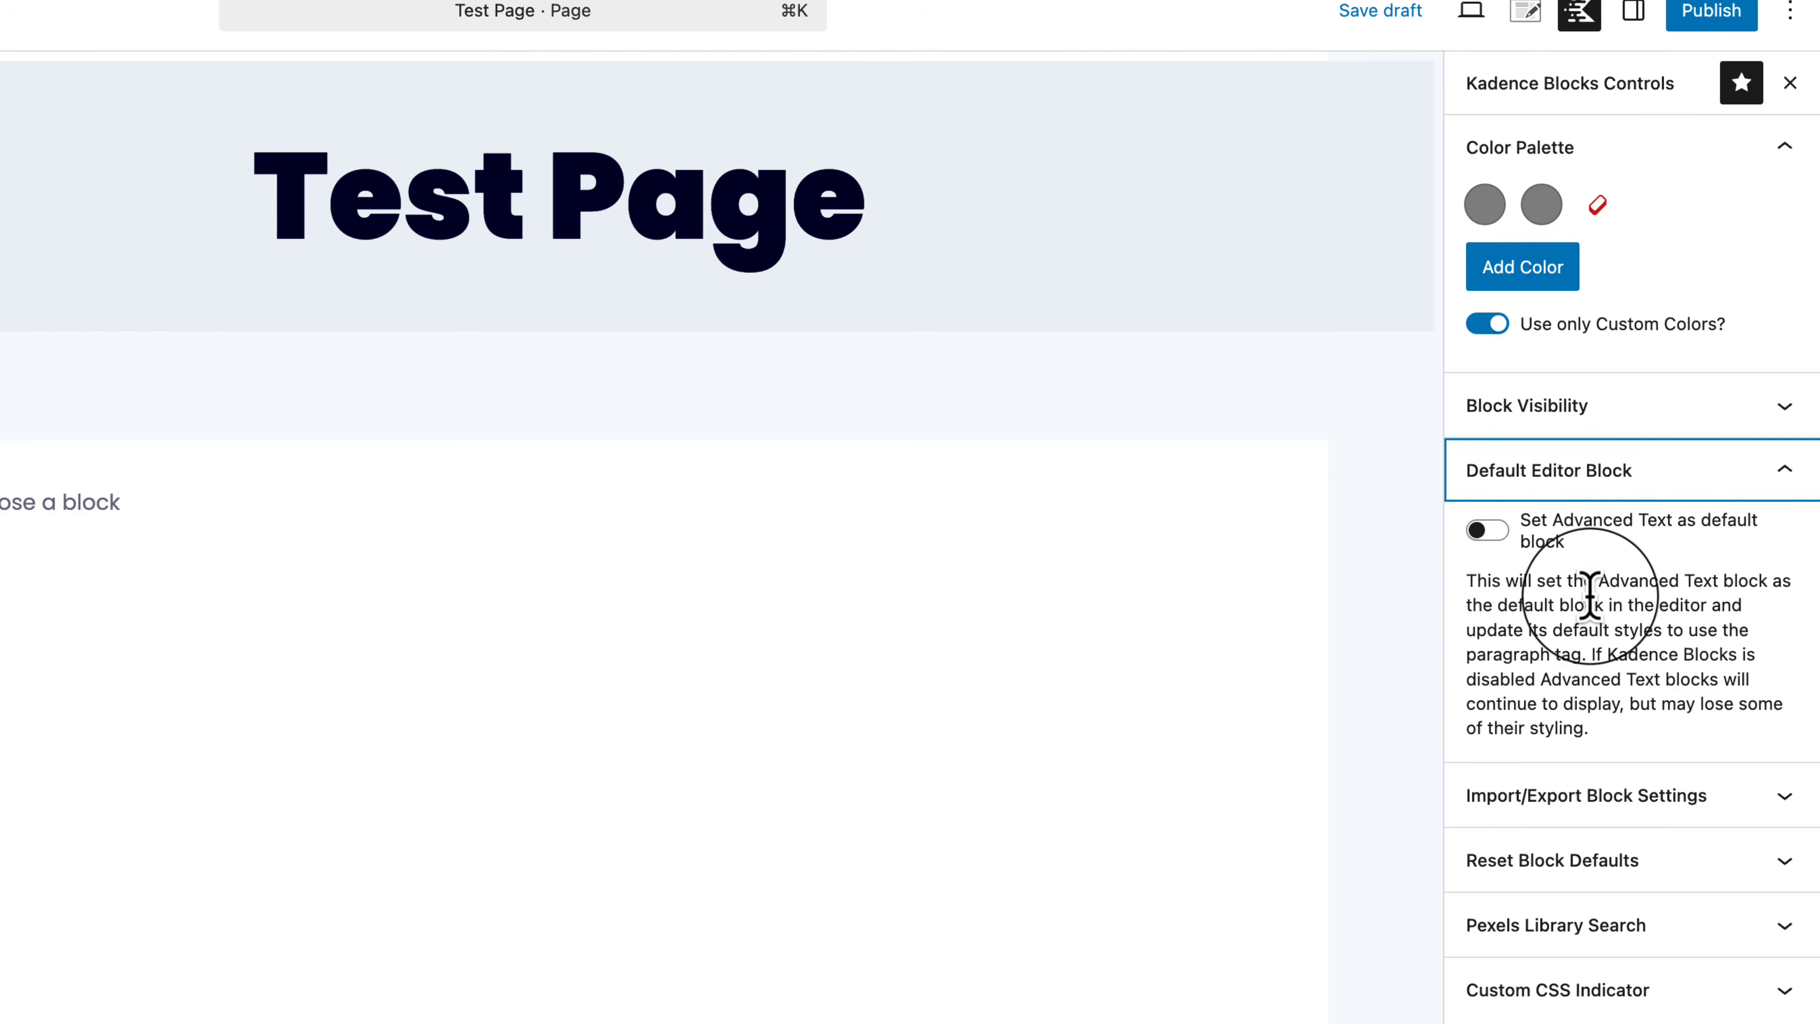
click(1554, 808)
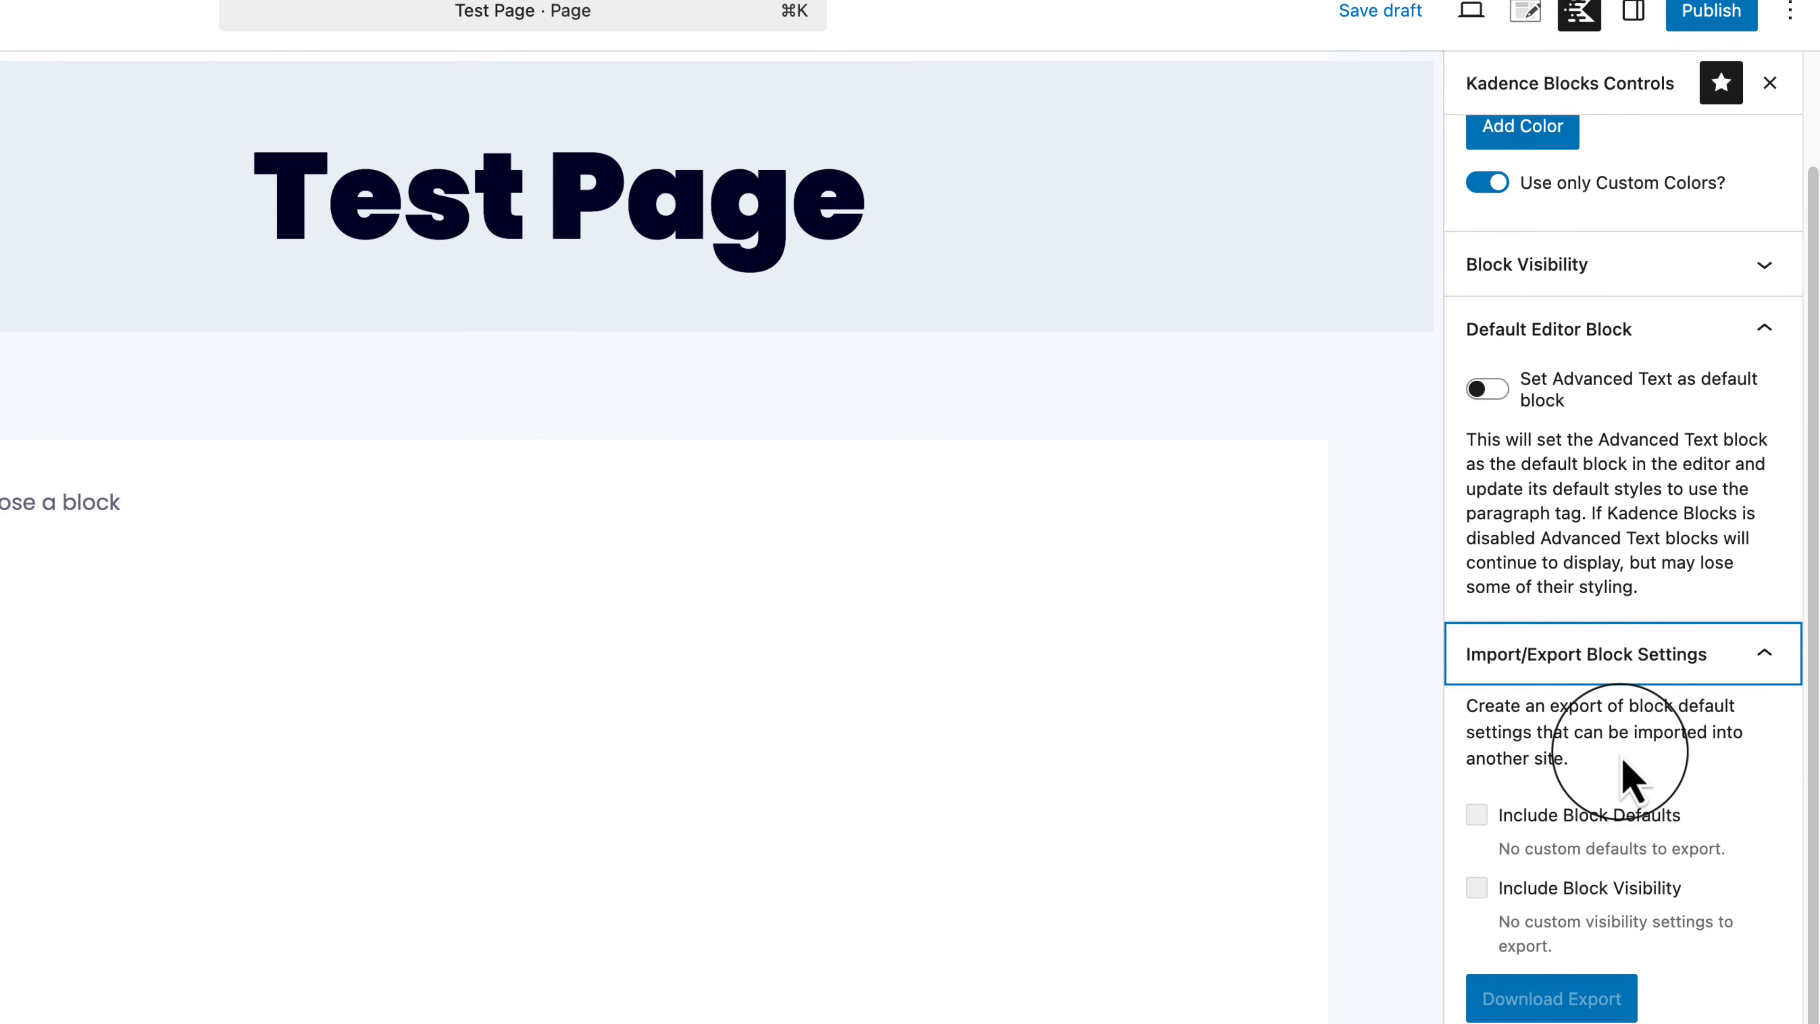
scroll(1621, 778, up, 1)
scroll(1623, 774, up, 2)
scroll(1576, 772, down, 5)
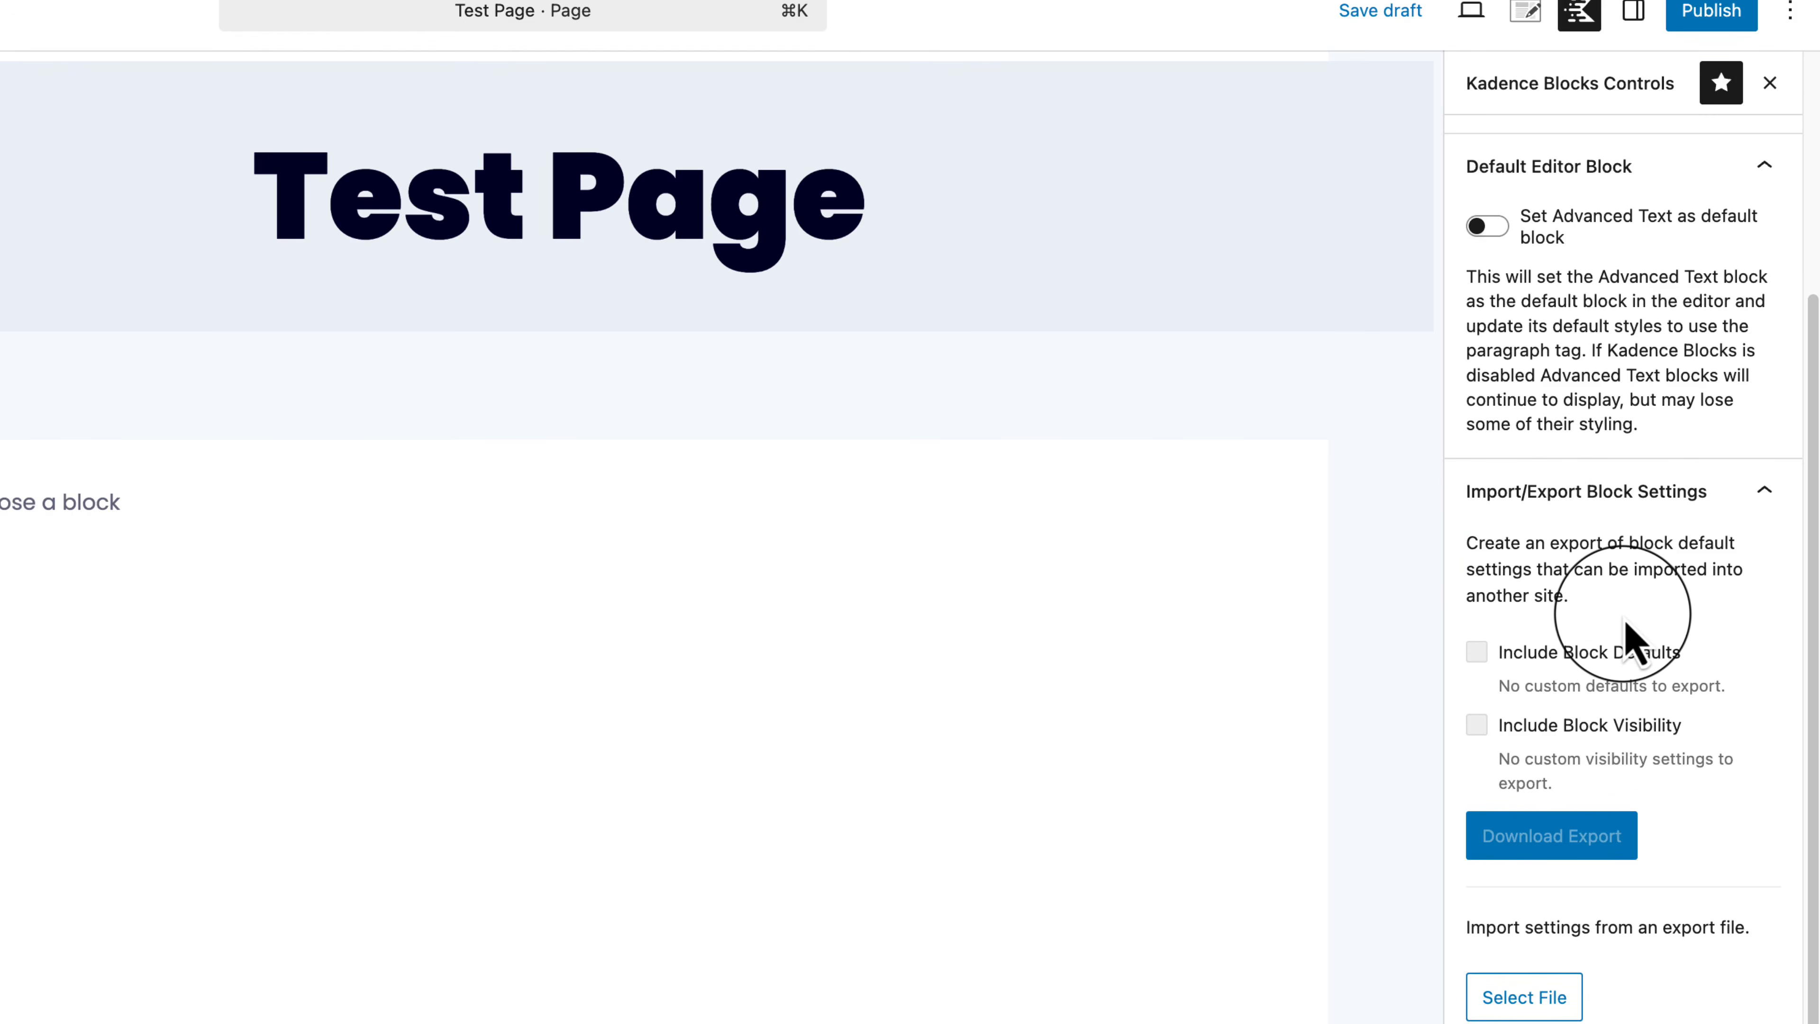
click(1767, 495)
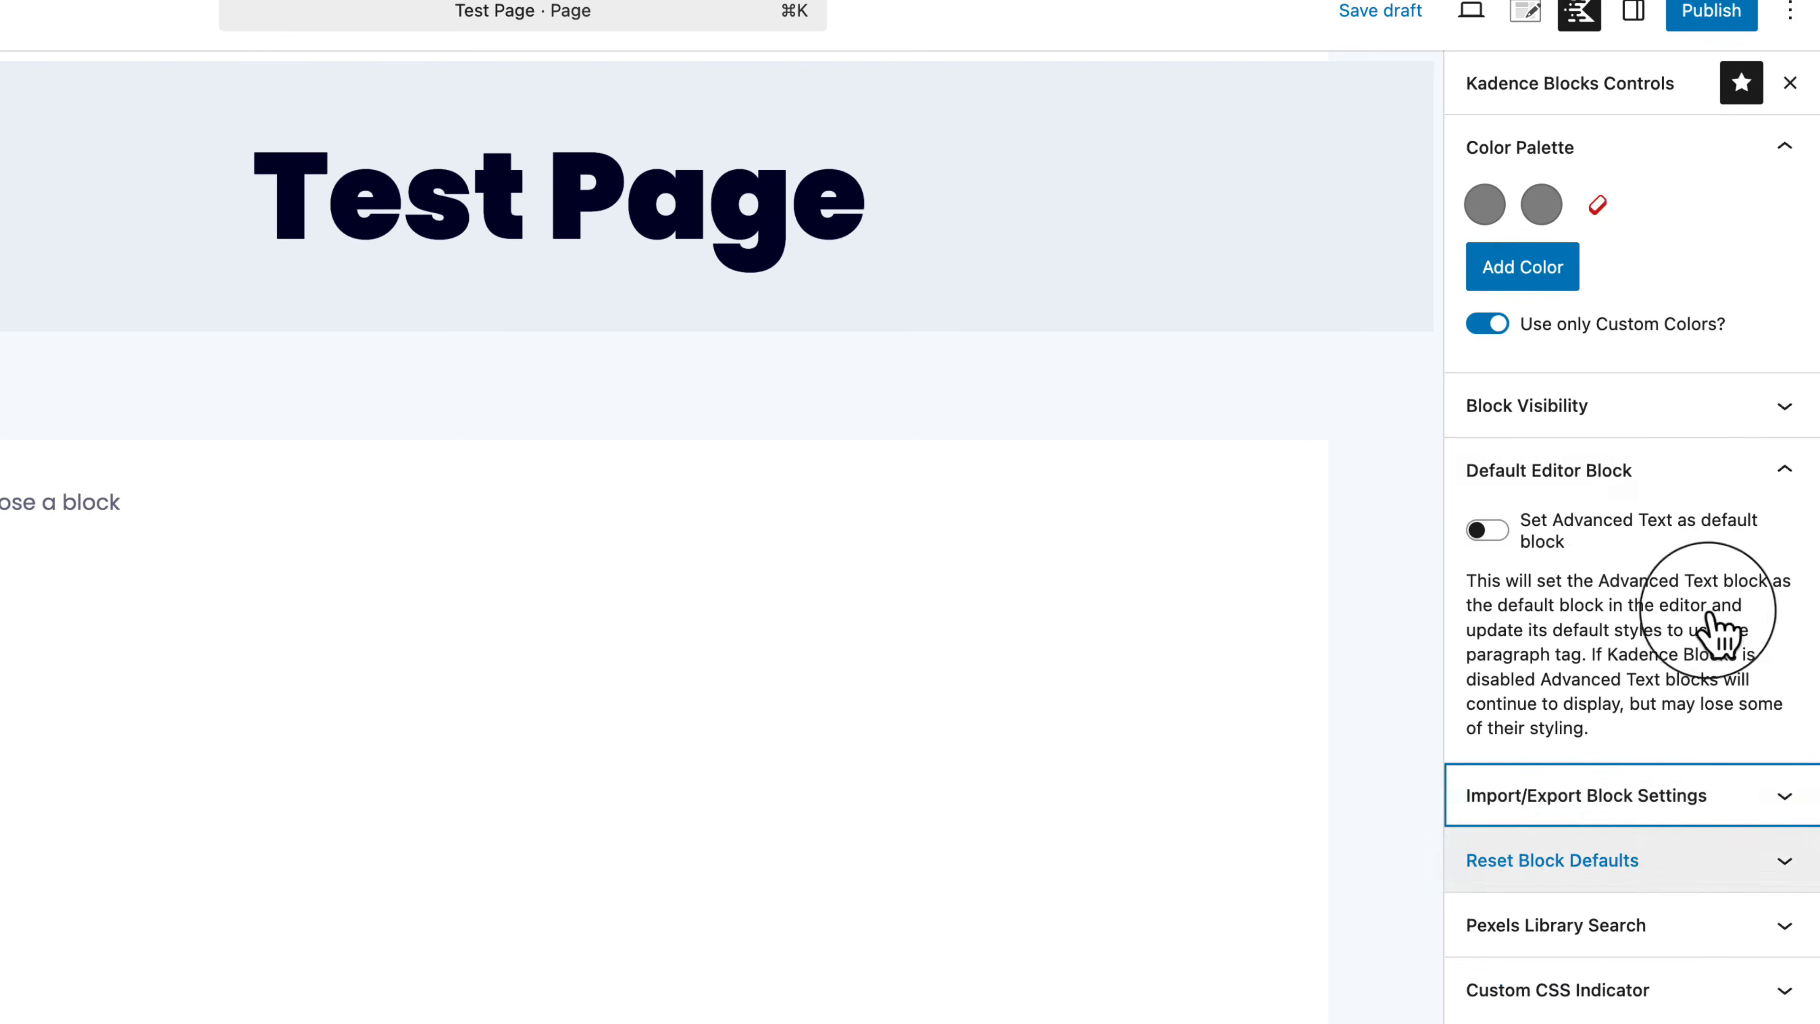
Step: Expand Reset Block Defaults, Pexels and Custom CSS Indicator, toggling the CSS indicator on then off
click(1555, 853)
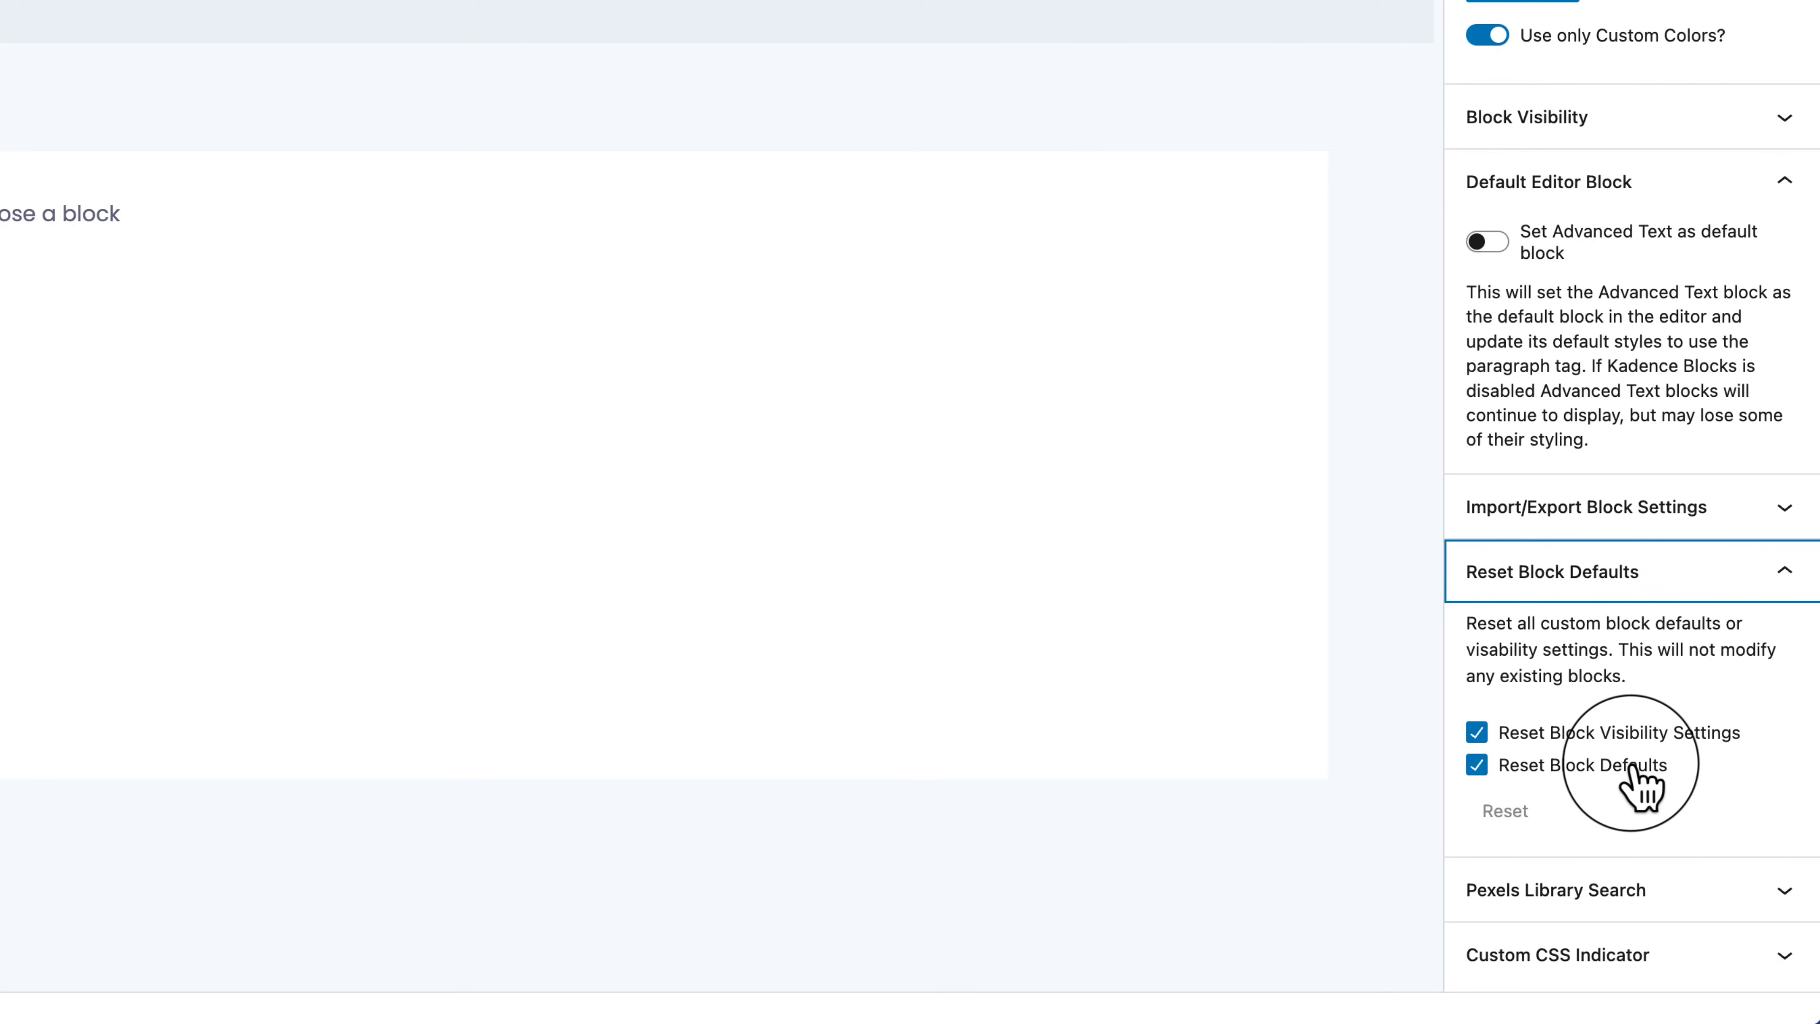
click(1641, 899)
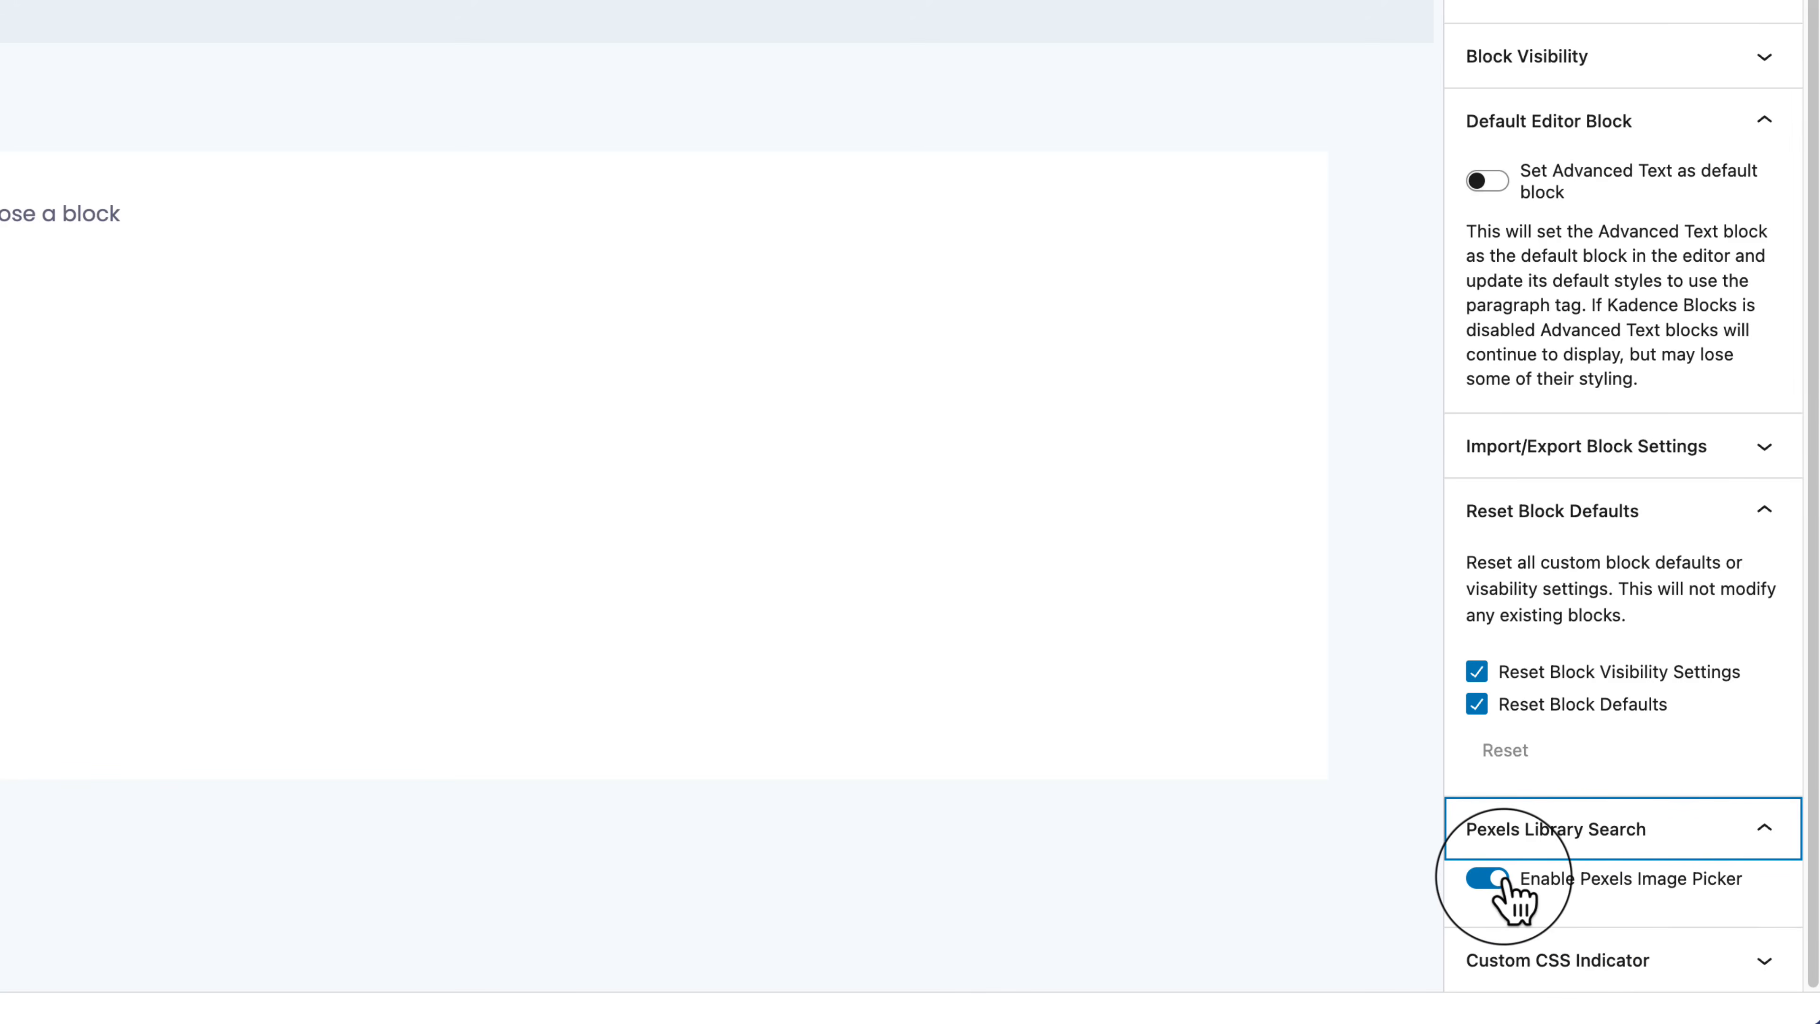
click(1679, 967)
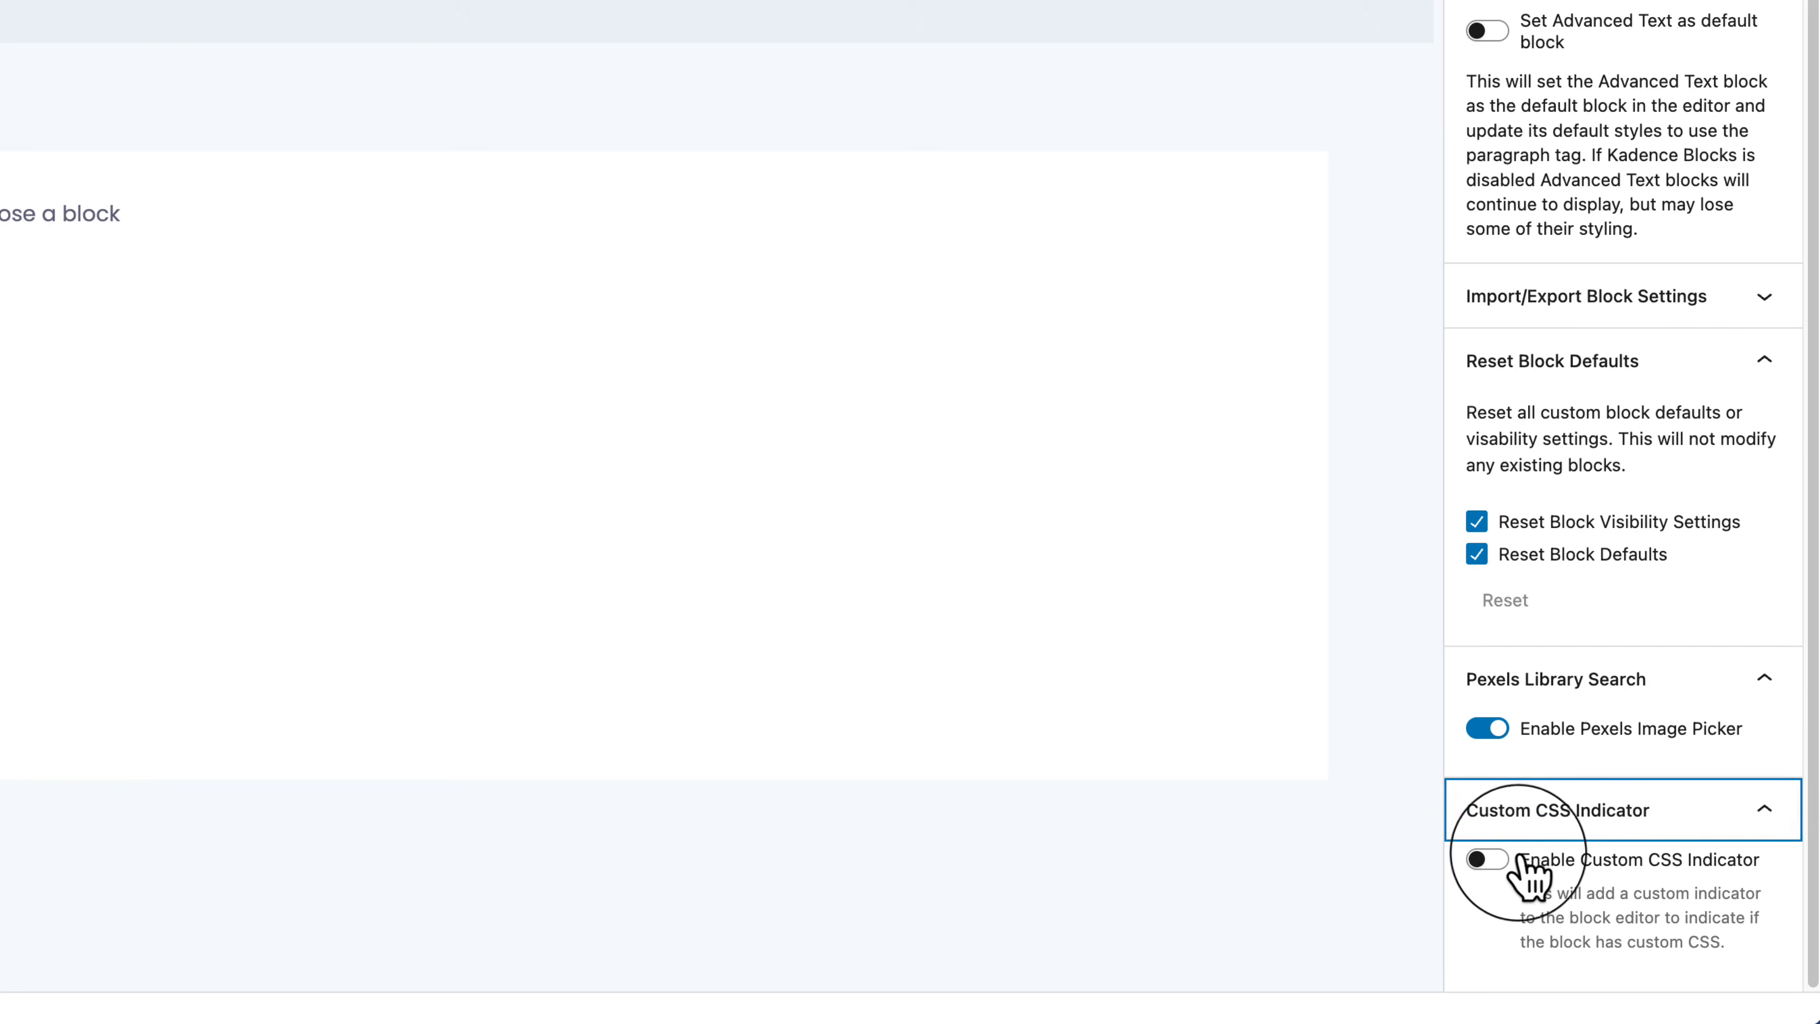
click(1485, 860)
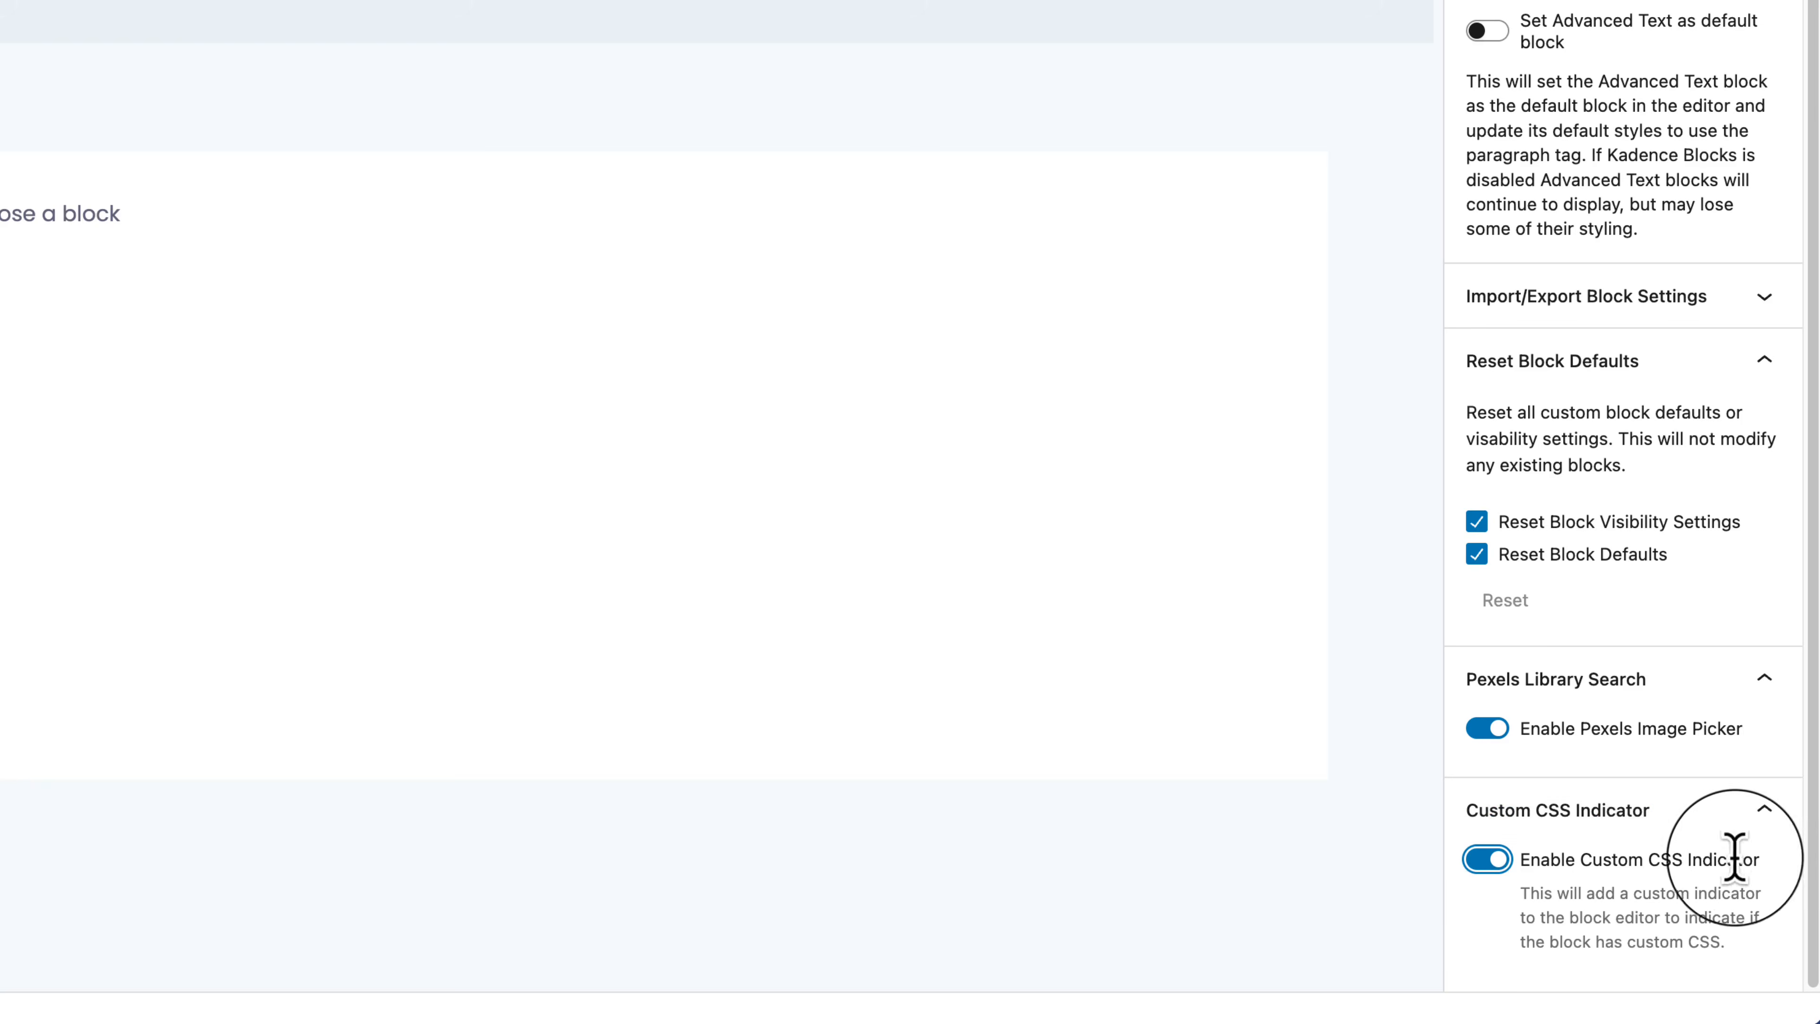
click(1498, 860)
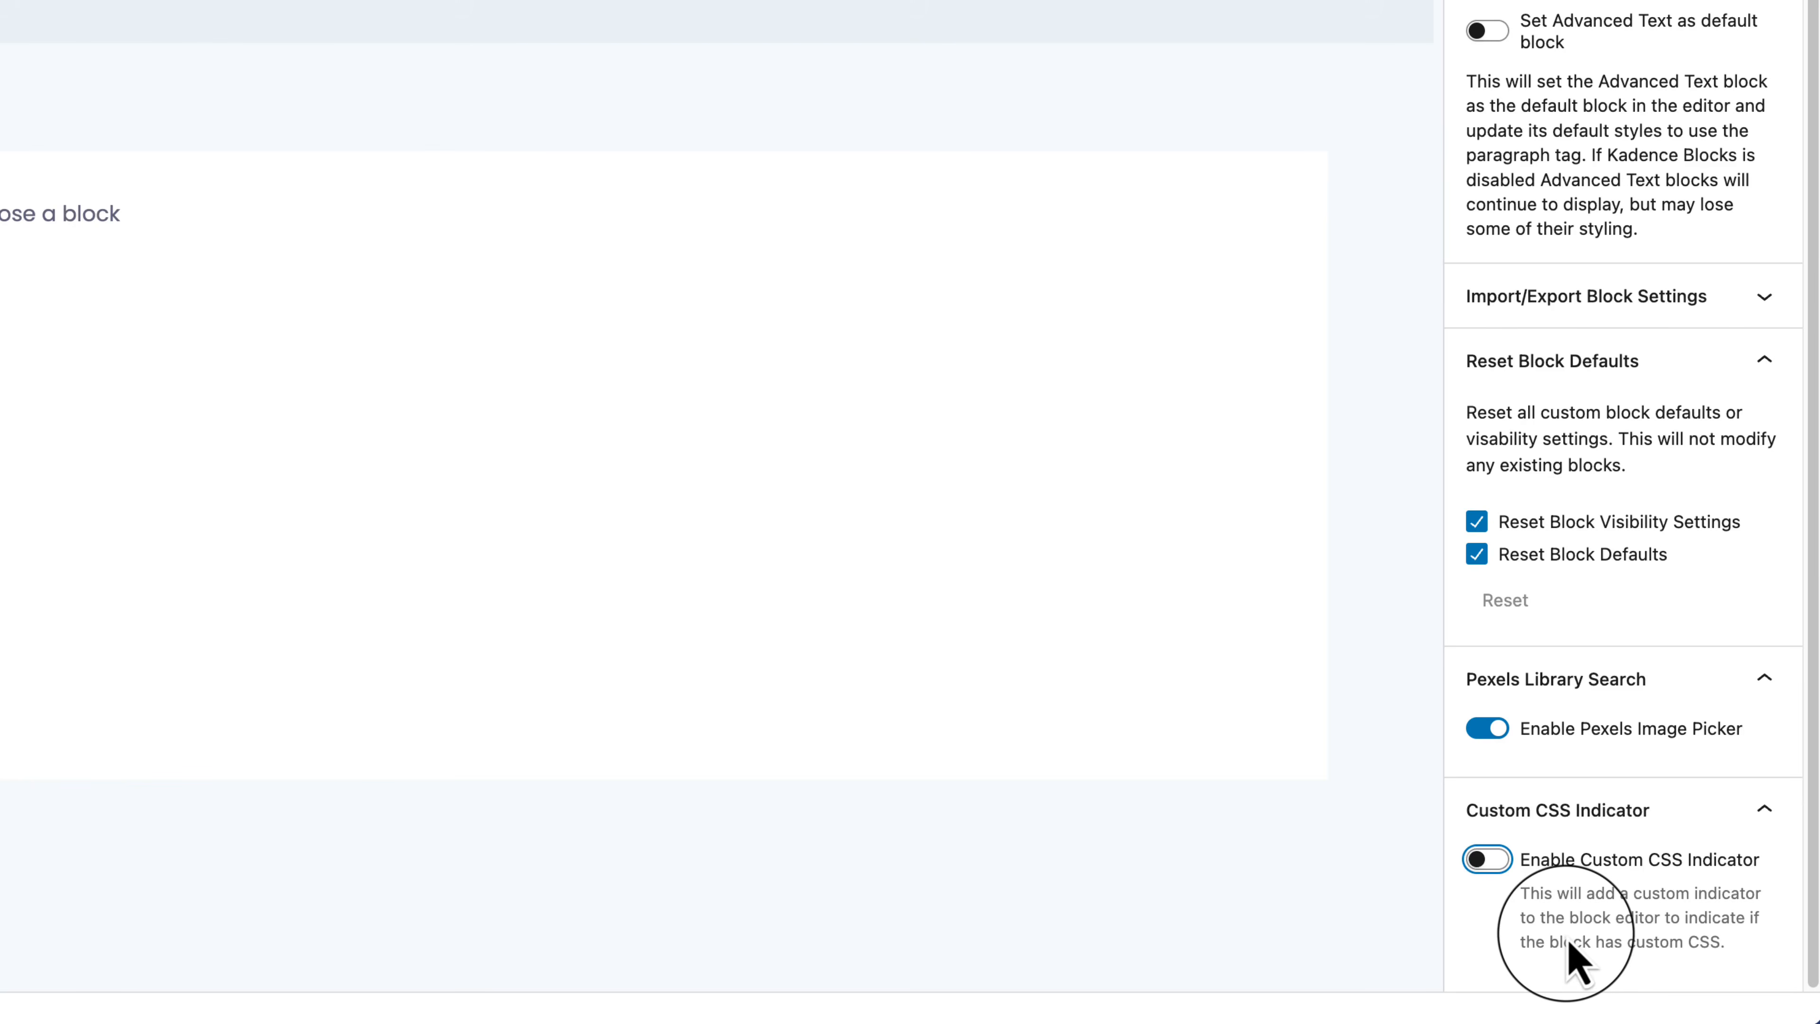
Step: Collapse the Custom CSS Indicator, Pexels and Import/Export panels
click(1761, 832)
click(1735, 814)
click(1745, 824)
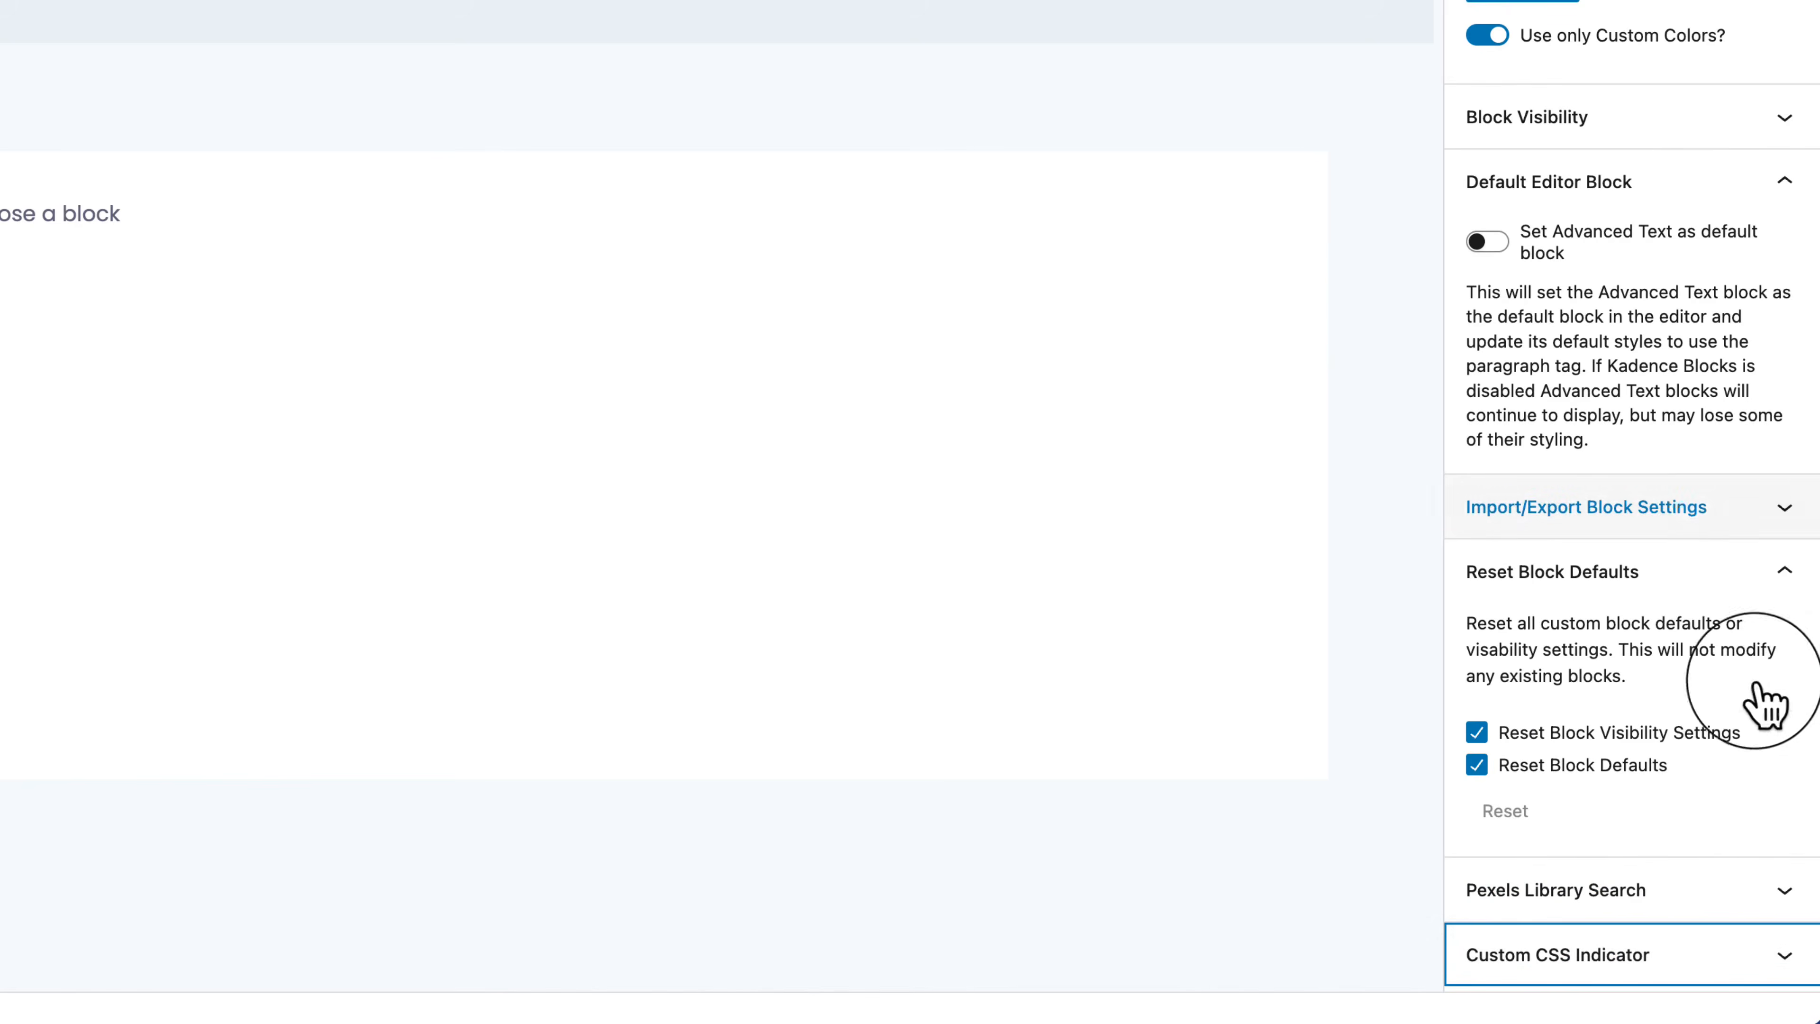
click(1767, 503)
click(1762, 384)
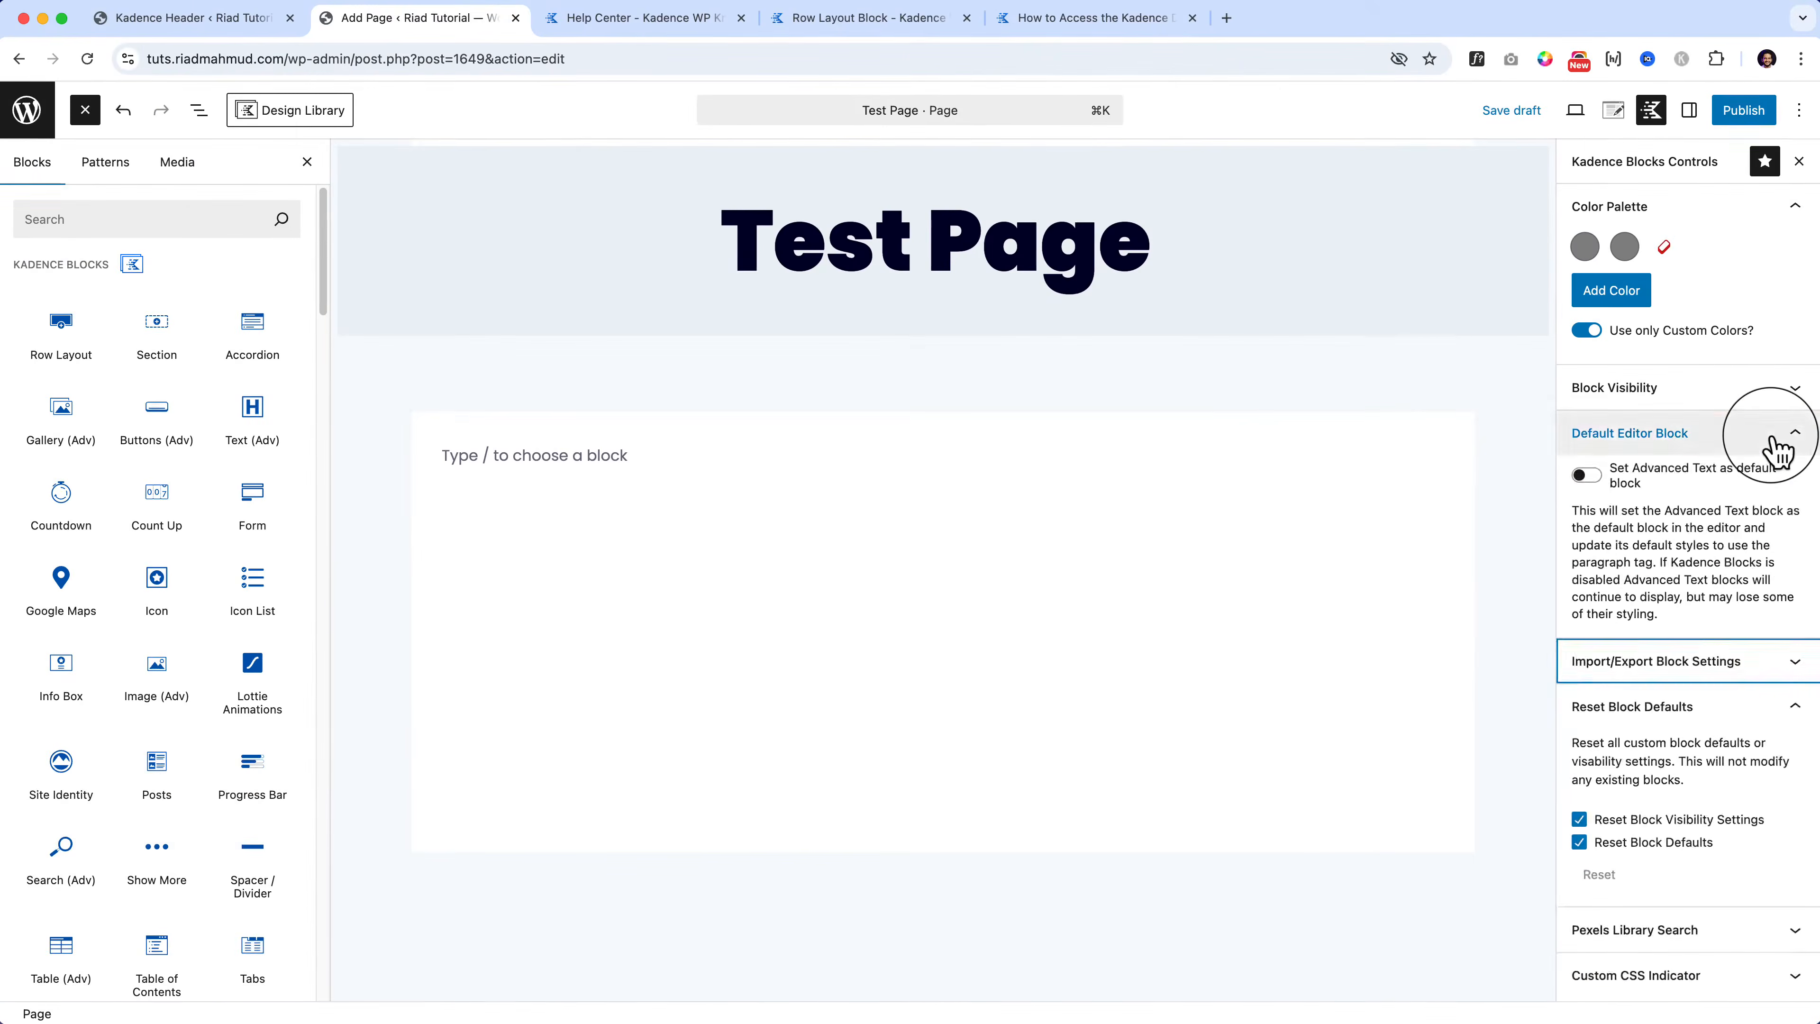
Step: Collapse the Default Editor Block and Reset Block Defaults panels, then reload the editor
click(1753, 223)
click(1548, 585)
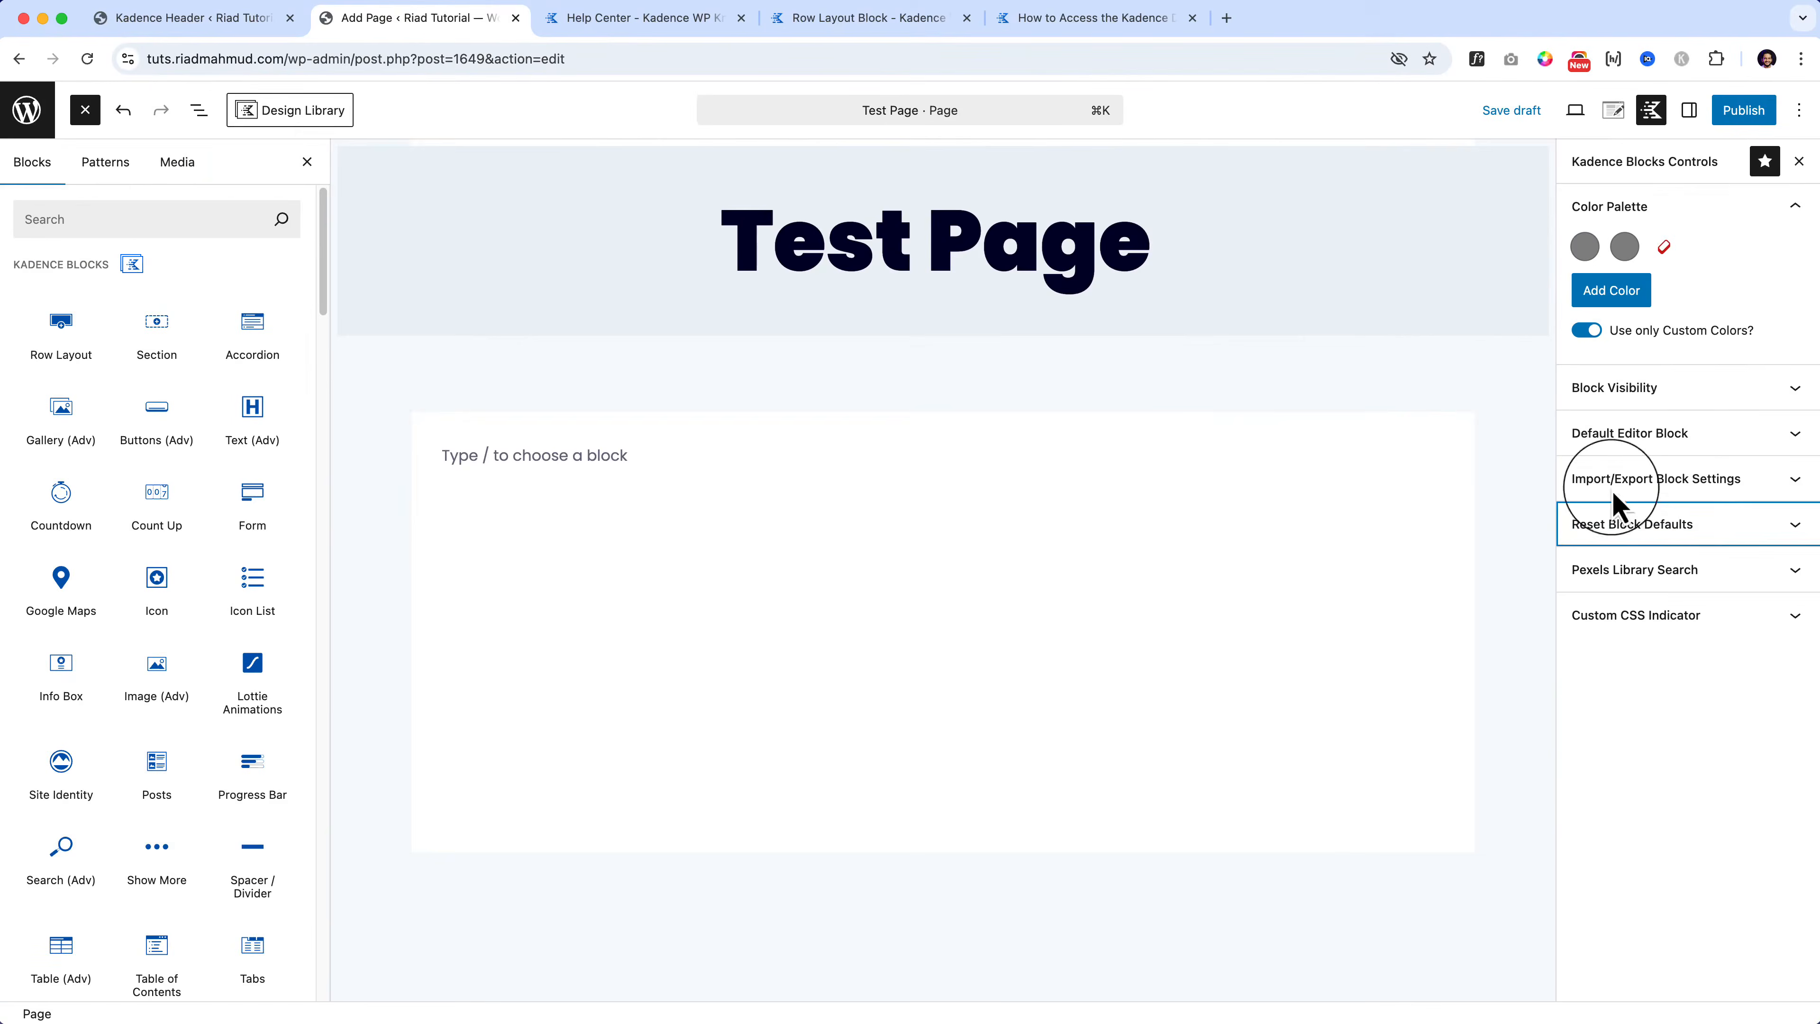
click(87, 58)
click(953, 252)
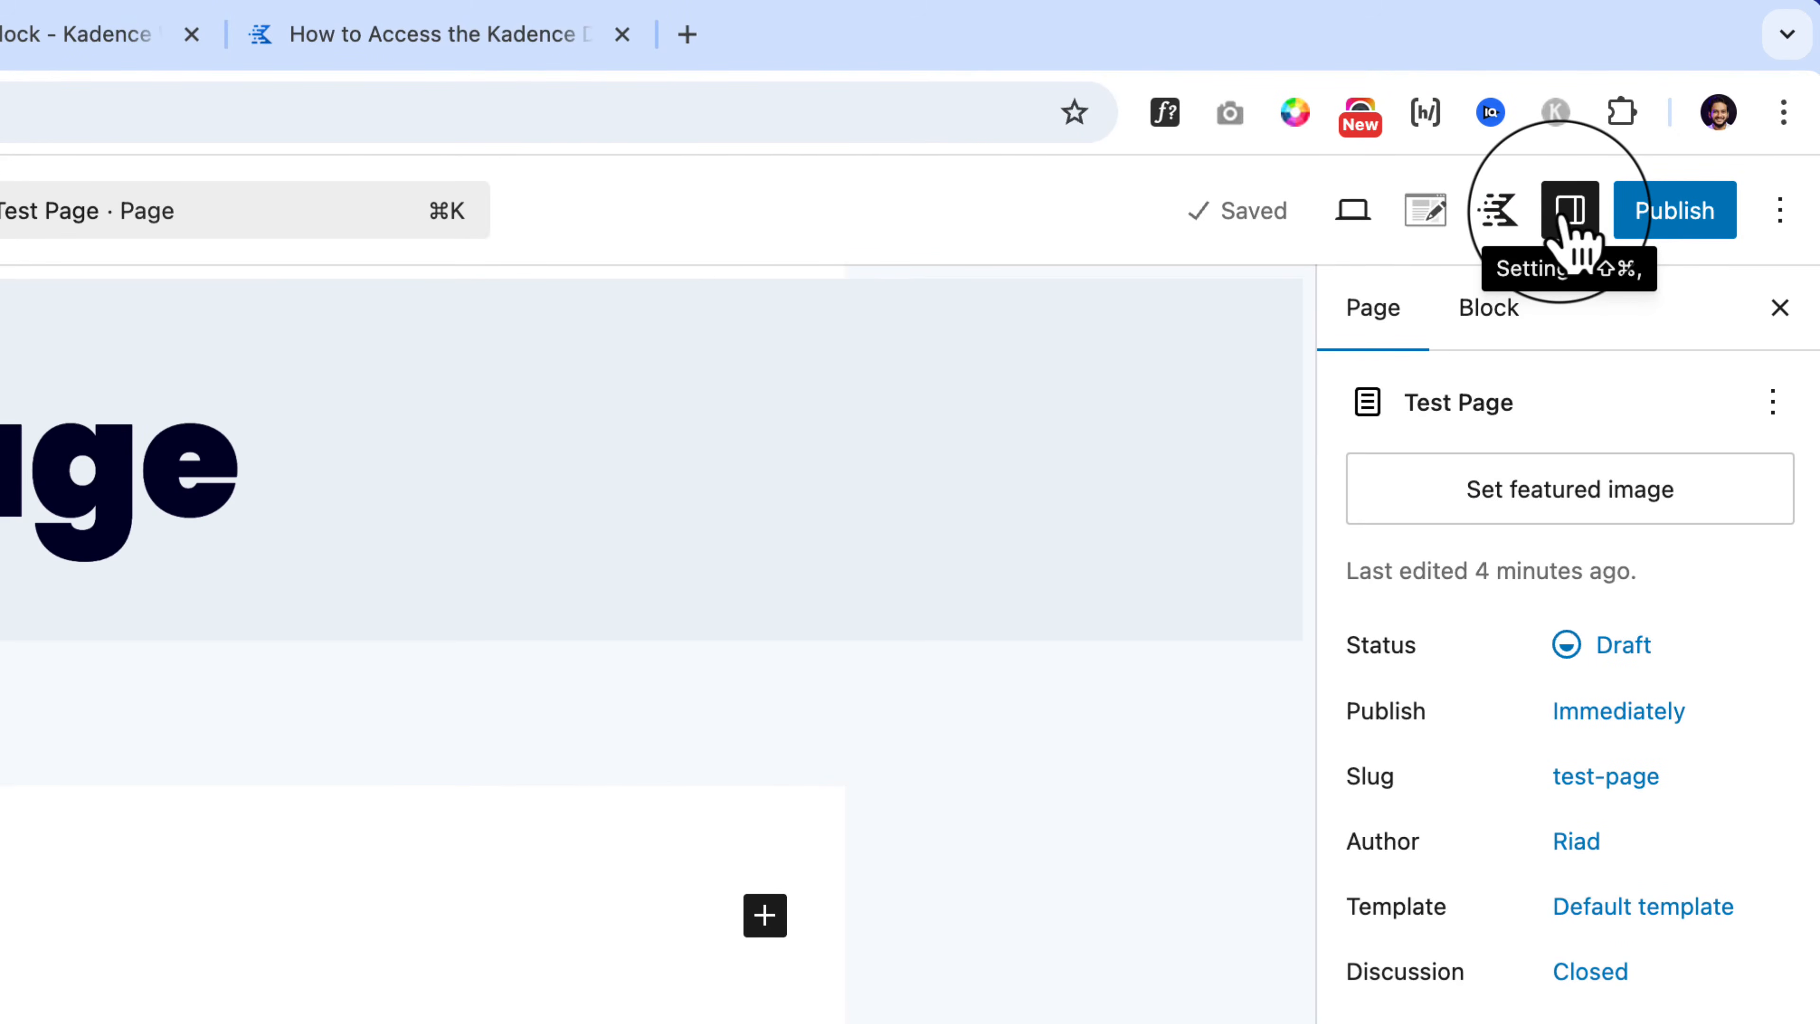
Step: Switch between Kadence Controls and page settings, then select the empty paragraph
click(1499, 214)
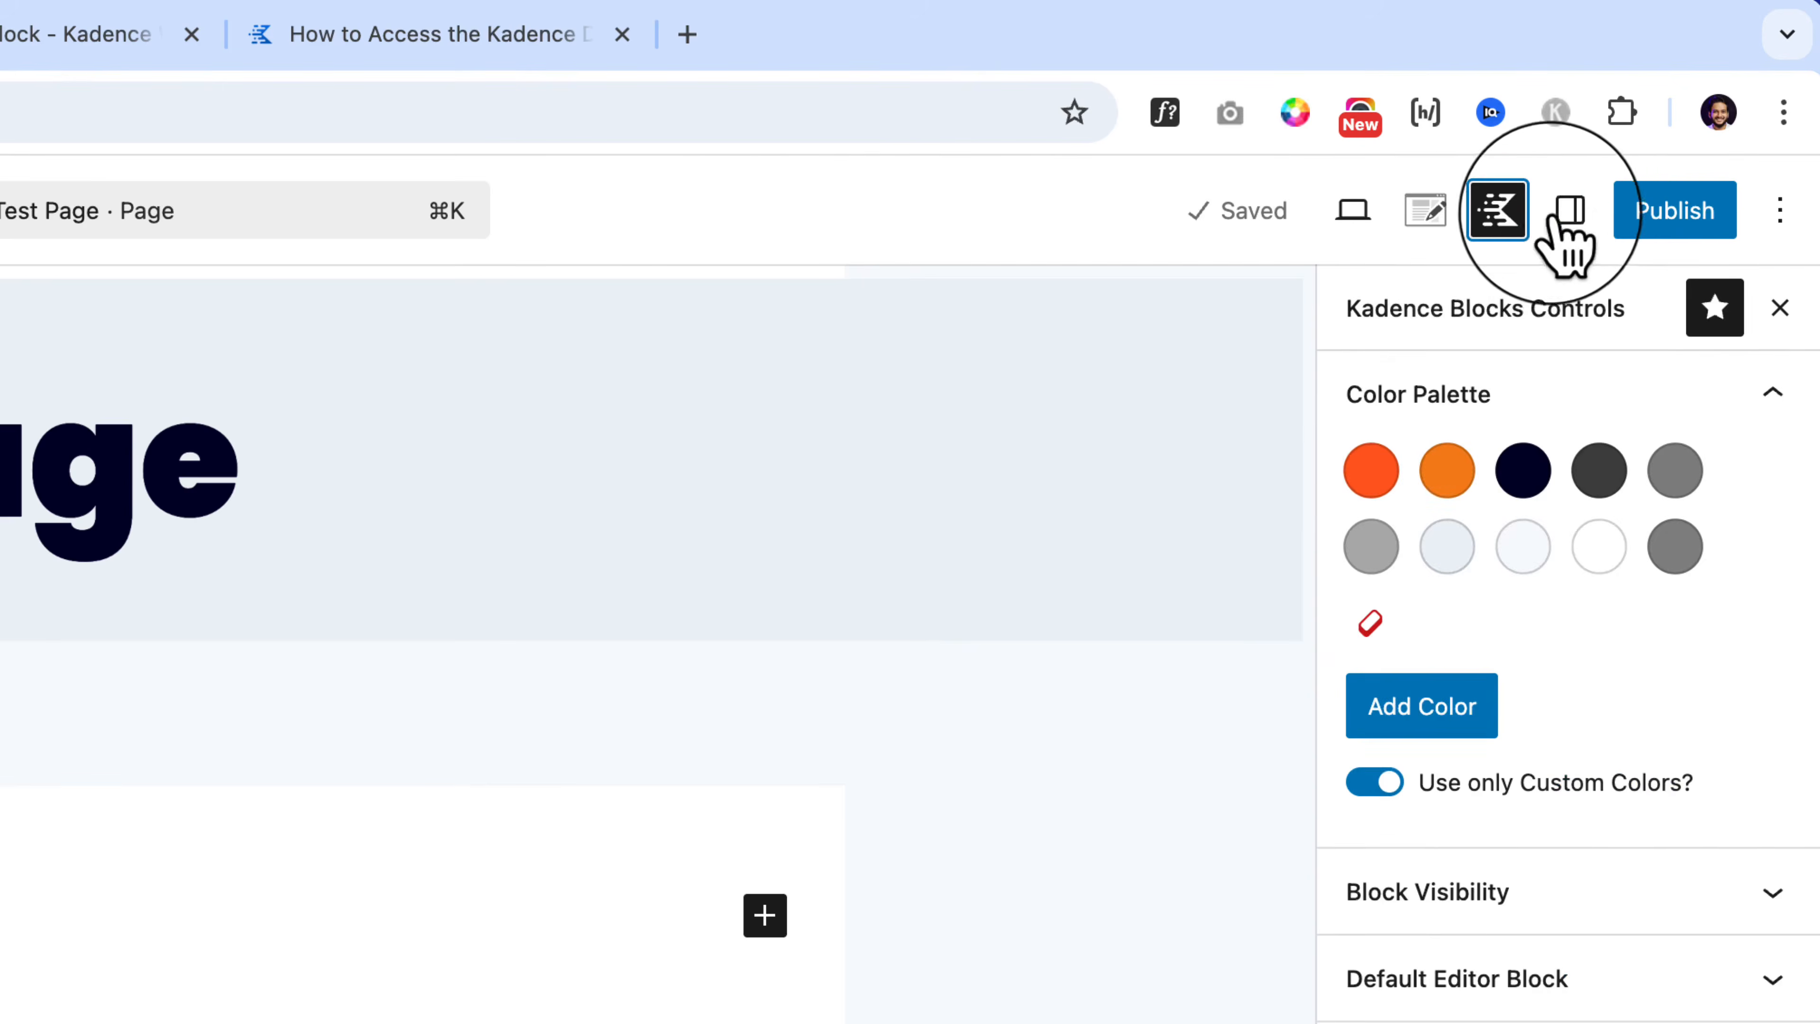
click(1594, 218)
click(1505, 228)
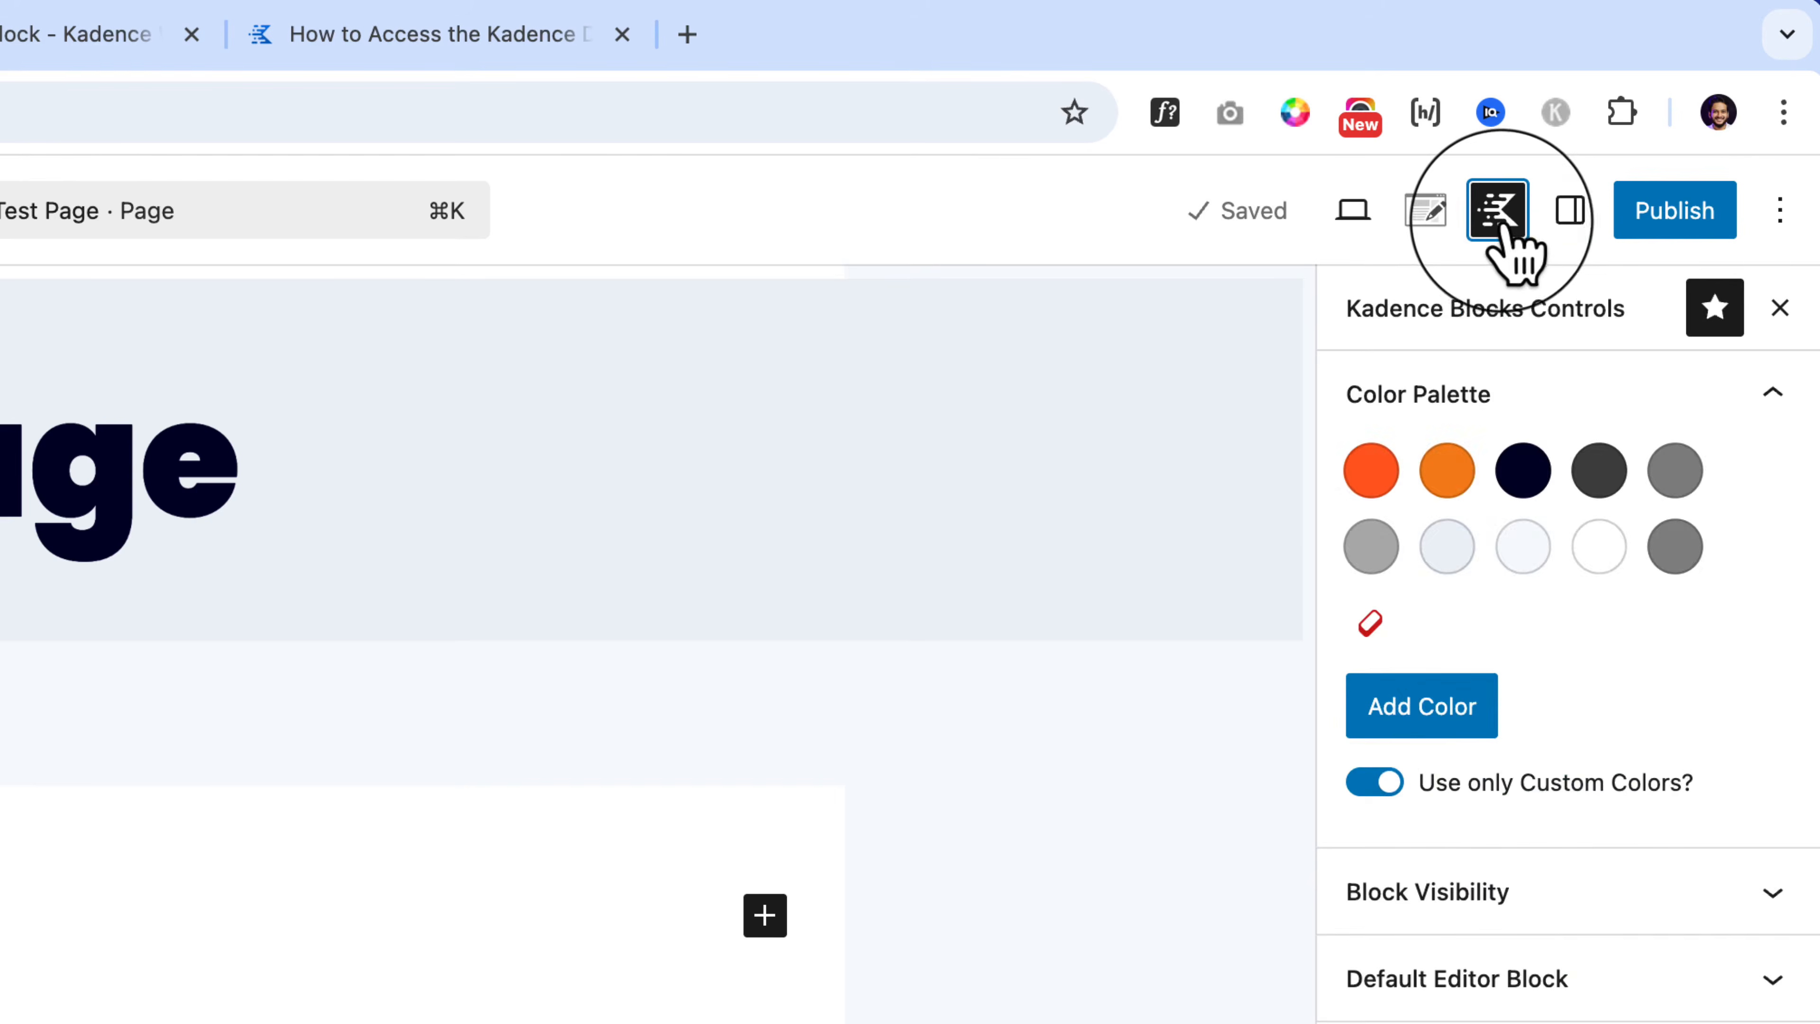
click(1428, 222)
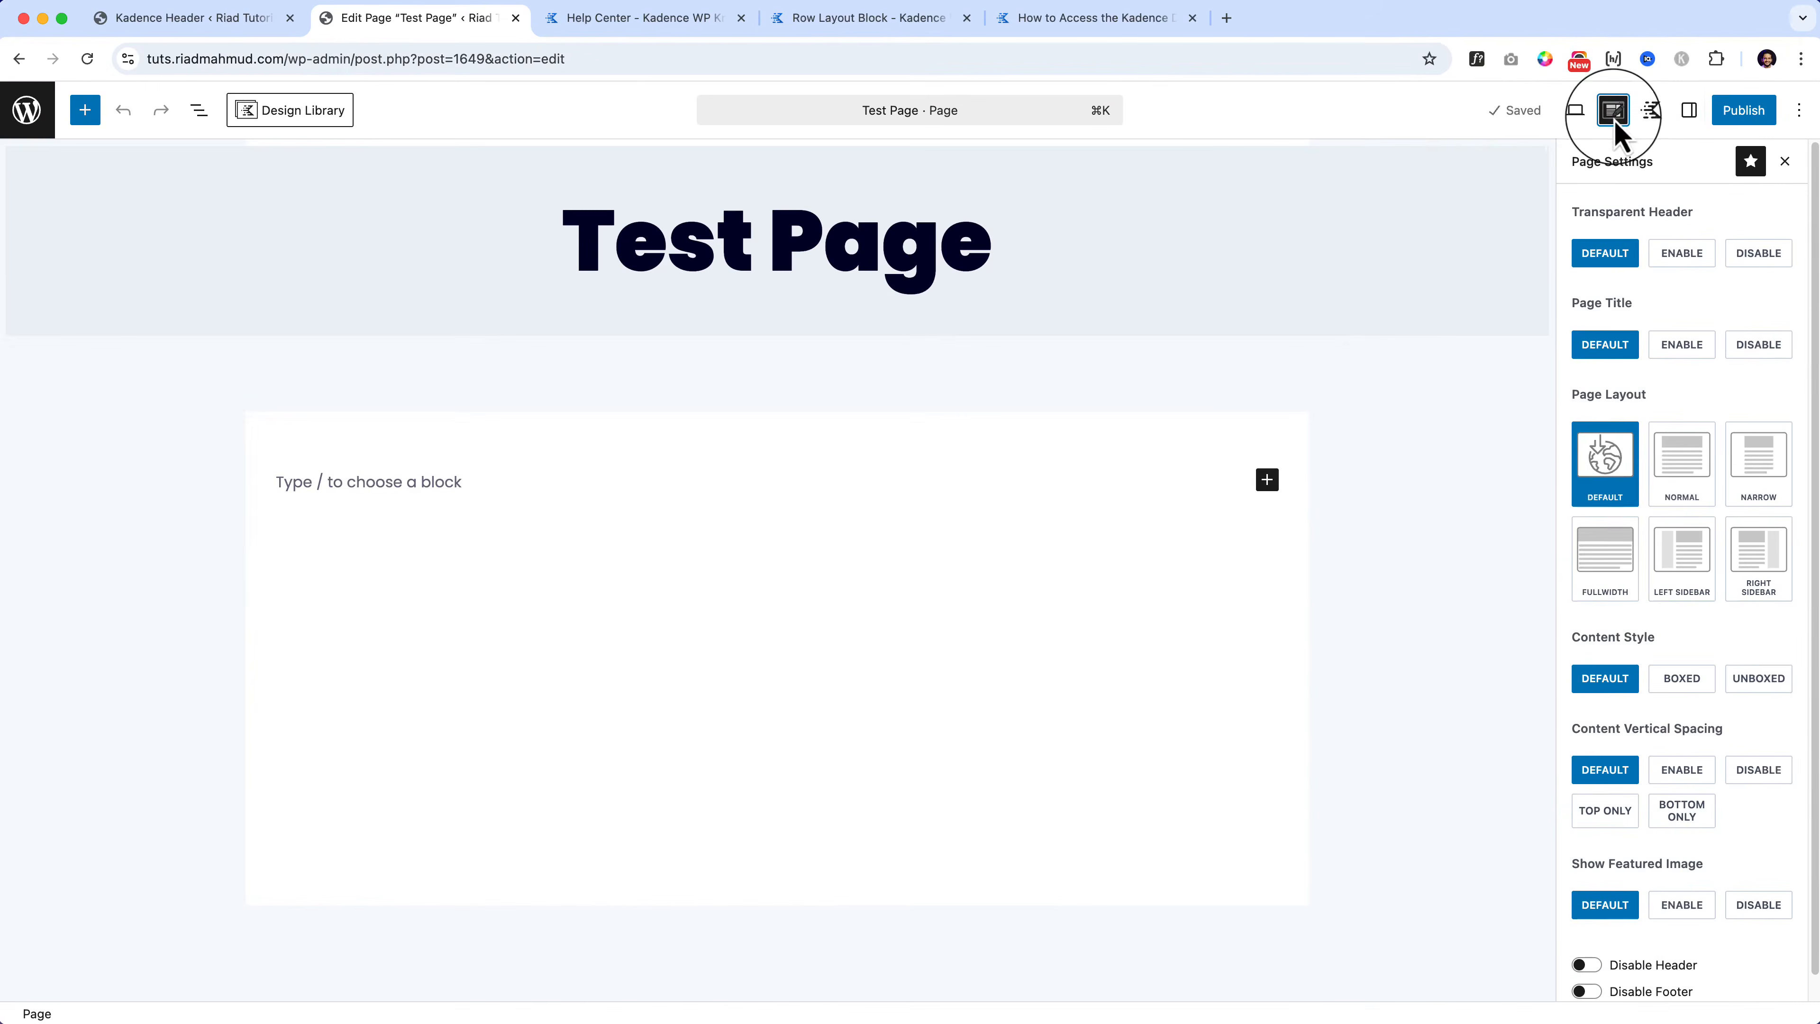
click(87, 271)
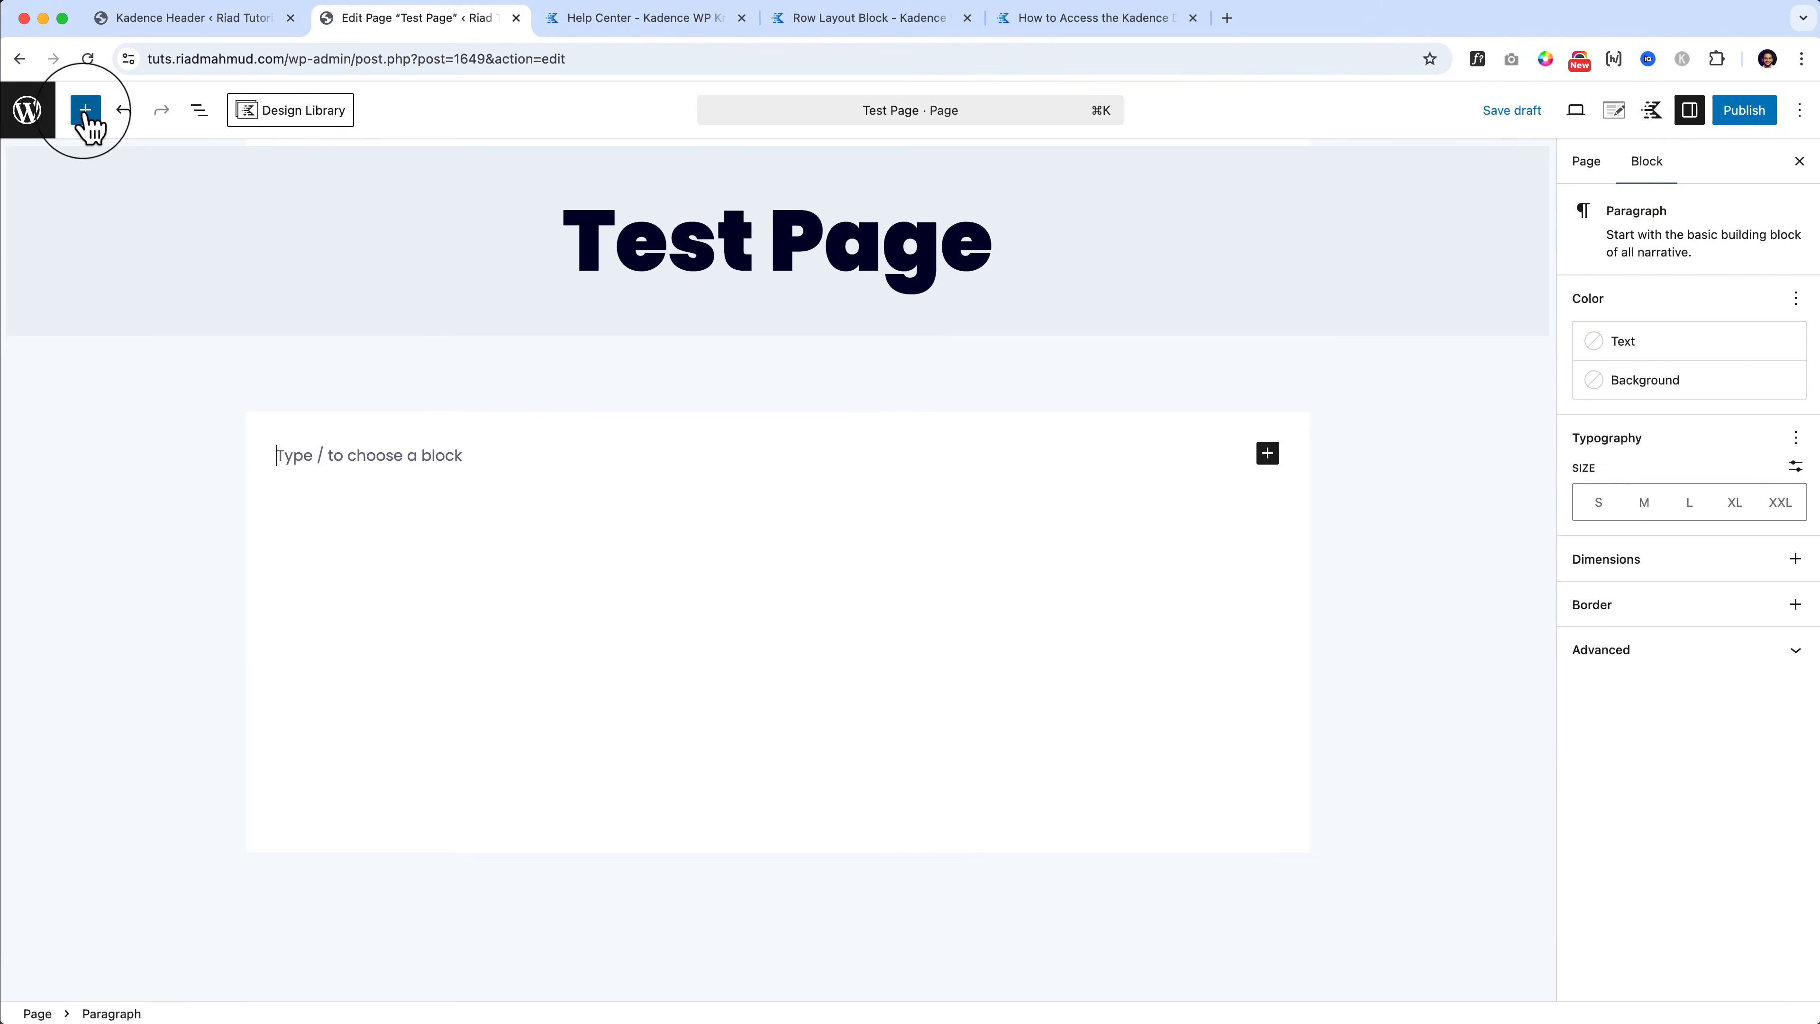
Step: Drag a Row Layout block from the inserter's Kadence Blocks section to below the title
click(86, 111)
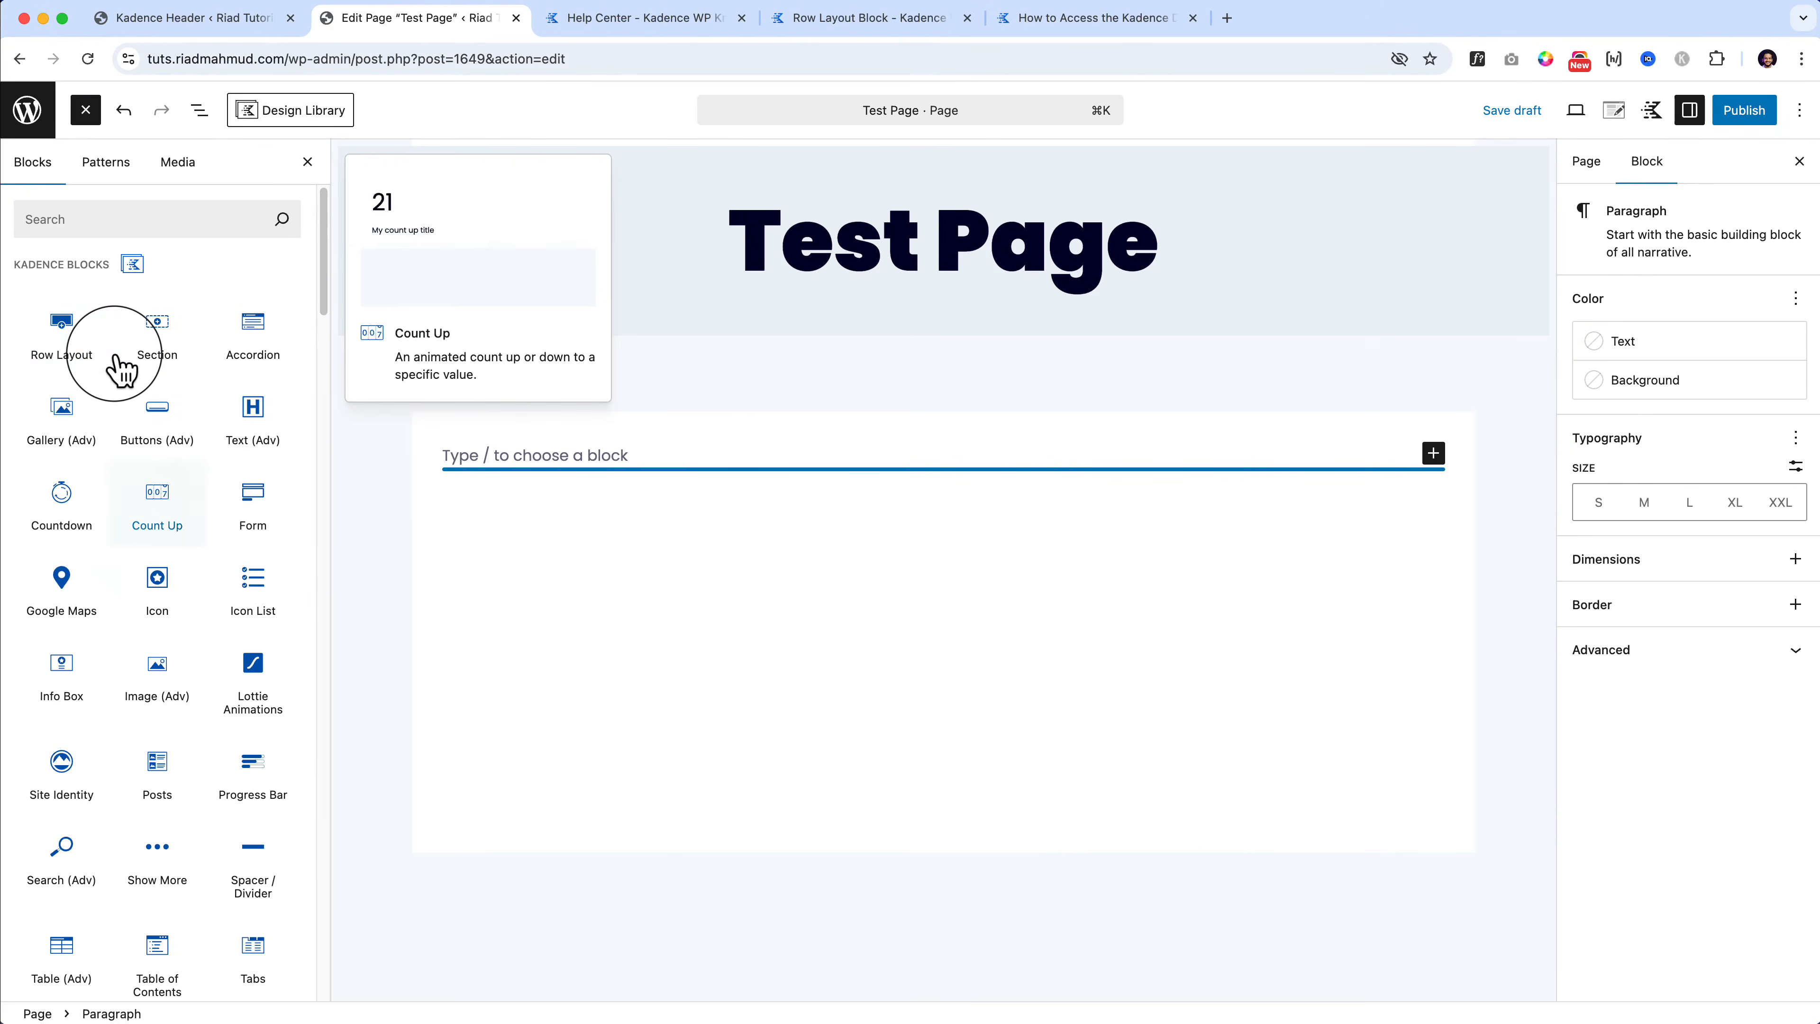
scroll(119, 370, down, 3)
scroll(179, 666, down, 3)
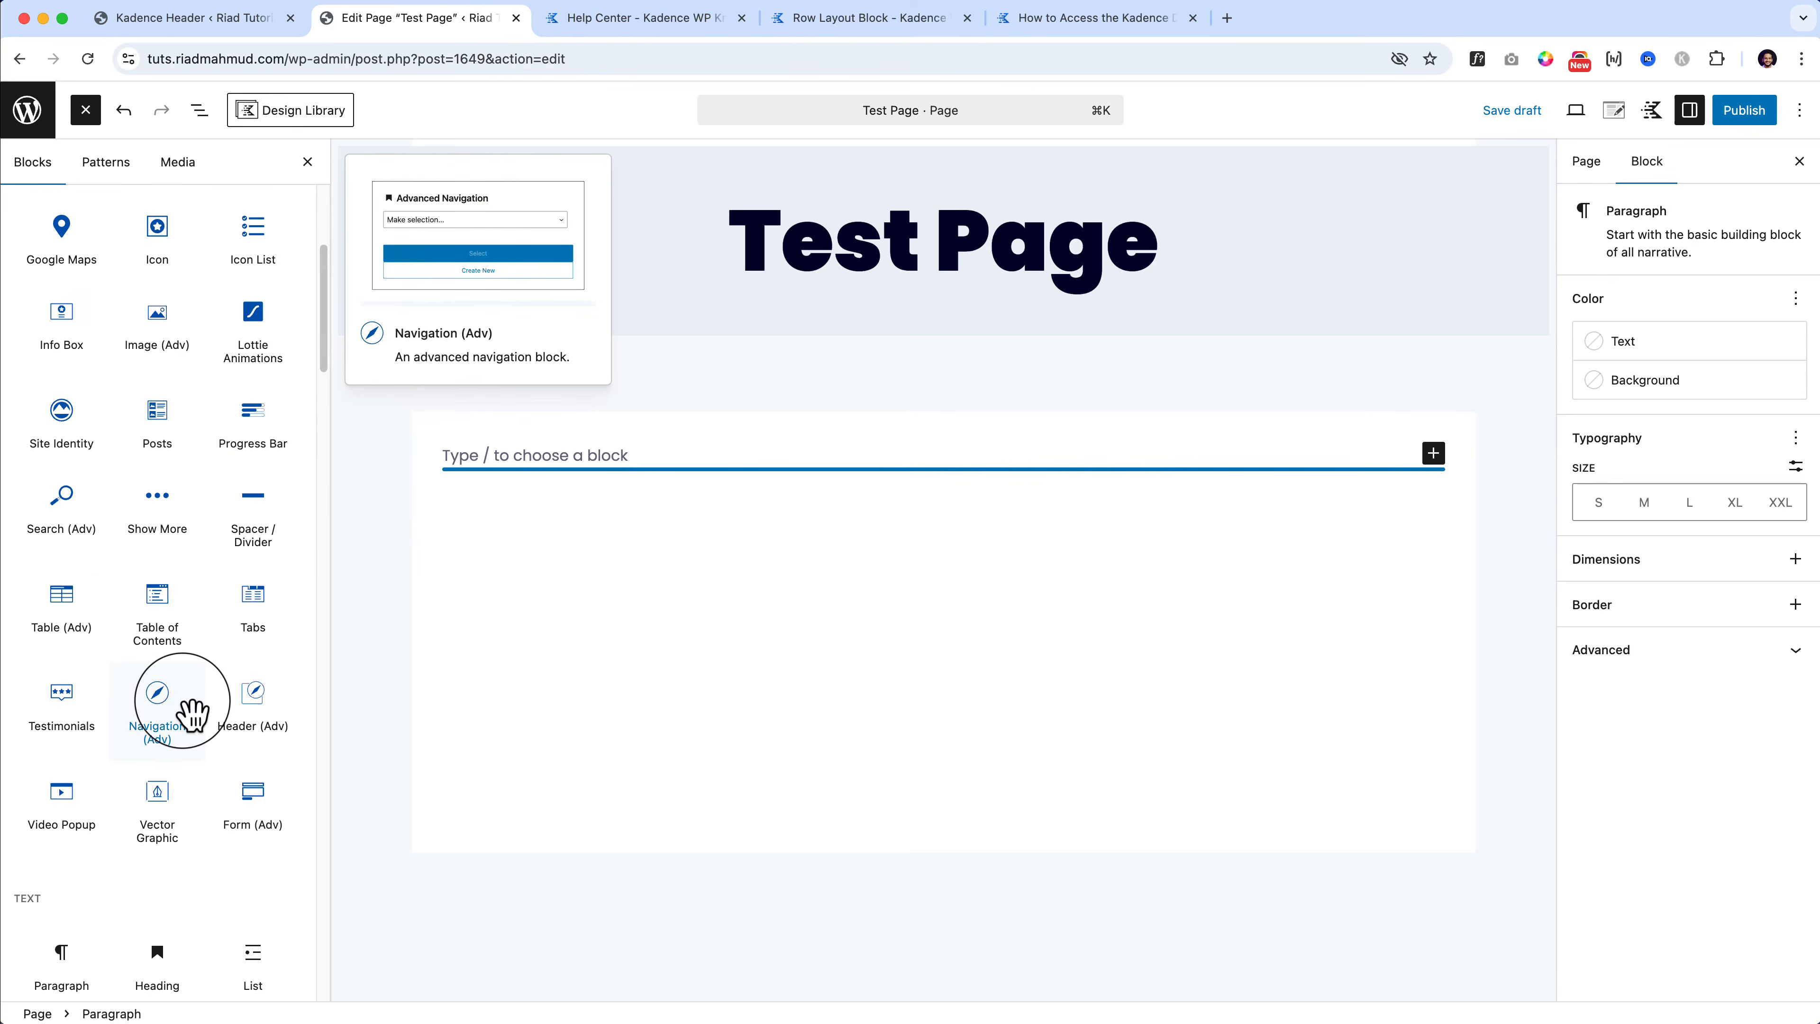
scroll(190, 714, up, 6)
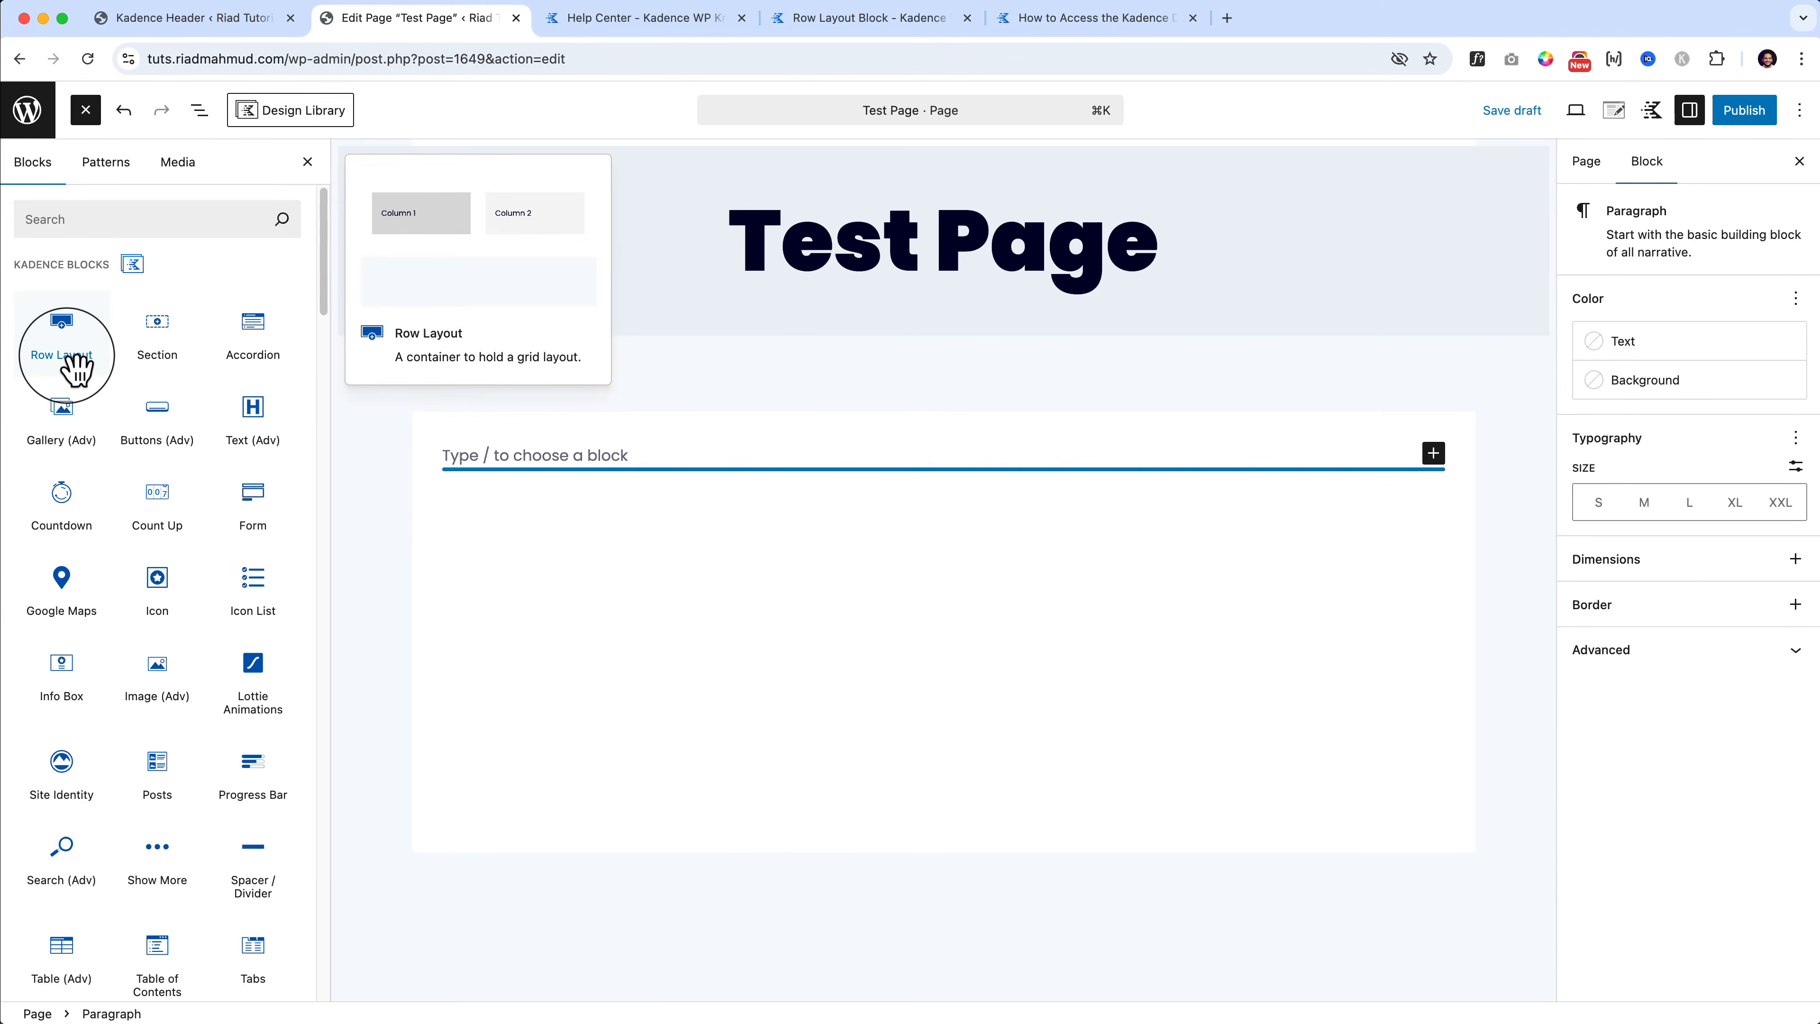
scroll(154, 688, down, 5)
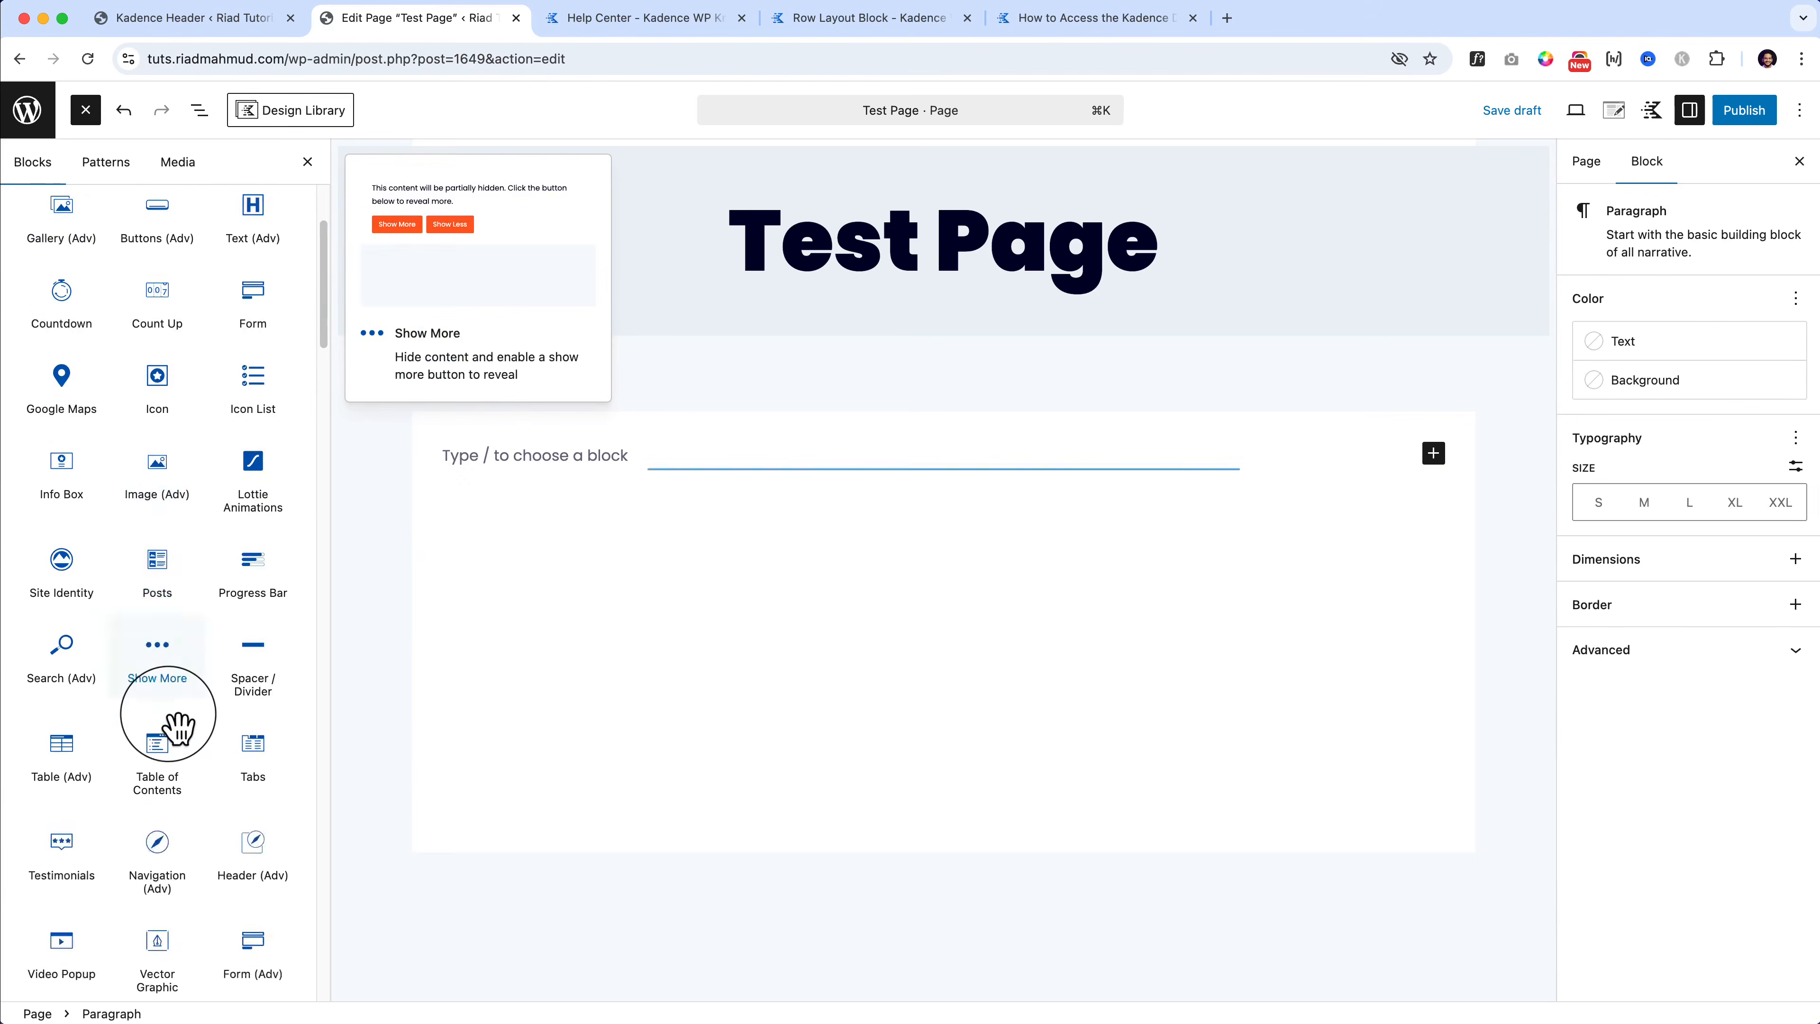
scroll(161, 682, up, 5)
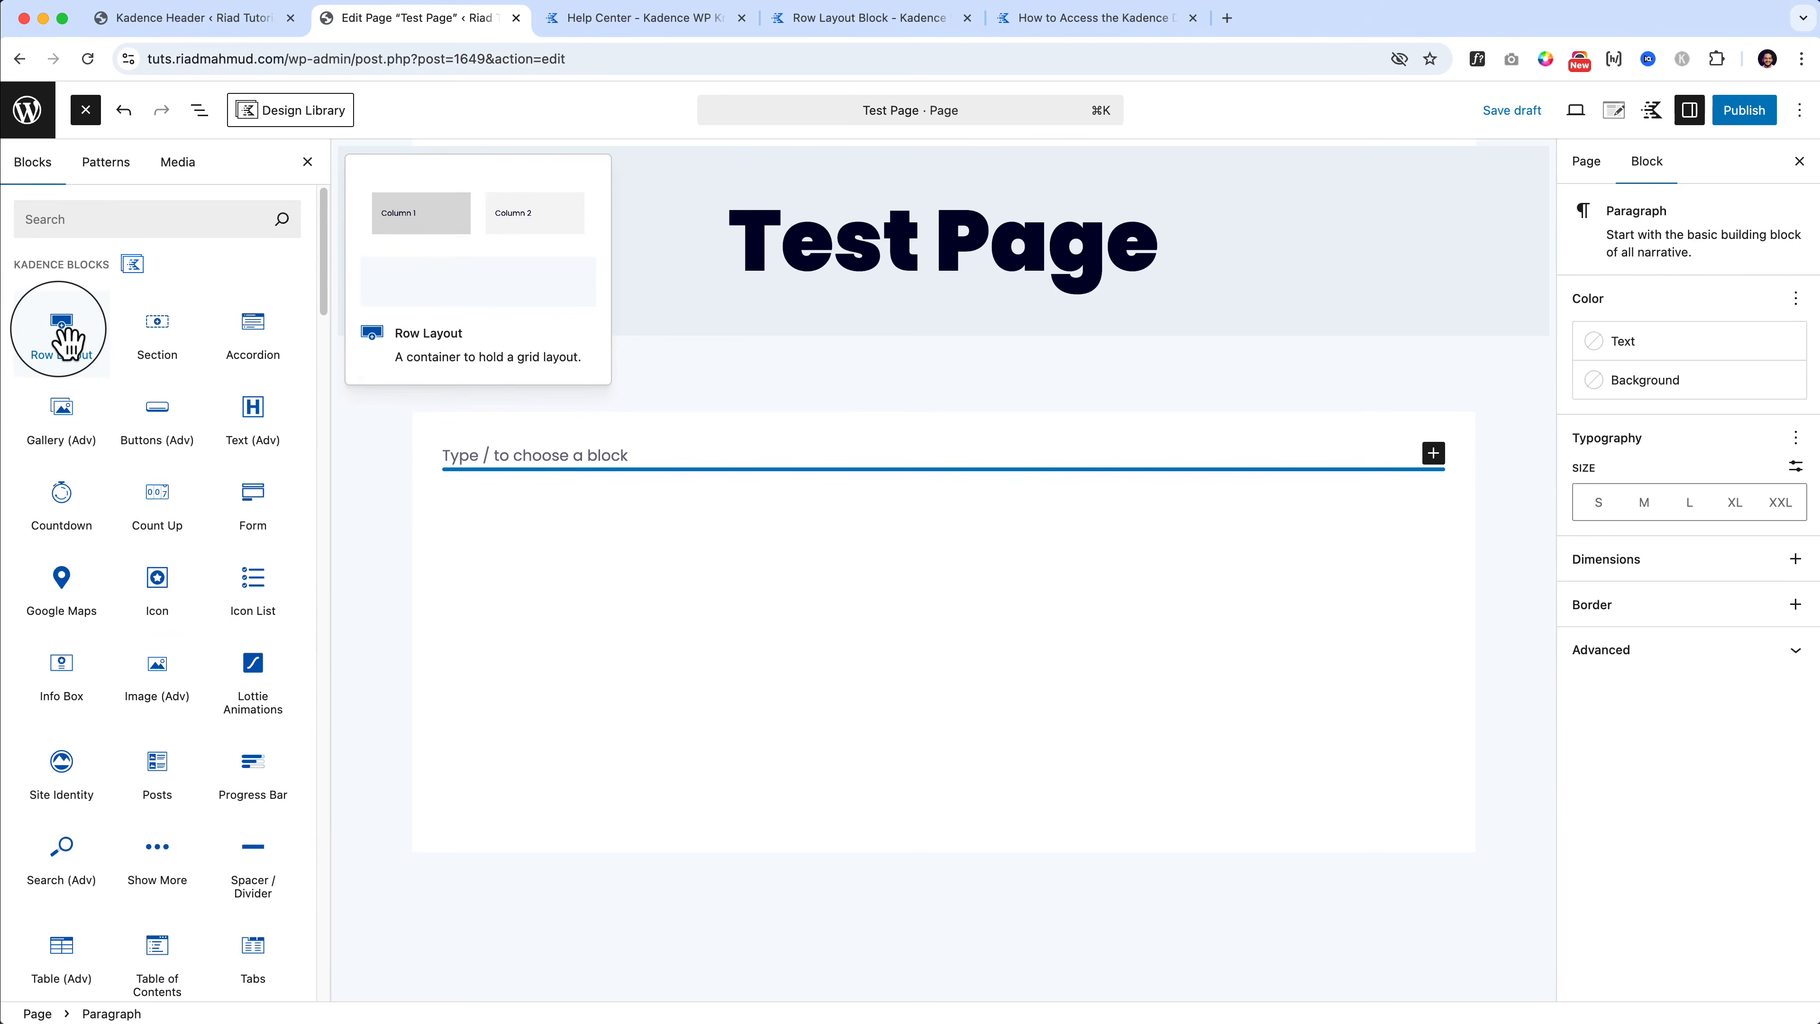
drag(69, 341, 533, 482)
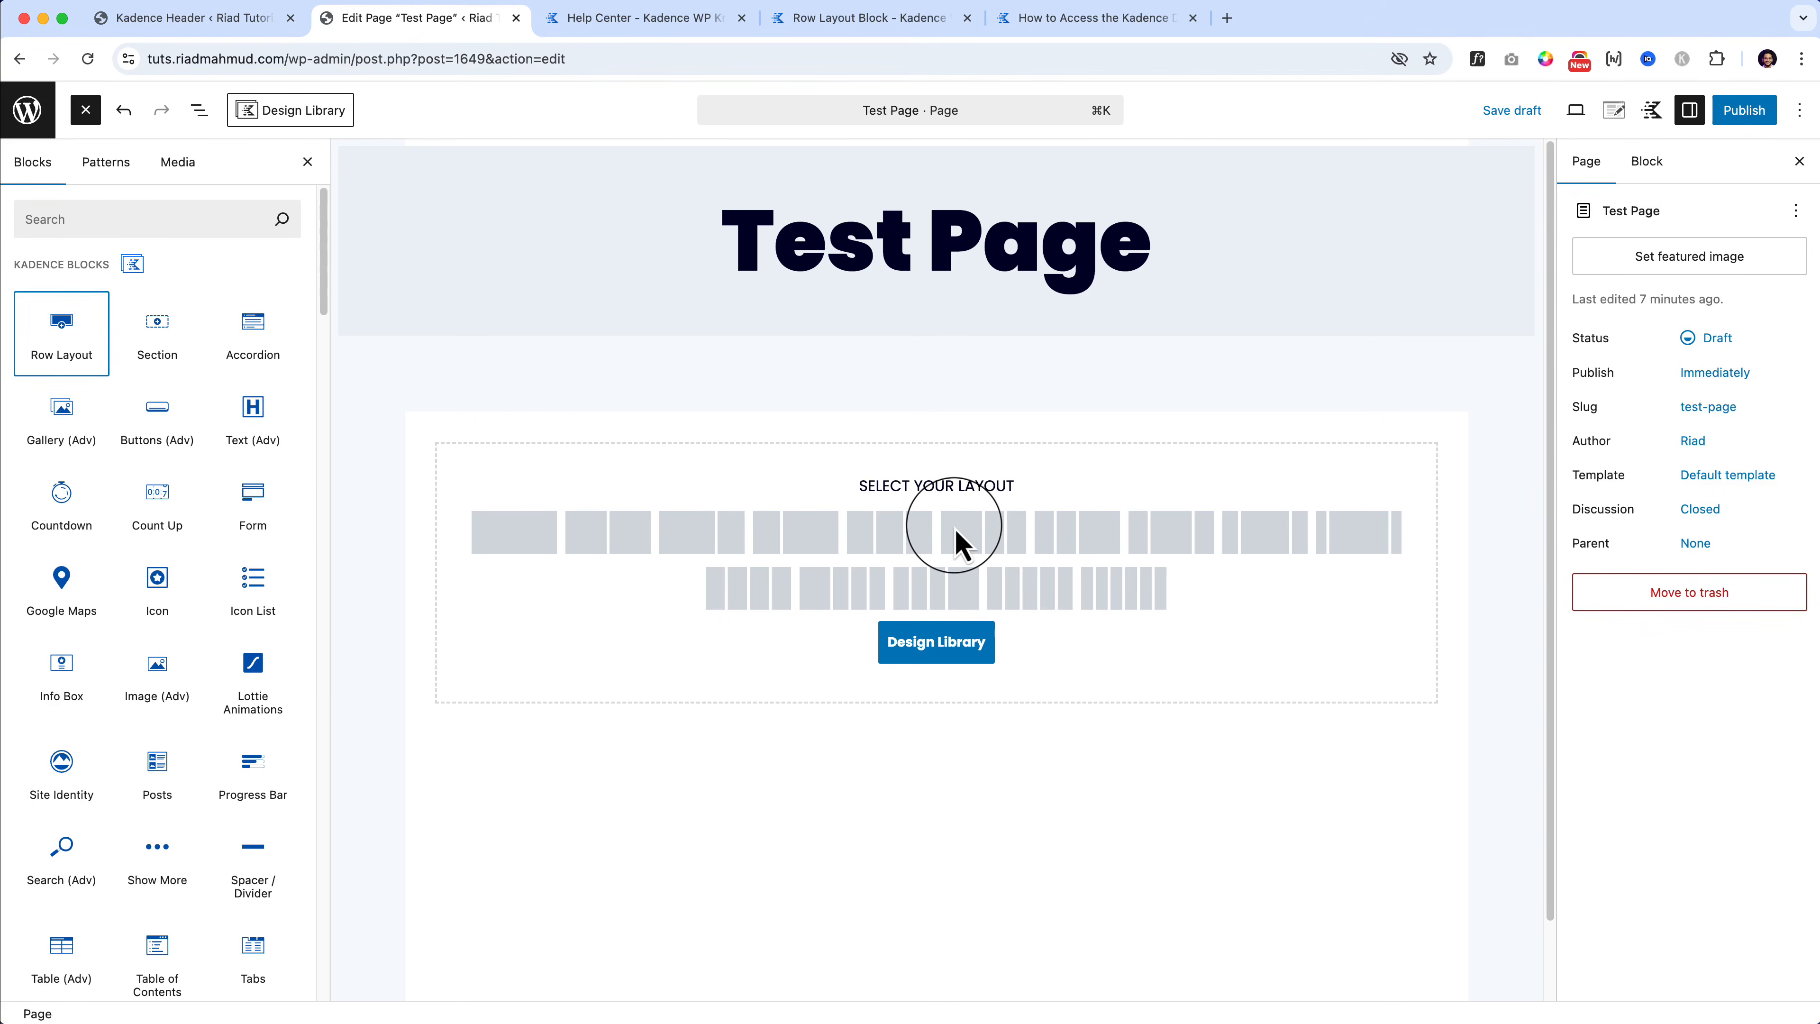
Step: Choose the equal two-column layout for the Row Layout block
click(602, 547)
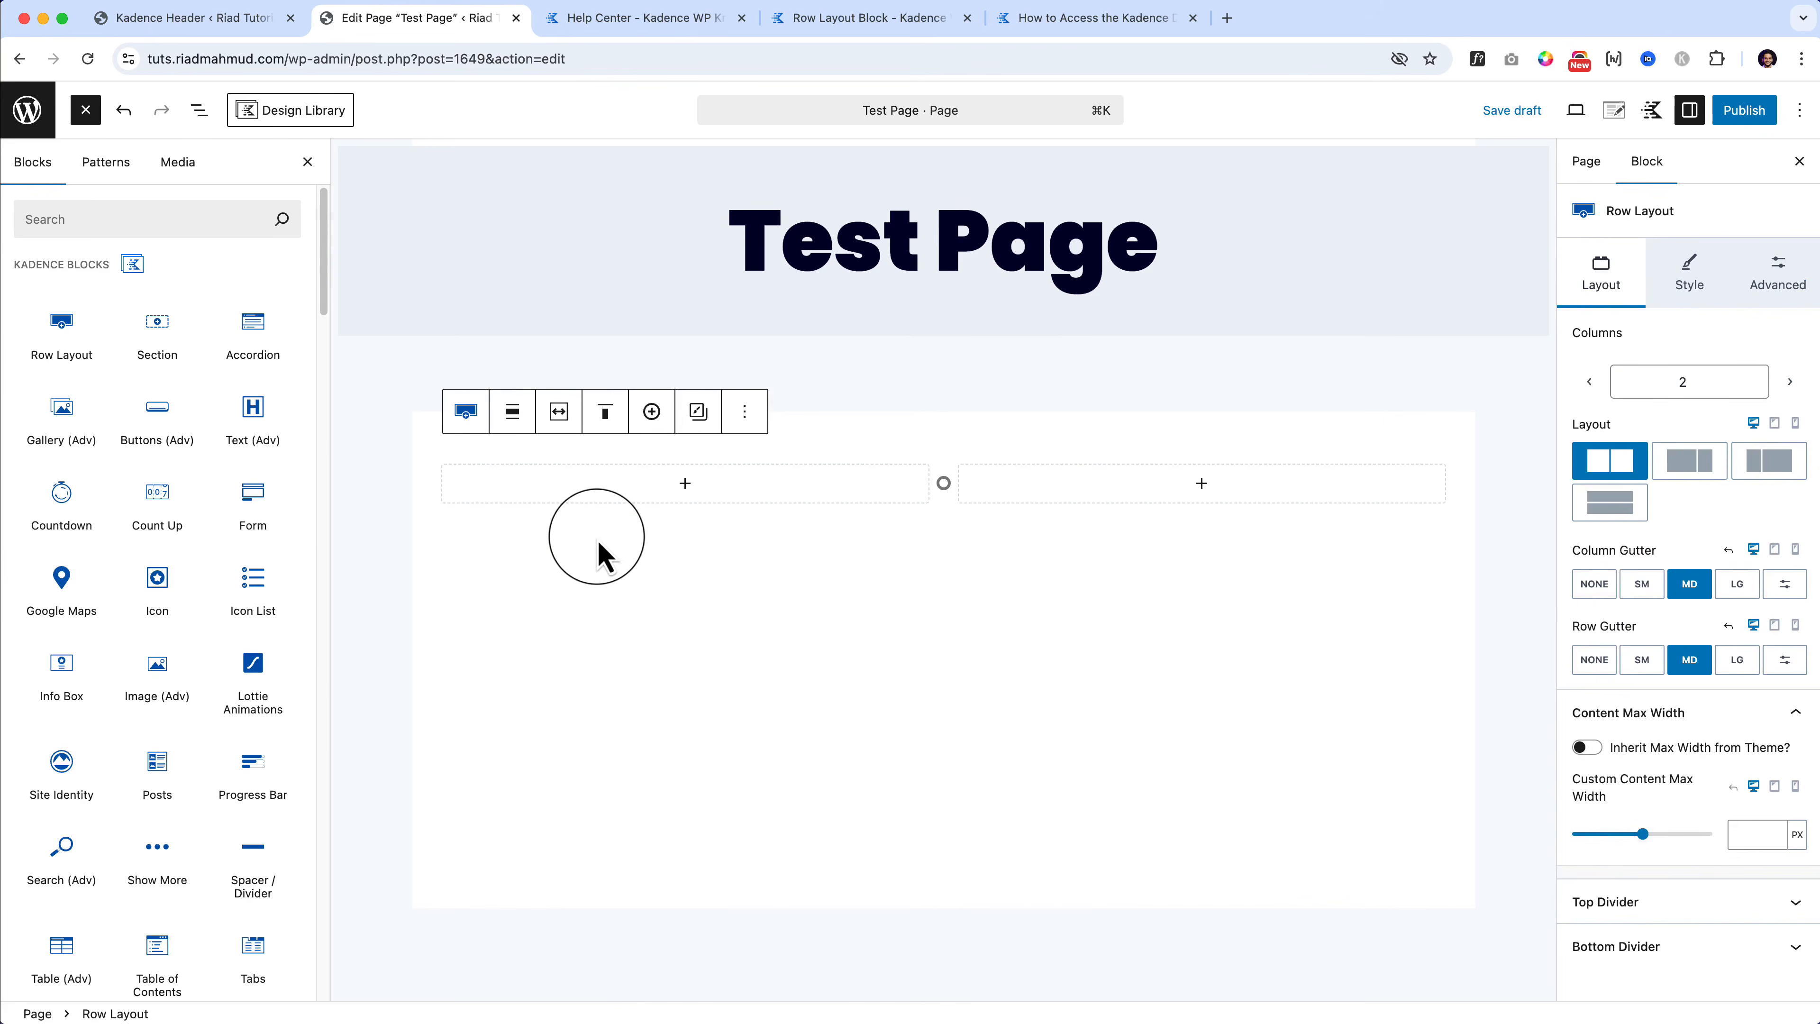
mouse_move(934, 478)
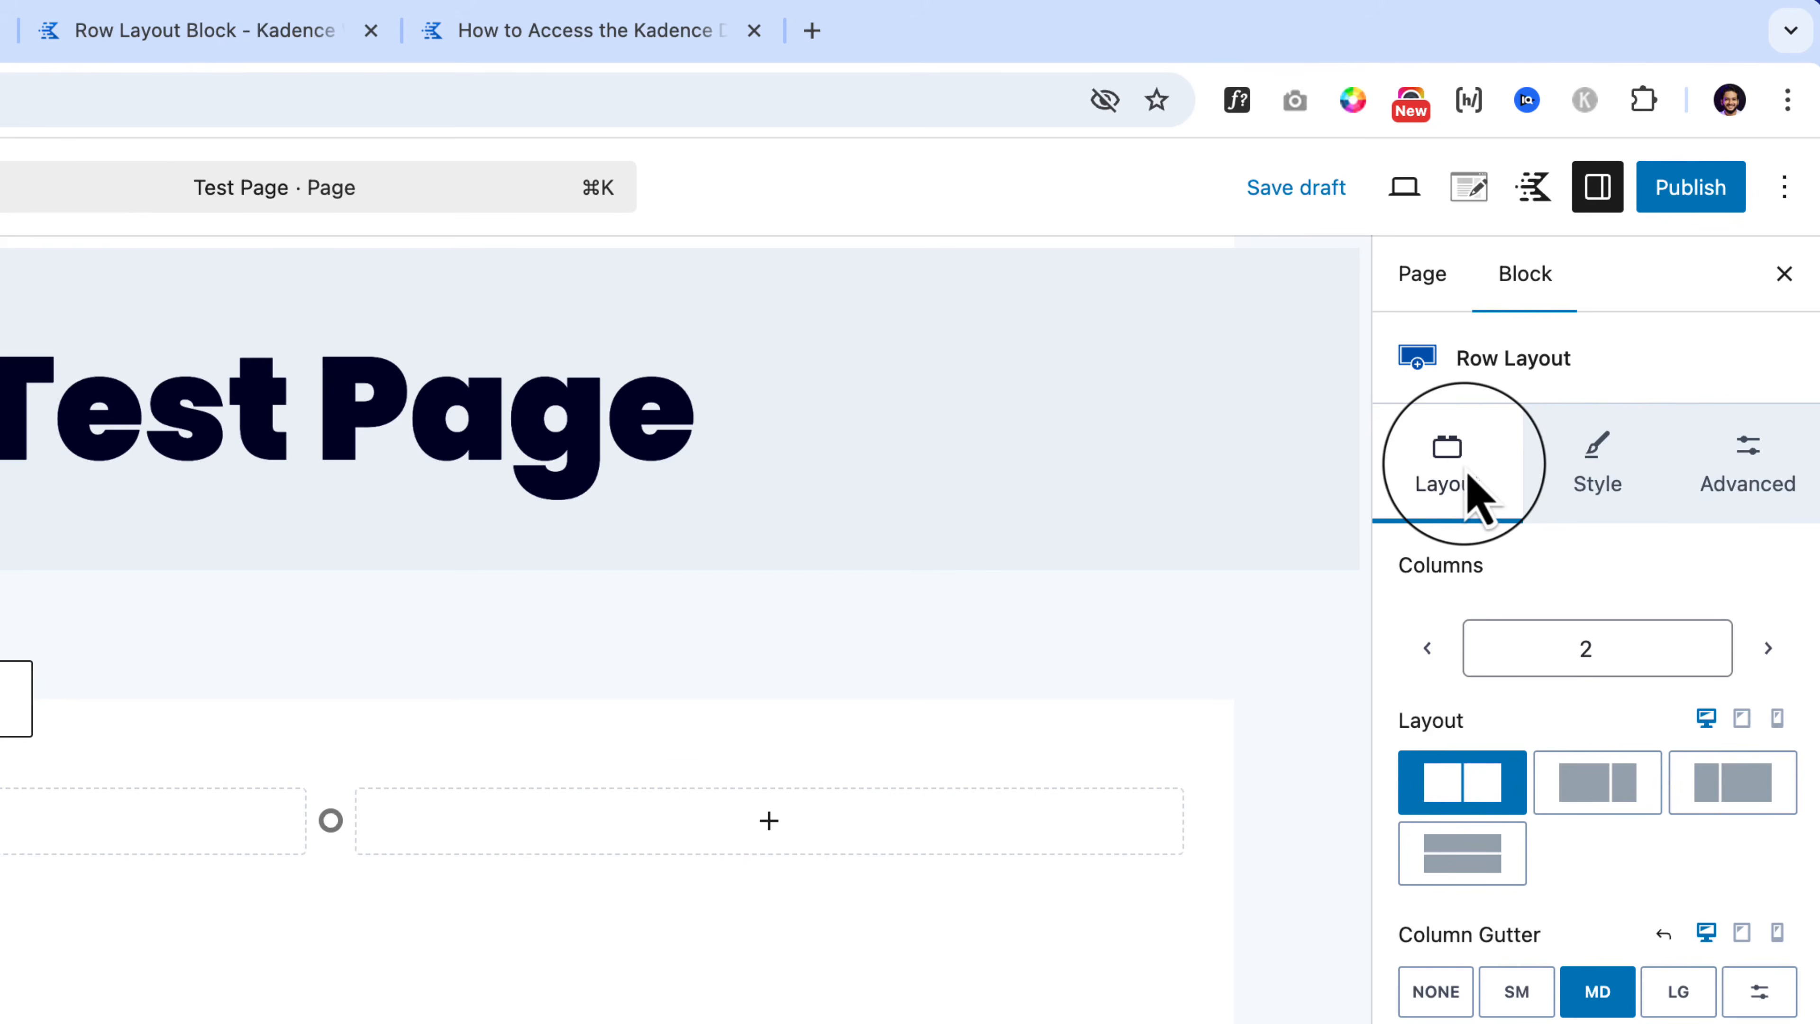
mouse_move(355, 861)
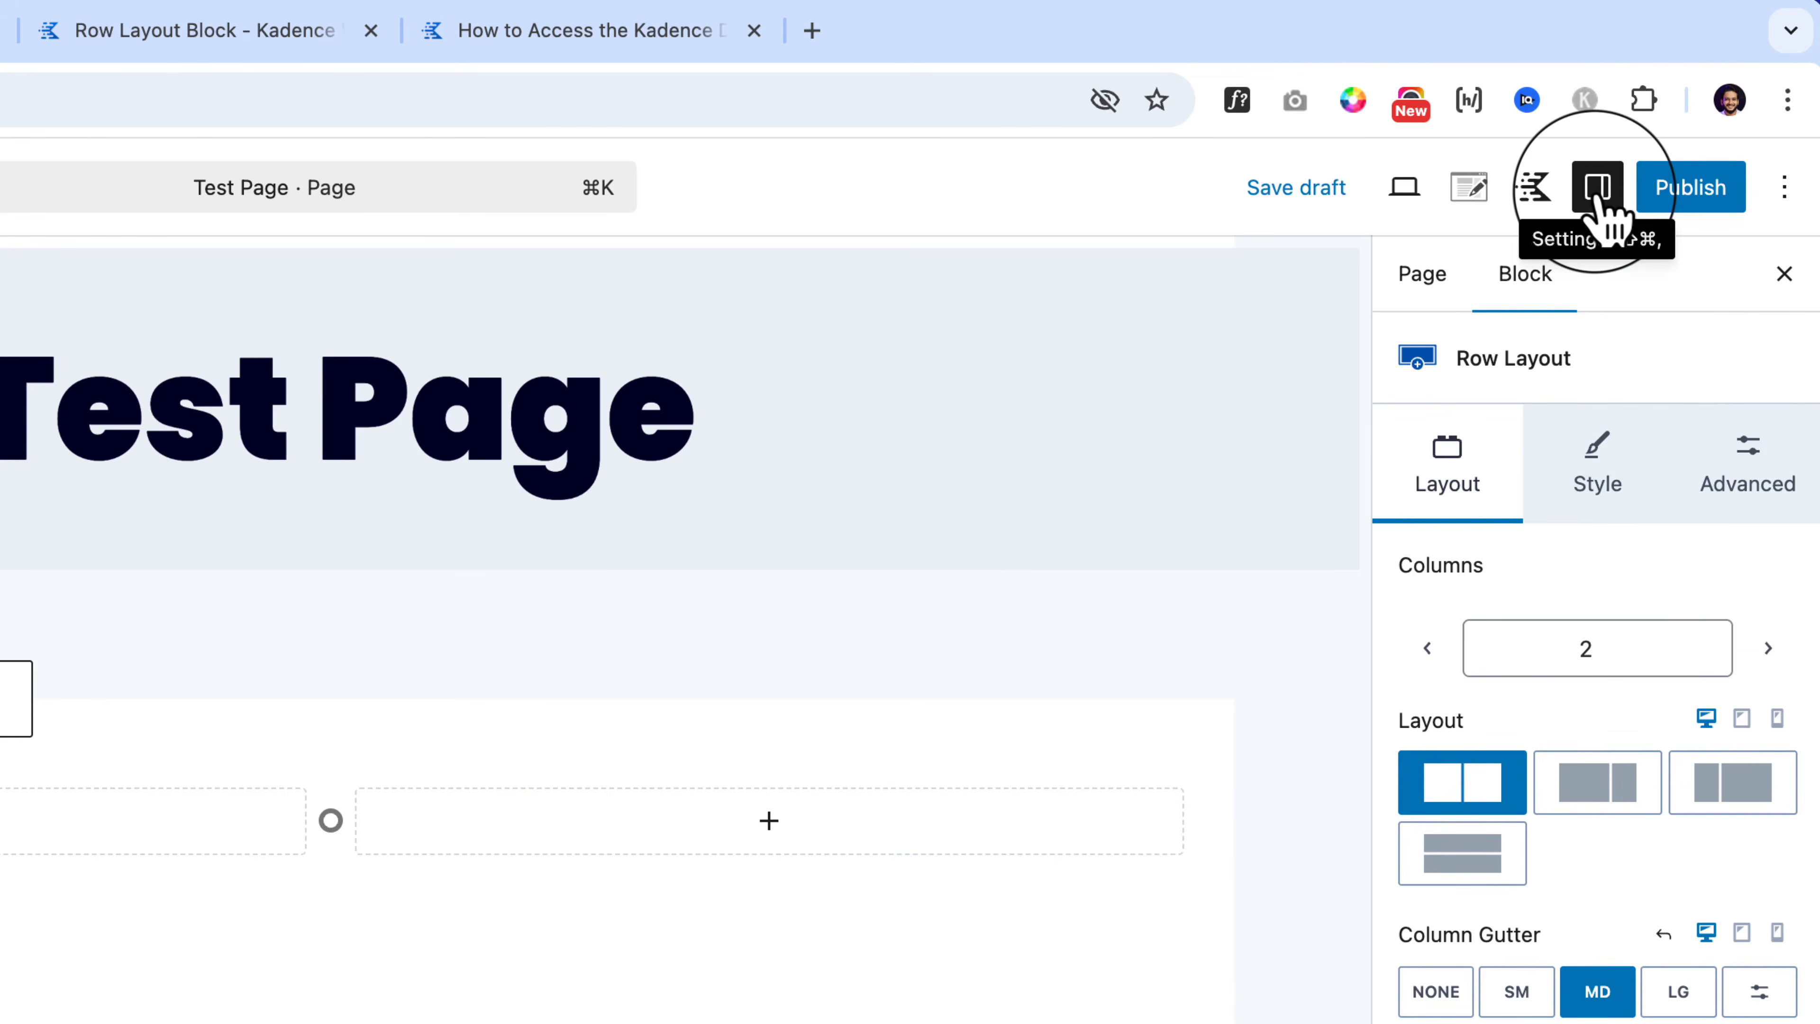
Step: Browse the row's Layout, Style and Advanced settings tabs in the sidebar
click(1599, 208)
click(1601, 208)
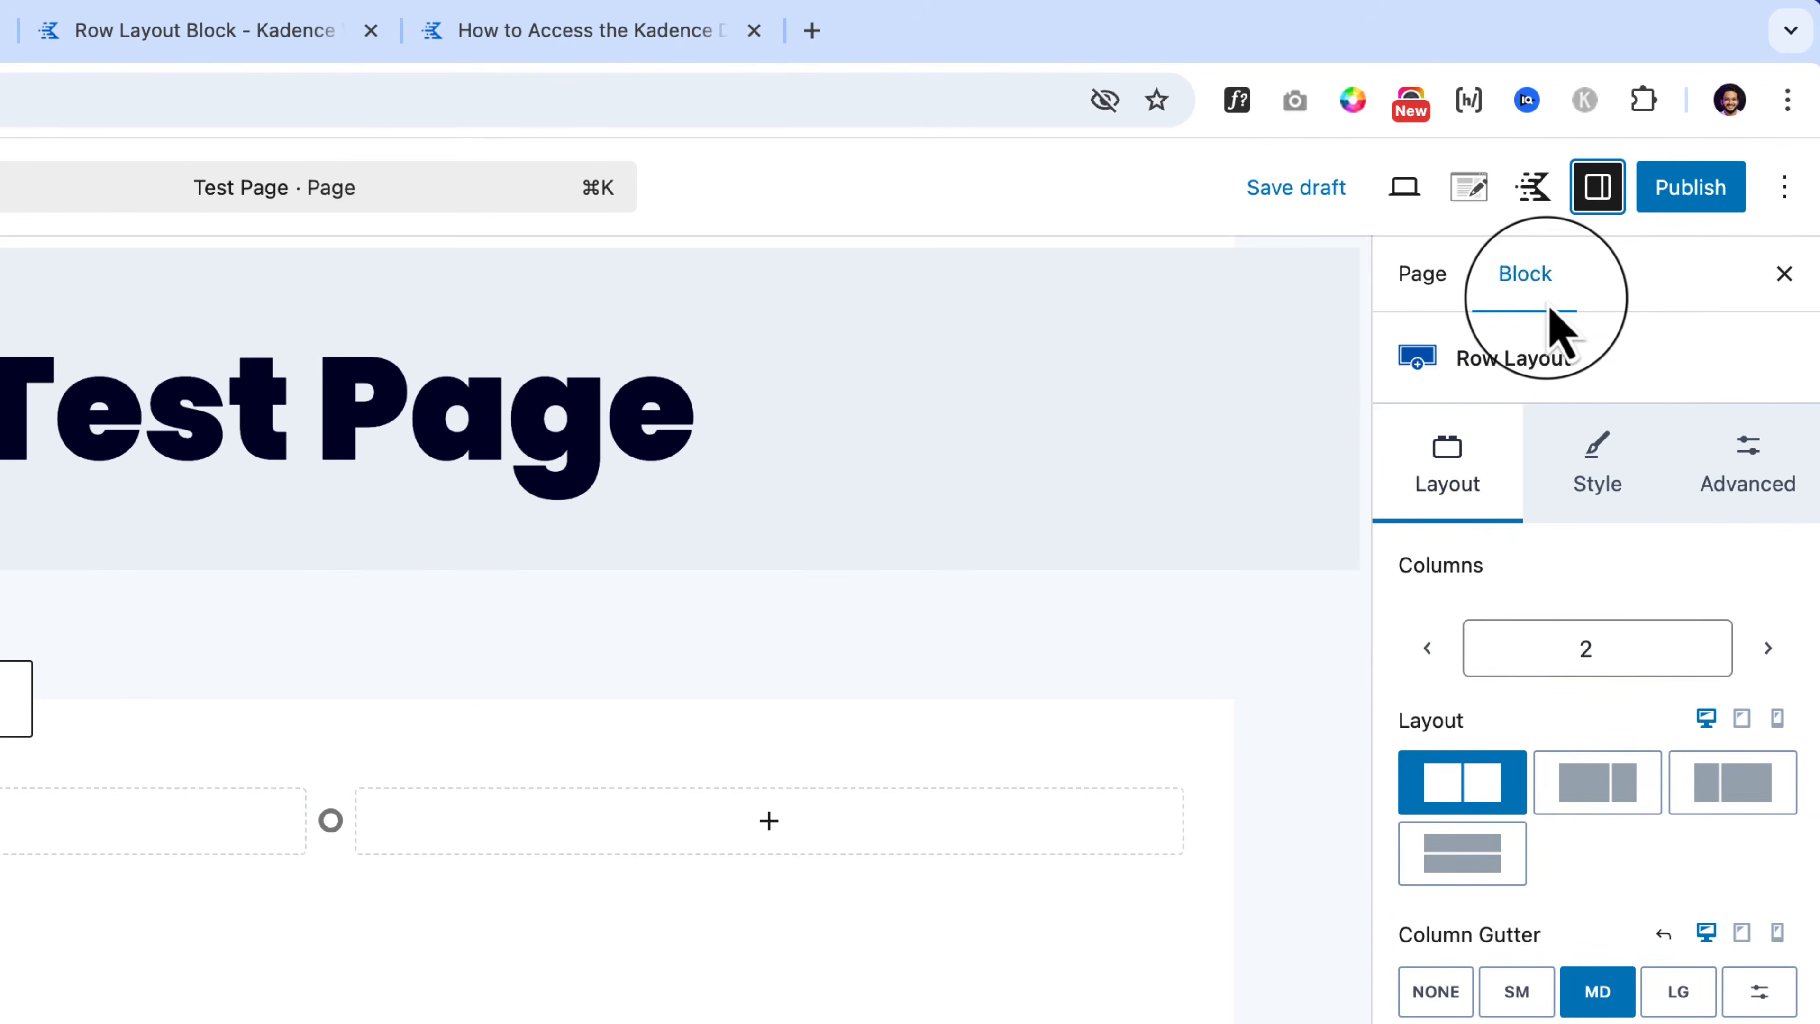
click(1410, 288)
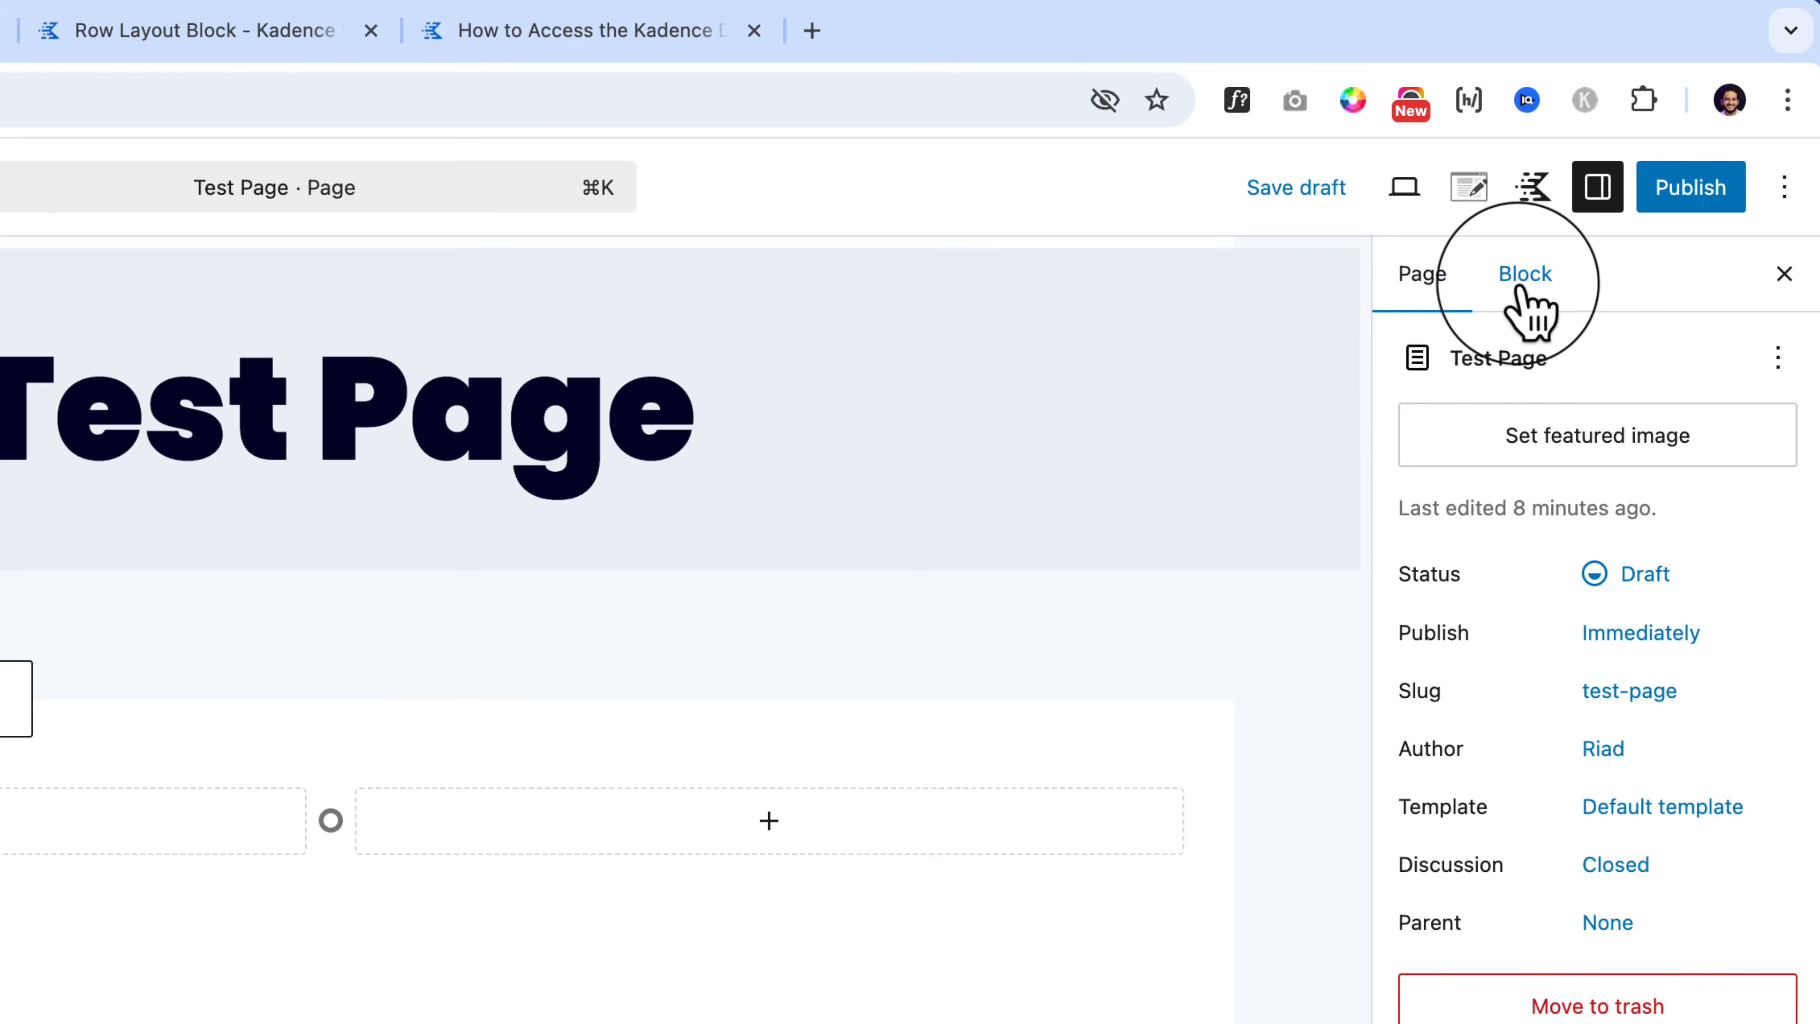
click(1541, 305)
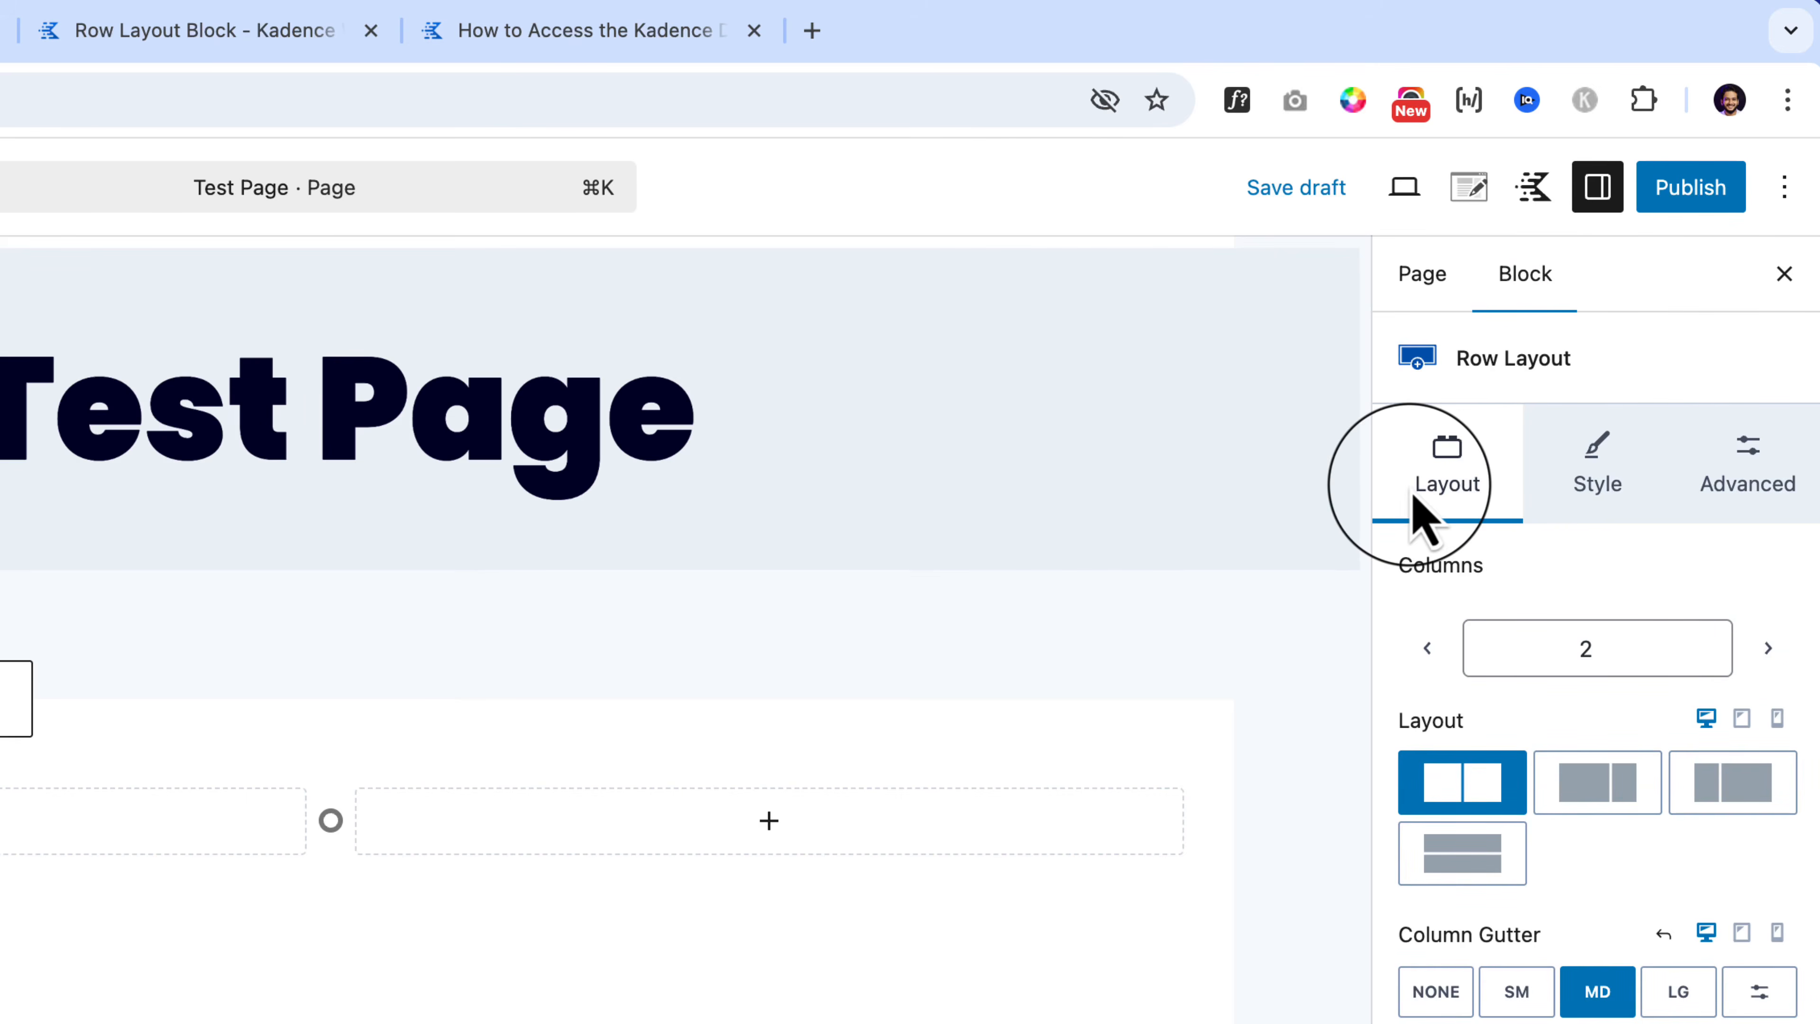
click(1605, 477)
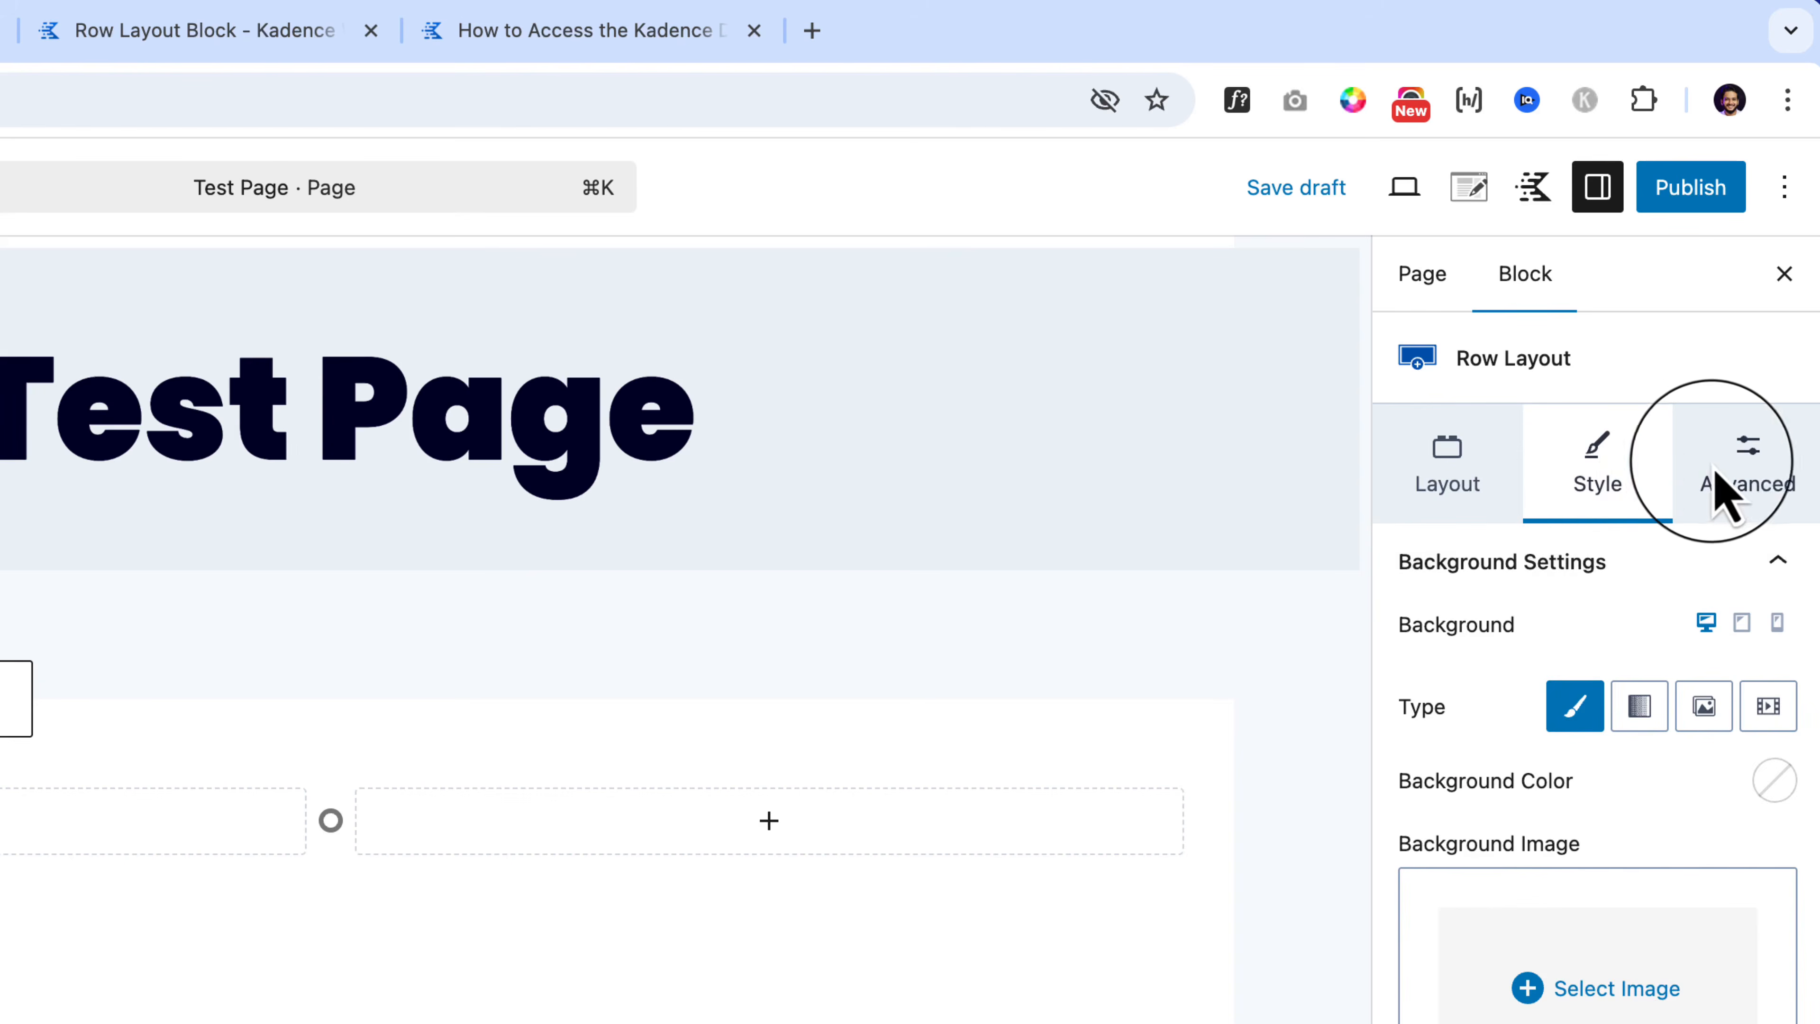
click(1762, 480)
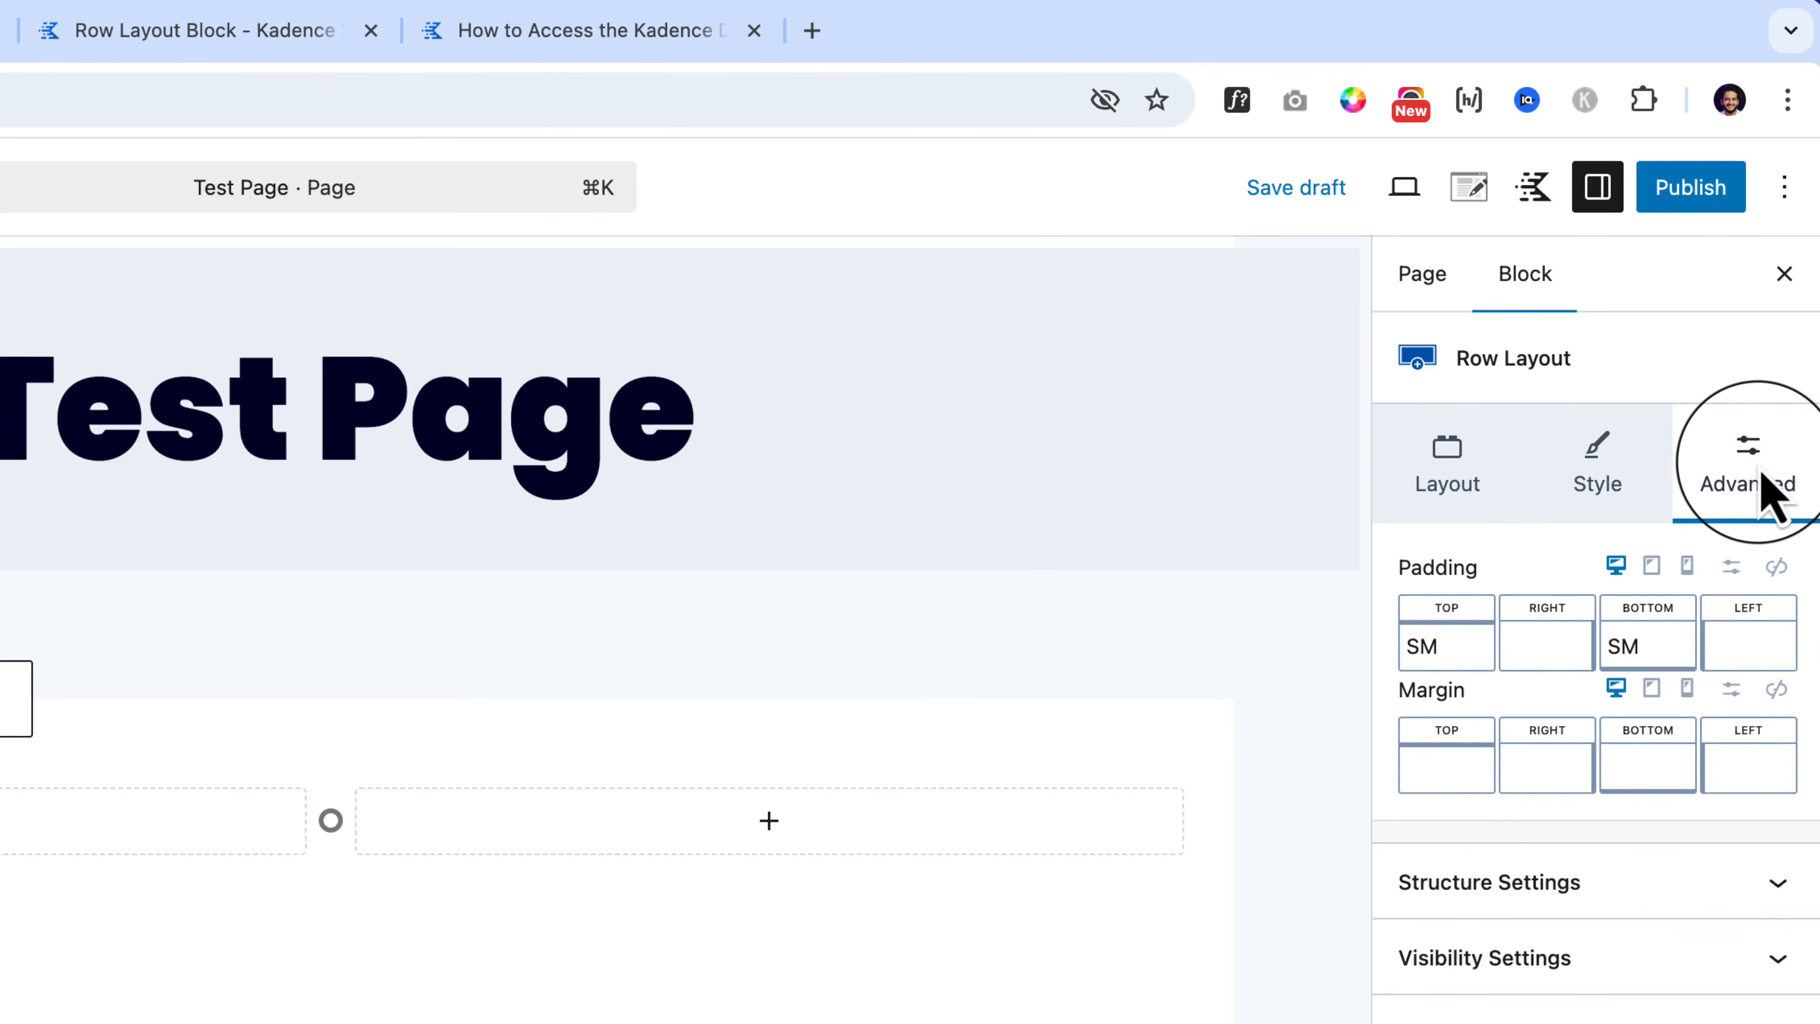
click(1471, 481)
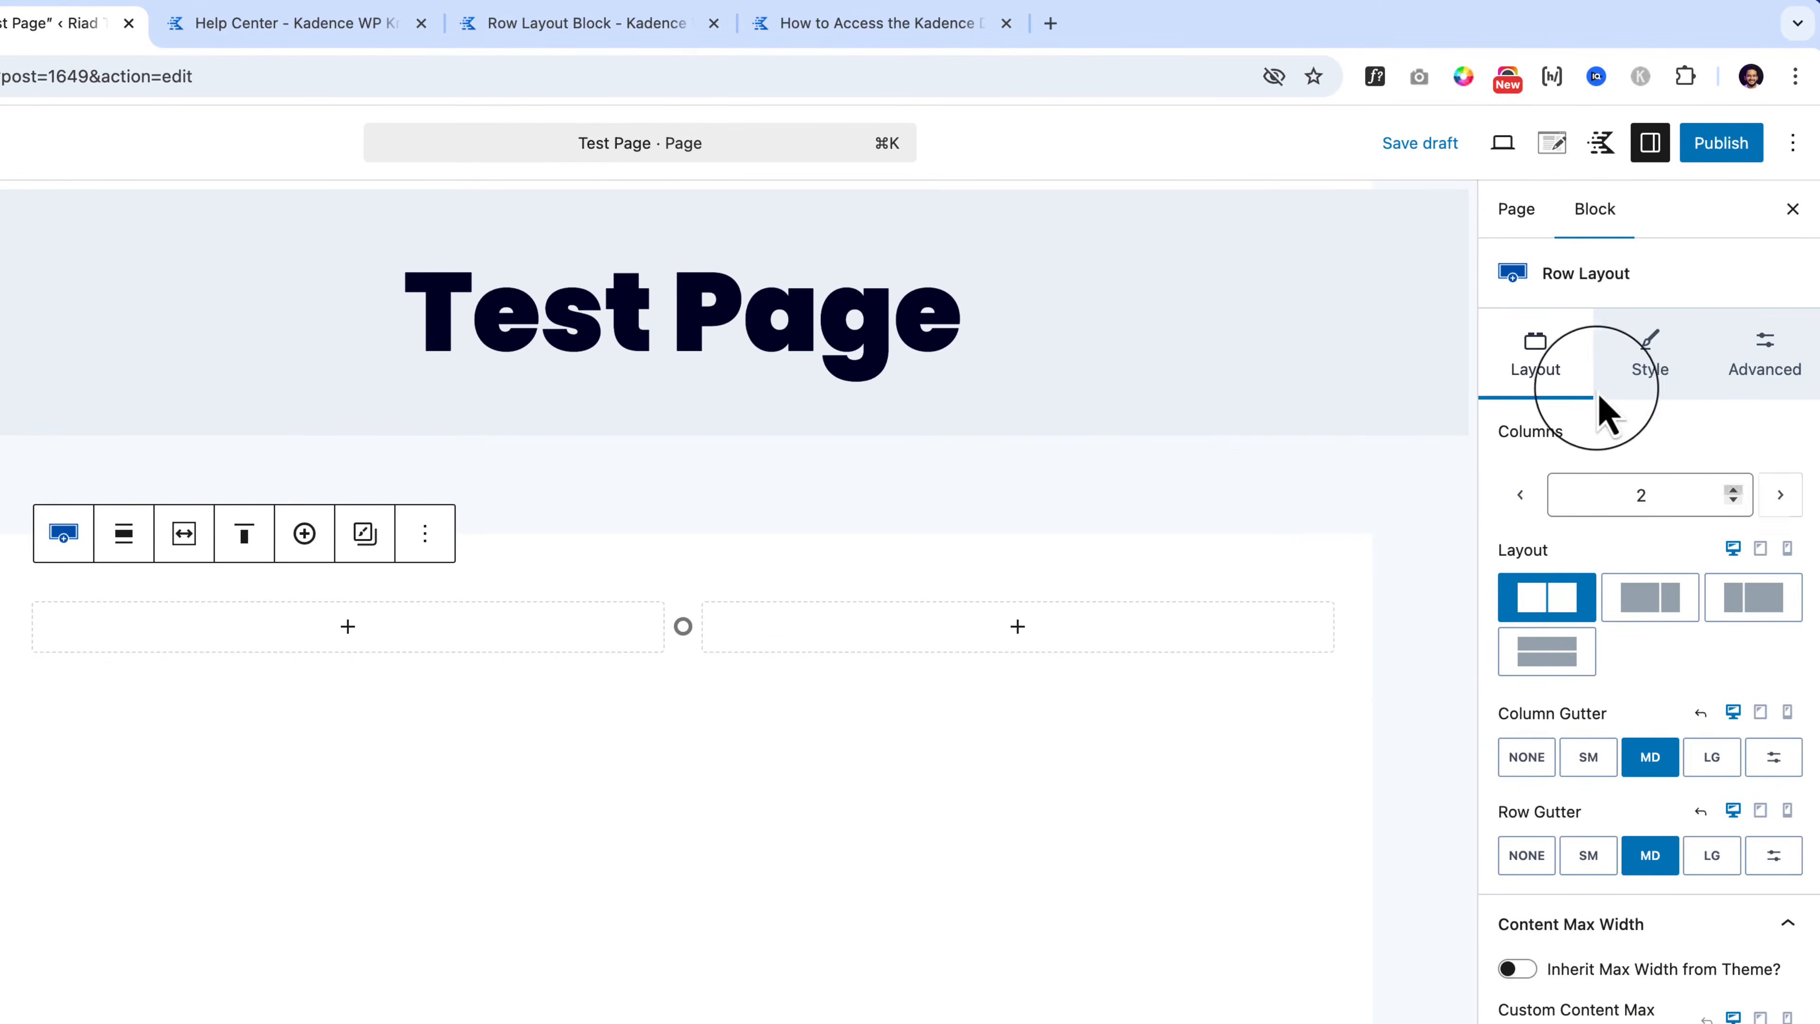
click(1734, 492)
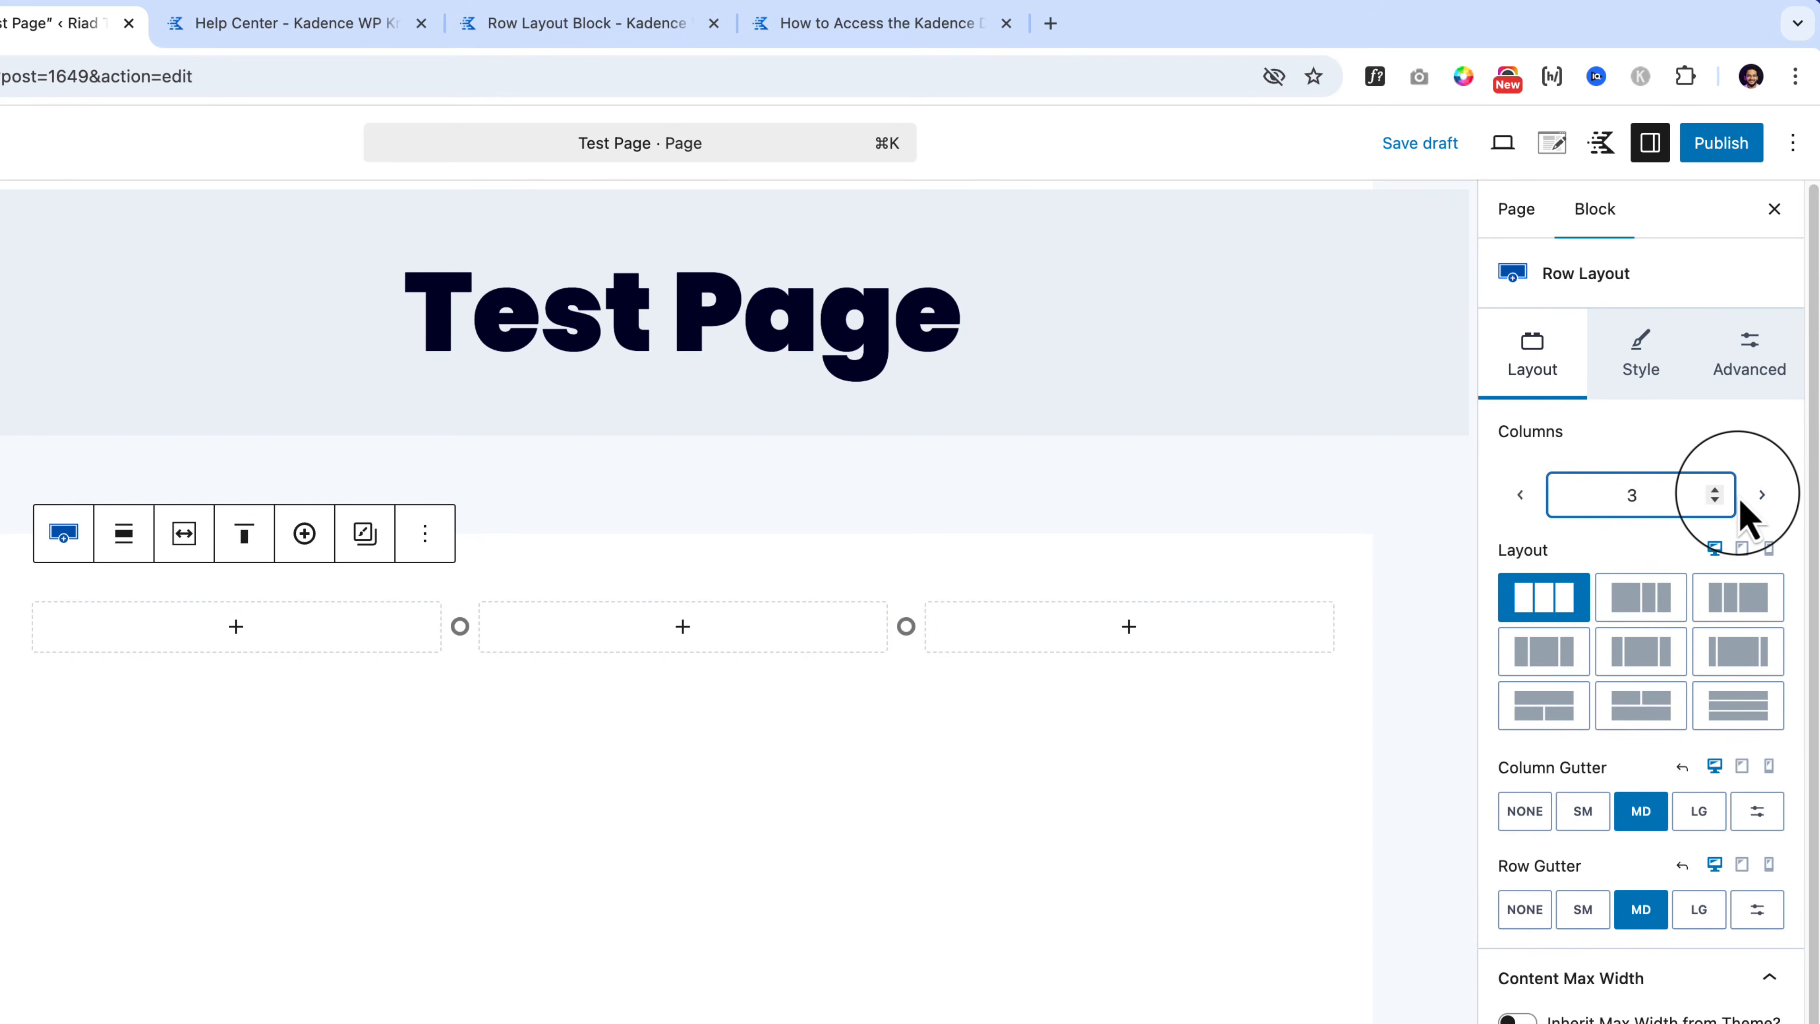
click(1715, 490)
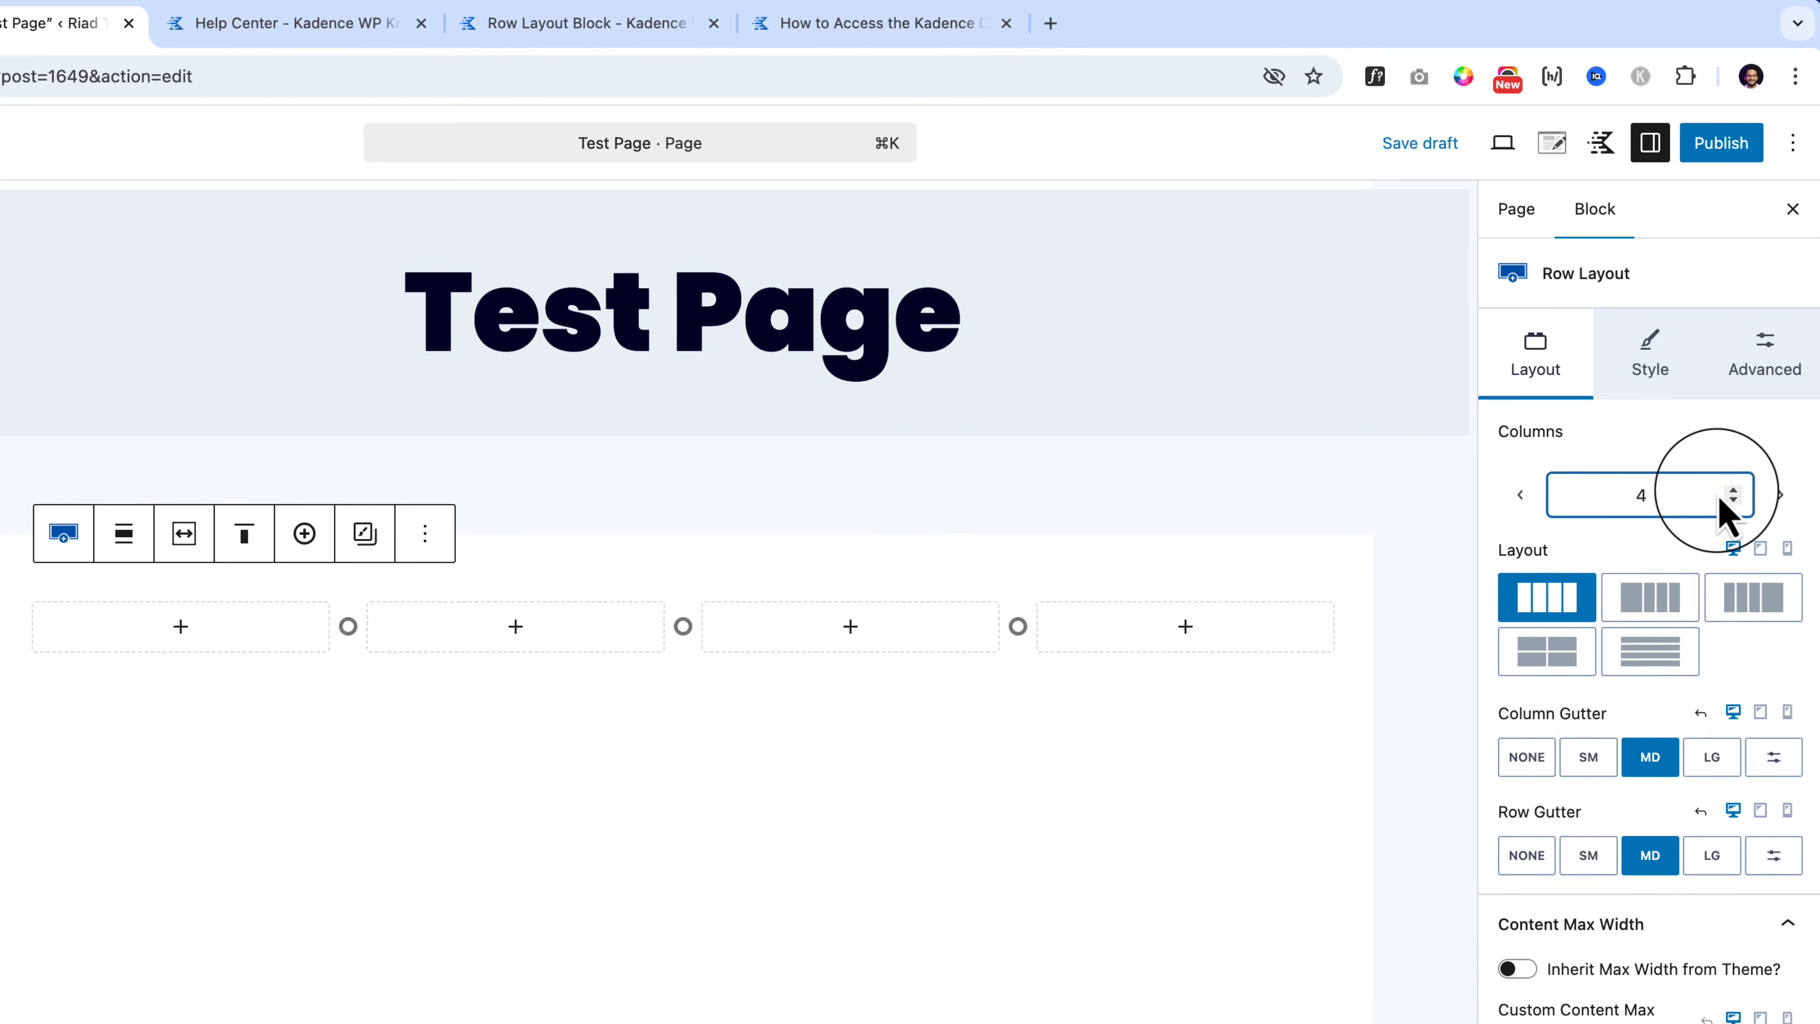
click(1733, 500)
click(1733, 501)
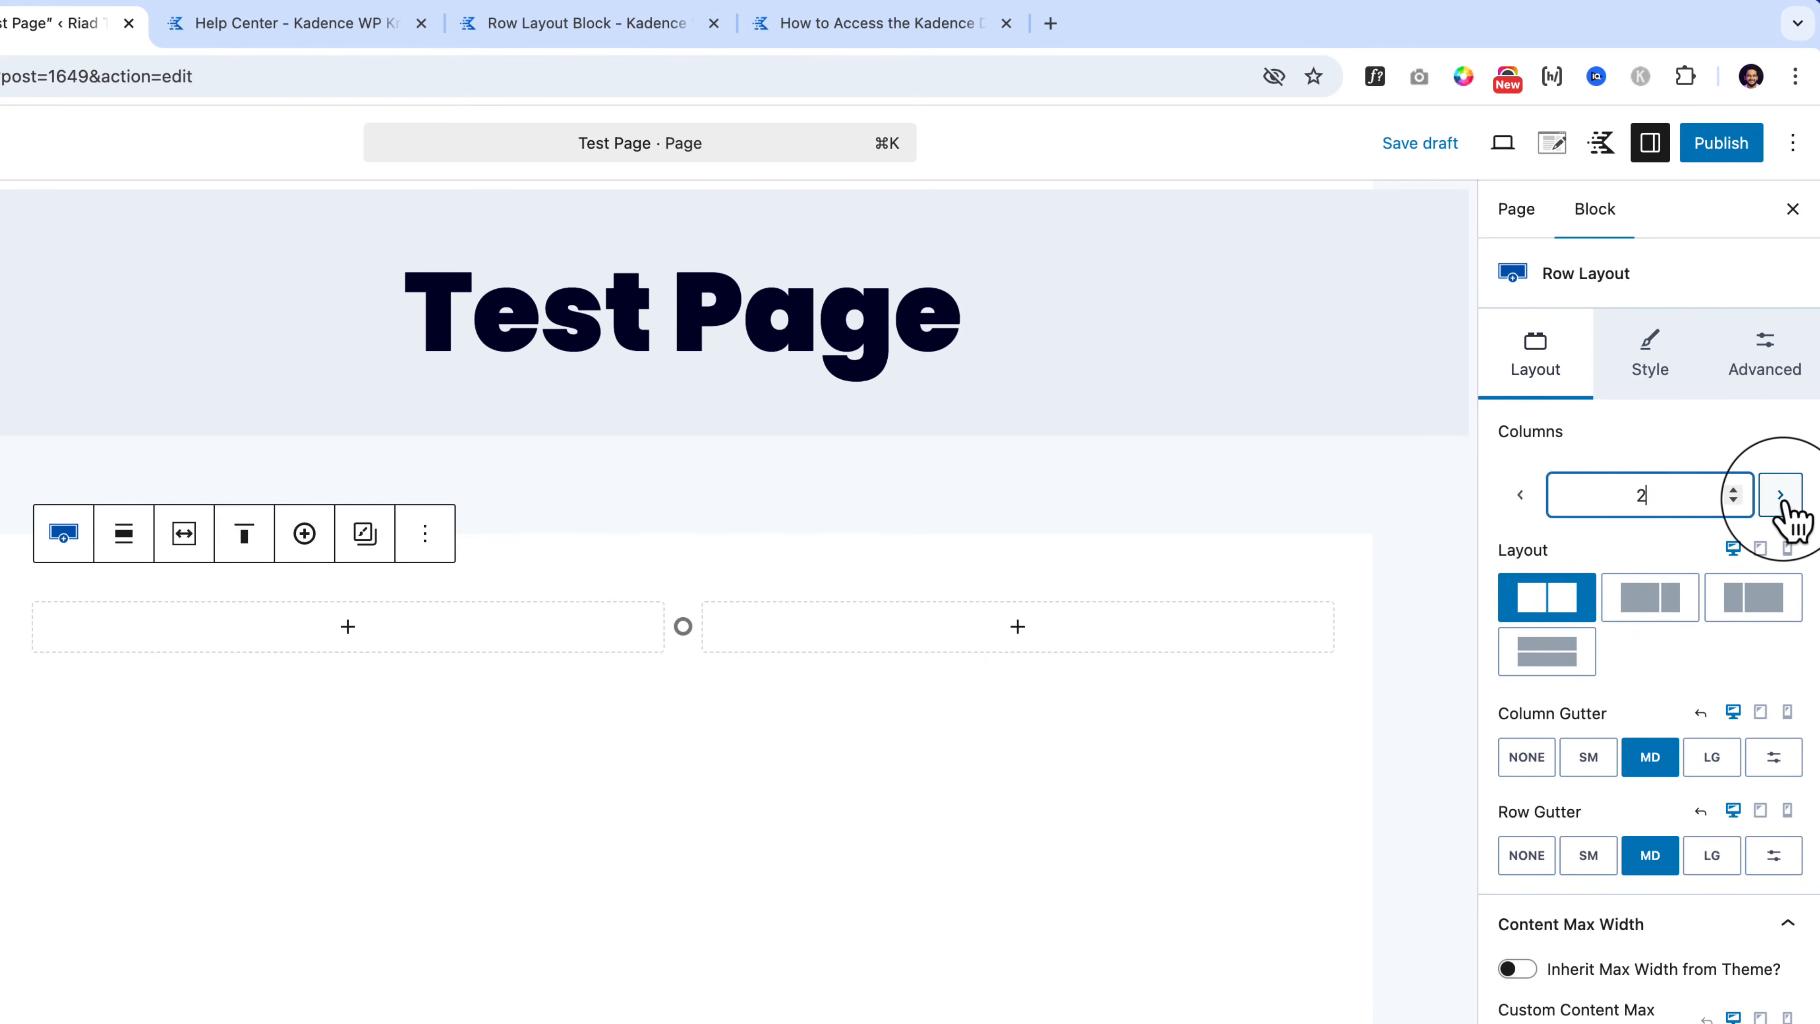
click(1782, 498)
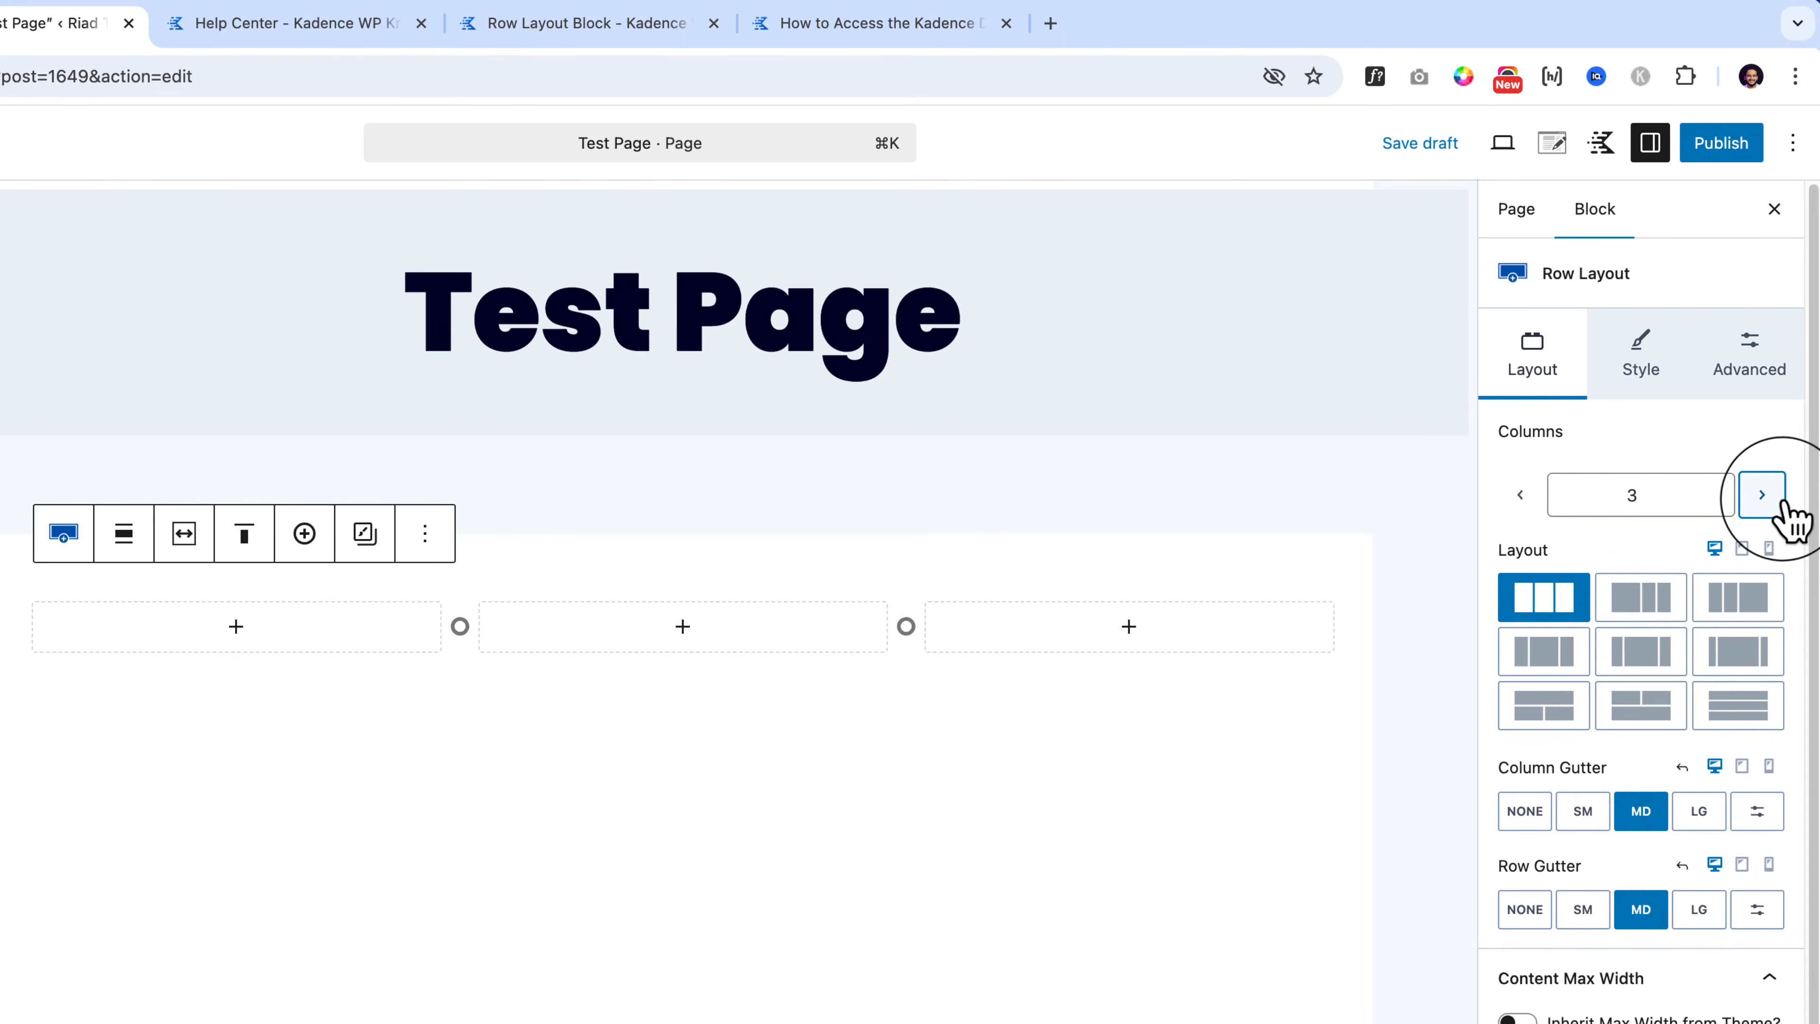
click(1782, 498)
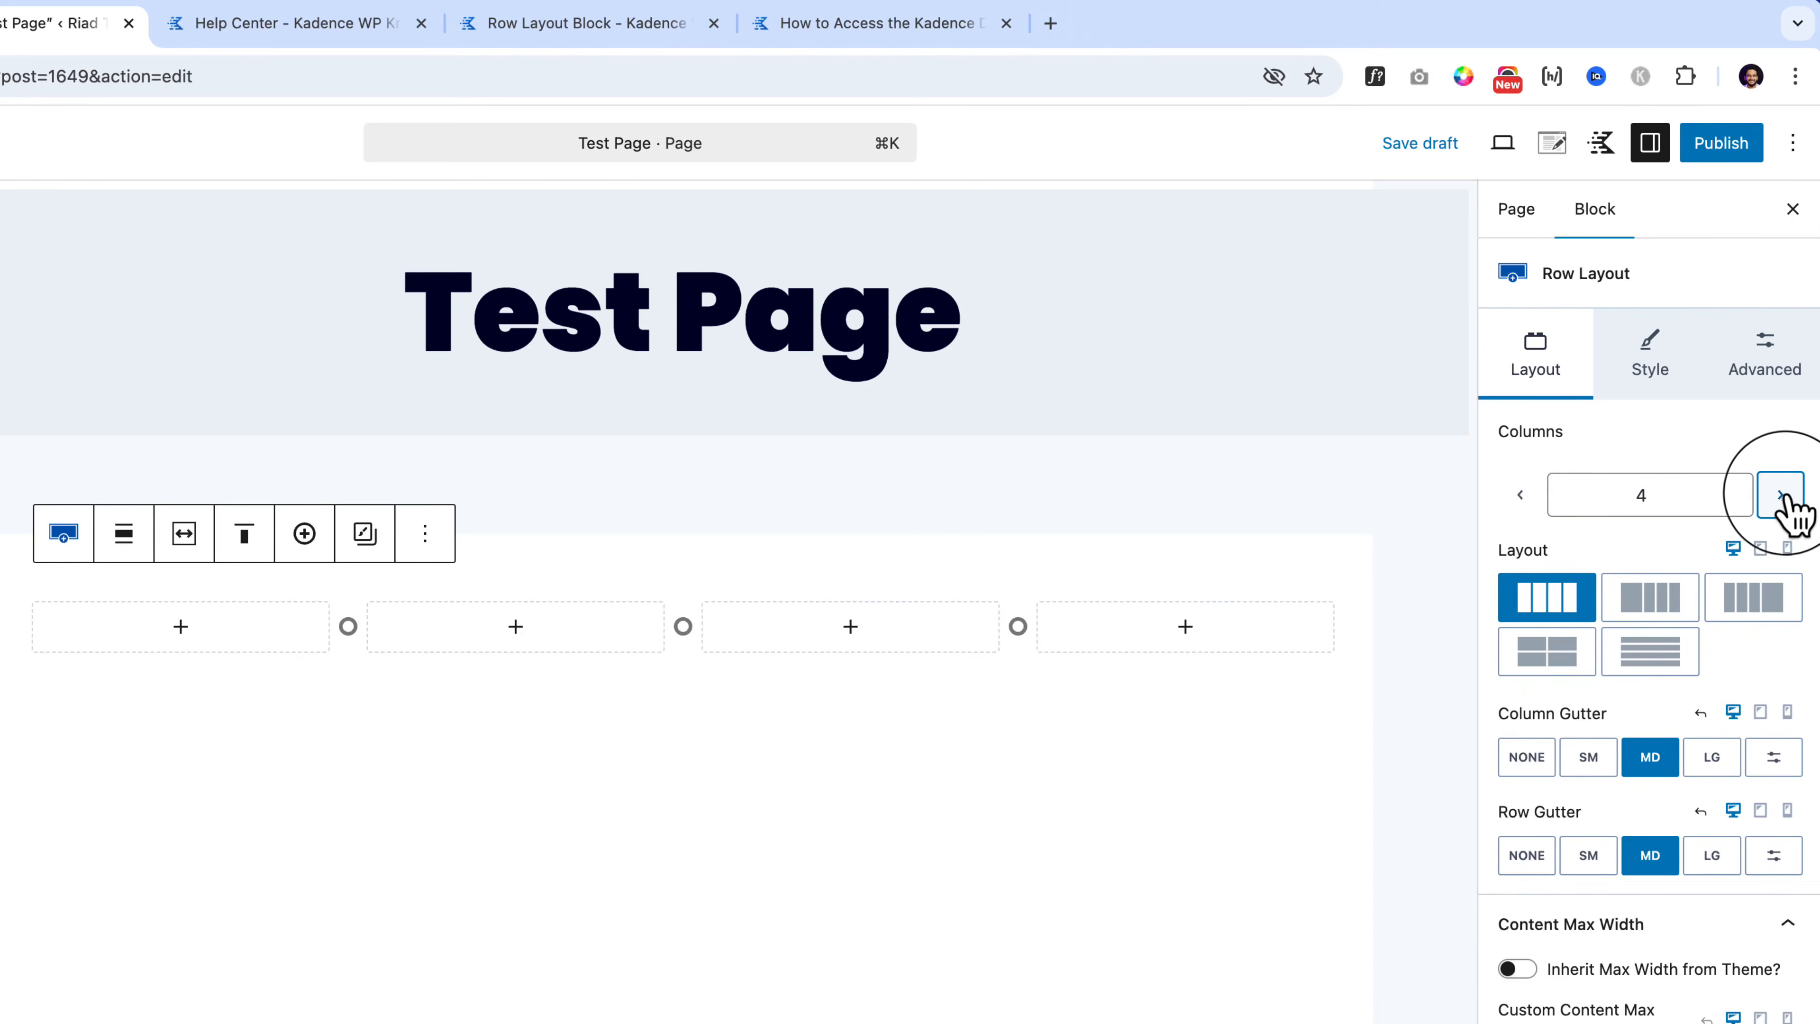
click(1782, 497)
click(1520, 497)
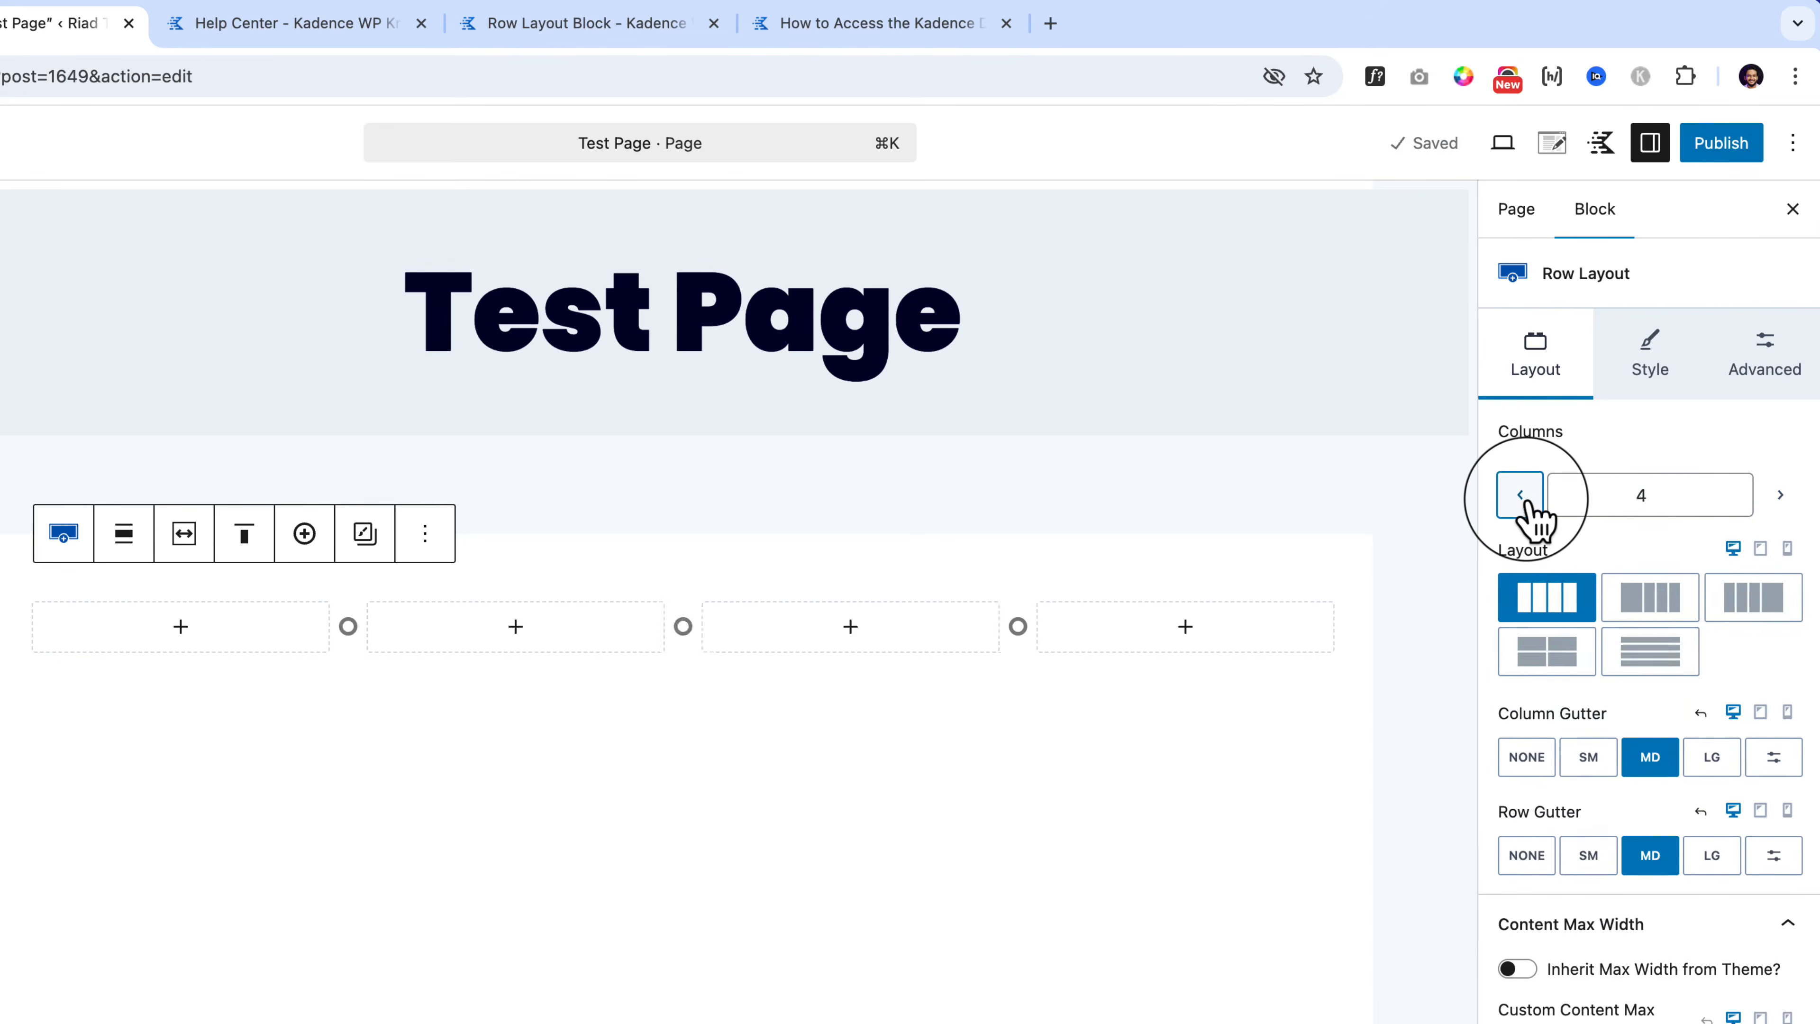
click(1521, 496)
click(1520, 497)
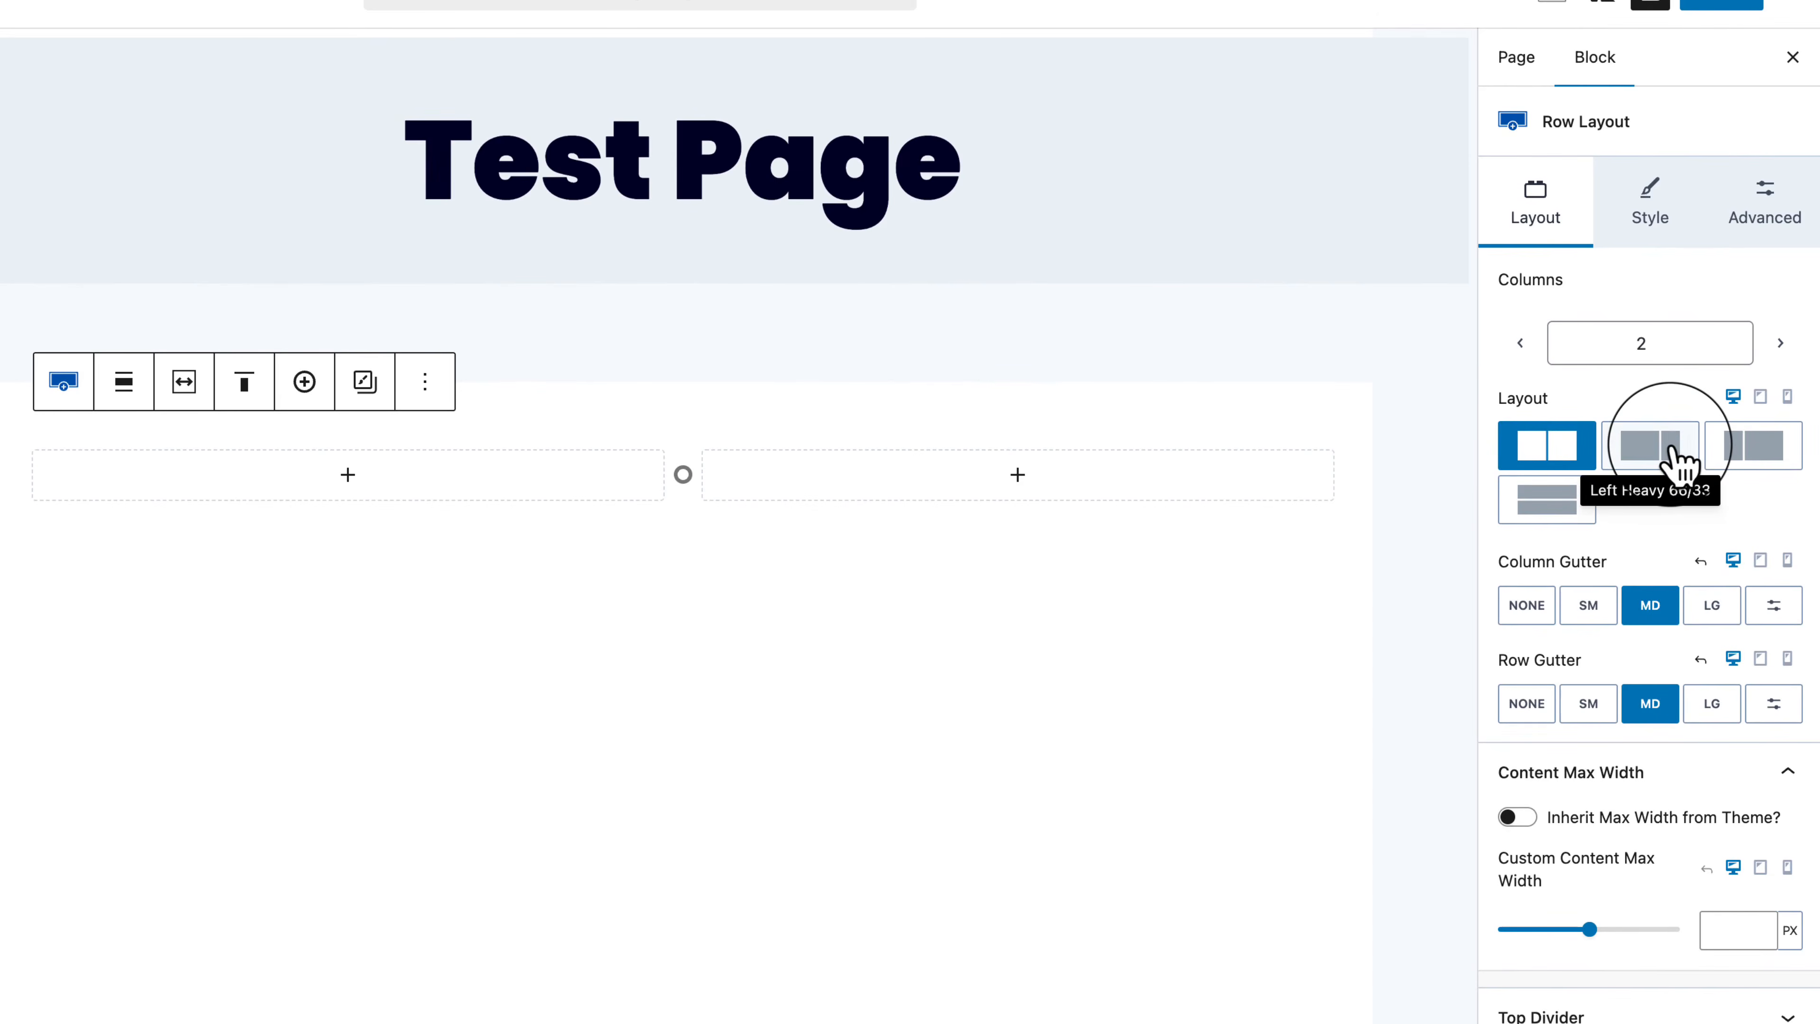
click(1678, 463)
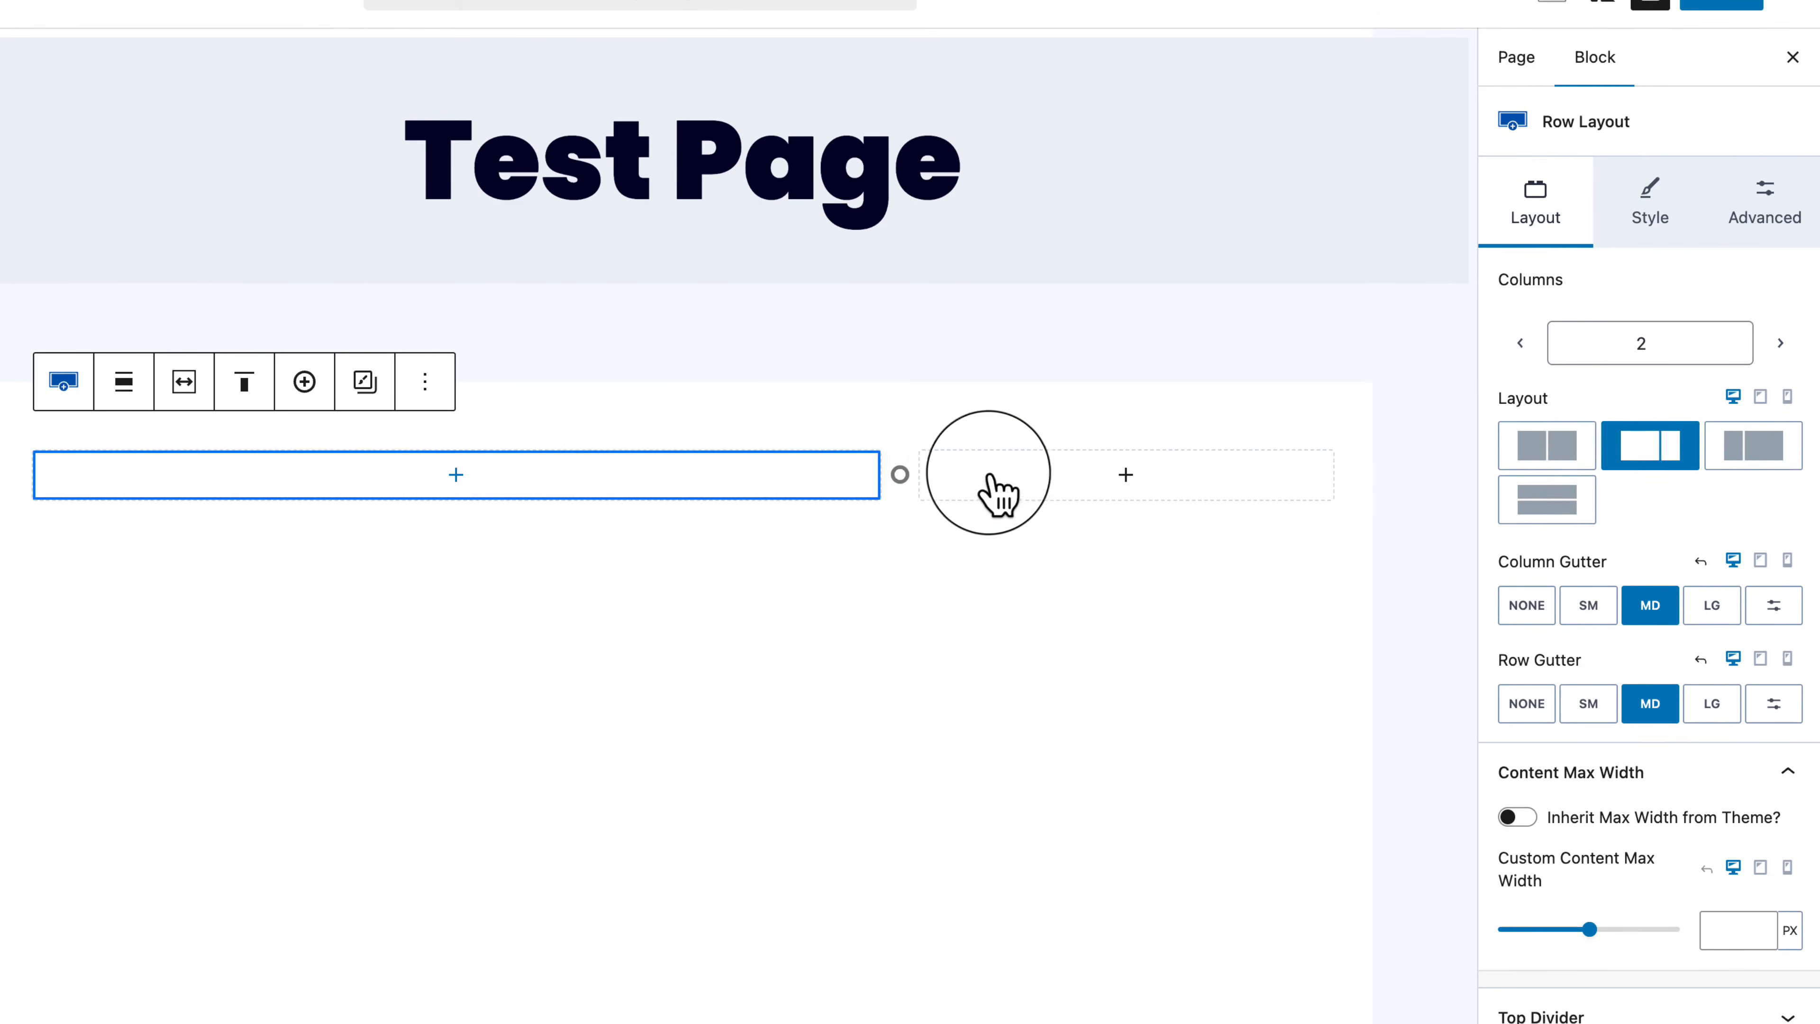
mouse_move(901, 474)
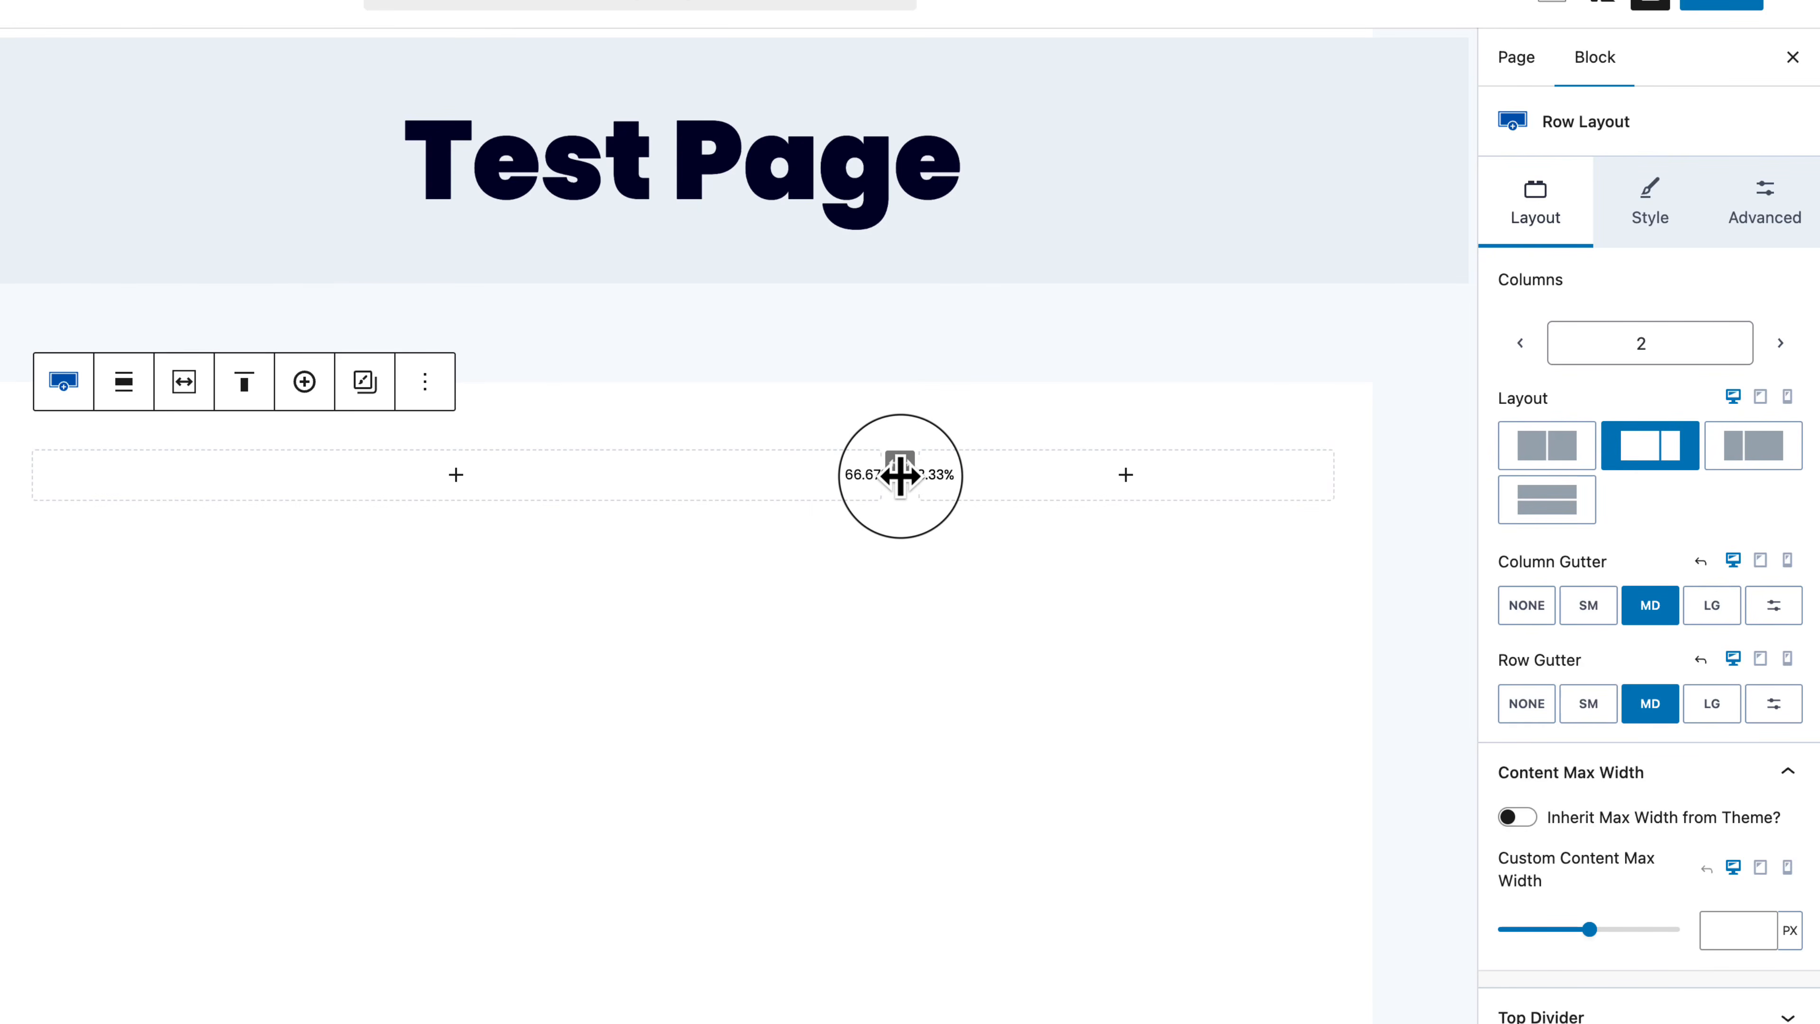
drag(900, 474, 602, 501)
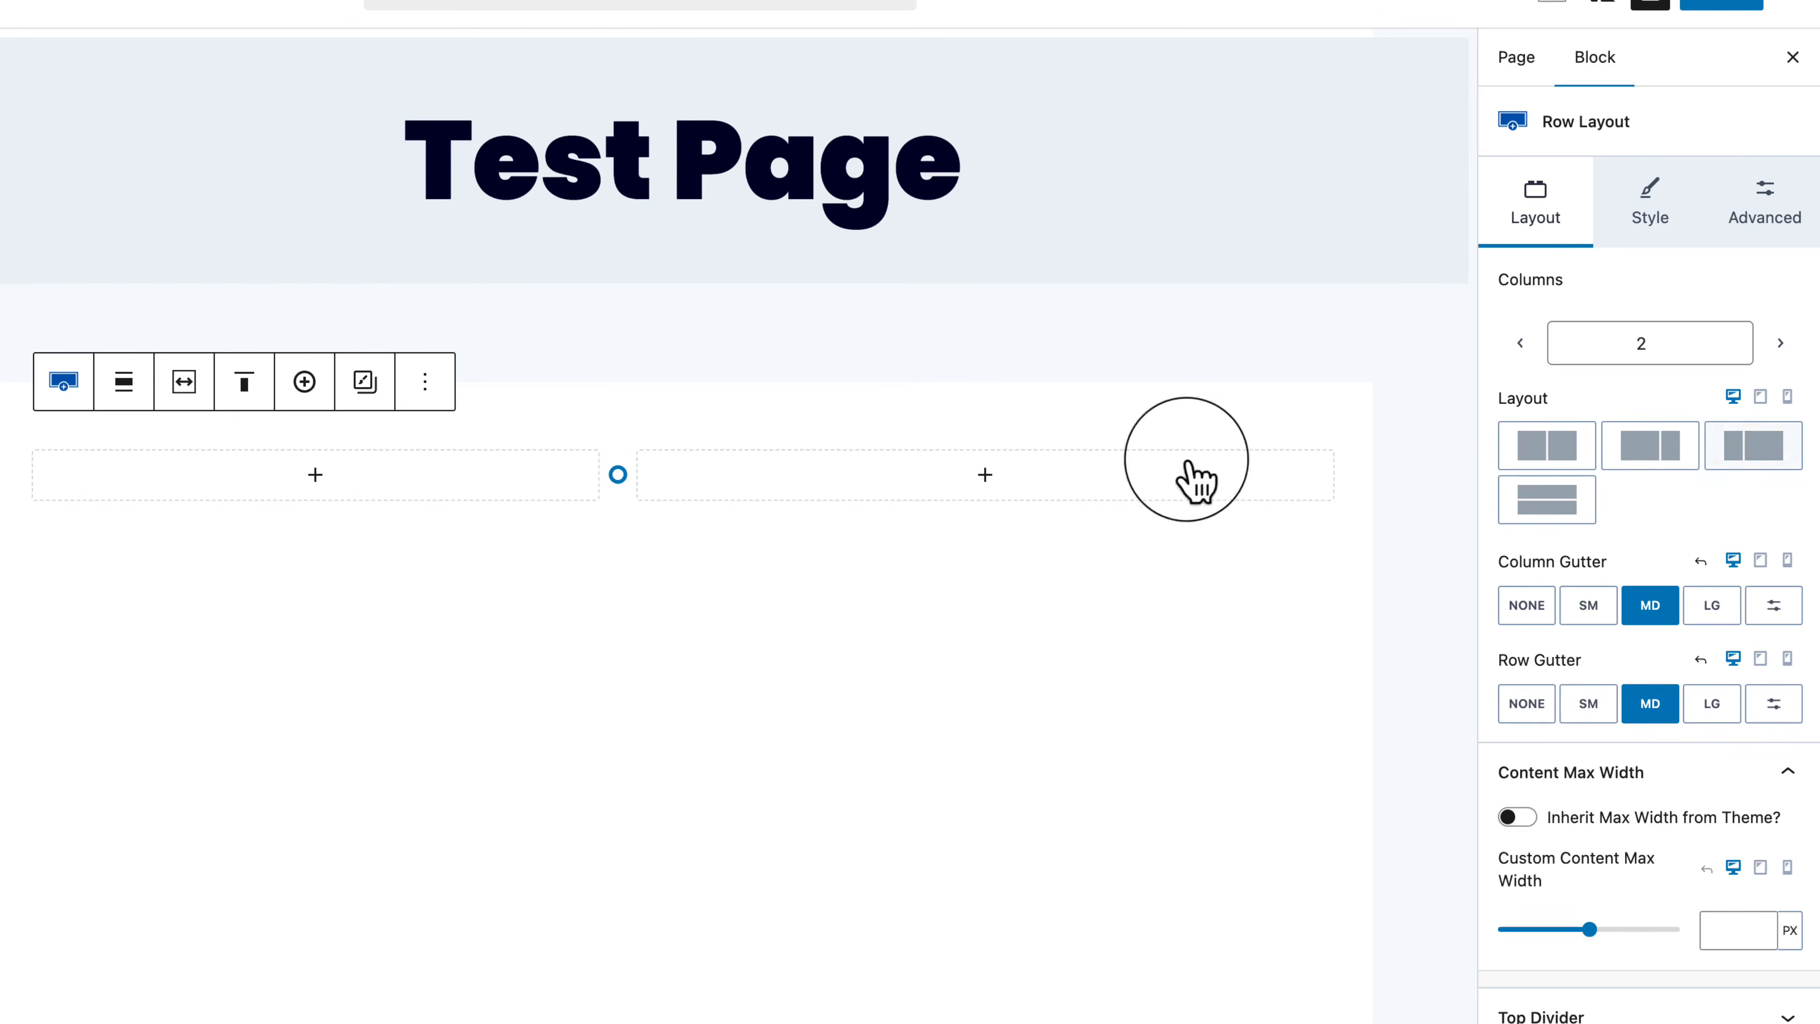
click(1765, 458)
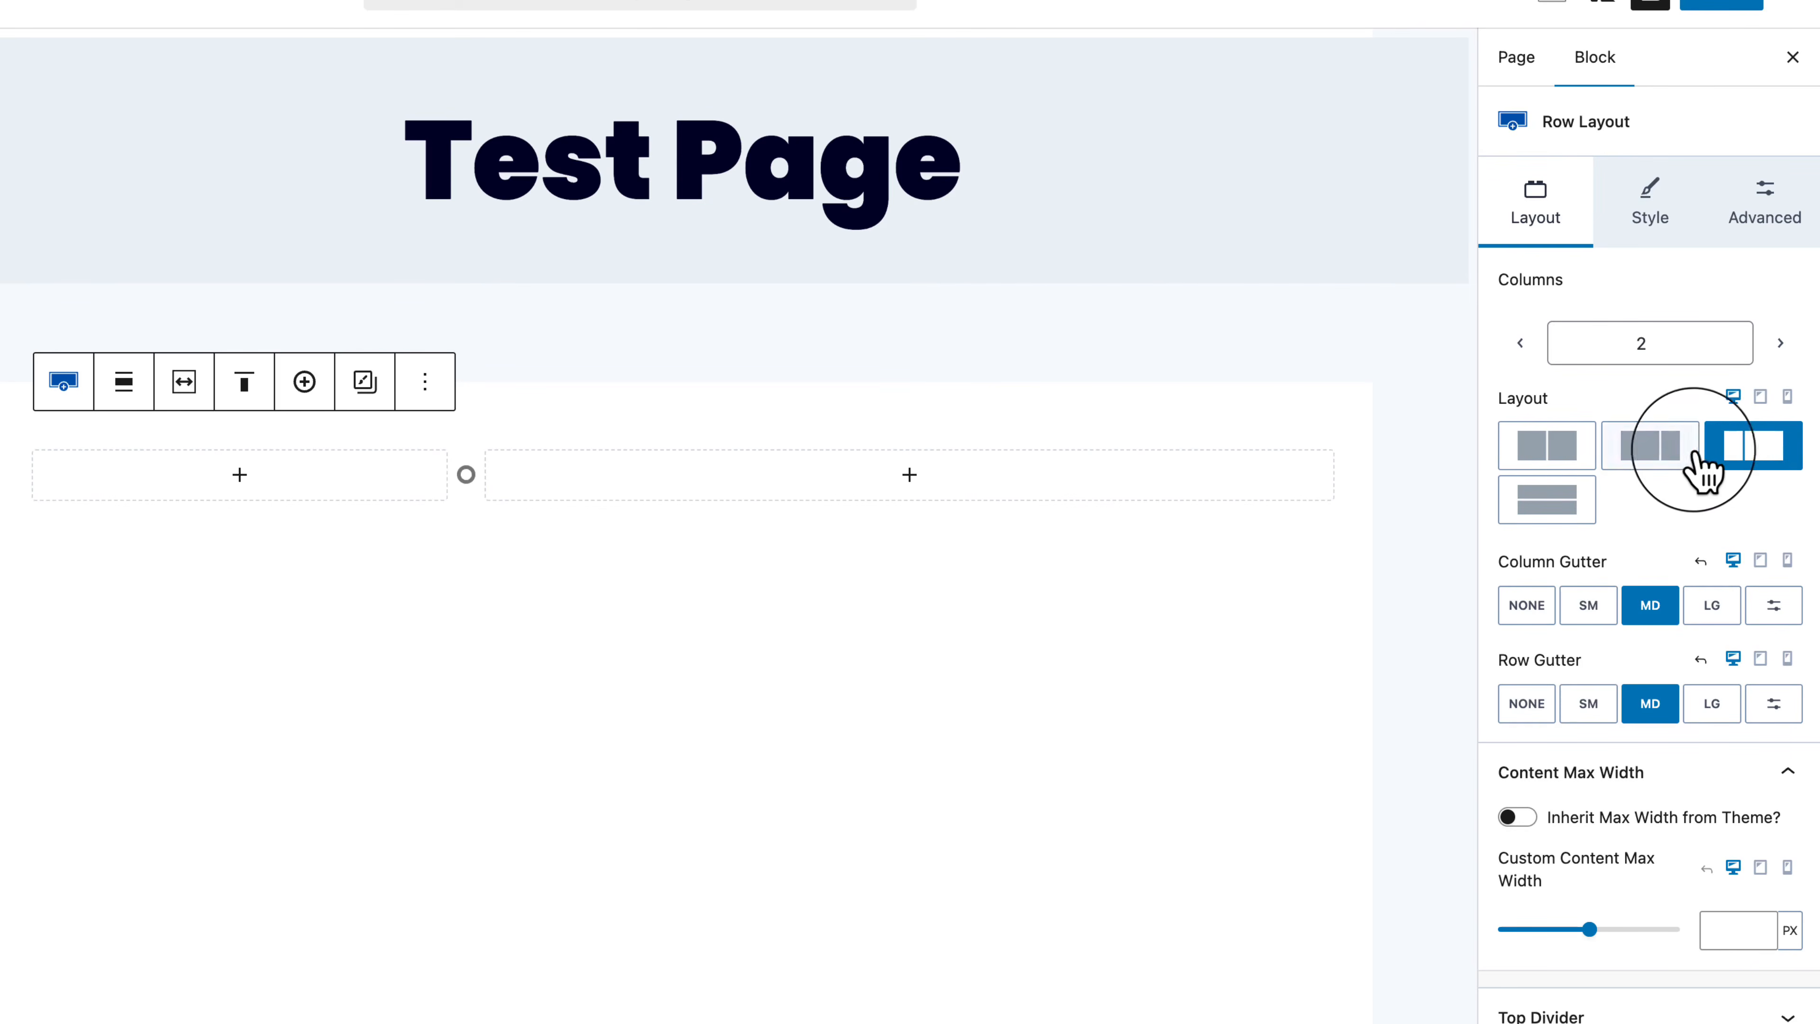
click(1656, 453)
click(1544, 510)
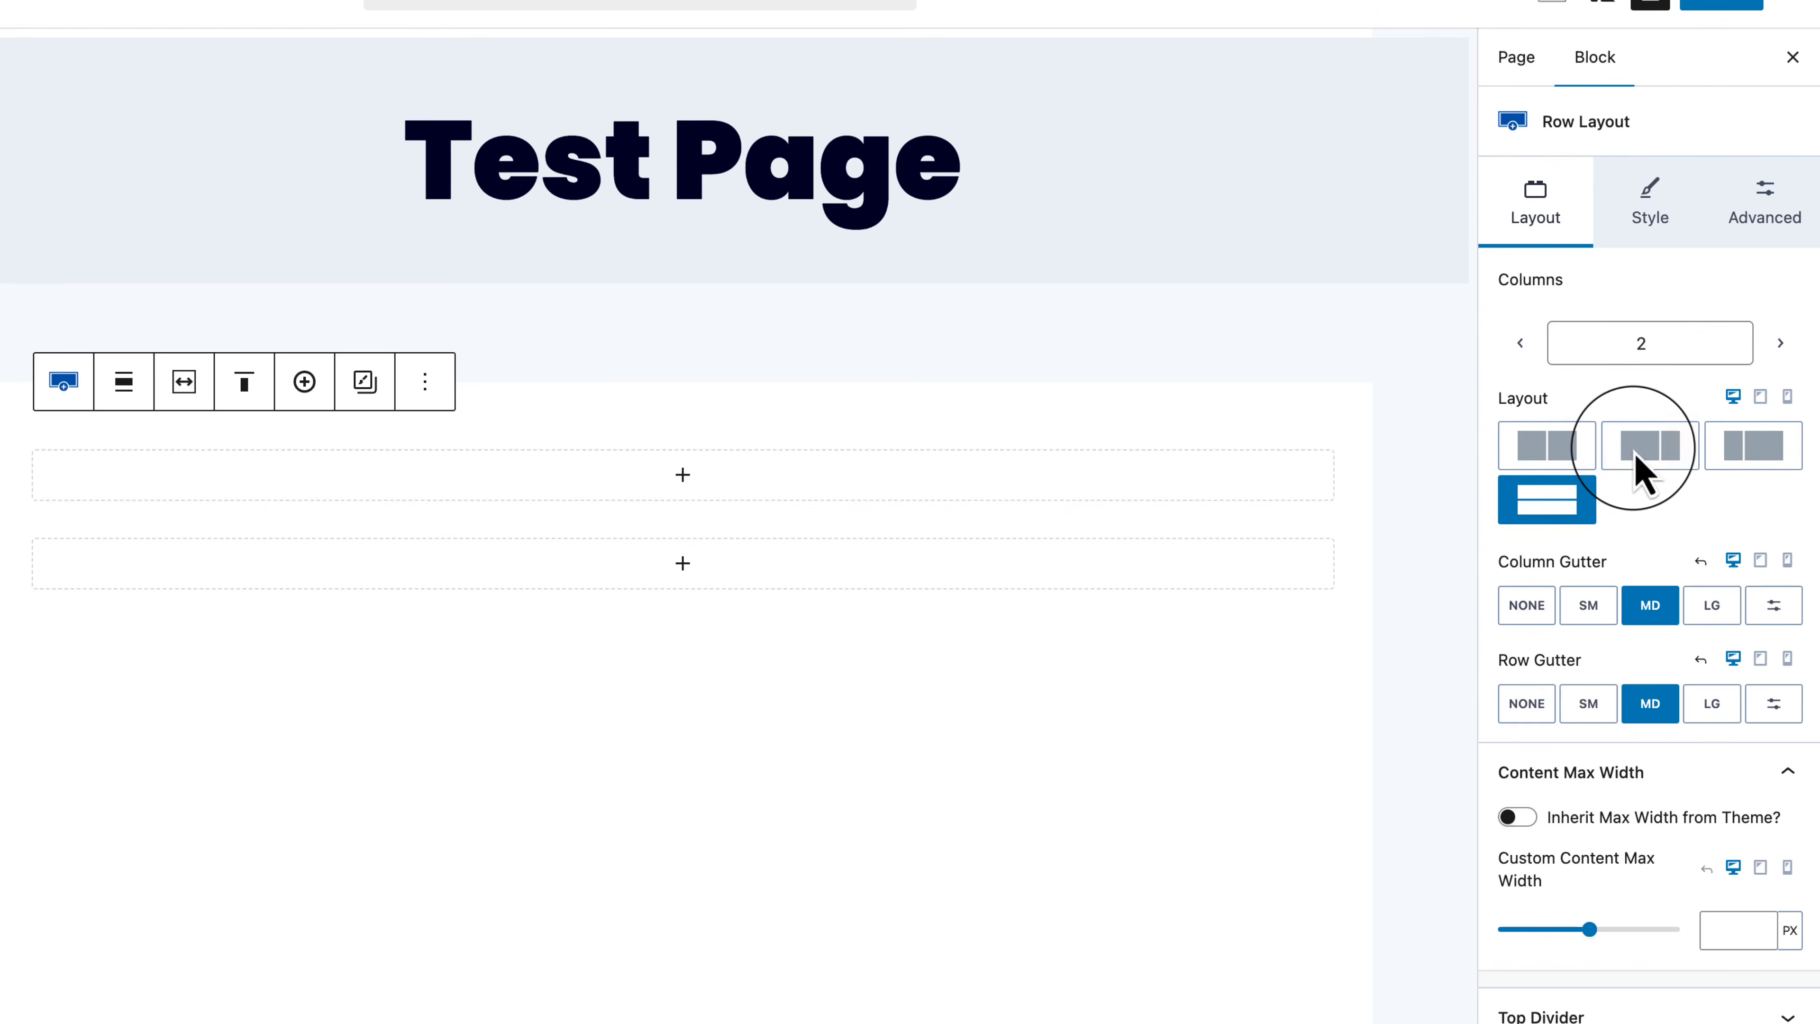
click(1644, 466)
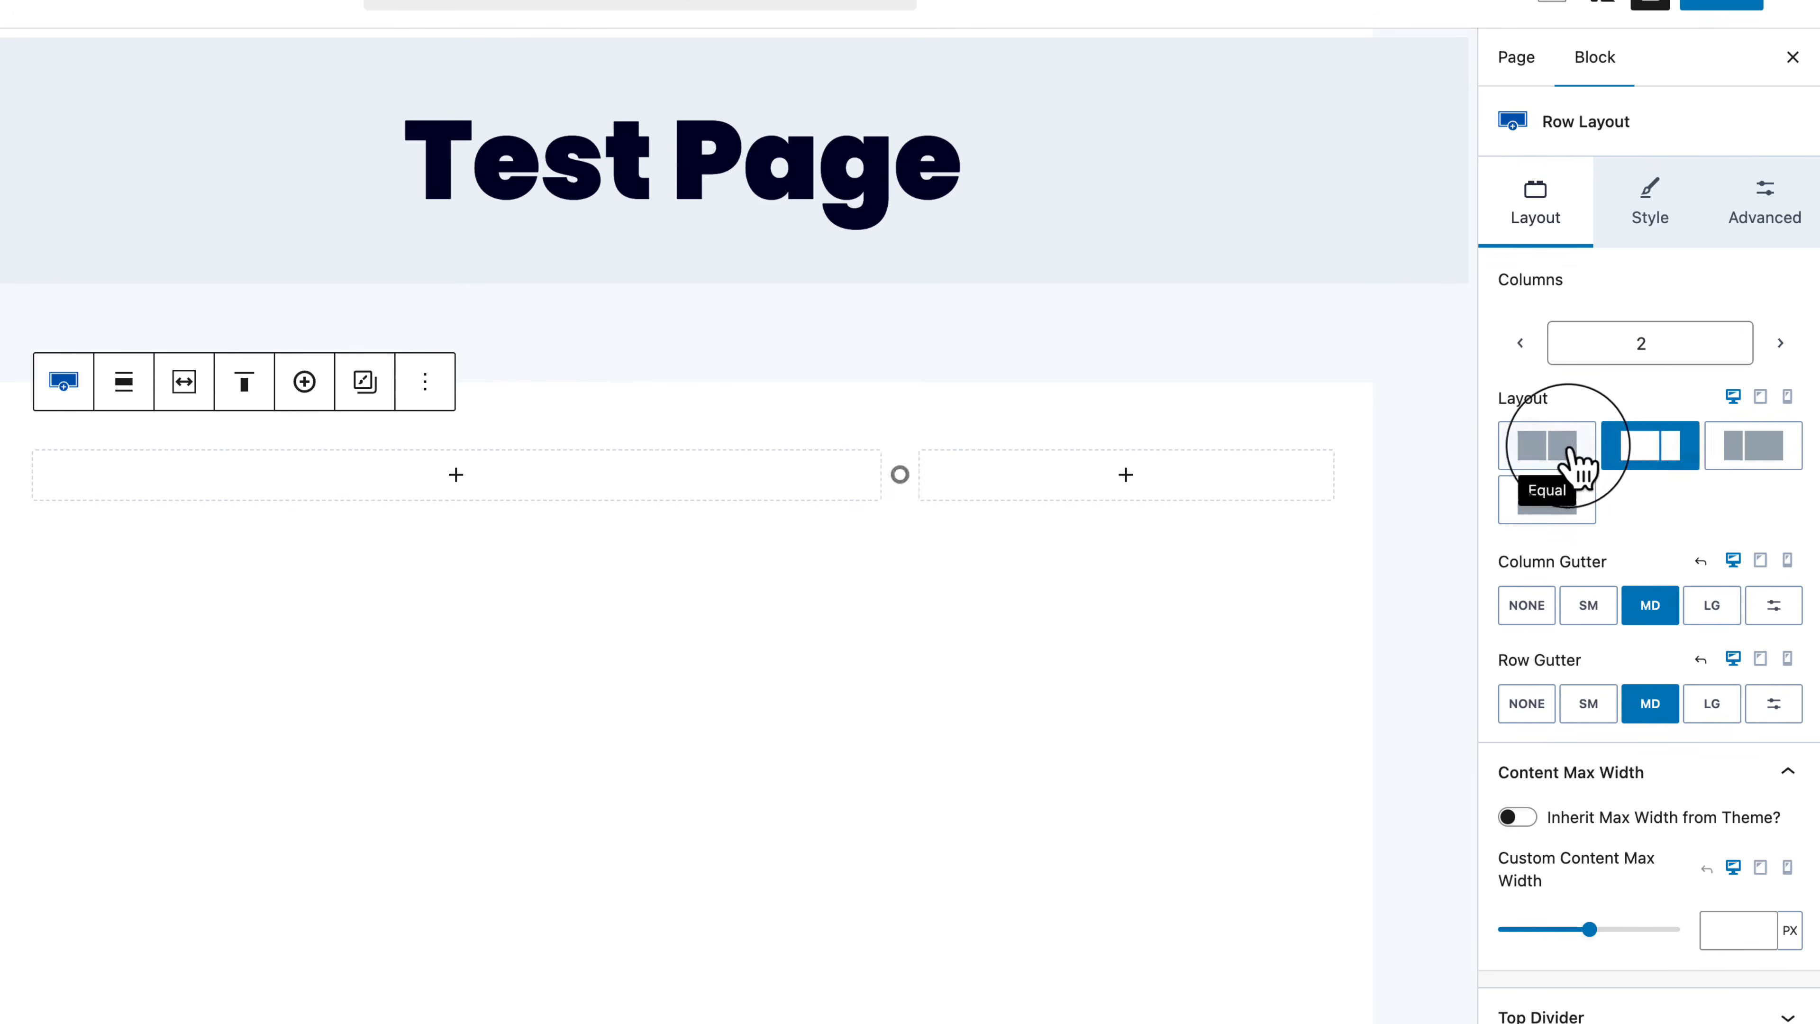
click(1580, 460)
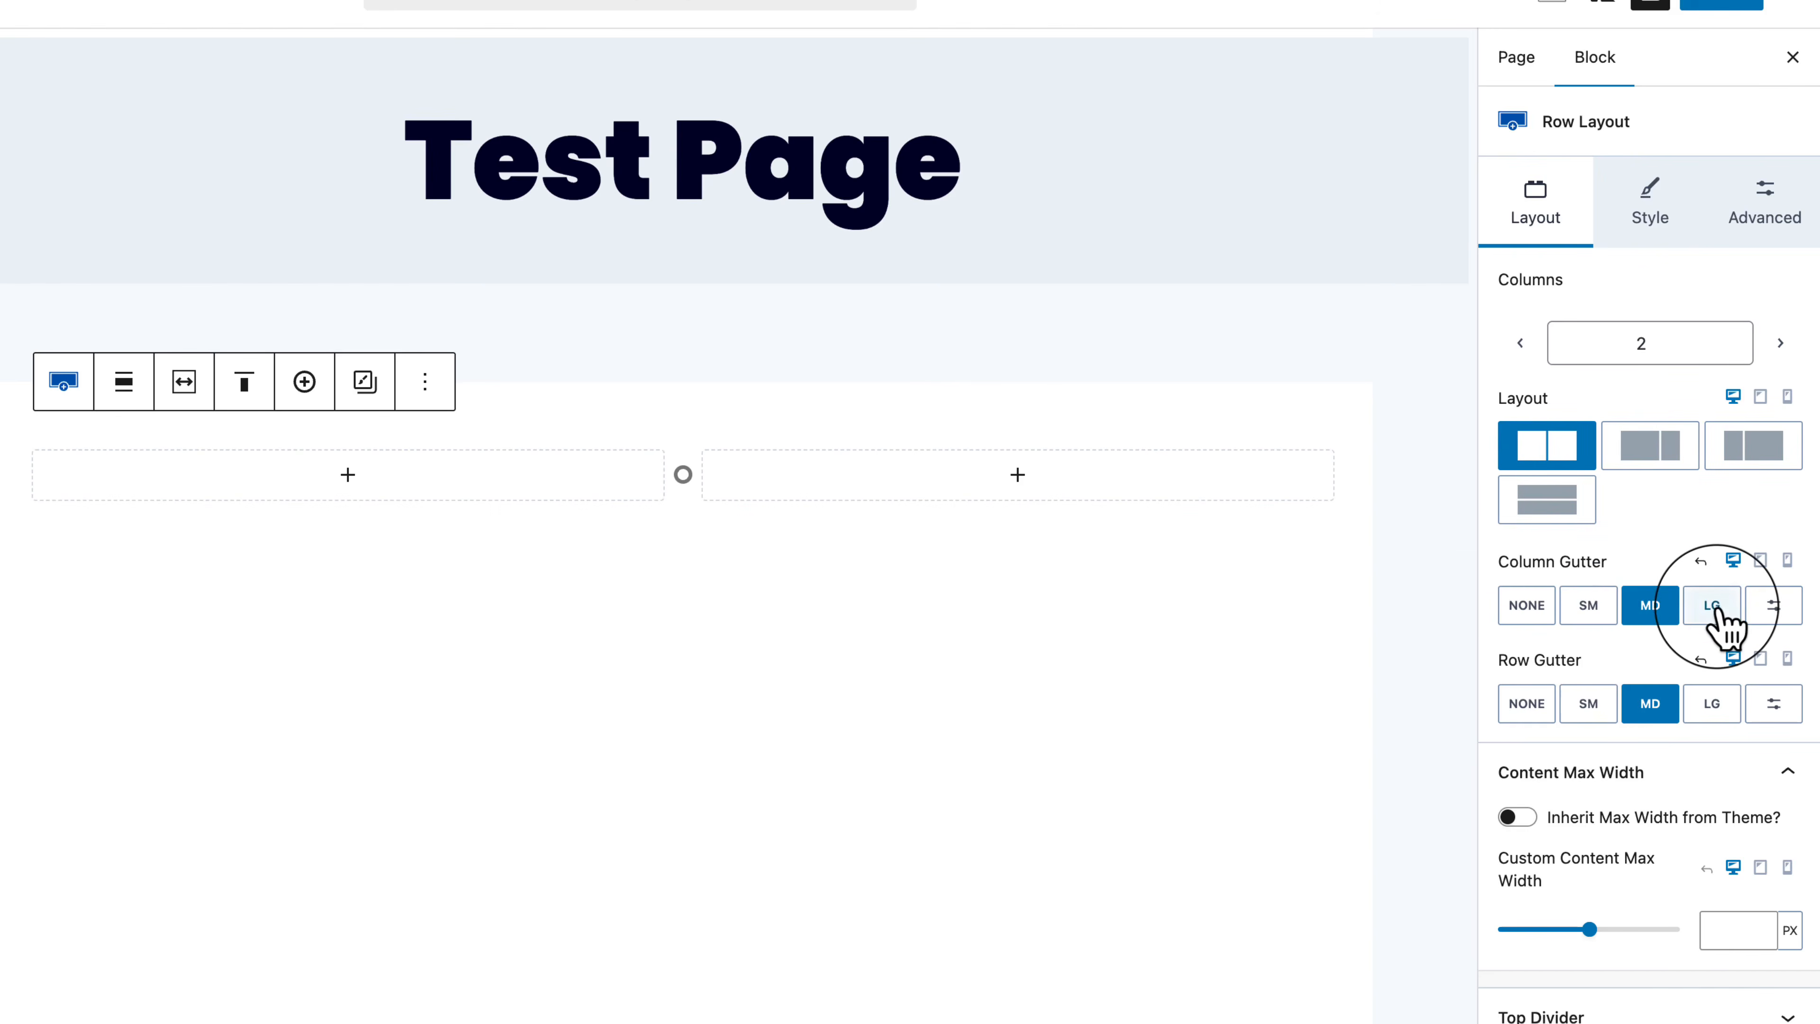
Step: Try a 144 px custom gutter, revert to the MD preset, and open the left column's block chooser
click(1714, 607)
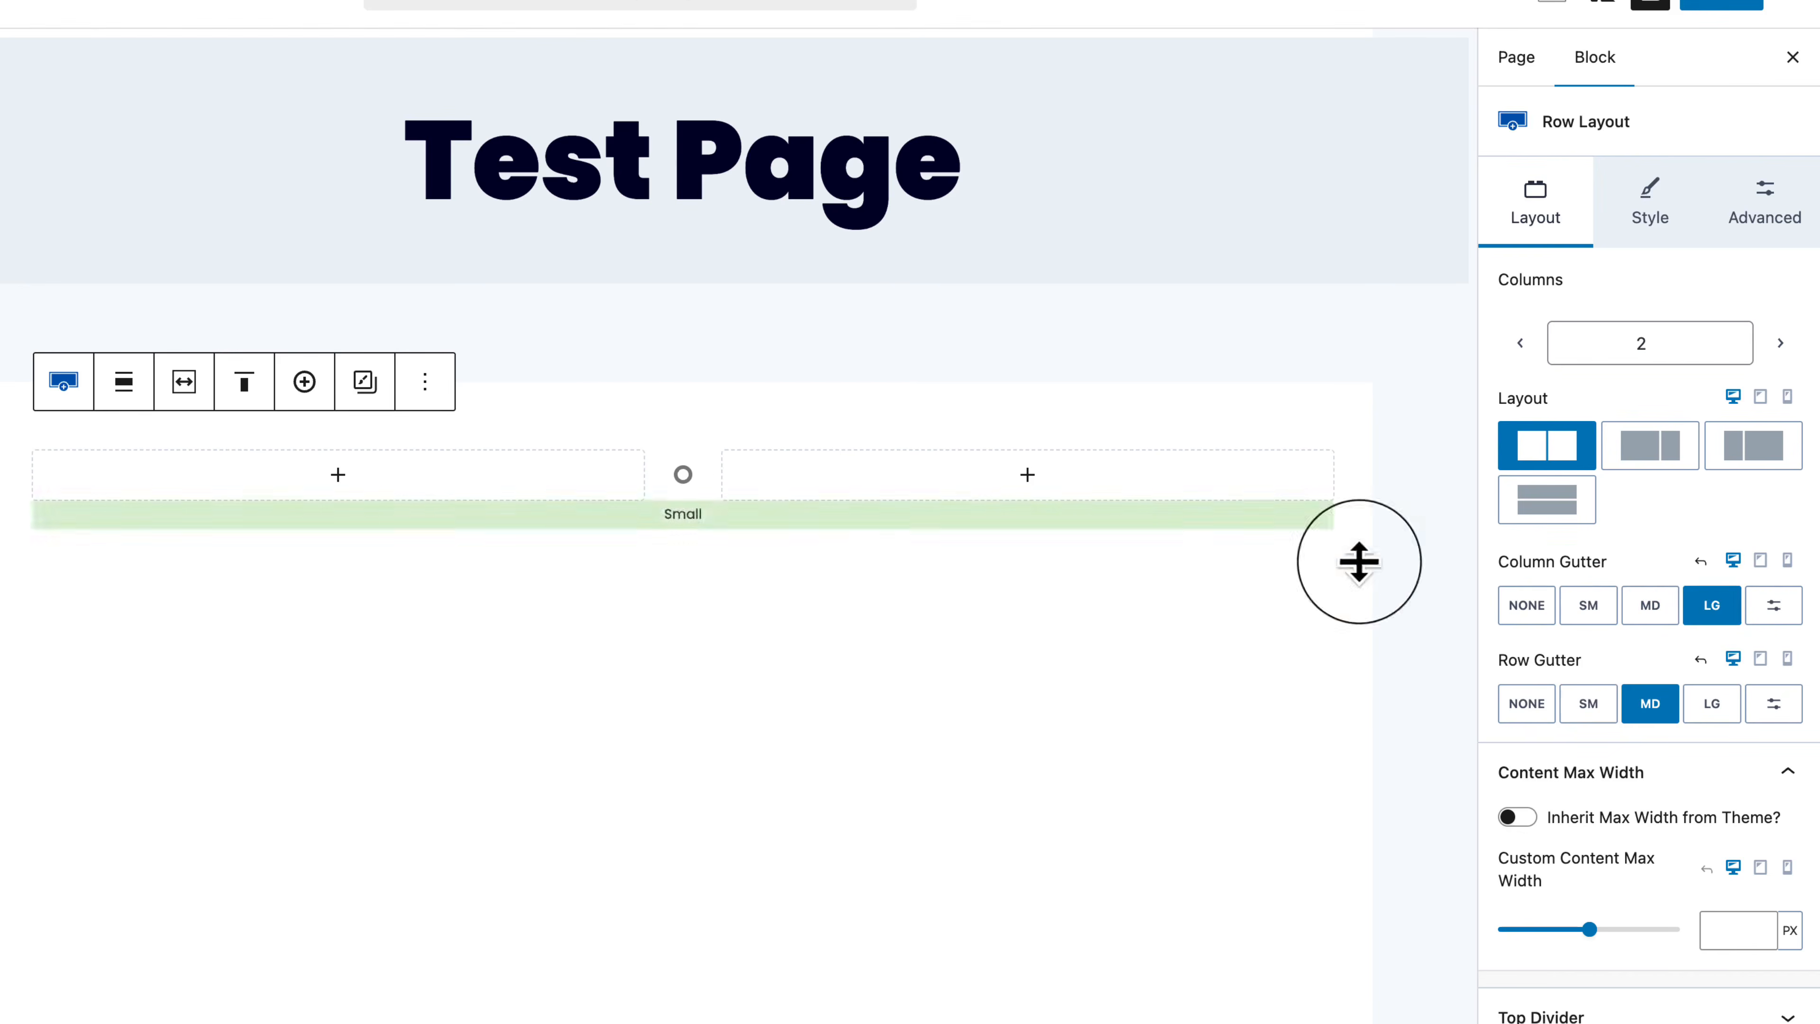
mouse_move(700, 486)
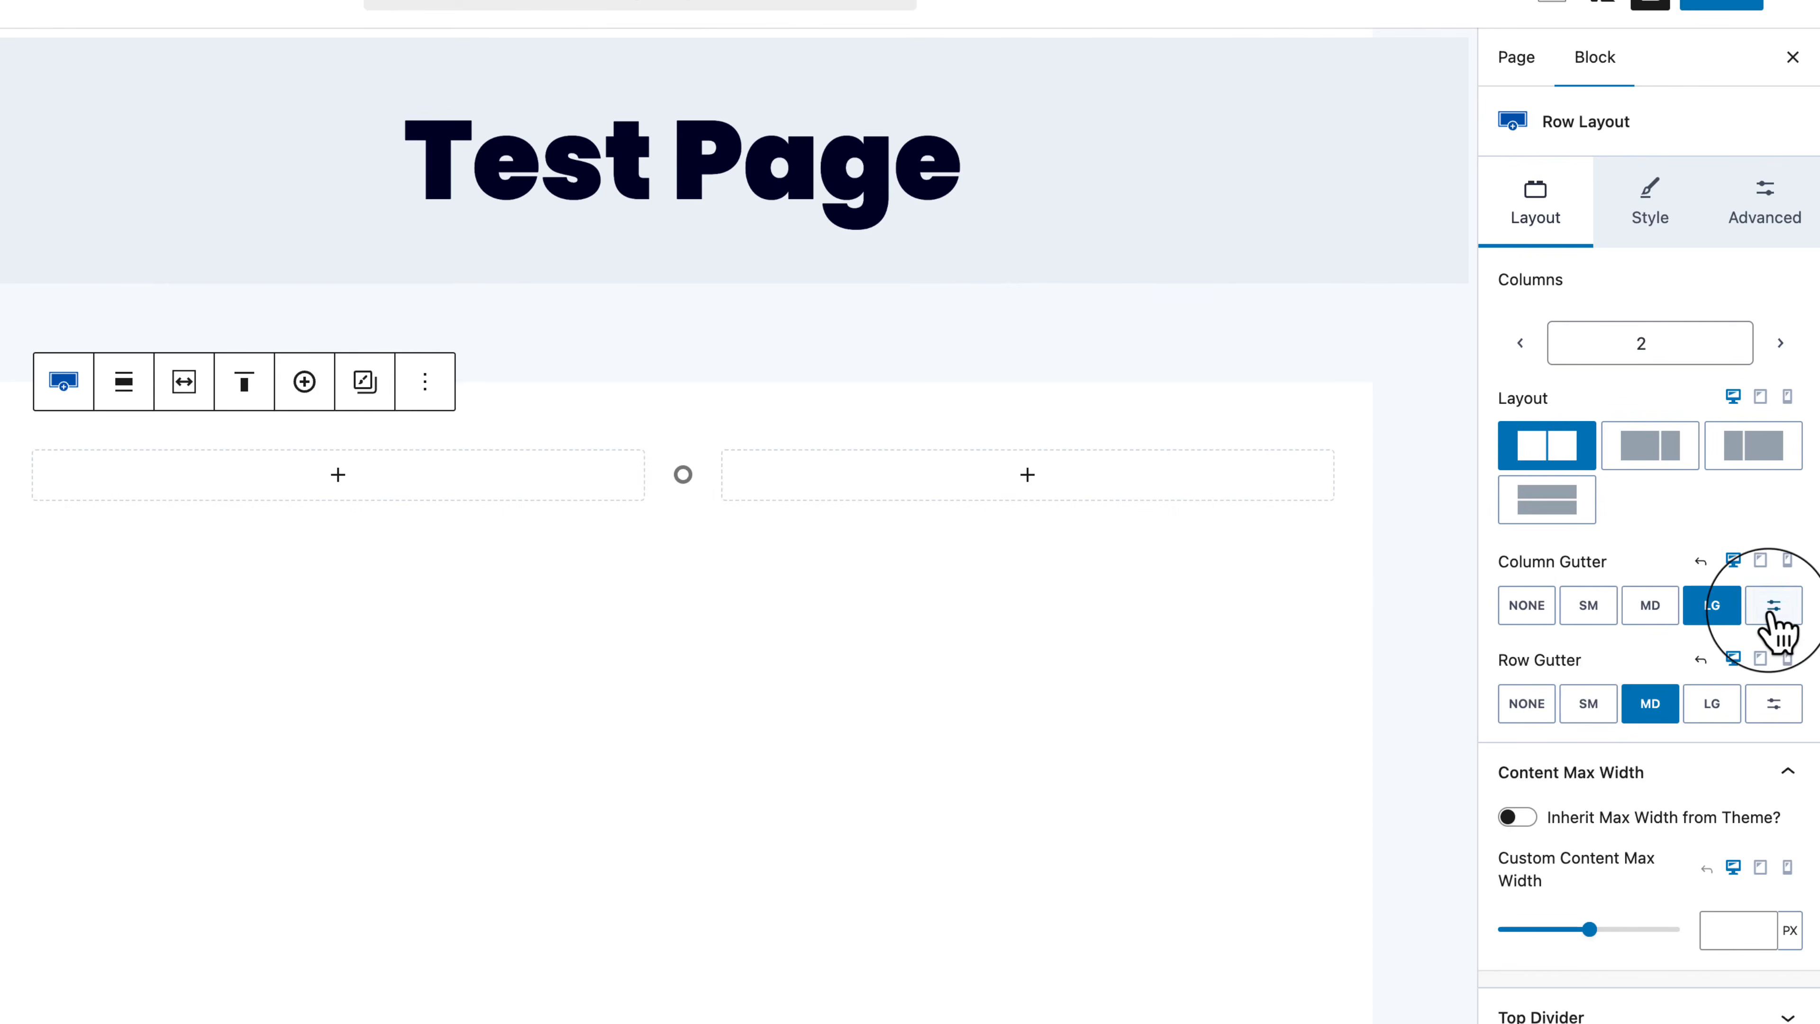
click(1772, 610)
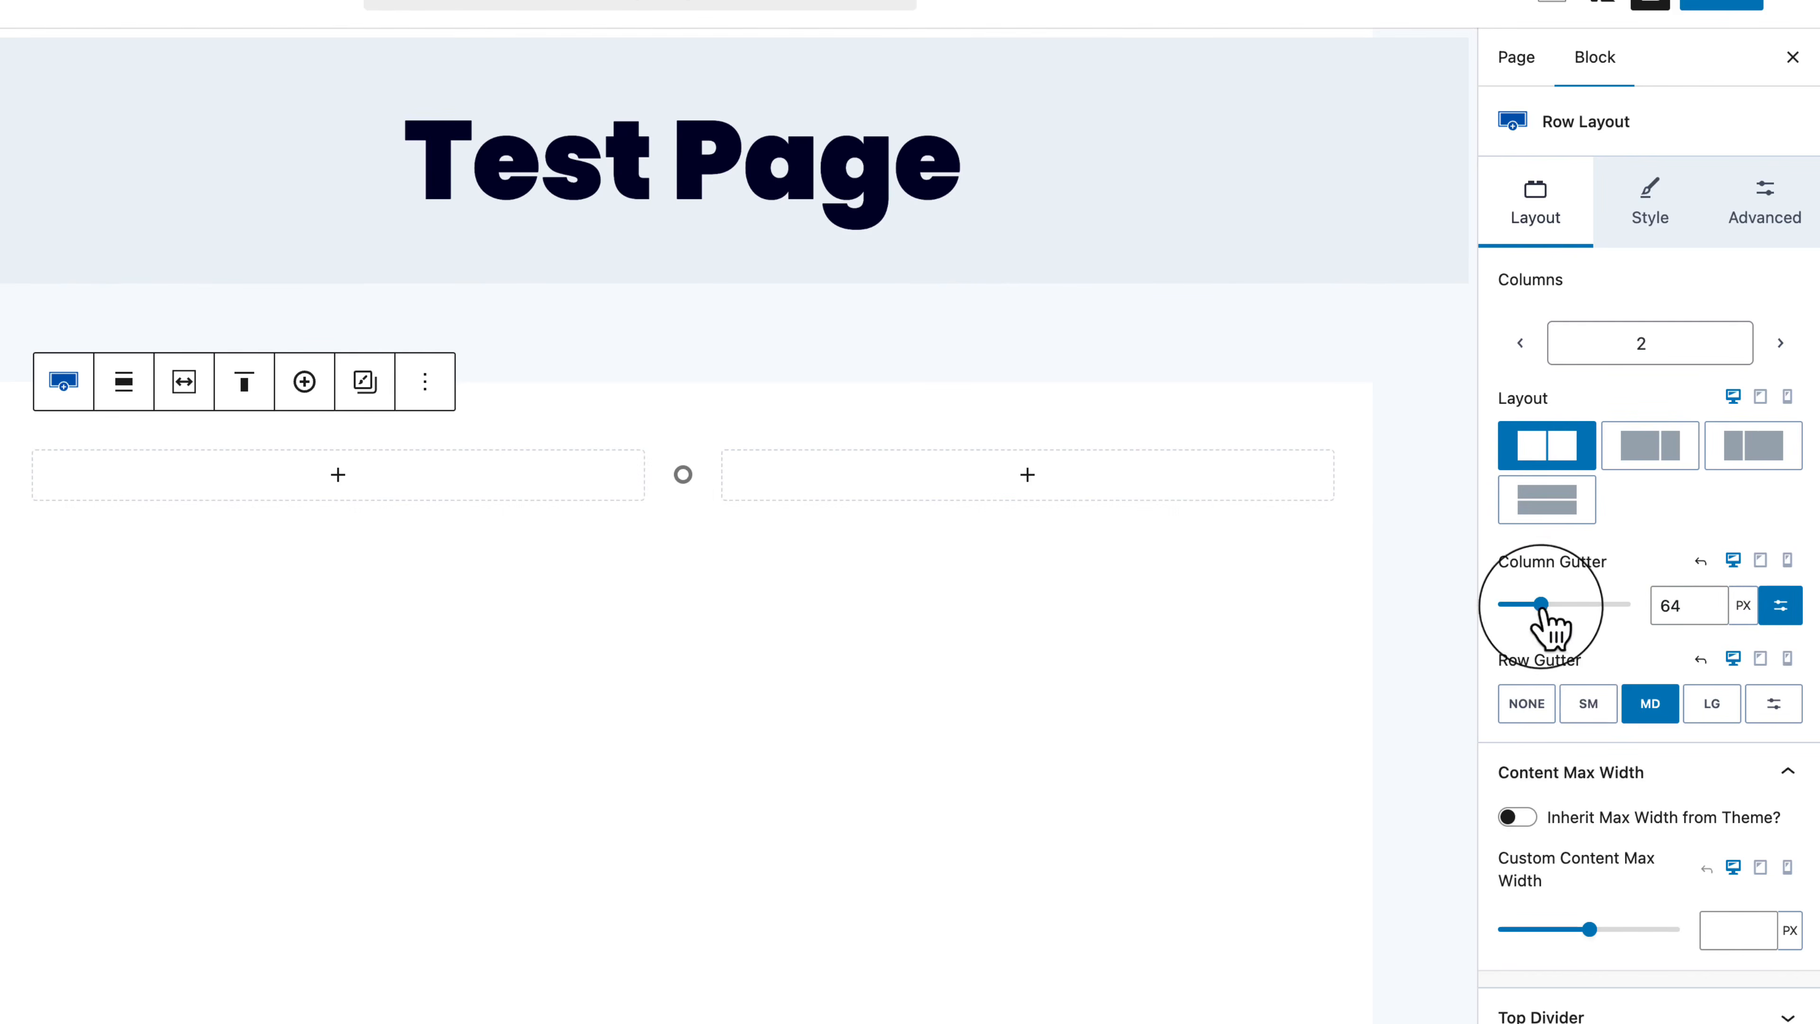
mouse_move(1546, 606)
mouse_down()
mouse_move(1599, 606)
mouse_move(1546, 606)
mouse_up()
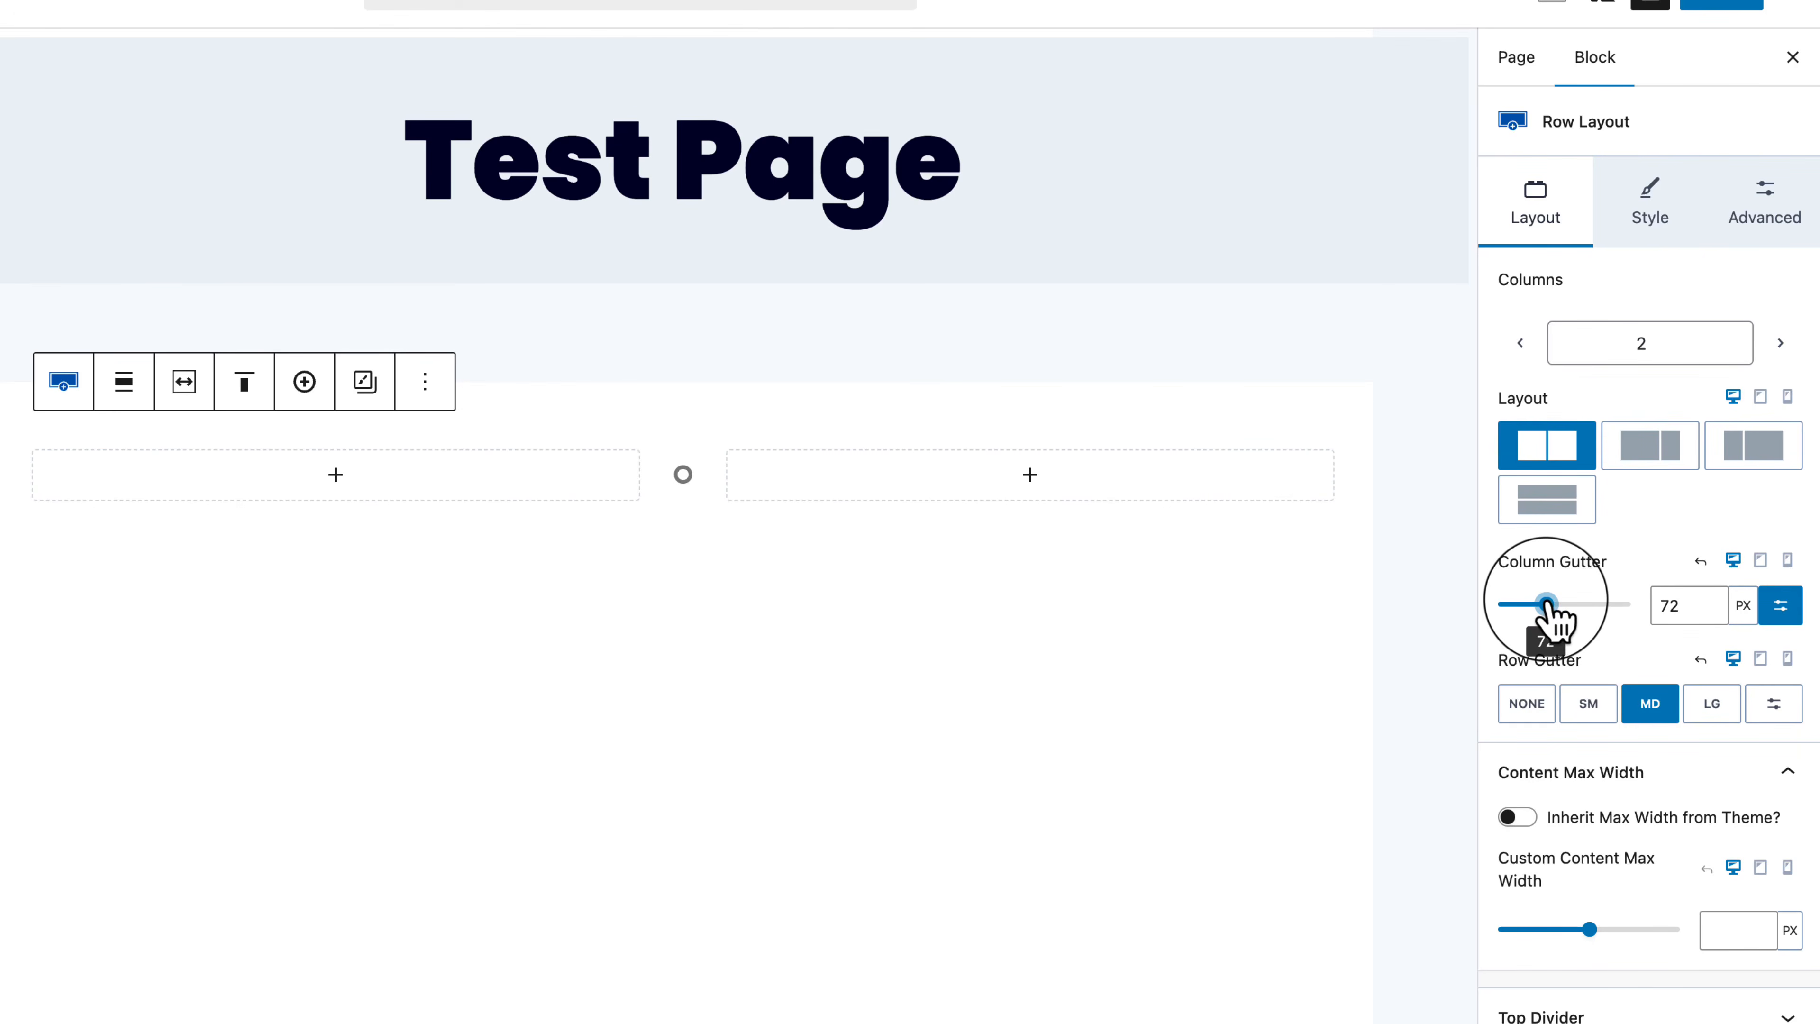
click(1777, 608)
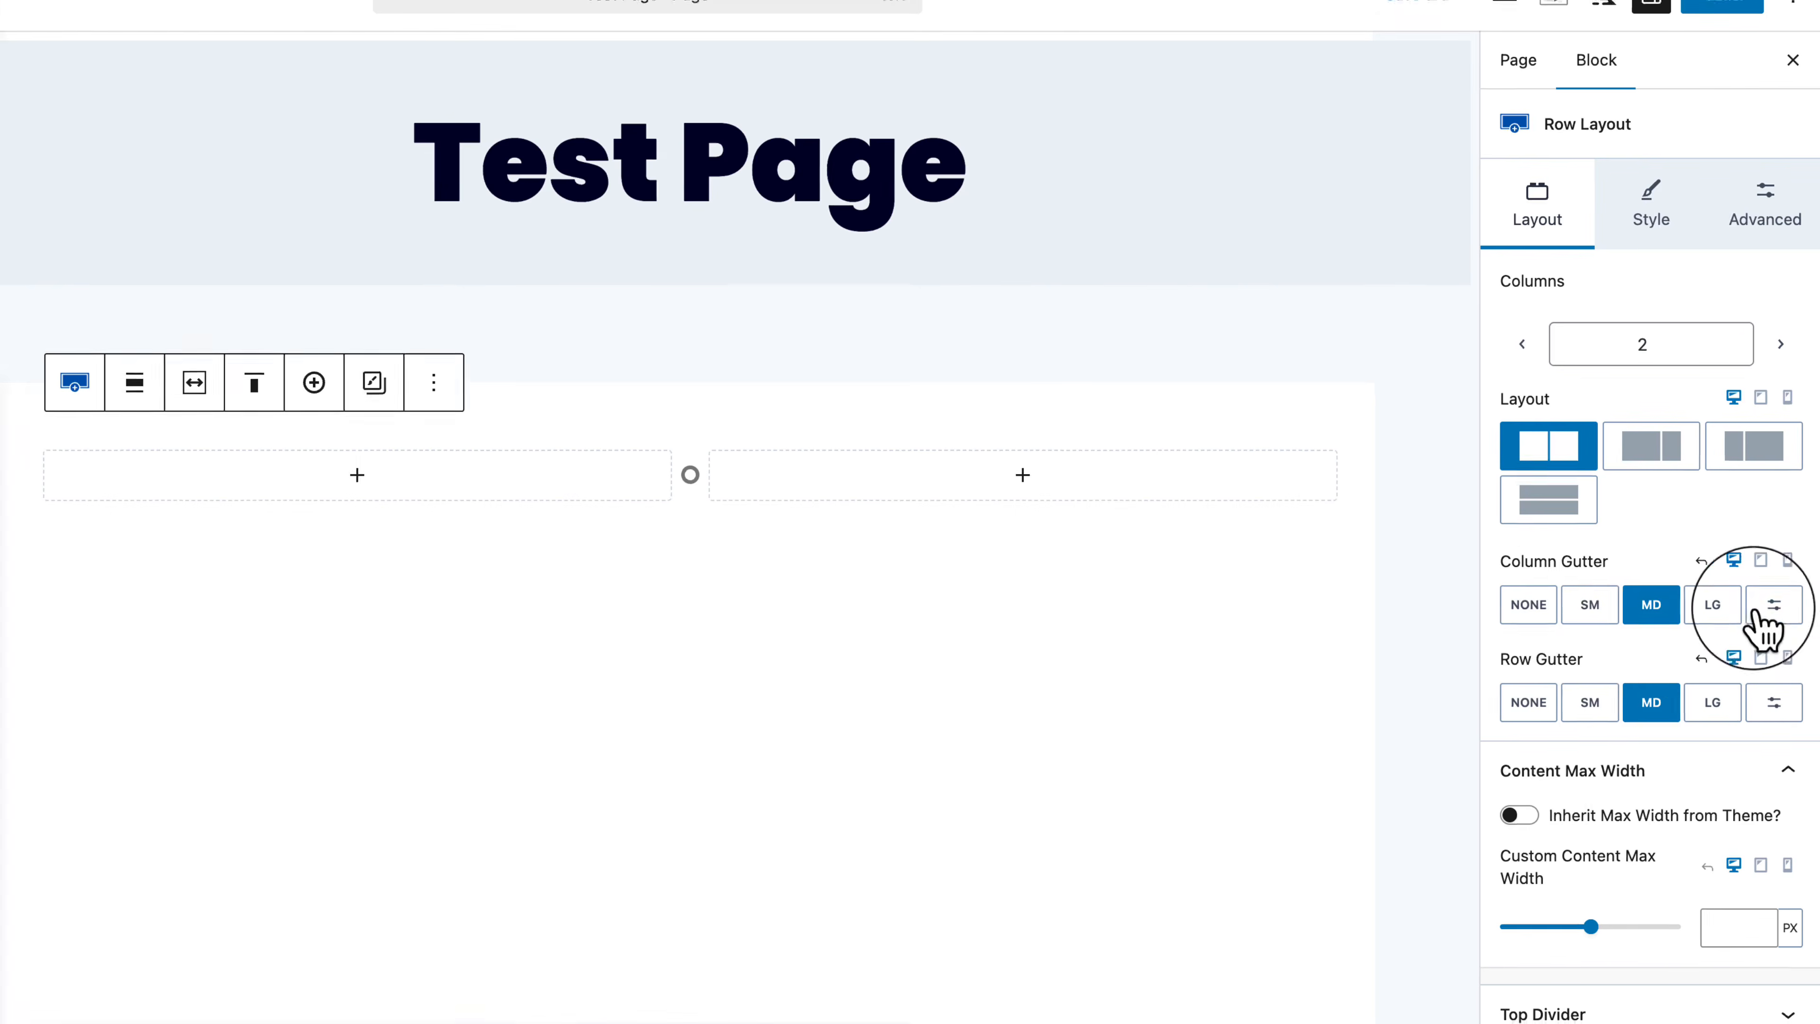
click(92, 485)
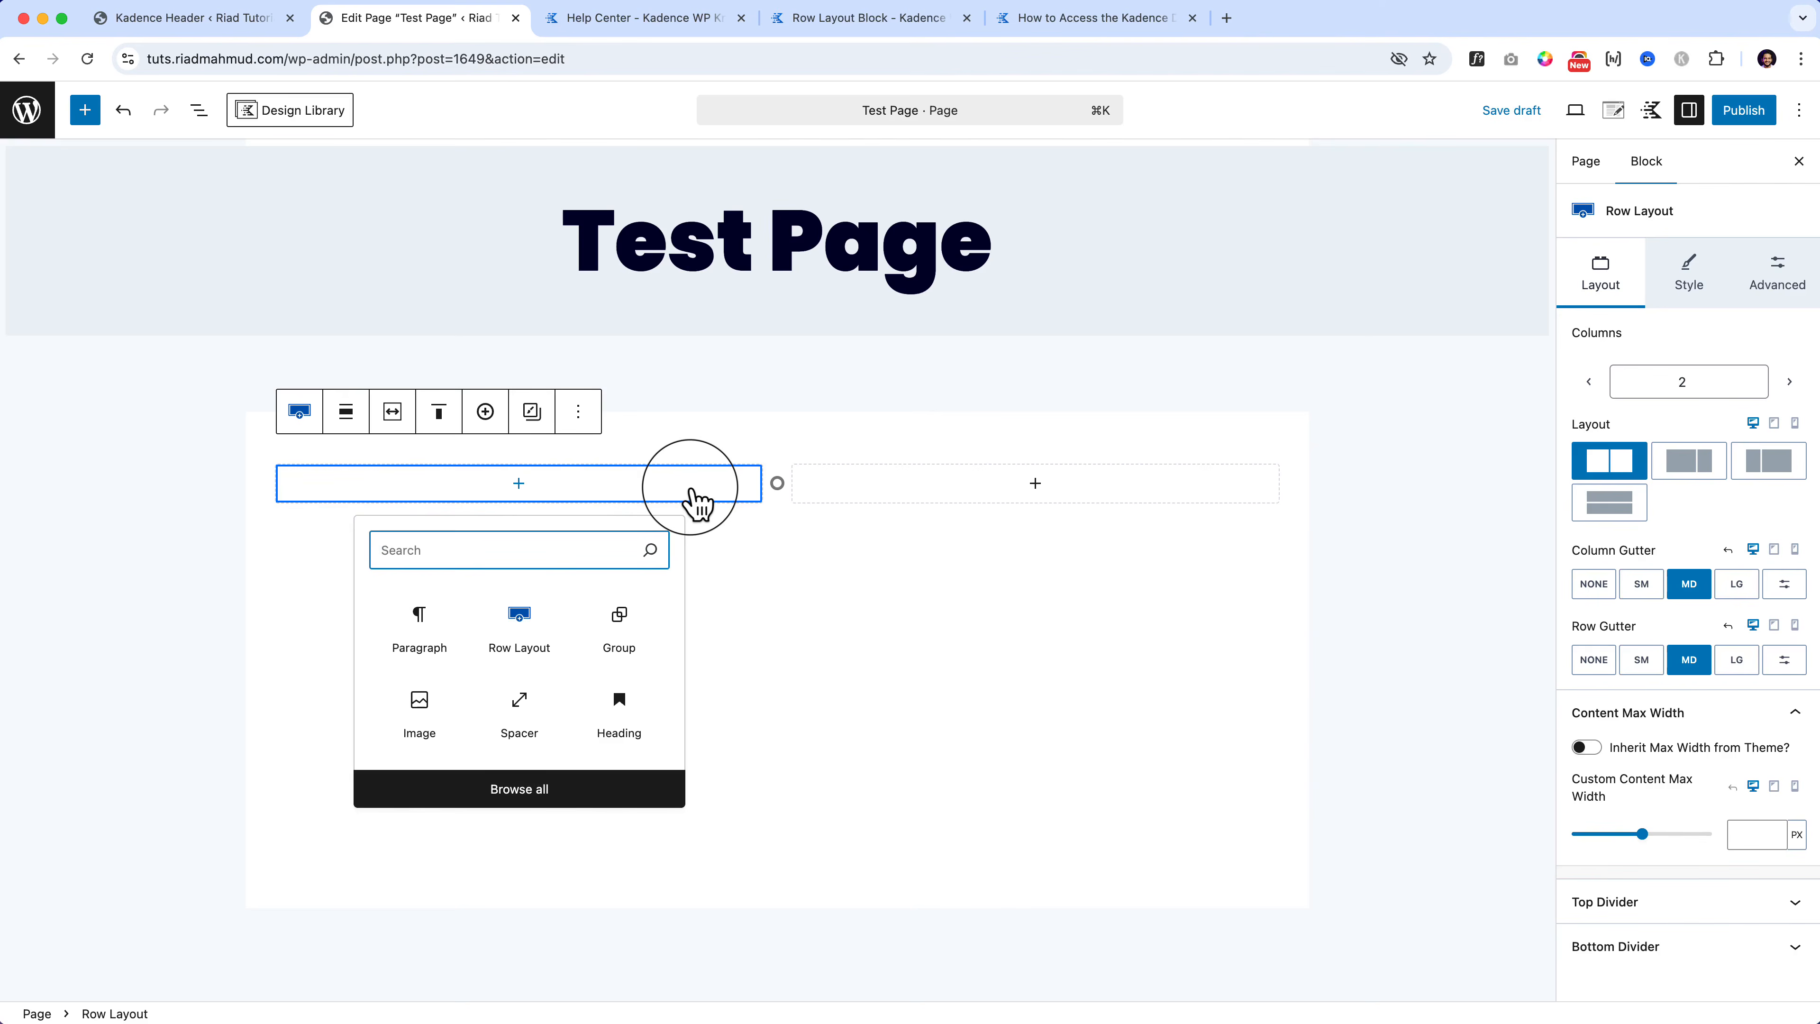
Step: Set the Row Layout's Background Color to the first orange swatch, FC5E1F, in the Style tab
click(690, 487)
click(661, 485)
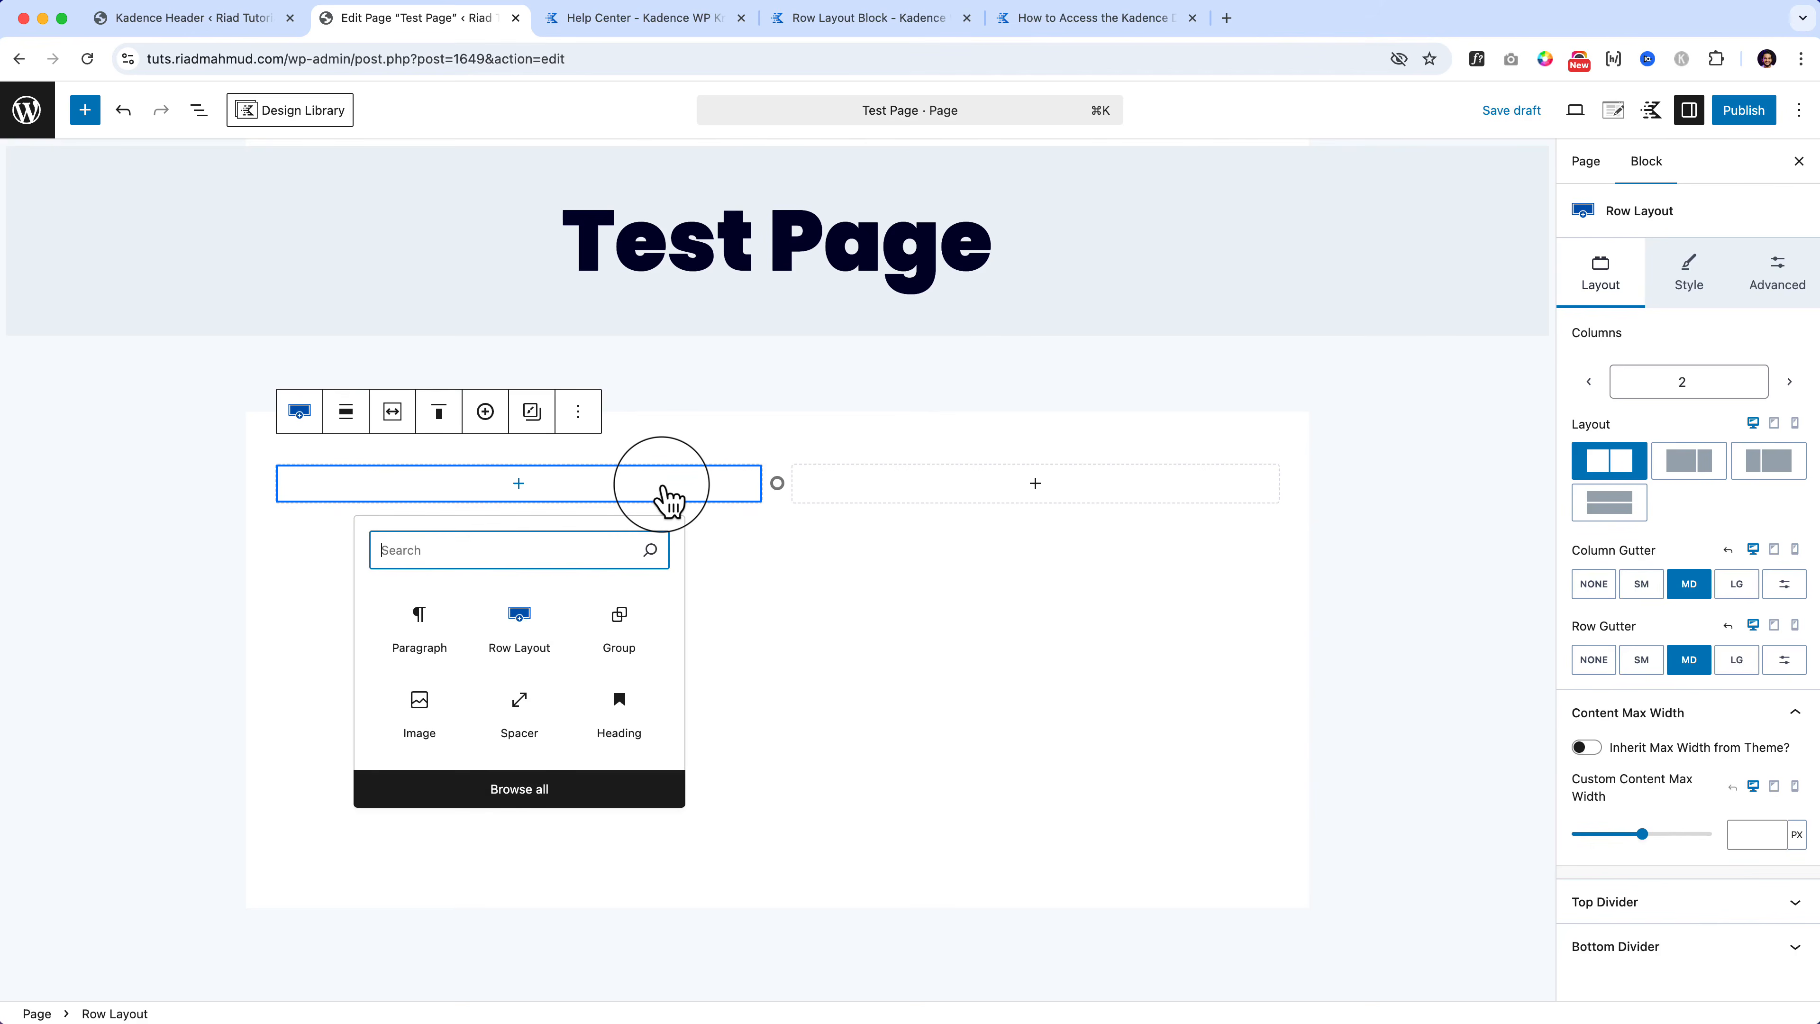
click(1699, 276)
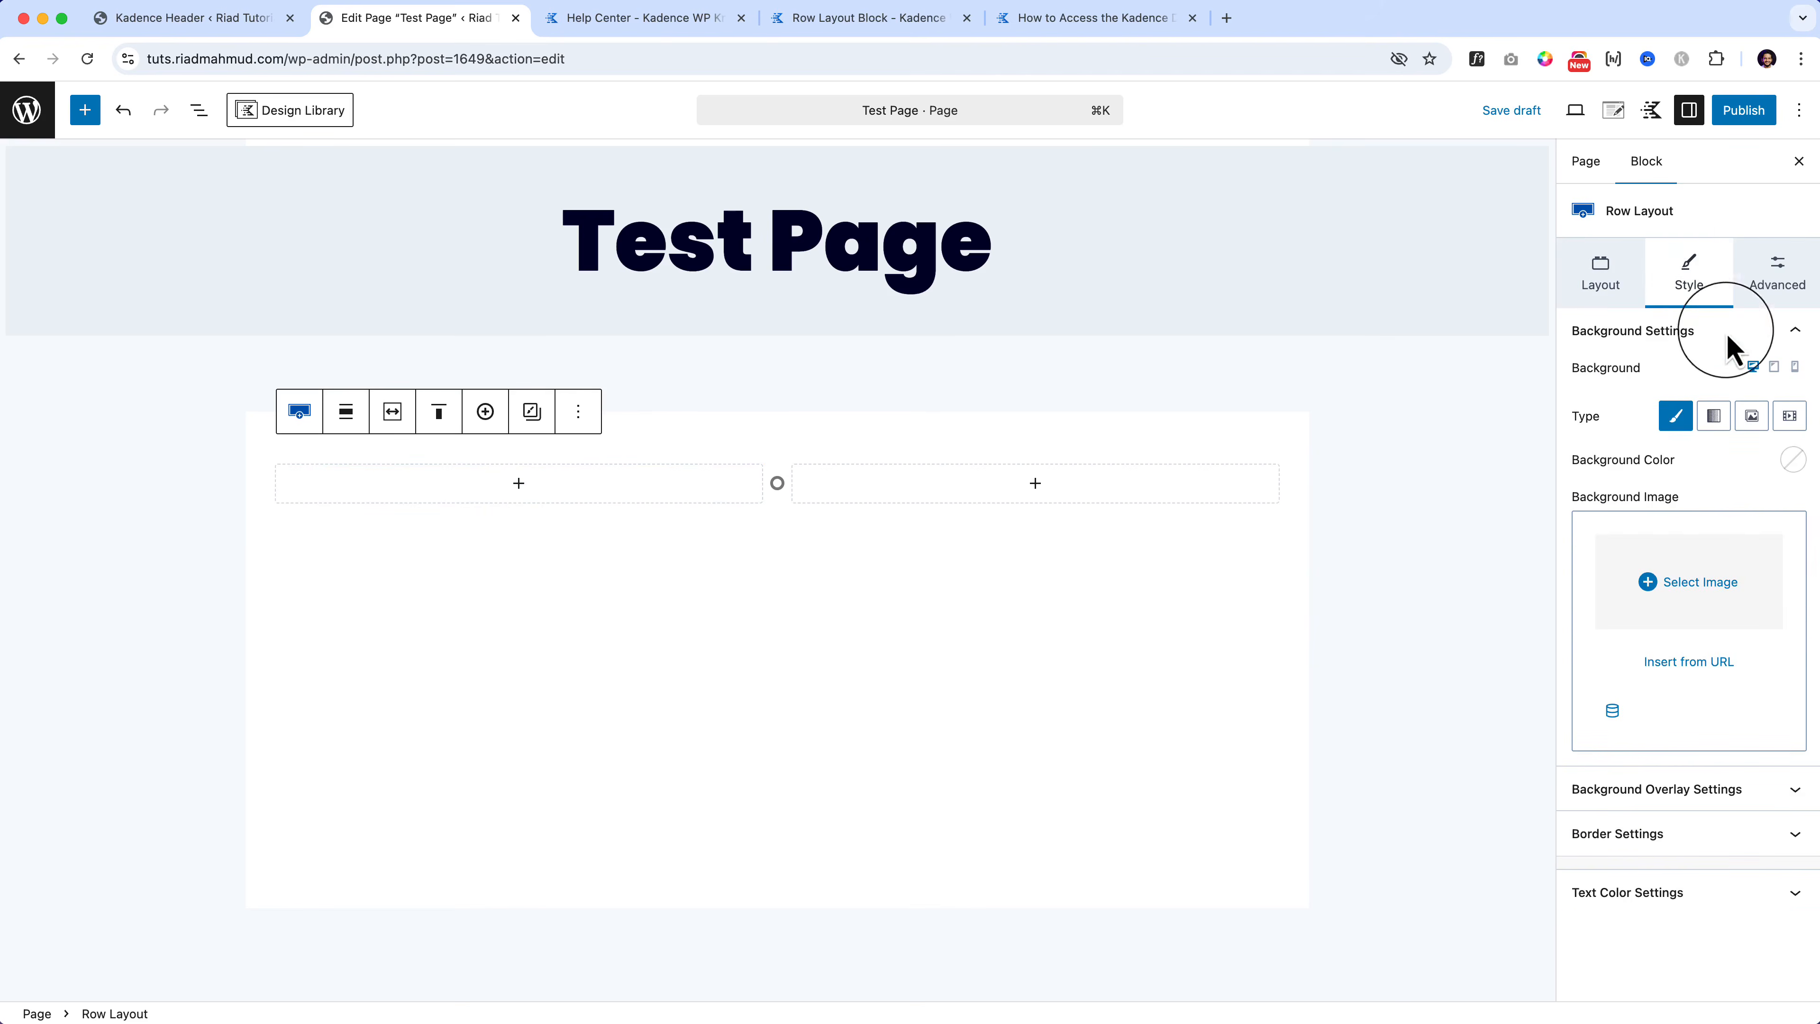
click(1793, 460)
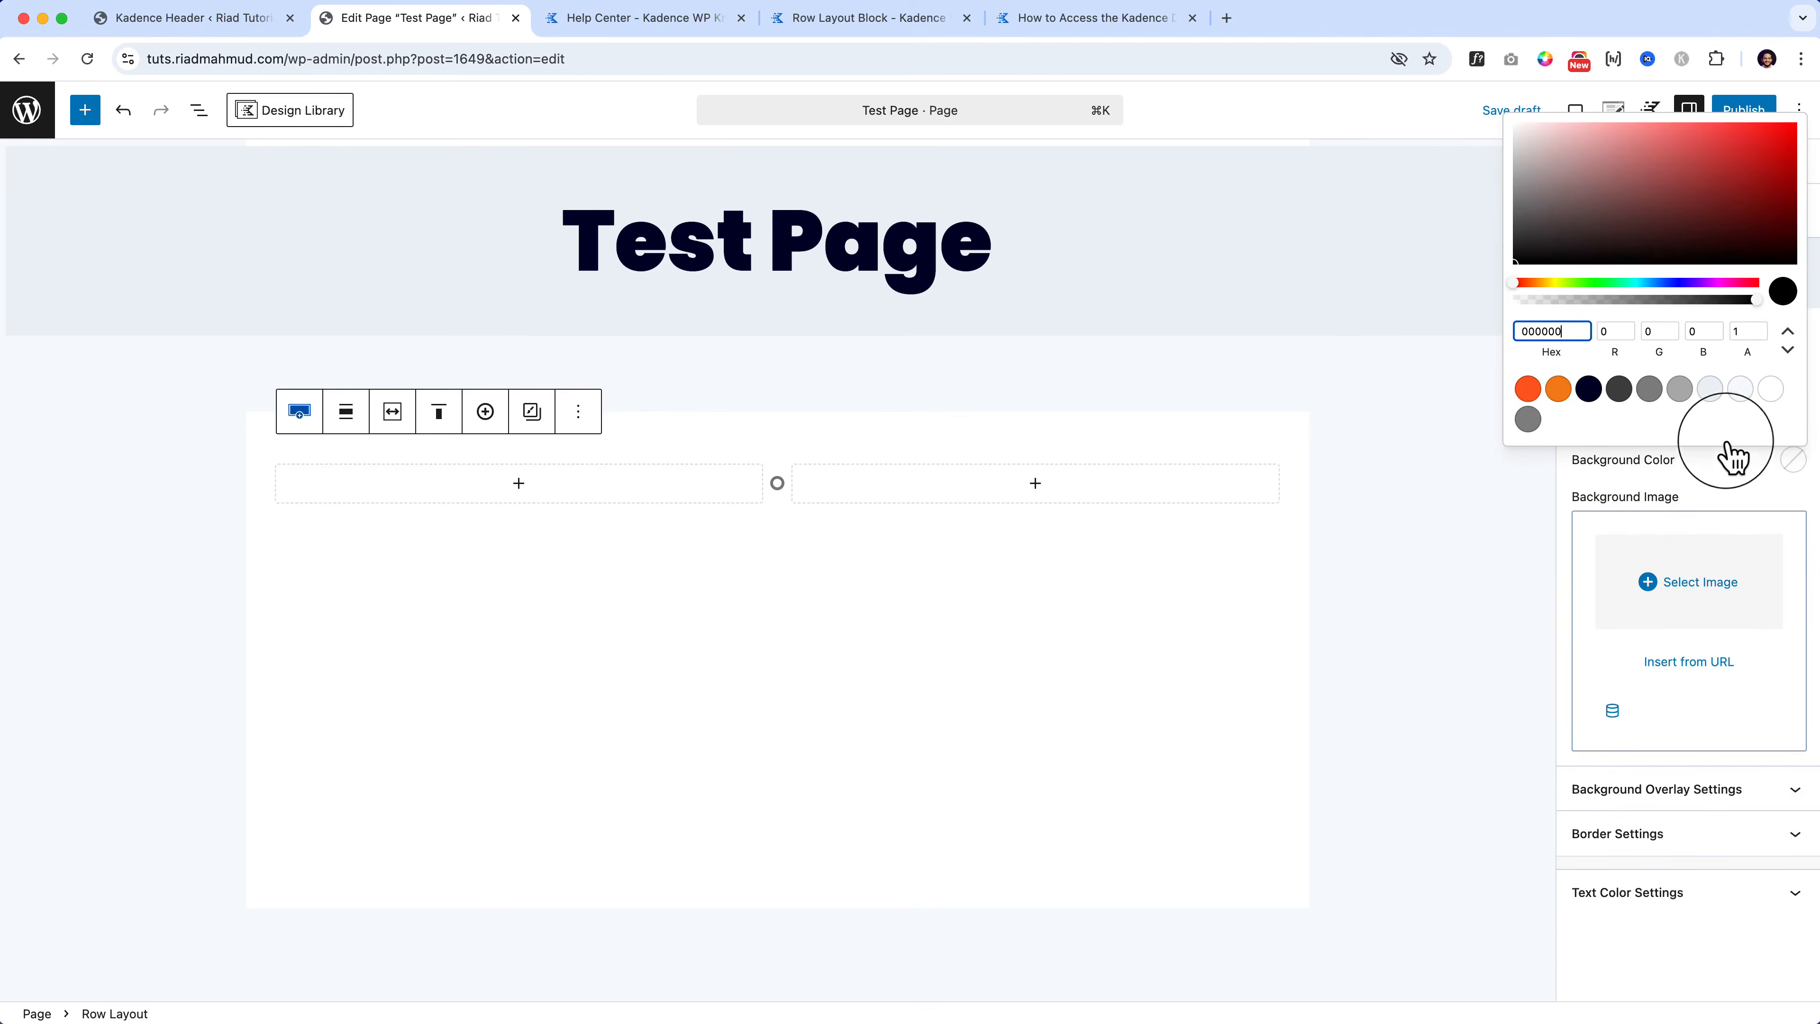
click(1527, 390)
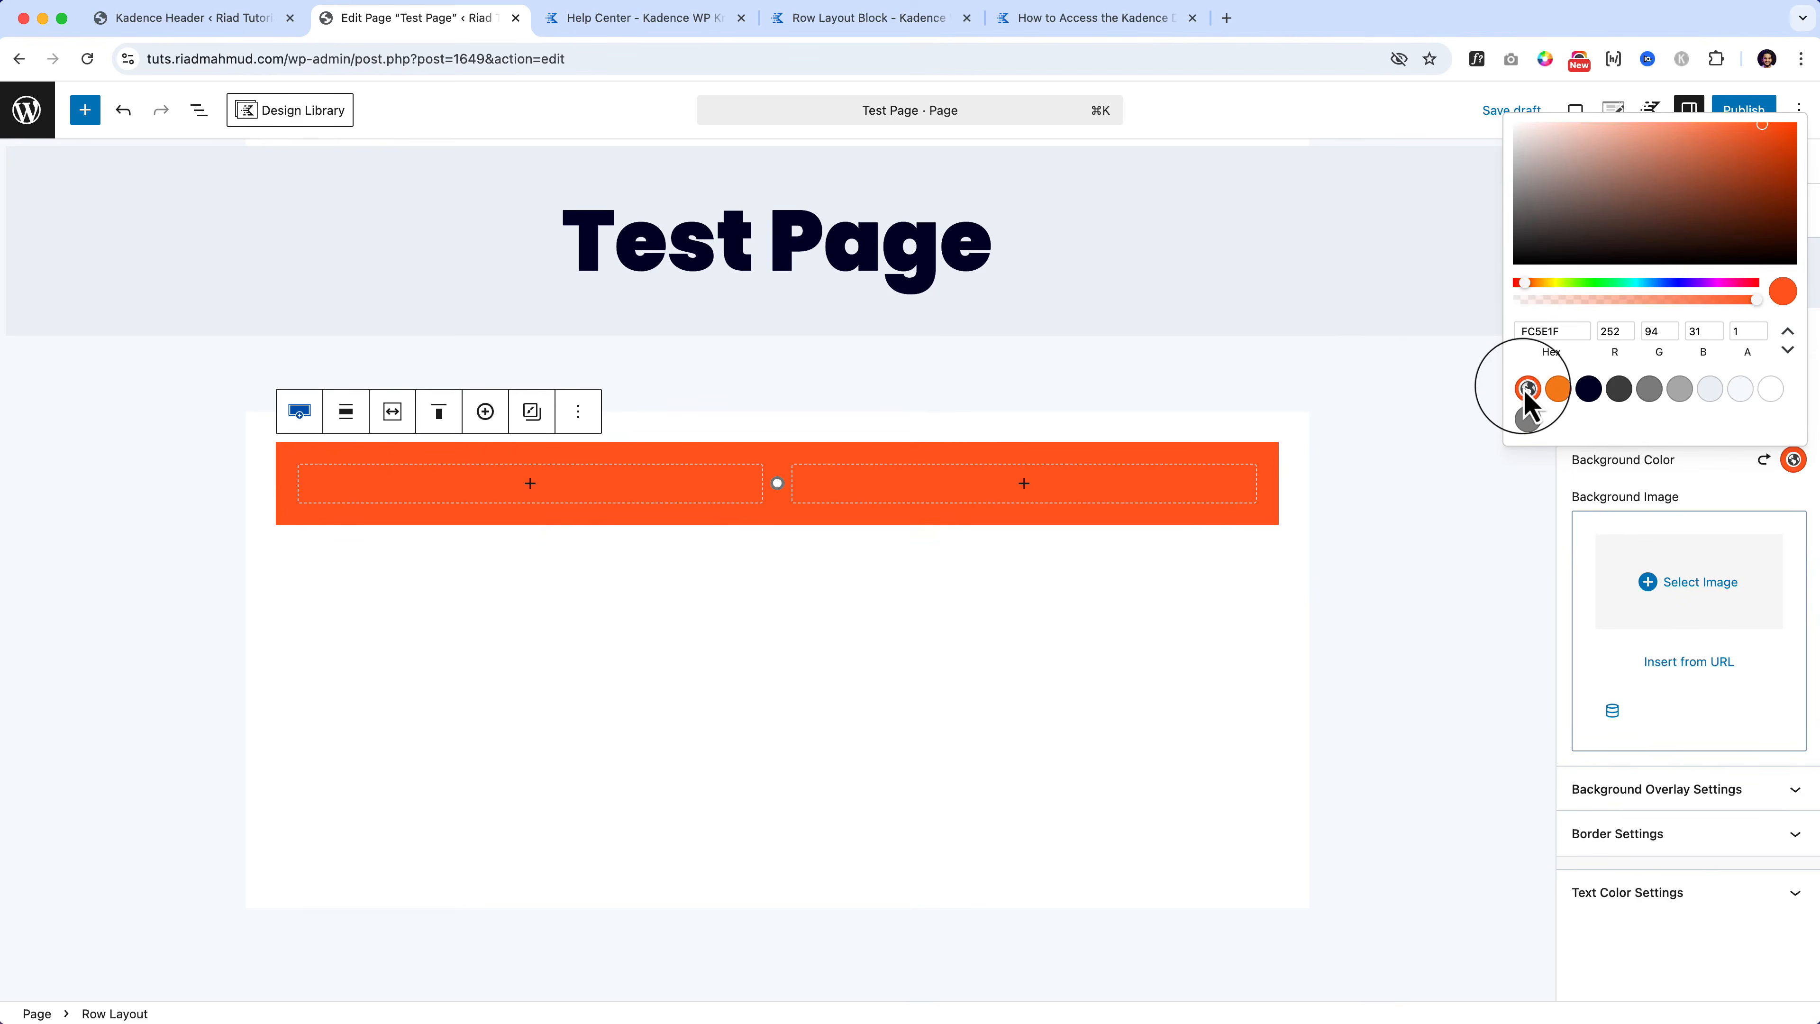
click(942, 663)
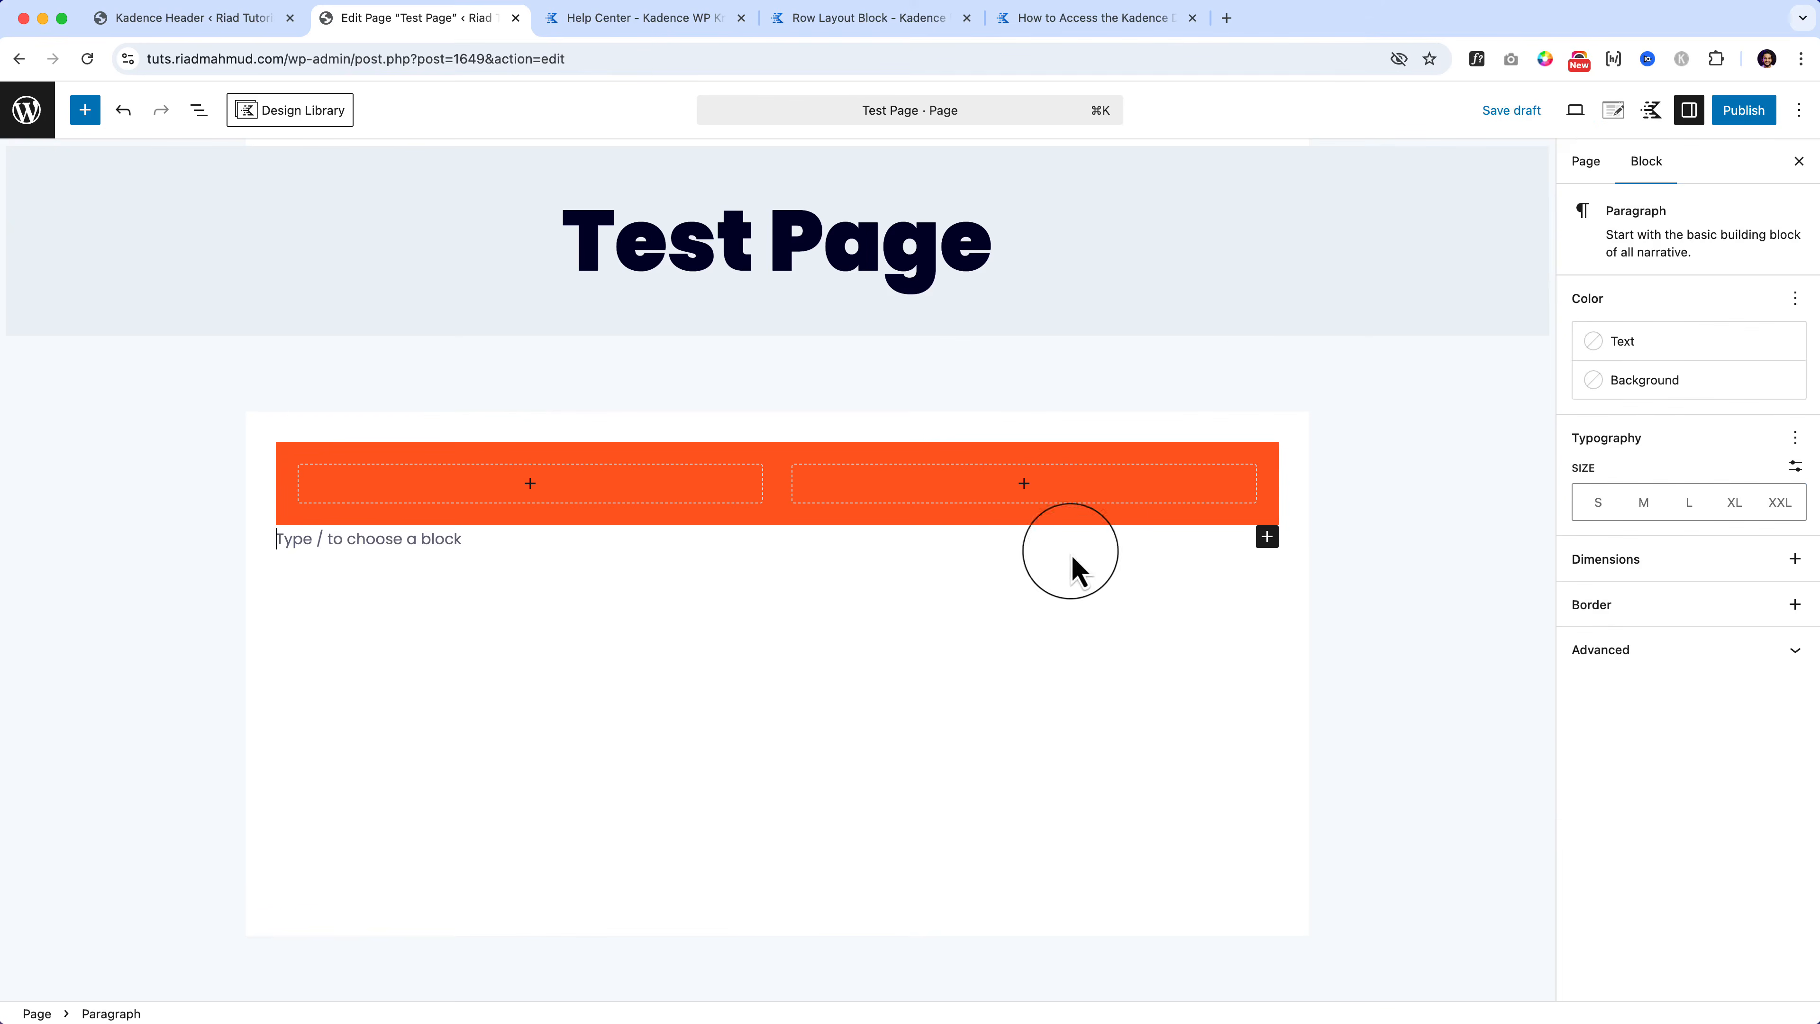
Step: Switch the Kadence page Content Style to Unboxed, then reselect the orange row's block settings
click(1614, 111)
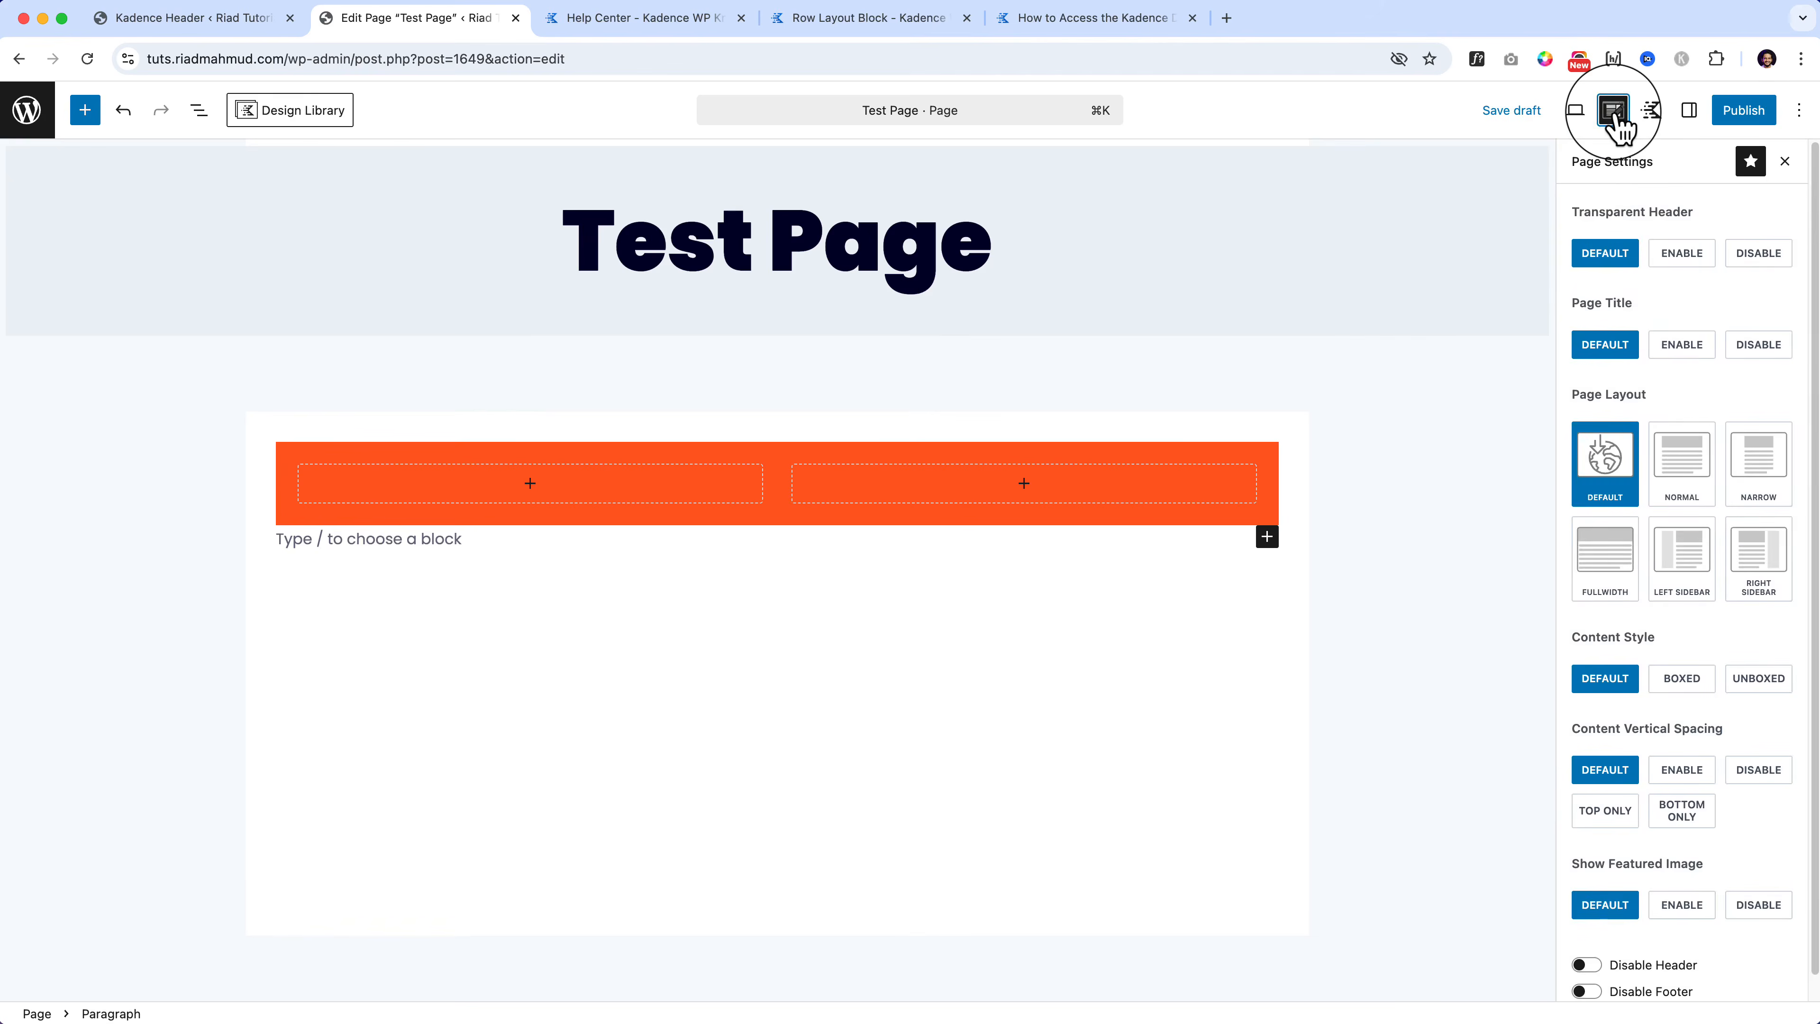
click(1752, 678)
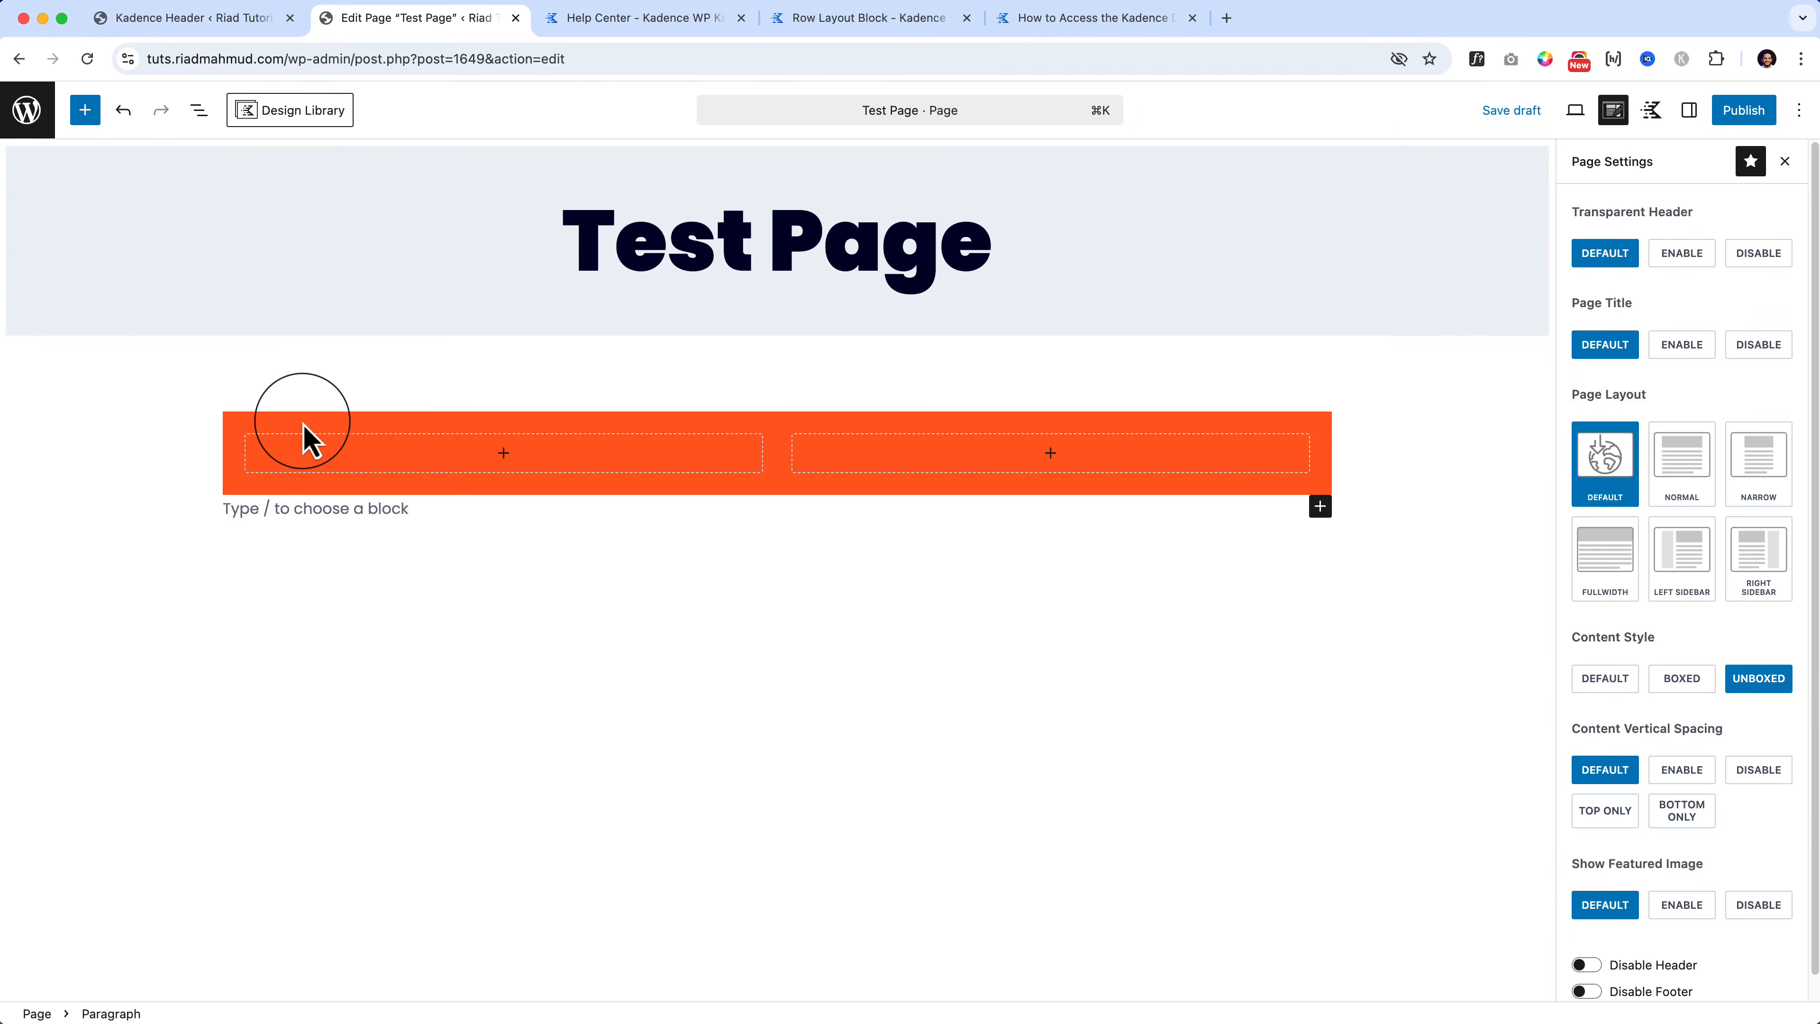
click(304, 437)
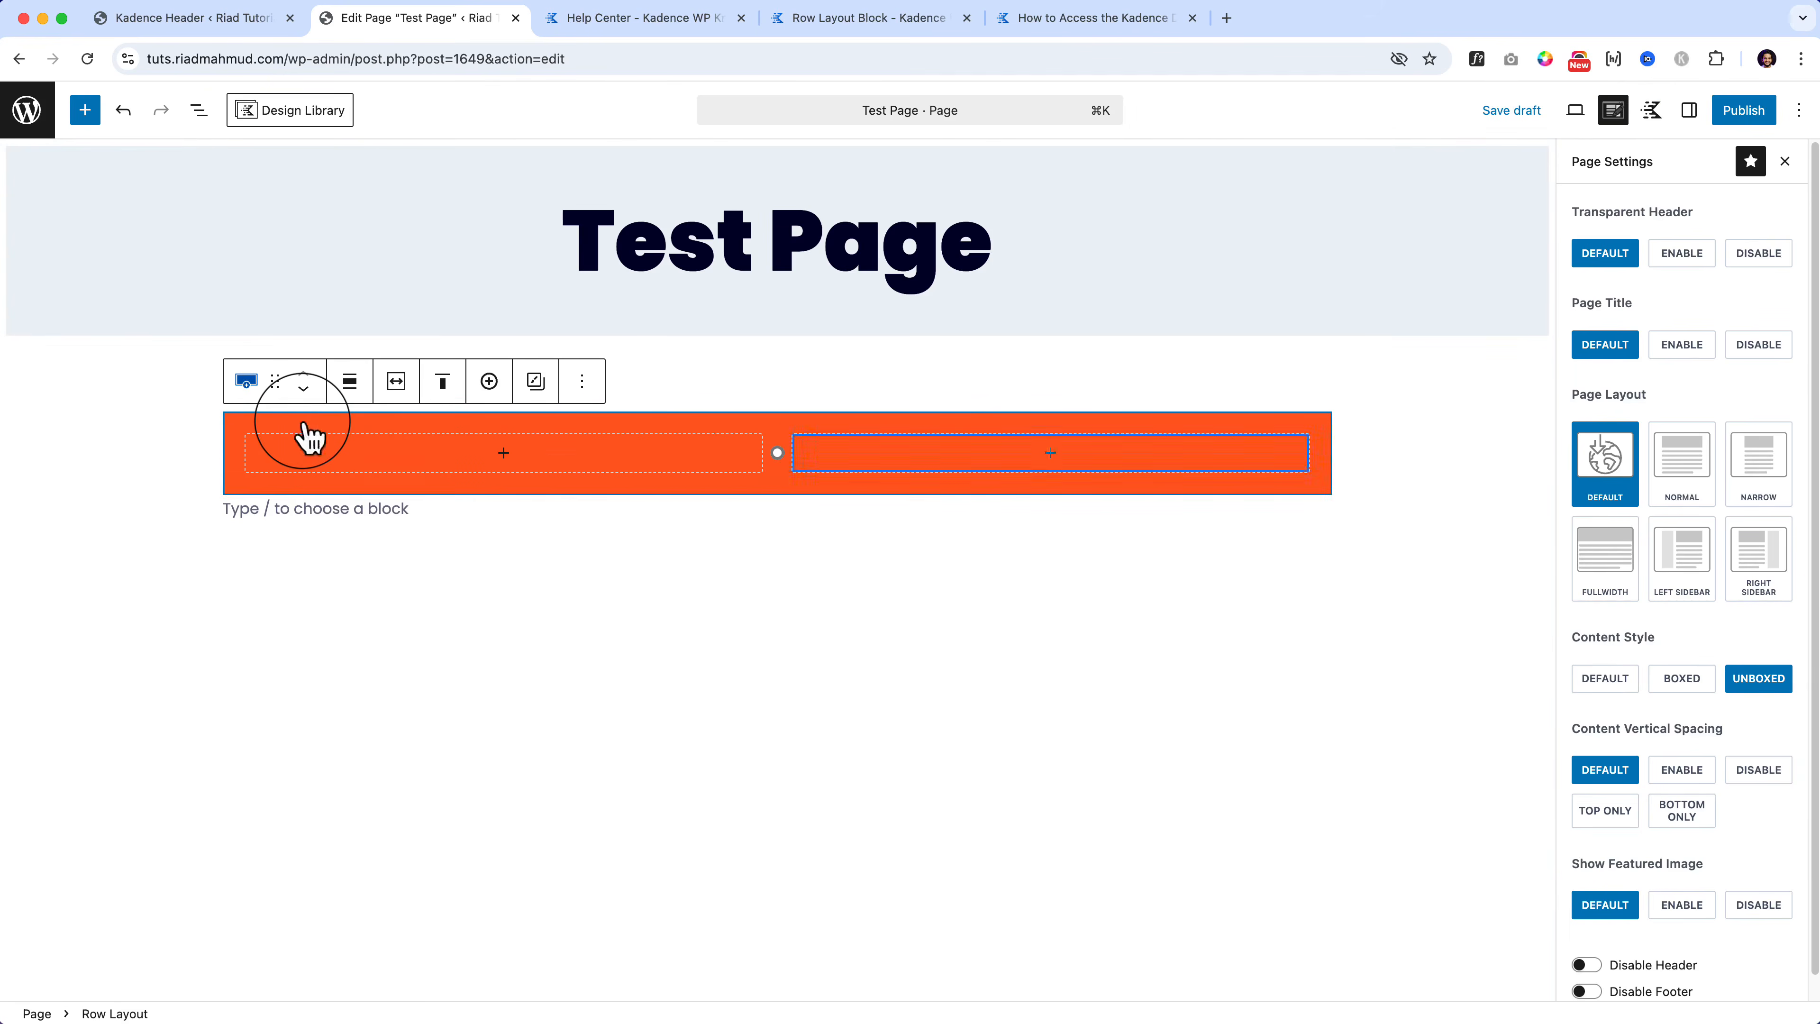
click(1690, 111)
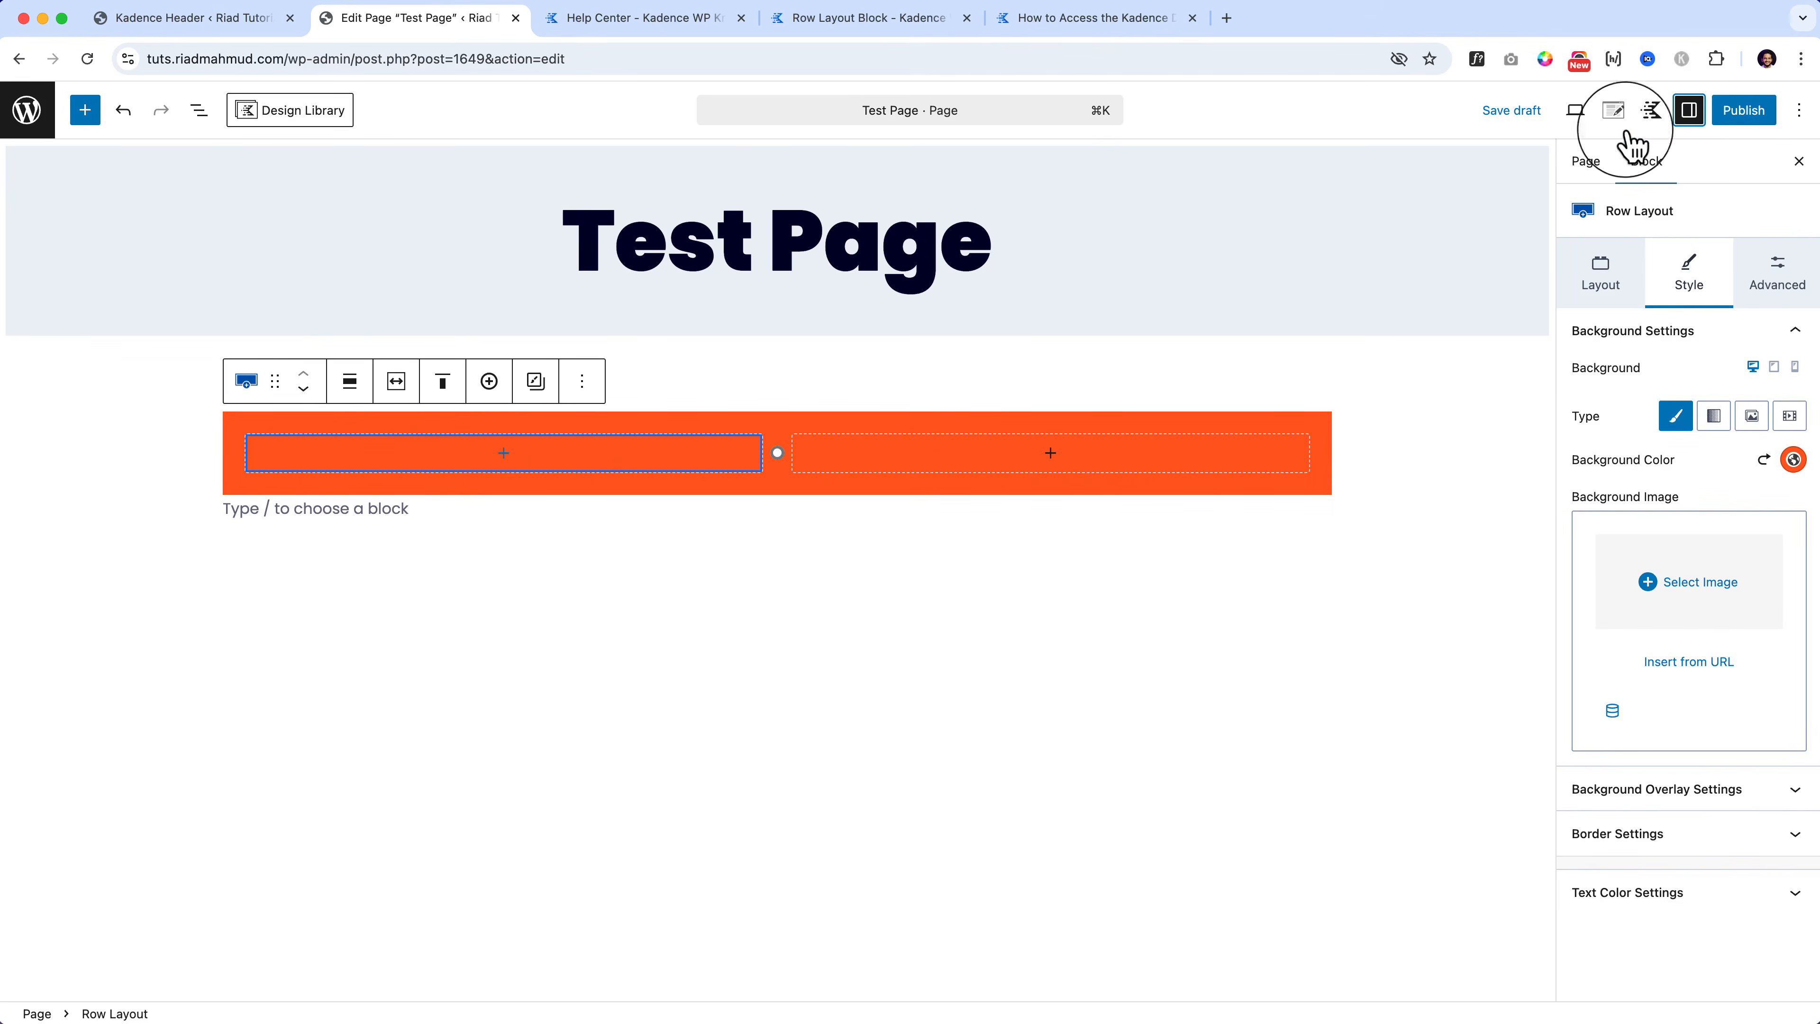
Step: Select the row's first Section via List View and choose the orange FC5E1F background swatch
click(505, 453)
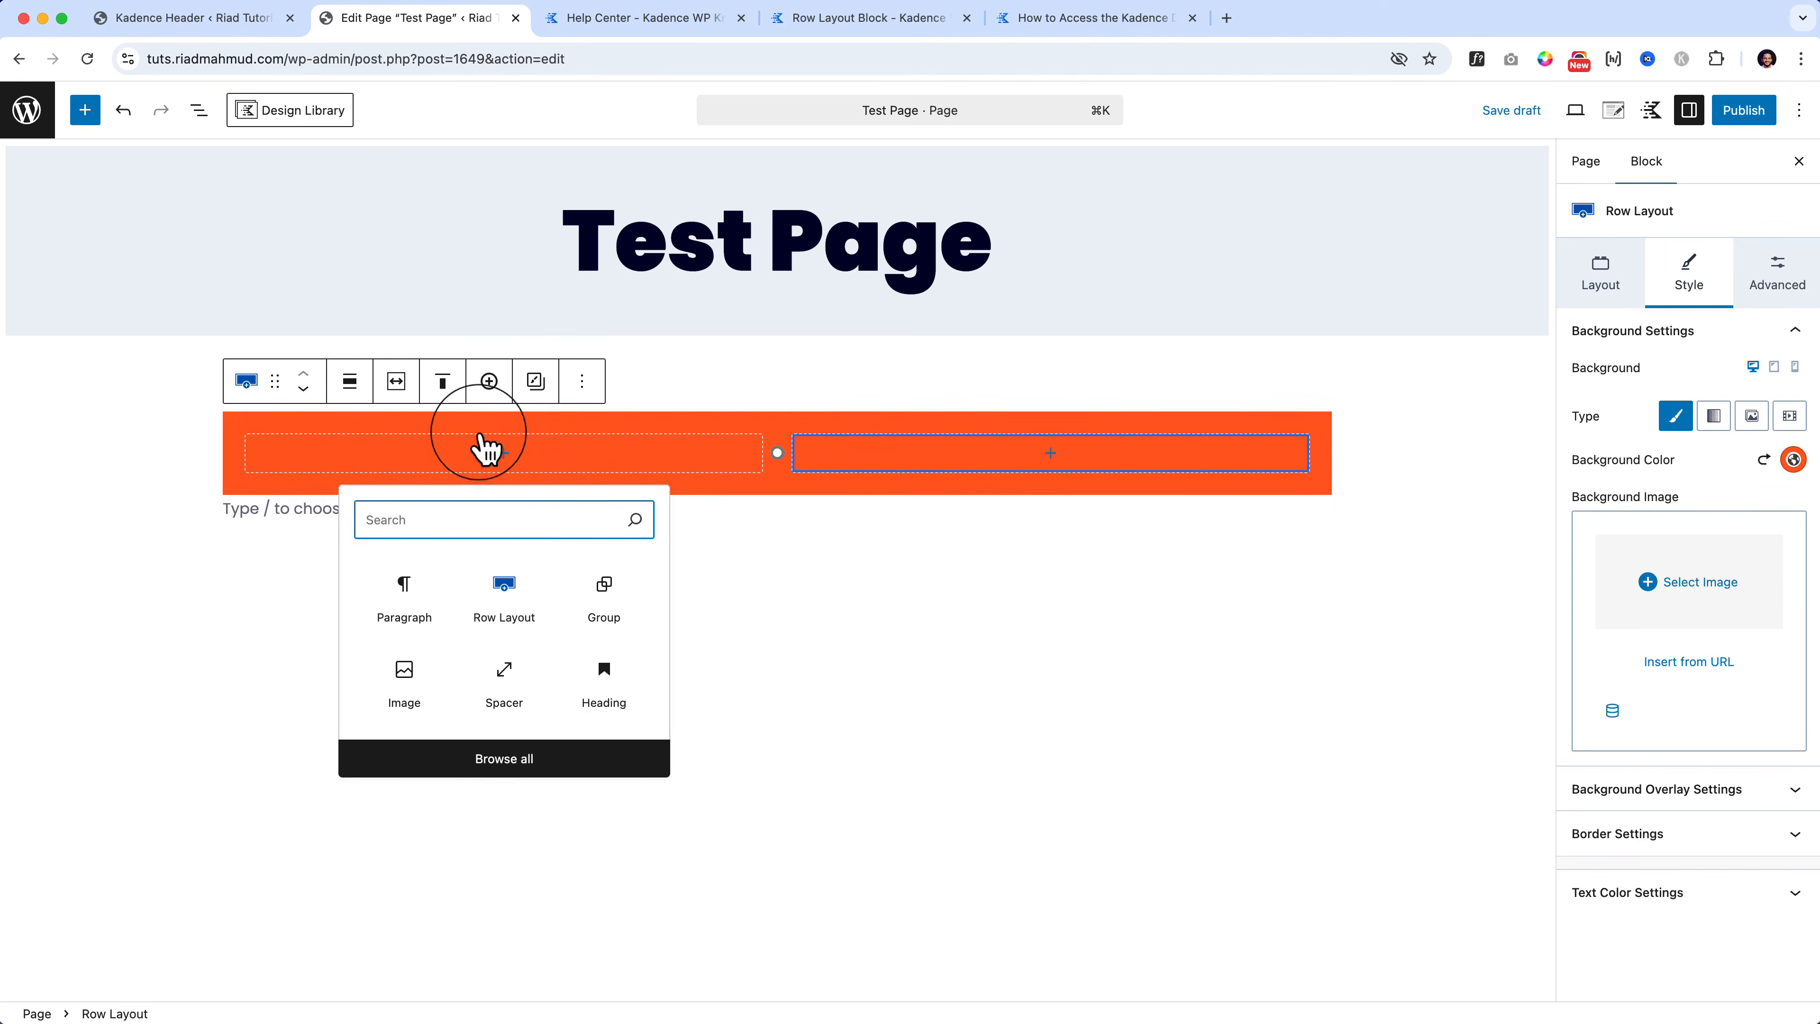
click(199, 109)
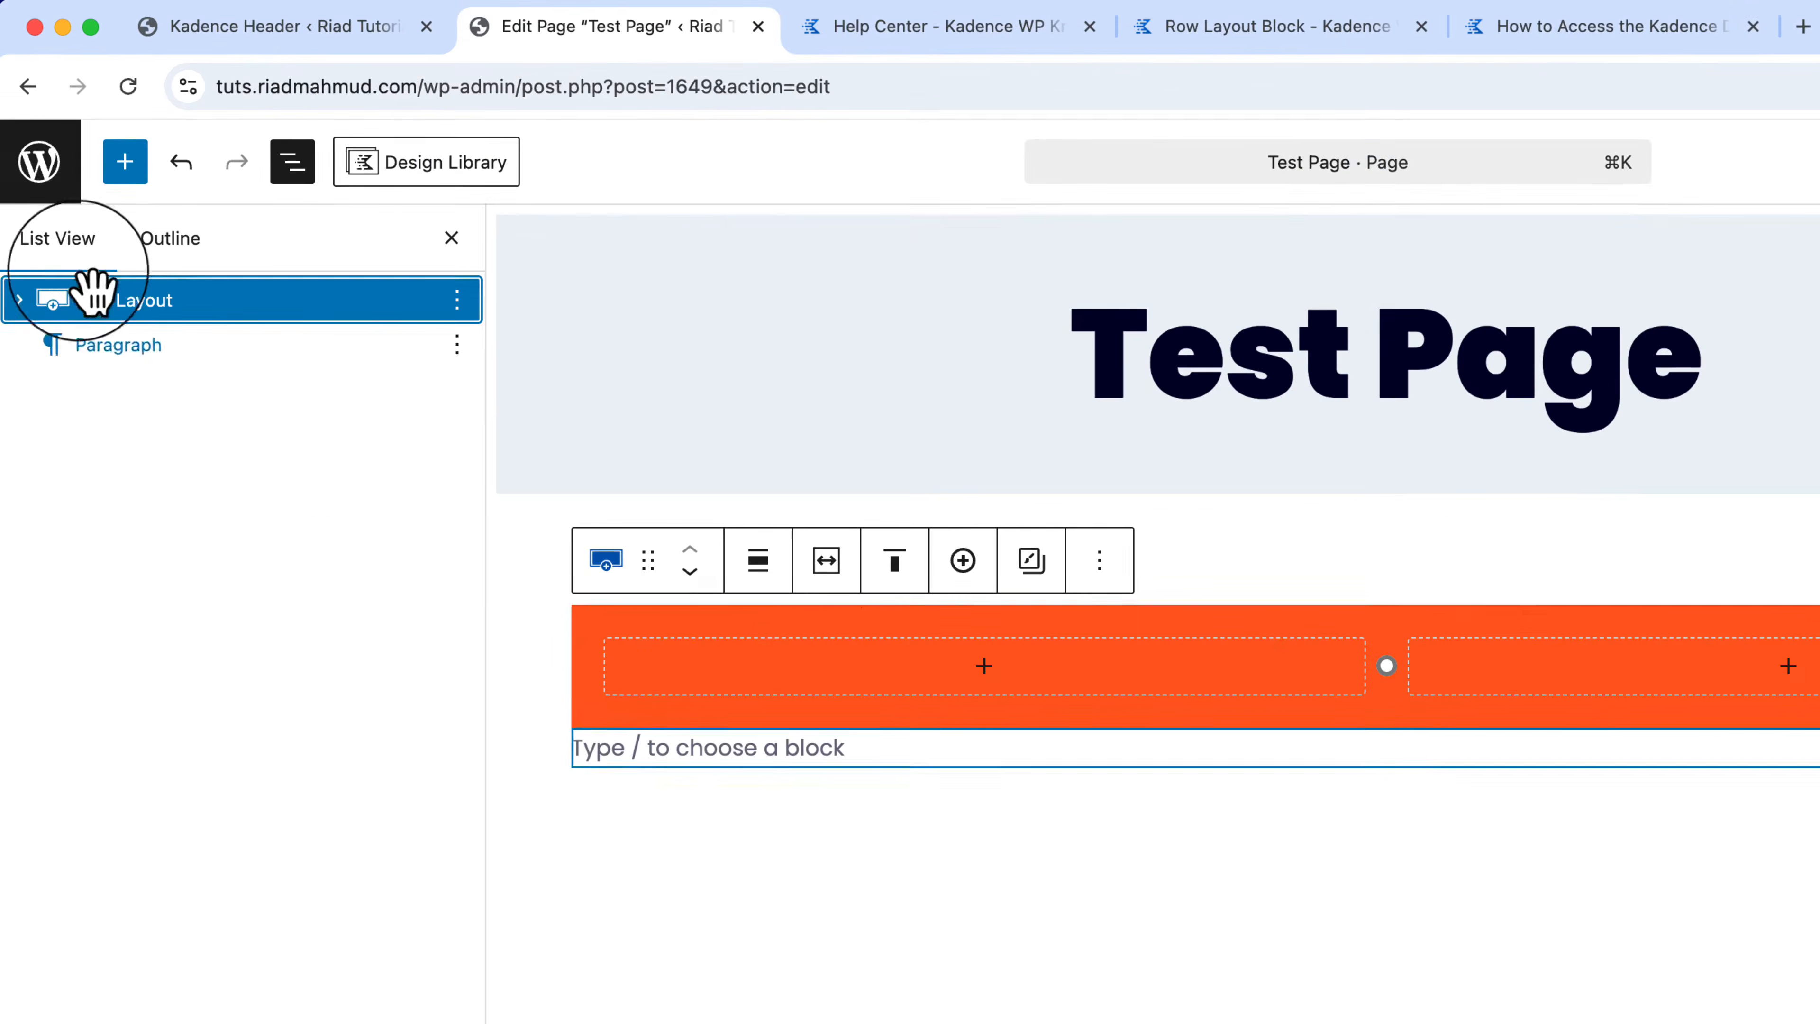
click(20, 300)
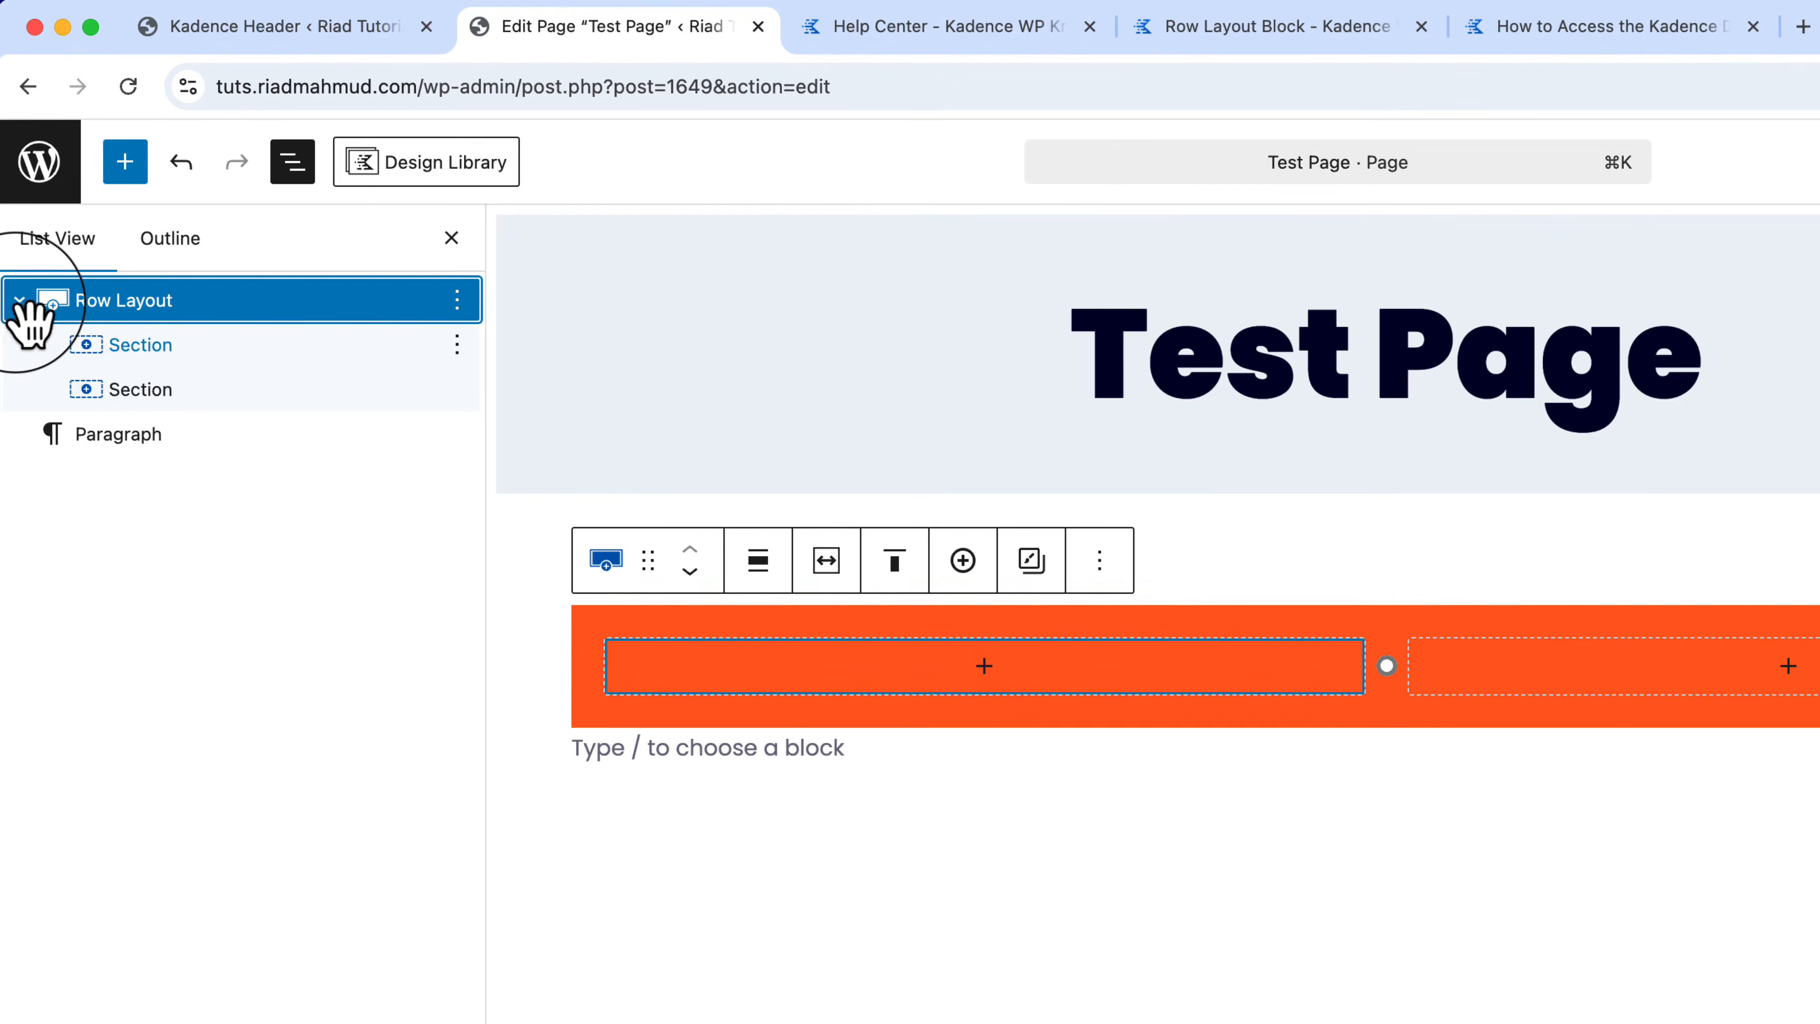
click(176, 352)
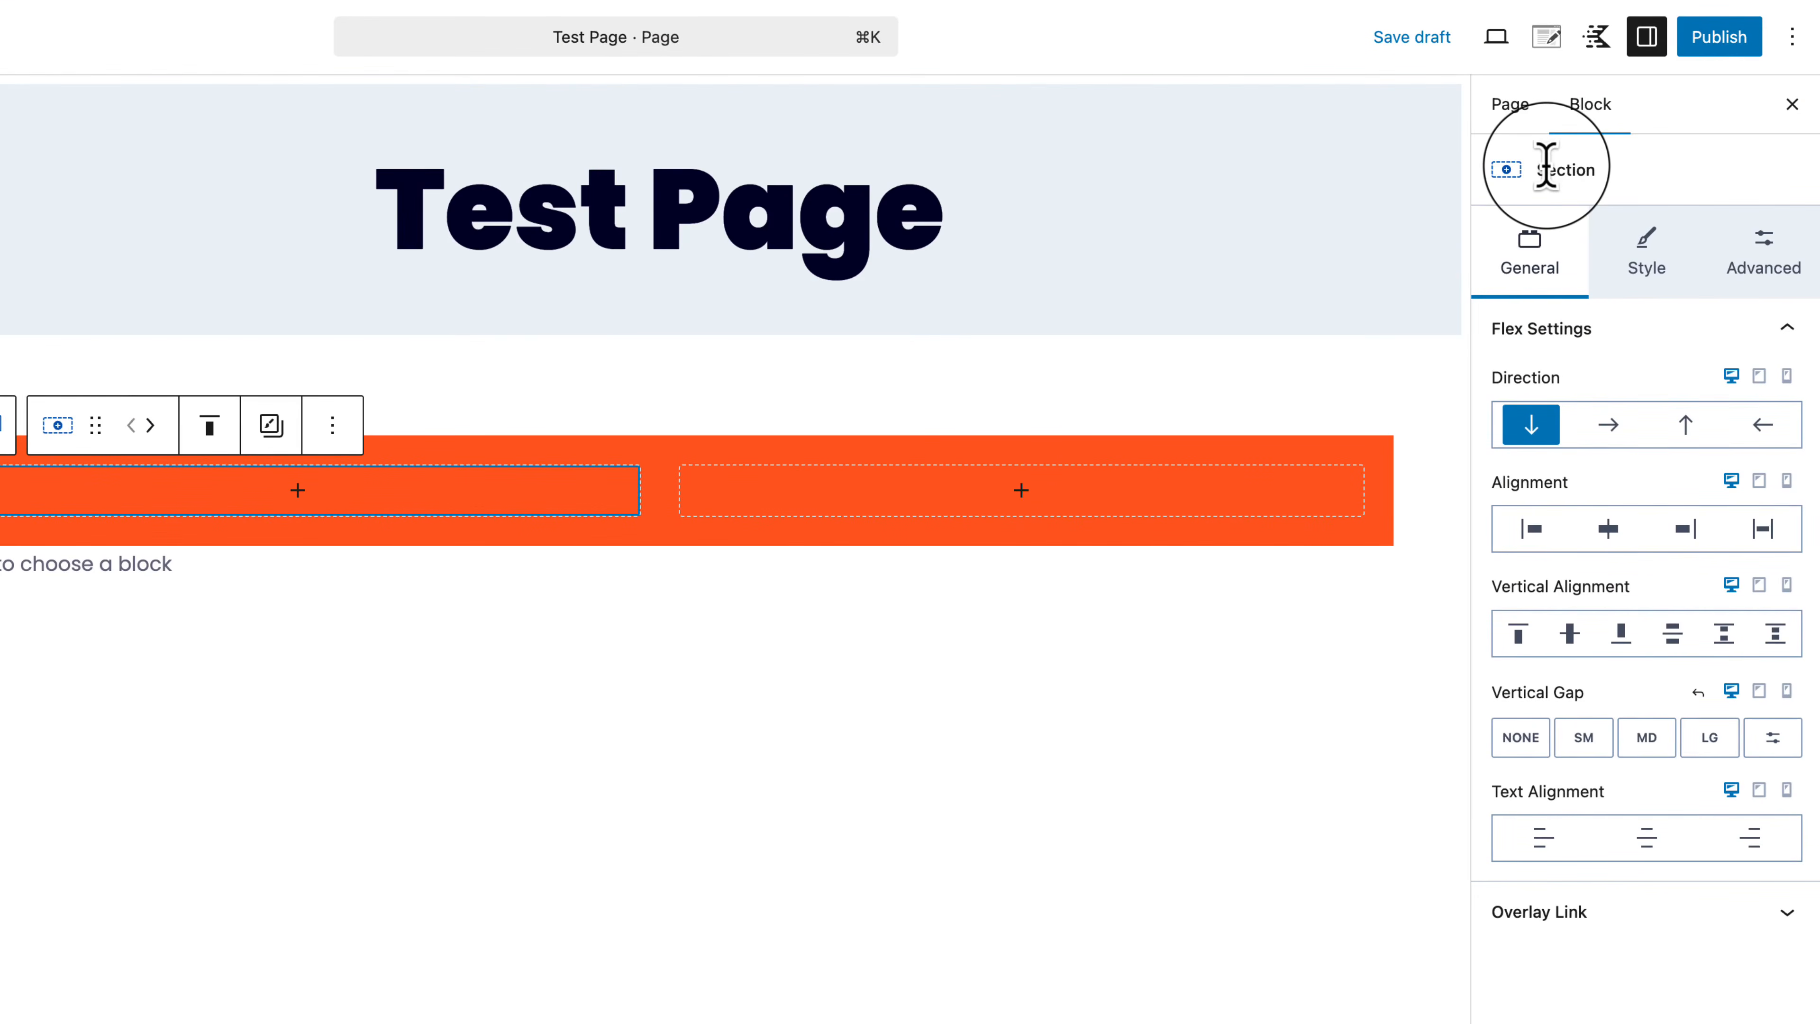
click(1645, 264)
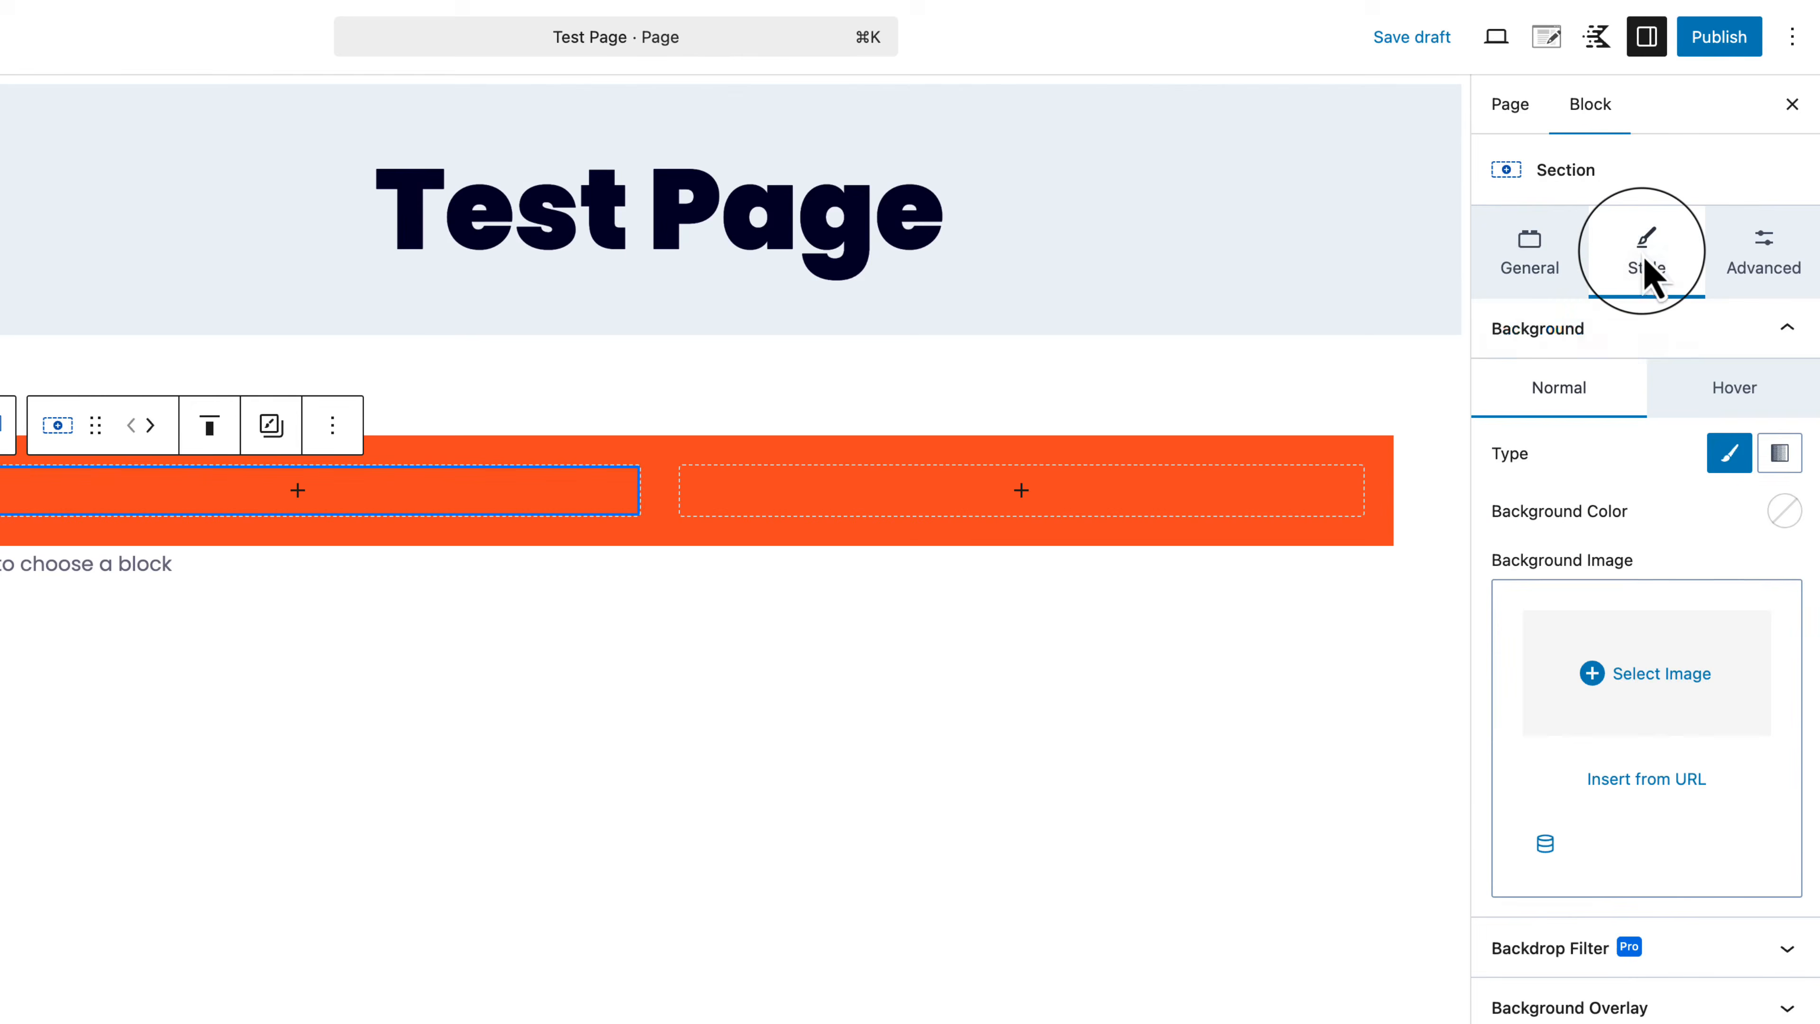
click(1777, 513)
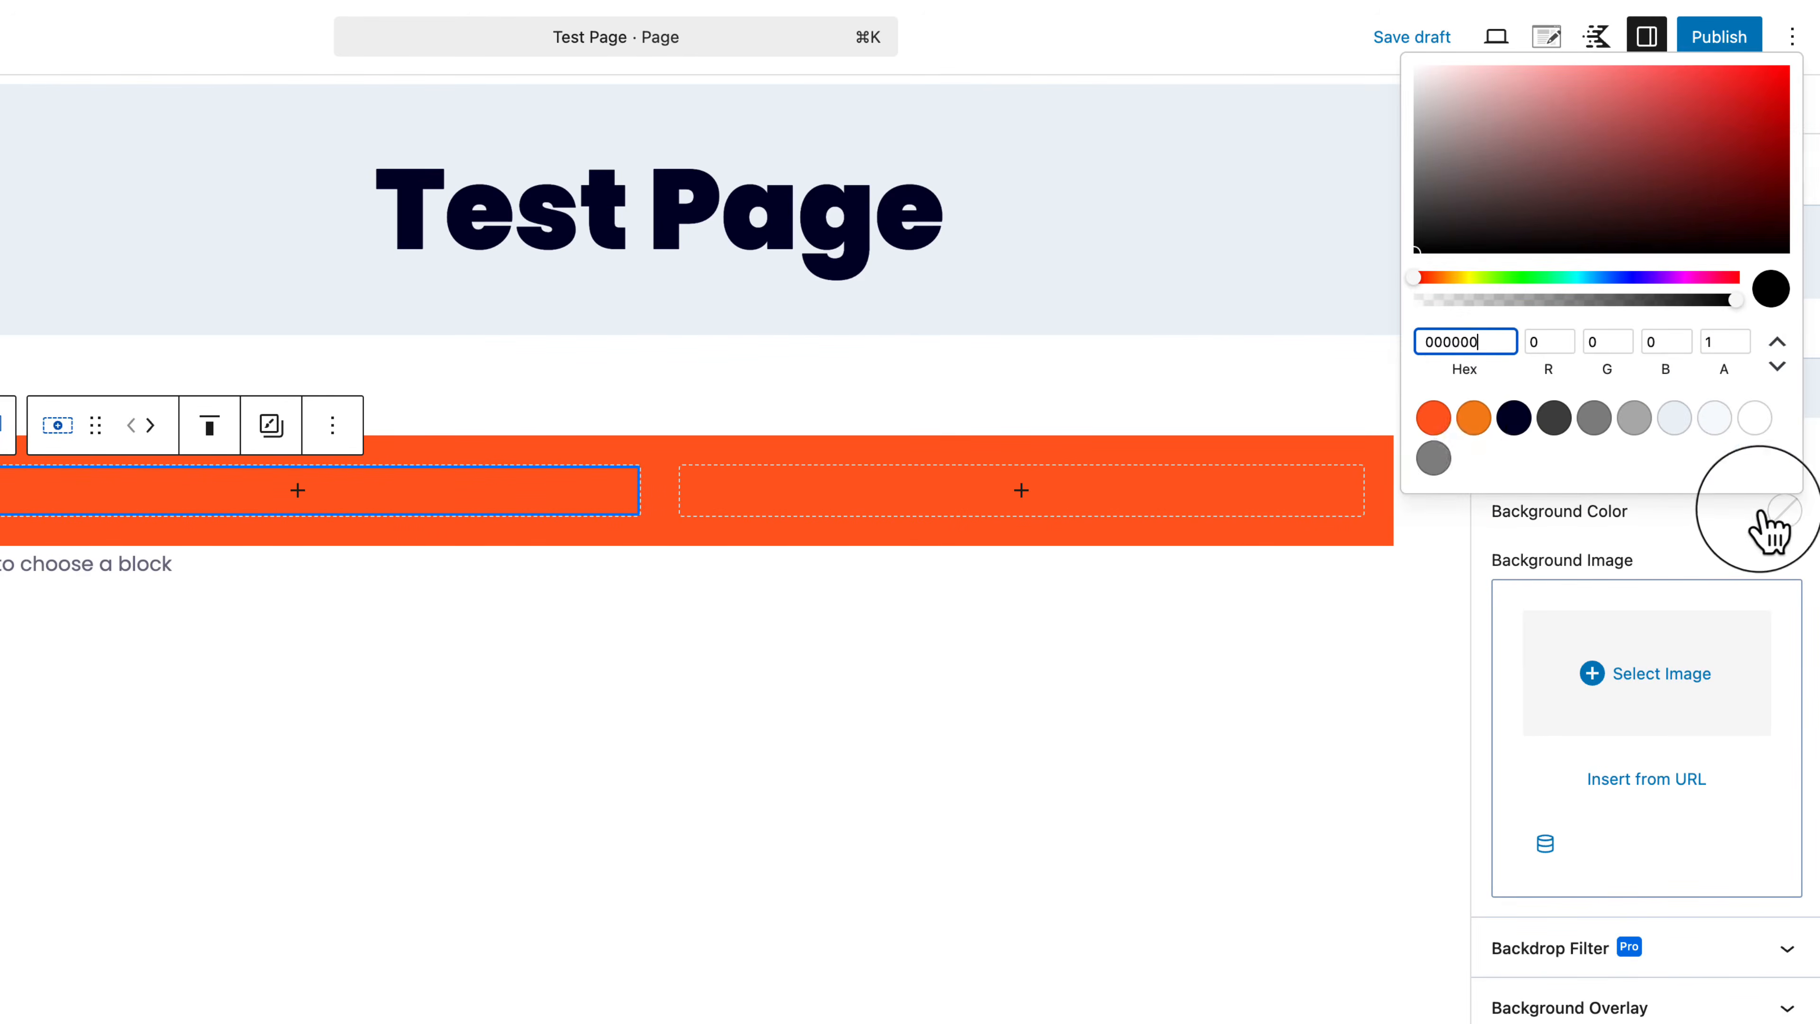
click(1436, 421)
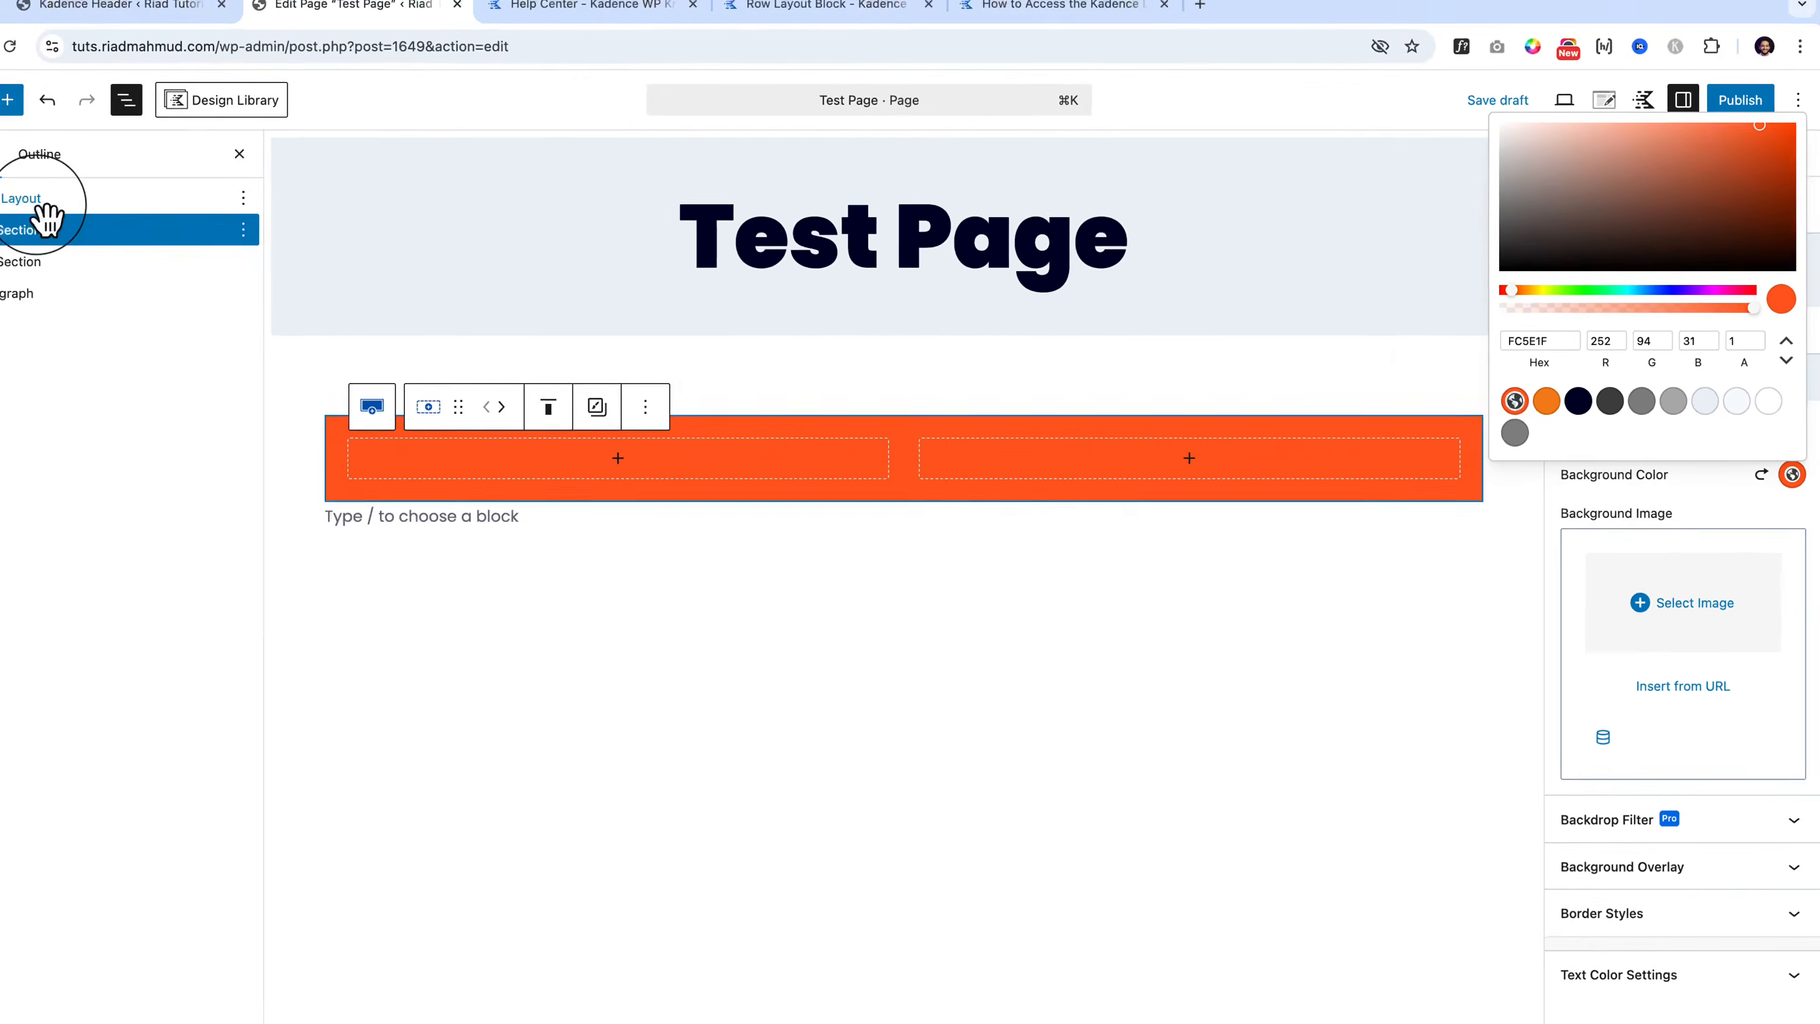
Step: Reset the Row Layout's orange Background Color so the row has no fill
click(45, 207)
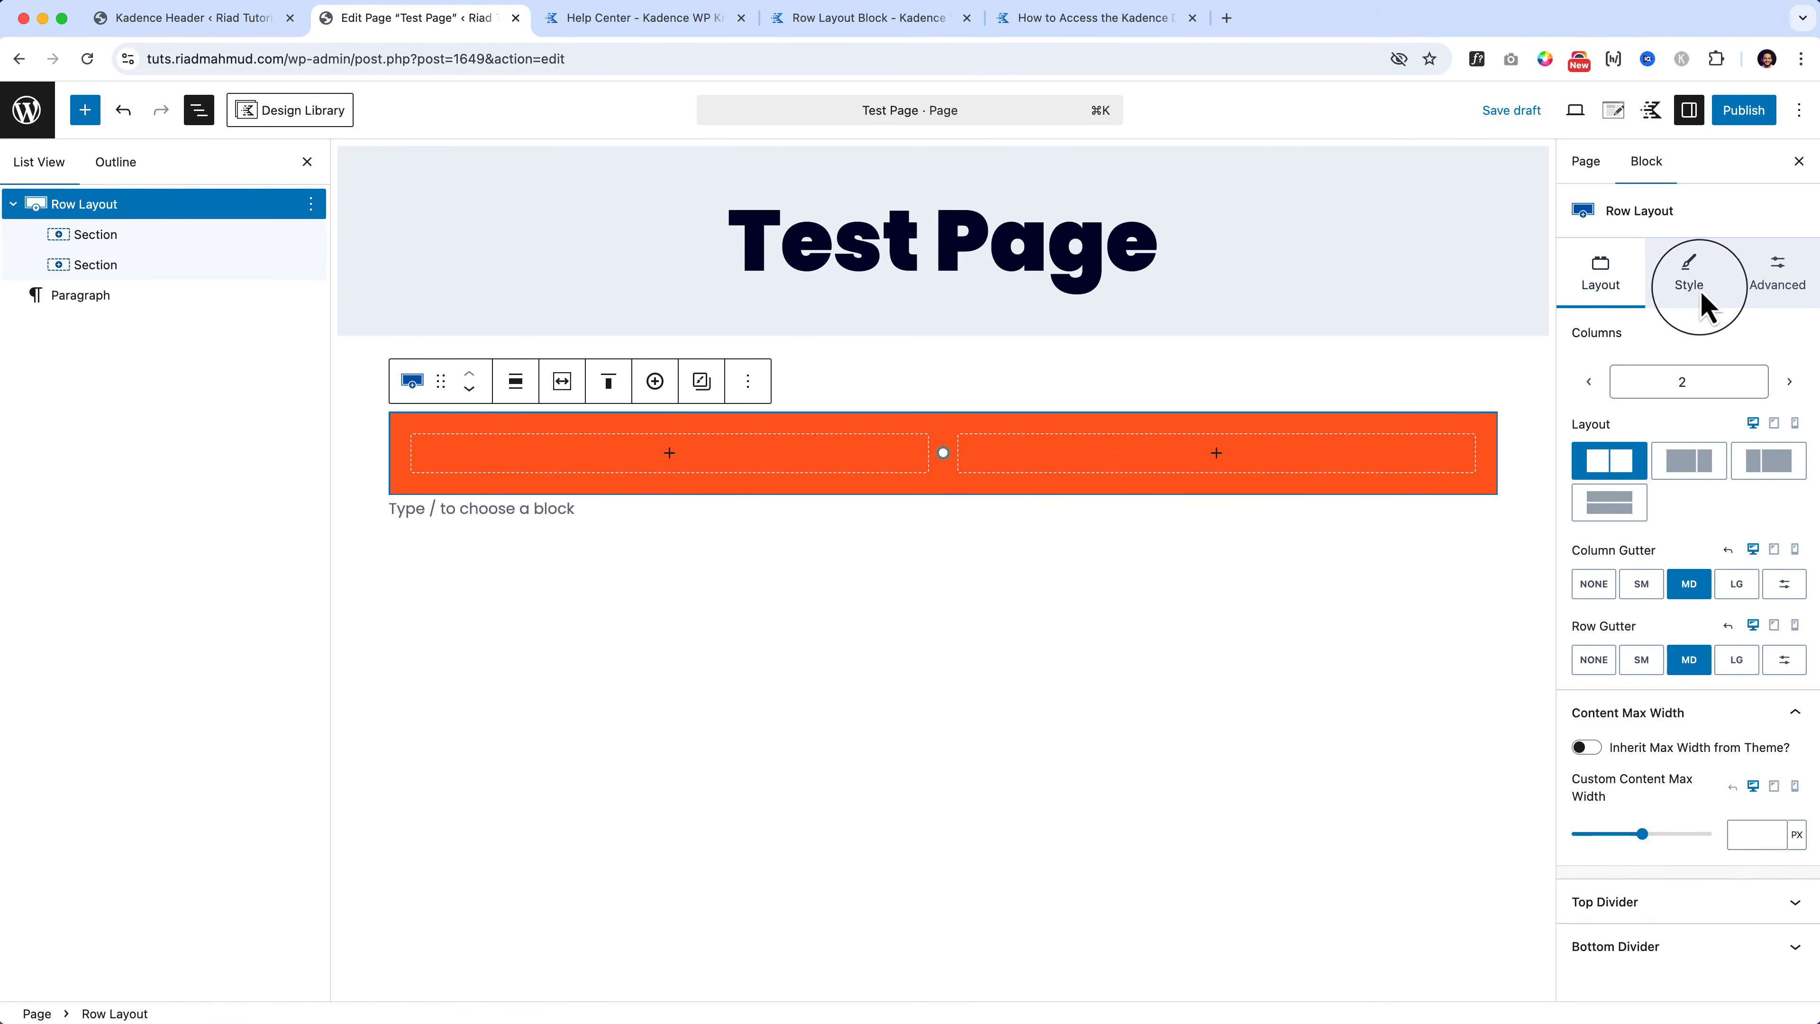
click(1701, 289)
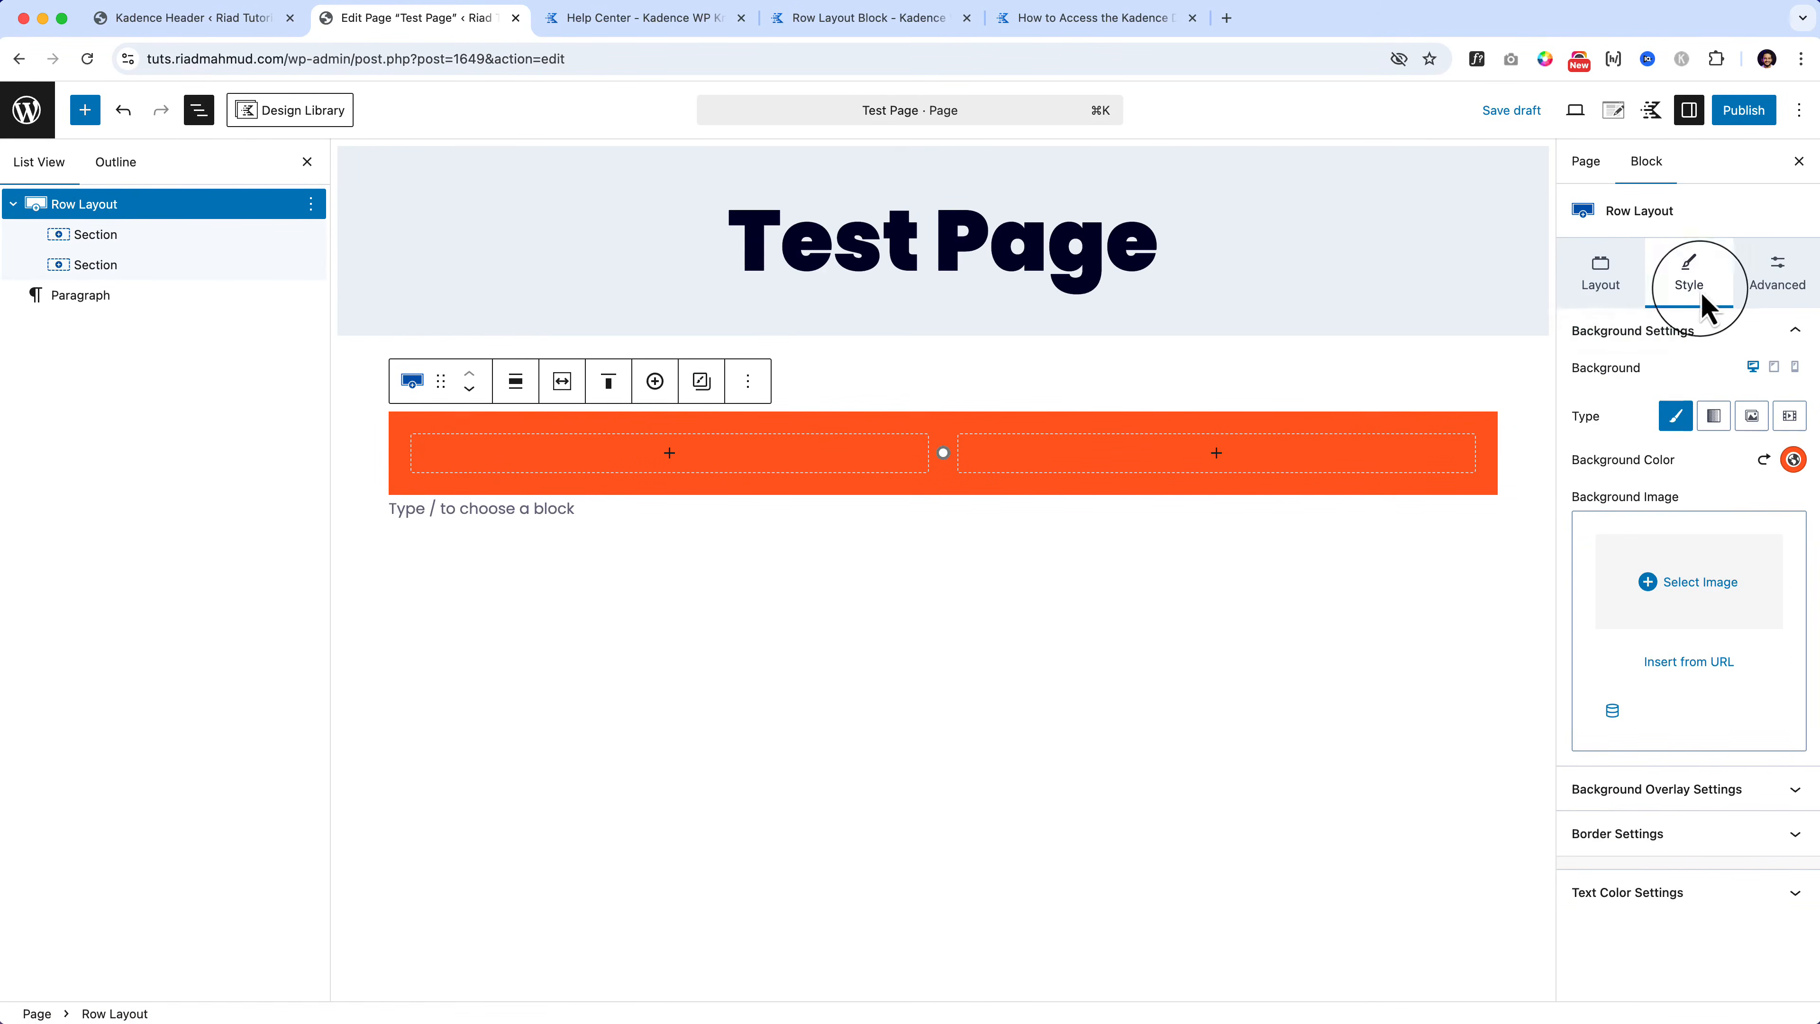
click(1764, 460)
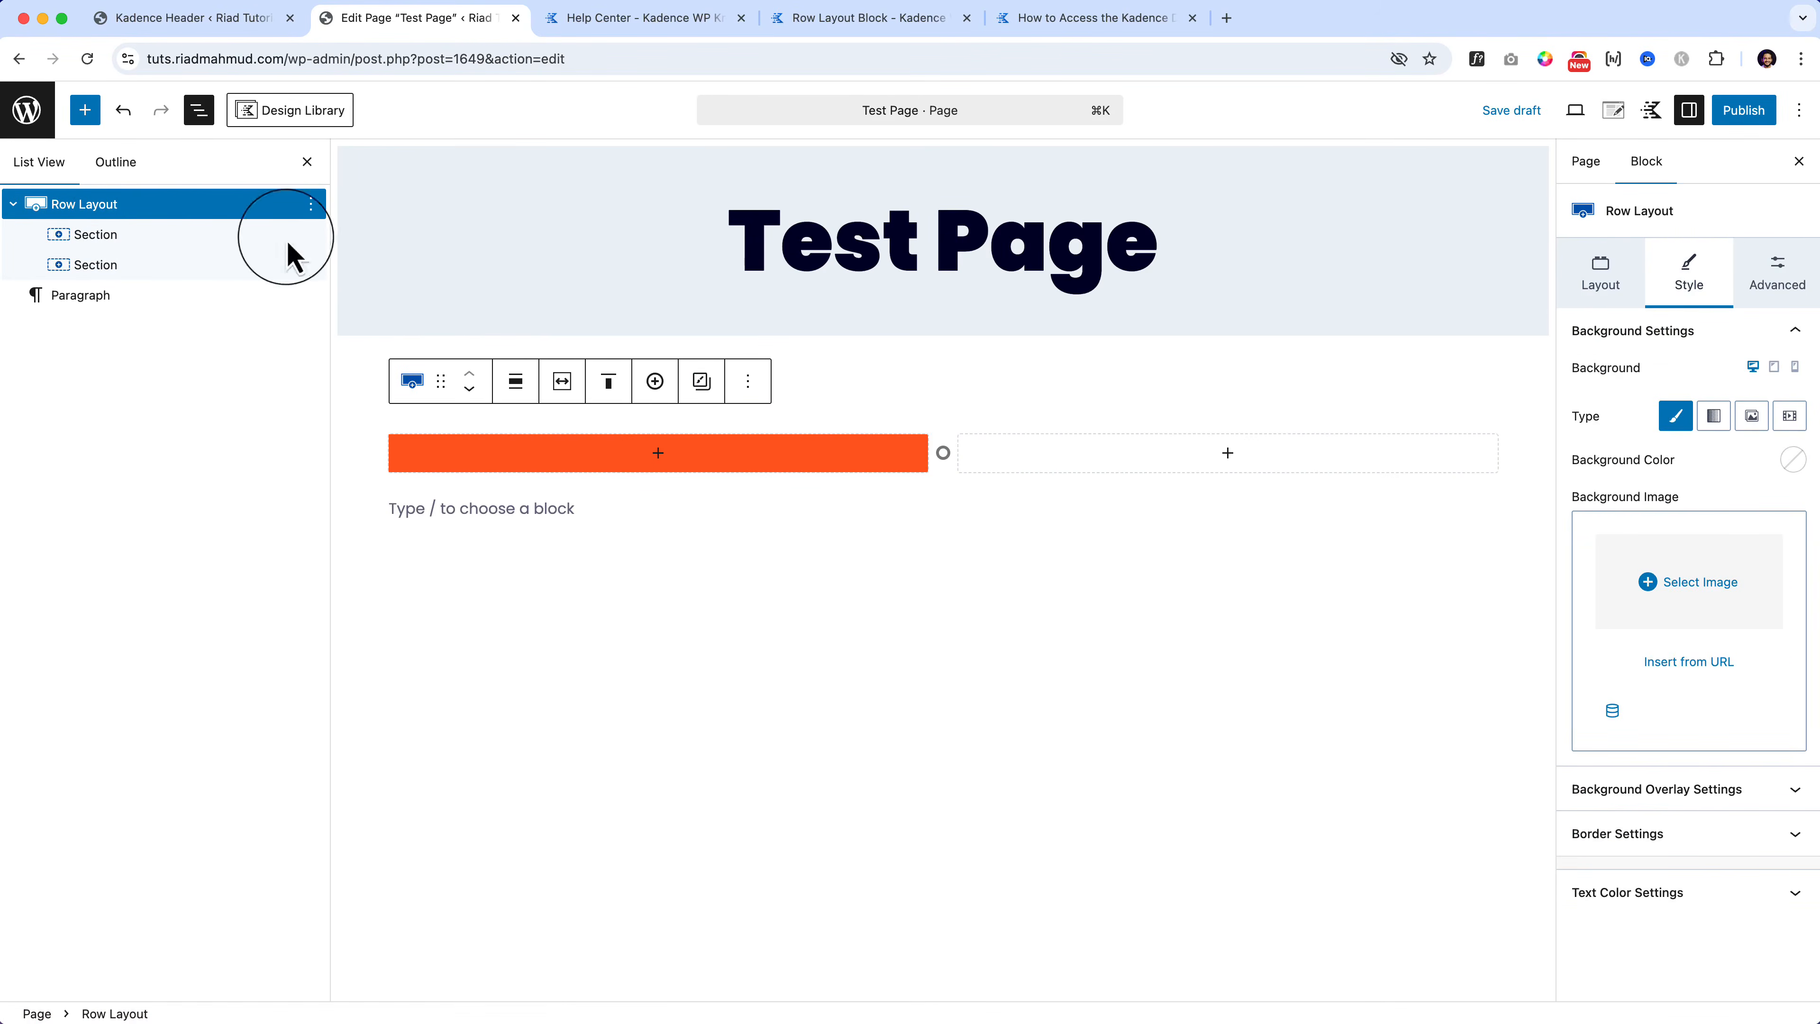
click(109, 214)
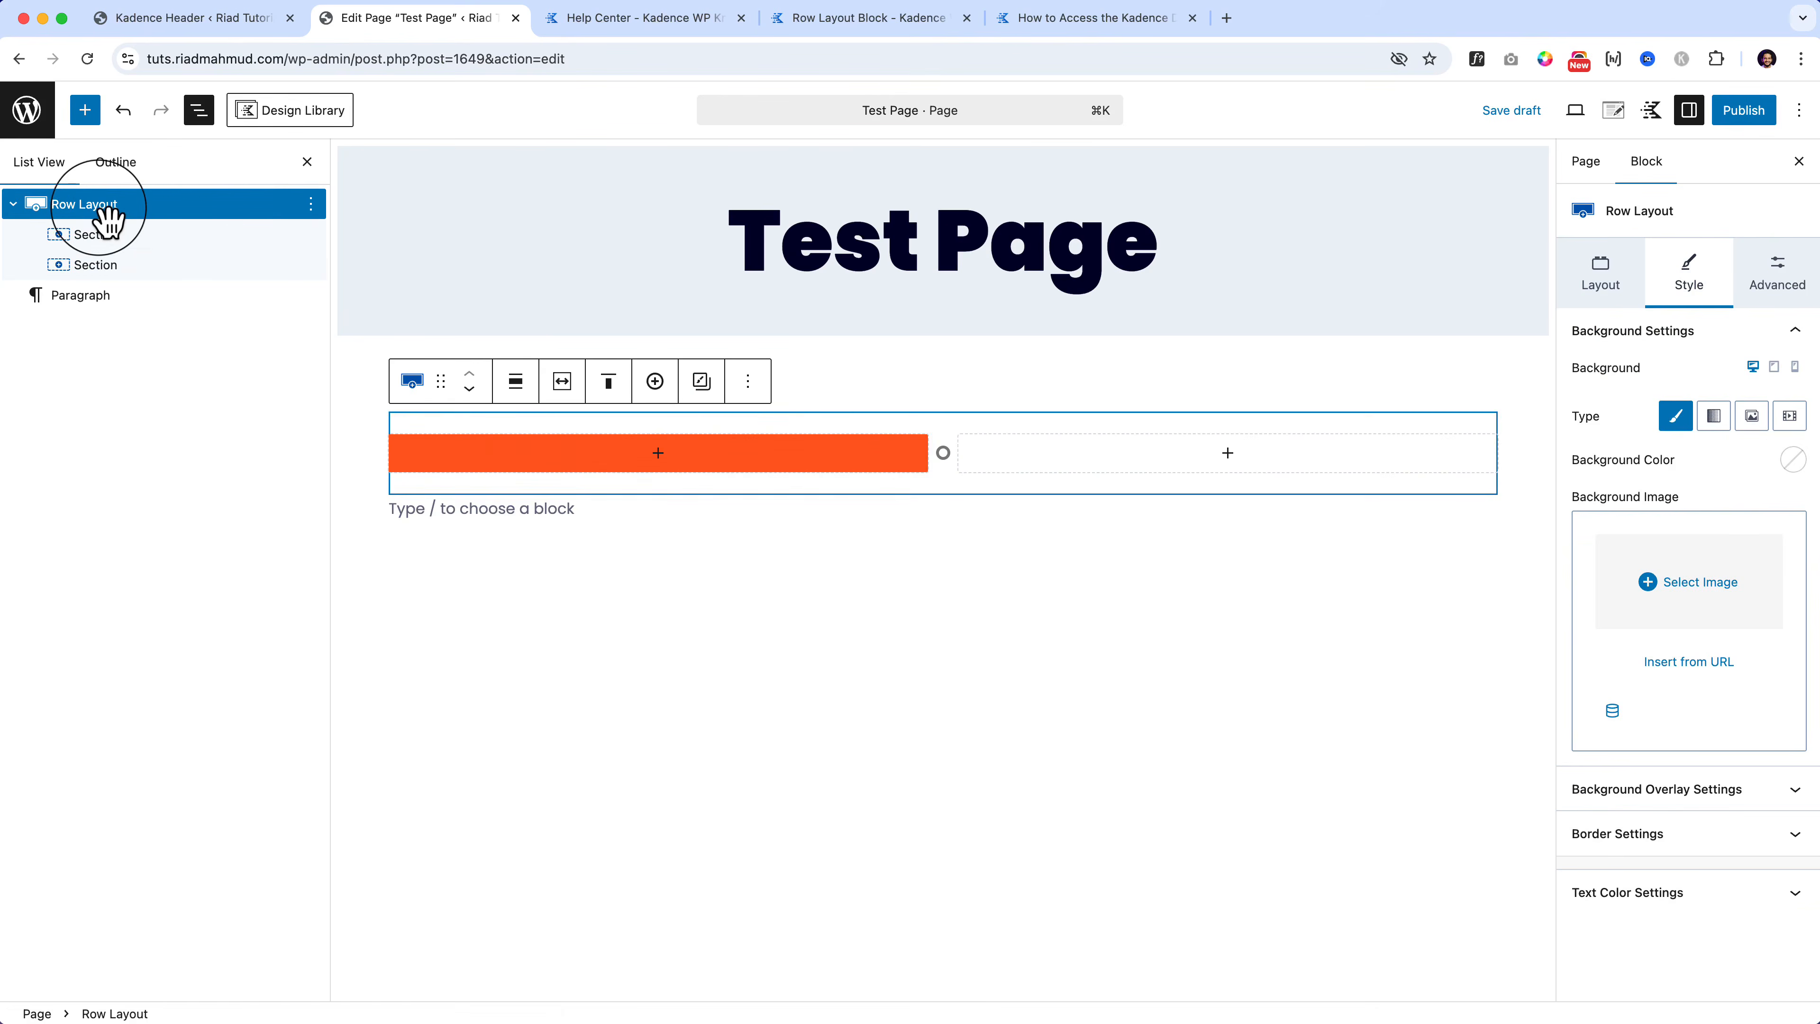
Step: Give the second Section a dark navy 000027 background
click(117, 264)
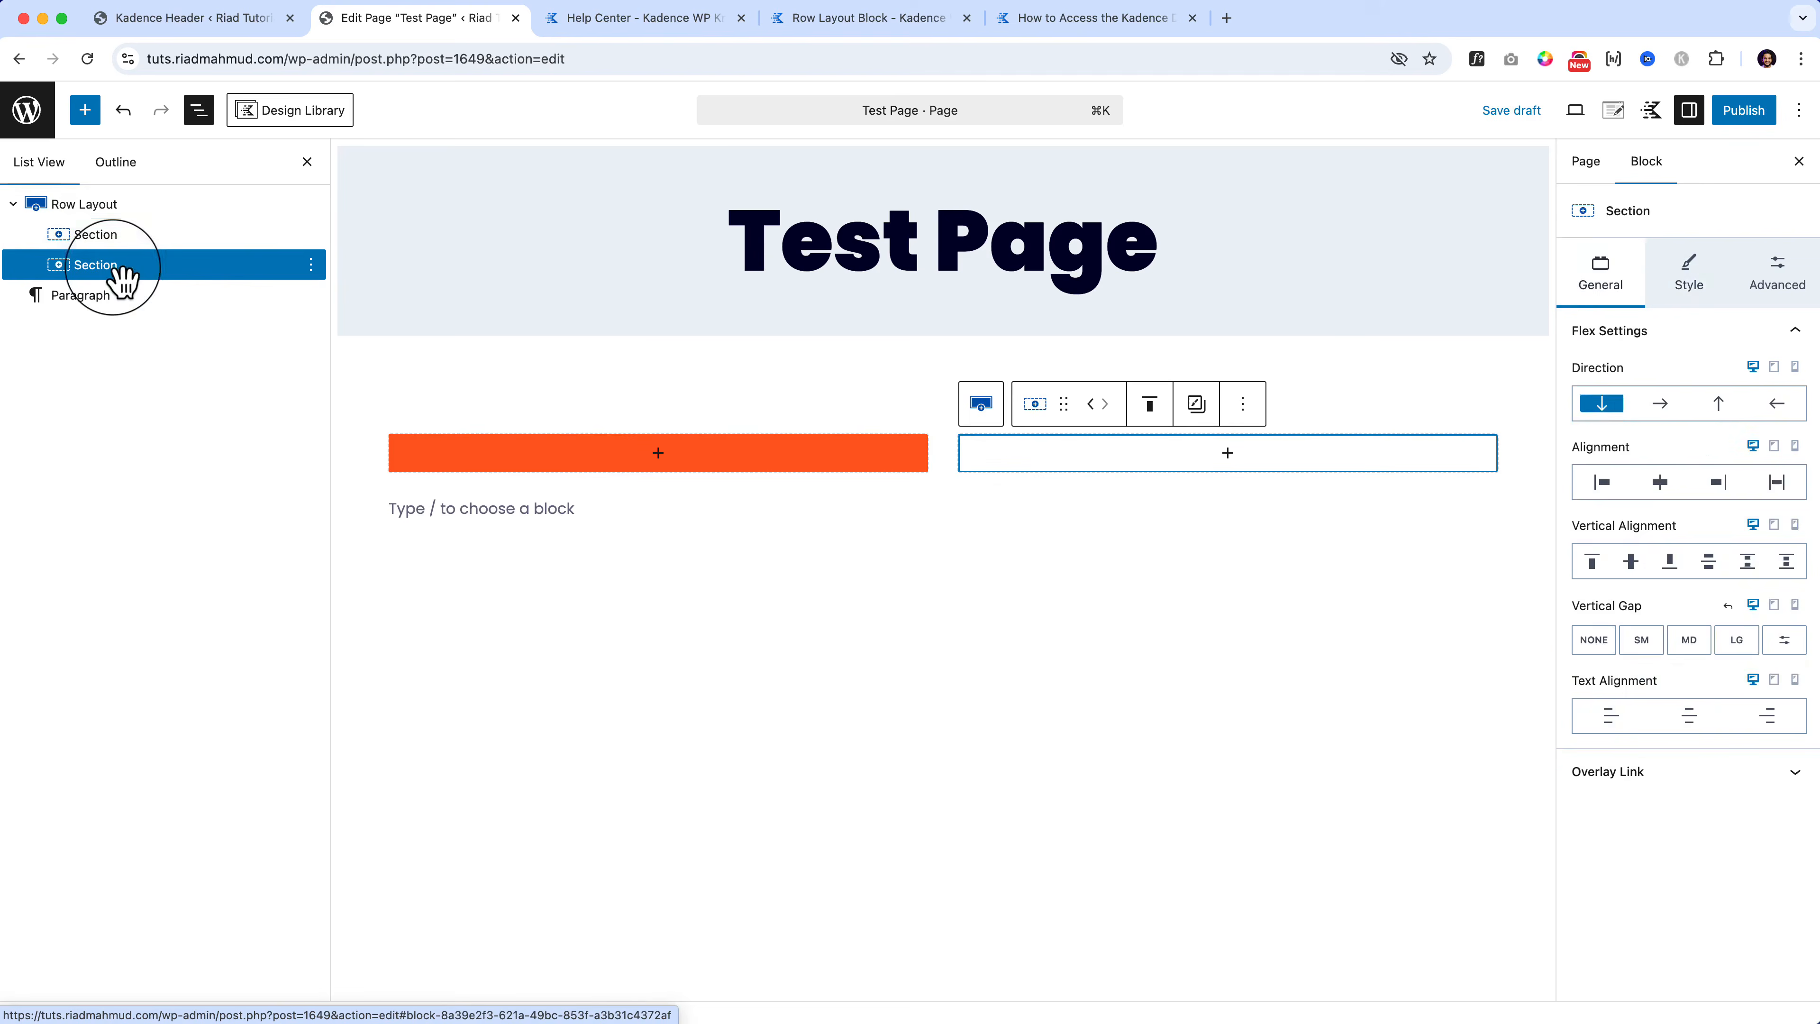
click(1689, 287)
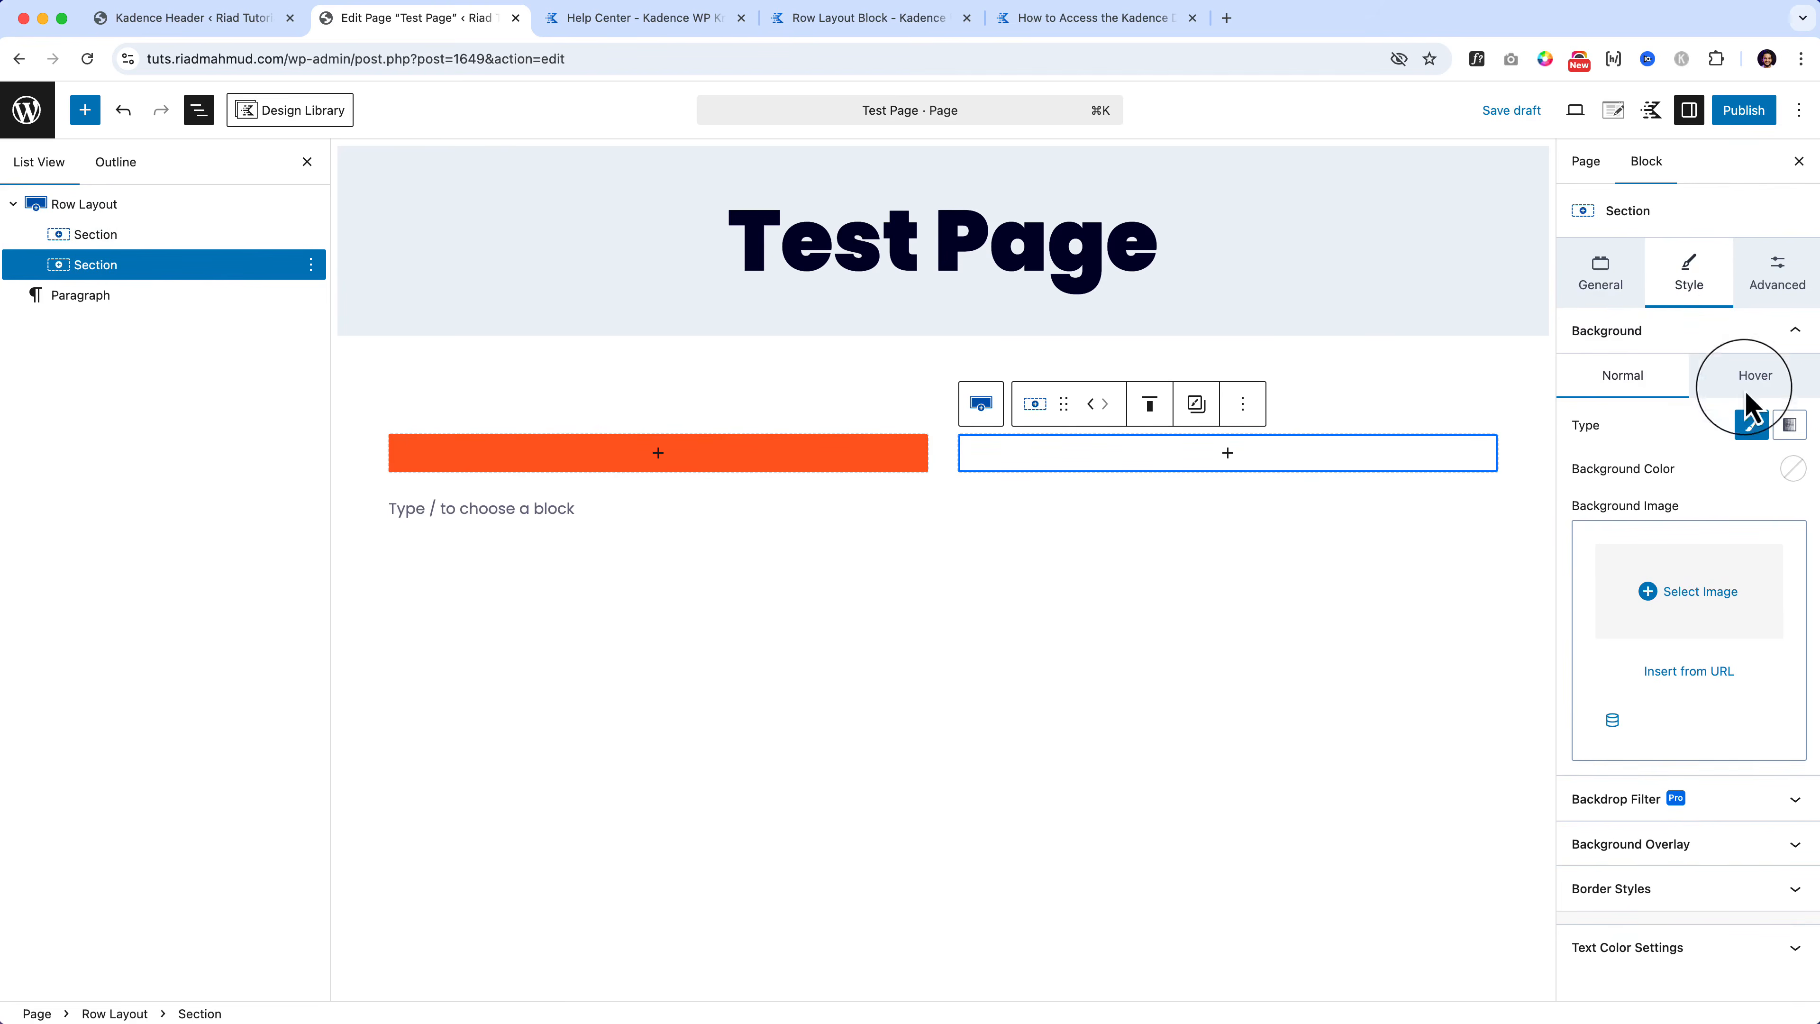
click(1790, 469)
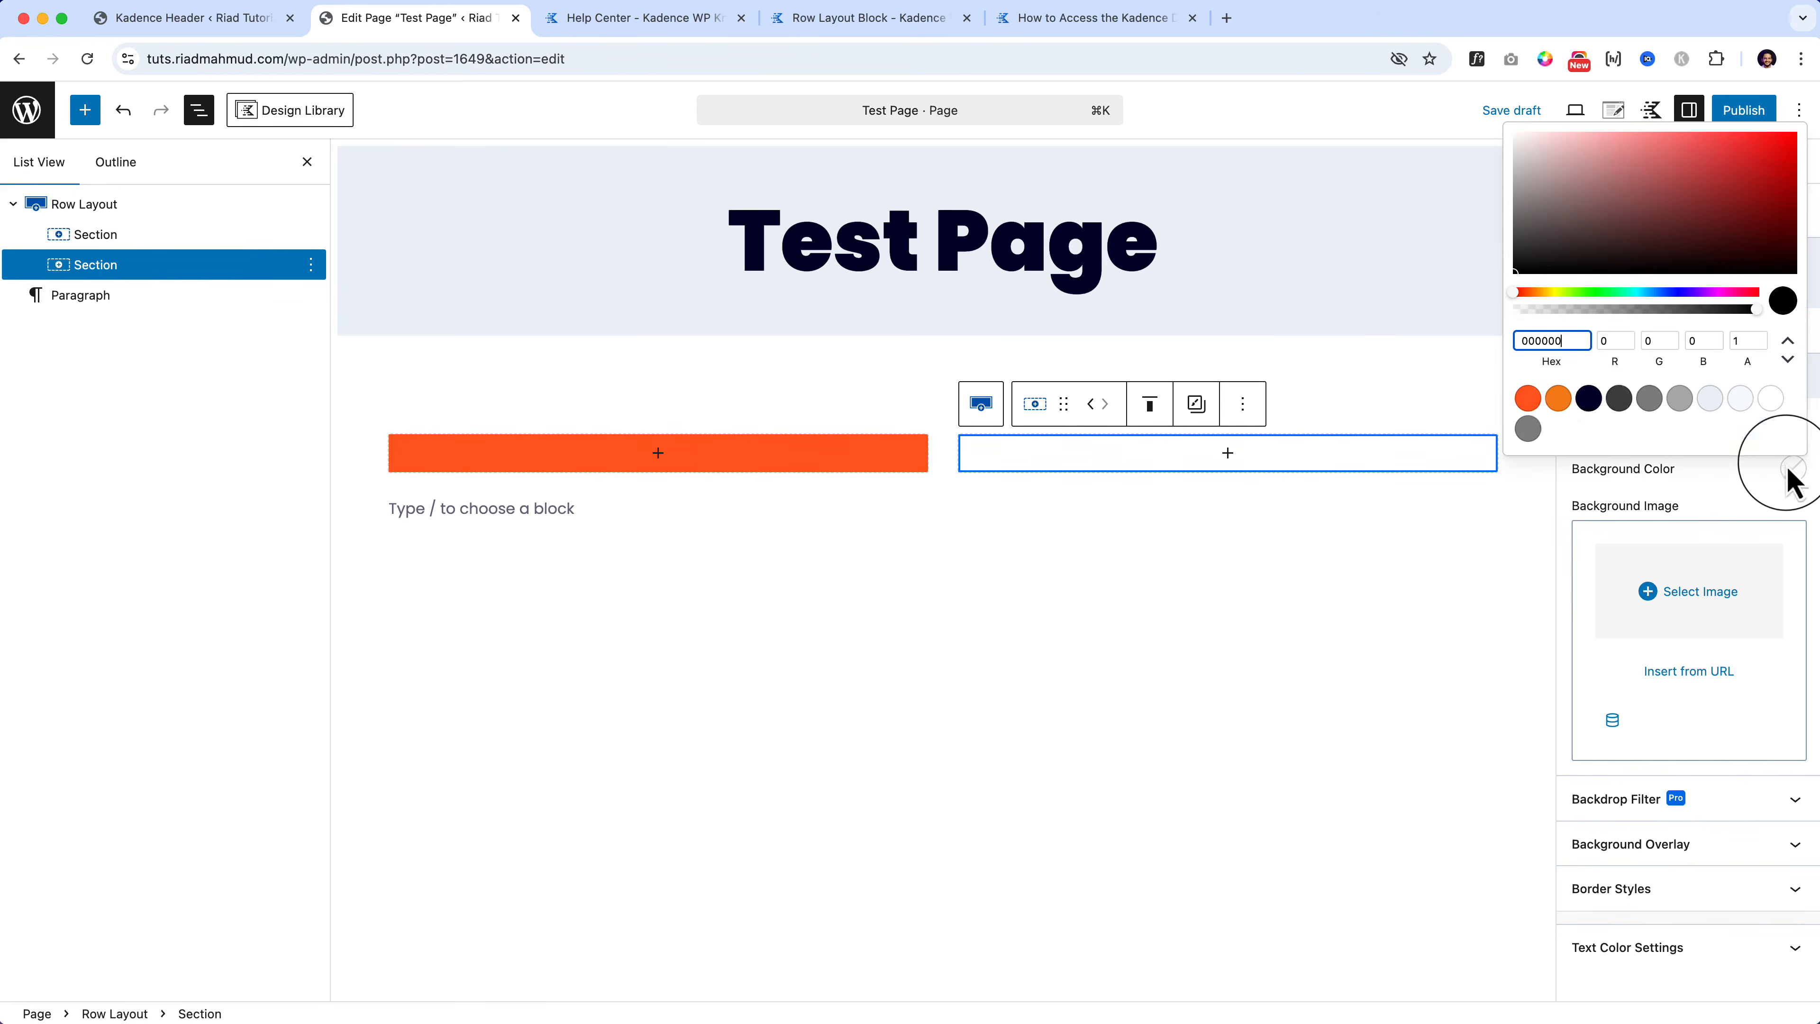
click(1558, 399)
click(1589, 399)
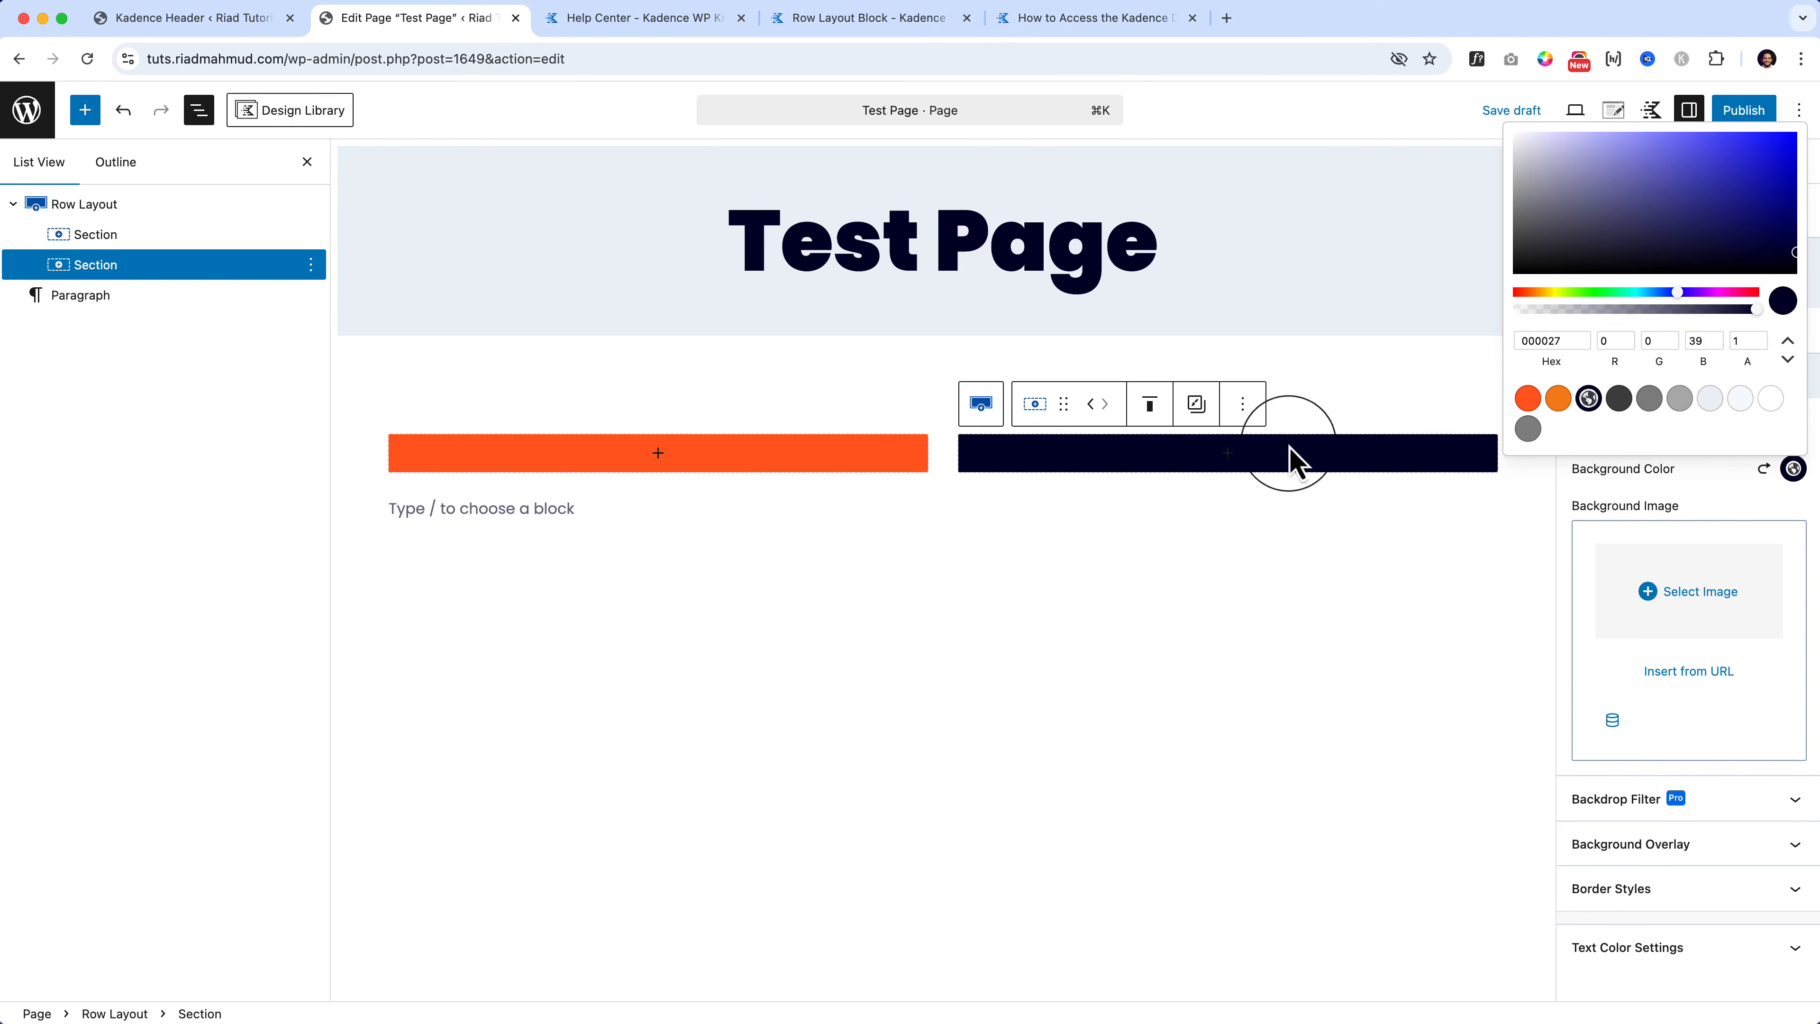
click(932, 494)
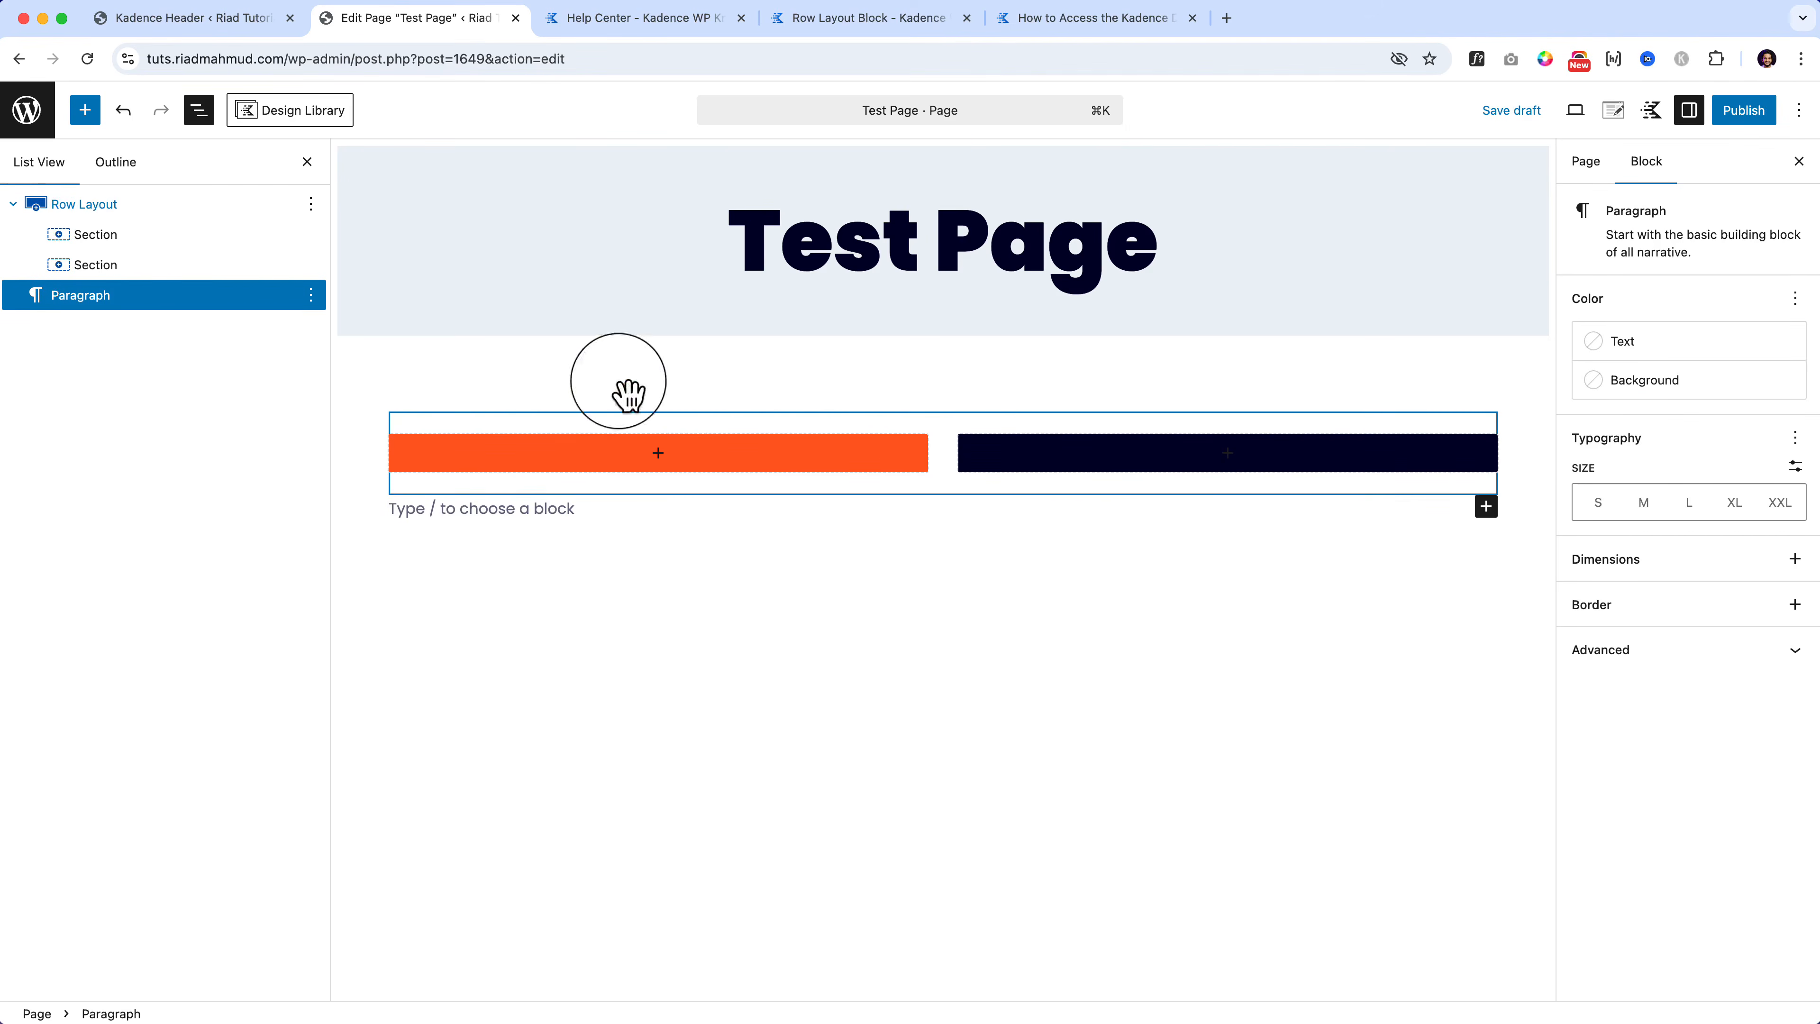
Step: Nudge the column width divider and drag the row's top padding handle far down
click(147, 210)
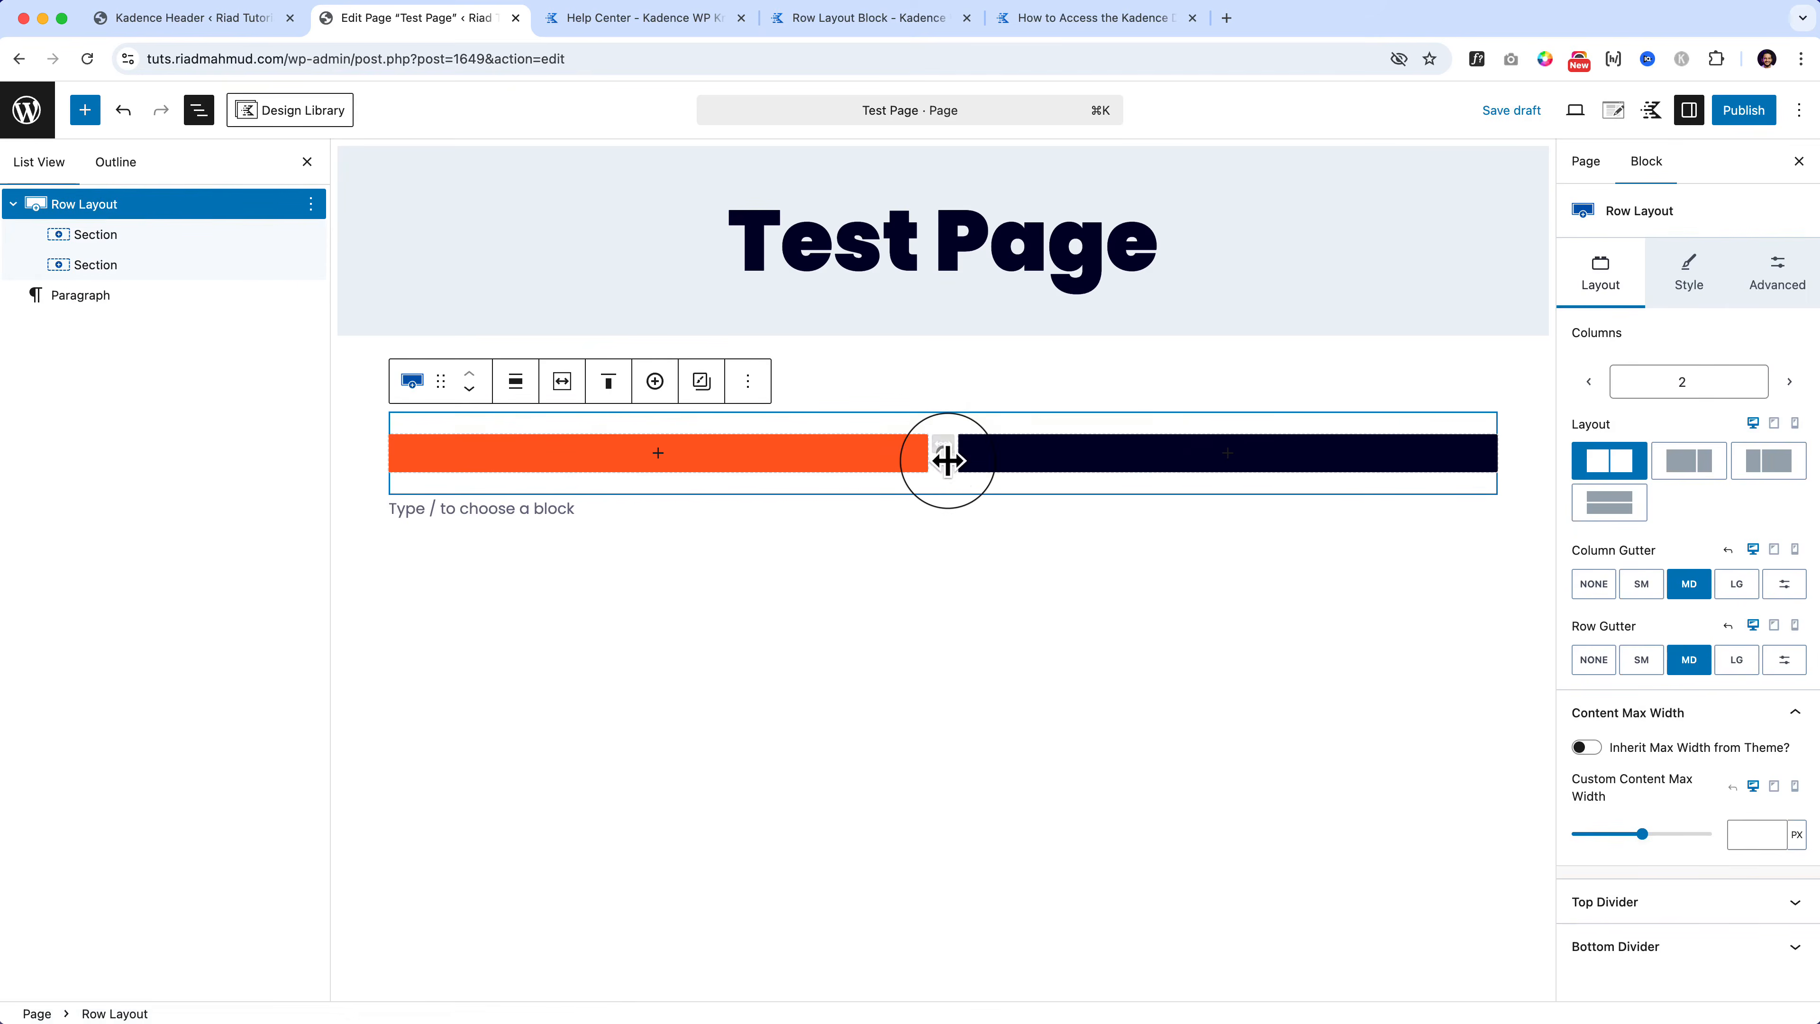
mouse_move(947, 461)
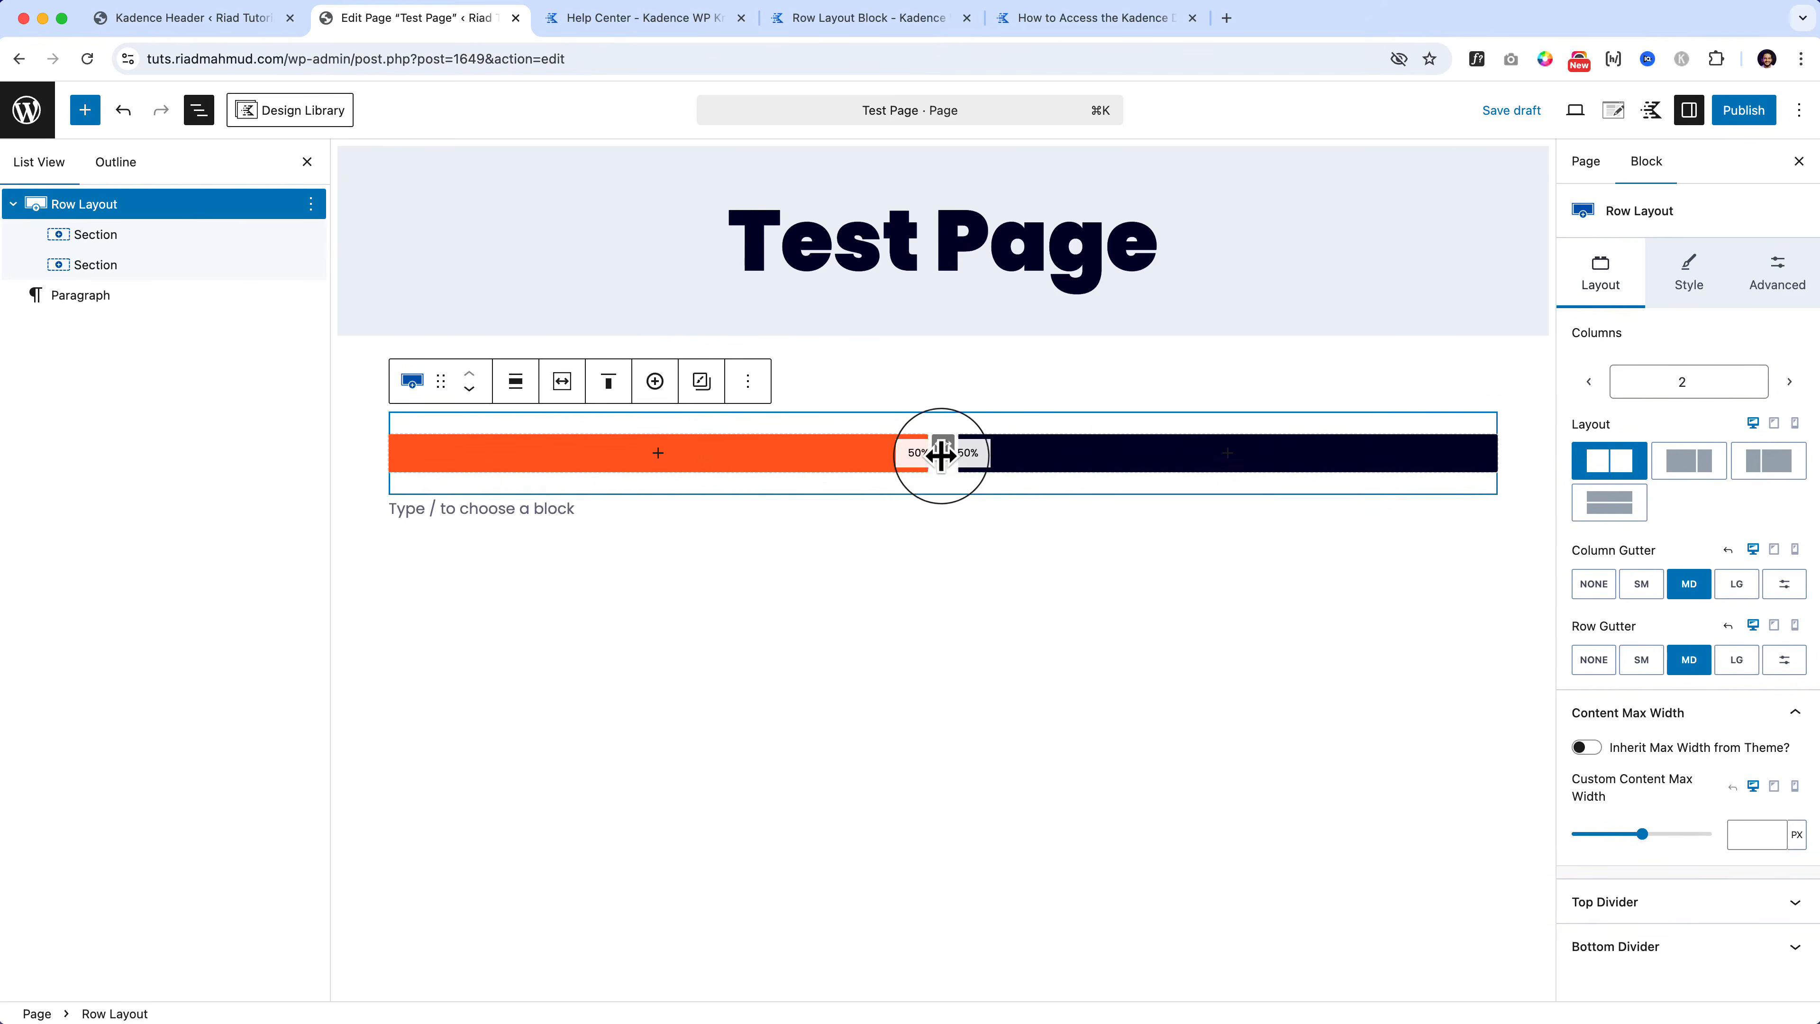
mouse_move(948, 461)
mouse_down()
mouse_move(1188, 460)
mouse_move(676, 451)
mouse_move(1227, 460)
mouse_move(861, 467)
mouse_move(950, 458)
mouse_up()
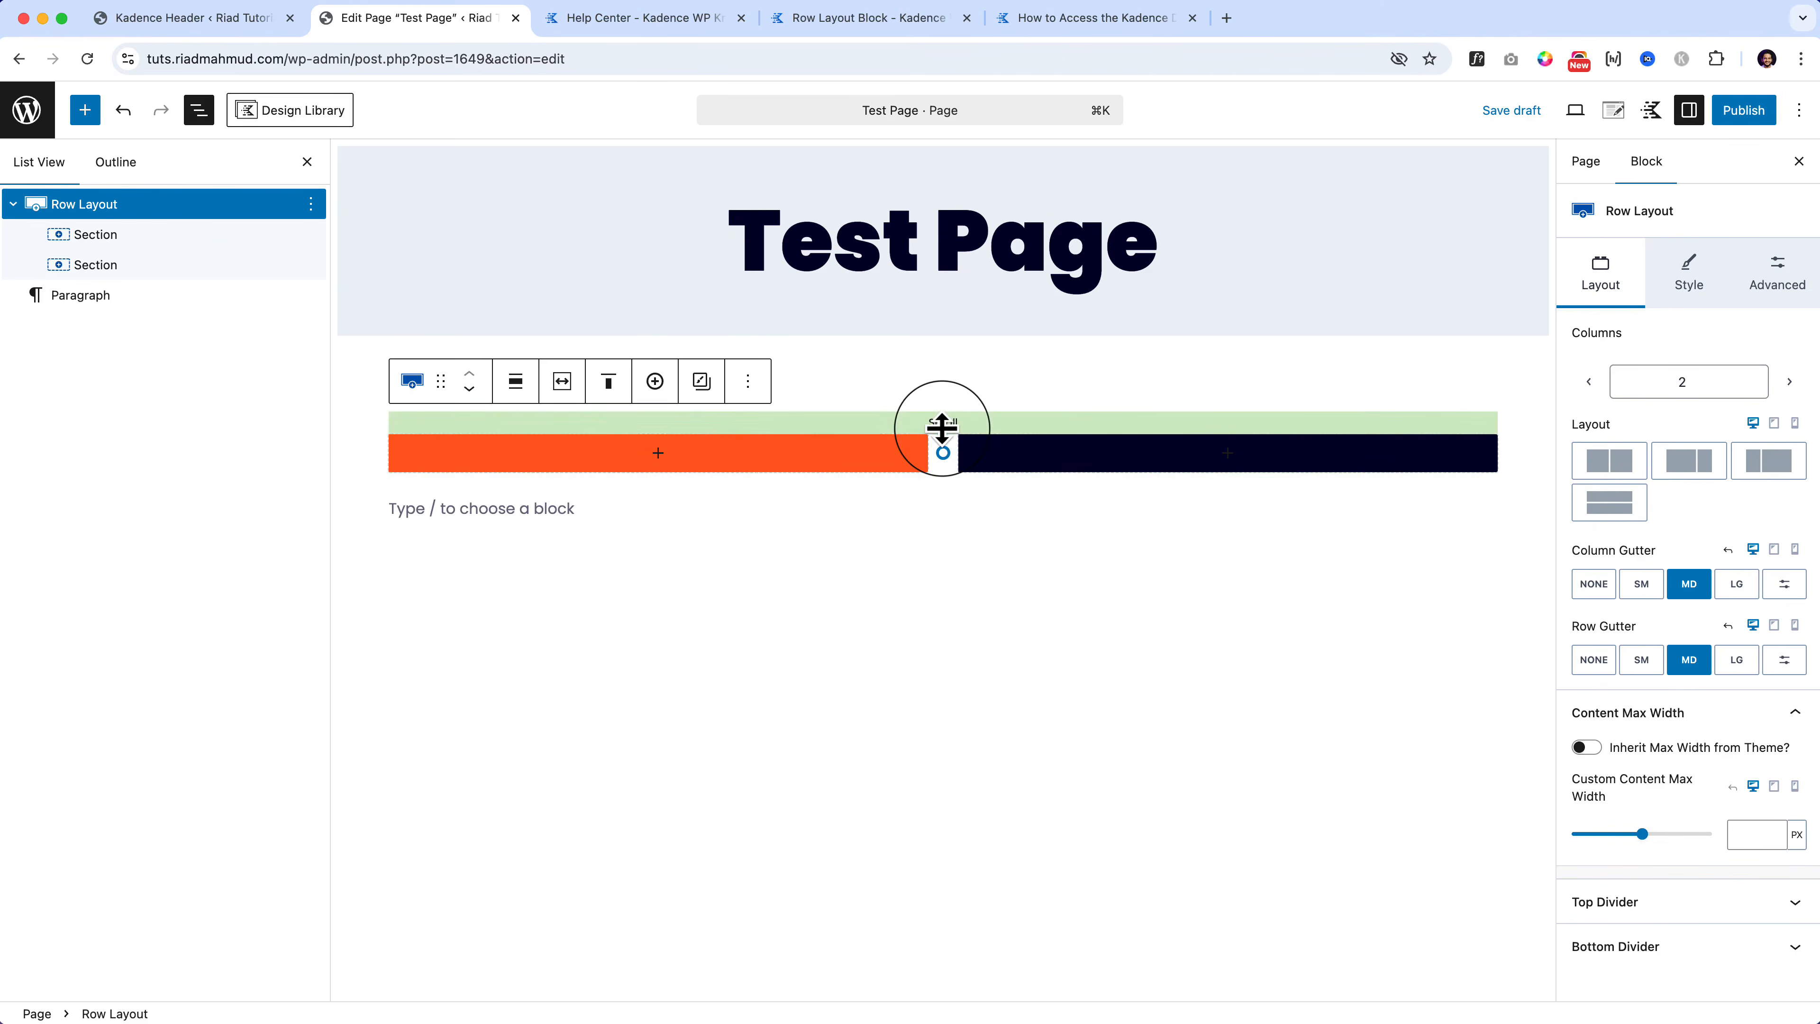
drag(942, 429, 943, 620)
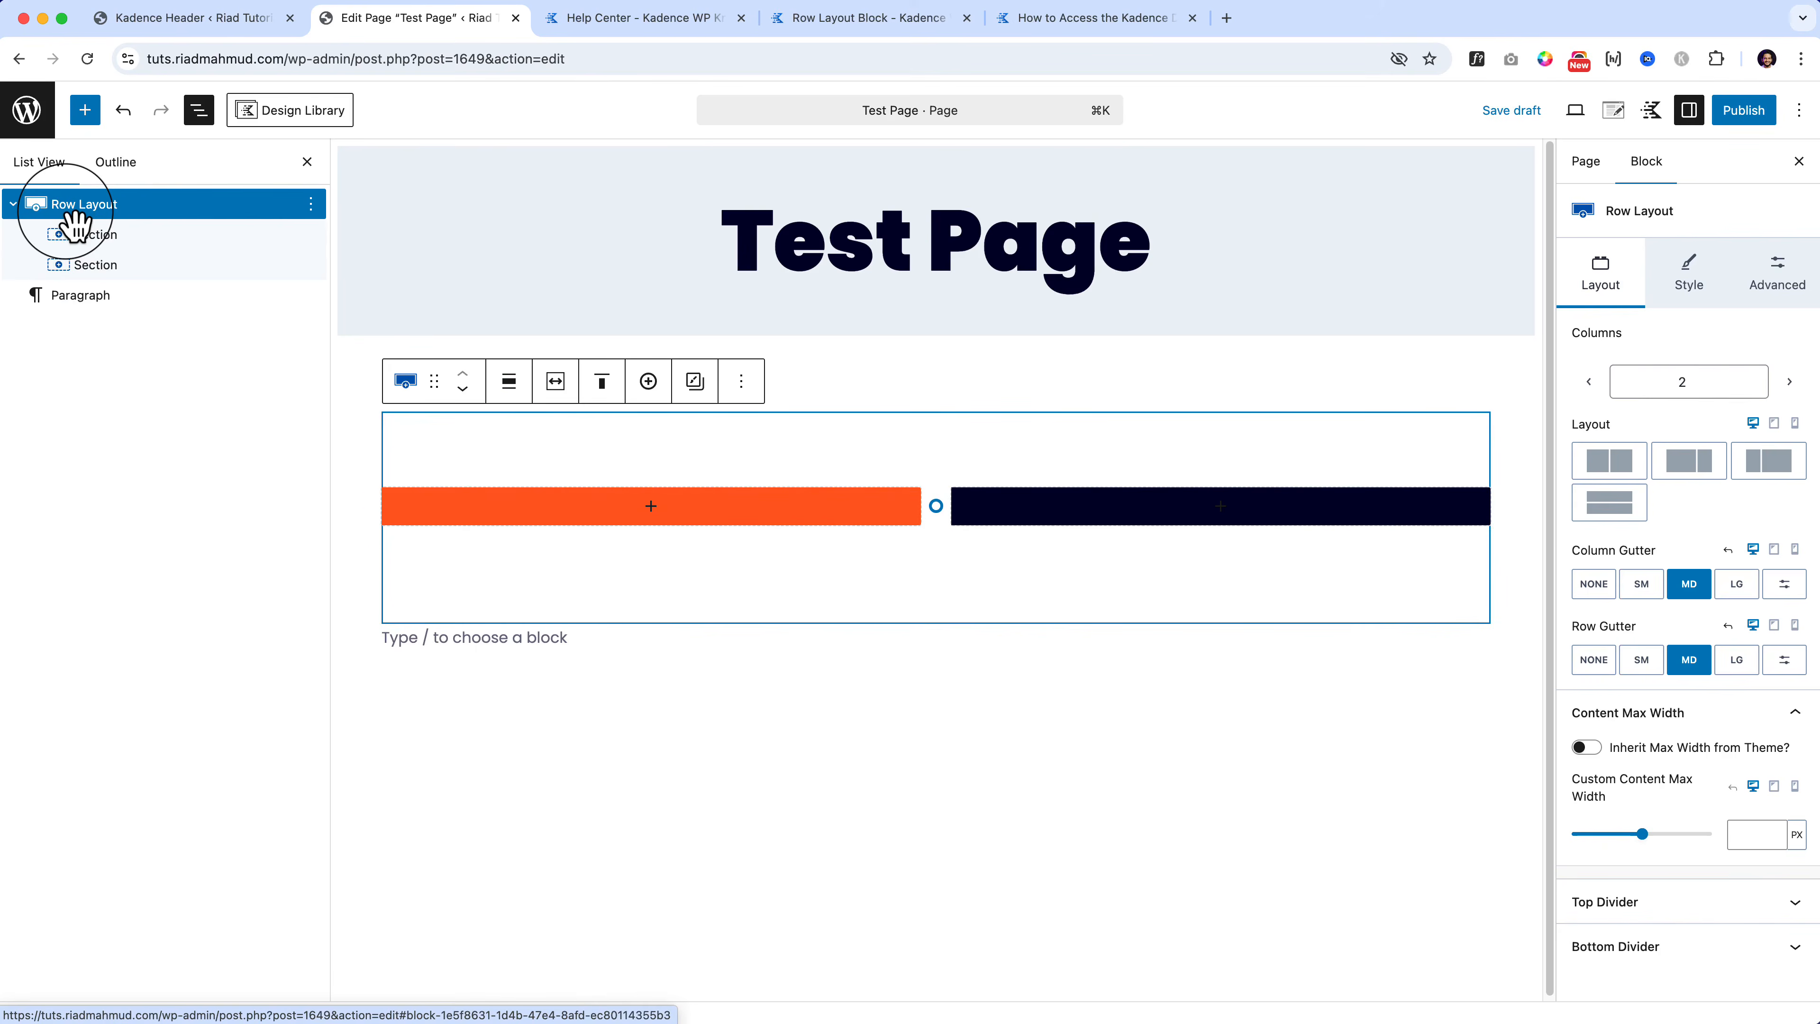
Step: Fill the row with Subtle Background EDF2F7 and settle its top padding at 3X Large
click(1691, 279)
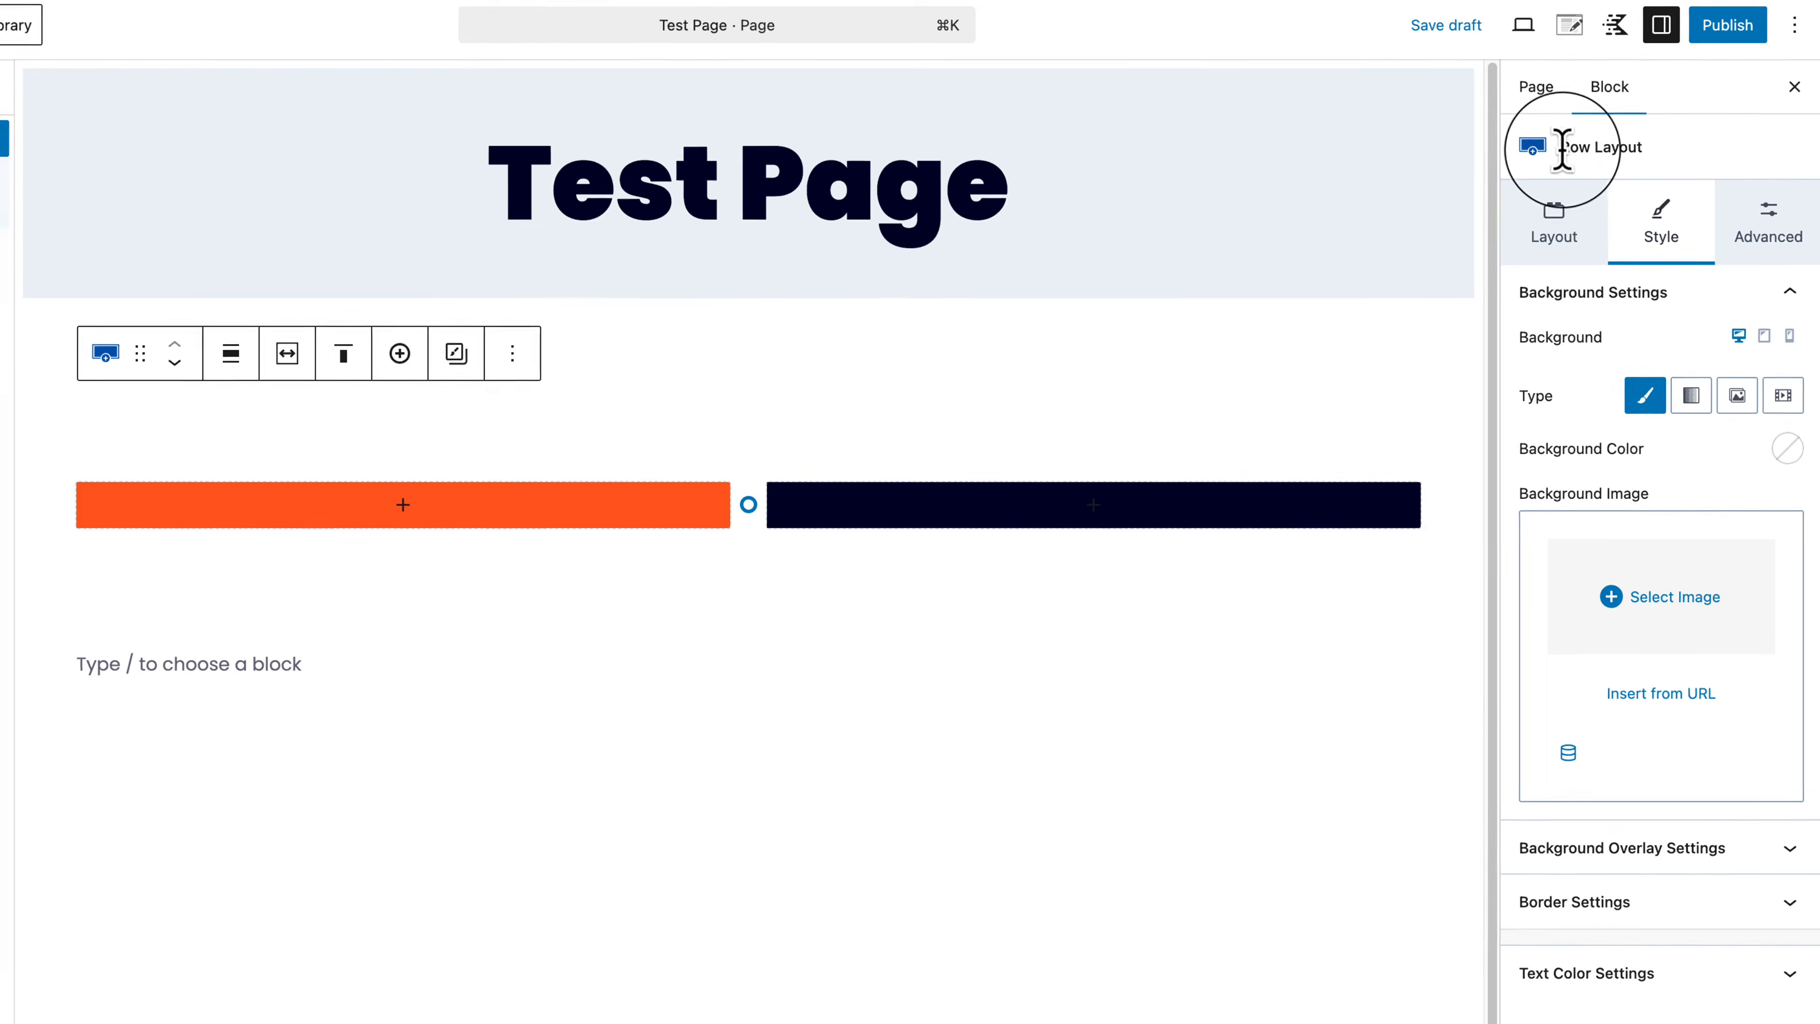
drag(1562, 148, 1645, 160)
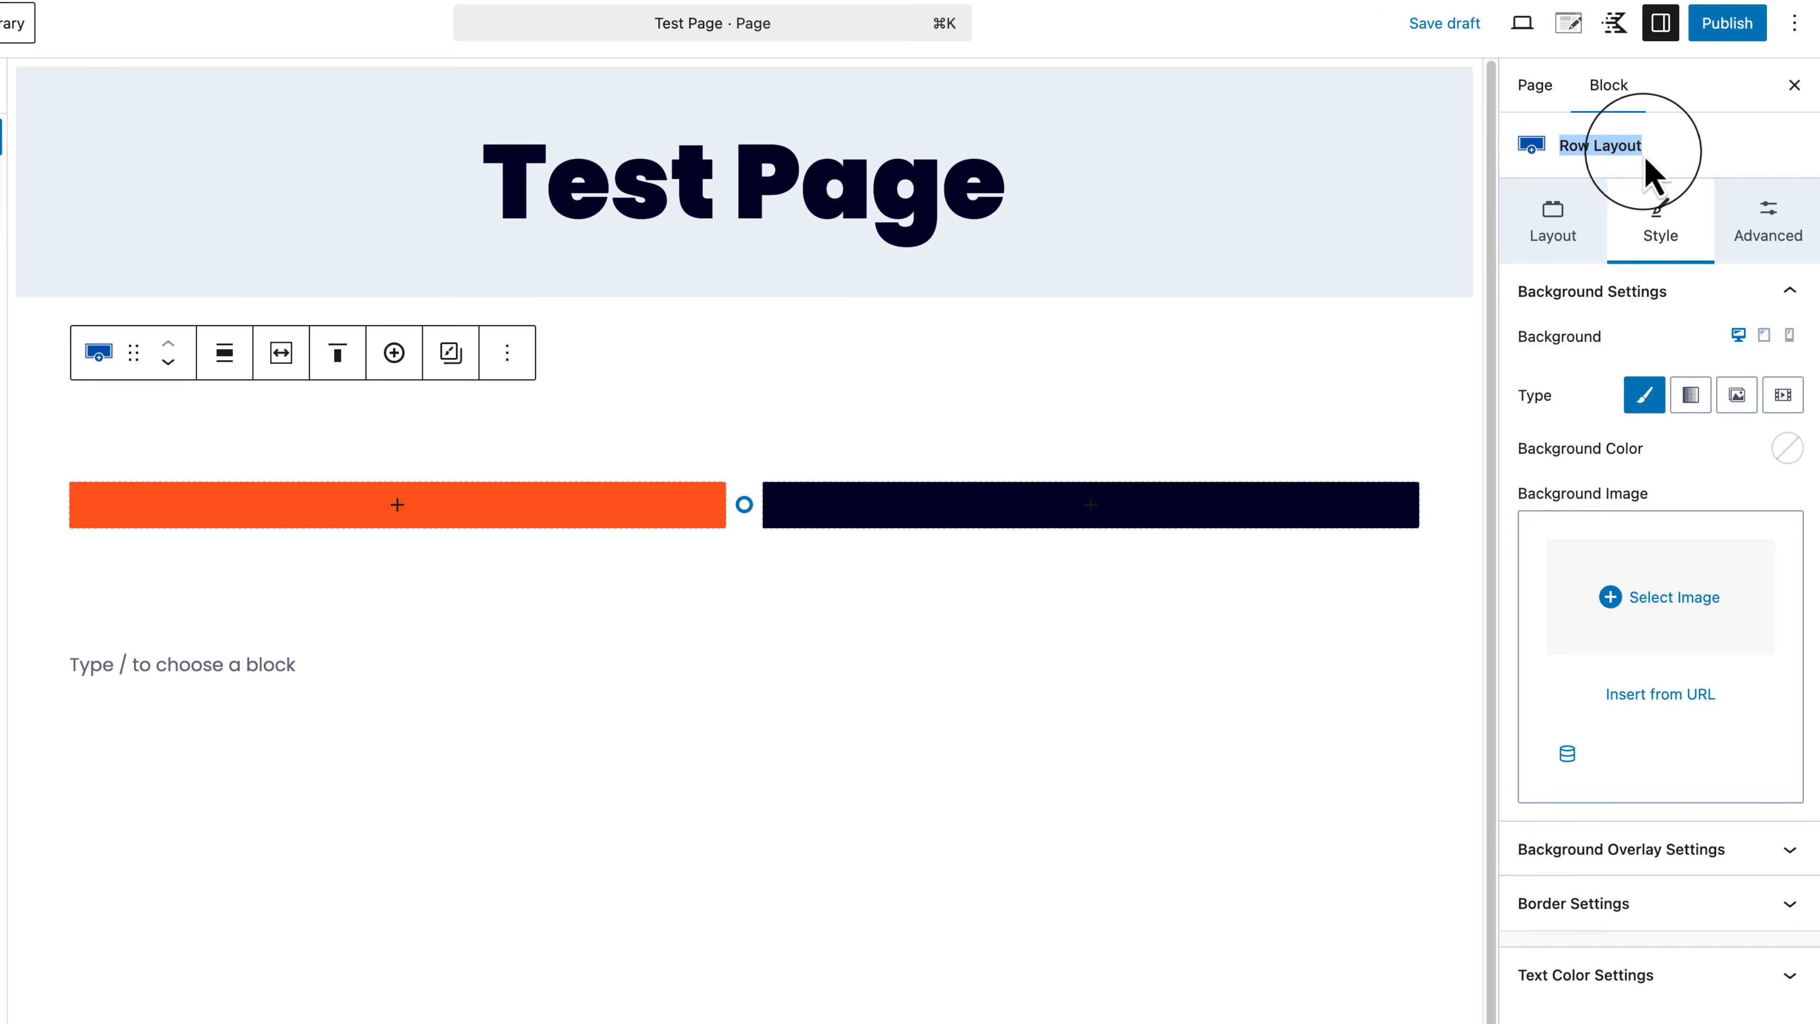
click(1787, 449)
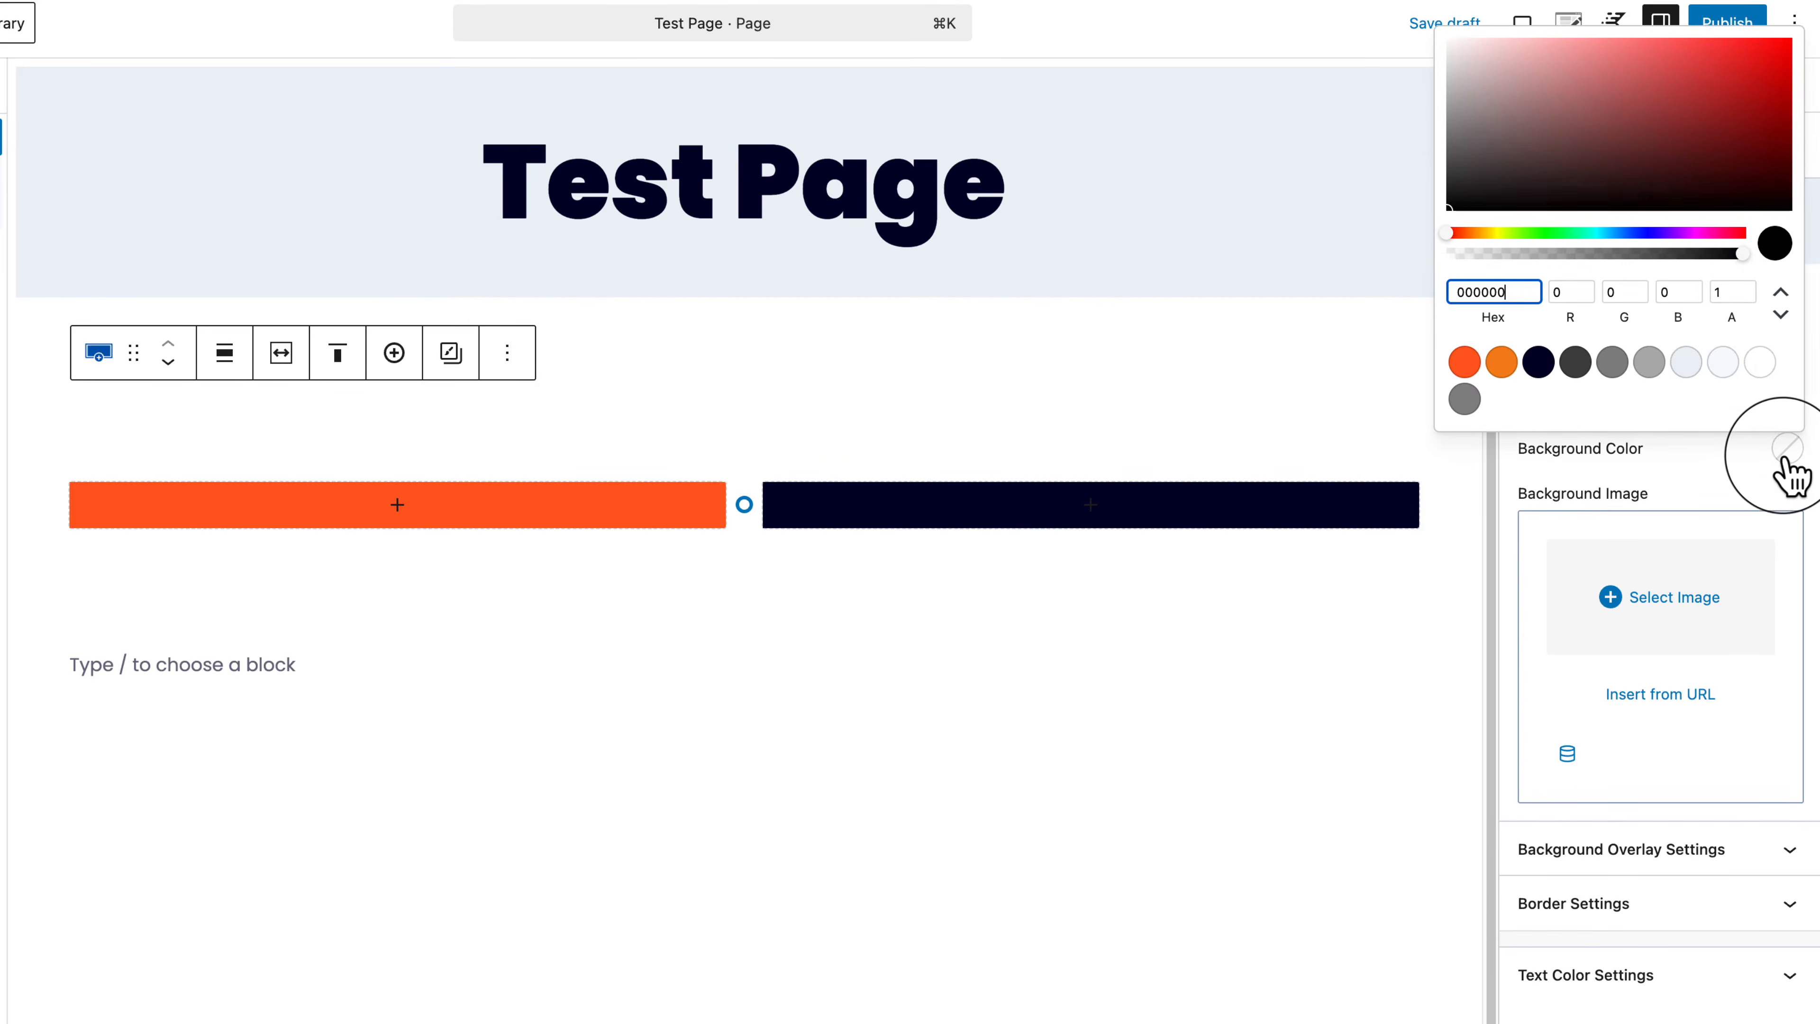
click(1686, 362)
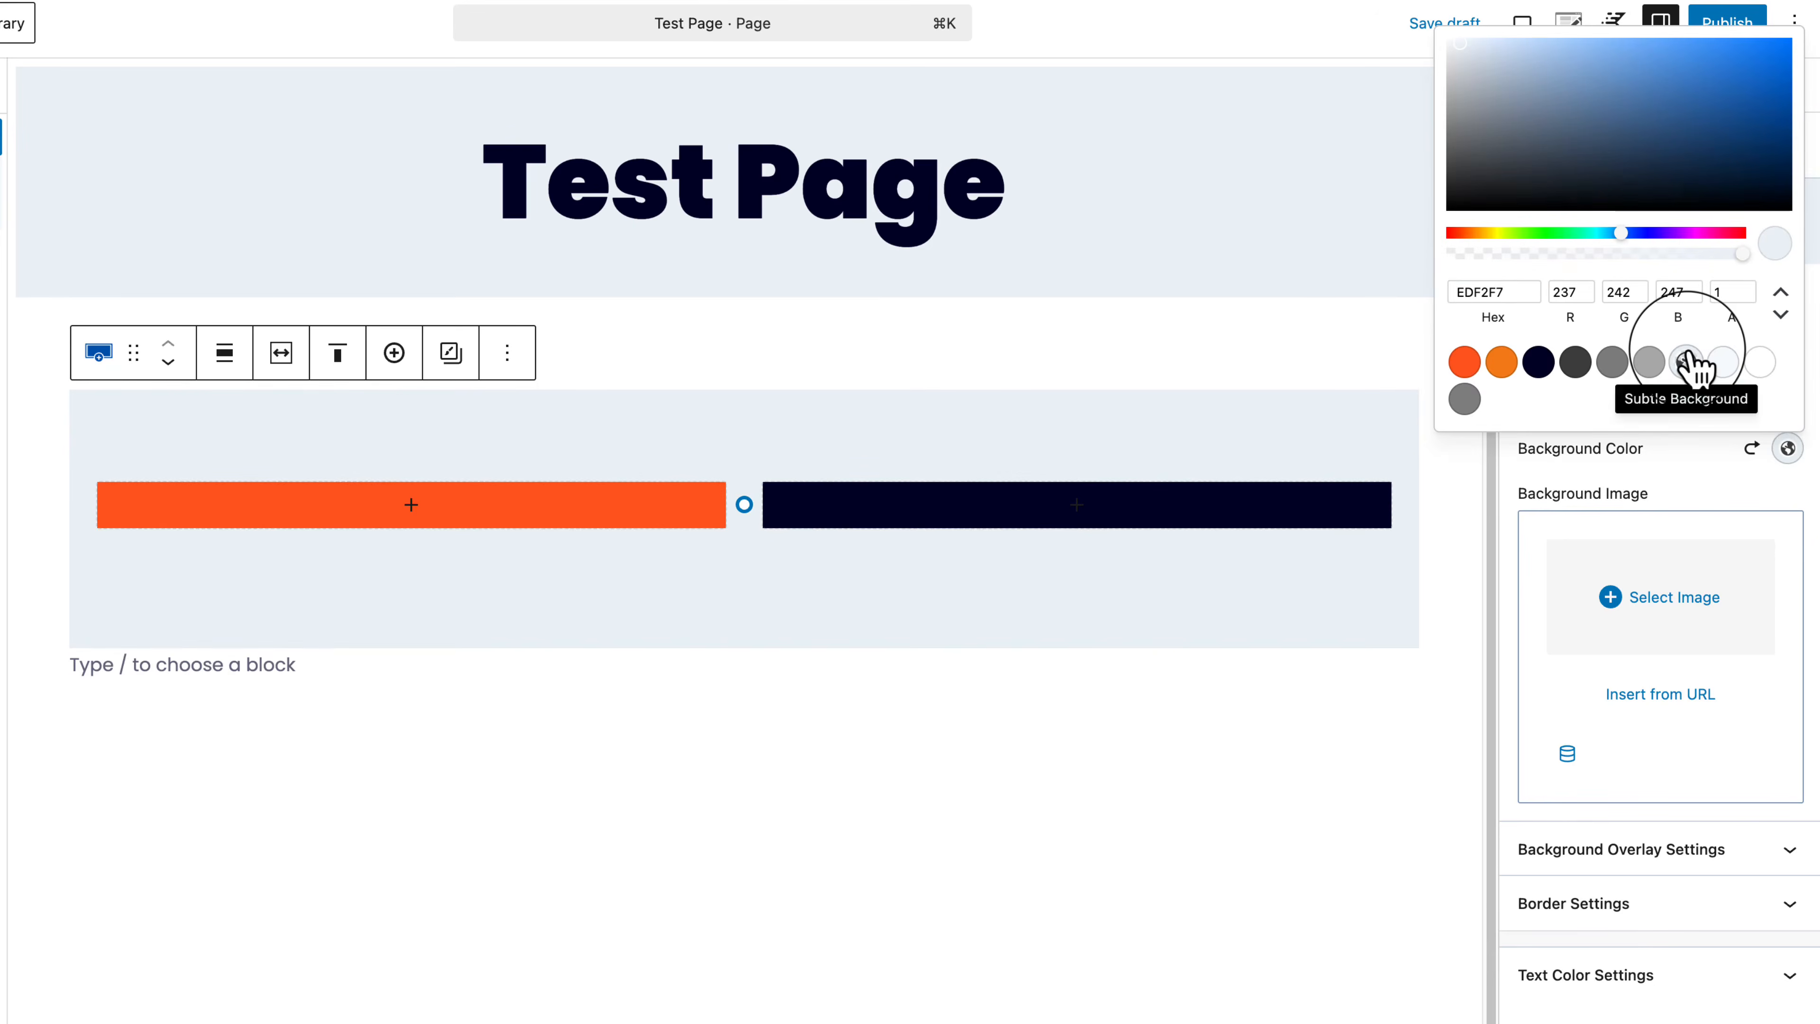
click(752, 433)
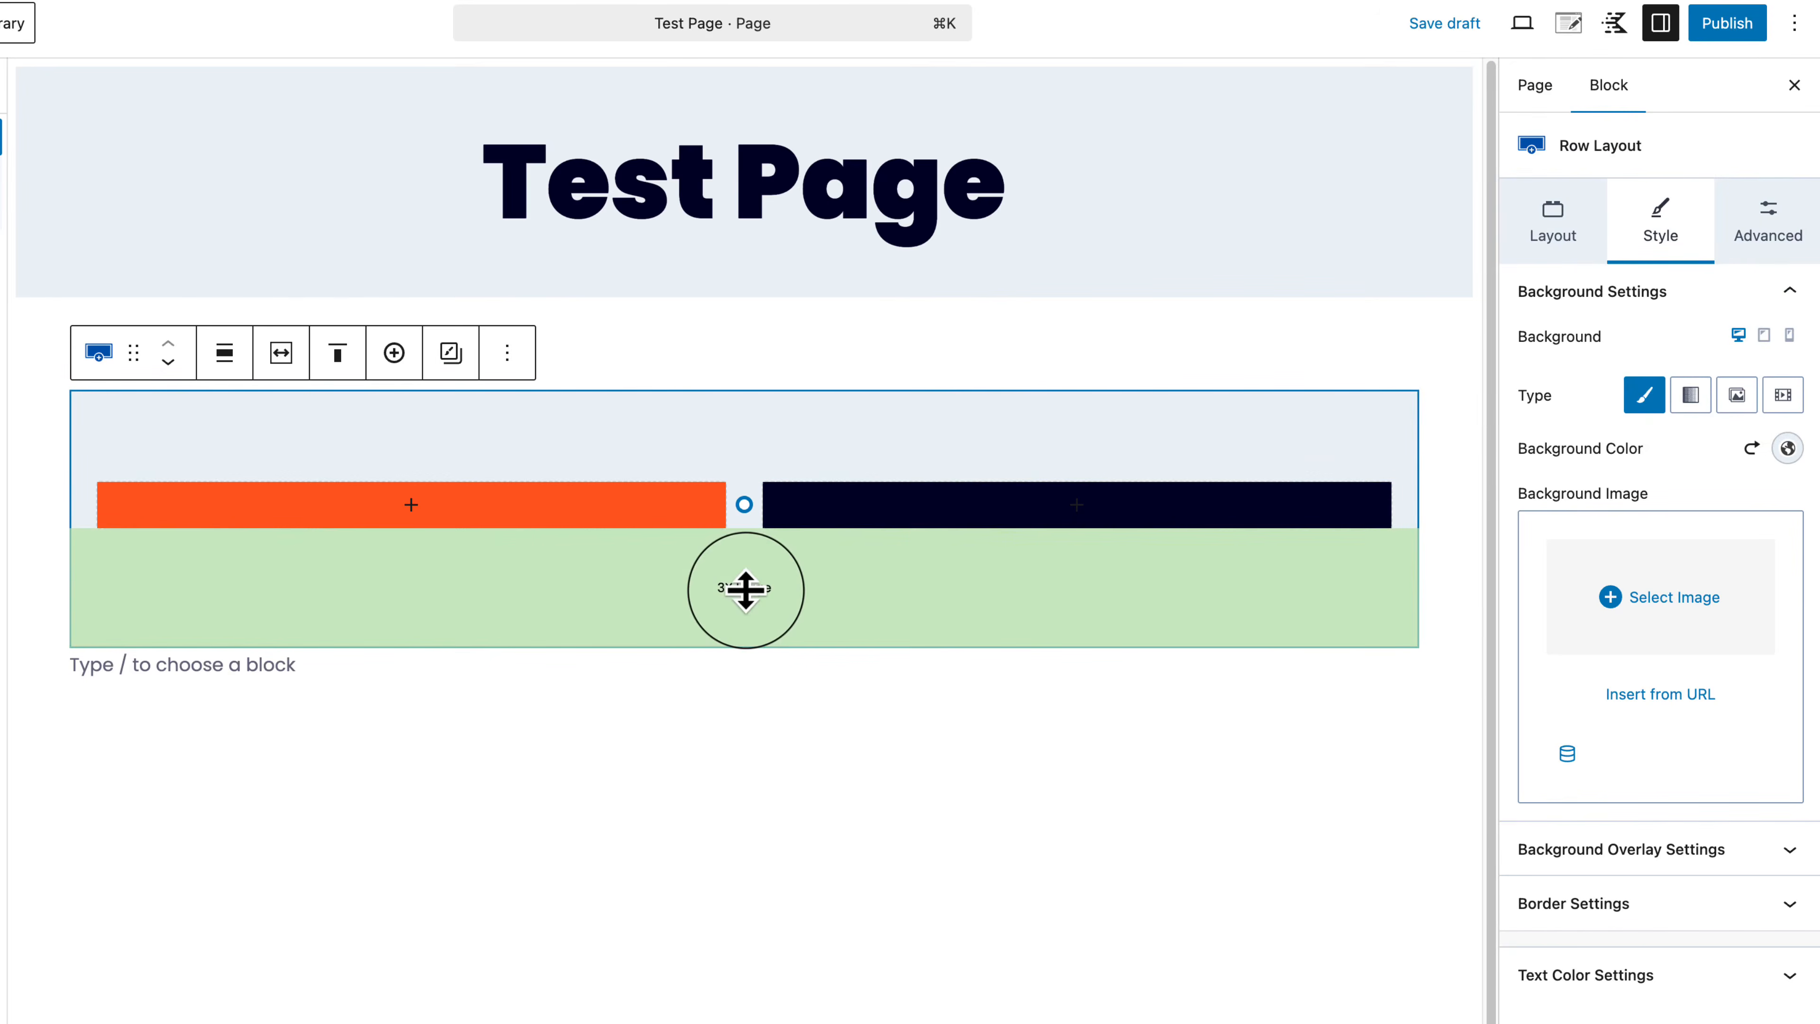
drag(752, 435, 755, 550)
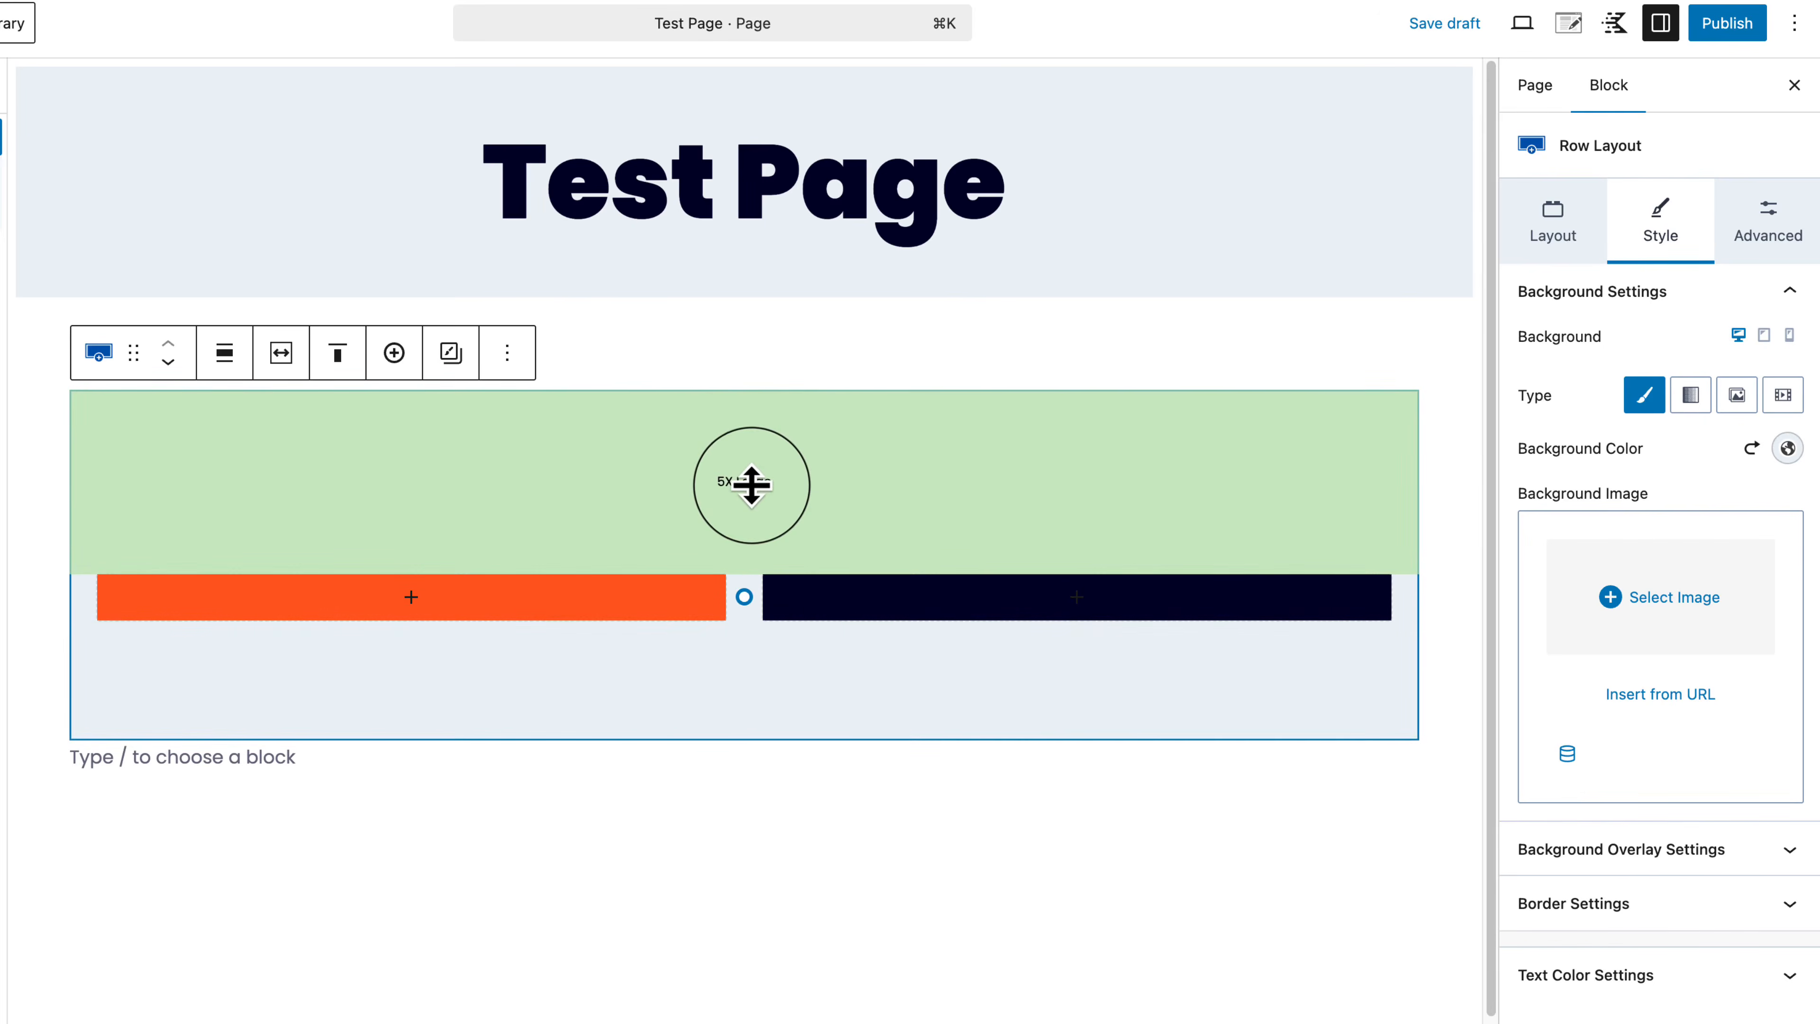
drag(752, 486, 757, 423)
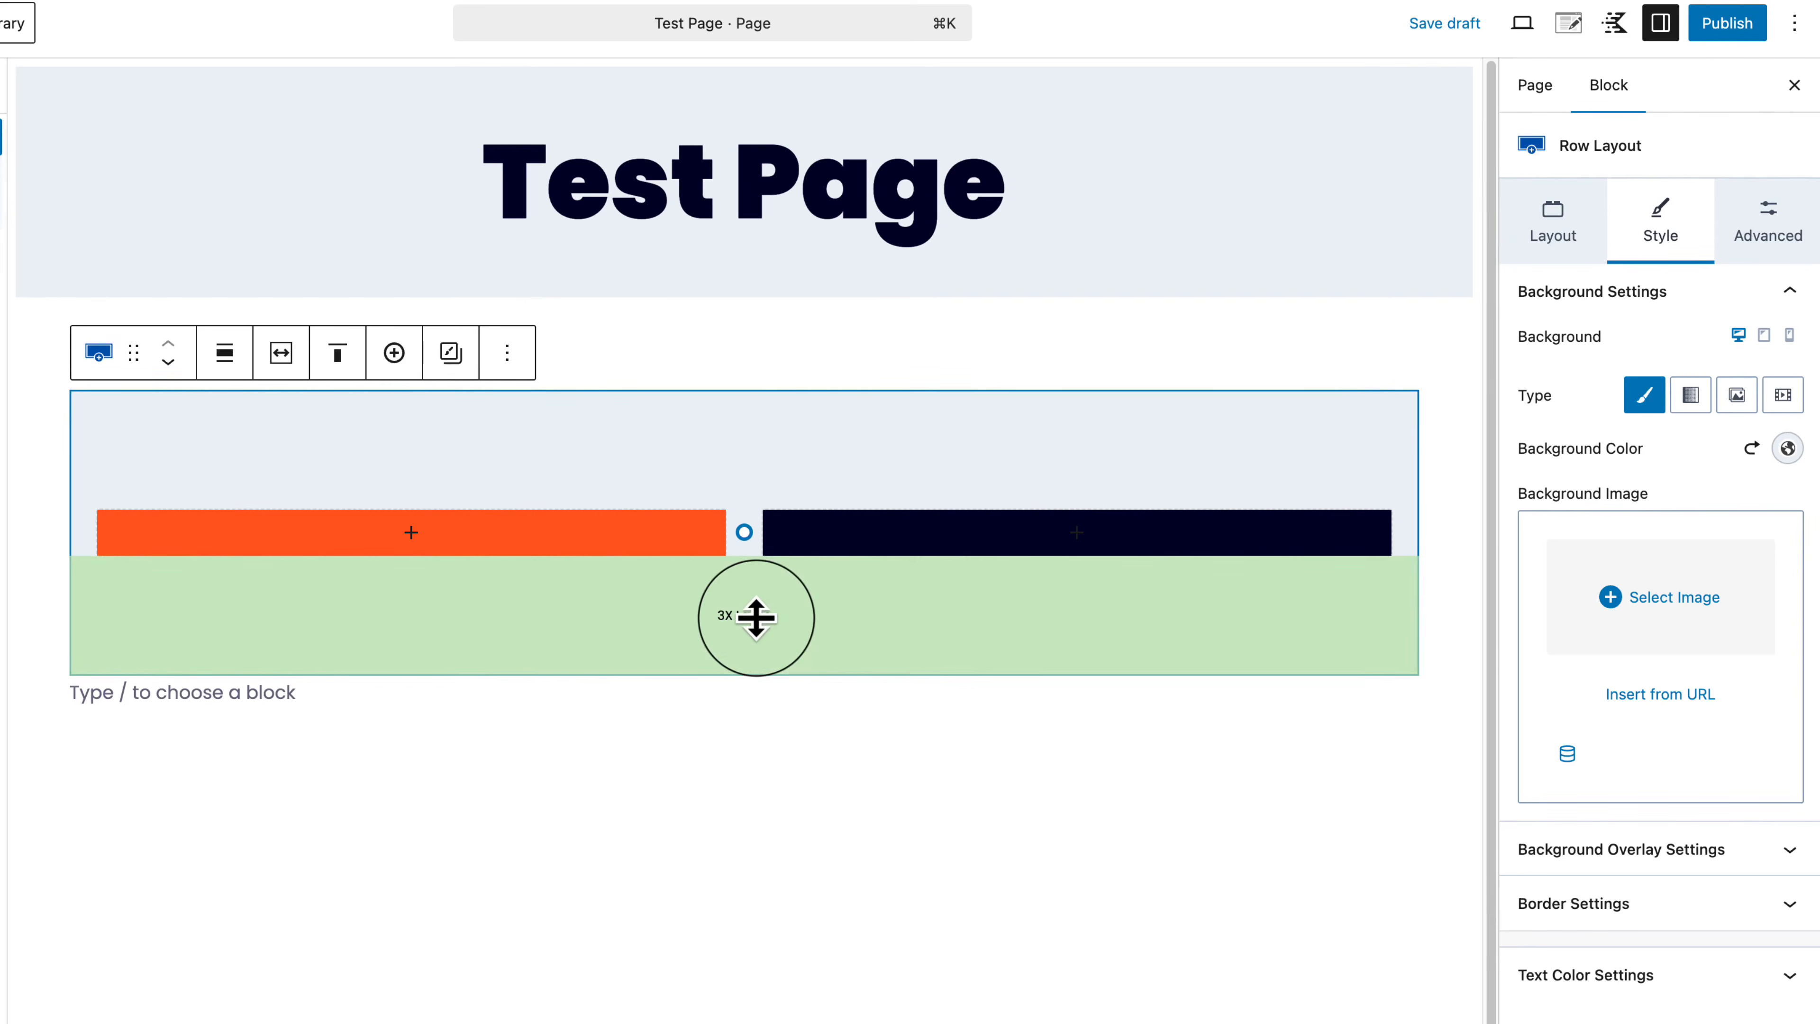
Step: Shrink the row's top and bottom padding to XXL using the Advanced tab handles
click(1776, 244)
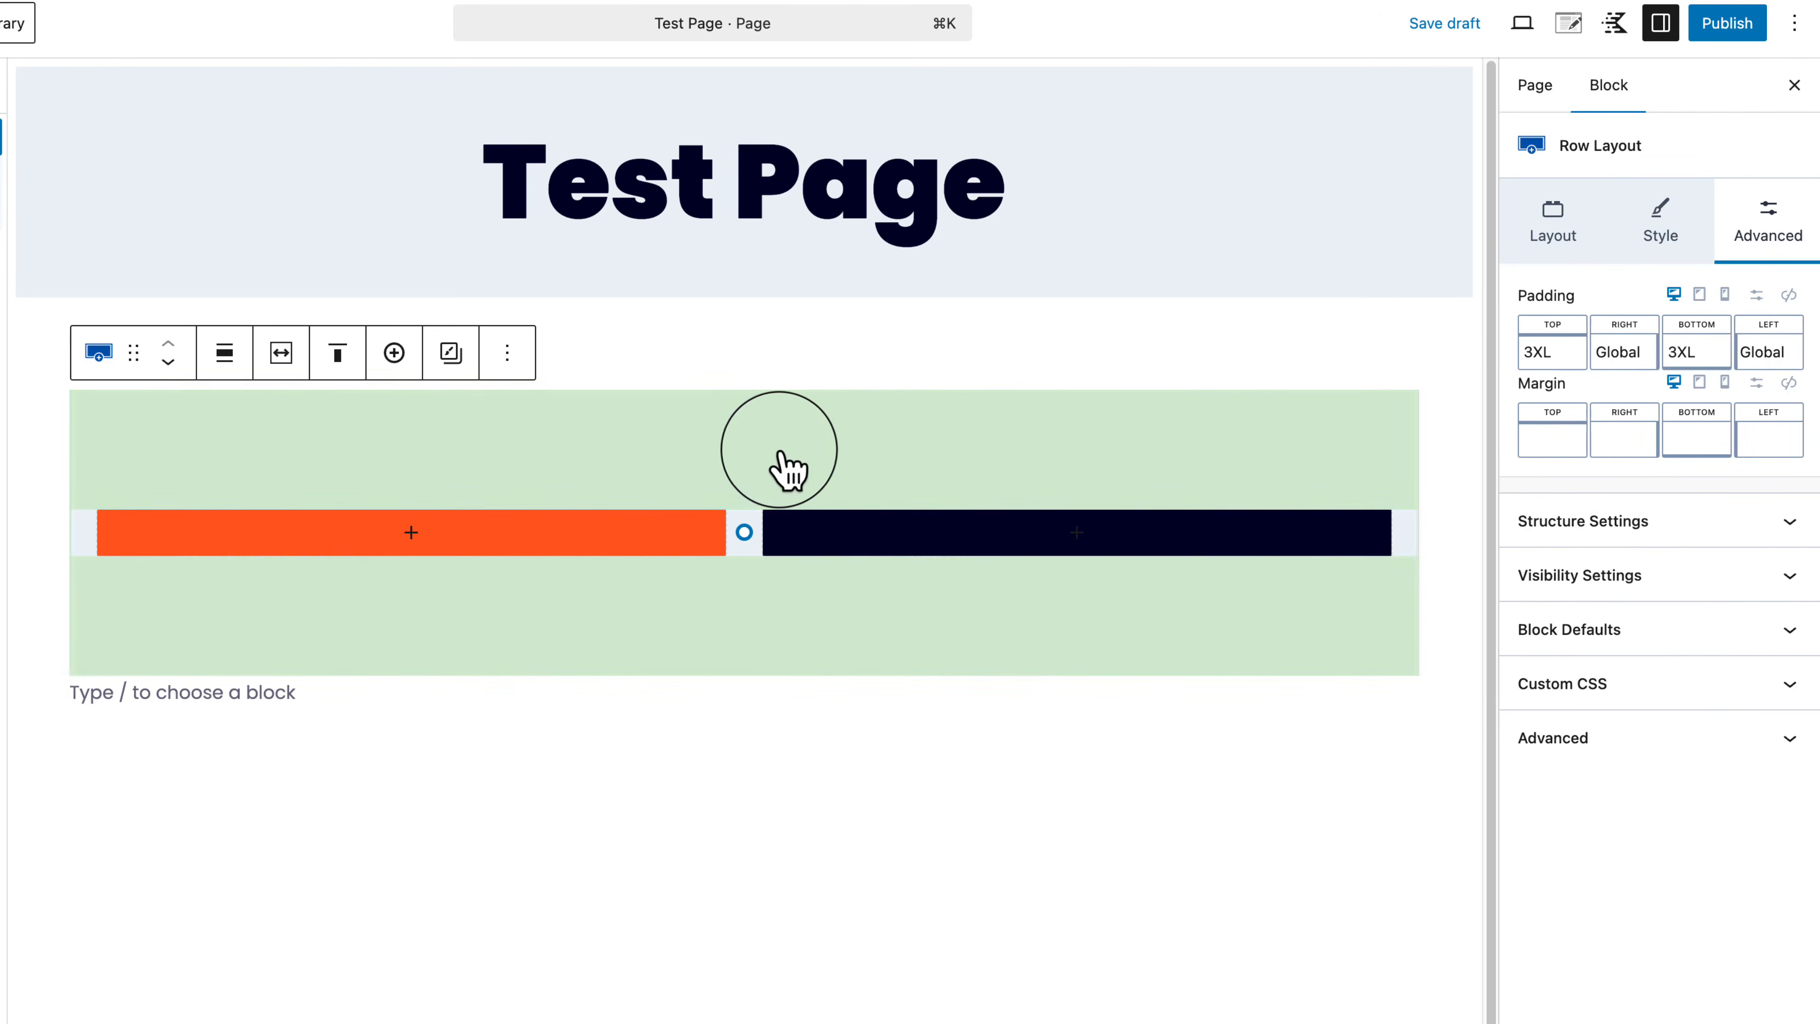
mouse_move(740, 449)
mouse_down()
mouse_move(764, 394)
mouse_move(748, 492)
mouse_move(751, 431)
mouse_up()
drag(756, 592, 758, 562)
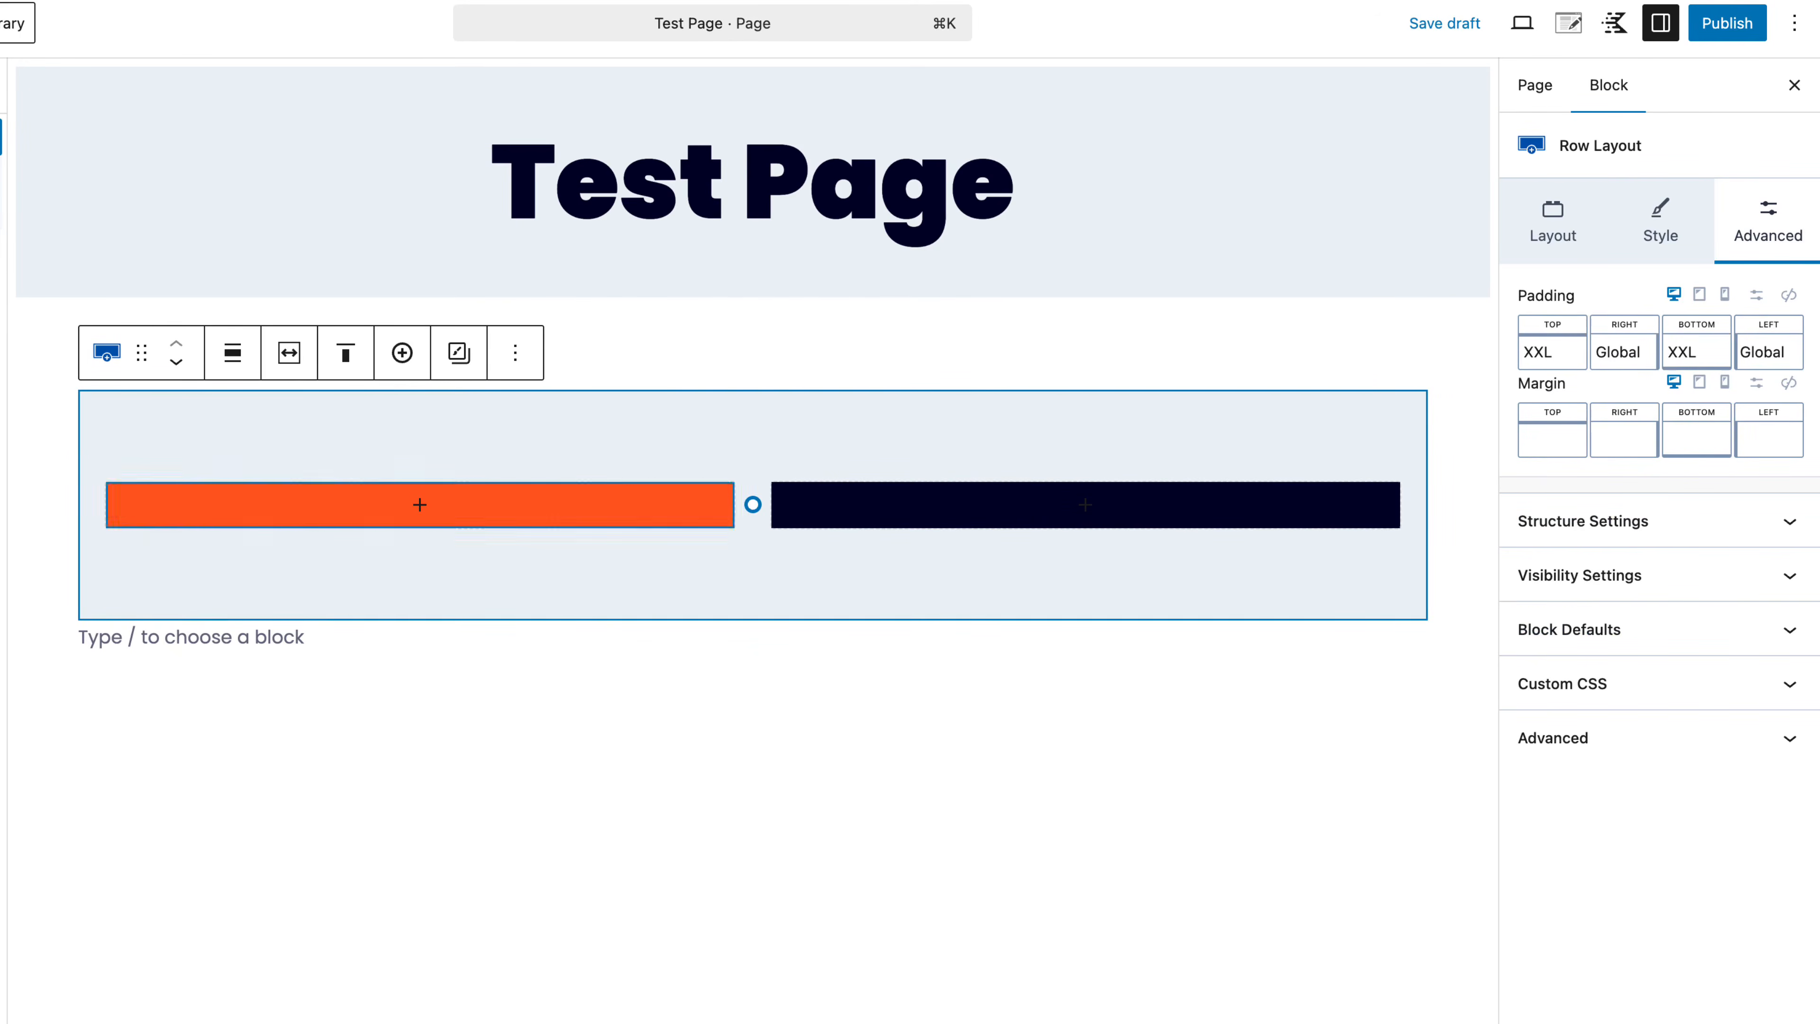
click(1559, 240)
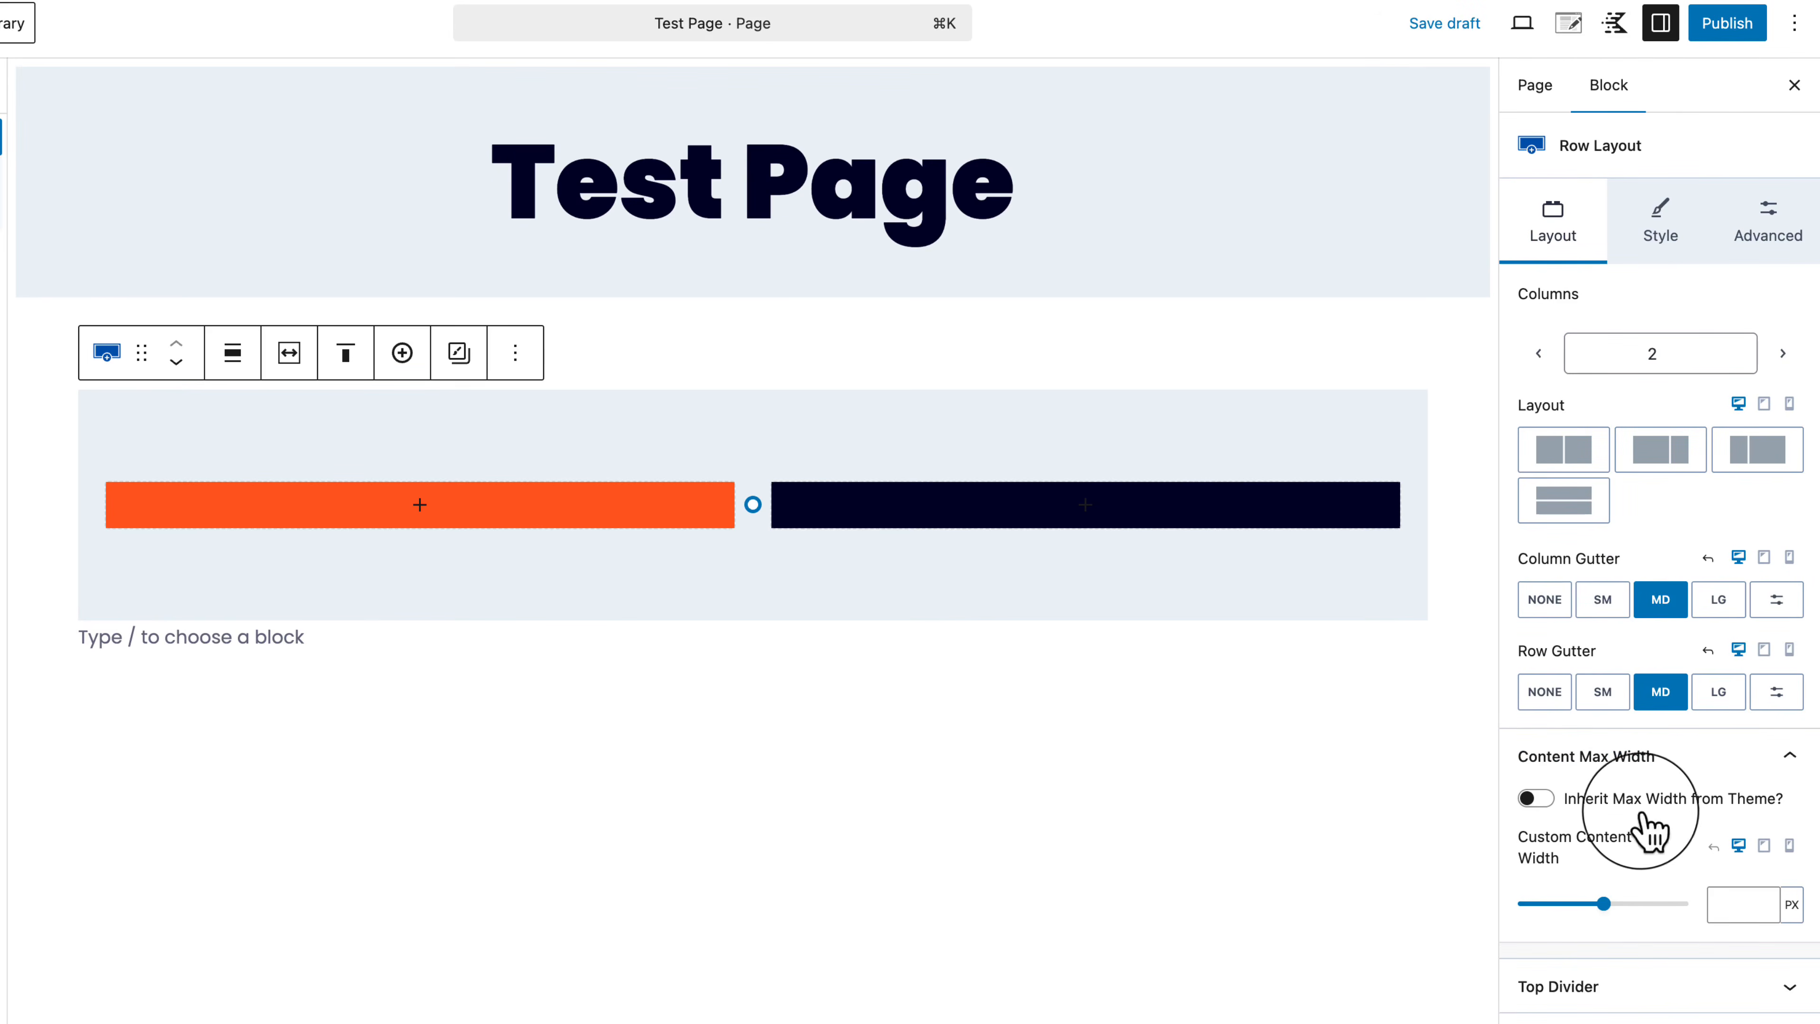
Step: Open the Top Divider settings and try a downward triangle, then an upward peak shape
click(1536, 799)
click(1535, 798)
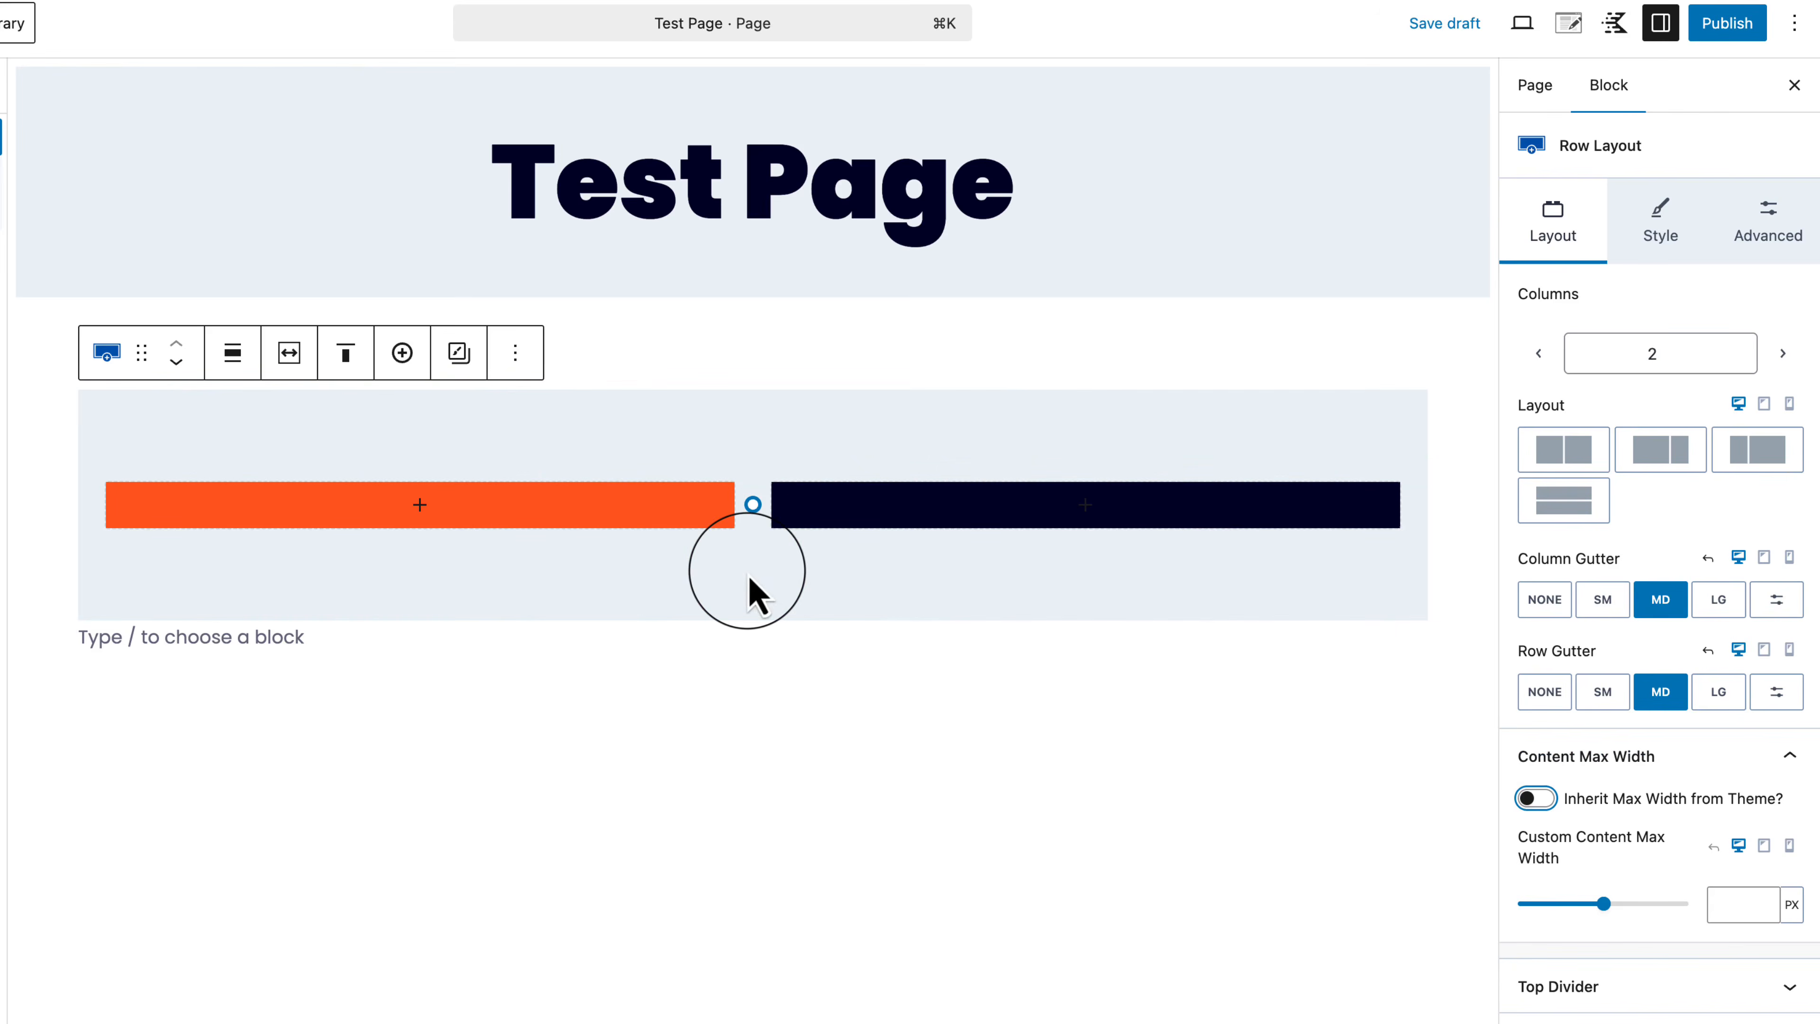
click(1699, 987)
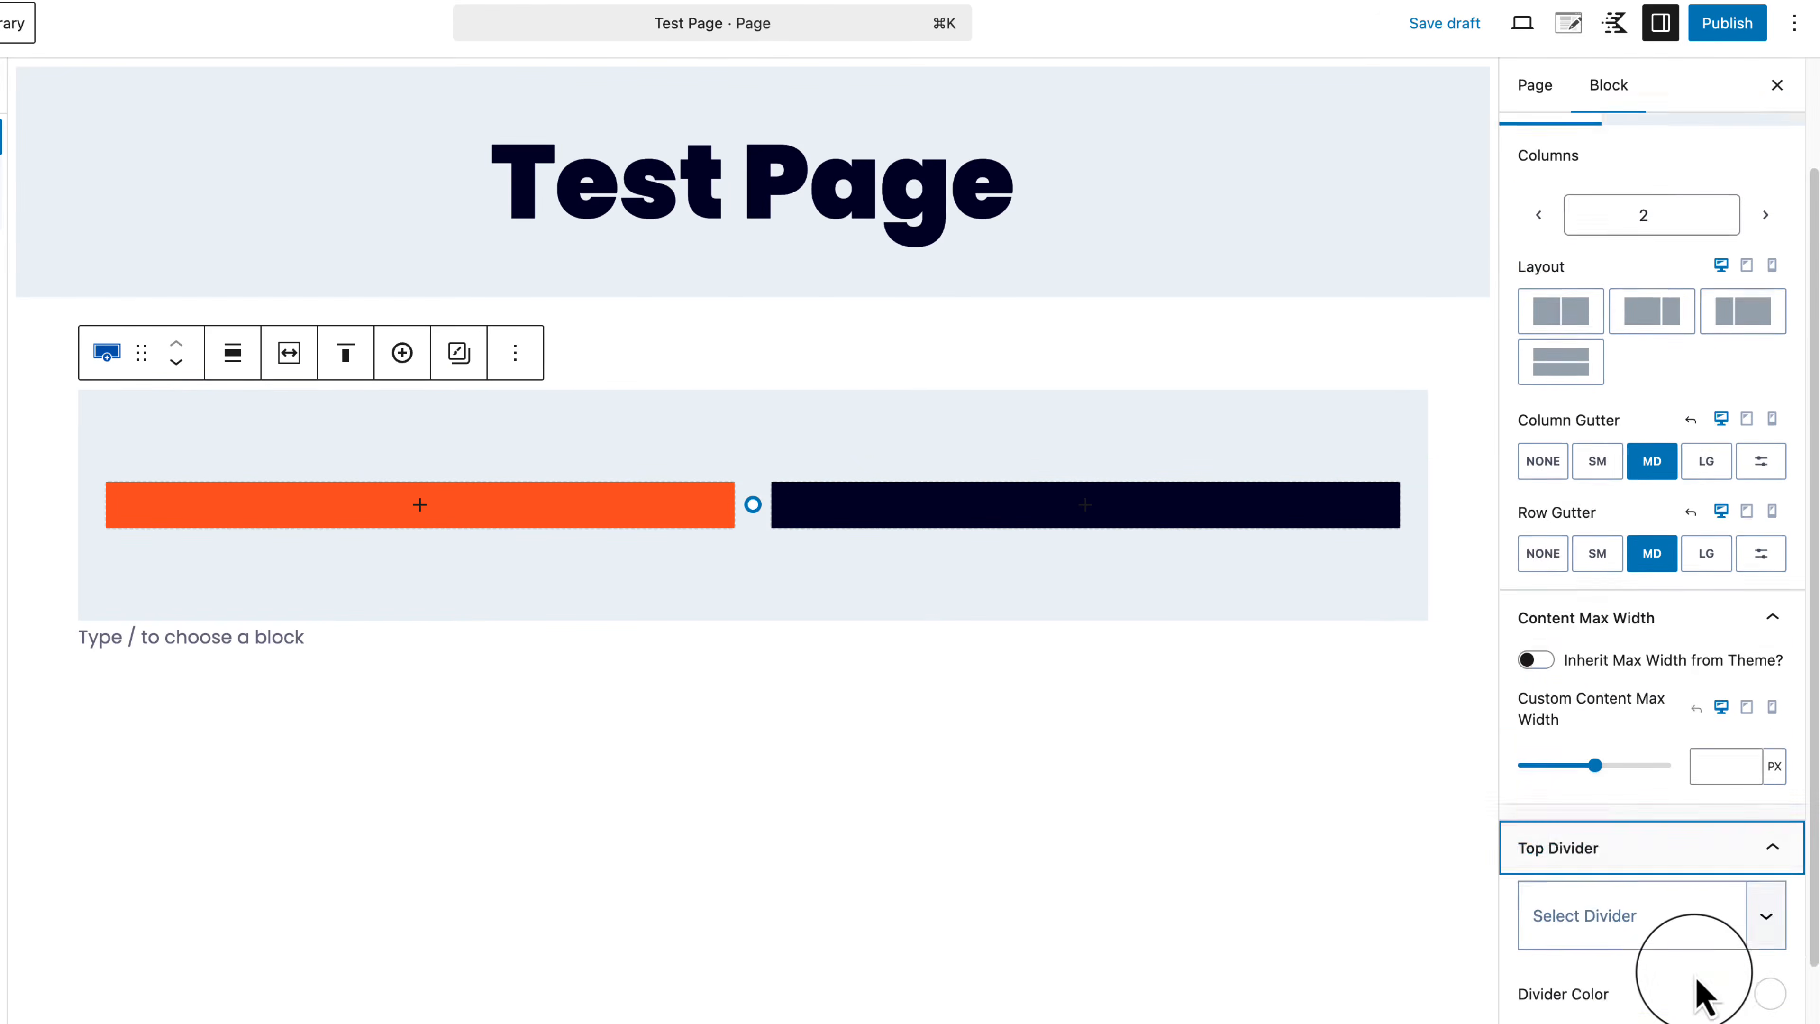
scroll(1697, 977, down, 2)
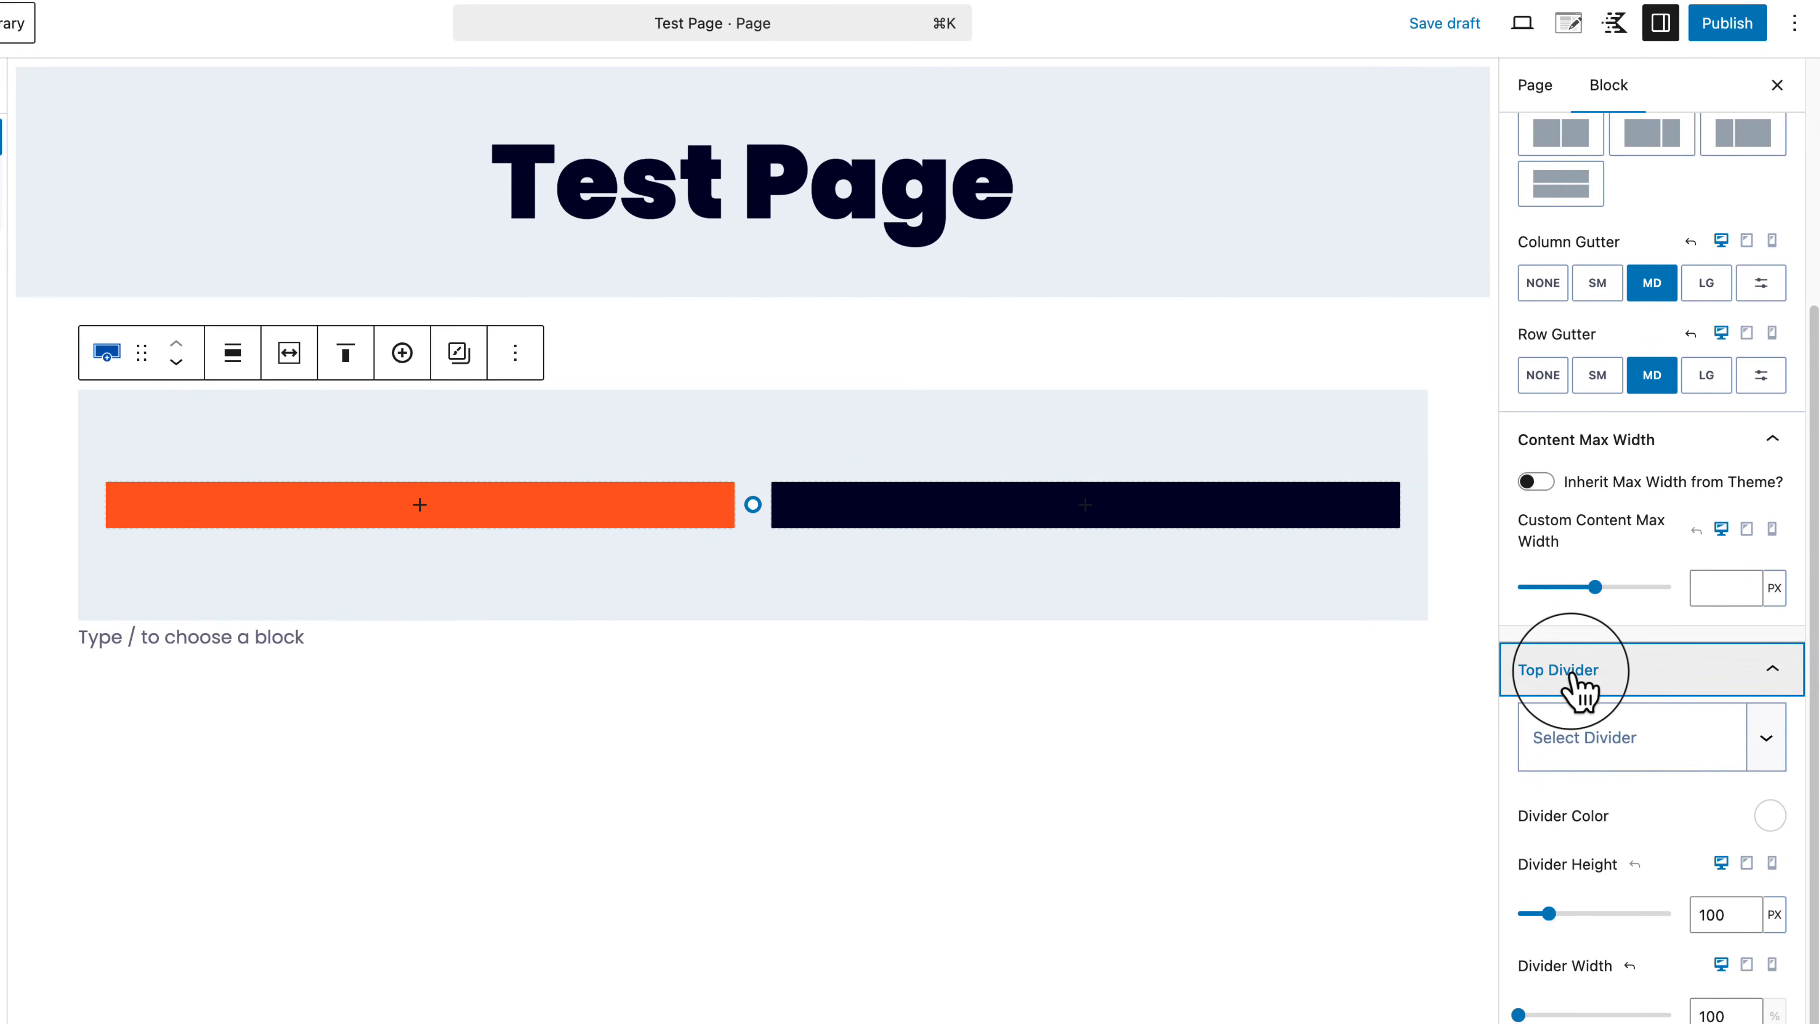
click(1679, 752)
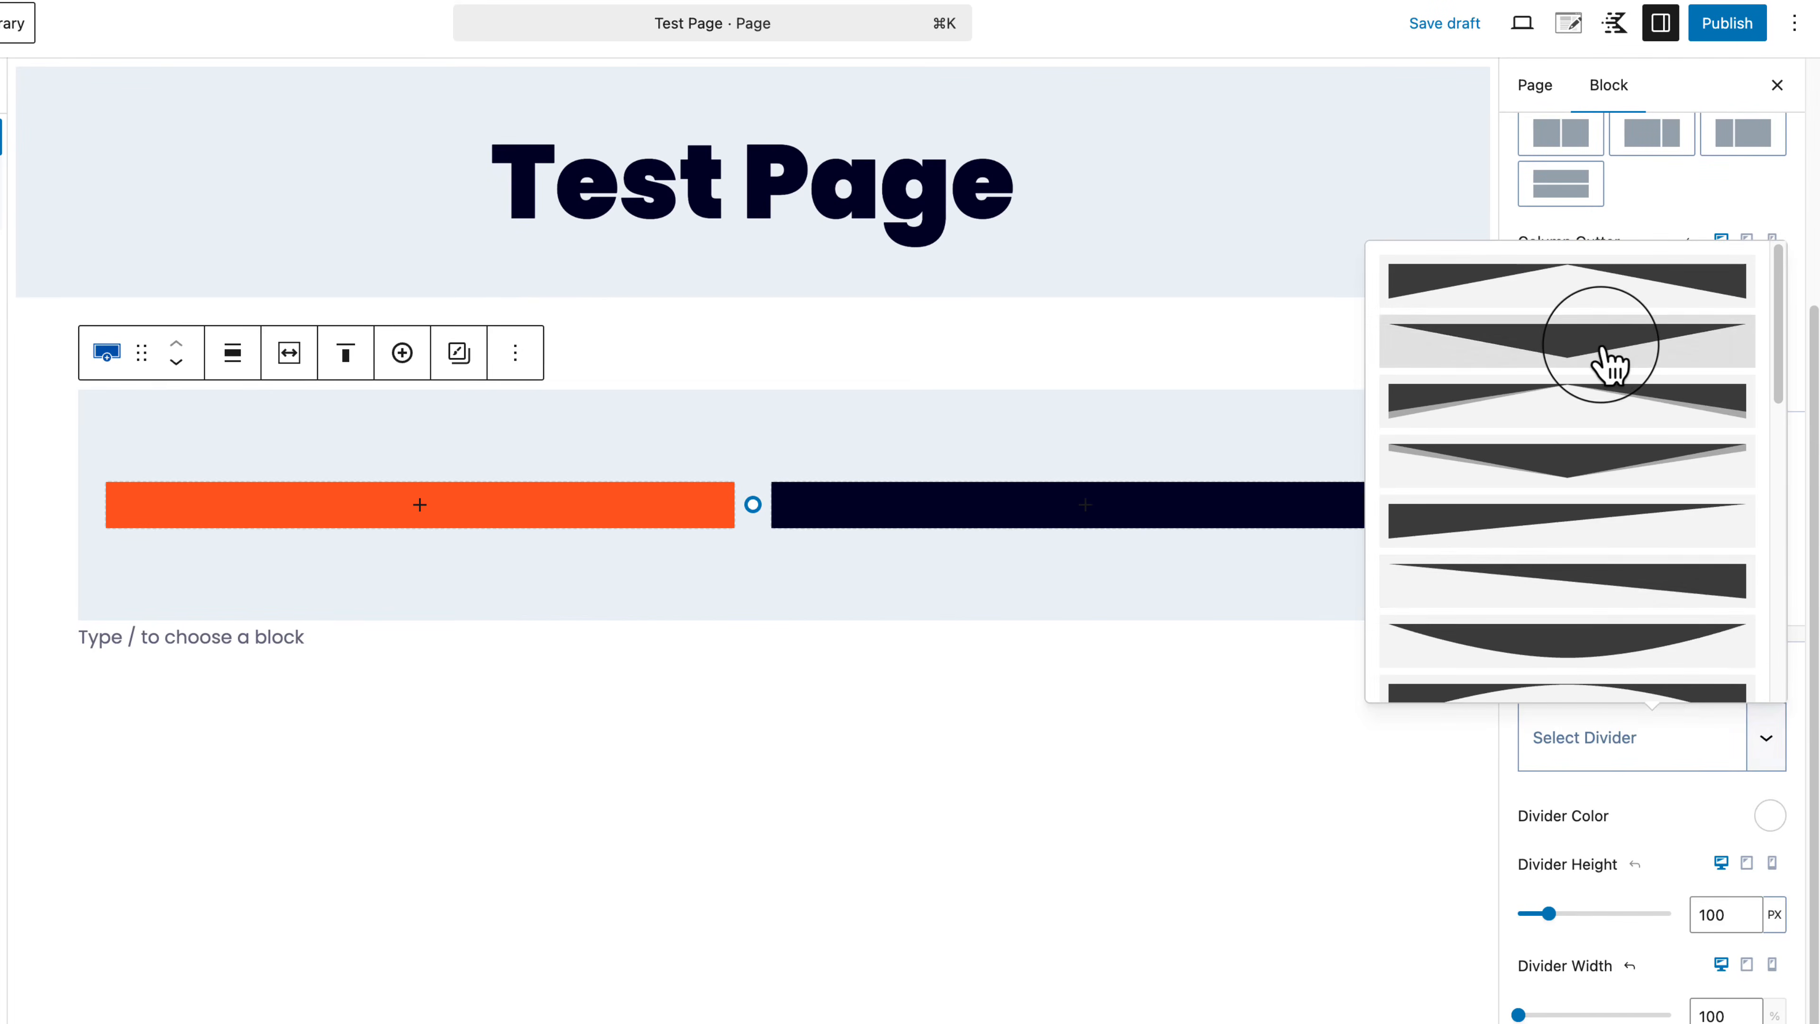
click(1609, 351)
click(1684, 735)
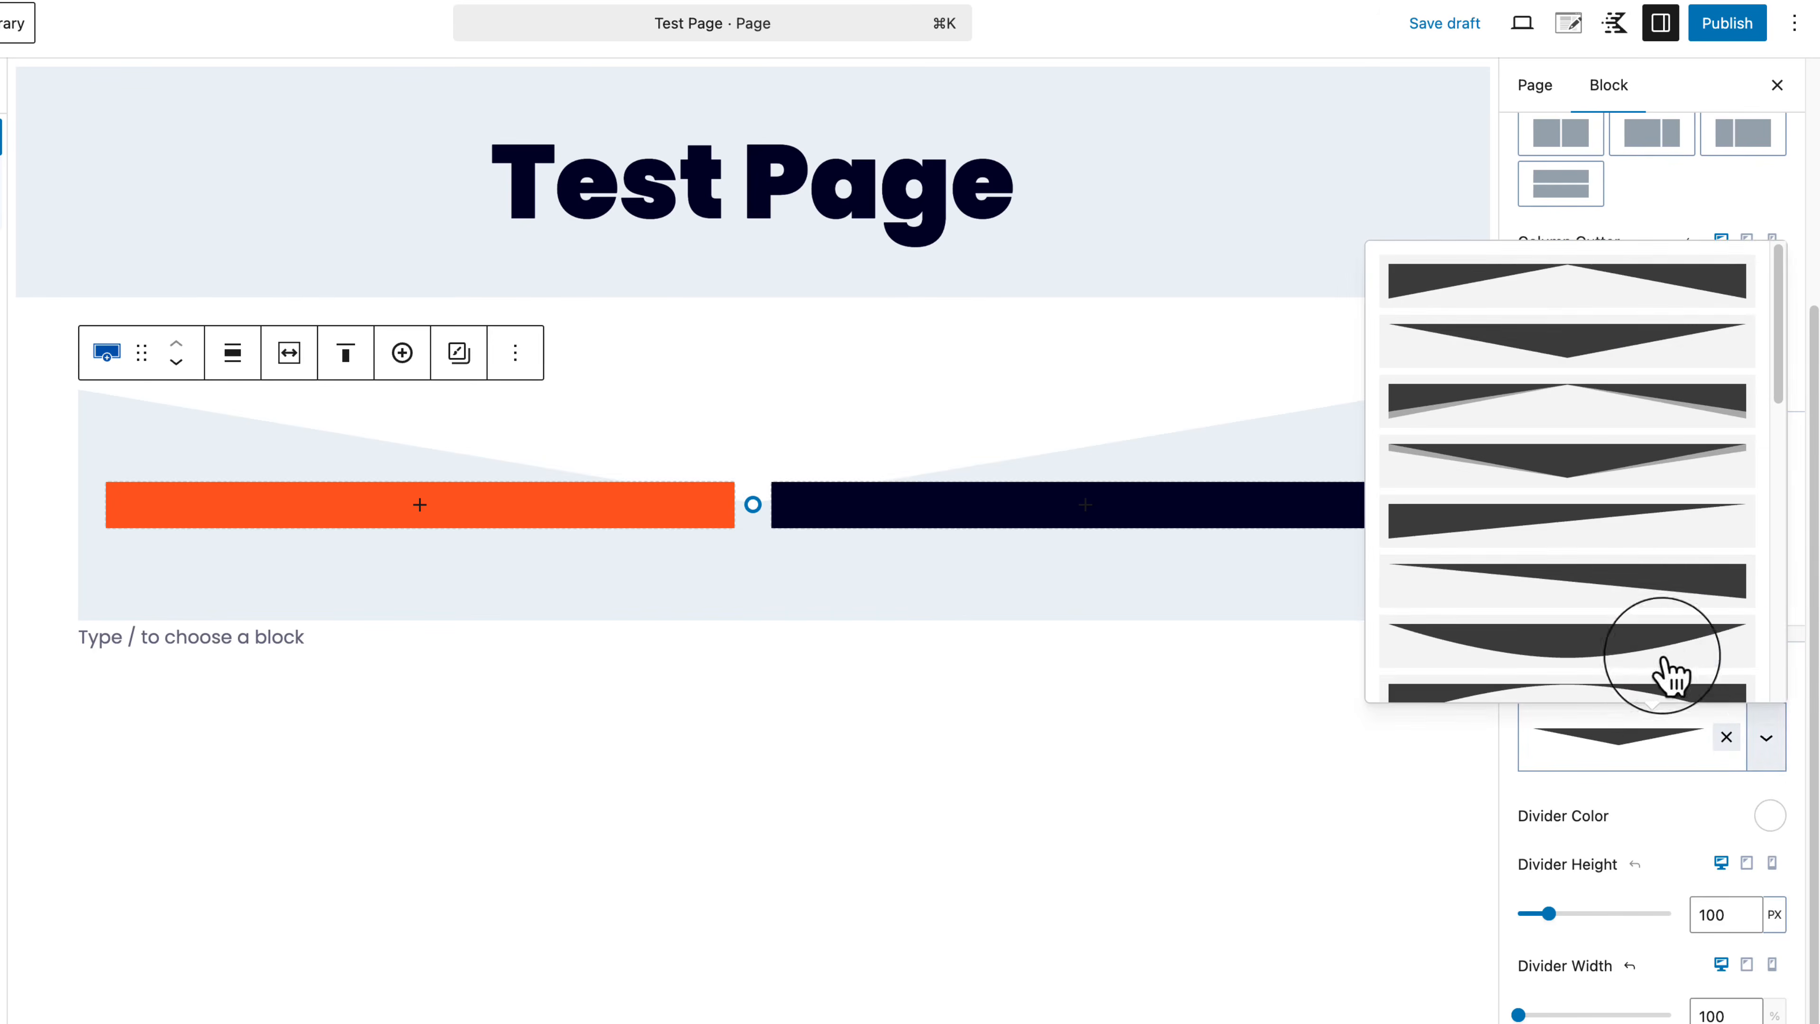
click(1597, 291)
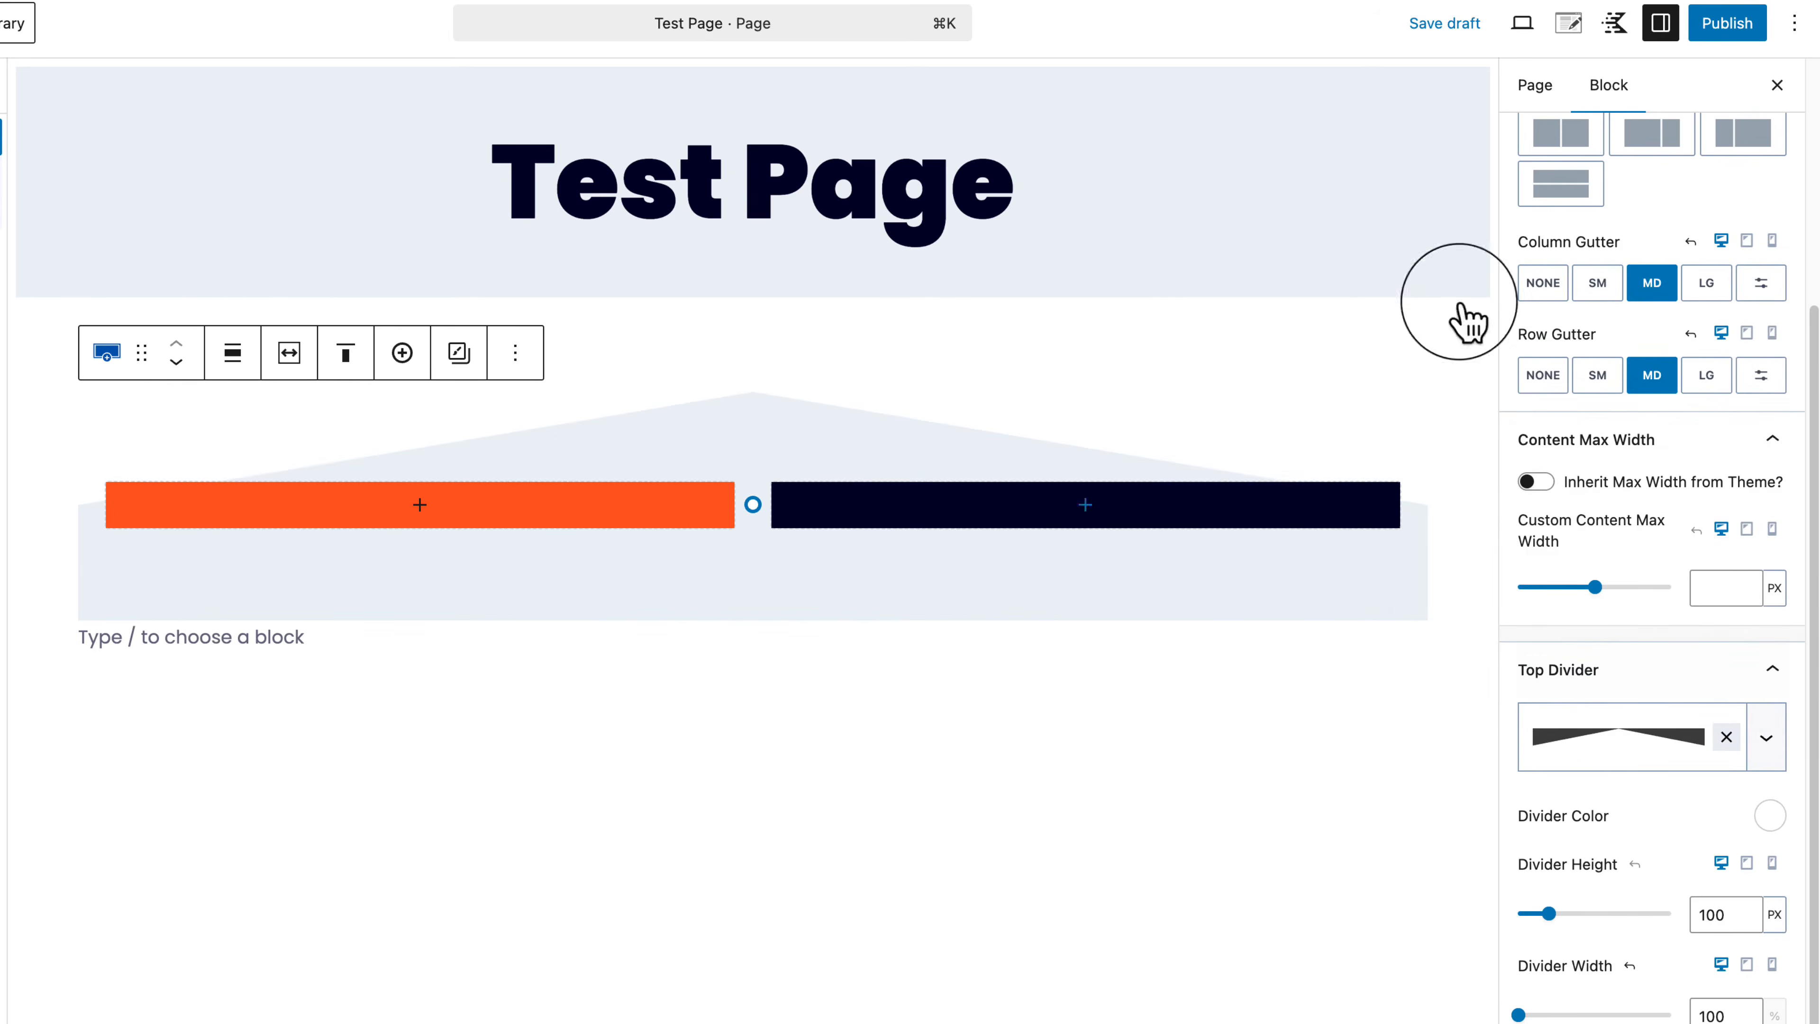
Step: Deepen the top padding and settle on the layered upward-peak chevron top divider
drag(735, 447, 731, 609)
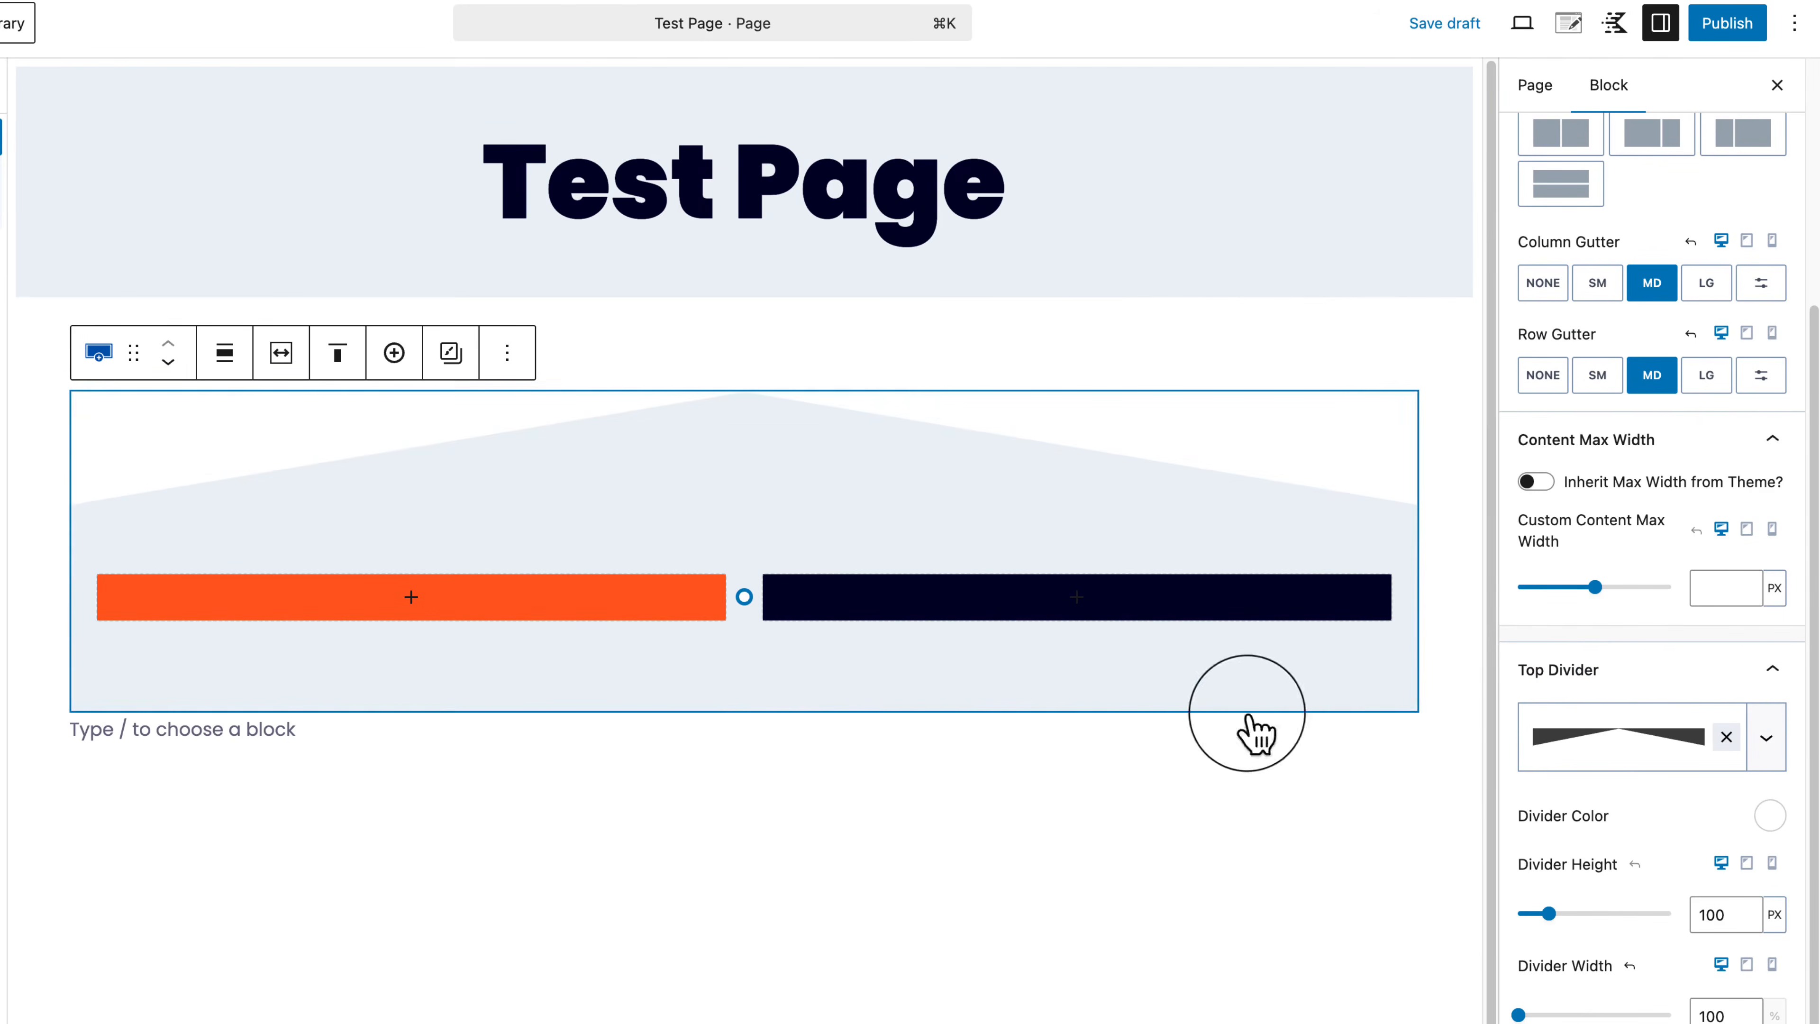
click(1655, 746)
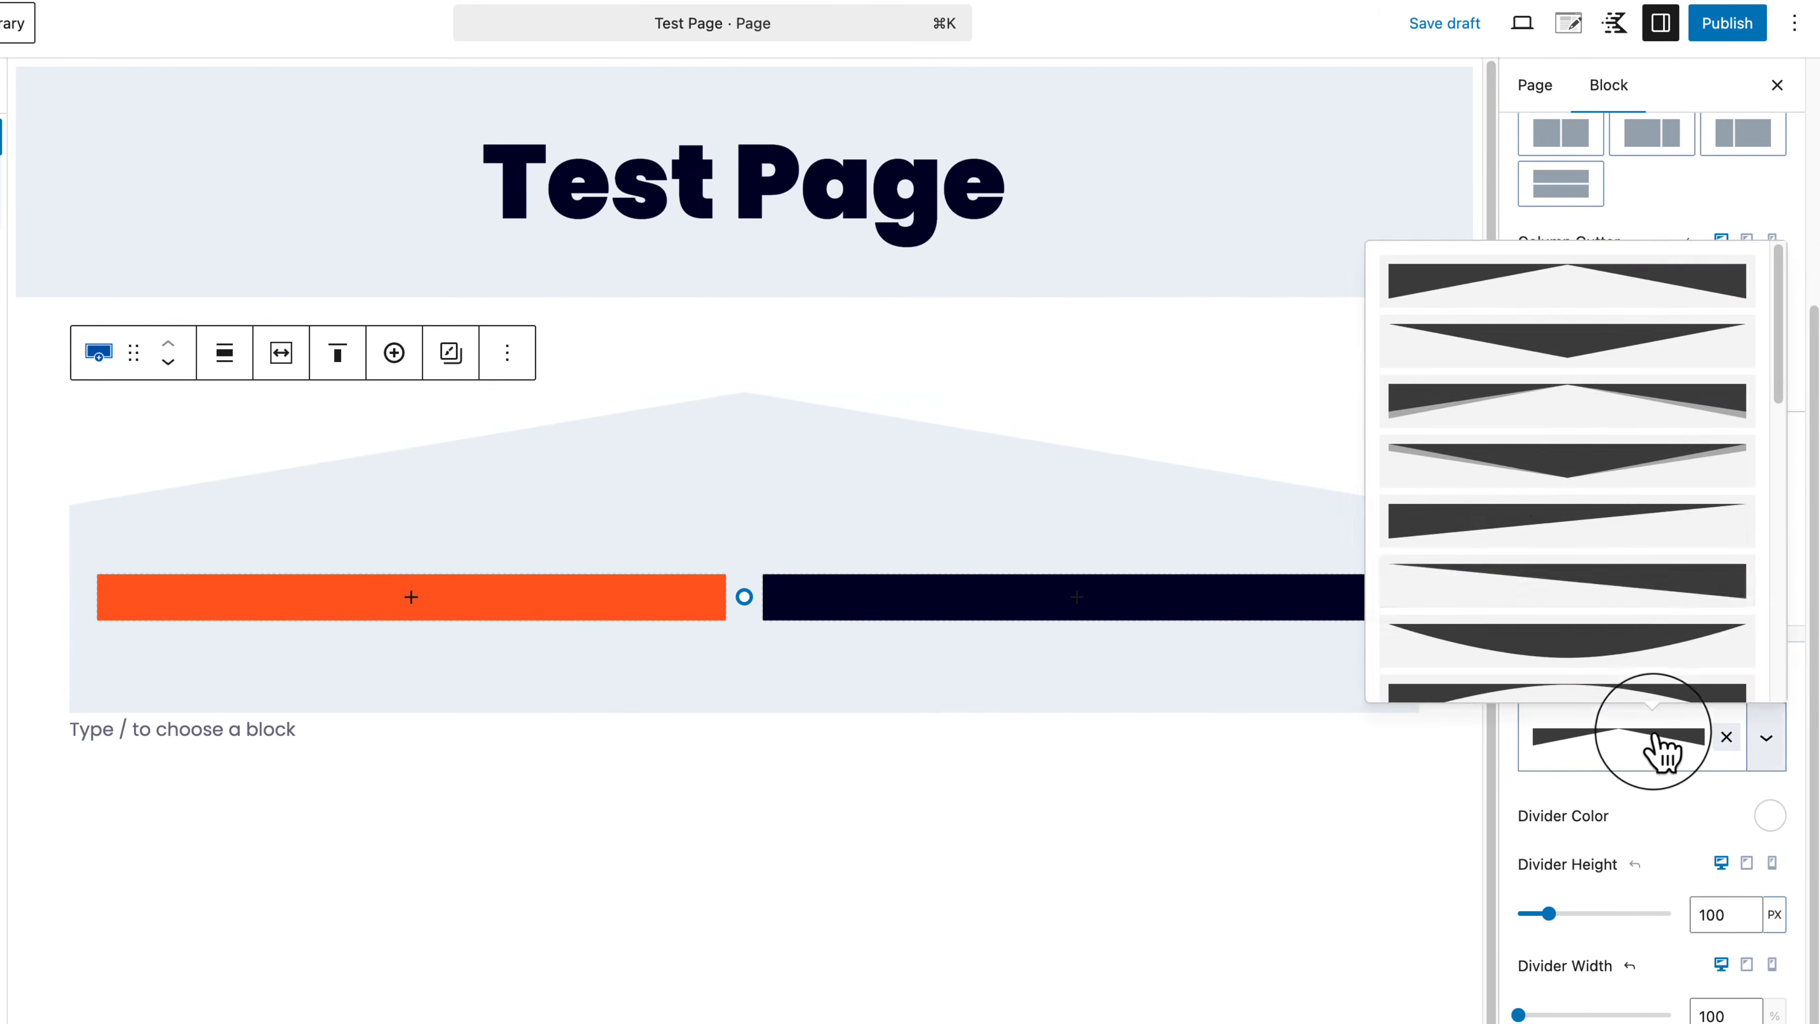
click(1565, 466)
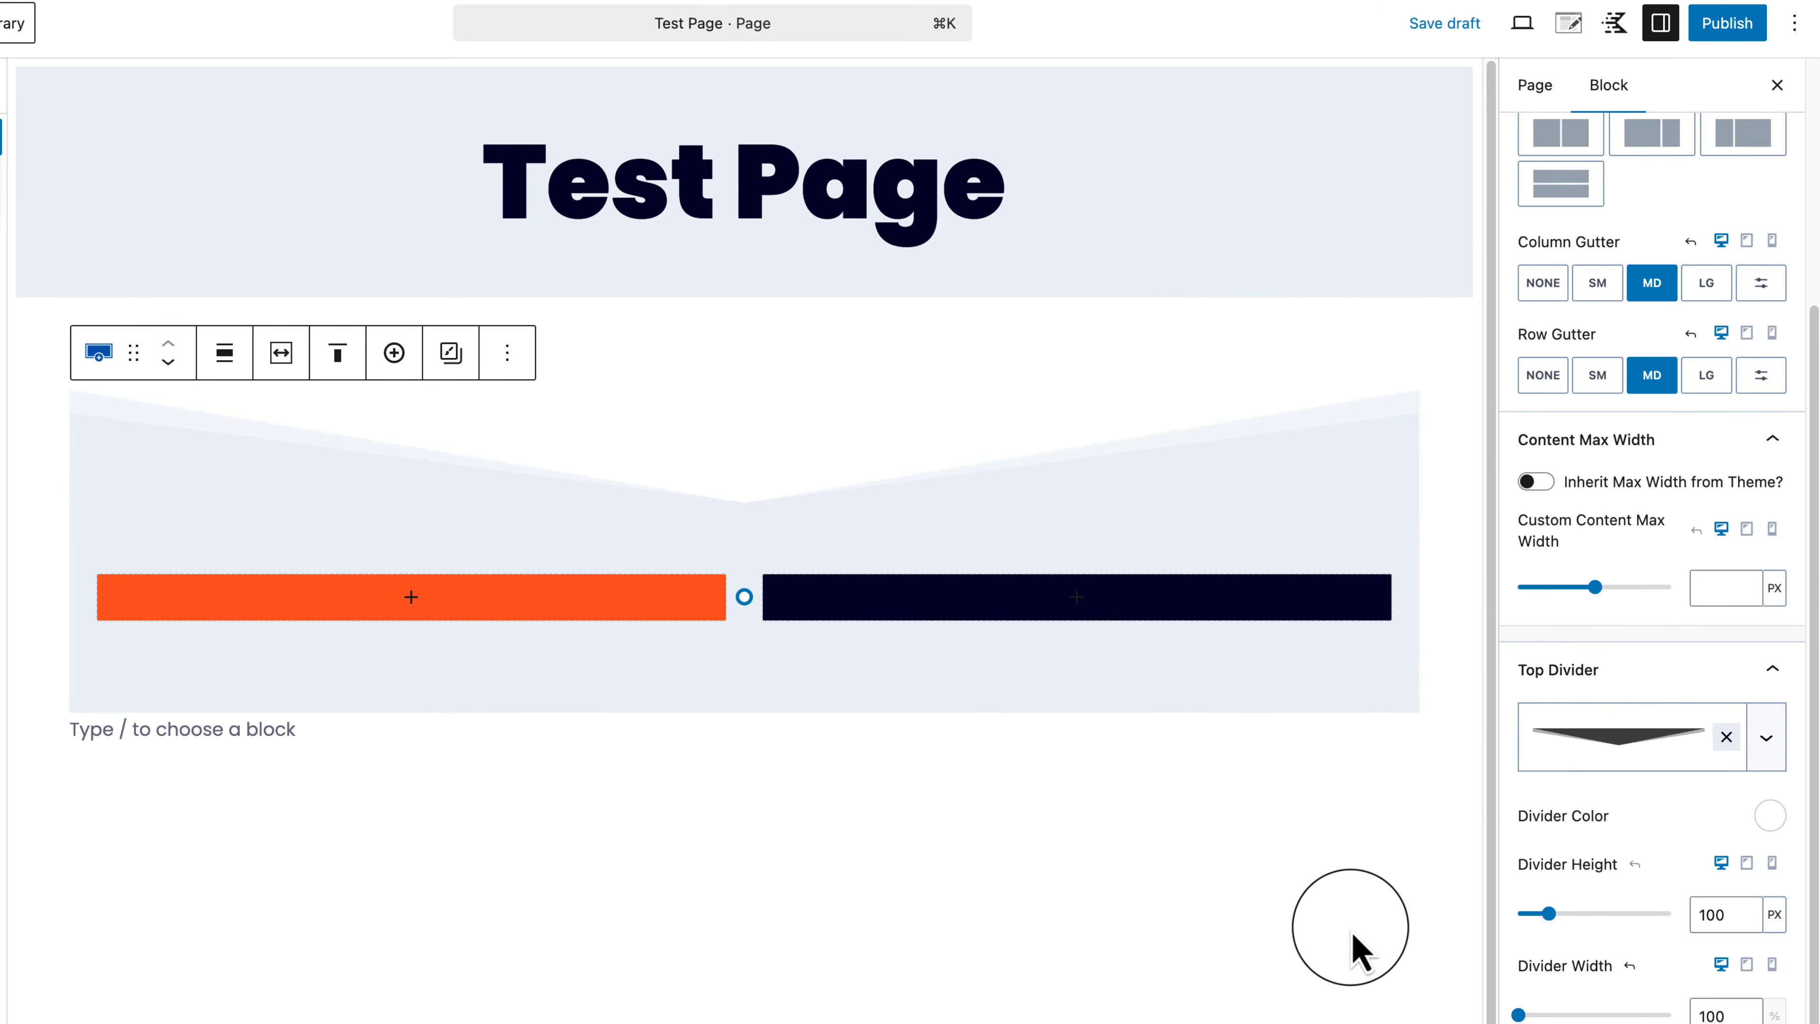
click(1627, 747)
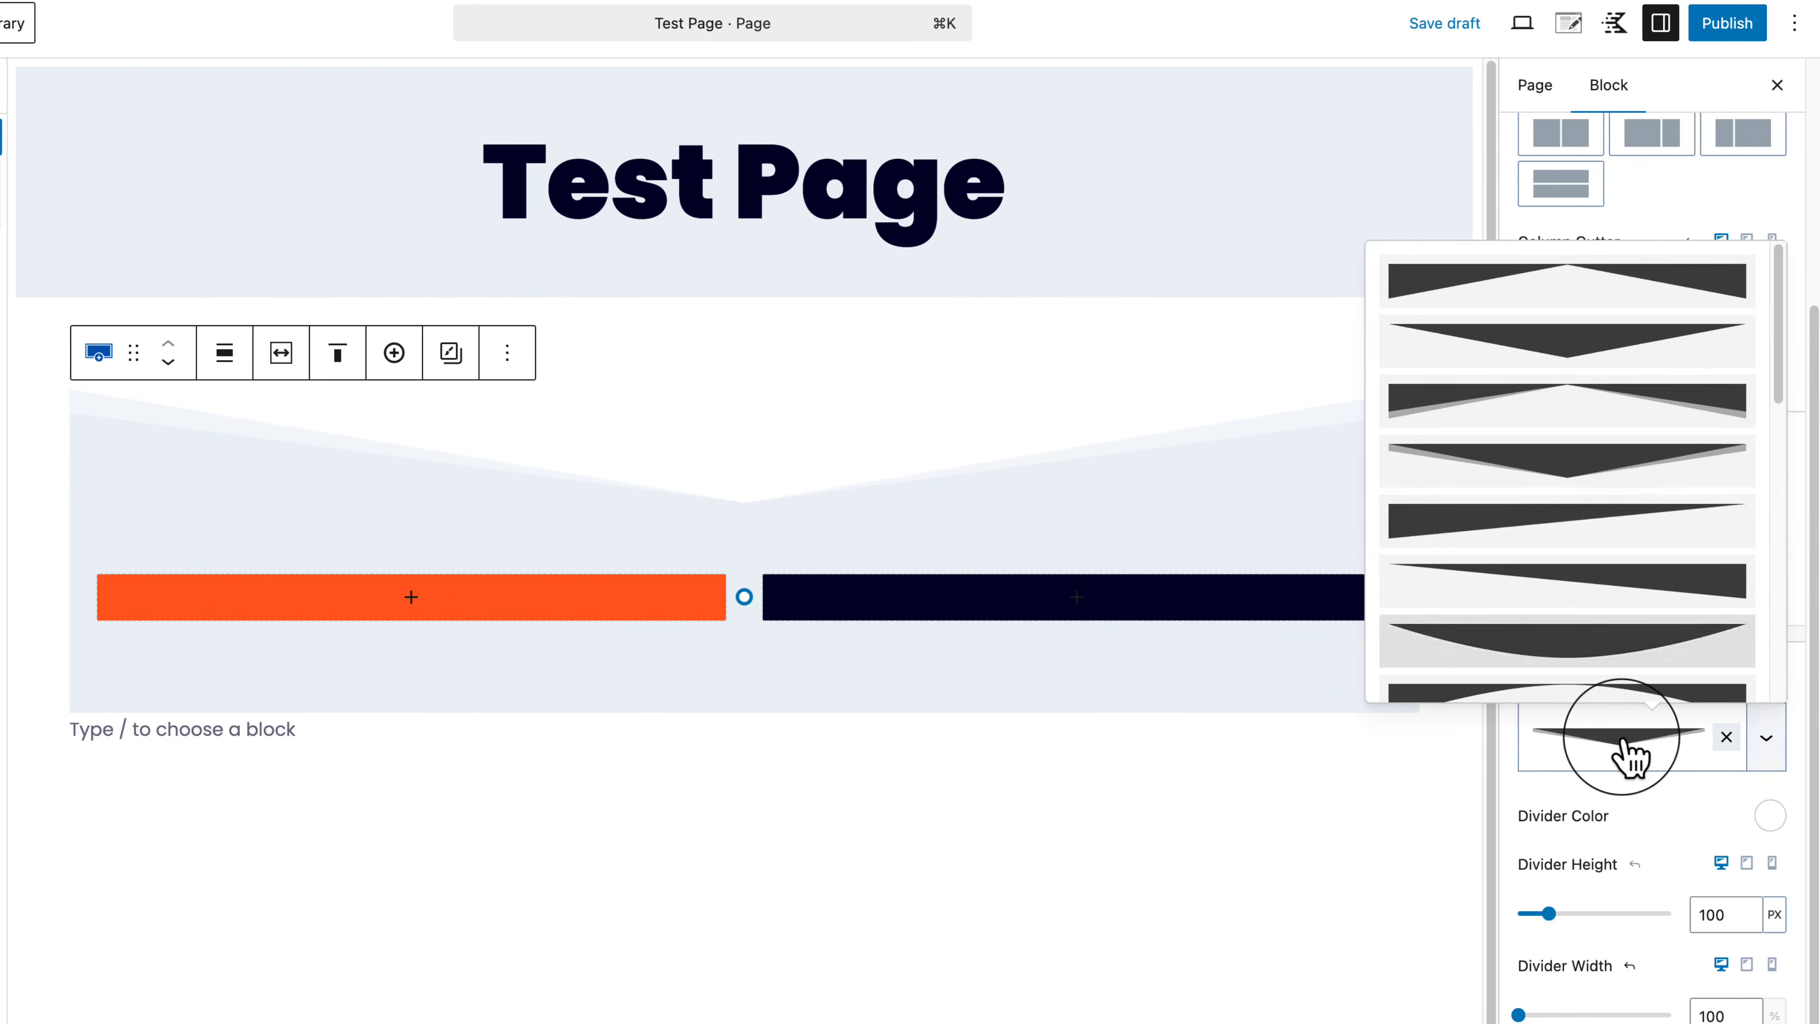
click(1568, 409)
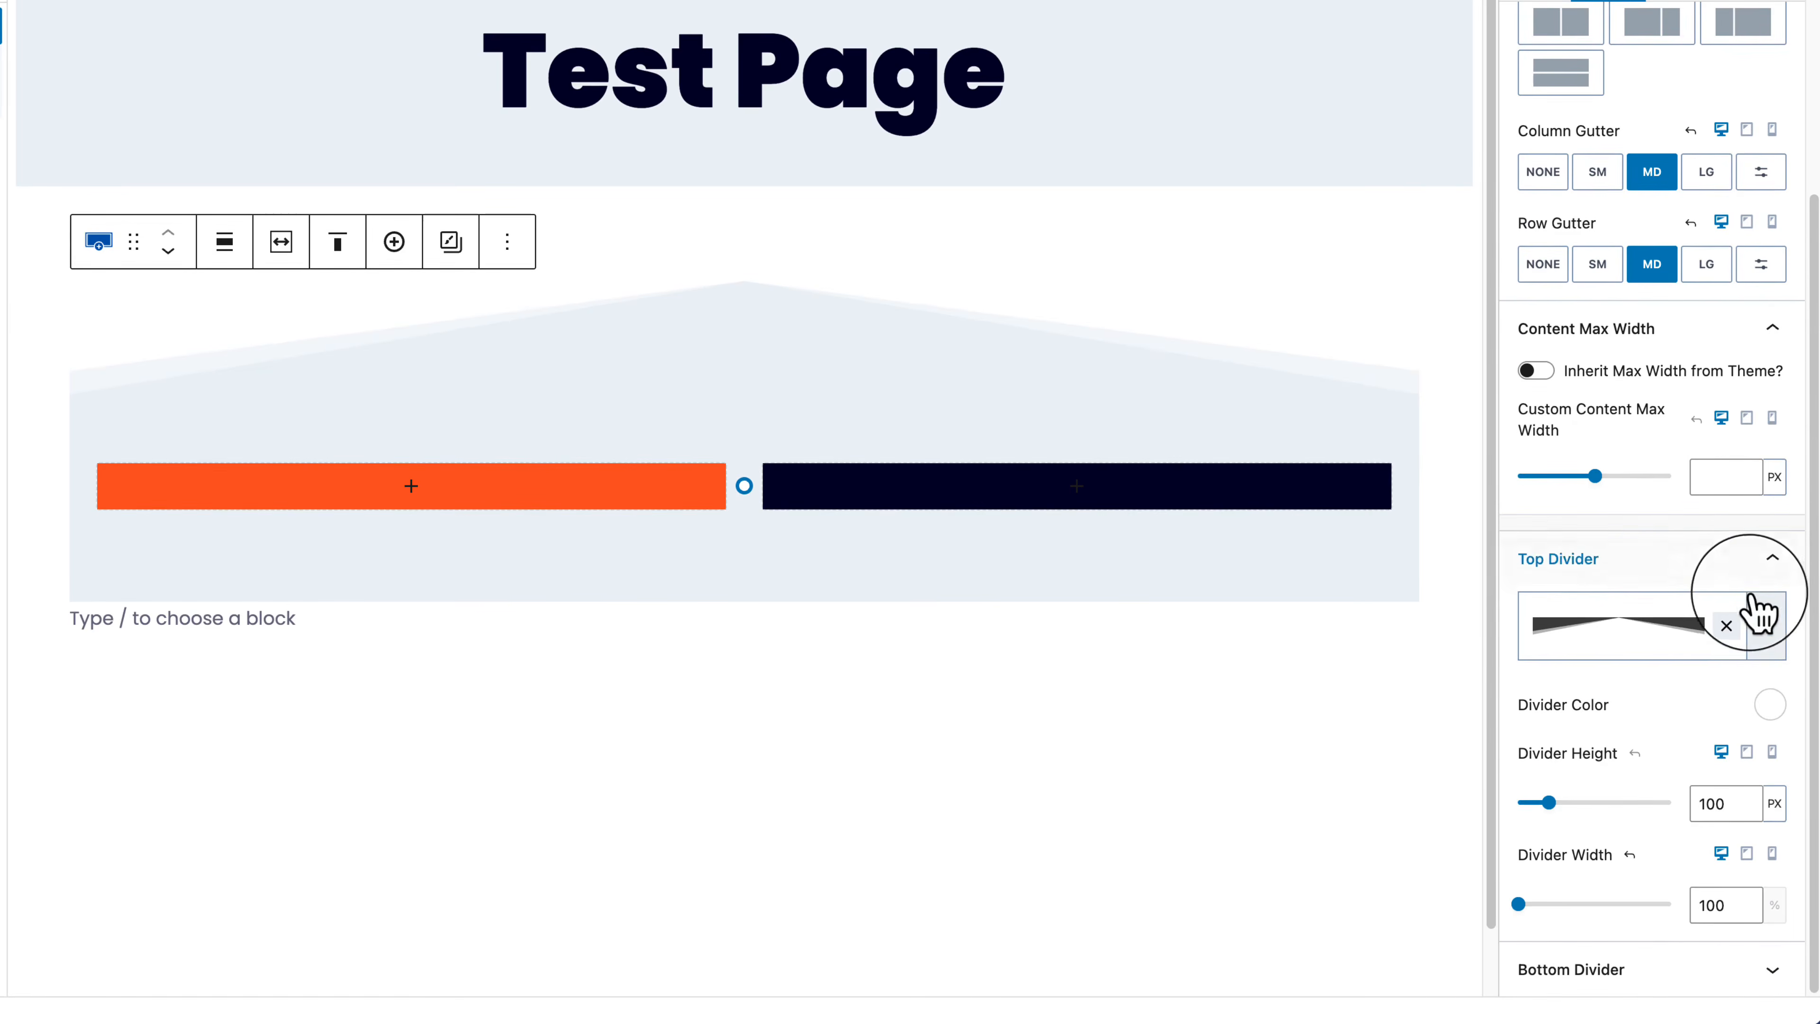
click(1769, 669)
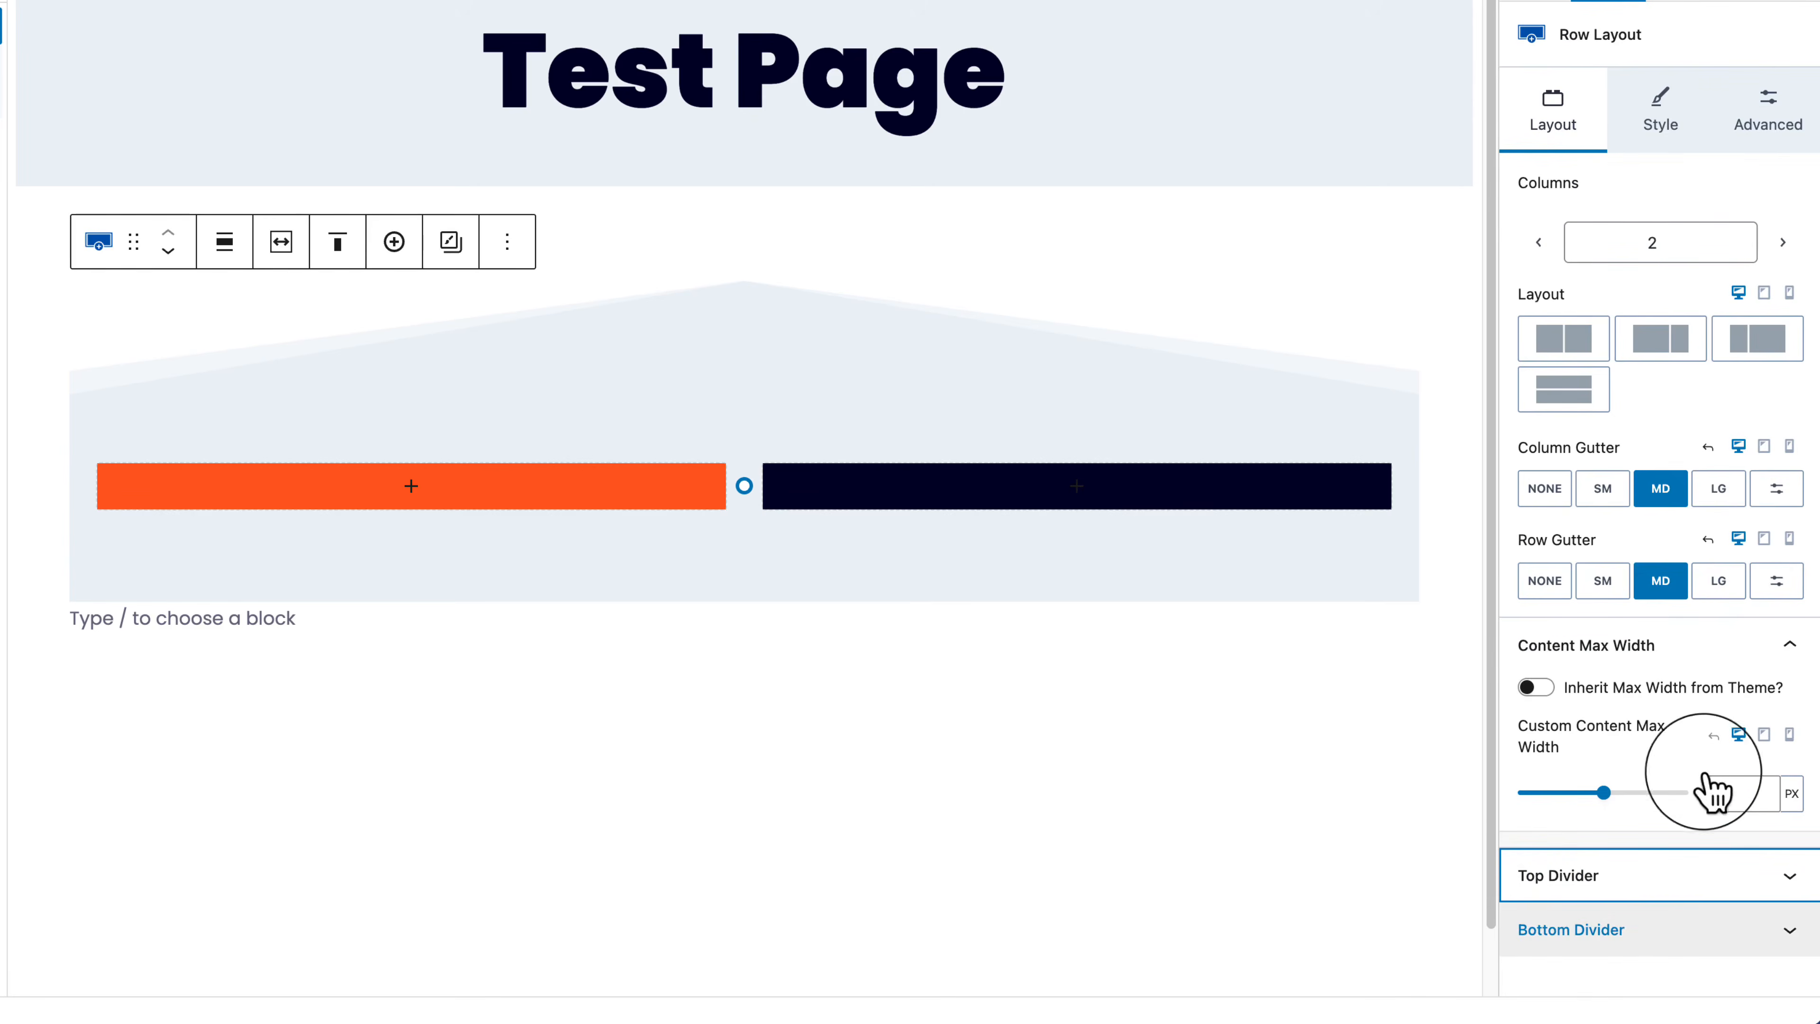
click(1695, 876)
scroll(1700, 916, down, 3)
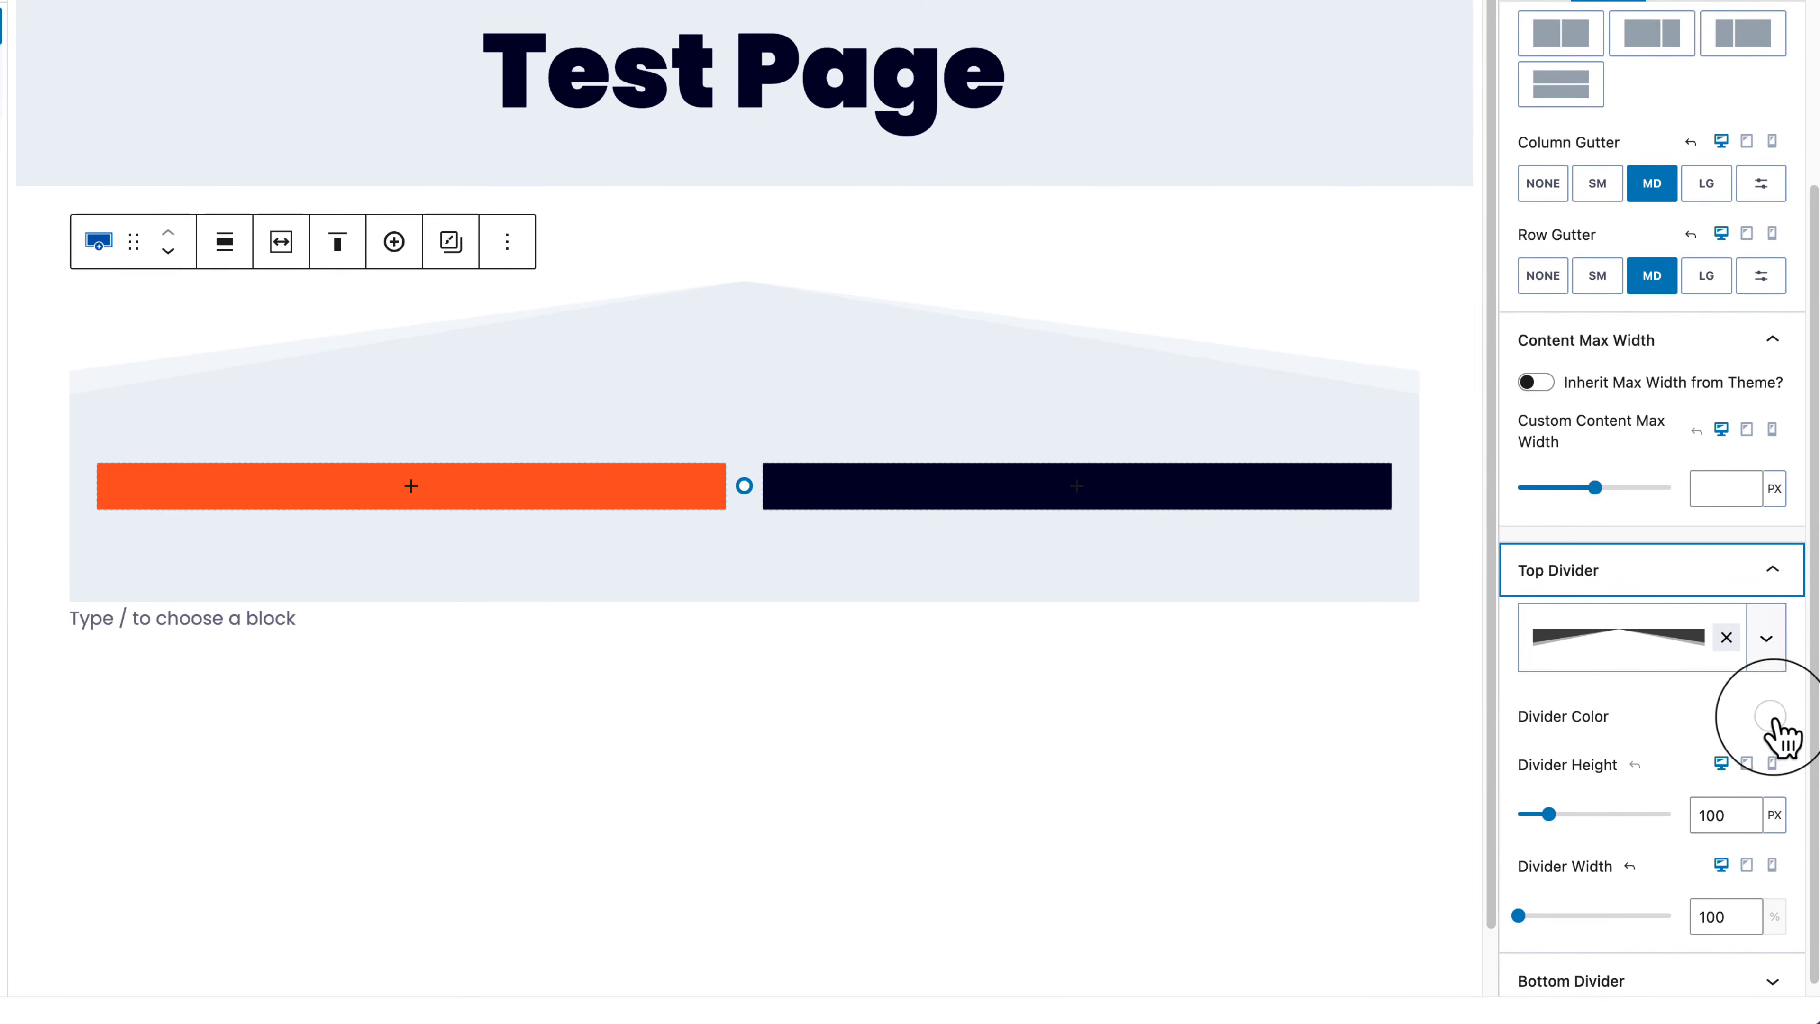
Step: Keep the top divider white and size it to 112 px high and 155% wide
click(1770, 716)
drag(1740, 412, 1736, 365)
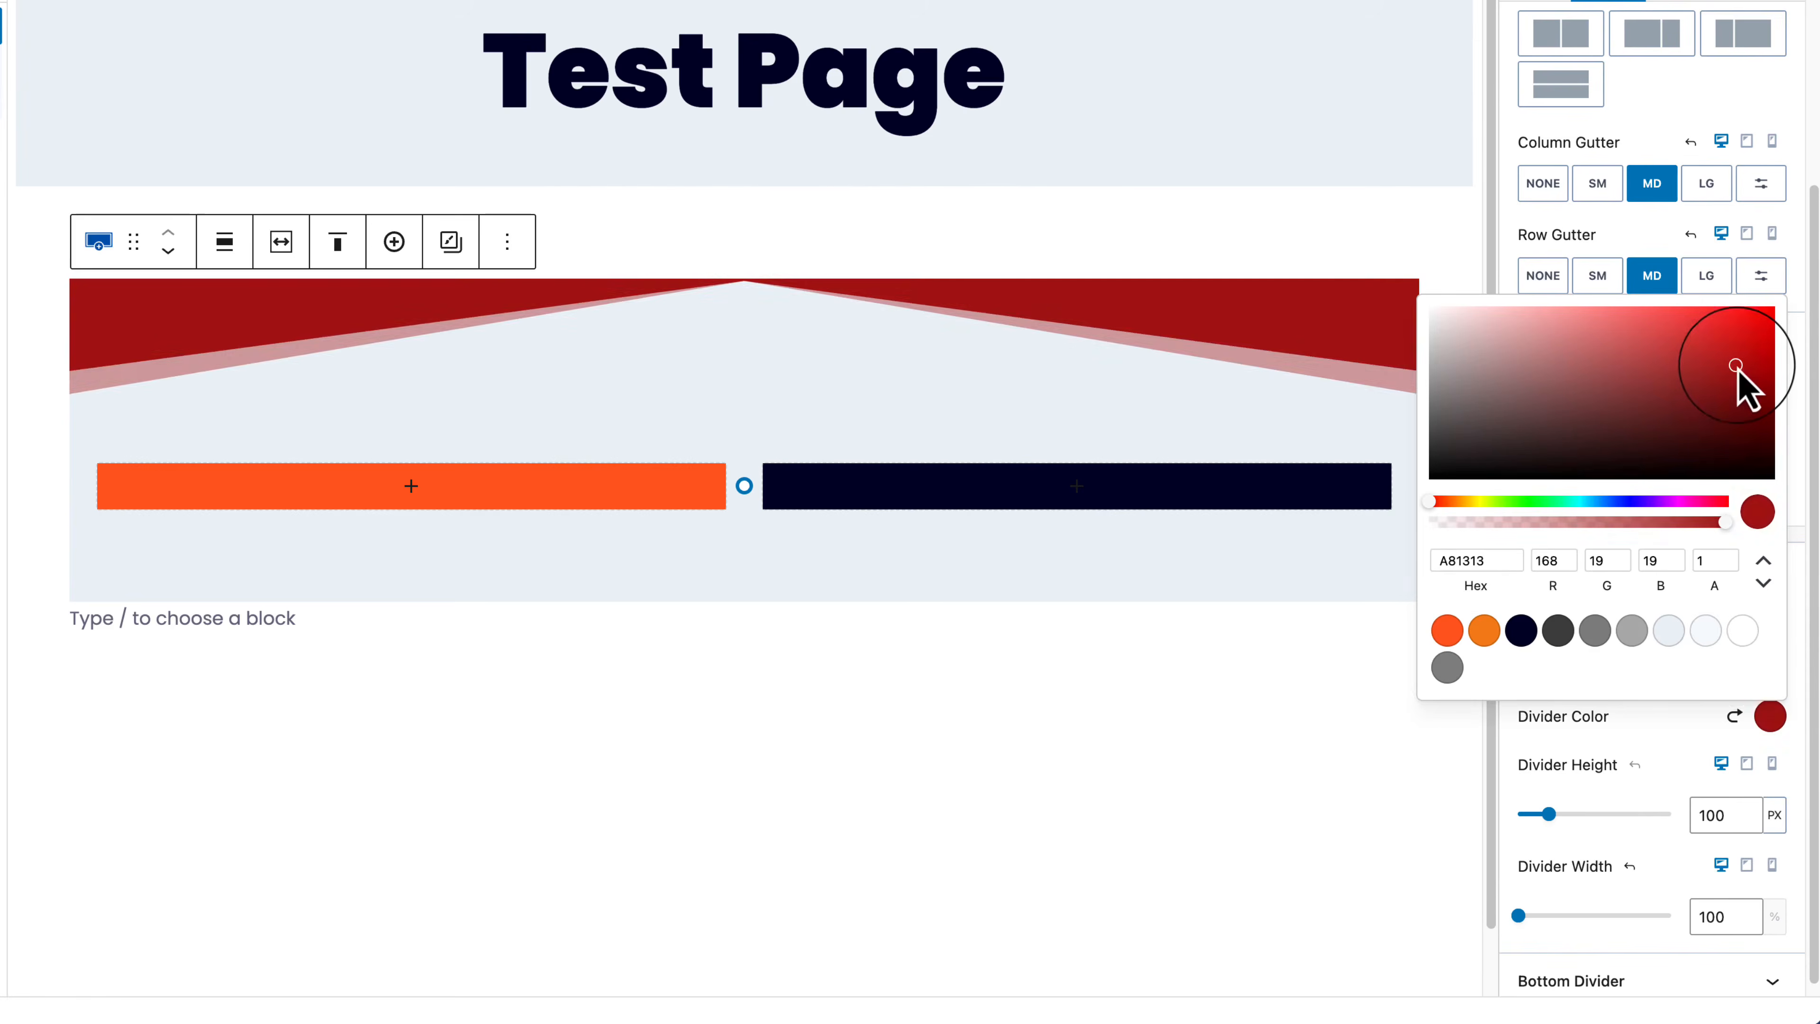
click(1740, 714)
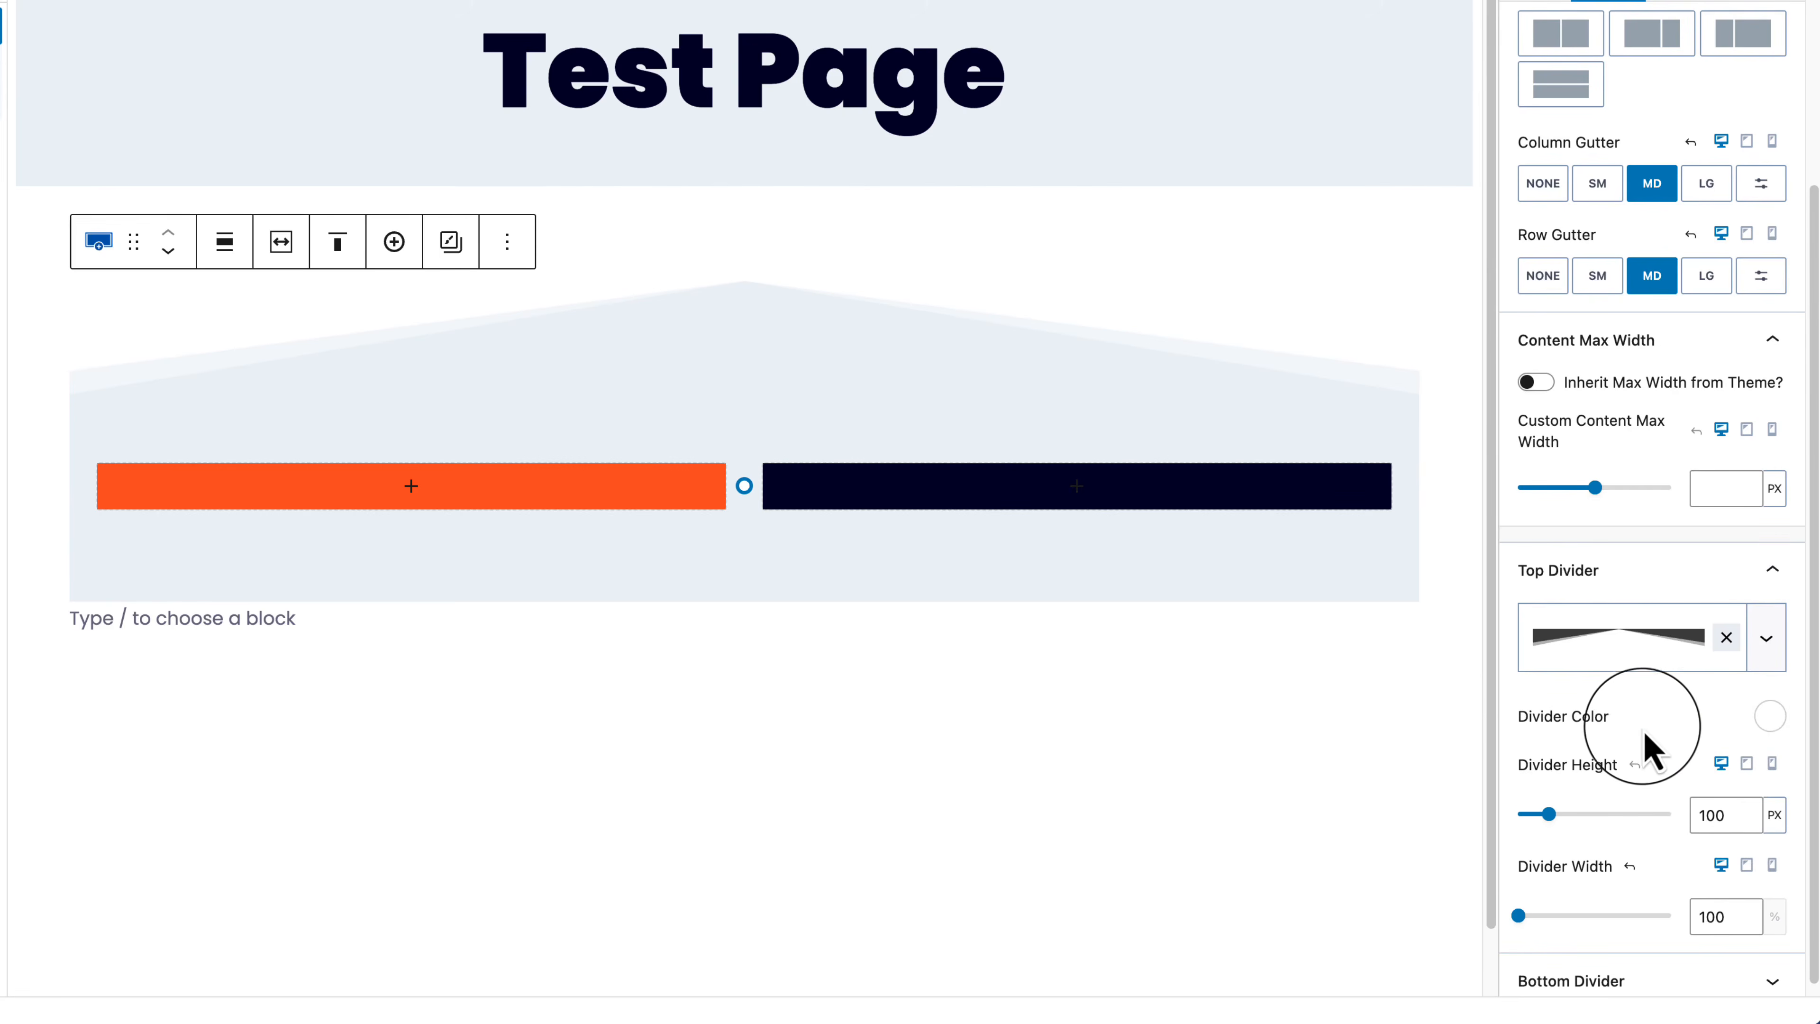
scroll(1647, 749, down, 1)
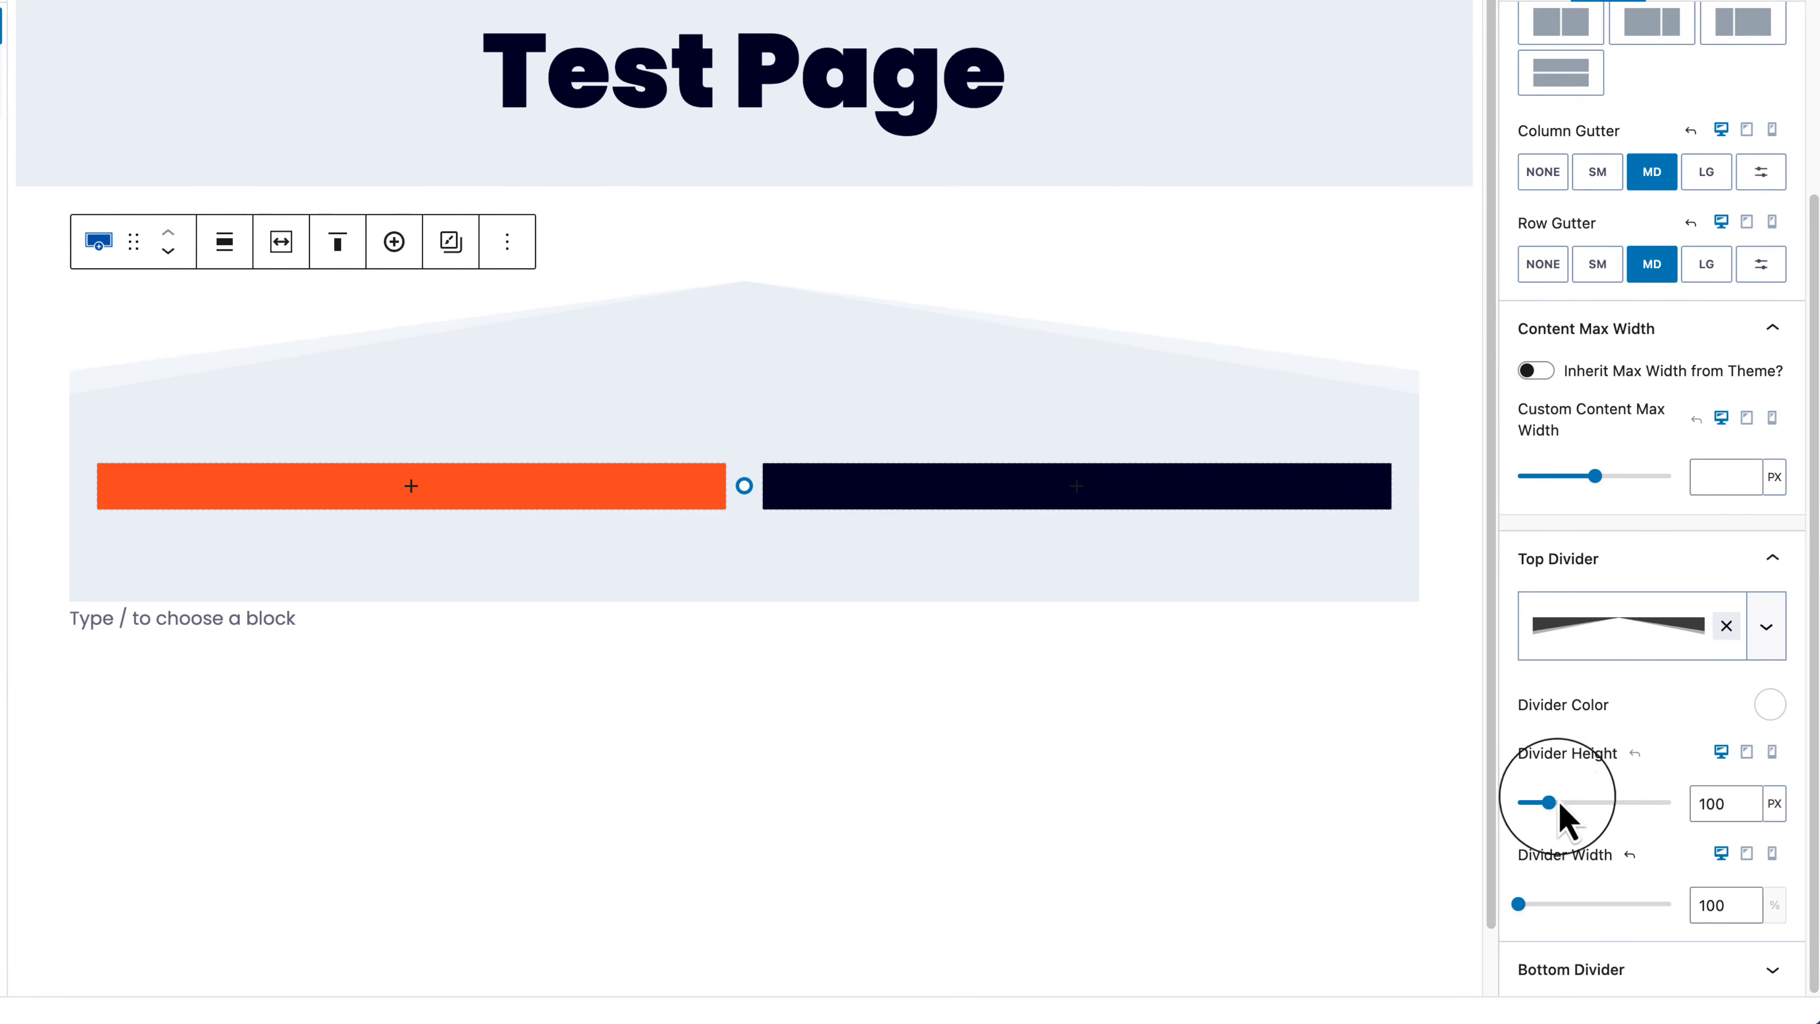
drag(1548, 806, 1553, 831)
mouse_move(1519, 904)
mouse_down()
mouse_move(1557, 905)
mouse_move(1540, 905)
mouse_up()
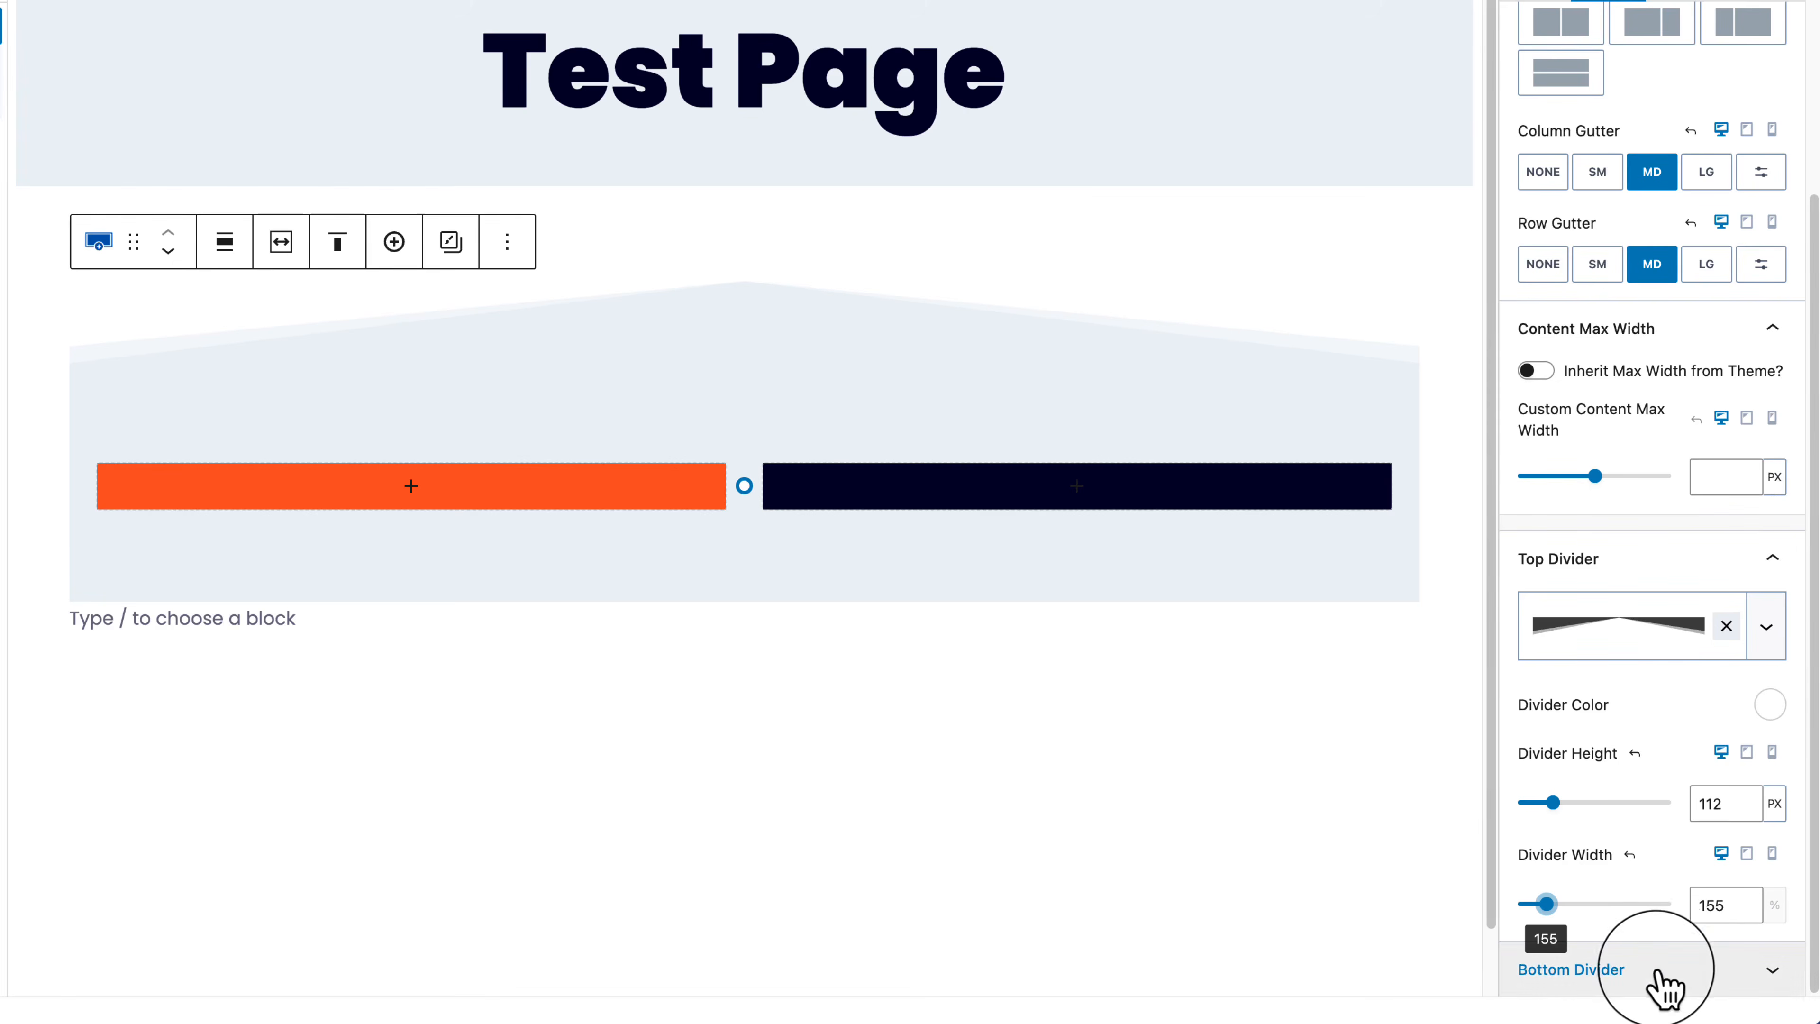
Step: Add a layered peak bottom divider and deepen the padding beneath the columns
click(1576, 971)
click(1676, 688)
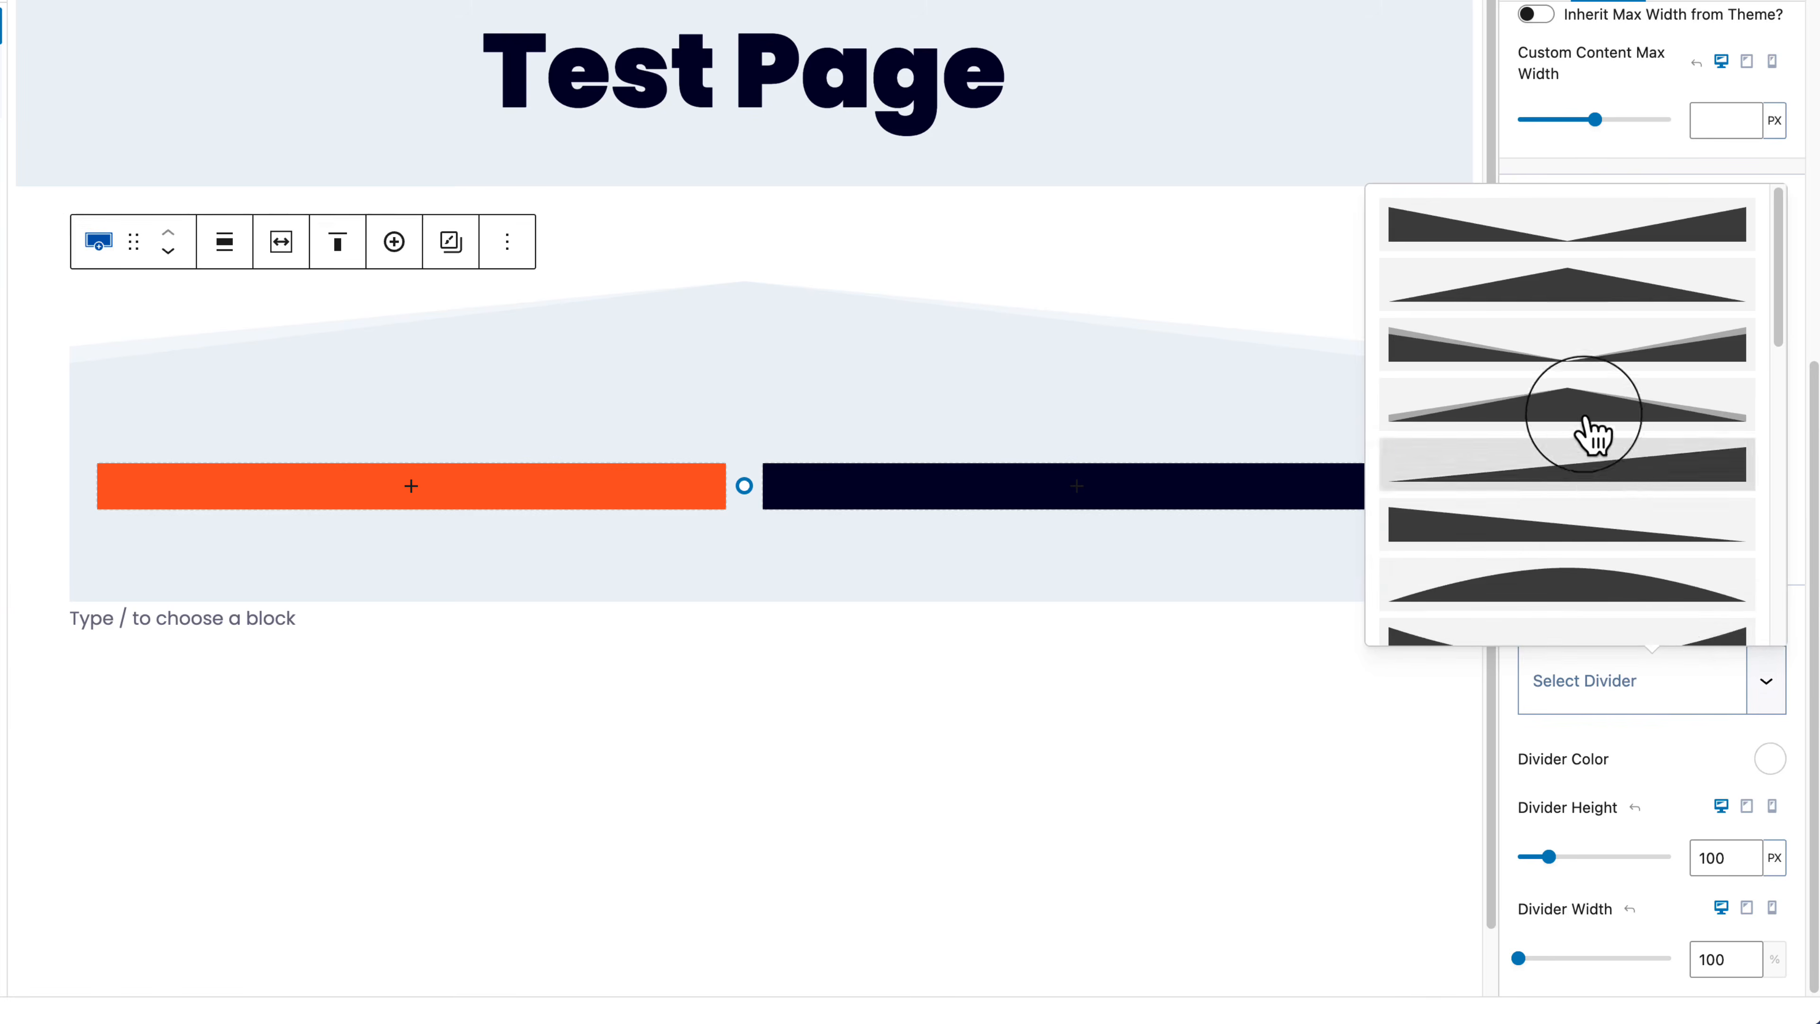
click(1586, 423)
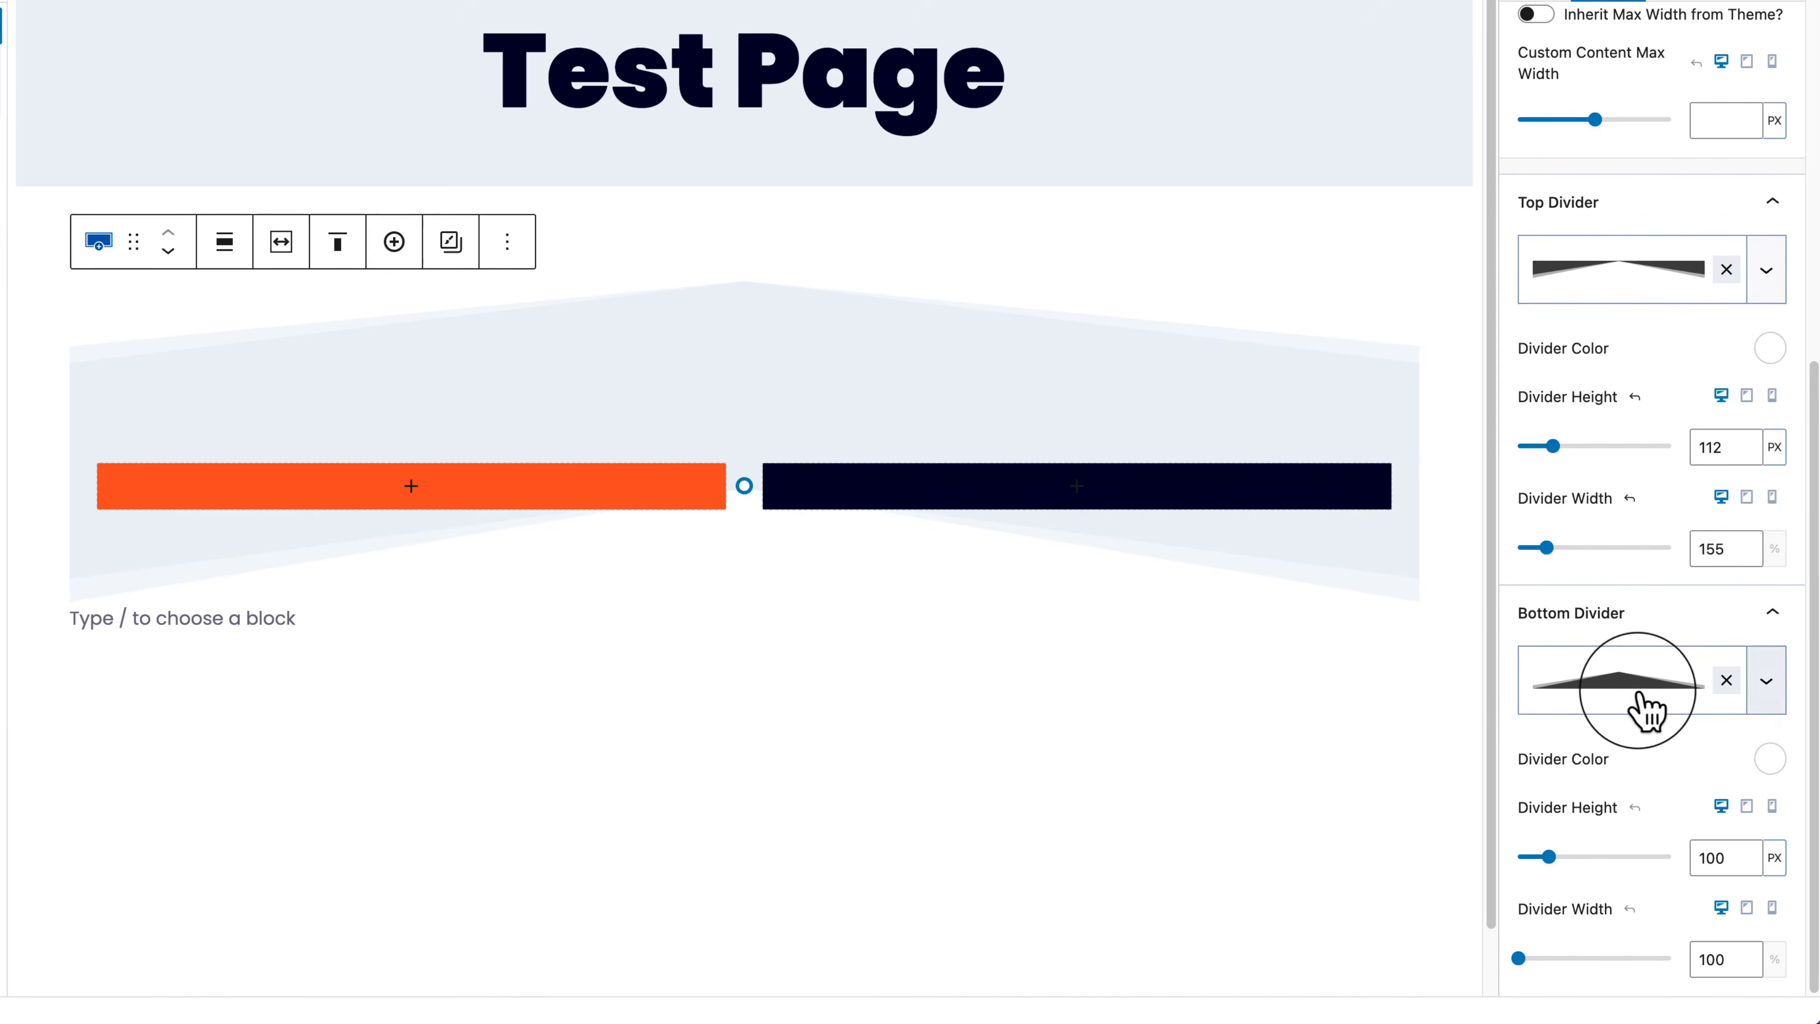
click(1643, 707)
click(1577, 355)
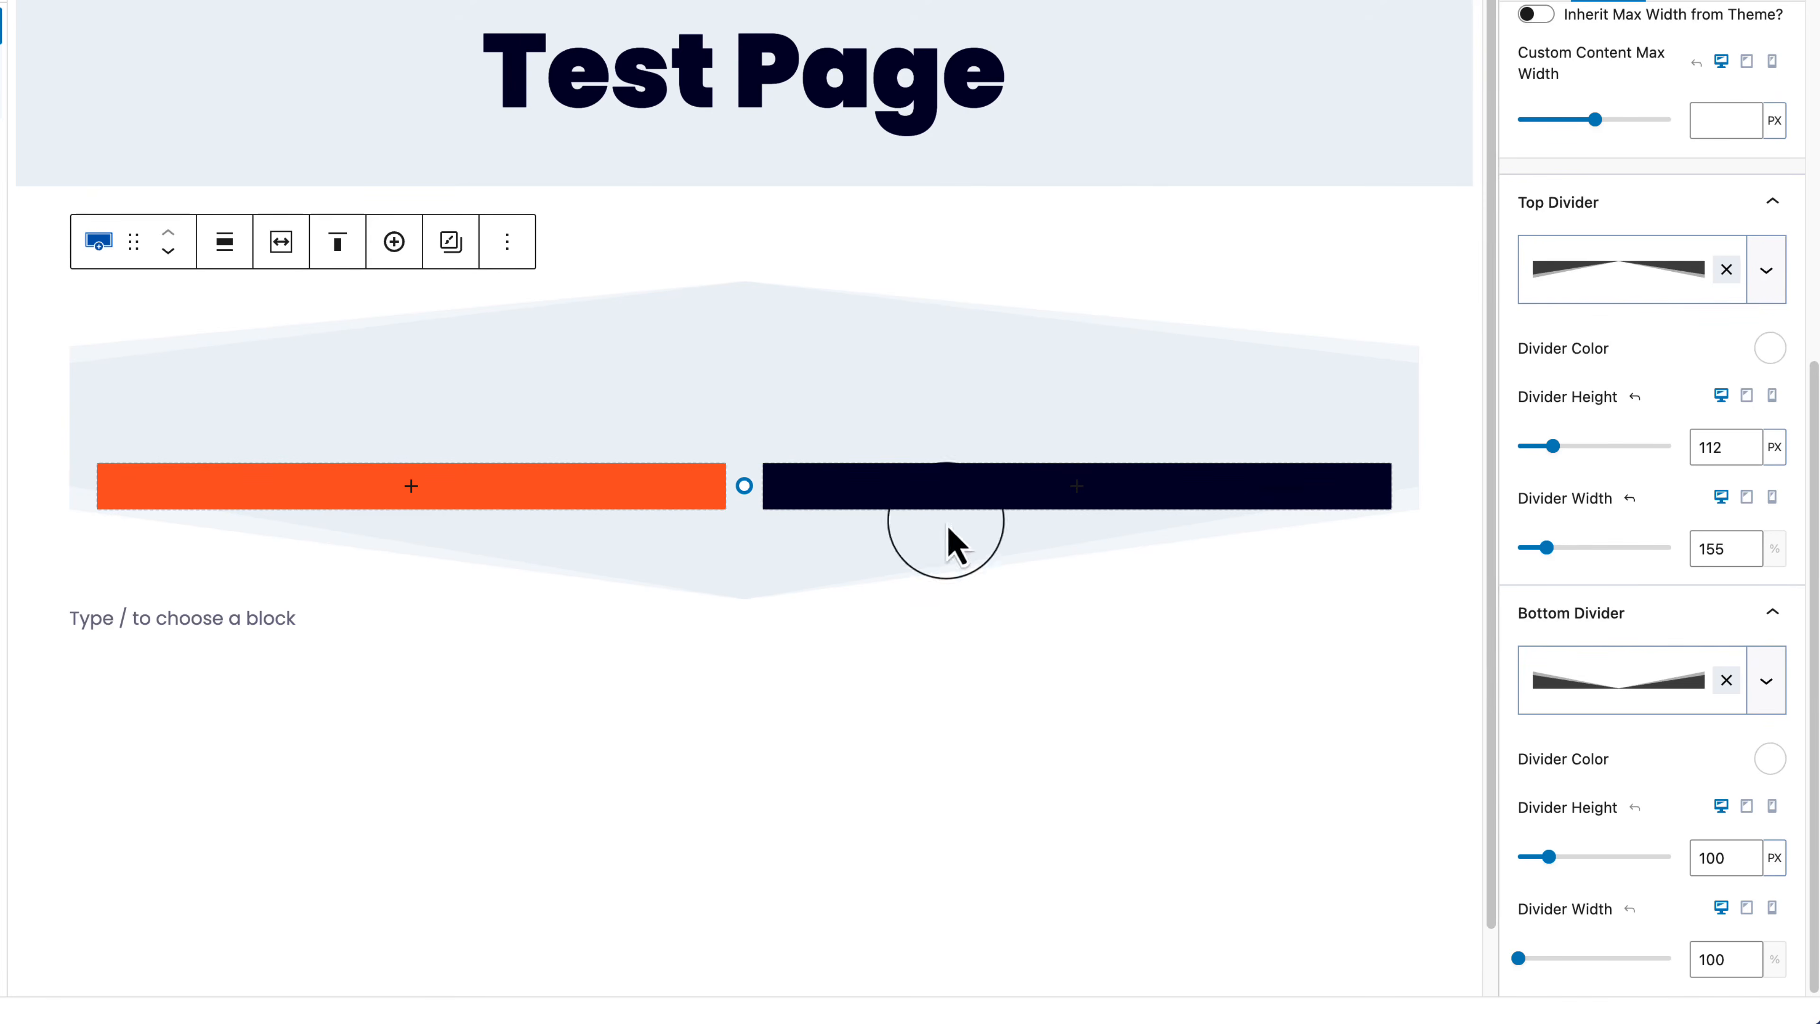
drag(946, 513, 731, 794)
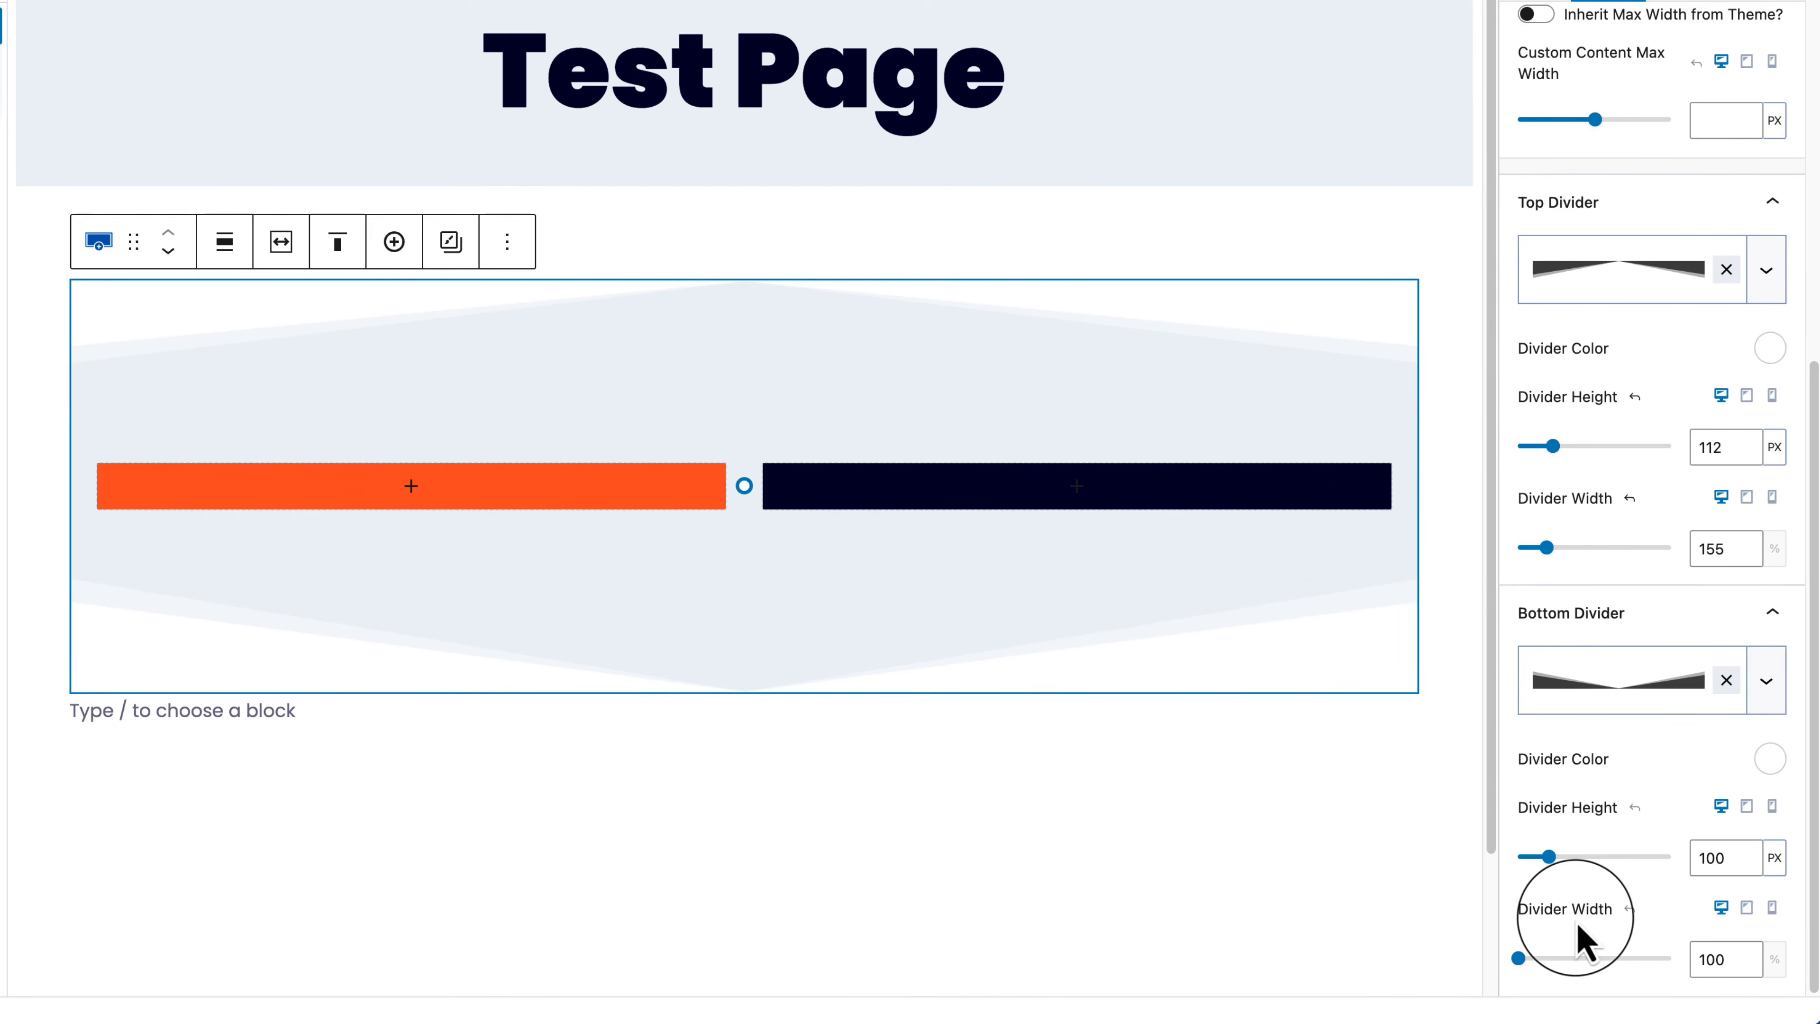
scroll(1583, 939, up, 10)
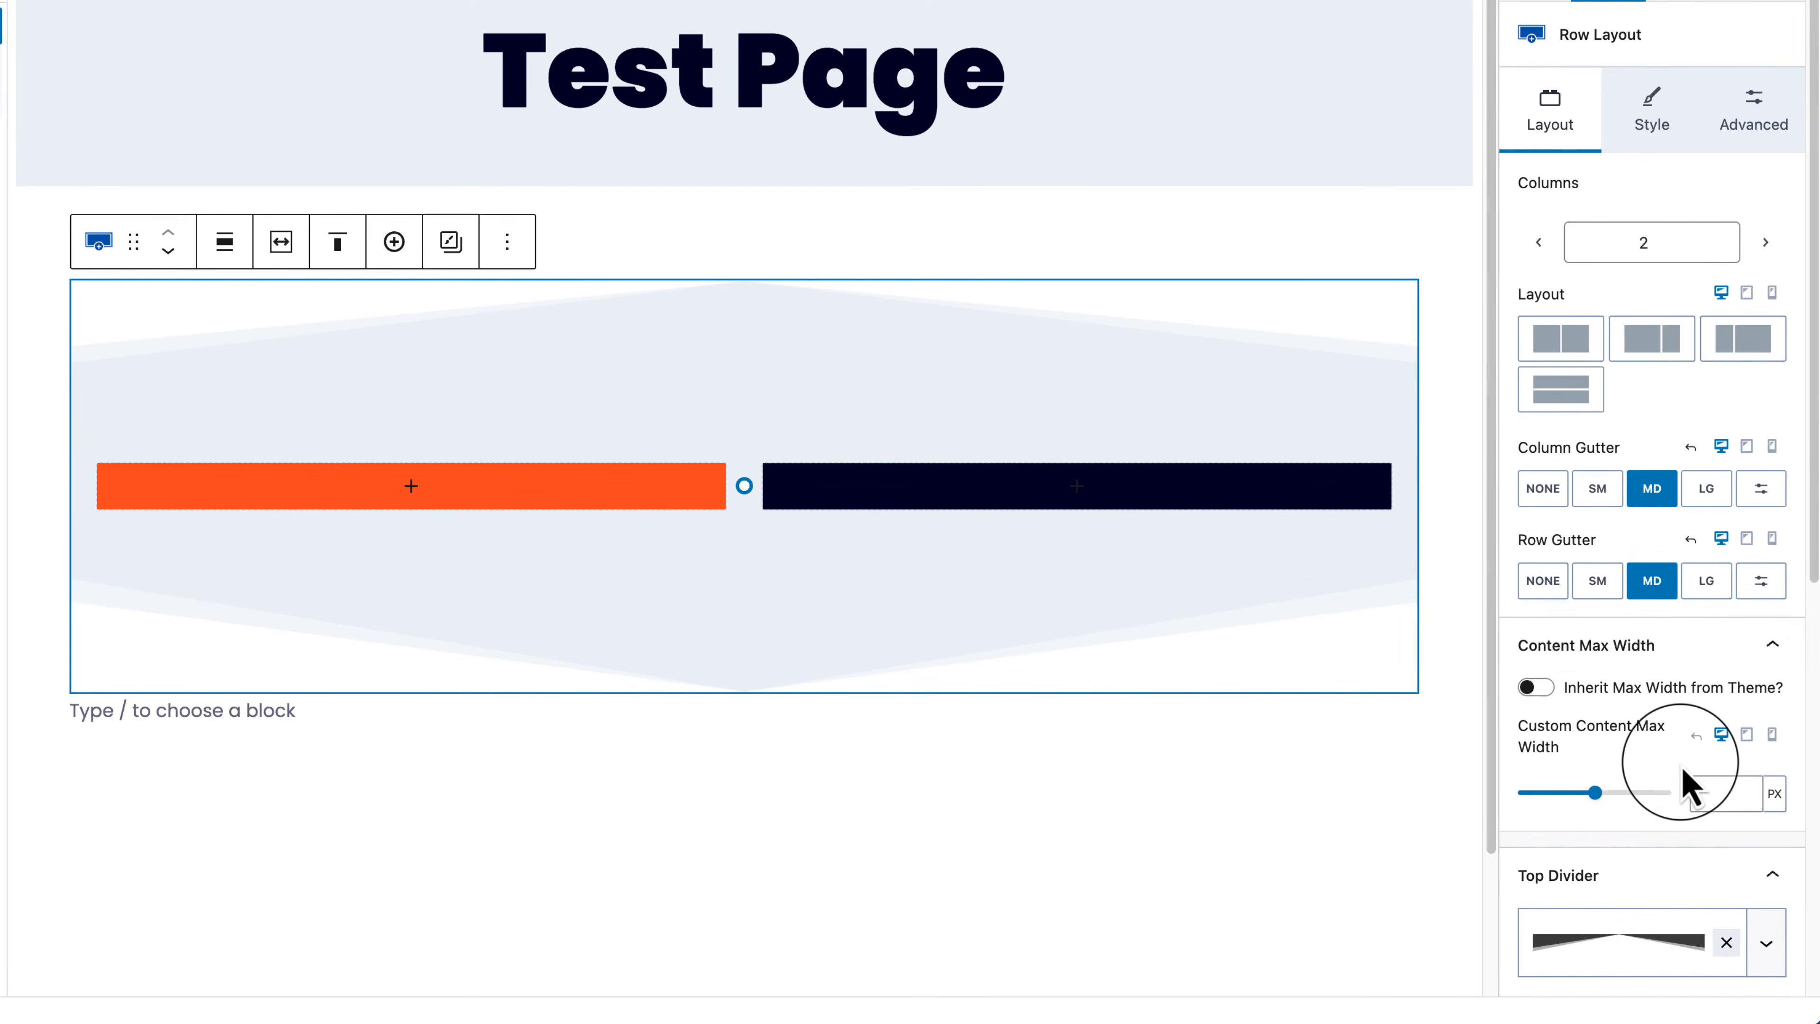
Step: Raise the row to three columns, give the third section a grey 868686 background, then add a fourth column
click(1765, 243)
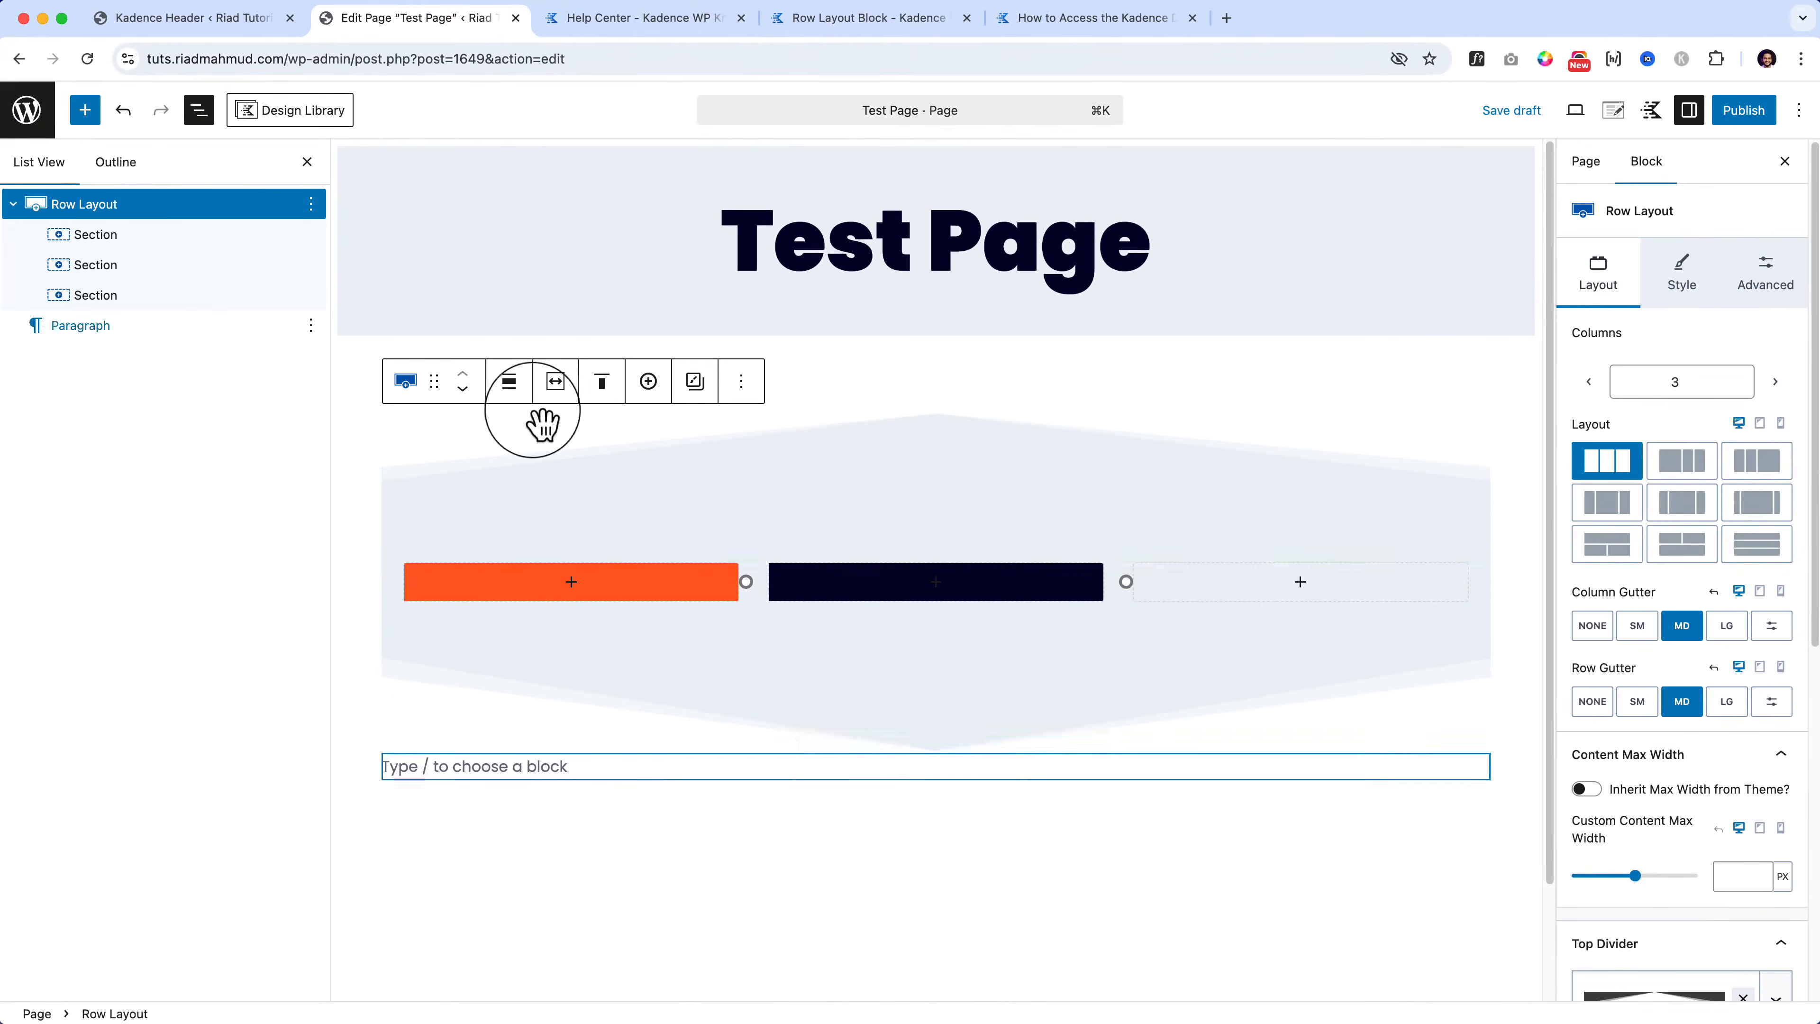
click(147, 301)
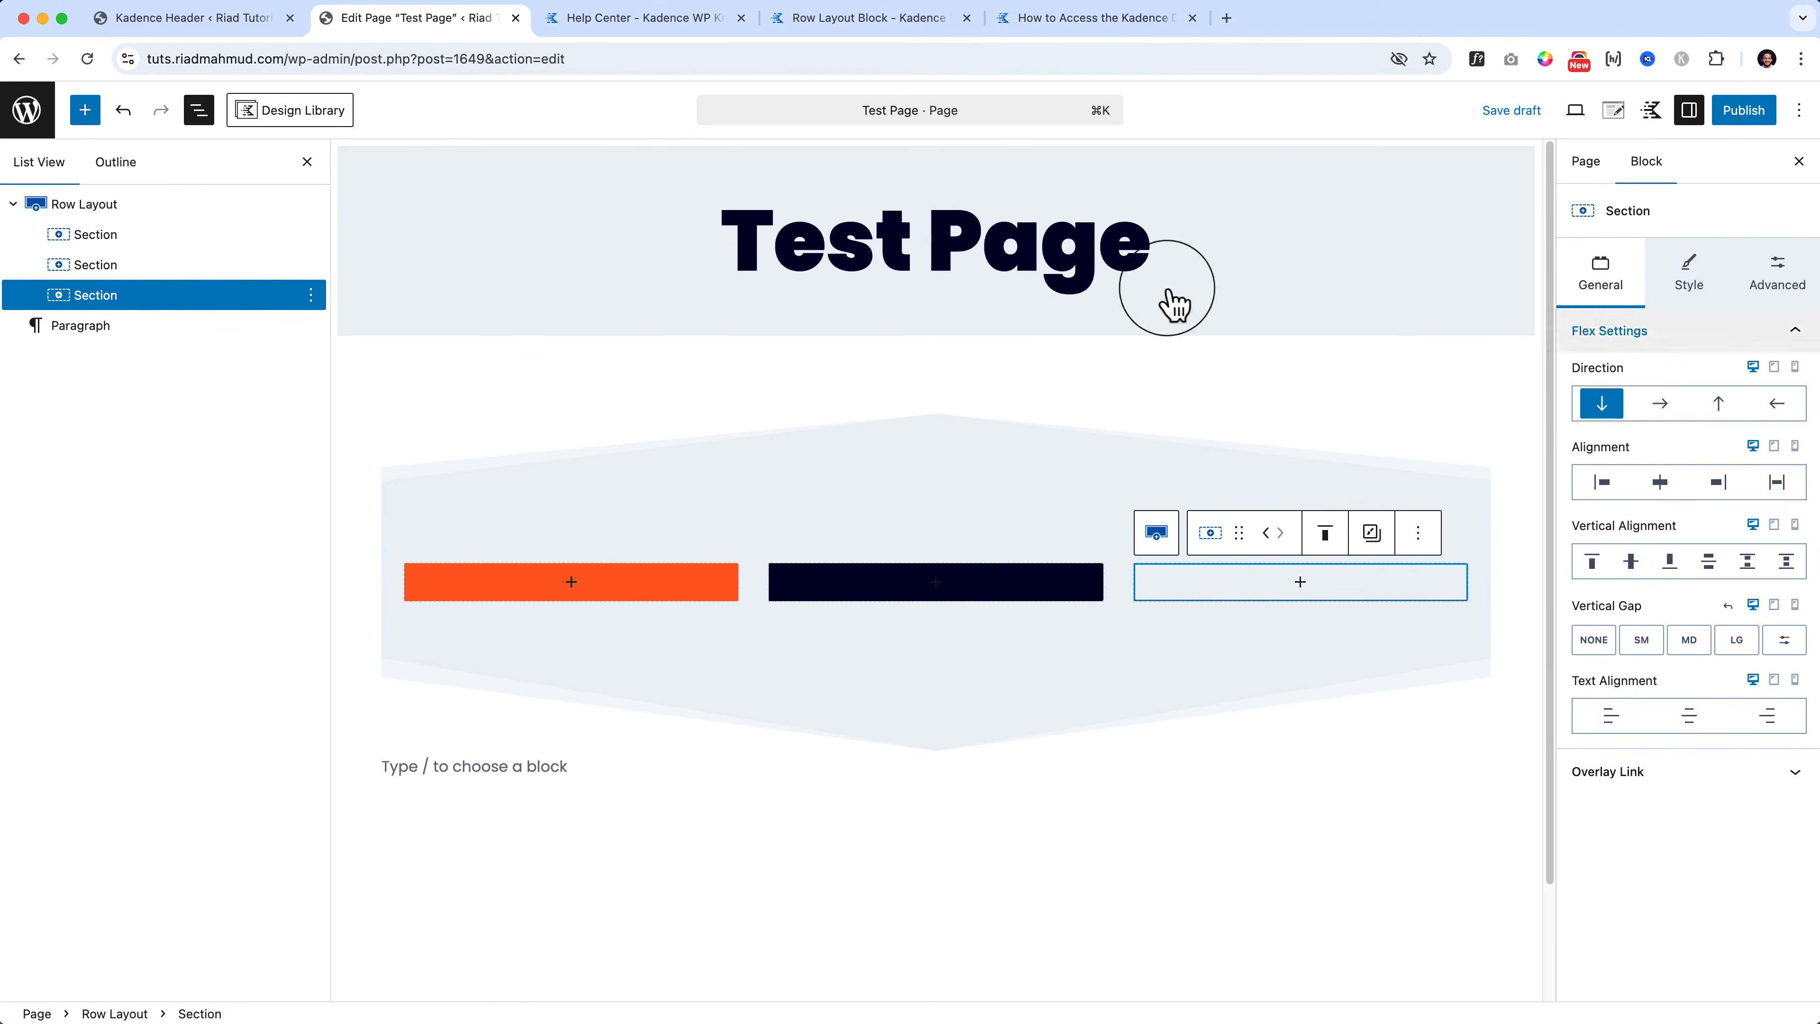
click(1691, 287)
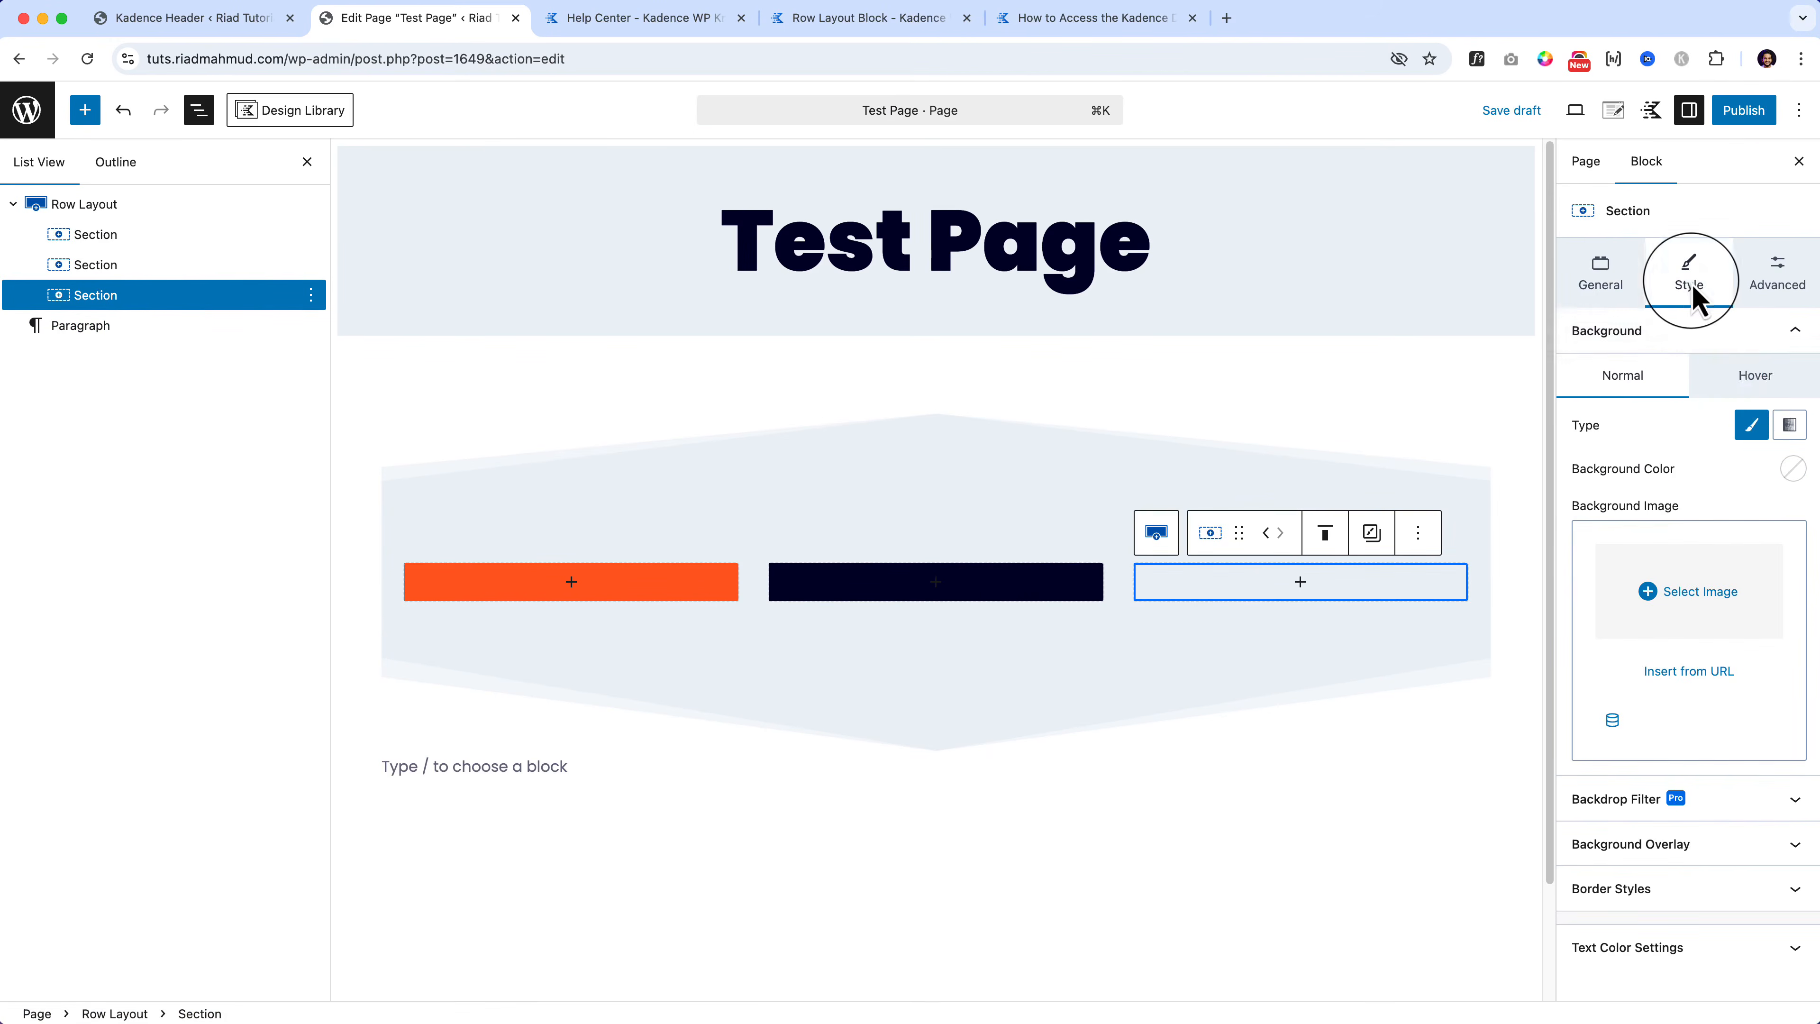
click(1793, 470)
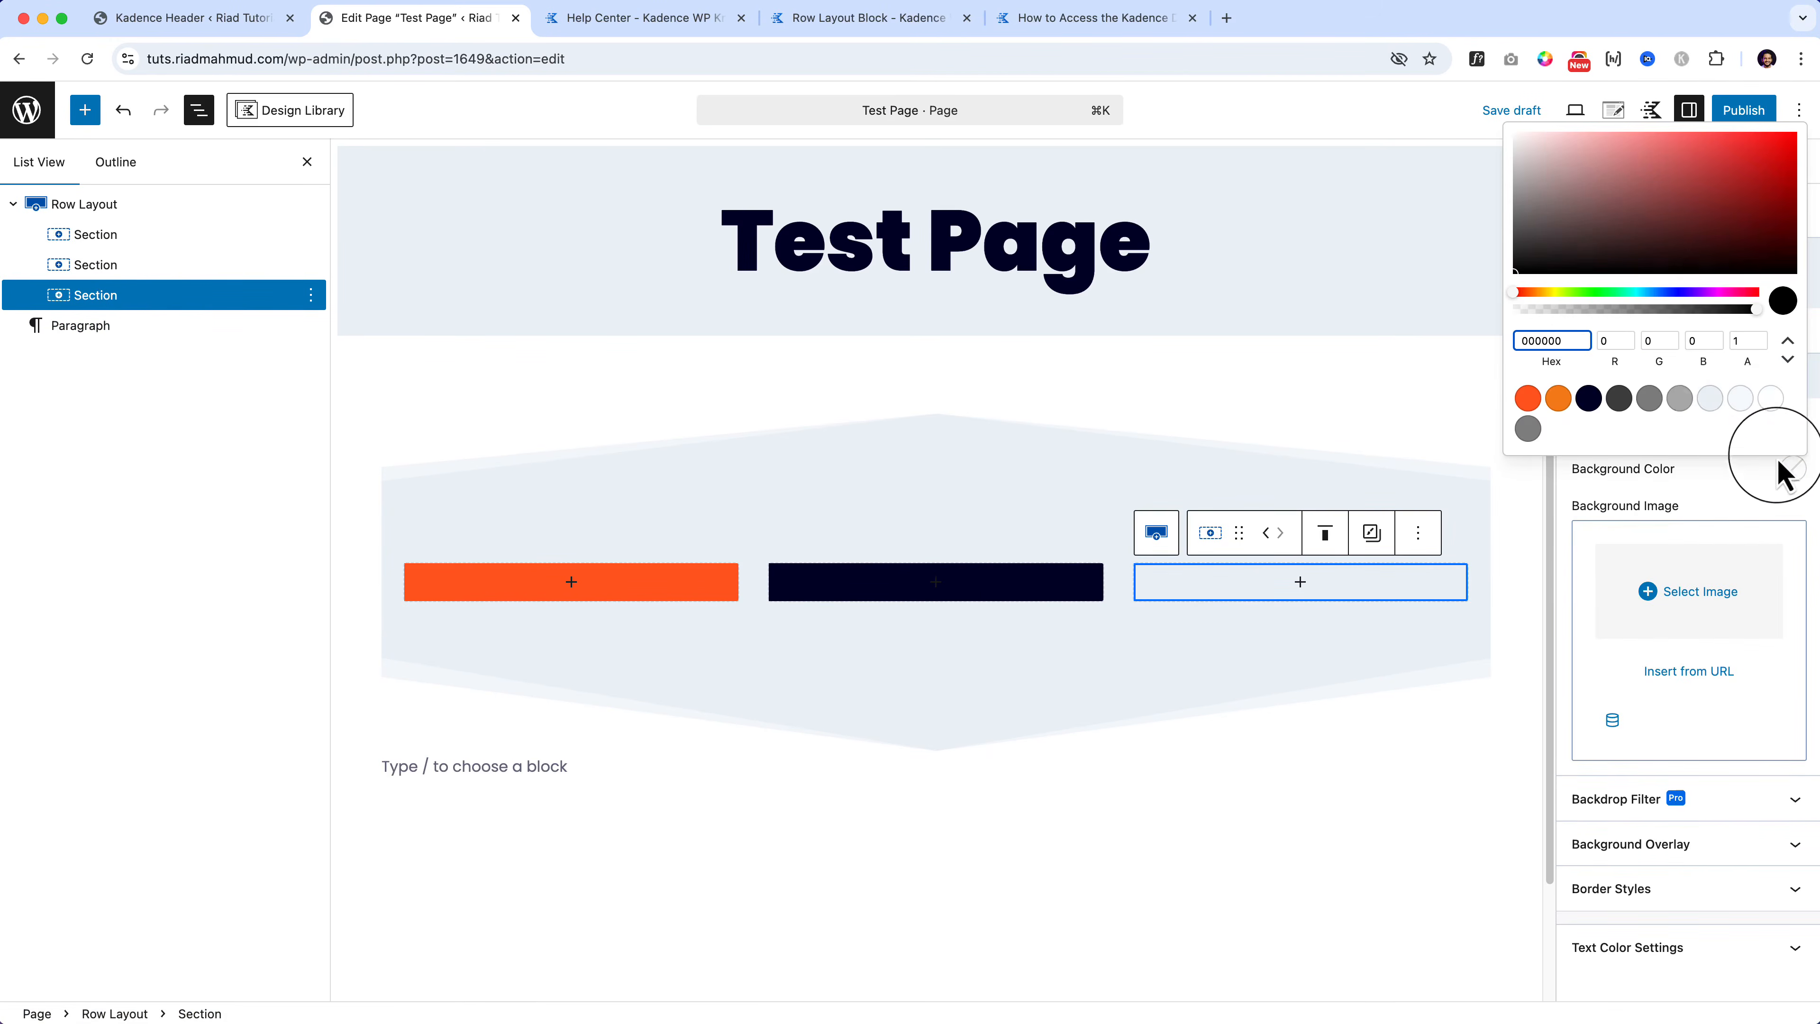
click(1711, 400)
click(1619, 398)
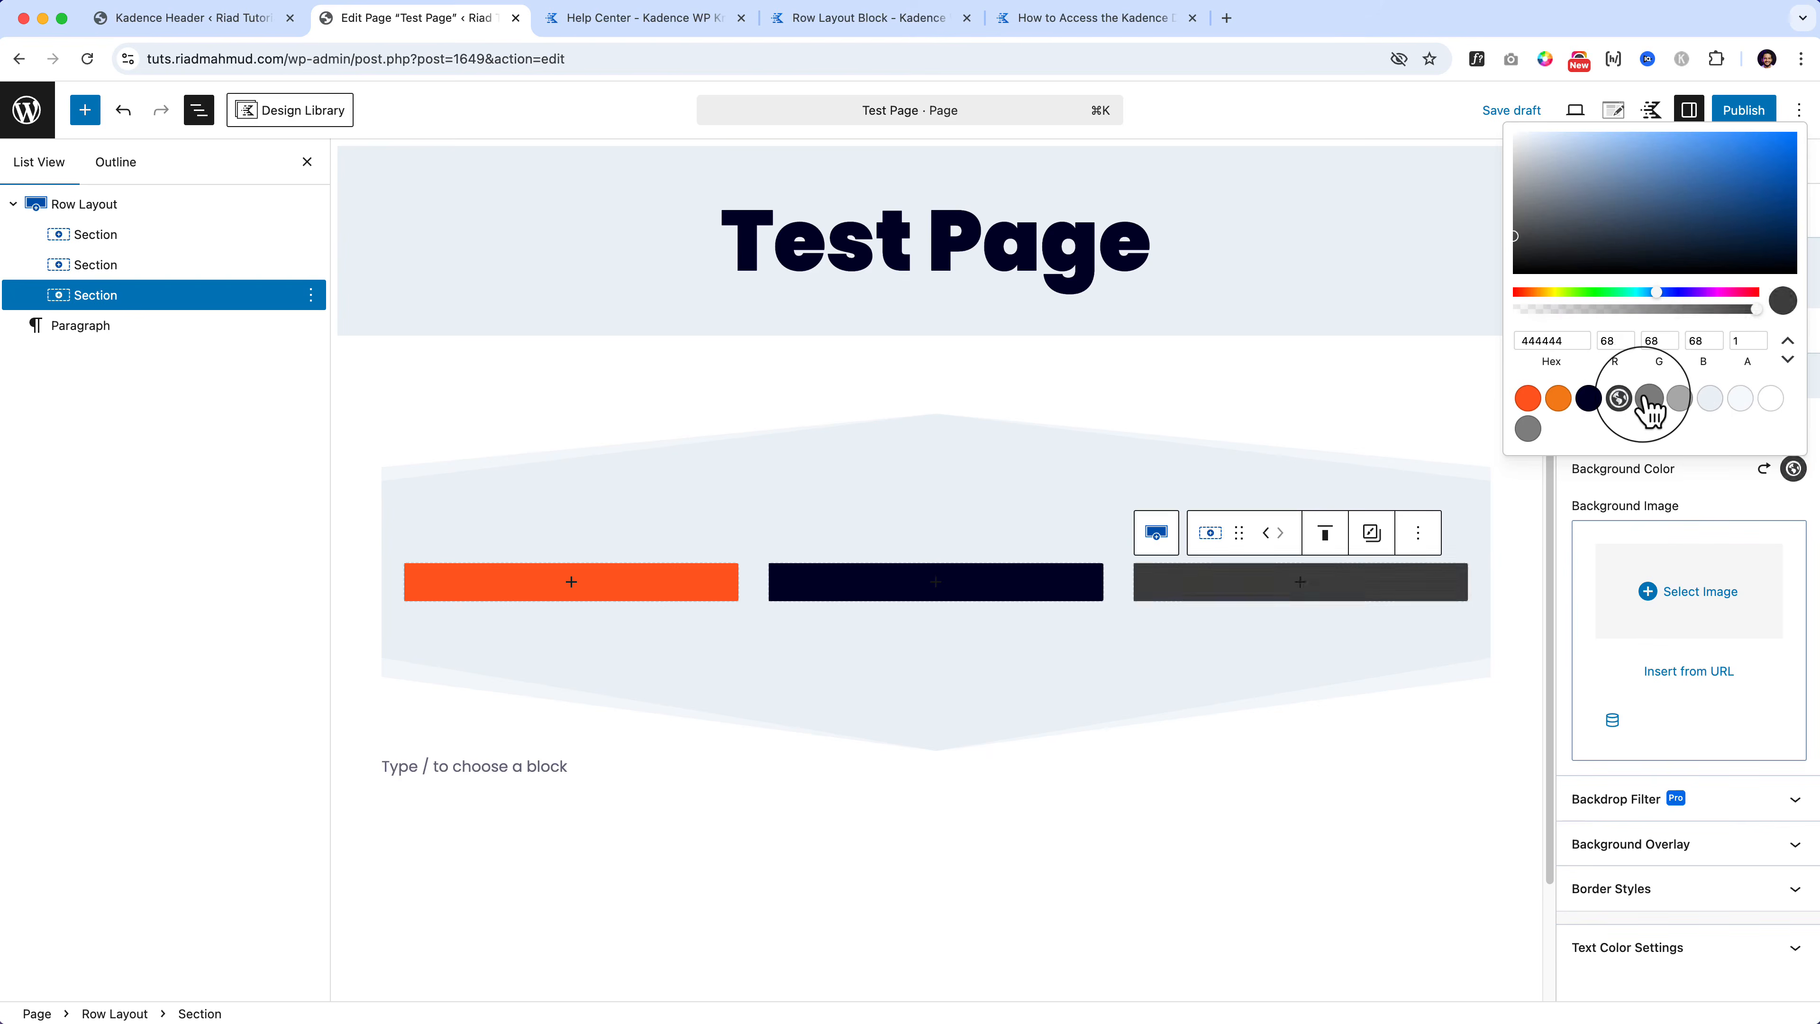
click(1649, 398)
click(992, 707)
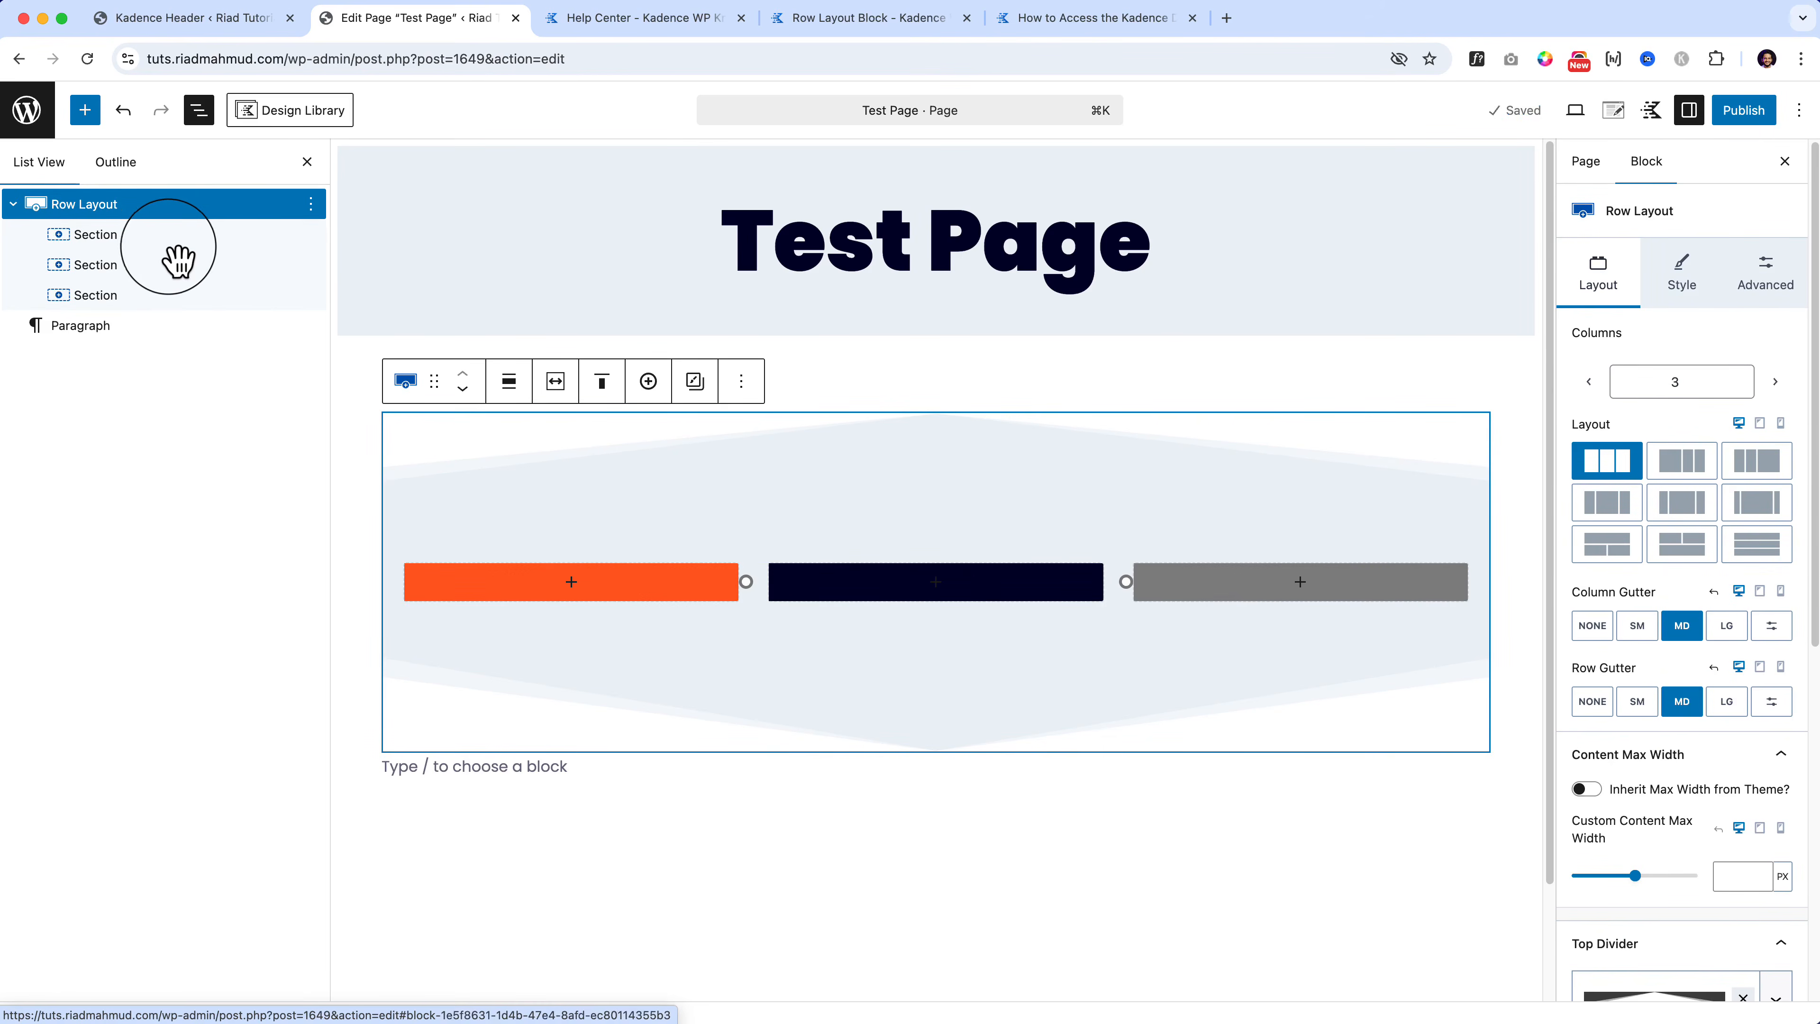
click(1775, 381)
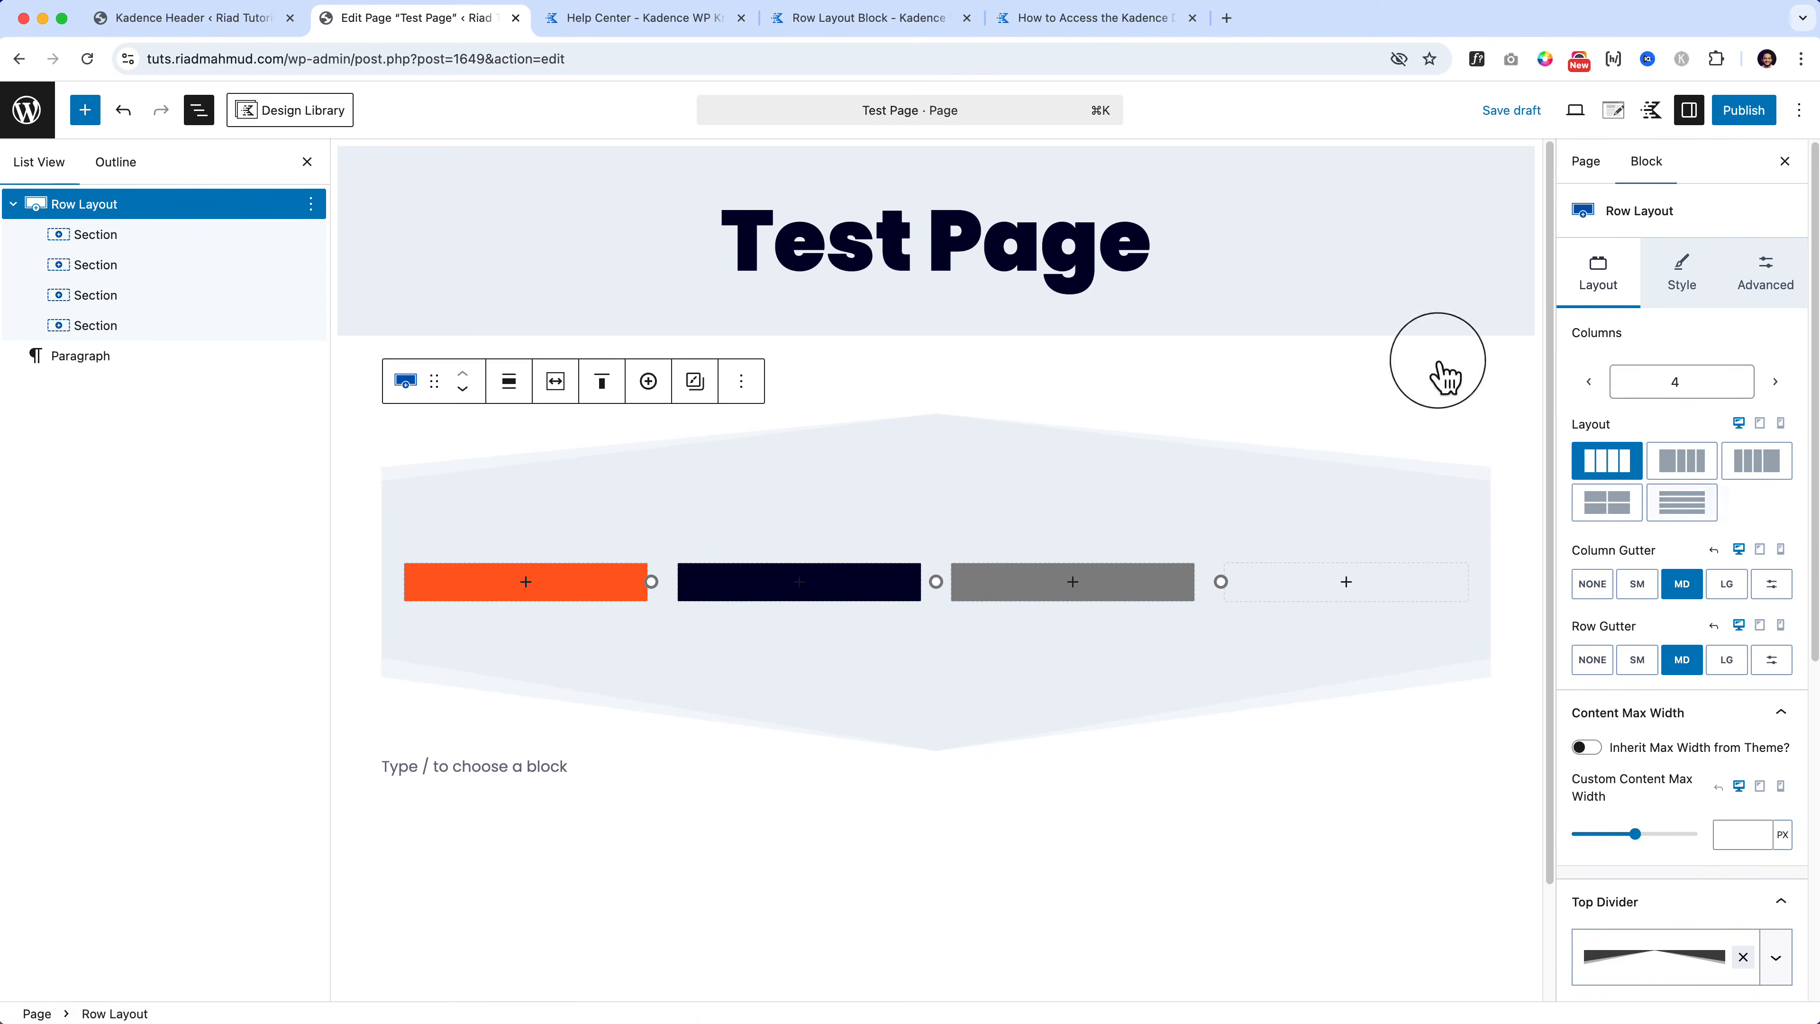
Step: Reduce the row from four columns back to two, keeping only the orange and navy sections
click(1589, 380)
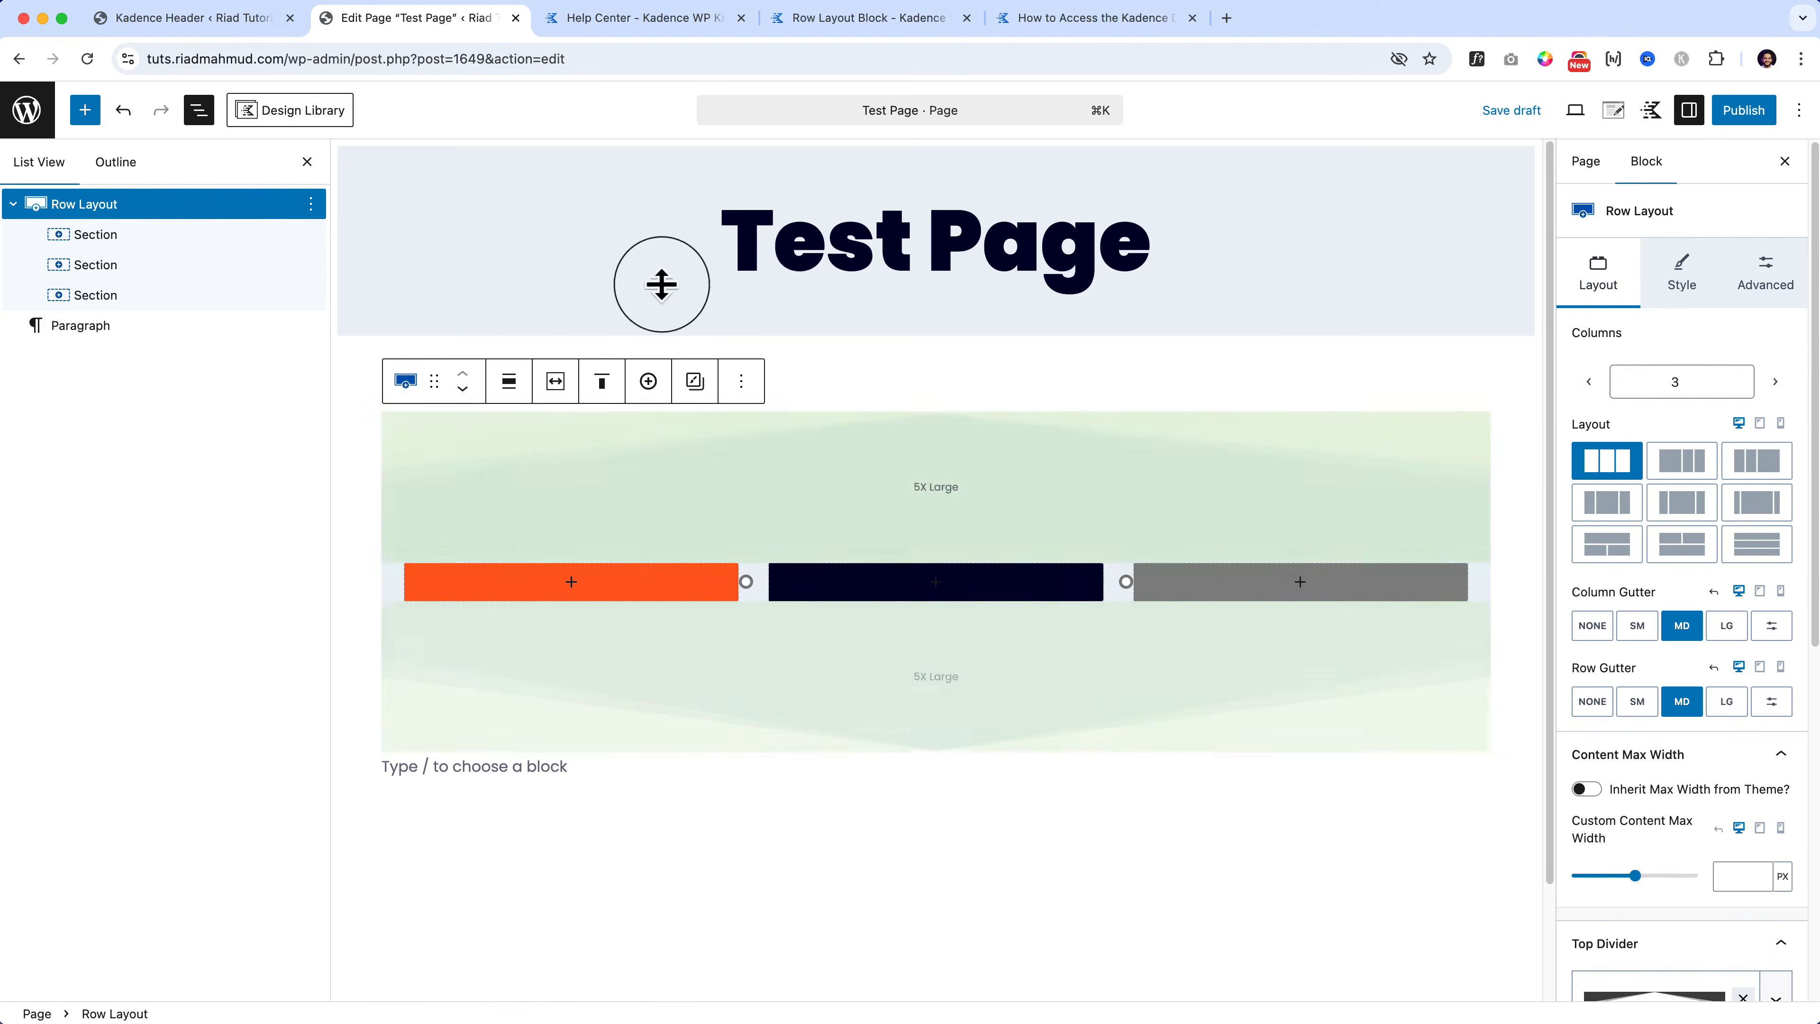
click(167, 233)
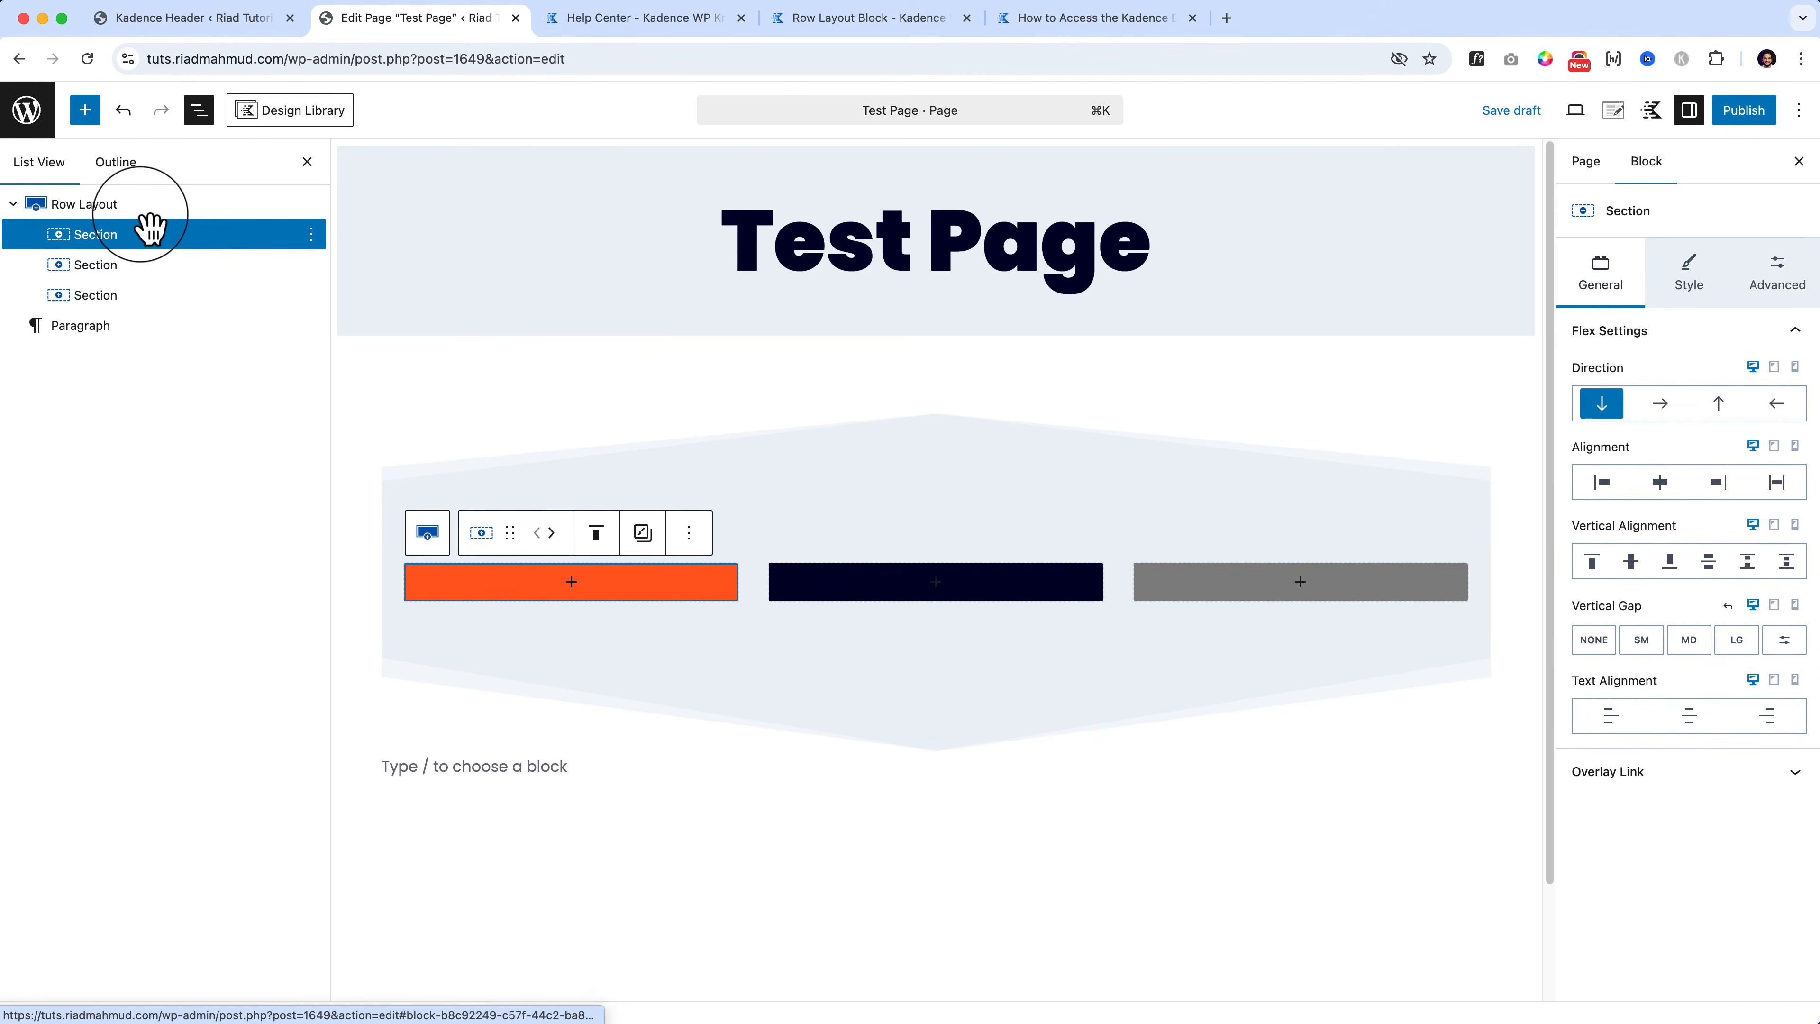
click(147, 208)
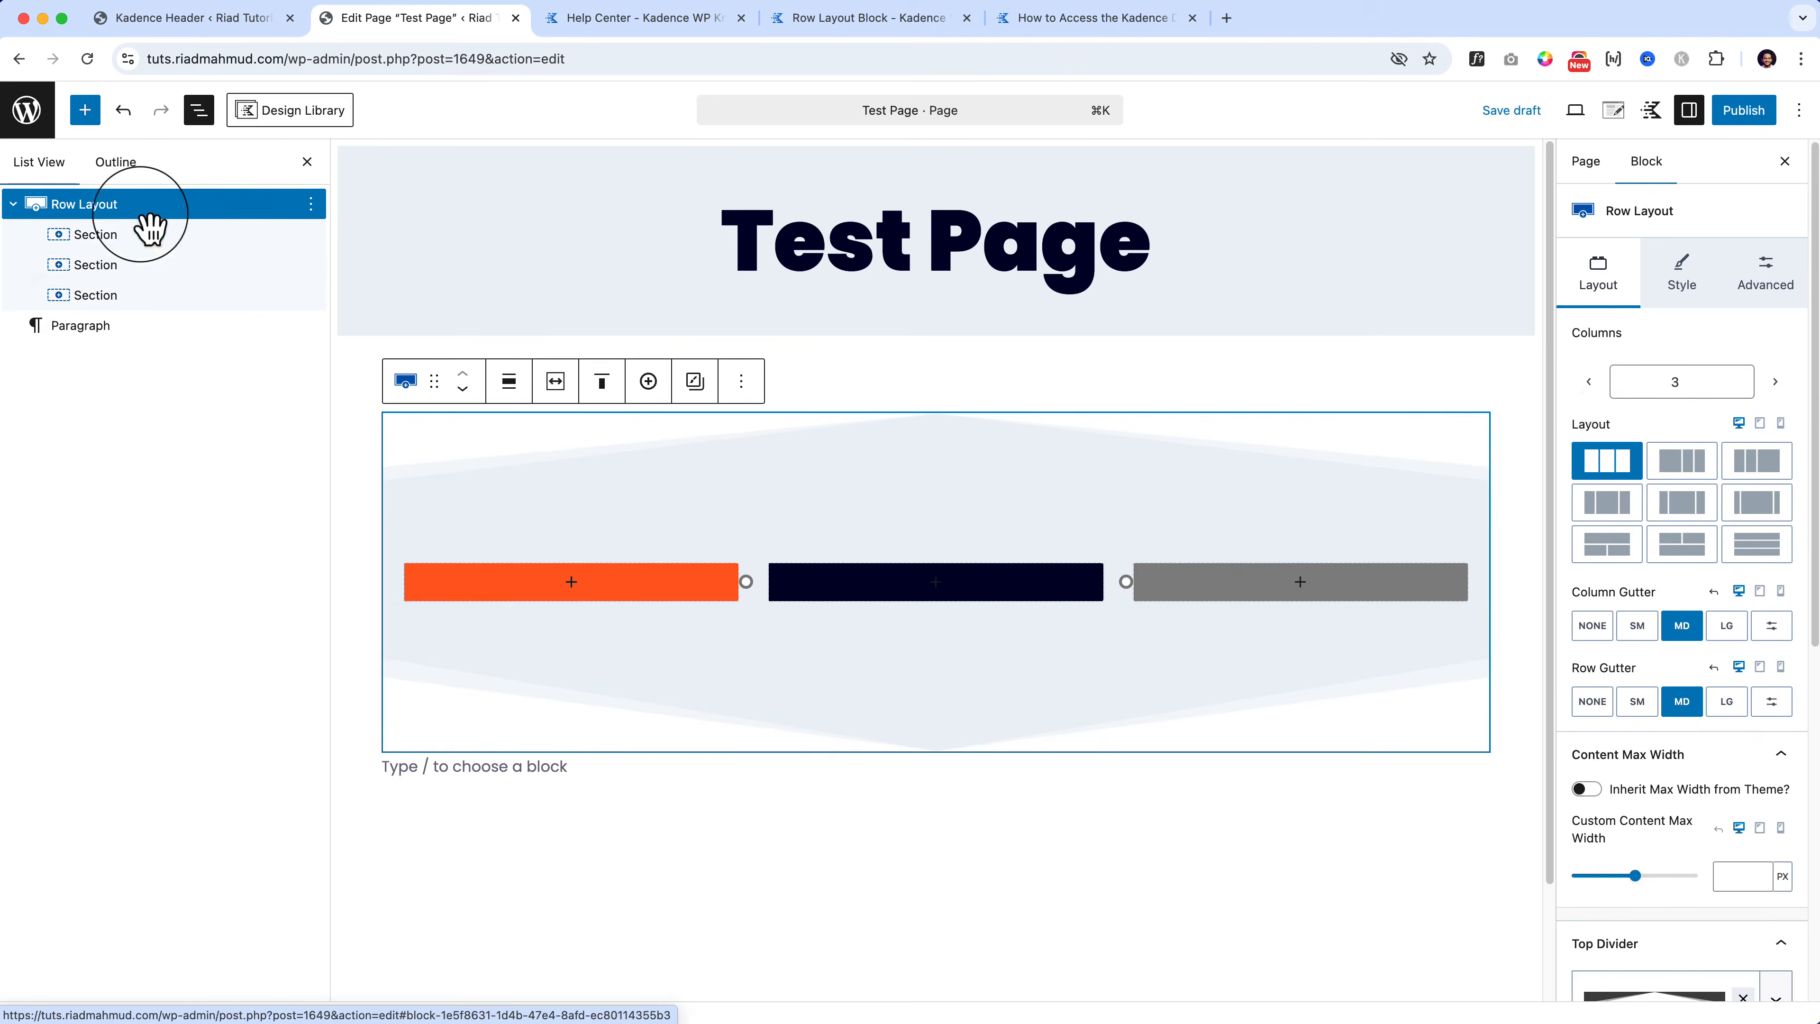
click(1589, 383)
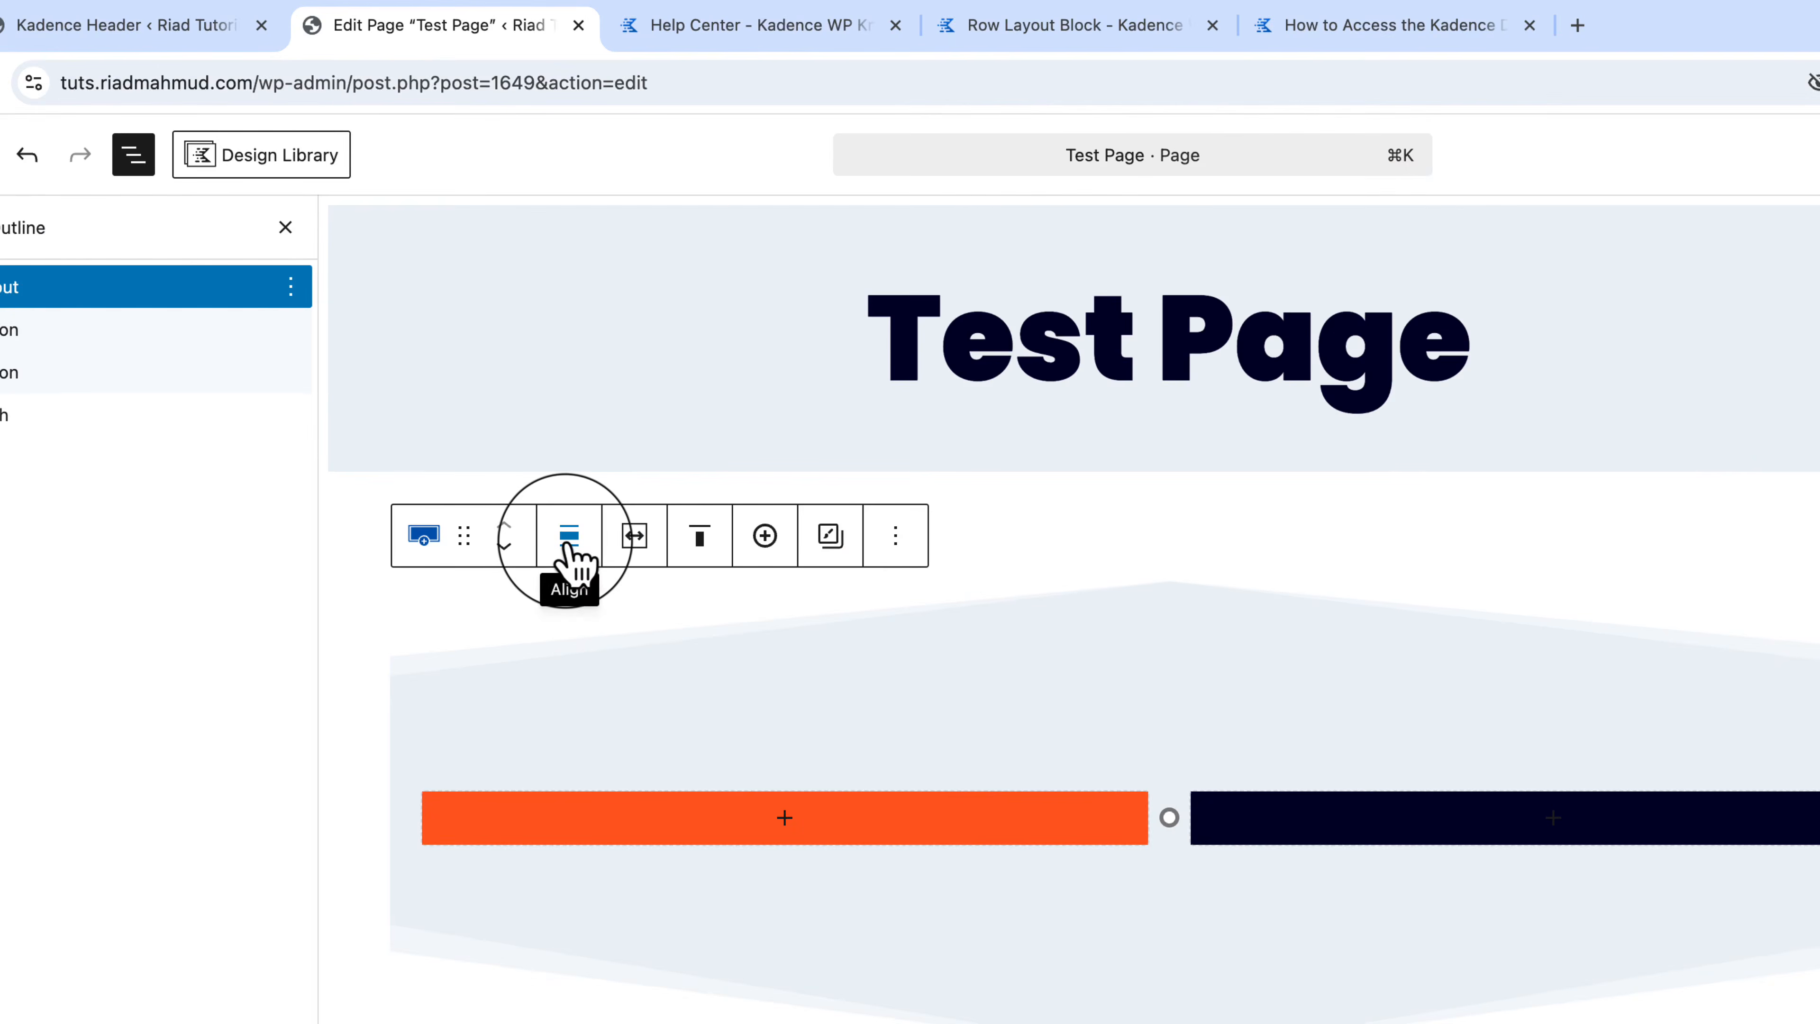
click(570, 545)
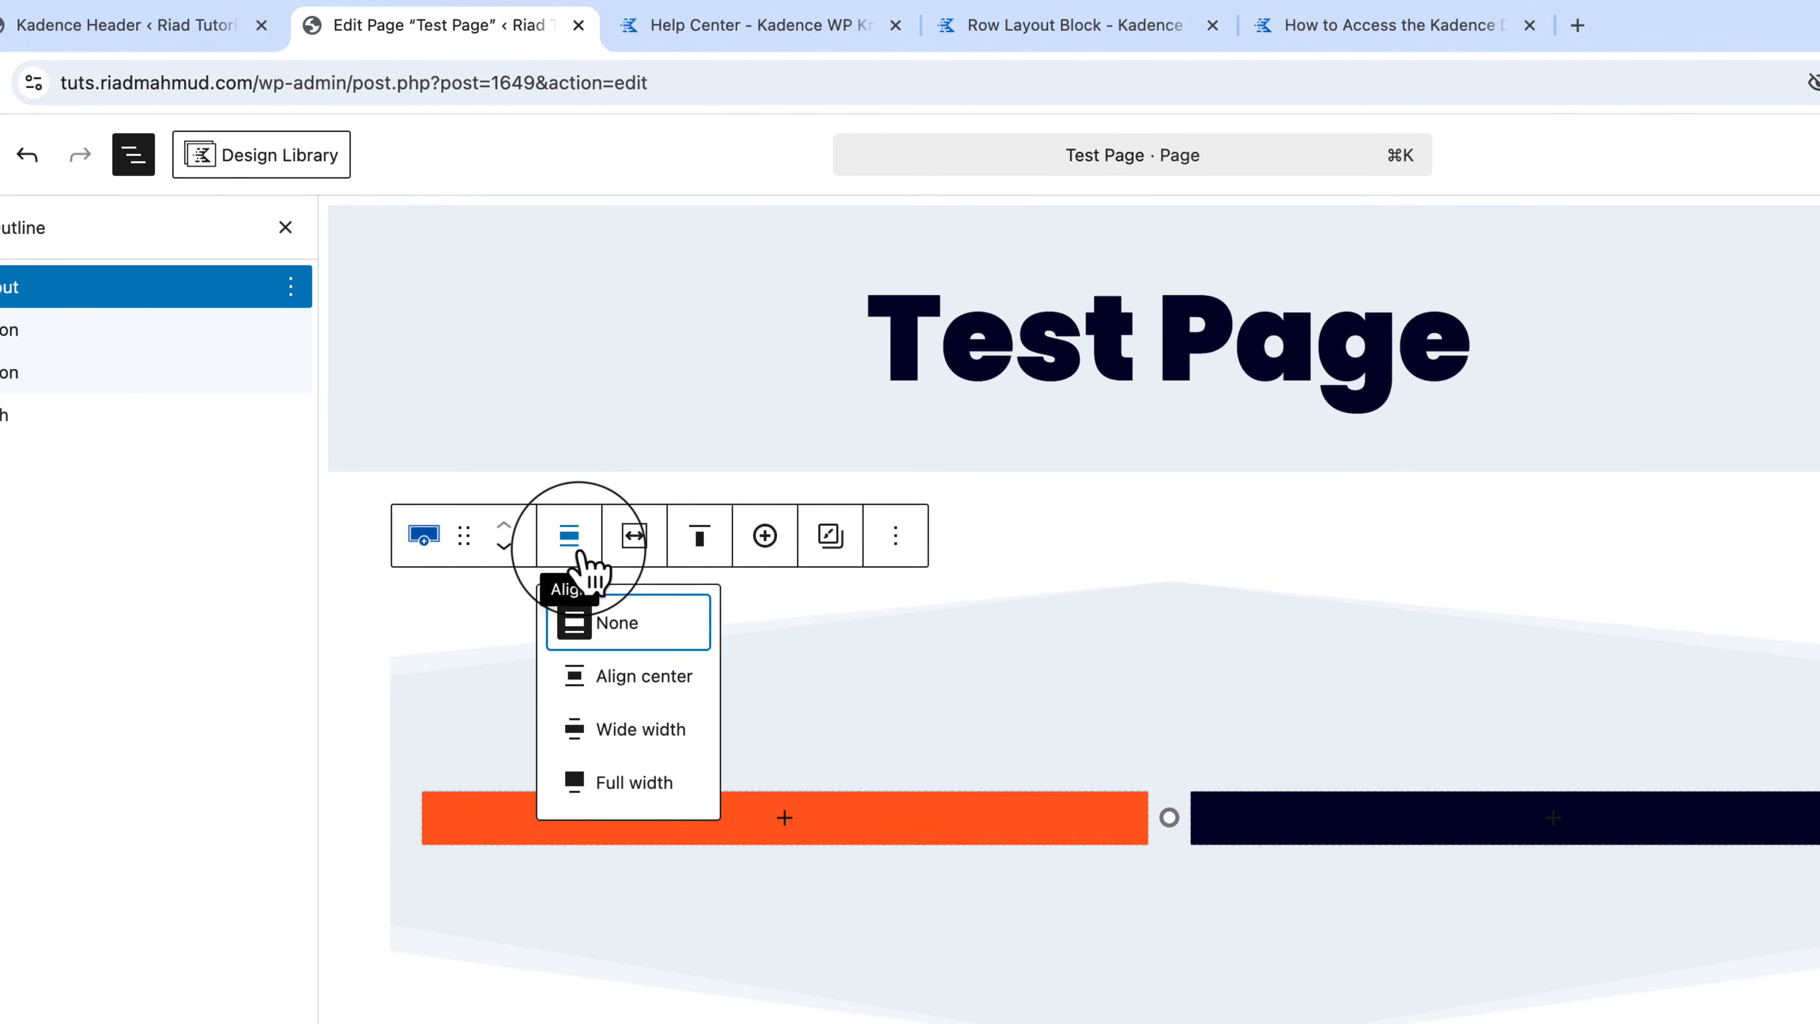
Step: Set the row alignment to Full width and enable Inherit Max Width from Theme
click(632, 782)
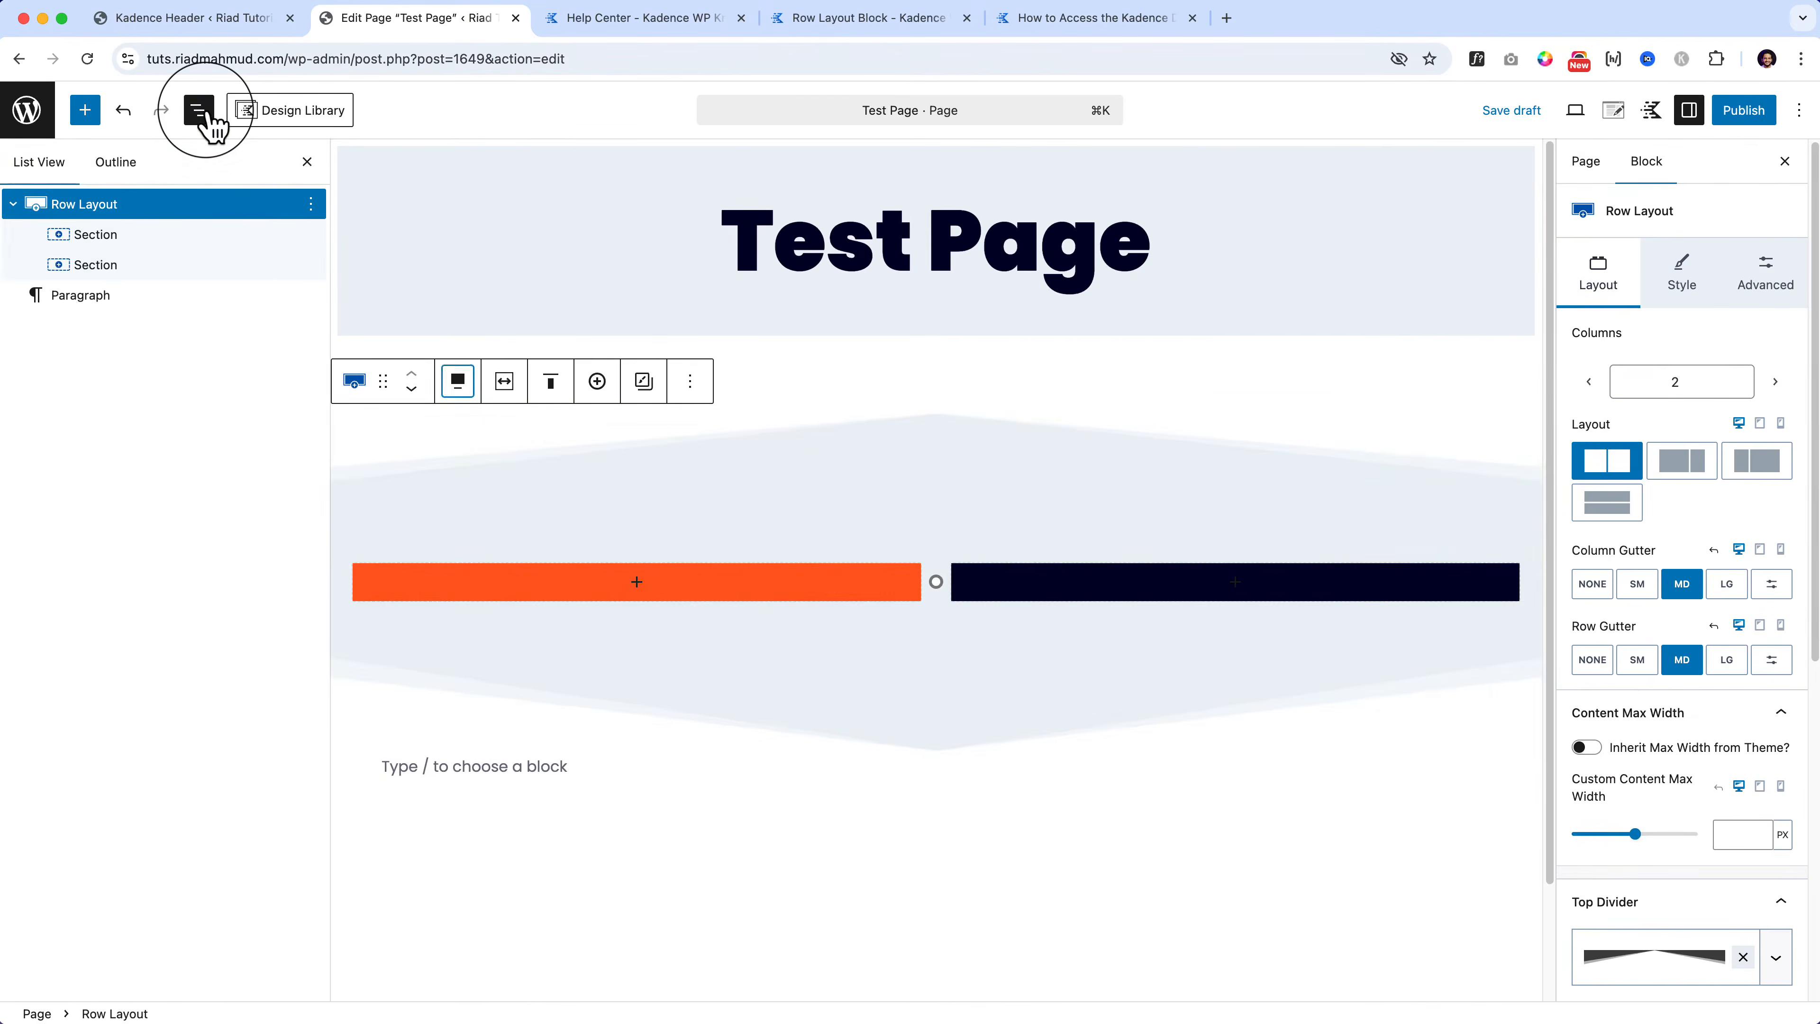
click(134, 155)
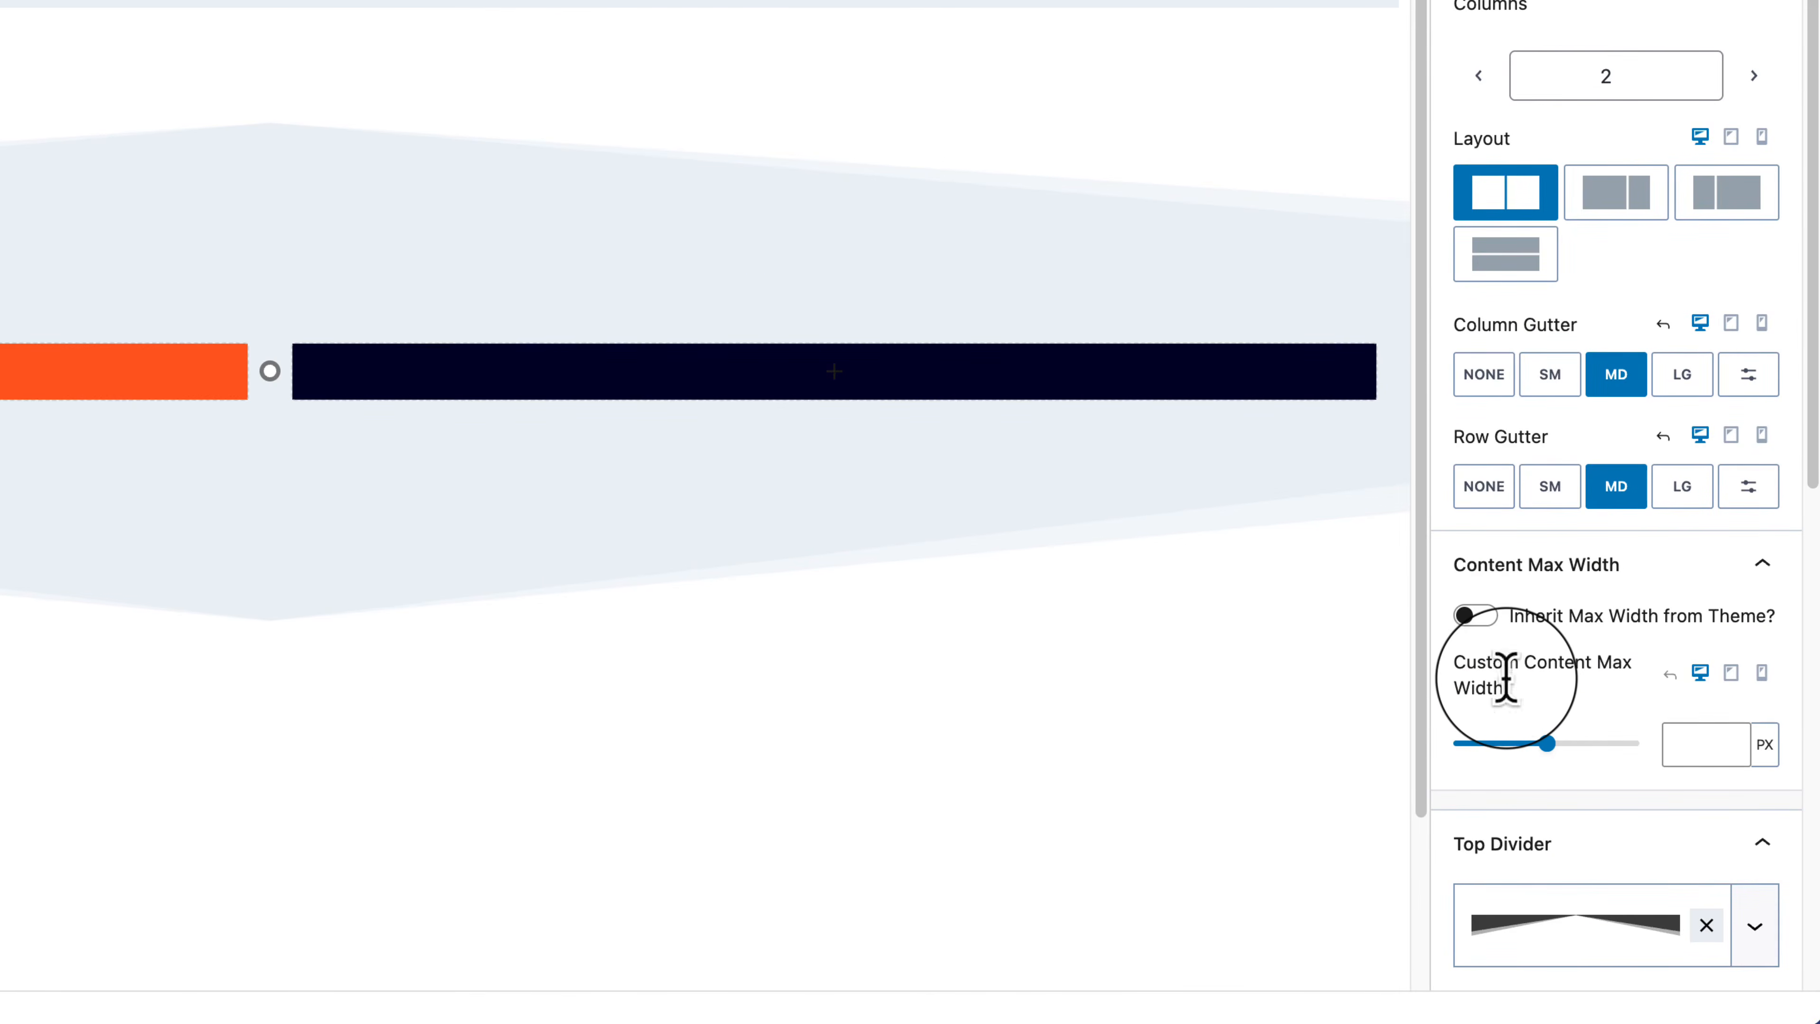
click(1476, 618)
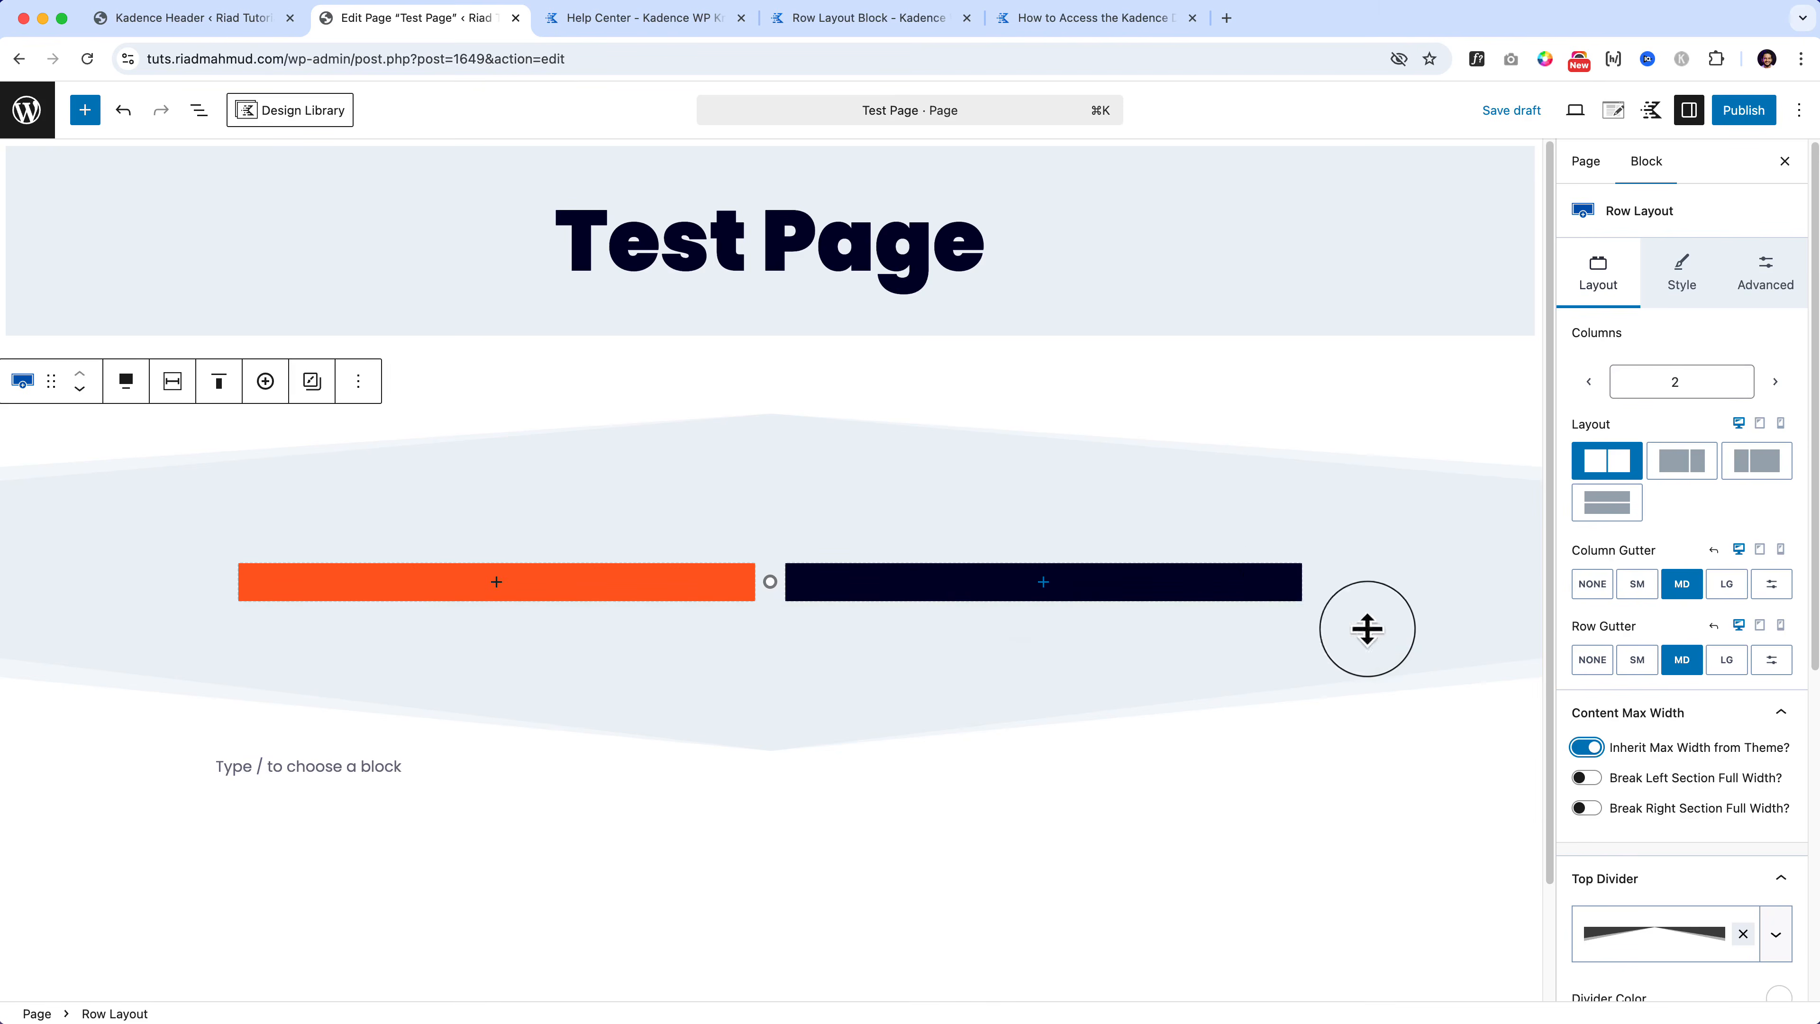
Step: Try a custom content max width of 1200 px, then re-enable Inherit Max Width from Theme
click(1586, 747)
drag(1633, 832, 1653, 834)
double_click(1718, 835)
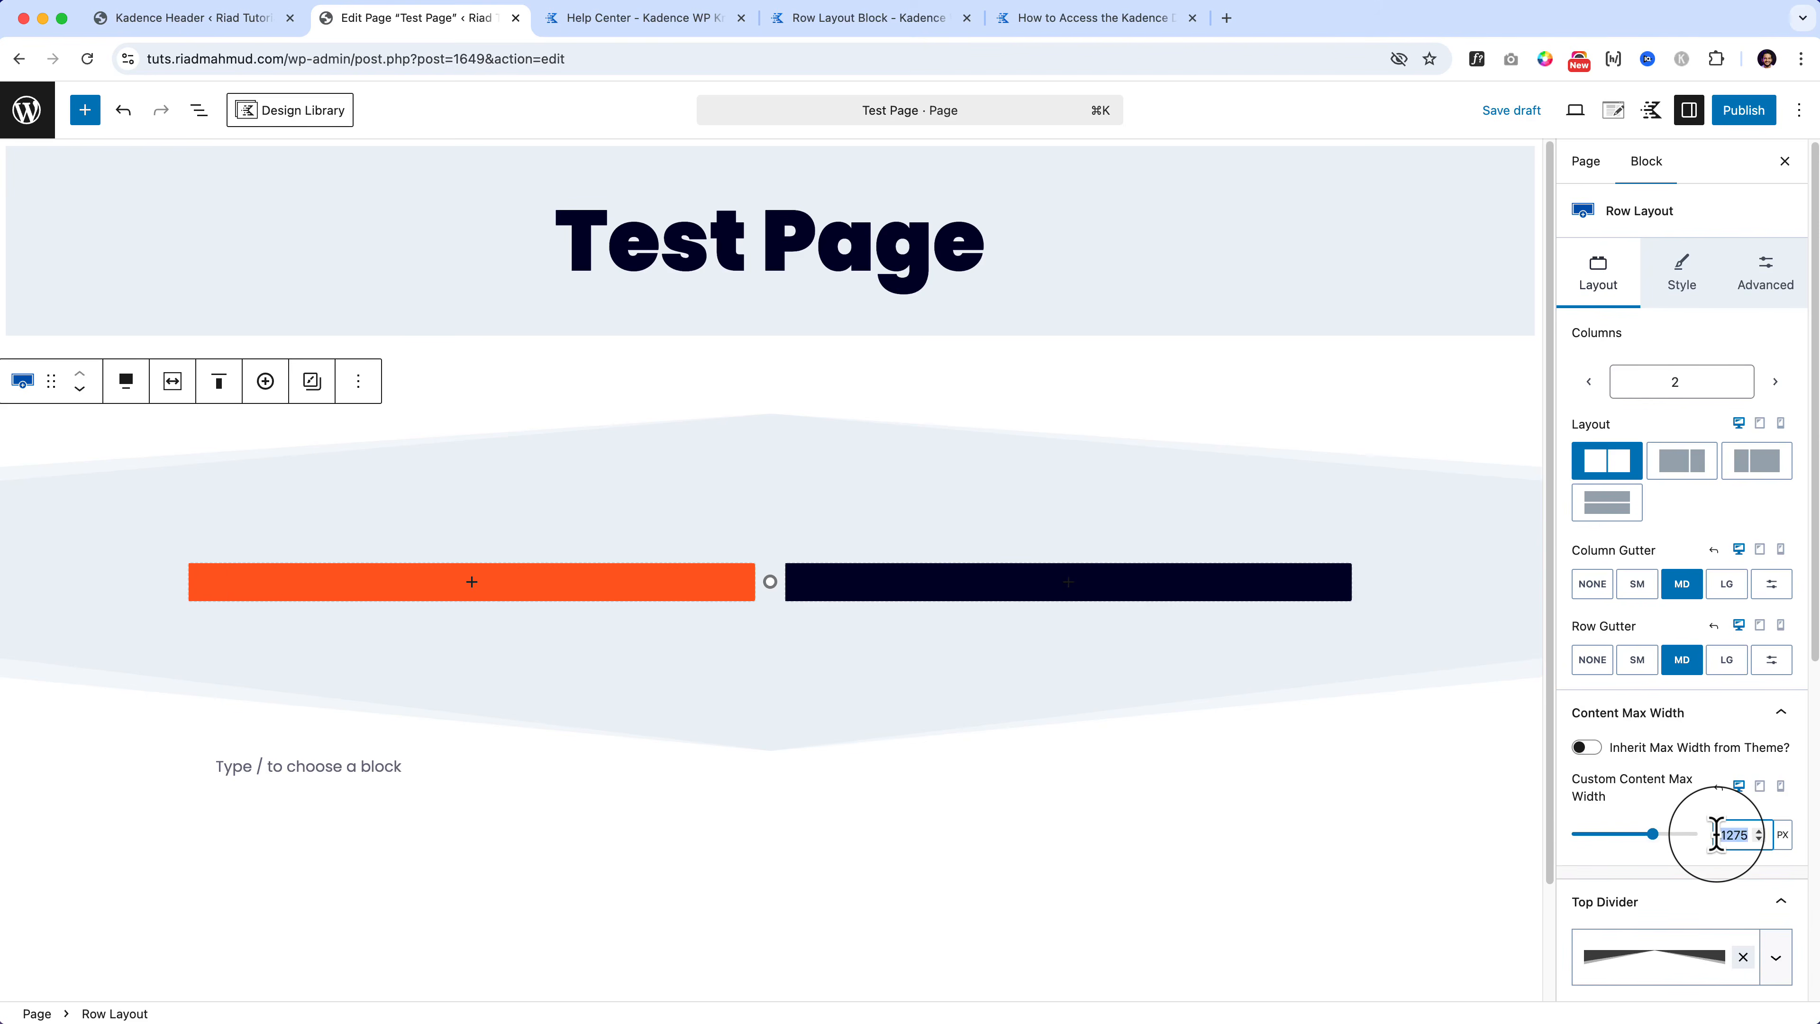
text(1200)
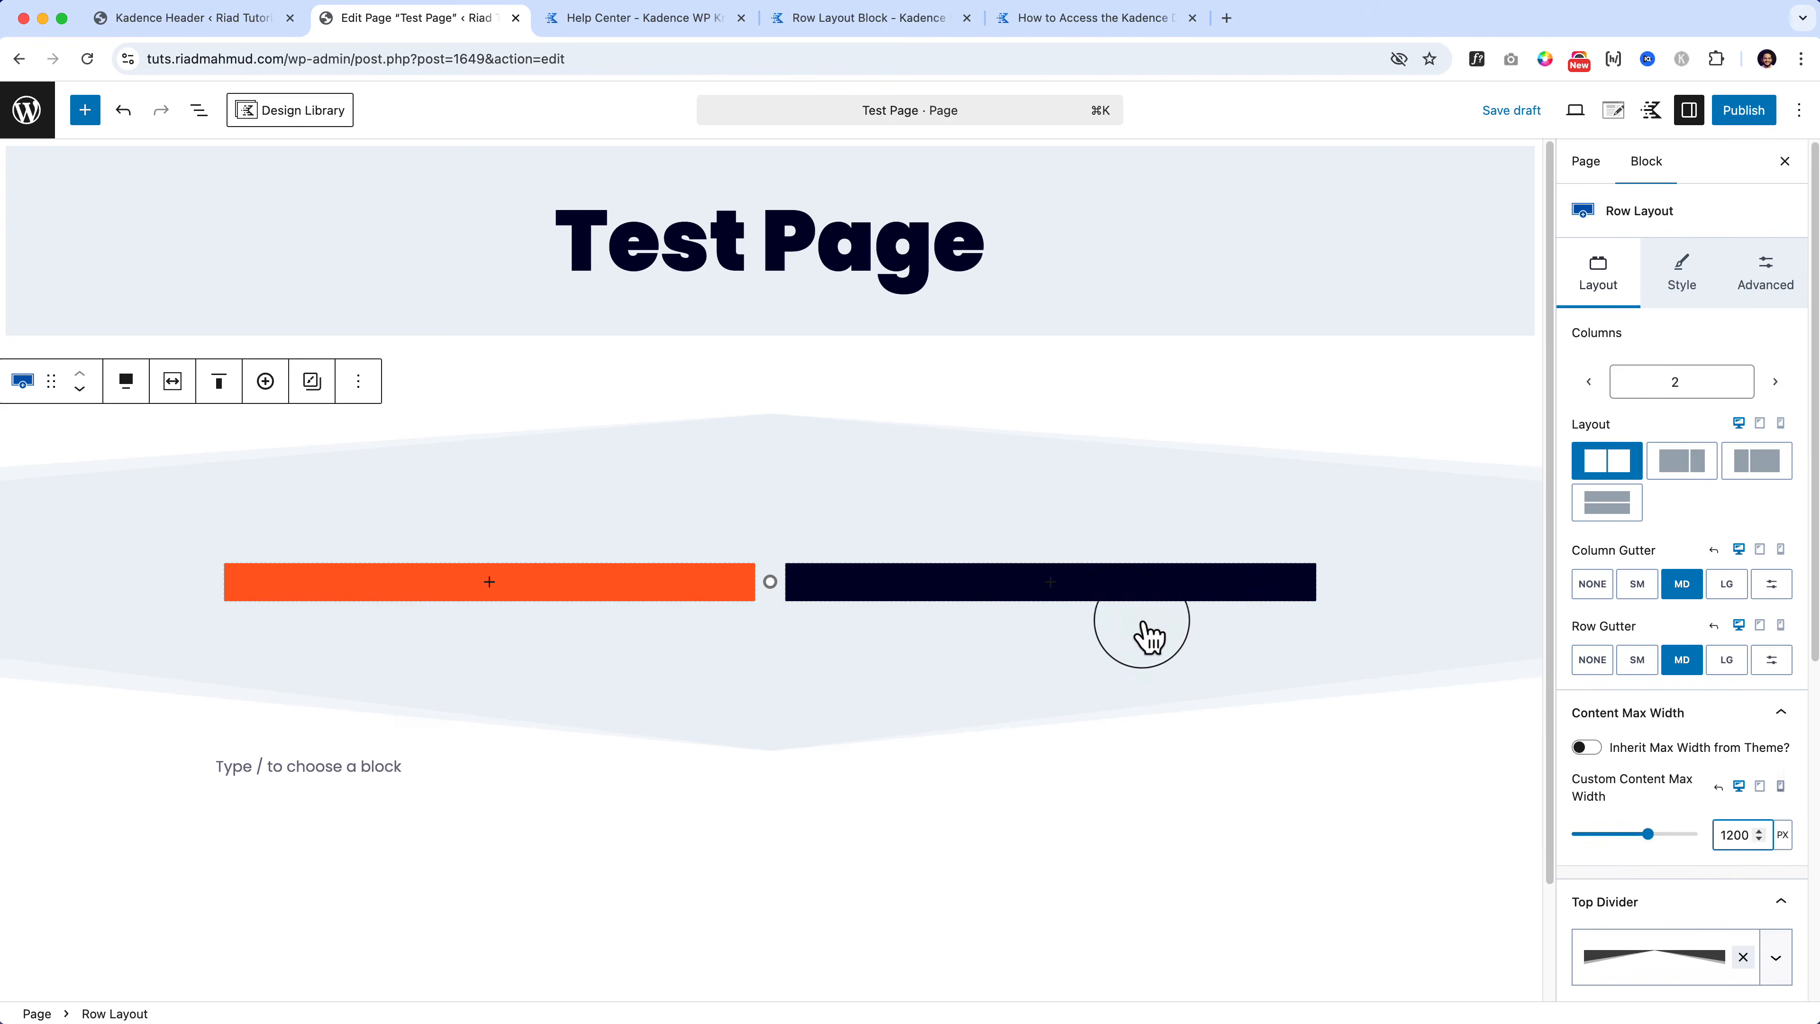
click(1588, 749)
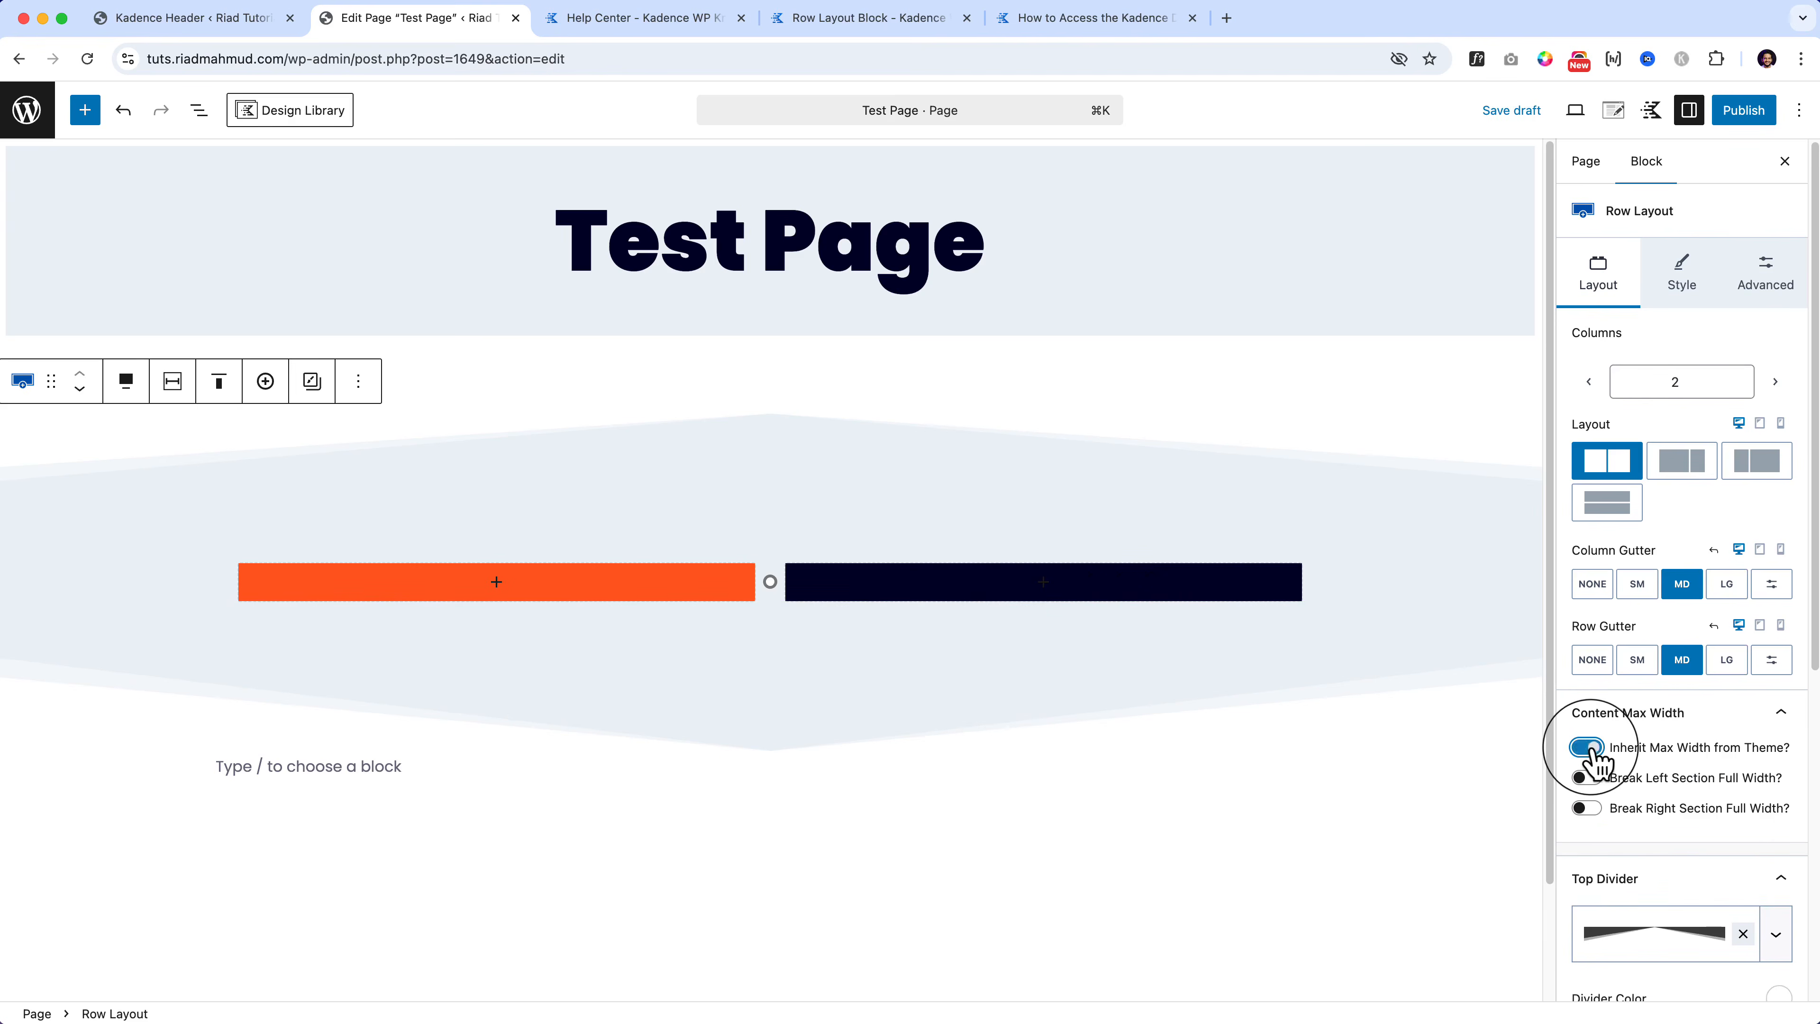
click(1586, 747)
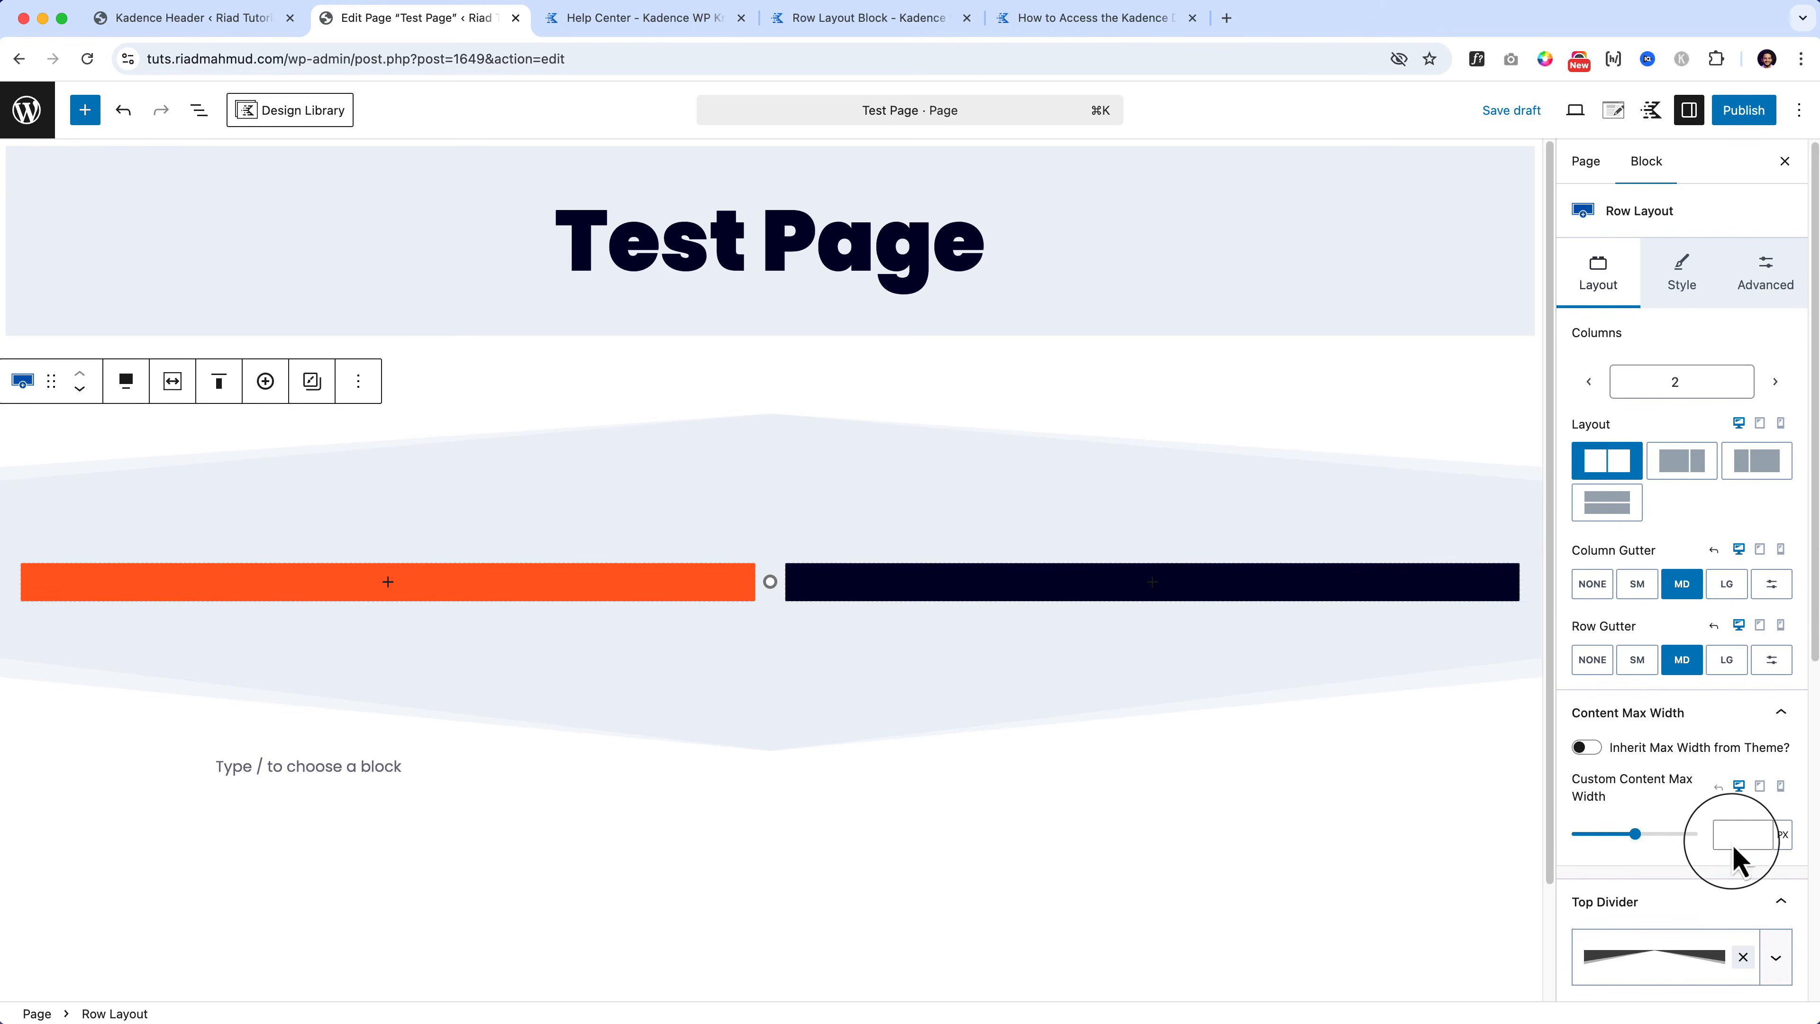
text(1200)
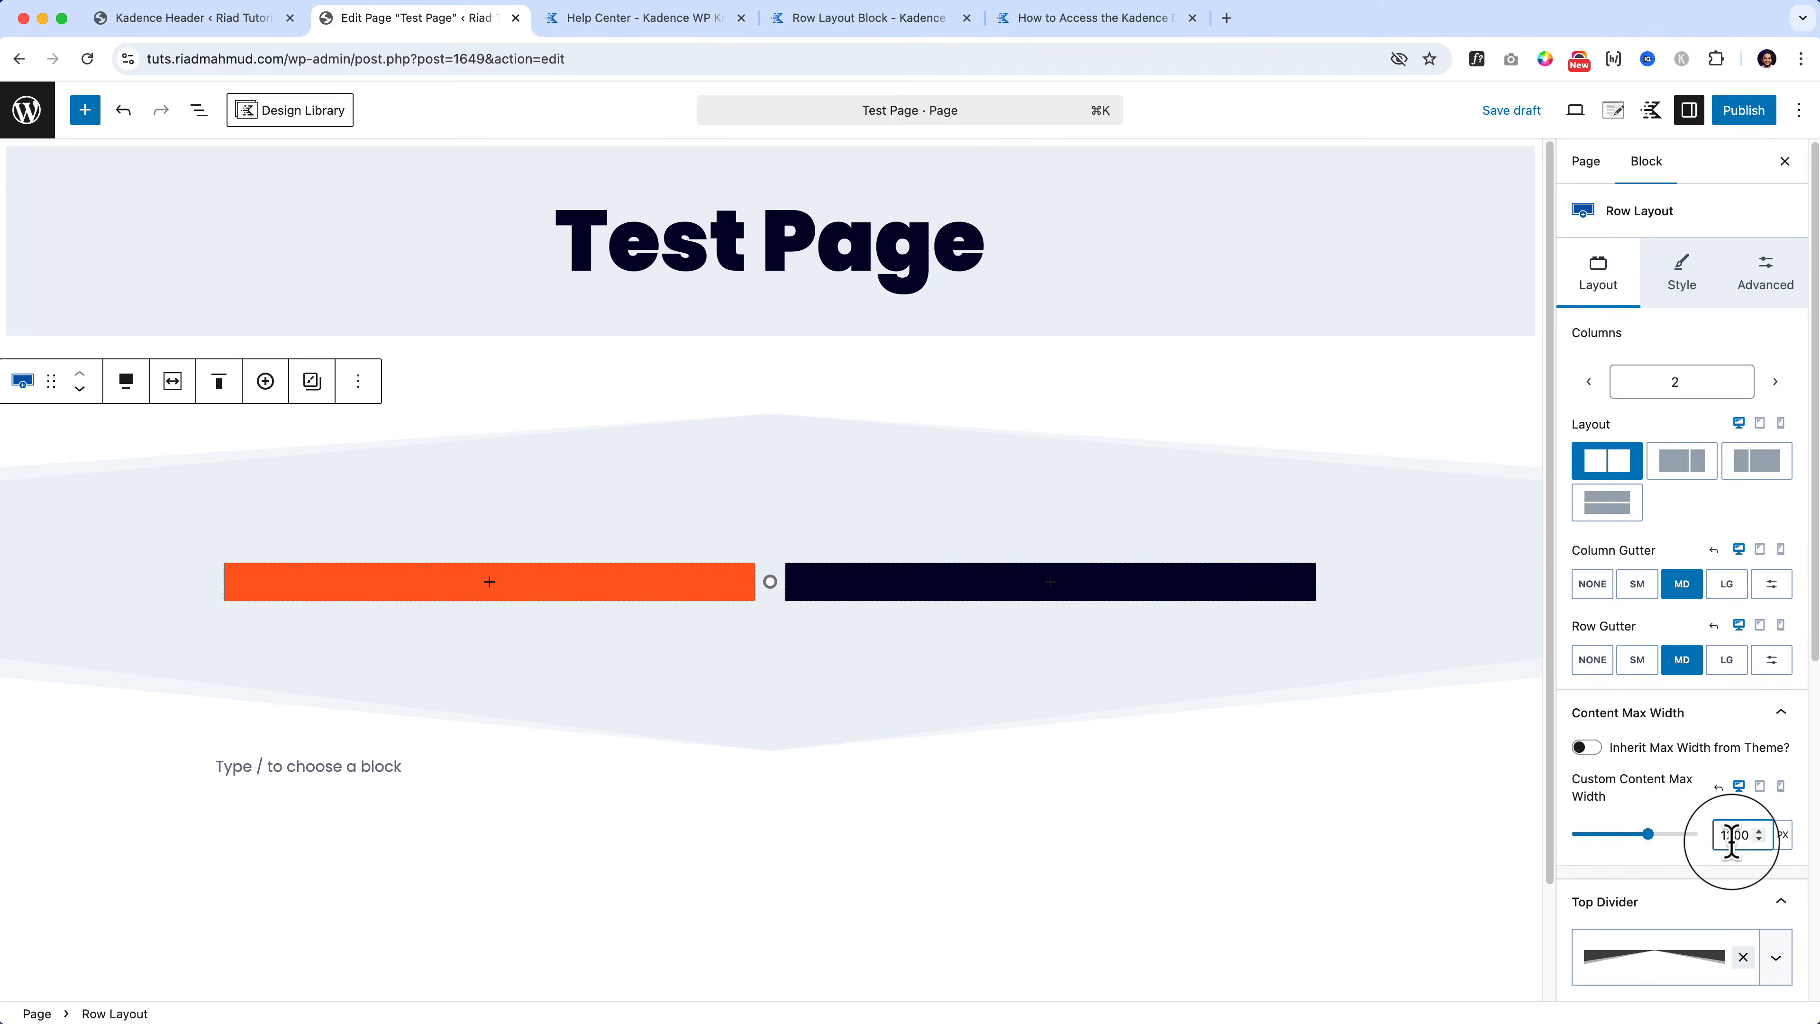
click(1586, 747)
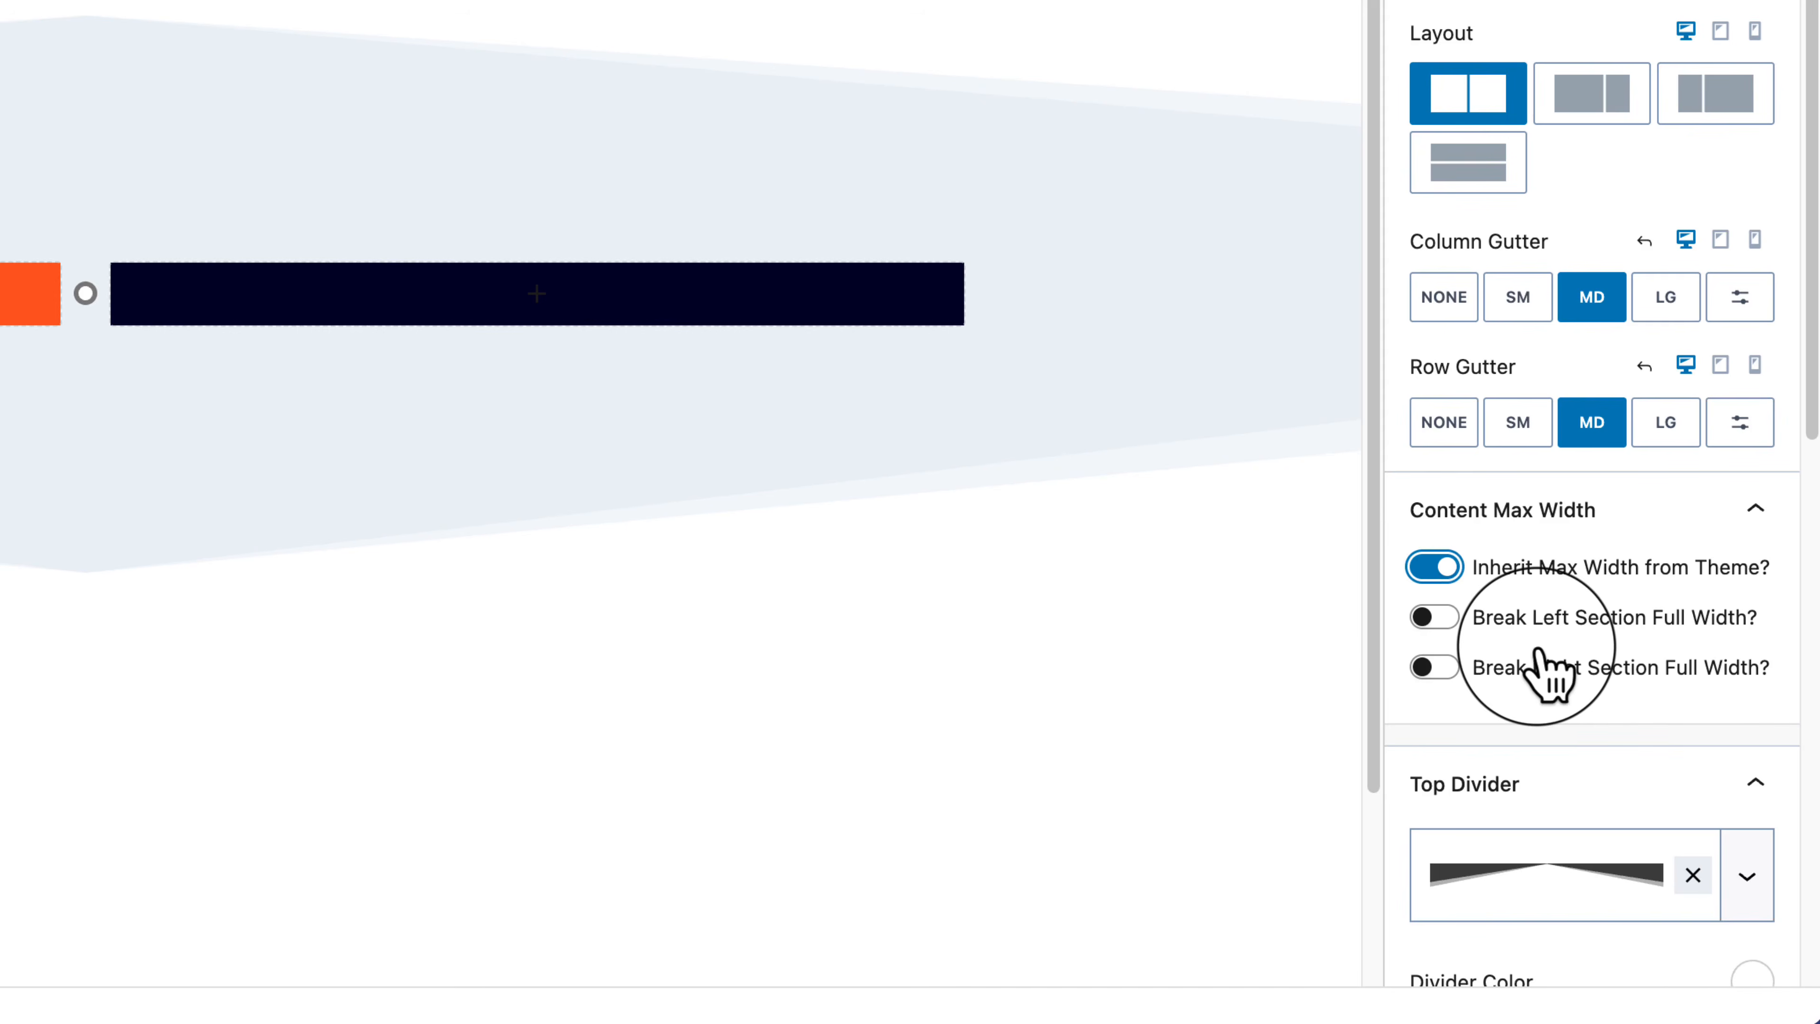
Step: Turn on Break Left Section Full Width so the orange section reaches the page's left edge
click(1445, 625)
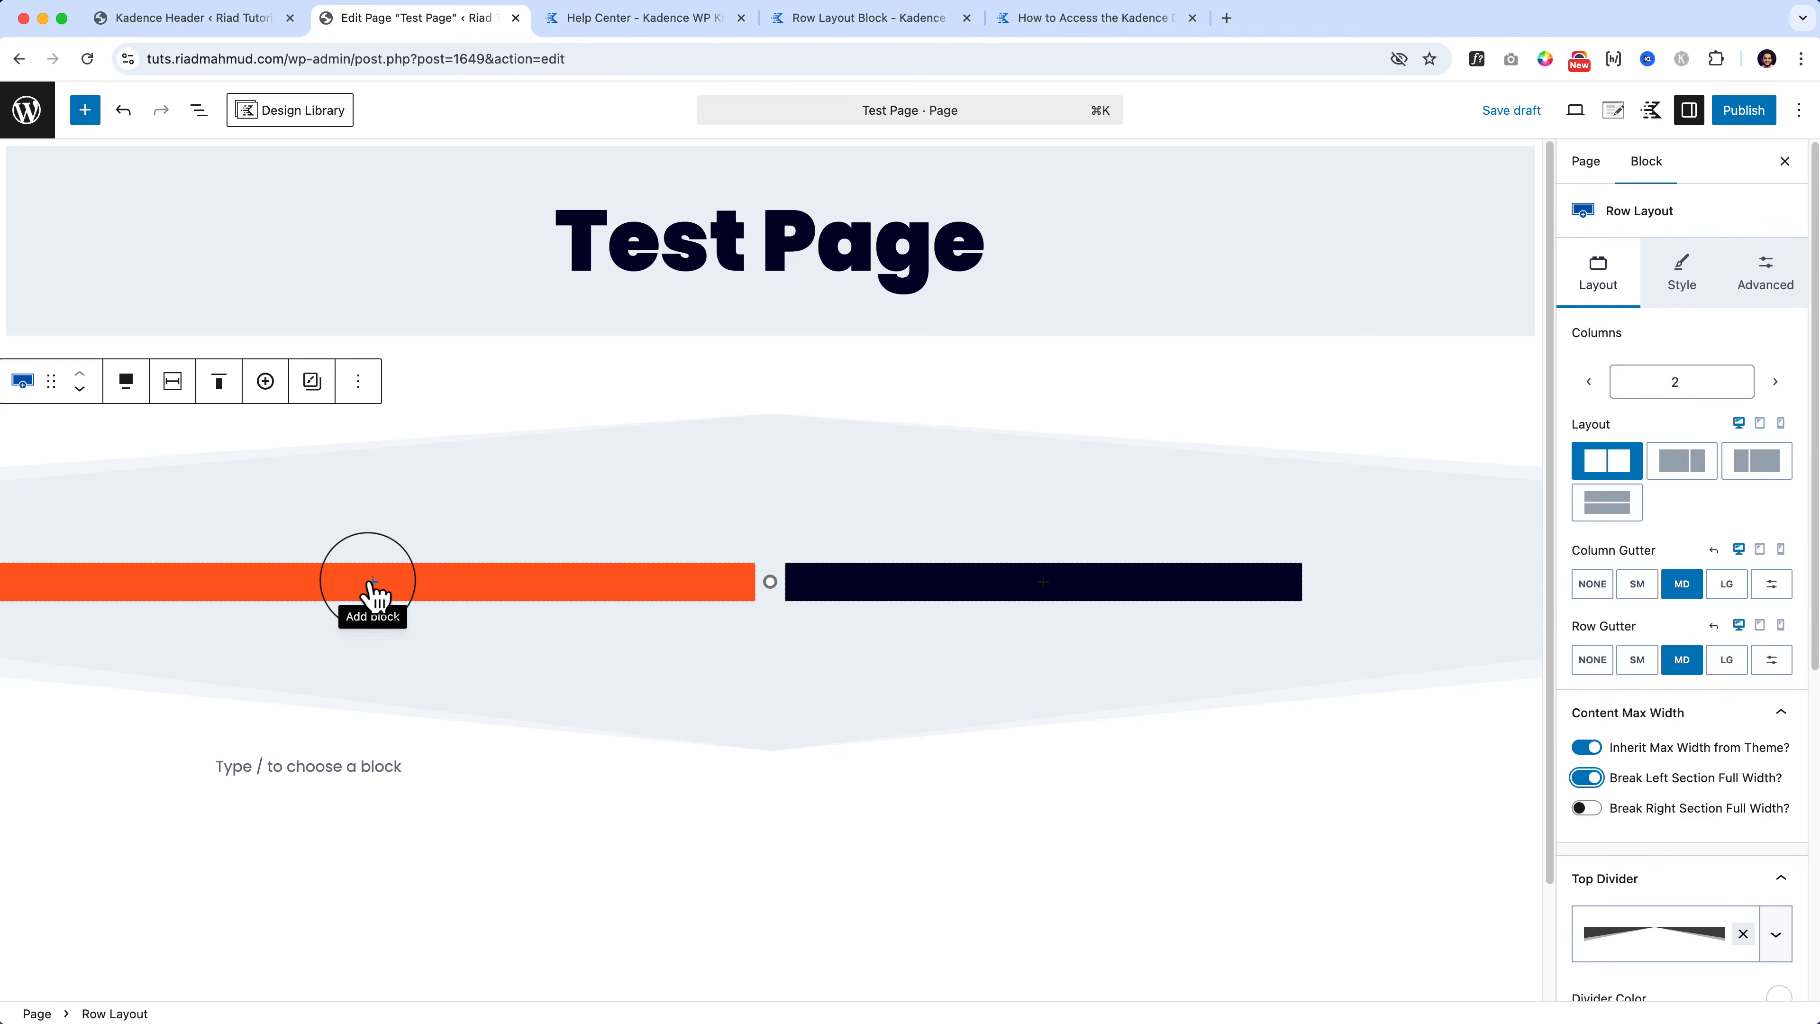
click(373, 582)
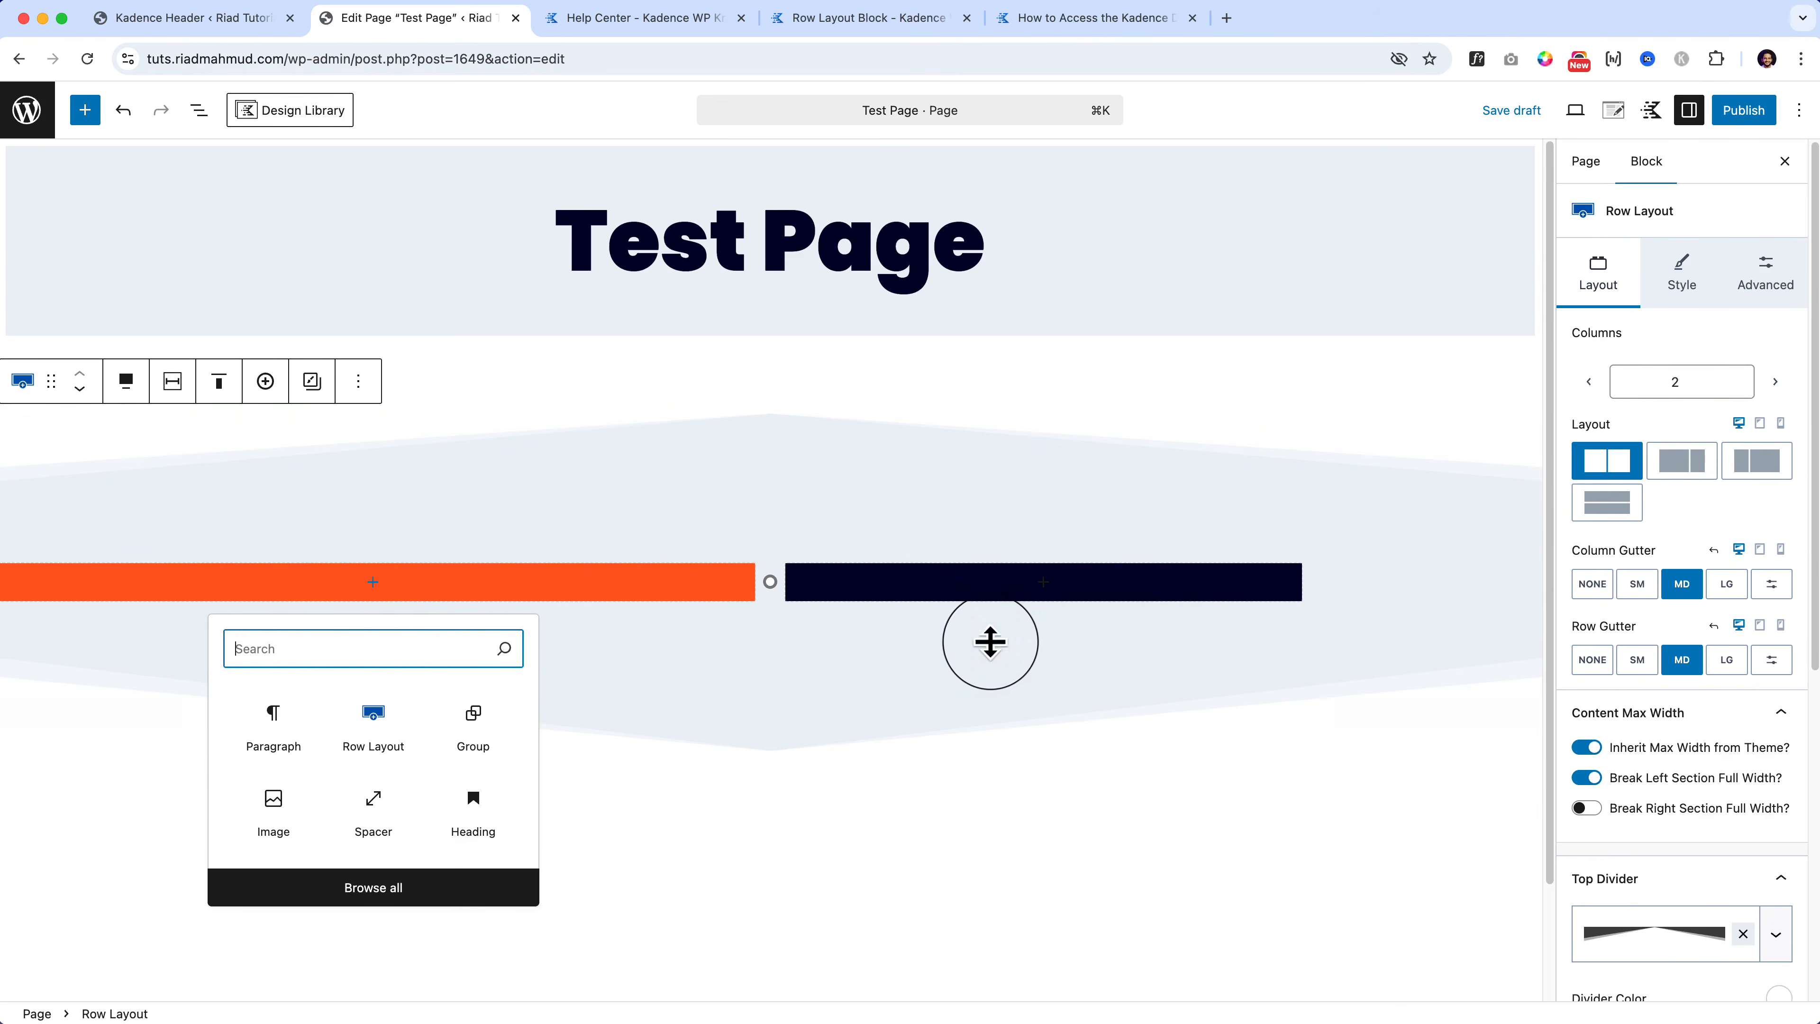
click(989, 640)
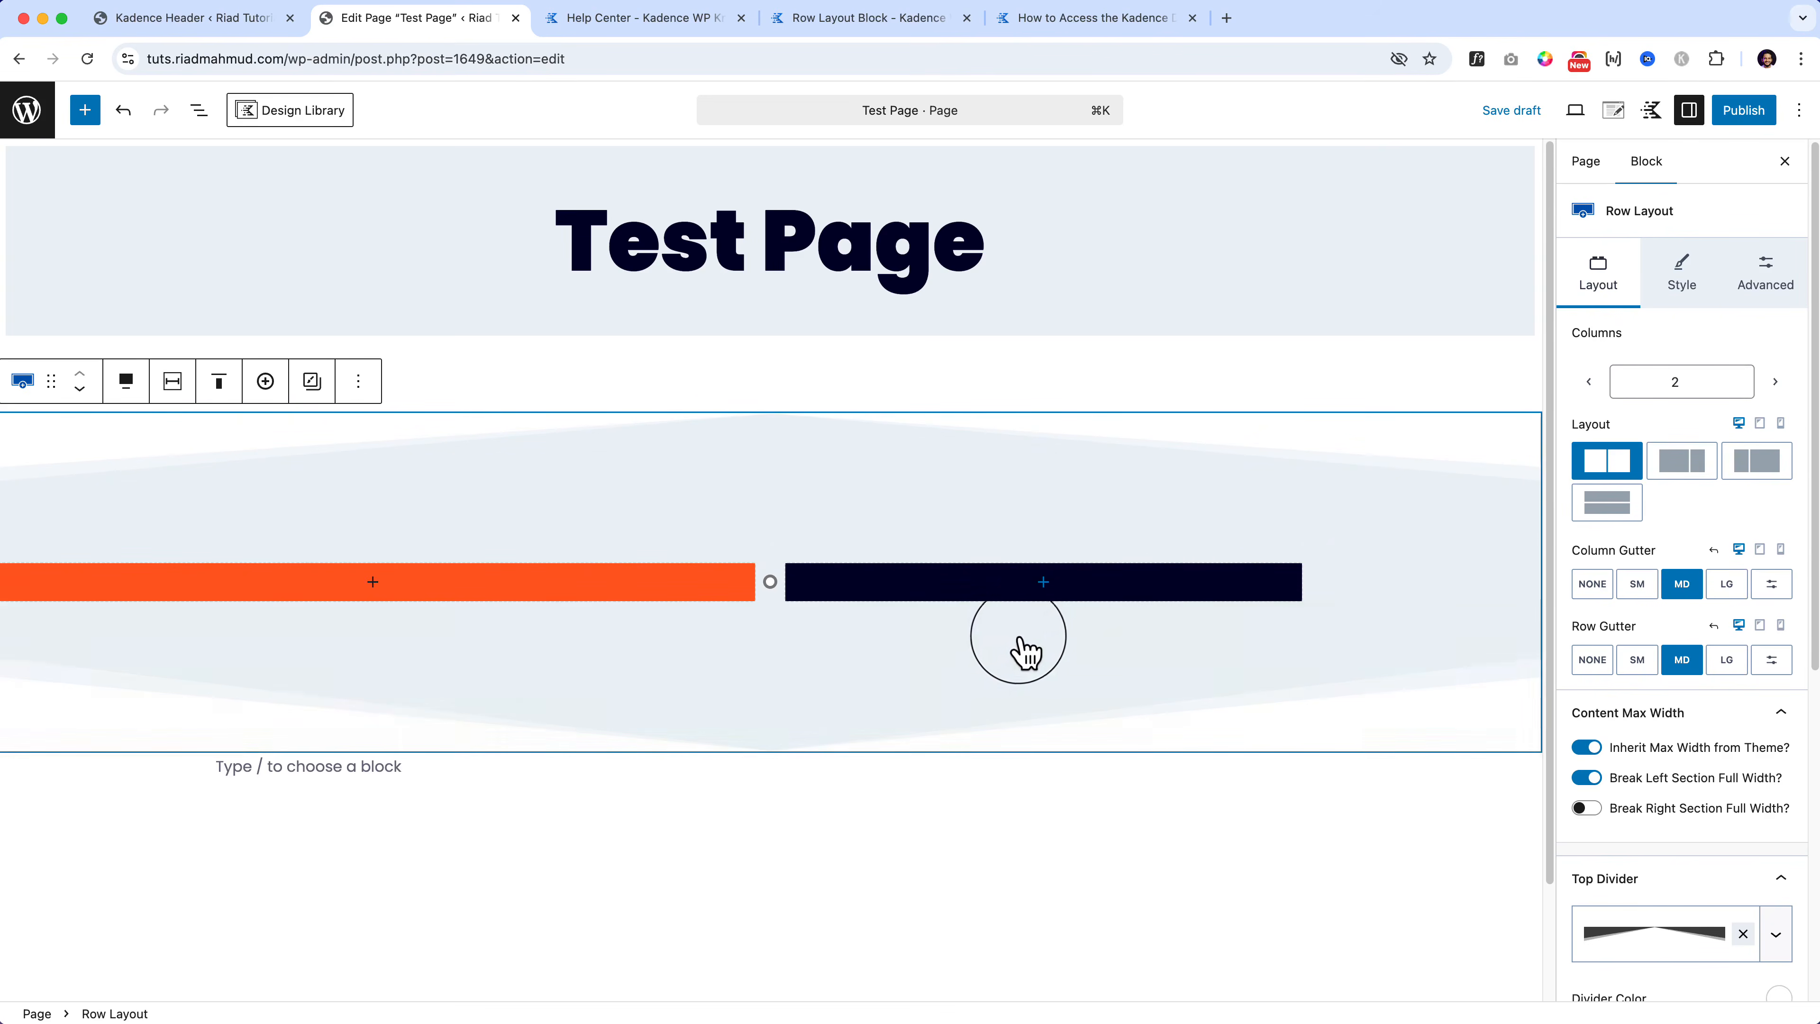
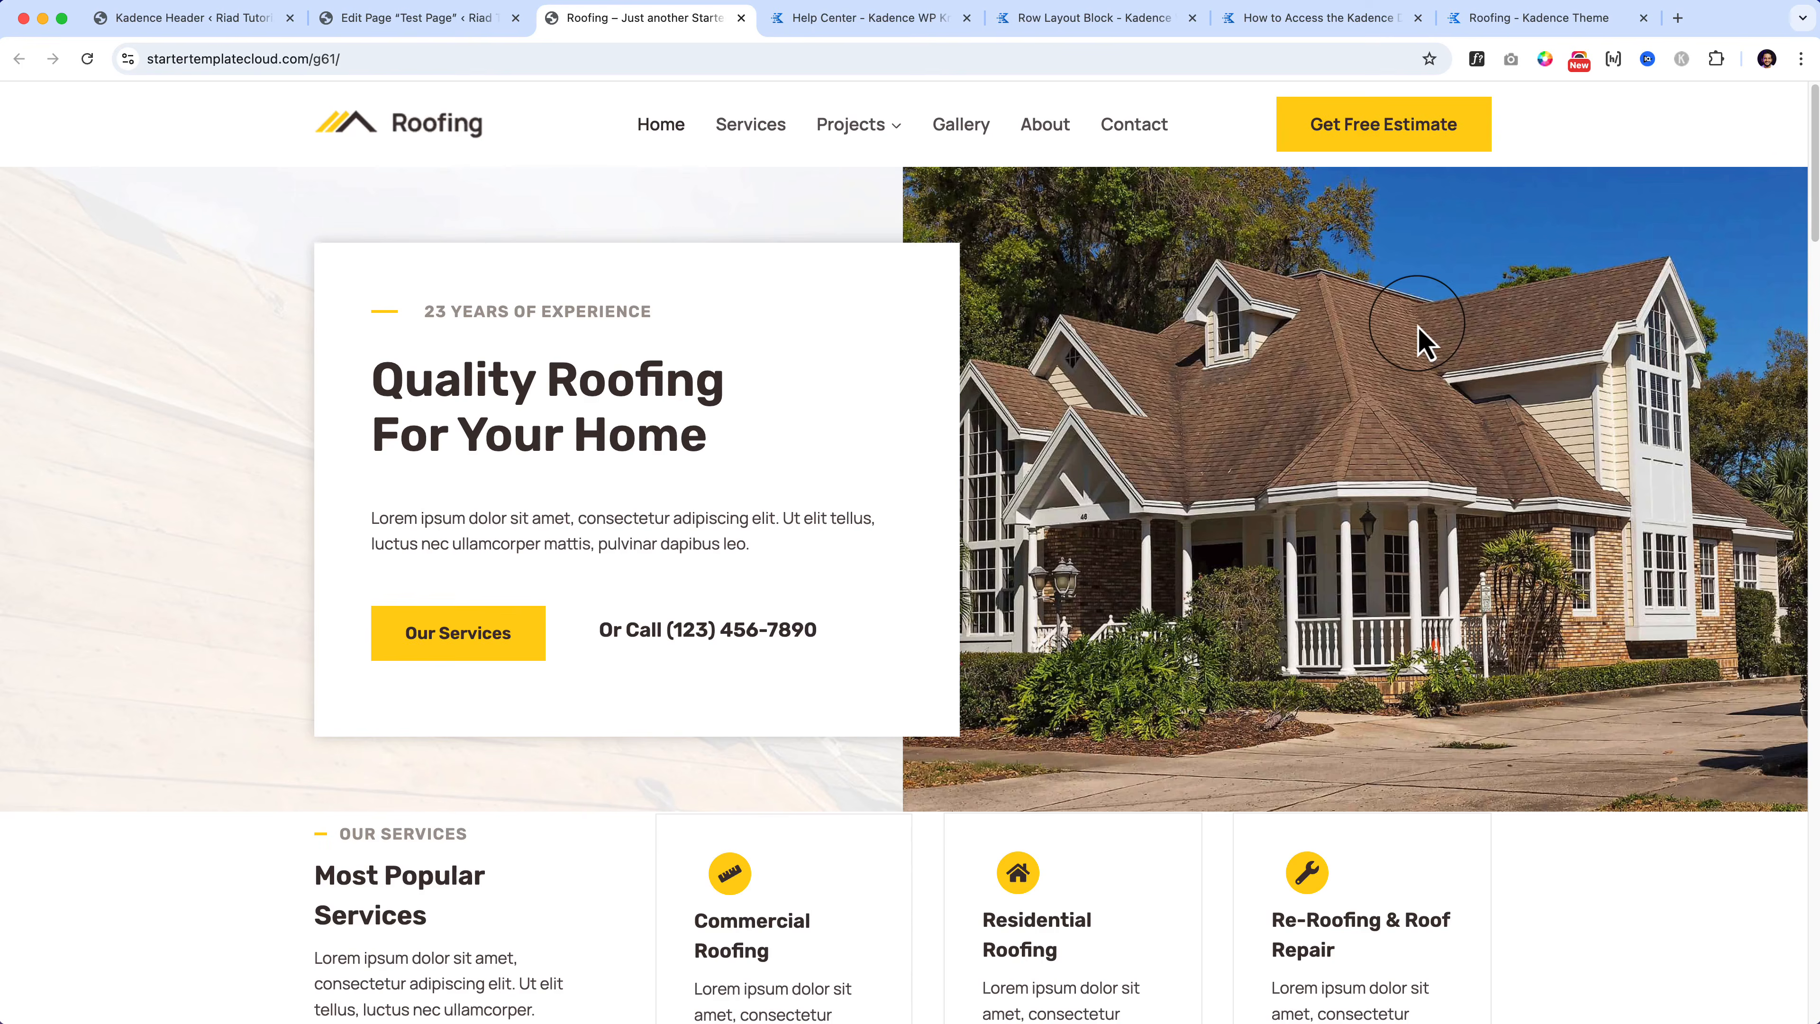
Step: Zoom out and scroll the demo page to see the whole layout, then restore full size
key(super+minus)
key(super+minus)
key(super+minus)
key(super+minus)
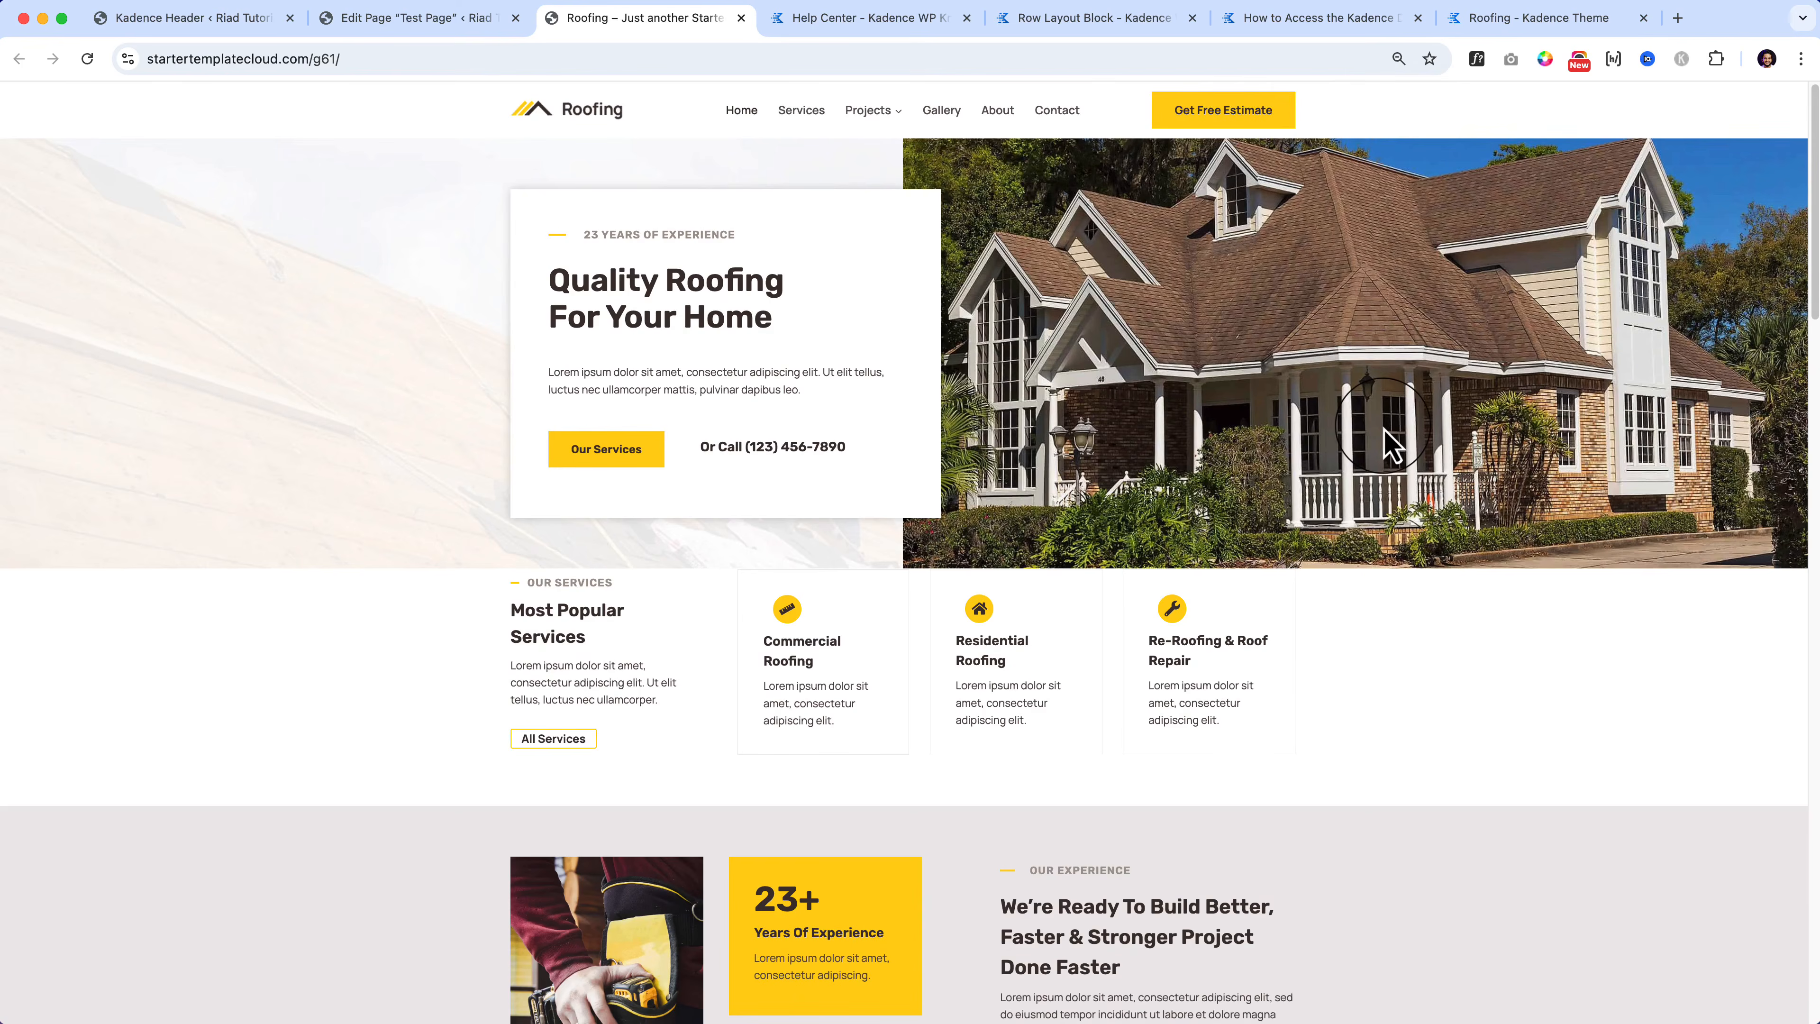
key(super+minus)
key(super+minus)
scroll(1426, 537, down, 10)
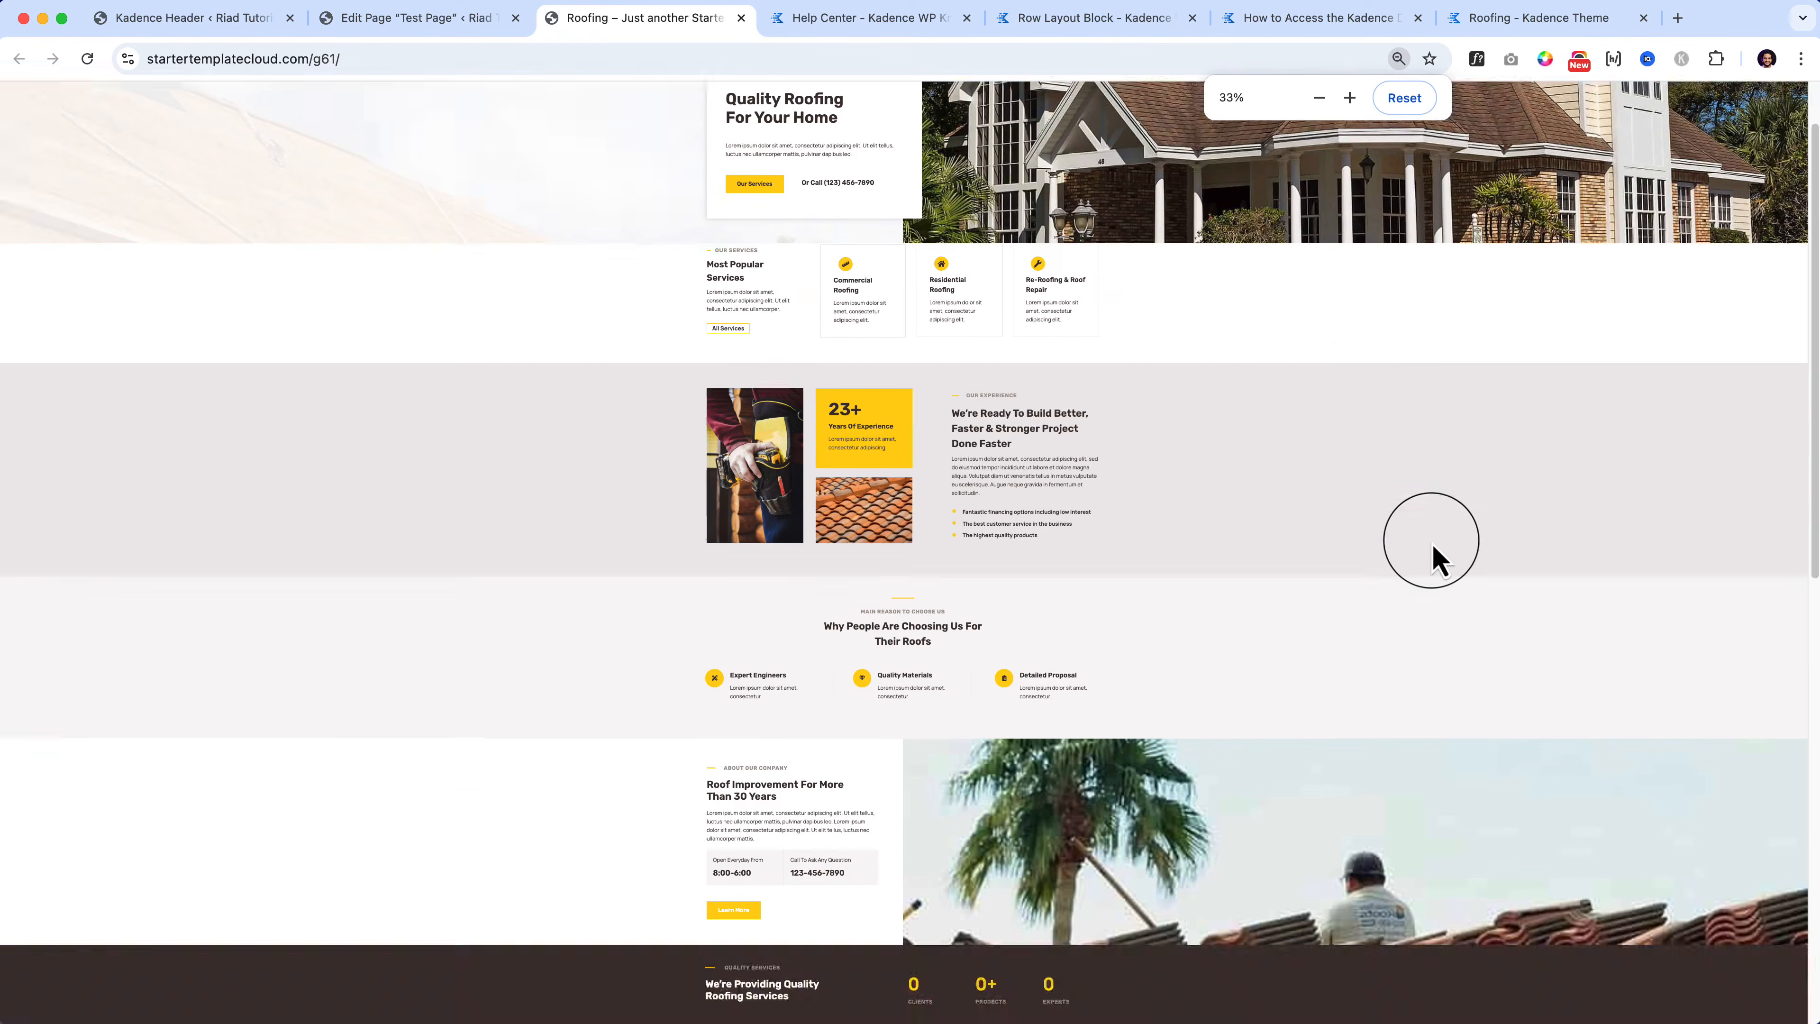
scroll(1430, 548, up, 10)
scroll(1441, 610, down, 1)
scroll(1443, 613, down, 10)
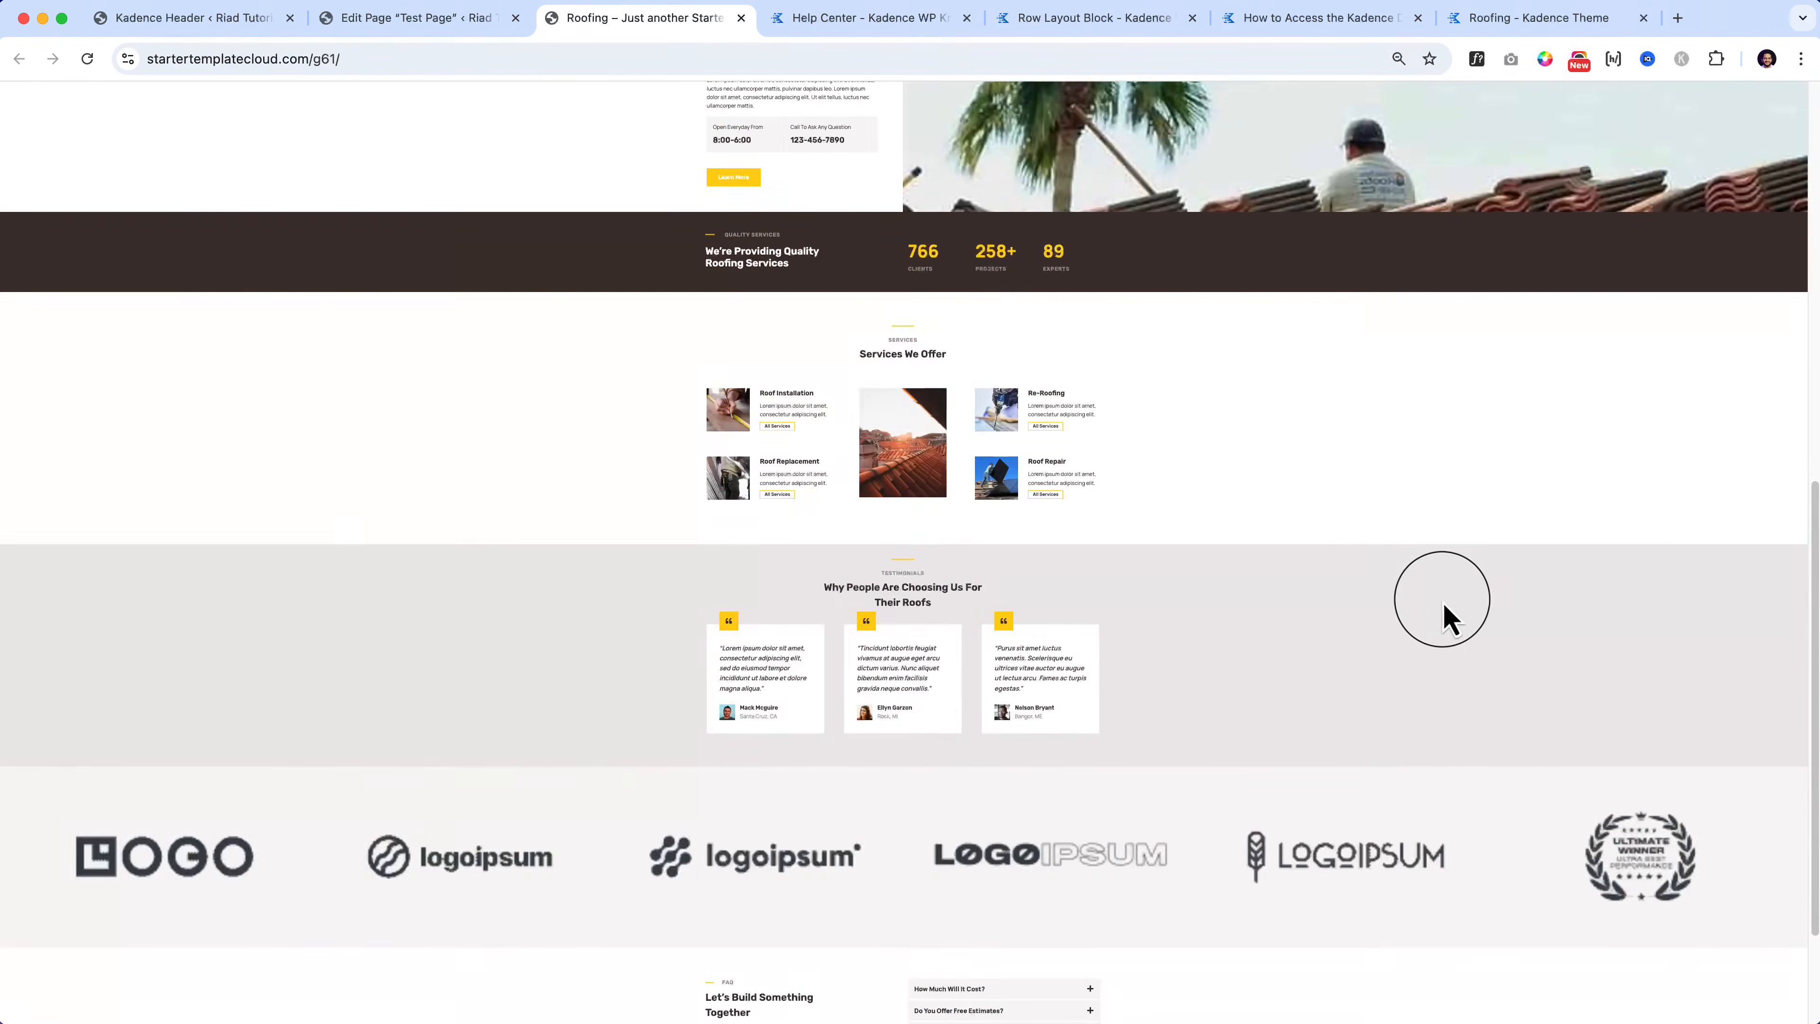
scroll(1361, 624, up, 9)
scroll(1269, 640, down, 5)
scroll(1265, 641, up, 8)
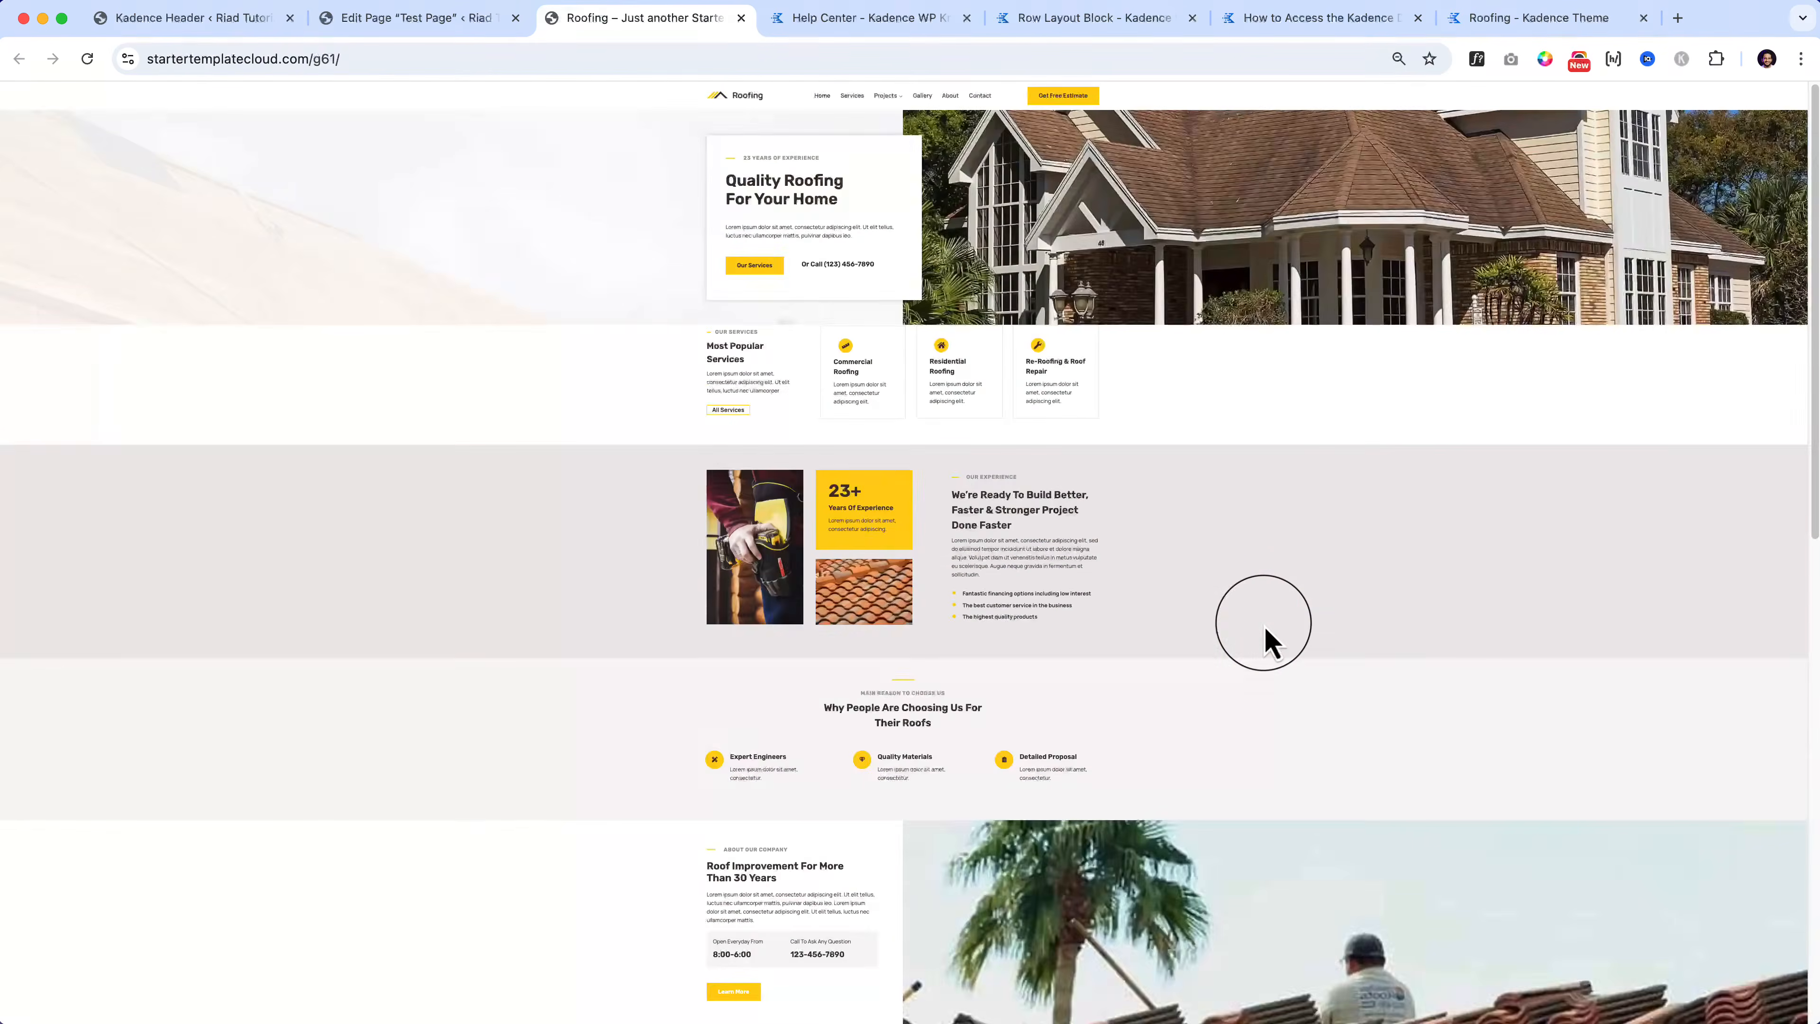
key(super+0)
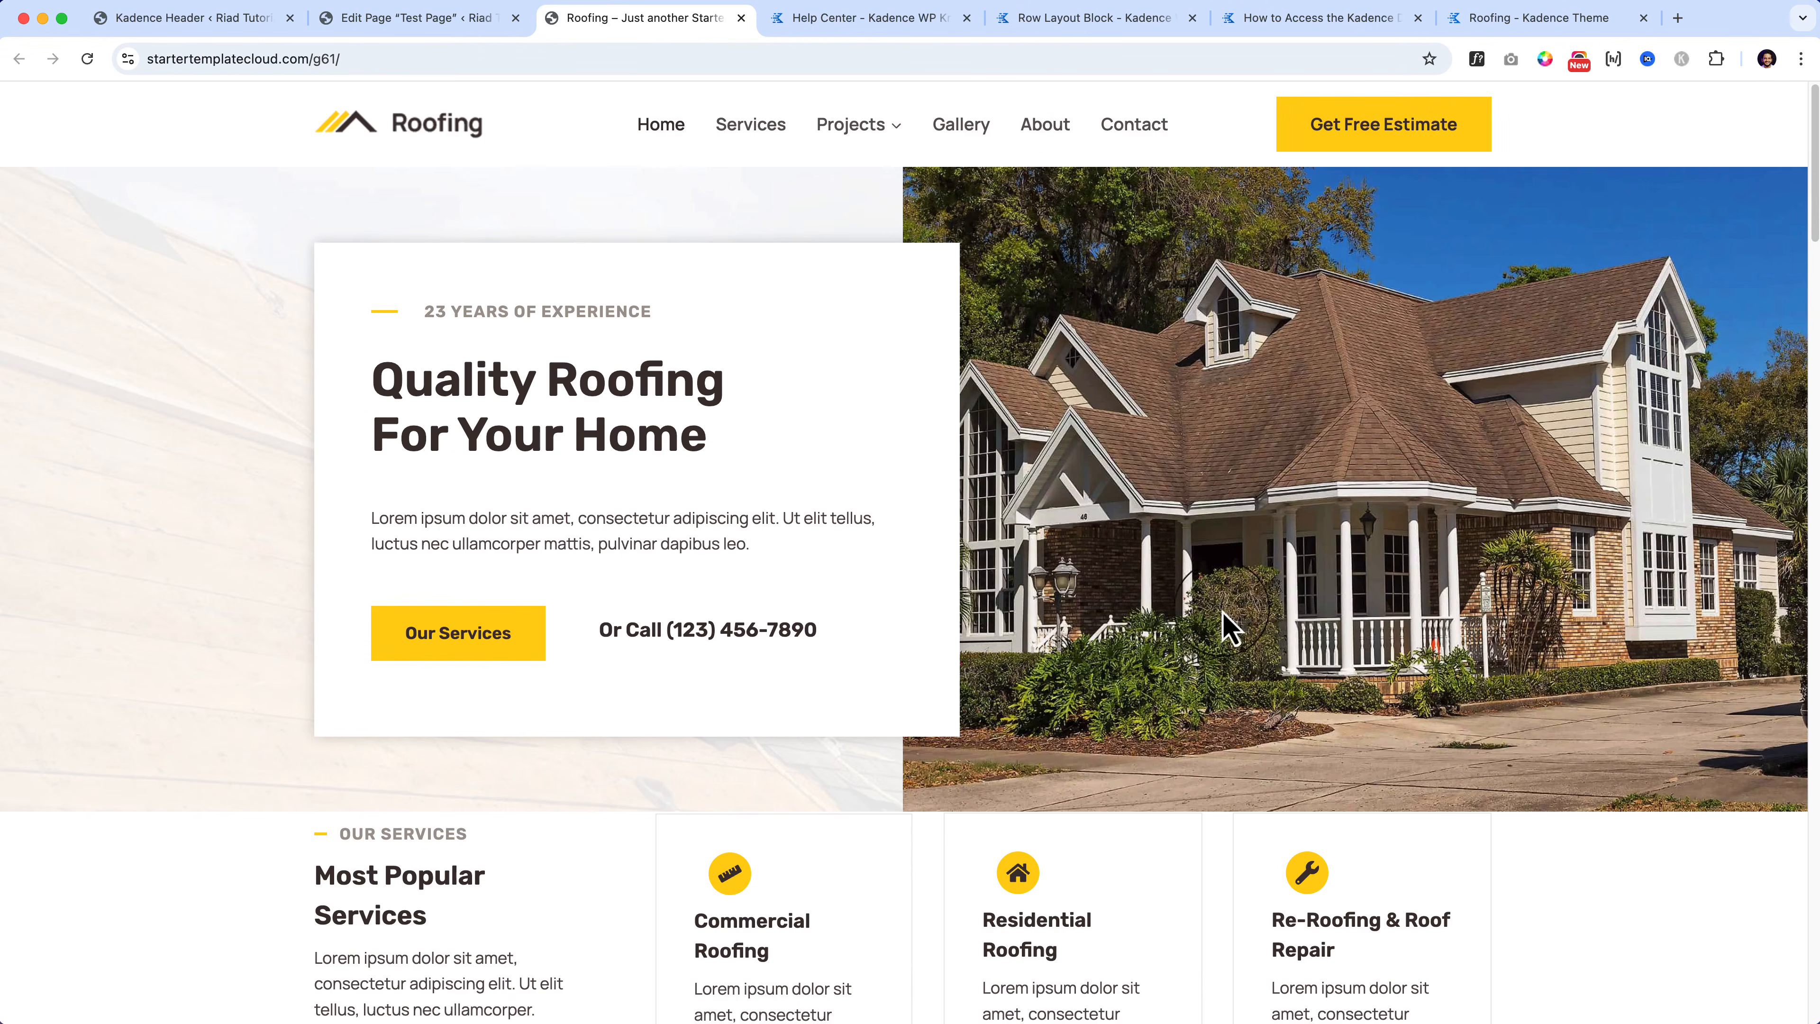
key(super+minus)
key(super+minus)
key(super+minus)
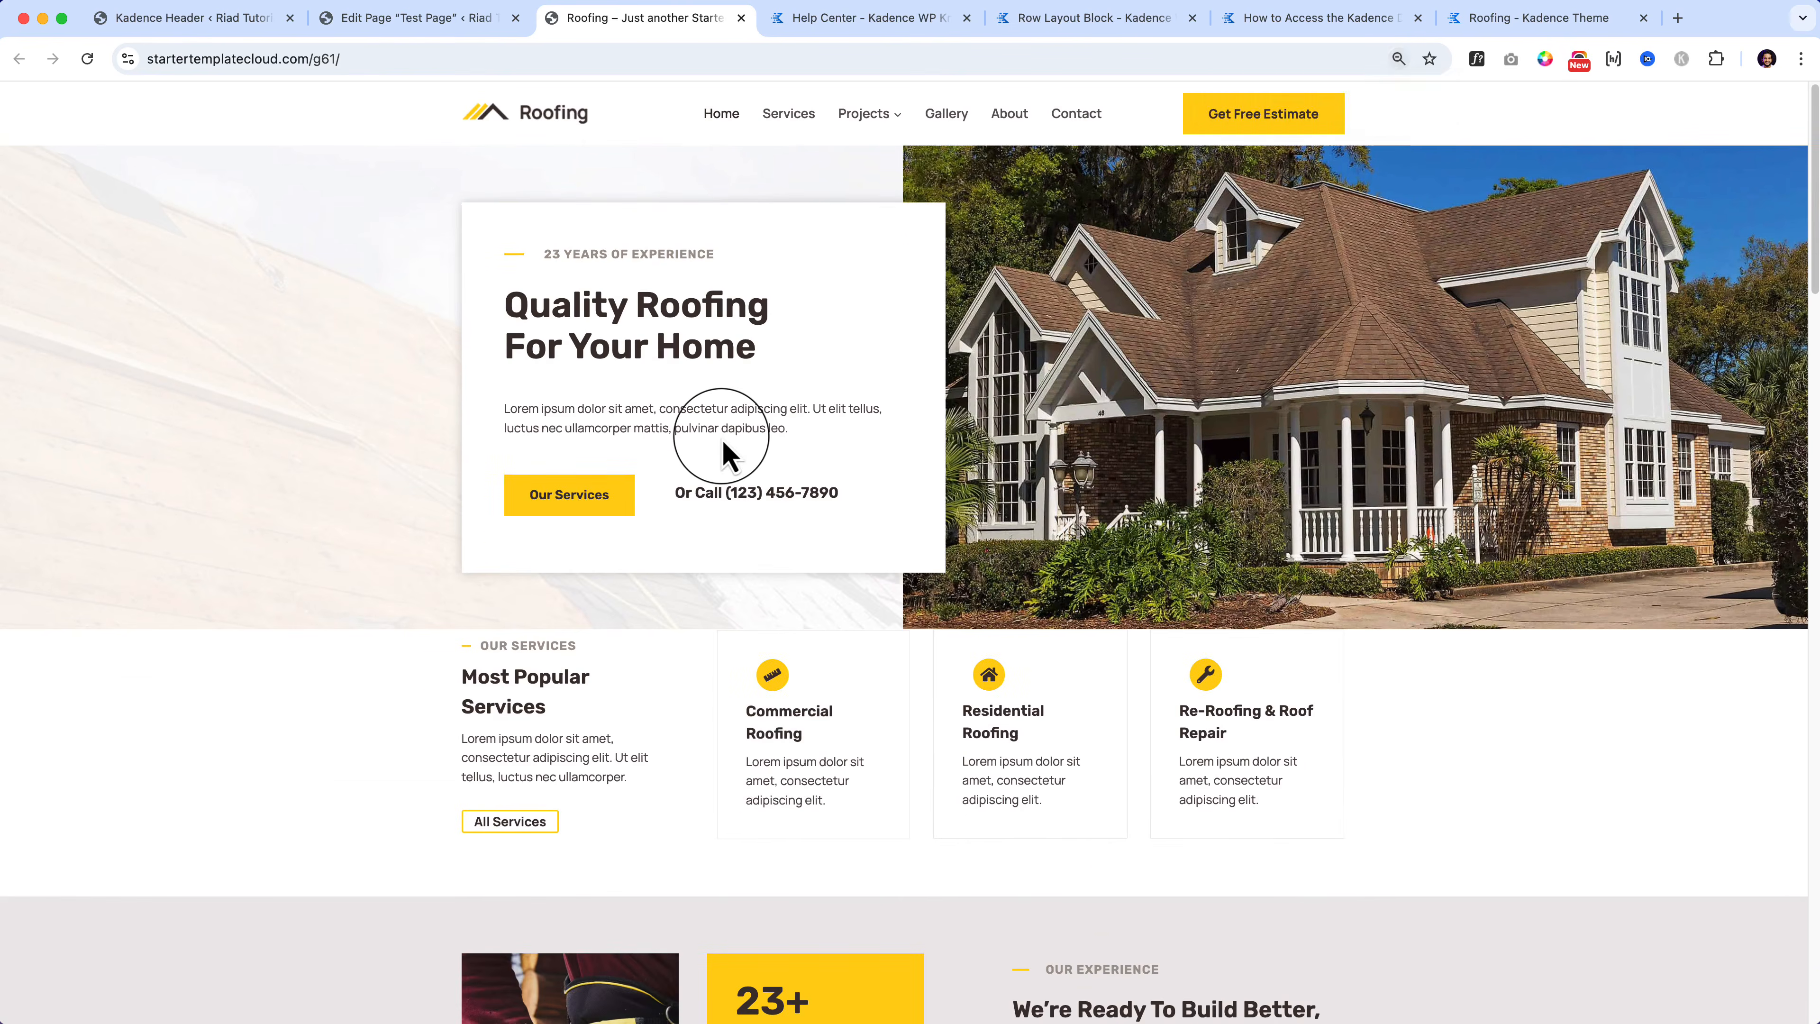
key(super+0)
Step: In the Test Page editor, turn off Break Left and Break Right Section Full Width
click(433, 18)
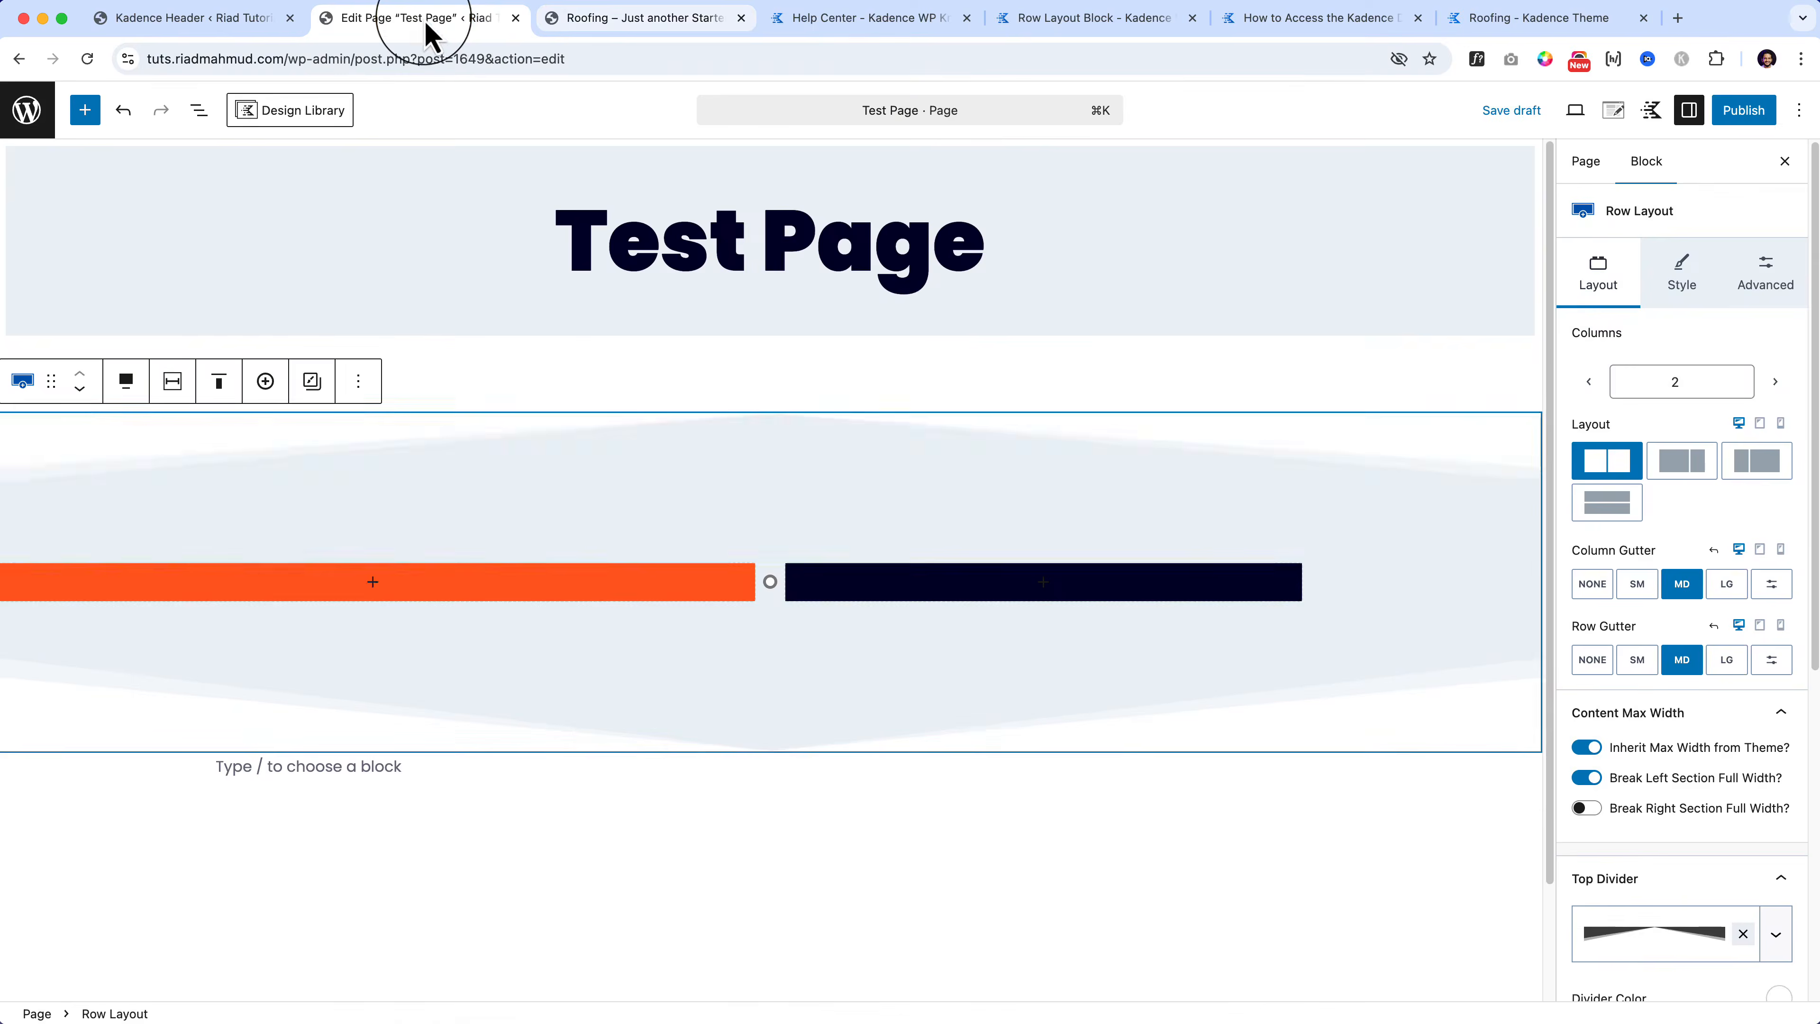
click(1587, 778)
click(1586, 809)
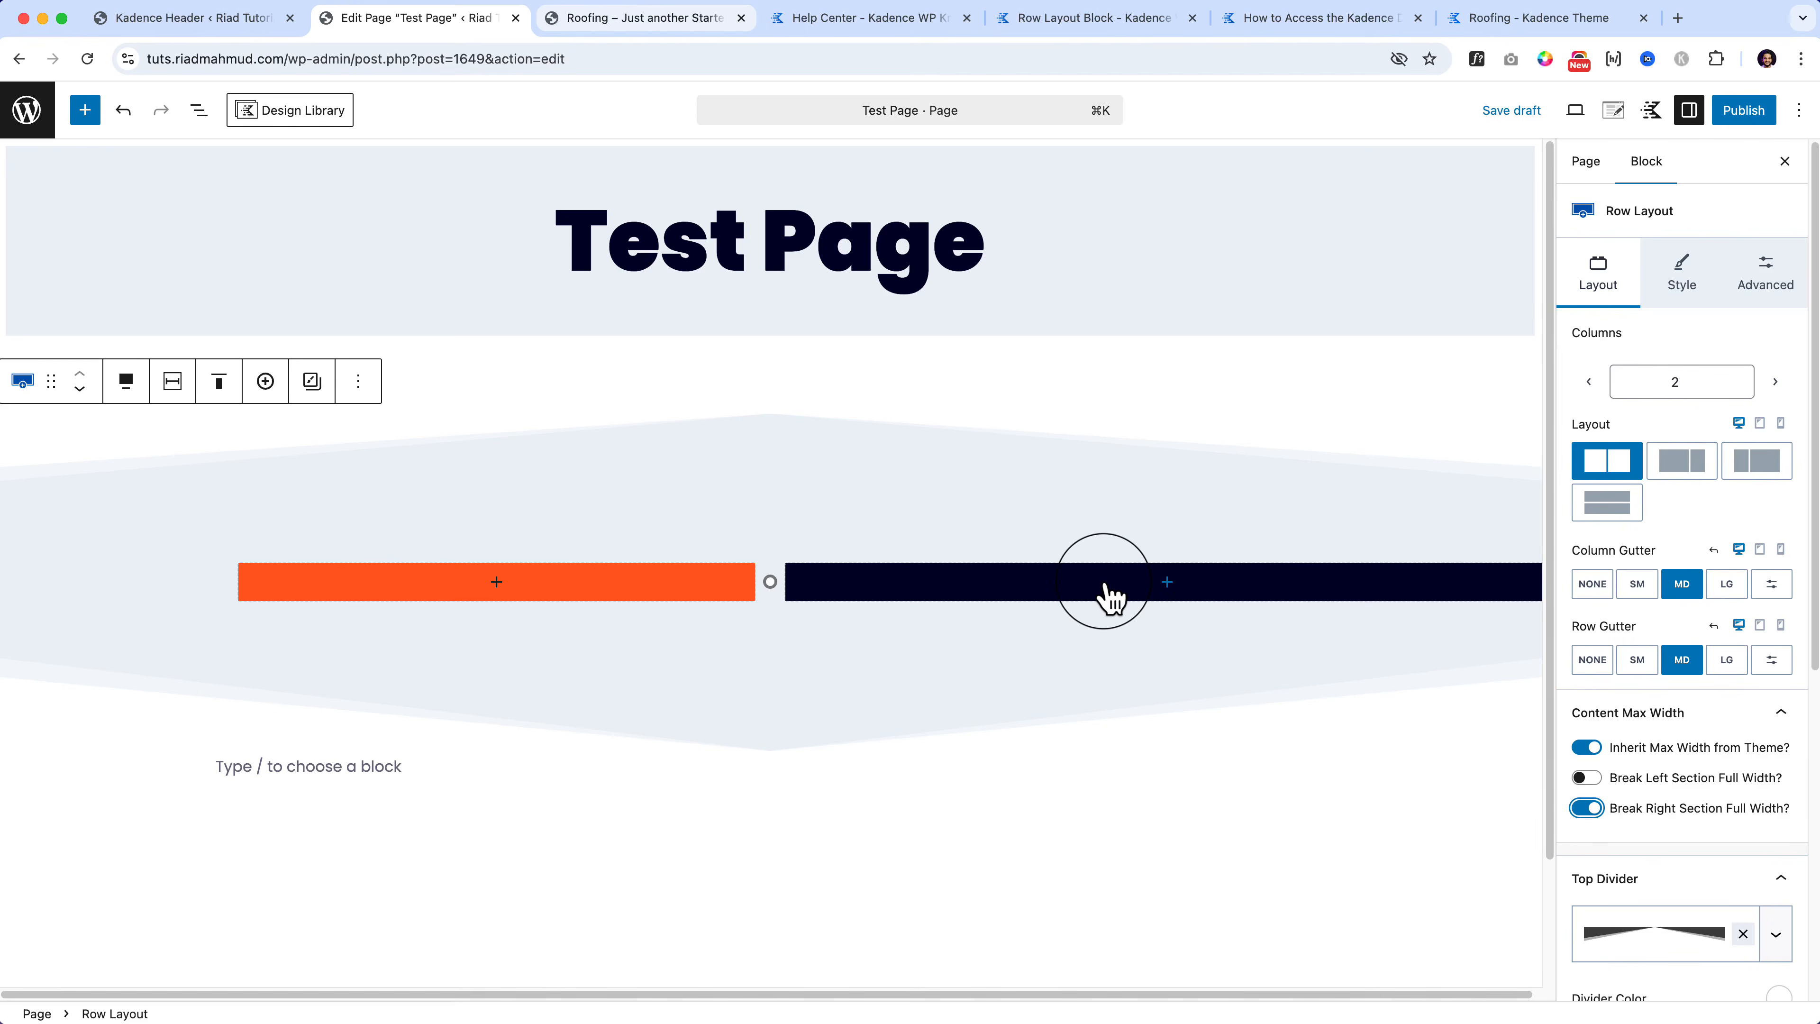
click(1586, 808)
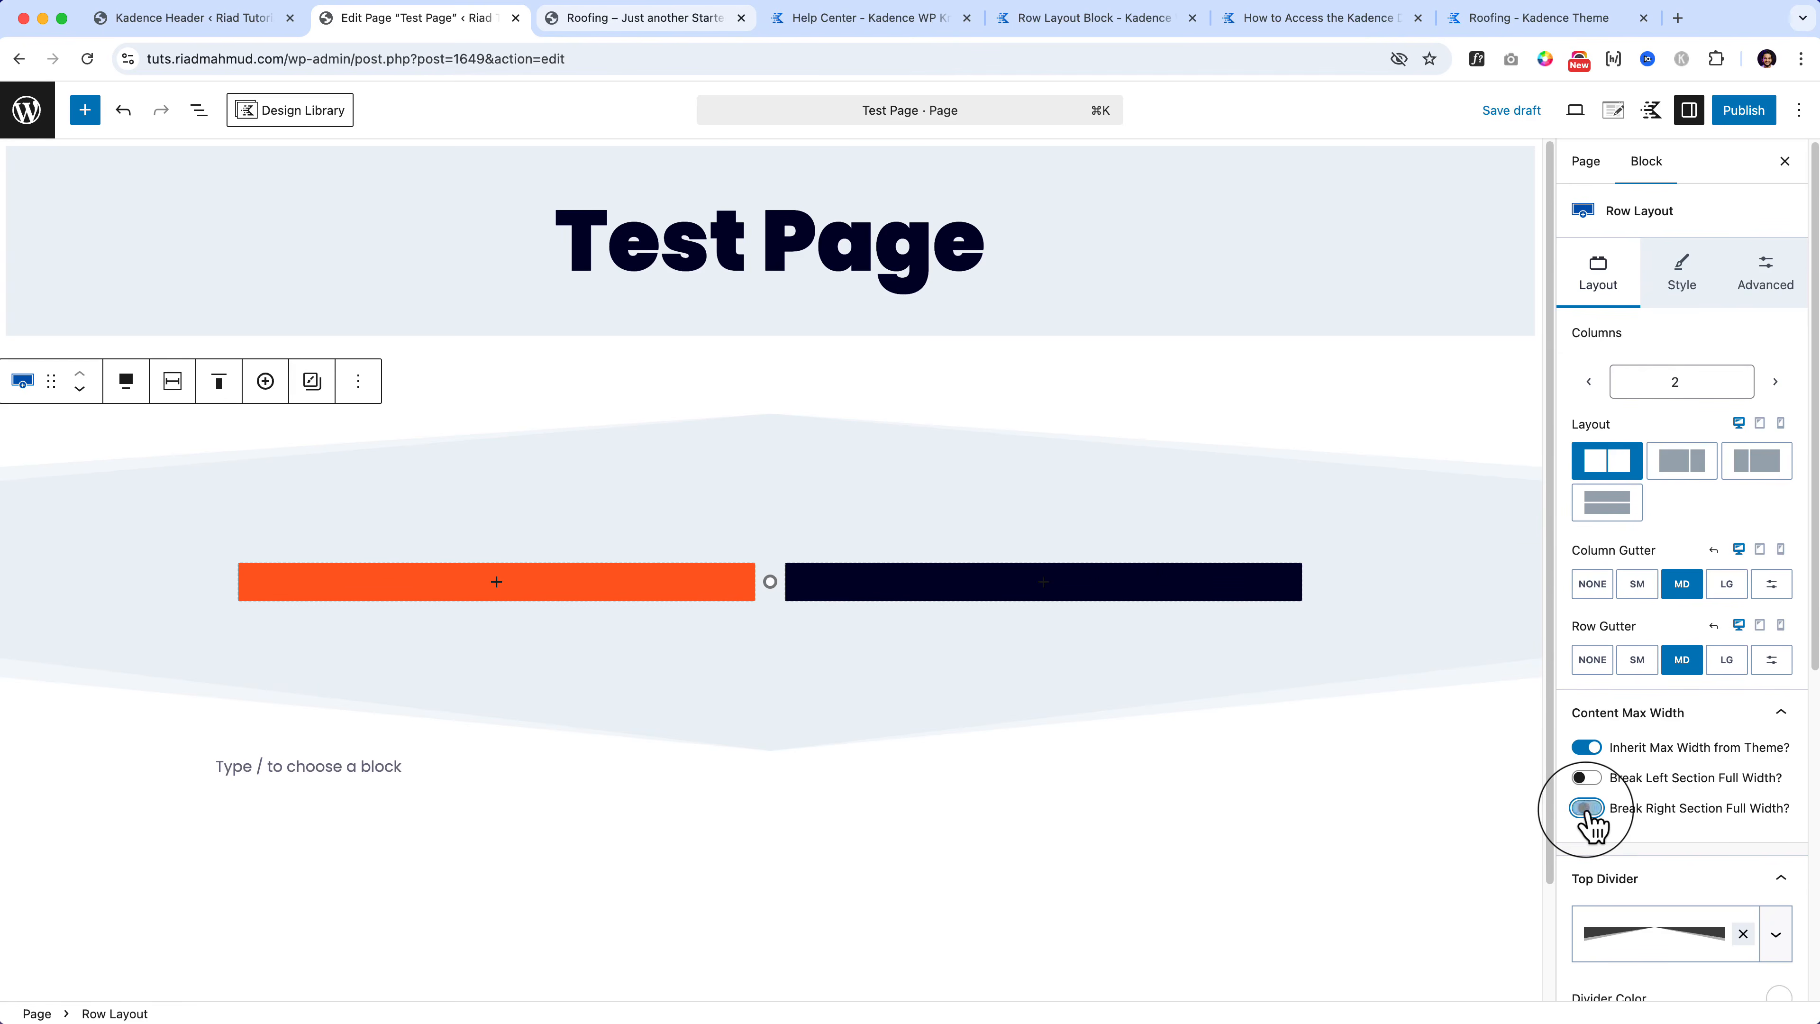
Step: Compare with the Roofing demo site, then show List View in the editor
click(677, 22)
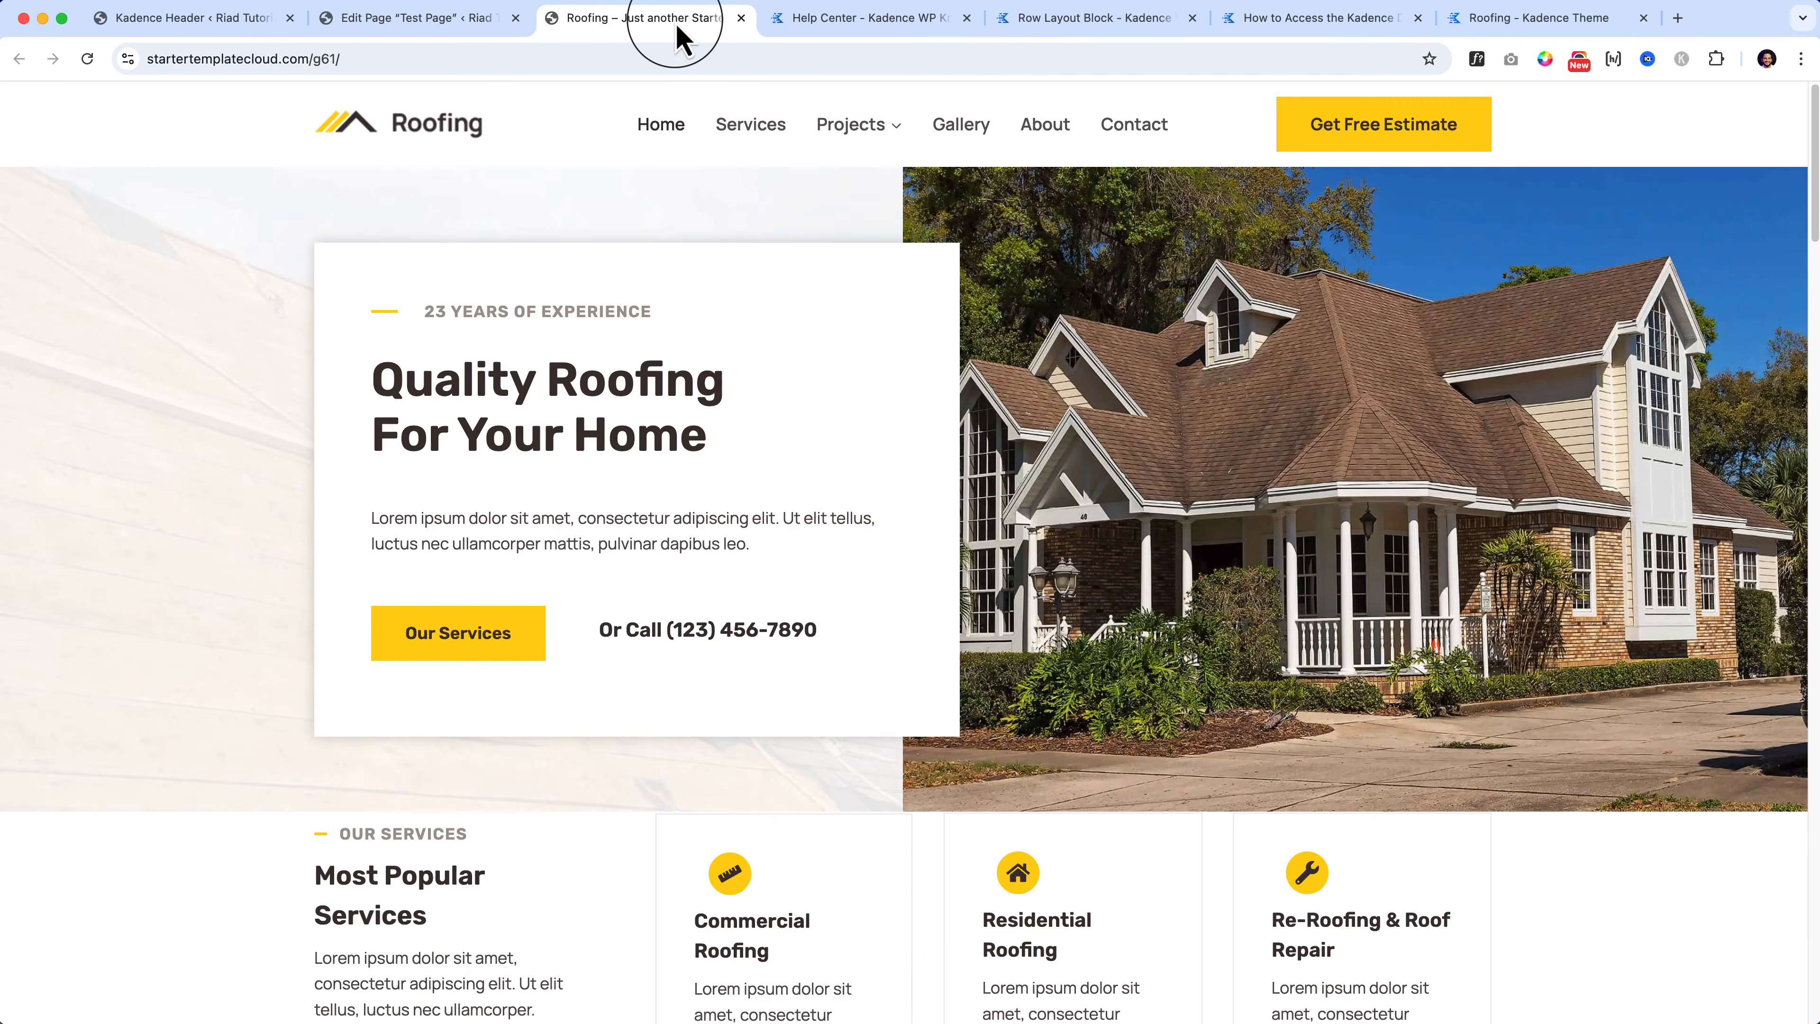
scroll(678, 36, down, 10)
scroll(678, 36, up, 10)
click(427, 21)
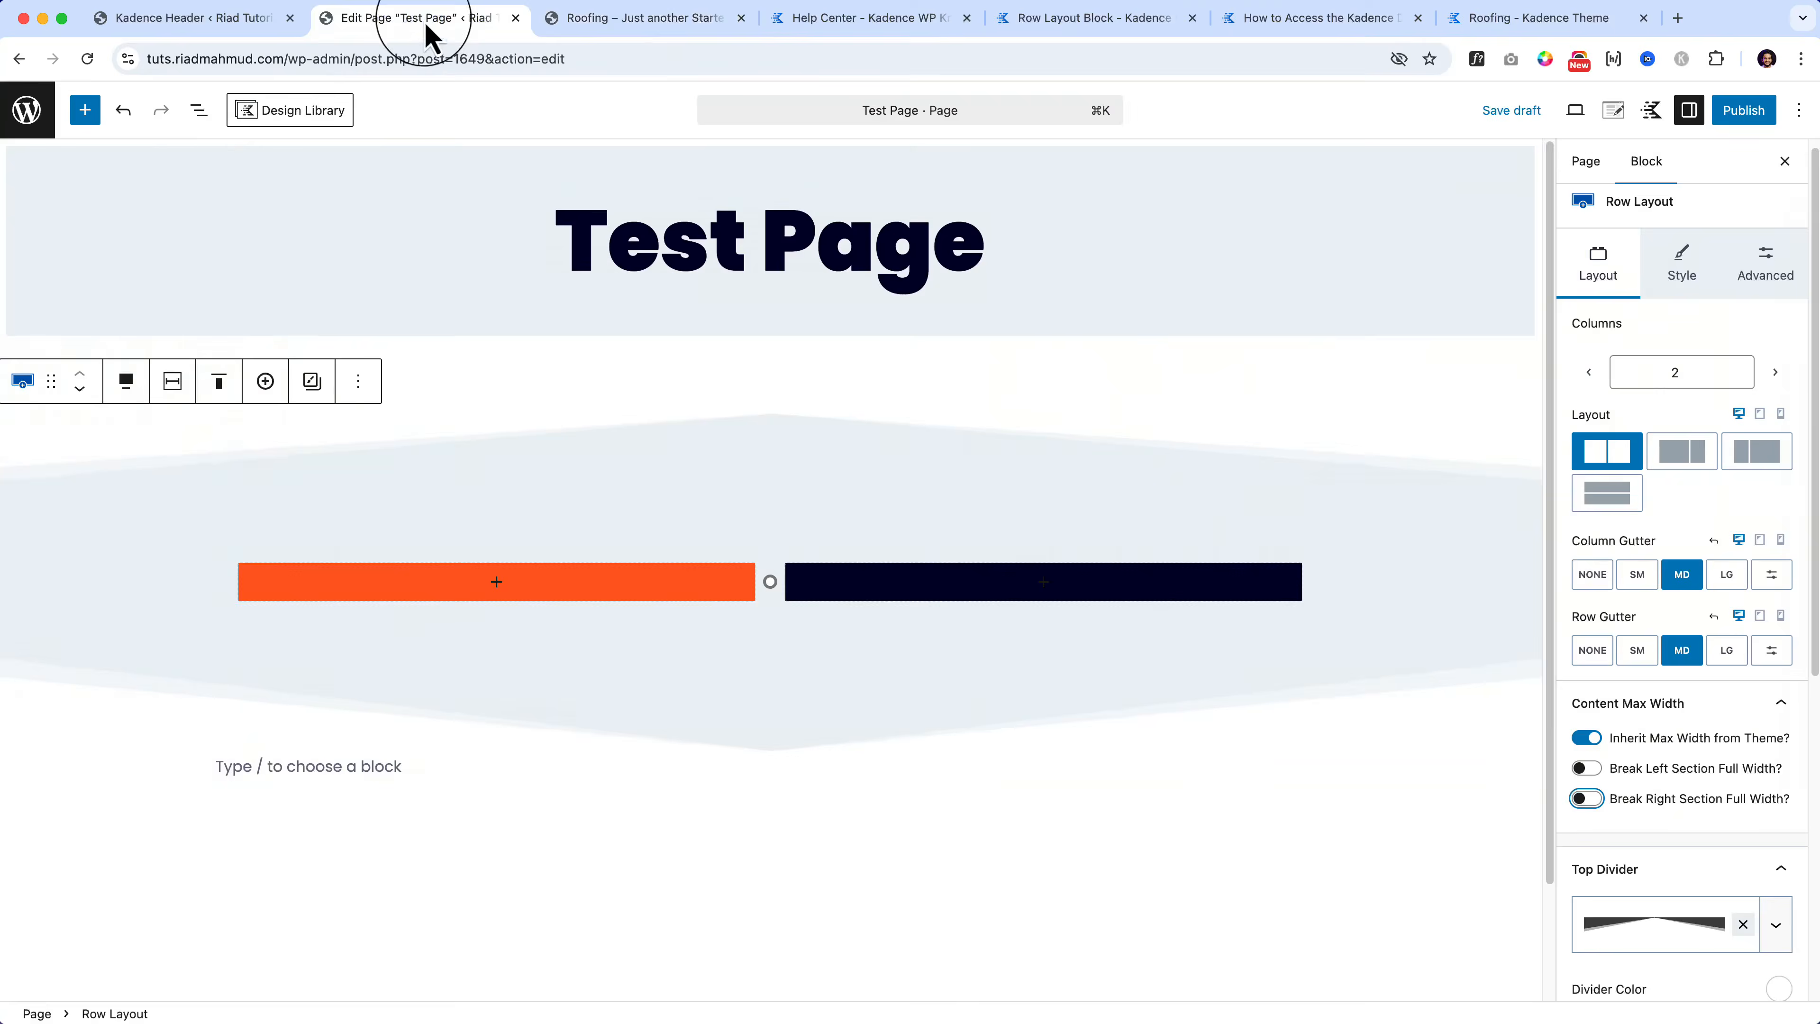
click(200, 112)
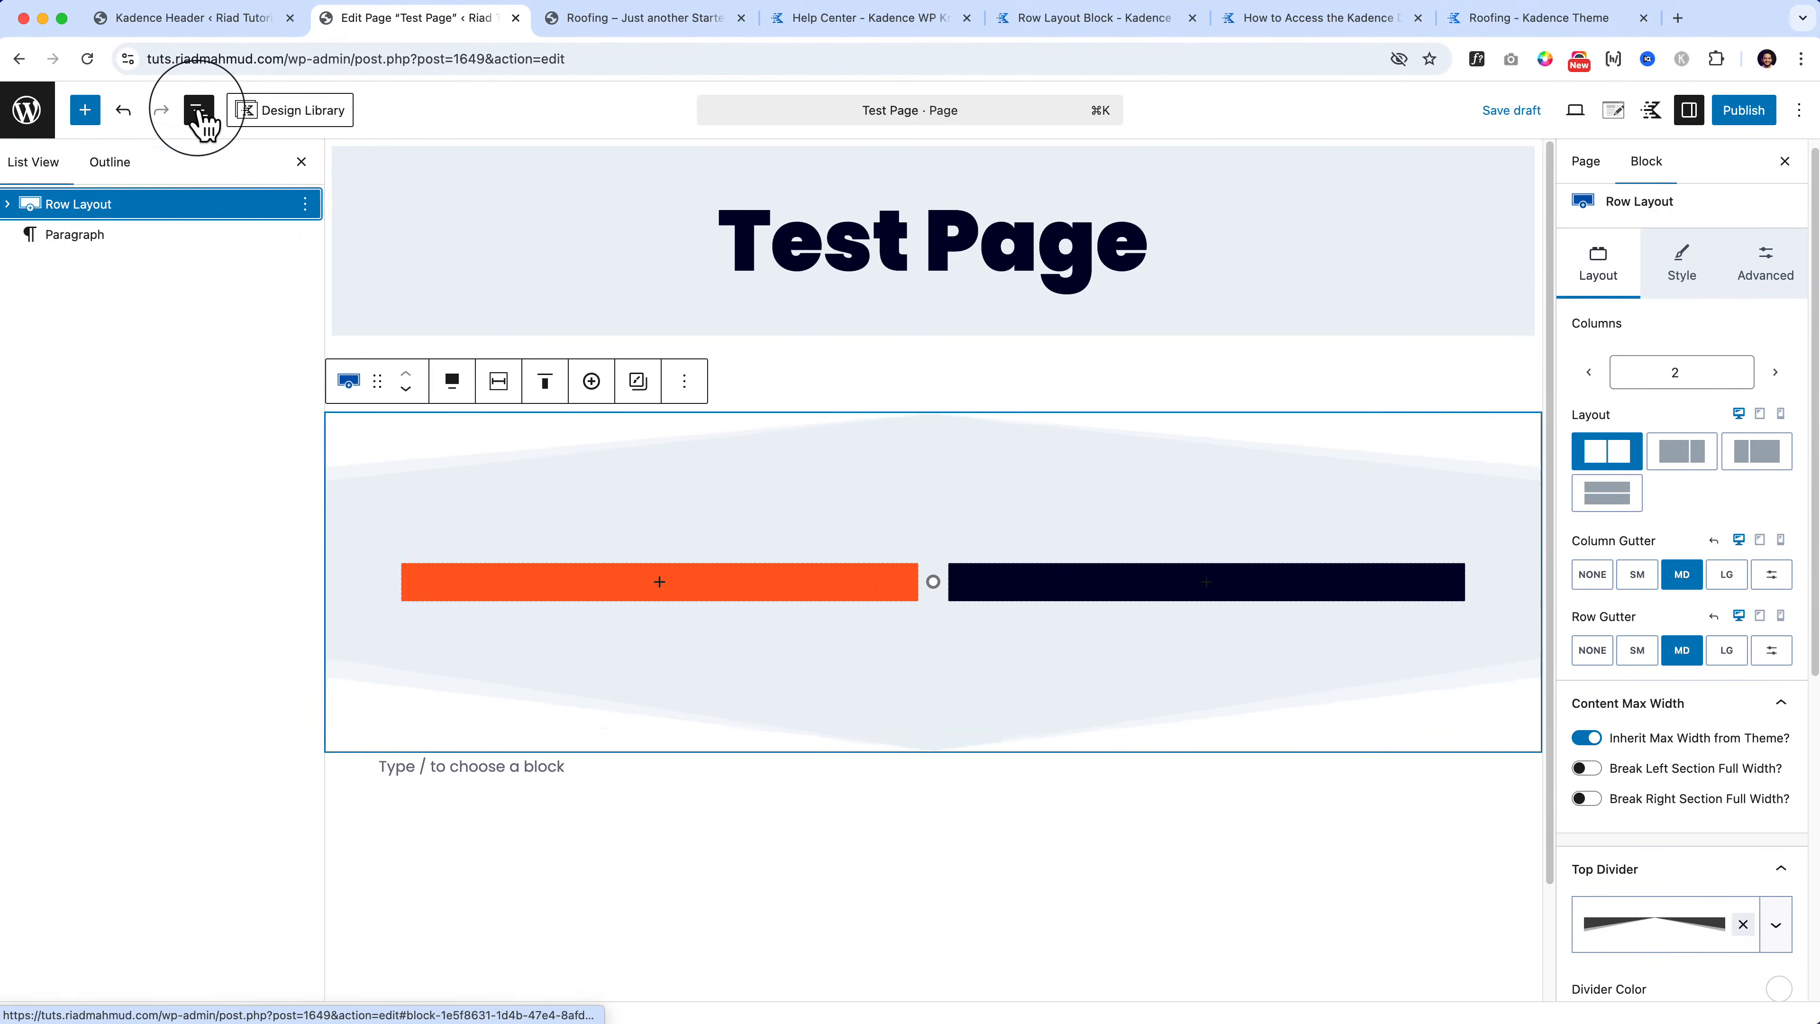
Step: Insert a plain Group block into the first, orange Section of the Row Layout
click(417, 575)
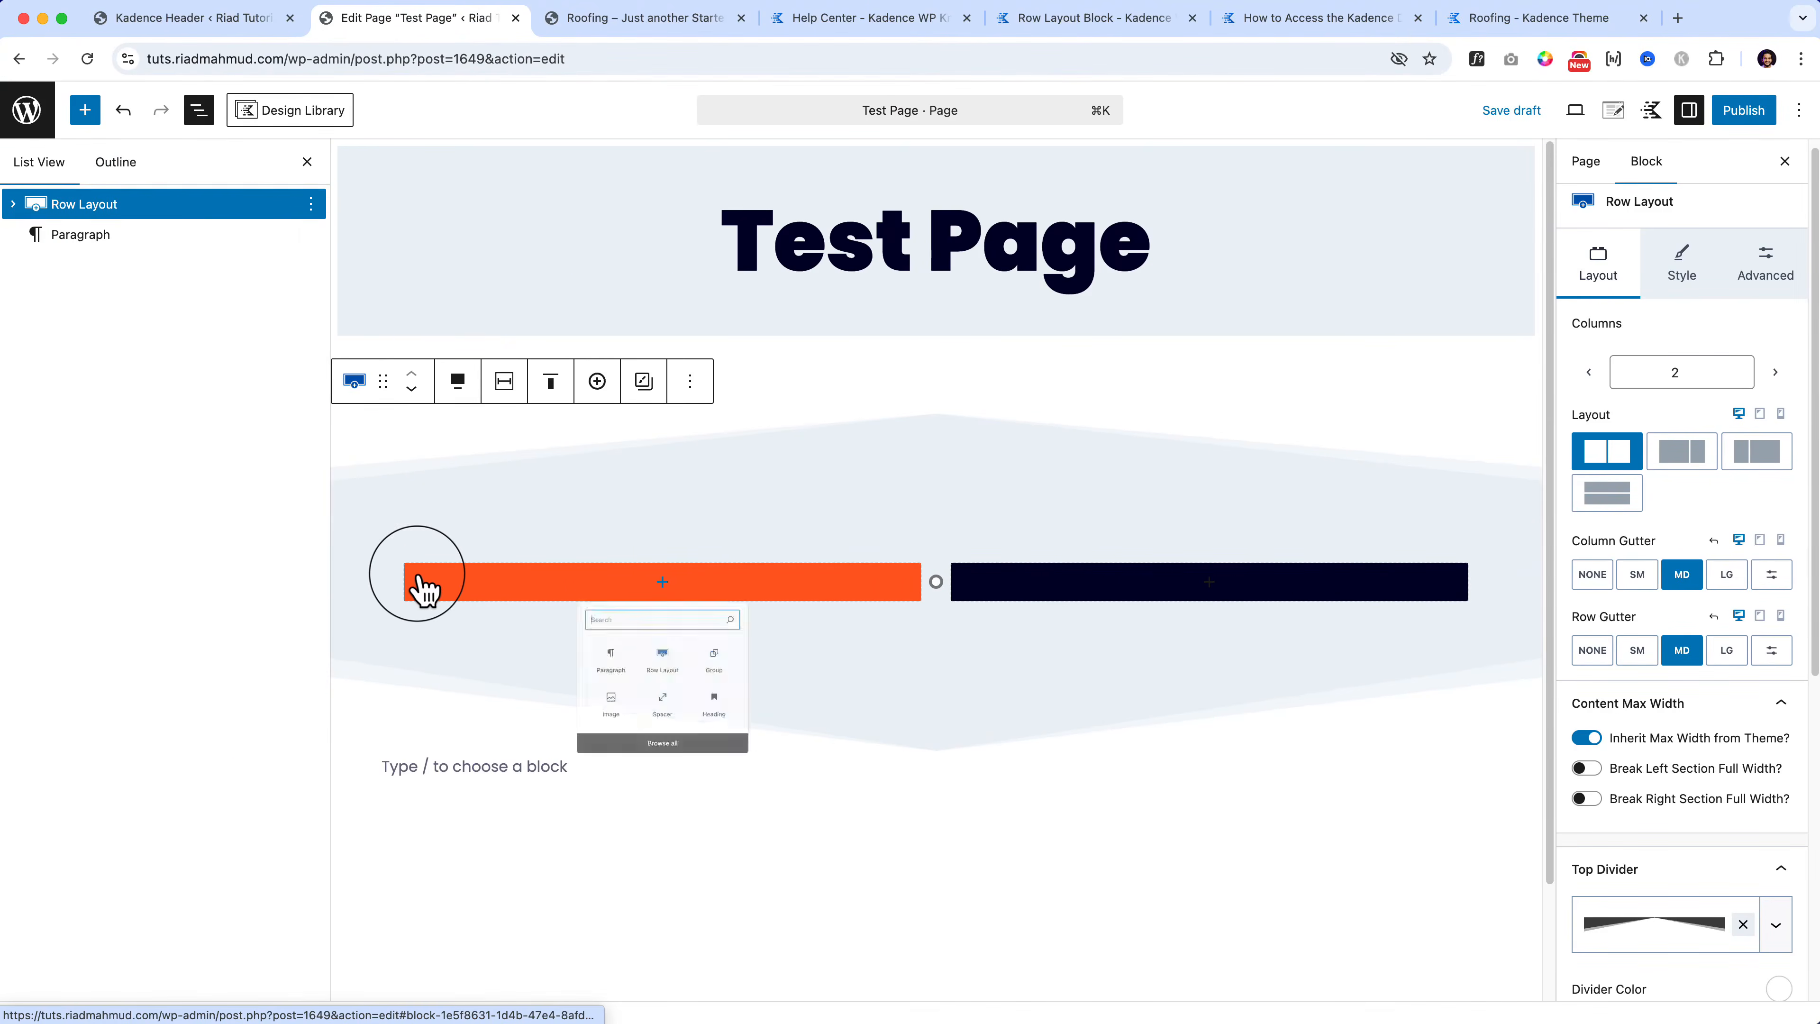
click(417, 576)
click(13, 204)
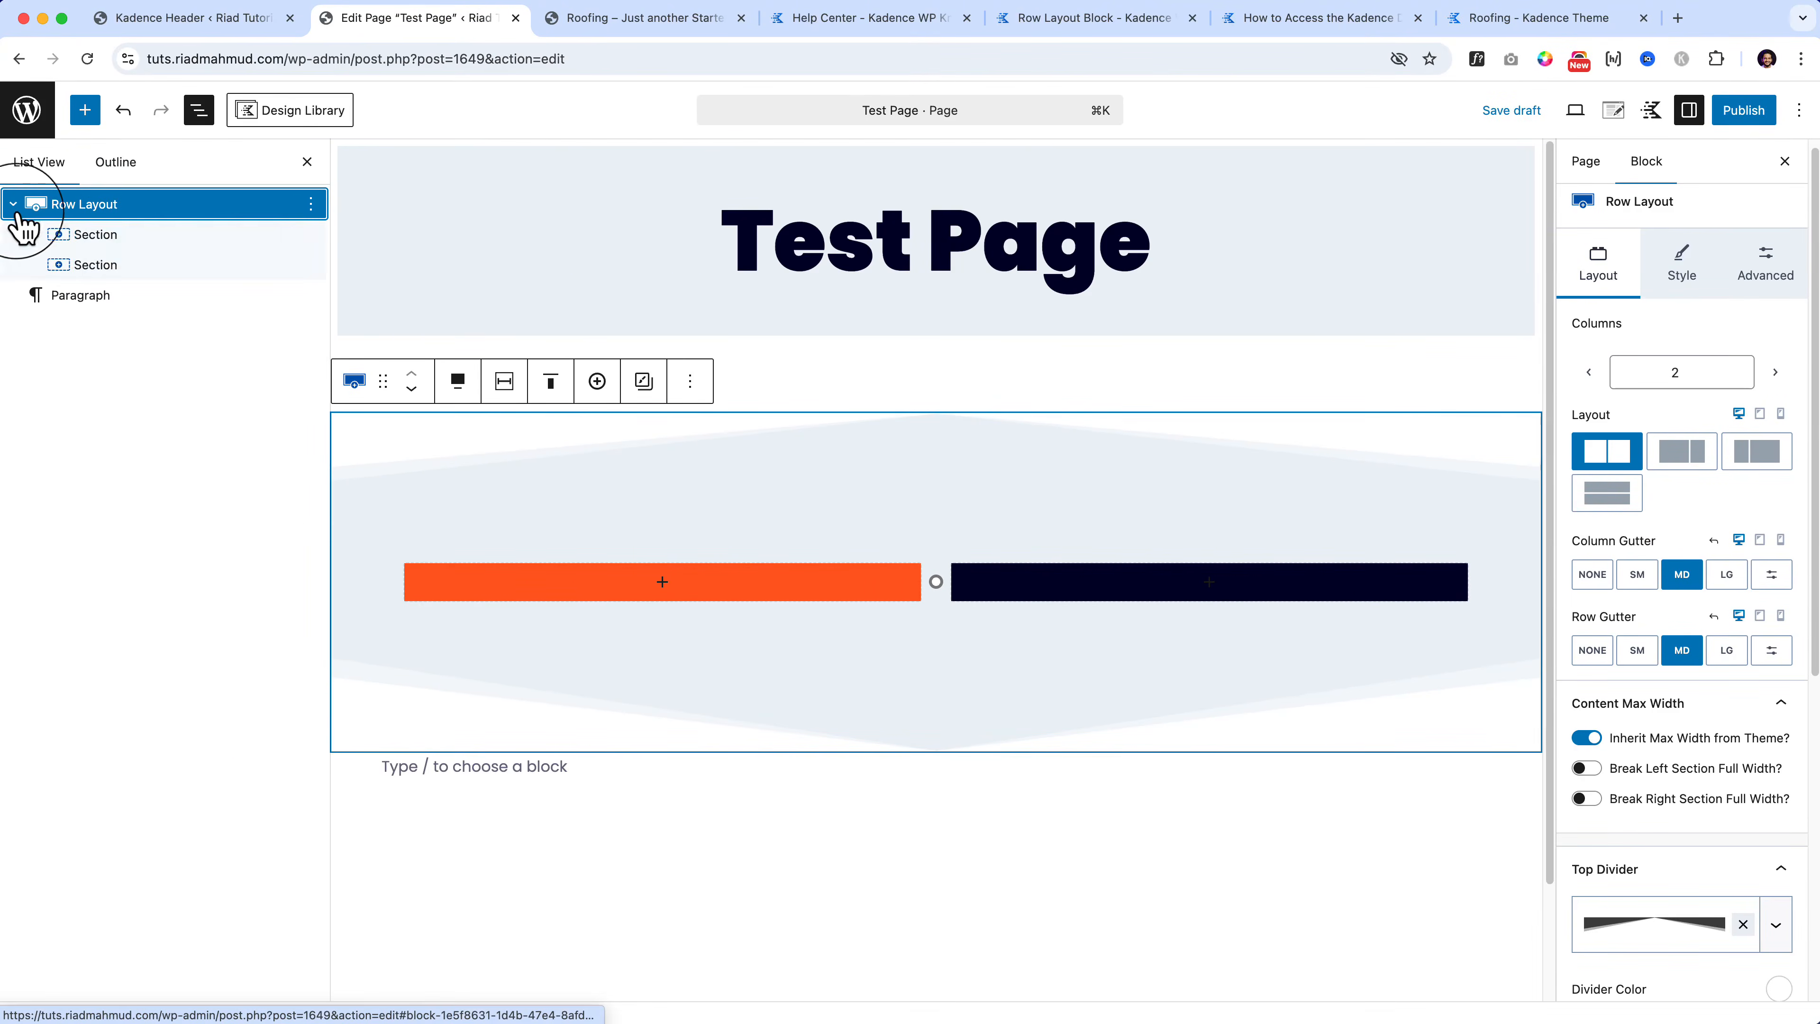
click(116, 239)
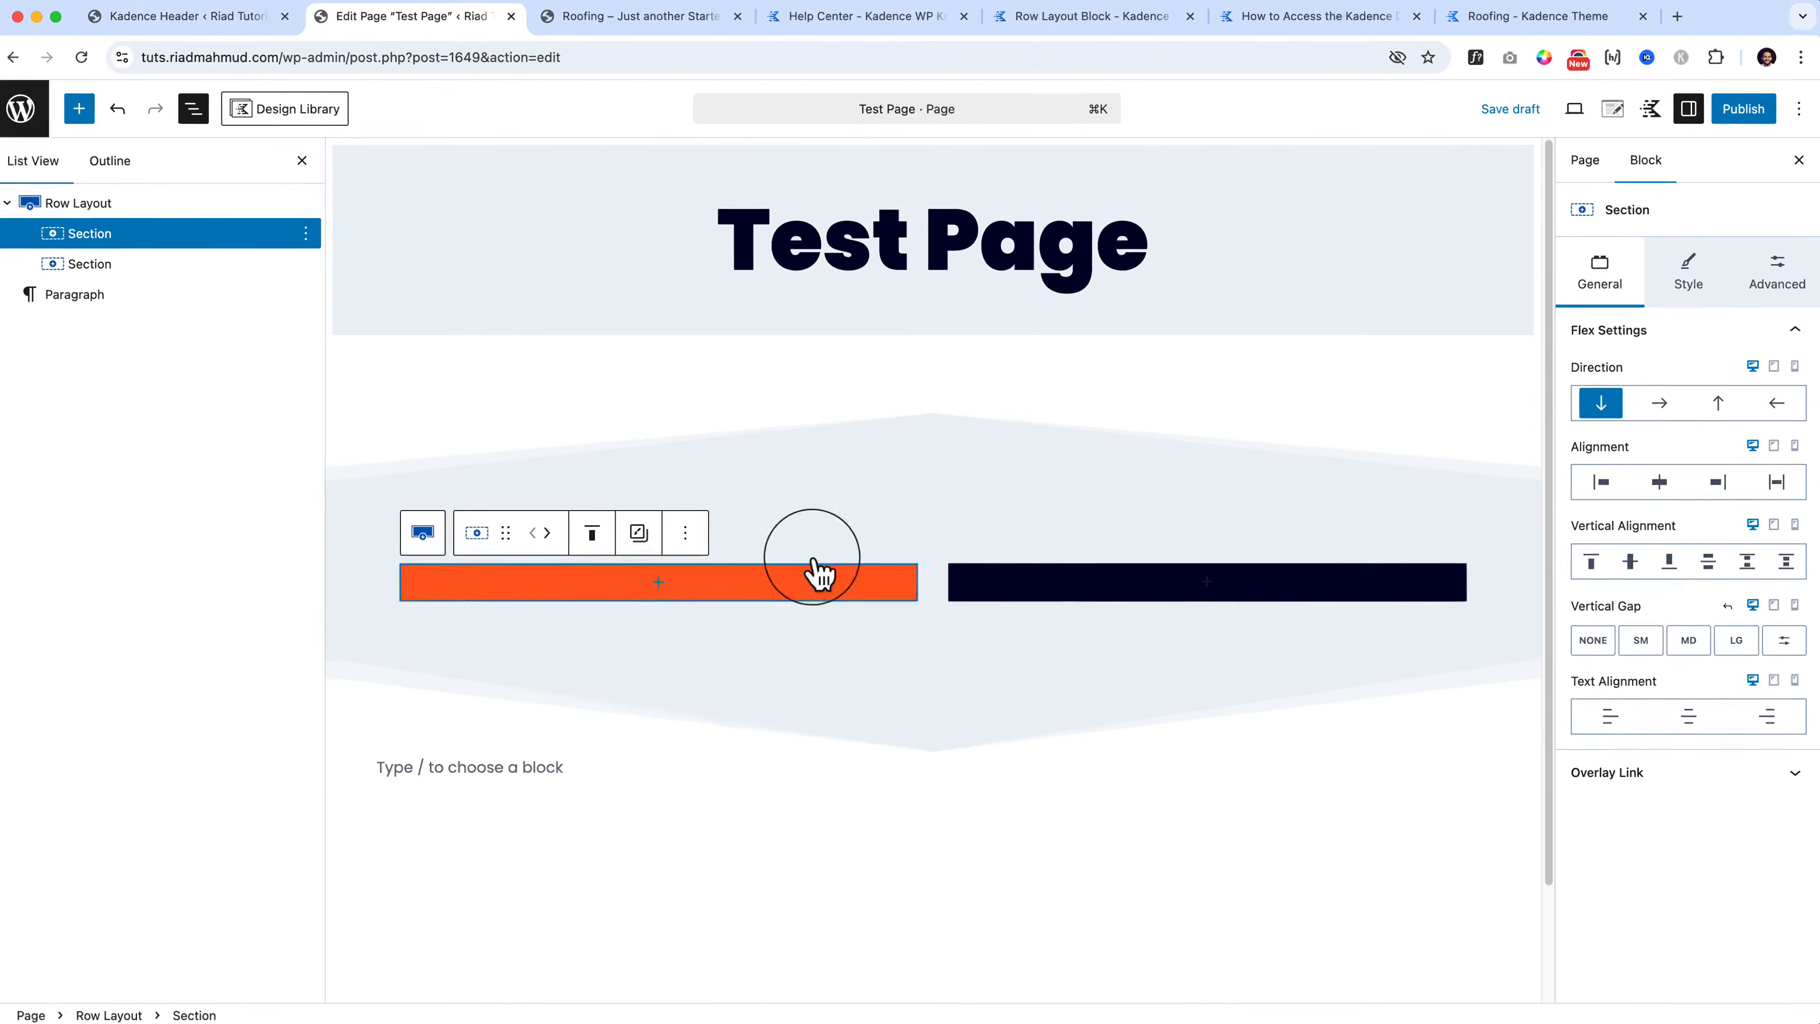
click(28, 620)
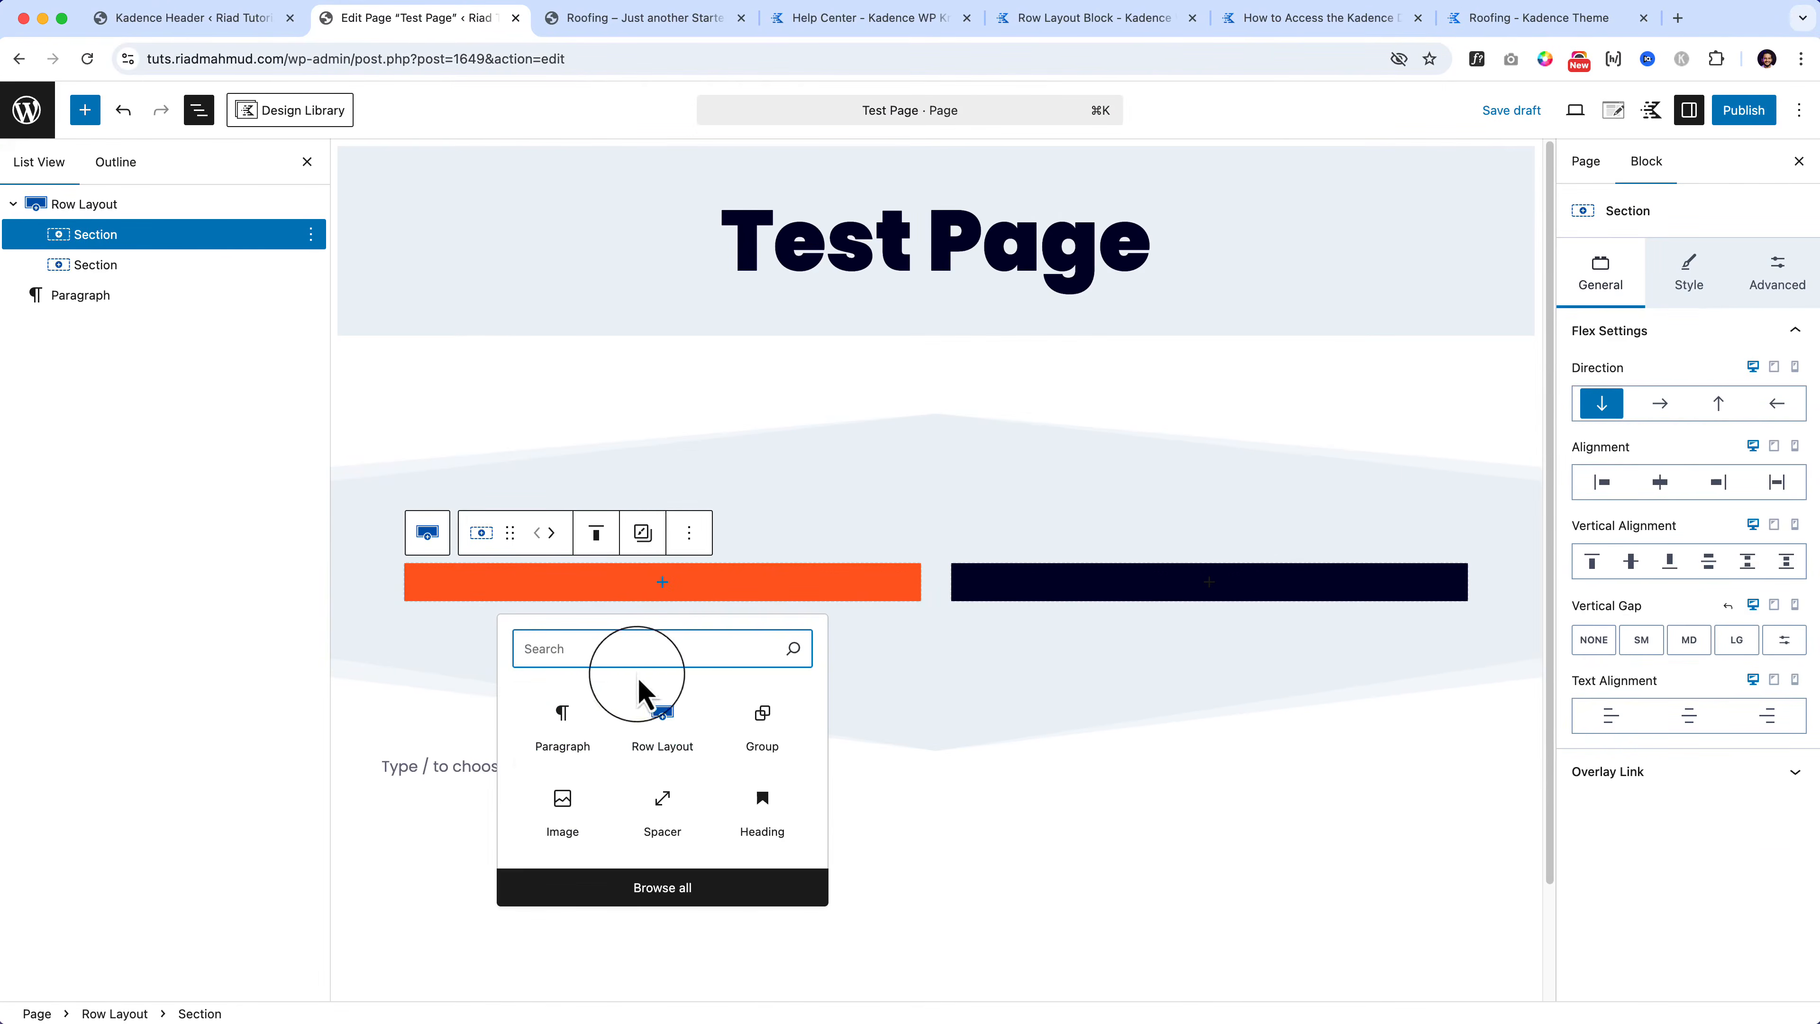
click(783, 720)
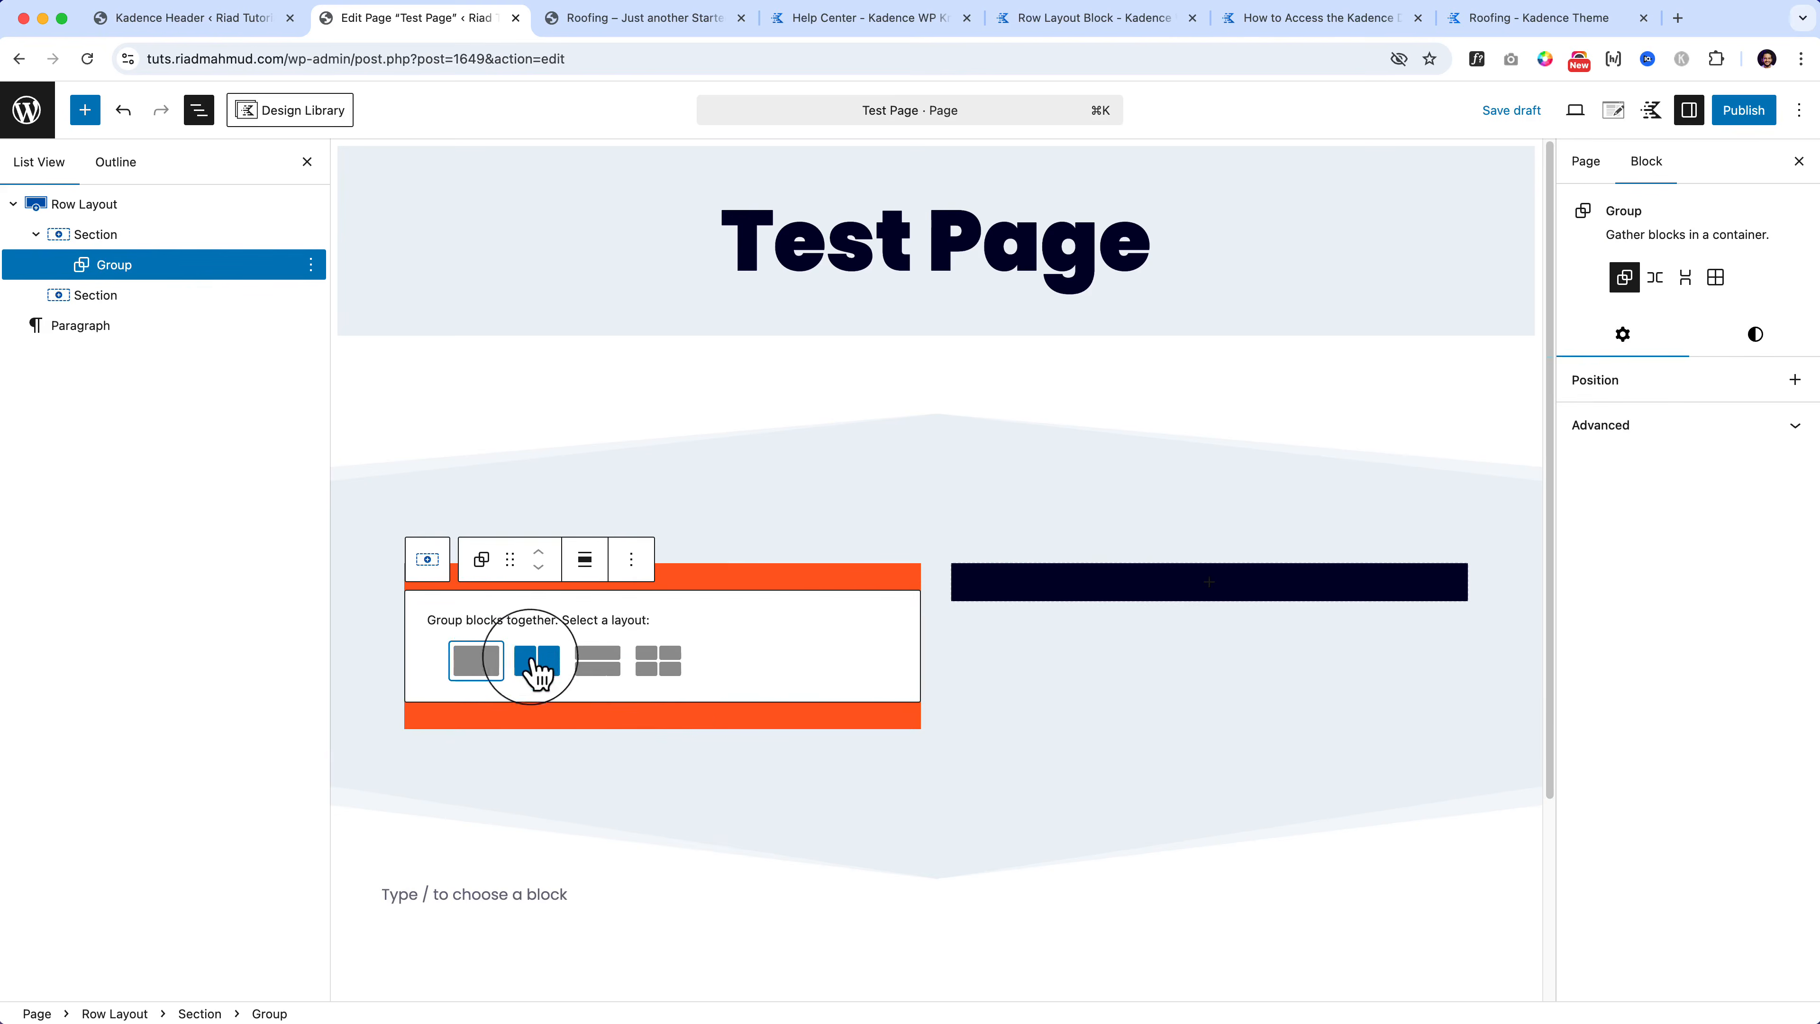
click(488, 661)
Step: Give the Group a custom bright blue #4141ED background
click(1755, 335)
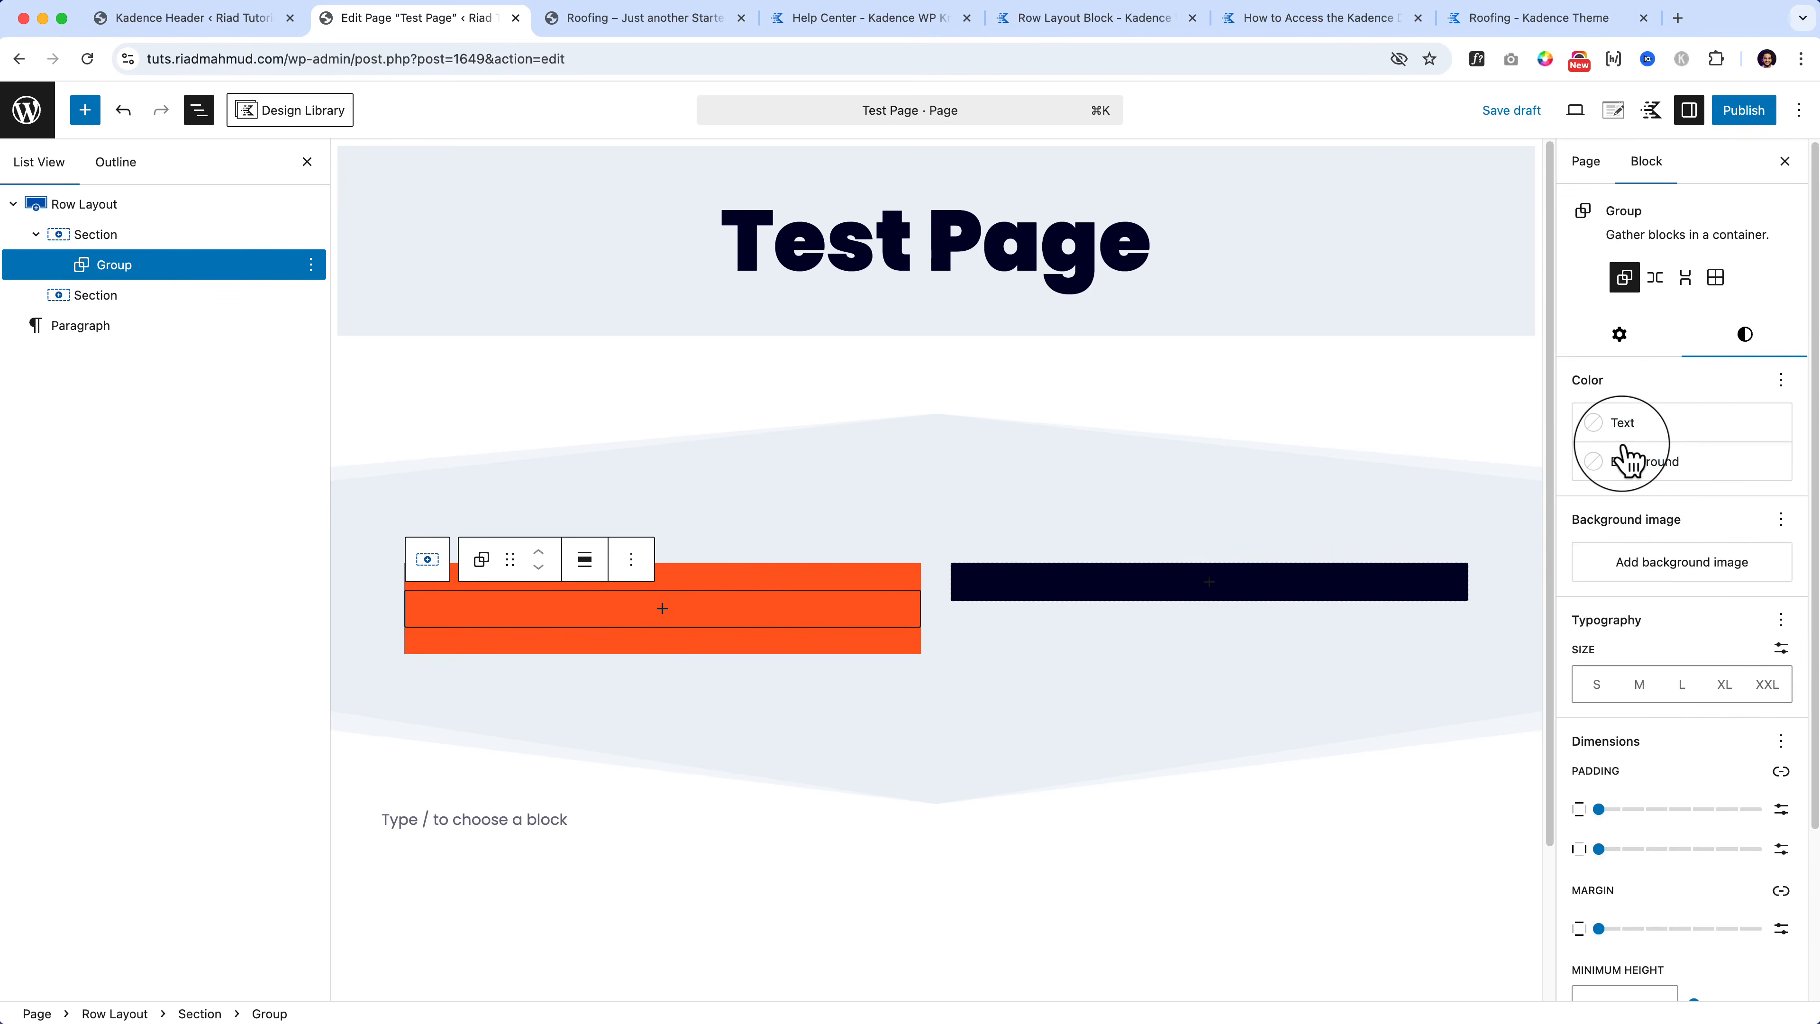
click(1630, 458)
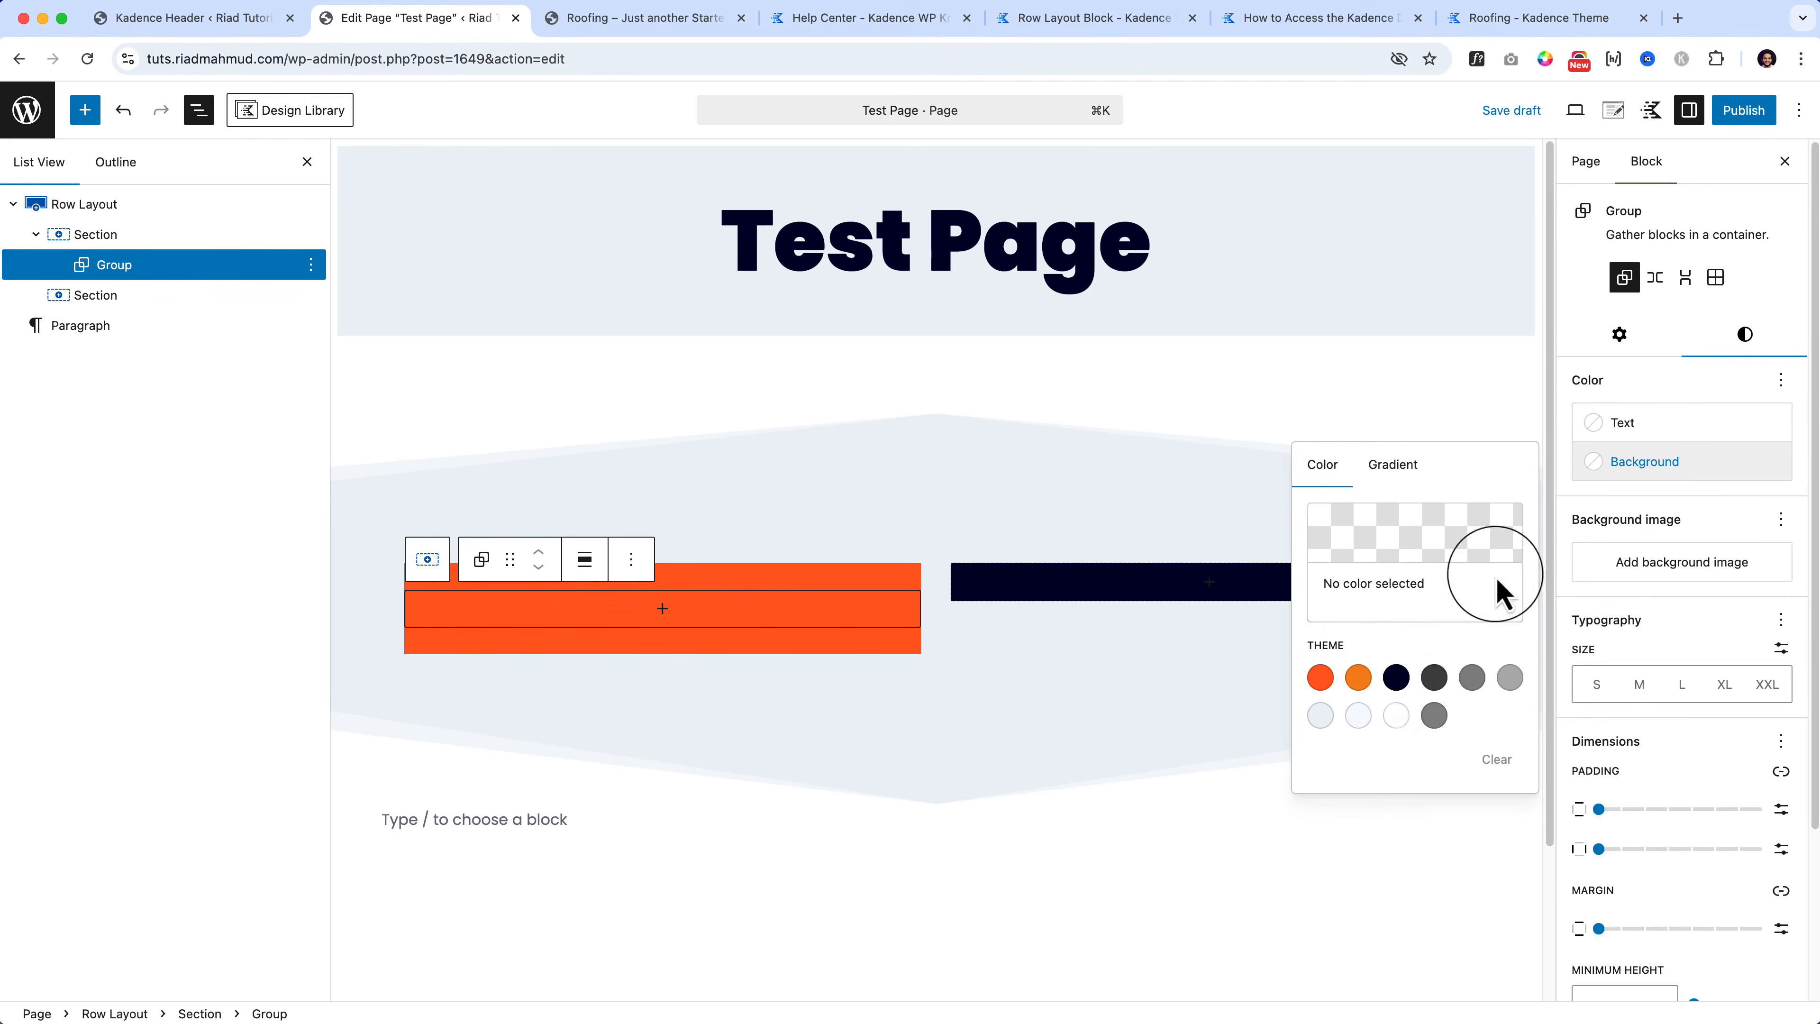
click(1396, 692)
click(1460, 559)
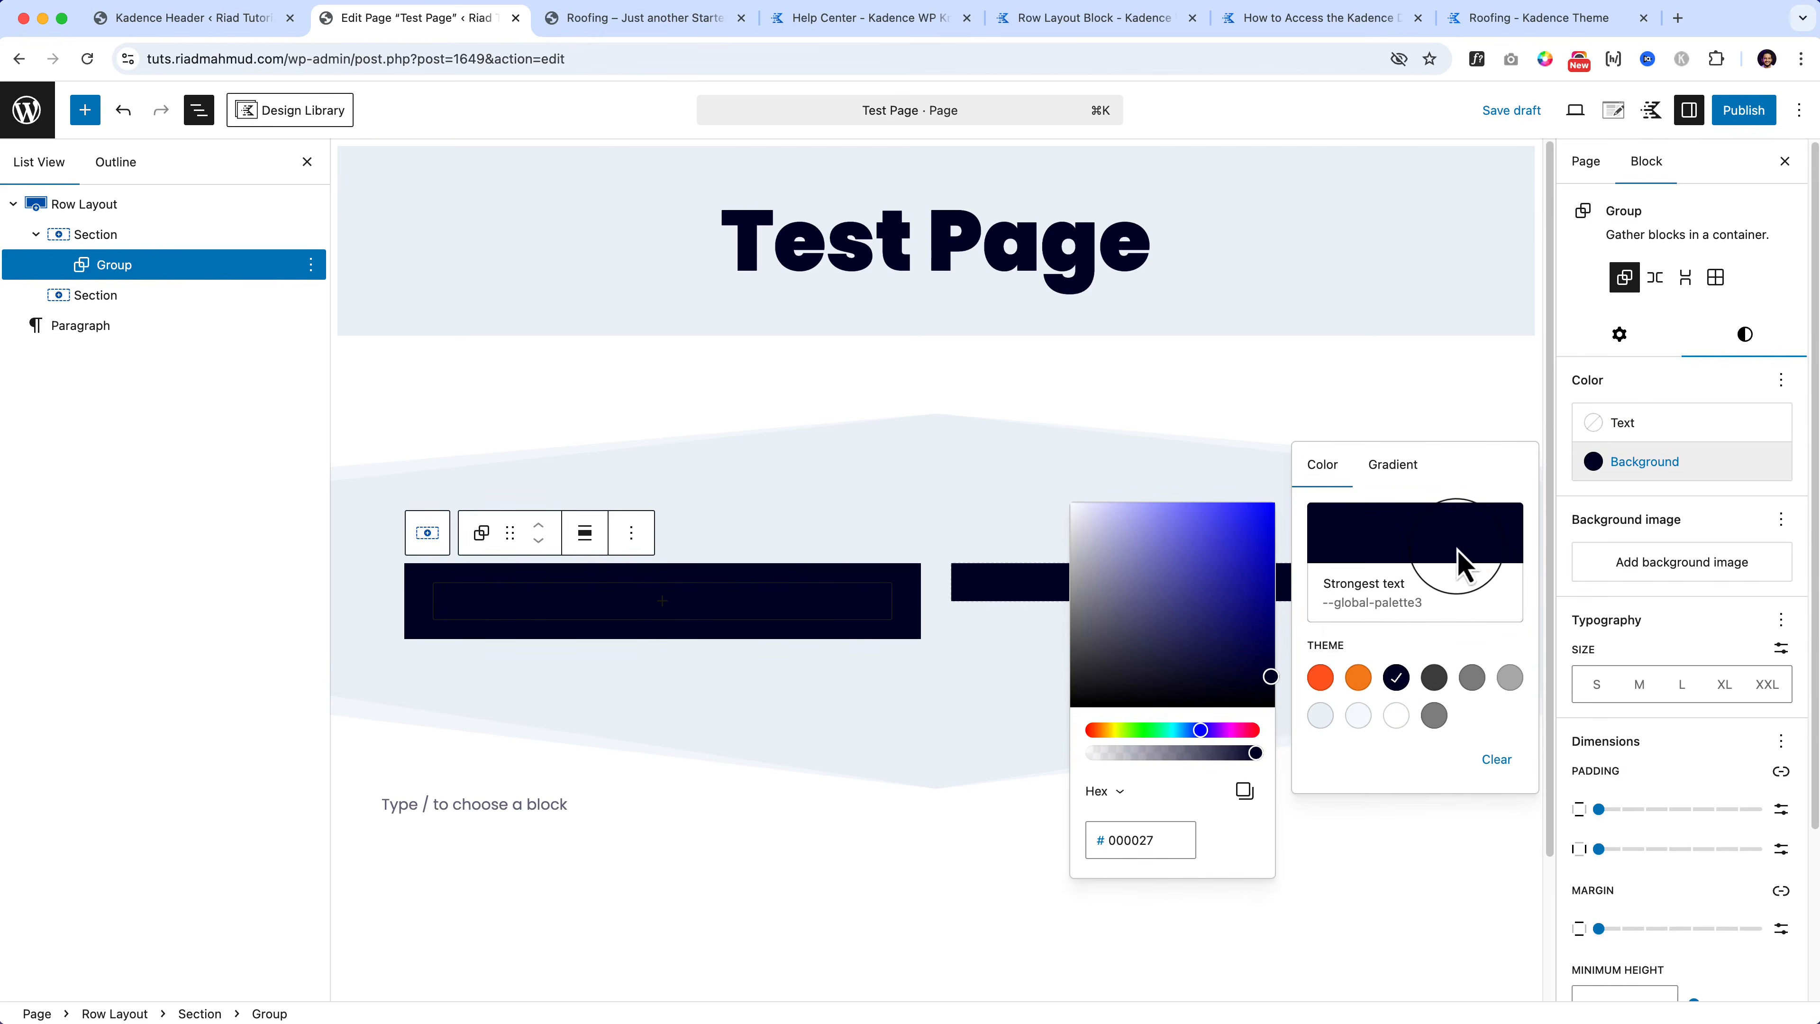
click(1455, 566)
click(1454, 574)
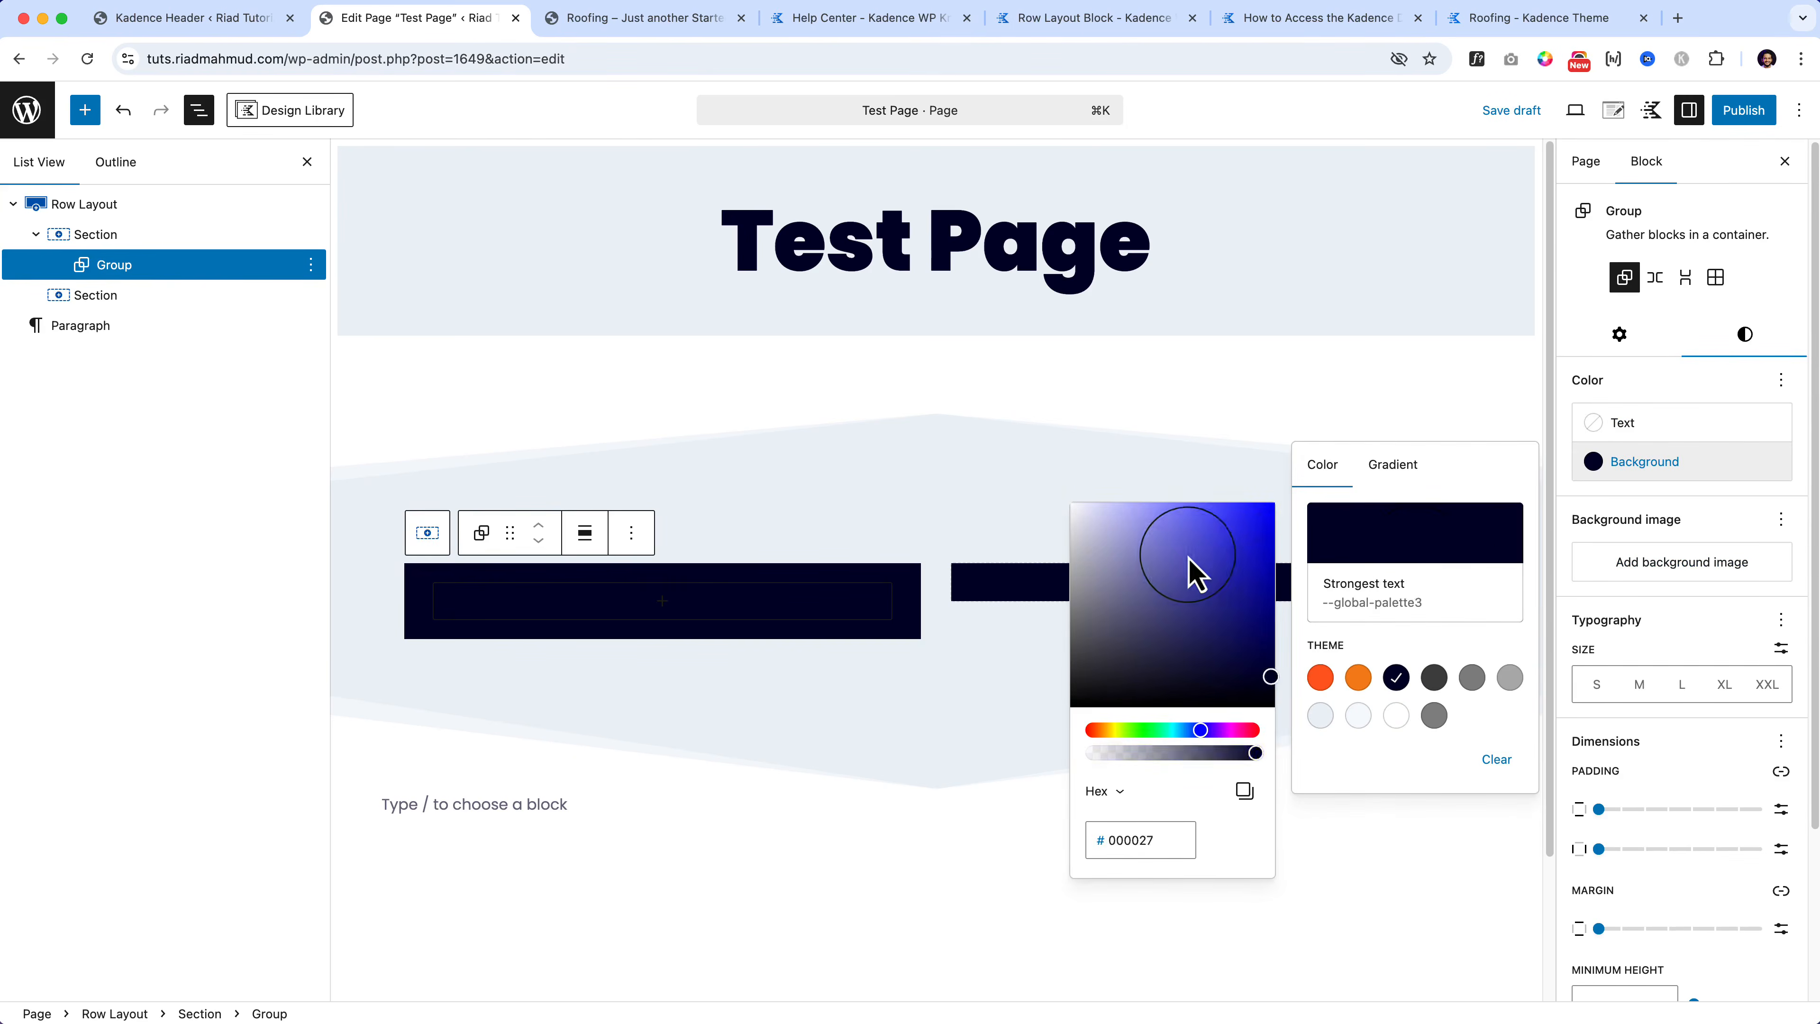
drag(1189, 573, 1218, 516)
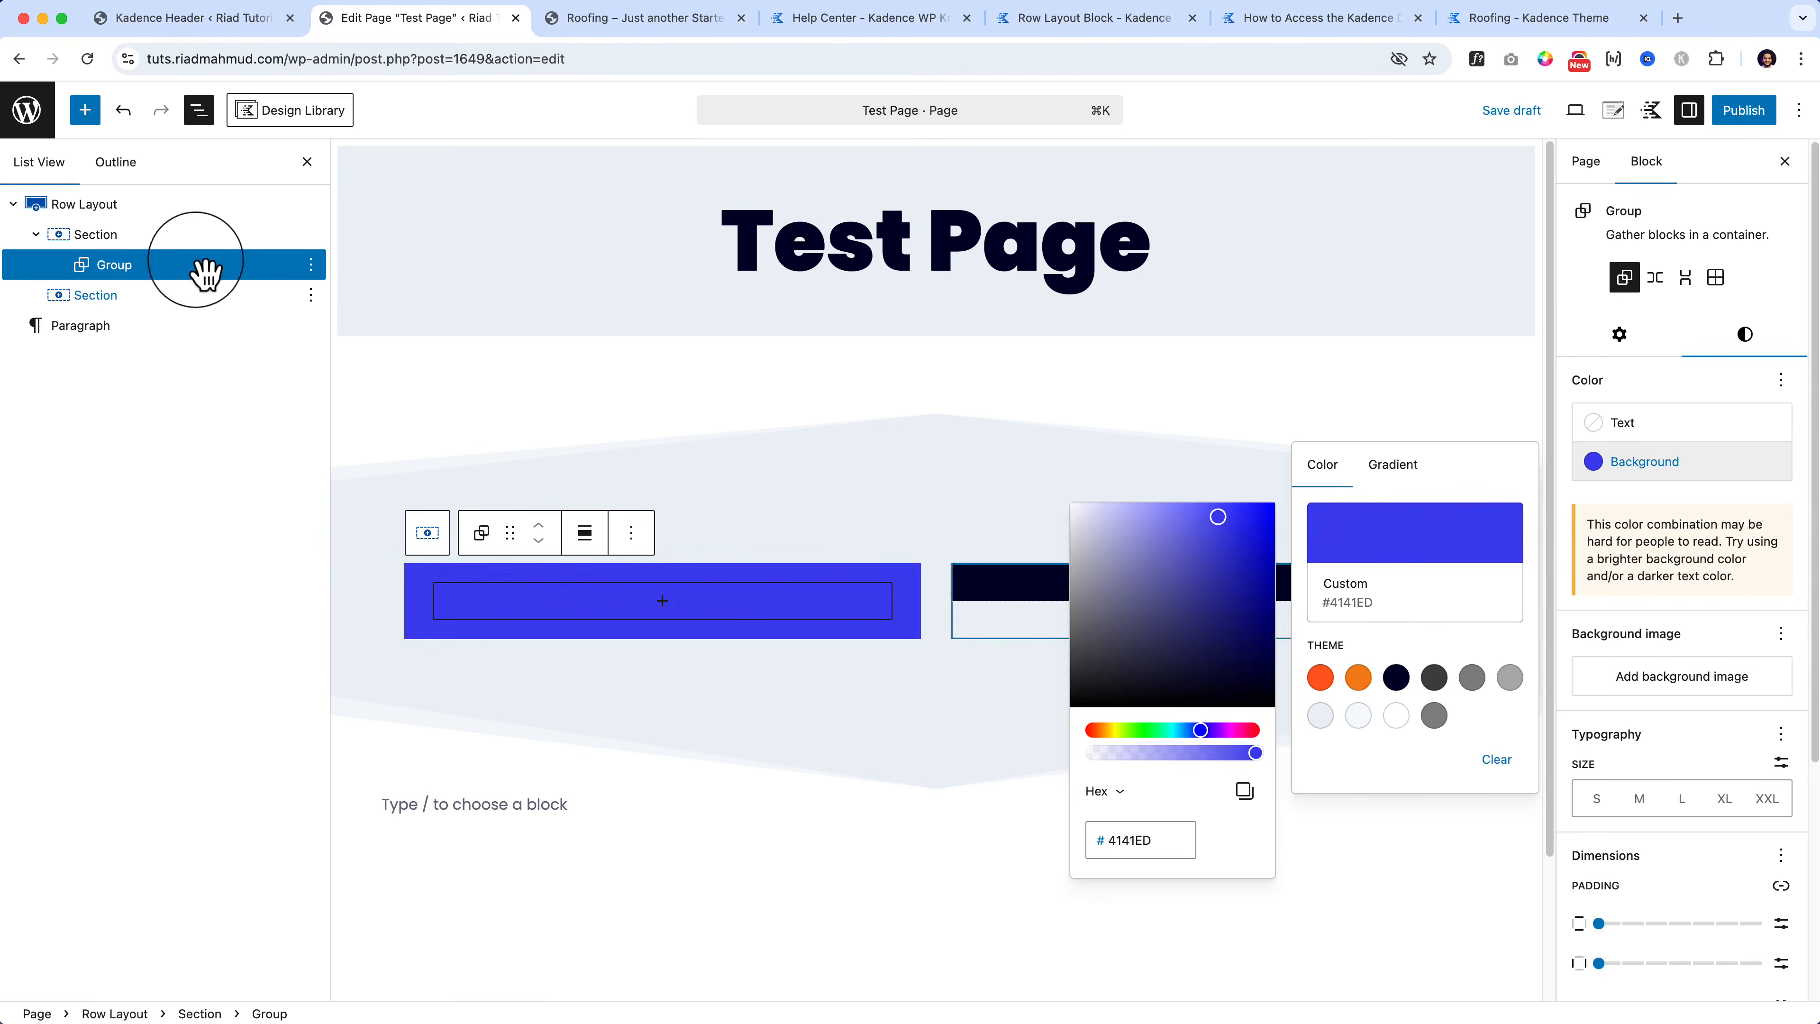
Step: Reselect the first Section and bring up its style settings
click(114, 235)
click(118, 262)
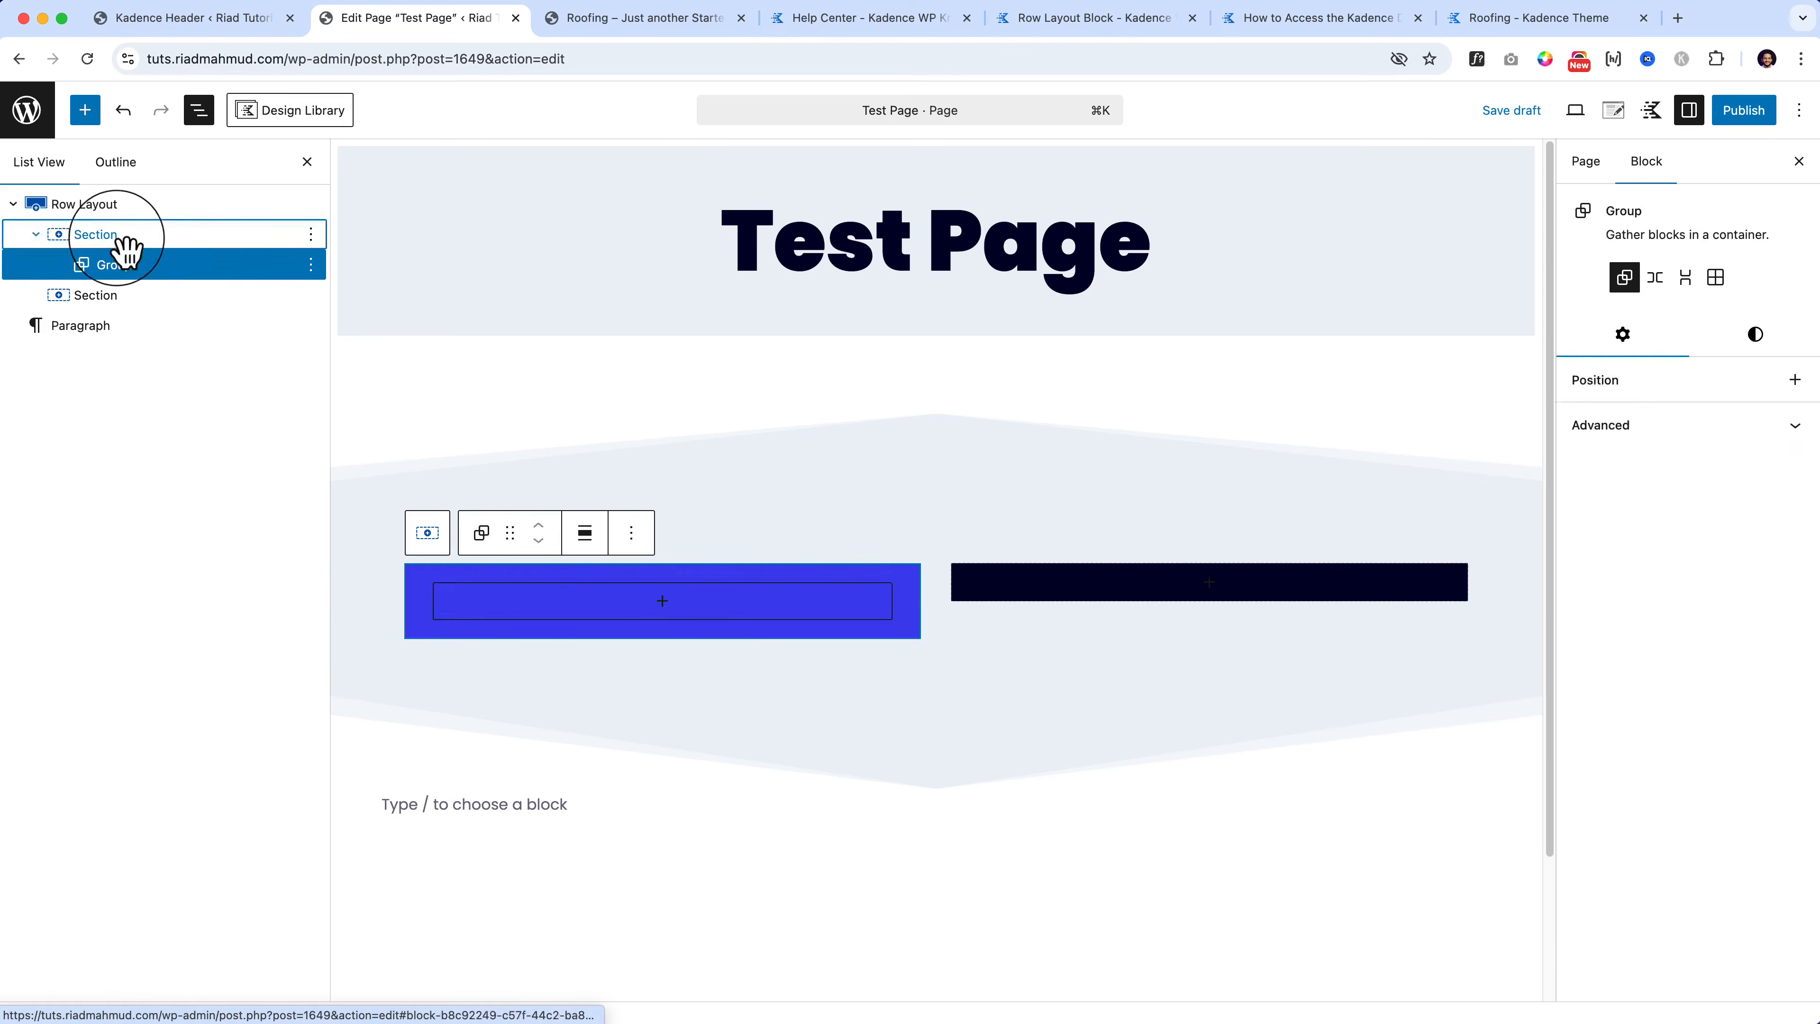
click(123, 236)
click(1688, 274)
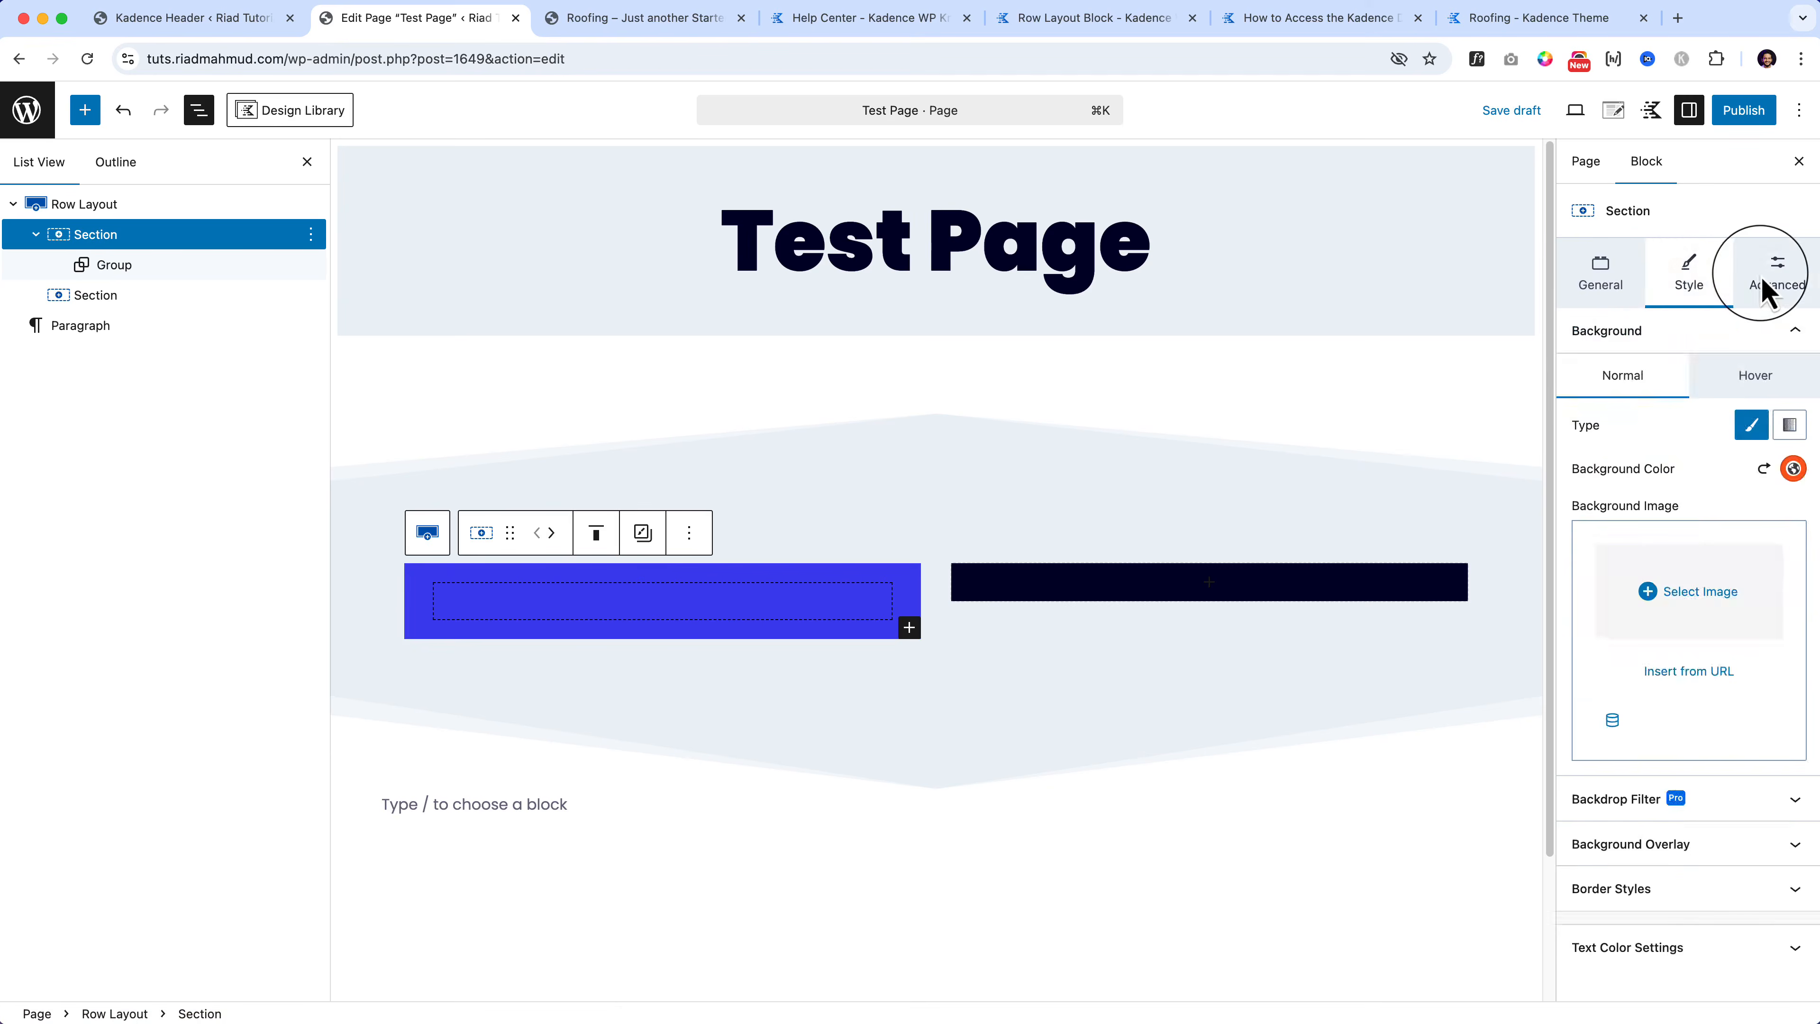
Step: Give the left Section LG top padding and large bottom padding
click(1765, 287)
click(1605, 390)
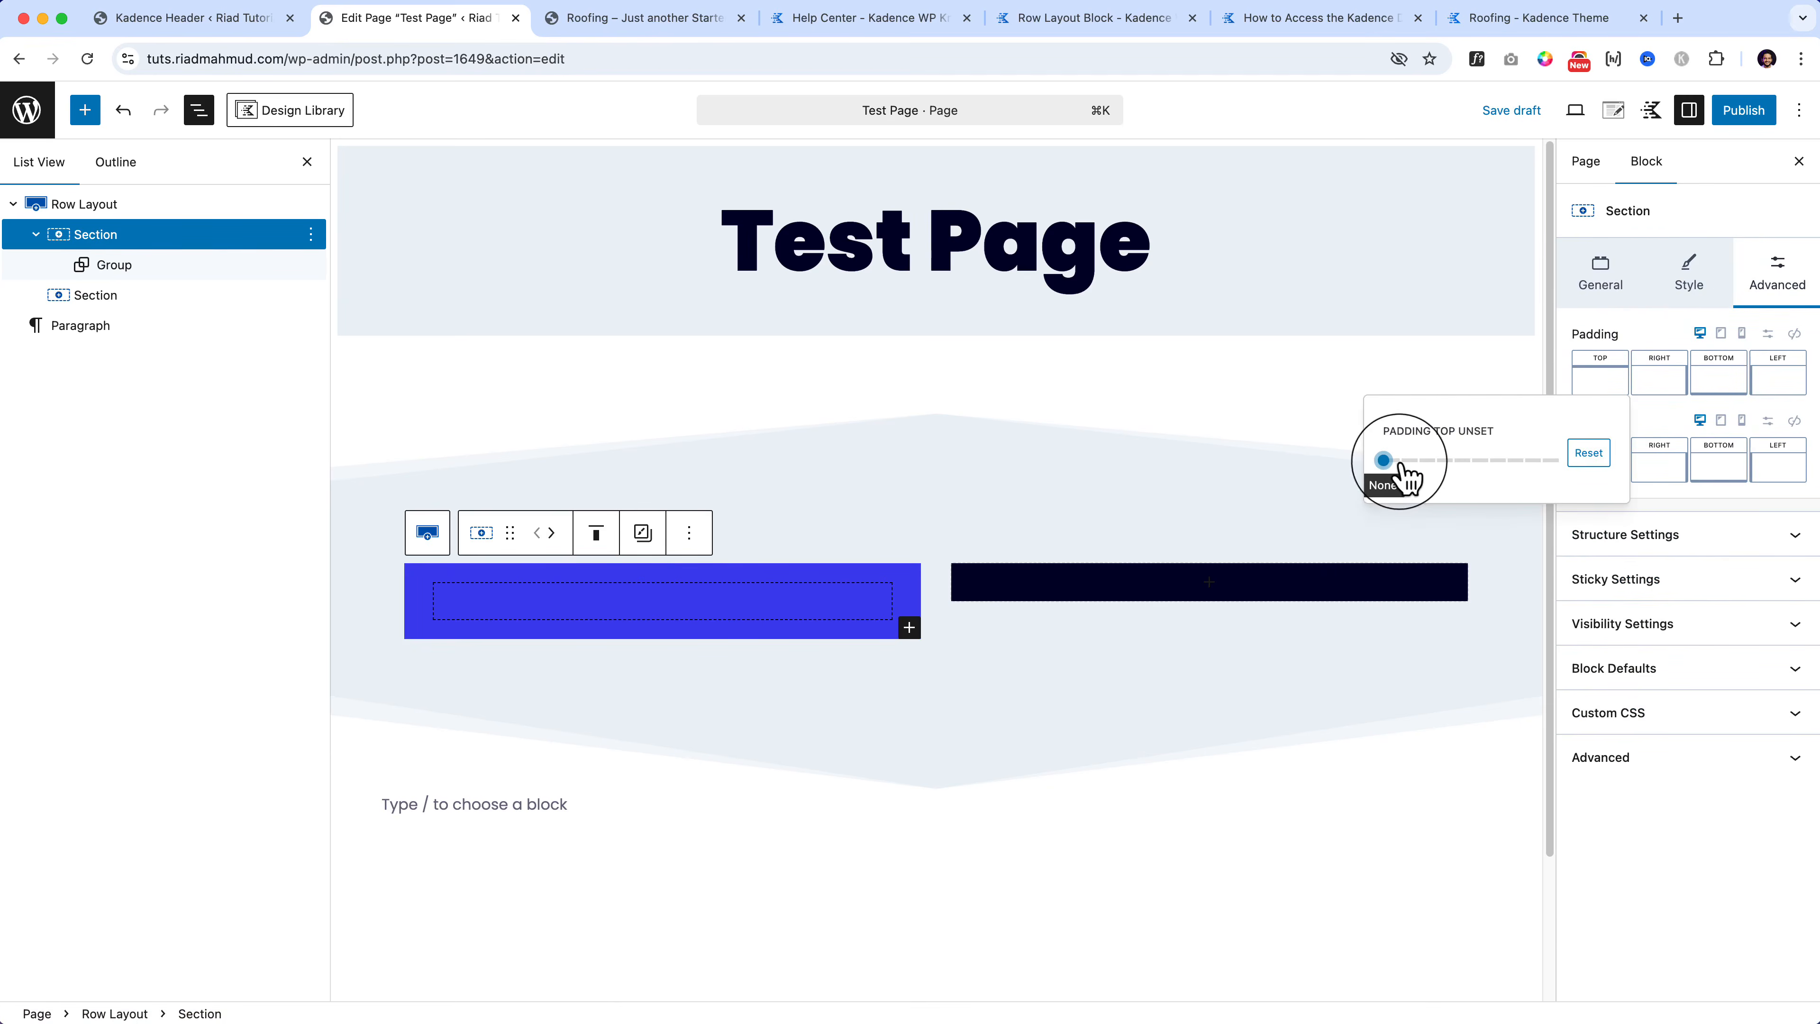
drag(1399, 461, 1435, 461)
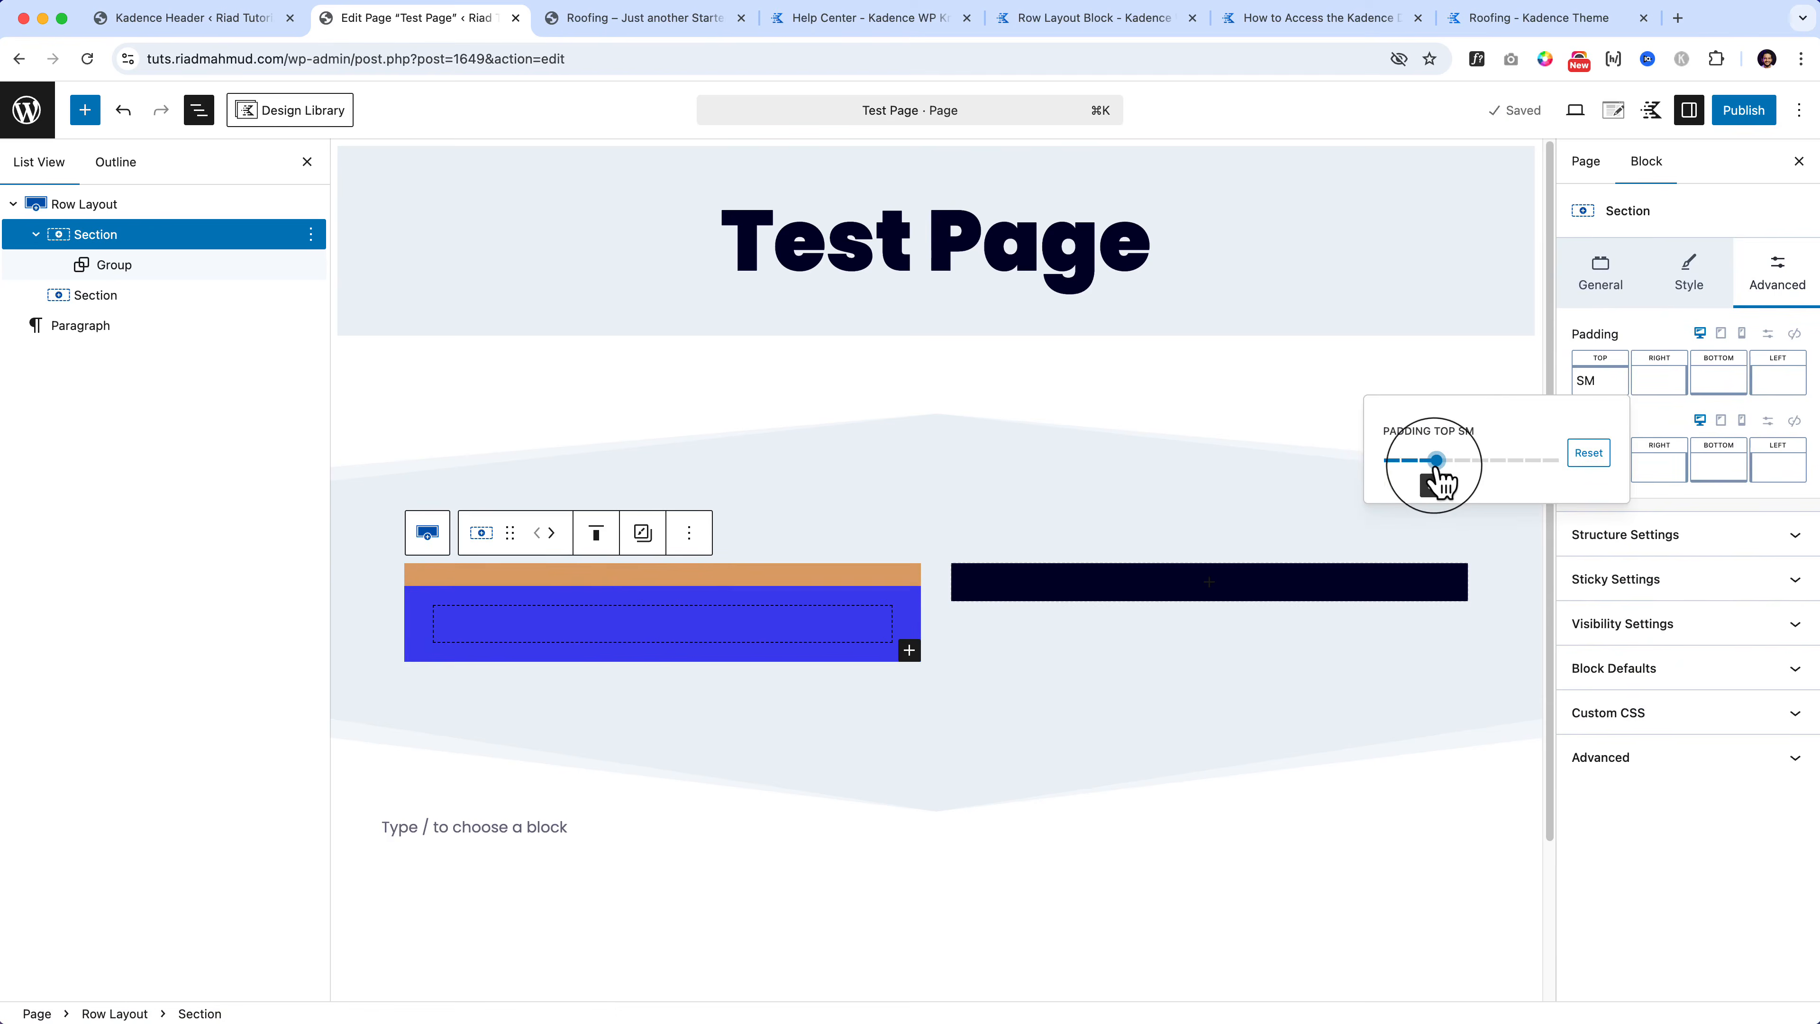
click(1726, 383)
click(1589, 460)
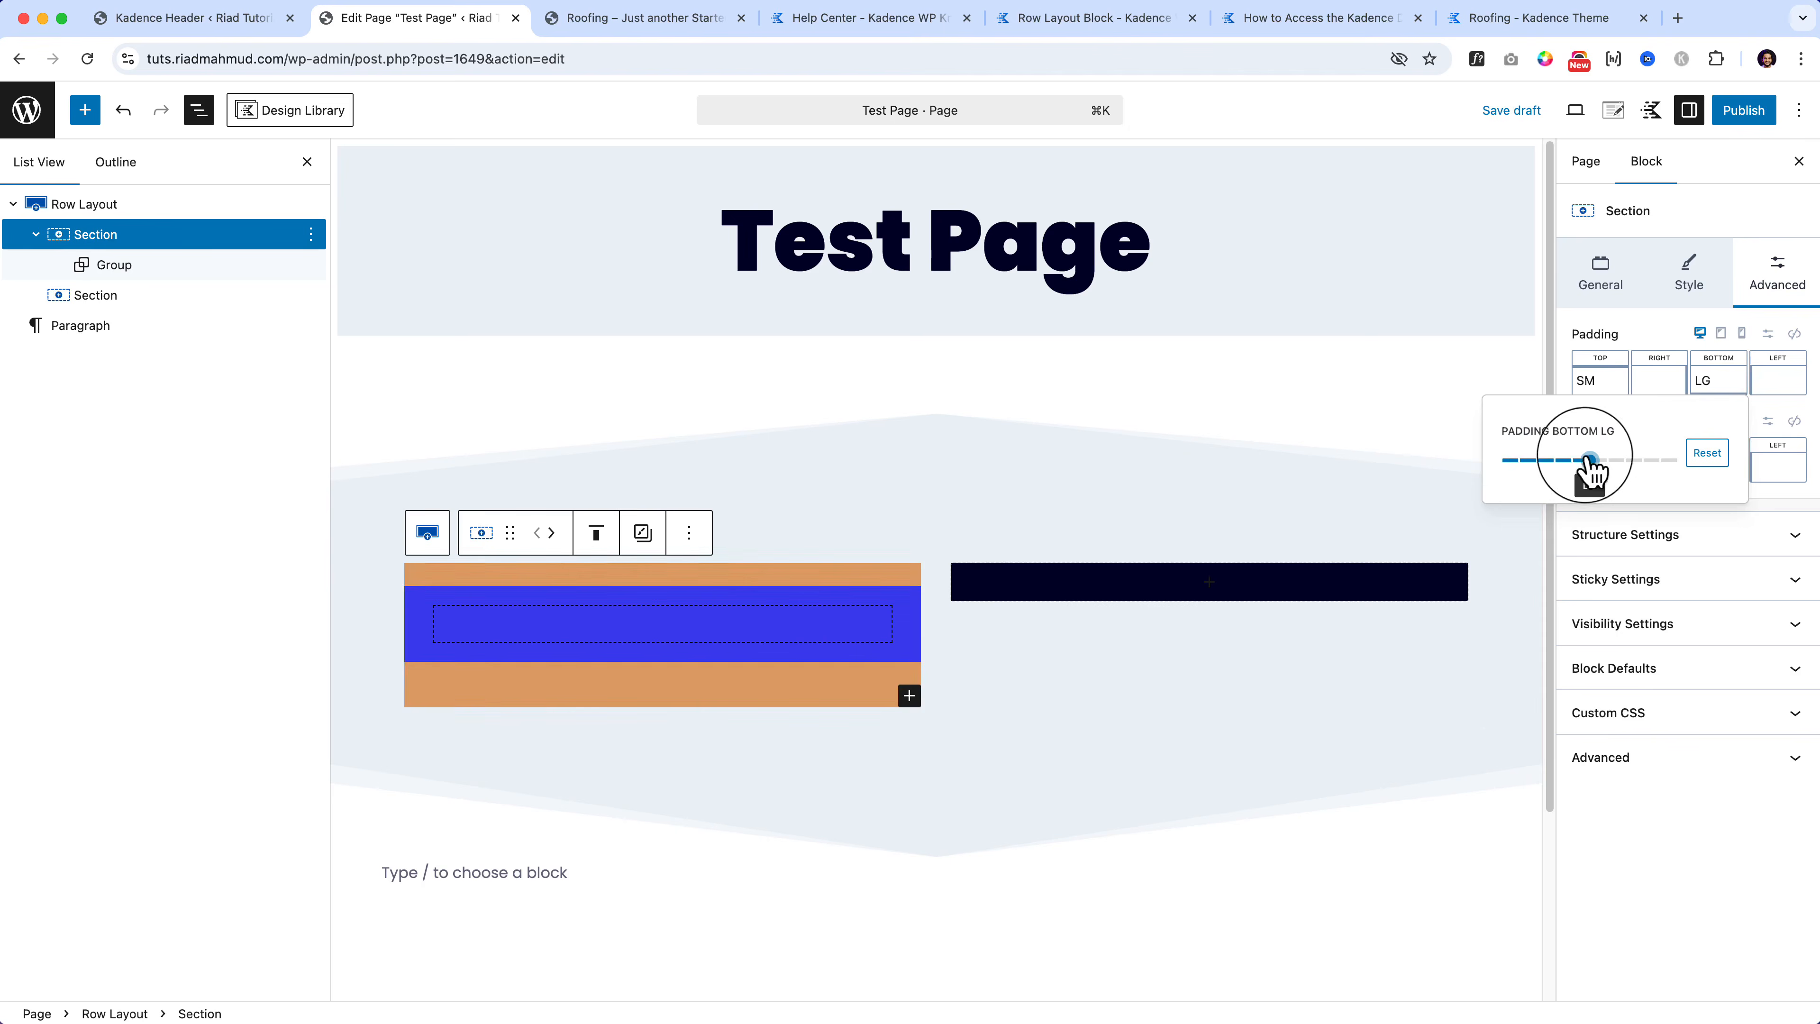
click(710, 689)
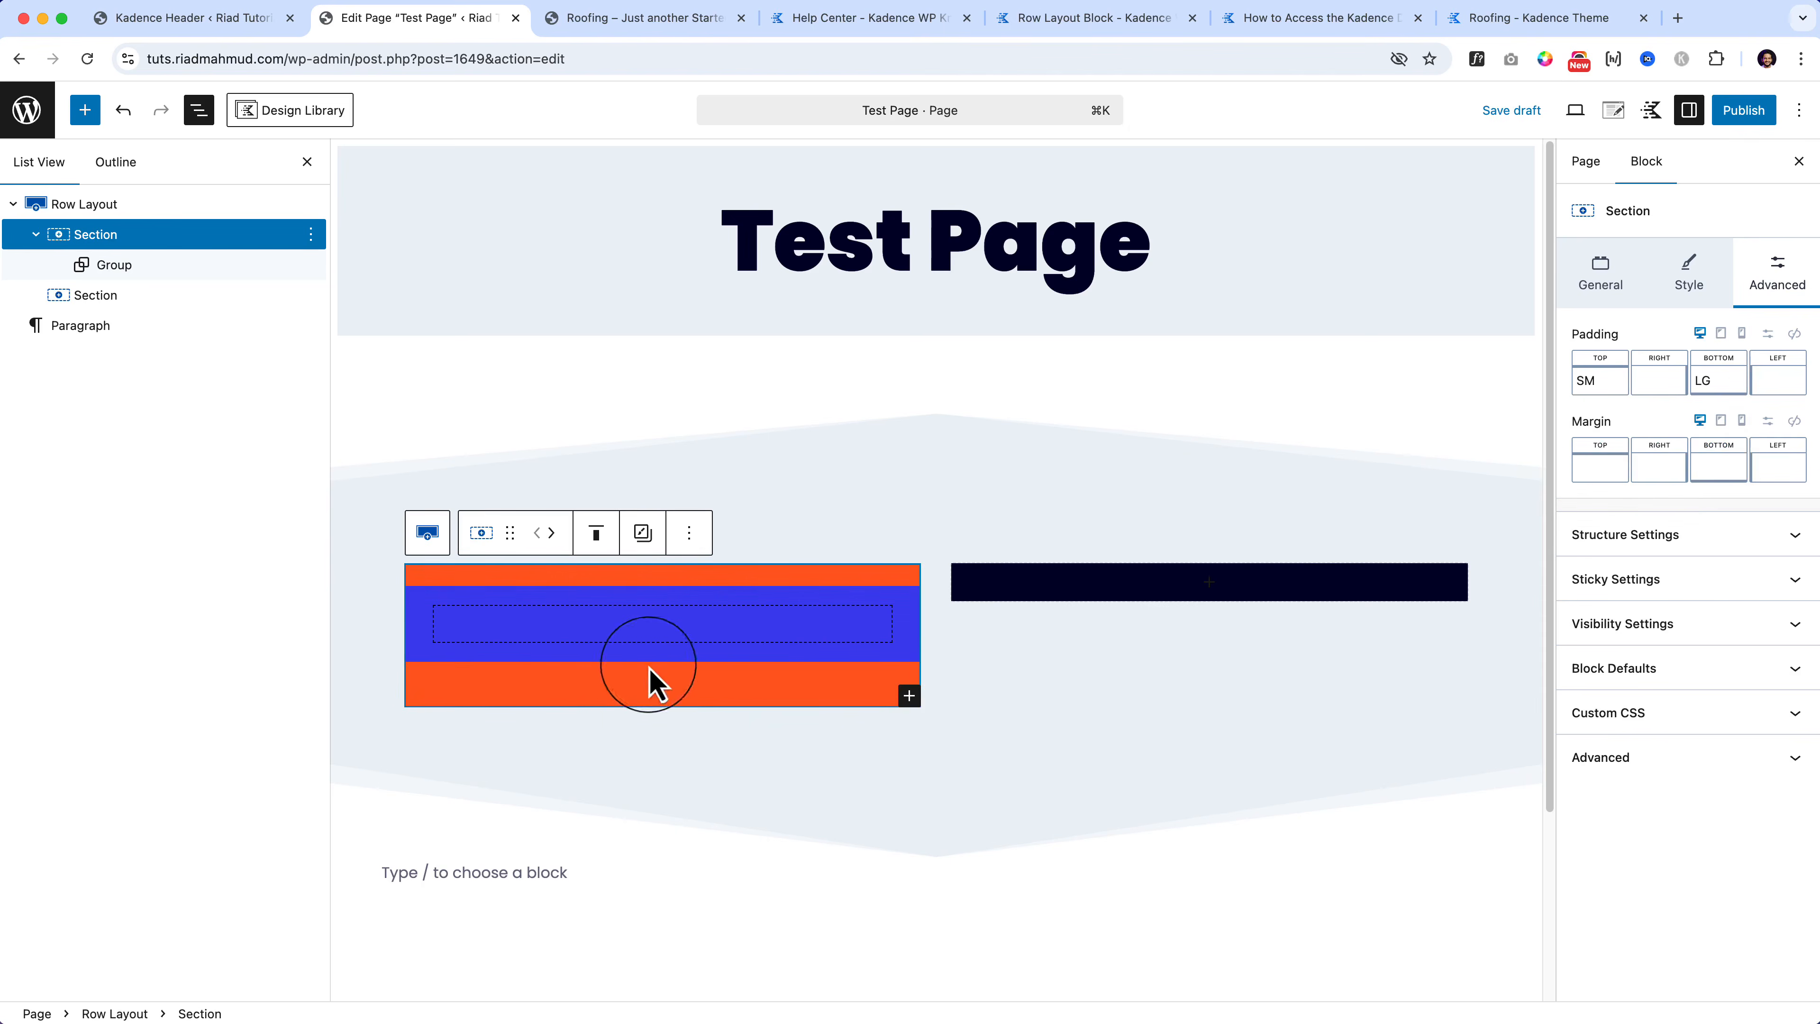
click(1589, 394)
mouse_move(1437, 461)
mouse_down()
mouse_move(1487, 463)
mouse_move(1470, 461)
mouse_up()
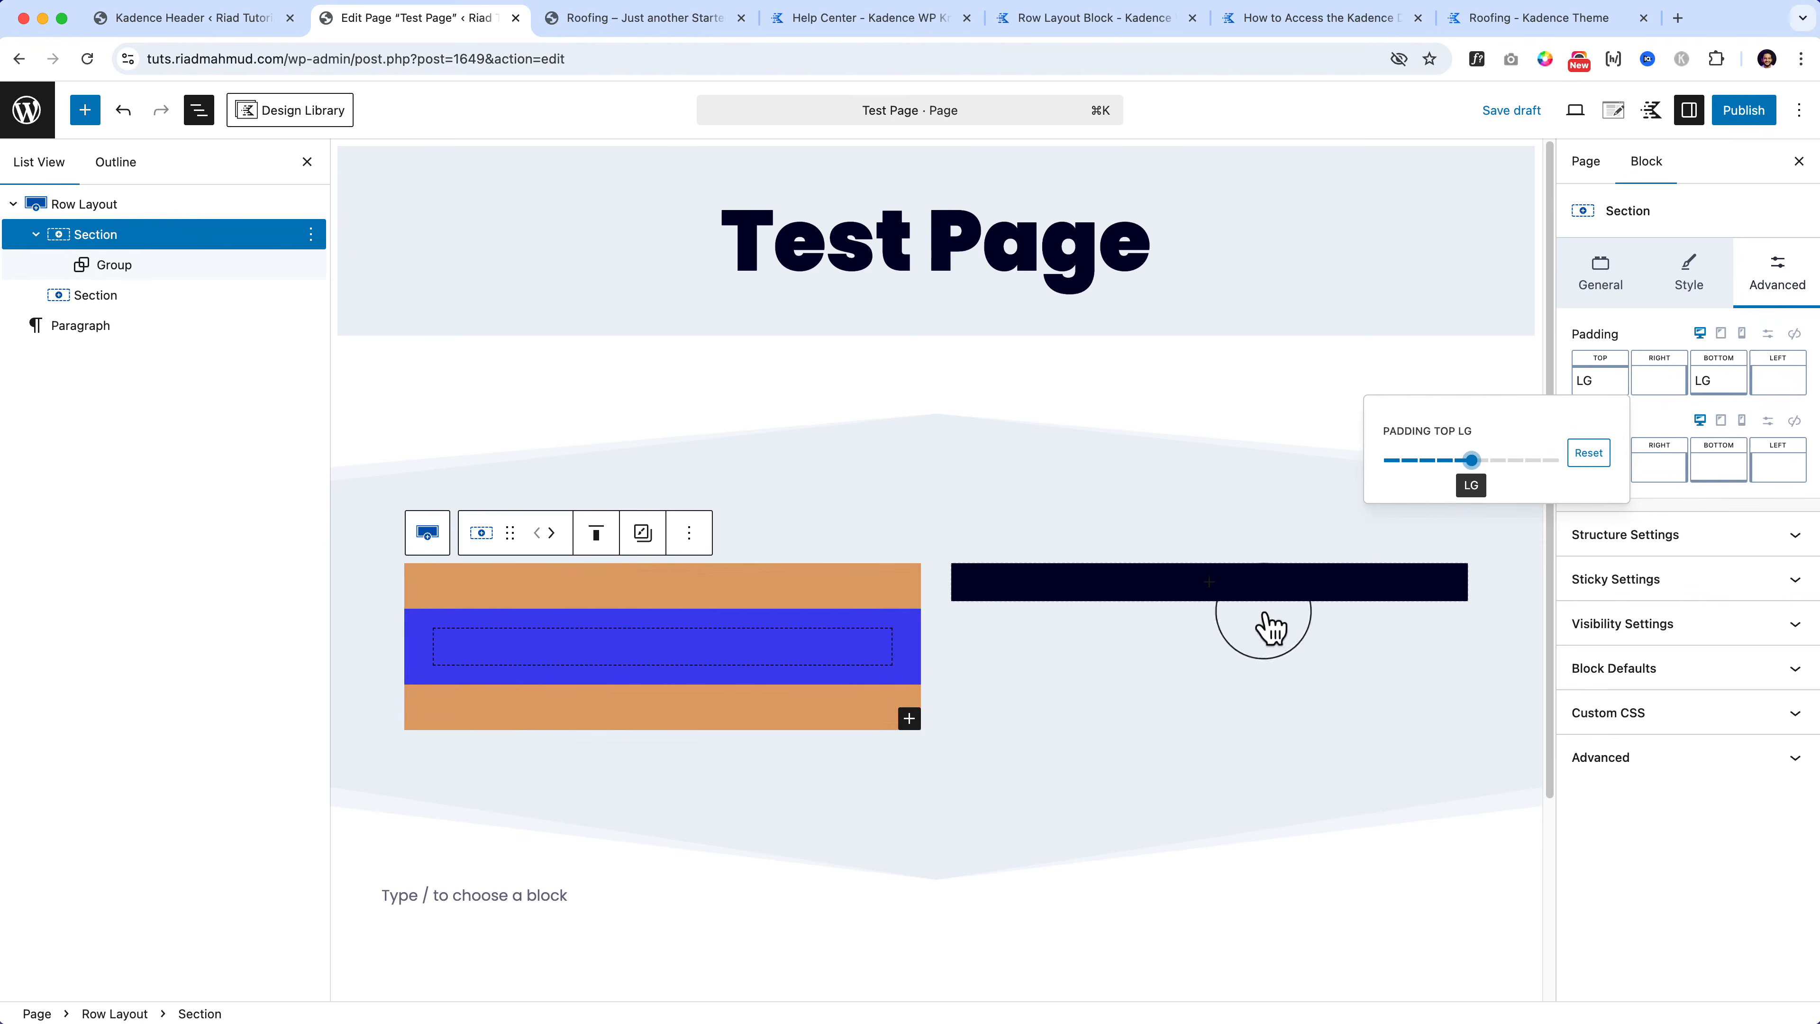
Step: Duplicate the blue Group twice to make three stacked groups
click(980, 797)
click(555, 649)
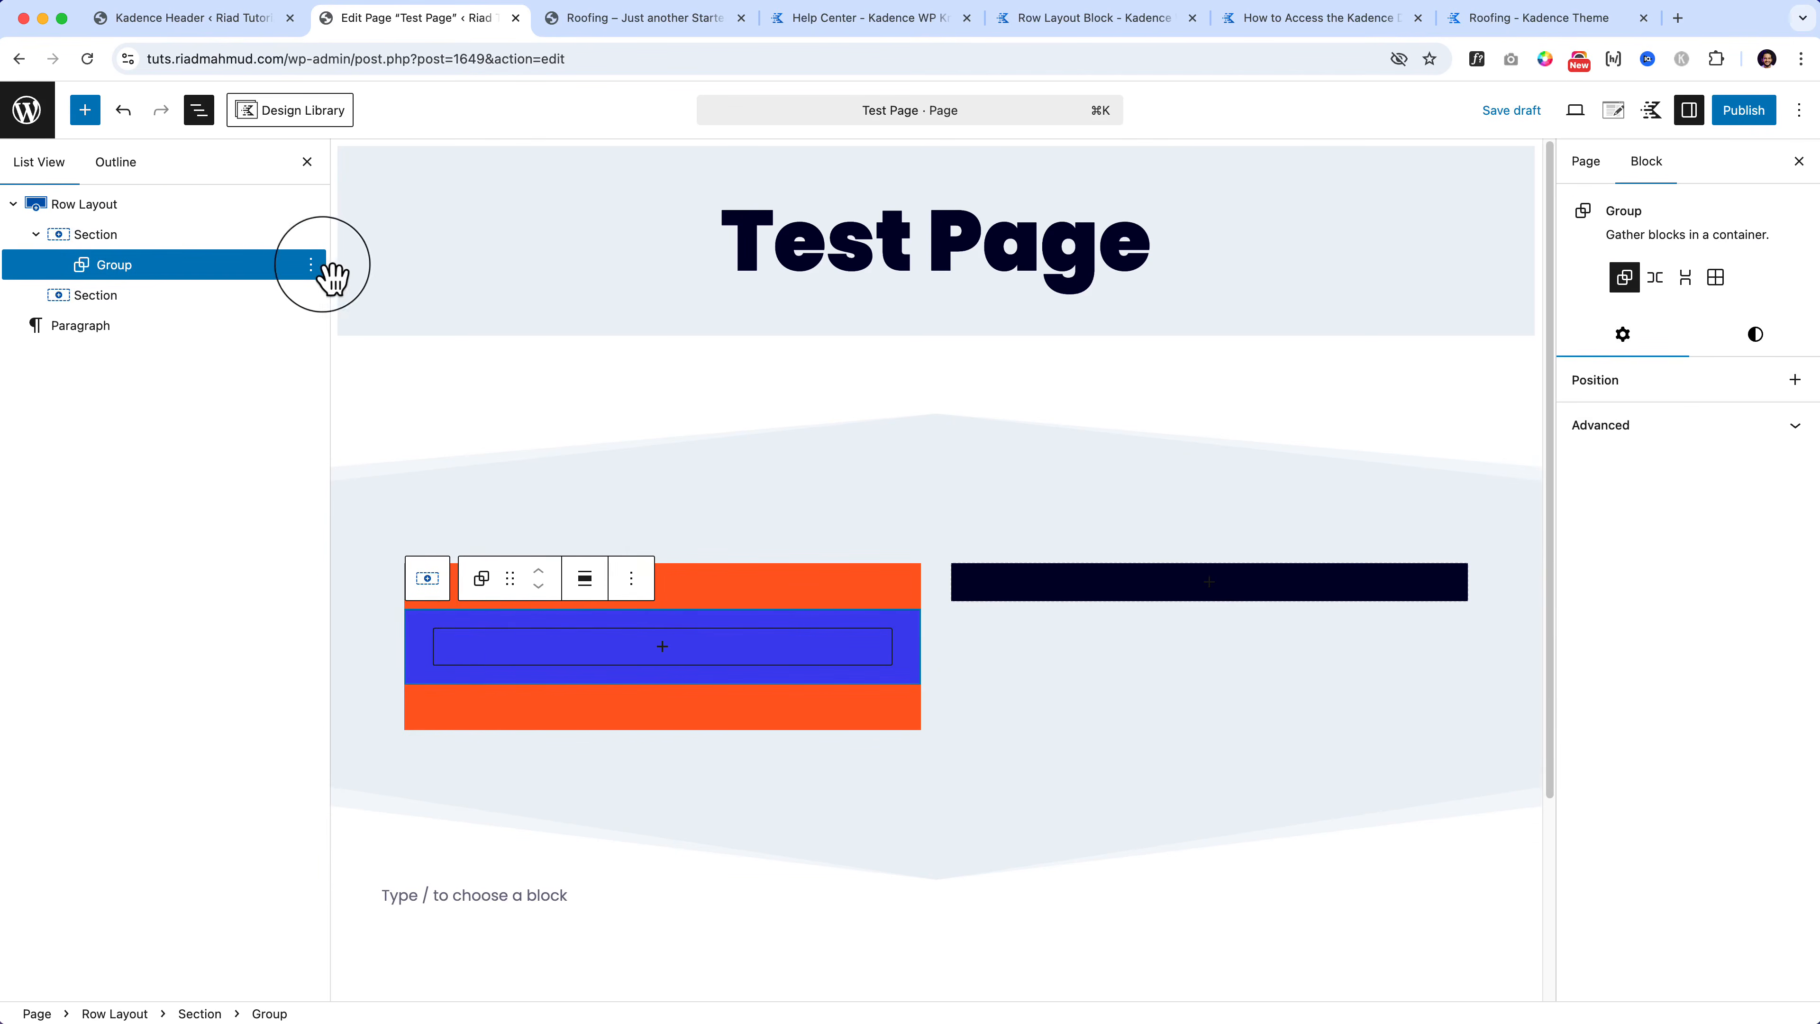
click(310, 265)
click(357, 395)
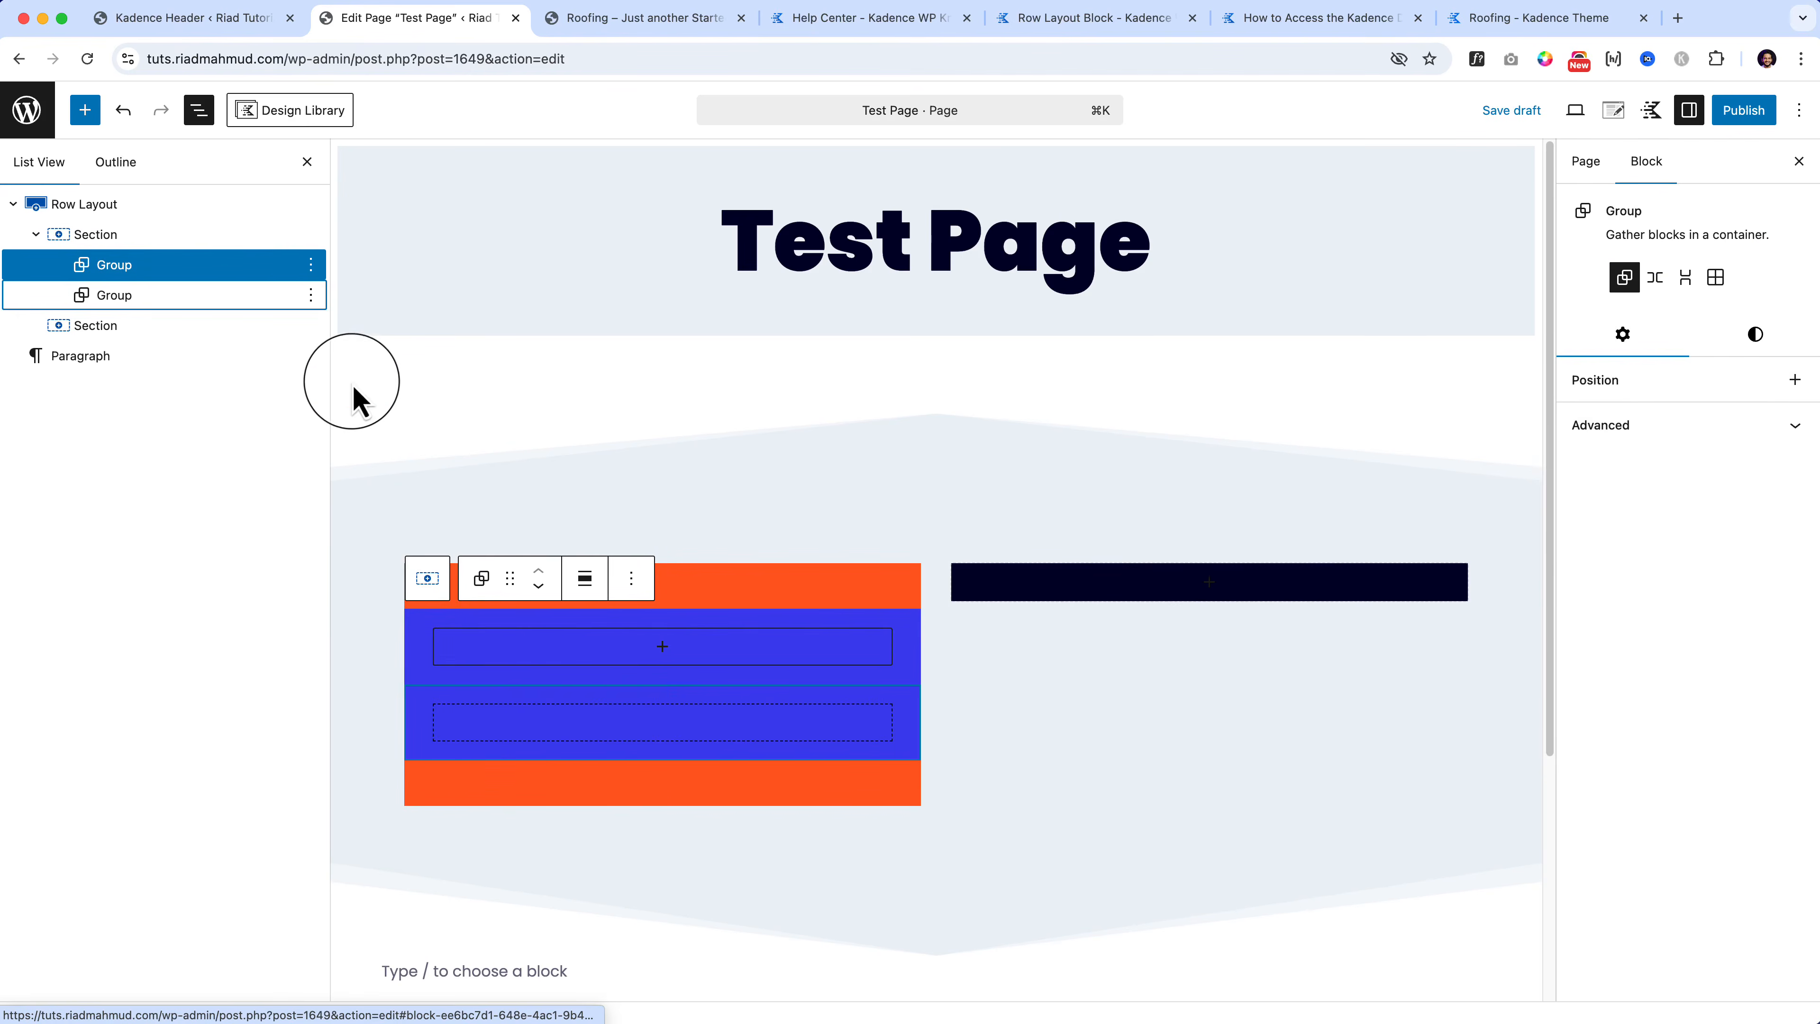
click(311, 294)
click(329, 421)
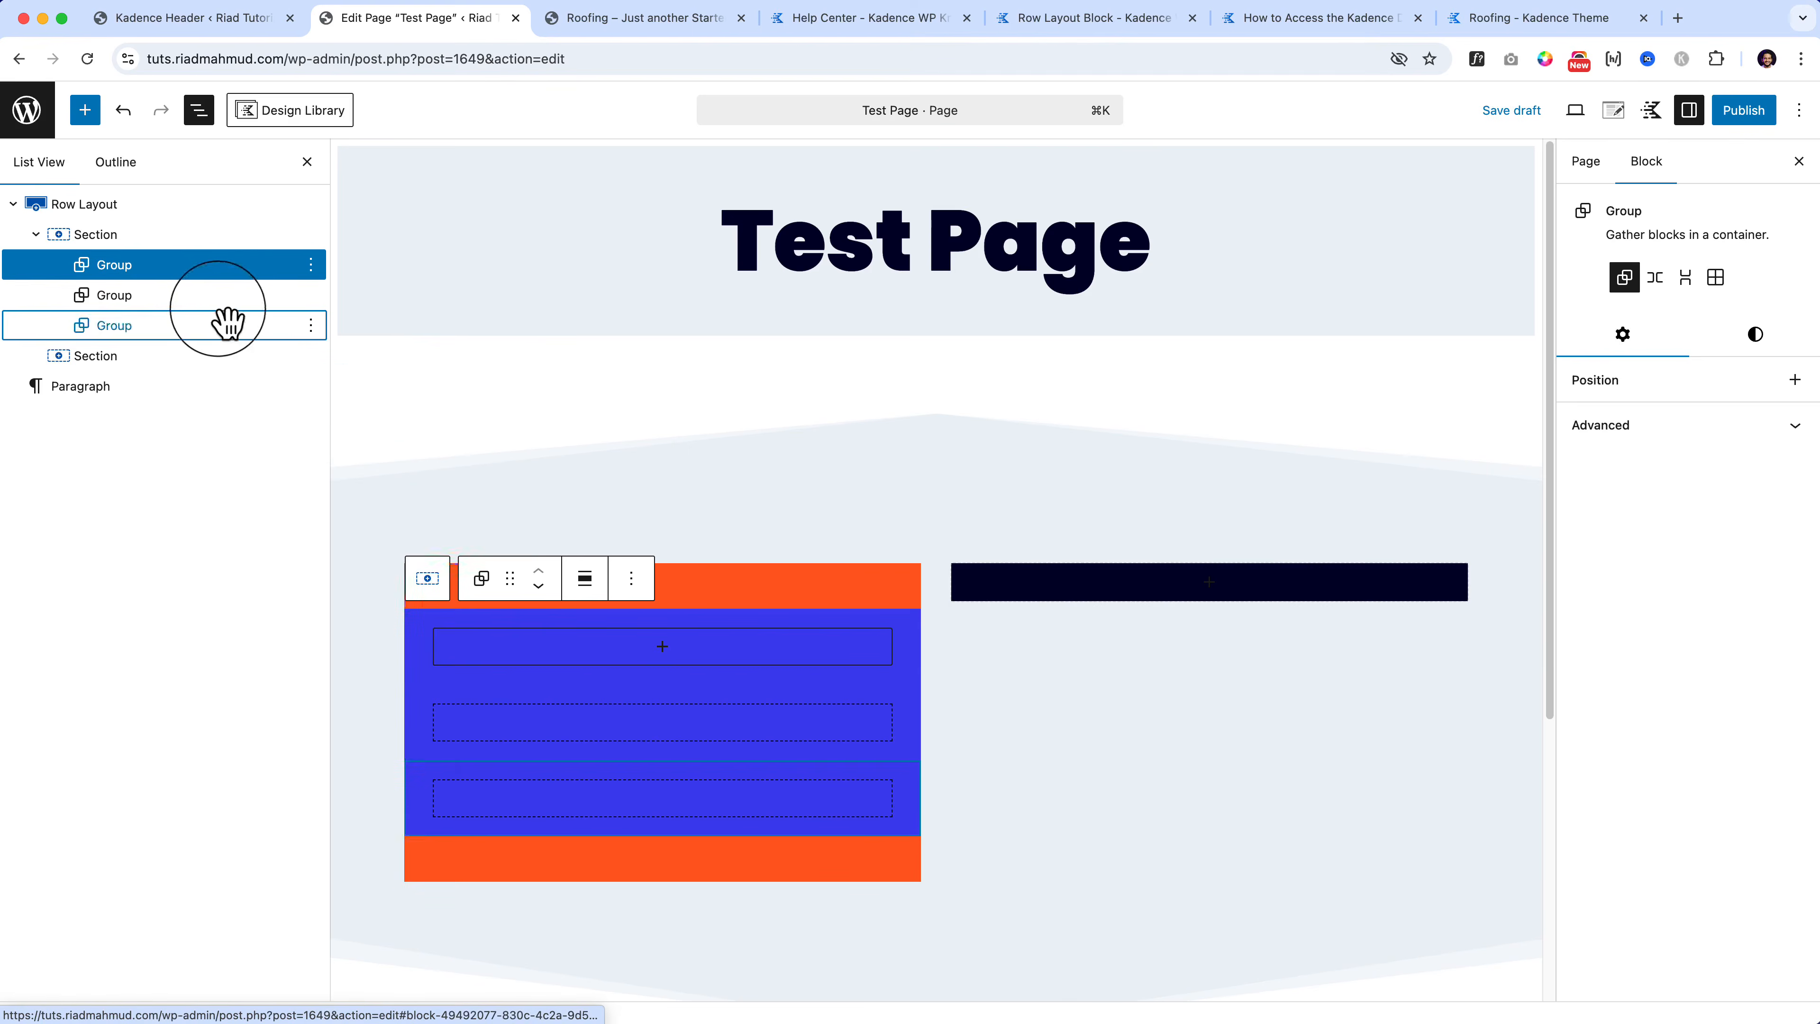
Step: Change the middle Group's background to pink with the custom colour picker
click(222, 297)
click(1775, 354)
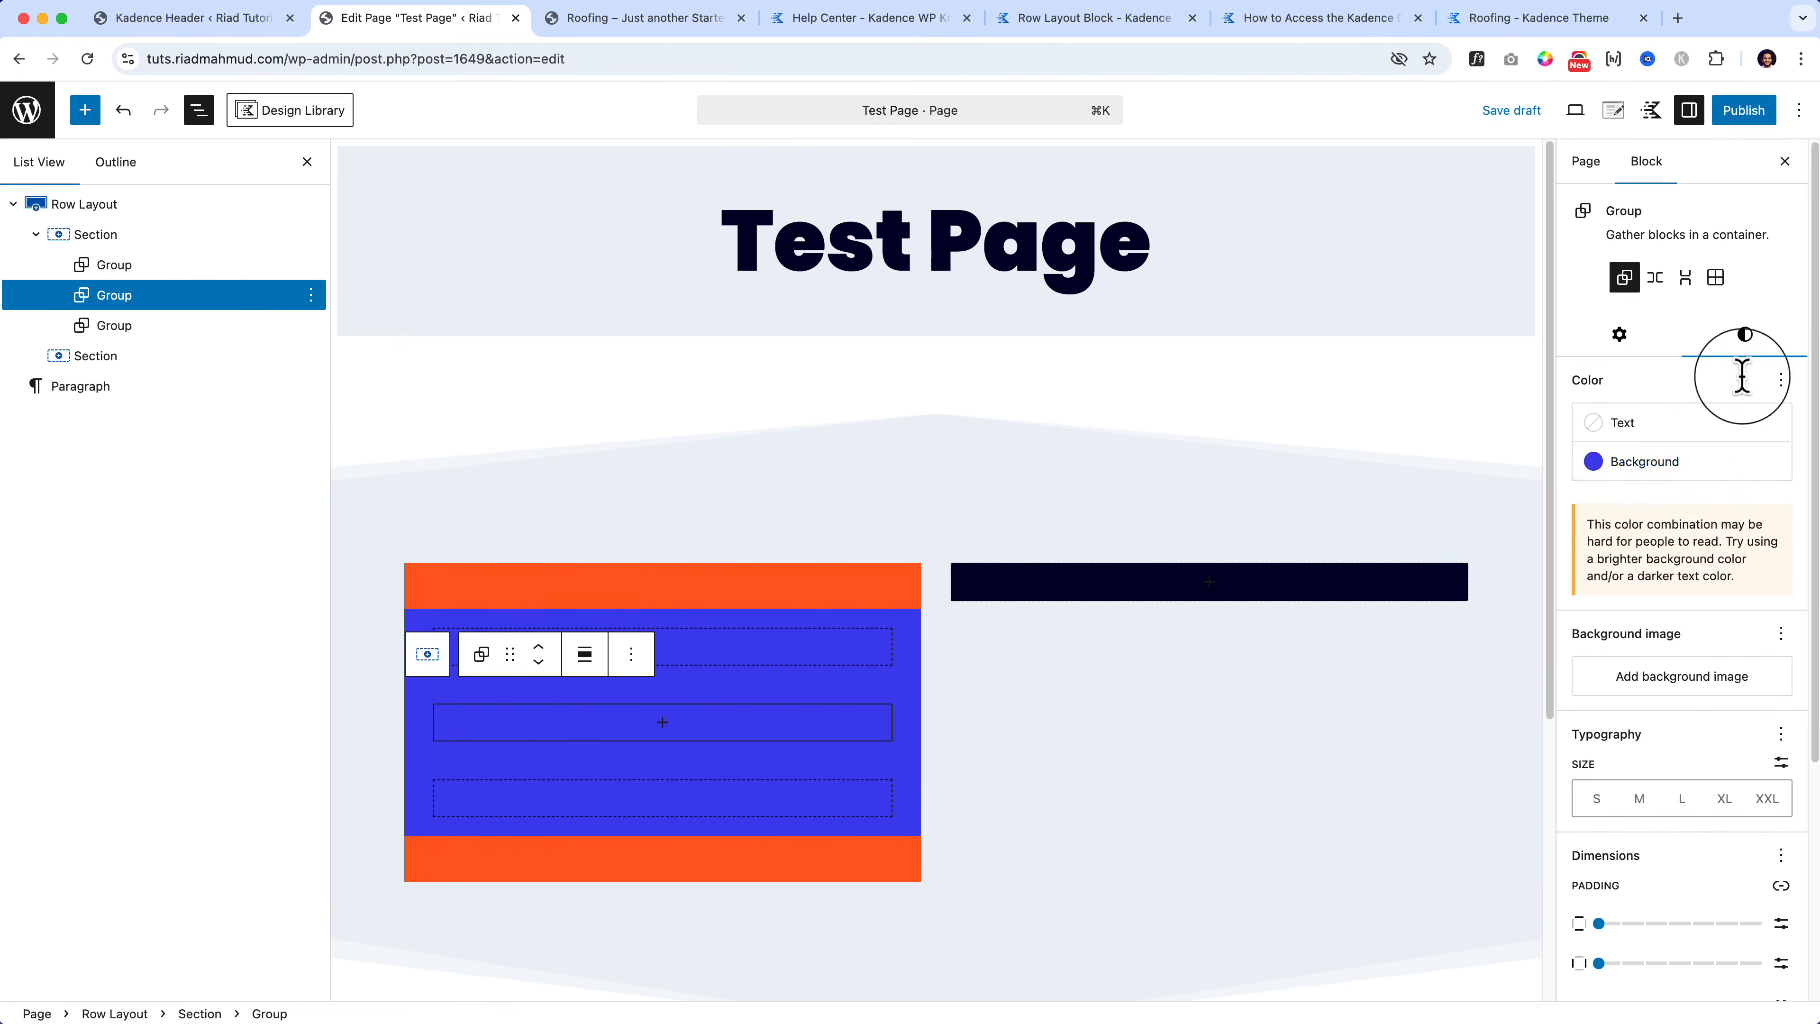
click(1663, 461)
click(1376, 545)
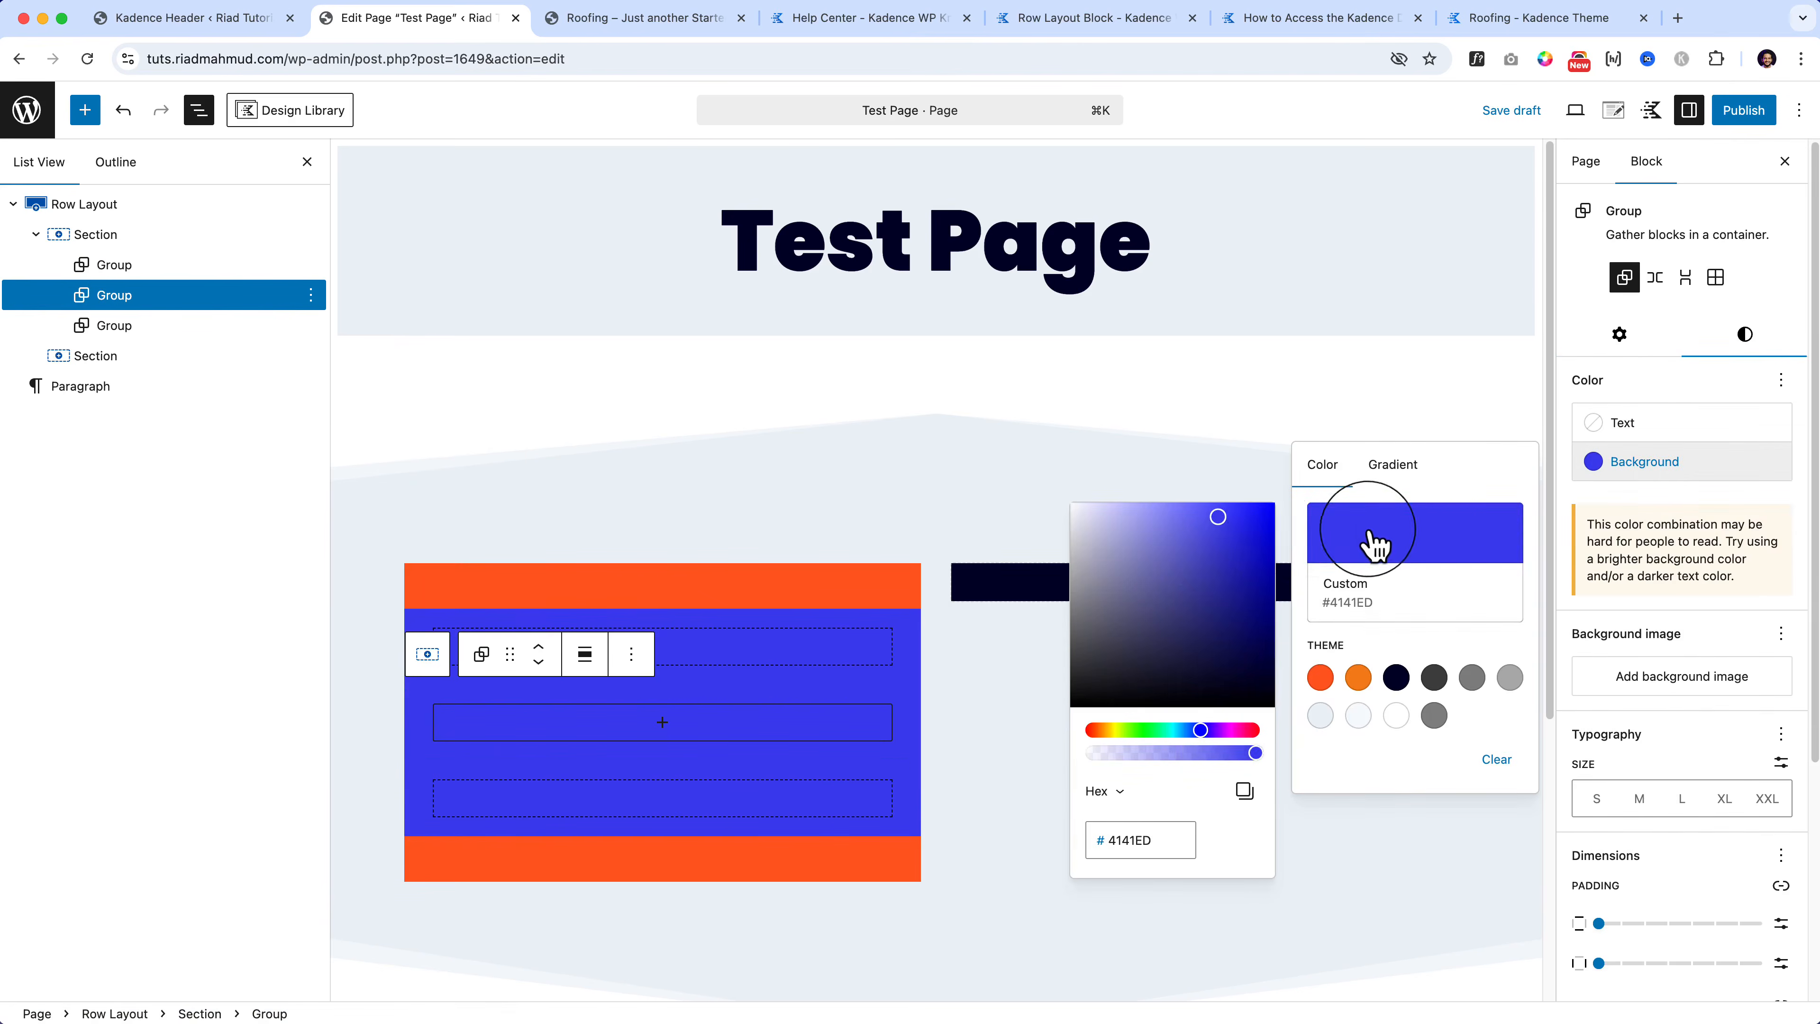
click(1187, 541)
click(1249, 731)
click(1193, 559)
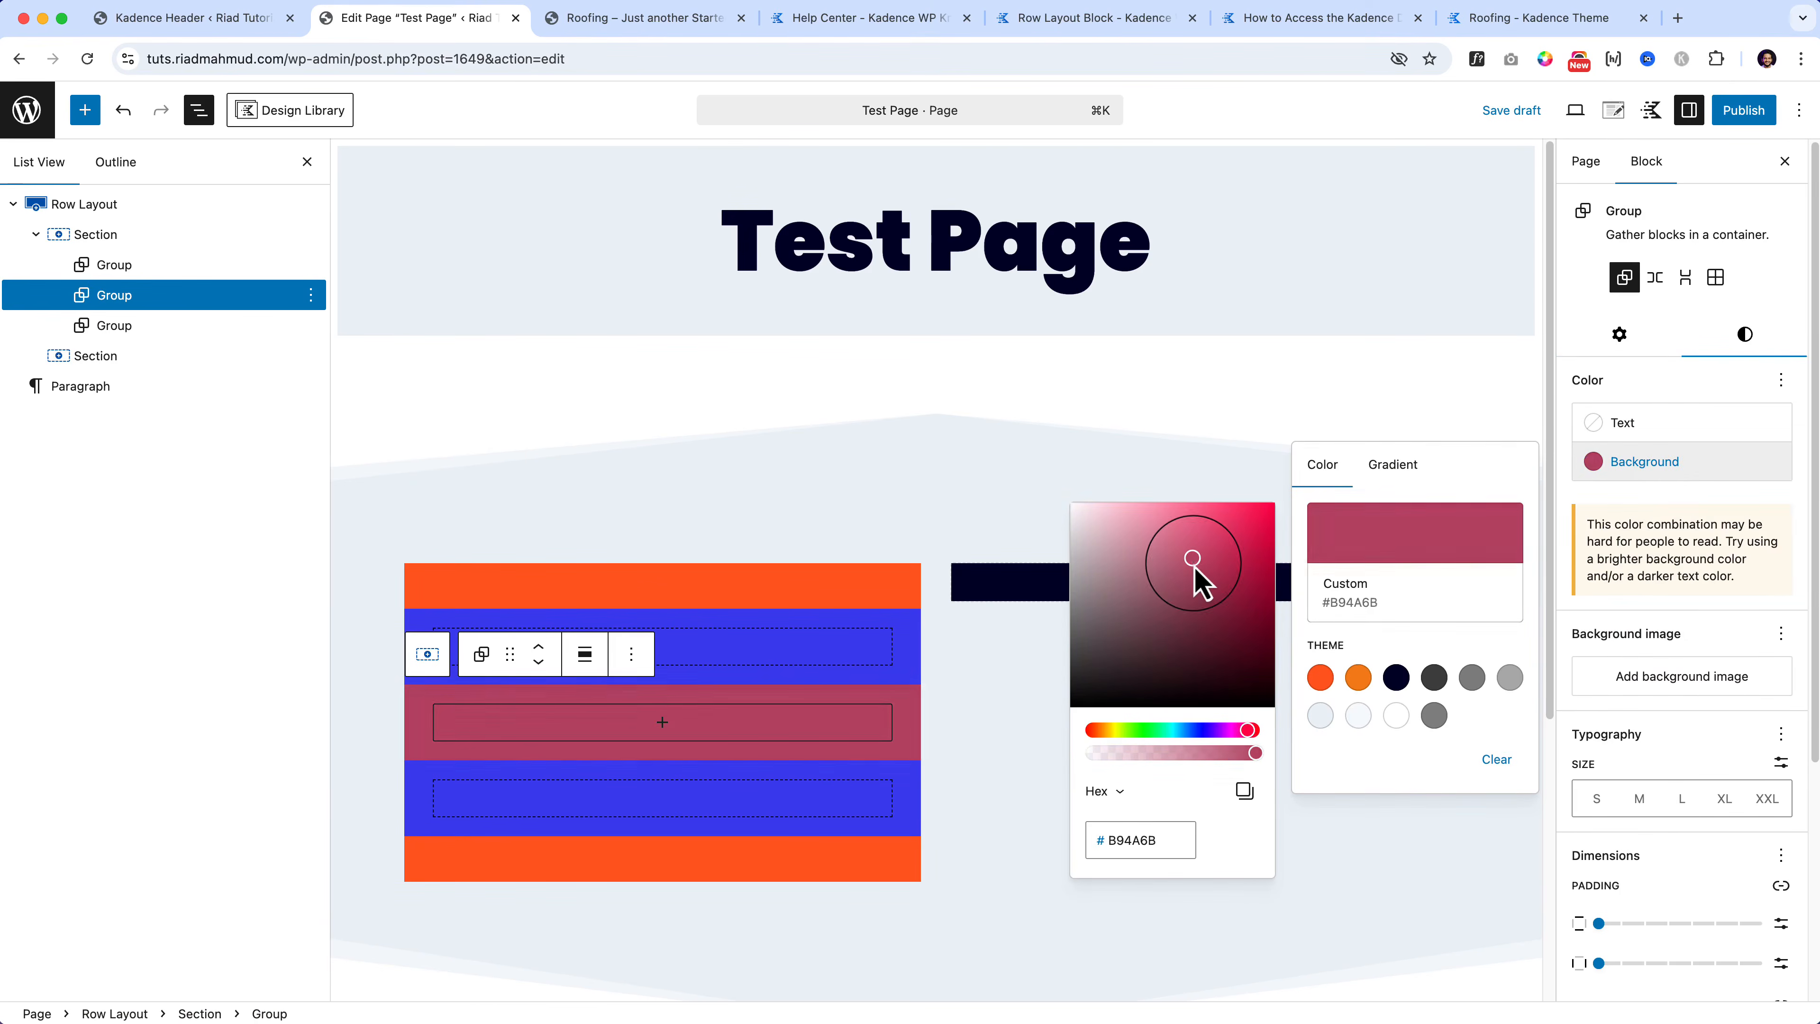
click(1174, 517)
Step: Turn the bottom Group's background green (#79ED40)
click(163, 326)
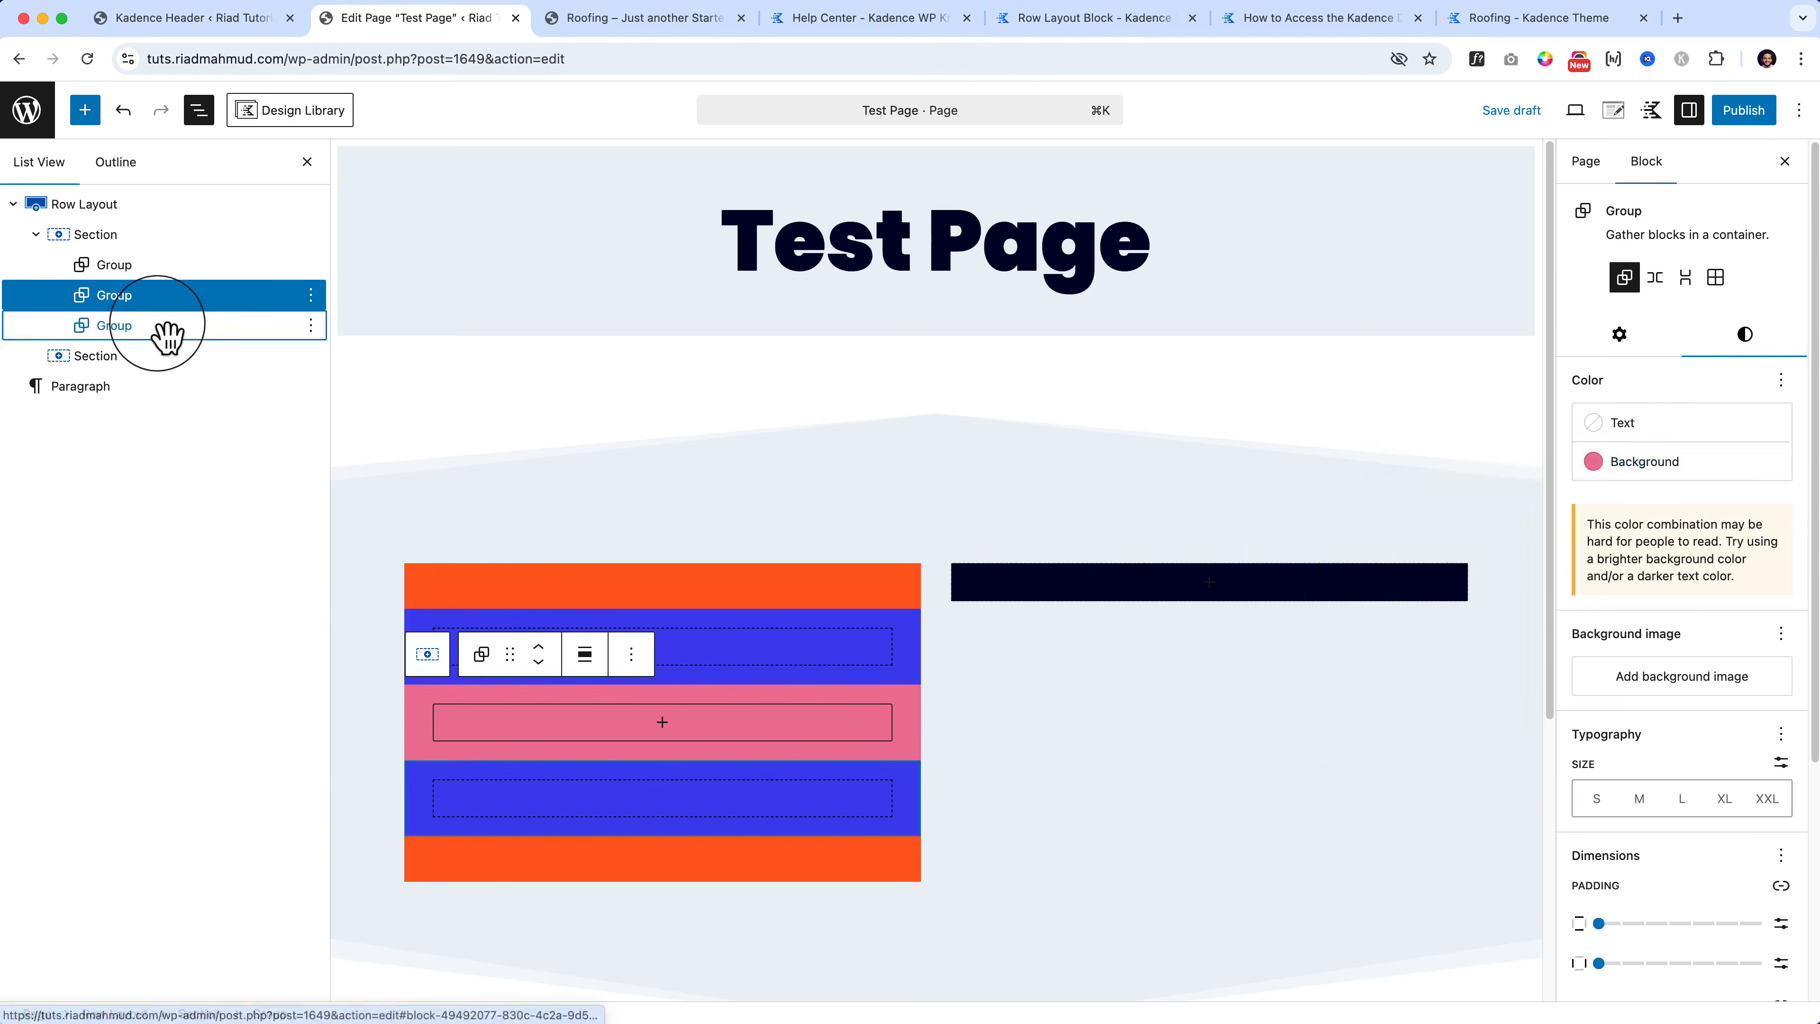
click(1750, 336)
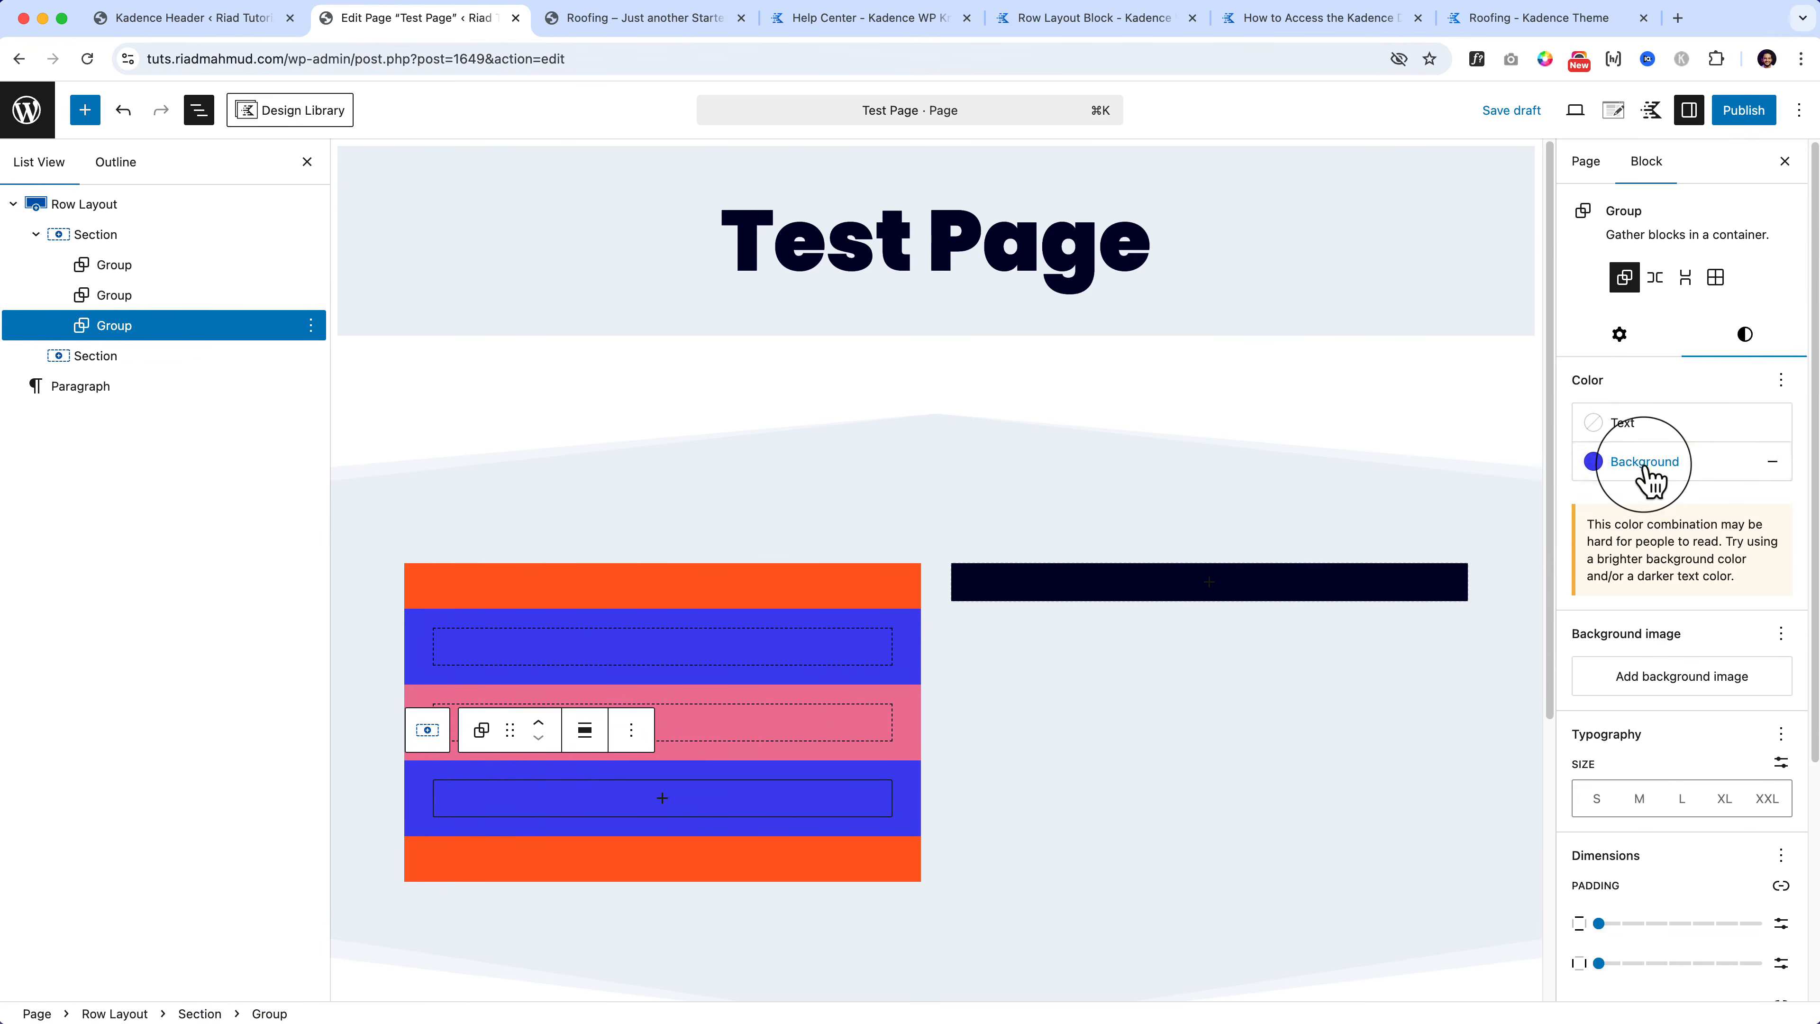
click(1621, 473)
click(1430, 553)
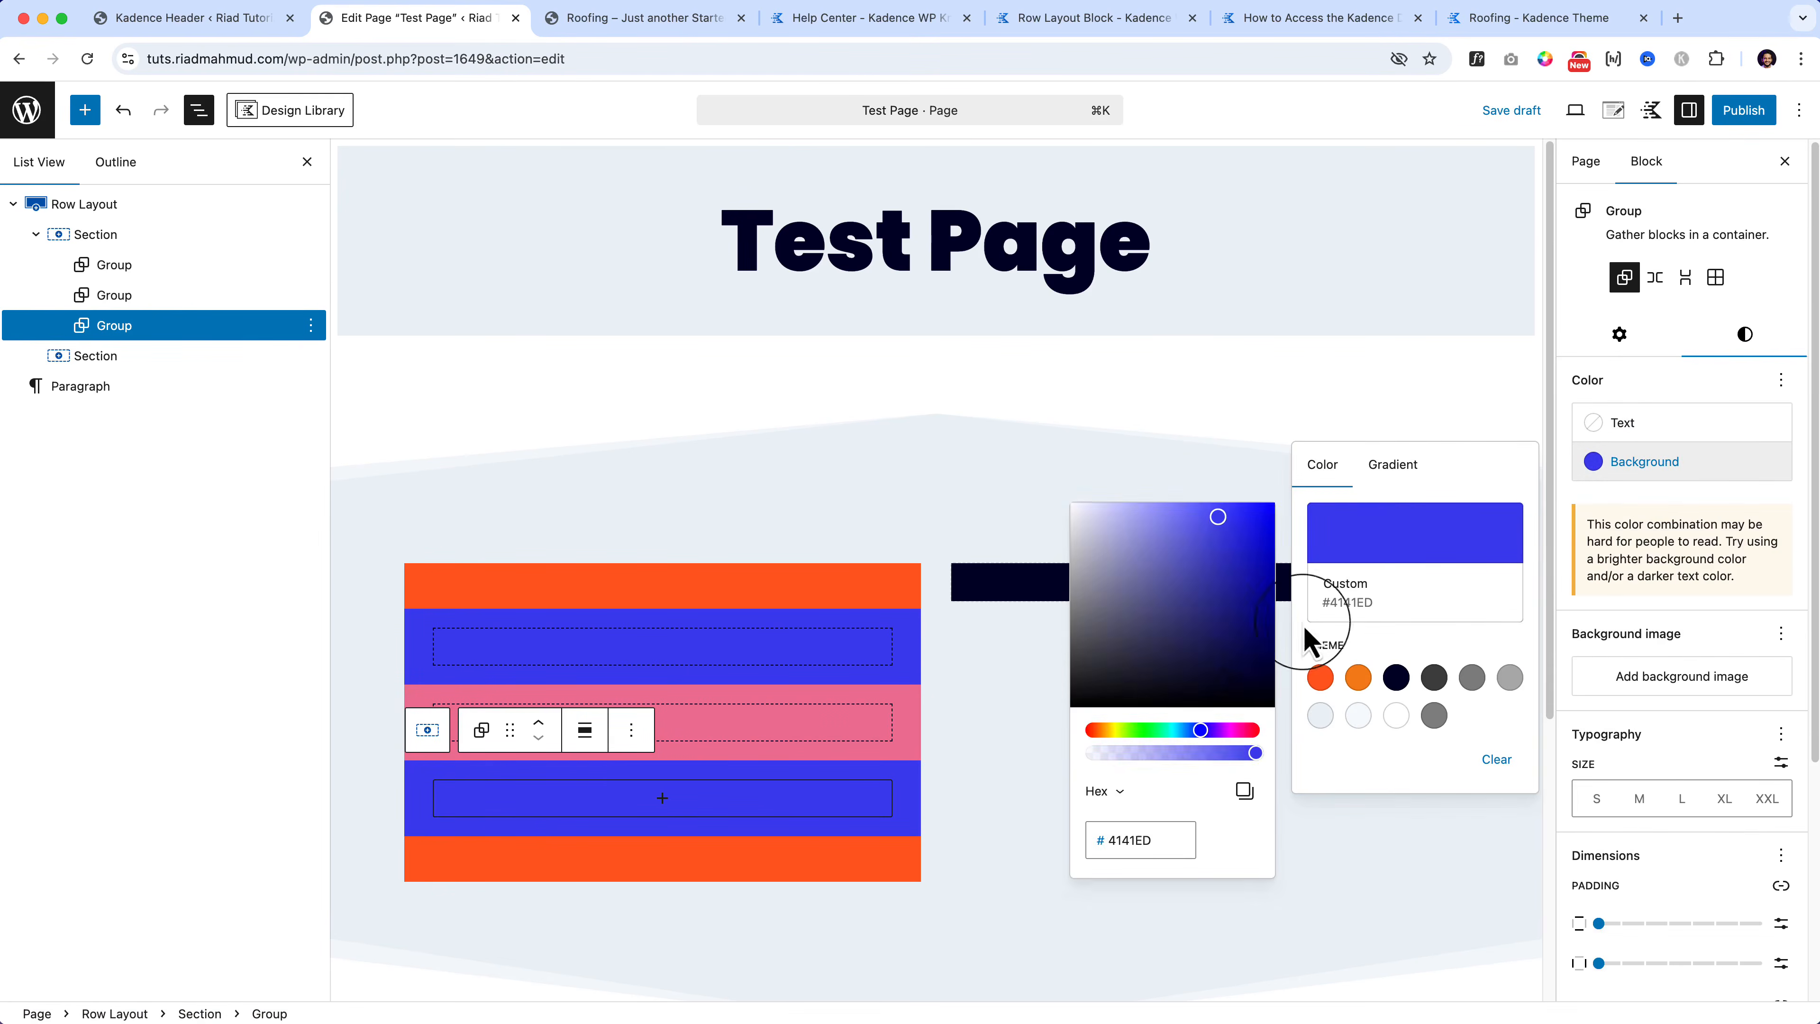
click(1139, 730)
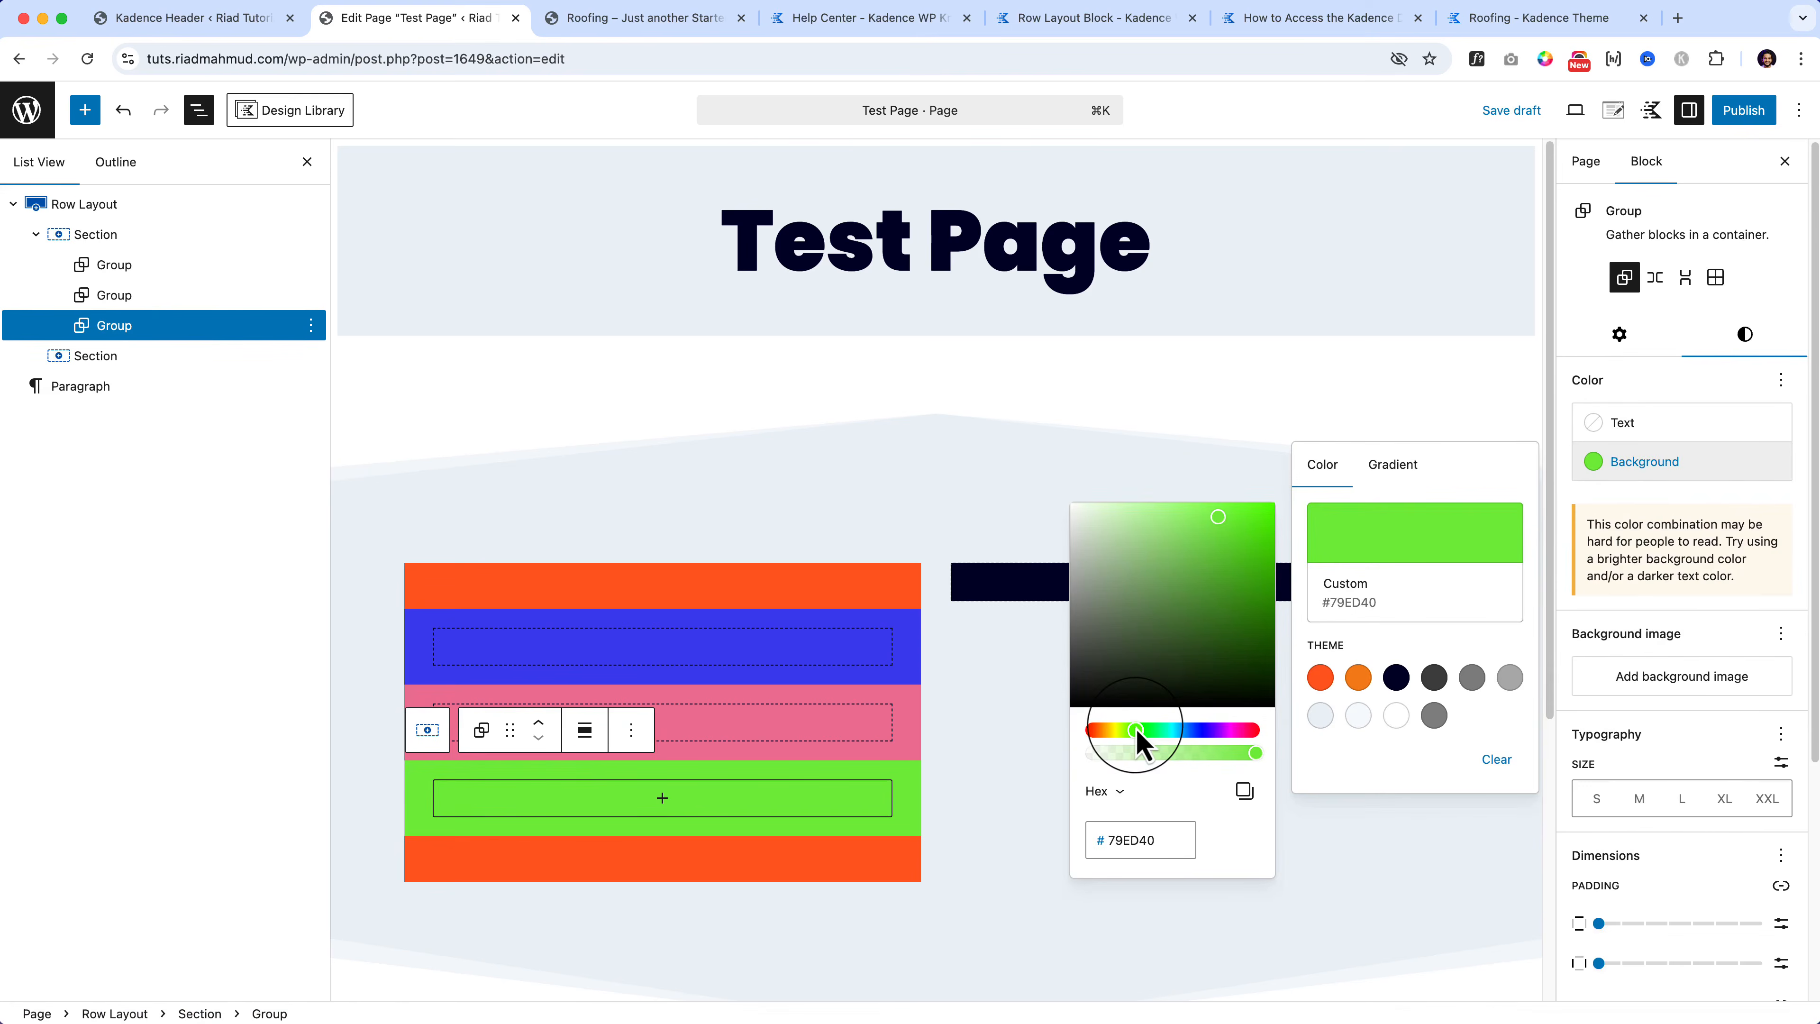
click(124, 235)
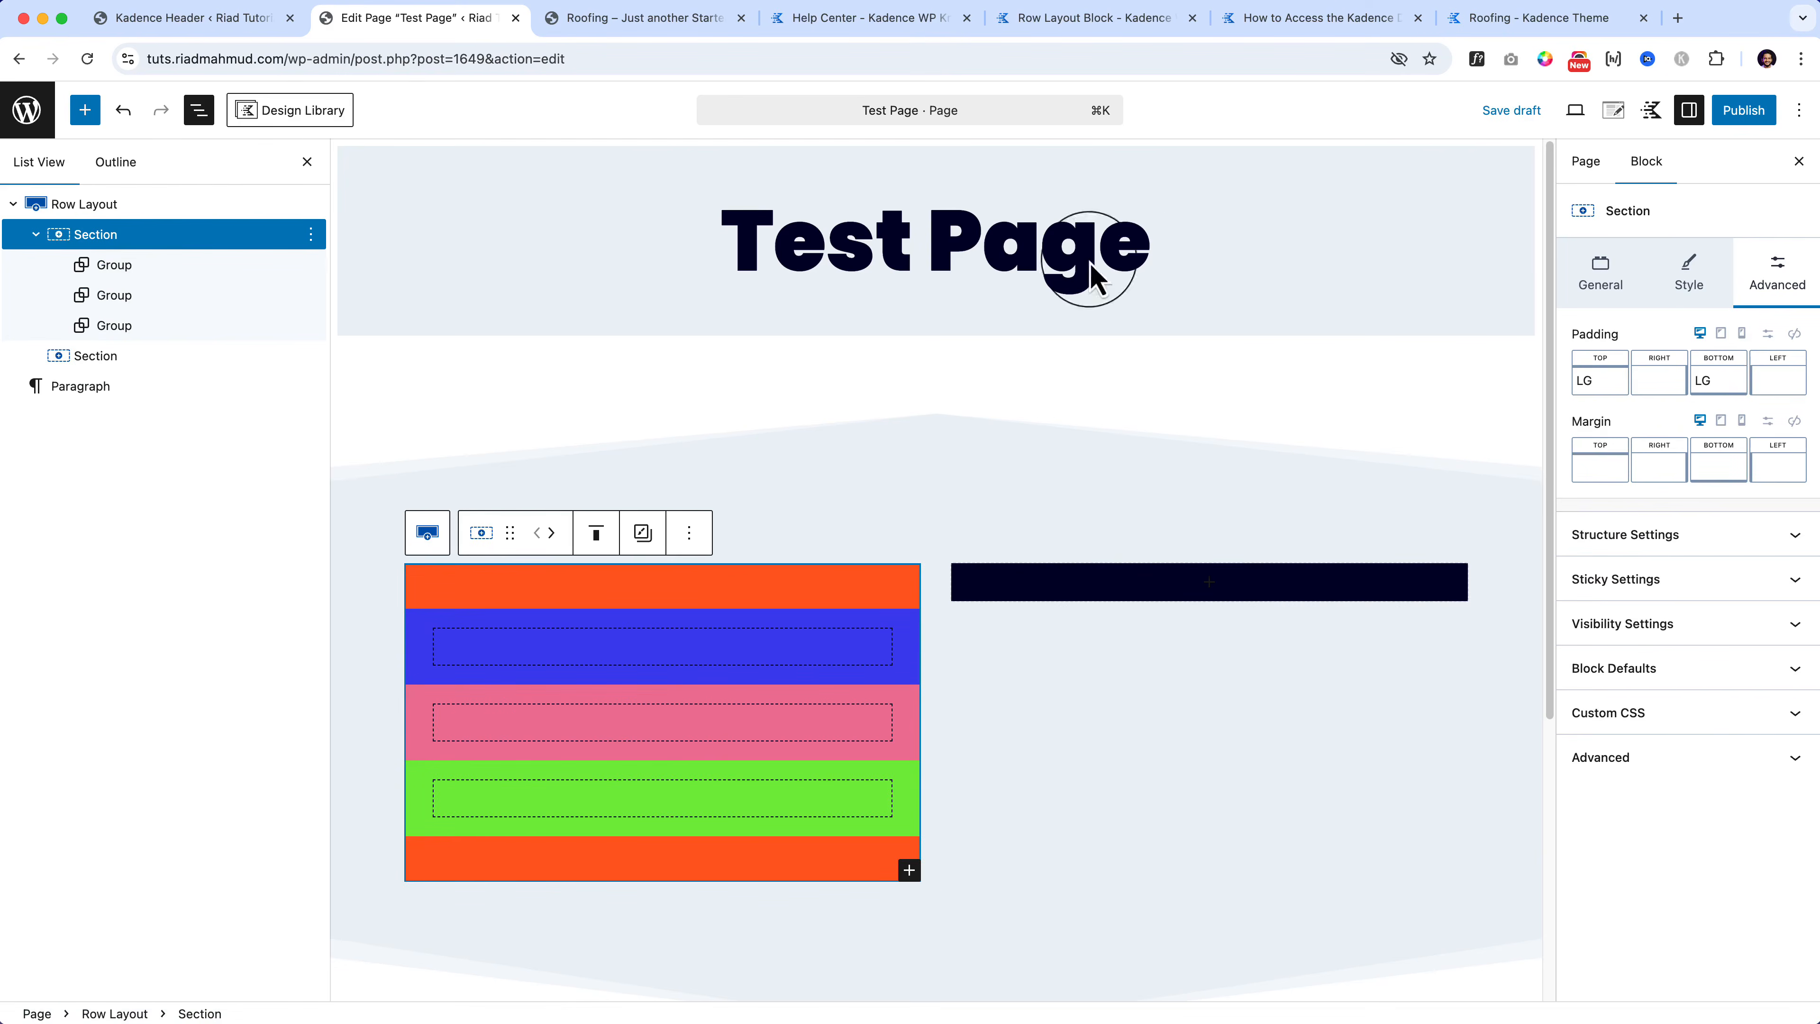
click(1689, 283)
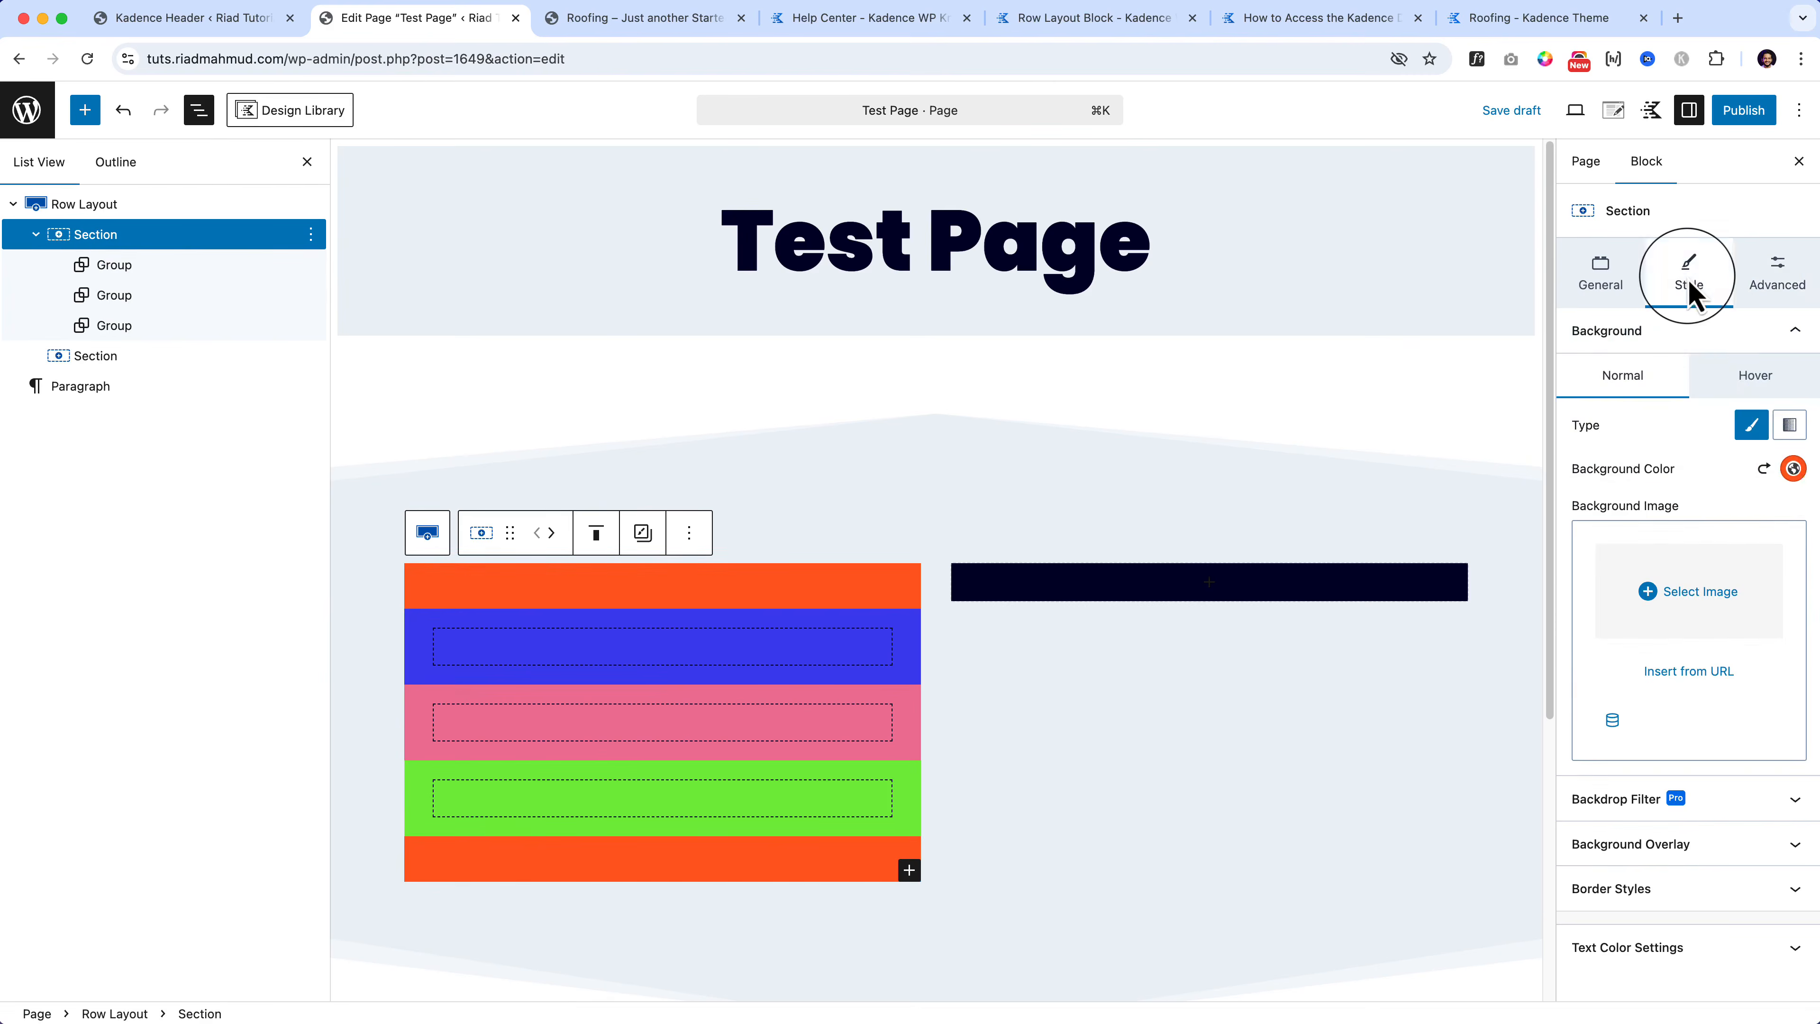
Step: Try a semi-transparent orange Section background, then restore it to solid orange
click(1793, 468)
mouse_move(1754, 310)
mouse_down()
mouse_move(1647, 316)
mouse_move(1777, 309)
mouse_up()
click(1700, 504)
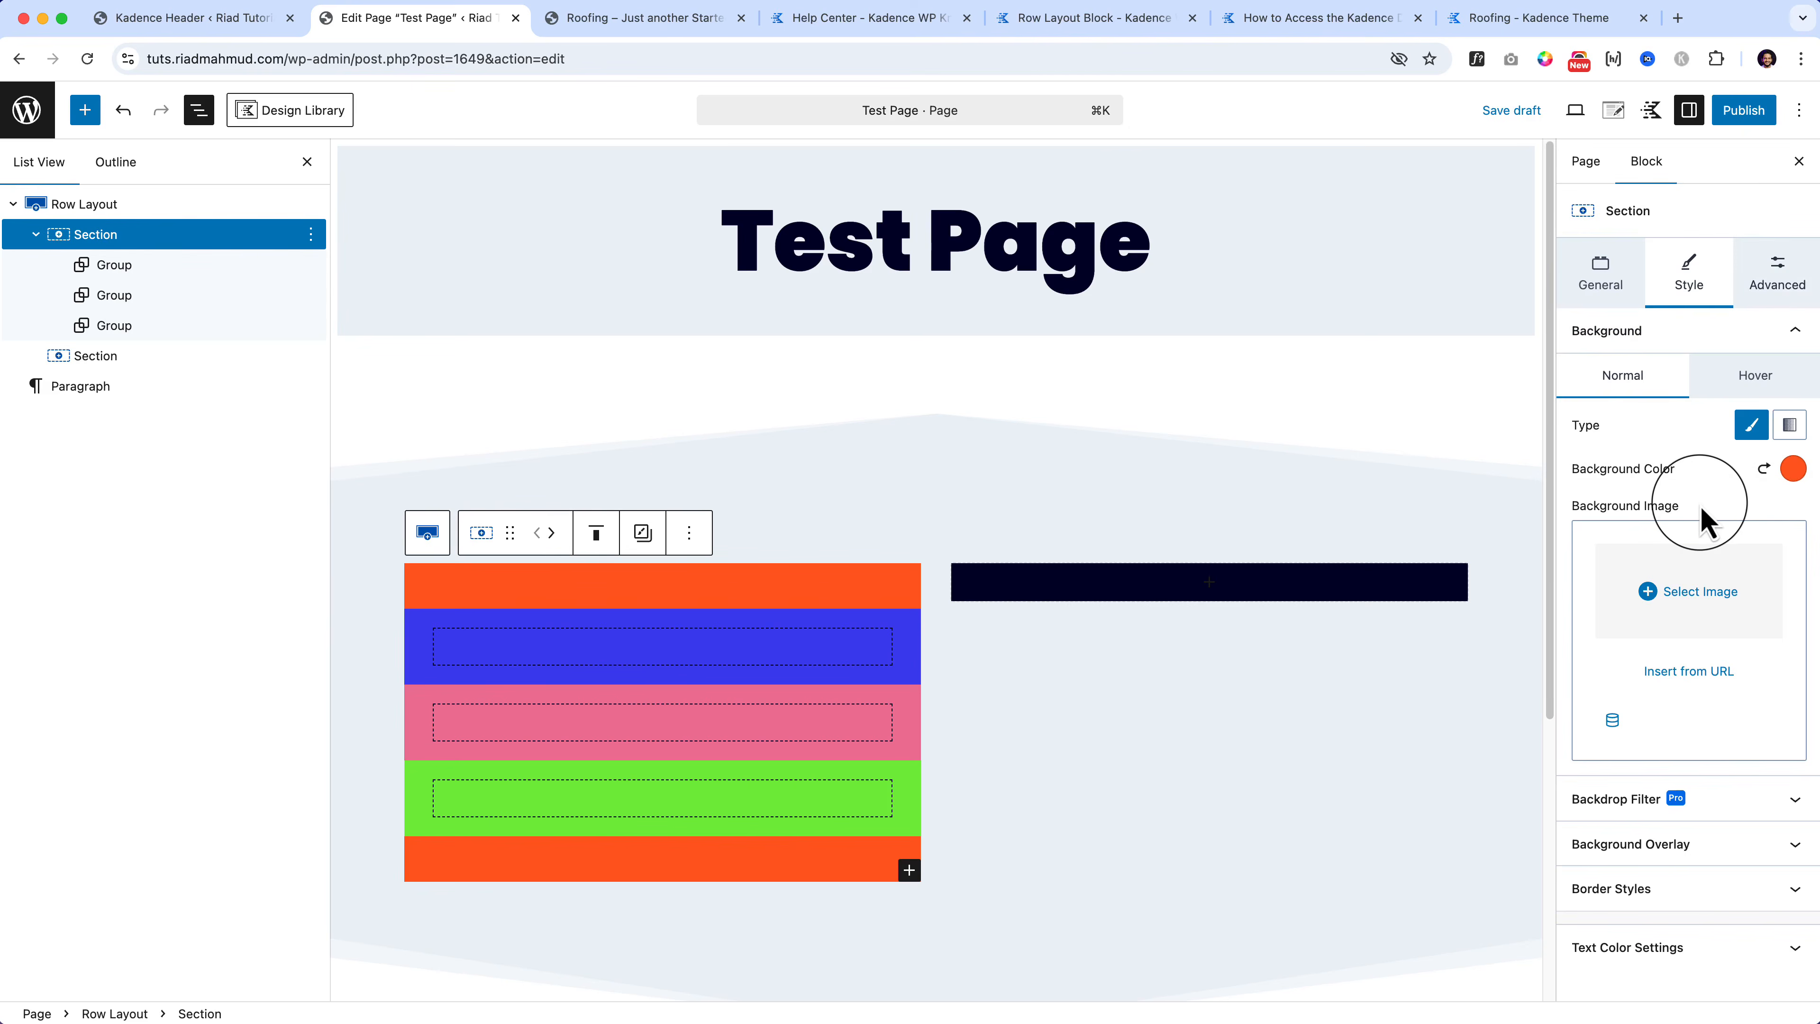
Step: Set the left Section's right and left padding to SM
click(1777, 269)
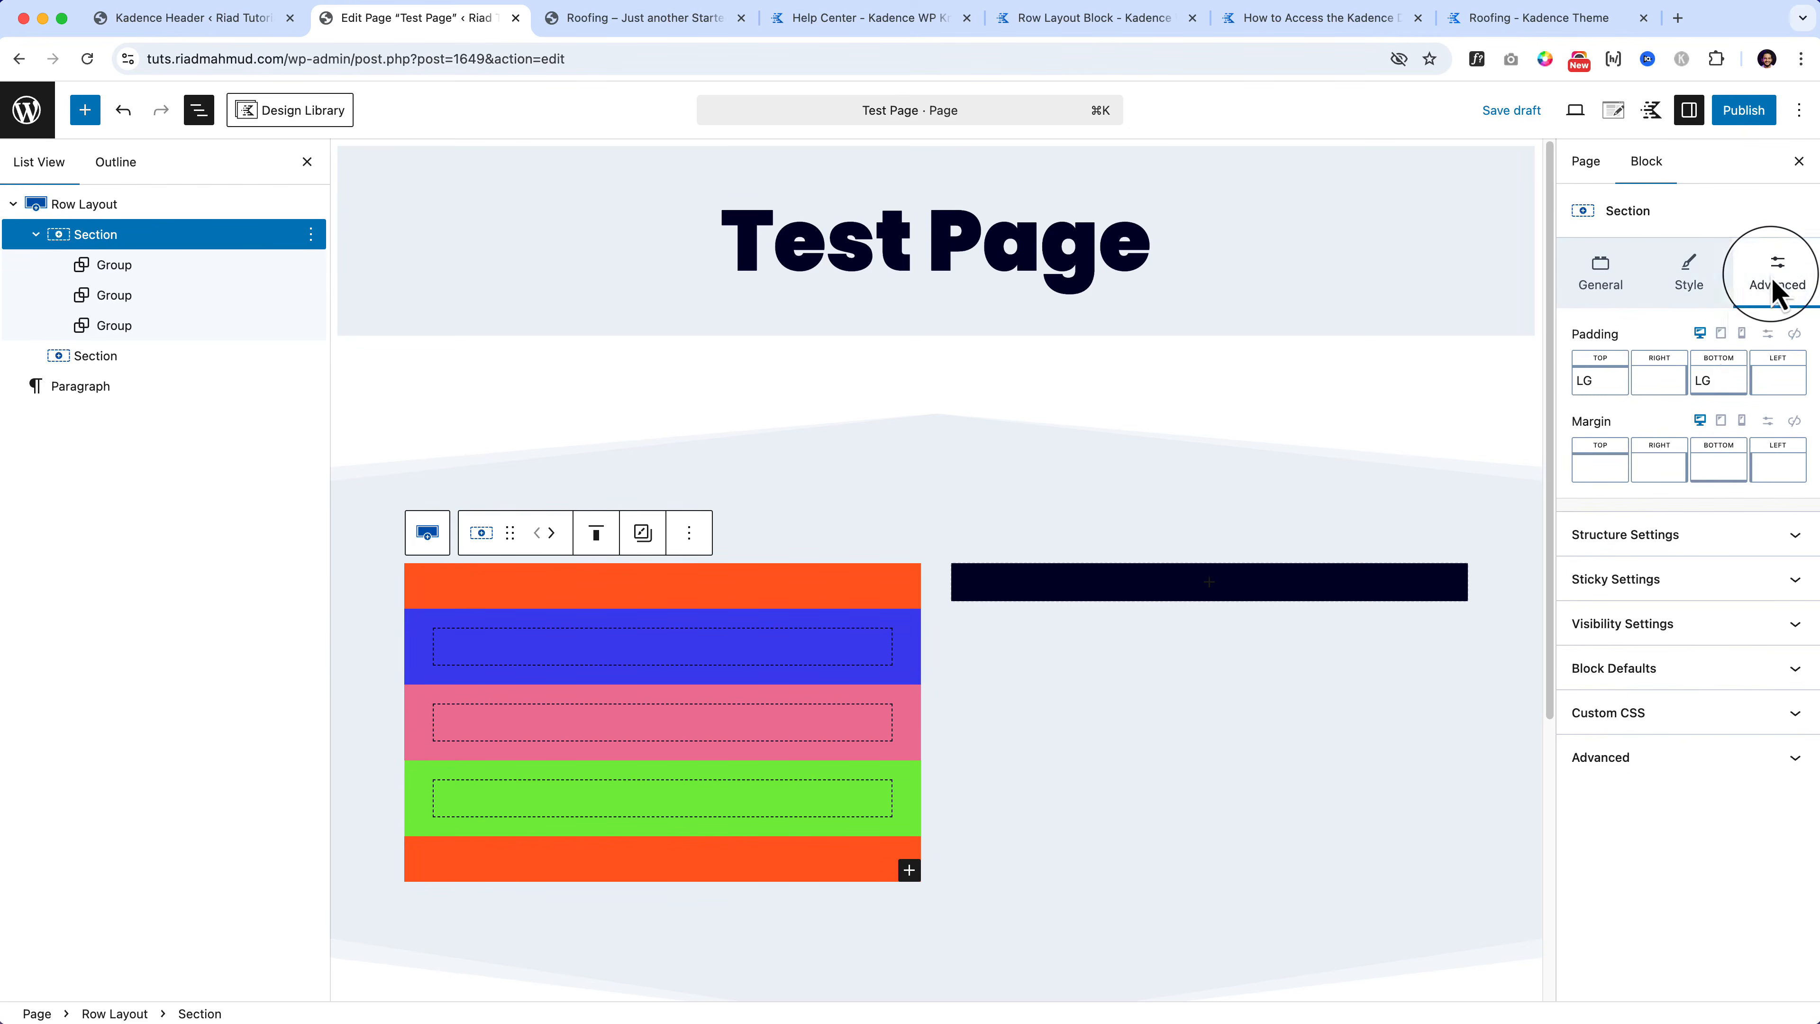
click(1664, 393)
click(1497, 462)
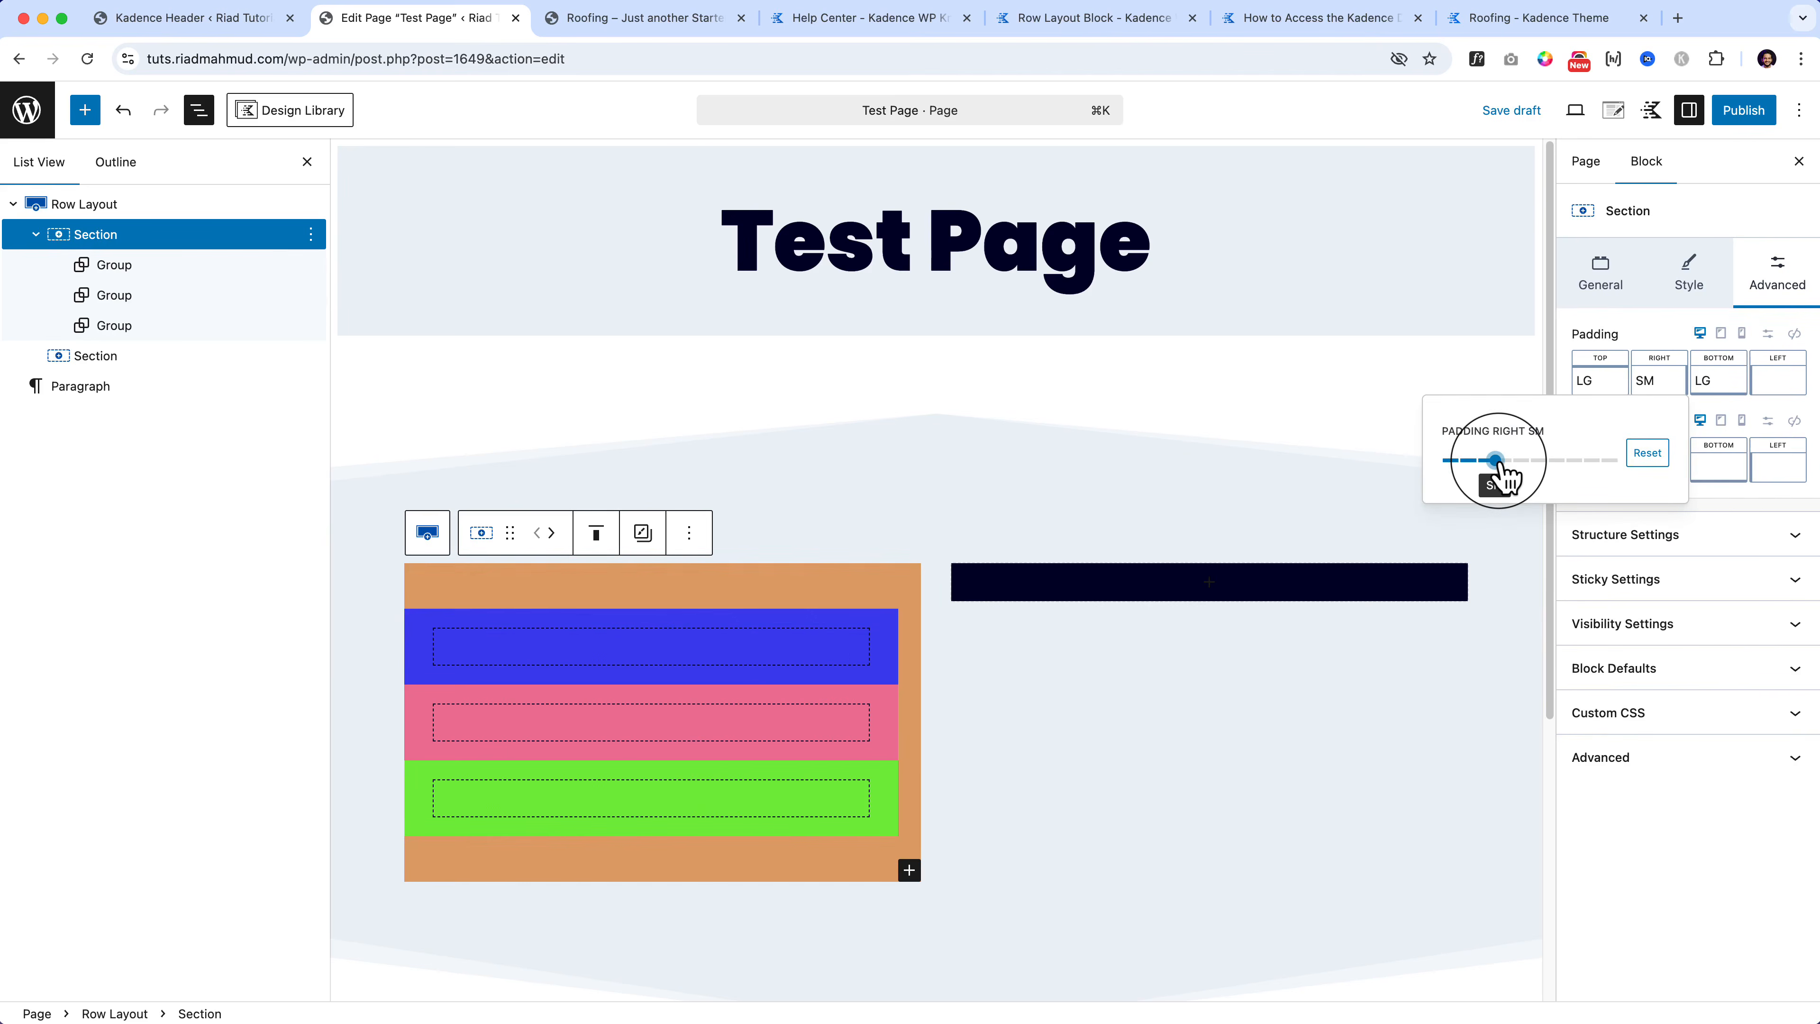
click(1778, 380)
click(1614, 464)
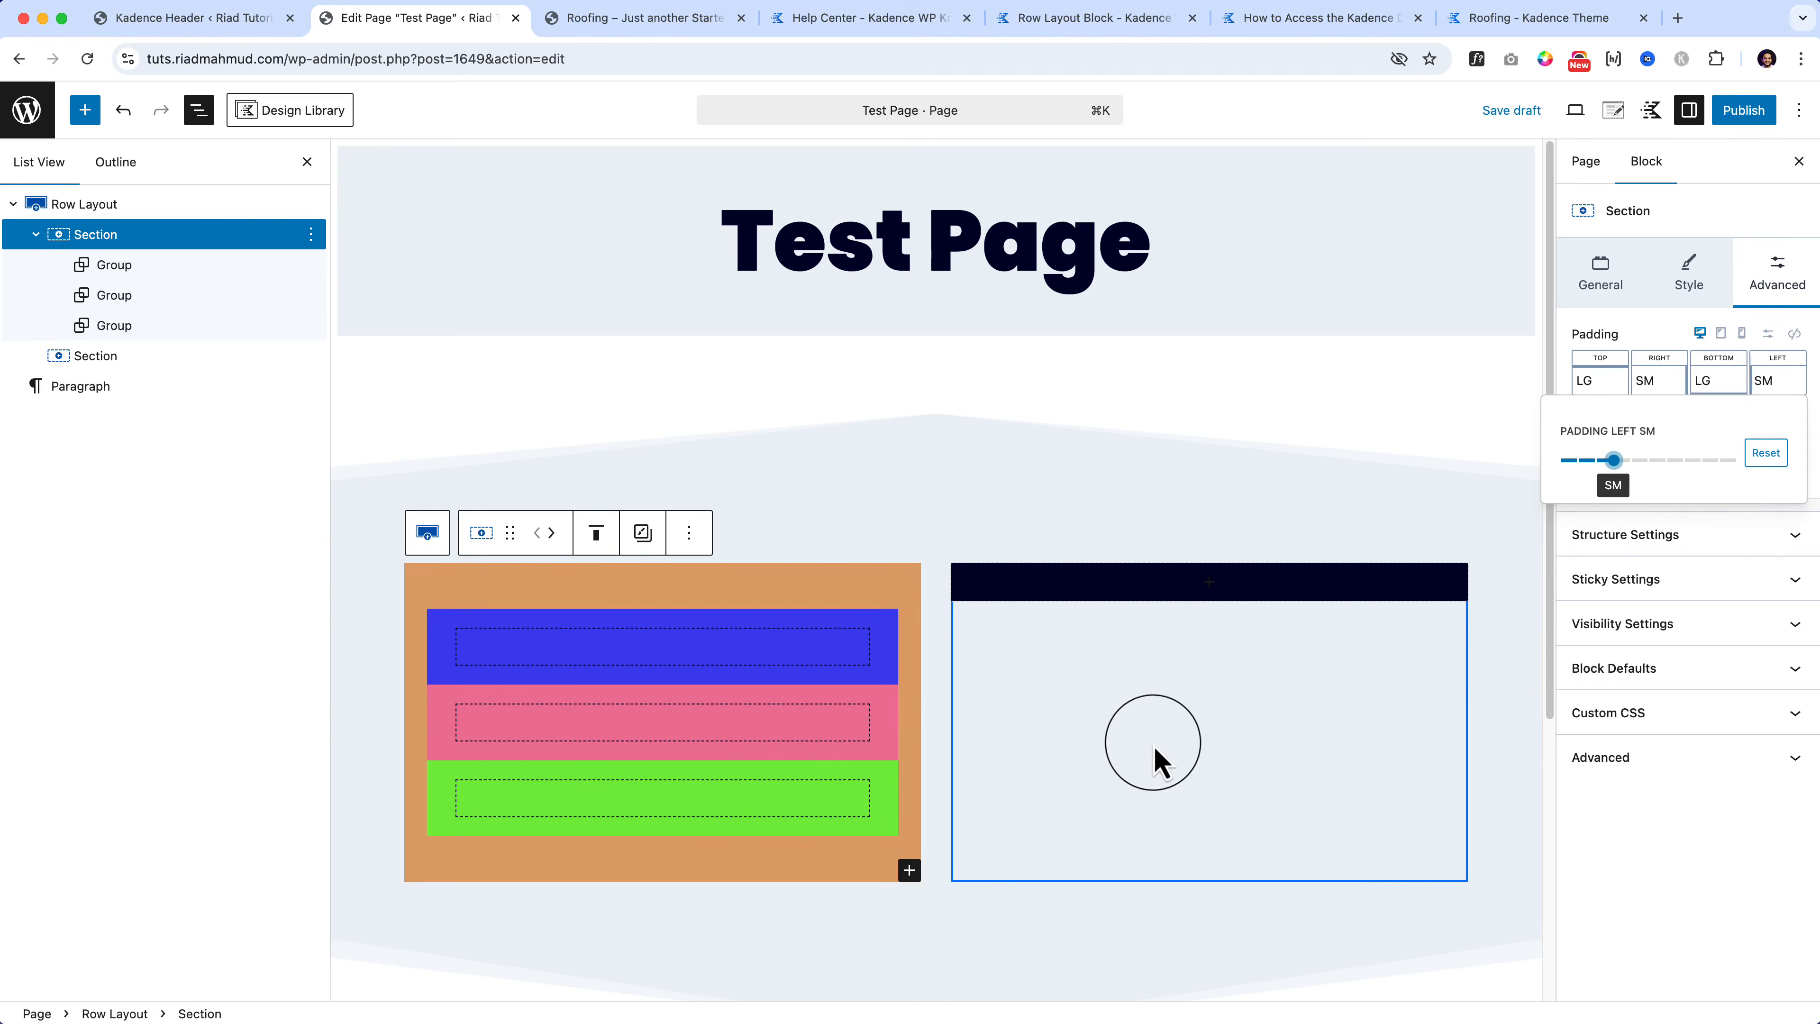
click(1136, 766)
scroll(1135, 765, down, 5)
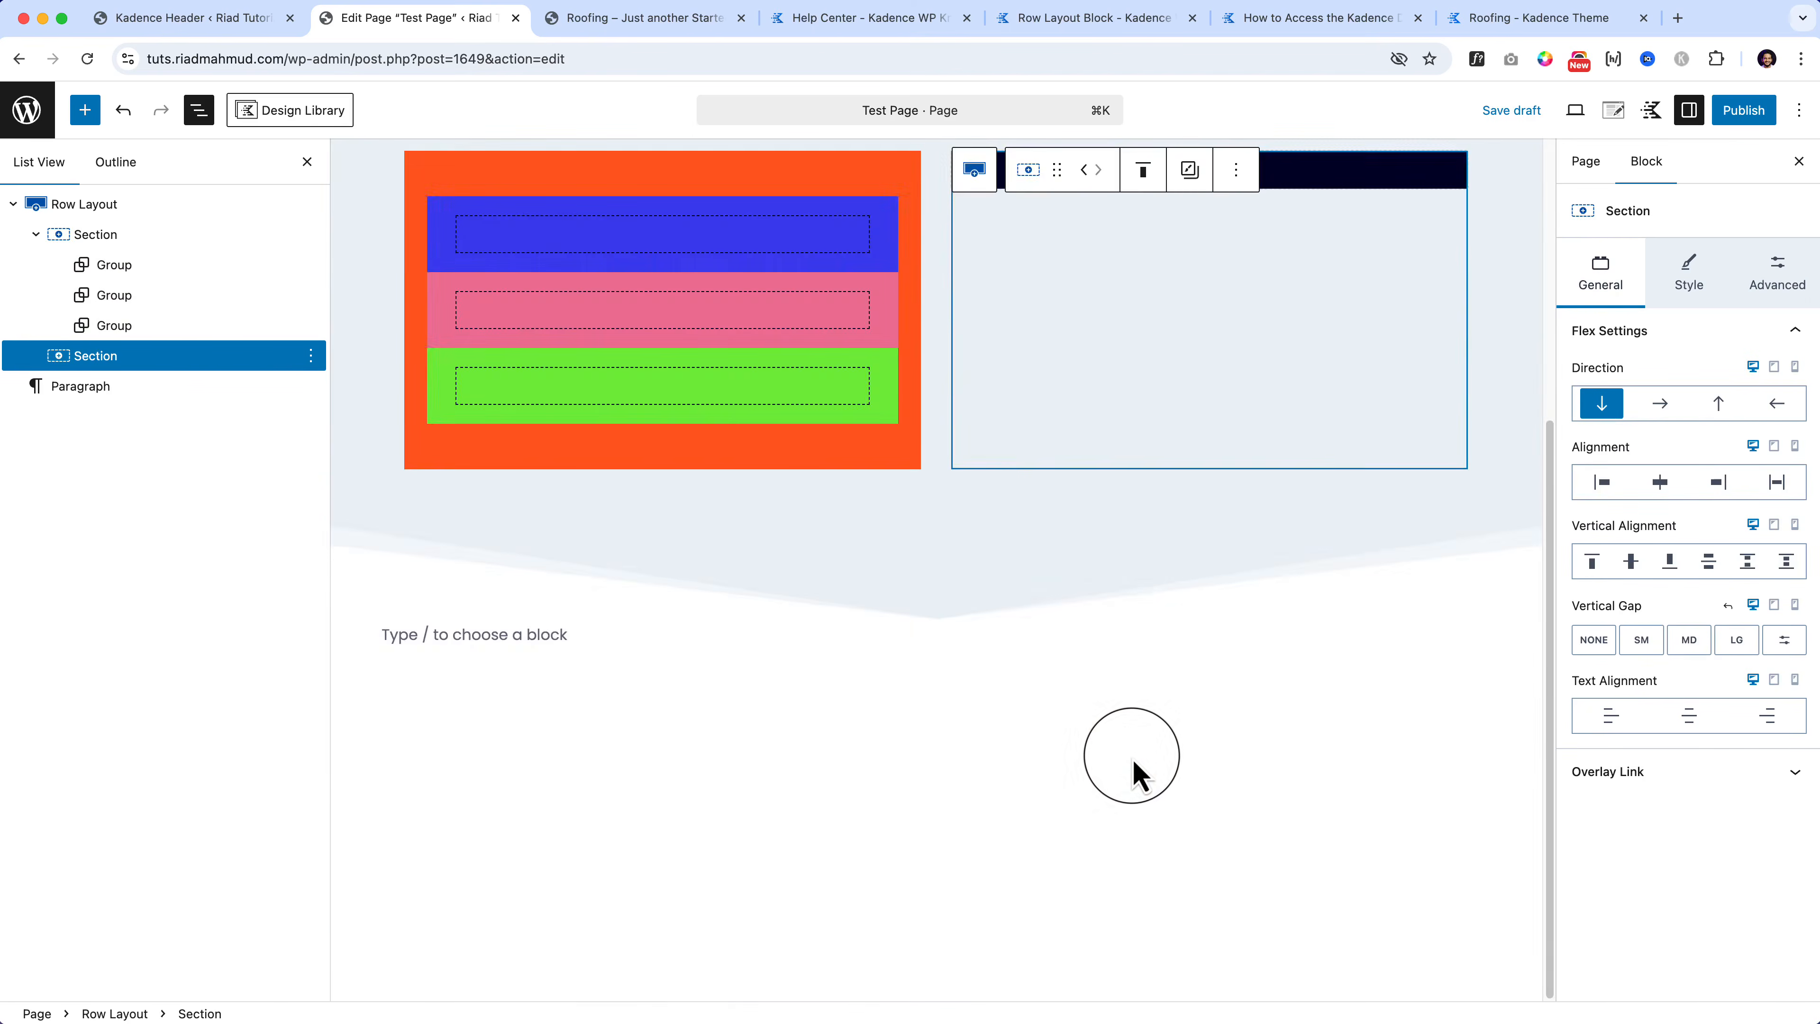
scroll(1132, 757, up, 4)
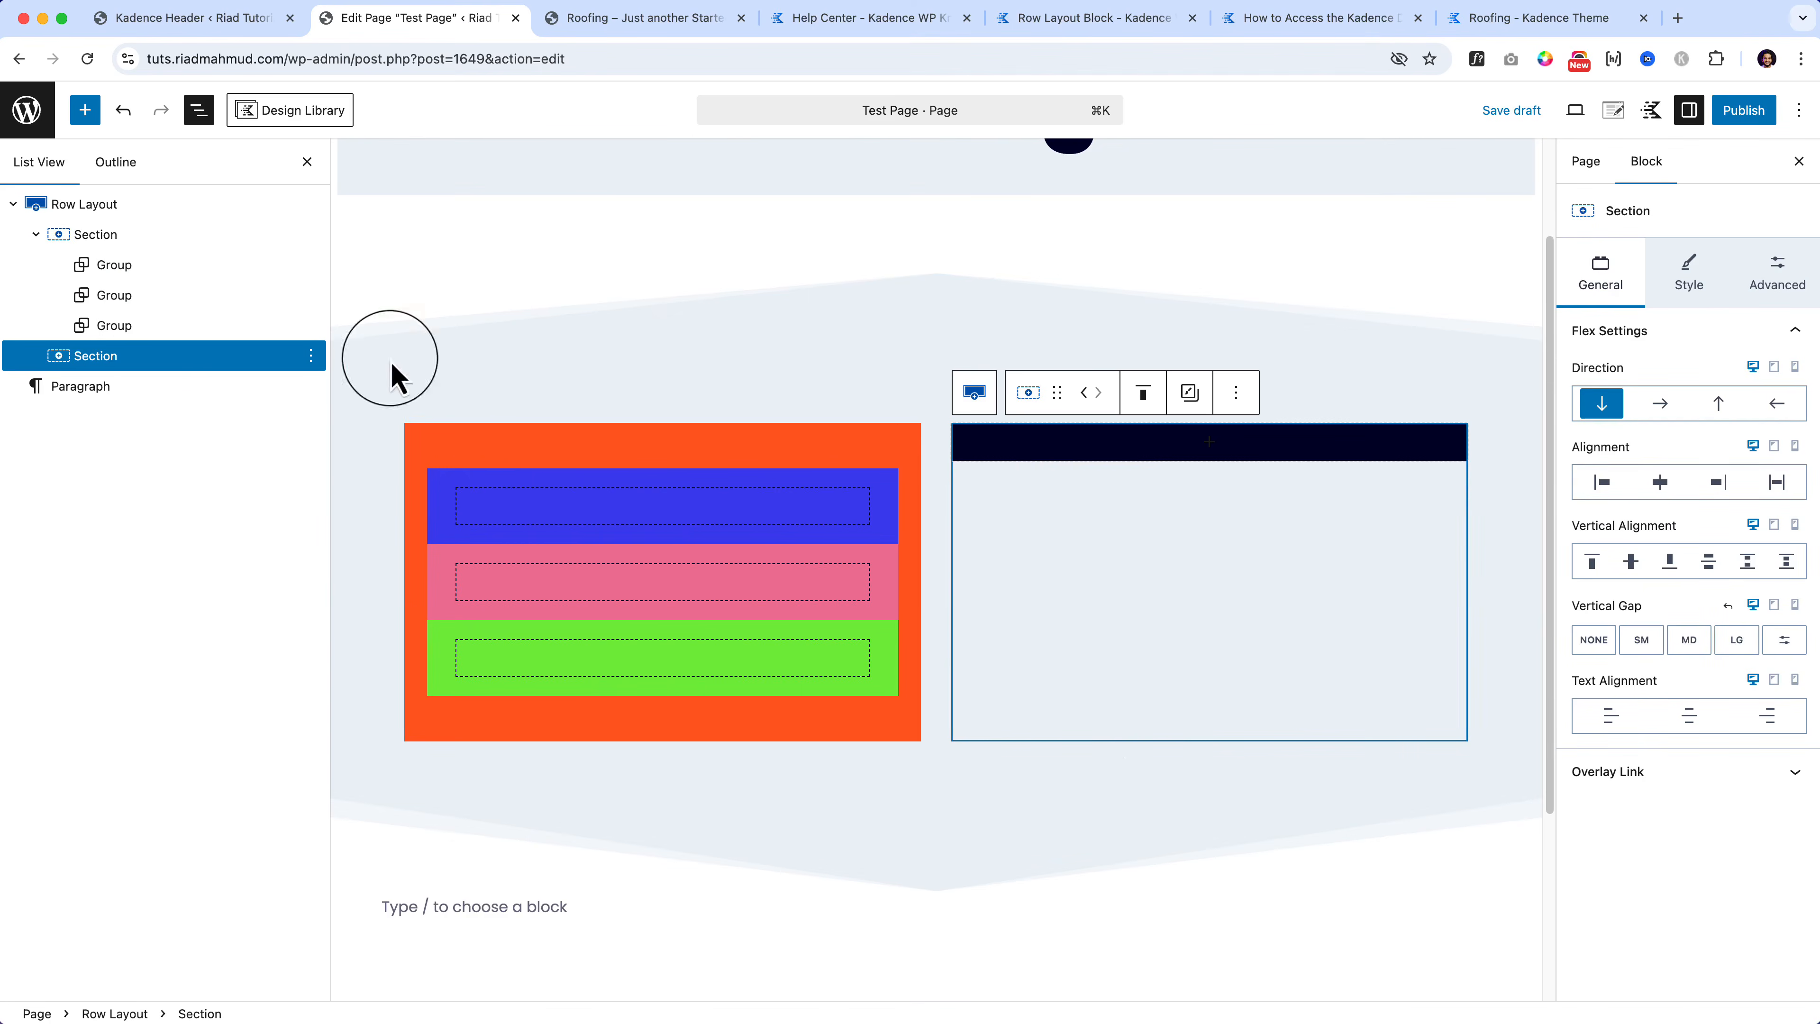
click(172, 251)
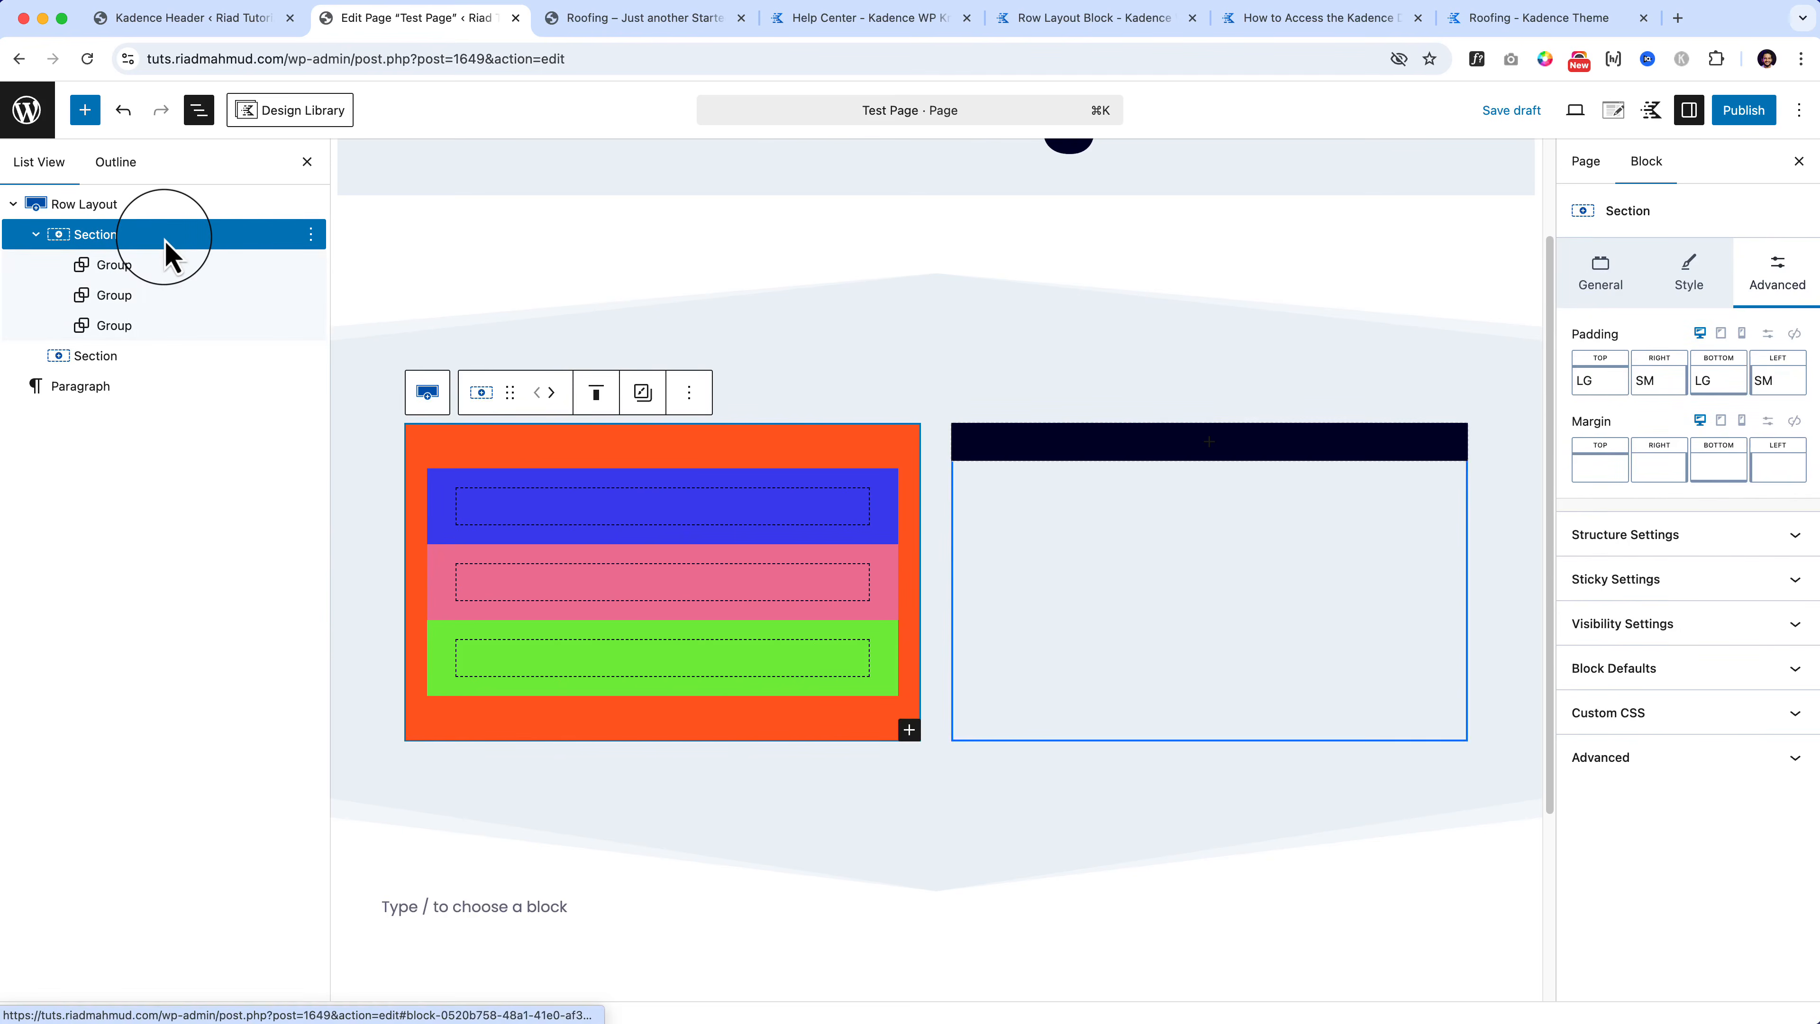
click(1599, 286)
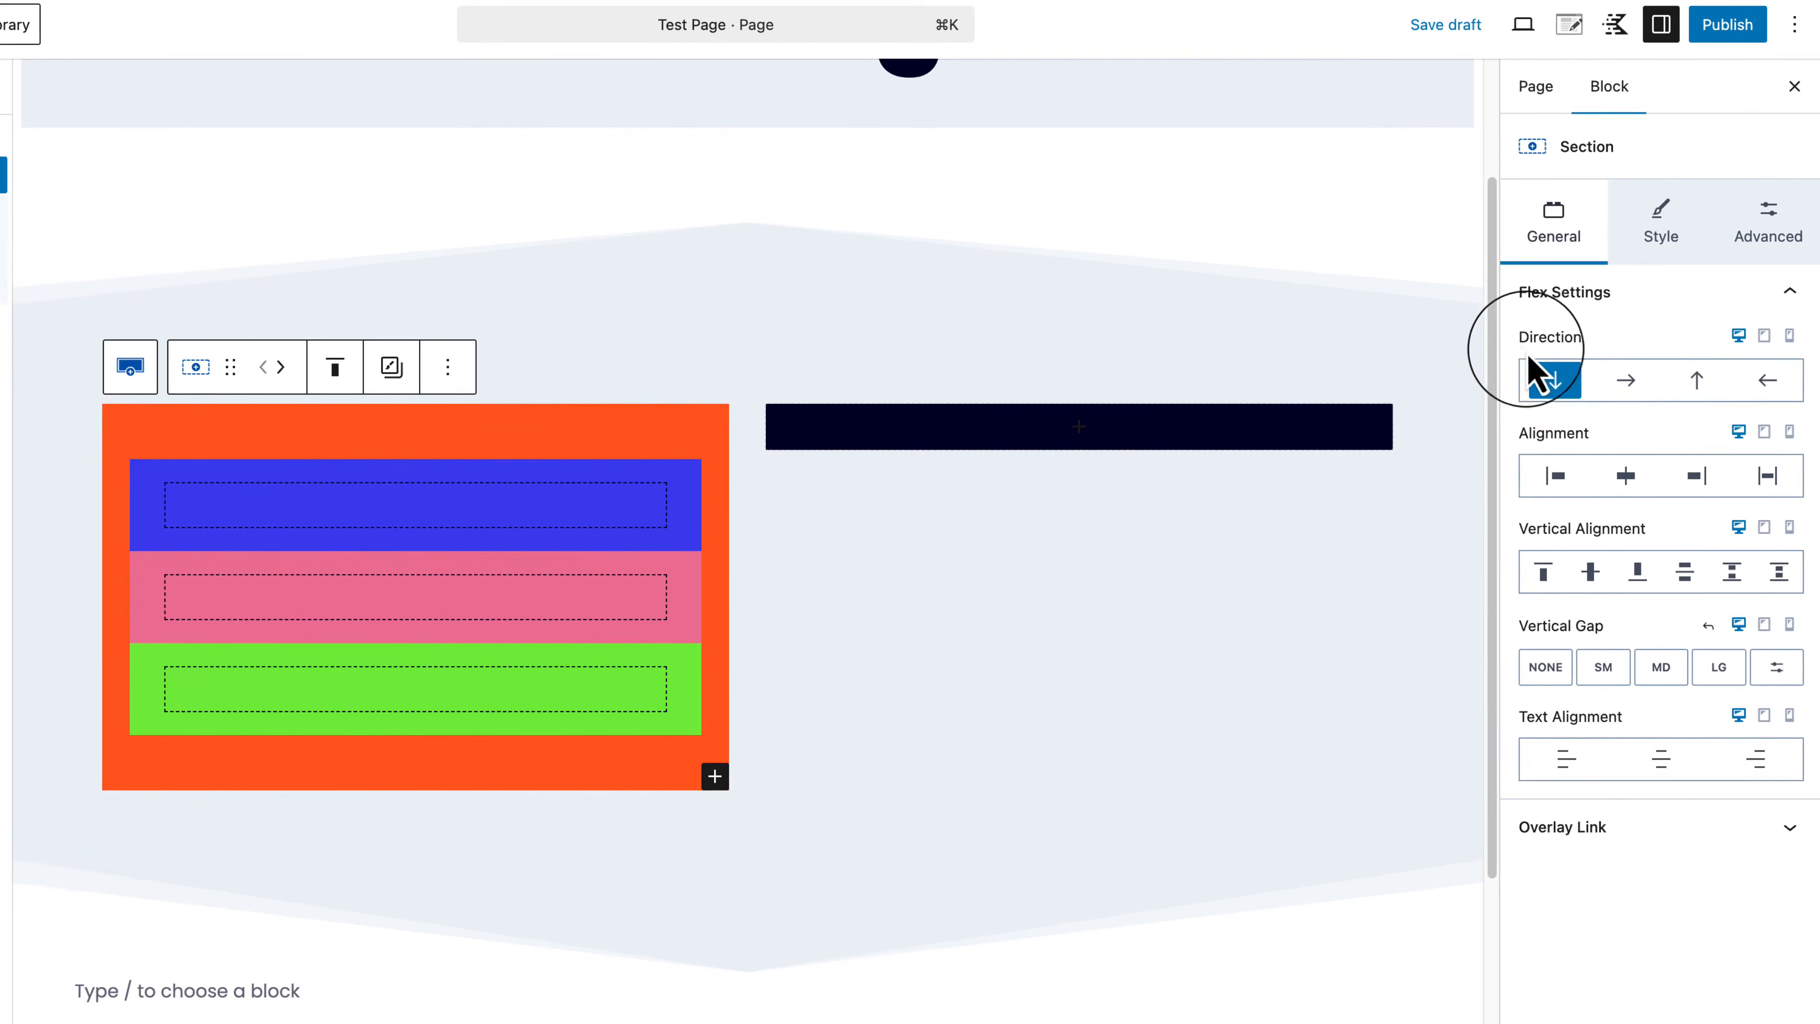
Step: Set the Section's flex direction to horizontal and add paragraph '1' in the blue box
drag(1574, 369, 1640, 373)
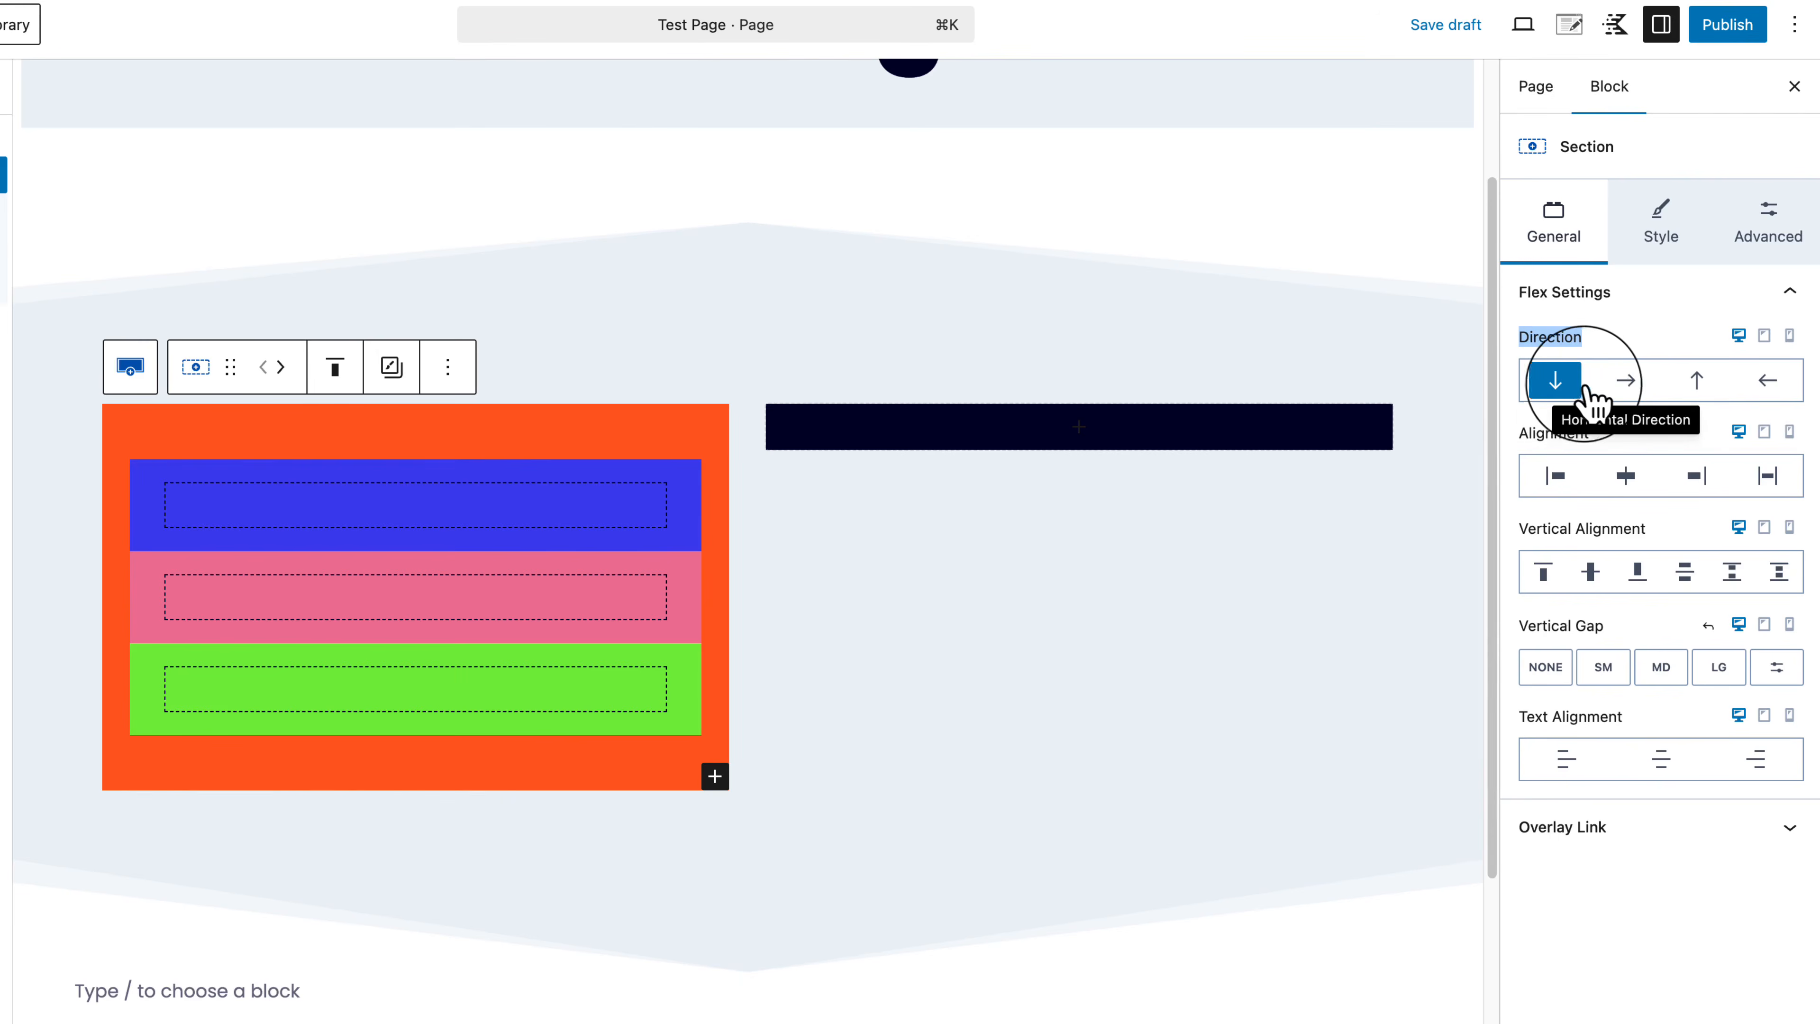
click(1630, 389)
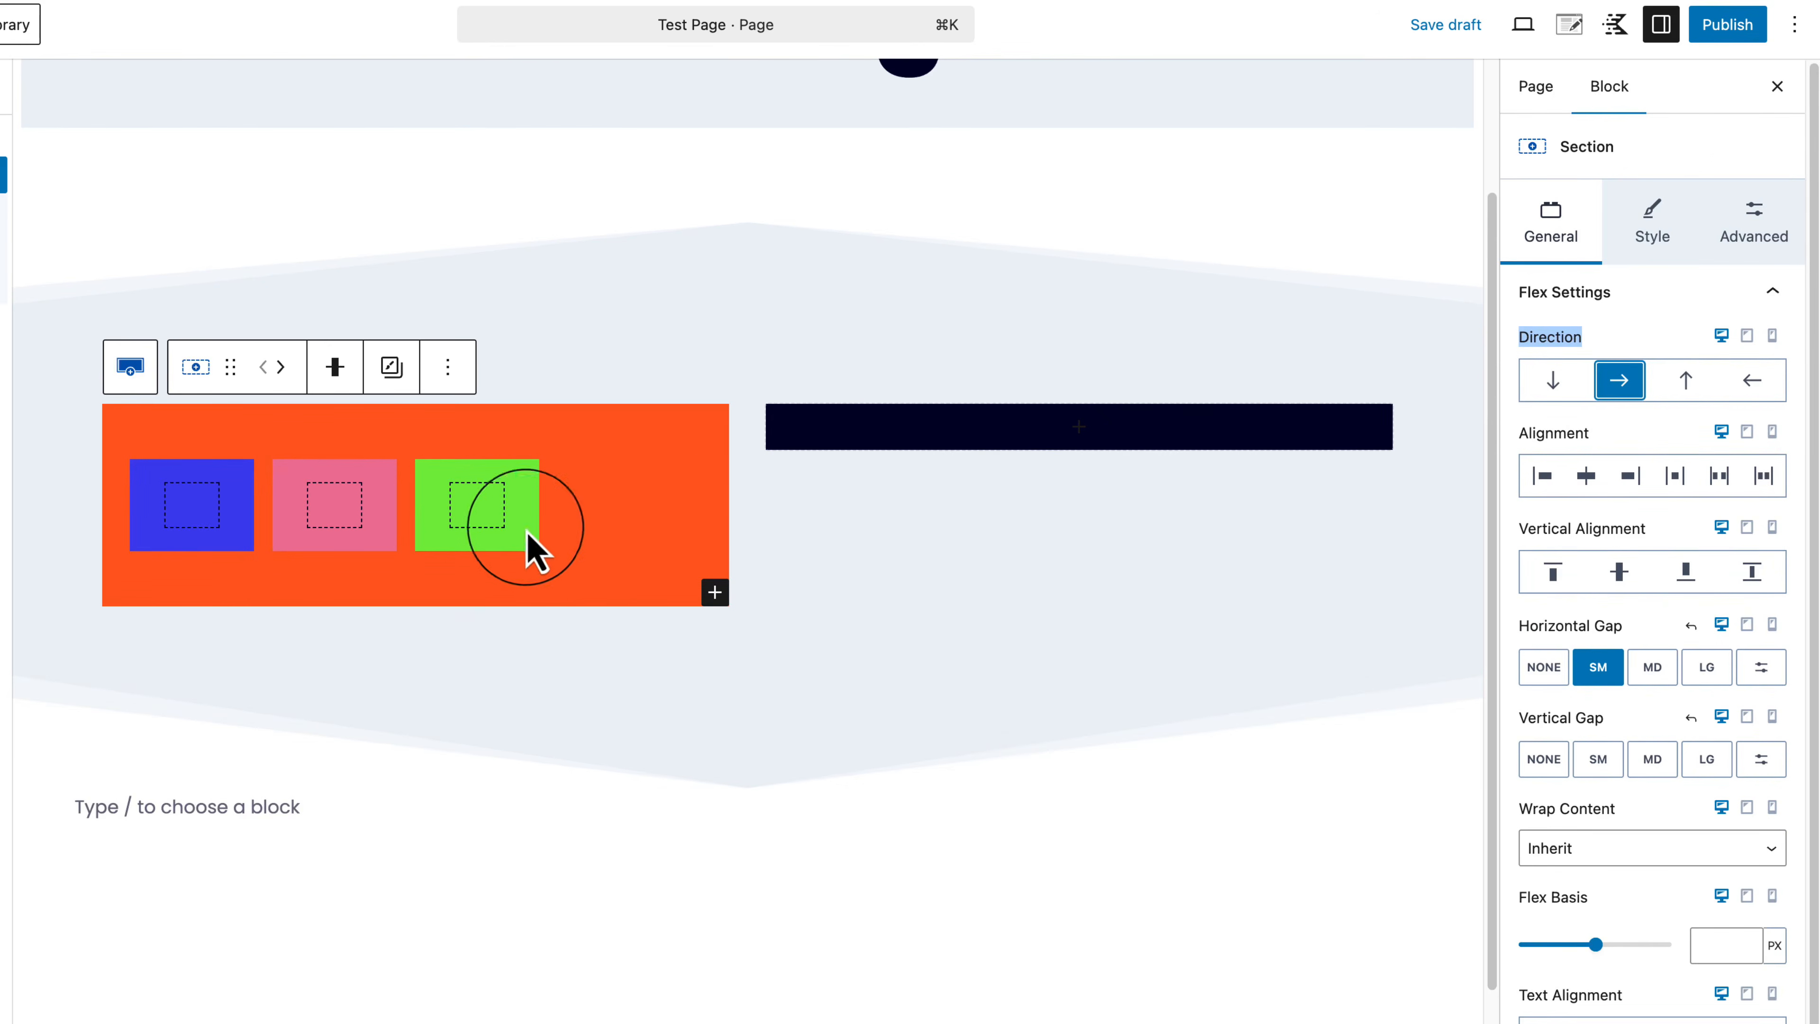
click(211, 528)
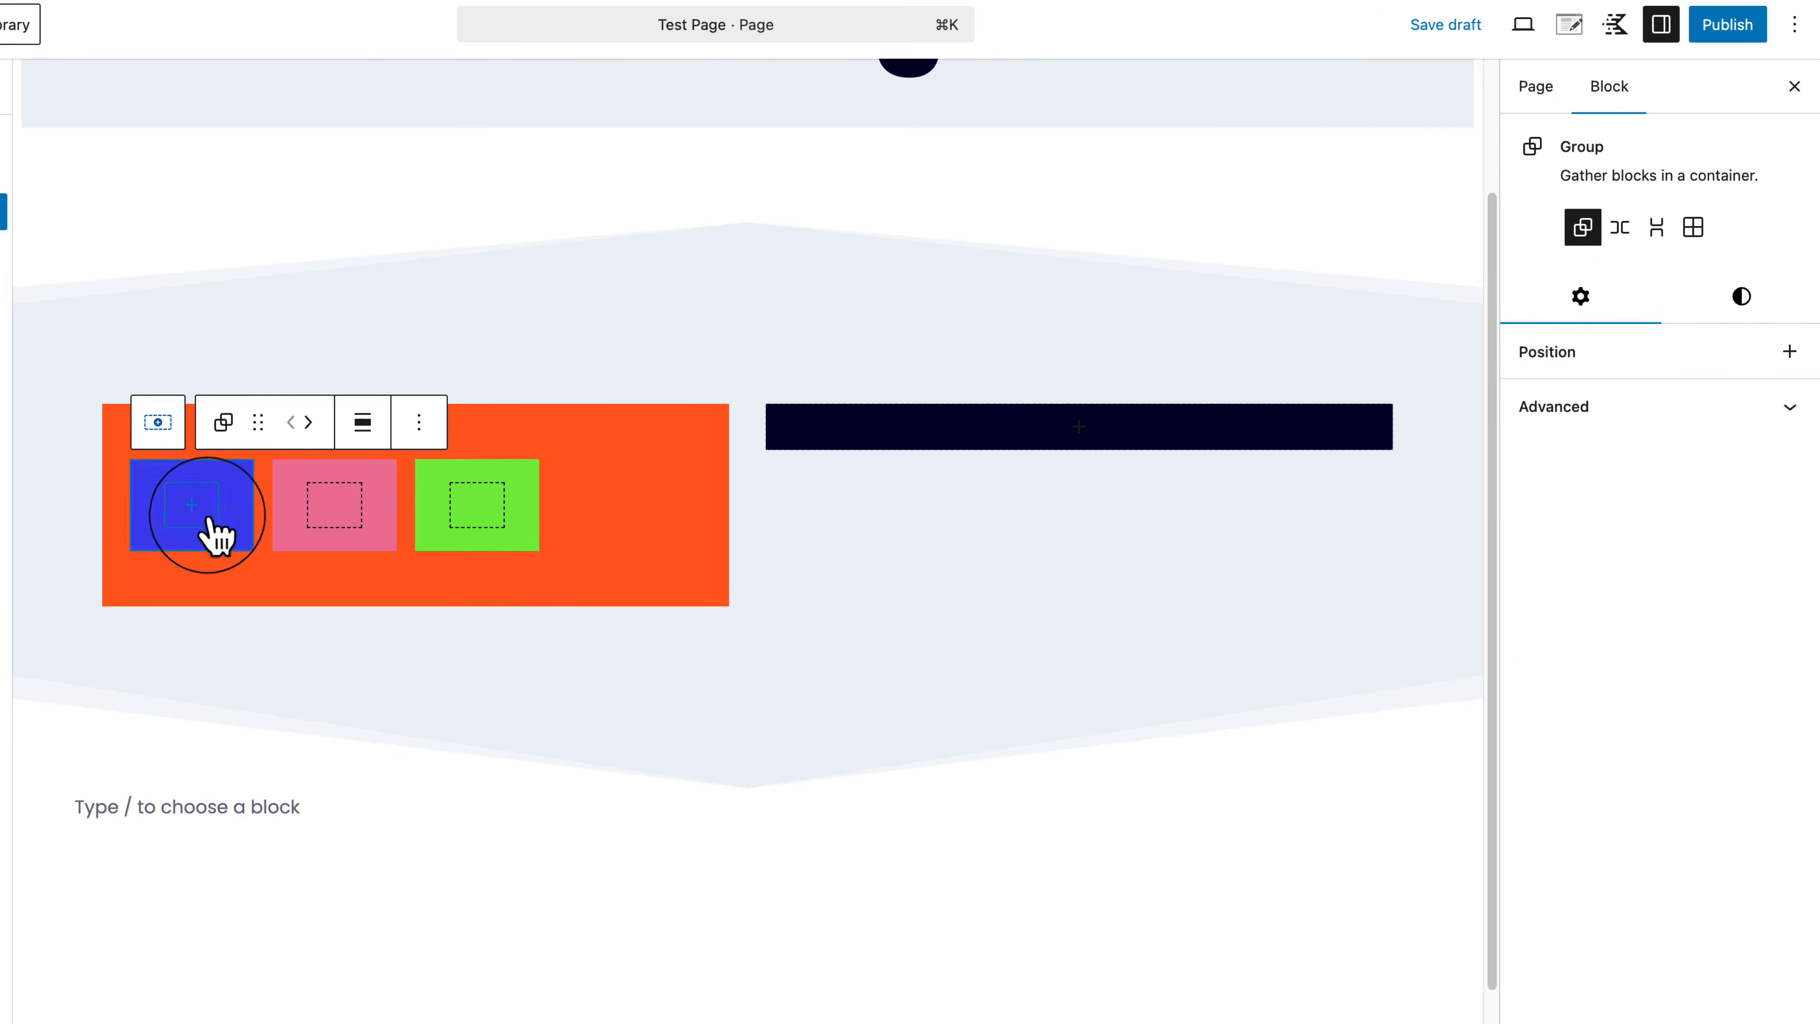
click(191, 510)
click(186, 675)
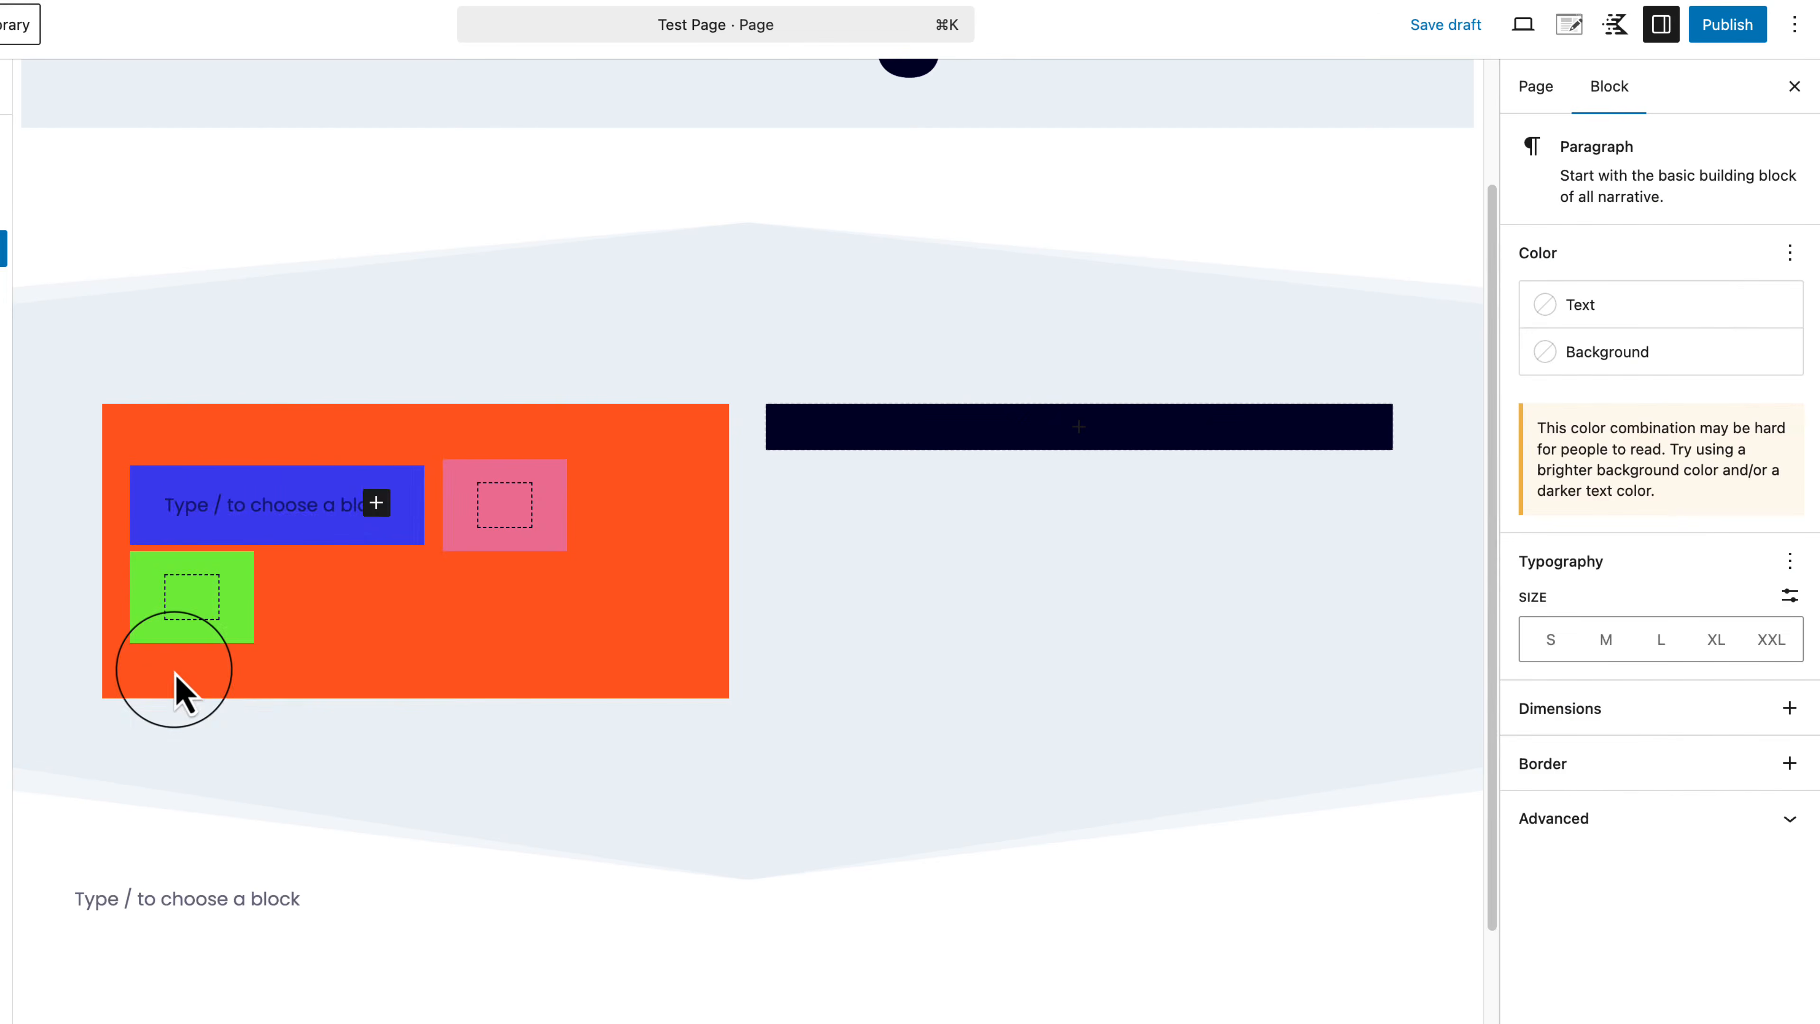
text(1)
Step: Add paragraphs '2' and '3' to the pink and green boxes
click(276, 508)
click(285, 510)
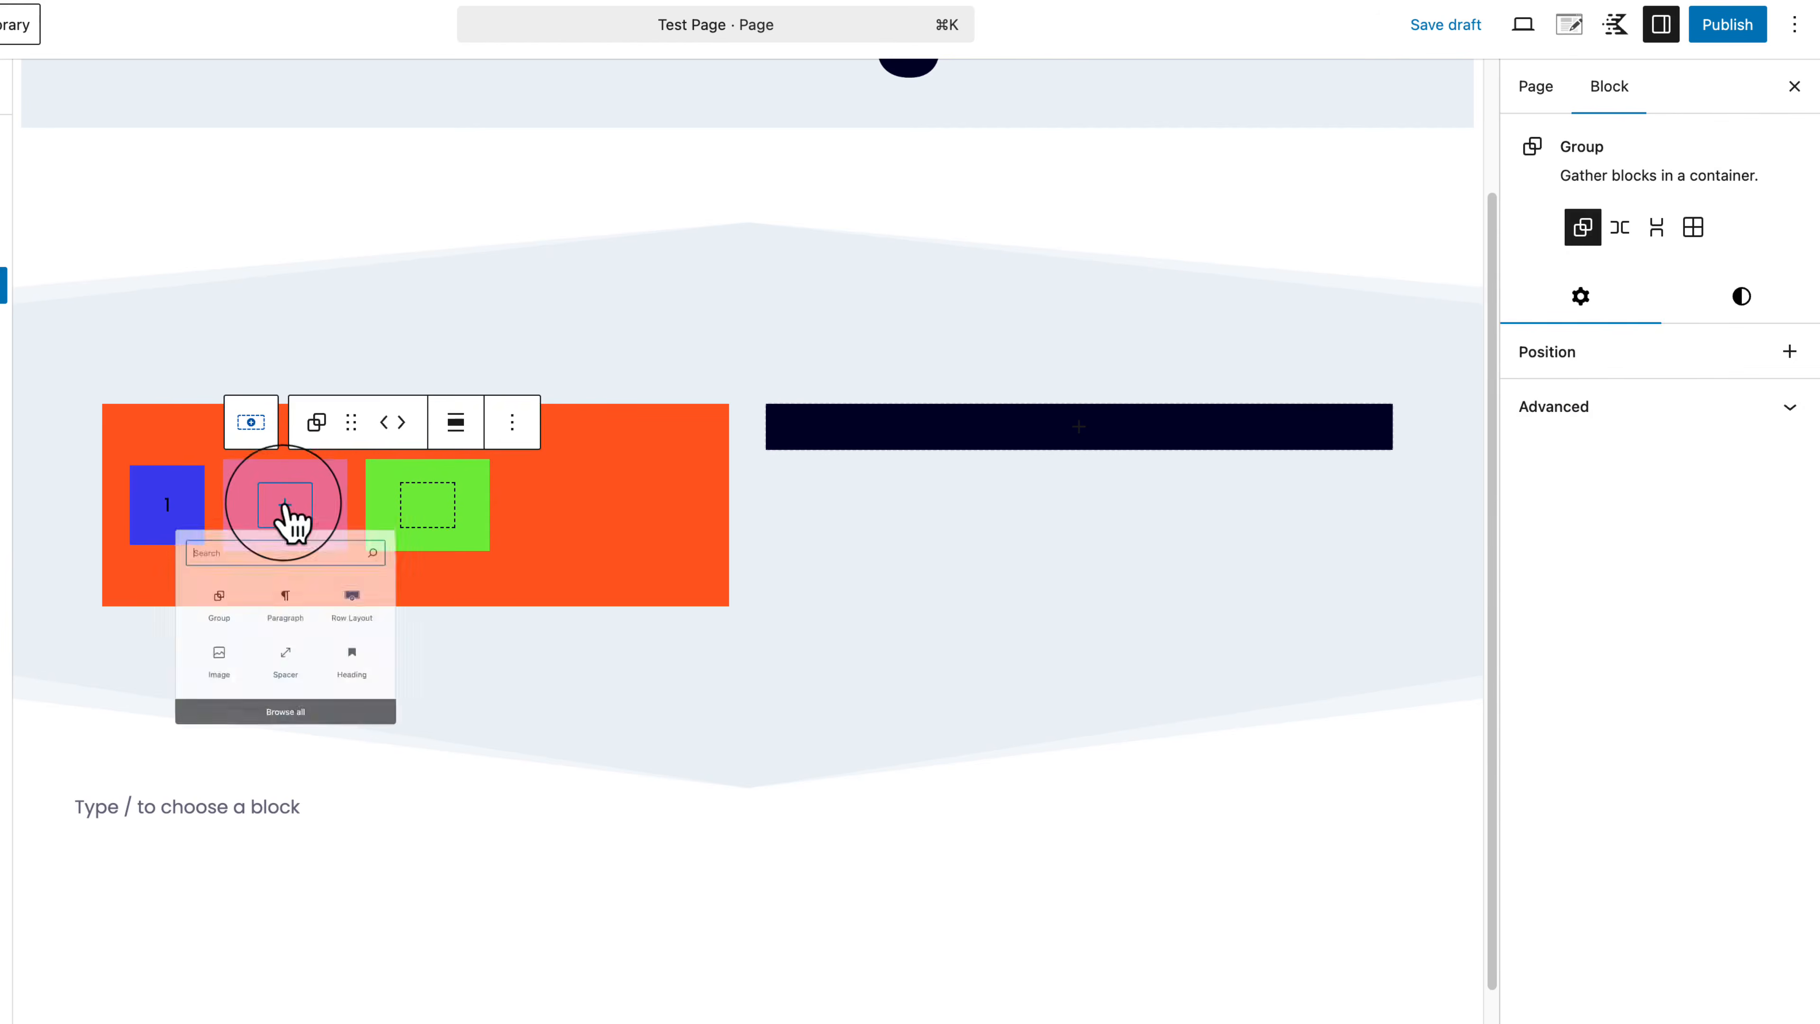
click(275, 674)
text(2)
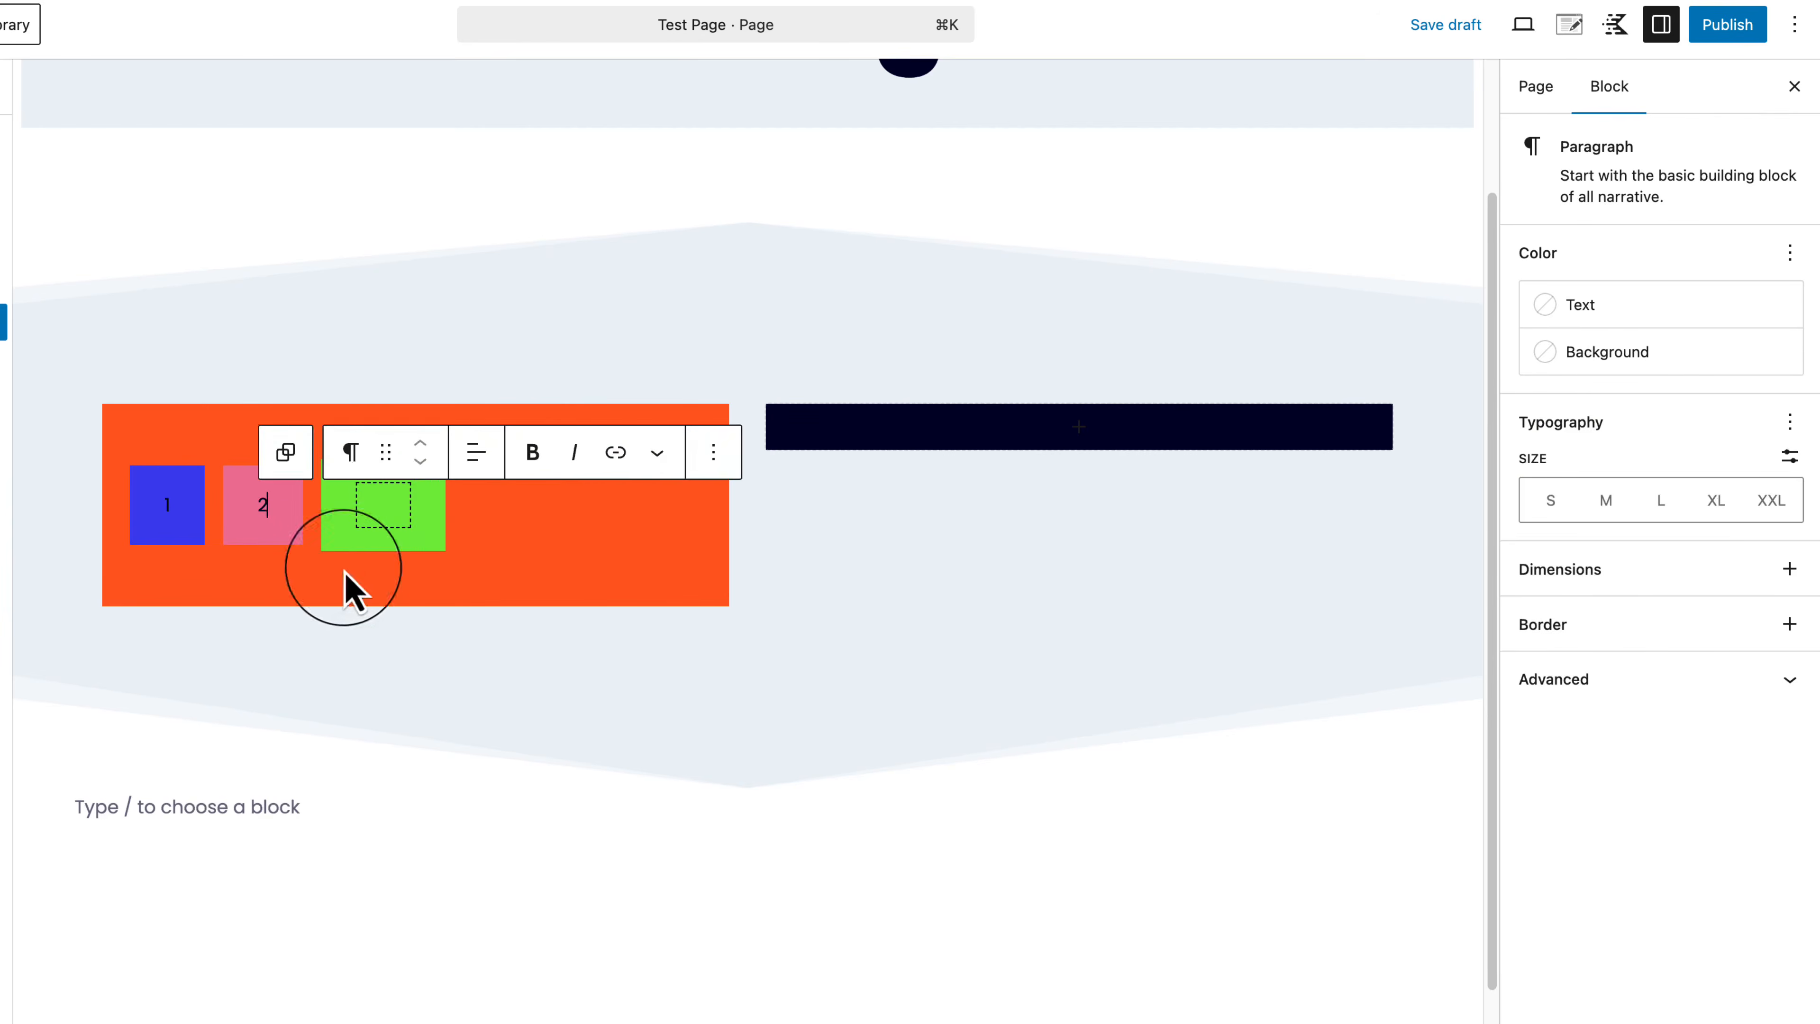
click(379, 510)
click(383, 506)
click(384, 685)
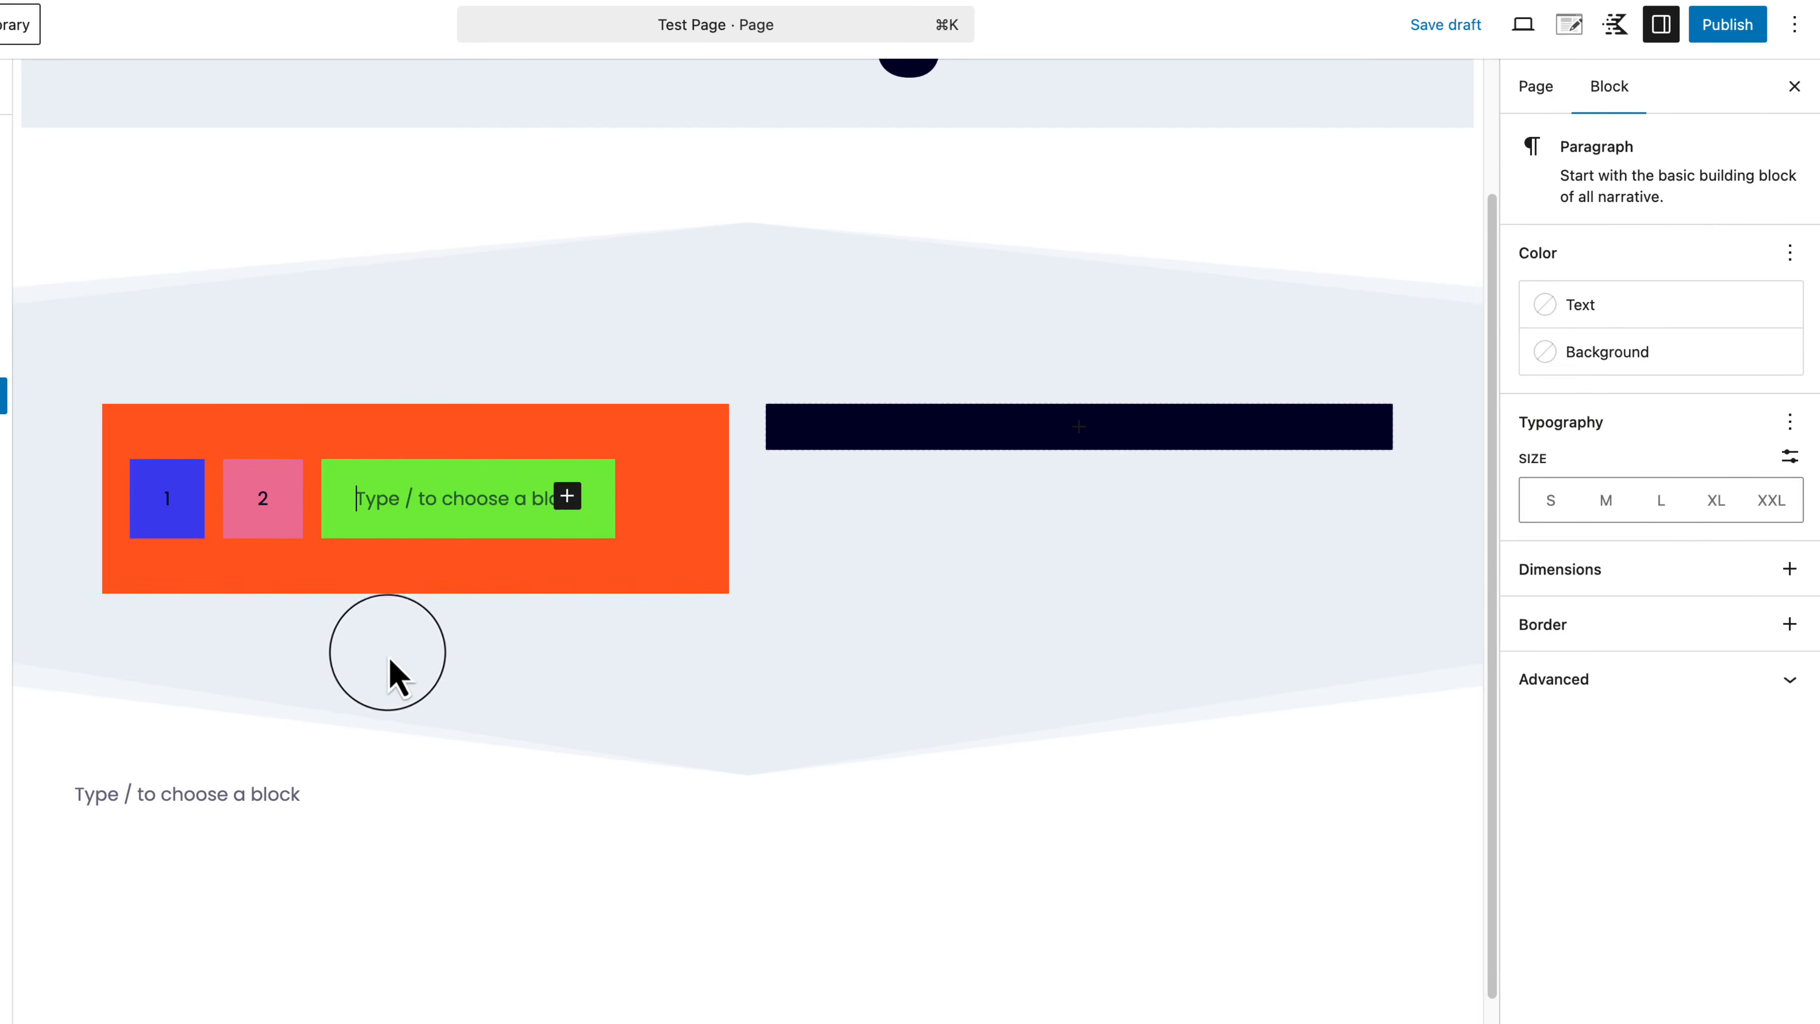
text(3)
click(463, 584)
key(Down)
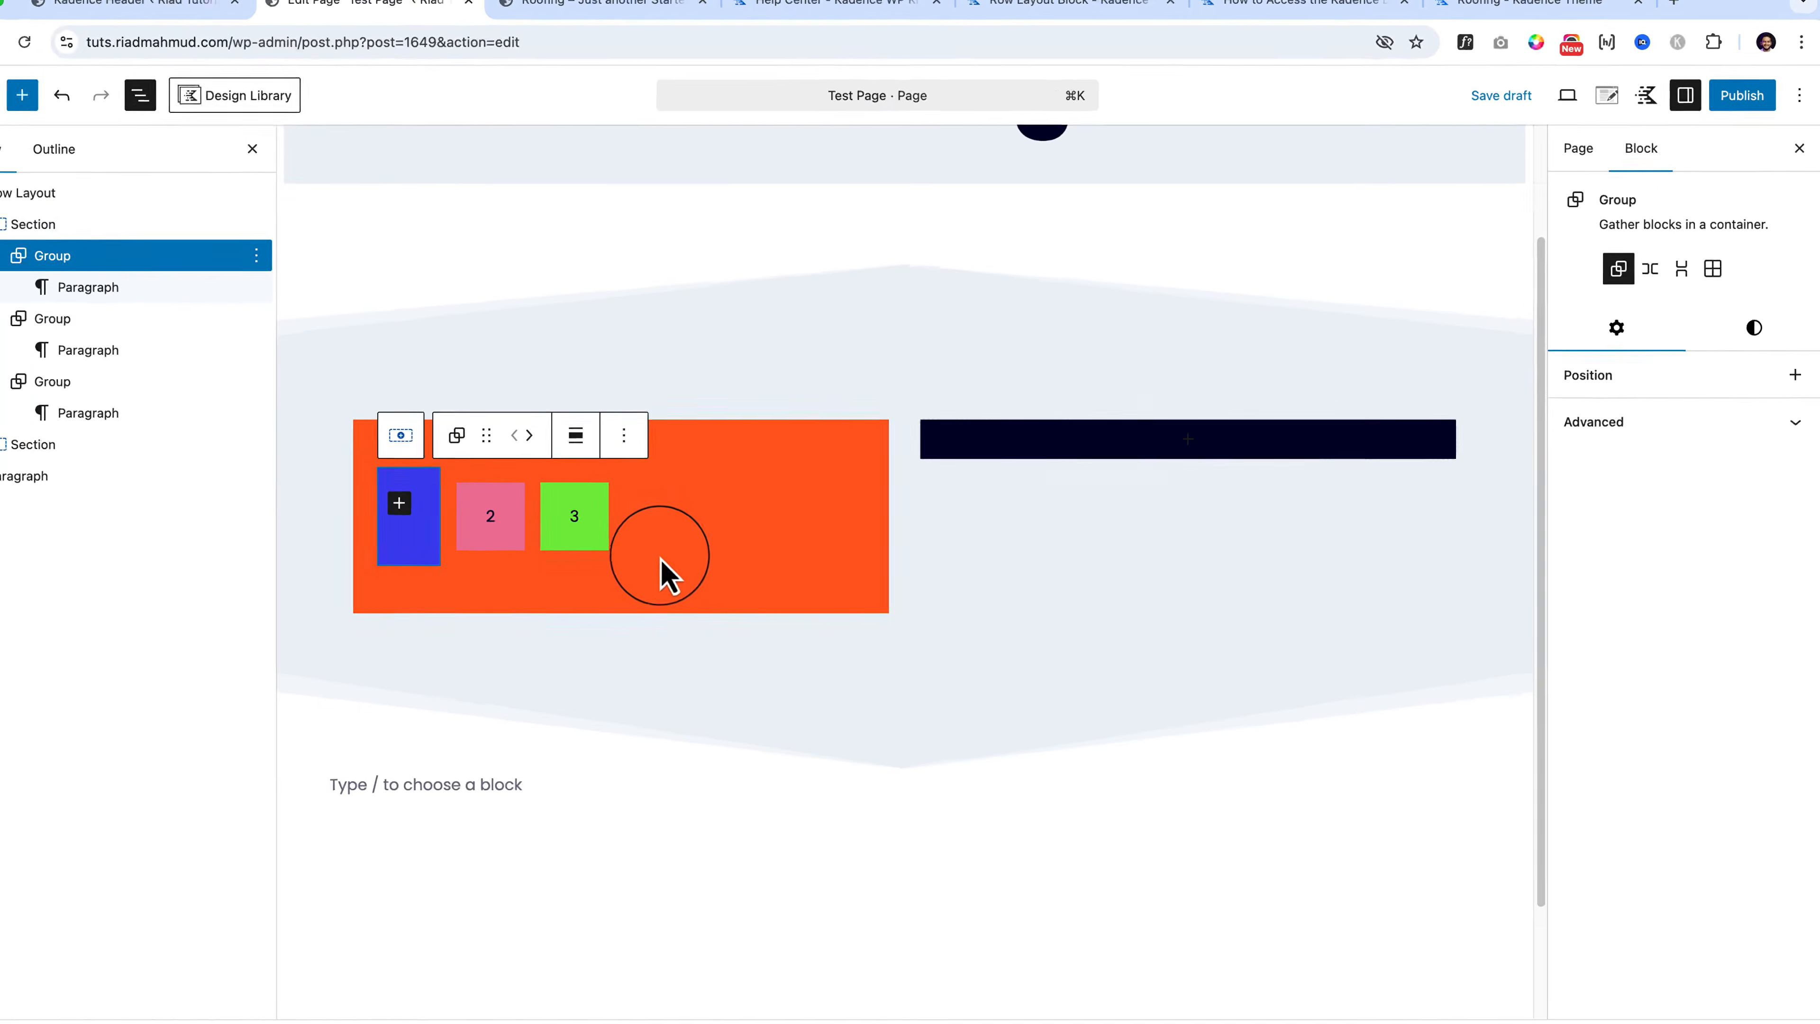
click(801, 587)
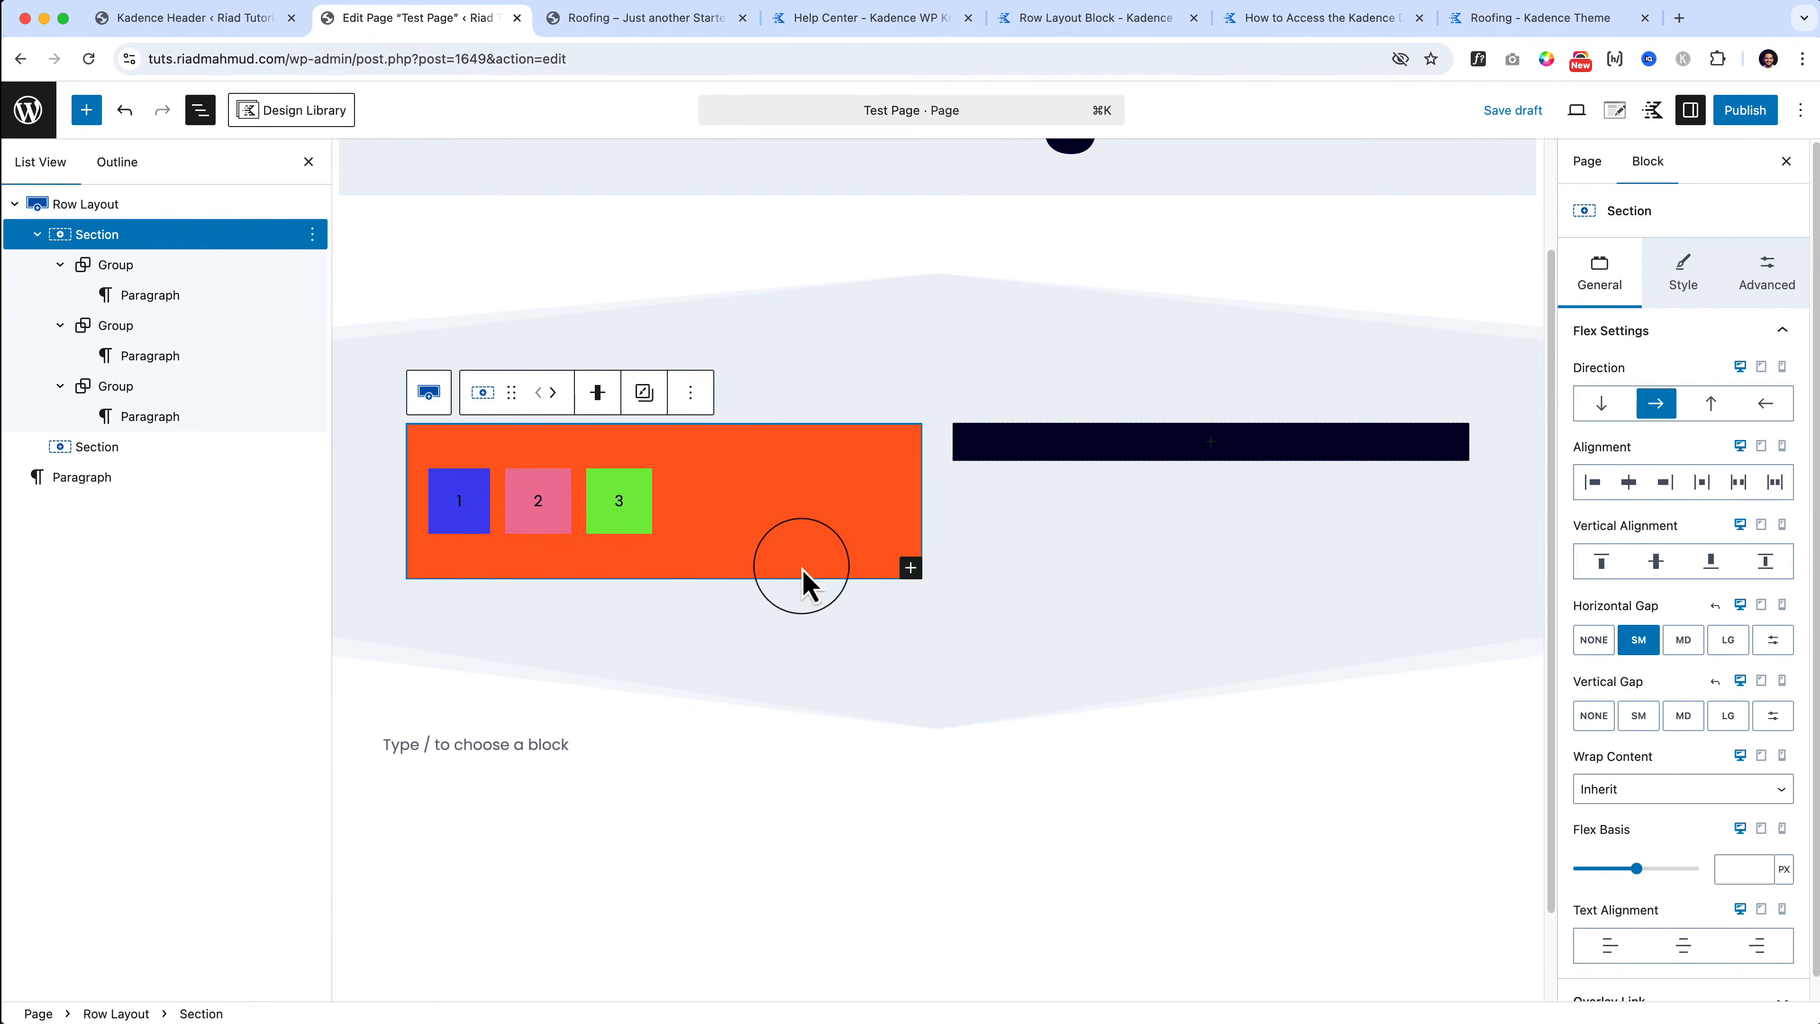
Step: Lighten the blue box's background colour with the custom colour picker
click(469, 532)
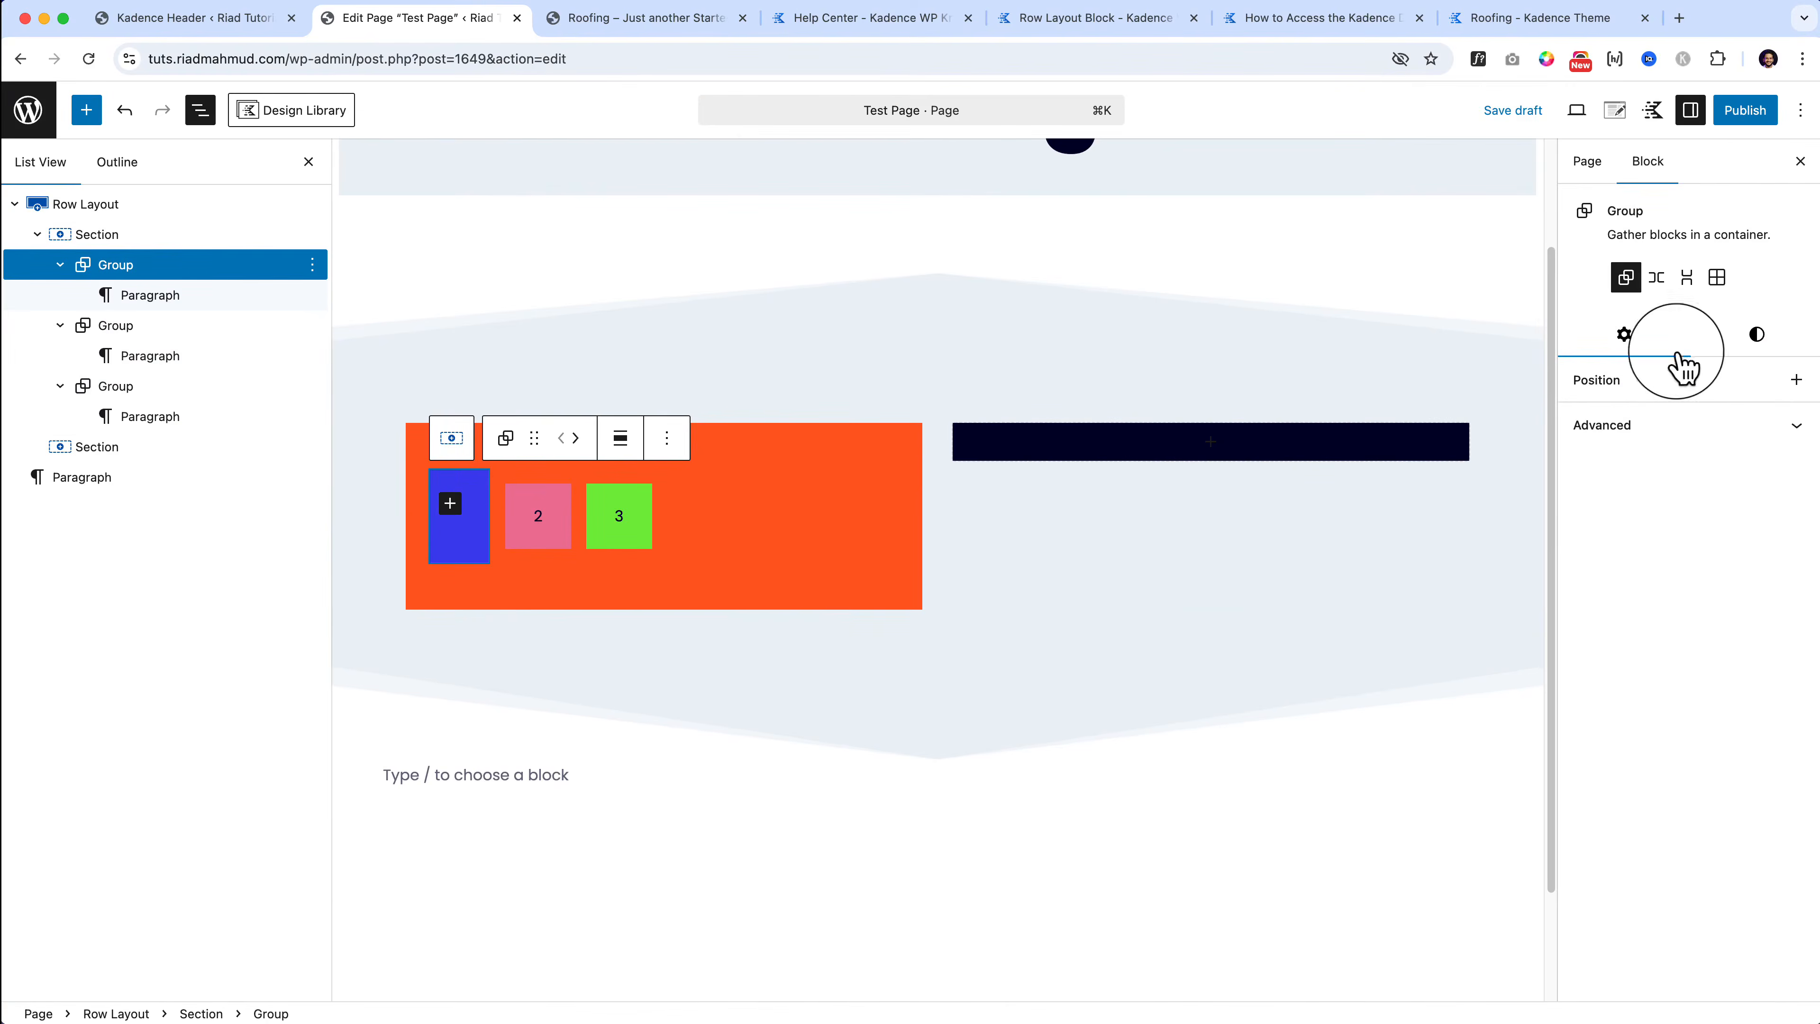
click(1748, 339)
click(1646, 461)
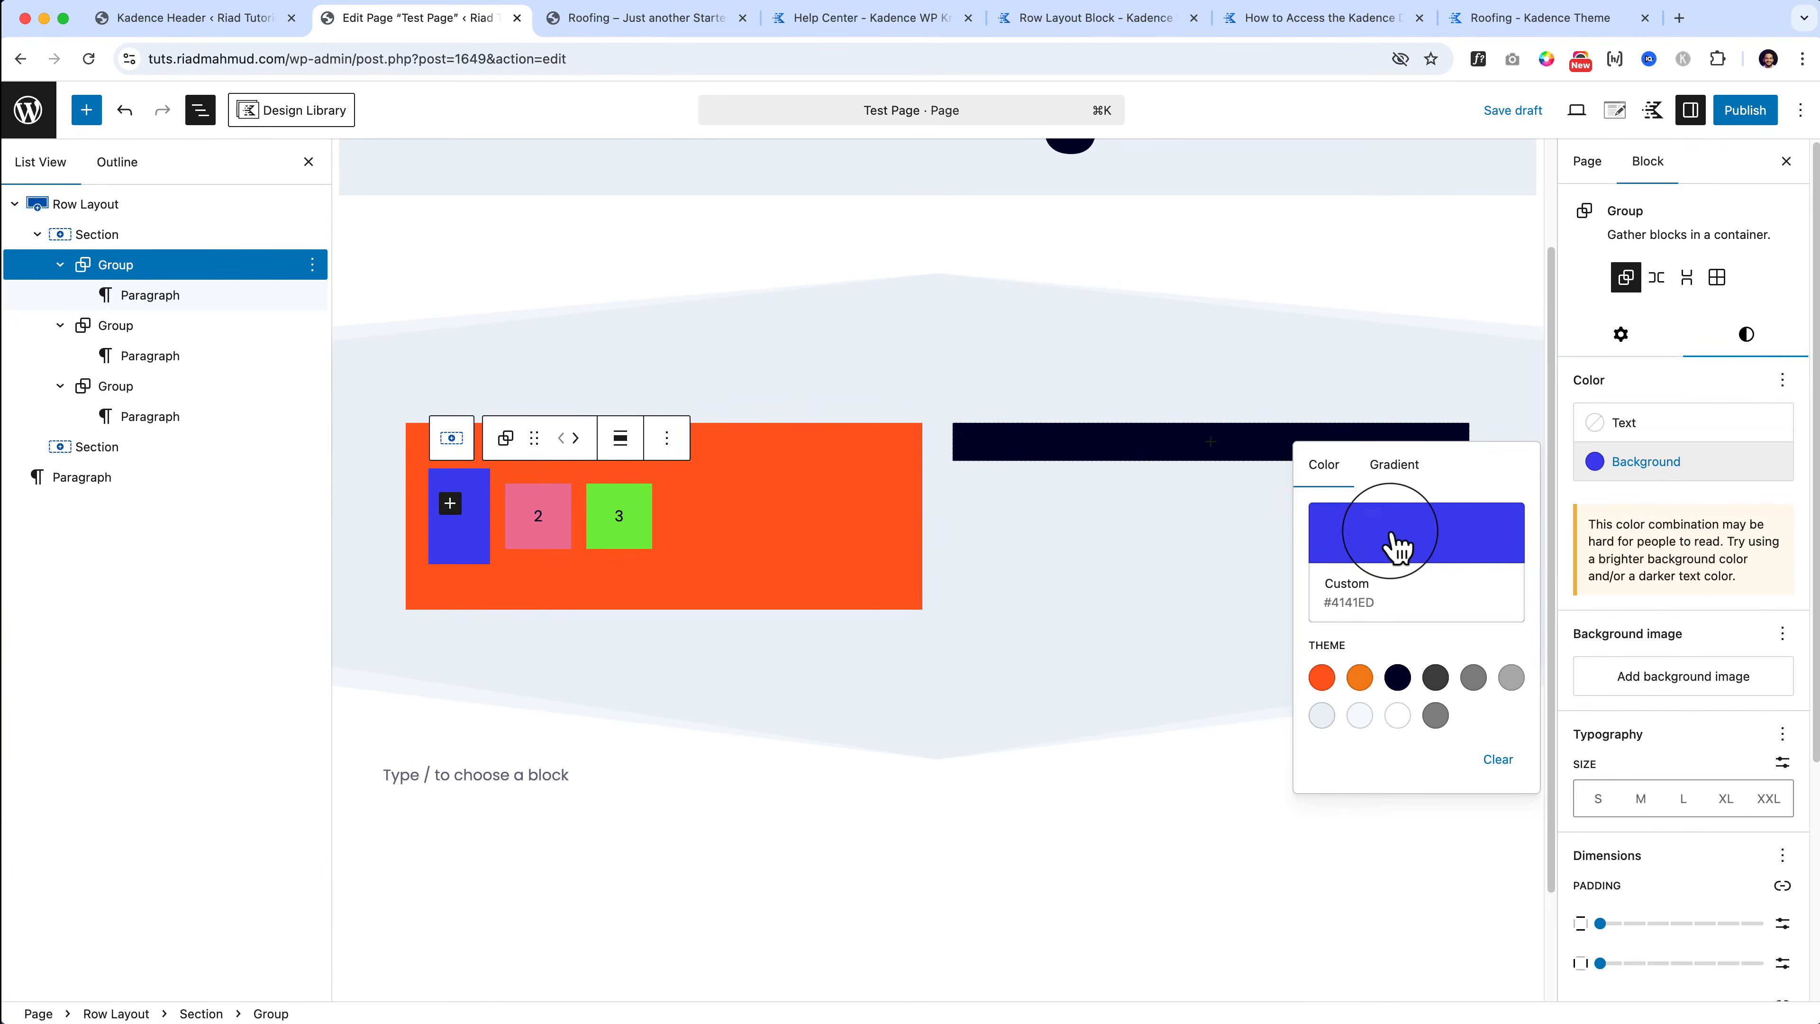
click(1372, 532)
drag(1220, 517, 1159, 512)
click(545, 536)
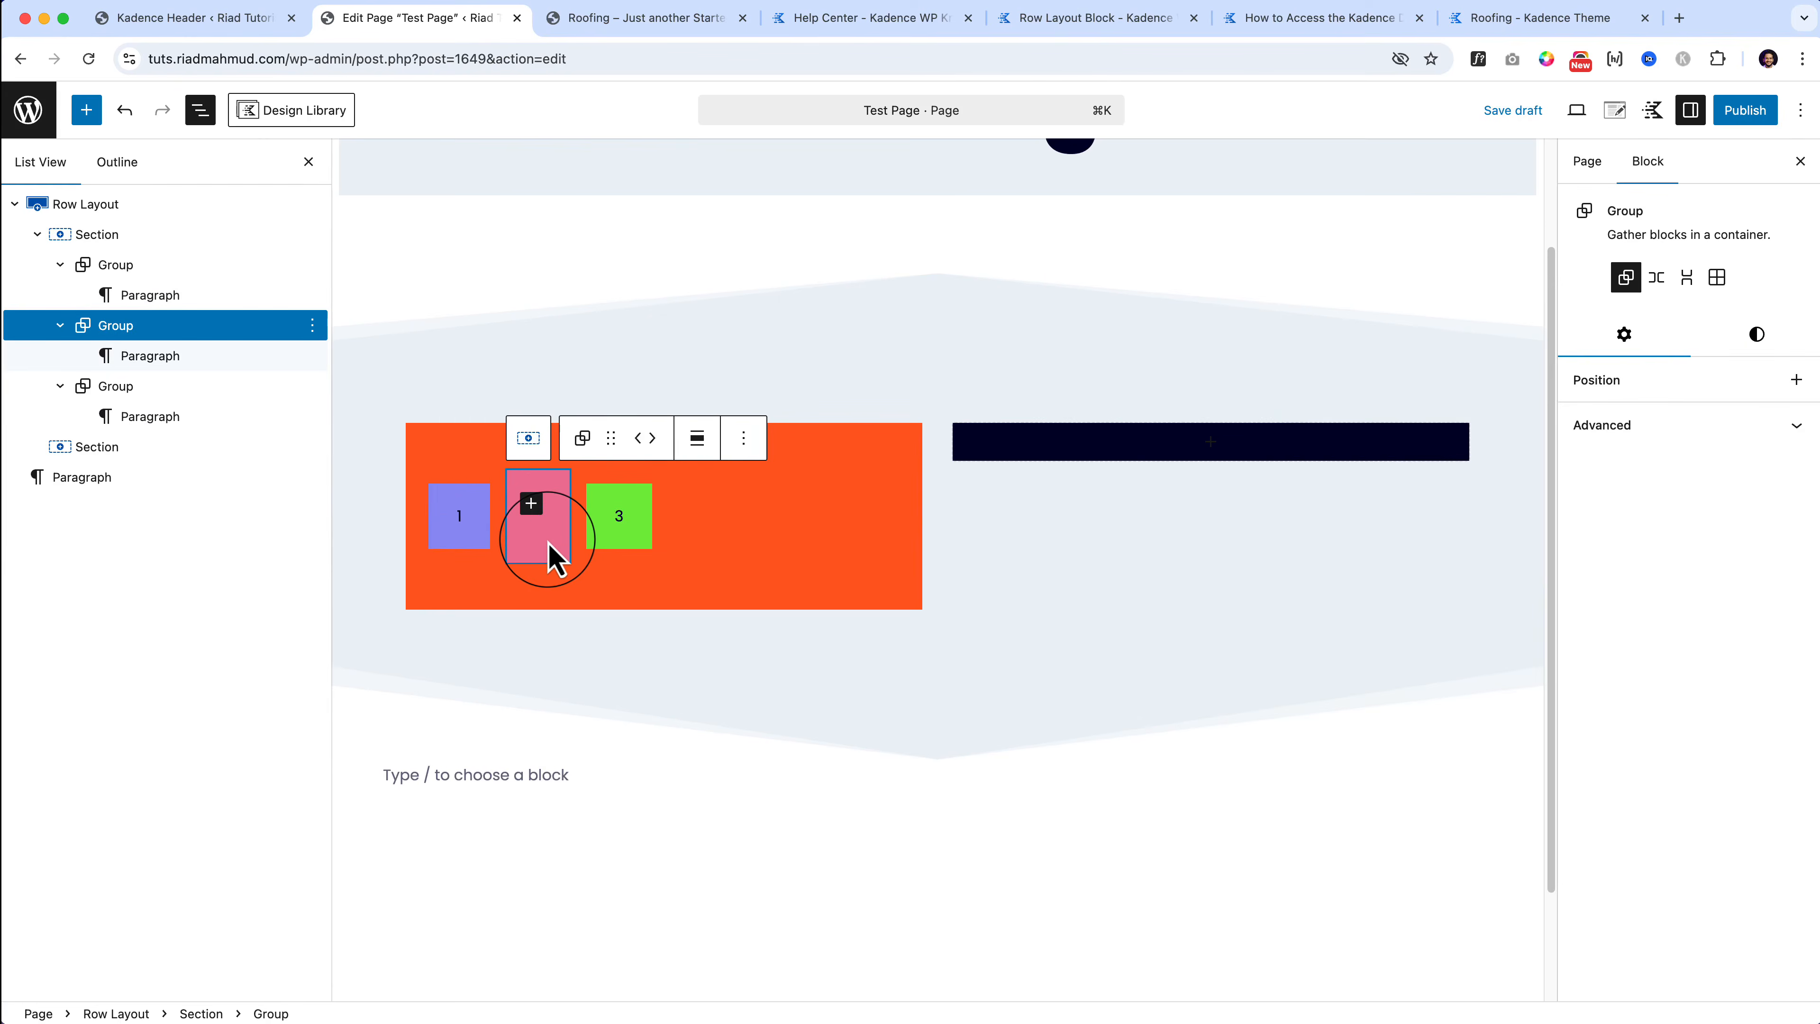
Step: Change the Section background from orange to dark purple #37274B
click(889, 447)
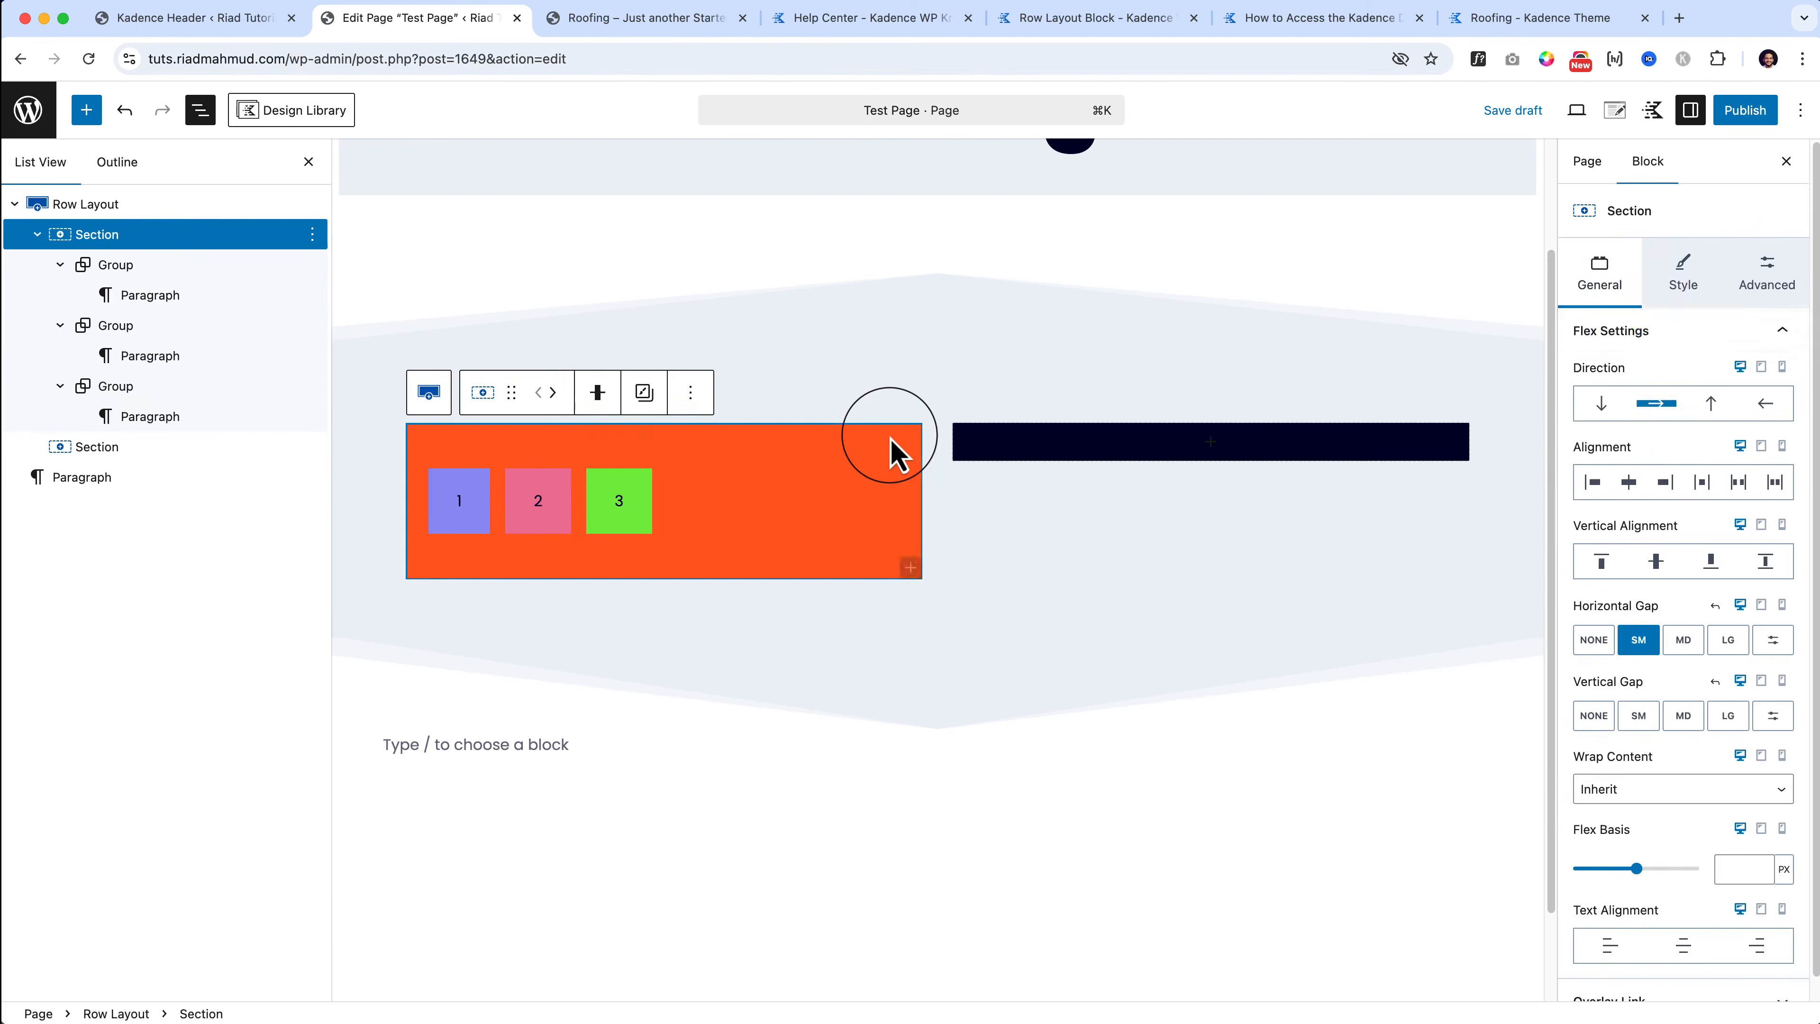
click(1683, 272)
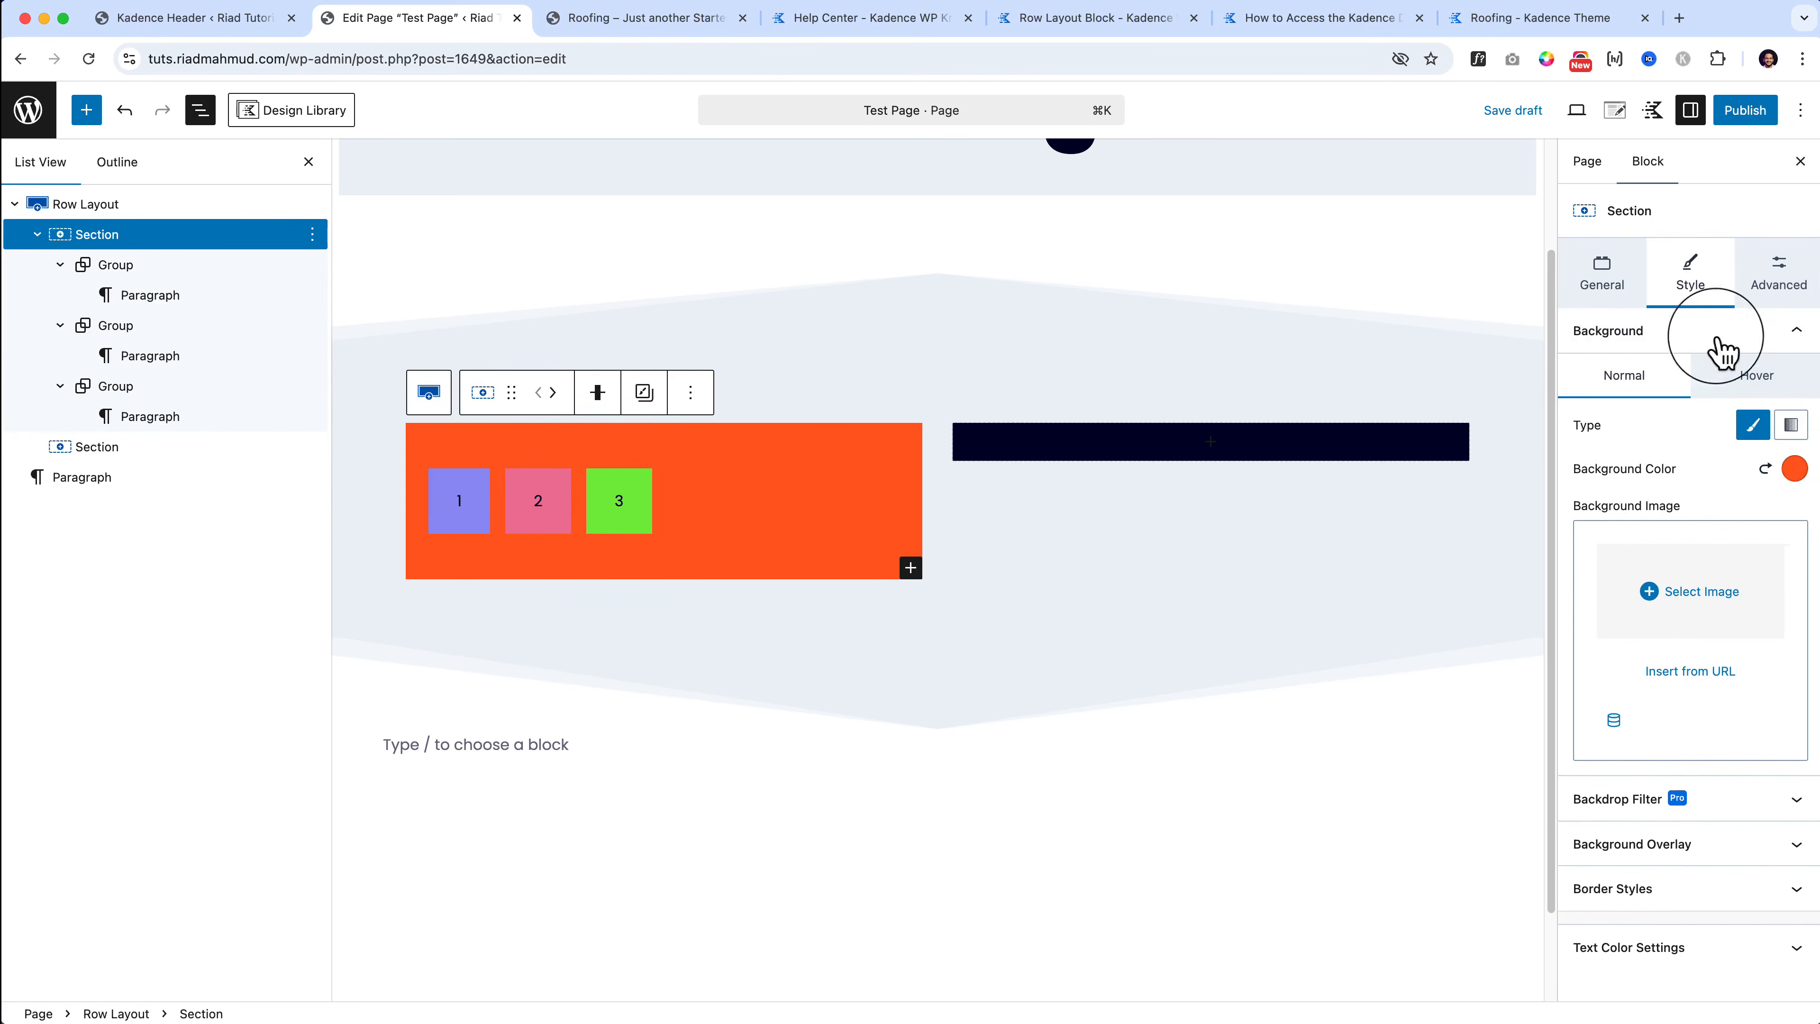
click(1795, 468)
drag(1653, 245, 1651, 232)
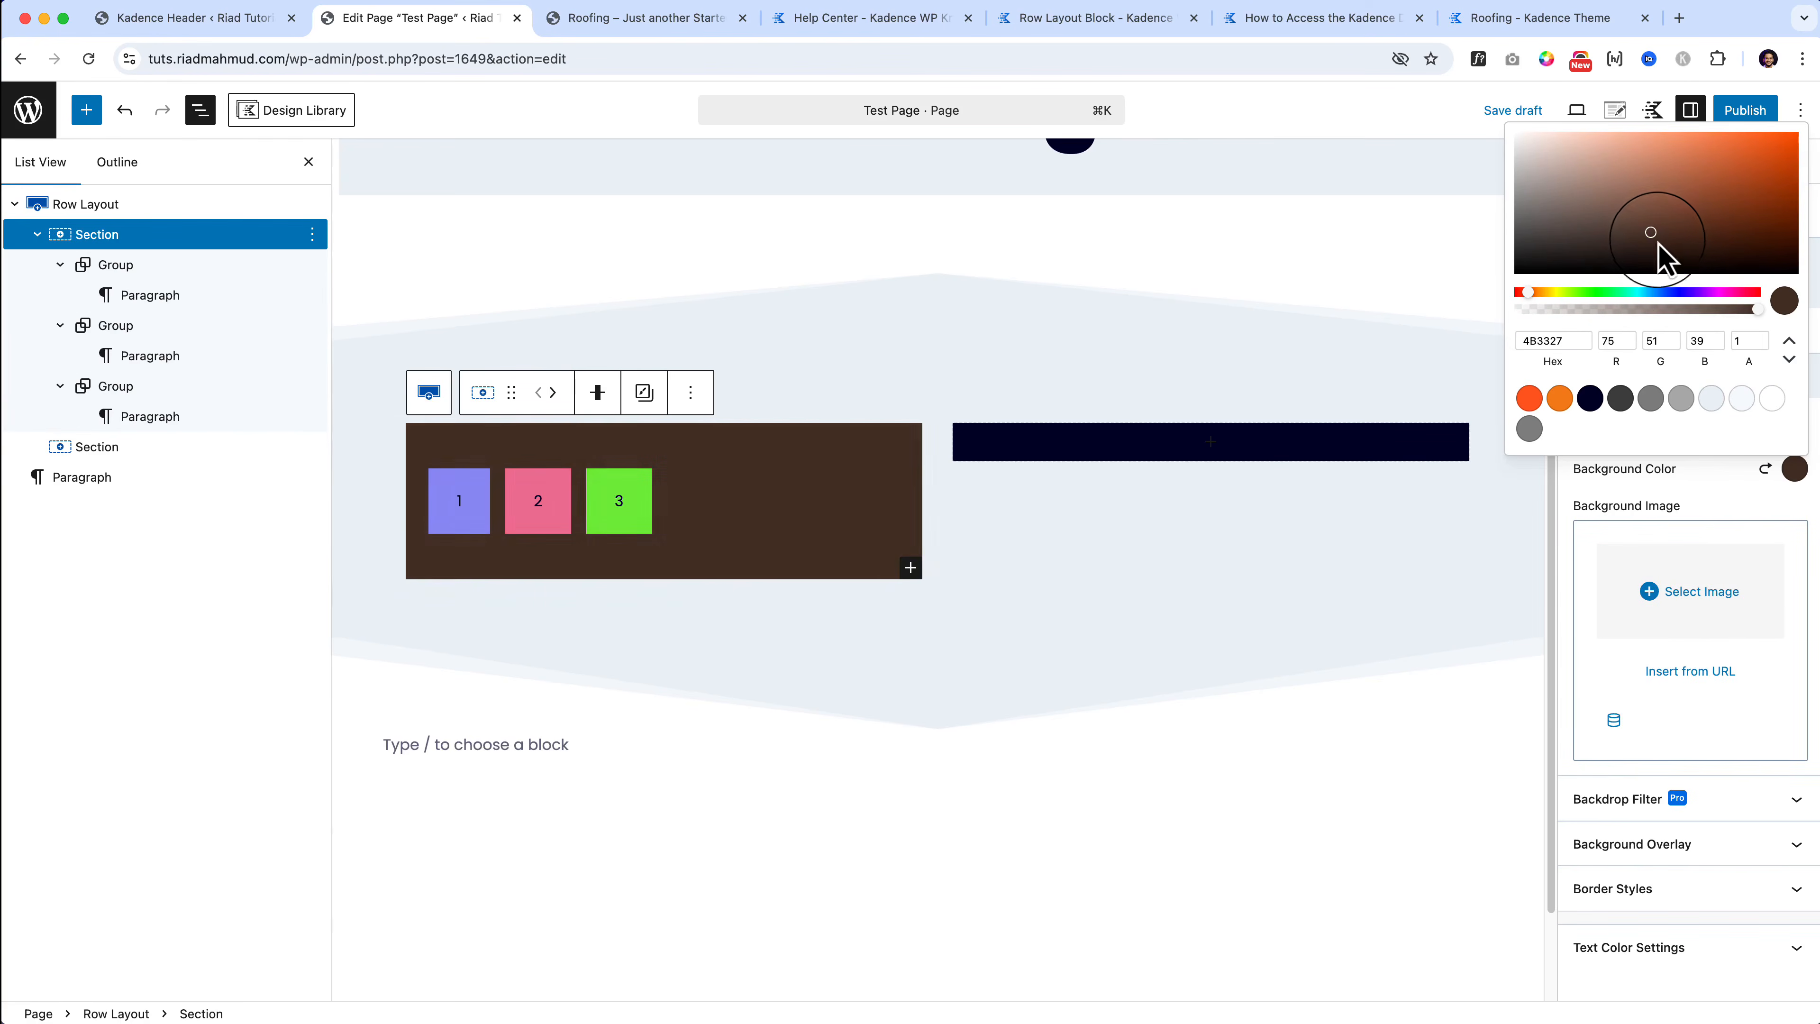
click(1697, 292)
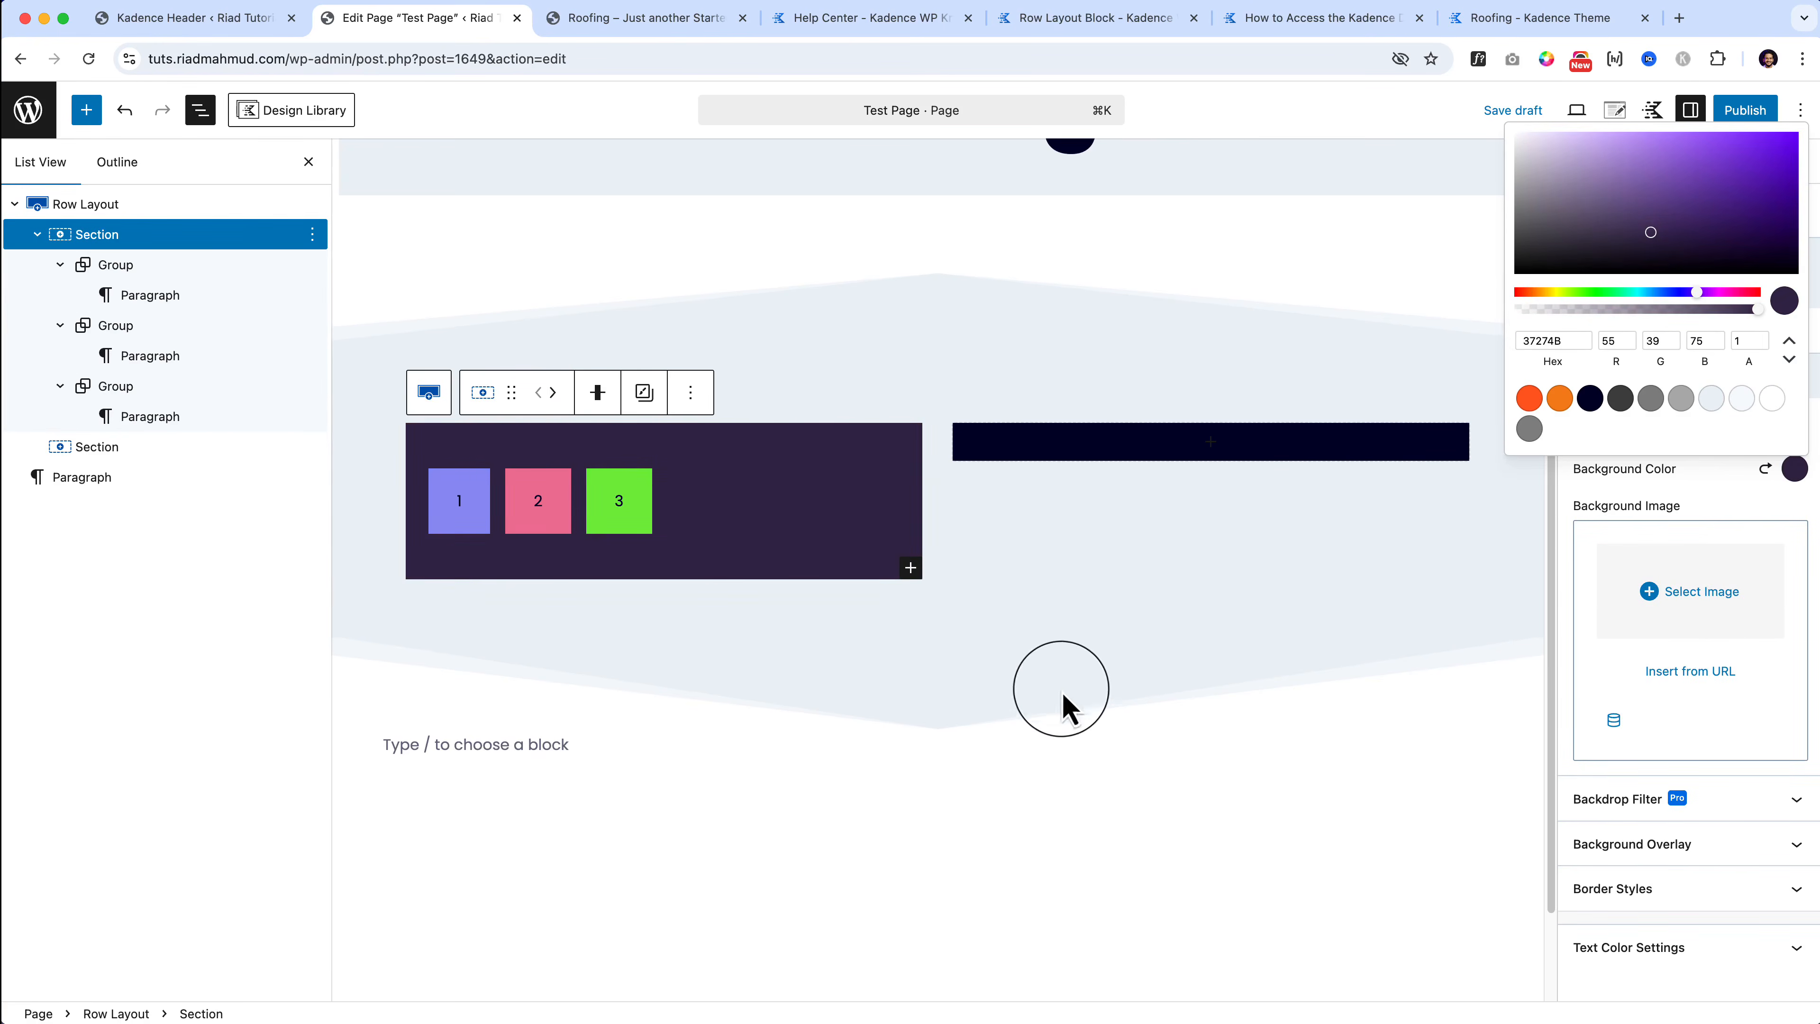
click(1061, 692)
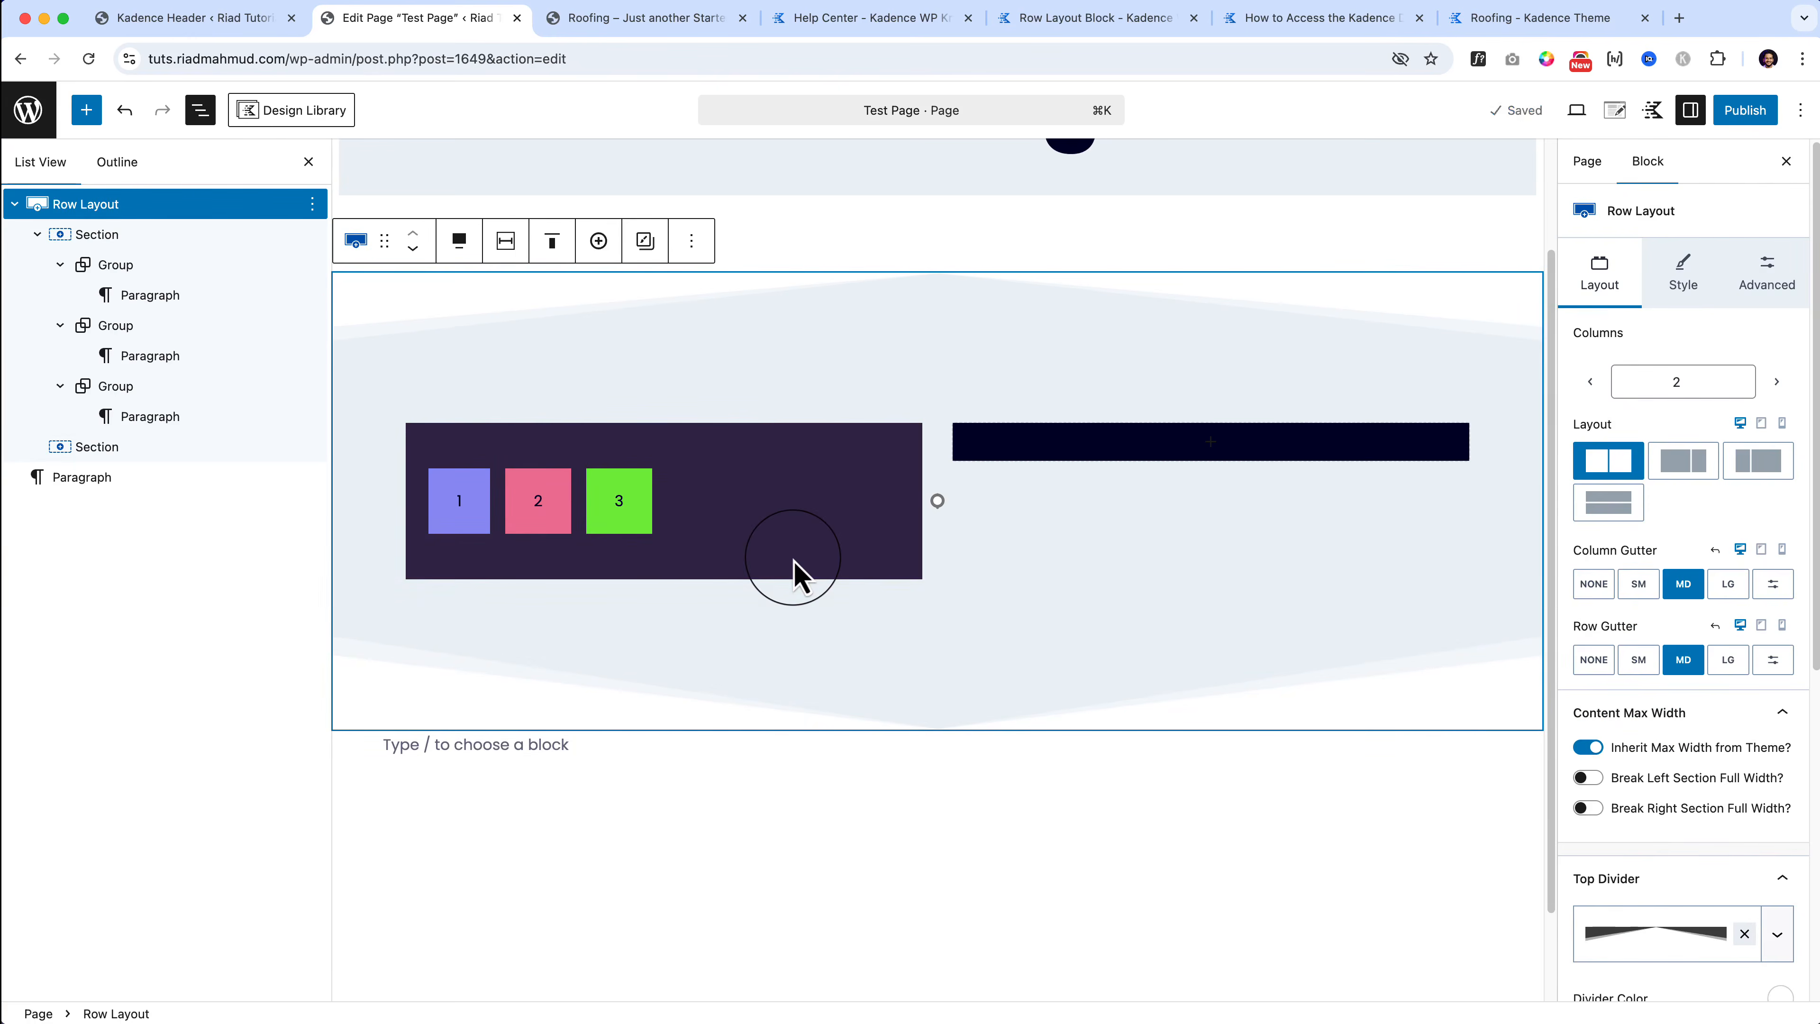
click(160, 237)
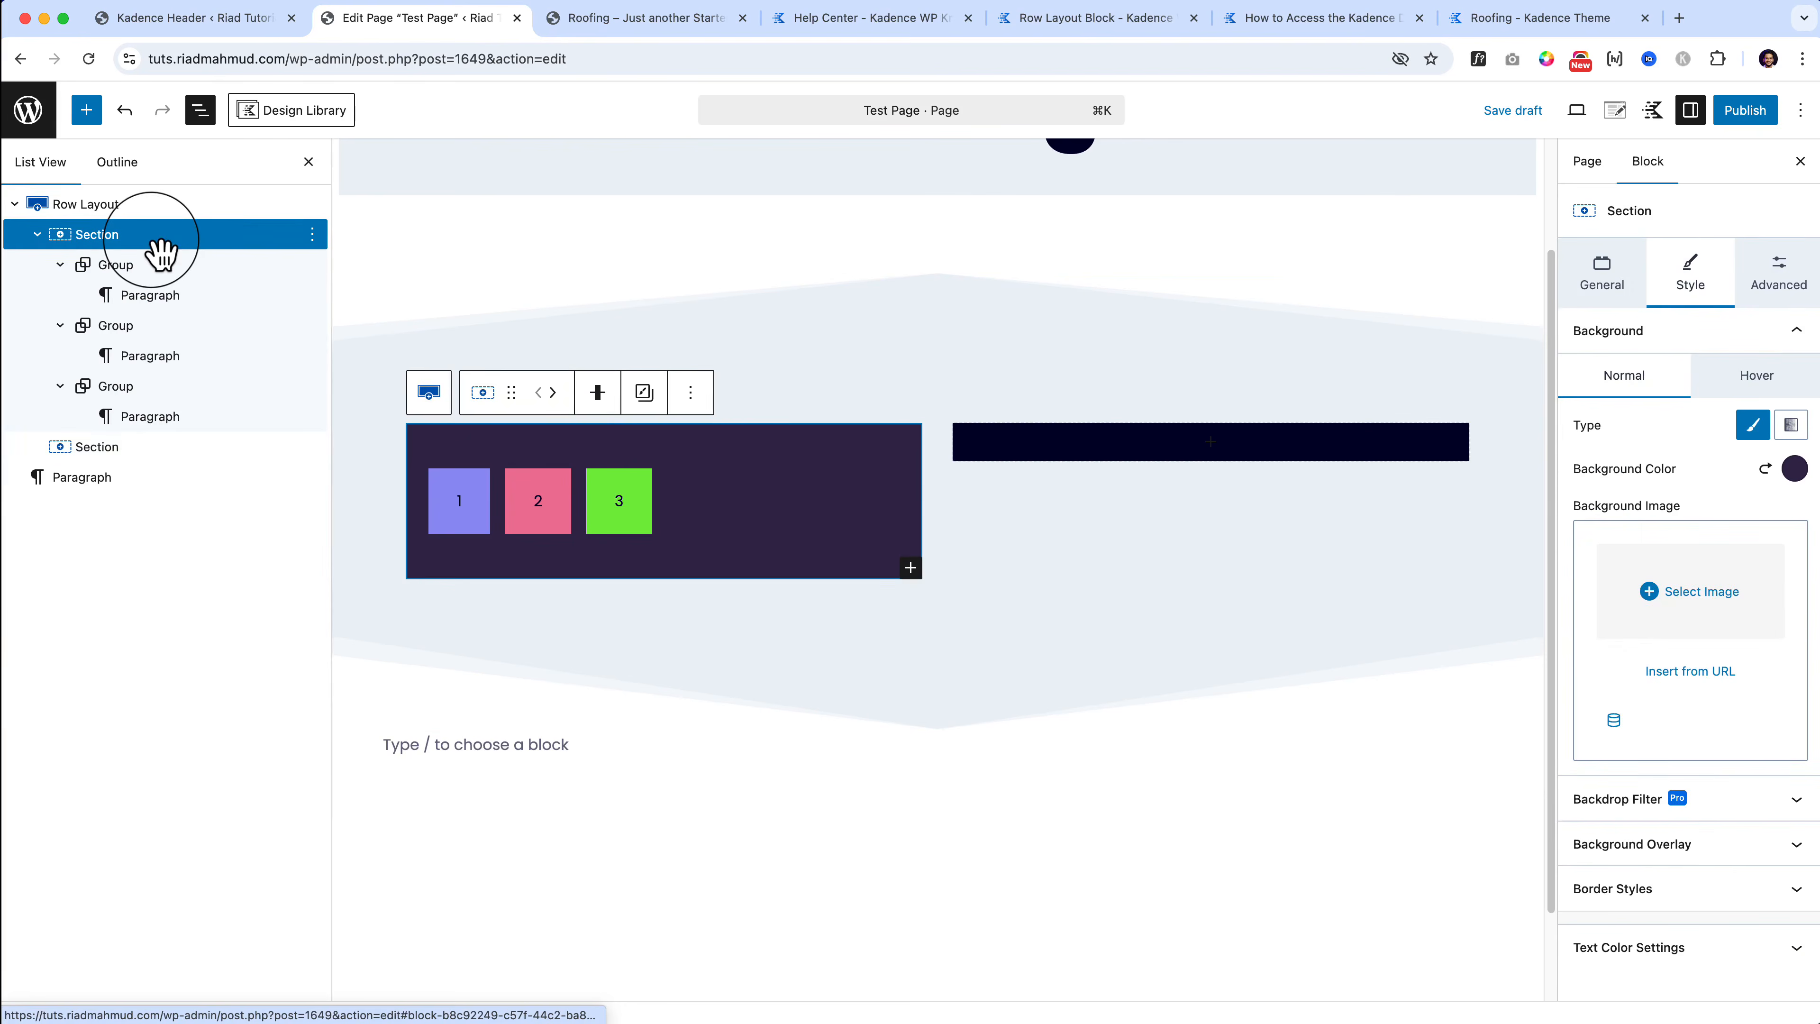
Step: Try Vertical Reverse and Horizontal Reverse flex directions, then return to Horizontal
click(1621, 288)
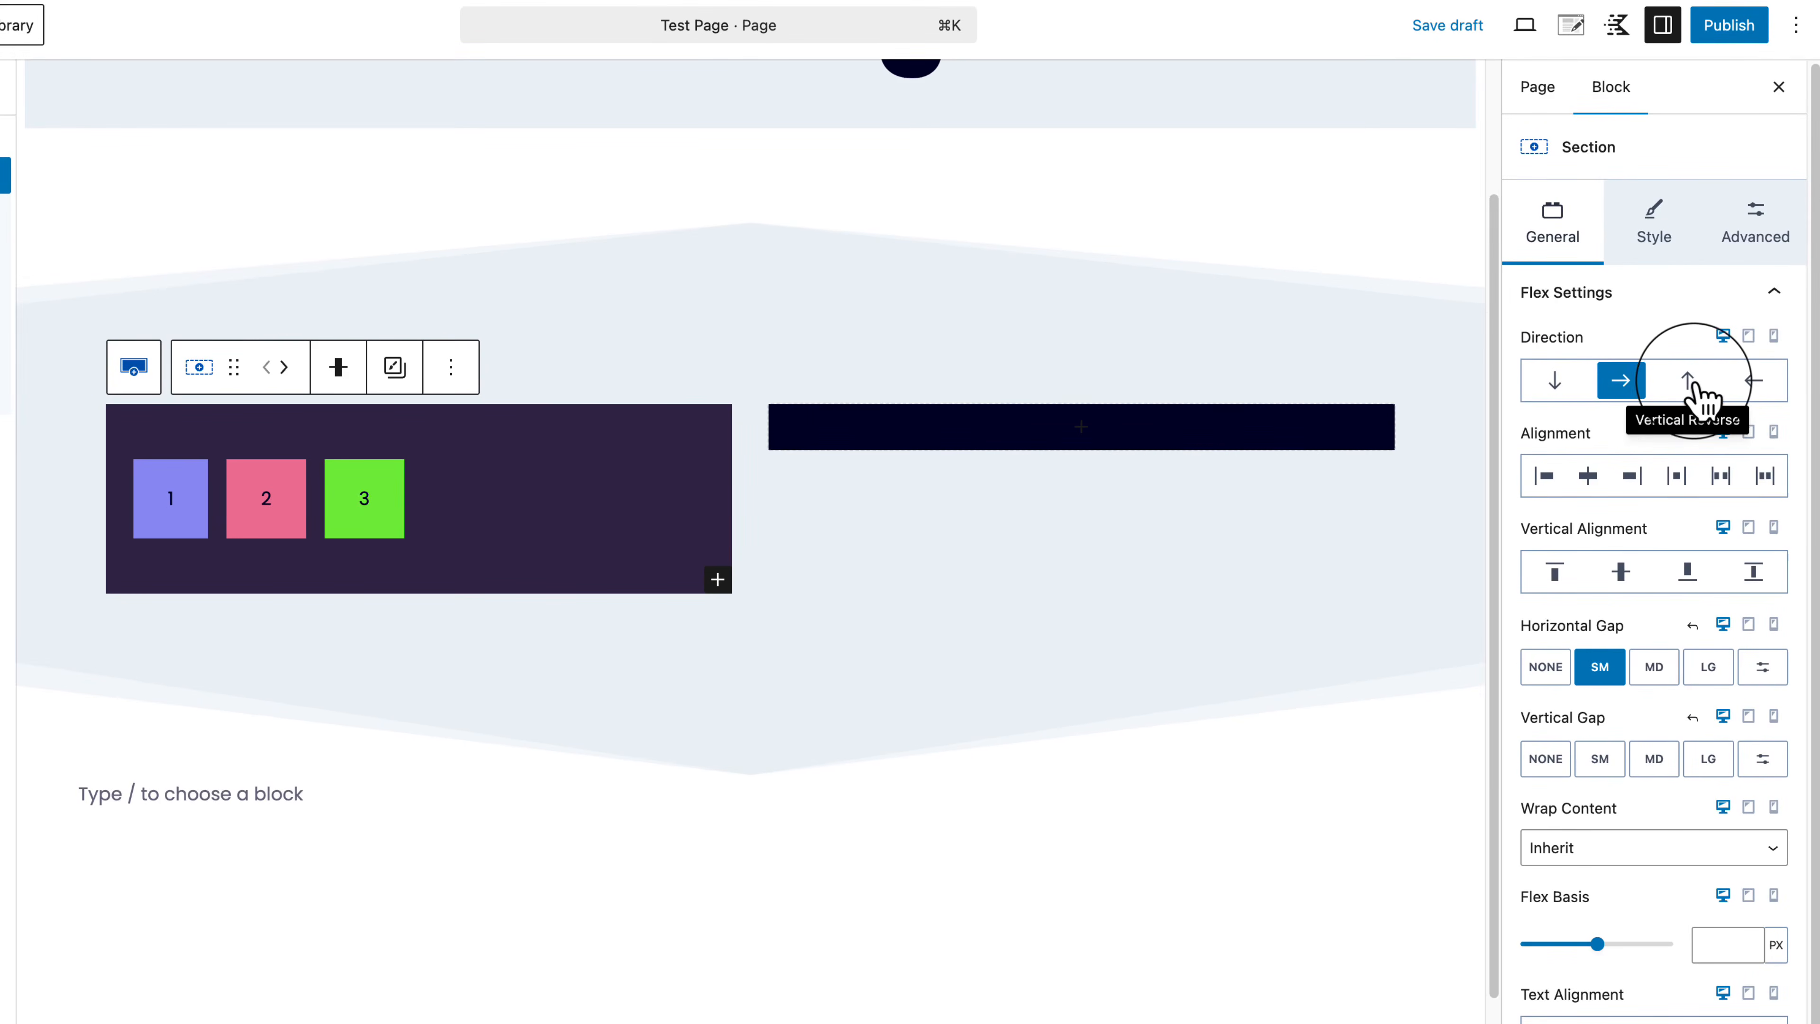
click(1690, 387)
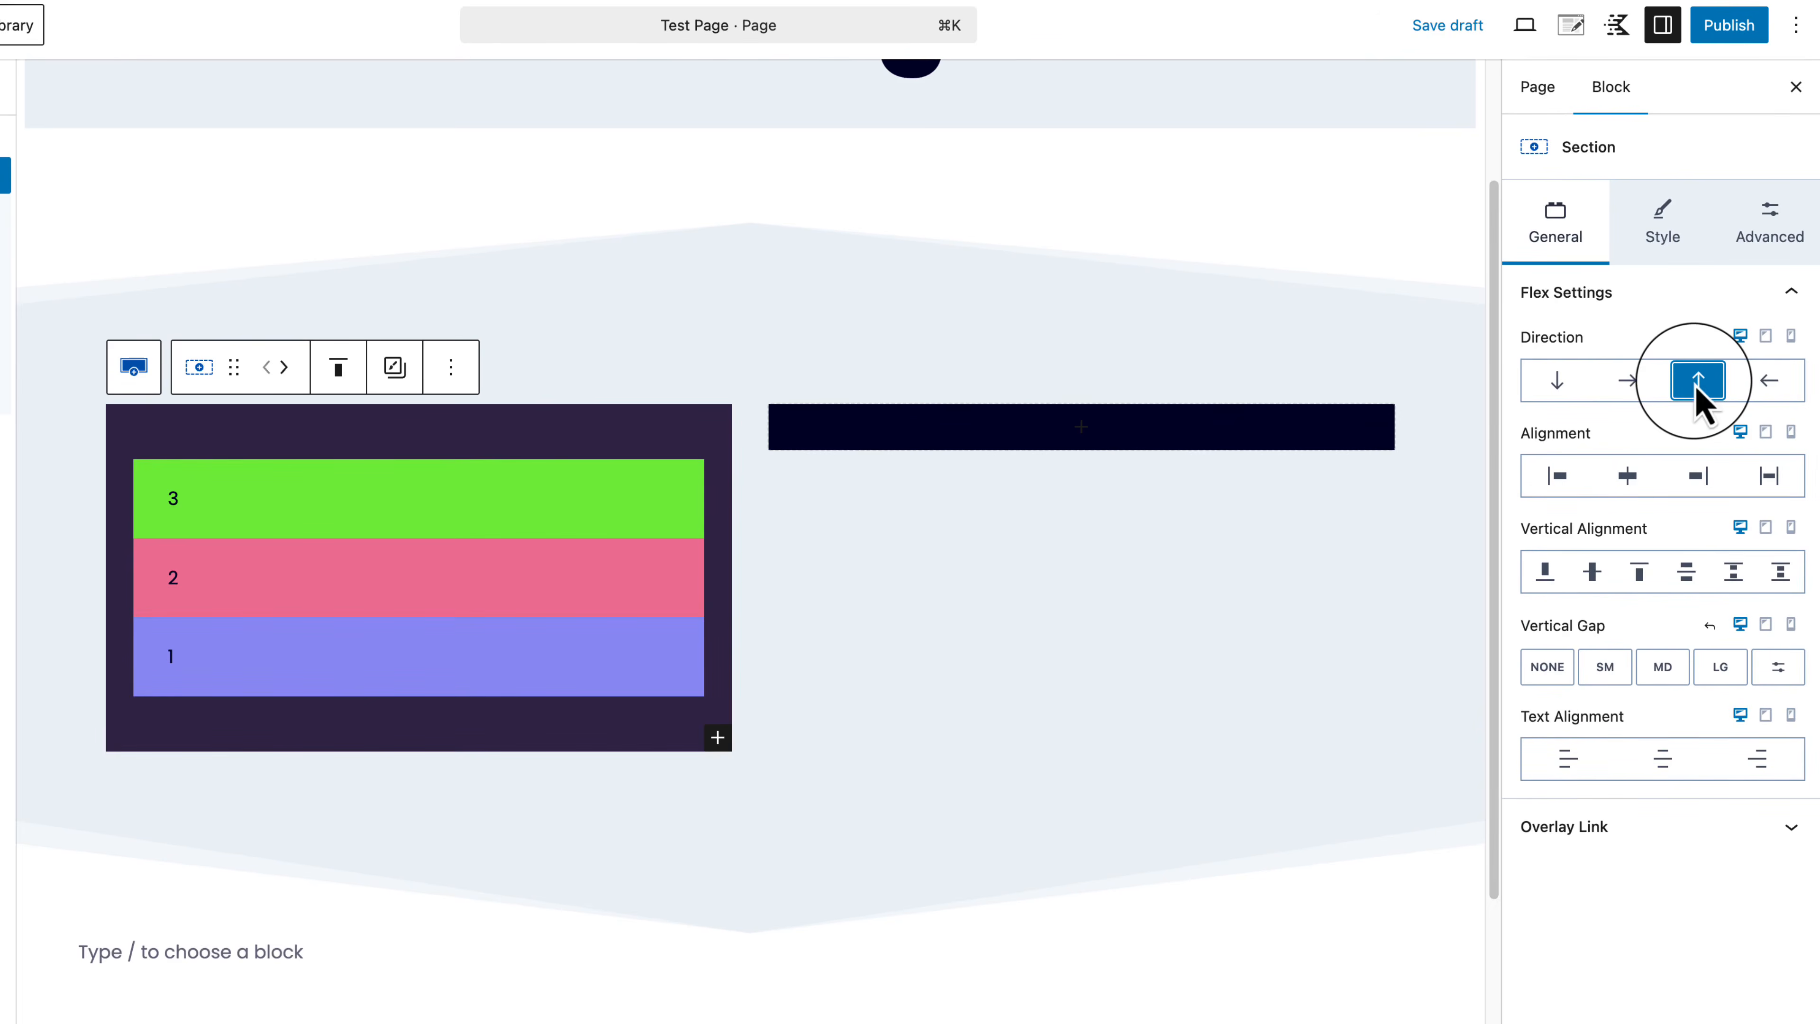
click(1769, 383)
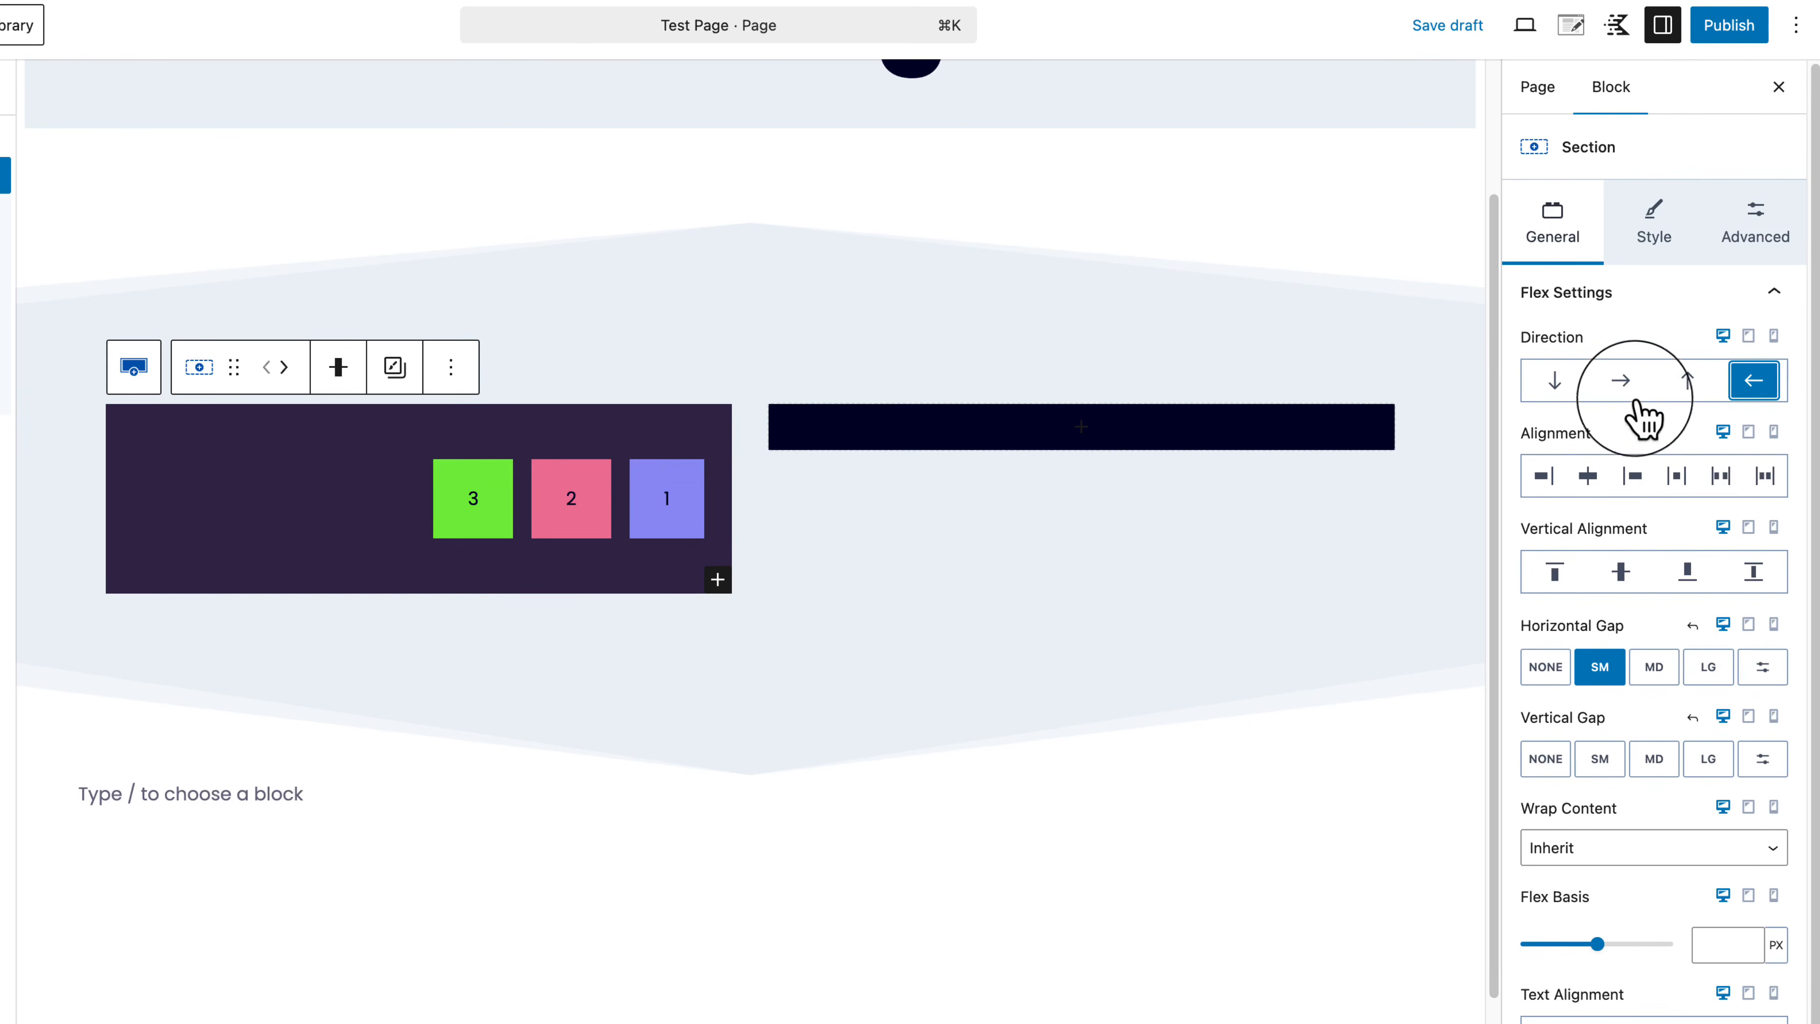
click(1621, 391)
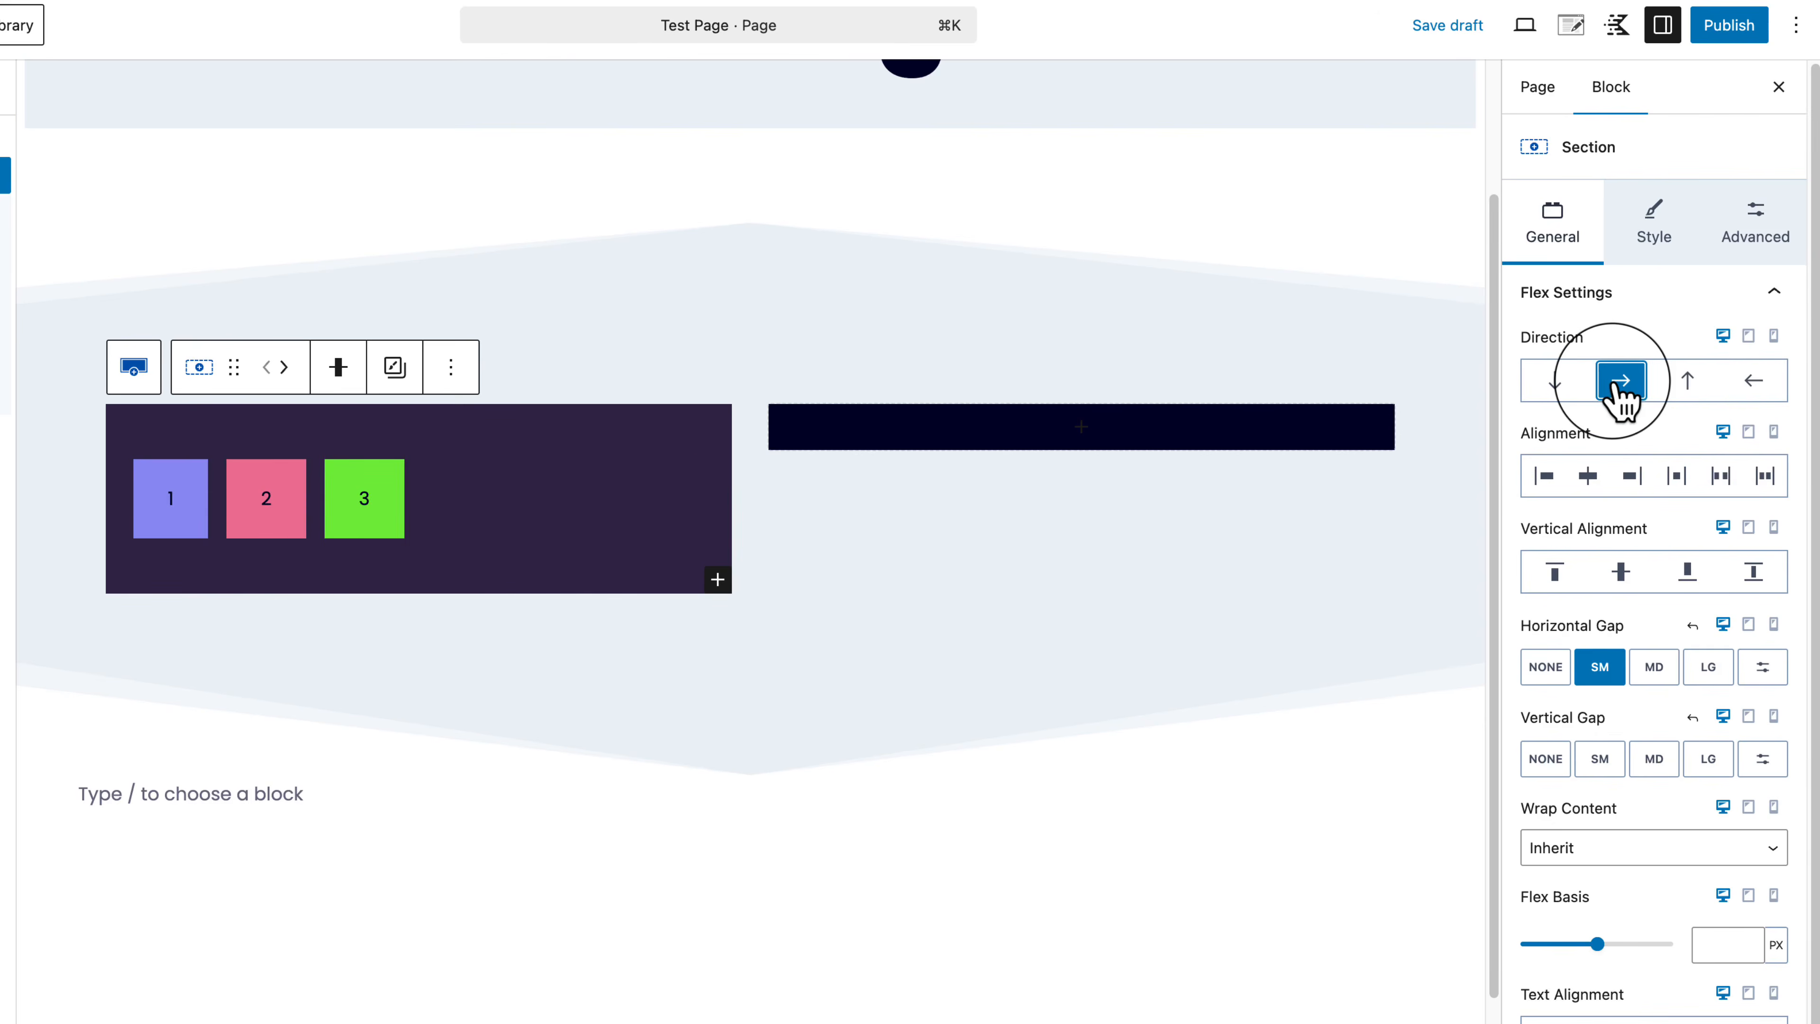
Step: Try center, end, space between, around and evenly alignments for boxes 1–3
click(1589, 478)
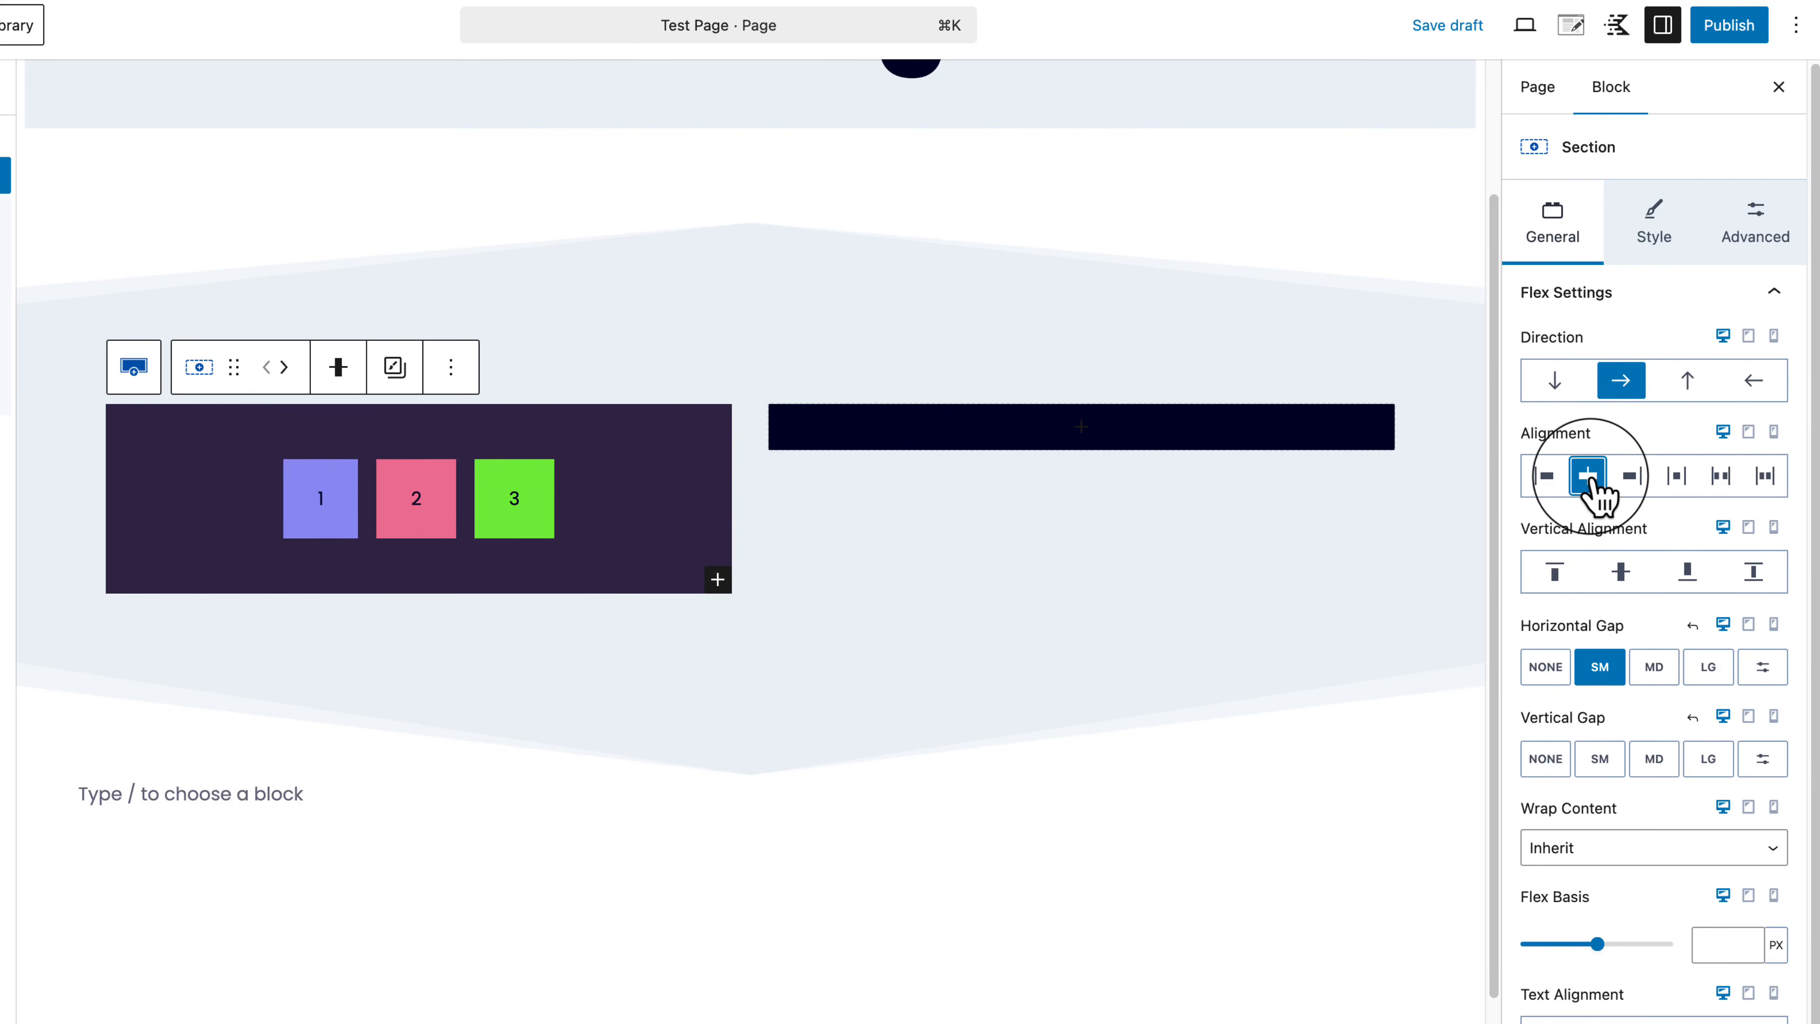
click(1631, 477)
click(1675, 477)
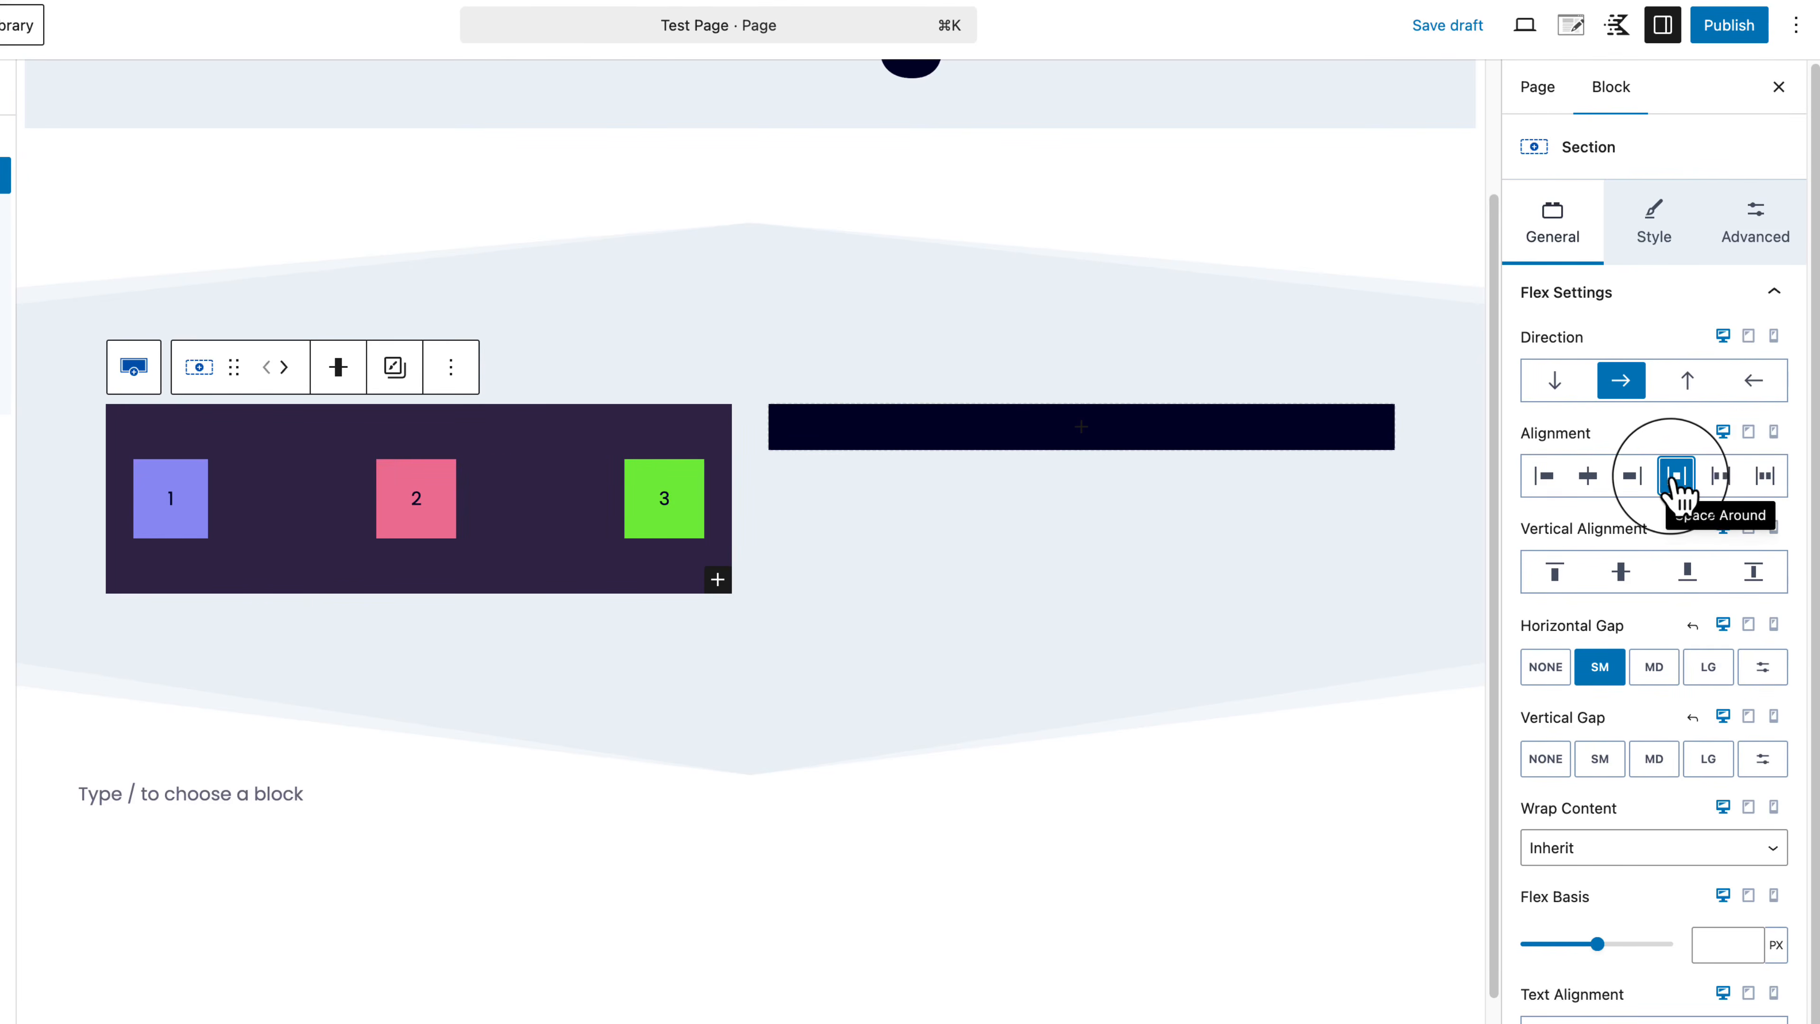
click(1719, 477)
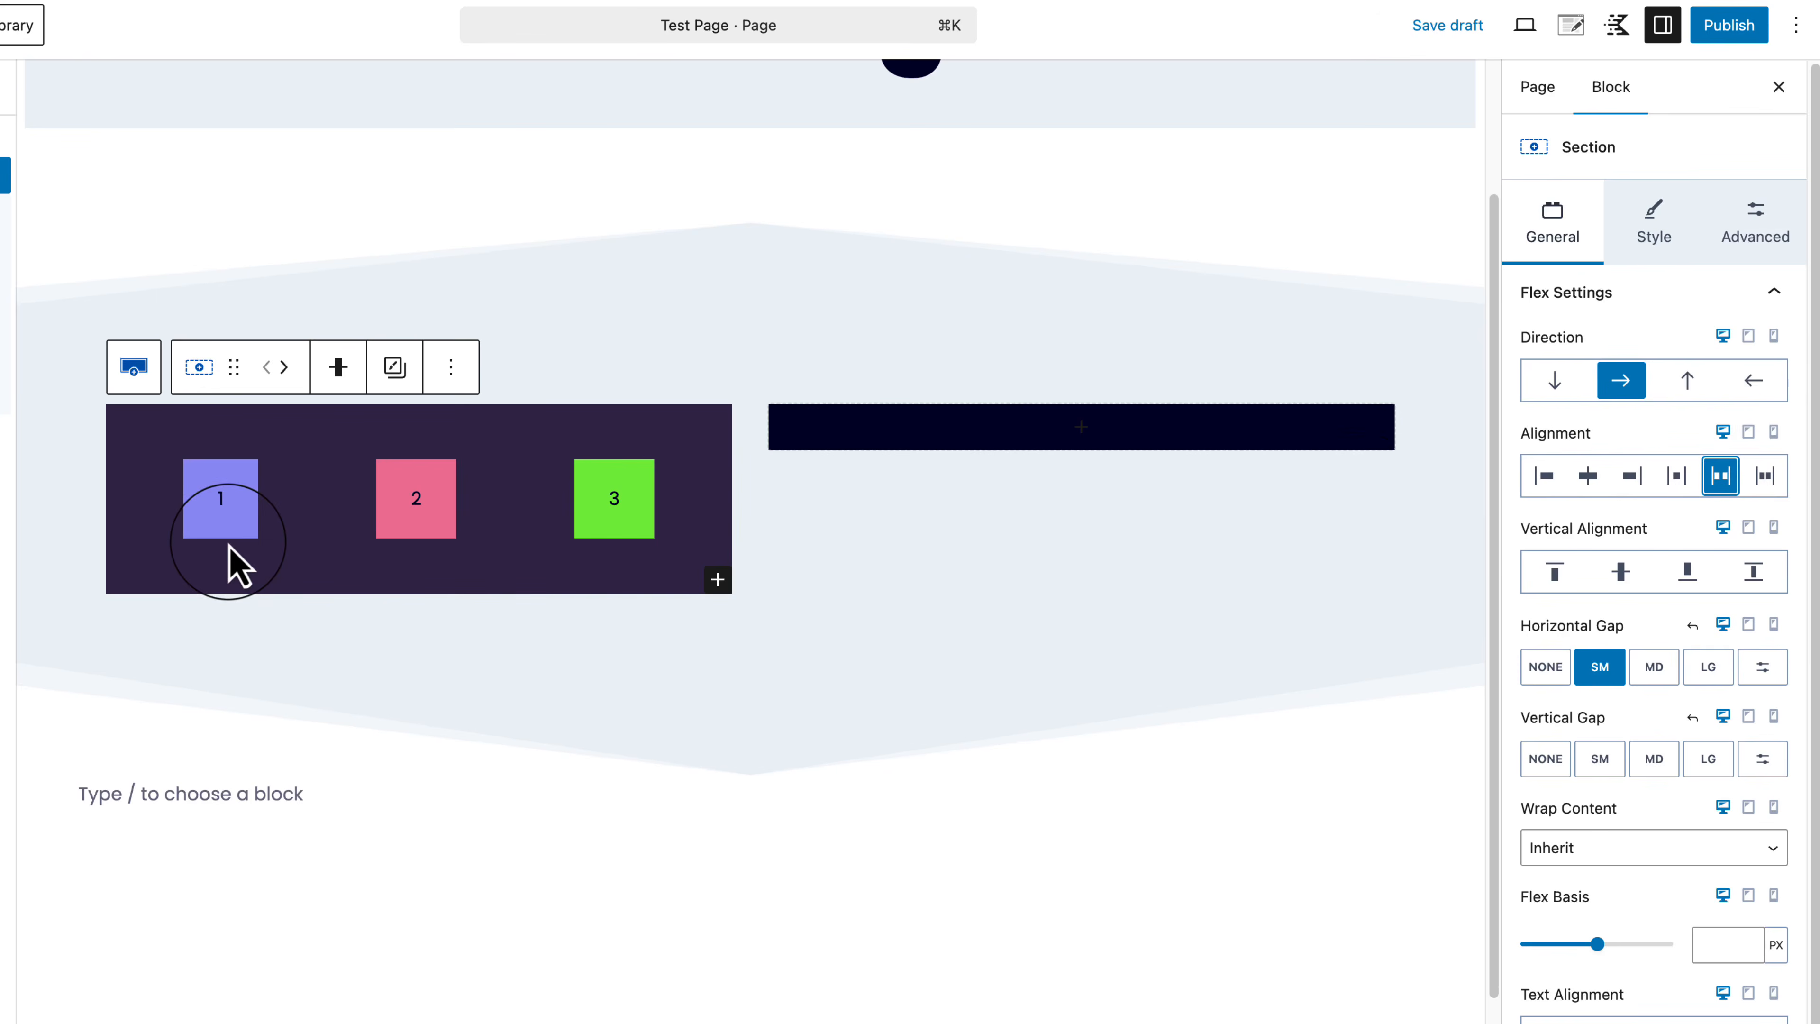
click(1766, 475)
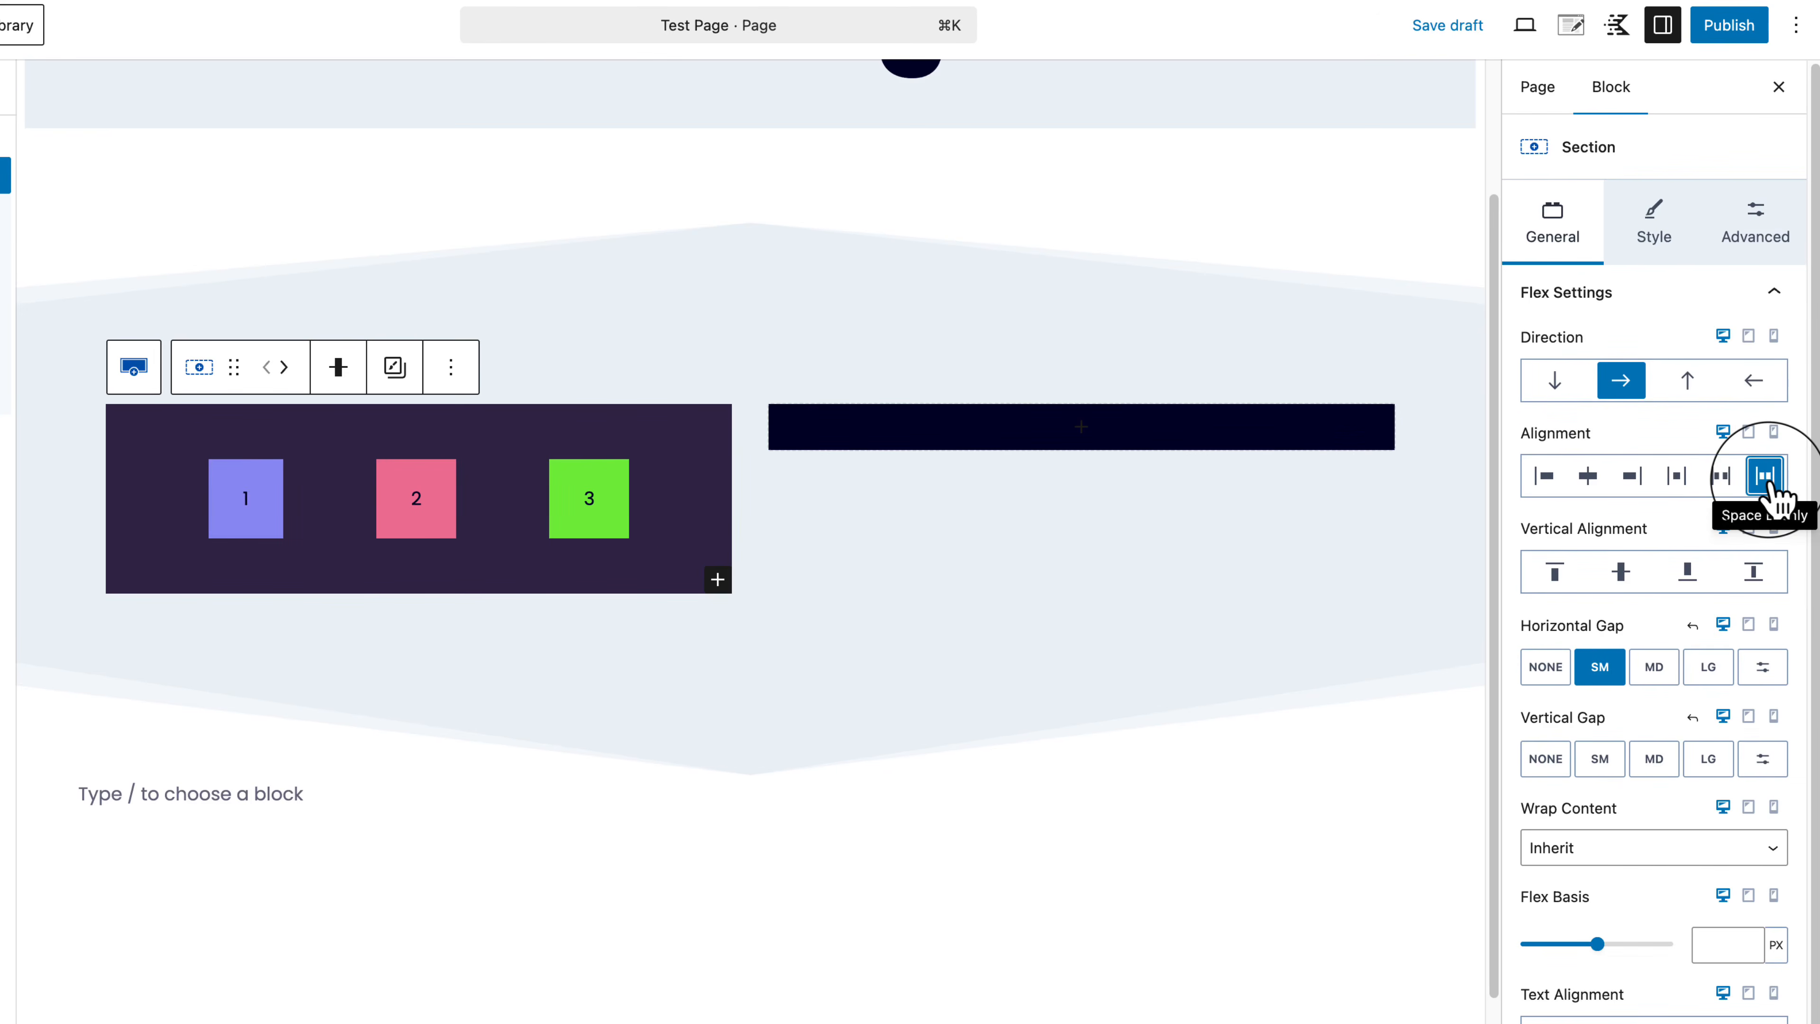
click(1720, 477)
click(1677, 476)
click(1544, 477)
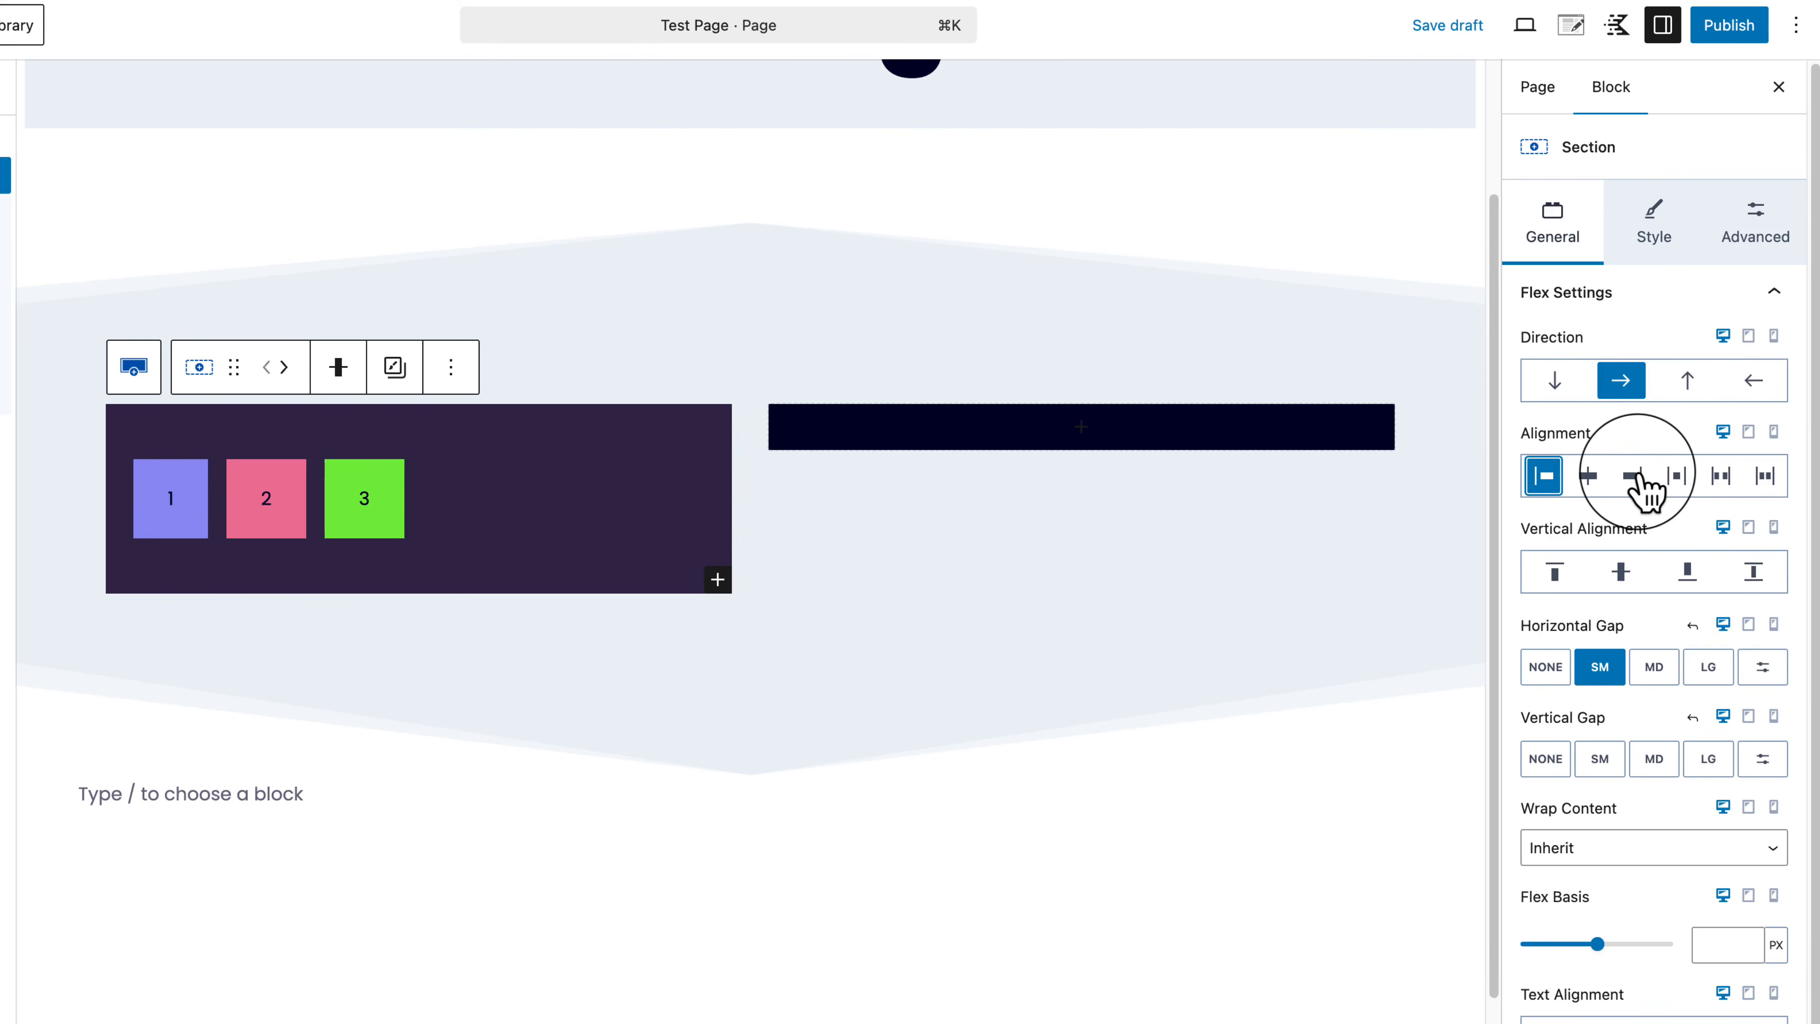
Step: Try end and top alignment, then settle on Start alignment and open Advanced settings
click(1634, 476)
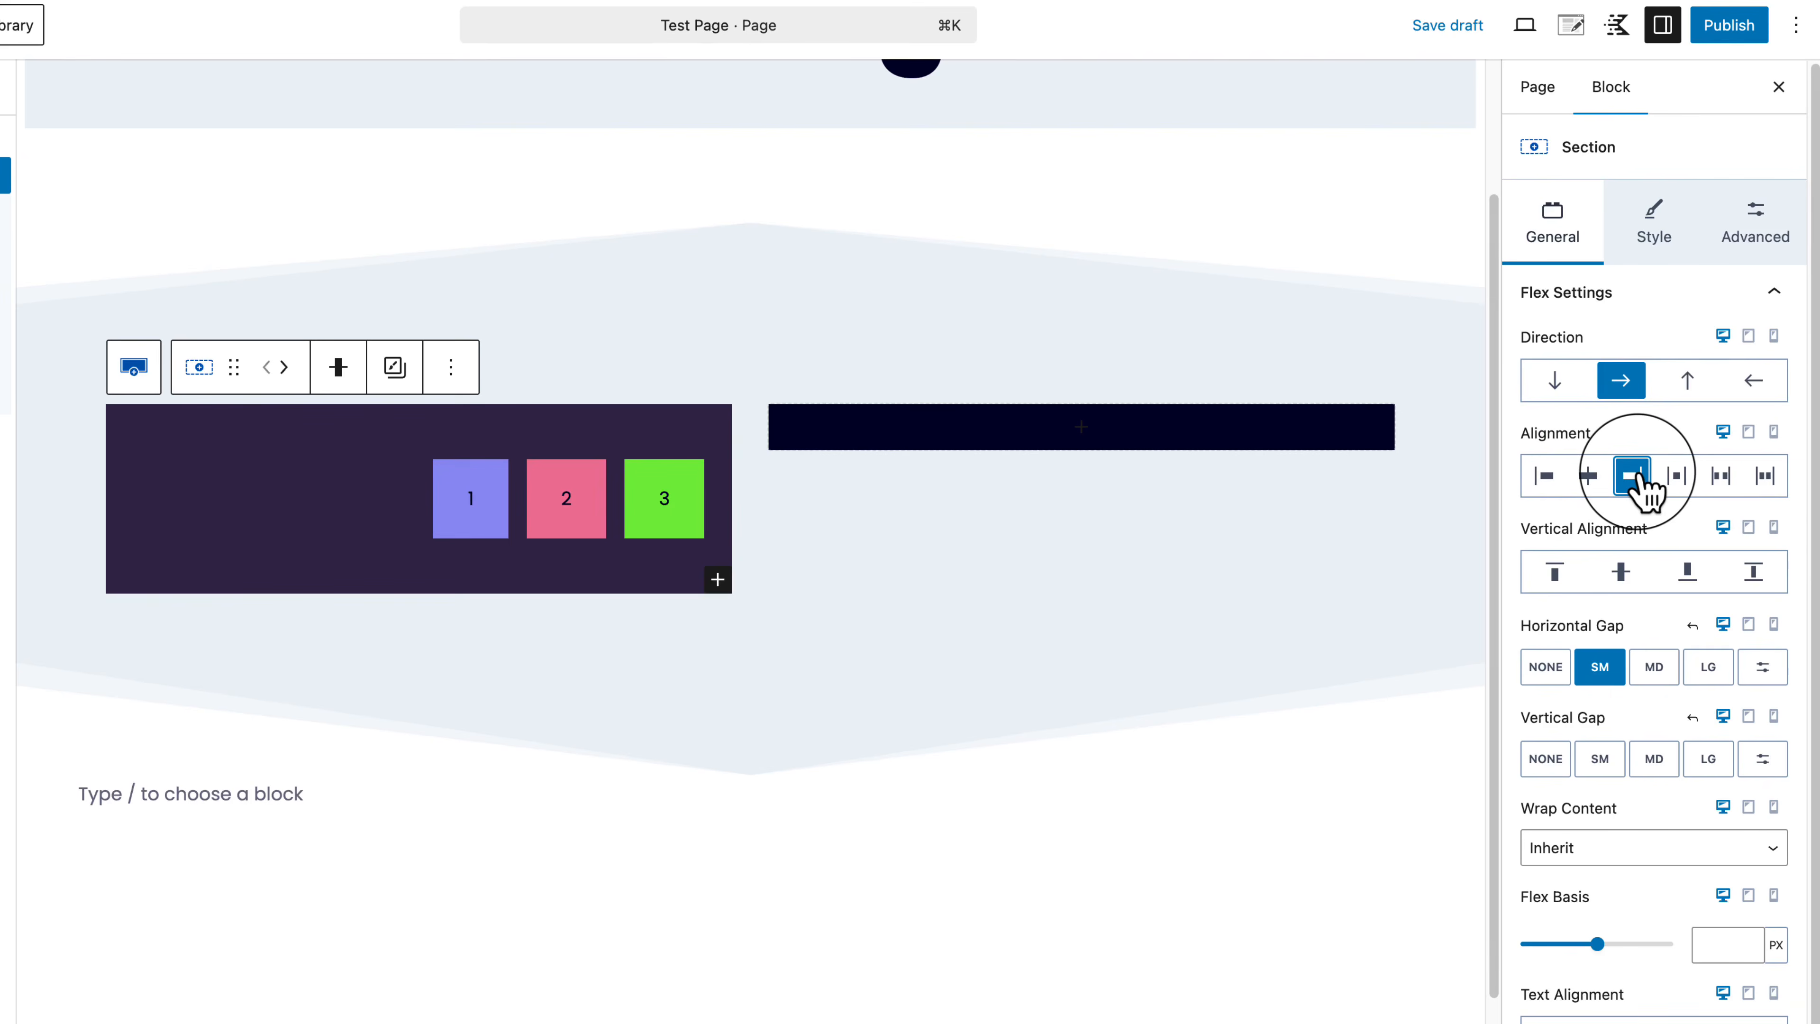
click(45, 248)
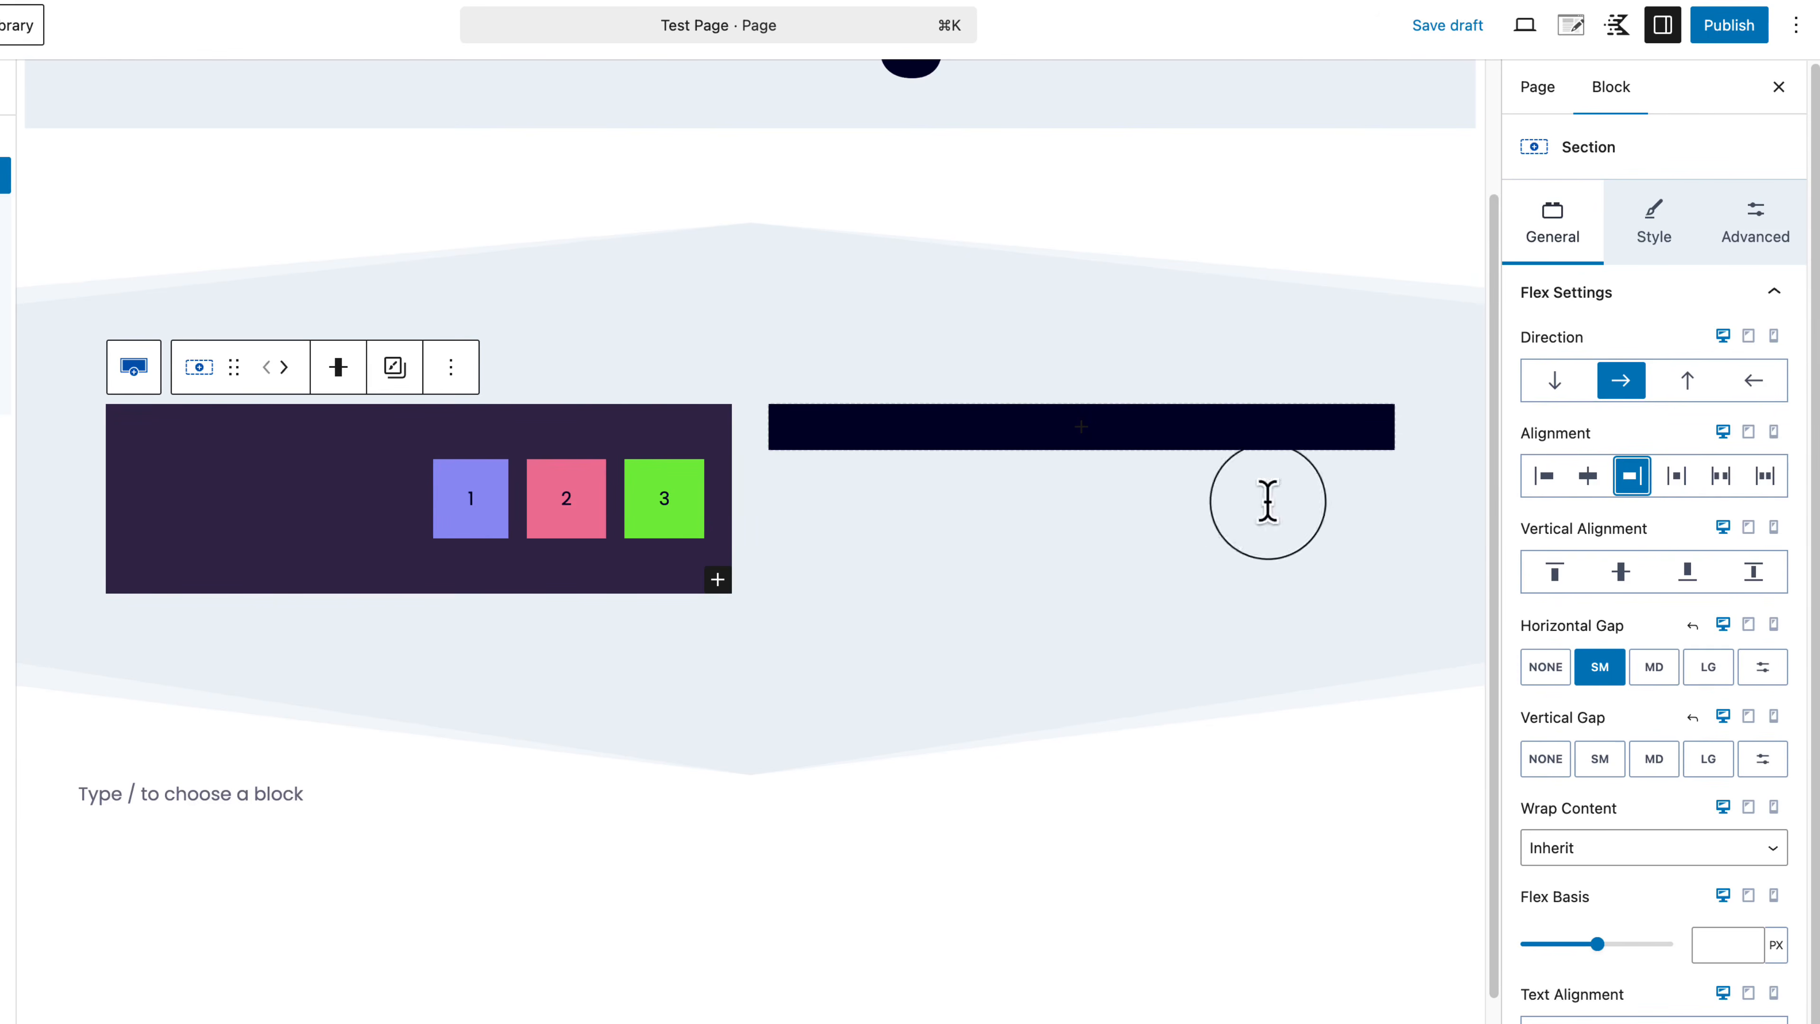
click(1554, 573)
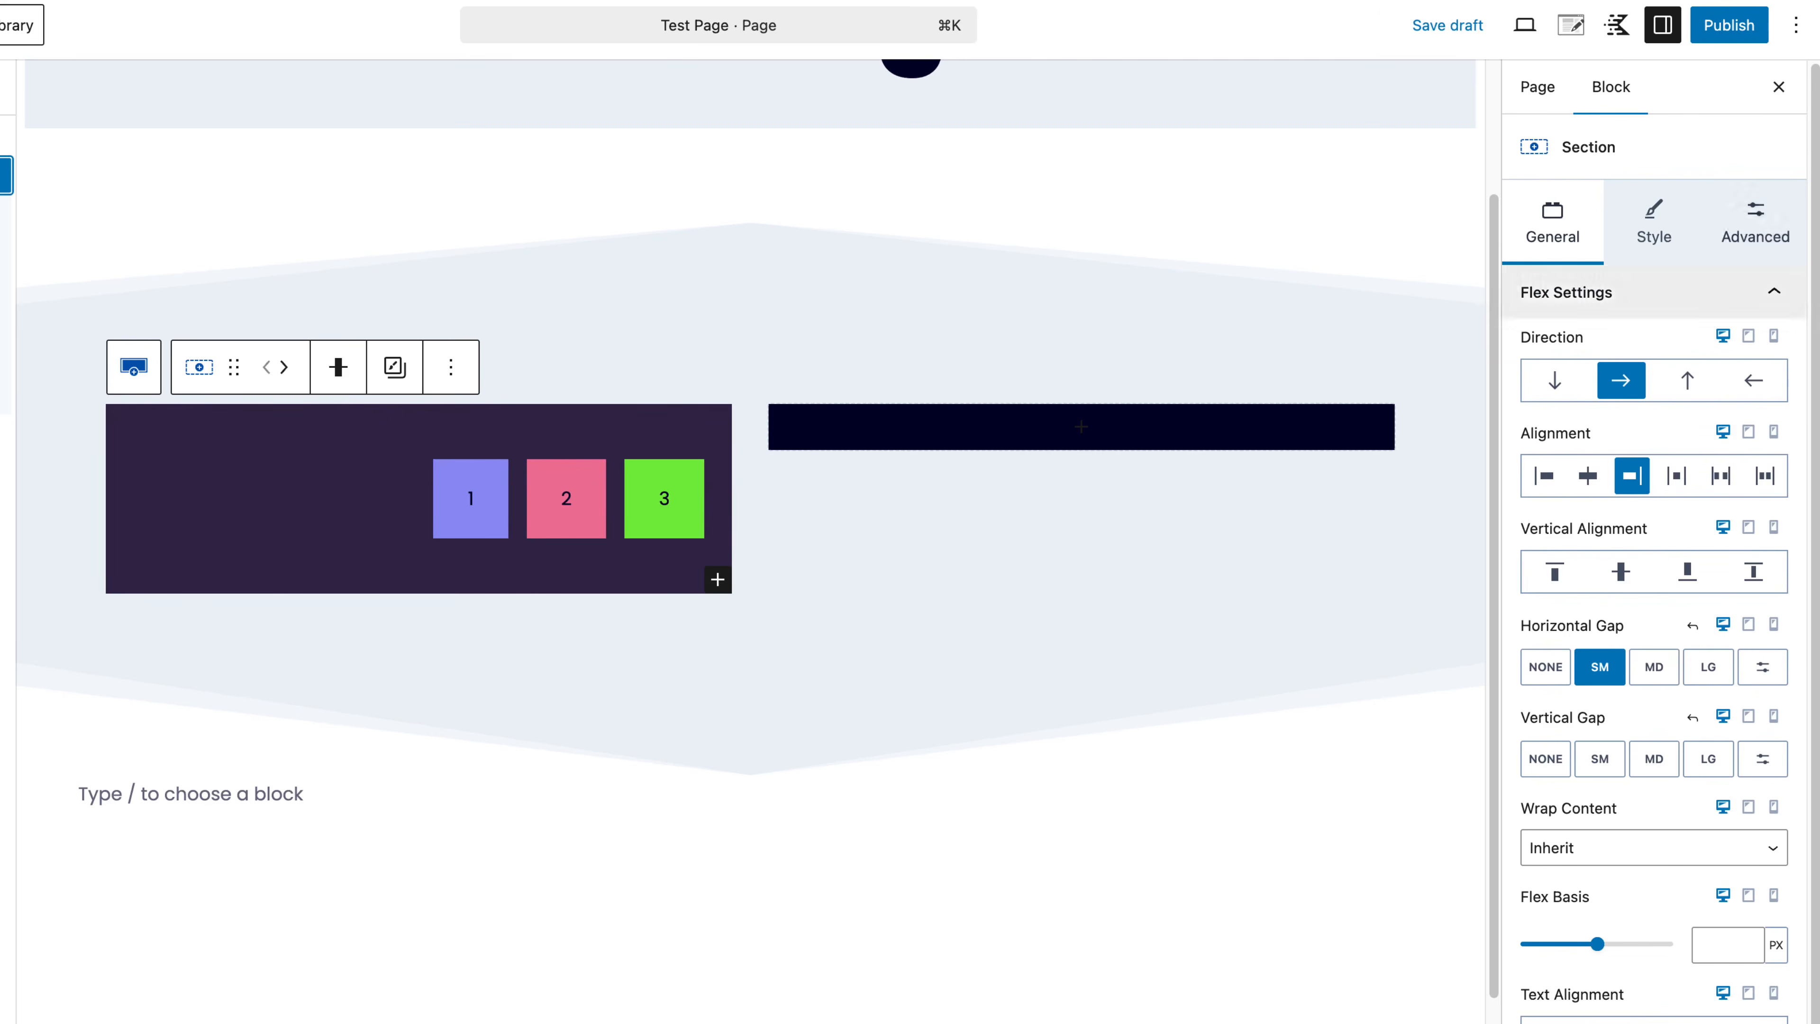
click(1544, 476)
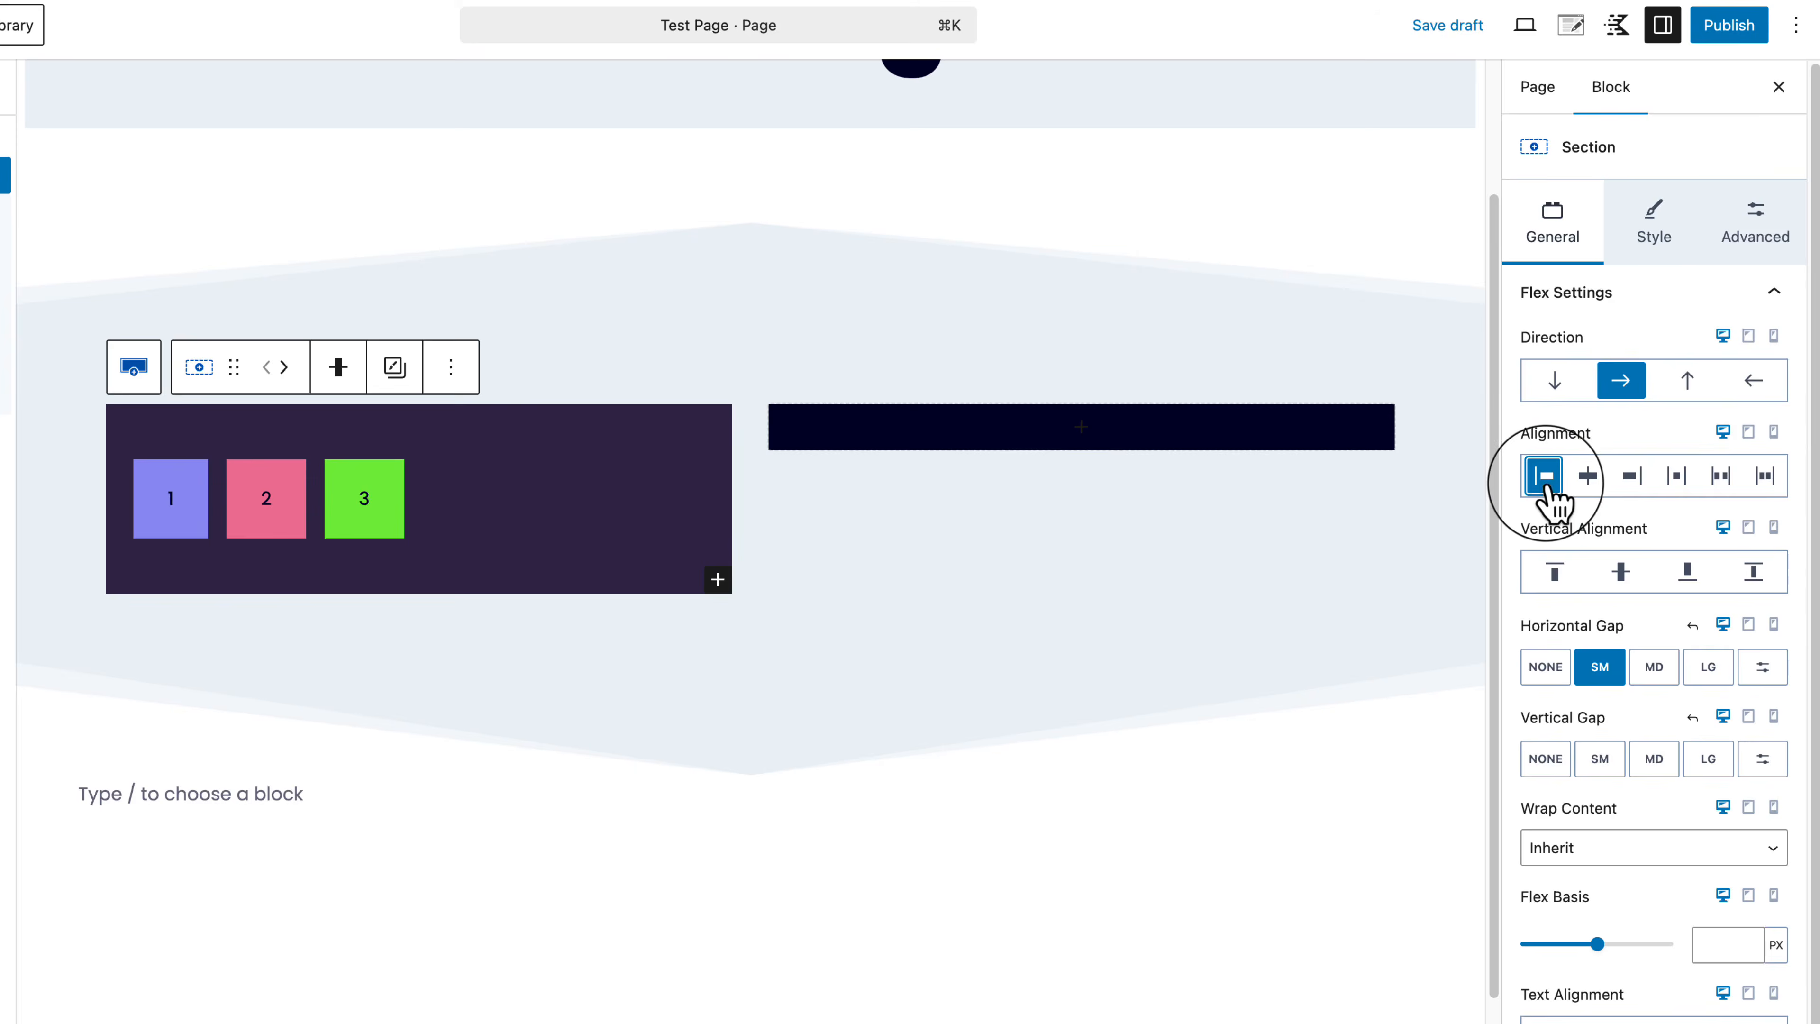
click(1780, 248)
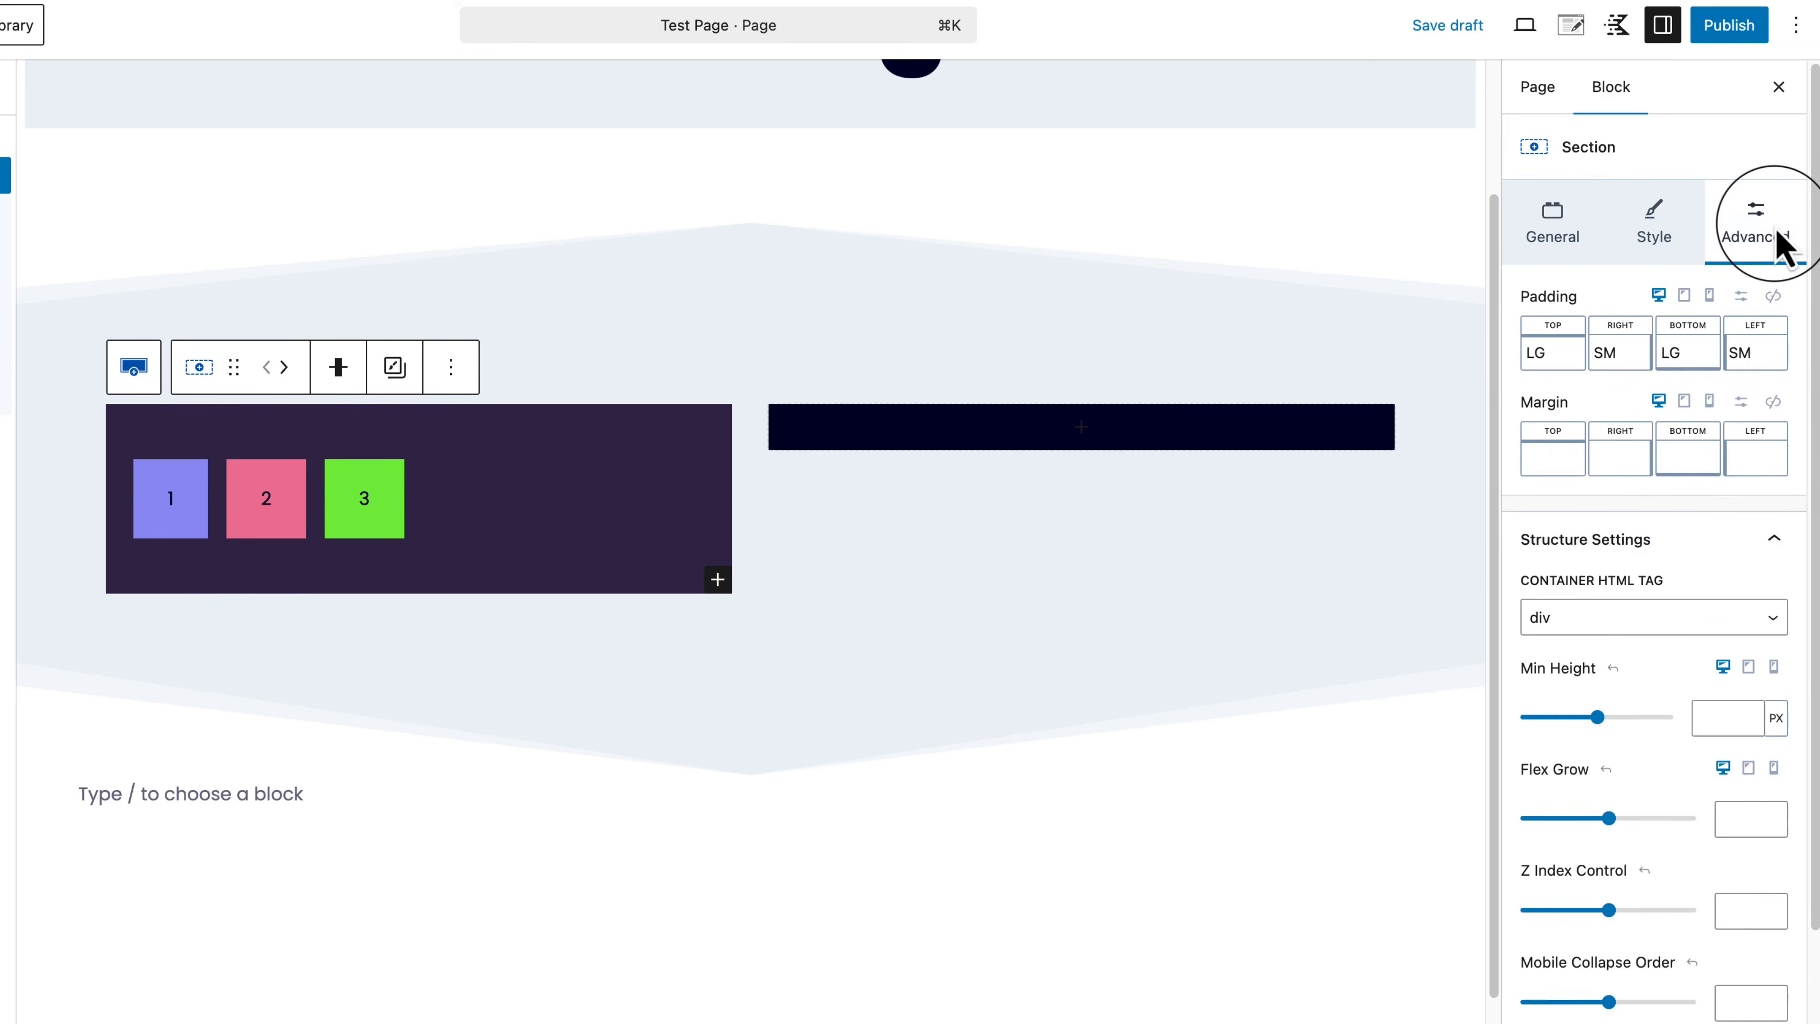
click(1759, 548)
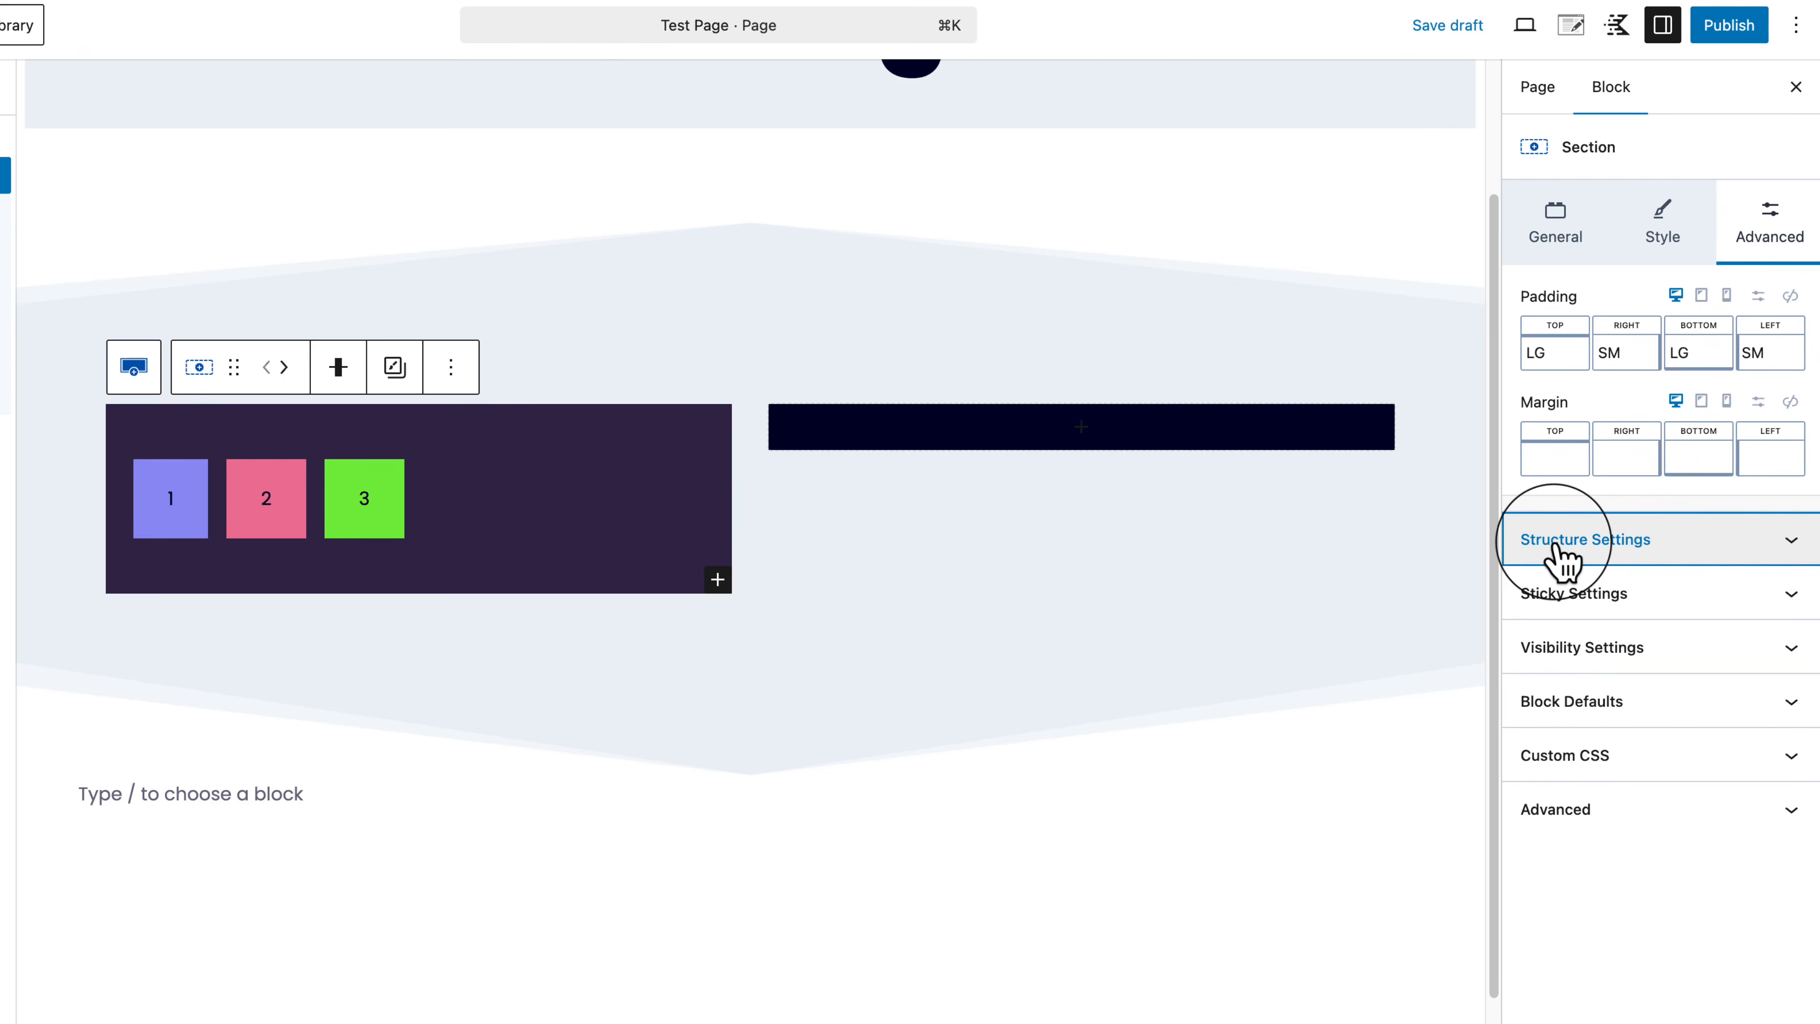
Step: Keep the Container HTML Tag as div and set the Section's Min Height to 558 px
click(1779, 539)
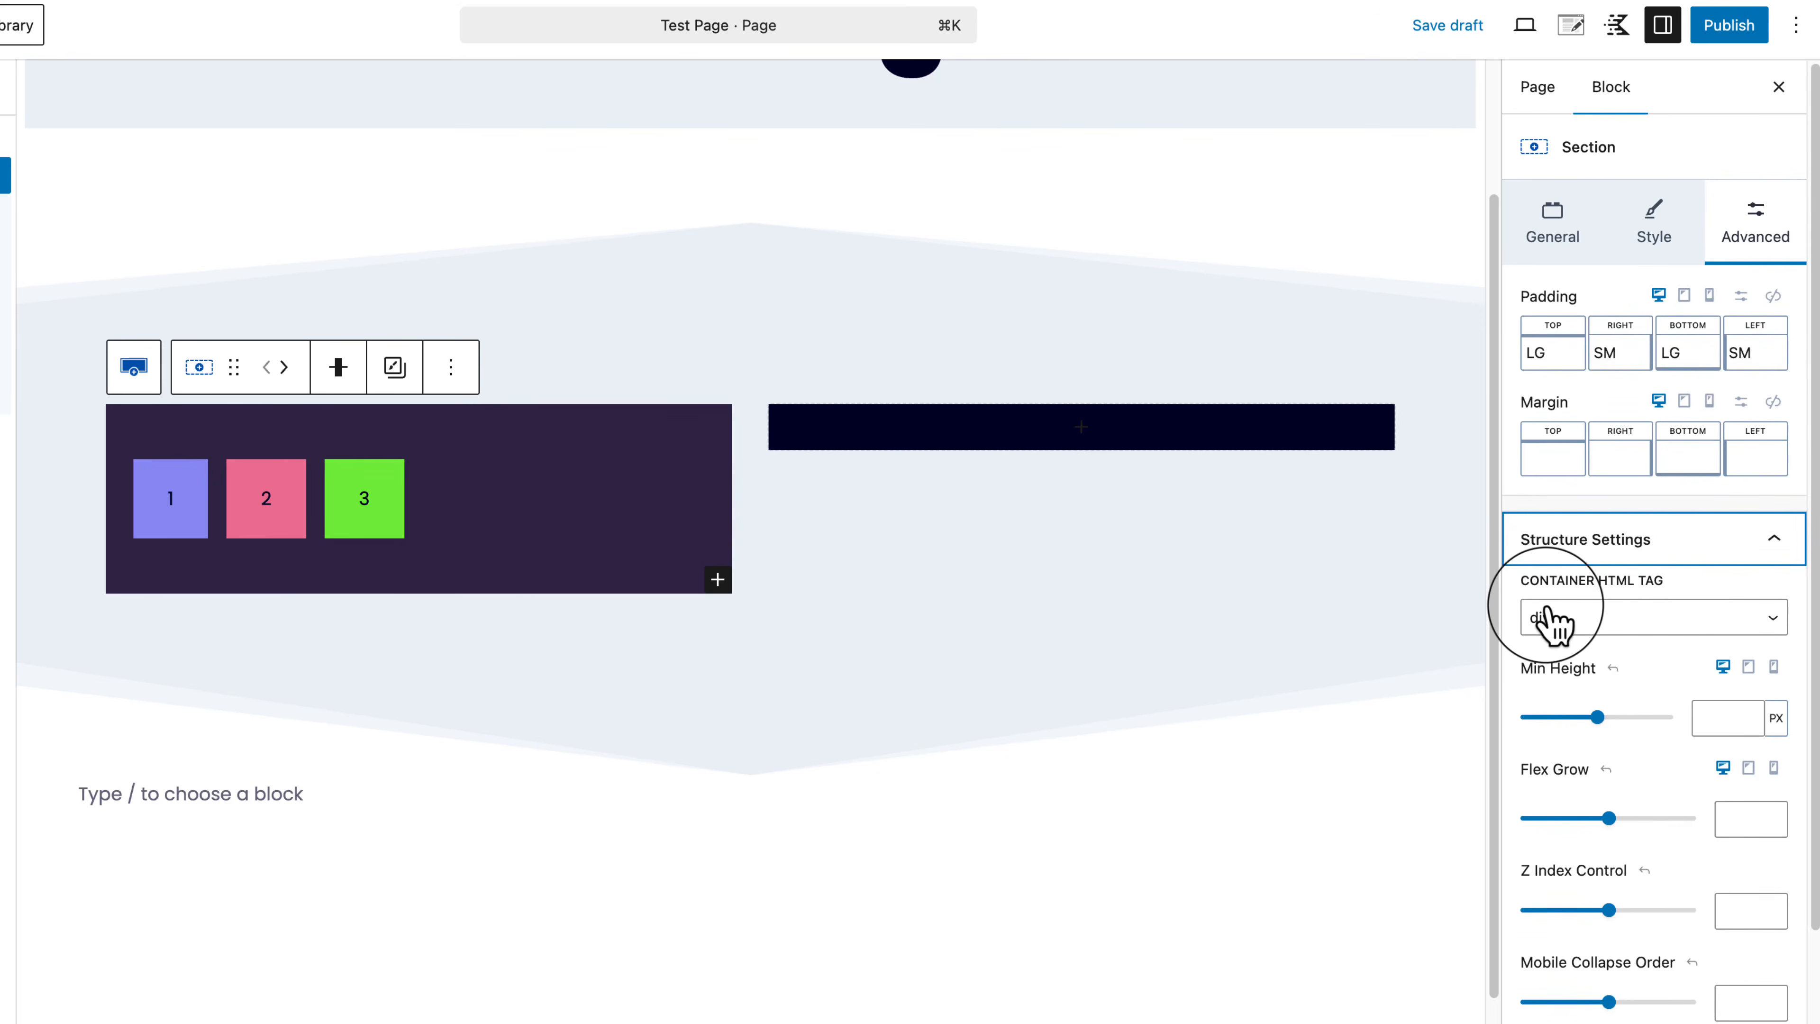
click(1630, 626)
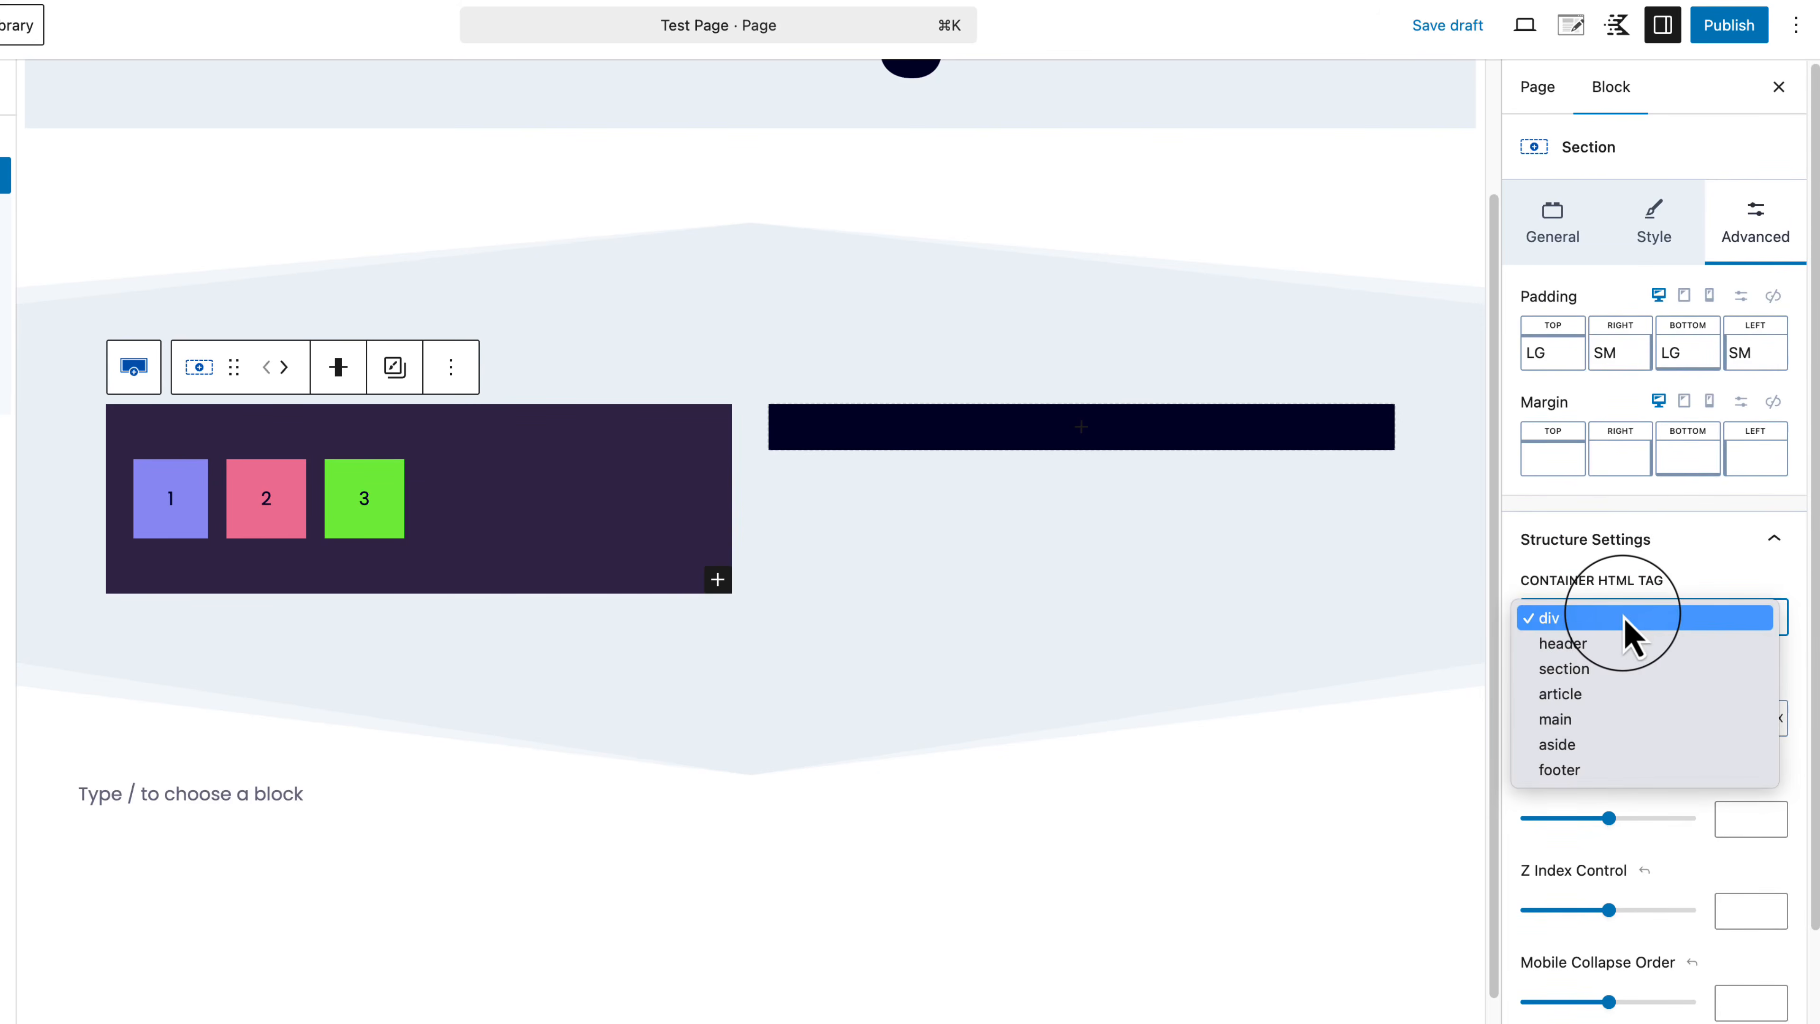
click(1706, 586)
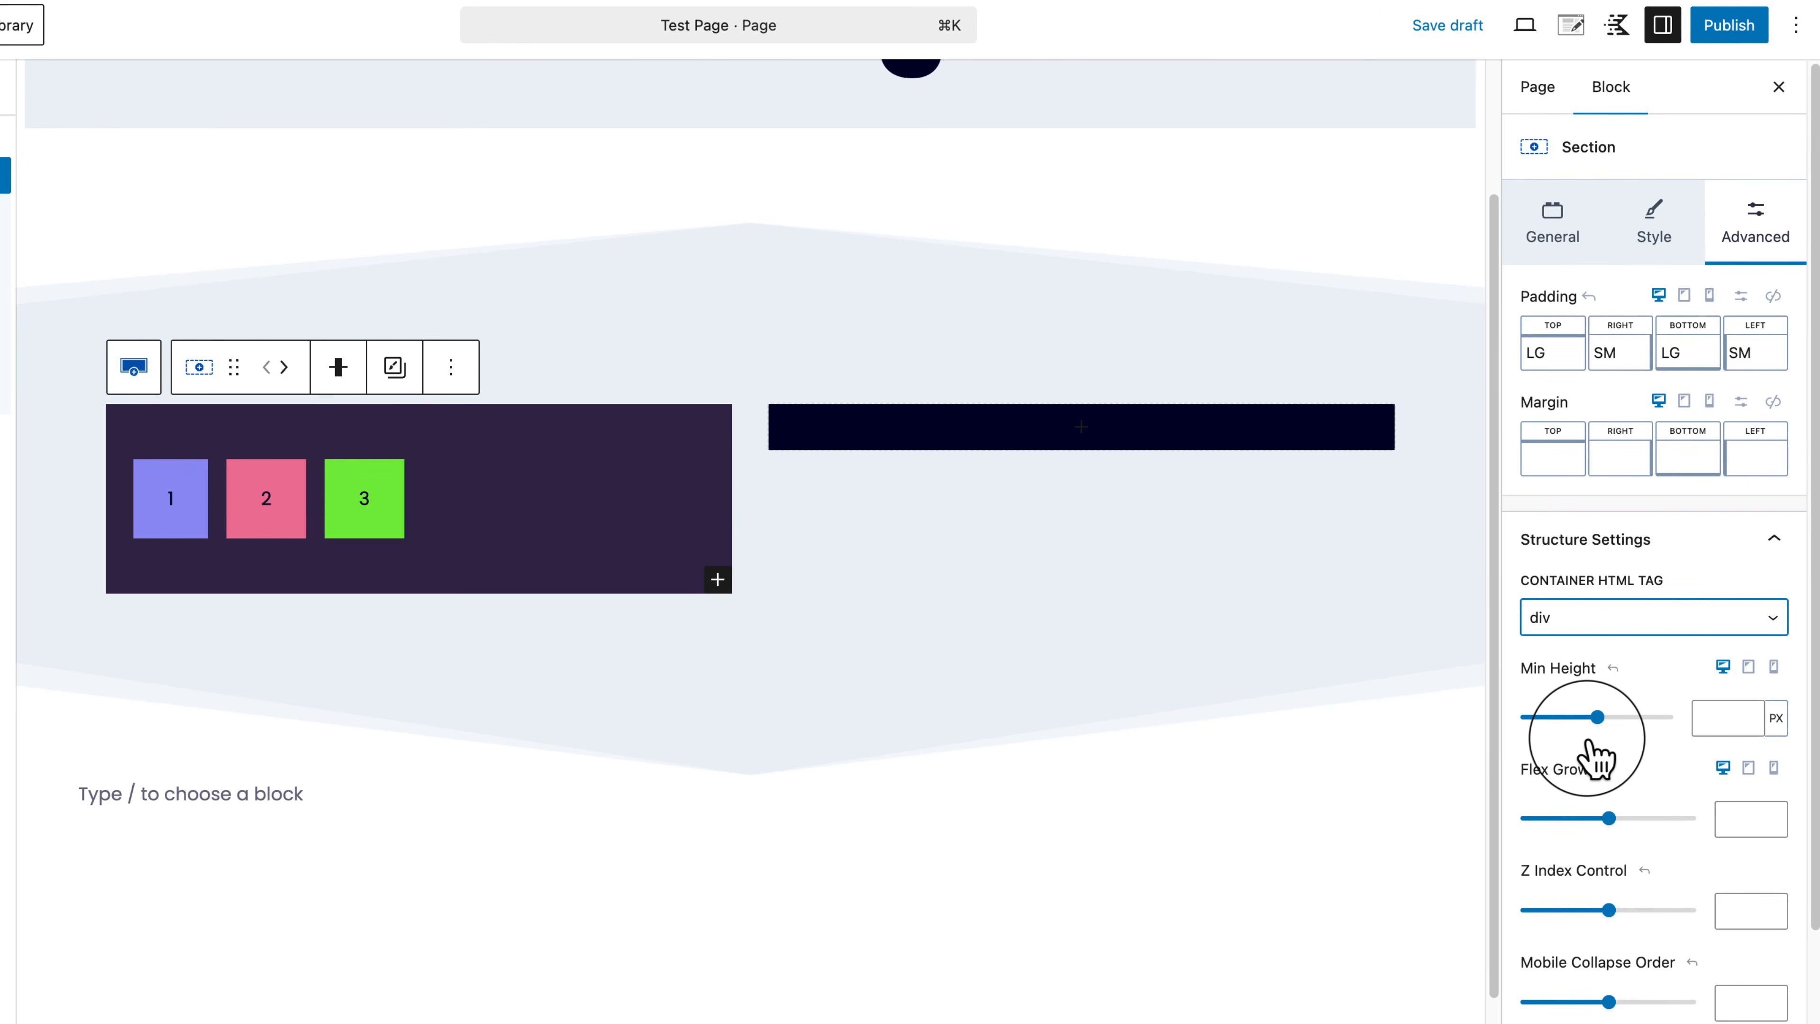
drag(1582, 717, 1586, 717)
drag(1574, 718, 1564, 718)
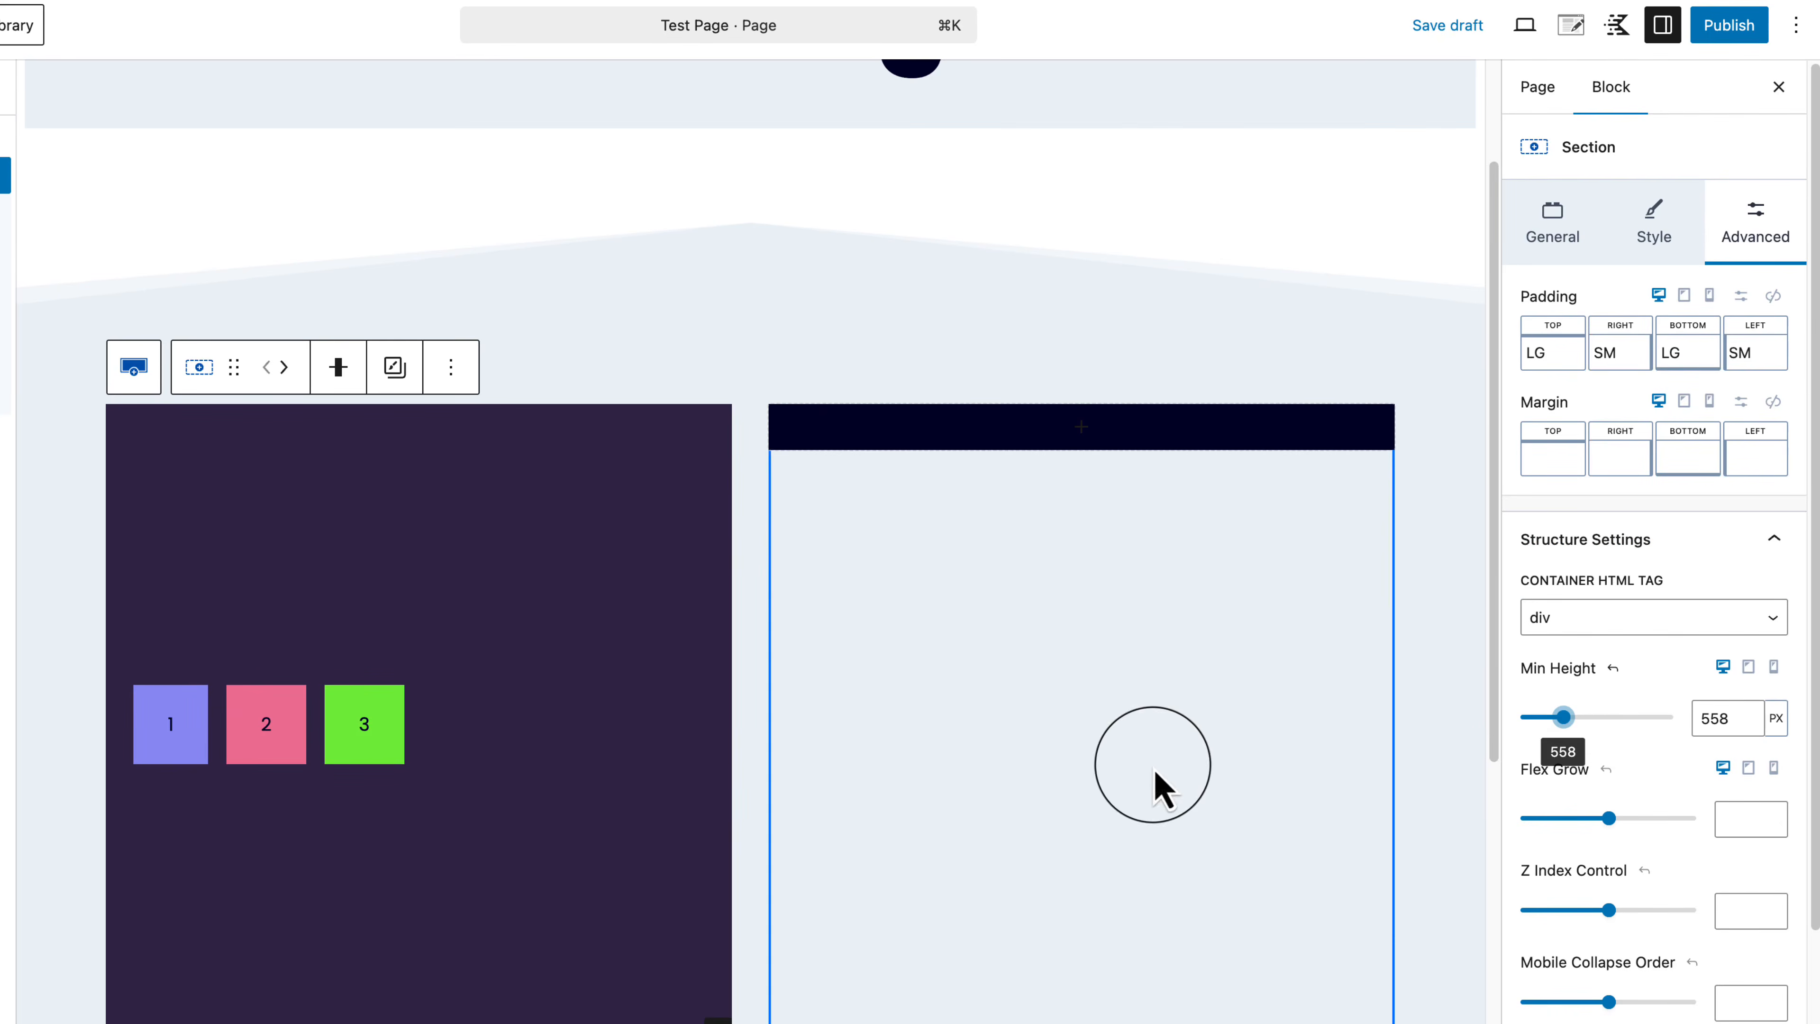
scroll(1152, 765, up, 2)
scroll(1151, 765, down, 5)
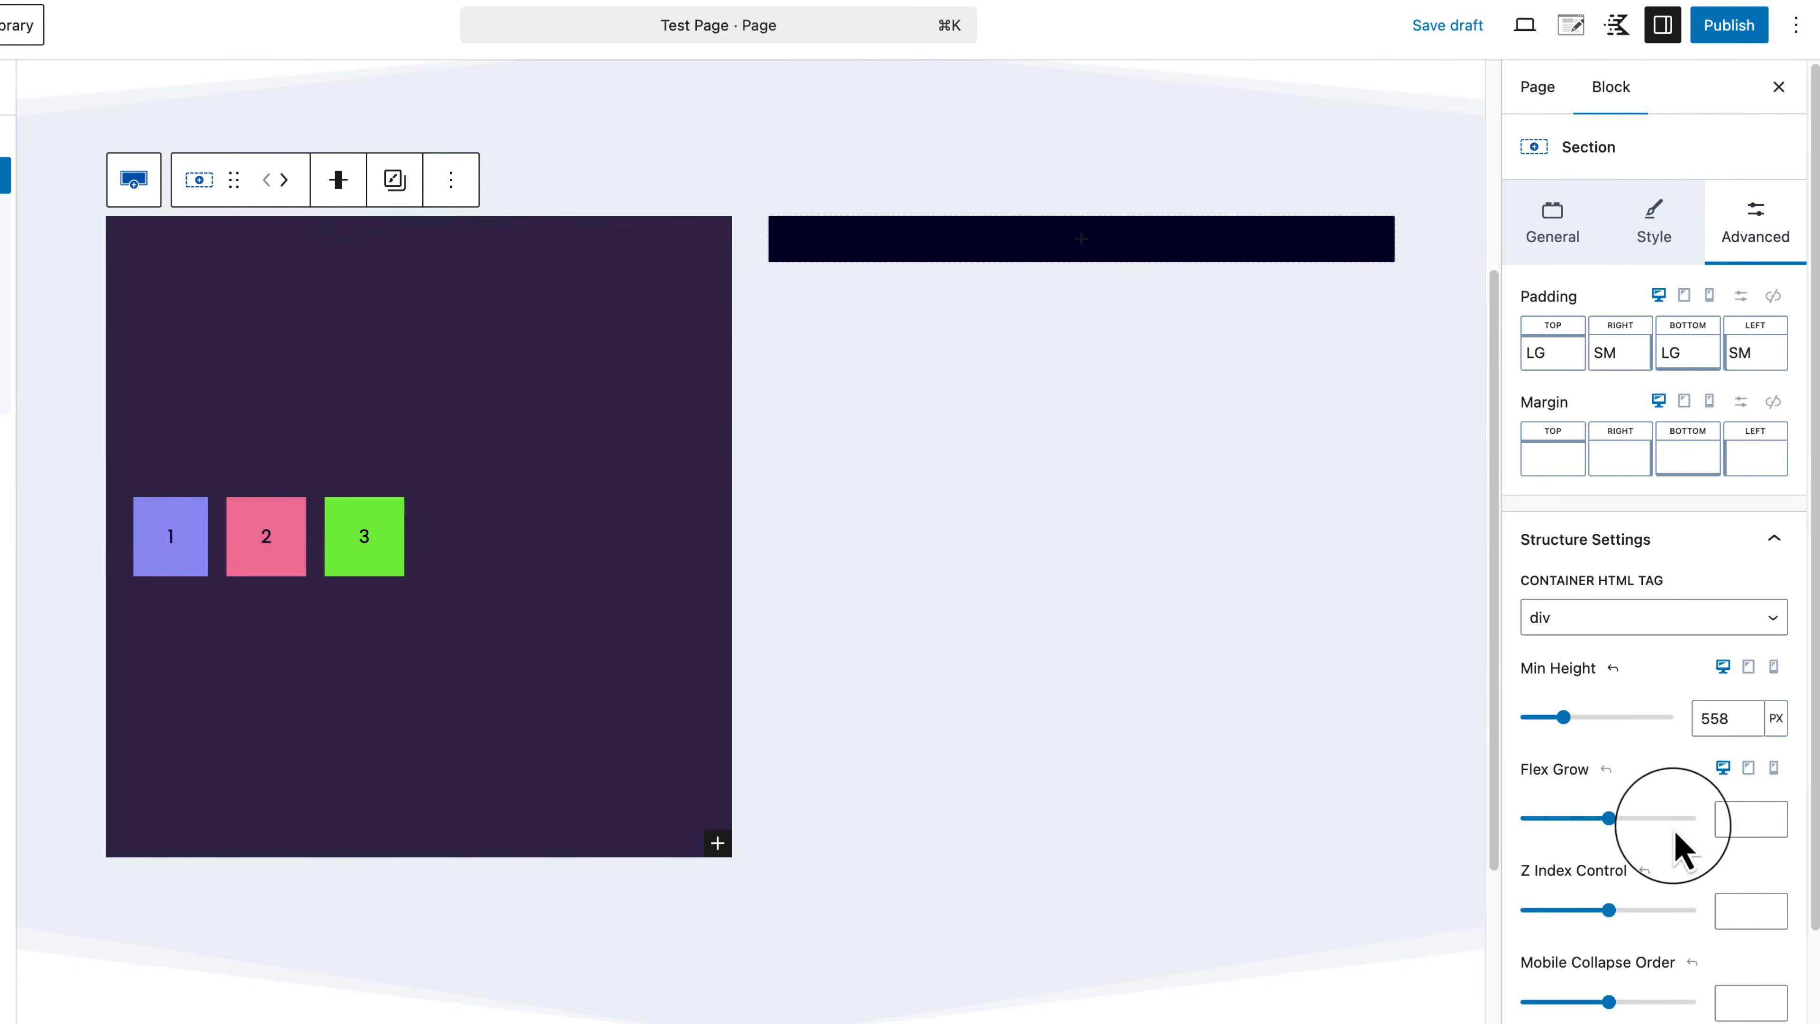
scroll(1699, 989, down, 1)
scroll(1701, 997, down, 3)
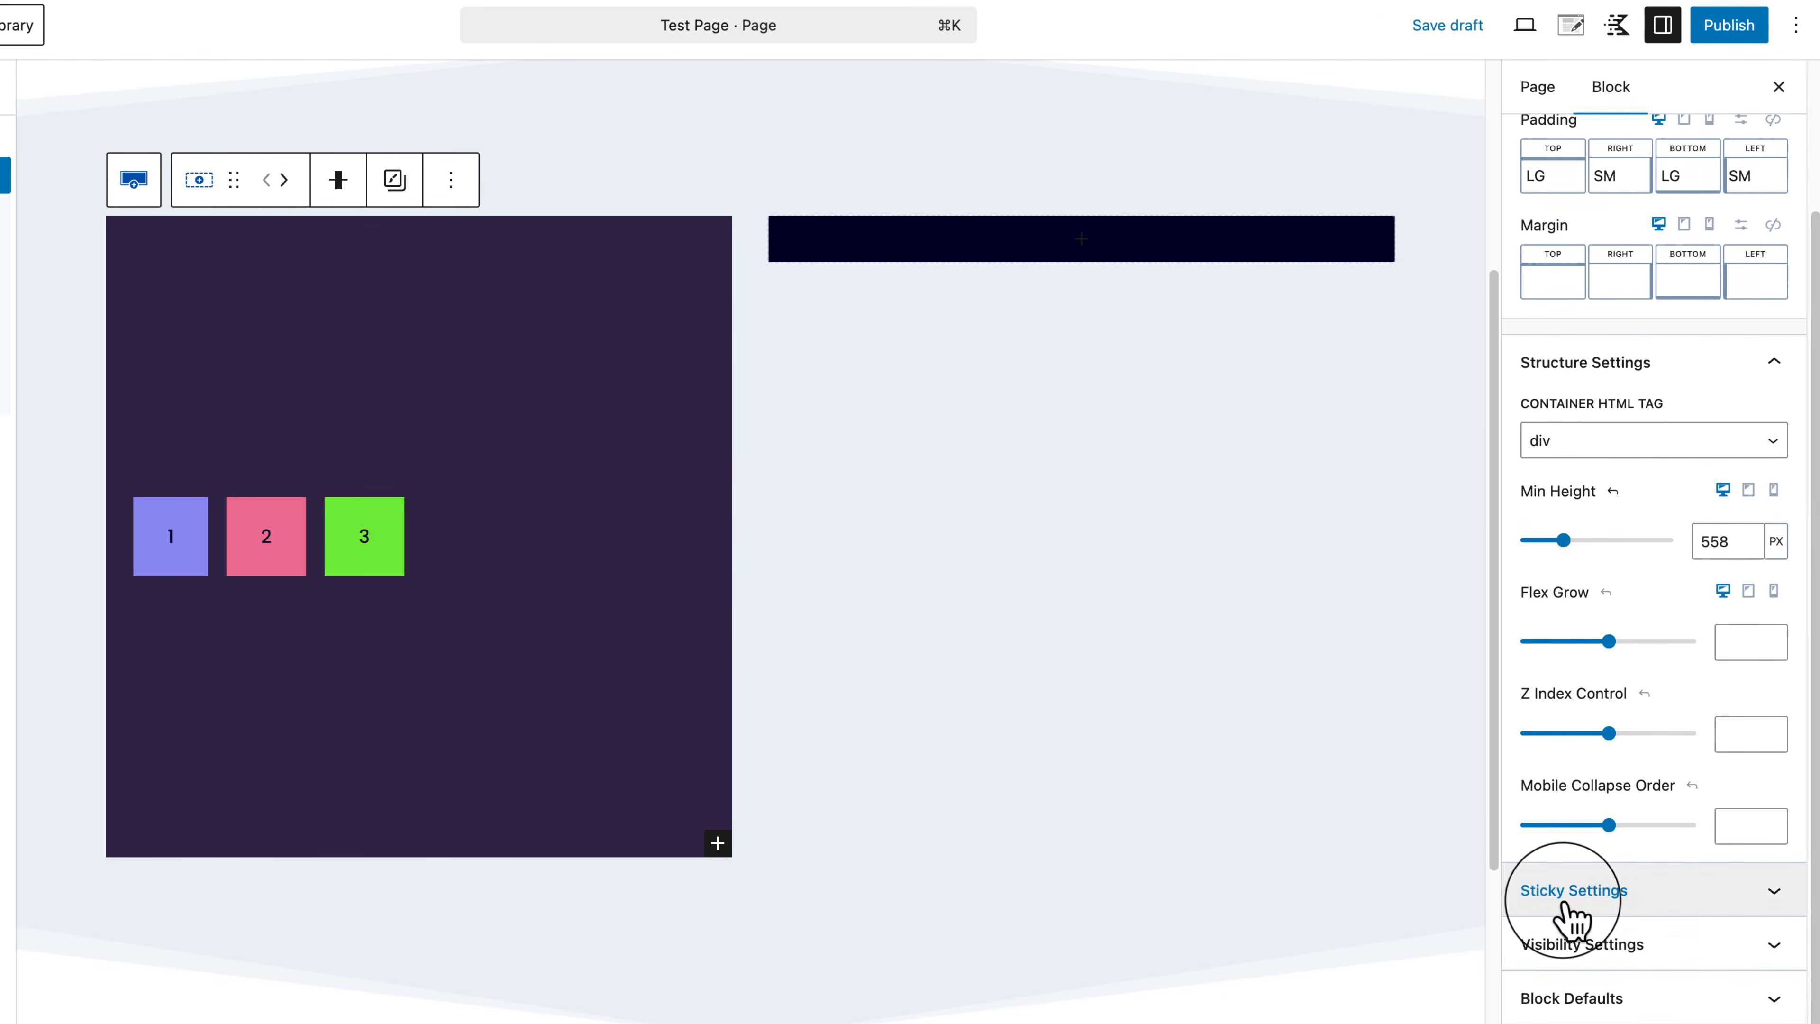
scroll(1569, 932, up, 3)
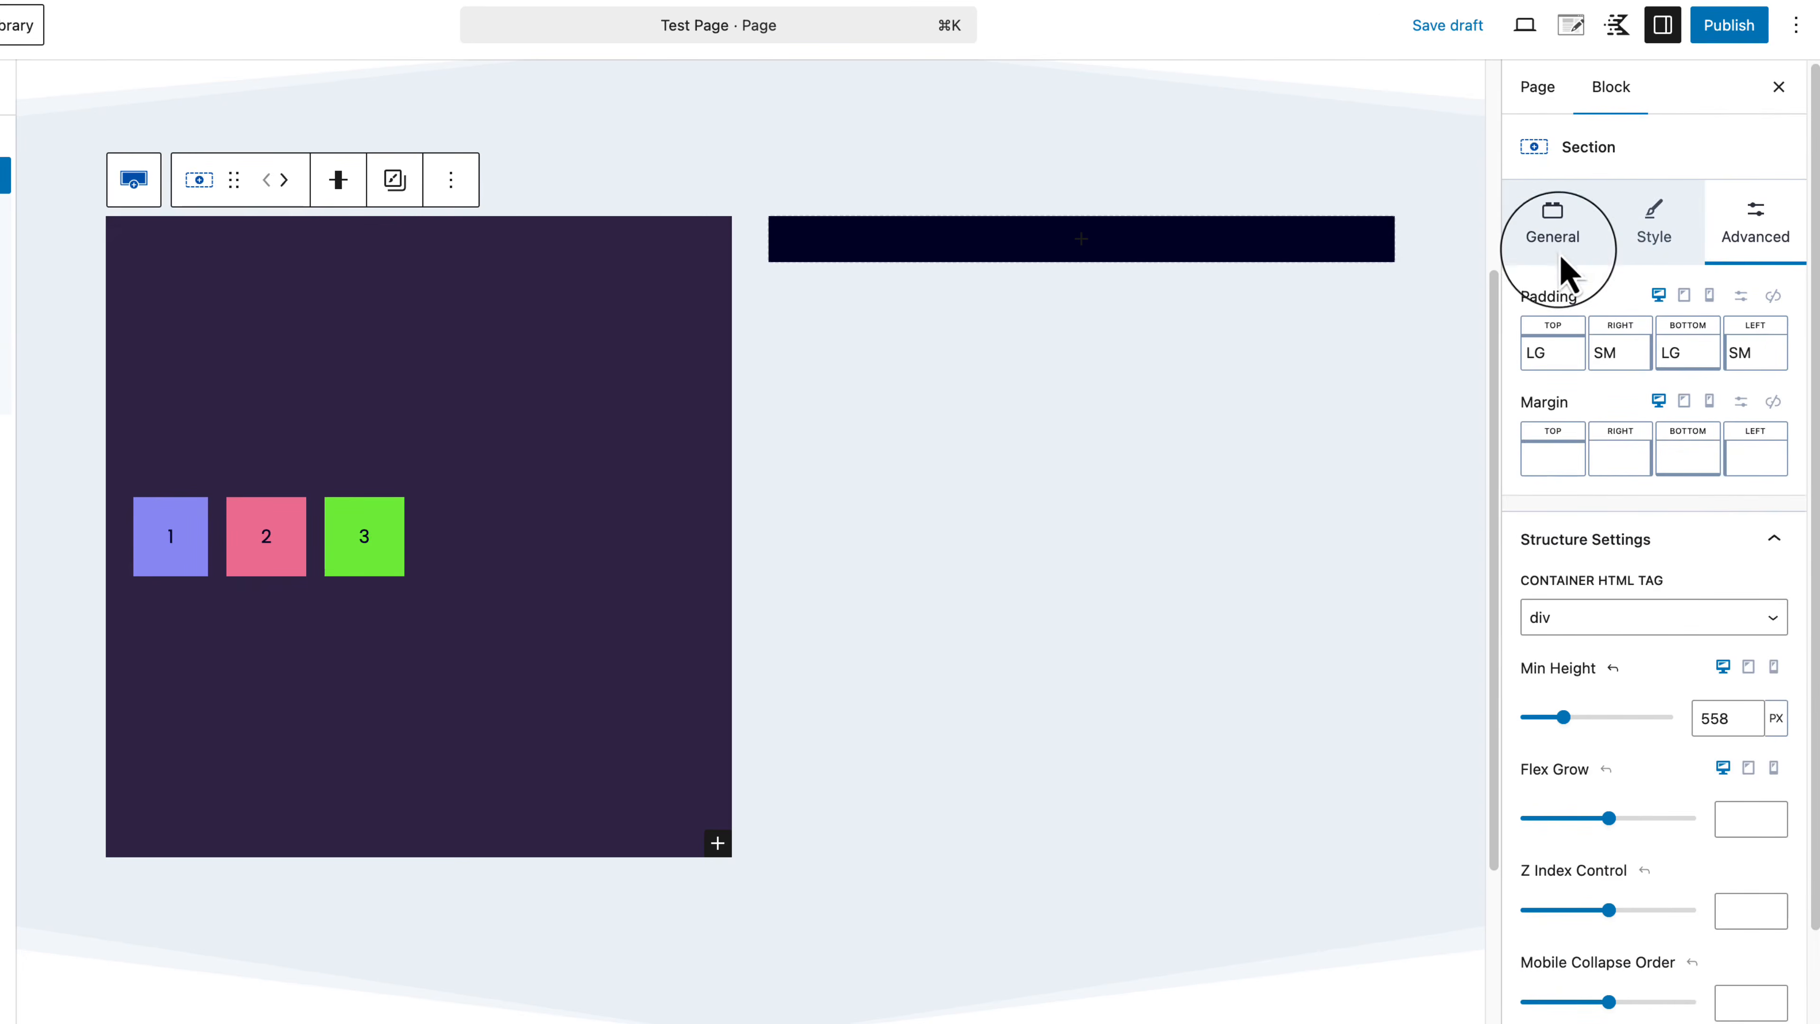
Step: Try Top, Middle, Bottom and Stretch vertical alignment on boxes 1–3, settling on Middle
click(1557, 241)
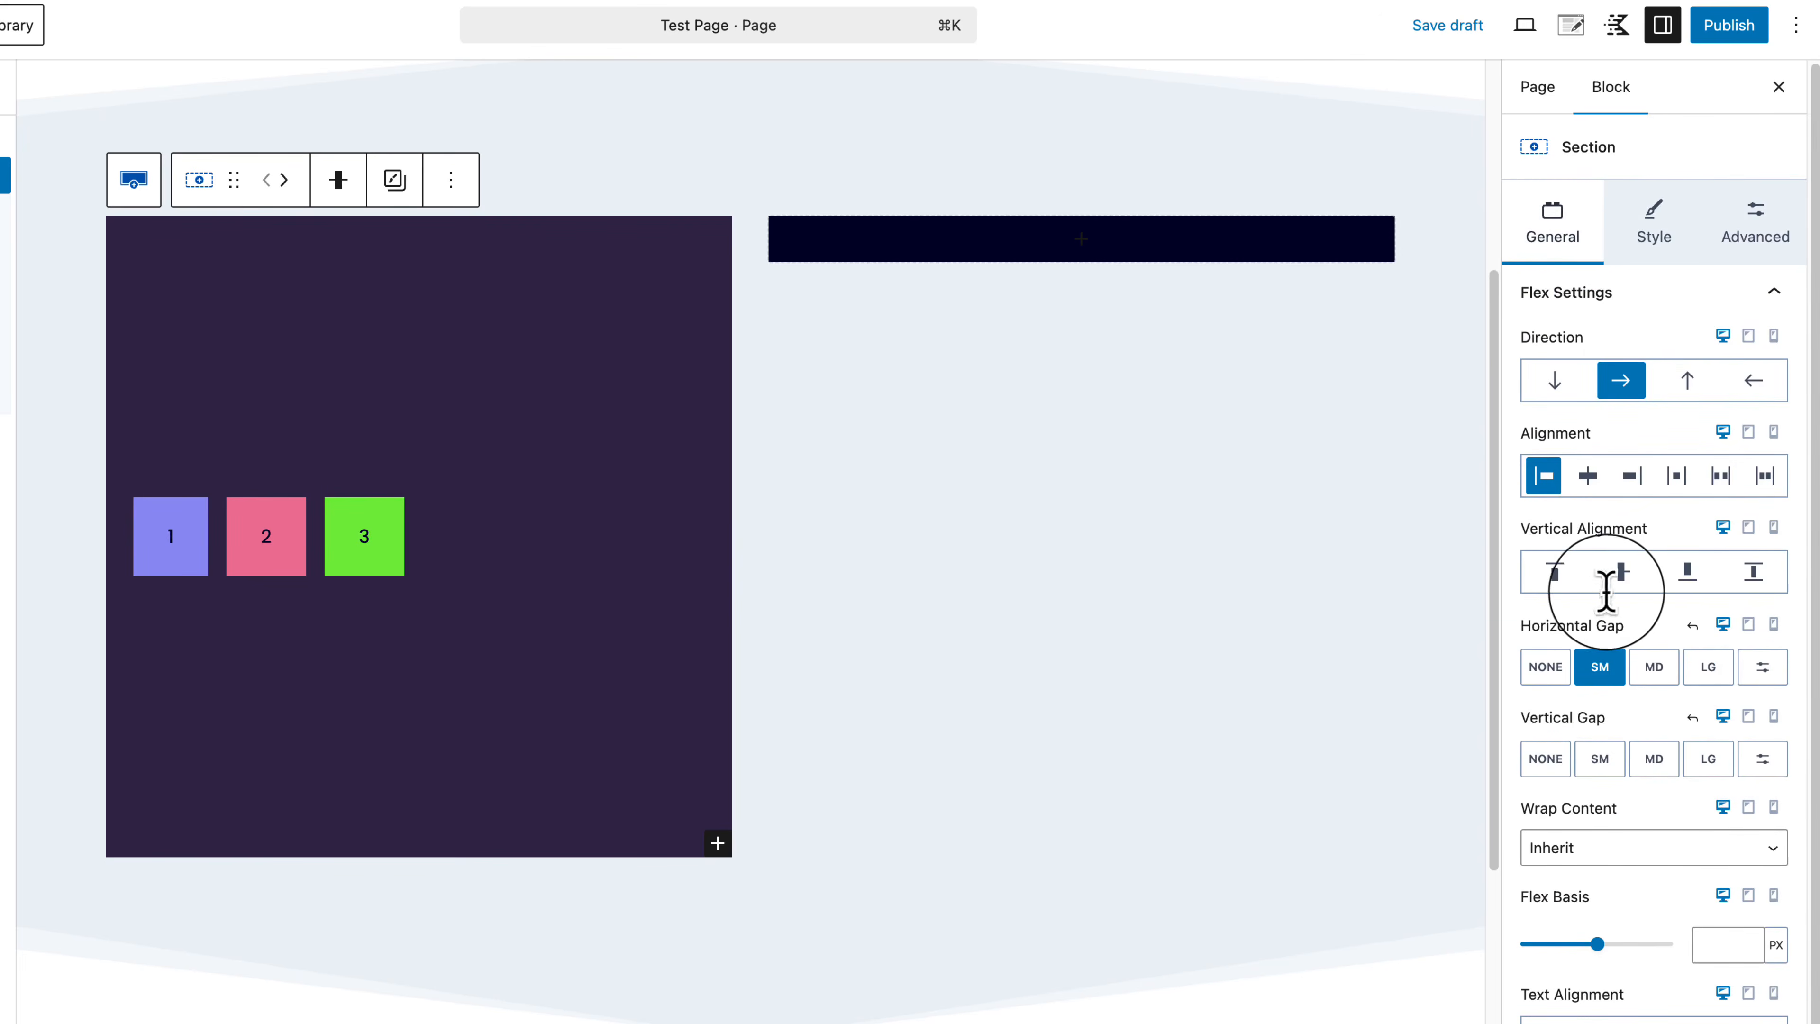
click(1557, 580)
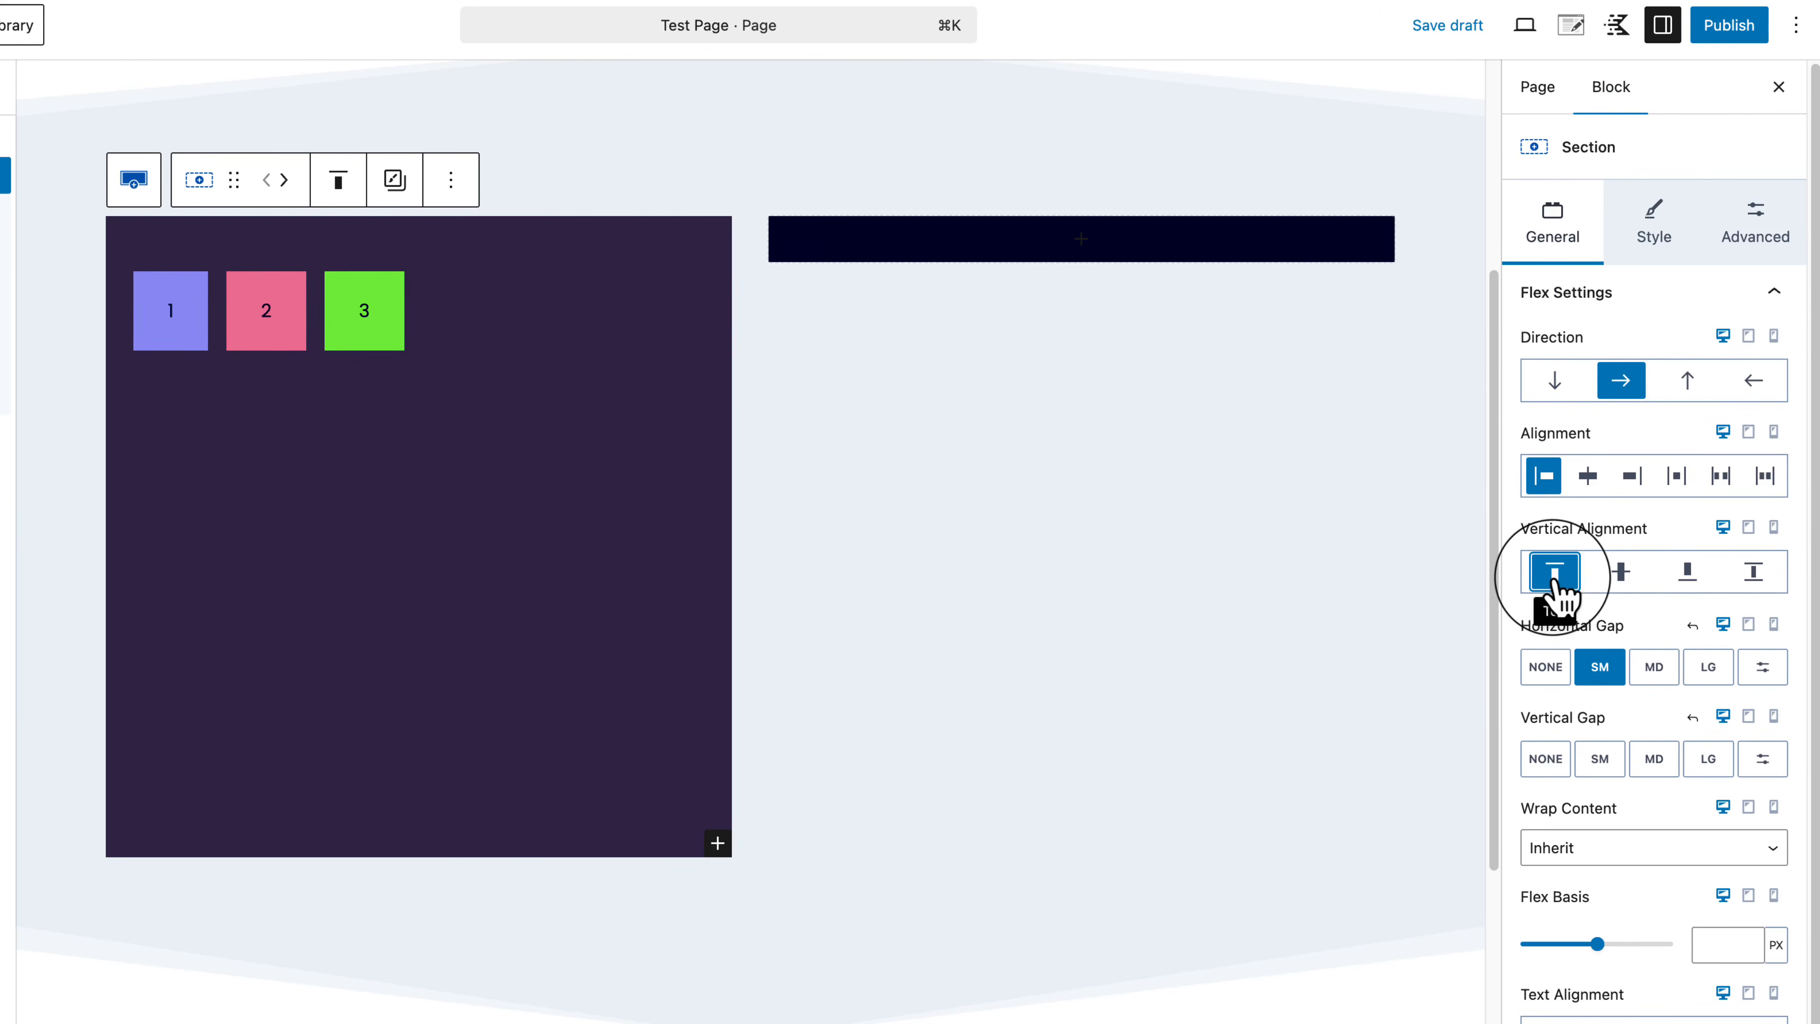
click(1618, 572)
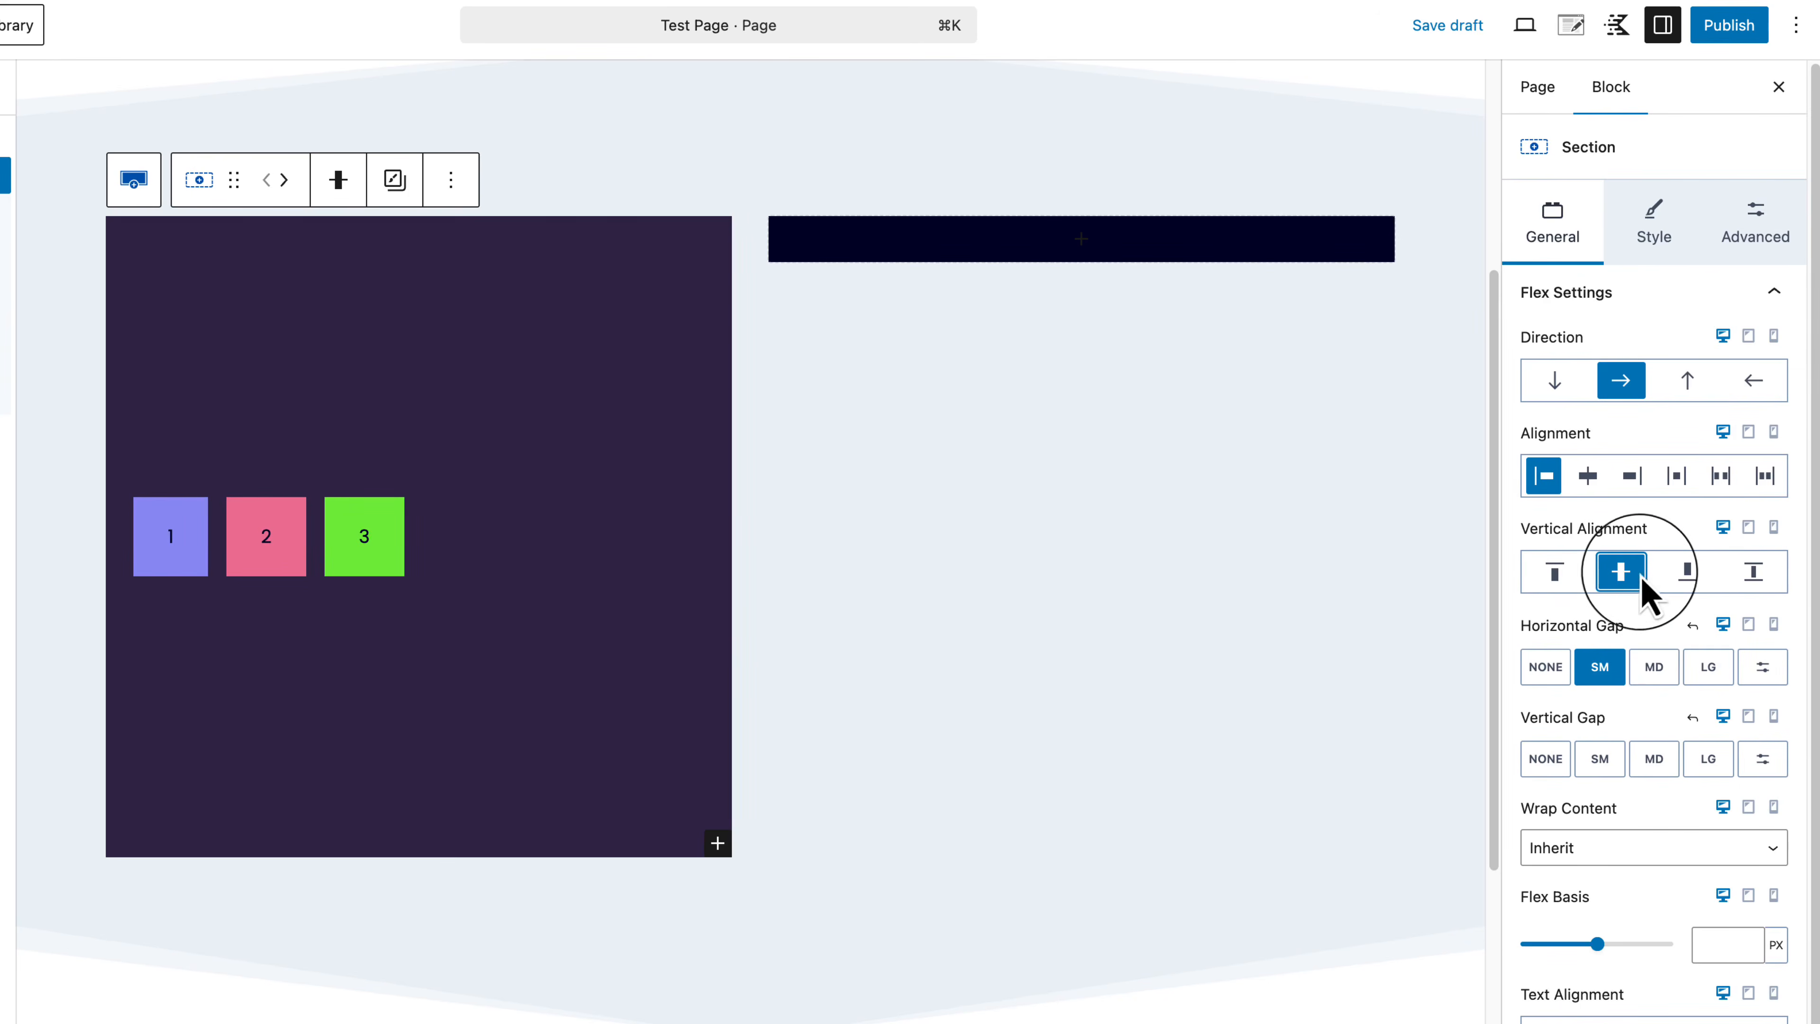
click(1691, 573)
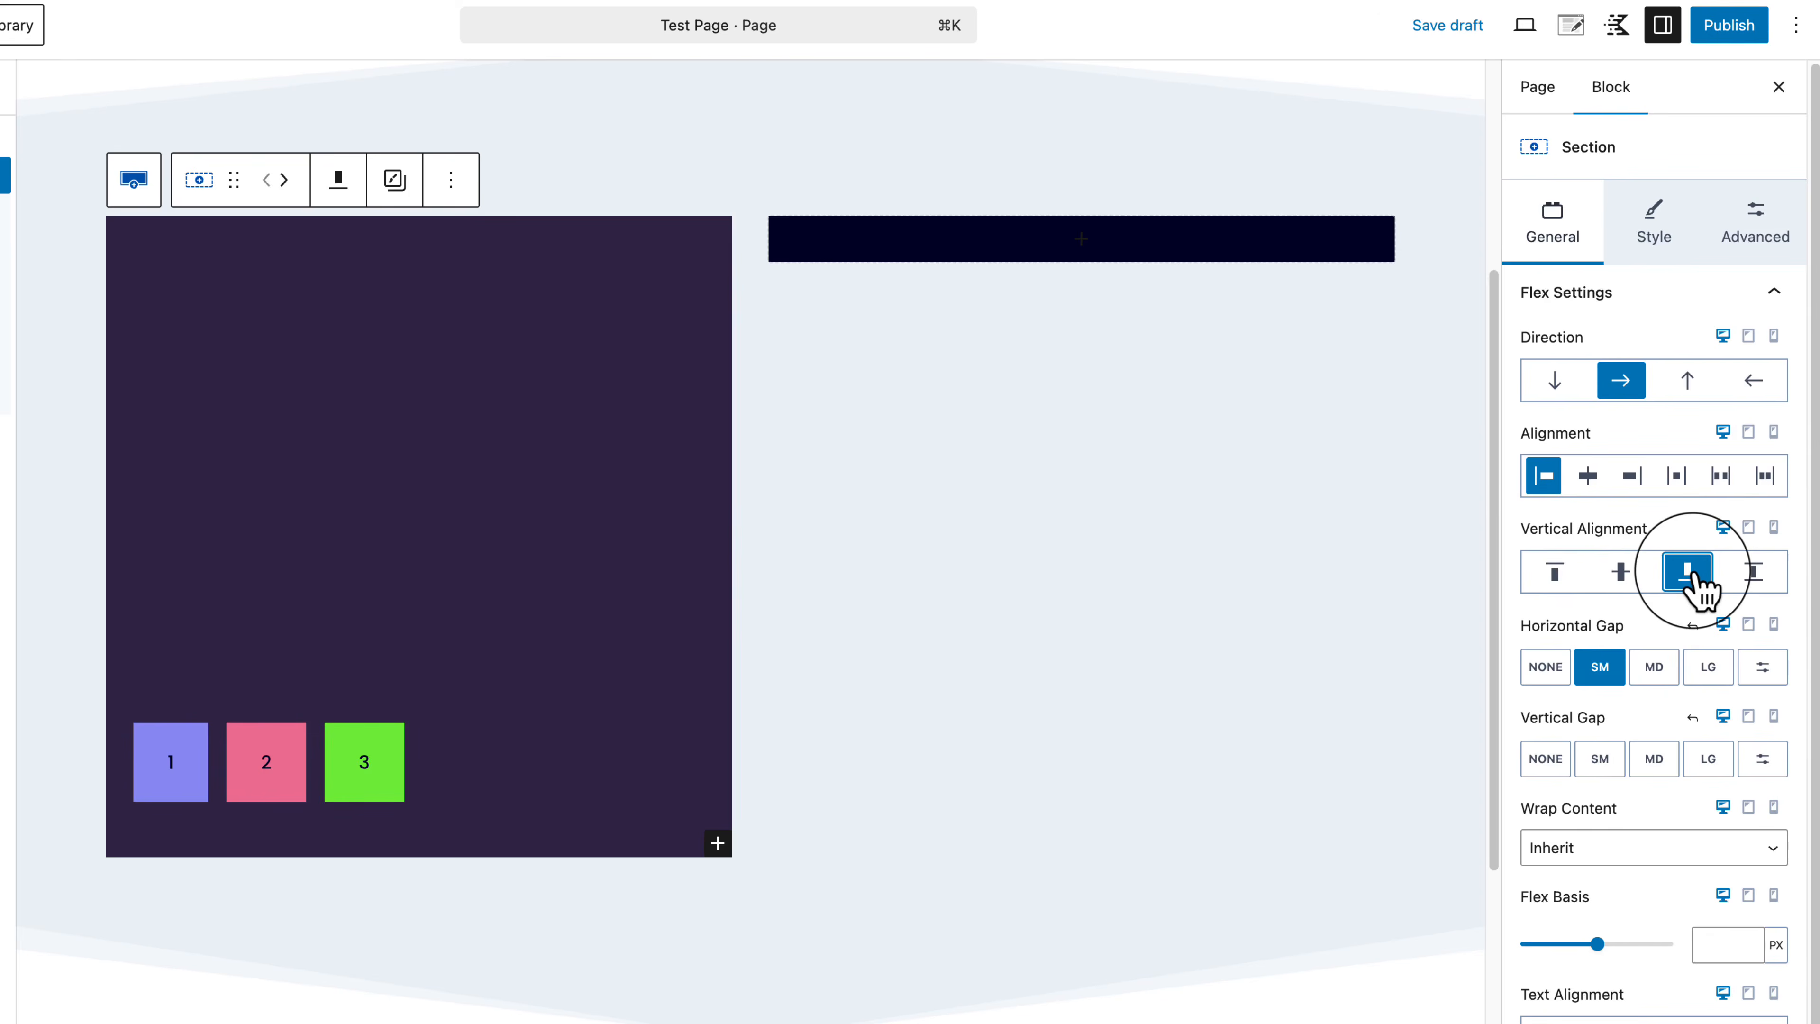
click(1756, 580)
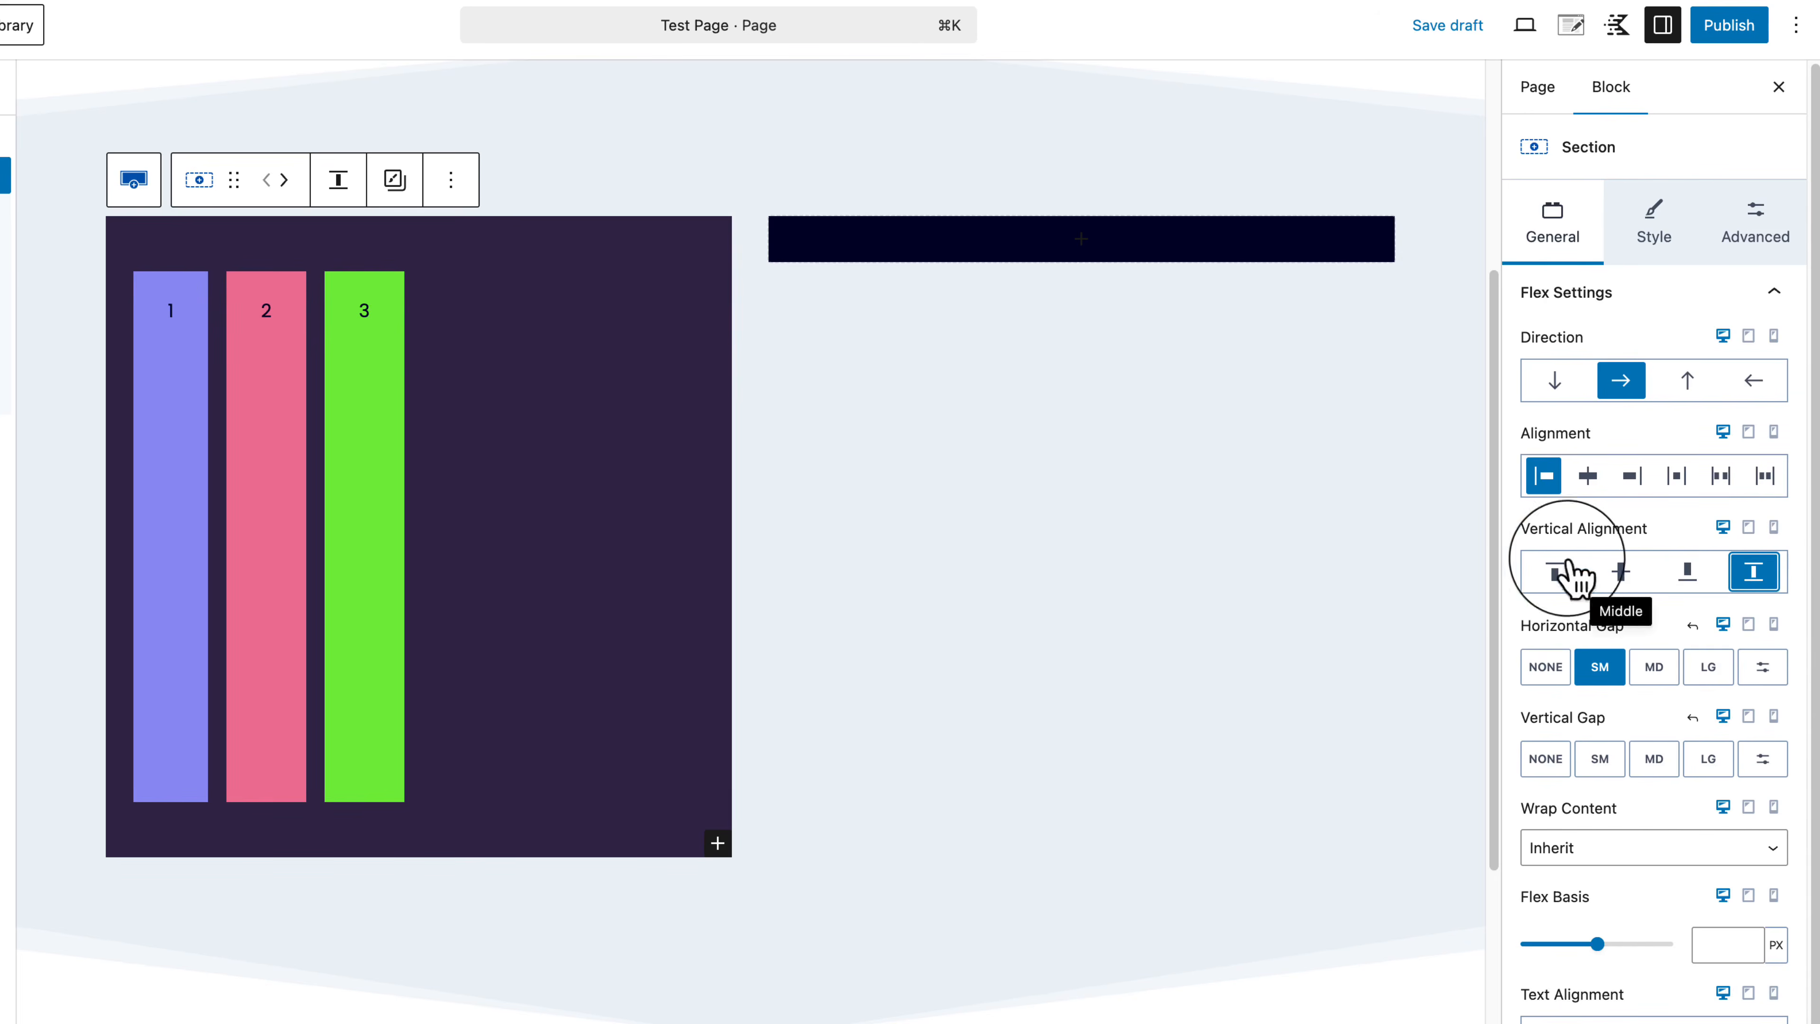
click(1555, 572)
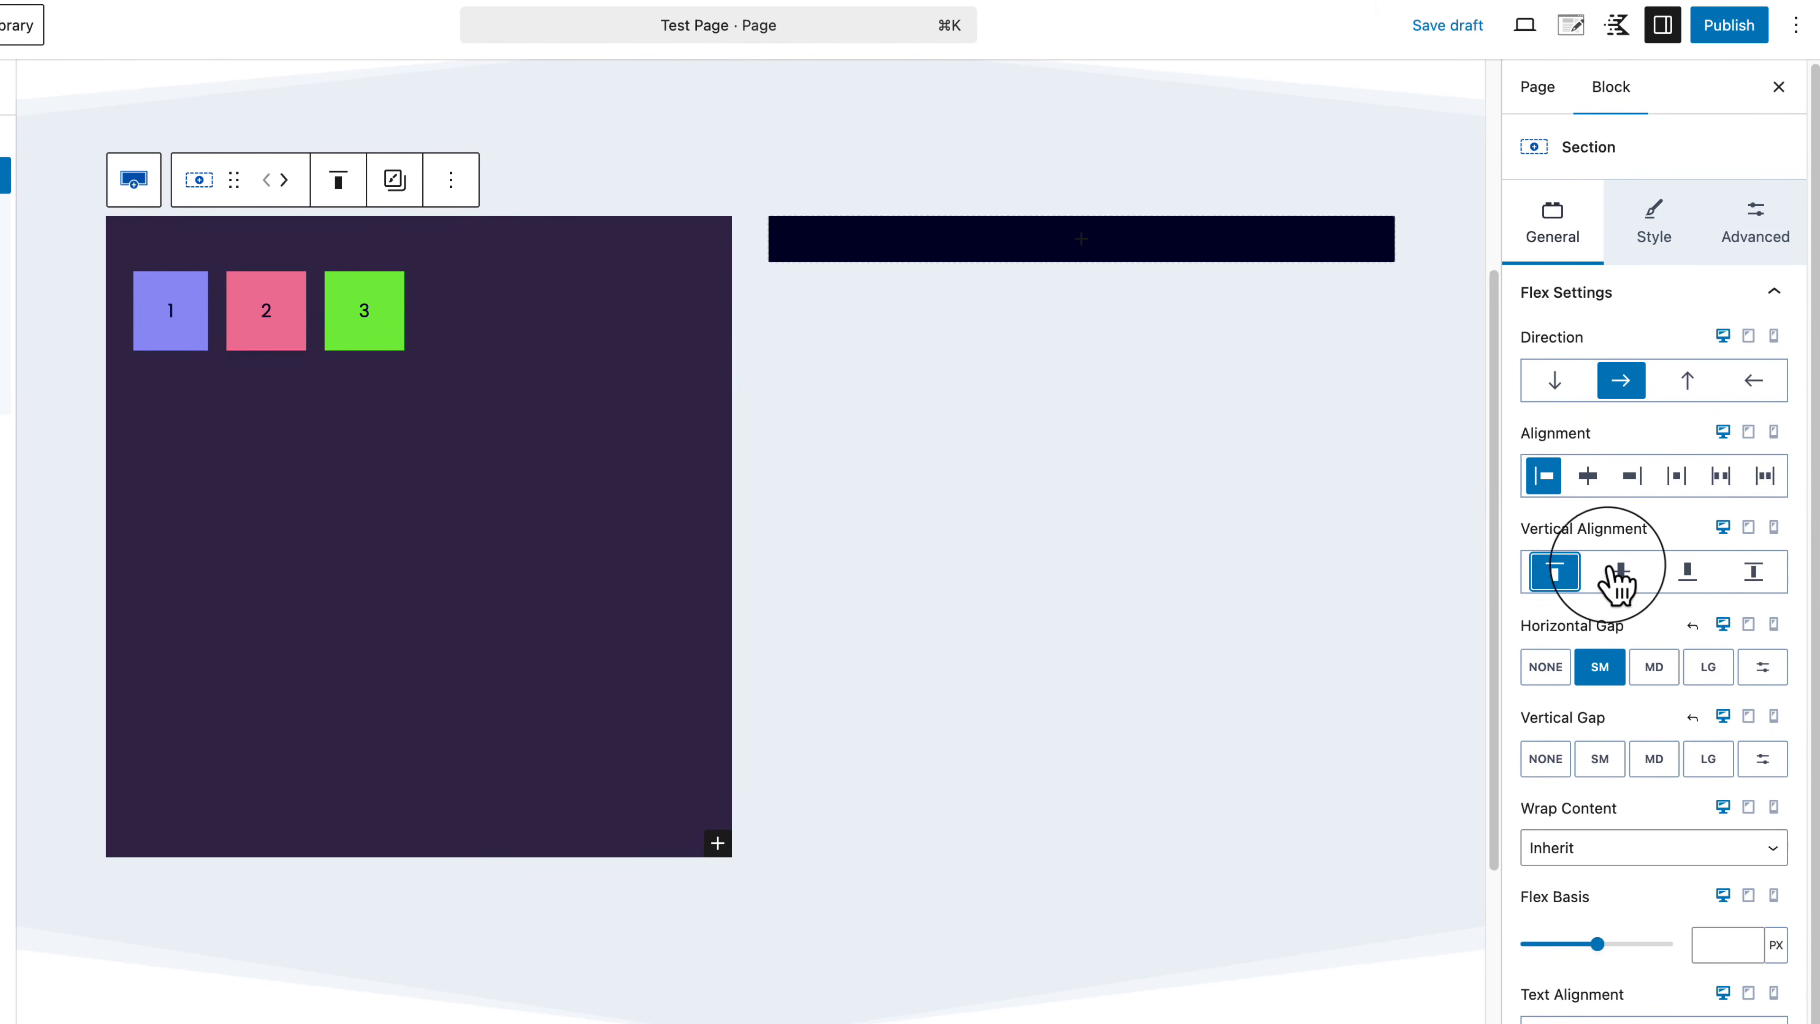
click(1620, 574)
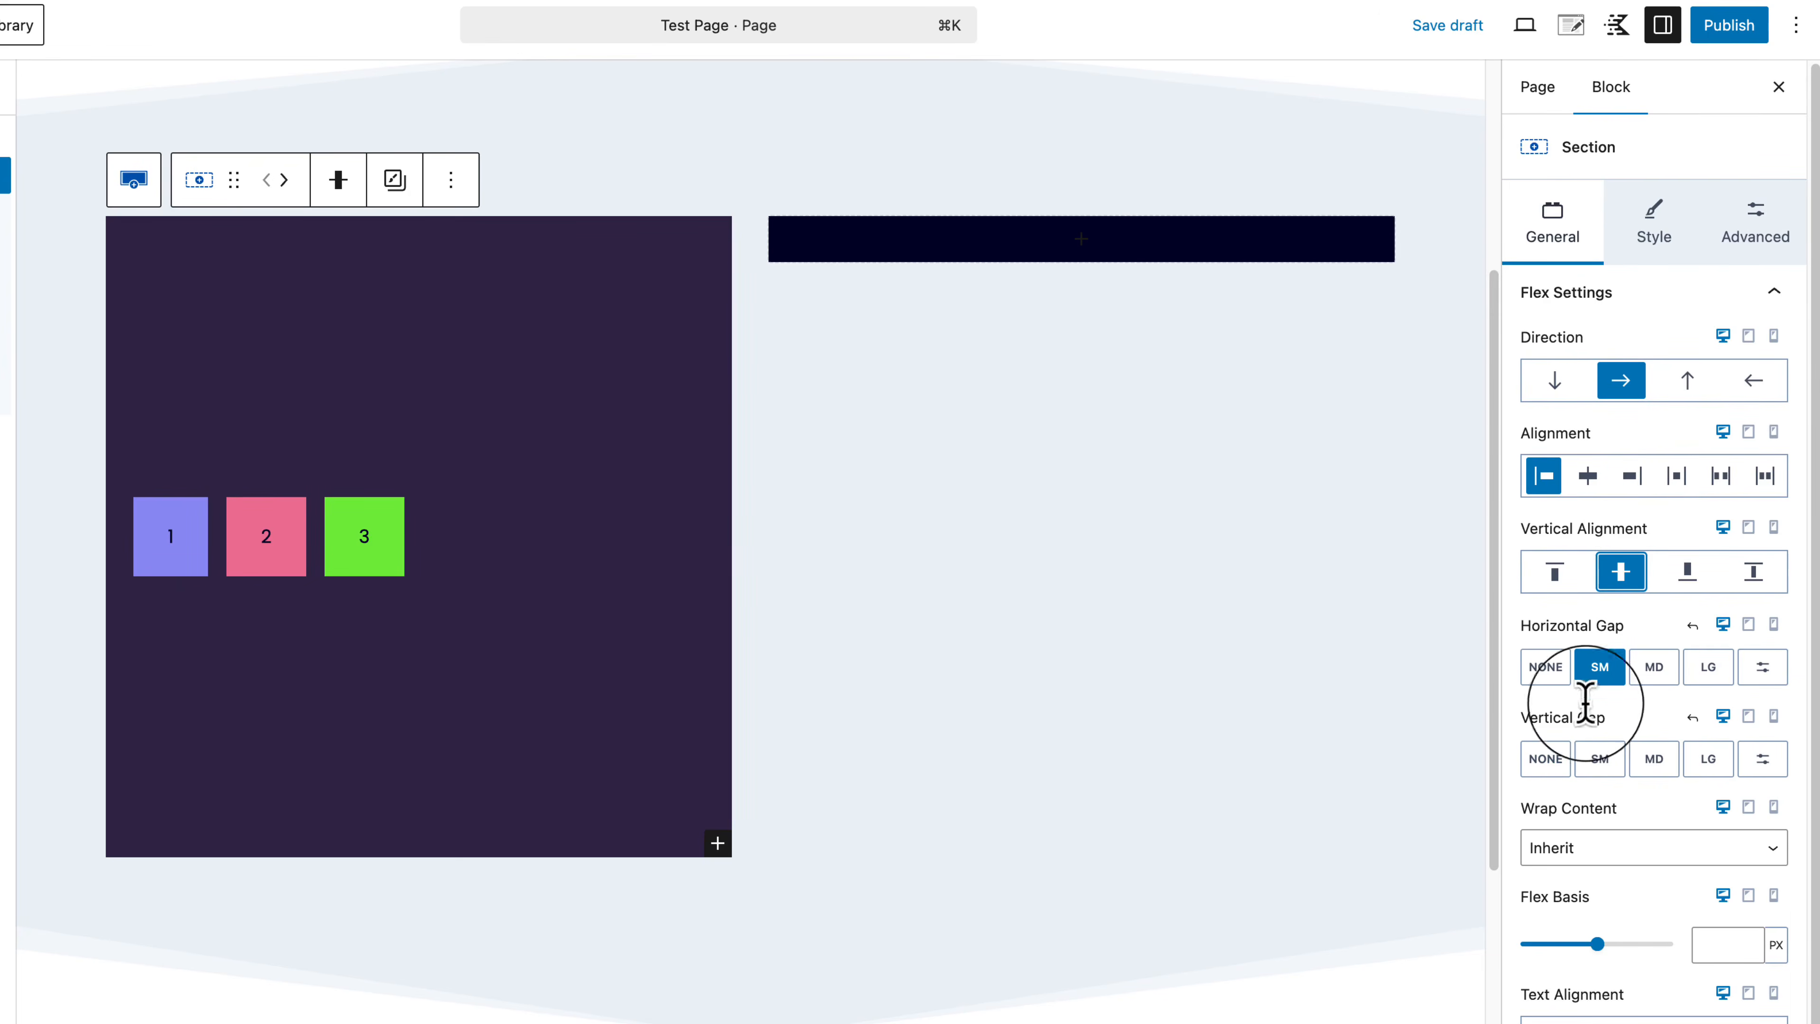
Step: Set the Section's vertical gap to LG, comparing None, SM and MD with the boxes stacked
click(1709, 761)
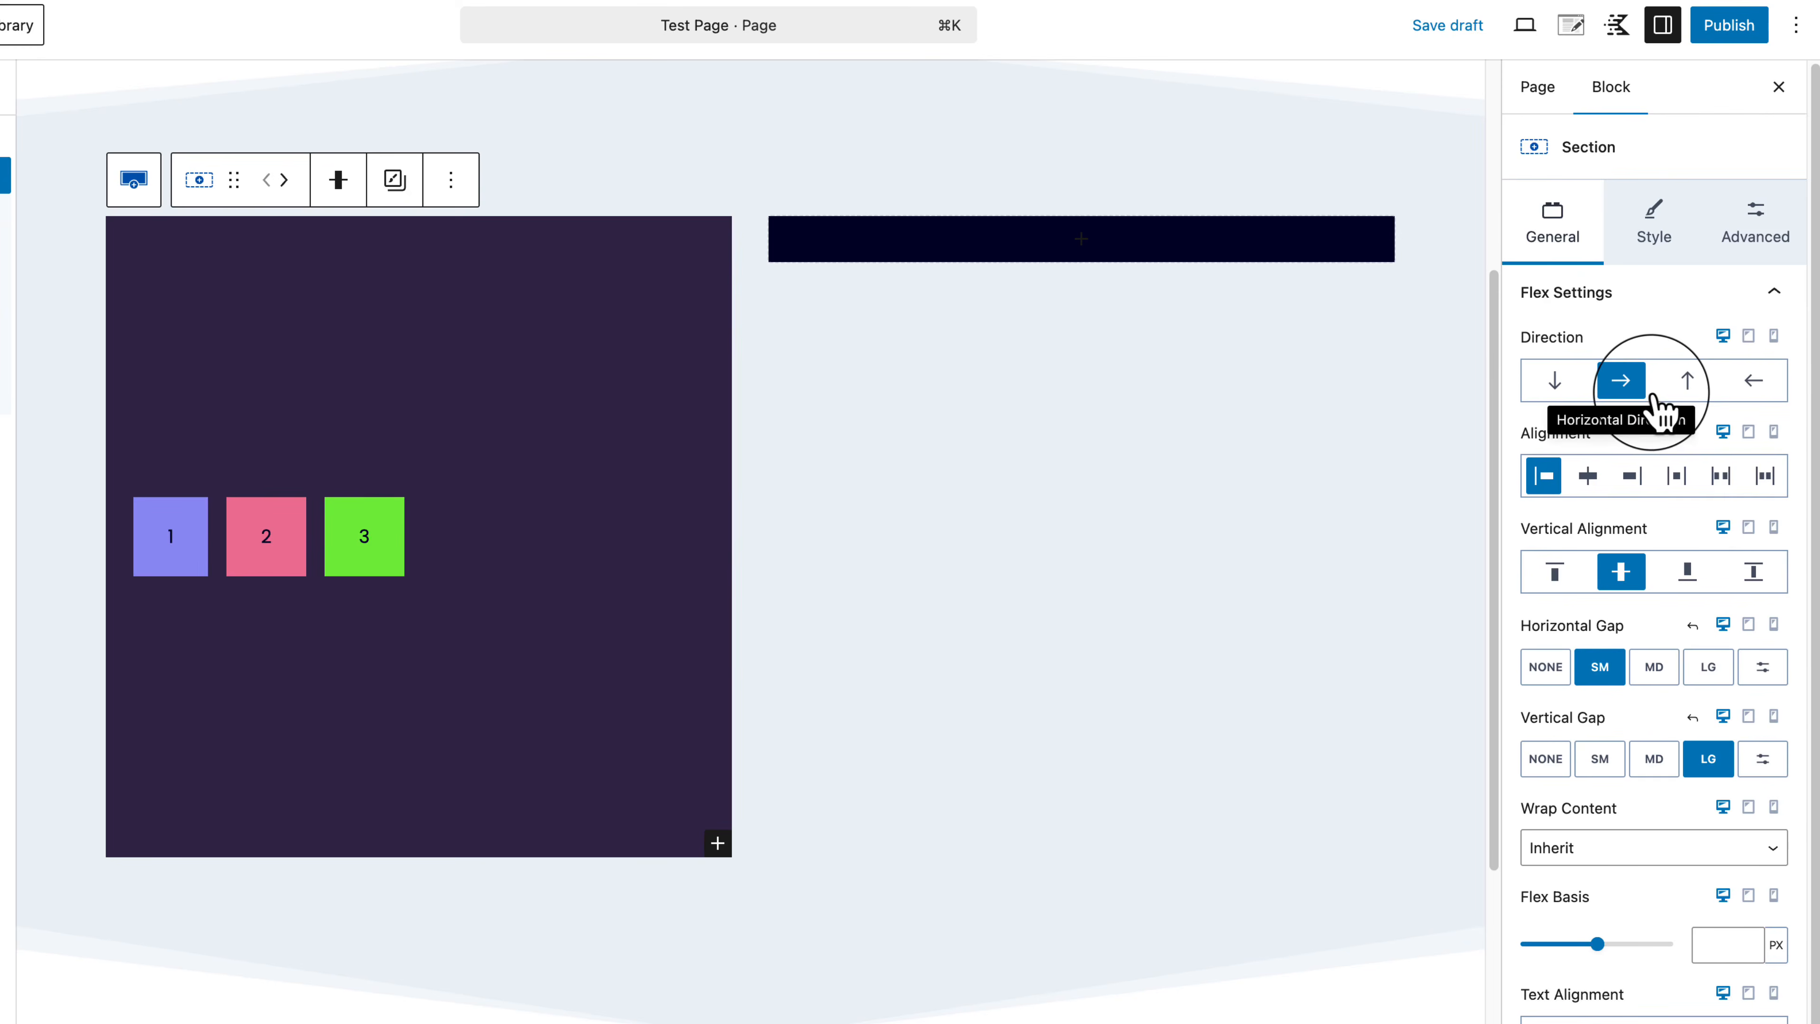
click(1557, 381)
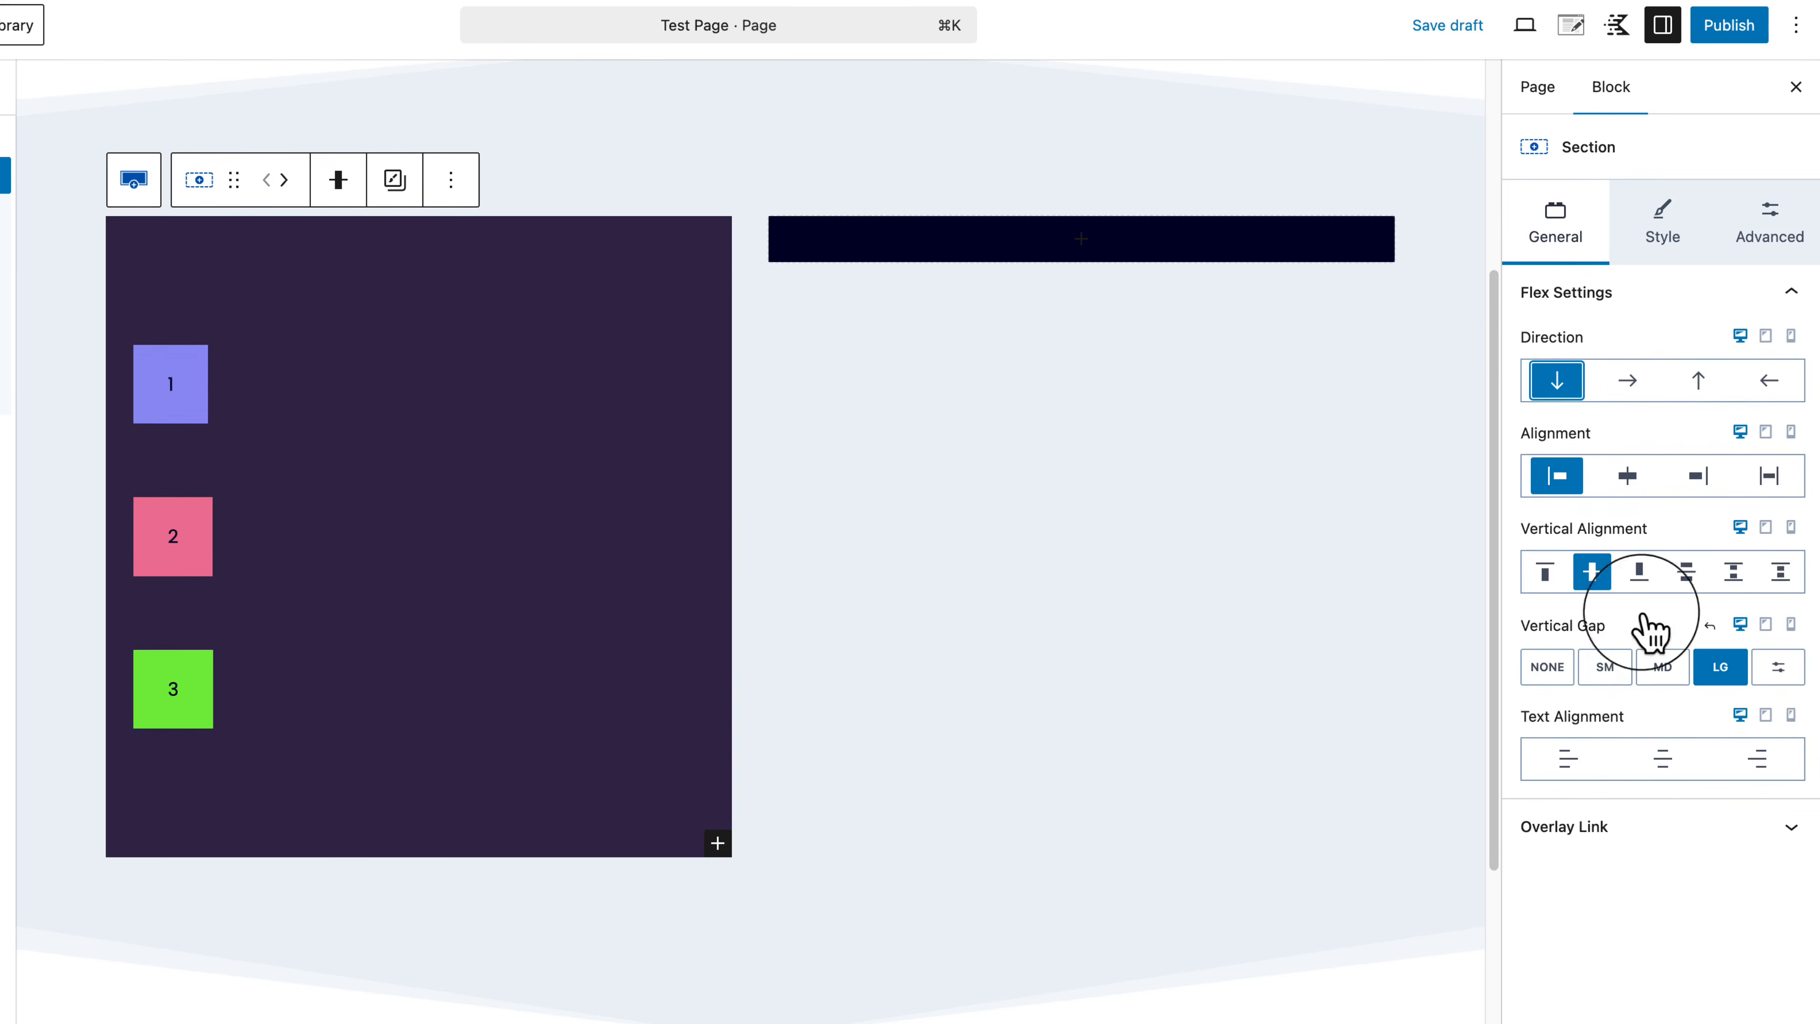
click(1662, 669)
click(1609, 670)
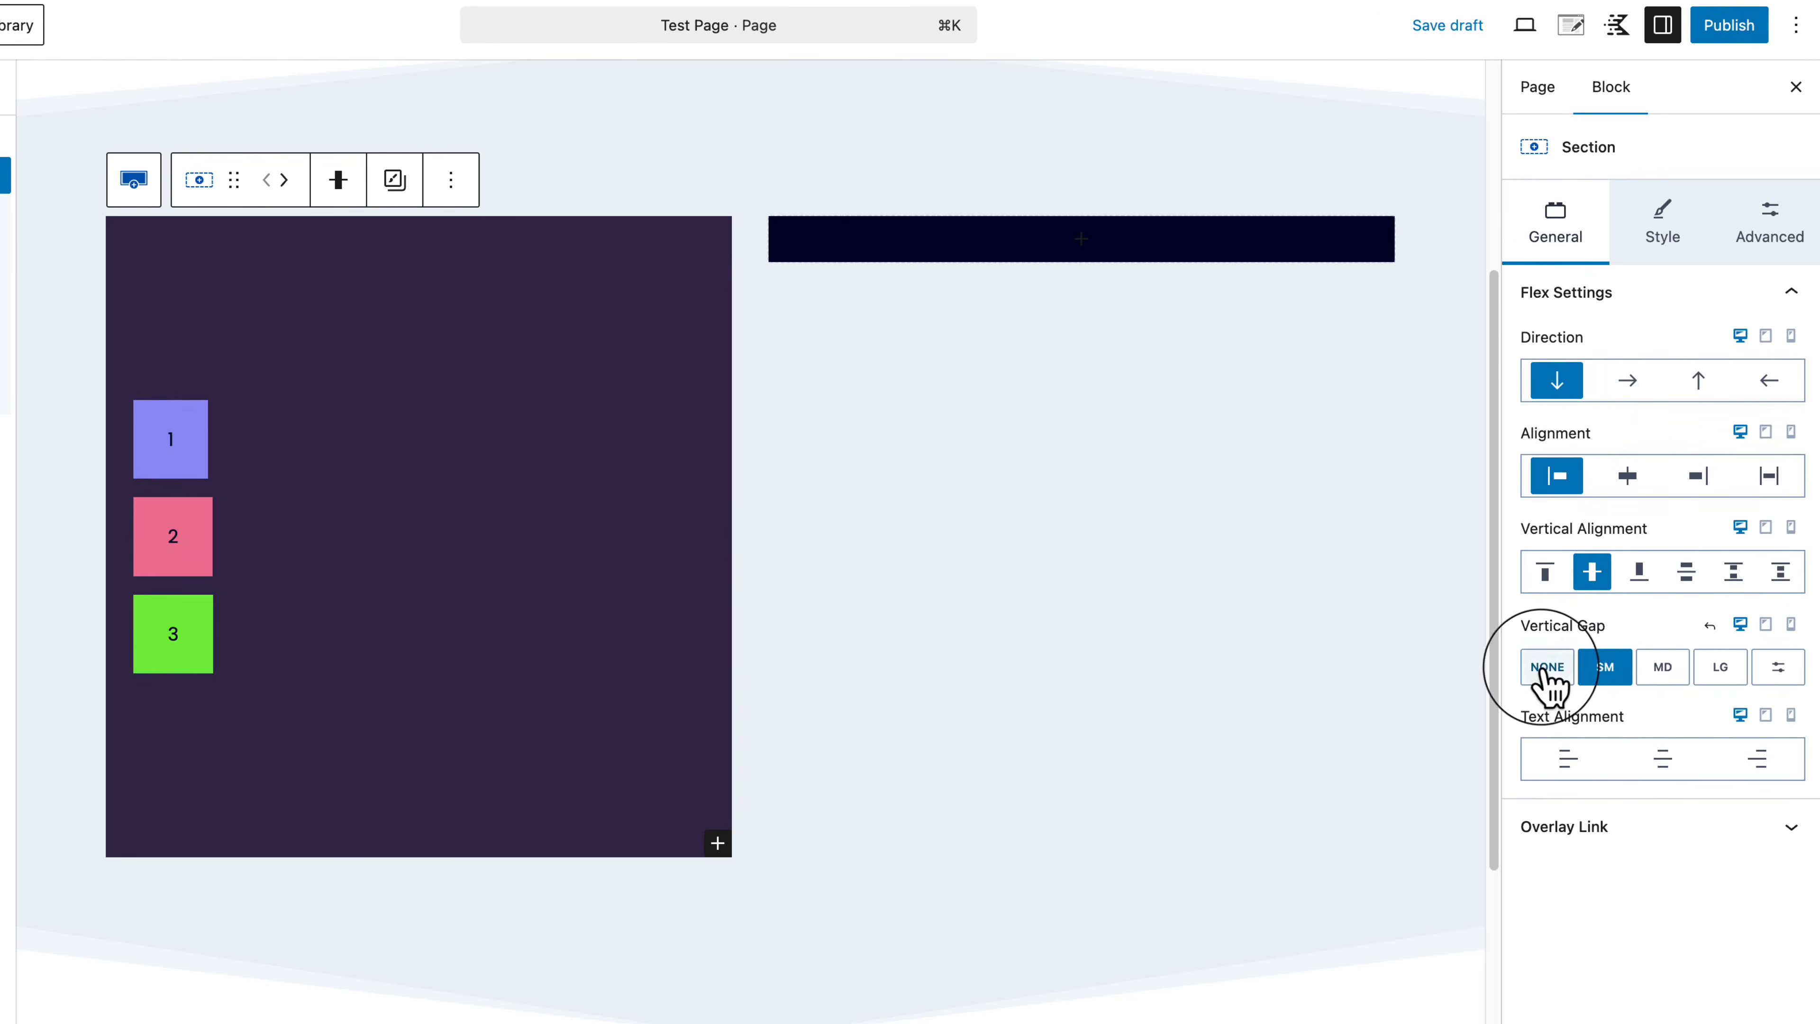
click(1548, 670)
click(1605, 670)
click(1662, 670)
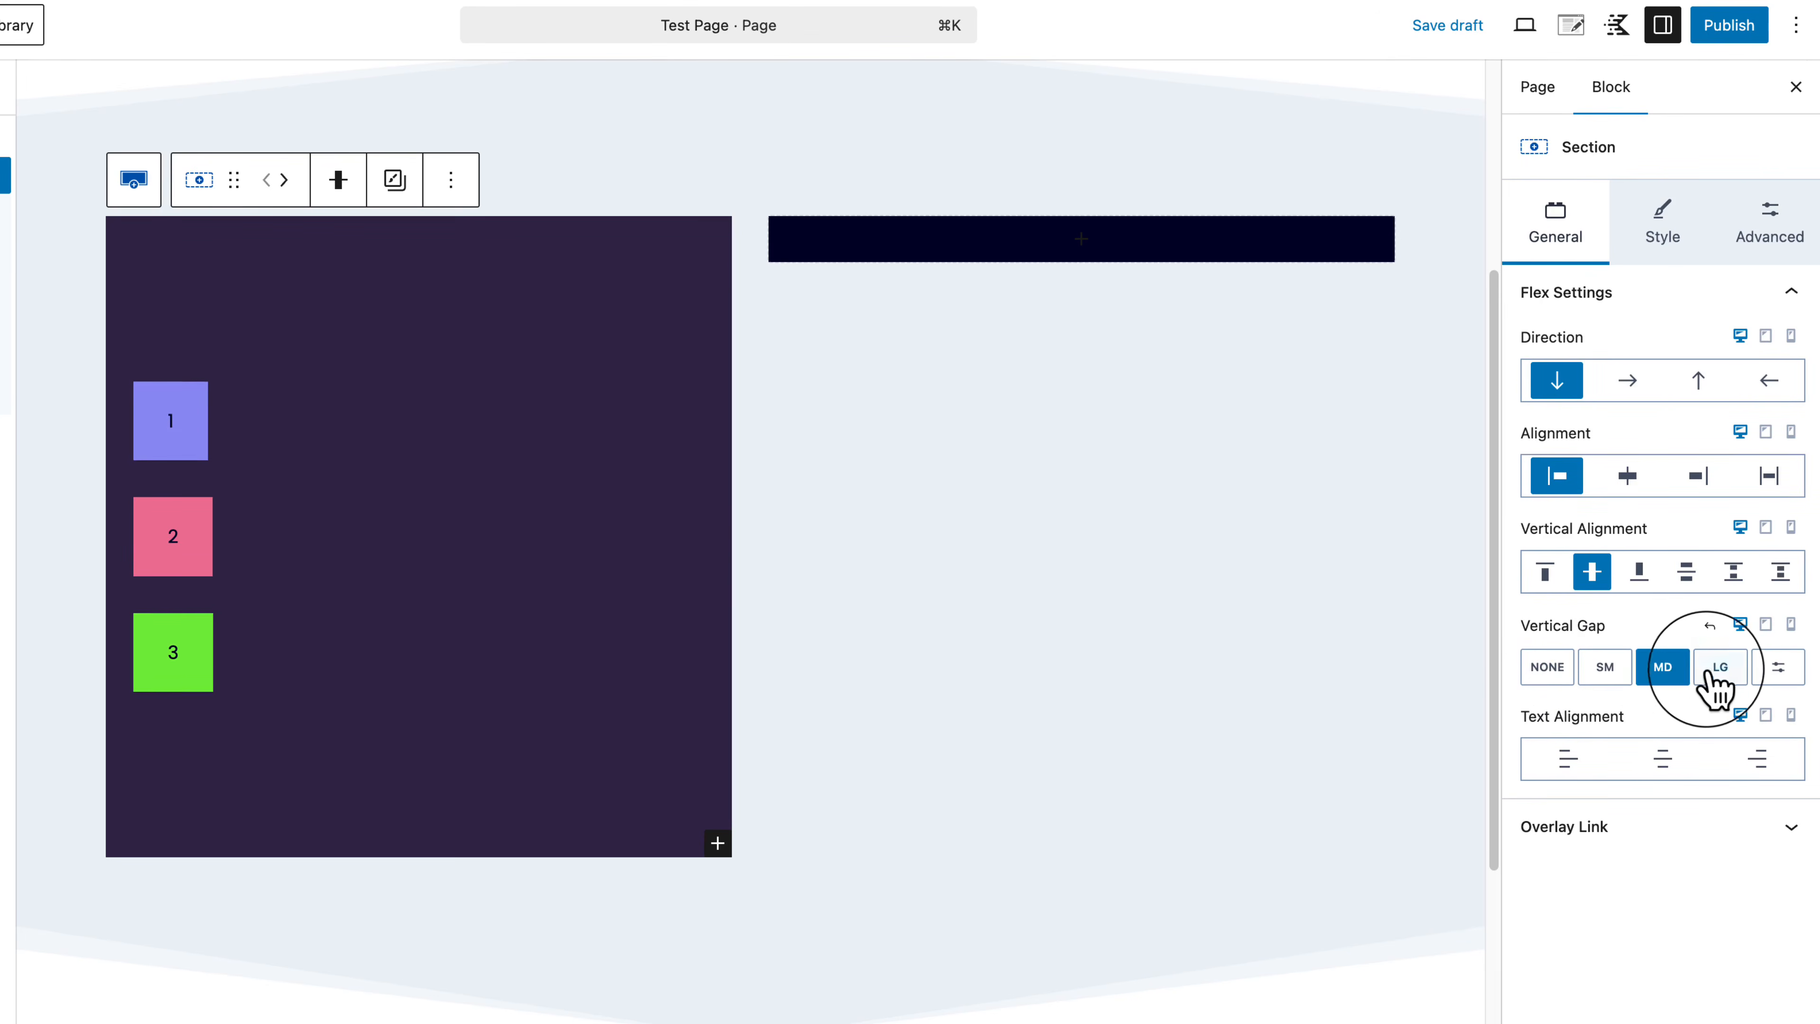
click(1720, 671)
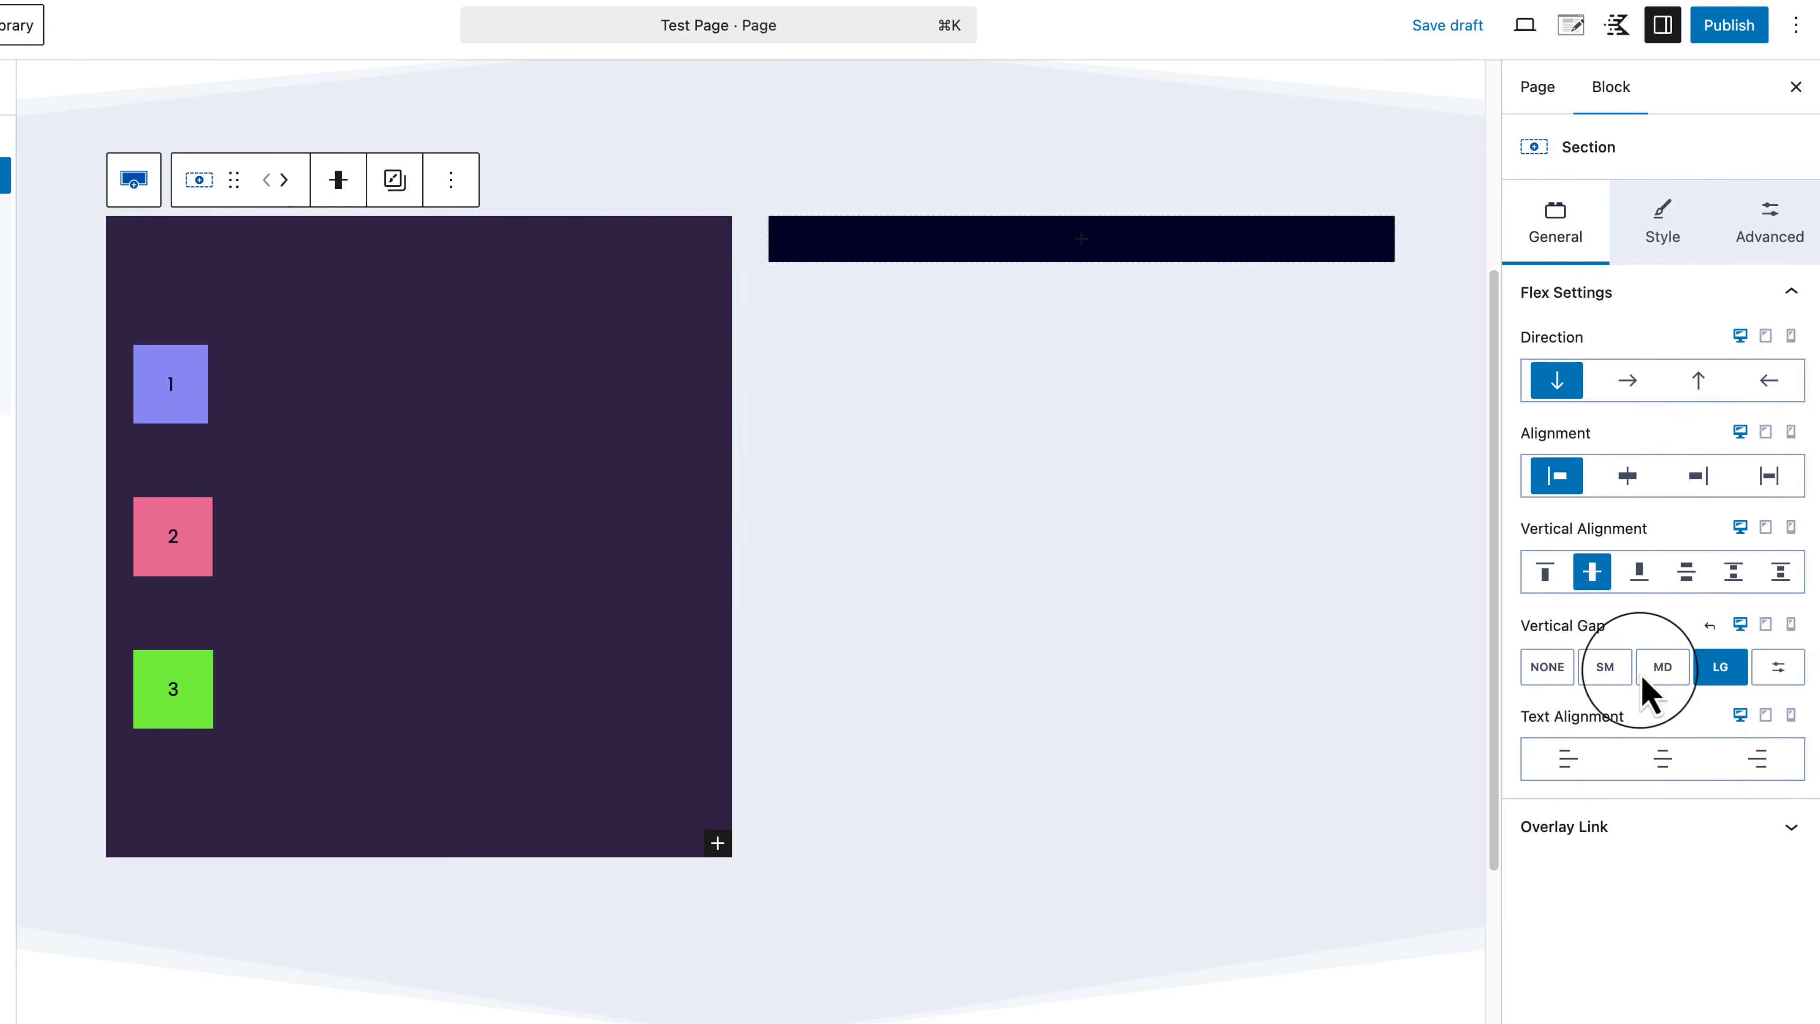
Step: Toggle Direction between vertical and horizontal, ending with boxes 1–3 in a horizontal row
click(1627, 382)
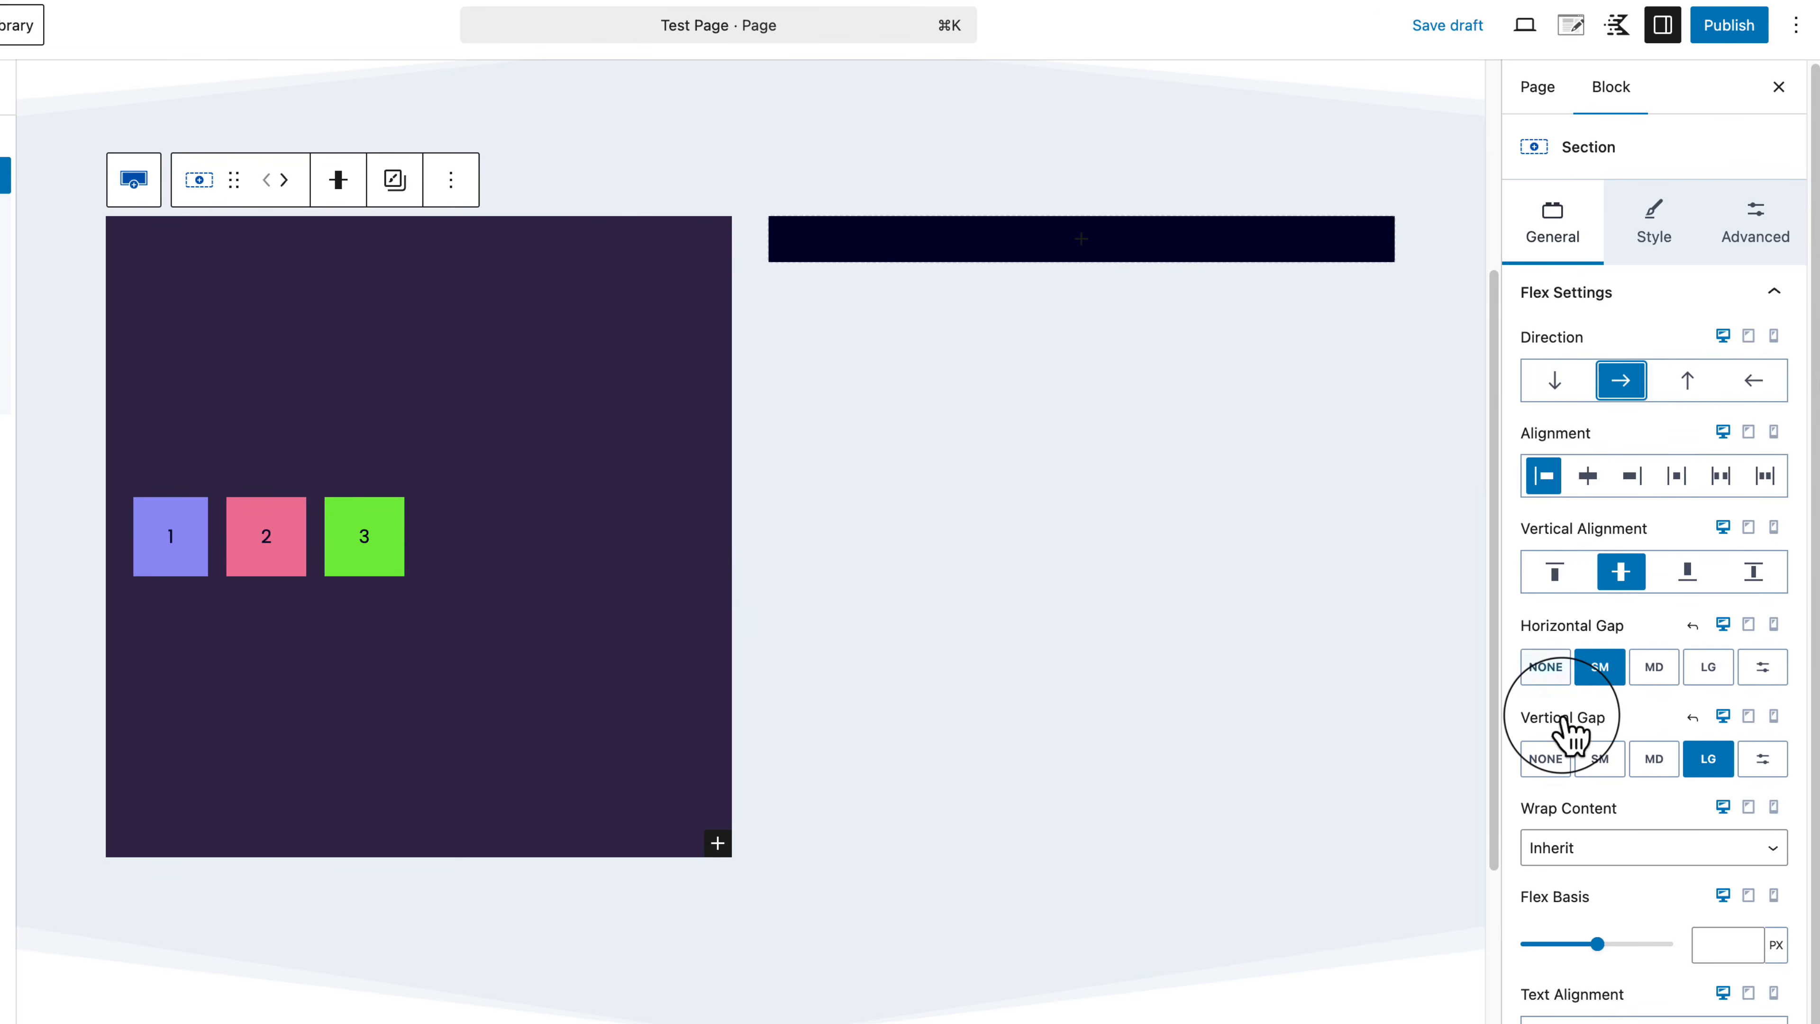
click(1563, 381)
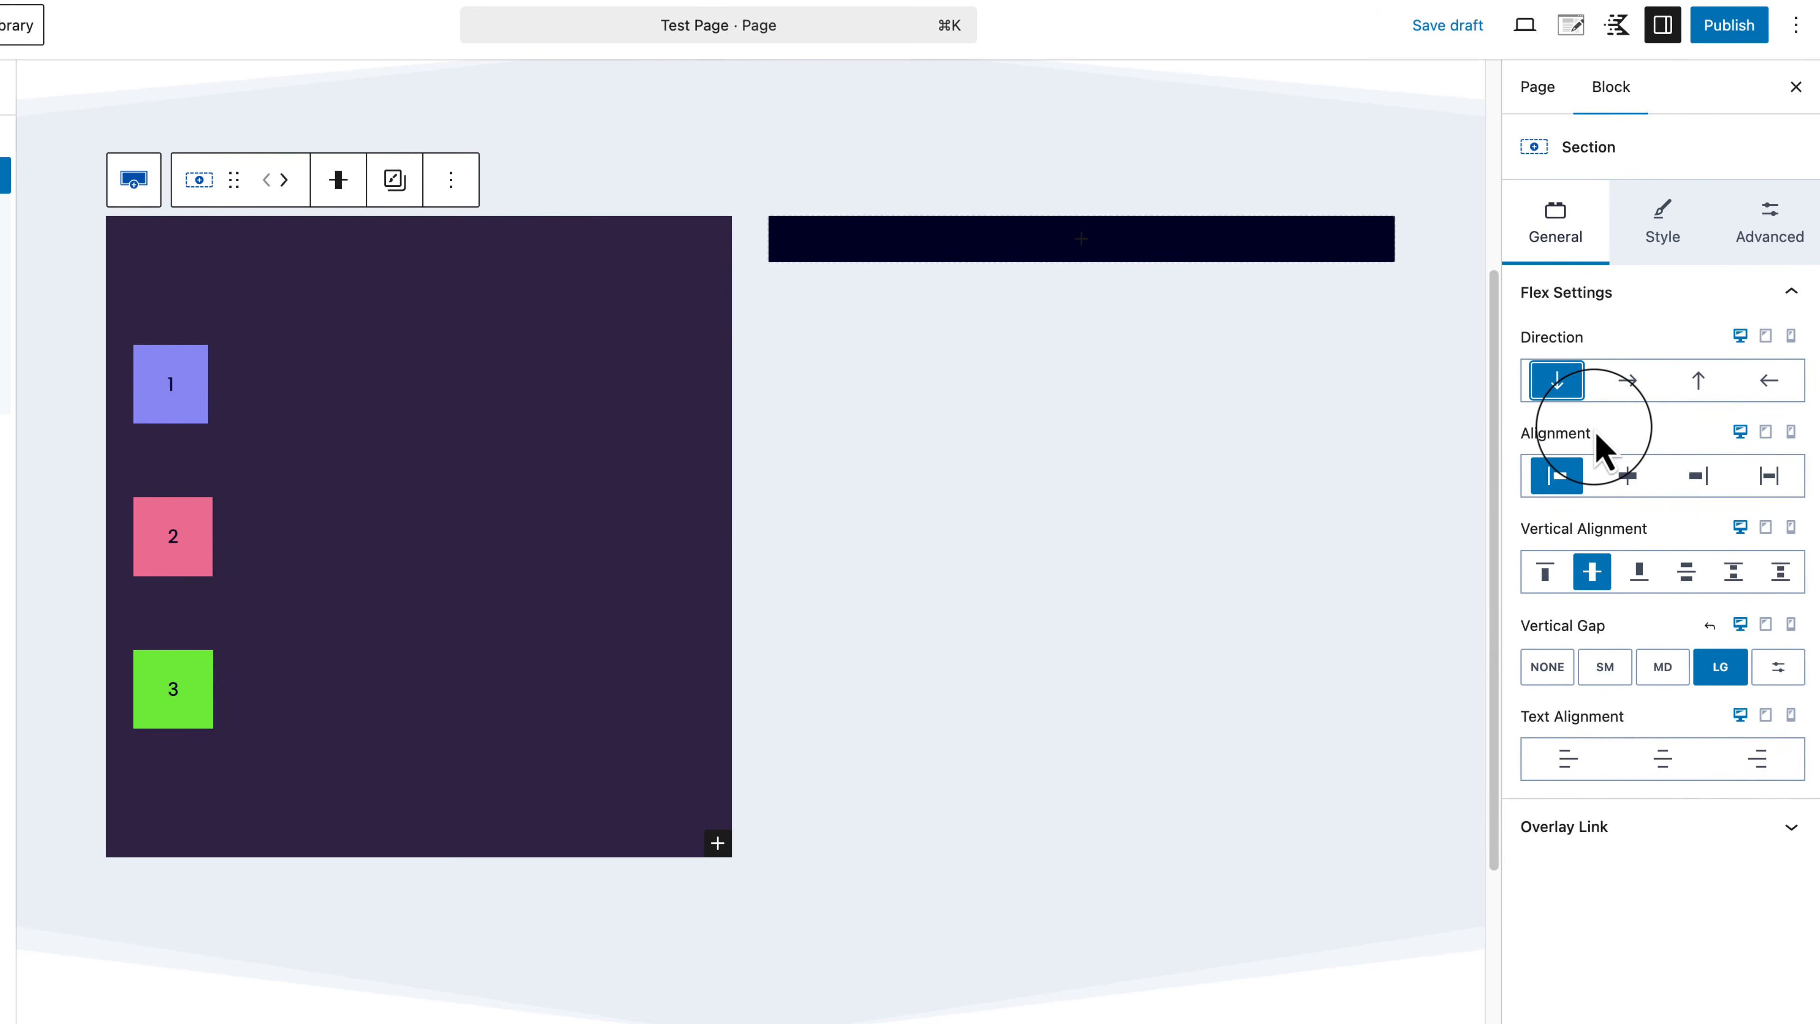
click(1628, 383)
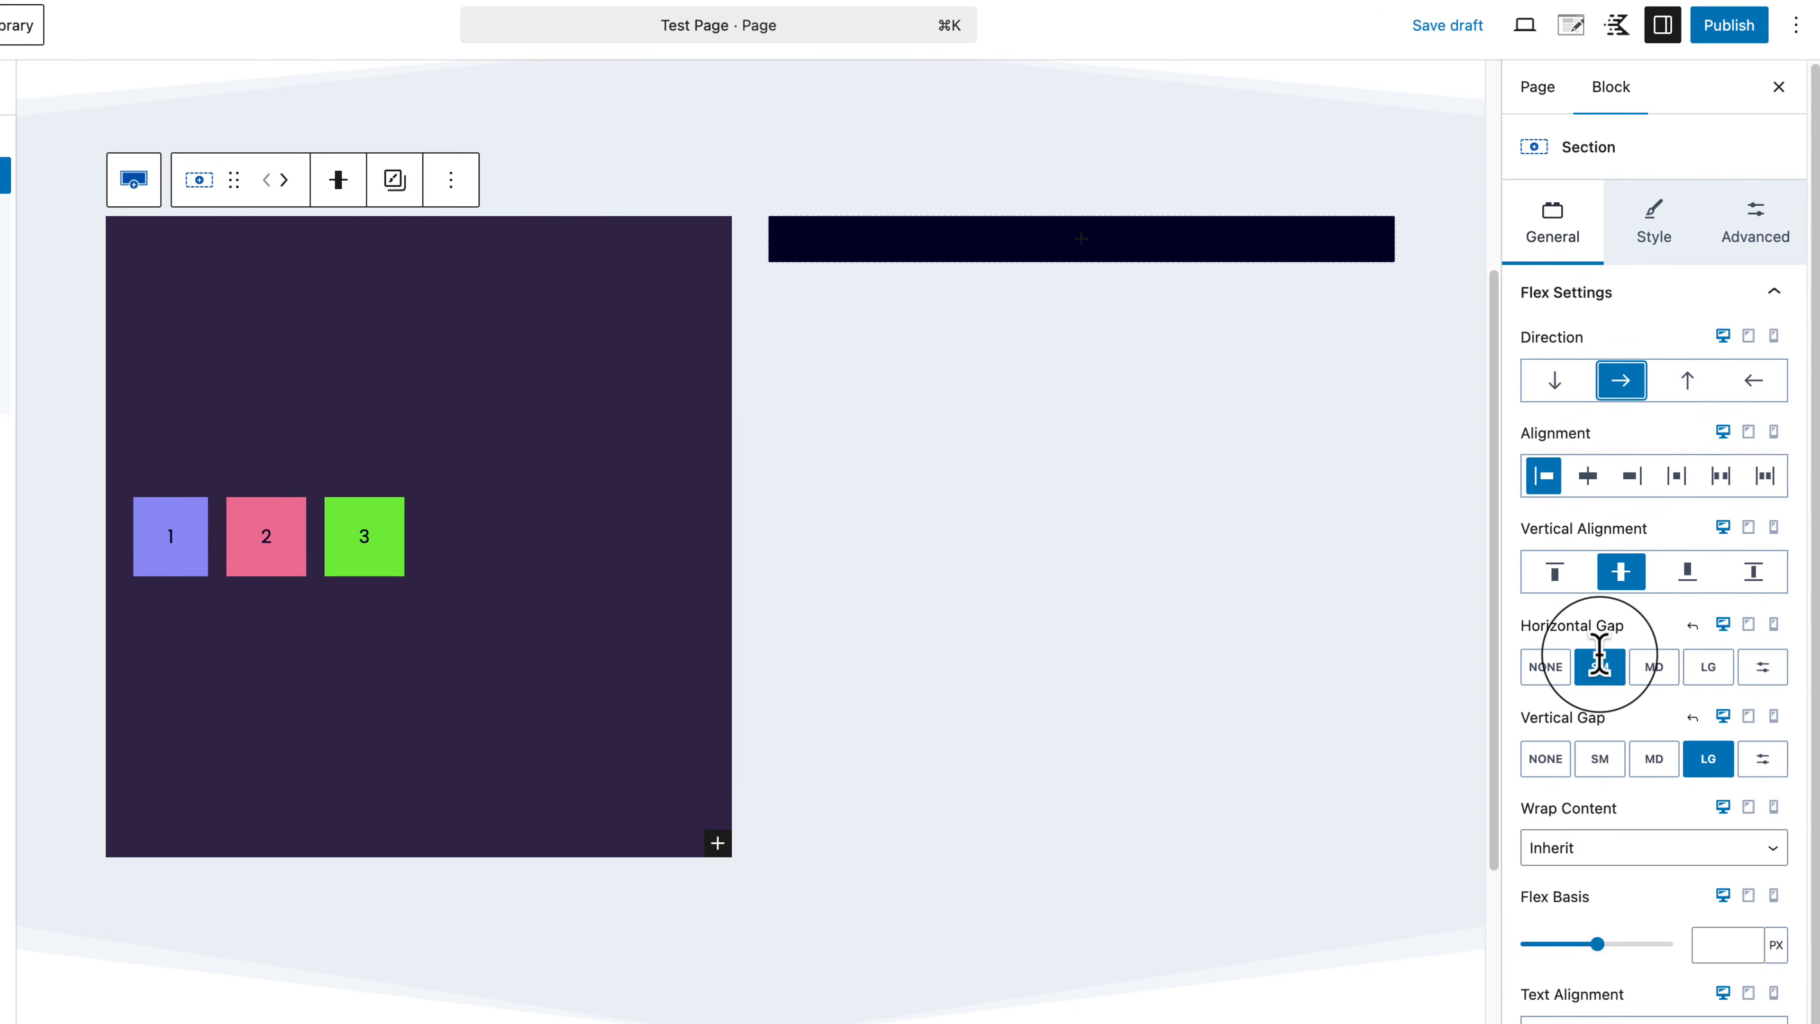
click(1558, 380)
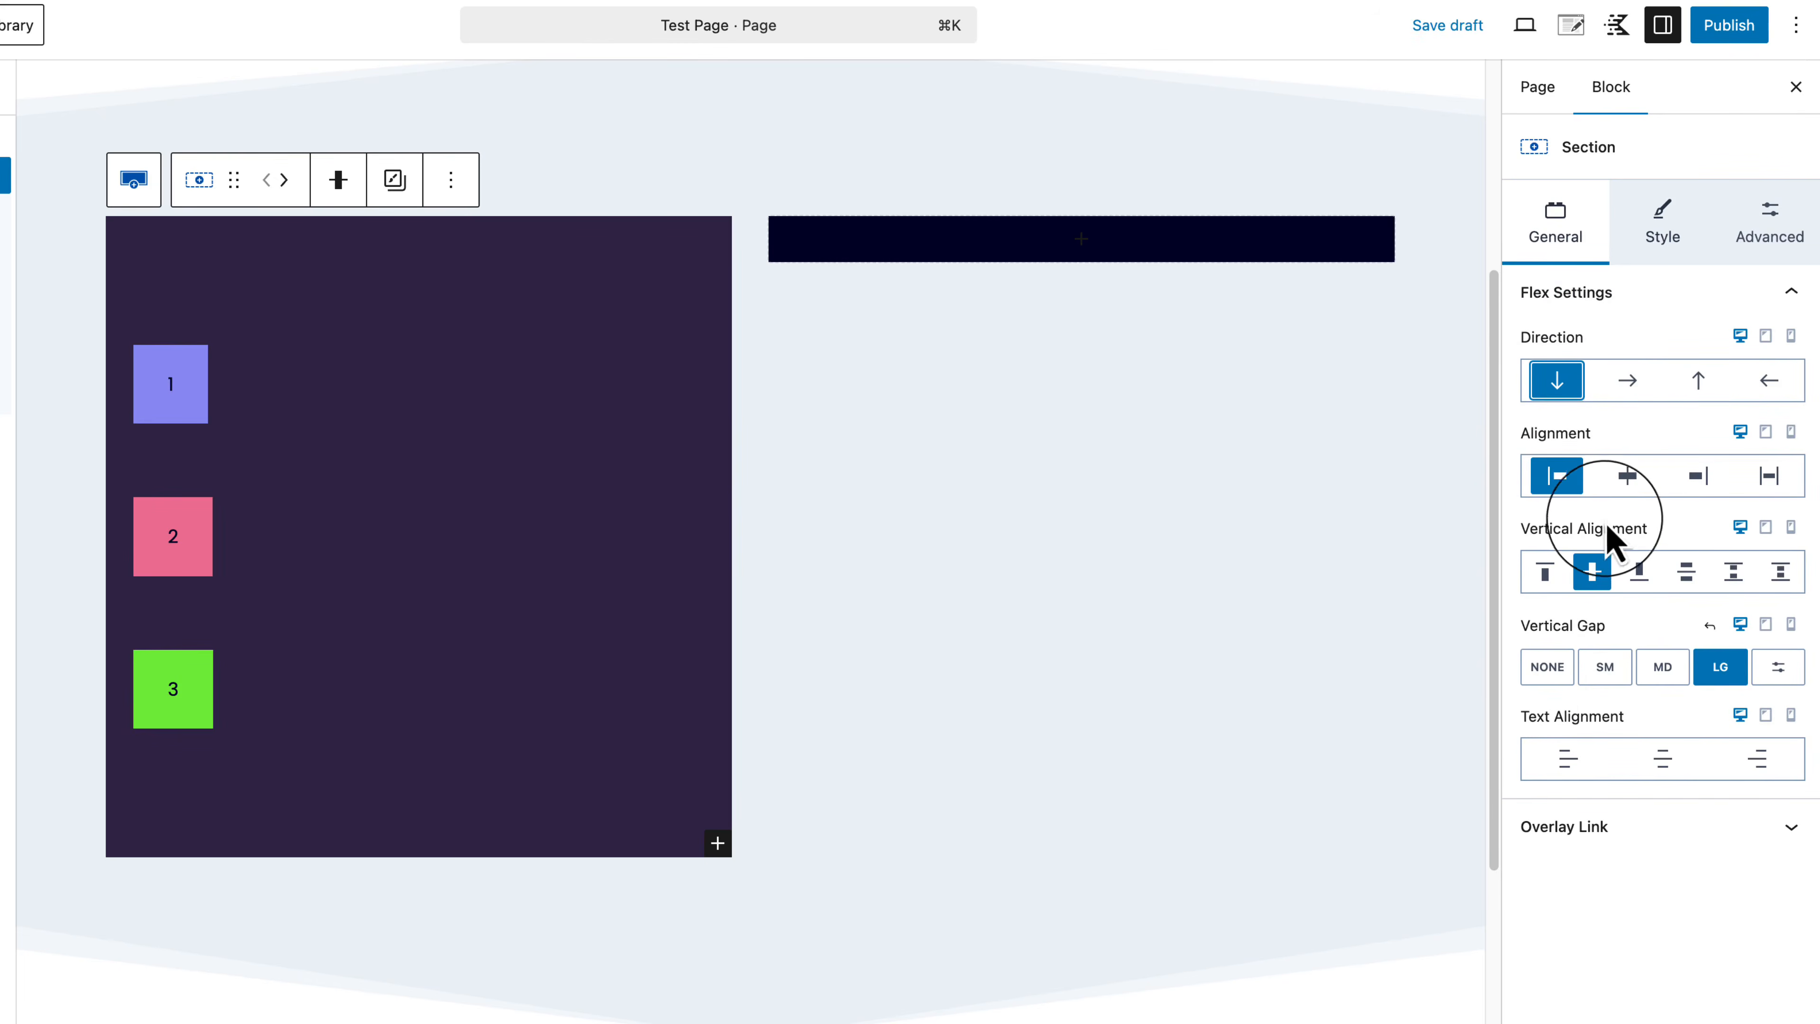
click(1627, 383)
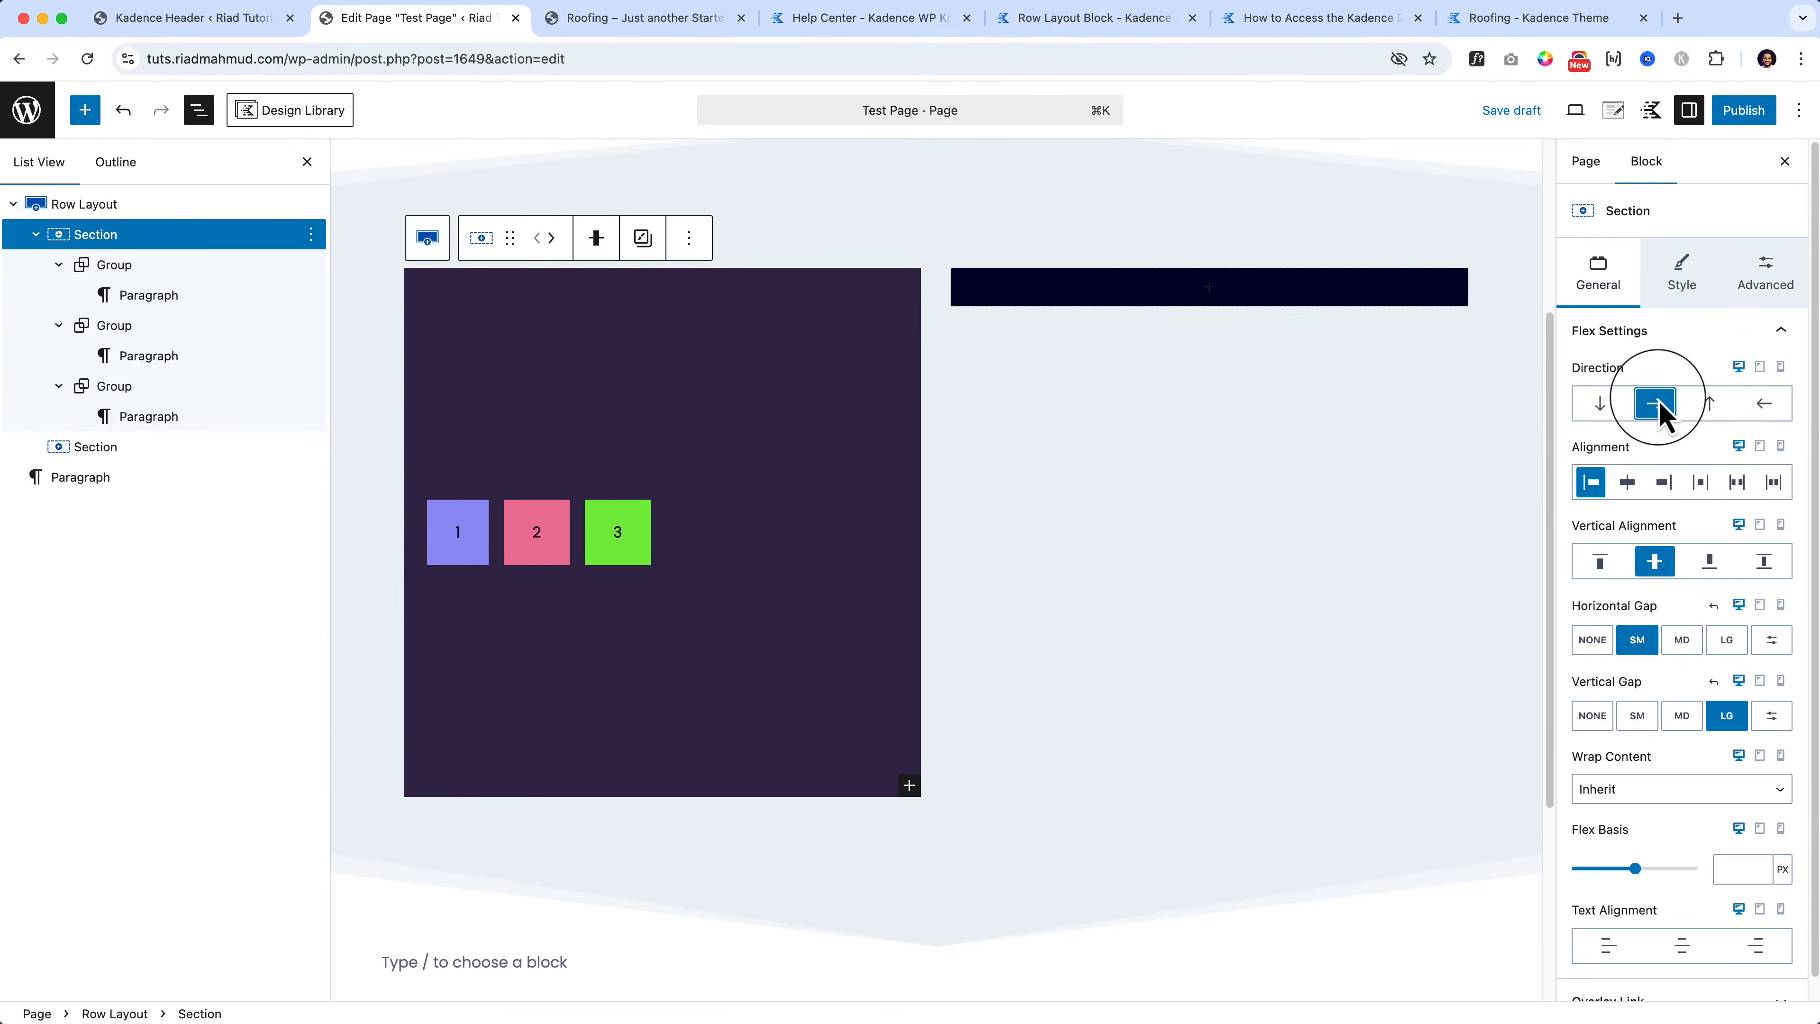
Step: Select the Section holding boxes 1–3 and set its text alignment to left
click(80, 207)
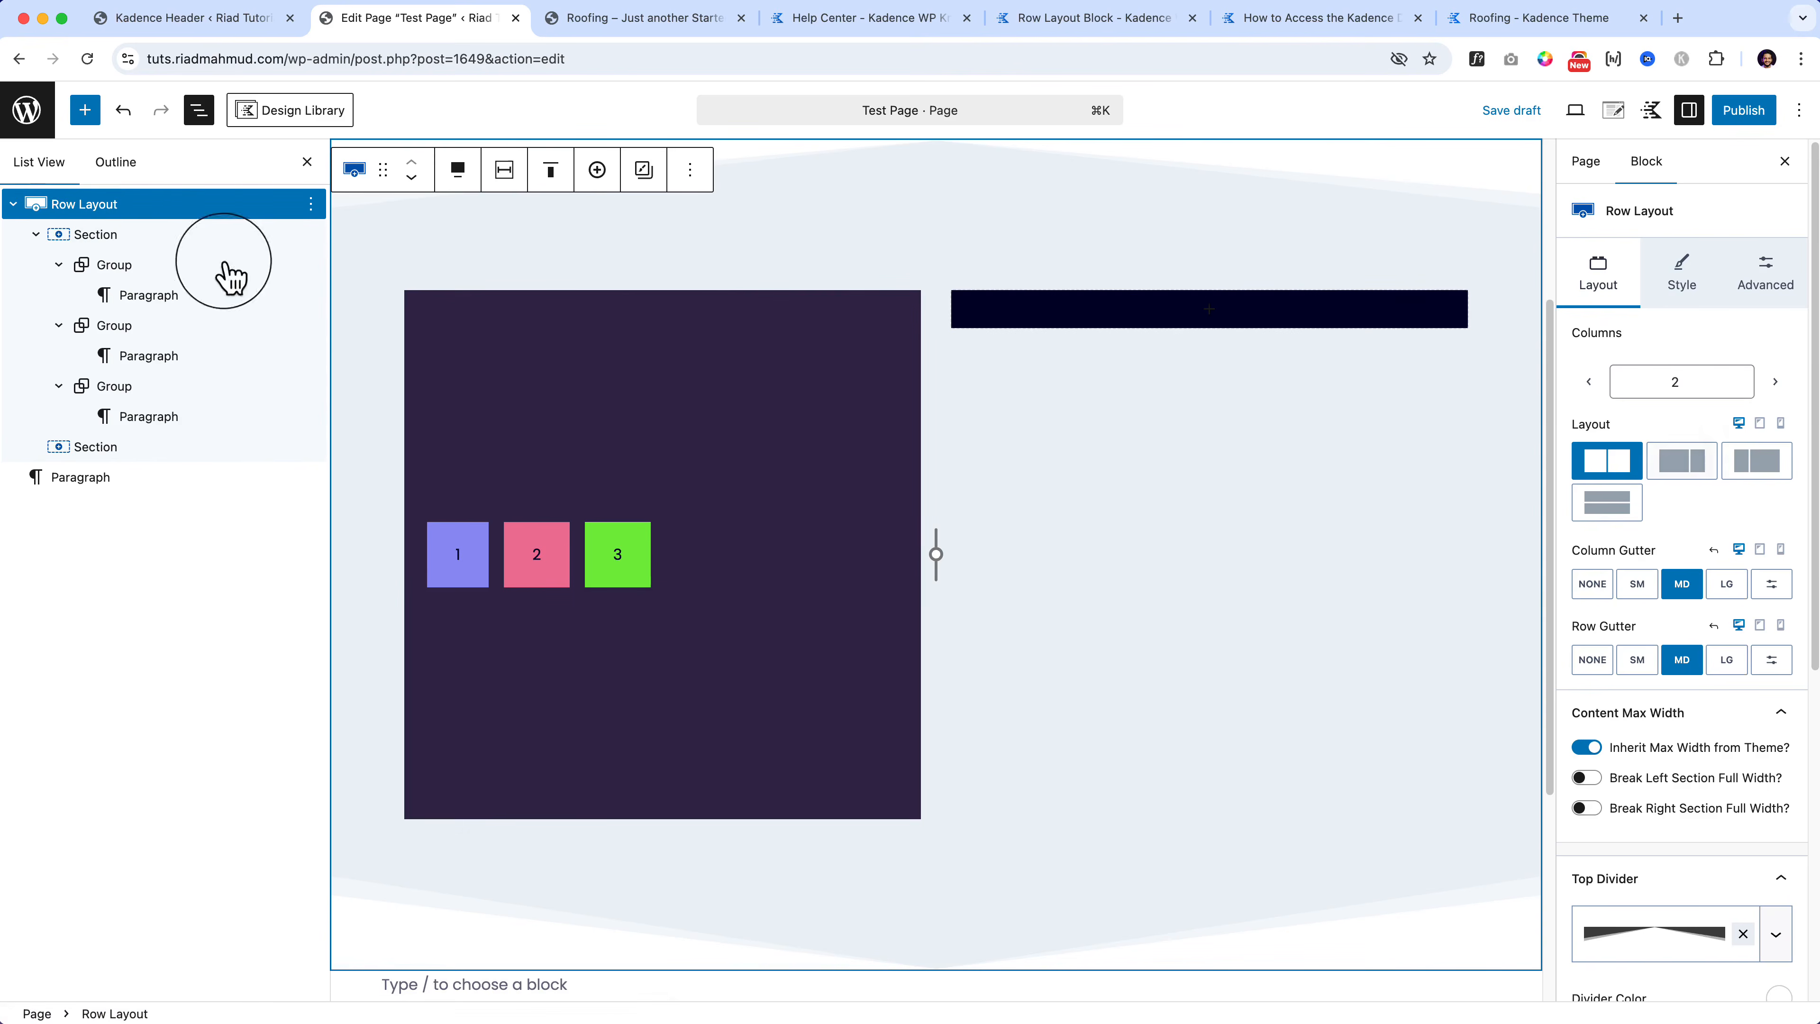
scroll(1745, 821, down, 7)
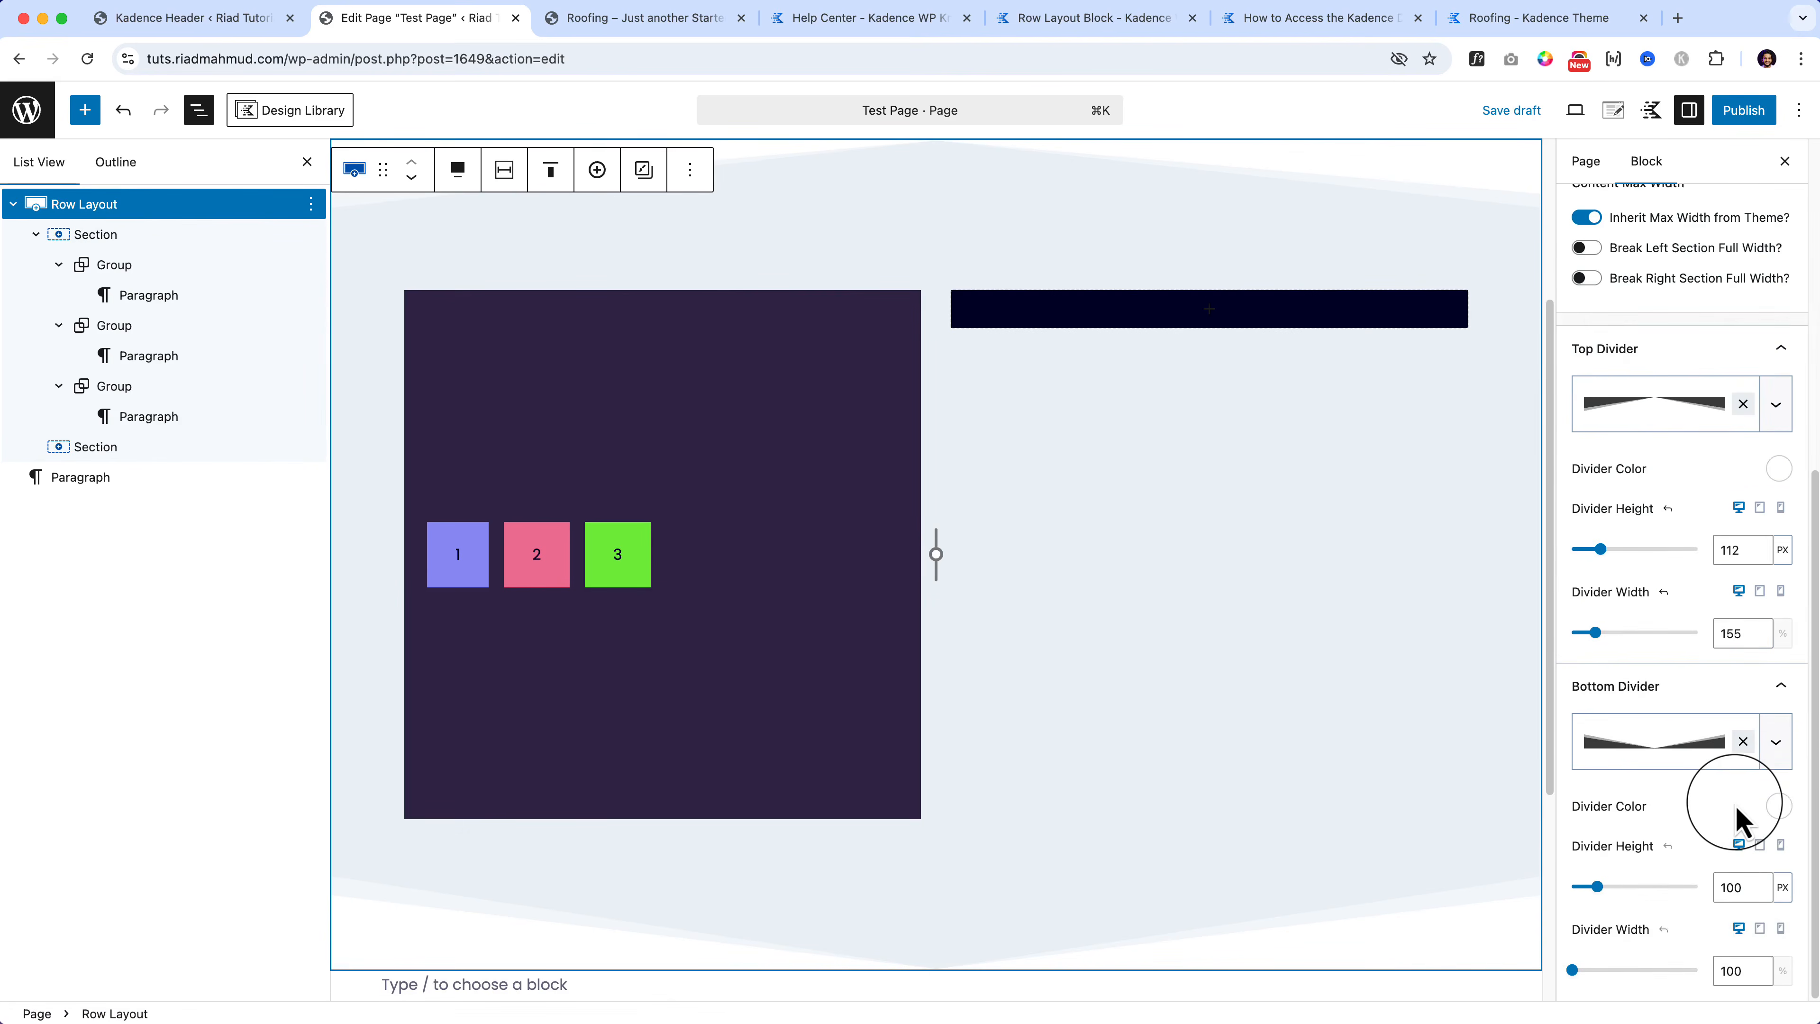
scroll(1738, 820, up, 7)
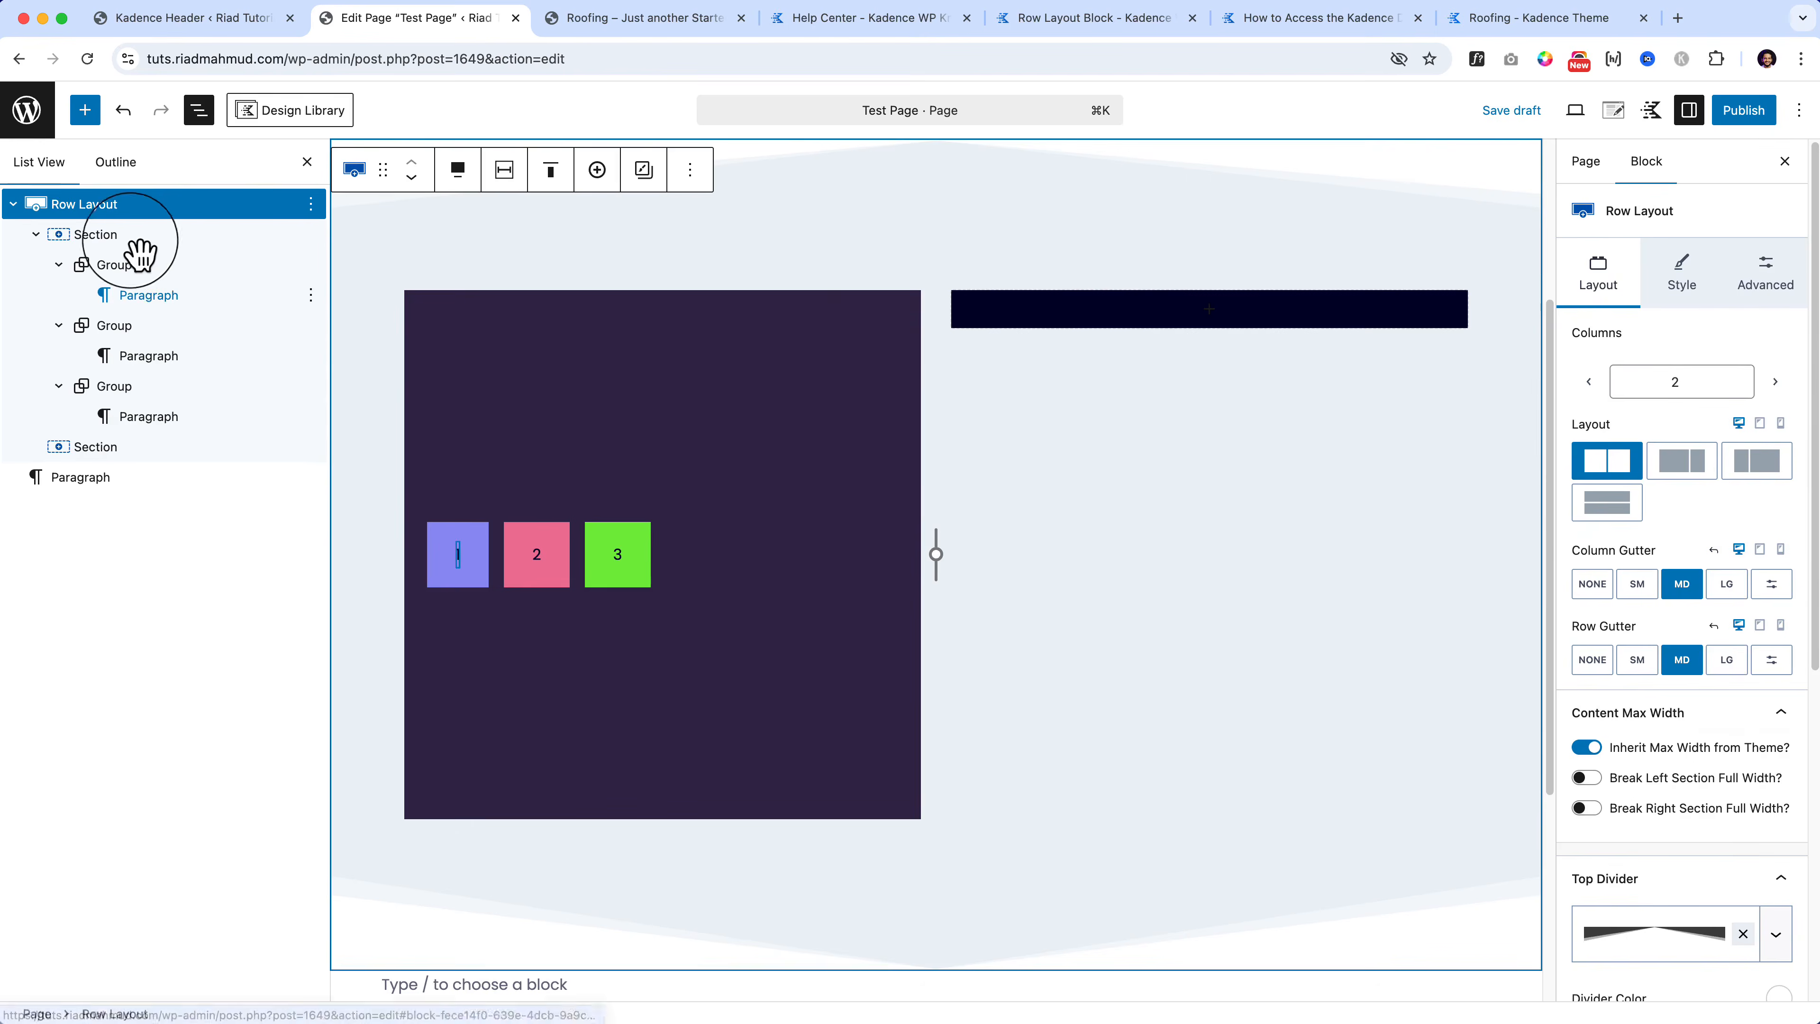
click(123, 240)
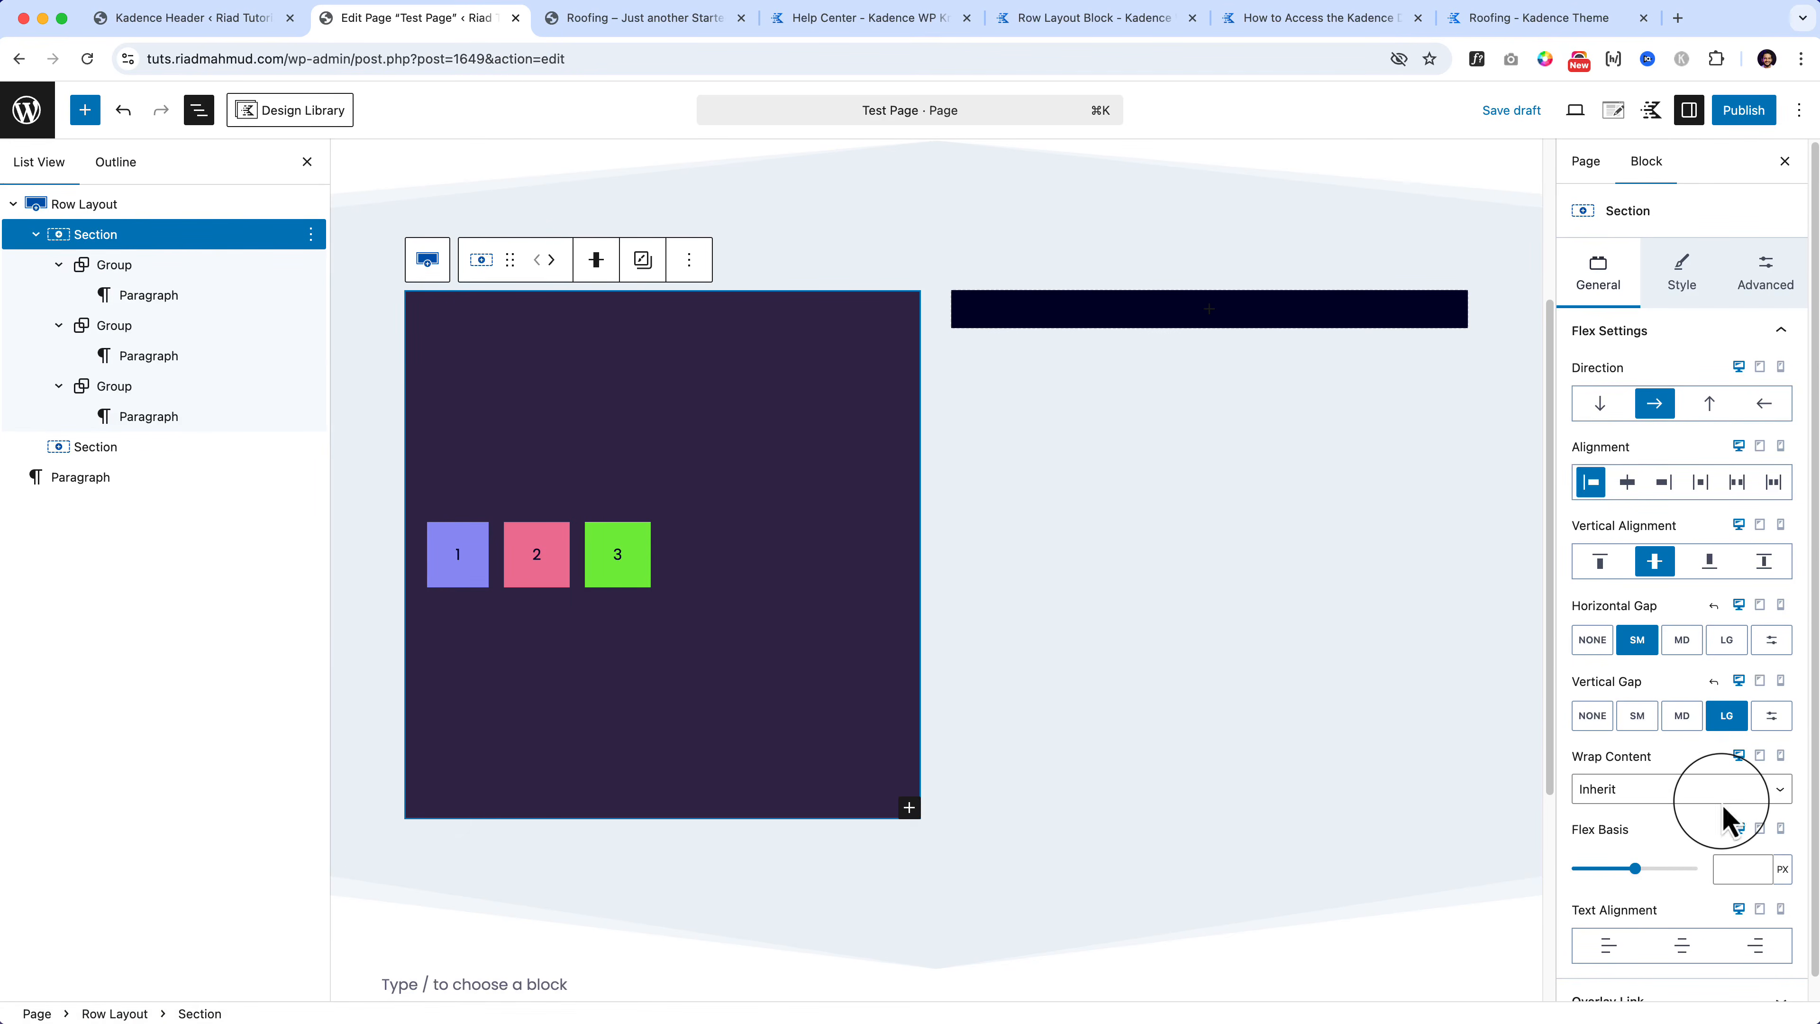
scroll(1726, 814, down, 1)
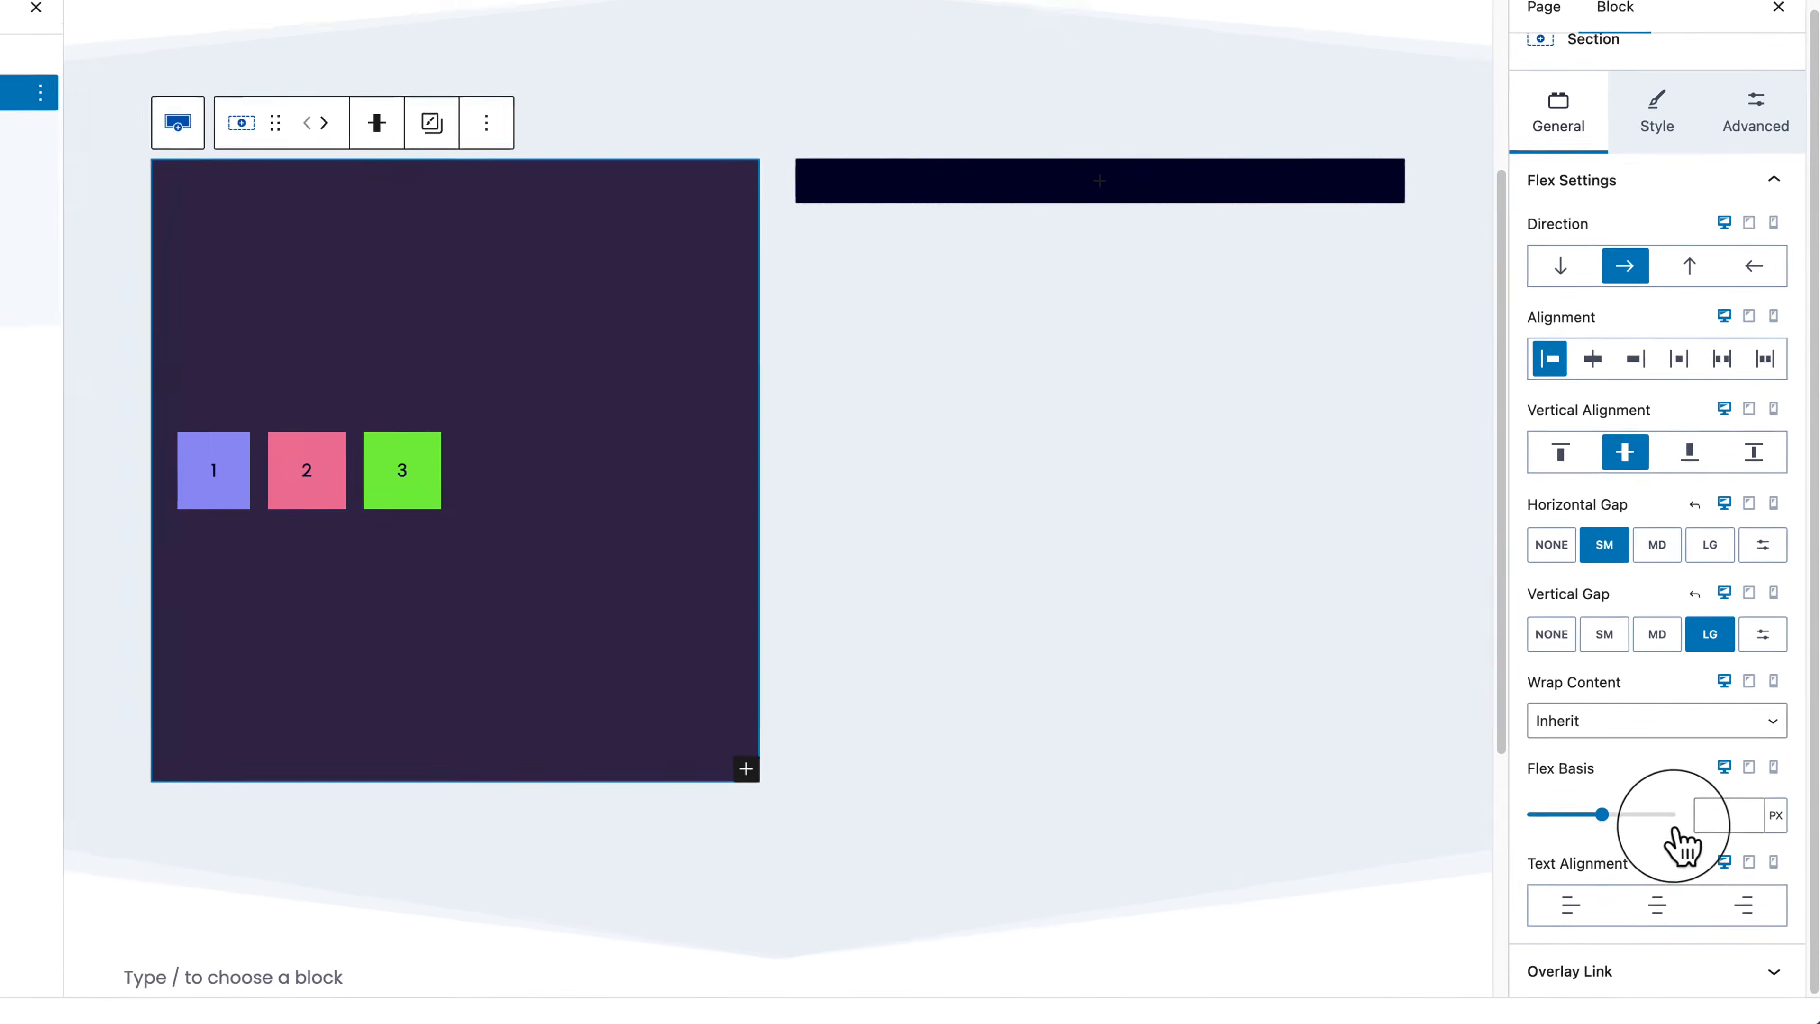
click(1645, 905)
click(1734, 907)
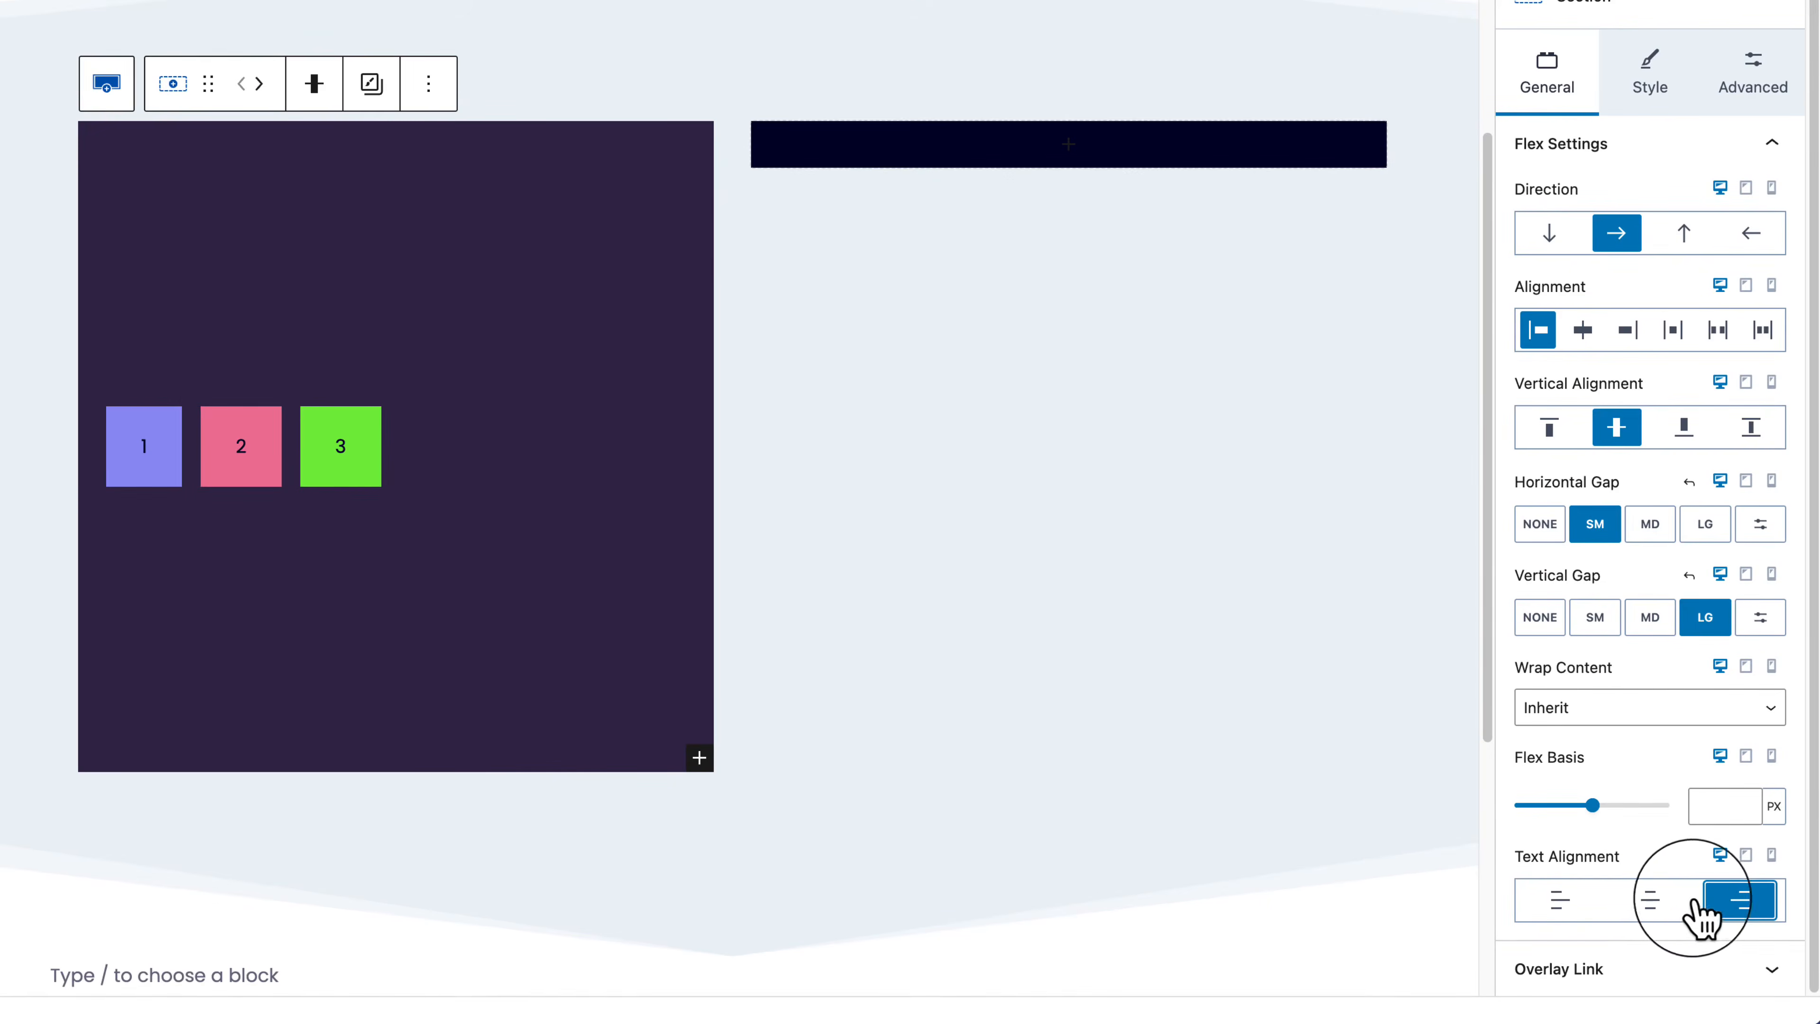
click(1562, 909)
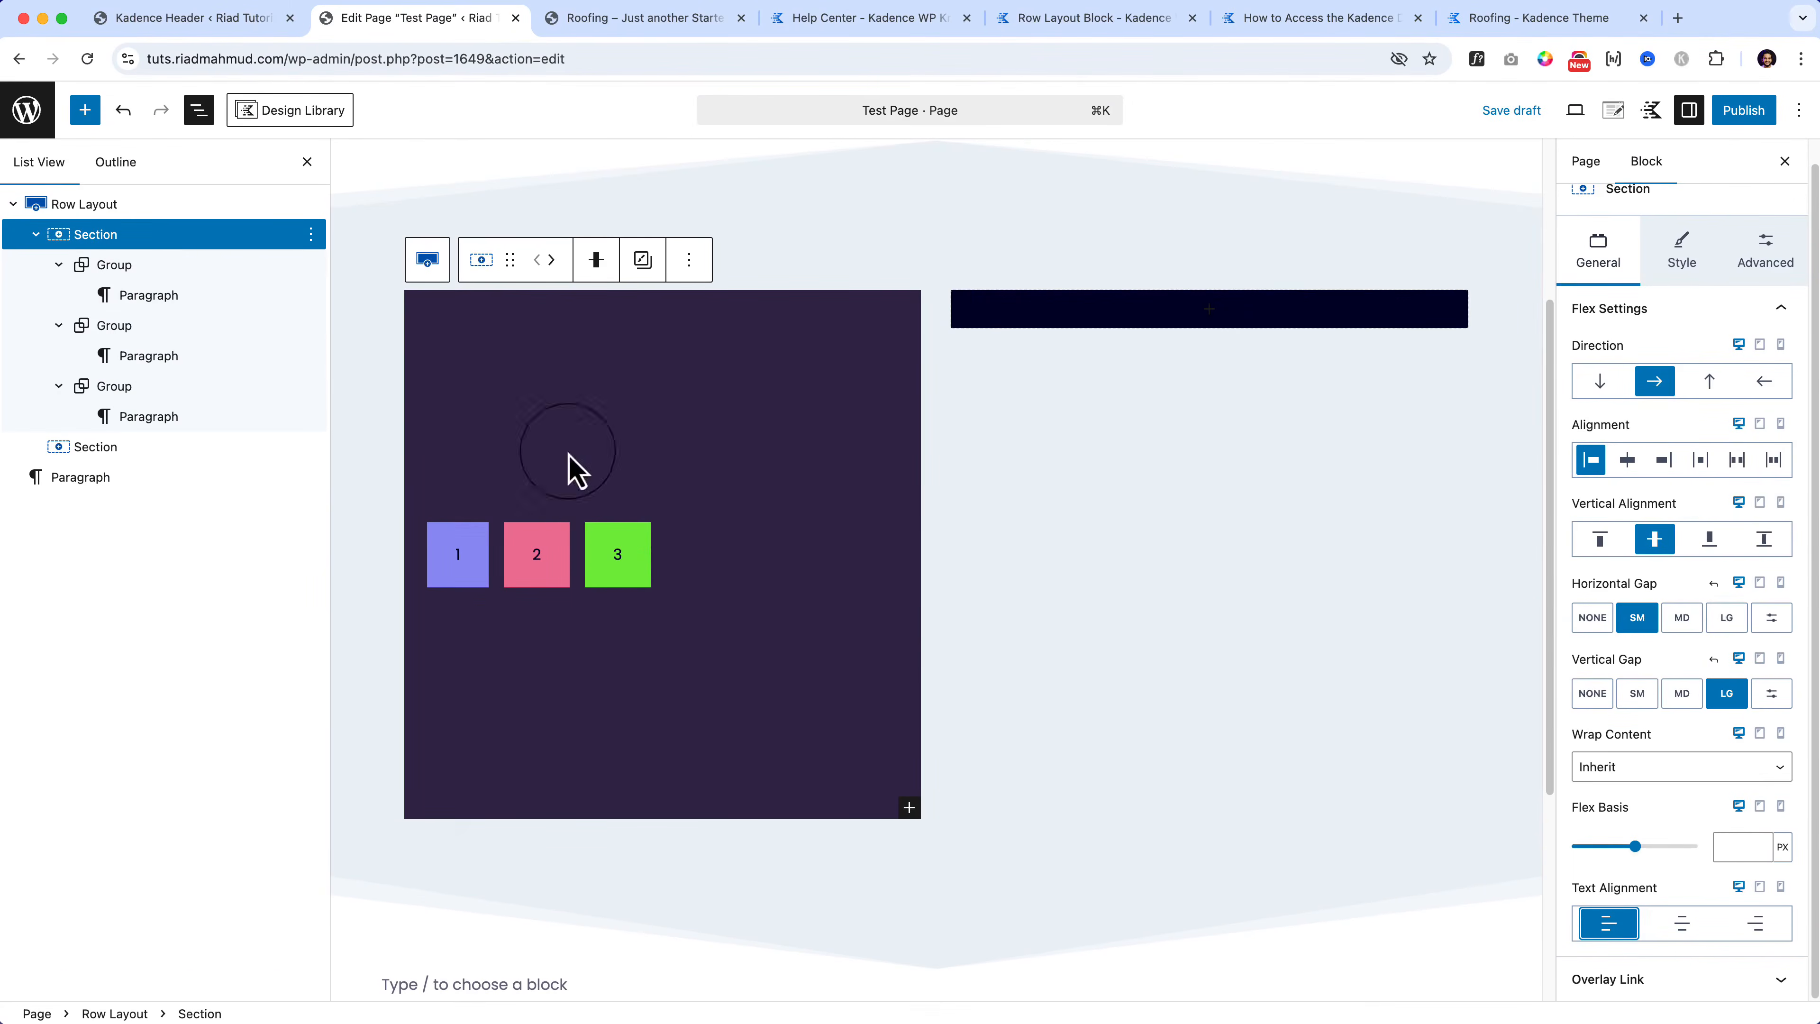
Step: Reselect that Section and show its Advanced settings
click(149, 264)
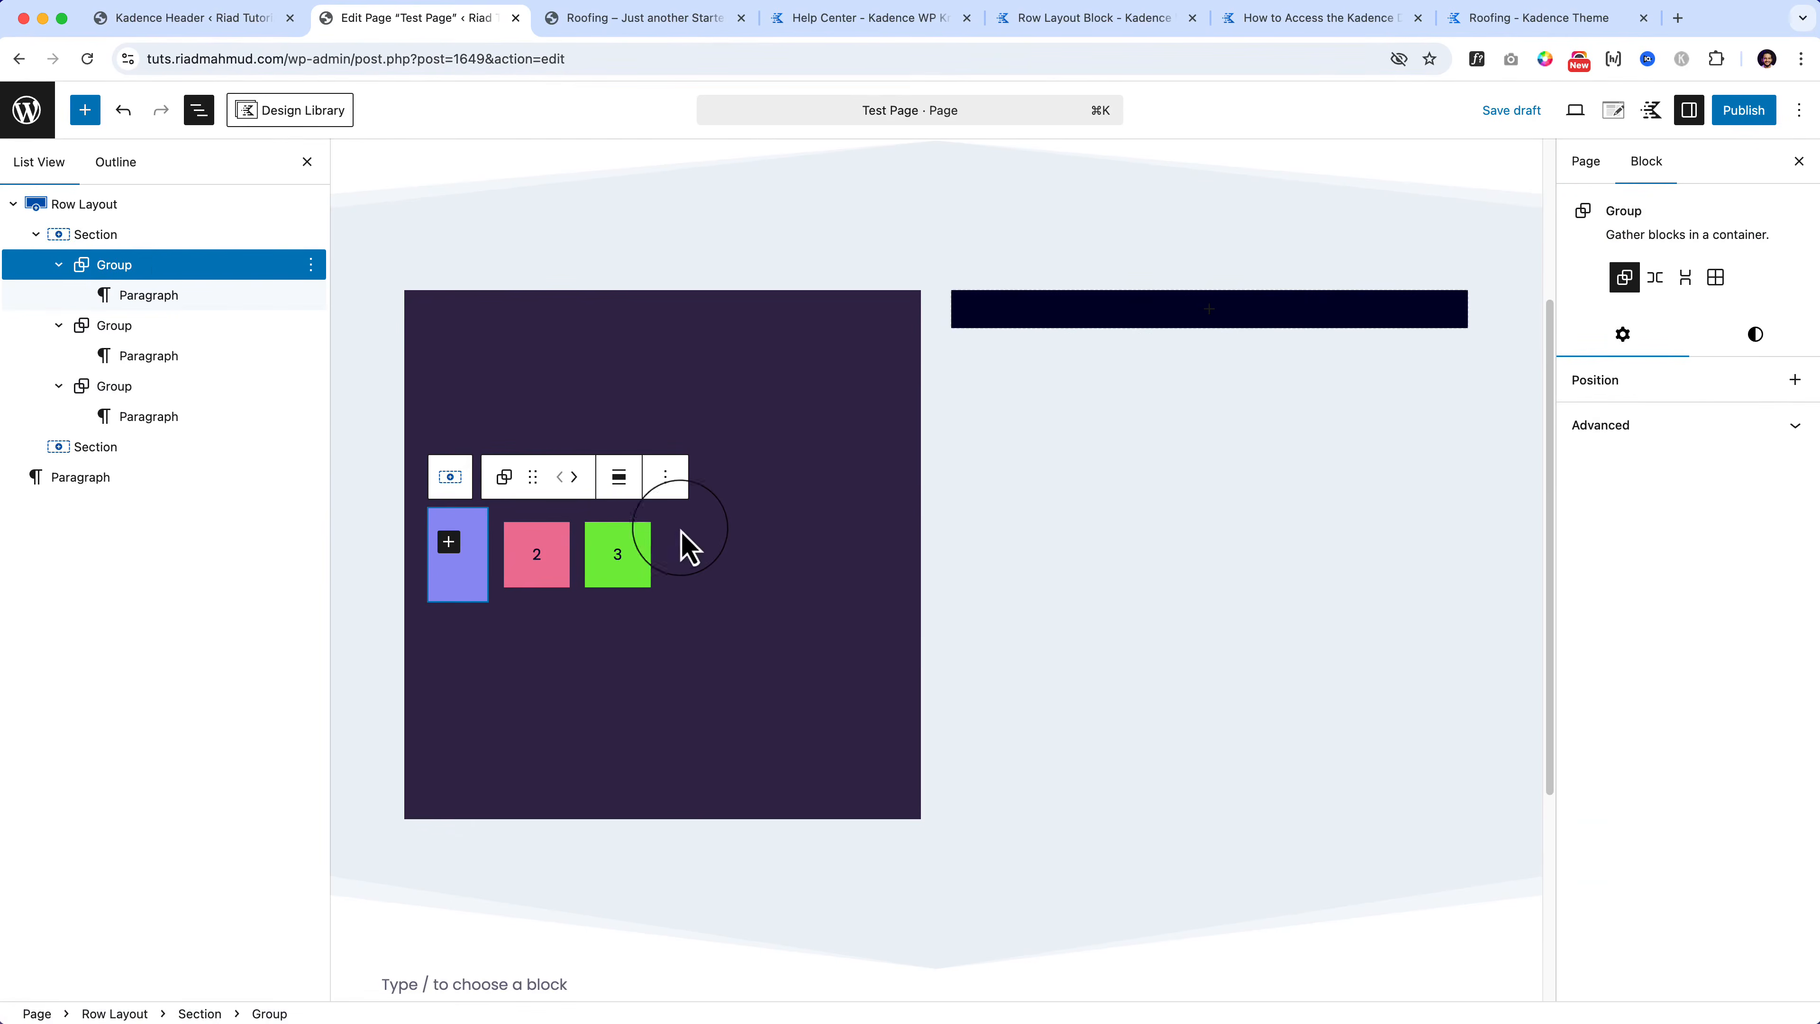
click(729, 563)
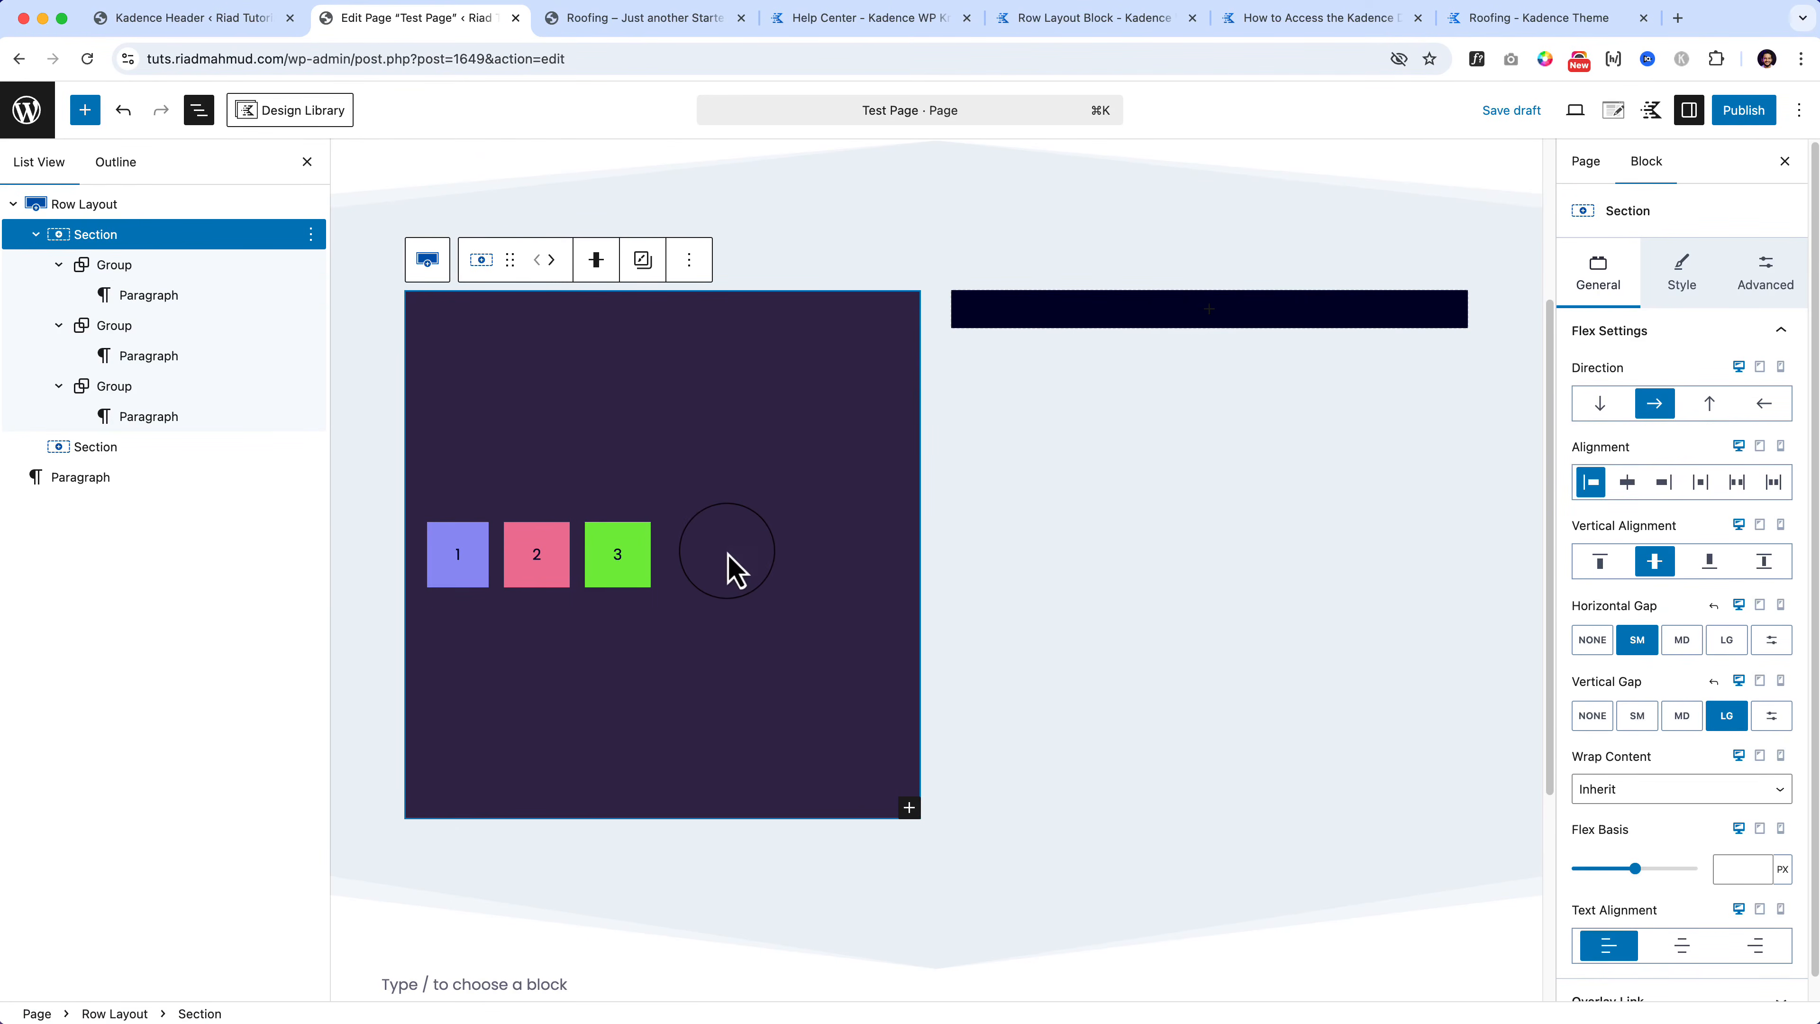
click(1766, 284)
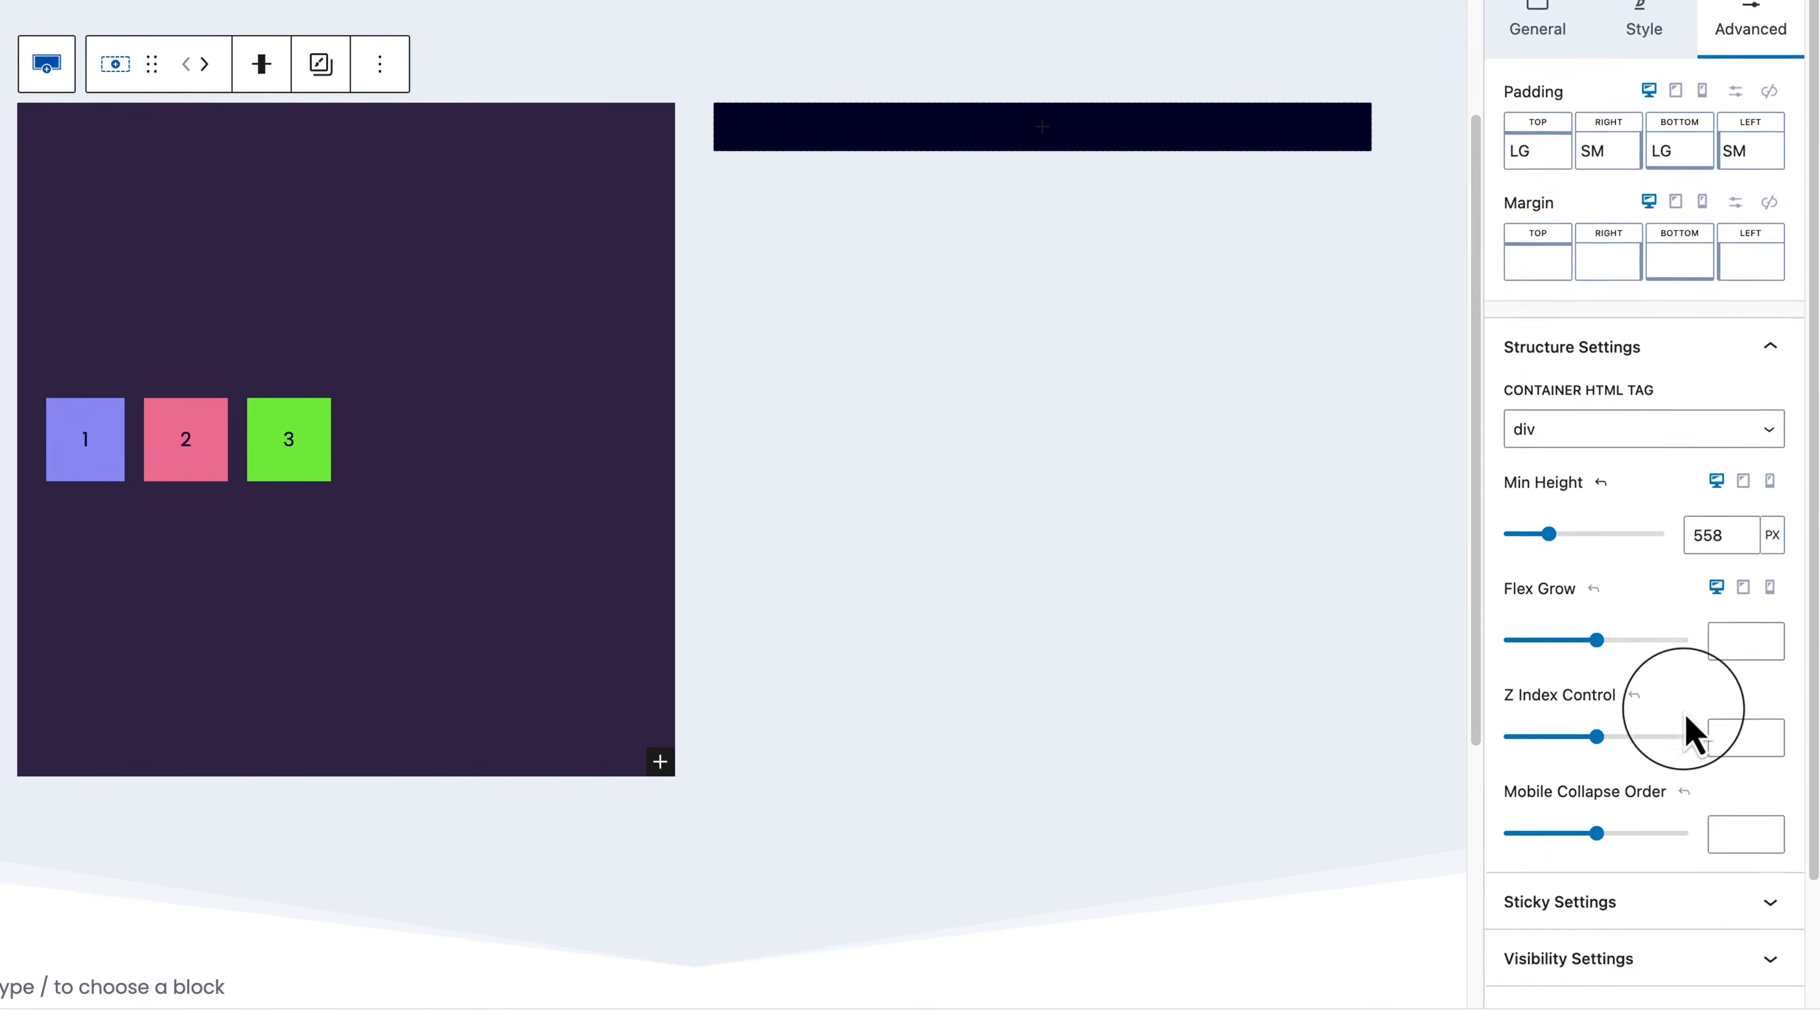
Step: Expand the Section's Sticky, Visibility, Block Defaults, HTML Anchor and Custom CSS panels
scroll(1690, 731, down, 3)
drag(1596, 491, 1562, 509)
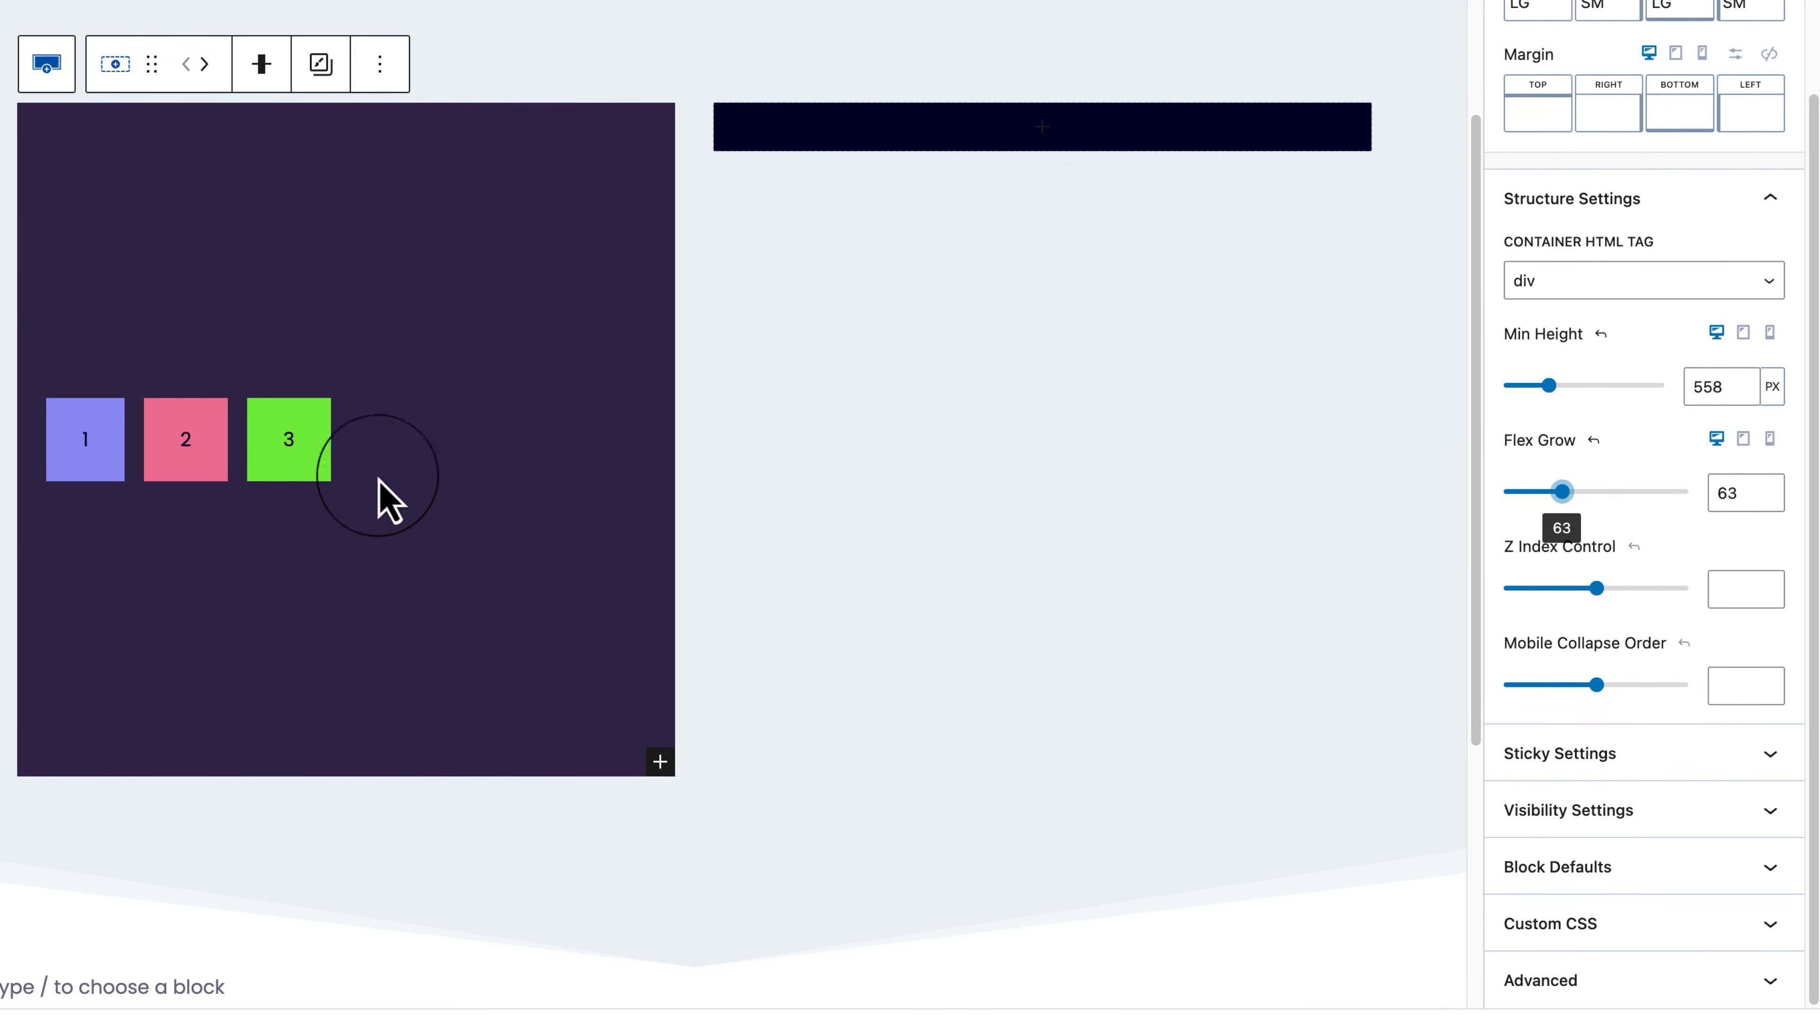
click(306, 476)
click(402, 486)
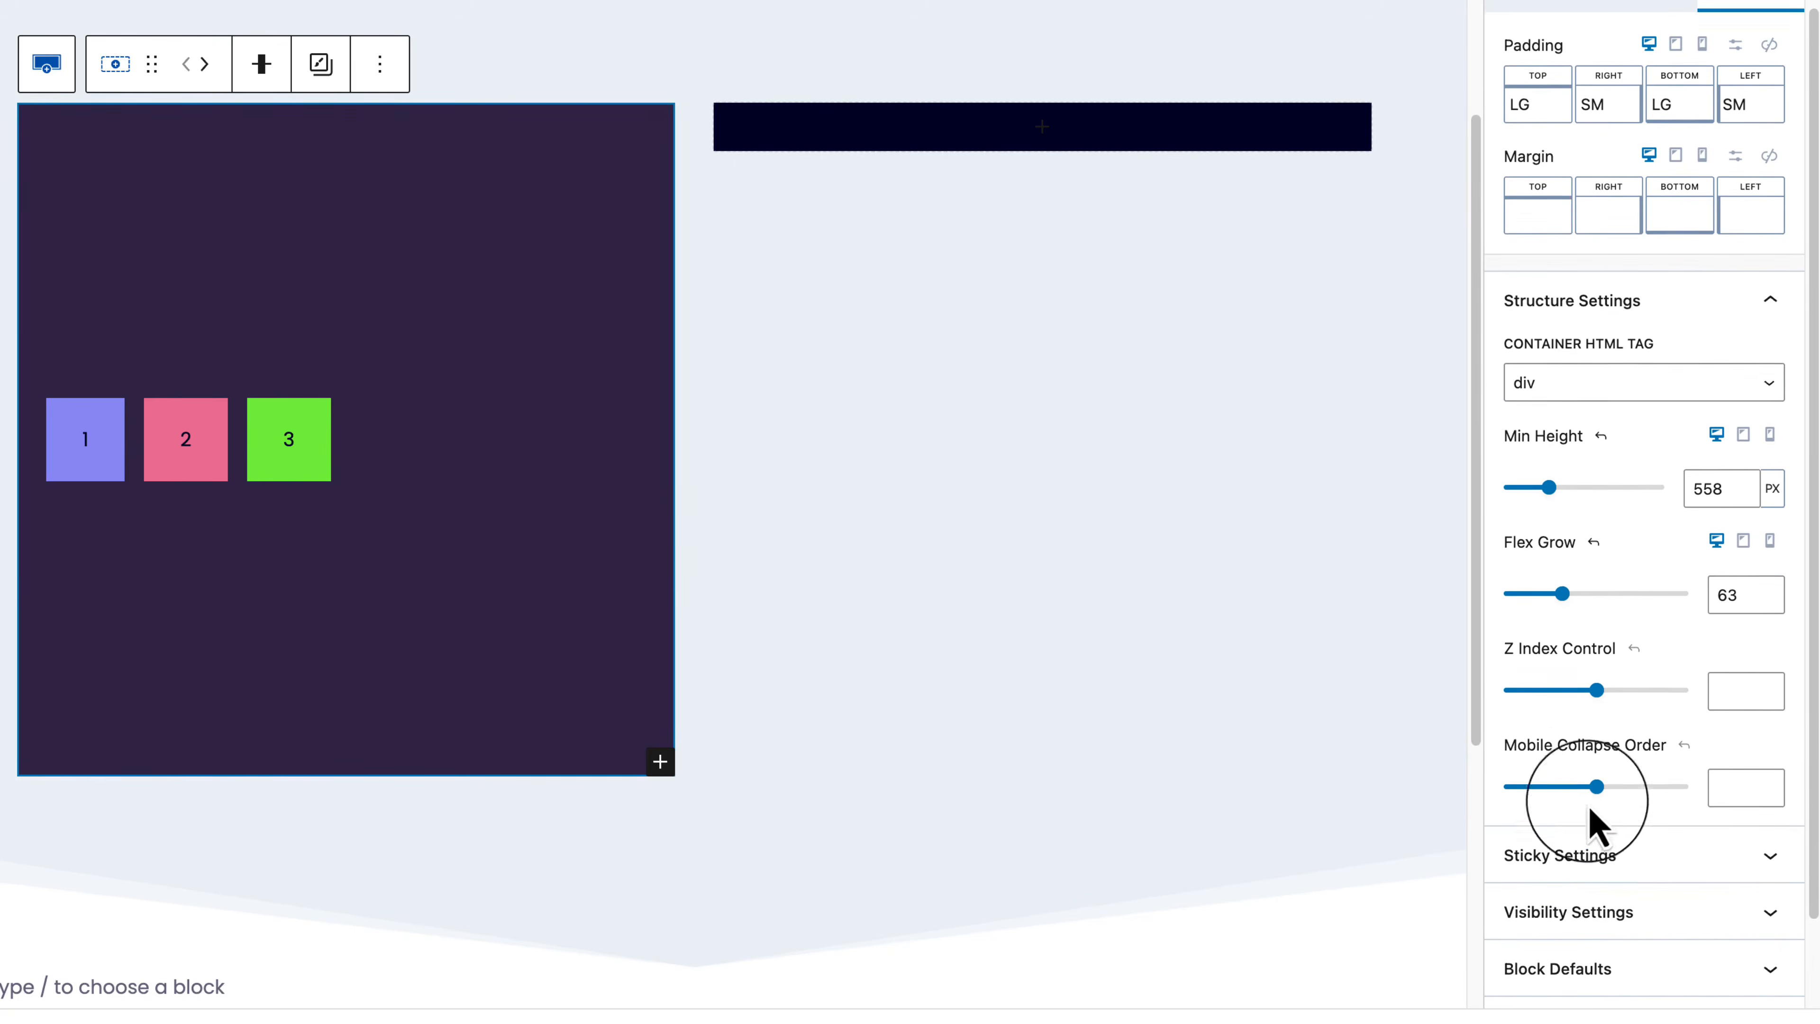
scroll(1598, 820, down, 1)
click(1657, 822)
scroll(1658, 820, down, 3)
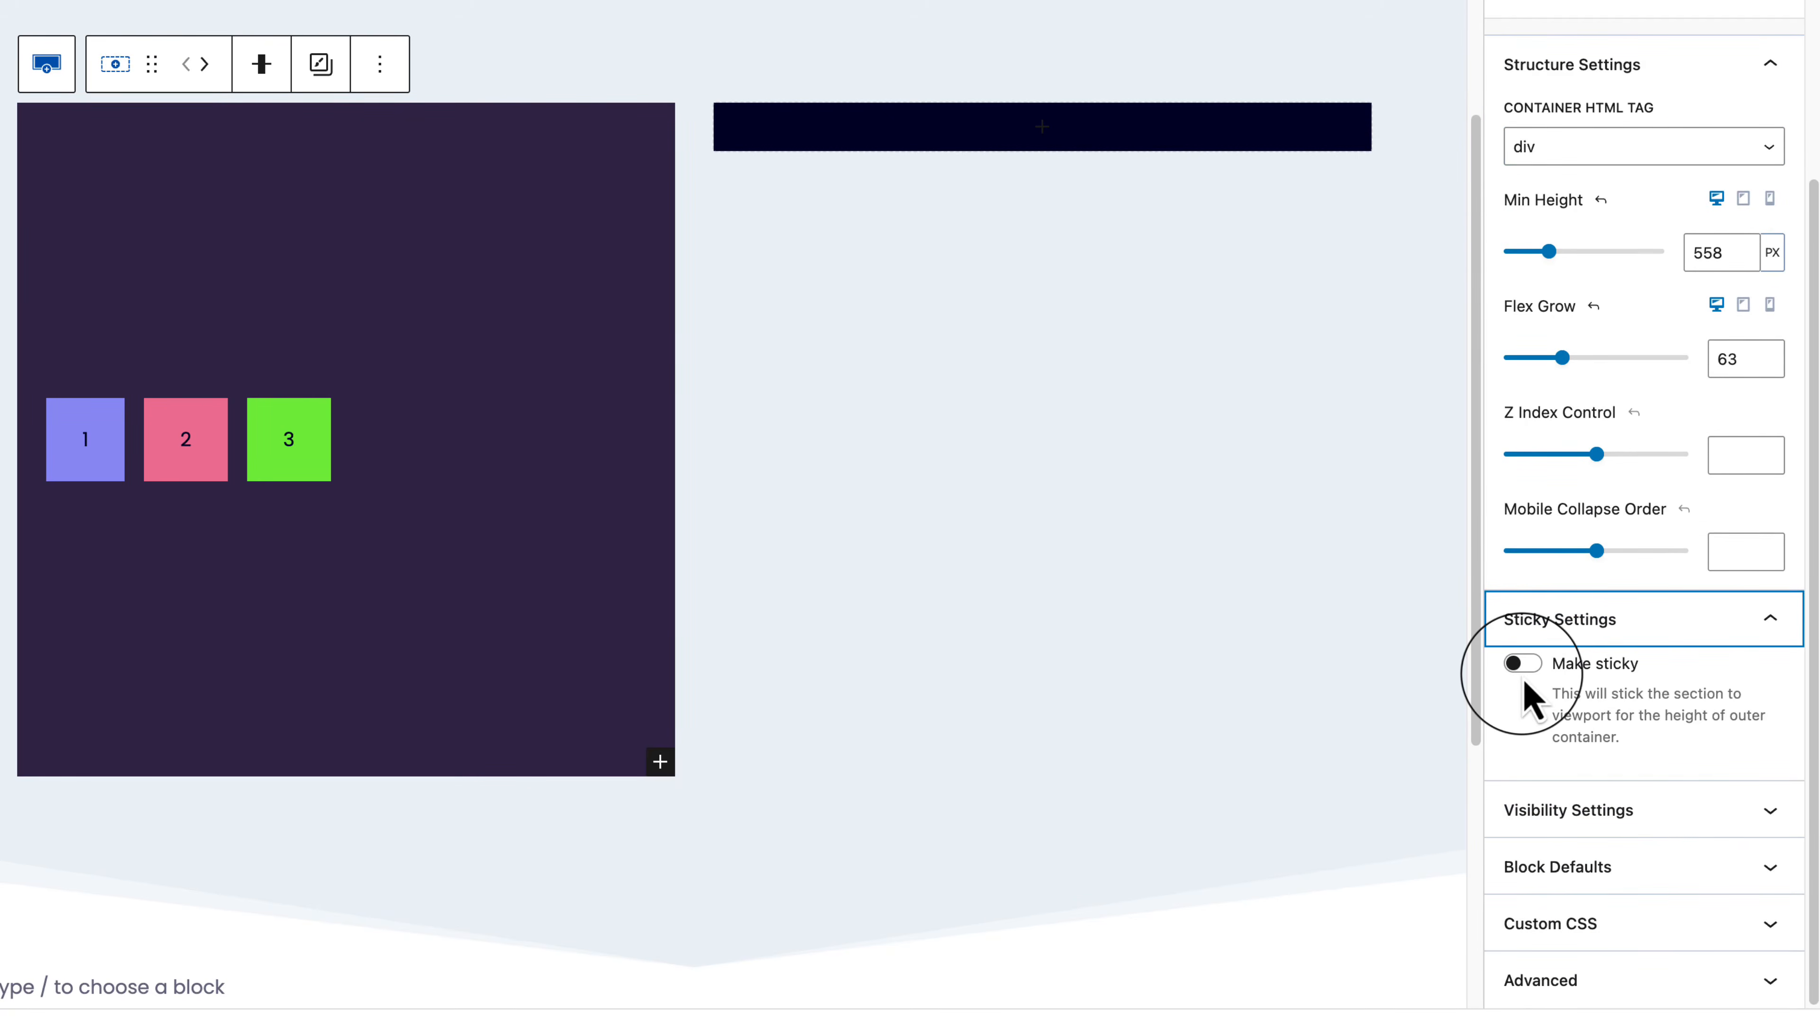
click(1607, 796)
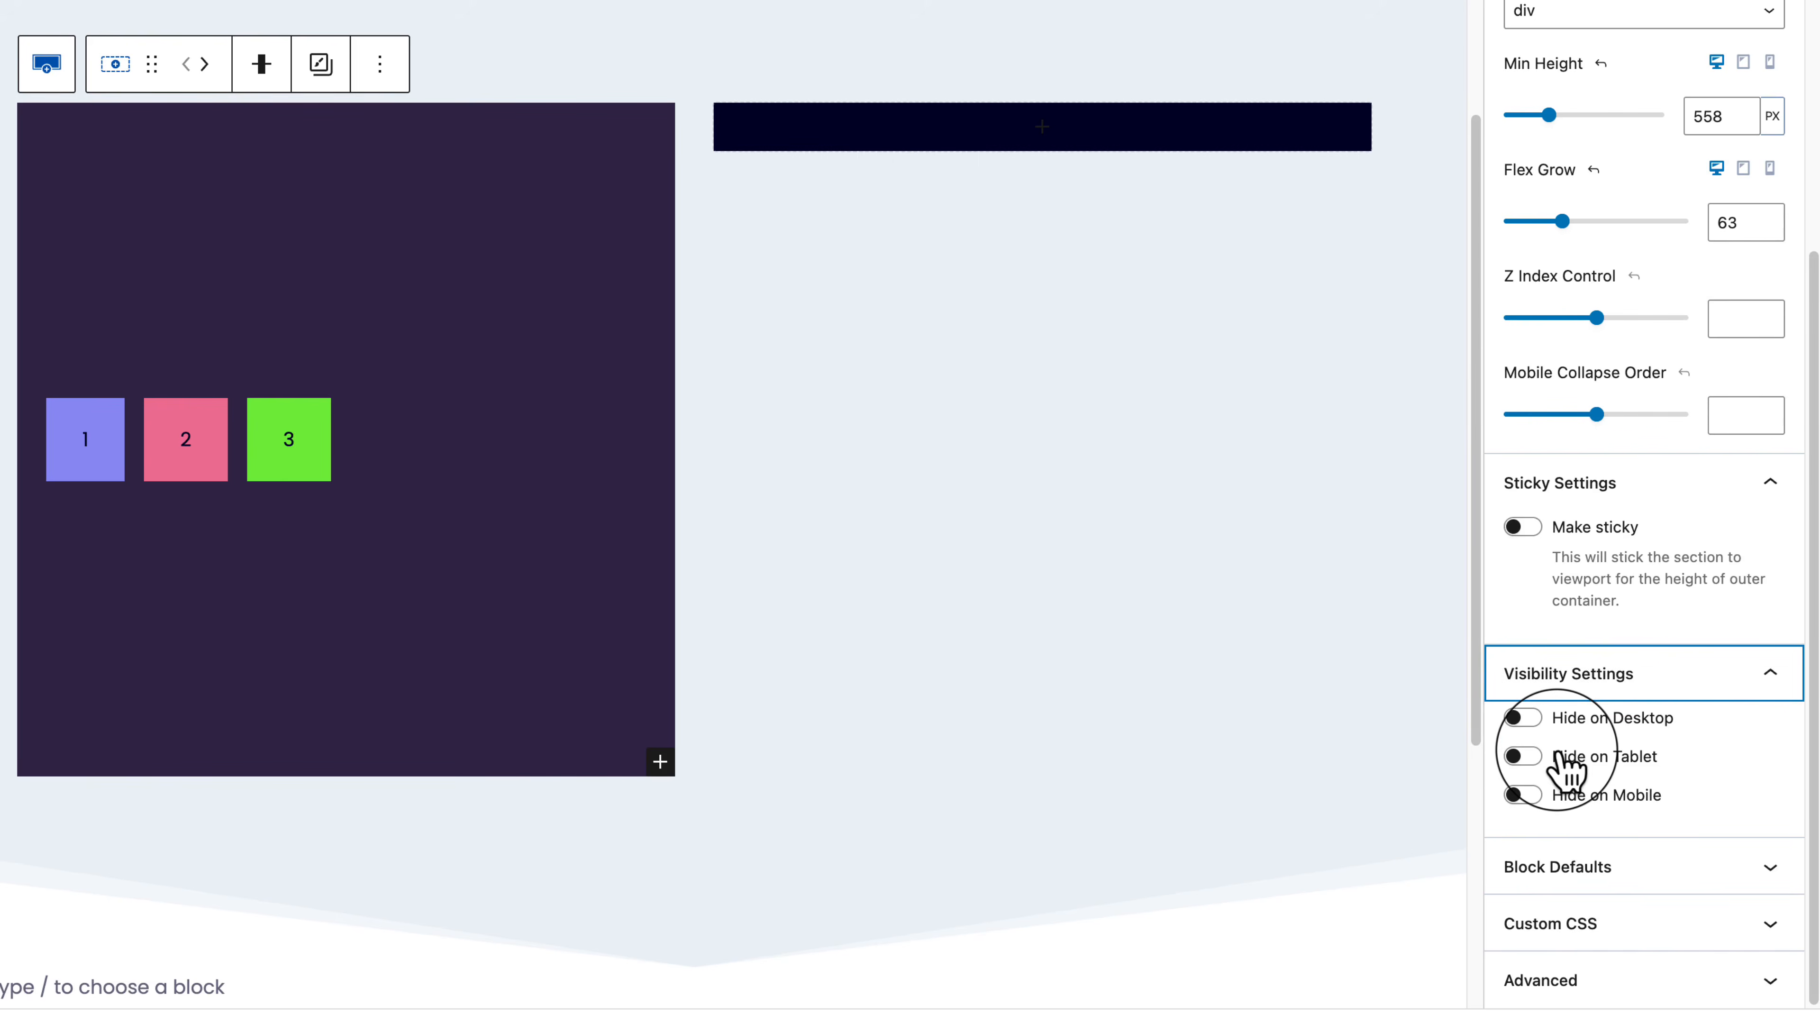
click(1695, 866)
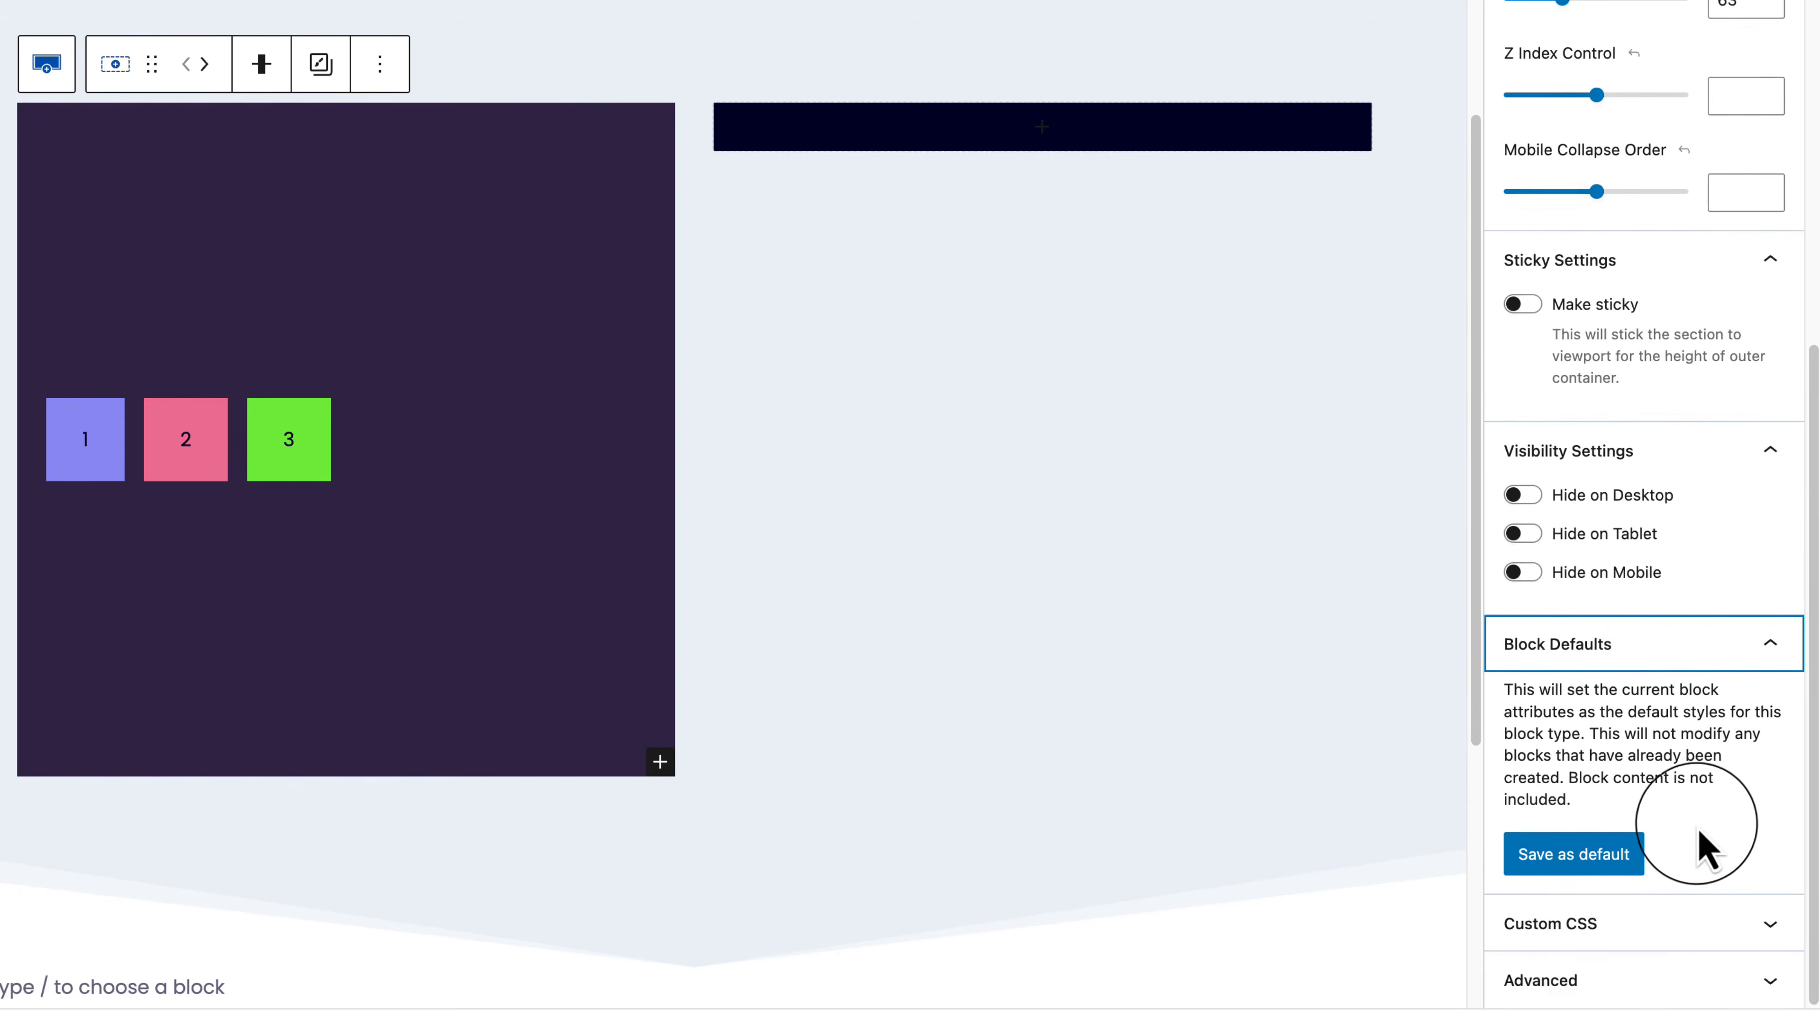
click(1734, 978)
click(1723, 925)
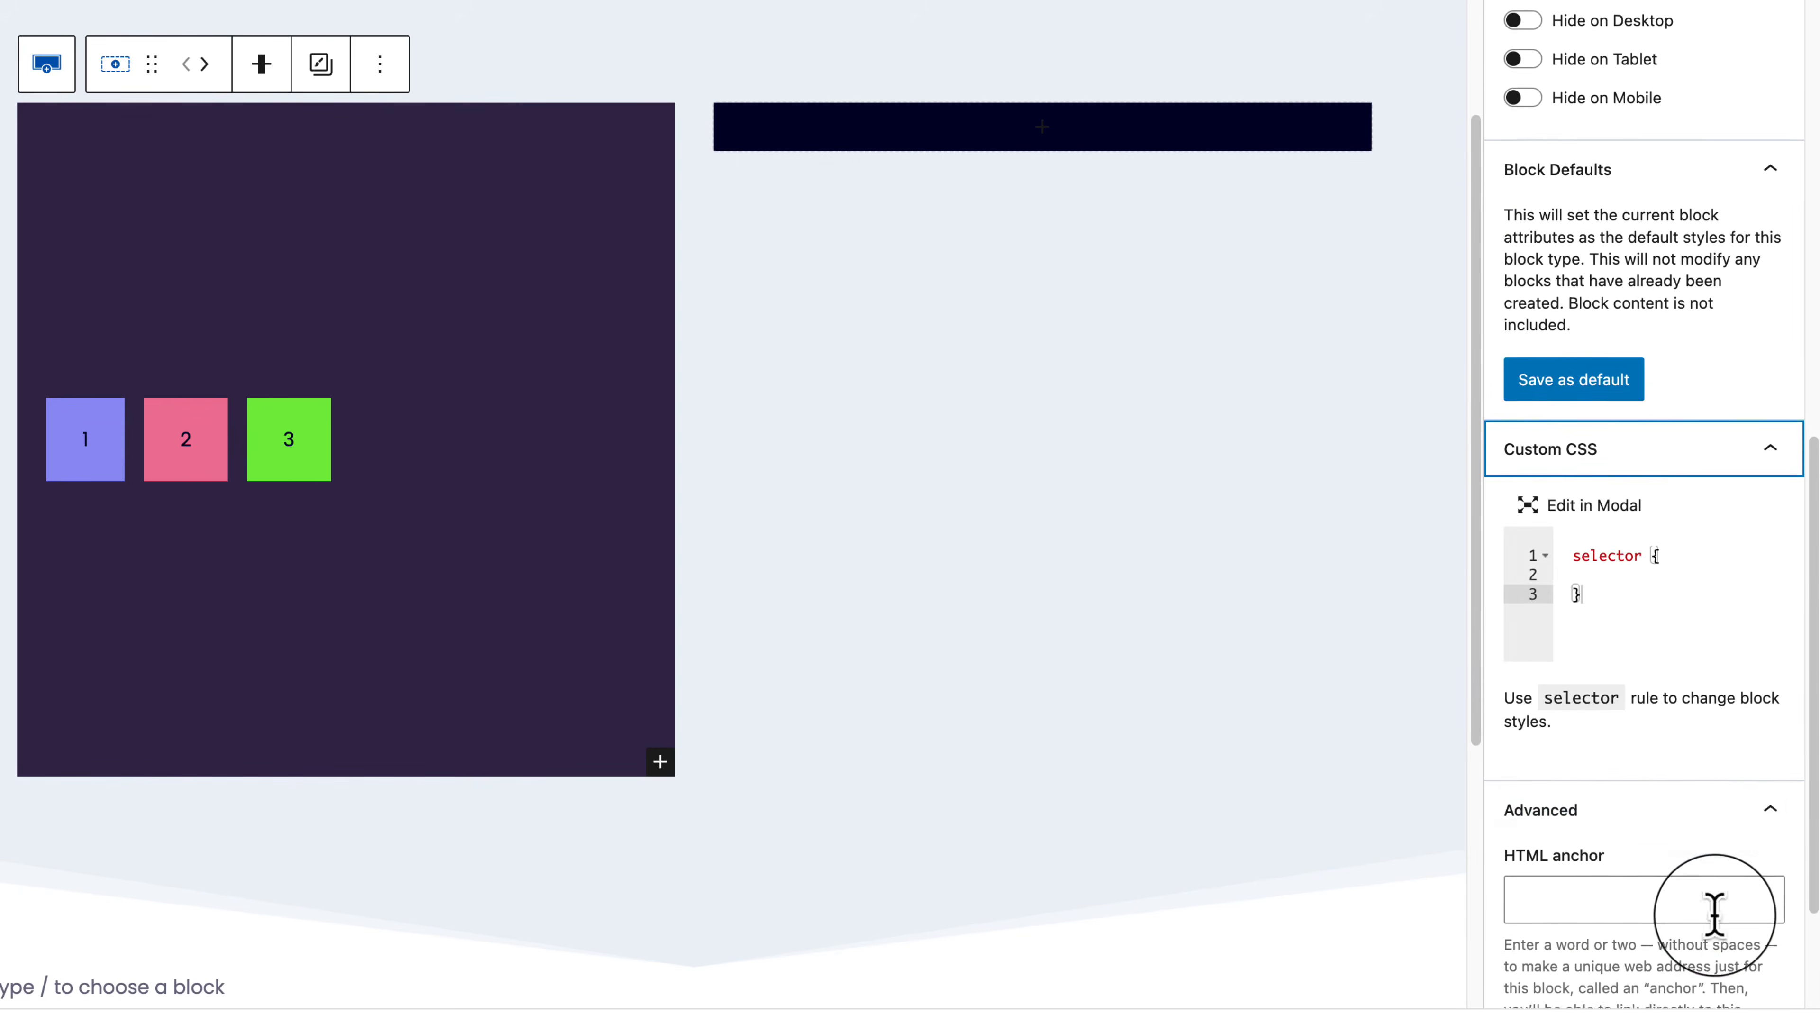
click(1668, 572)
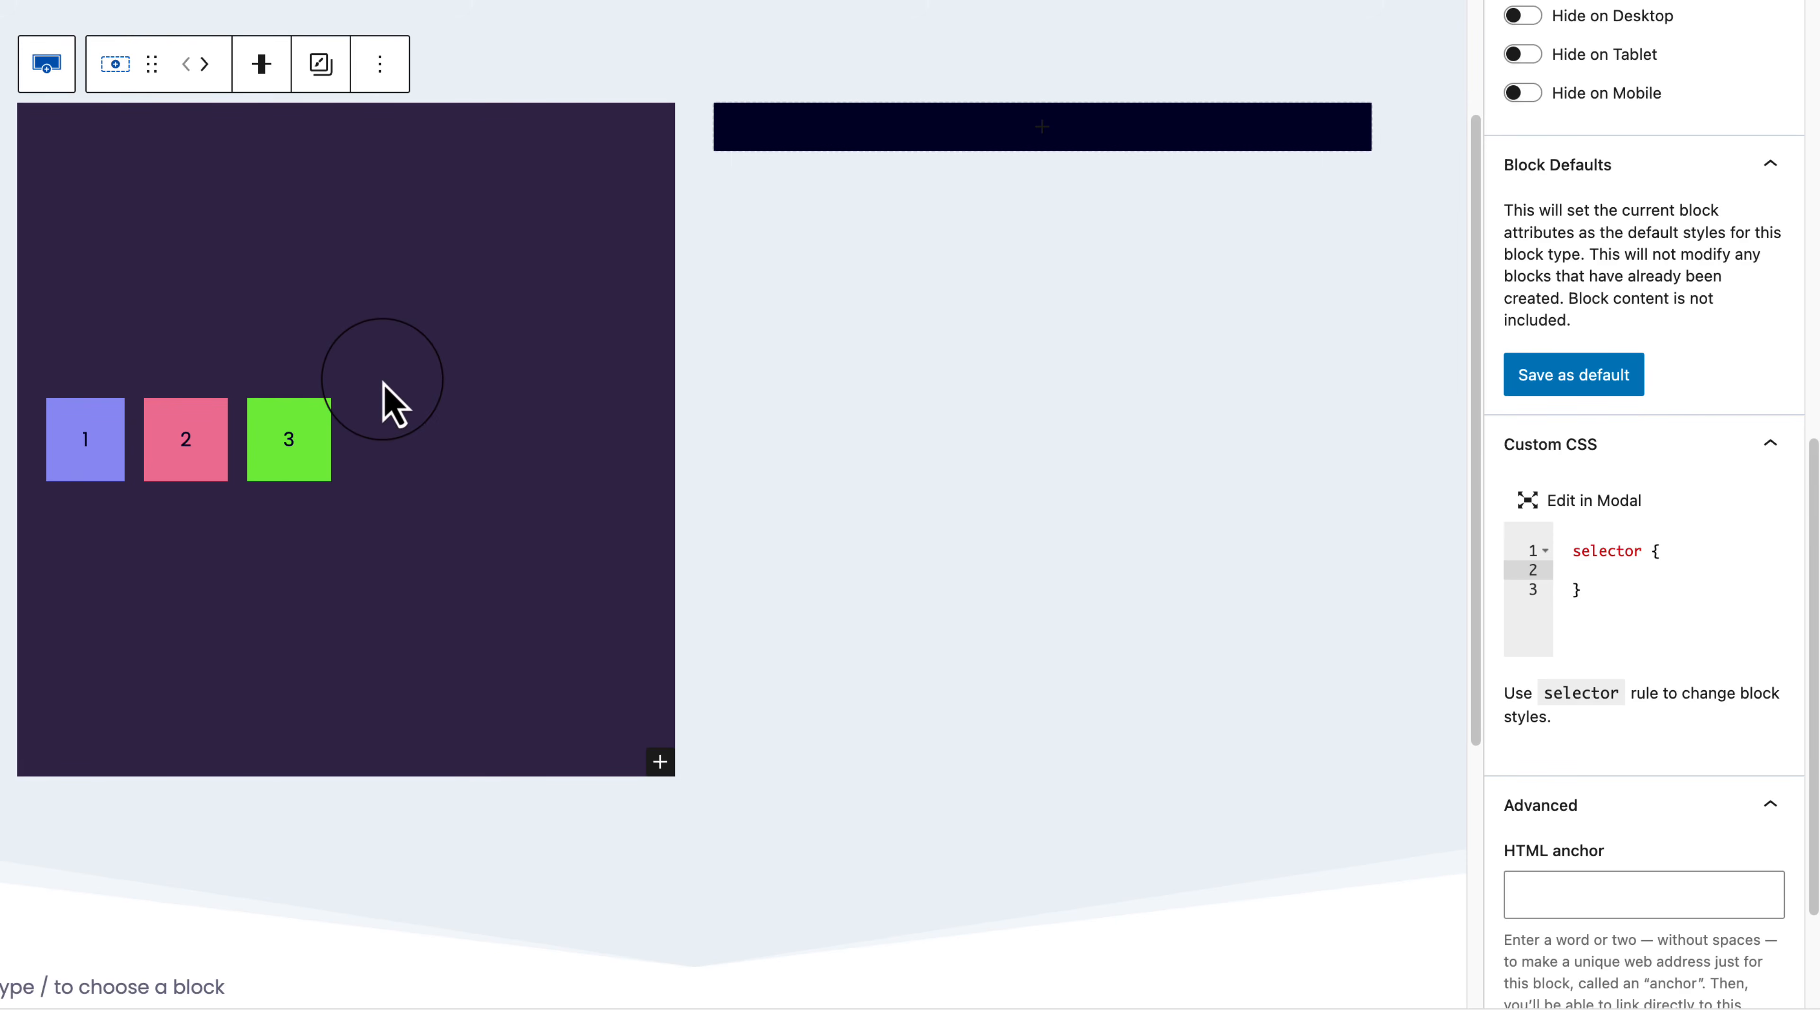
Step: Set the Section's top margin to None and bring up its Style background settings
scroll(1718, 535, up, 15)
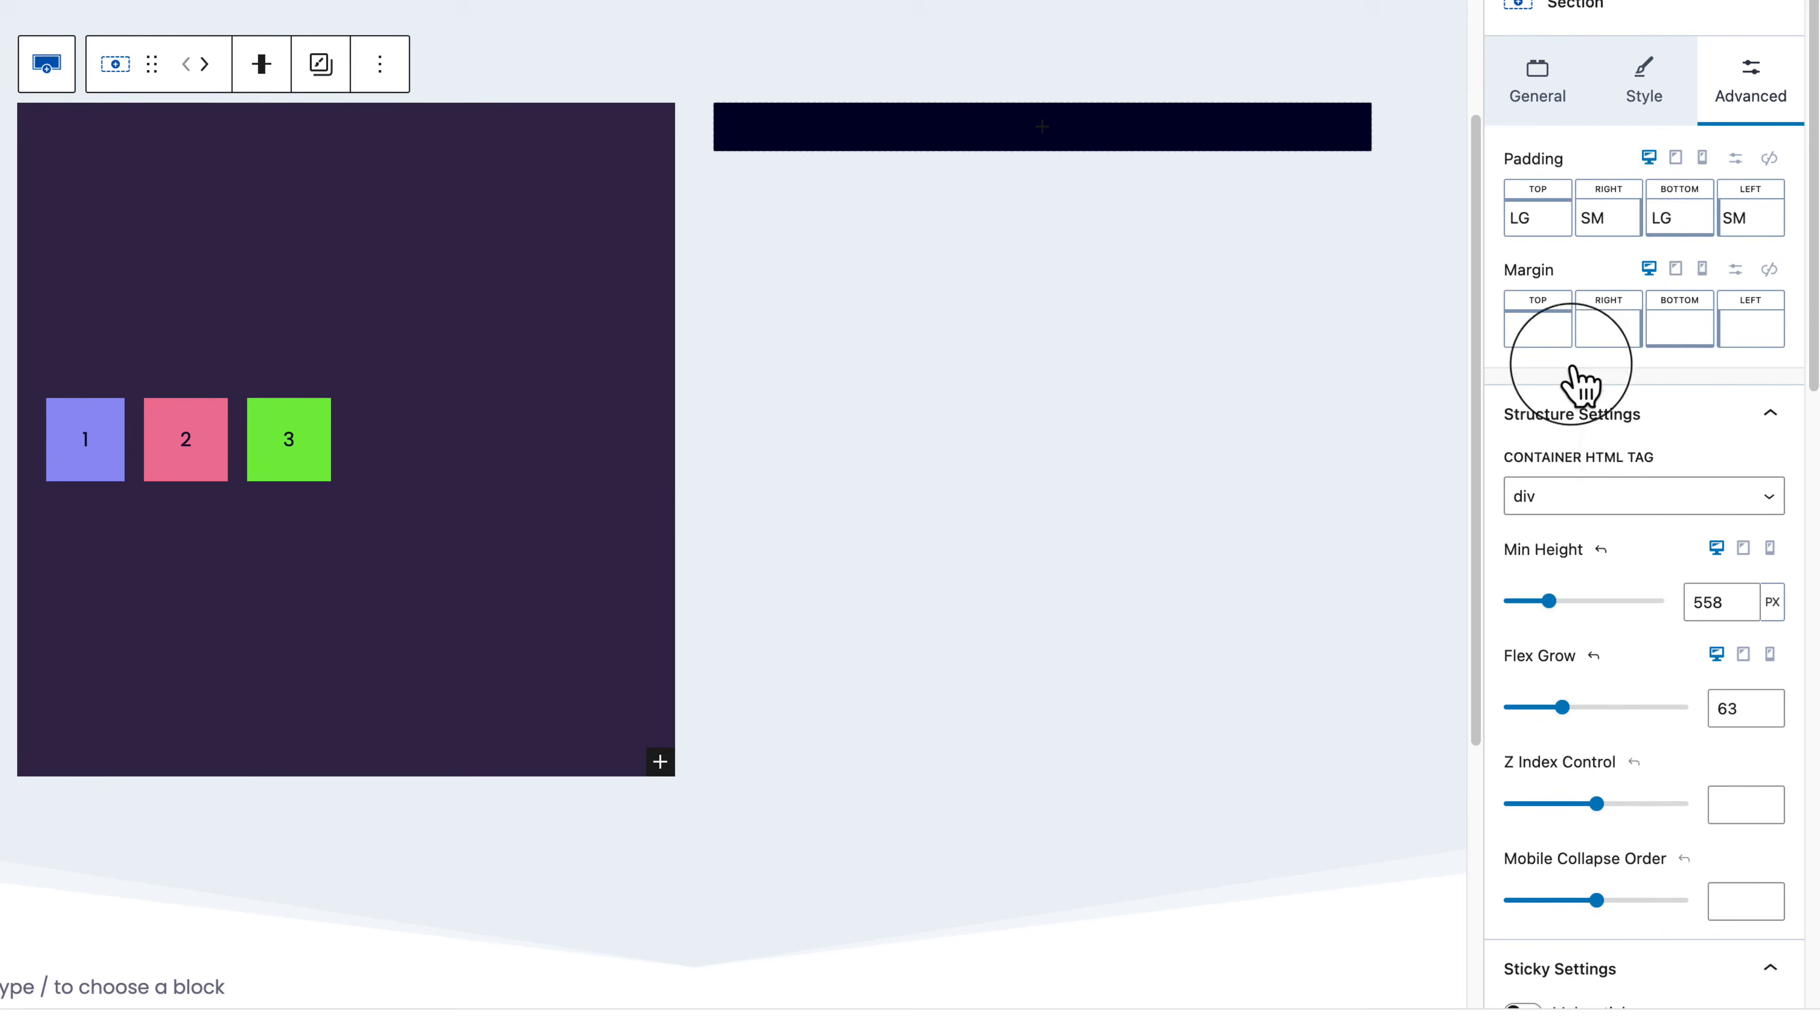
click(1557, 362)
drag(1308, 439, 1207, 460)
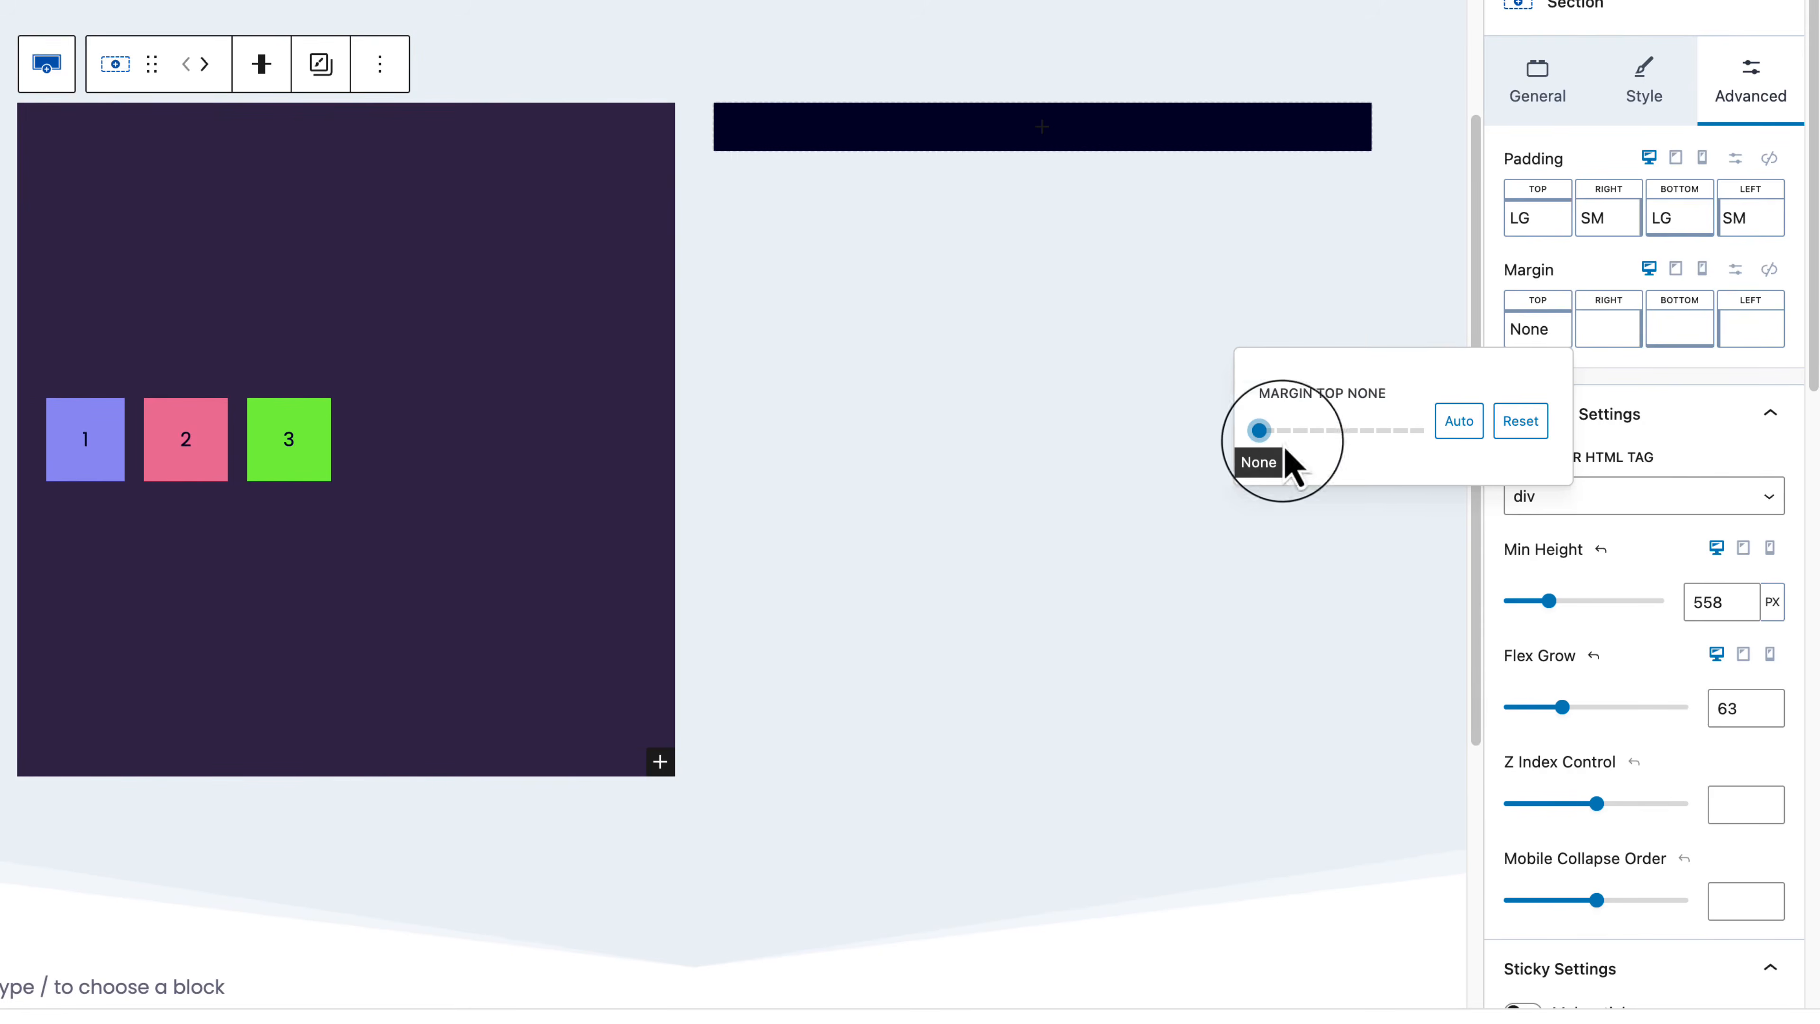
click(1605, 343)
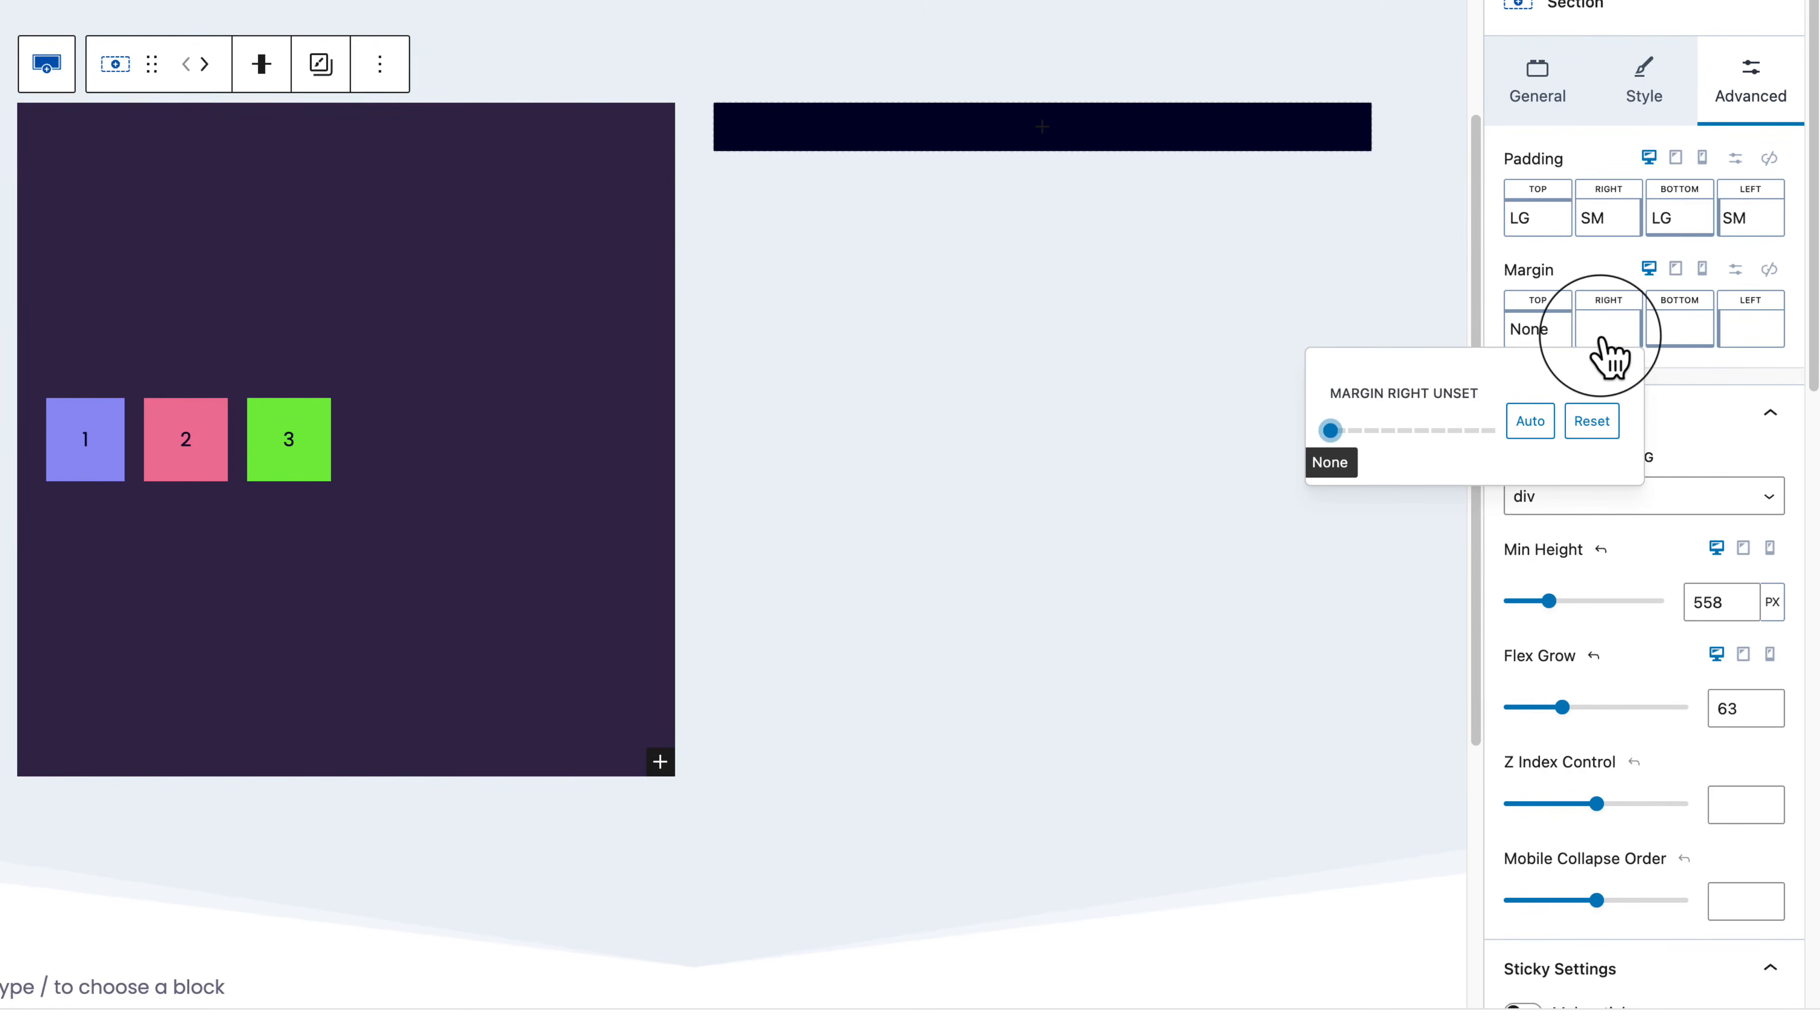
click(1629, 108)
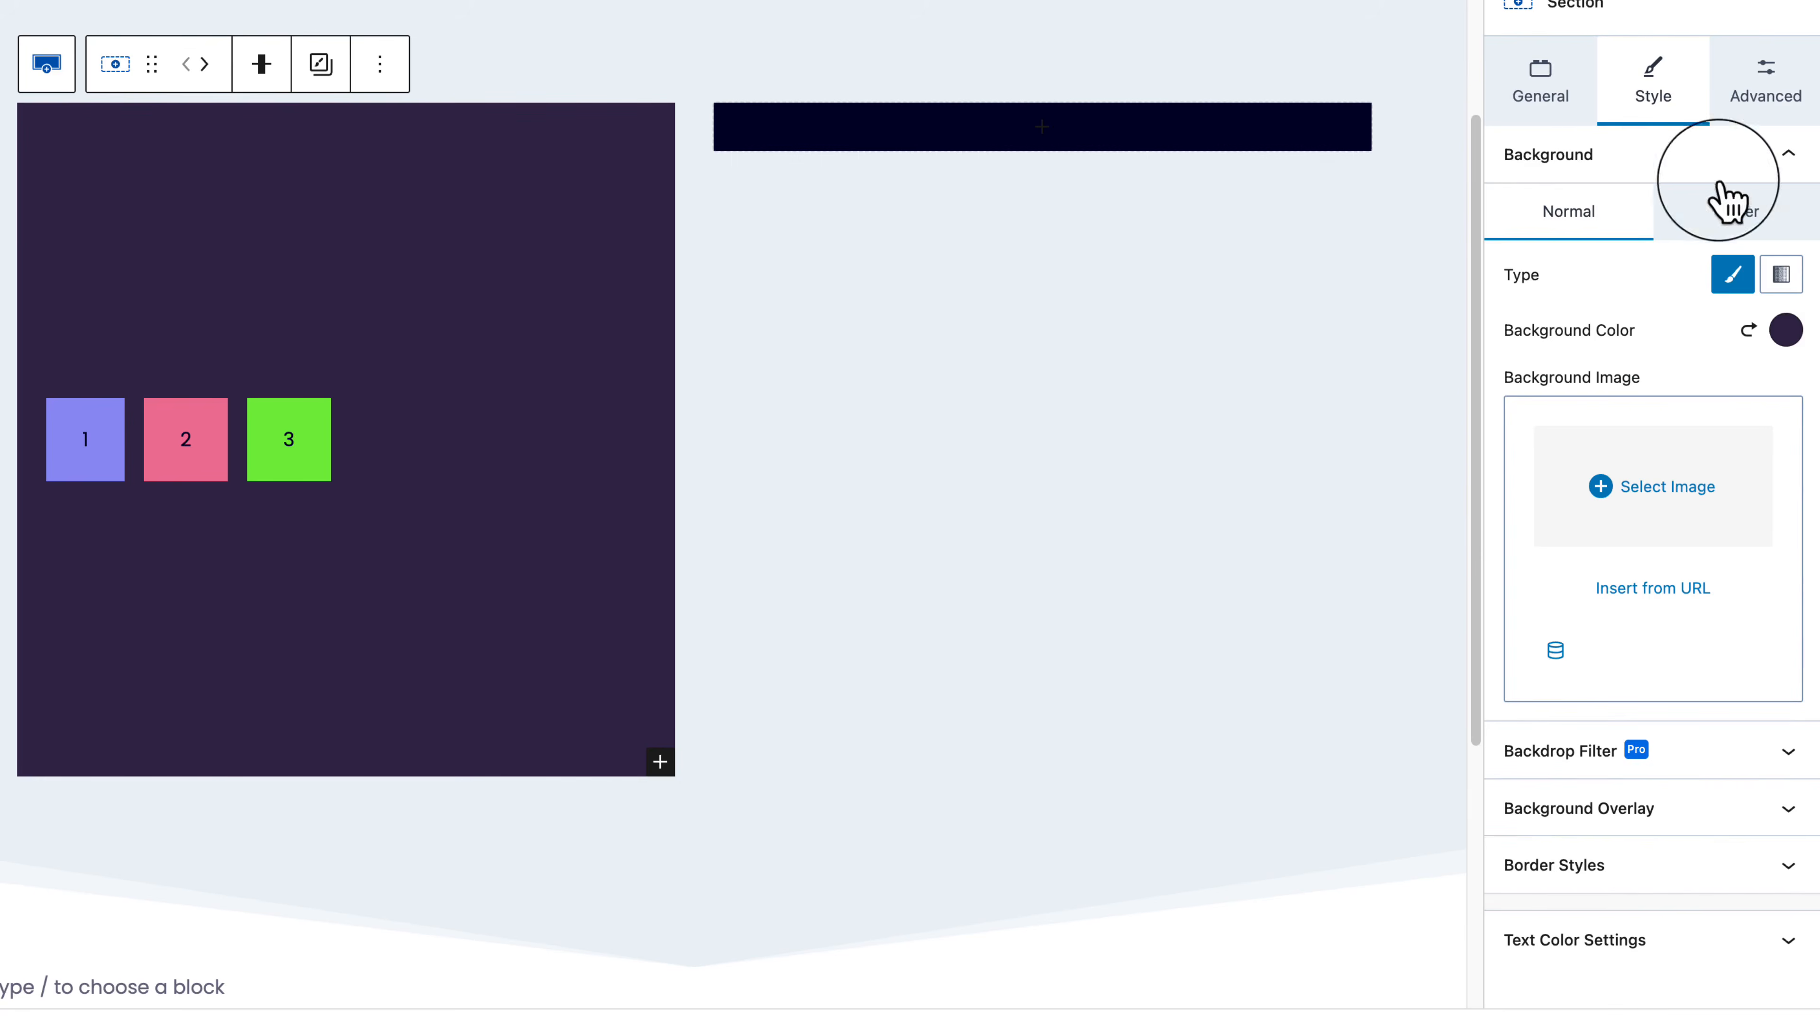
click(1738, 214)
click(1605, 228)
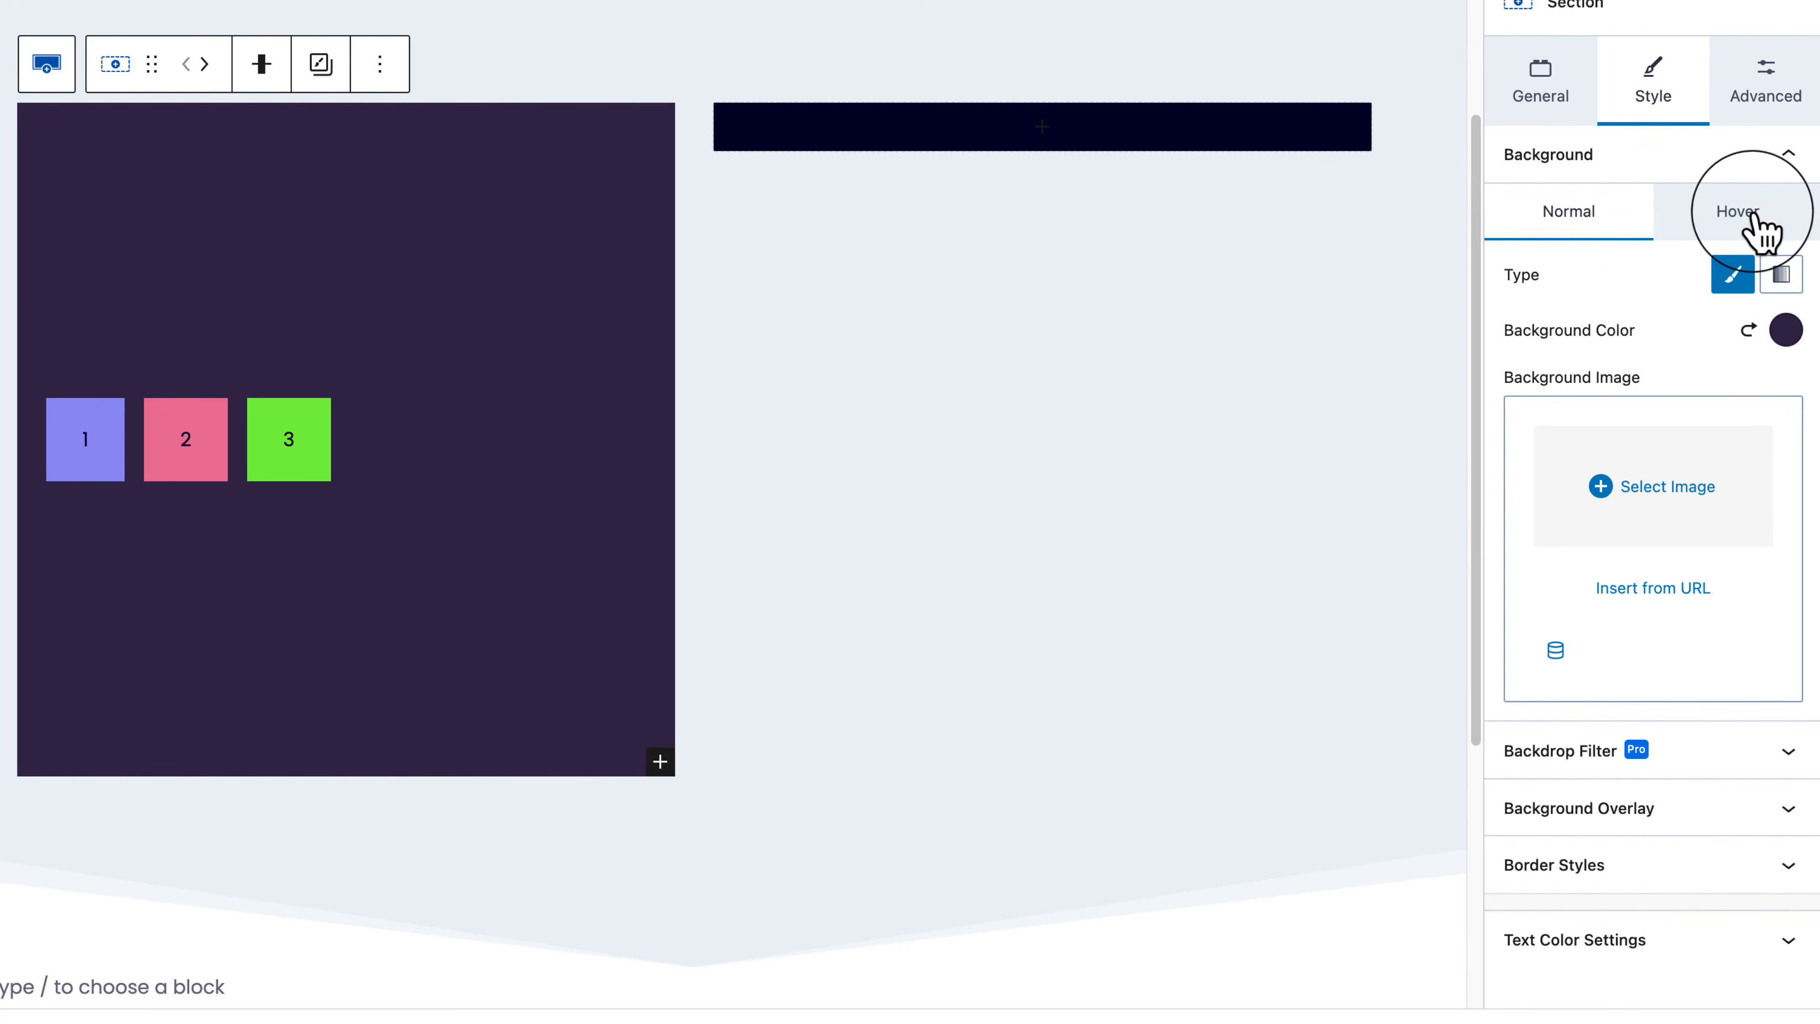
click(1752, 222)
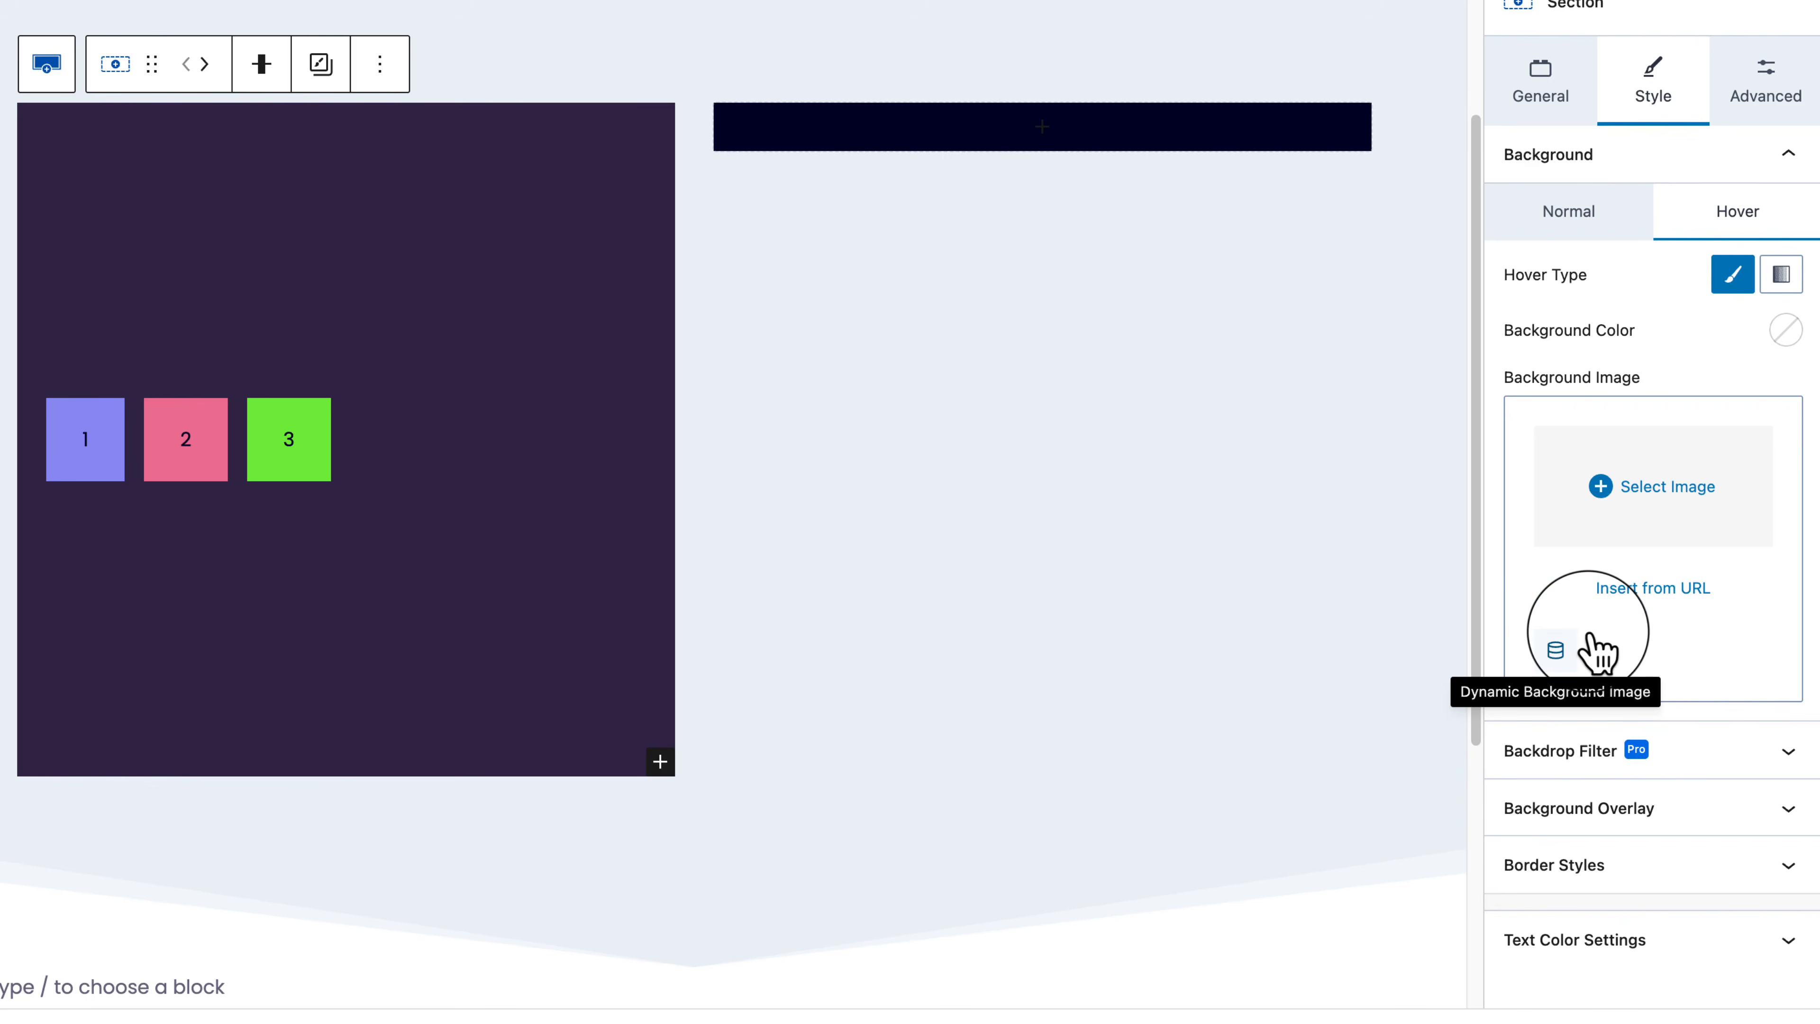
click(1751, 772)
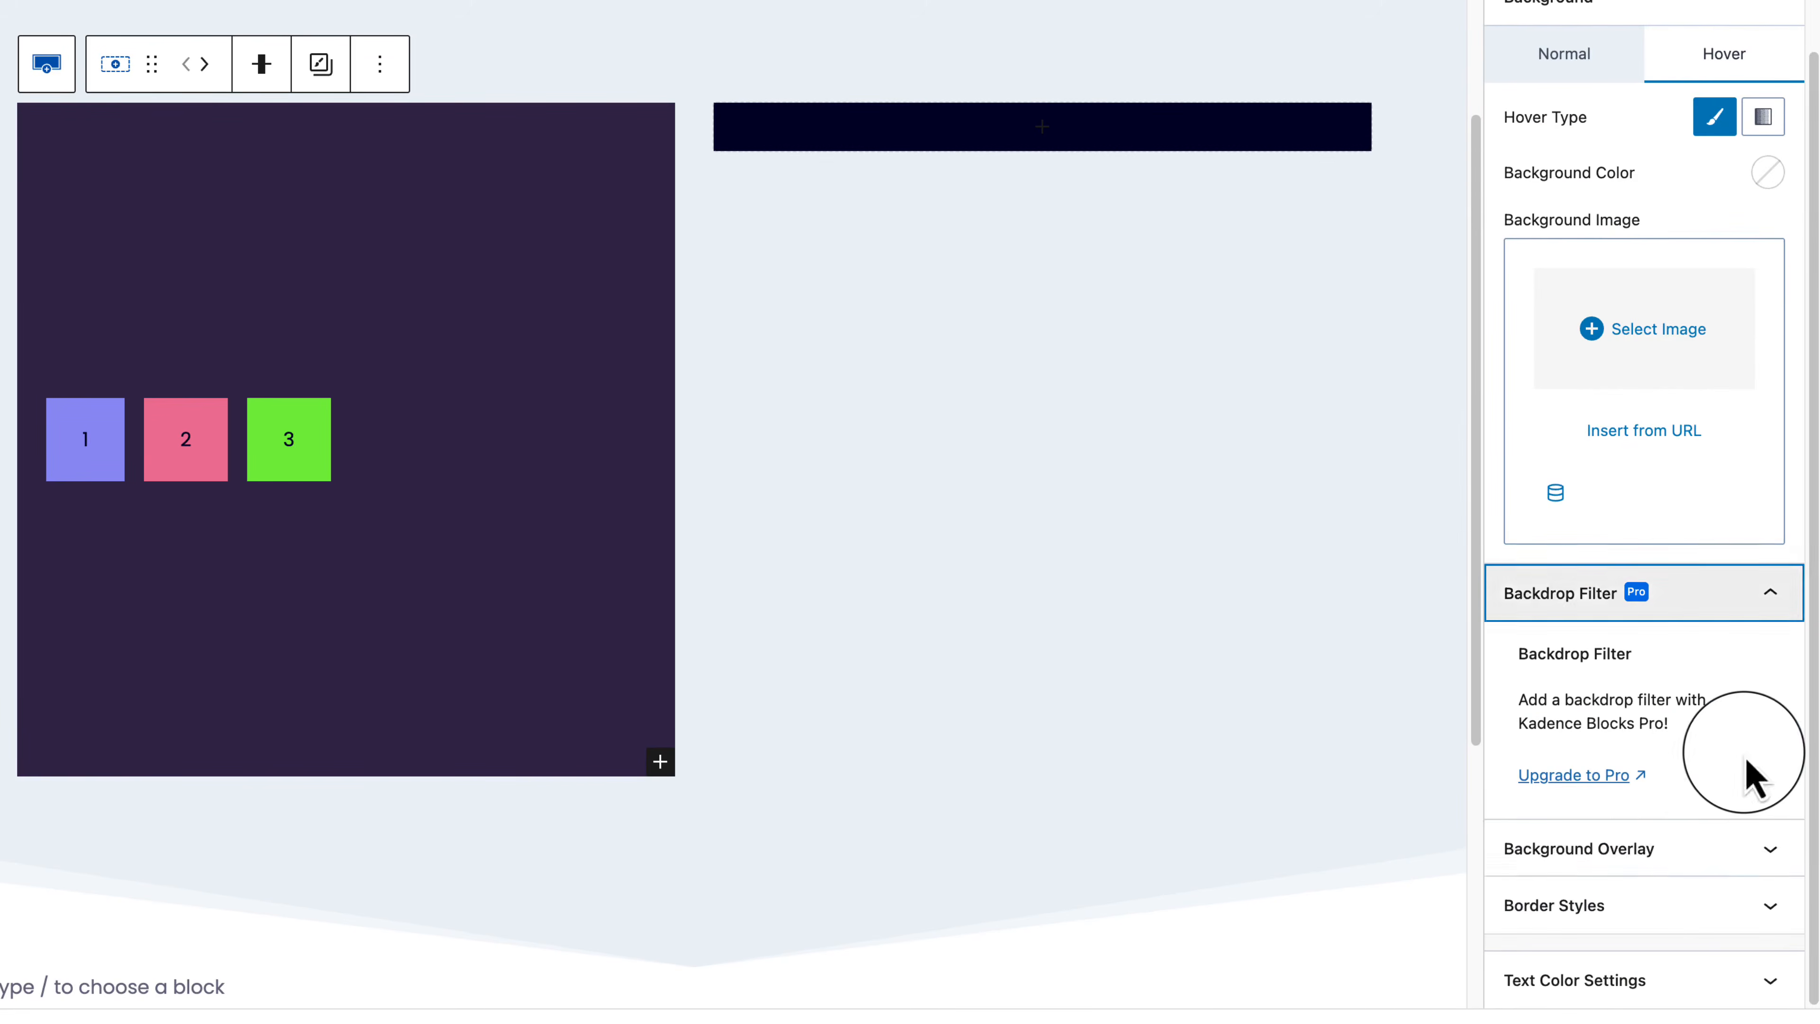
click(1718, 849)
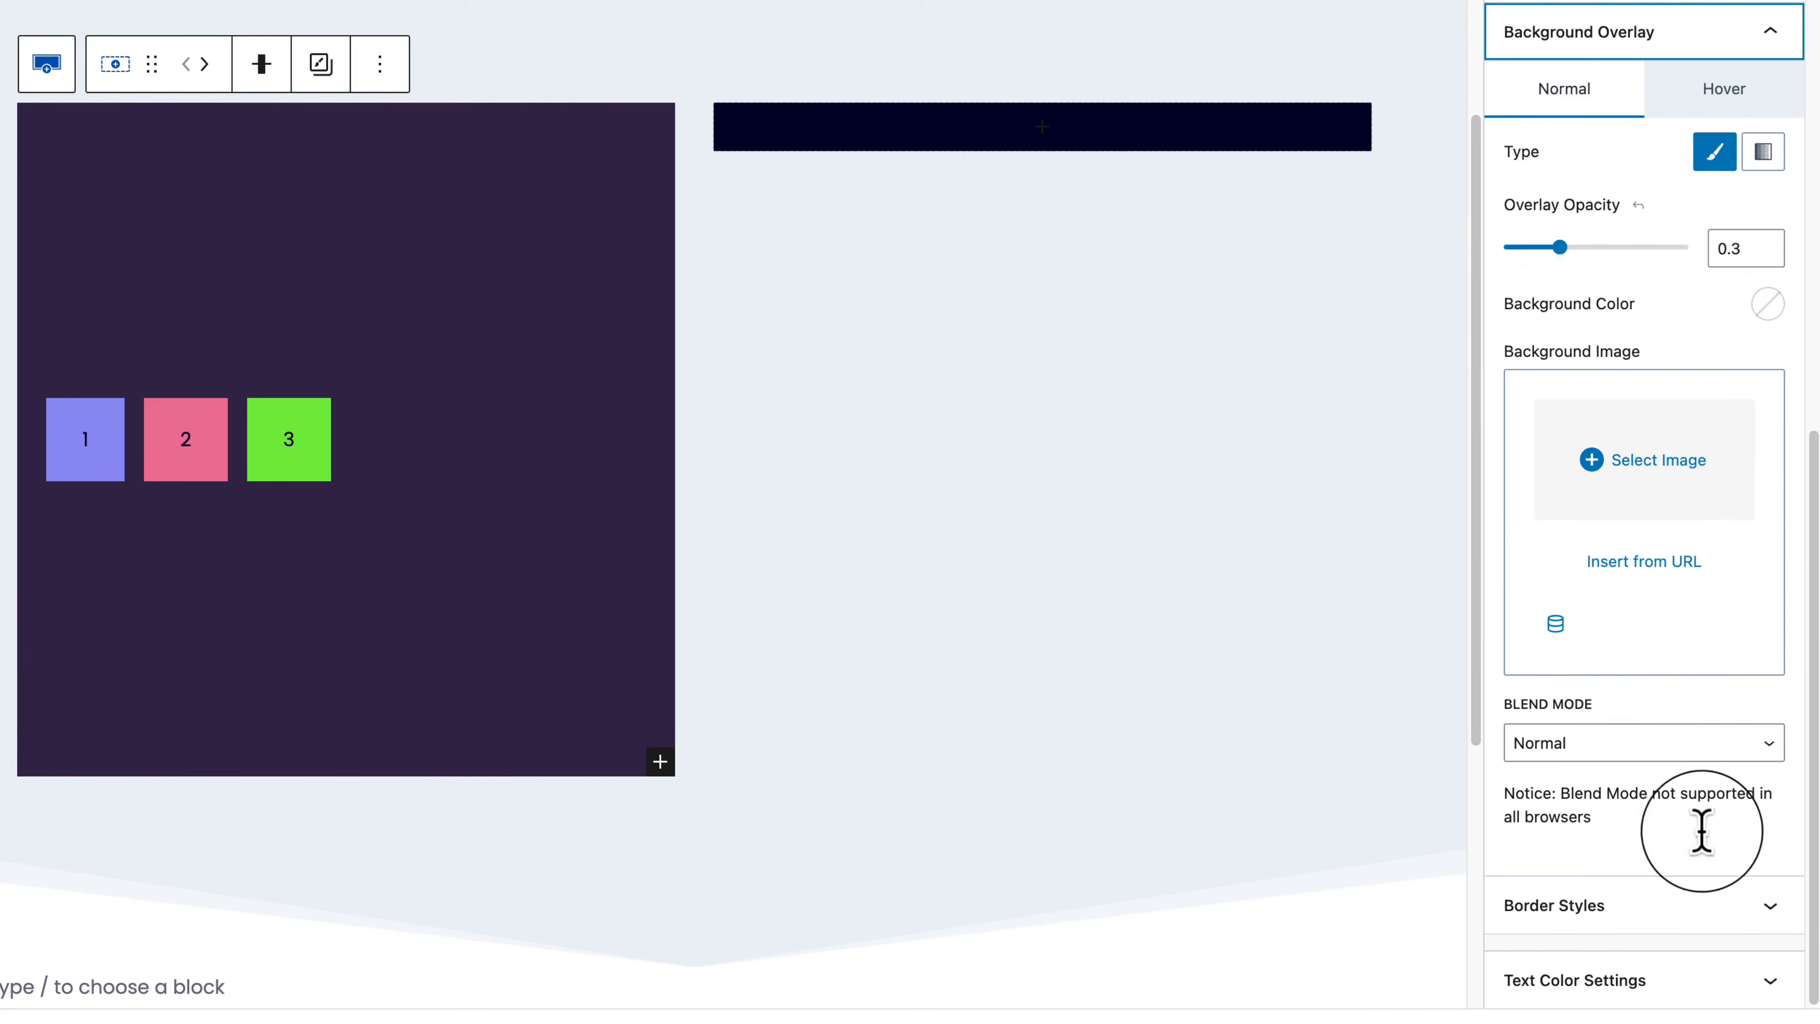
scroll(1668, 617, up, 3)
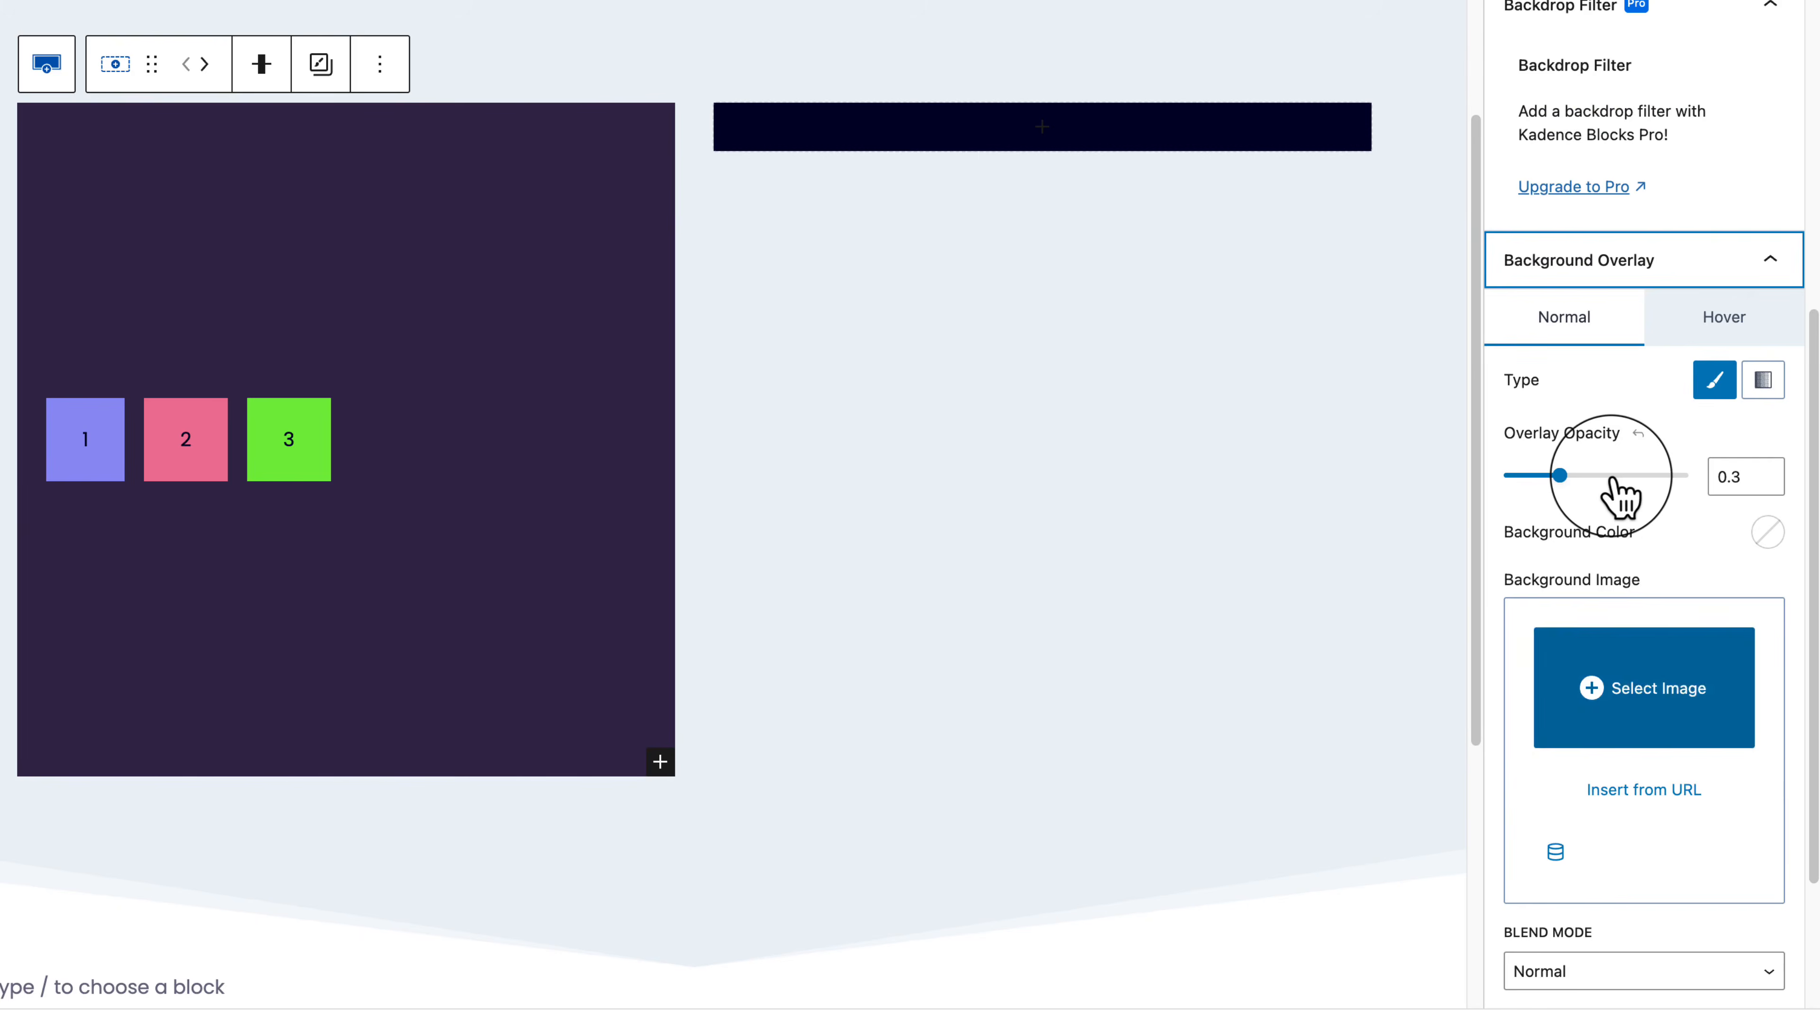
scroll(1641, 566, down, 3)
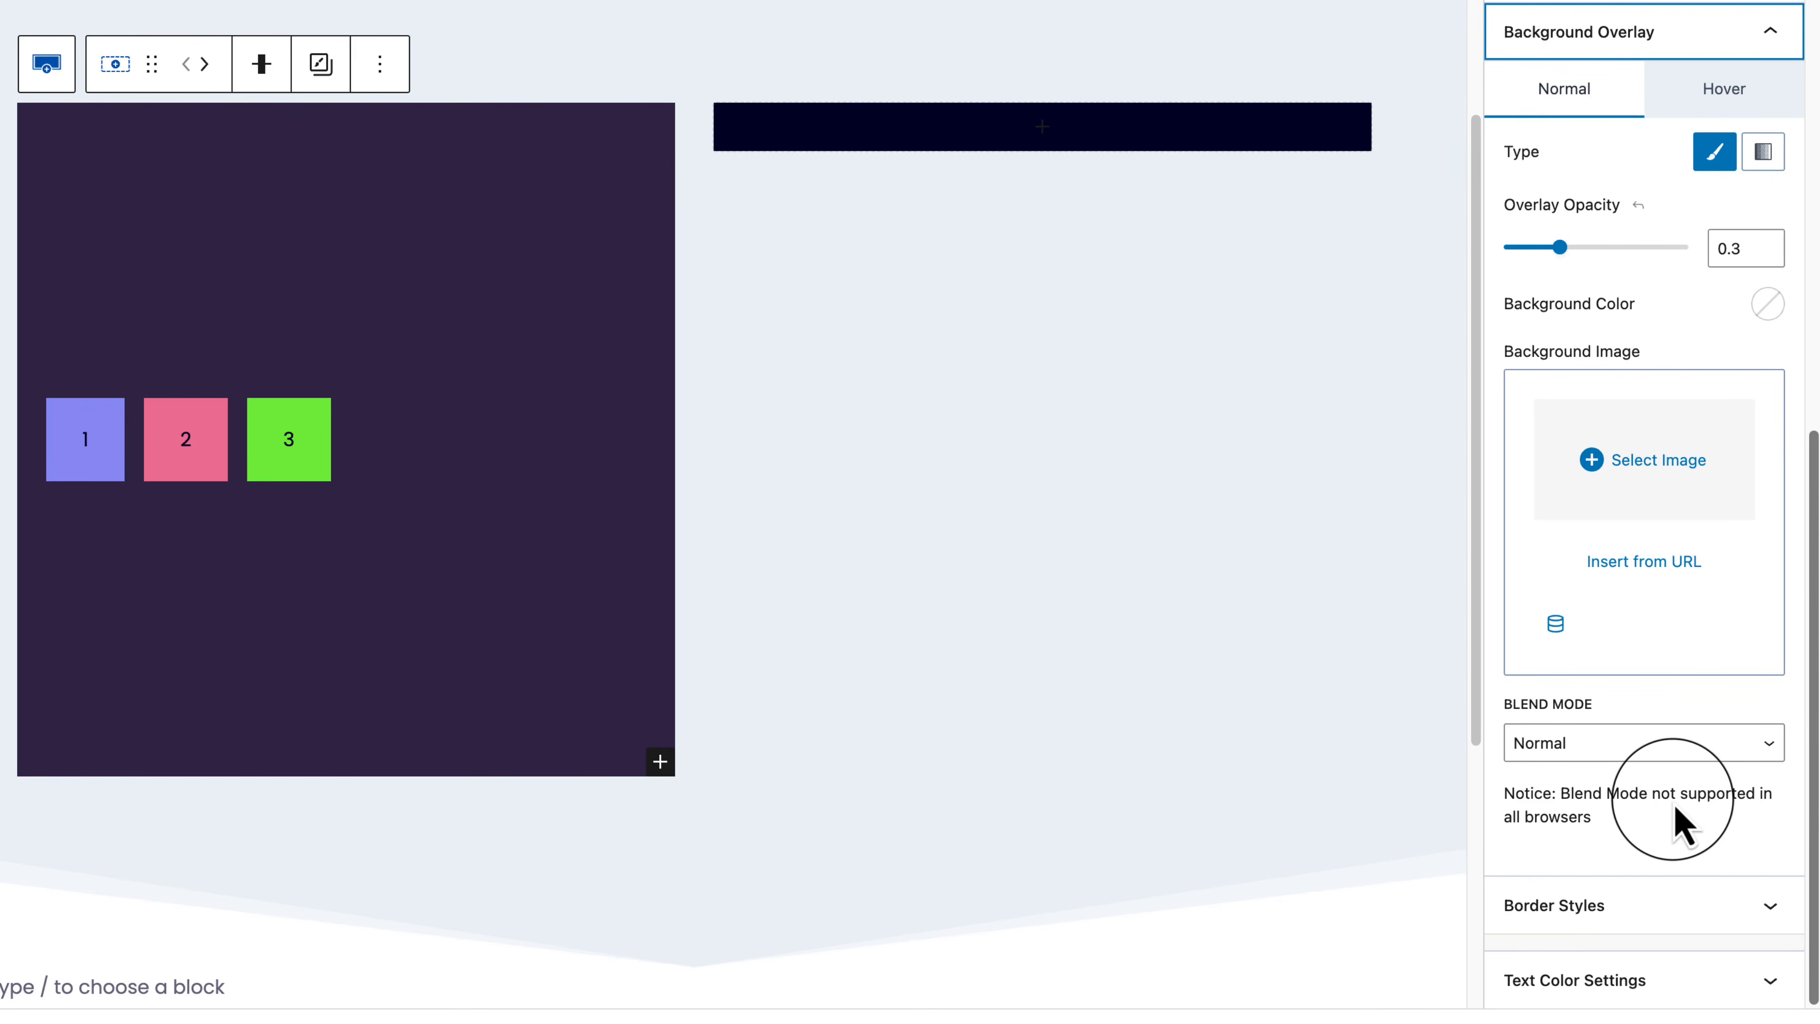
scroll(1680, 824, up, 12)
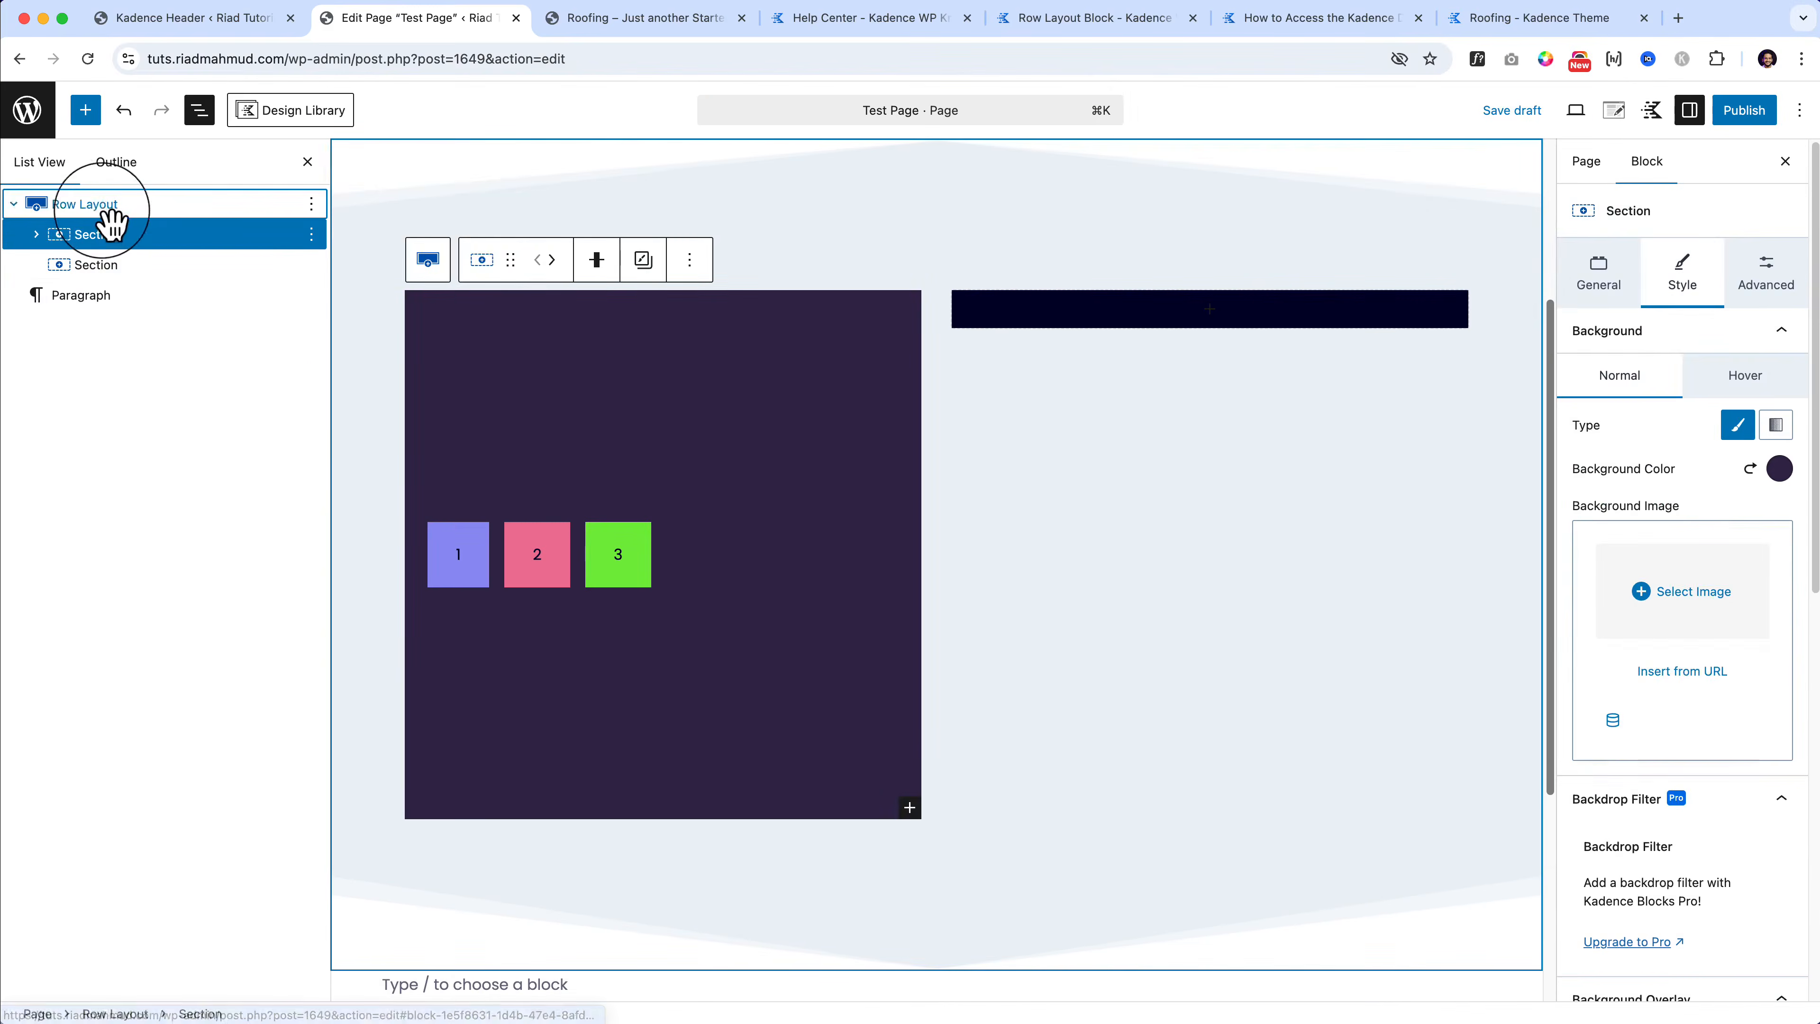
Step: Delete the old Row Layout and insert a single-column Row Layout via the / menu
click(102, 207)
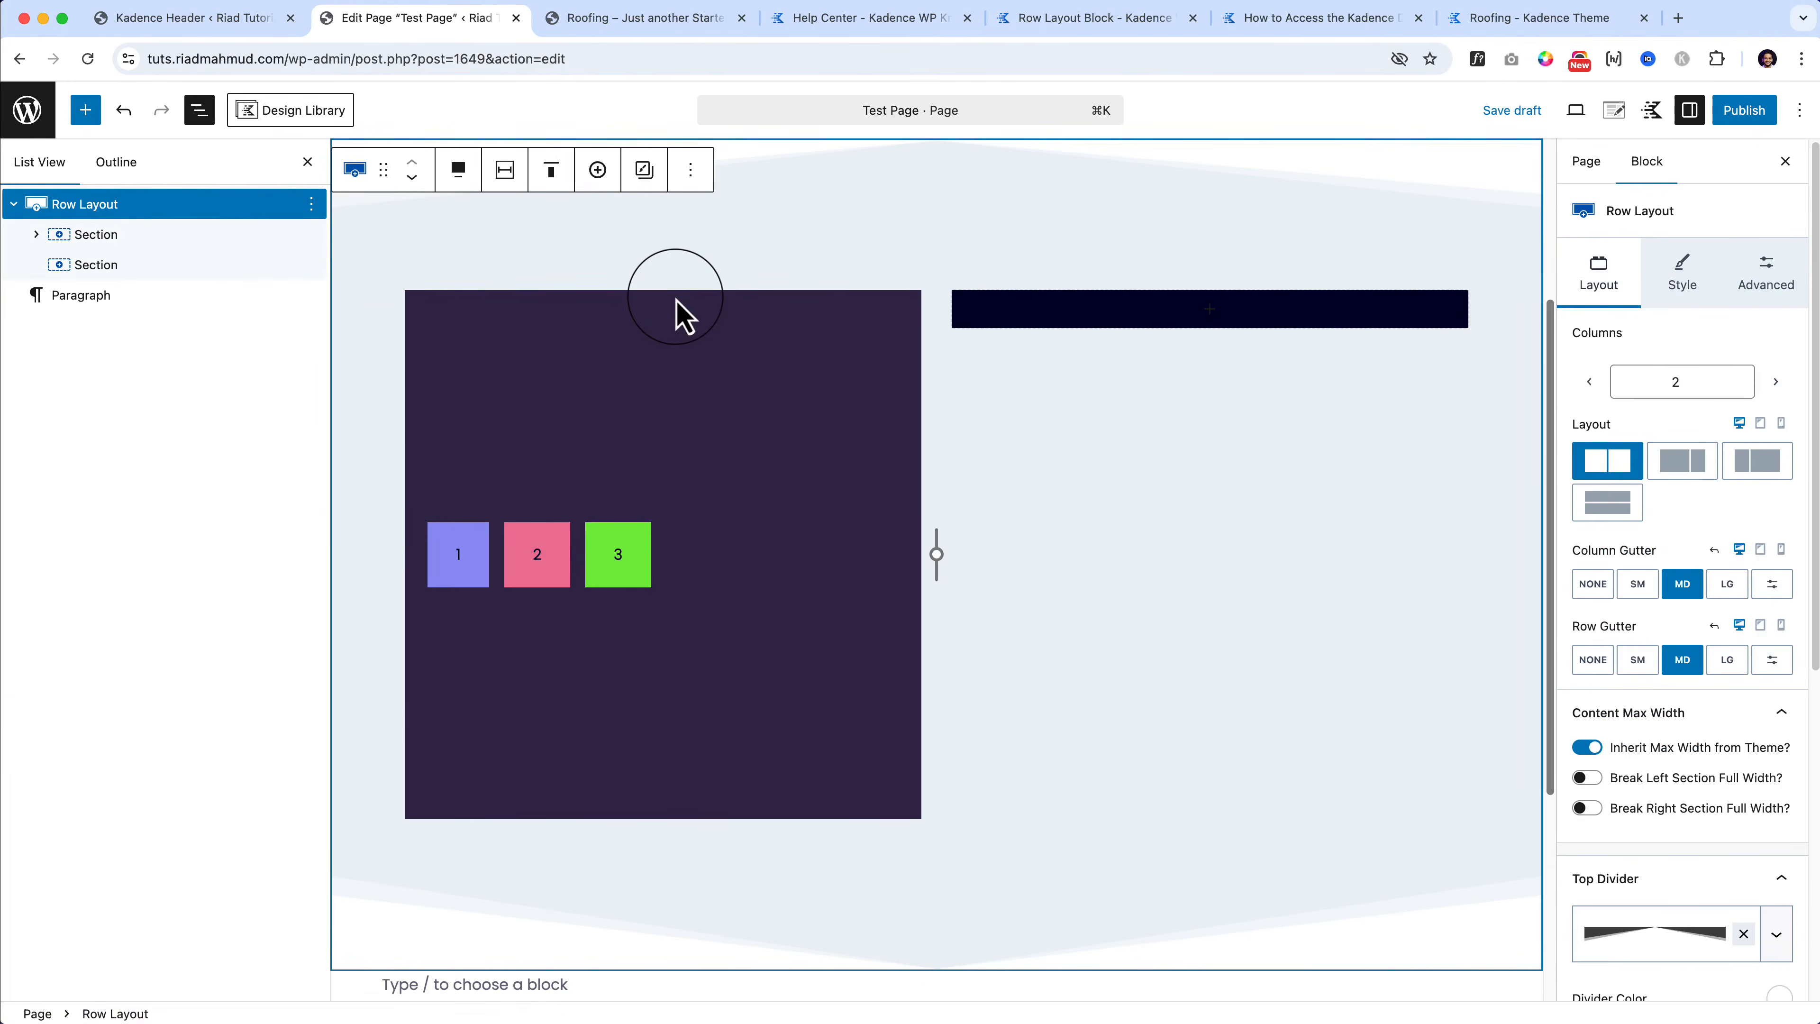
key(BackSpace)
click(483, 423)
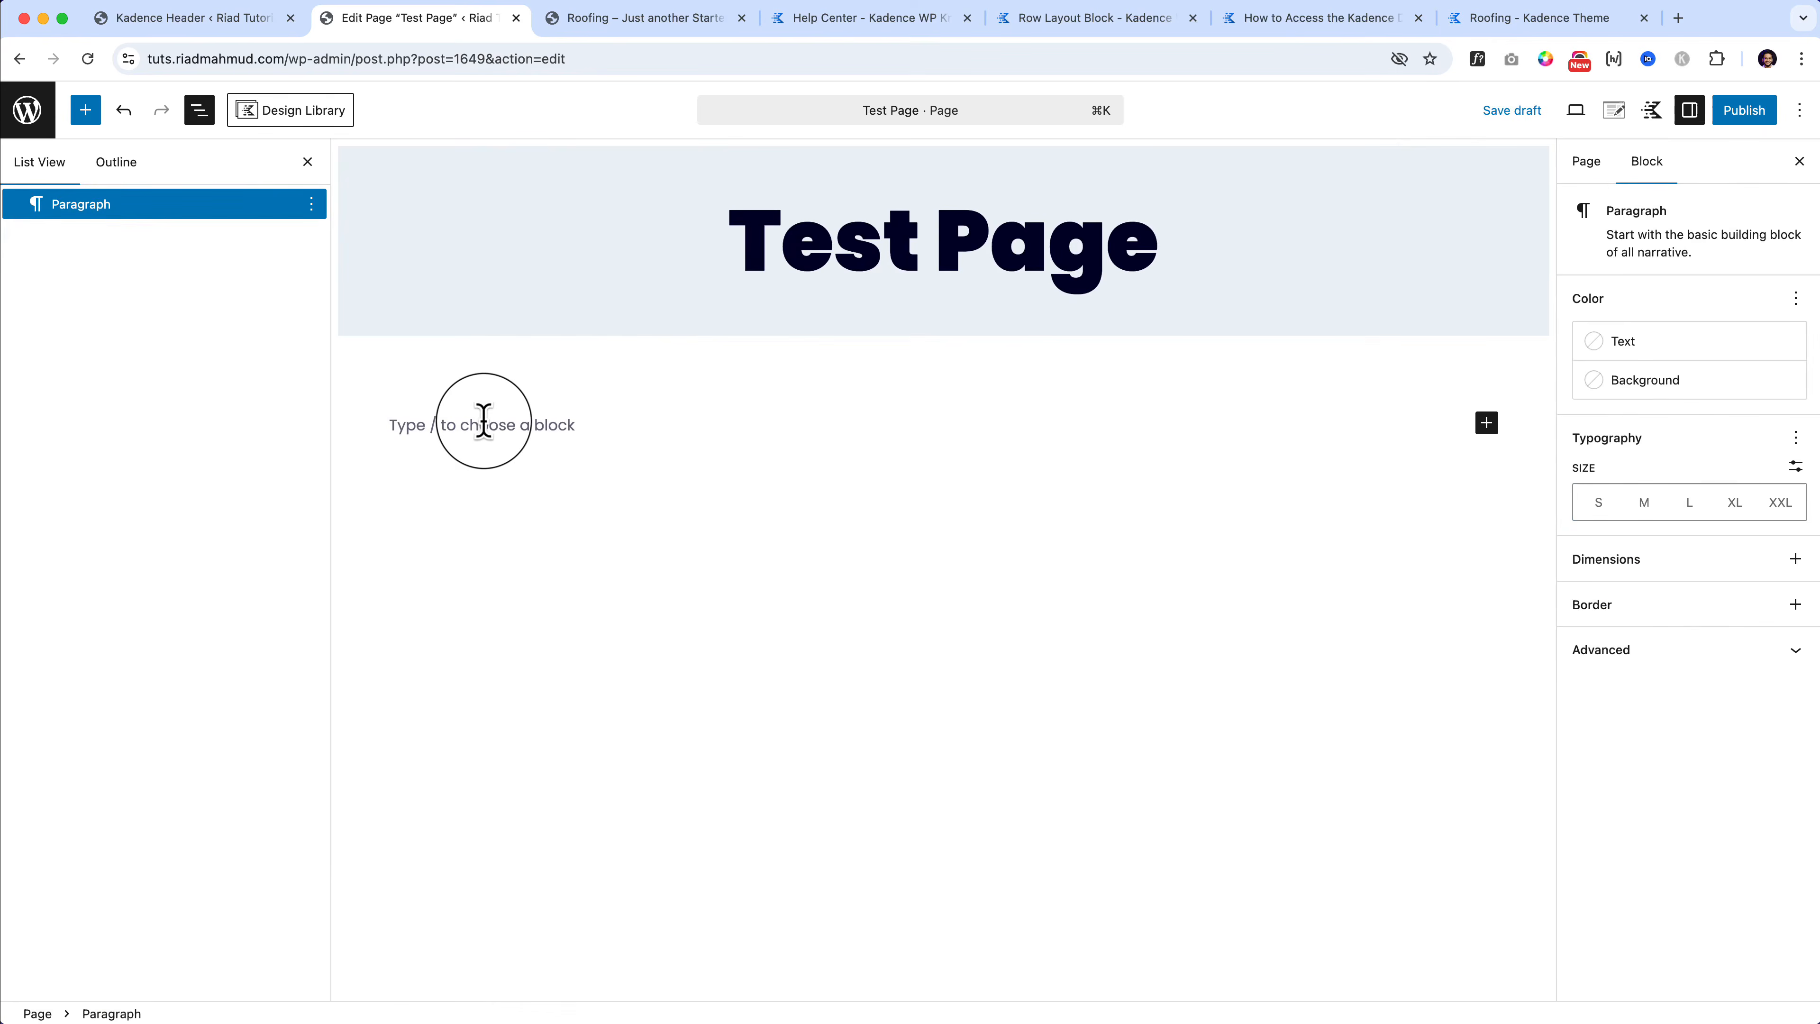
text(/)
key(Down)
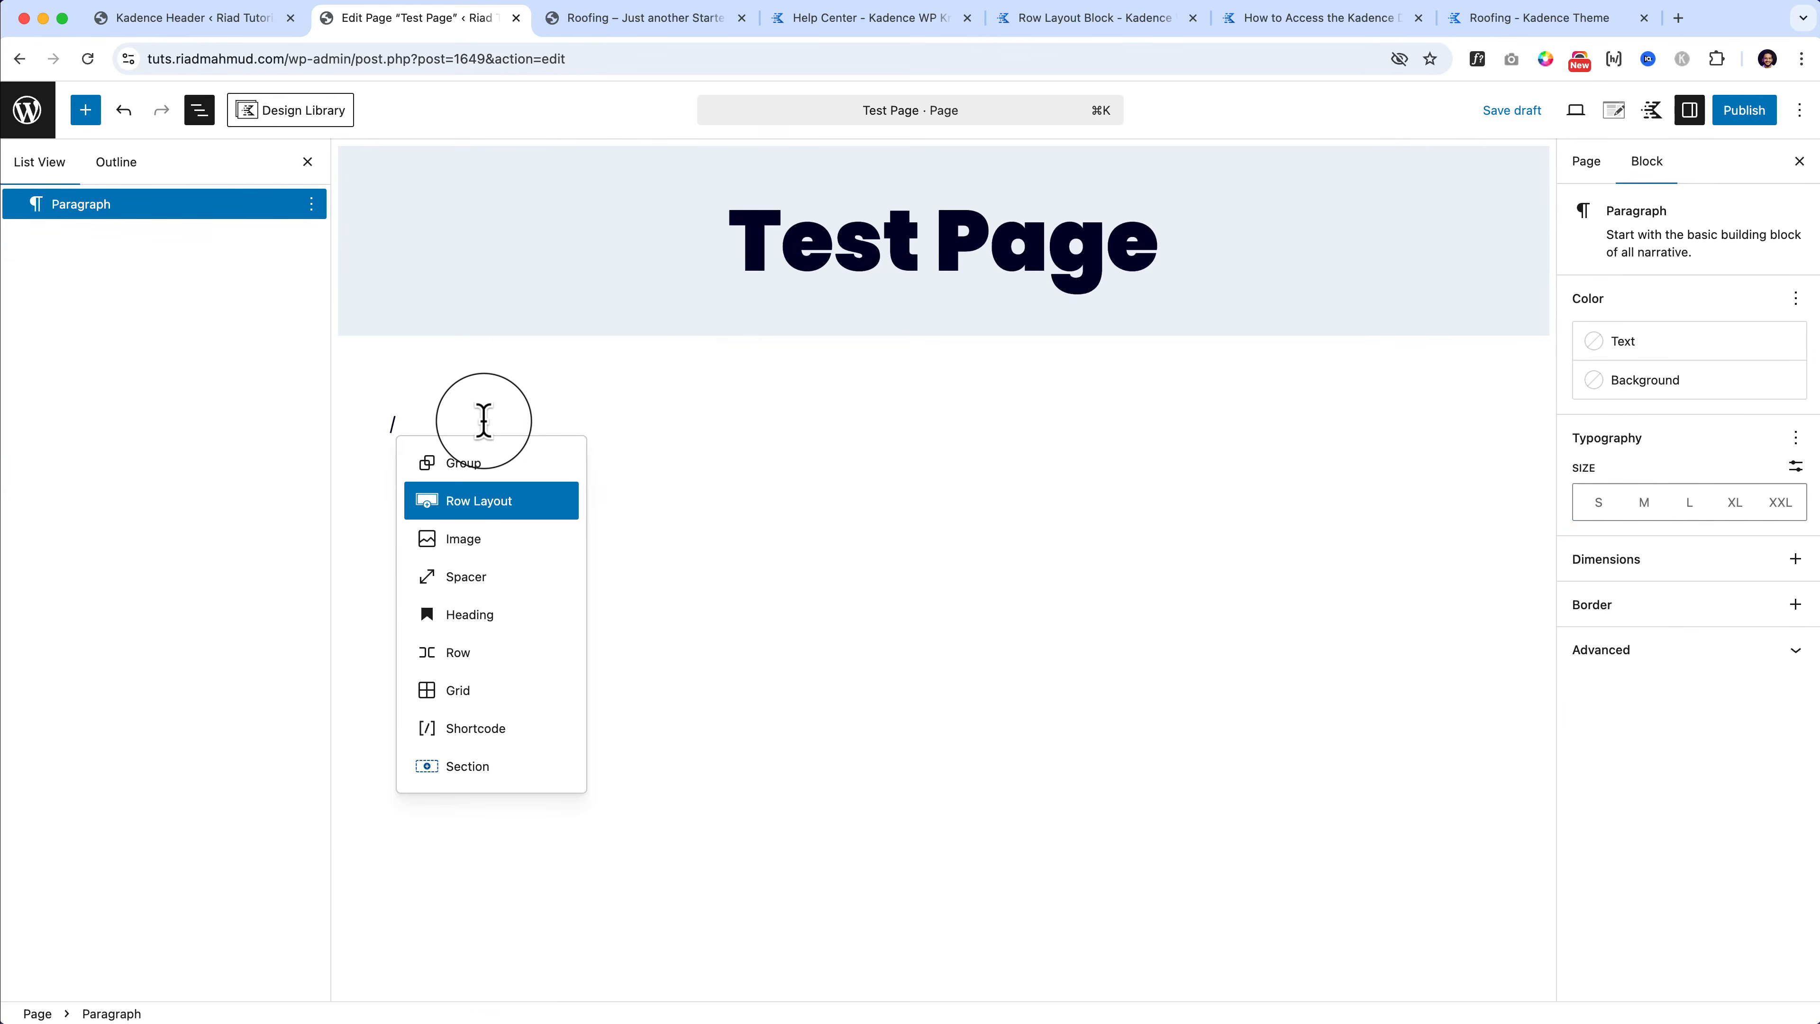
key(Return)
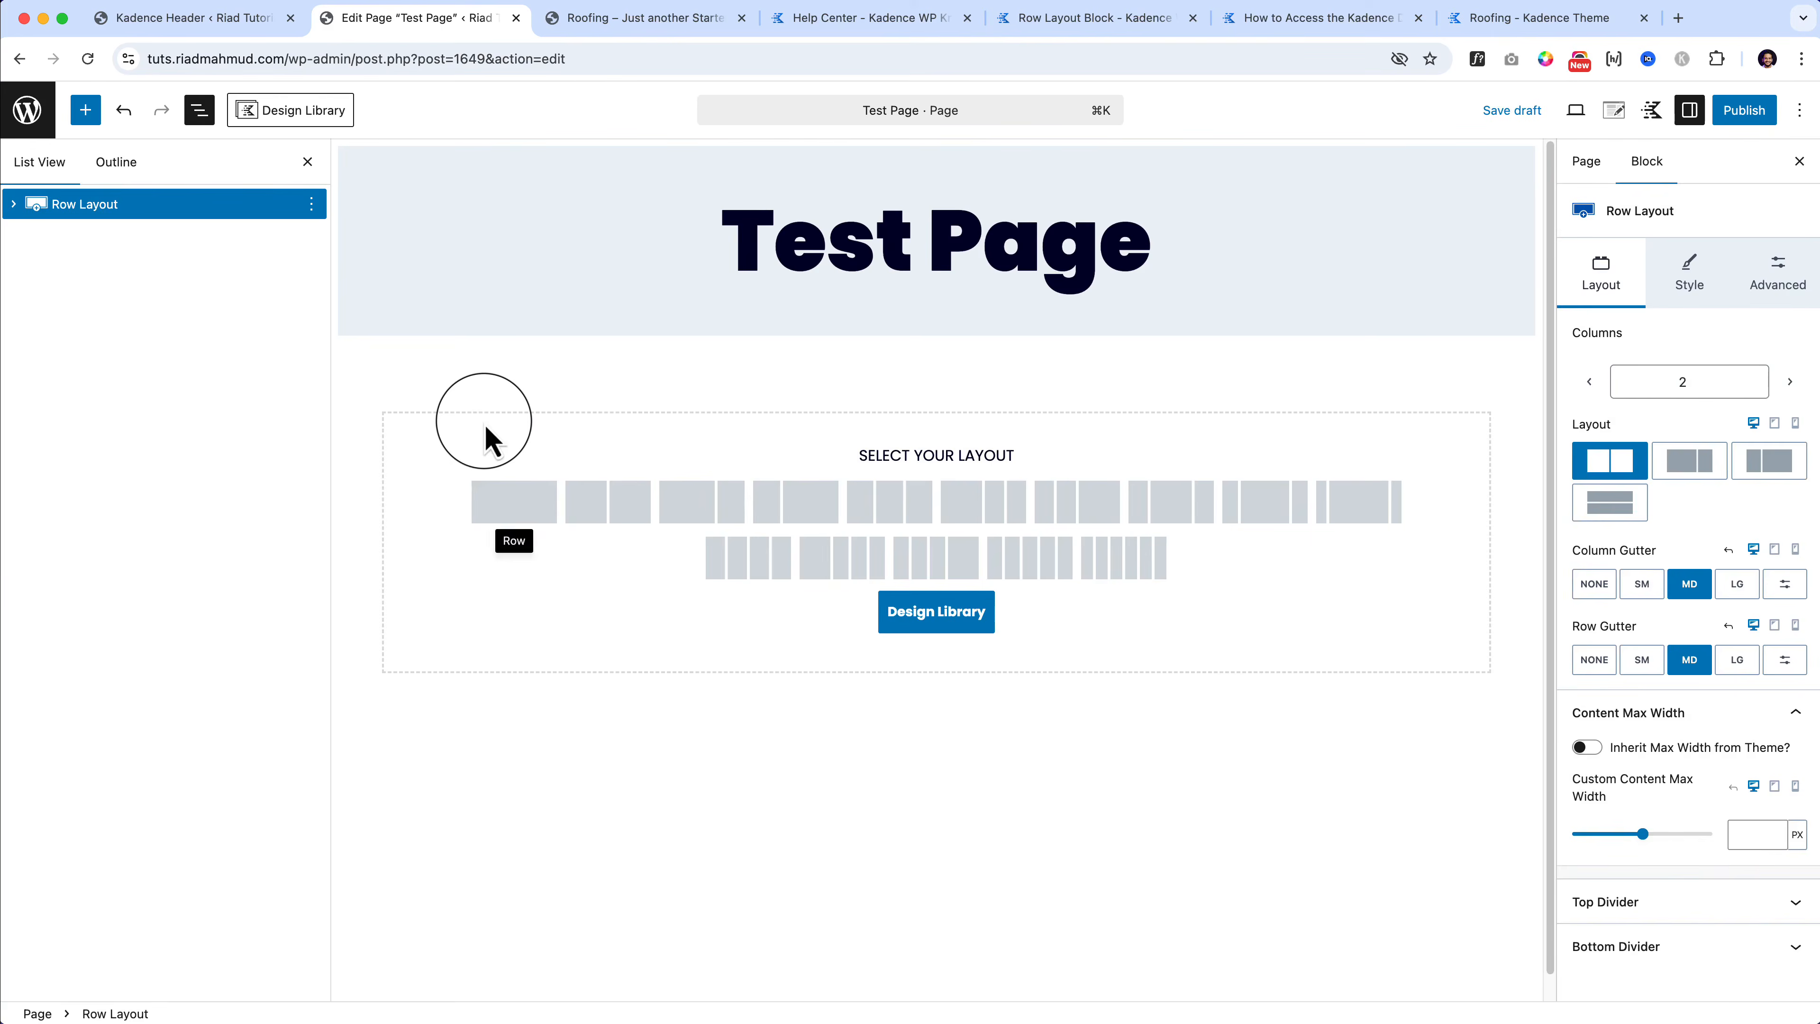
click(521, 506)
Step: Add a two-equal-column Row Layout inside the new Section, delete it, and open the block inserter
click(201, 111)
click(200, 111)
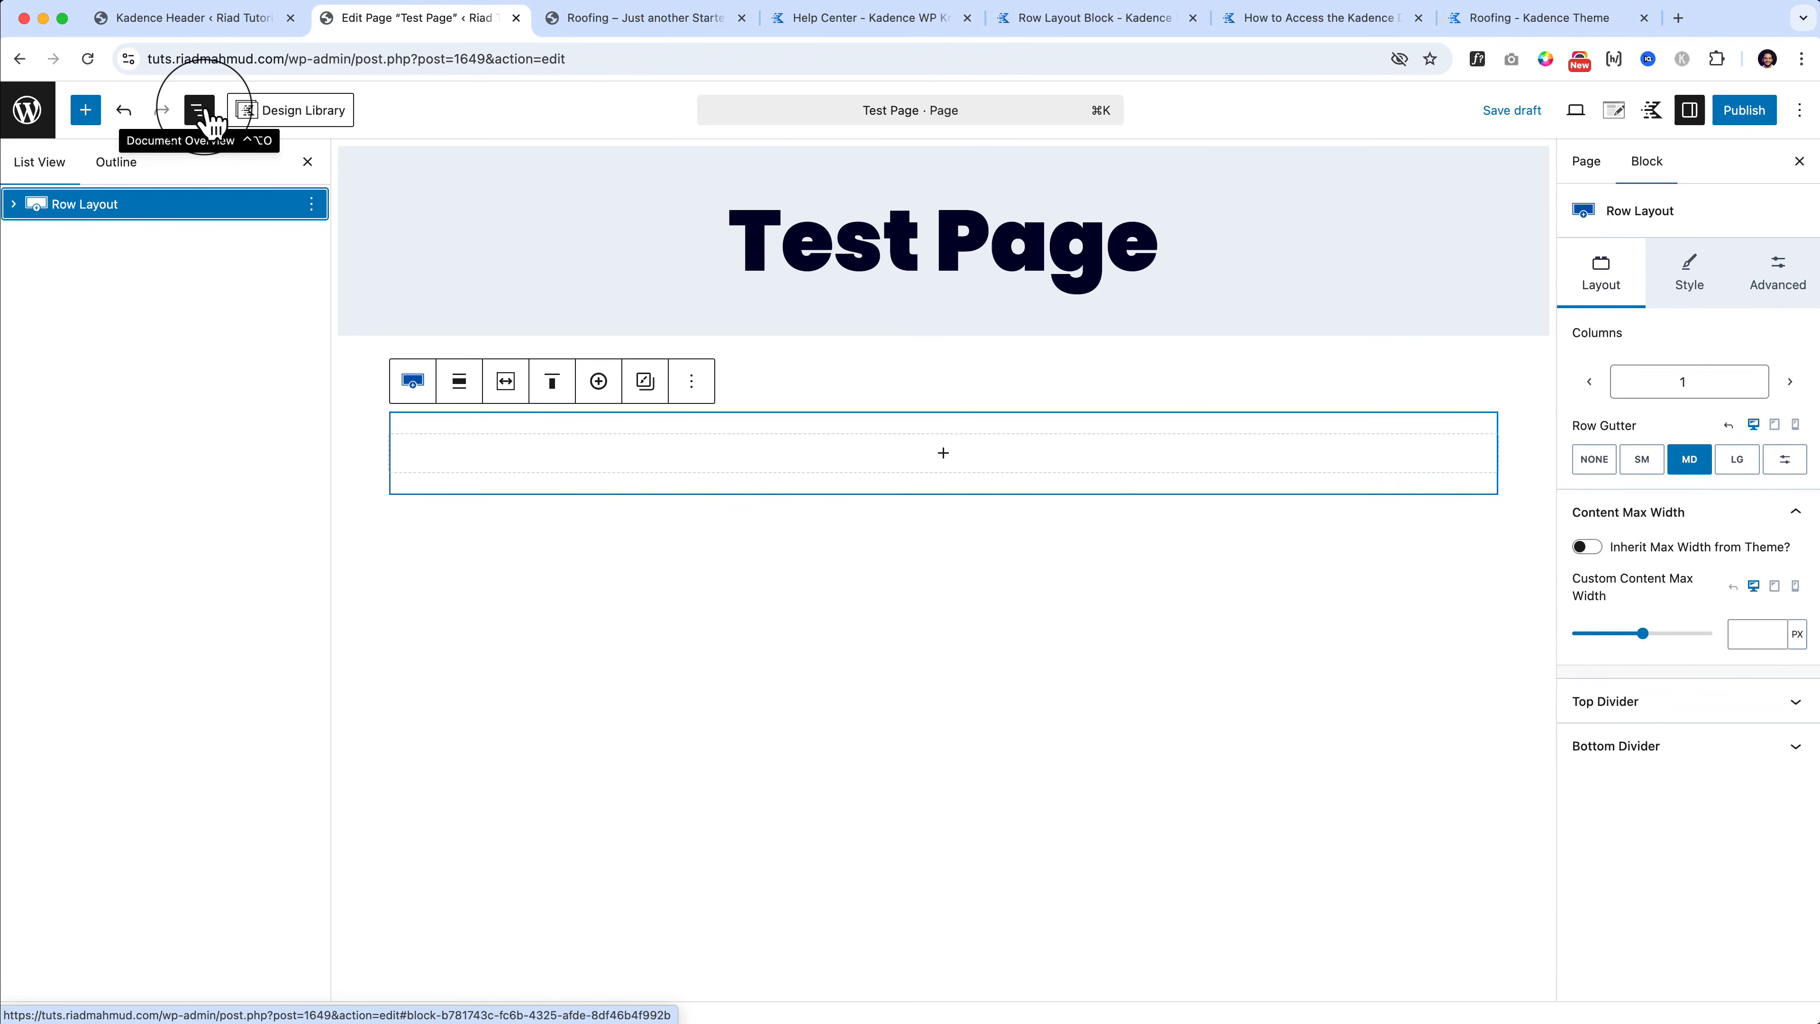
click(15, 205)
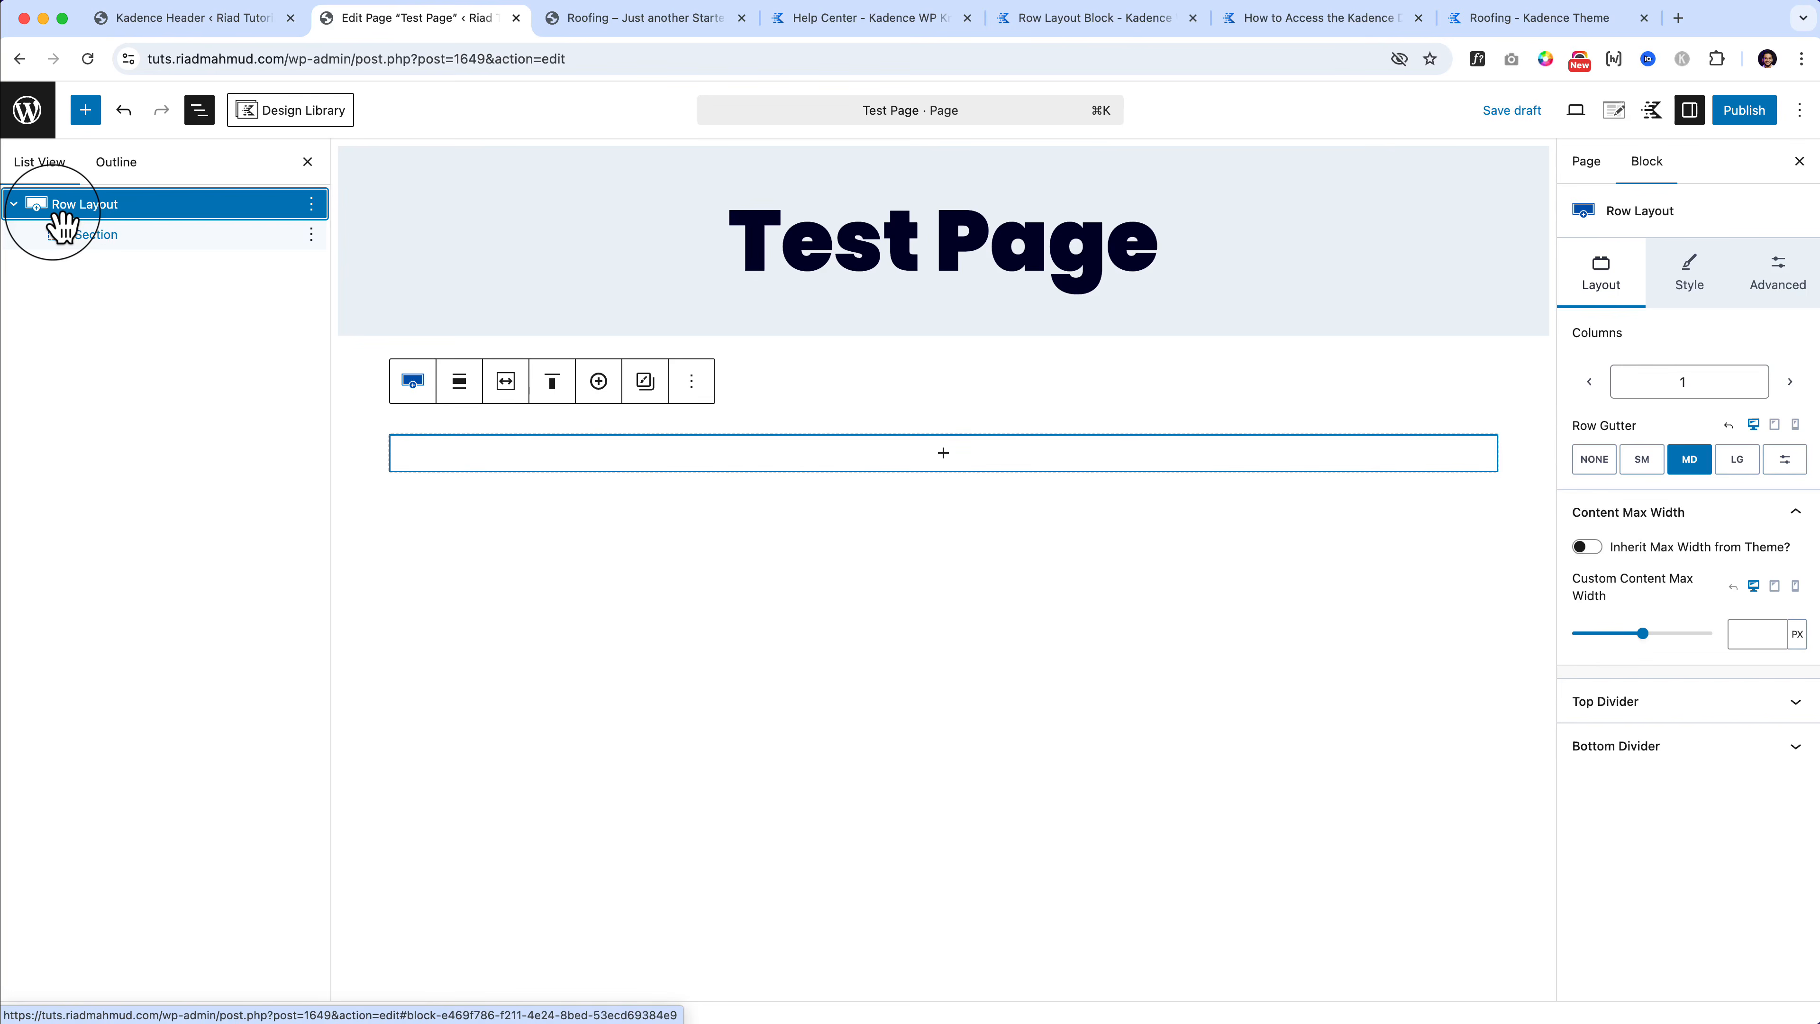
click(79, 234)
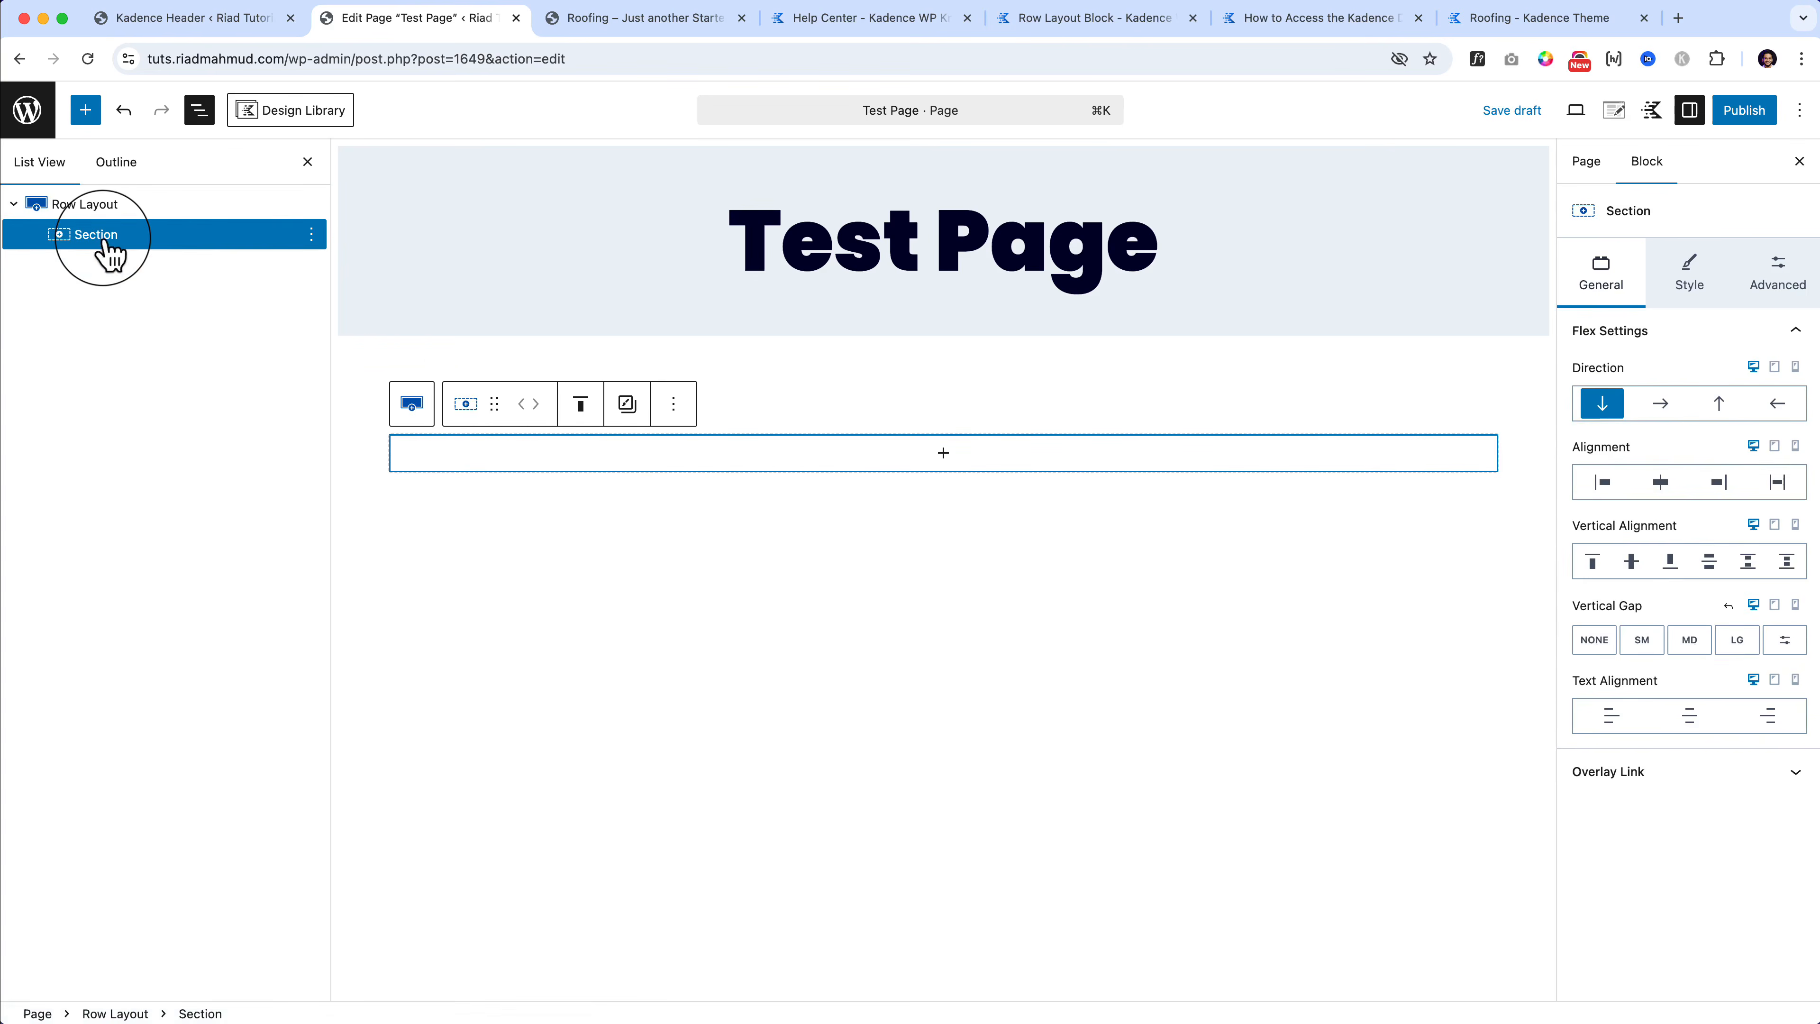
click(952, 464)
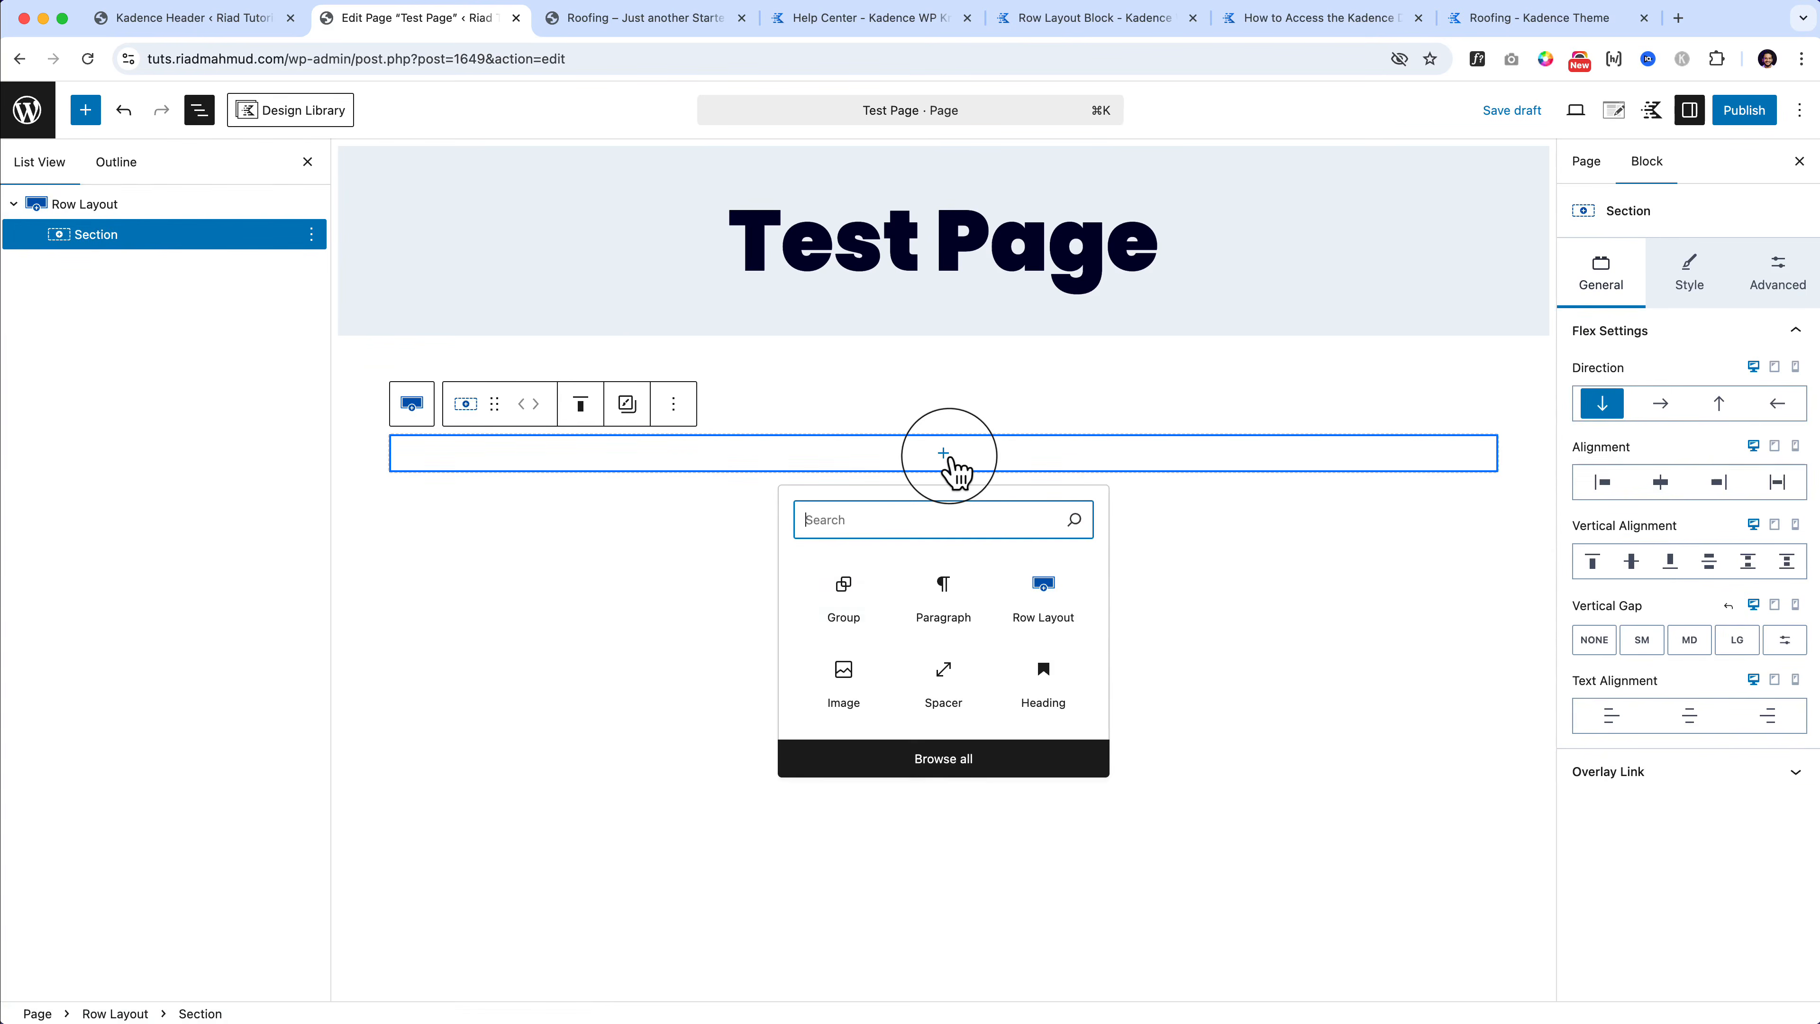
click(1049, 602)
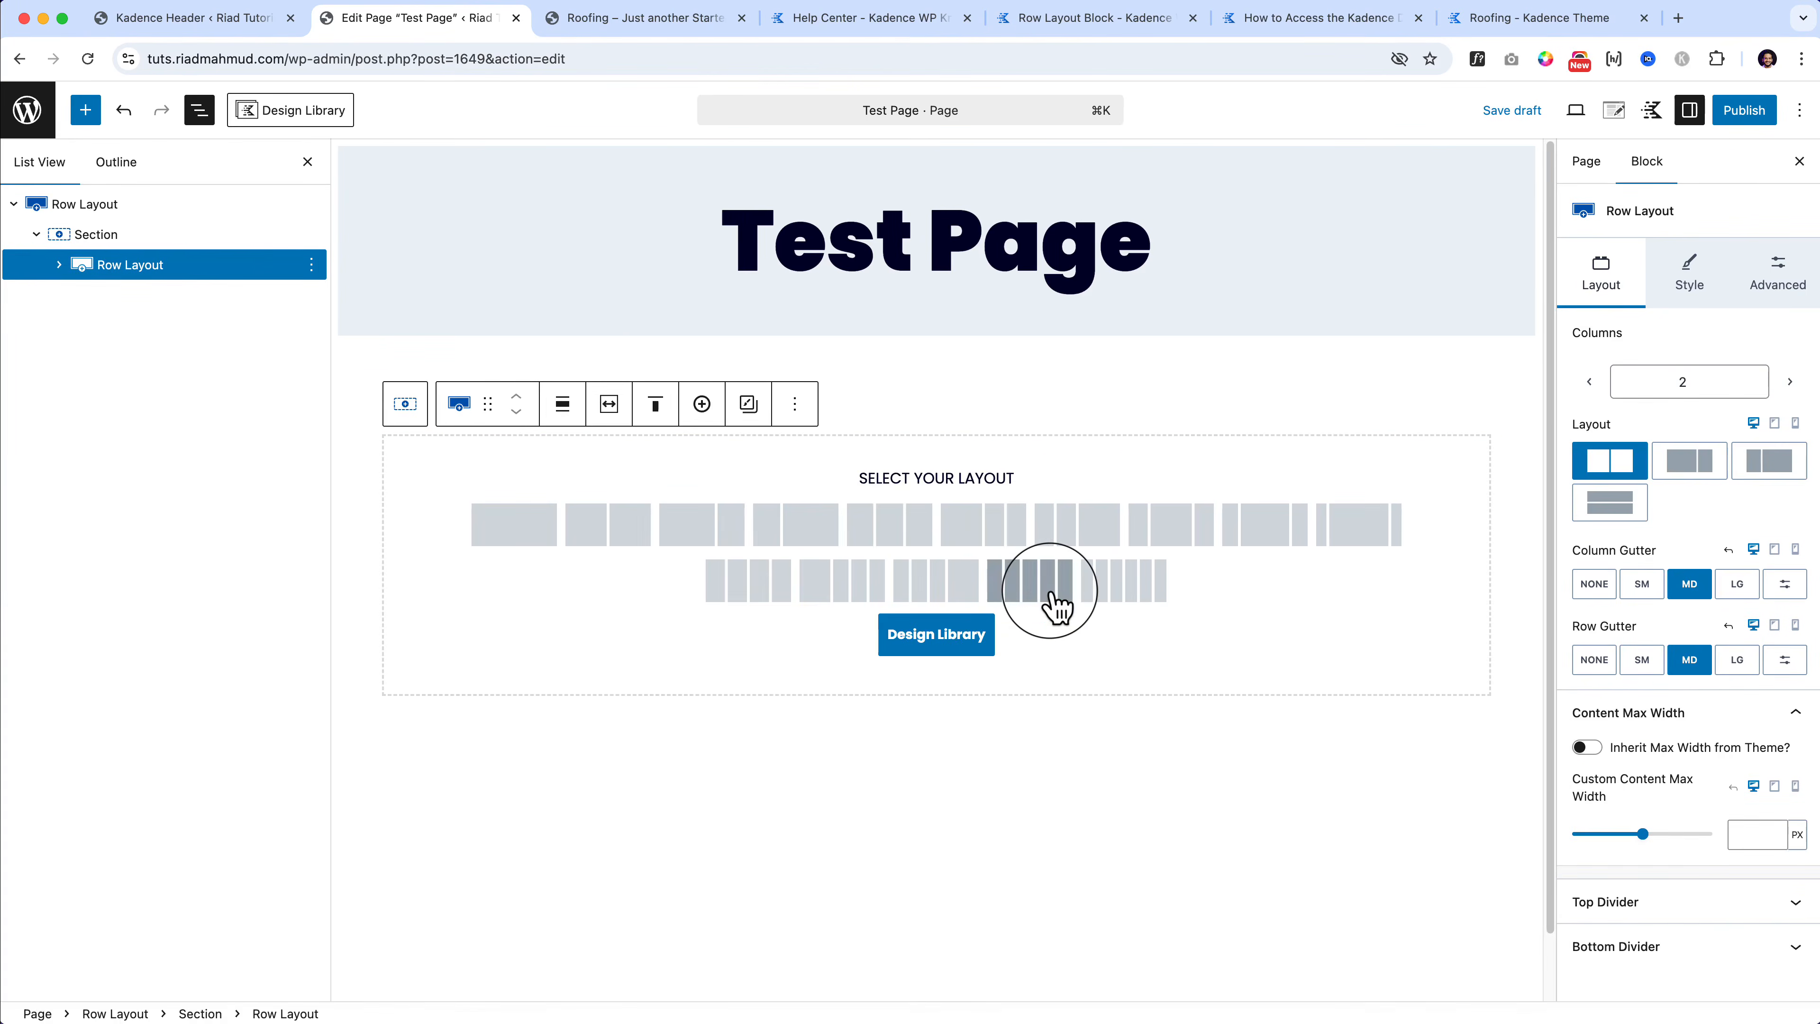
click(608, 526)
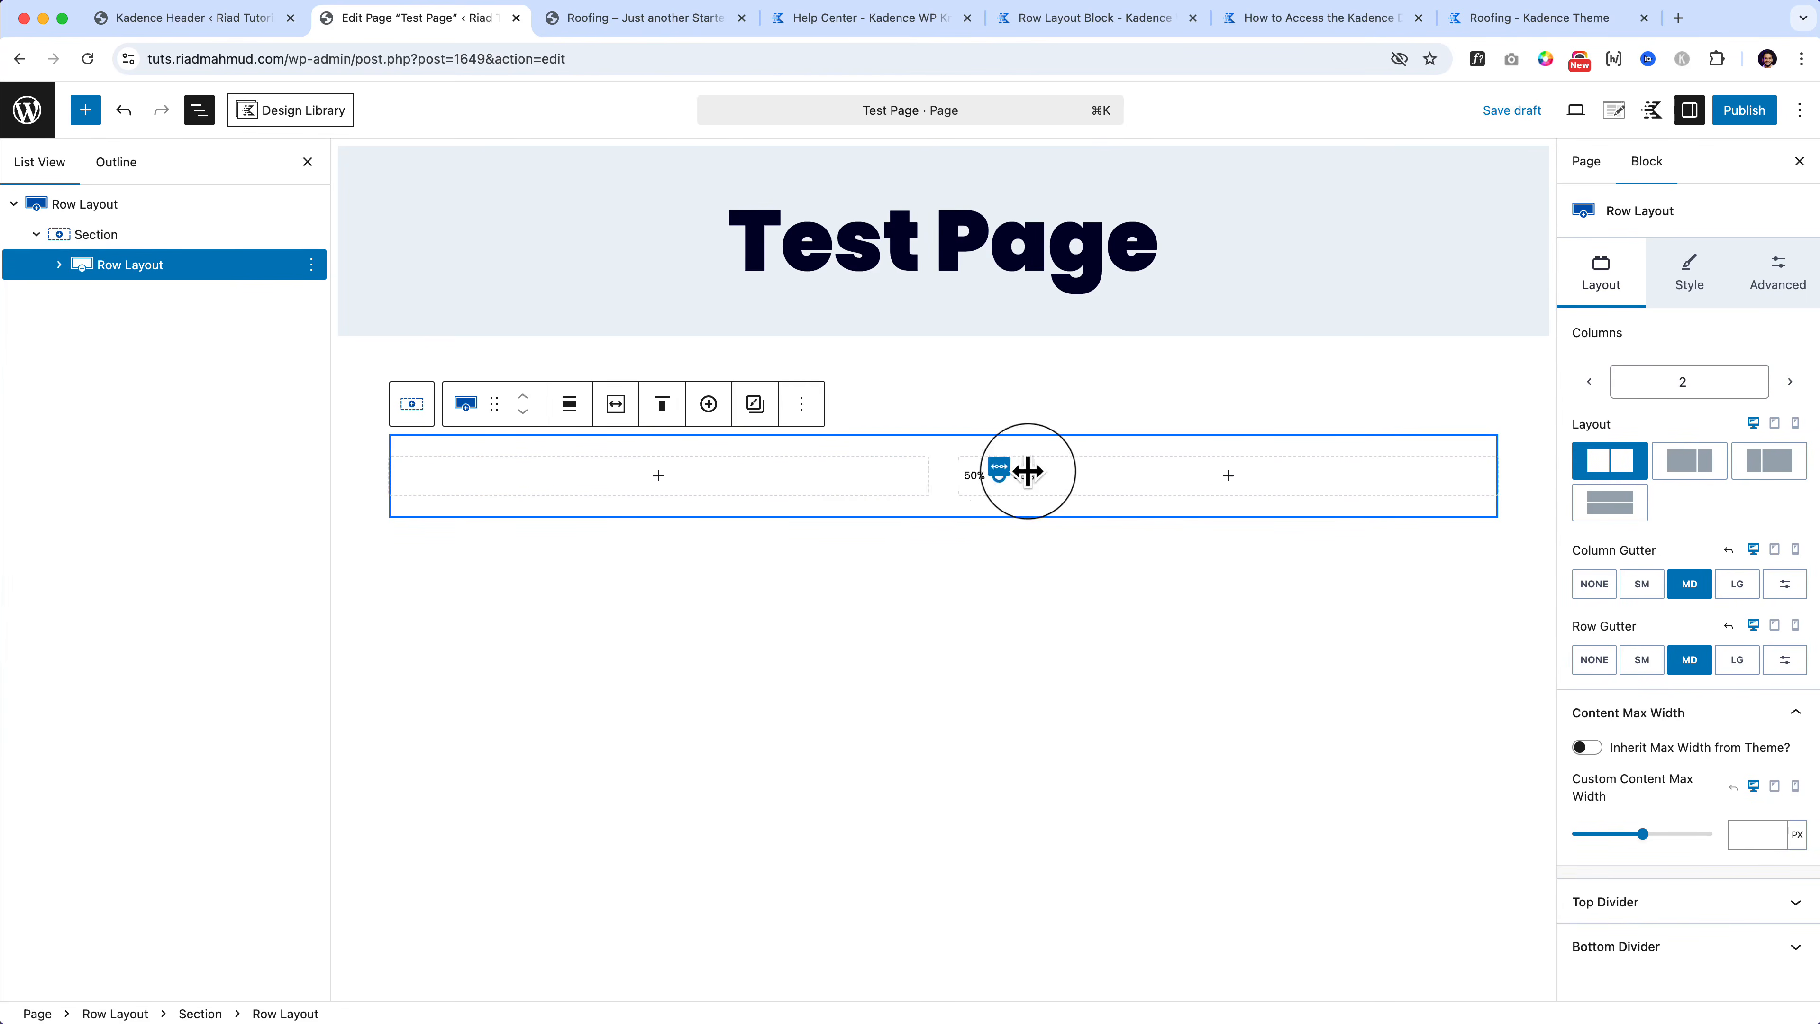
click(180, 234)
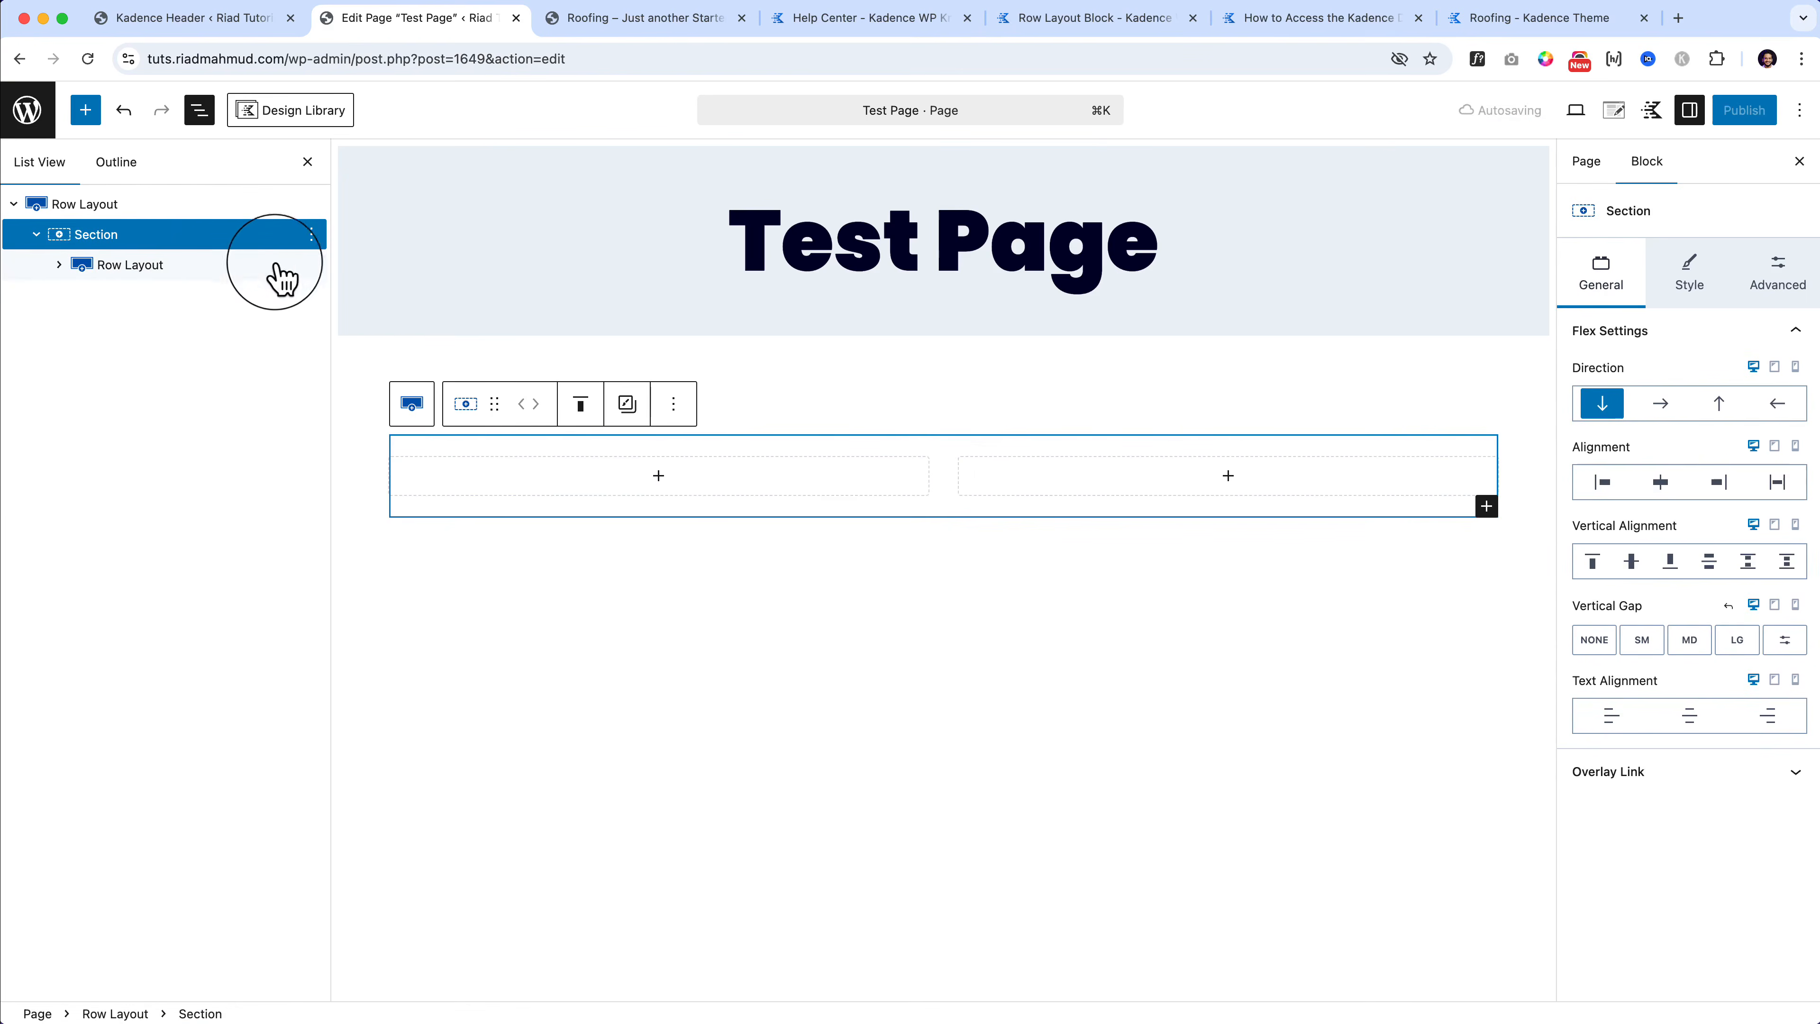
click(311, 265)
click(366, 691)
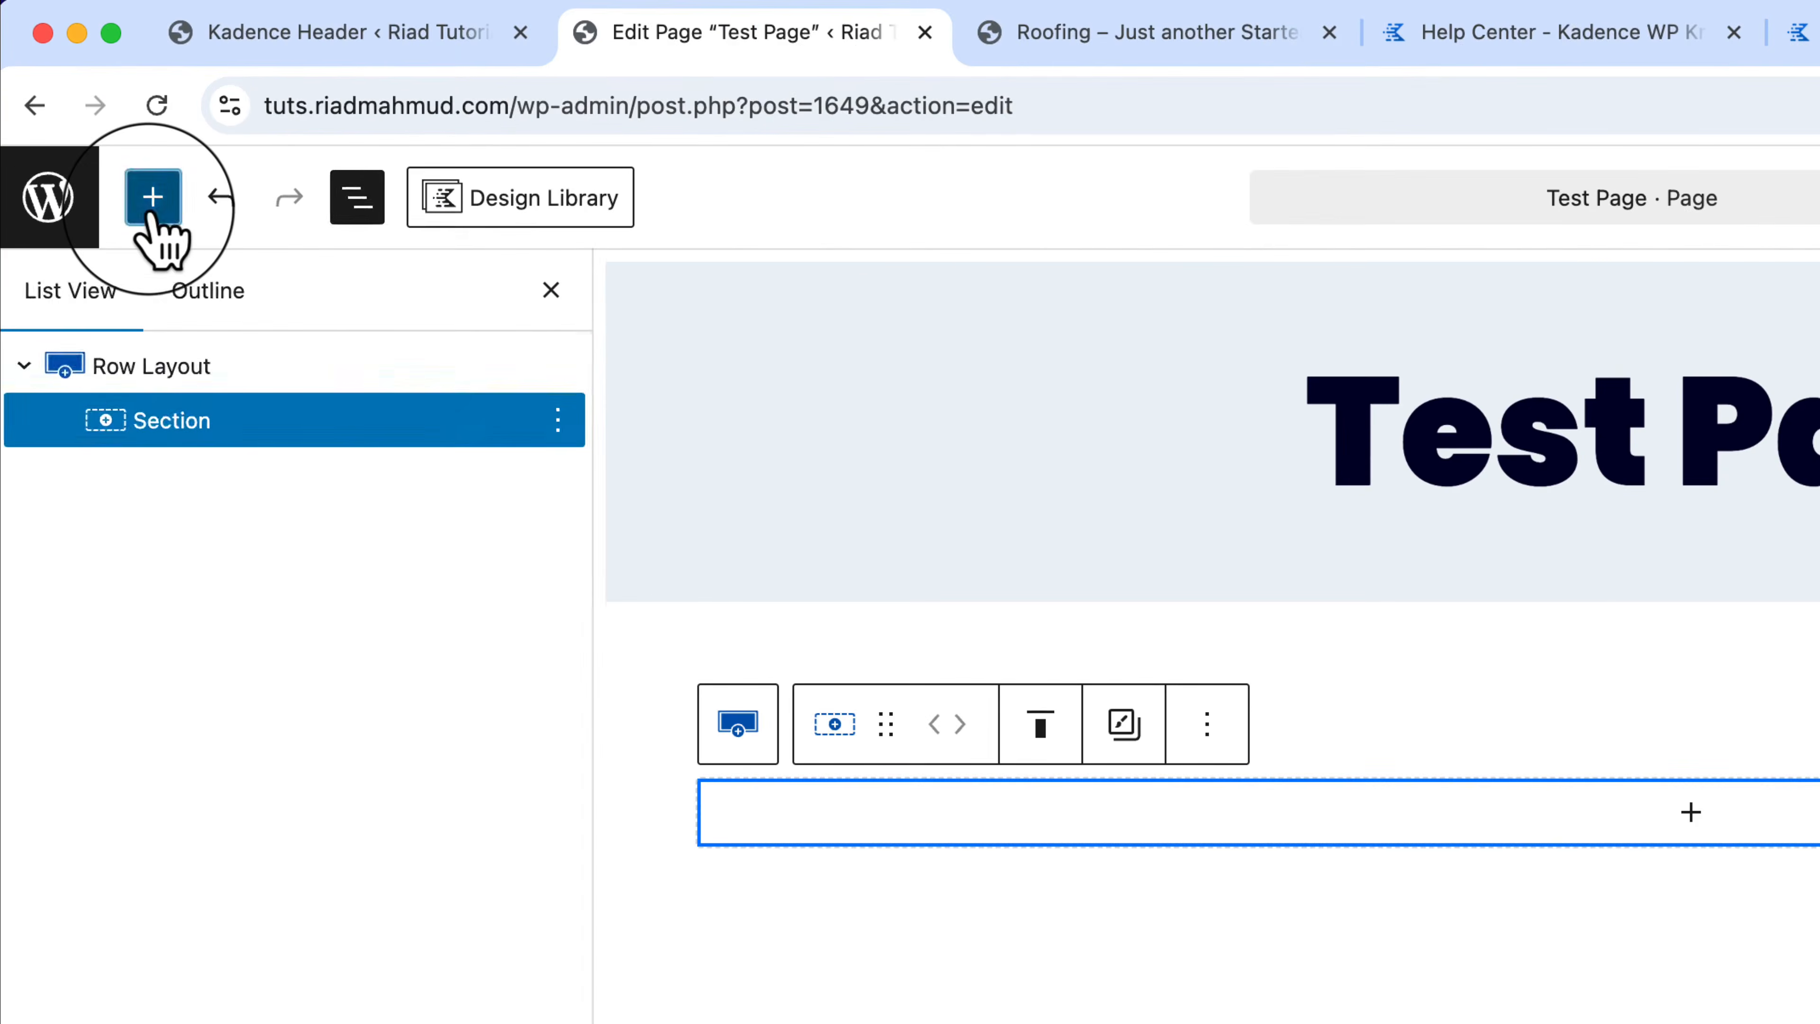
click(85, 110)
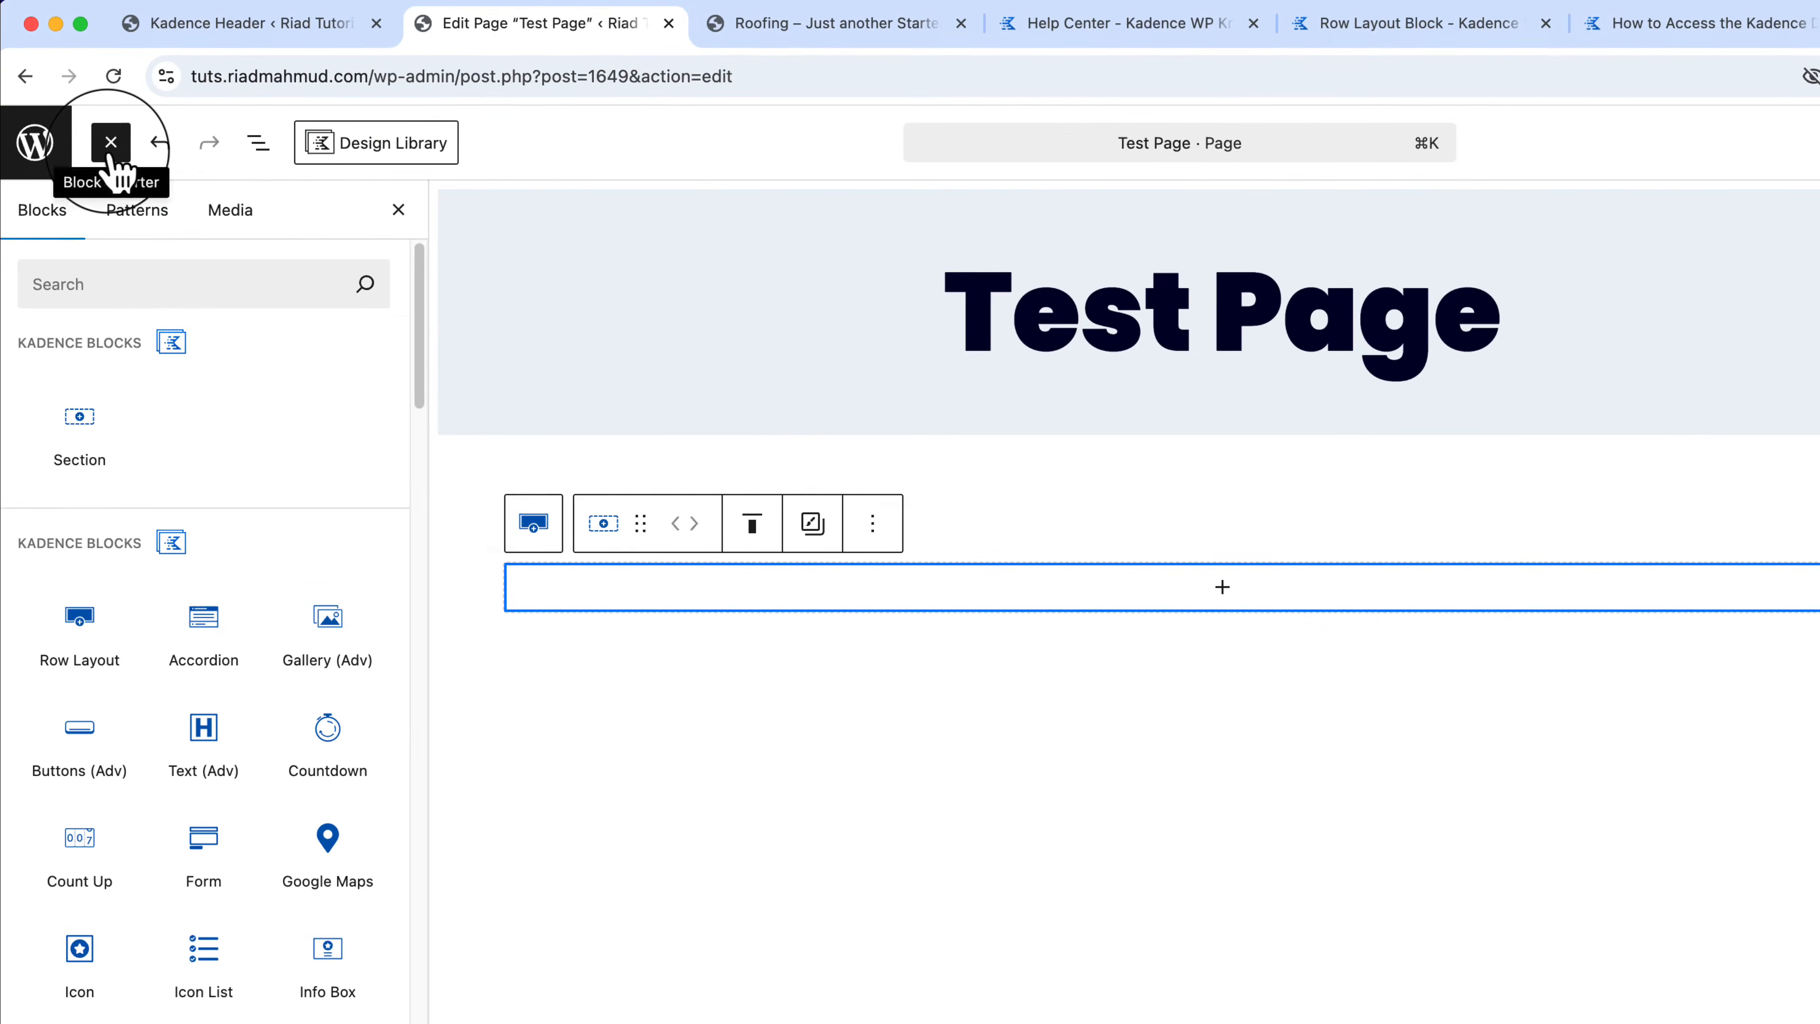
Step: Drop a Kadence Accordion into the empty Section and pick its orange style
mouse_move(101, 450)
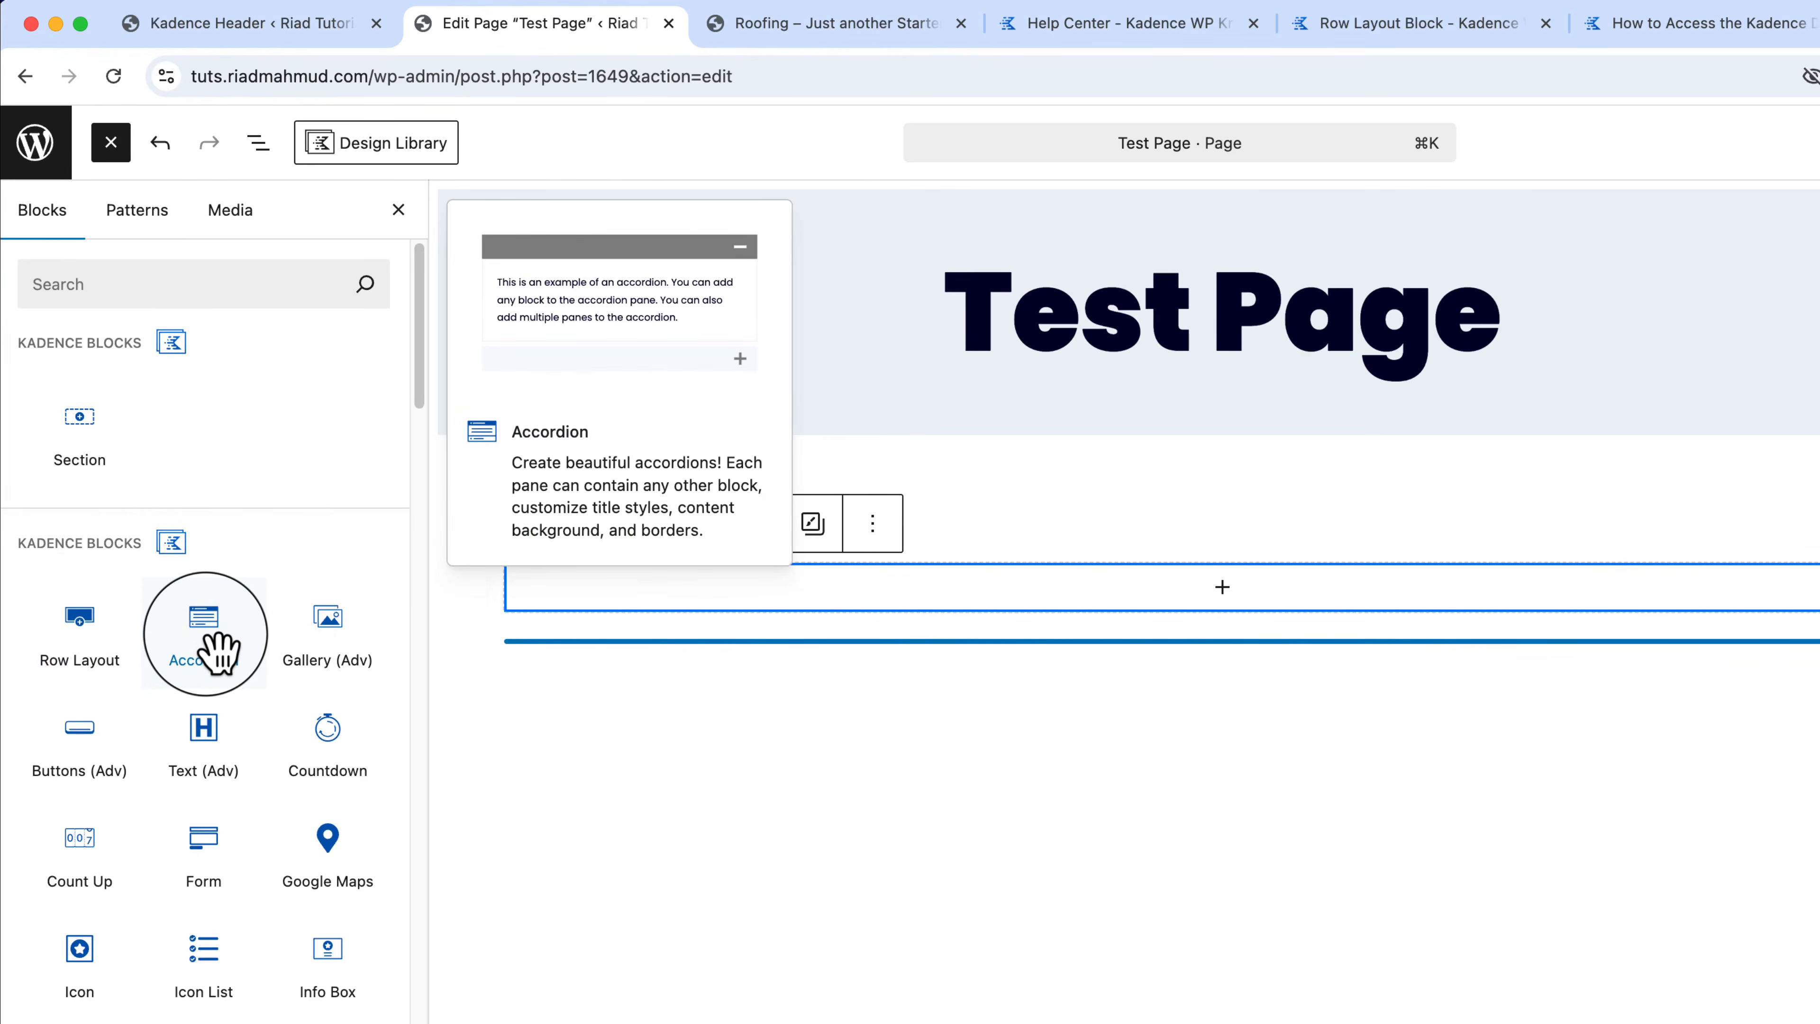
drag(218, 648, 744, 608)
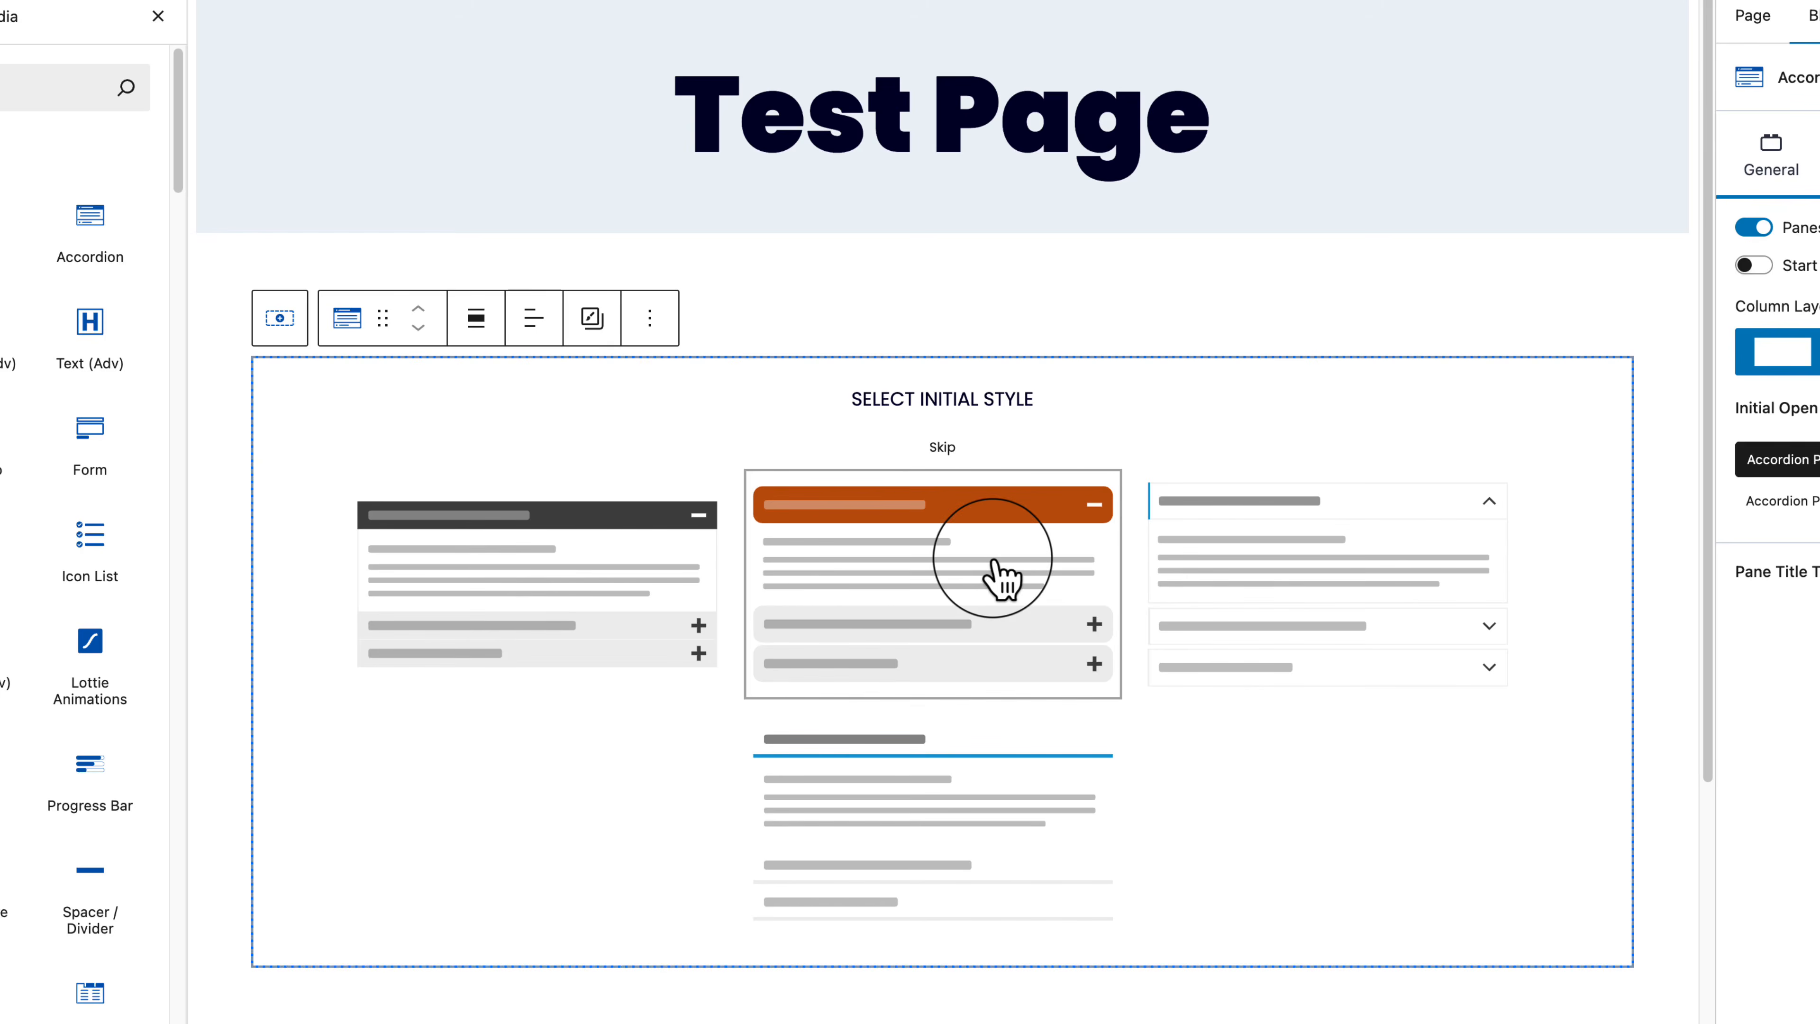
click(964, 555)
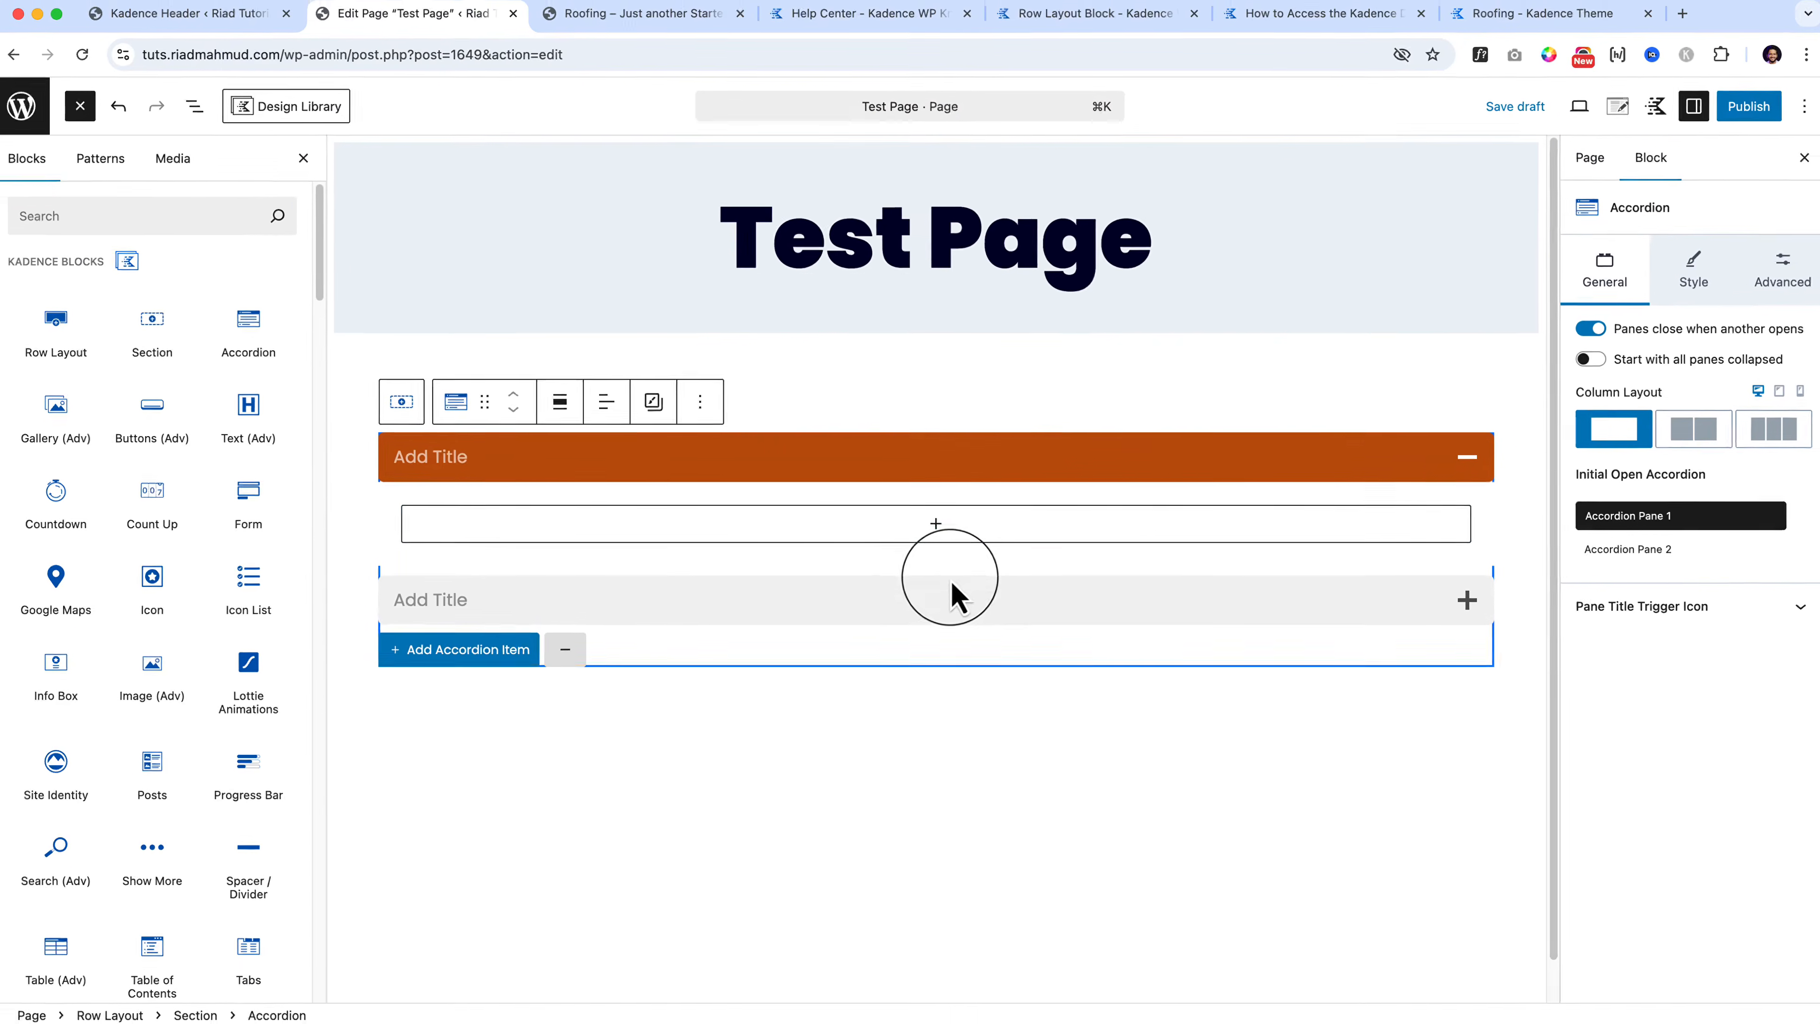
Step: Check the page and Kadence colour palette settings, then begin editing the first pane's title
click(1613, 109)
click(1652, 110)
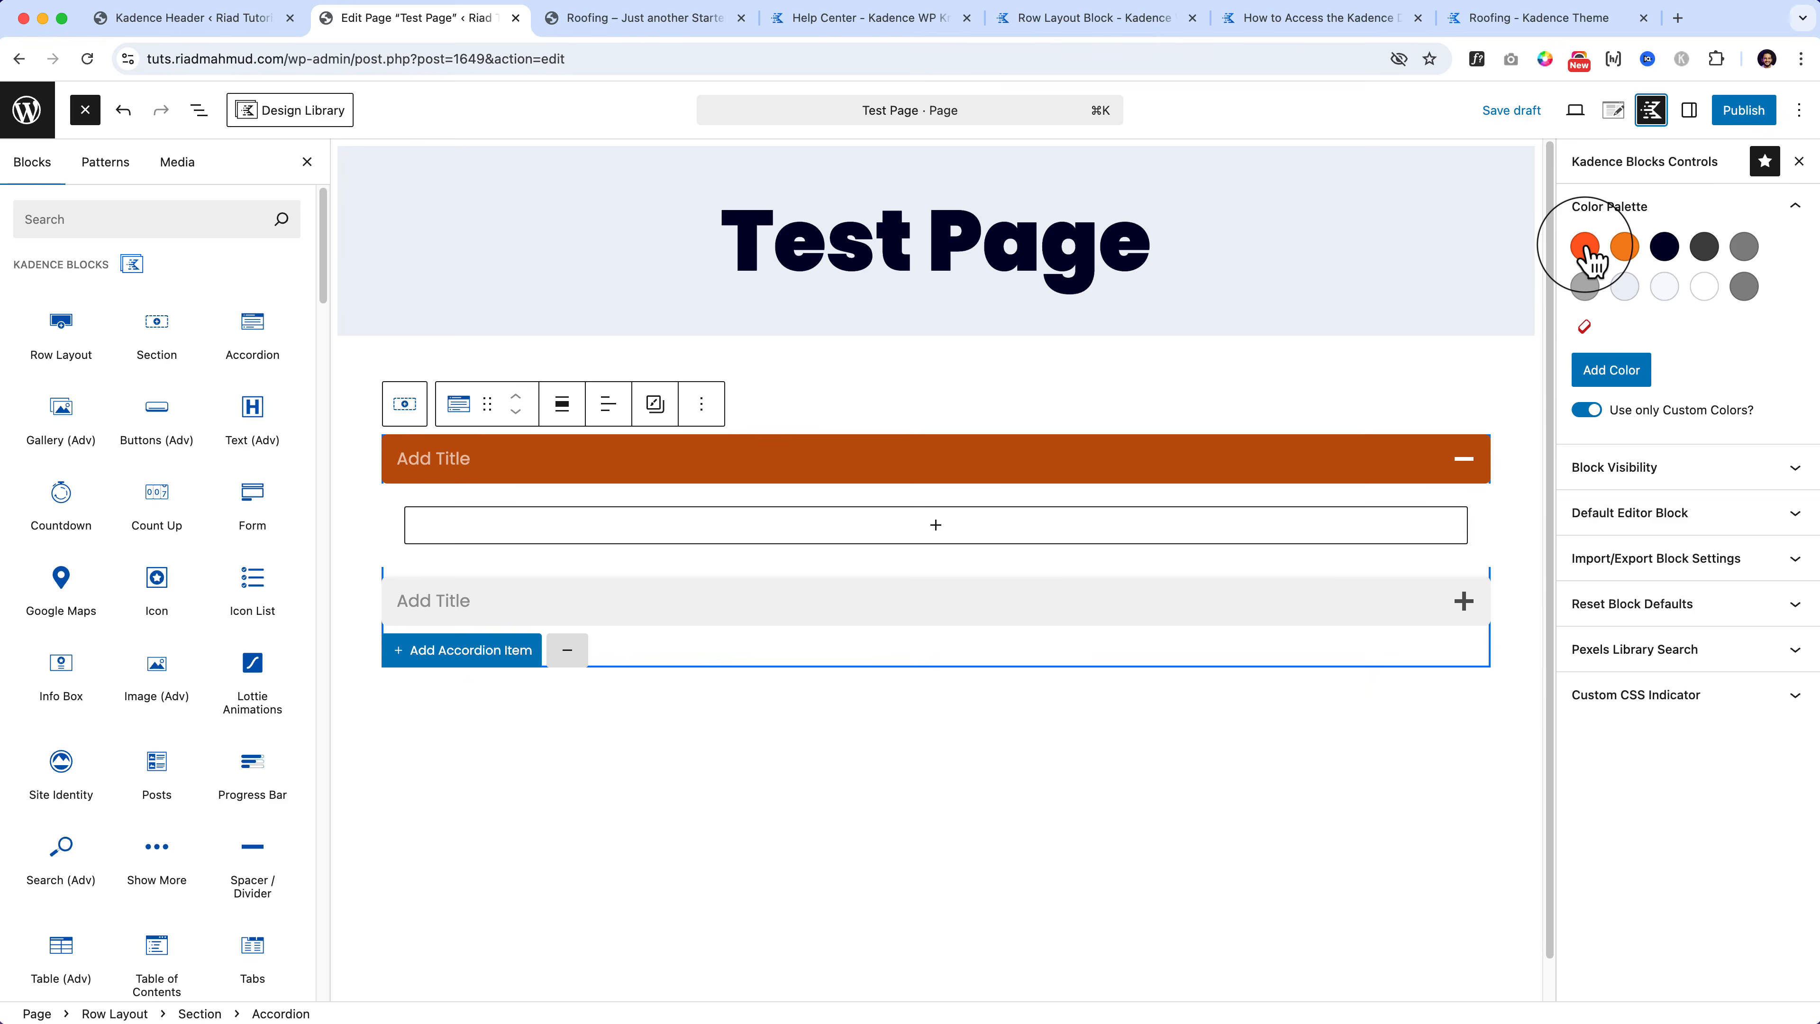
click(444, 458)
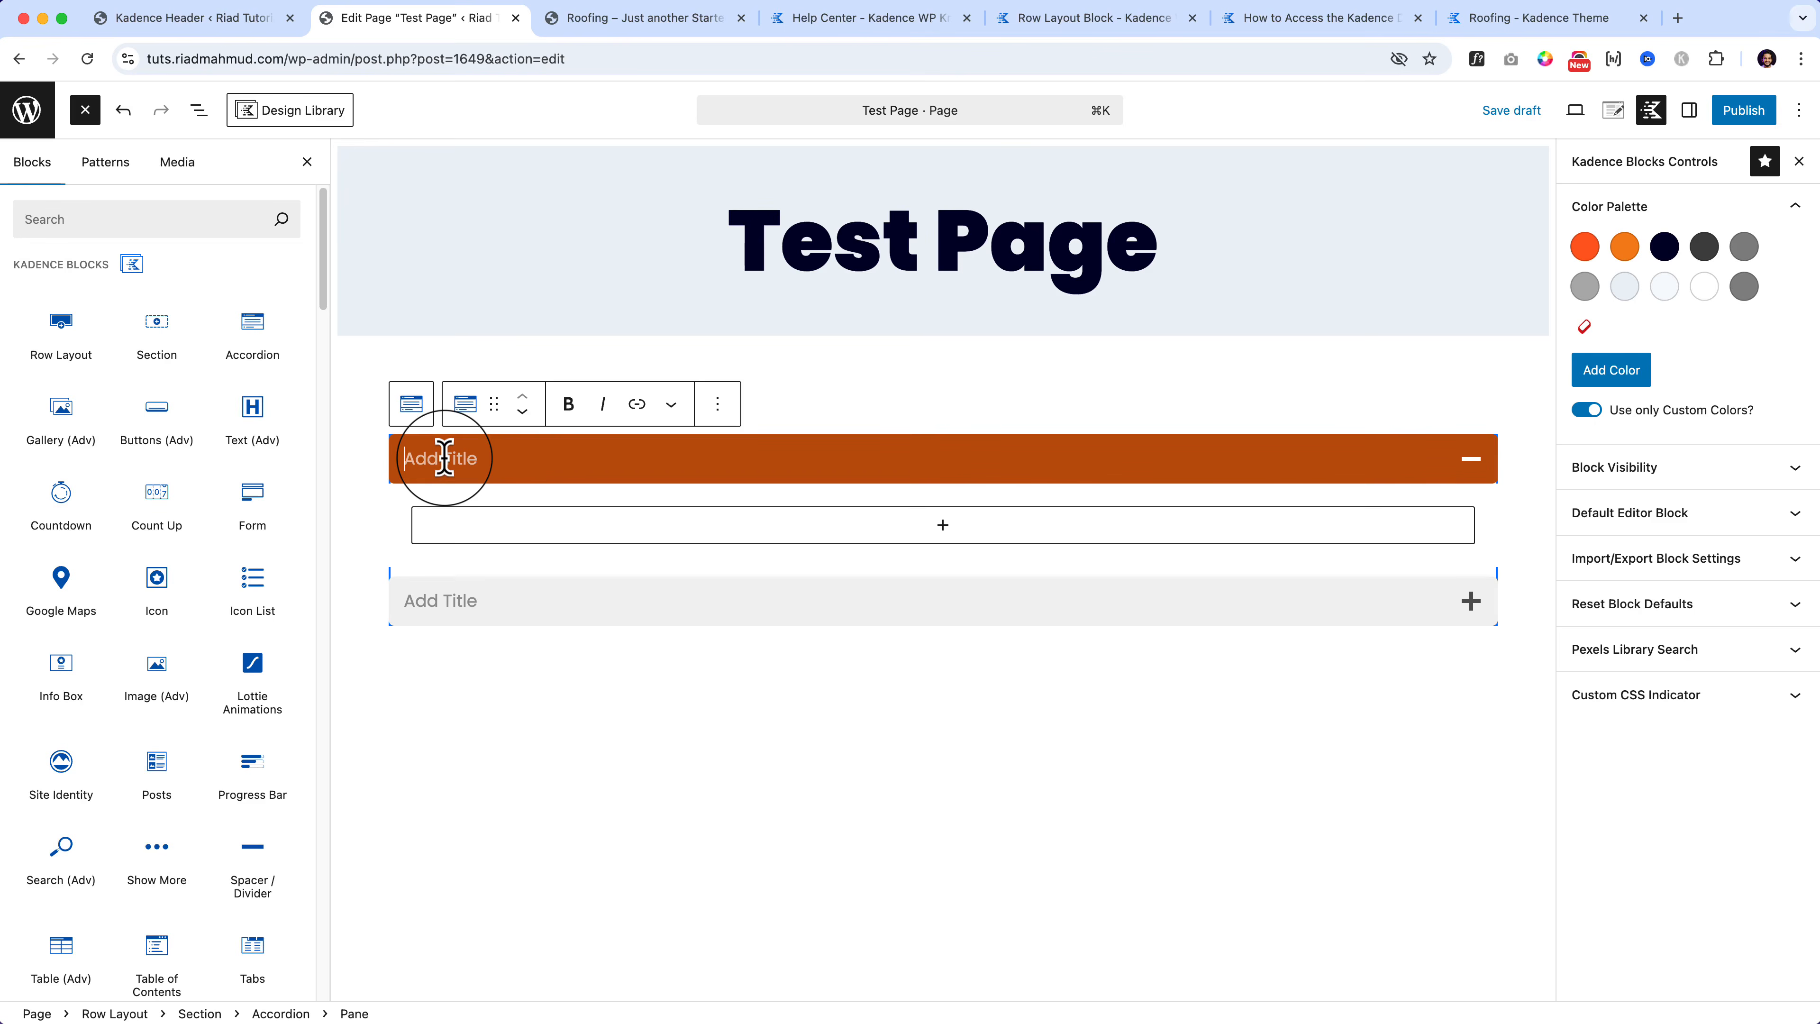
text(This is test title)
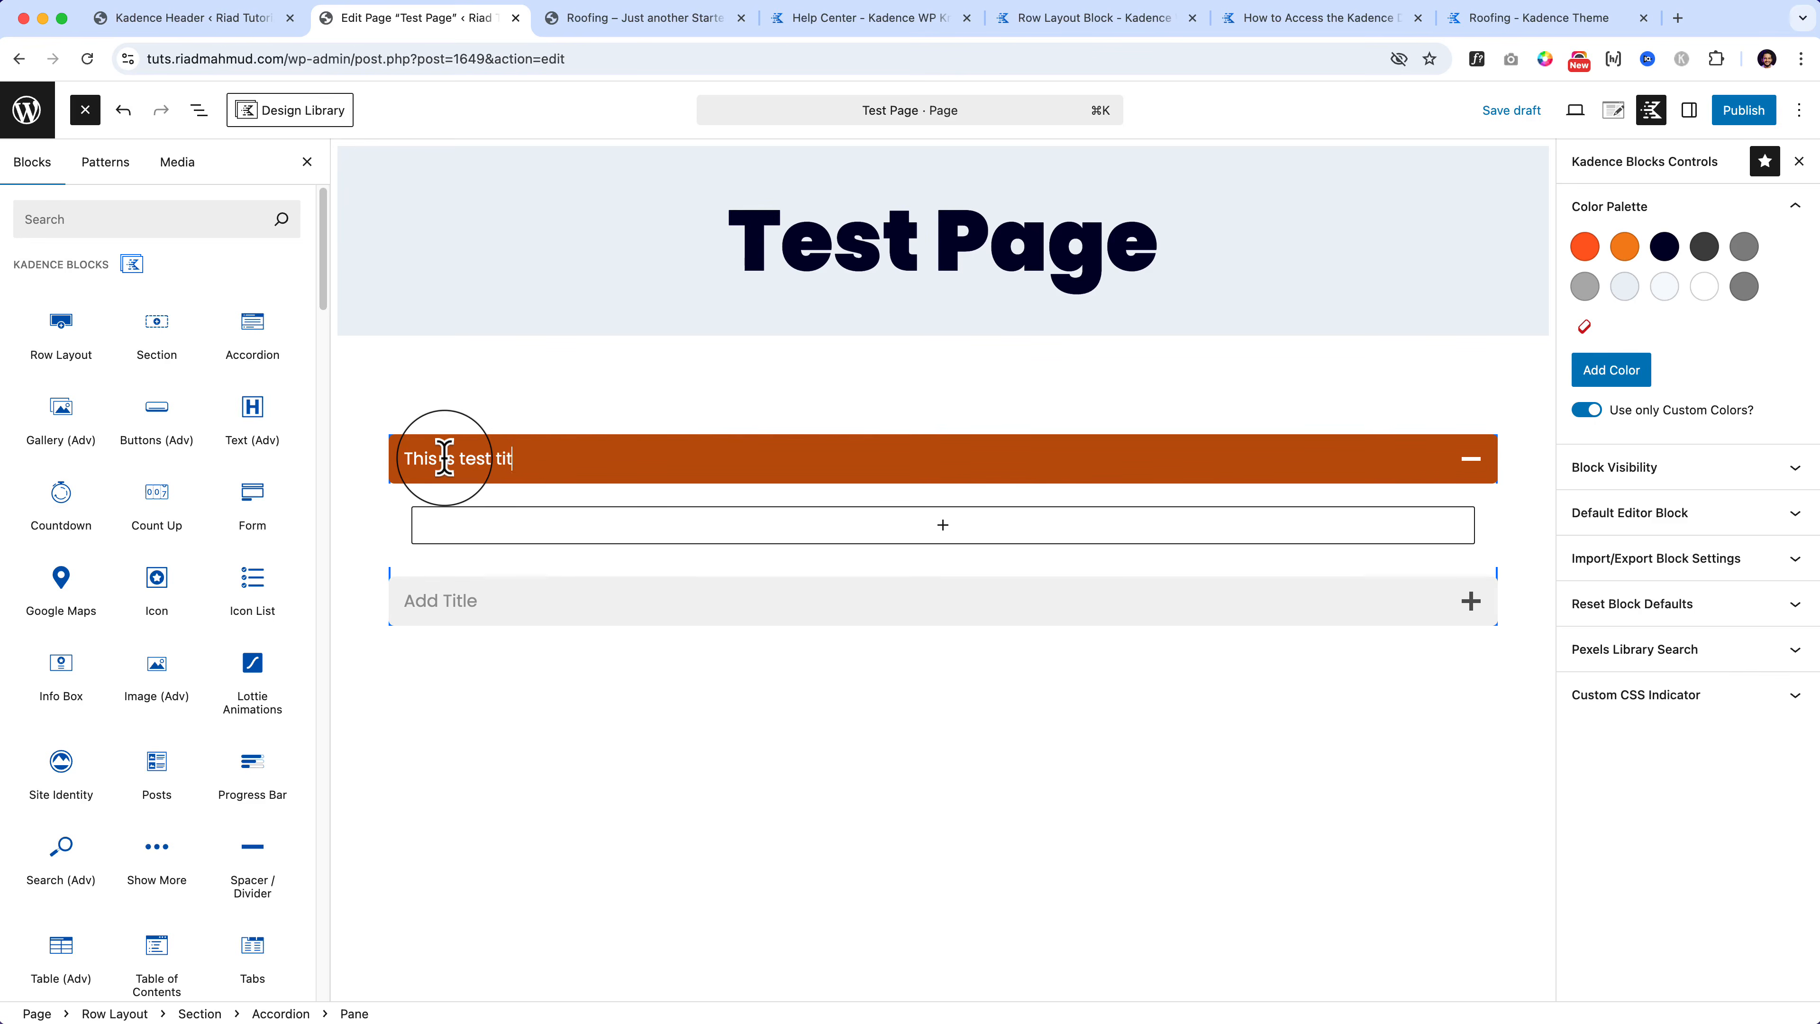
Step: Title the second accordion pane 'This is second title'
click(201, 113)
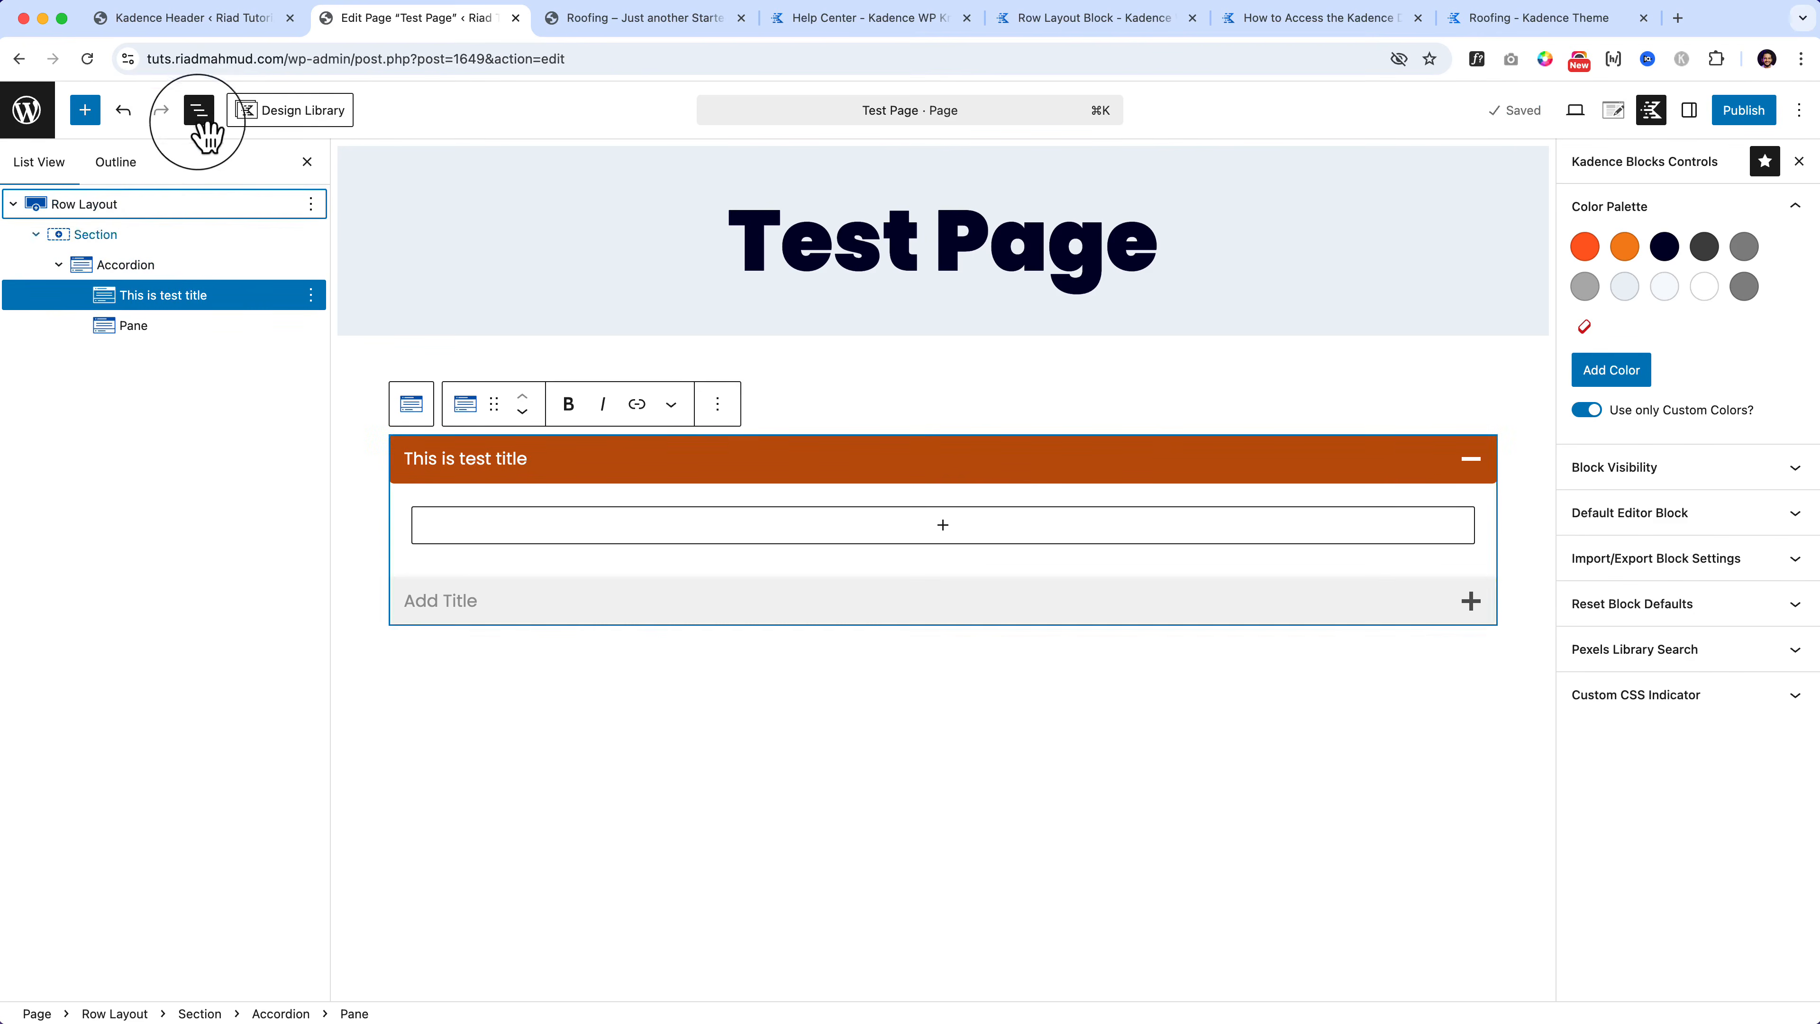
click(153, 264)
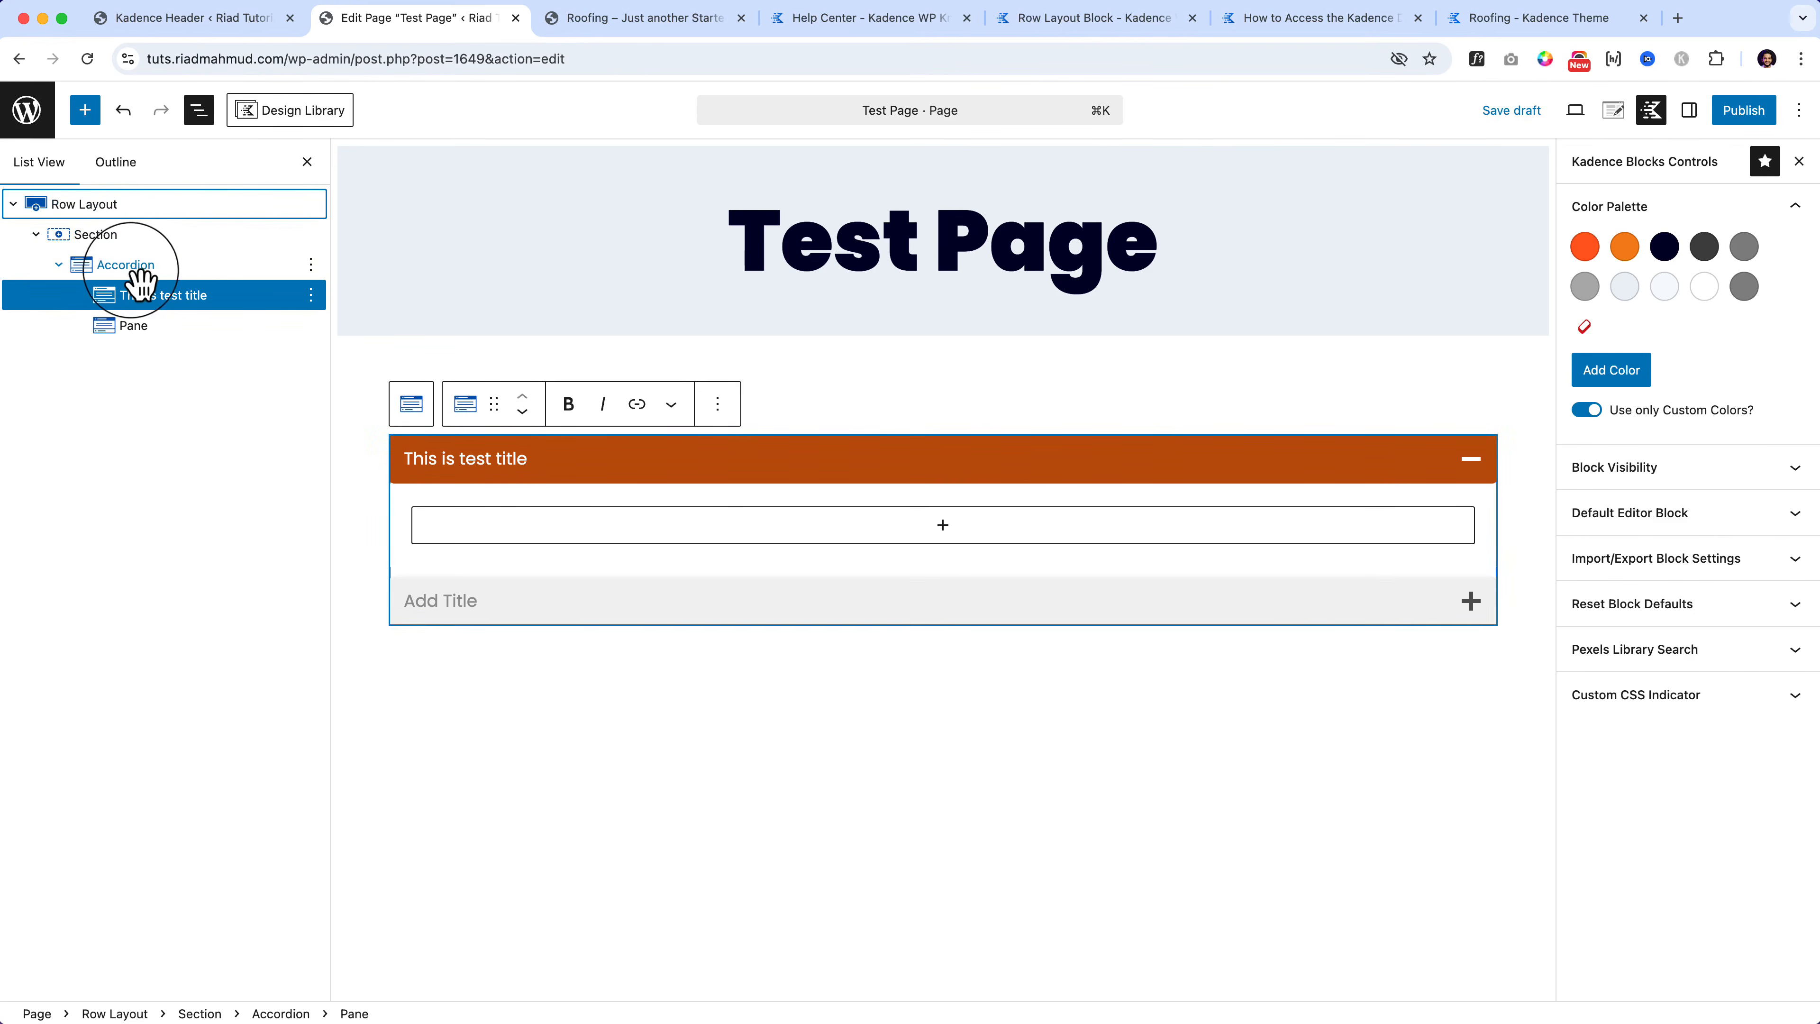
click(162, 301)
click(160, 330)
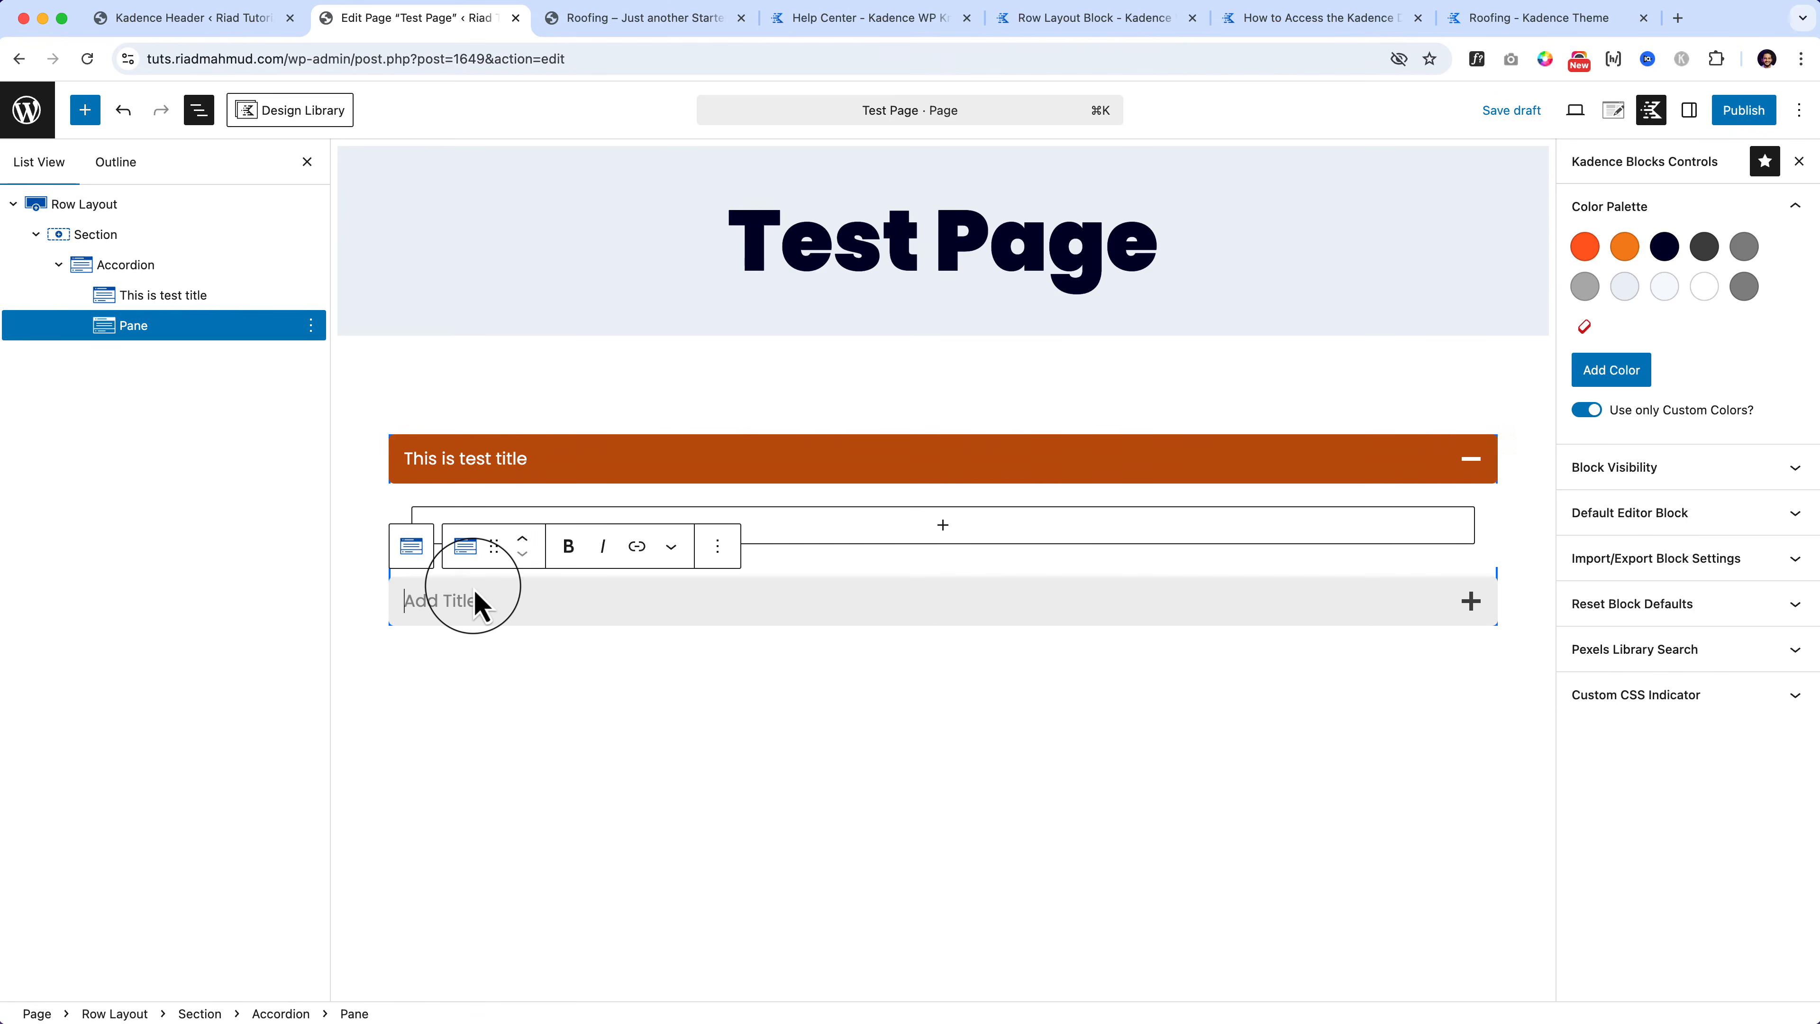
text(This is second title)
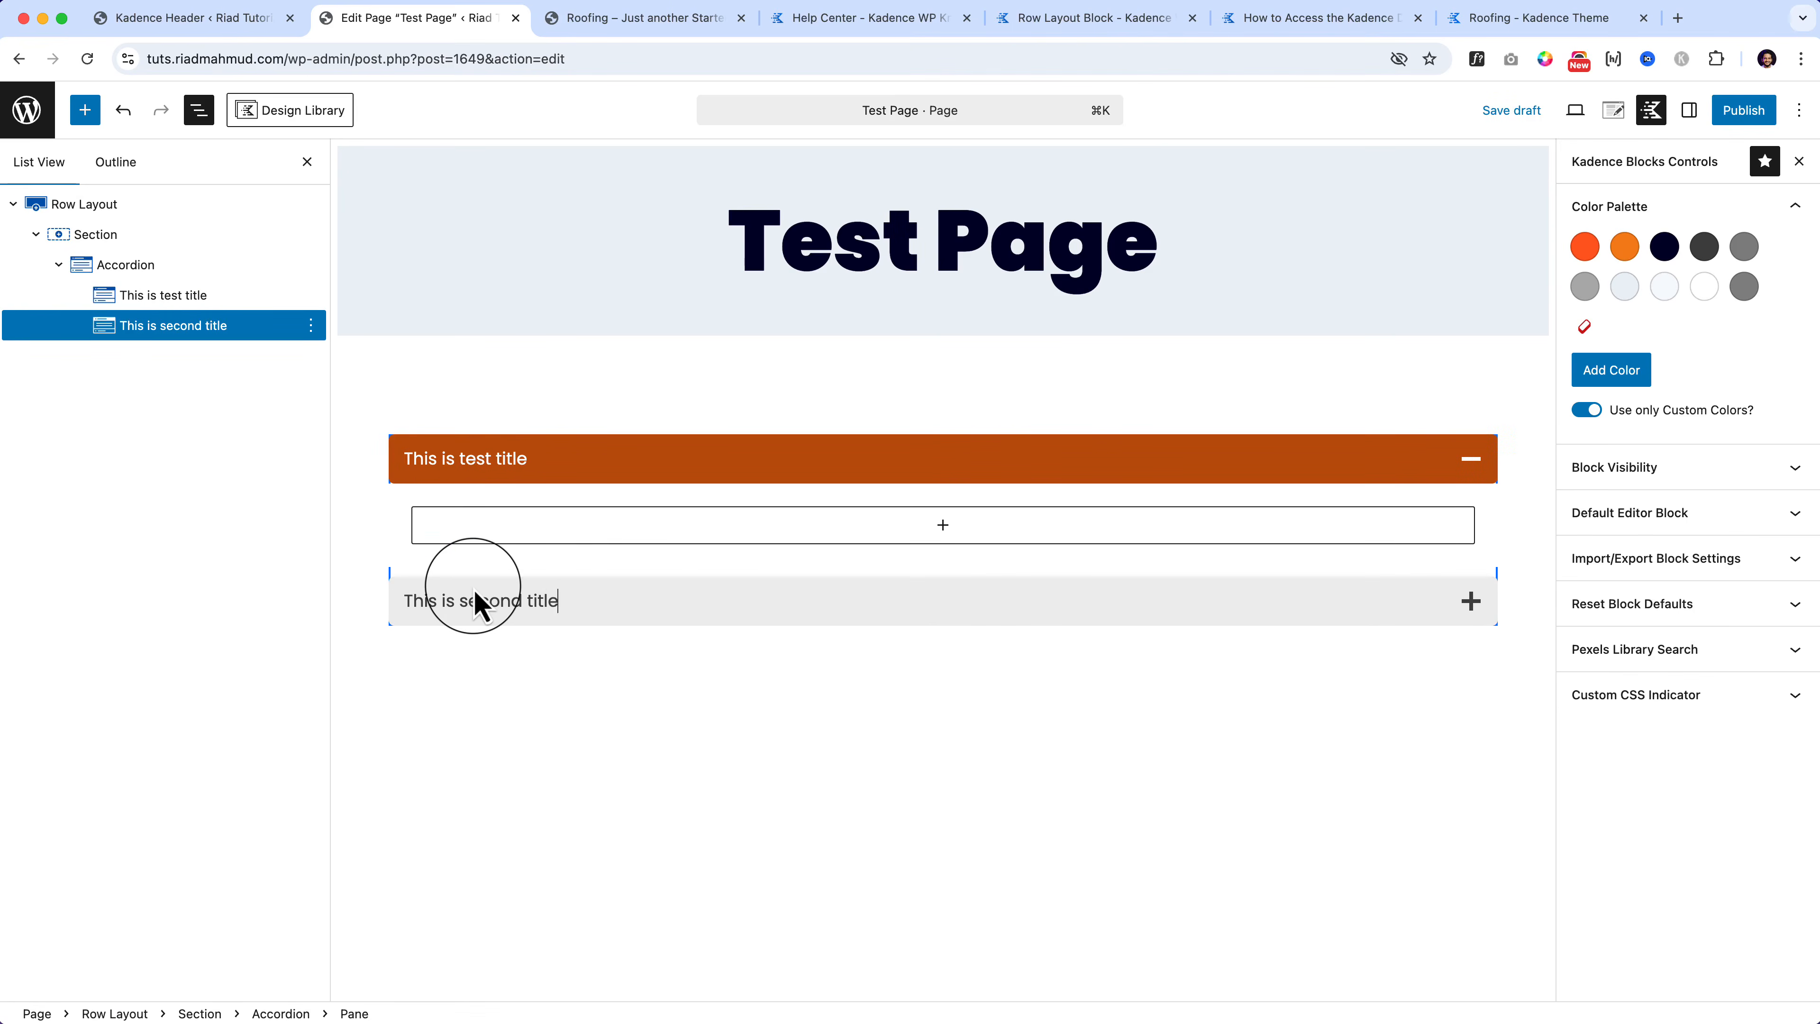
key(Return)
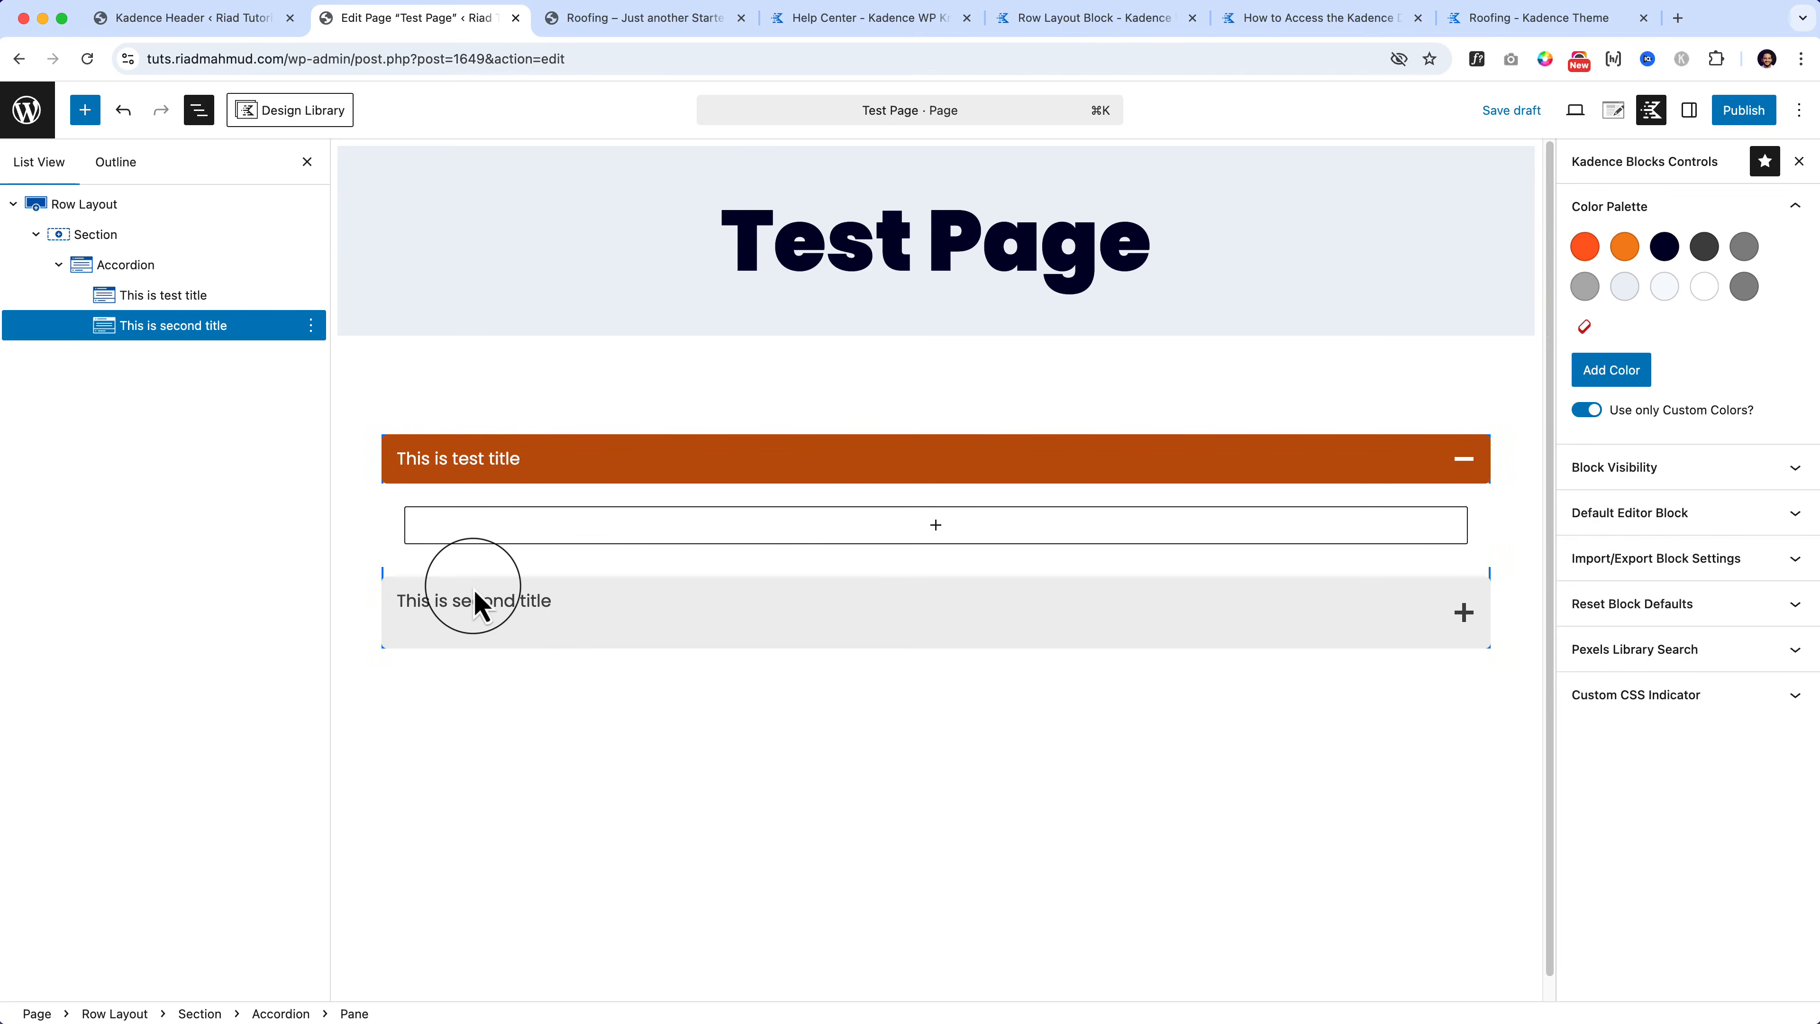
key(BackSpace)
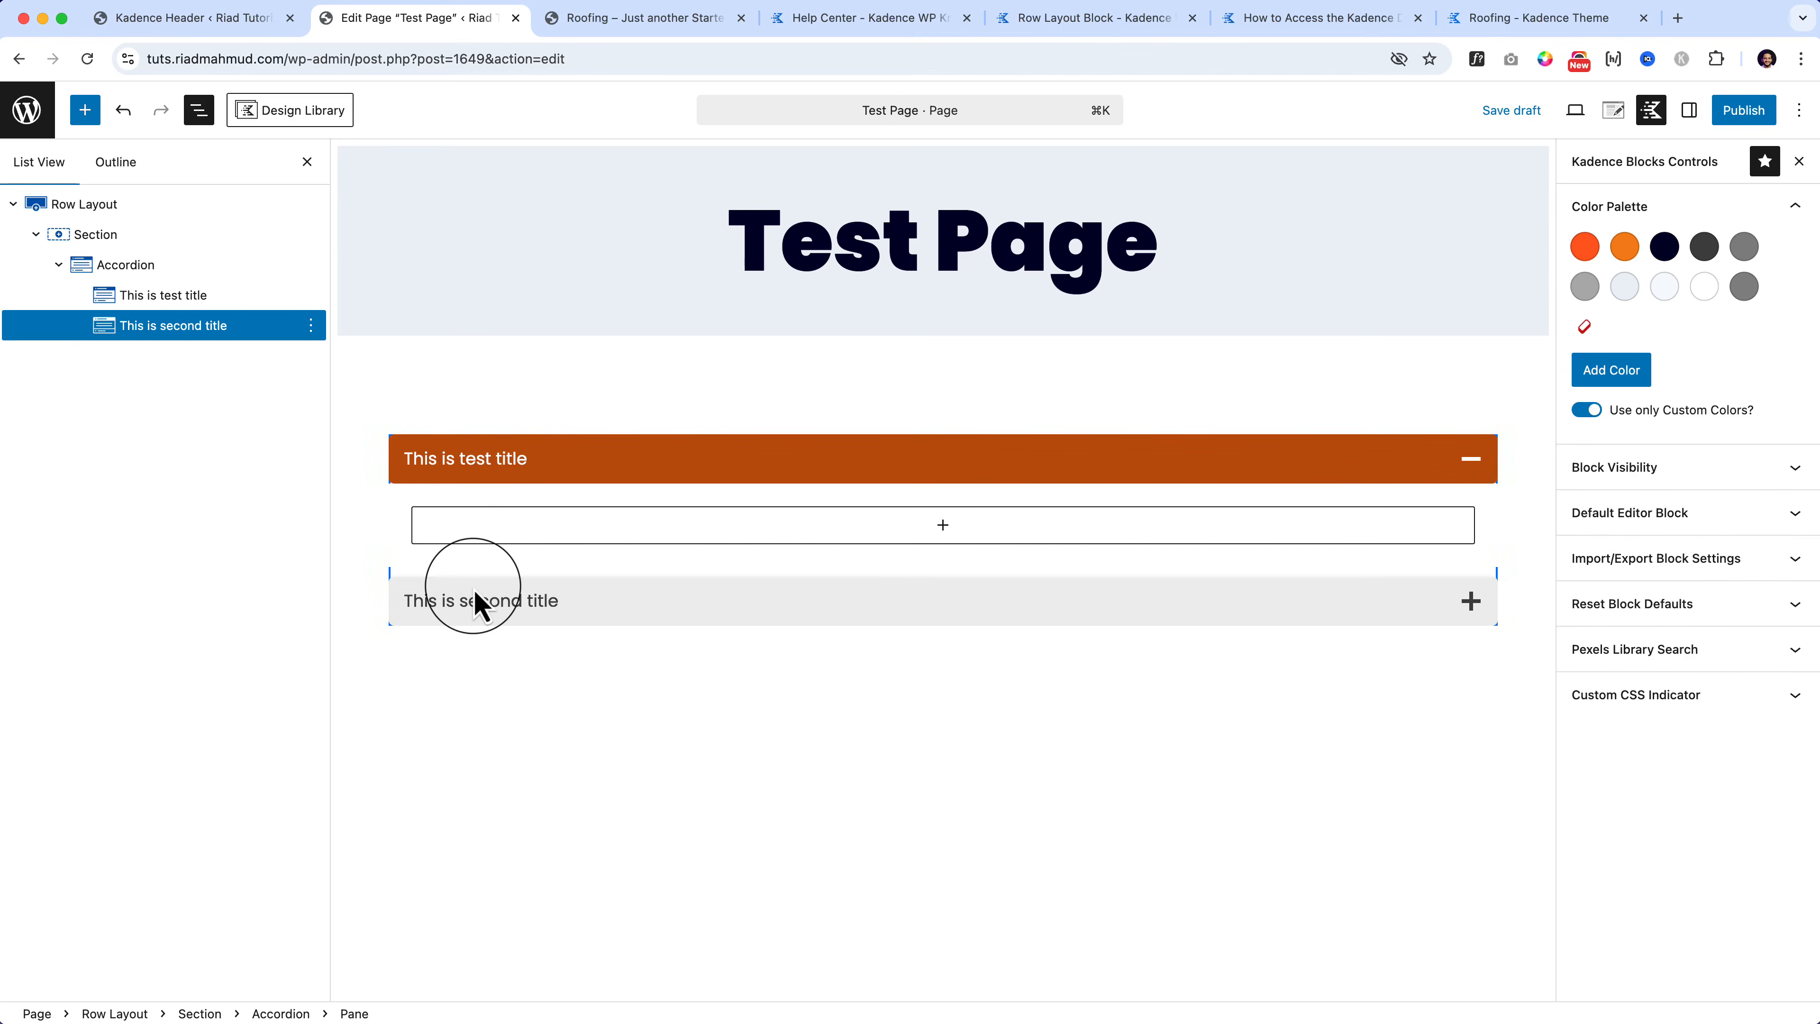
click(136, 266)
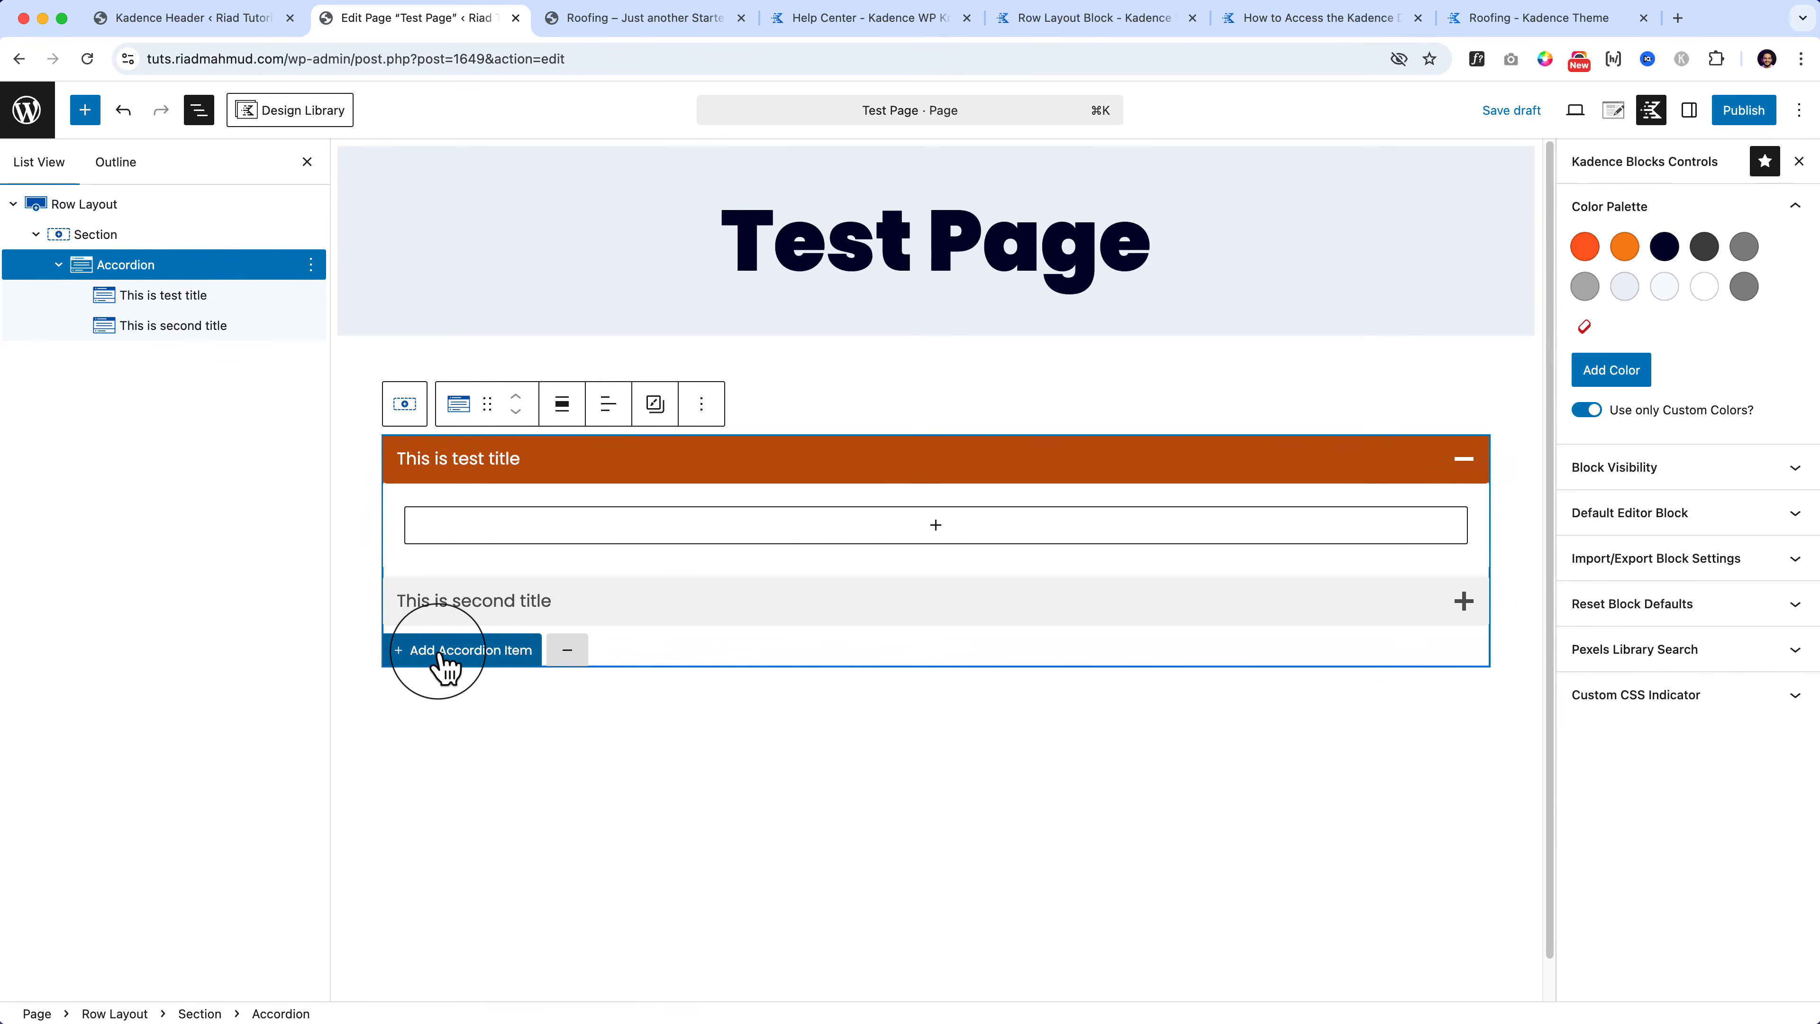
click(226, 327)
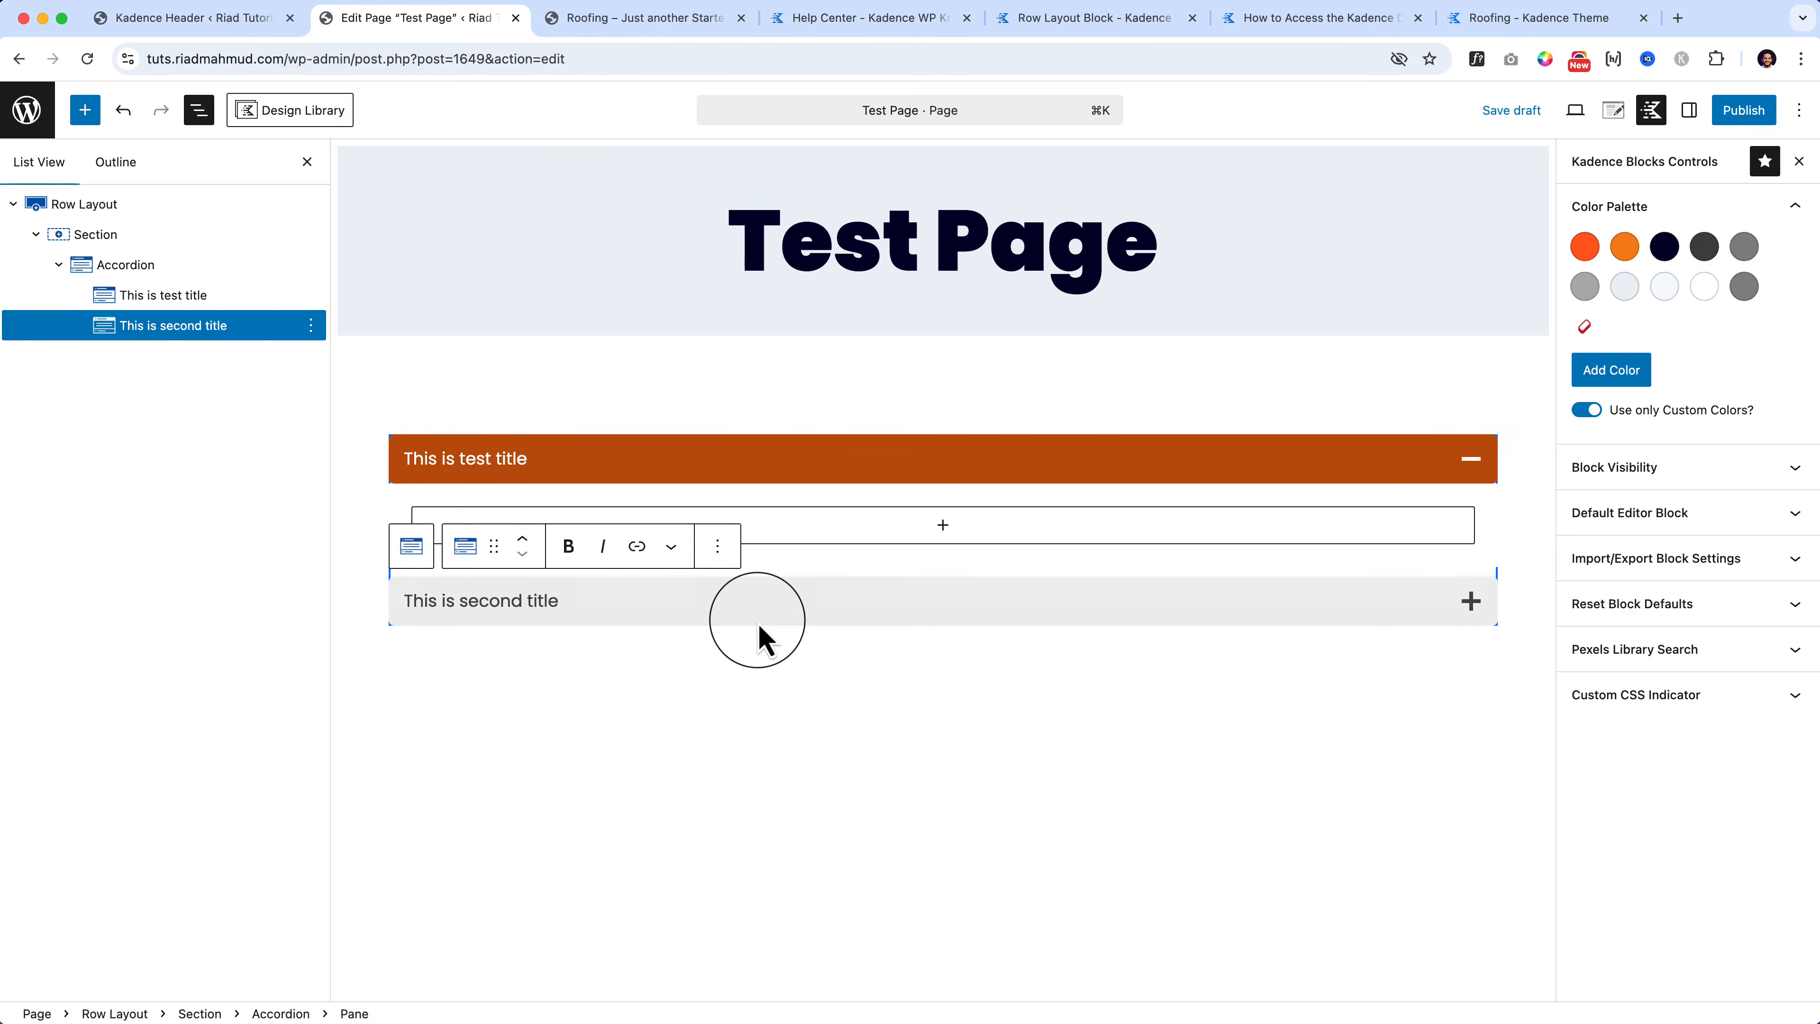
click(185, 334)
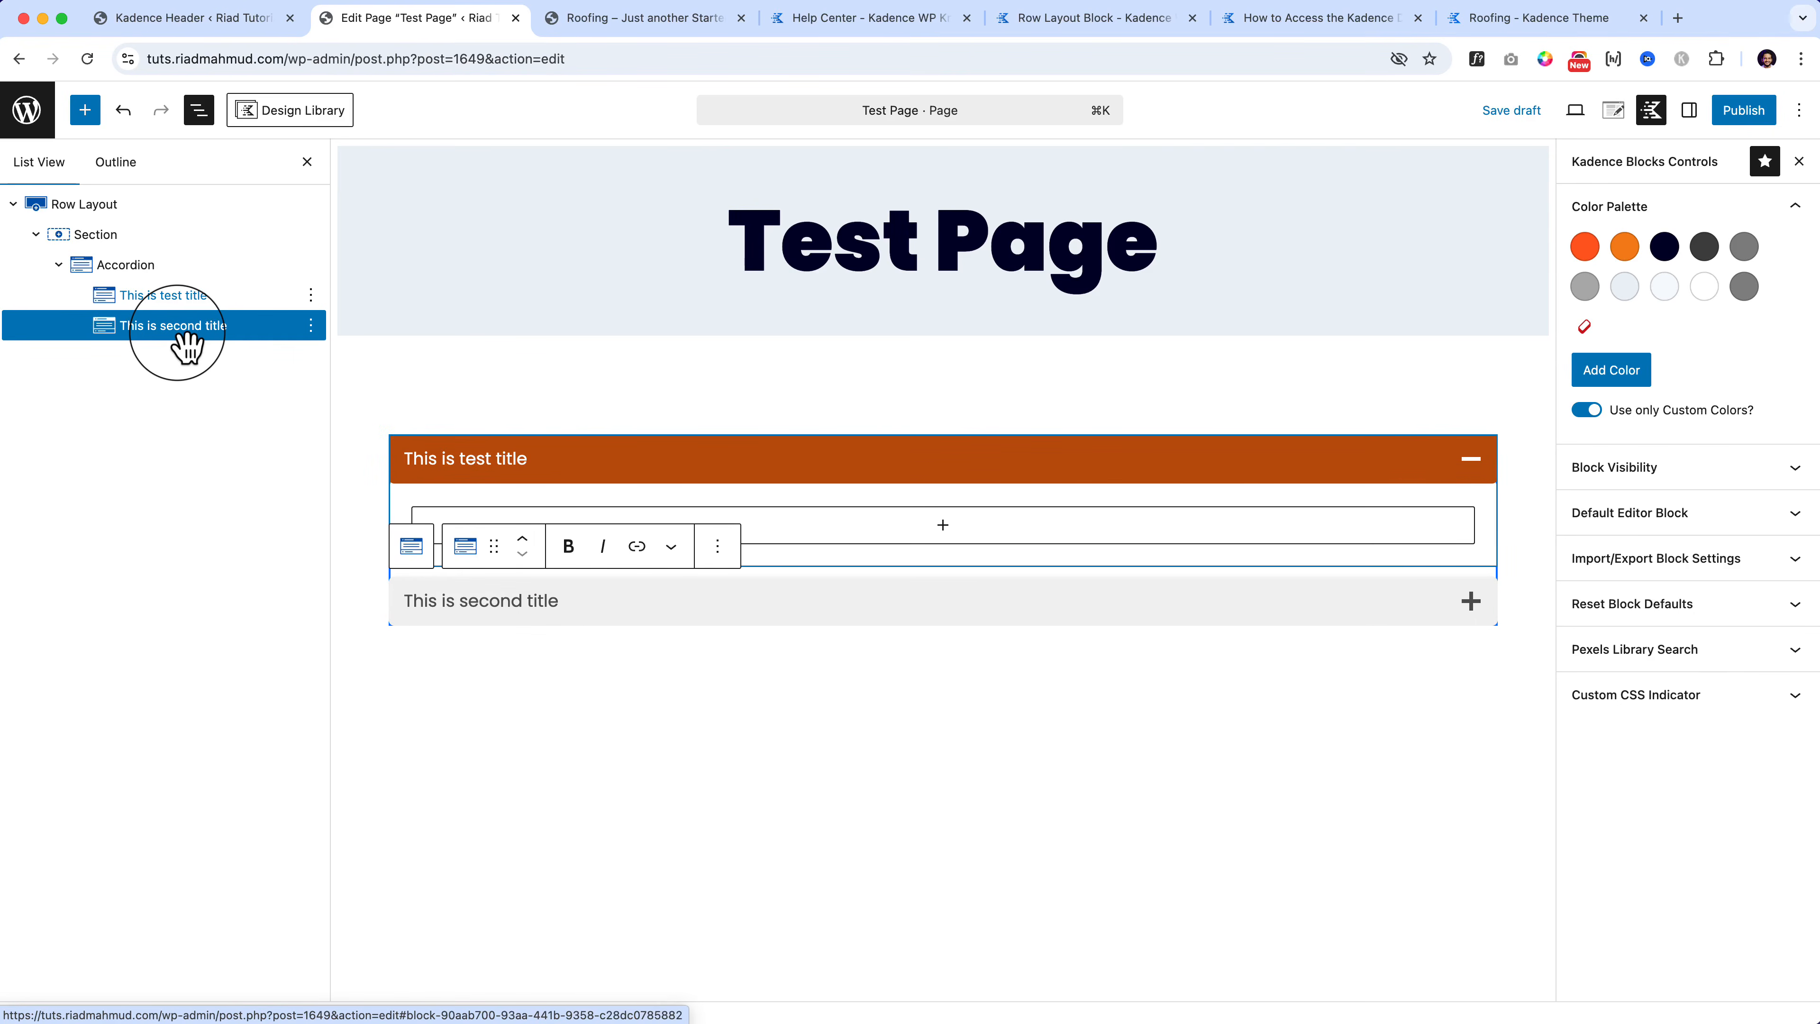
click(186, 349)
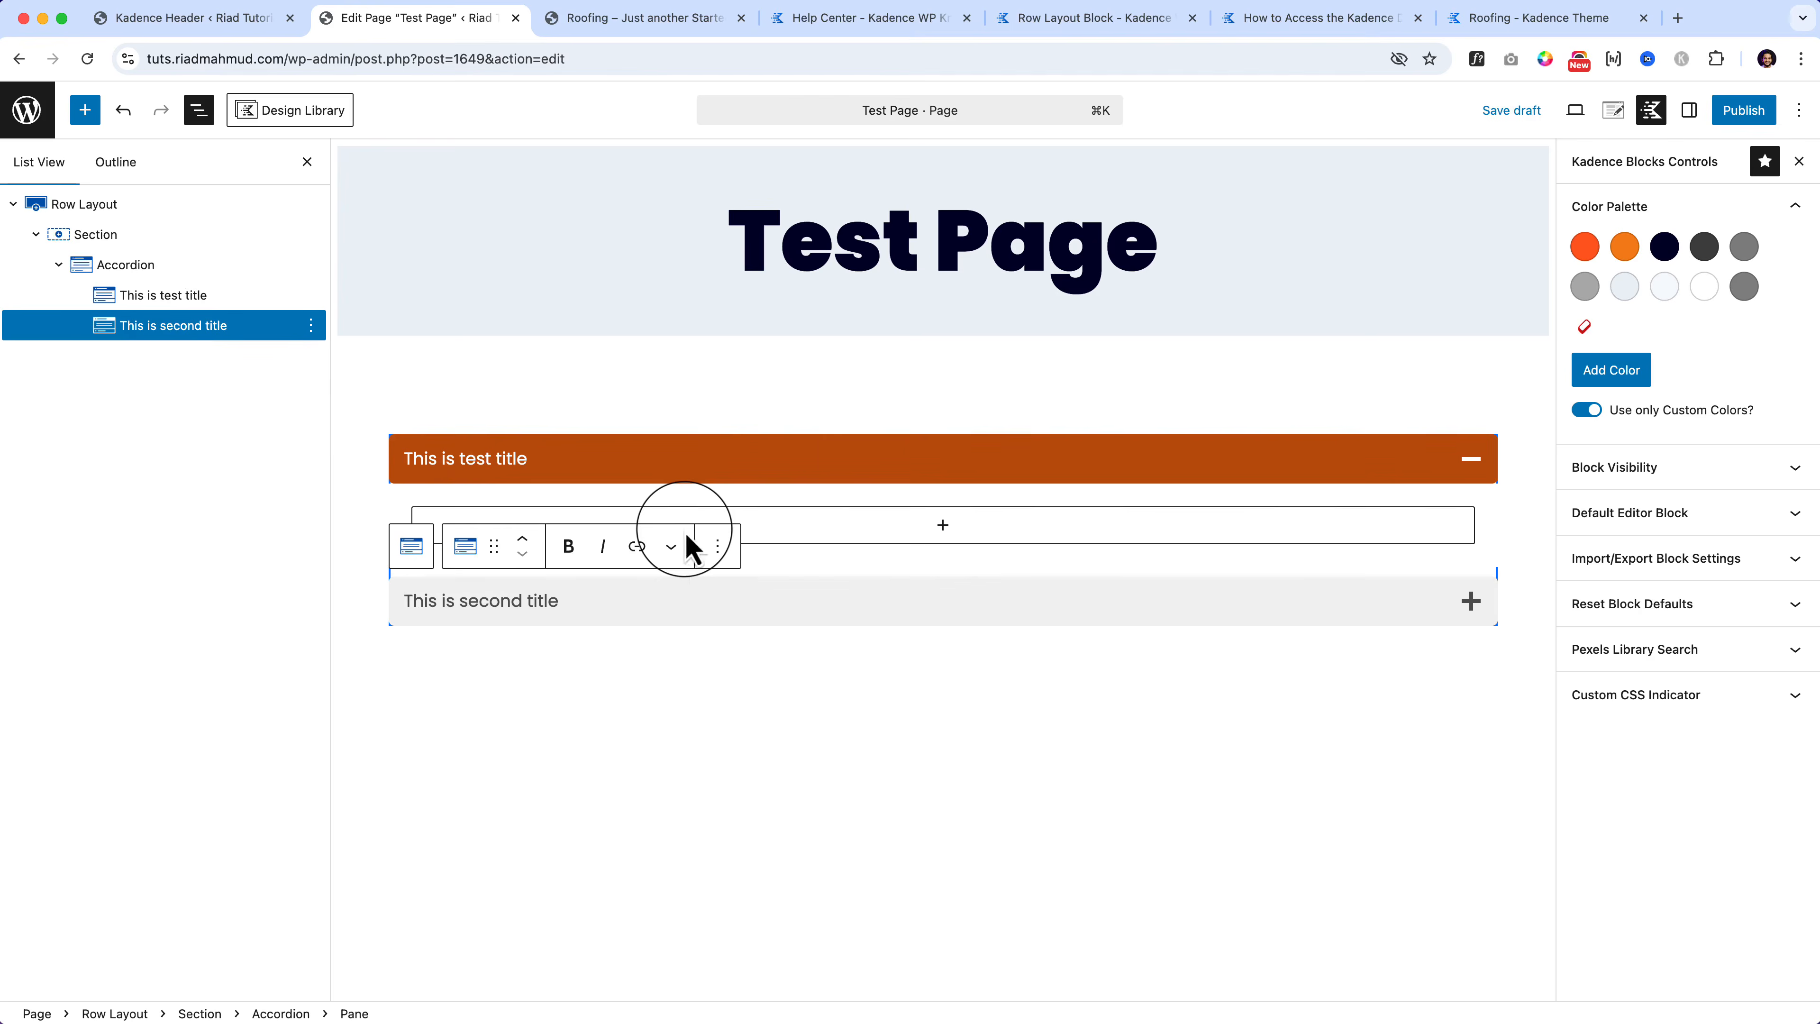
Step: Add a third pane titled 'Third Title' and expand the second and third panes
click(165, 267)
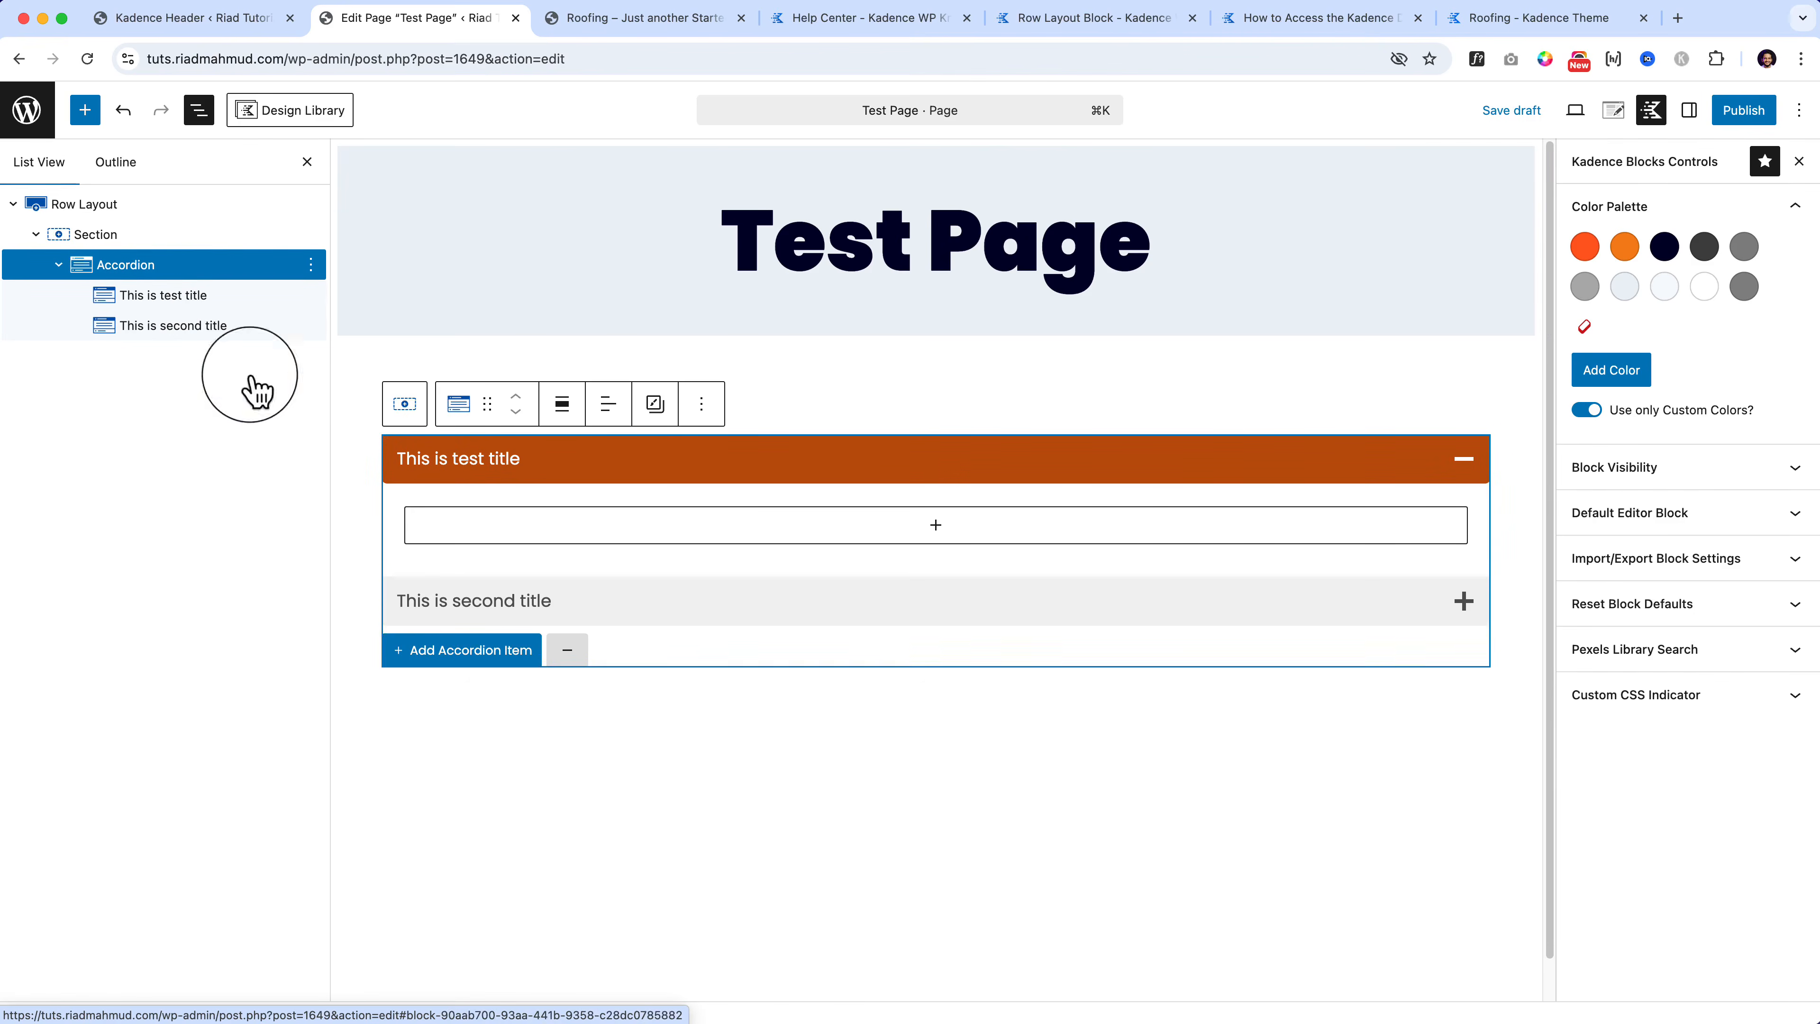
click(465, 649)
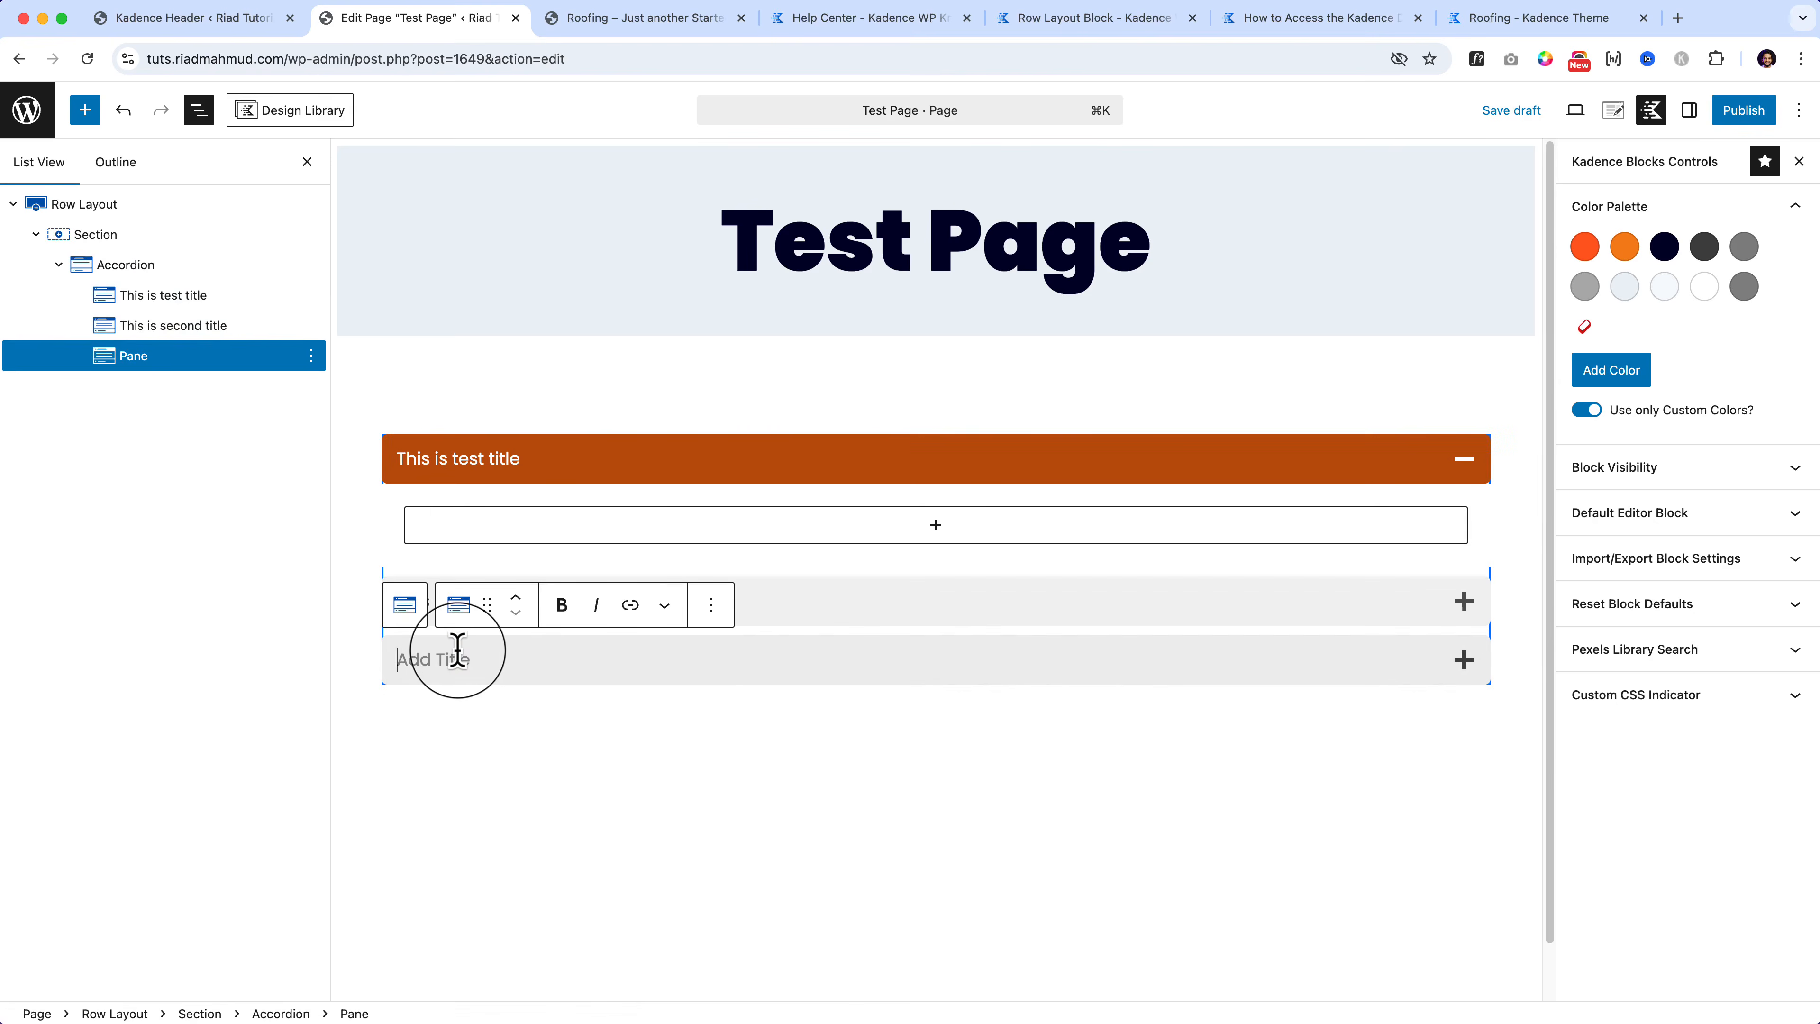
text(Third Title)
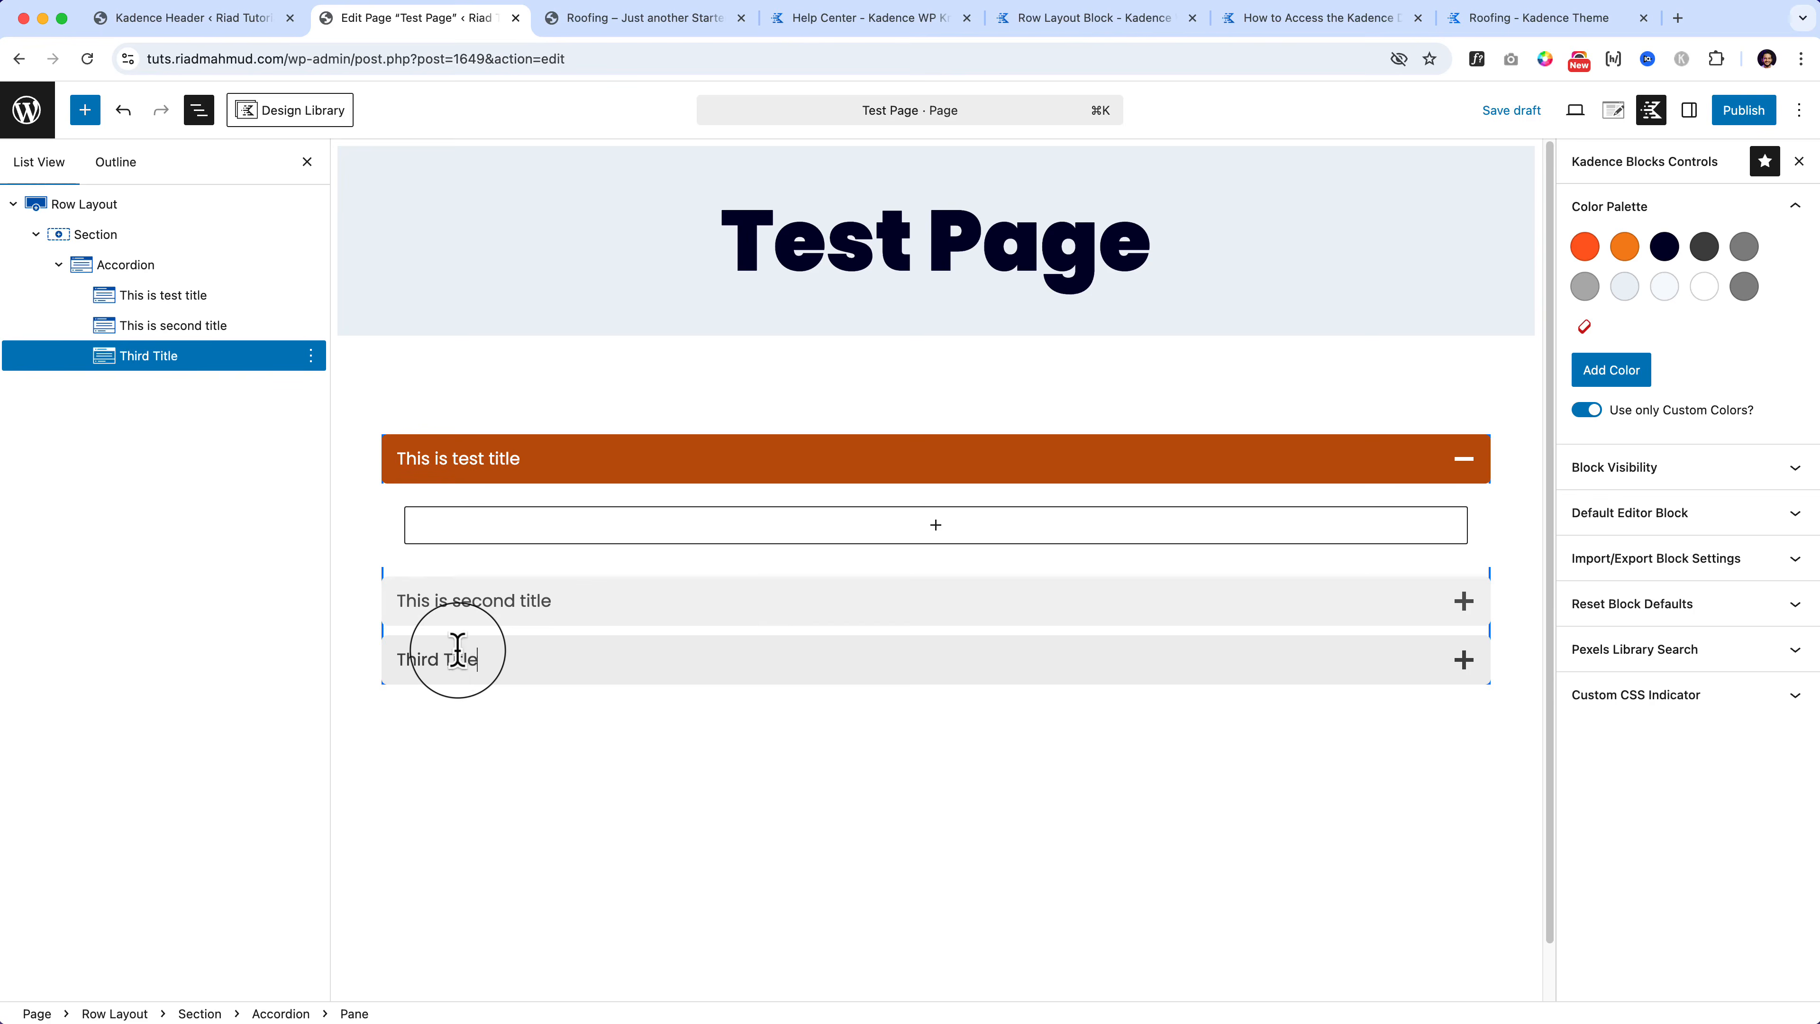
key(Return)
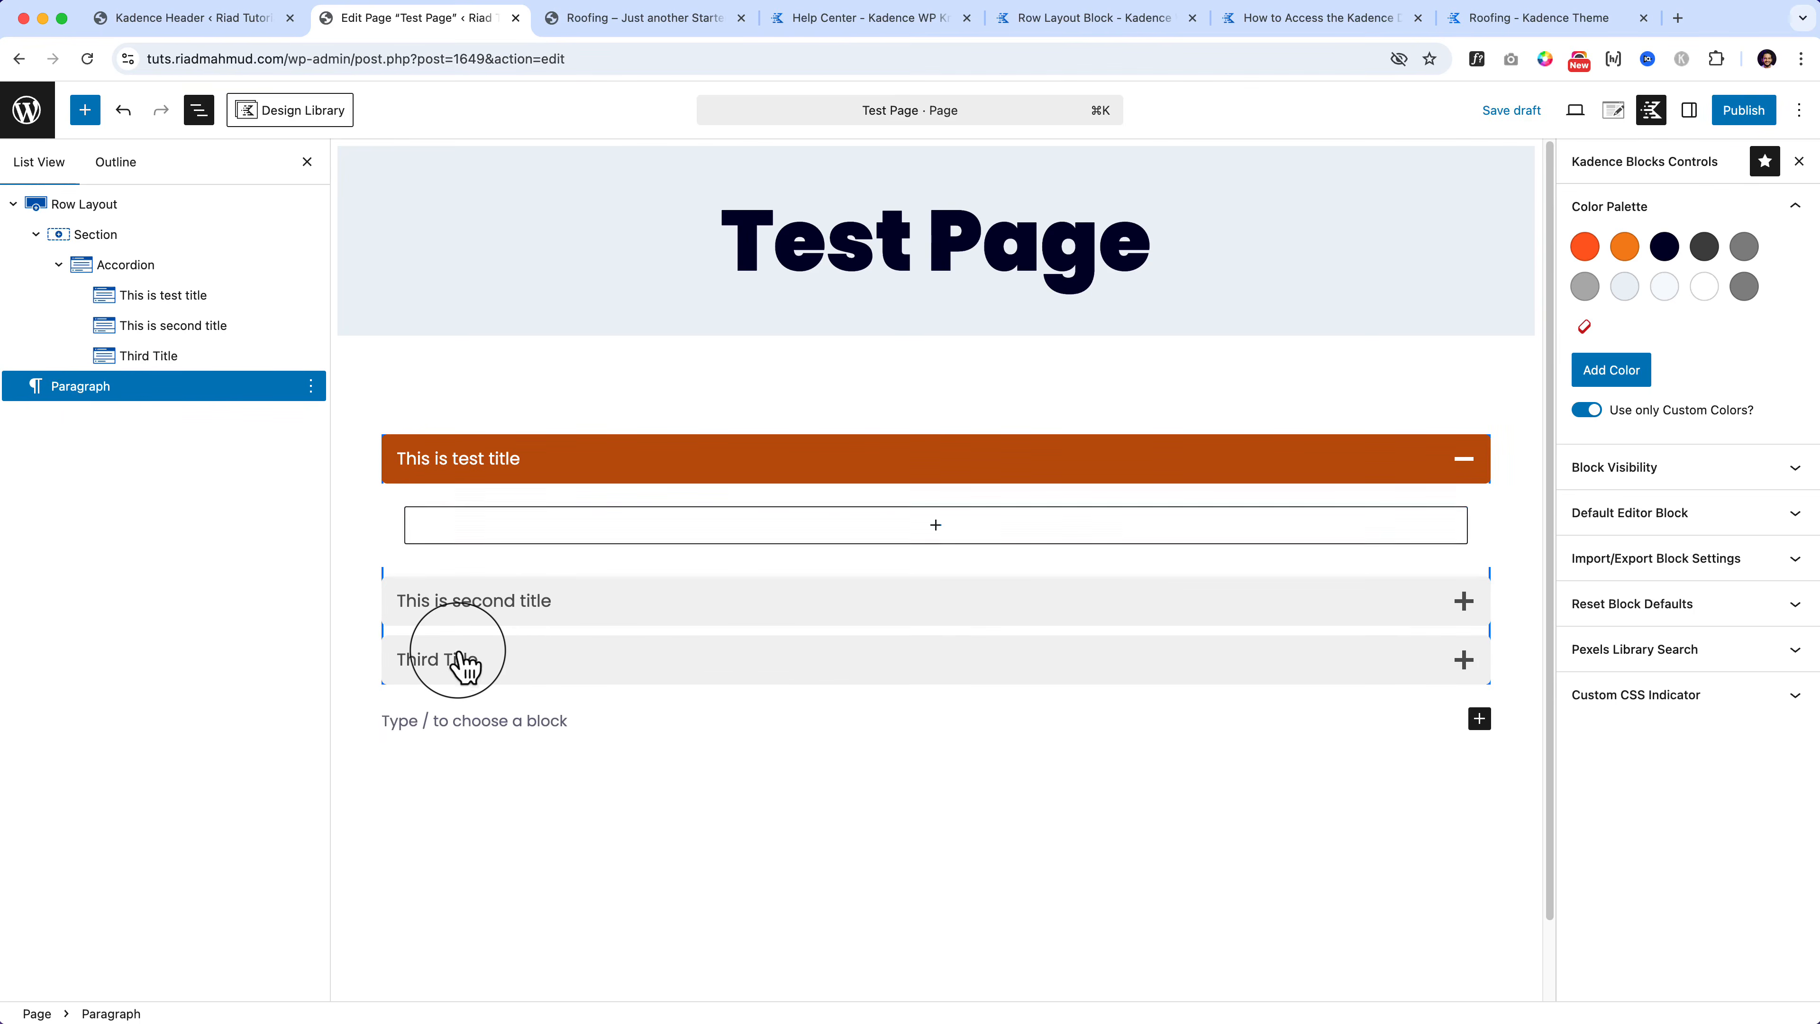
click(836, 620)
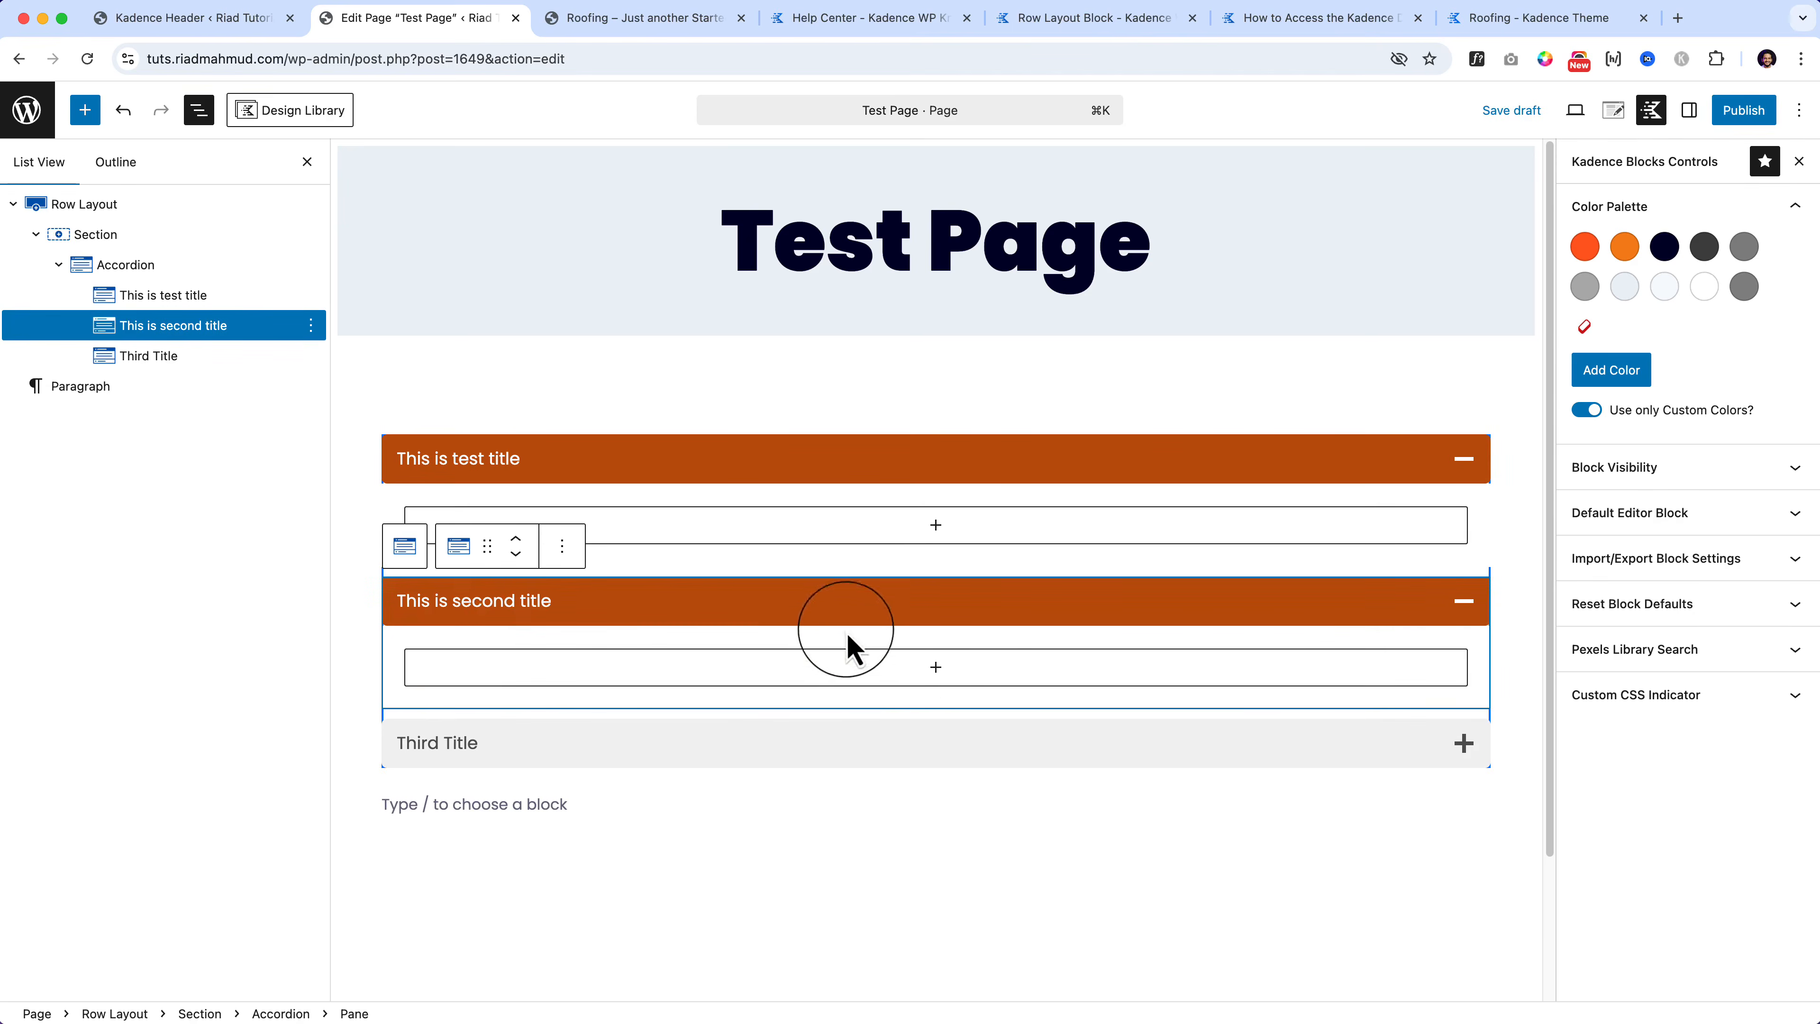
click(907, 743)
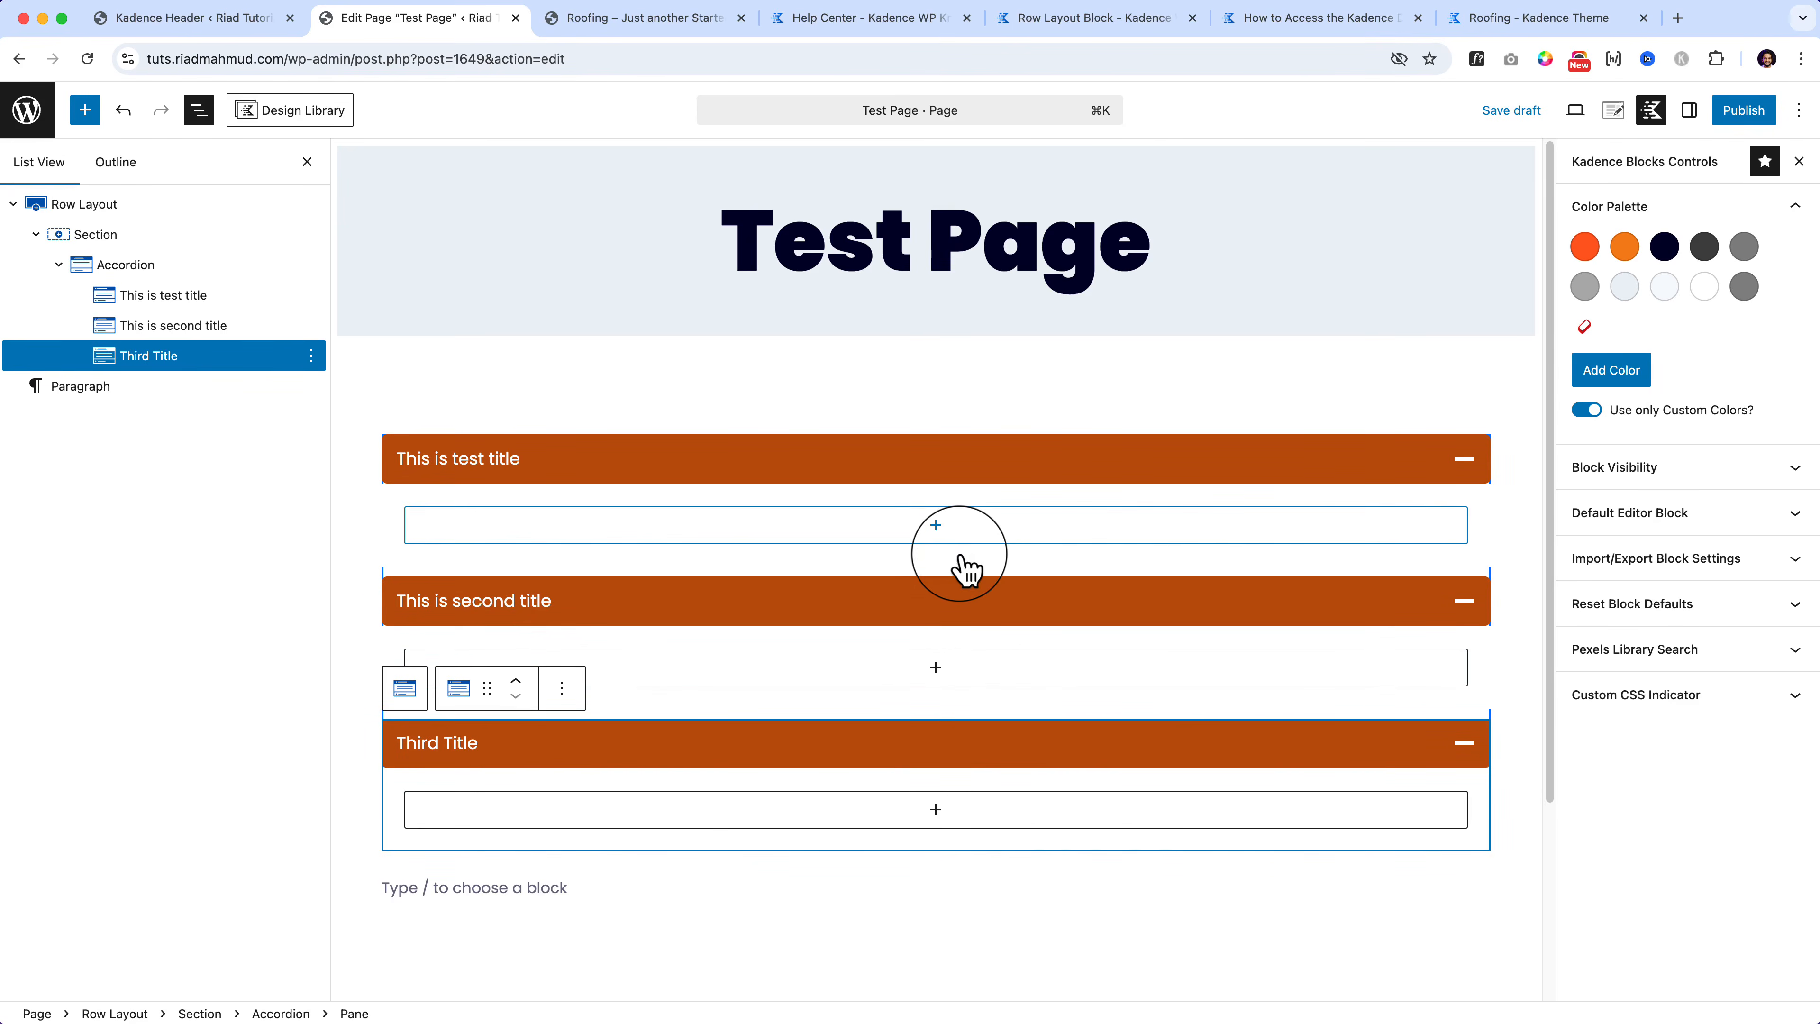
click(938, 531)
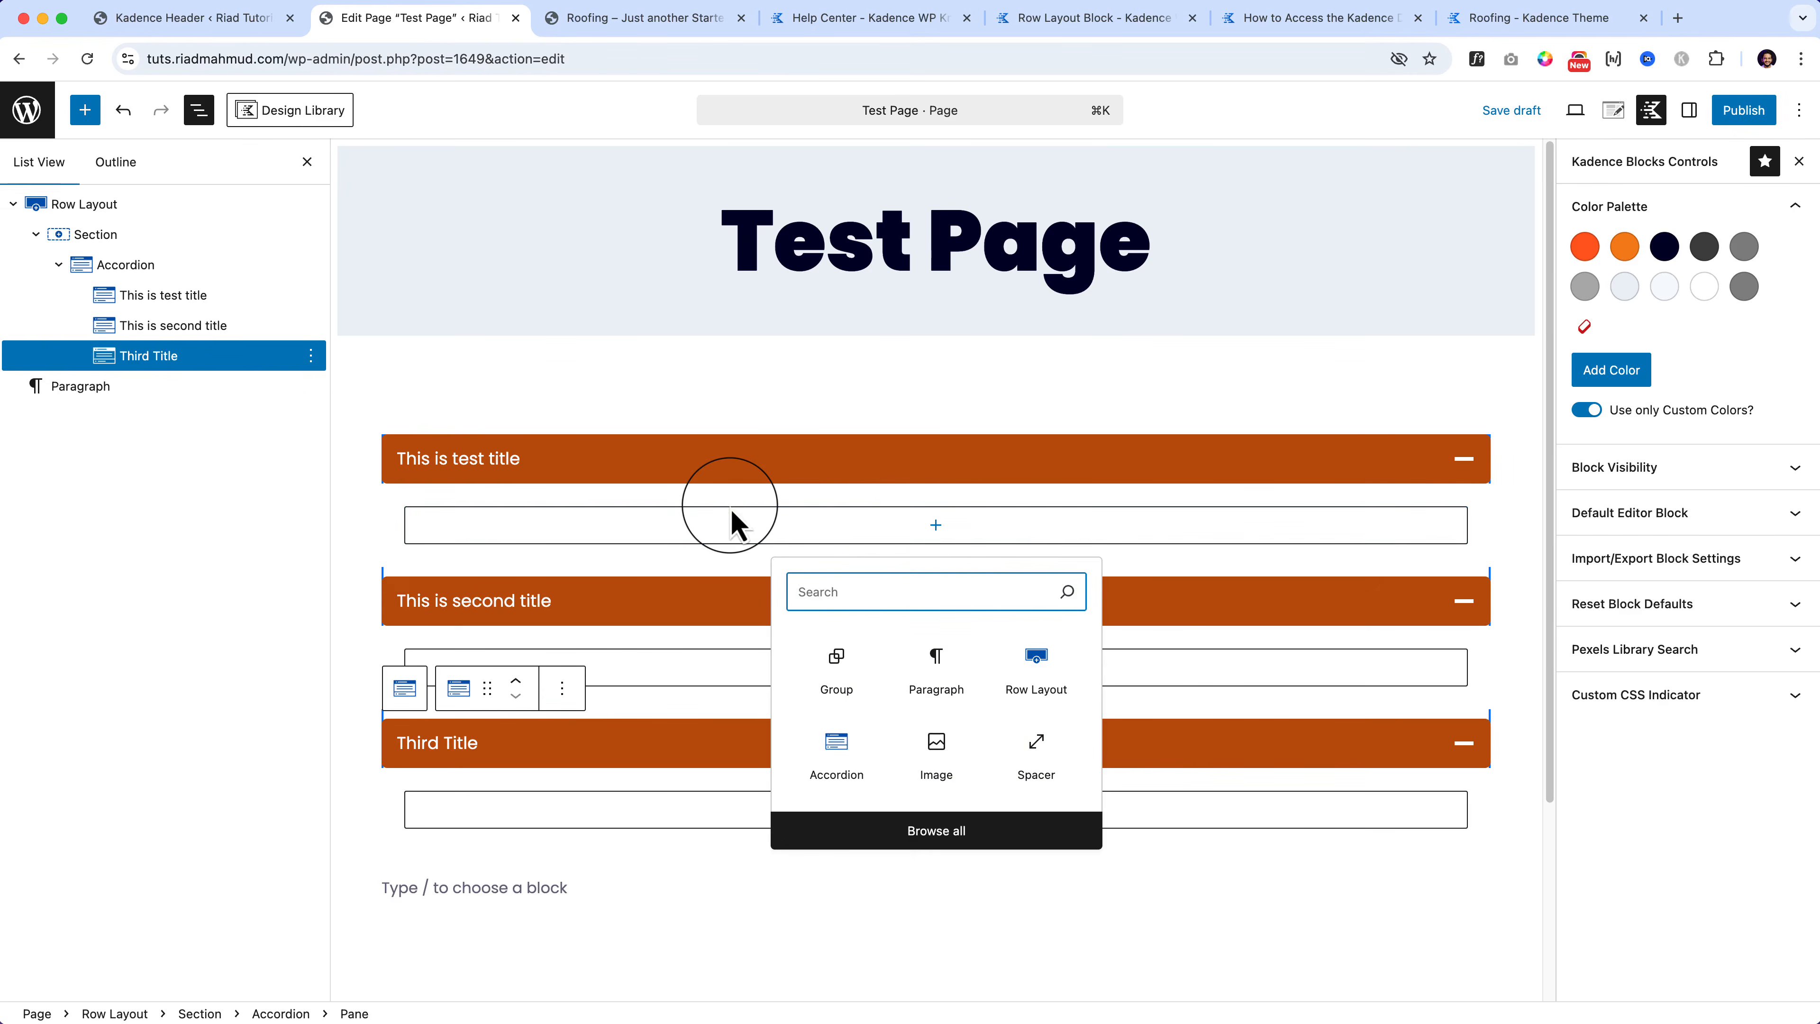
Step: Open lipsum.com in a new tab, select its first Lorem Ipsum paragraph, and return to the editor
click(1677, 18)
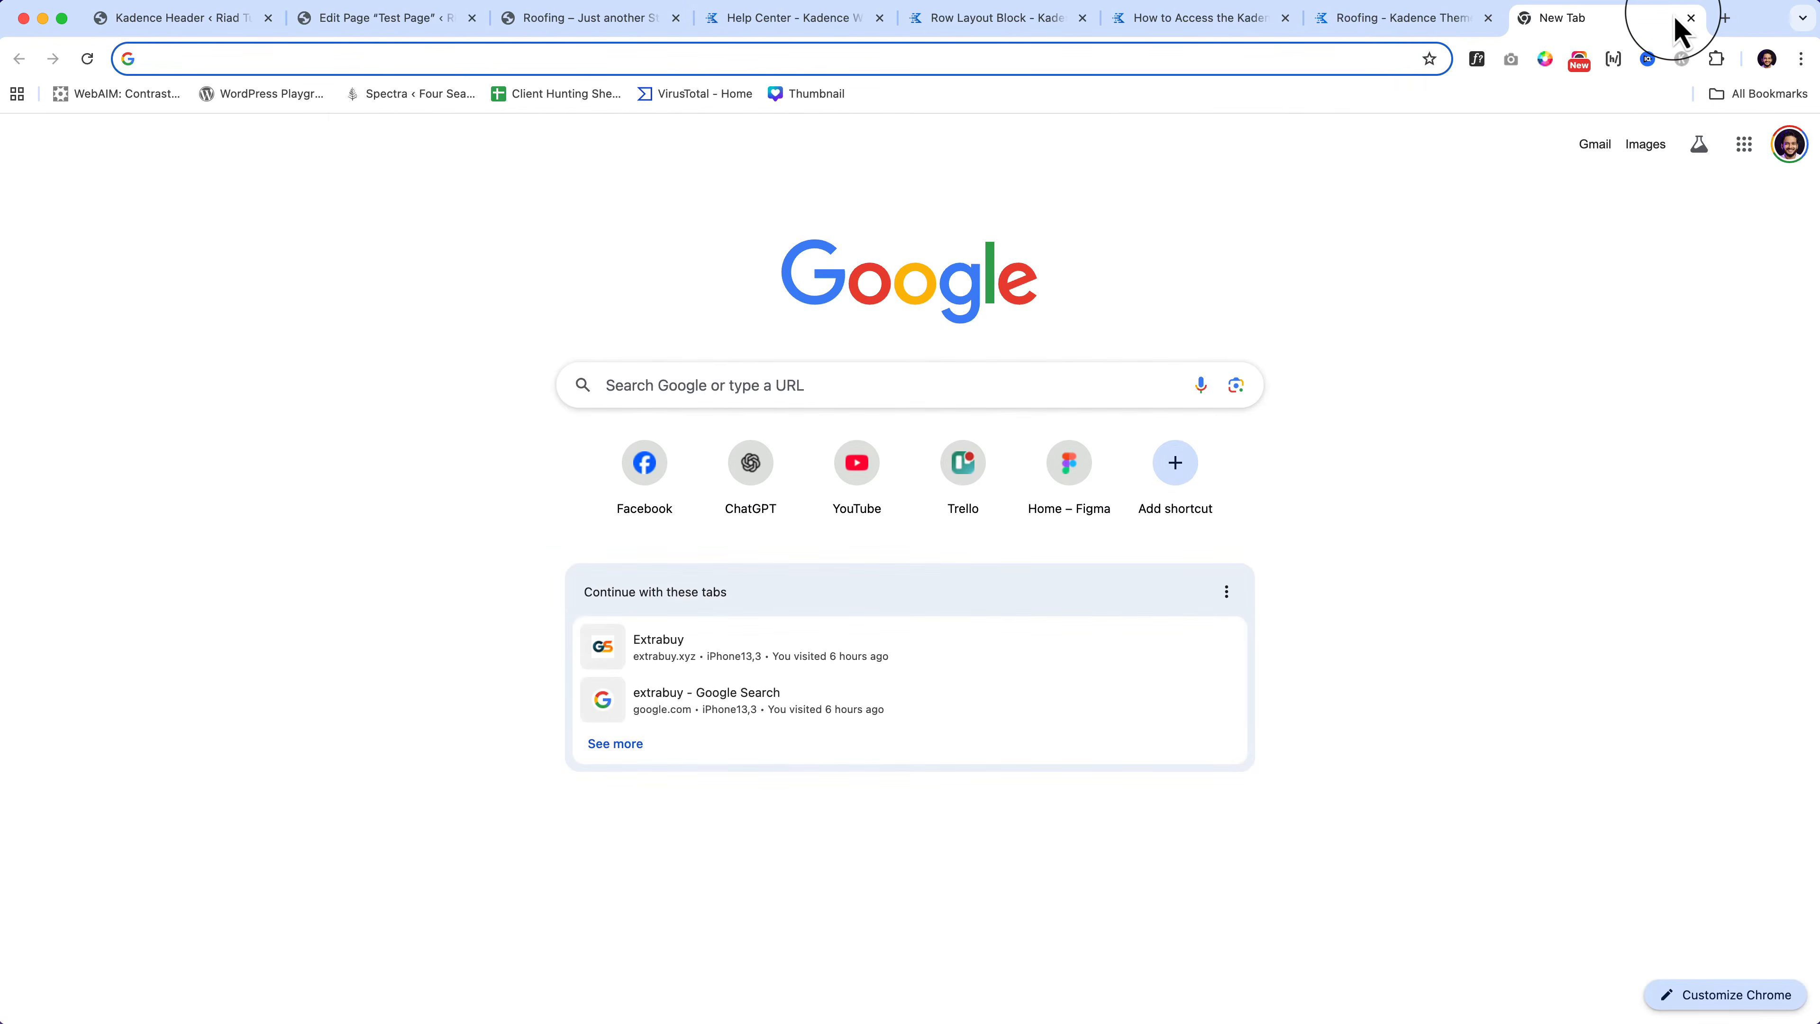
text(lorem)
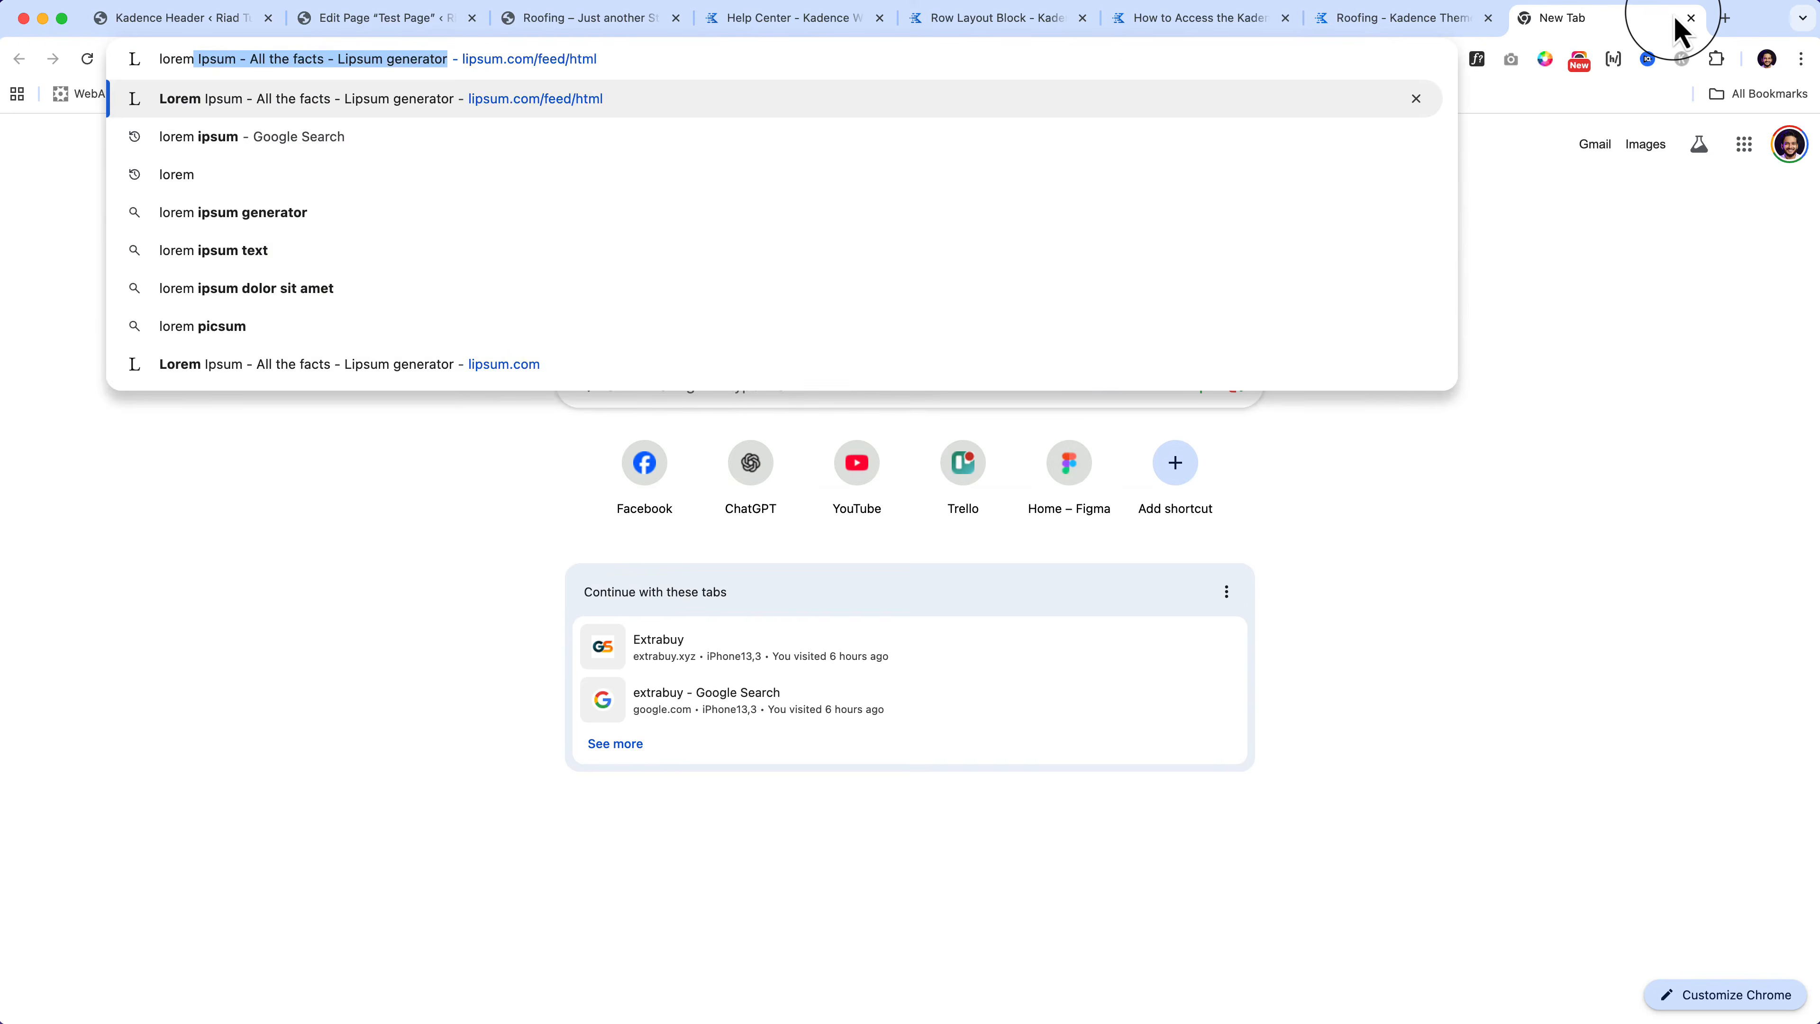
key(Return)
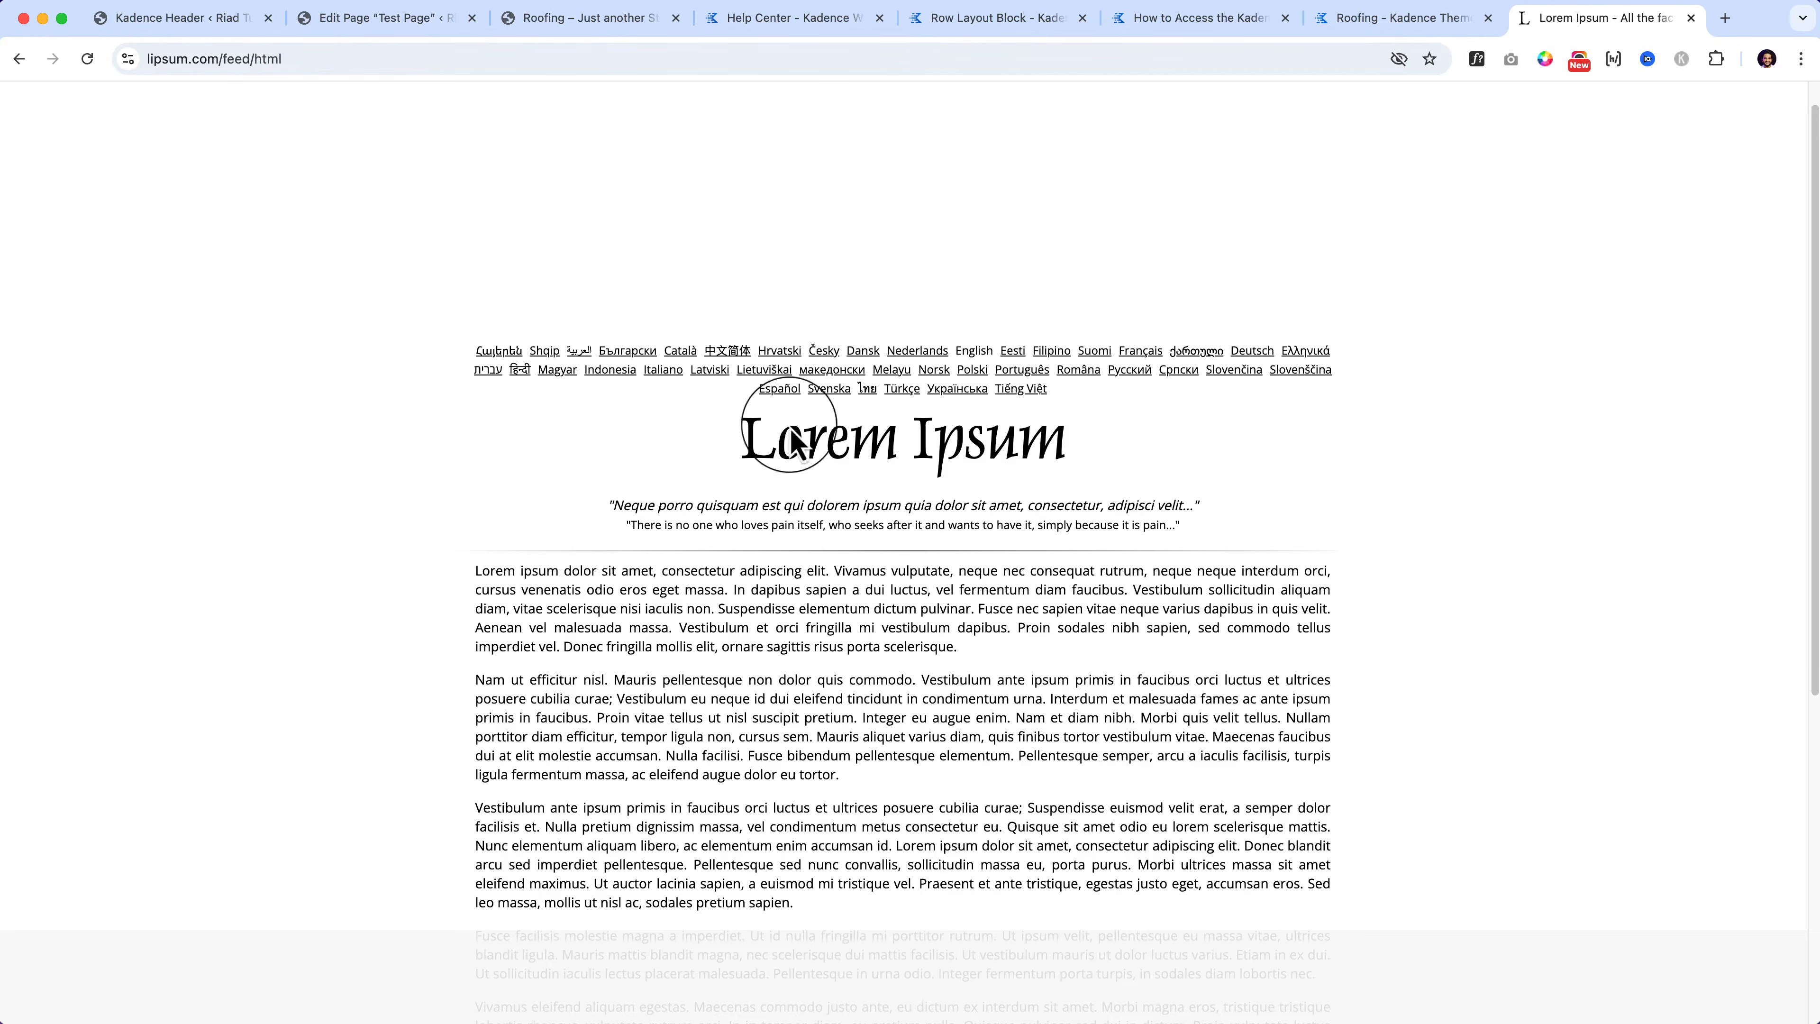
drag(475, 571, 965, 656)
key(super+c)
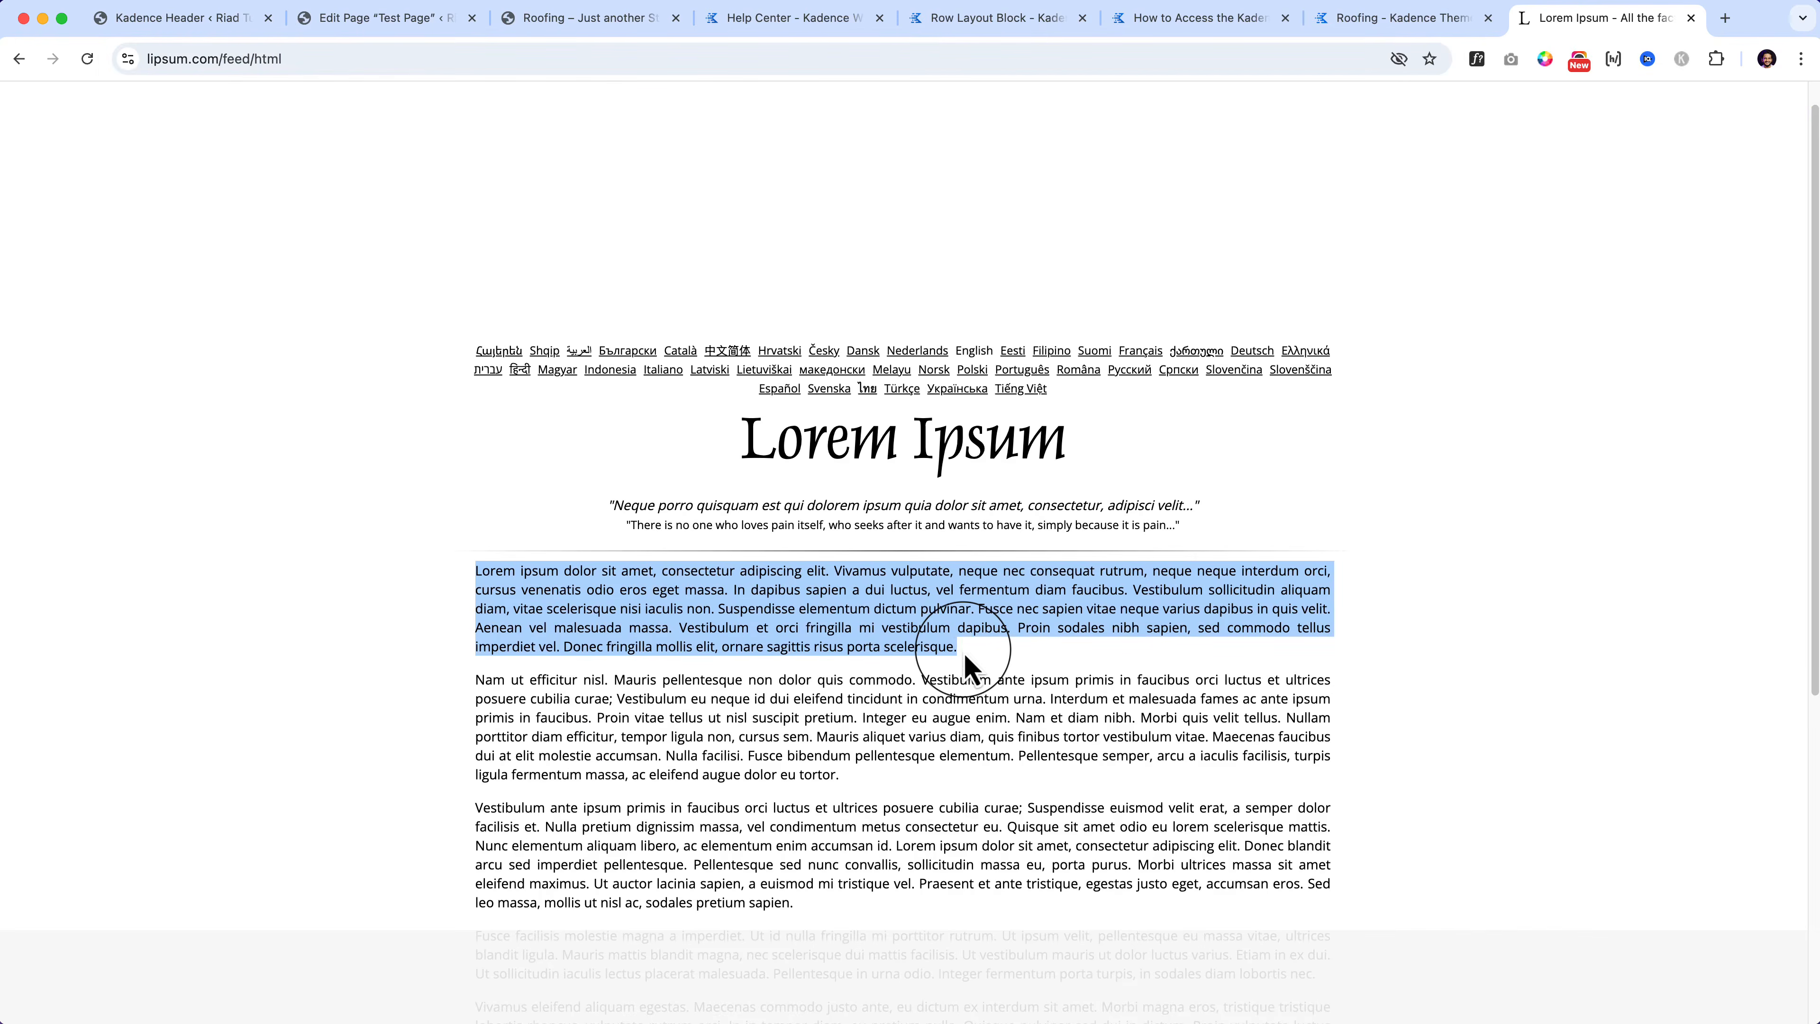
click(365, 29)
click(936, 670)
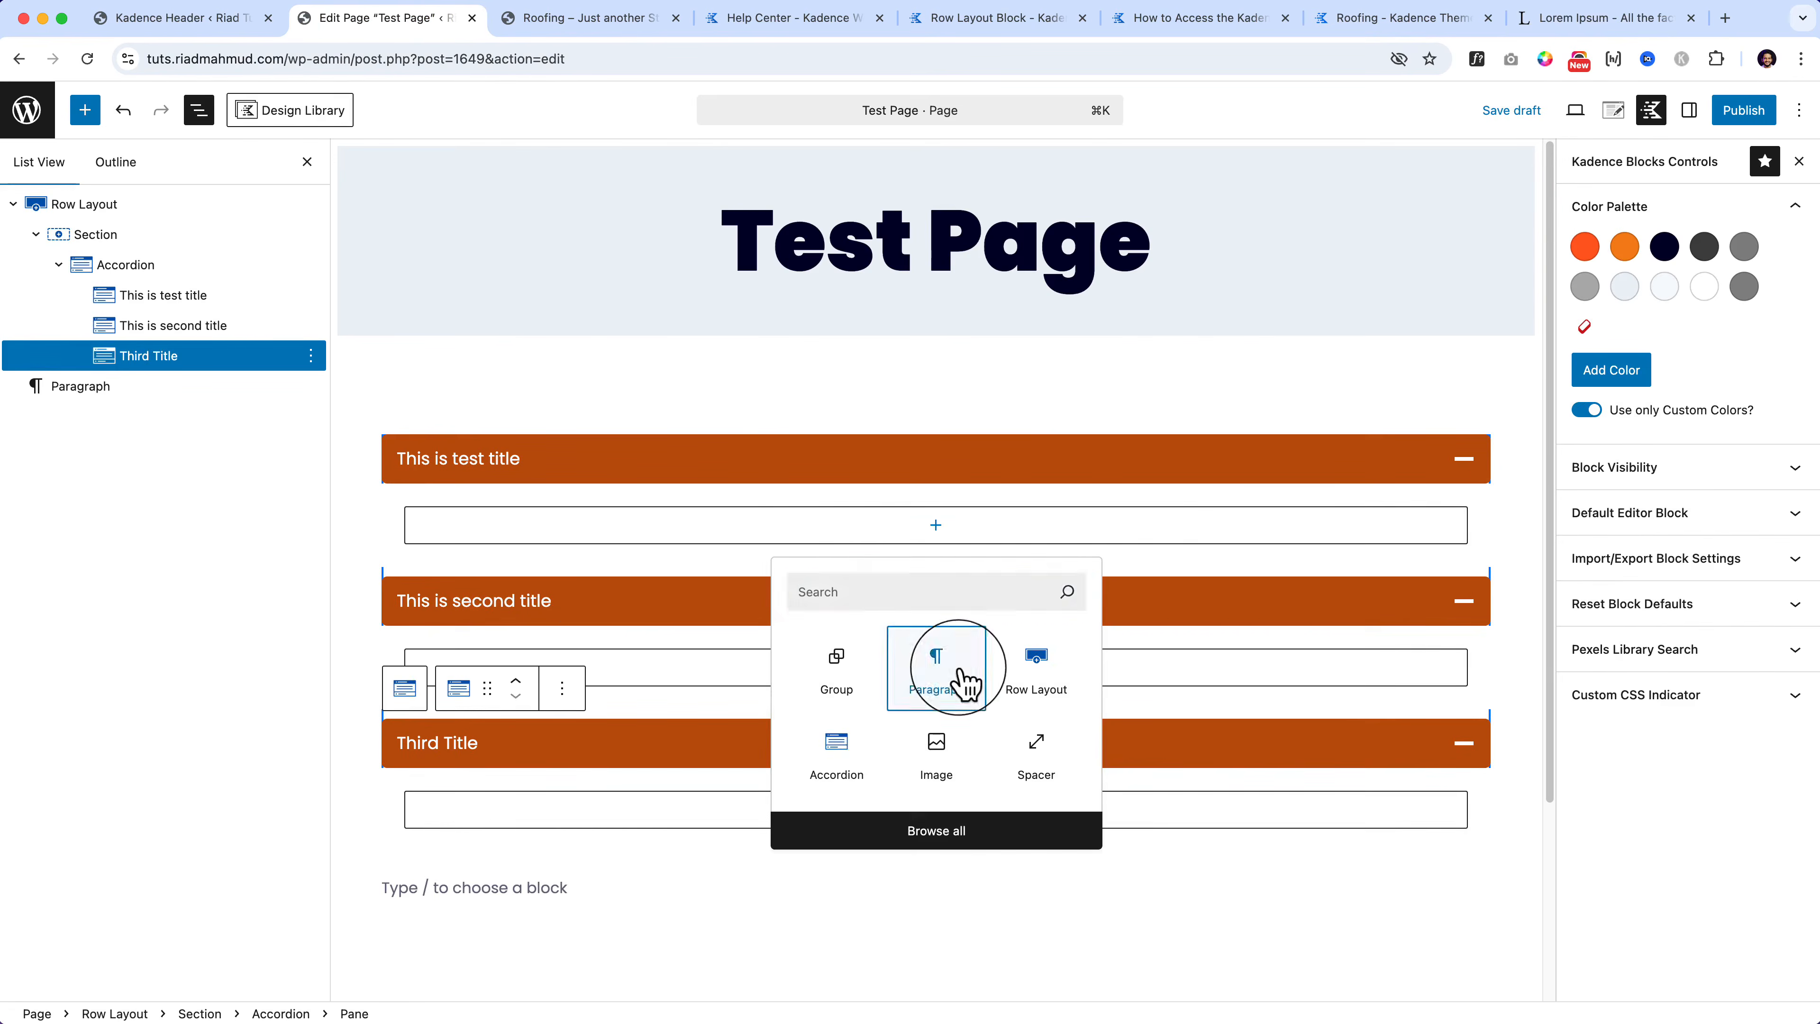
Step: Paste the Lorem Ipsum paragraph into each of the three accordion panes
key(super+v)
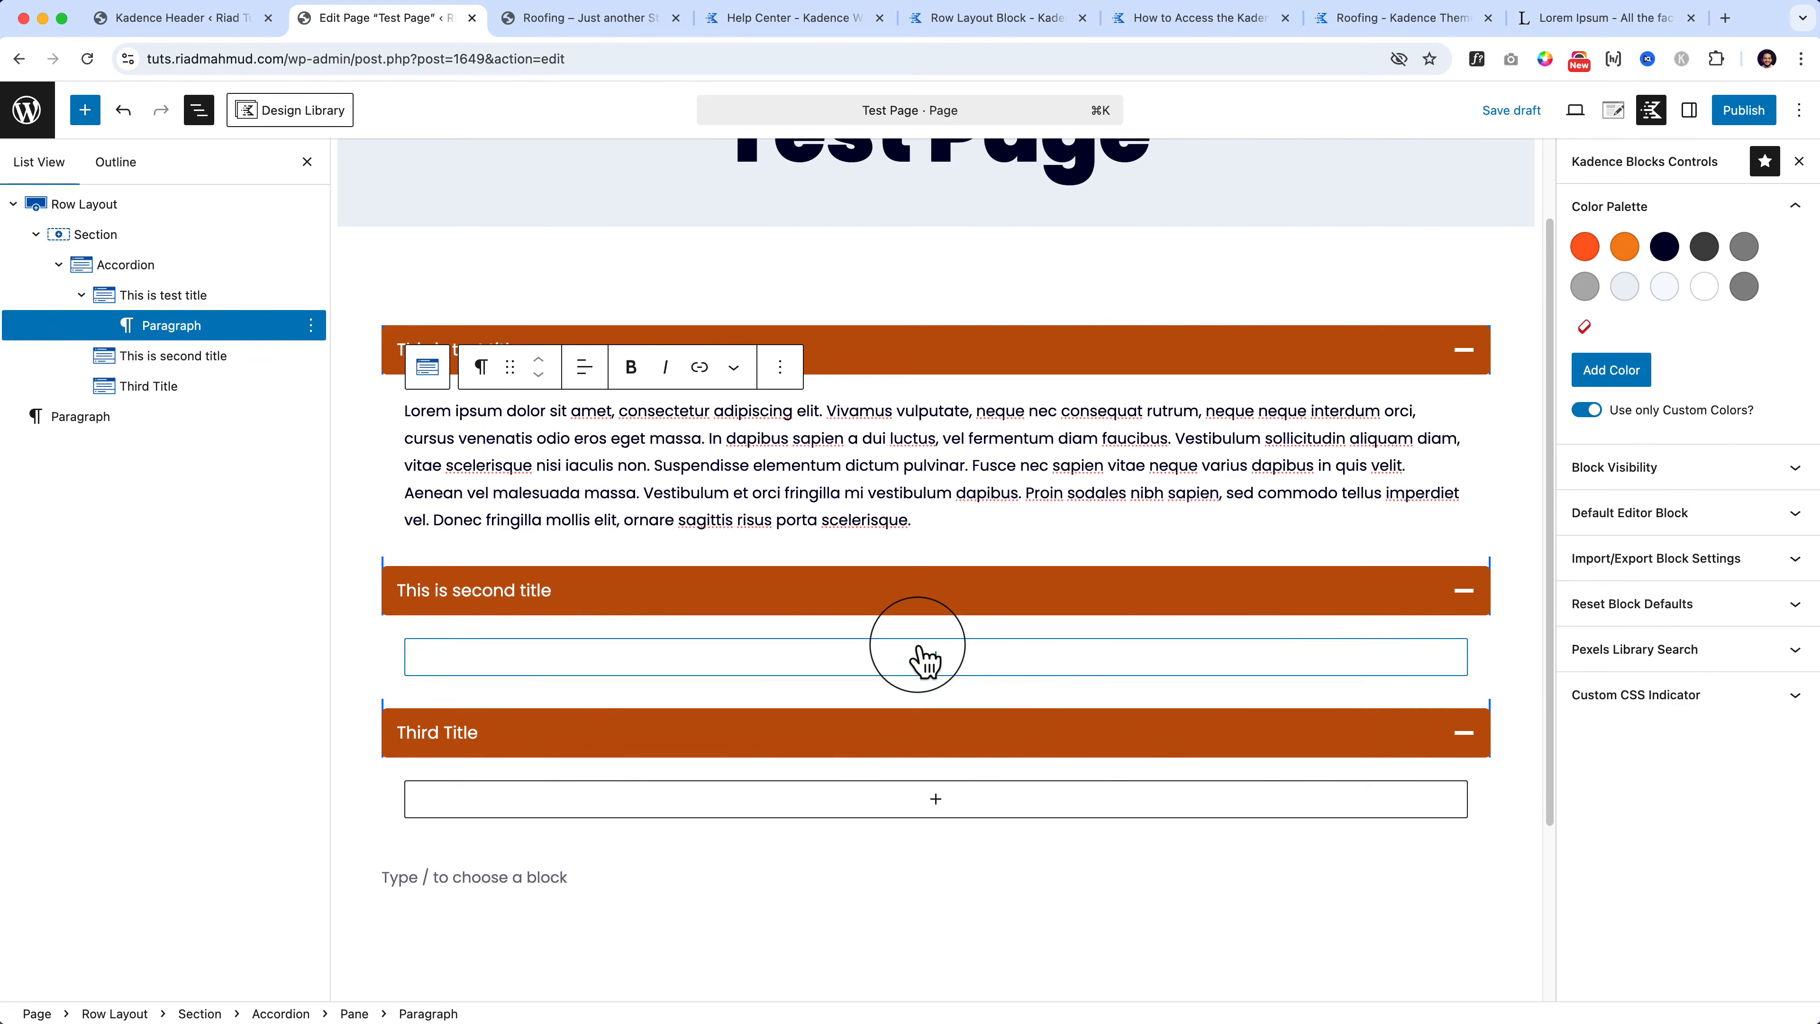
click(935, 656)
click(936, 800)
key(super+v)
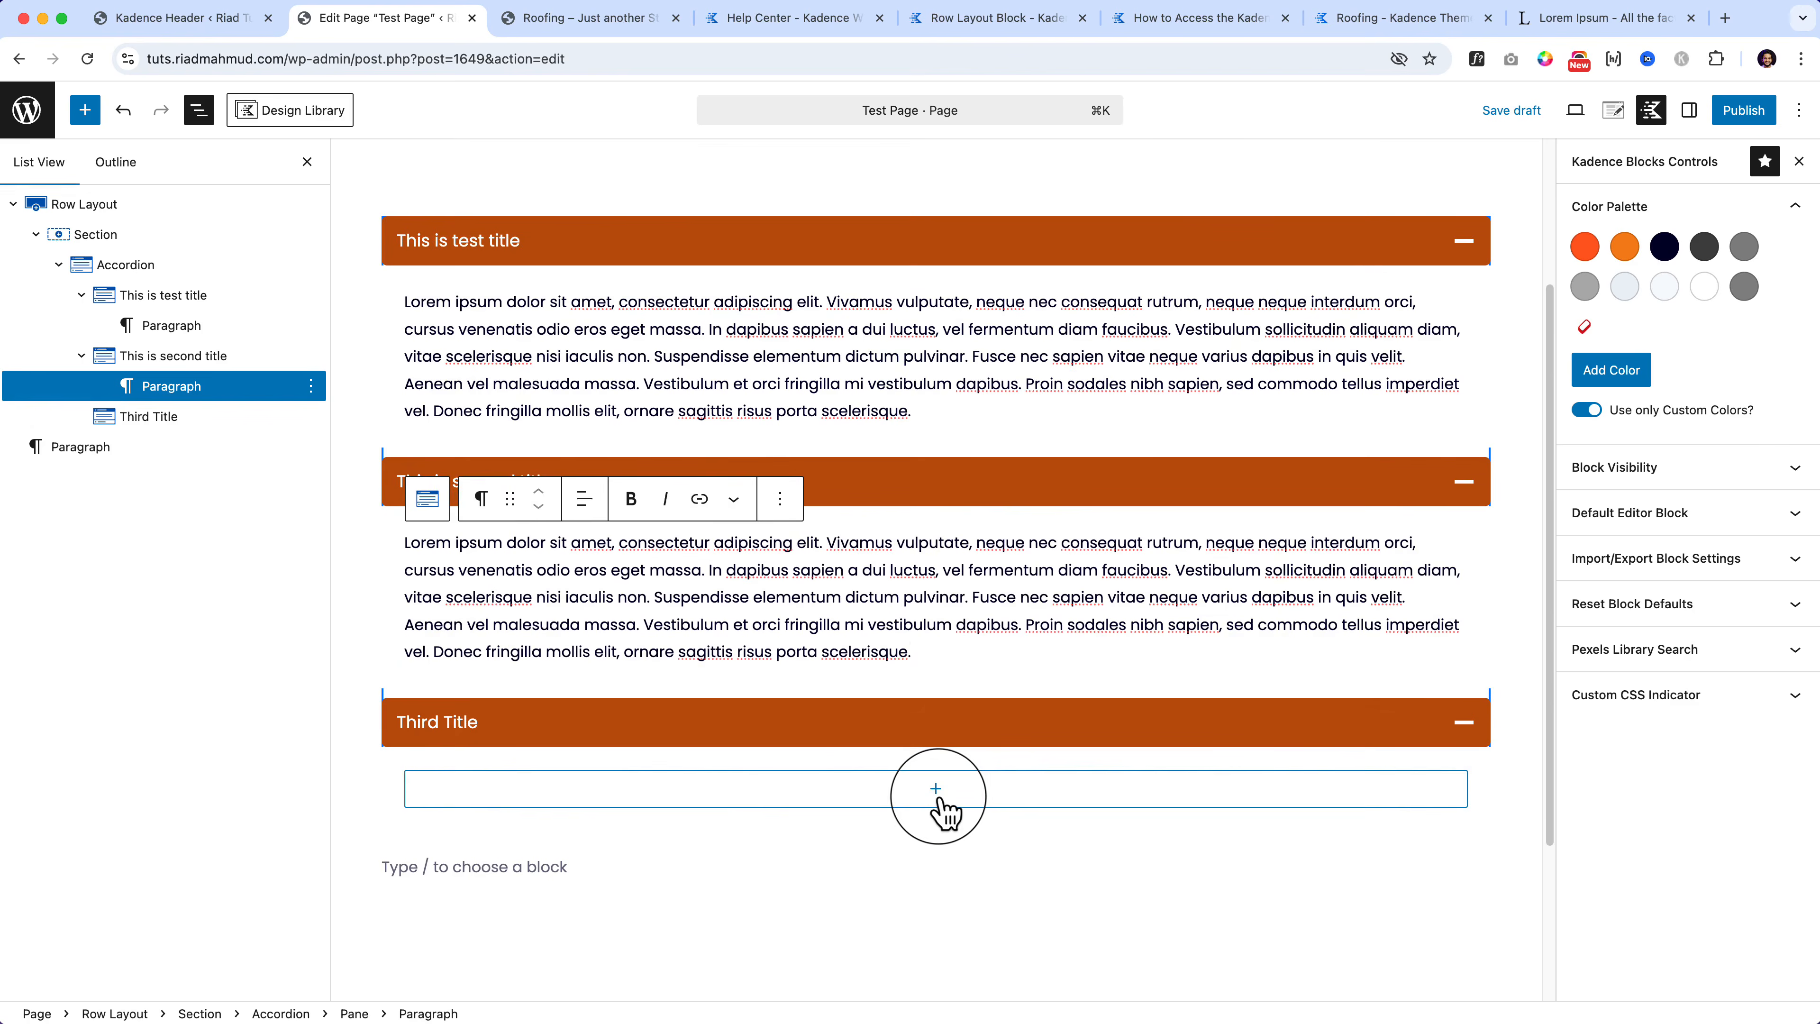
click(935, 795)
click(928, 928)
key(super+v)
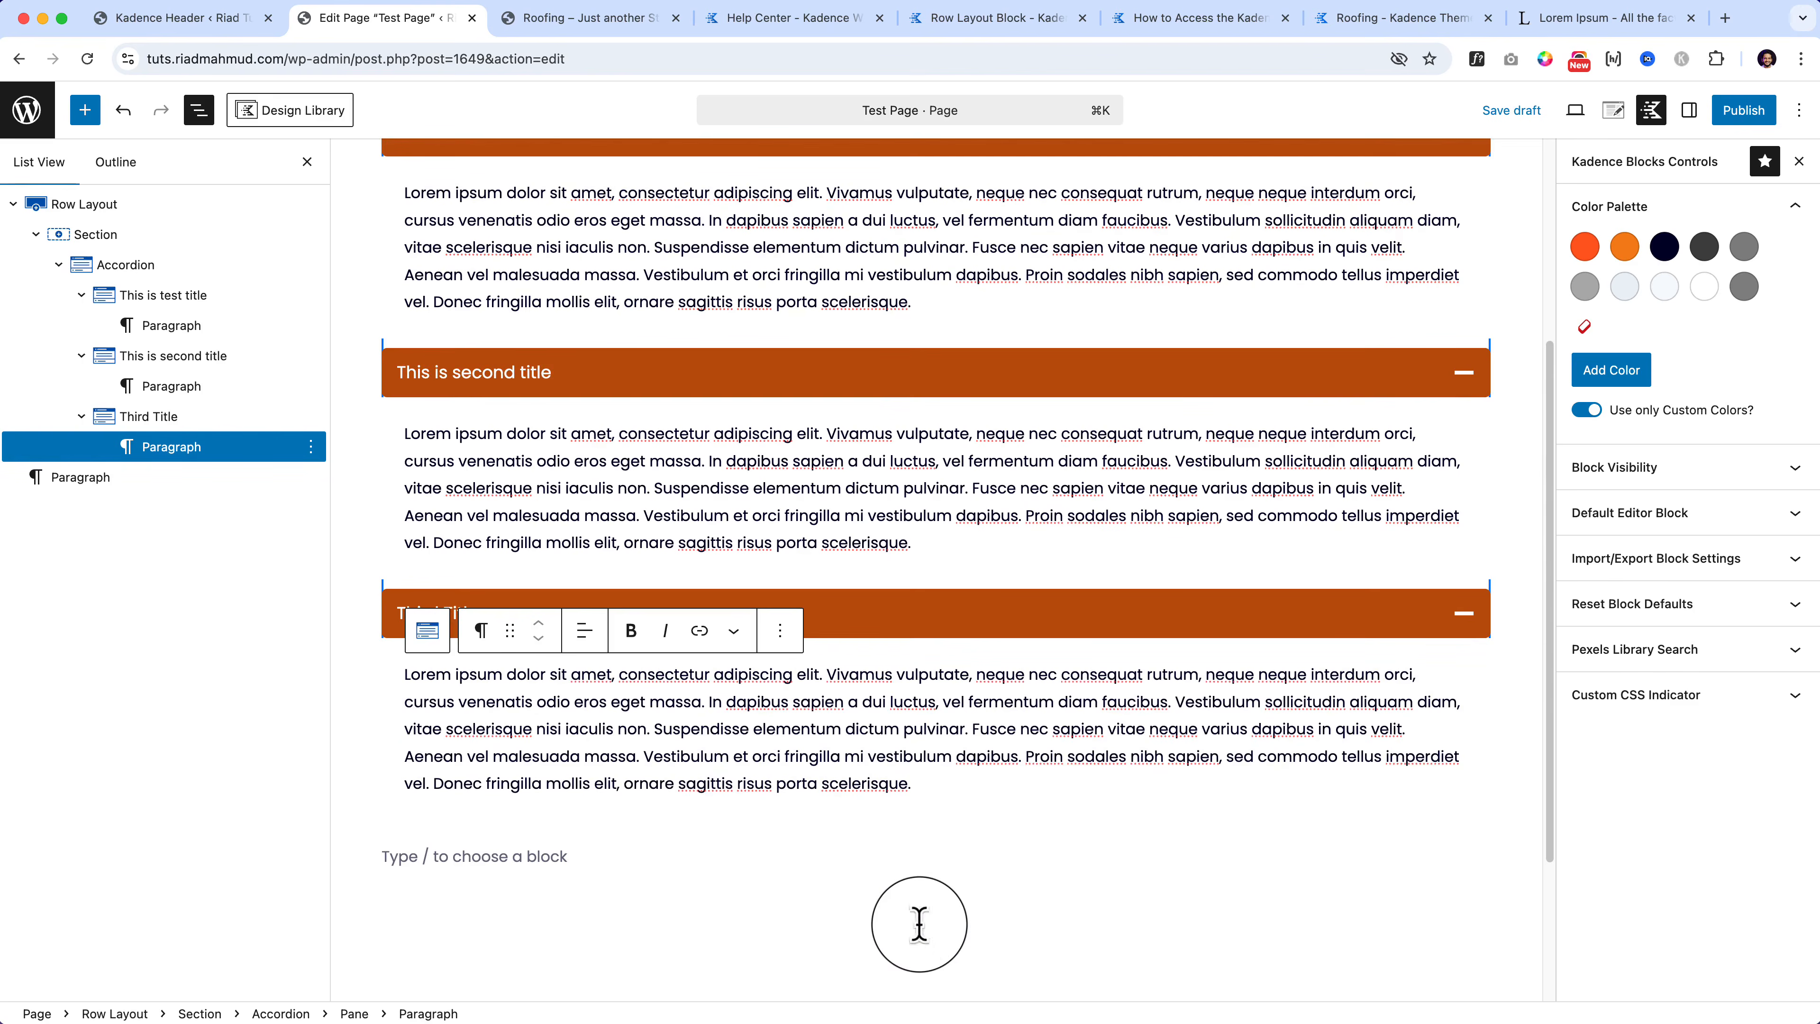
Step: Insert the media library portrait of a man in a suit above the first pane's text
scroll(480, 589, up, 5)
click(407, 519)
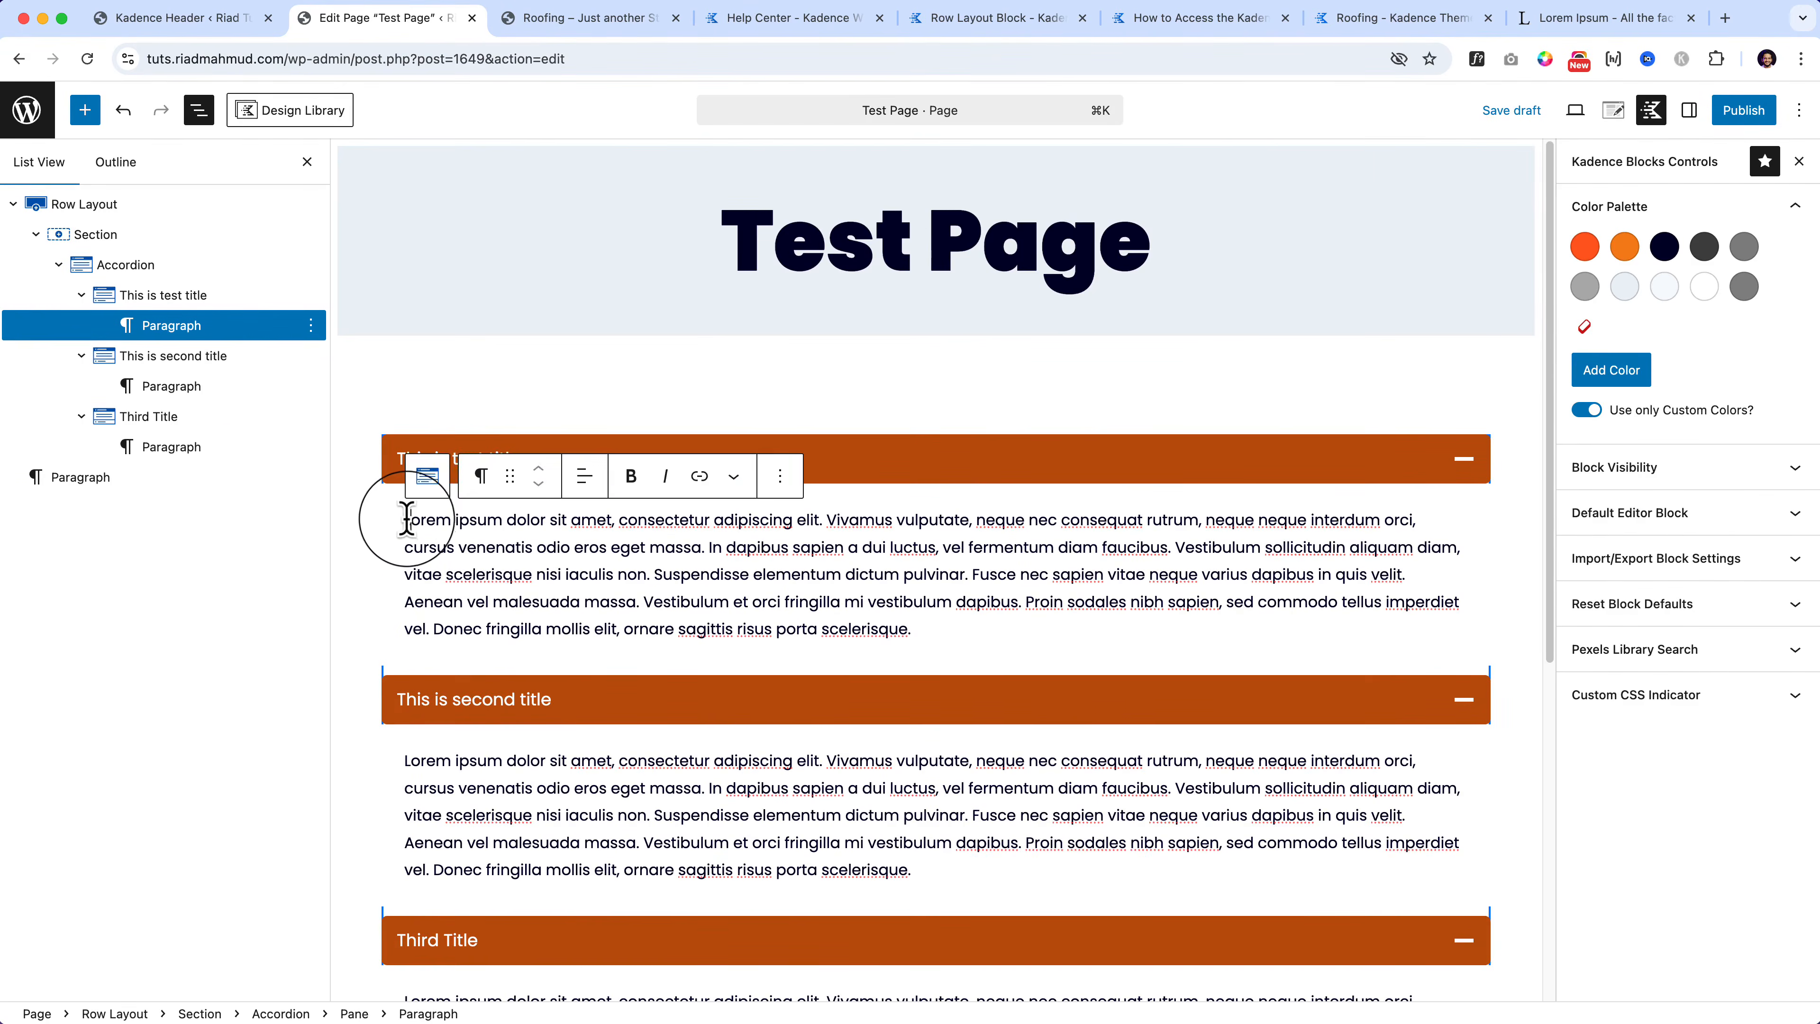
key(Return)
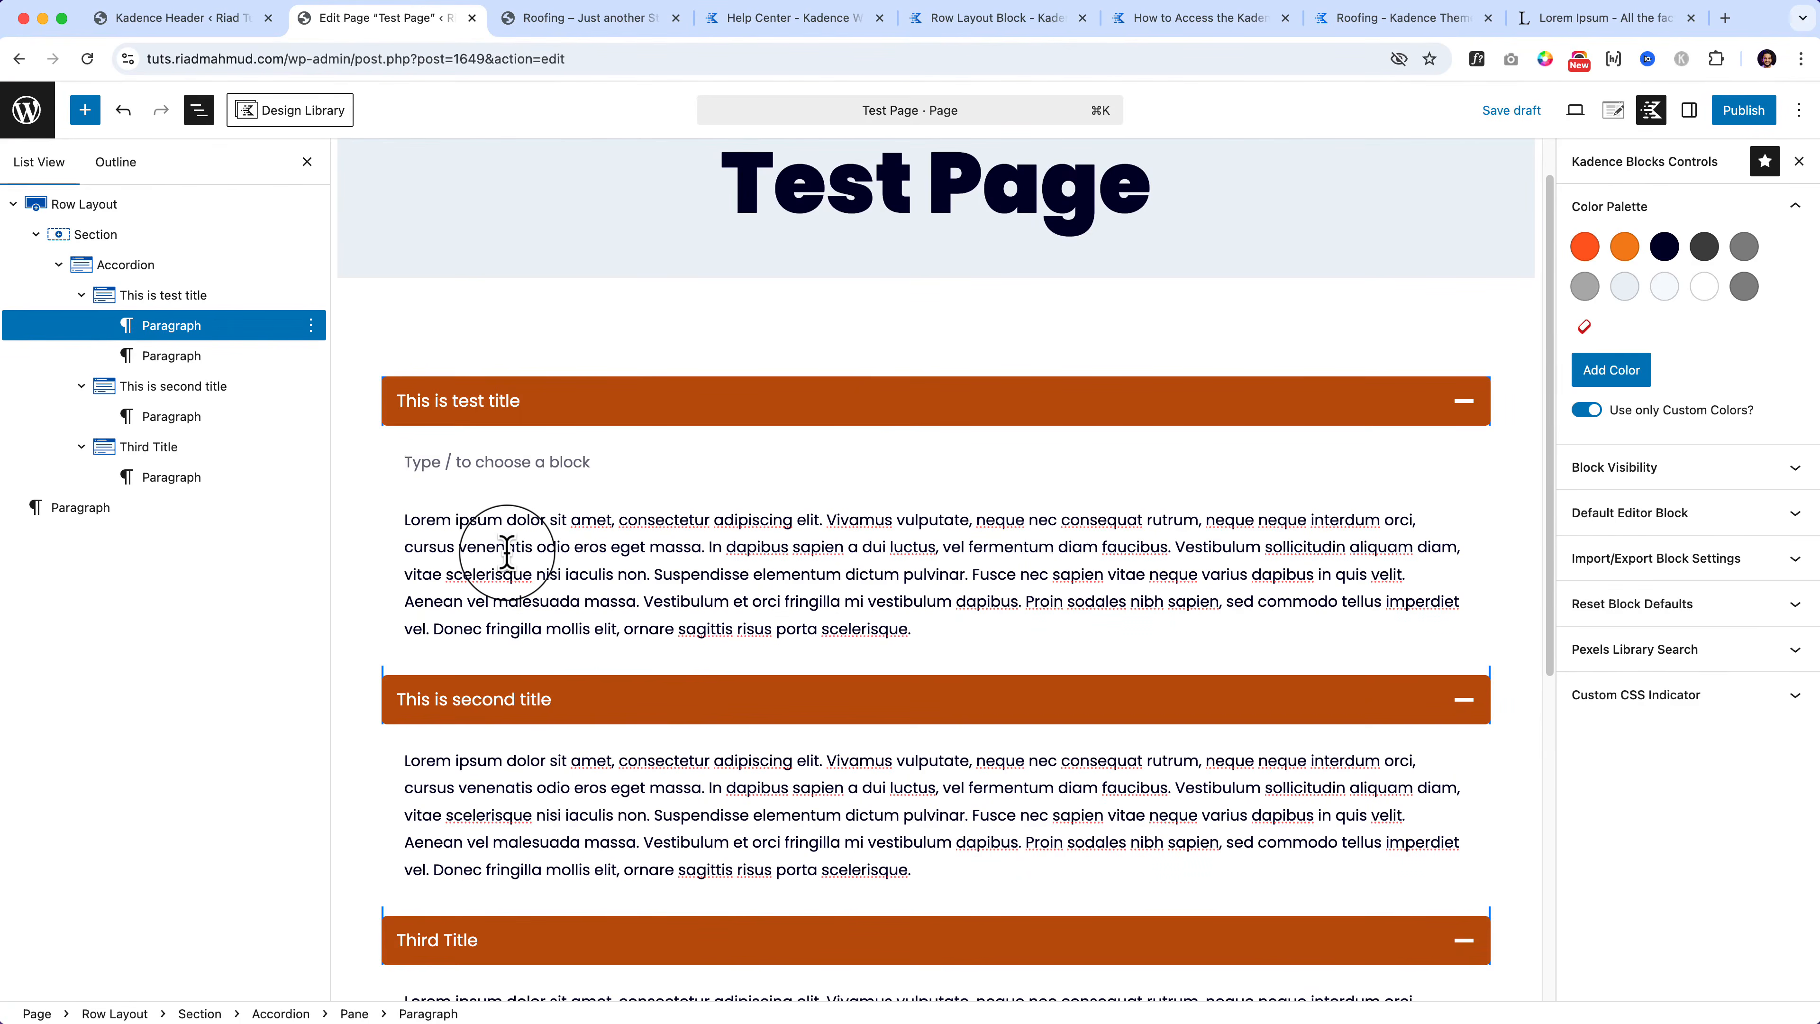
text(/image)
key(Down)
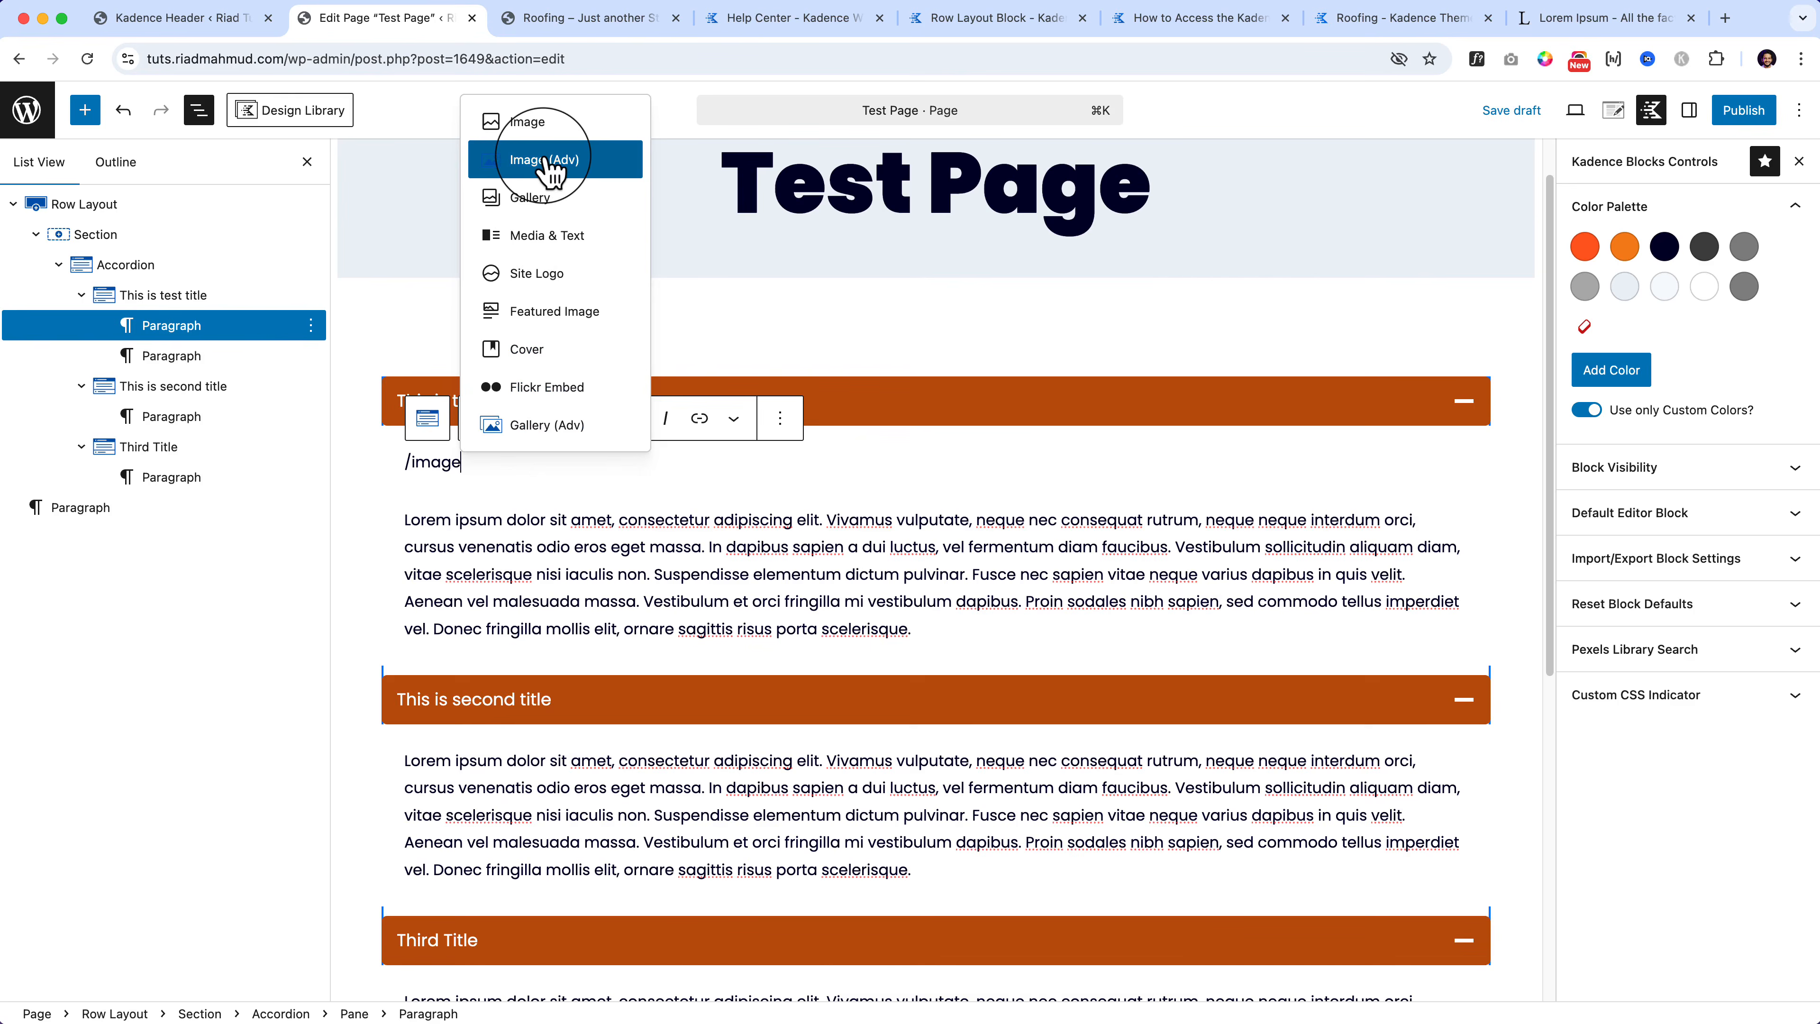
click(530, 123)
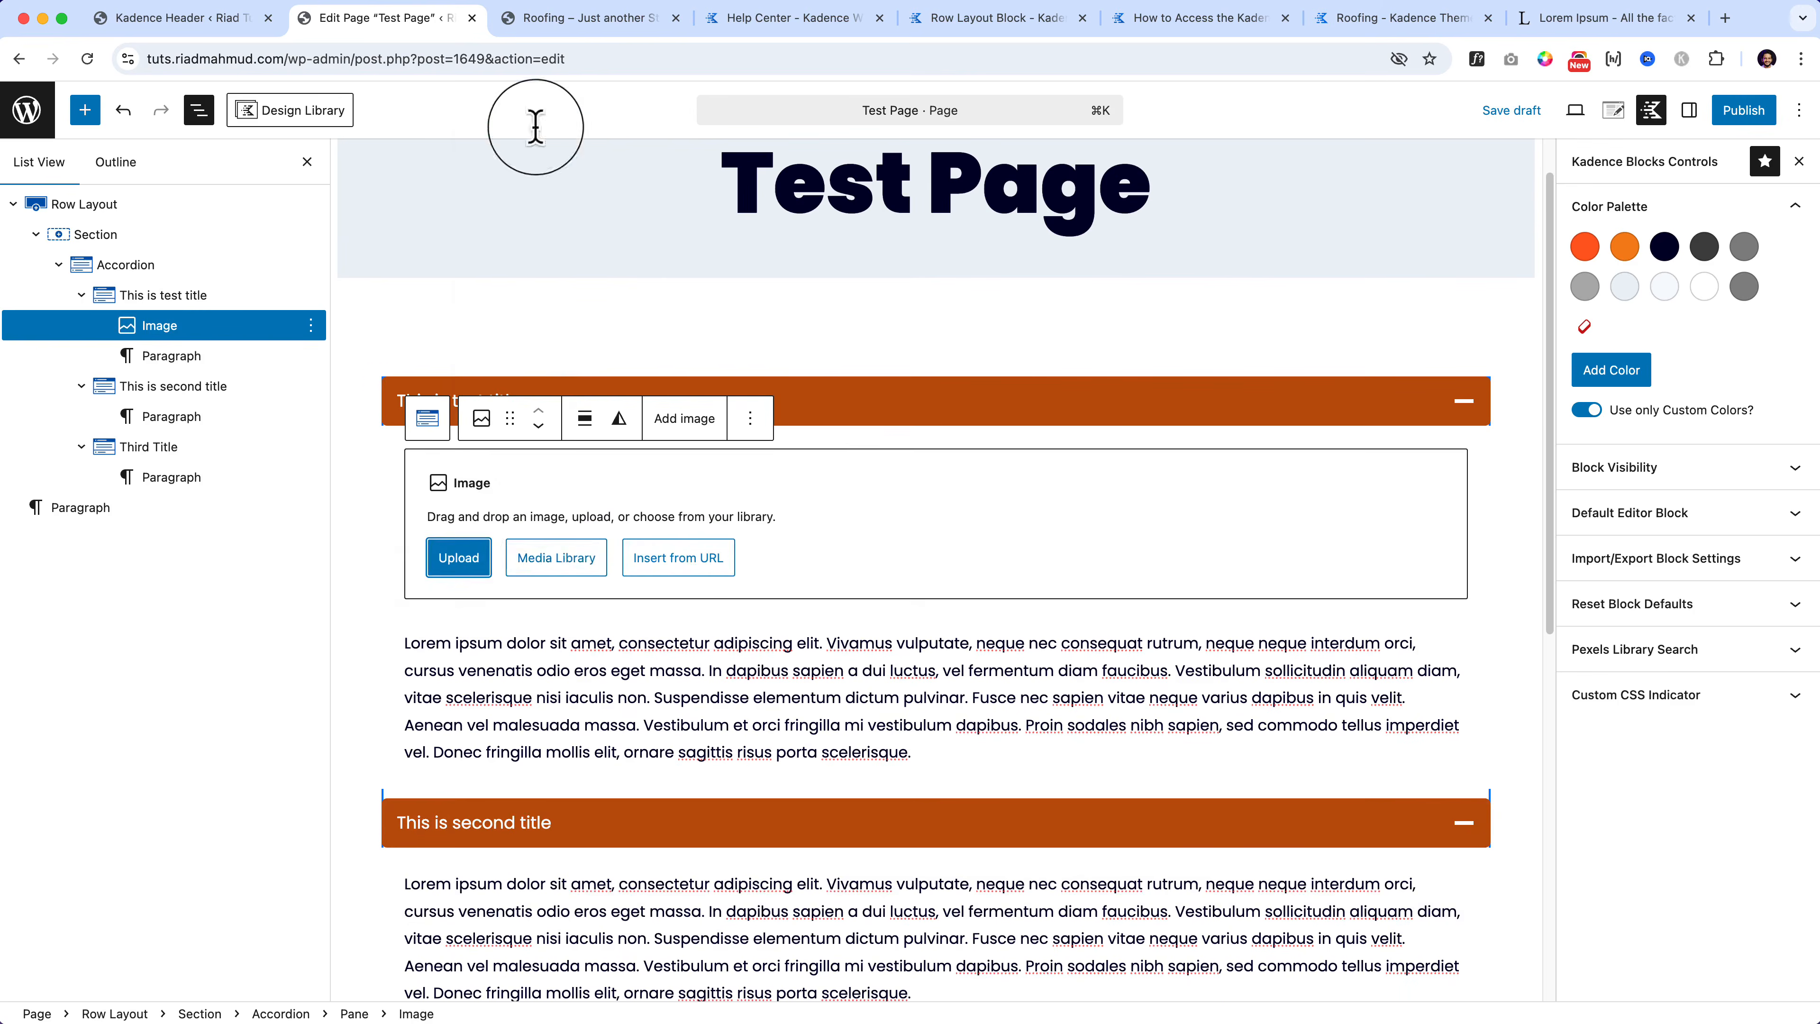
click(554, 559)
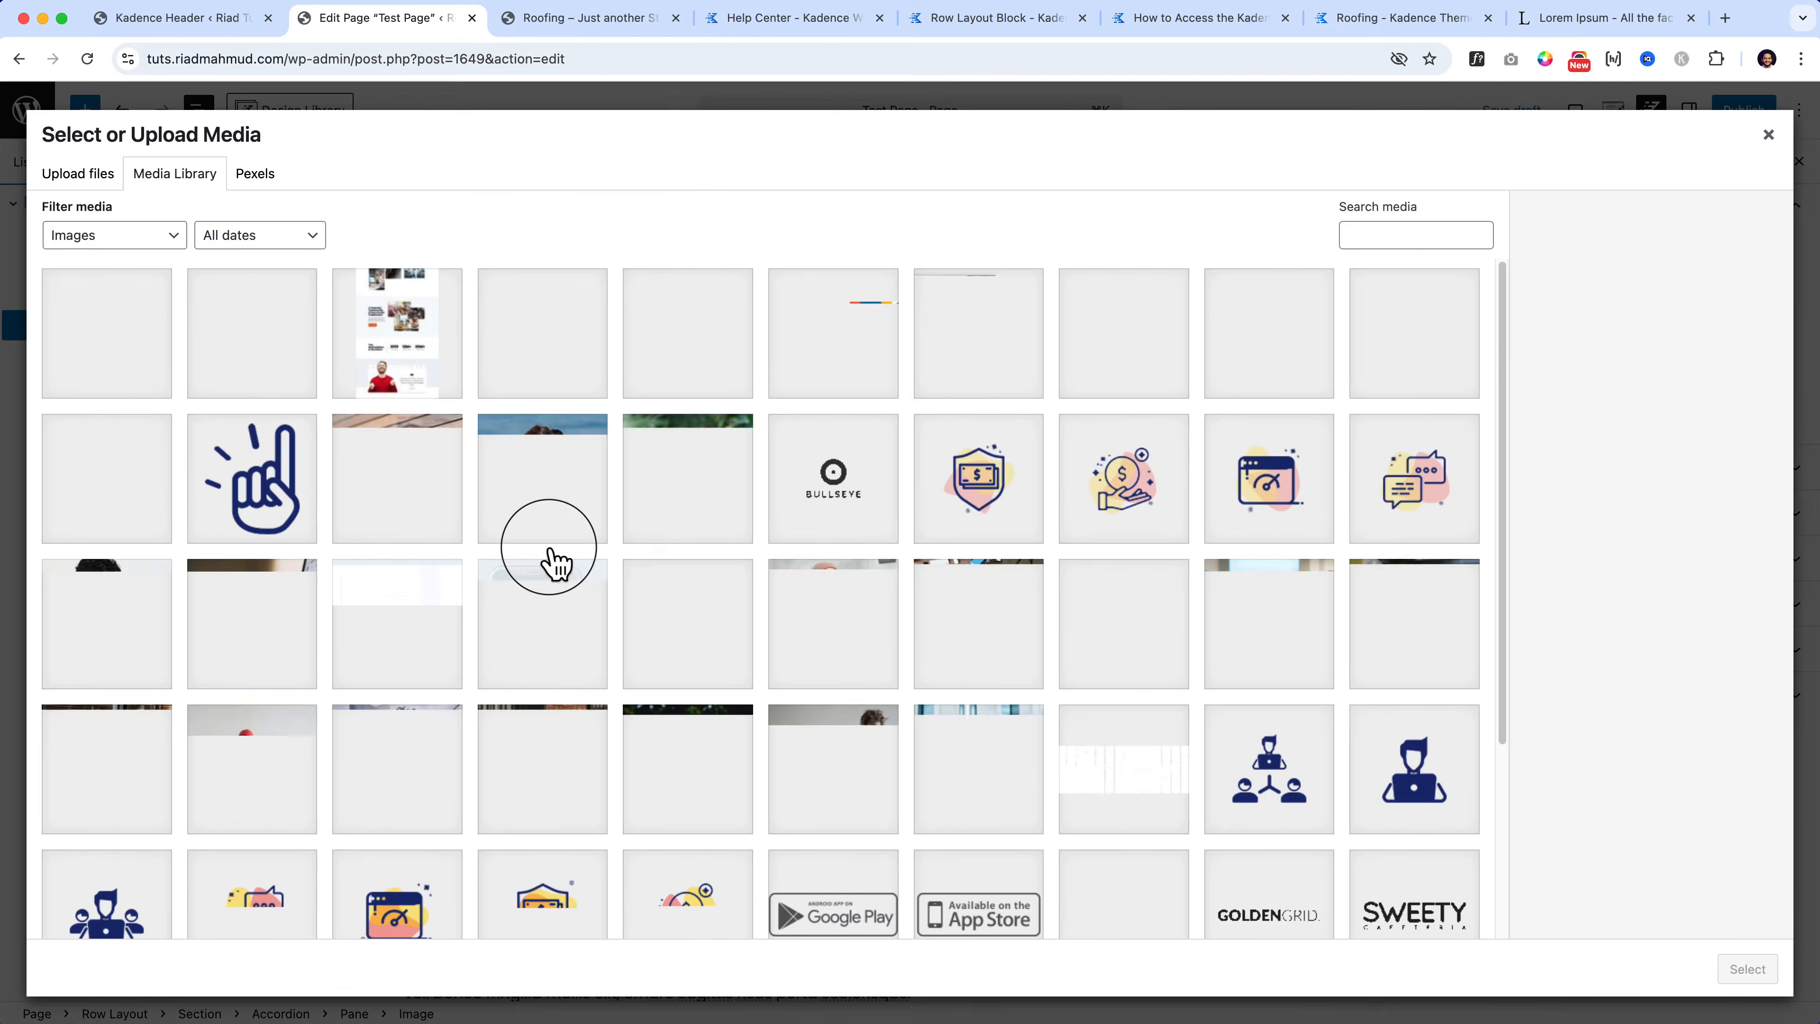
click(414, 517)
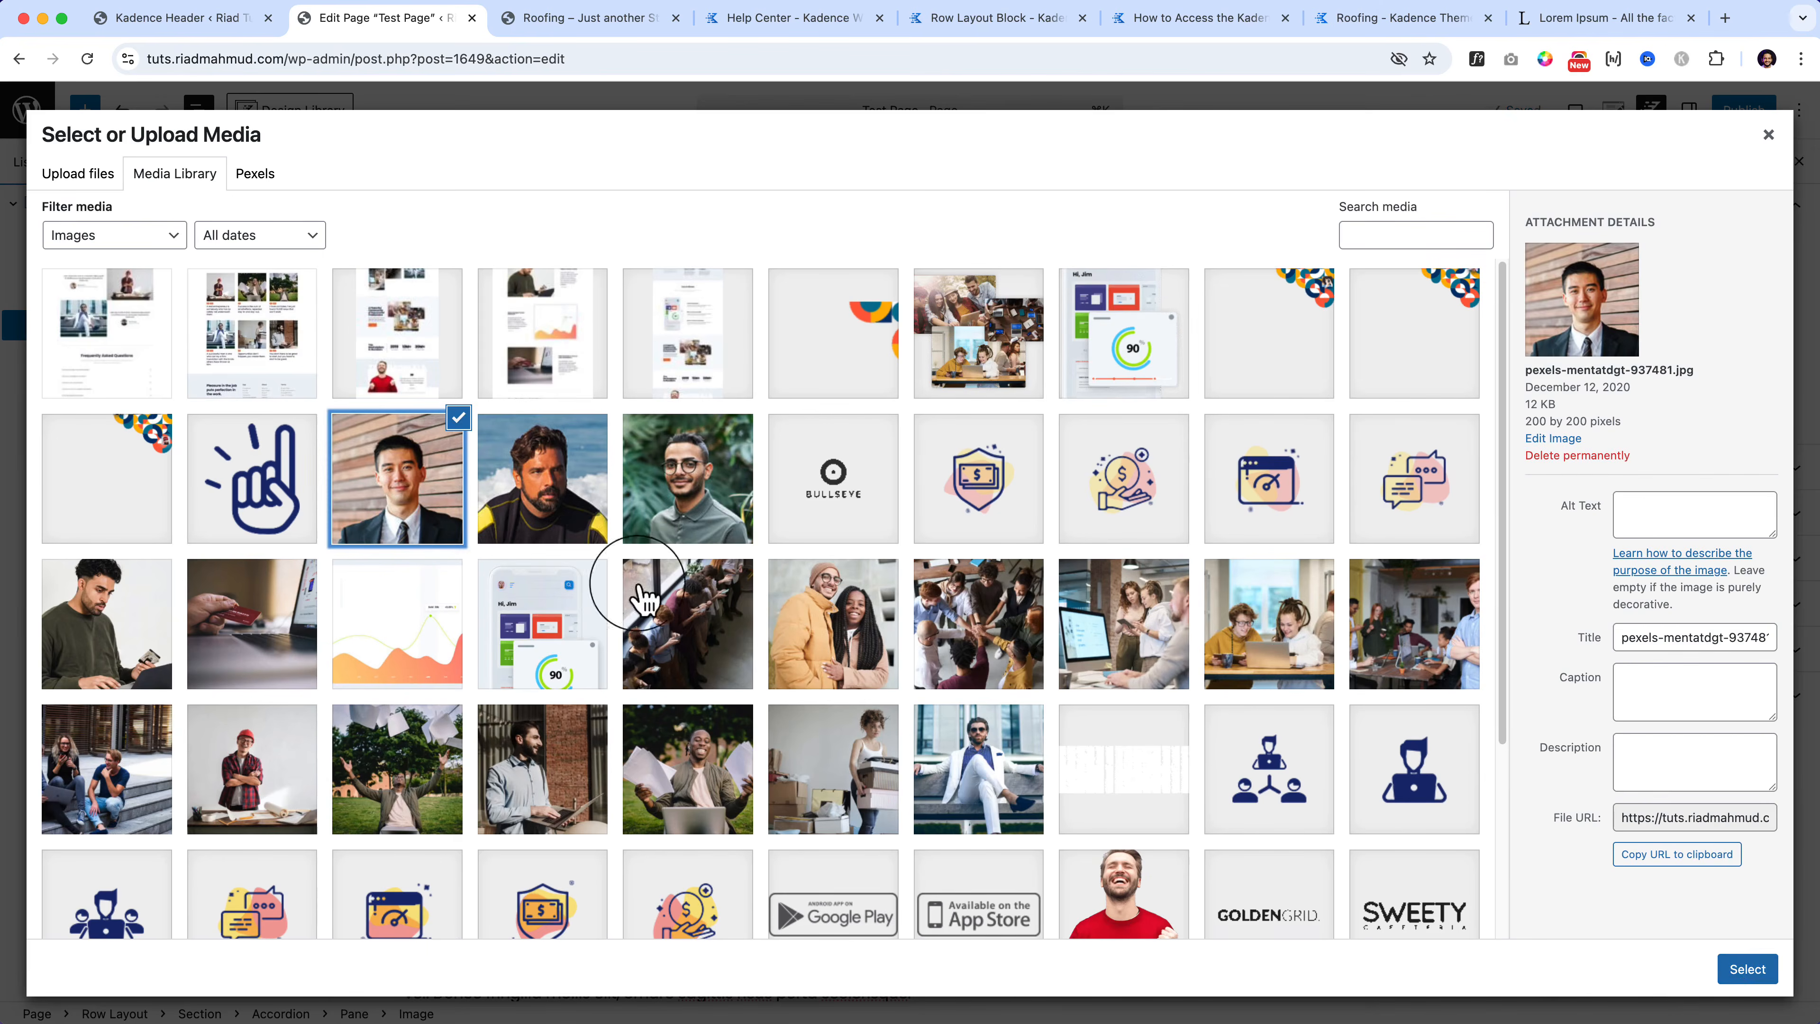
click(1747, 969)
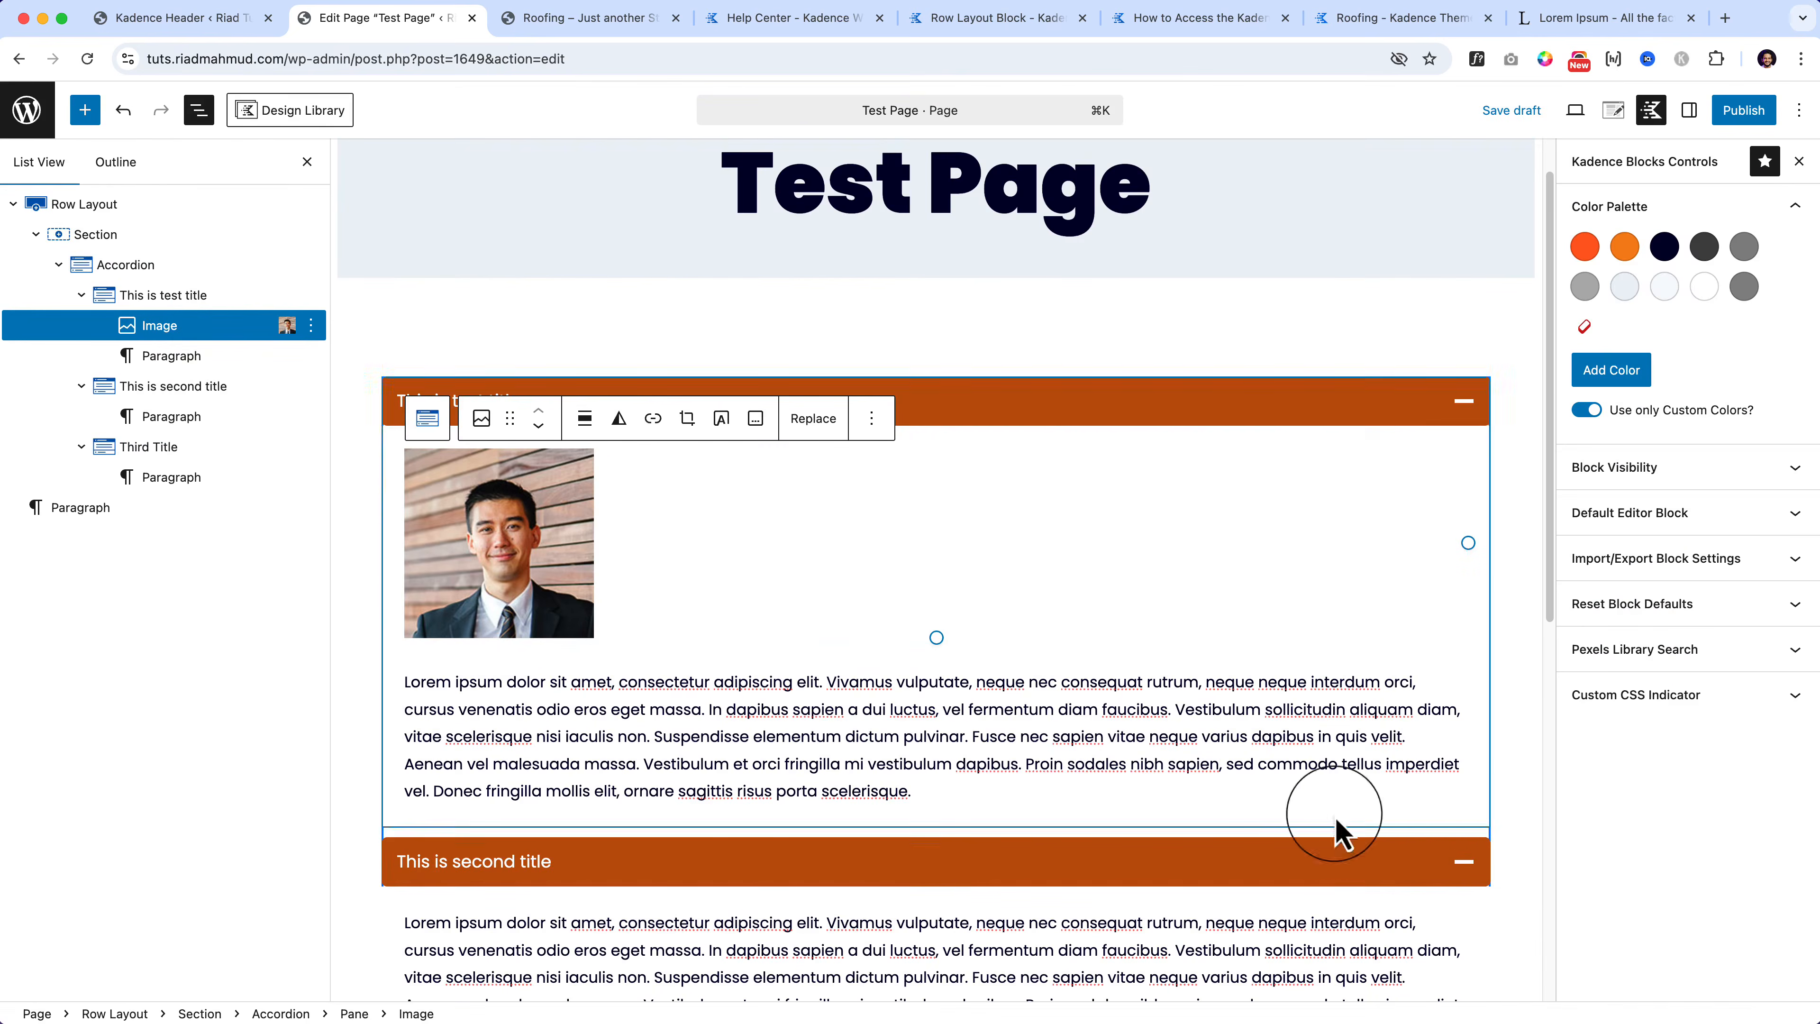
Step: Place the image beside its paragraph in a Row, widen it to about 245 px, and publish
shift+click(192, 355)
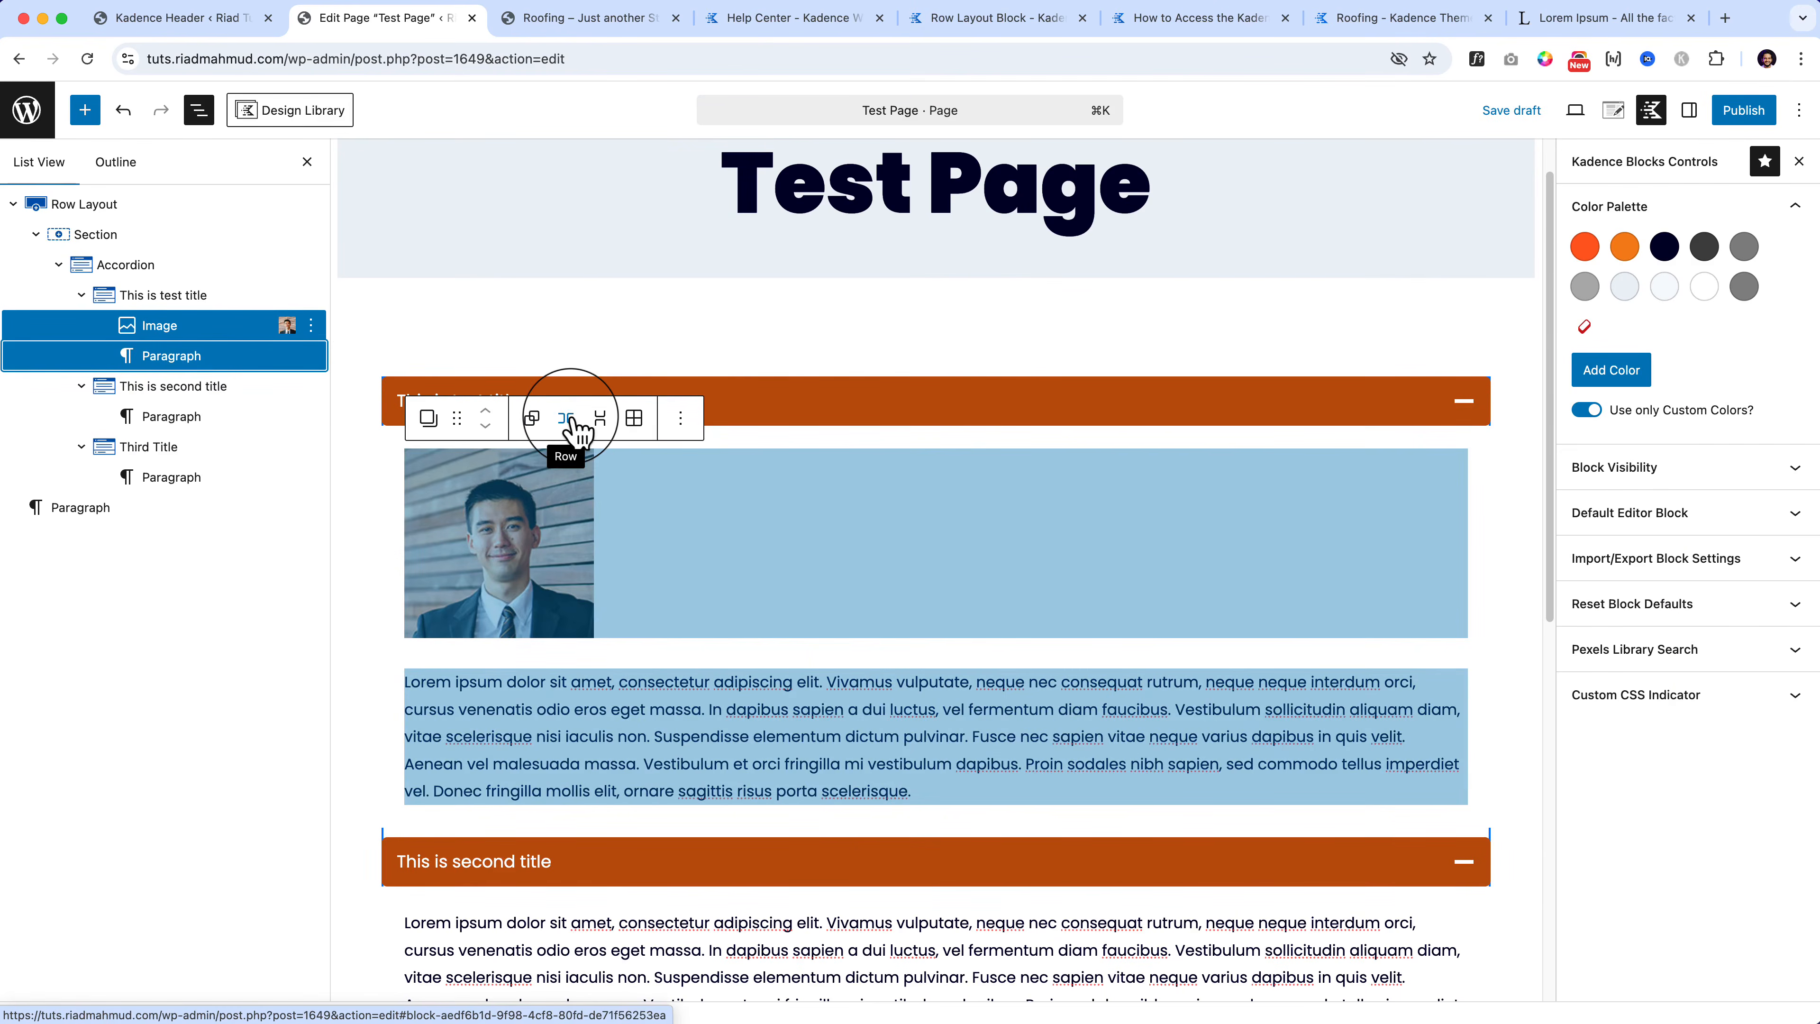
click(576, 429)
click(432, 551)
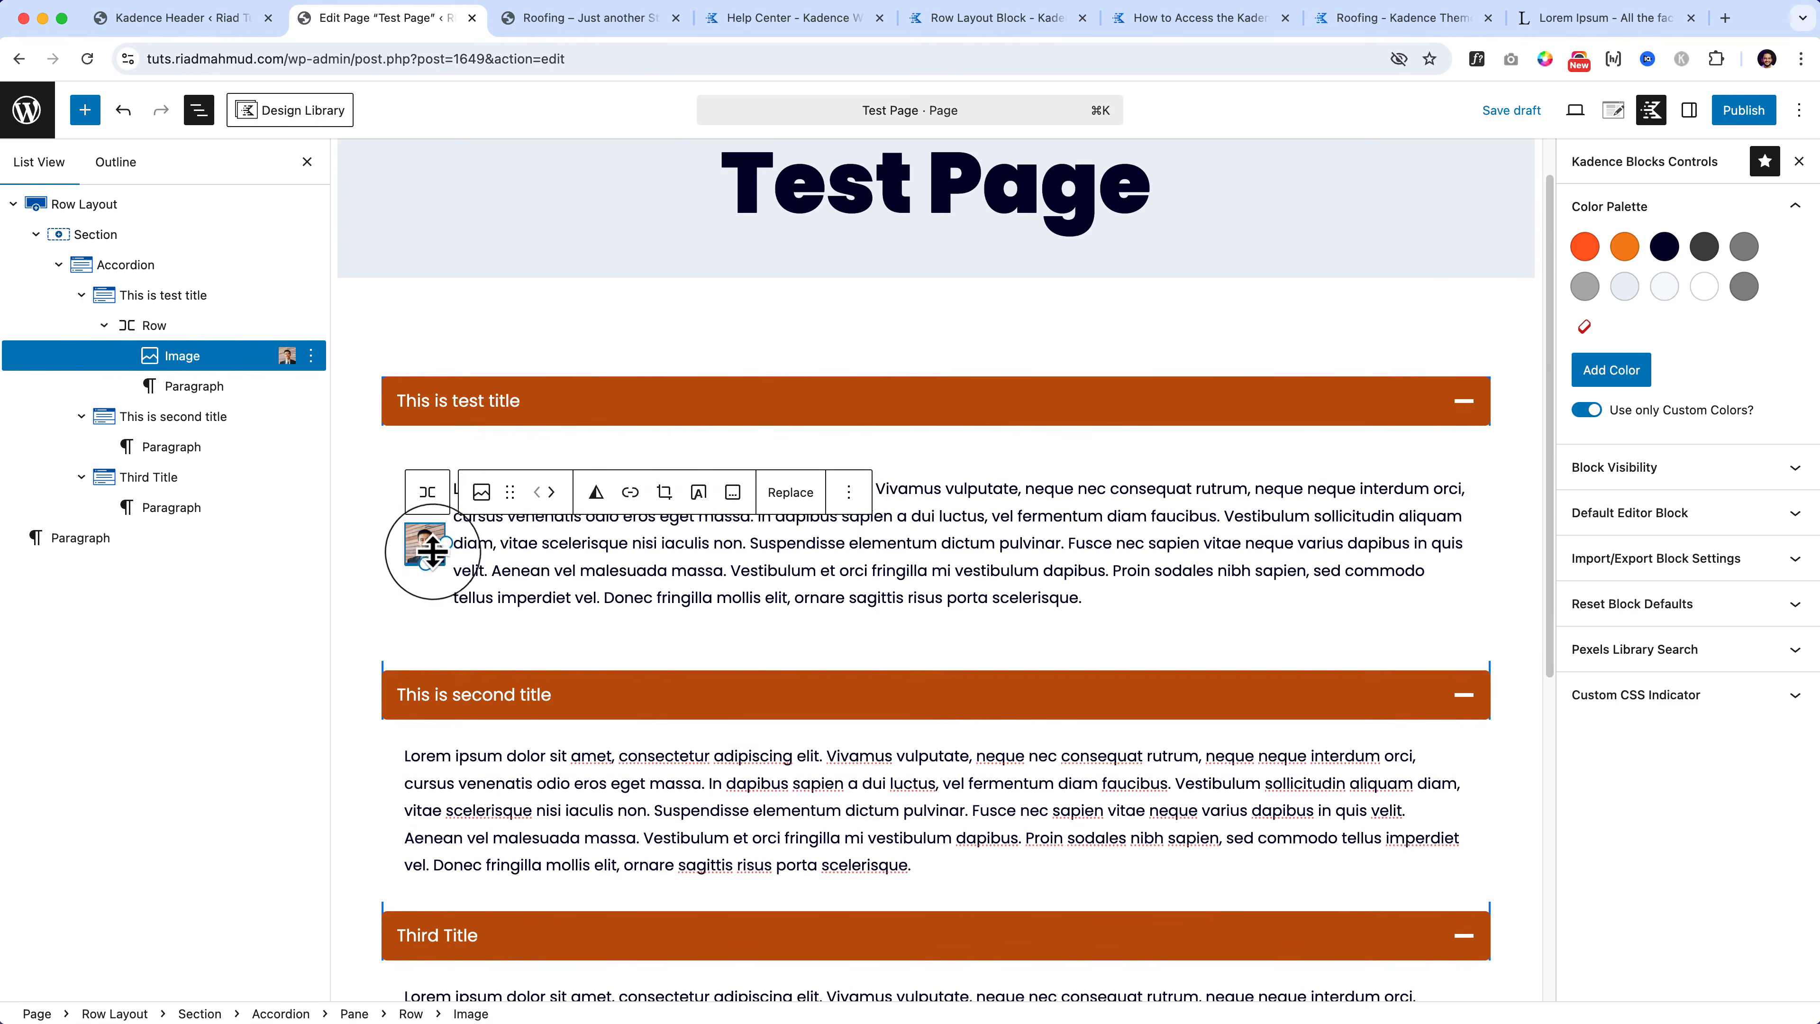
drag(433, 551, 574, 552)
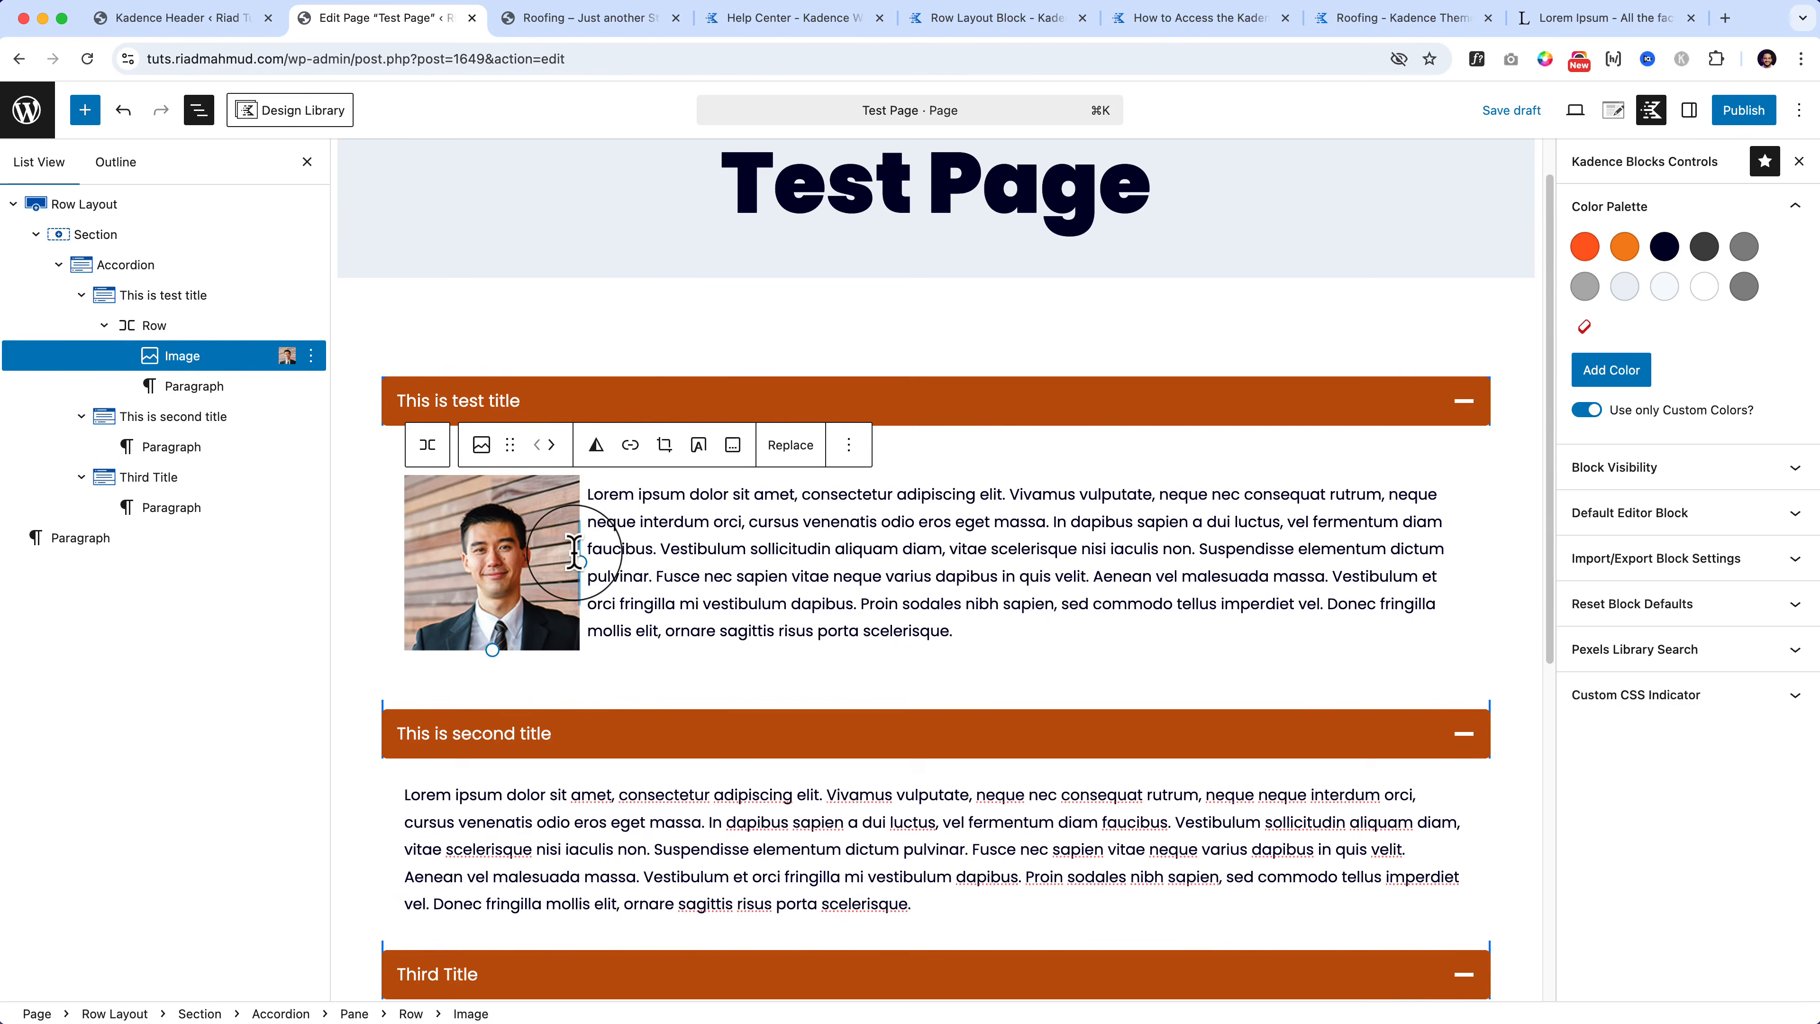
click(1744, 110)
click(1748, 115)
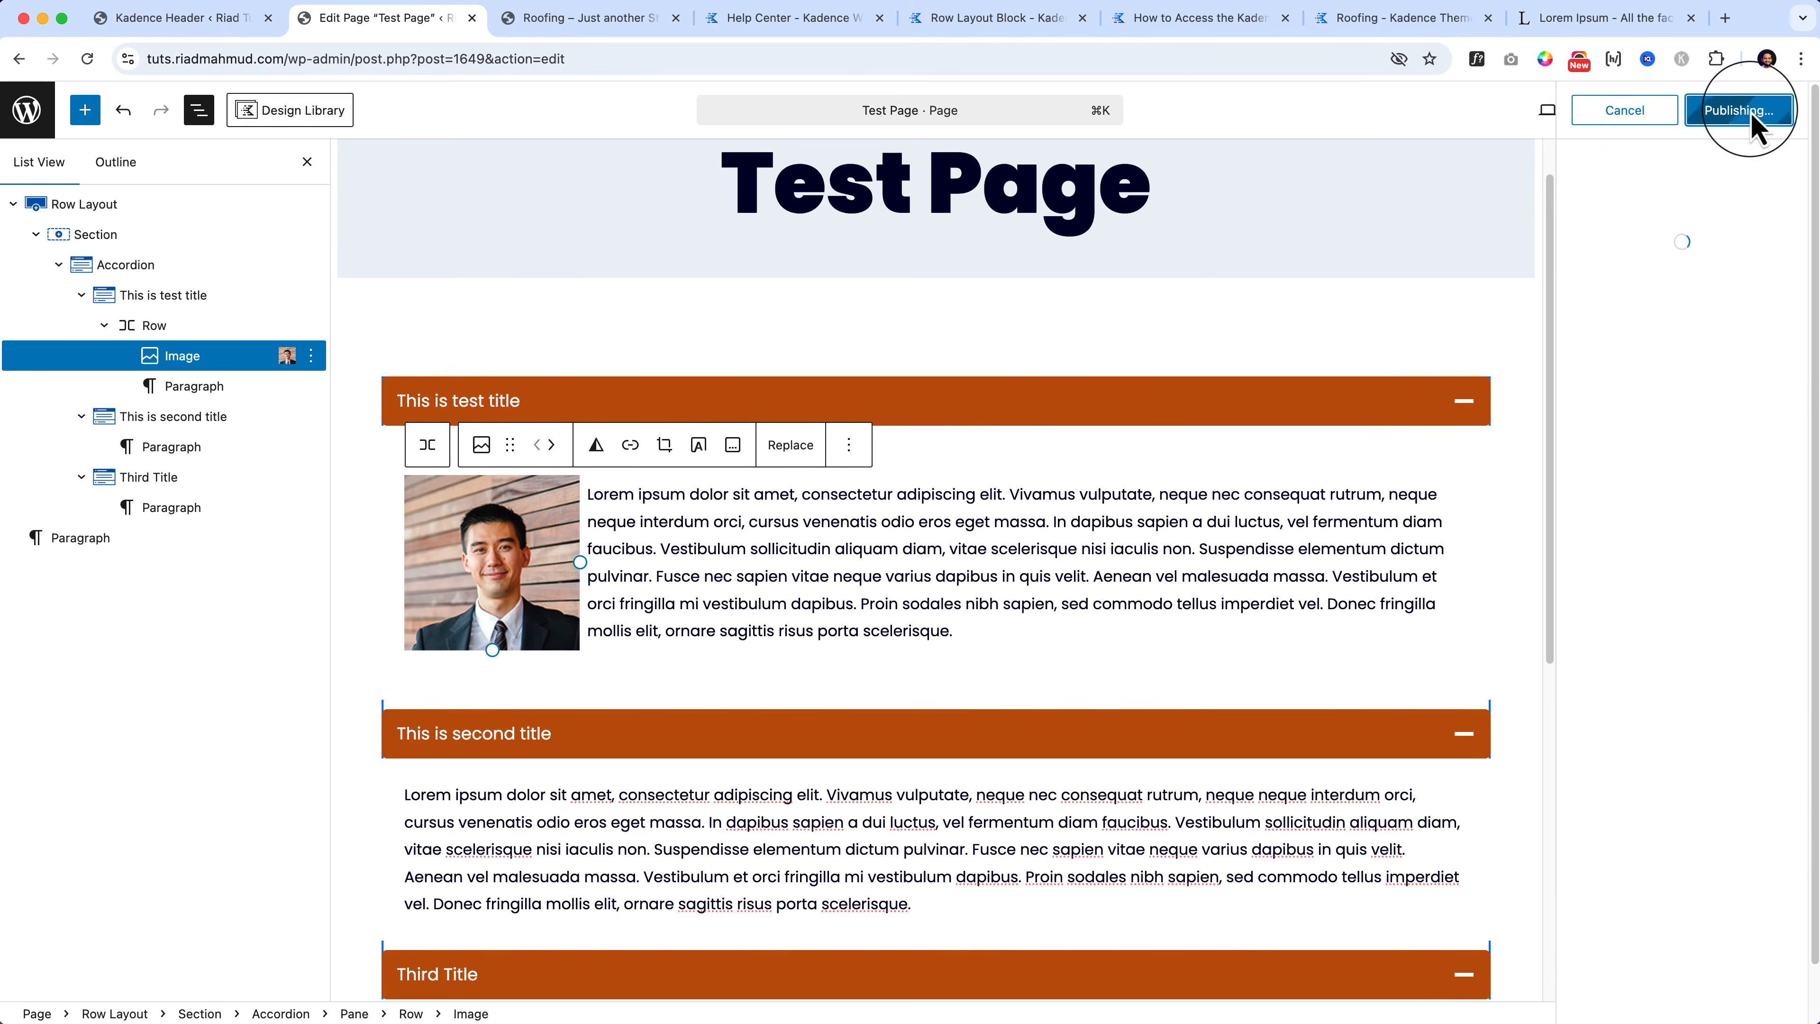
Step: Open the published Test Page in a new tab
right_click(1646, 324)
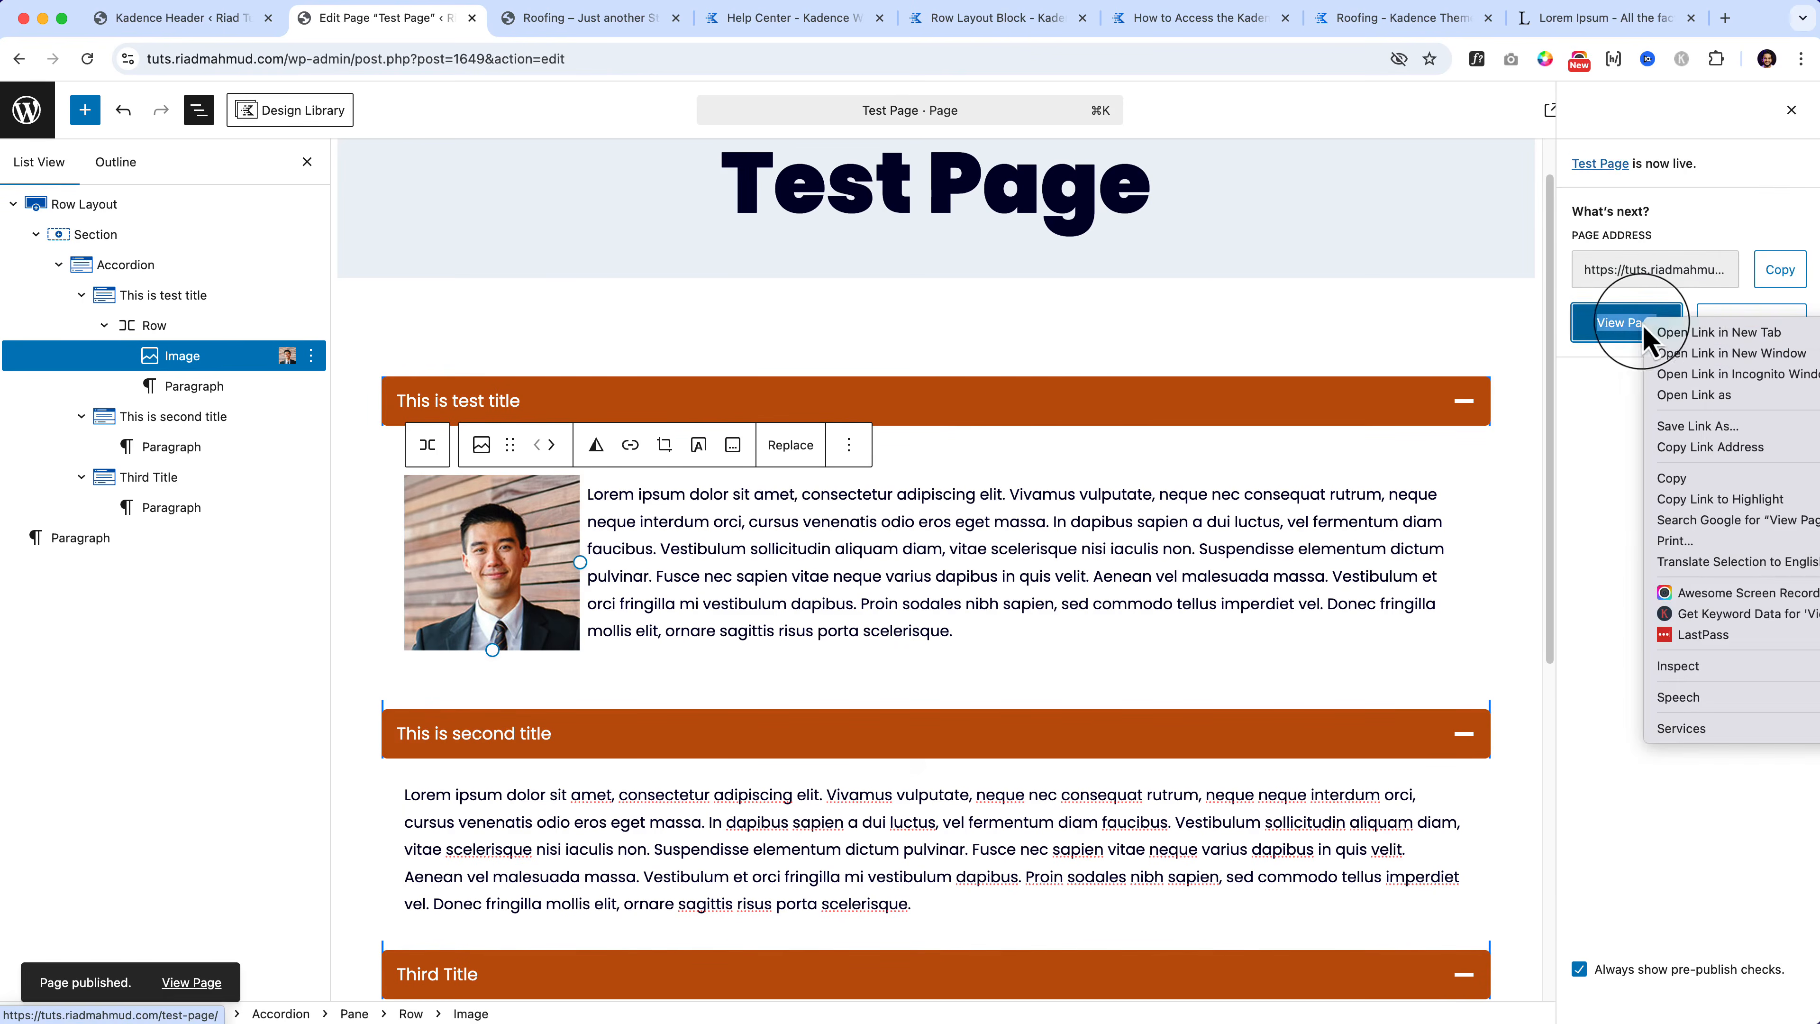
click(1690, 334)
click(556, 20)
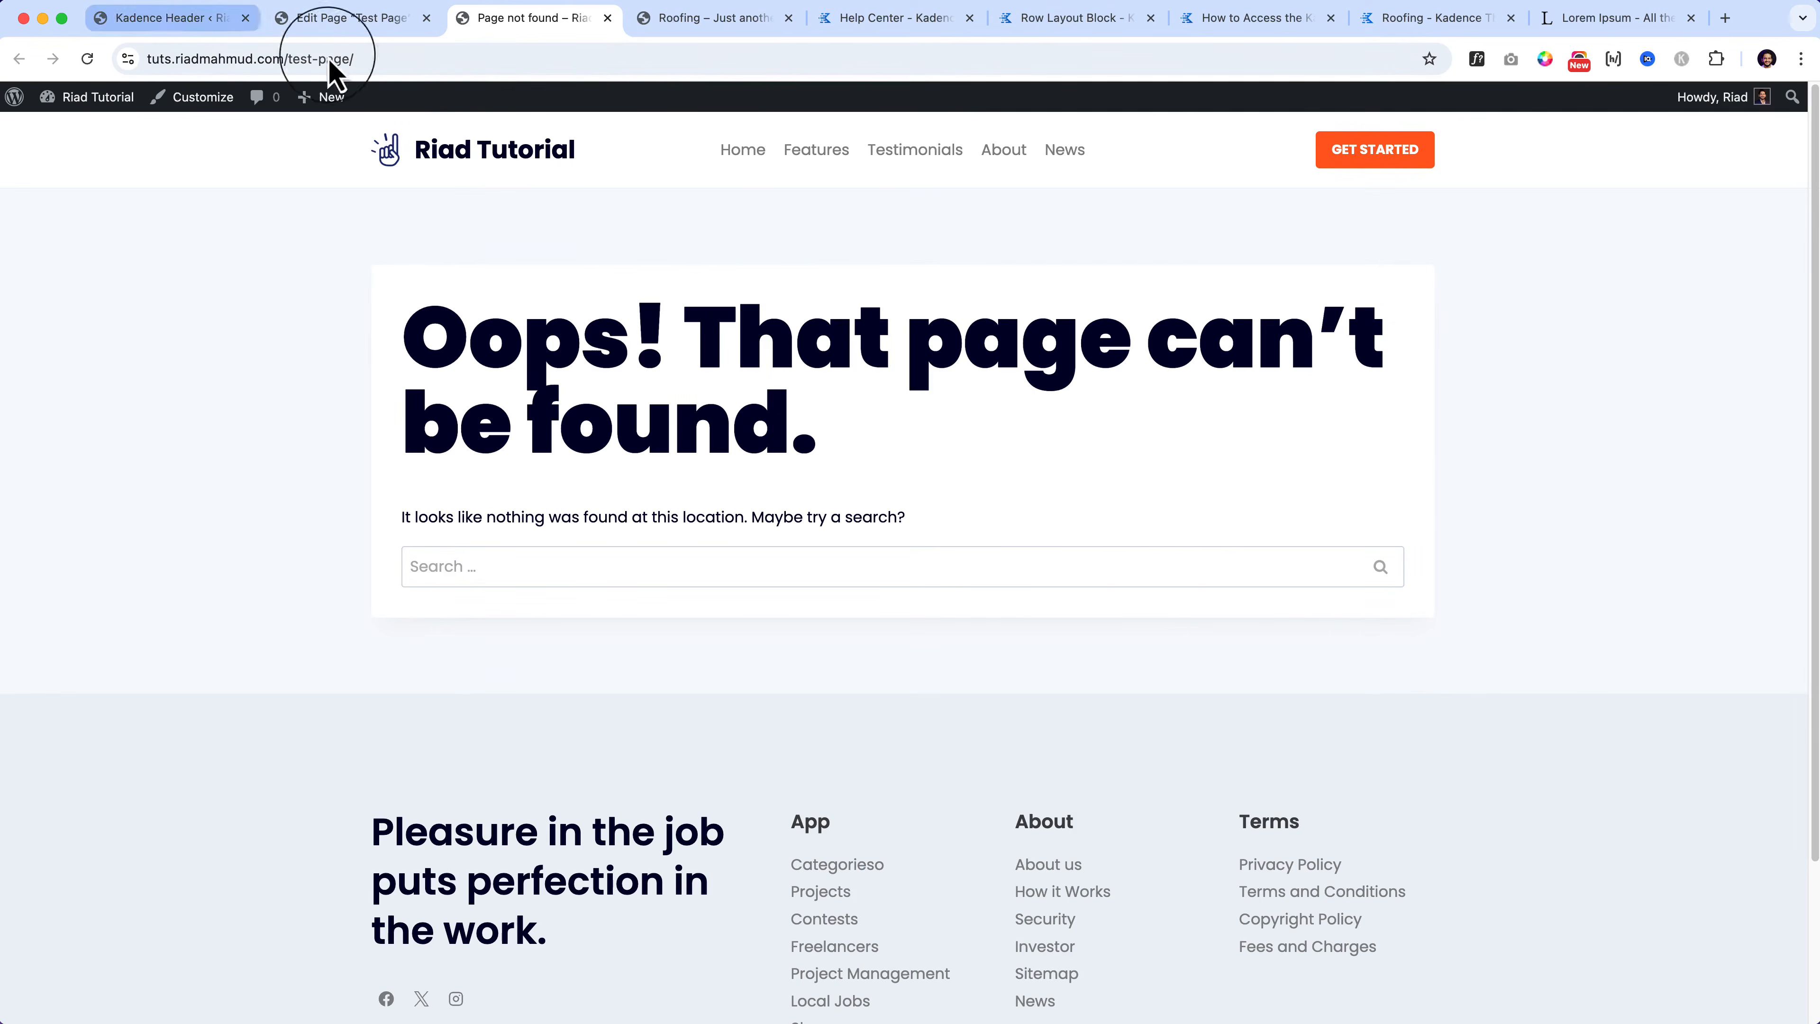
Step: Re-save the Post name permalink settings and reload the Test Page
click(190, 32)
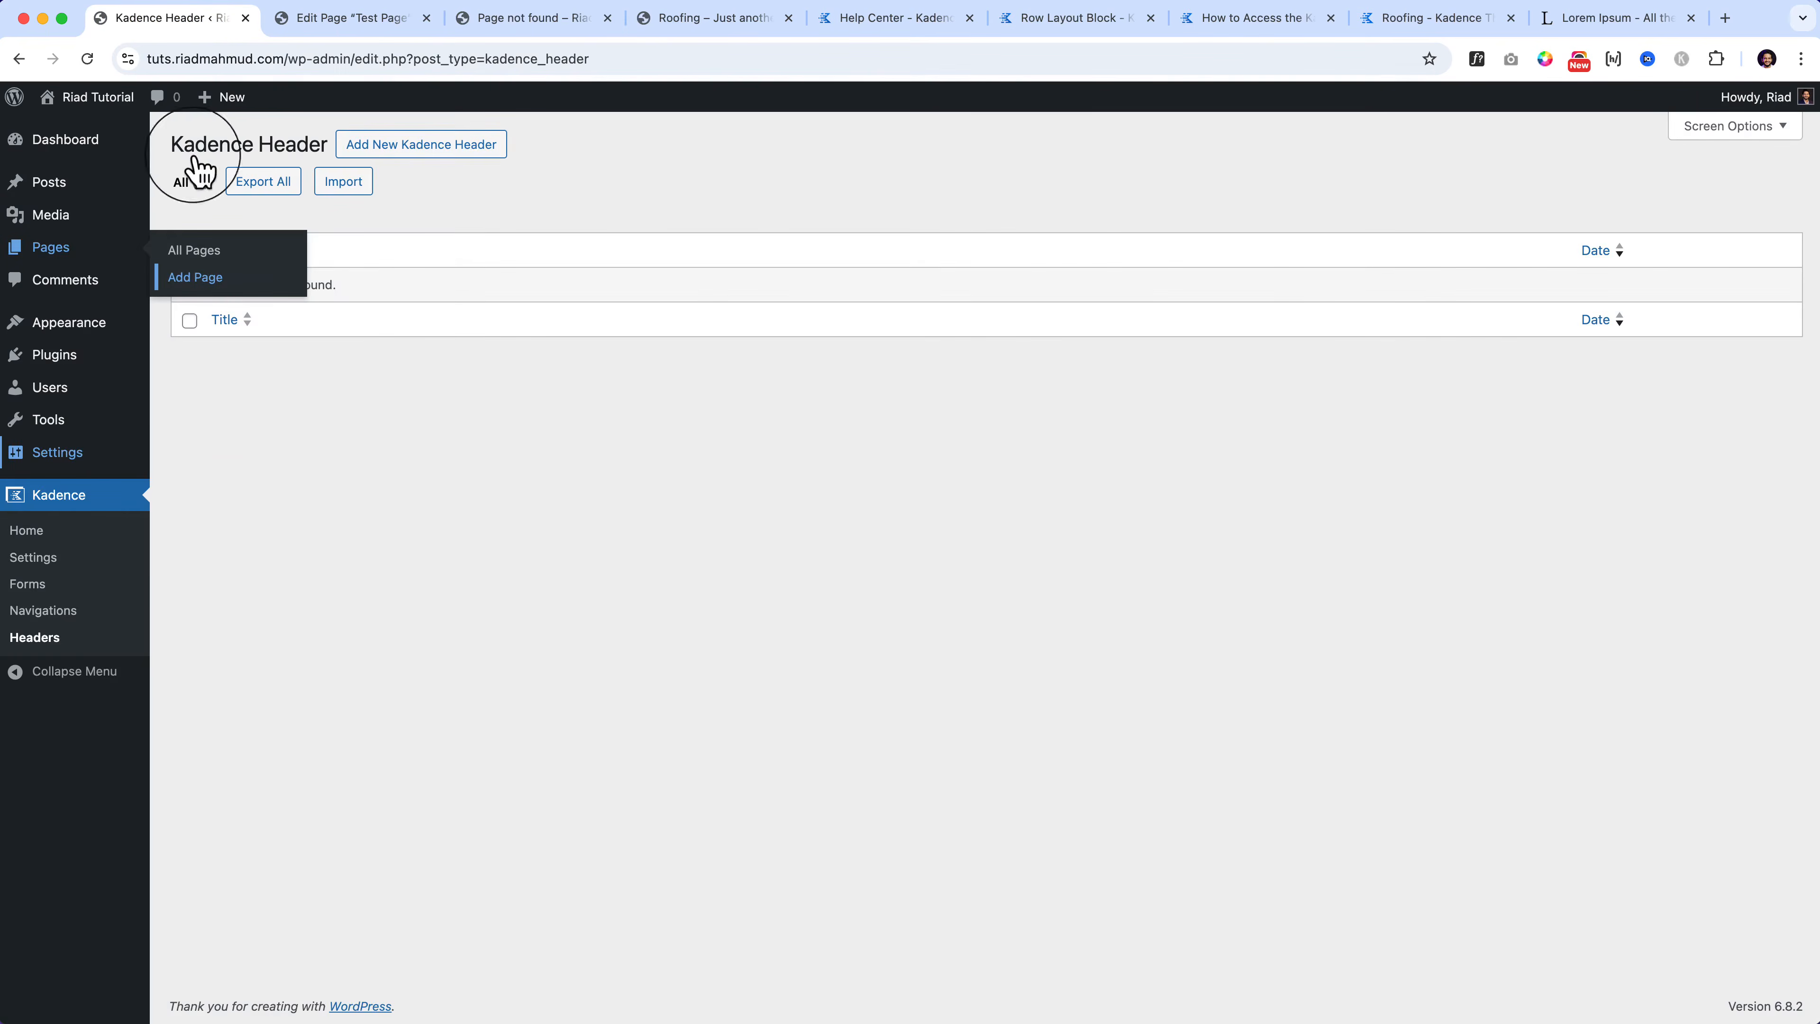
mouse_move(227, 574)
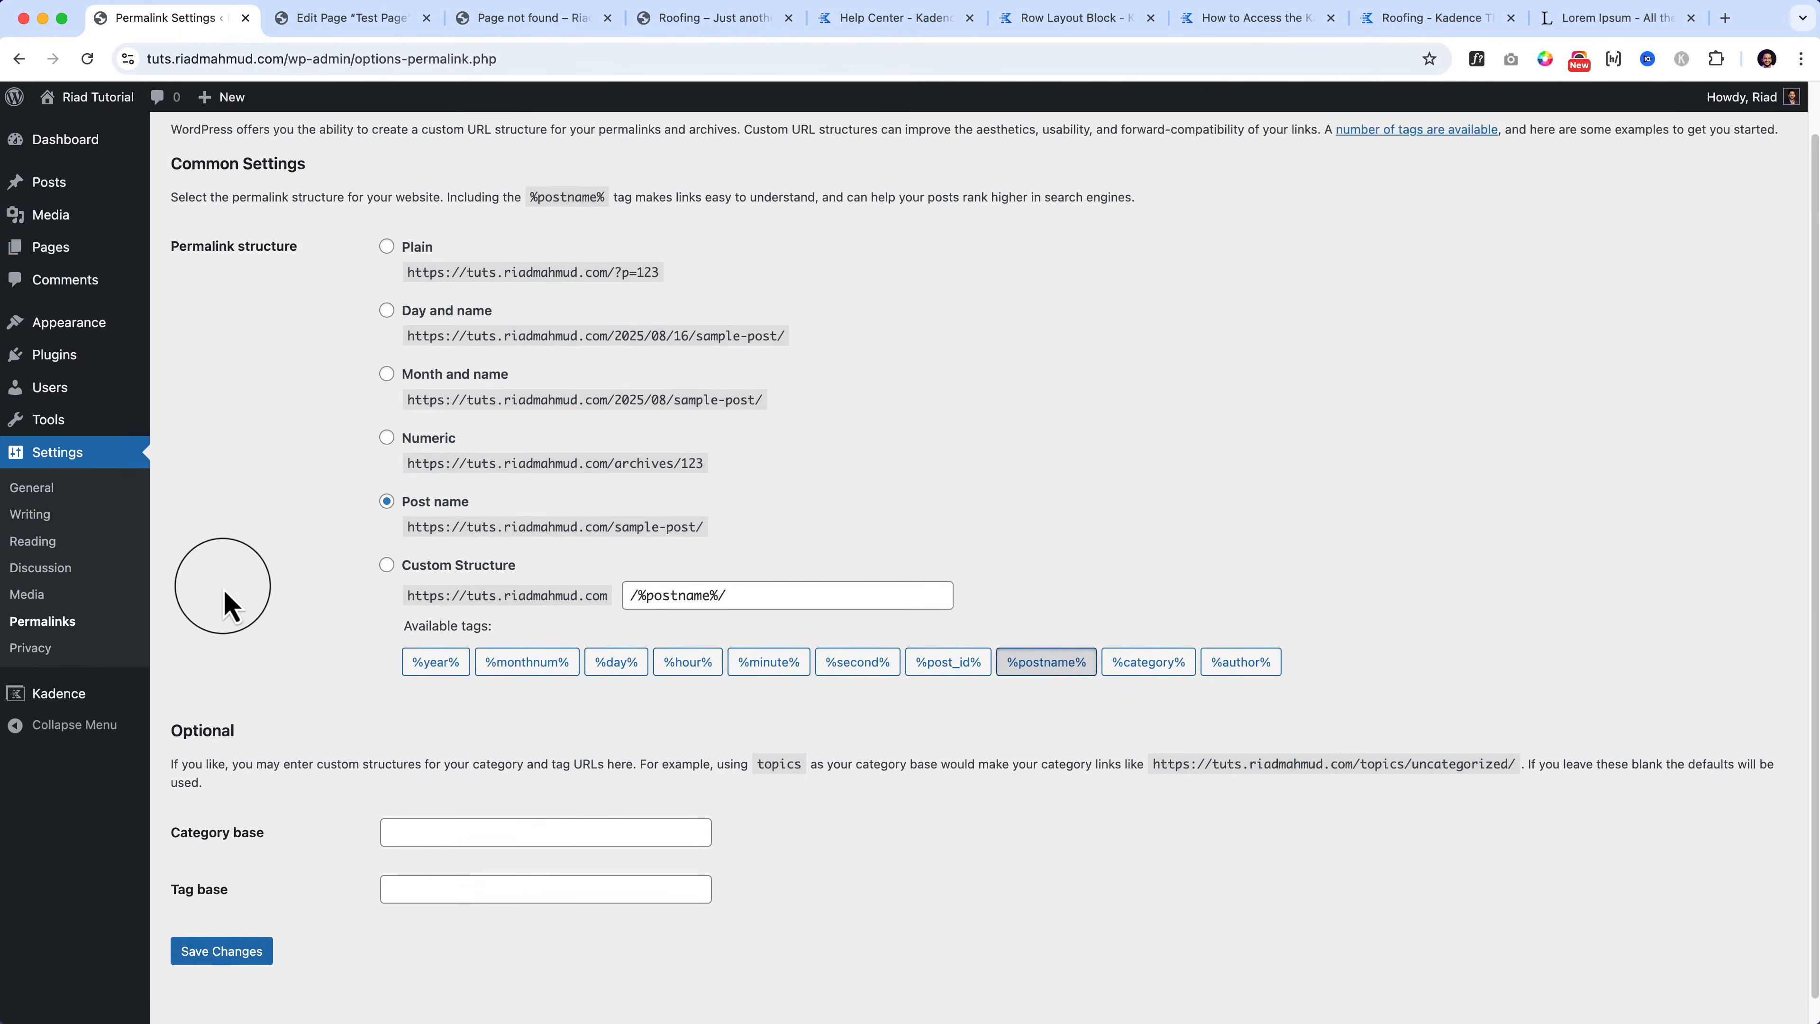
scroll(224, 718, down, 1)
click(224, 925)
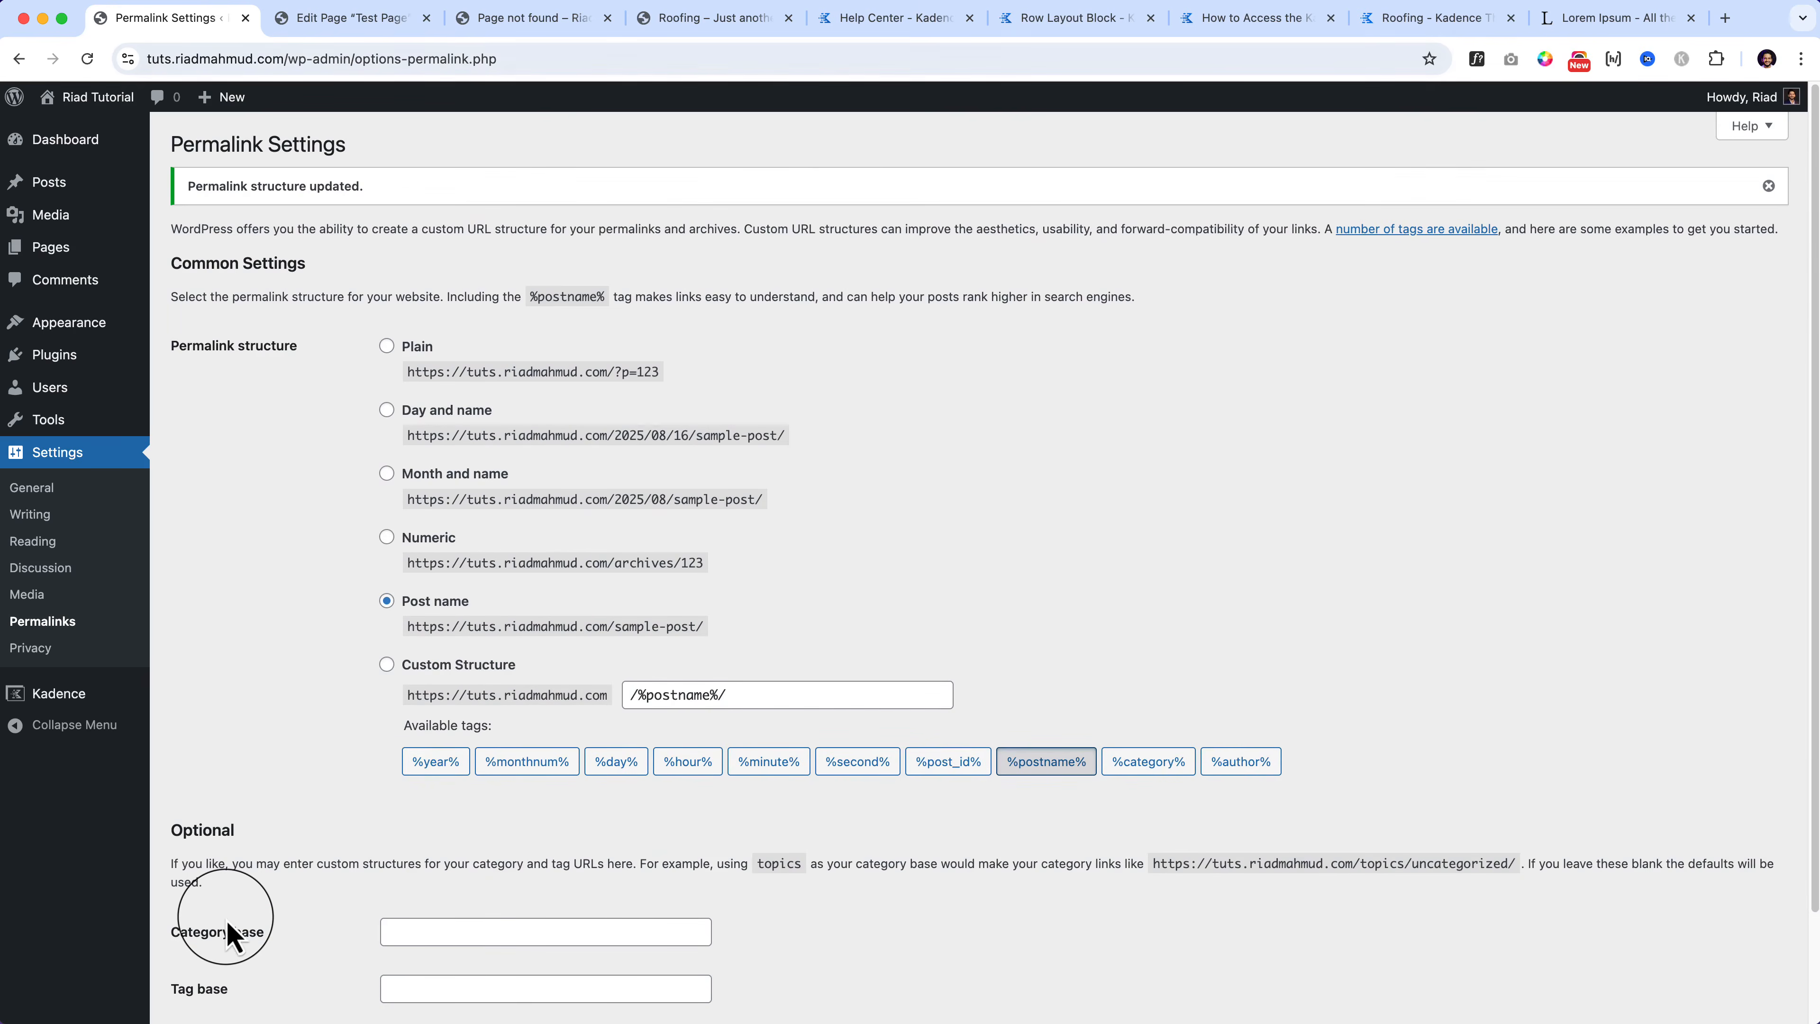
click(556, 20)
click(550, 64)
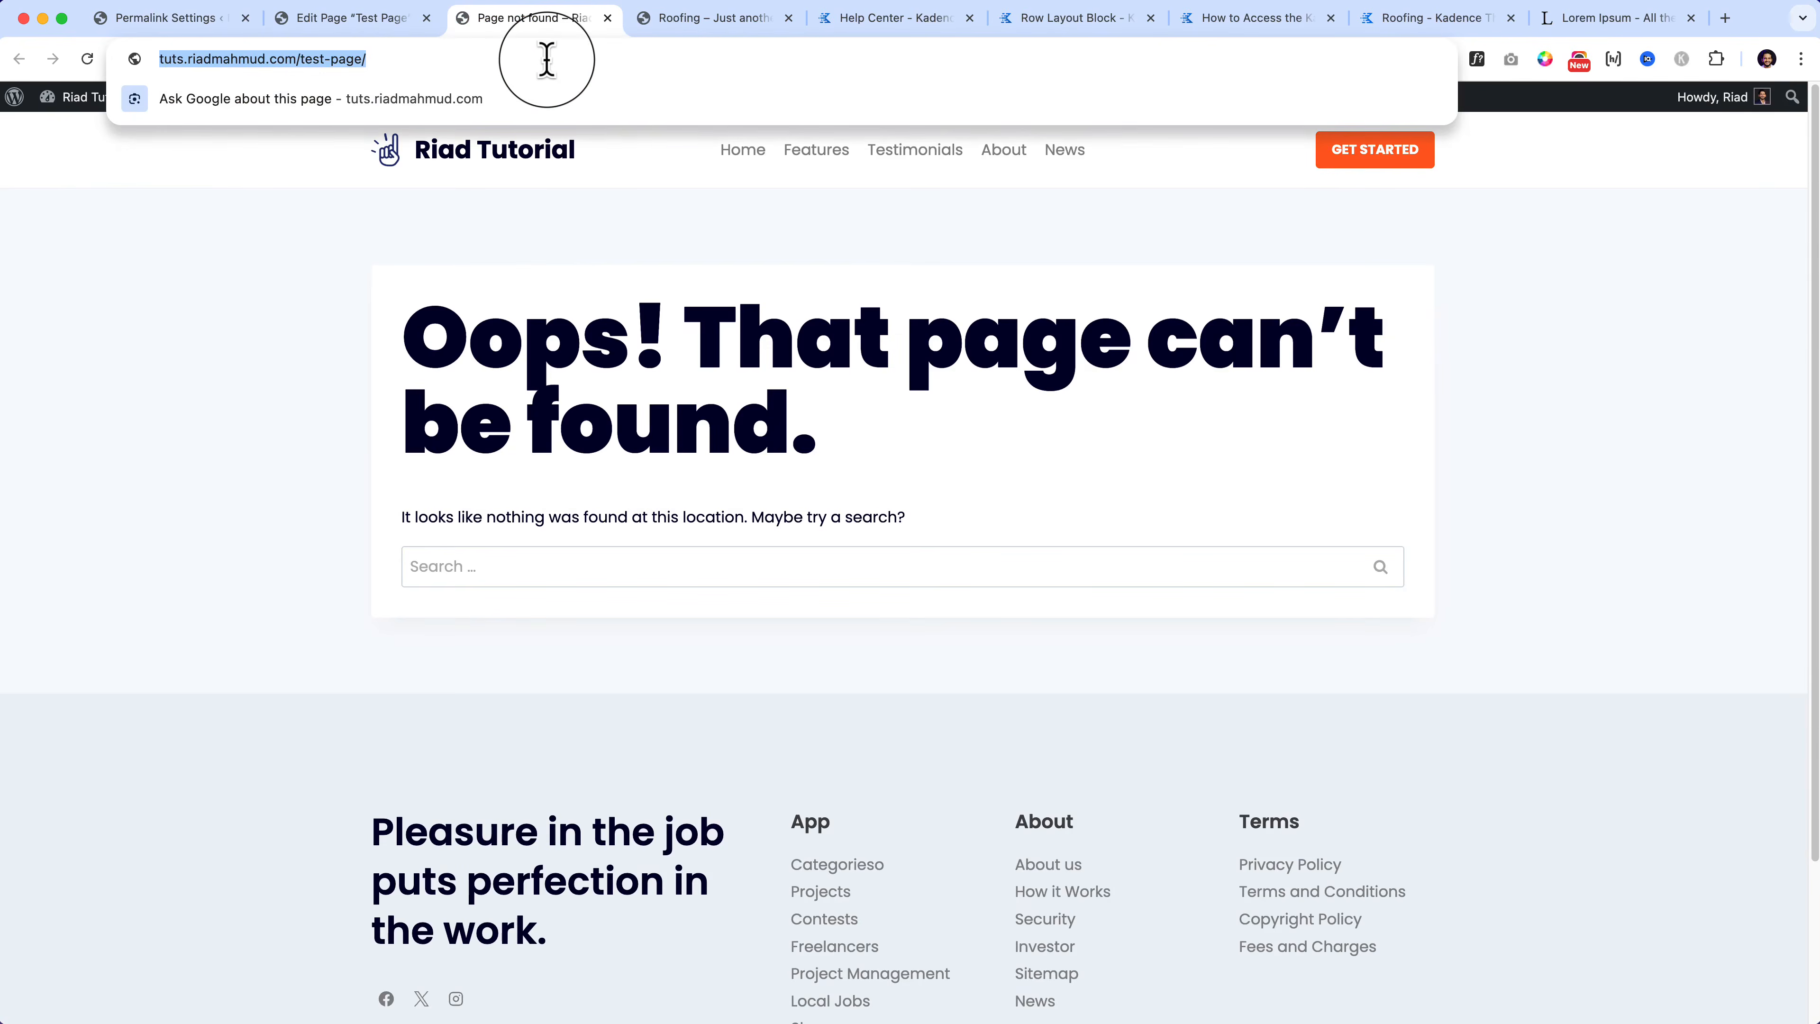
key(Return)
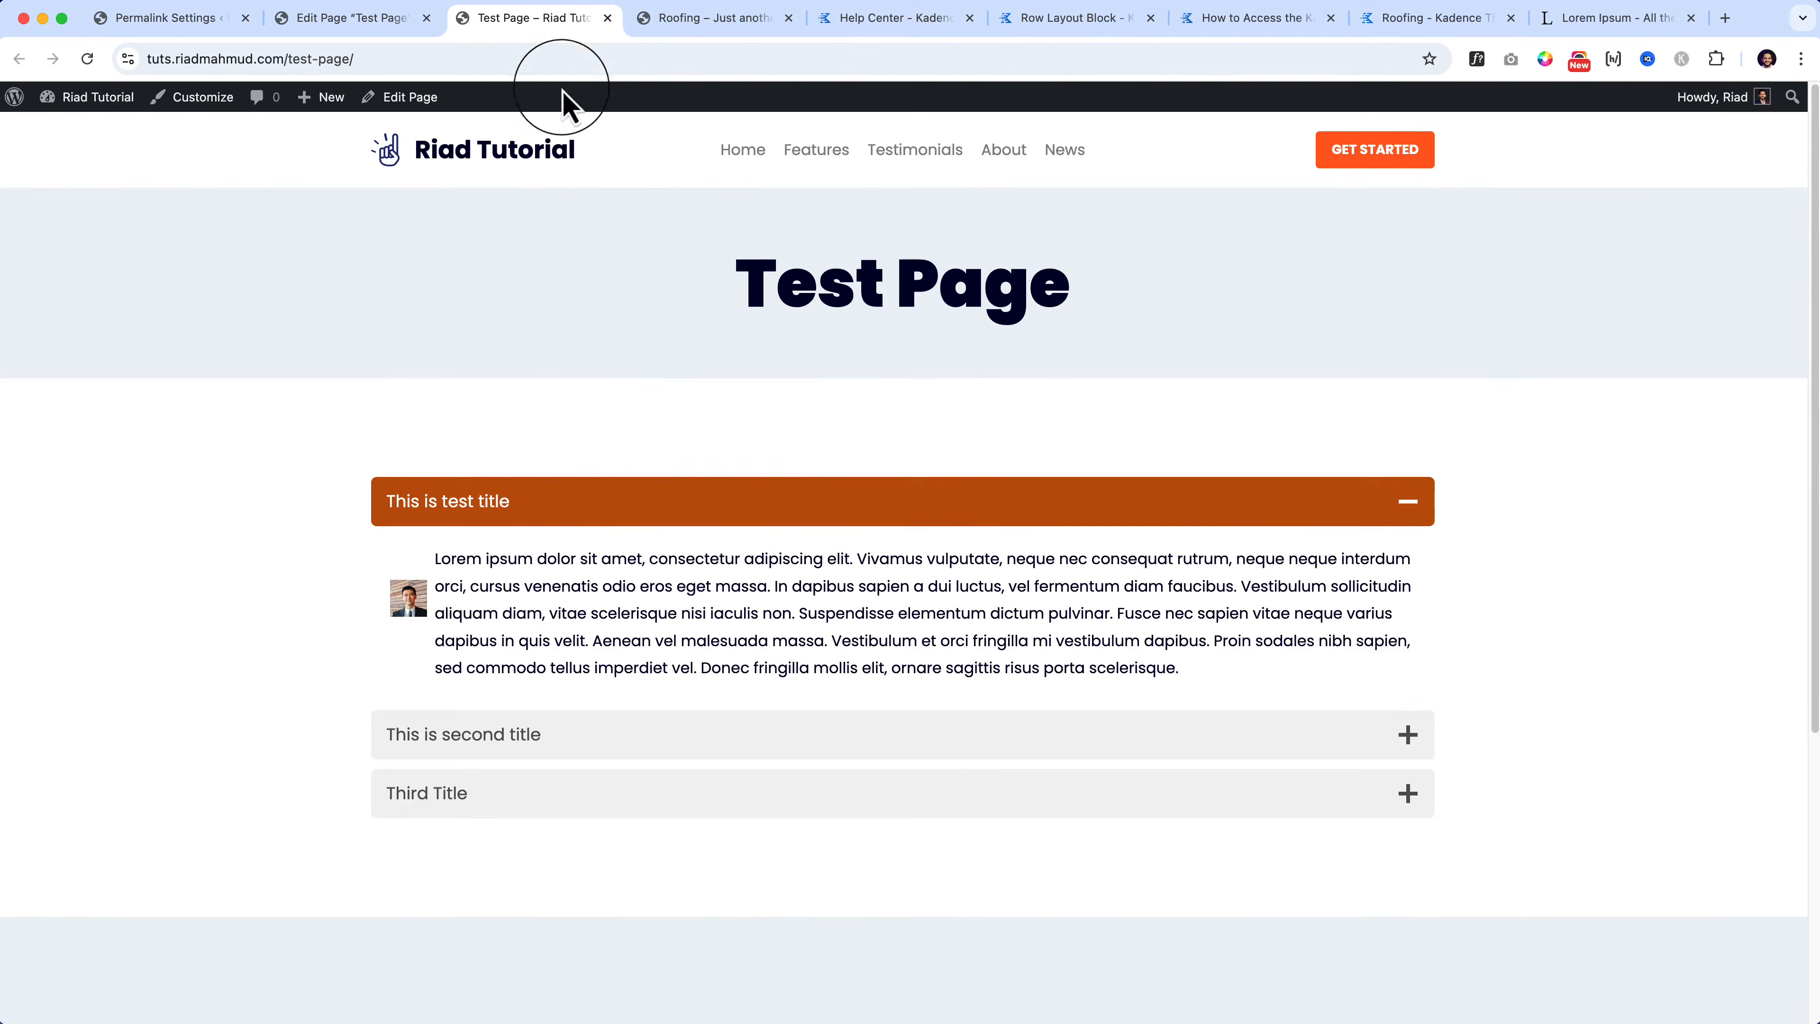
Step: Open and close the three accordion panes on the live page, then return to the editor
click(786, 515)
click(785, 517)
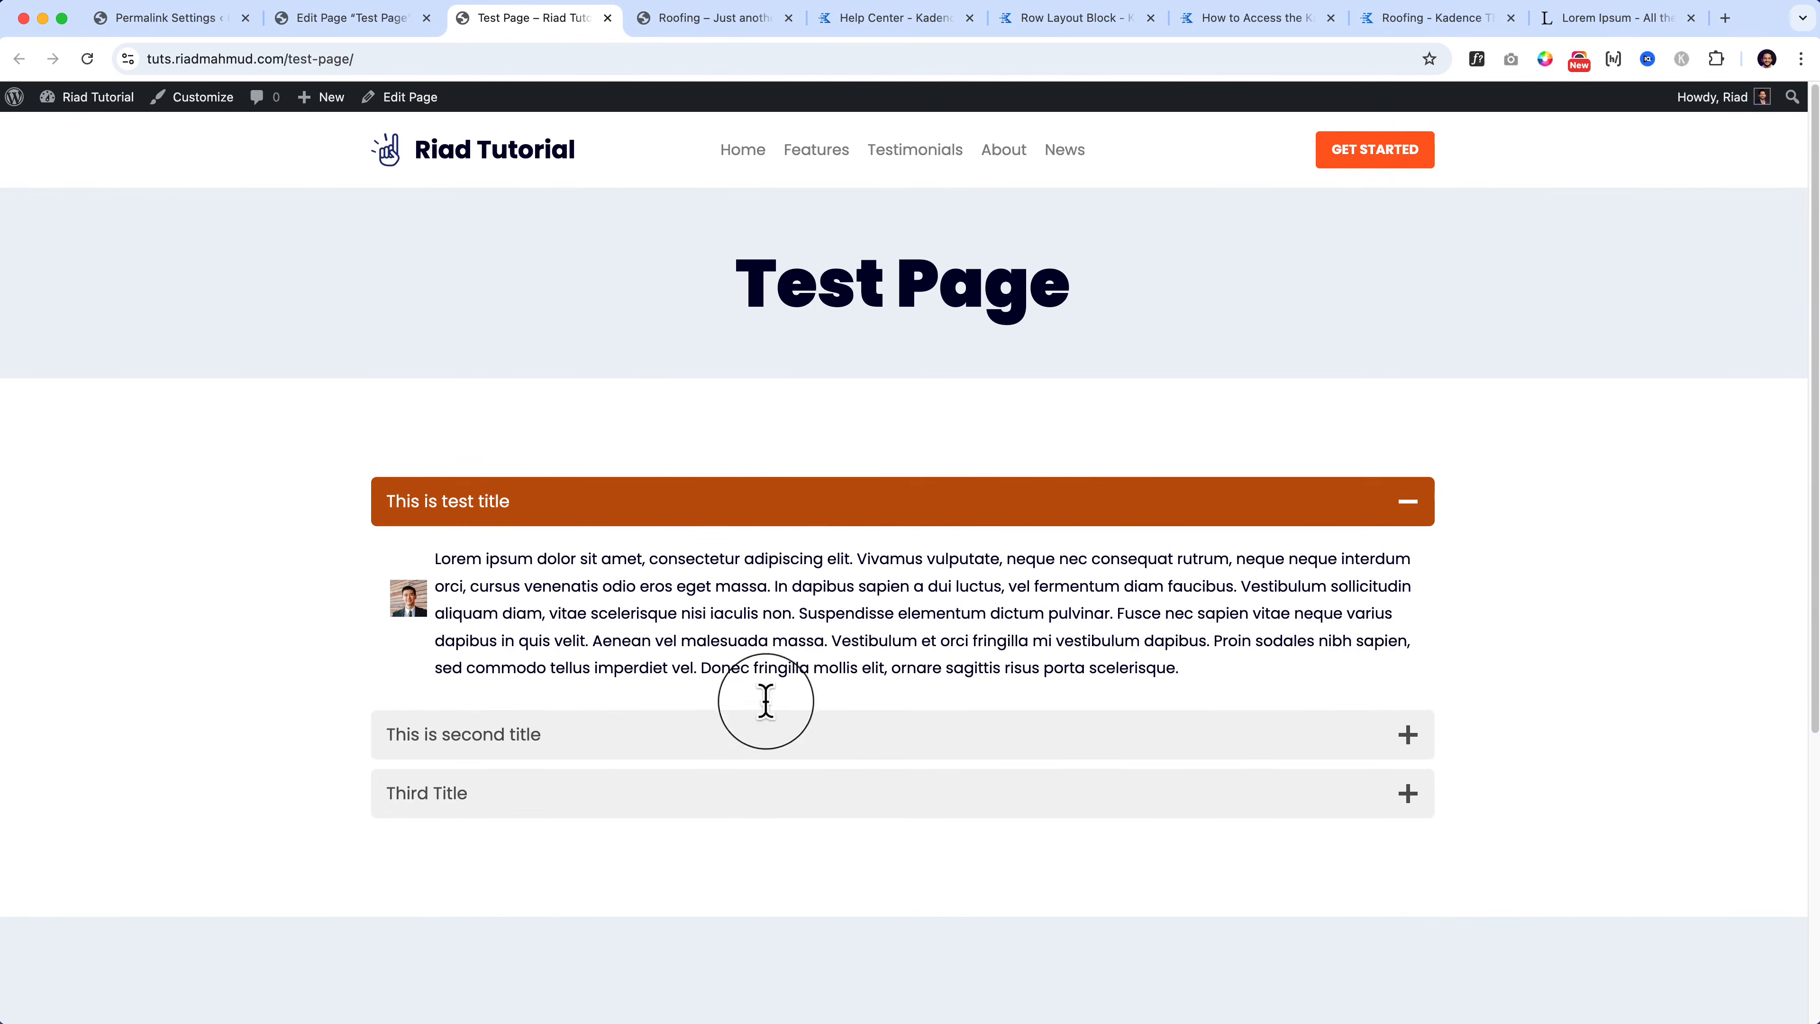
click(761, 734)
click(738, 800)
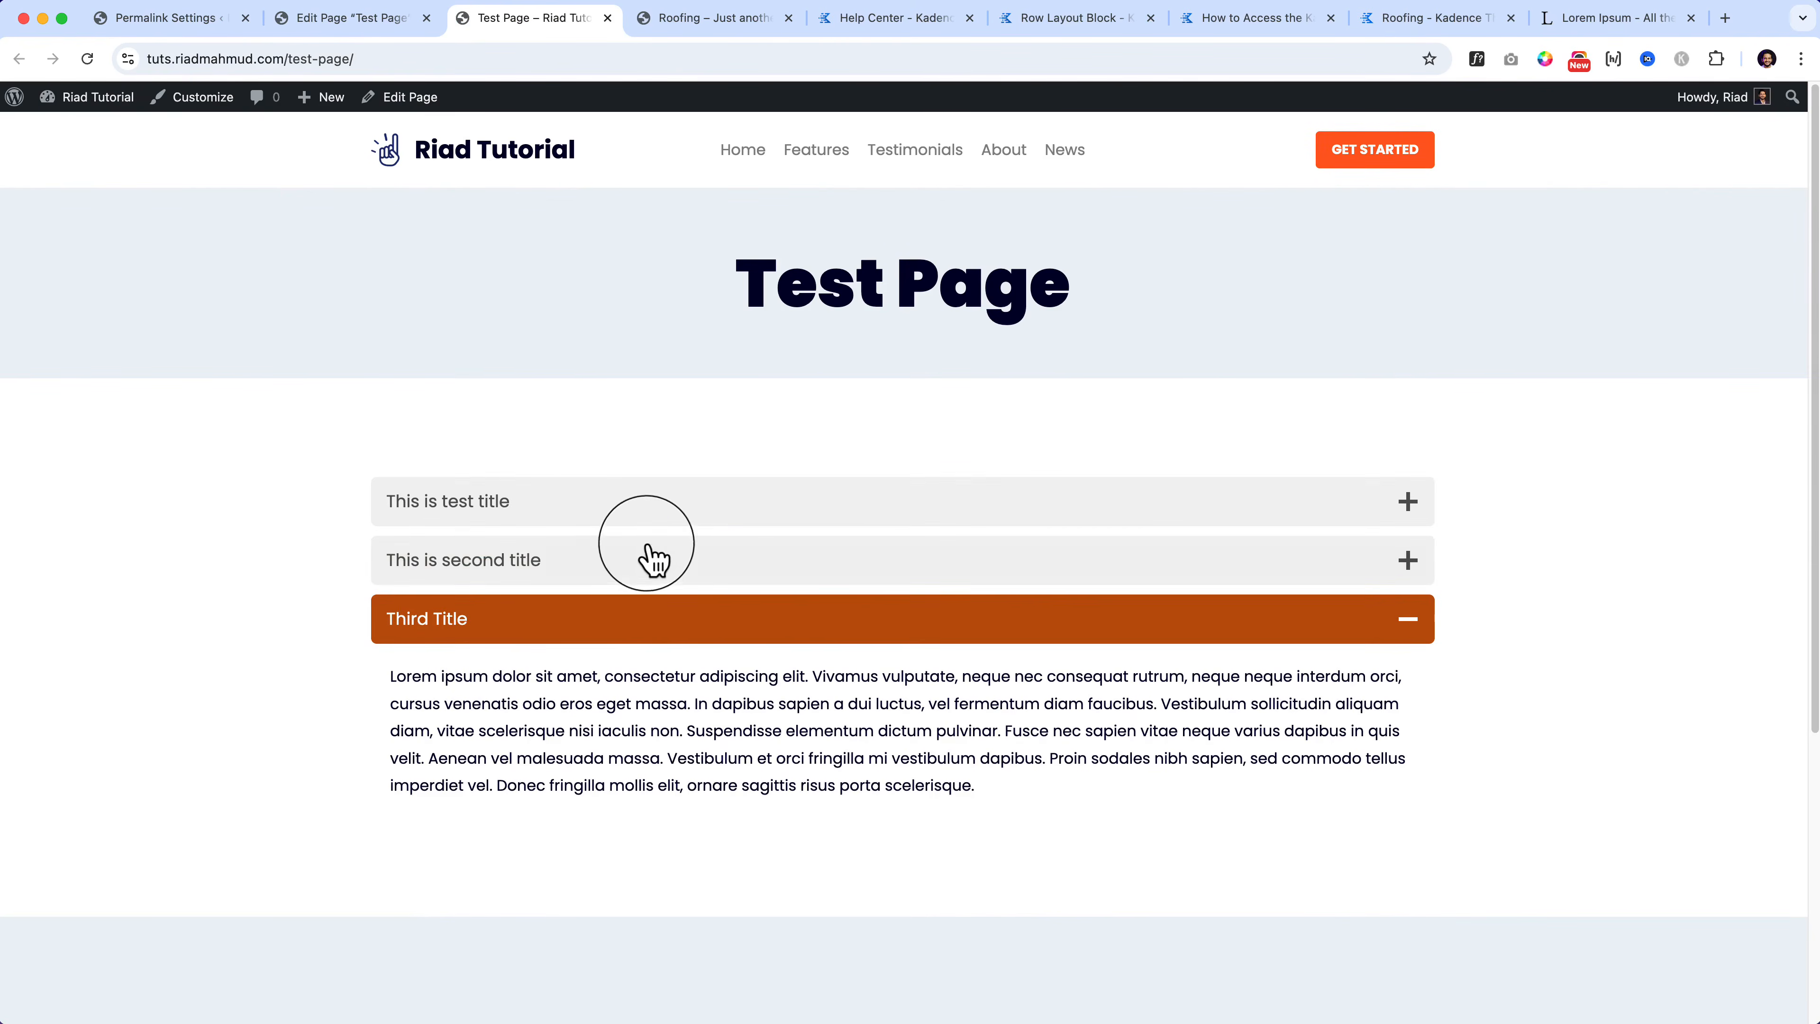
click(656, 548)
click(664, 506)
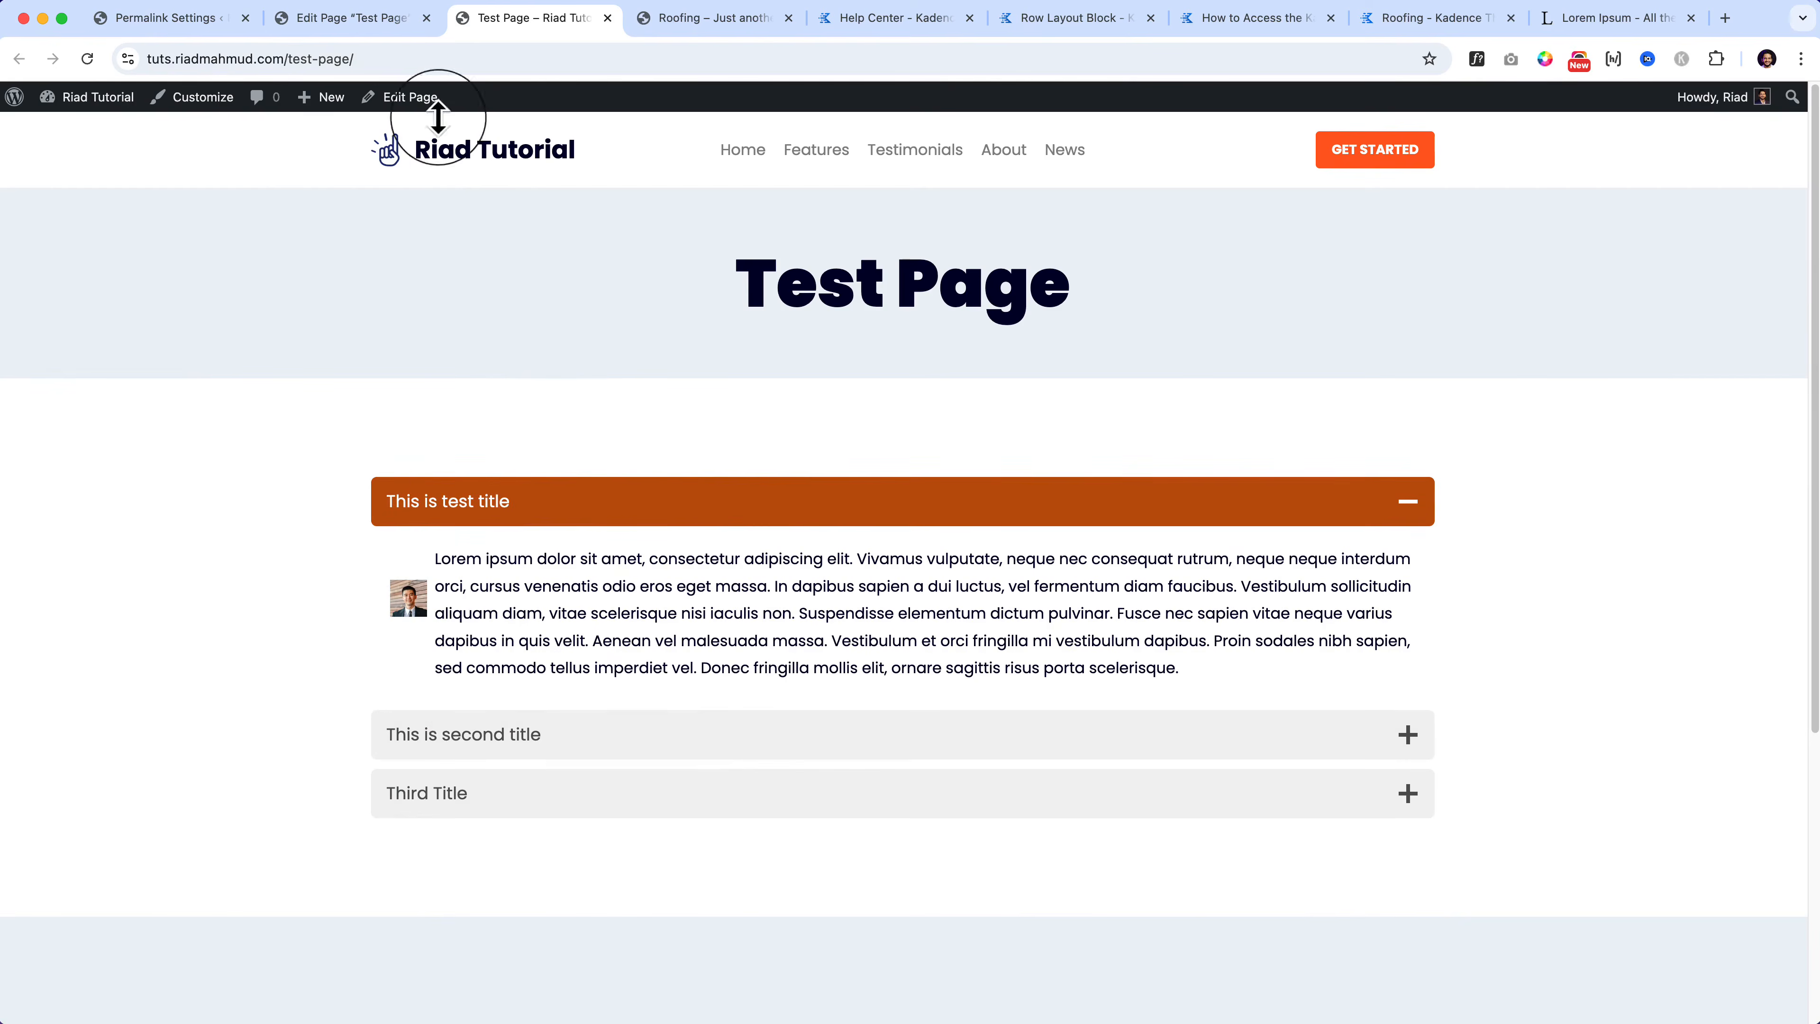
click(392, 19)
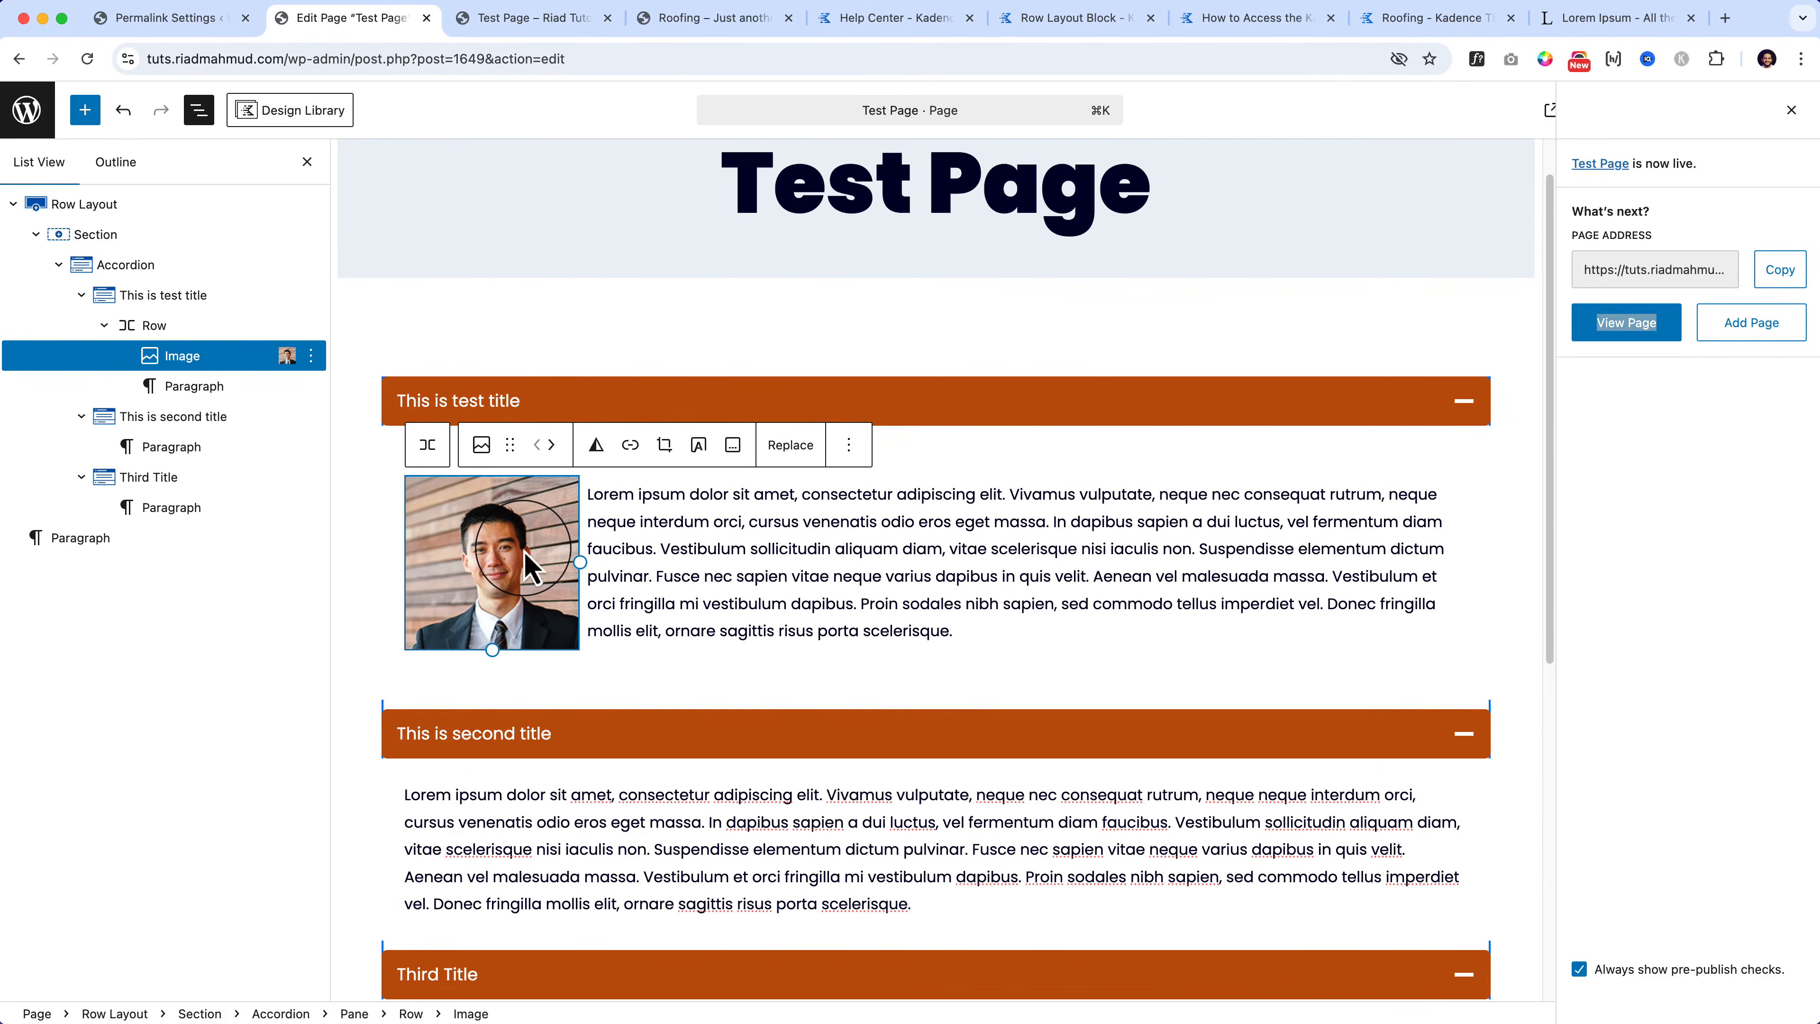
Step: Inspect the row holding the image and text, then add an empty paragraph above it
click(197, 328)
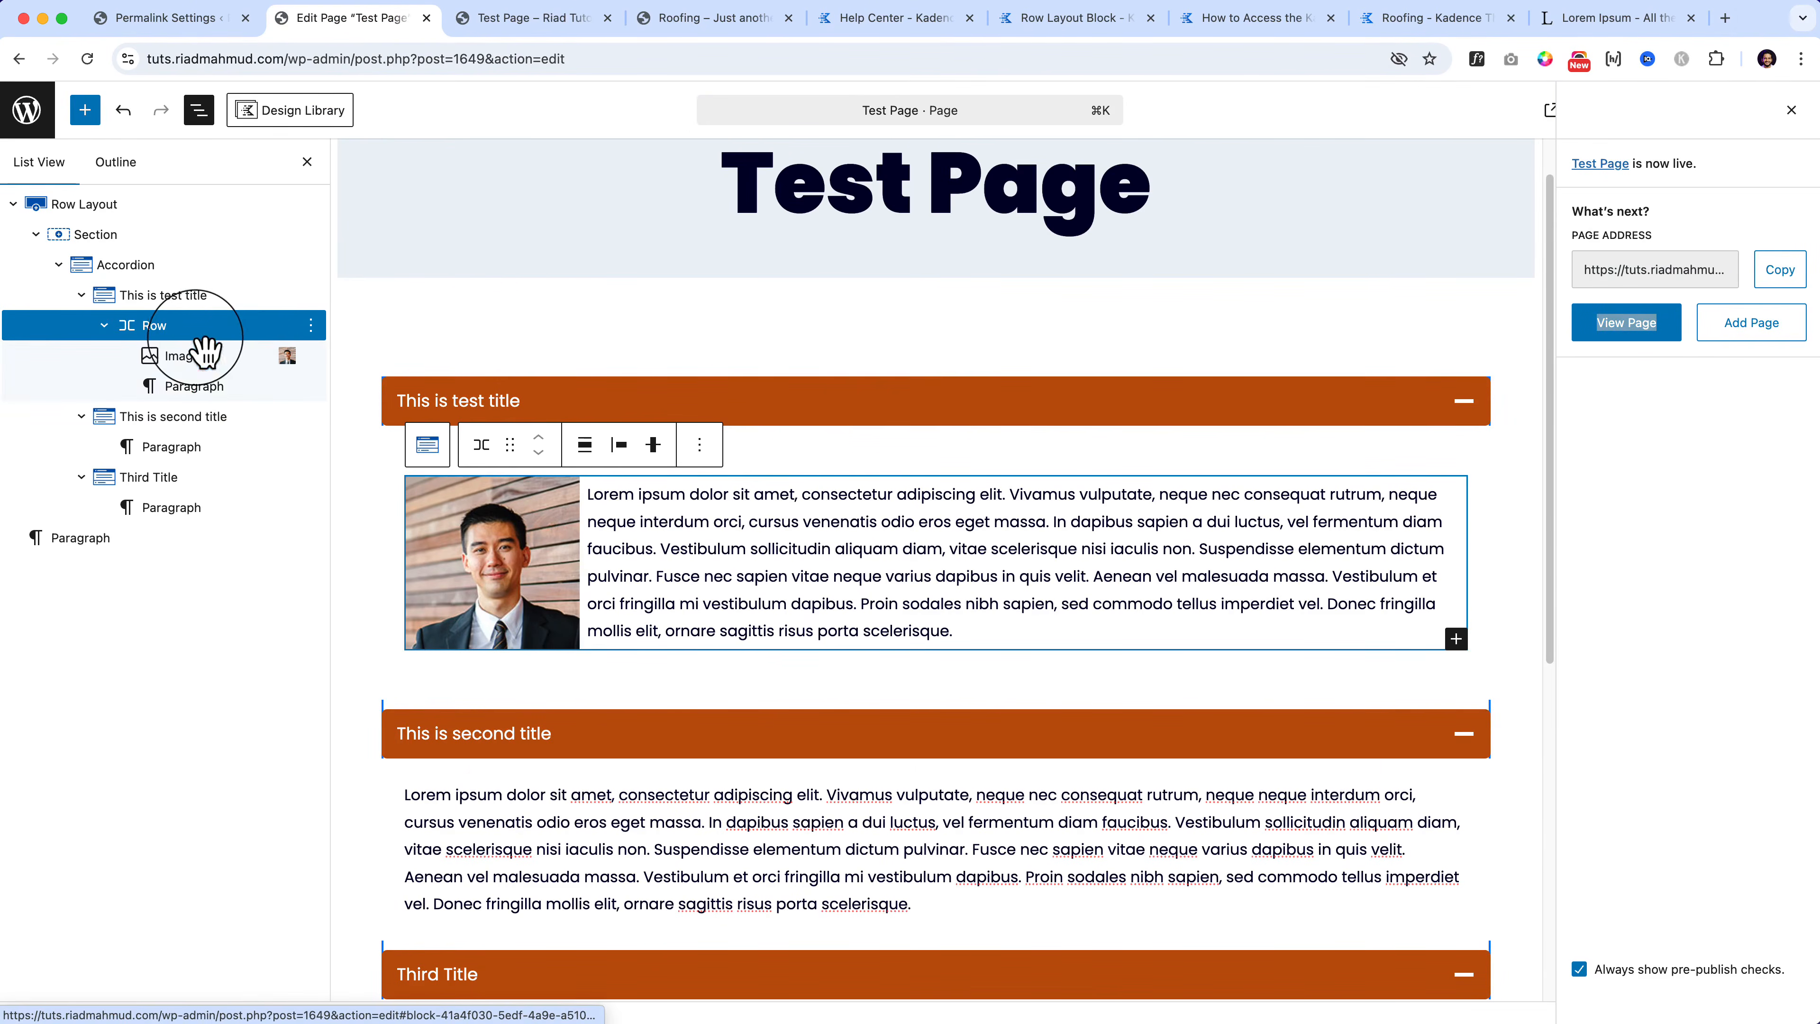
click(482, 446)
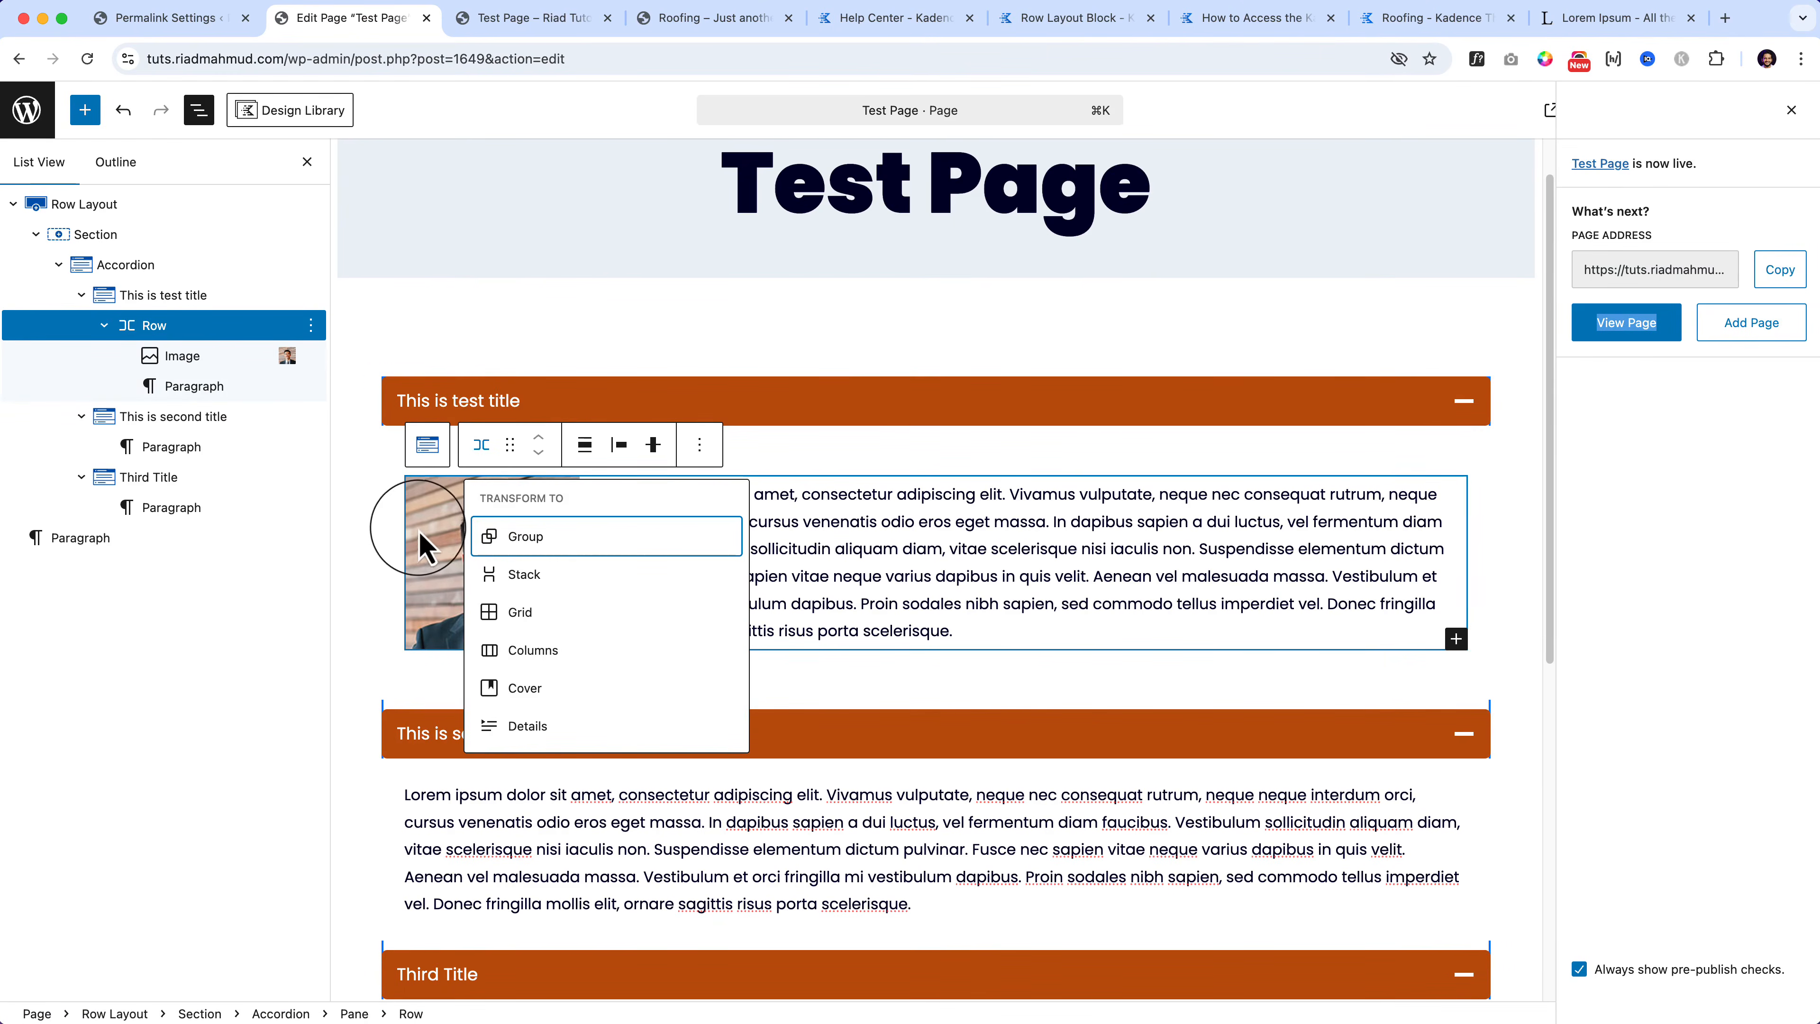
click(430, 545)
click(310, 356)
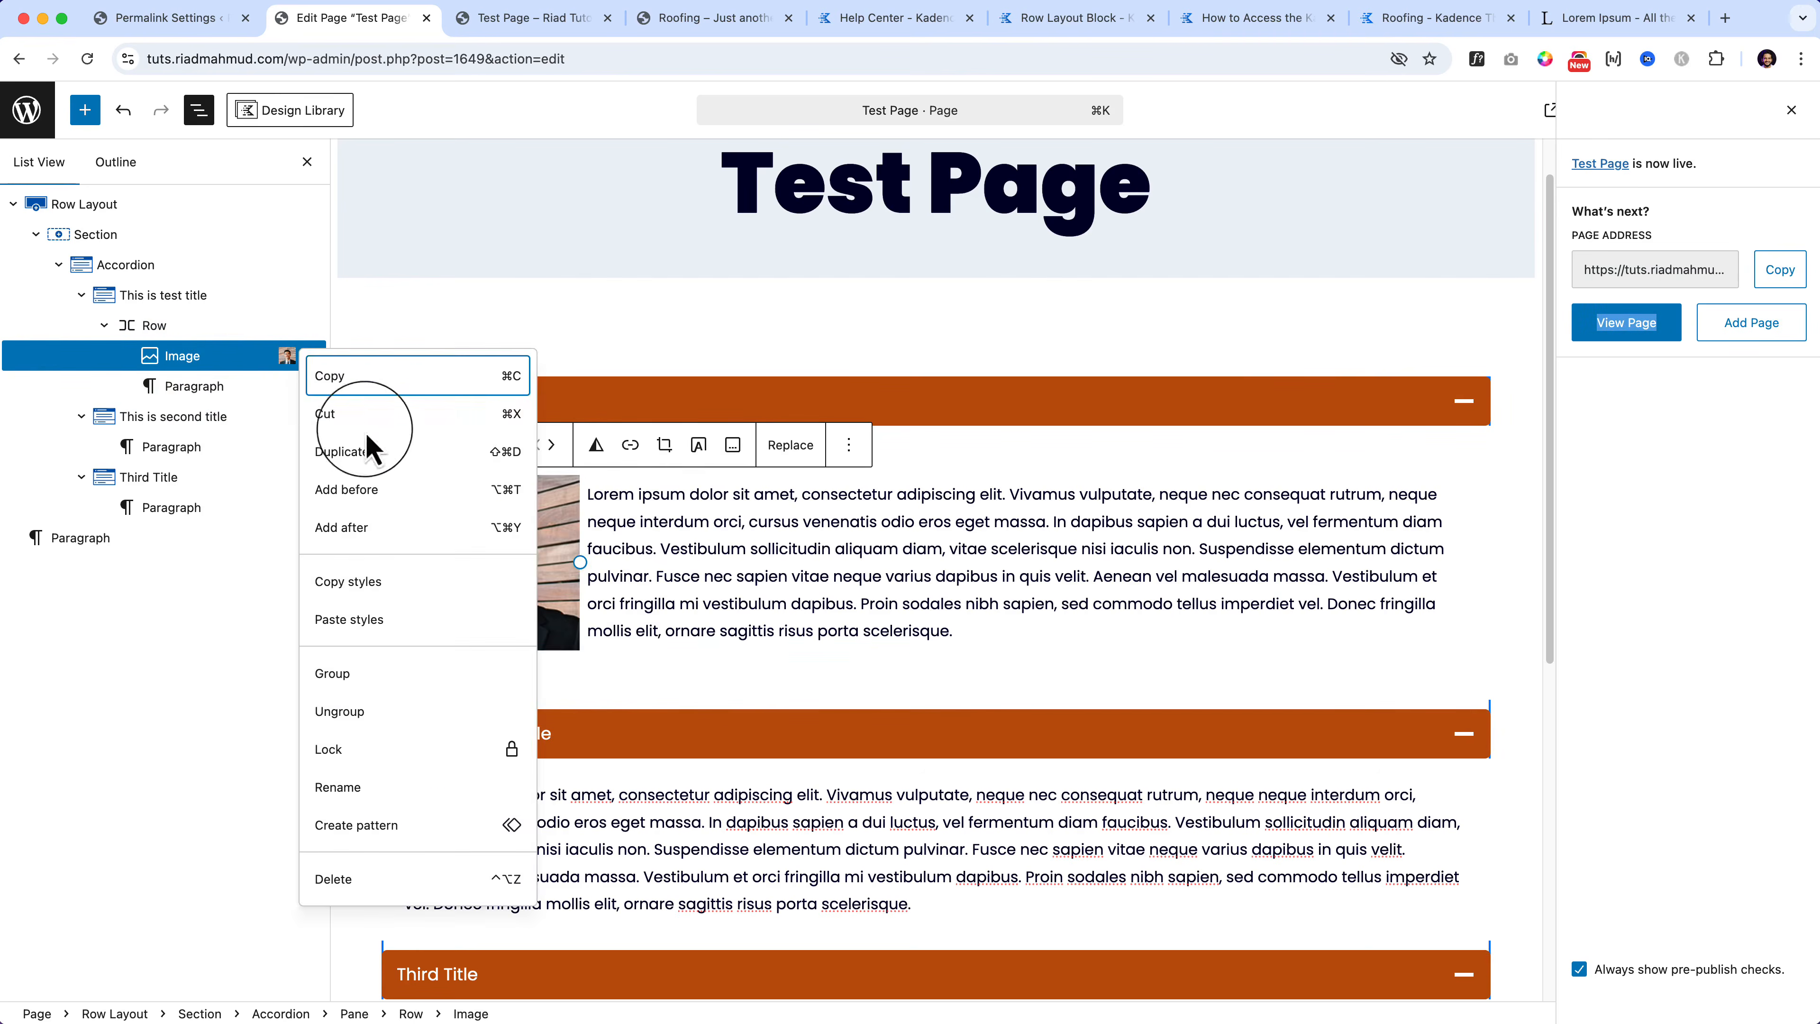
click(398, 492)
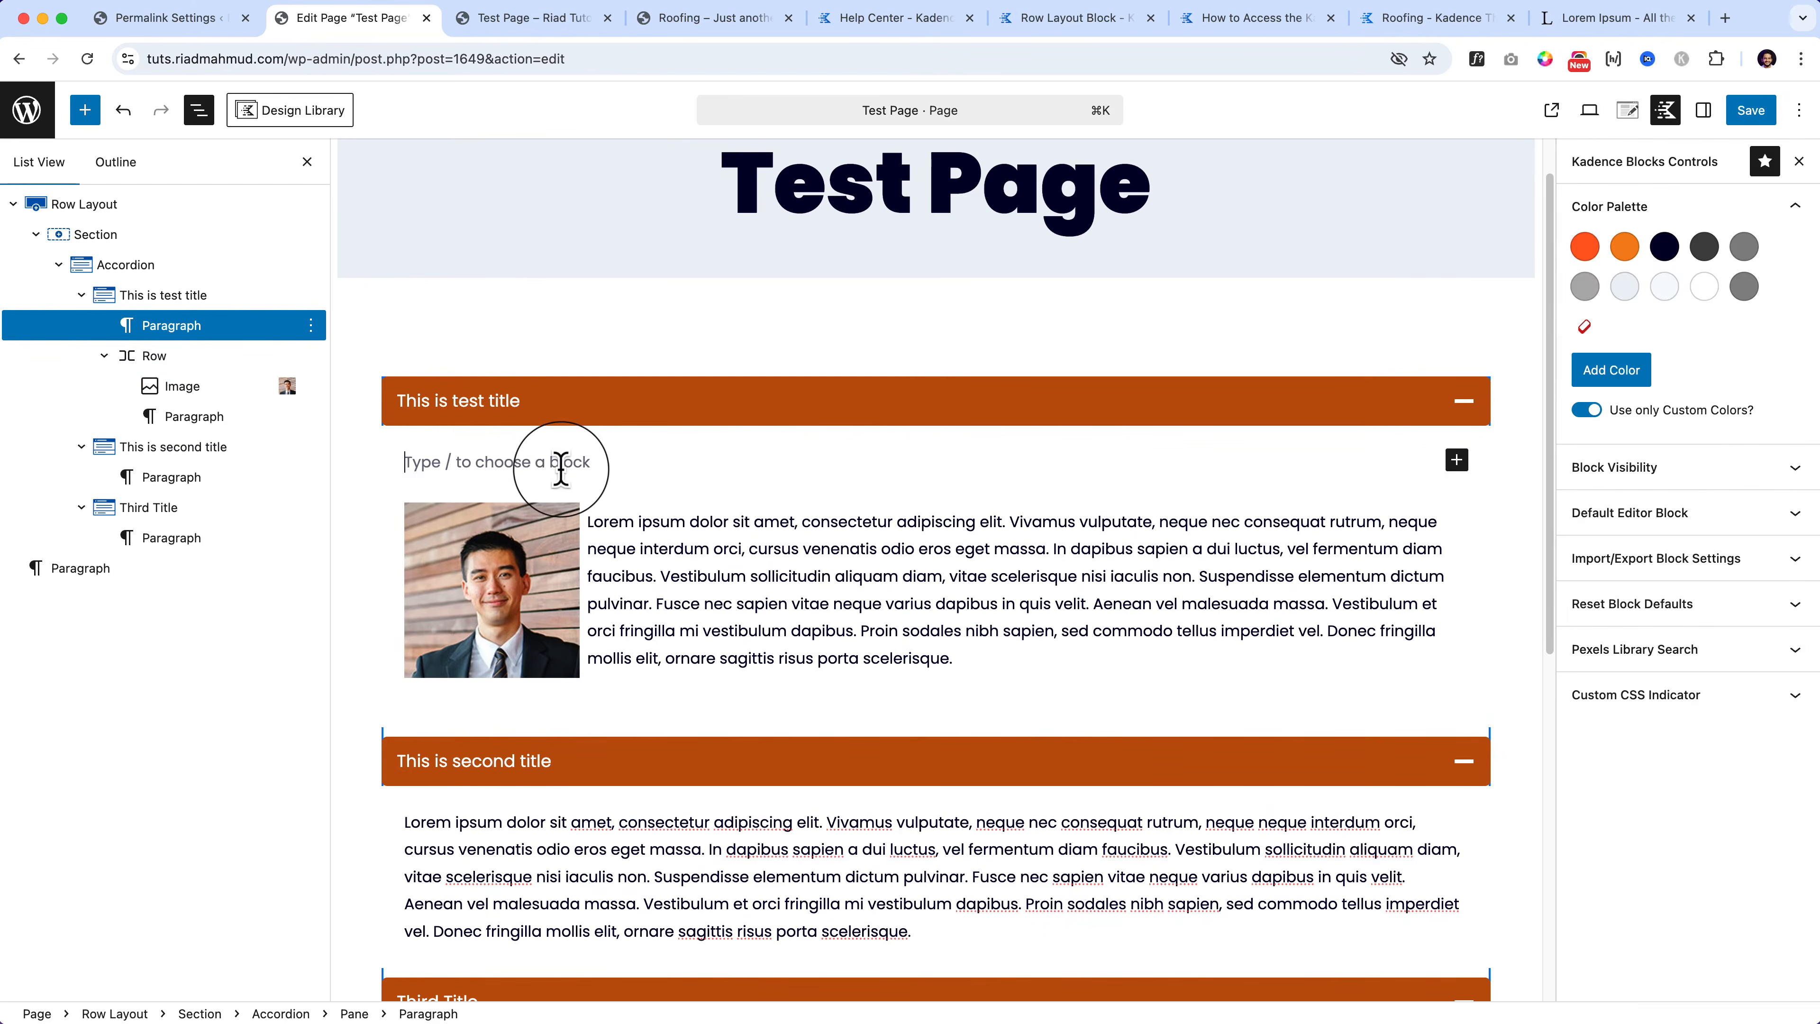
Step: Insert a two-column Row Layout and move the image left and the paragraph right
text(/)
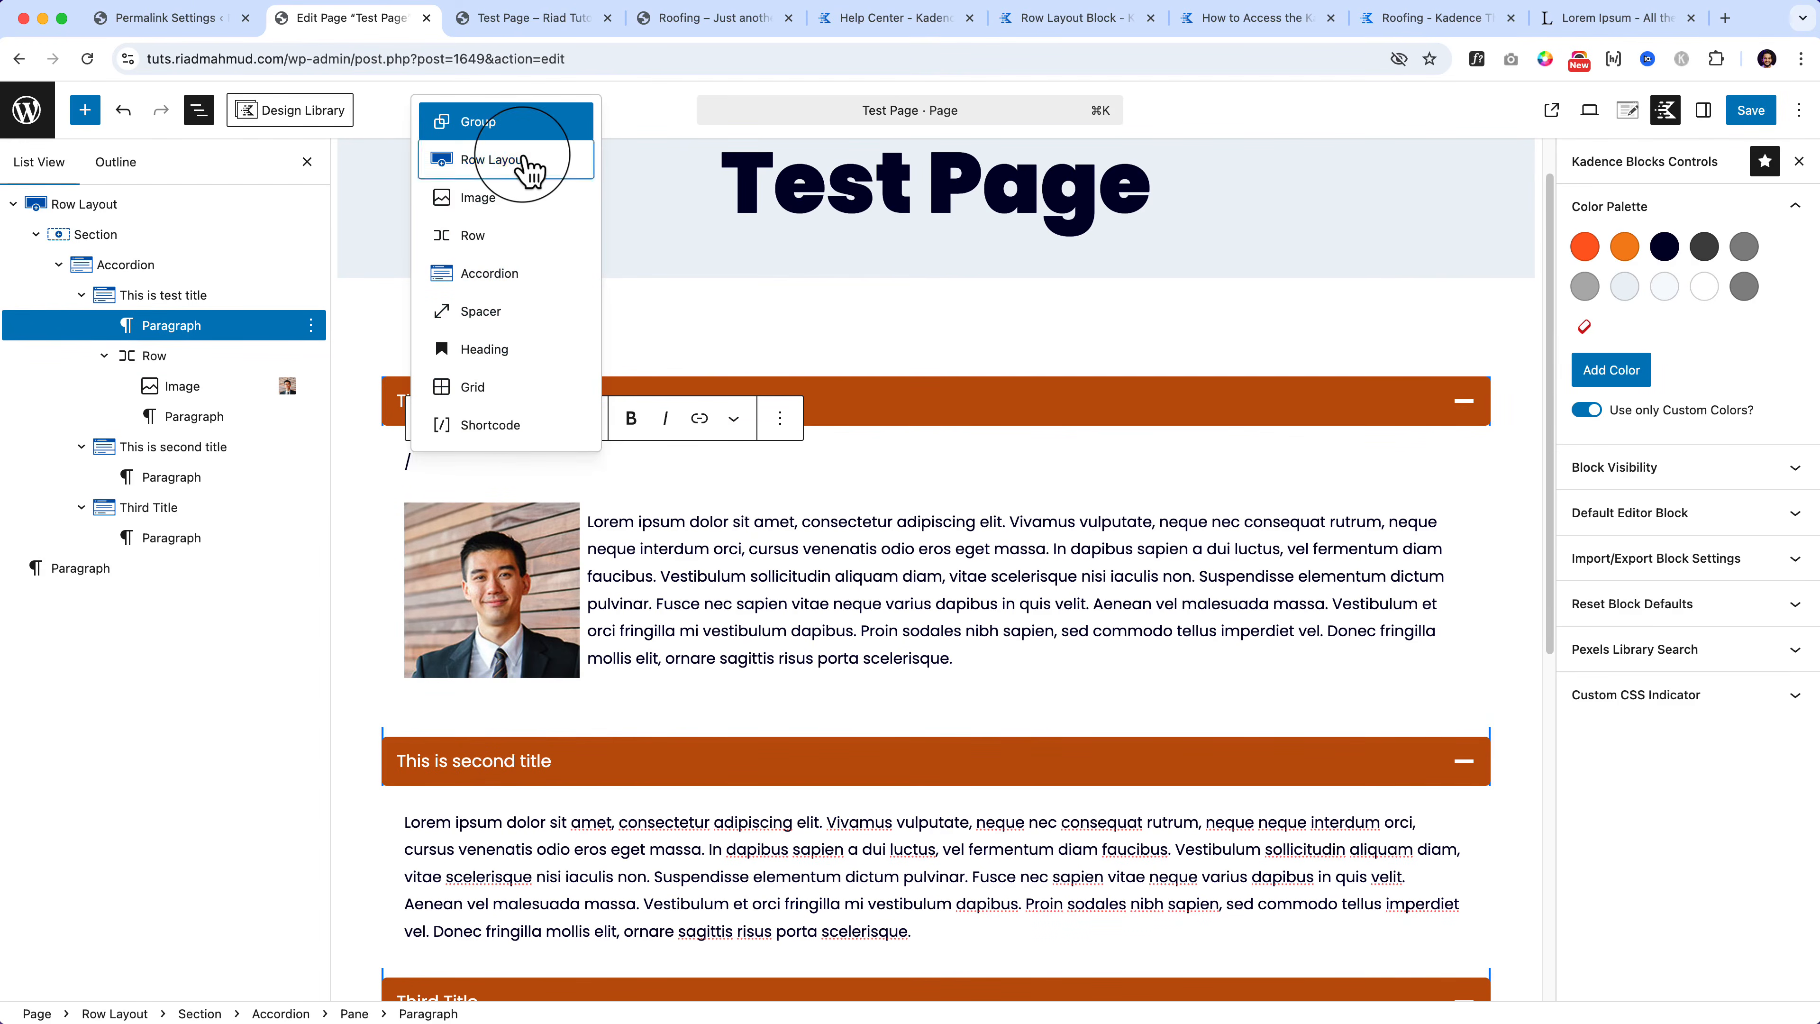
click(531, 168)
click(772, 537)
click(506, 625)
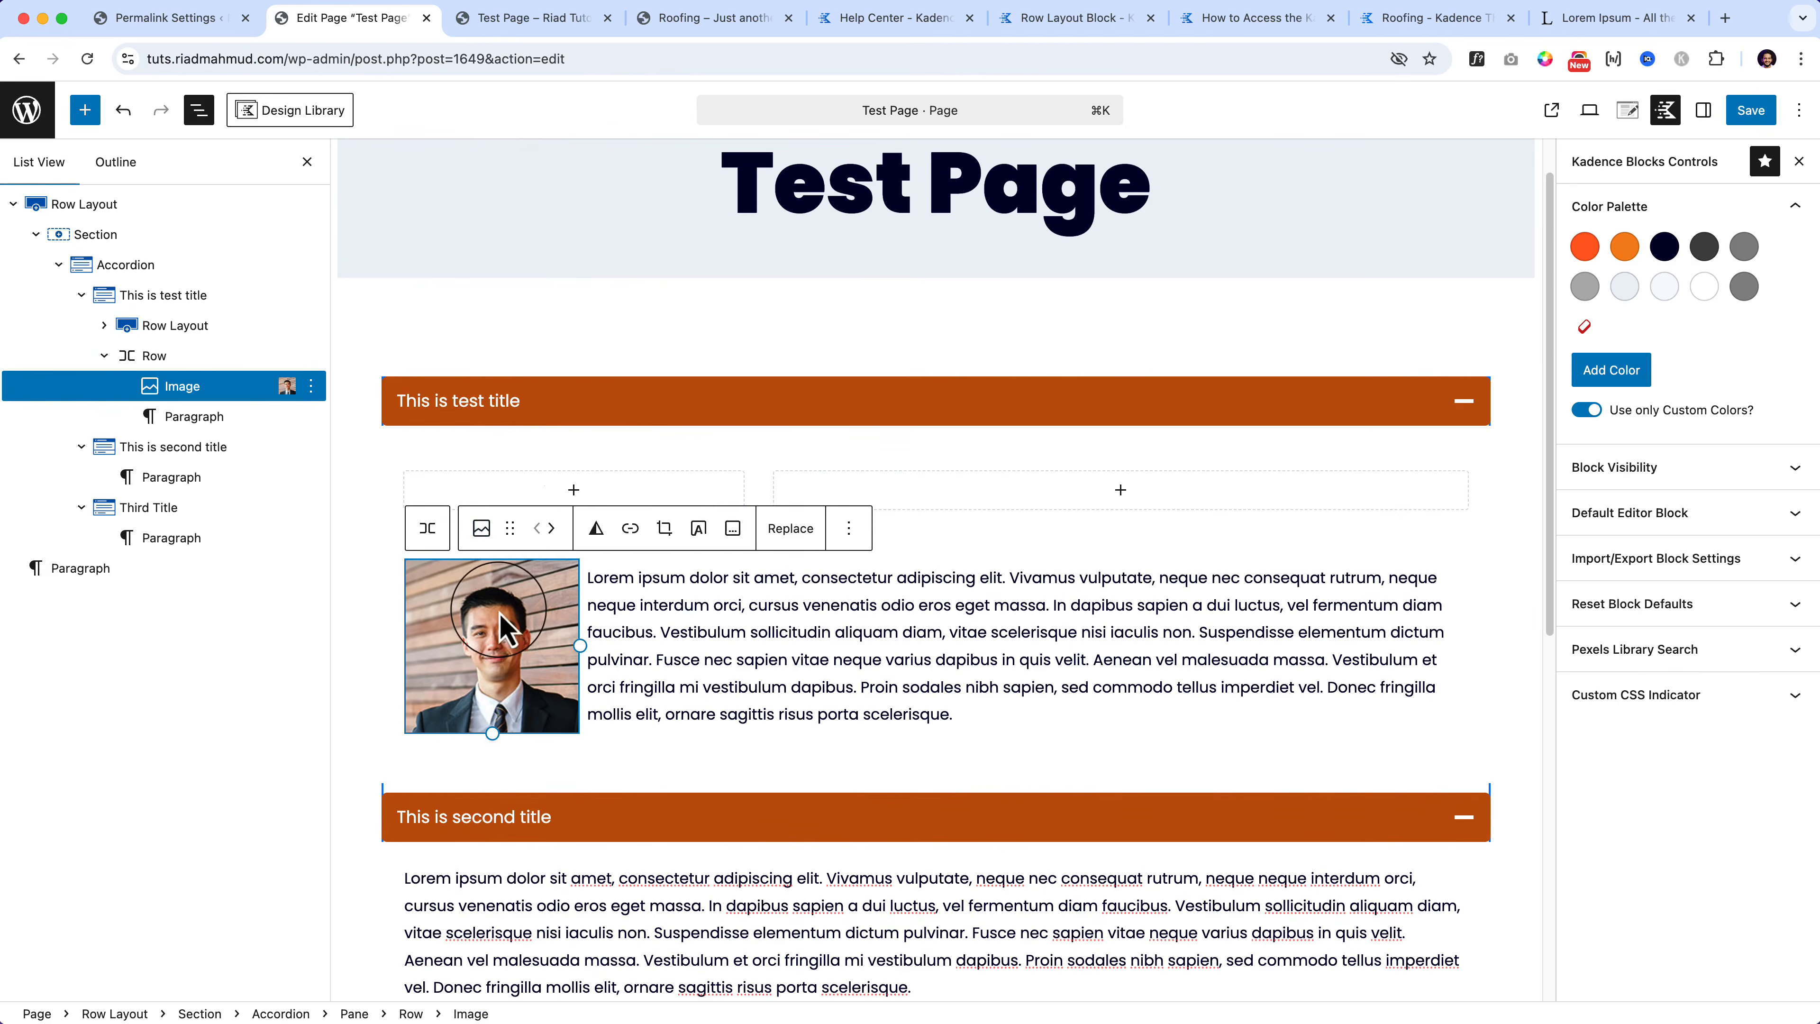
drag(510, 528, 579, 501)
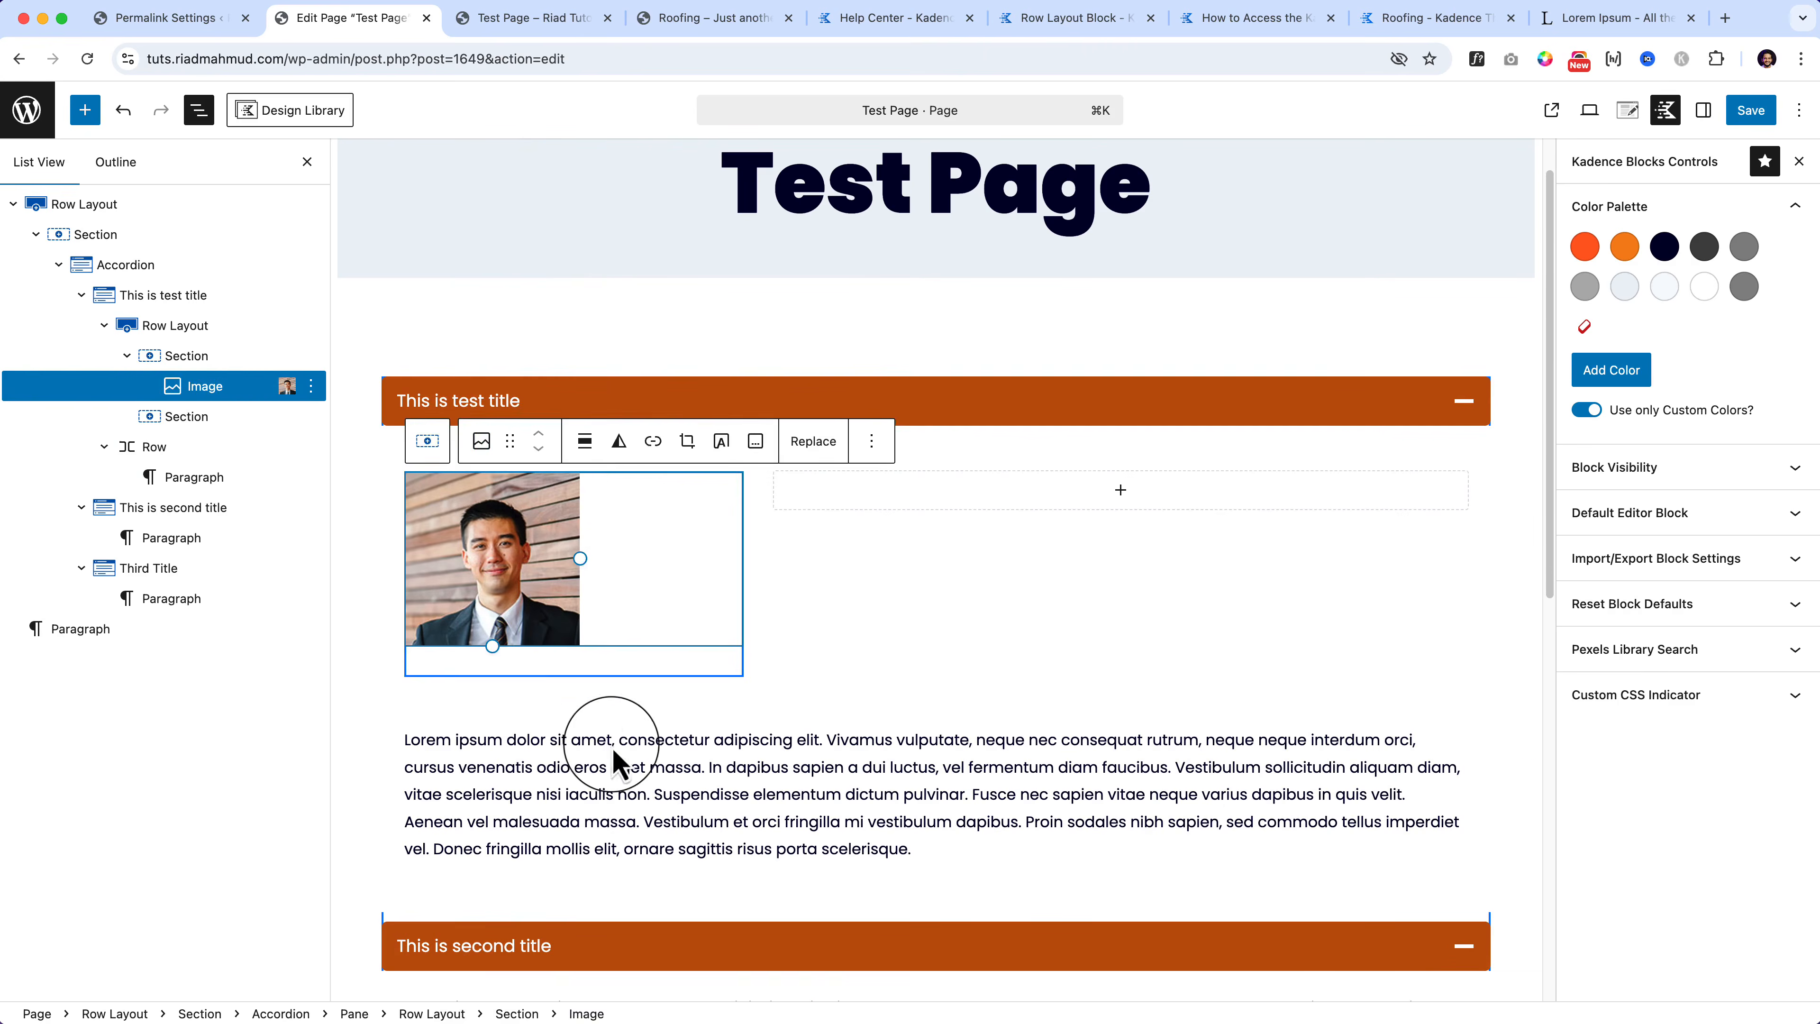
click(602, 745)
drag(510, 696, 975, 524)
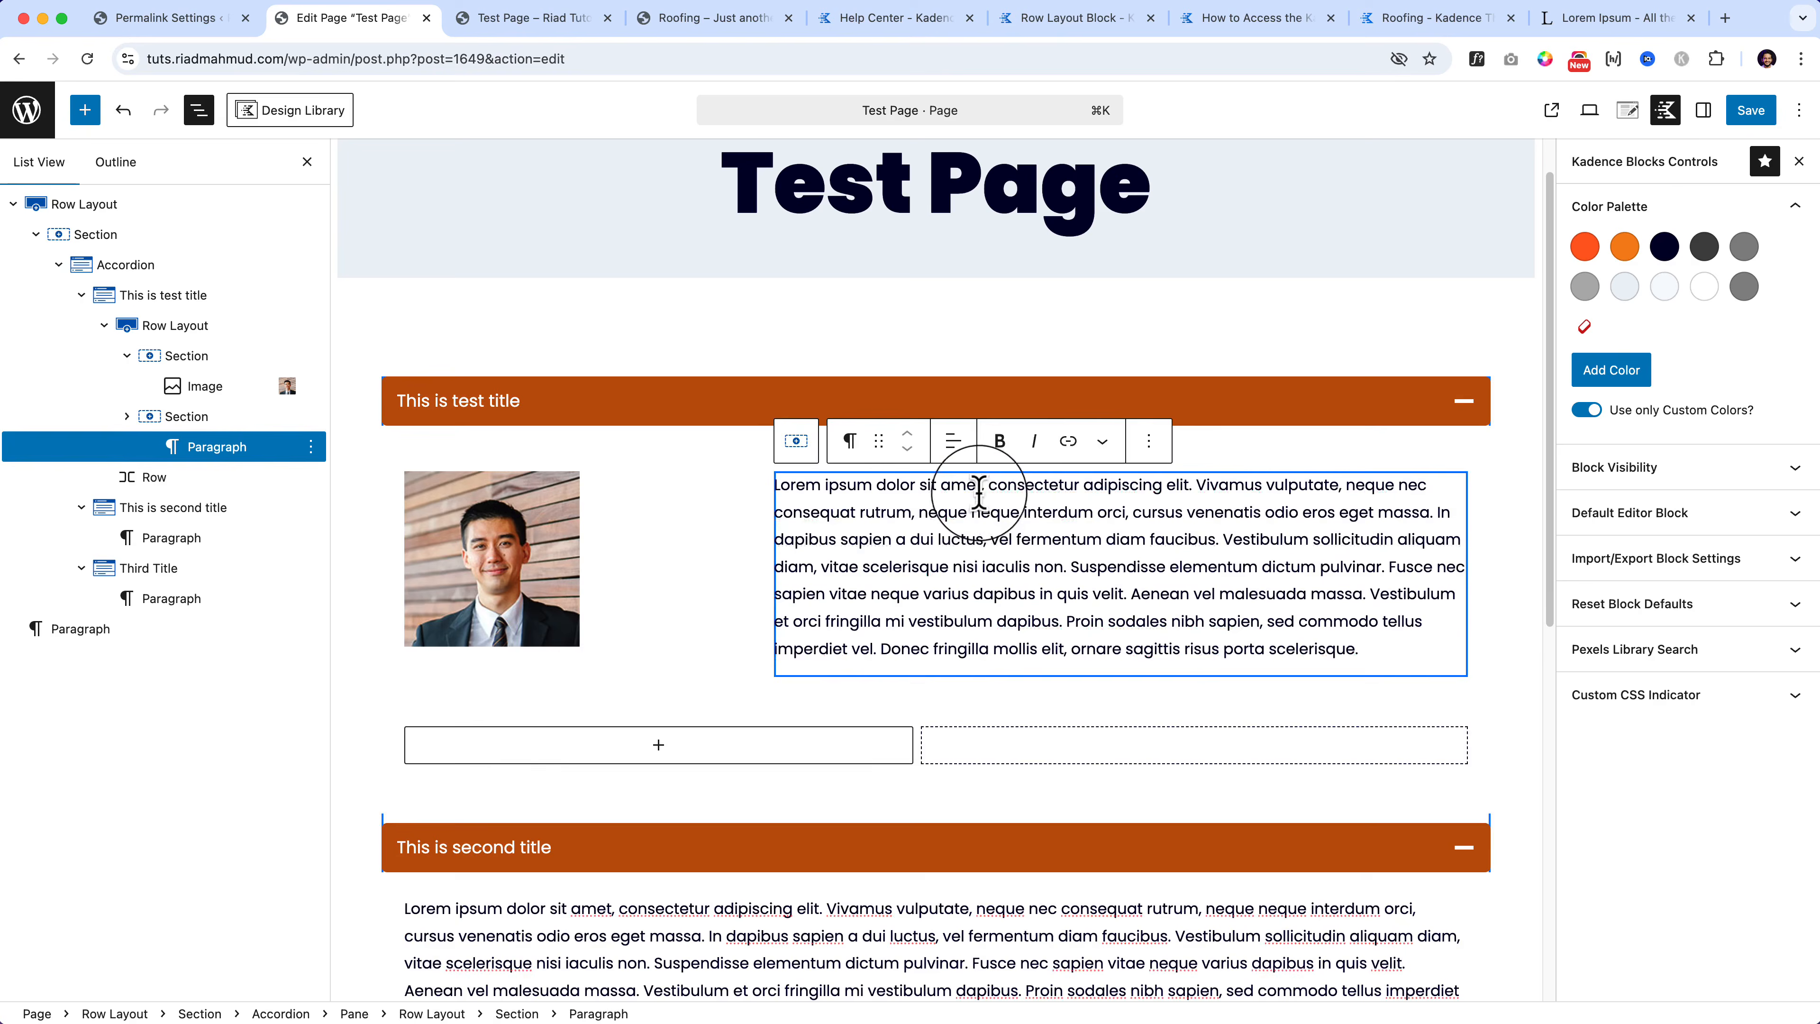
Step: Delete the old empty row, narrow the image column, and widen the image slightly
click(917, 746)
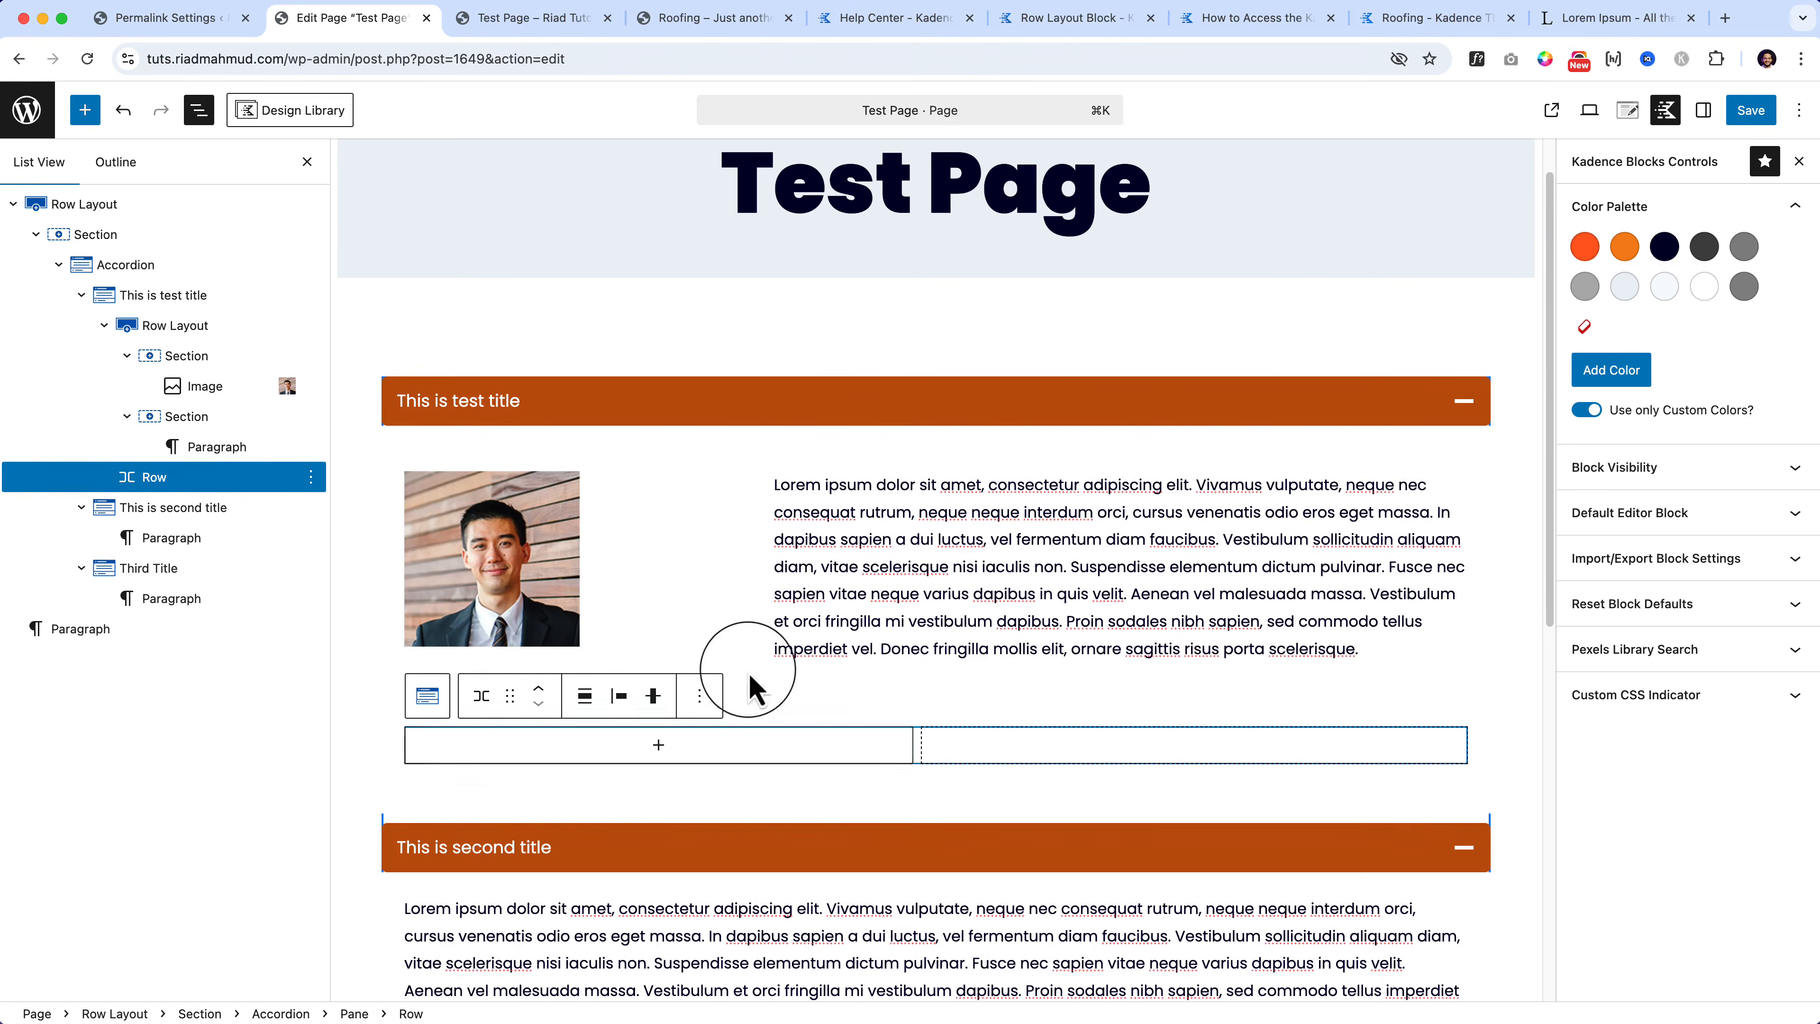
click(311, 477)
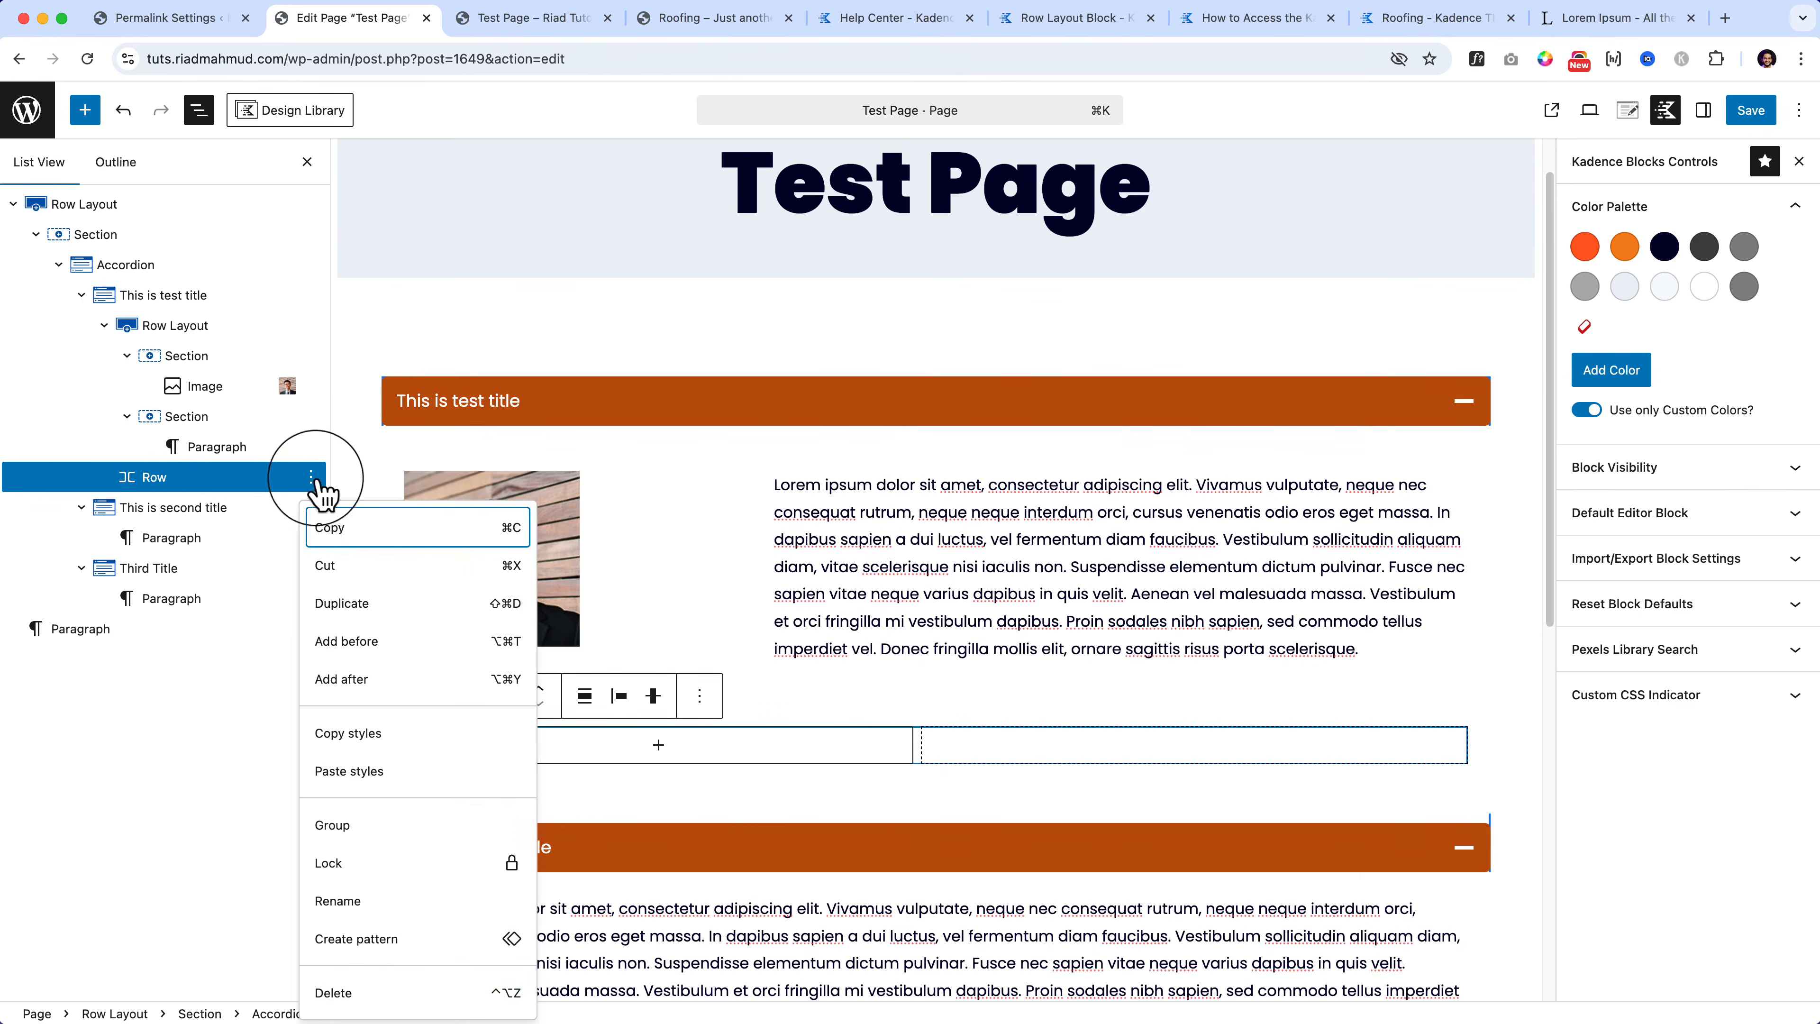
click(346, 992)
click(570, 652)
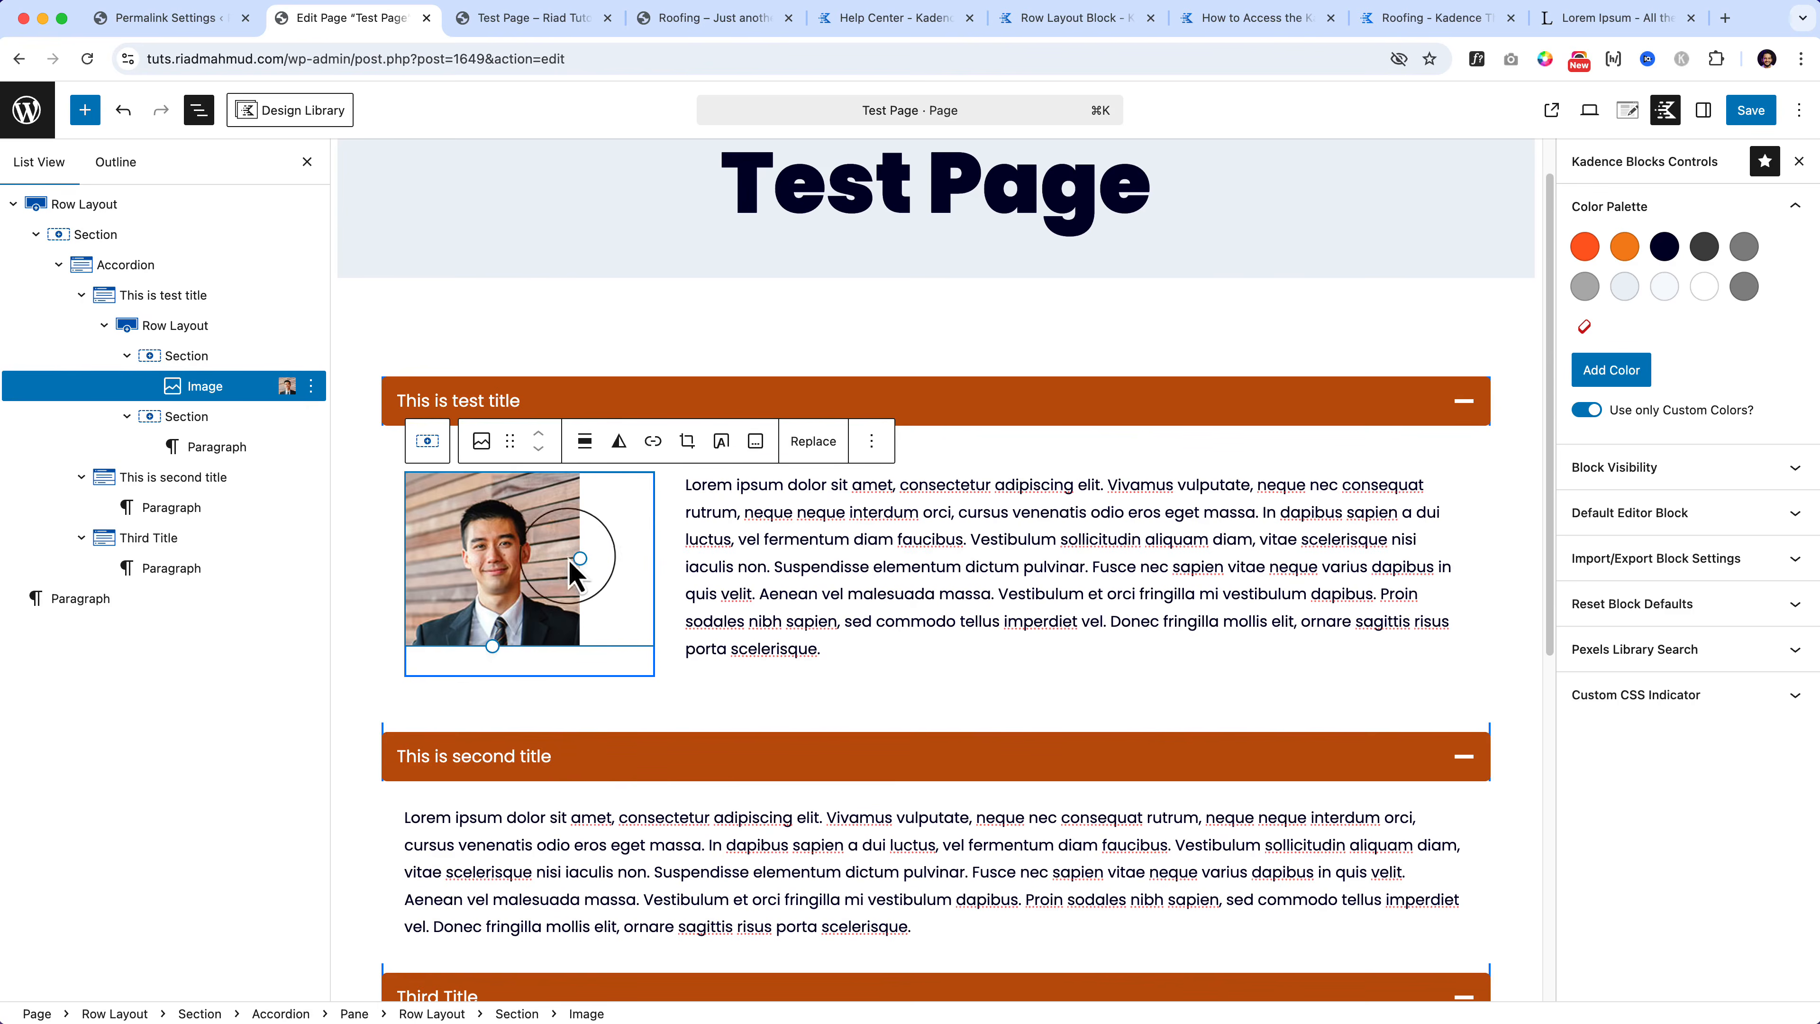
click(190, 325)
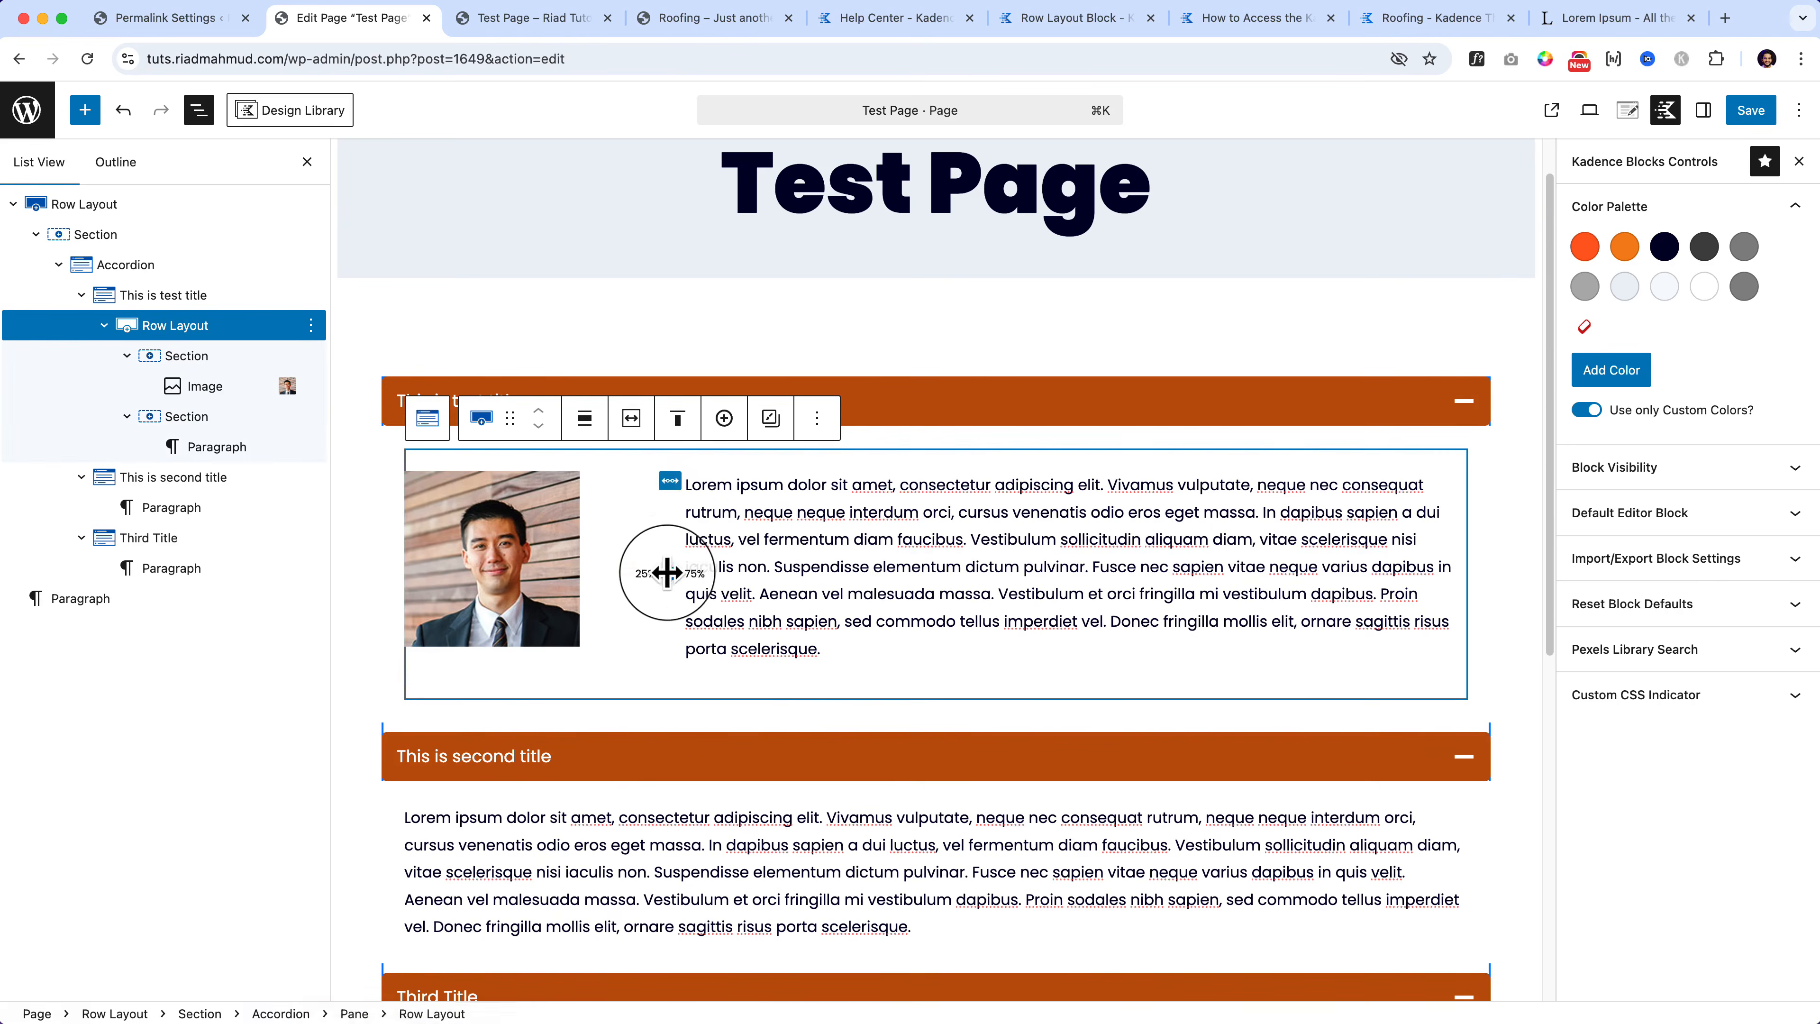
drag(670, 573, 598, 566)
click(552, 568)
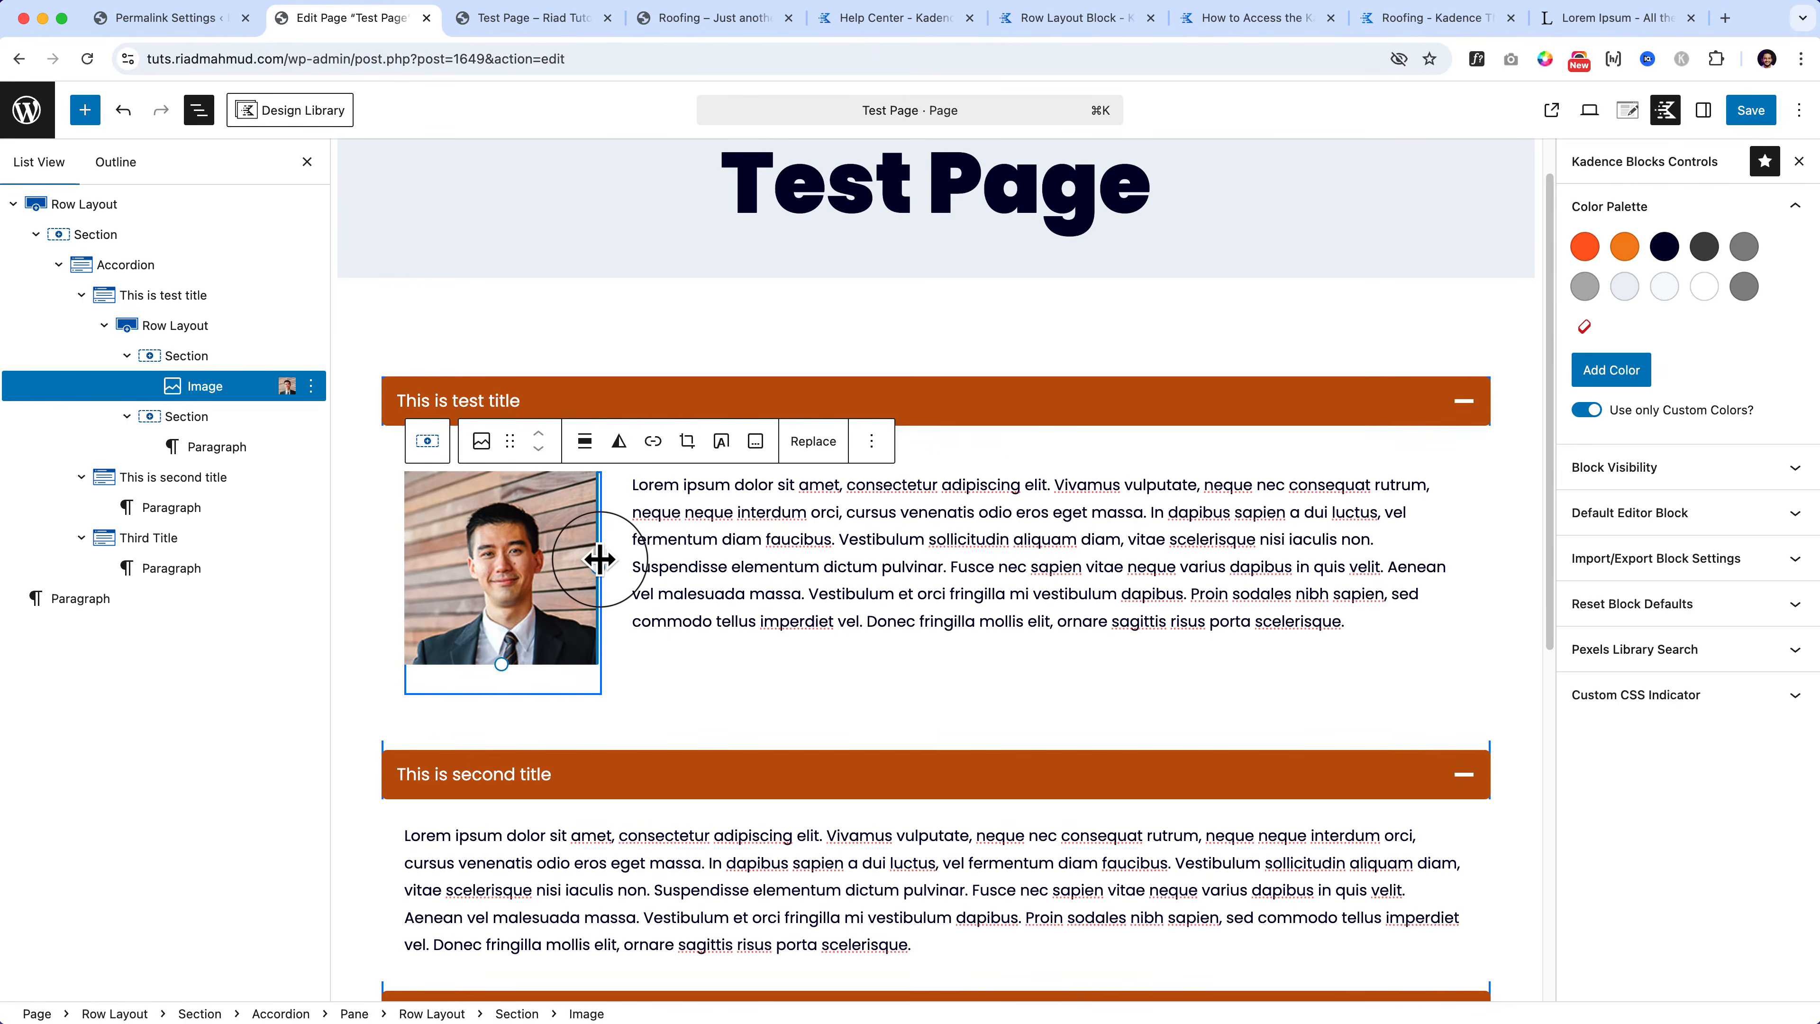
Step: Save the page and reload the live Test Page
click(1743, 114)
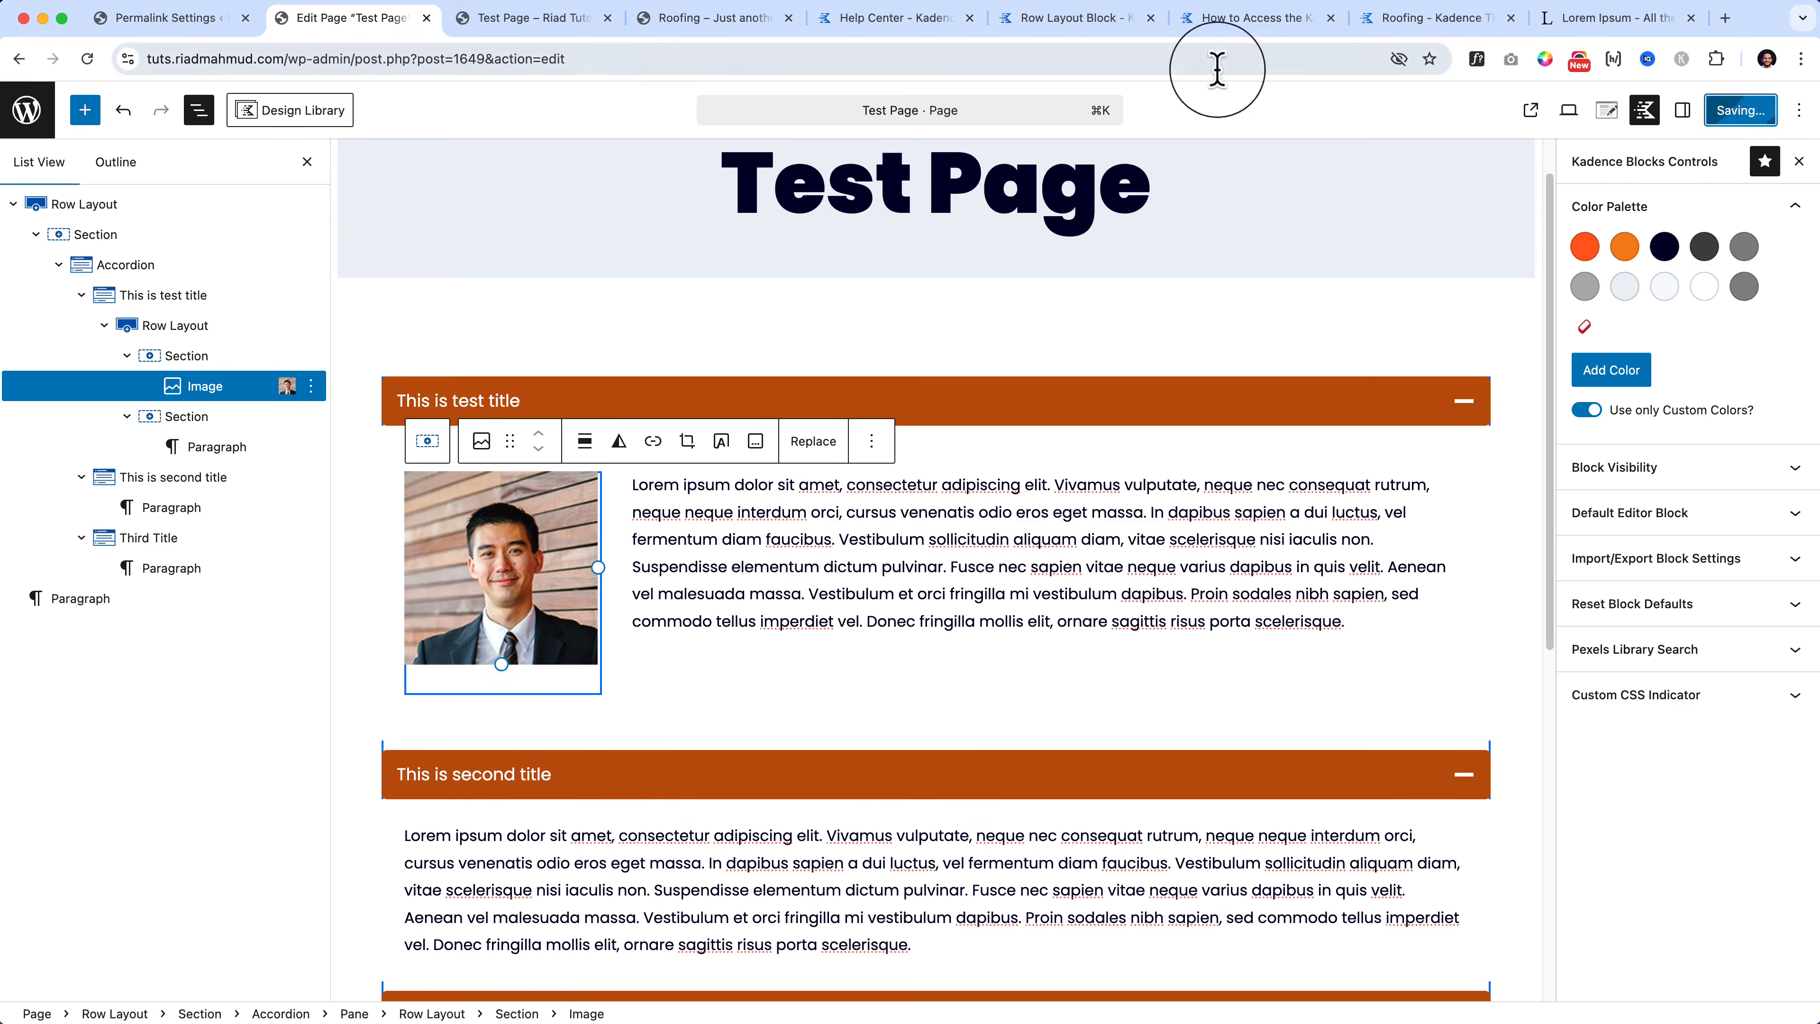
click(566, 19)
click(567, 59)
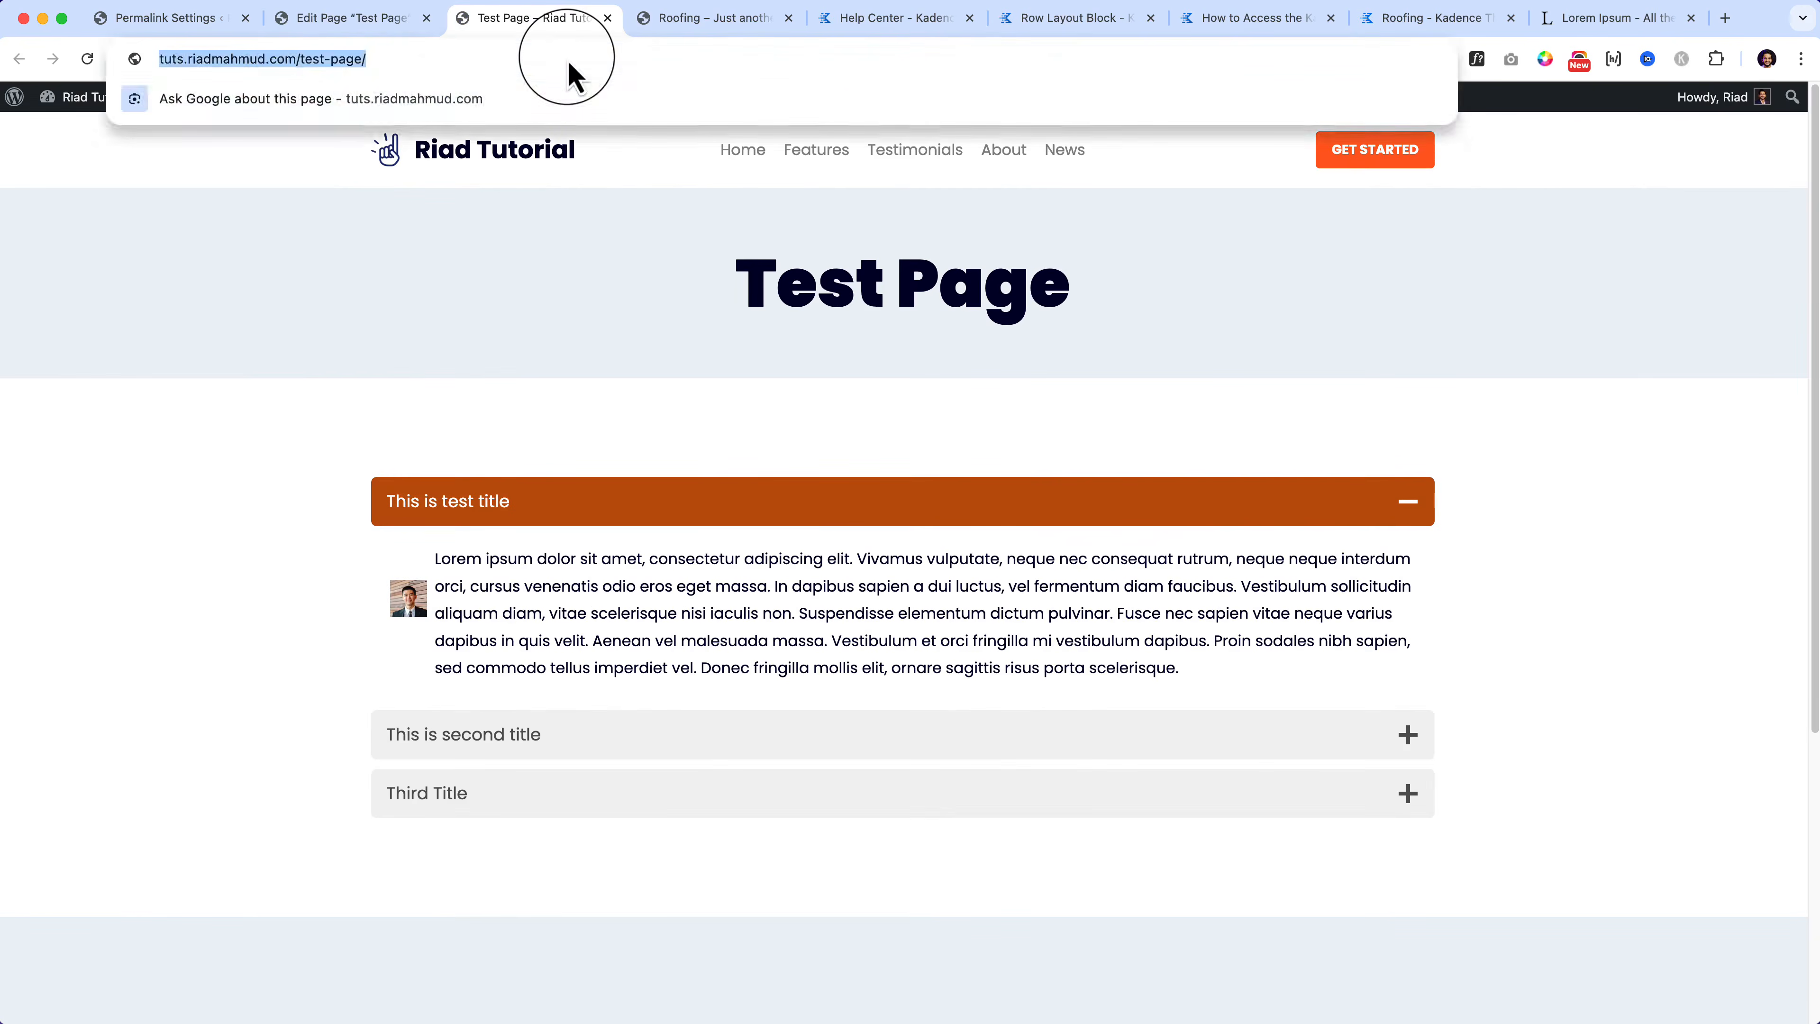
key(Return)
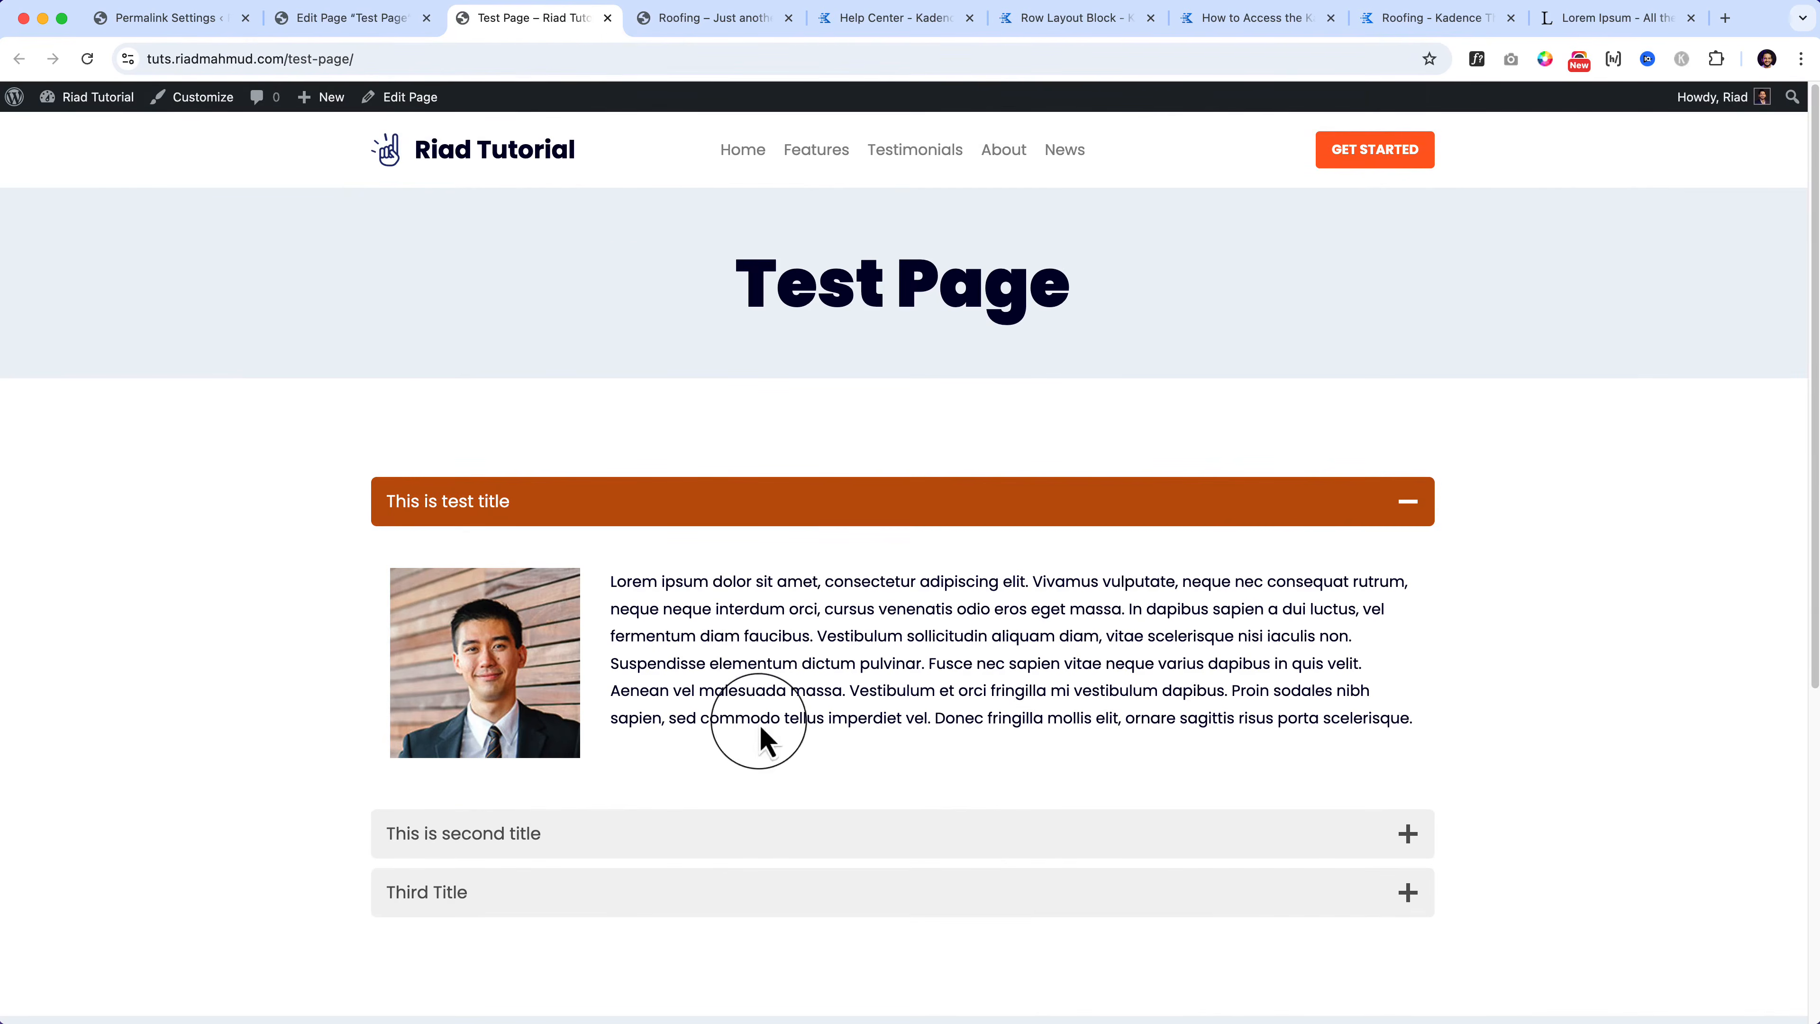
Step: Expand the Third Title, second and first panes on the live page, then return to the editor
click(792, 835)
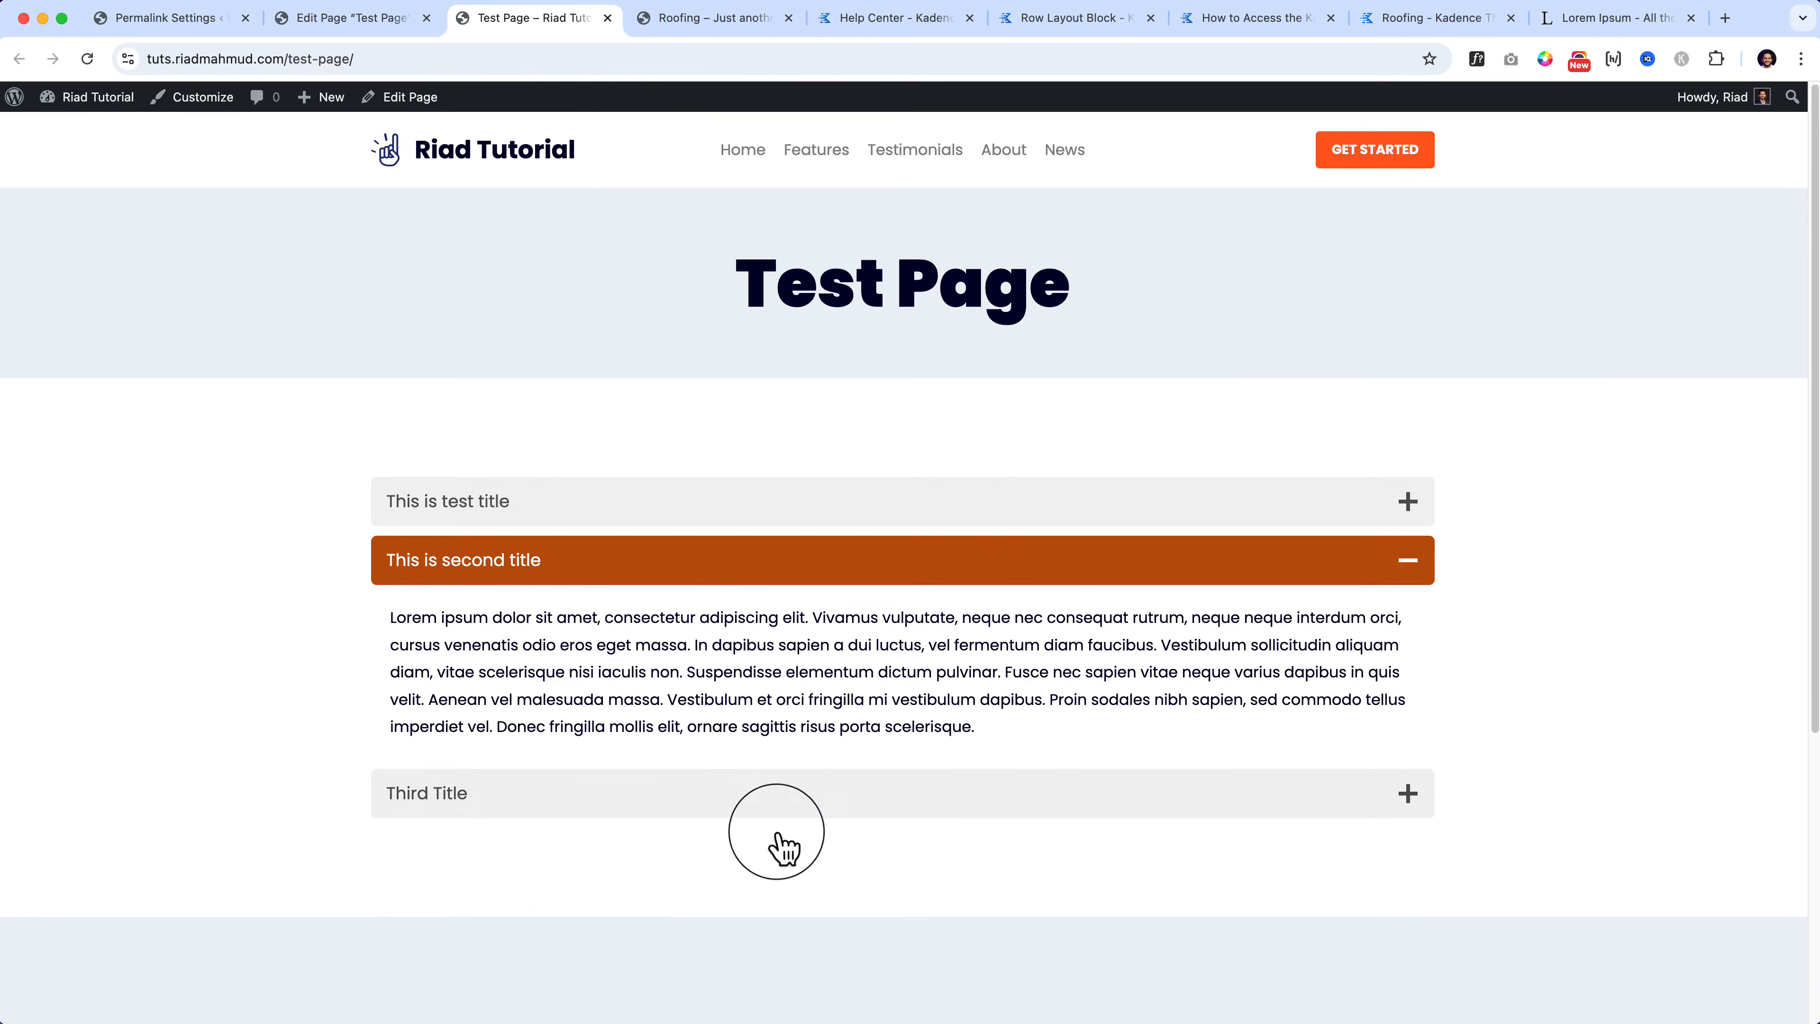
click(638, 807)
click(589, 560)
click(665, 502)
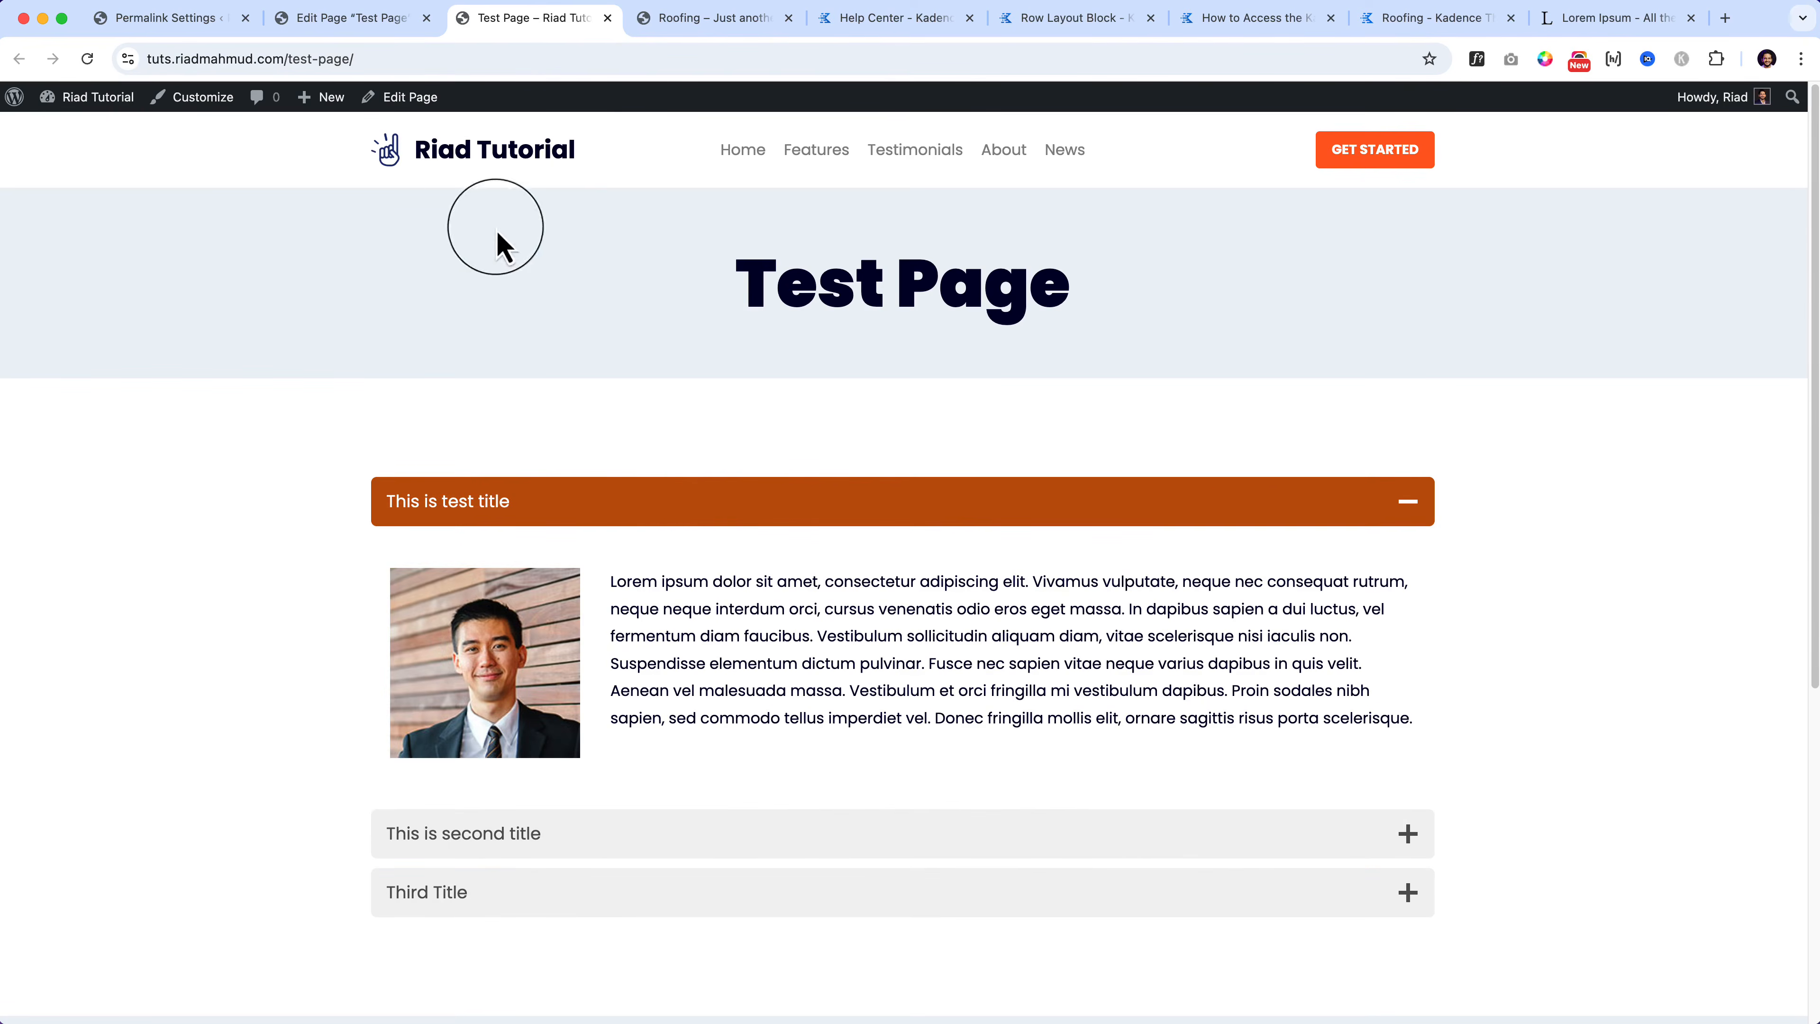
click(368, 25)
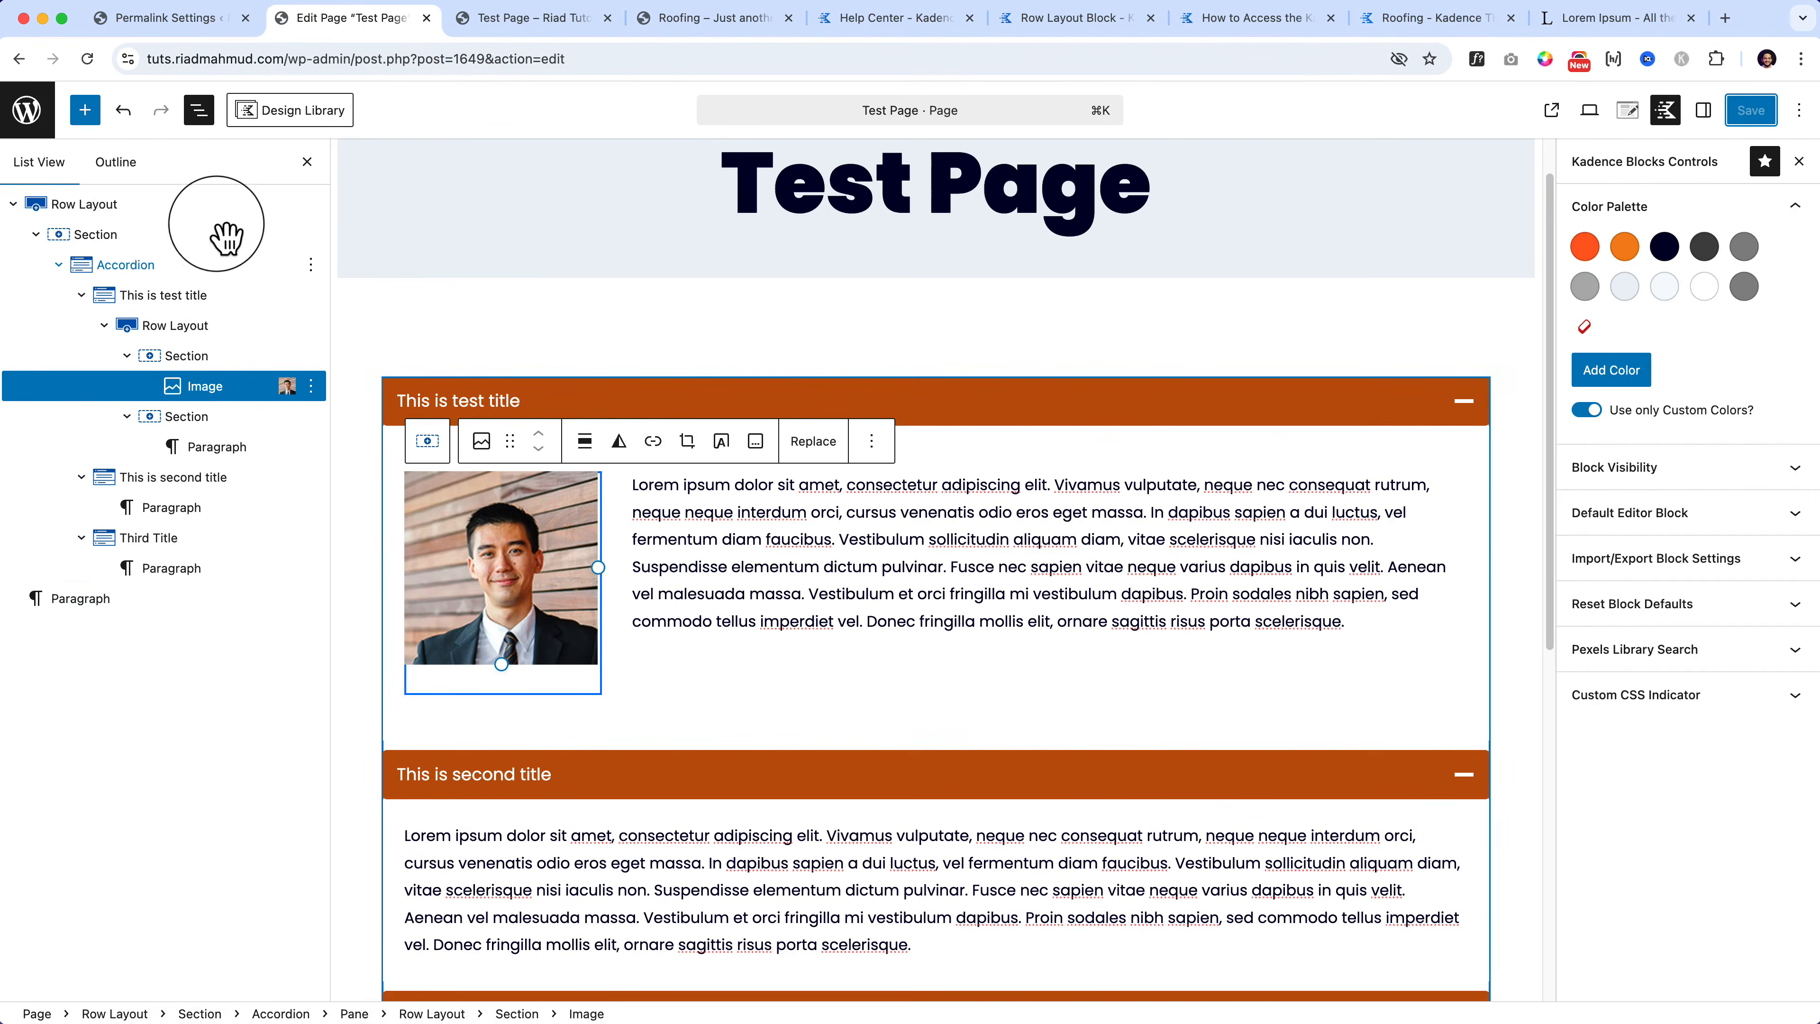
Step: Select the Accordion block in List View and show its Block settings panel
click(192, 286)
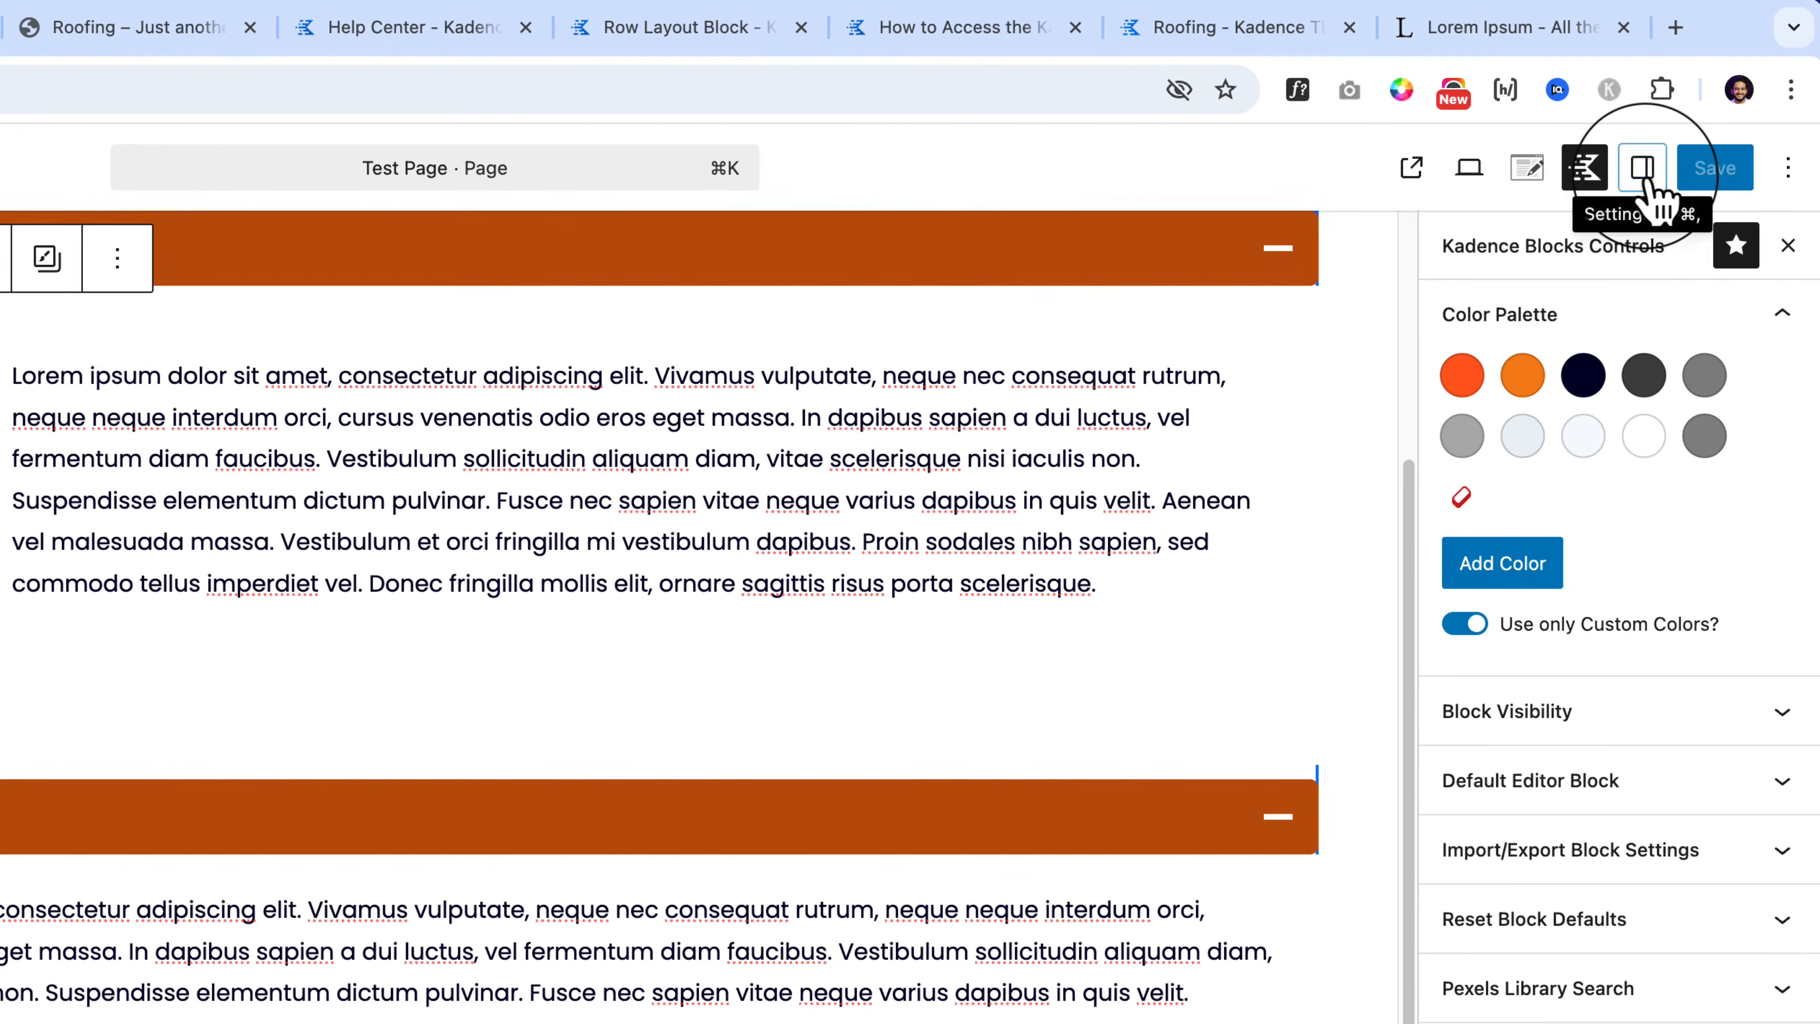
click(1642, 170)
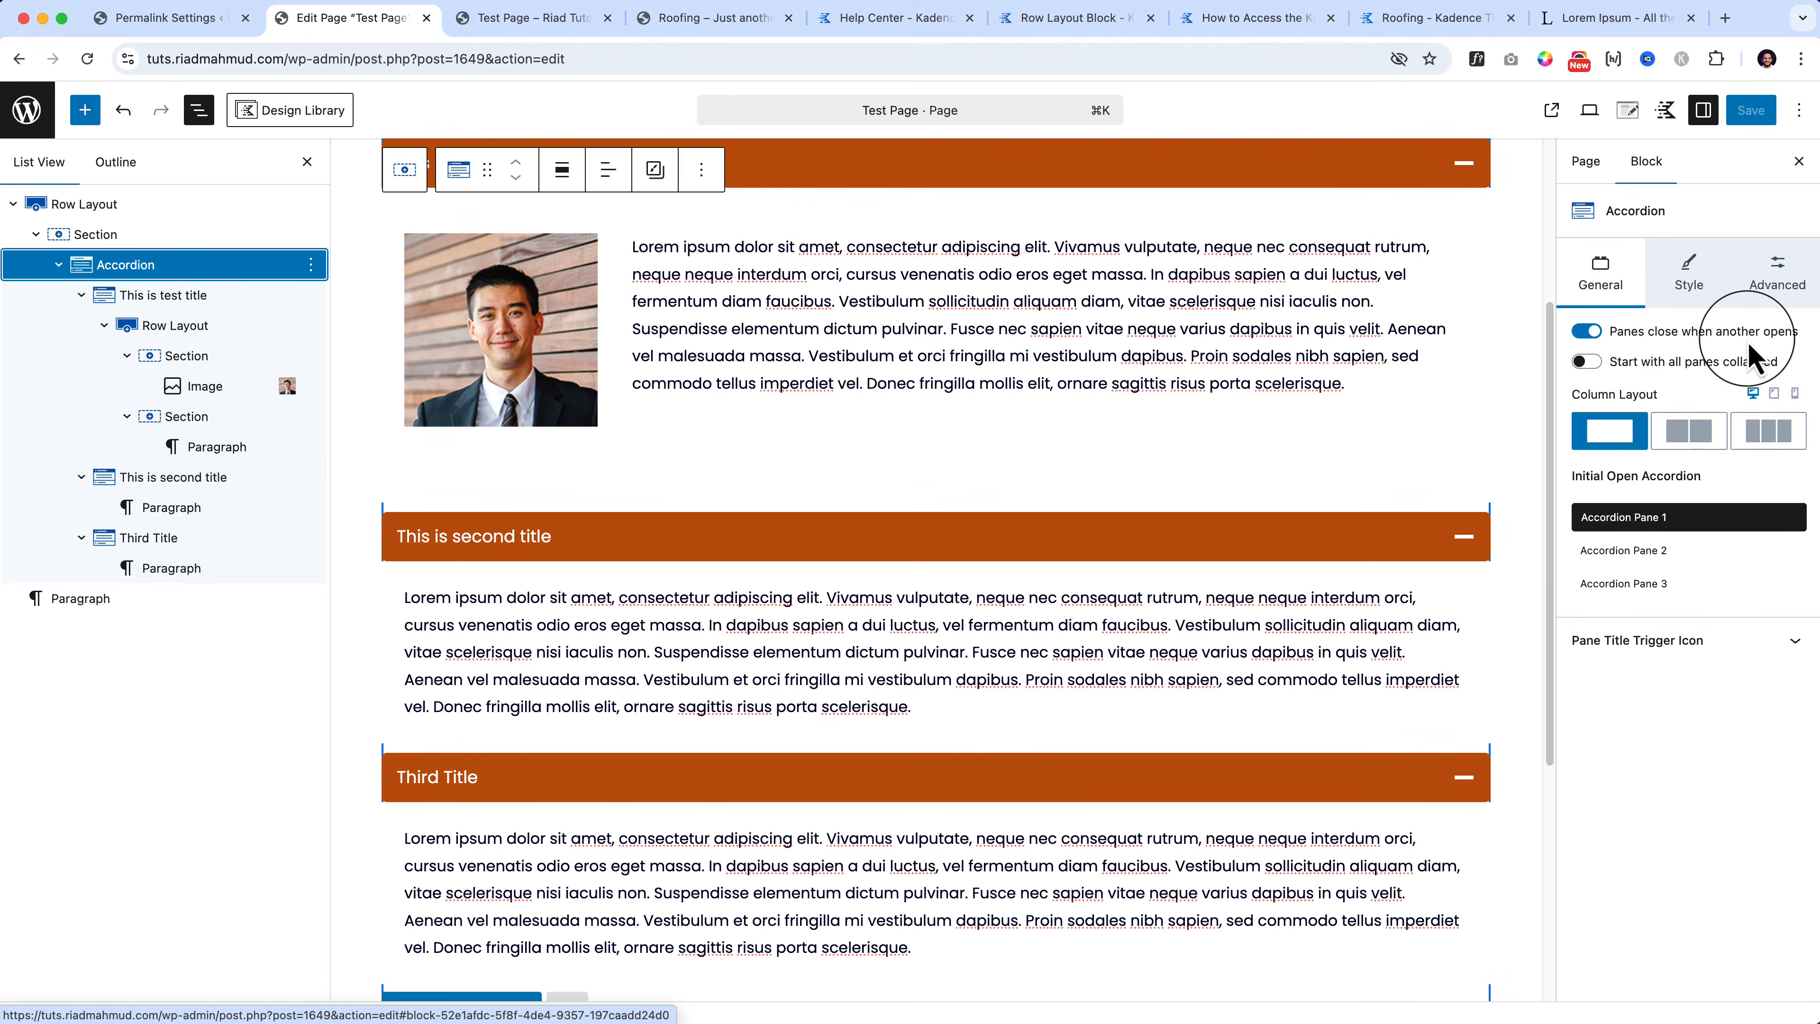
click(539, 19)
click(788, 846)
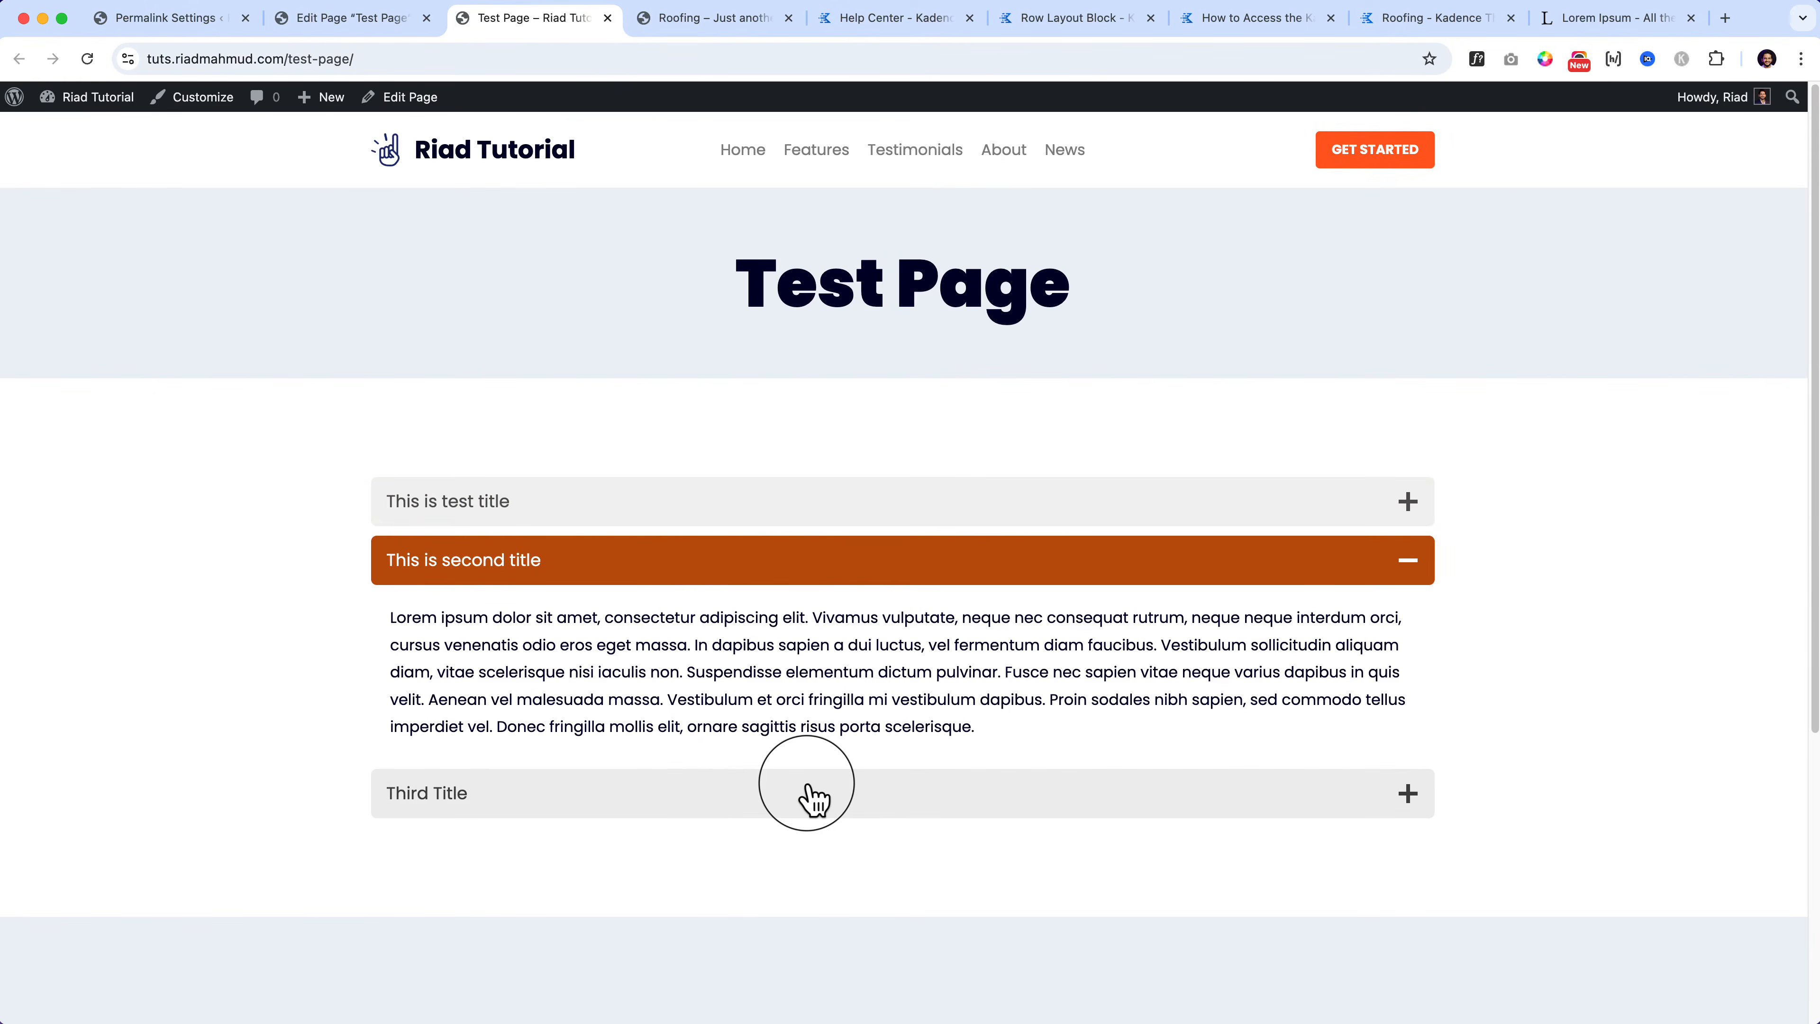
click(402, 18)
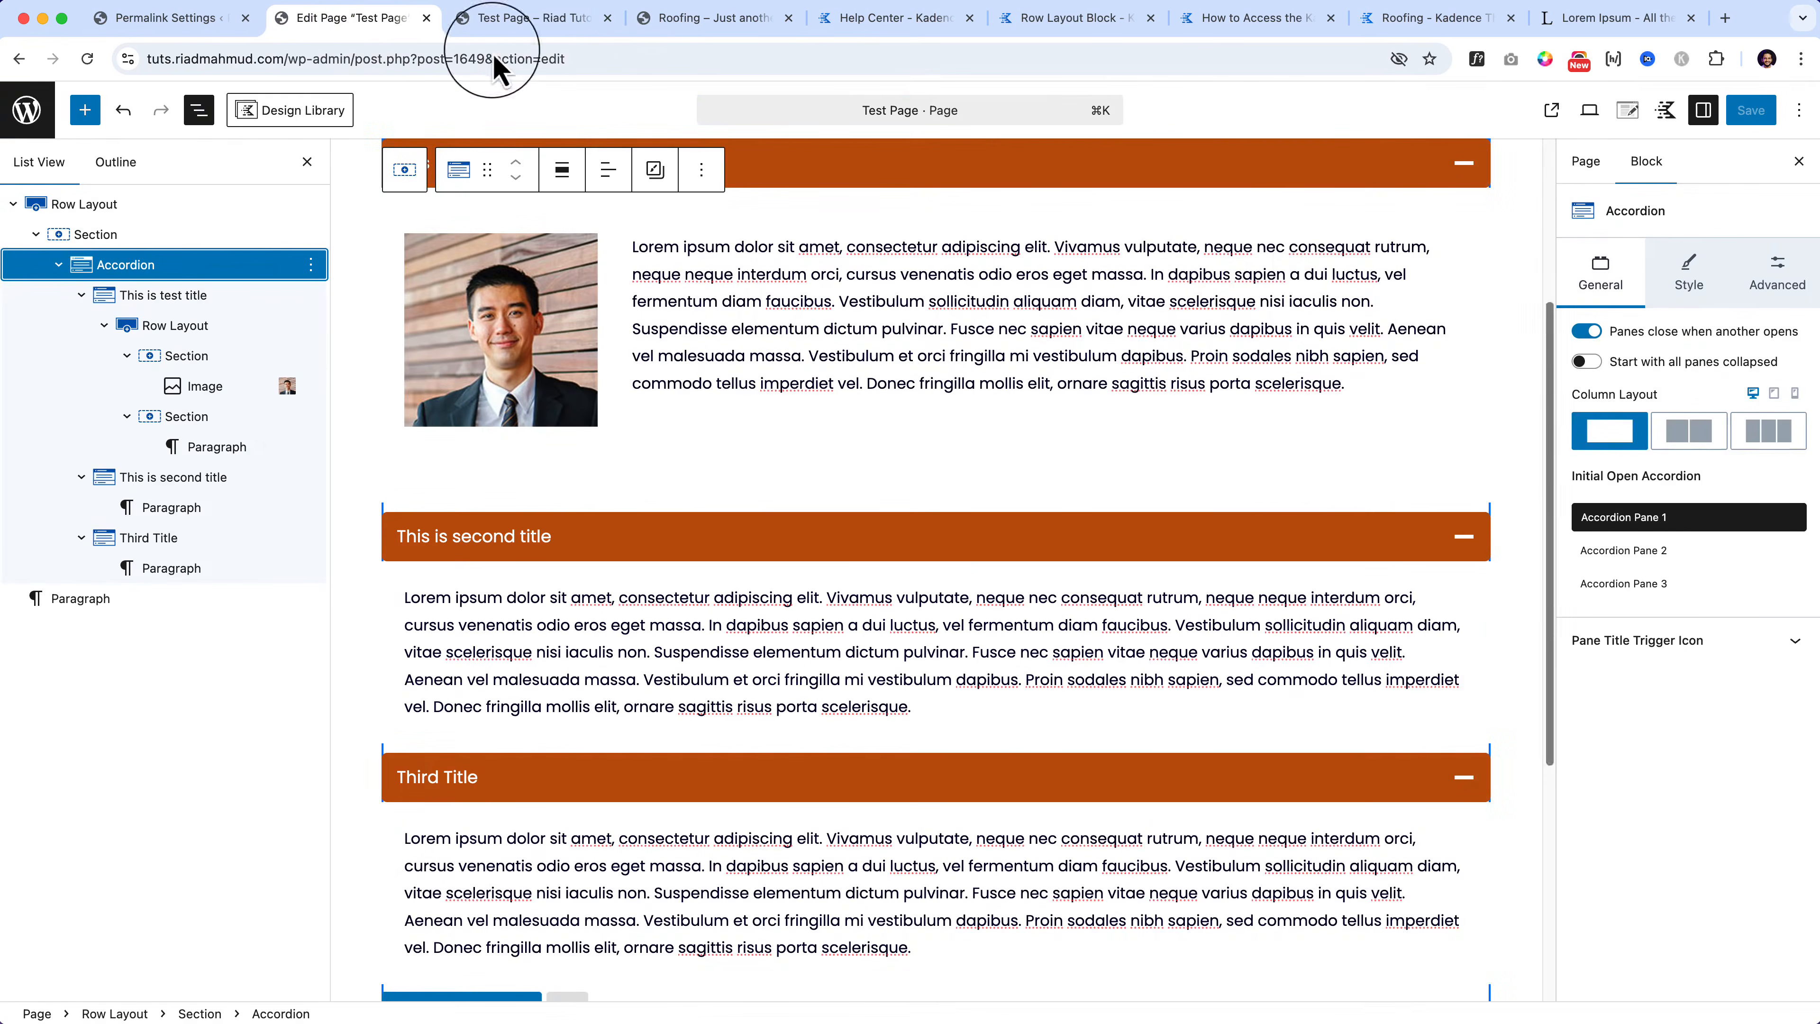
Step: Turn off 'Panes close when another opens' and keep Accordion Pane 1 as initially open
click(1590, 337)
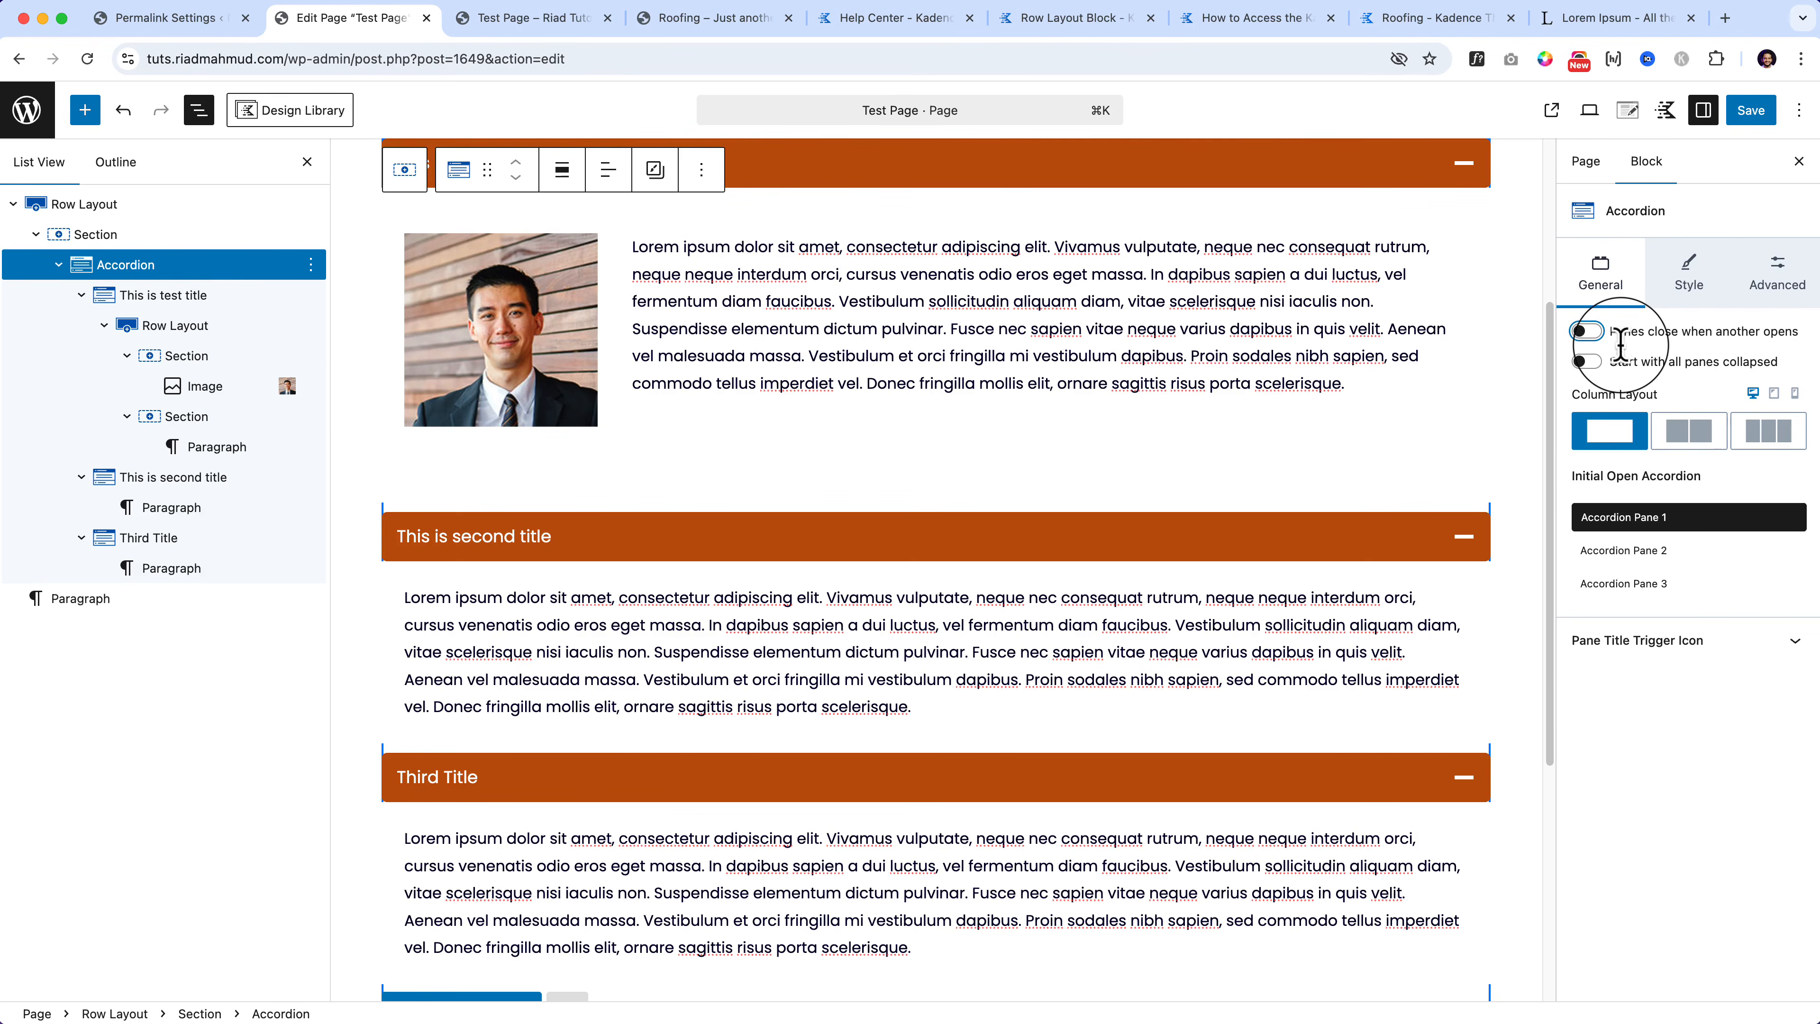
click(1647, 559)
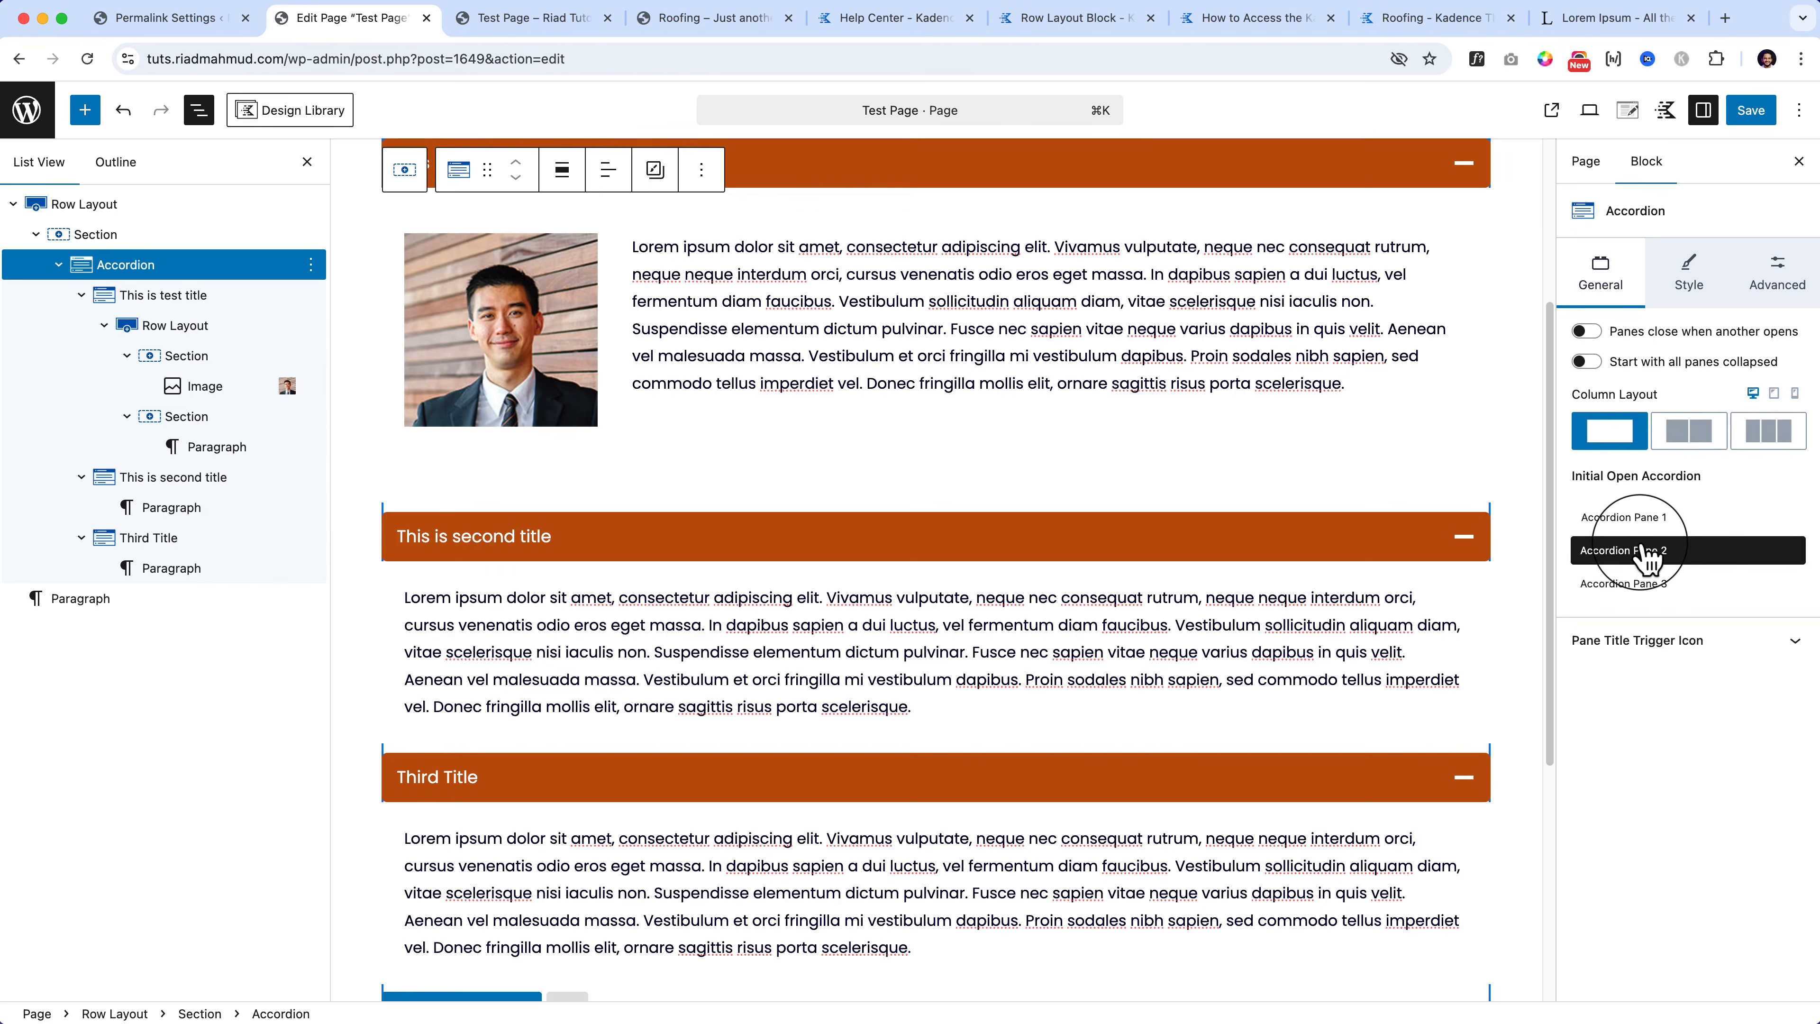
click(1641, 583)
click(1642, 517)
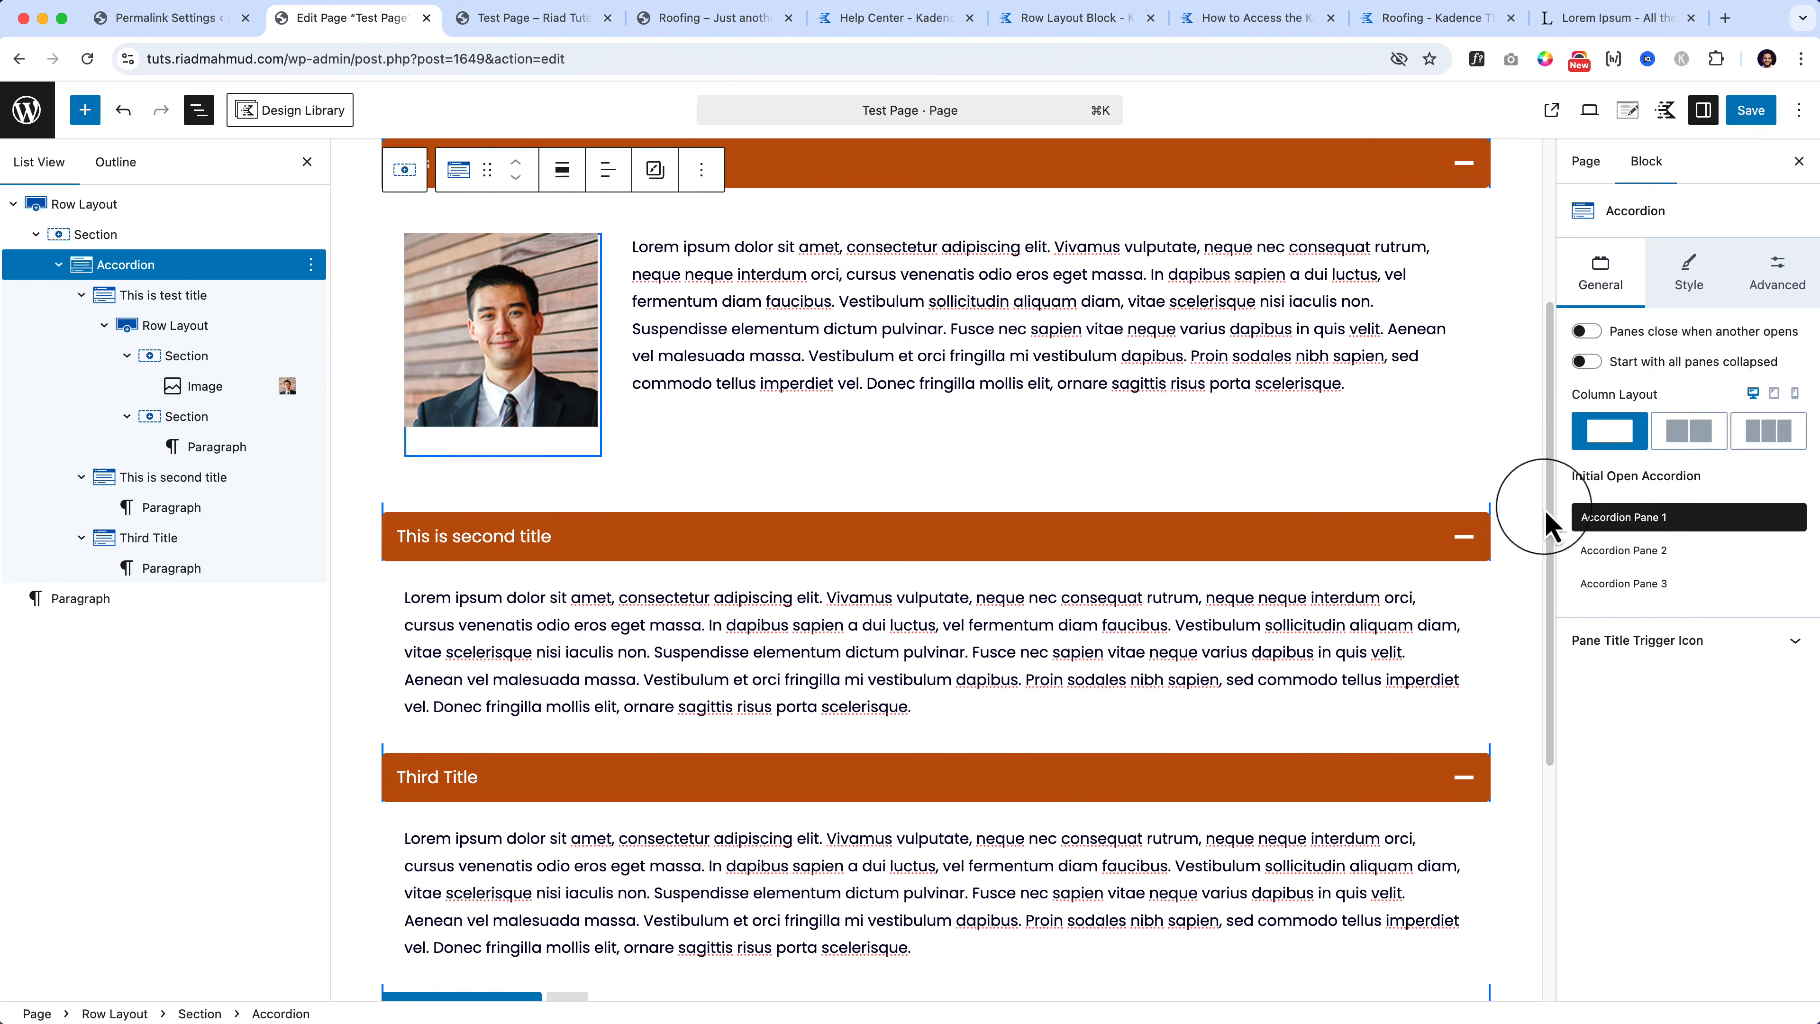
click(81, 295)
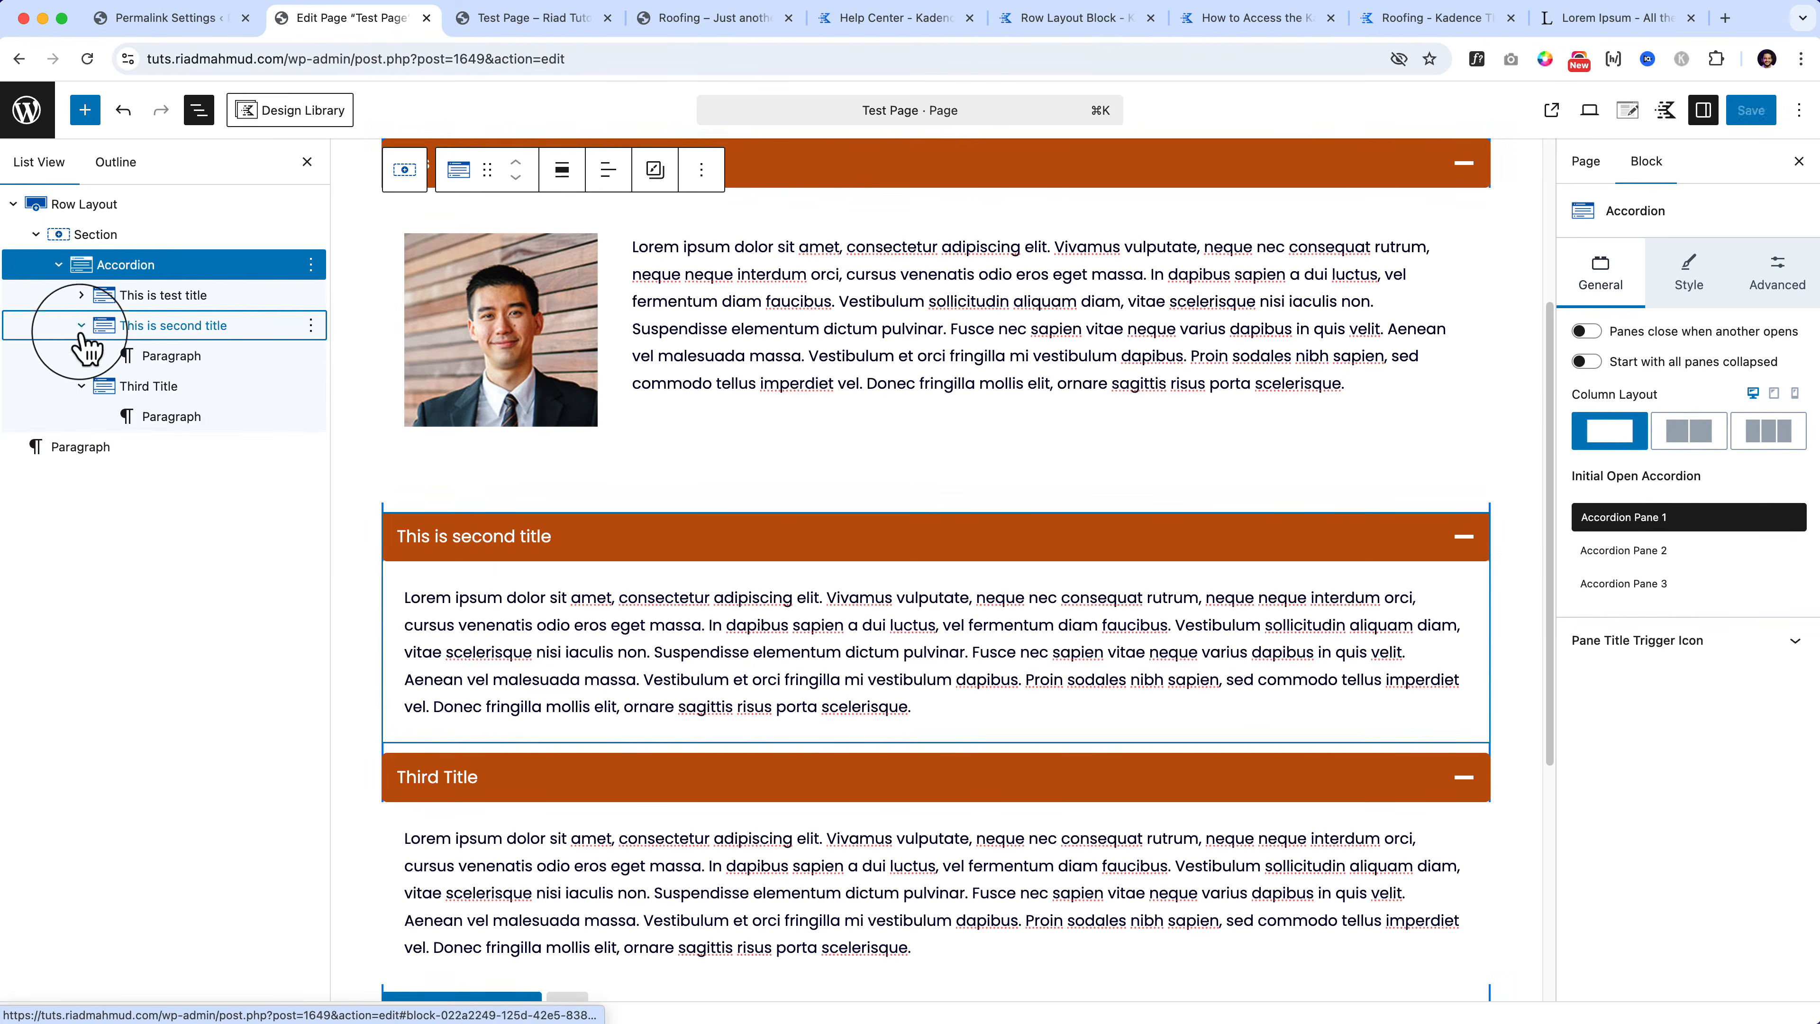
Step: Collapse the pane rows in List View and duplicate the Third Title pane
click(81, 324)
click(81, 355)
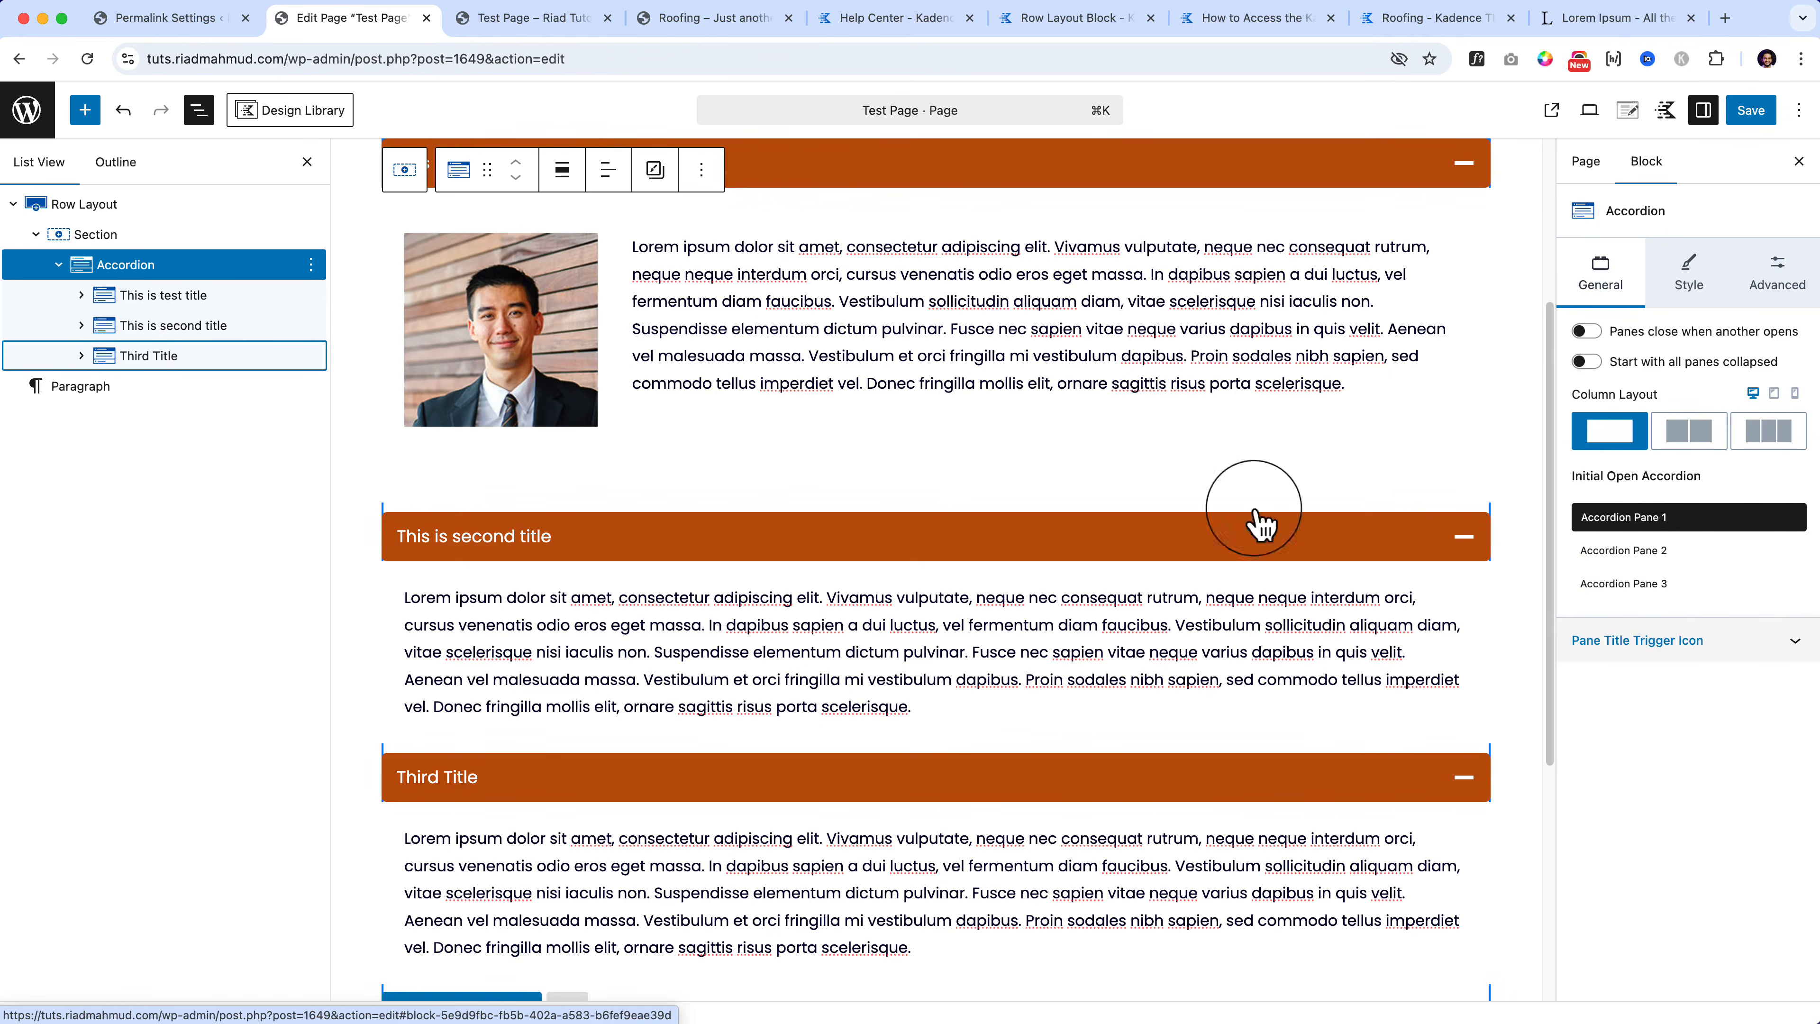
click(313, 355)
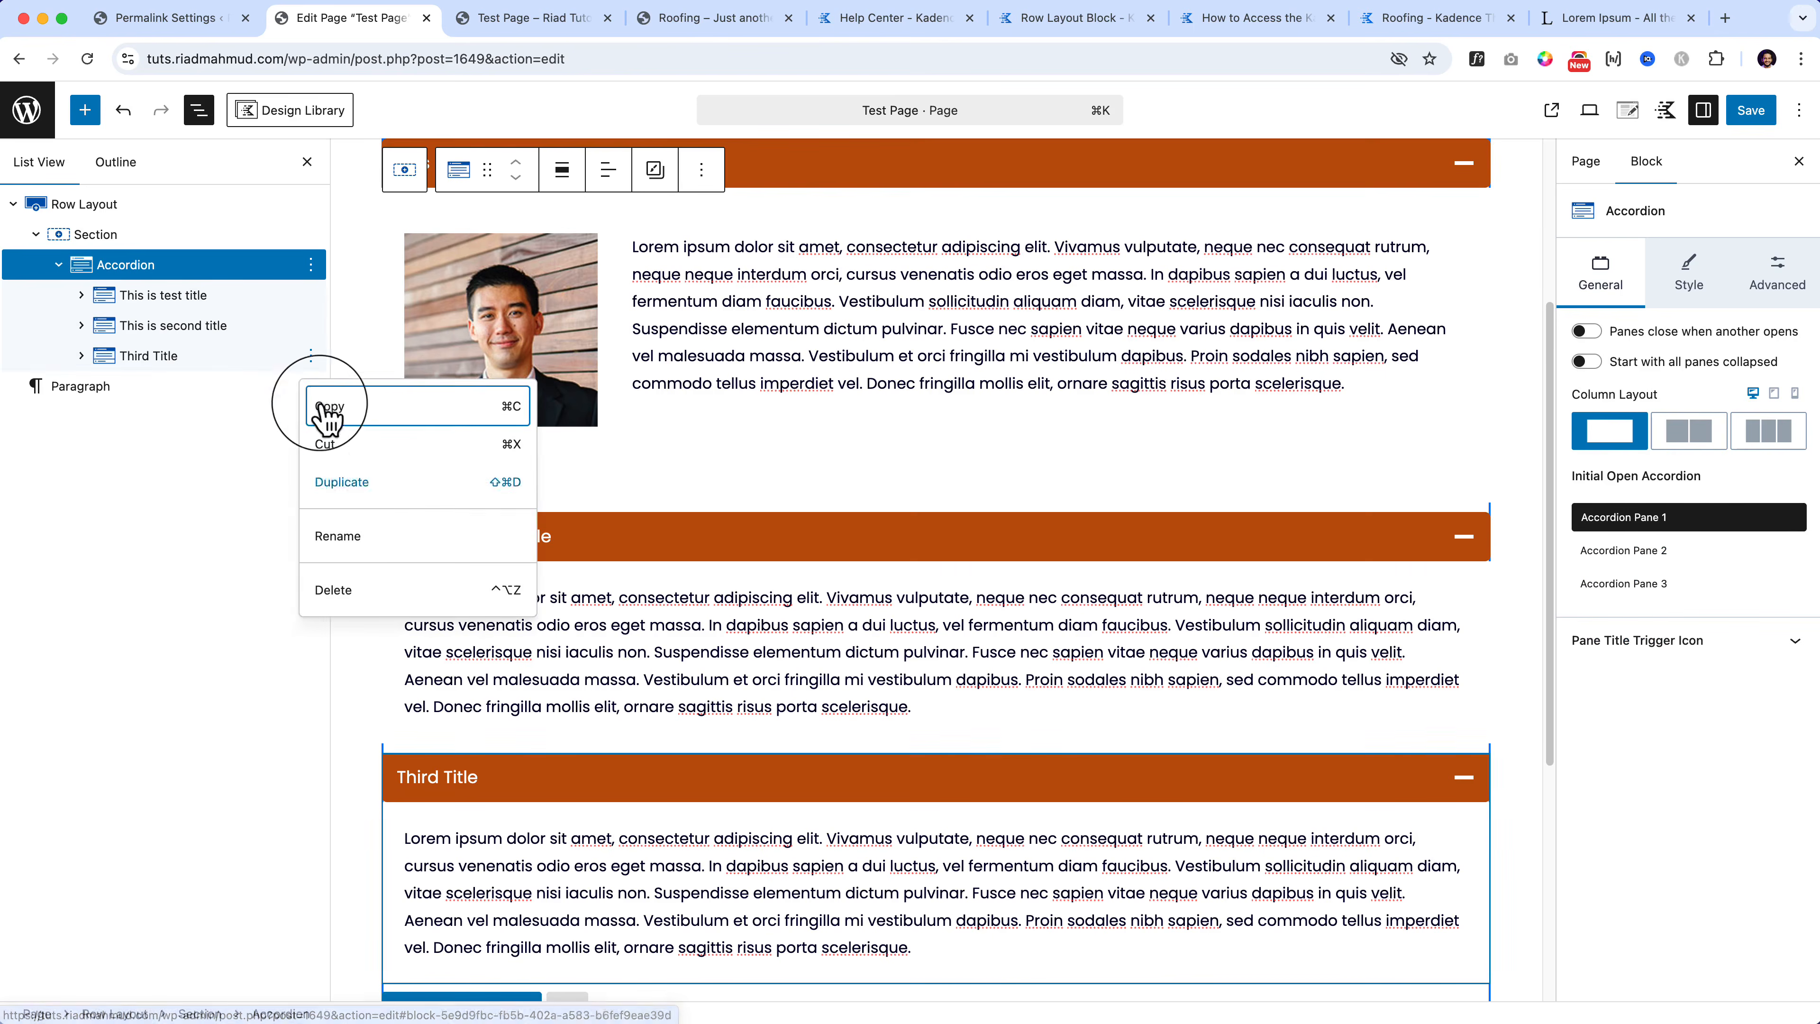
click(315, 478)
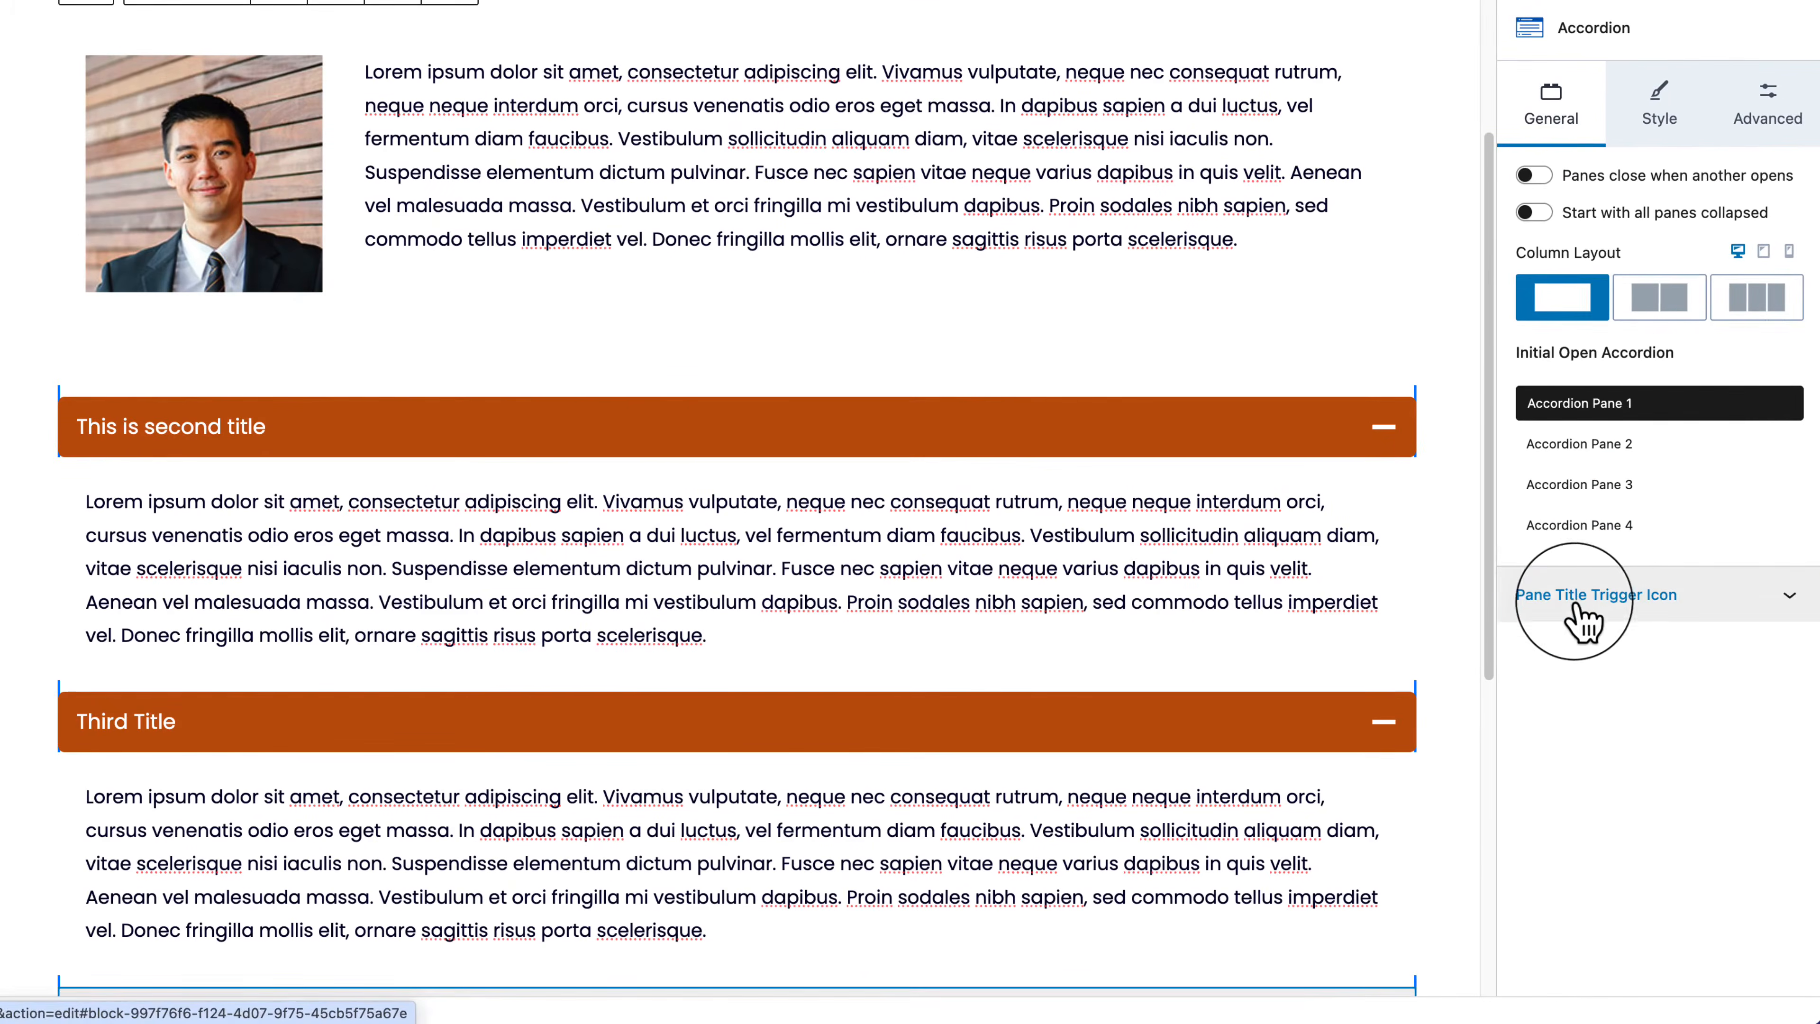
Step: Expand Pane Title Trigger Icon, try 2- and 3-column layouts, and keep 1 column
click(1625, 672)
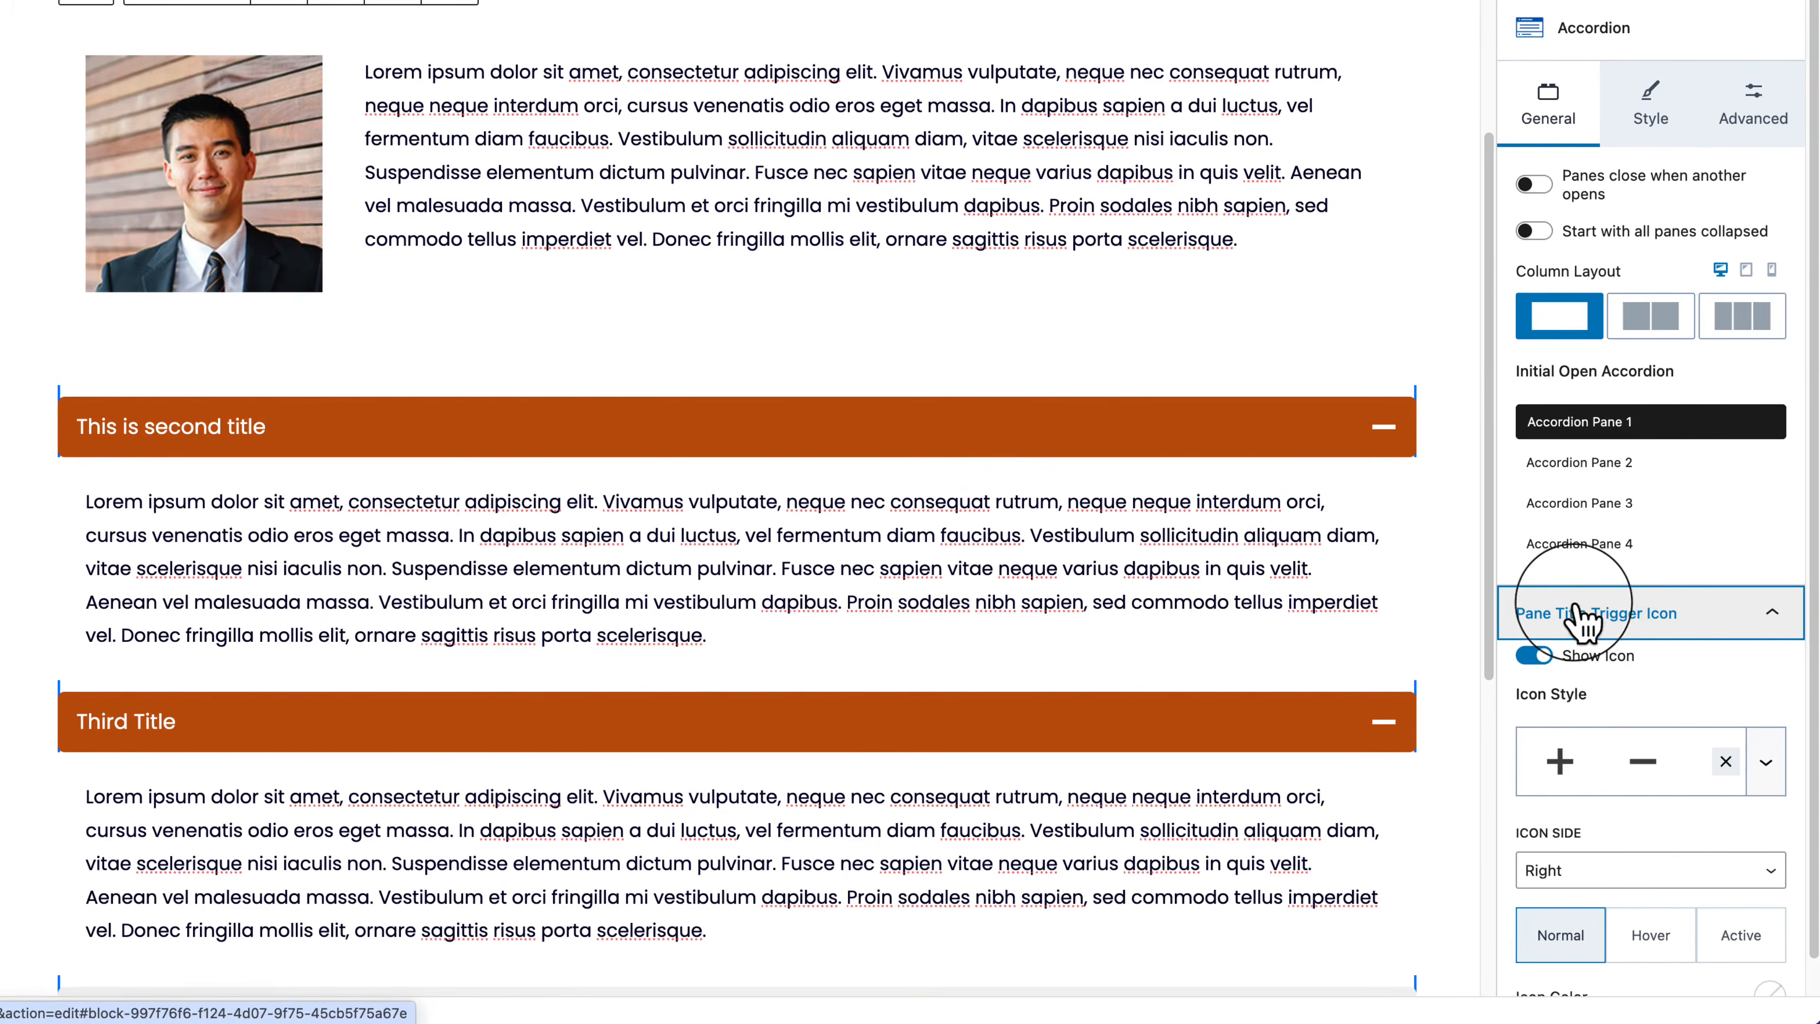
scroll(1719, 762, down, 1)
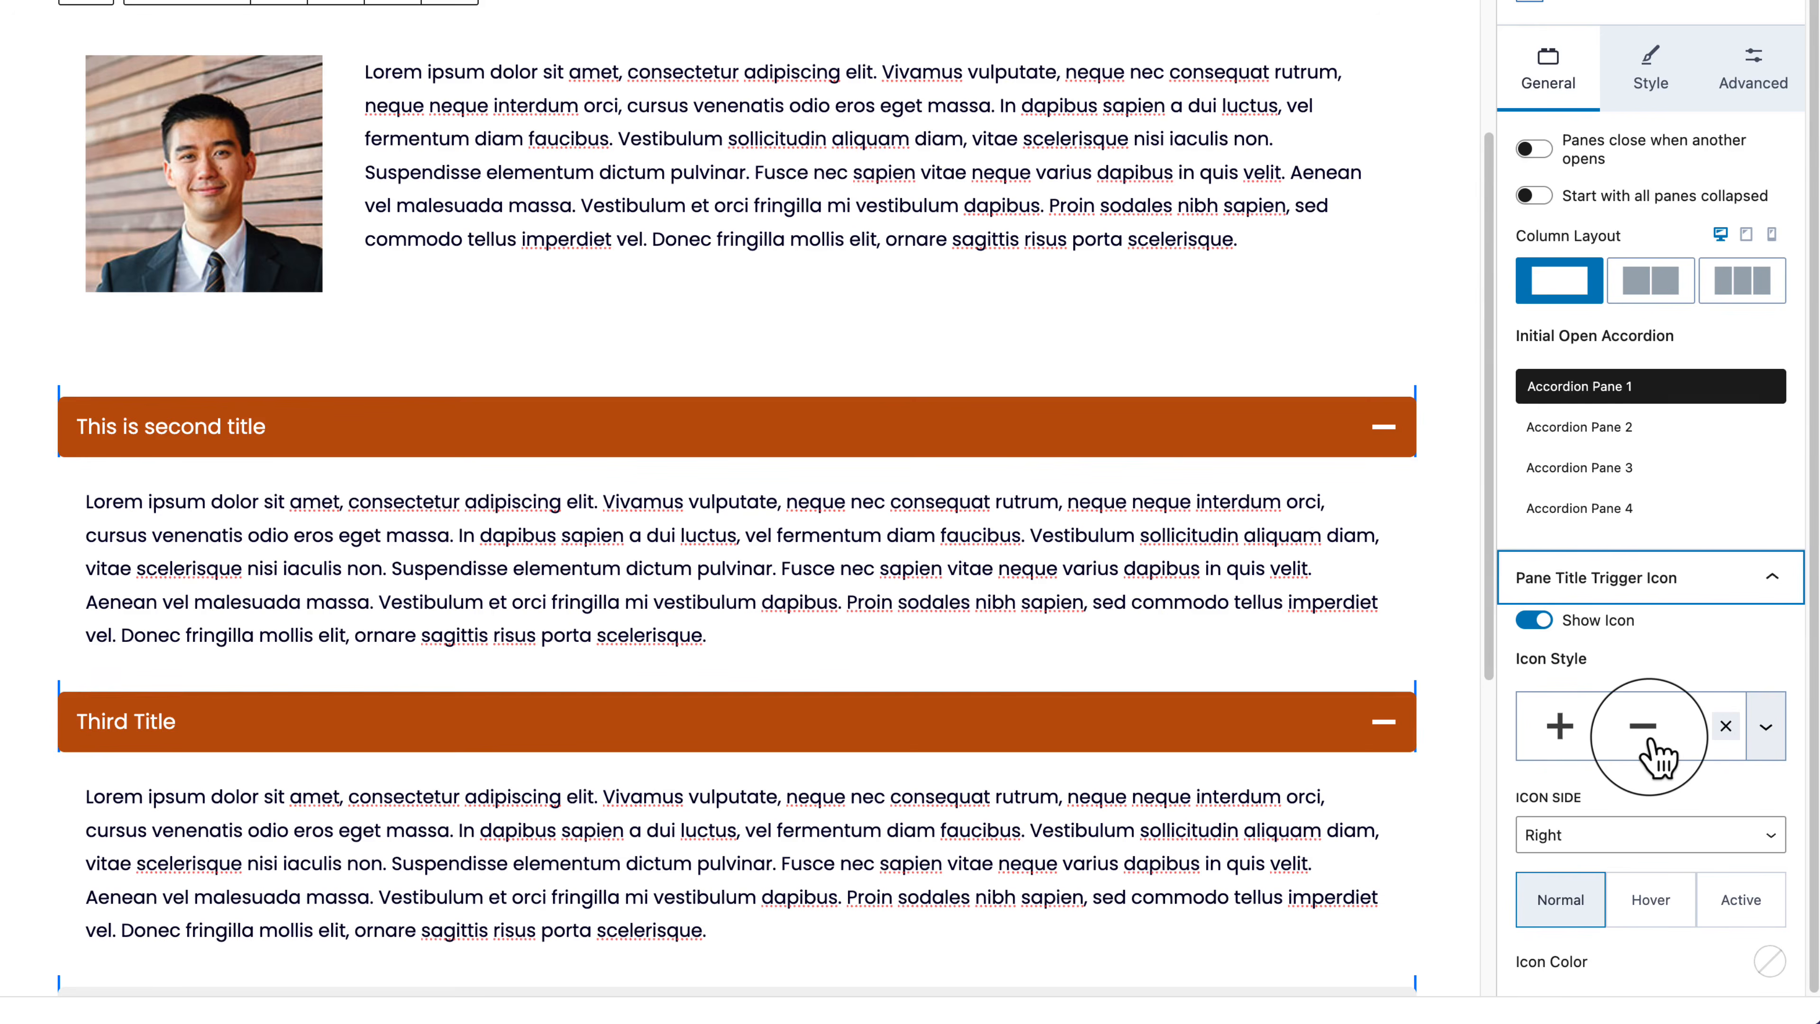
click(1652, 281)
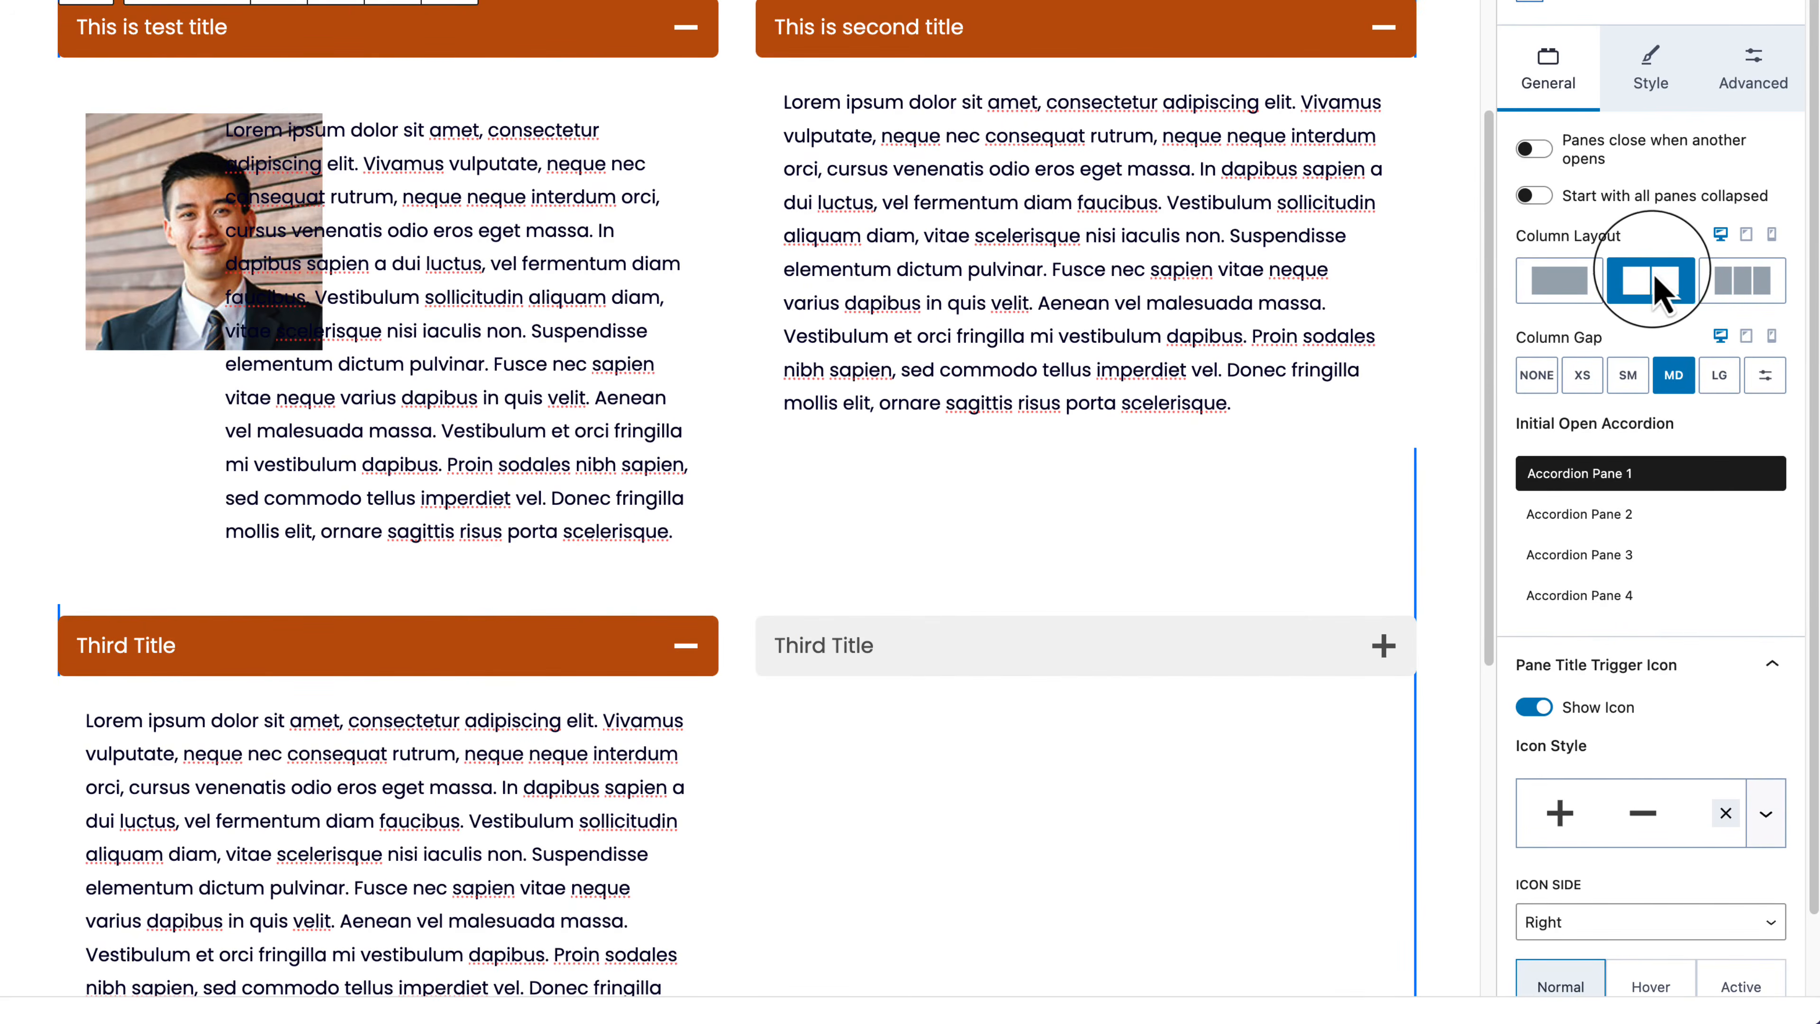
click(1767, 286)
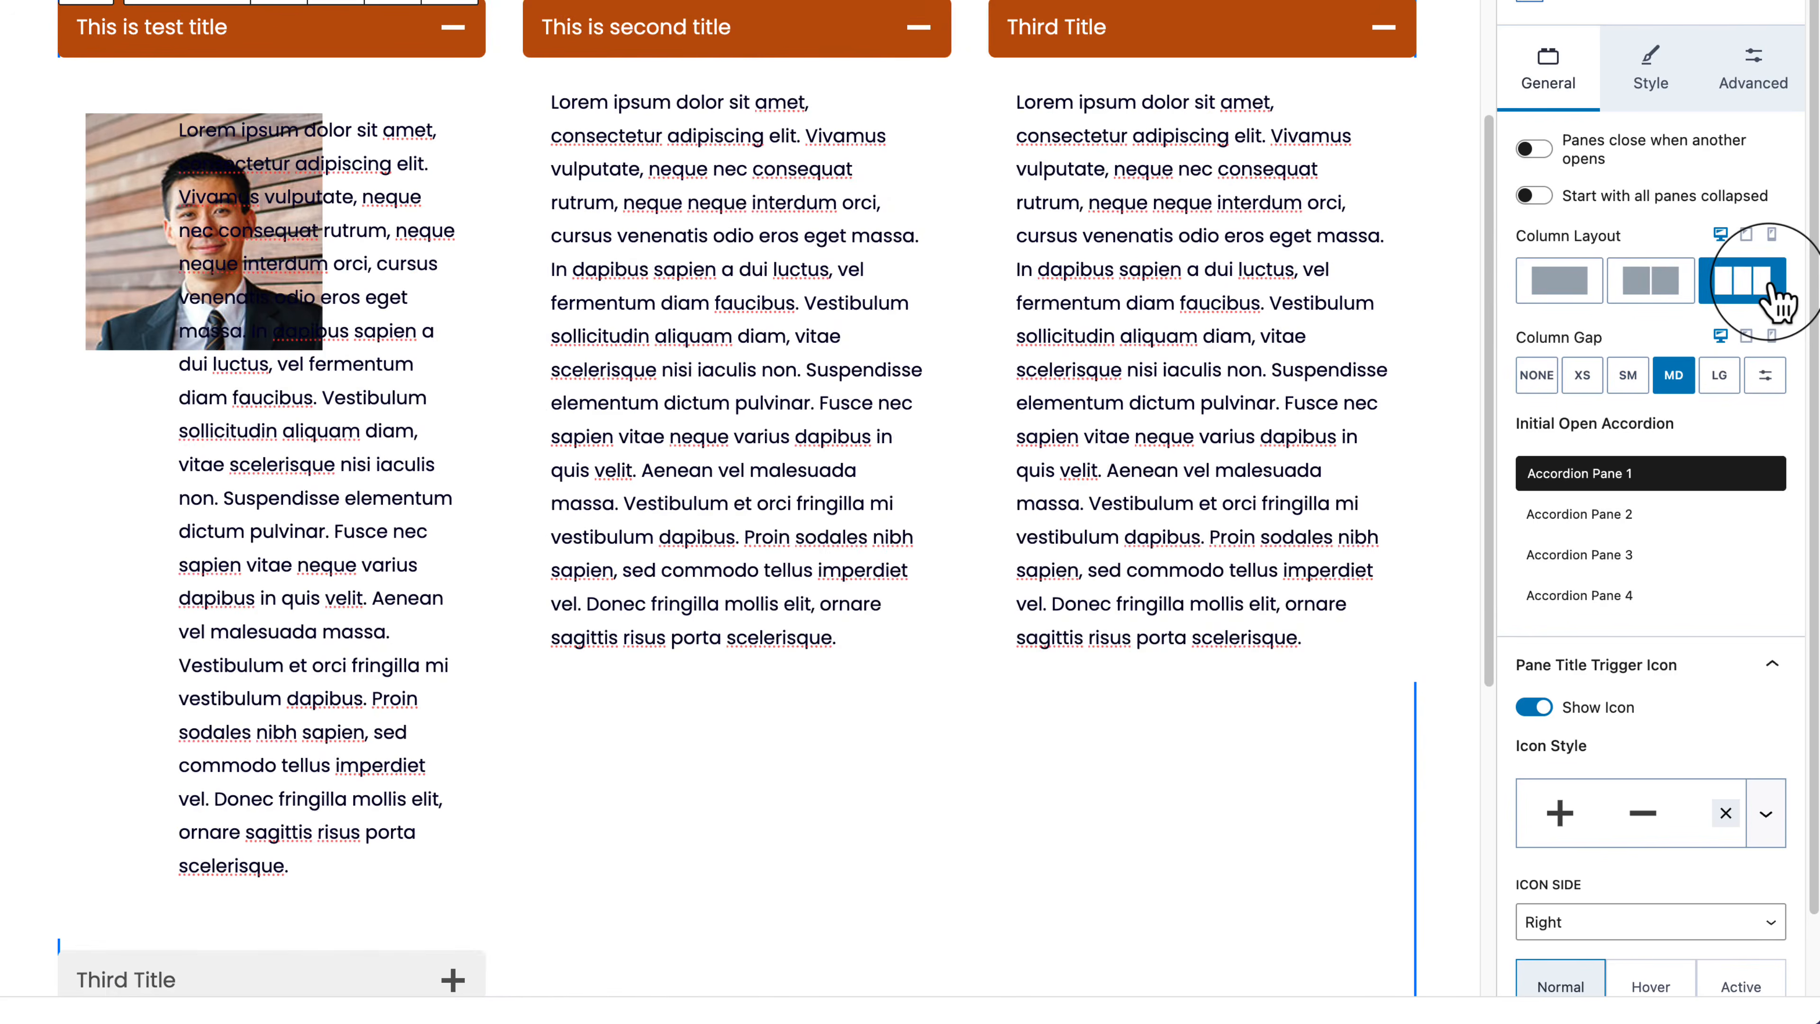
click(1652, 281)
click(1560, 281)
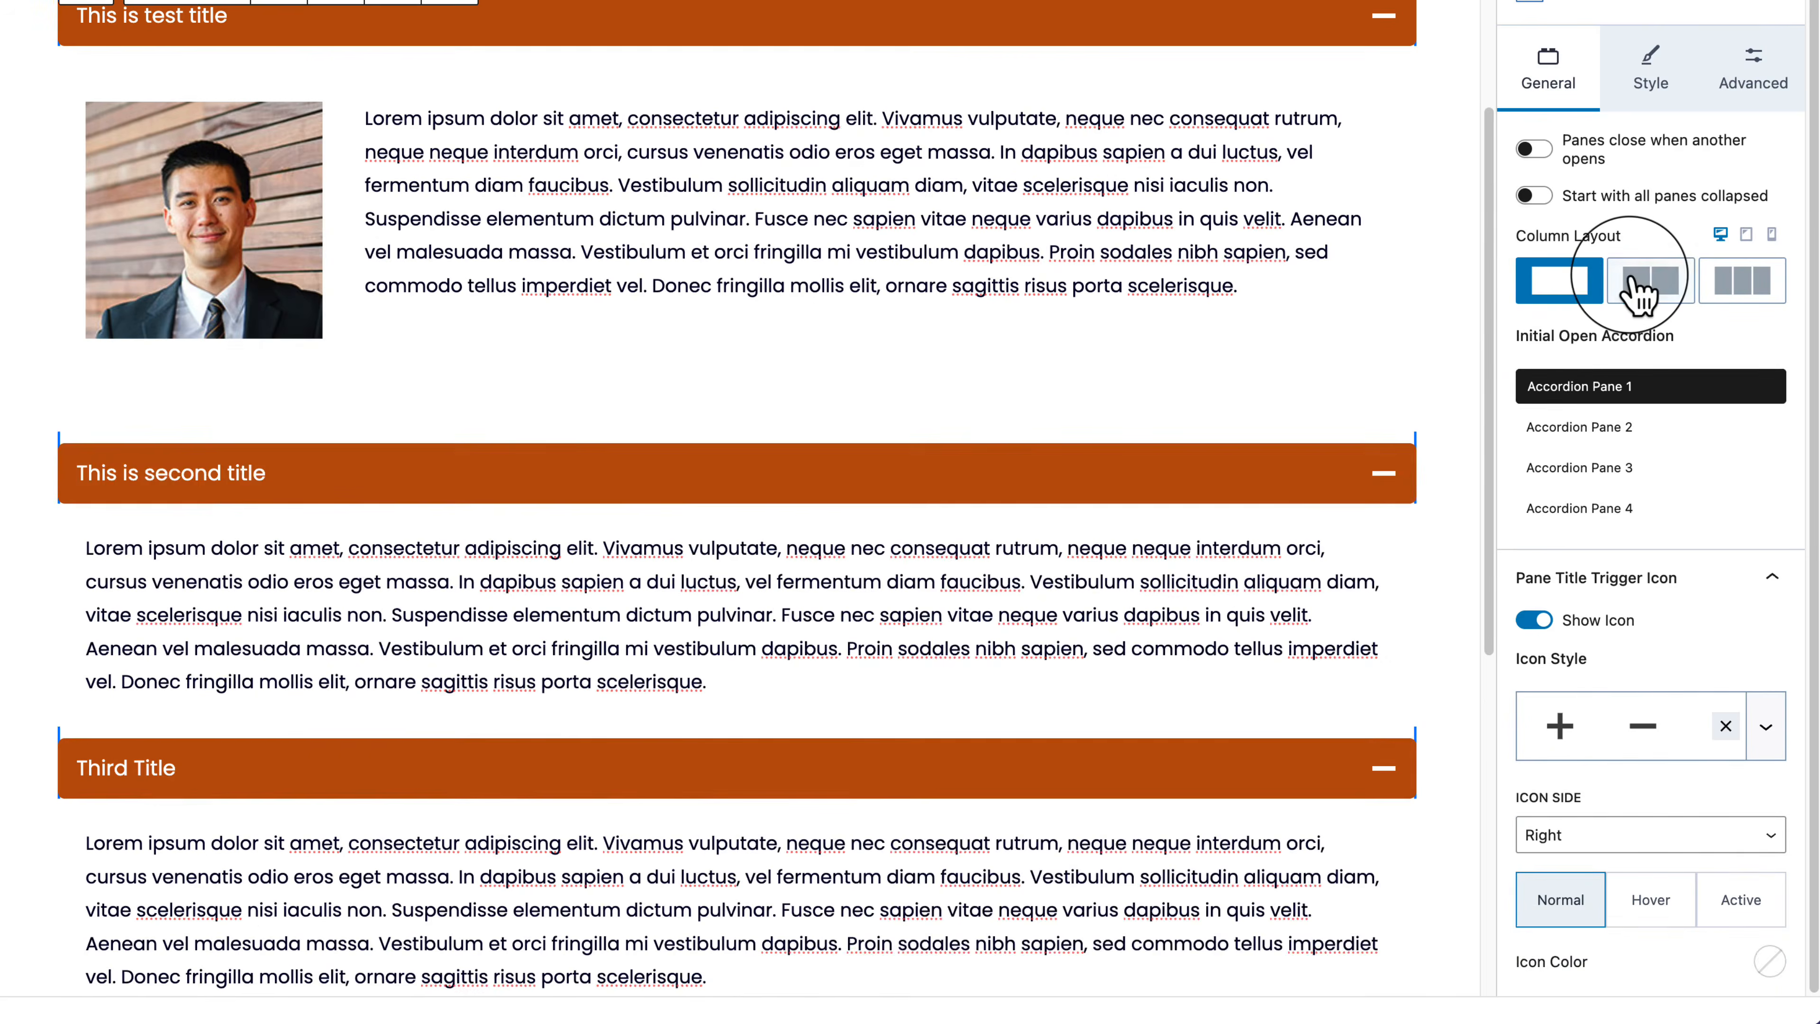
click(1639, 294)
click(1569, 287)
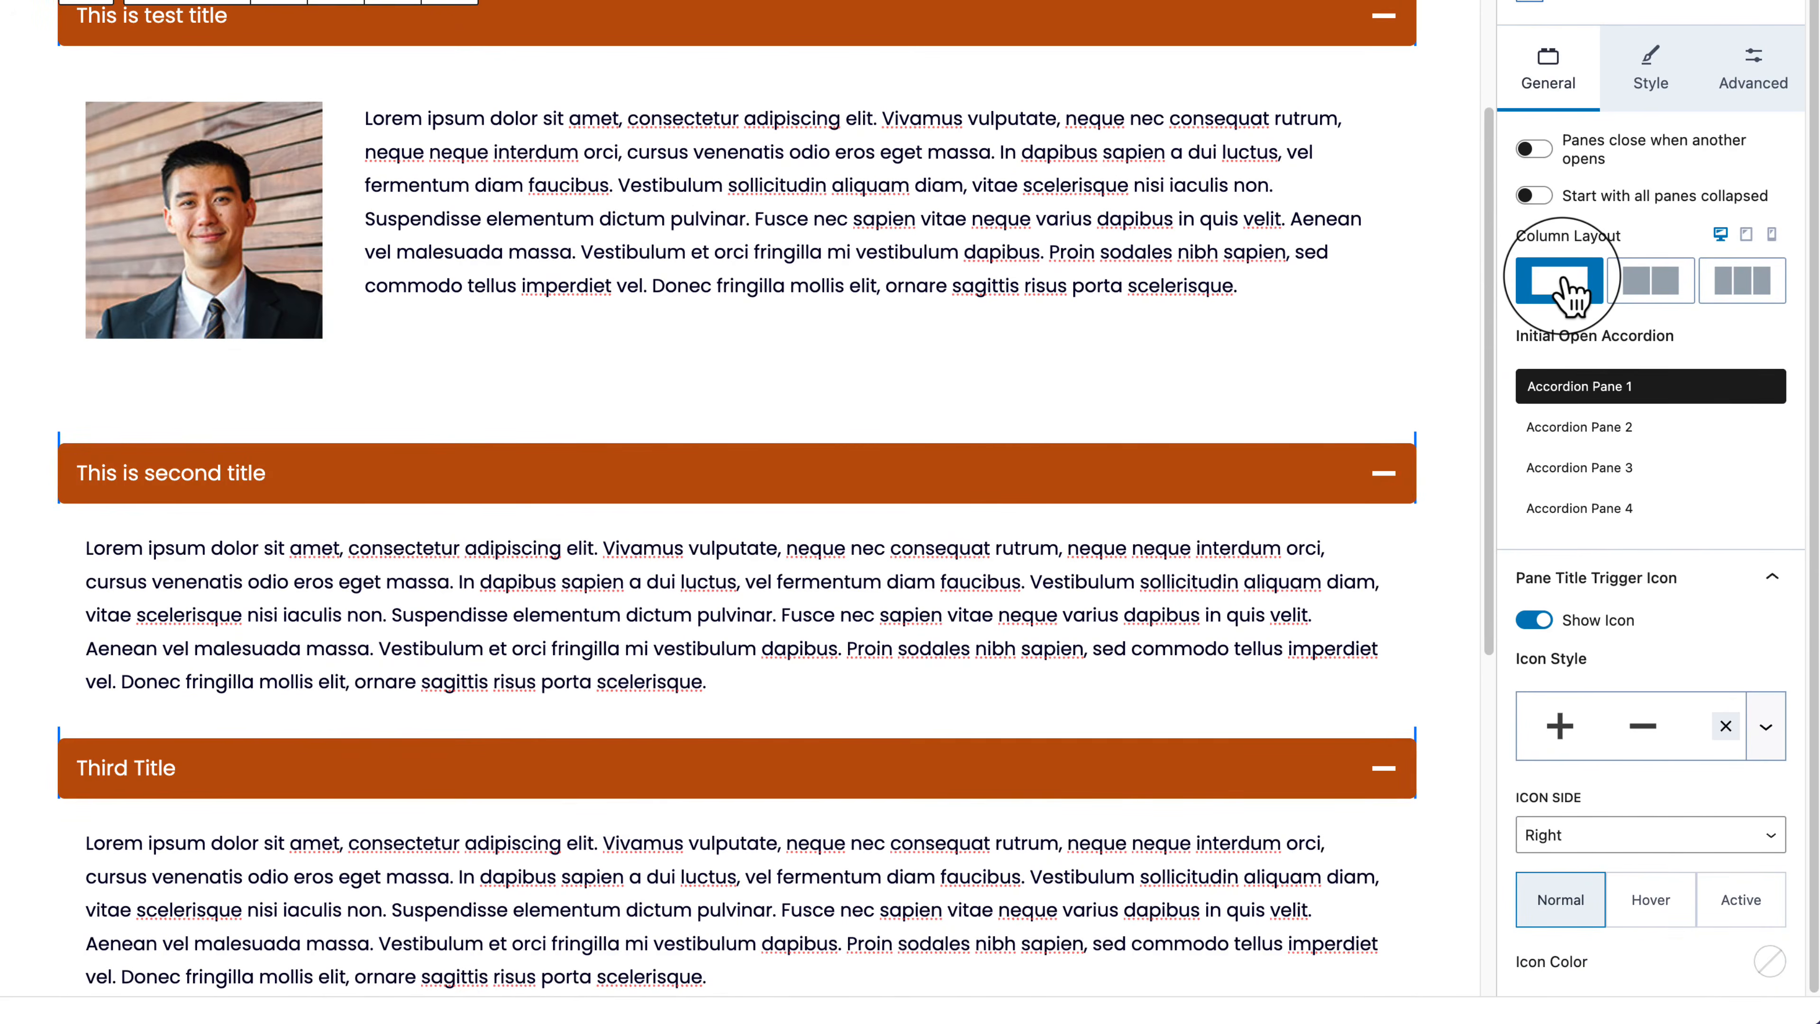
Step: Try Icon Side Left, then set the pane title icons back to Right
click(1662, 835)
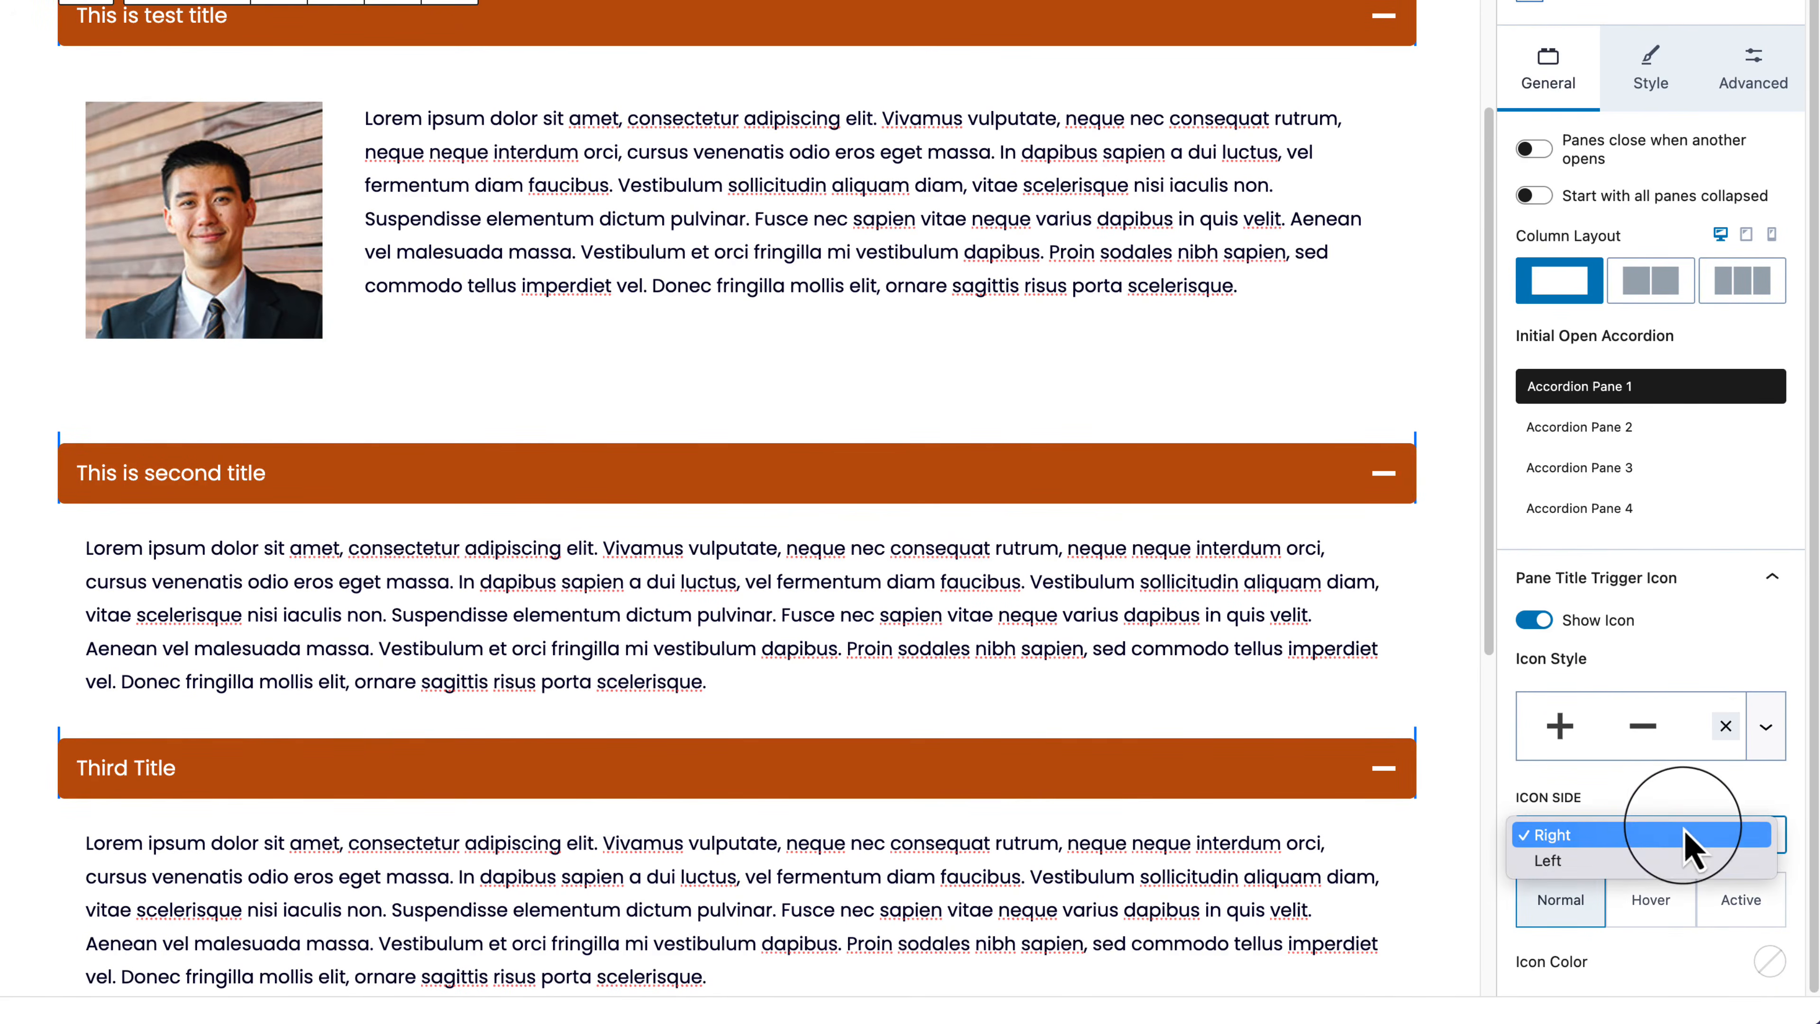
click(1648, 860)
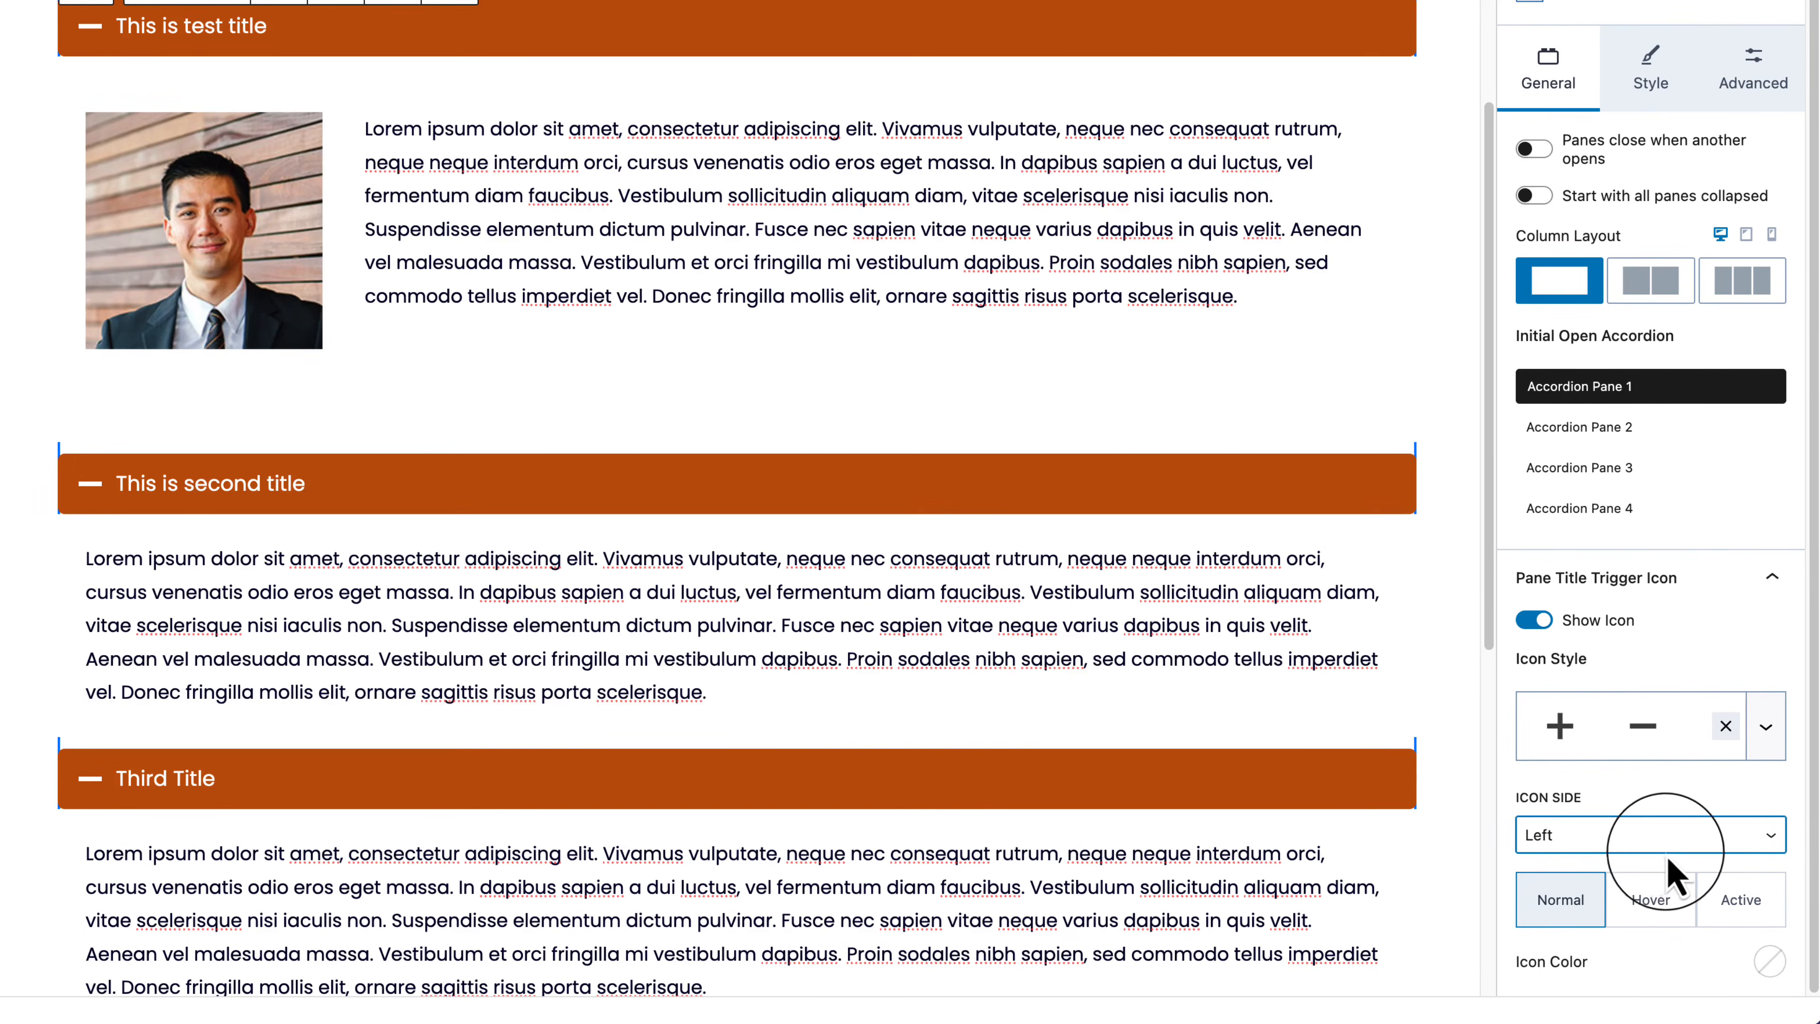
click(1684, 849)
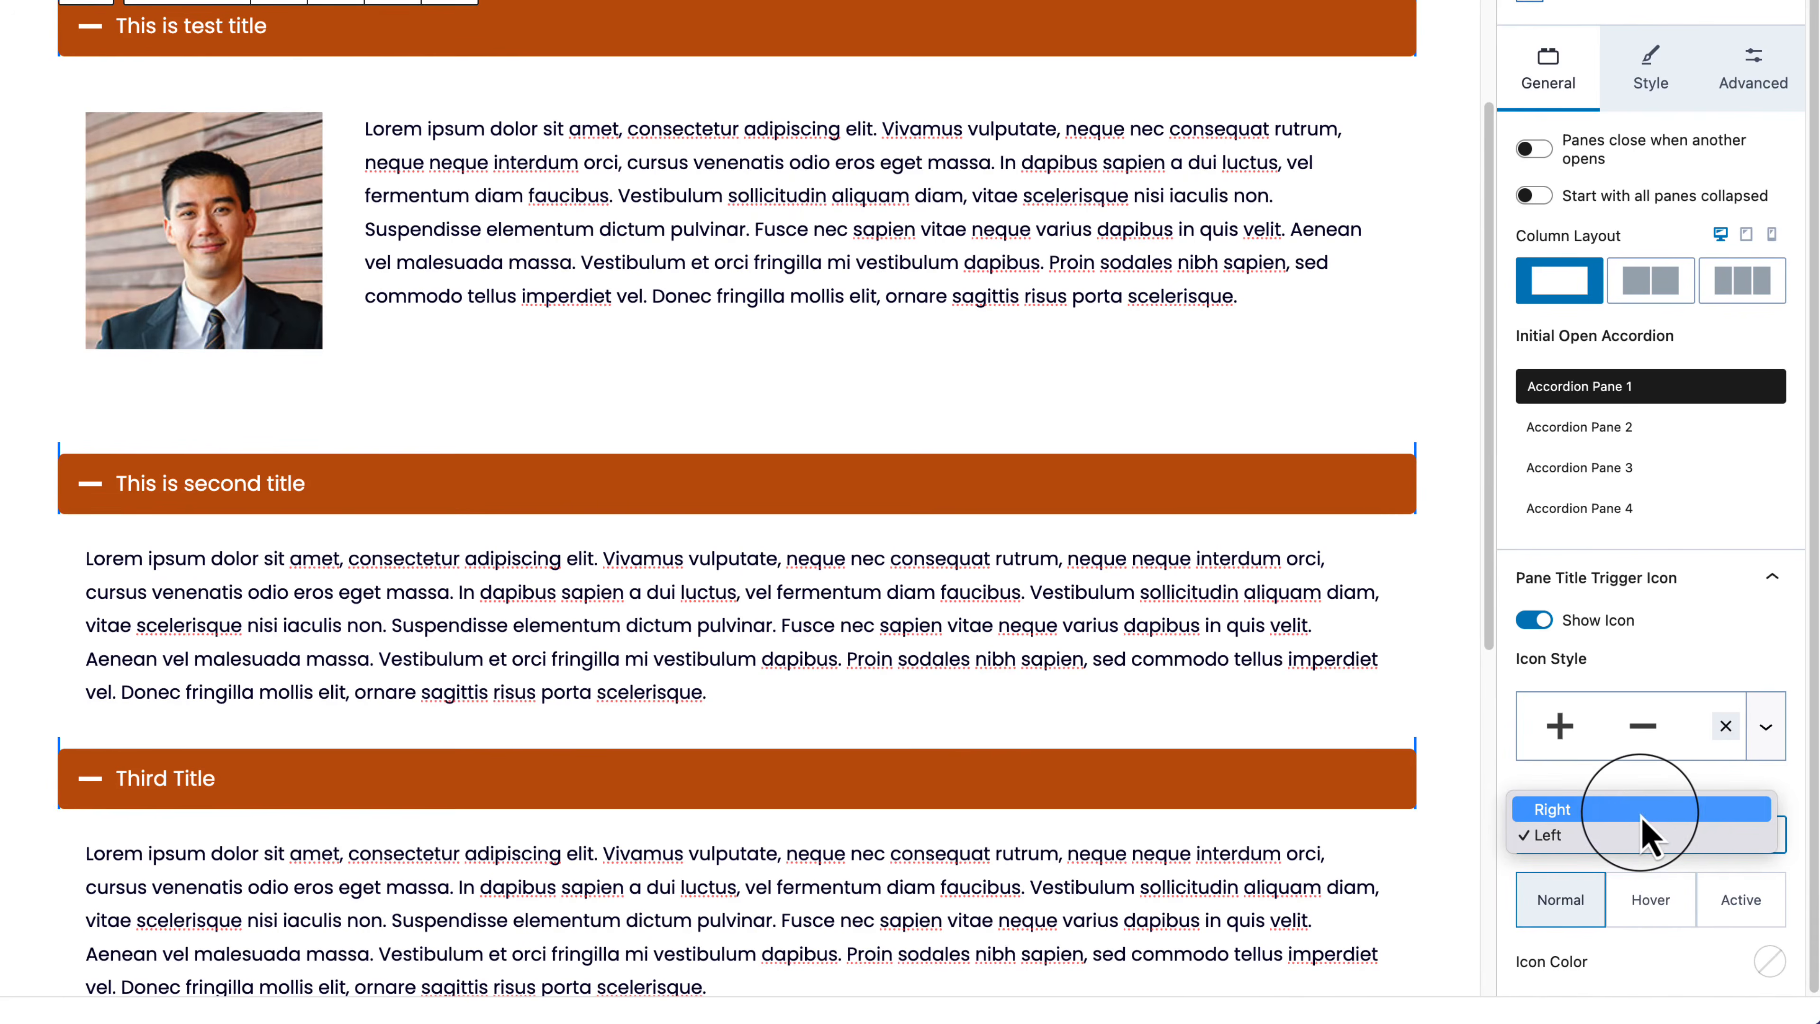
click(1662, 810)
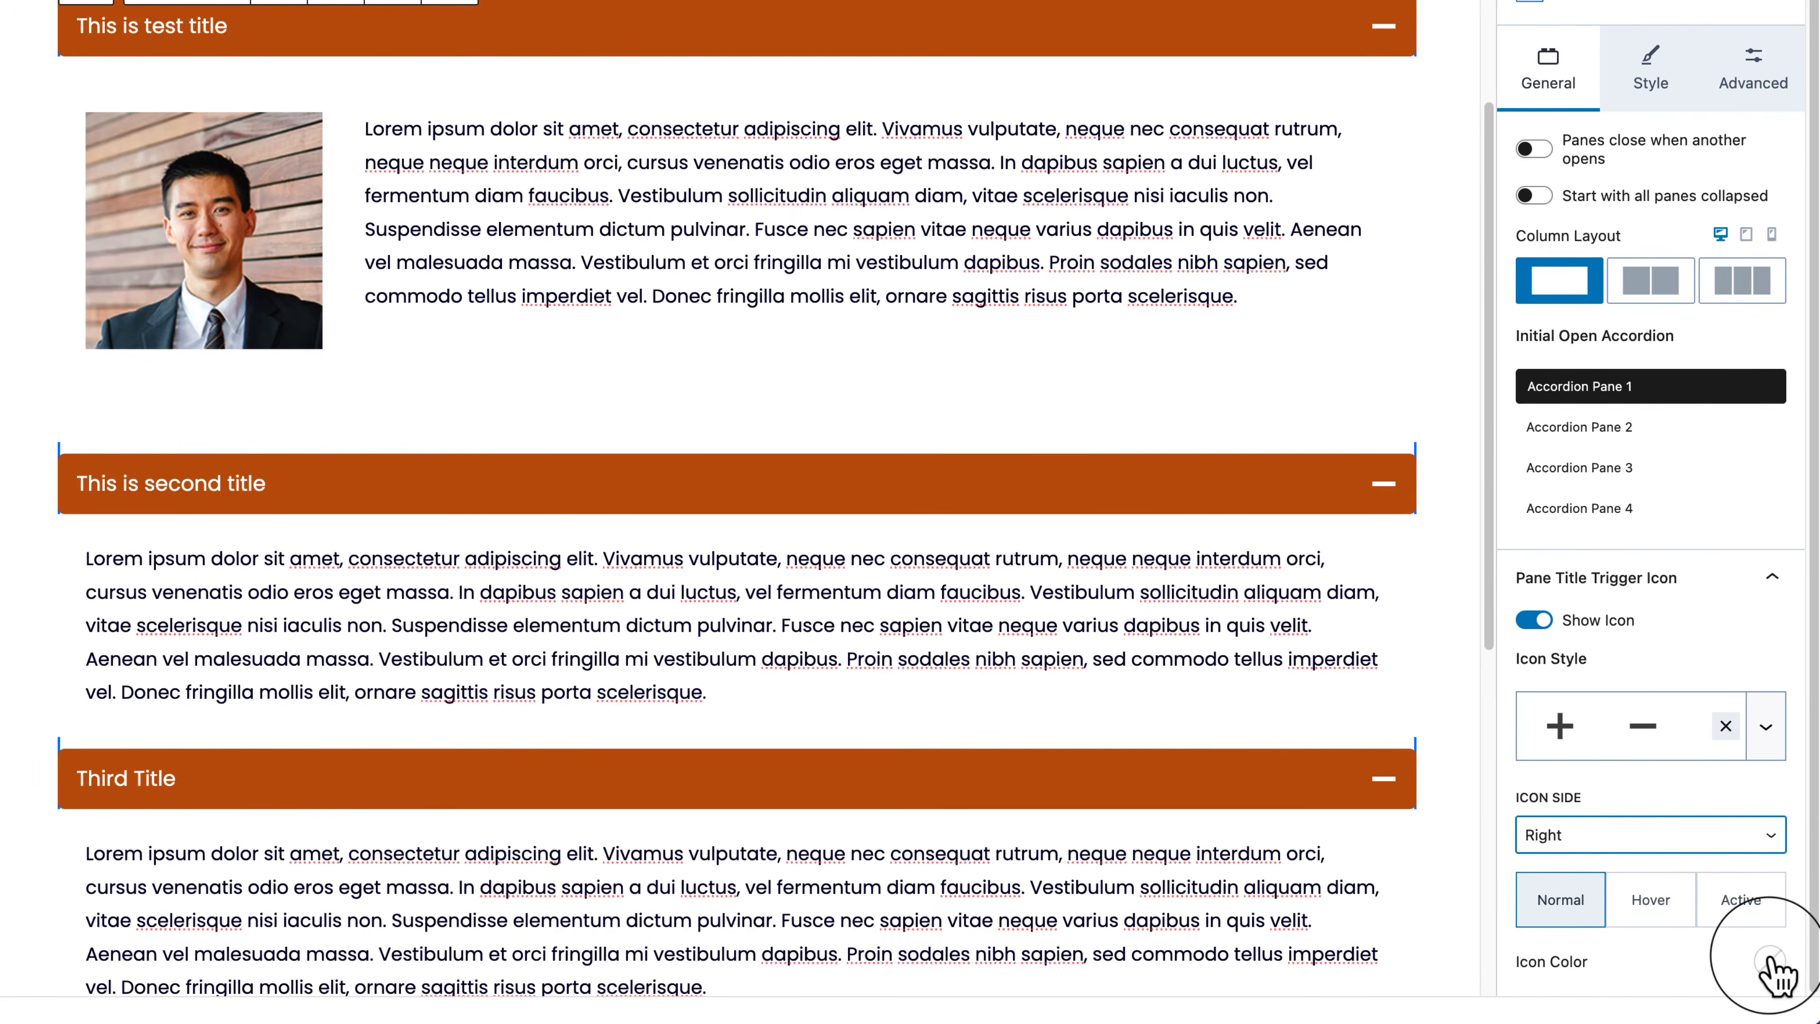
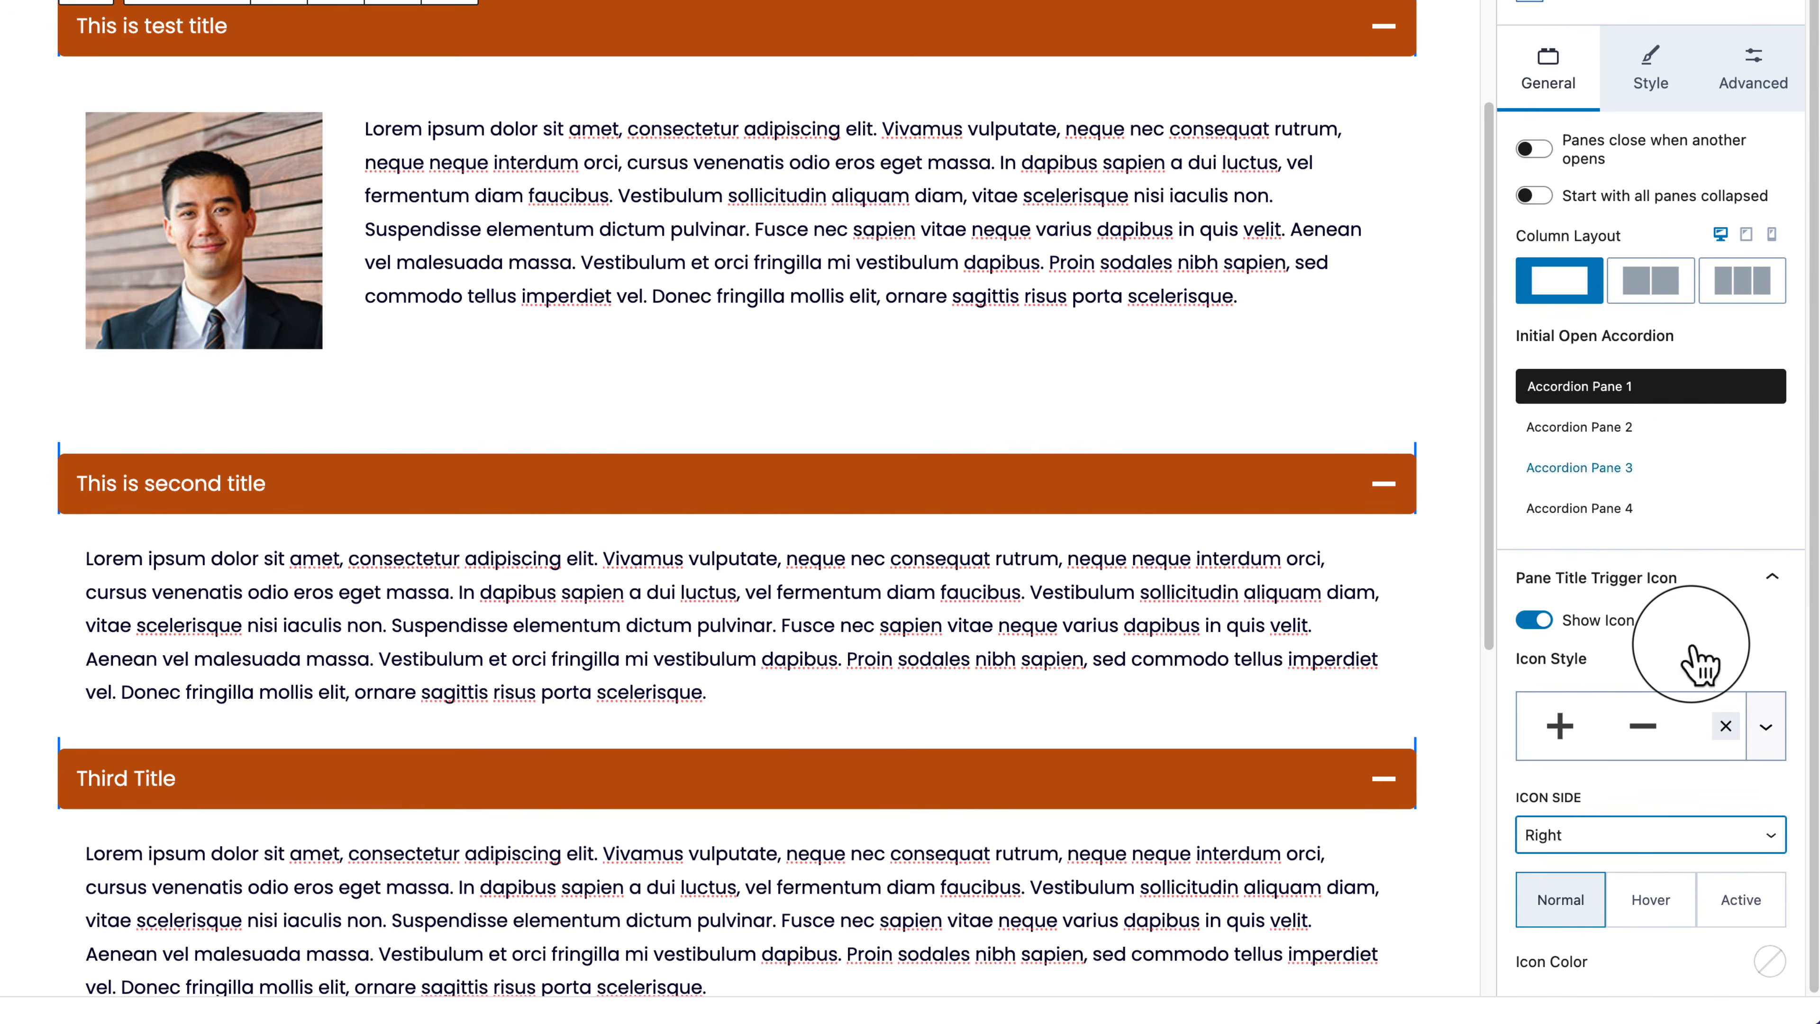
Step: Switch the Accordion block sidebar to its Style settings for pane title colours and borders
click(1652, 77)
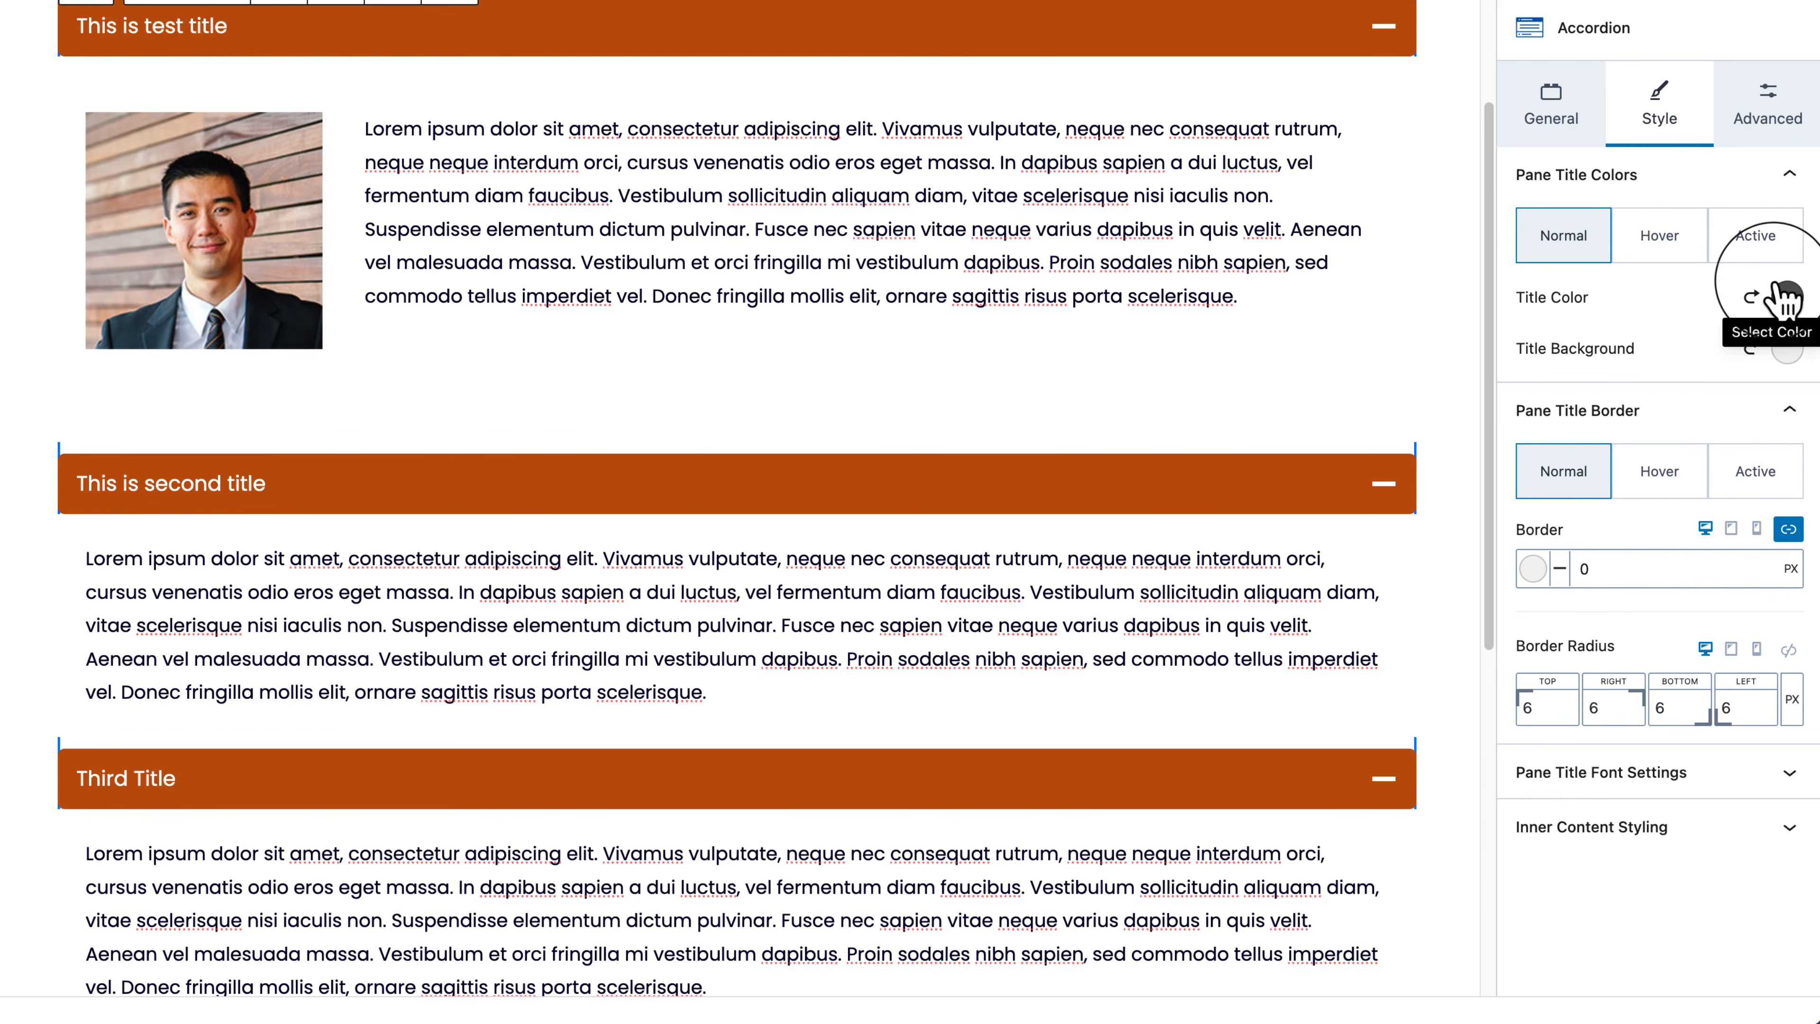
Step: Collapse all three accordion panes and select the whole Accordion block
click(1787, 350)
click(1787, 350)
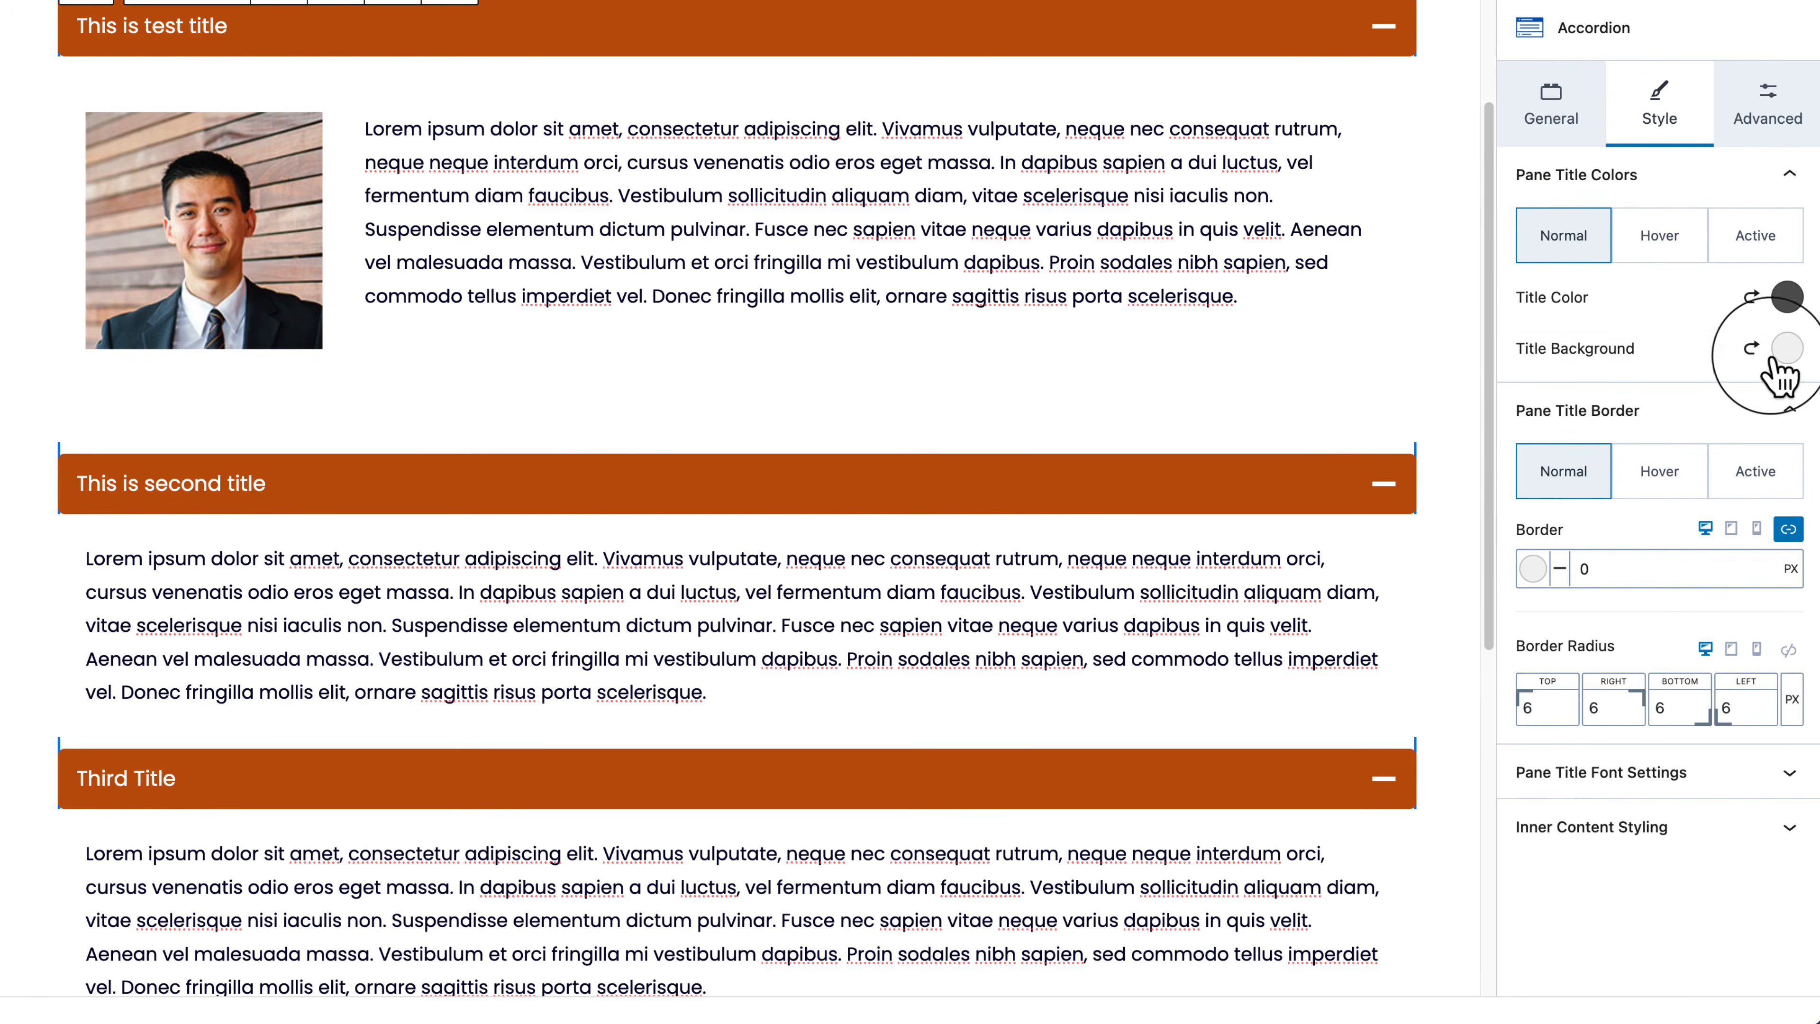
click(1309, 32)
click(1278, 119)
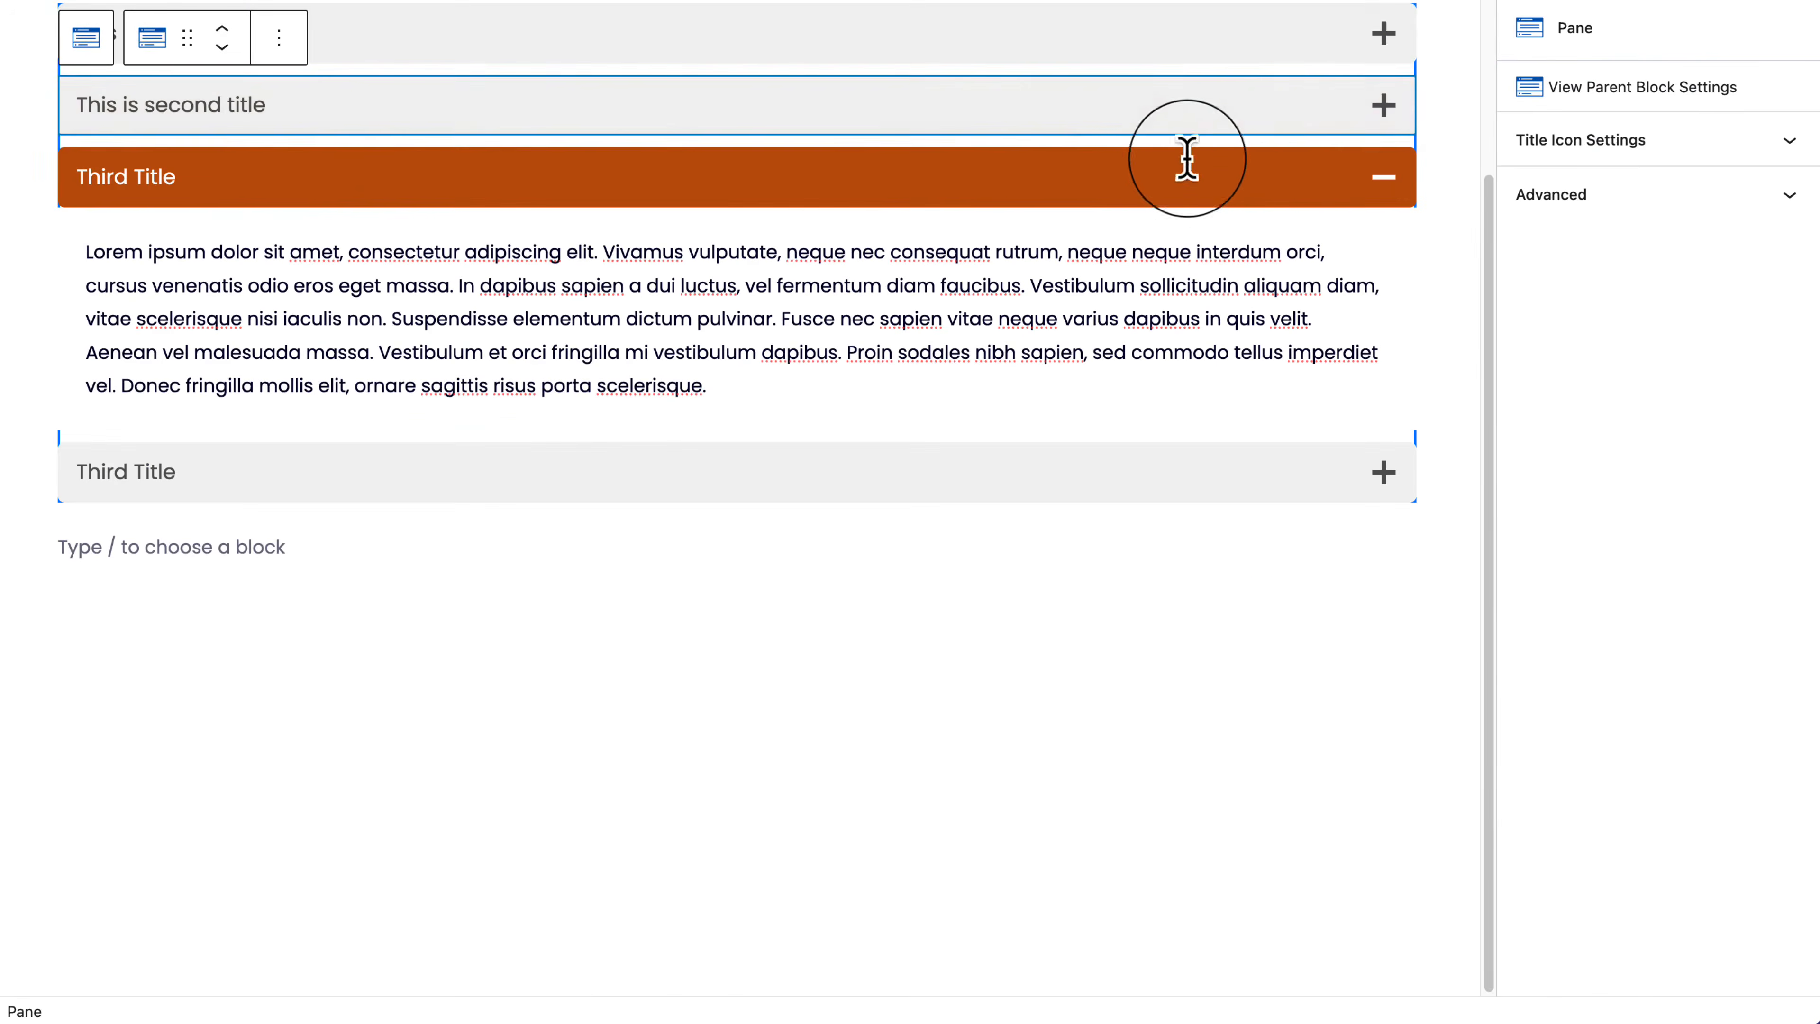
click(1178, 165)
click(749, 838)
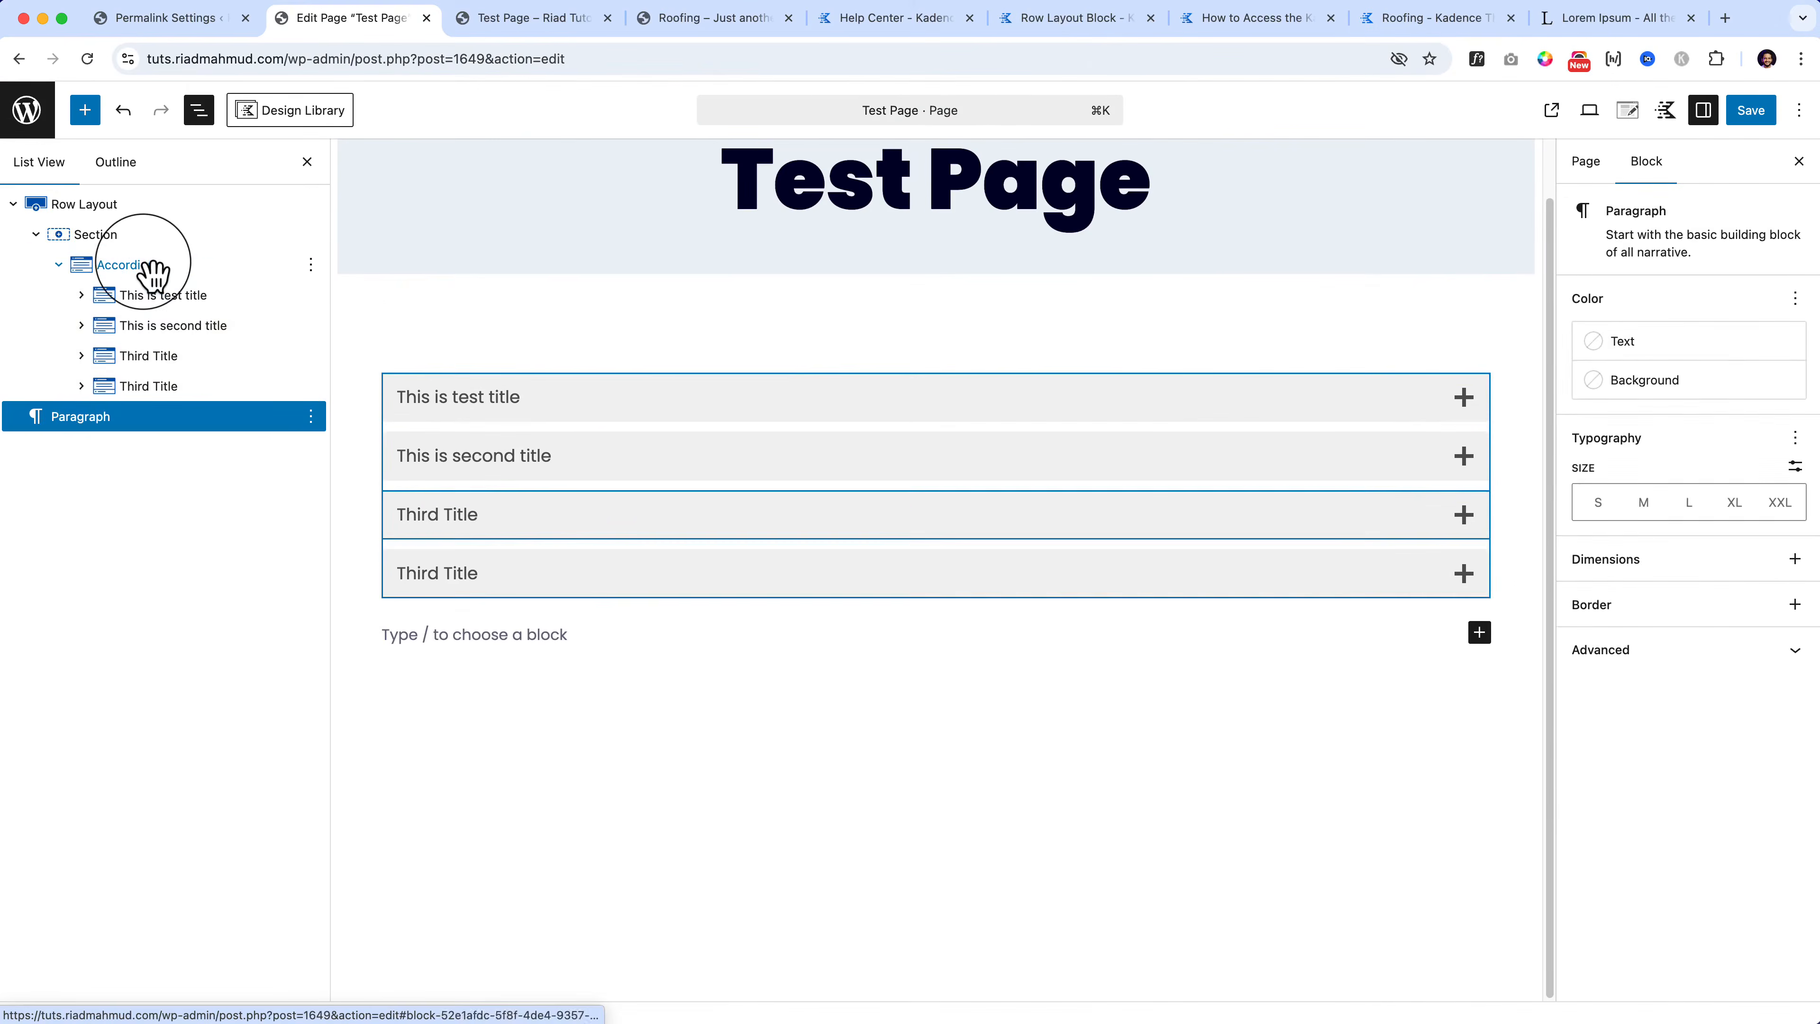
click(154, 269)
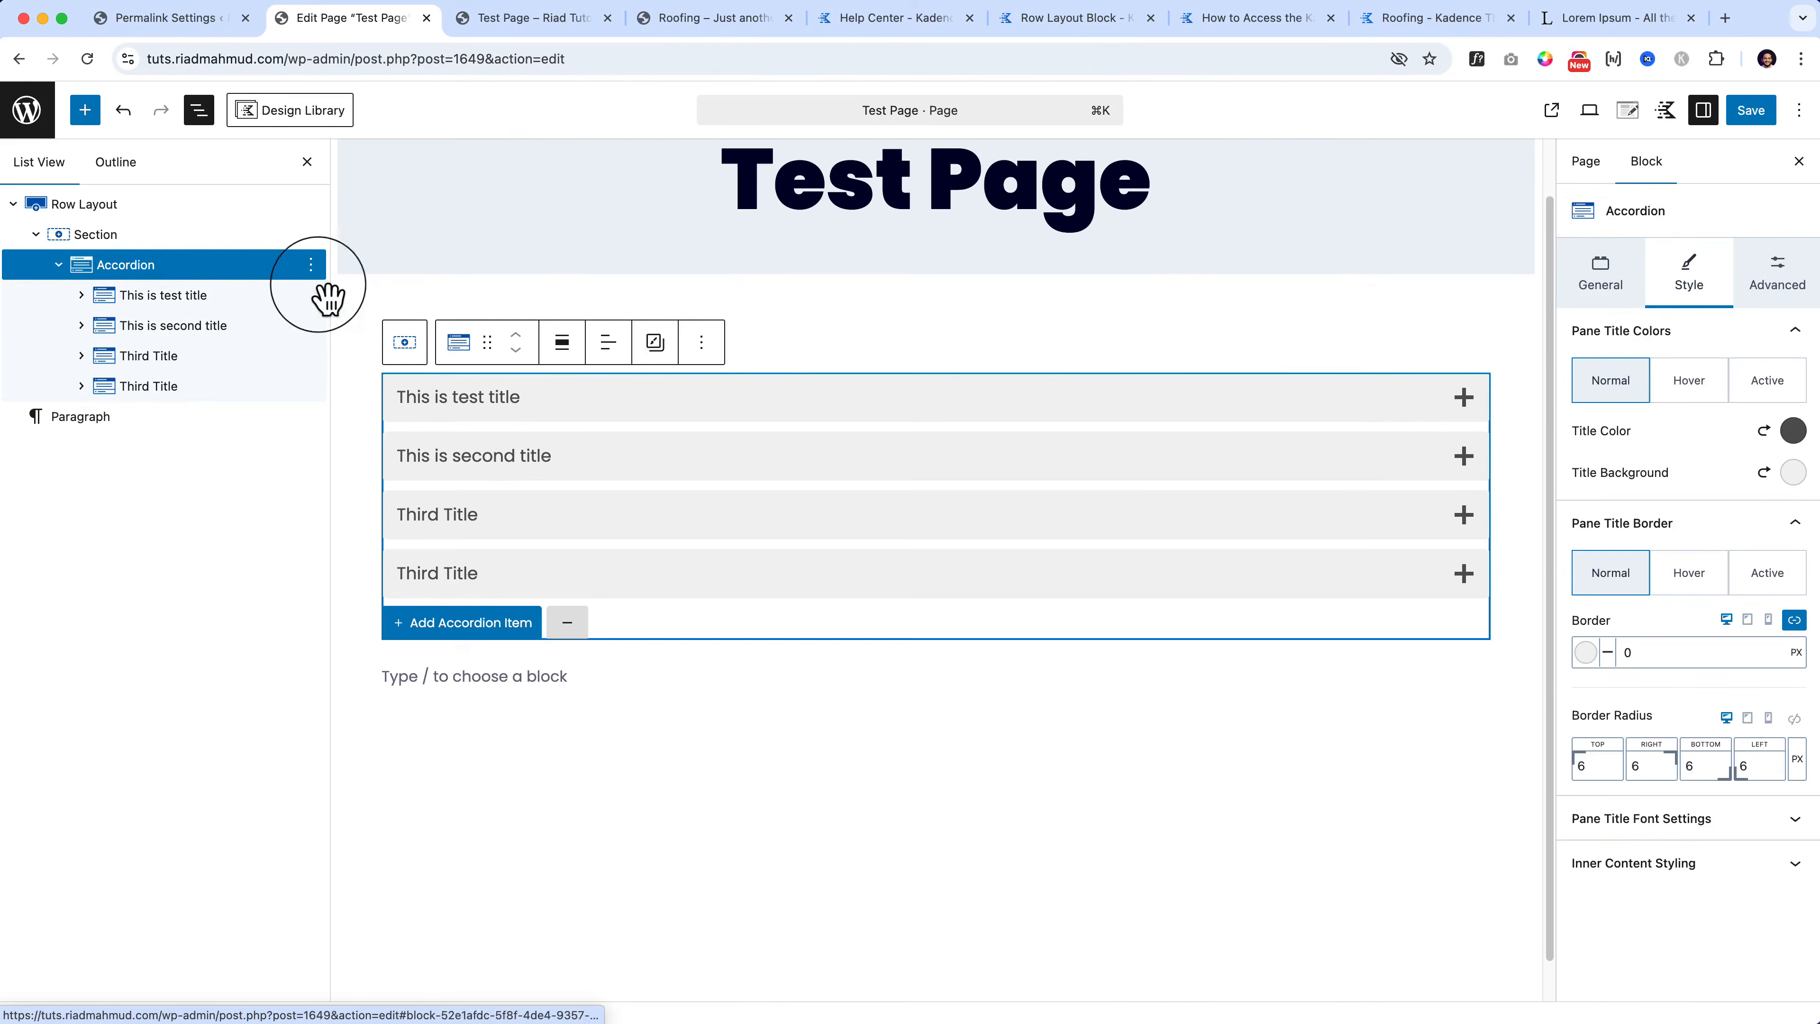
Step: Set the pane title background to dark green 3D5818 and the title text to white
click(1794, 472)
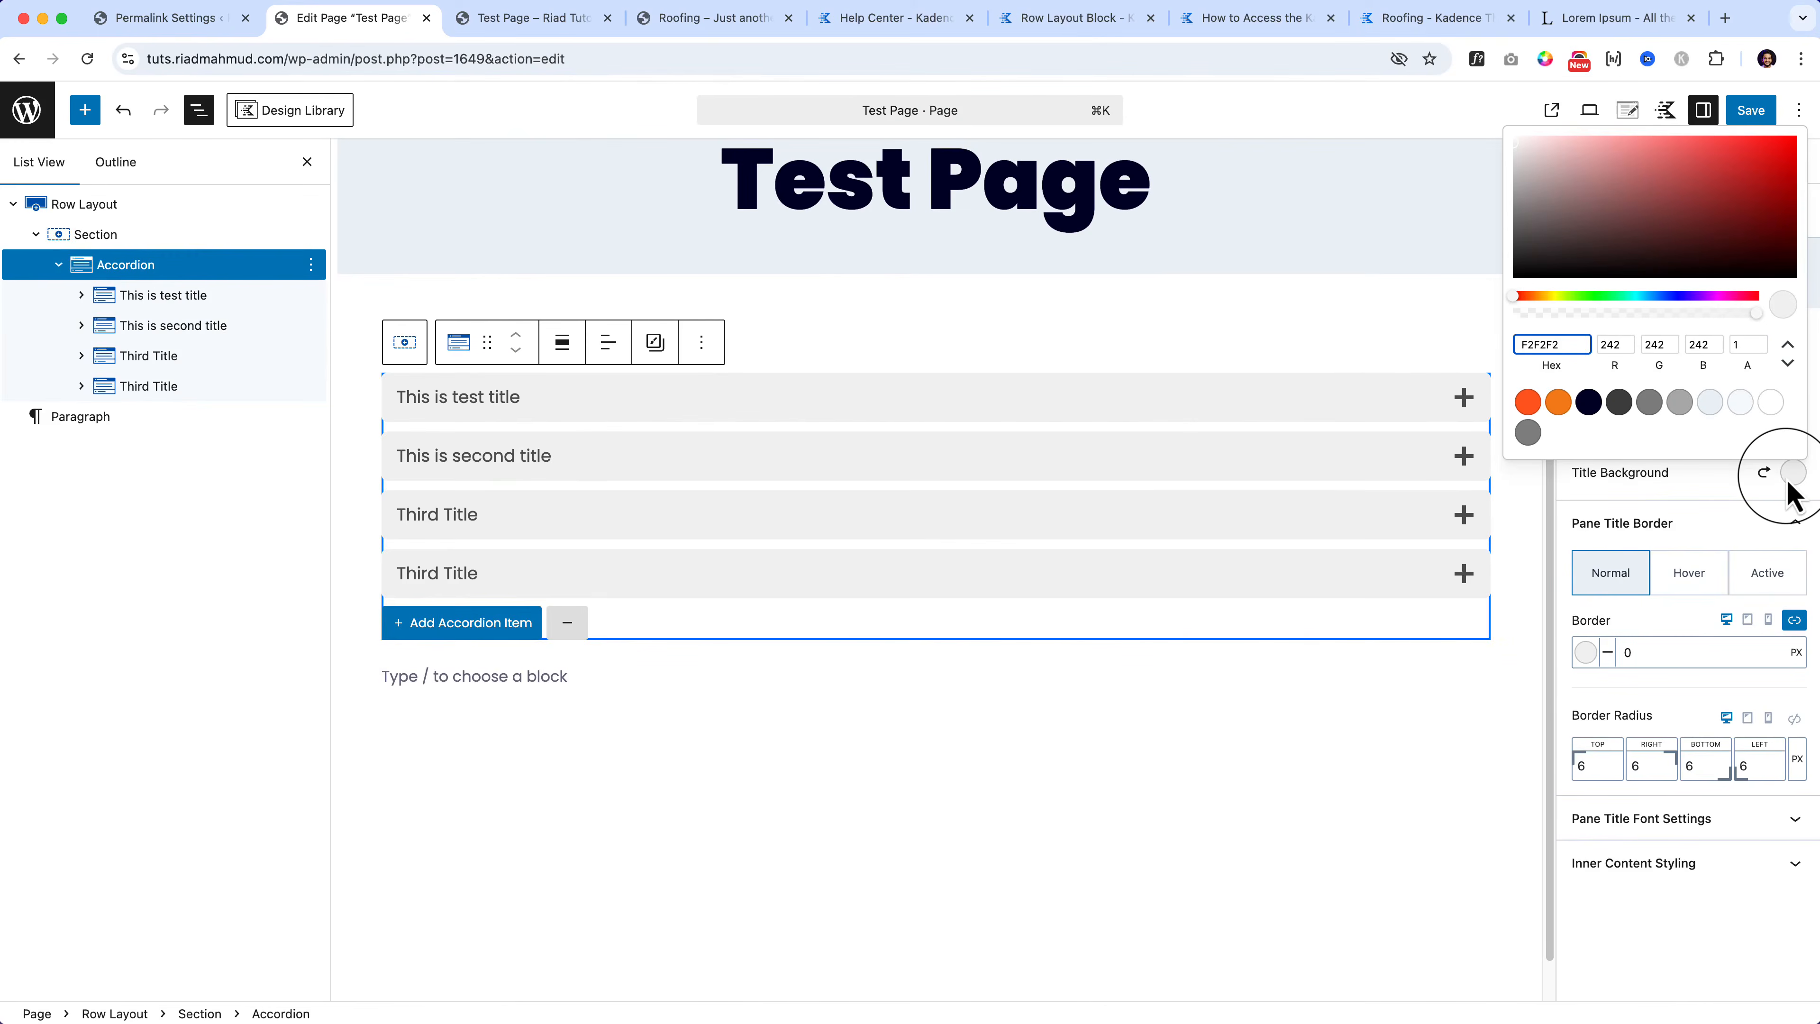
click(1570, 296)
click(1655, 170)
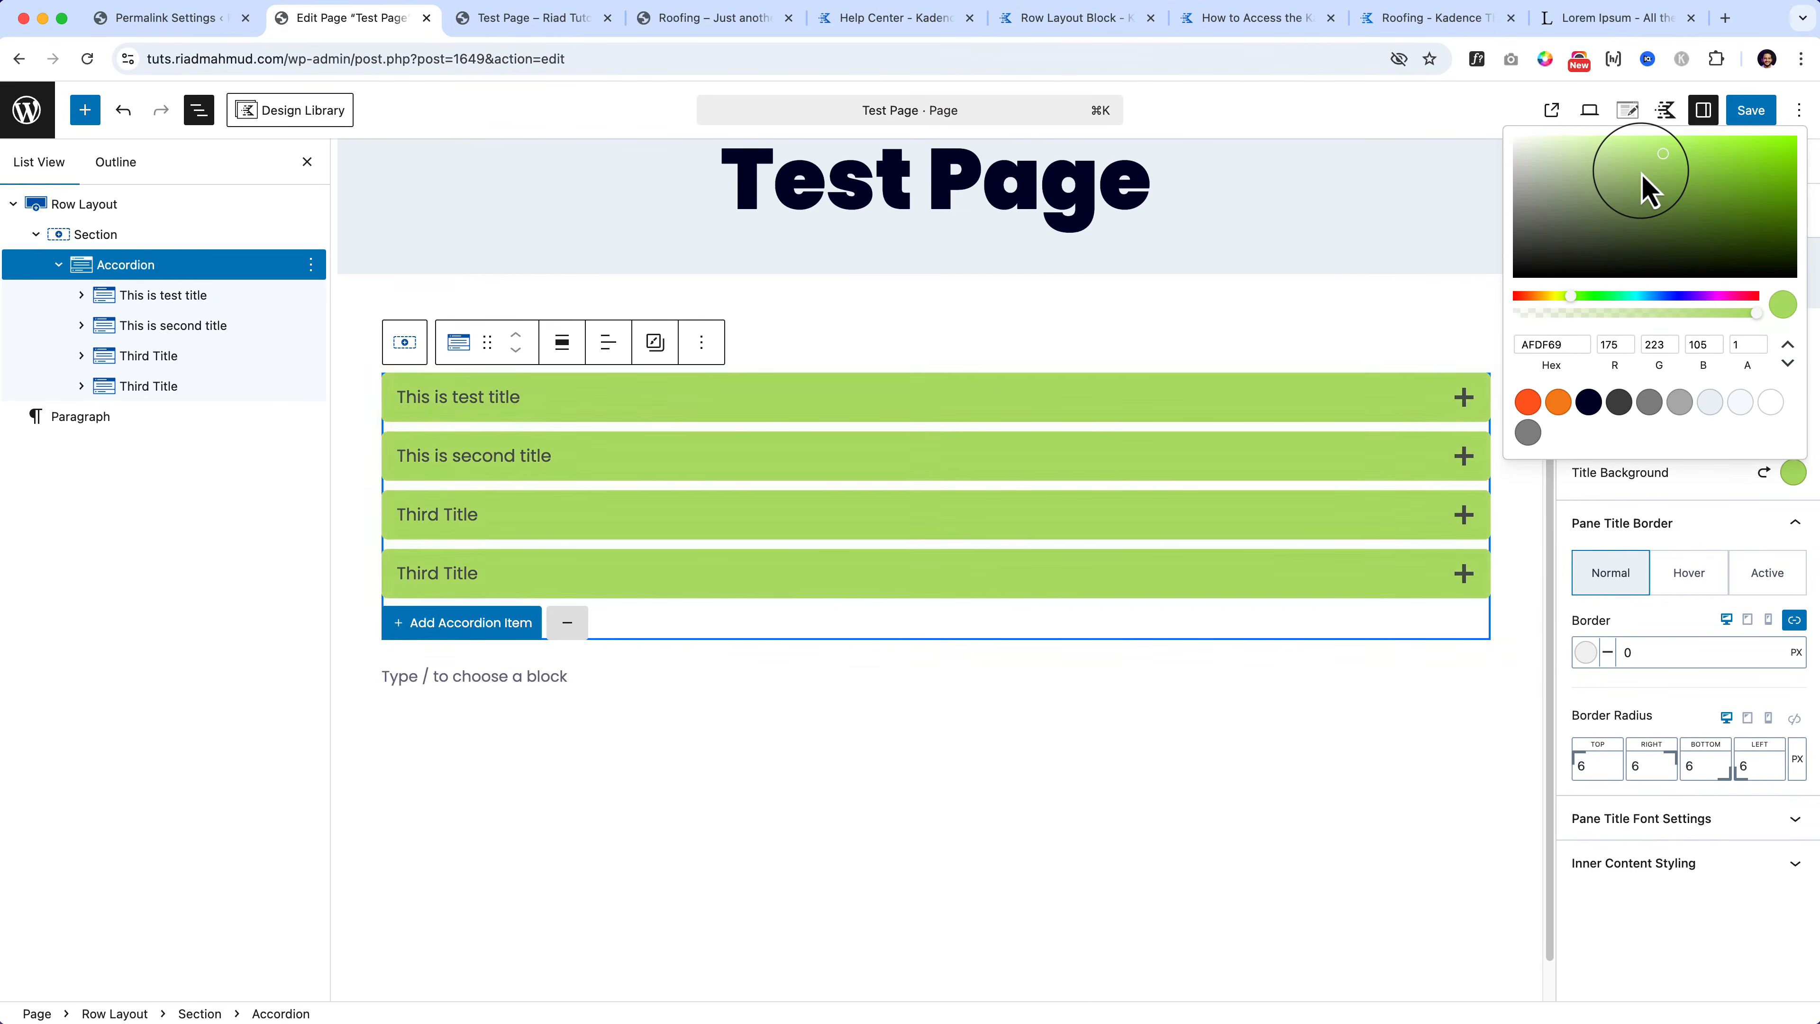
drag(1648, 190, 1577, 180)
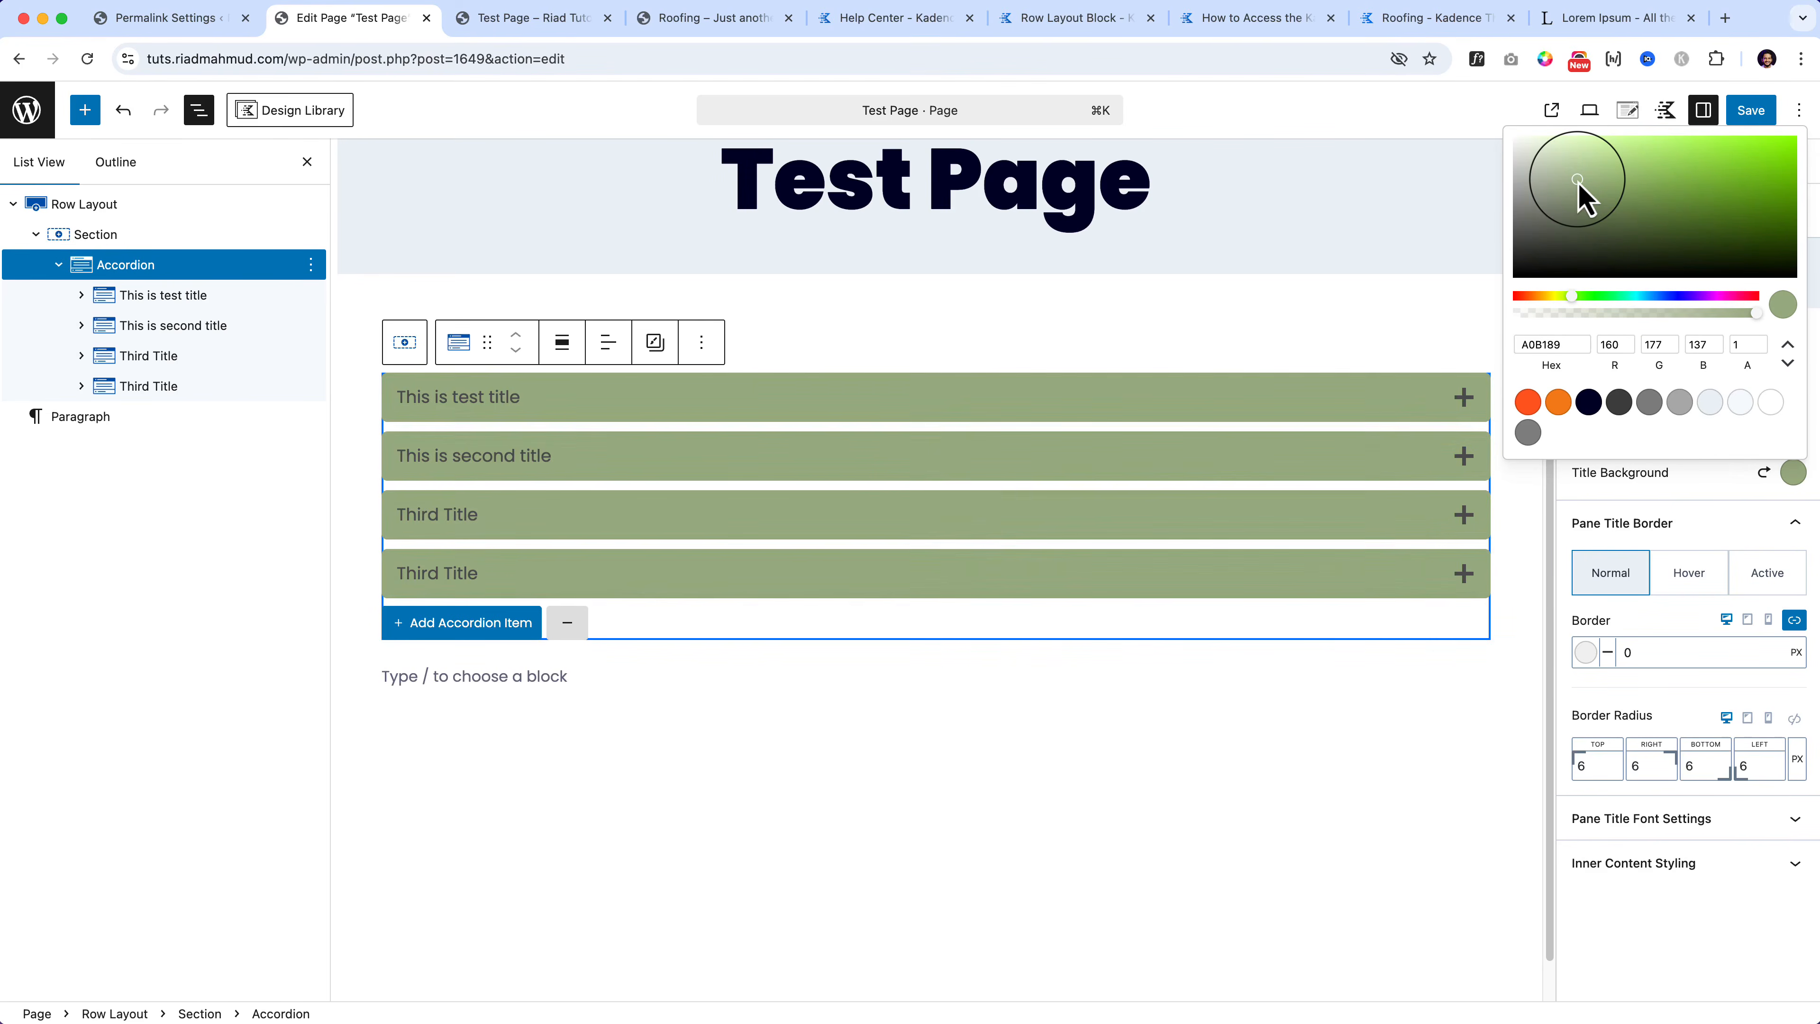
click(1789, 473)
click(1793, 431)
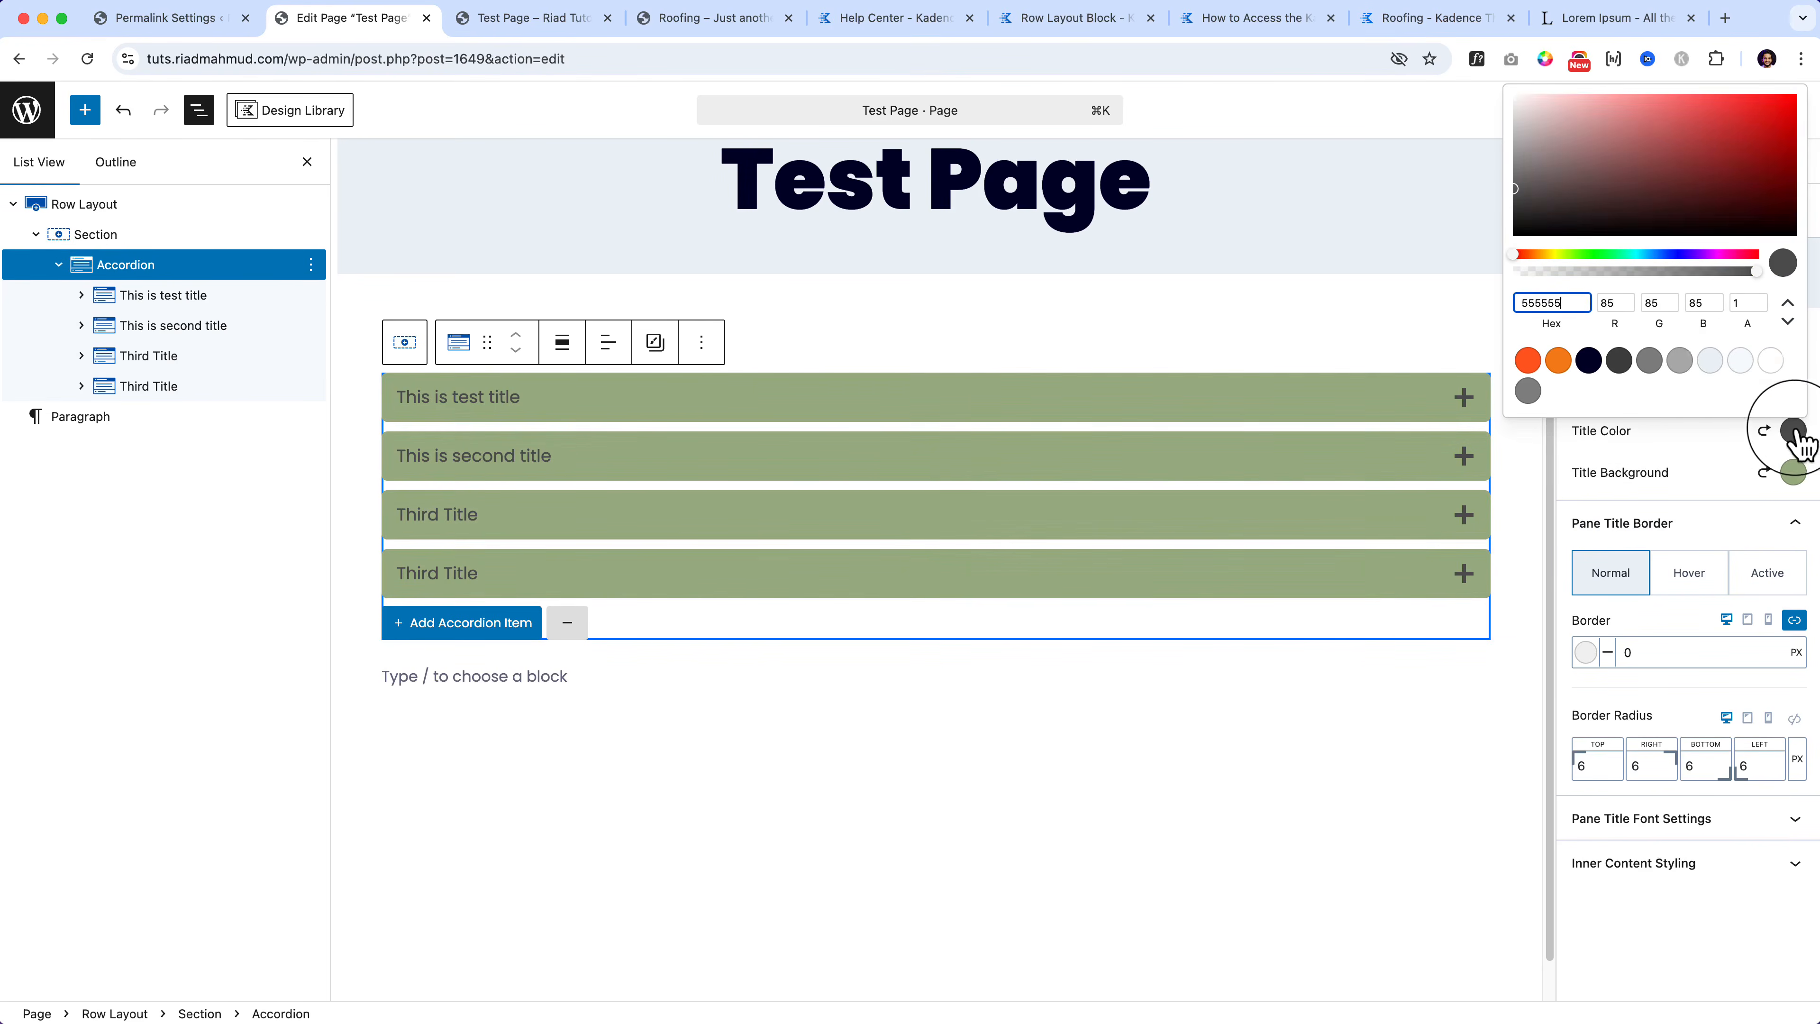
click(1741, 362)
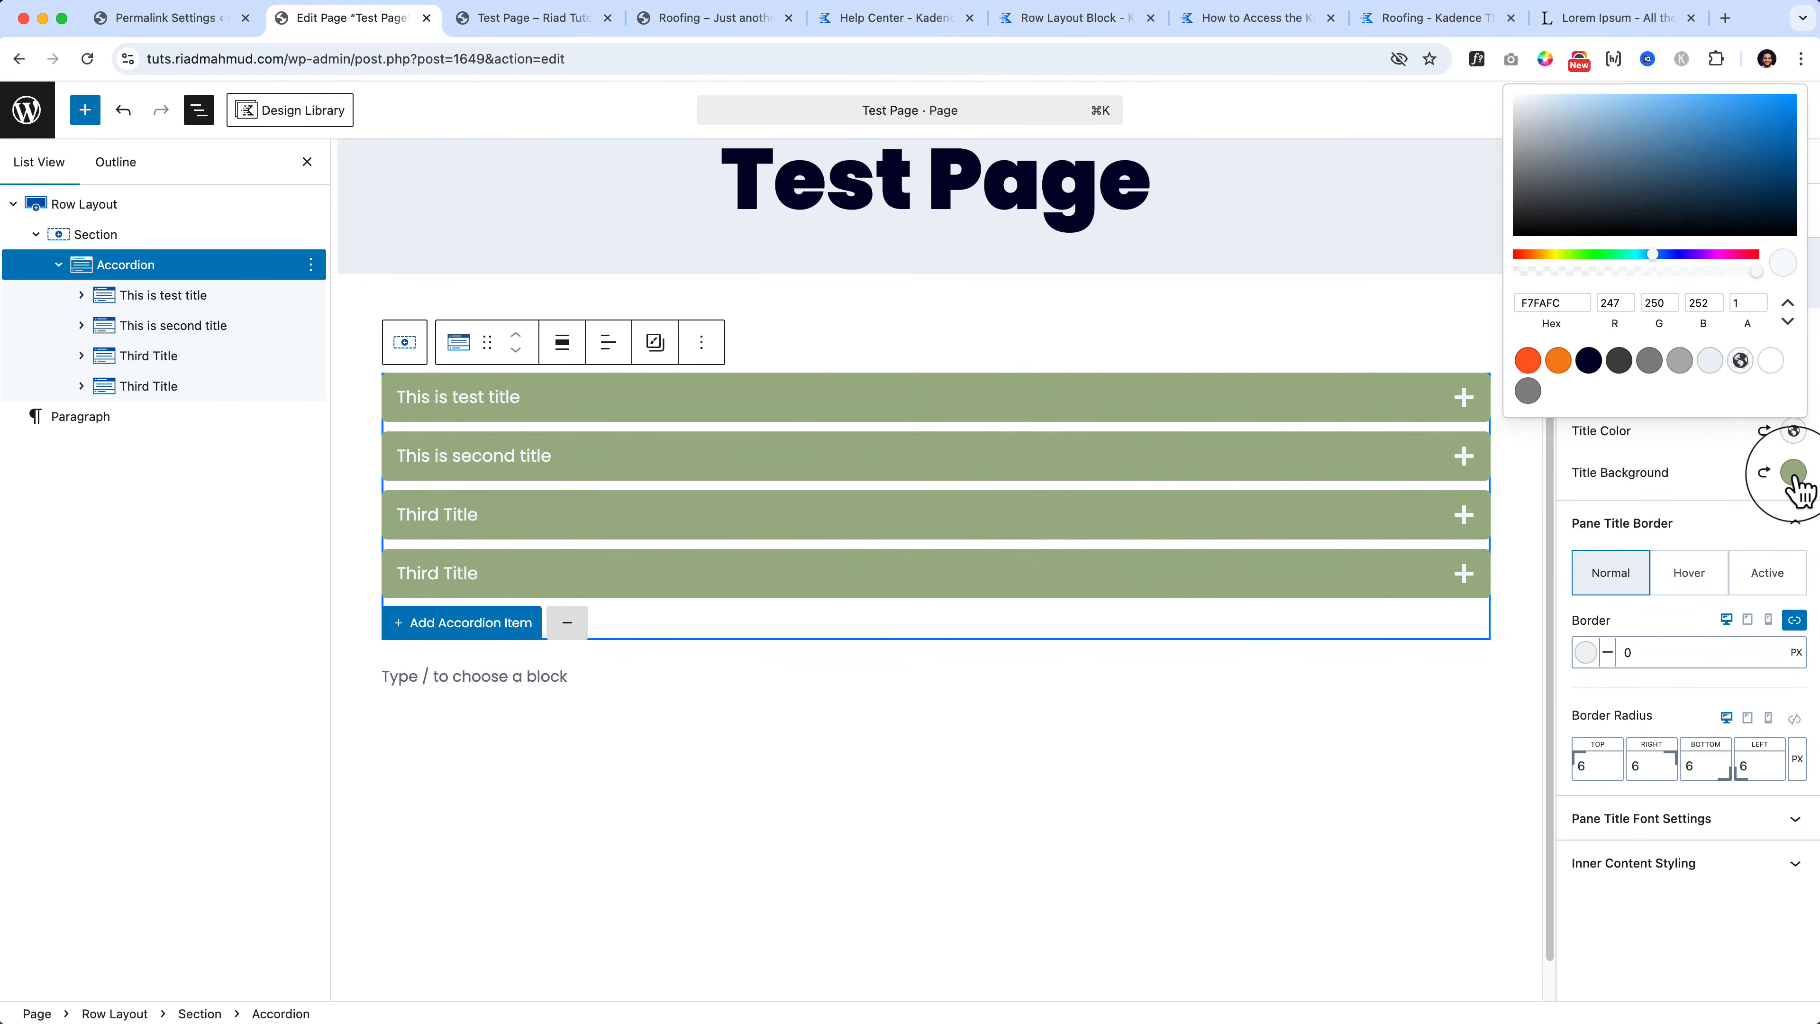
click(1792, 473)
drag(1680, 150, 1721, 231)
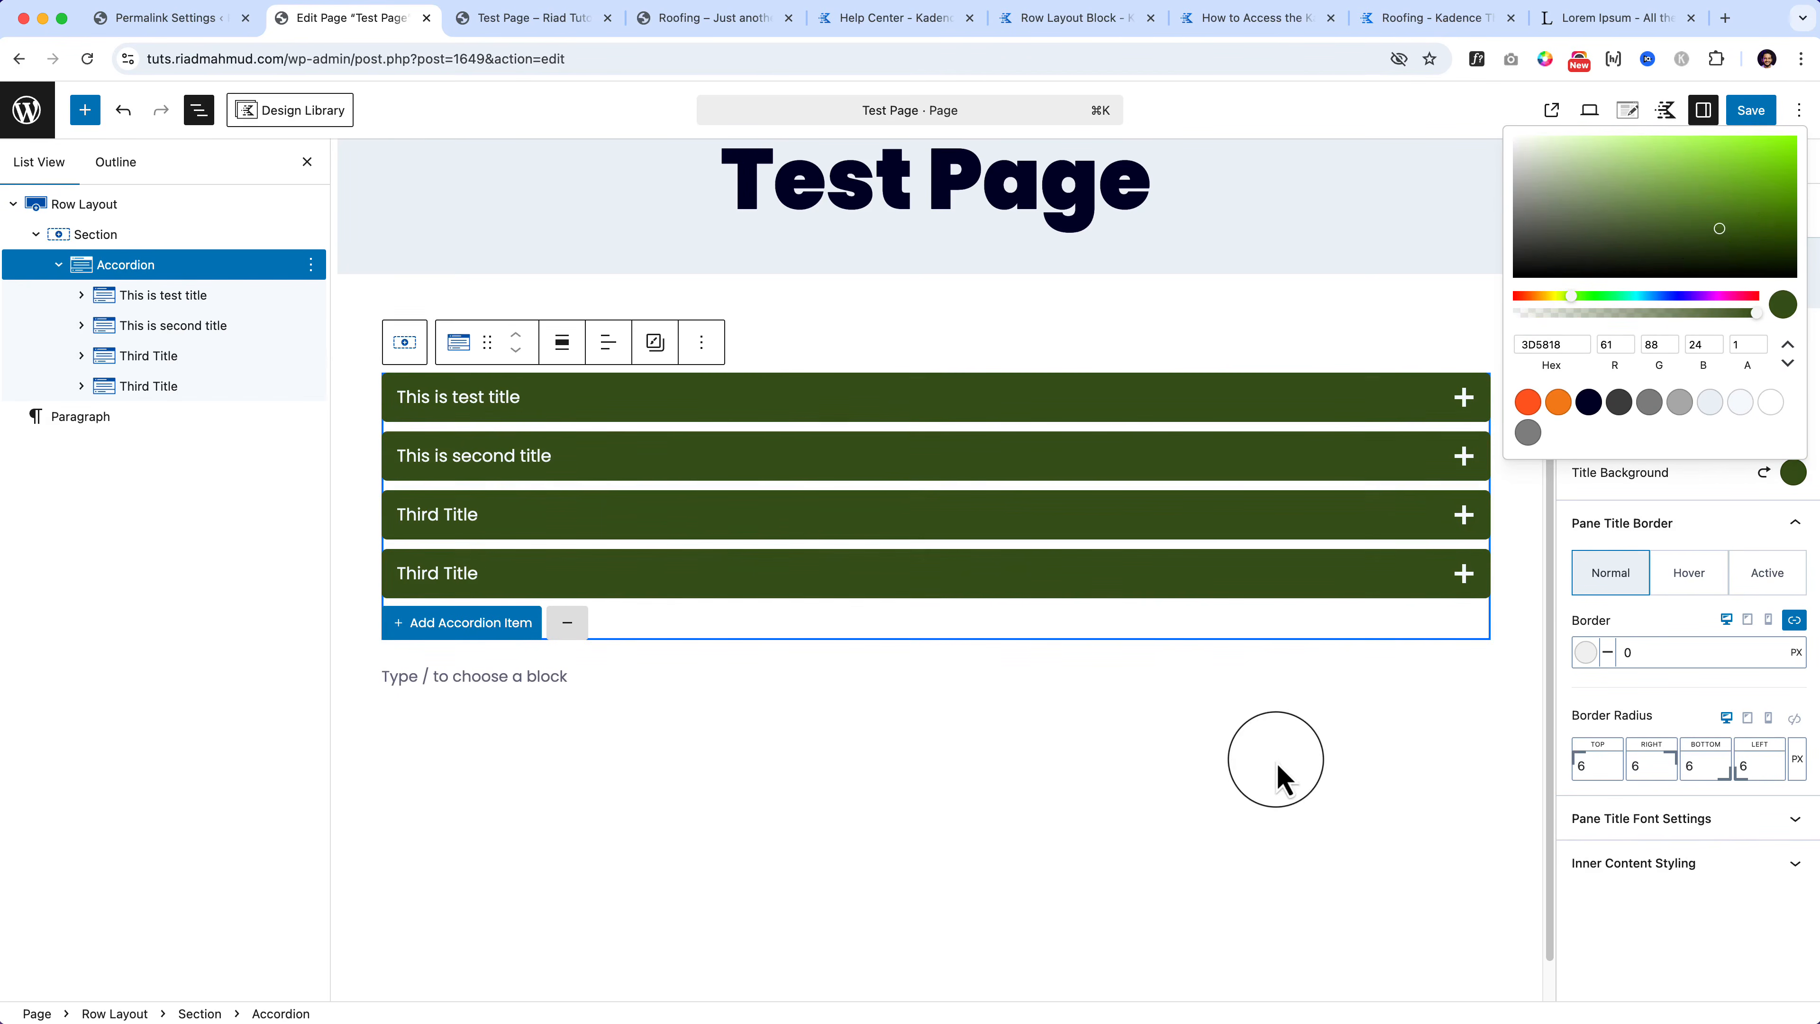
click(1274, 765)
click(136, 268)
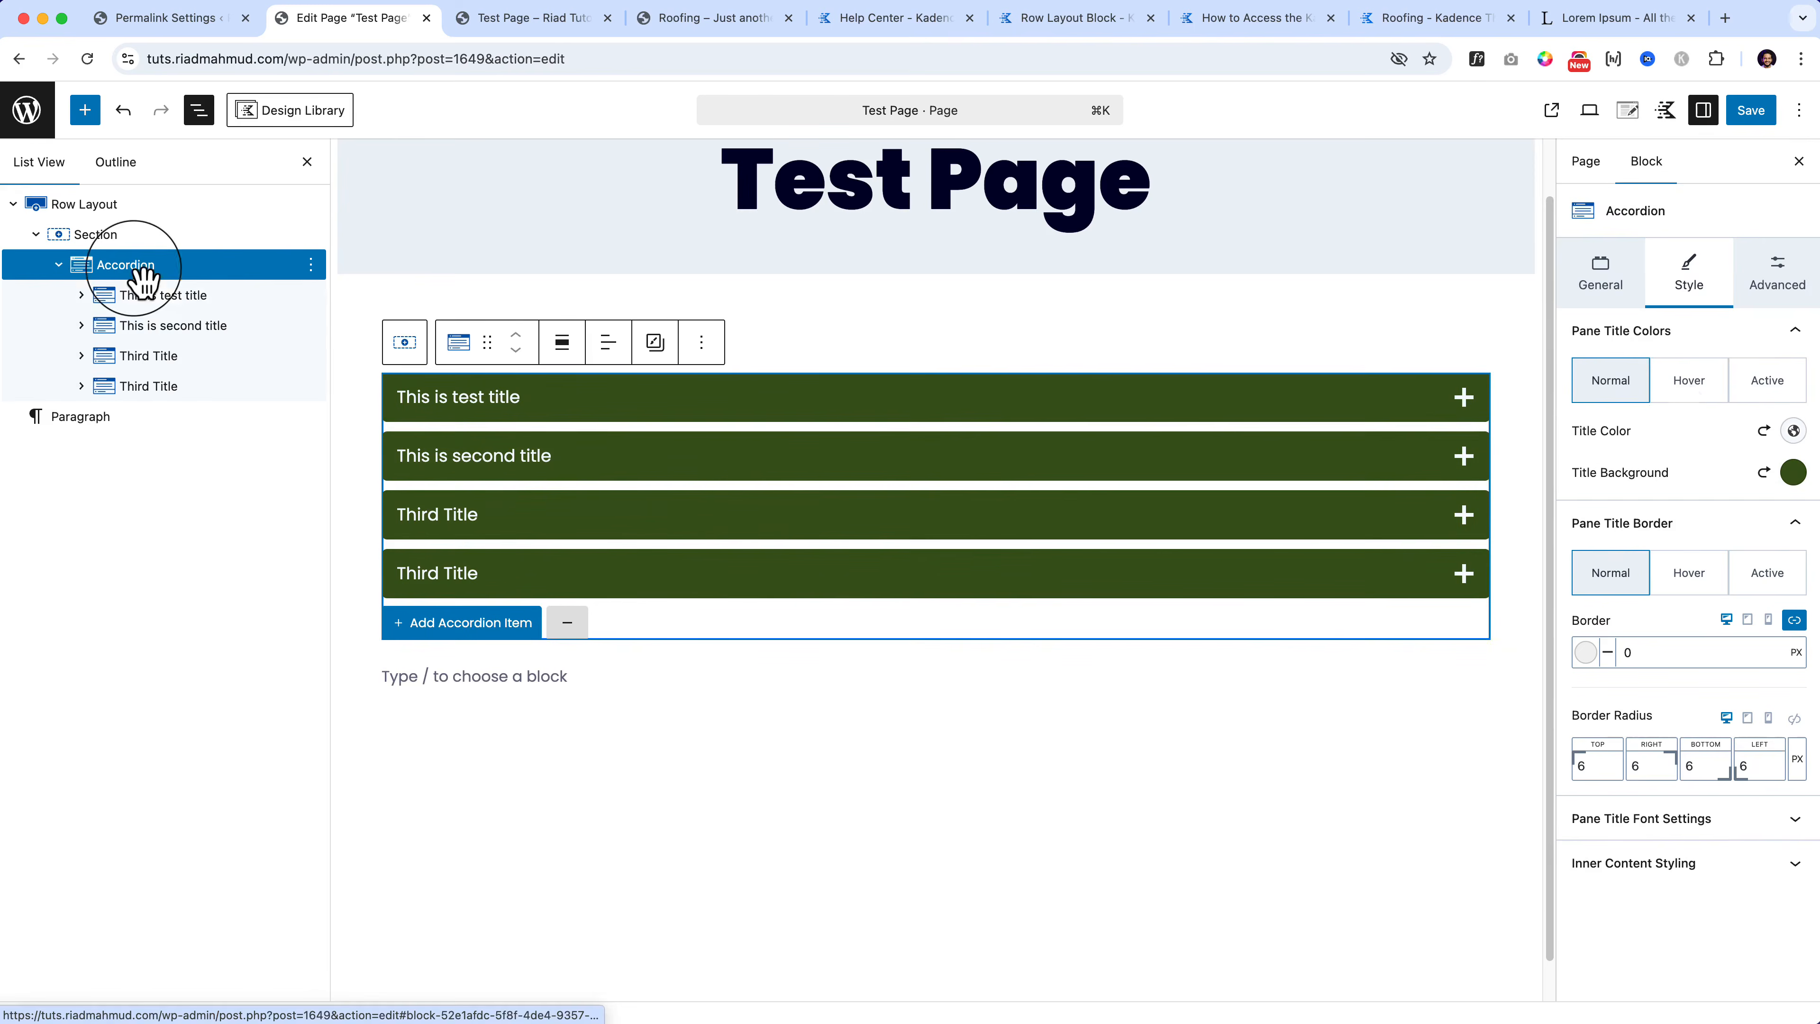
Step: Check the Hover and Active title colours, previewing the first pane's active state
click(1693, 387)
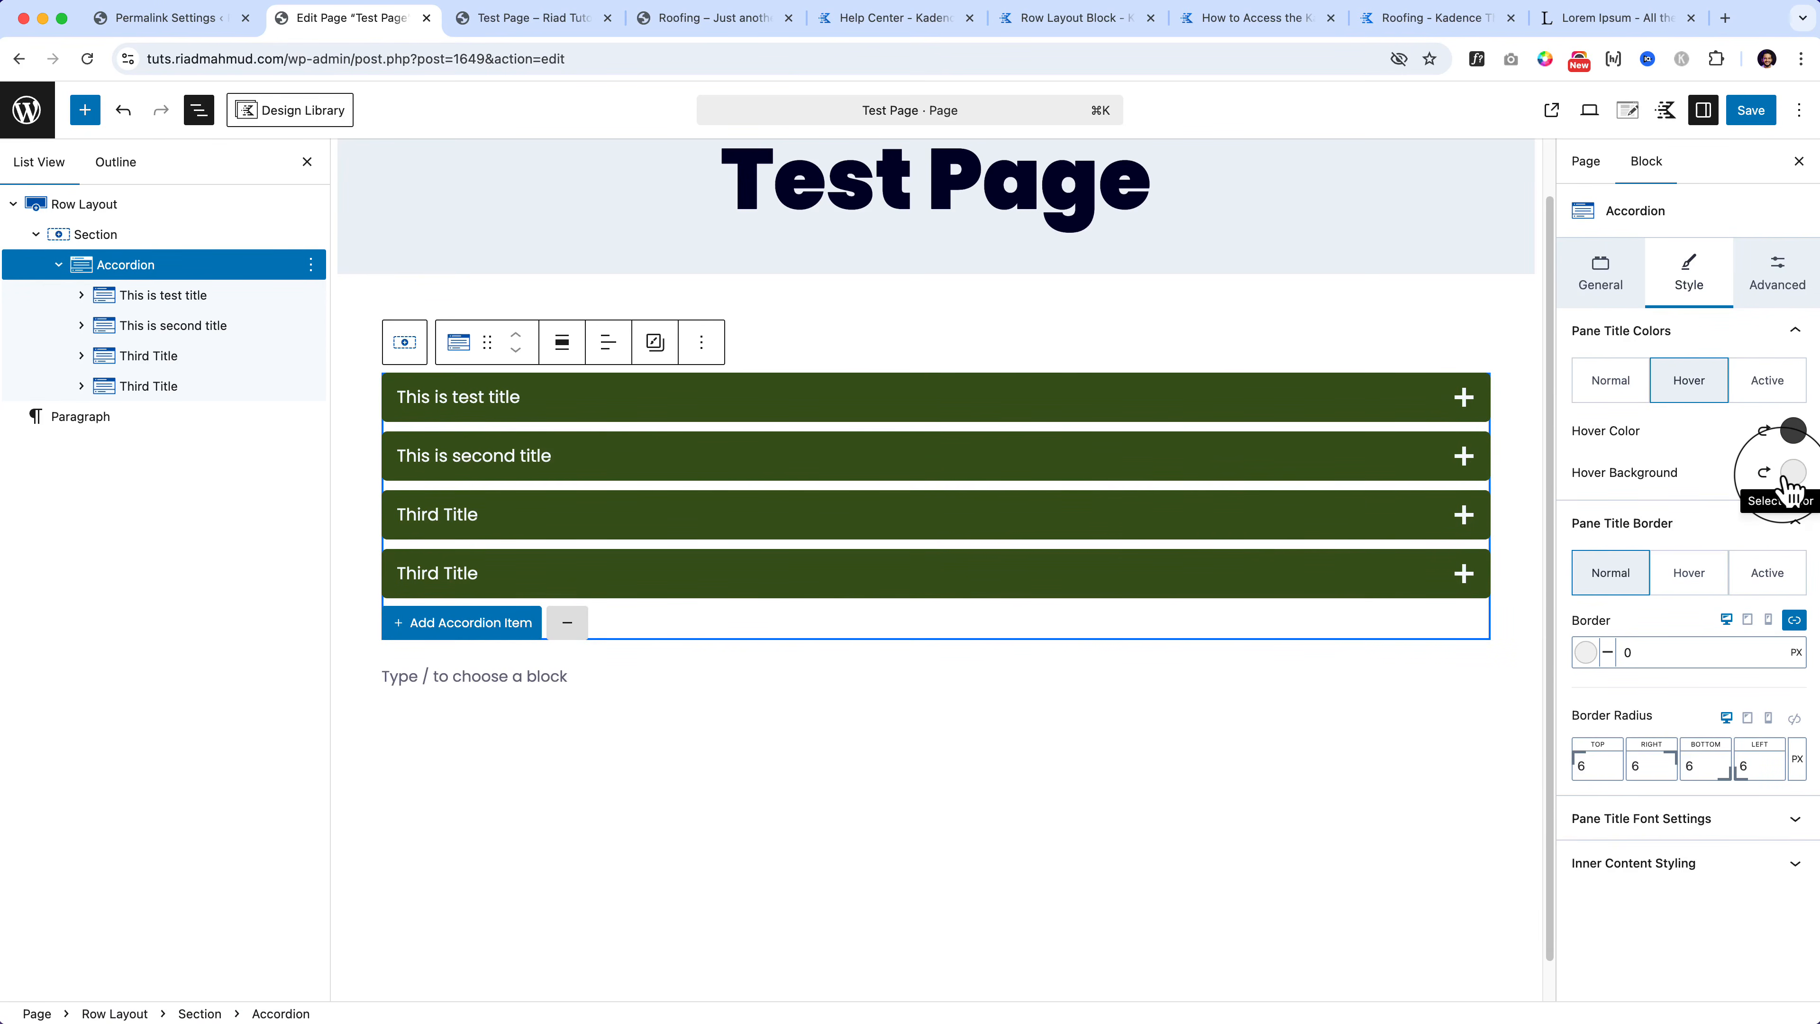
click(1782, 387)
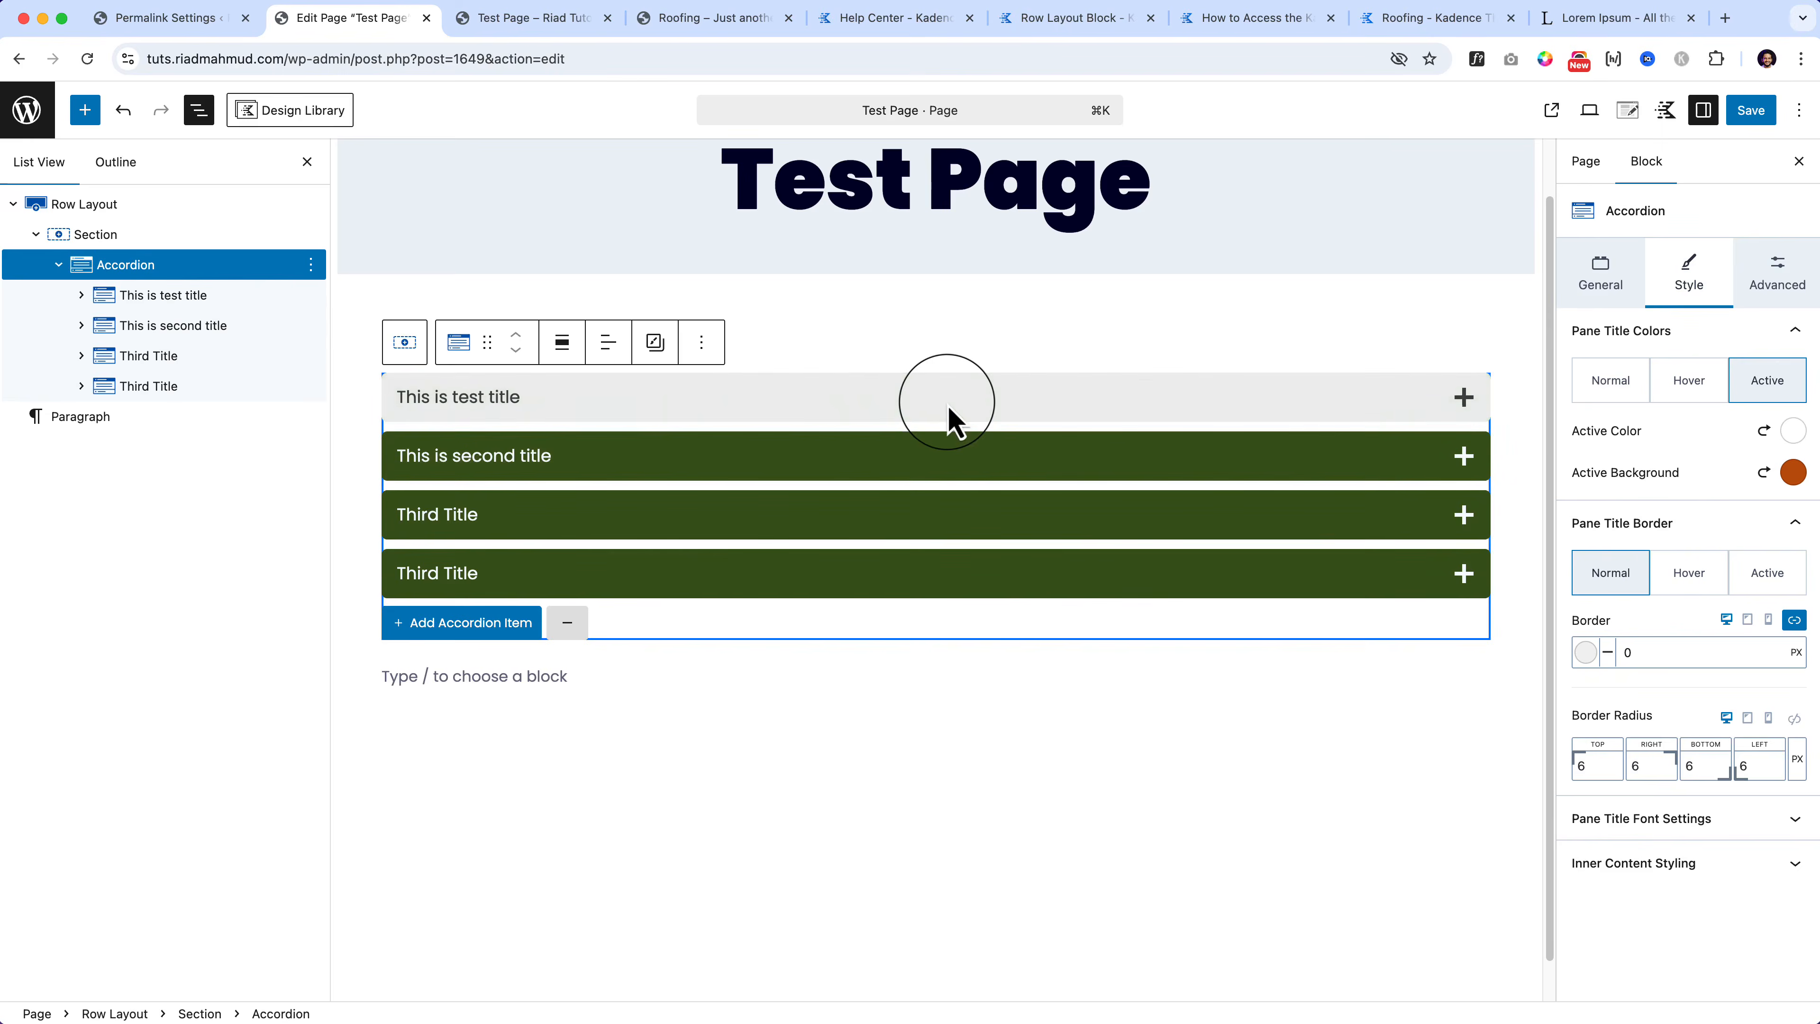
click(947, 419)
click(584, 397)
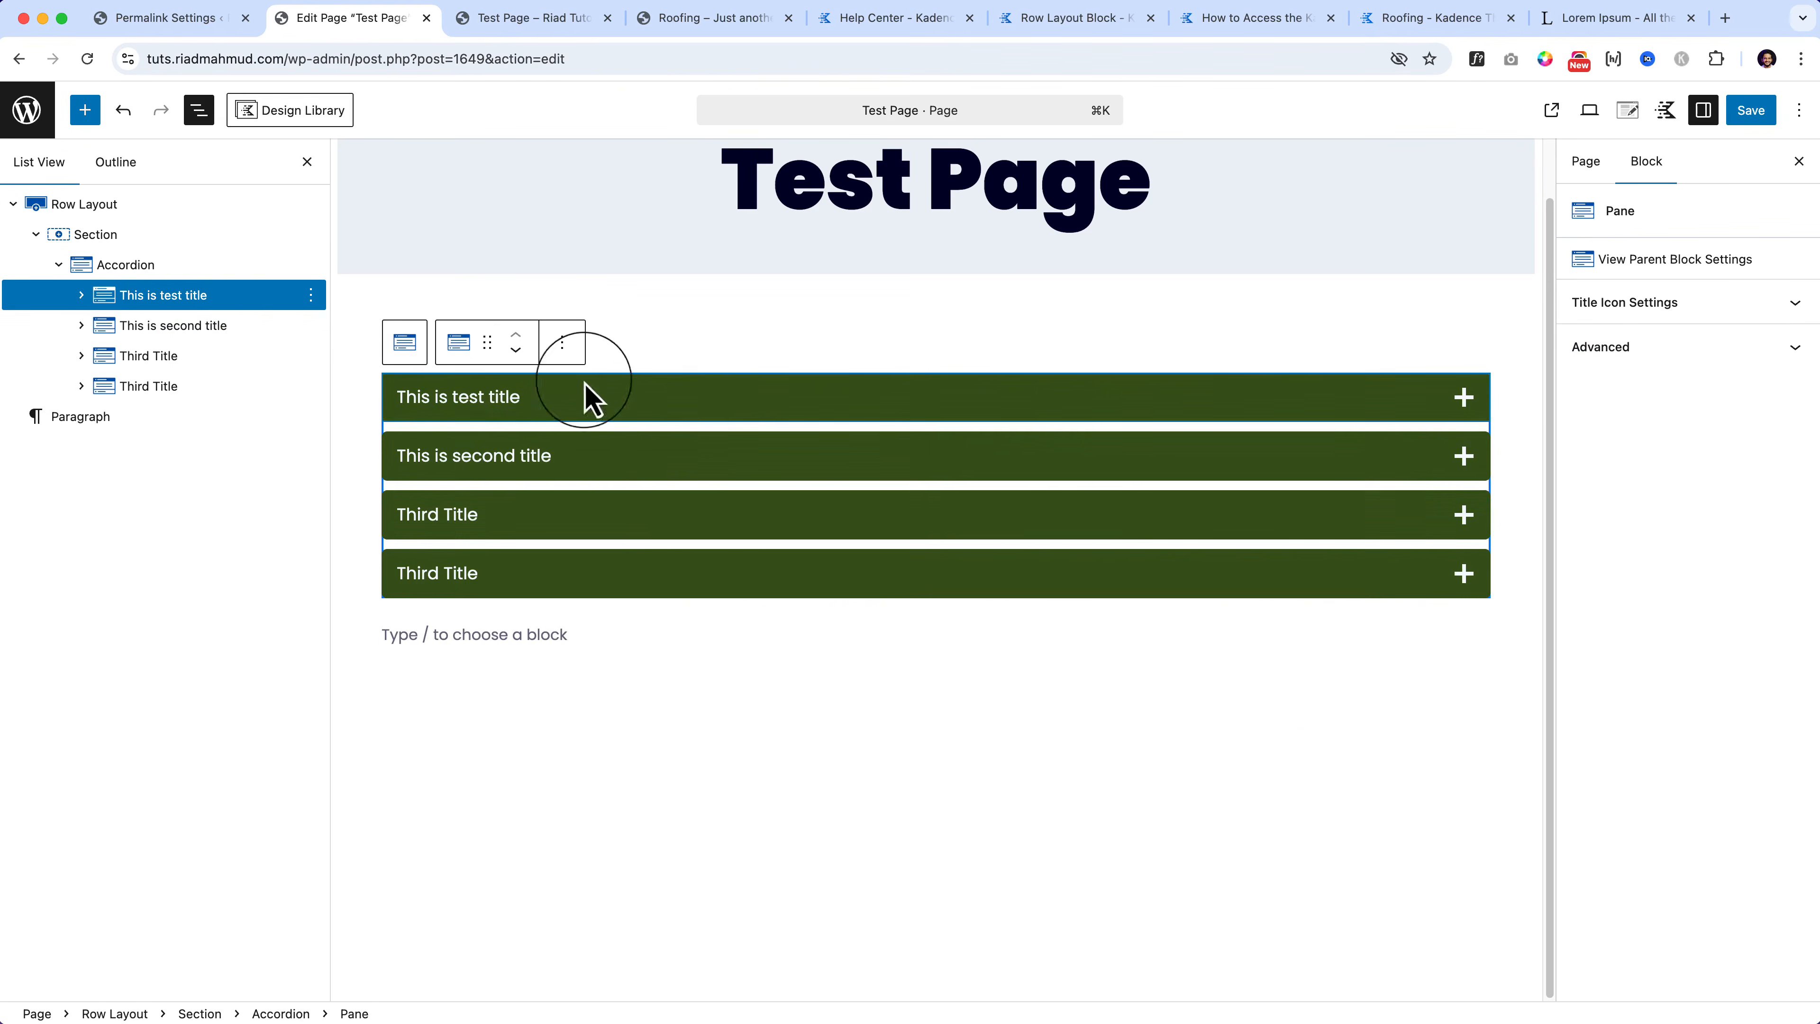
click(203, 275)
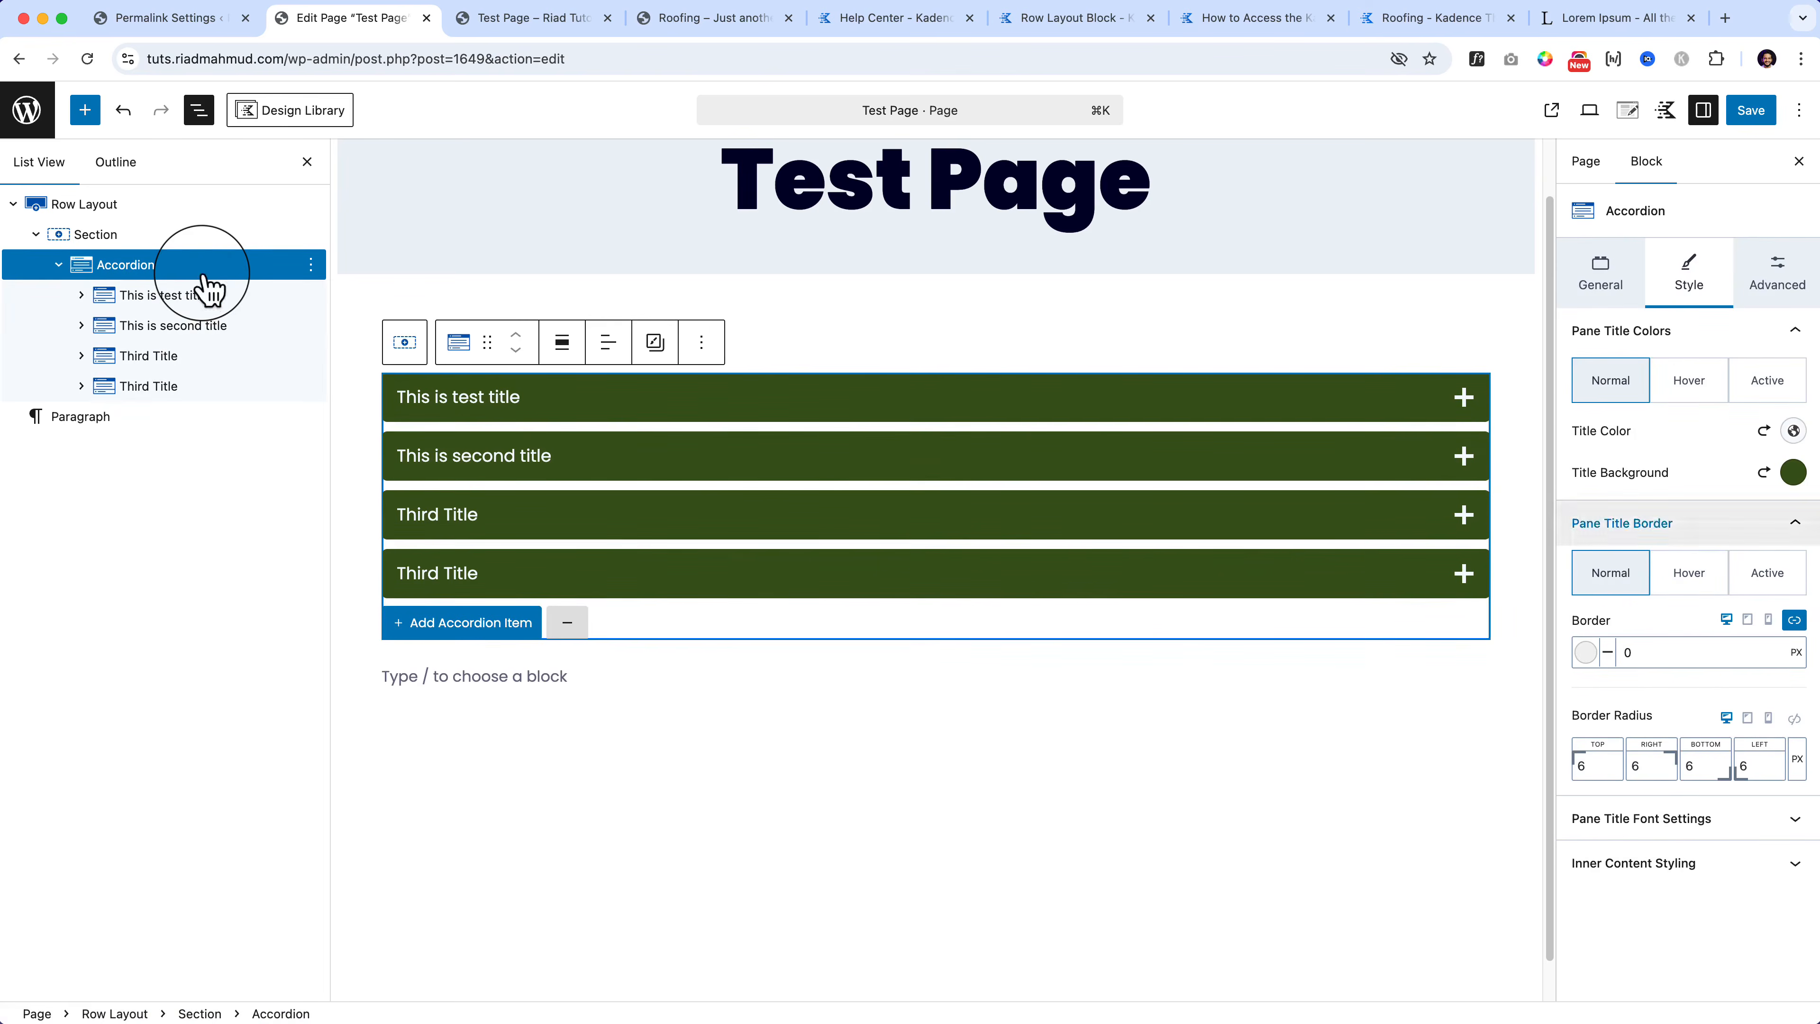
Step: Give the pane titles a 10px border in orange F48418
click(1761, 666)
text(10)
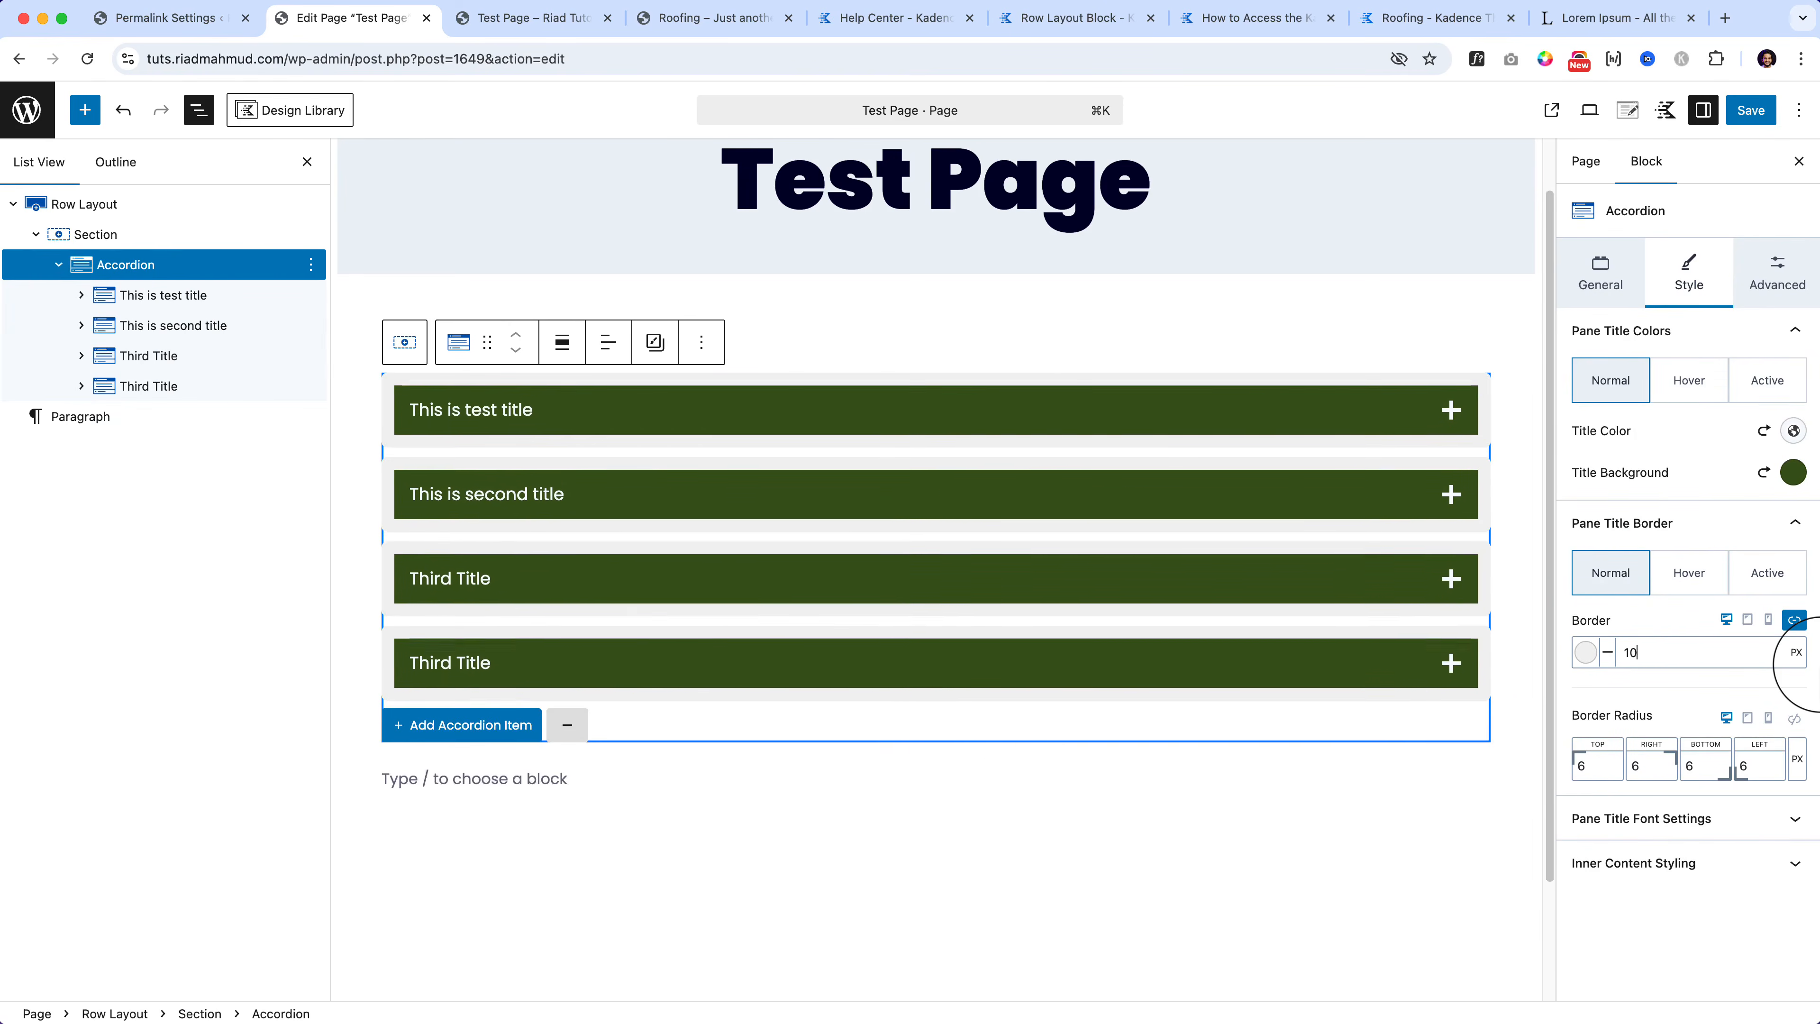
key(BackSpace)
key(BackSpace)
text(20)
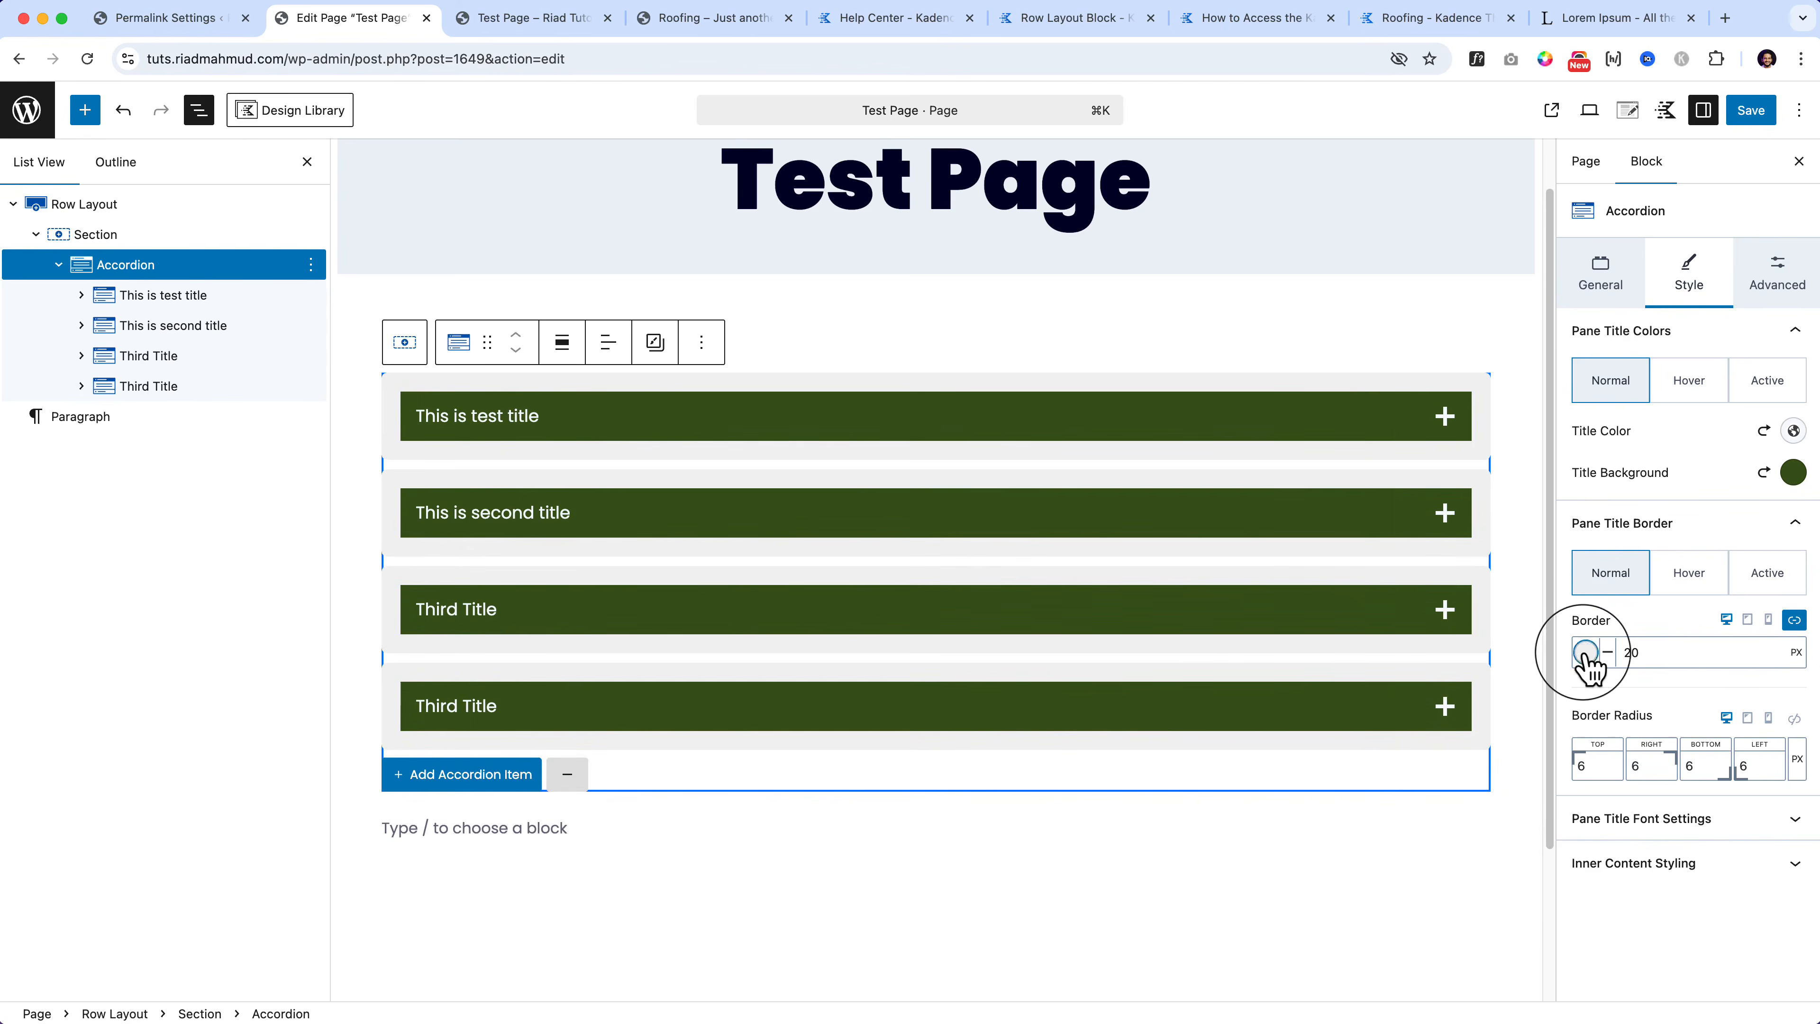
click(1586, 652)
click(1350, 585)
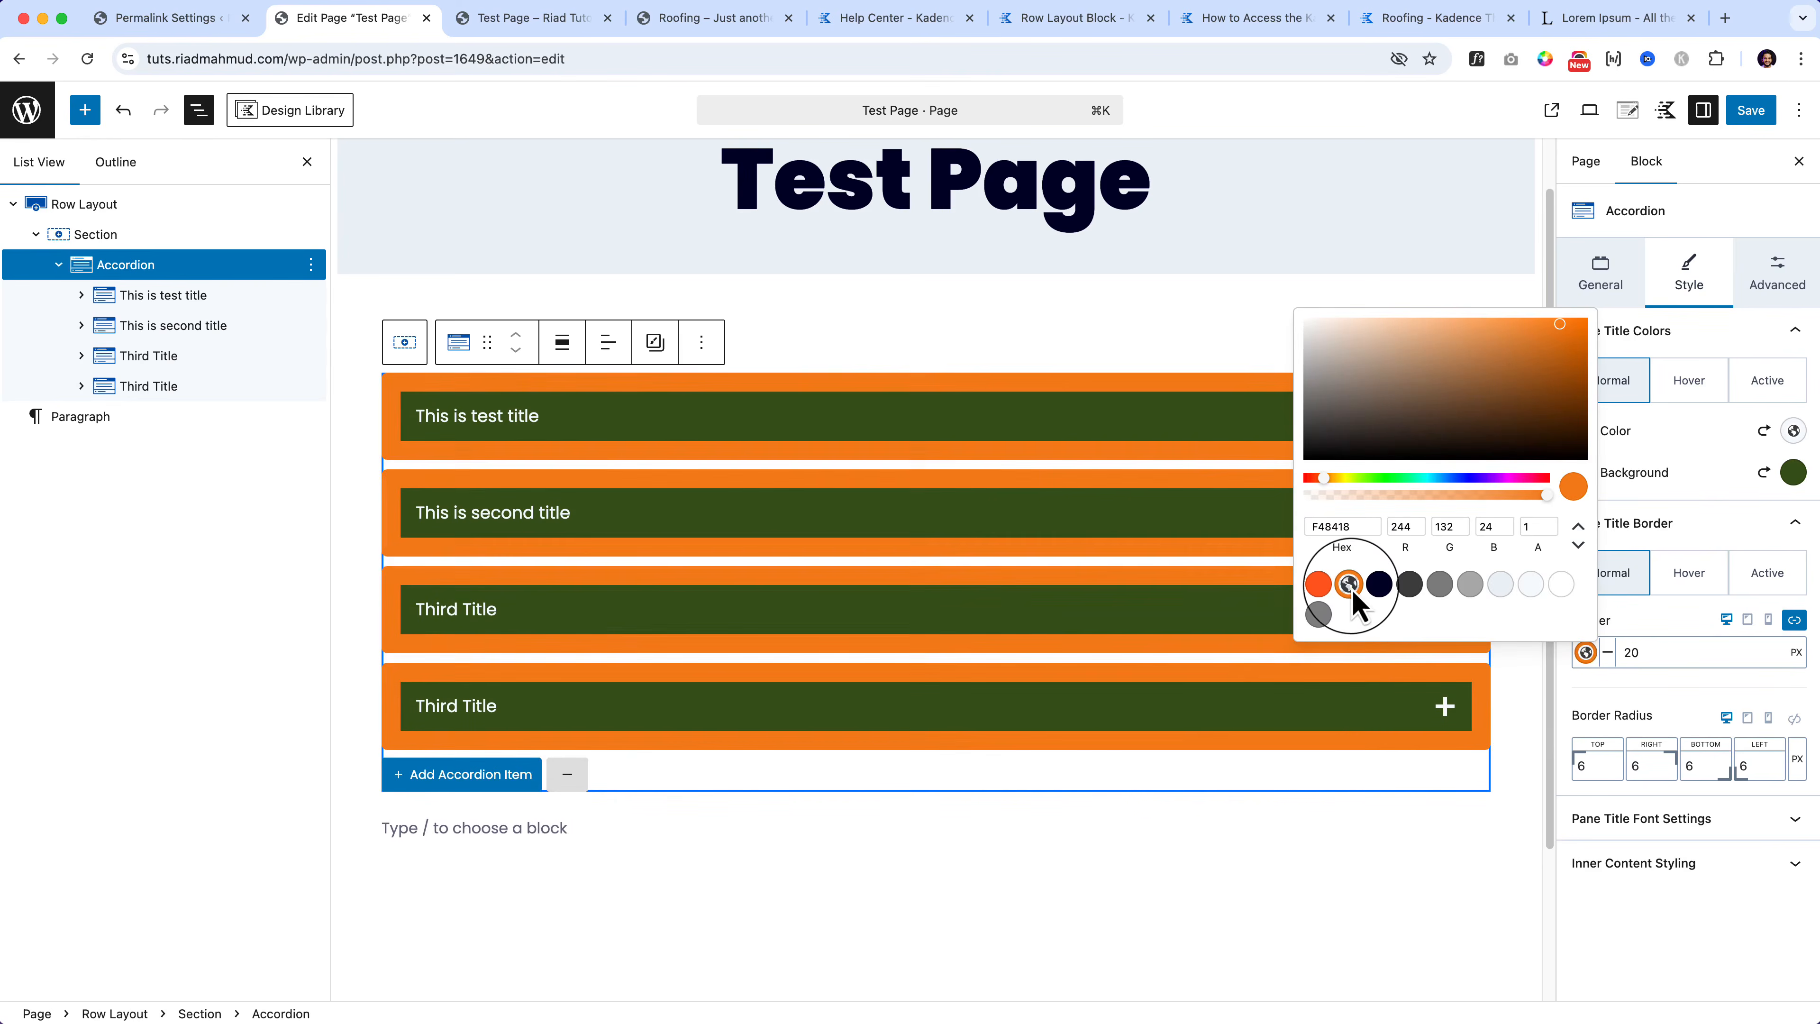
click(1659, 652)
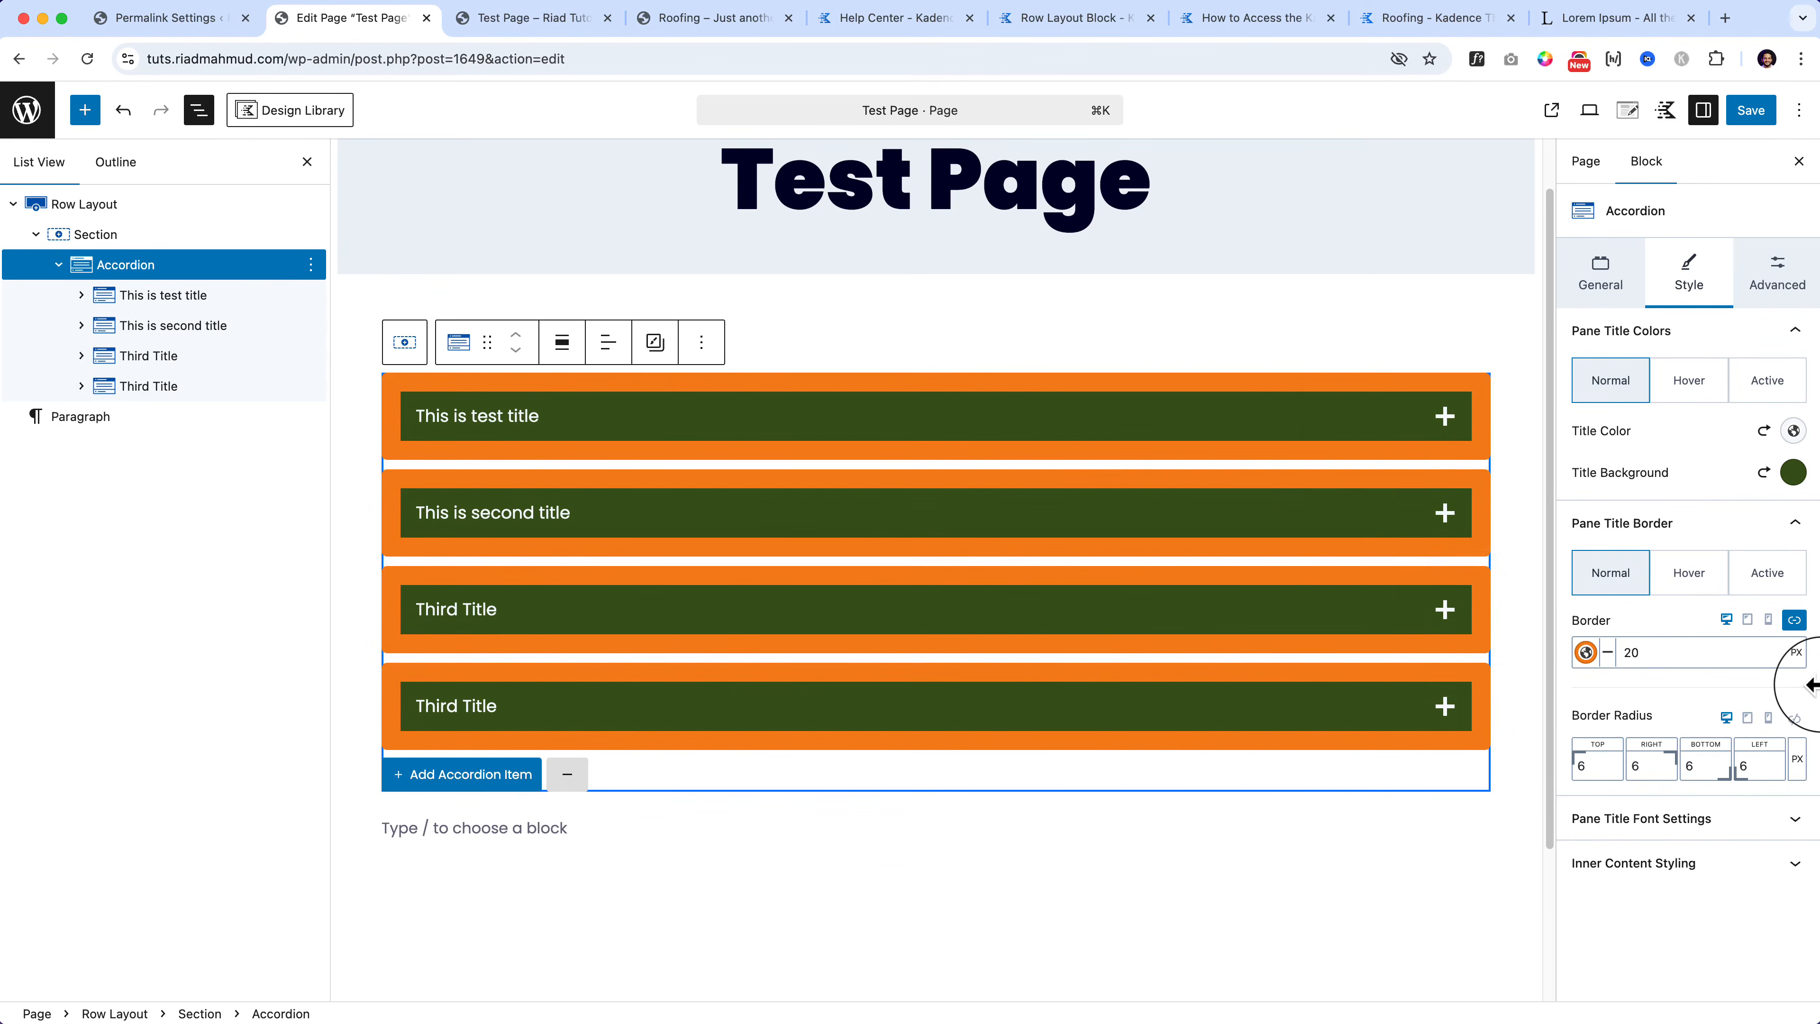
key(BackSpace)
key(BackSpace)
text(10)
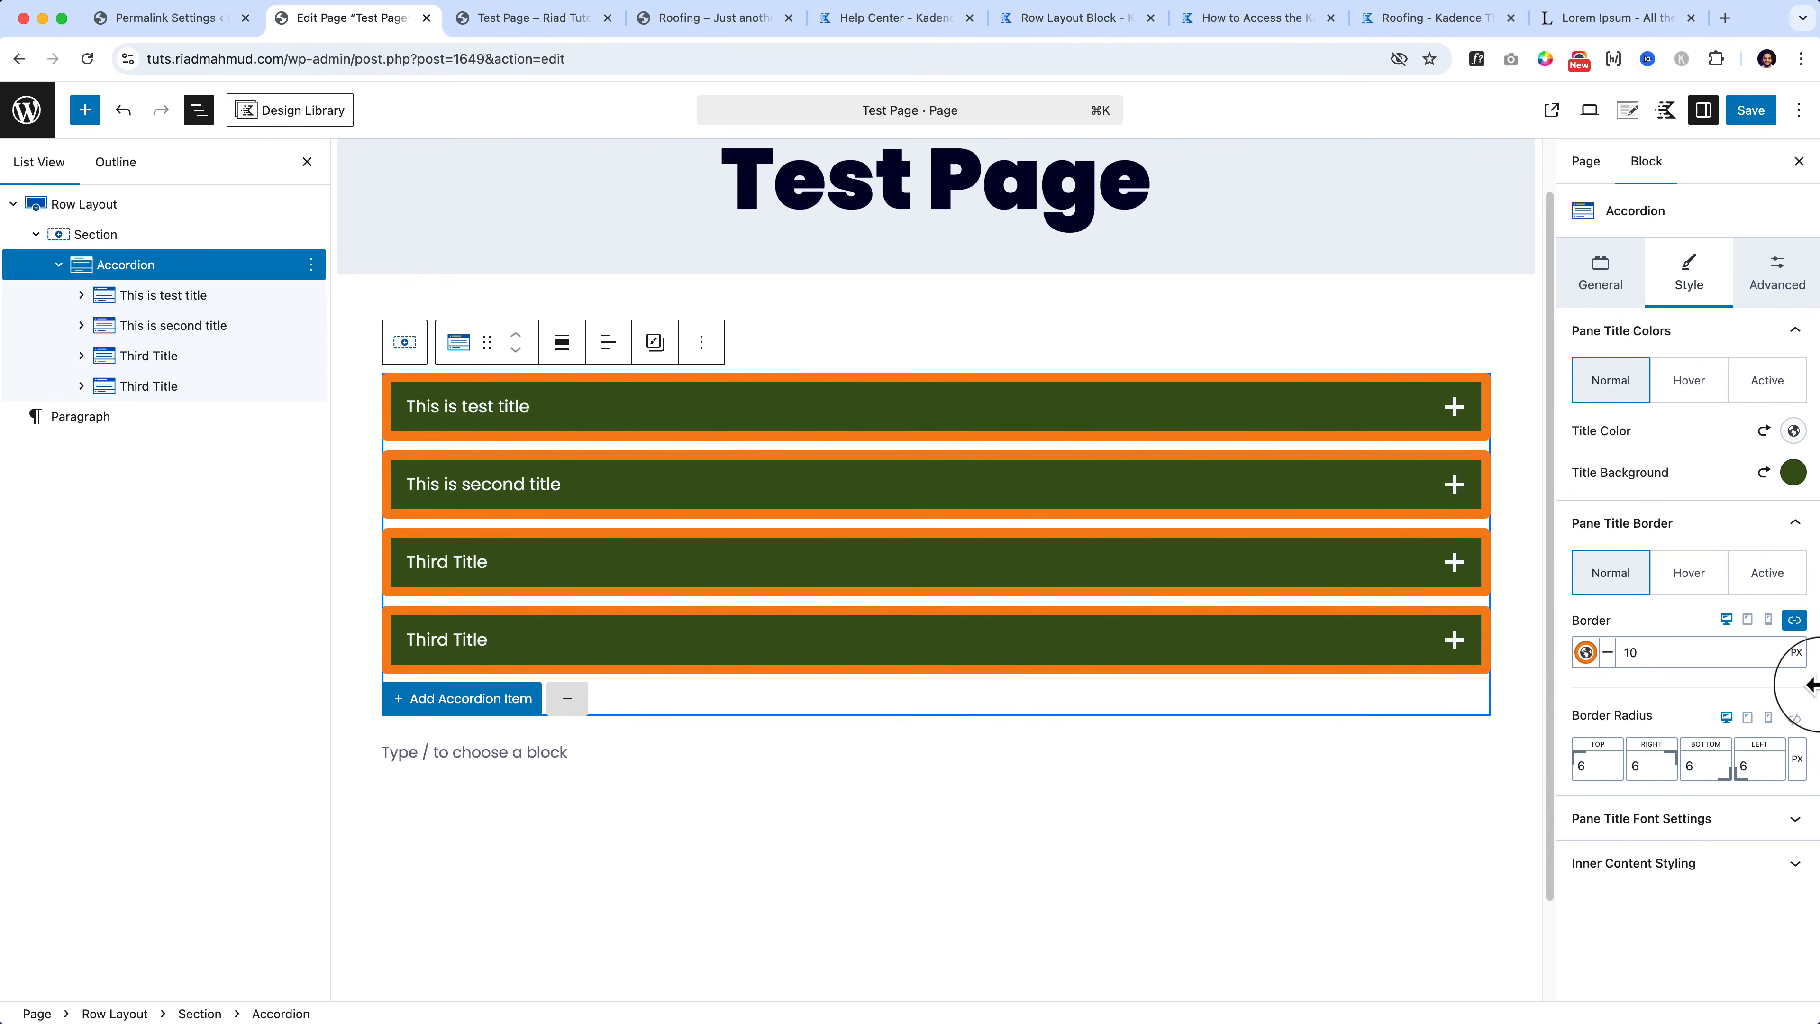
key(Up)
key(Up)
key(Up)
key(Up)
key(Up)
key(Up)
key(Up)
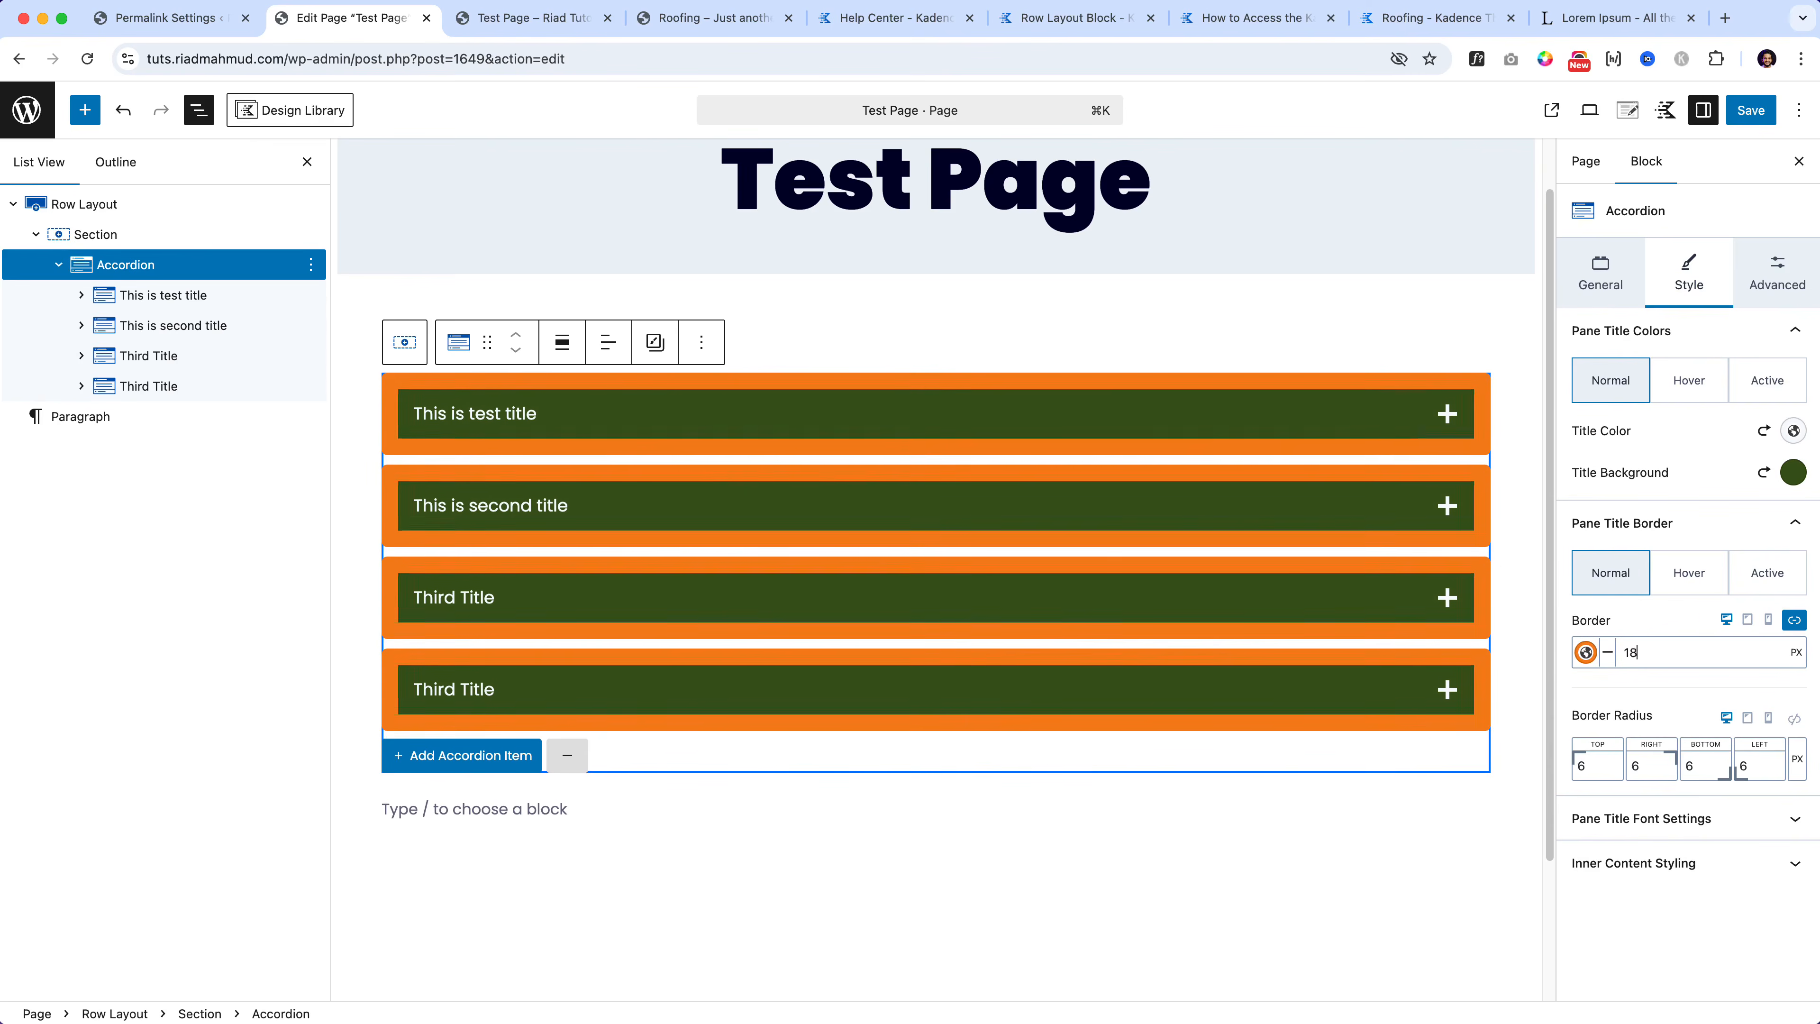
key(Down)
key(Down)
key(Down)
key(Down)
key(Down)
key(Down)
key(Down)
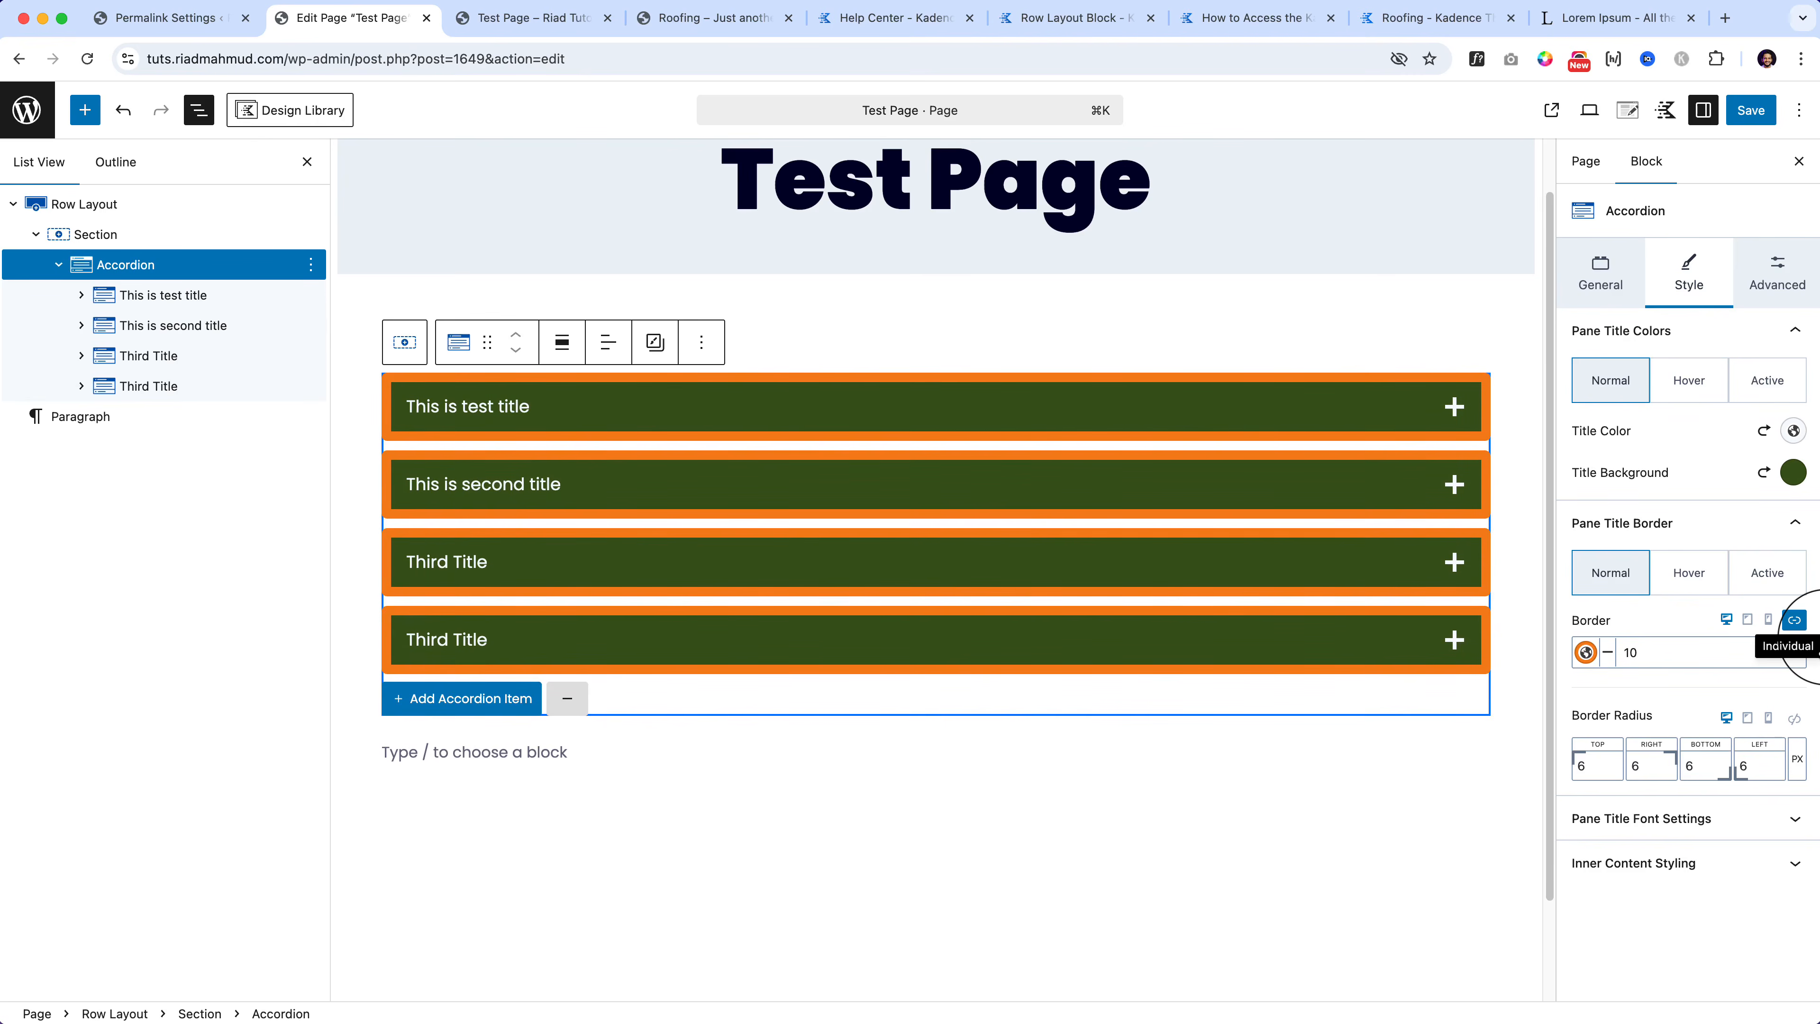
Step: Unlink the border sides and set top, left and right to 0, keeping bottom at 10
click(1795, 620)
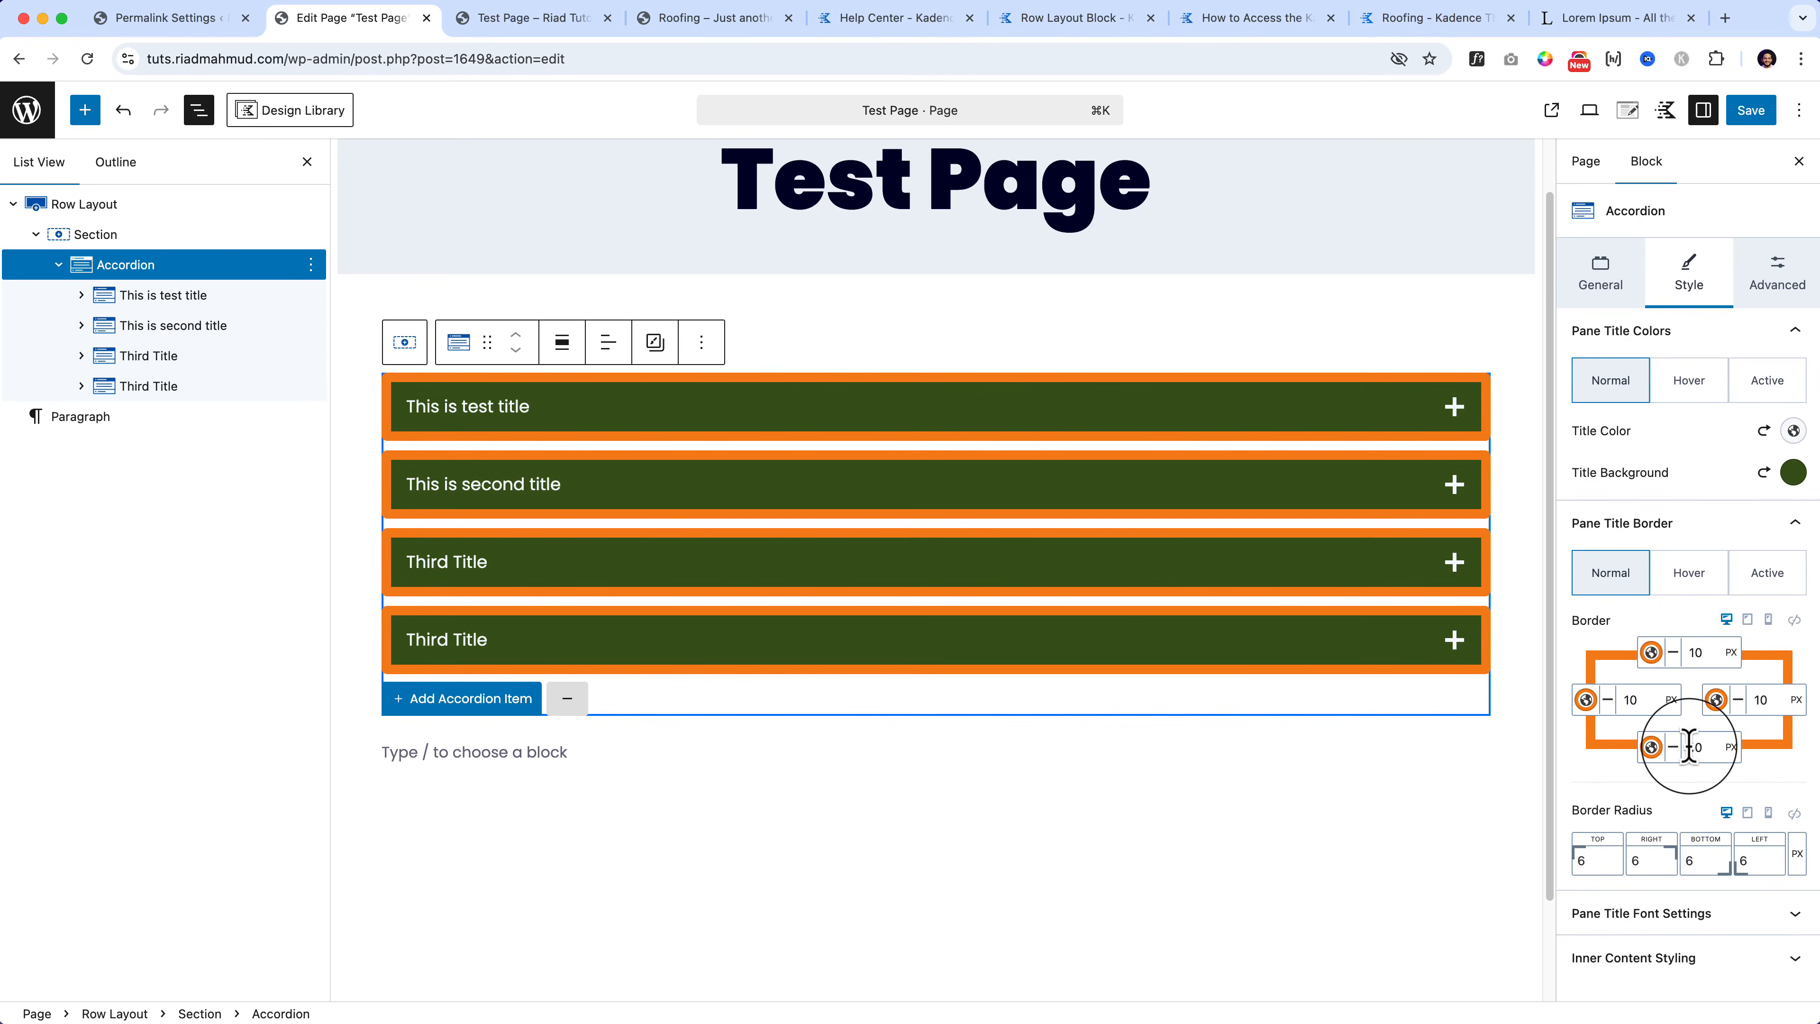
drag(1704, 653, 1618, 700)
text(00)
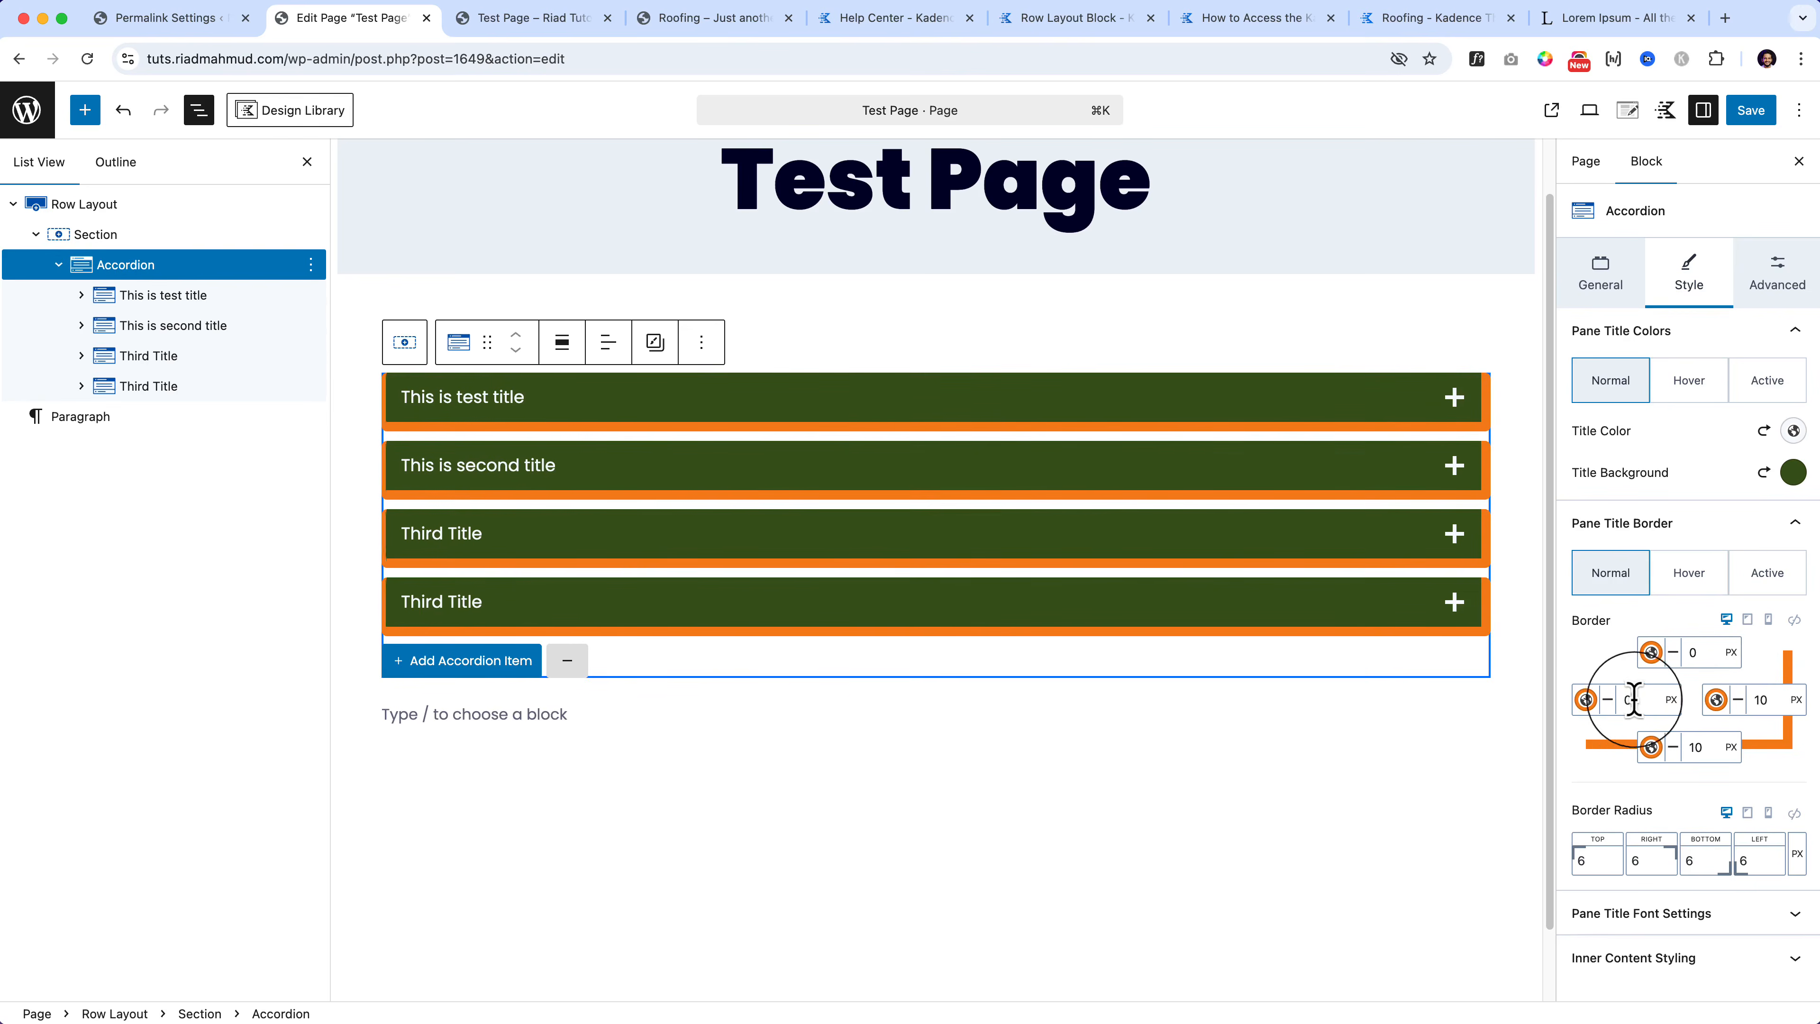
drag(1749, 699, 1780, 699)
text(0)
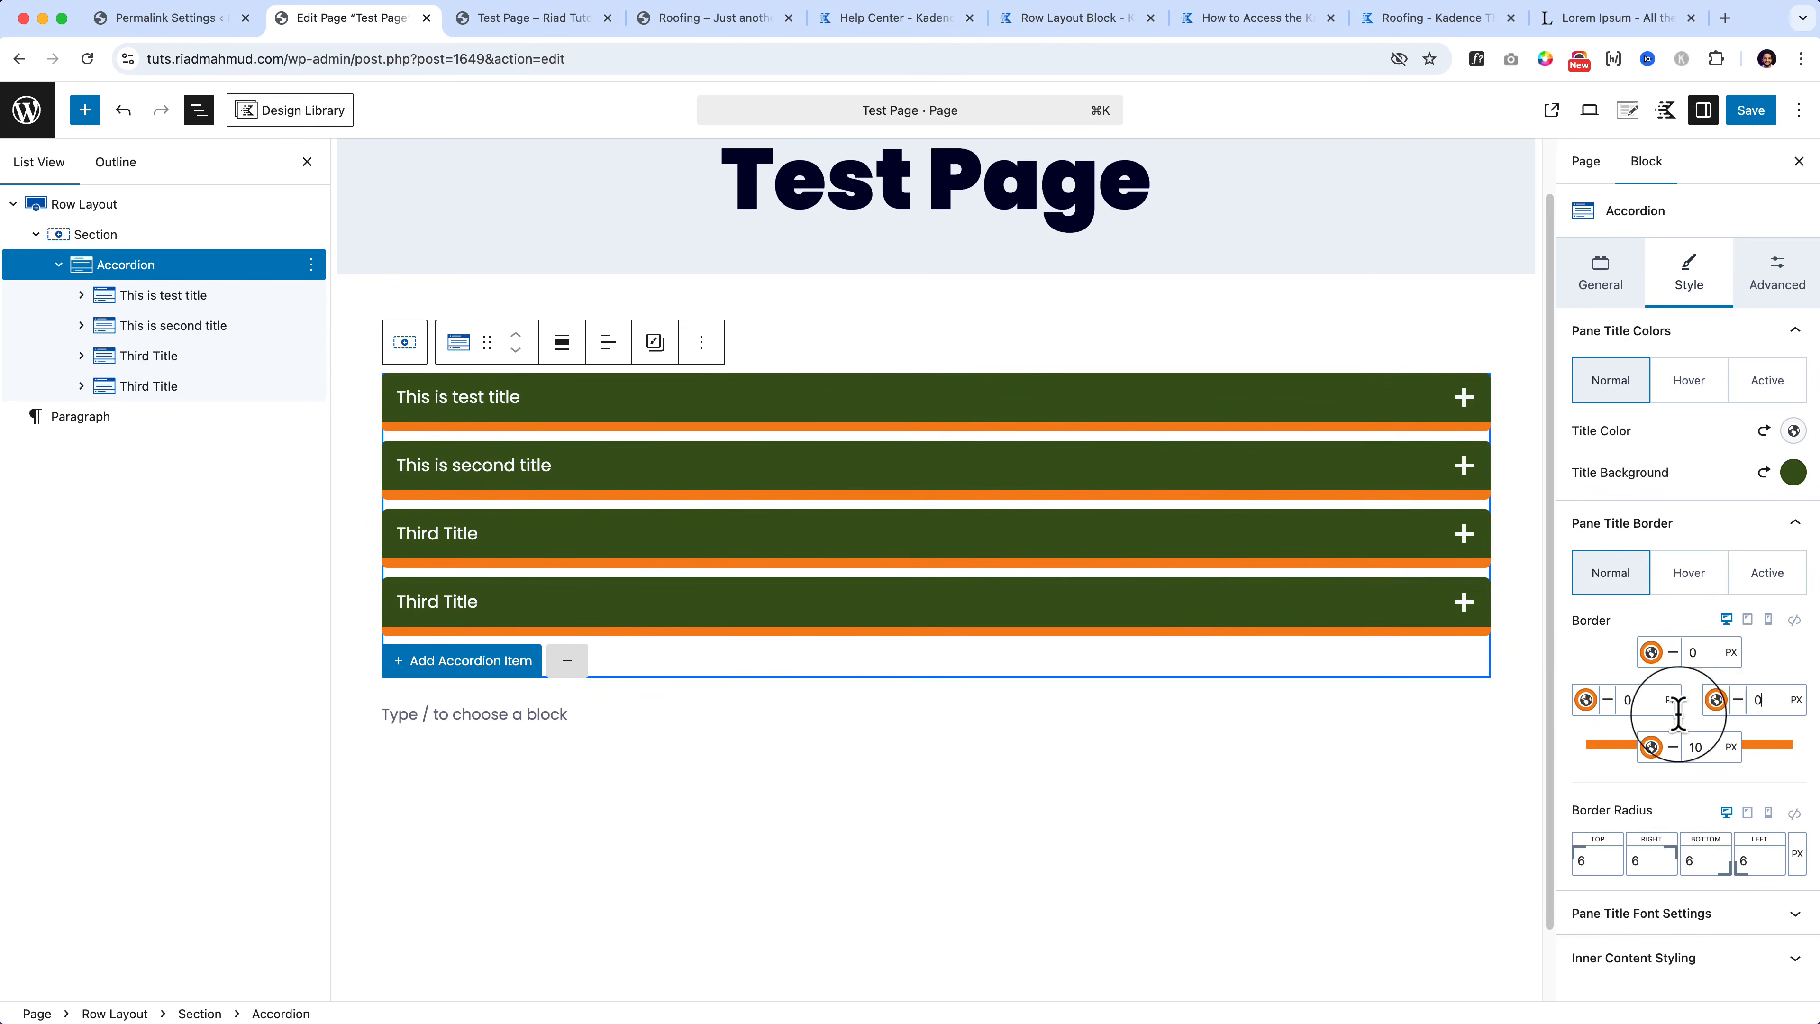
click(1427, 756)
click(631, 396)
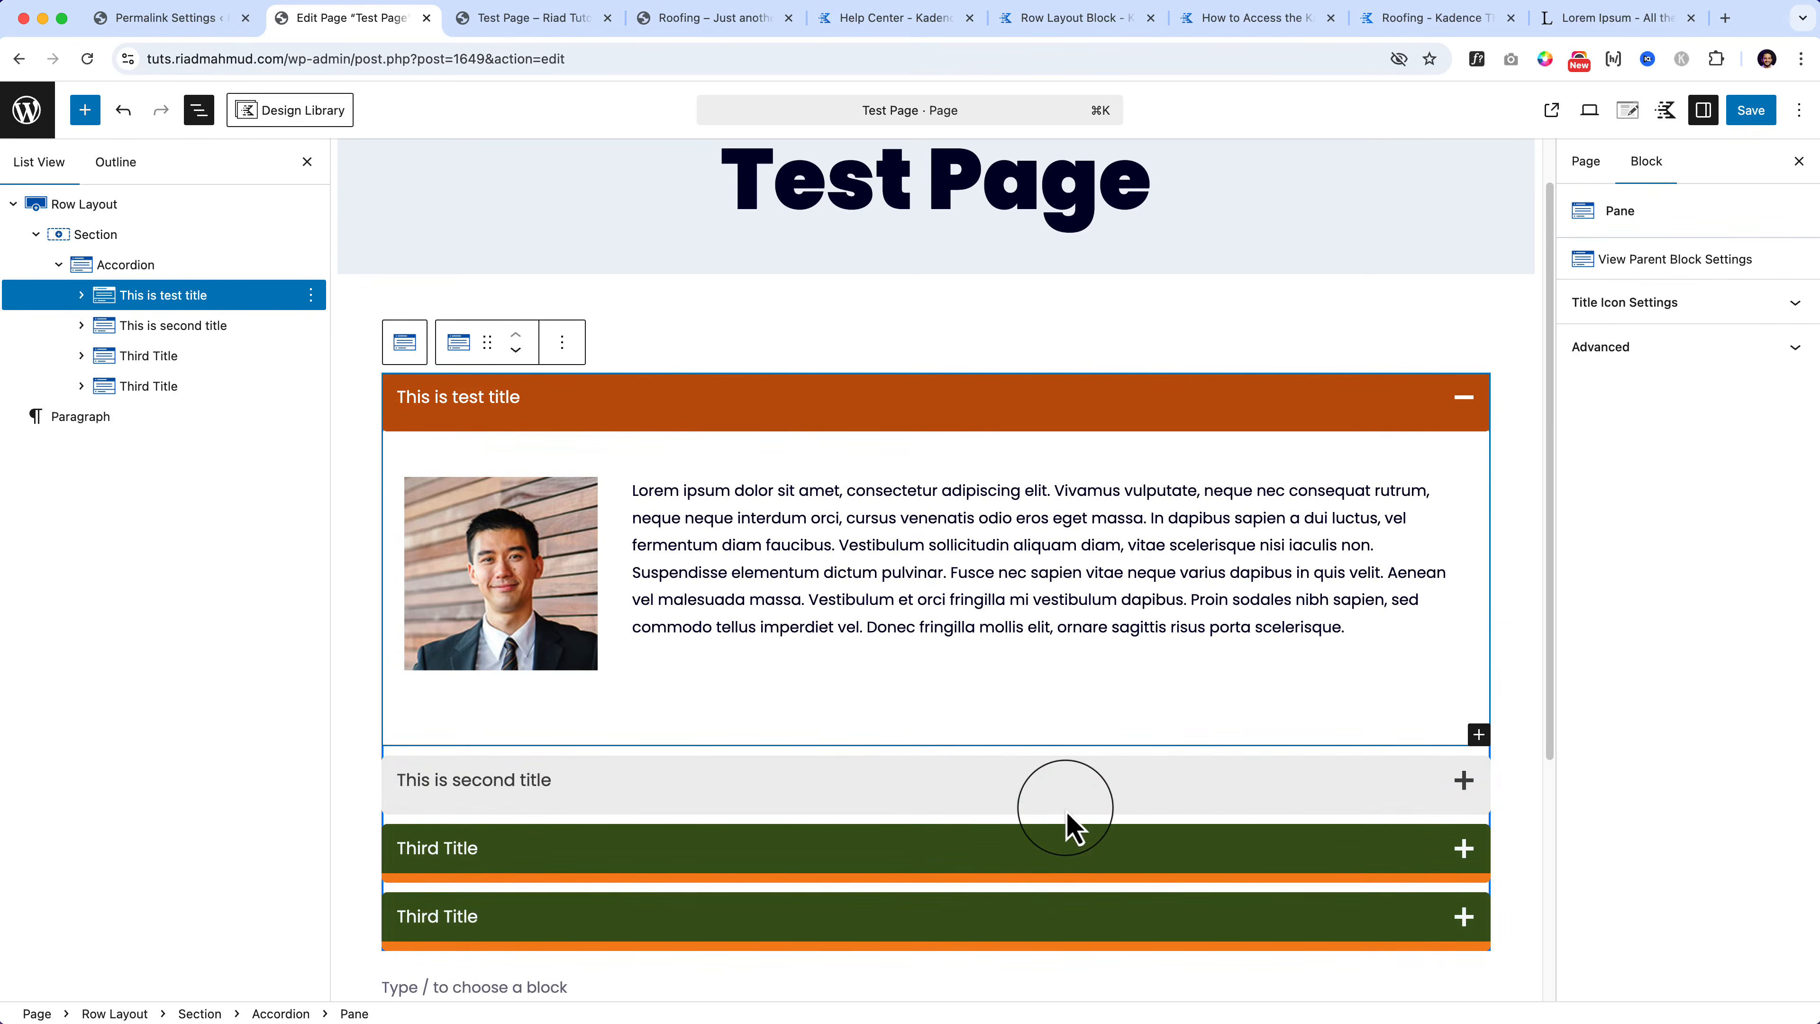
click(133, 265)
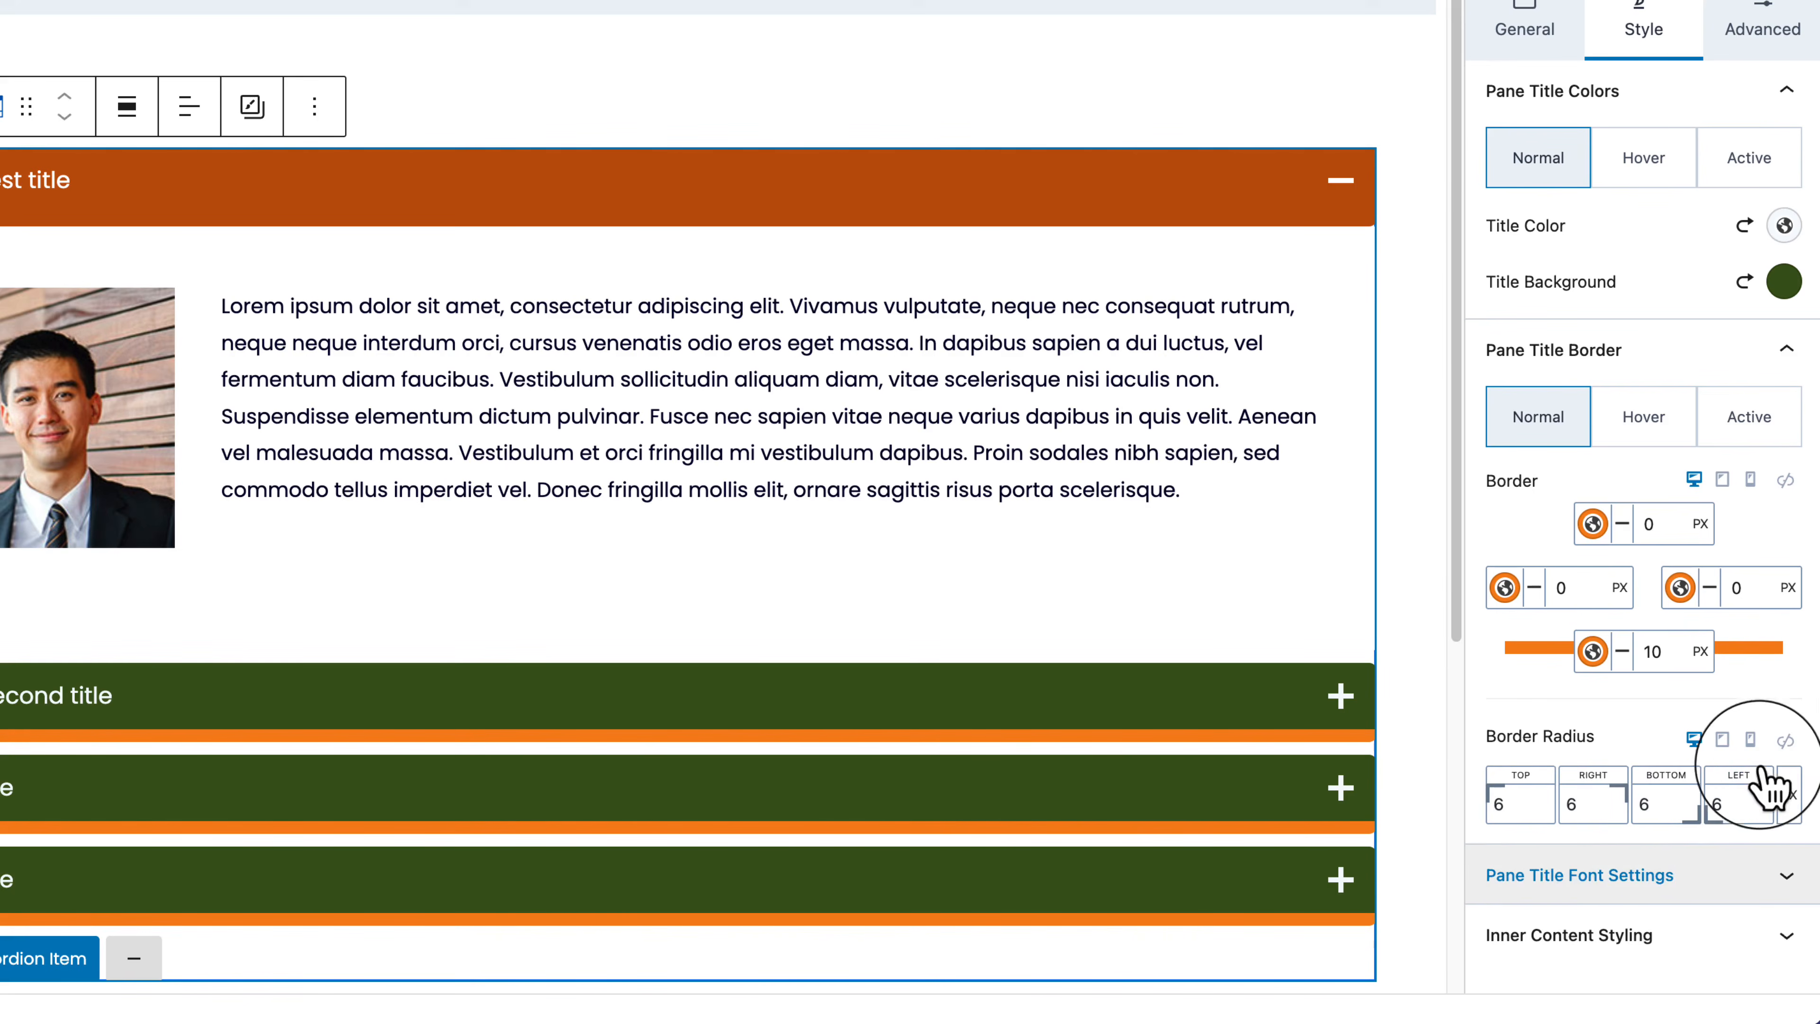
Step: Try the XL, medium and large preset sizes for the pane title font
click(1548, 879)
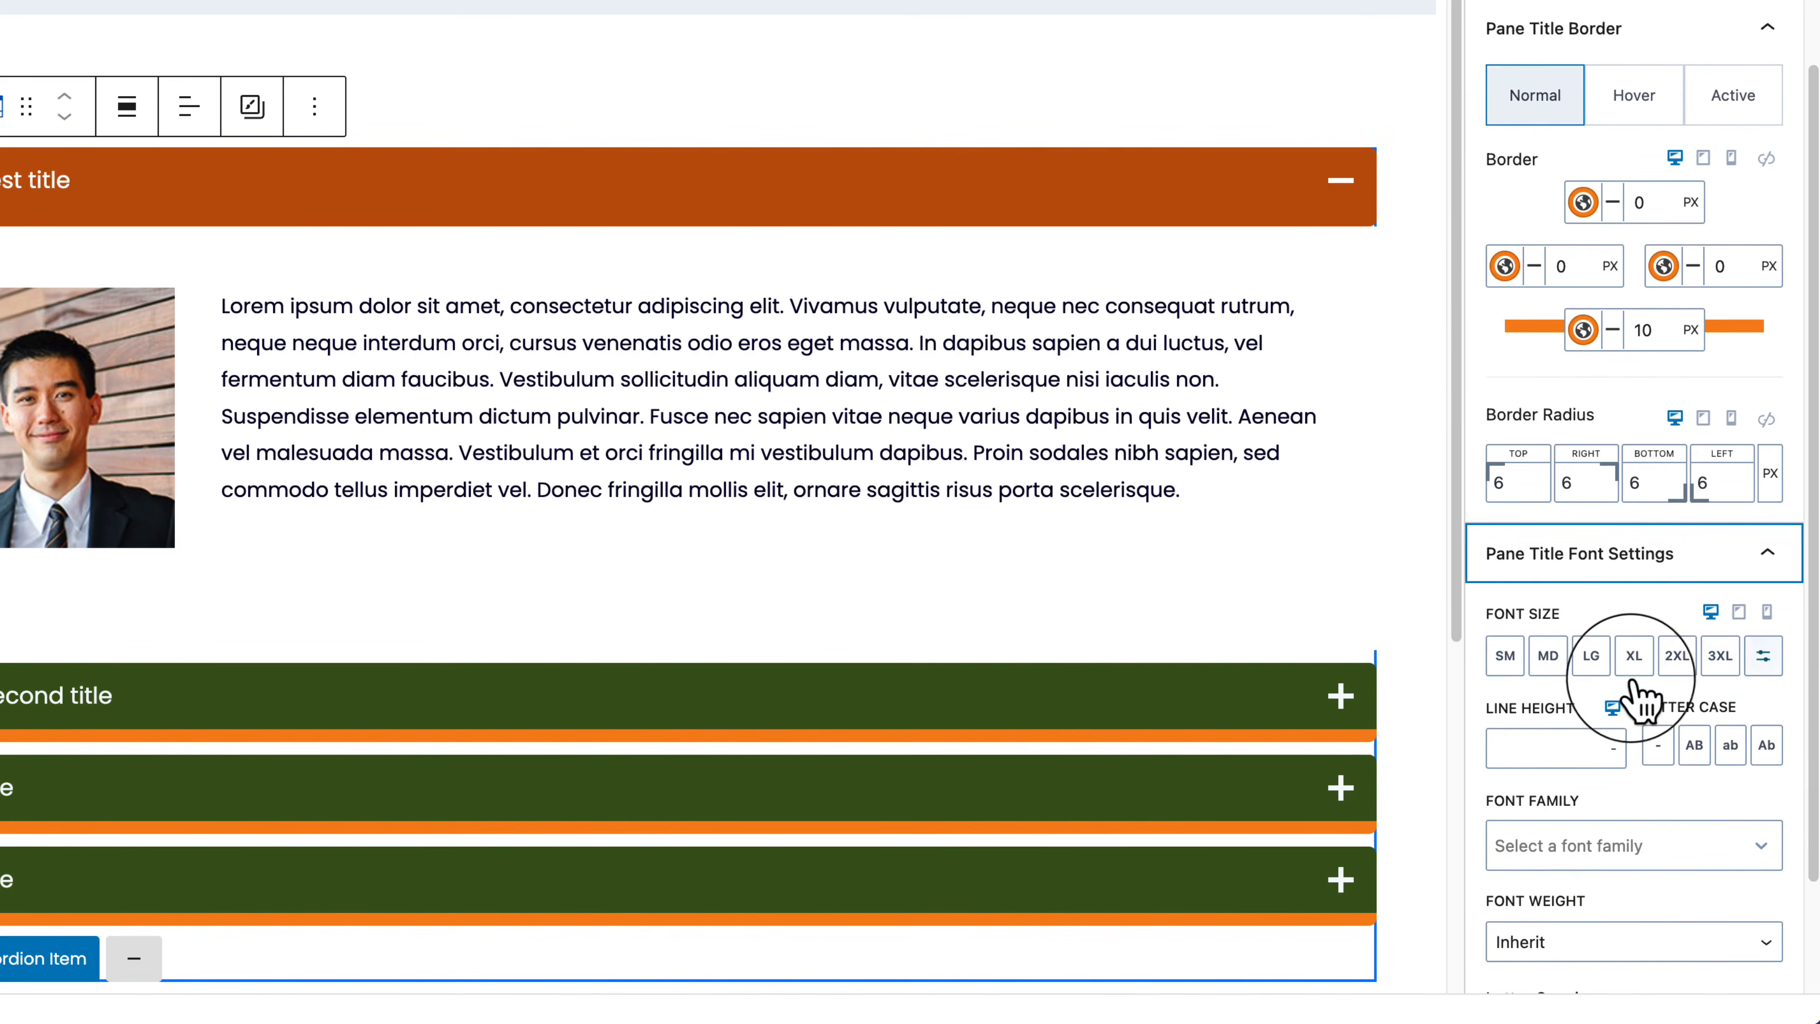
click(1625, 659)
click(1592, 659)
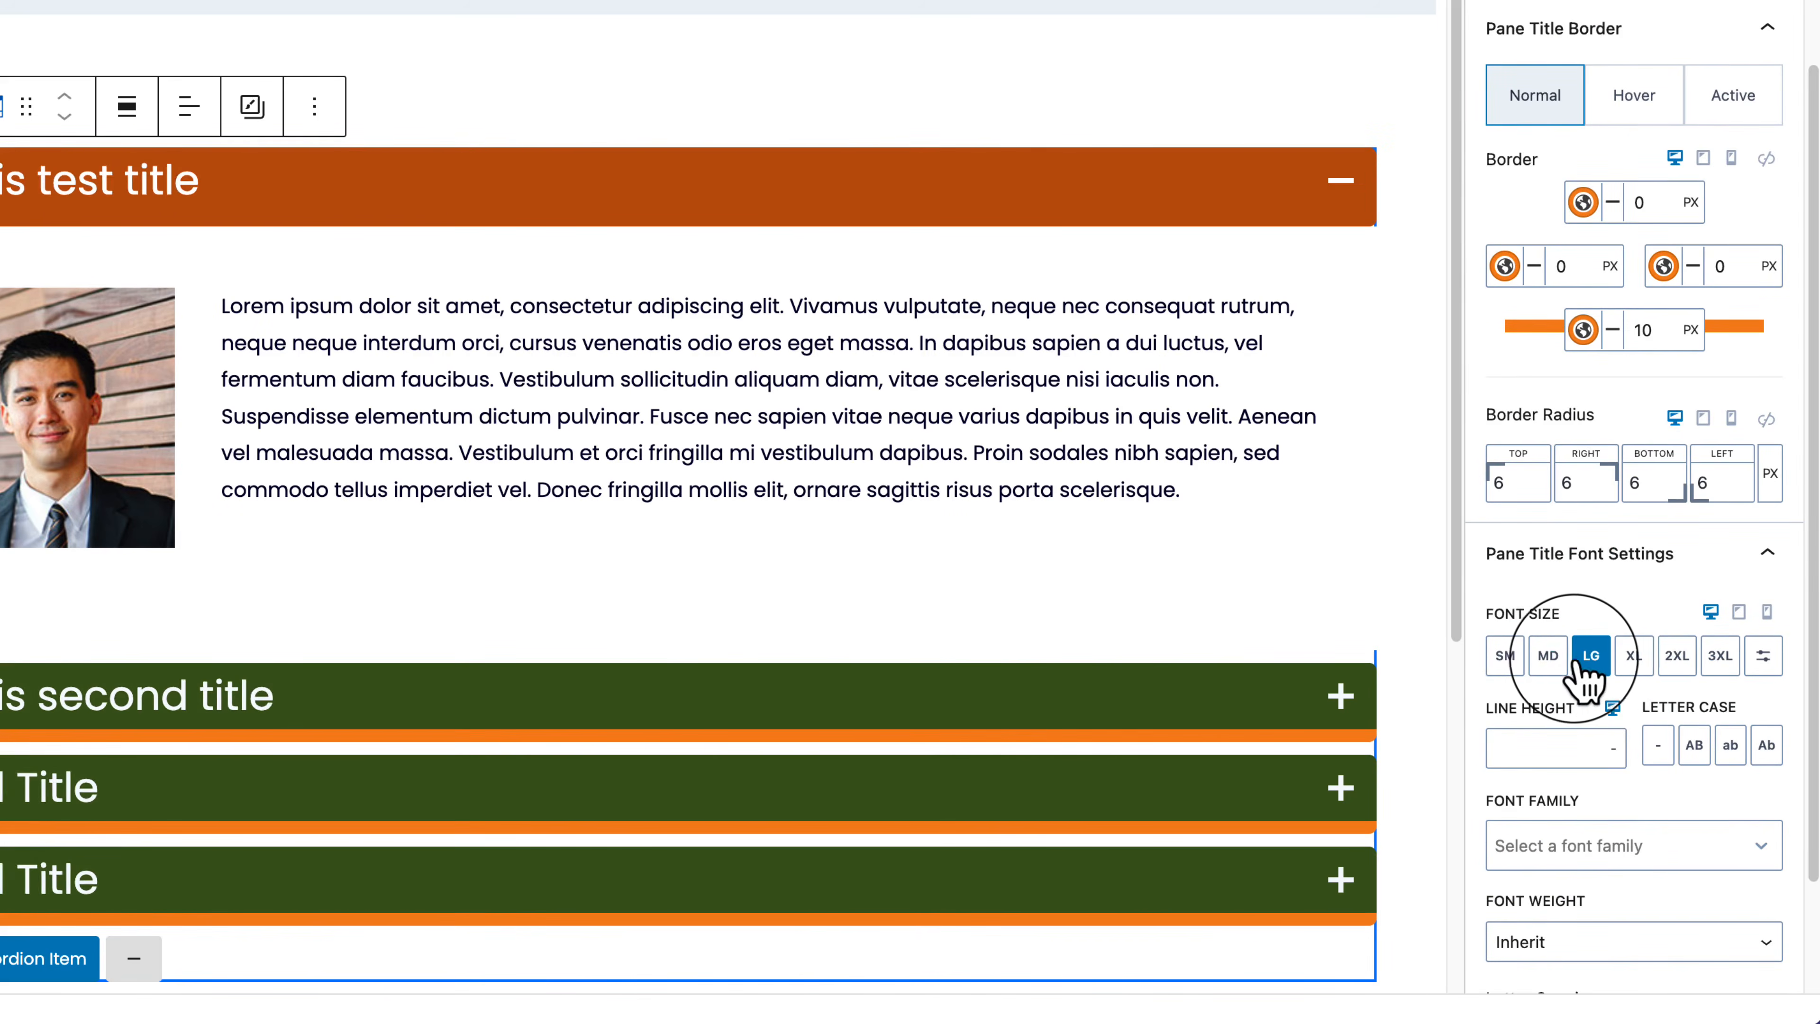
click(1549, 658)
click(1605, 657)
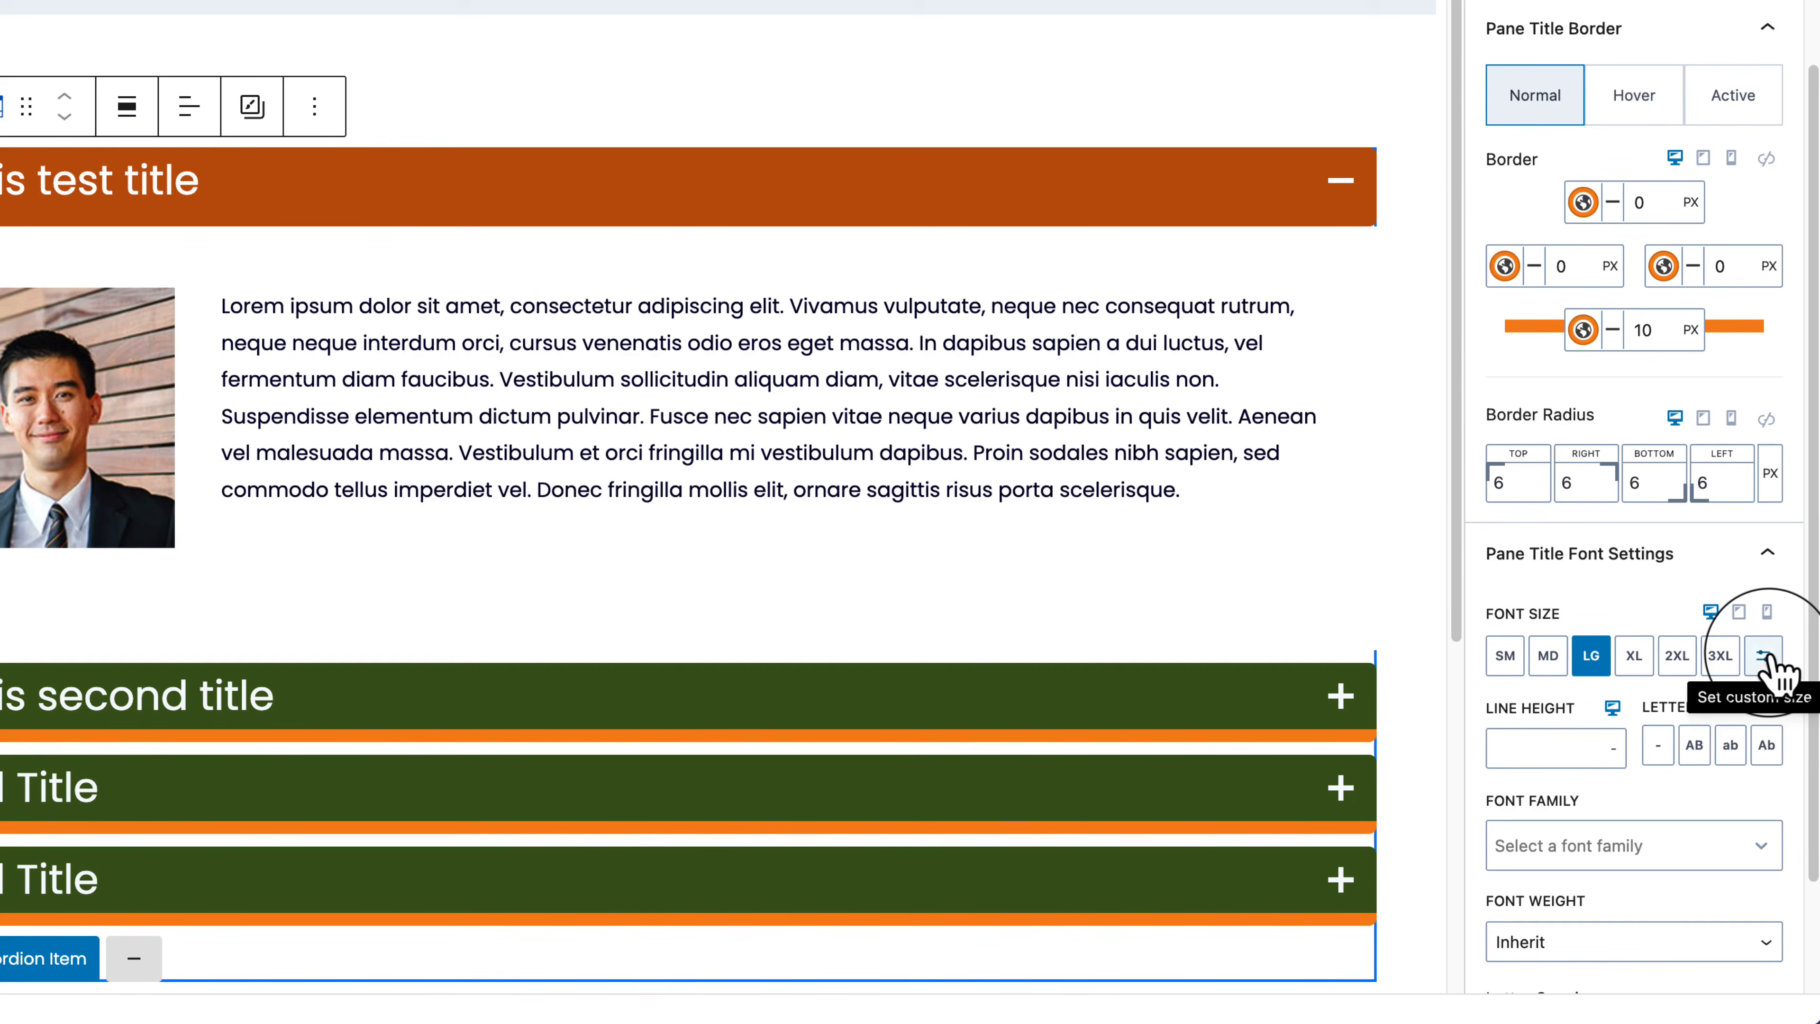
Step: Set a custom pane title font size of 2 EM
click(1764, 656)
drag(1505, 656, 1546, 656)
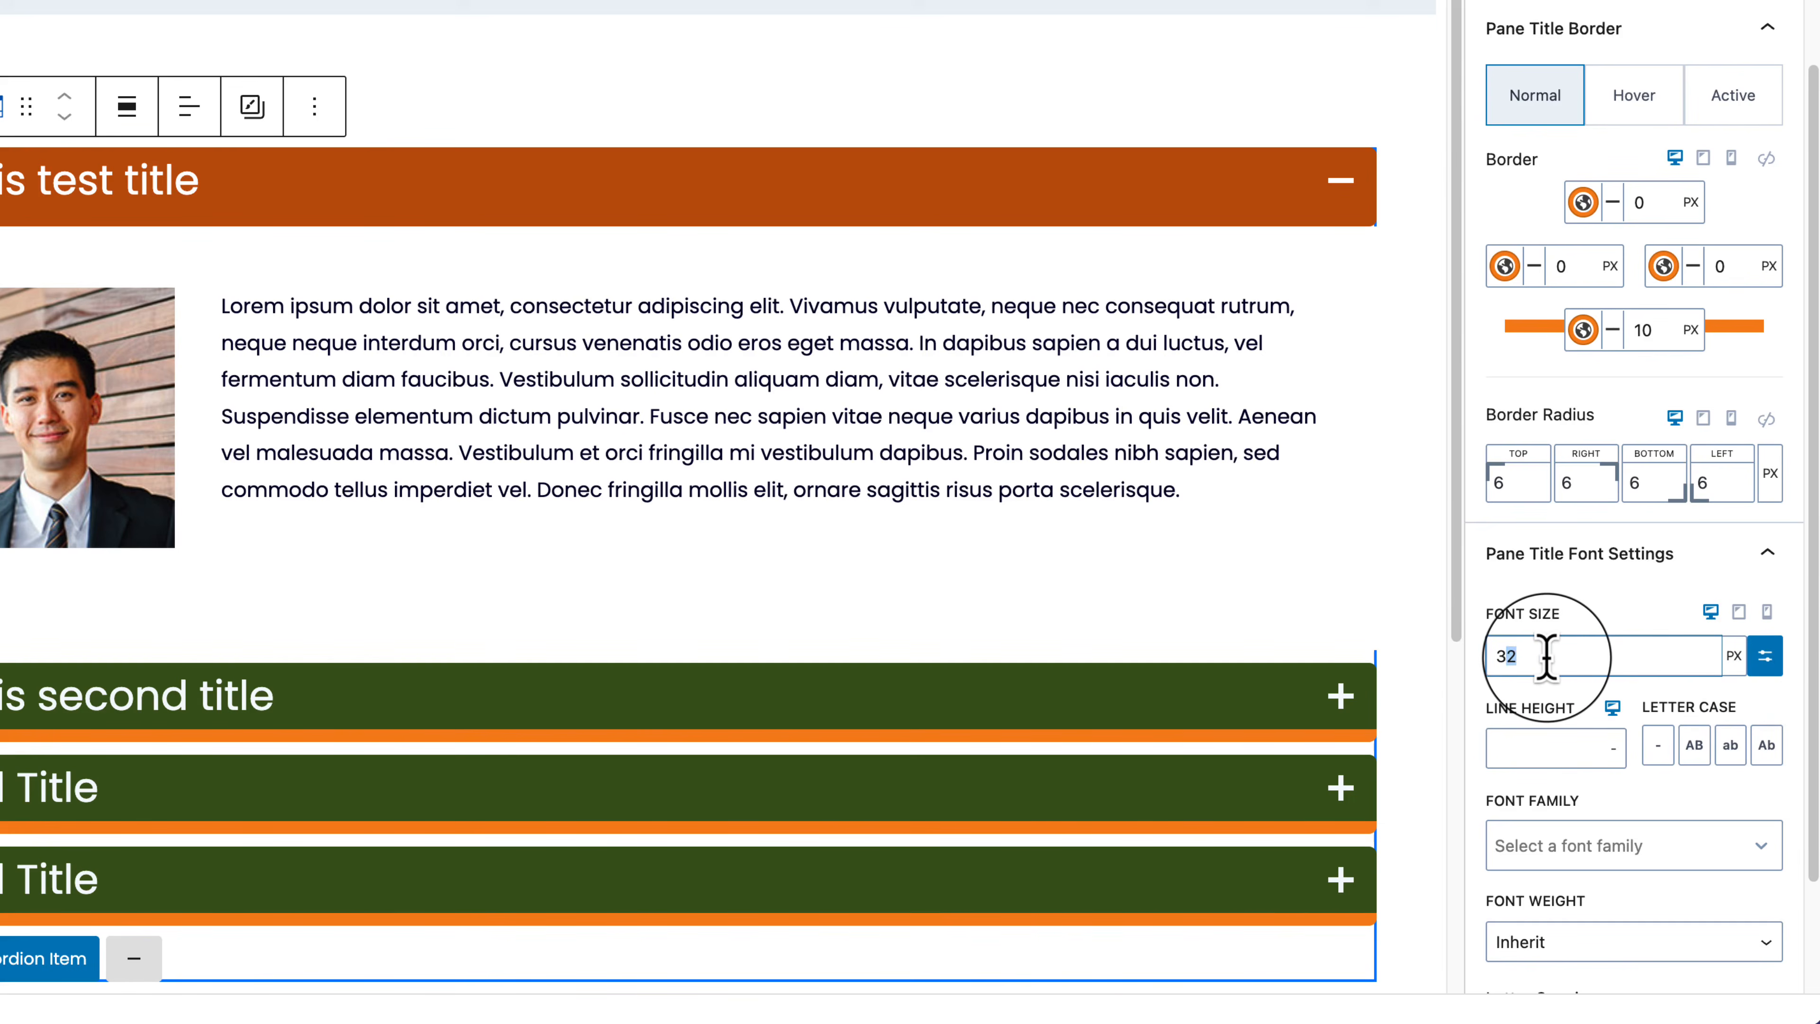
text(20)
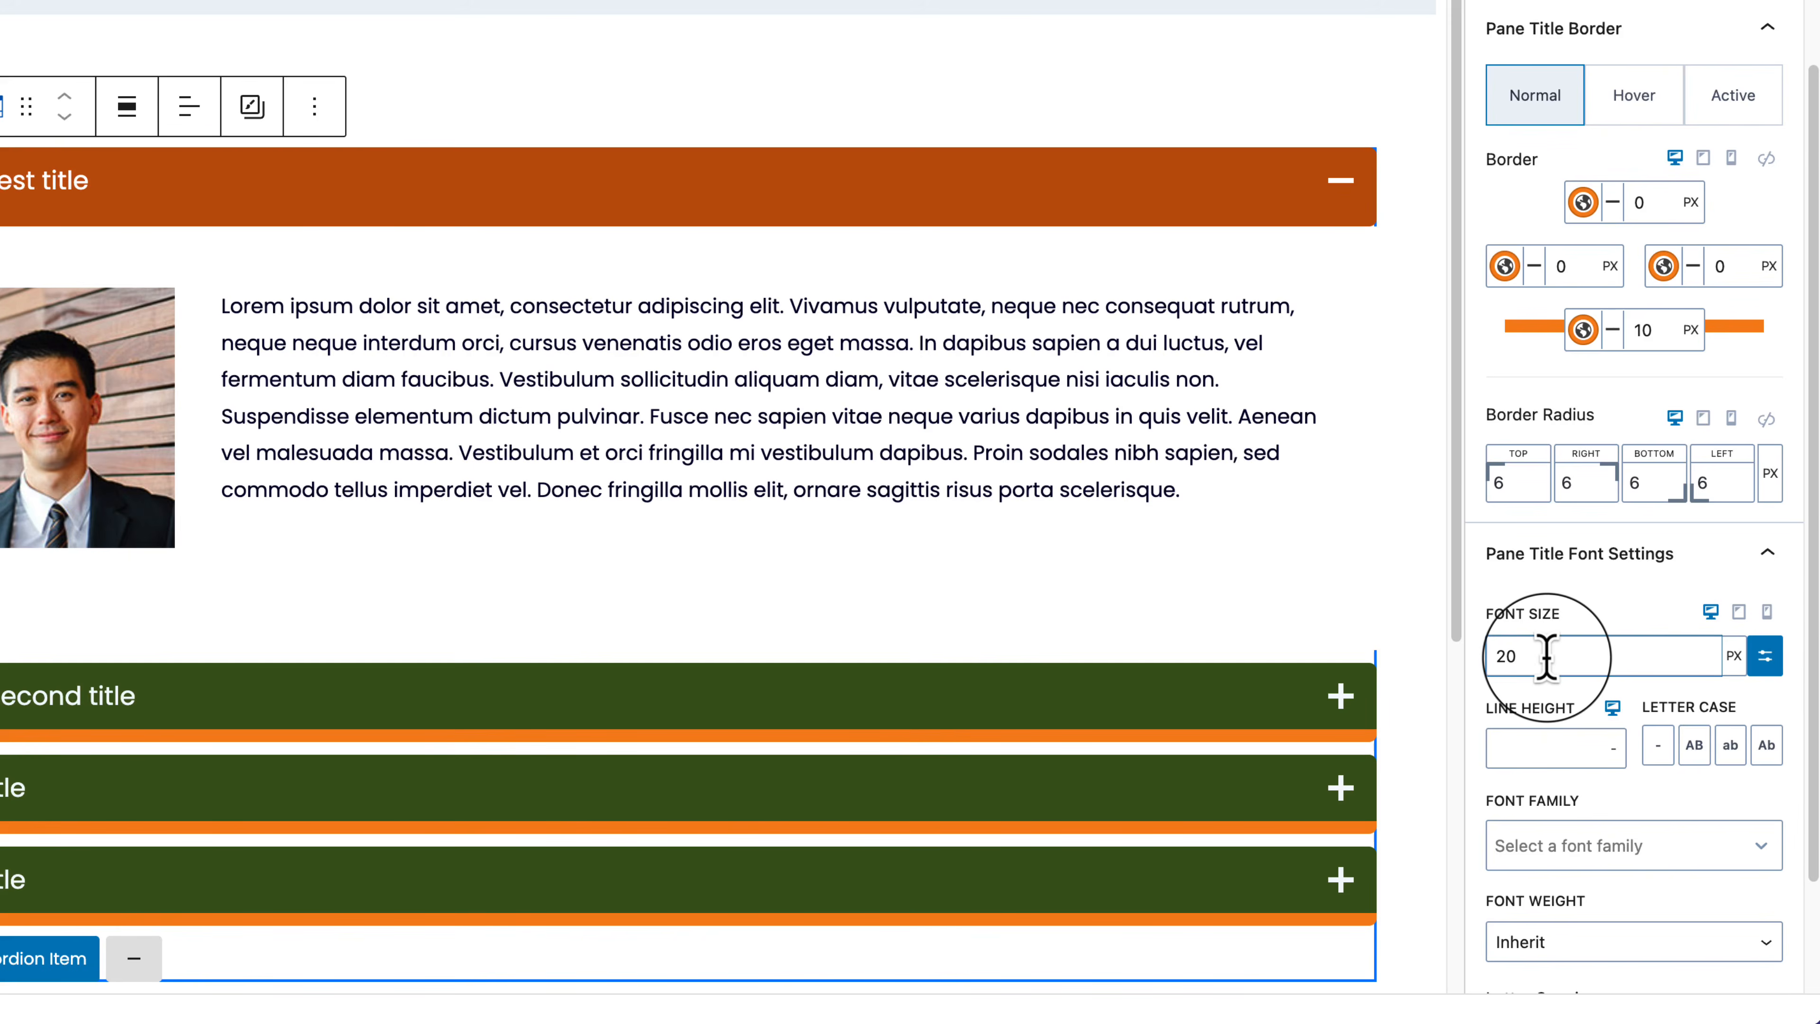
click(1734, 655)
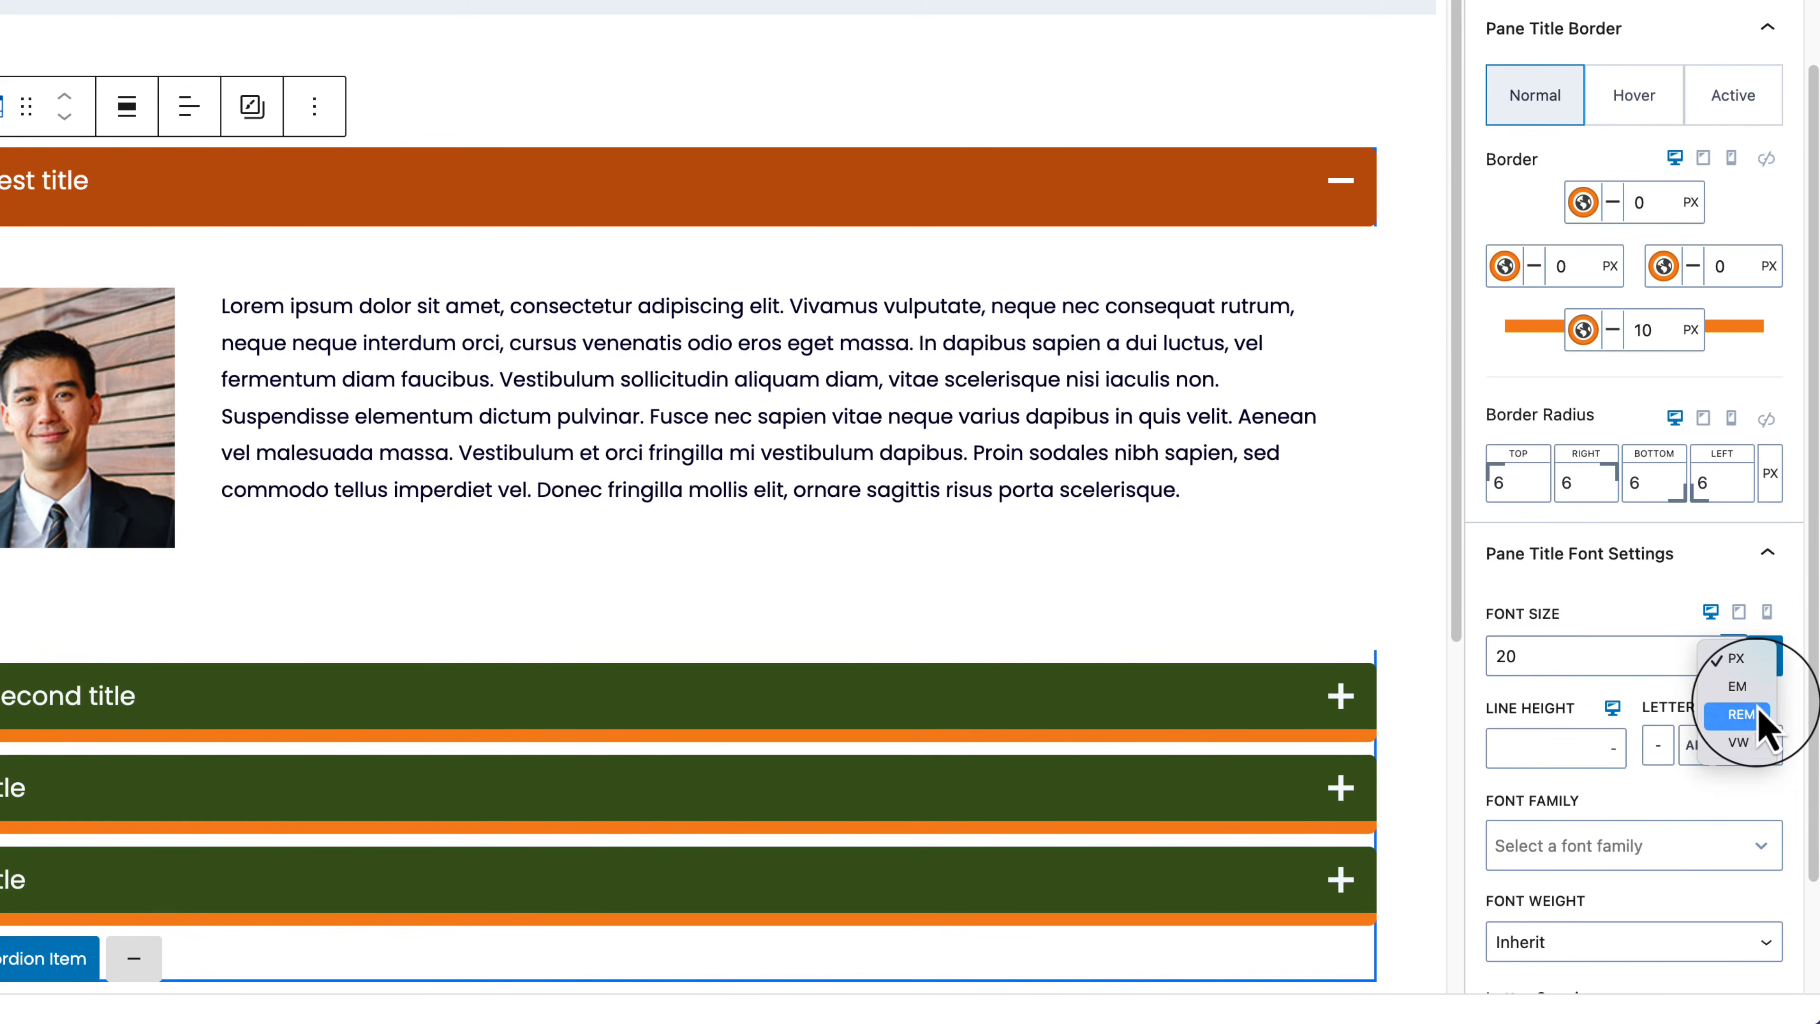
key(Down)
click(1641, 678)
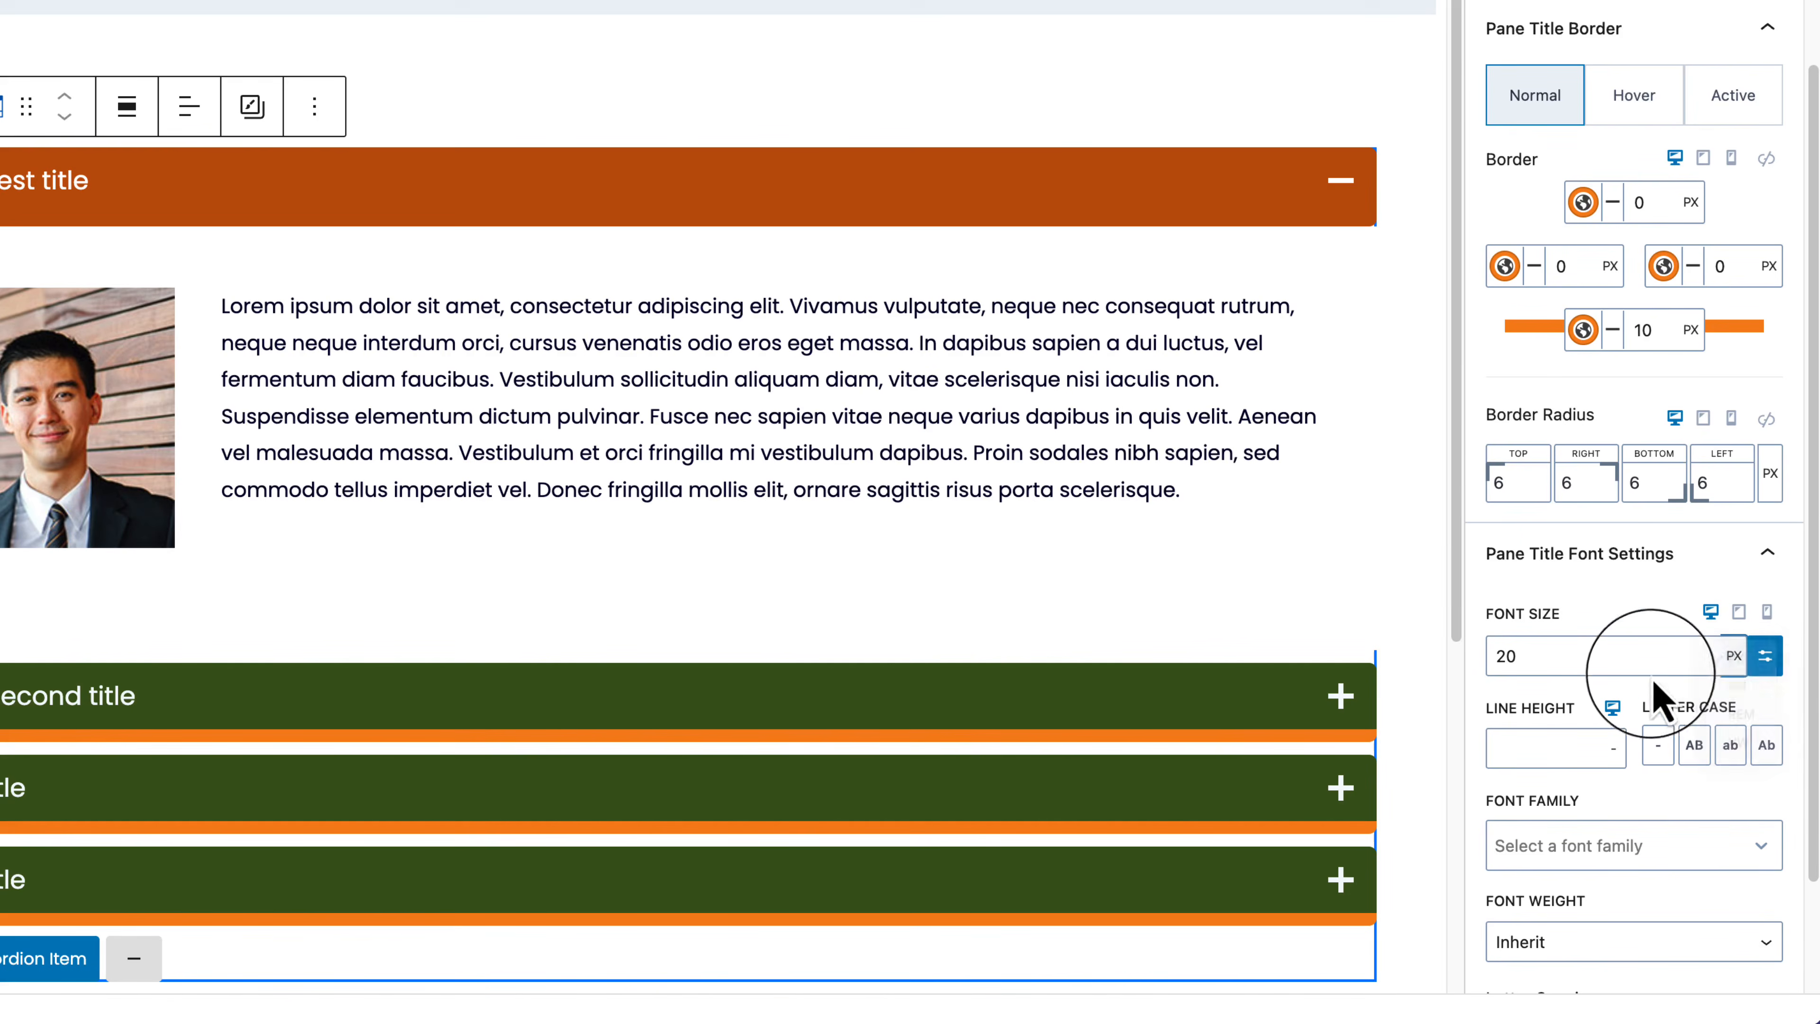
click(1734, 670)
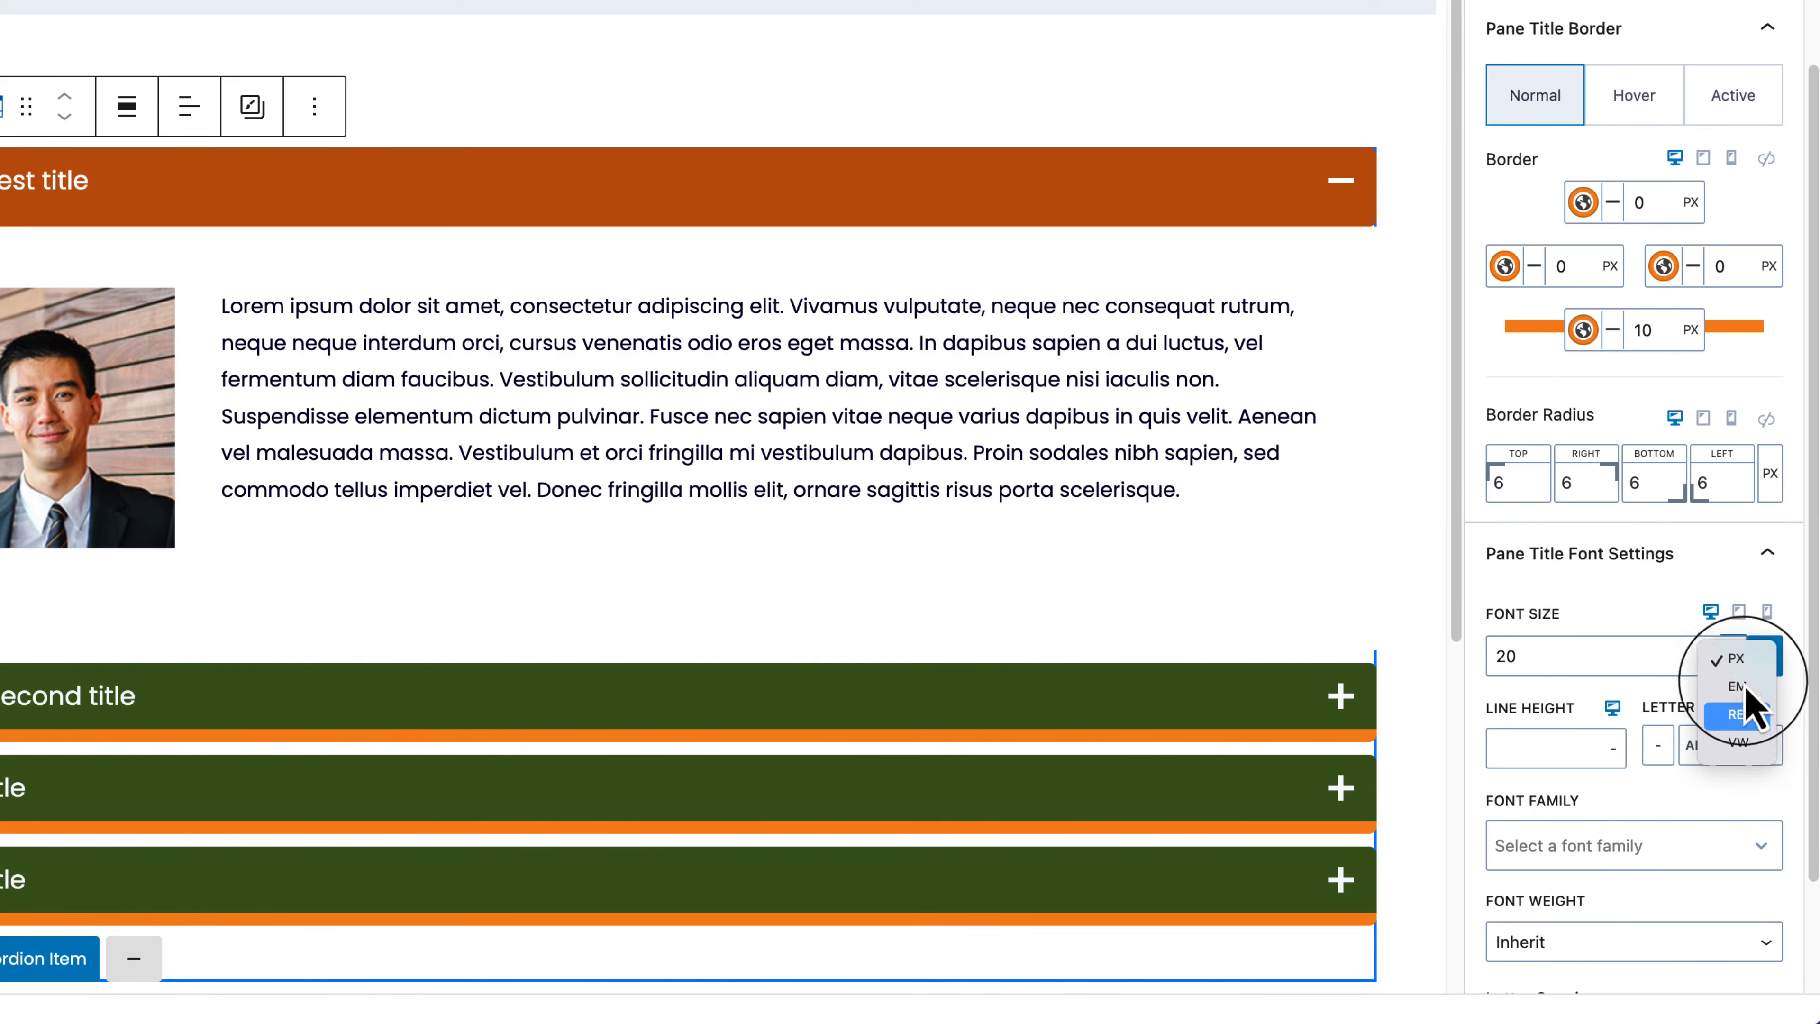
click(1614, 689)
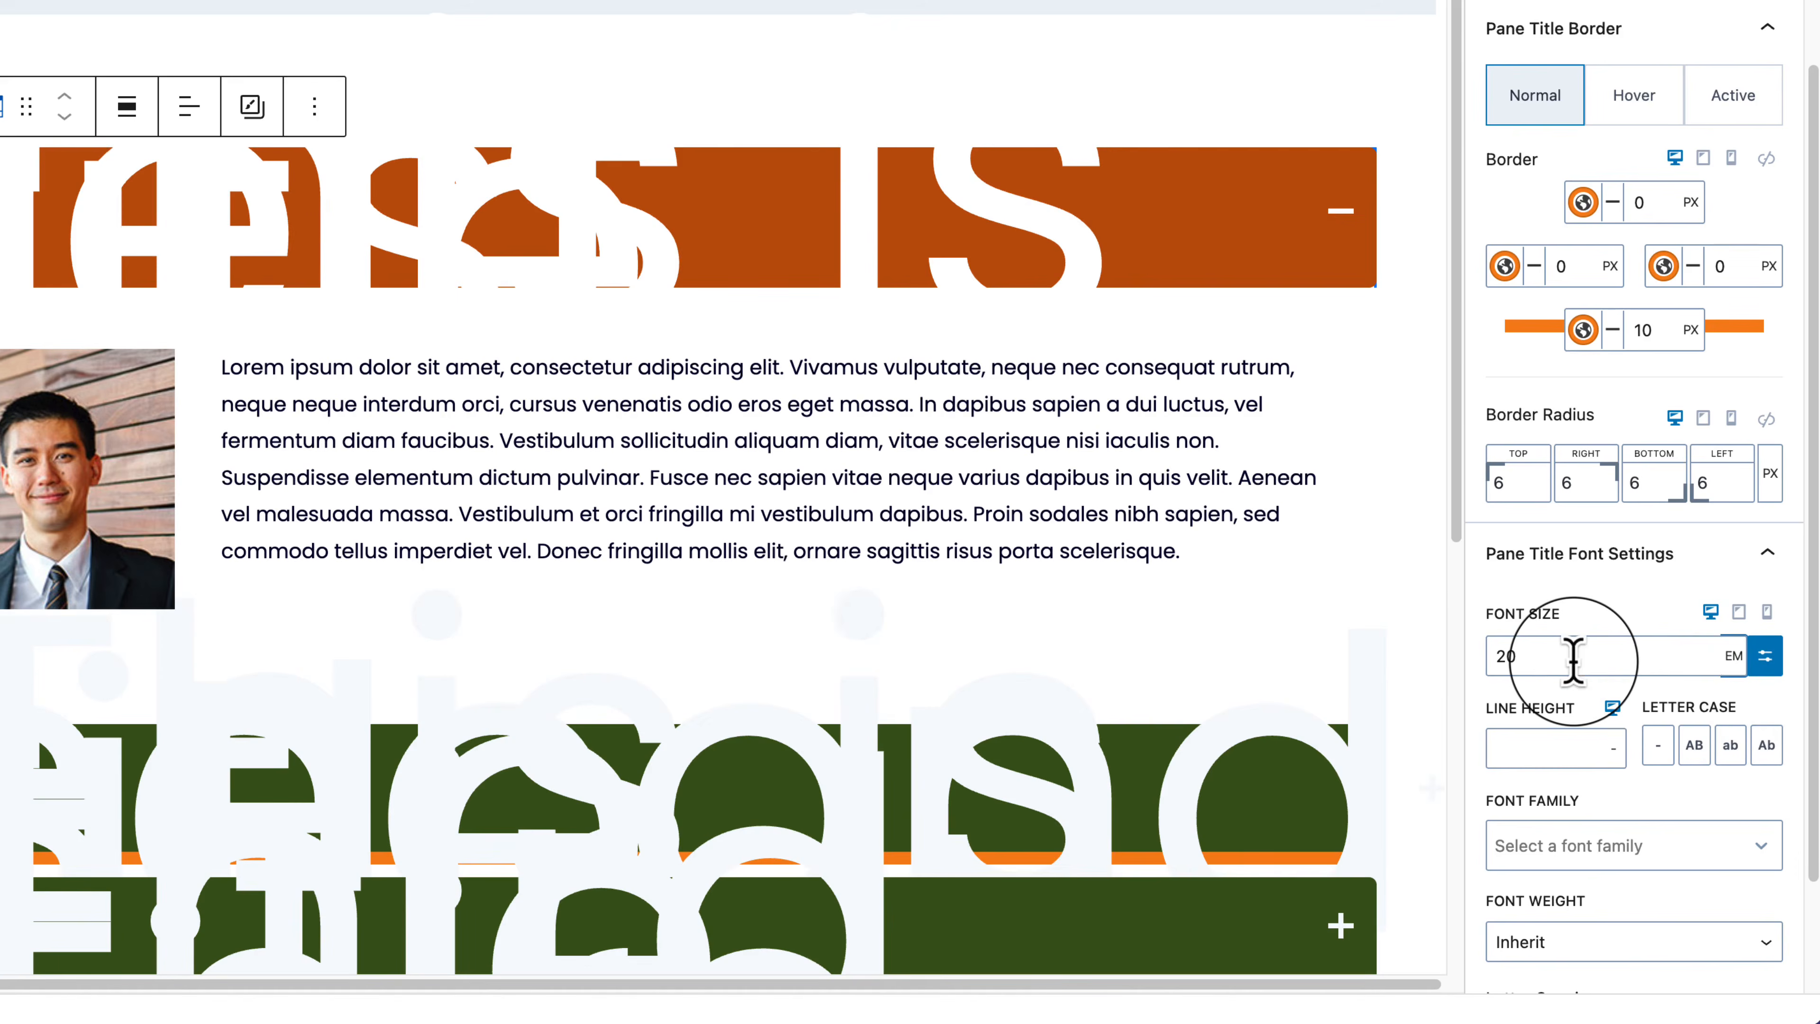
drag(1573, 658, 1481, 660)
text(2)
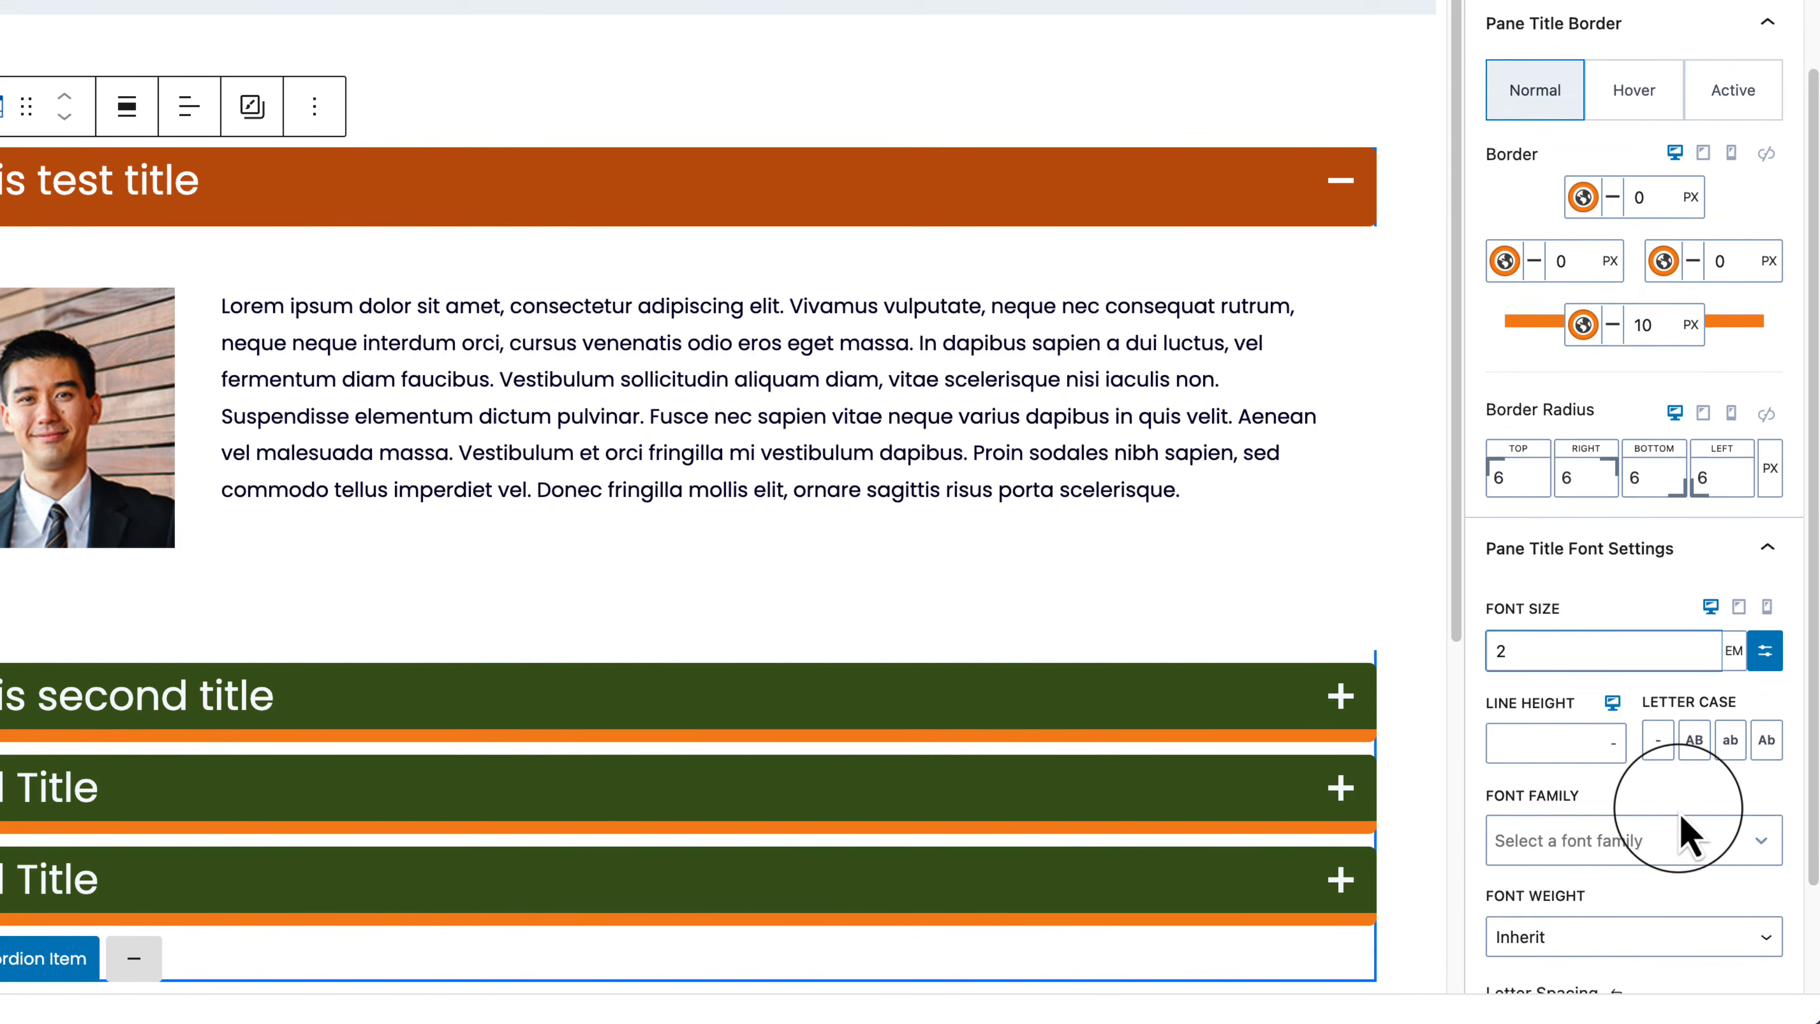
Step: Expand the Inner Content Styling options and its background colour choices
scroll(1559, 824, down, 2)
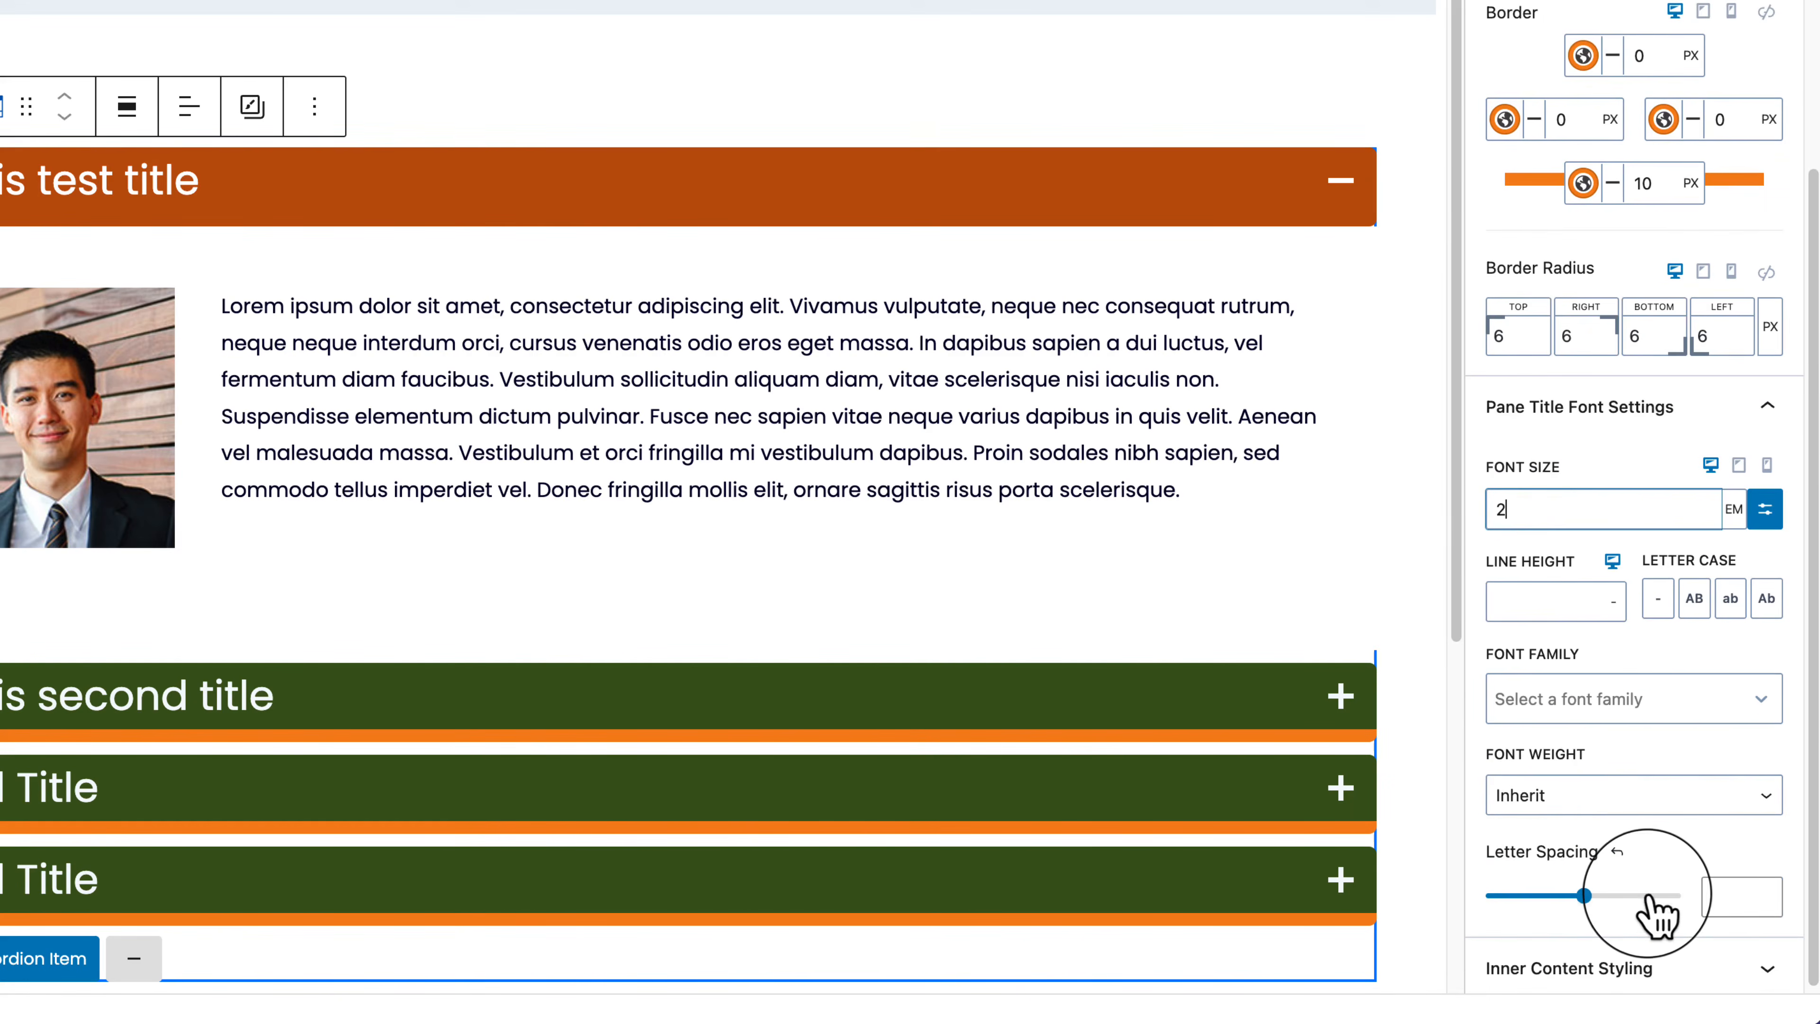
scroll(1648, 895, down, 1)
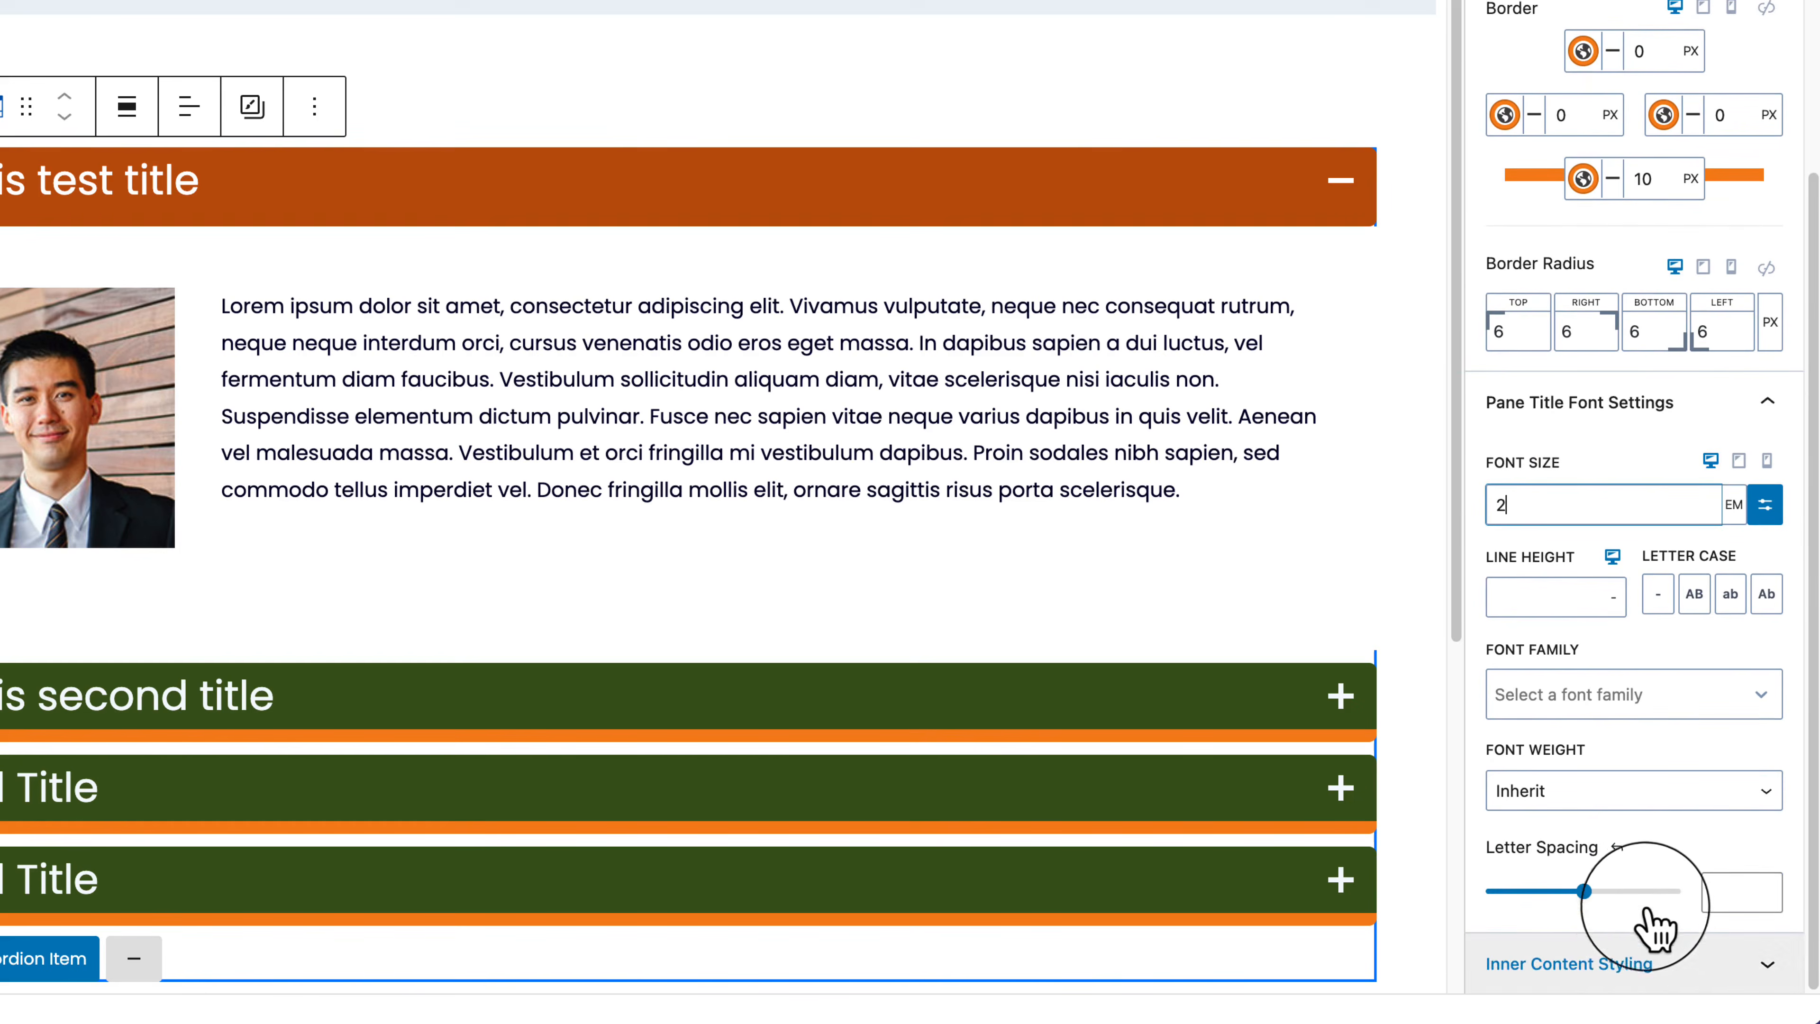
click(1643, 977)
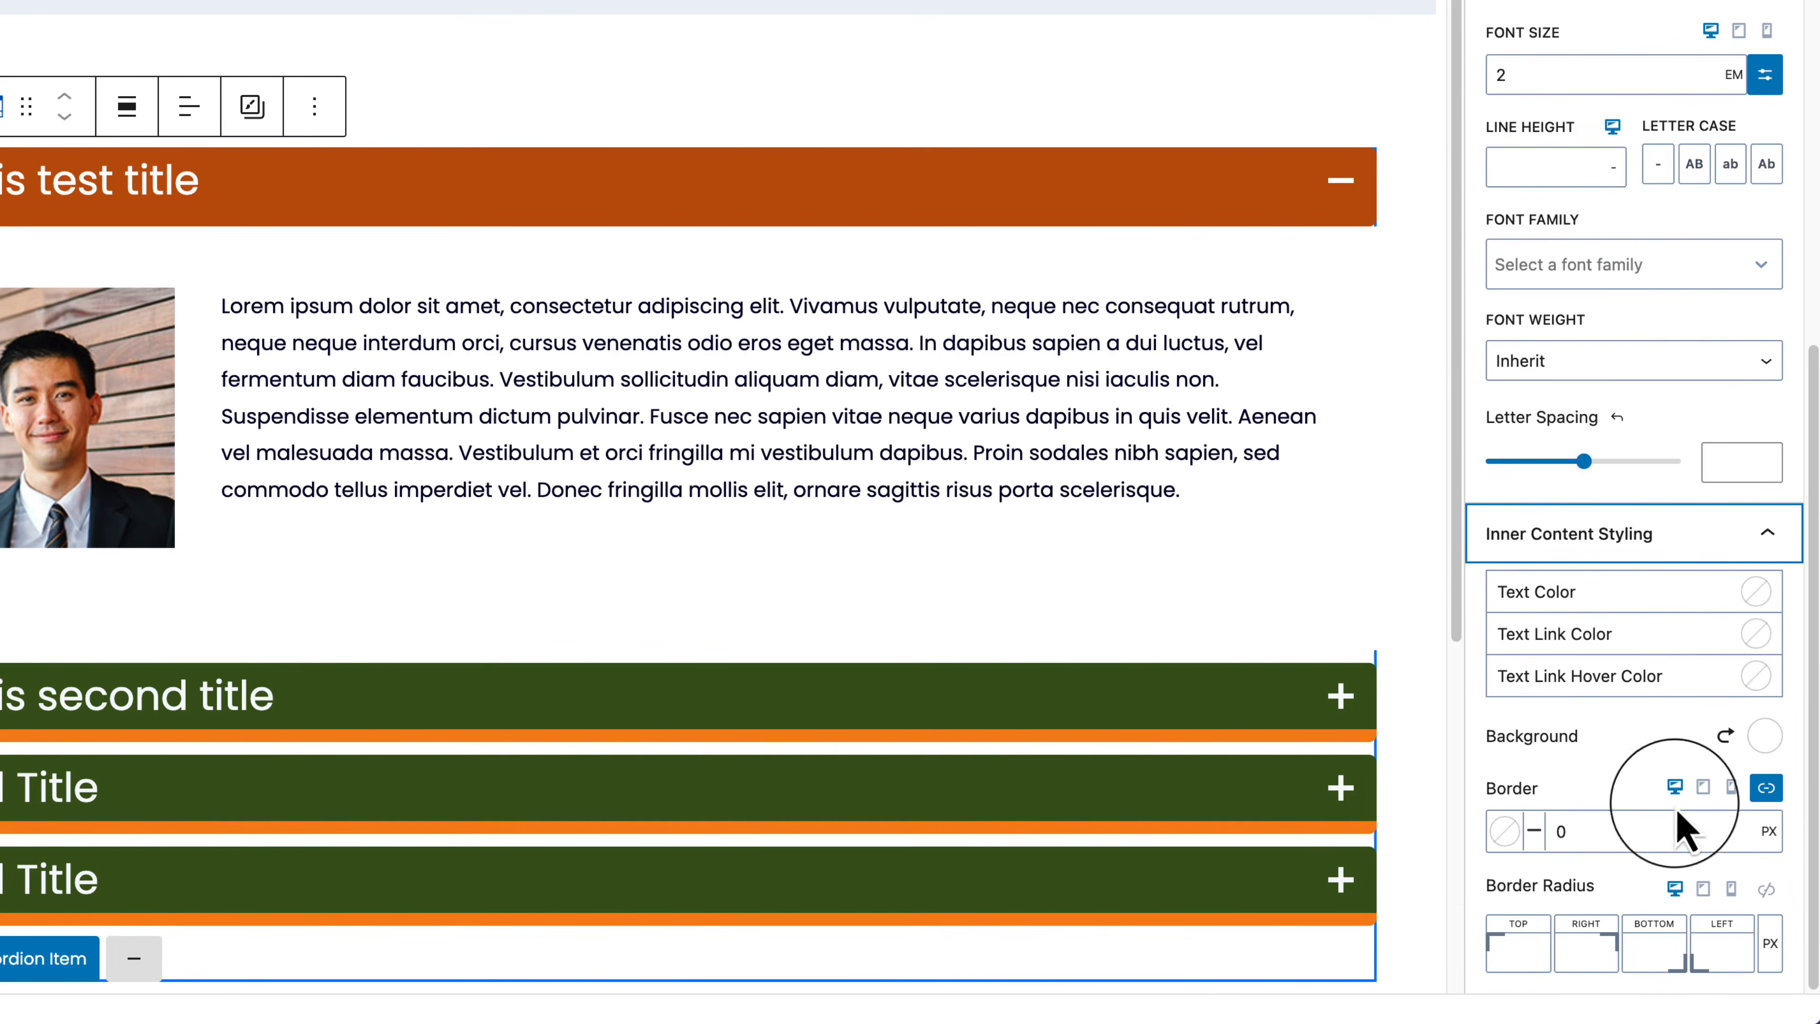
click(1764, 736)
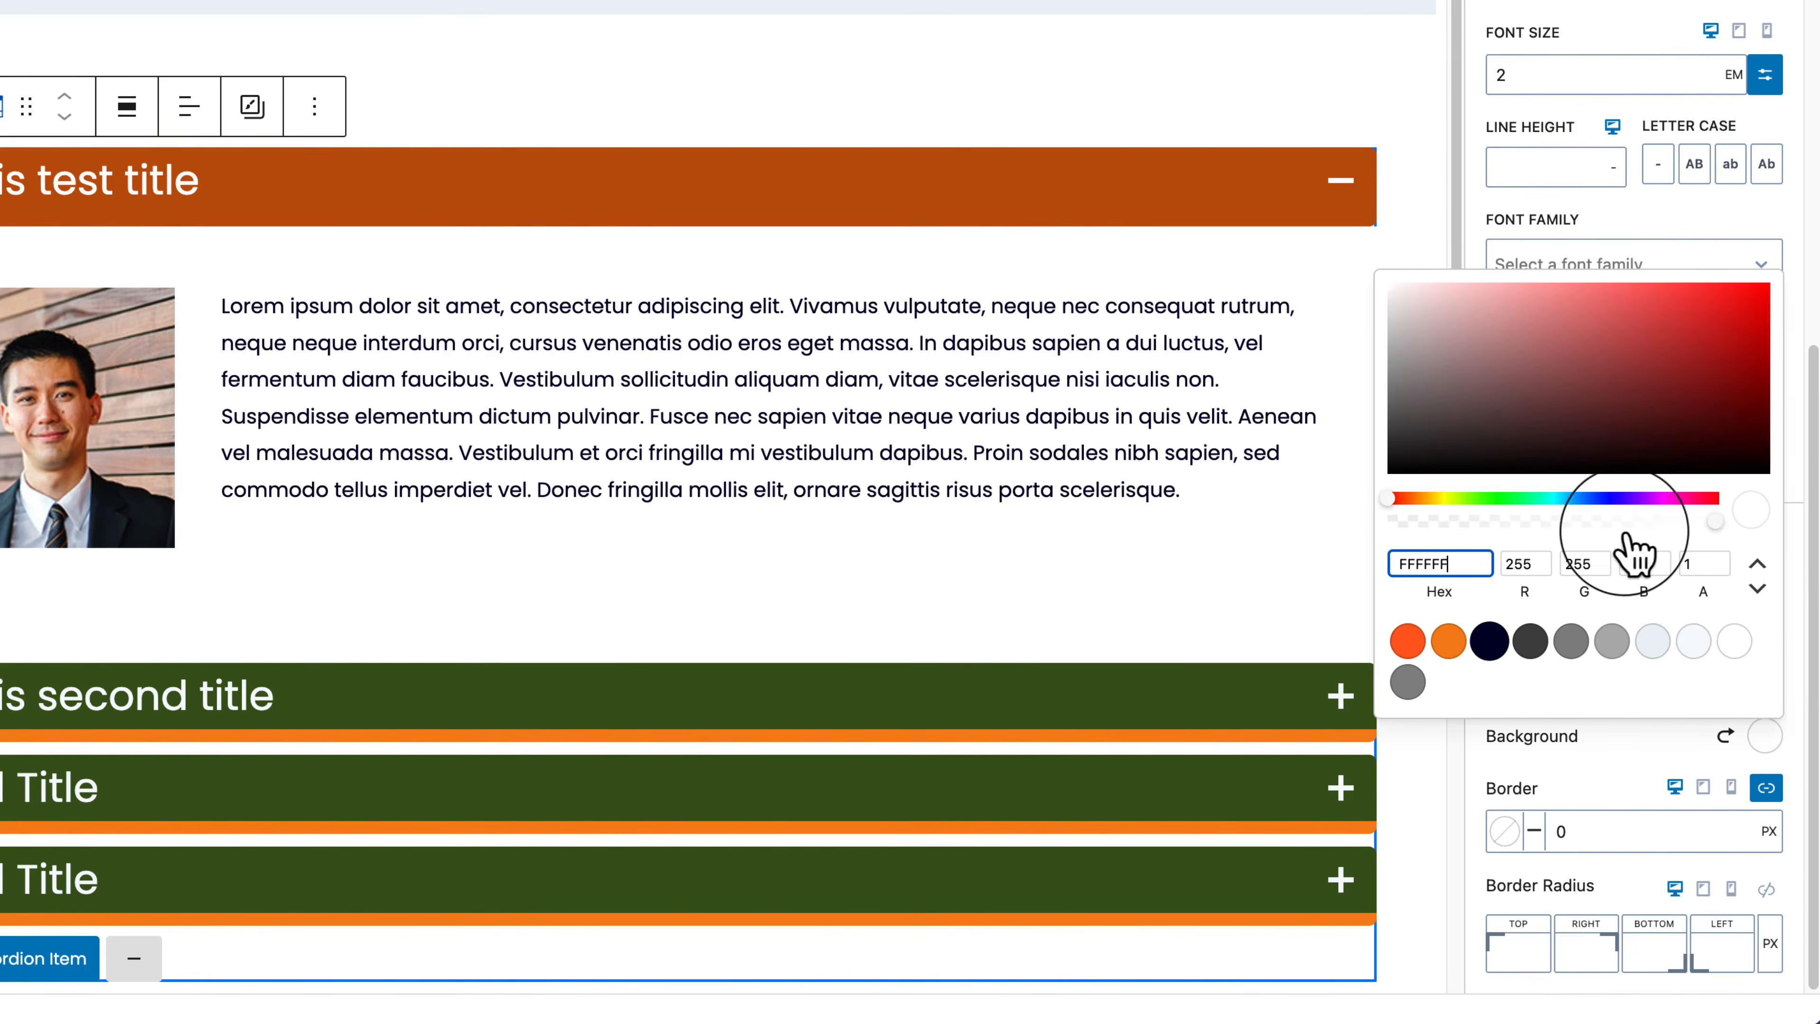
Step: Set the inner content background to pale pink F5CECE
click(1448, 291)
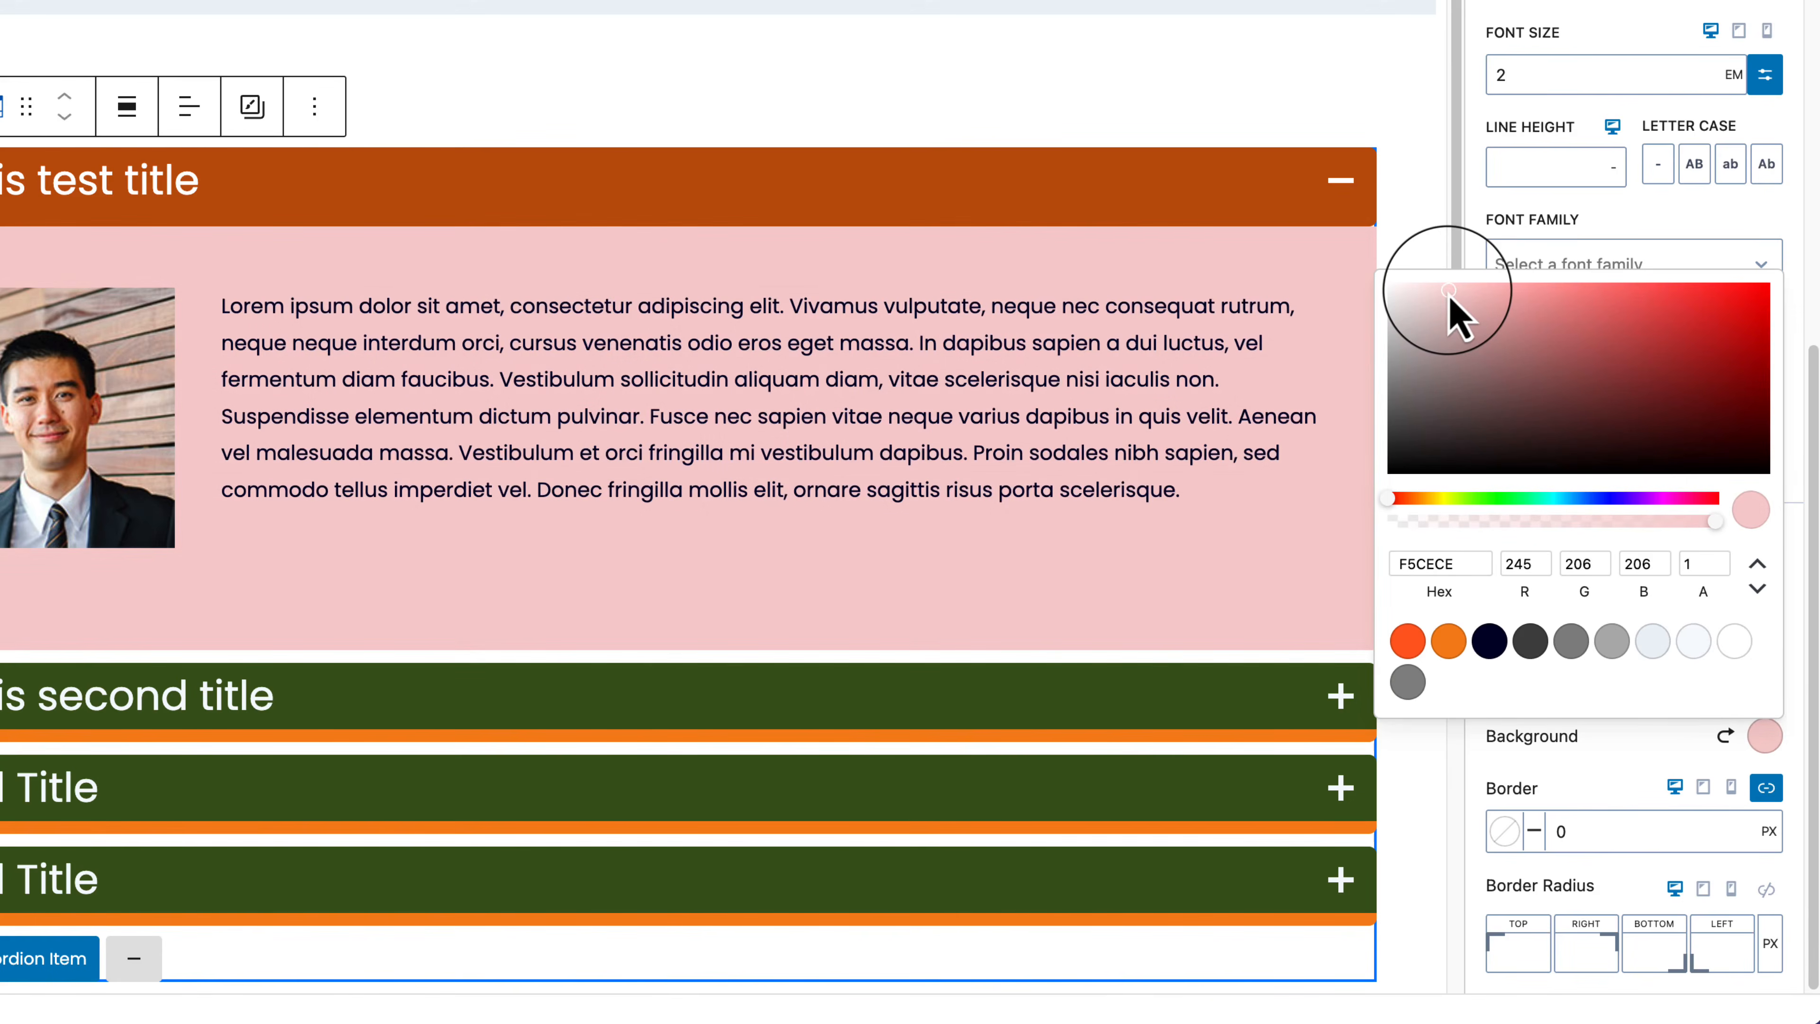
click(1672, 757)
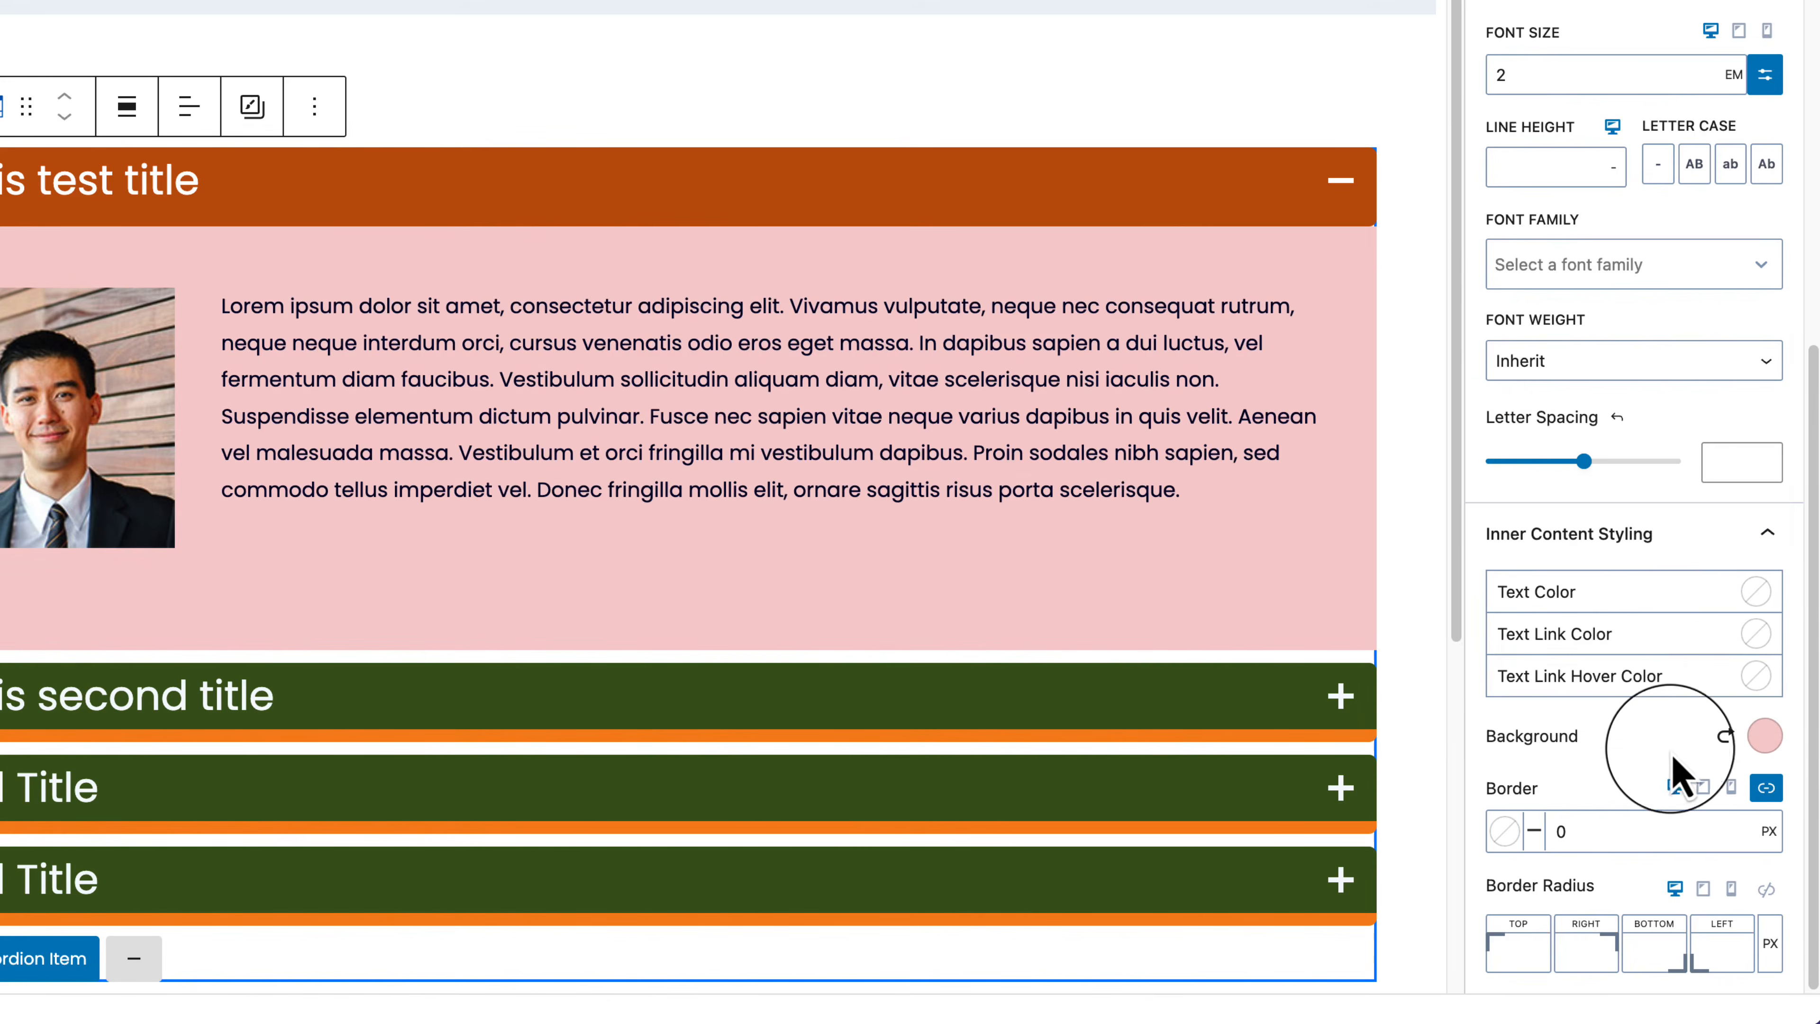
click(1764, 736)
click(1765, 738)
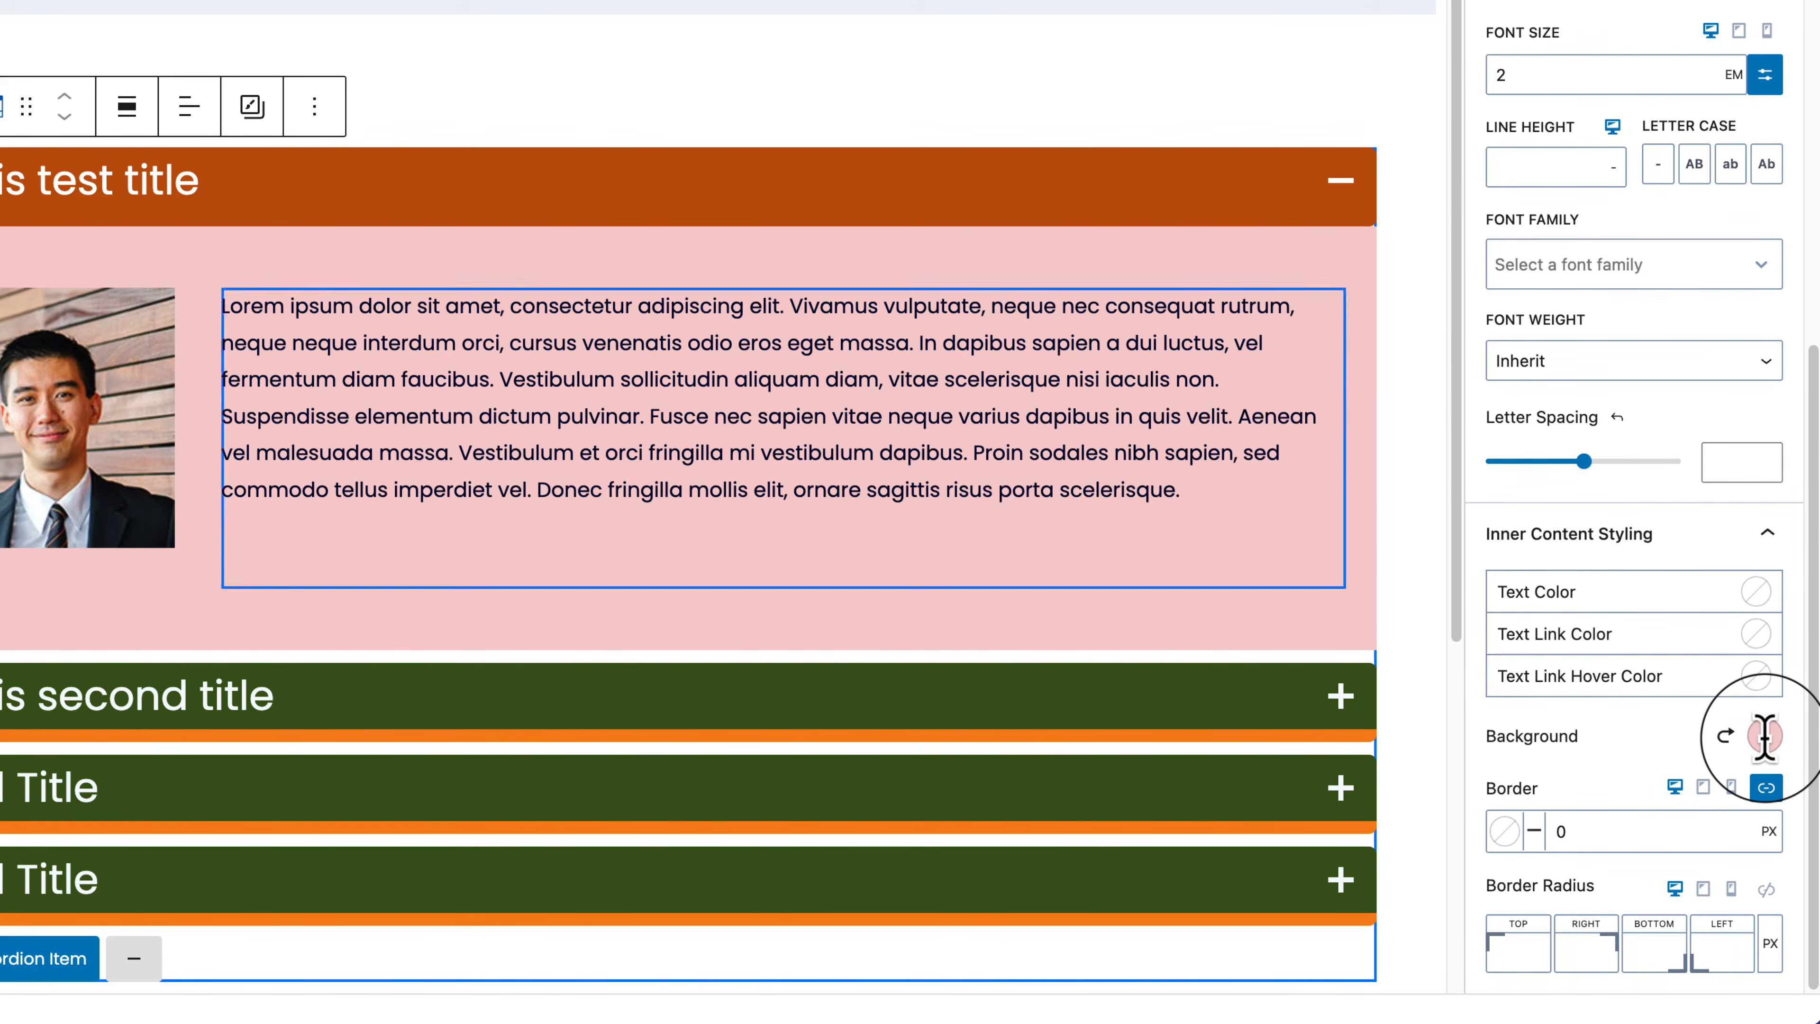
click(1328, 330)
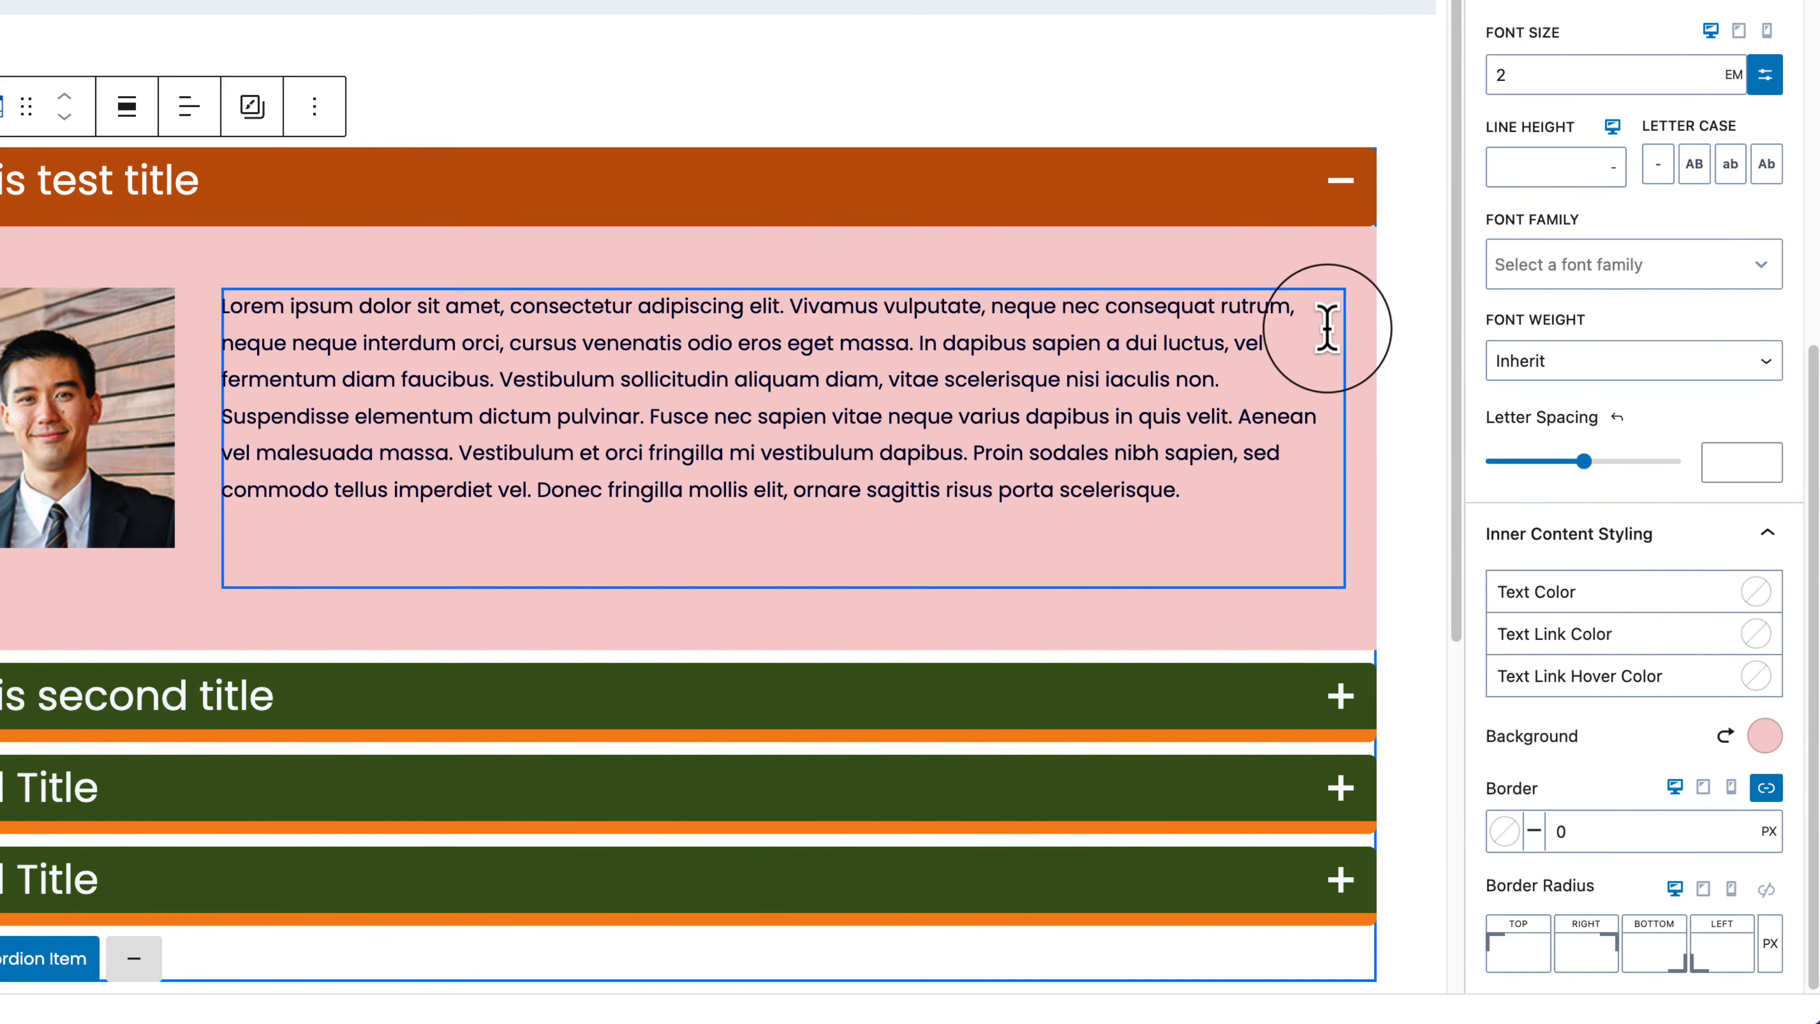
Step: Set the content border radius to 30, then unlink the corners to zero the top ones
click(1520, 939)
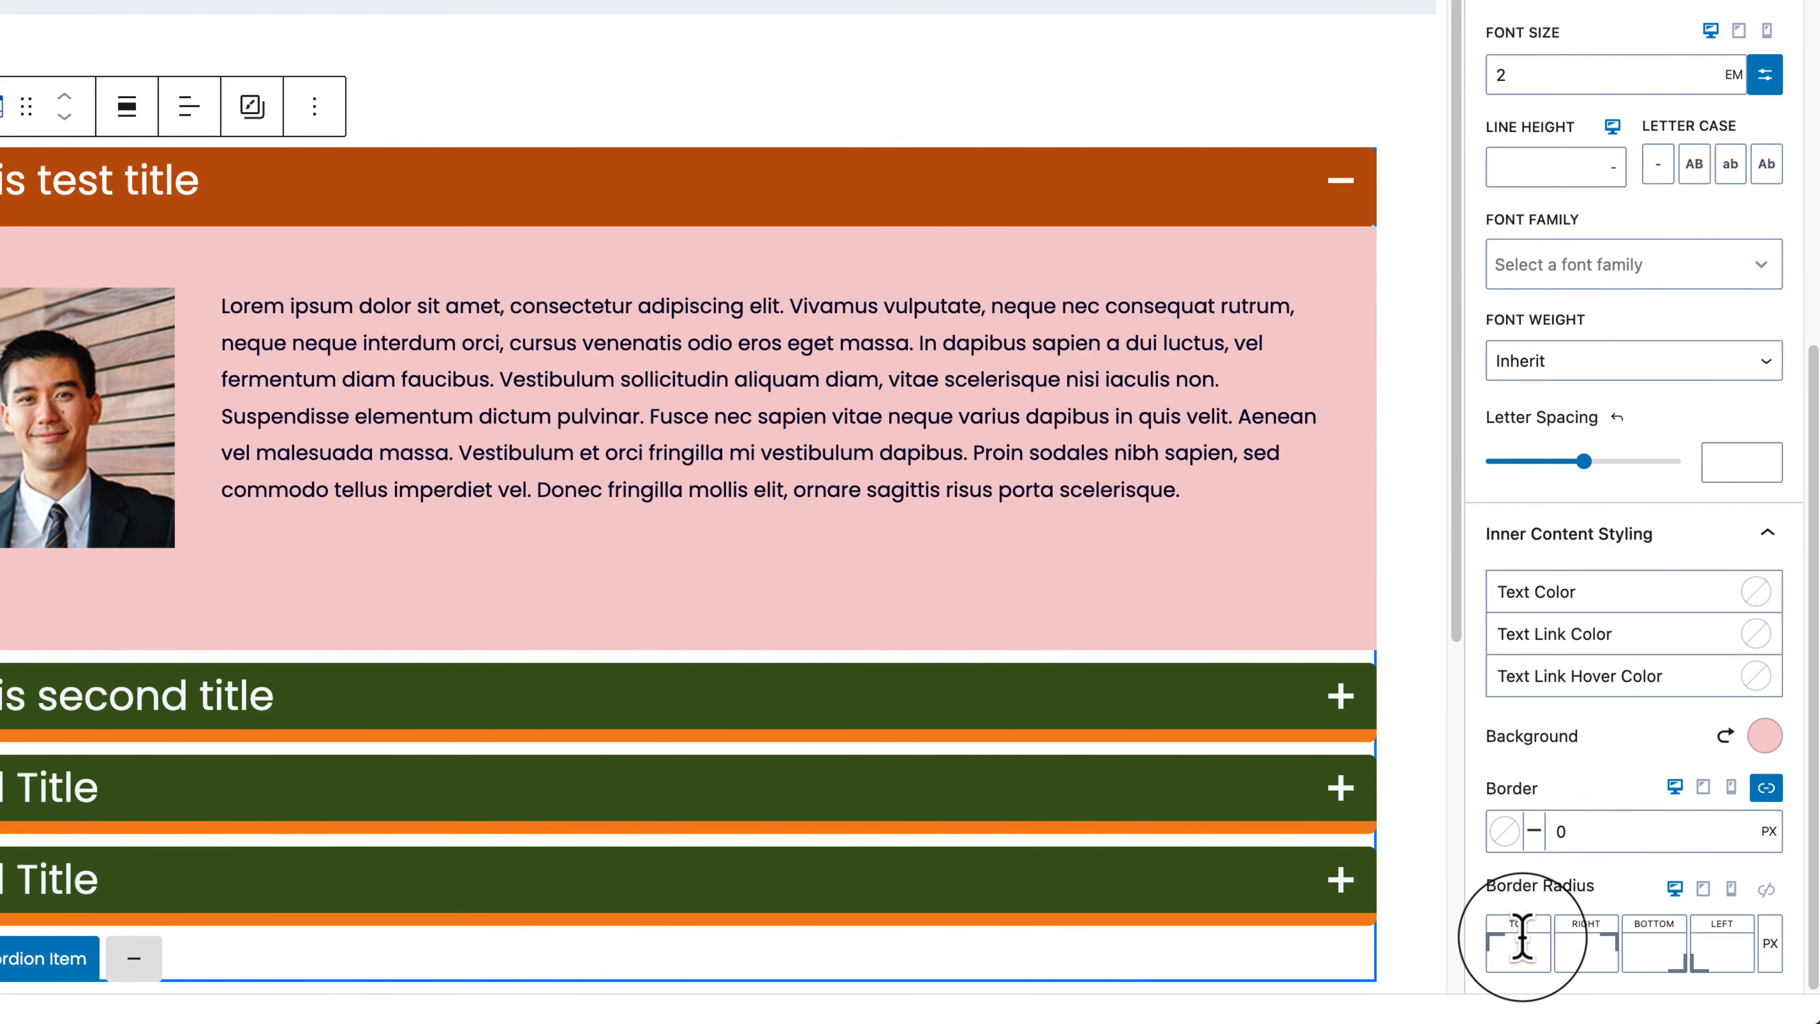
click(1765, 889)
drag(1573, 951, 1666, 928)
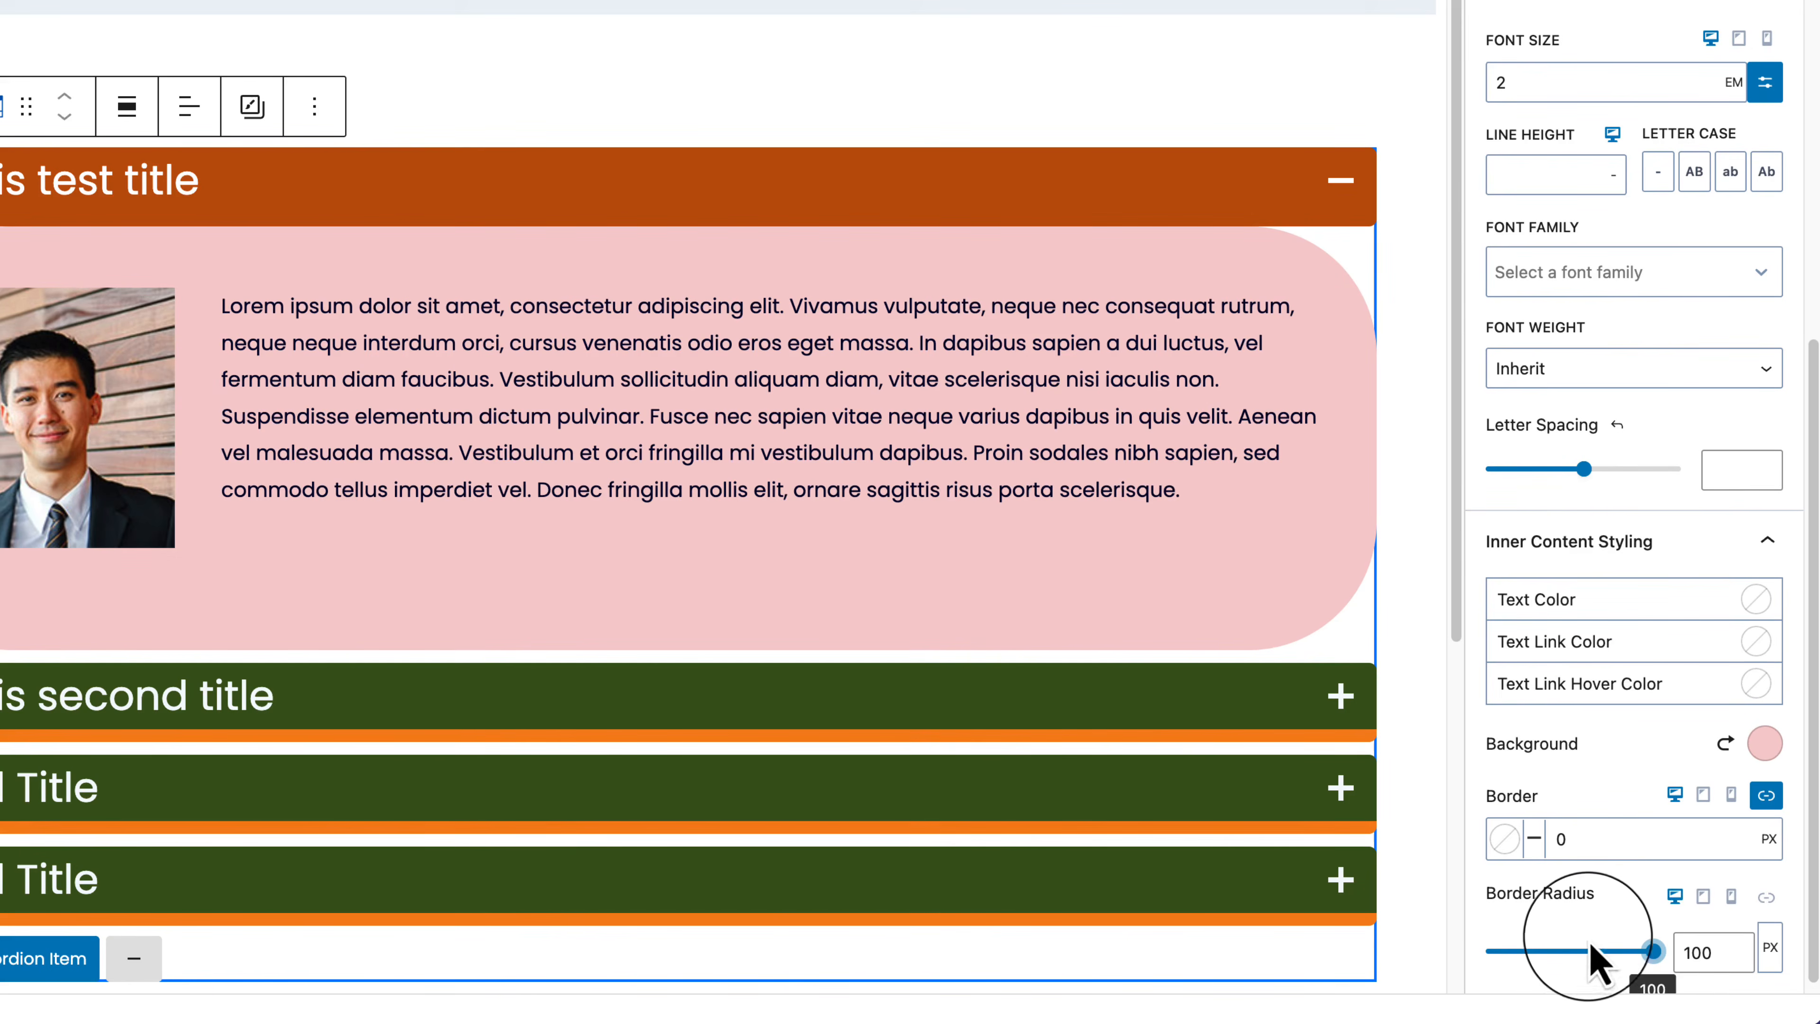
click(1557, 951)
drag(1556, 950, 1537, 951)
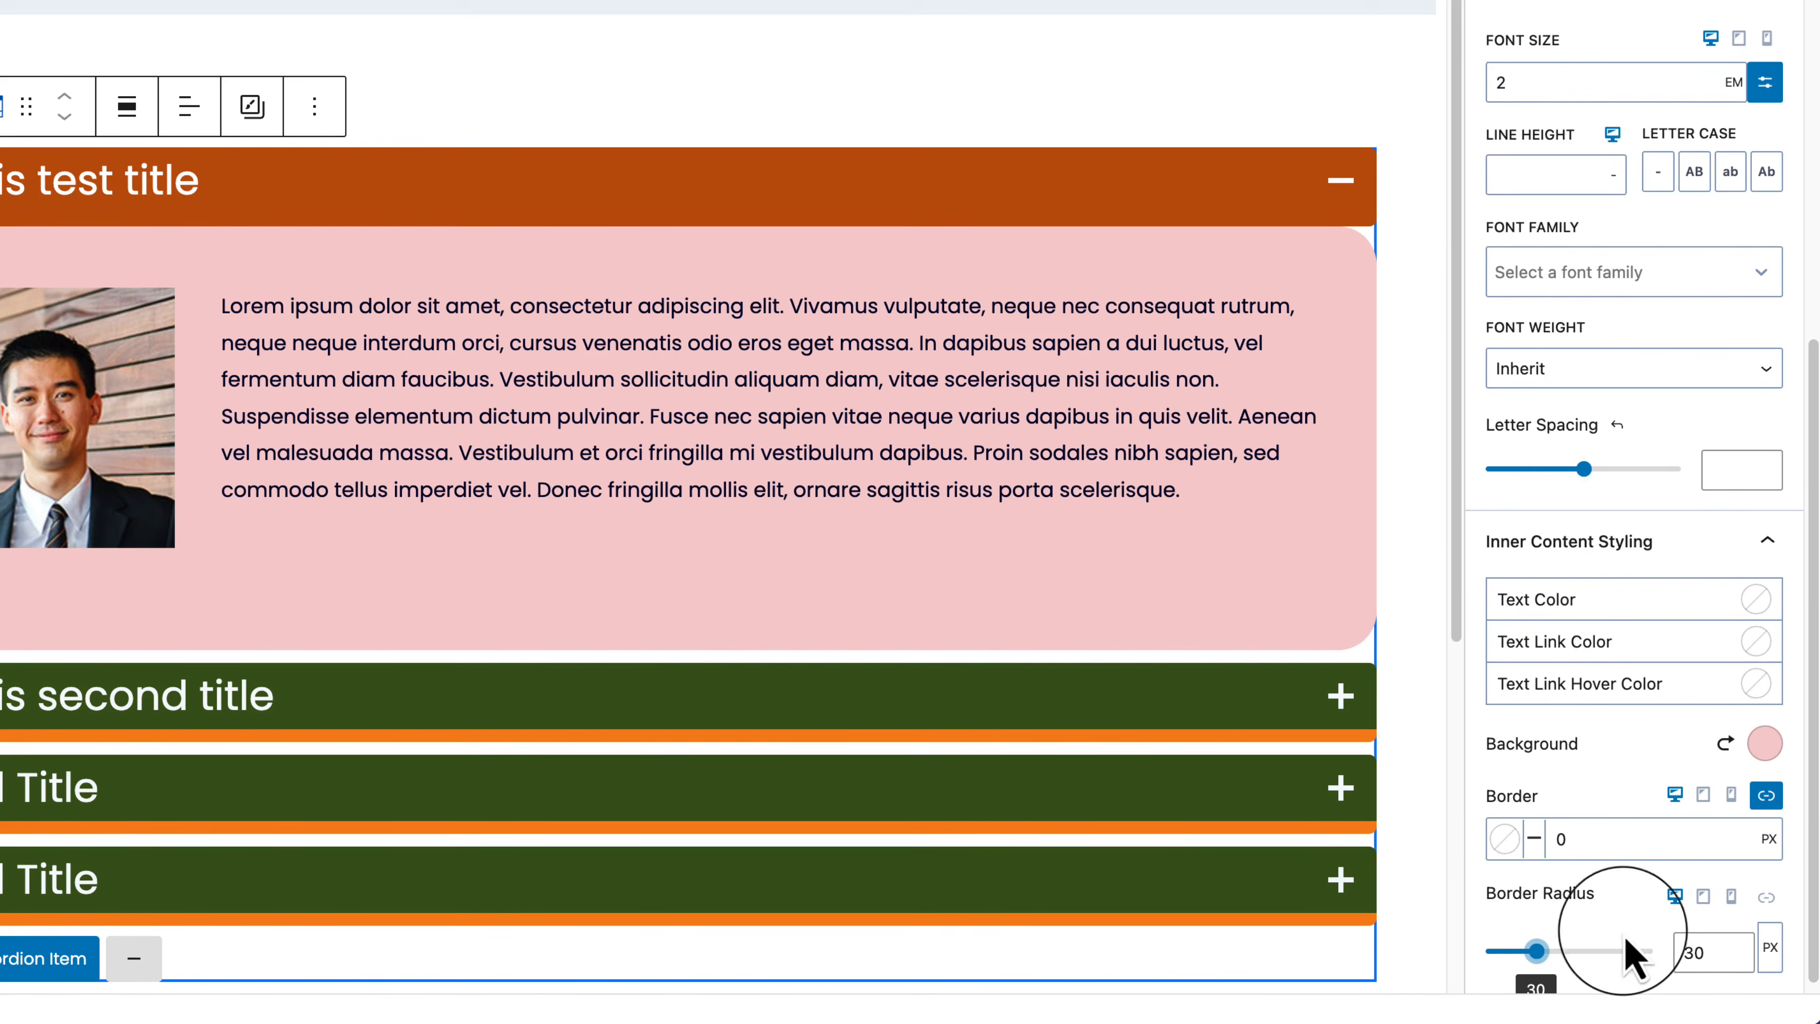
click(1767, 898)
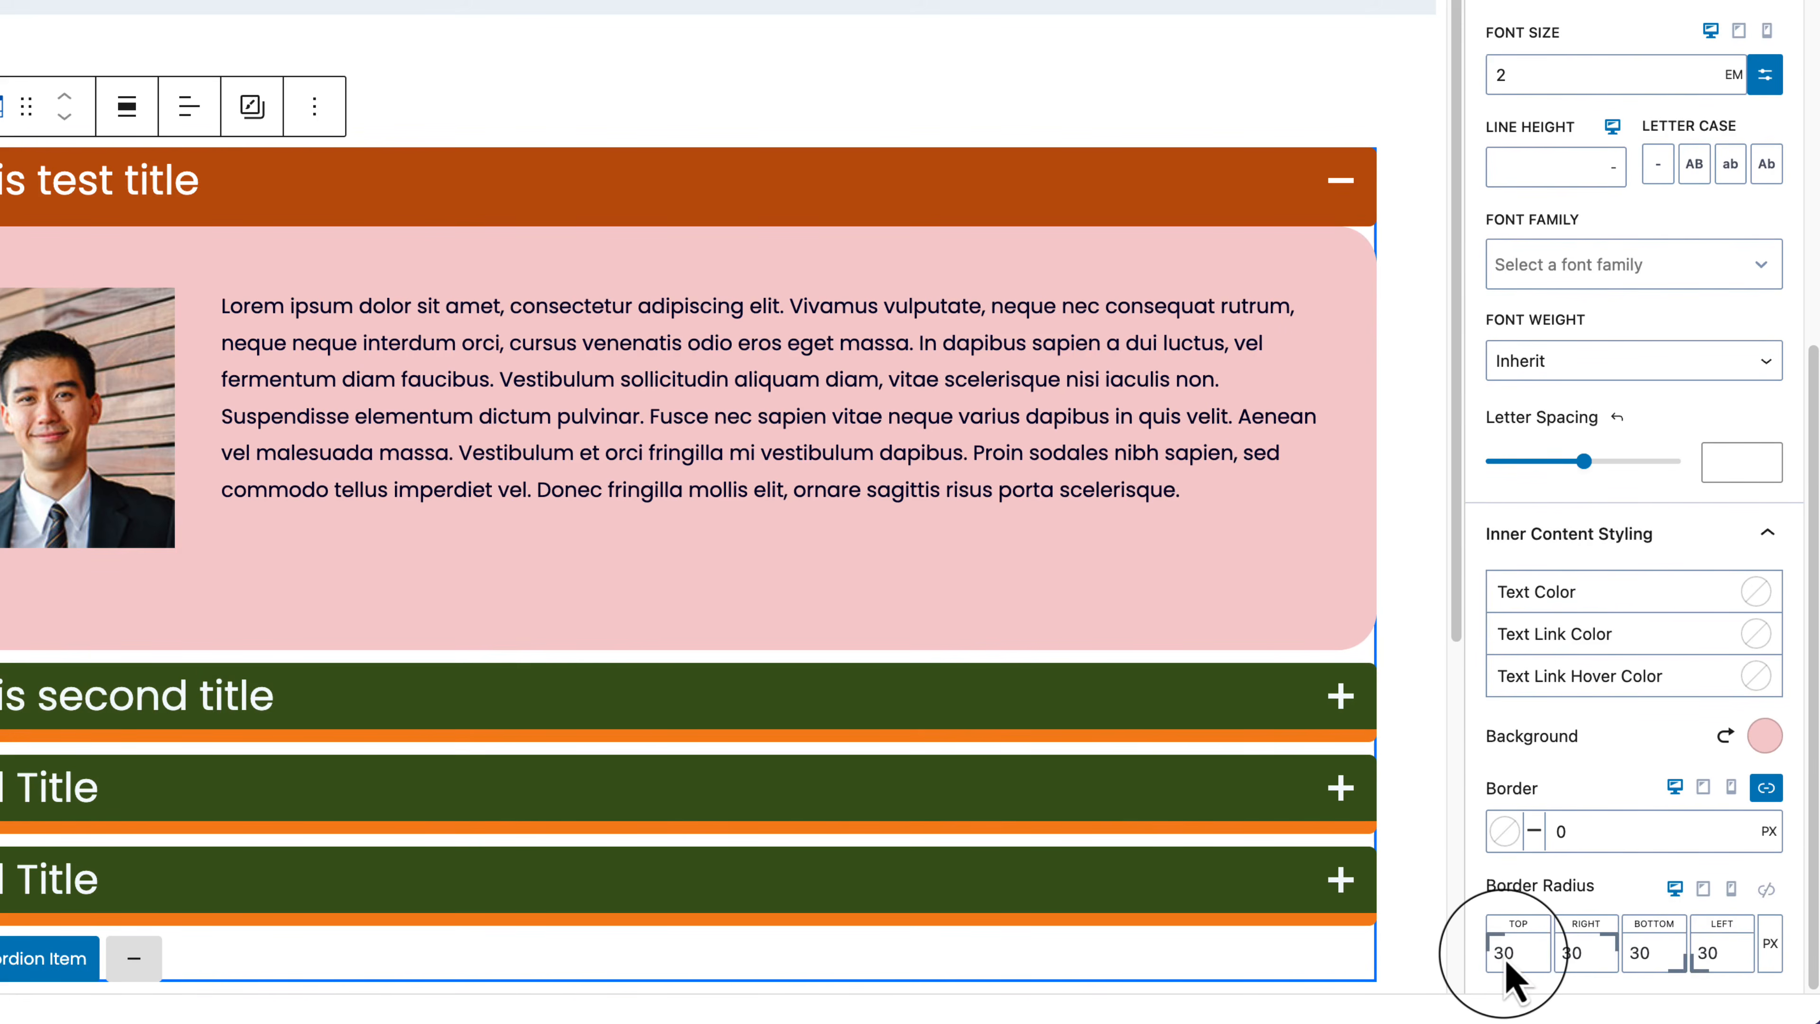
drag(1503, 954, 1579, 955)
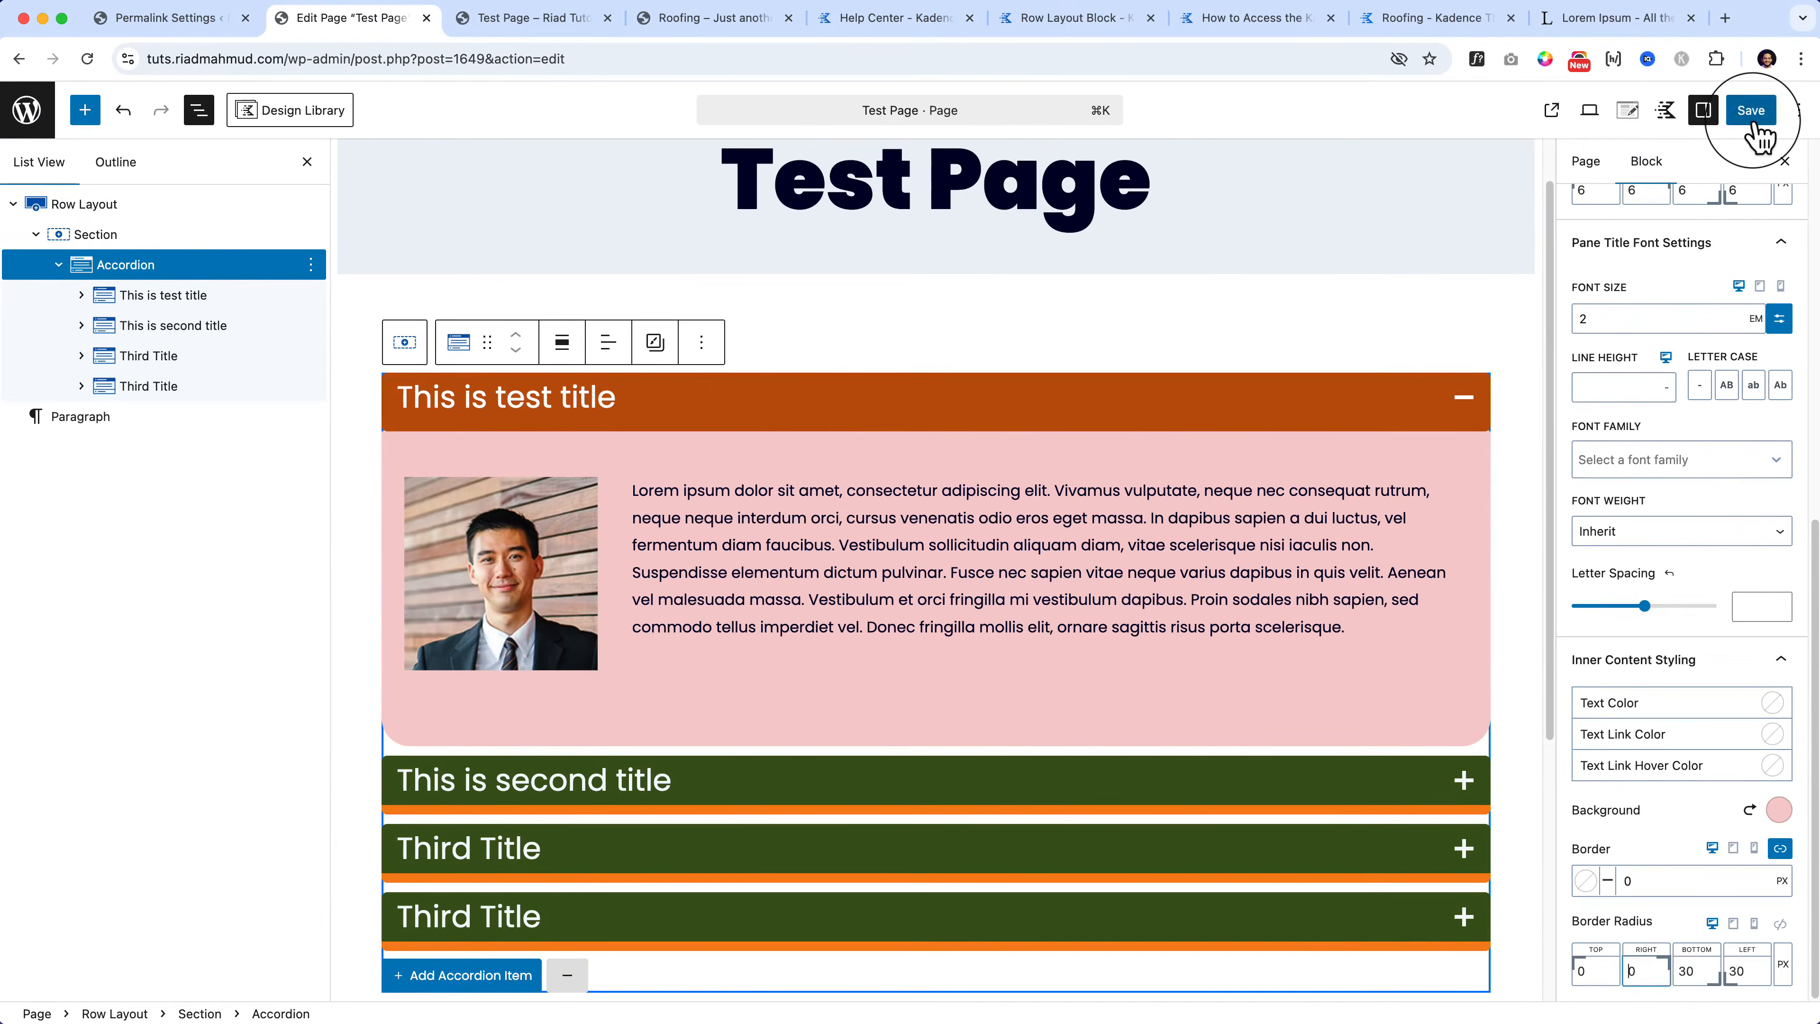
Step: Save the page, reload the live Test Page, expand all three accordion items, and return to the editor
click(1755, 114)
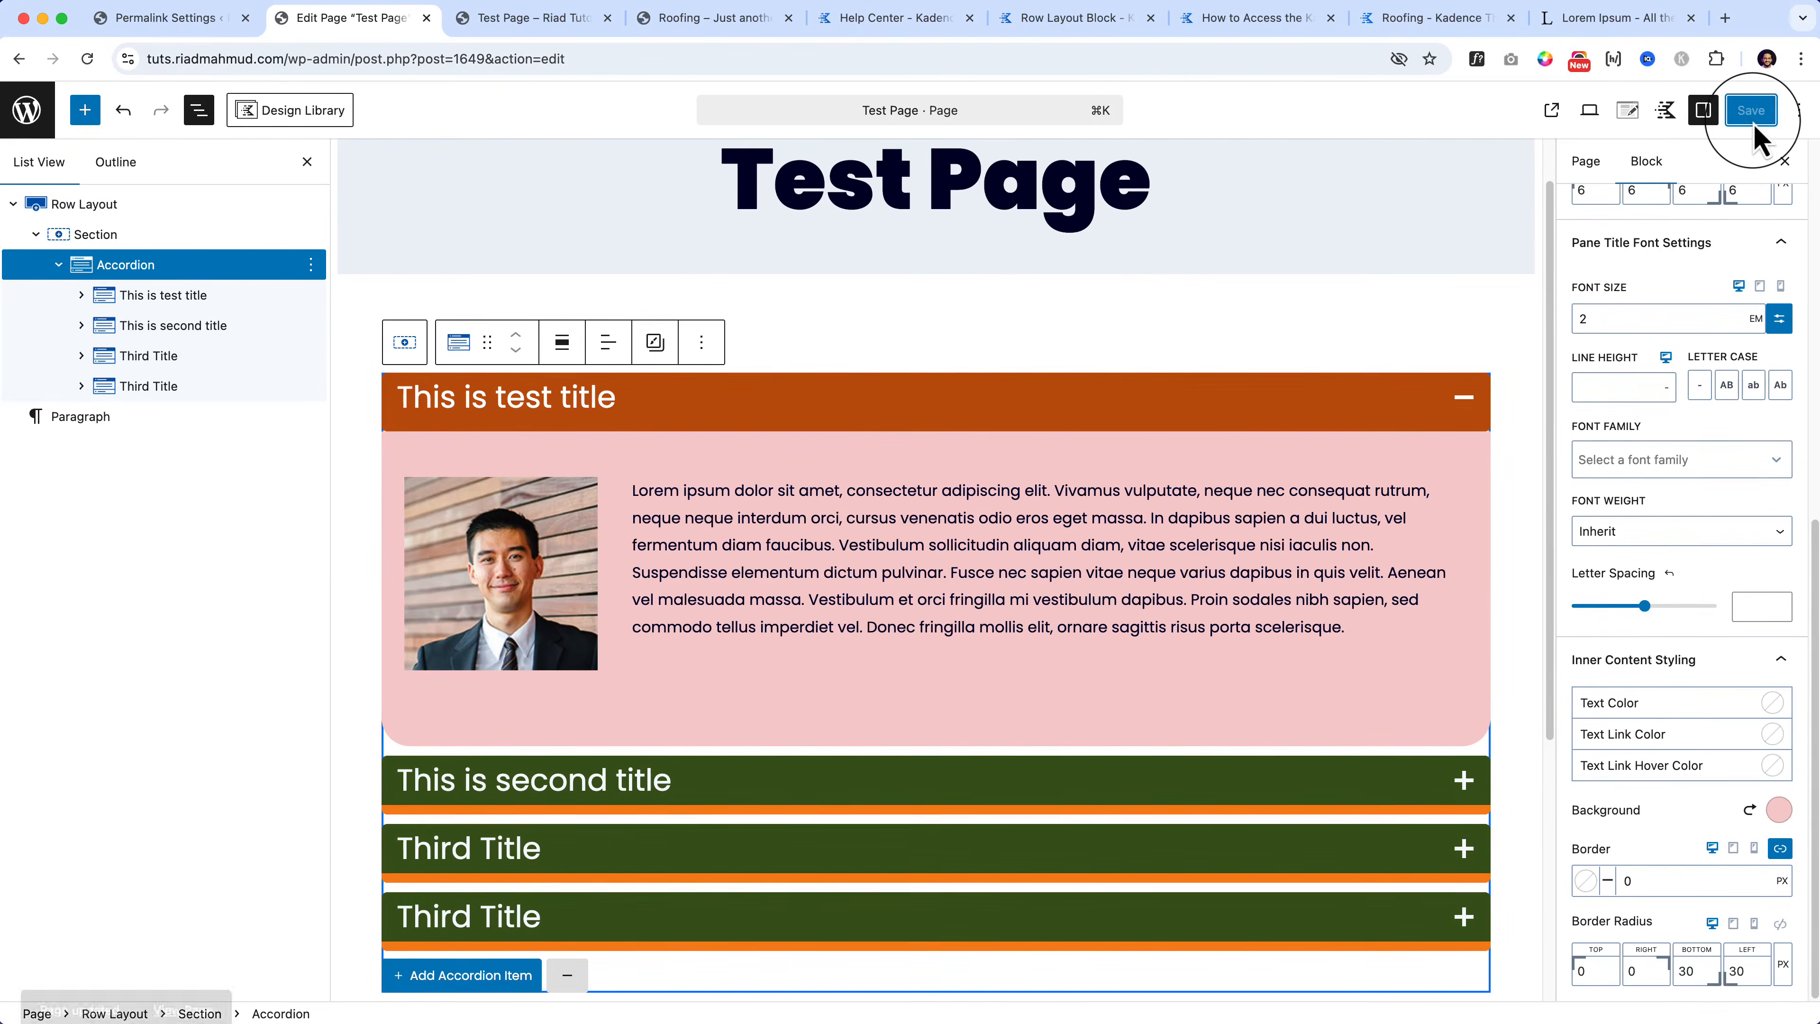
click(559, 20)
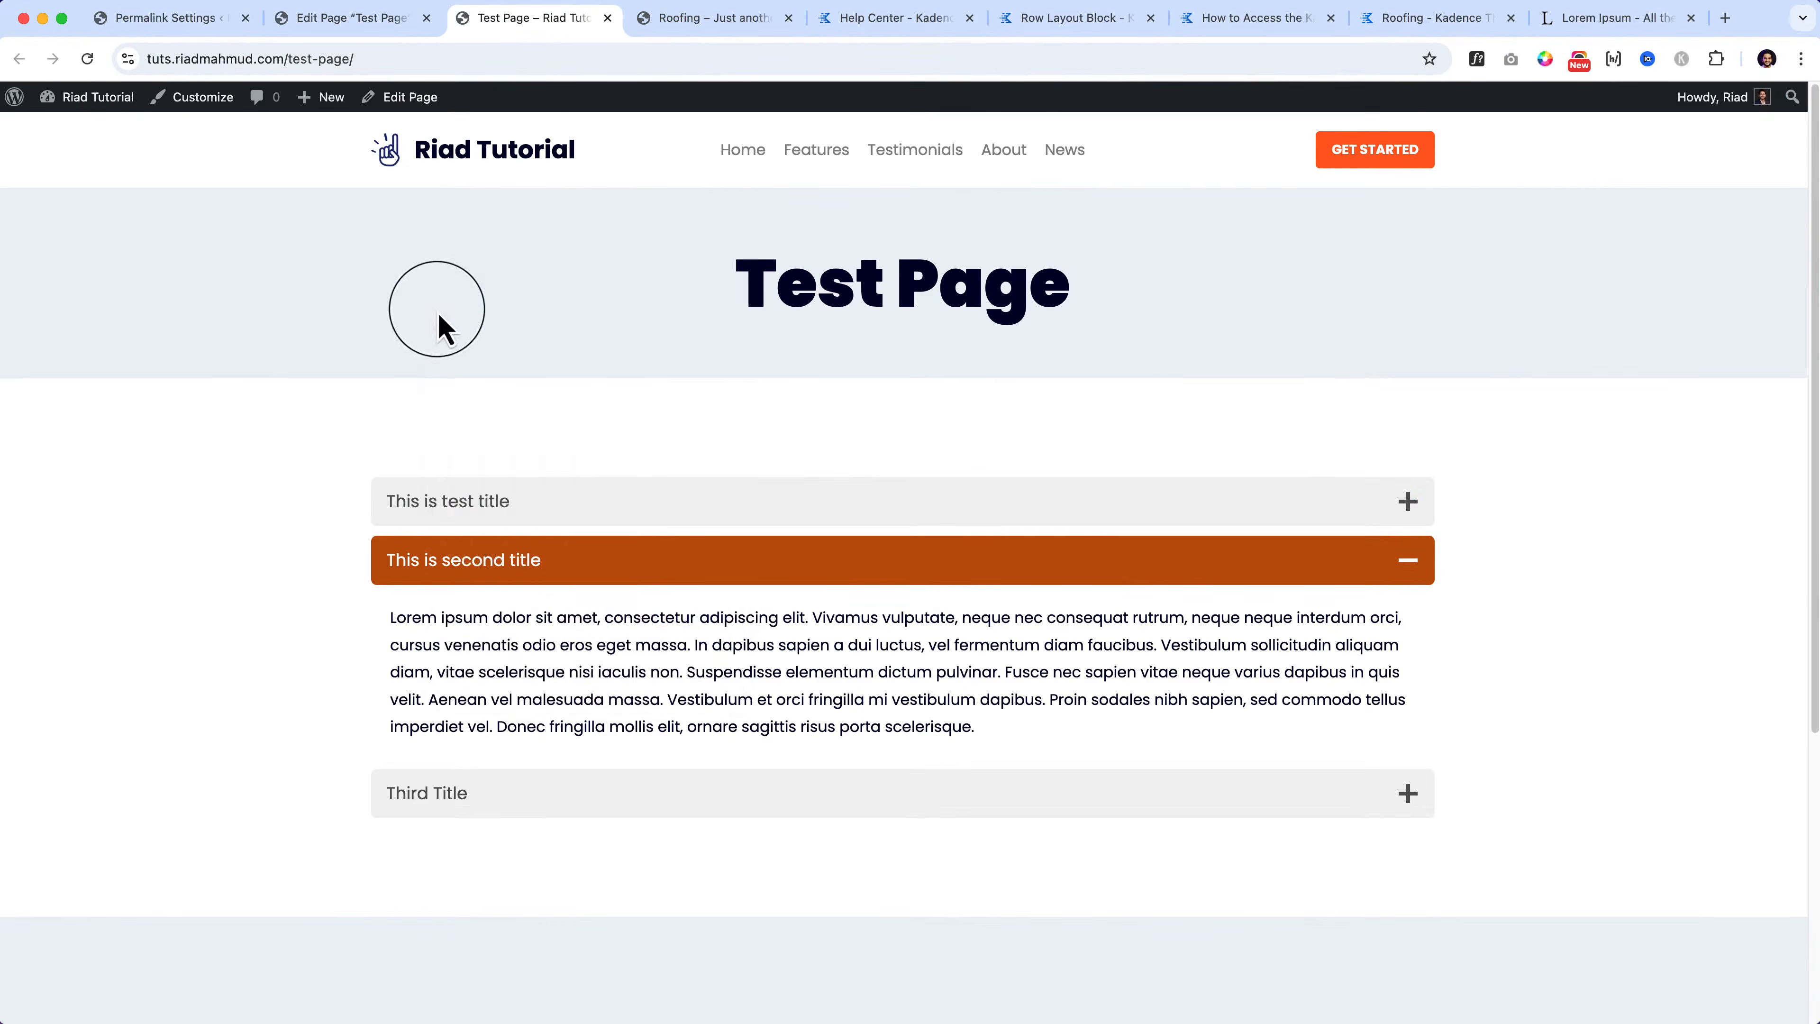
right_click(438, 316)
click(463, 358)
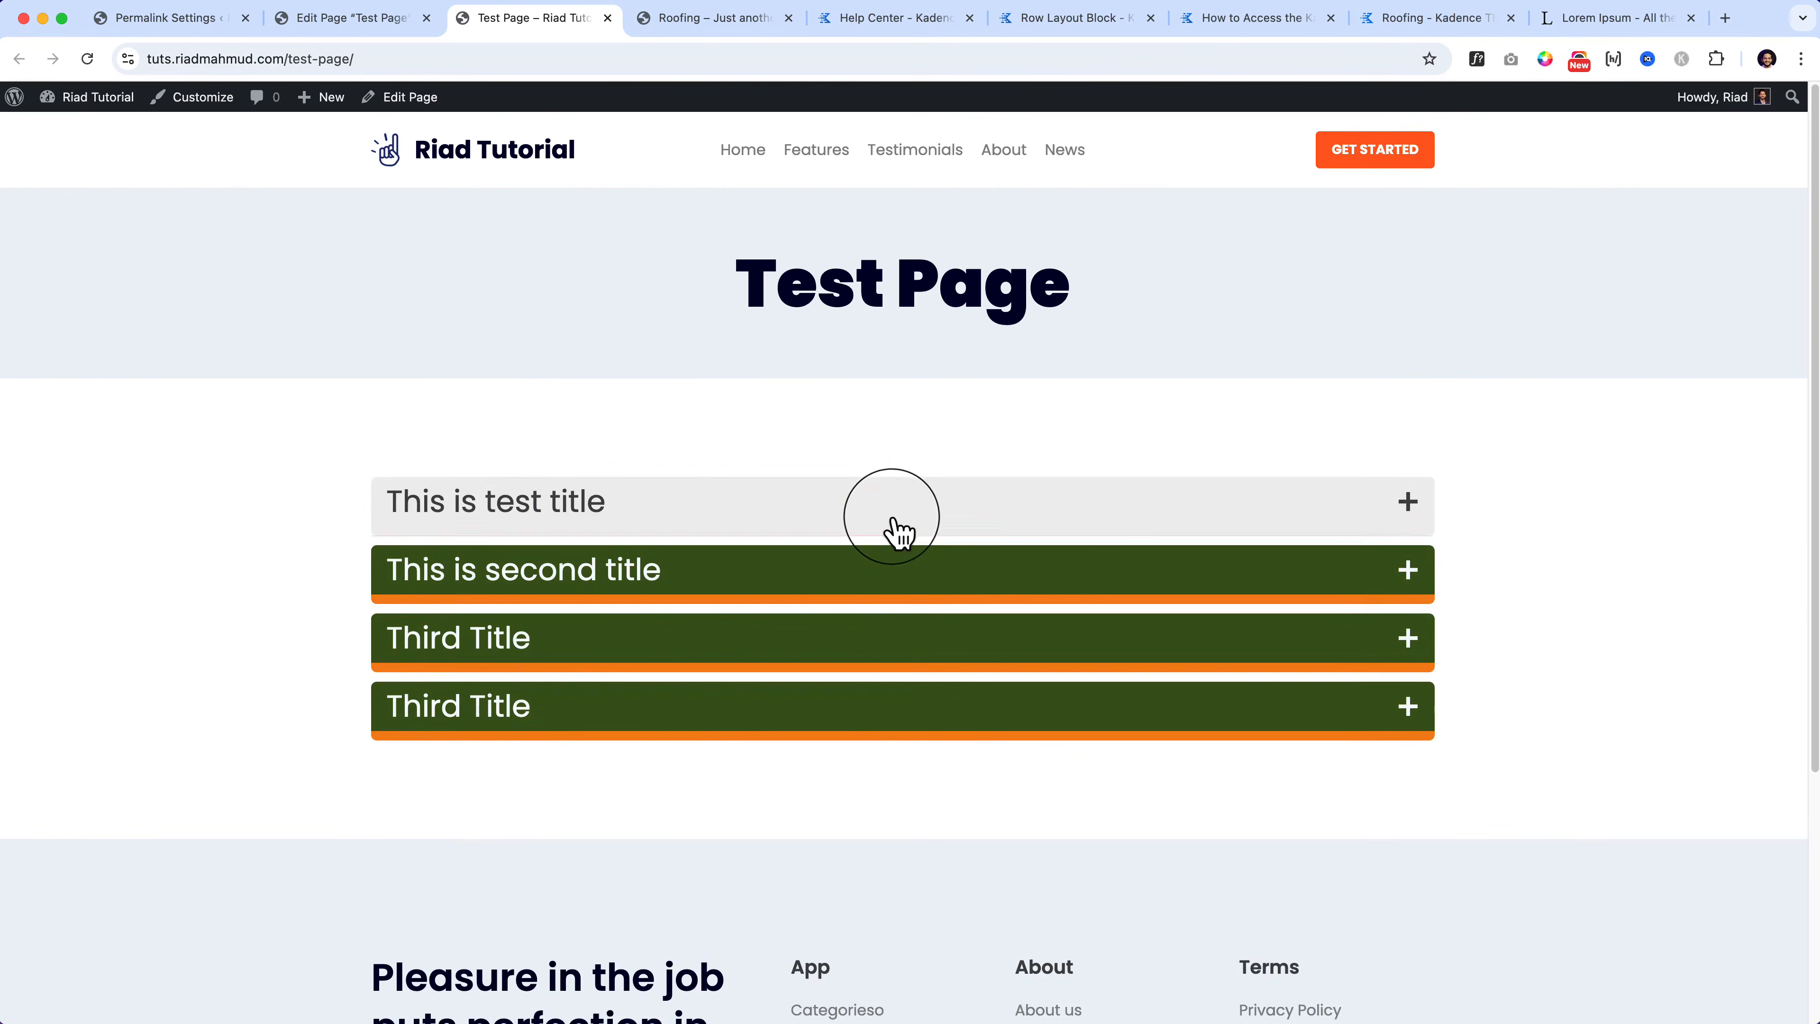
click(897, 534)
click(812, 855)
scroll(813, 858, down, 5)
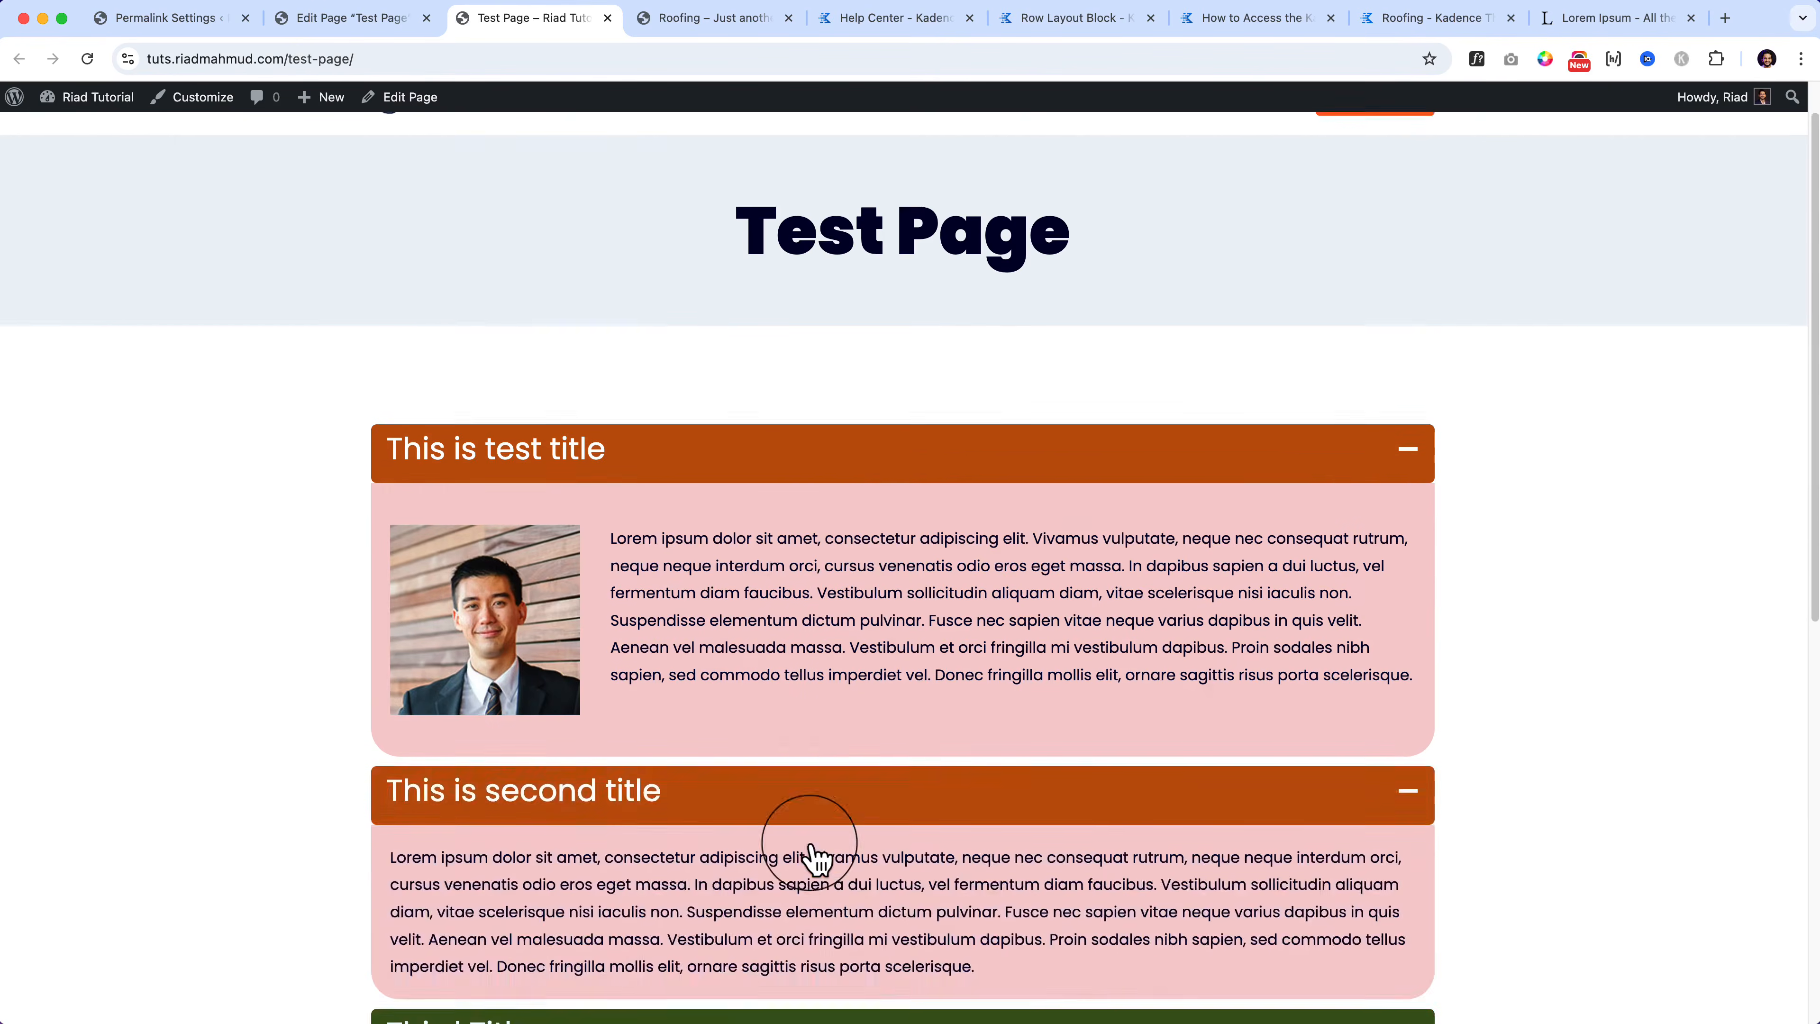
click(771, 616)
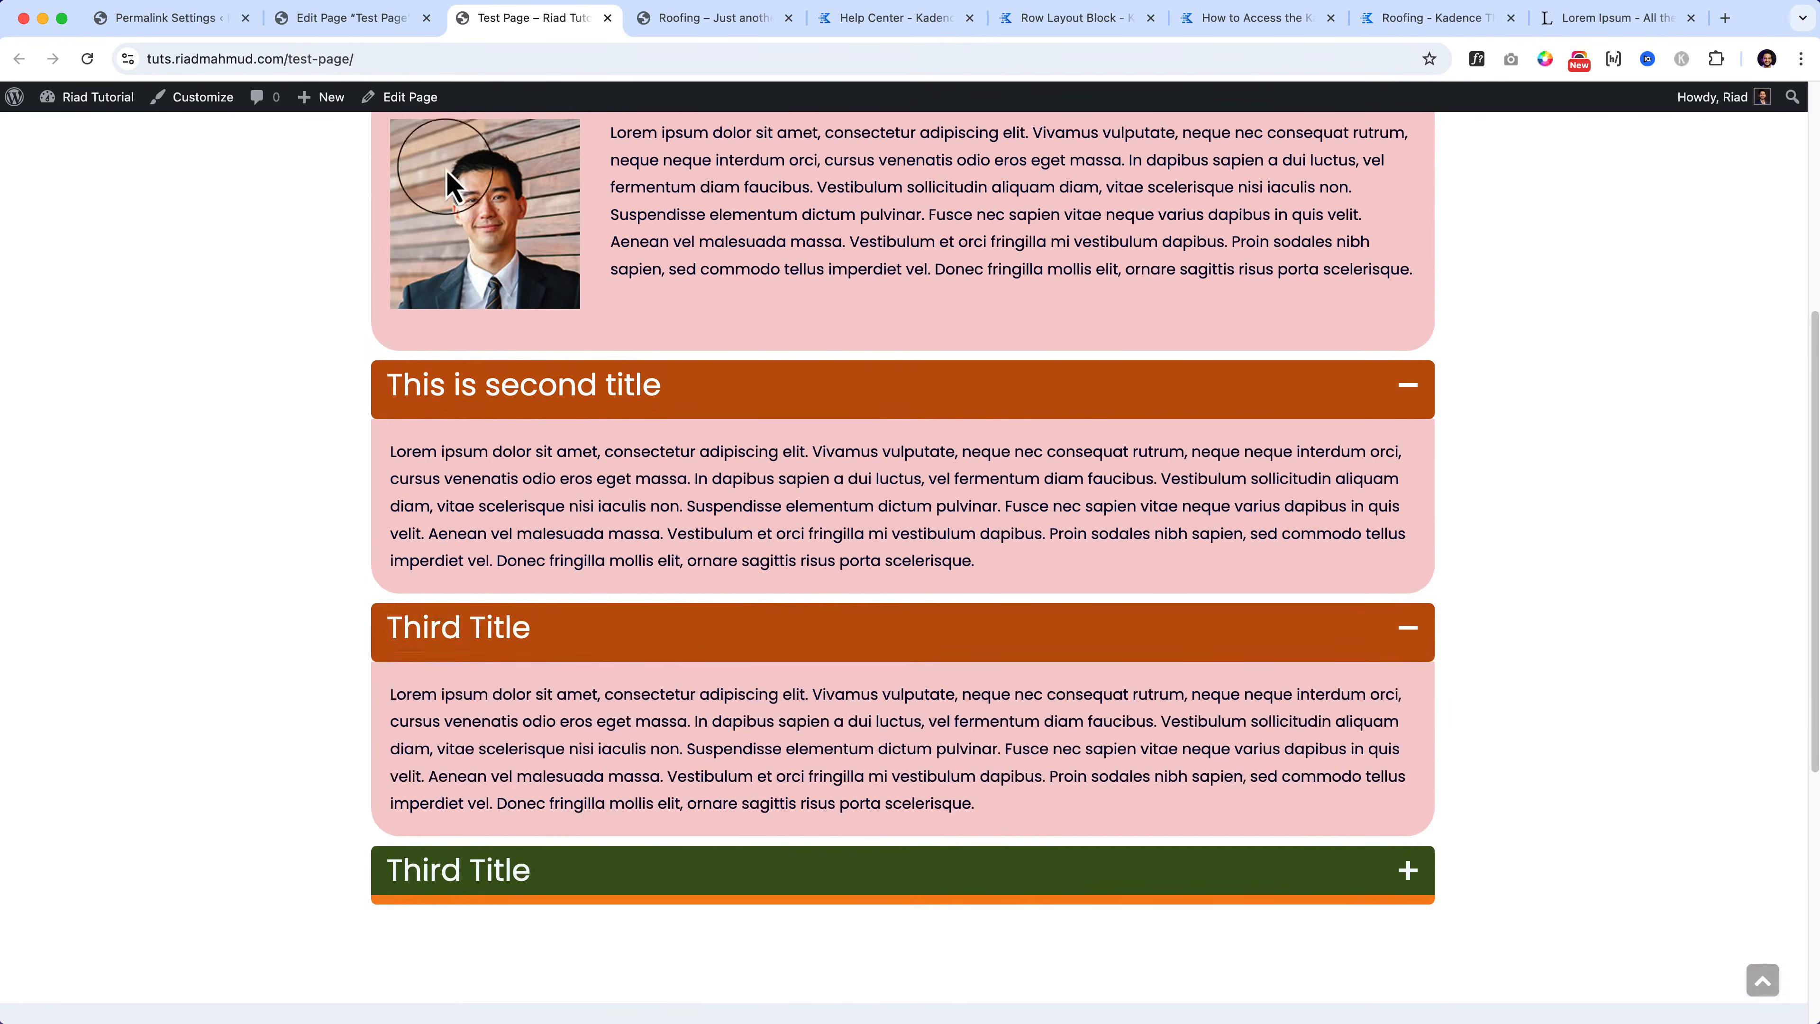
click(342, 32)
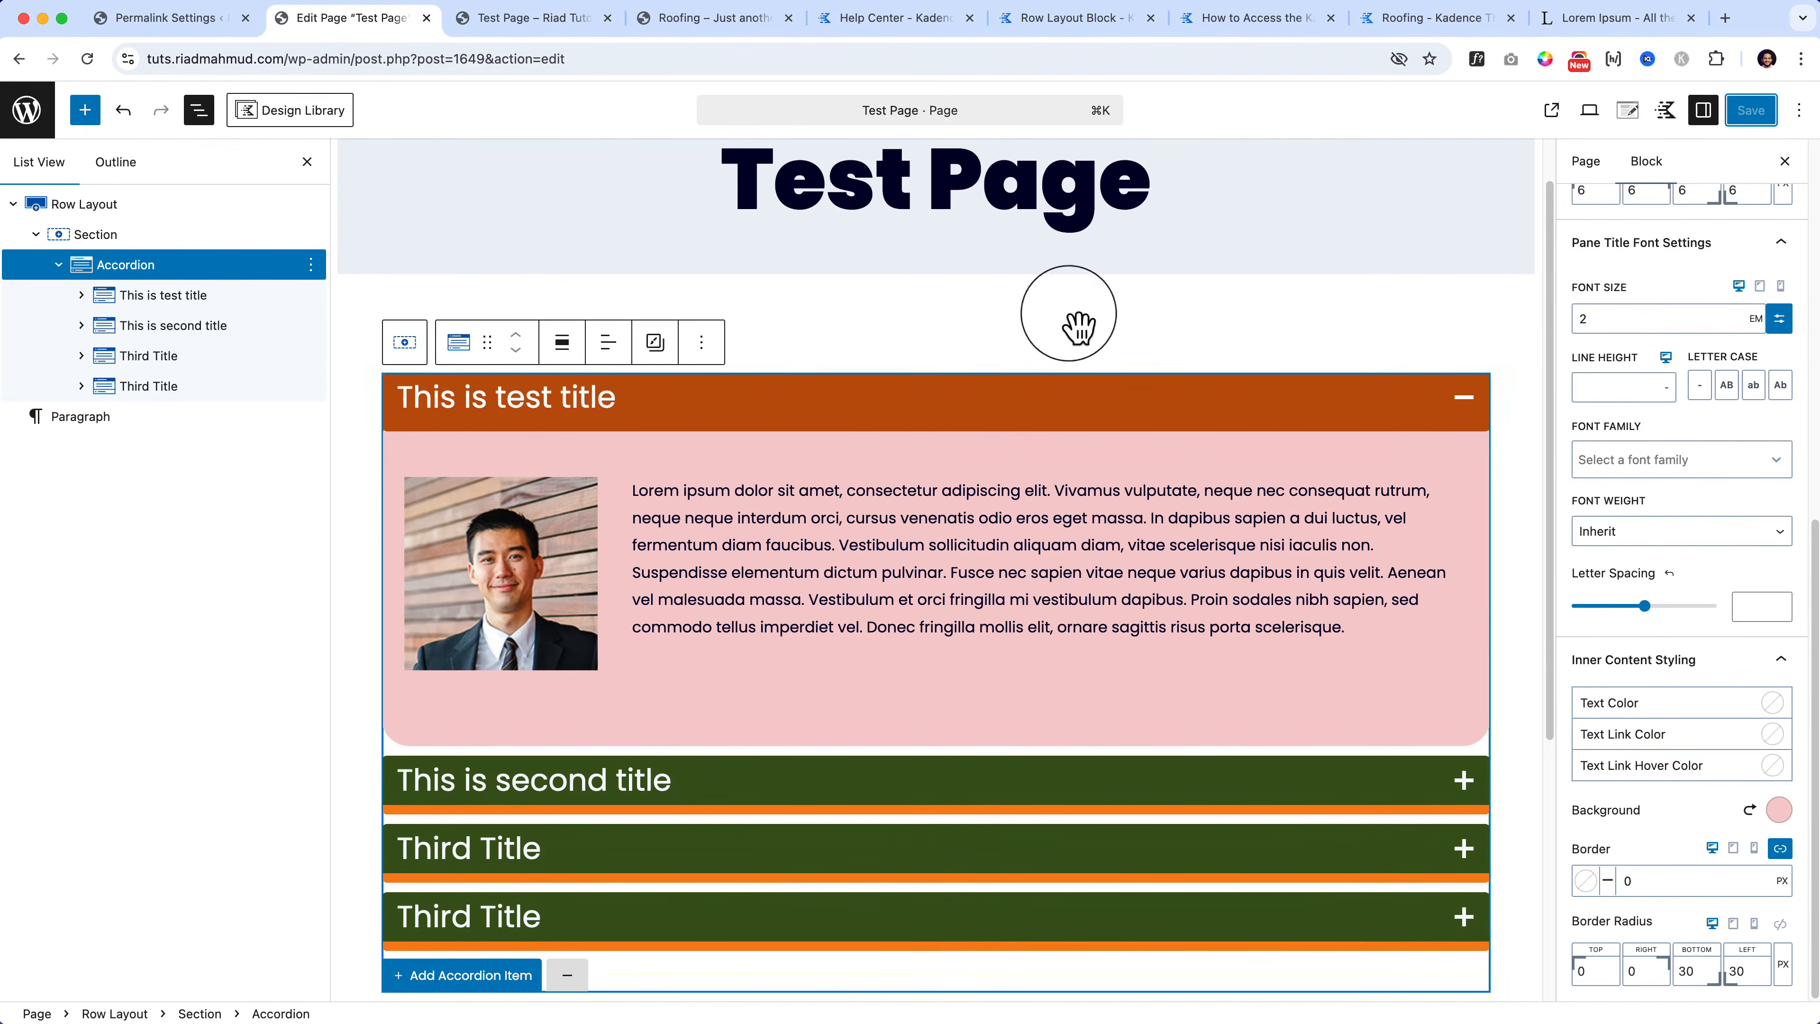
Step: Review the accordion's sizing, padding, Title Tag and Structure options, and switch FAQ Schema off
scroll(1662, 566, up, 5)
scroll(1666, 567, down, 3)
scroll(1662, 567, up, 3)
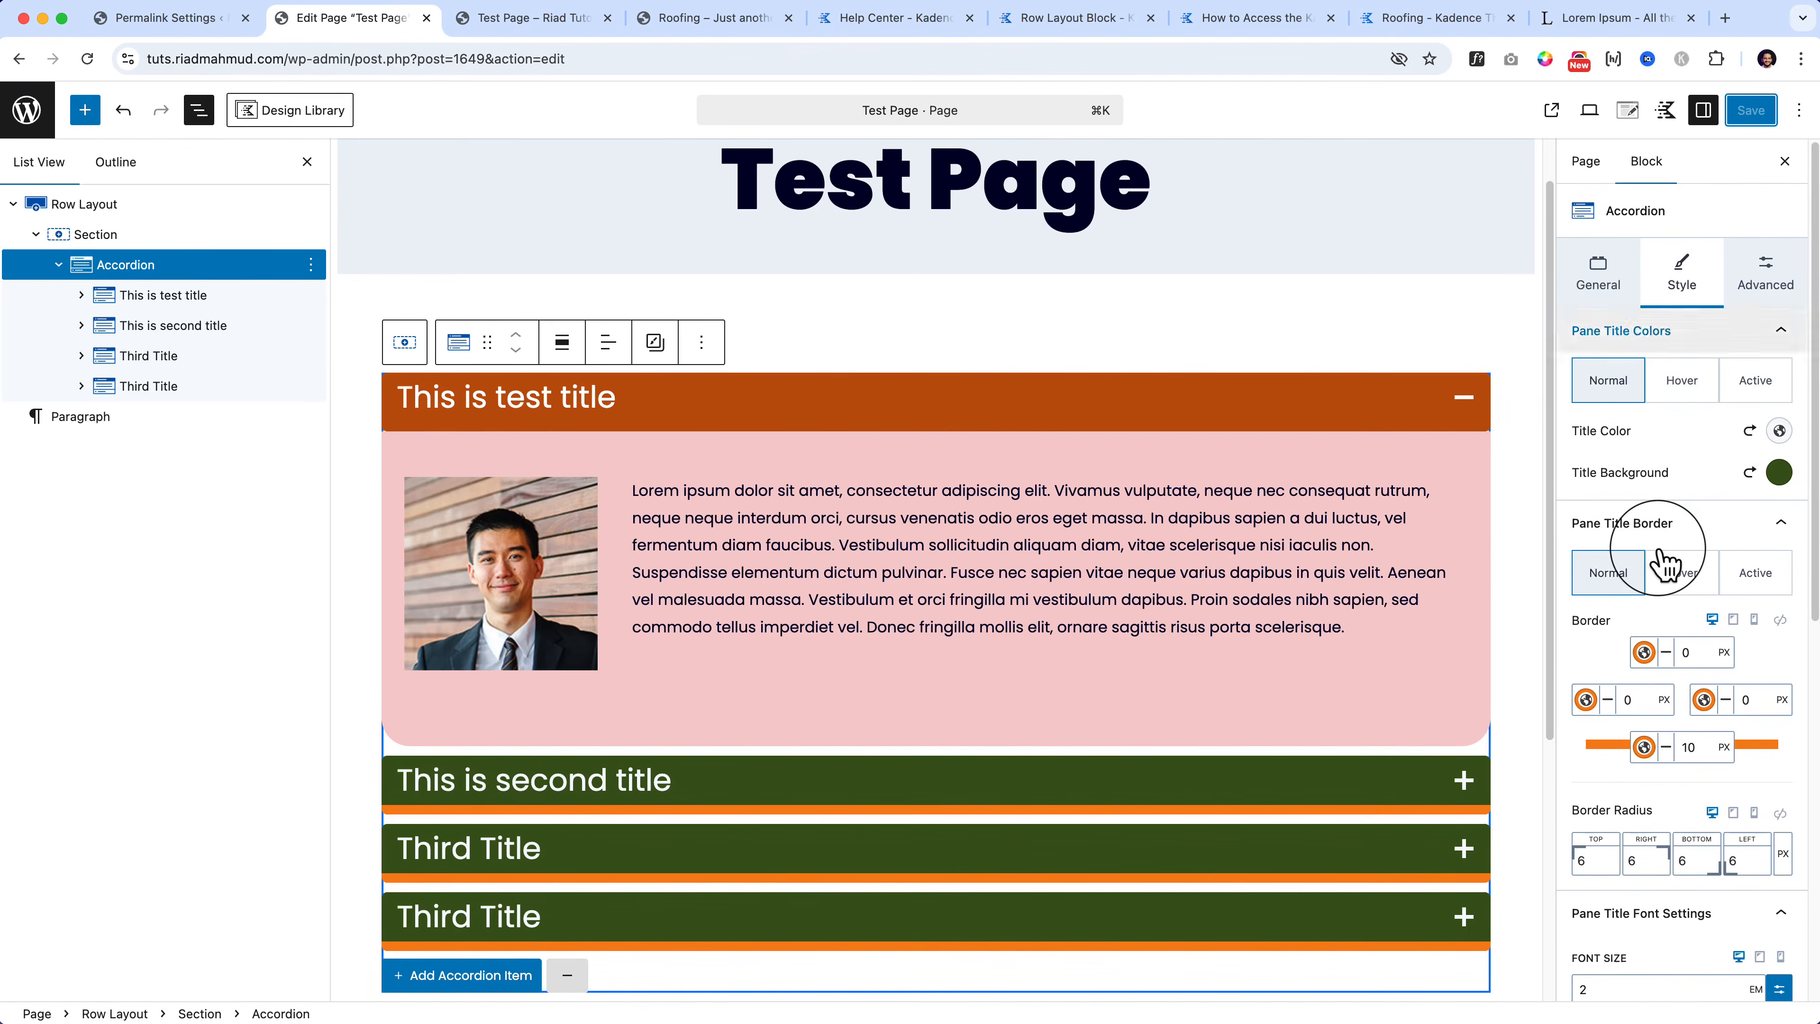
click(1767, 287)
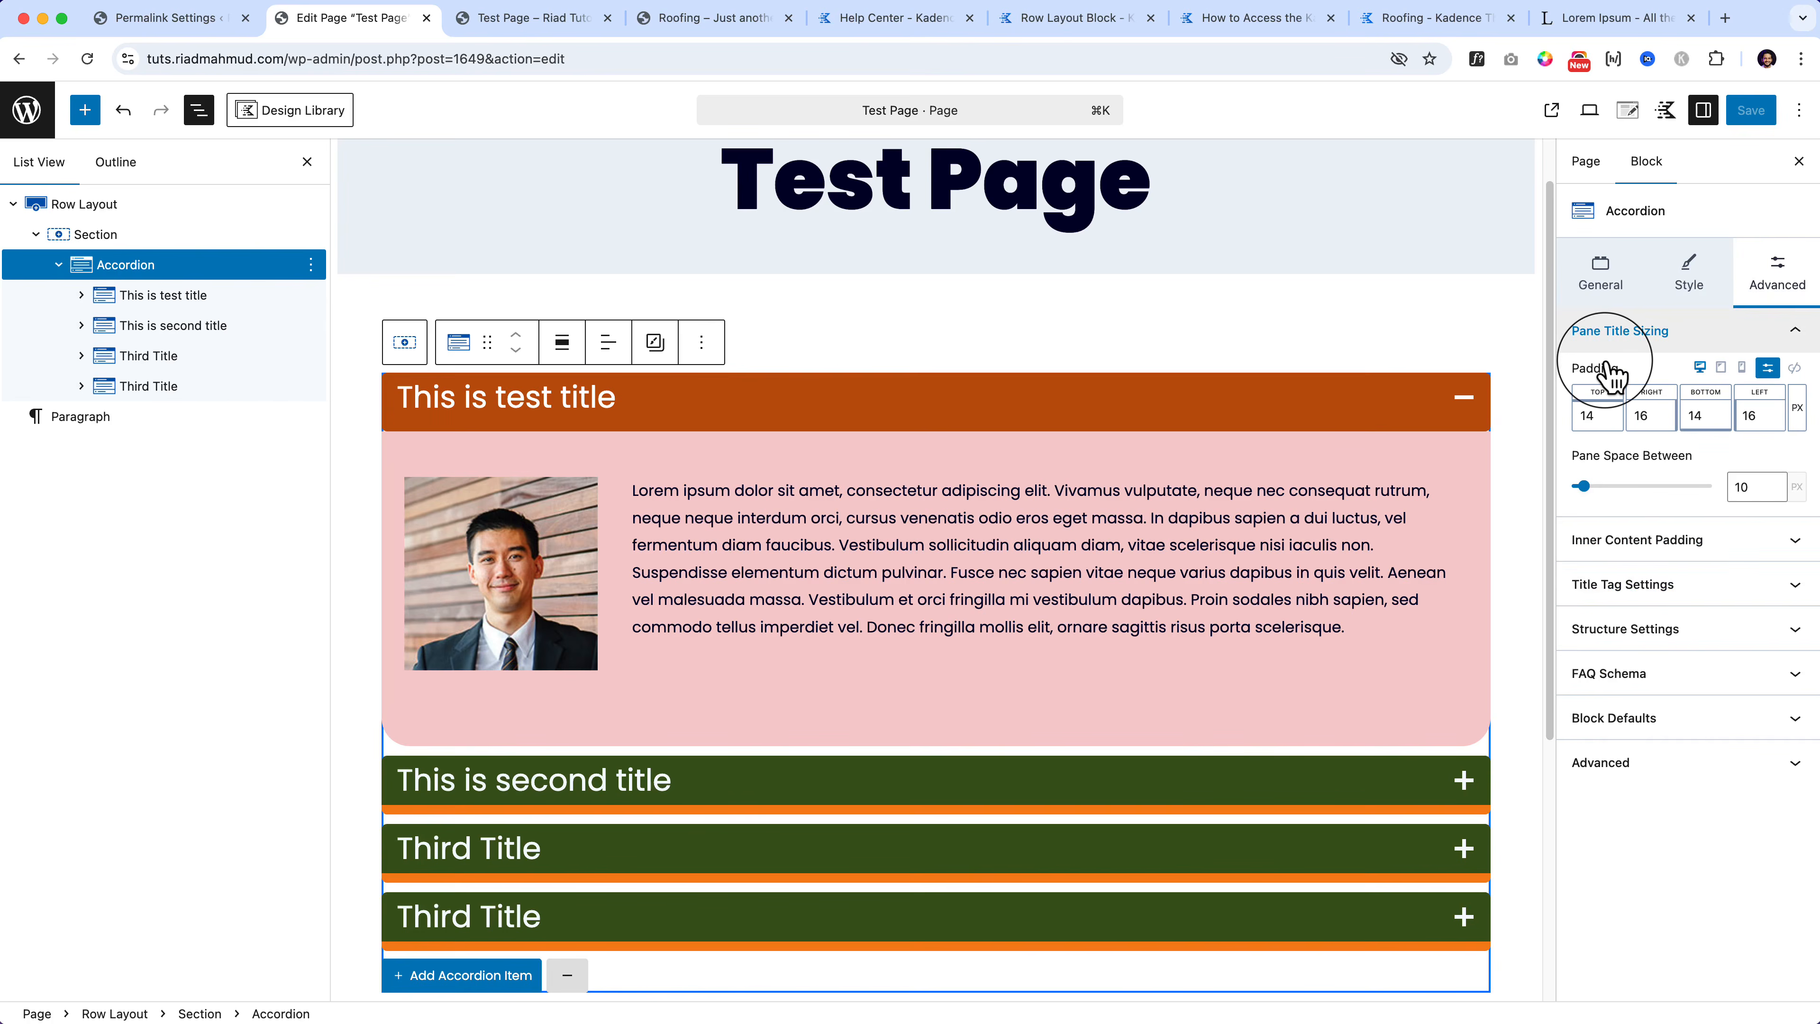
click(1641, 539)
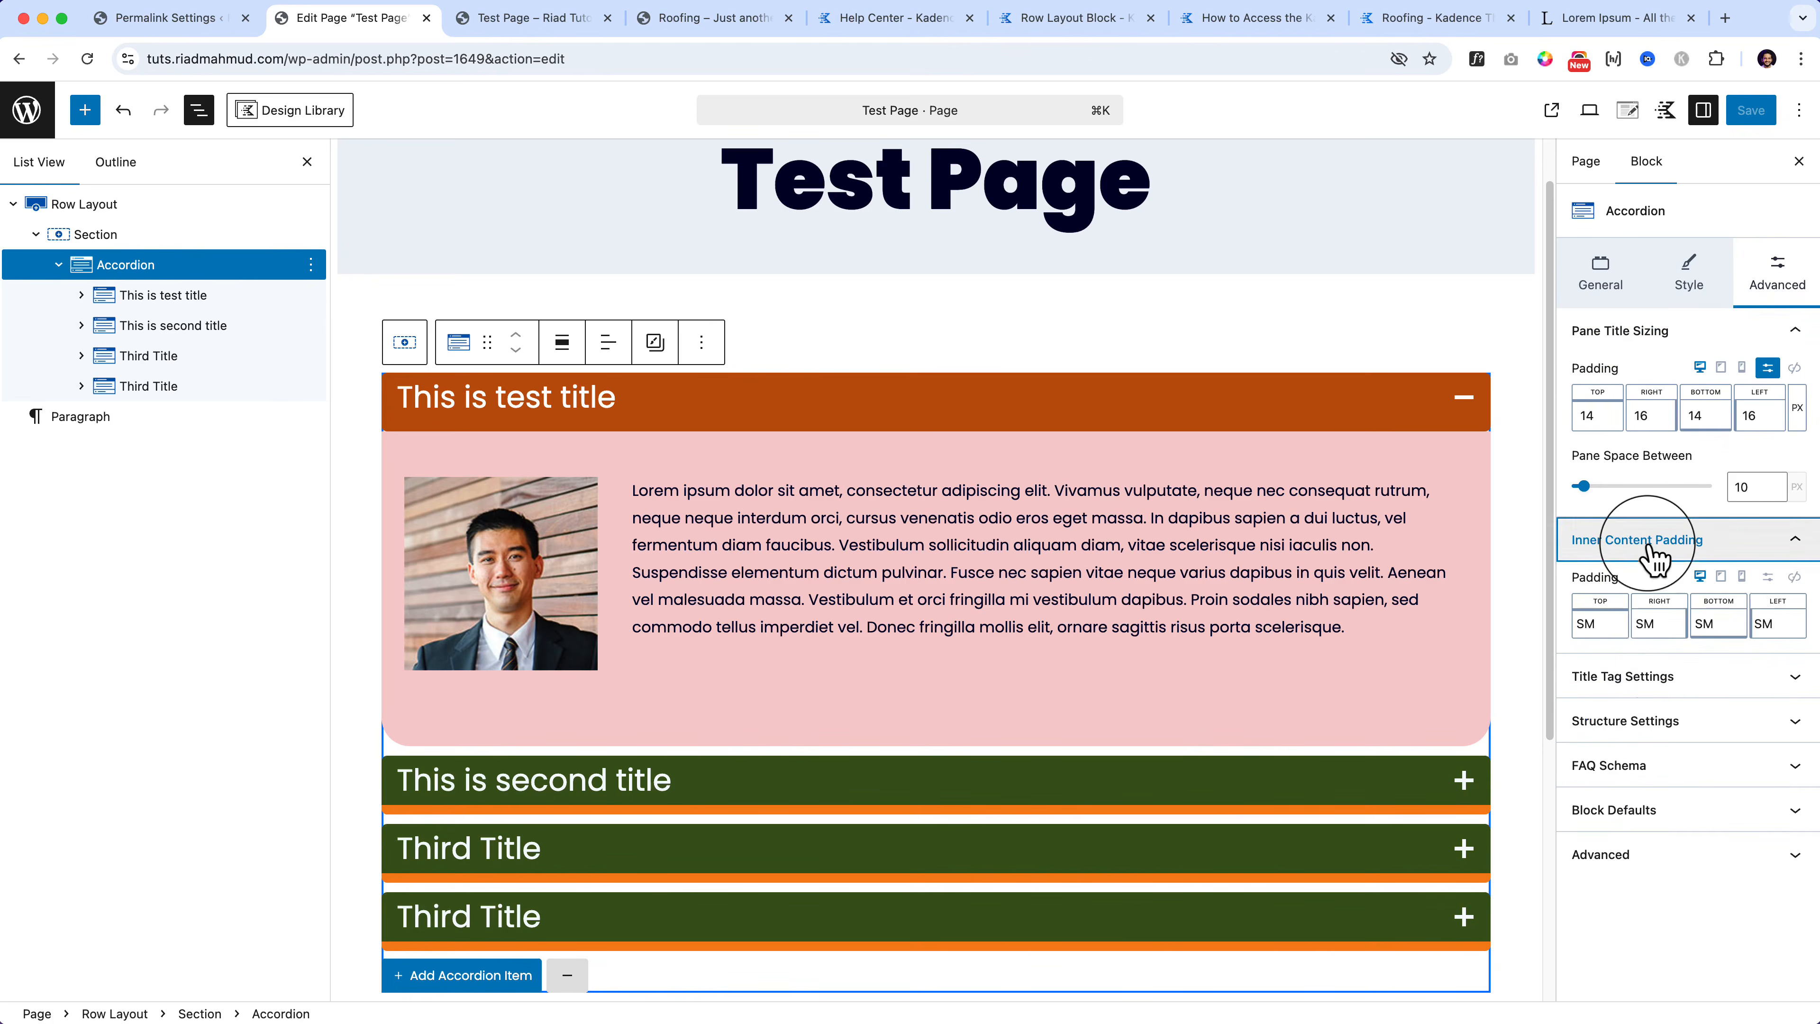
click(1648, 699)
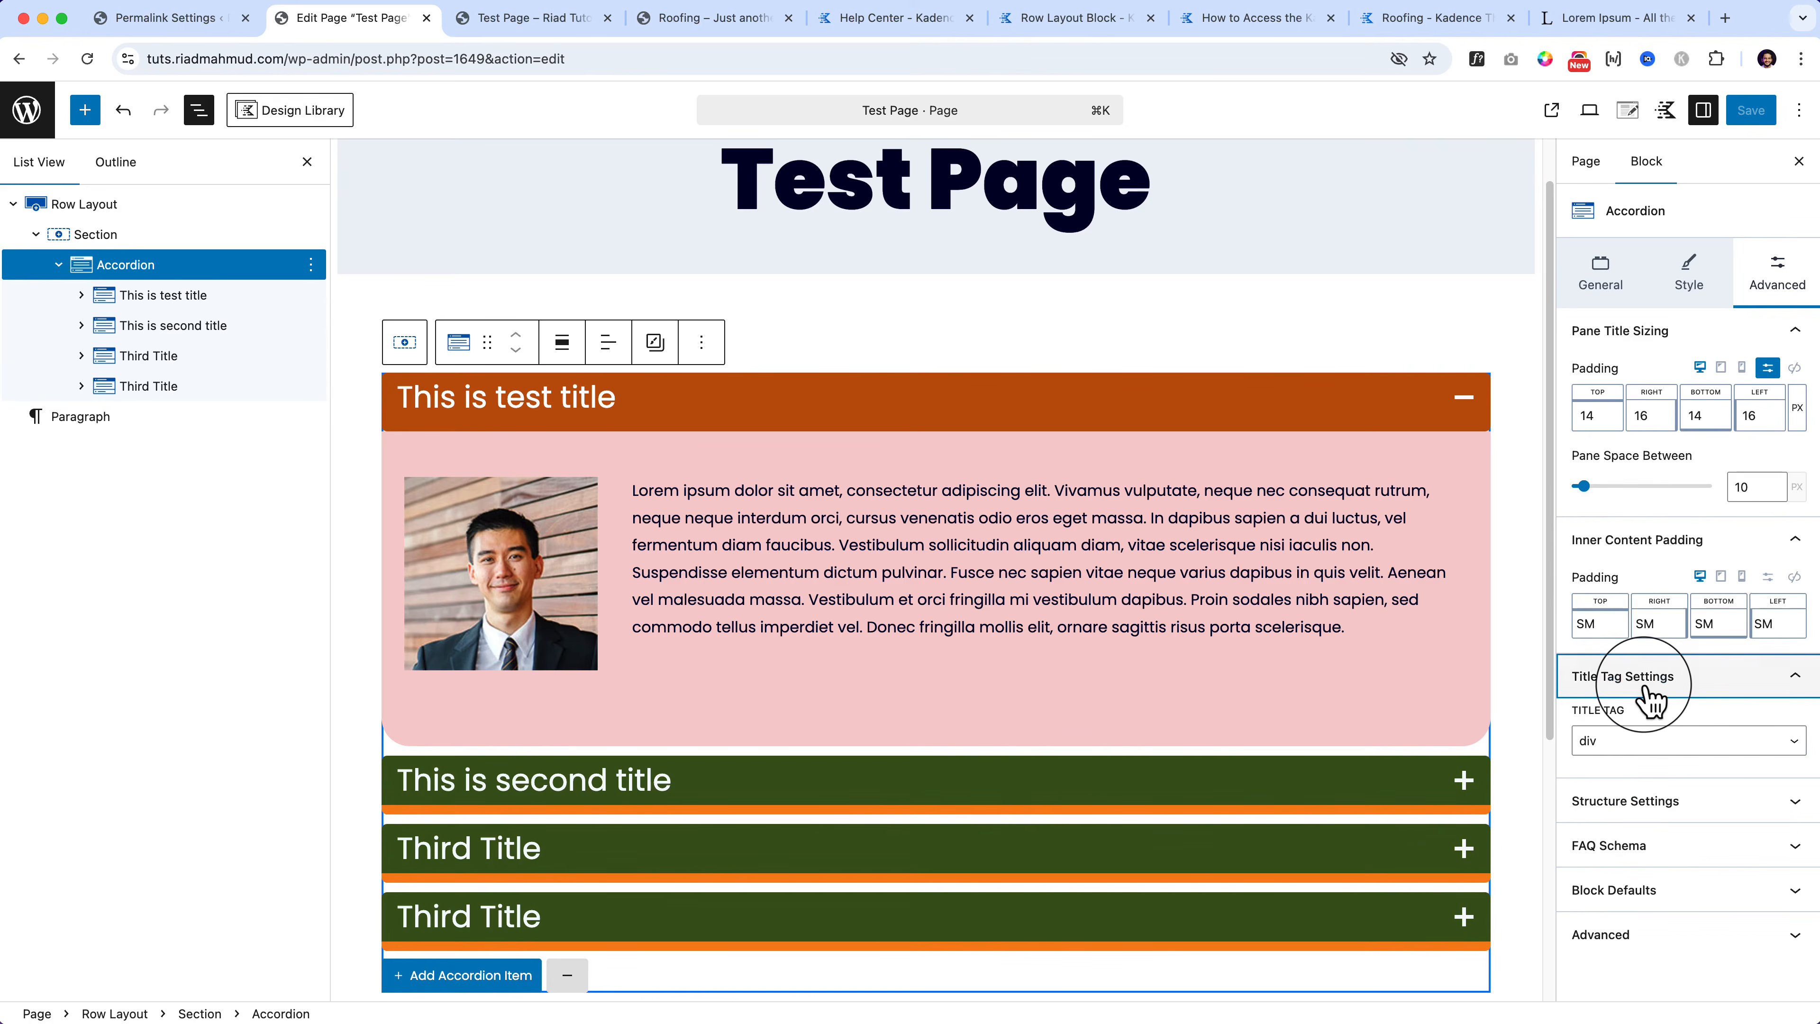
click(1628, 810)
scroll(1628, 825, down, 2)
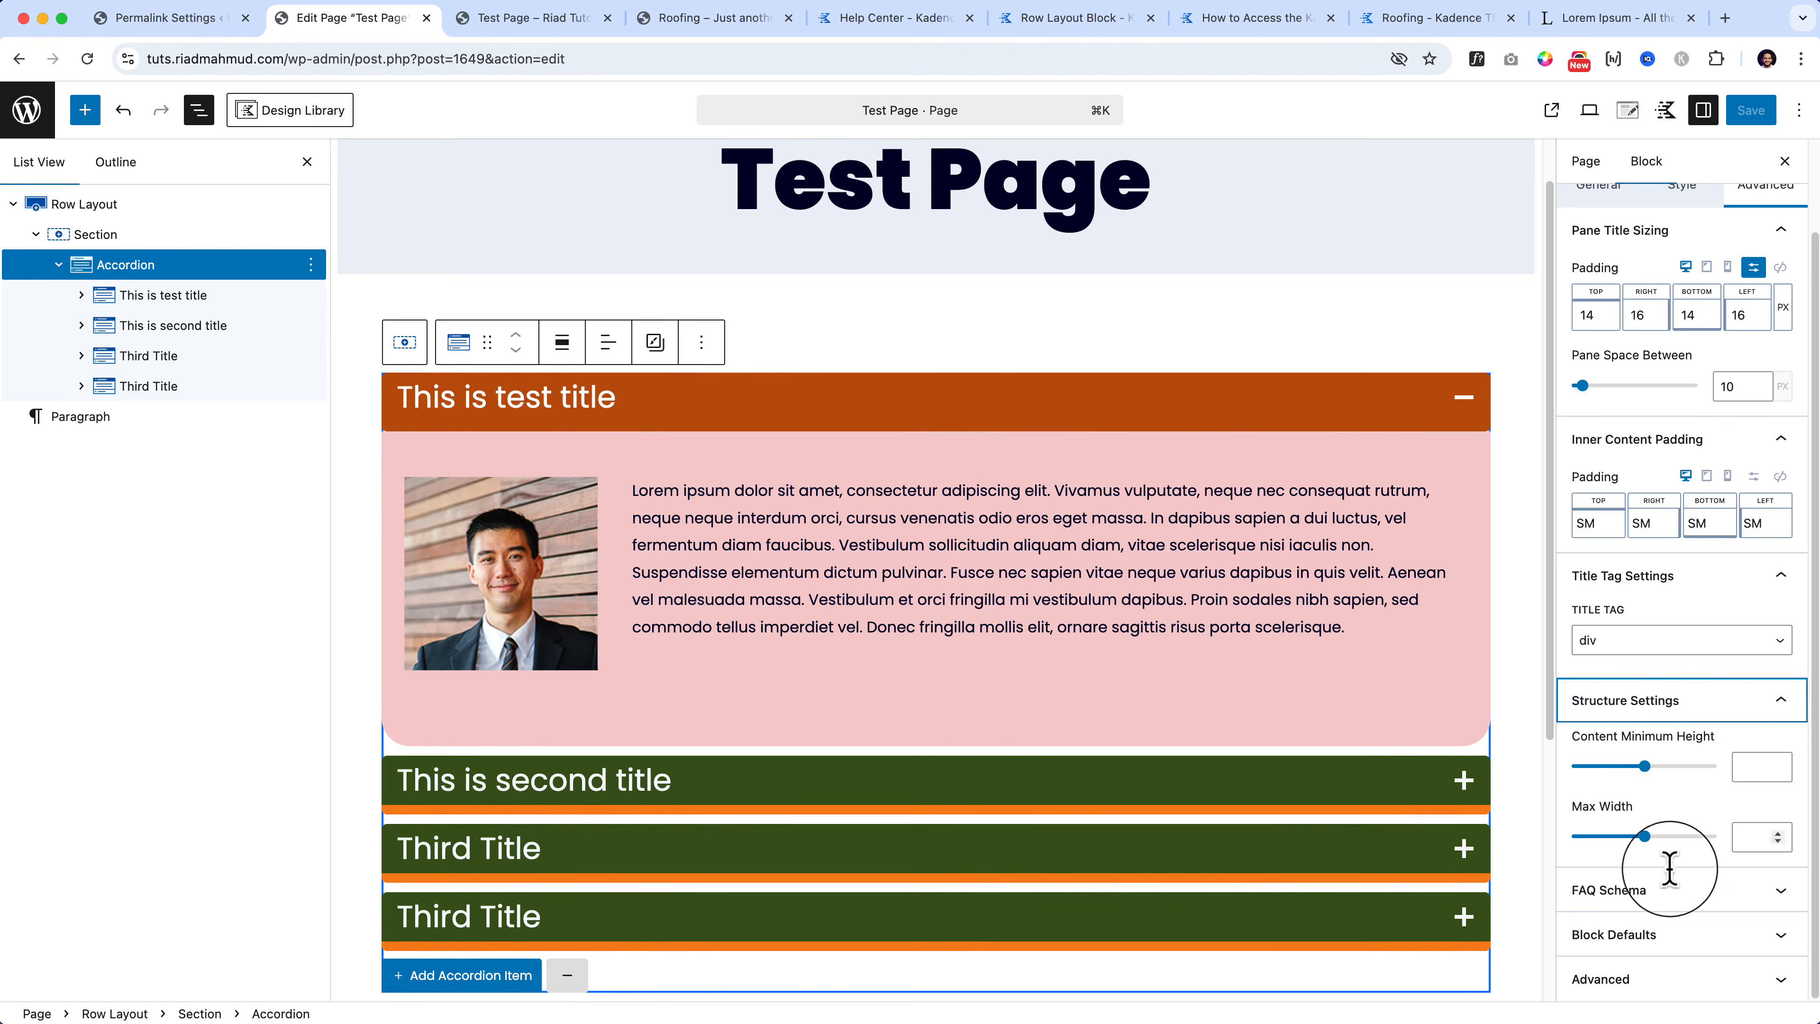
click(1670, 900)
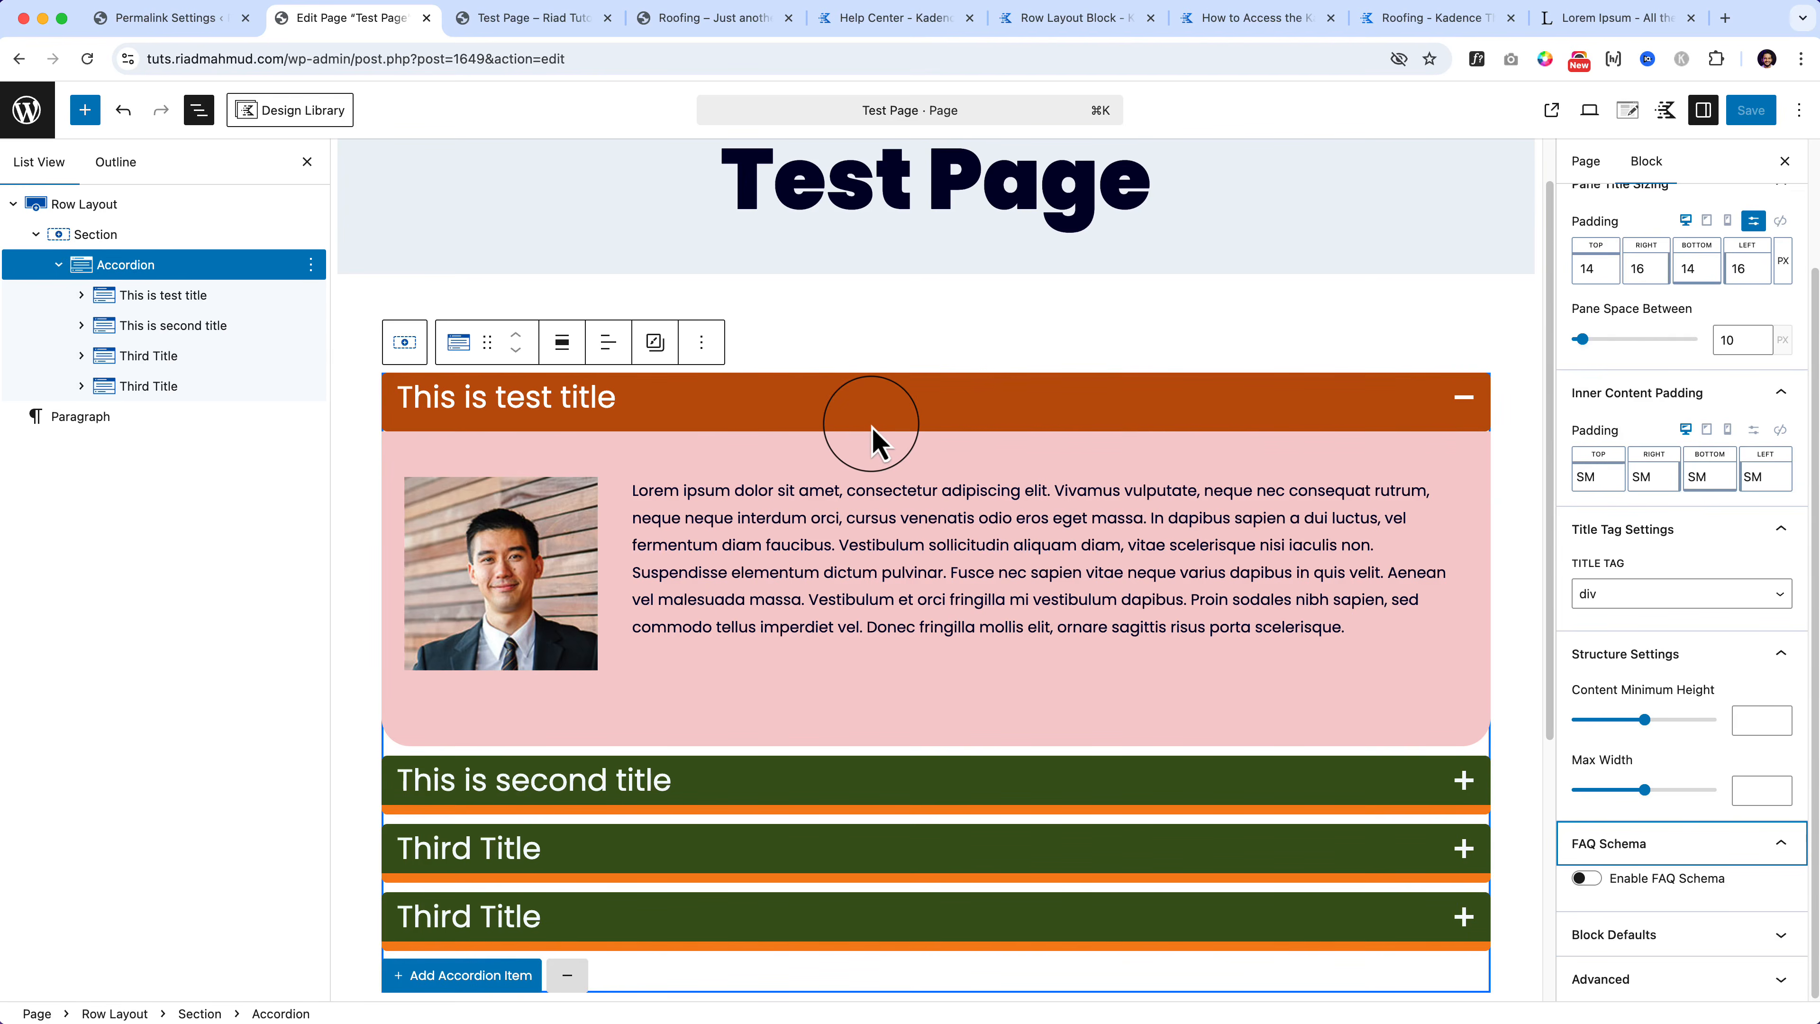
click(1653, 888)
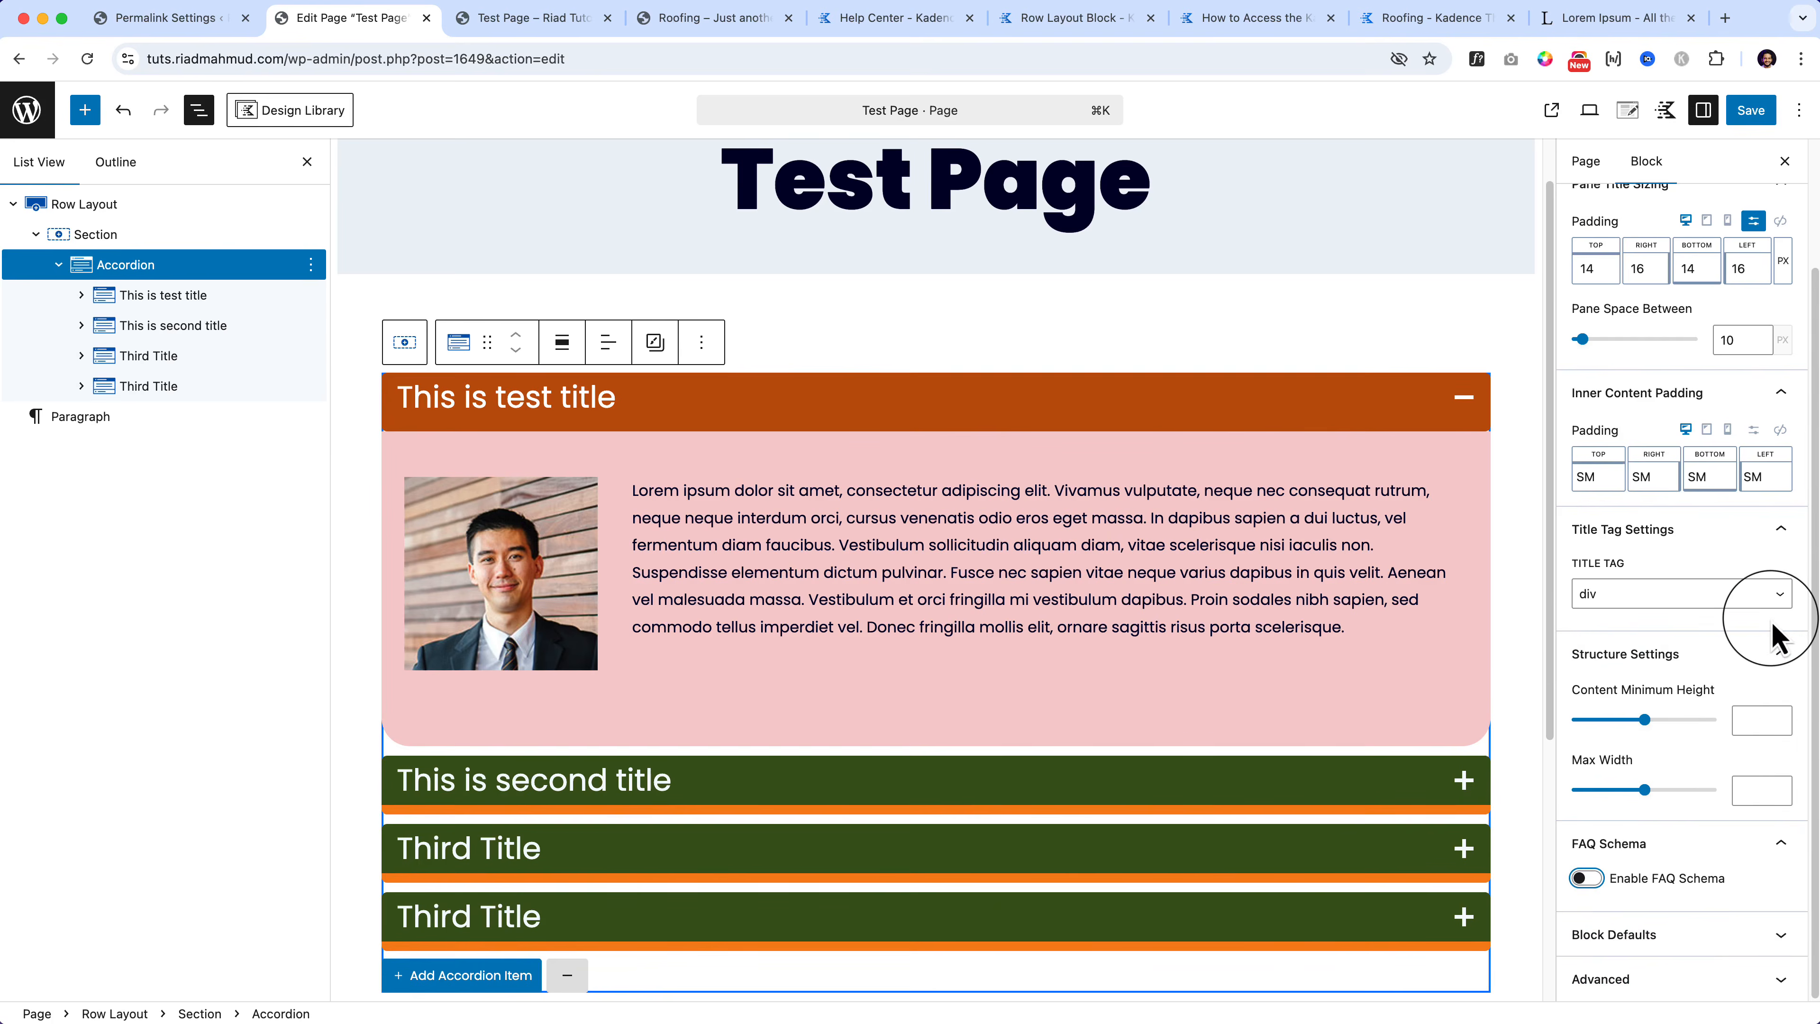
scroll(1775, 610, up, 3)
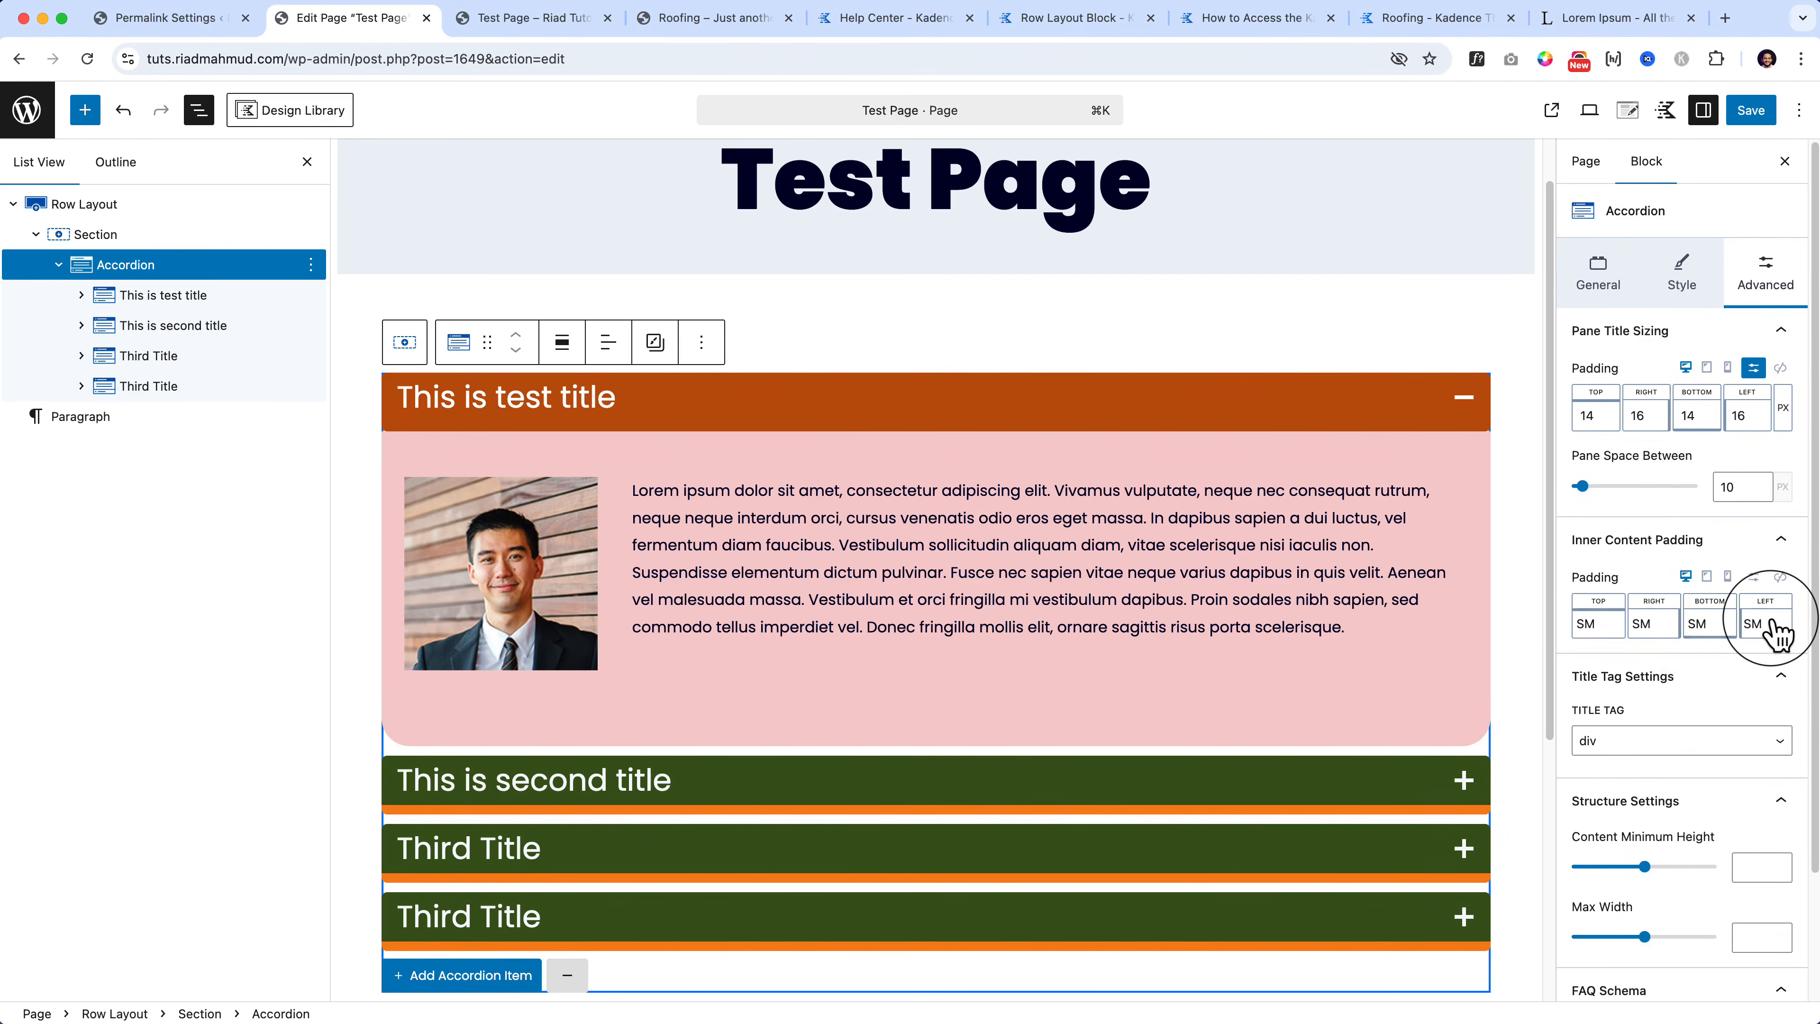
Step: Collapse the inner content, font, border and colour style panels, then view the General settings
click(1677, 271)
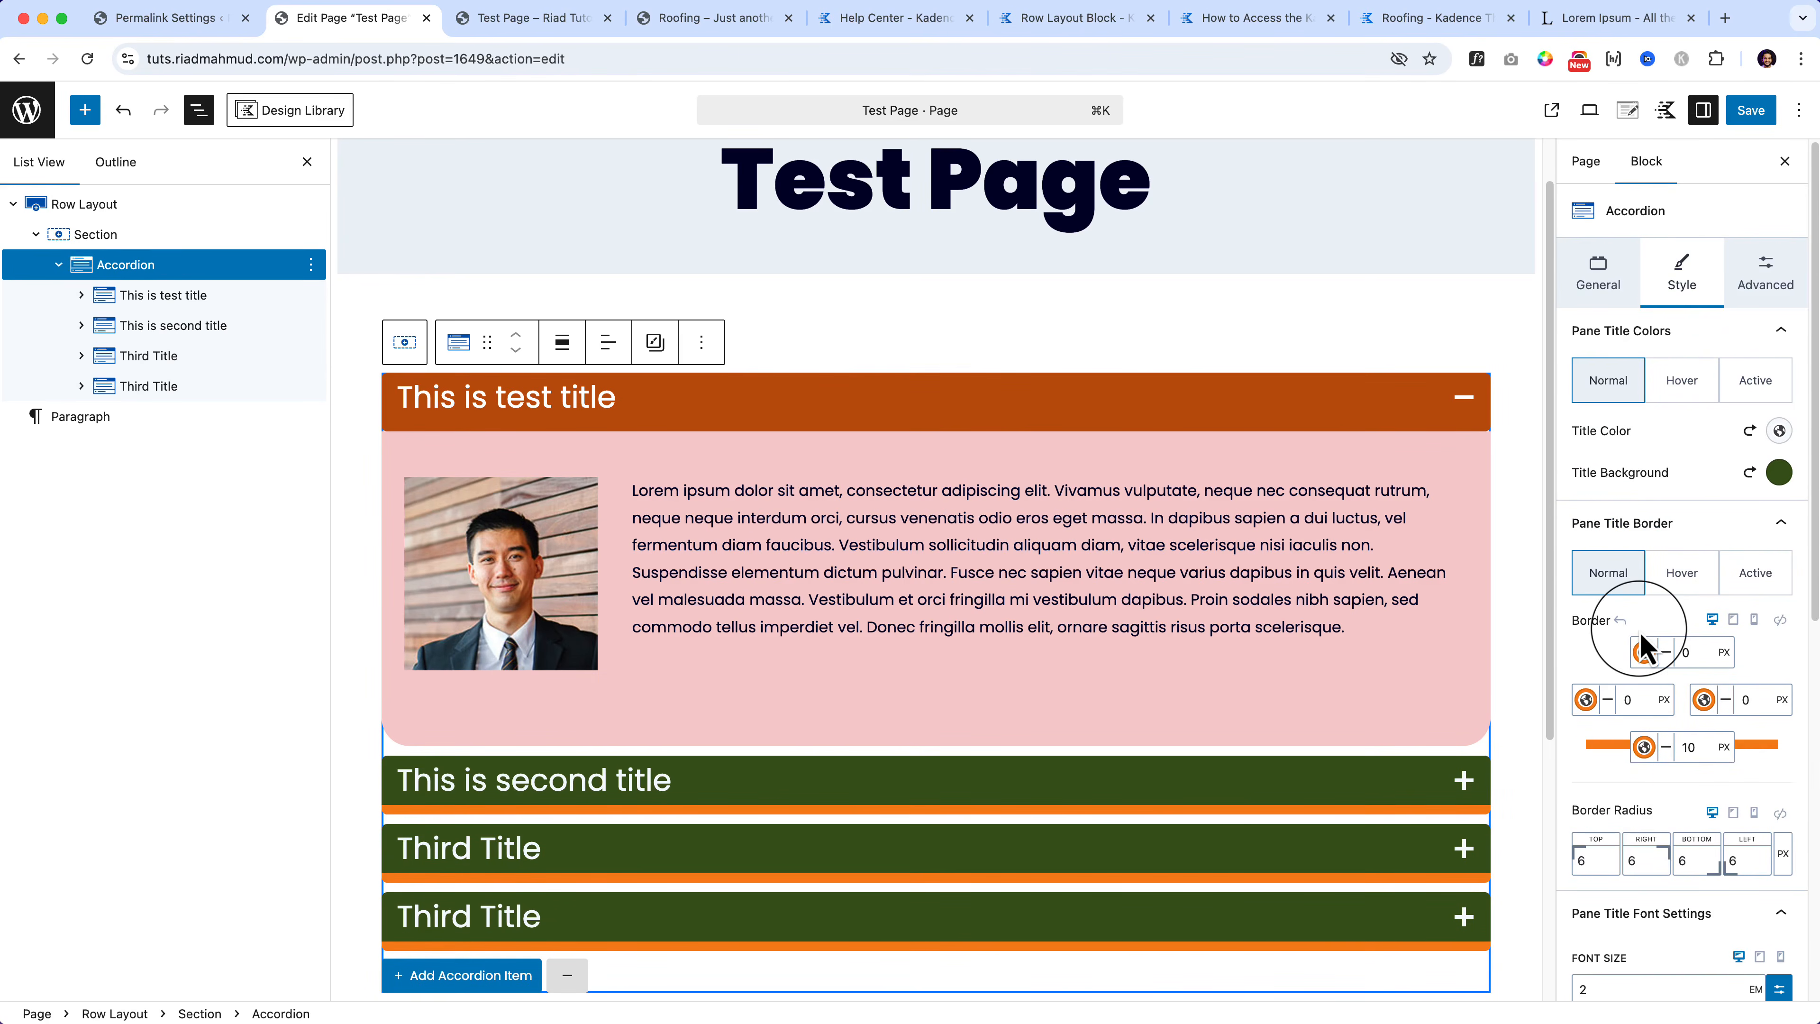
scroll(1641, 645, down, 7)
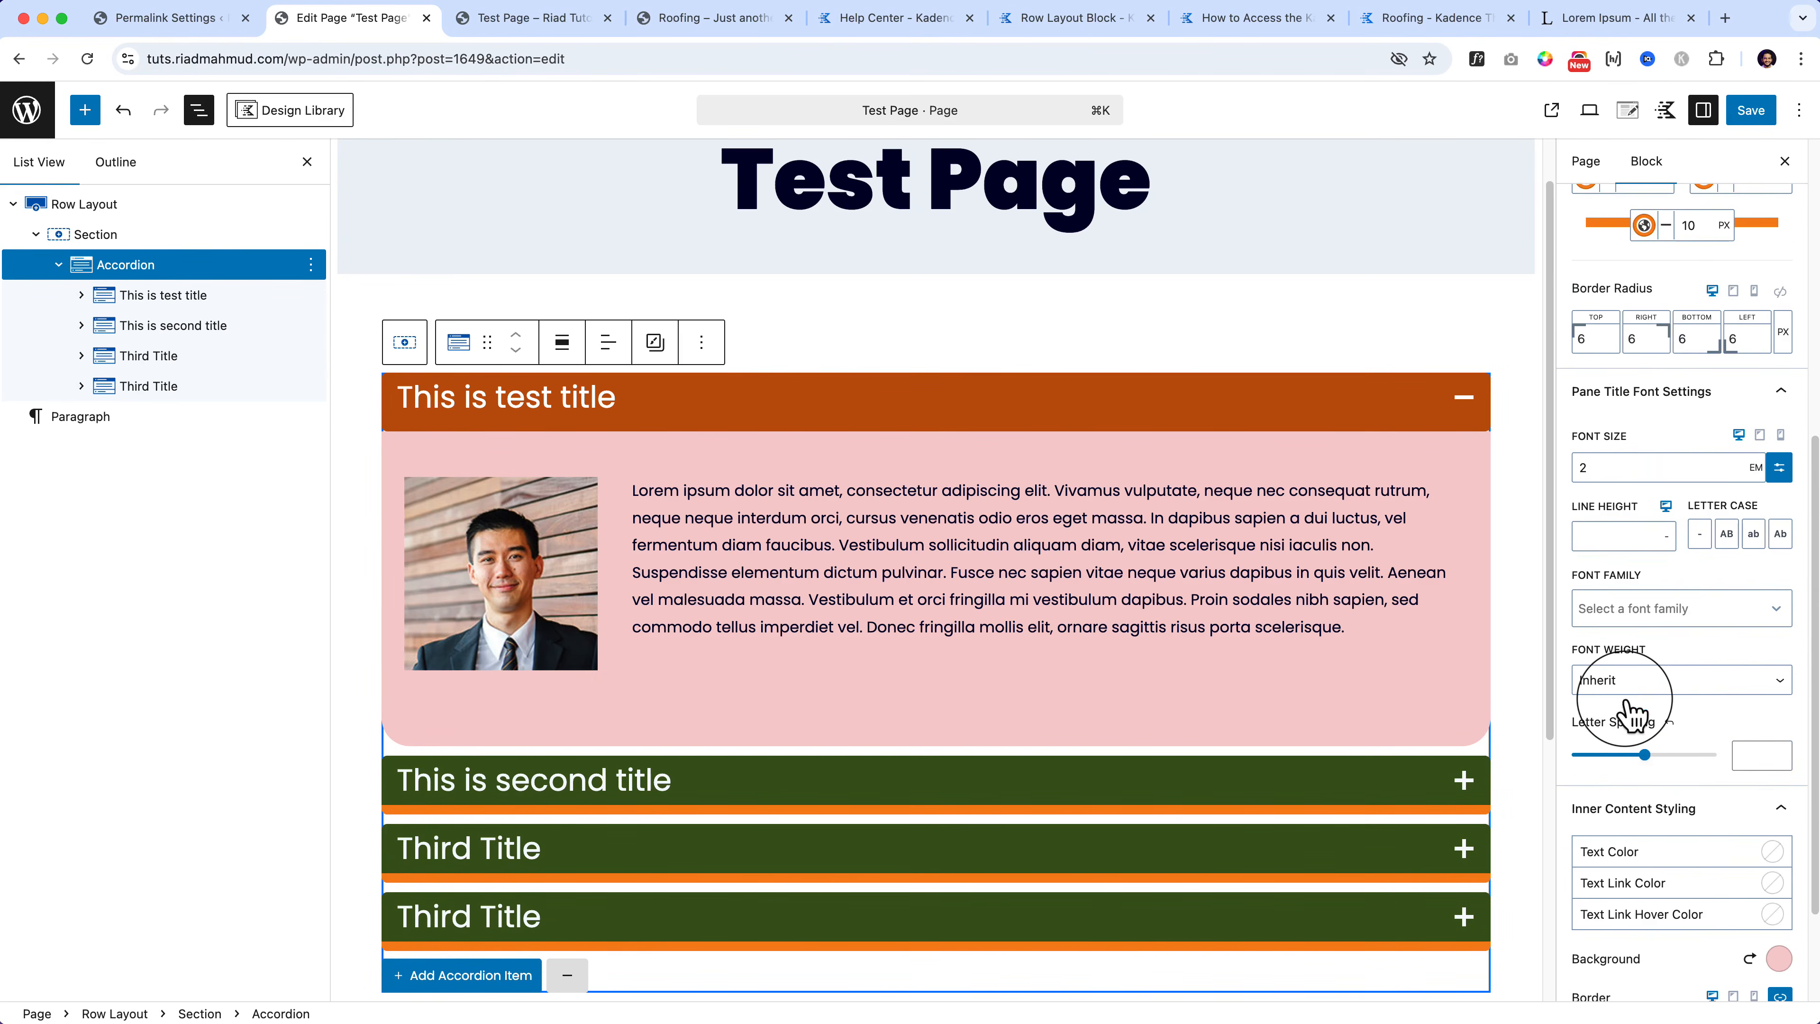
scroll(1634, 713, down, 2)
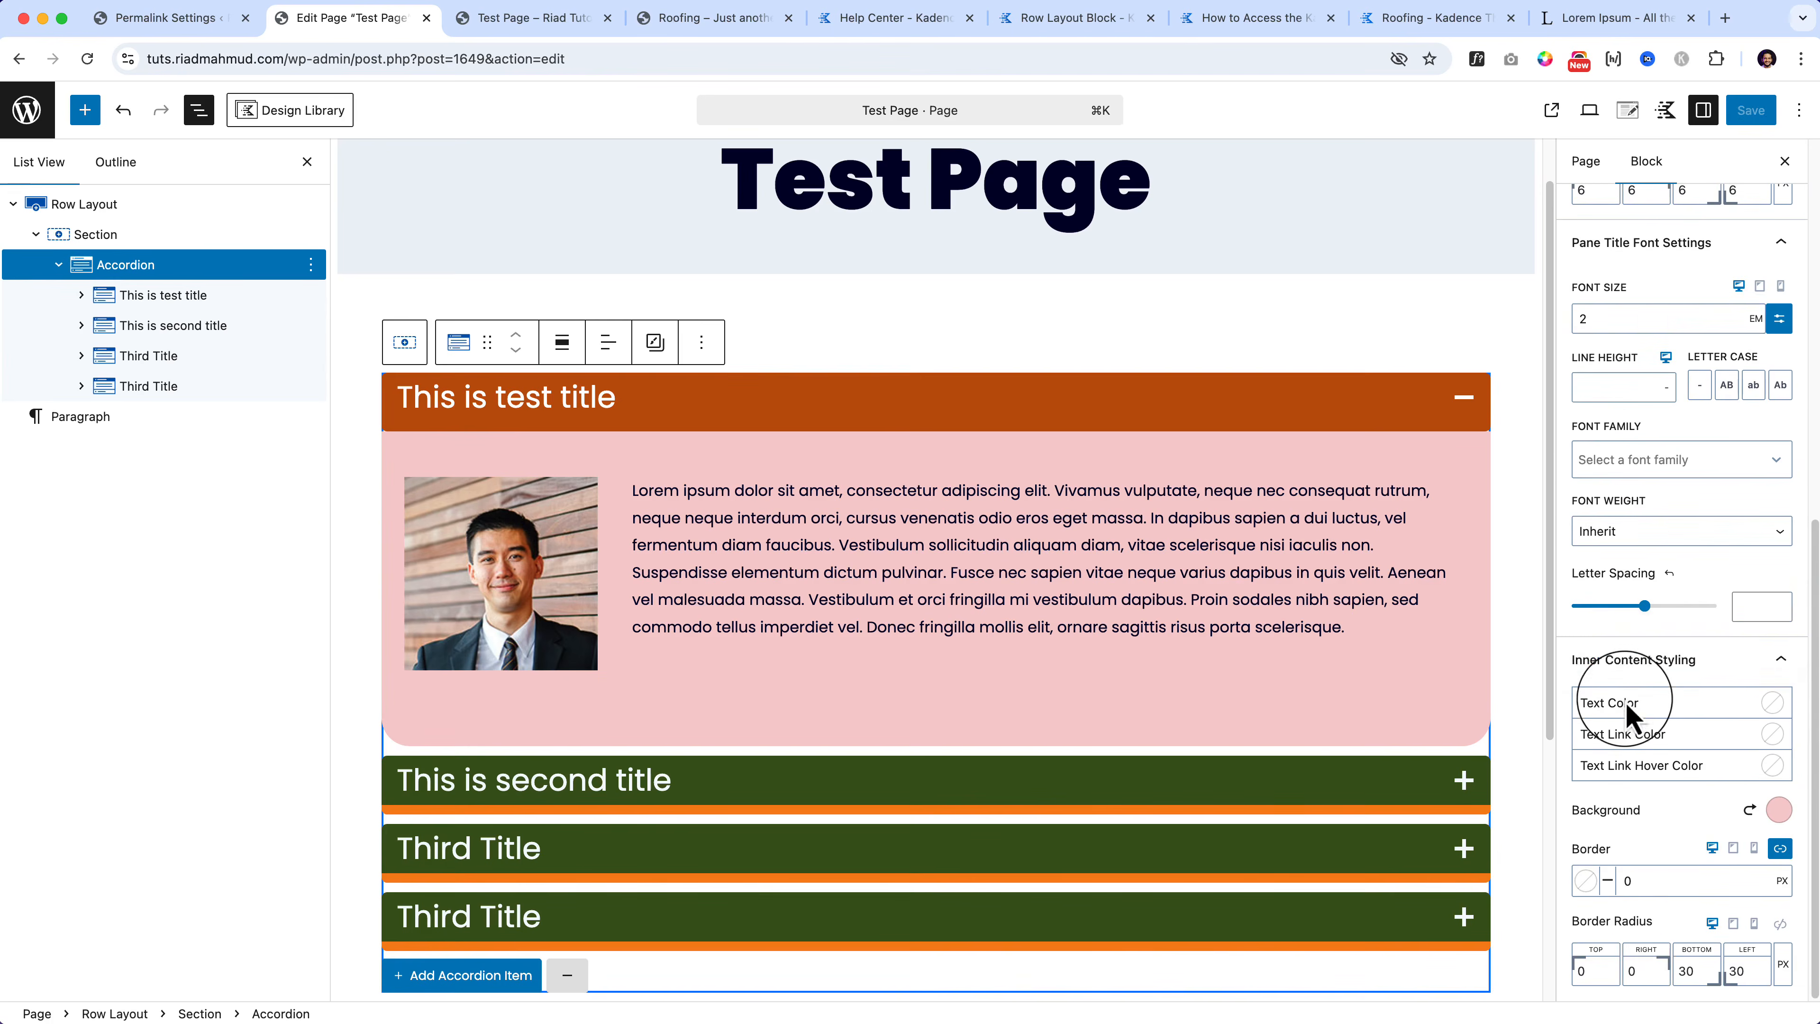
click(1743, 663)
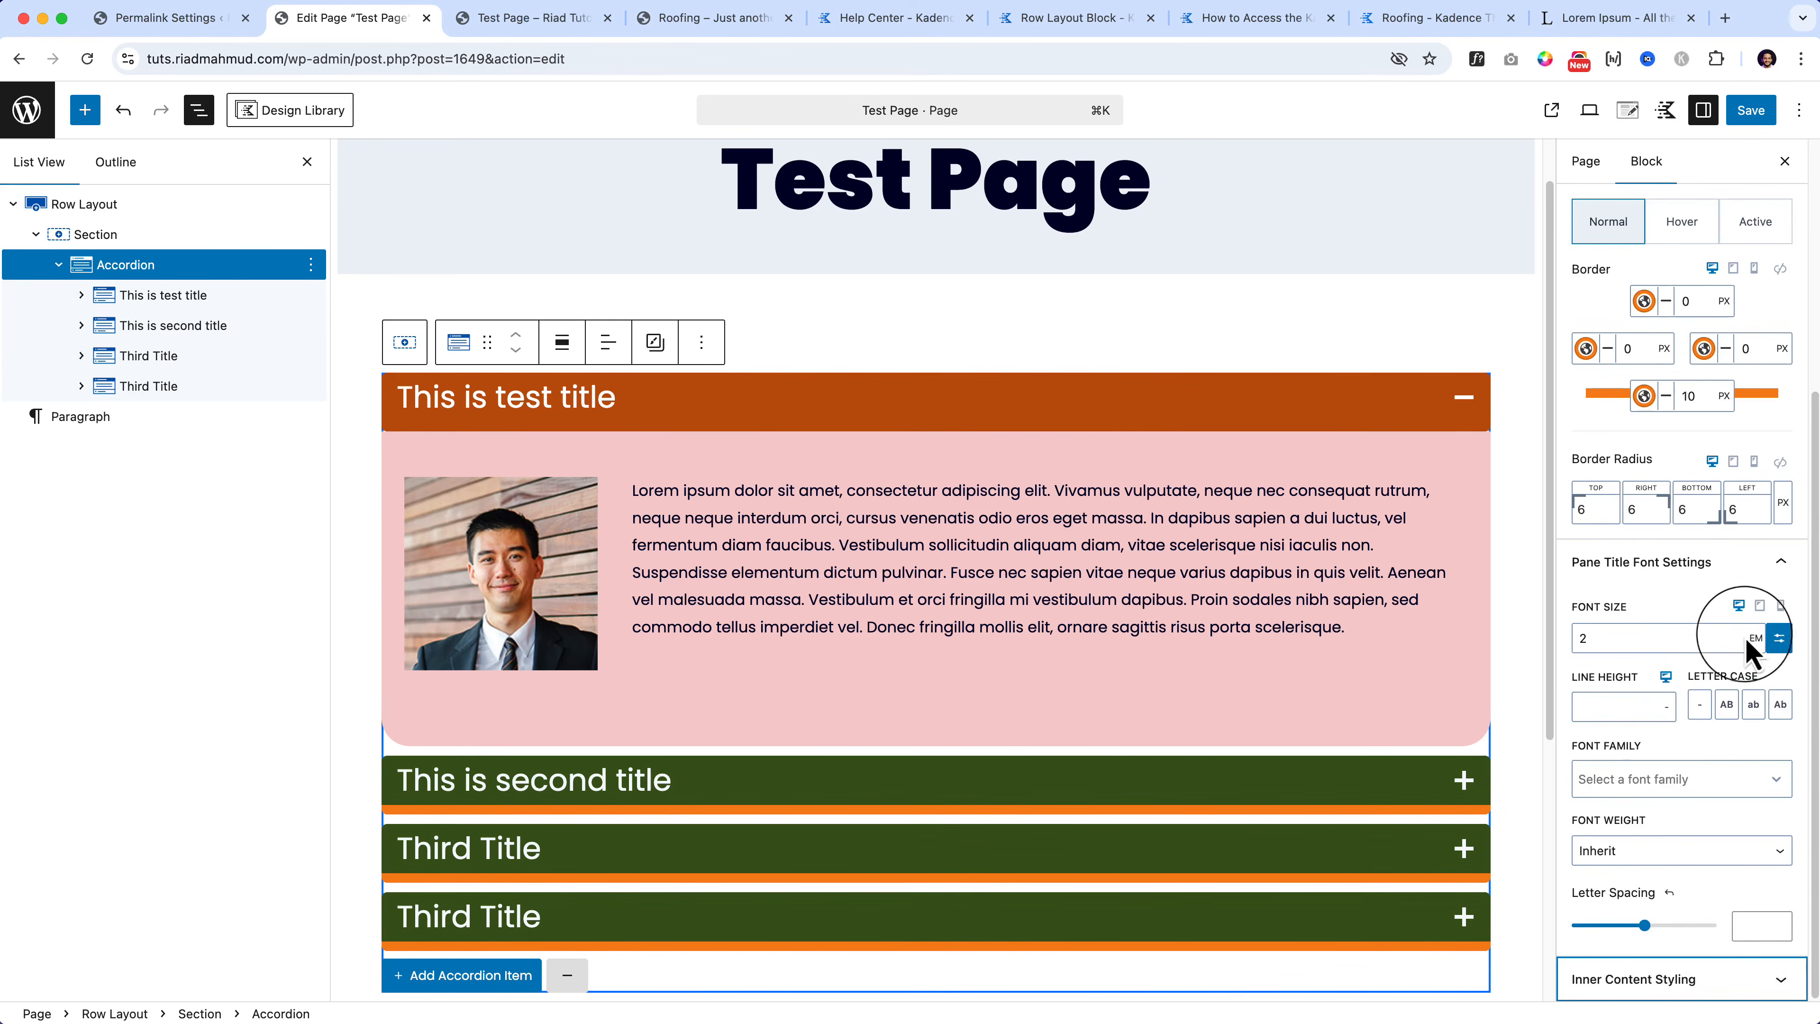
click(1757, 564)
click(1753, 525)
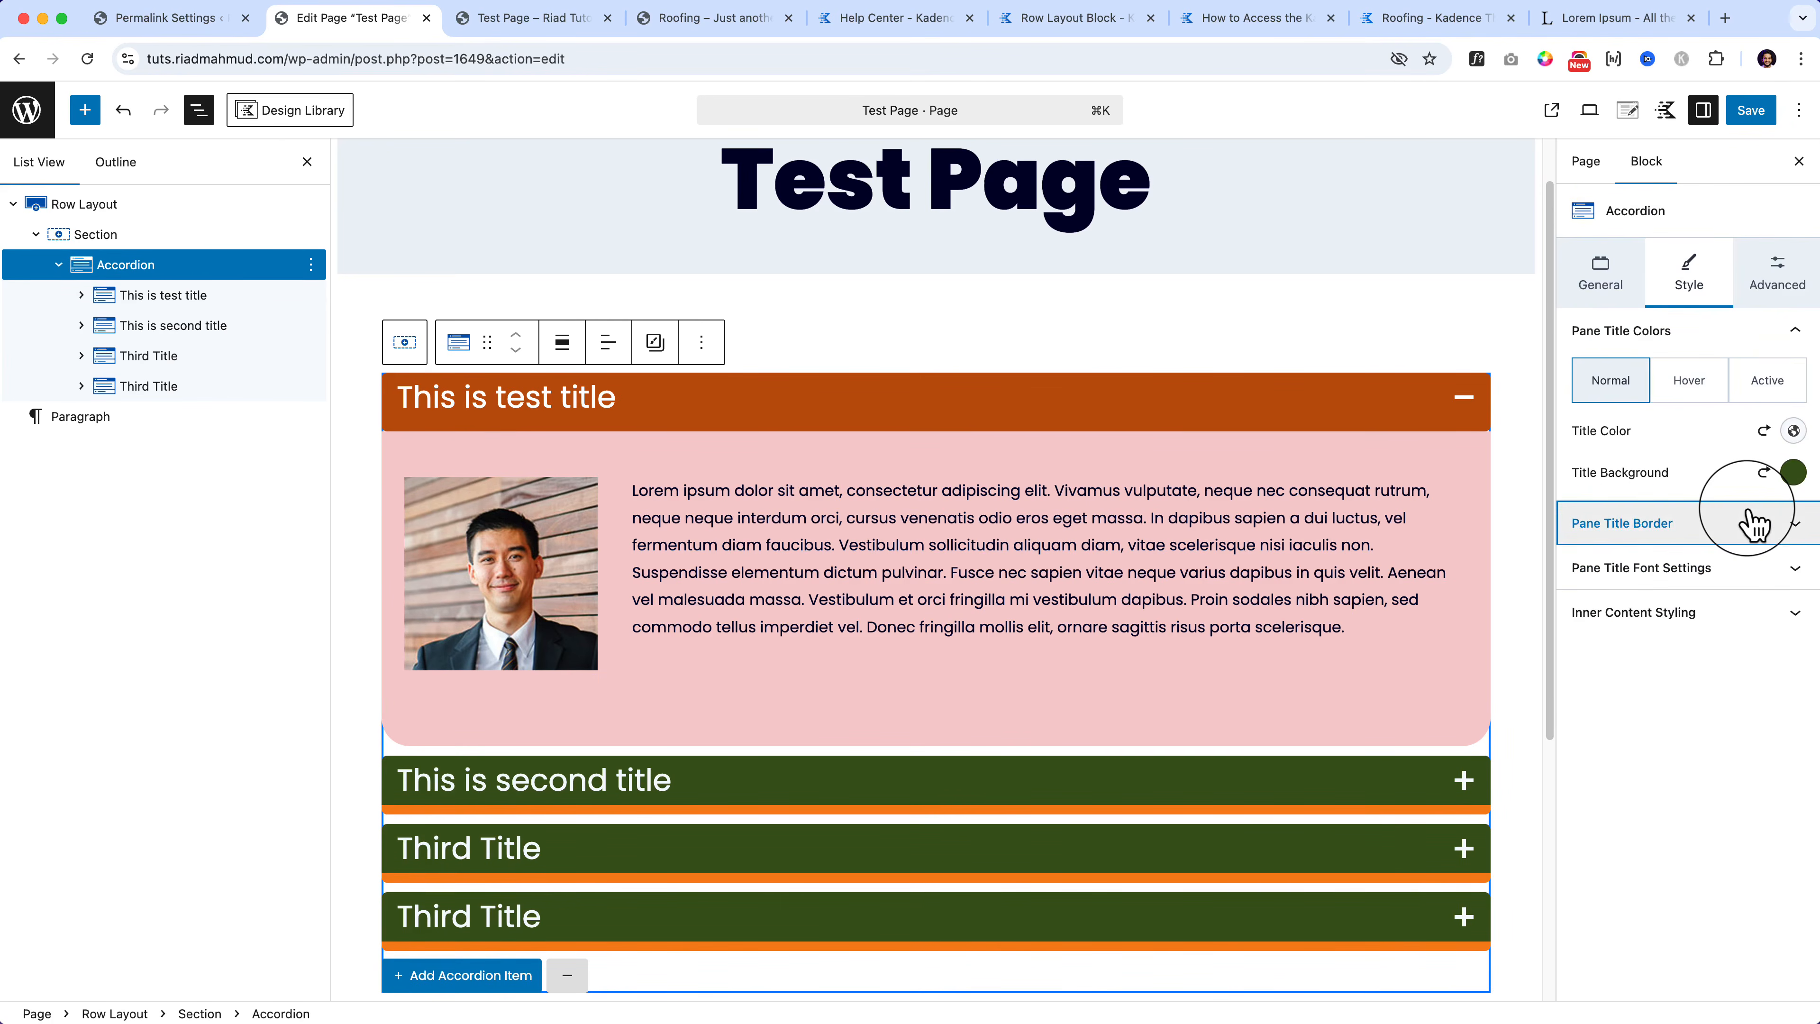
click(1775, 339)
click(1603, 281)
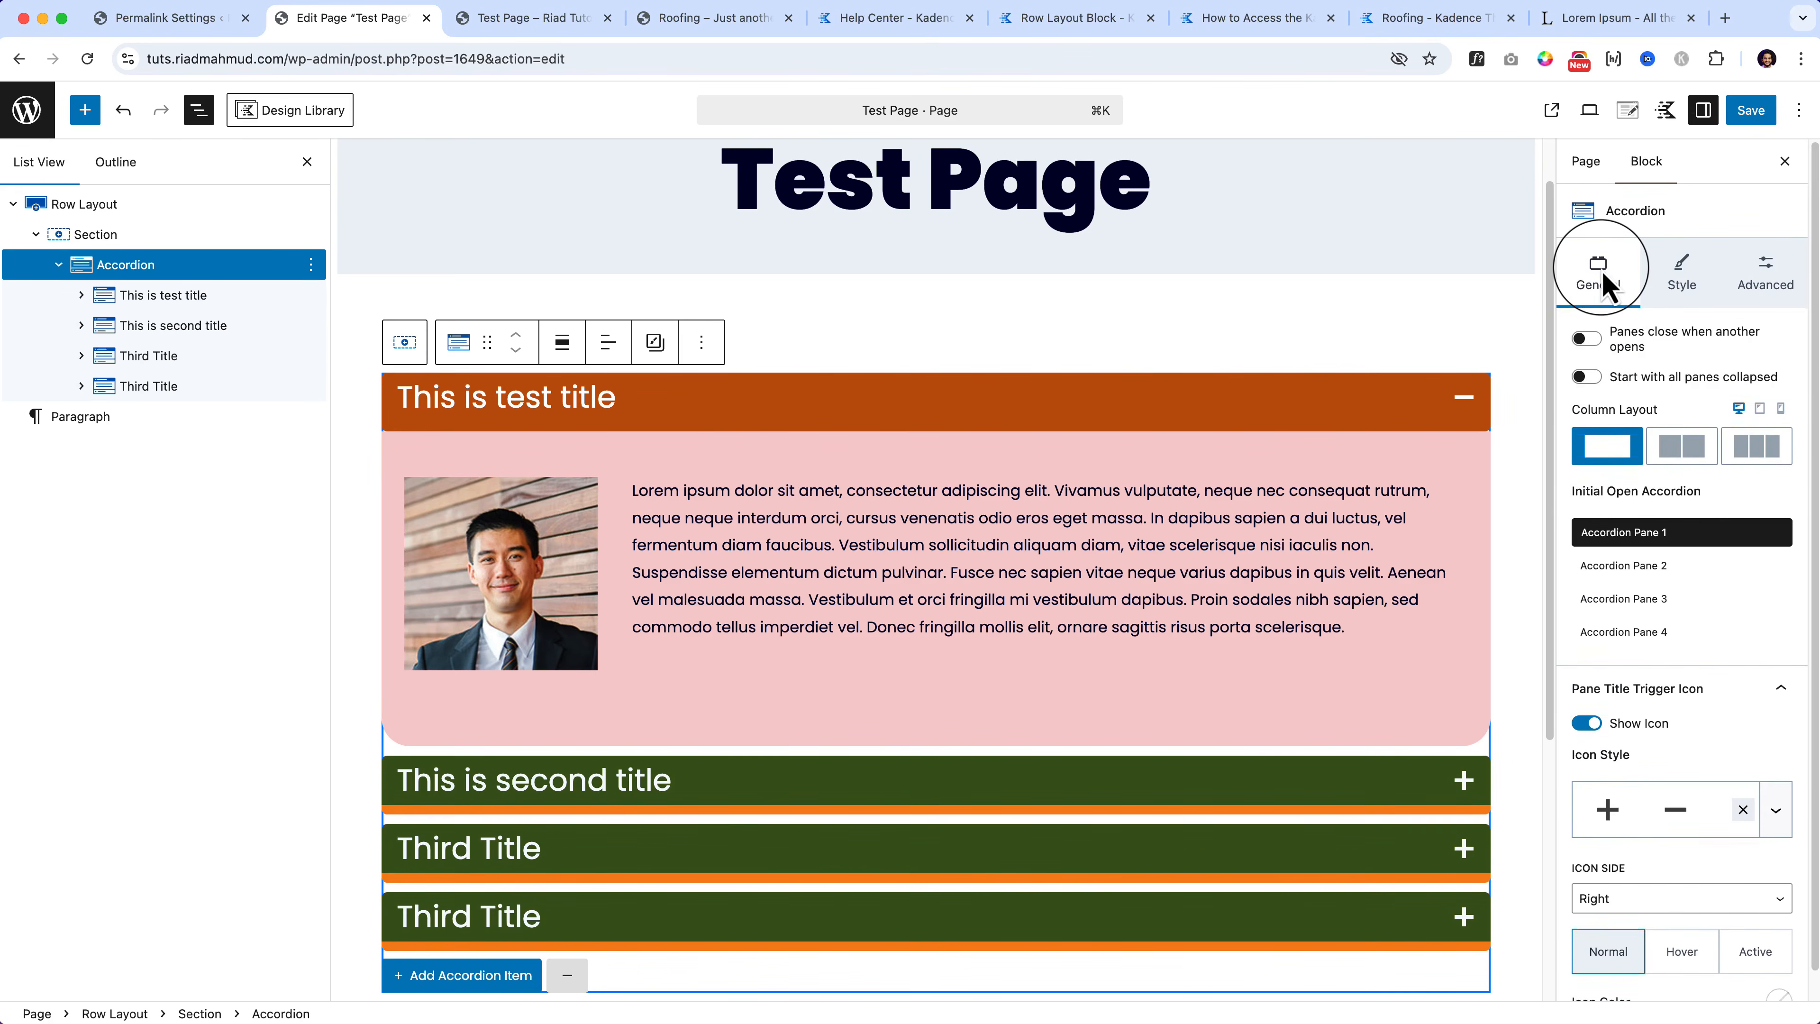
scroll(1577, 243, down, 1)
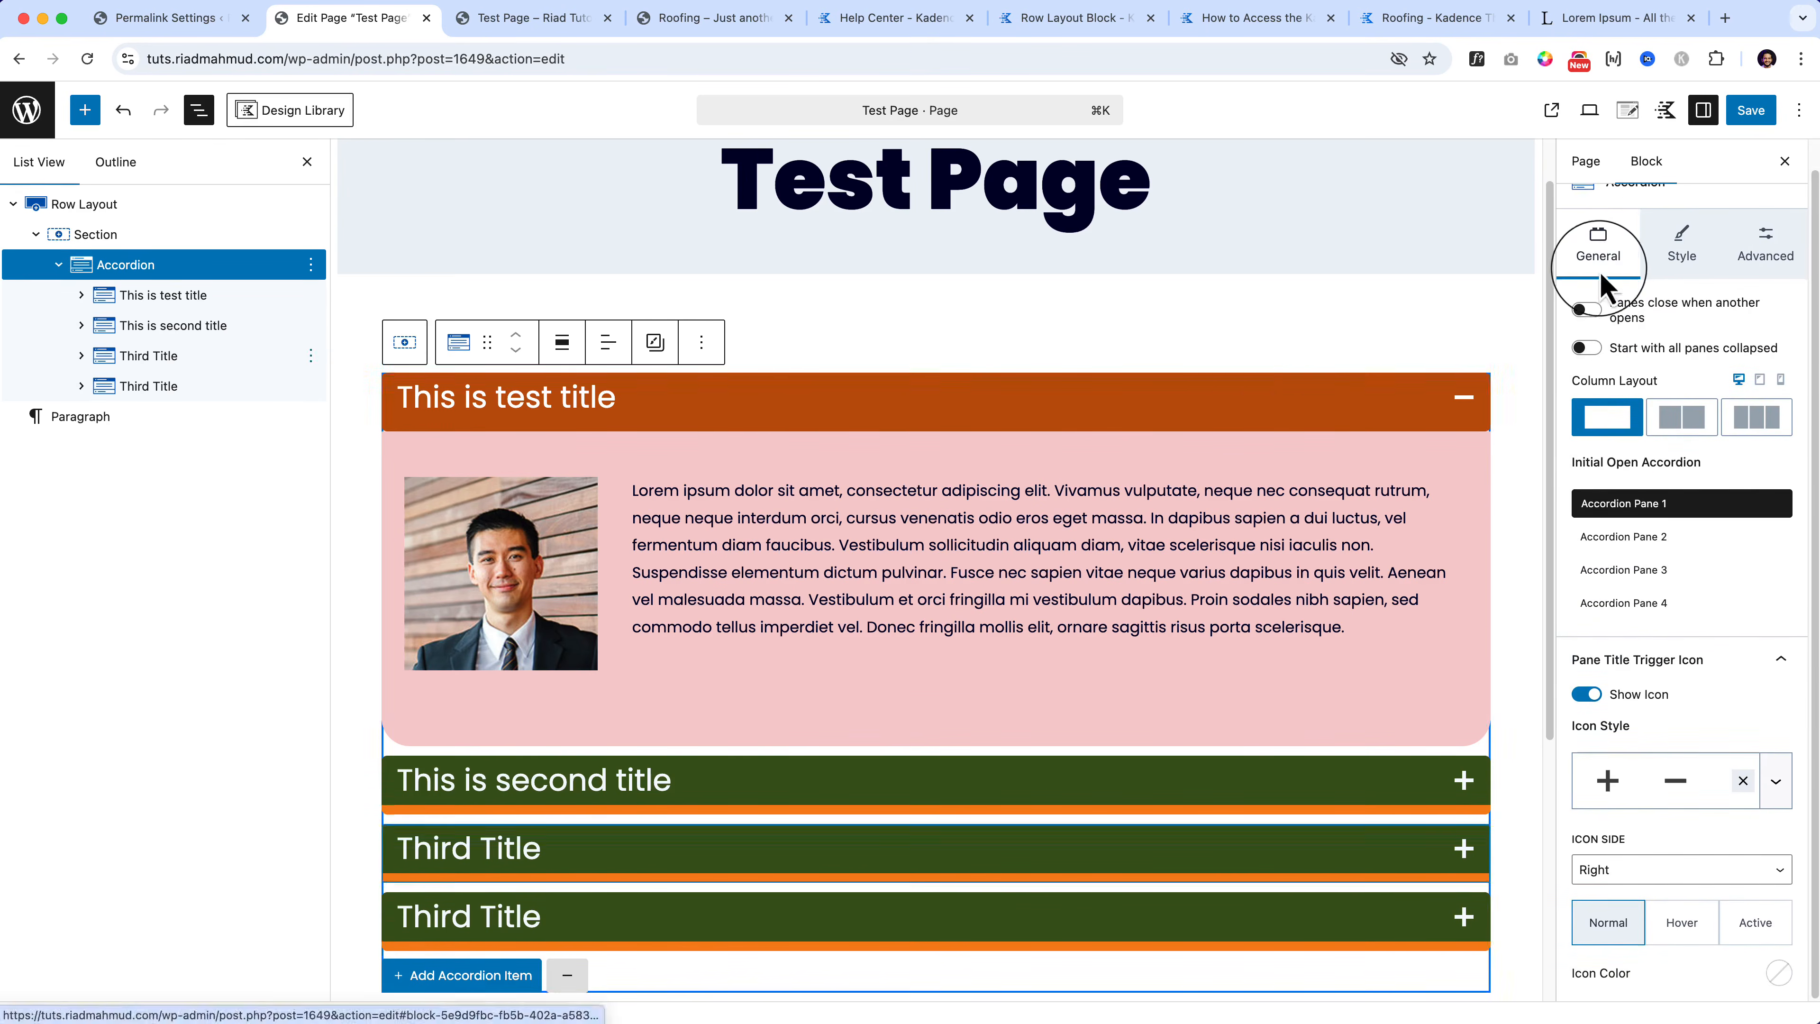
click(988, 543)
scroll(627, 707, down, 5)
Step: Insert a one-column Row Layout below the accordion and drop a Gallery (Adv) block into it
click(501, 760)
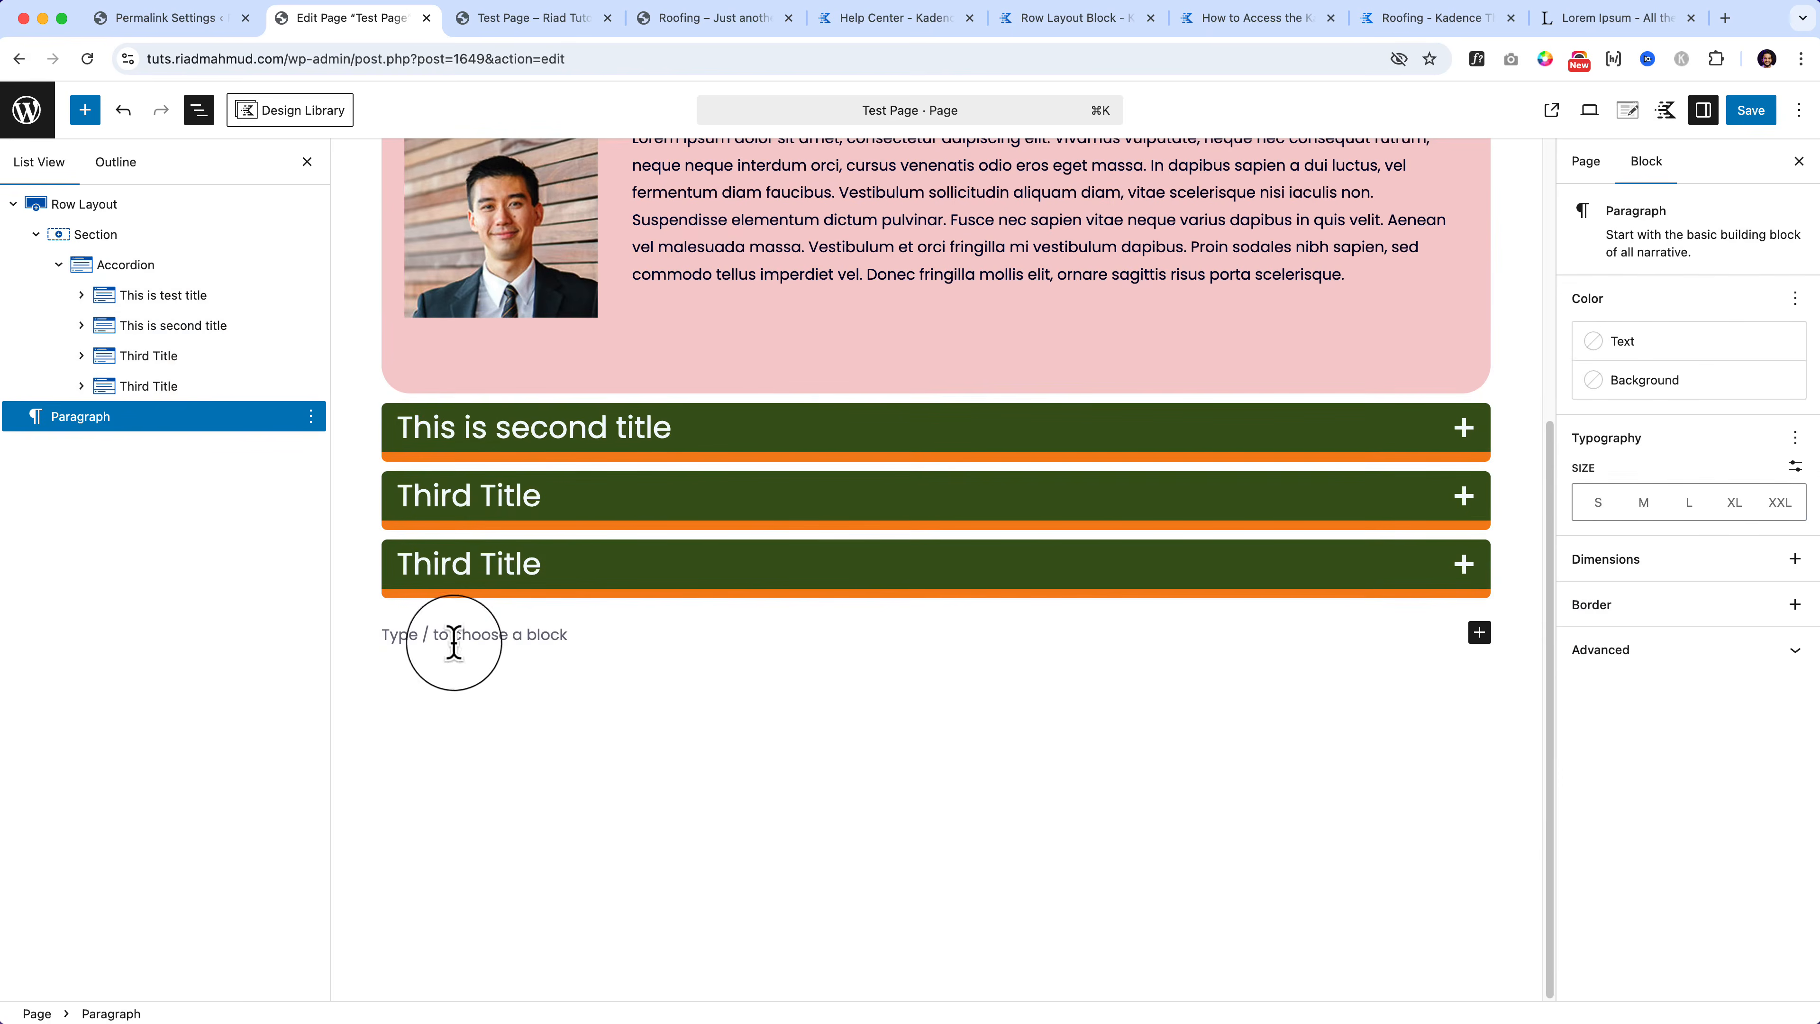
text(/)
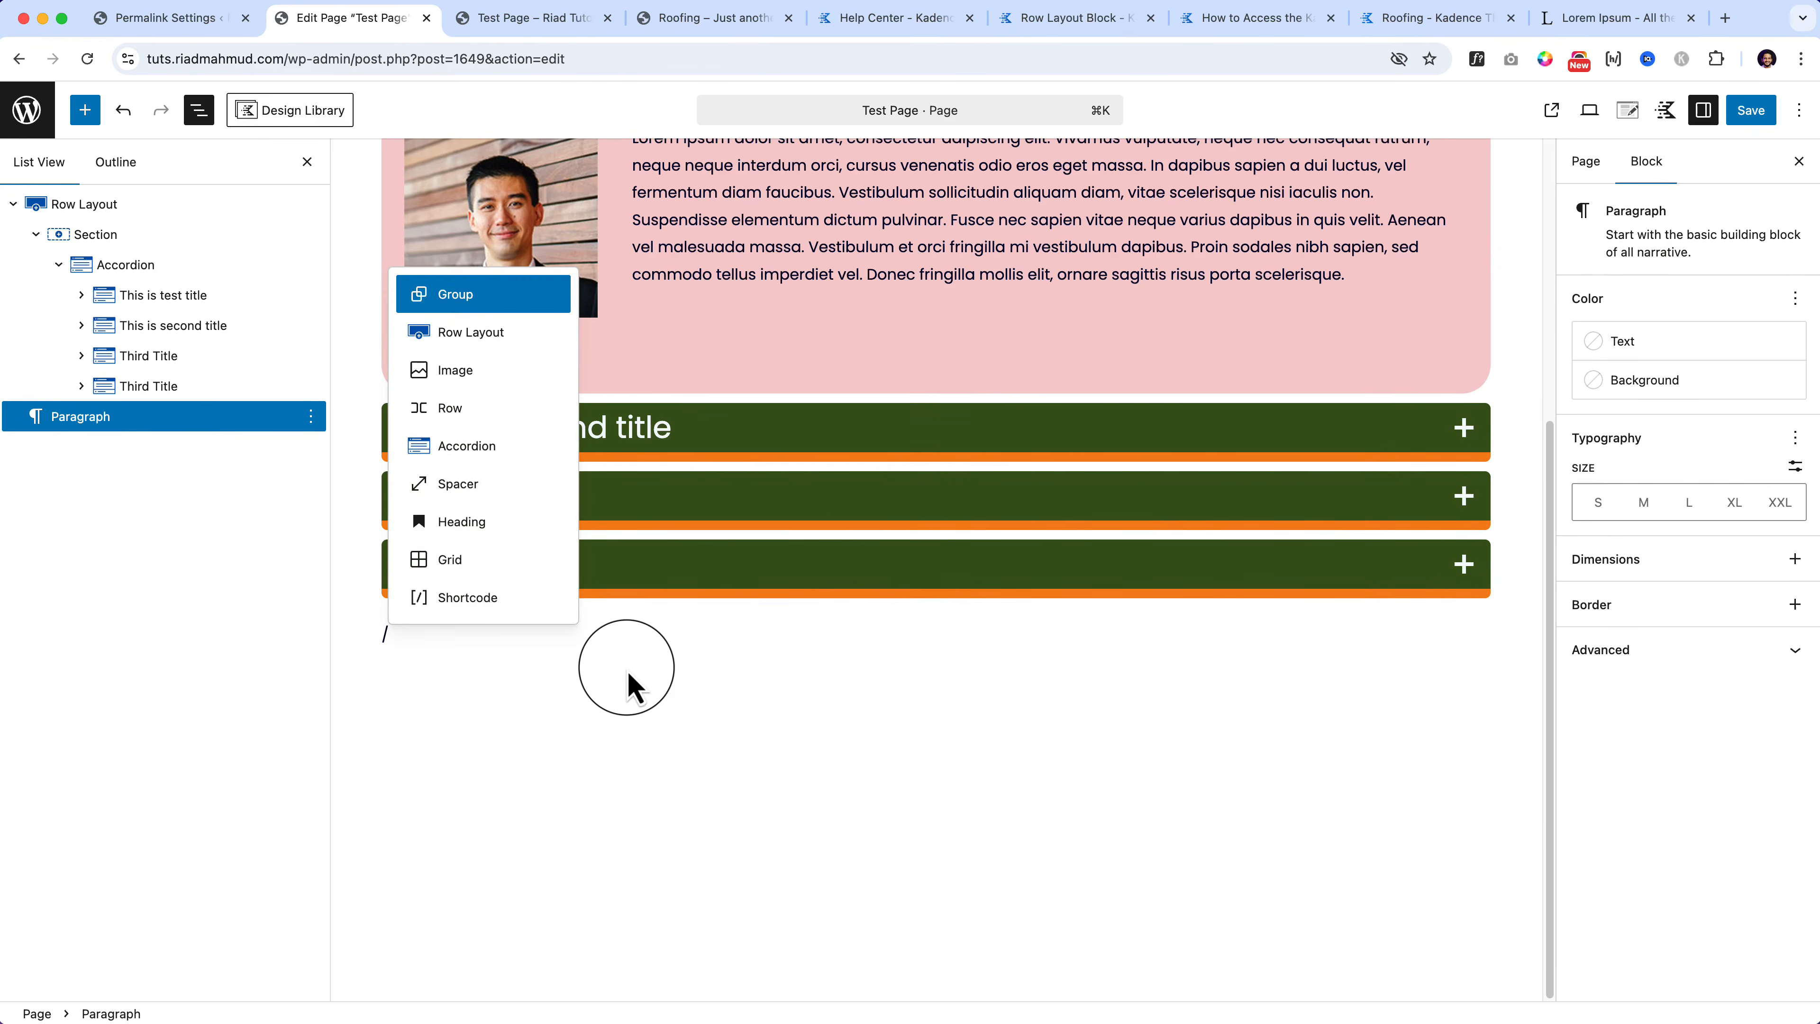
key(Down)
key(Return)
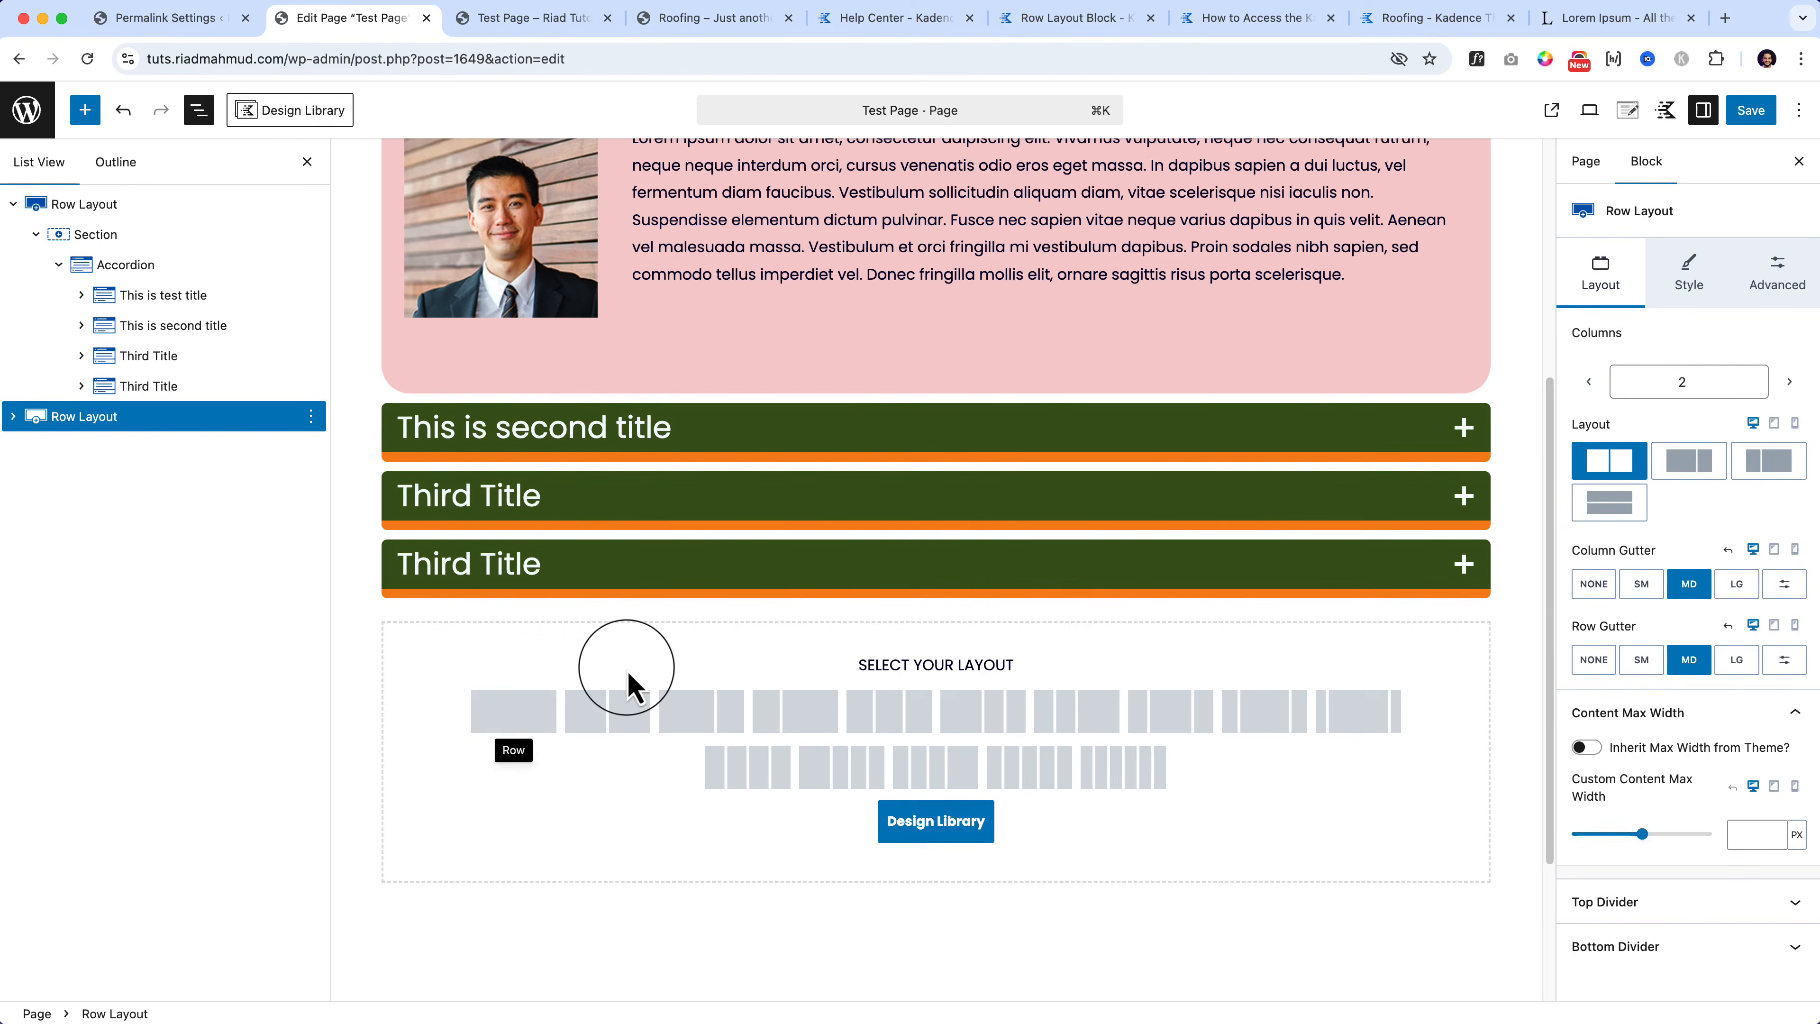
click(516, 719)
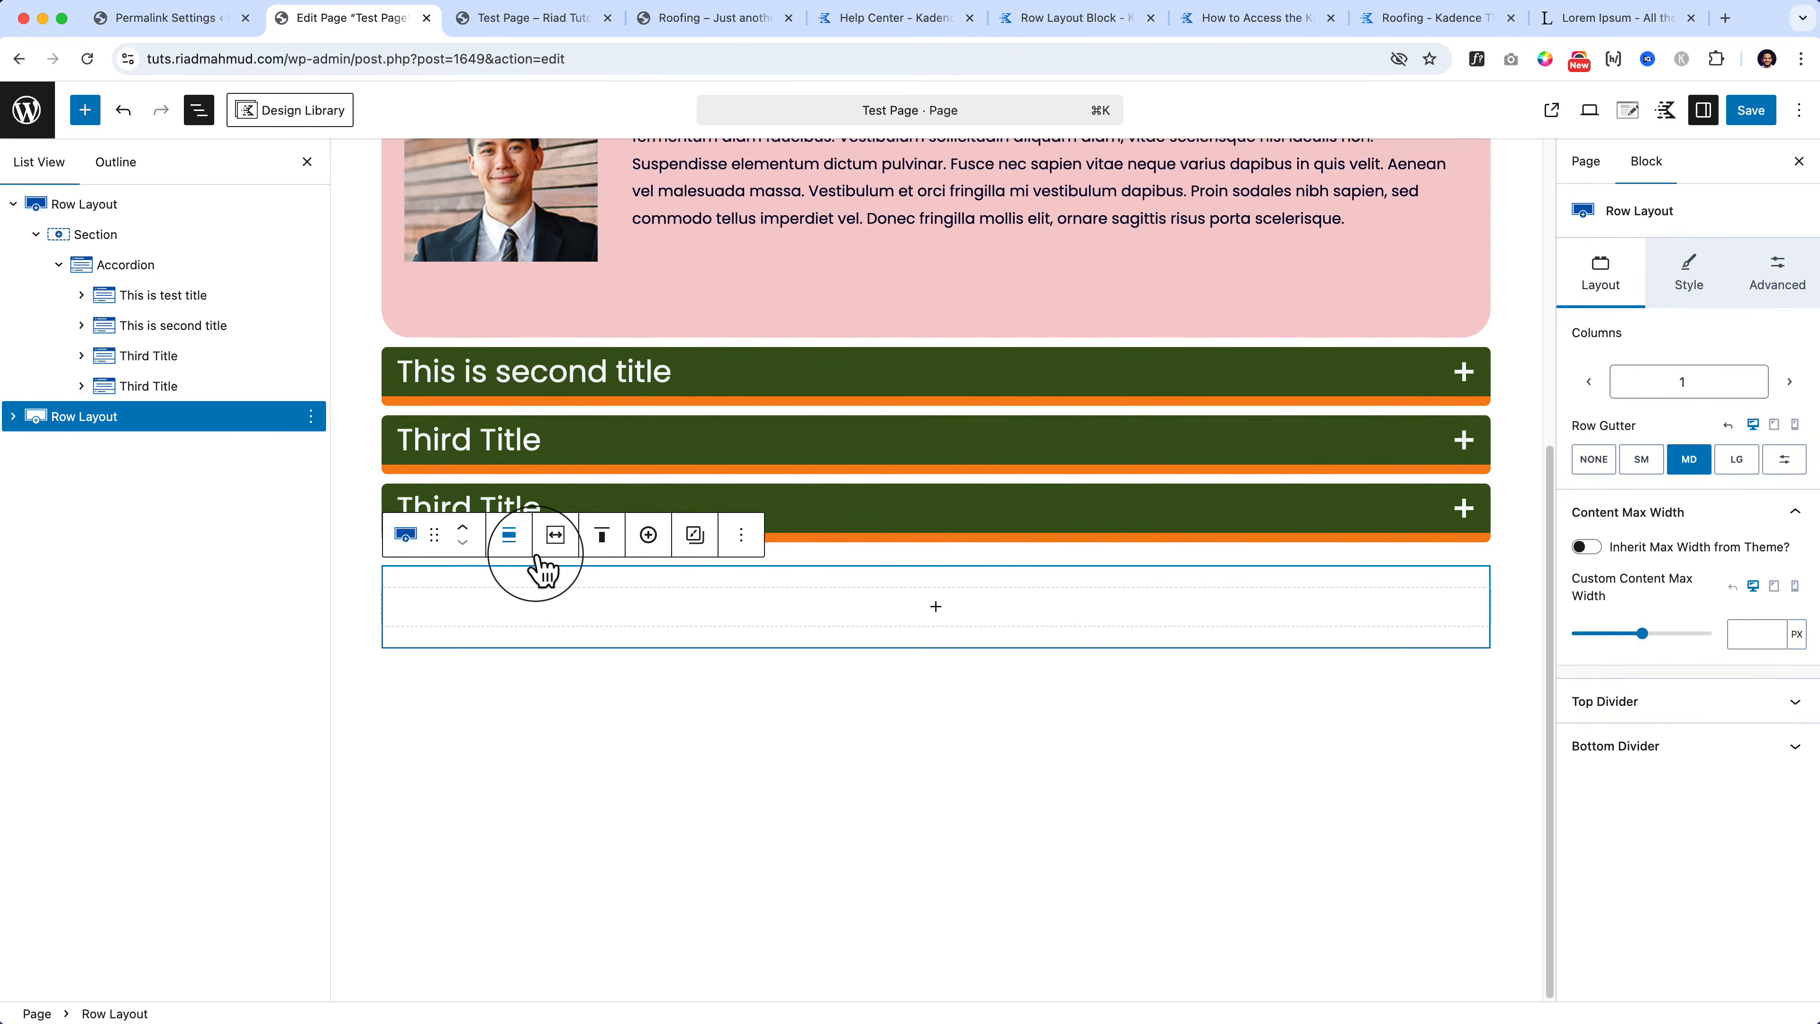
click(569, 615)
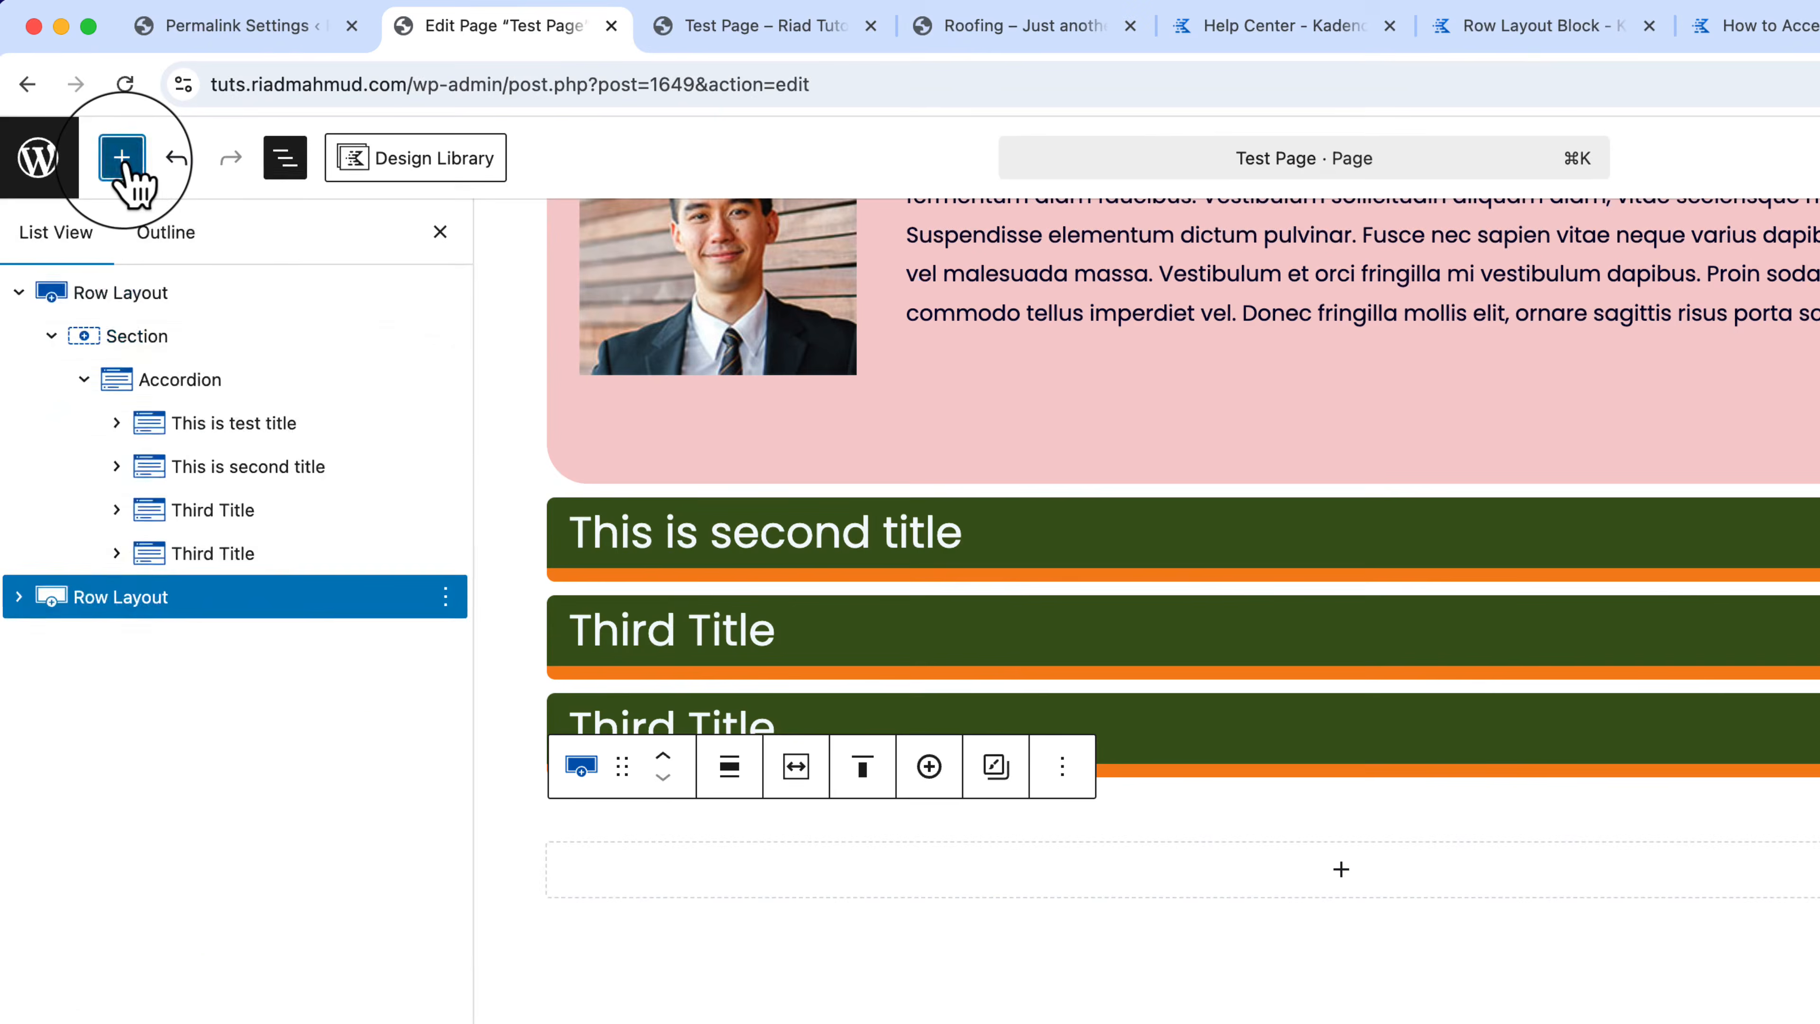
click(91, 119)
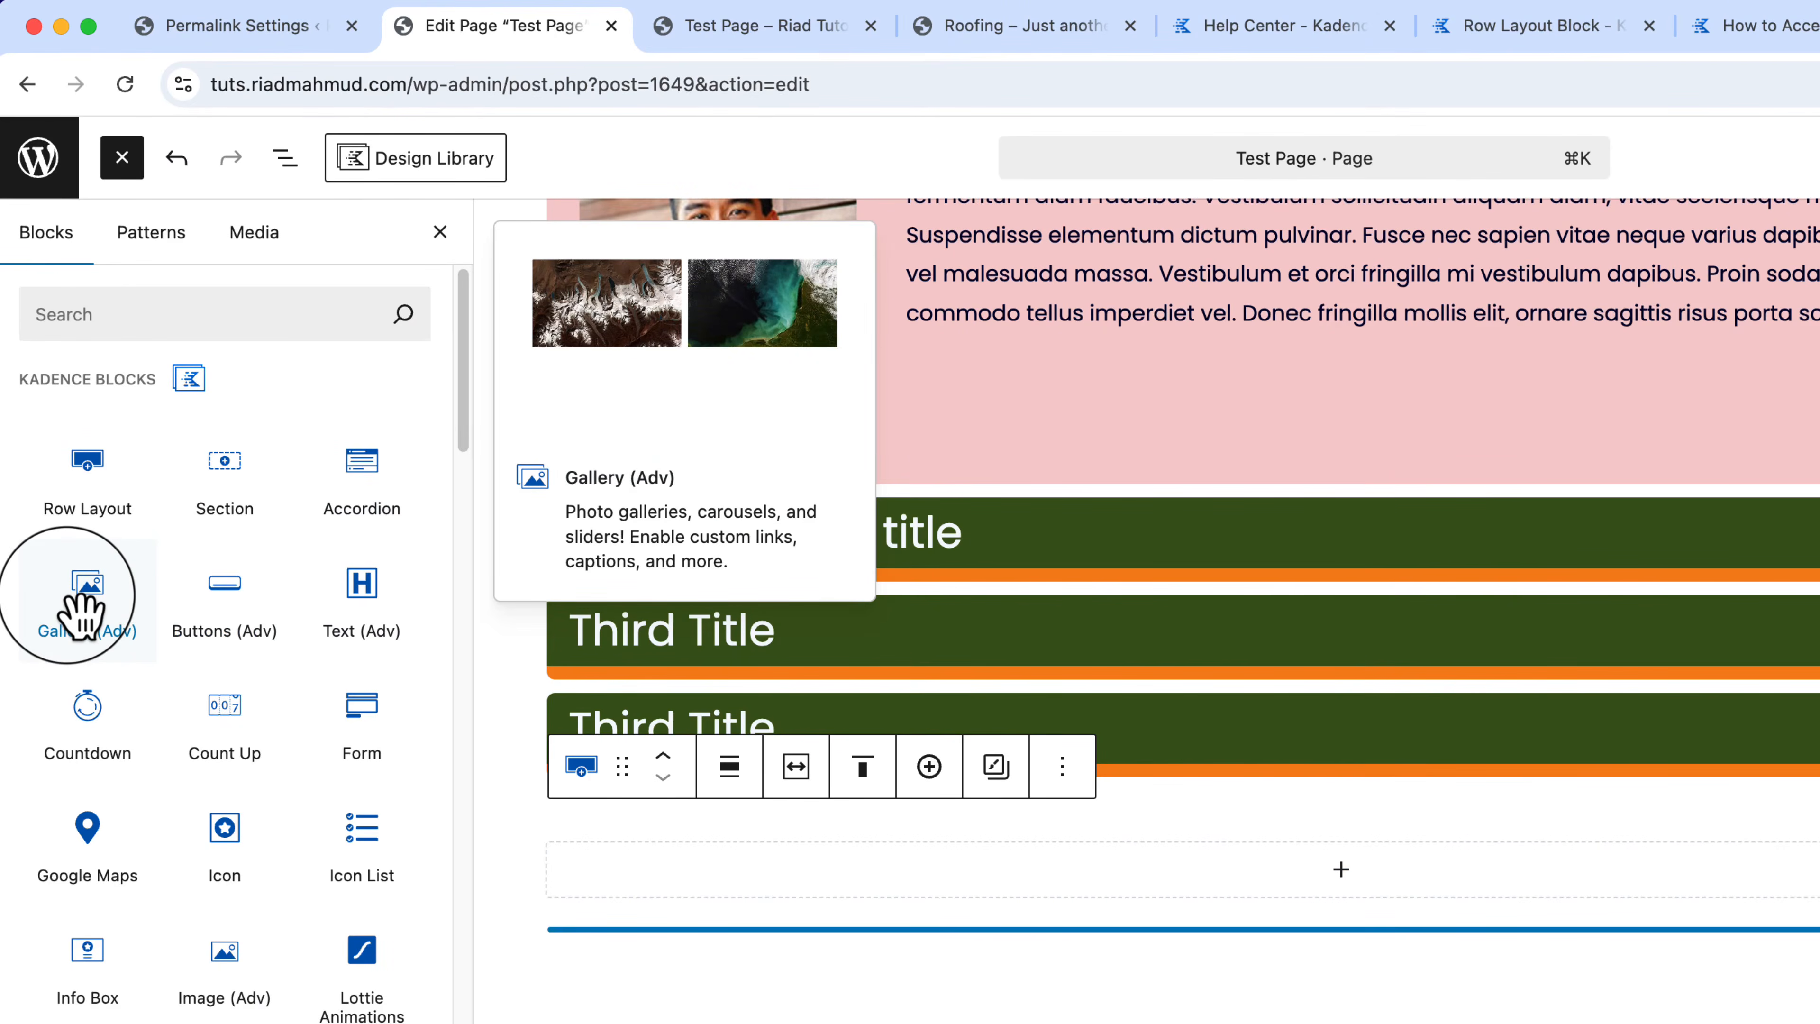
drag(83, 613, 1060, 904)
Step: Add a heading above the gallery titled 'Gallery Layout' and begin replacing its last word
click(939, 802)
click(717, 733)
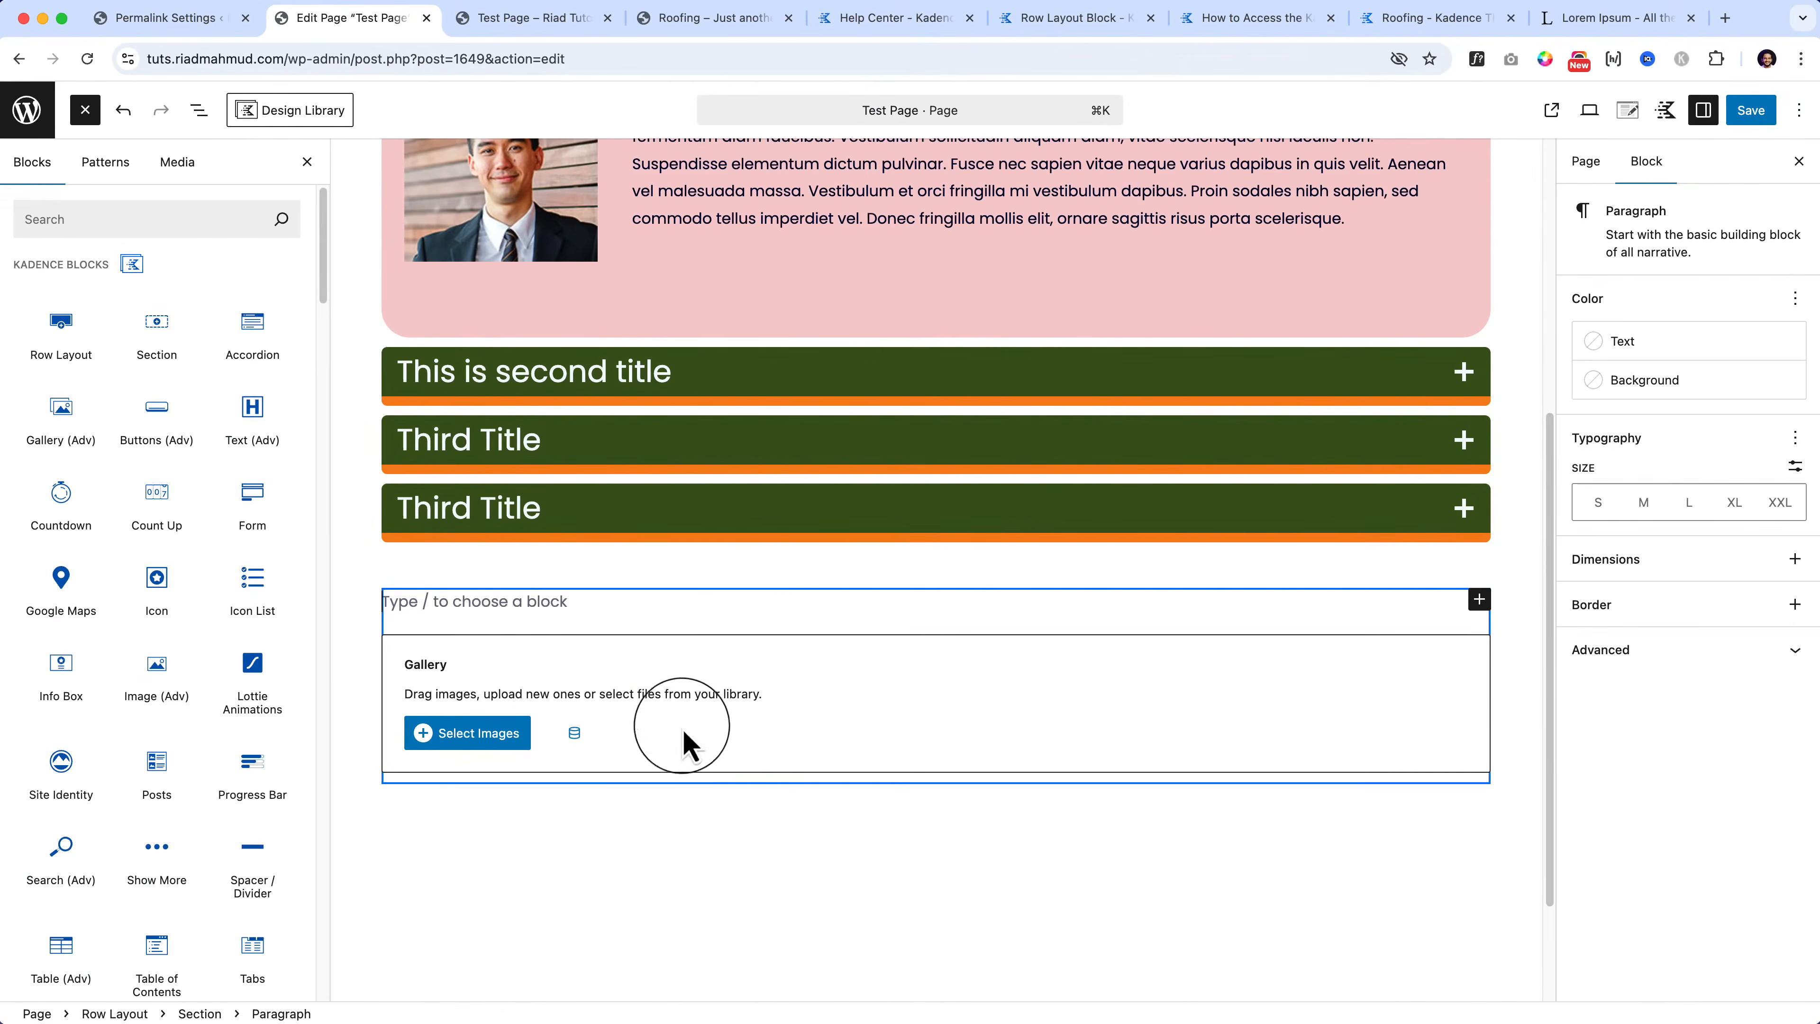
text(/)
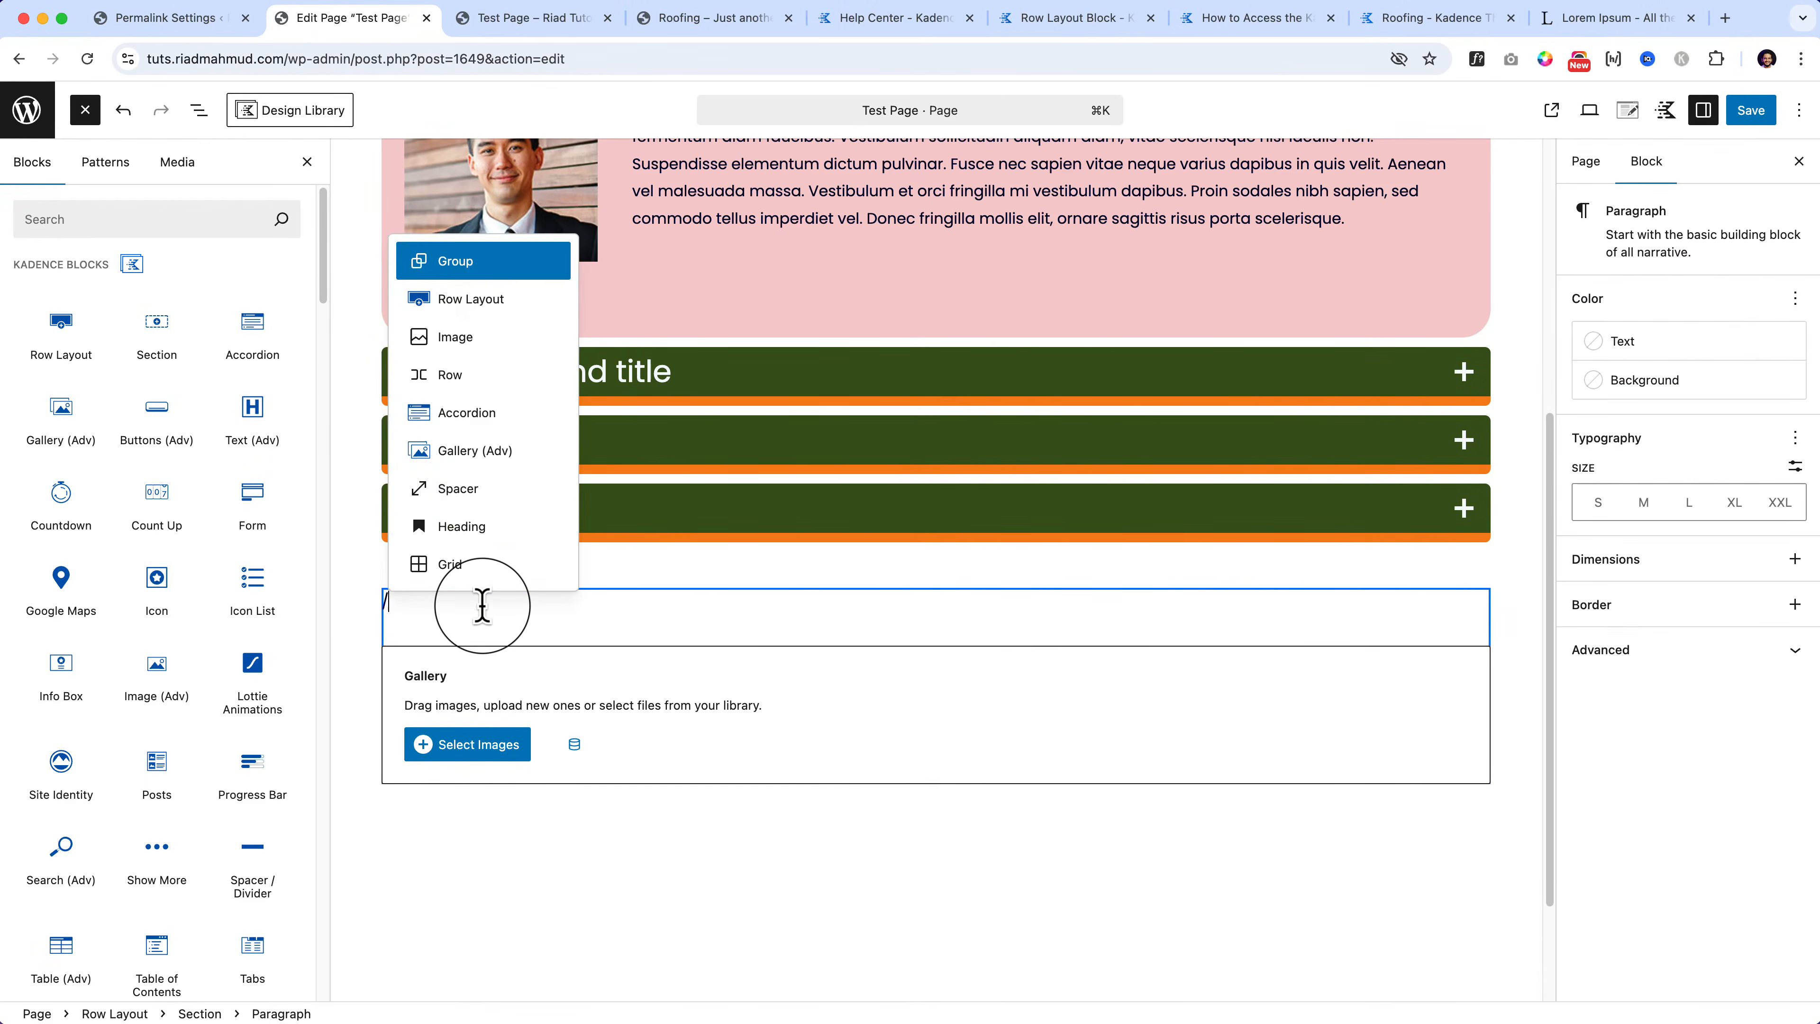
text(Hea)
key(Return)
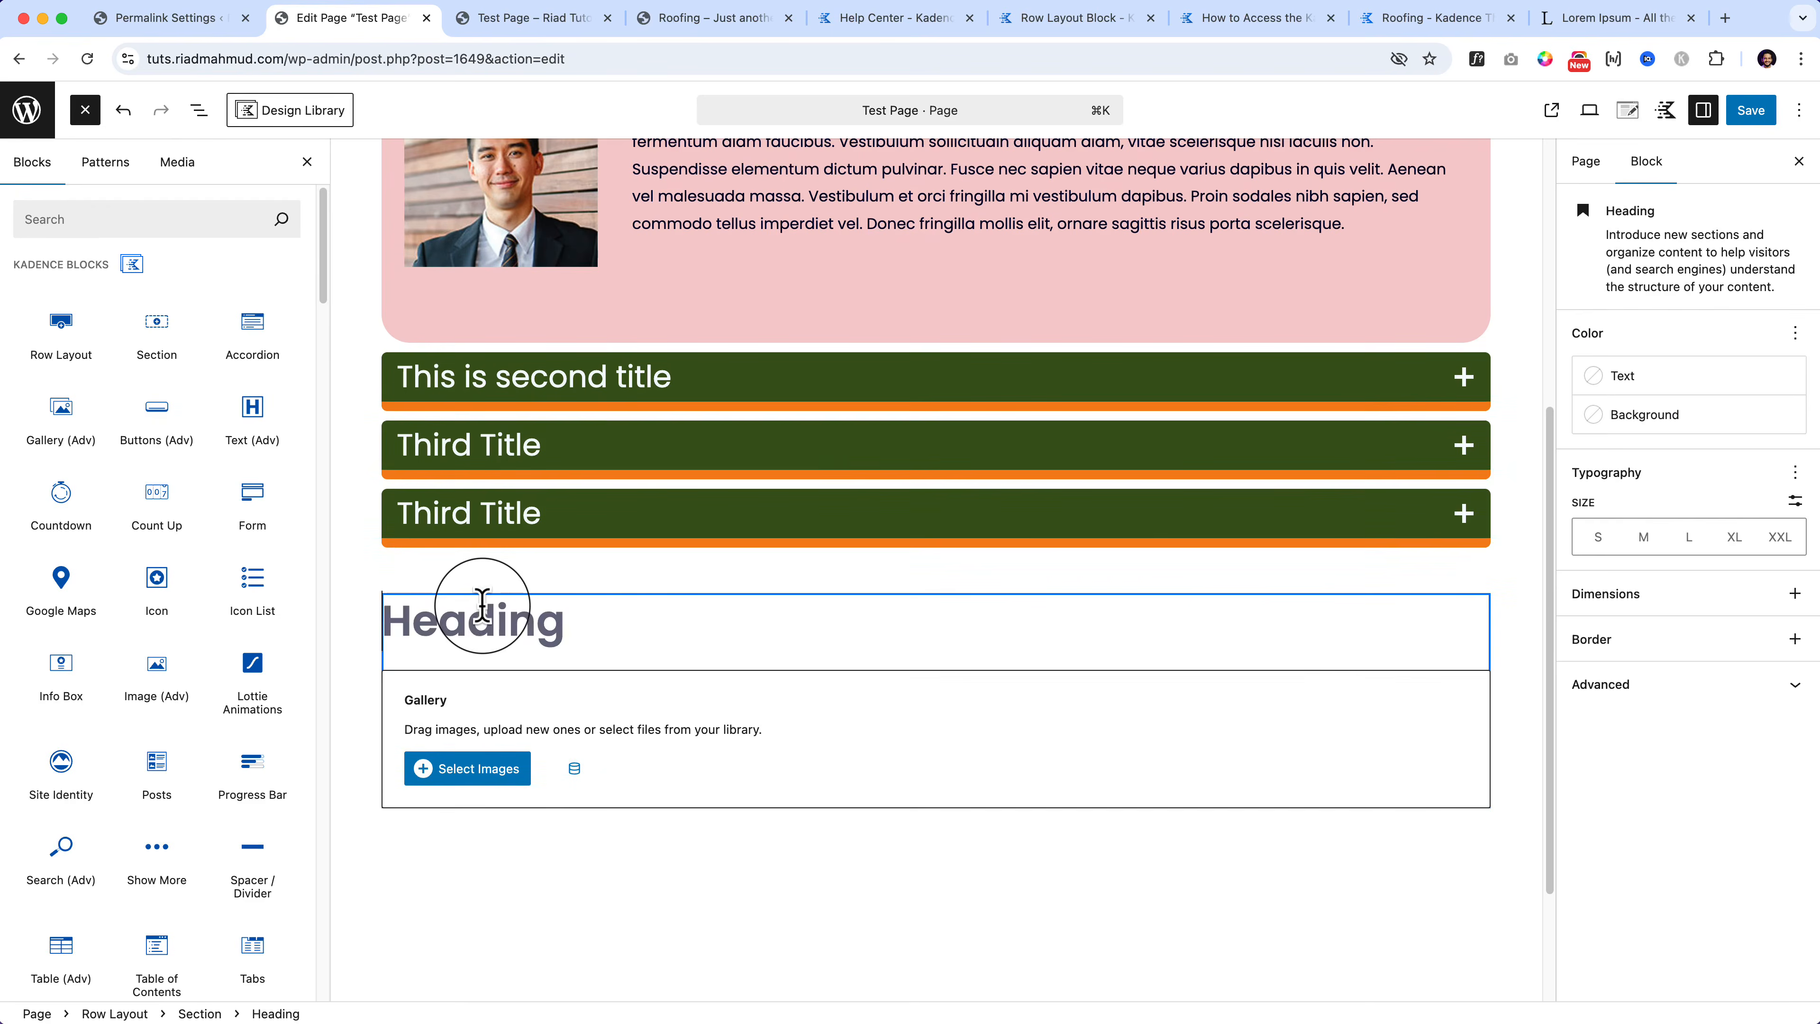
text(Gallery Layout)
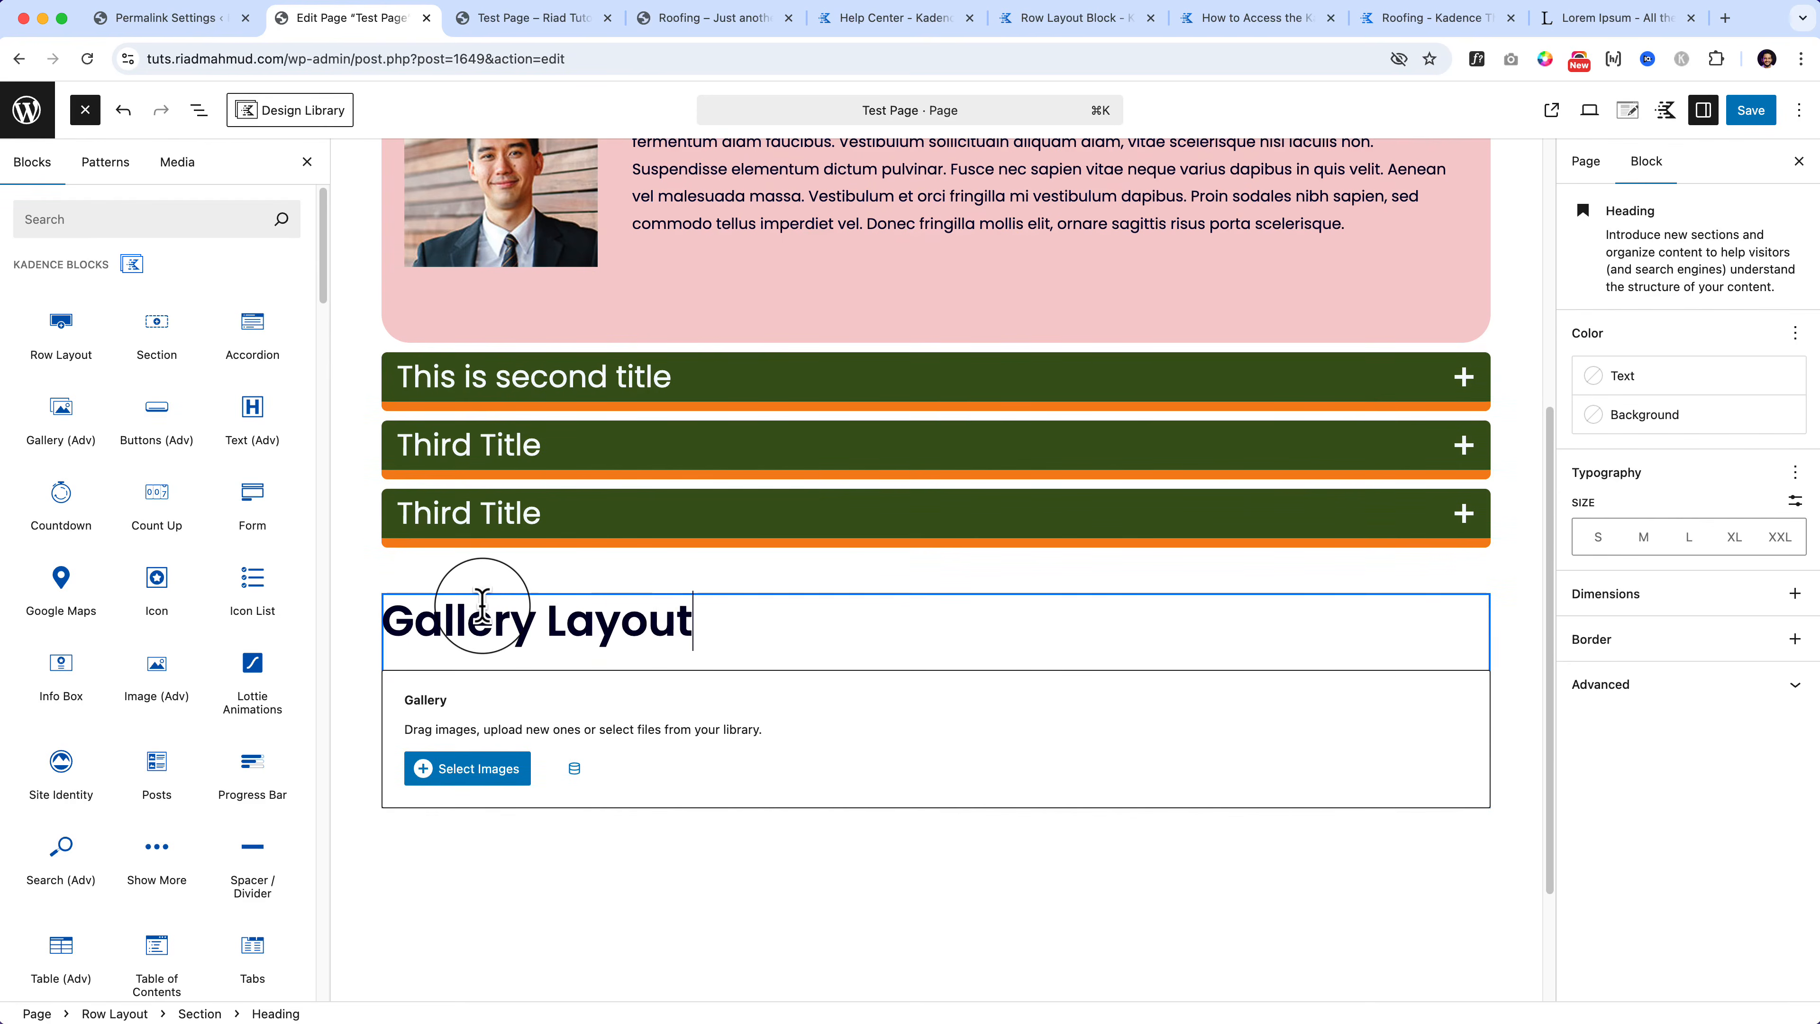
key(alt+shift+Left)
text(ılo)
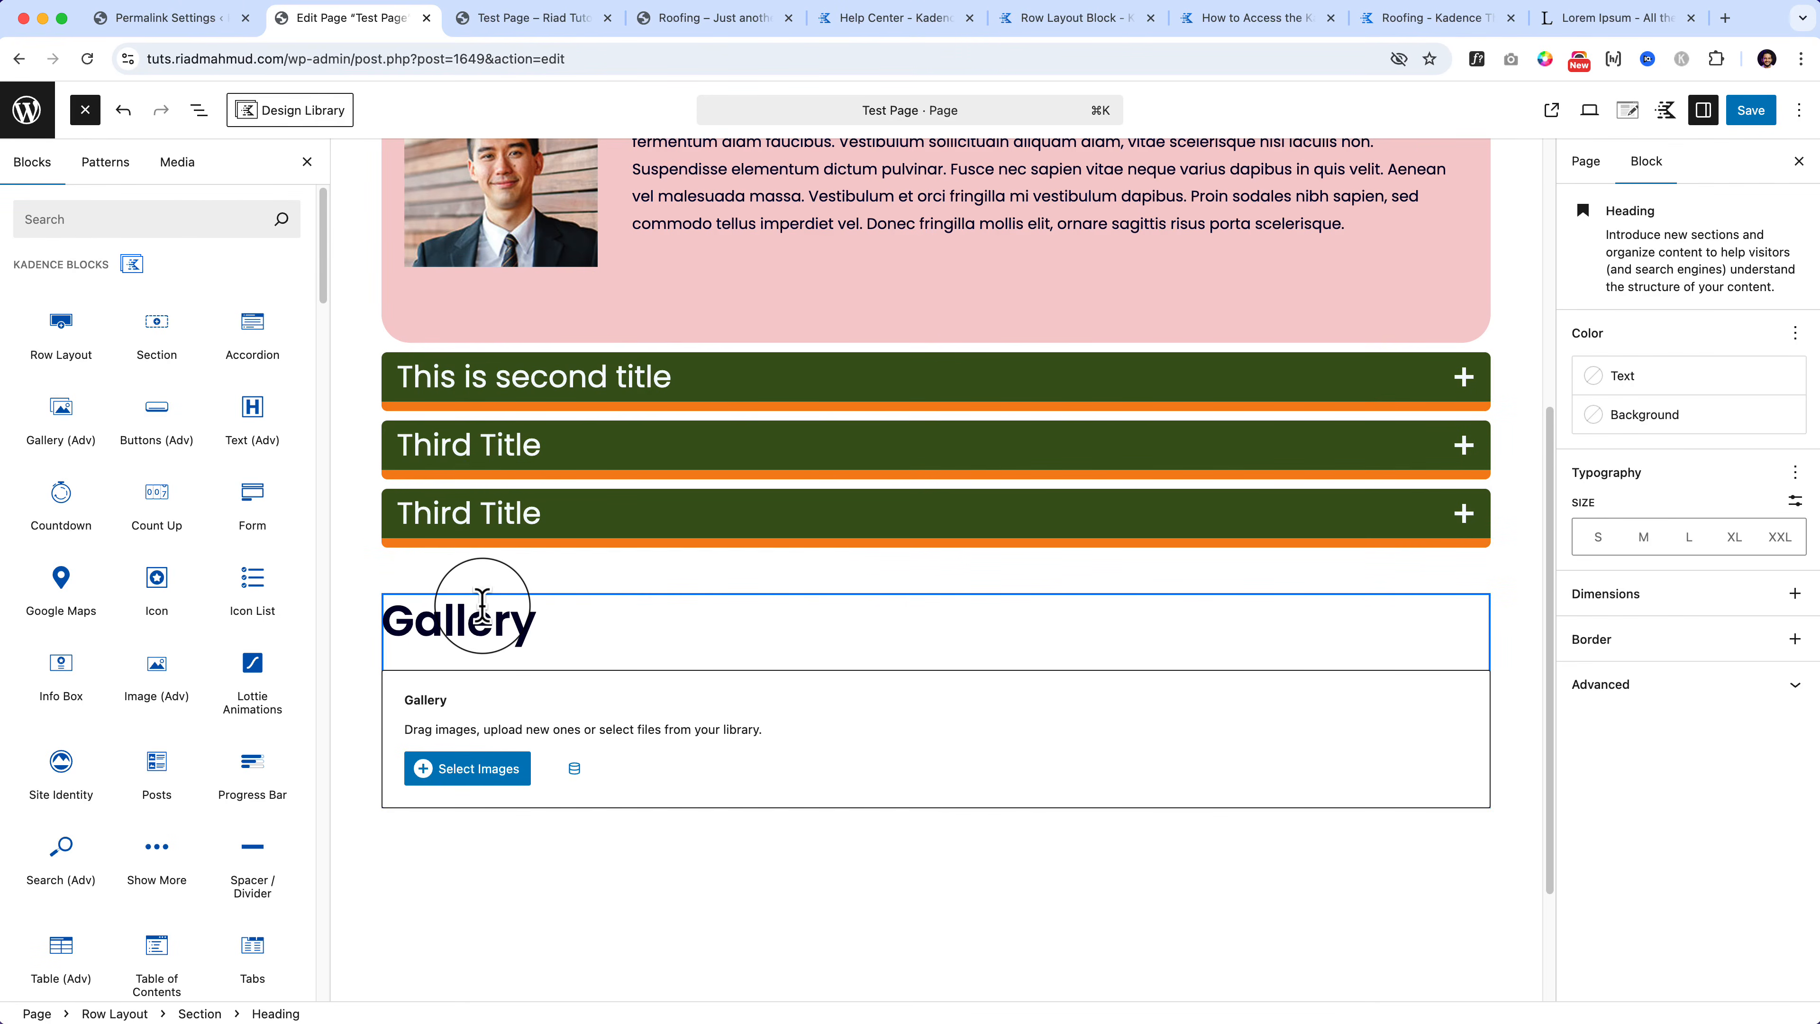
Step: Insert an 'Accordion Block' heading directly above the accordion using Add before
scroll(435, 207, up, 3)
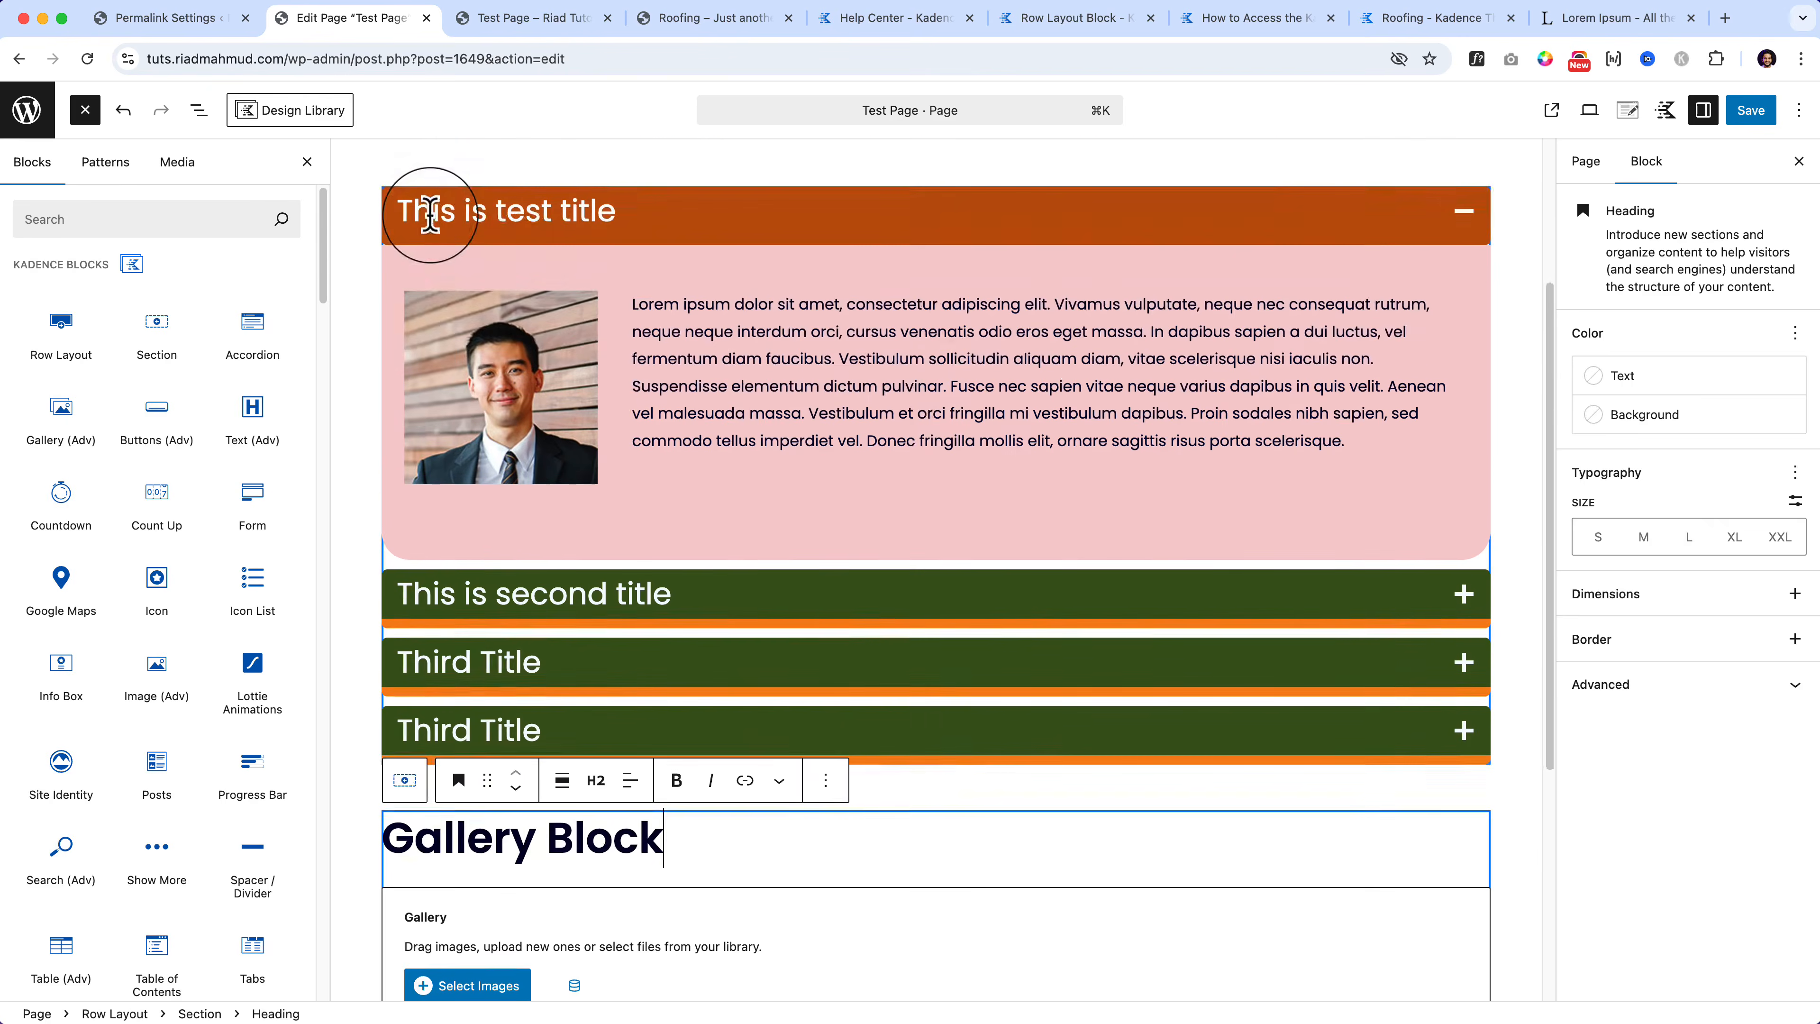
click(435, 210)
scroll(430, 305, up, 3)
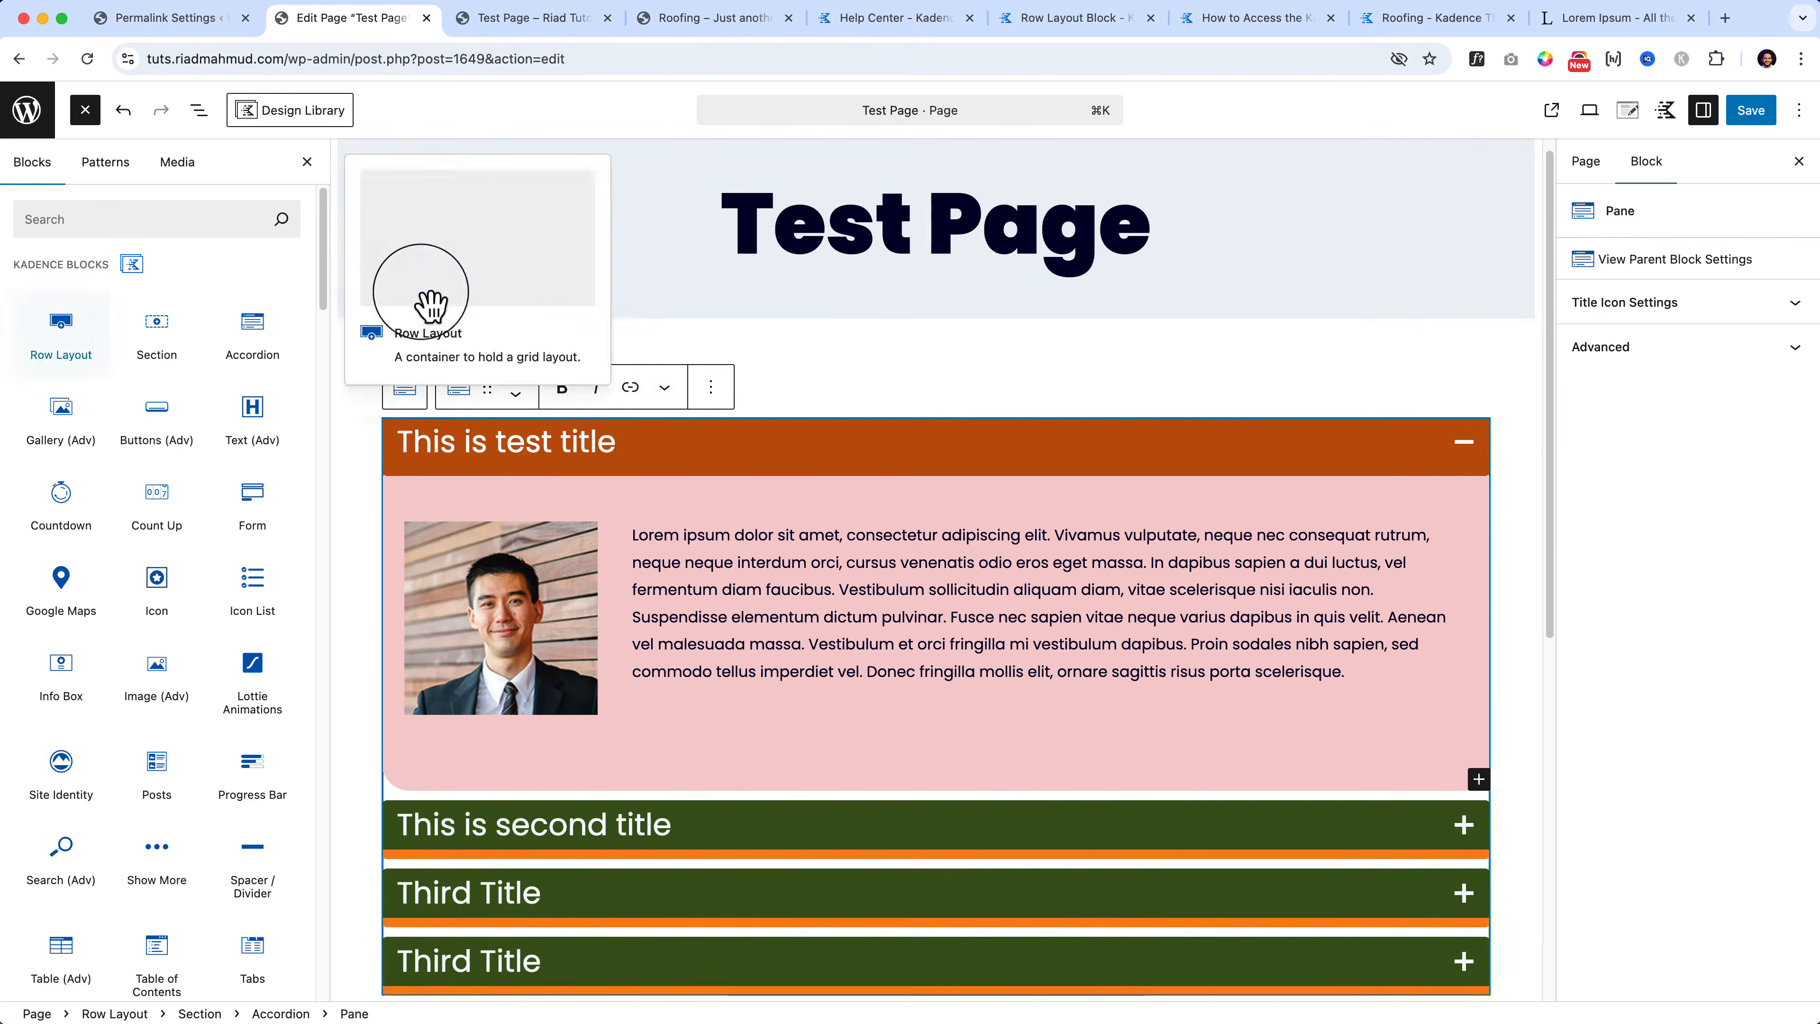
click(405, 389)
click(702, 355)
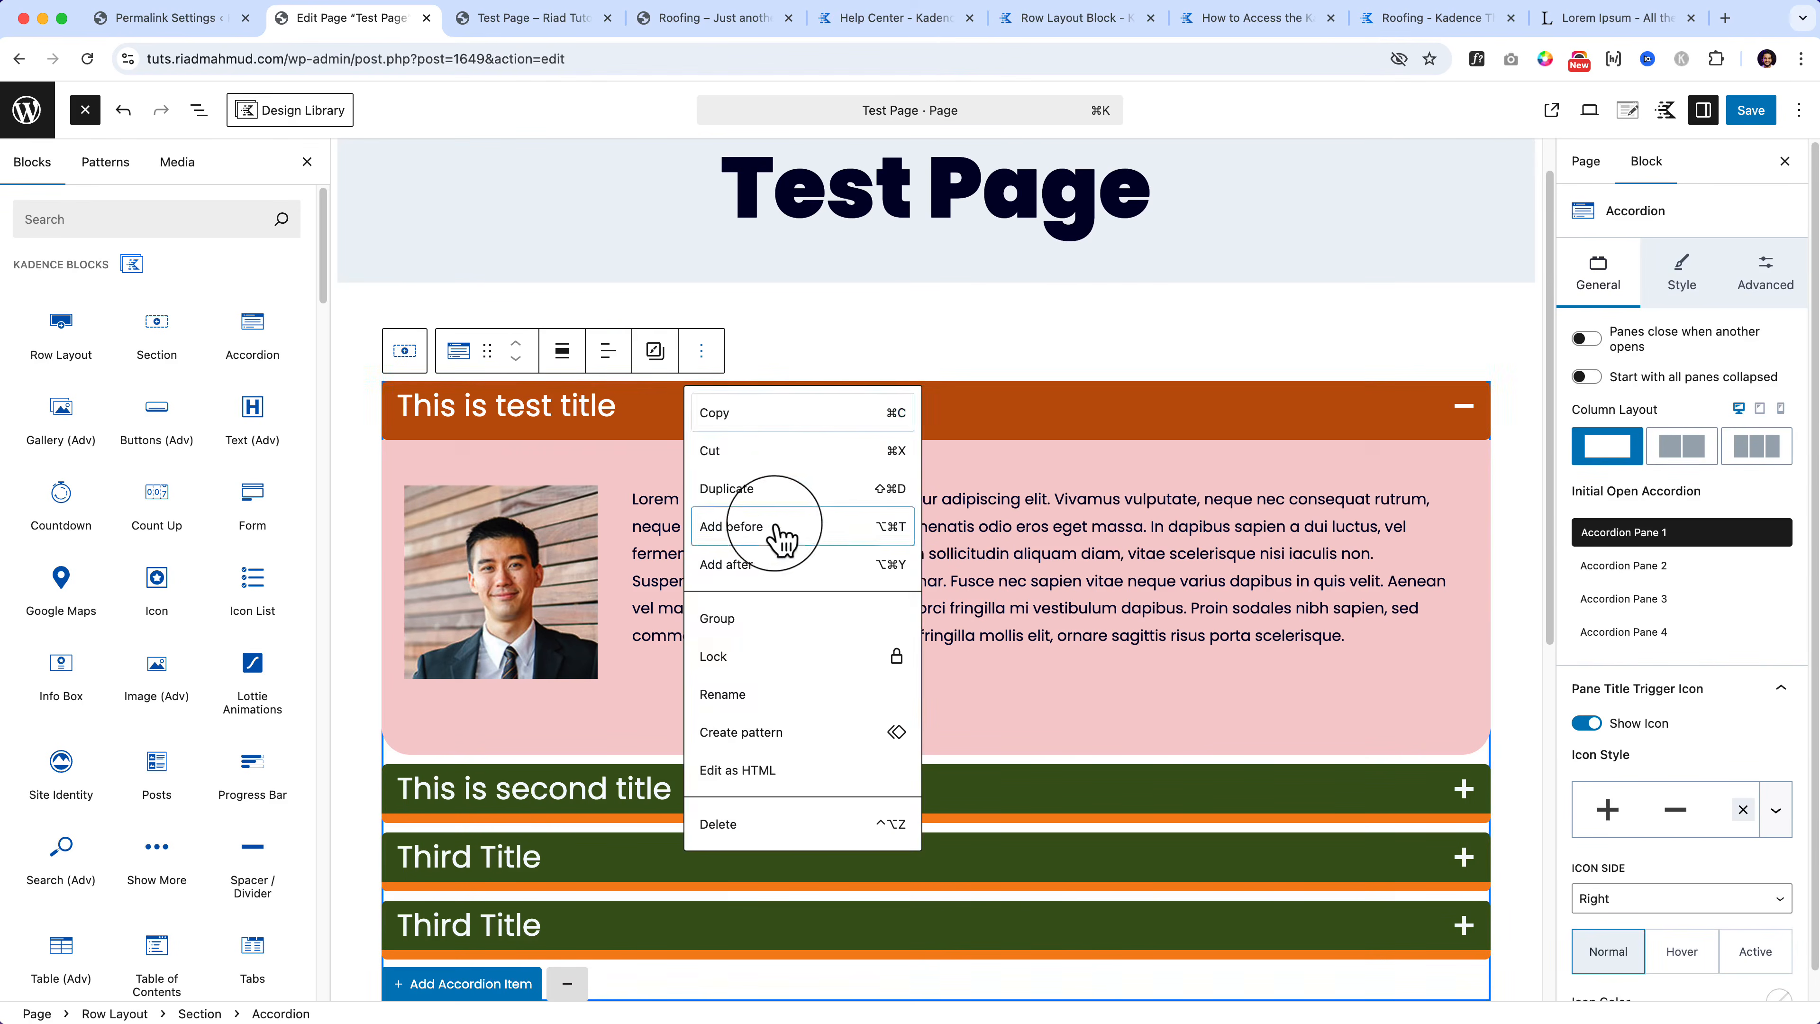
click(777, 491)
text(/)
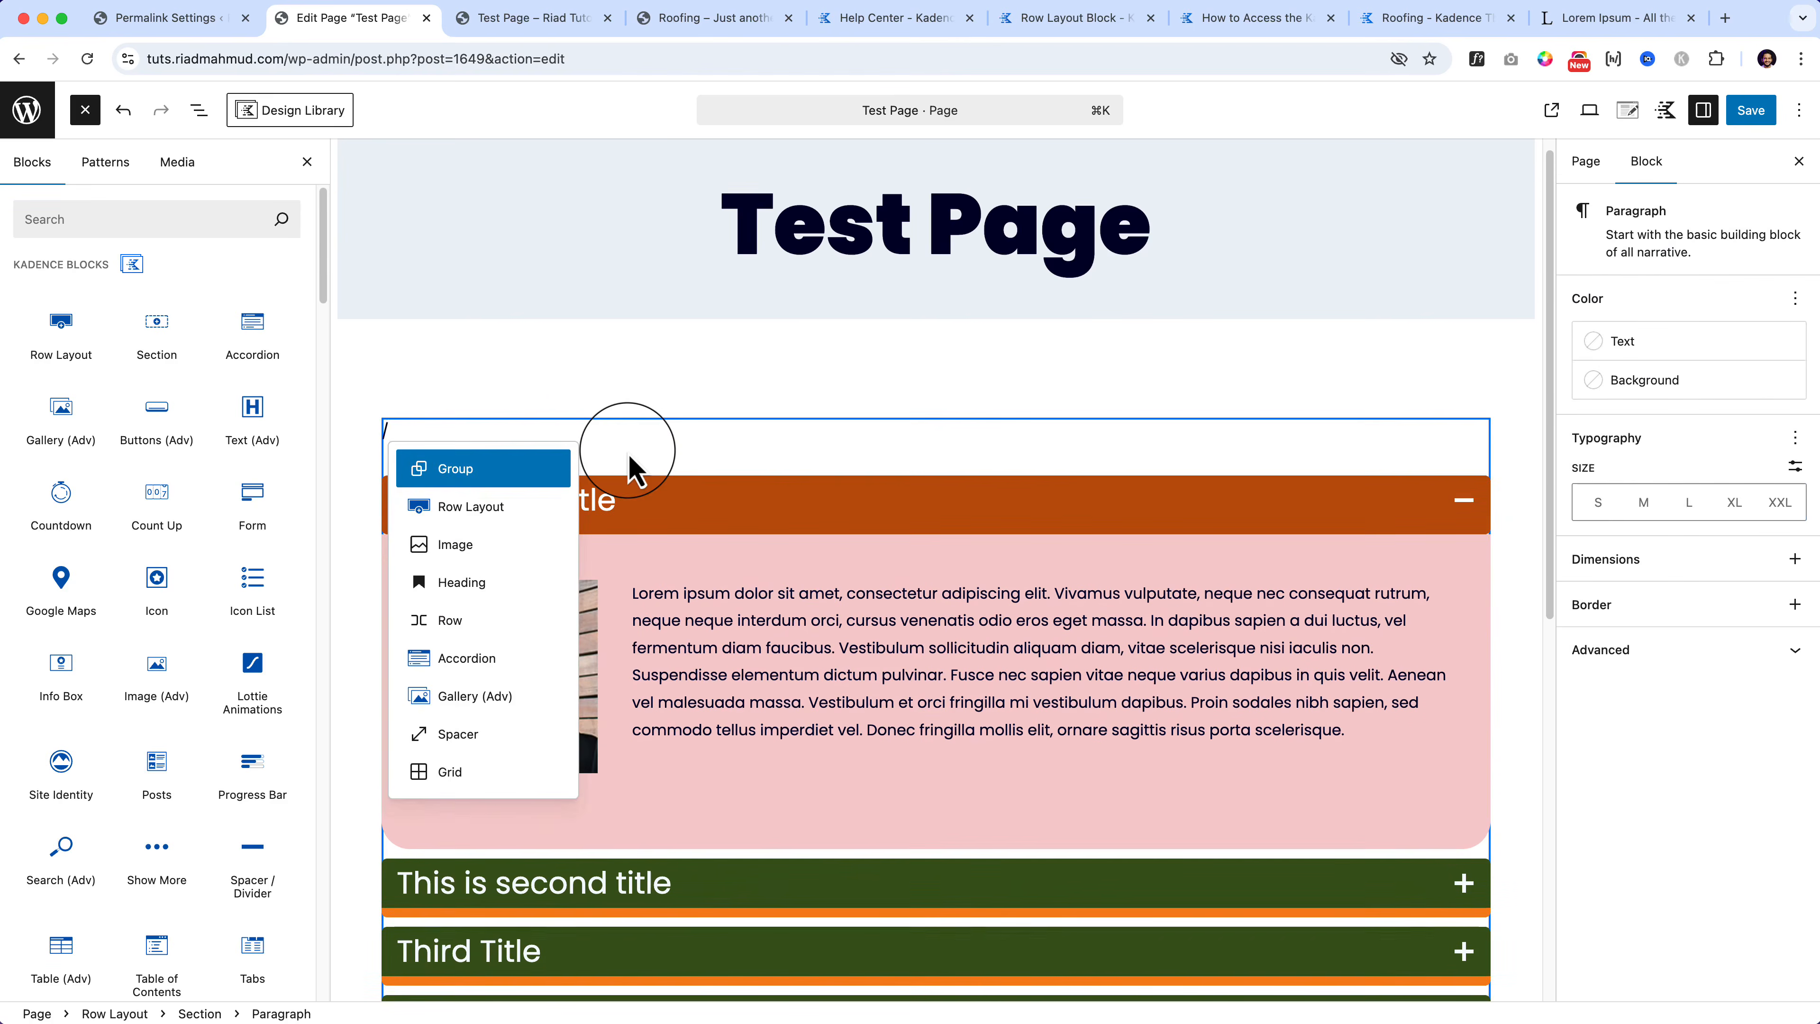
text(head)
key(Return)
text(Accordion Block)
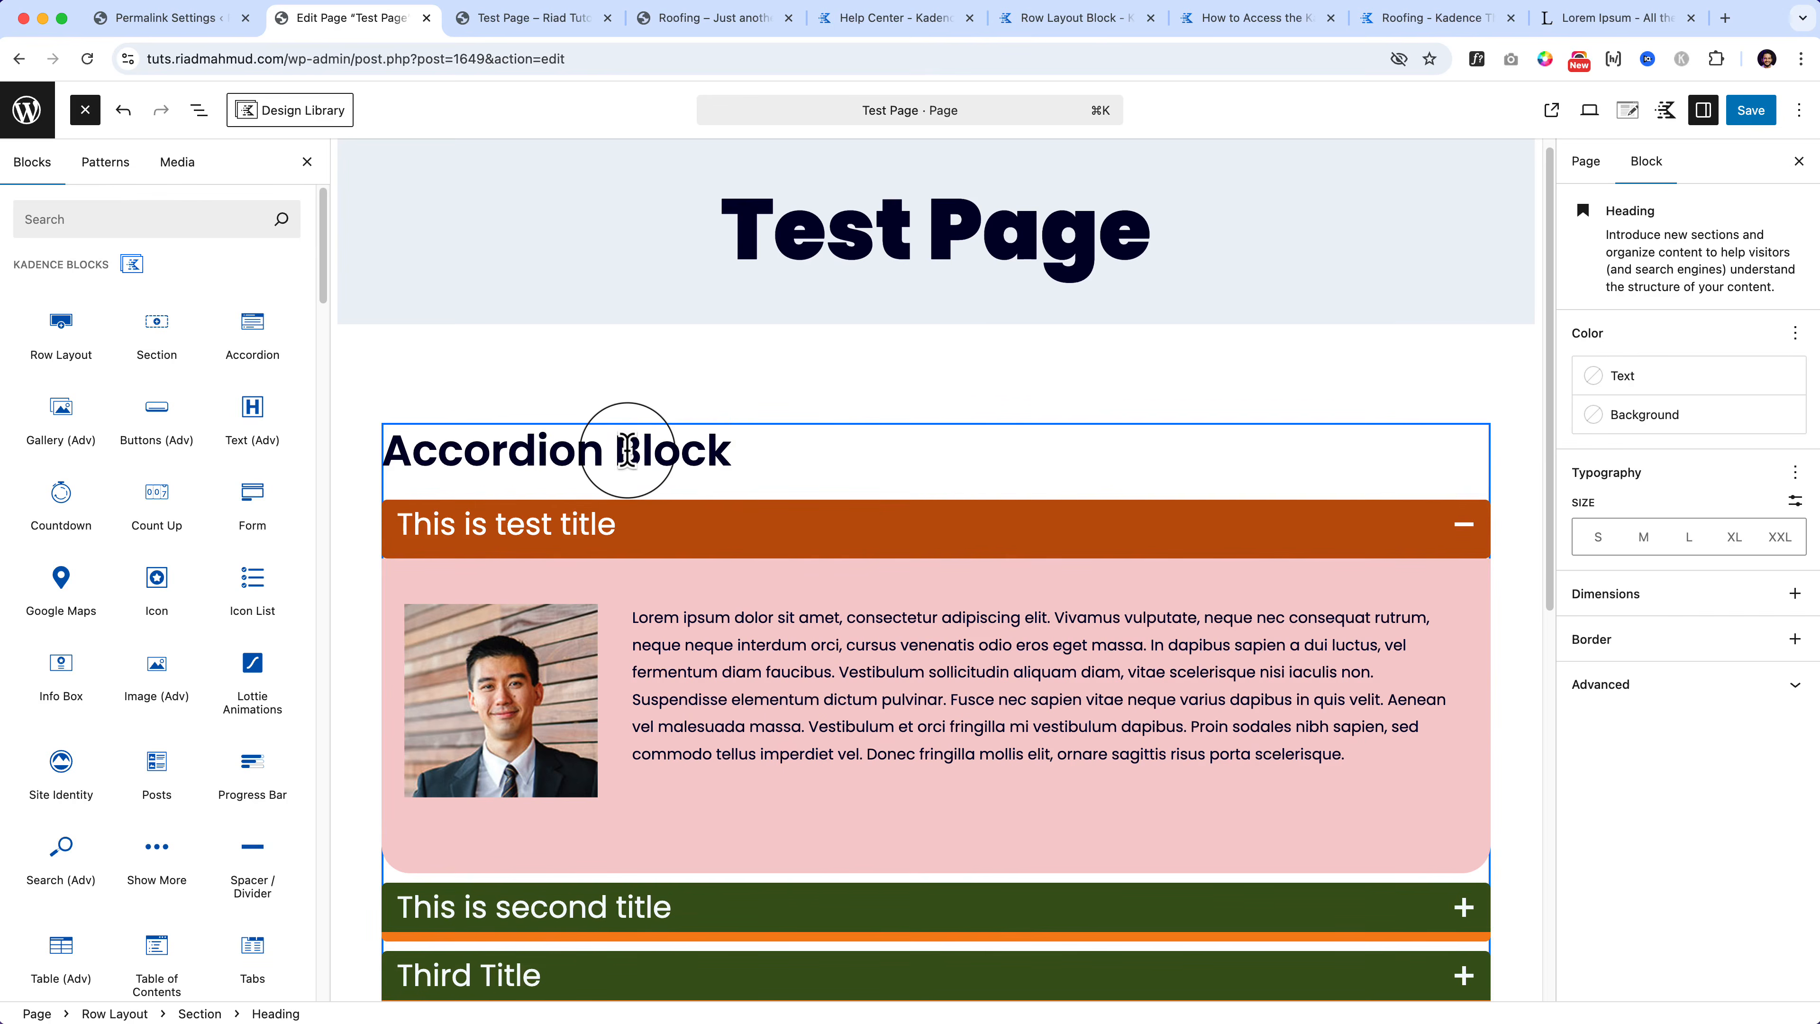
click(905, 403)
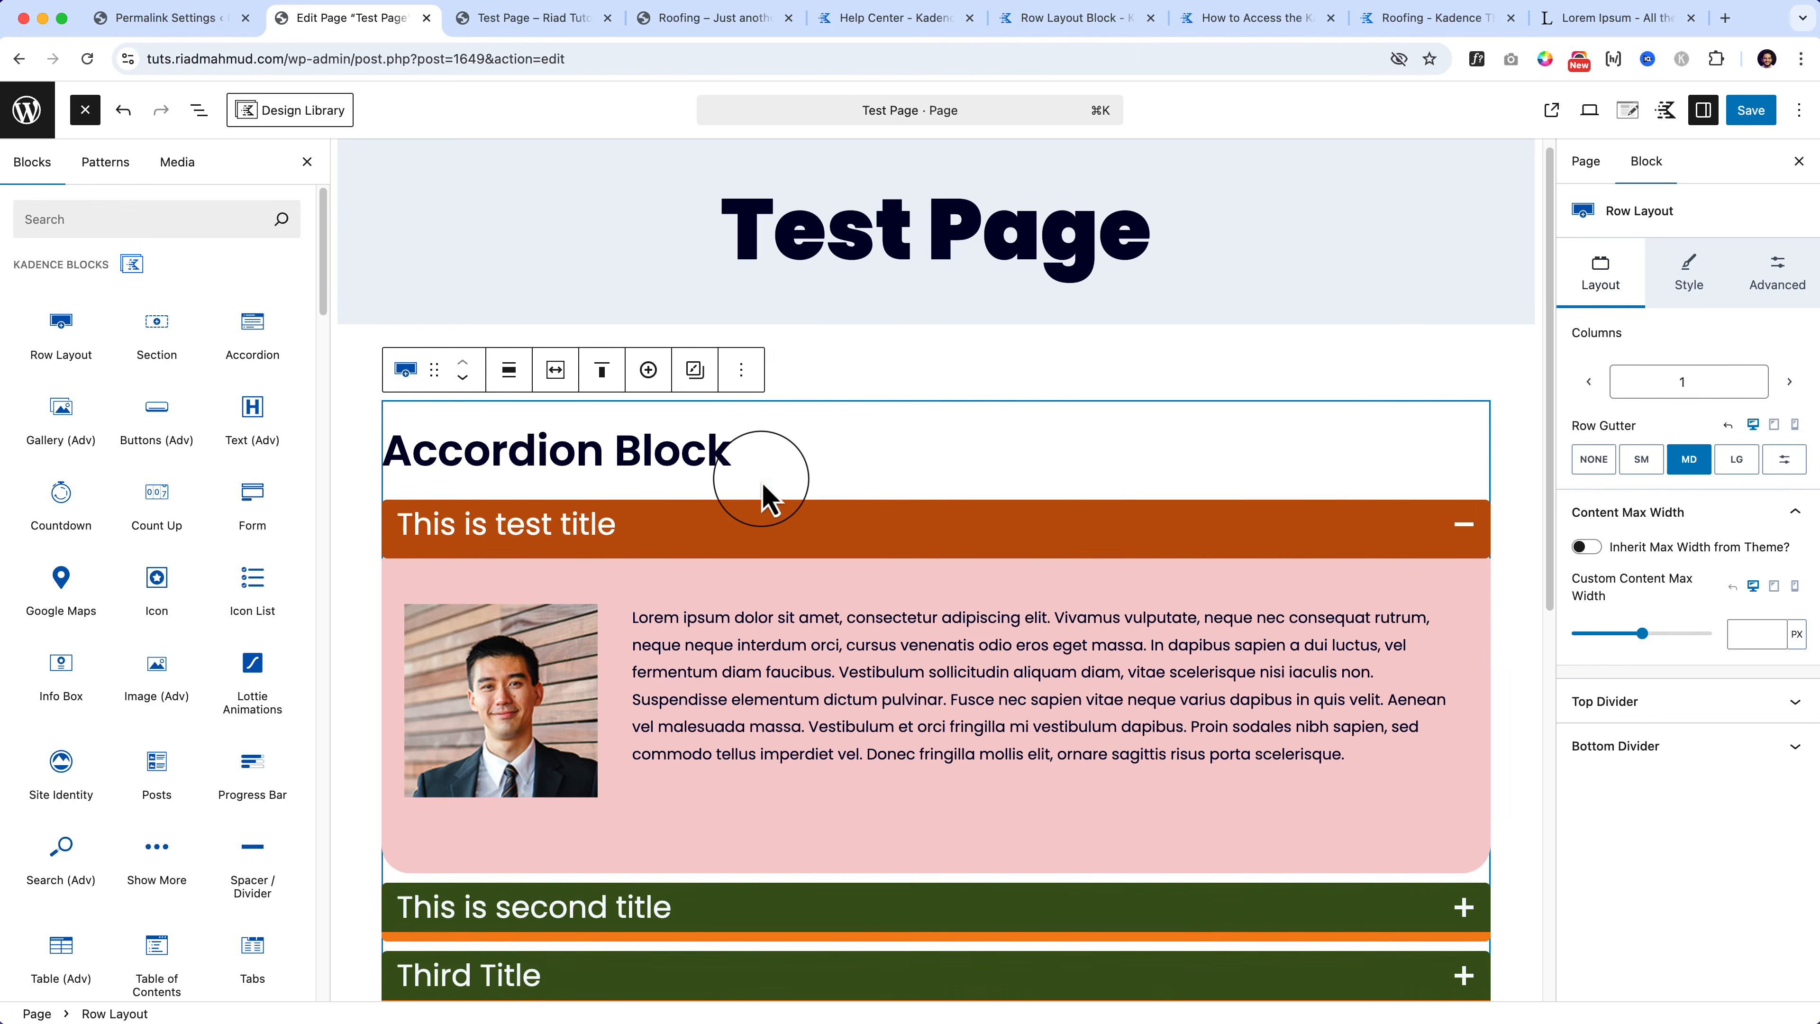
Step: Set the gallery row's top and bottom padding to 5X Large, then open the media library
scroll(756, 476, down, 2)
scroll(770, 484, down, 15)
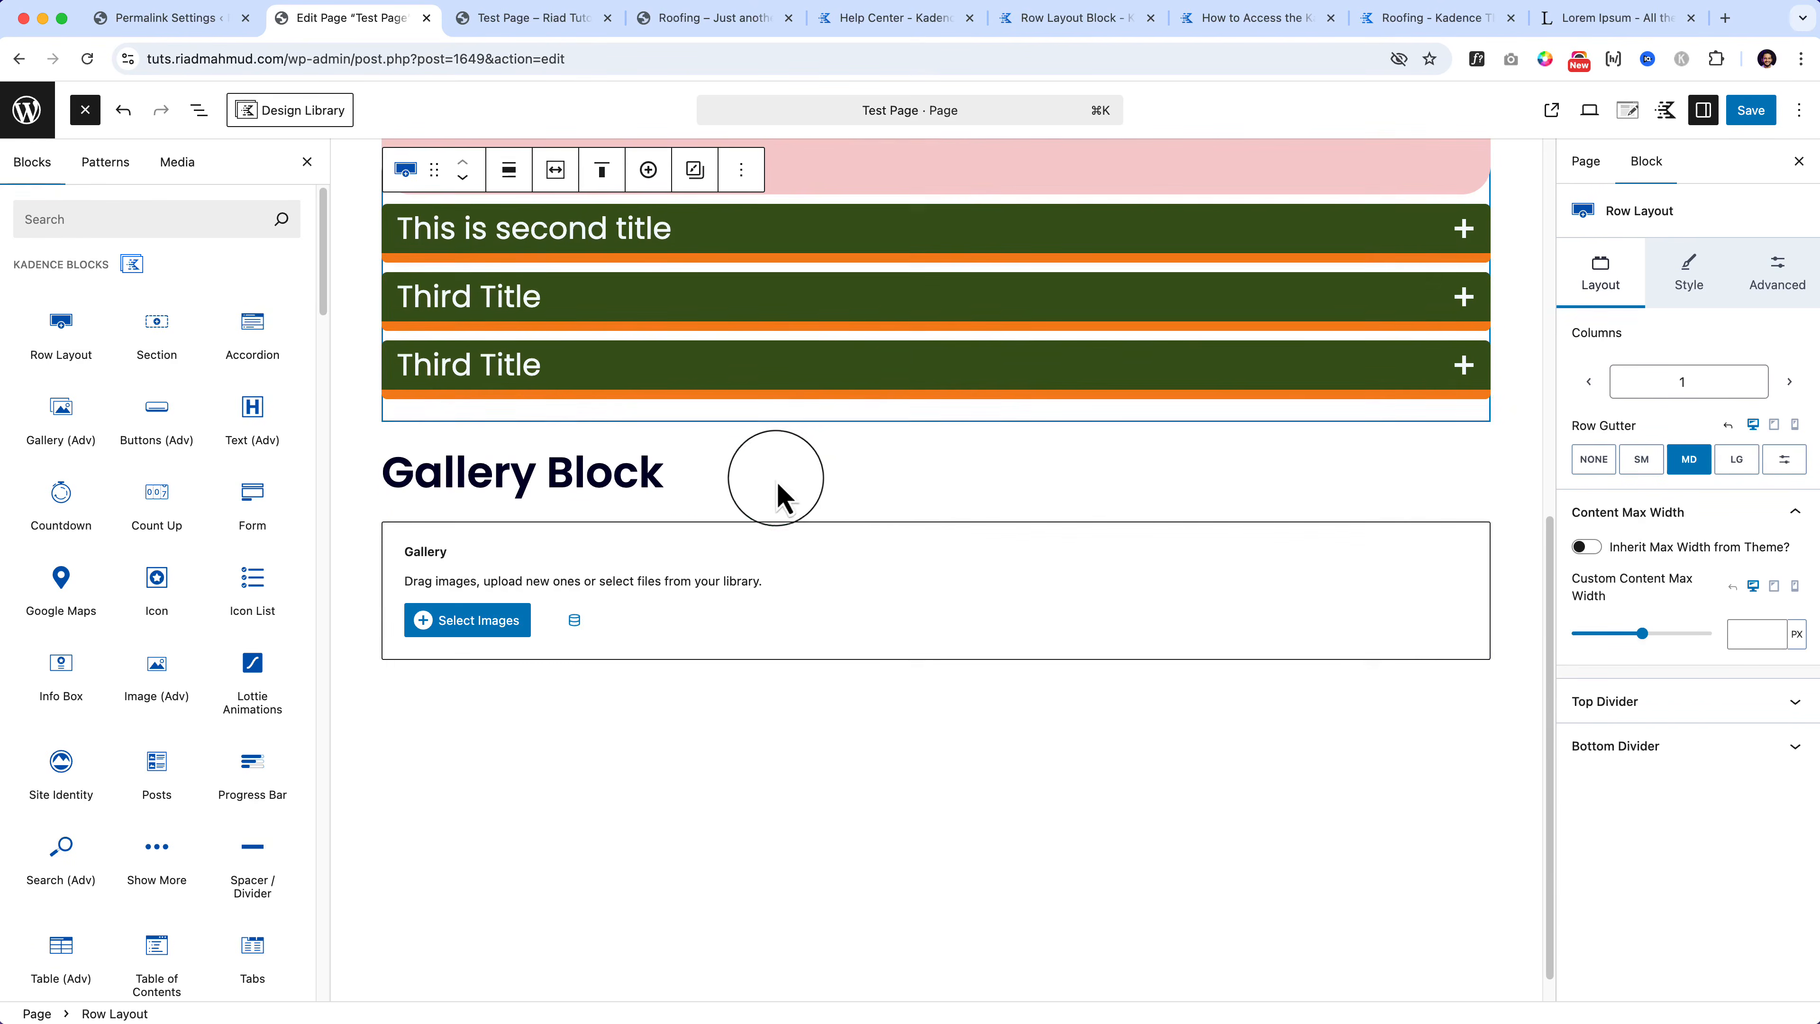
click(878, 473)
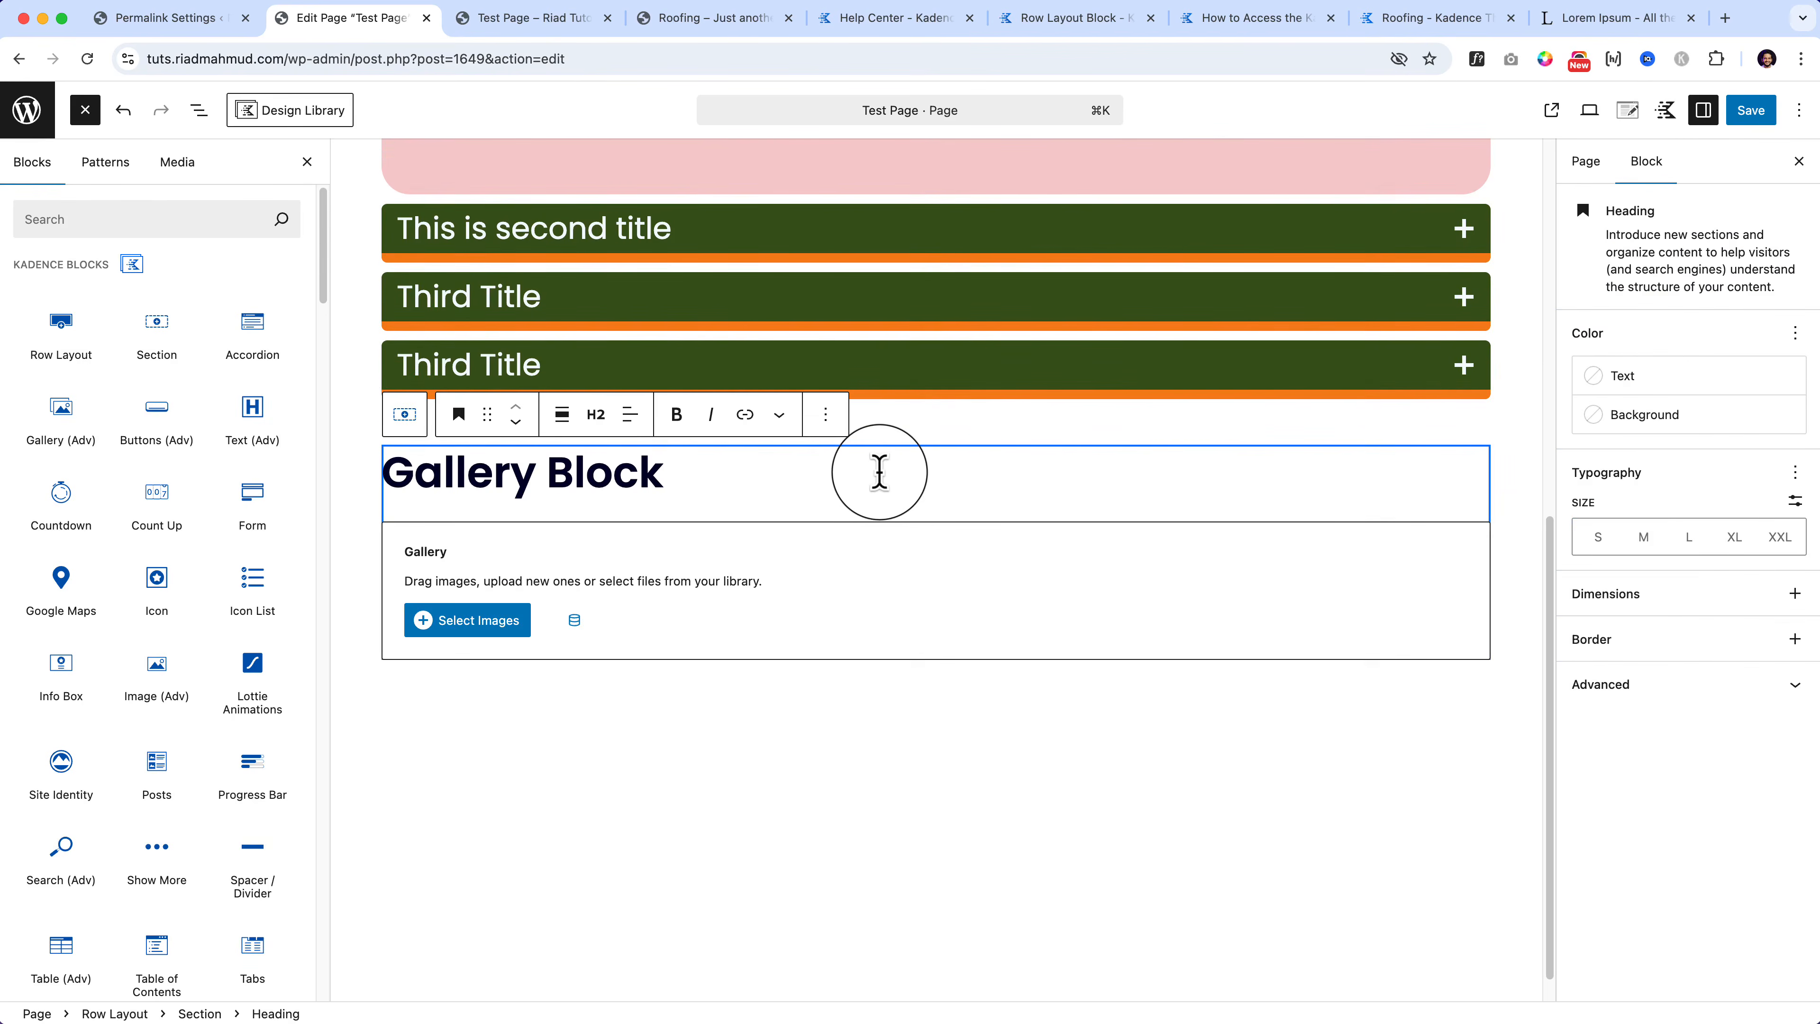
click(421, 426)
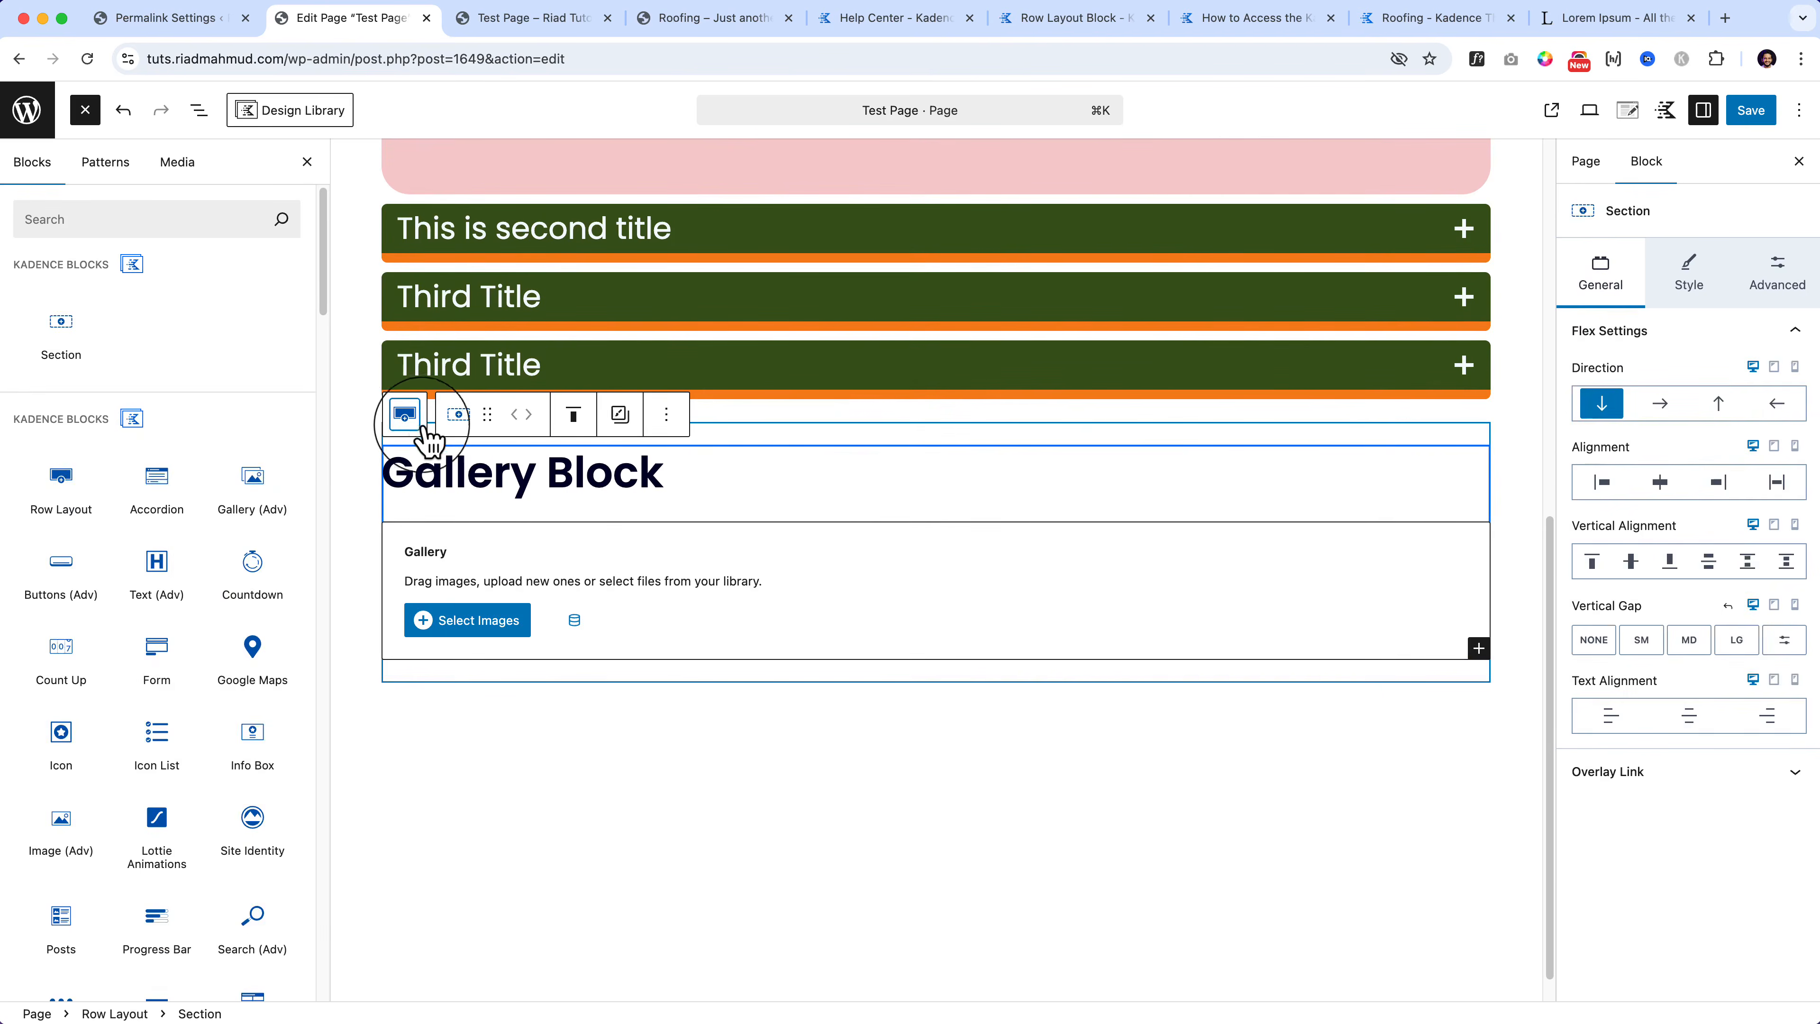
click(405, 413)
drag(935, 467, 943, 618)
drag(946, 760, 960, 1011)
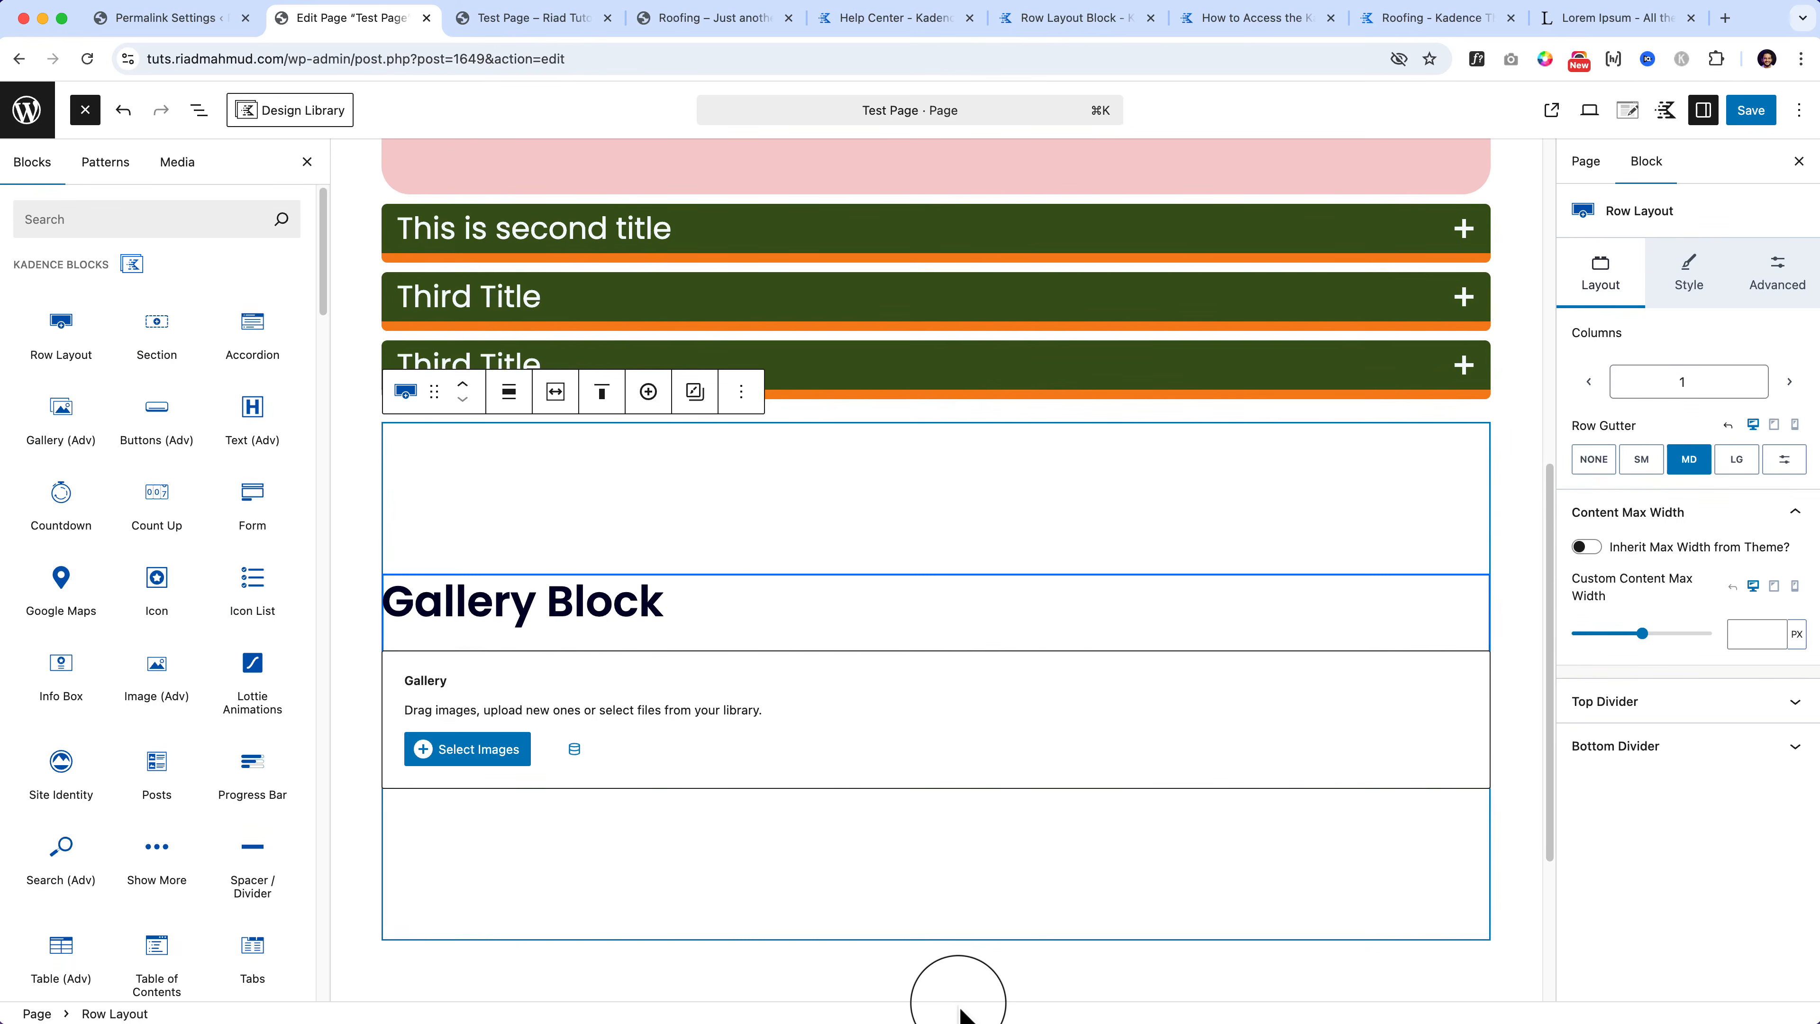
click(469, 749)
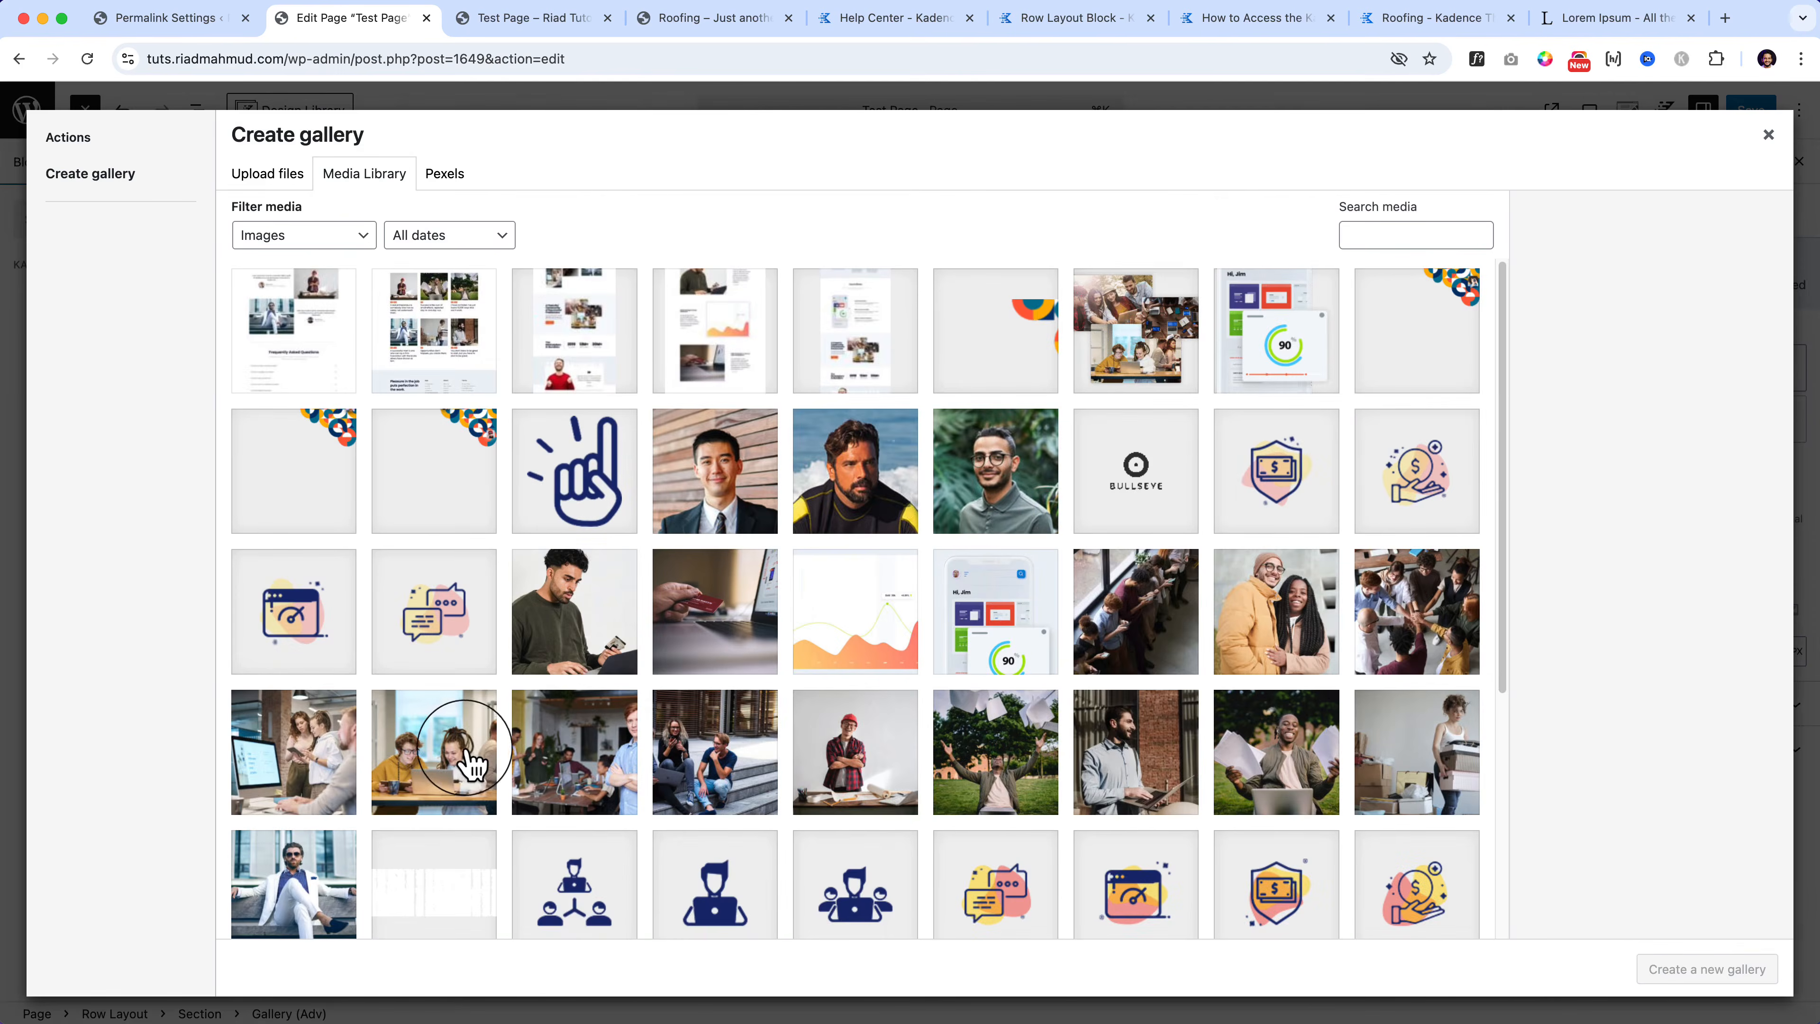
Step: Select twelve people photos, from the smiling couple to the woman carrying boxes, and create a gallery
click(1137, 667)
click(1301, 663)
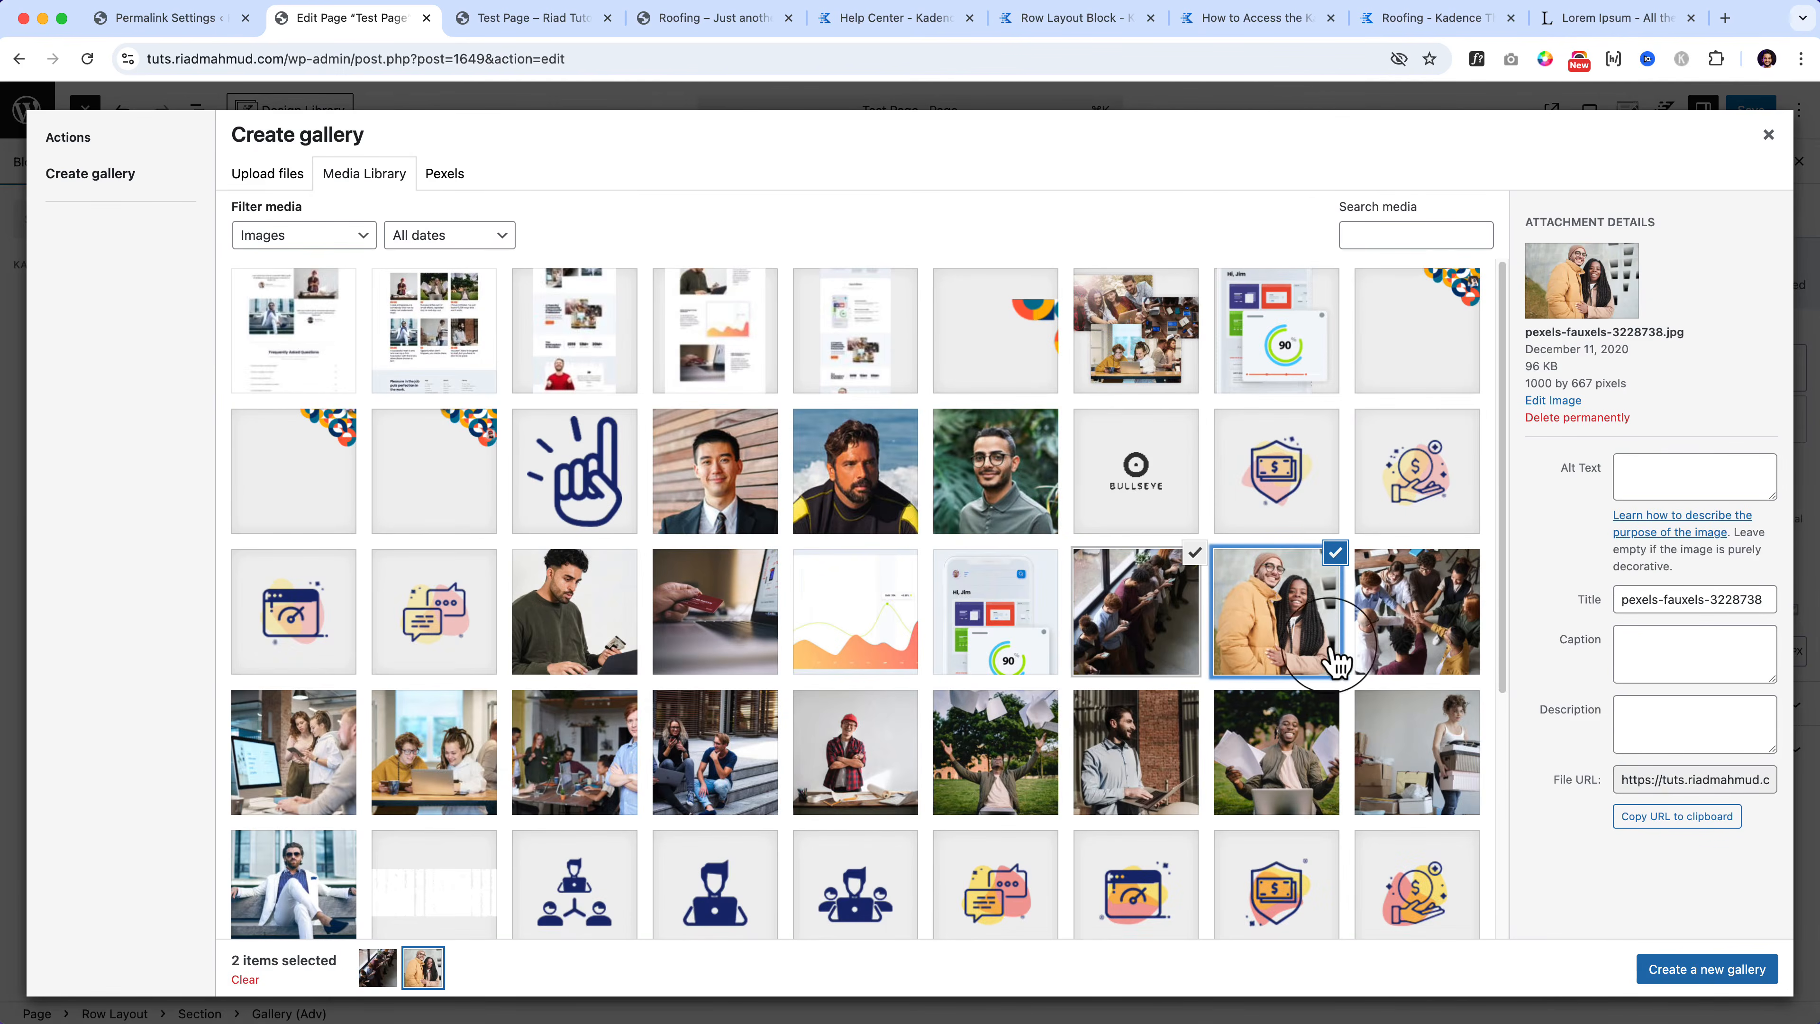
click(1428, 651)
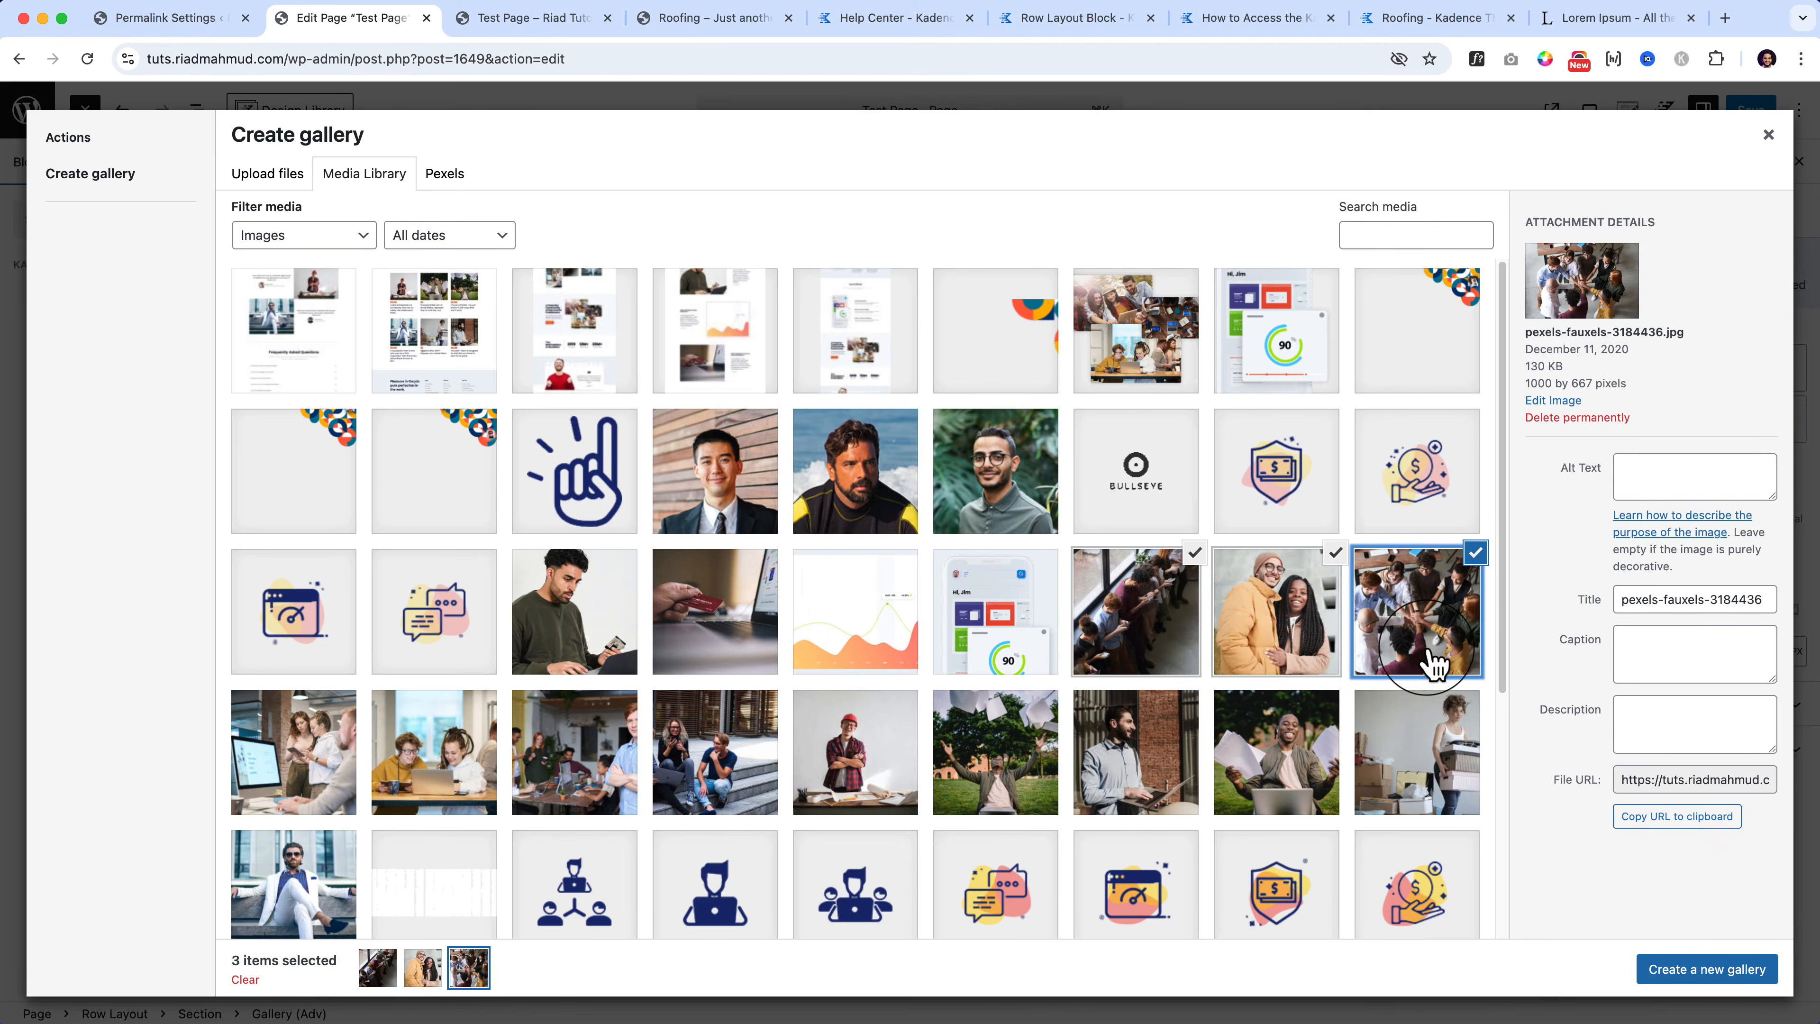
click(300, 752)
click(430, 765)
click(699, 753)
click(608, 782)
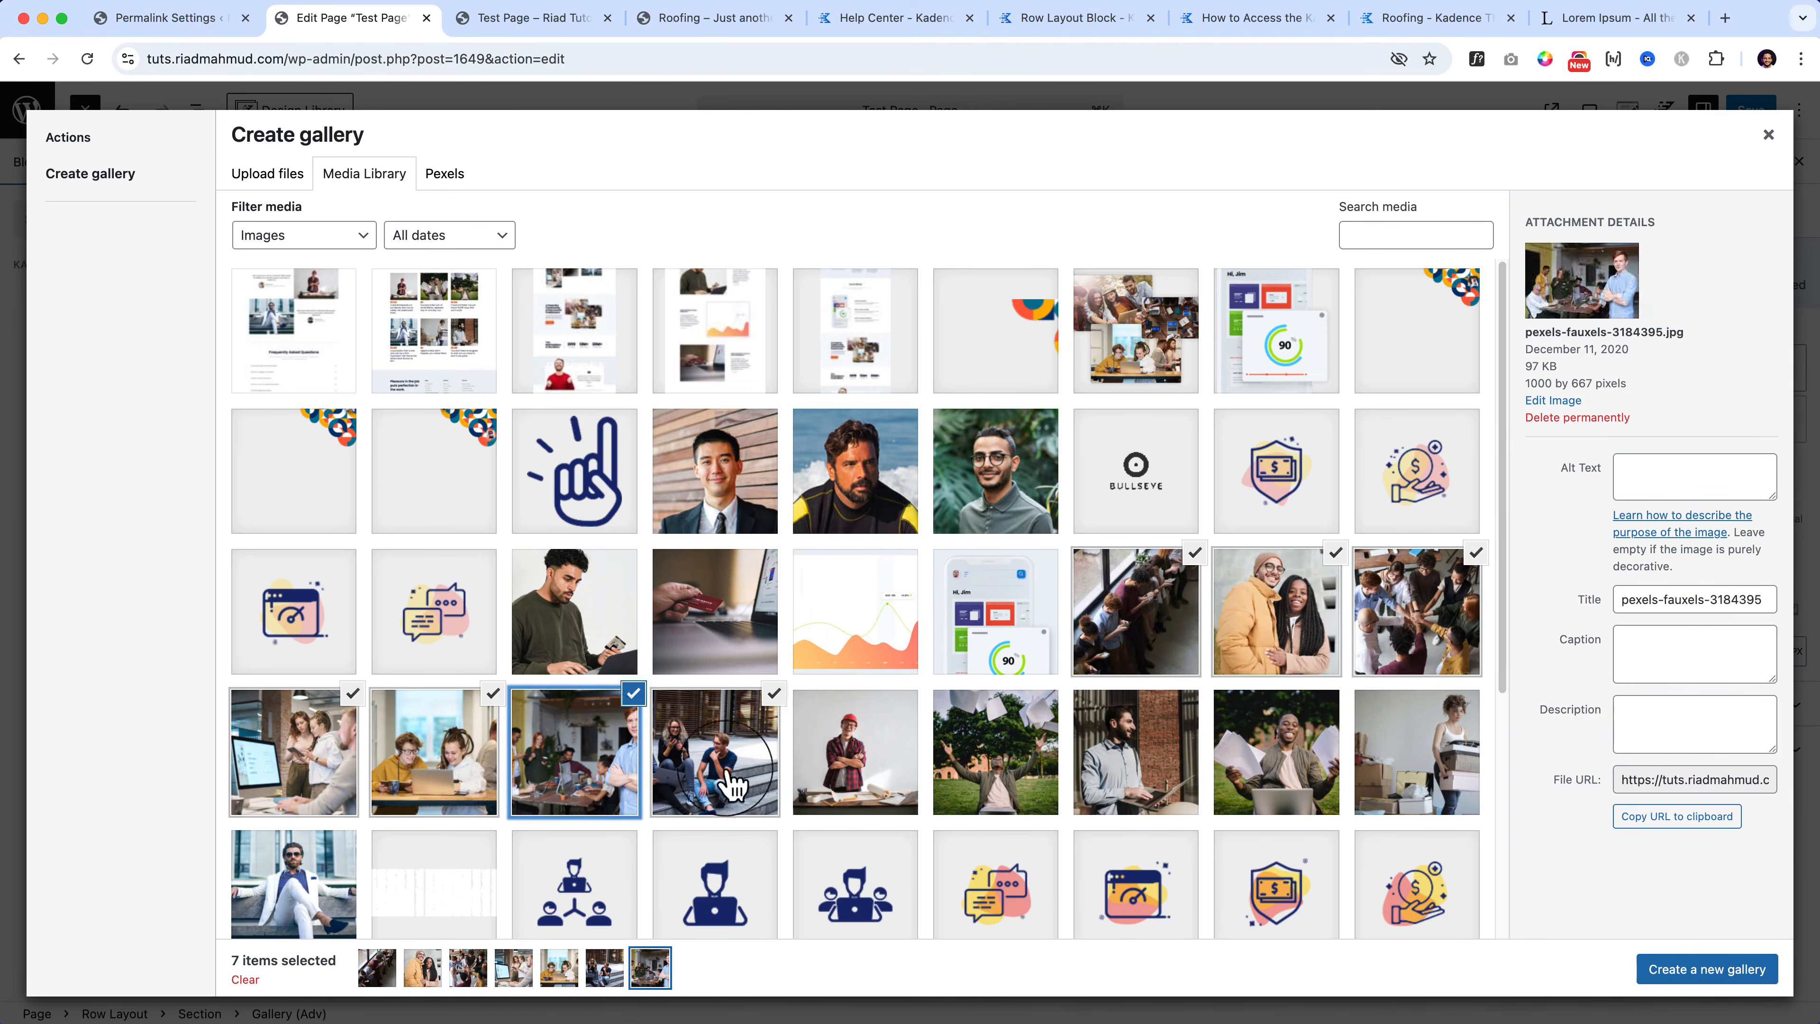
click(853, 775)
click(1003, 778)
click(1128, 767)
click(1268, 788)
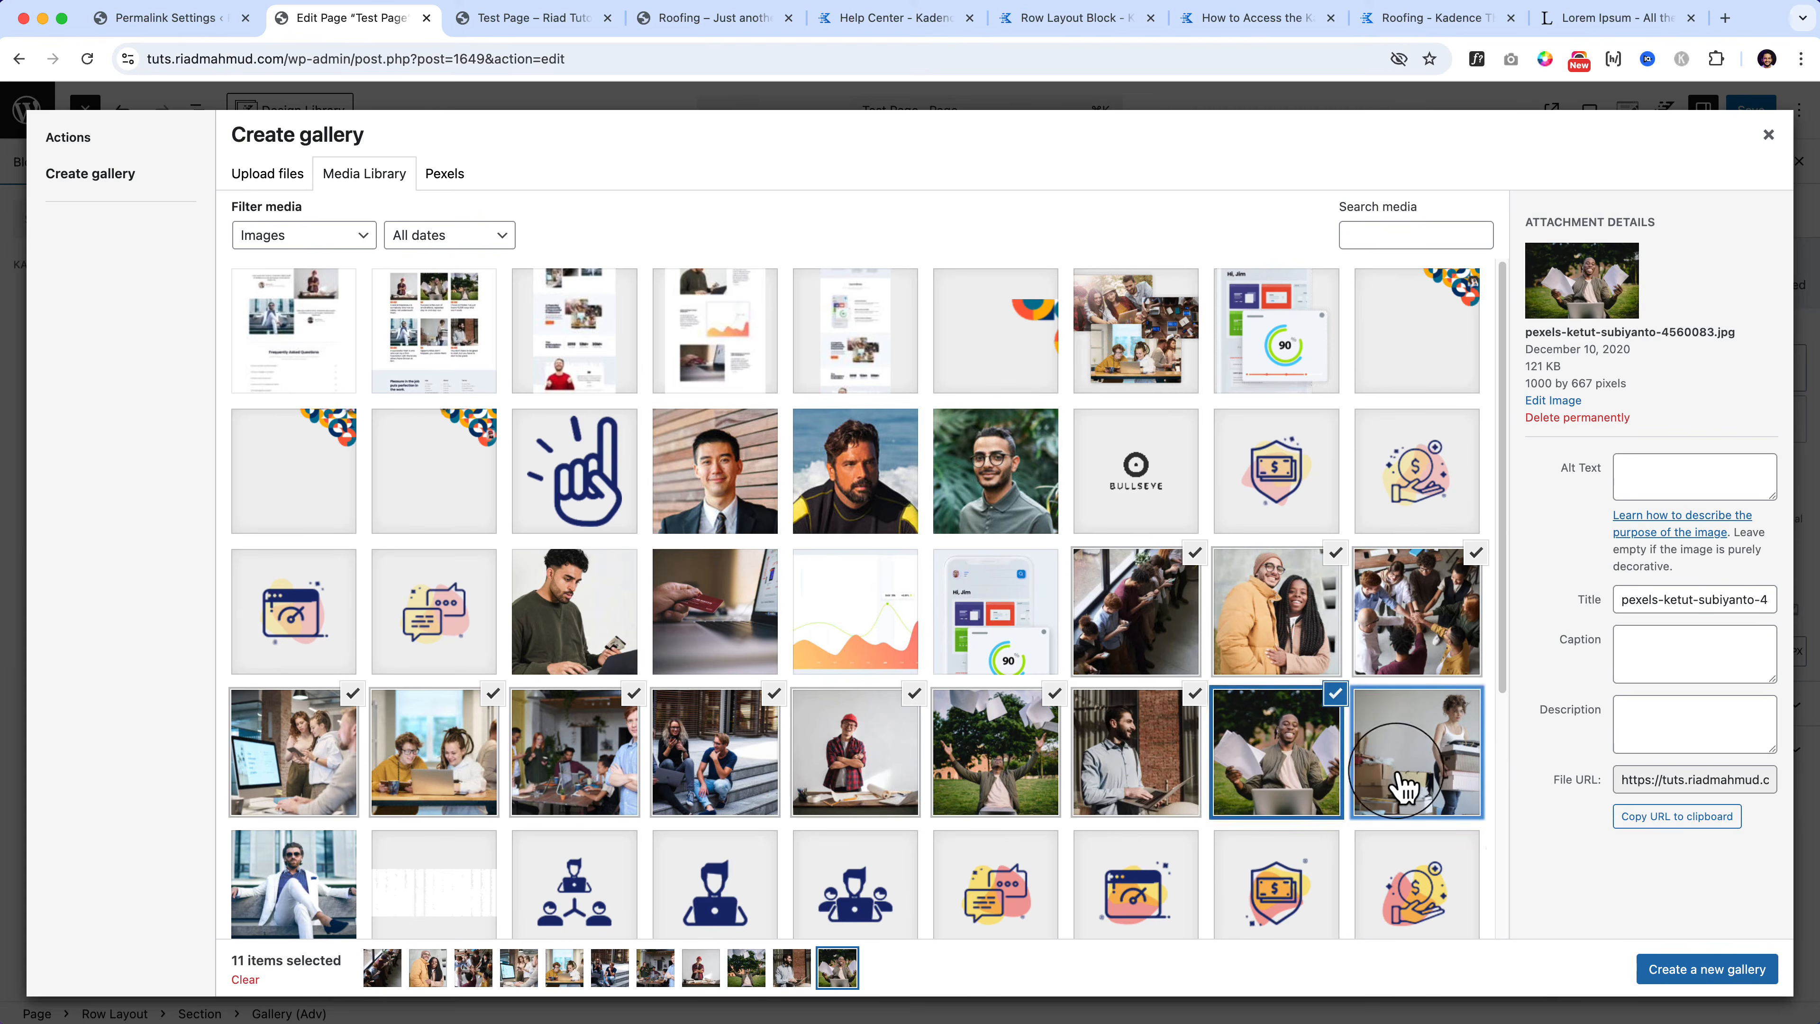
click(1415, 778)
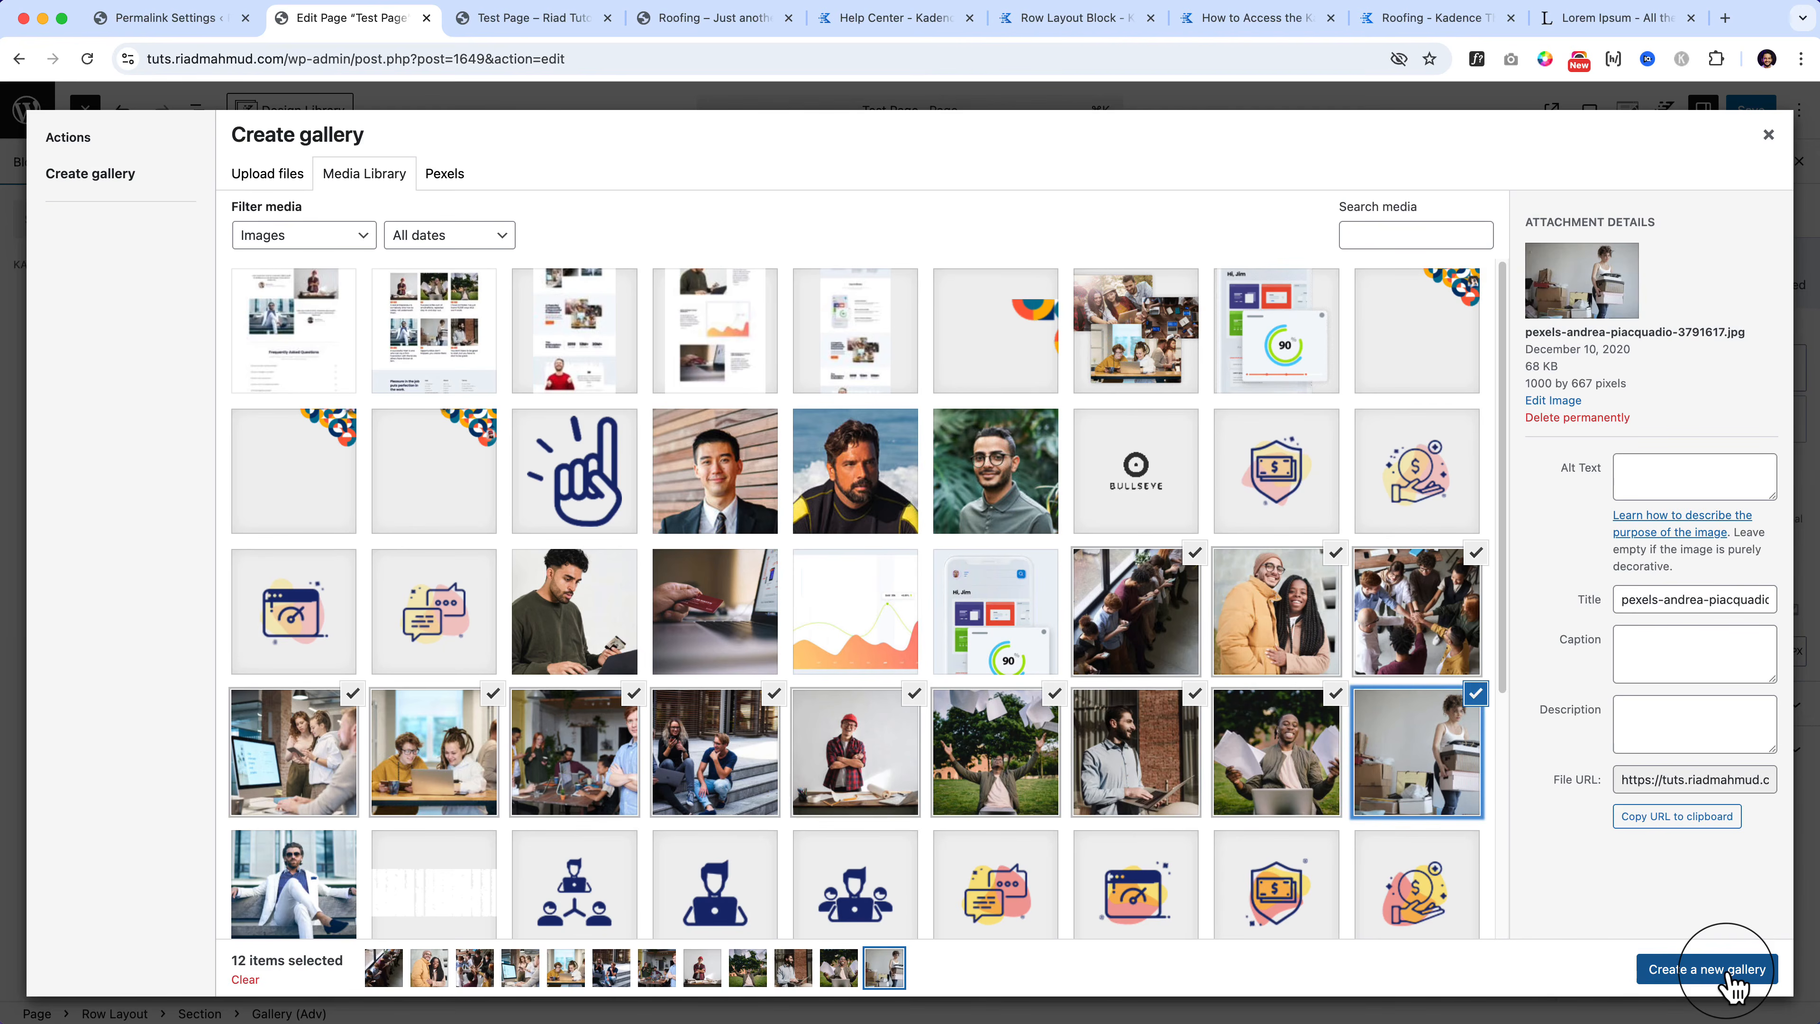
click(1733, 986)
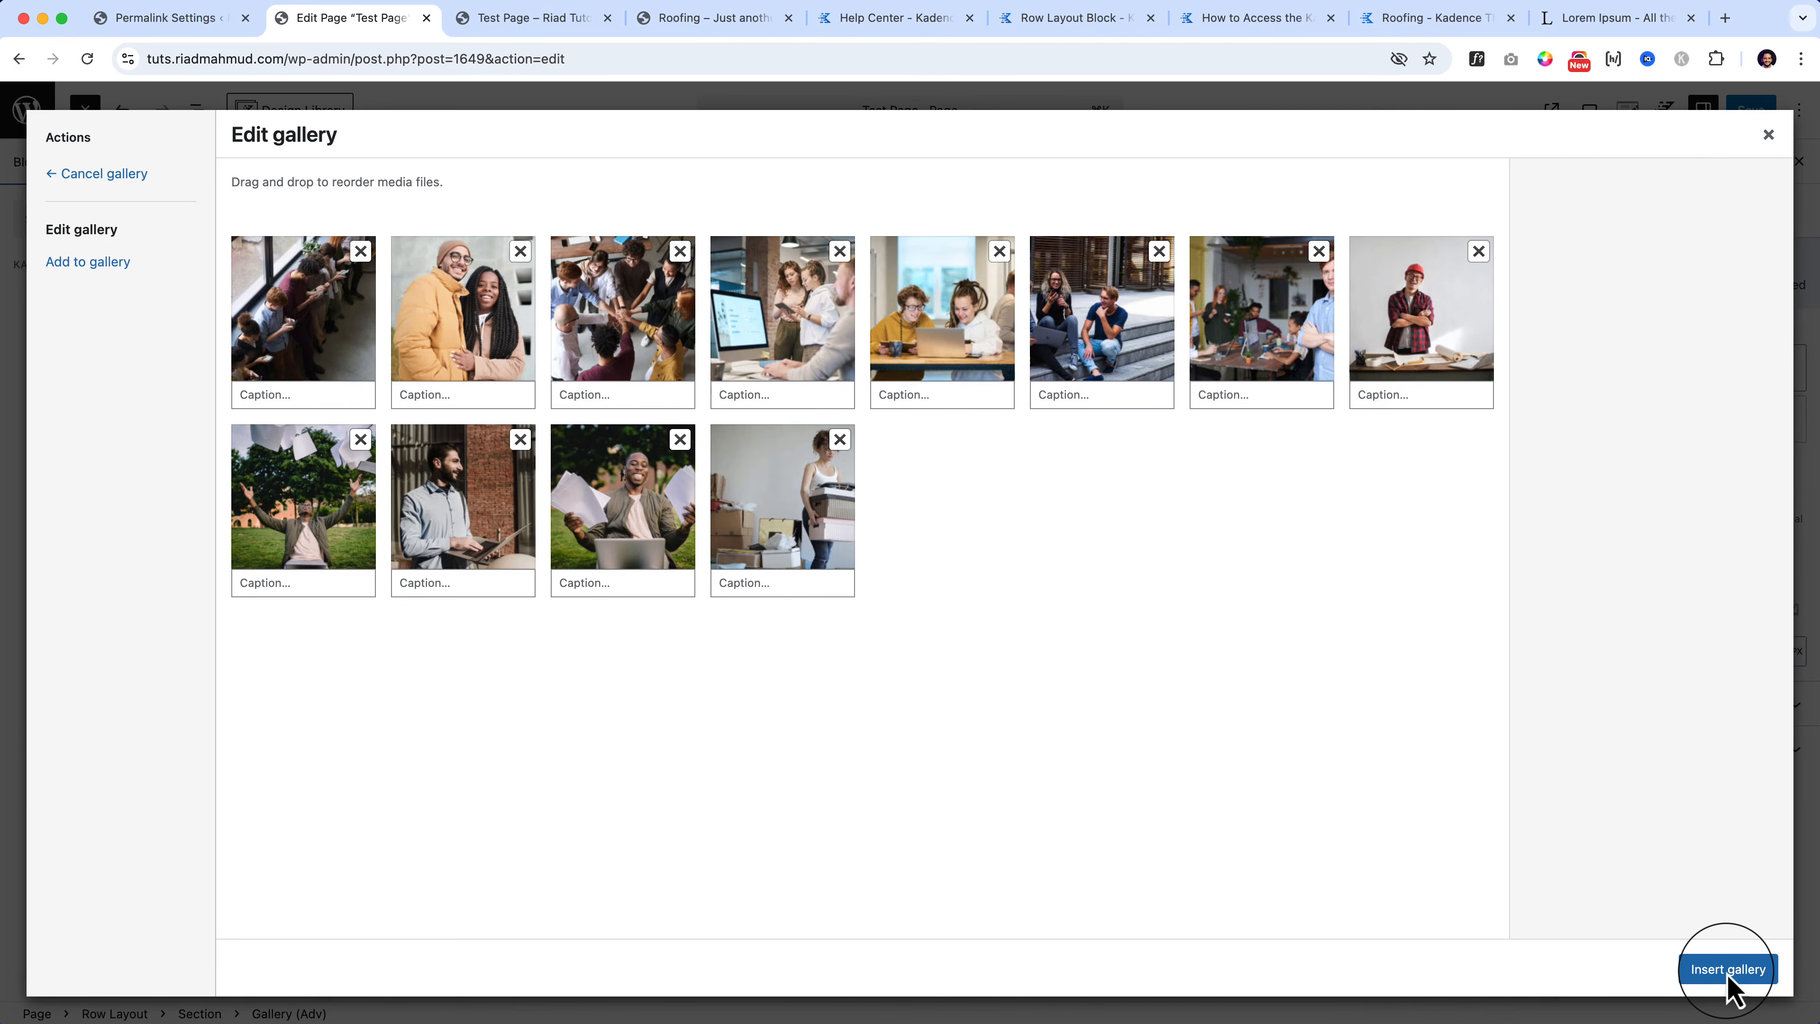
Step: Reorder the thumbnails so the man with papers comes first and friends-on-steps follows
drag(1126, 343, 490, 325)
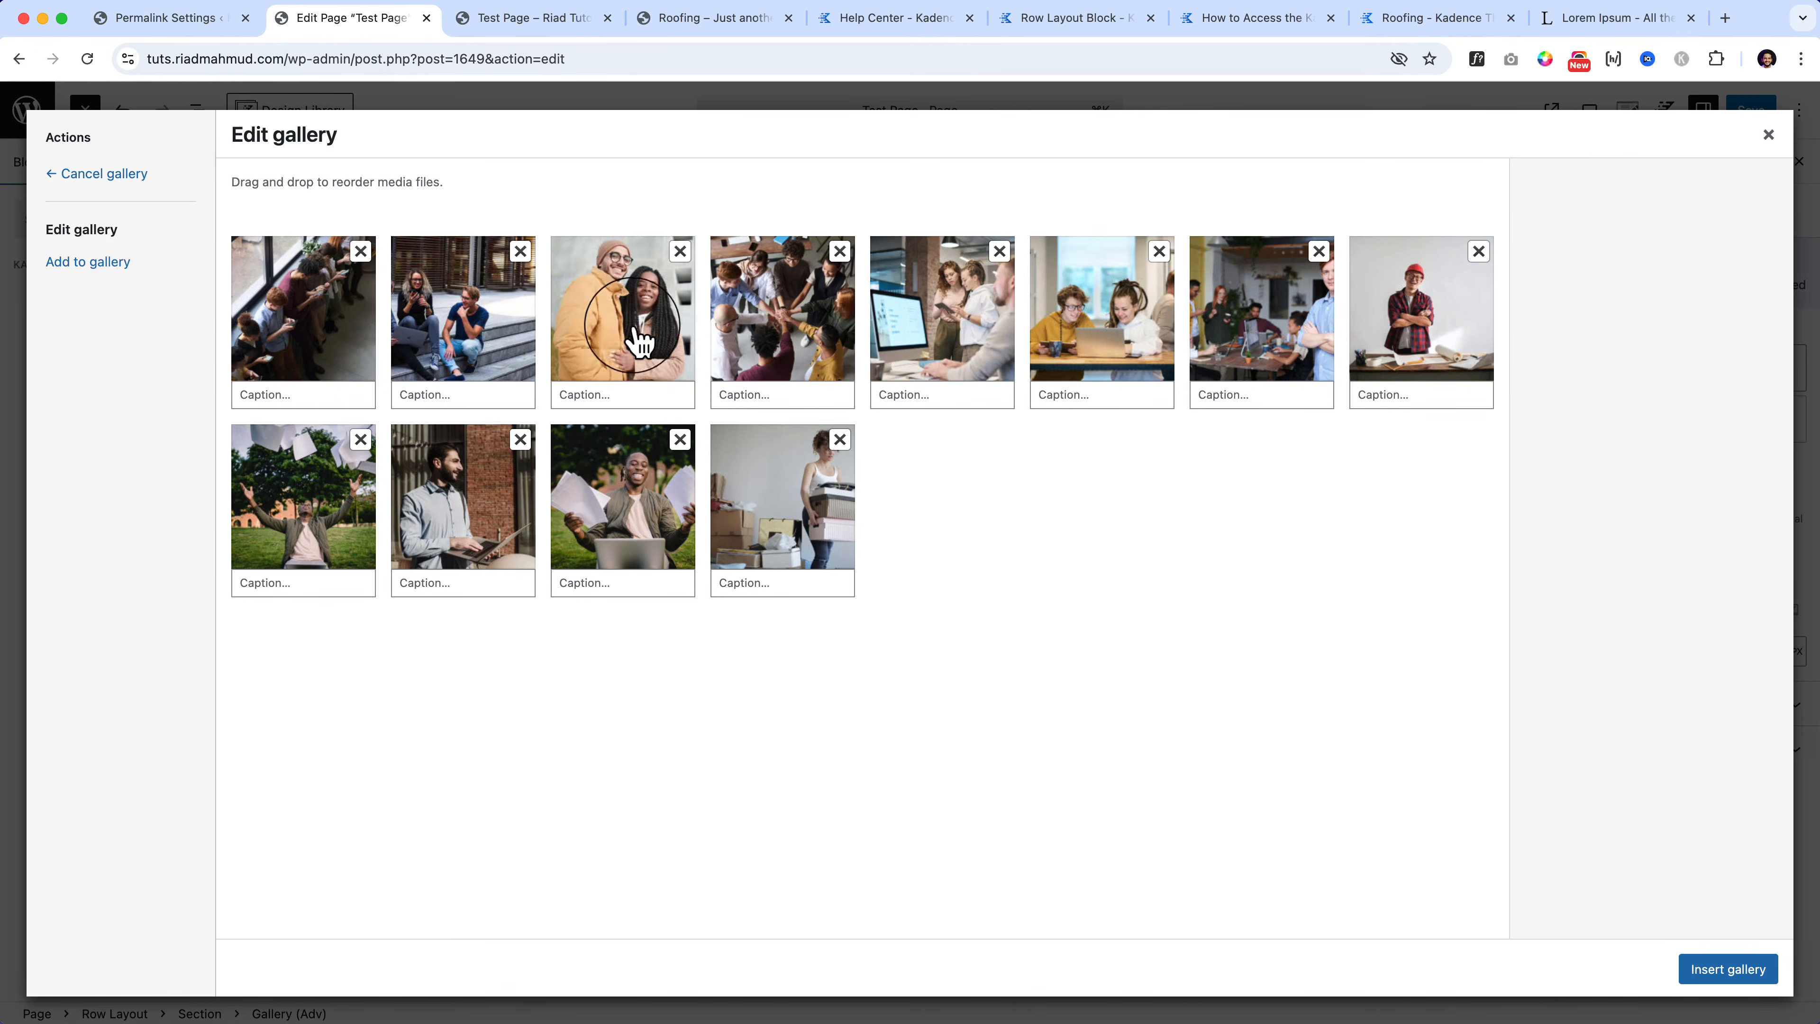
drag(633, 327, 473, 344)
drag(625, 508, 442, 344)
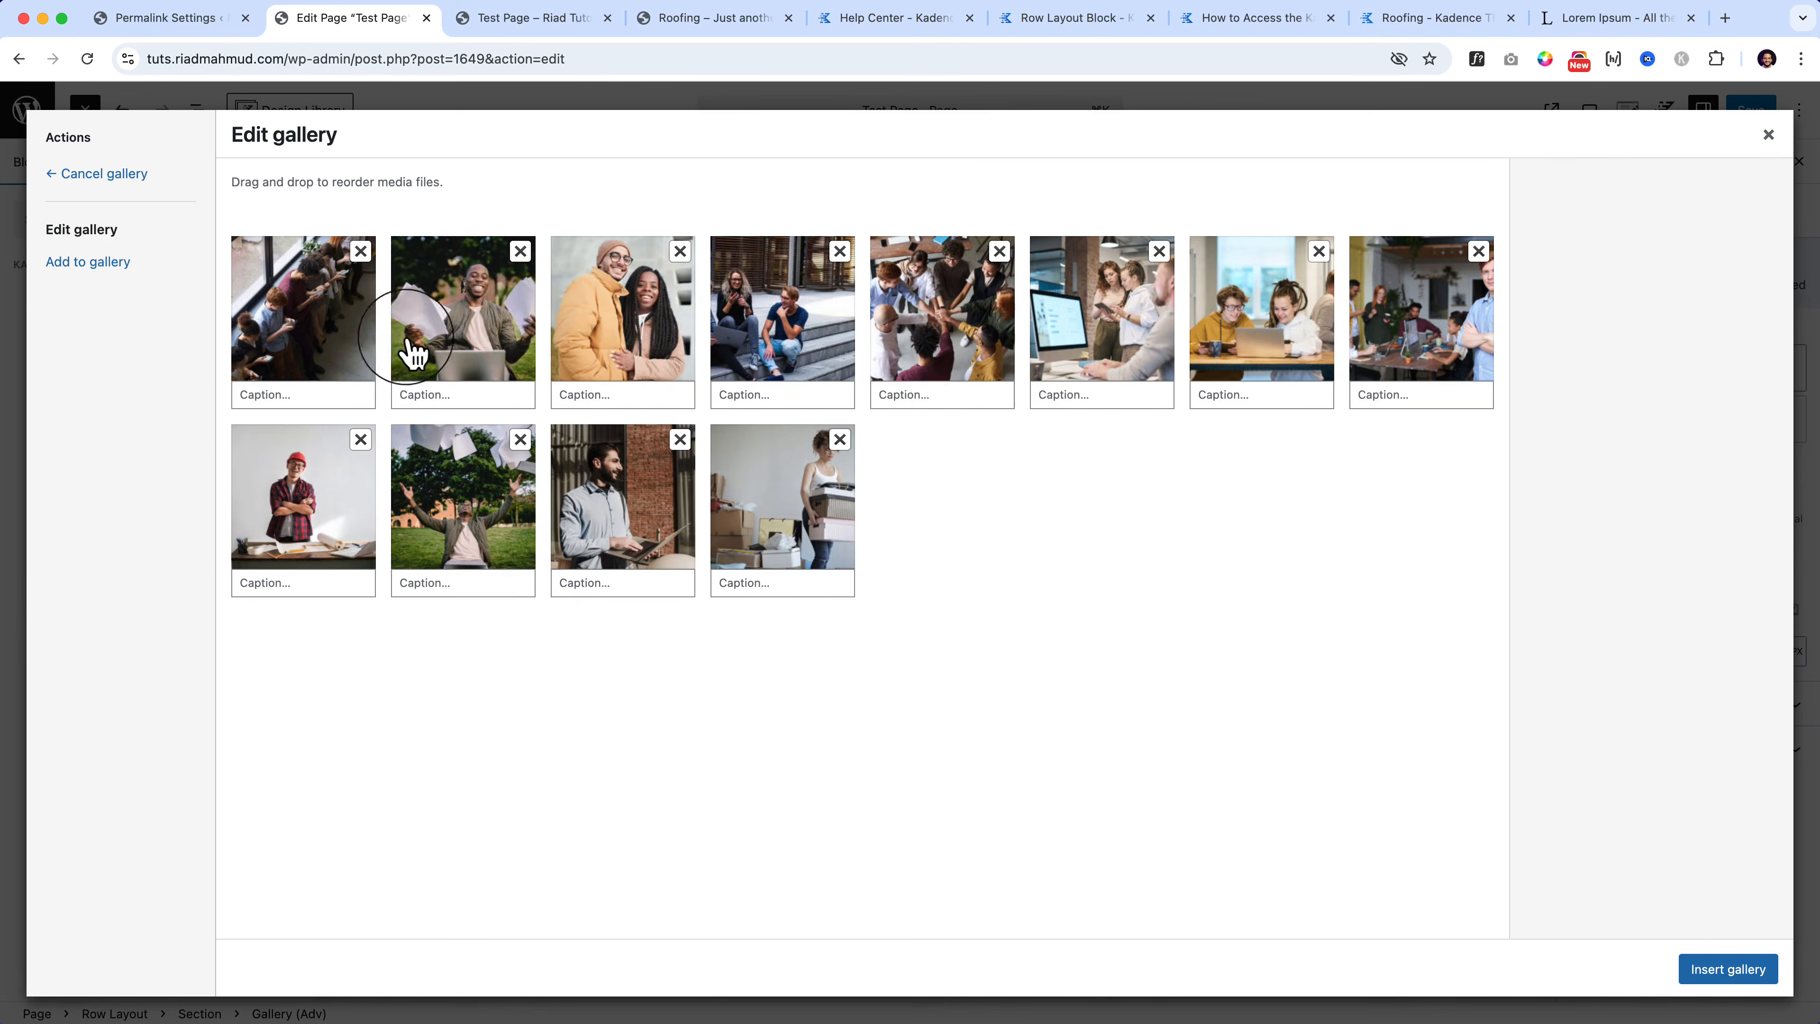
drag(323, 318, 982, 323)
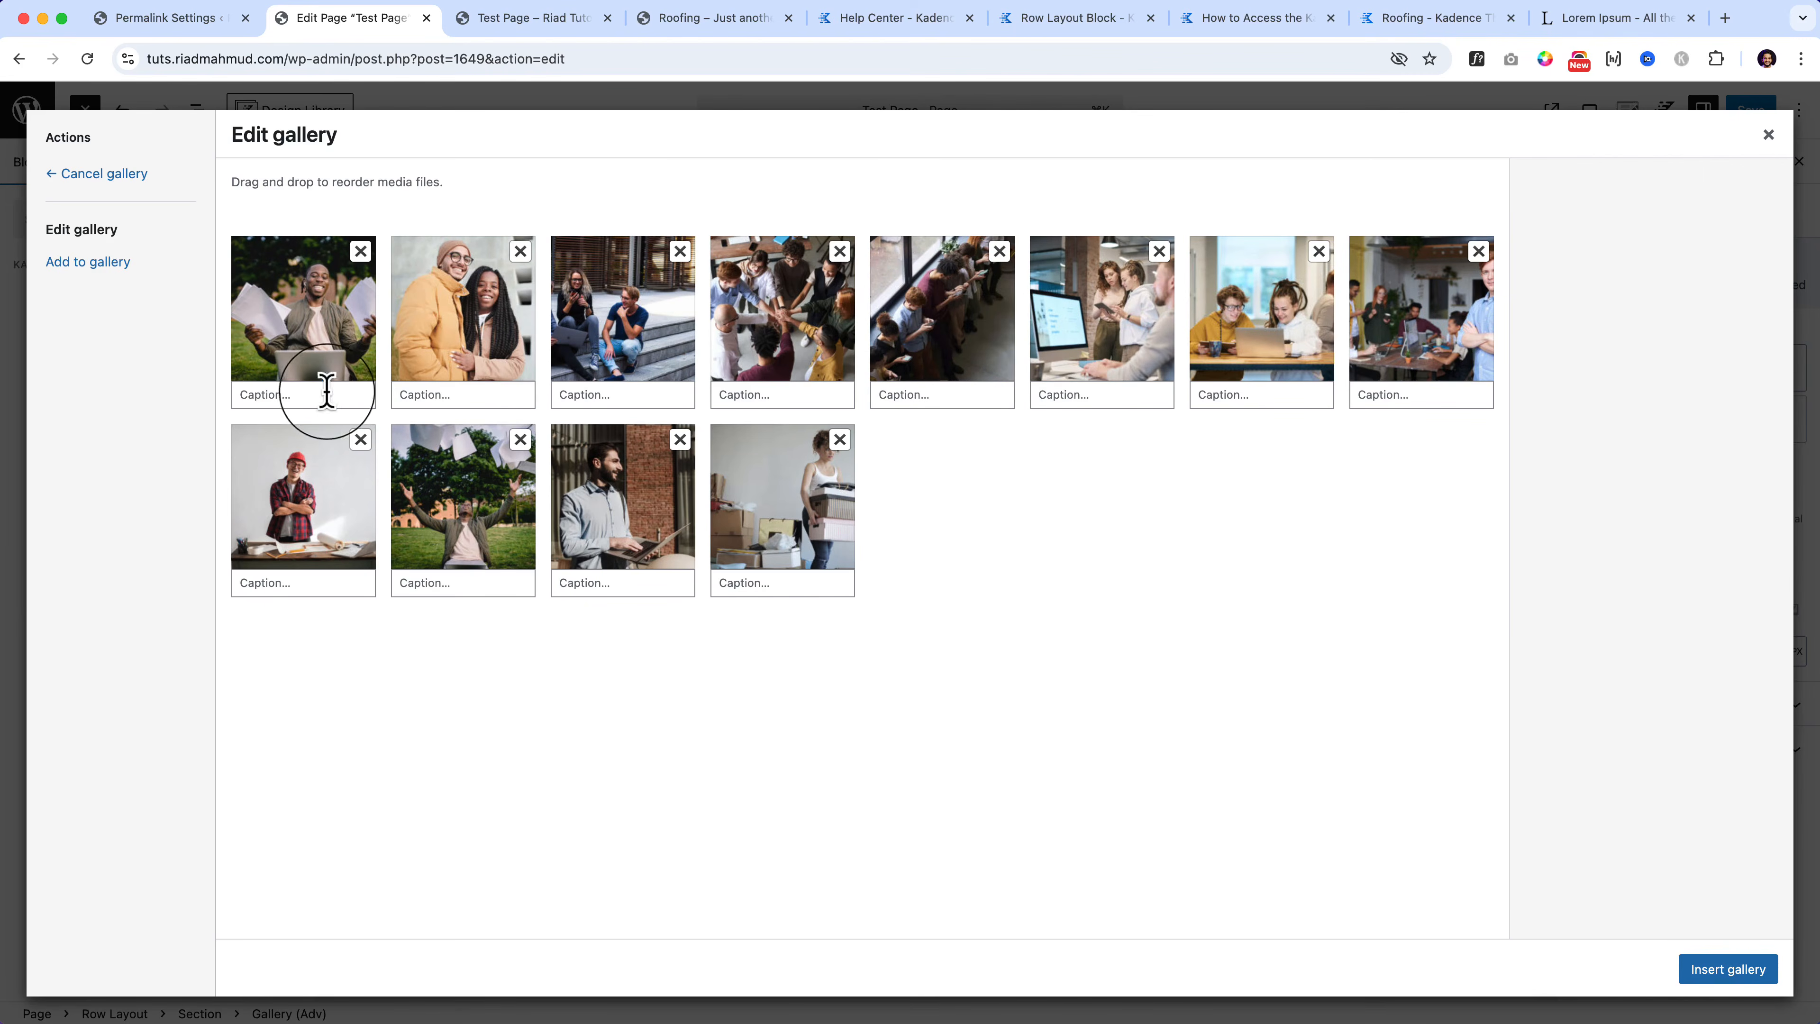
Step: Check the photos' caption fields and details, then insert the arranged gallery
click(466, 395)
click(594, 390)
click(763, 390)
click(938, 400)
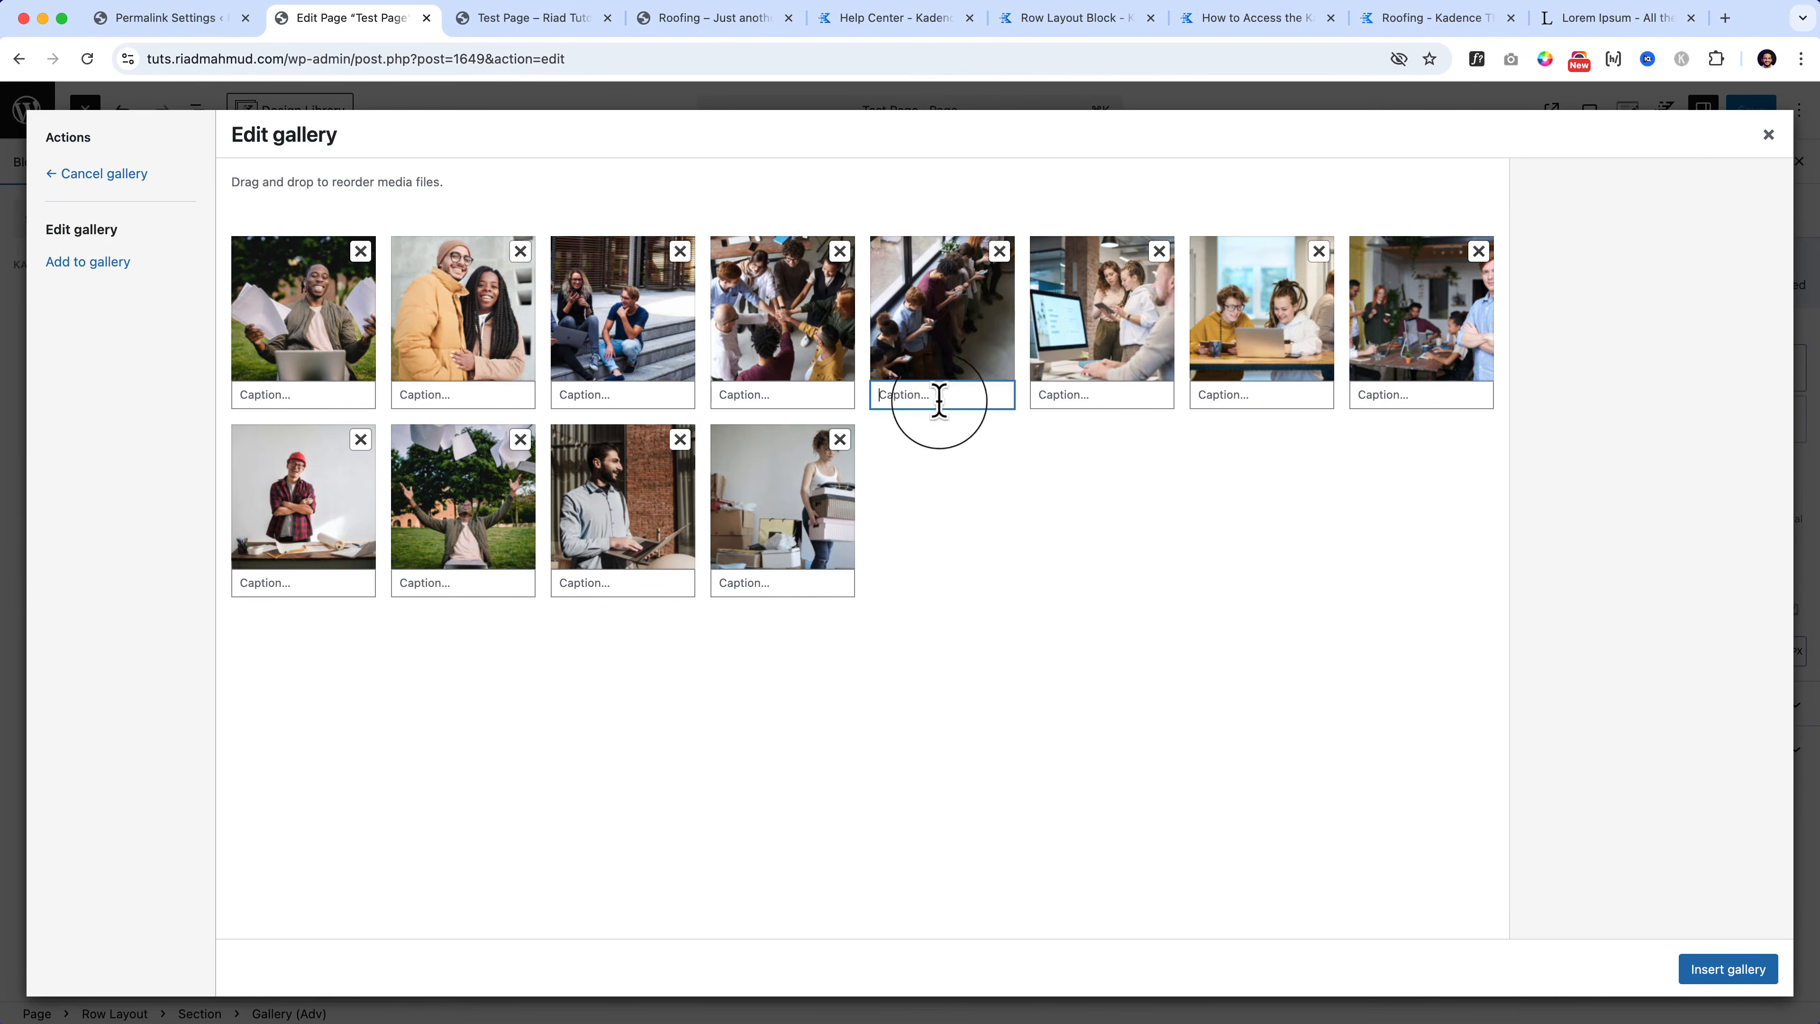
click(1066, 398)
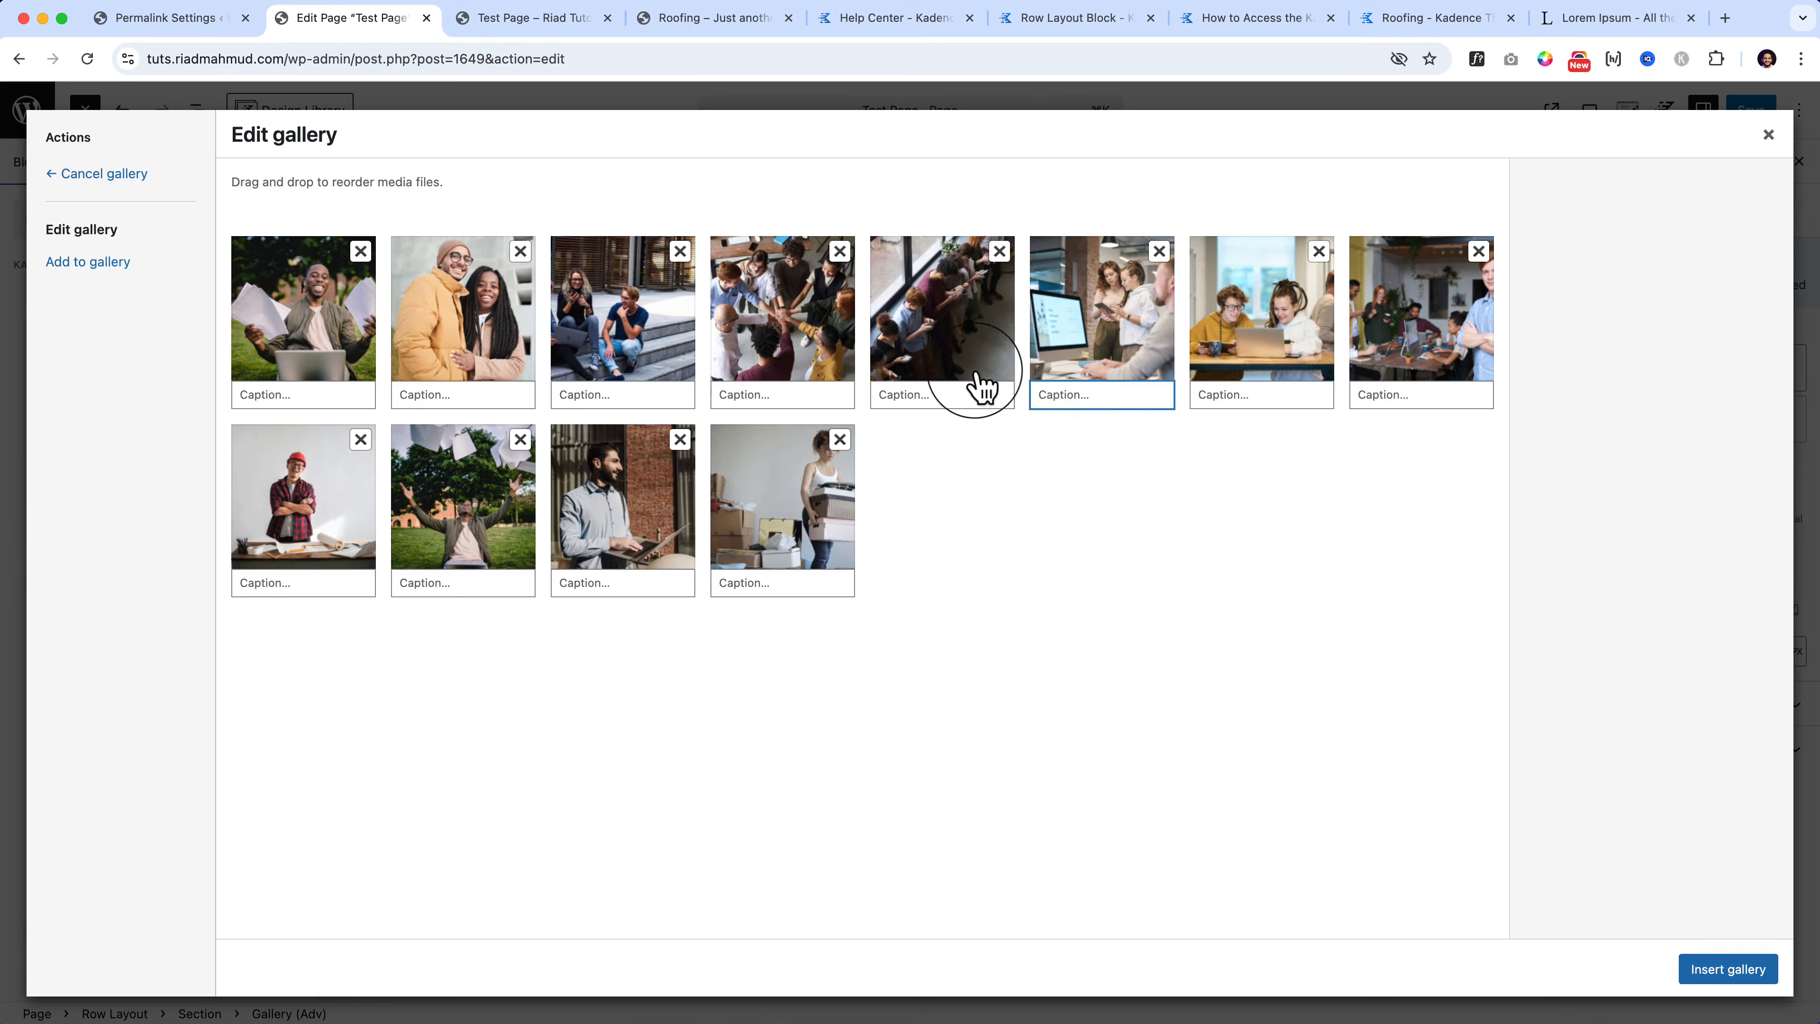
click(799, 332)
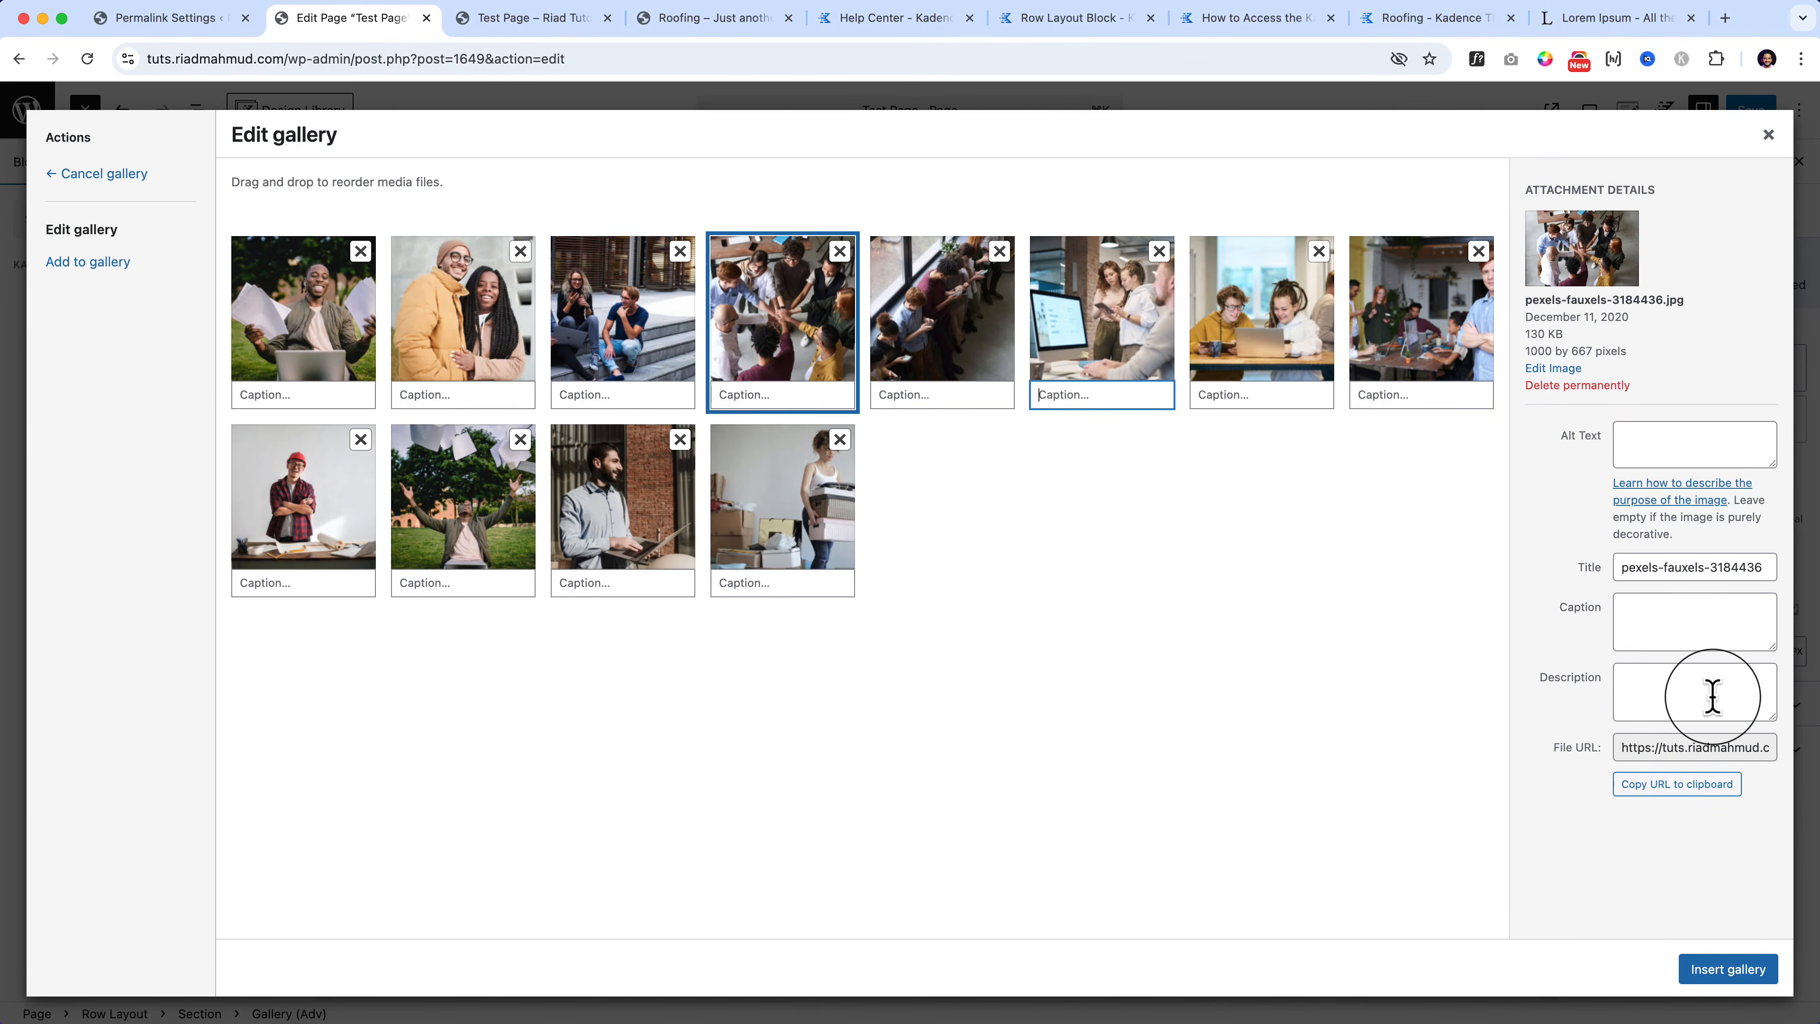
click(1733, 970)
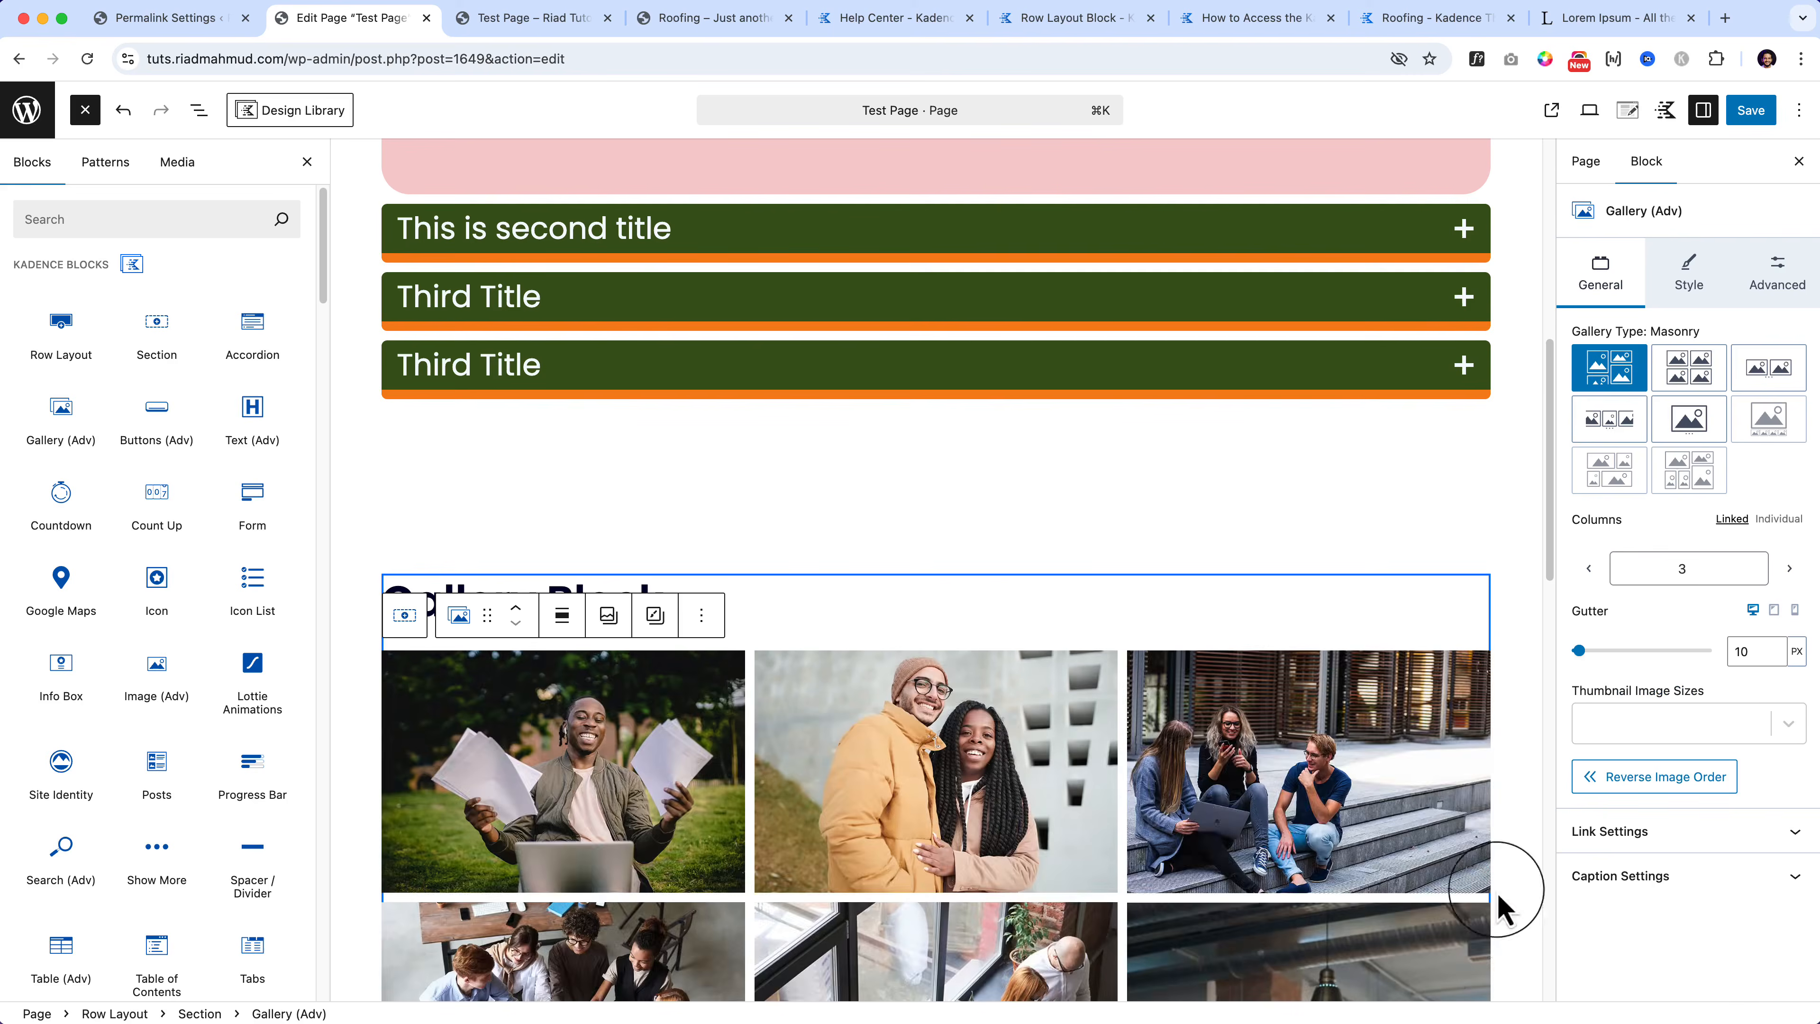
scroll(1202, 800, down, 3)
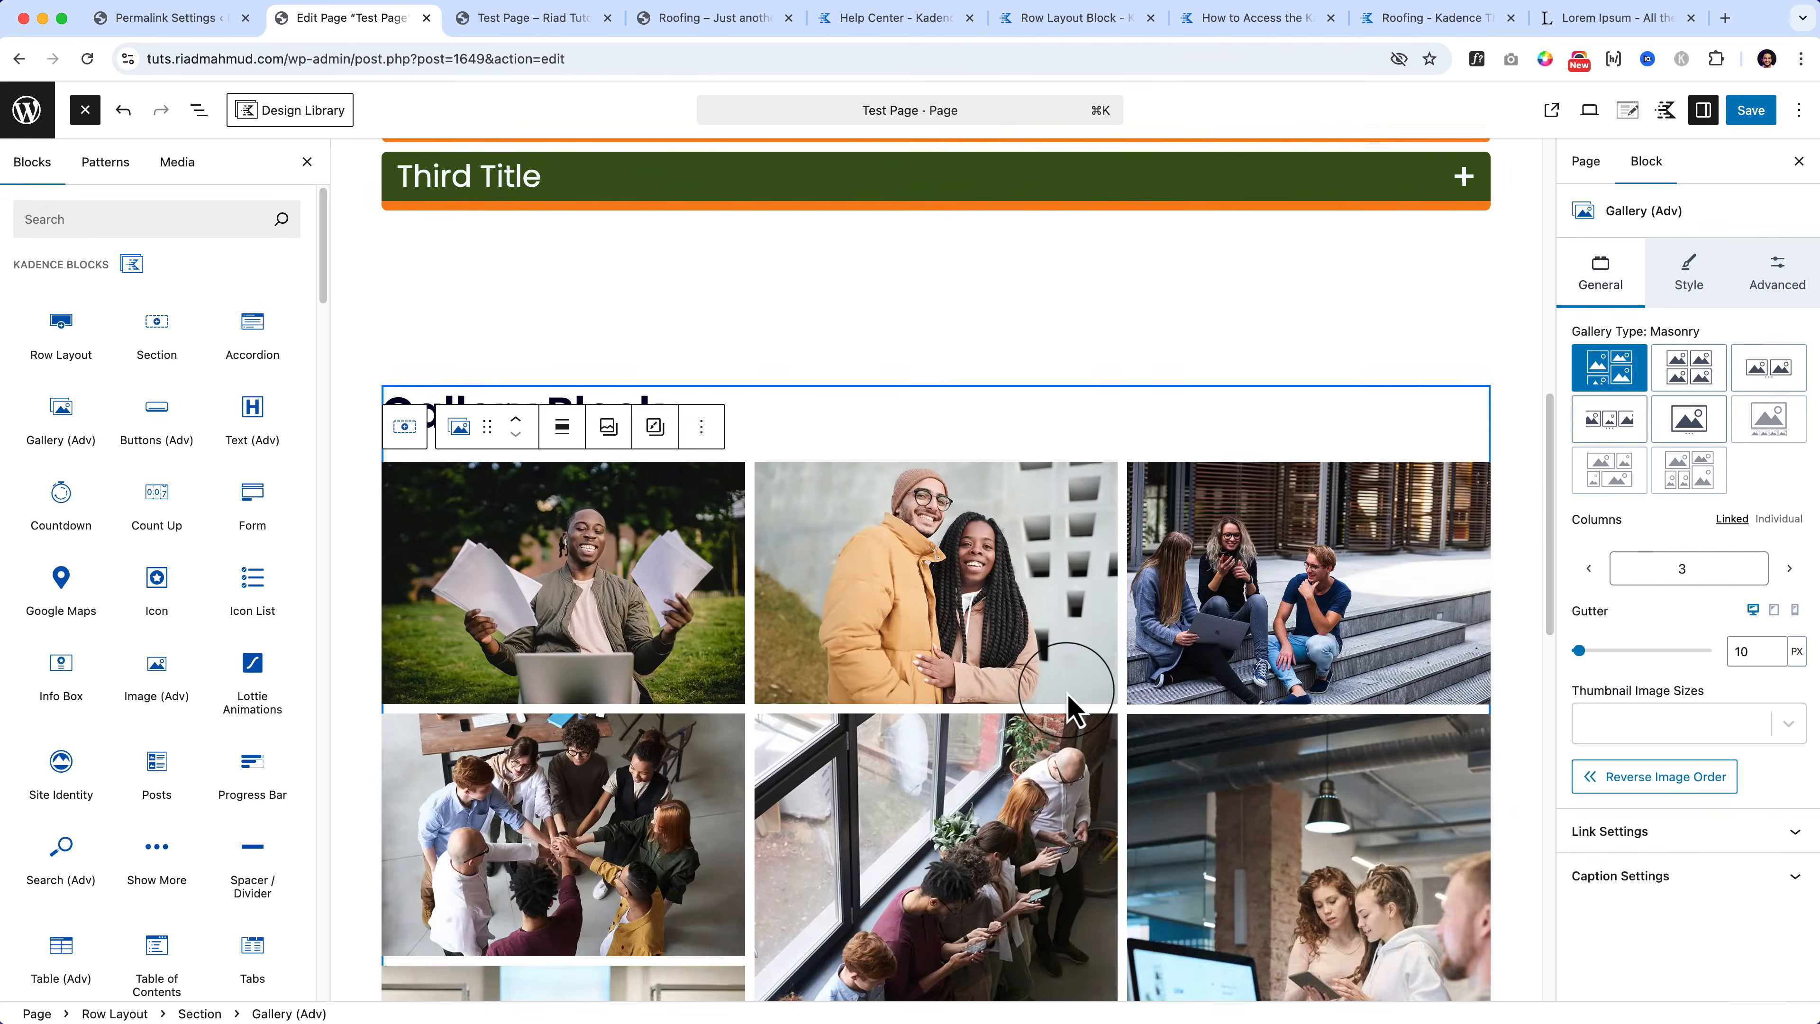
scroll(1073, 709, down, 3)
scroll(1073, 710, down, 6)
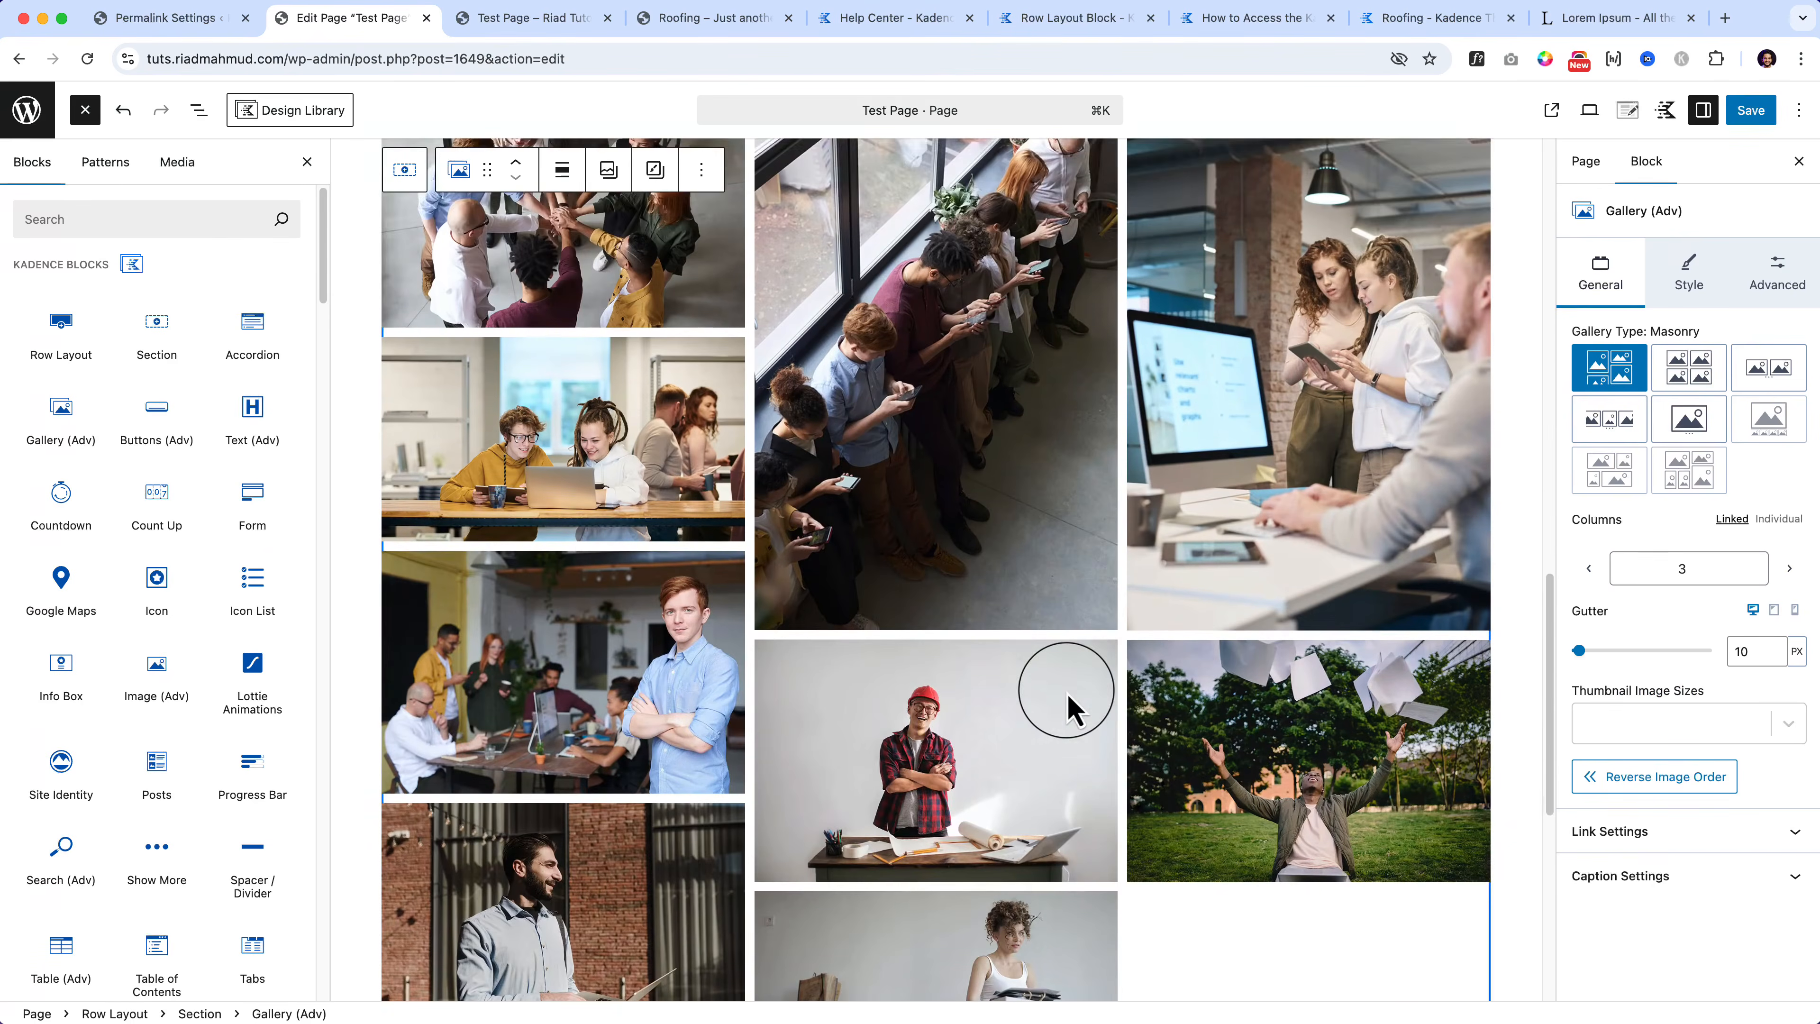
scroll(1068, 709, down, 1)
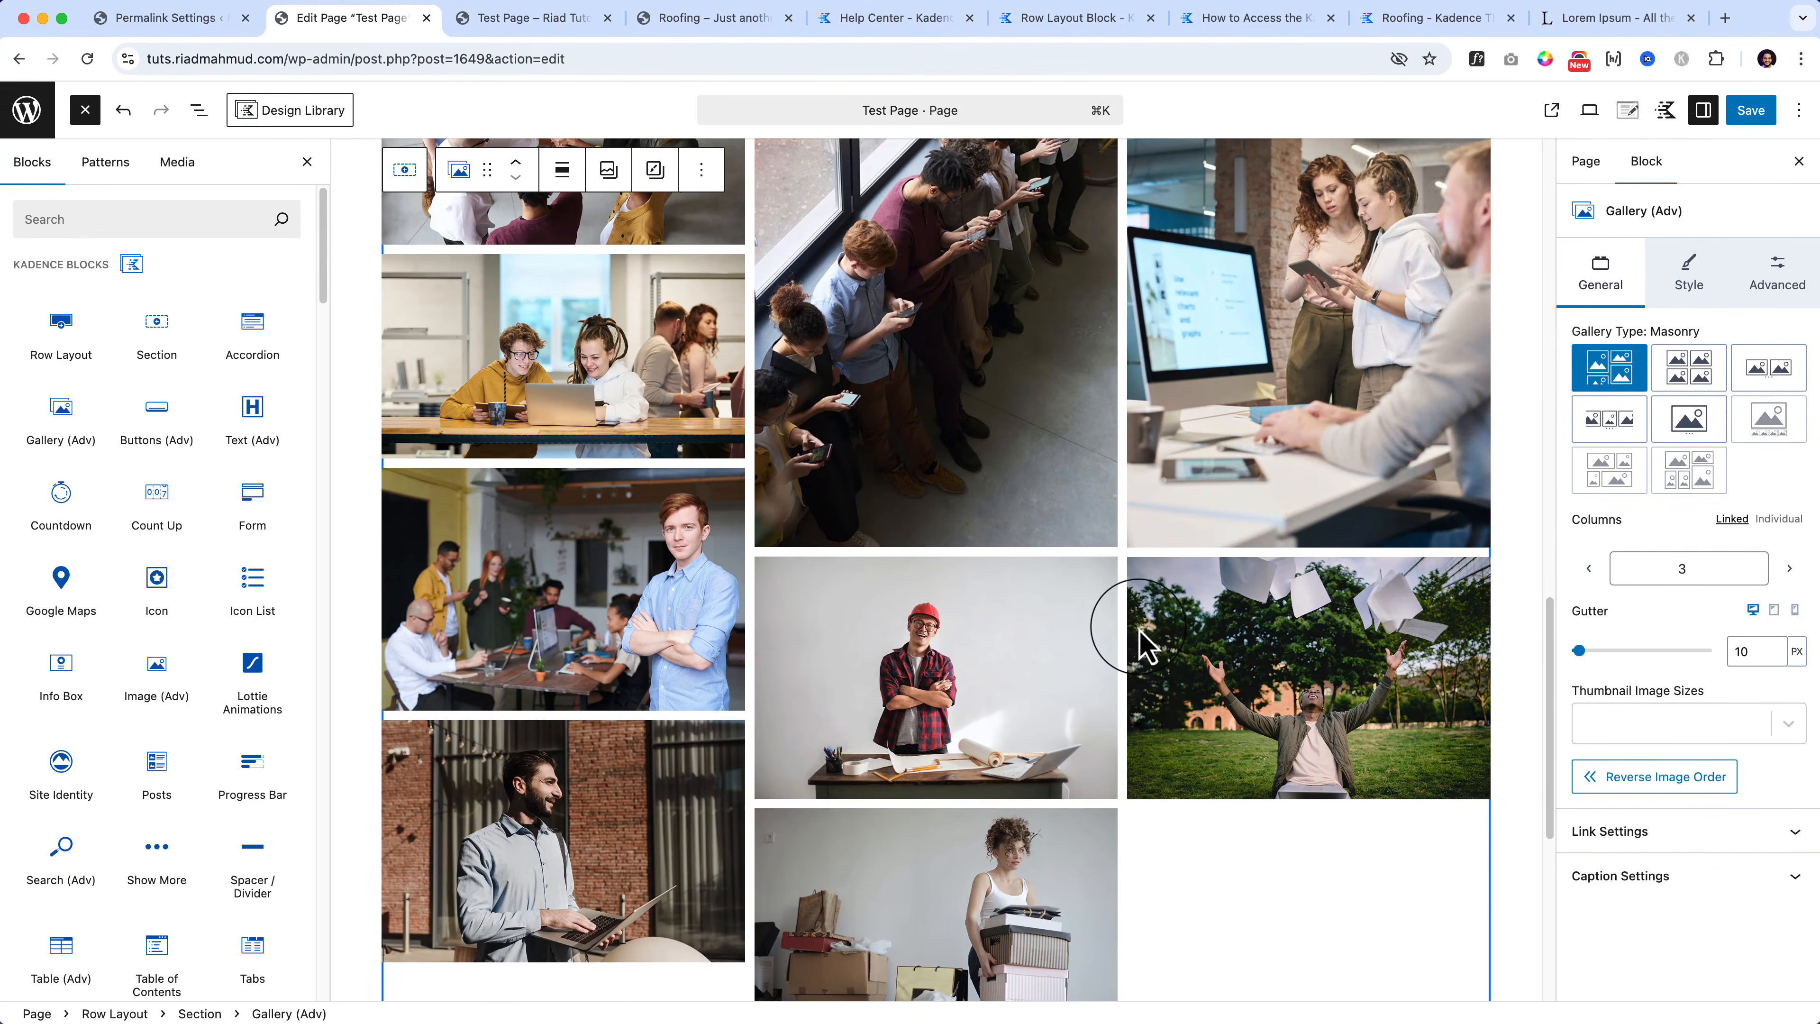
scroll(1147, 645, down, 6)
scroll(1147, 645, up, 6)
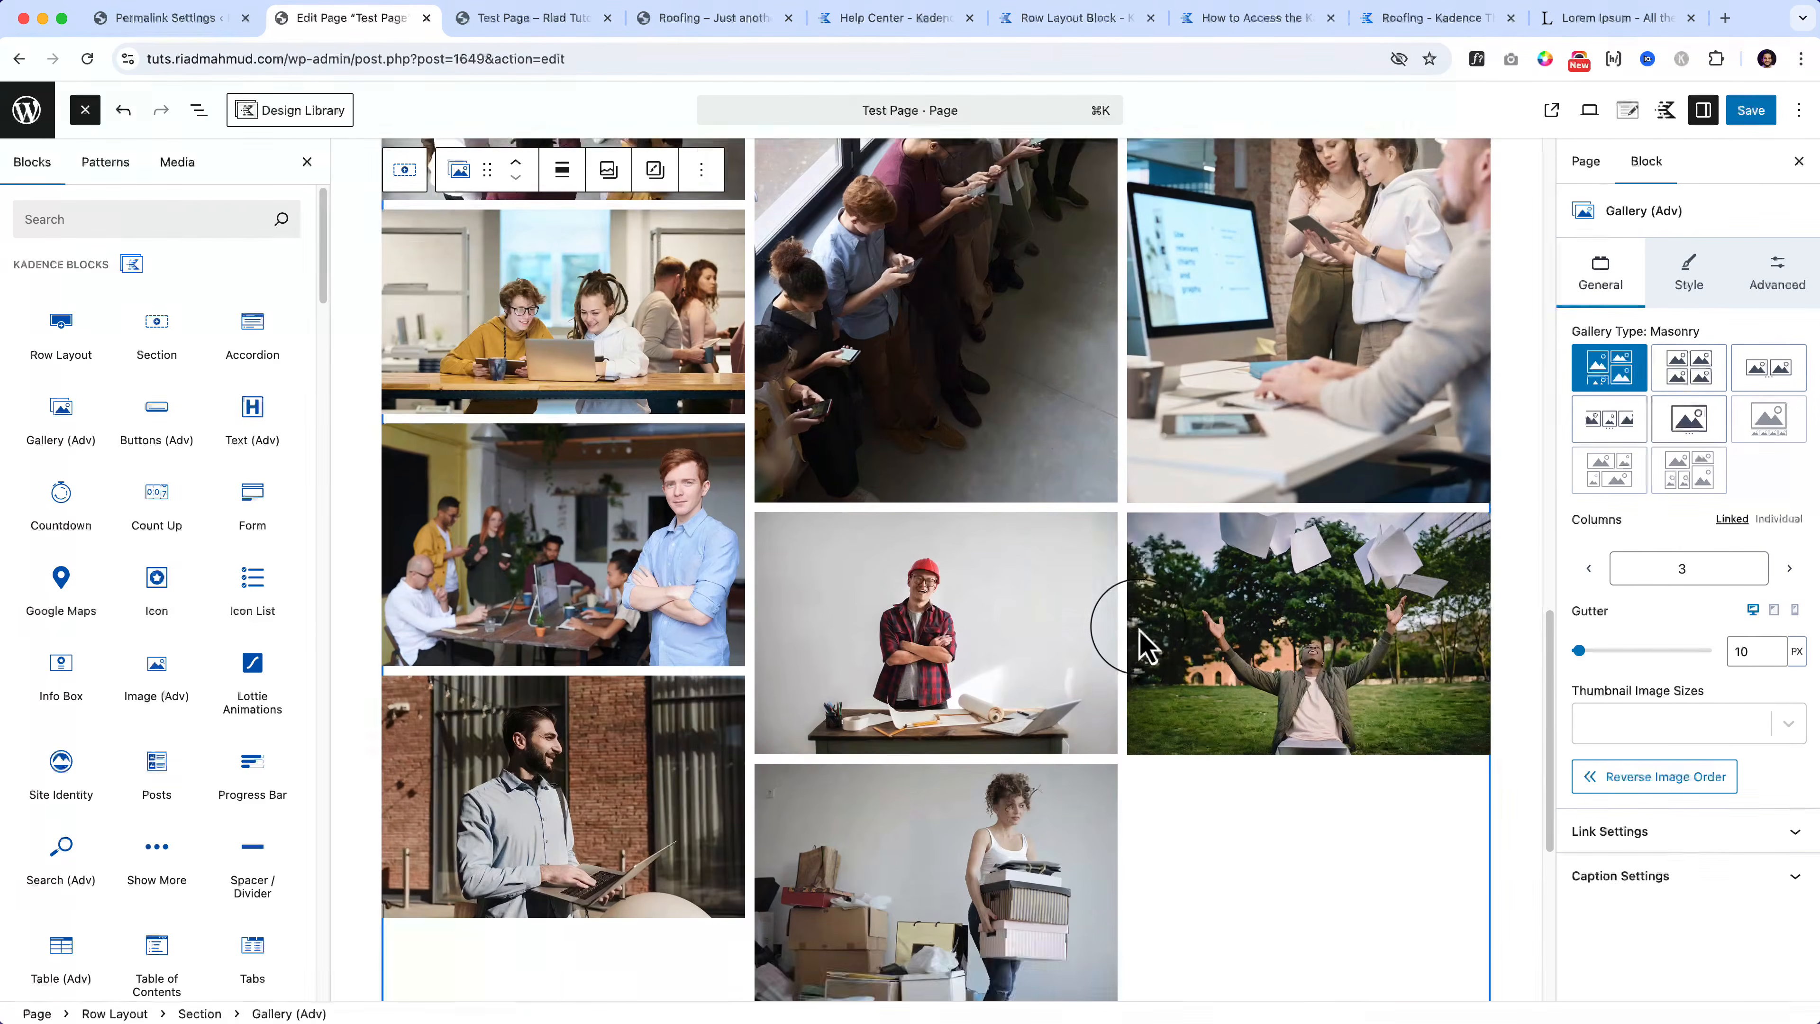
scroll(1146, 645, up, 6)
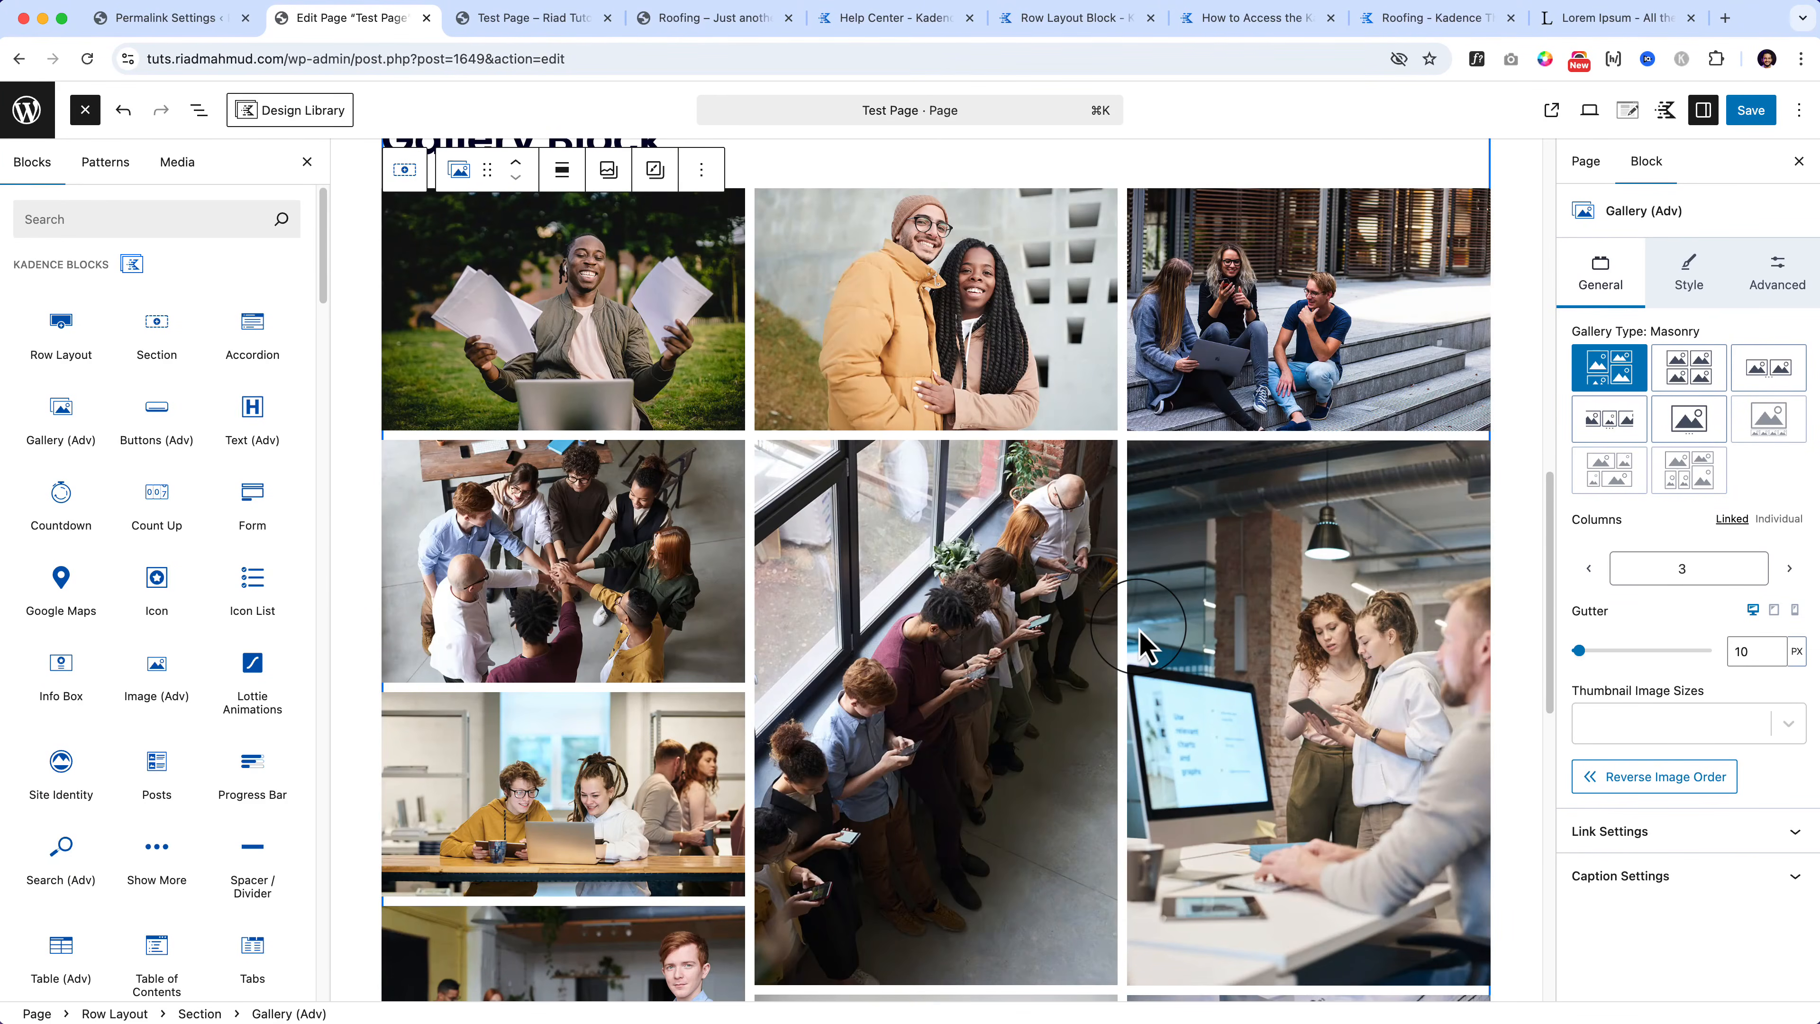
scroll(1145, 645, down, 6)
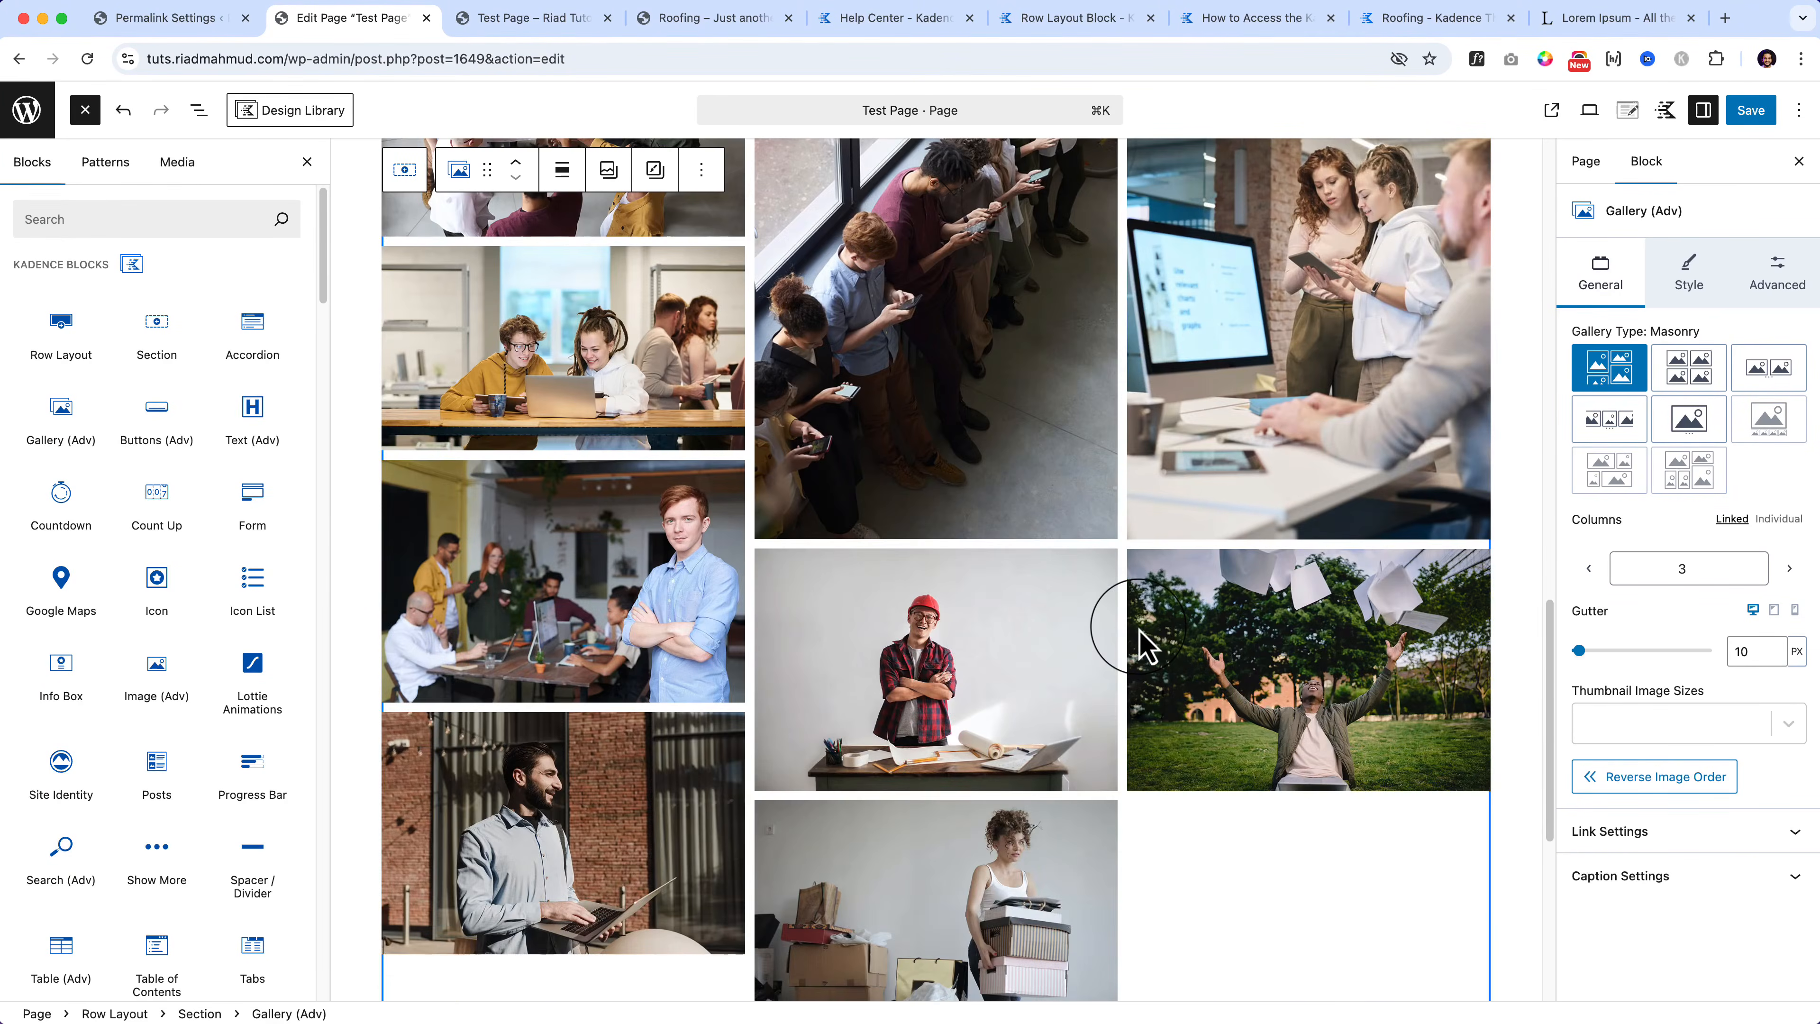
scroll(1140, 642, up, 3)
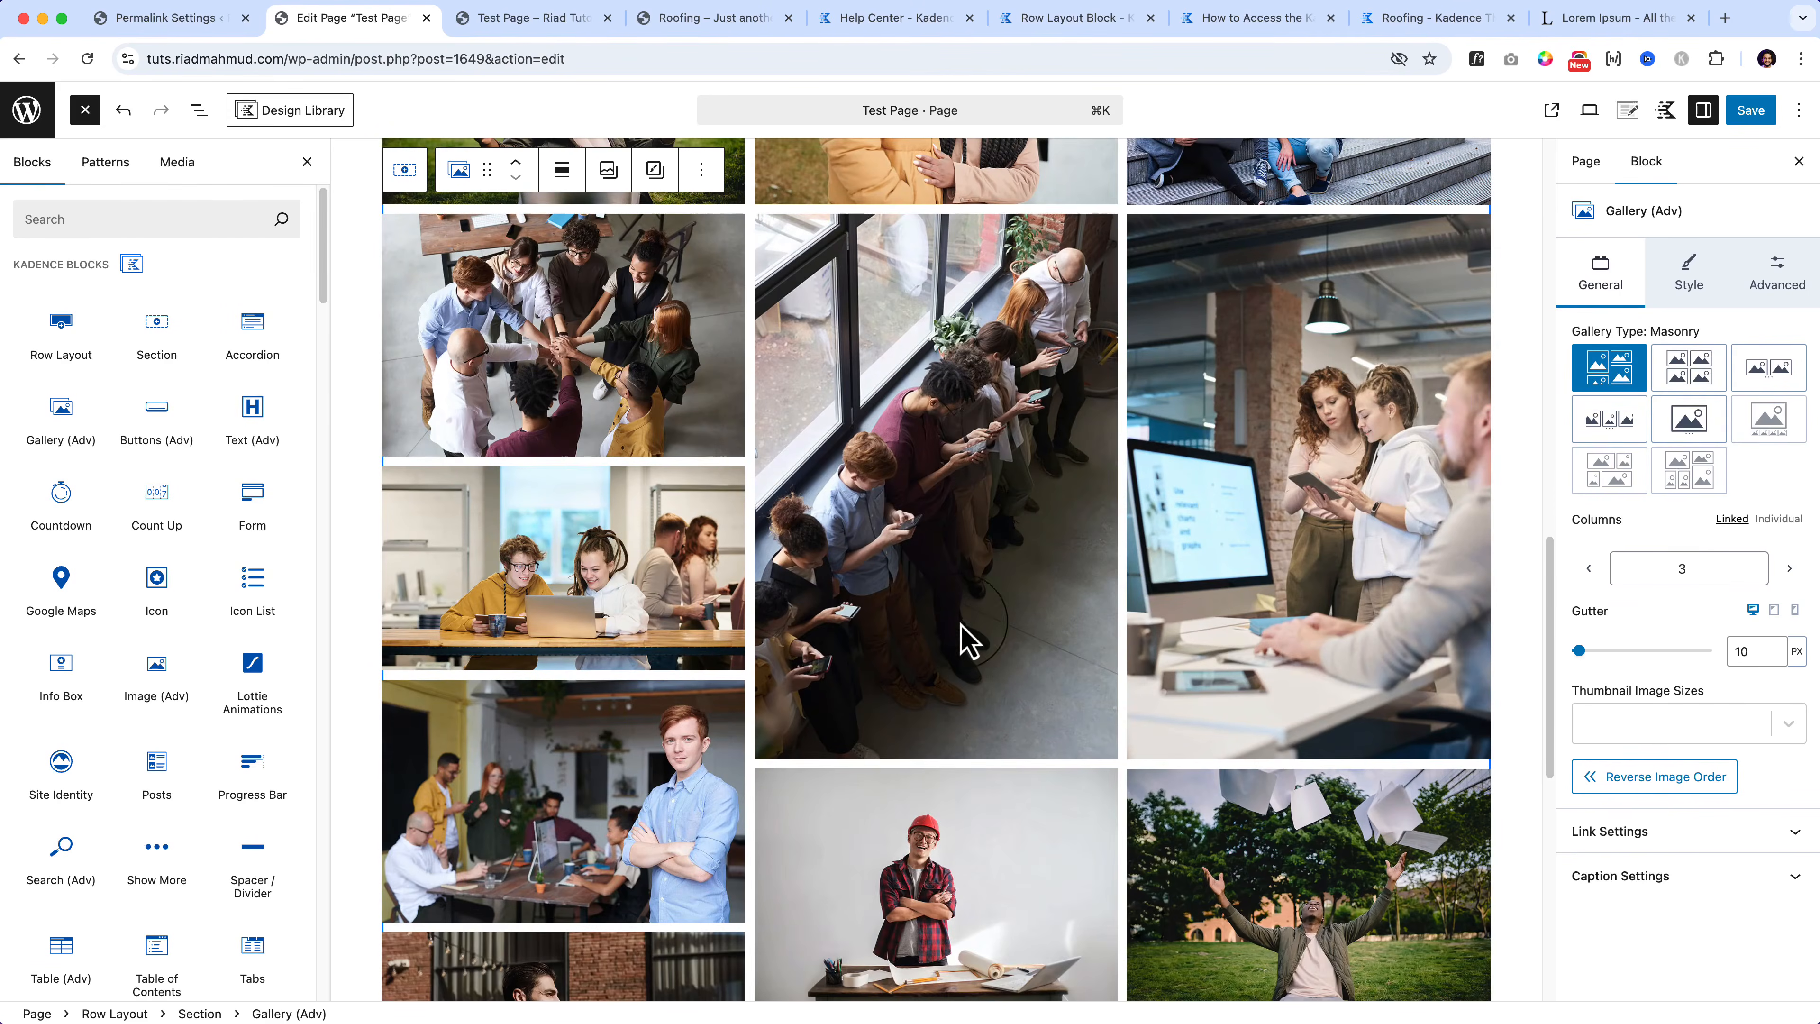
scroll(856, 635, up, 5)
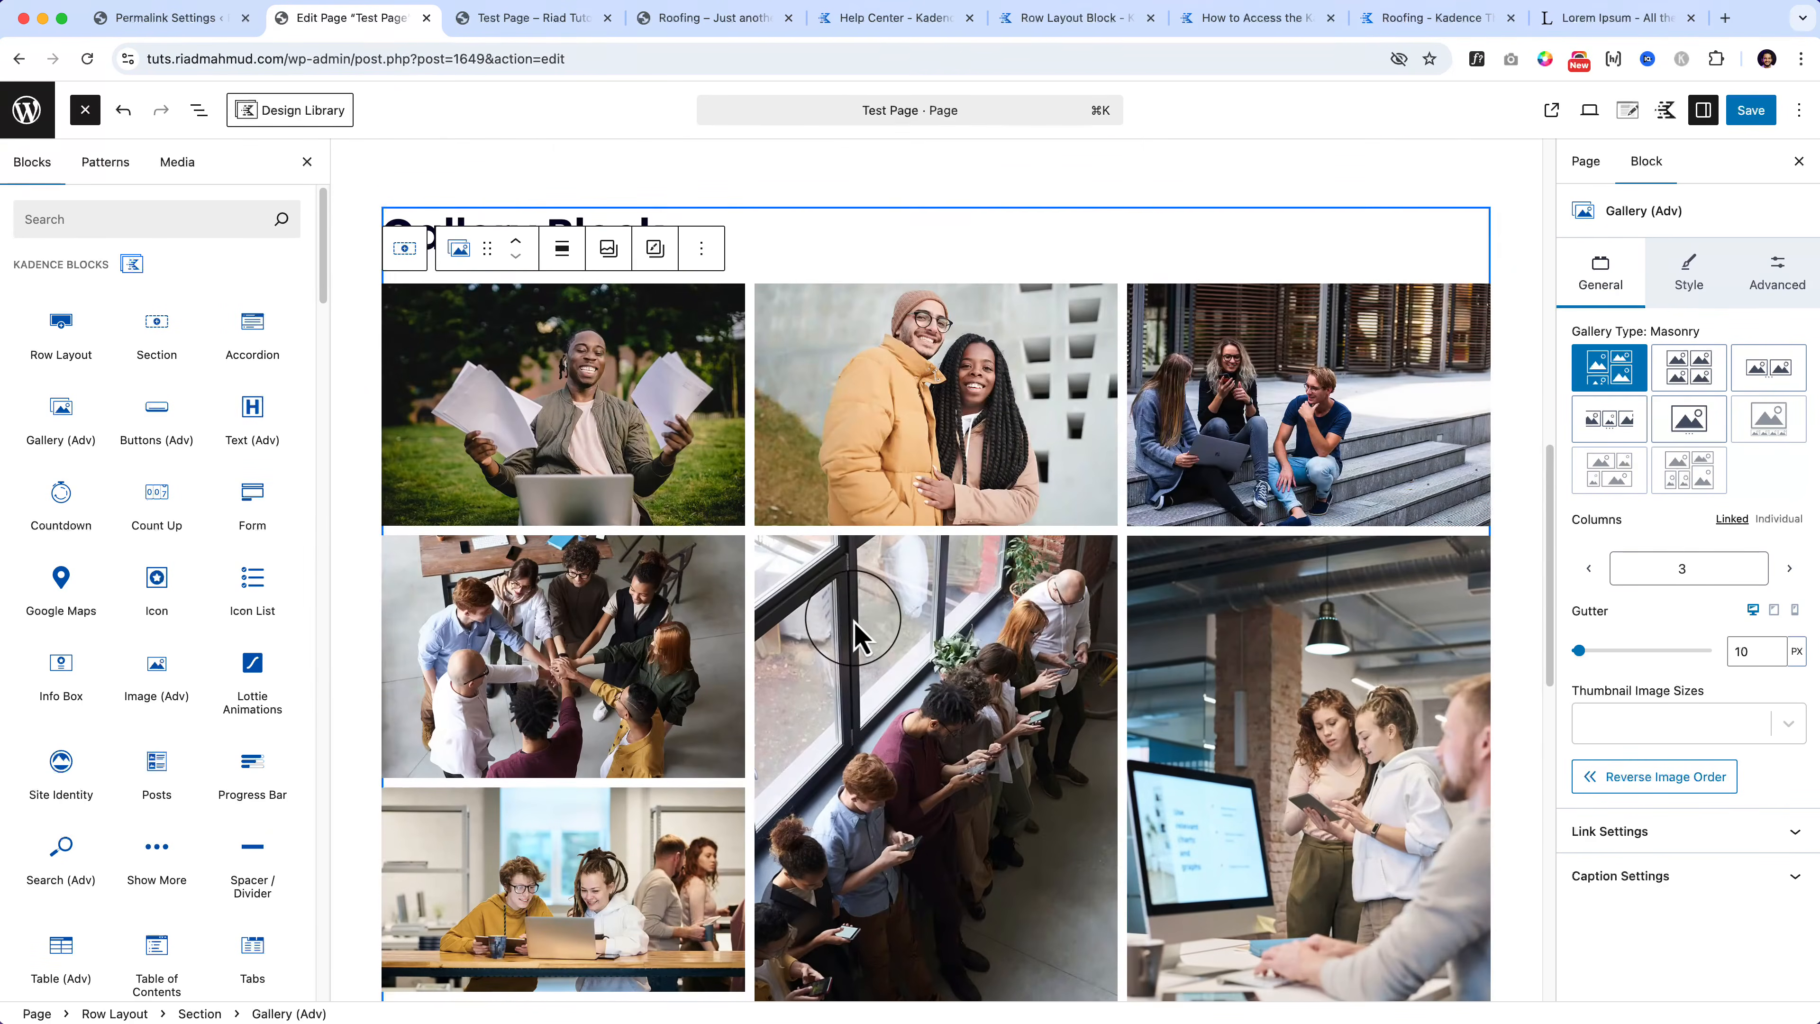
Step: Select the tall window photo and shift it left until it leads the masonry grid
click(788, 445)
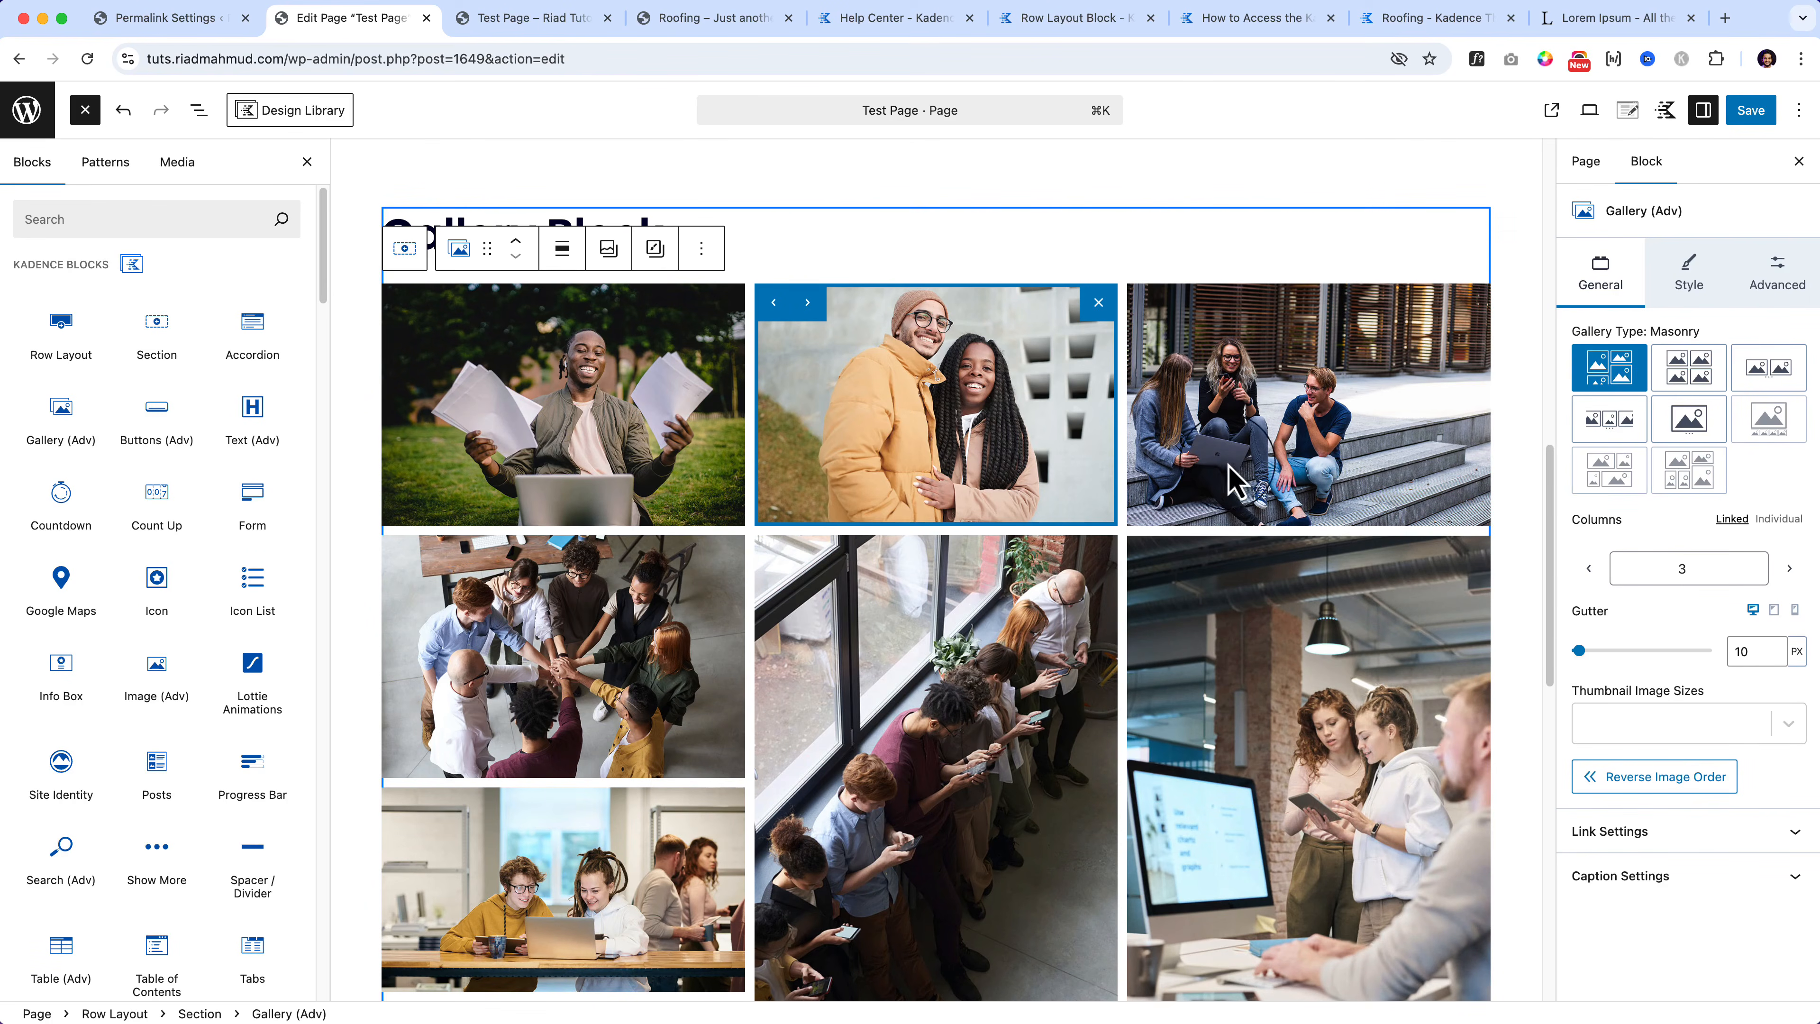
click(1208, 505)
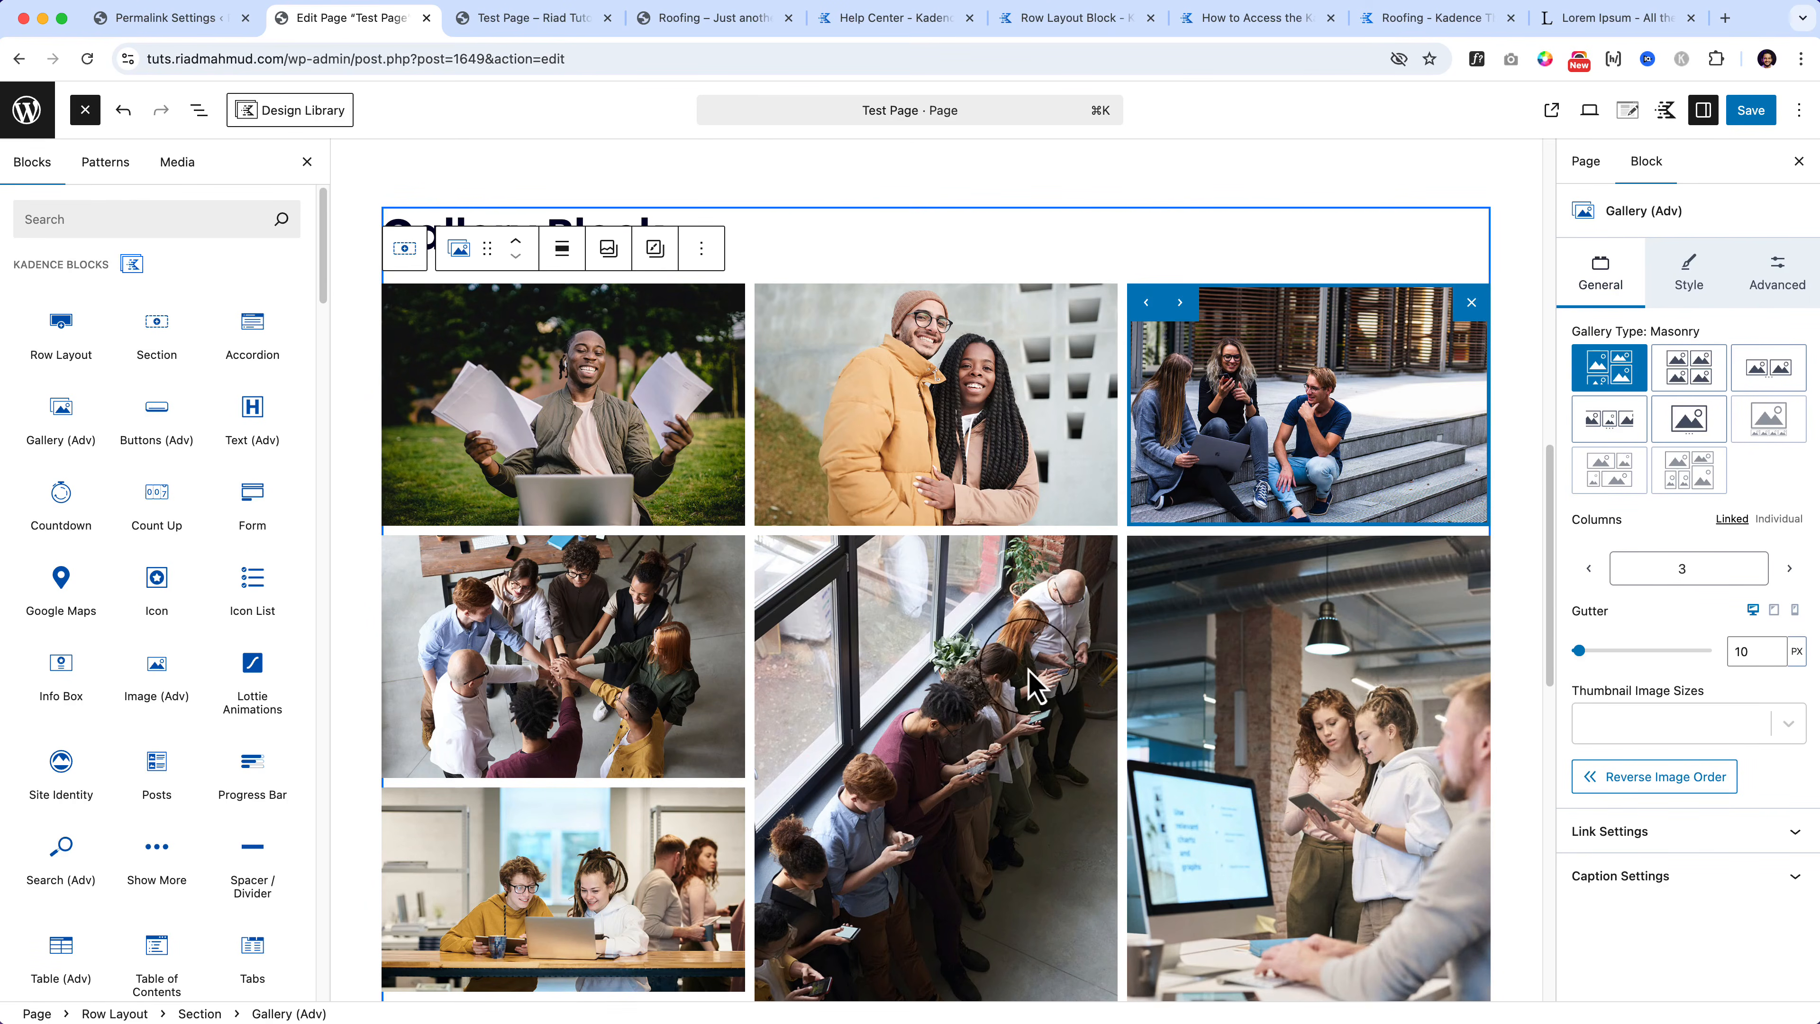
click(914, 630)
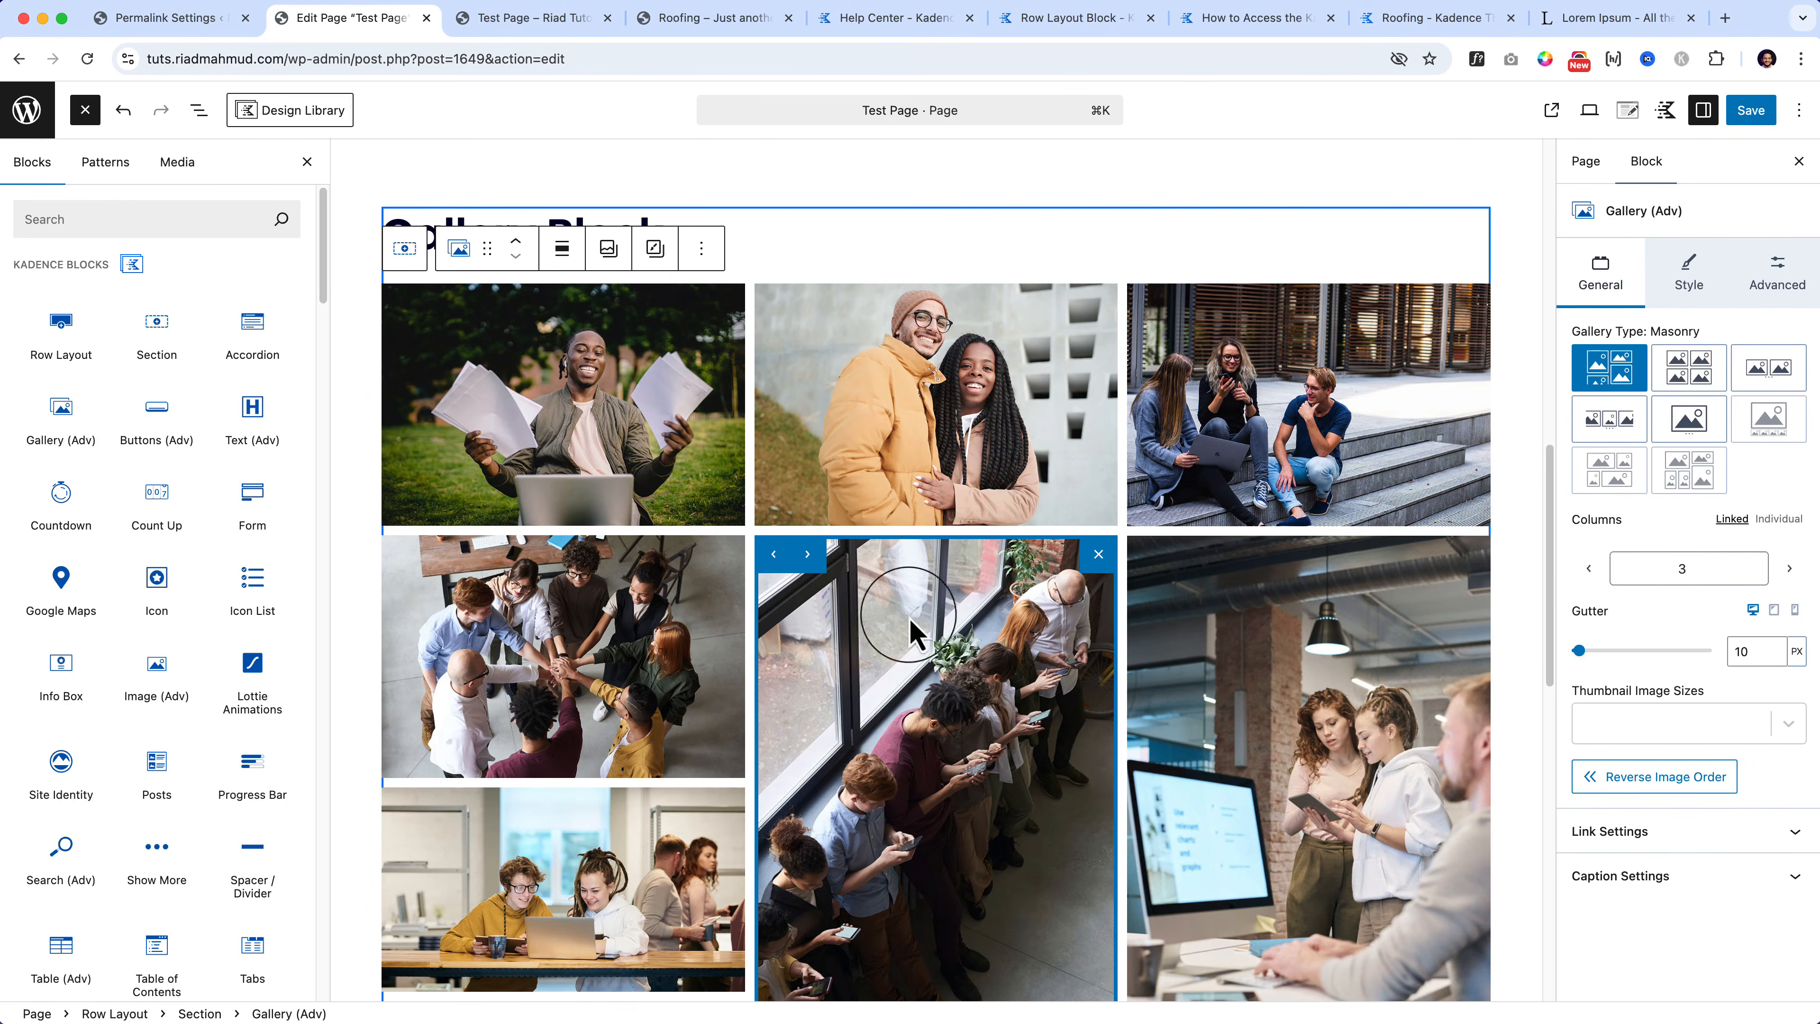
click(775, 559)
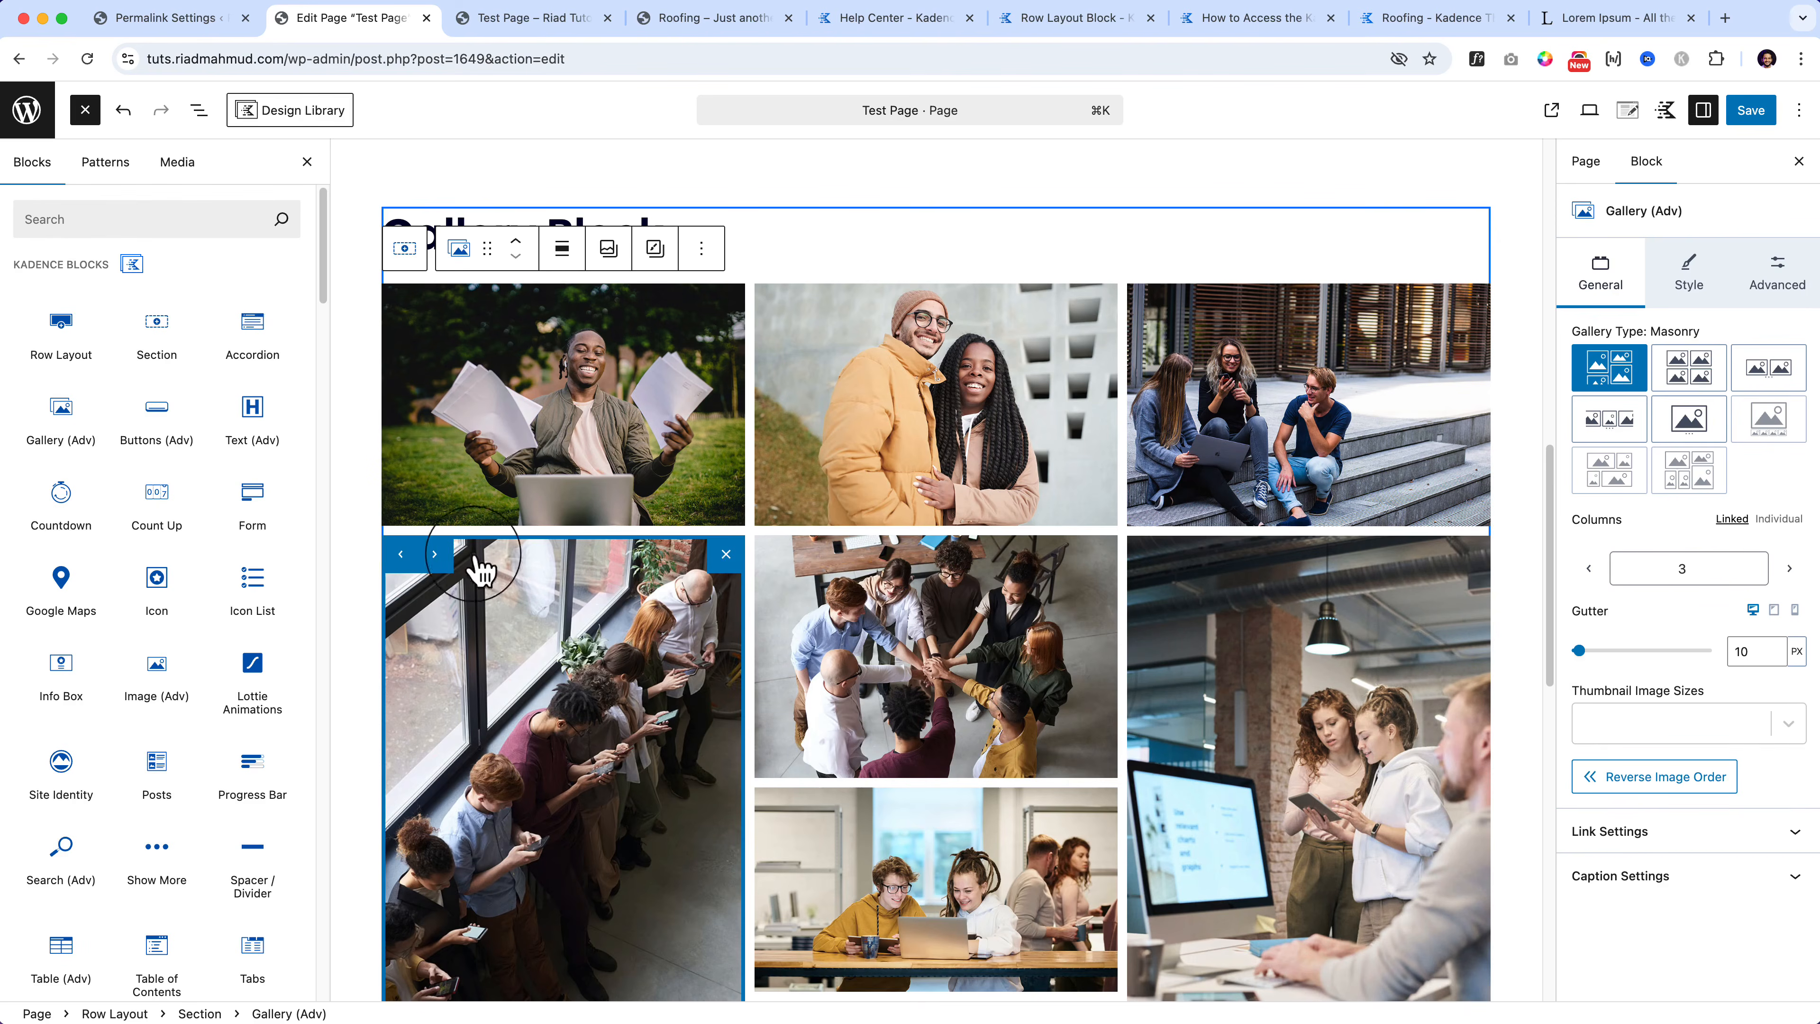
click(404, 563)
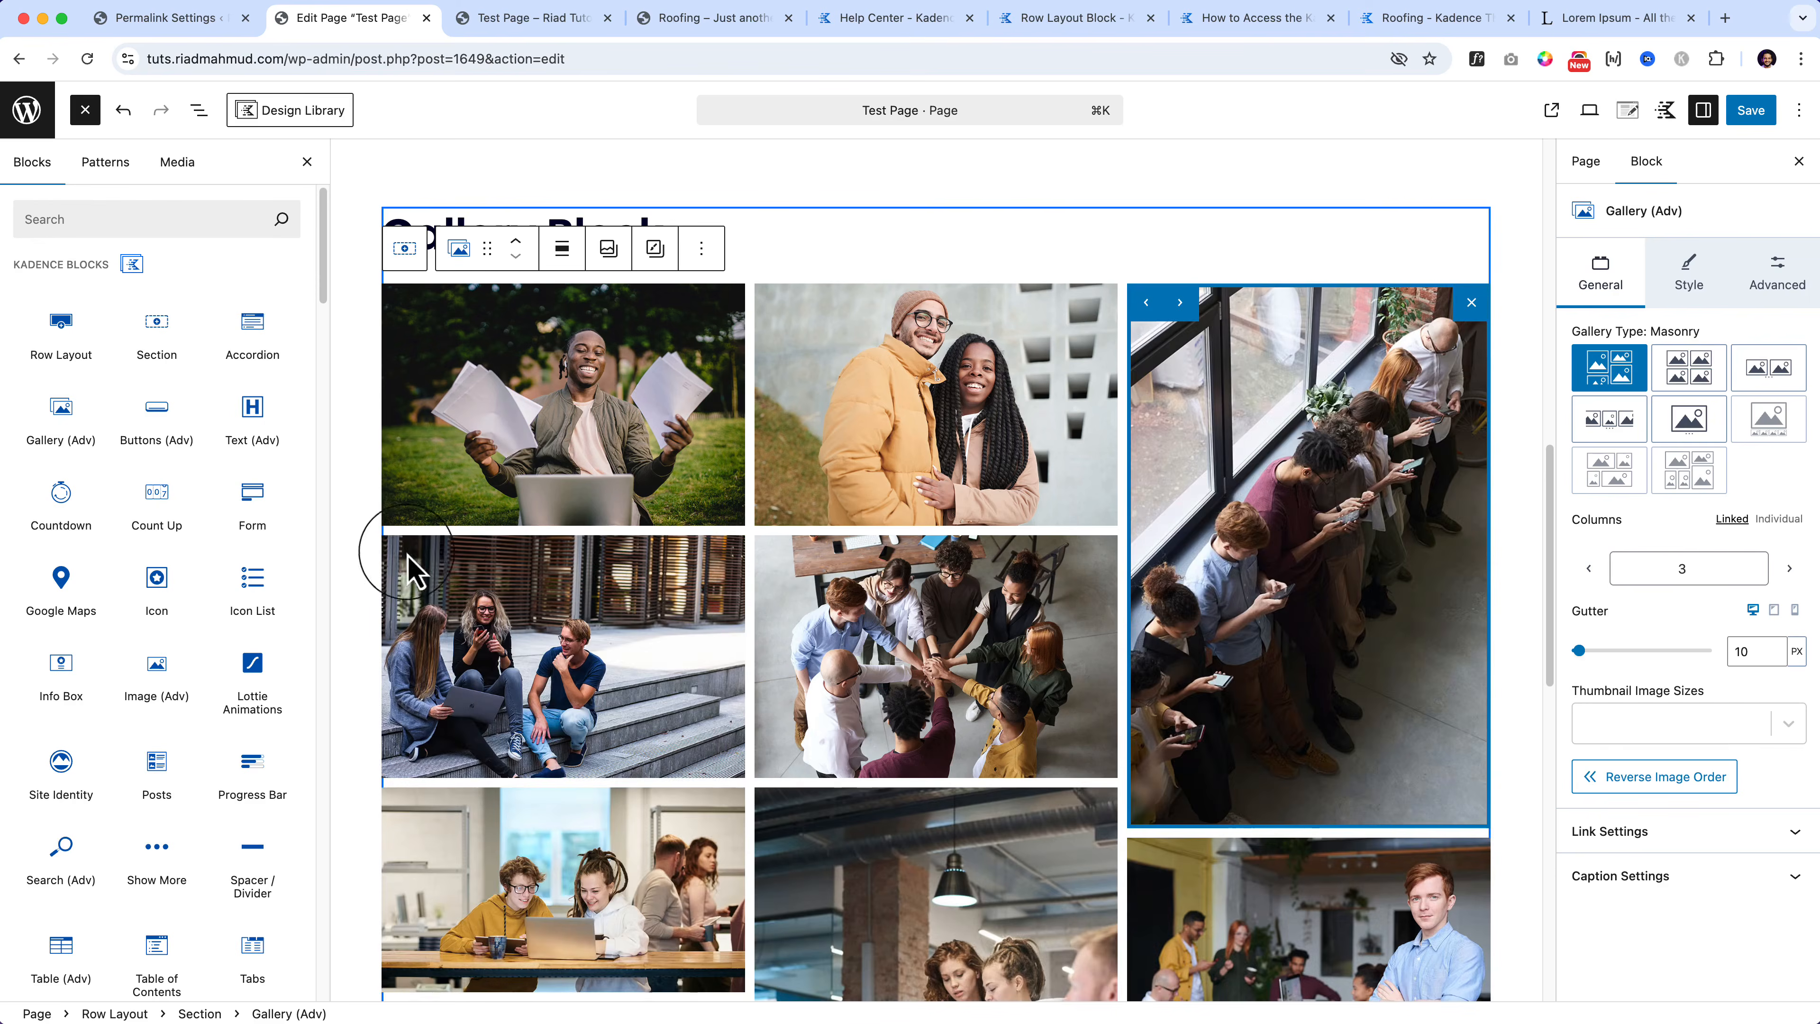
click(1147, 306)
click(775, 302)
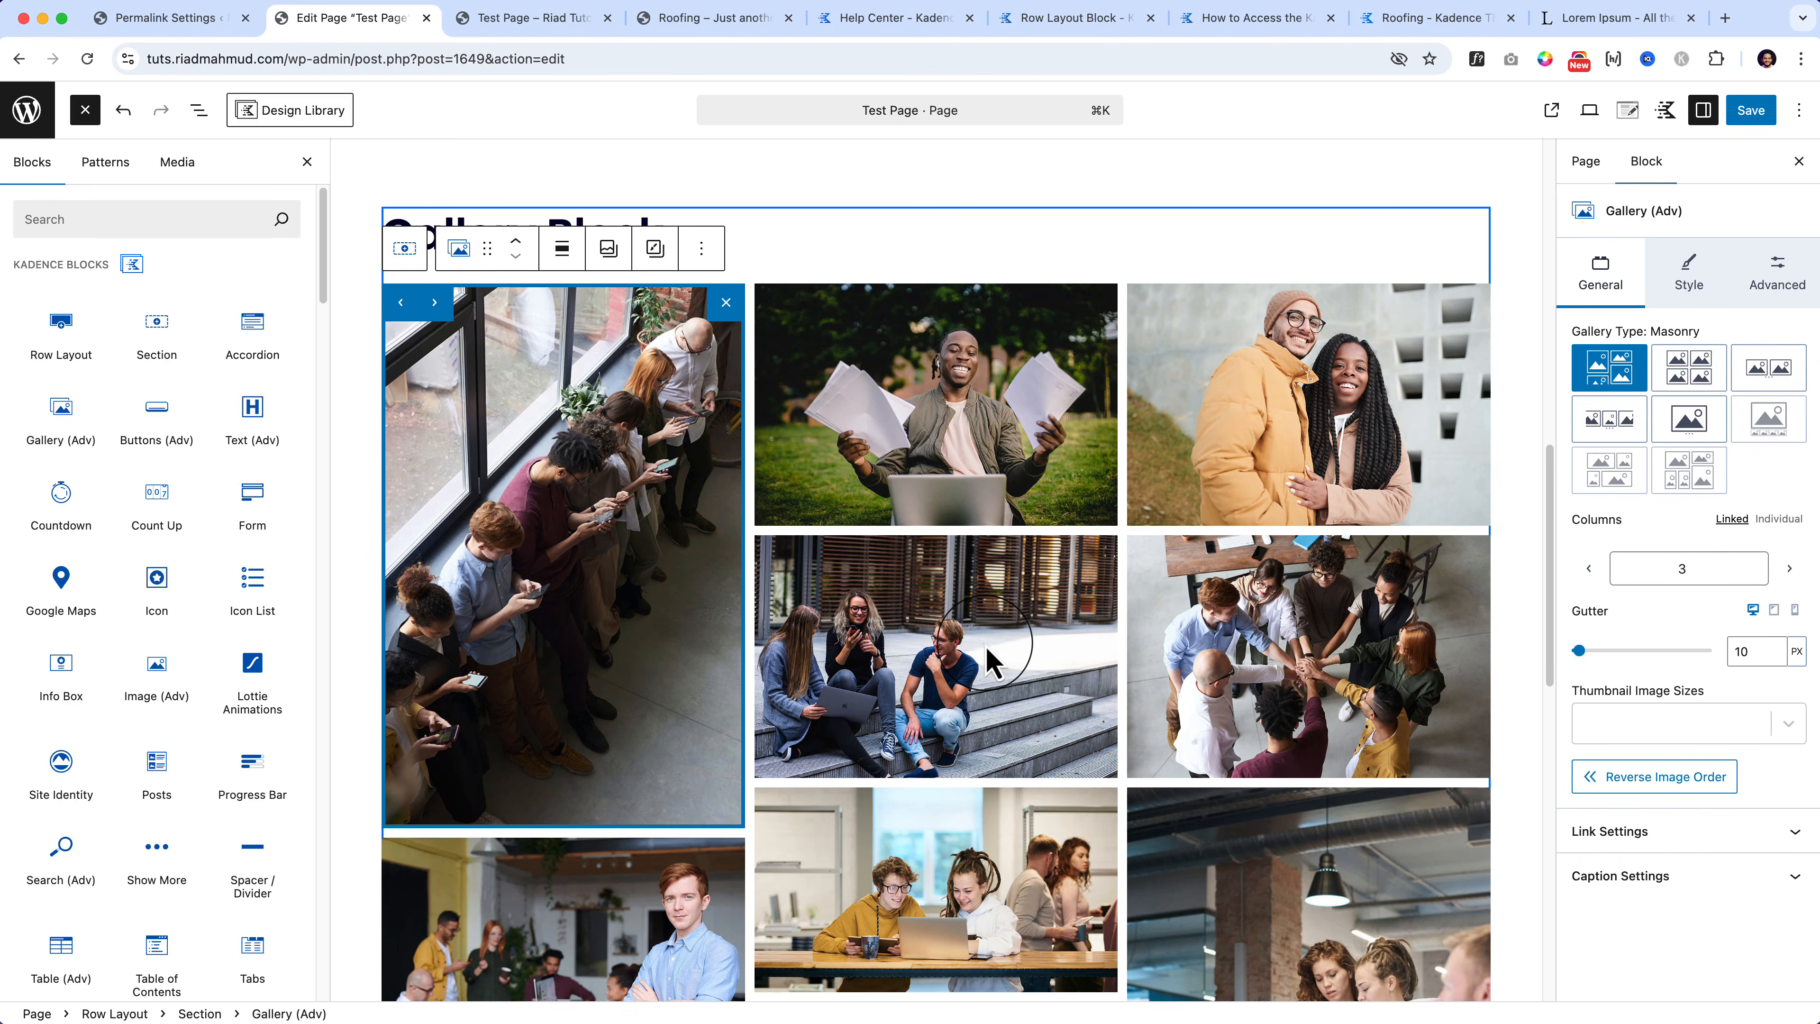
Step: Select the gallery's Section, show the block outline, and pick Gallery (Adv) in it
scroll(986, 659, down, 1)
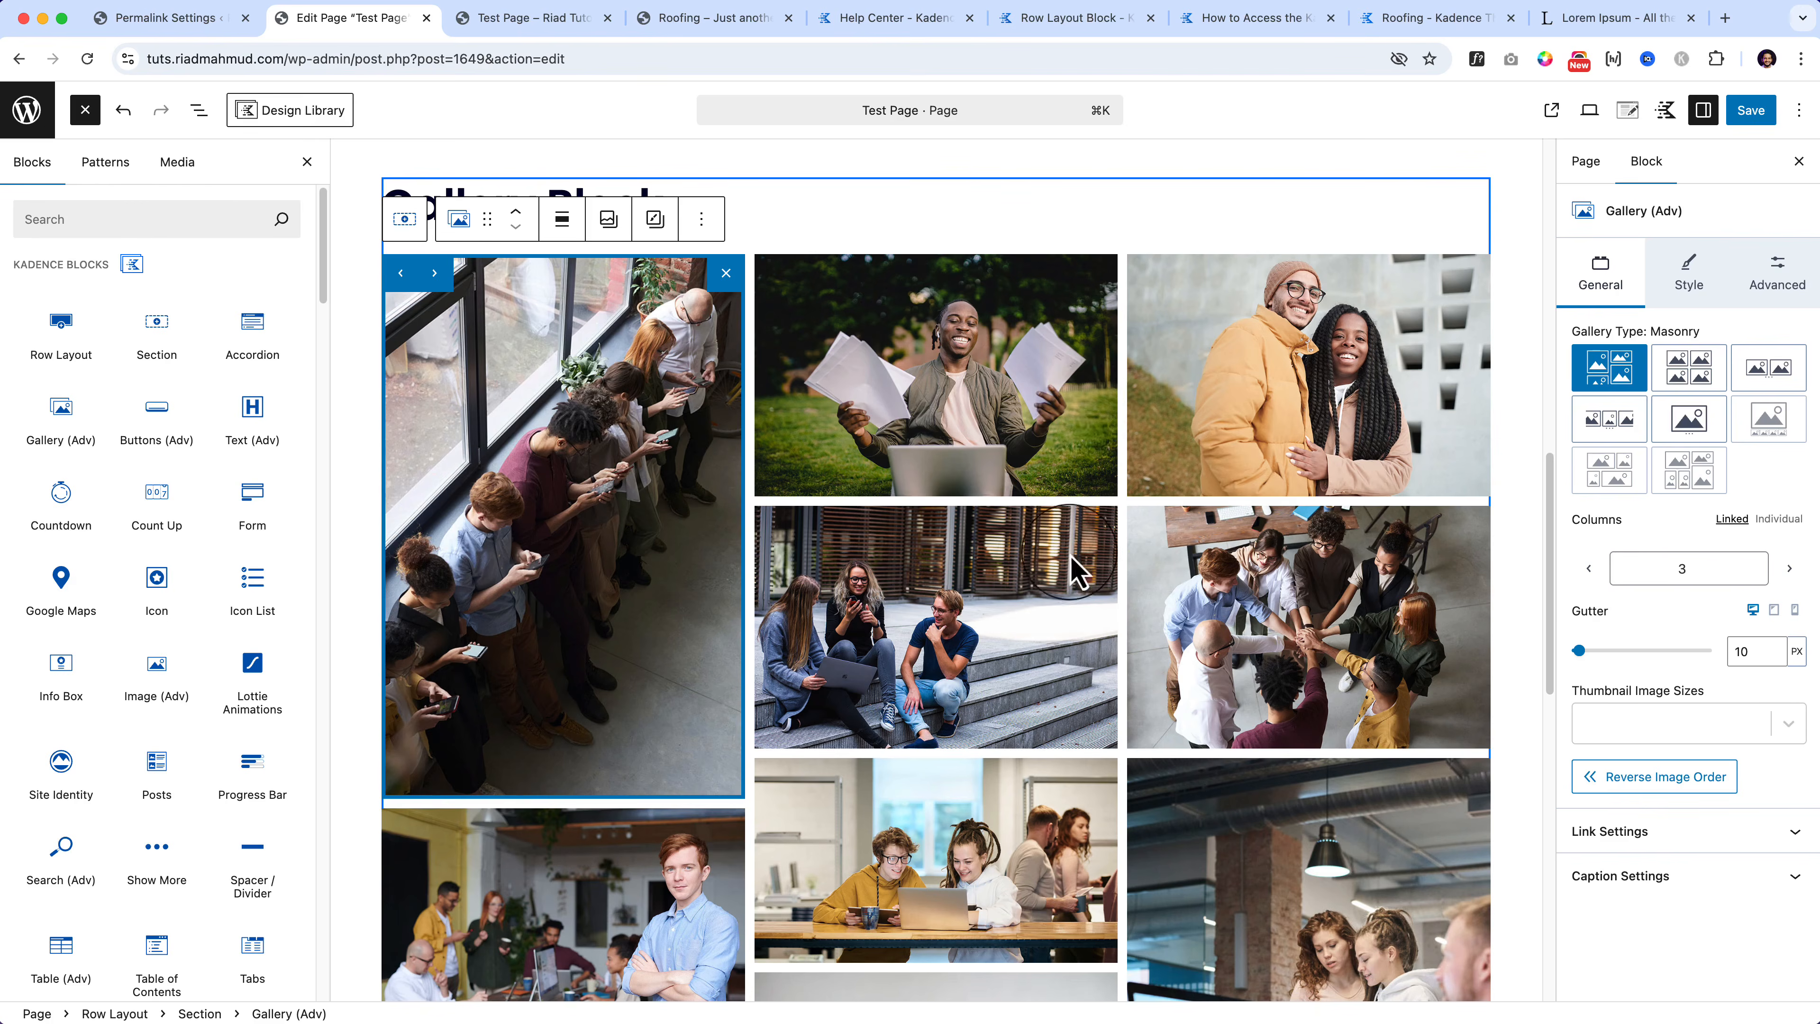
scroll(1060, 717, down, 5)
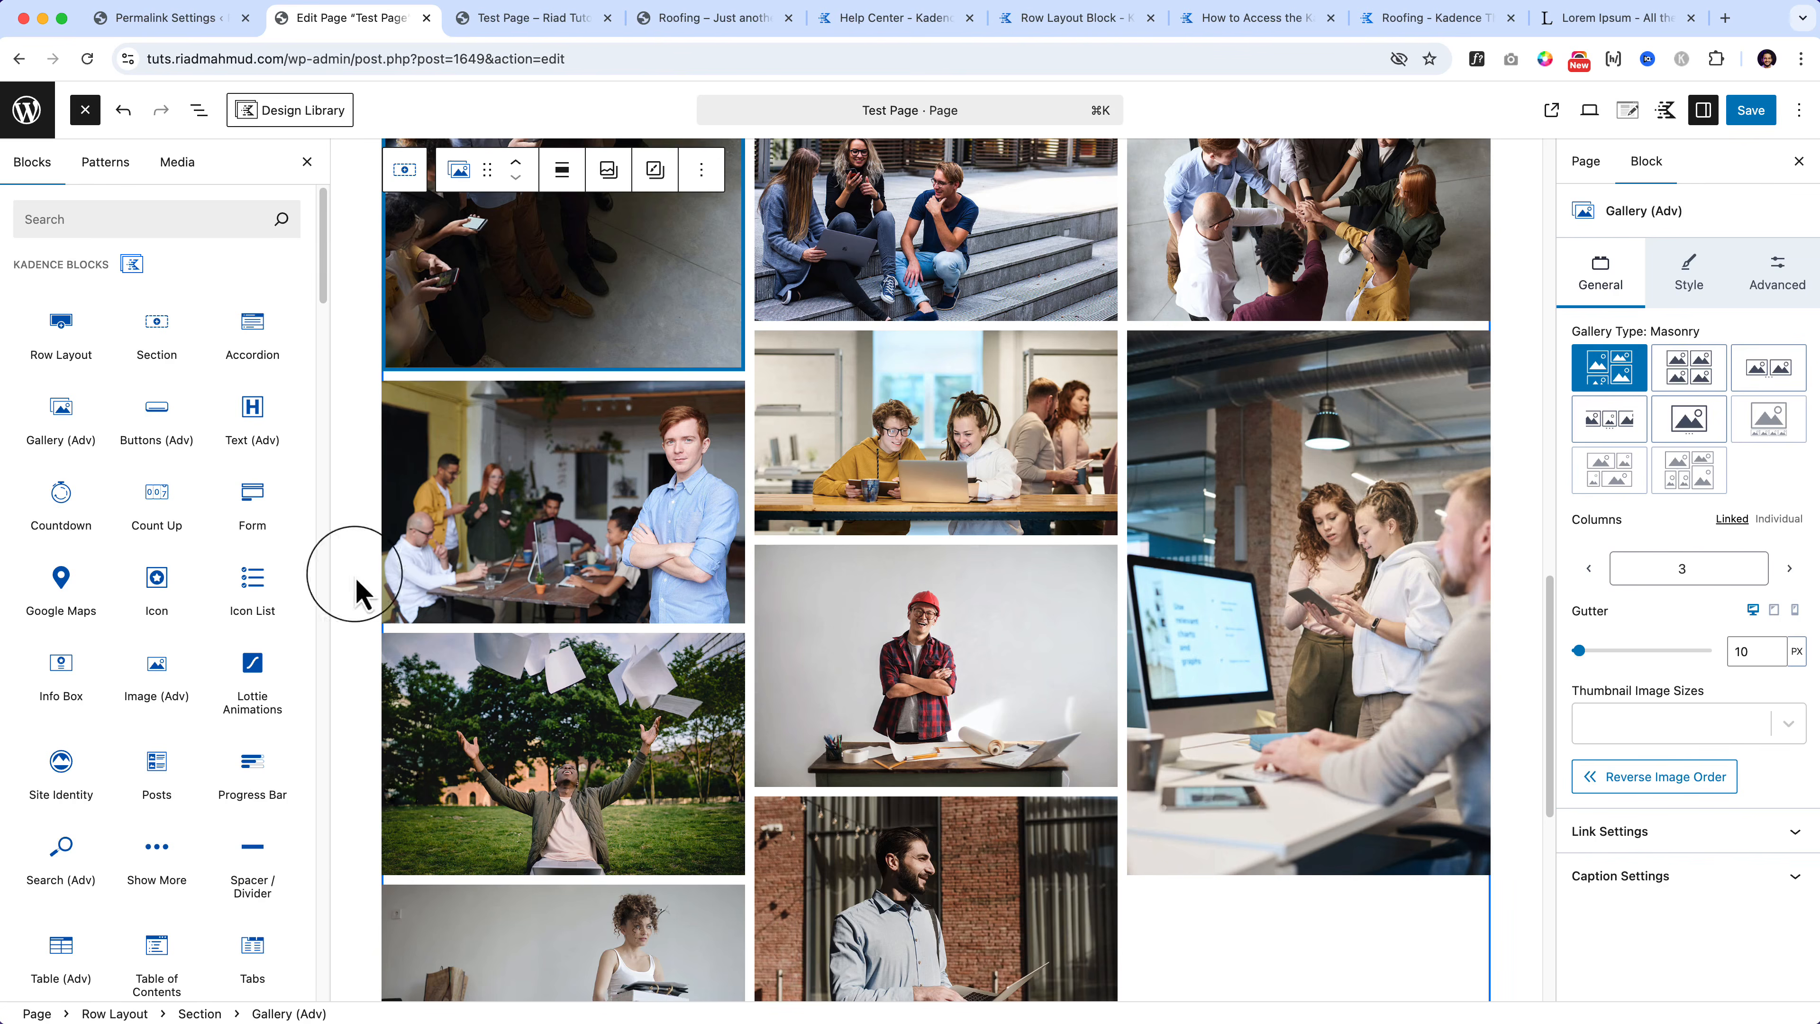
click(406, 169)
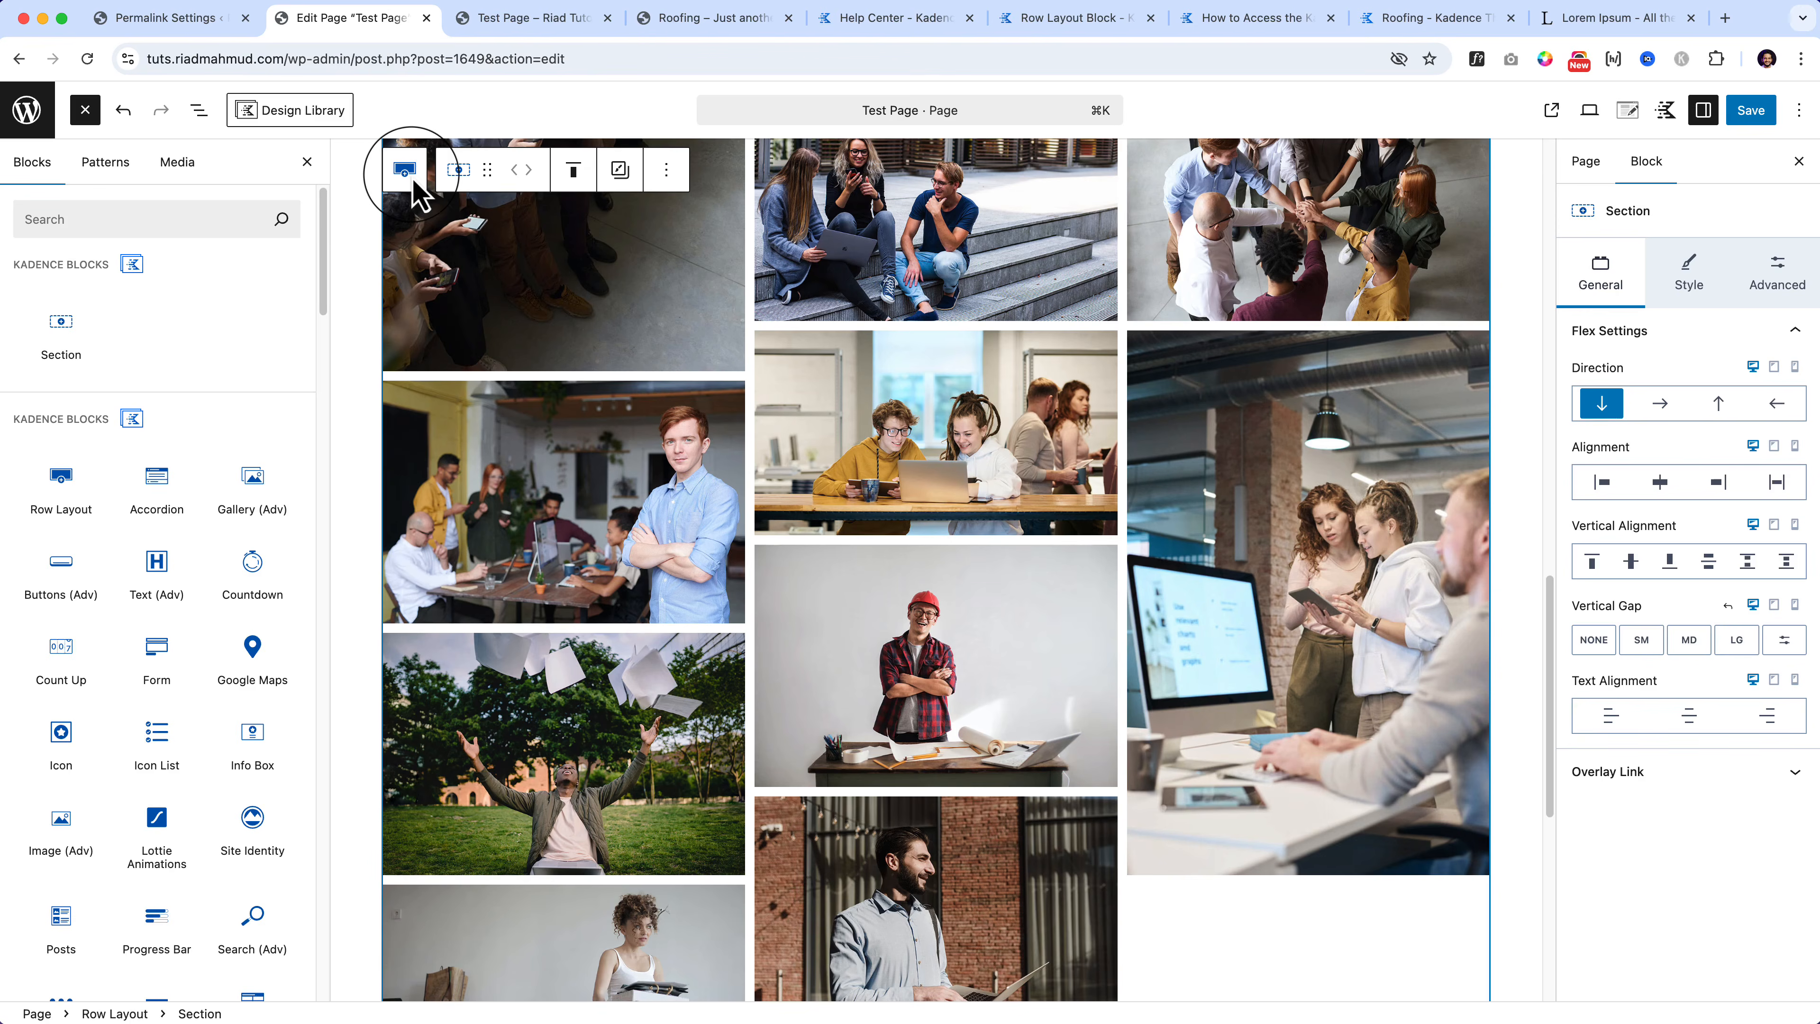
click(406, 170)
click(406, 172)
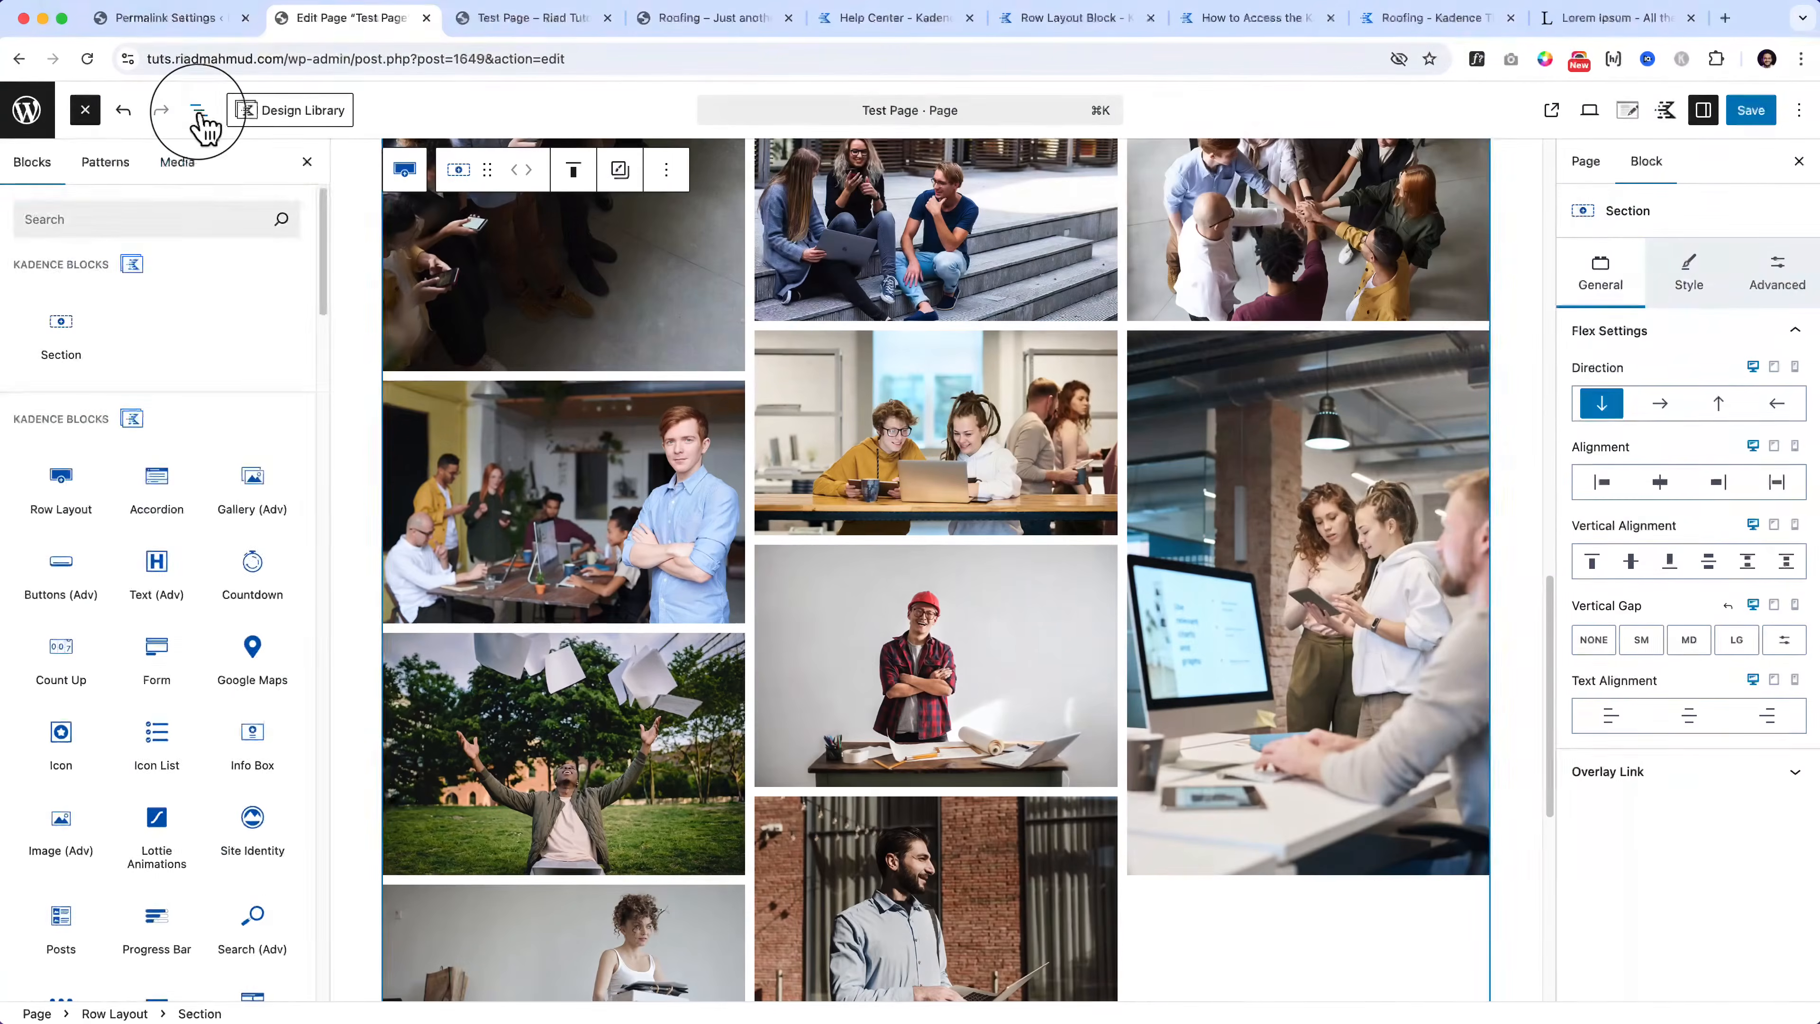
click(198, 111)
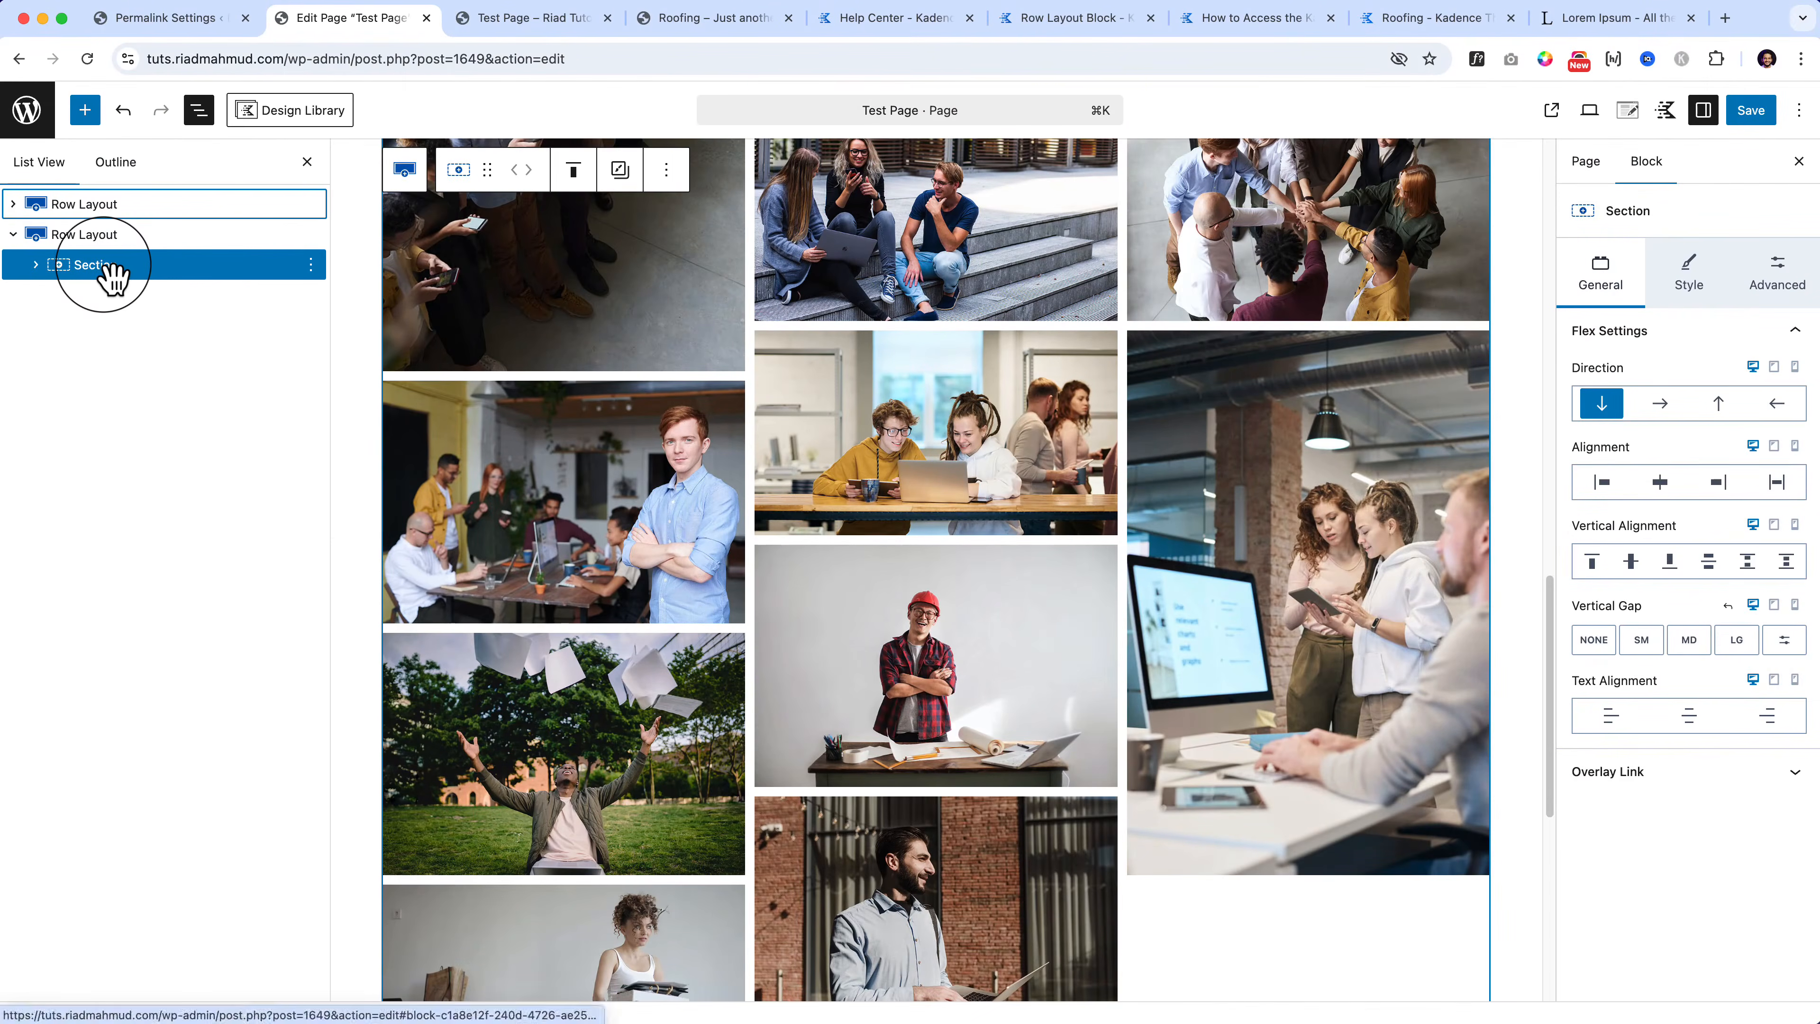
click(673, 393)
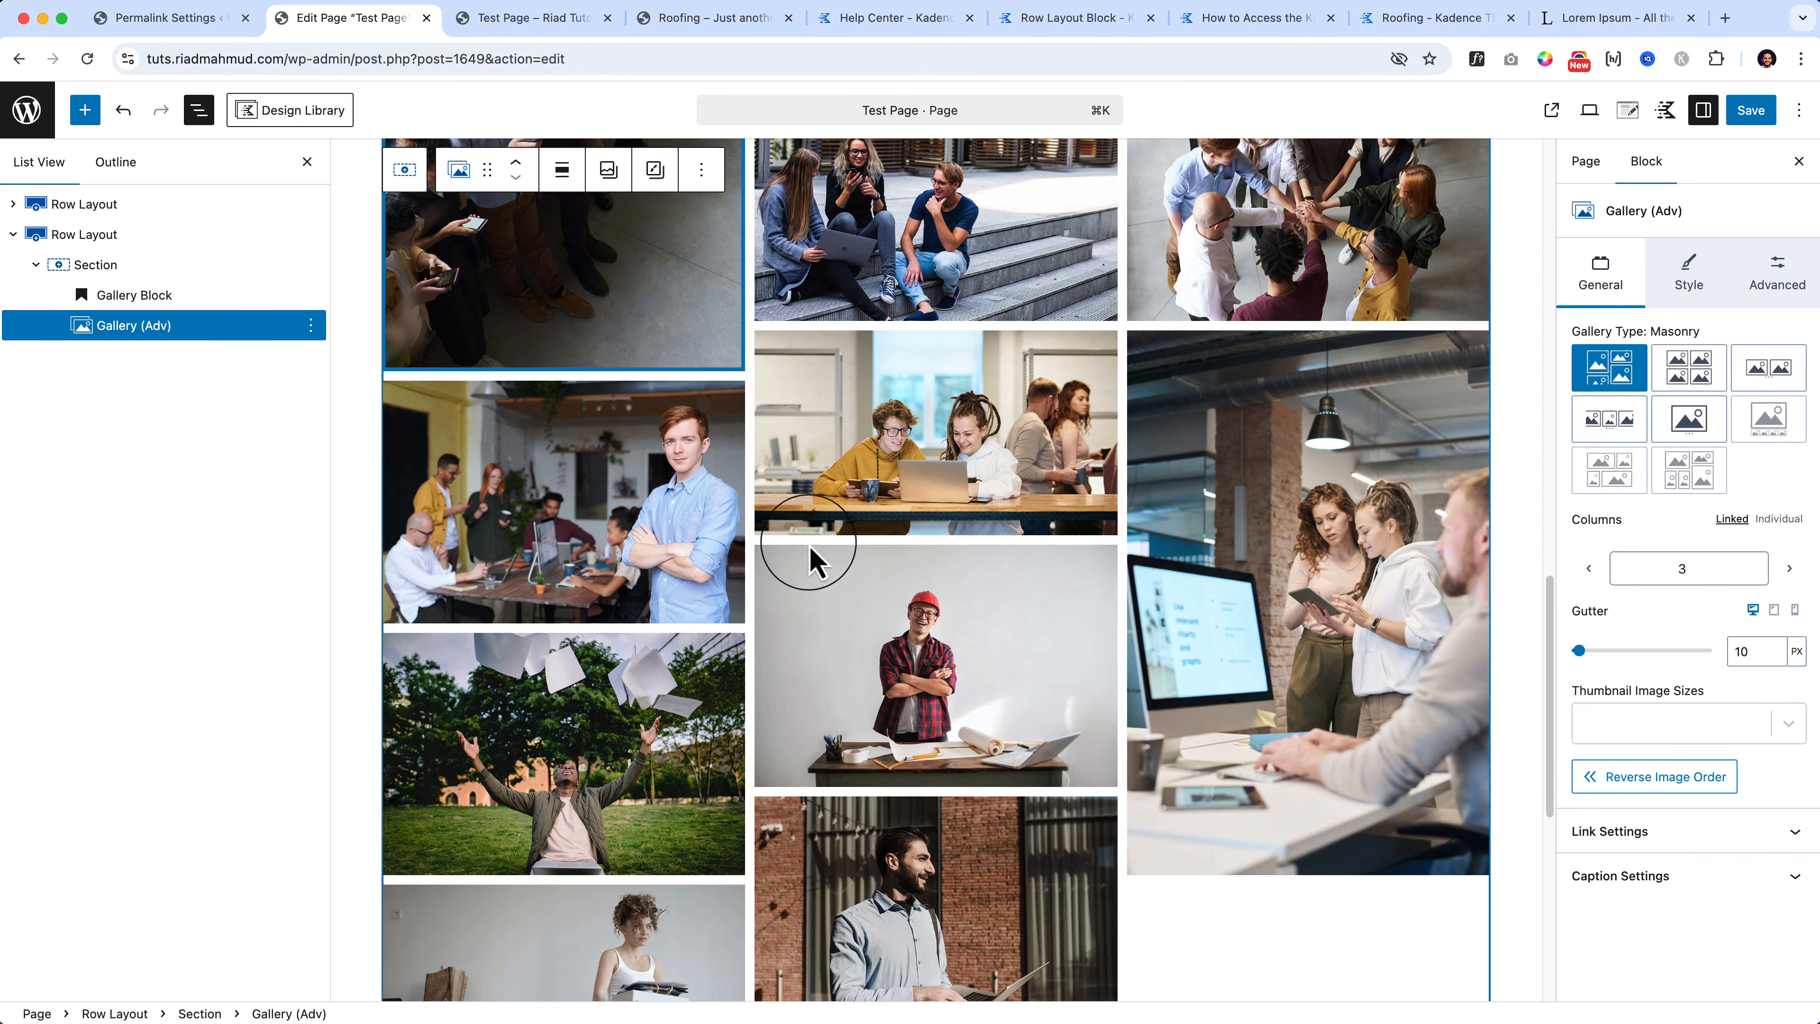
Step: Select the man-with-papers and couple photos, then the Section, then the gallery block again
scroll(813, 530, up, 4)
scroll(812, 562, up, 3)
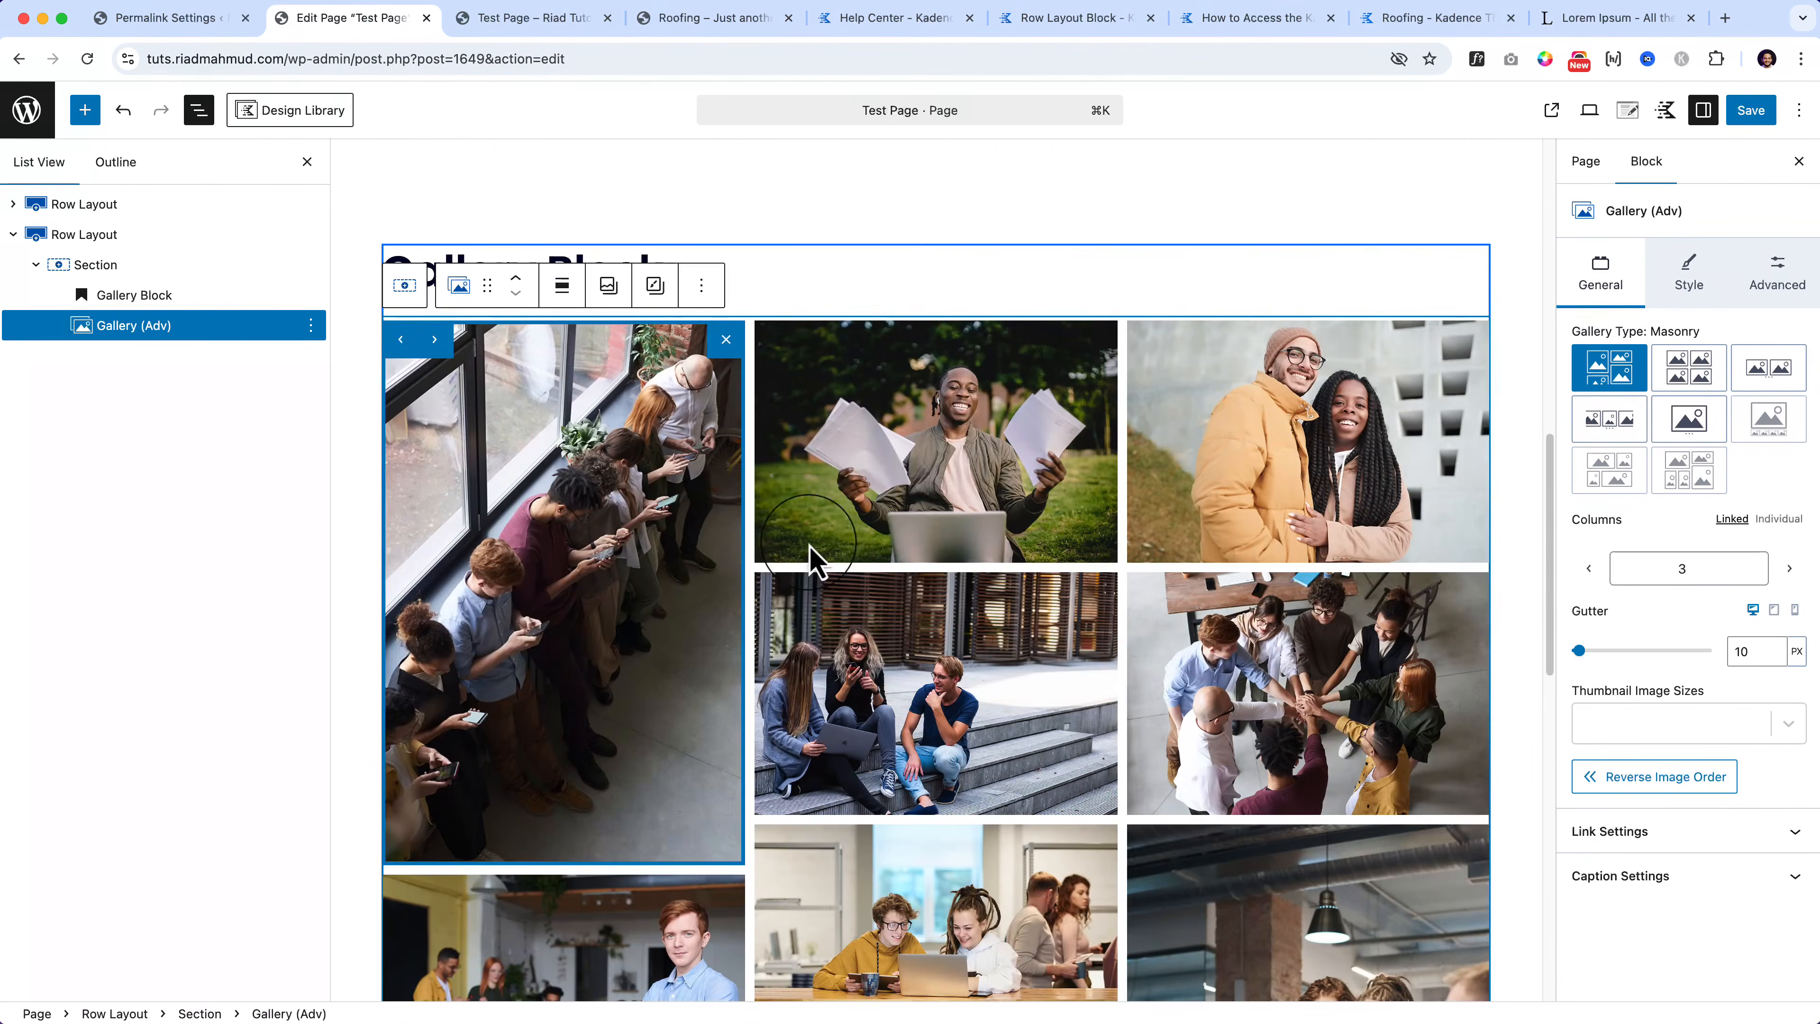
click(988, 469)
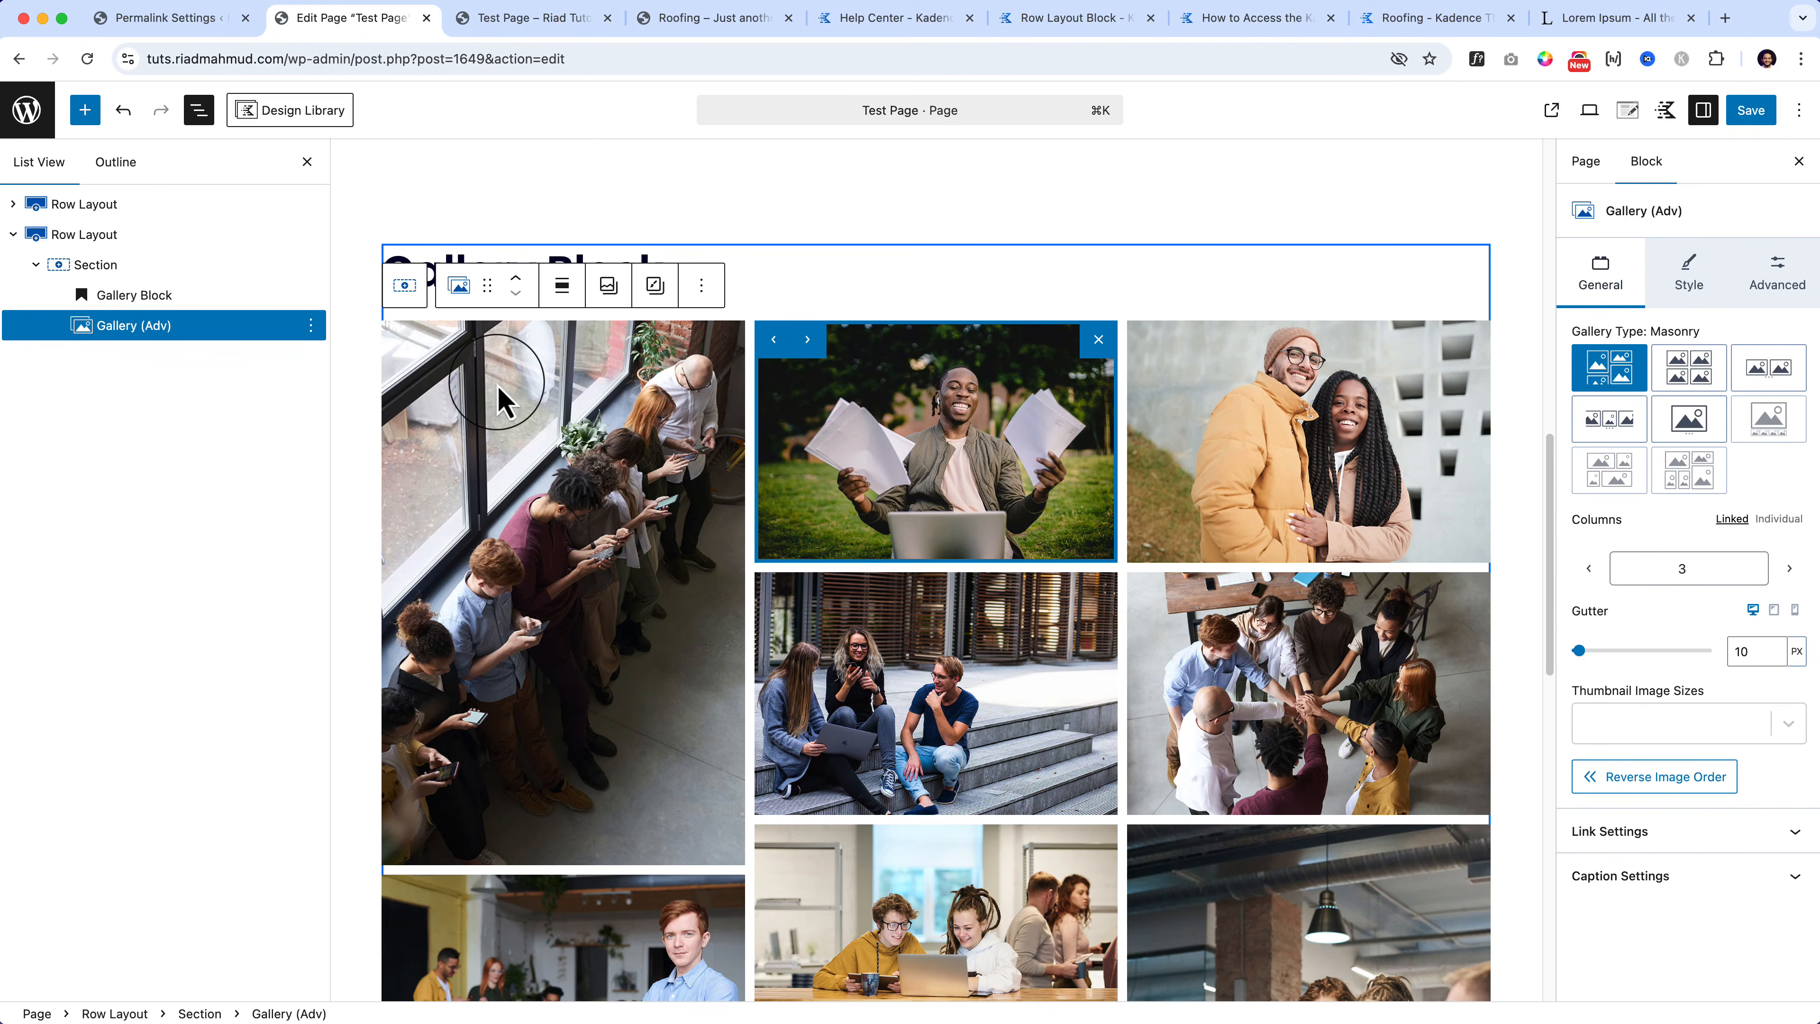
click(1190, 446)
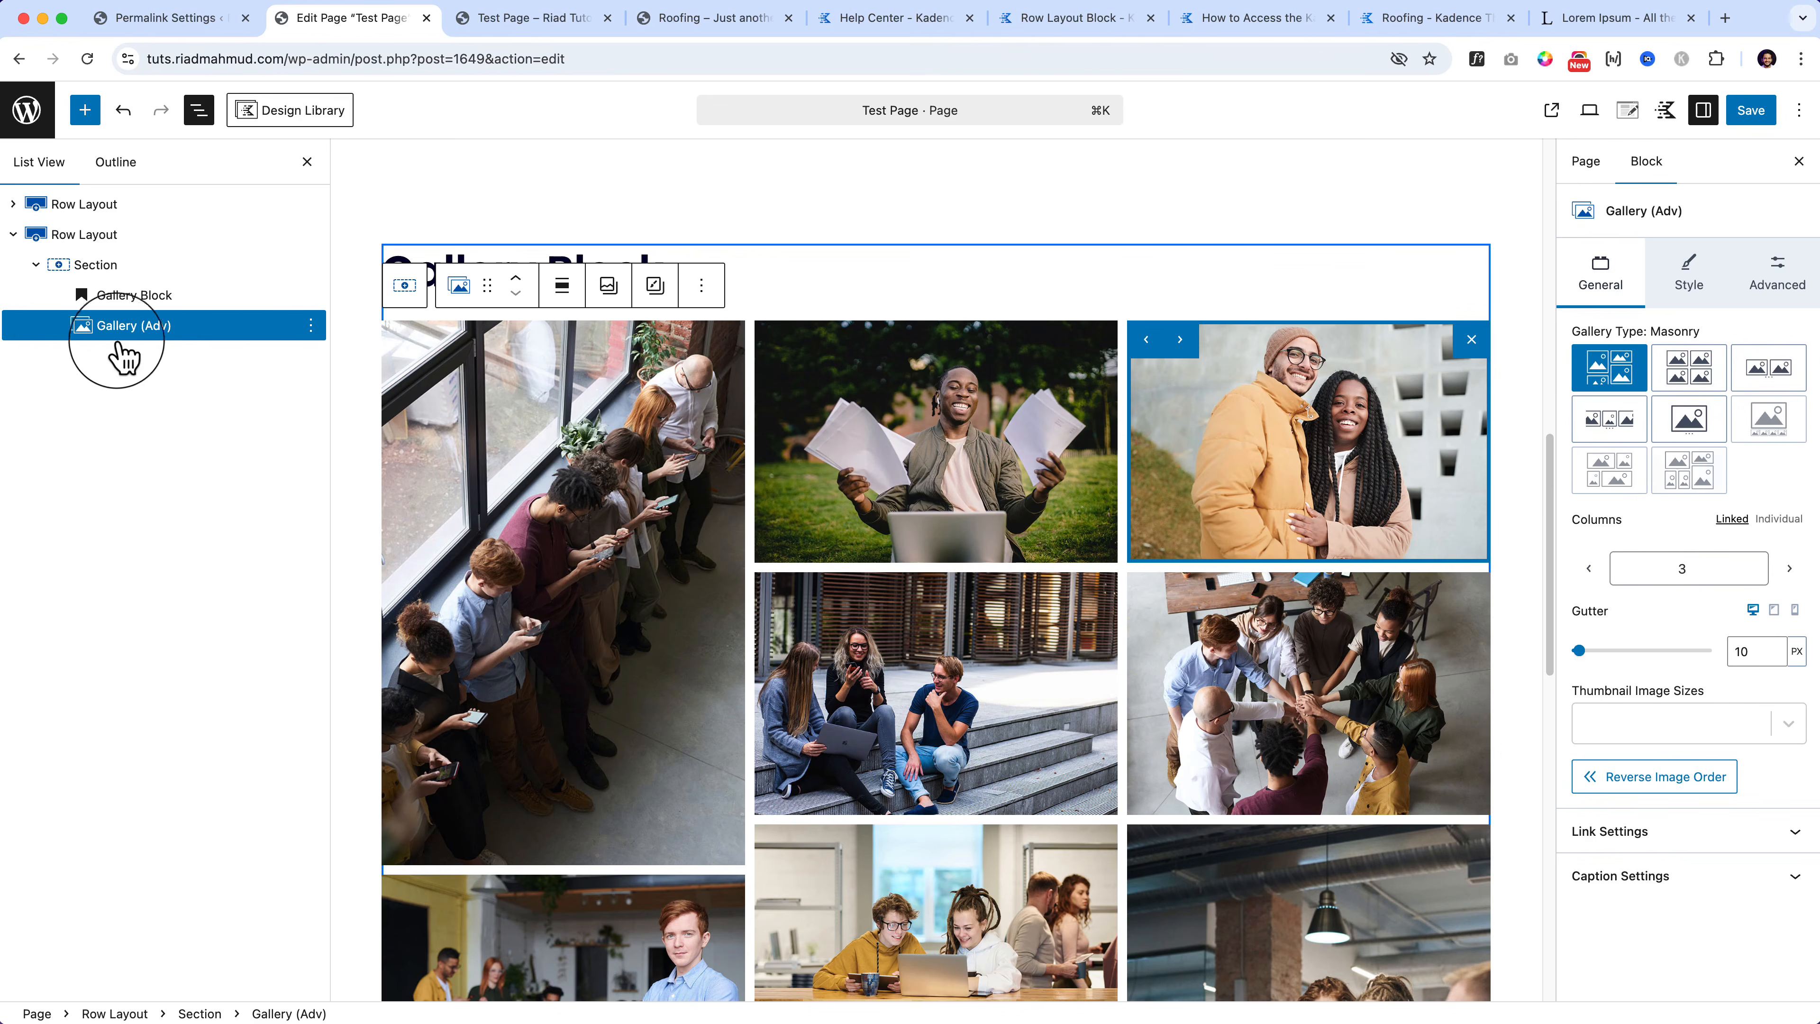
click(179, 274)
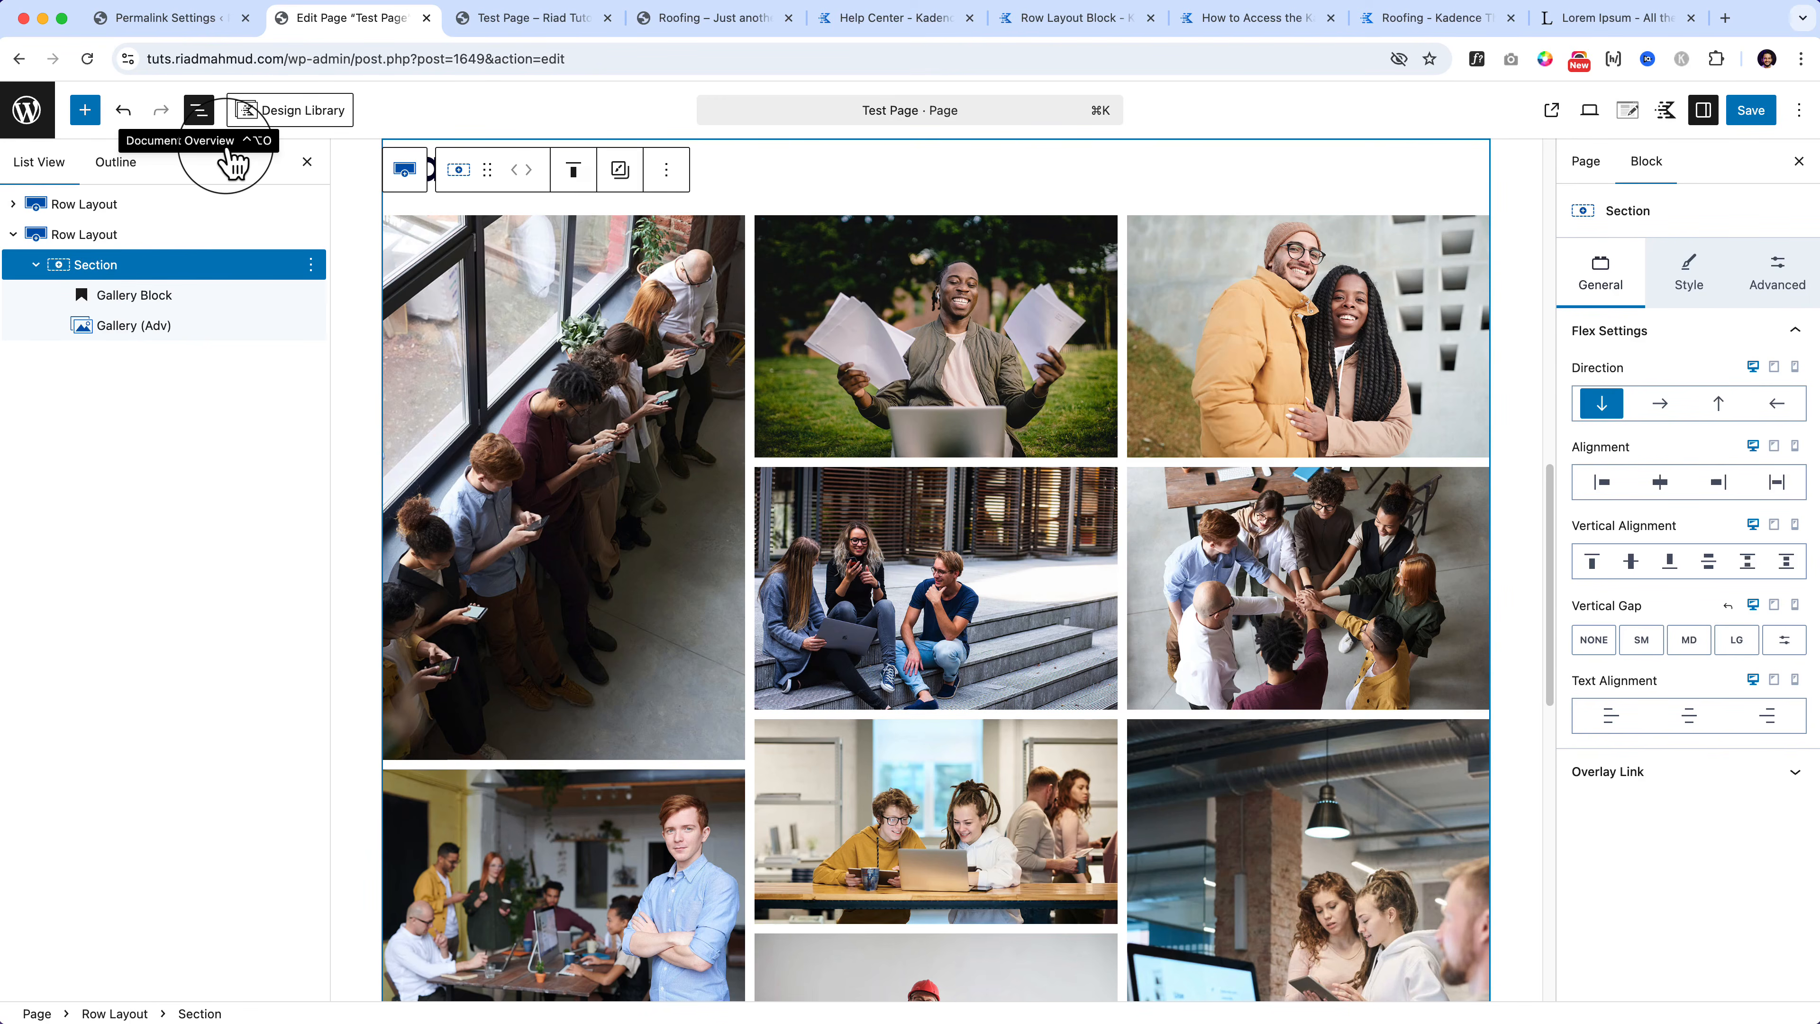
click(792, 631)
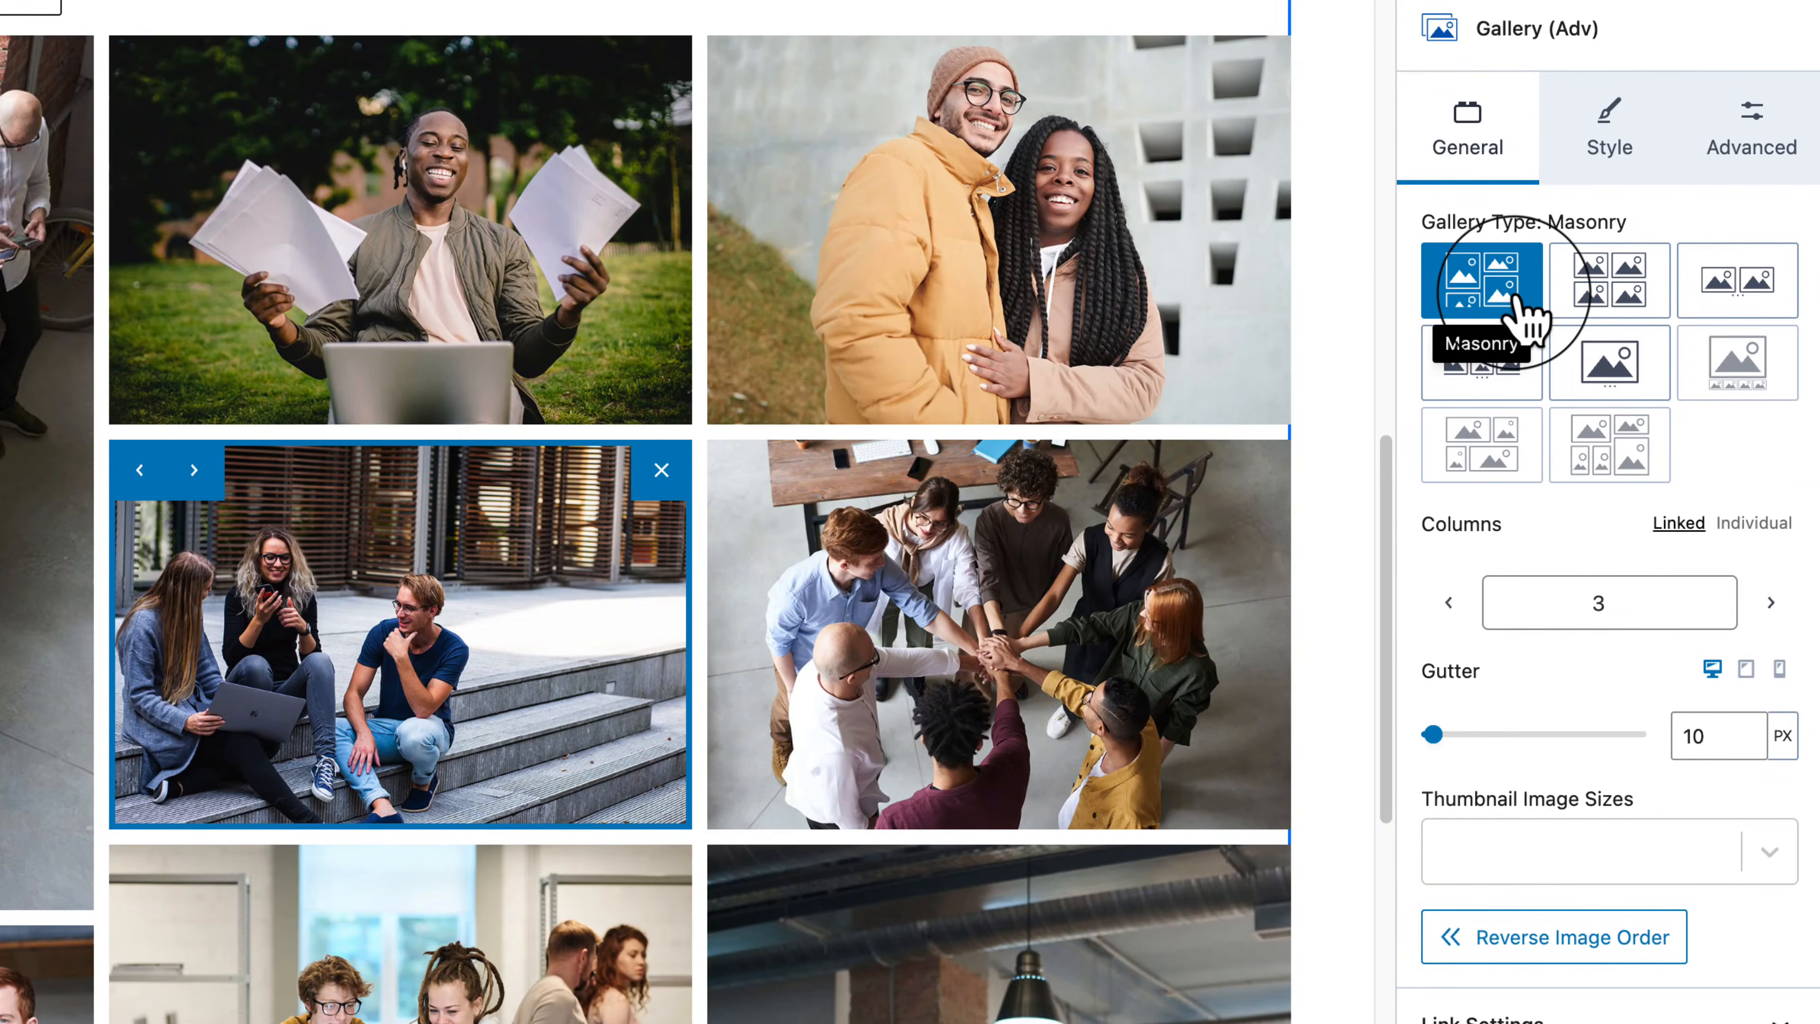
Step: Switch the gallery type to Grid and look over the result
click(1621, 283)
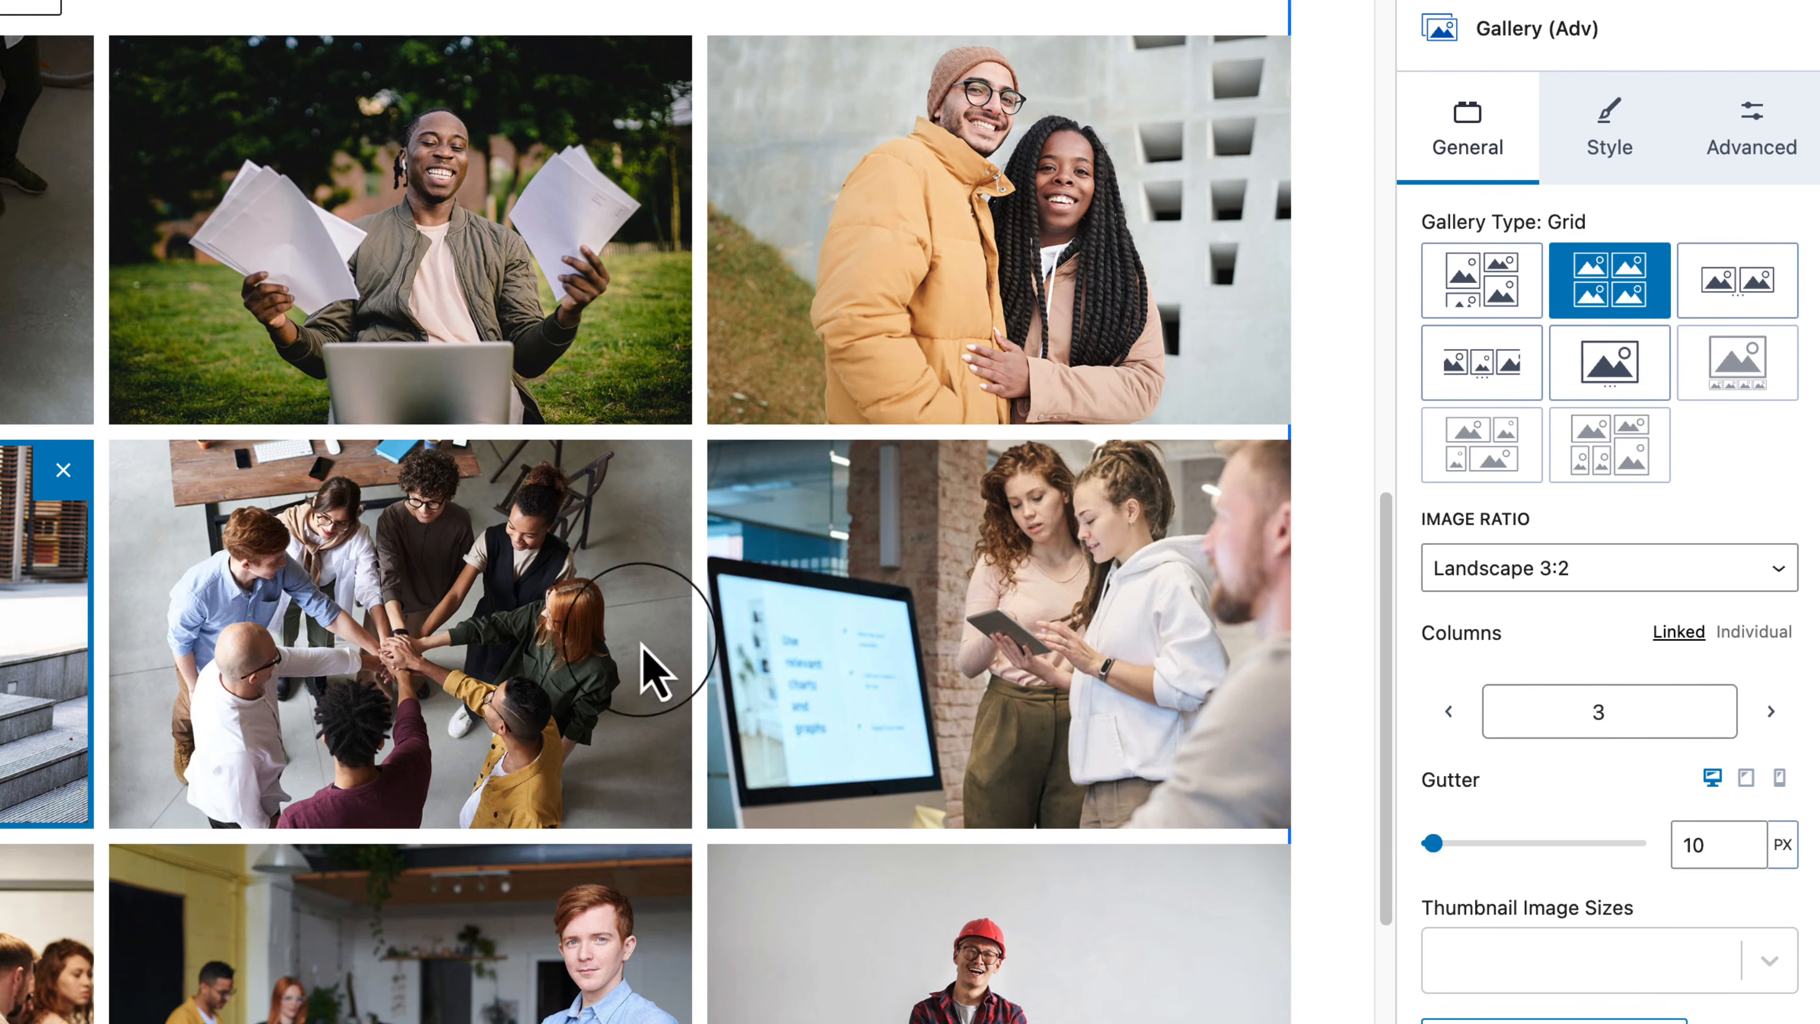
scroll(649, 667, down, 8)
scroll(650, 659, up, 10)
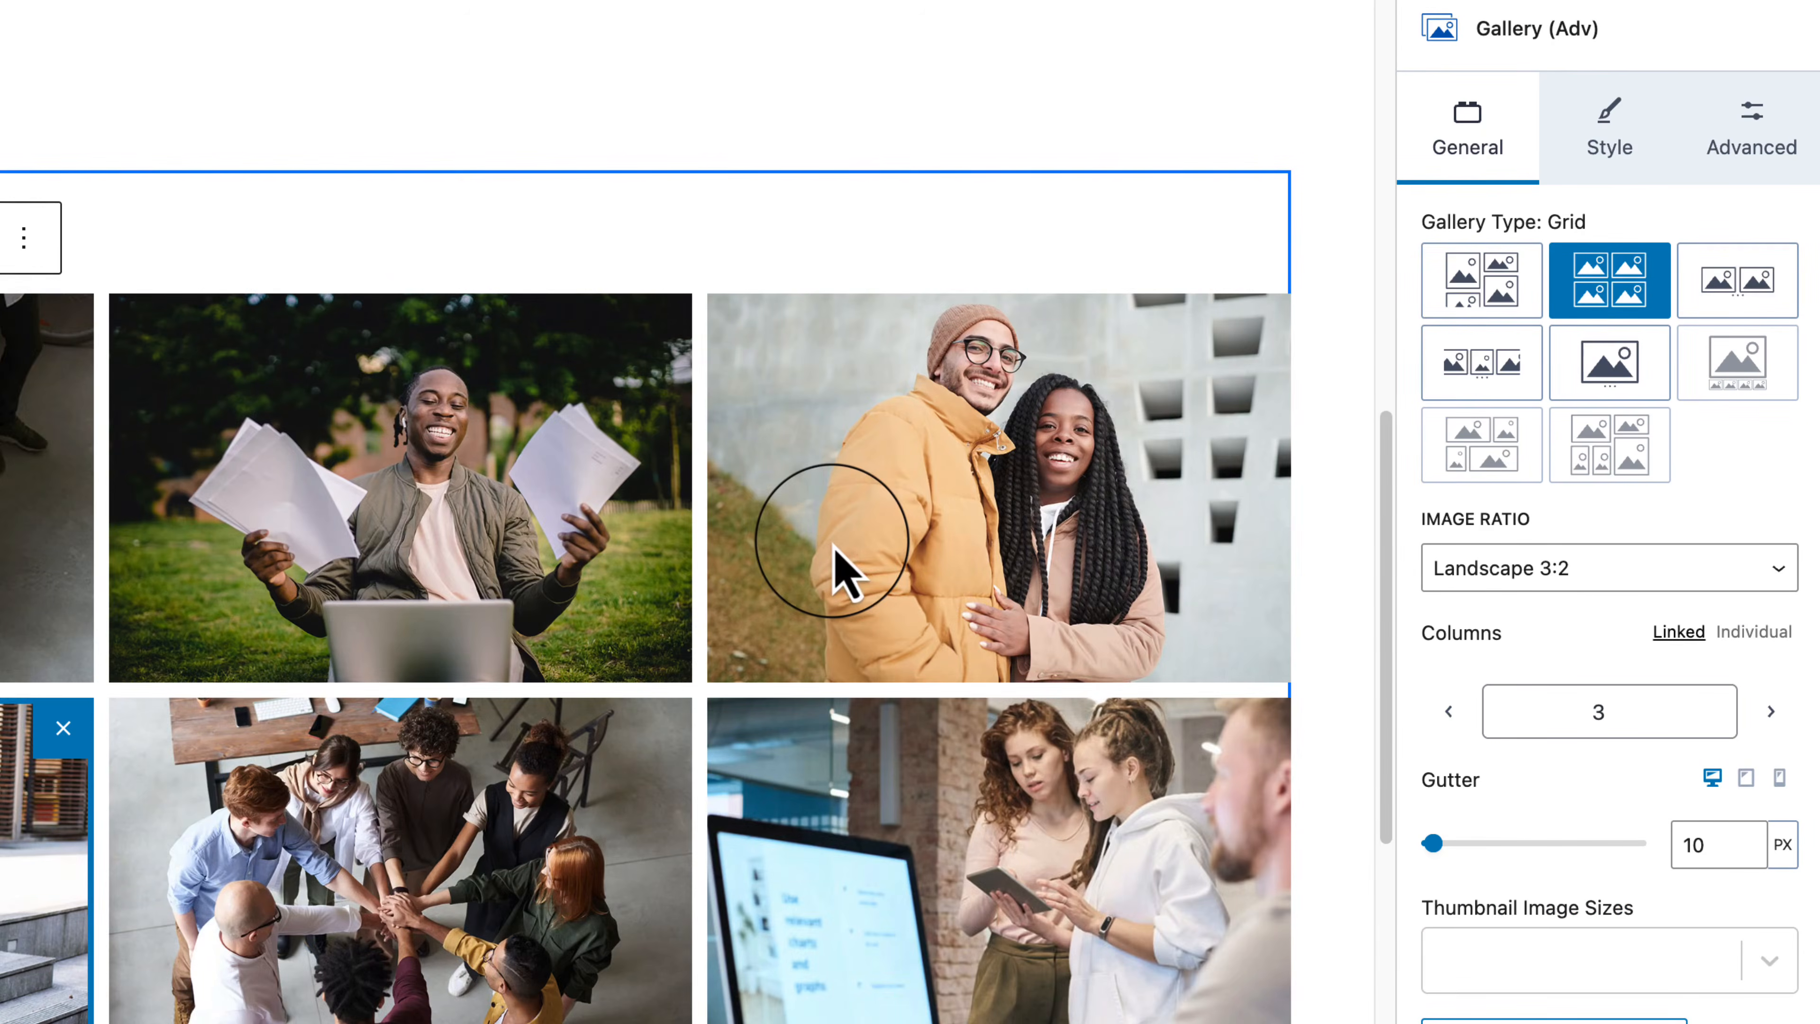
Step: Switch to Carousel and step through its slides
click(1759, 283)
click(1267, 489)
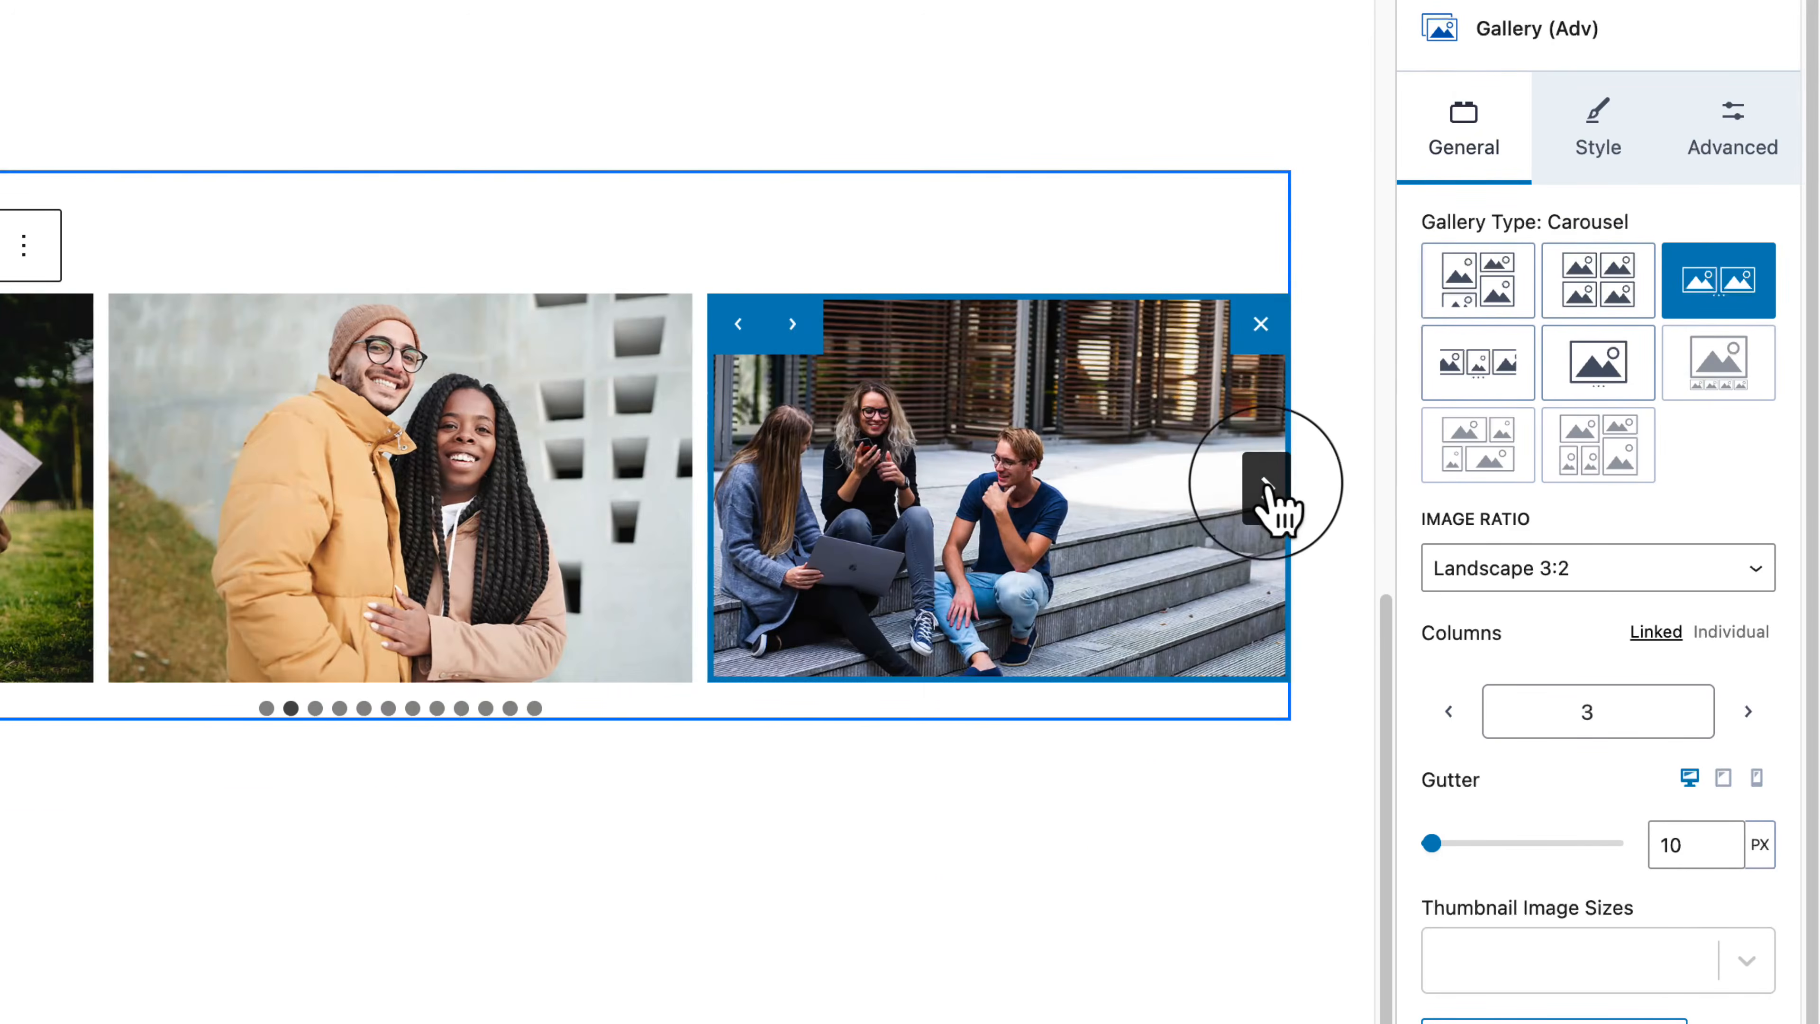
click(1267, 490)
click(1267, 489)
click(1267, 489)
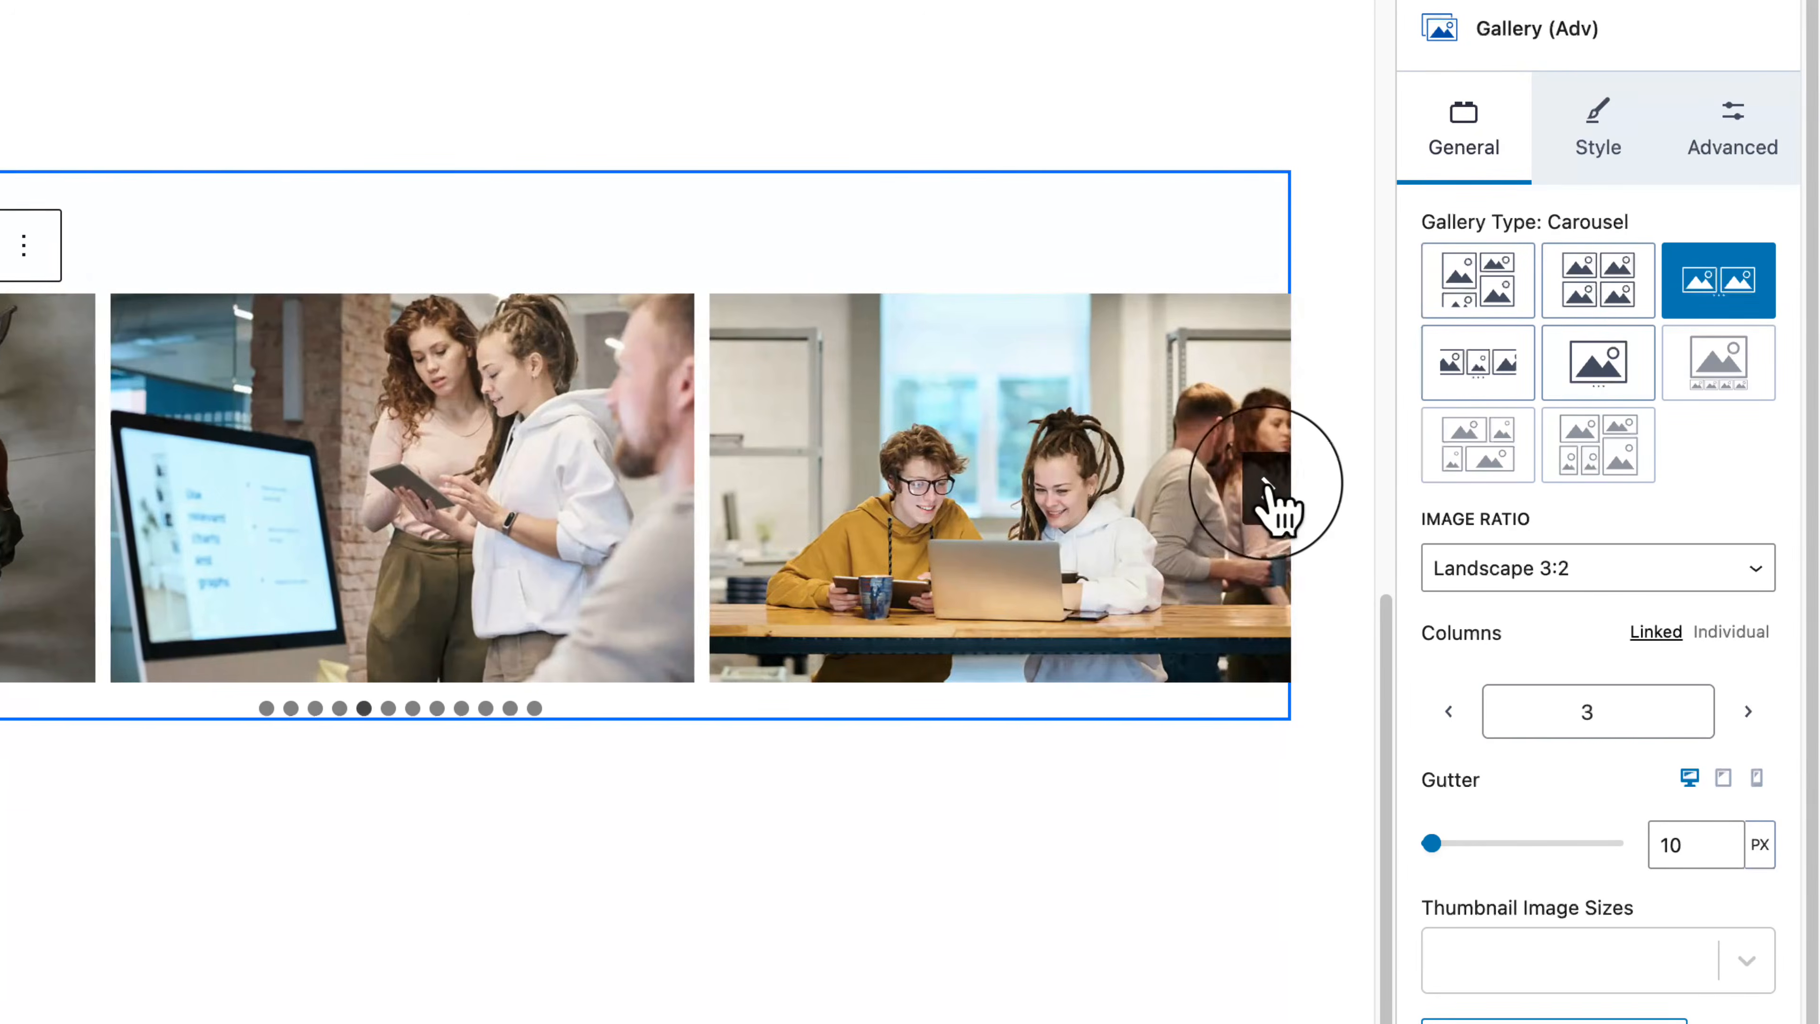
click(1267, 489)
click(1267, 489)
click(1267, 489)
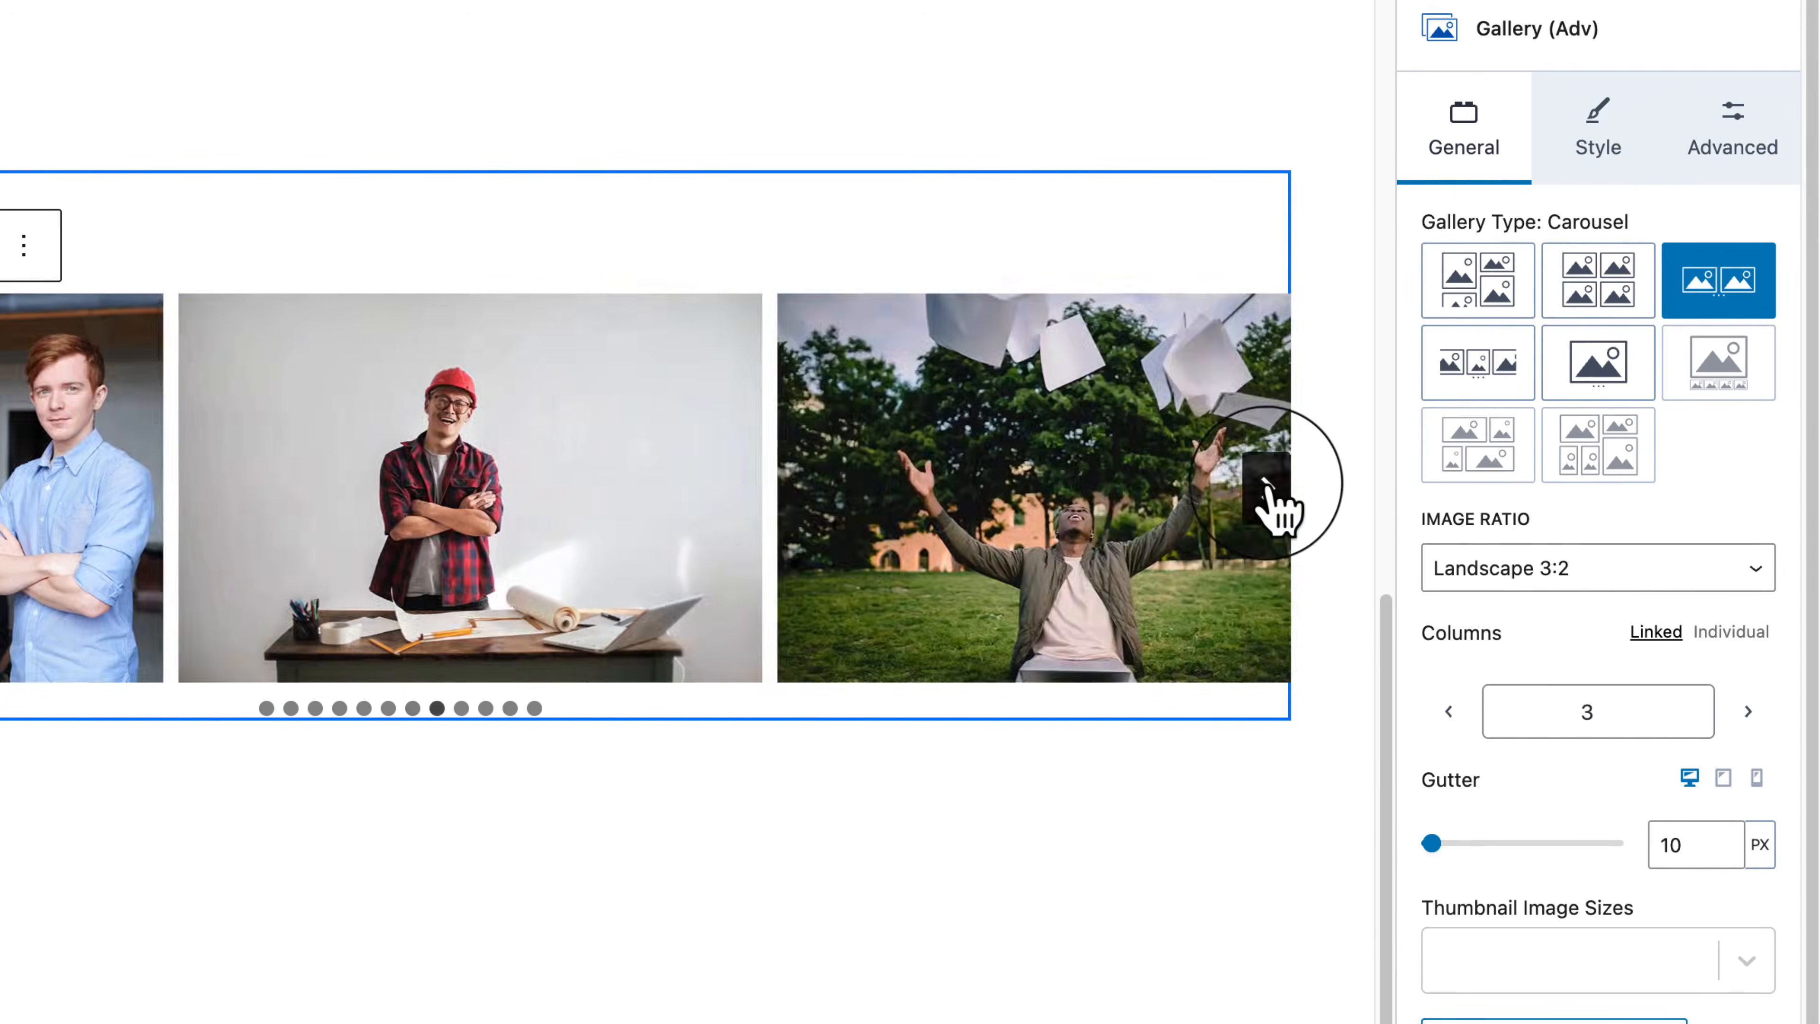
click(1267, 490)
click(1267, 489)
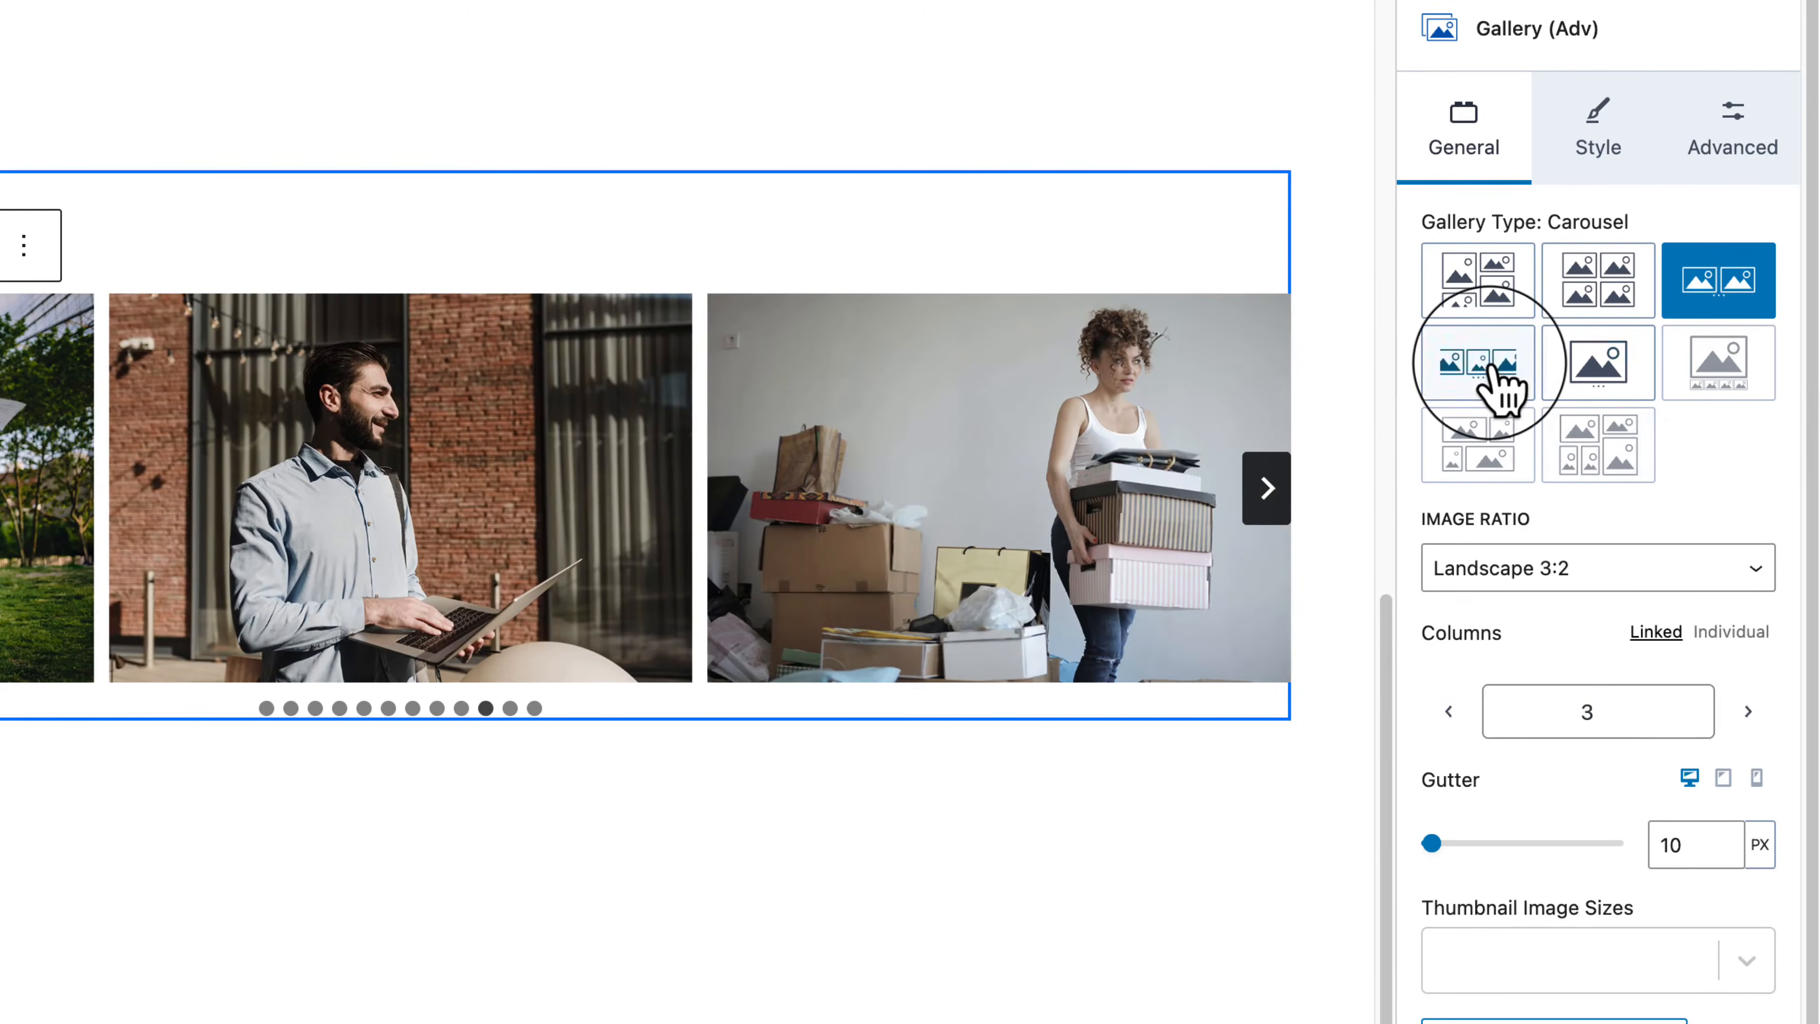
Step: Switch to Fluid Carousel and advance through its slides
click(1498, 365)
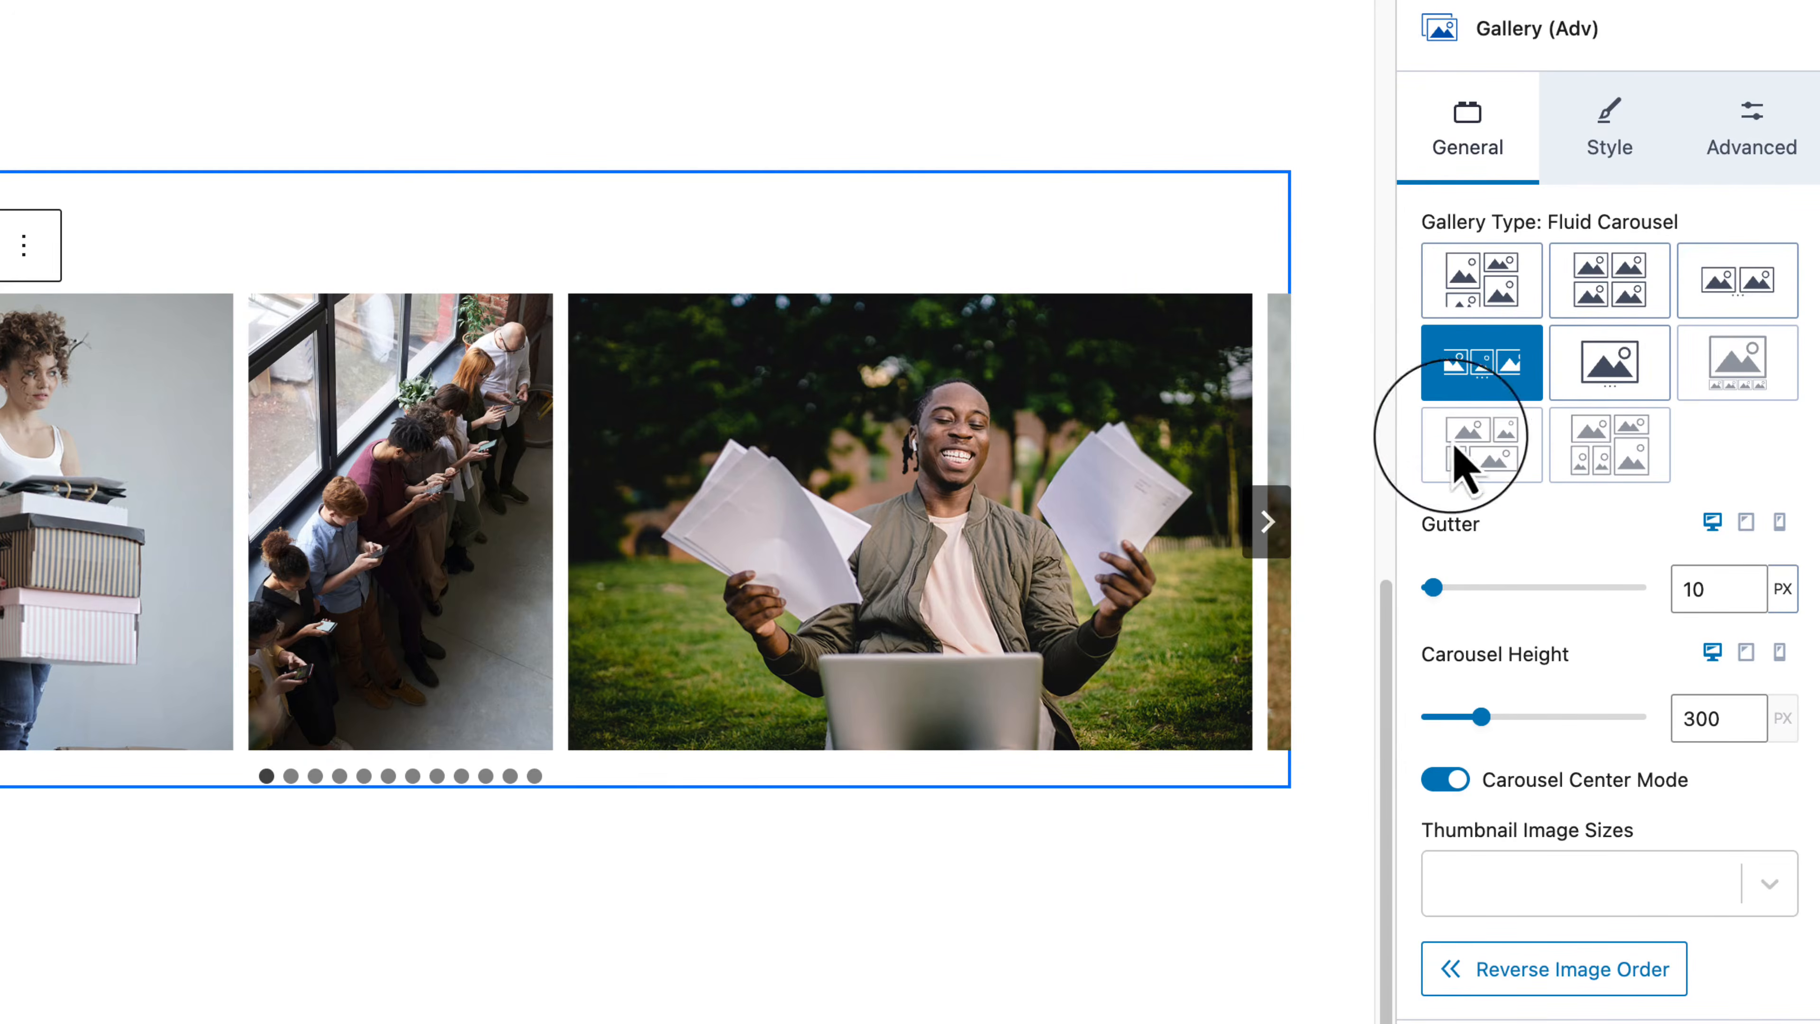
click(1267, 521)
click(1269, 527)
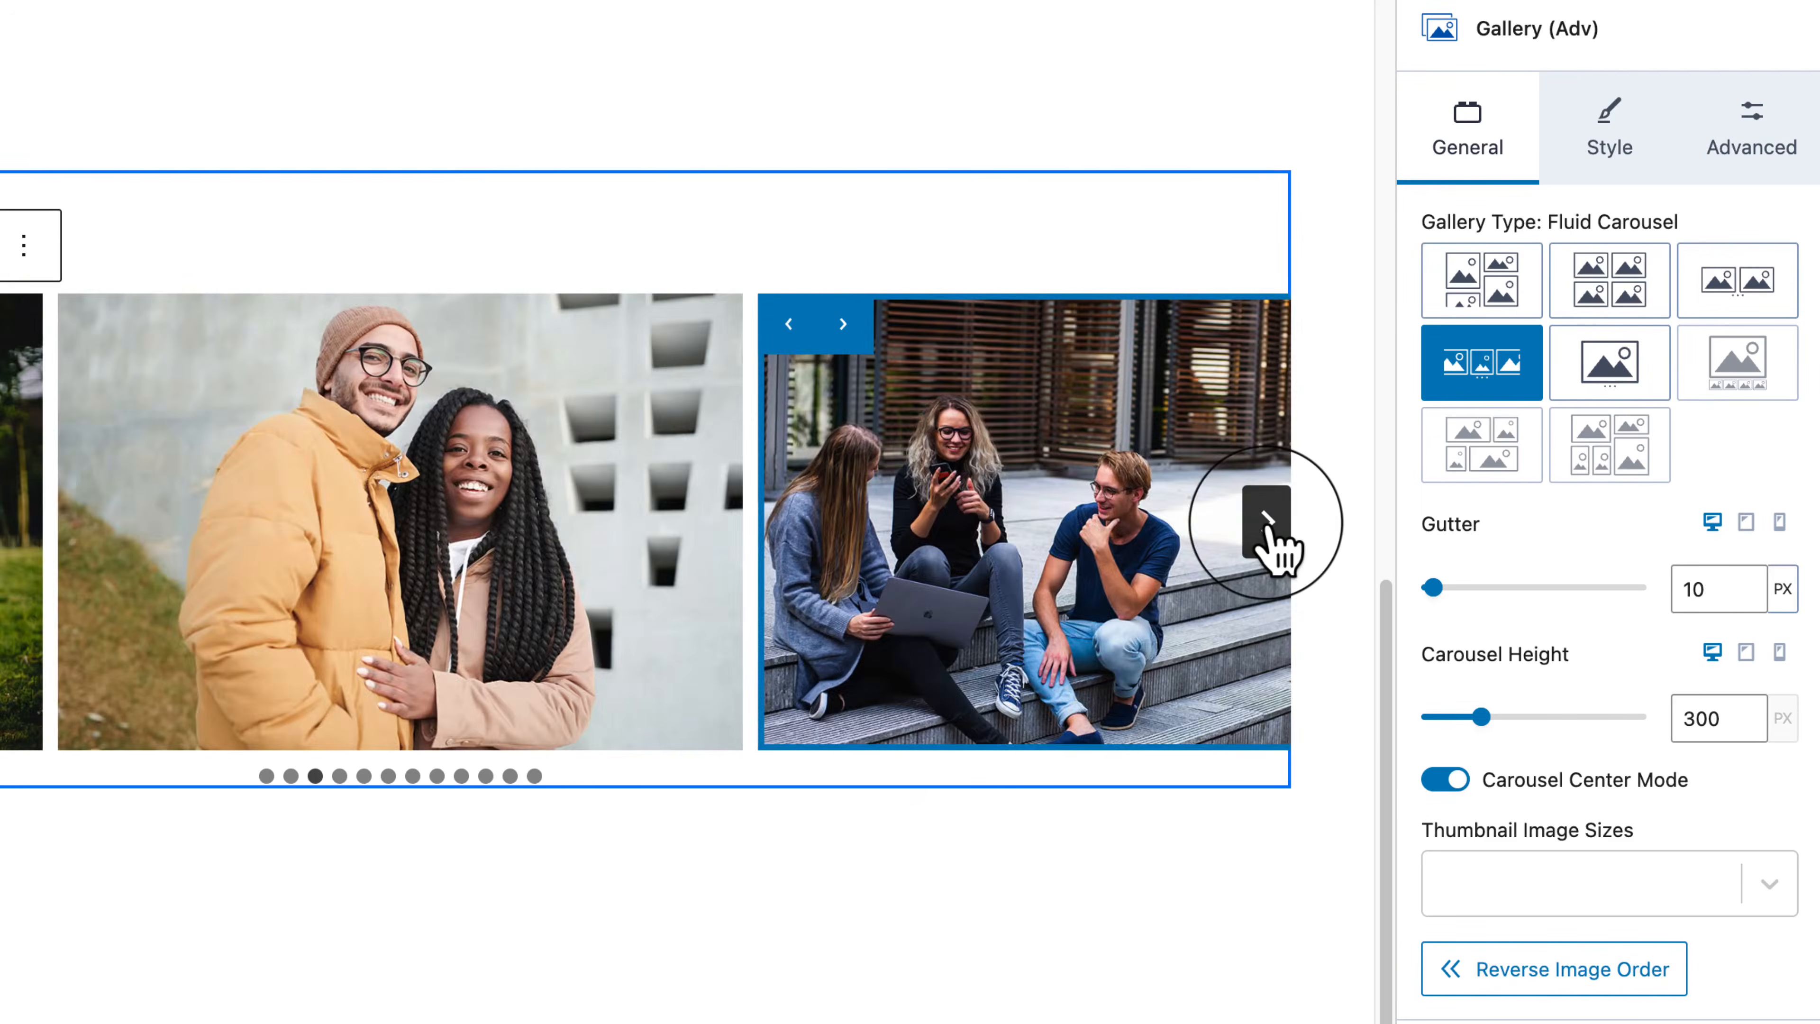
click(1267, 522)
click(1267, 521)
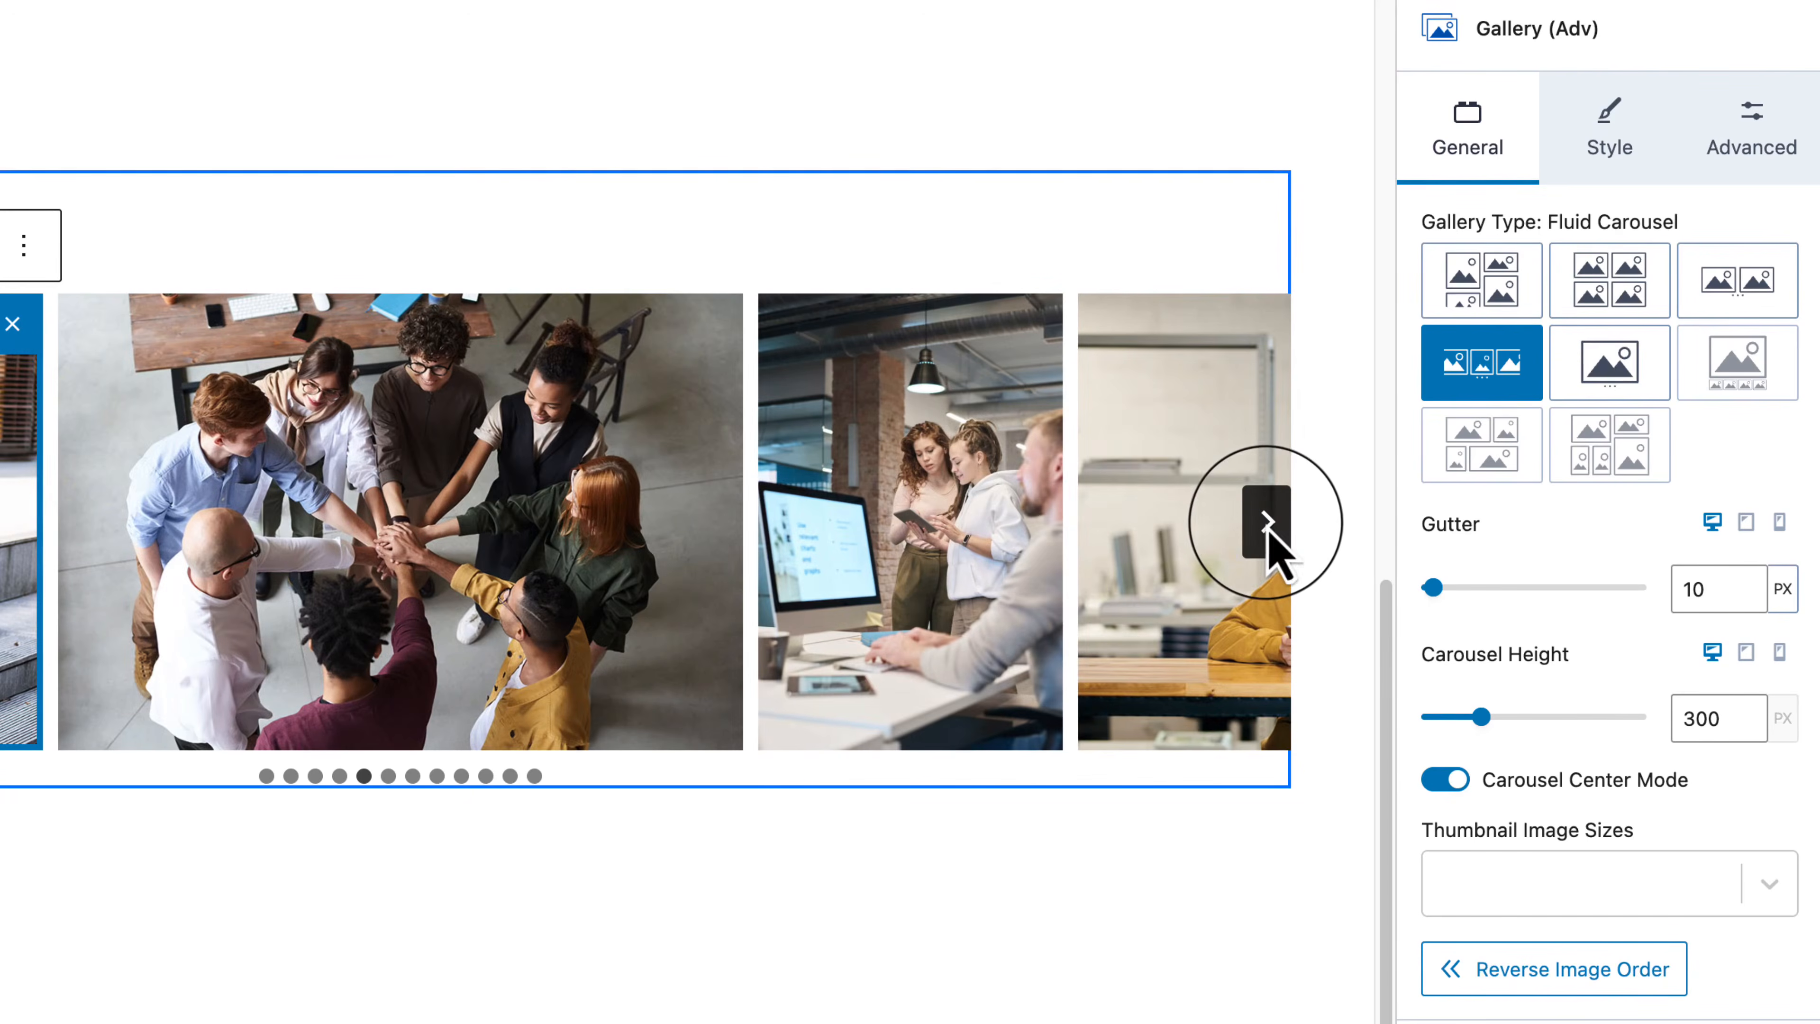
click(1266, 526)
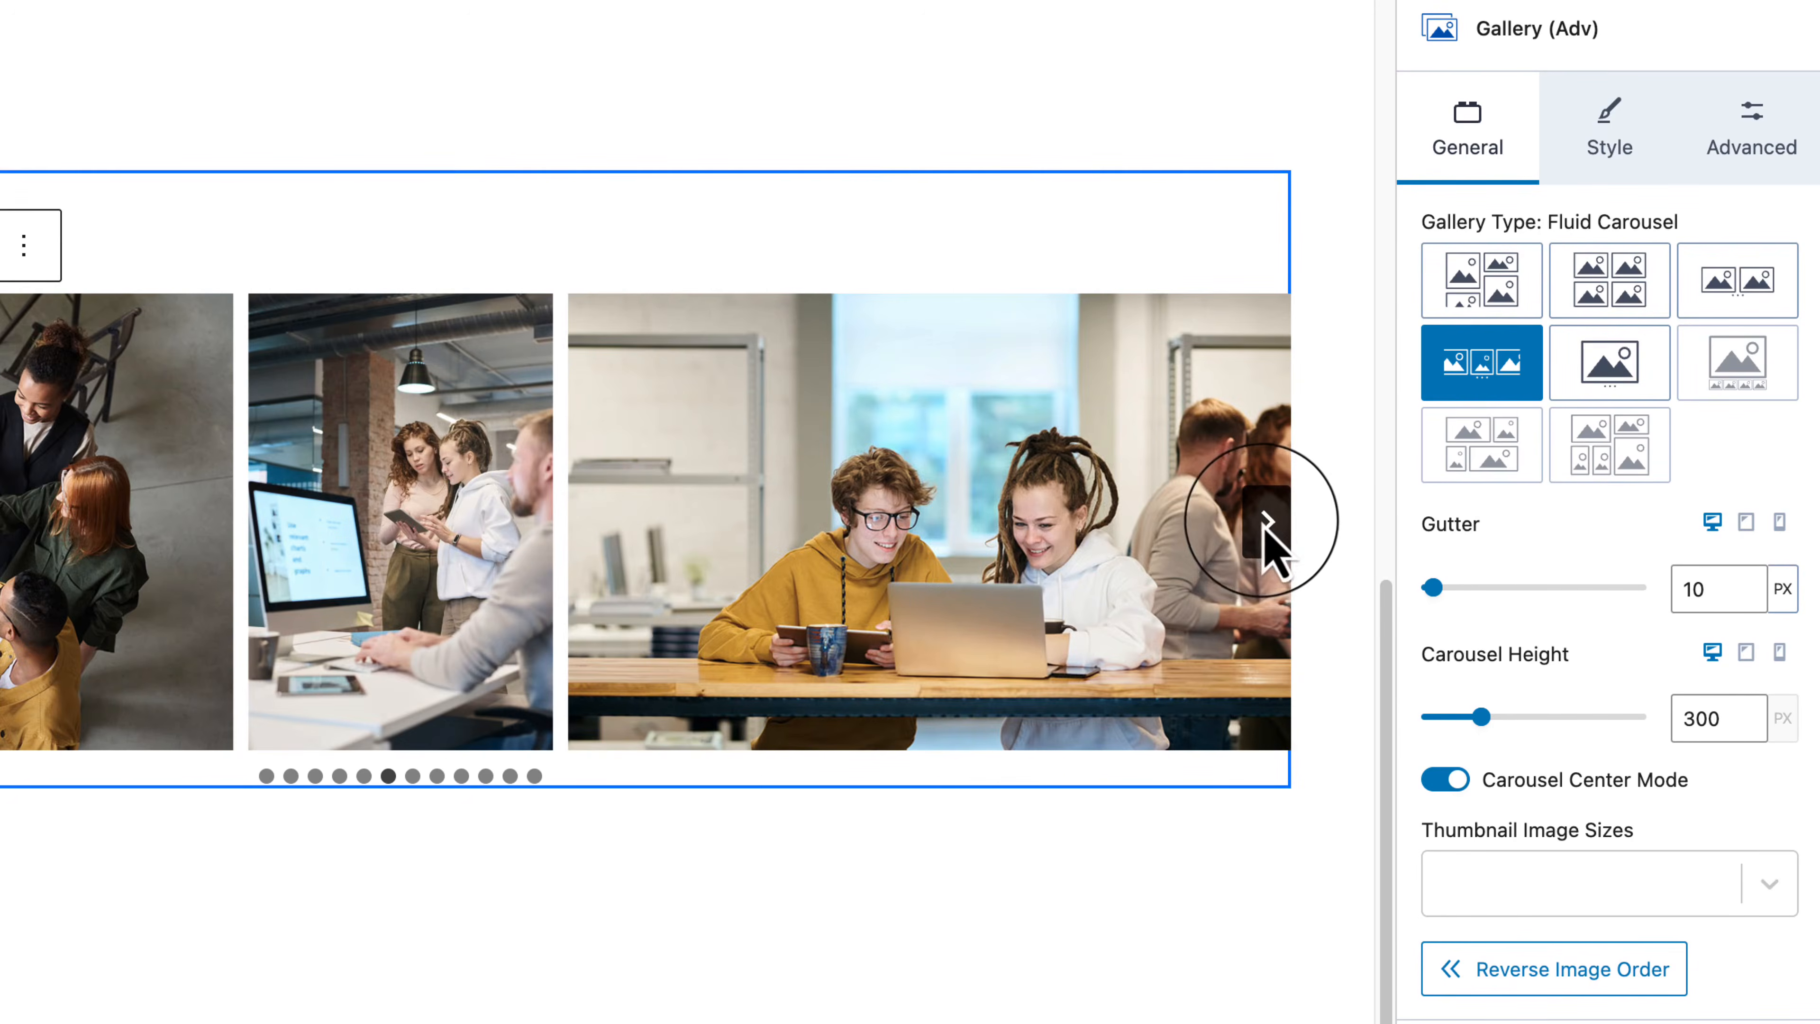
click(1267, 523)
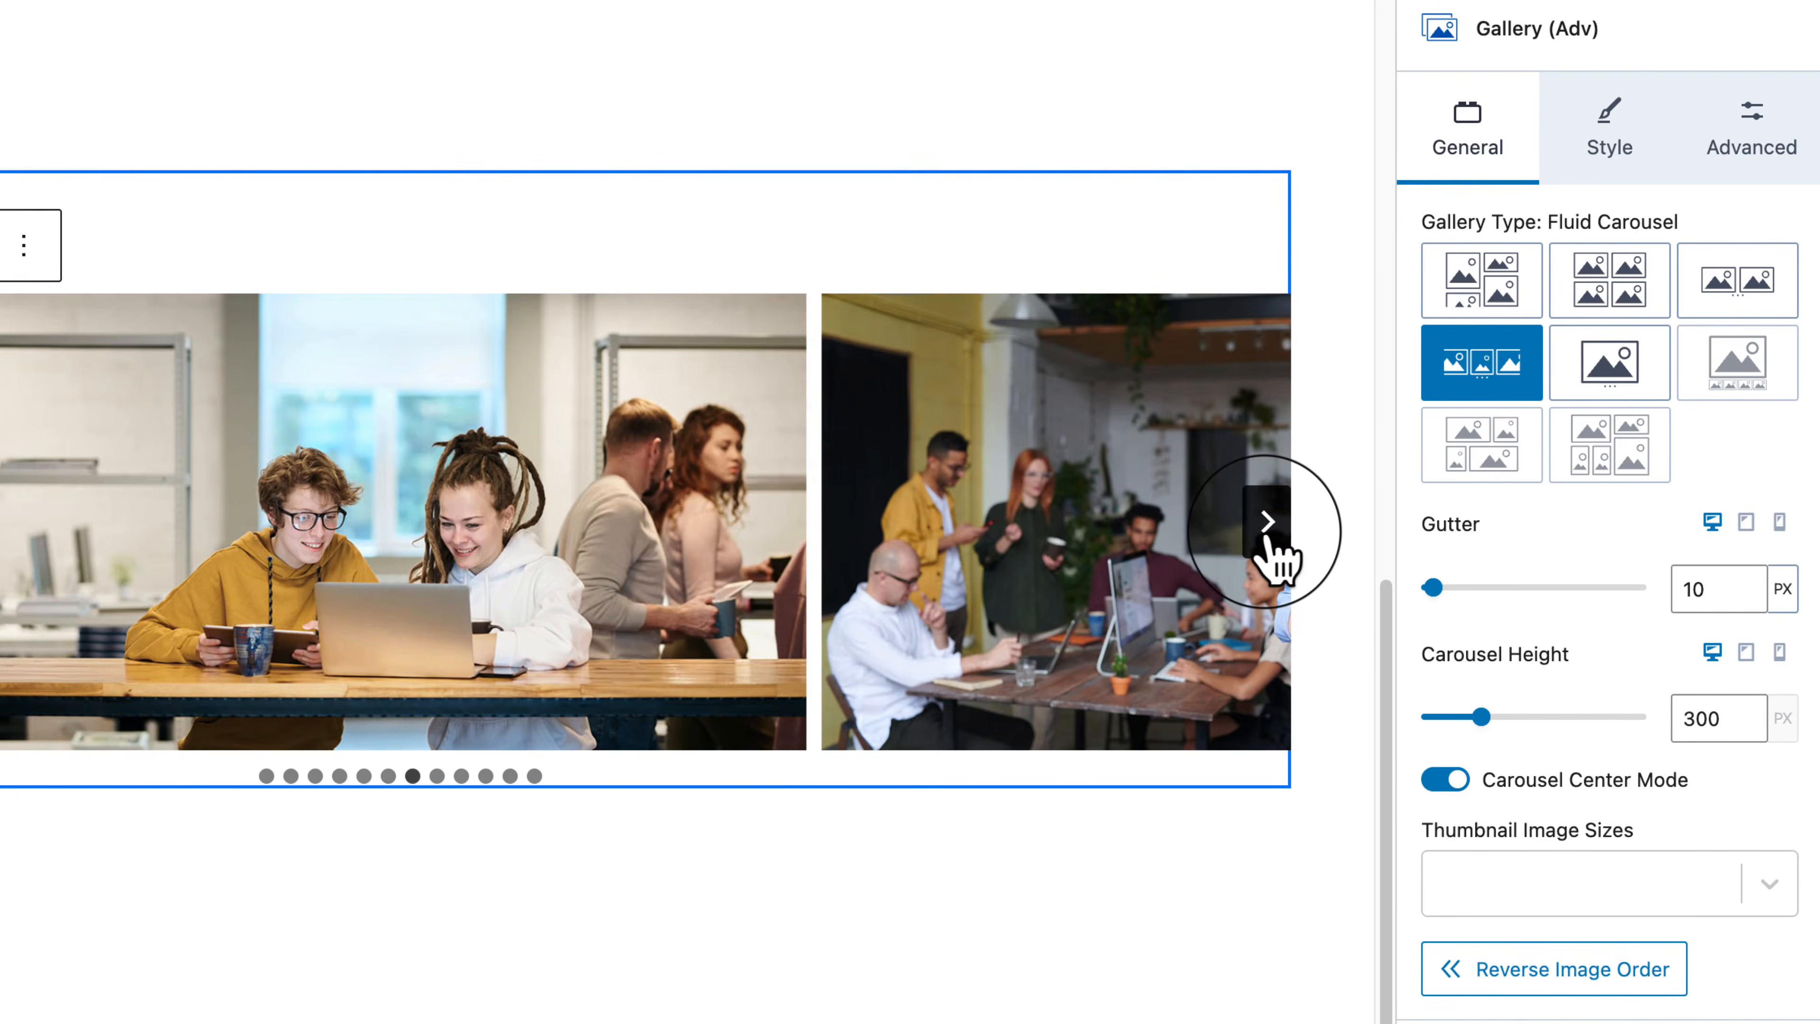
Step: Set the gallery type to Slider and preview the next few images
click(1636, 391)
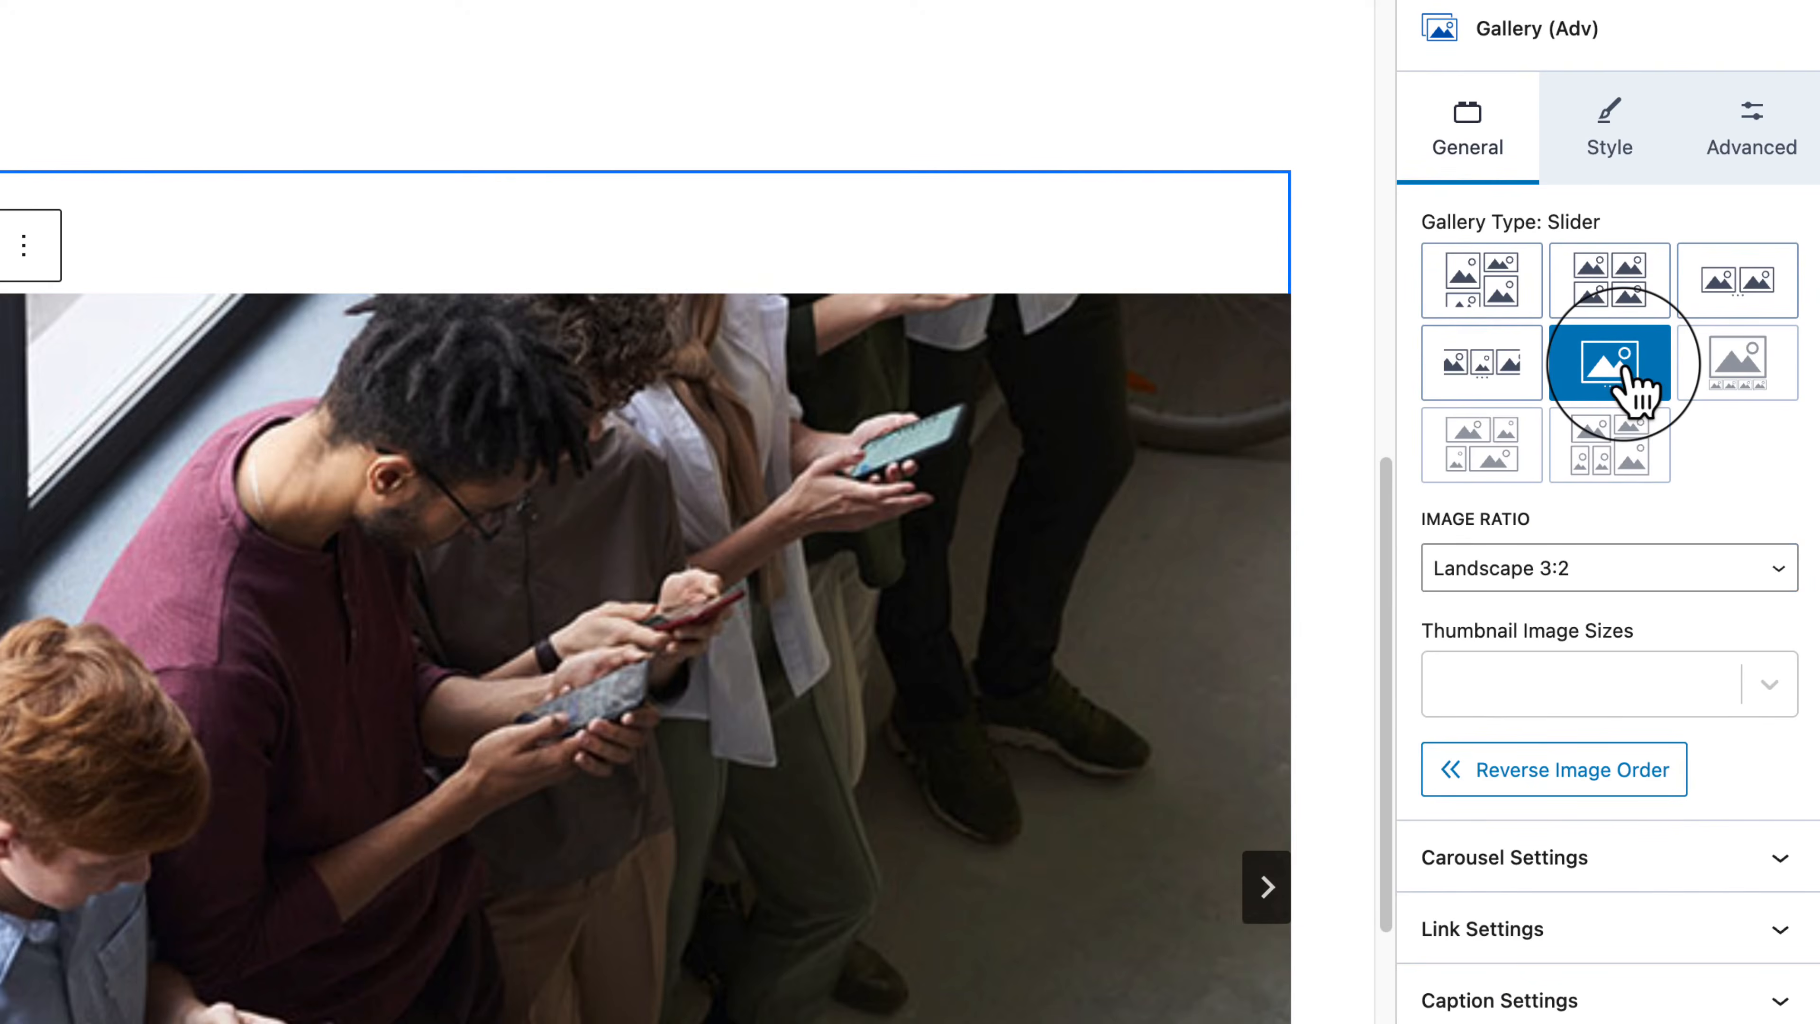
scroll(1404, 430, down, 5)
click(1269, 630)
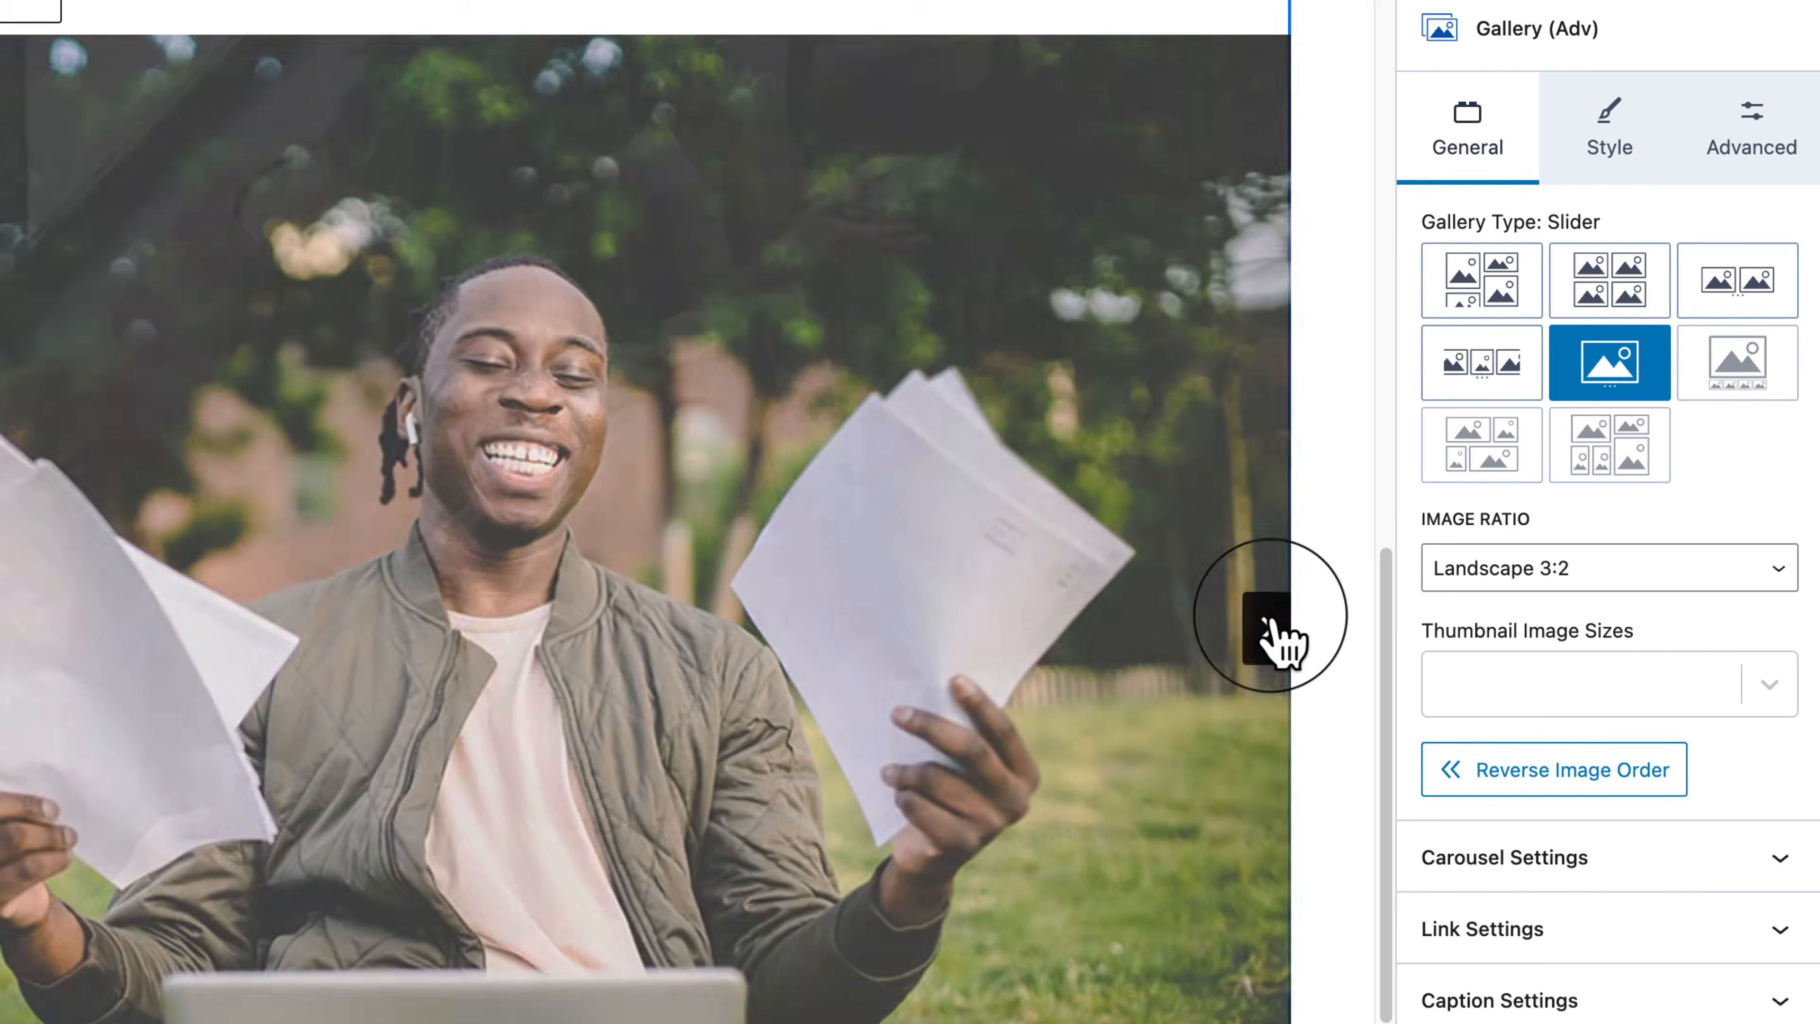
click(1270, 630)
click(1270, 630)
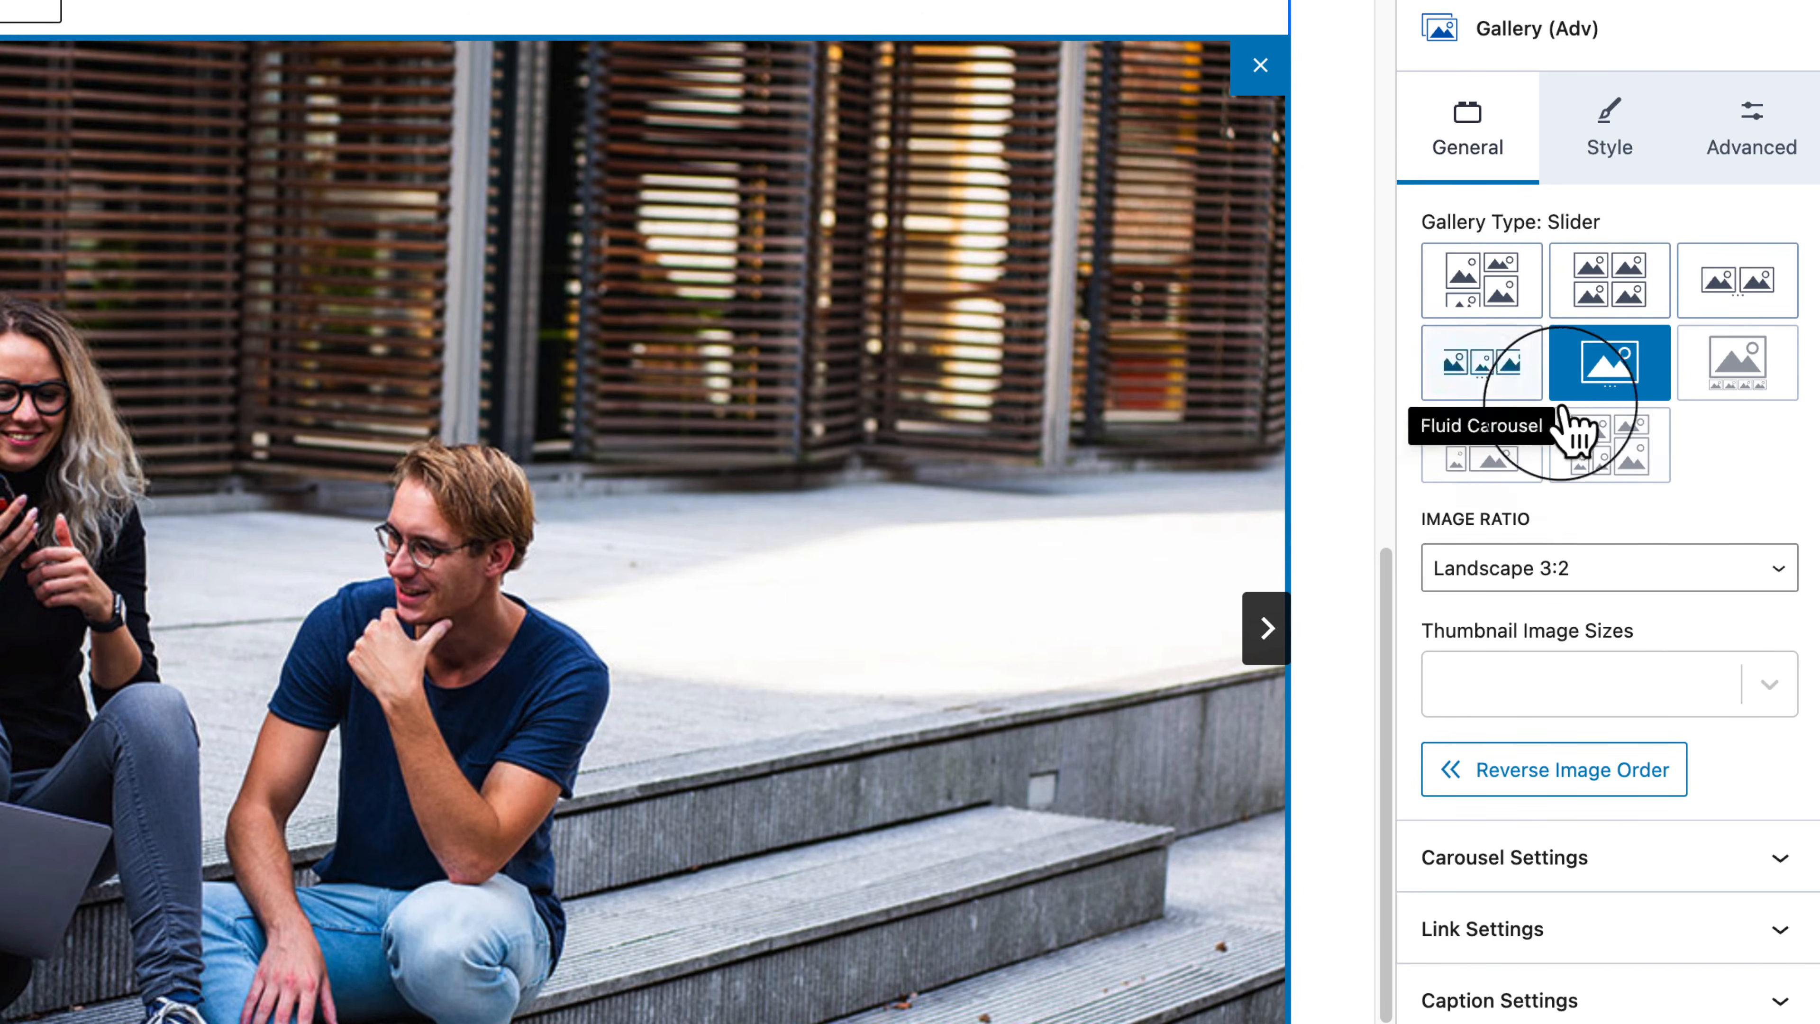
Step: Switch the gallery back to Masonry and unlink the per-screen column counts
click(1624, 290)
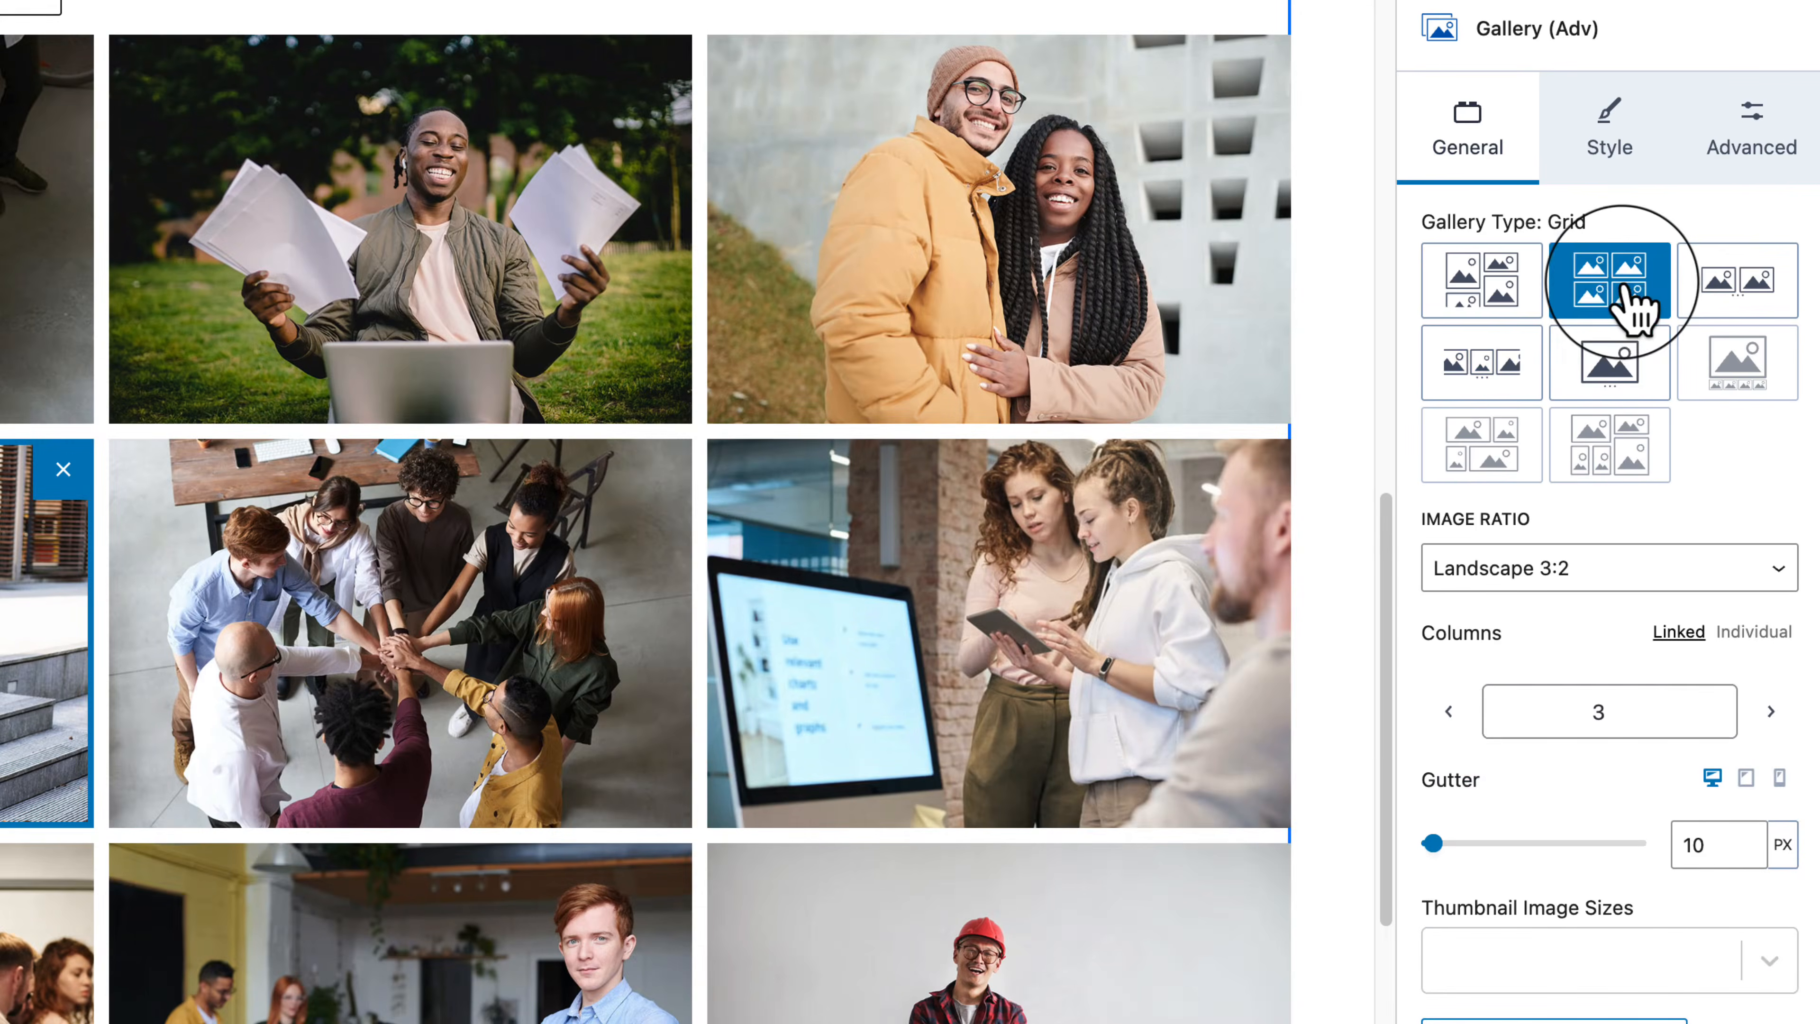
click(1527, 305)
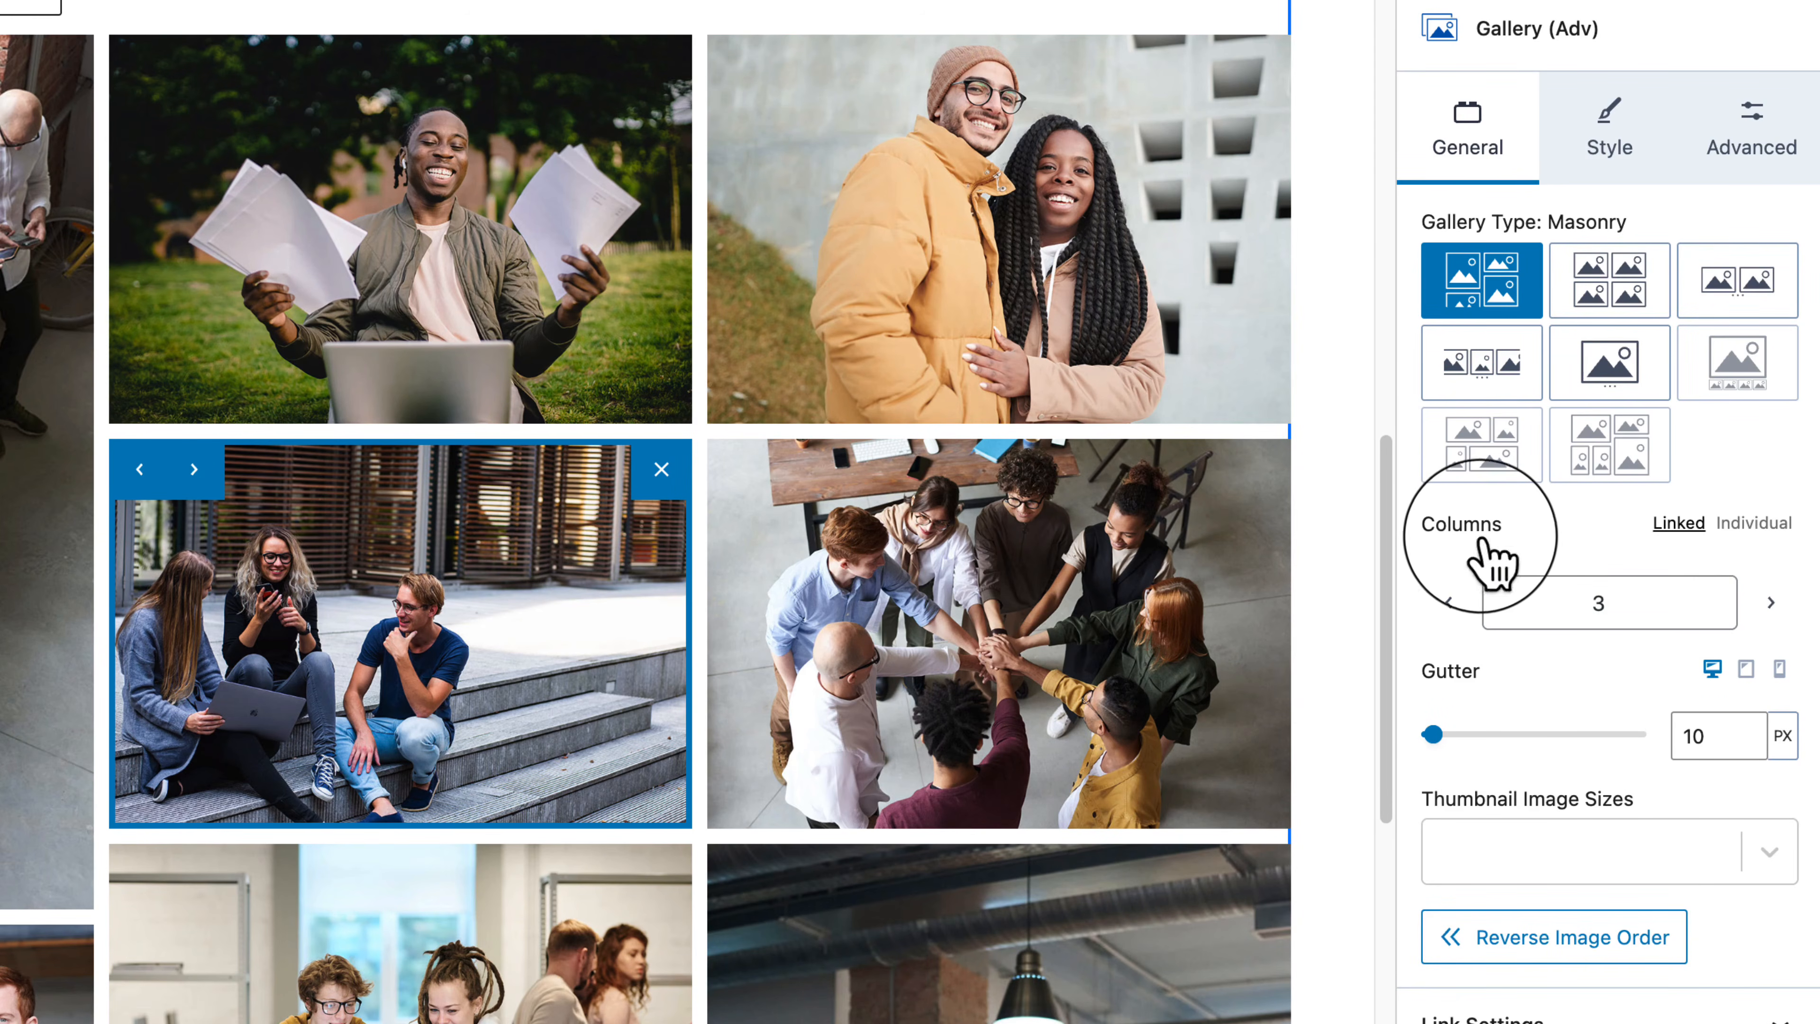
click(1755, 524)
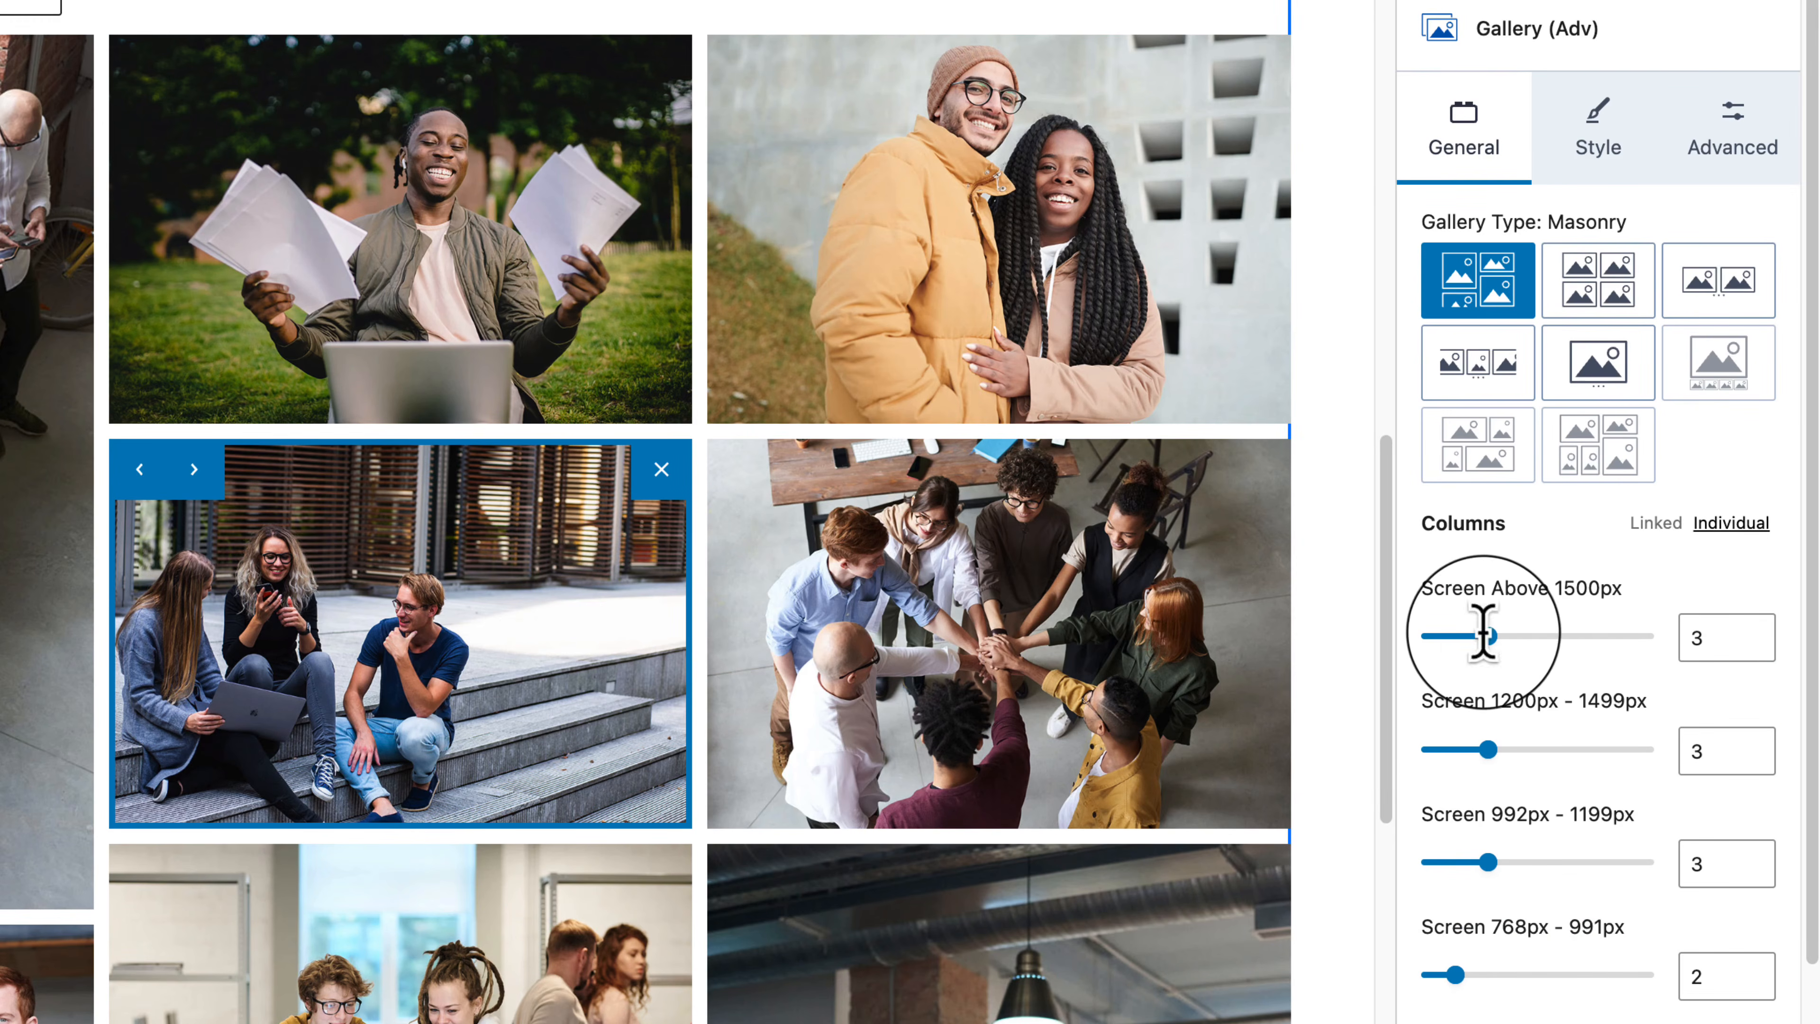
Step: Adjust the per-screen column sliders, then link them into one 3-column setting
mouse_move(1490, 638)
mouse_down()
mouse_move(1555, 642)
mouse_move(1455, 639)
mouse_move(1523, 651)
mouse_move(1501, 672)
mouse_up()
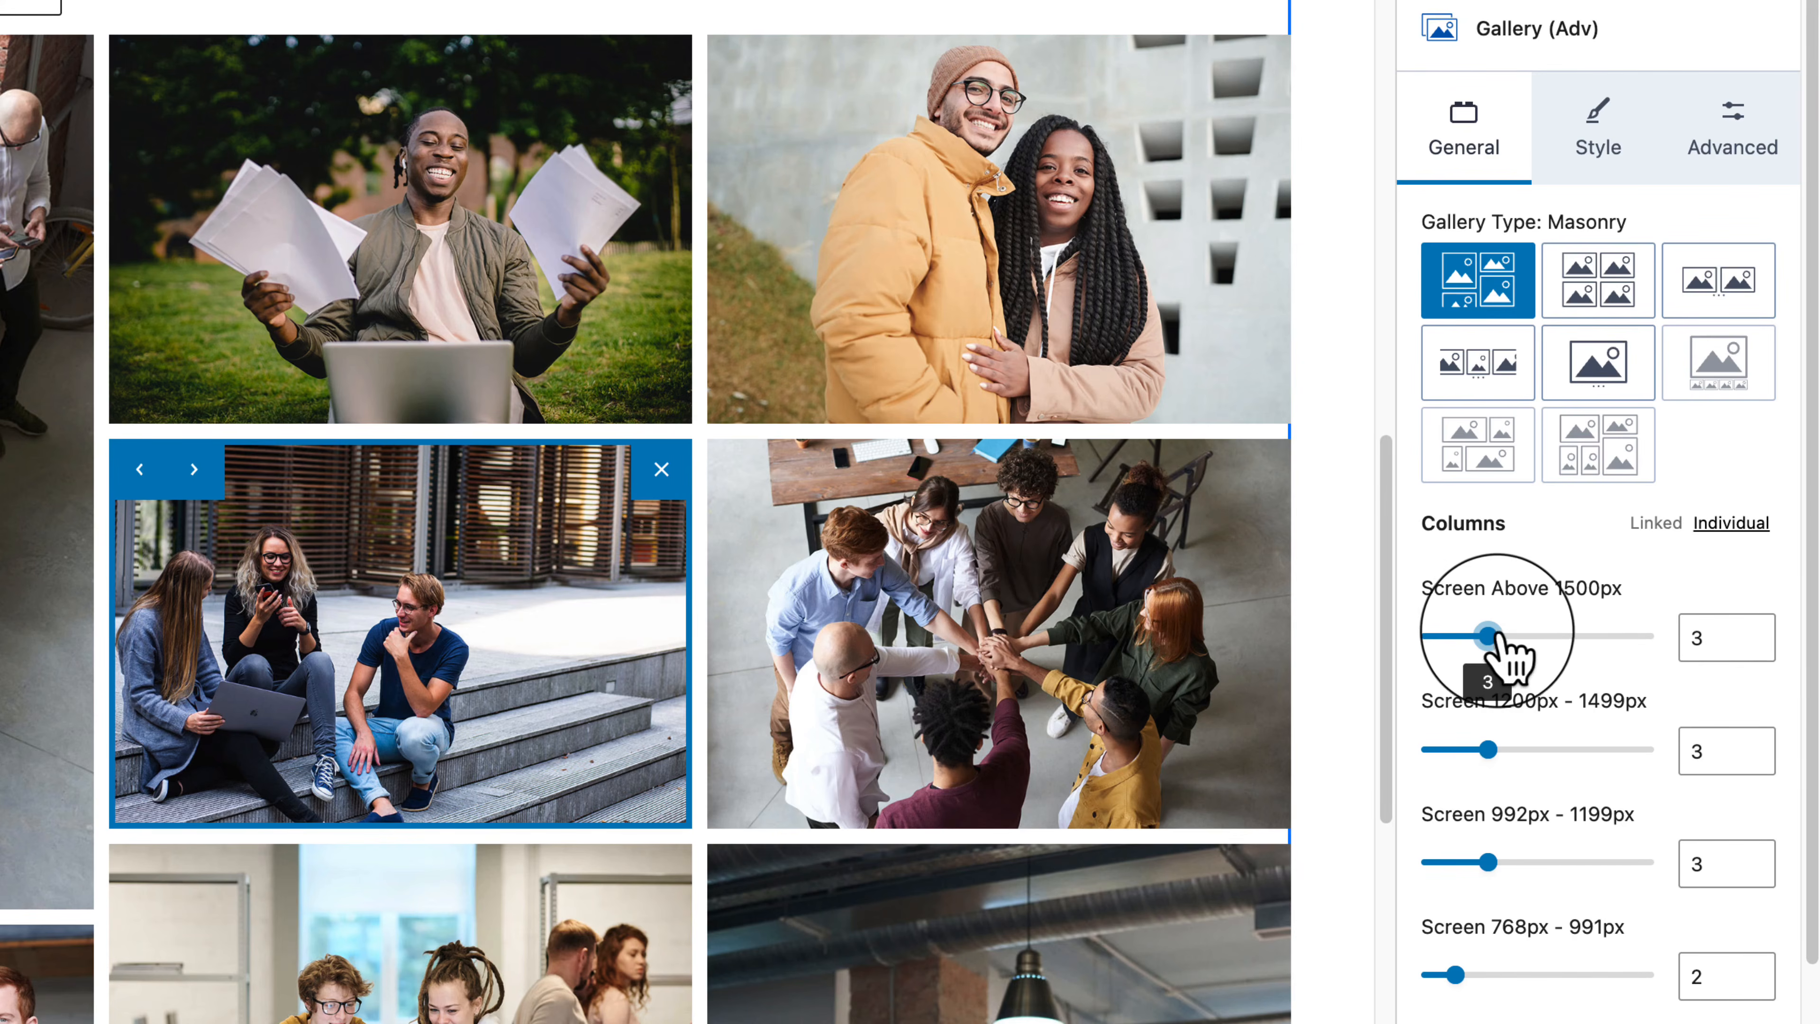
drag(1494, 645, 1511, 778)
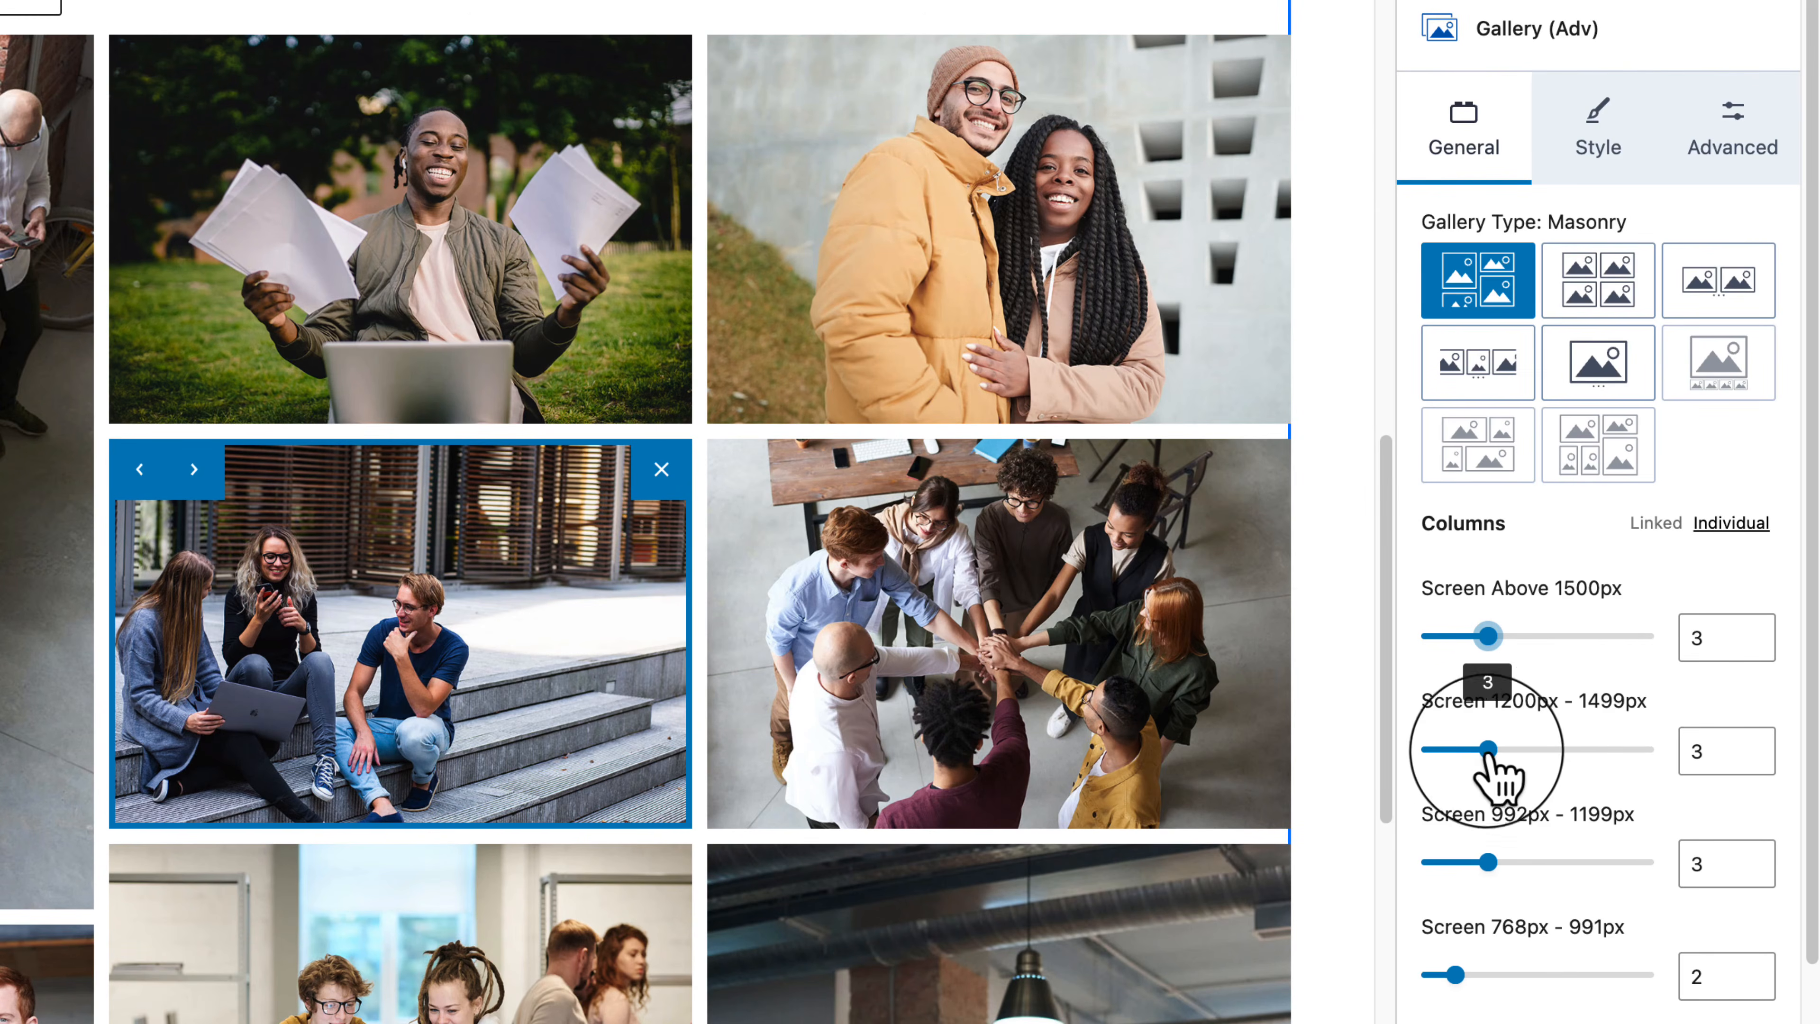
mouse_move(1491, 752)
mouse_down()
mouse_move(1524, 761)
mouse_move(1499, 761)
mouse_up()
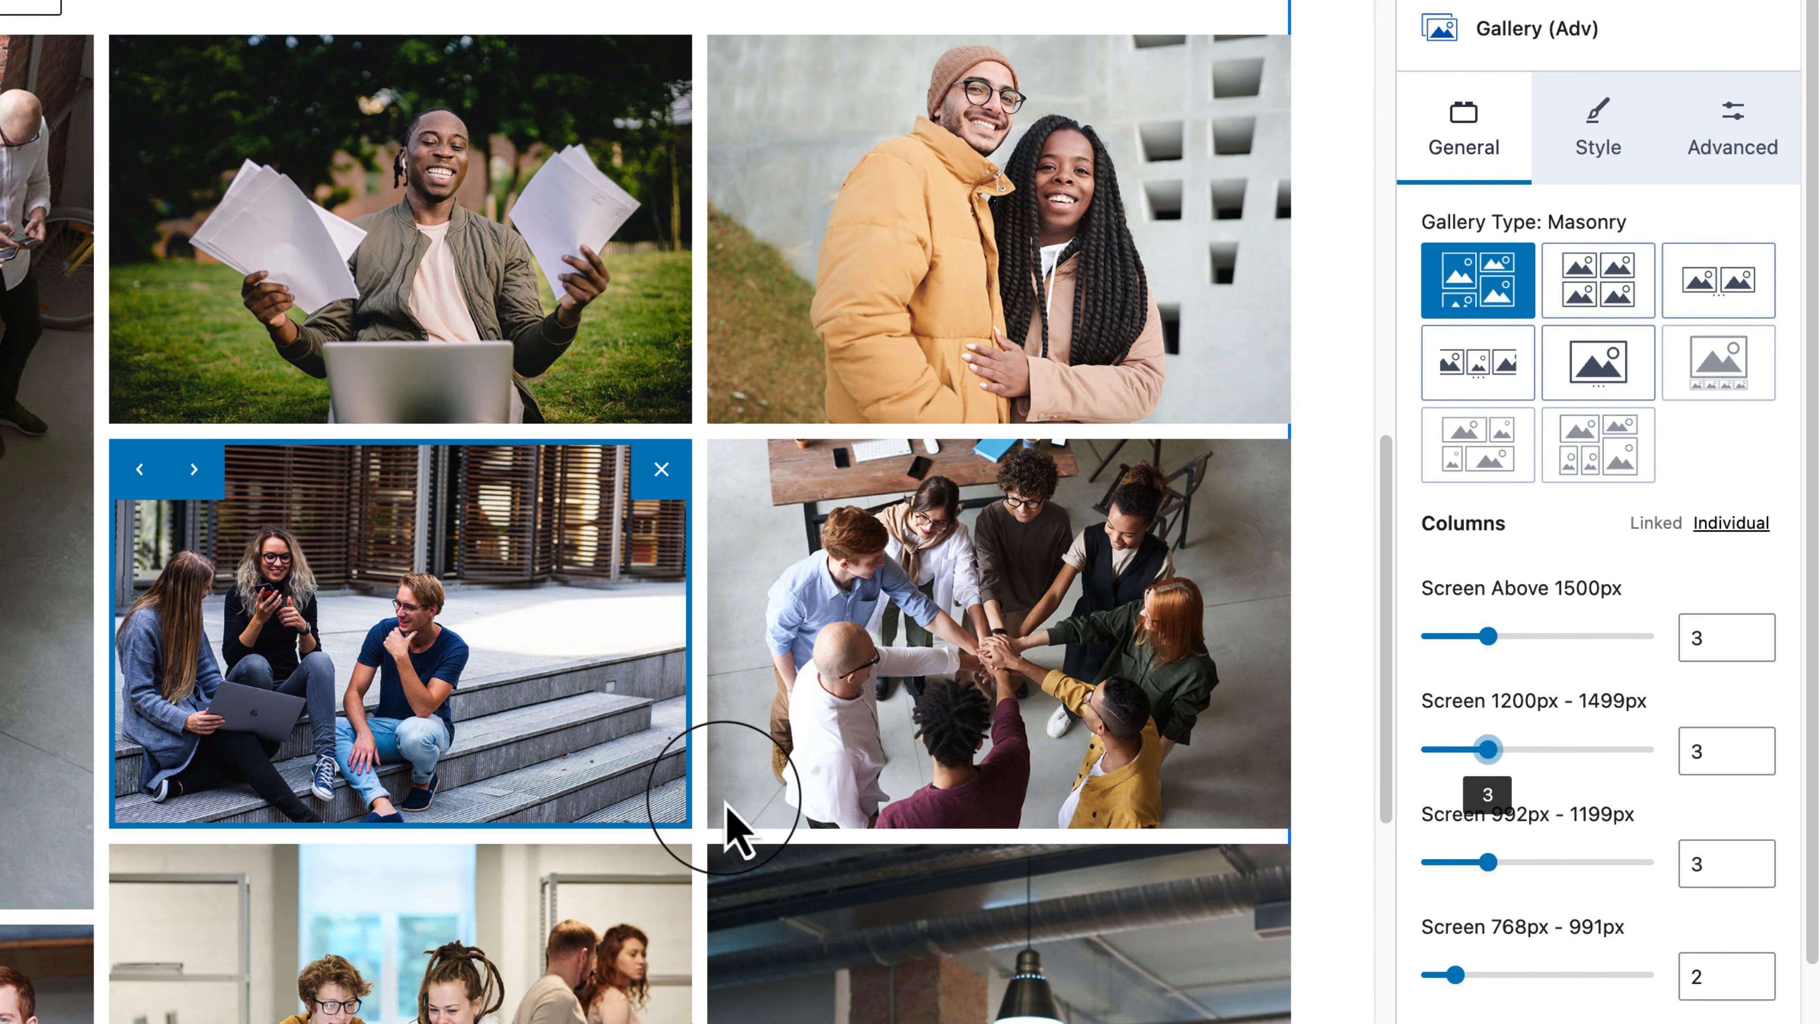
scroll(731, 832, down, 8)
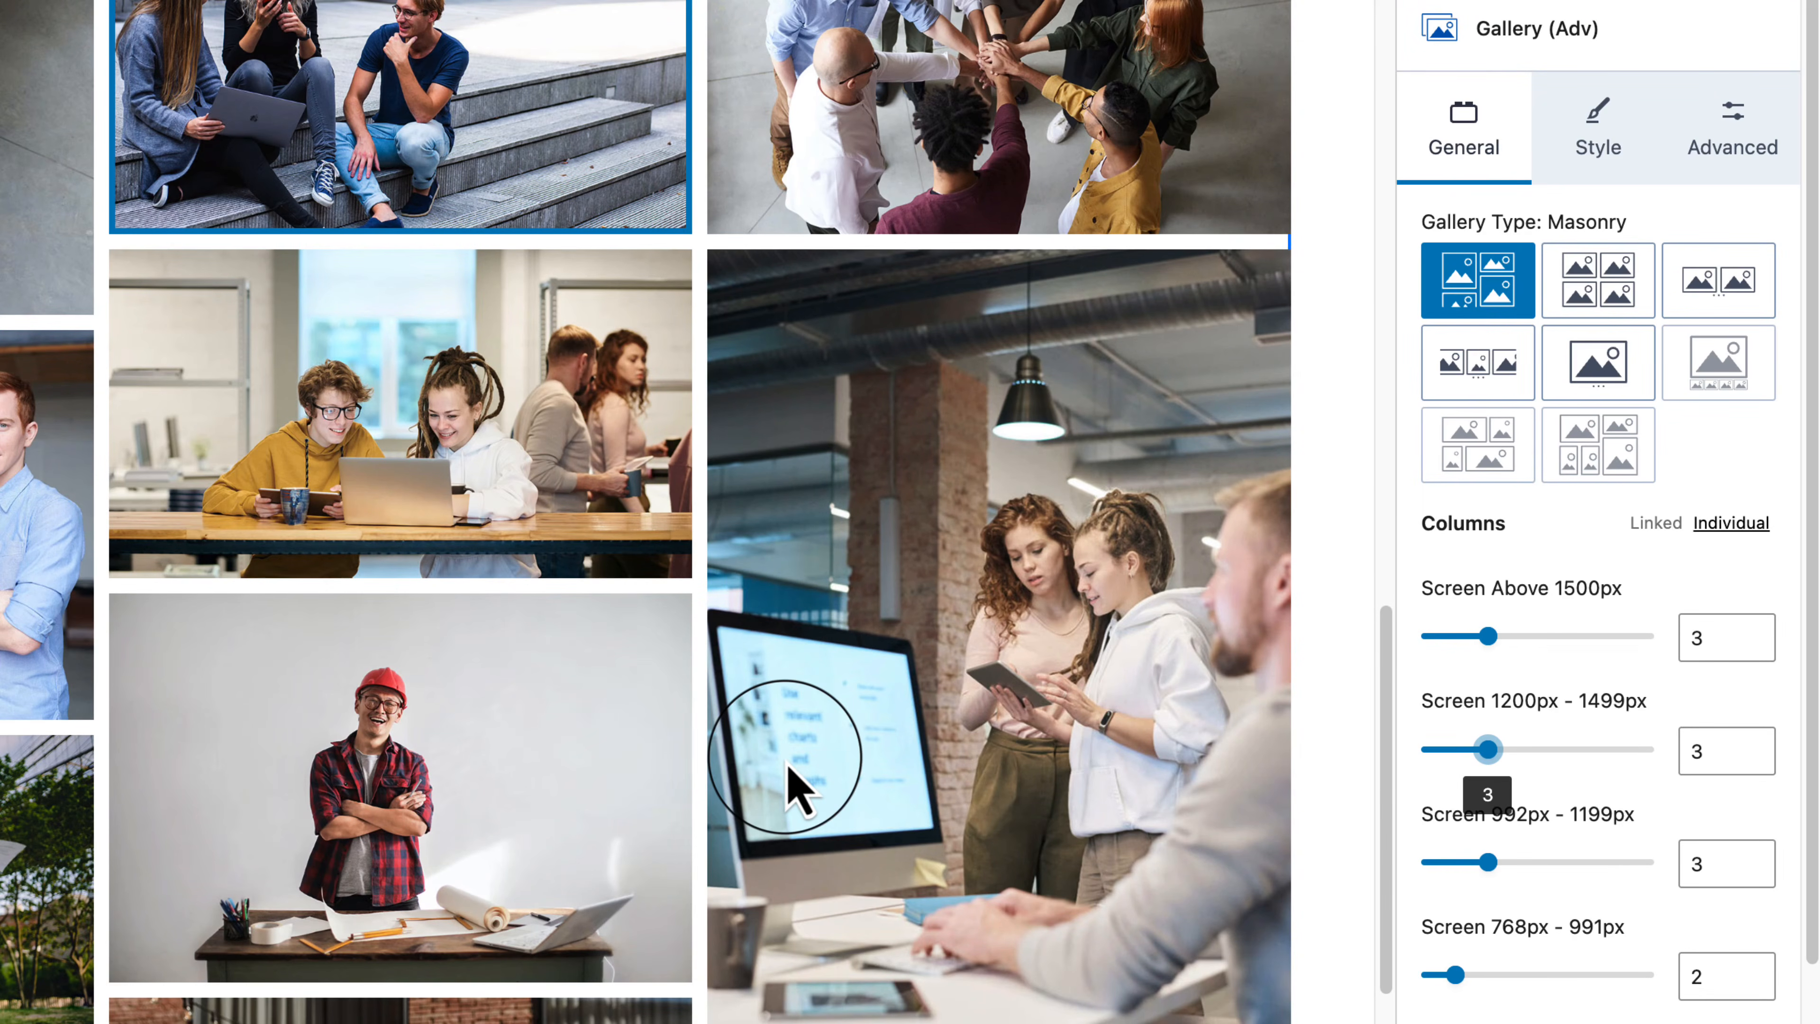
scroll(796, 789, up, 15)
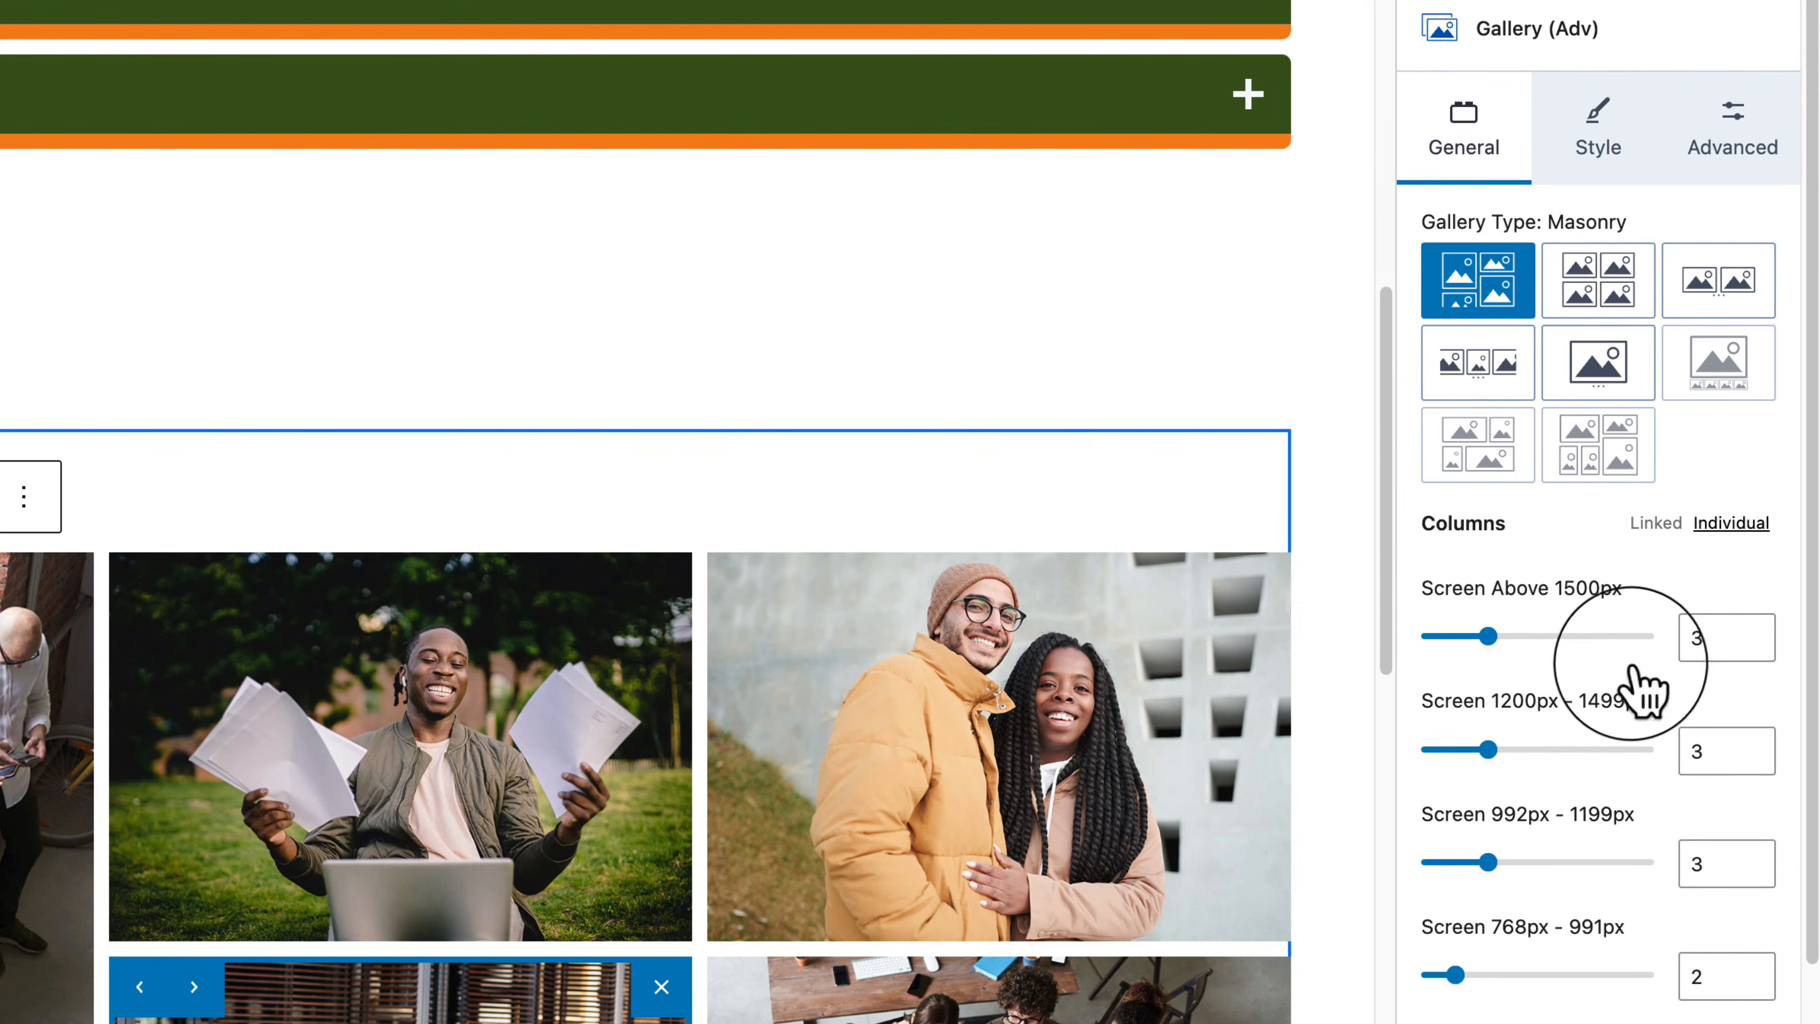
scroll(1559, 488, down, 3)
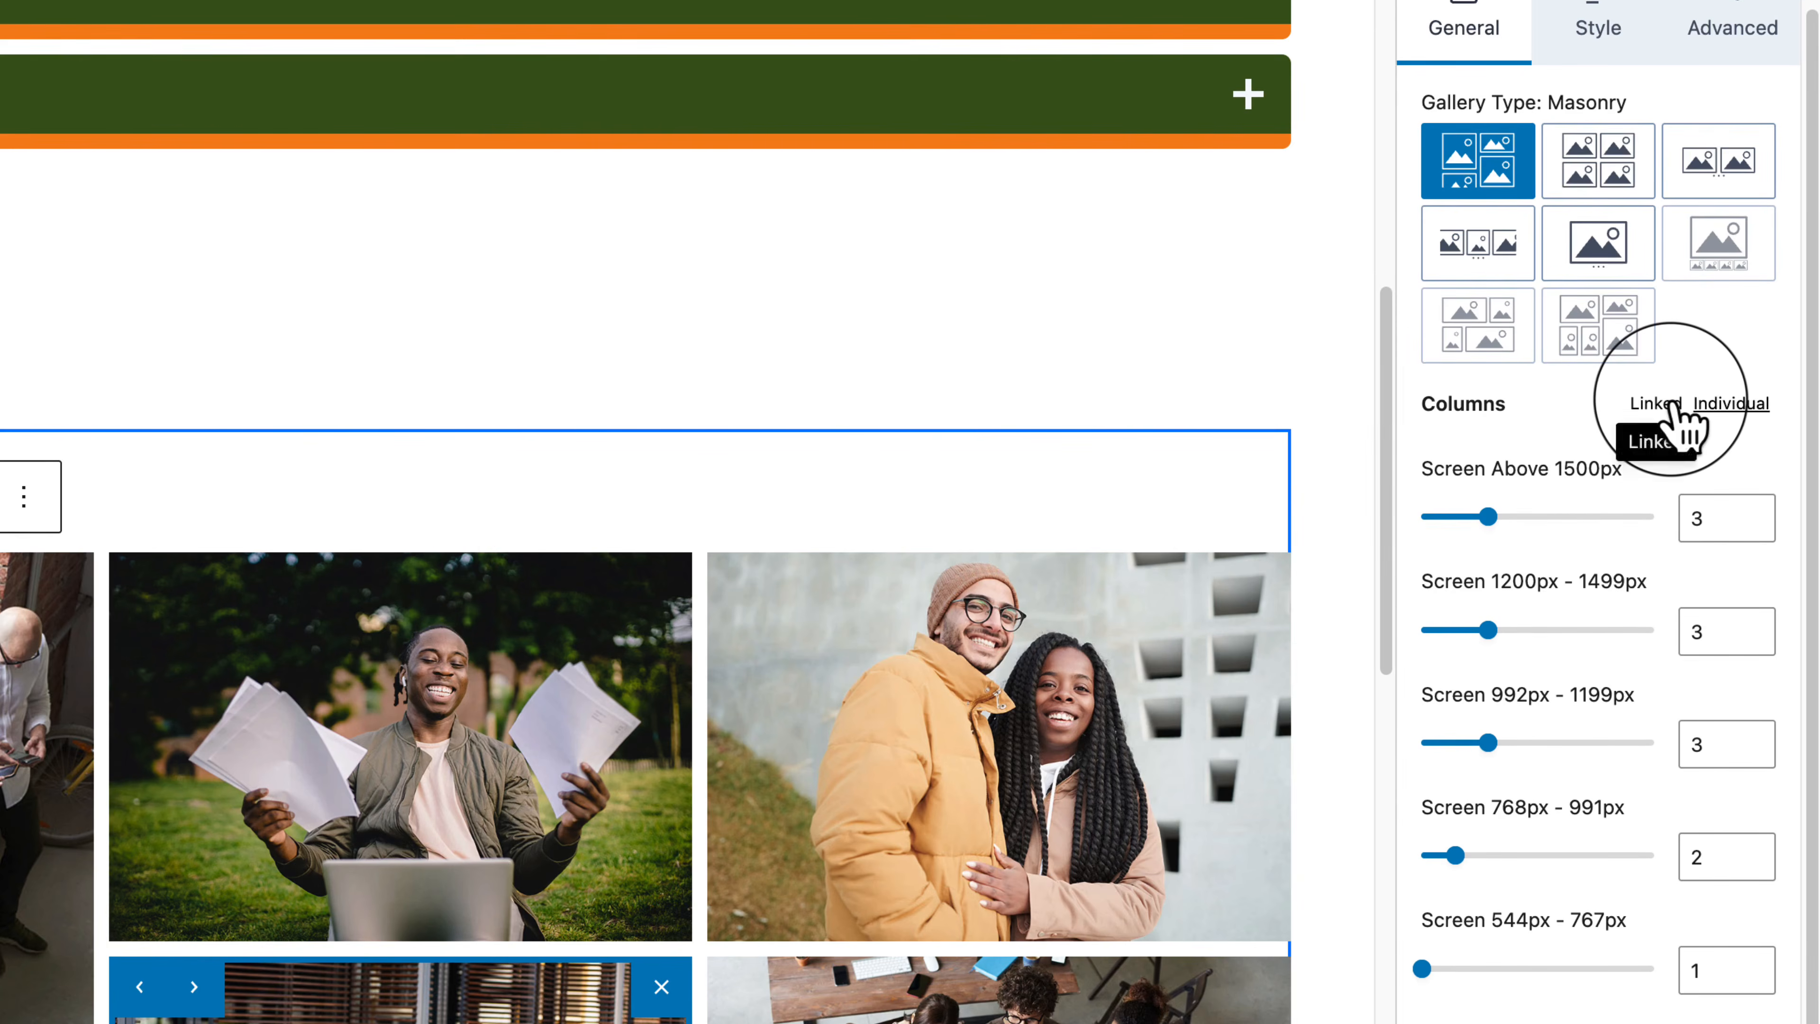
click(1673, 405)
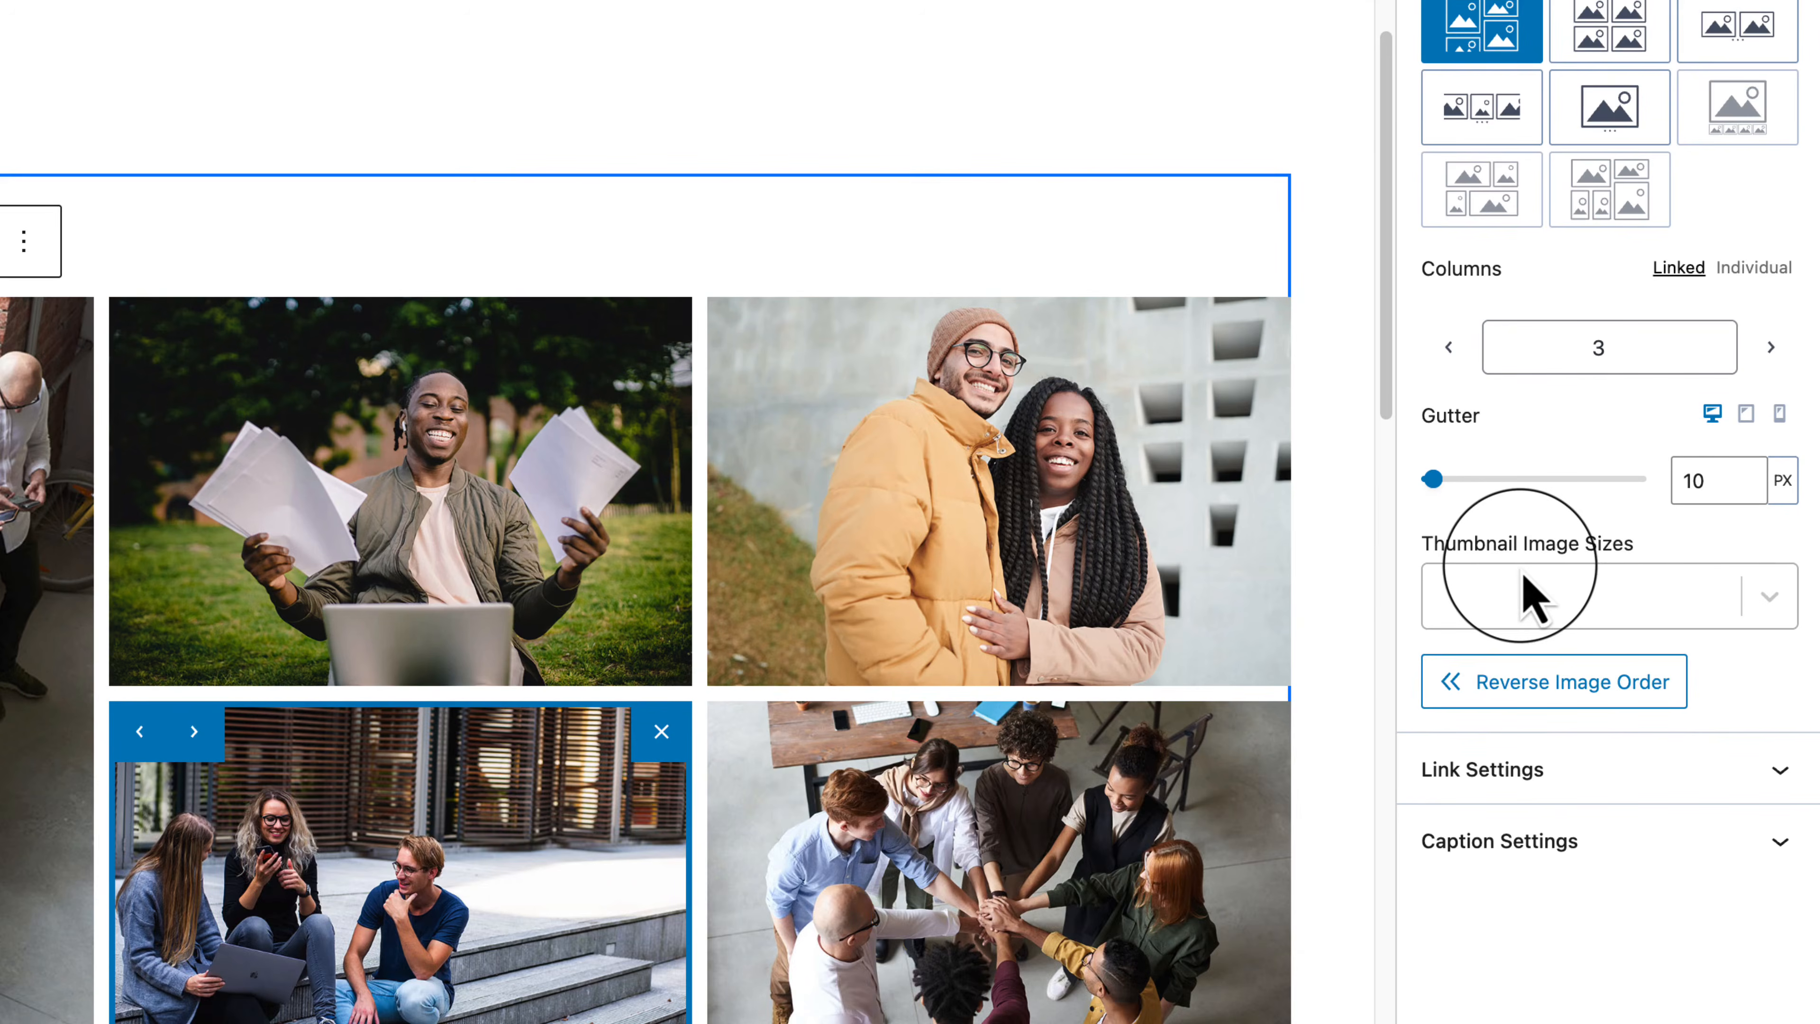
Step: Expand Link Settings and set Link To to Custom URL
click(1756, 595)
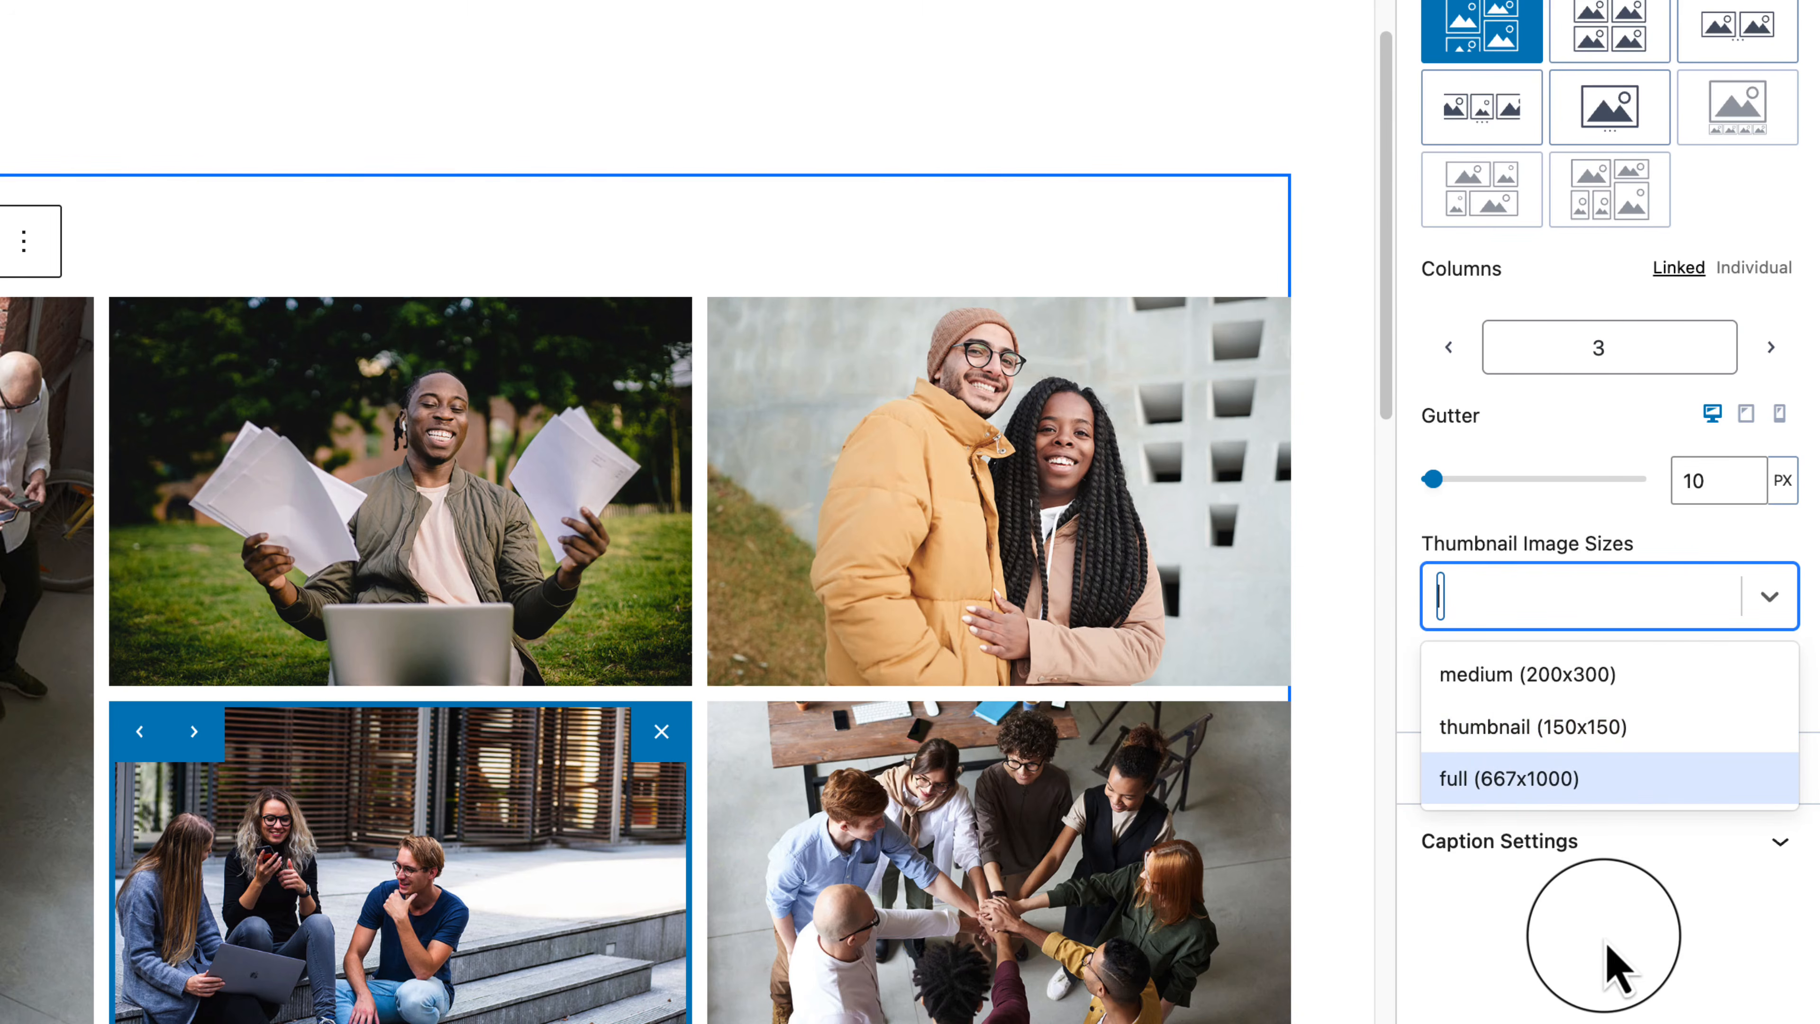
click(1605, 968)
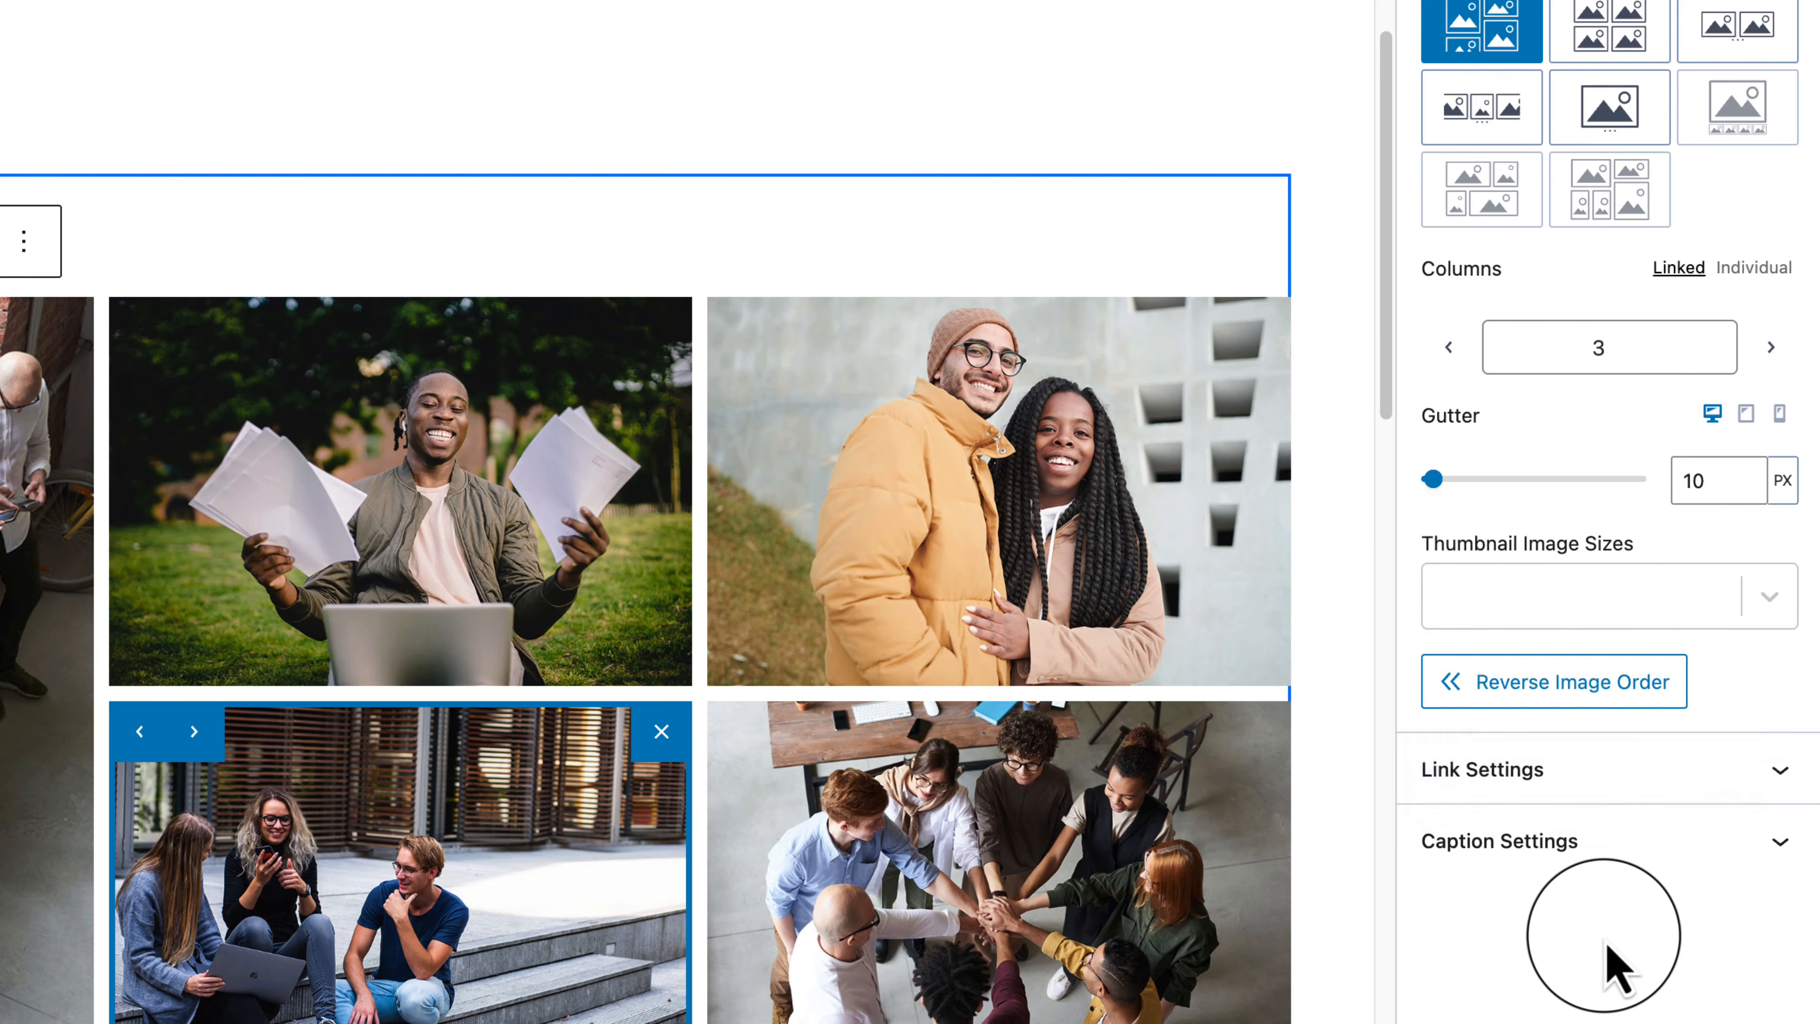
click(1577, 769)
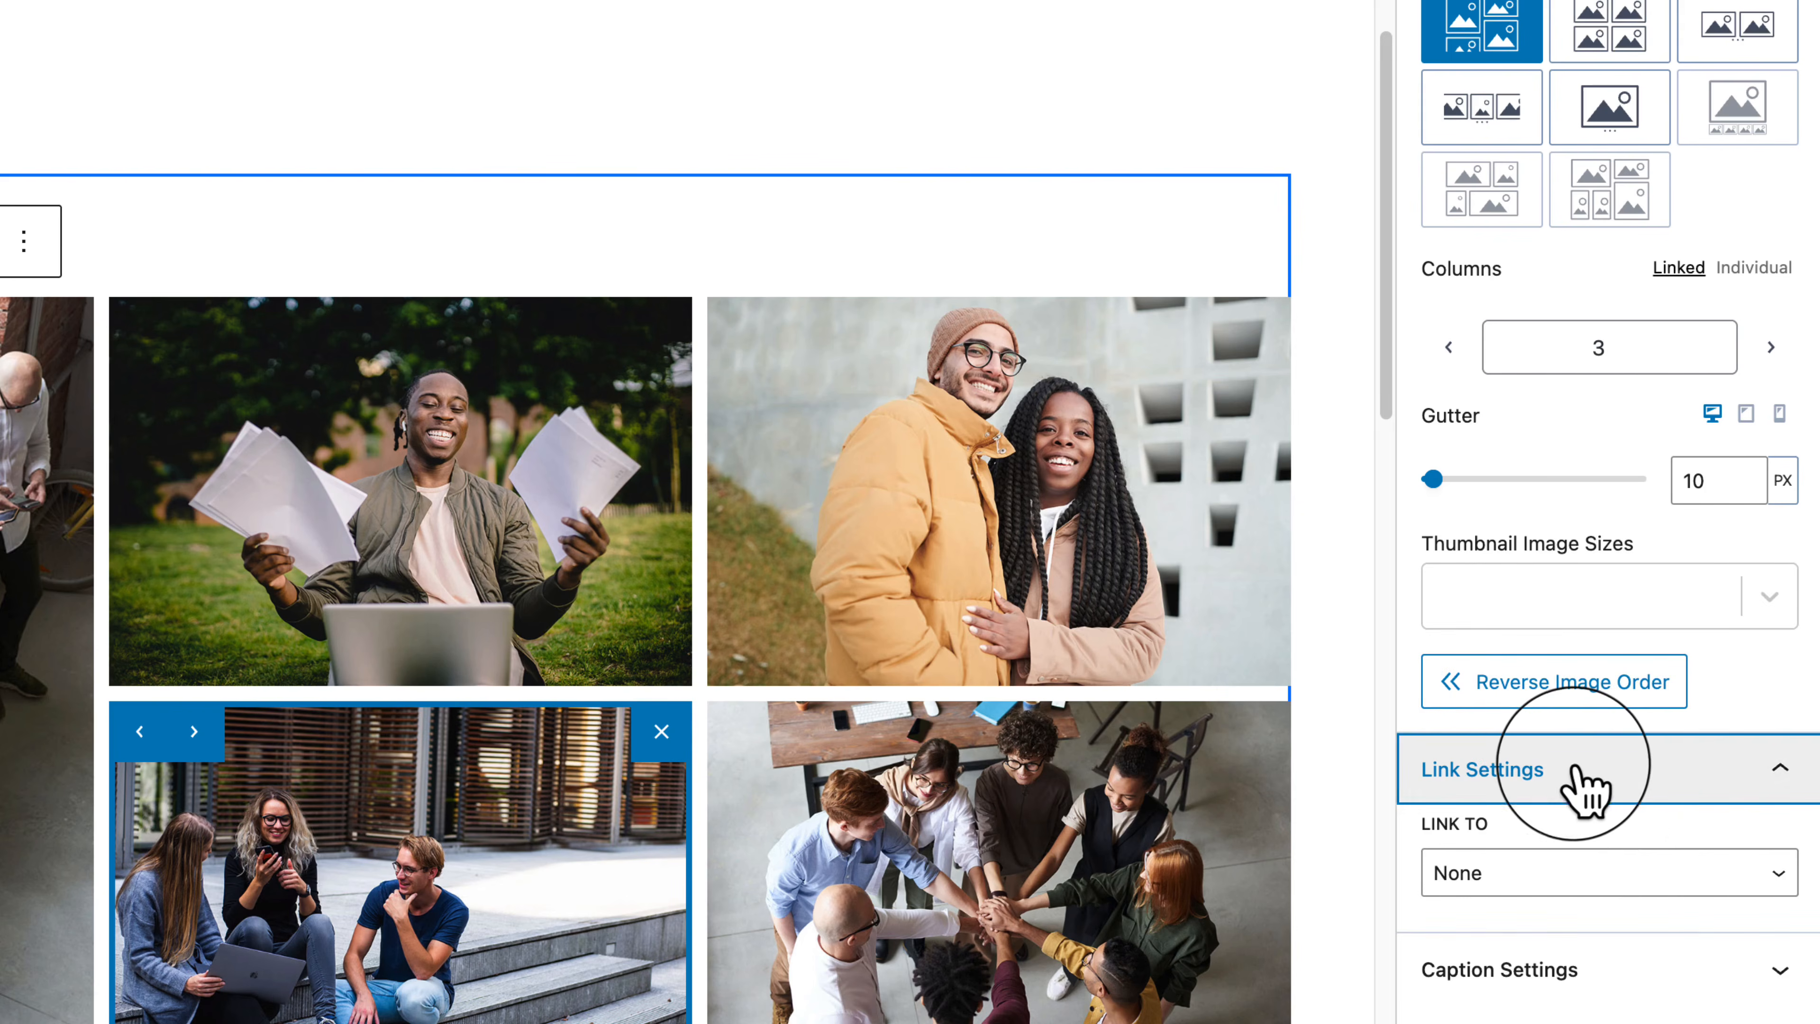
click(1660, 888)
click(1623, 844)
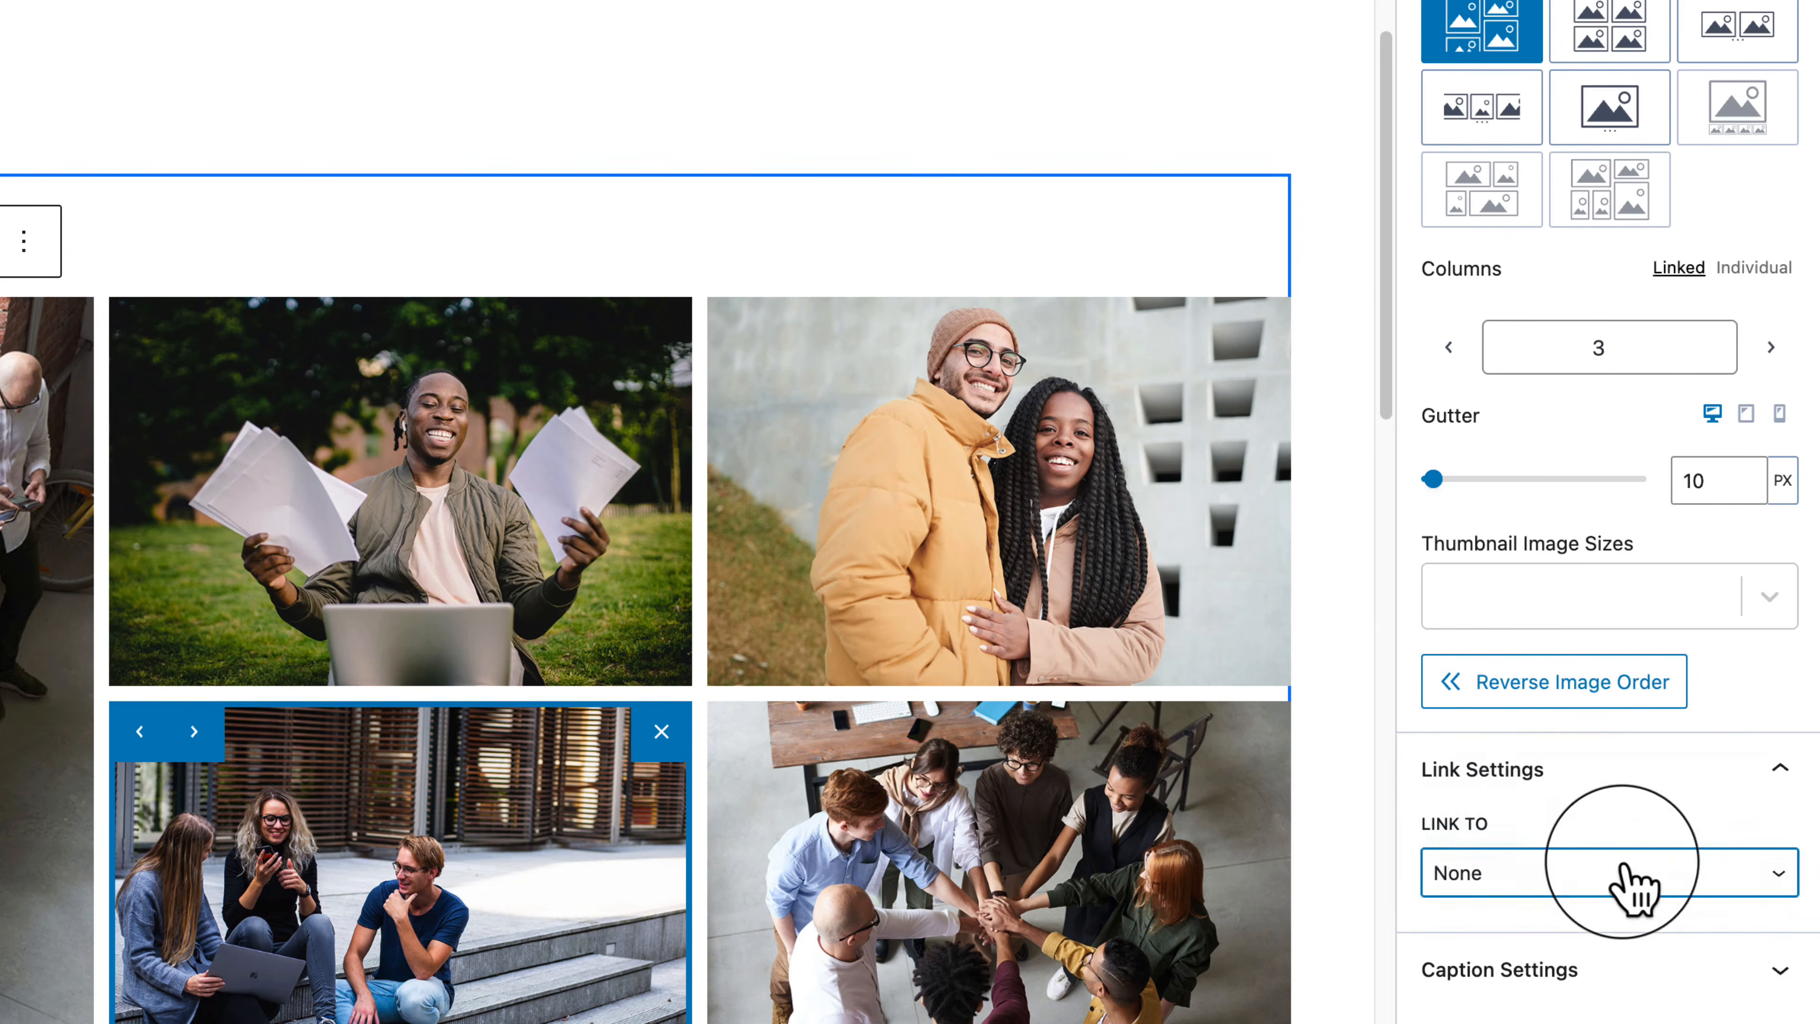
Step: Inspect the custom-link fields of the man-with-papers, window, couple and stairs images
click(325, 467)
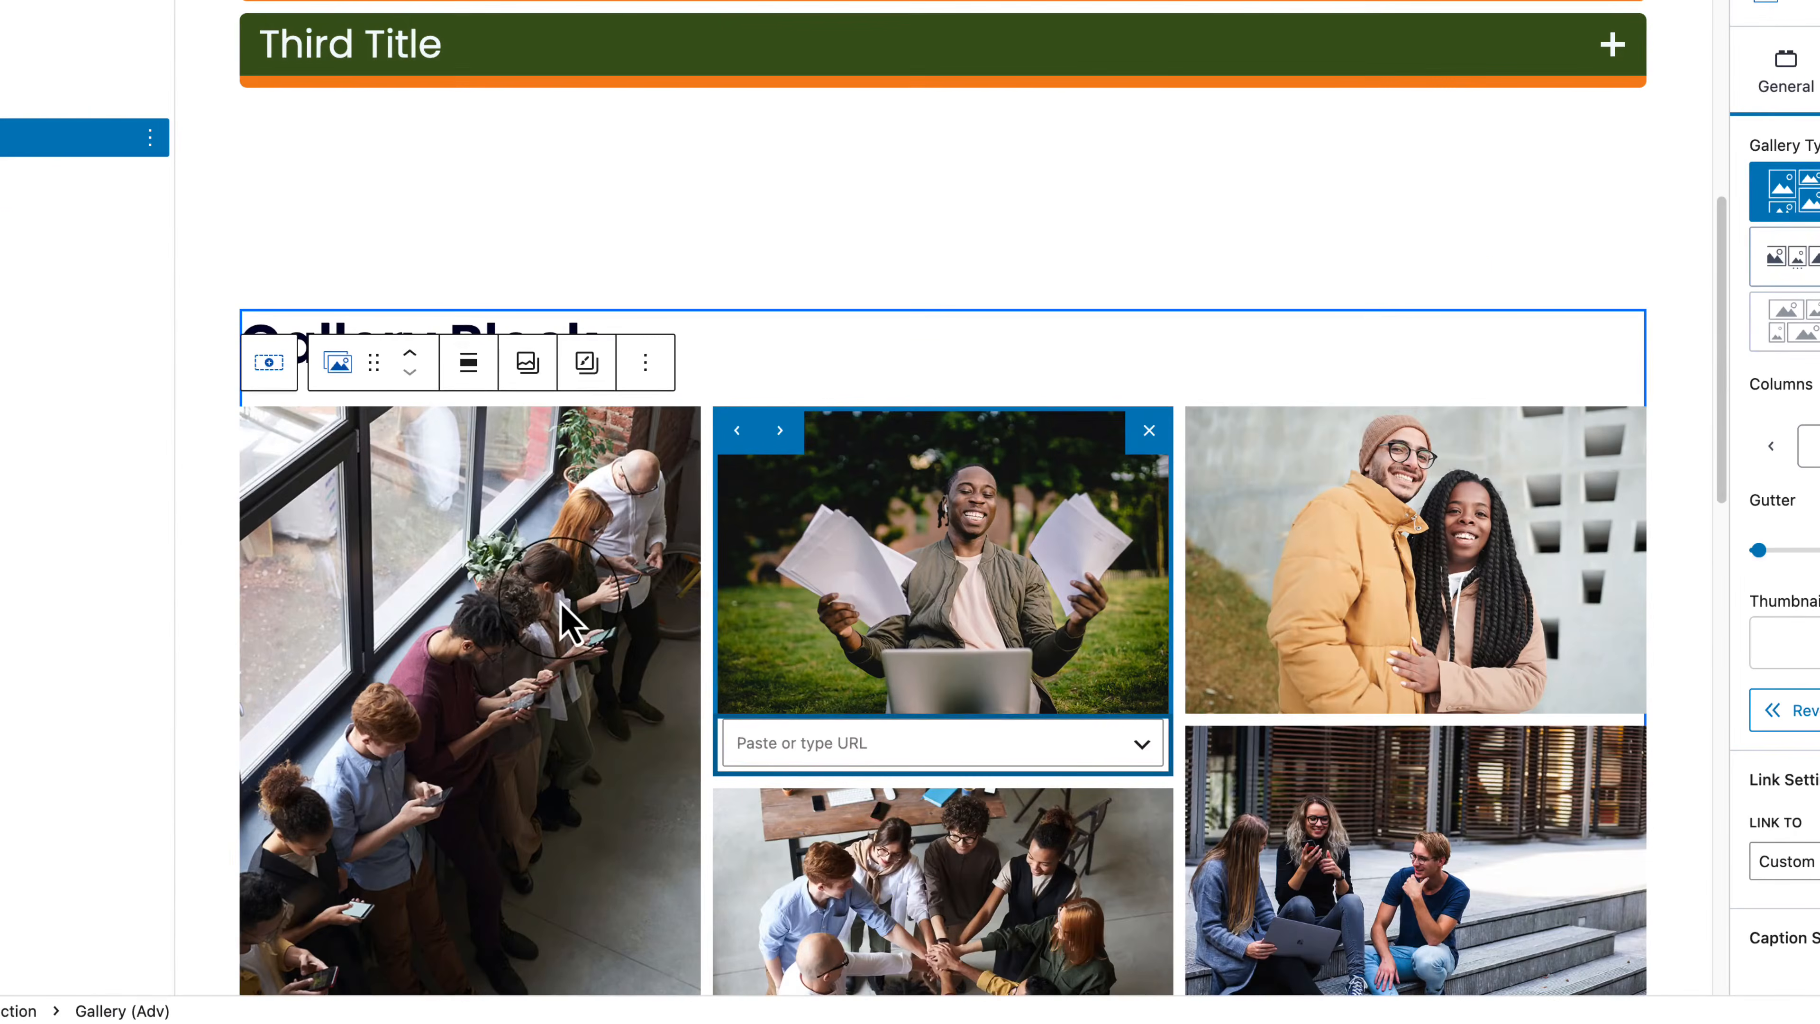
click(559, 617)
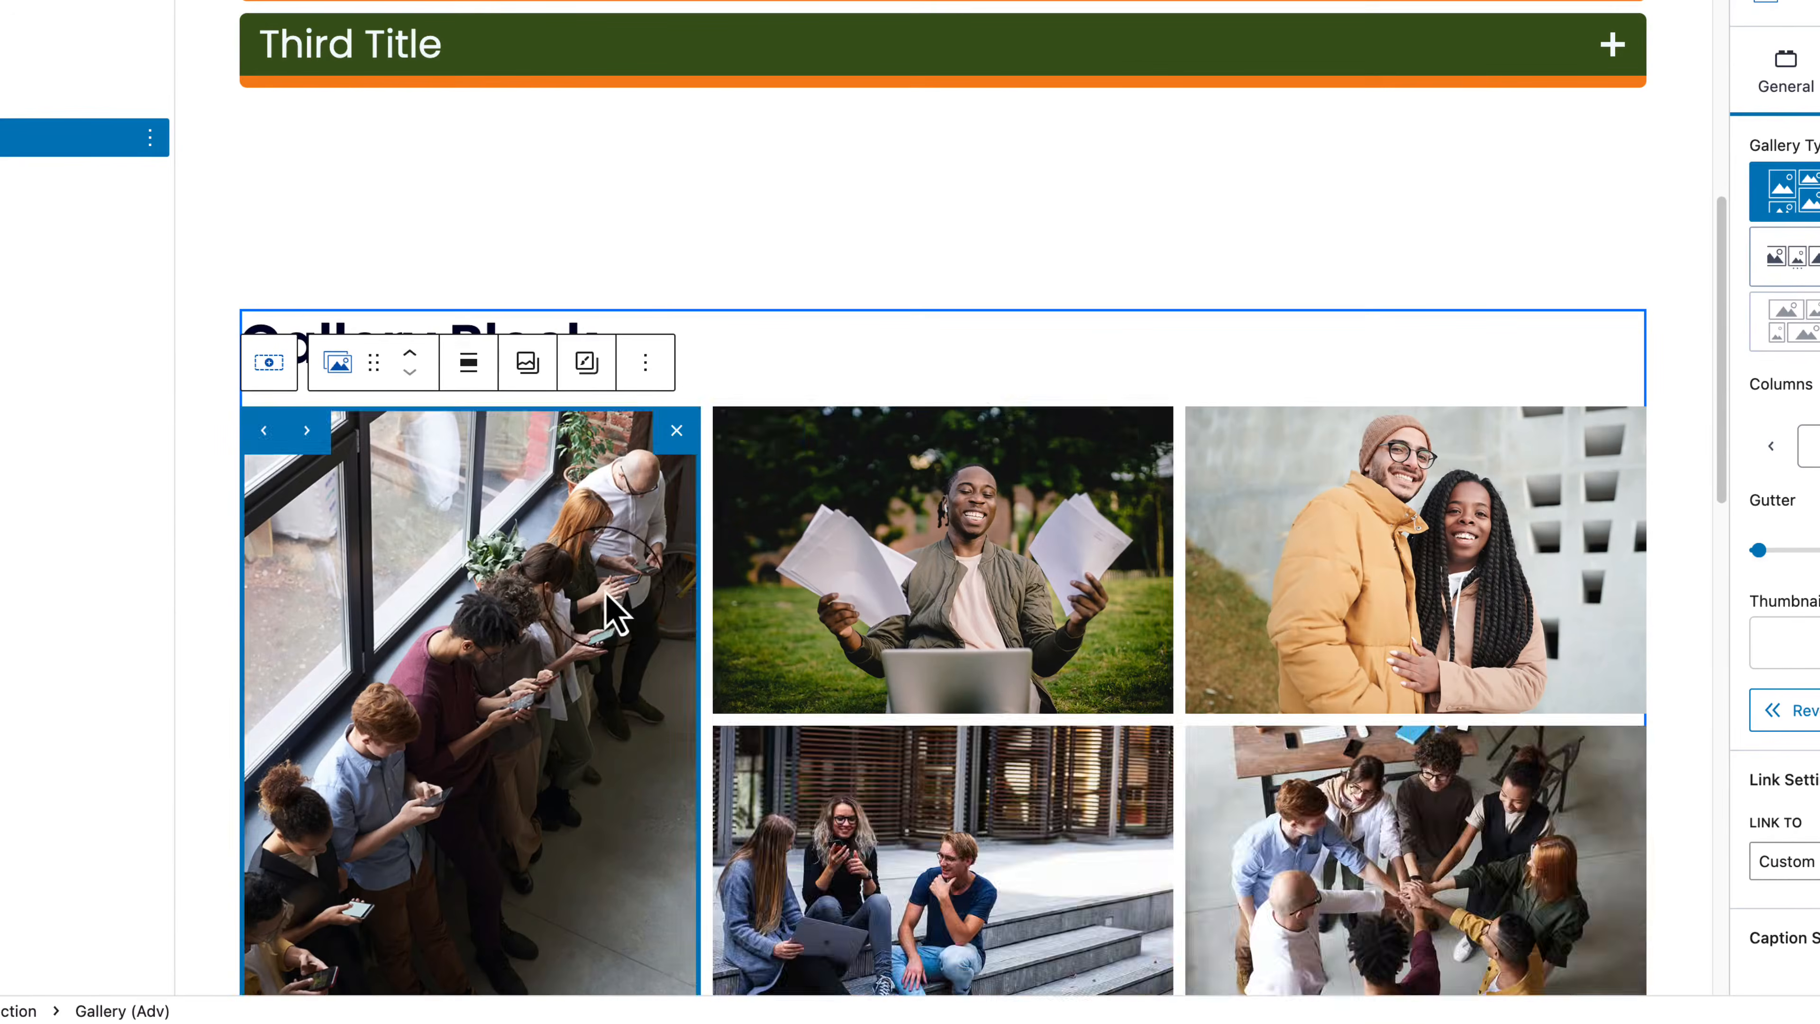
scroll(595, 610, down, 5)
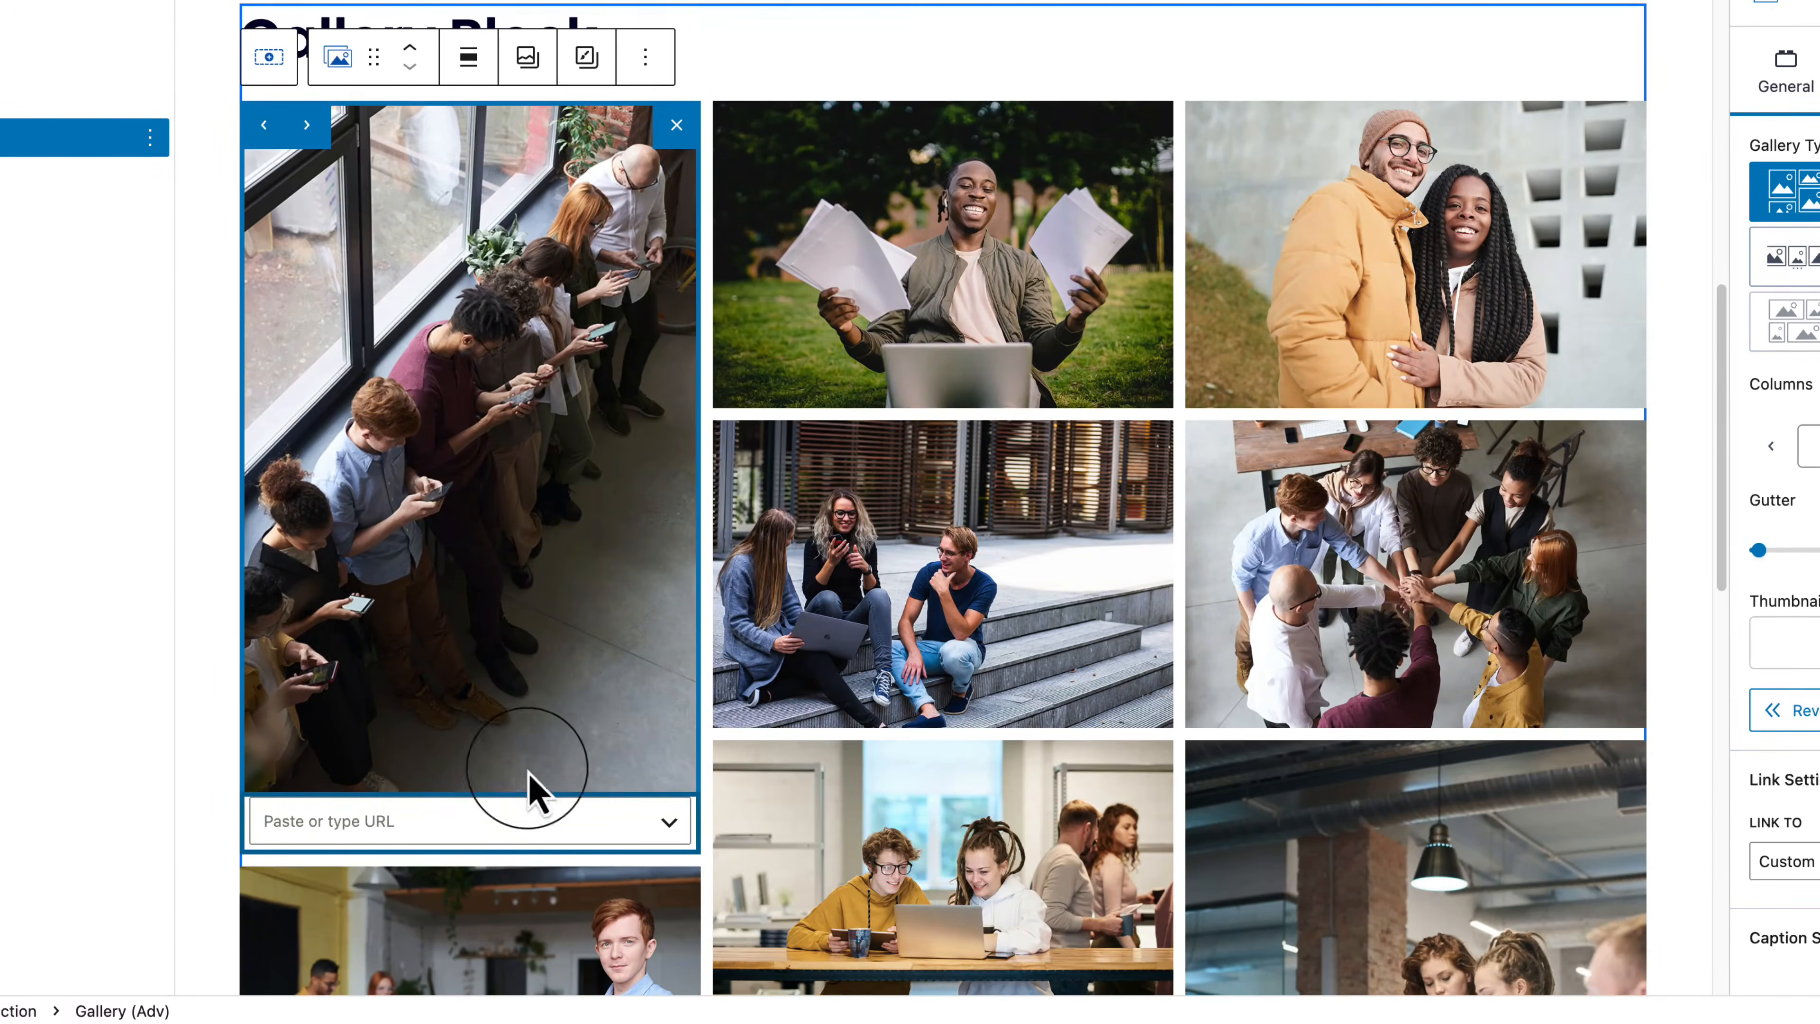
click(508, 810)
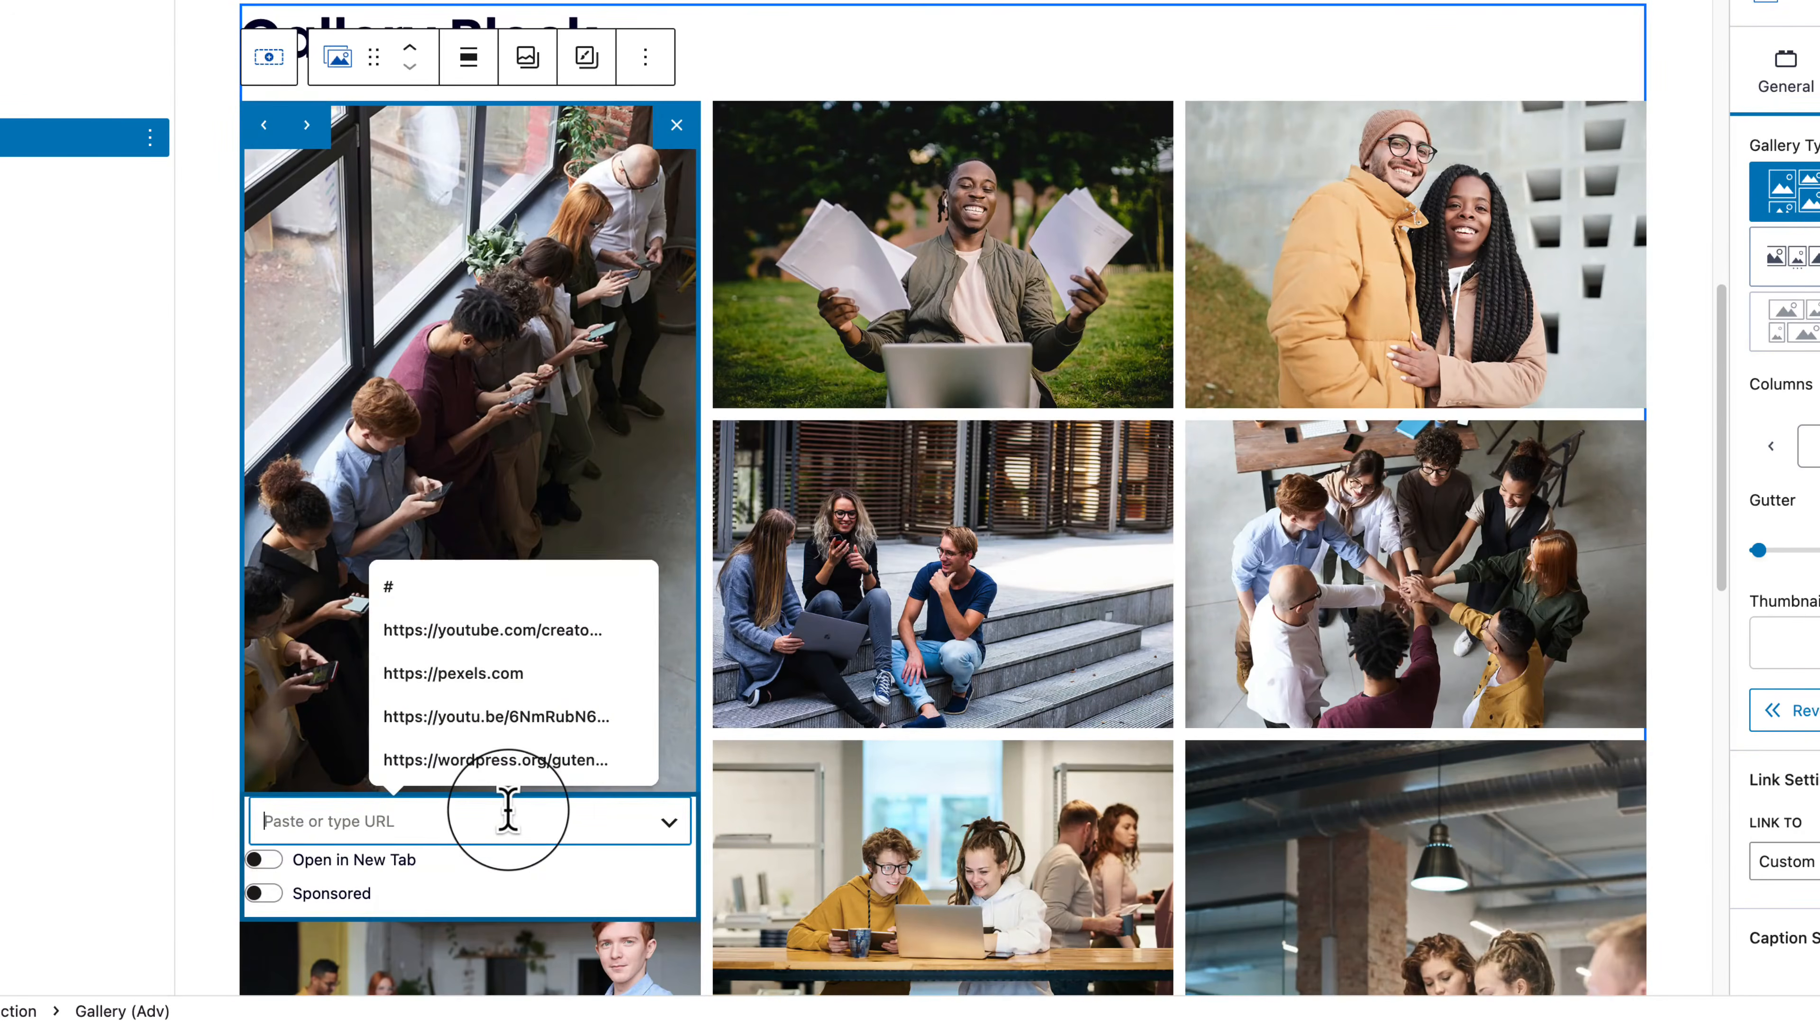
click(943, 293)
click(1264, 315)
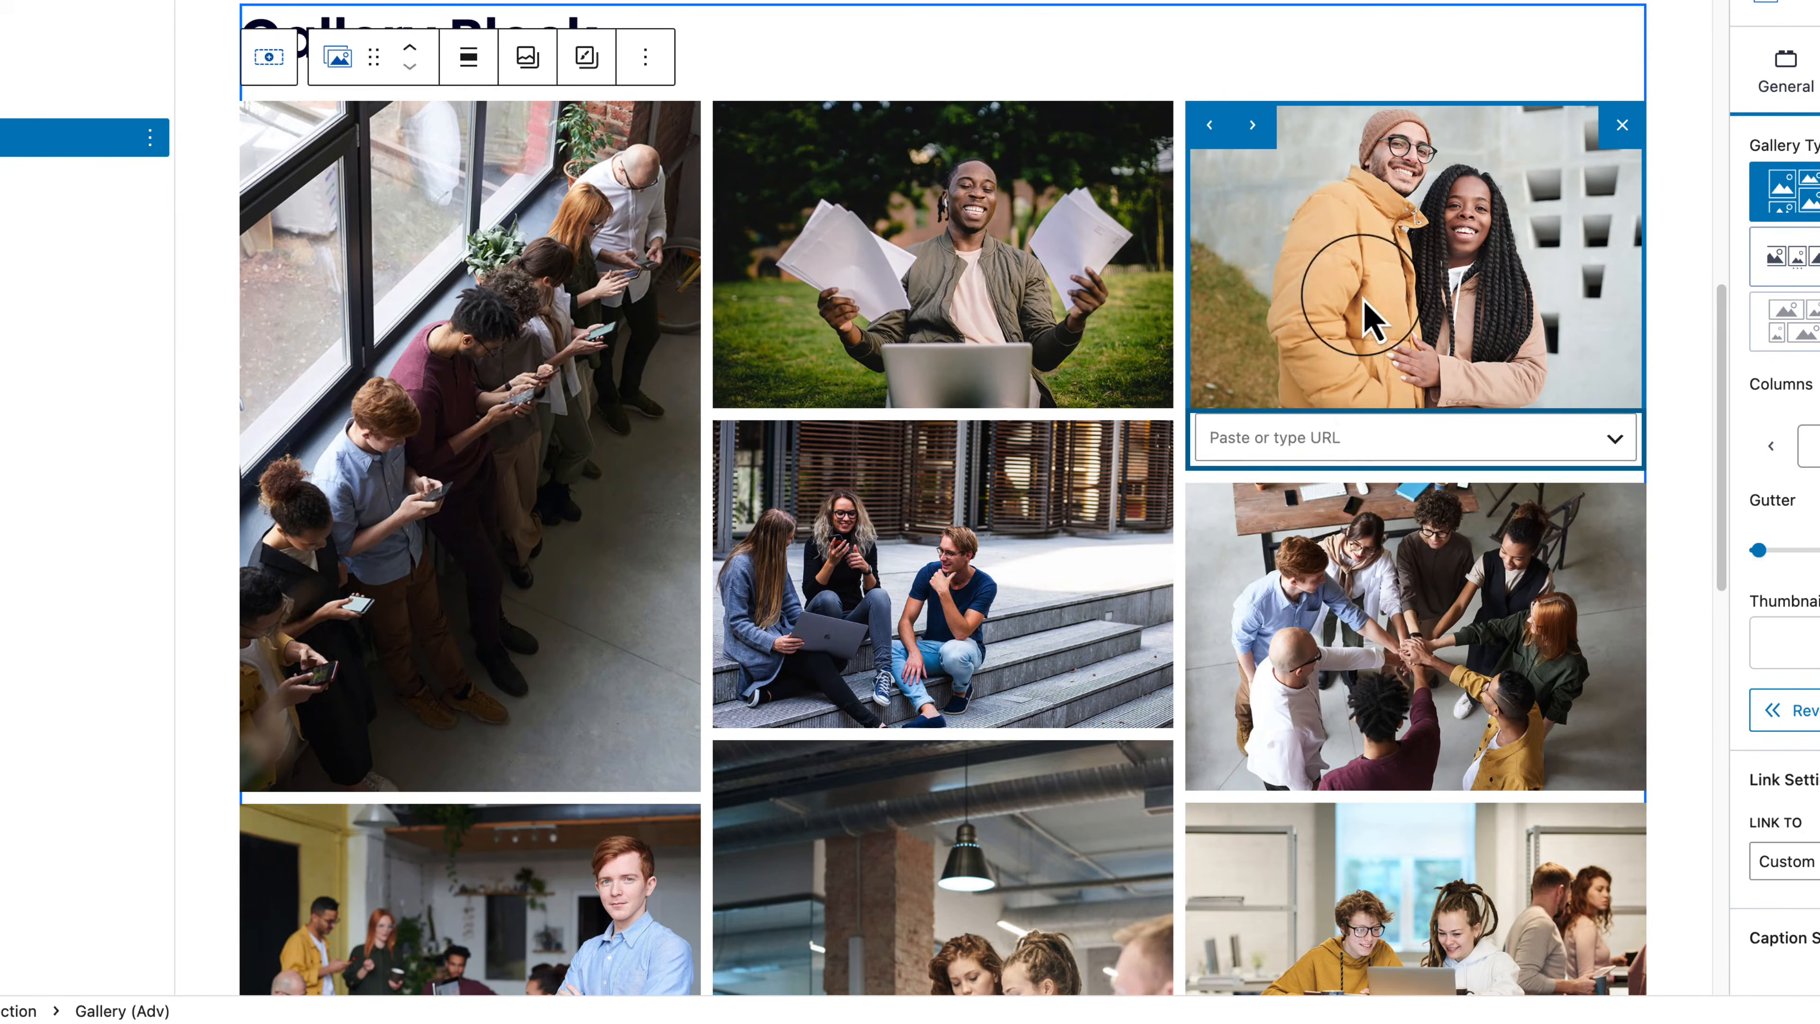
click(1317, 439)
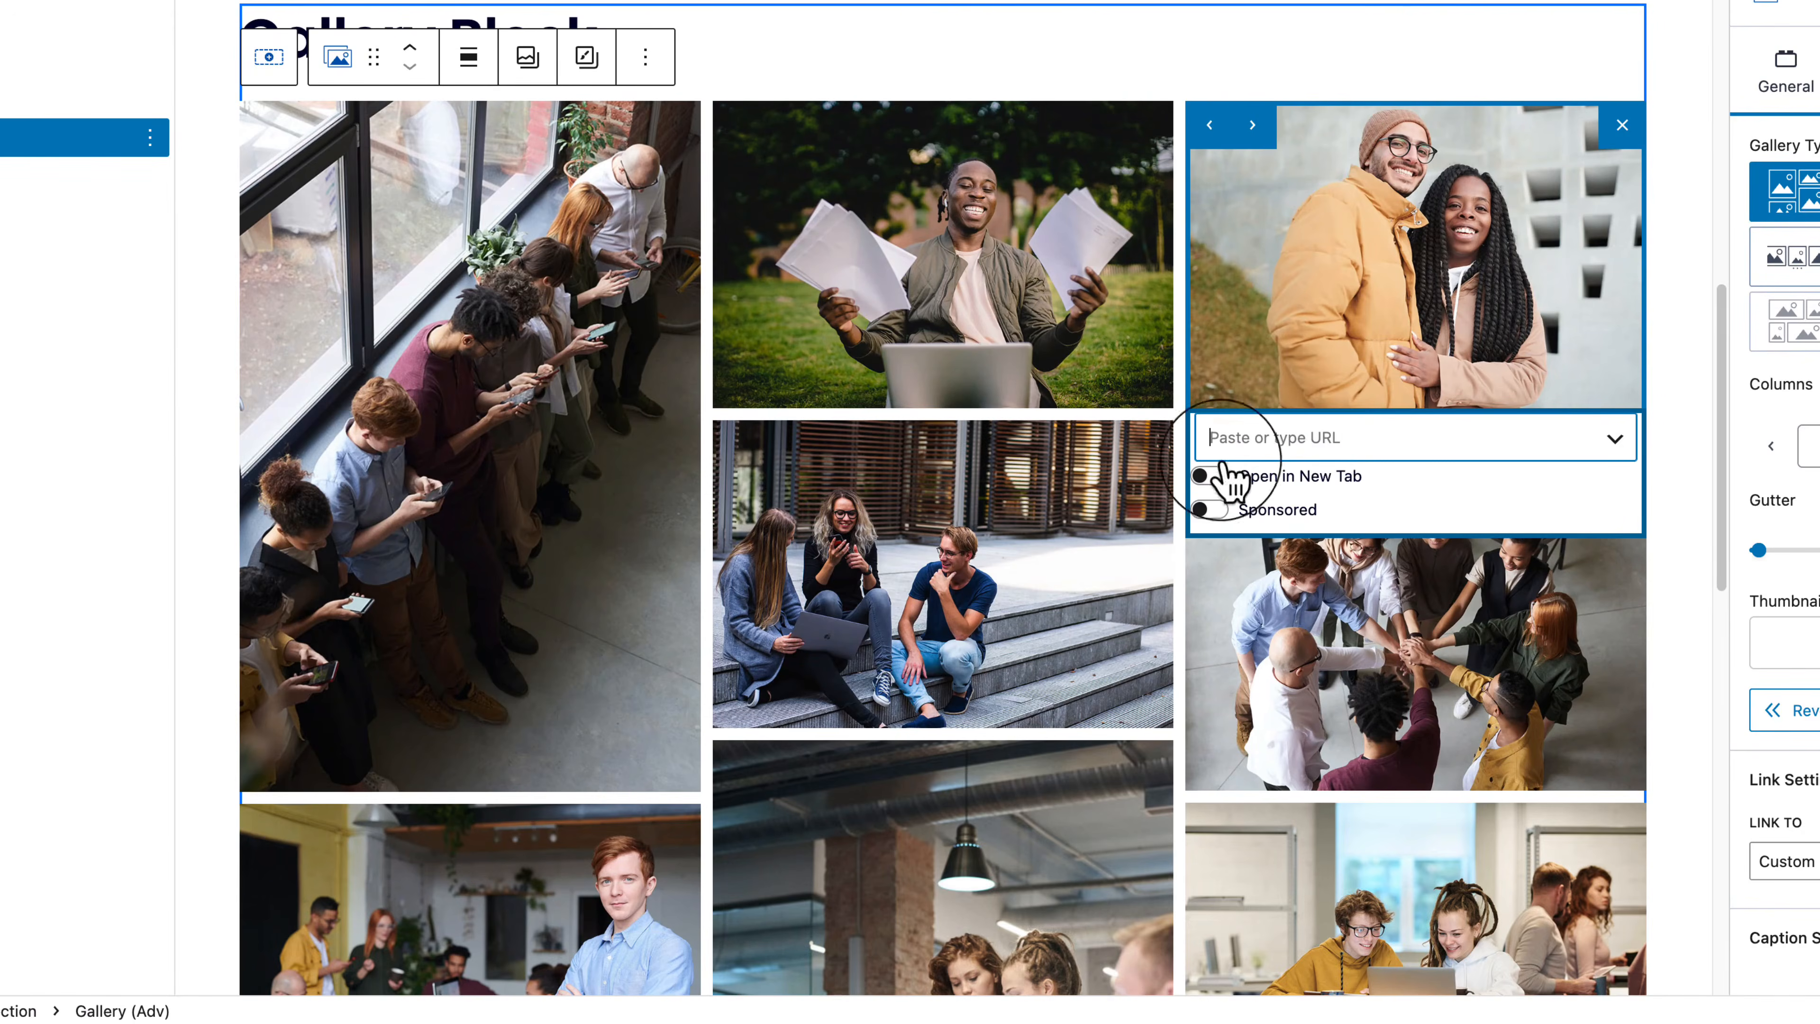
click(971, 559)
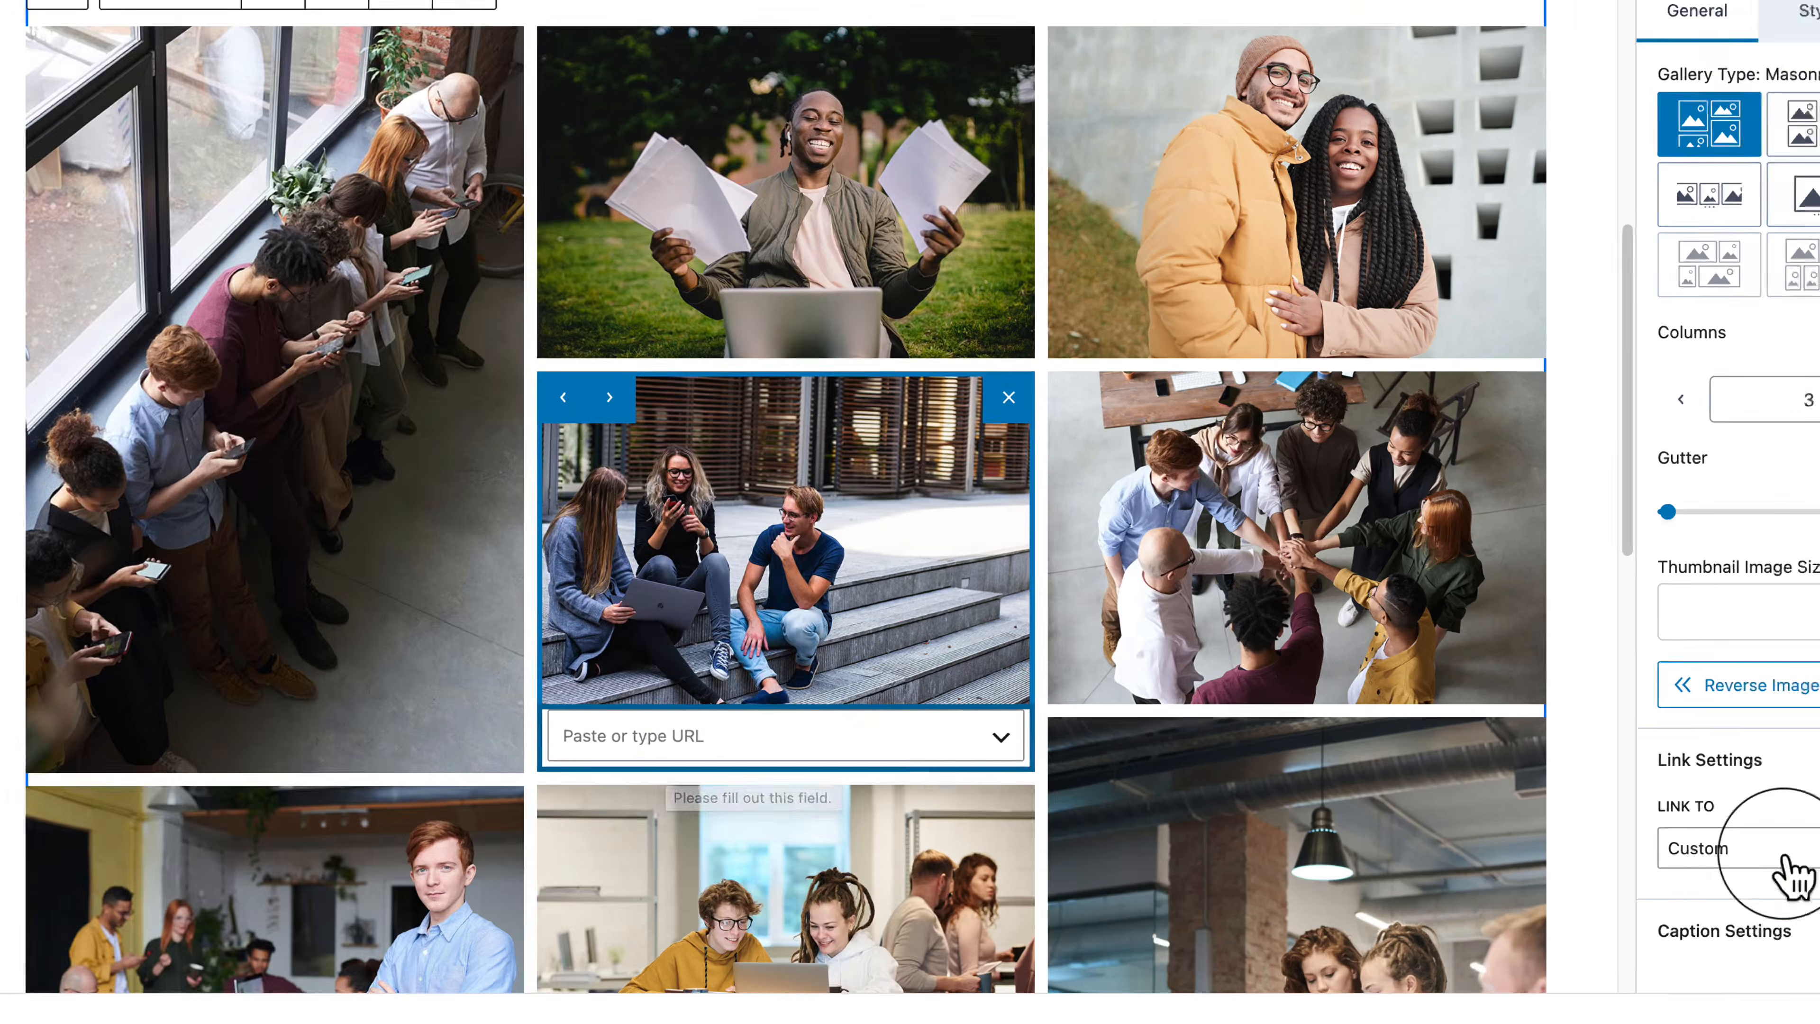
Step: Change Link To to Media File
click(1792, 861)
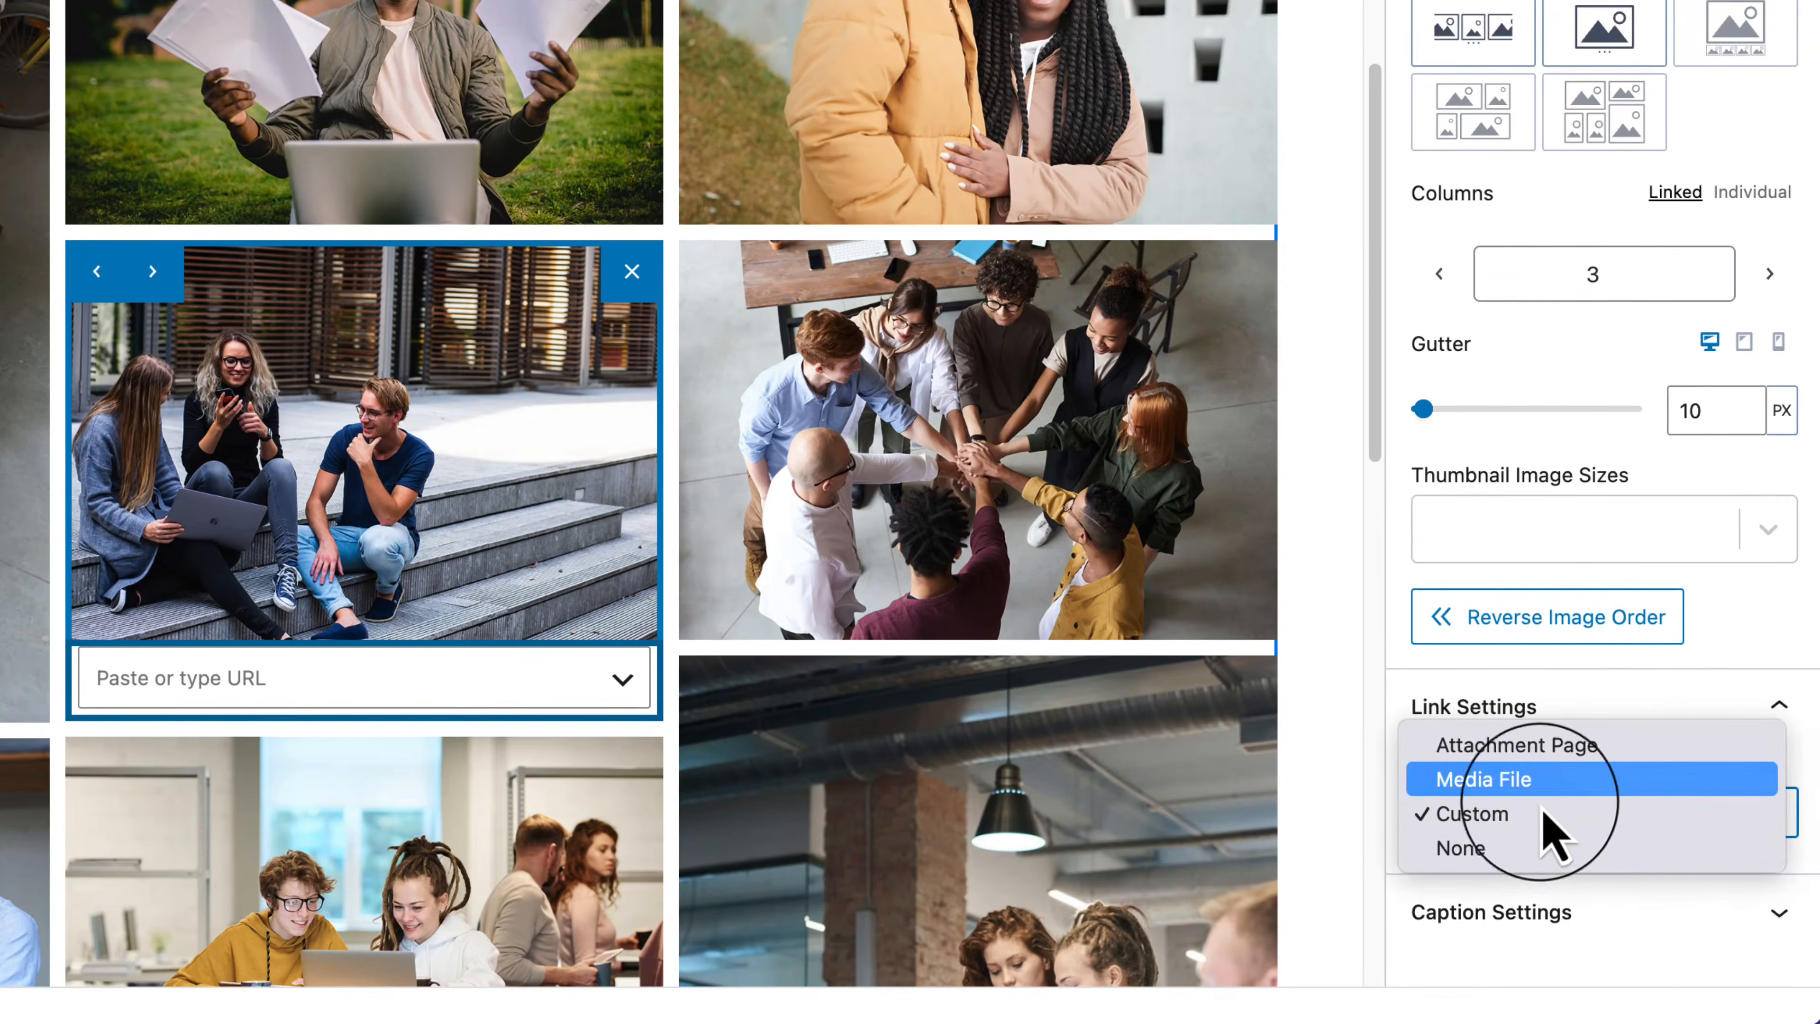
click(1512, 780)
scroll(1540, 824, down, 3)
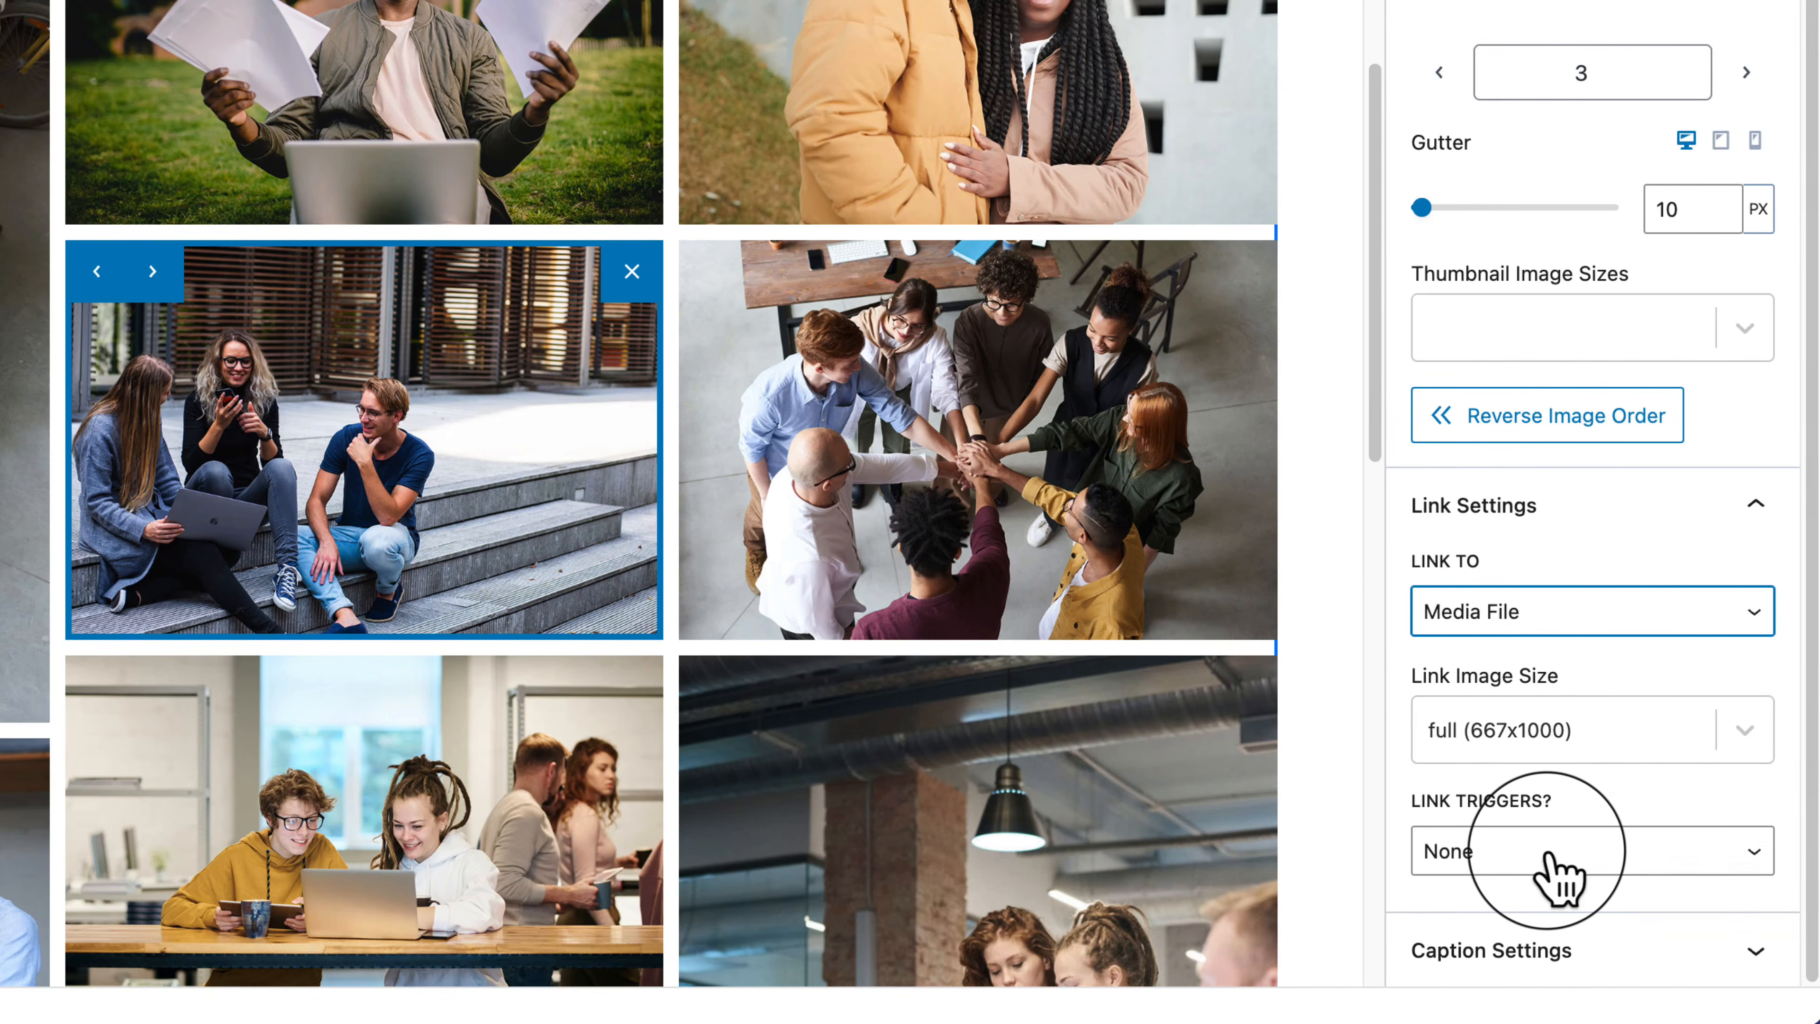
click(1547, 854)
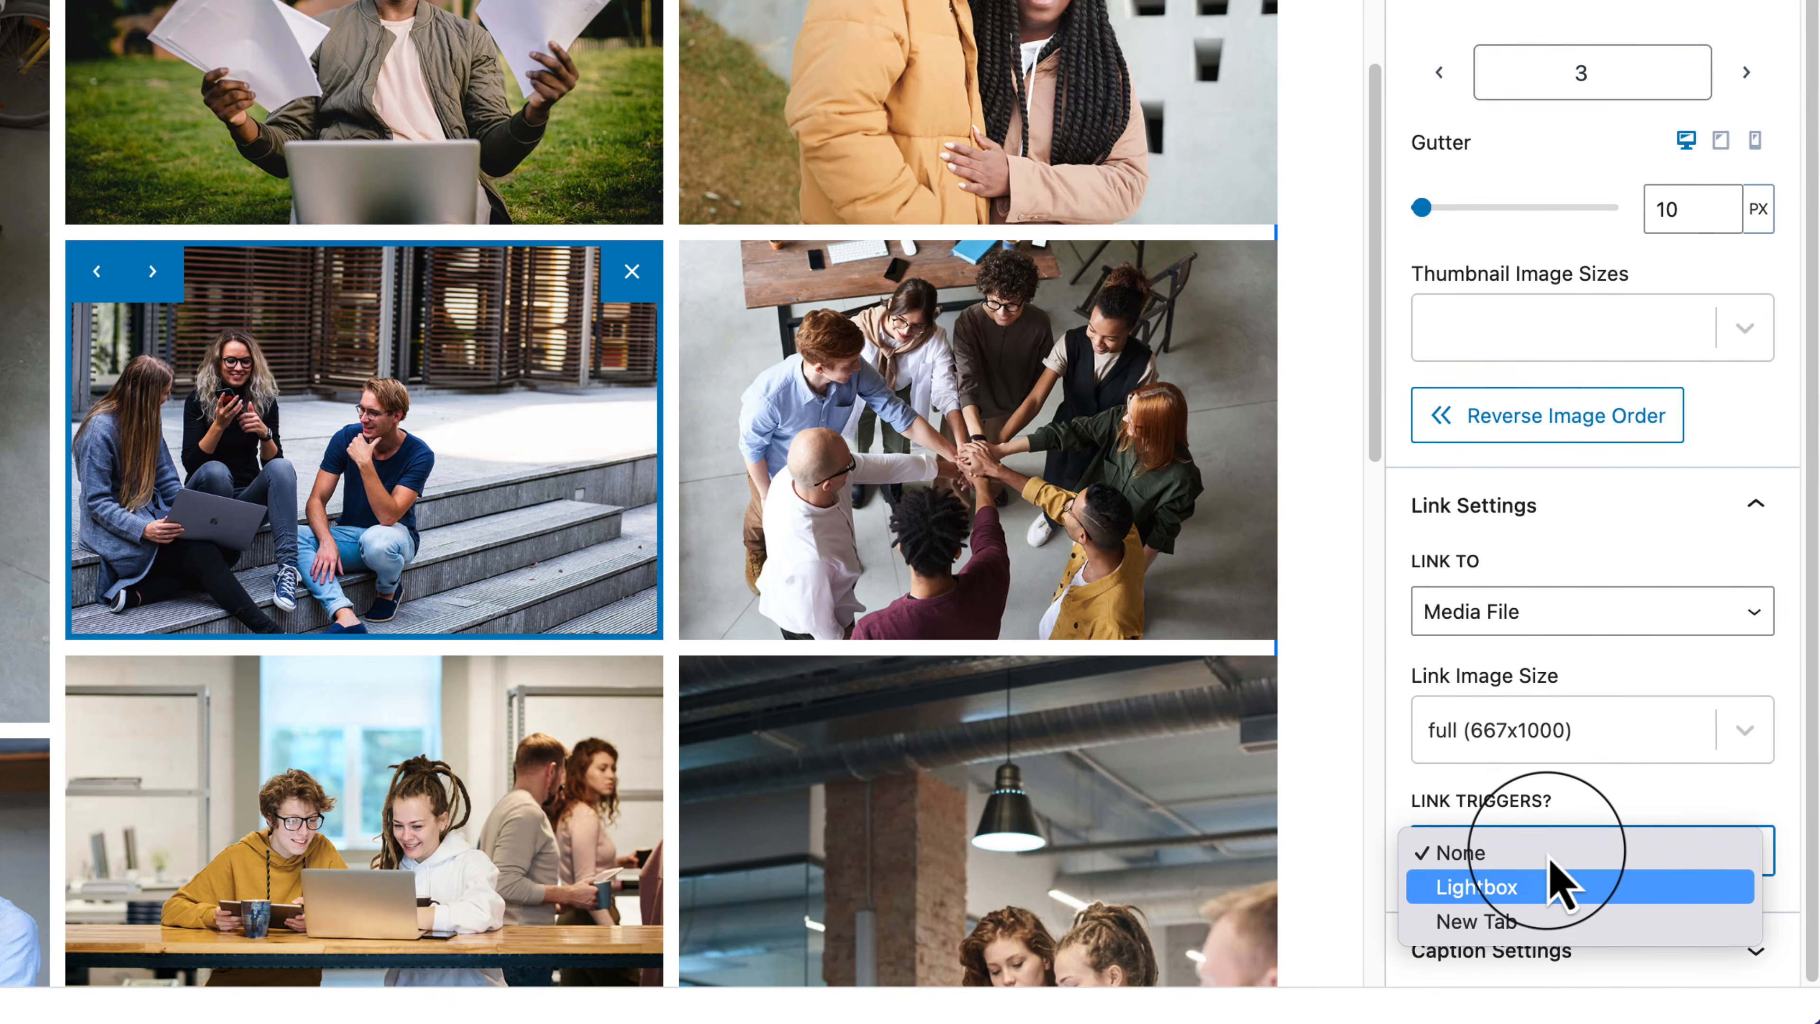
click(1576, 649)
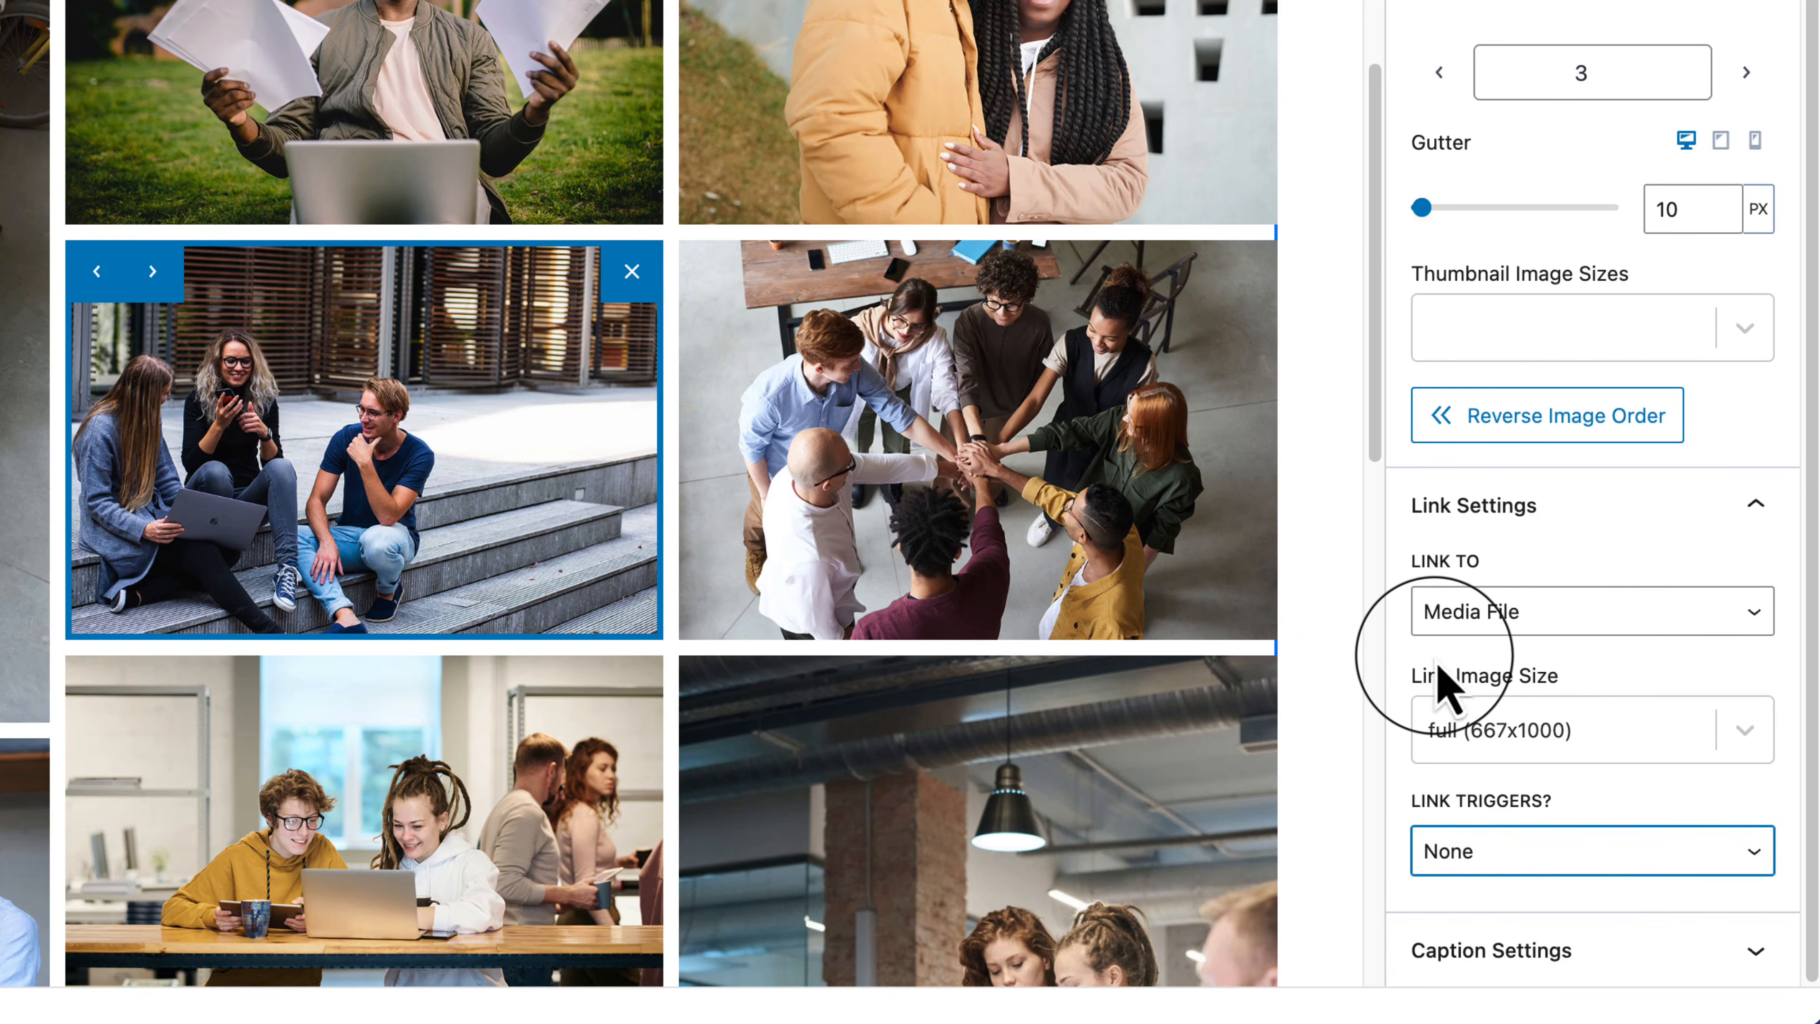
Step: Keep full 667x1000 link size, set Link Triggers to Lightbox, expand Caption Settings, and save
click(1594, 725)
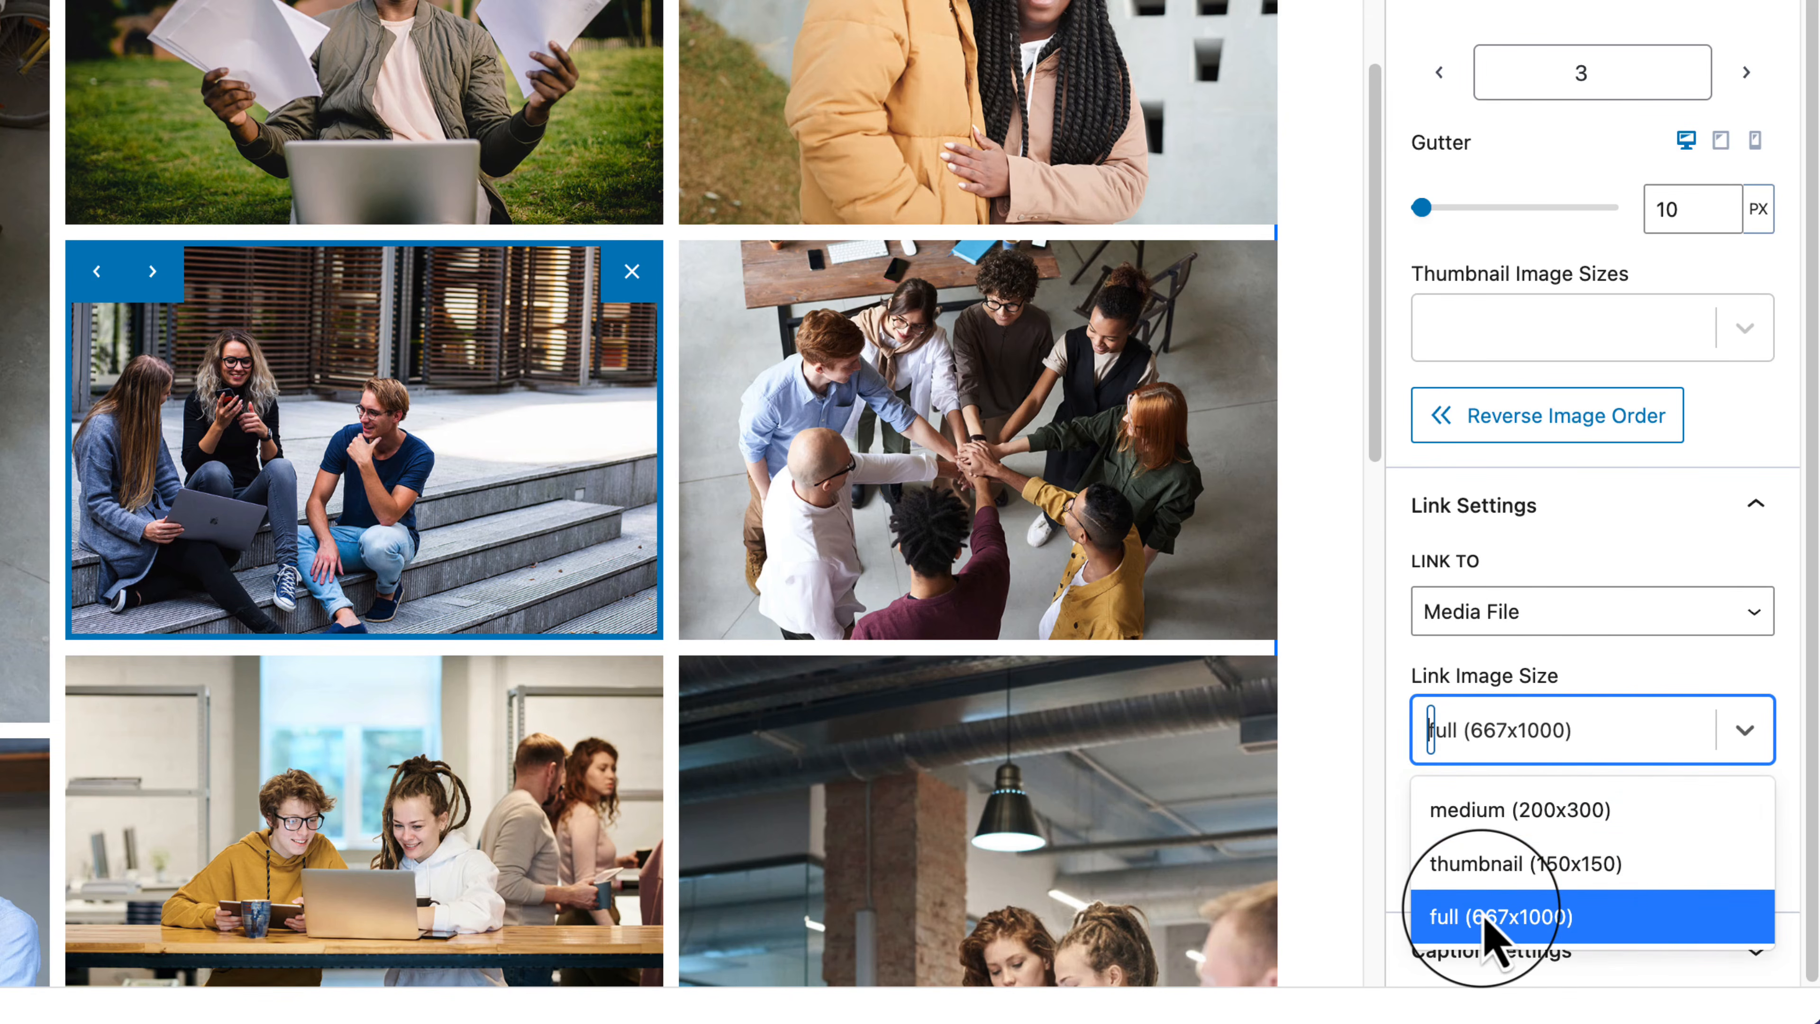
click(1552, 748)
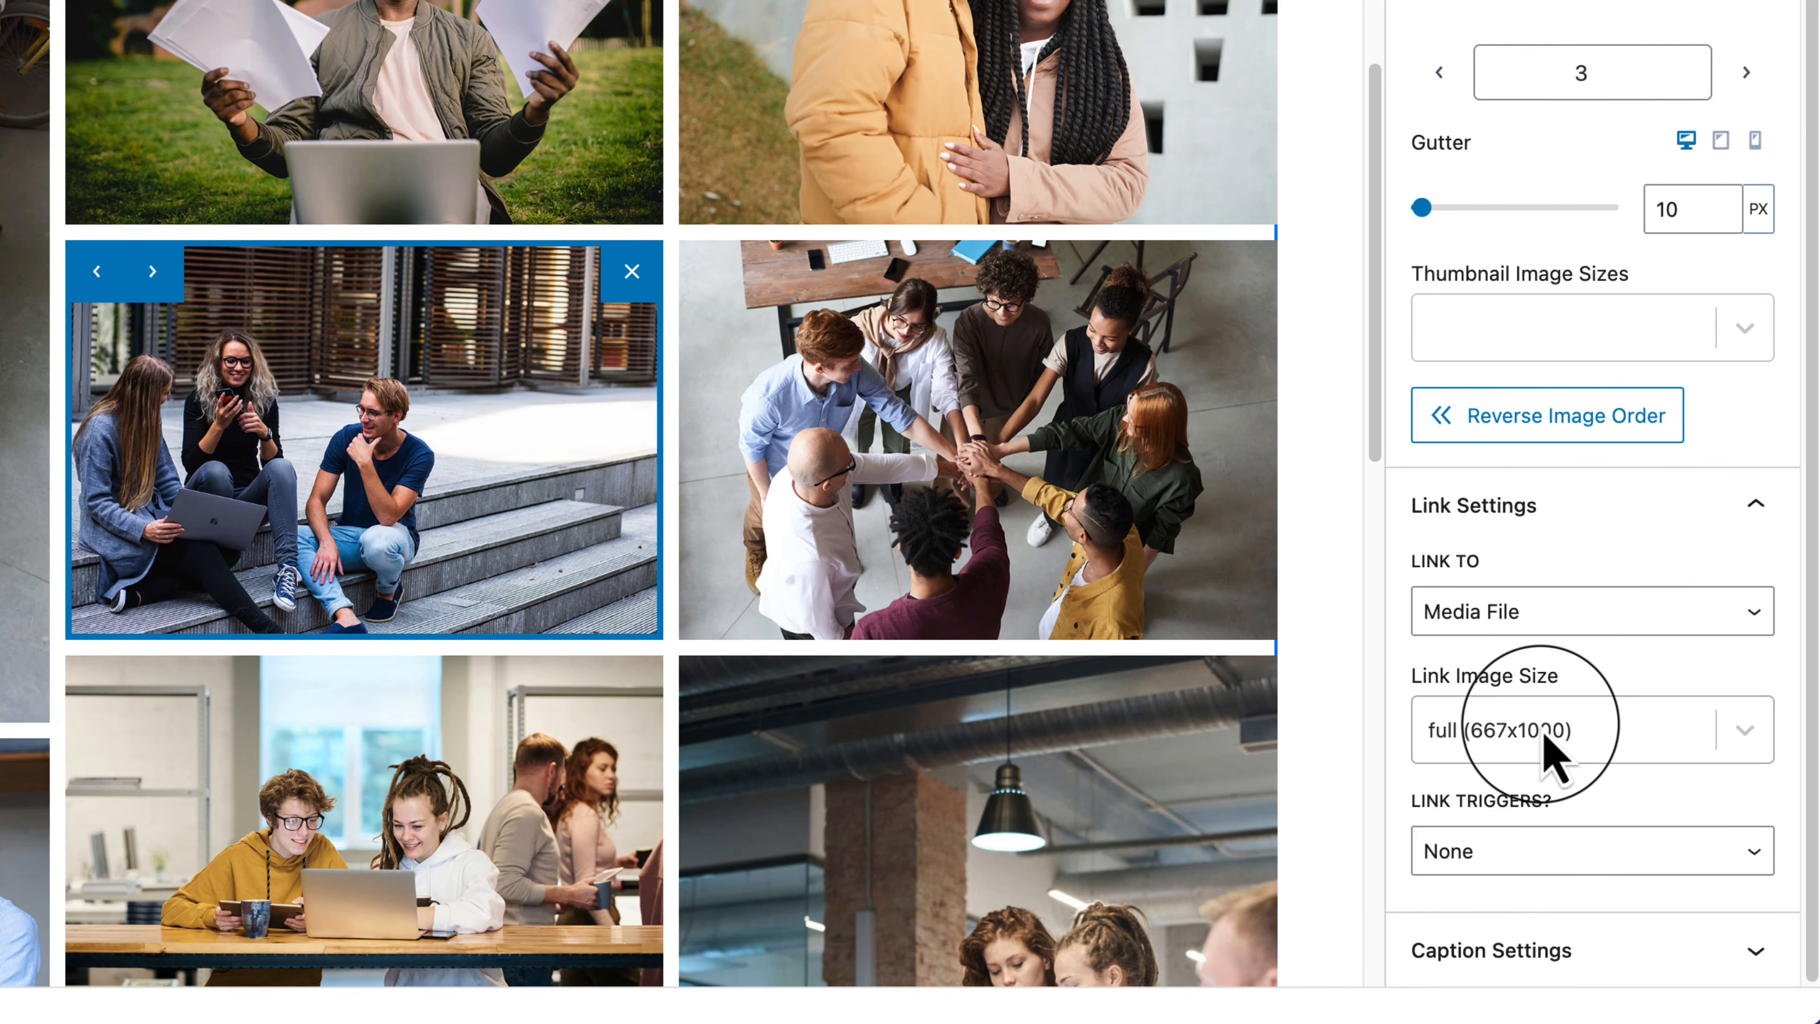
click(1506, 860)
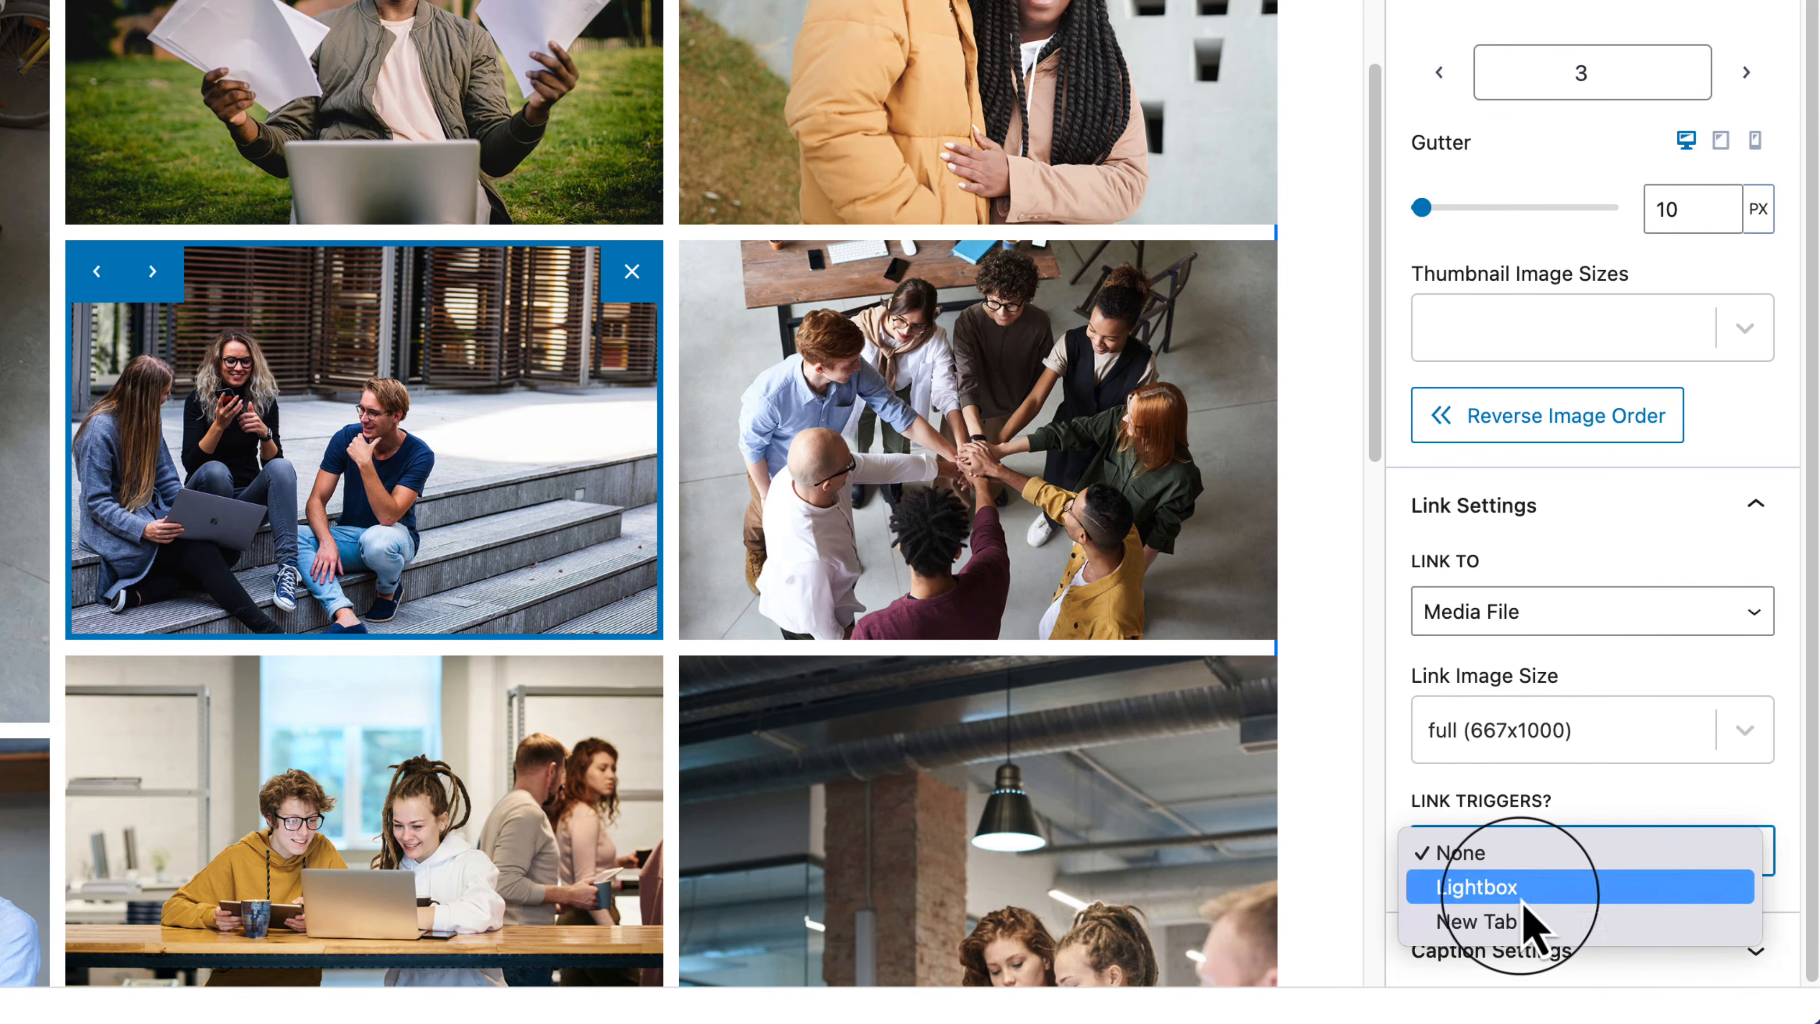
click(1521, 895)
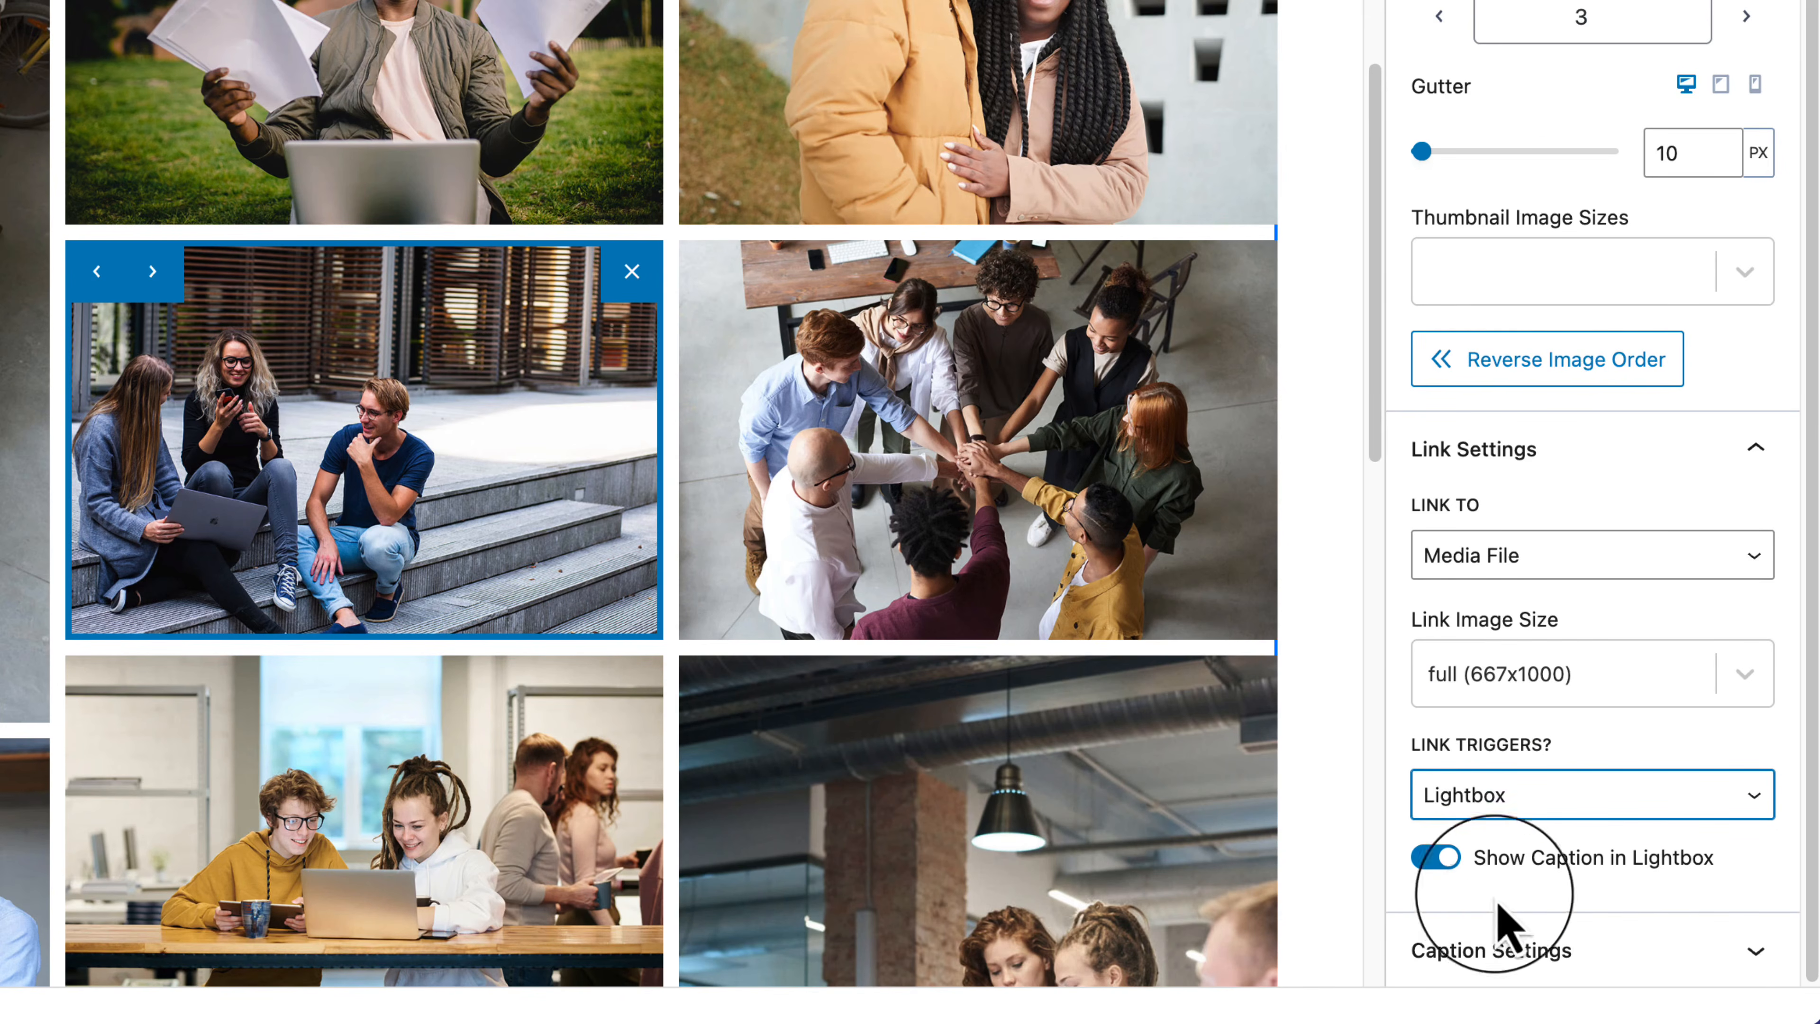
click(1596, 964)
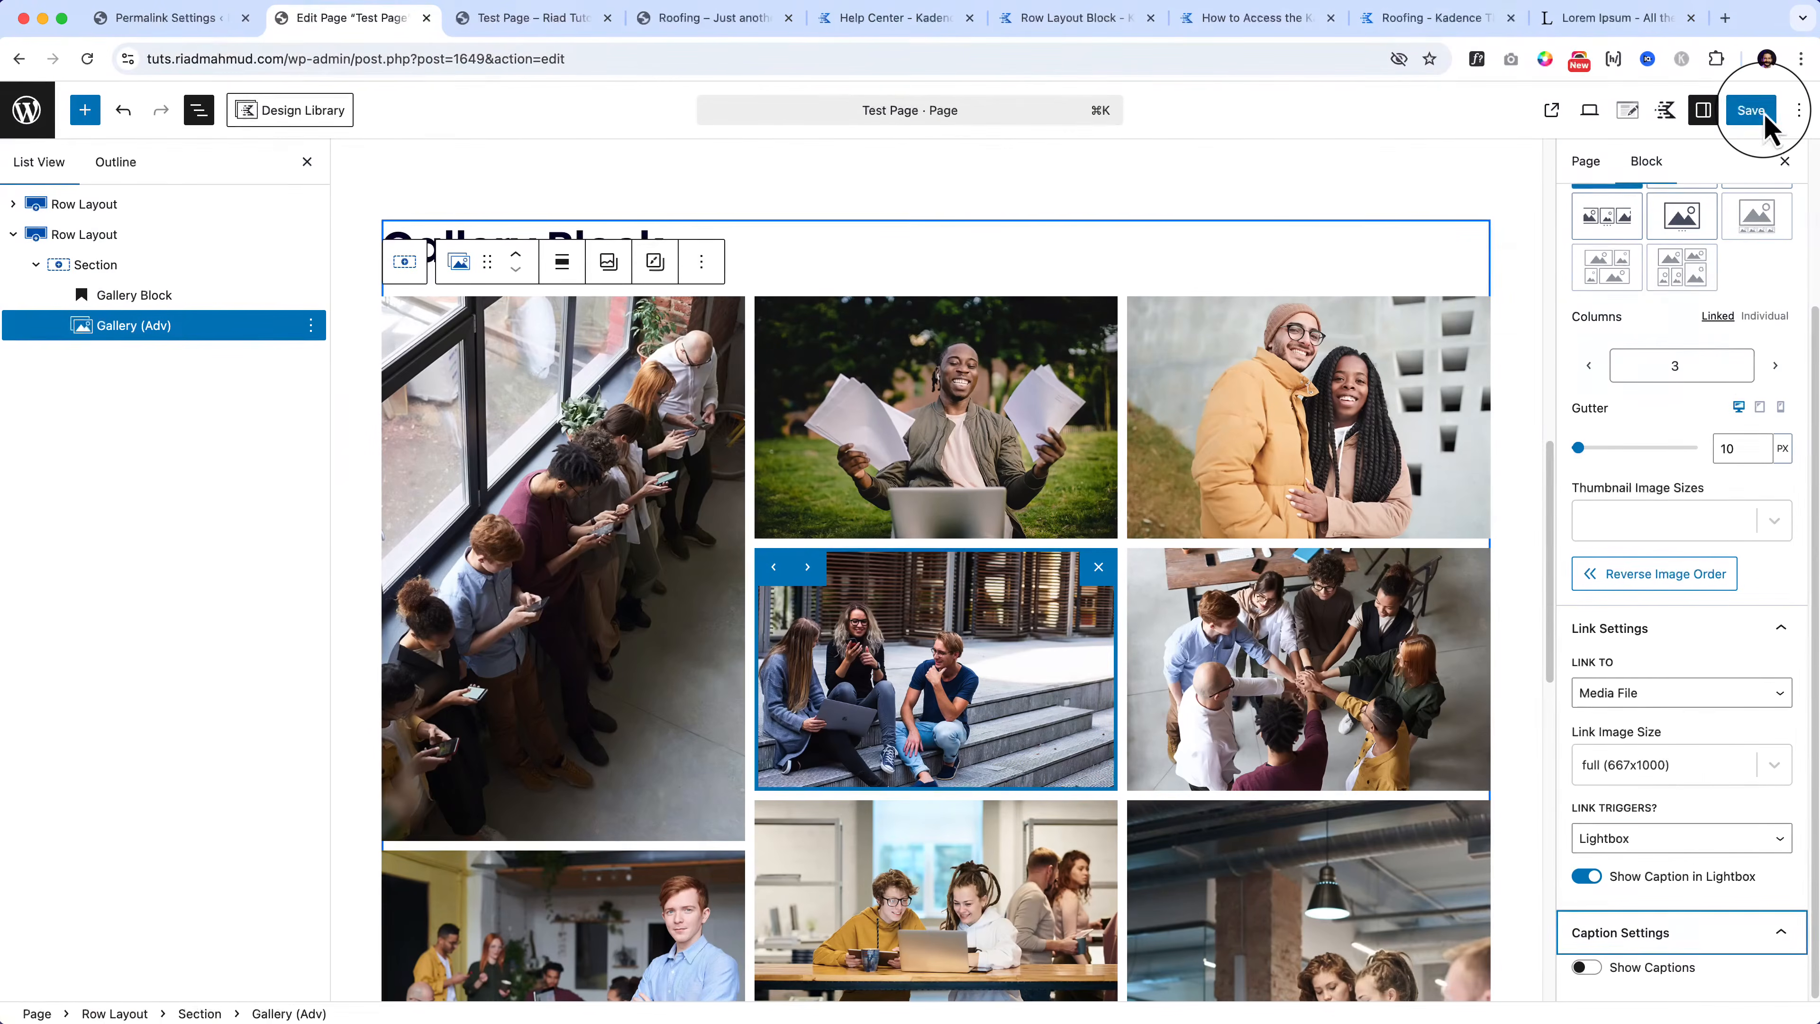
click(1757, 115)
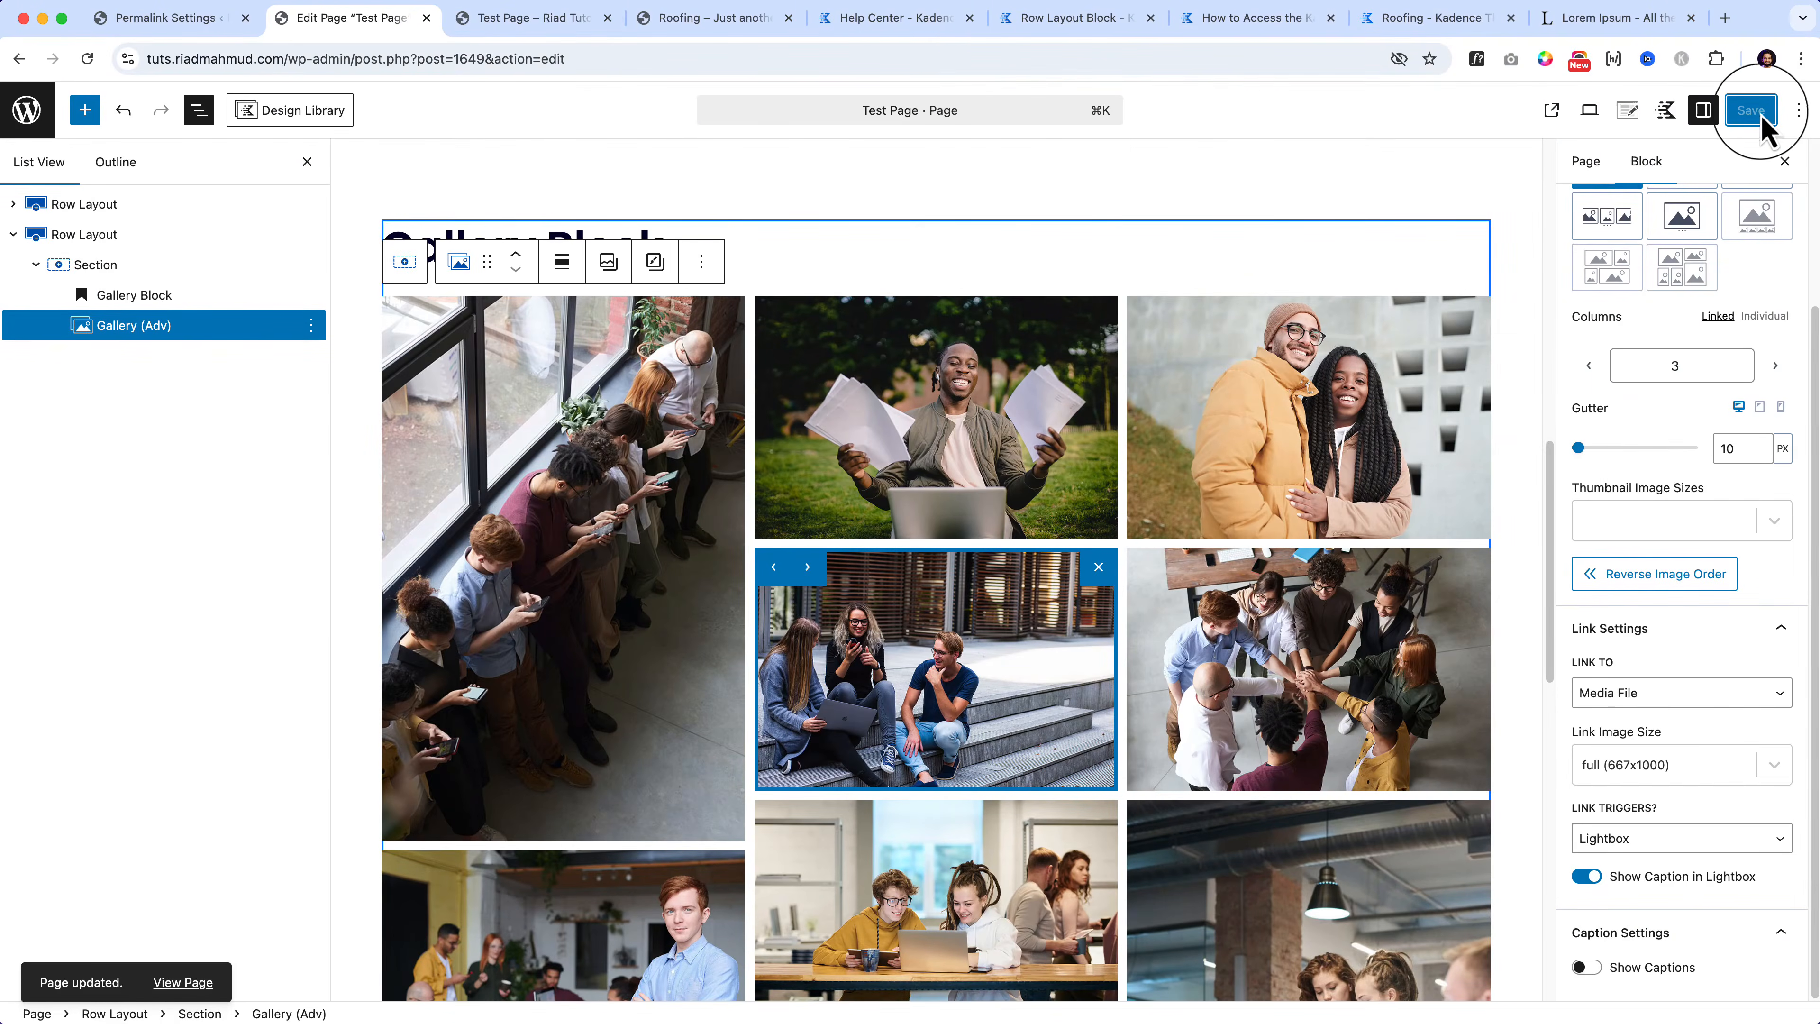
Step: Open the live Test Page in a new browser tab
right_click(191, 989)
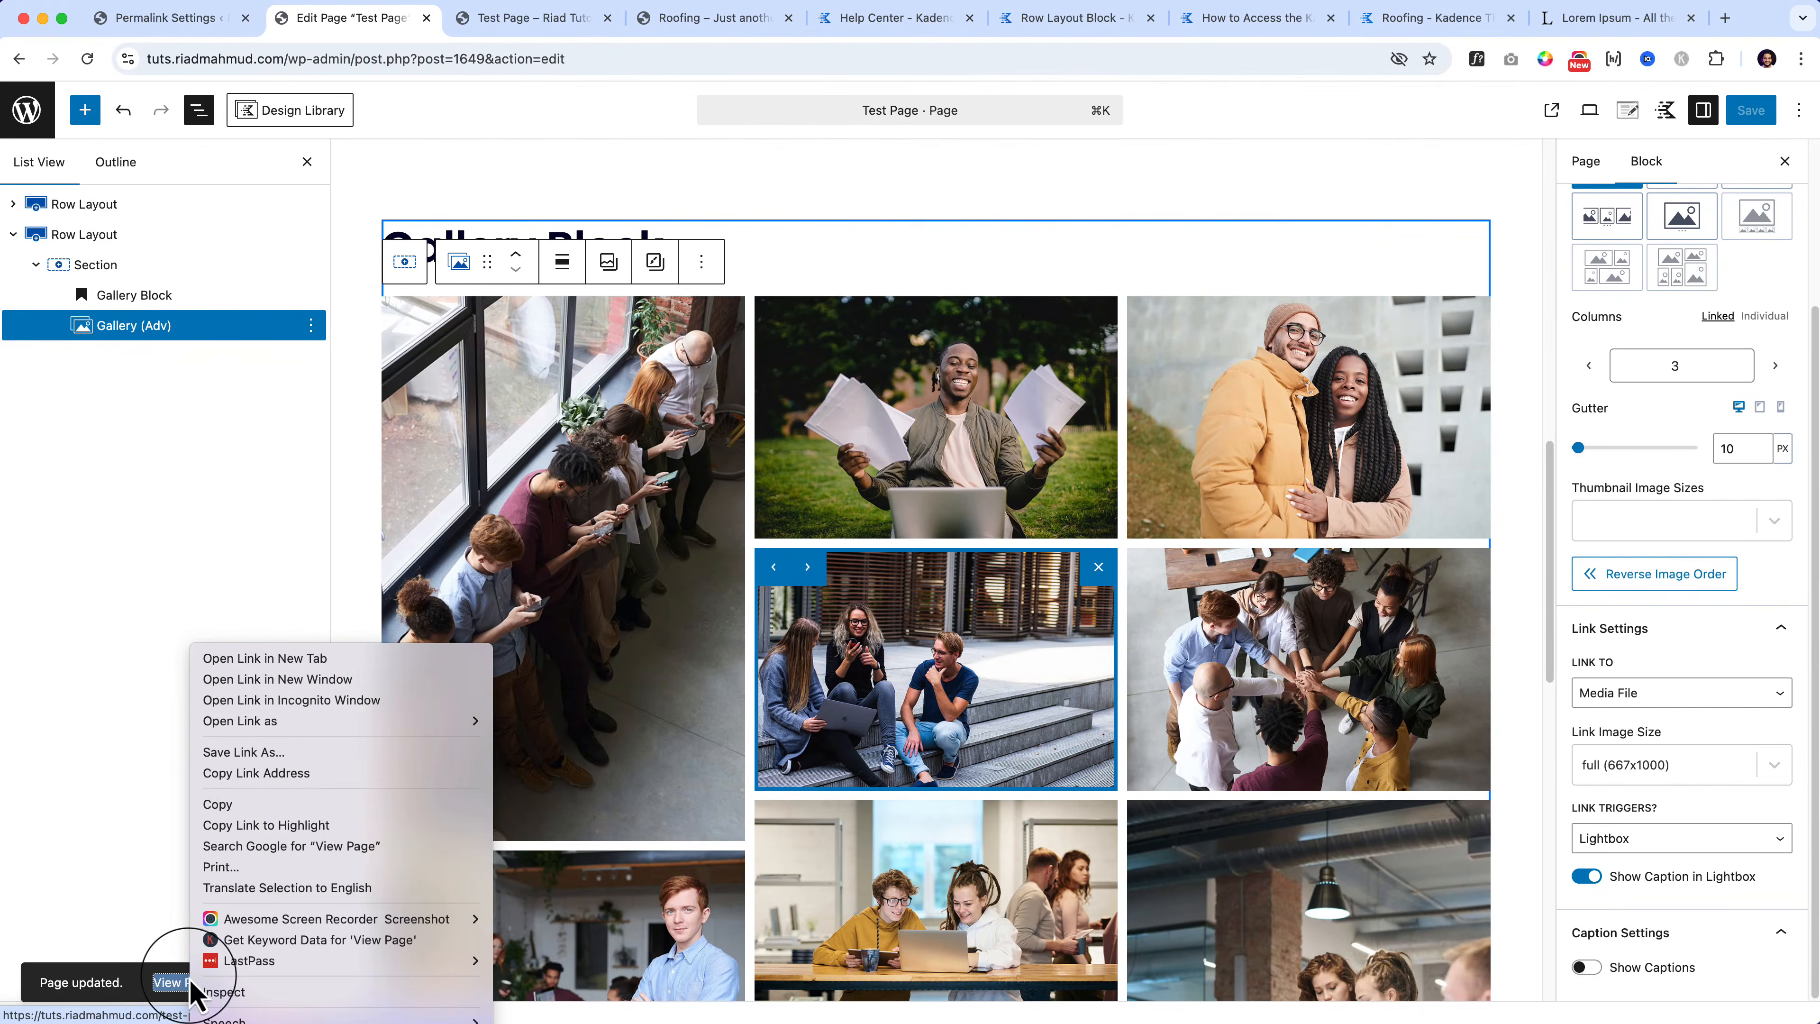
click(317, 658)
click(487, 18)
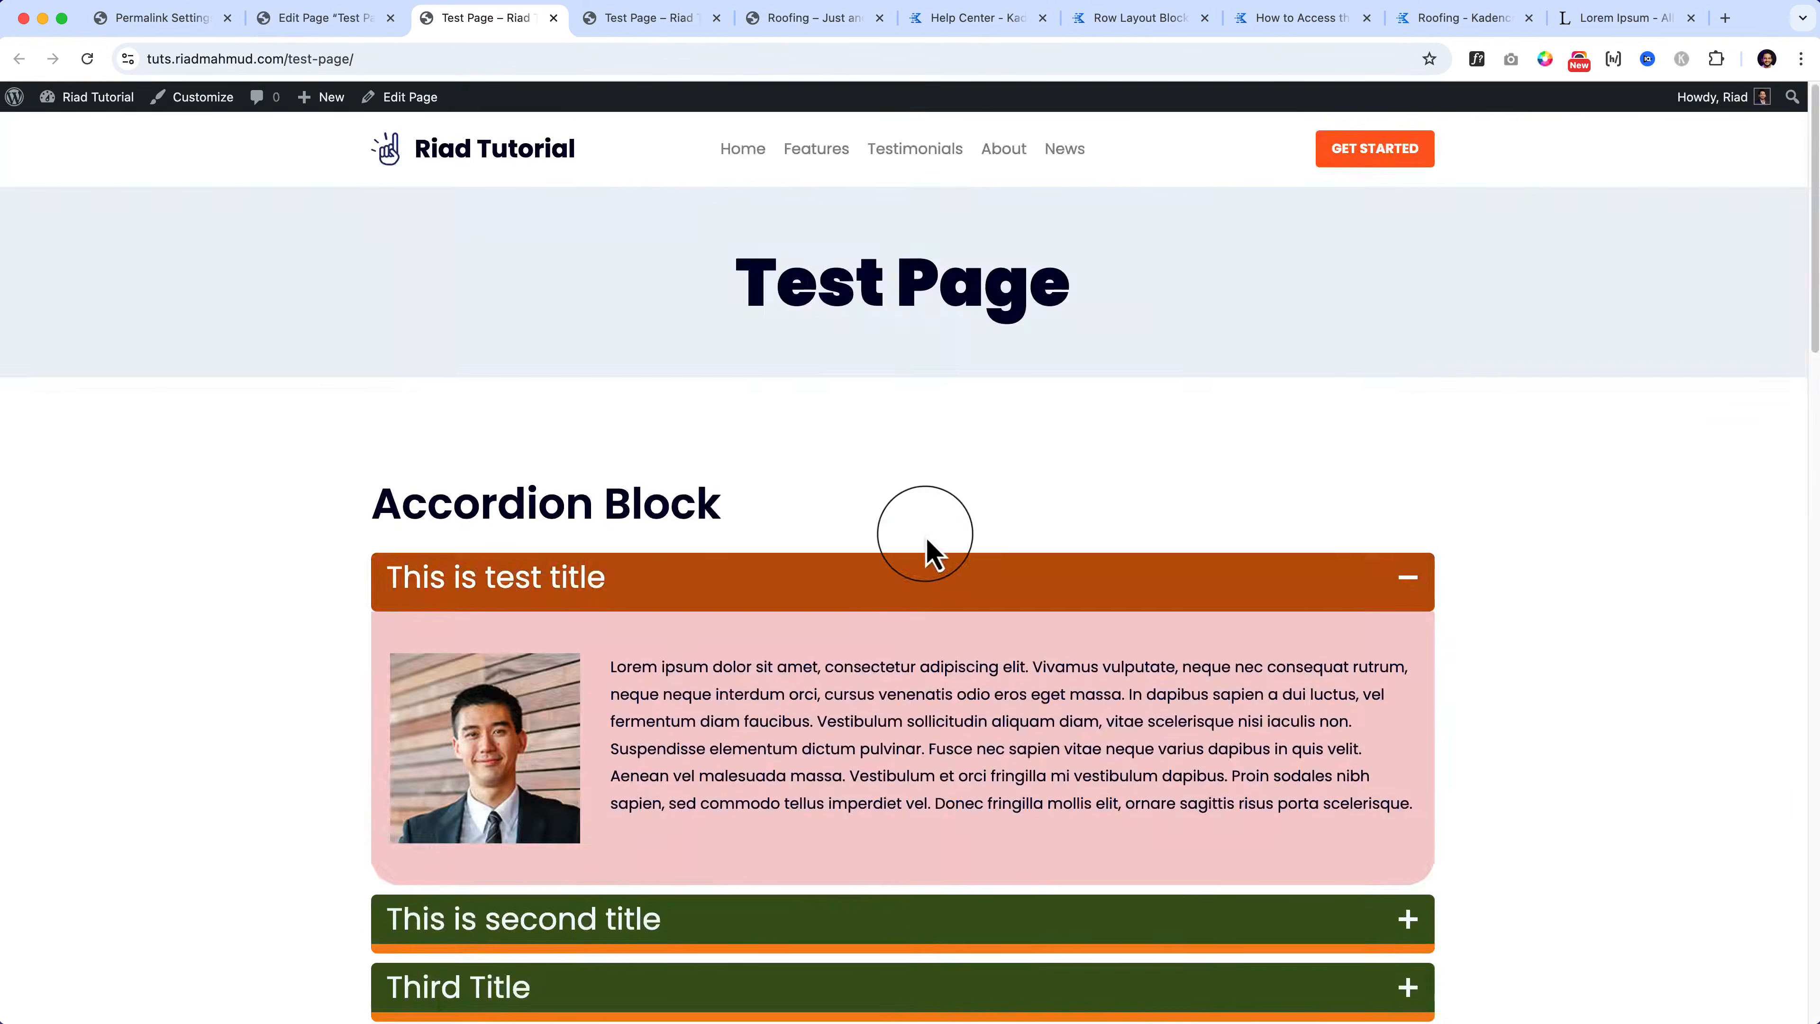
scroll(926, 541, down, 10)
Step: Open a gallery image in the lightbox and page through to the students-at-laptop photo
click(571, 544)
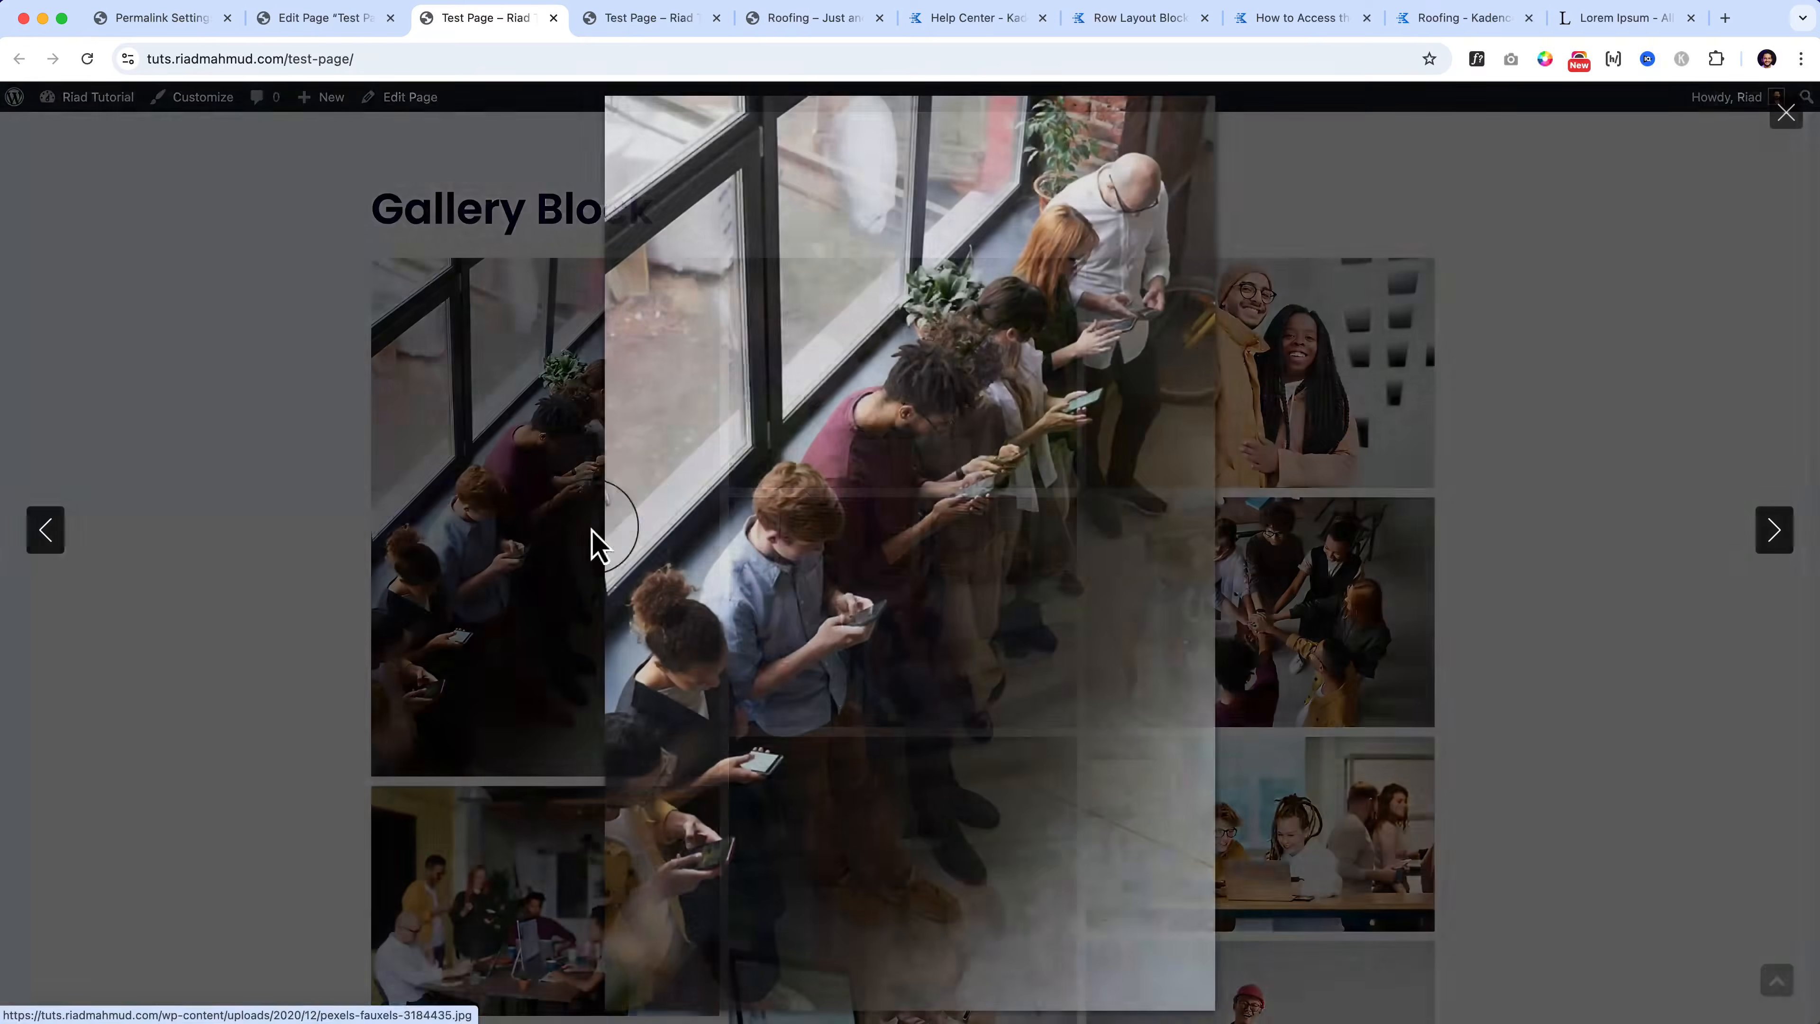
click(1776, 551)
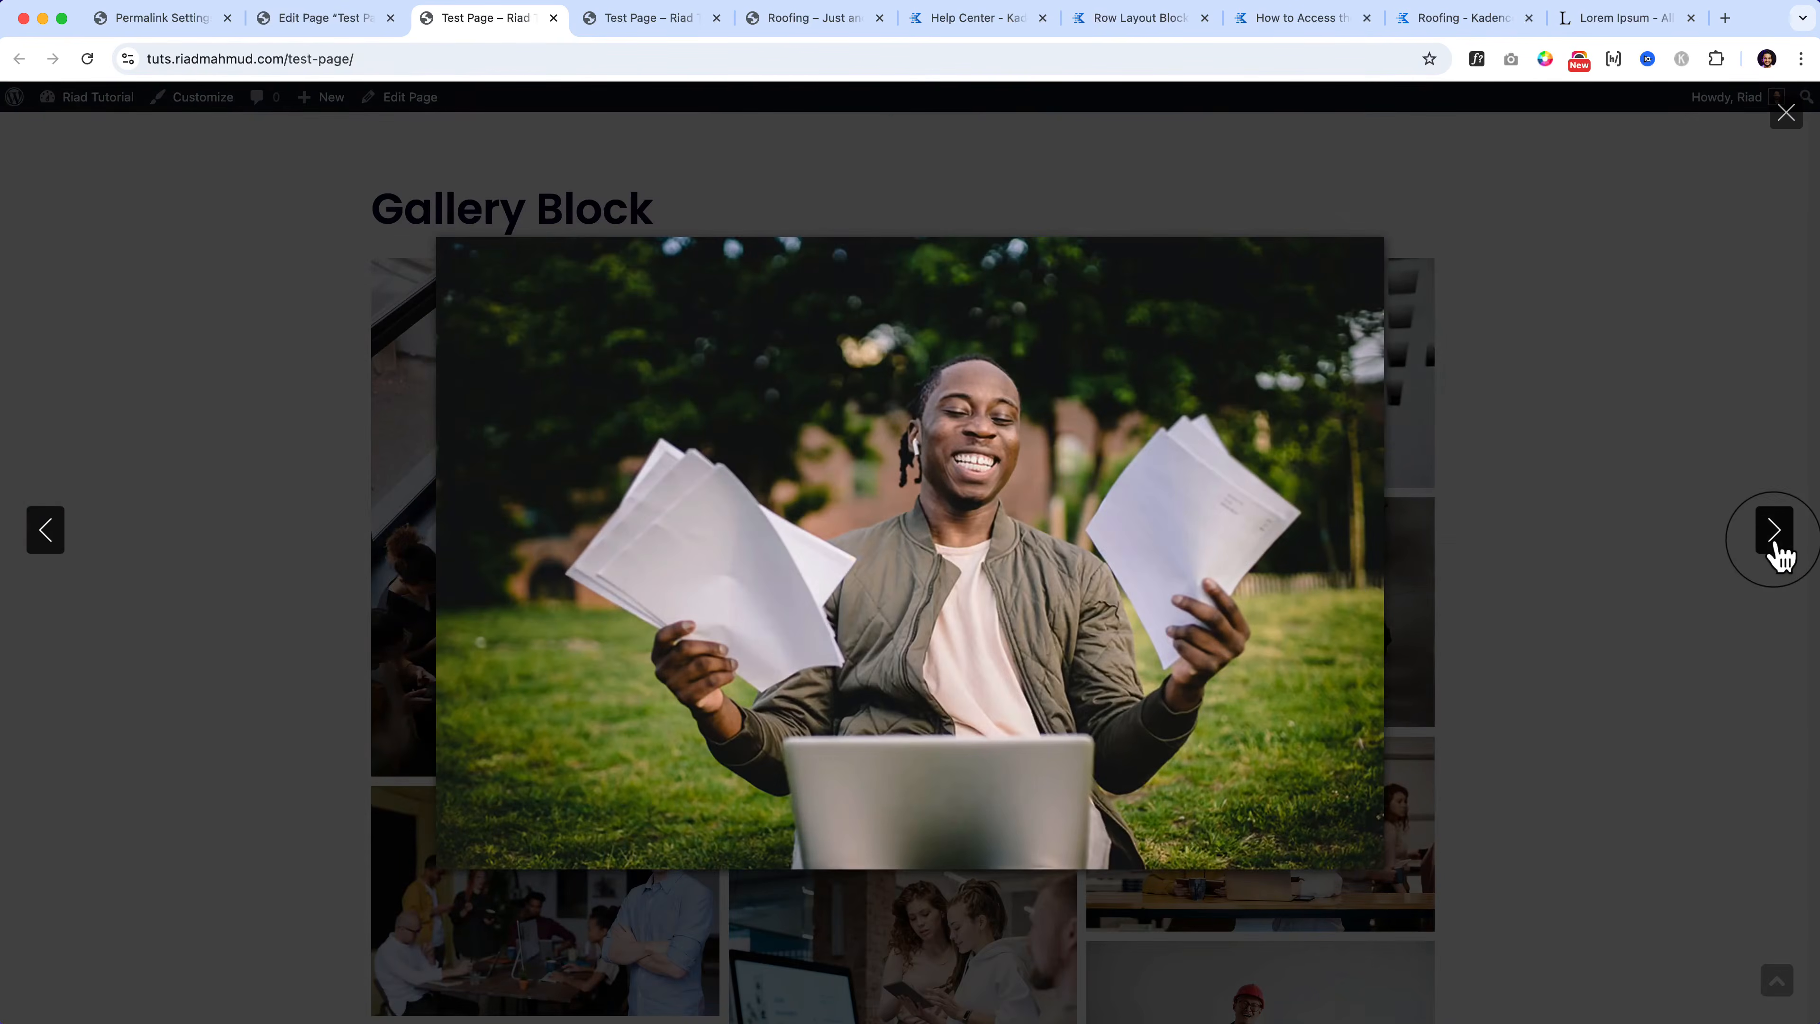
click(1776, 551)
click(1775, 551)
click(1776, 551)
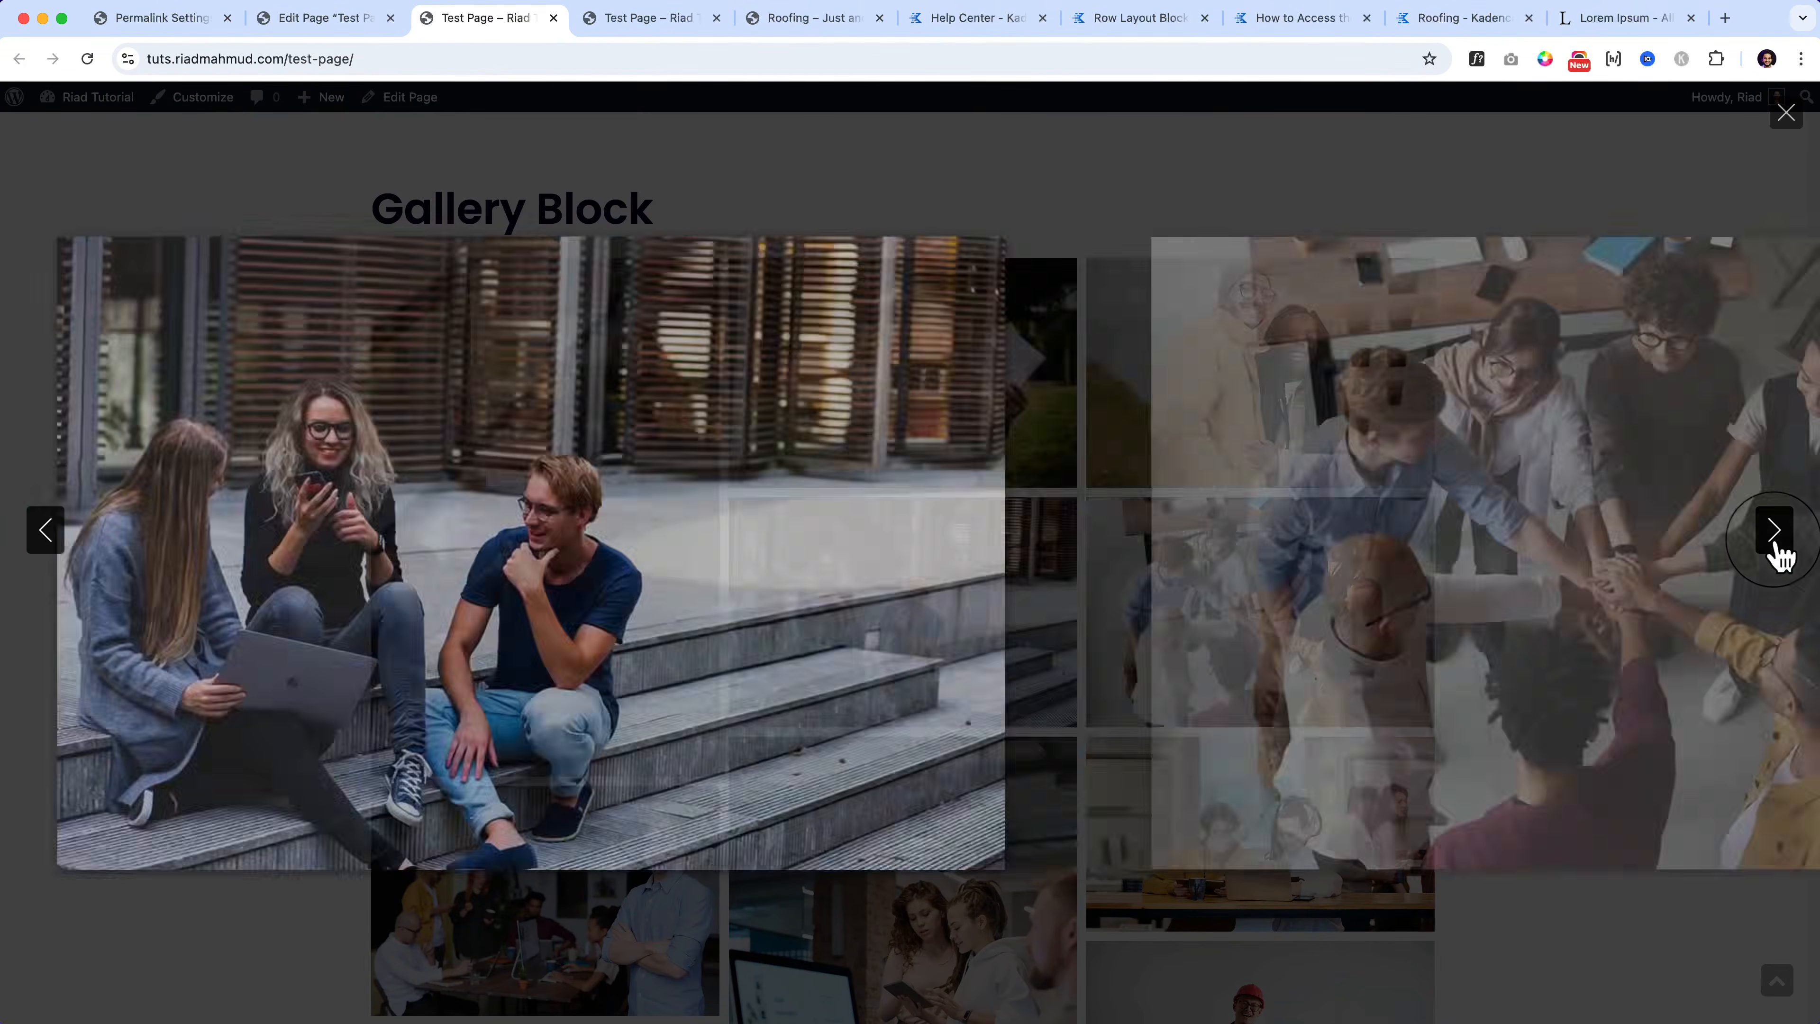
click(1776, 551)
click(1776, 551)
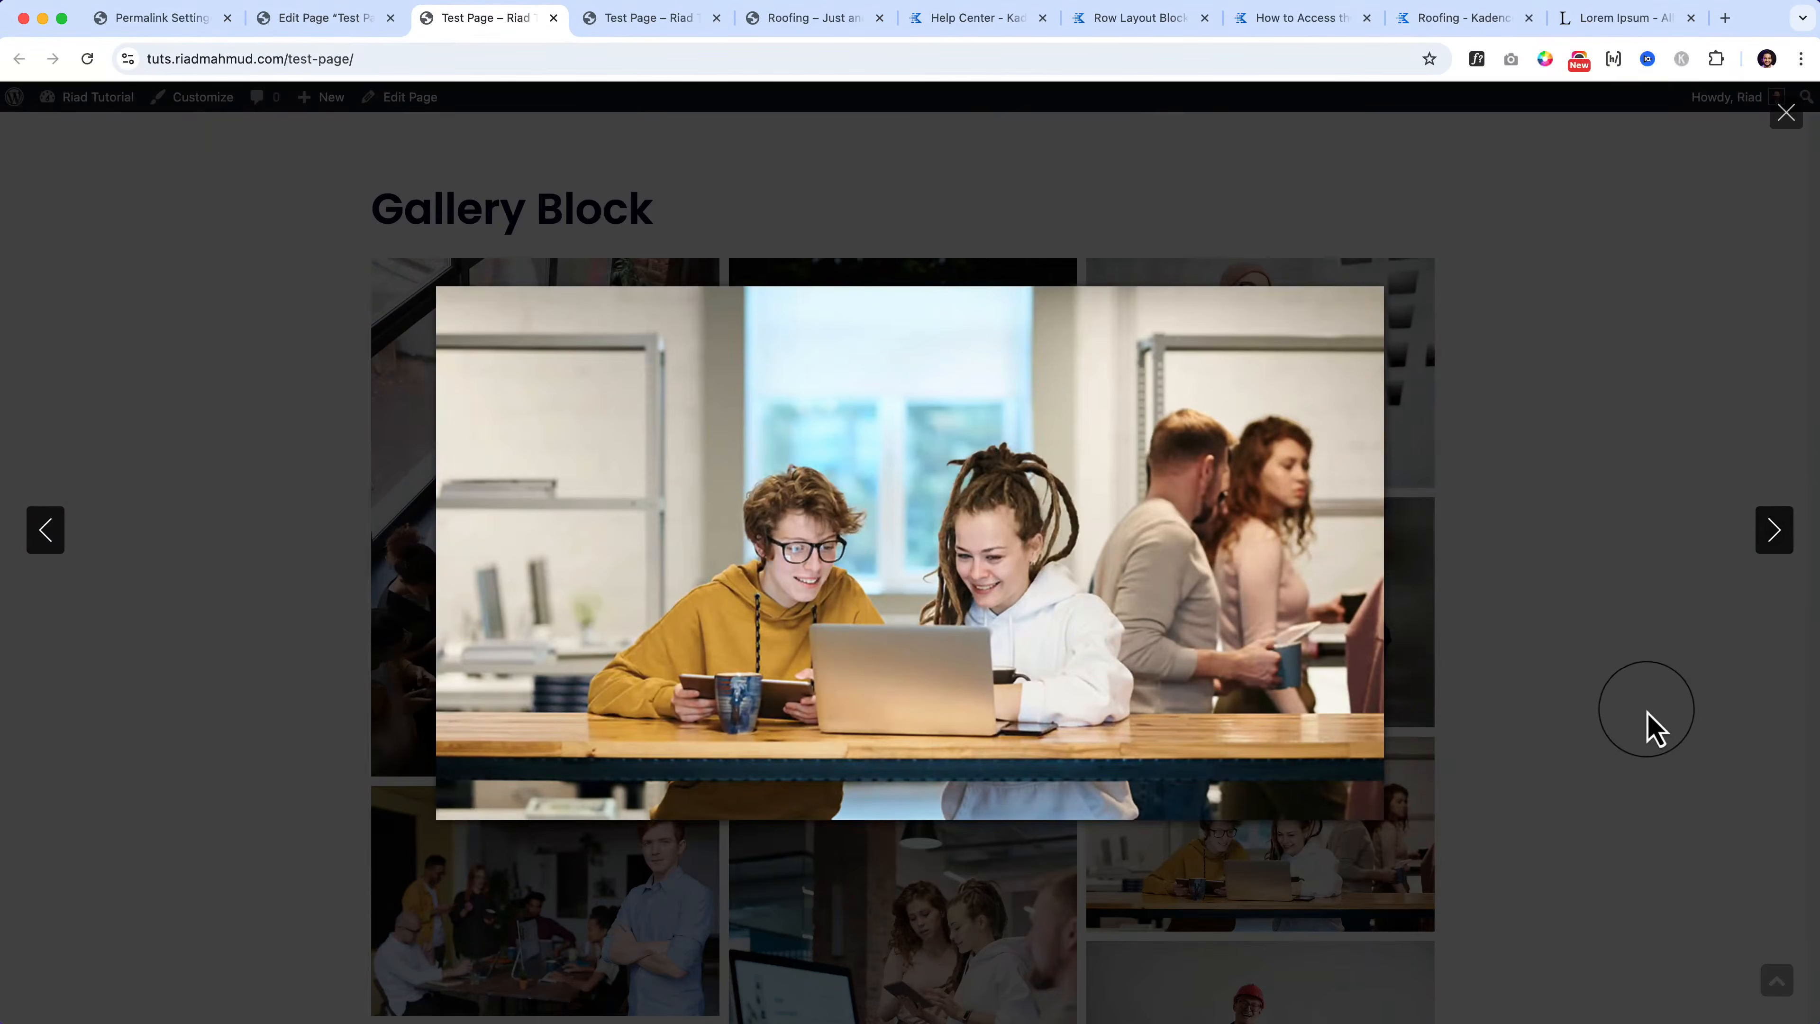
click(1647, 728)
Step: Enlarge the red-cap man photo, advance to the paper-throwing photo, then return to the editor
scroll(959, 550, down, 5)
click(959, 550)
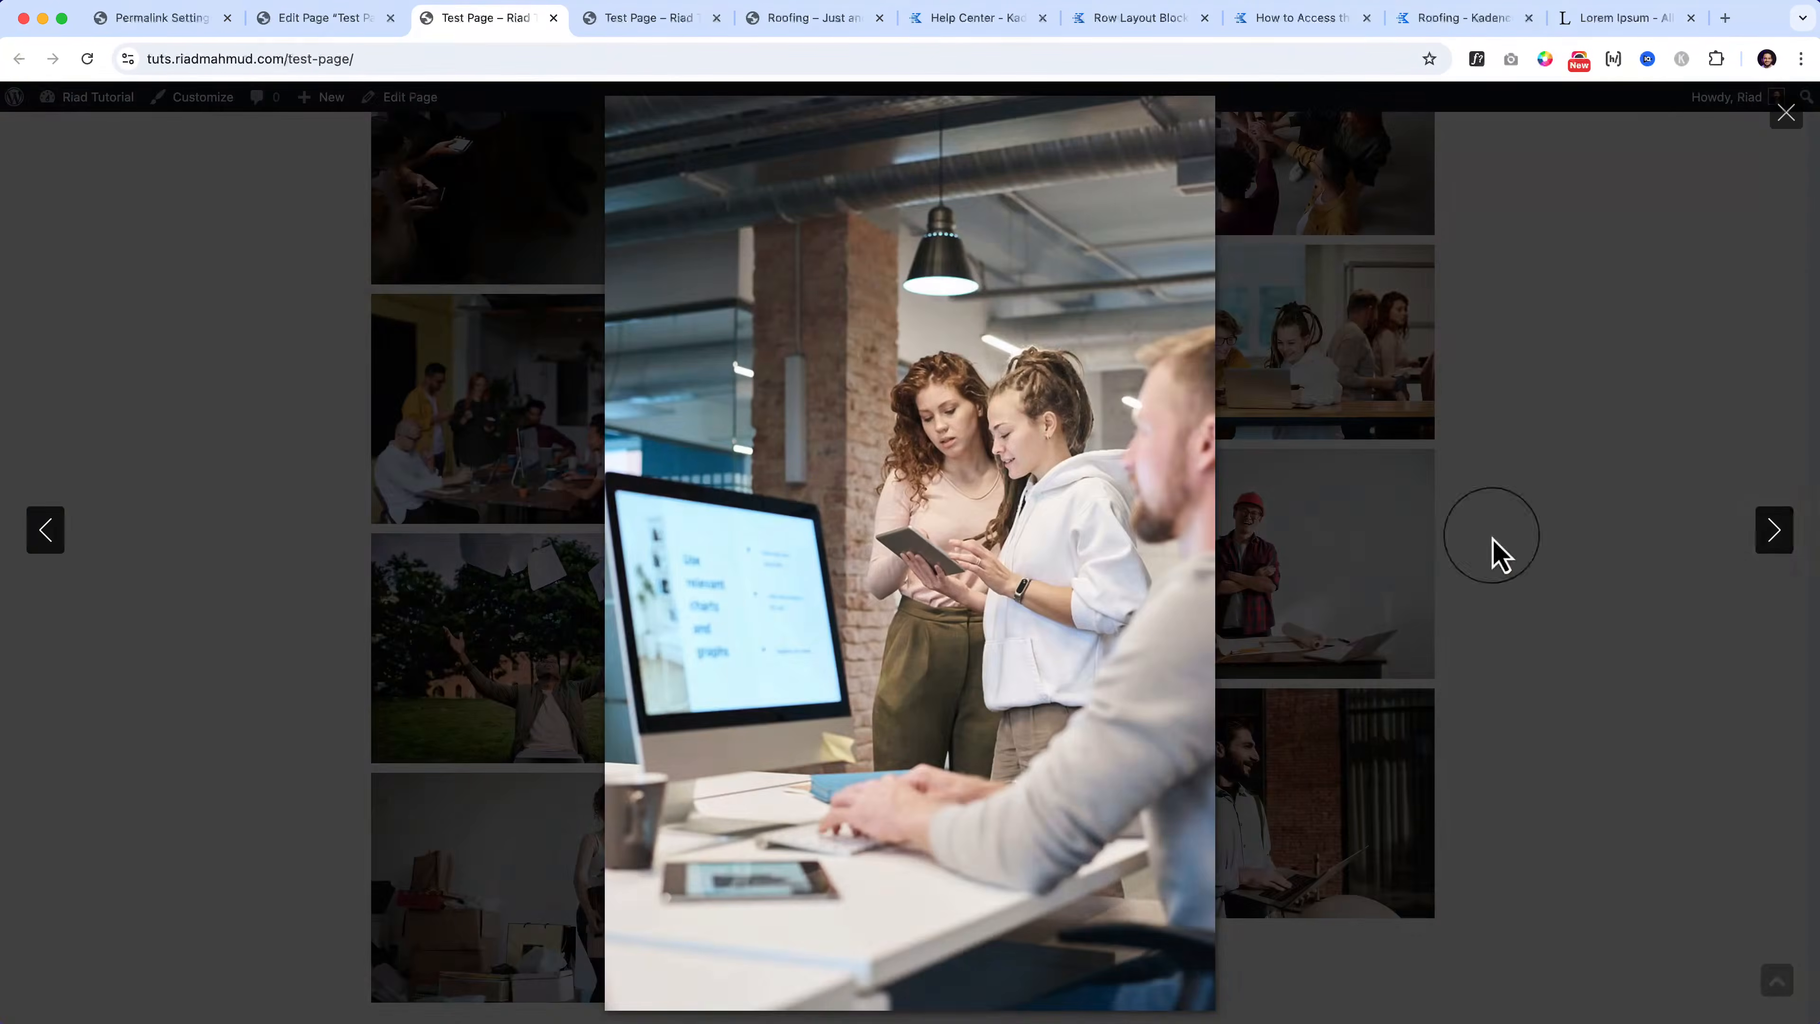
click(1690, 551)
click(1343, 551)
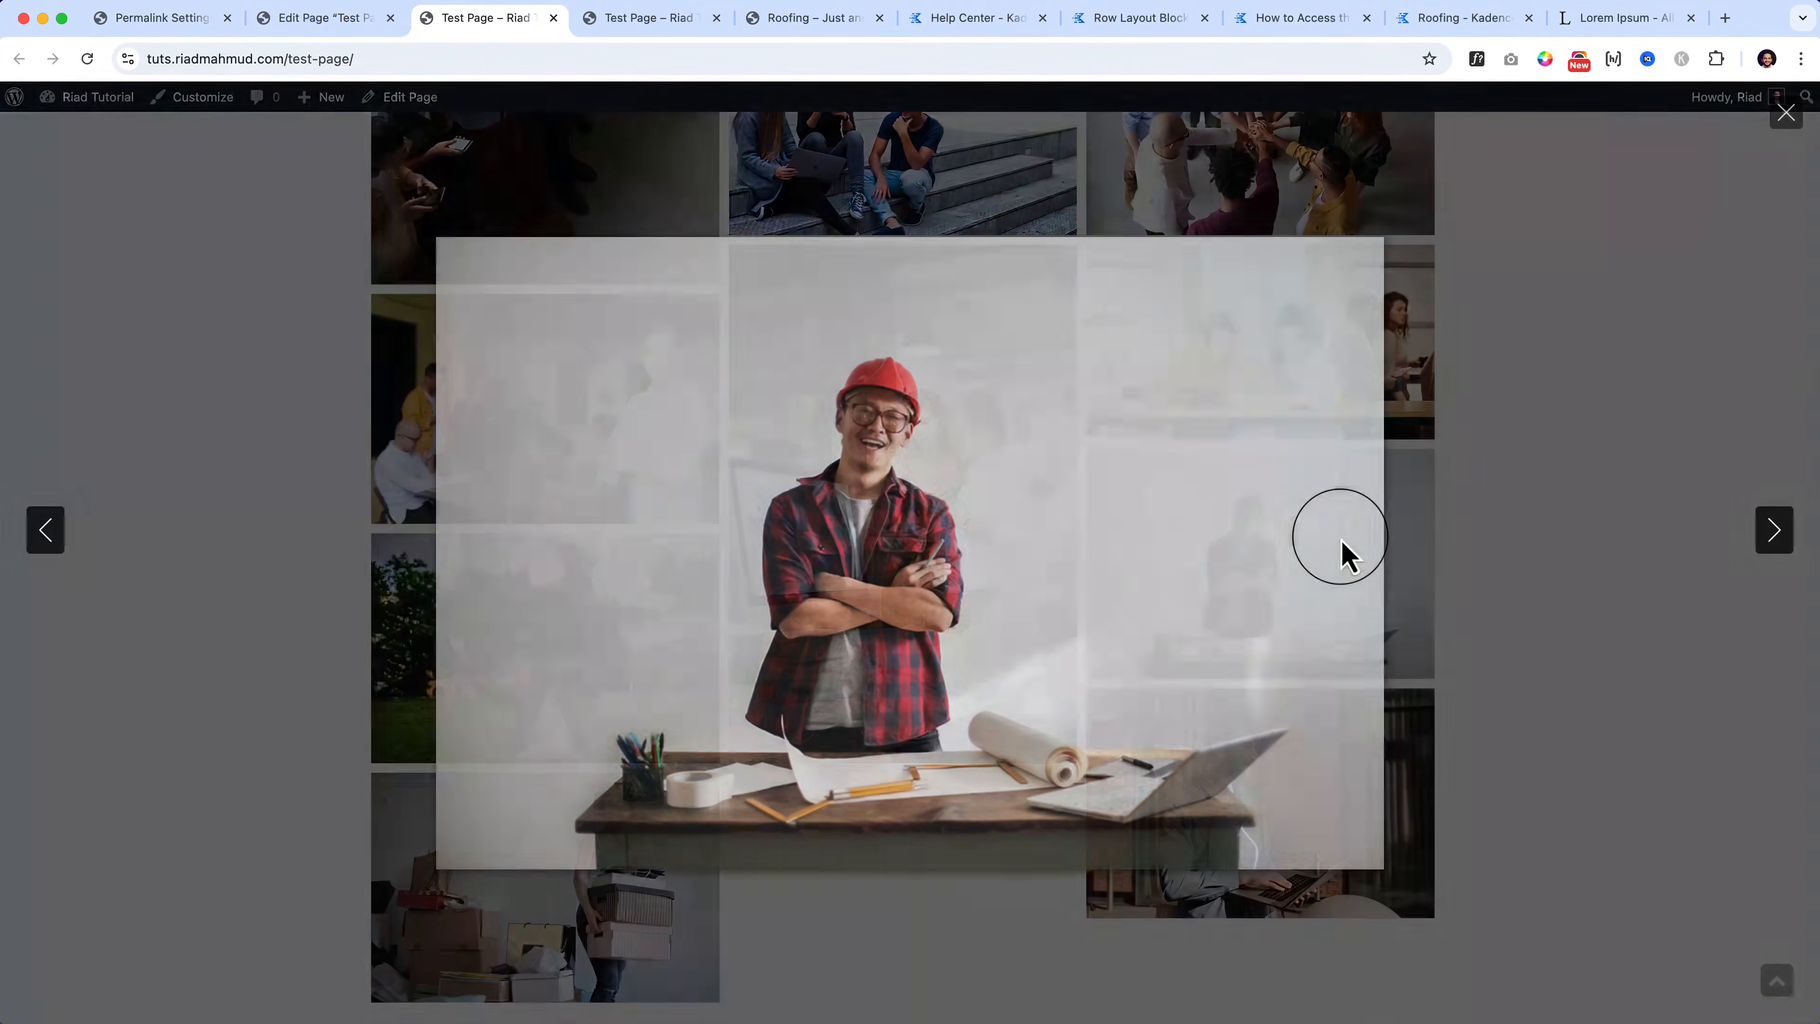
click(1776, 545)
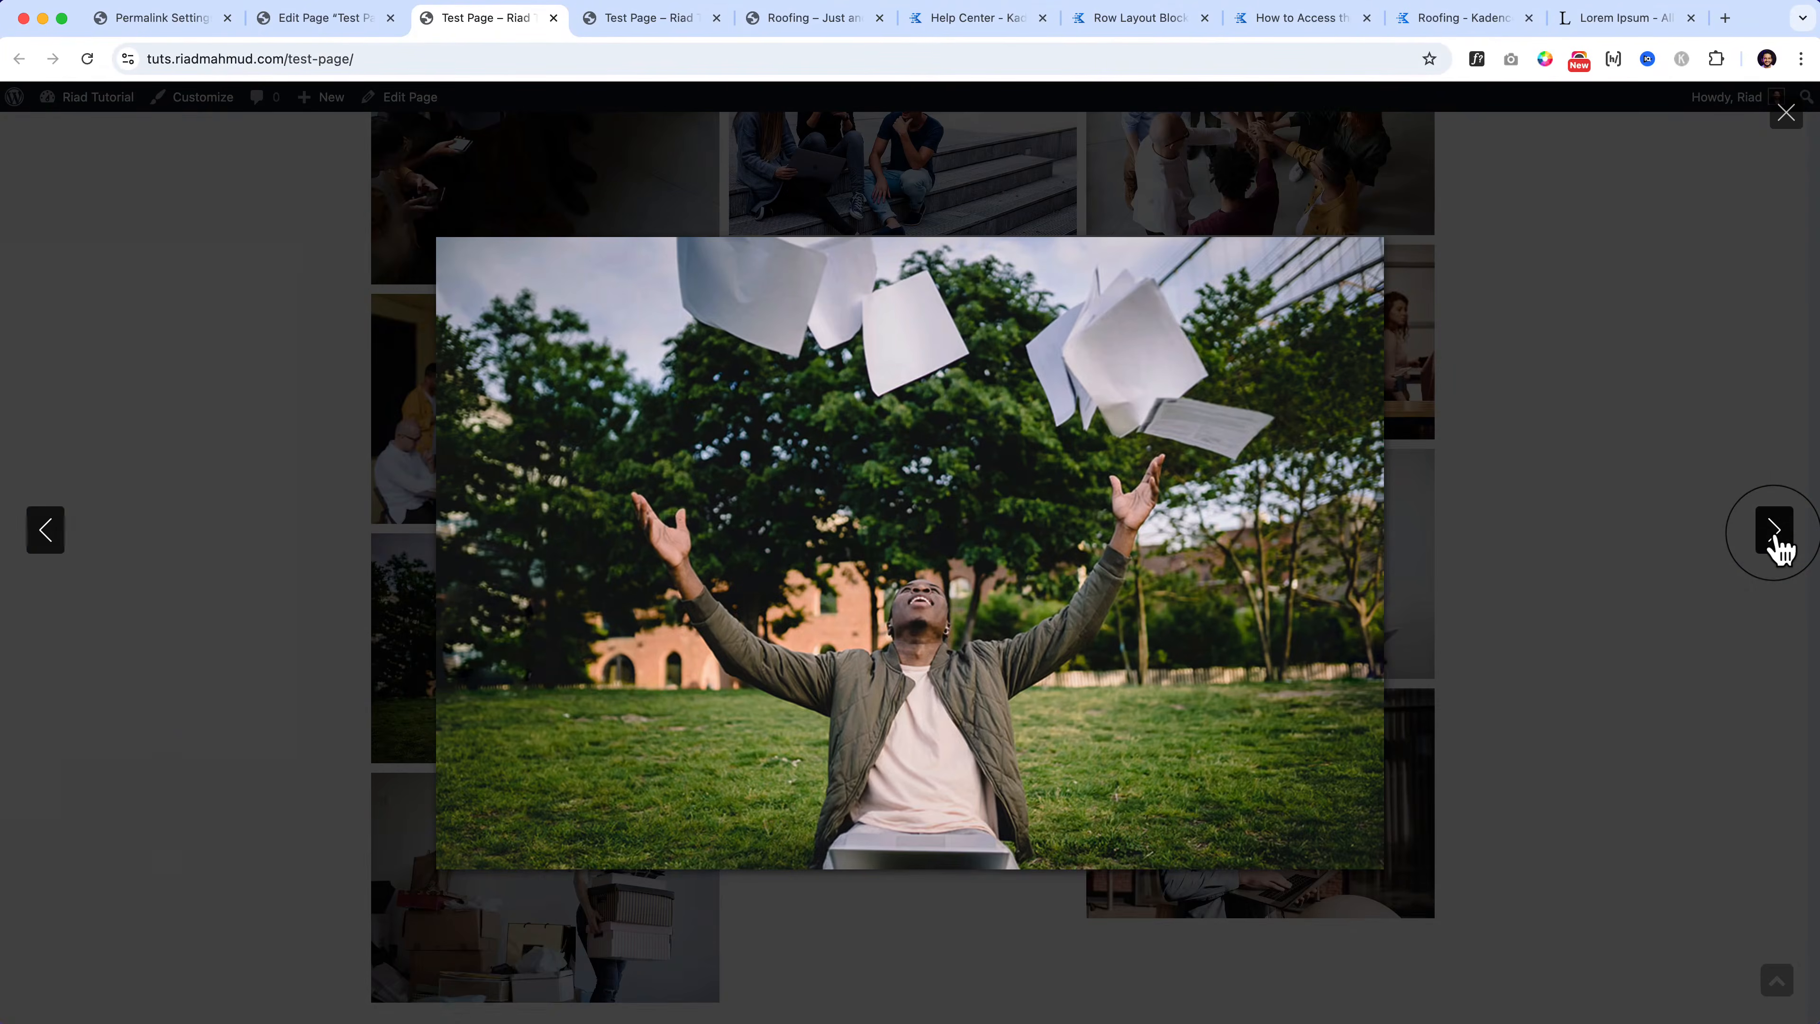
click(1655, 552)
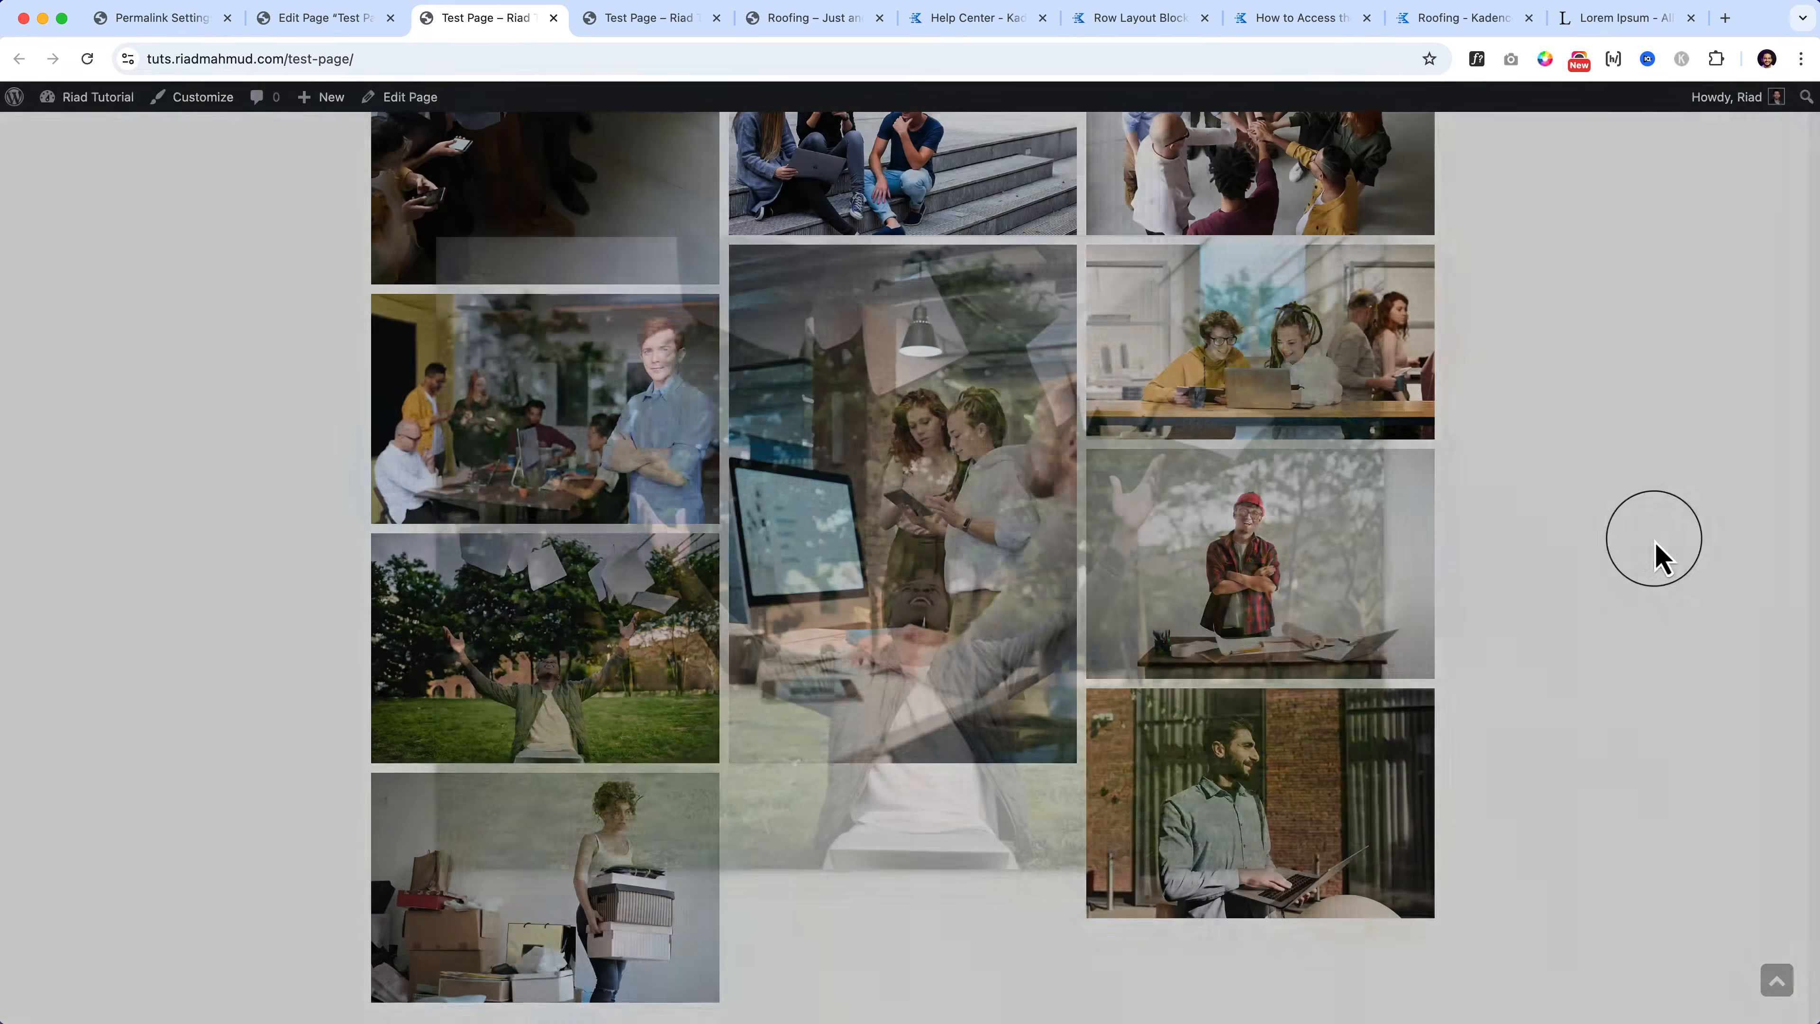
click(331, 29)
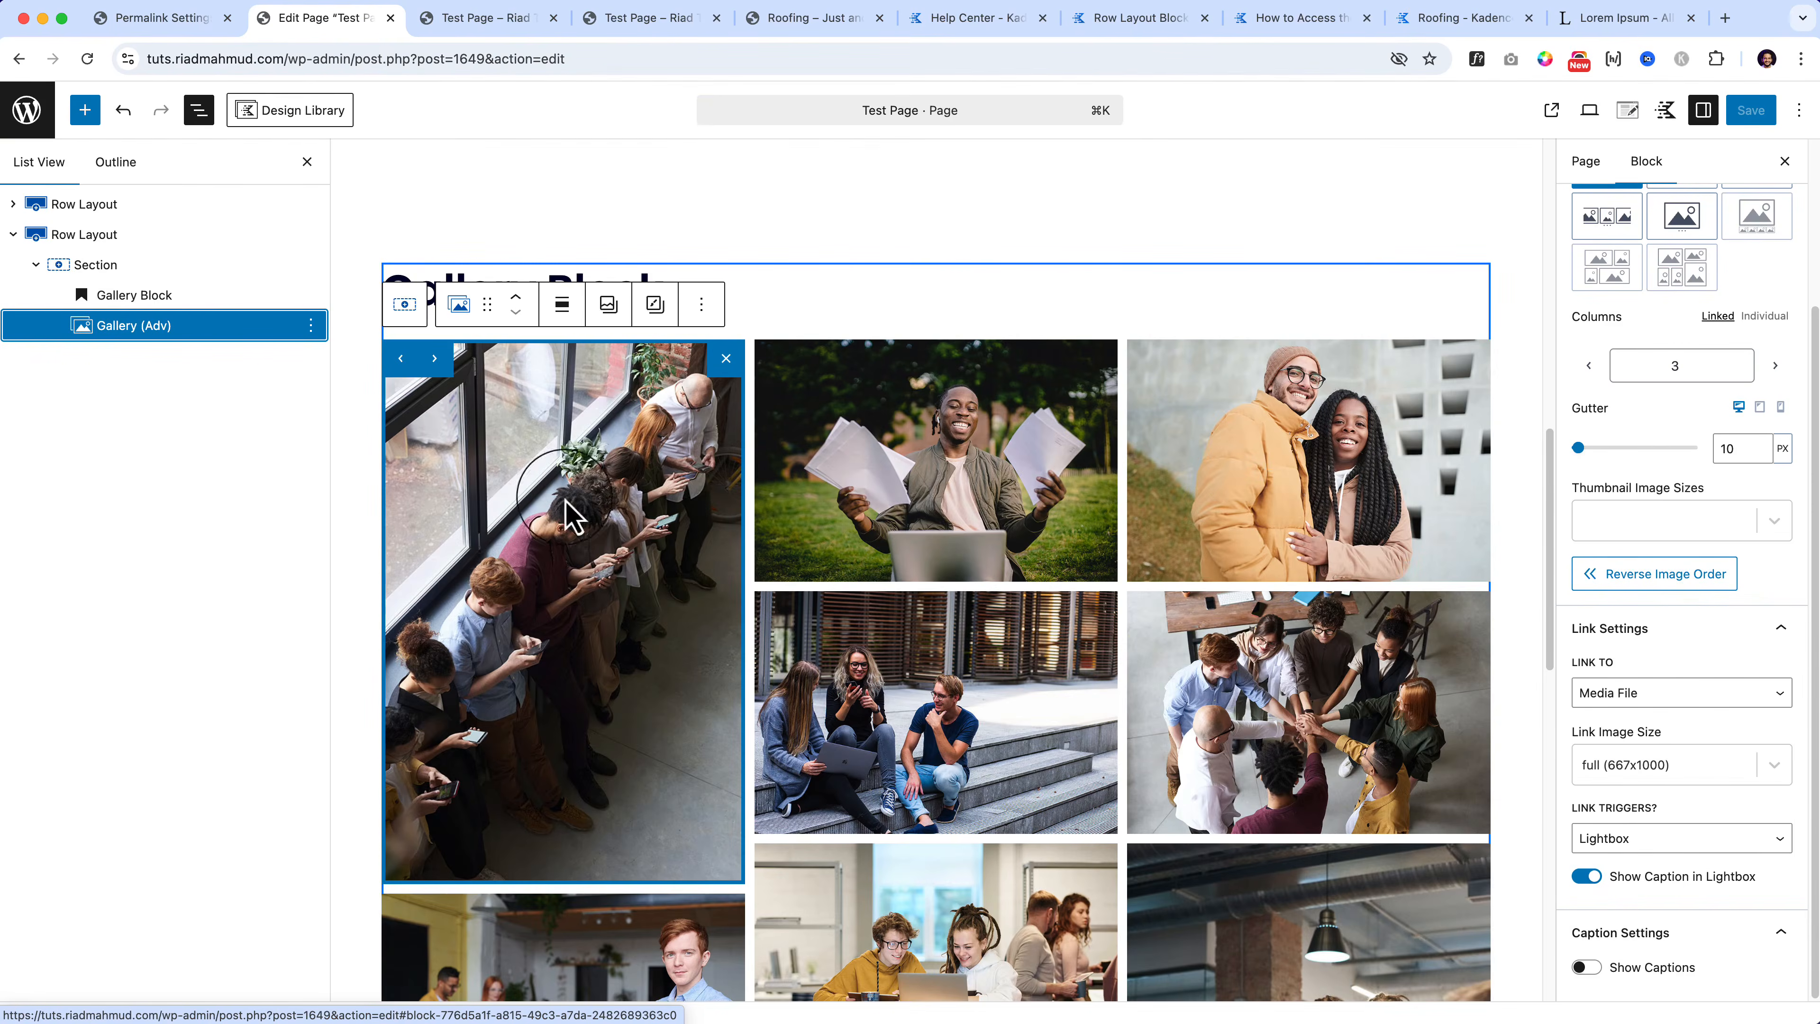
Step: Select the first gallery image and enable Show Captions
click(648, 681)
scroll(650, 683, down, 1)
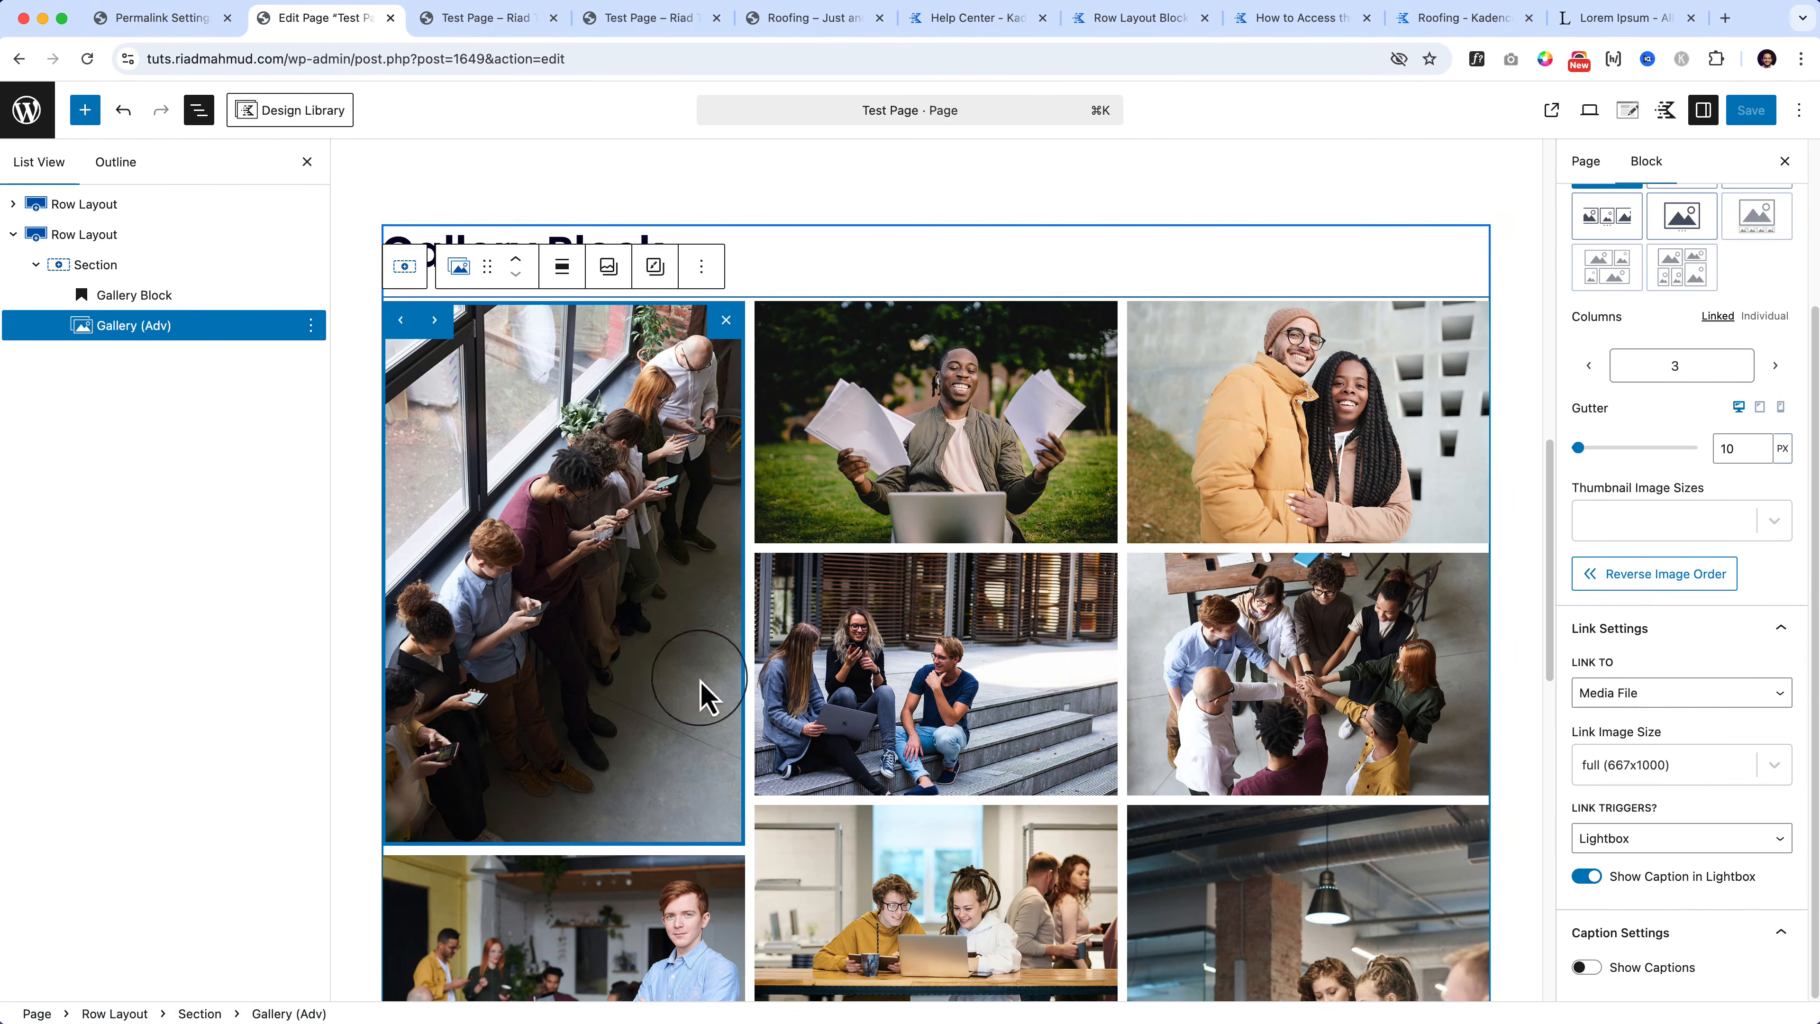
click(1586, 967)
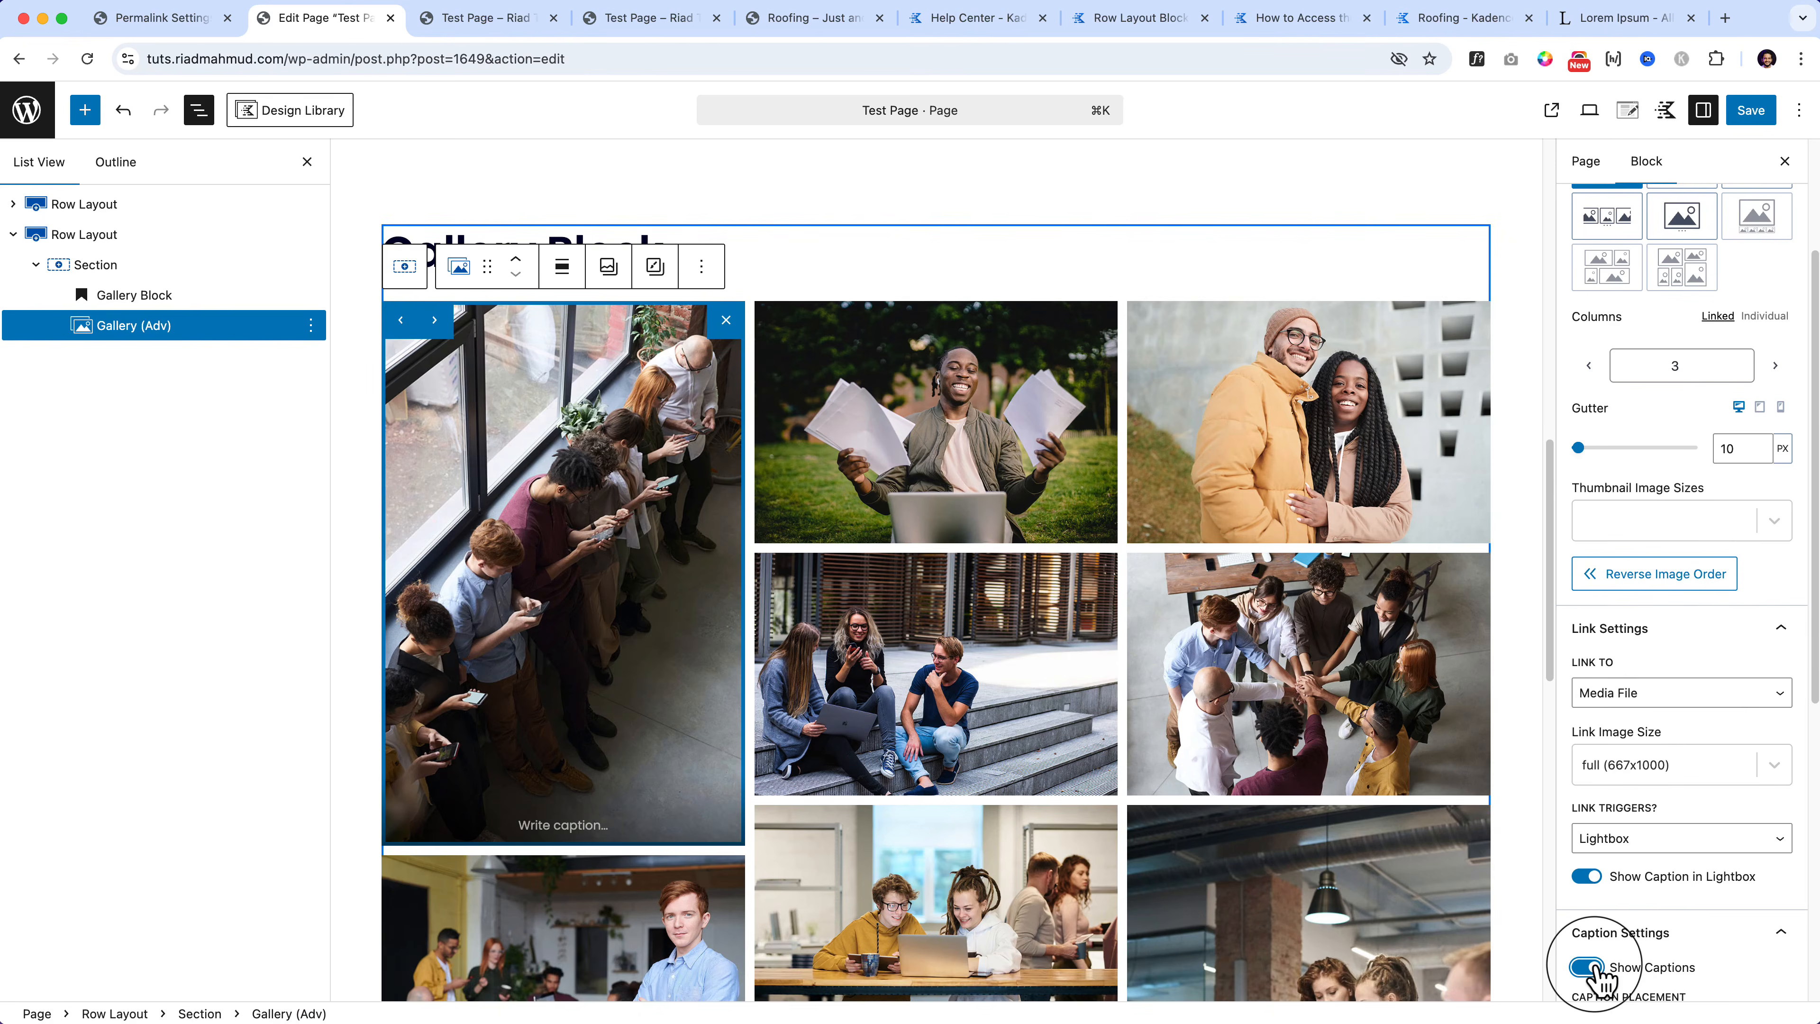
scroll(1598, 975, down, 5)
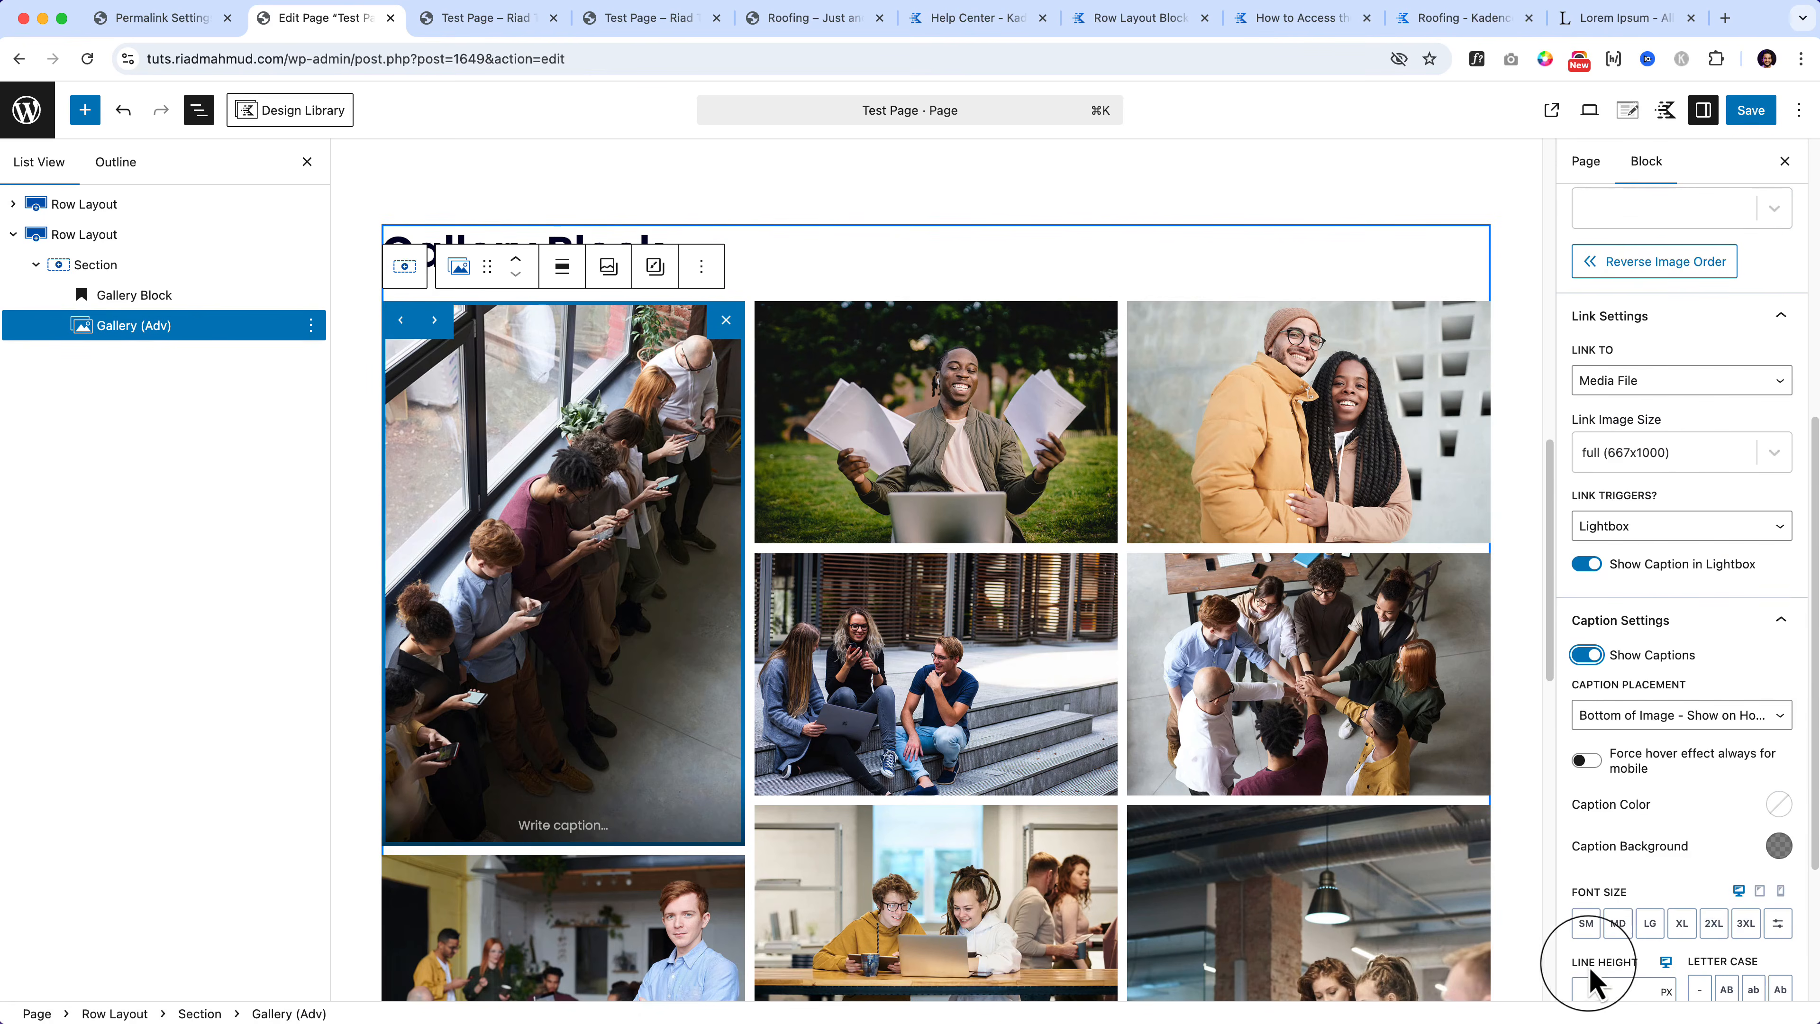
Step: Enter the caption text 'Test' for the first window photo
click(556, 824)
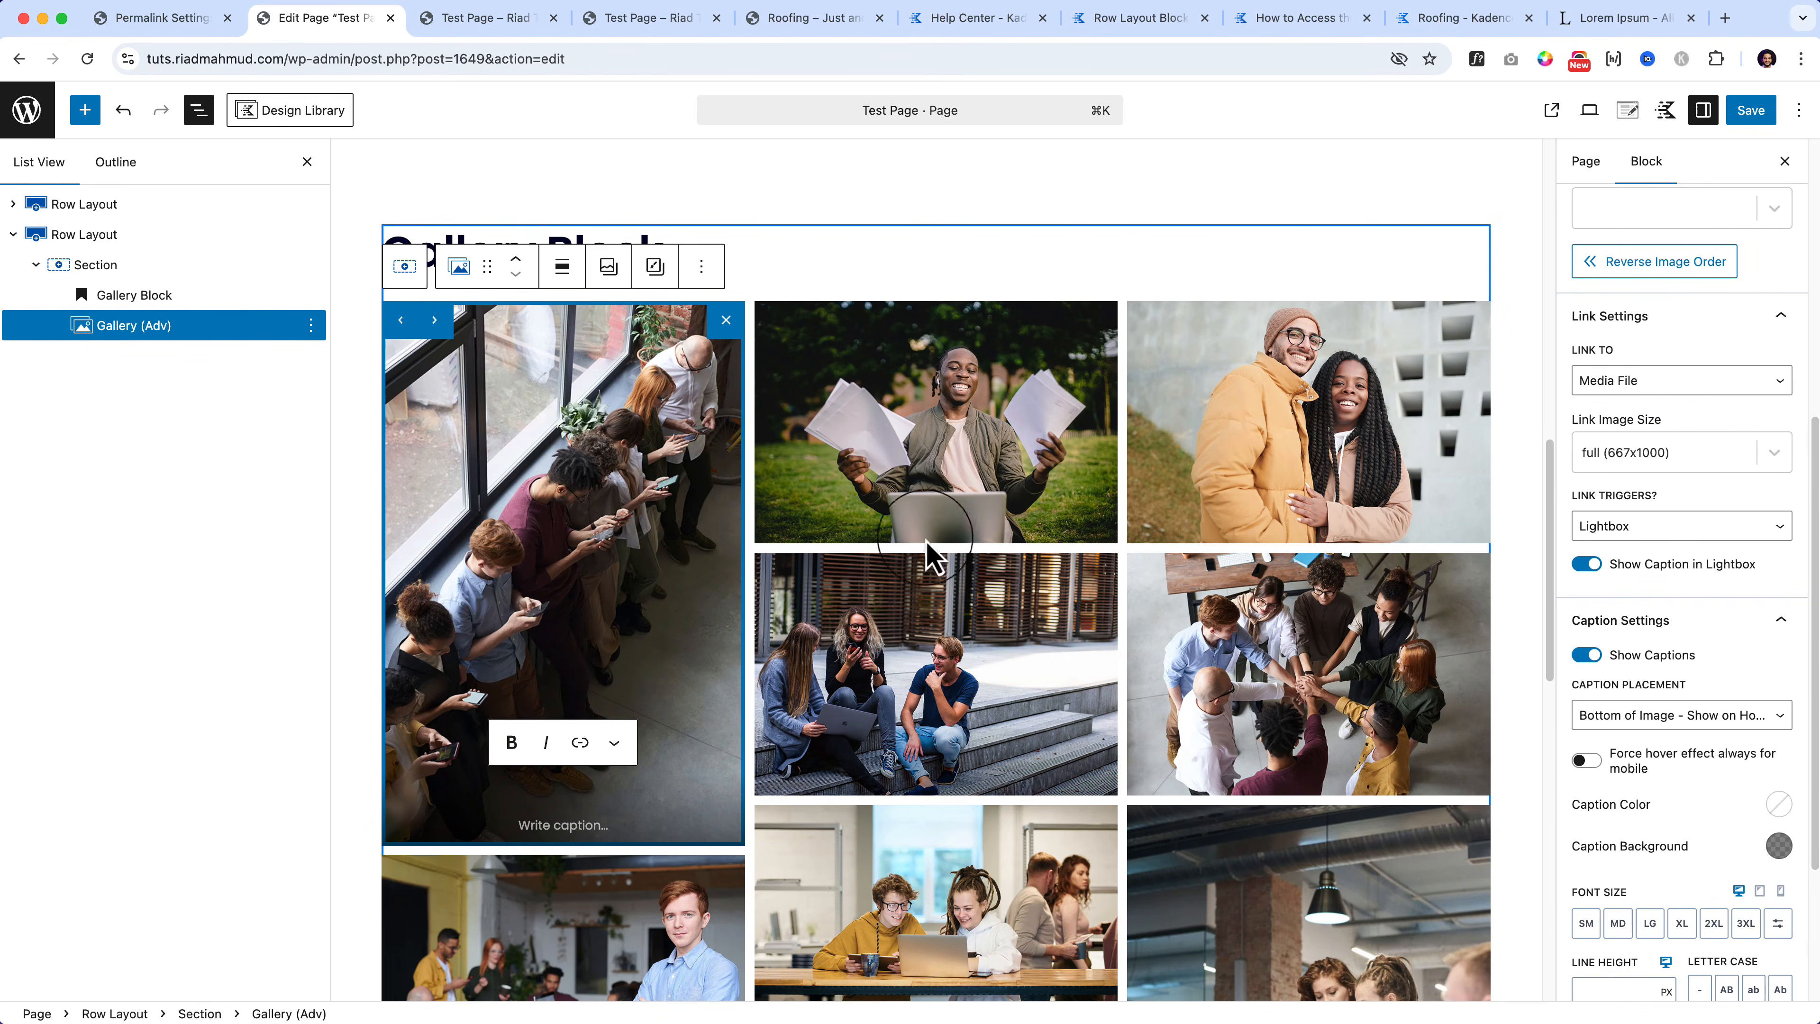
click(940, 517)
click(644, 721)
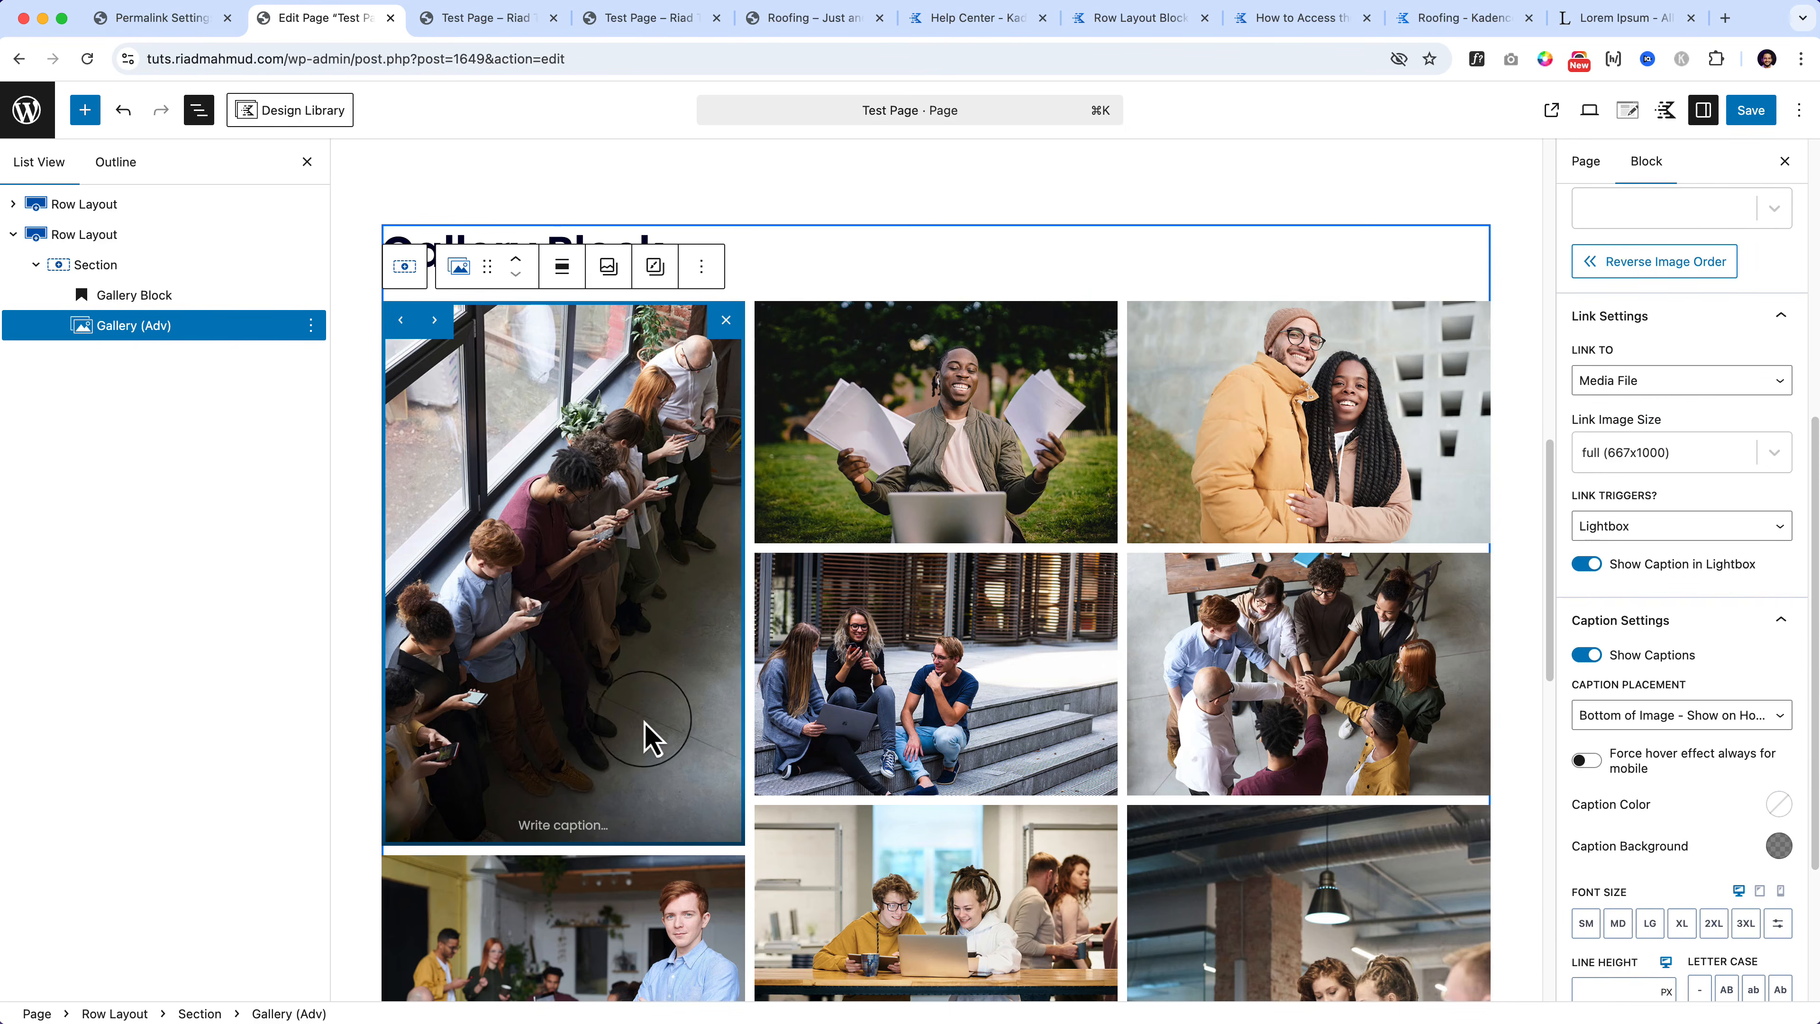
click(905, 704)
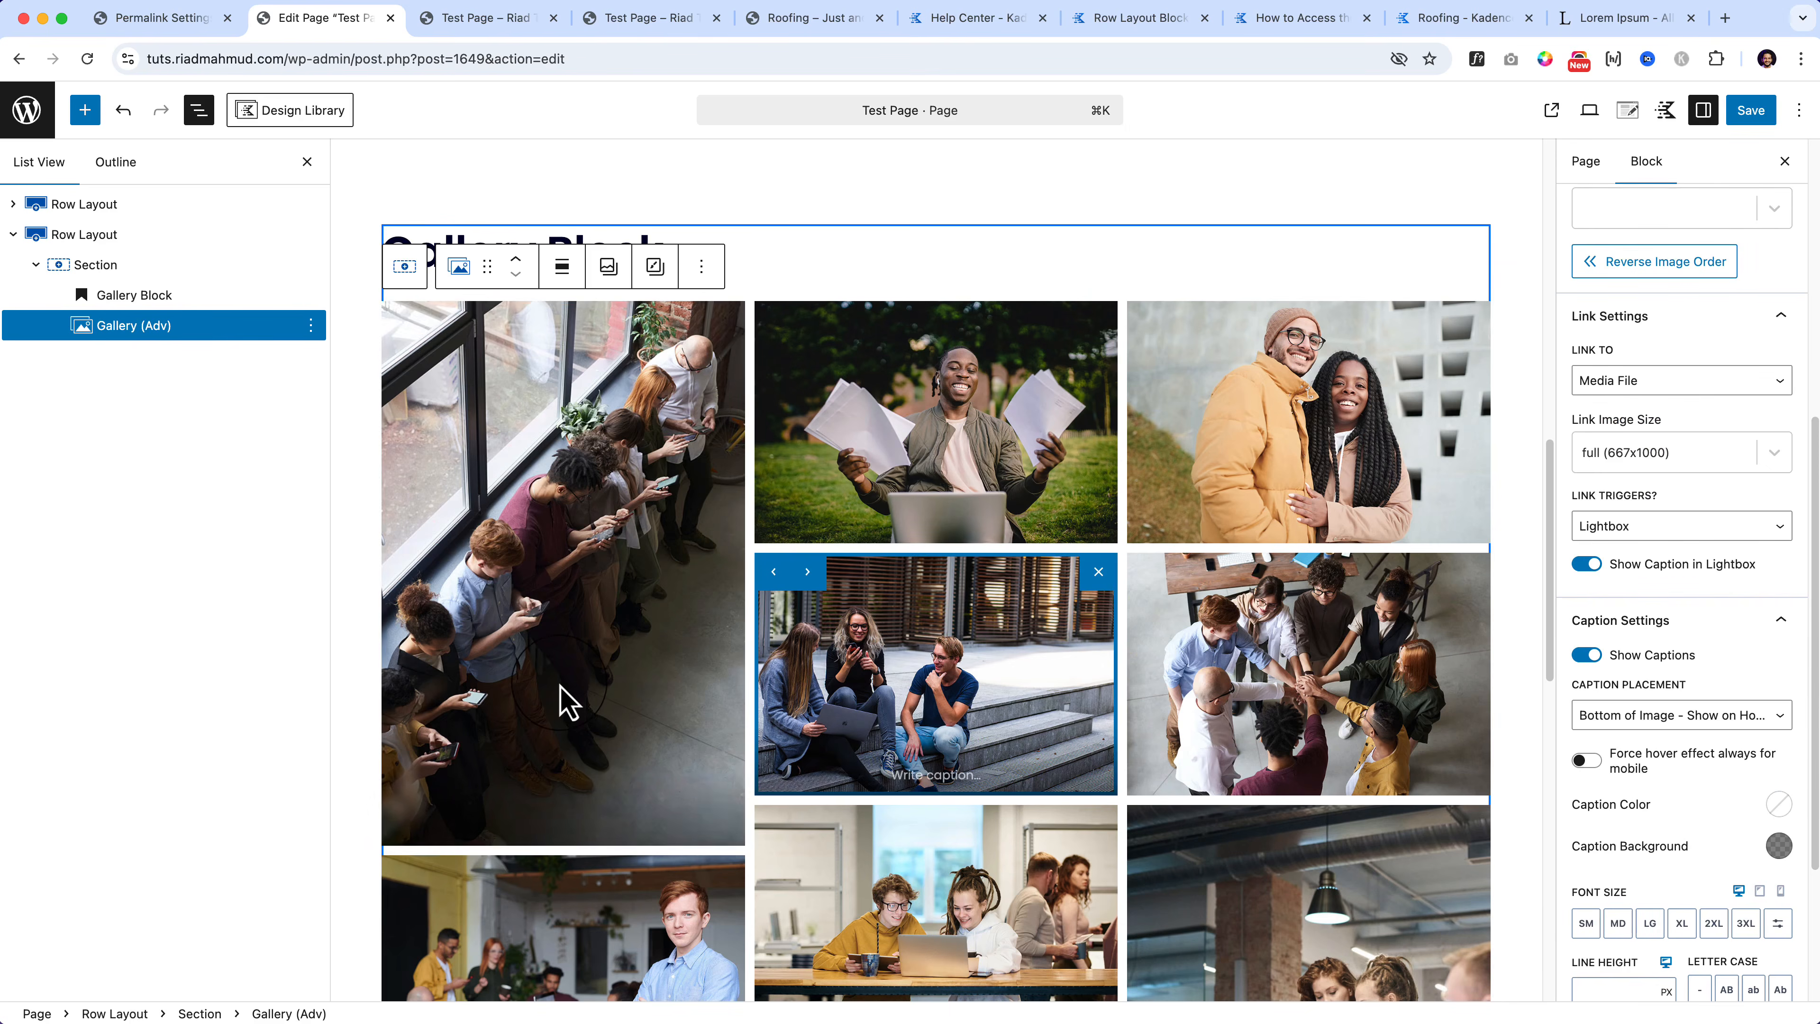
click(557, 728)
click(534, 825)
text(Test Caption)
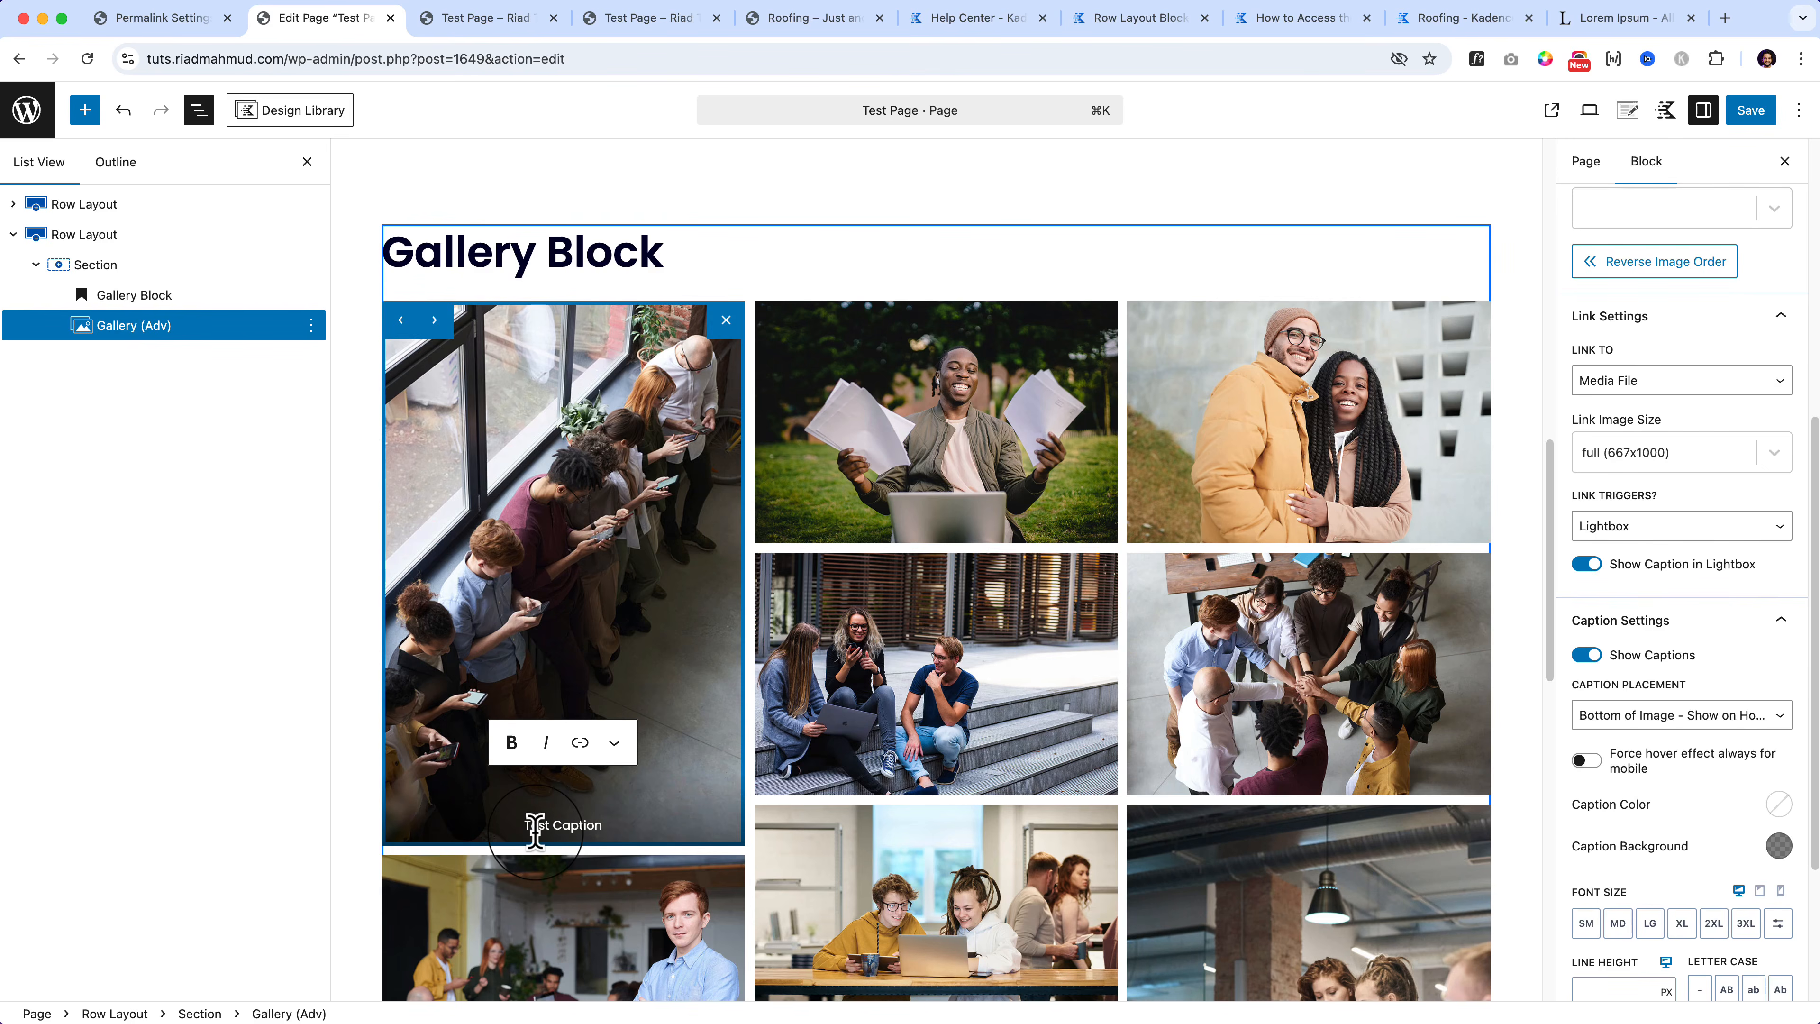
click(1652, 724)
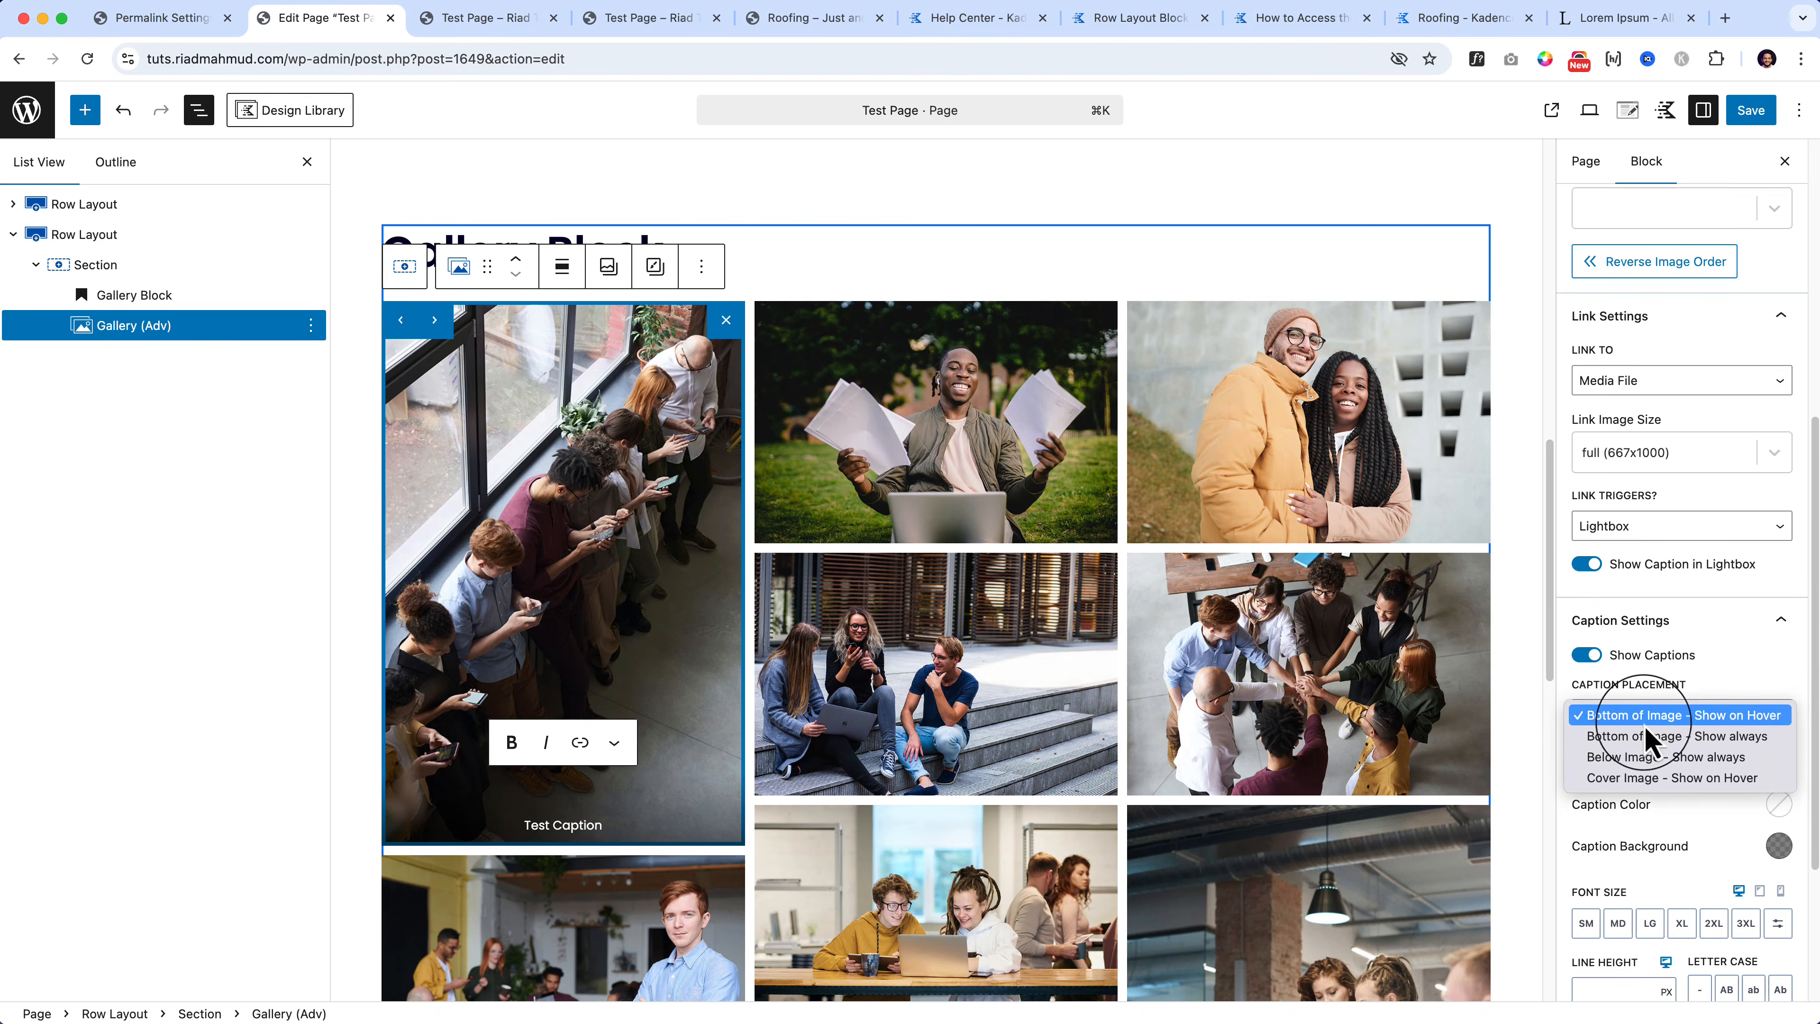
click(1634, 739)
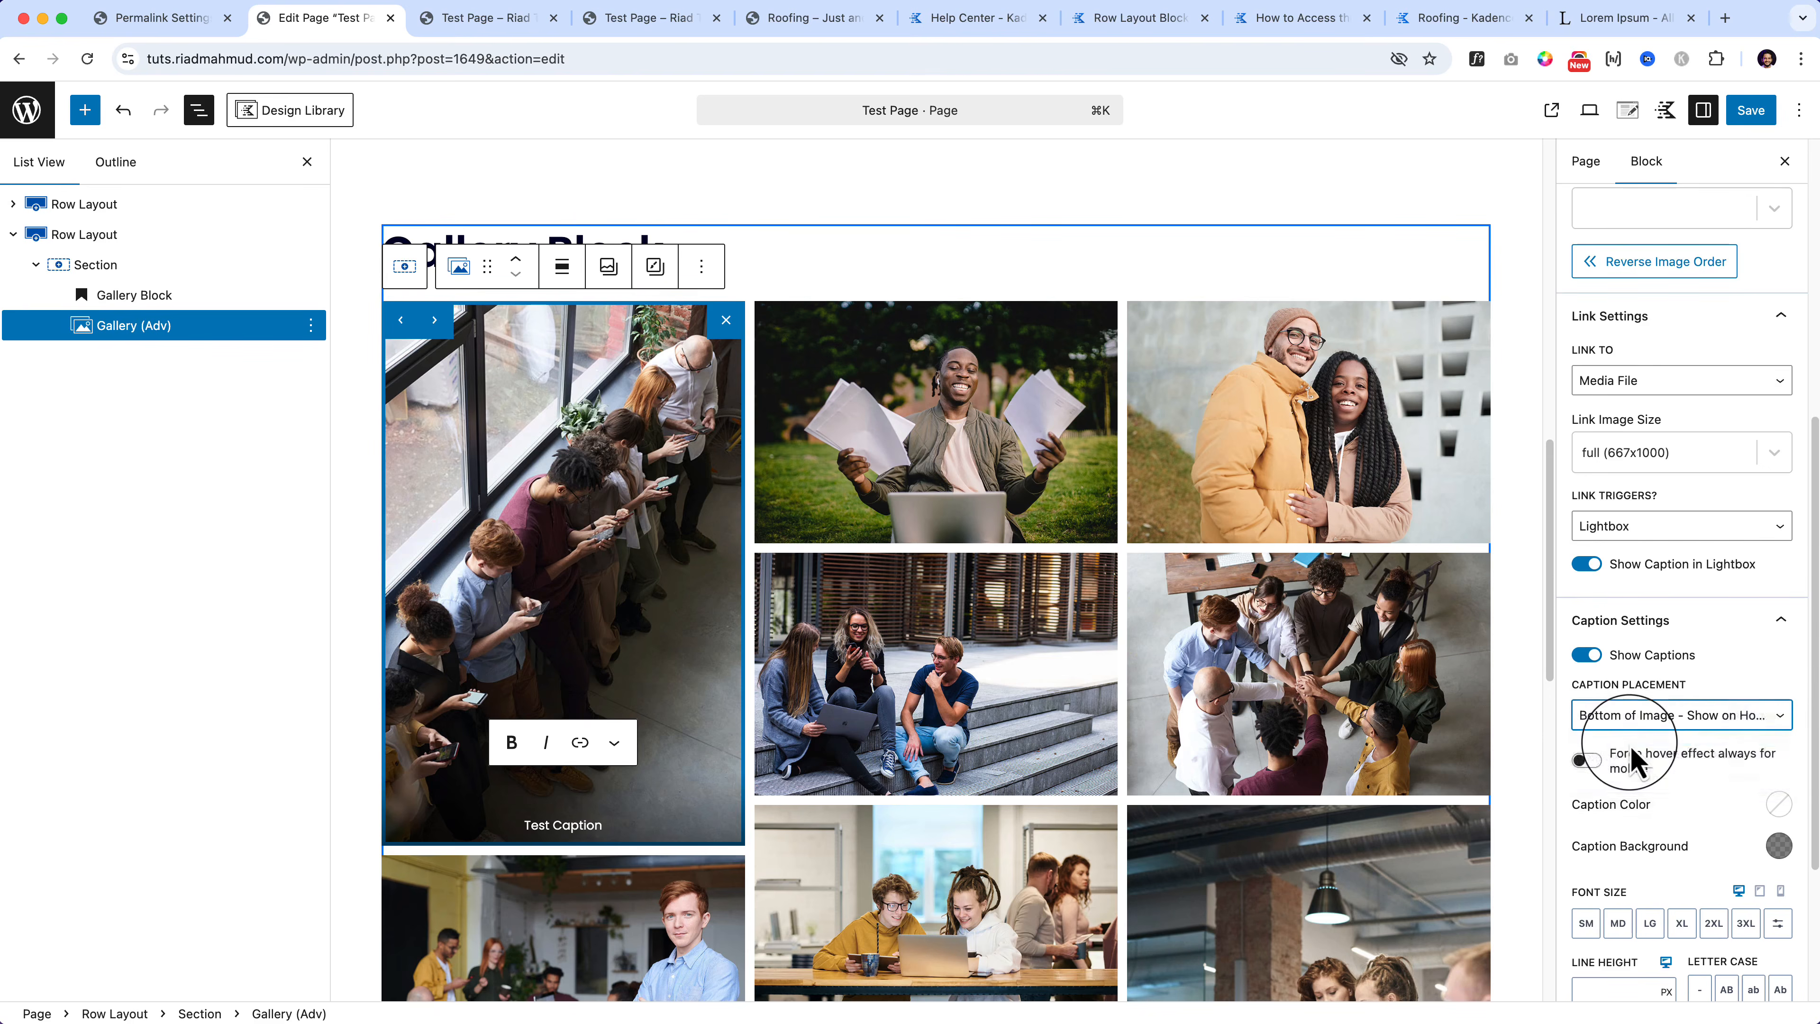
click(812, 726)
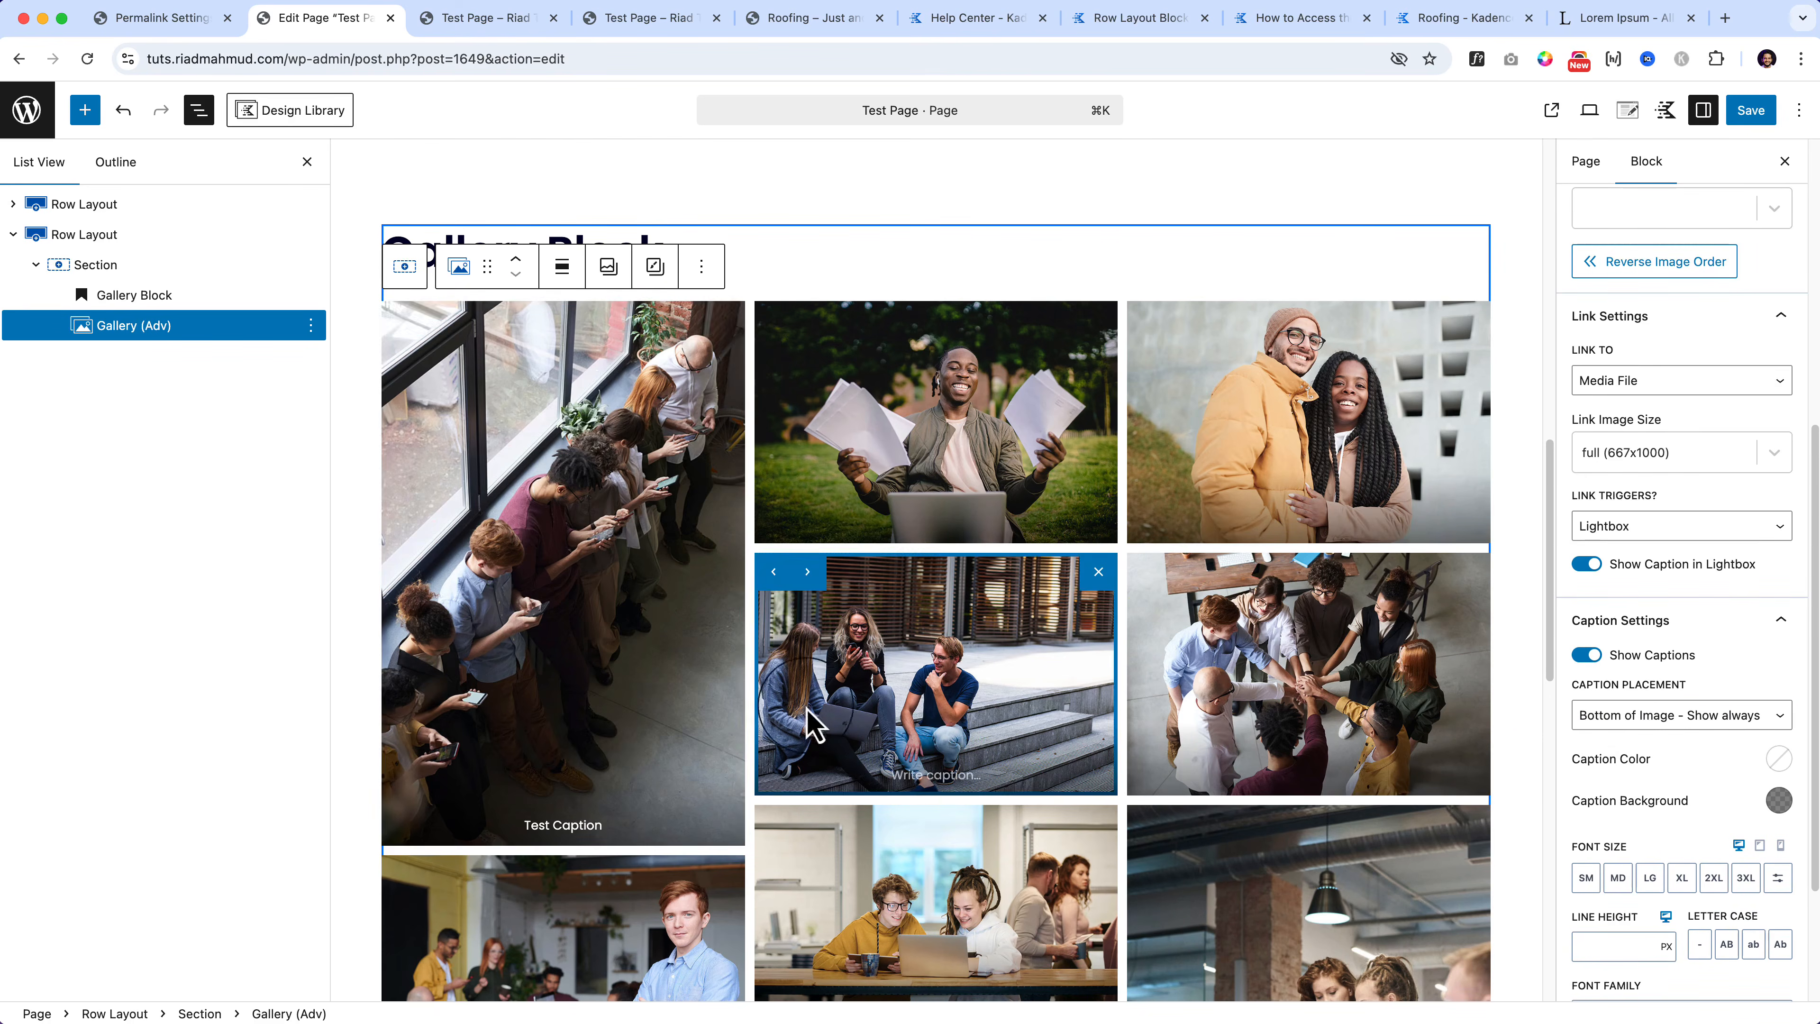
click(534, 663)
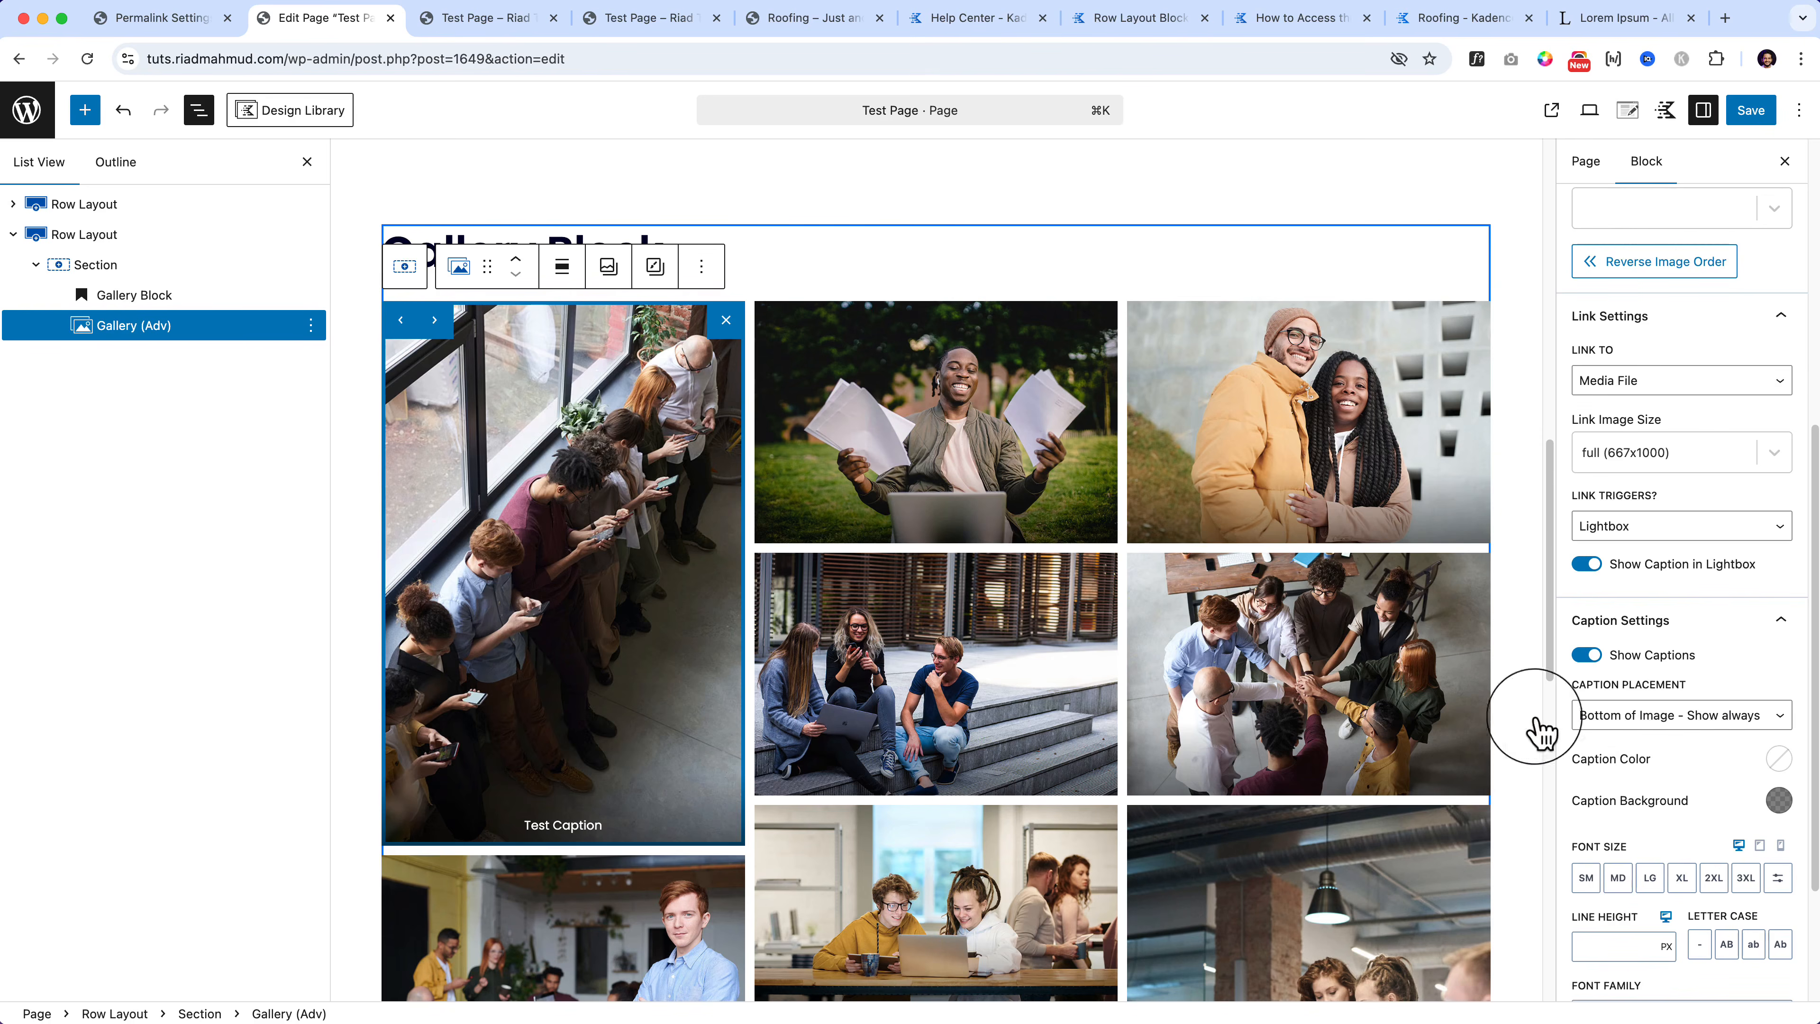
click(1688, 717)
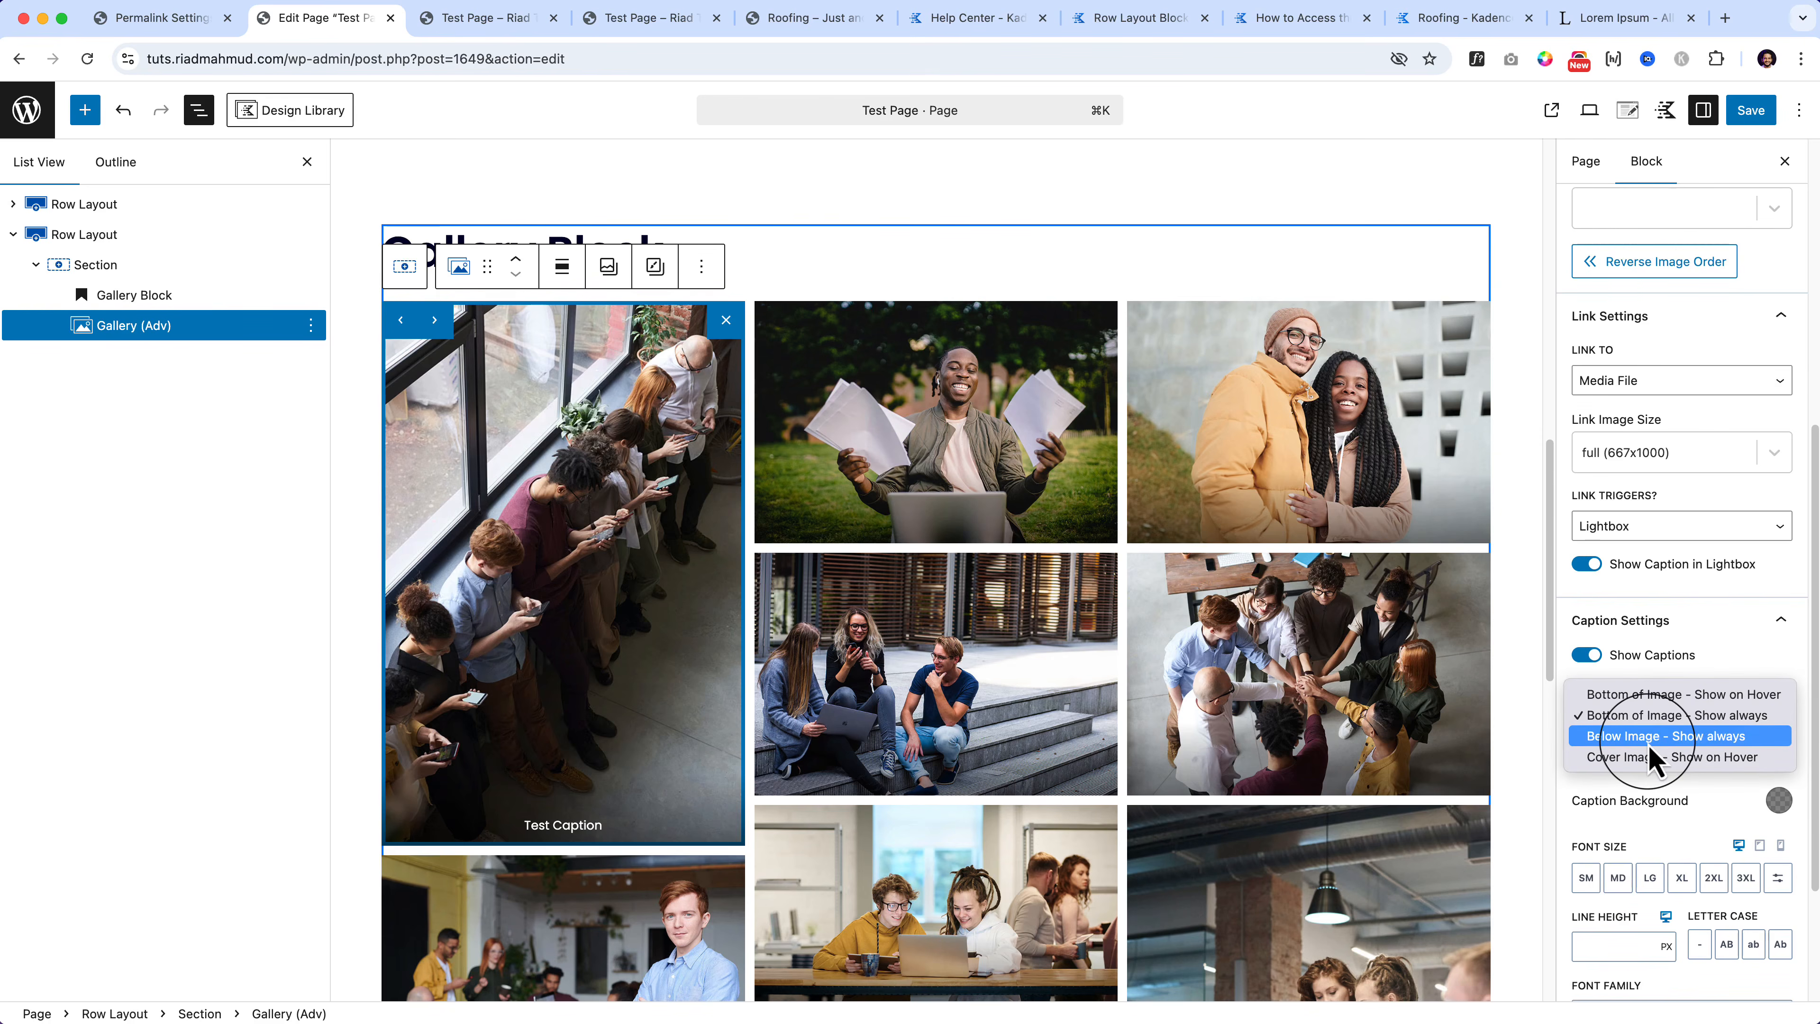
click(1655, 737)
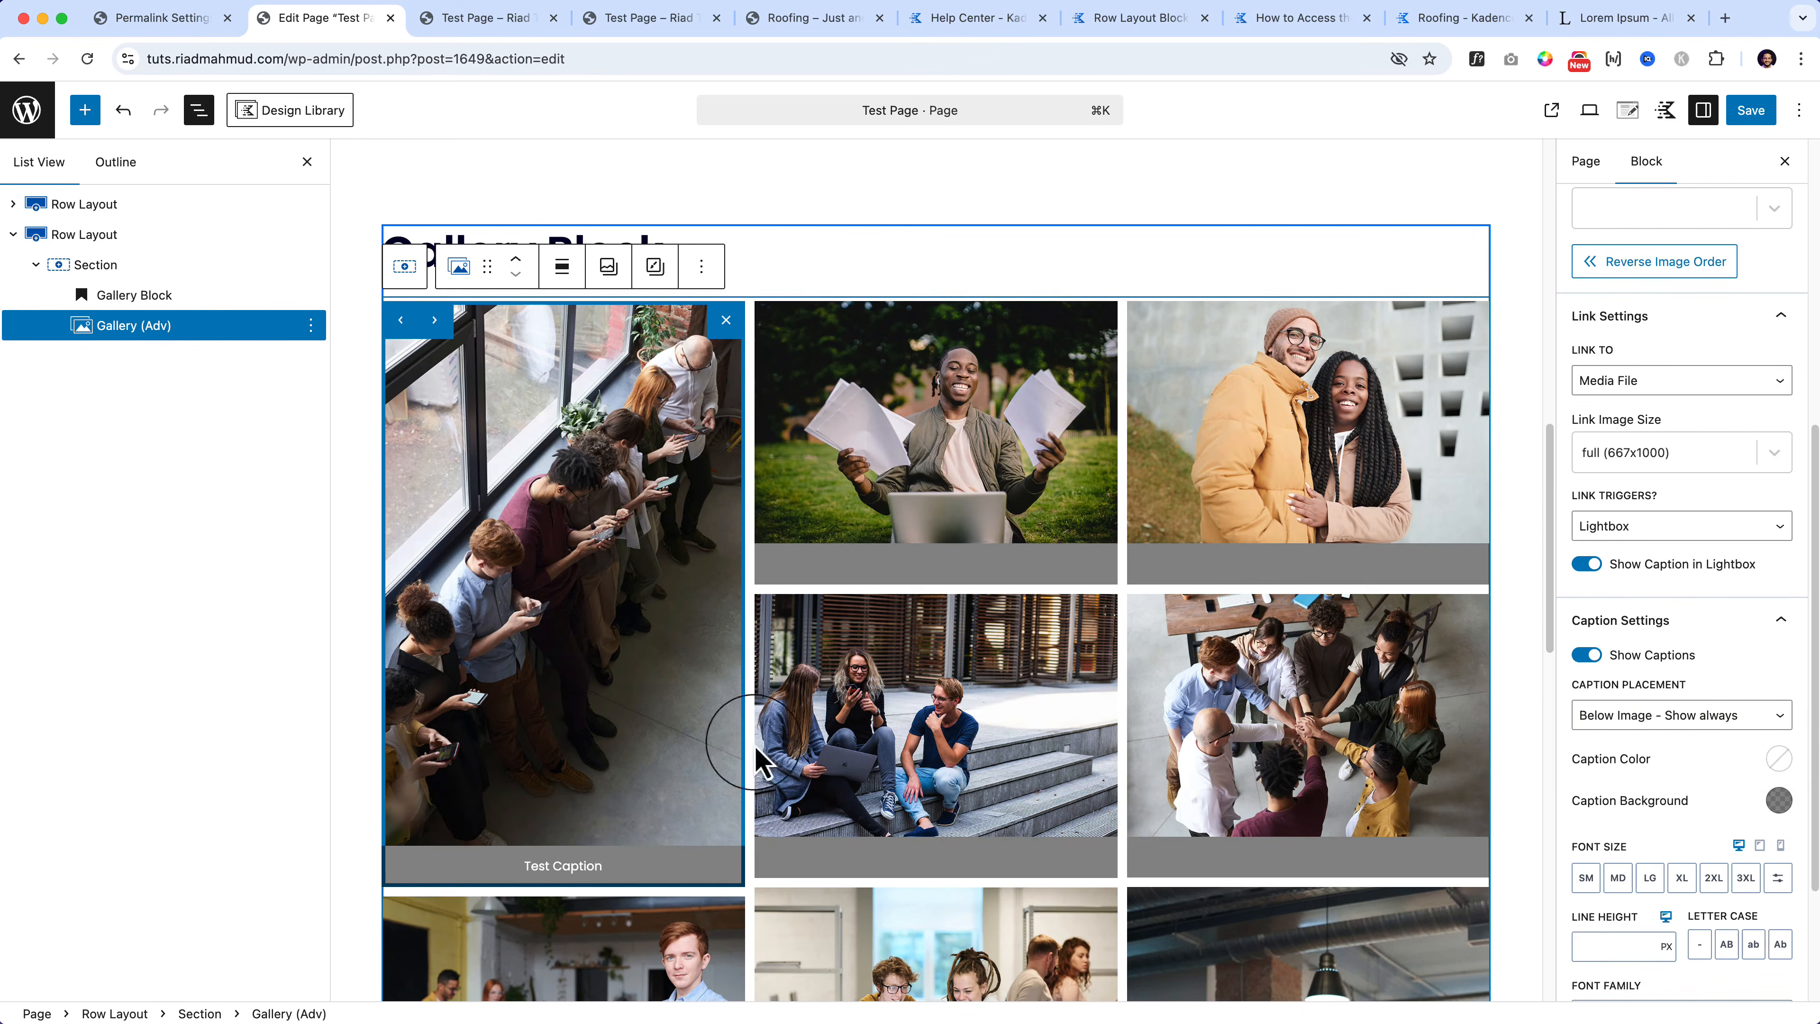
click(1635, 719)
click(1629, 740)
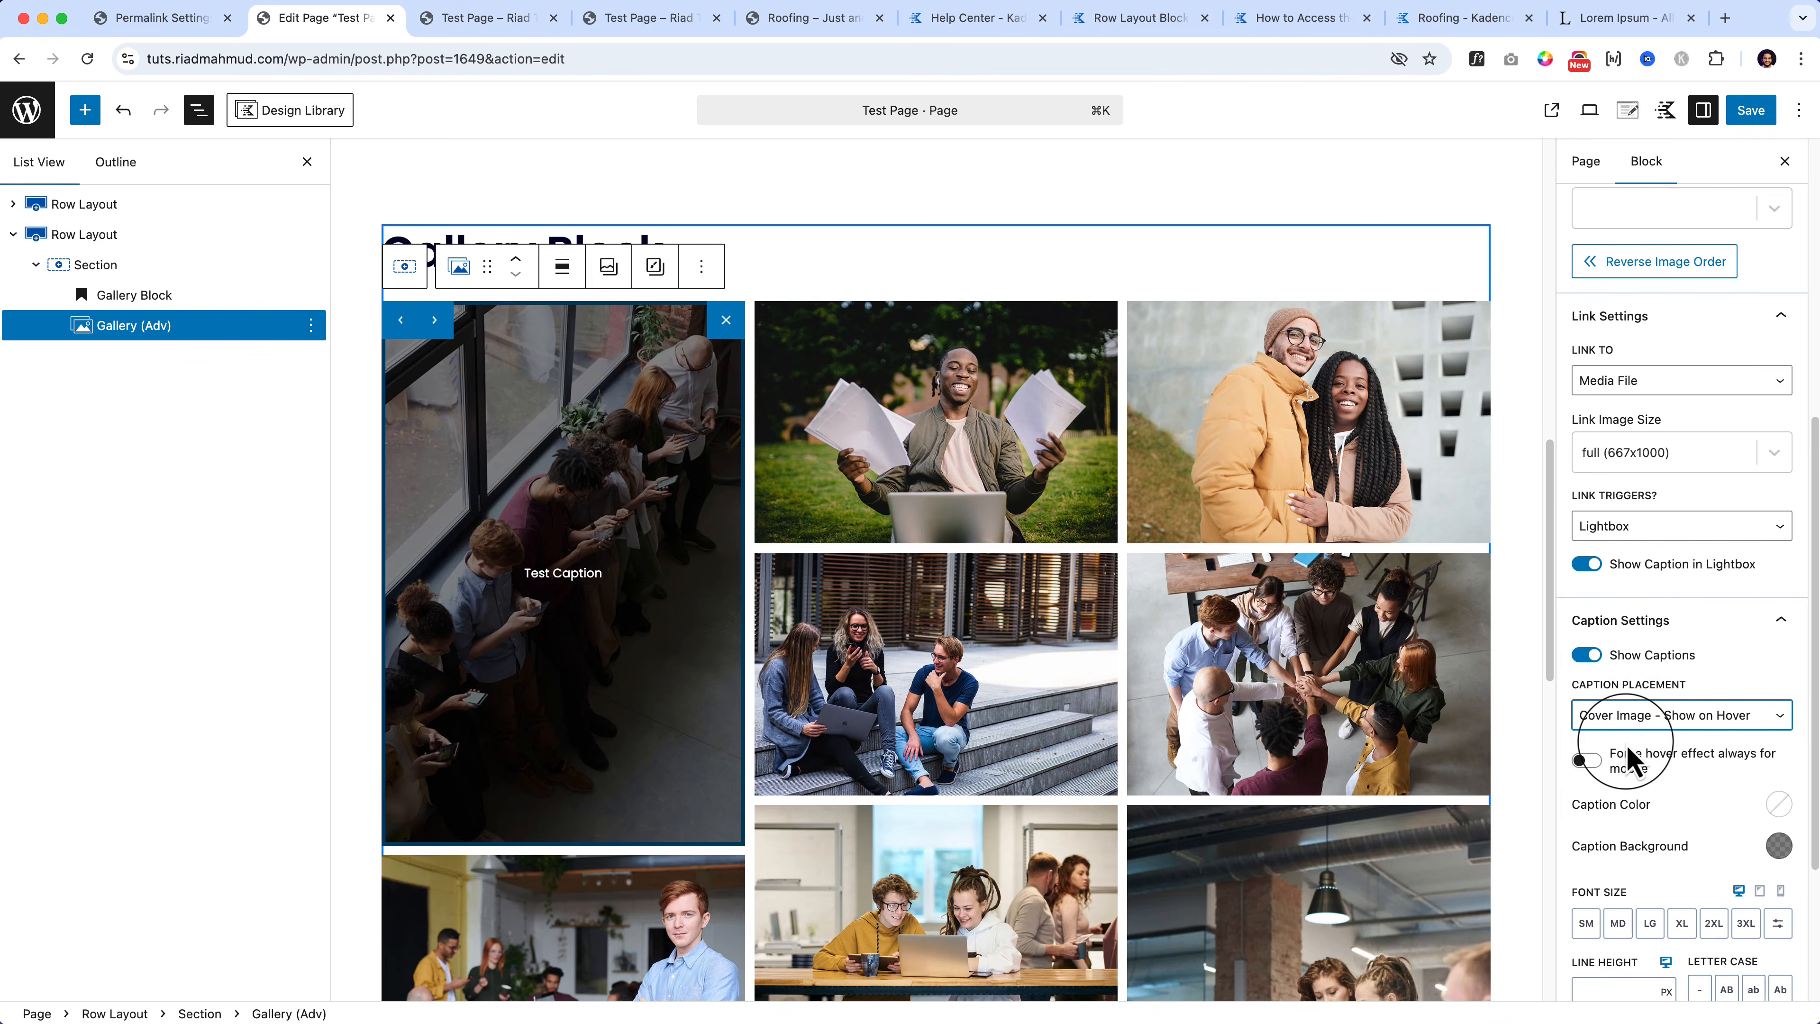
click(1644, 716)
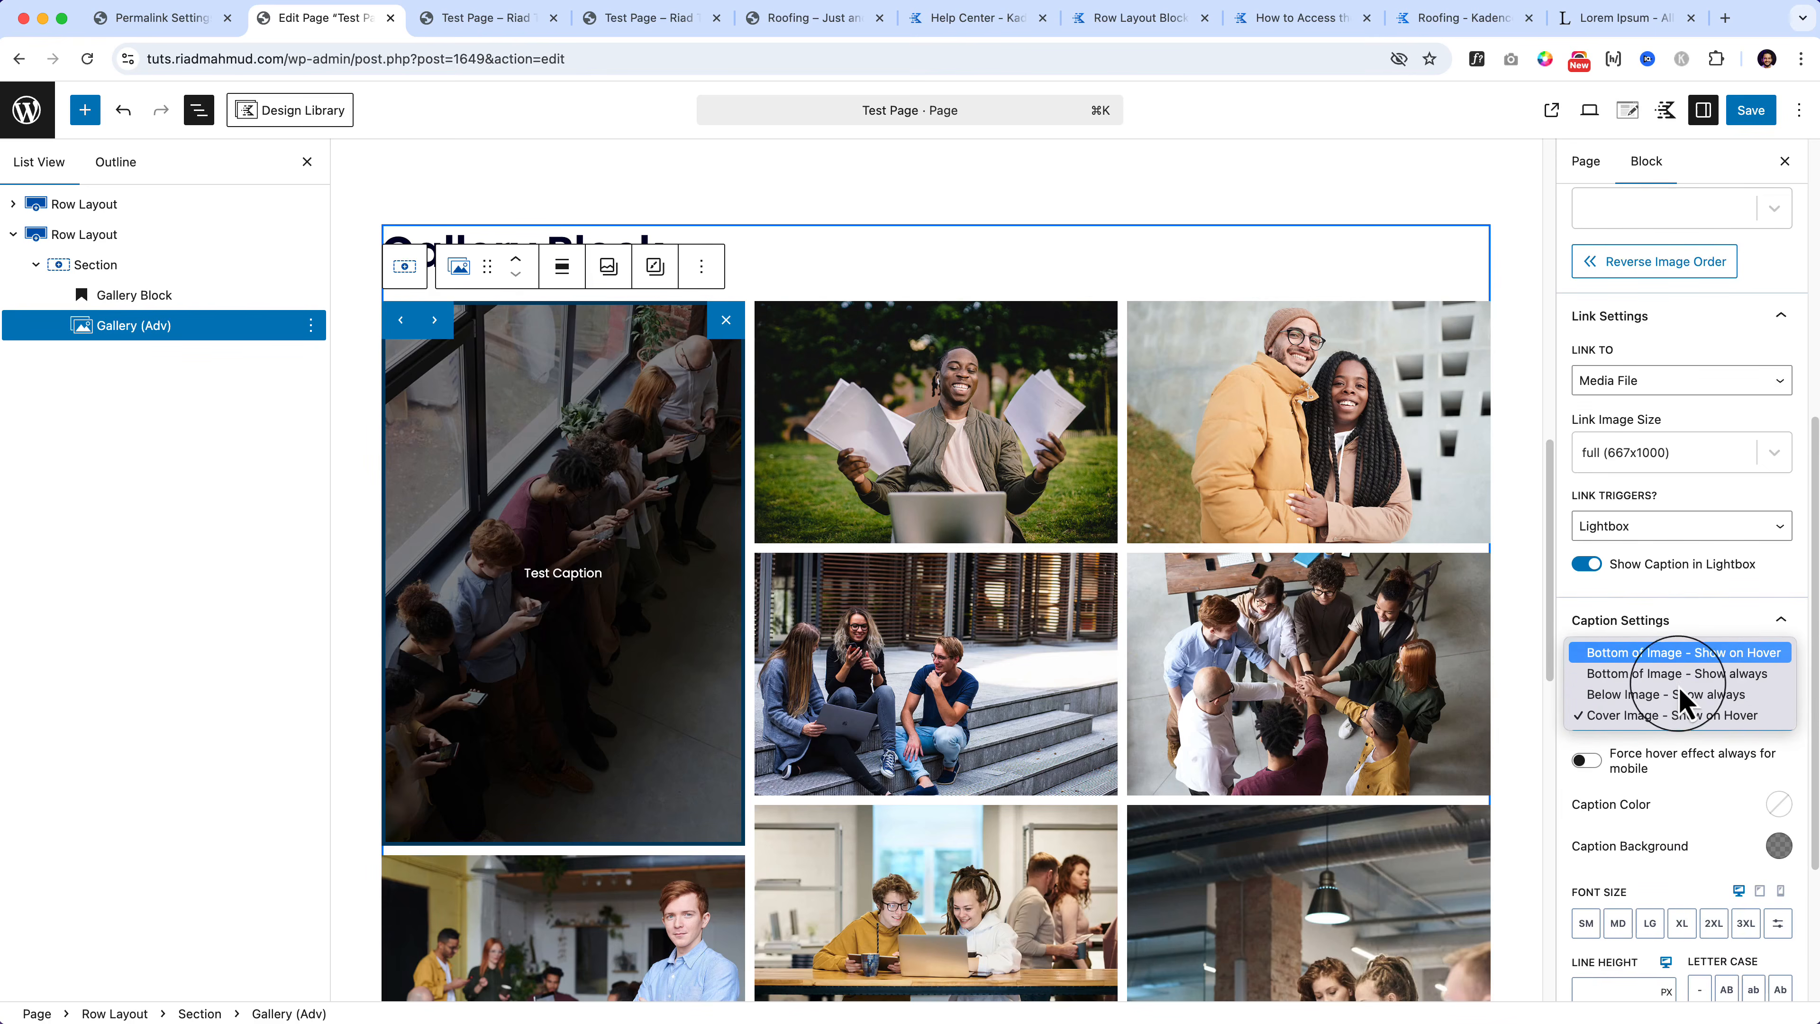
click(1684, 652)
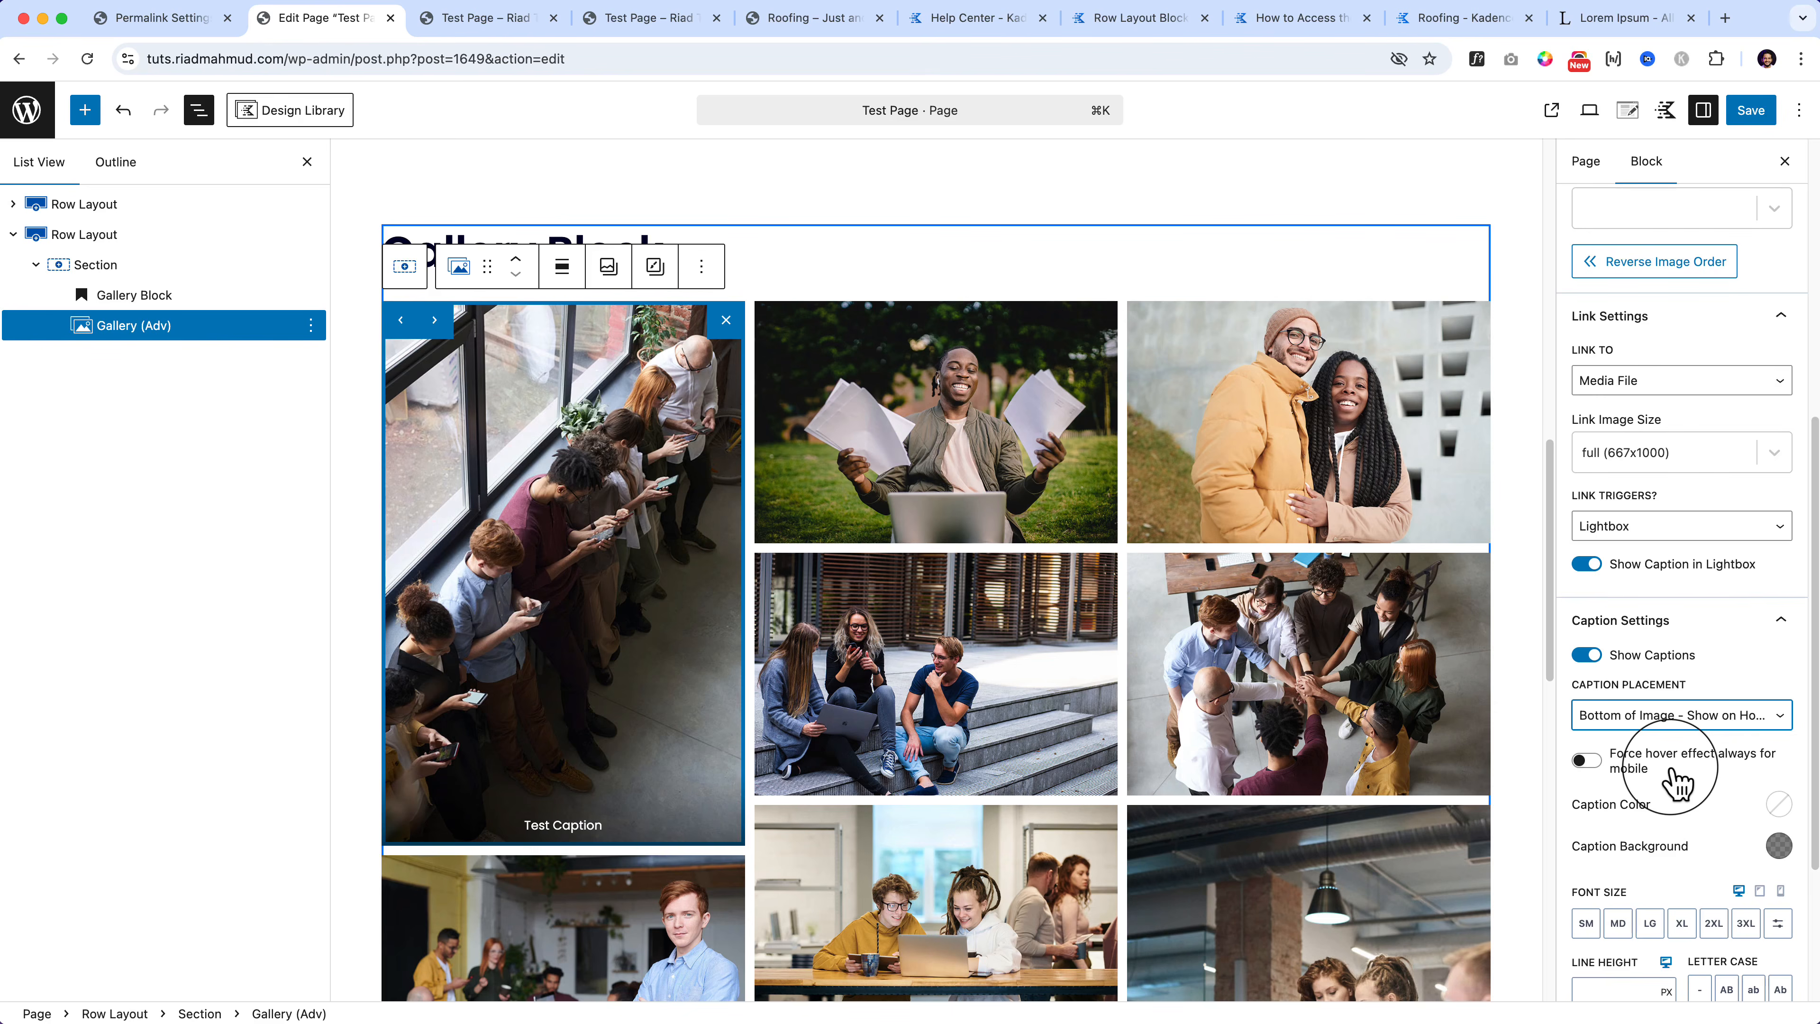
Step: Review the caption background and typography settings unchanged, then save the page with hover captions
click(1780, 846)
click(1779, 847)
scroll(1747, 861, down, 2)
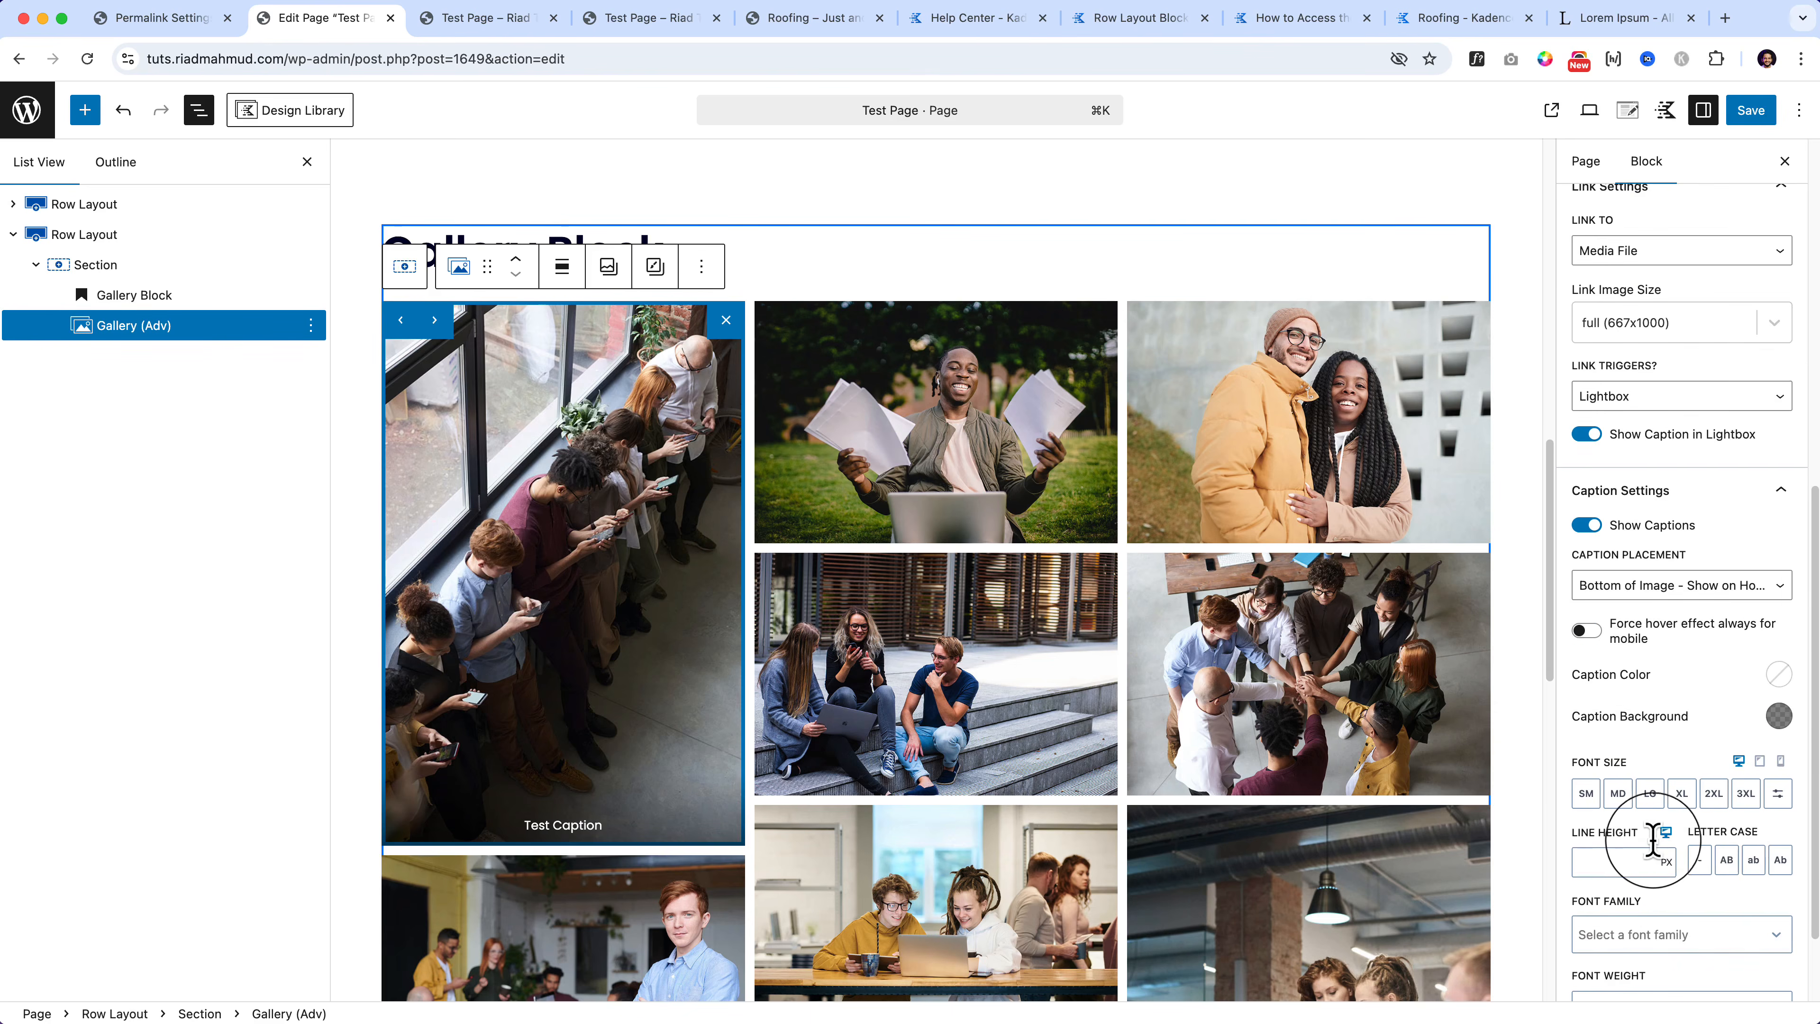
scroll(1648, 842, down, 2)
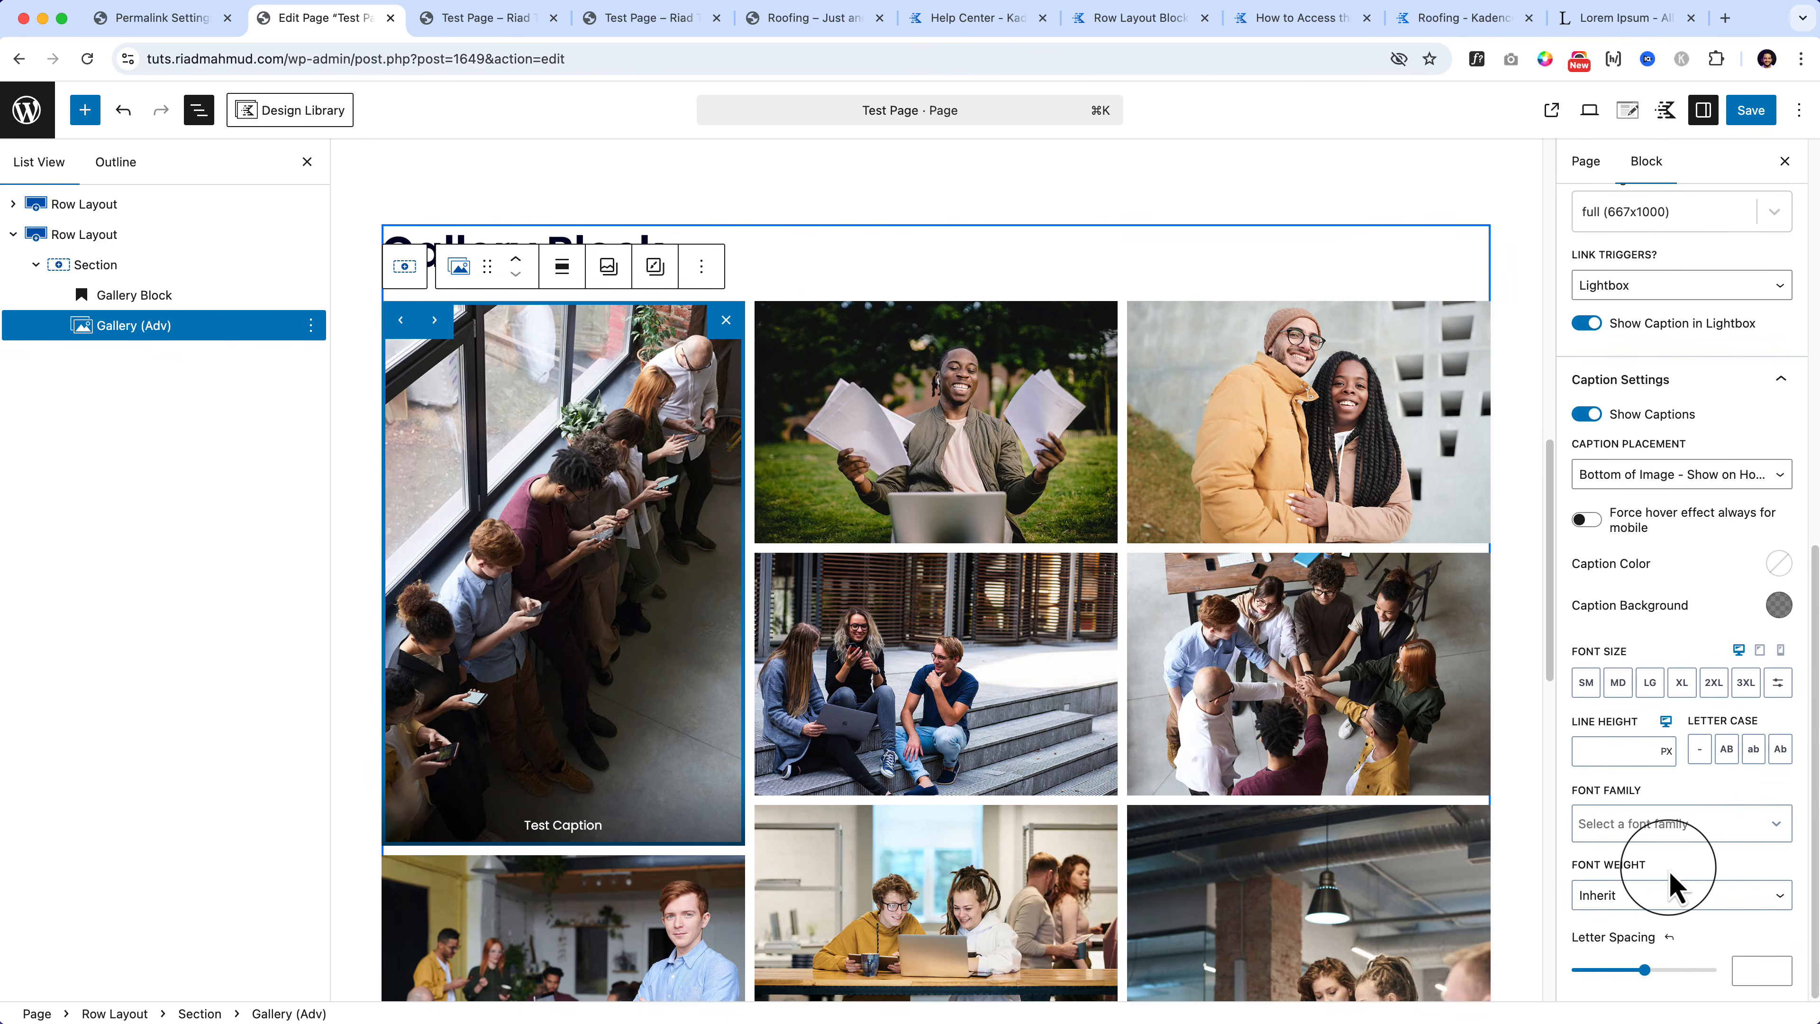
scroll(1669, 869, up, 2)
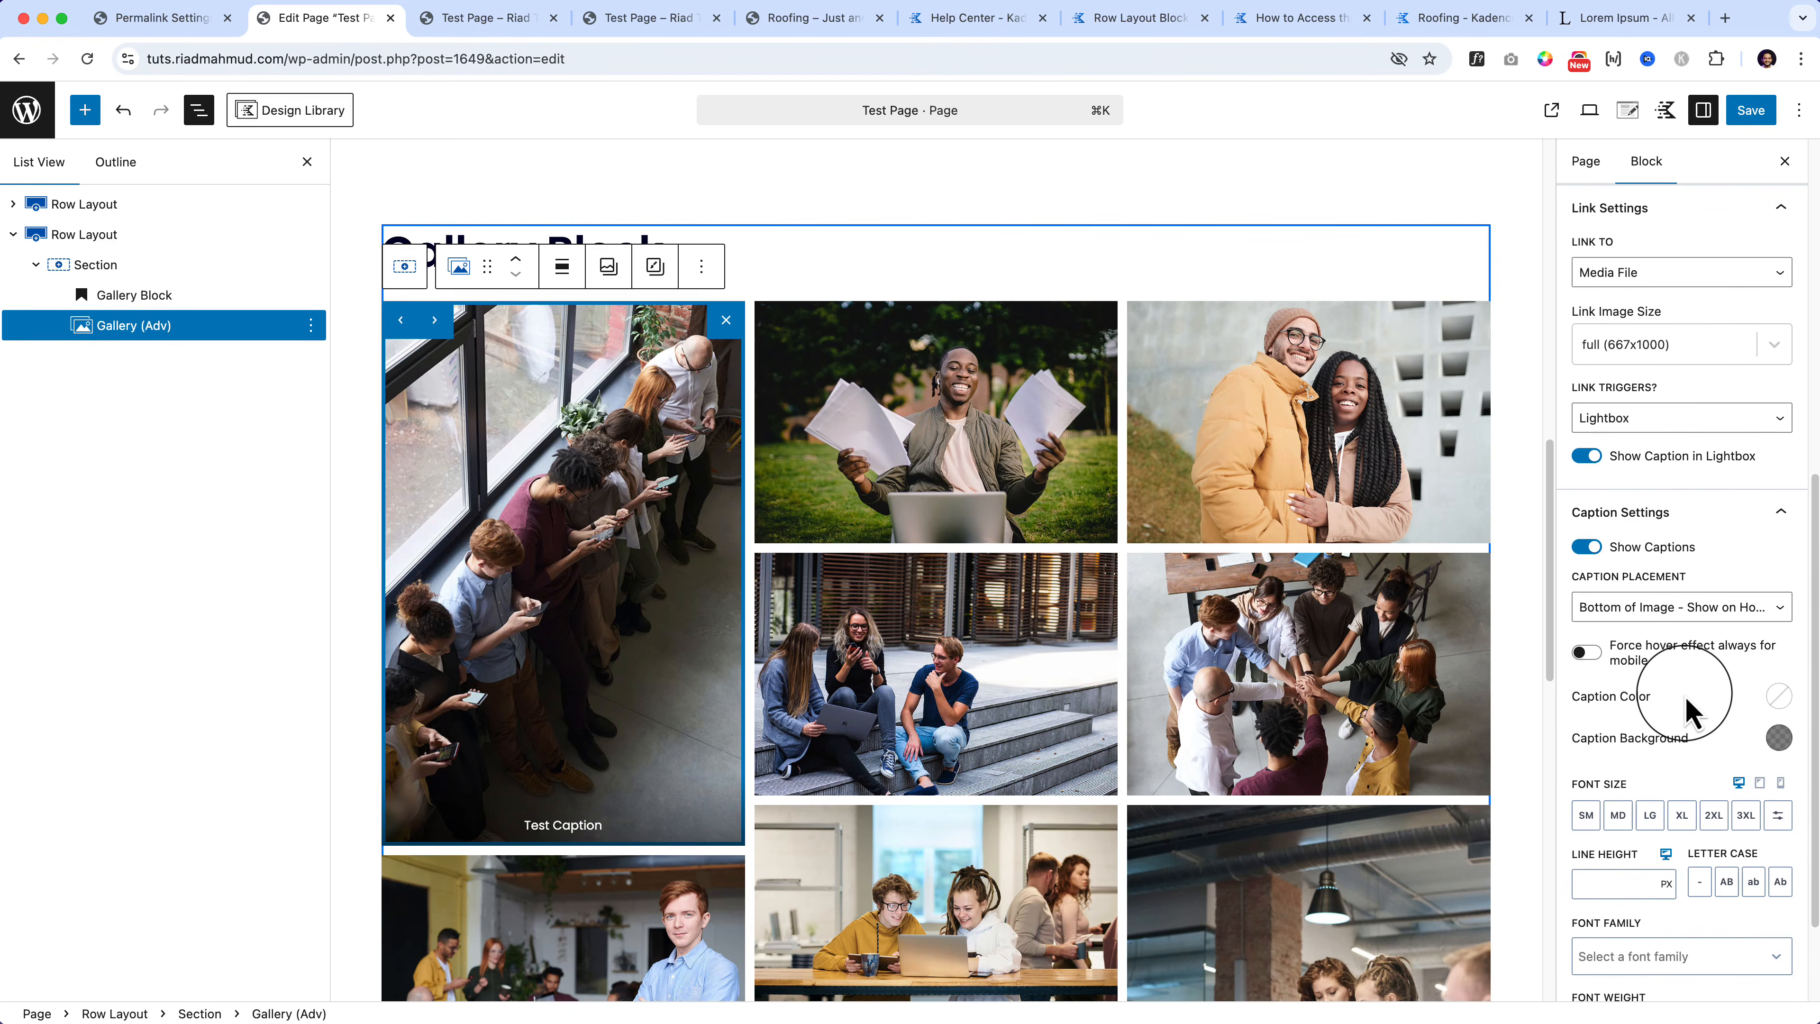
scroll(1686, 706, down, 2)
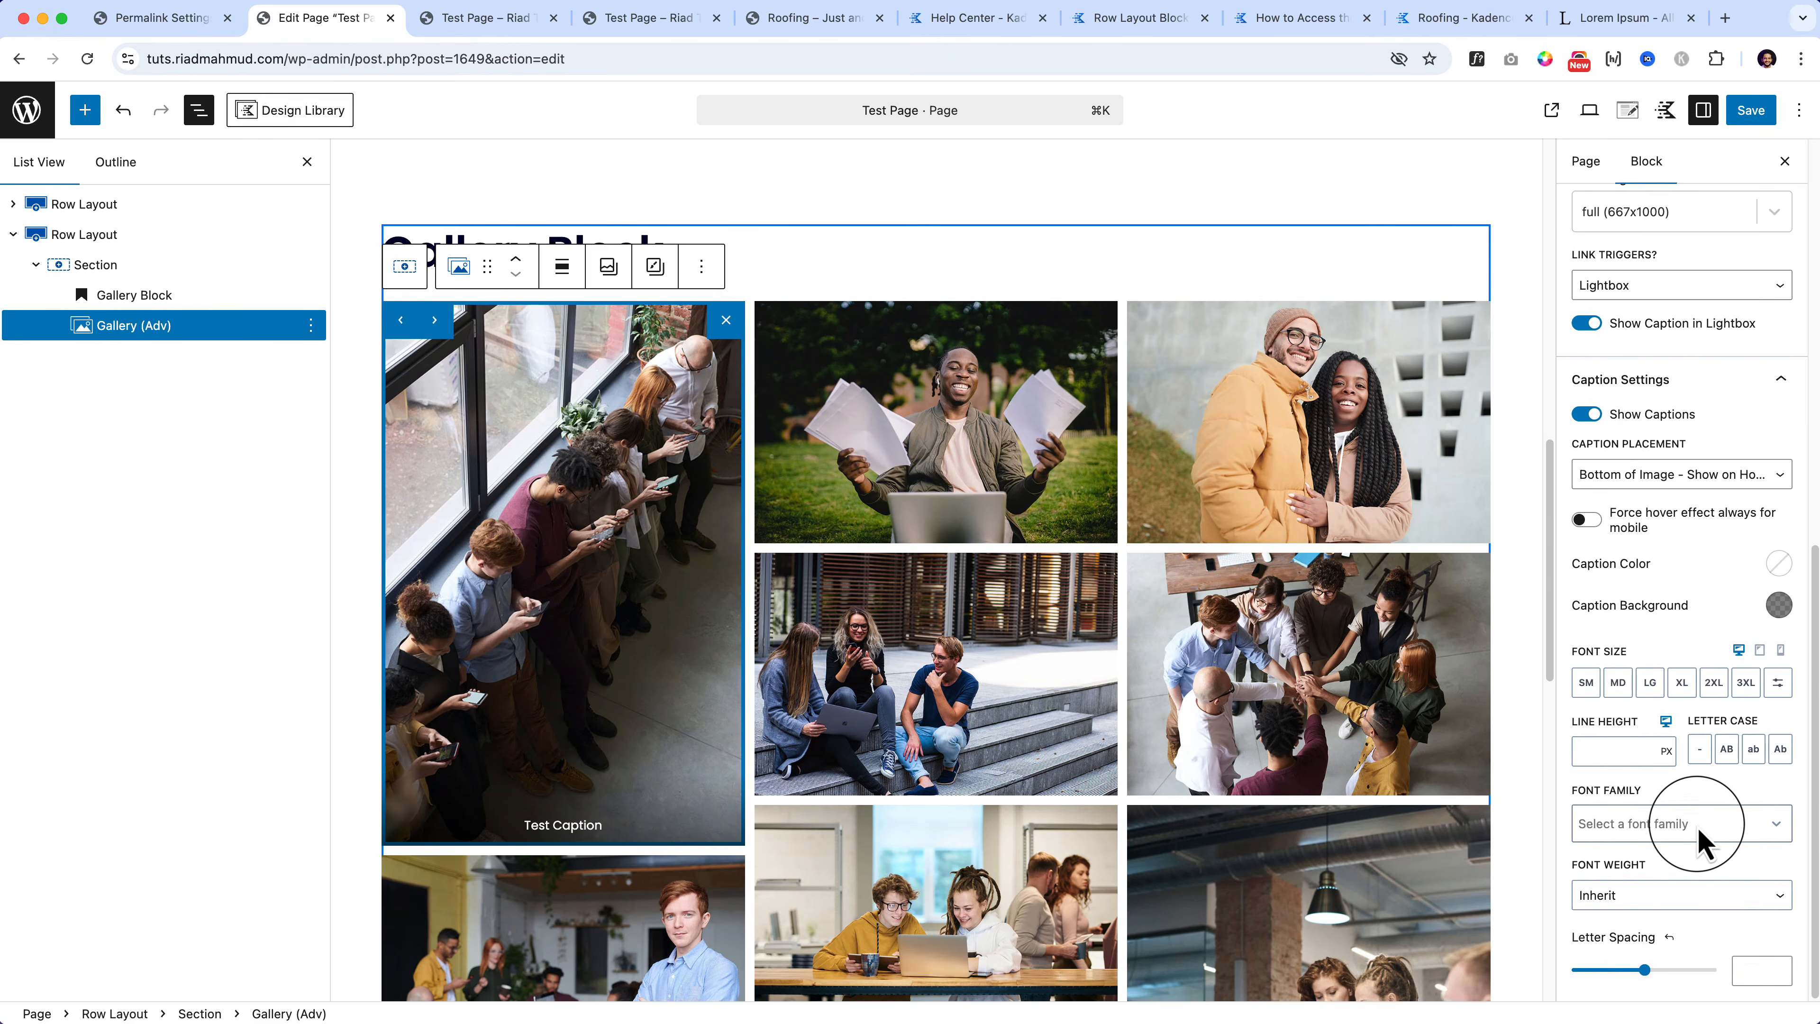
scroll(1697, 826, up, 1)
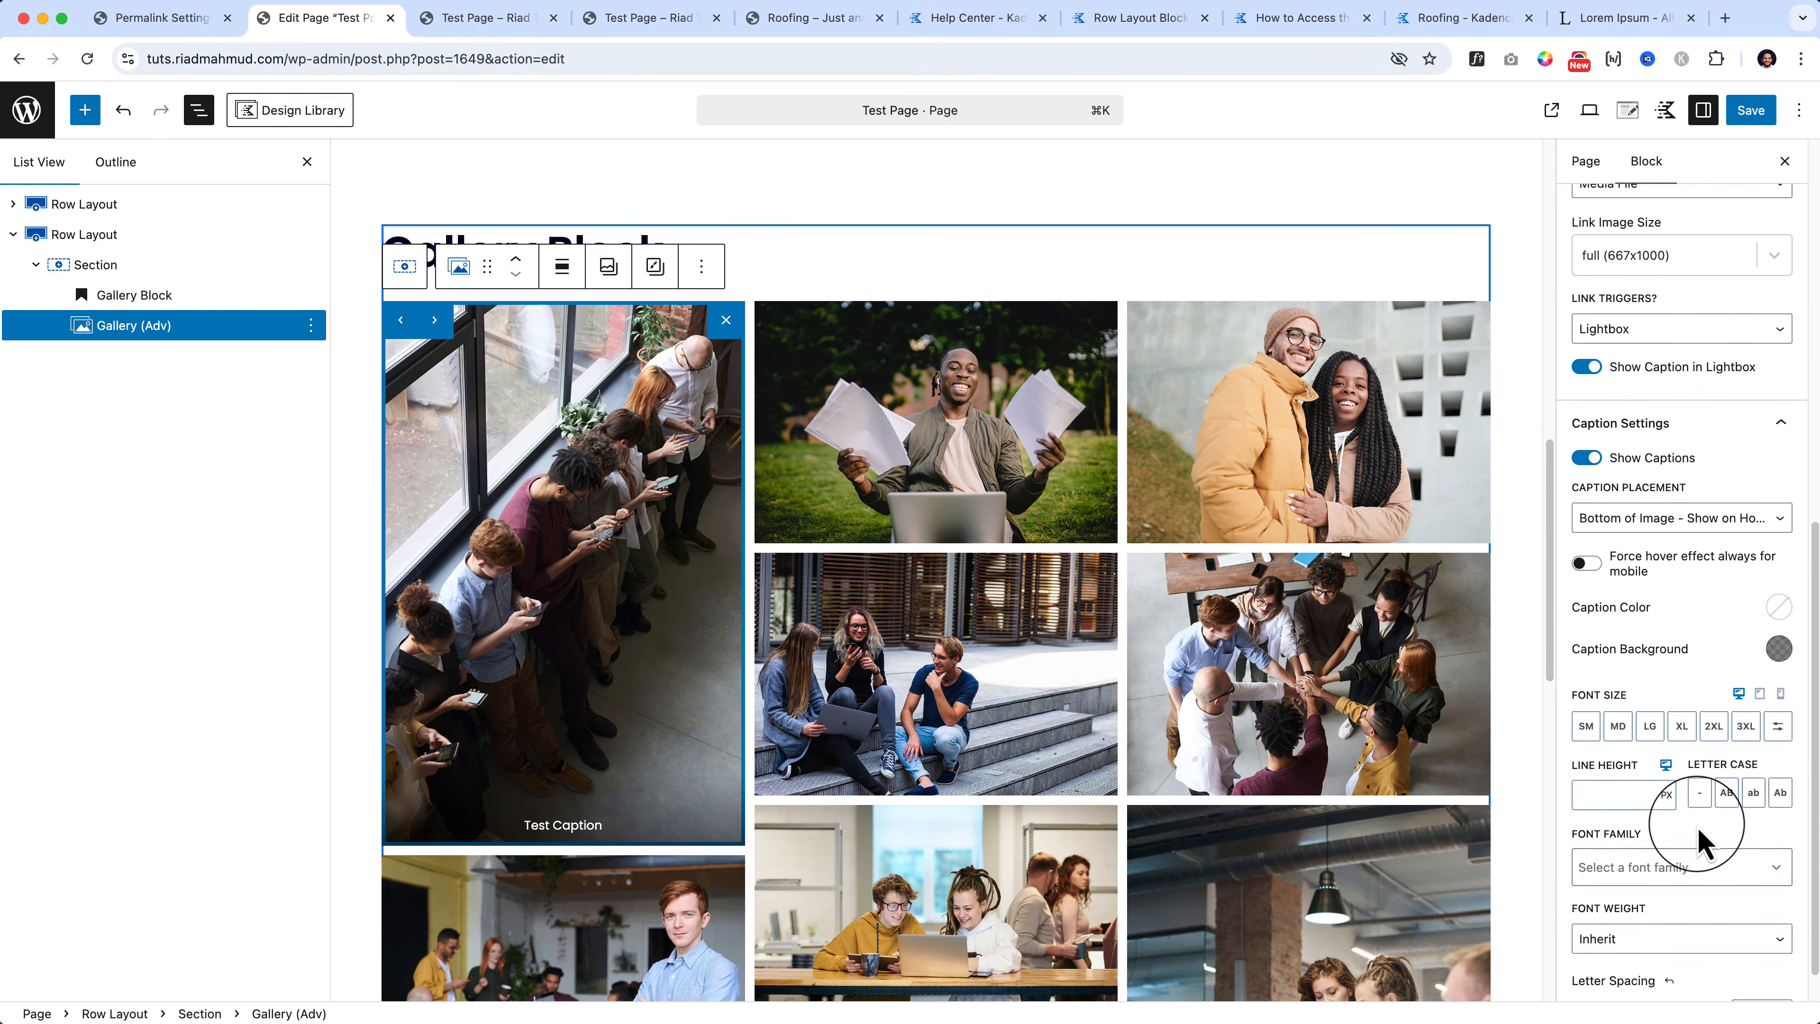
scroll(1698, 752, up, 2)
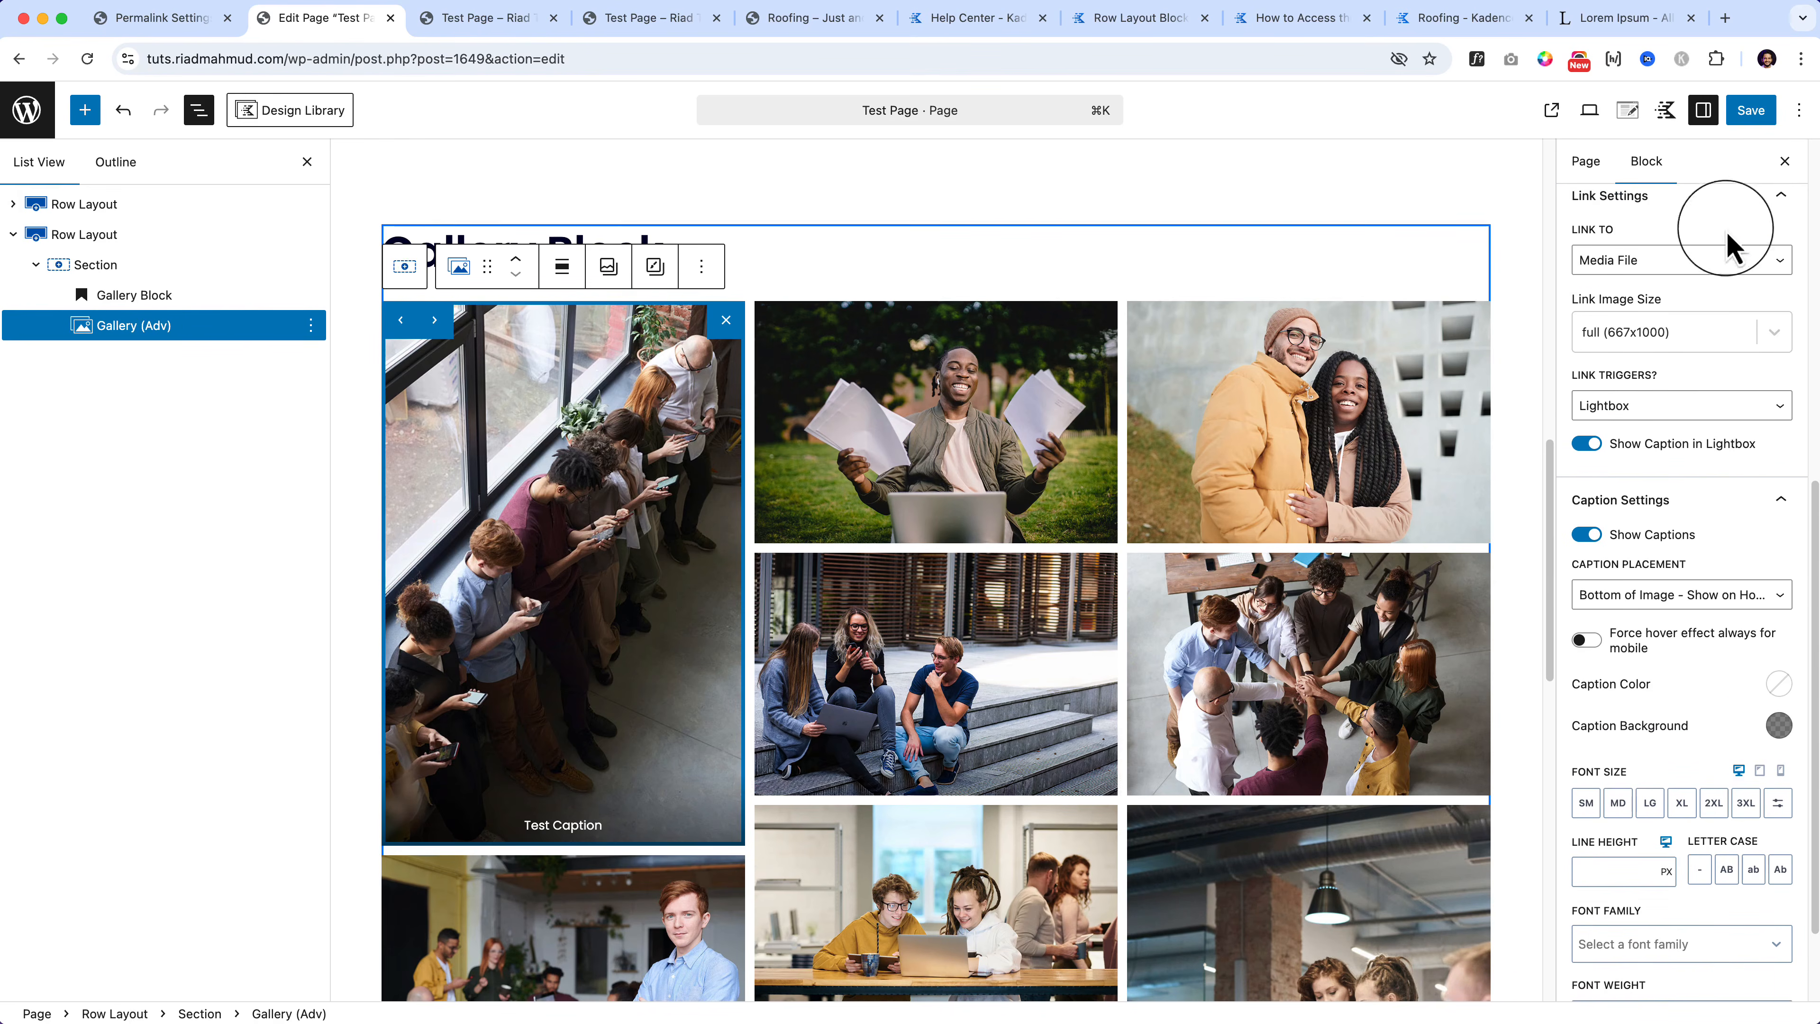
click(1739, 127)
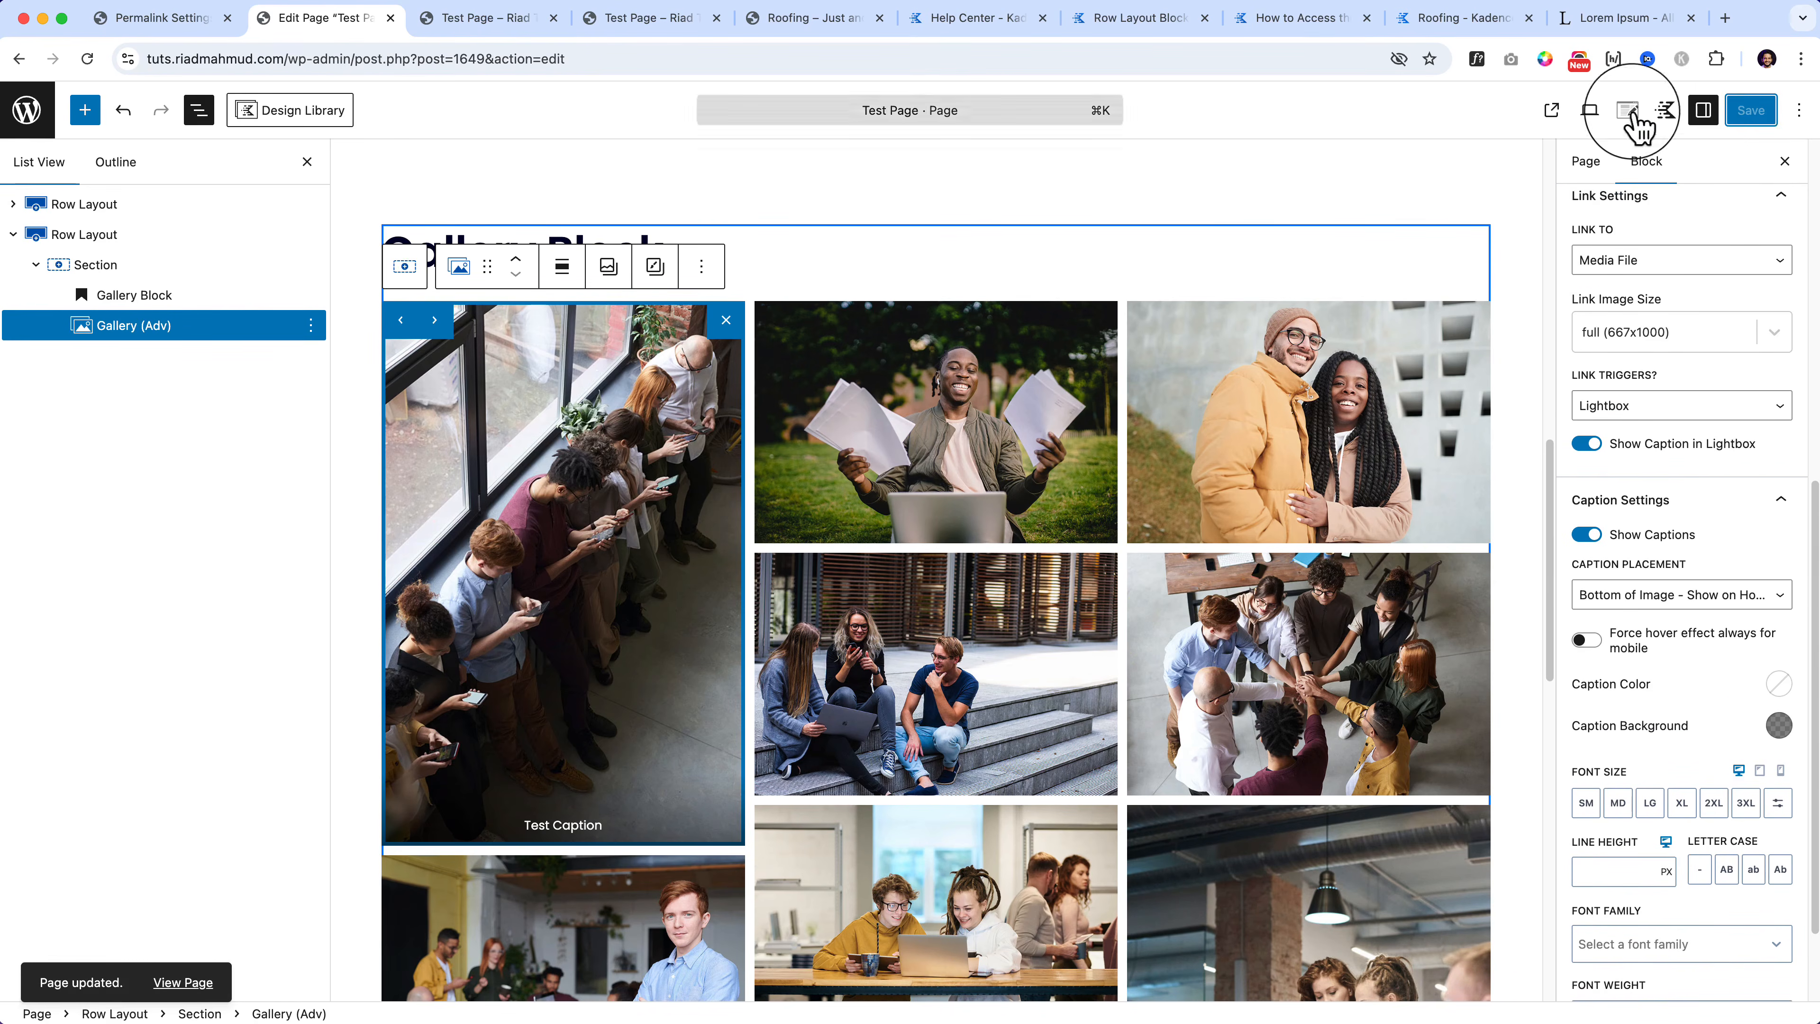
click(474, 29)
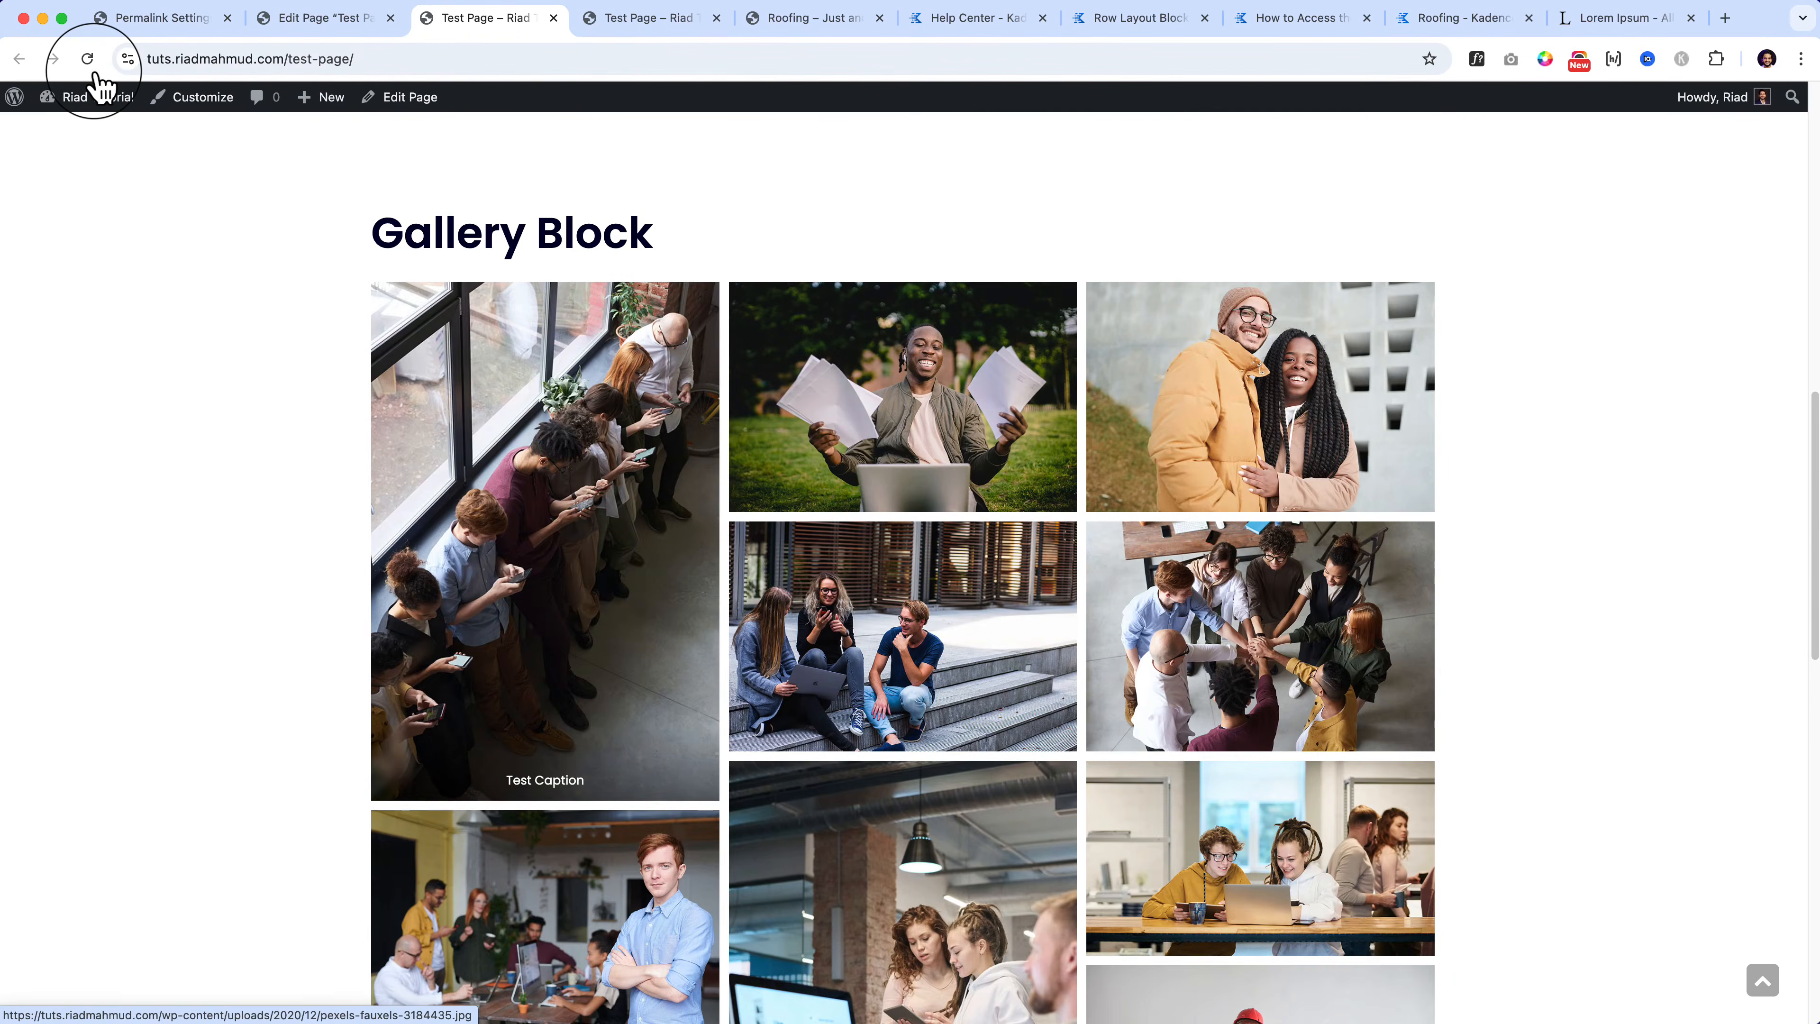
click(622, 534)
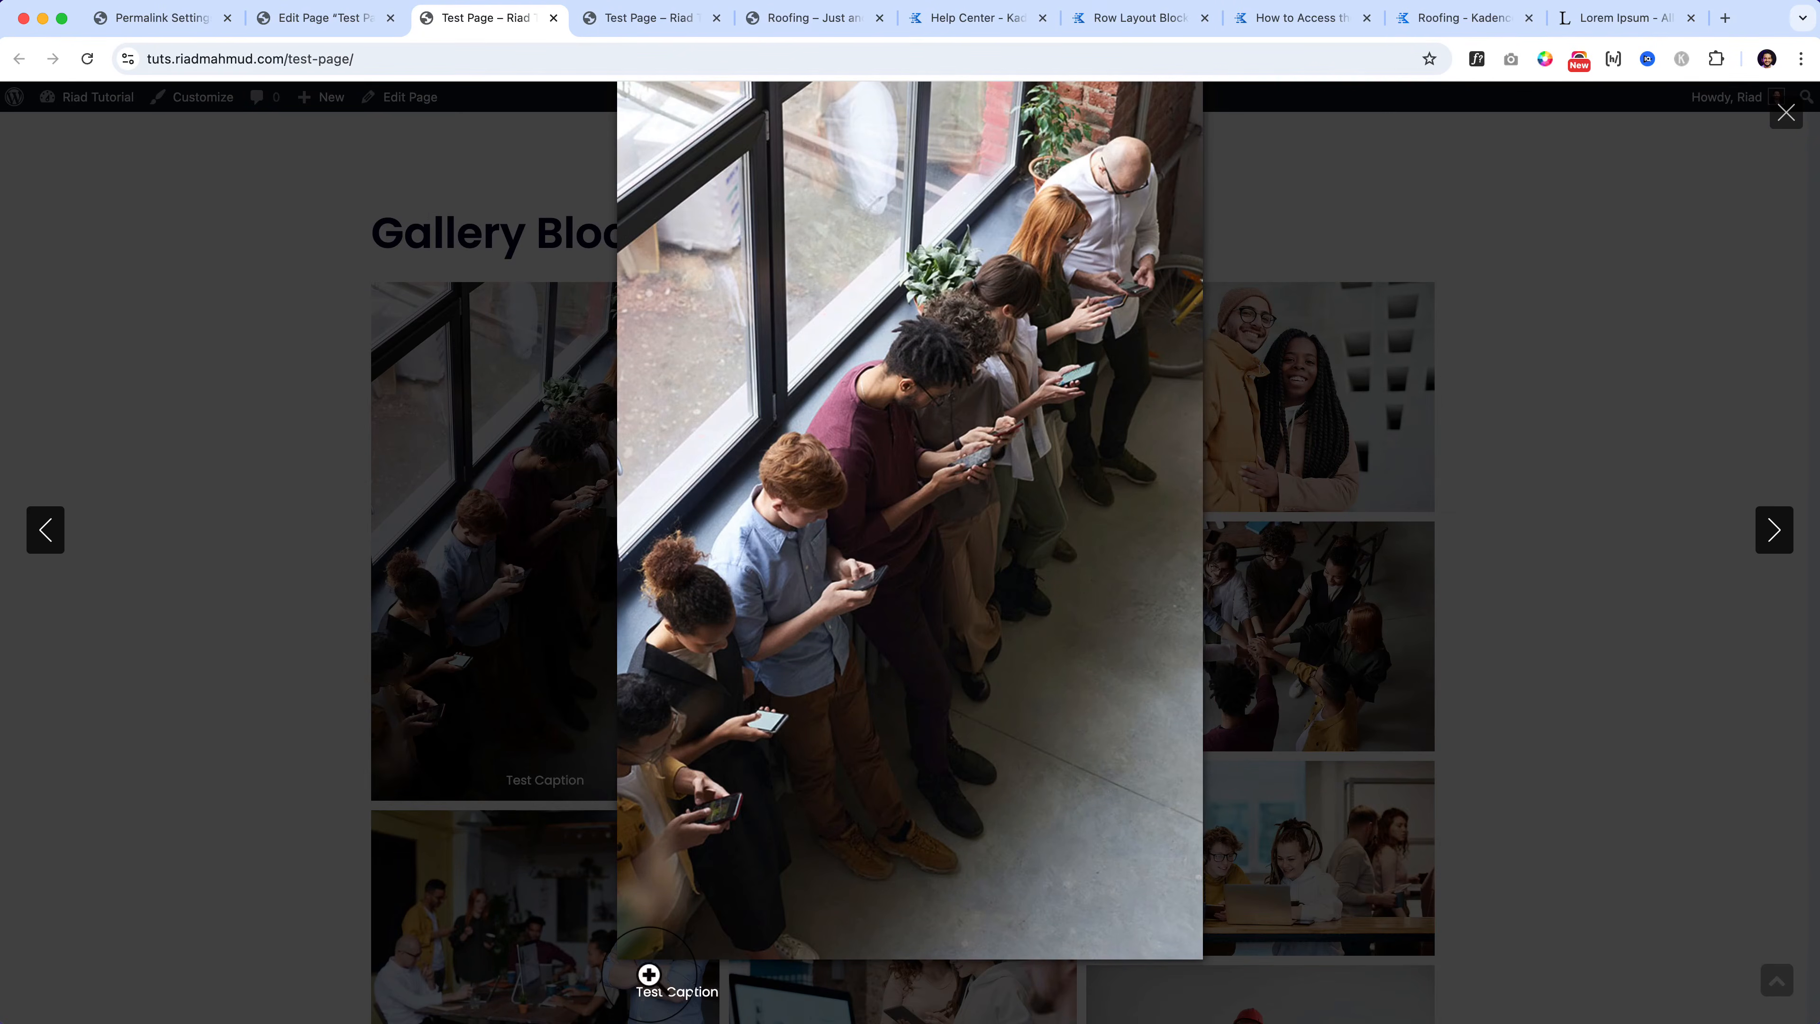
click(326, 451)
click(338, 22)
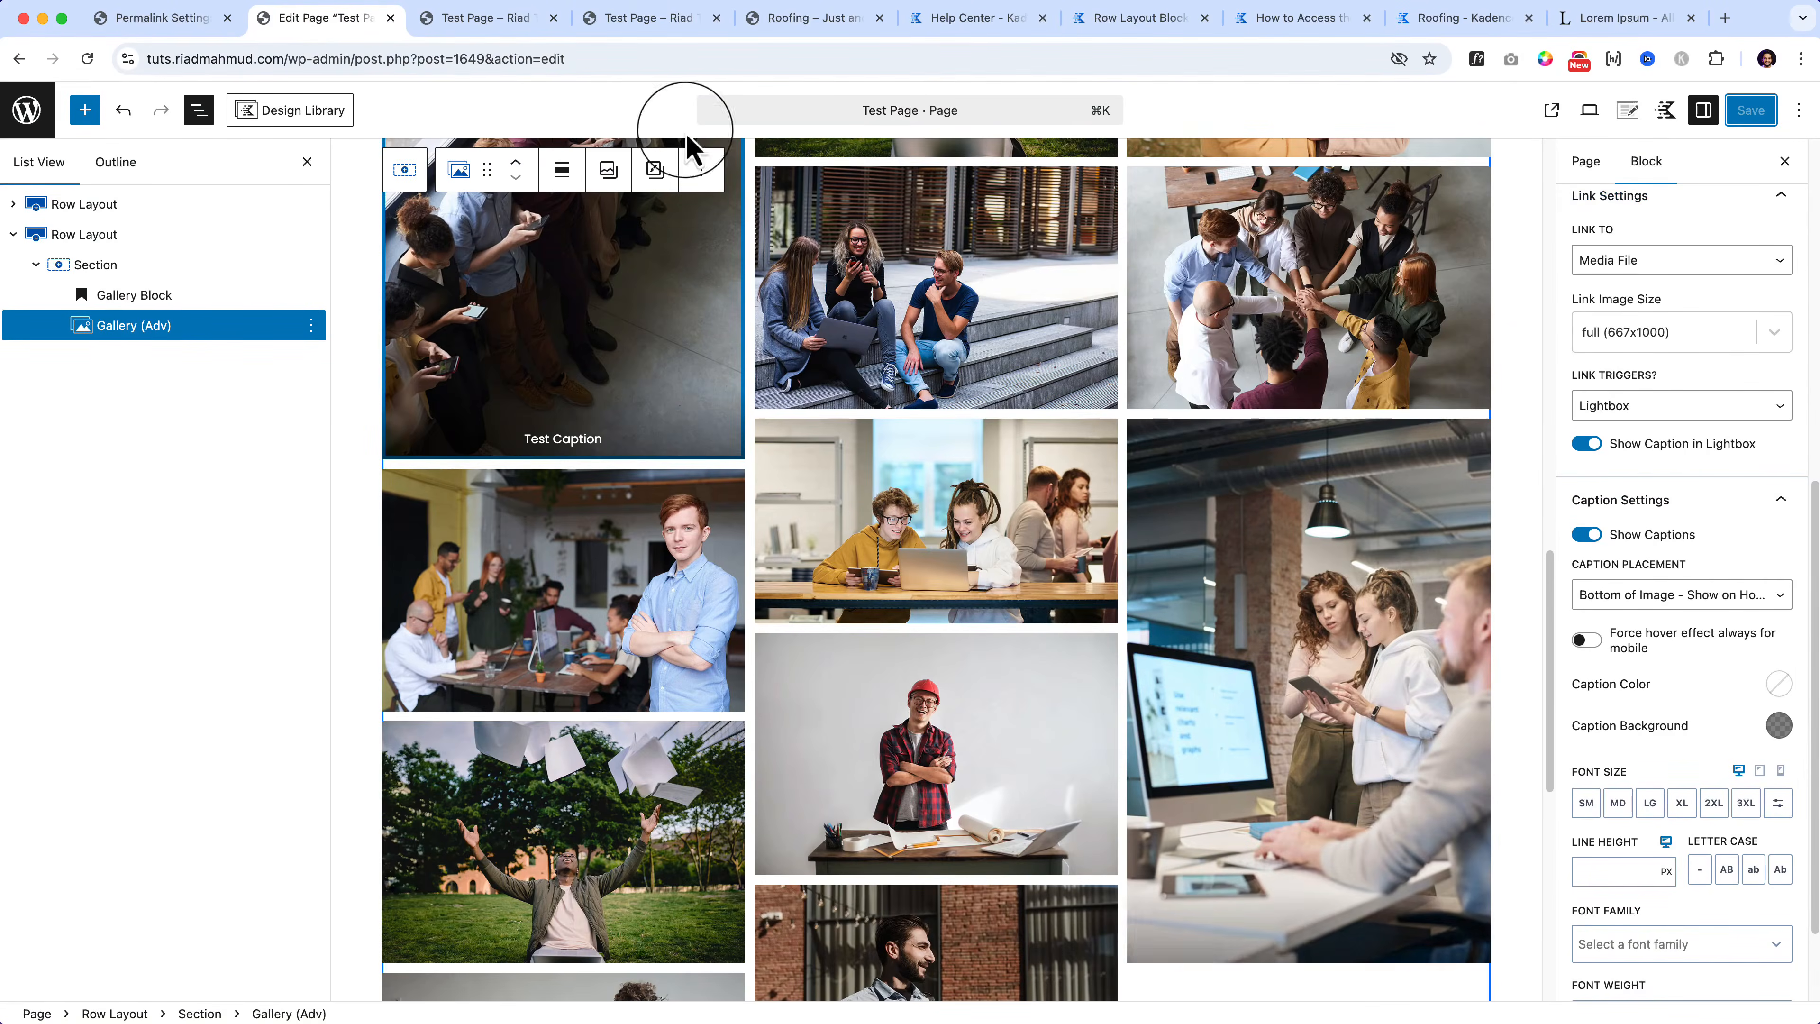
Step: Review the gallery's Style and Advanced settings, expanding Block Defaults and Advanced, then return to Style
scroll(1684, 458, up, 10)
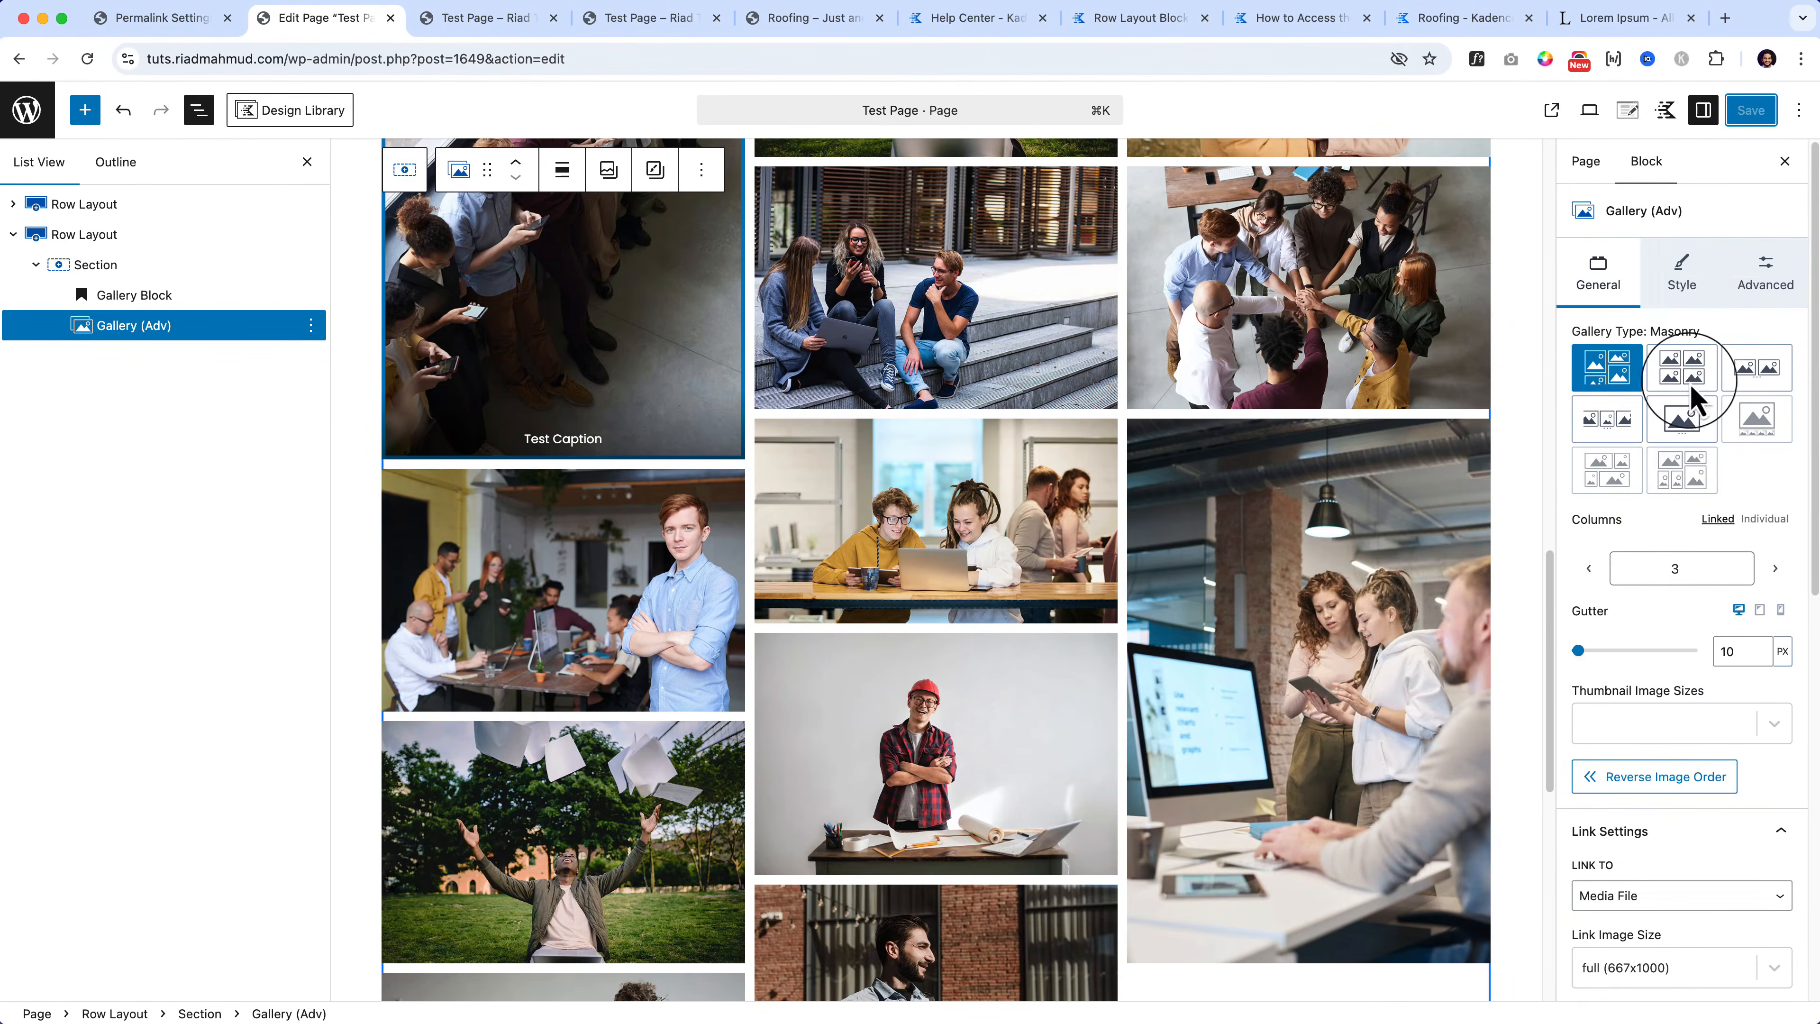
click(1684, 283)
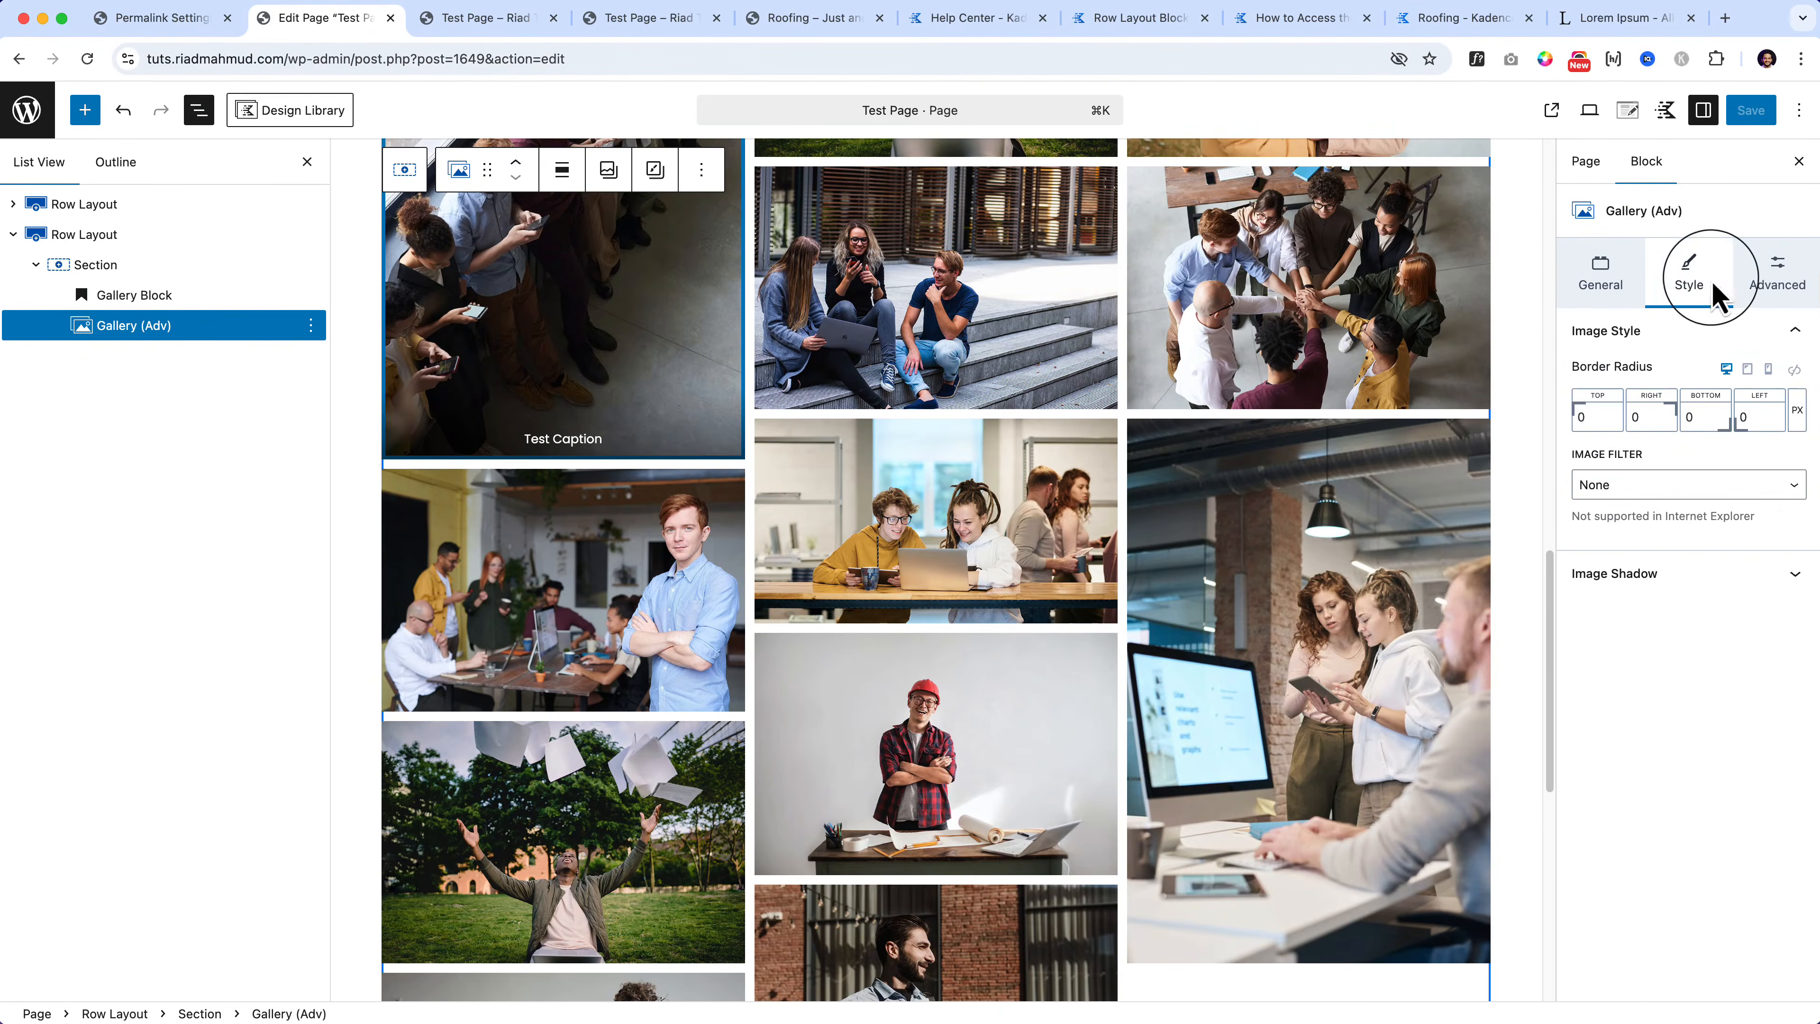
click(1765, 279)
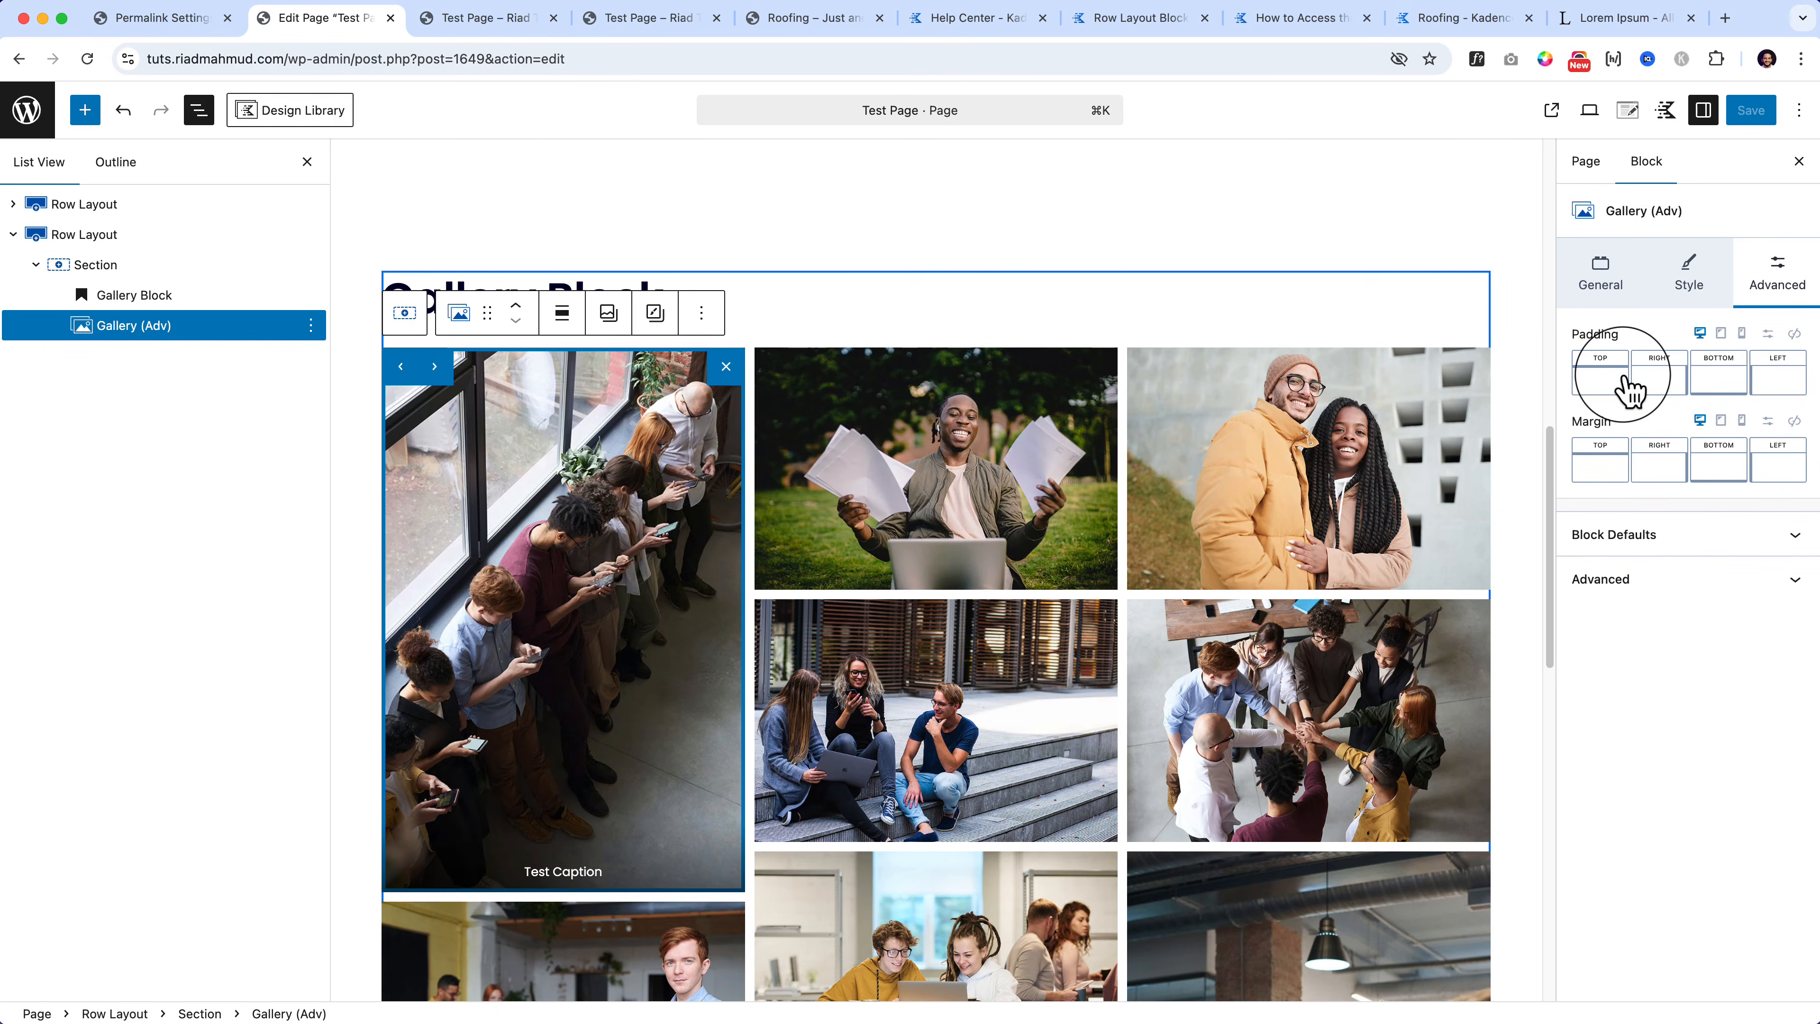
click(1651, 539)
click(1662, 745)
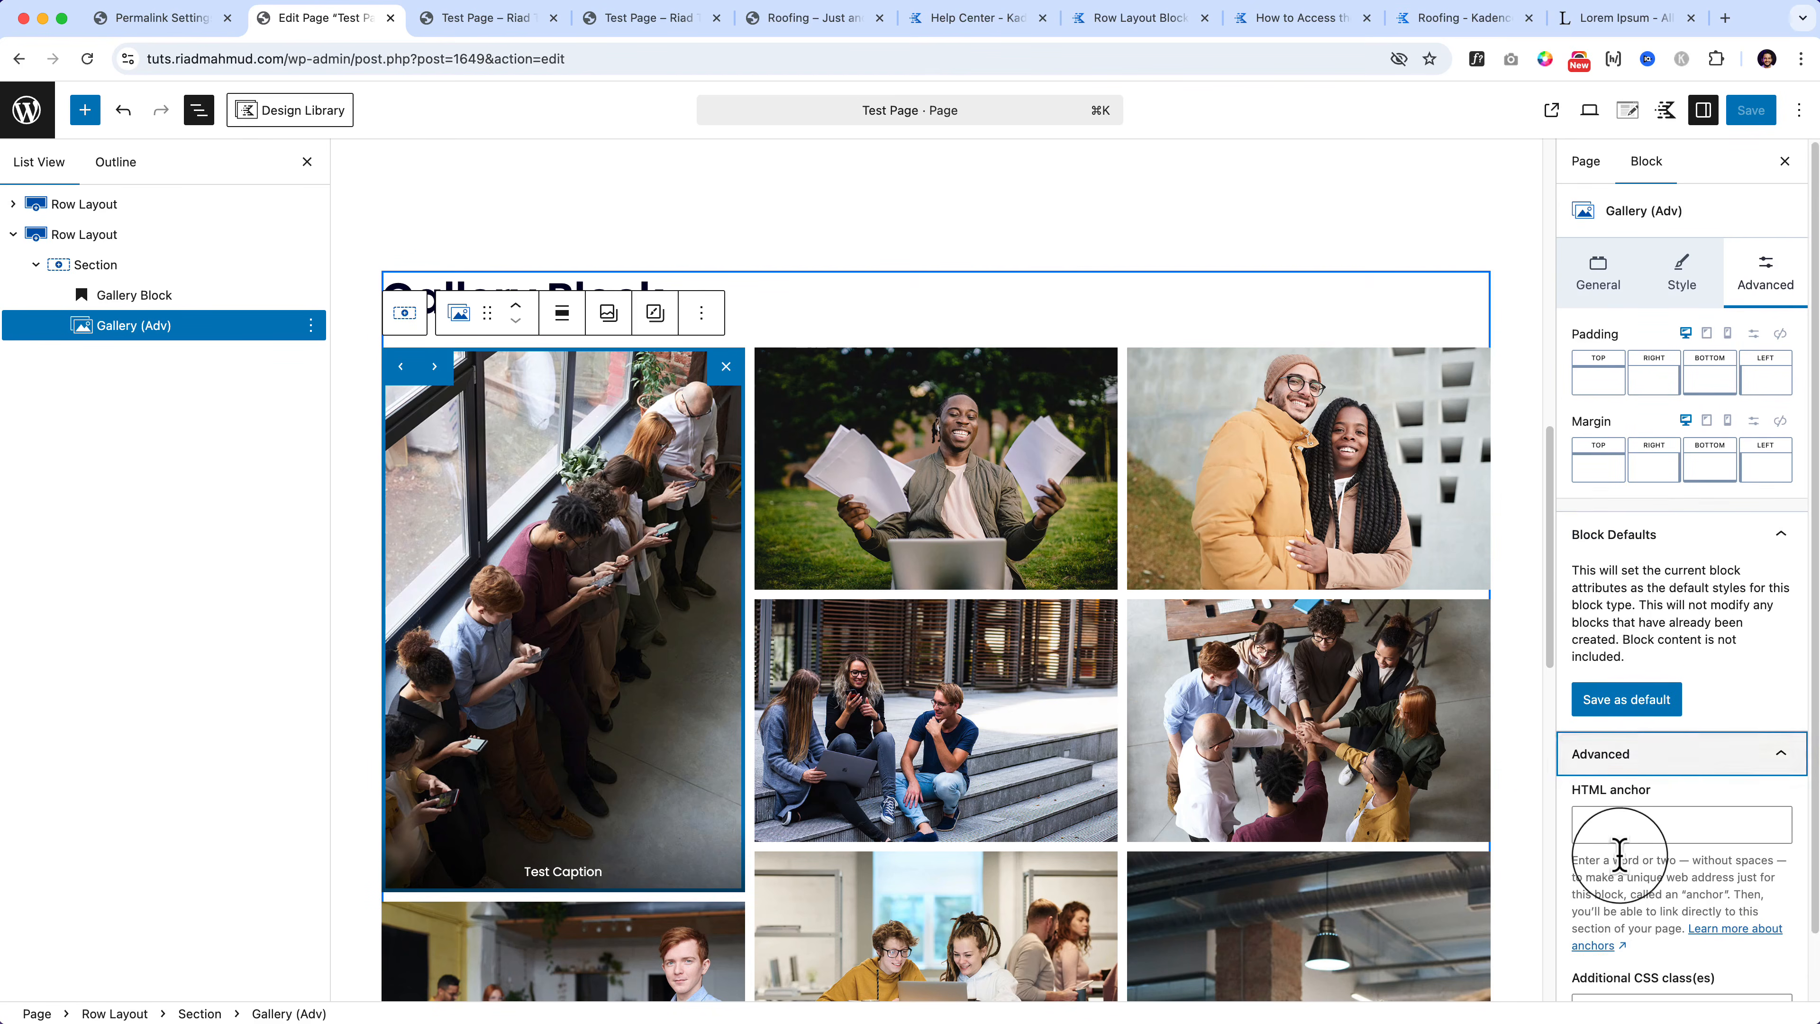
scroll(1626, 871, down, 2)
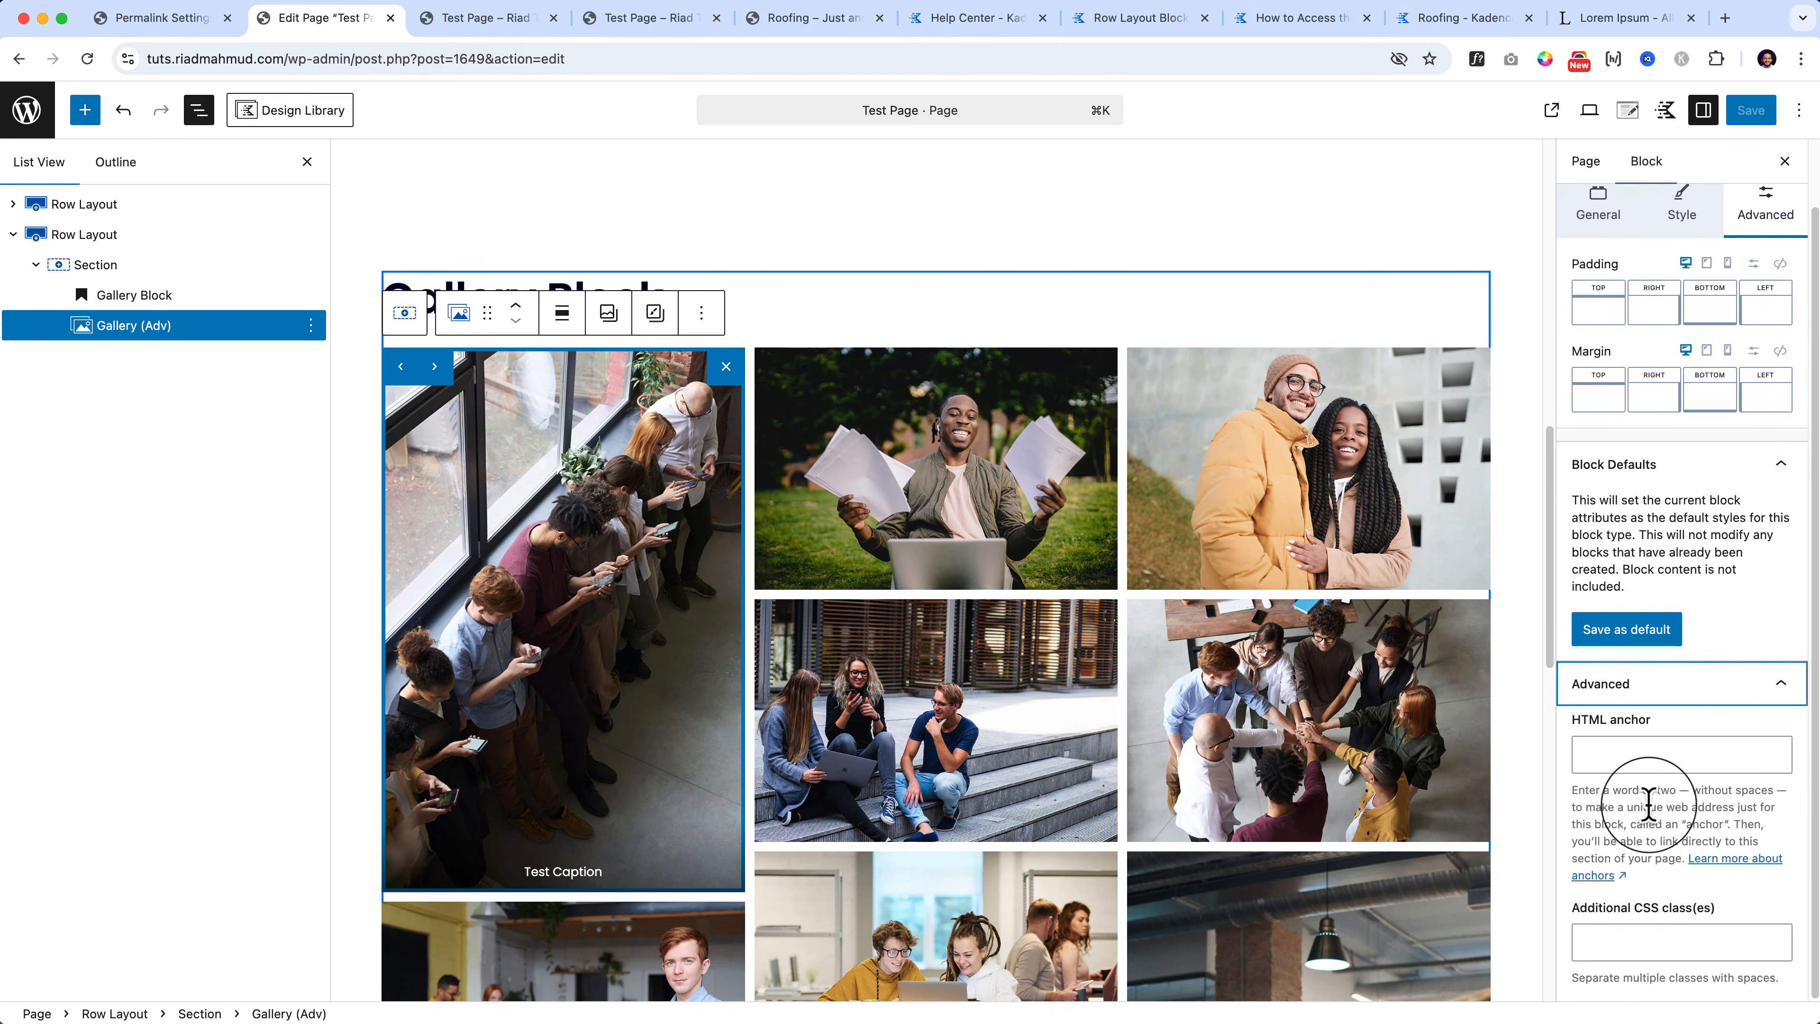
scroll(1656, 789, up, 1)
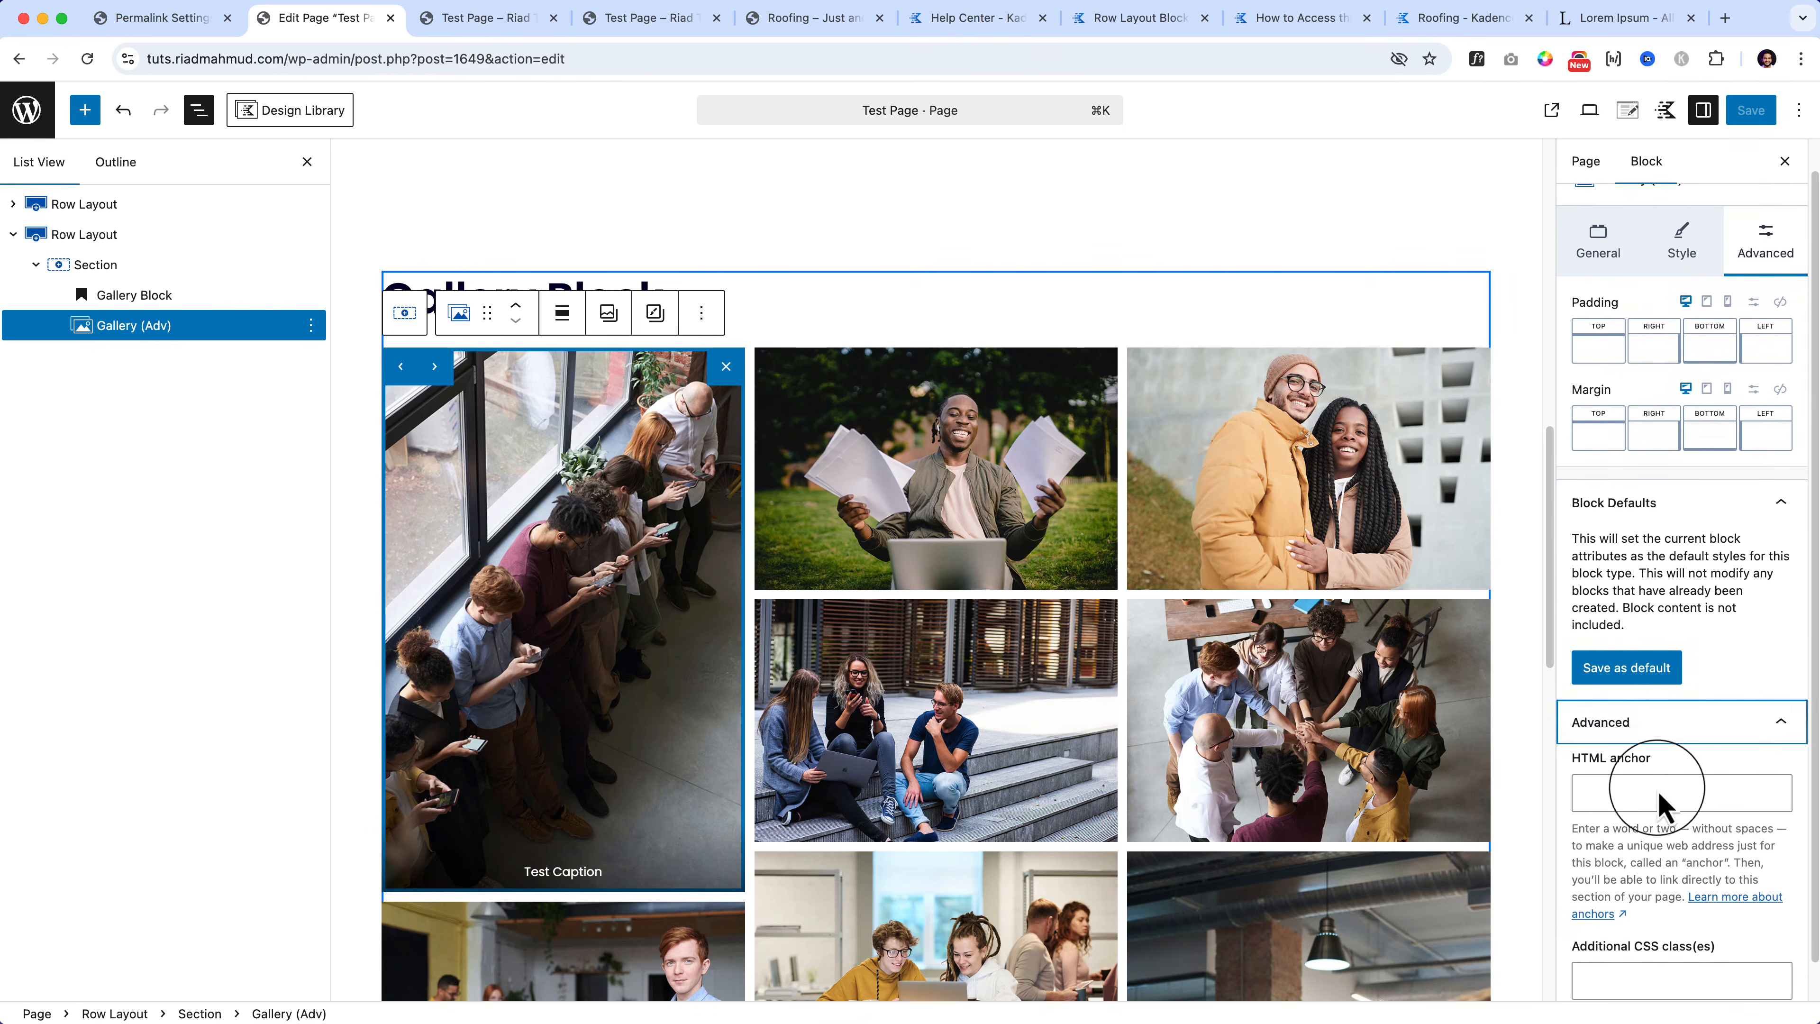
click(1684, 249)
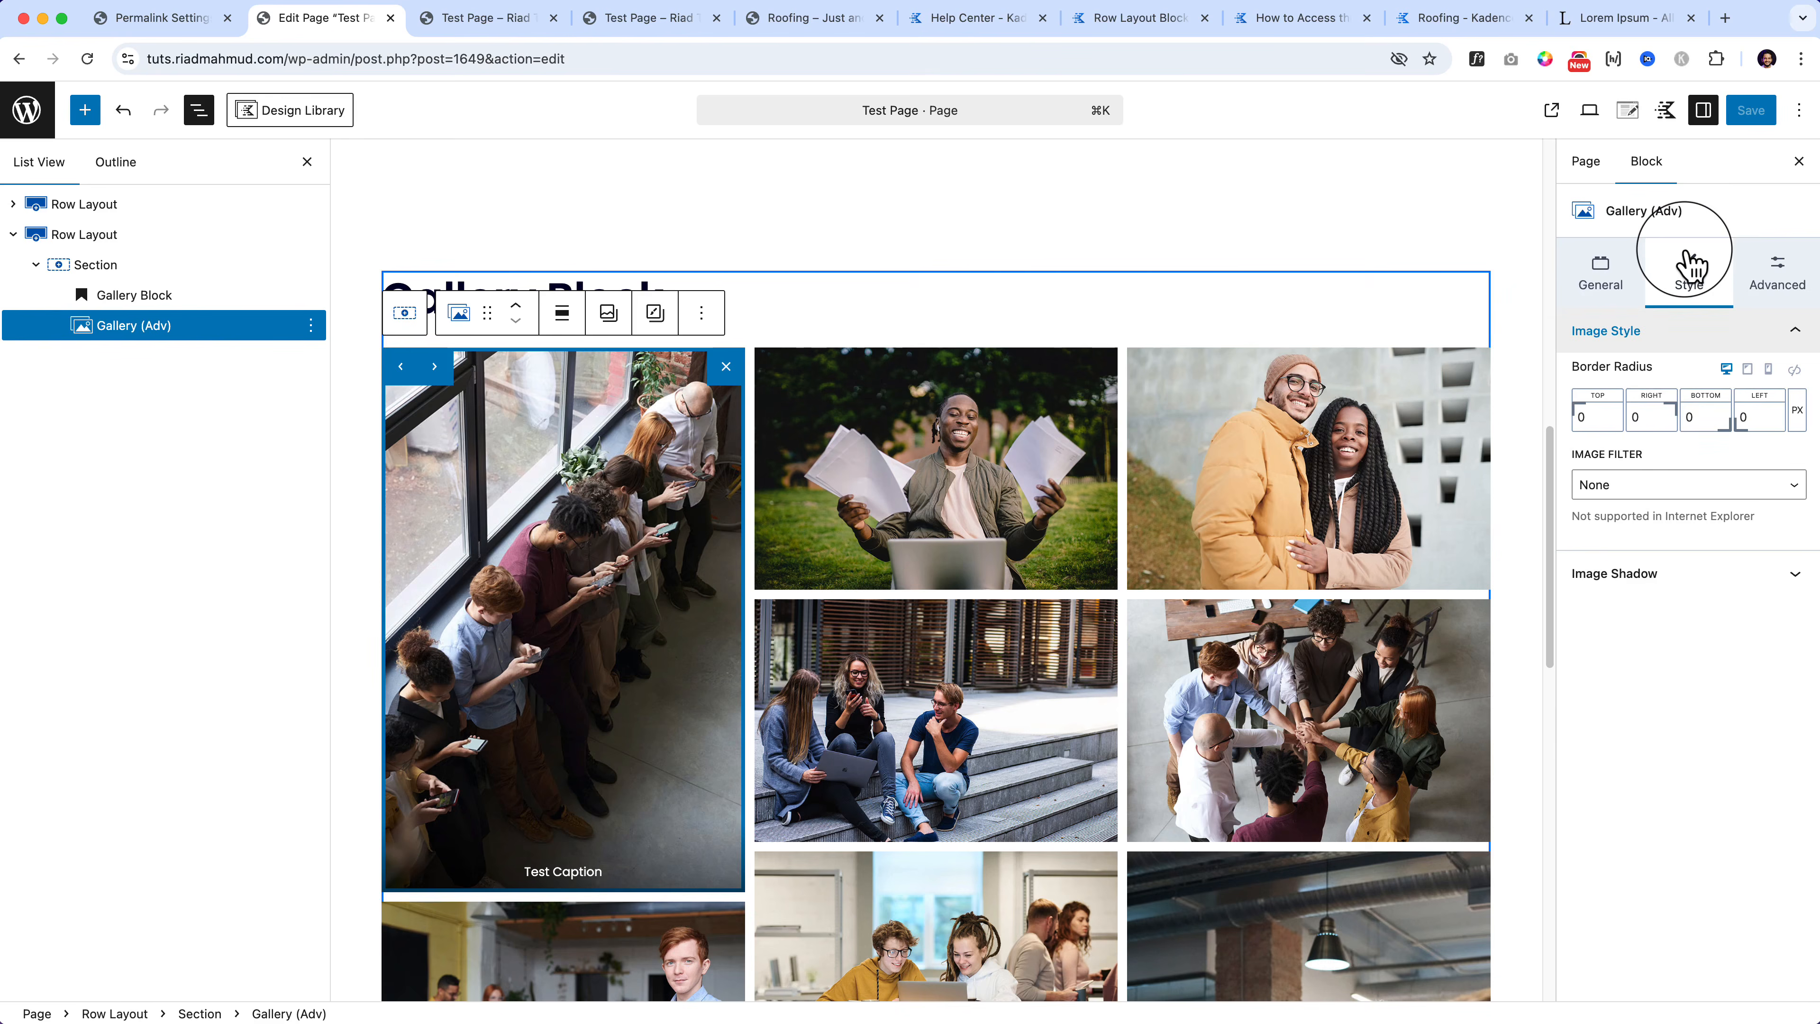
Step: Try Grayscale and Saturation, then apply the Vintage image filter and expand Image Shadow
click(1649, 485)
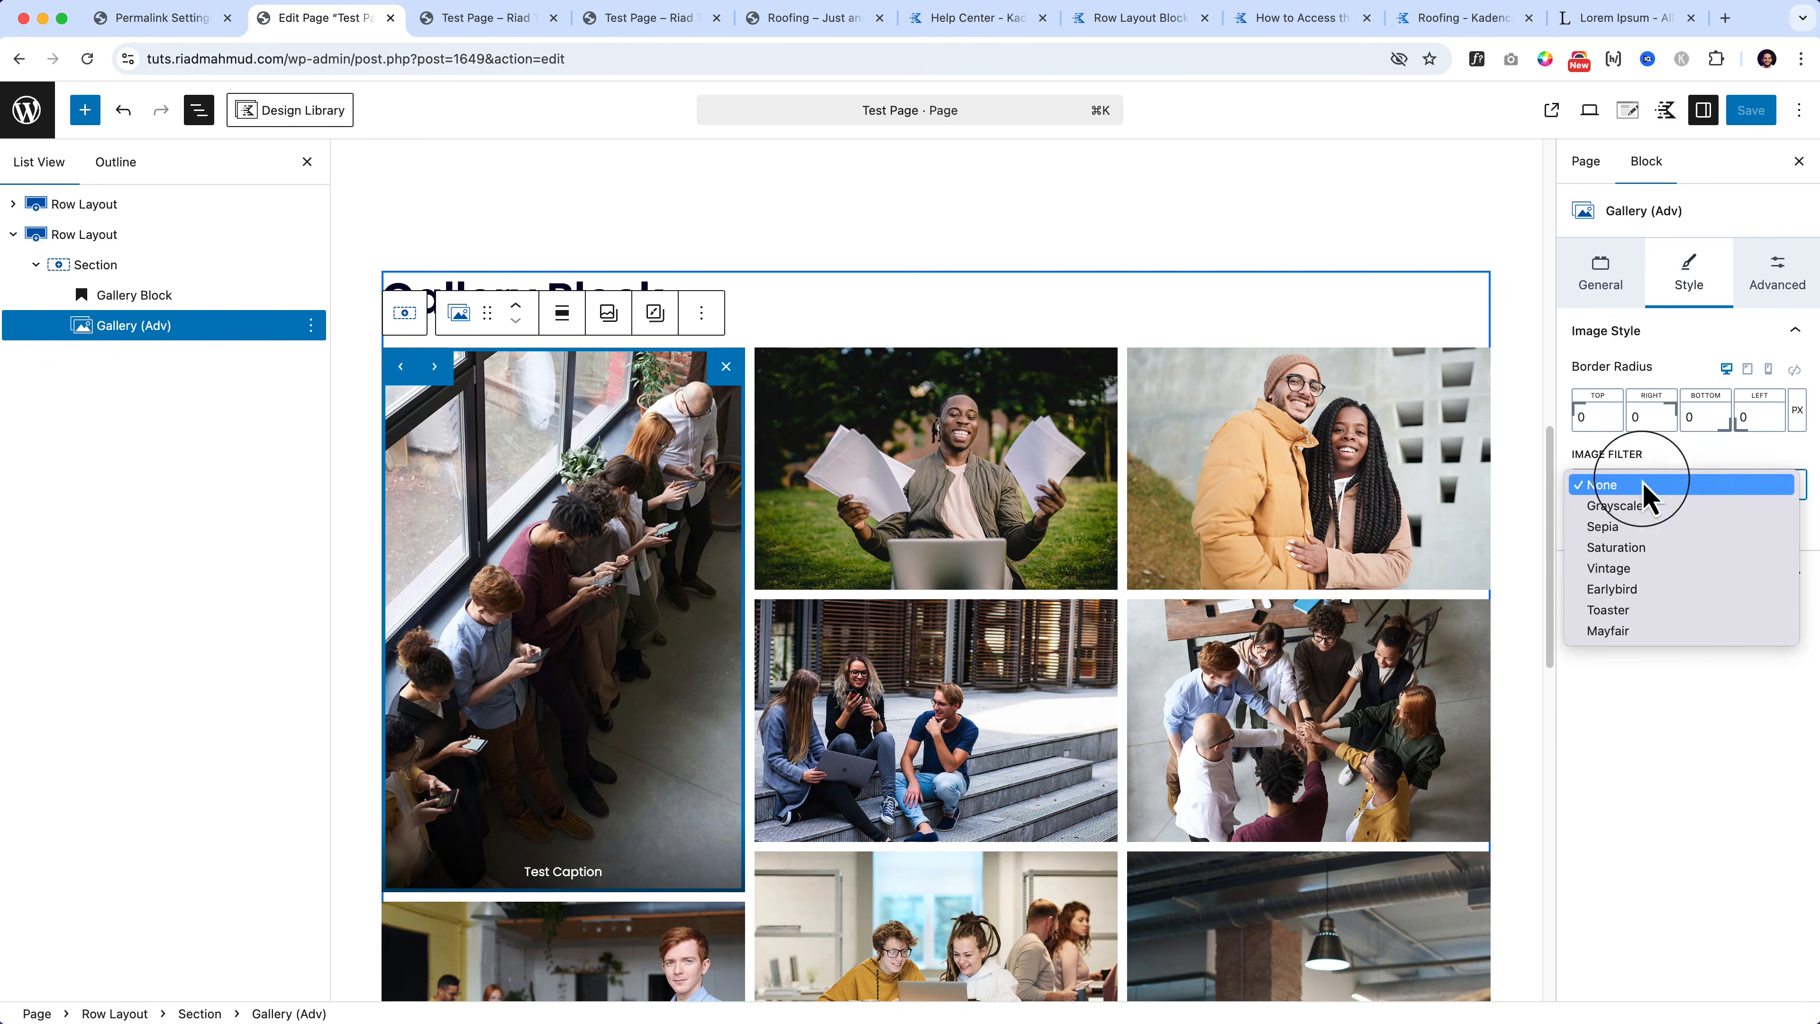
click(1655, 506)
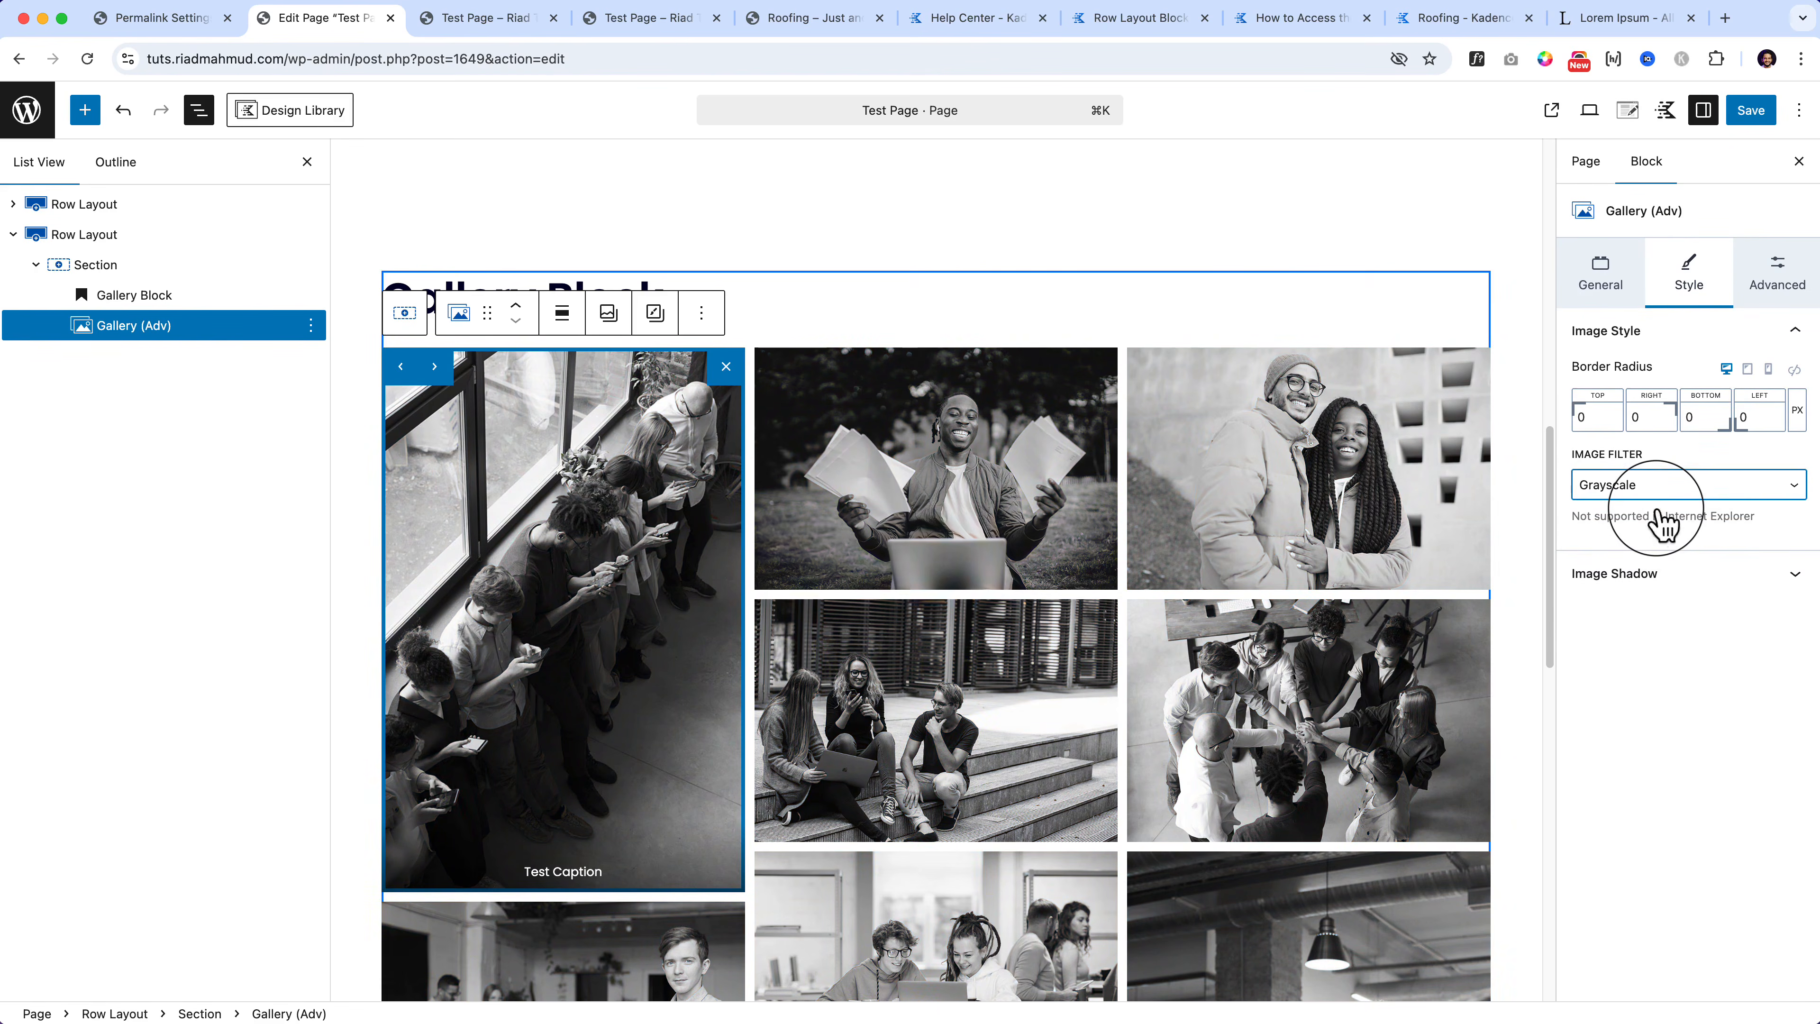
click(1678, 493)
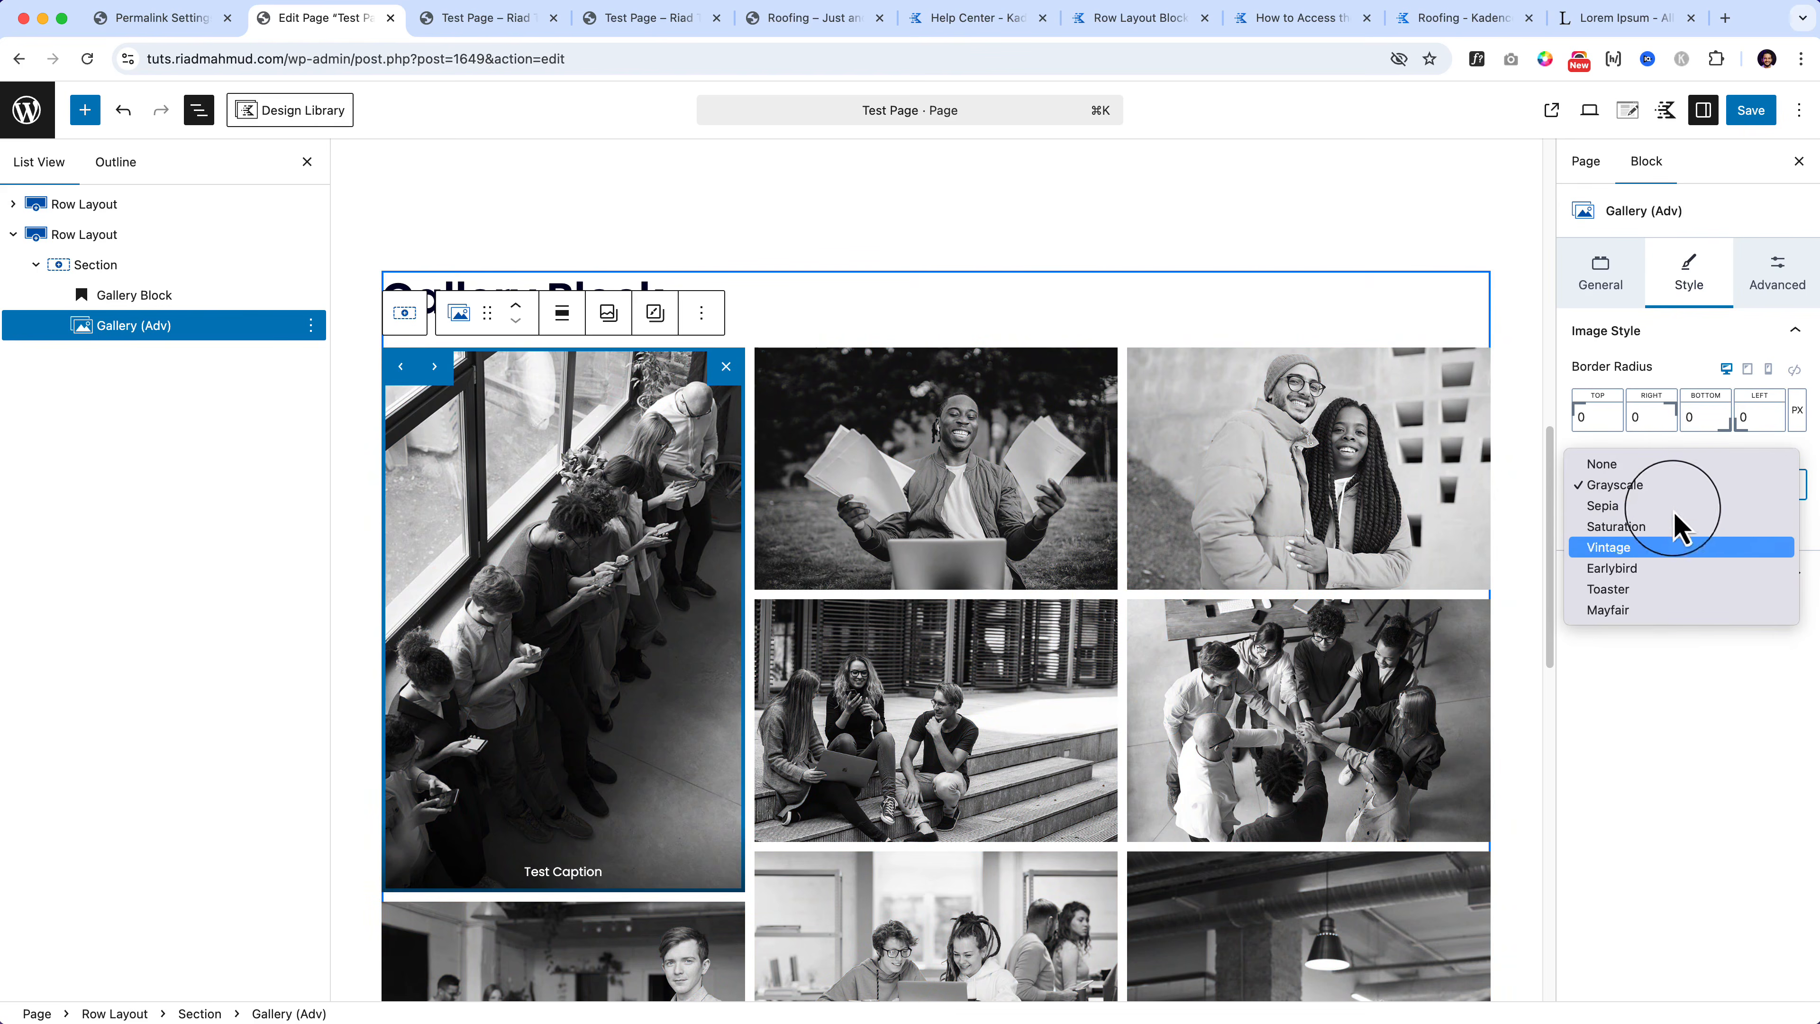
click(1677, 527)
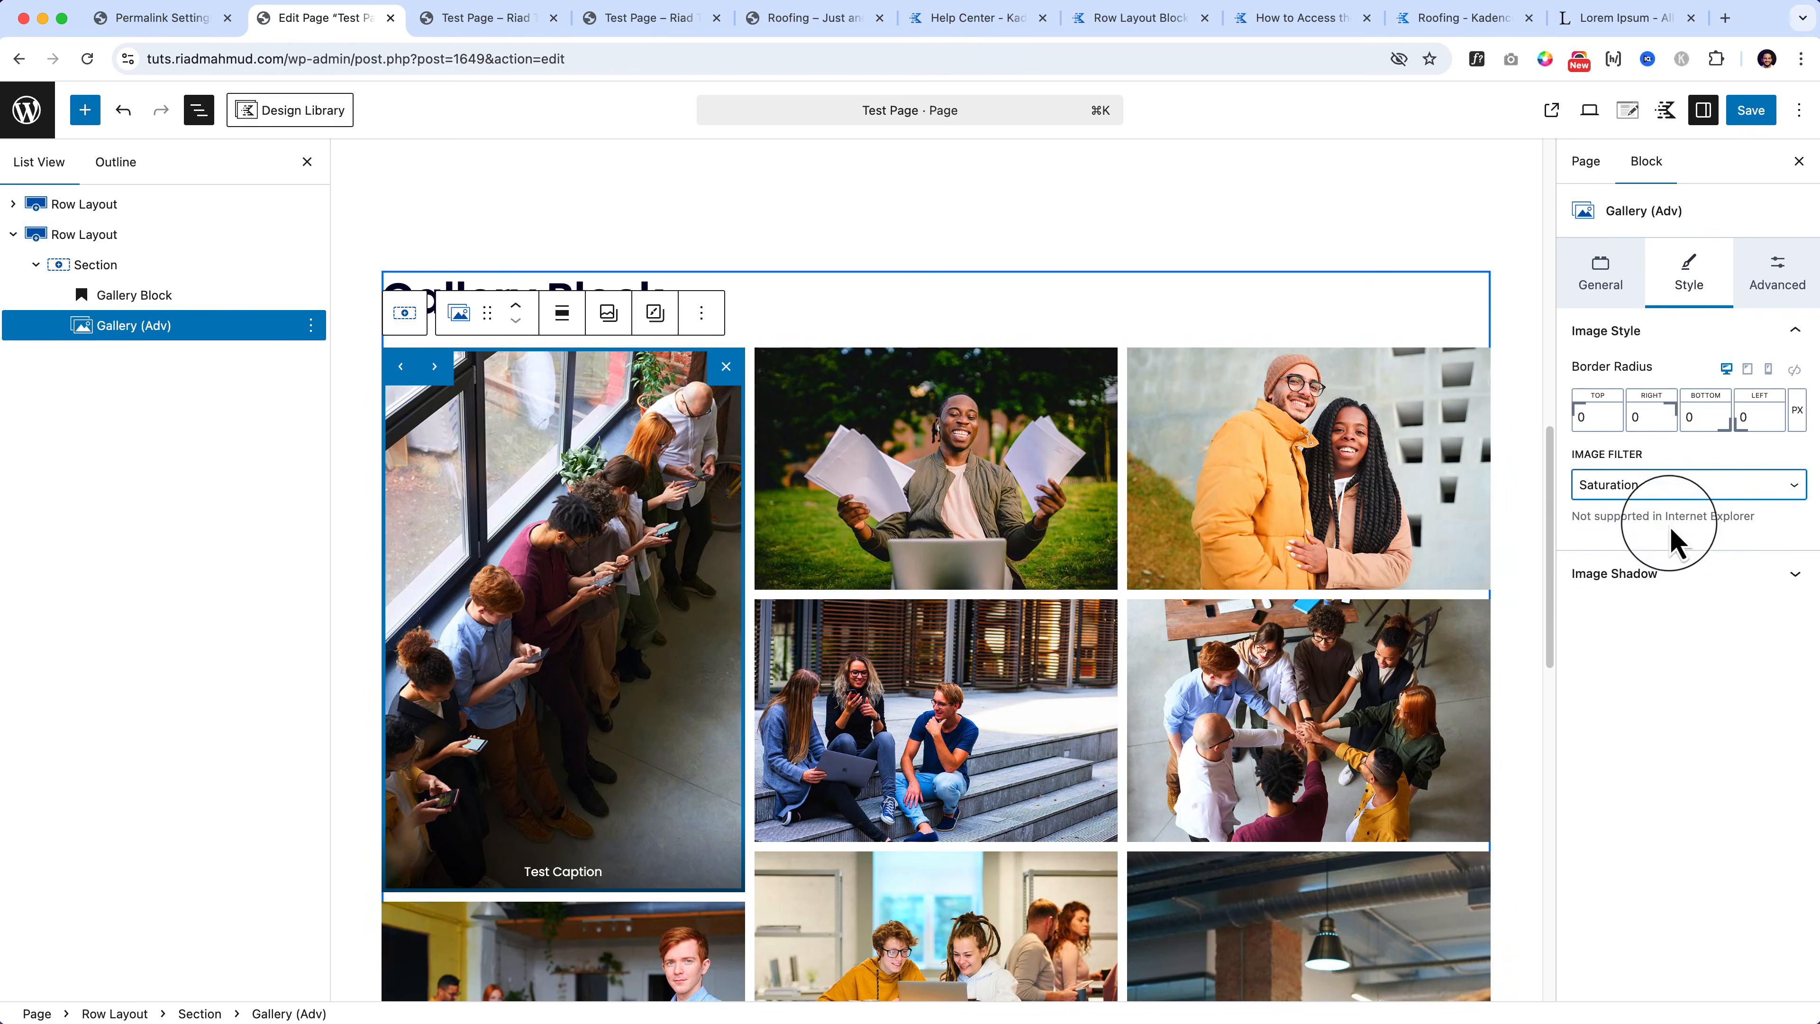
click(1653, 495)
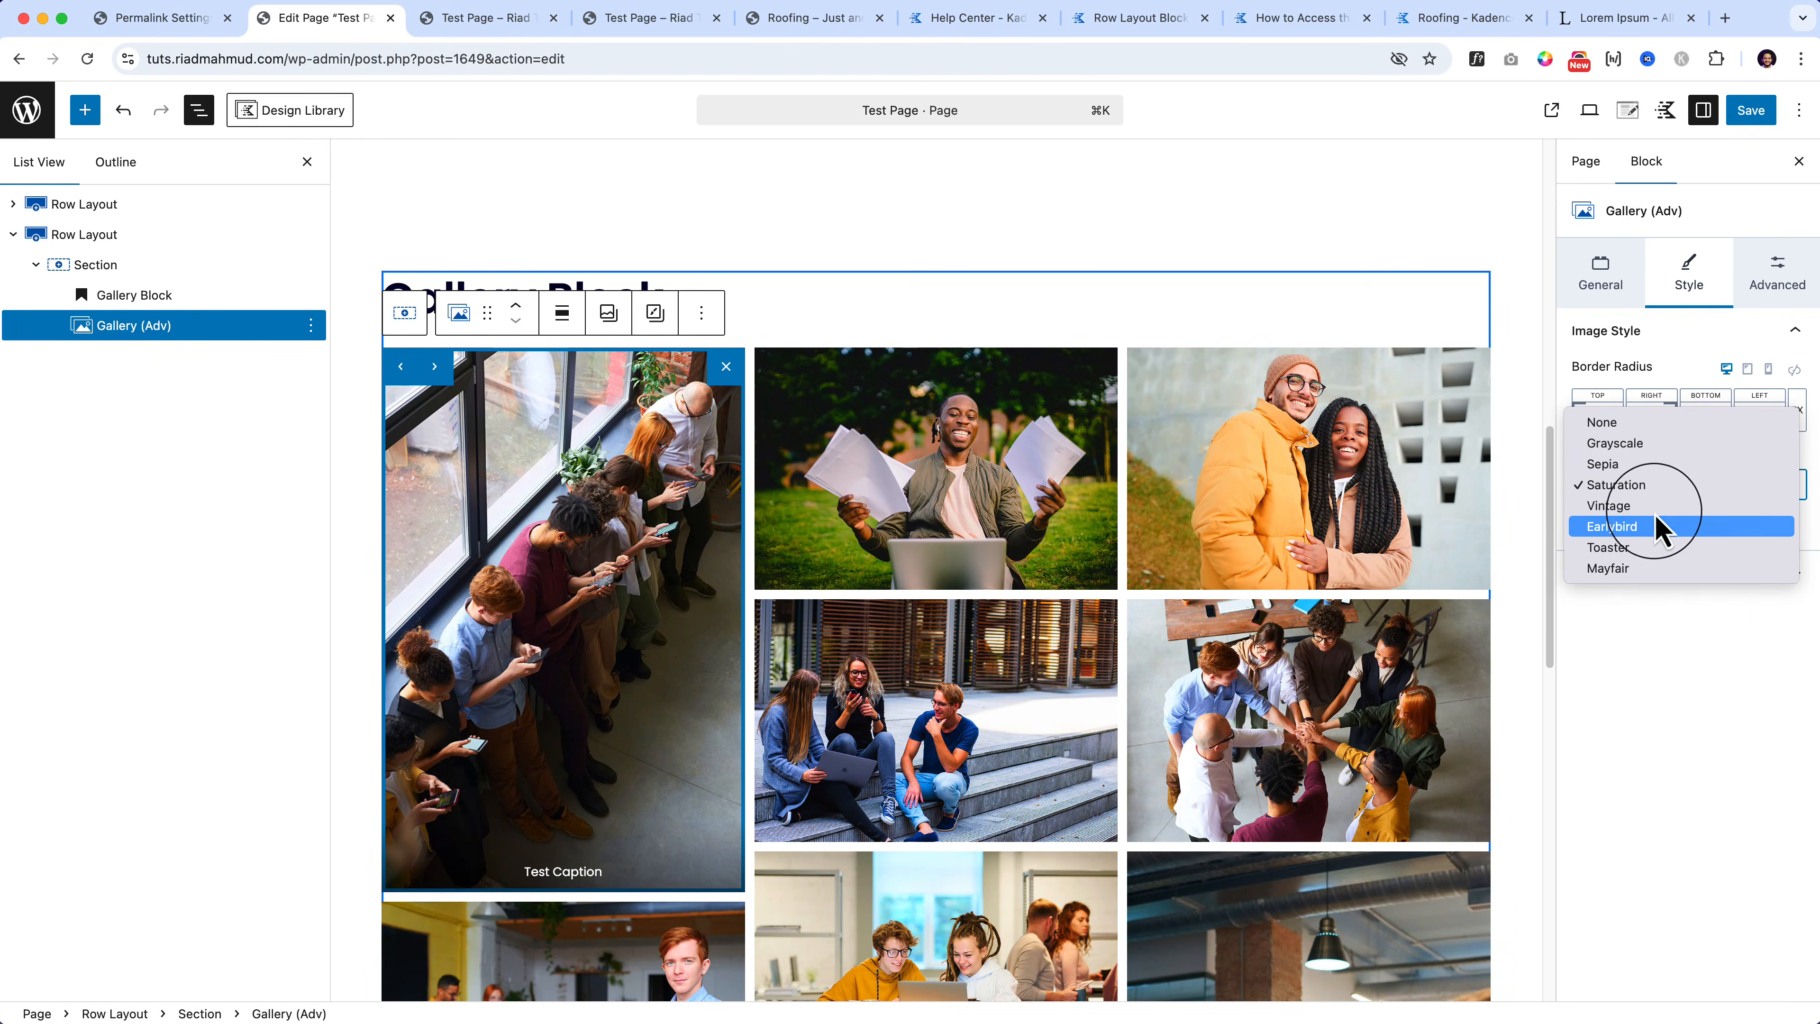
key(Up)
key(Return)
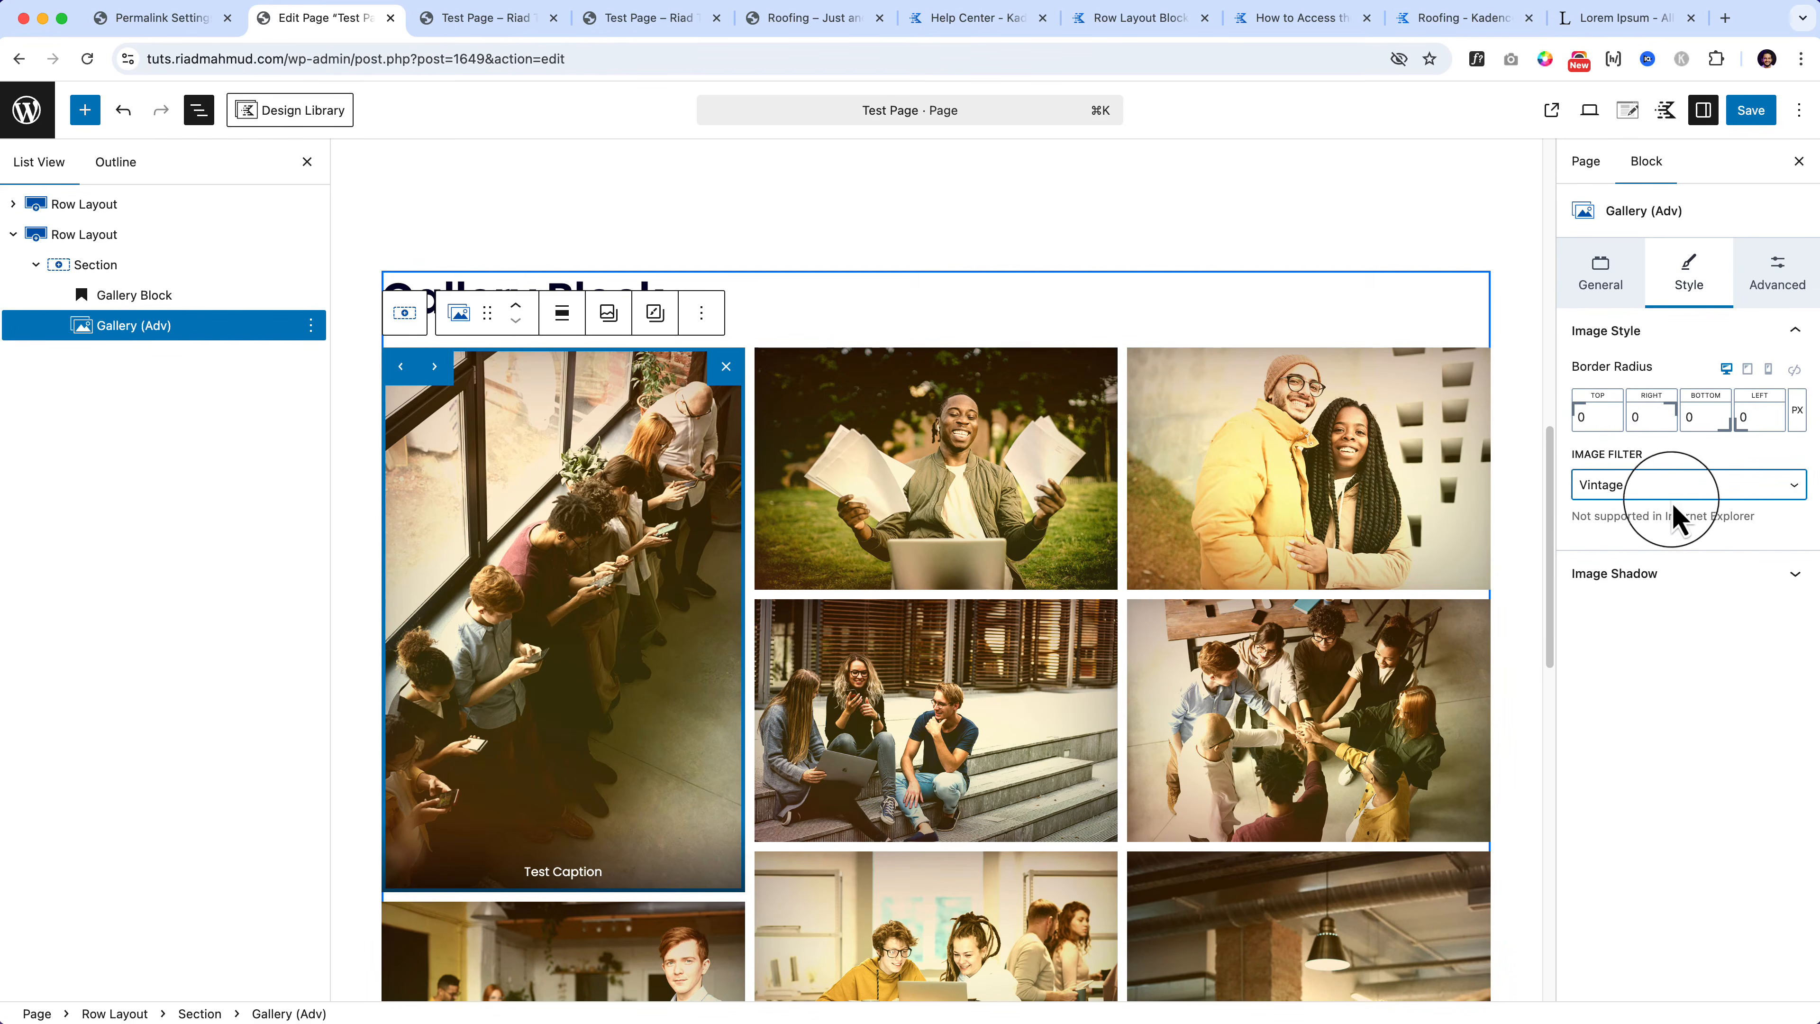
click(1696, 488)
click(1689, 708)
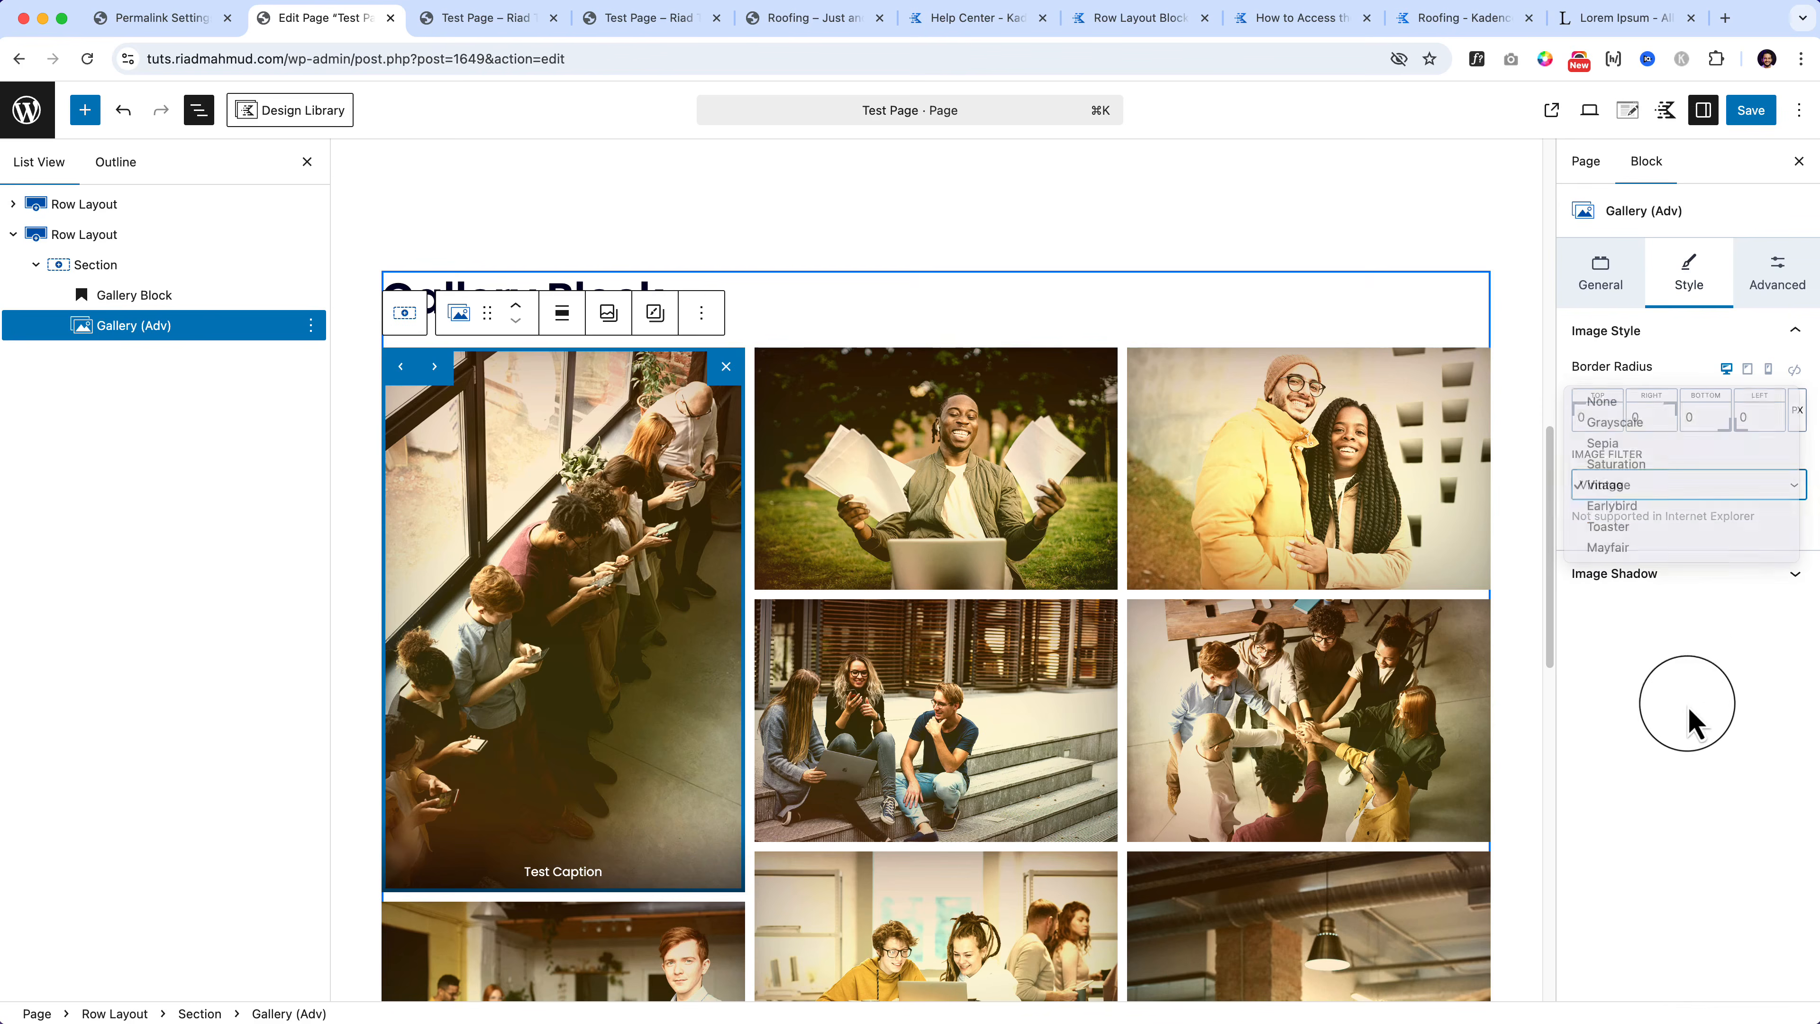
click(1648, 574)
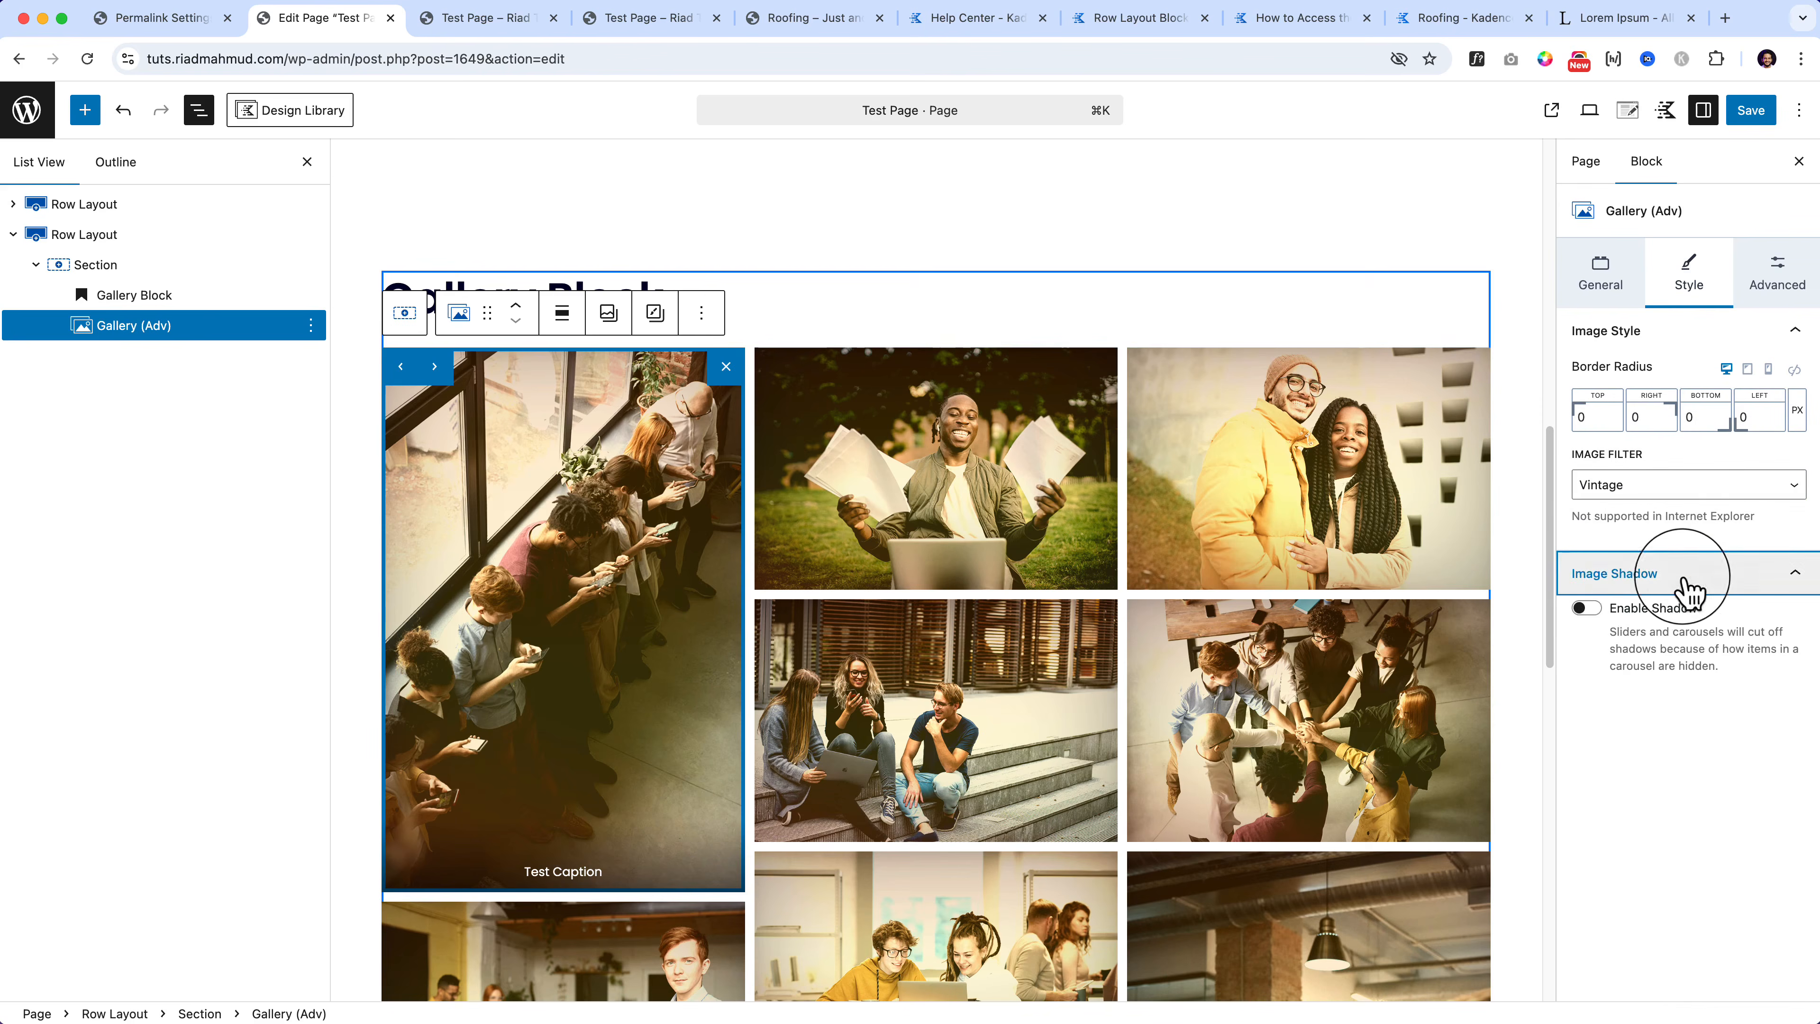
Step: Enable the image shadow and reset the image filter to None after trying Sepia
click(1587, 609)
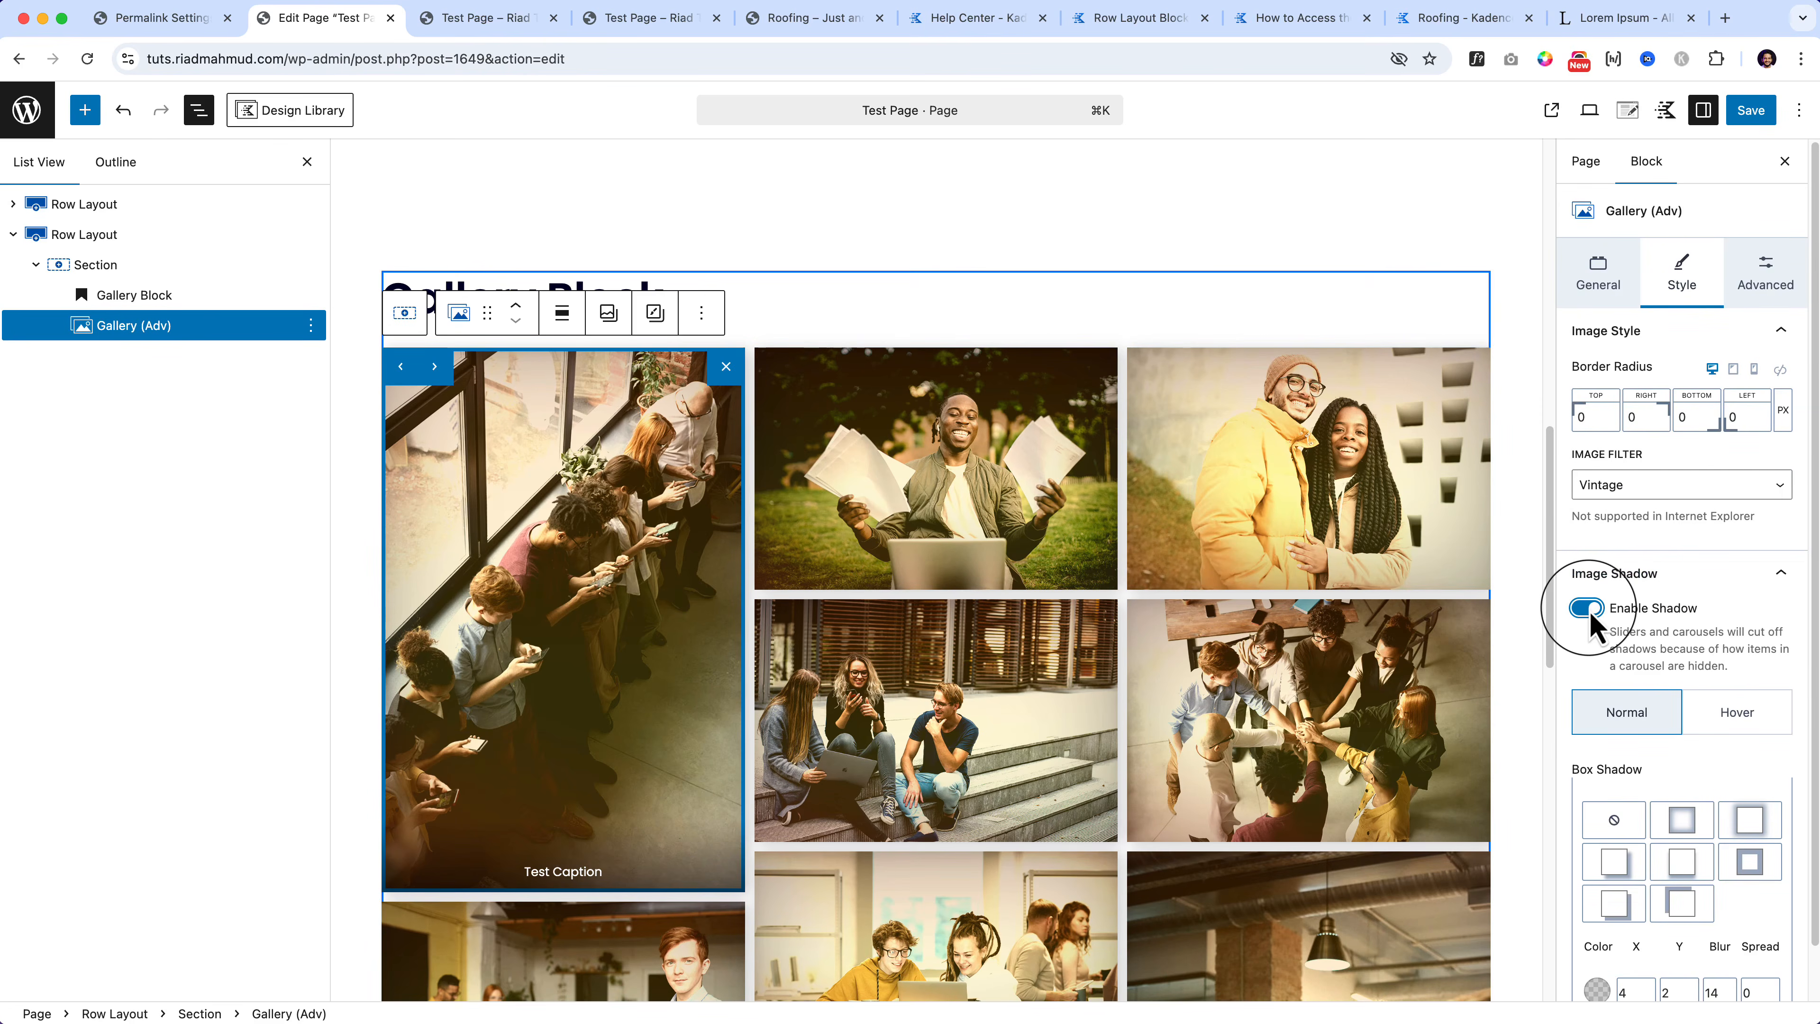
scroll(1590, 623, down, 2)
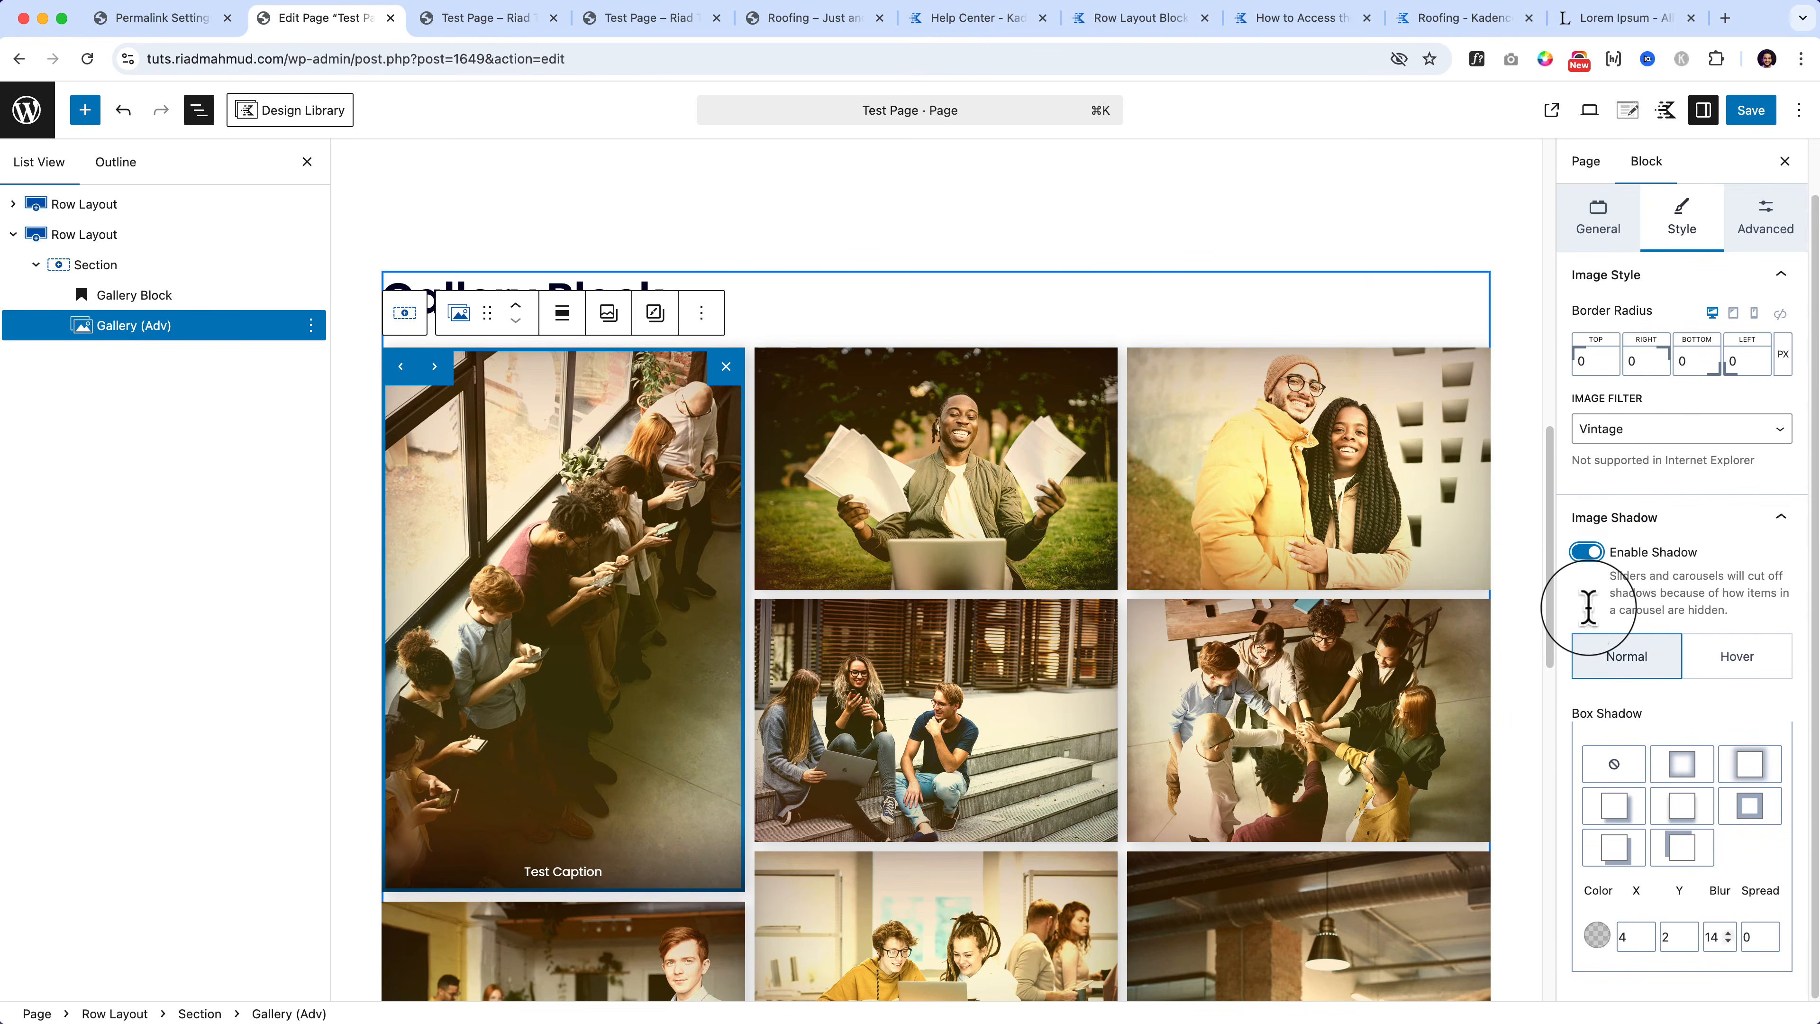
scroll(1589, 608, up, 2)
click(1686, 485)
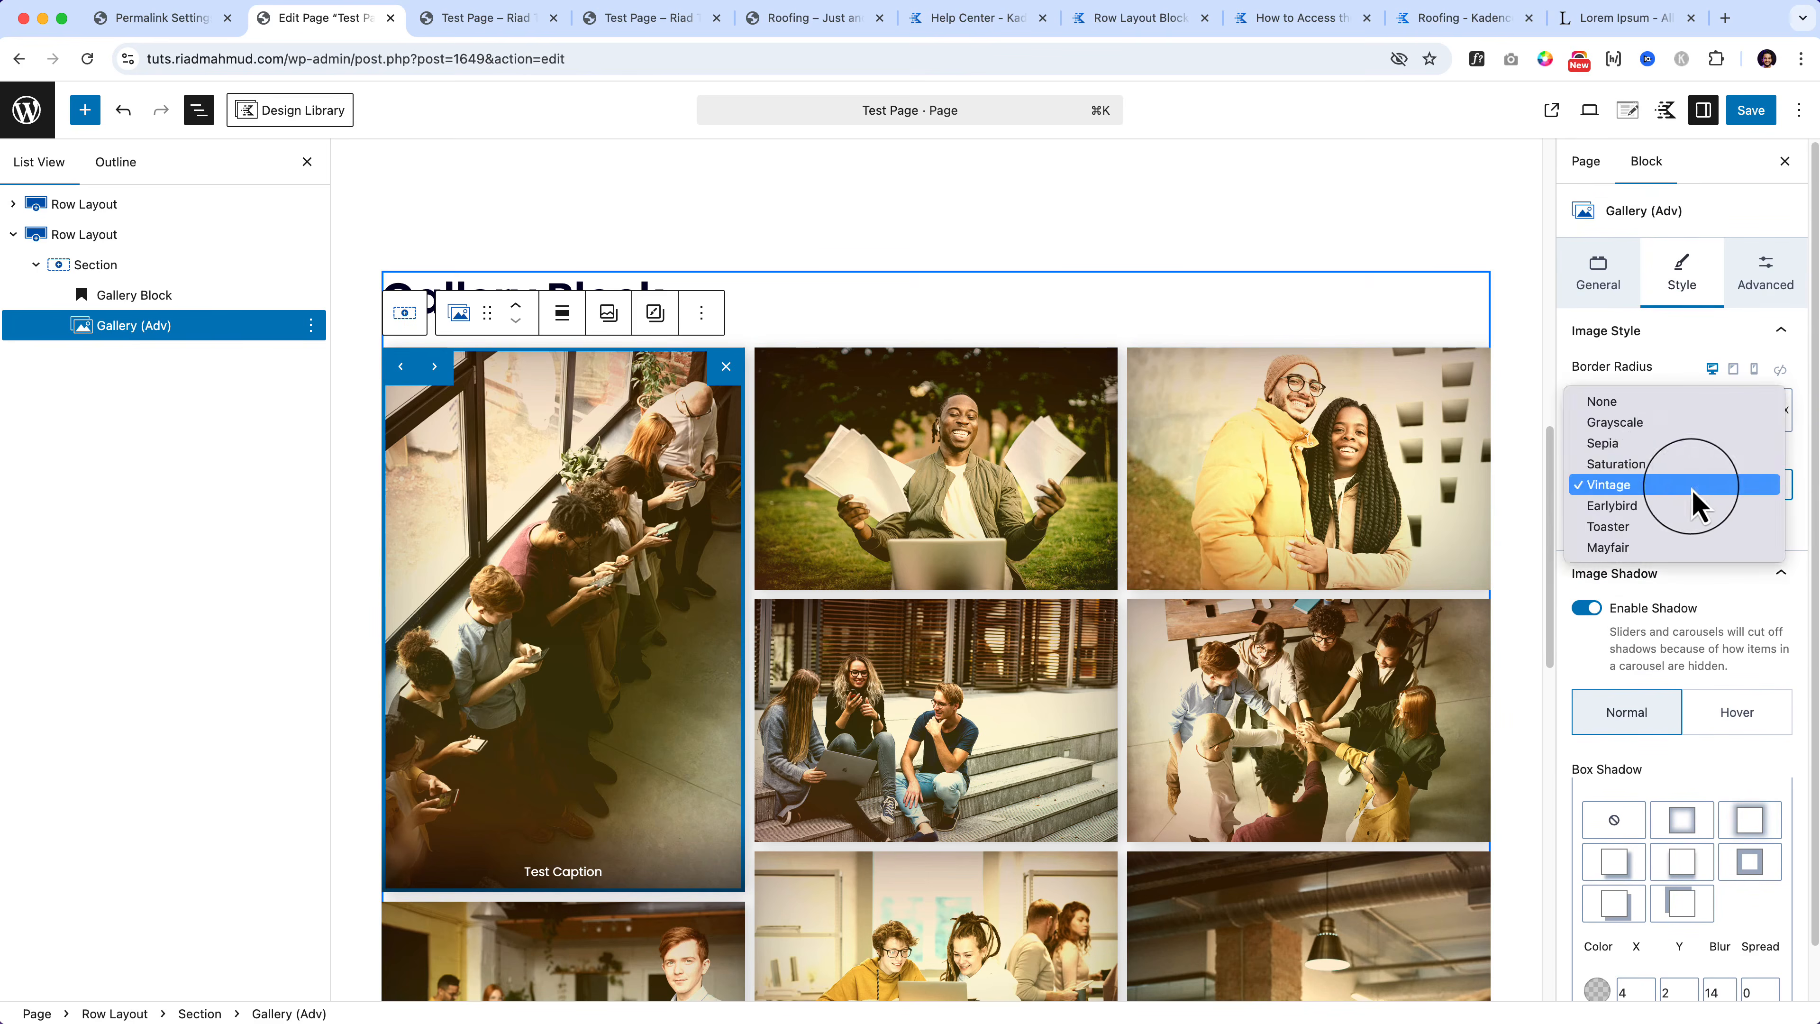
click(1670, 444)
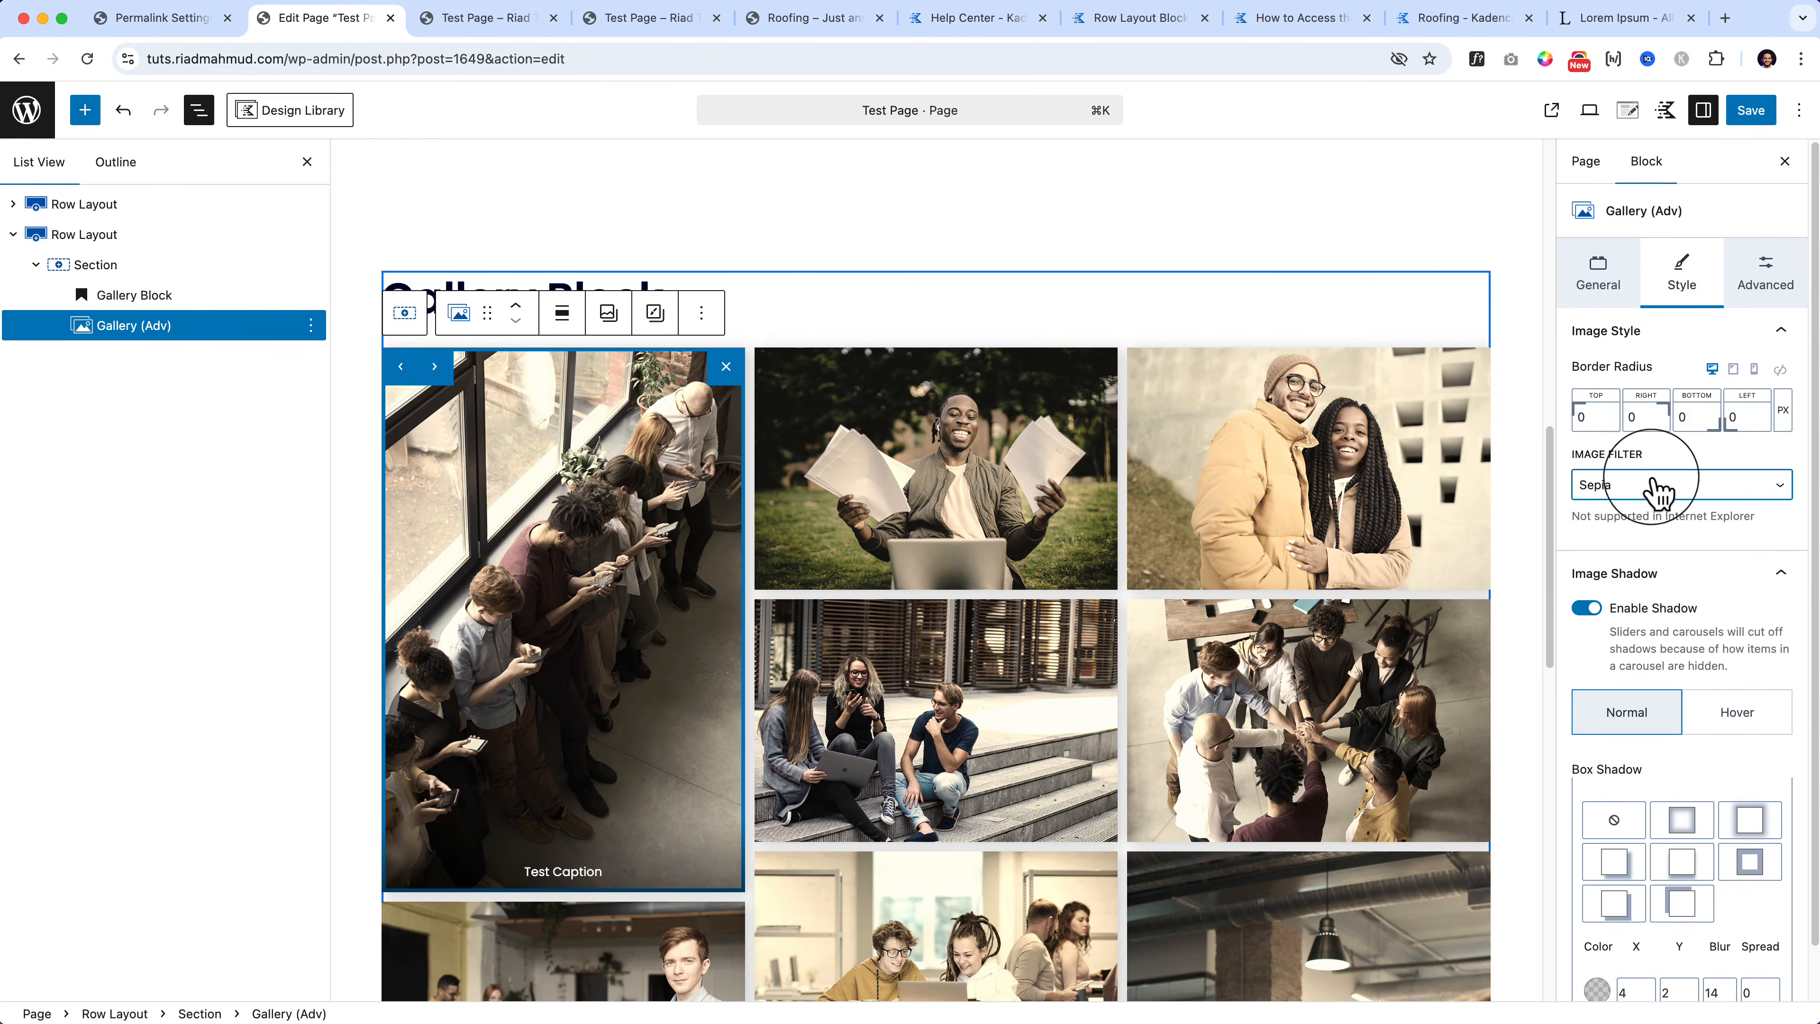
click(1655, 482)
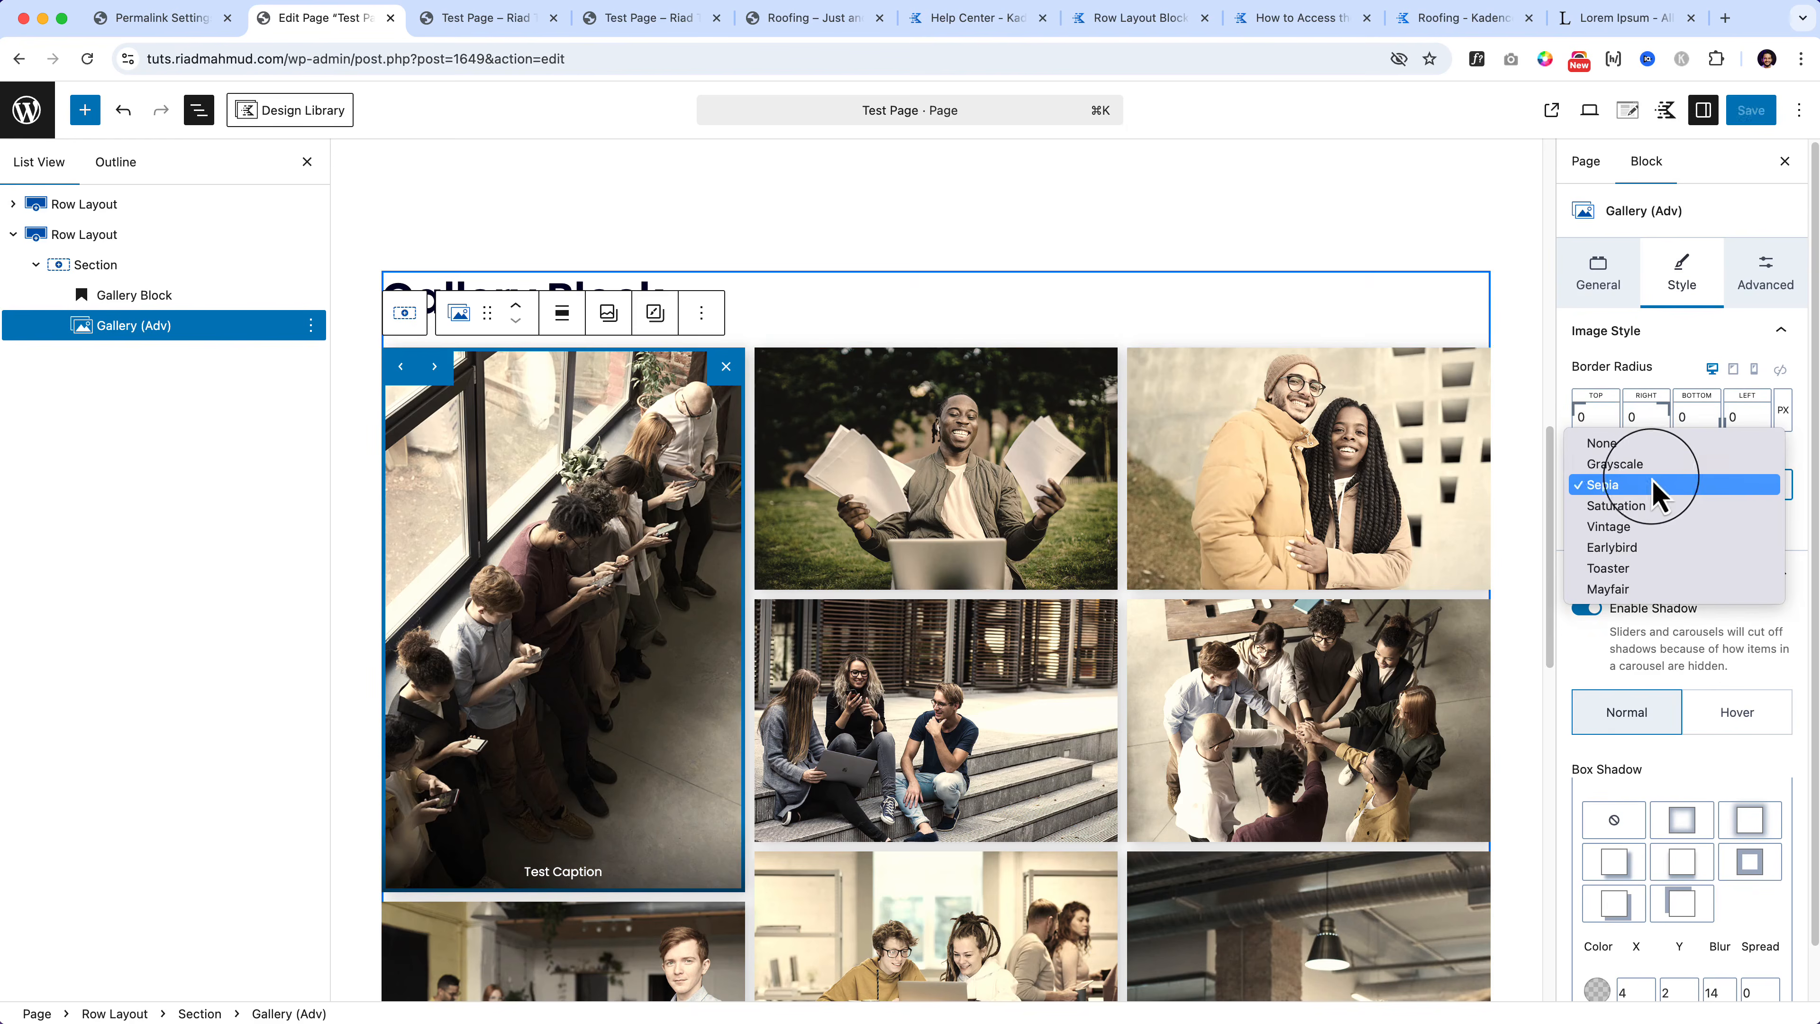
click(1647, 443)
Step: Set the Normal box shadow preset to none so the shadow appears only on hover
scroll(1659, 871, down, 1)
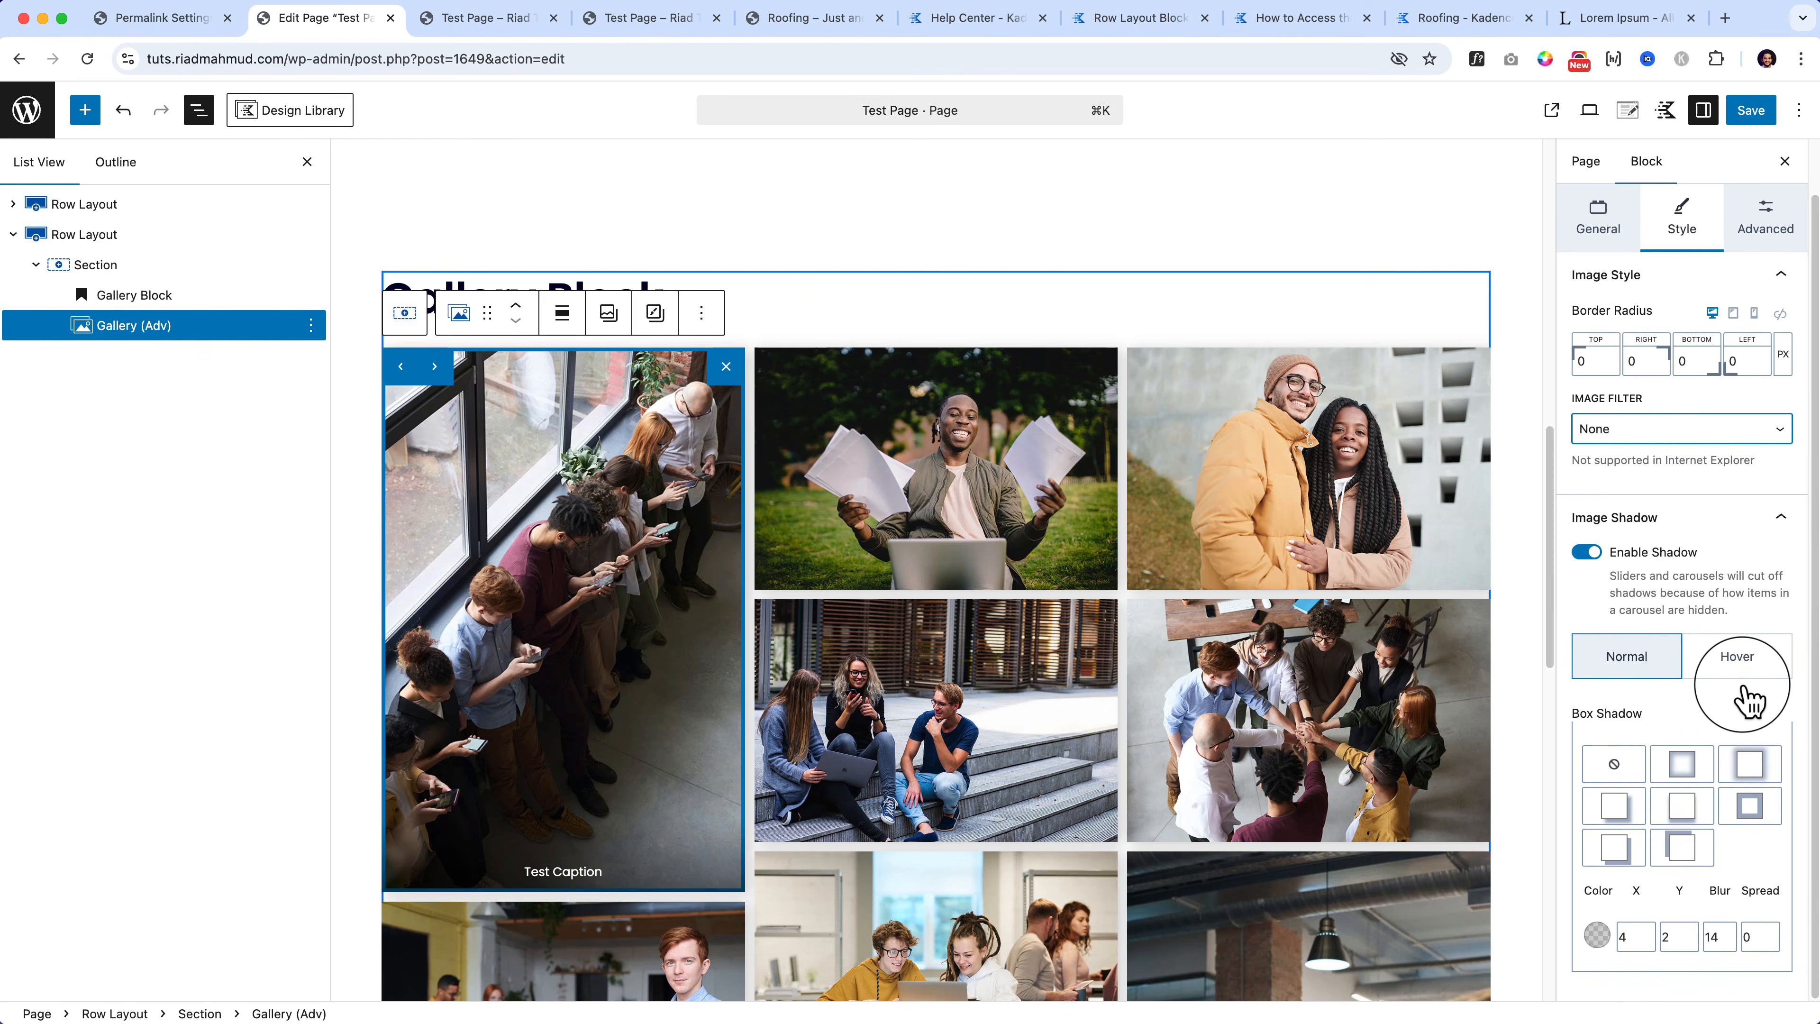
click(1617, 764)
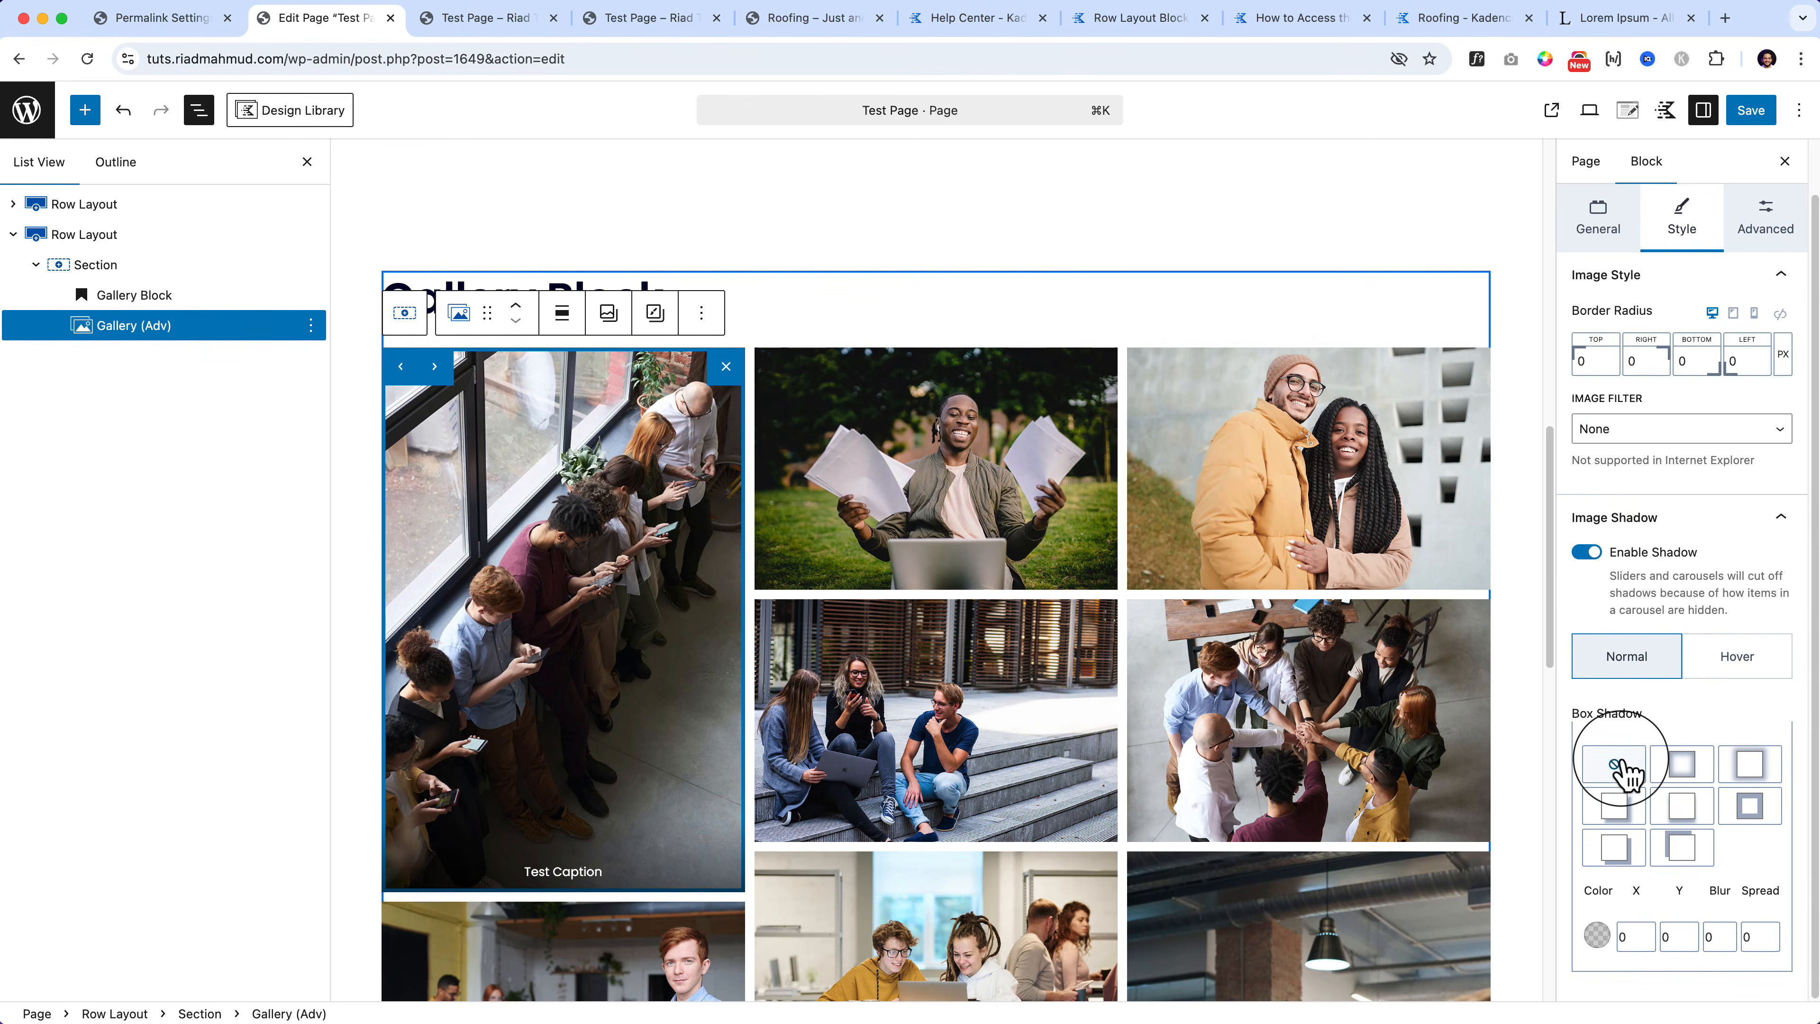
click(1777, 658)
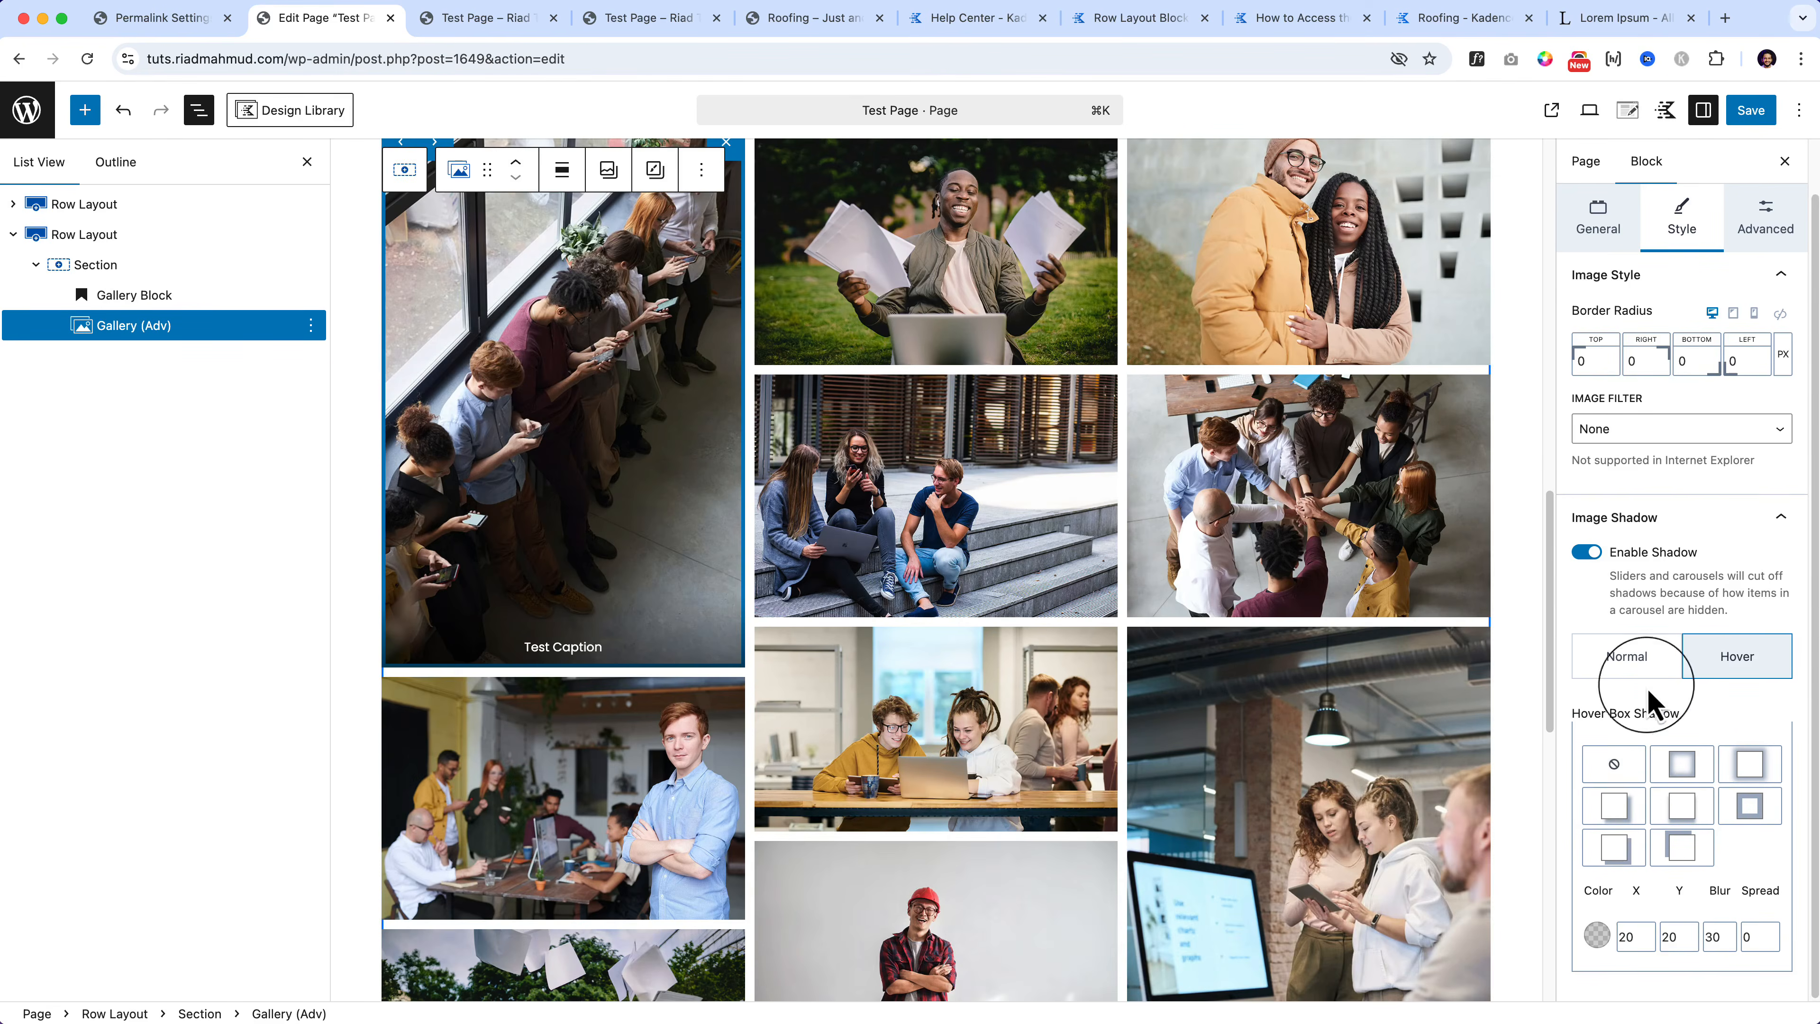
scroll(1662, 674, up, 1)
click(1740, 338)
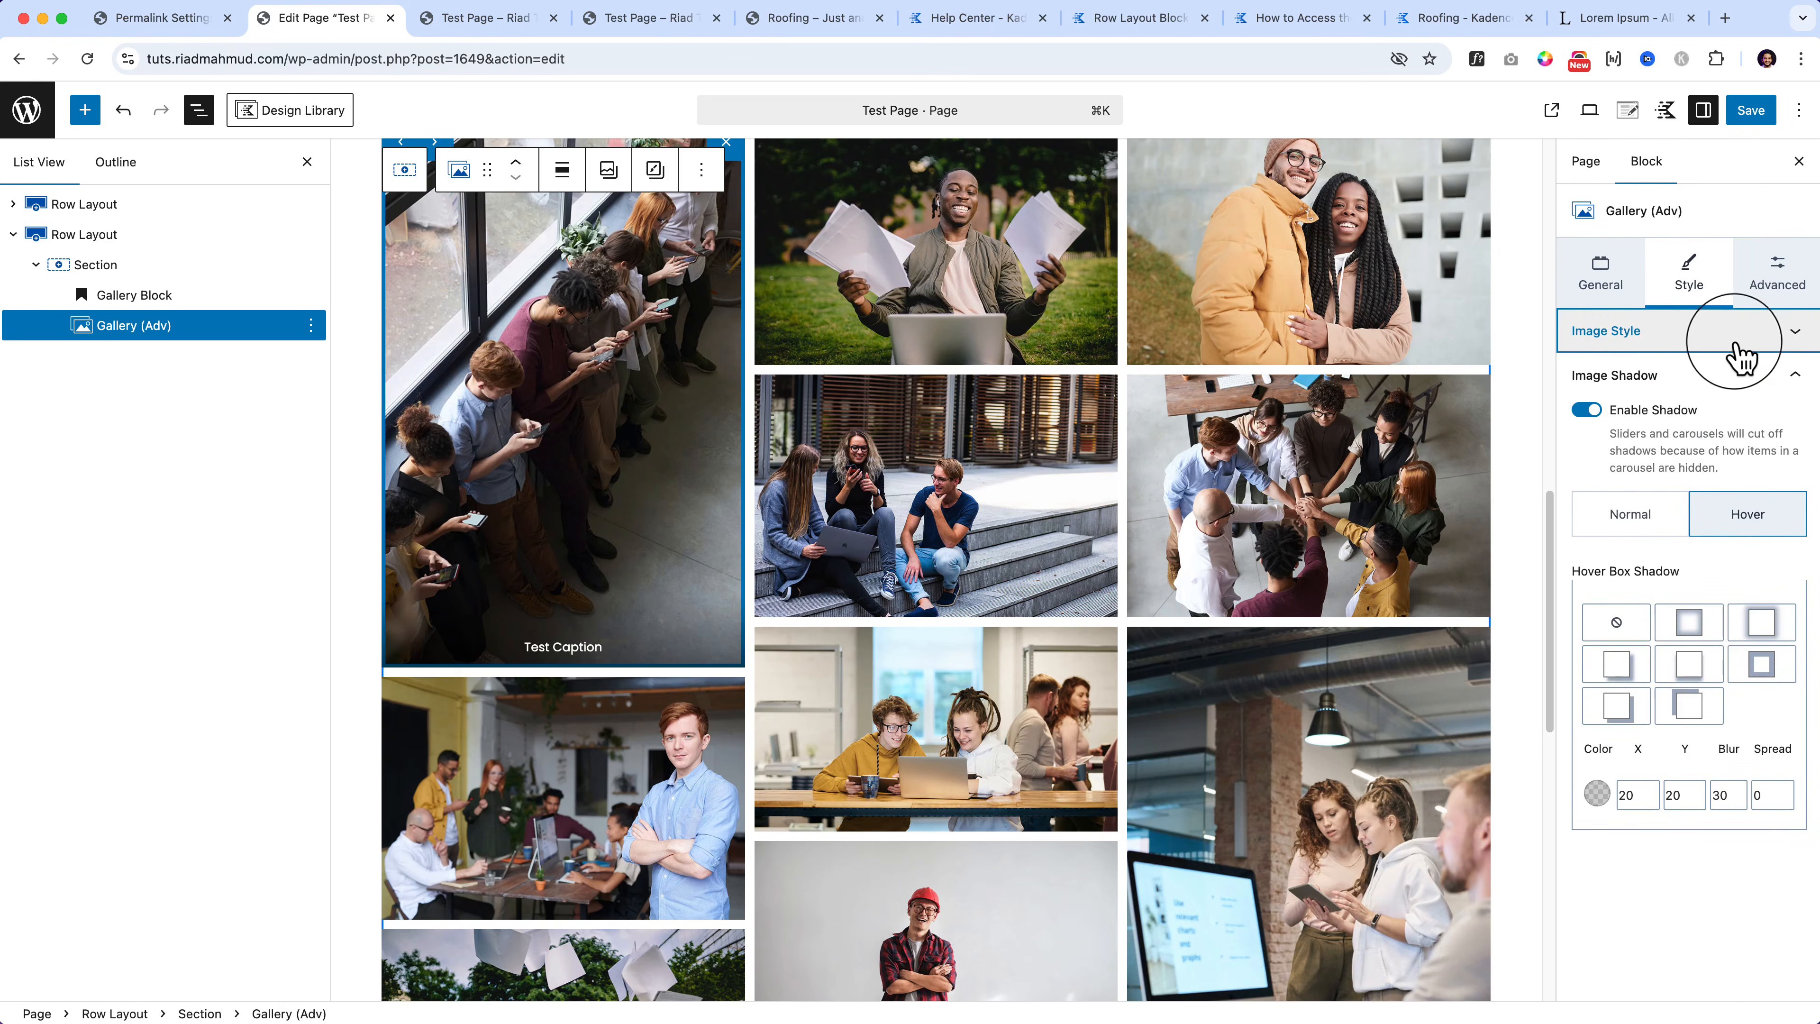
click(1720, 380)
click(1625, 336)
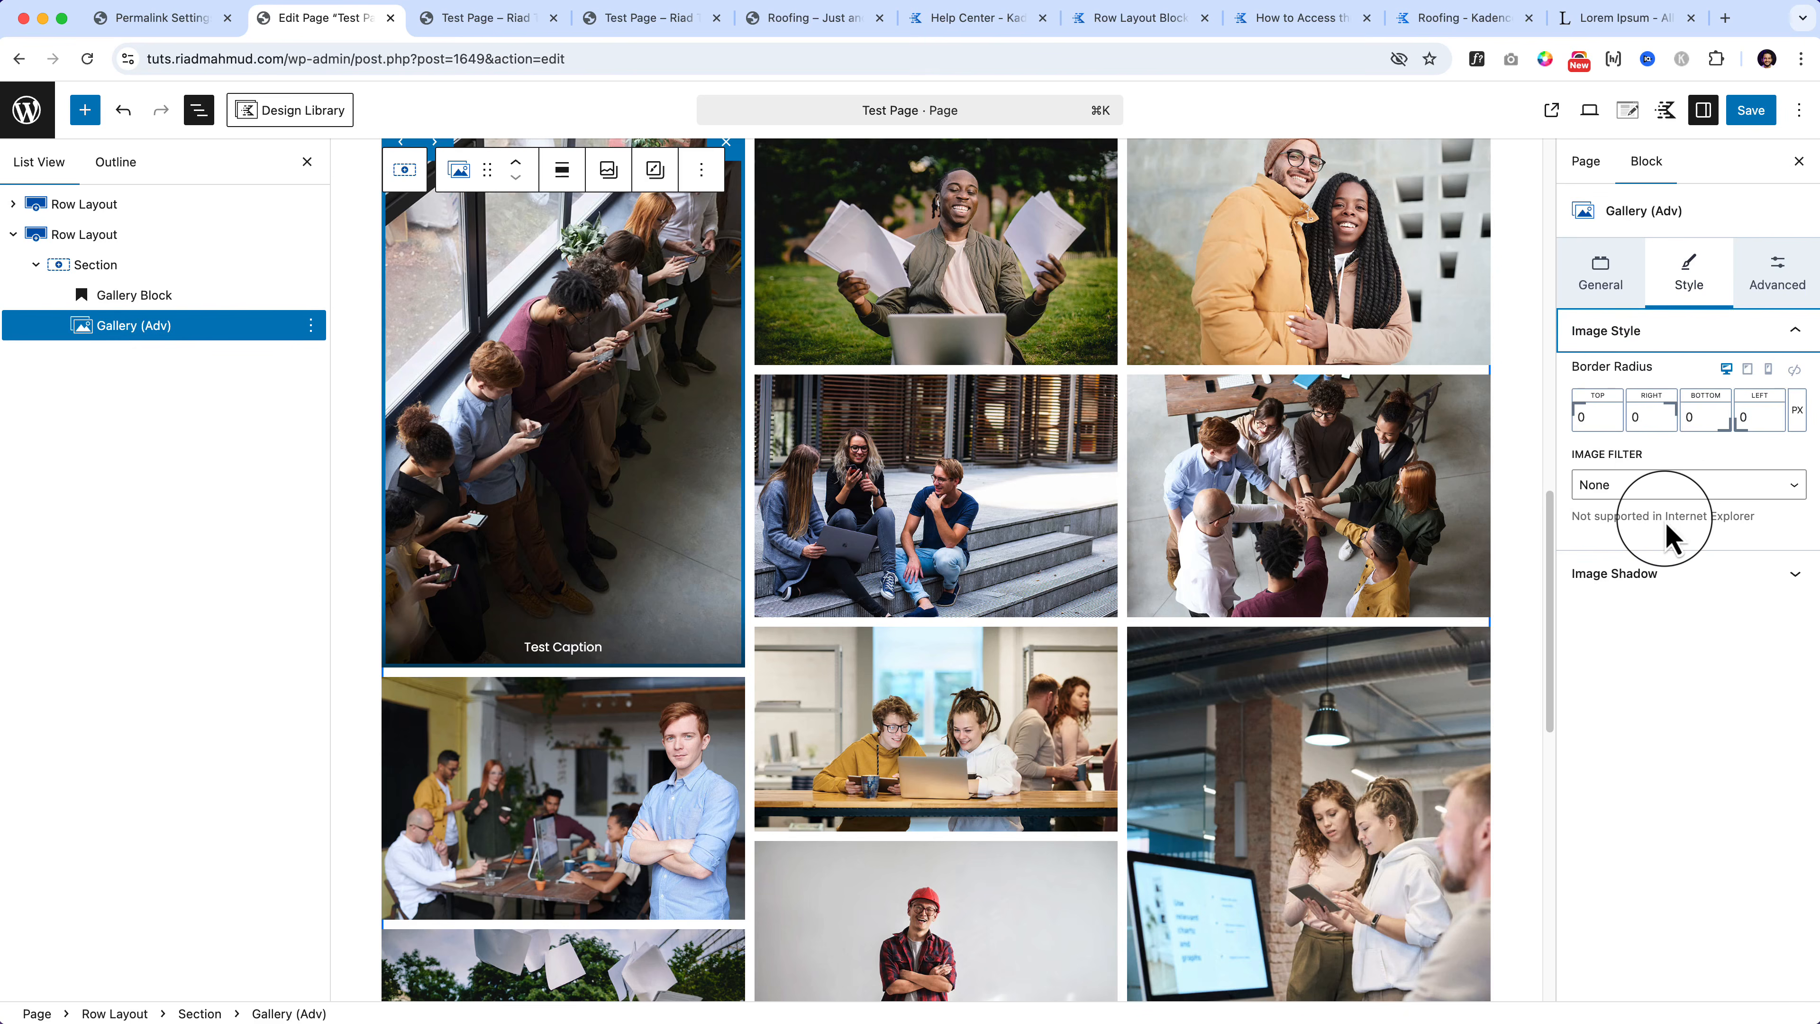
Step: Set the masonry gallery gutter to 40 px and save the page
click(1603, 280)
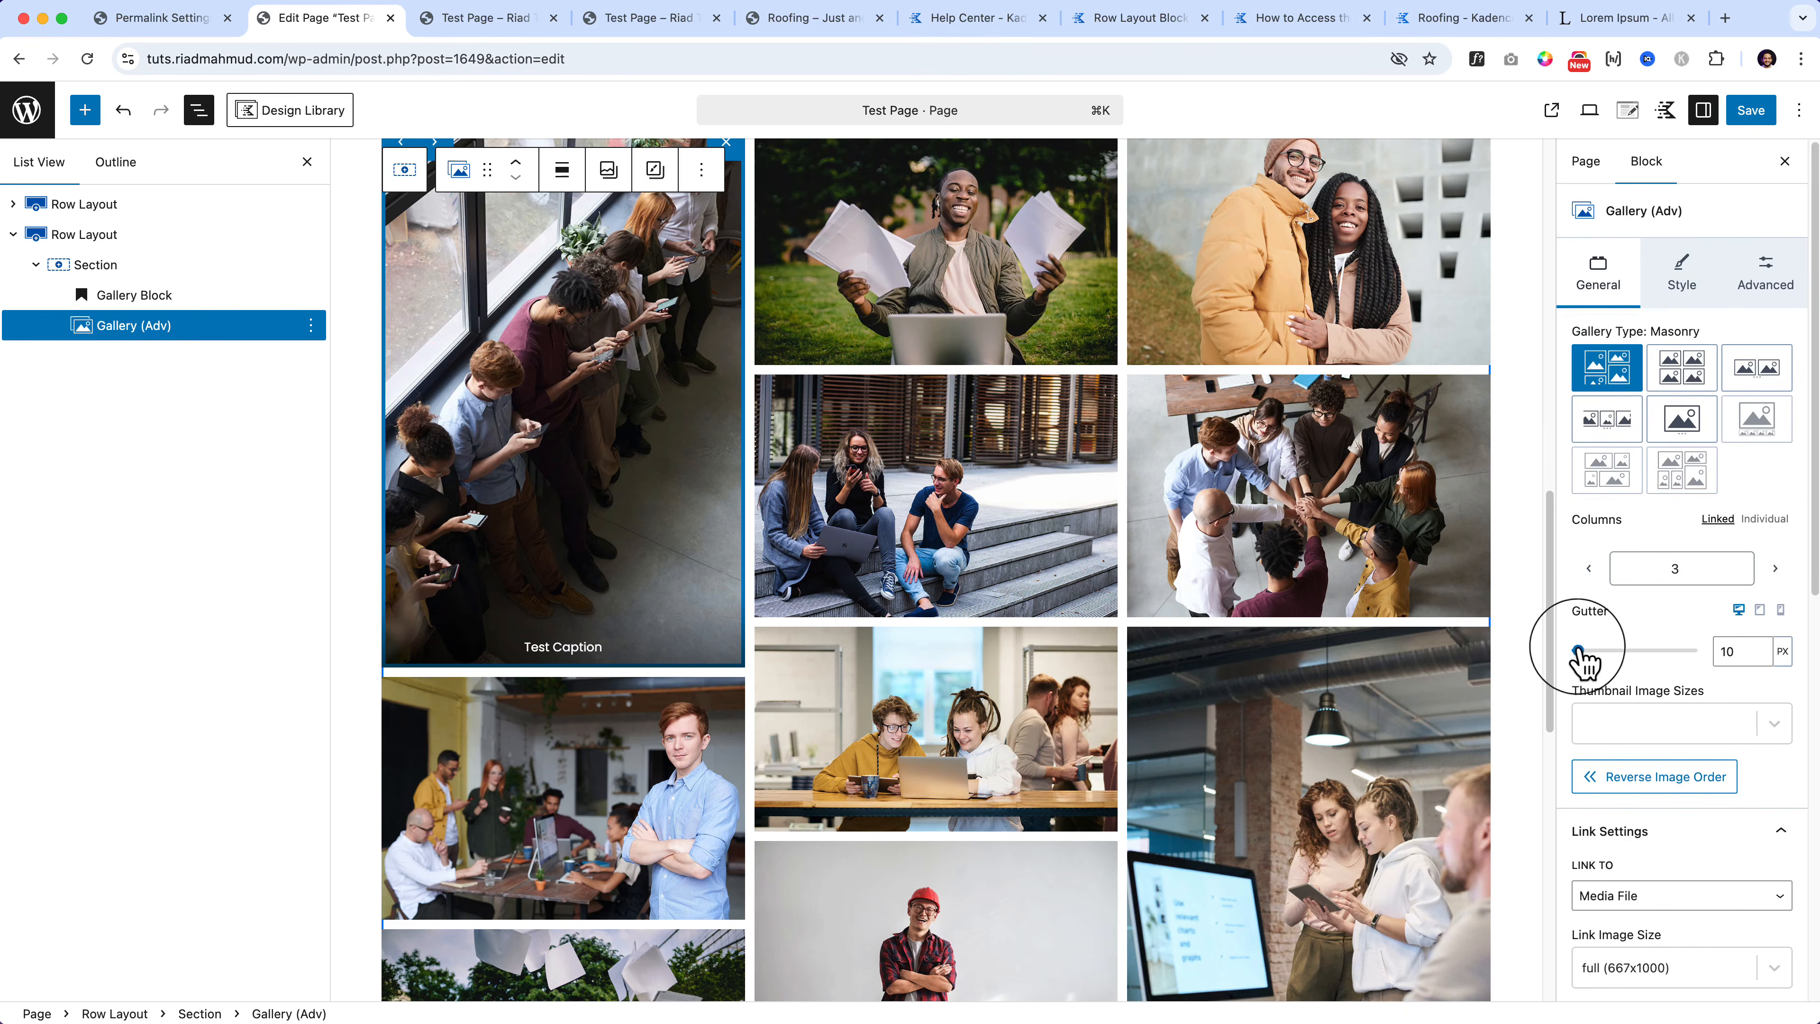
drag(1581, 651, 1602, 649)
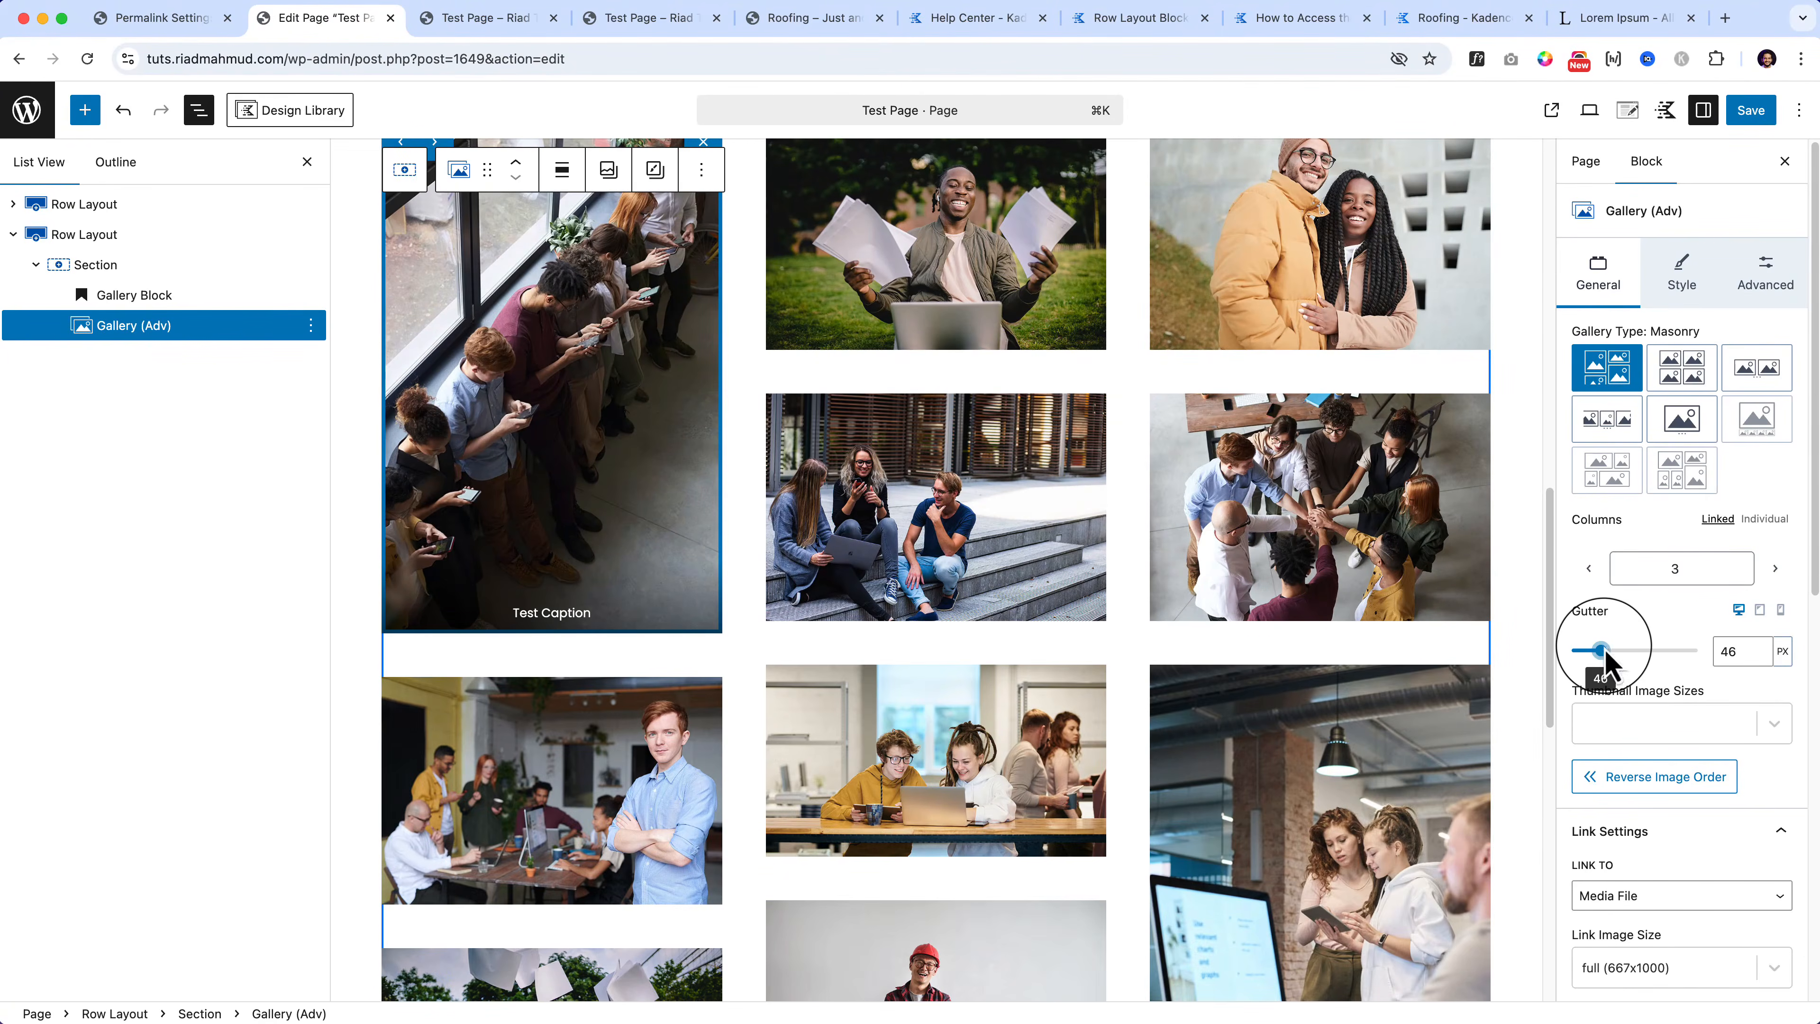
drag(1604, 652, 1601, 654)
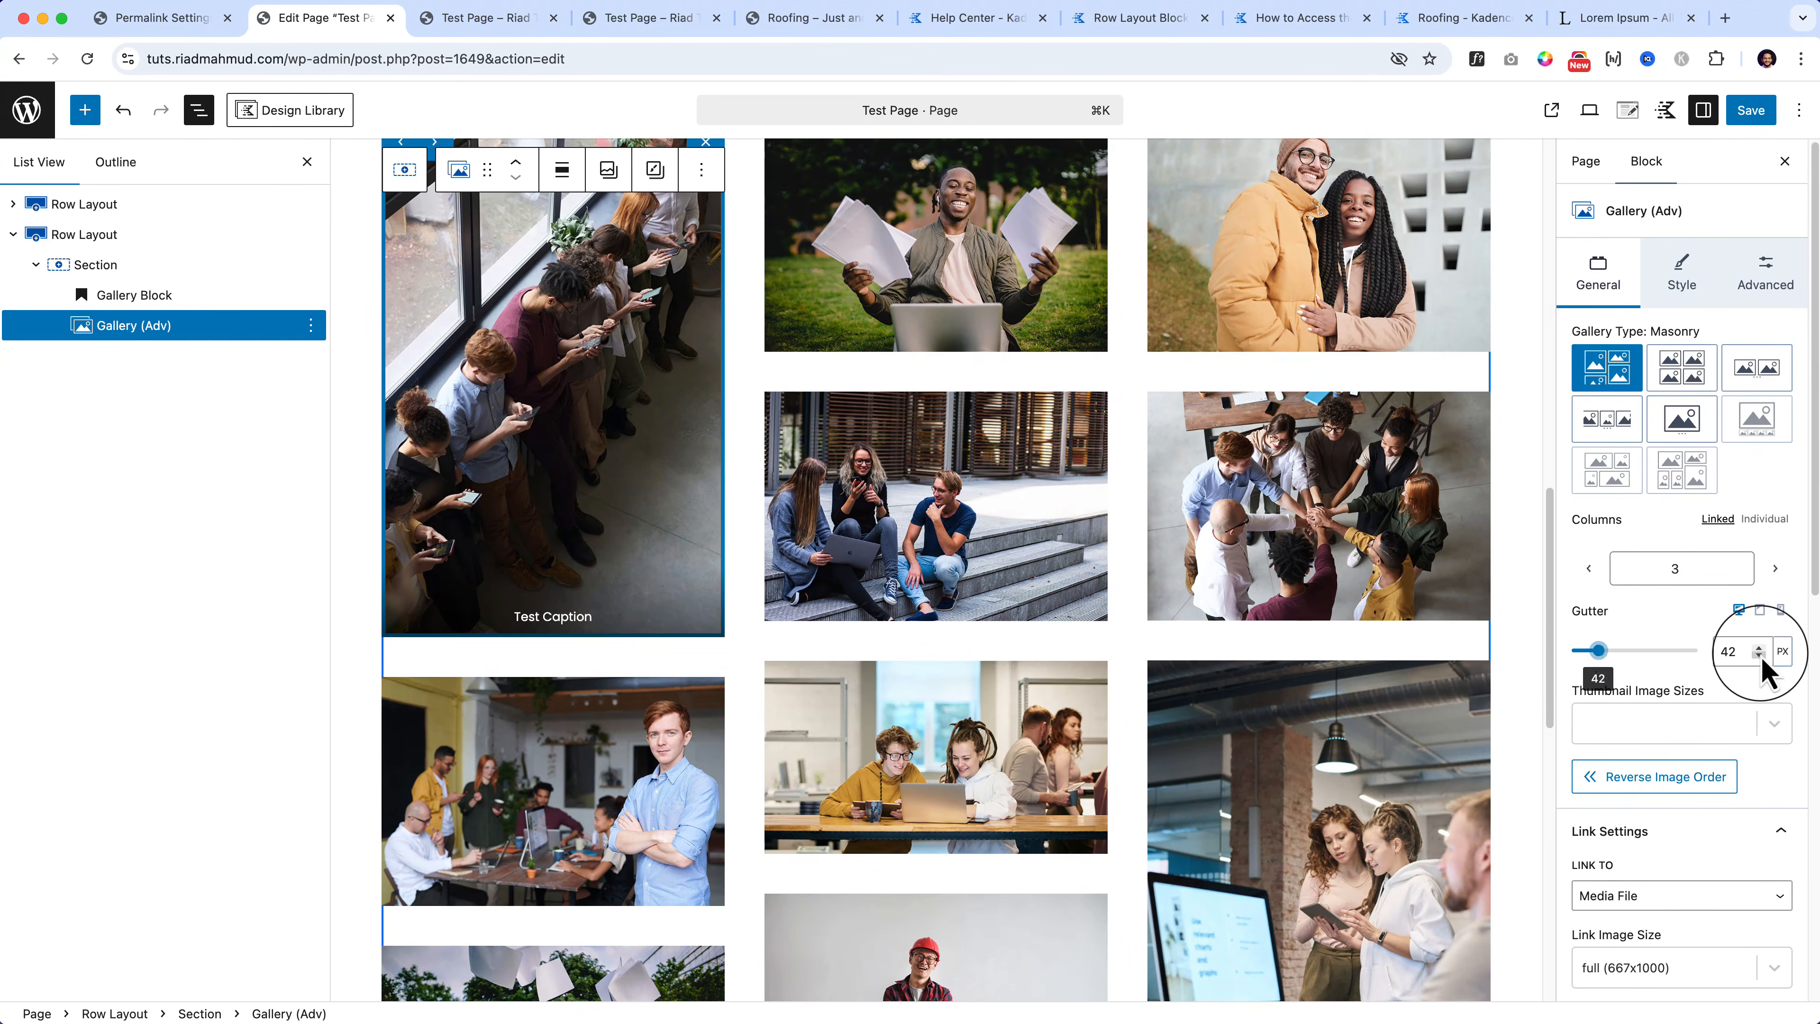
click(1759, 650)
click(1759, 650)
click(1759, 656)
click(1749, 111)
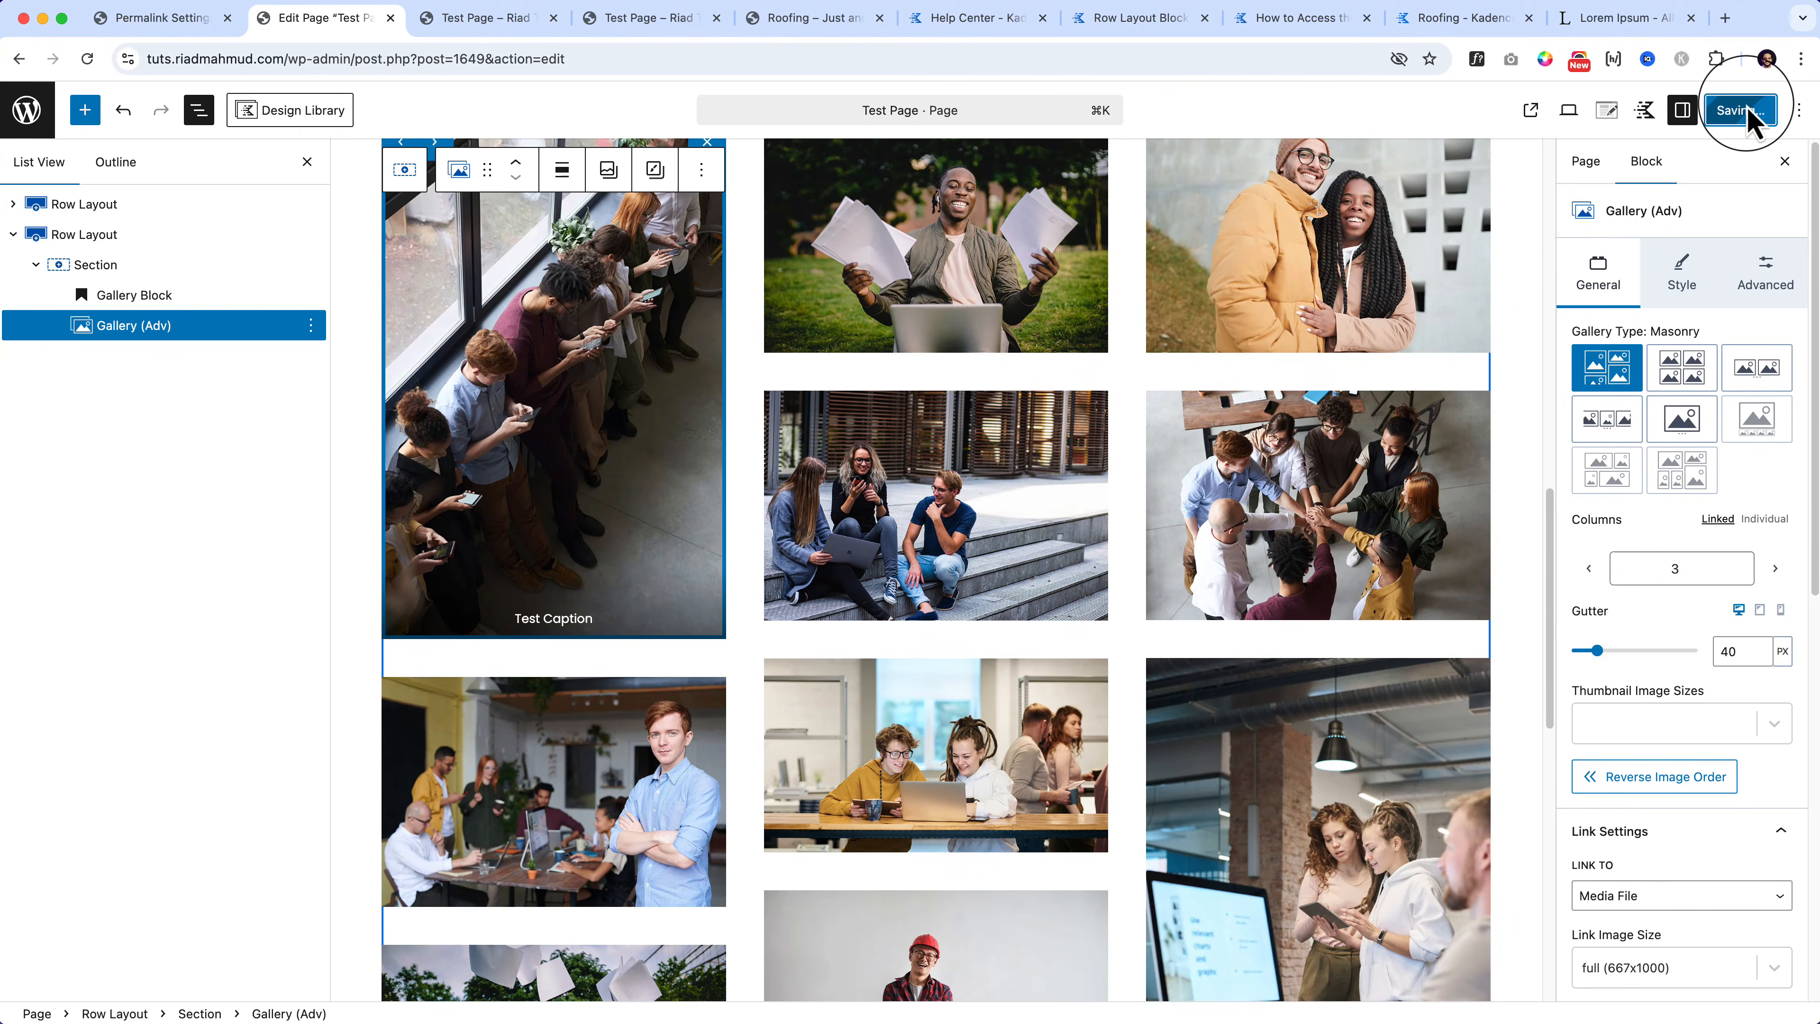
click(488, 20)
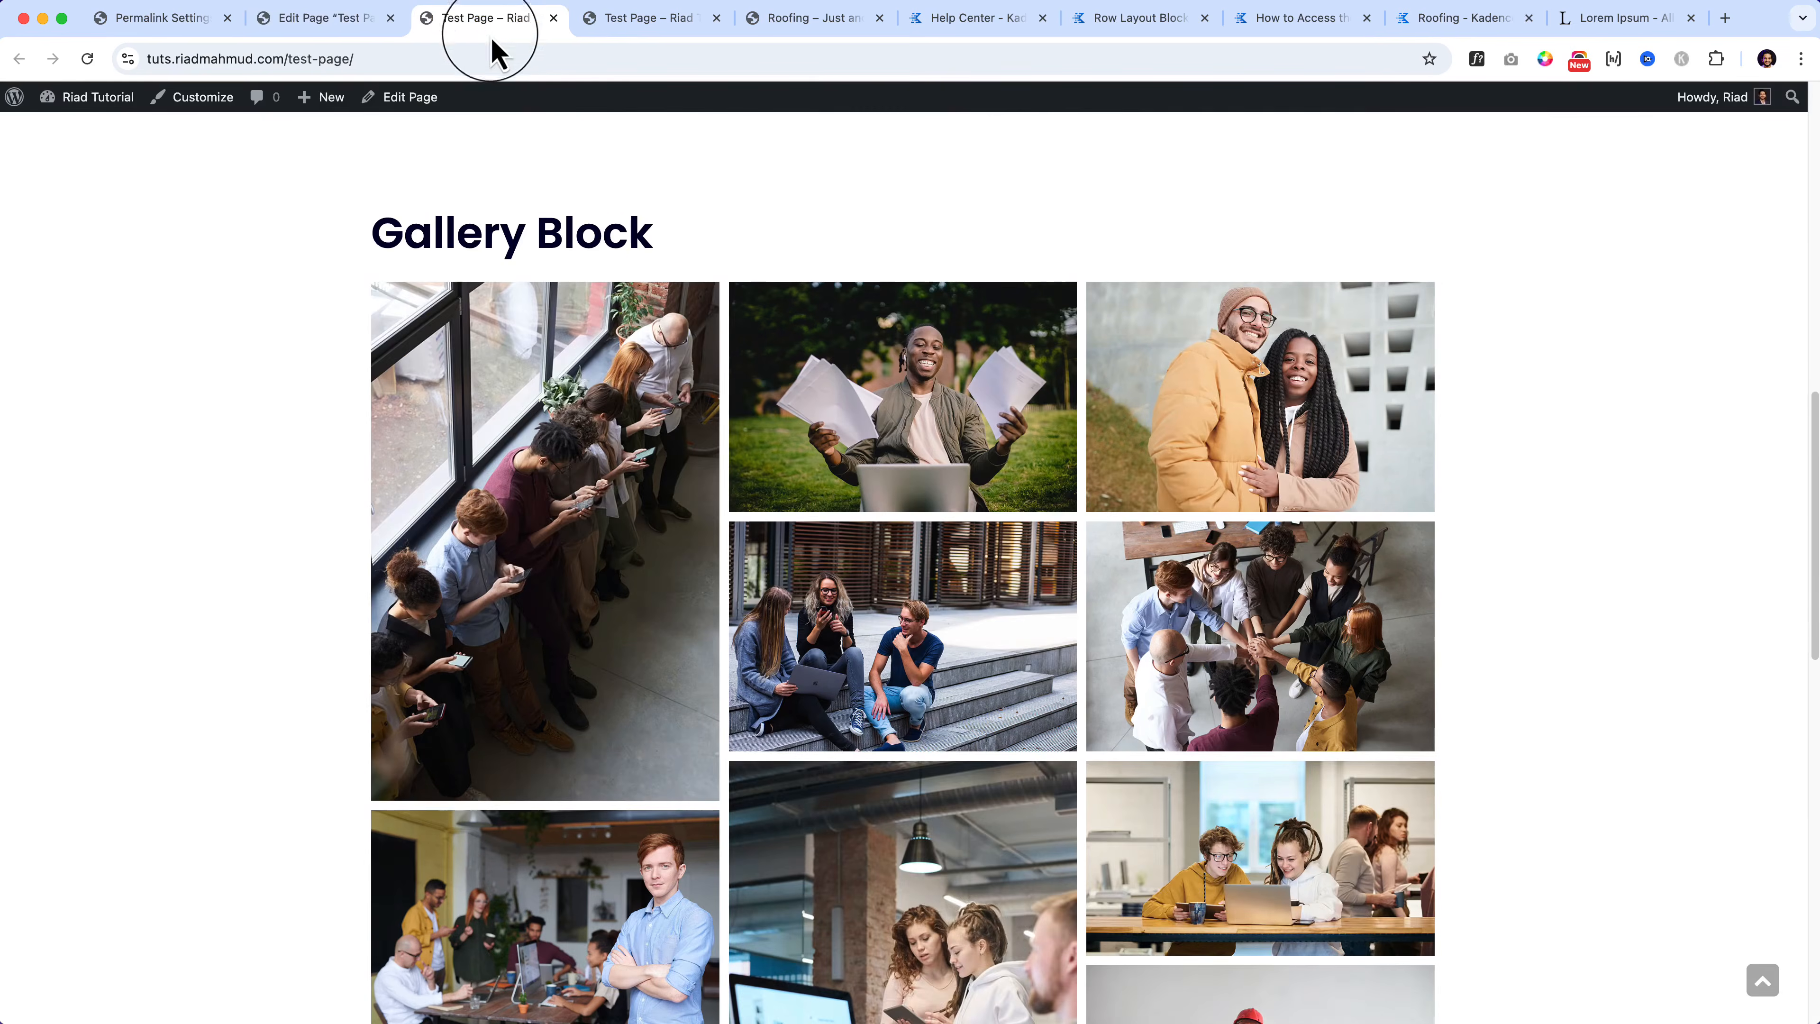
click(496, 58)
key(Return)
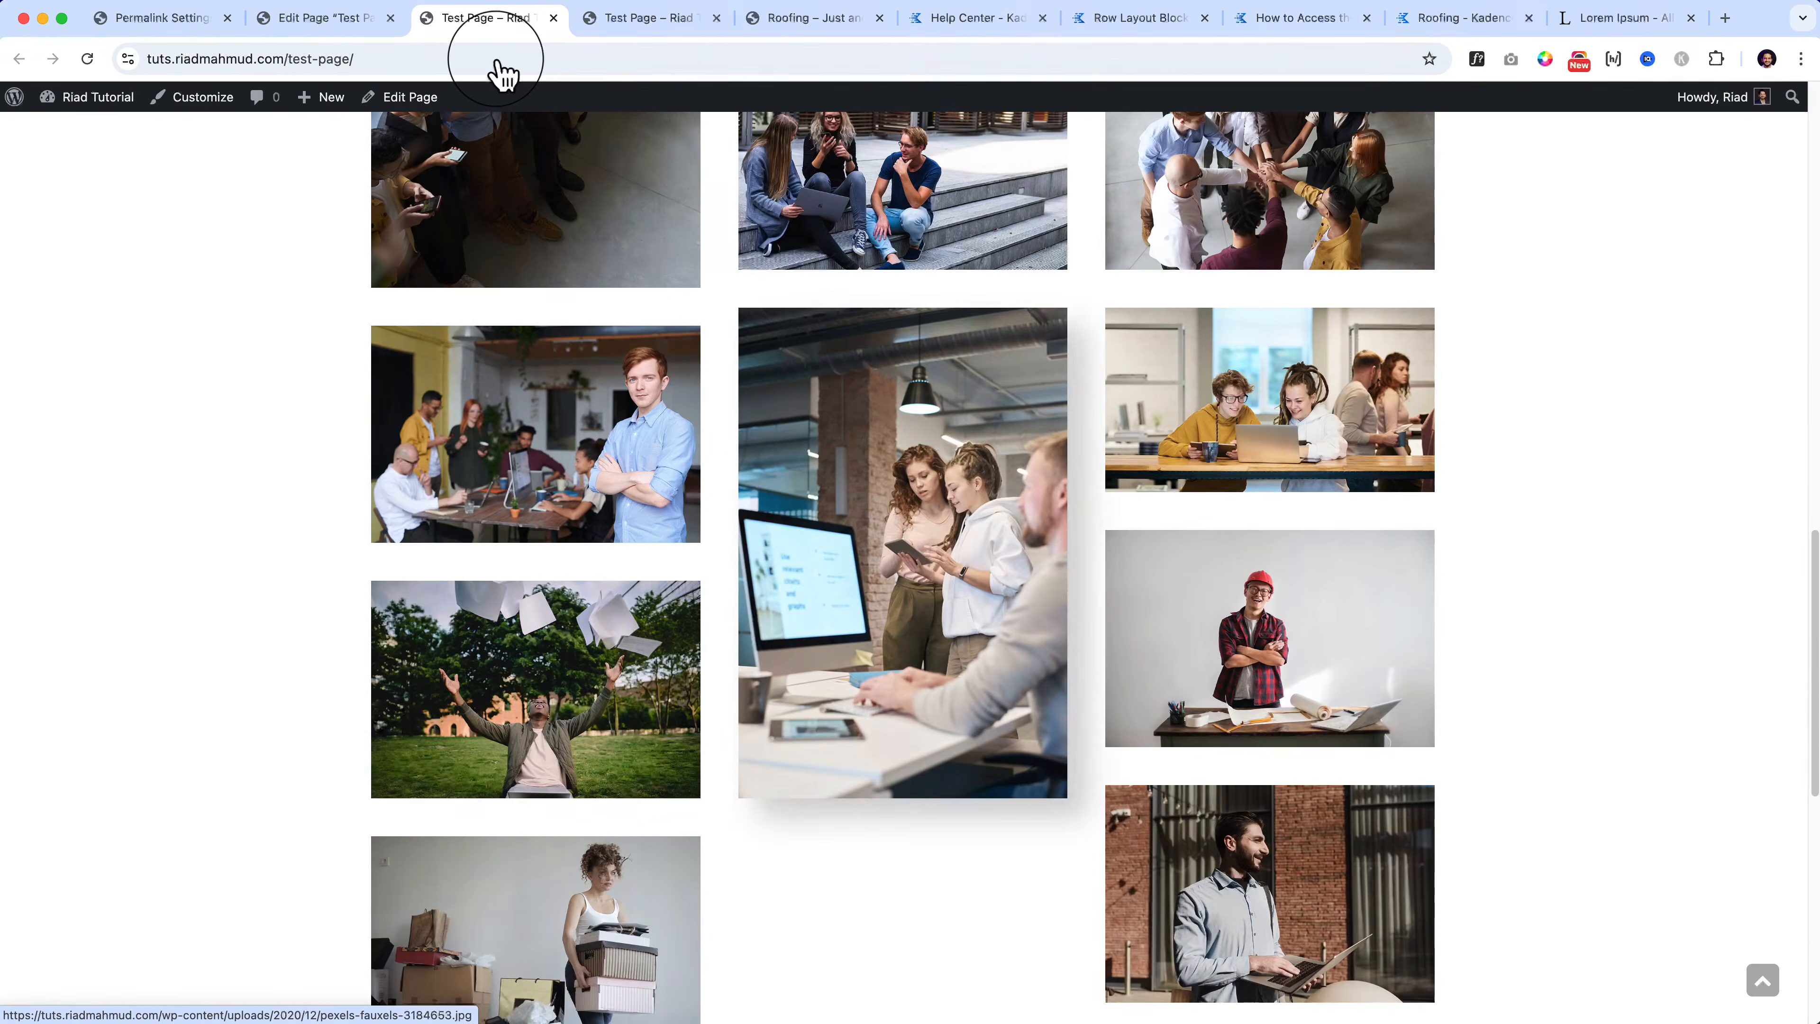
click(334, 20)
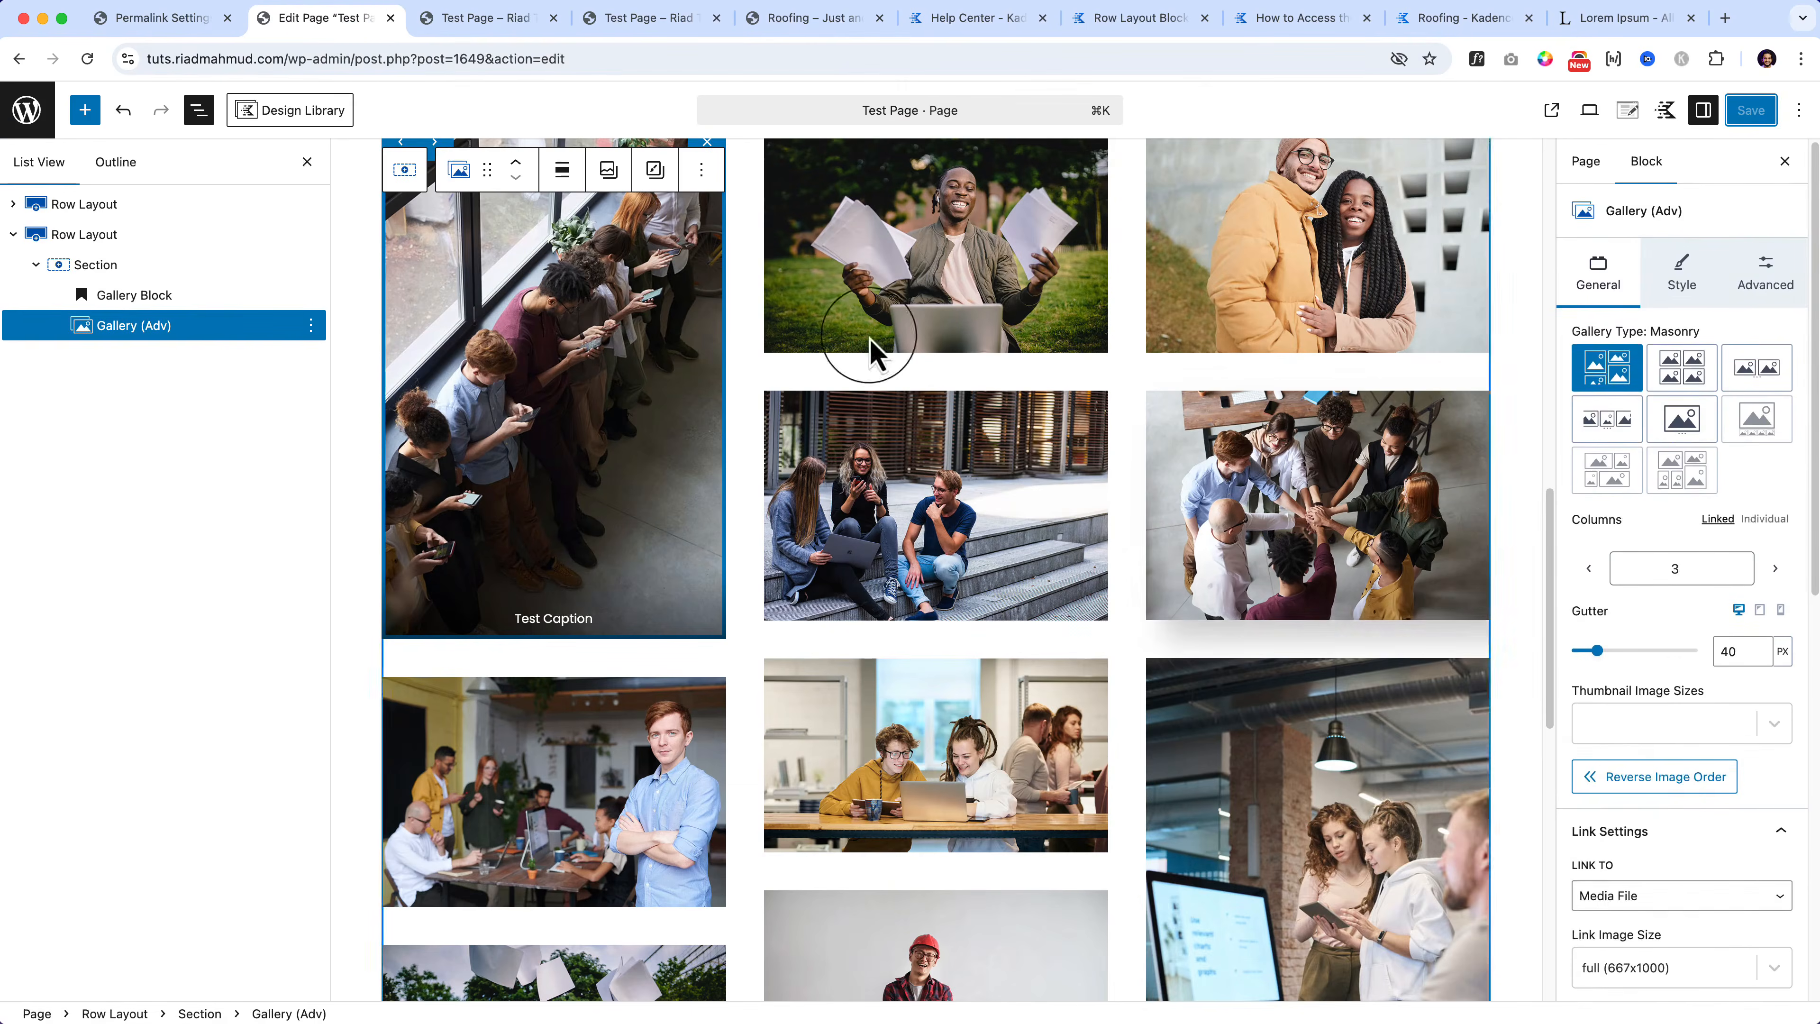
Step: Link all four corners, set the image border radius to 20 px, and save the page
scroll(1625, 780, down, 10)
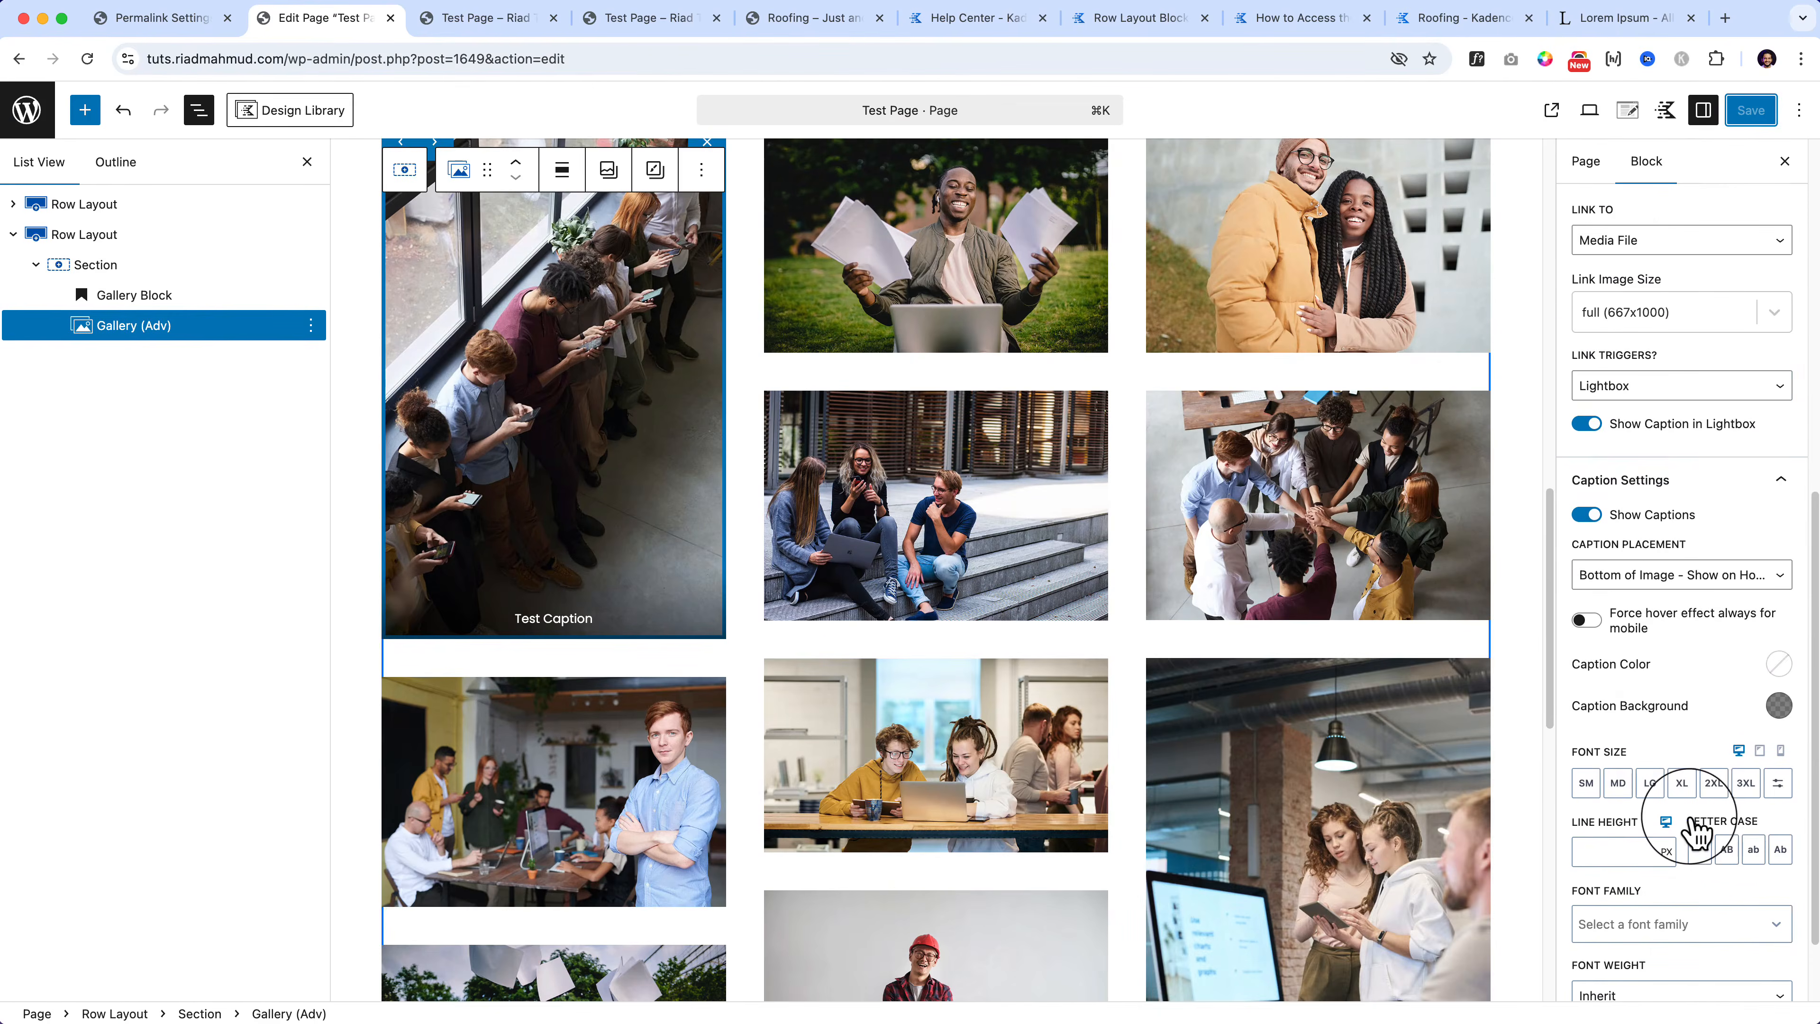
click(1788, 477)
scroll(1704, 323, up, 3)
click(1686, 286)
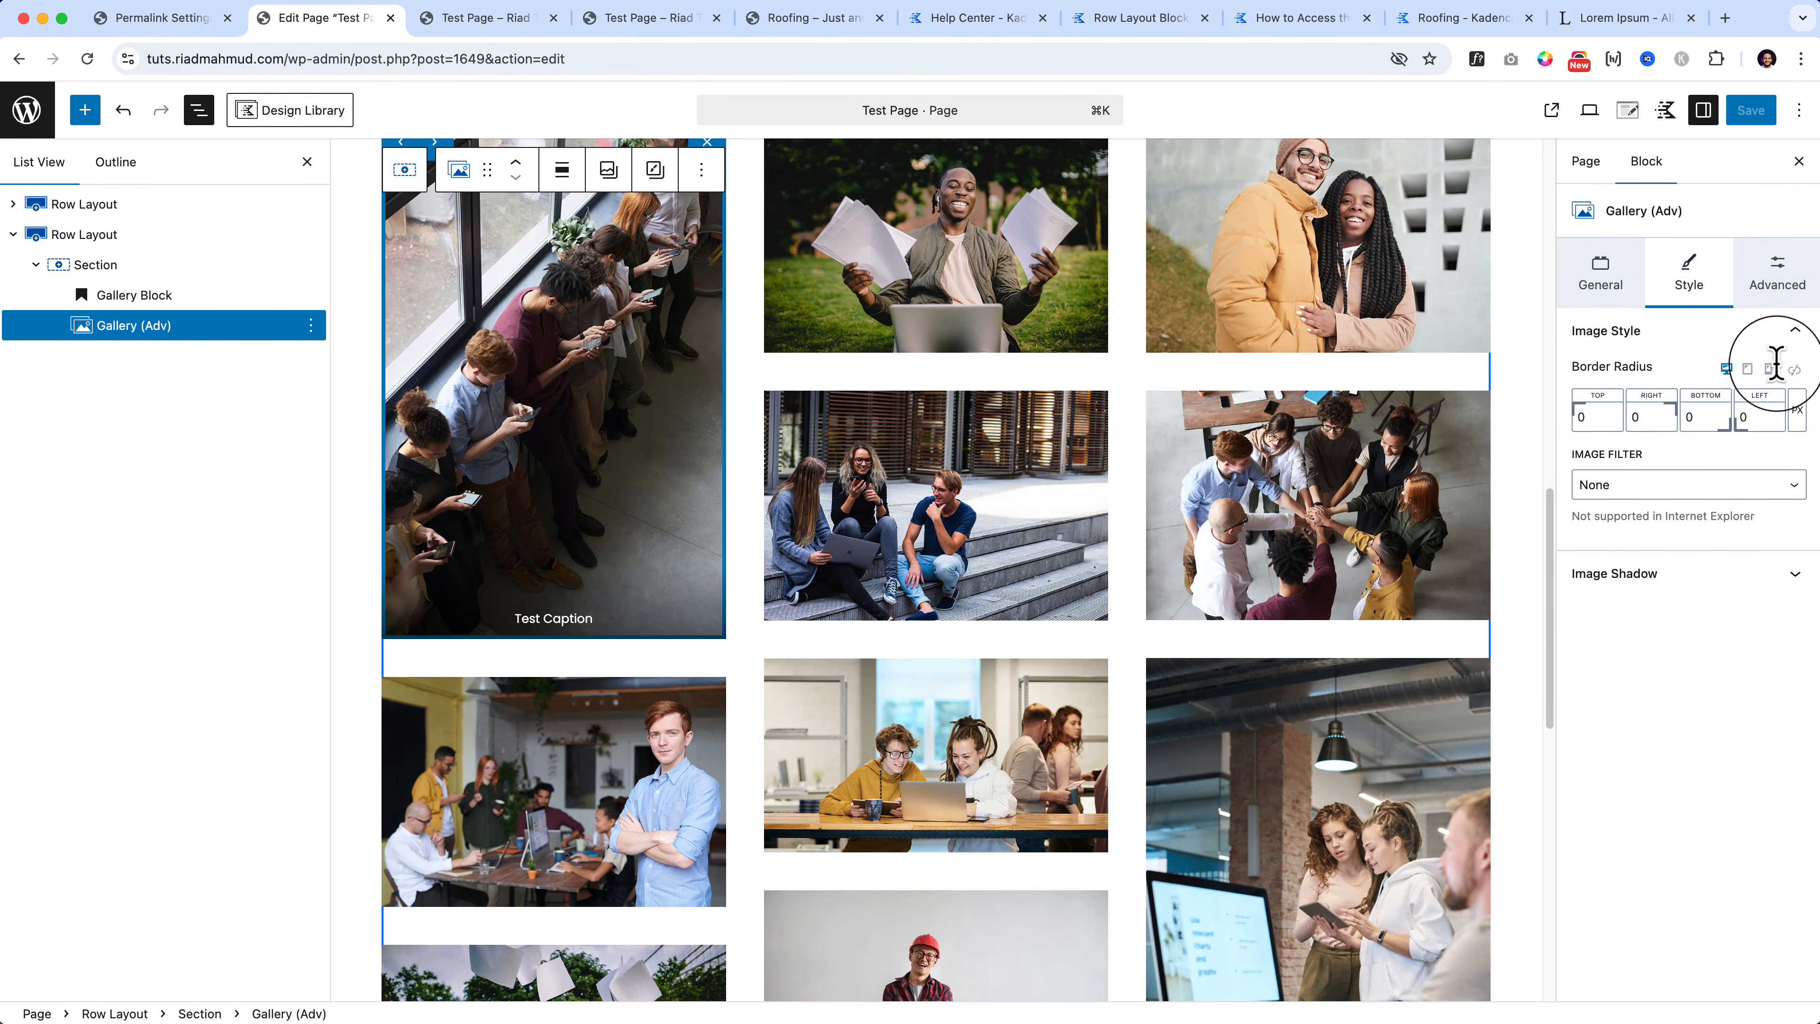
click(1793, 369)
mouse_move(1573, 410)
mouse_down()
mouse_move(1698, 423)
mouse_move(1580, 422)
mouse_up()
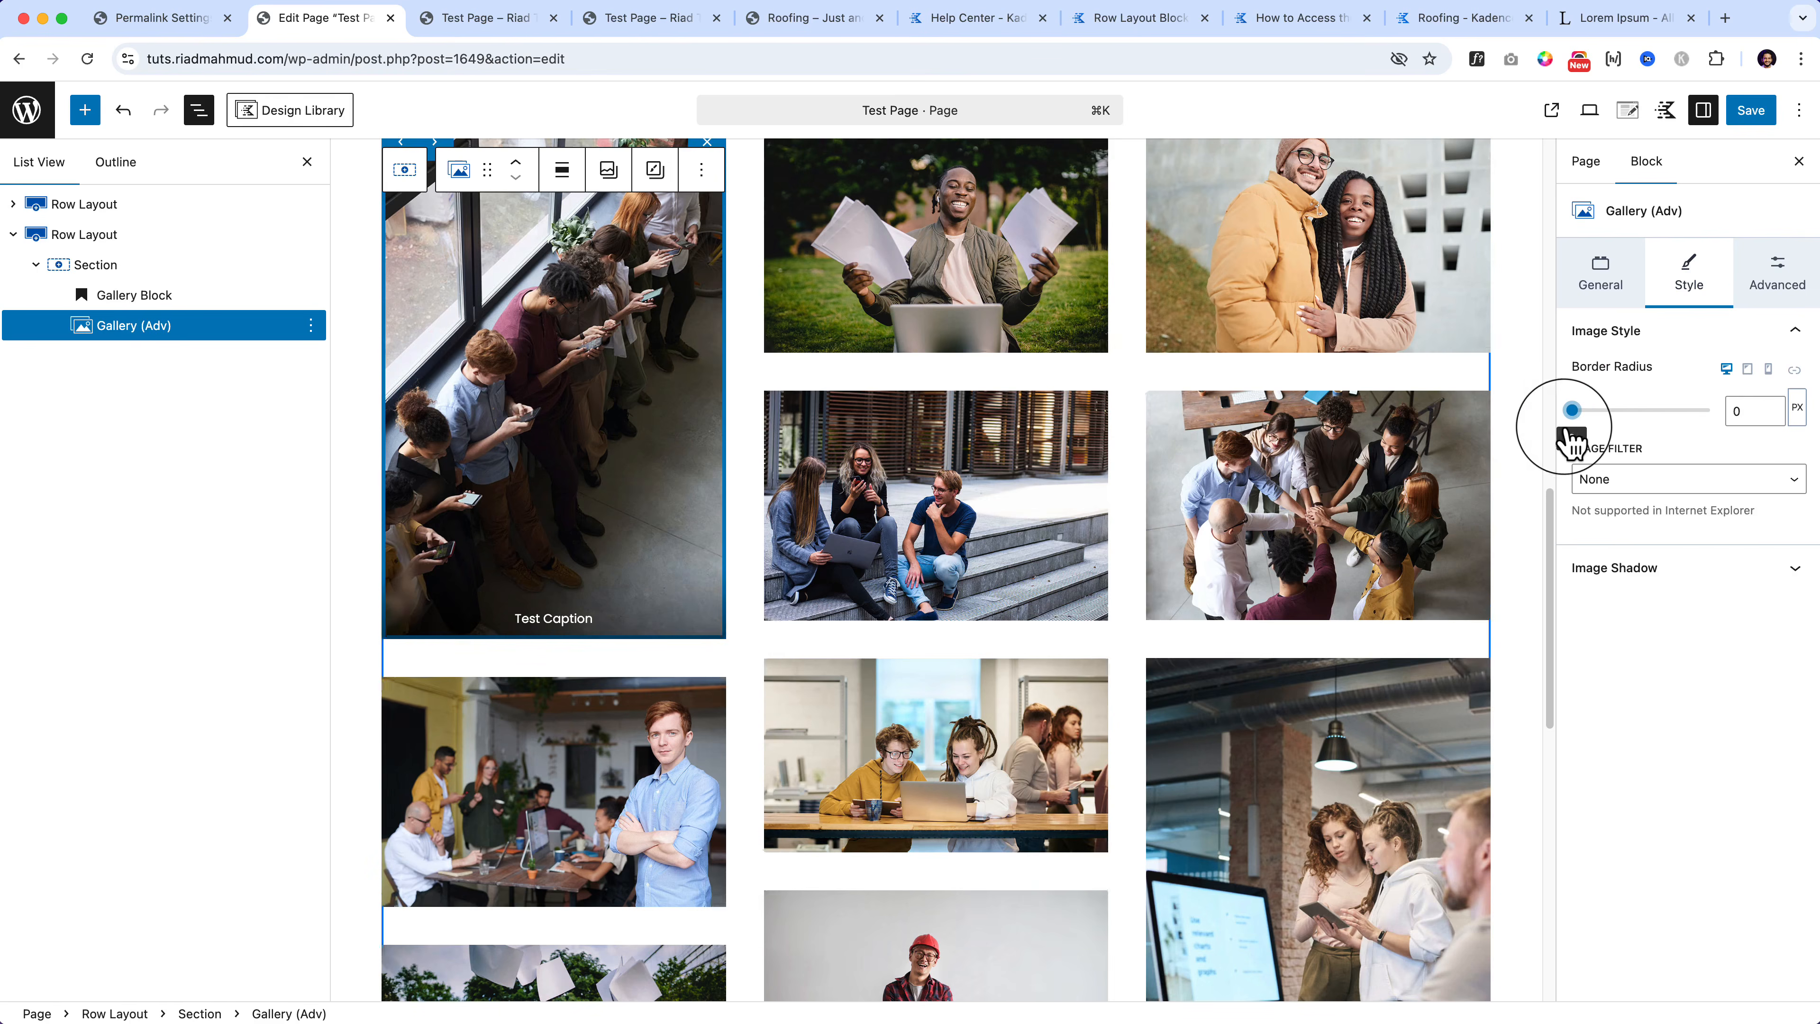
click(1771, 415)
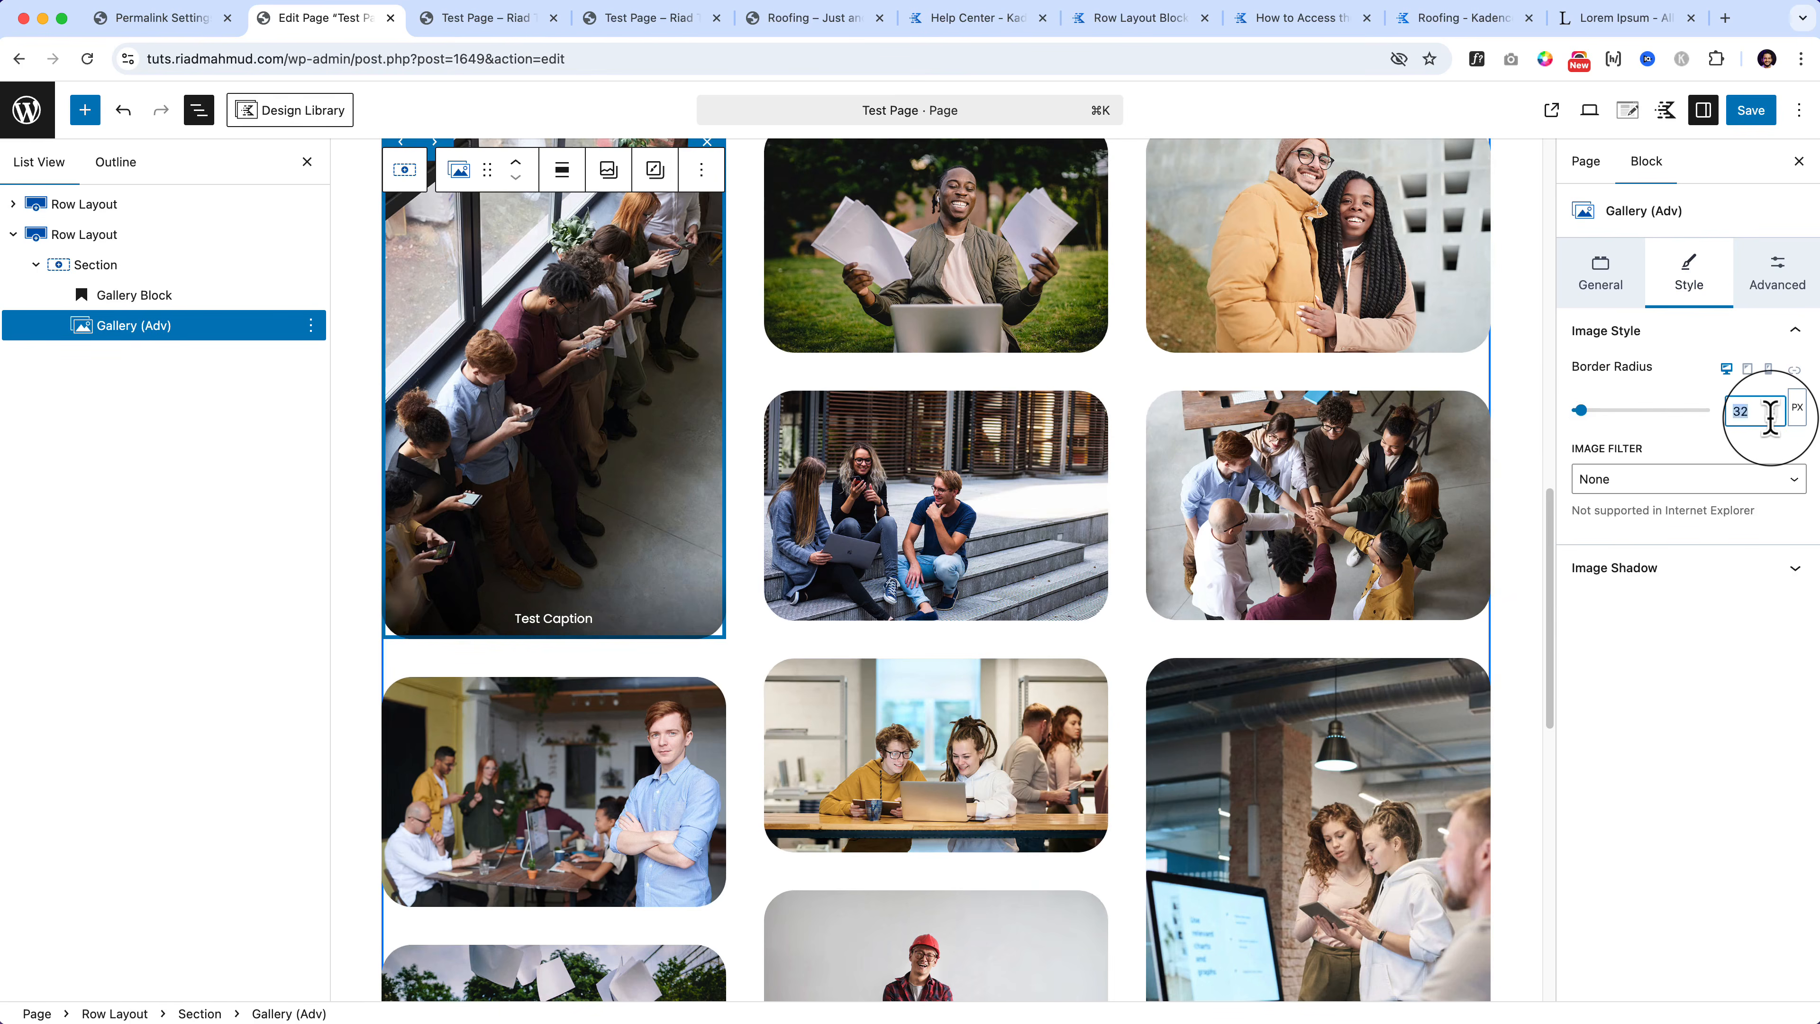
text(20)
scroll(1064, 792, down, 10)
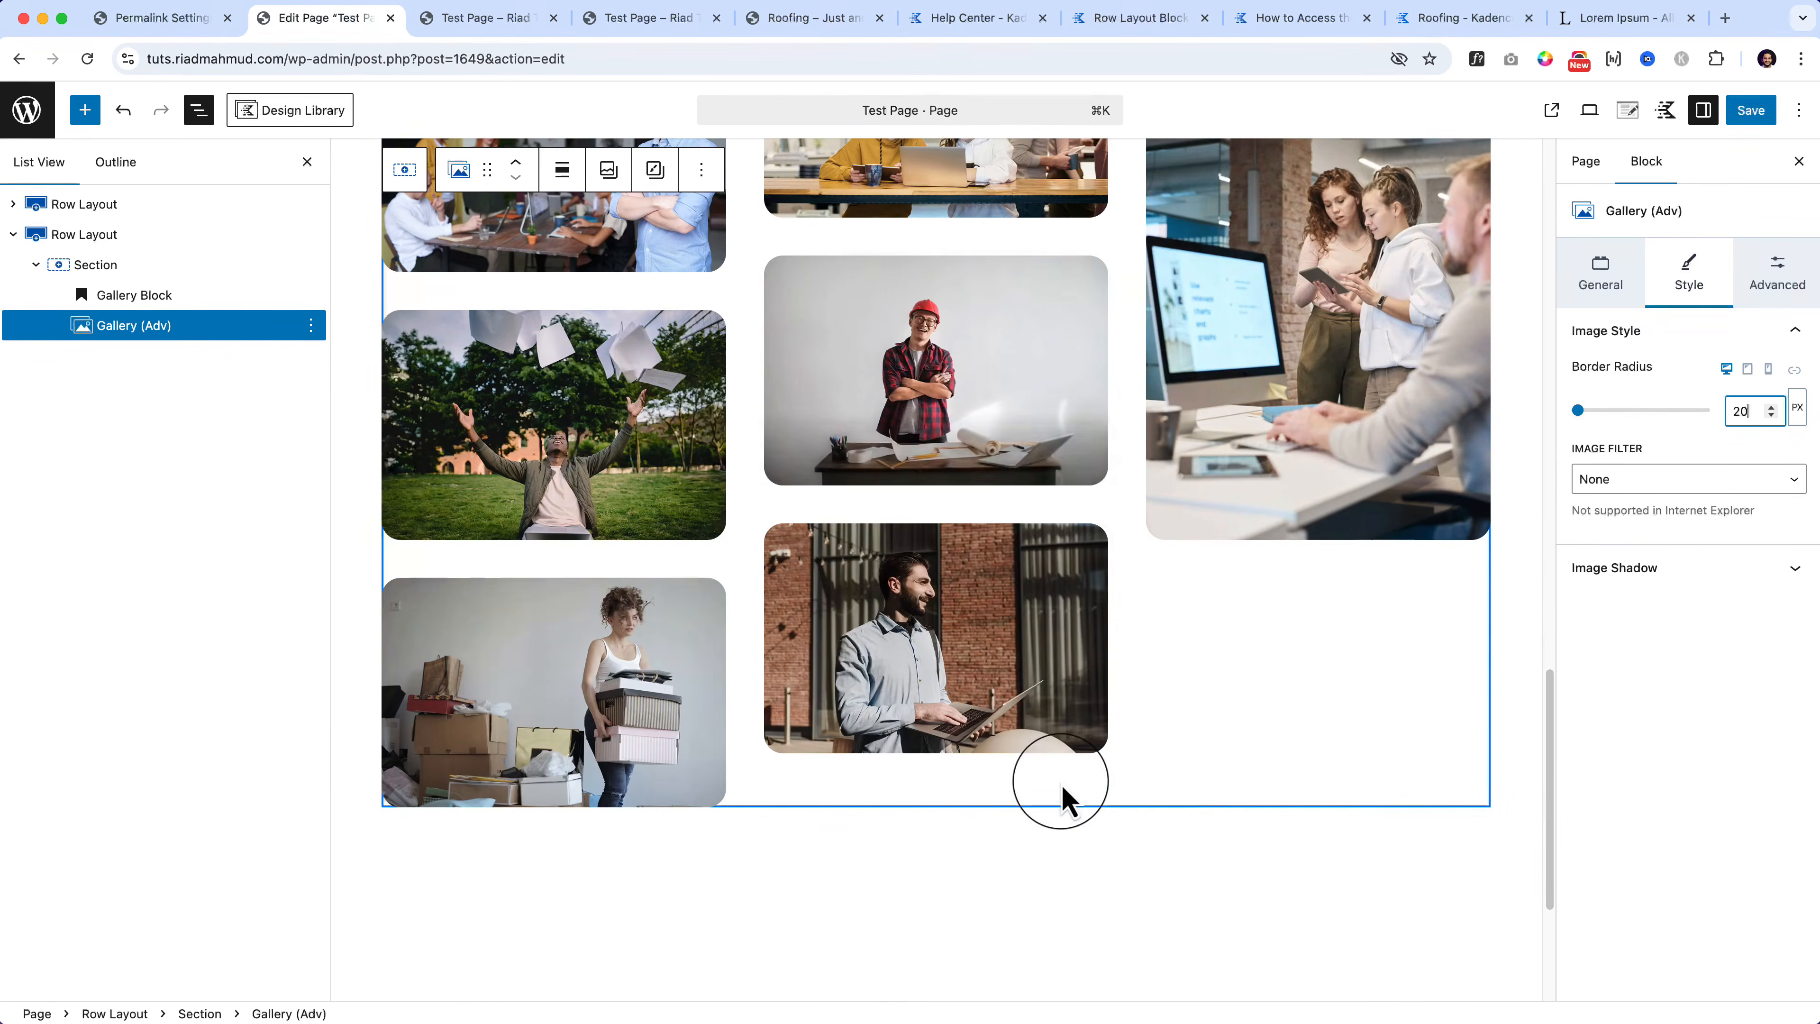
click(1751, 111)
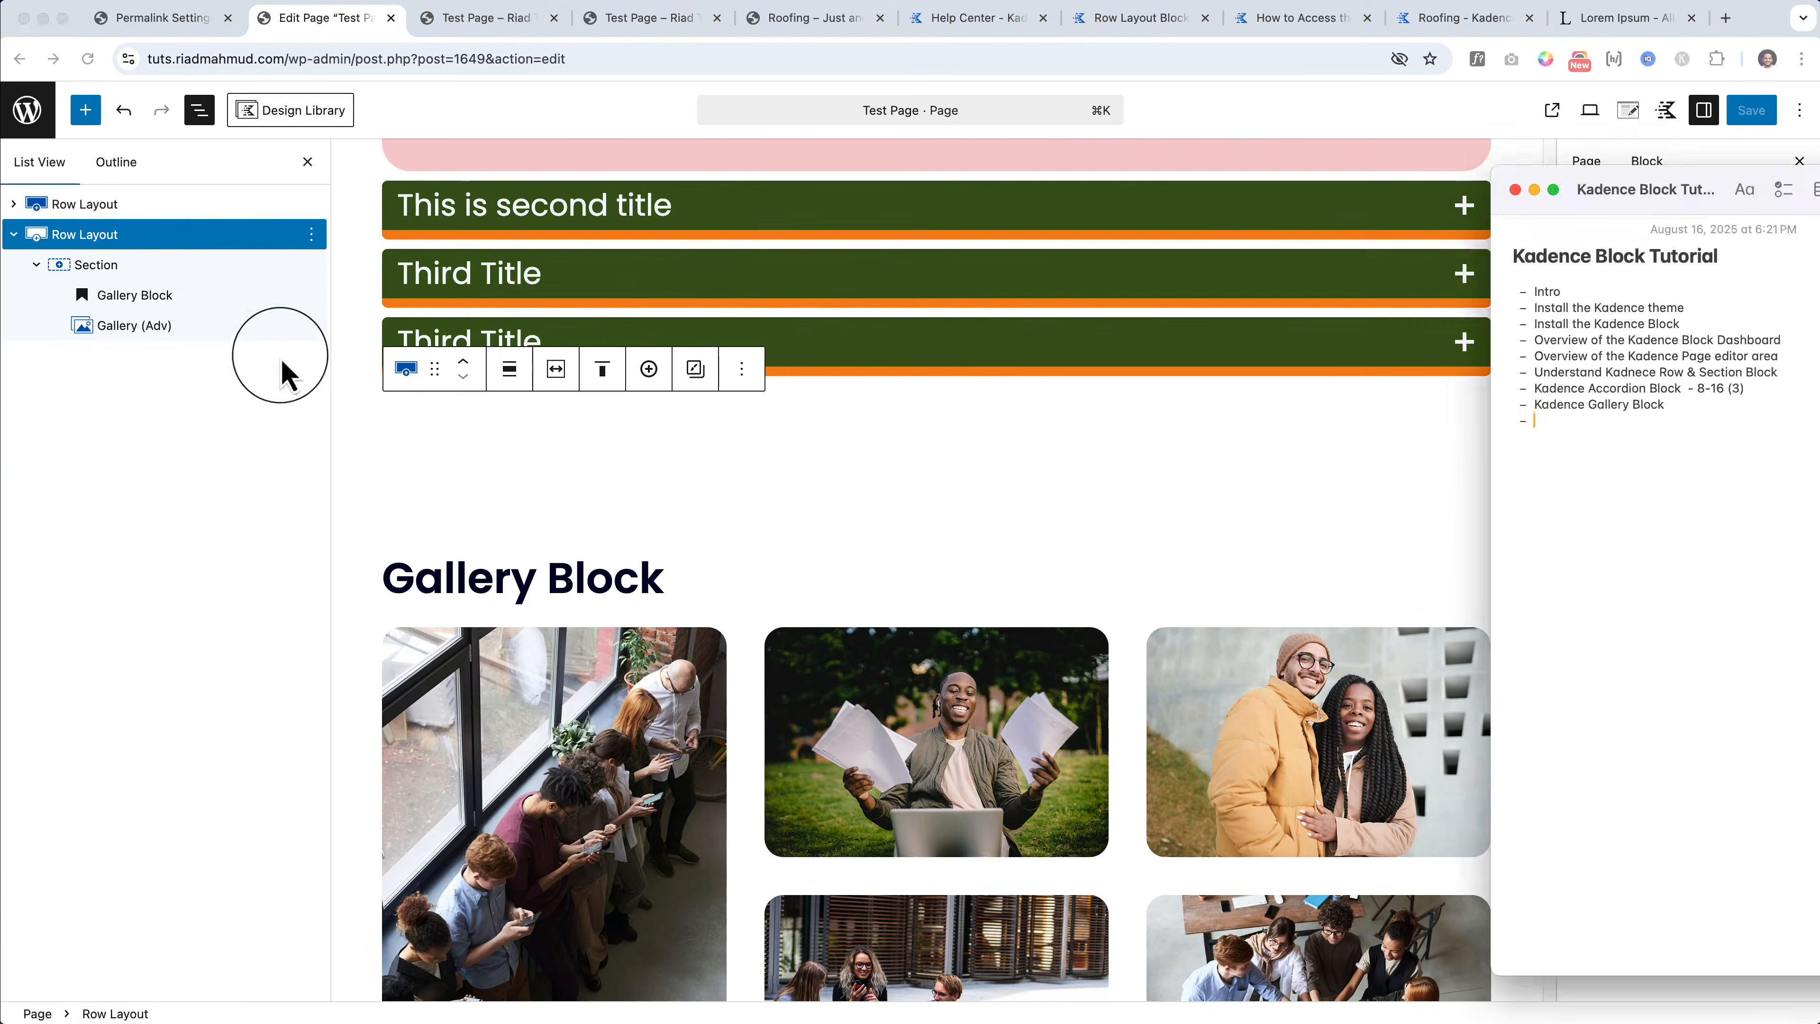
Step: Duplicate the Row Layout containing the gallery
click(212, 234)
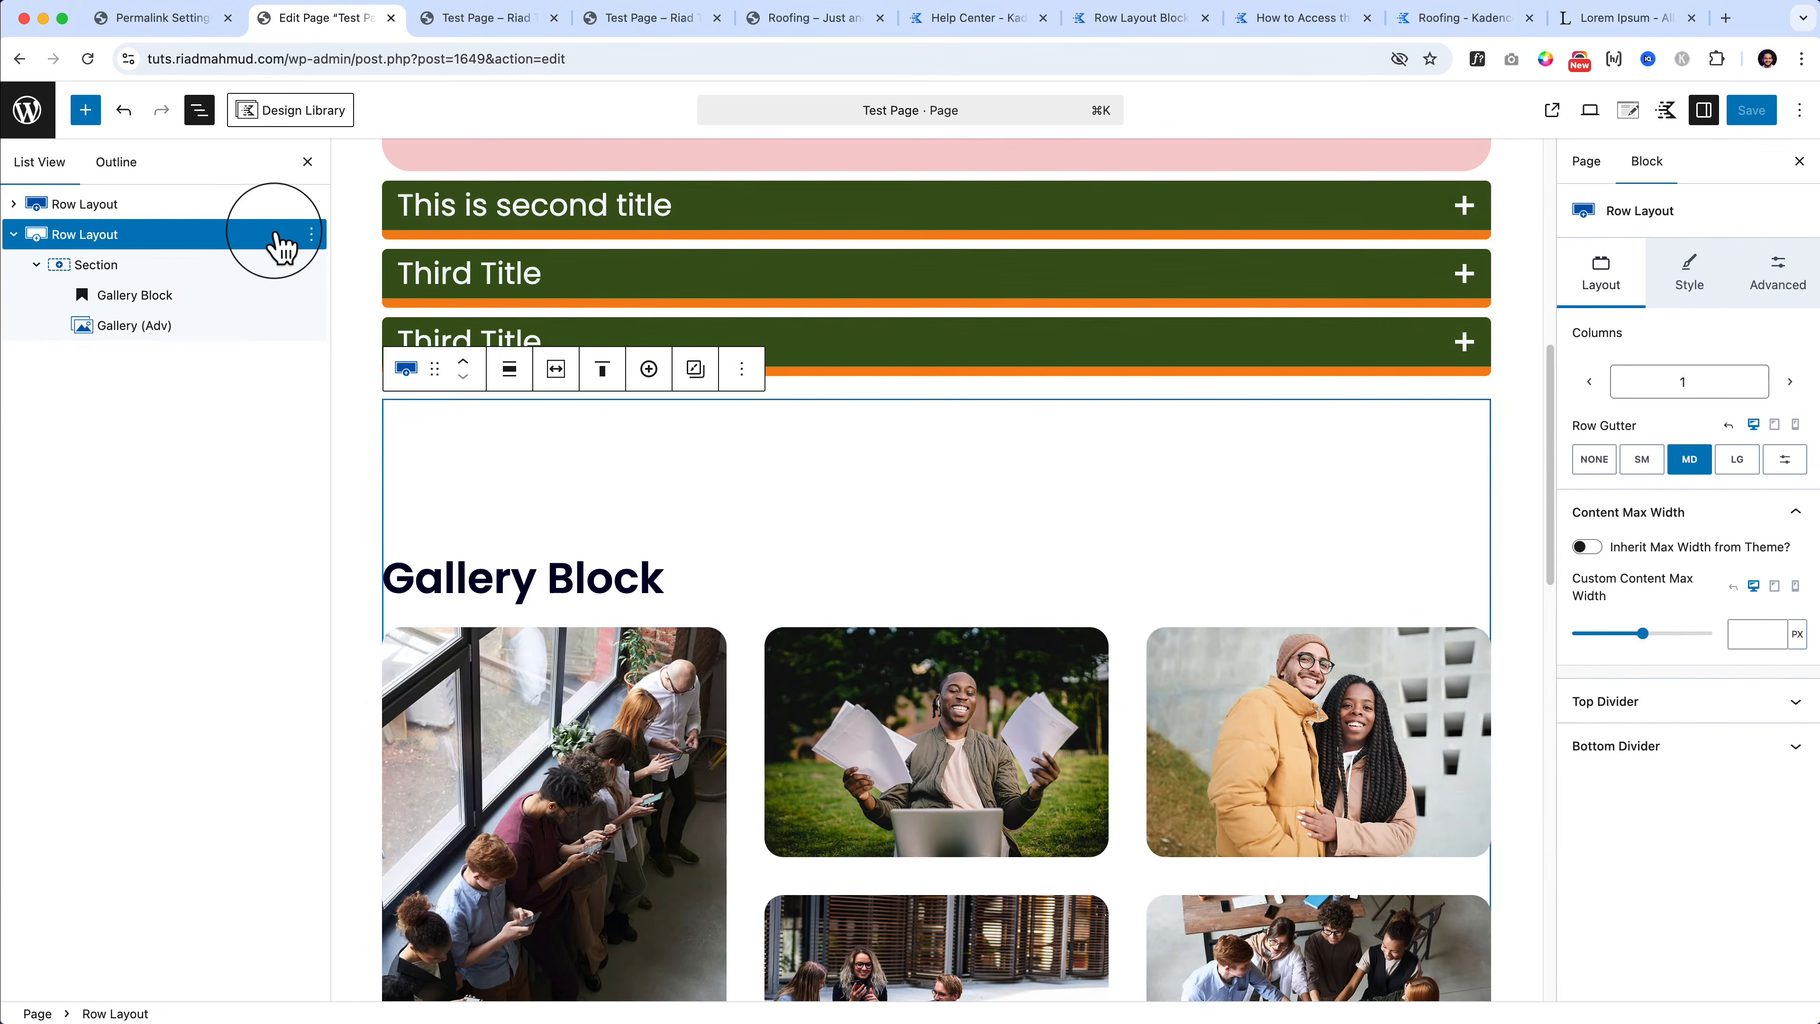
click(311, 234)
click(402, 360)
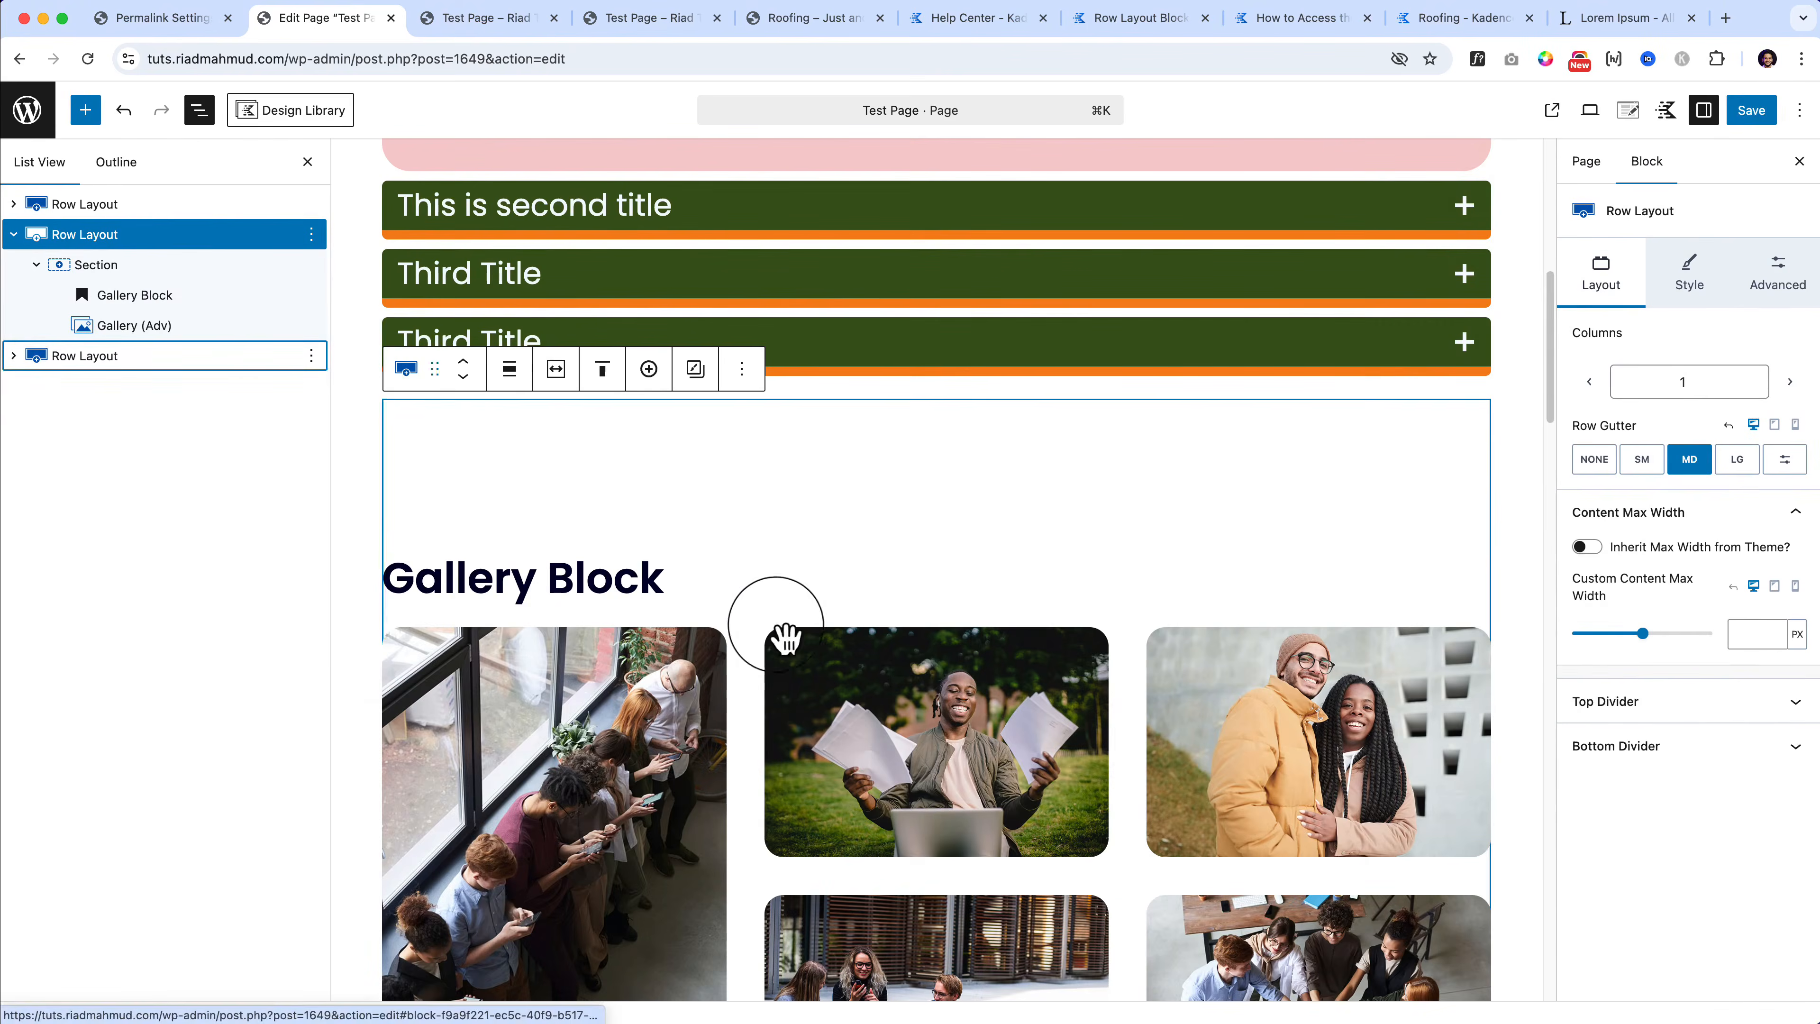
Step: In the copied row, replace the Gallery (Adv) with a Buttons (Adv) block below the heading
scroll(786, 638, down, 10)
scroll(801, 656, down, 1)
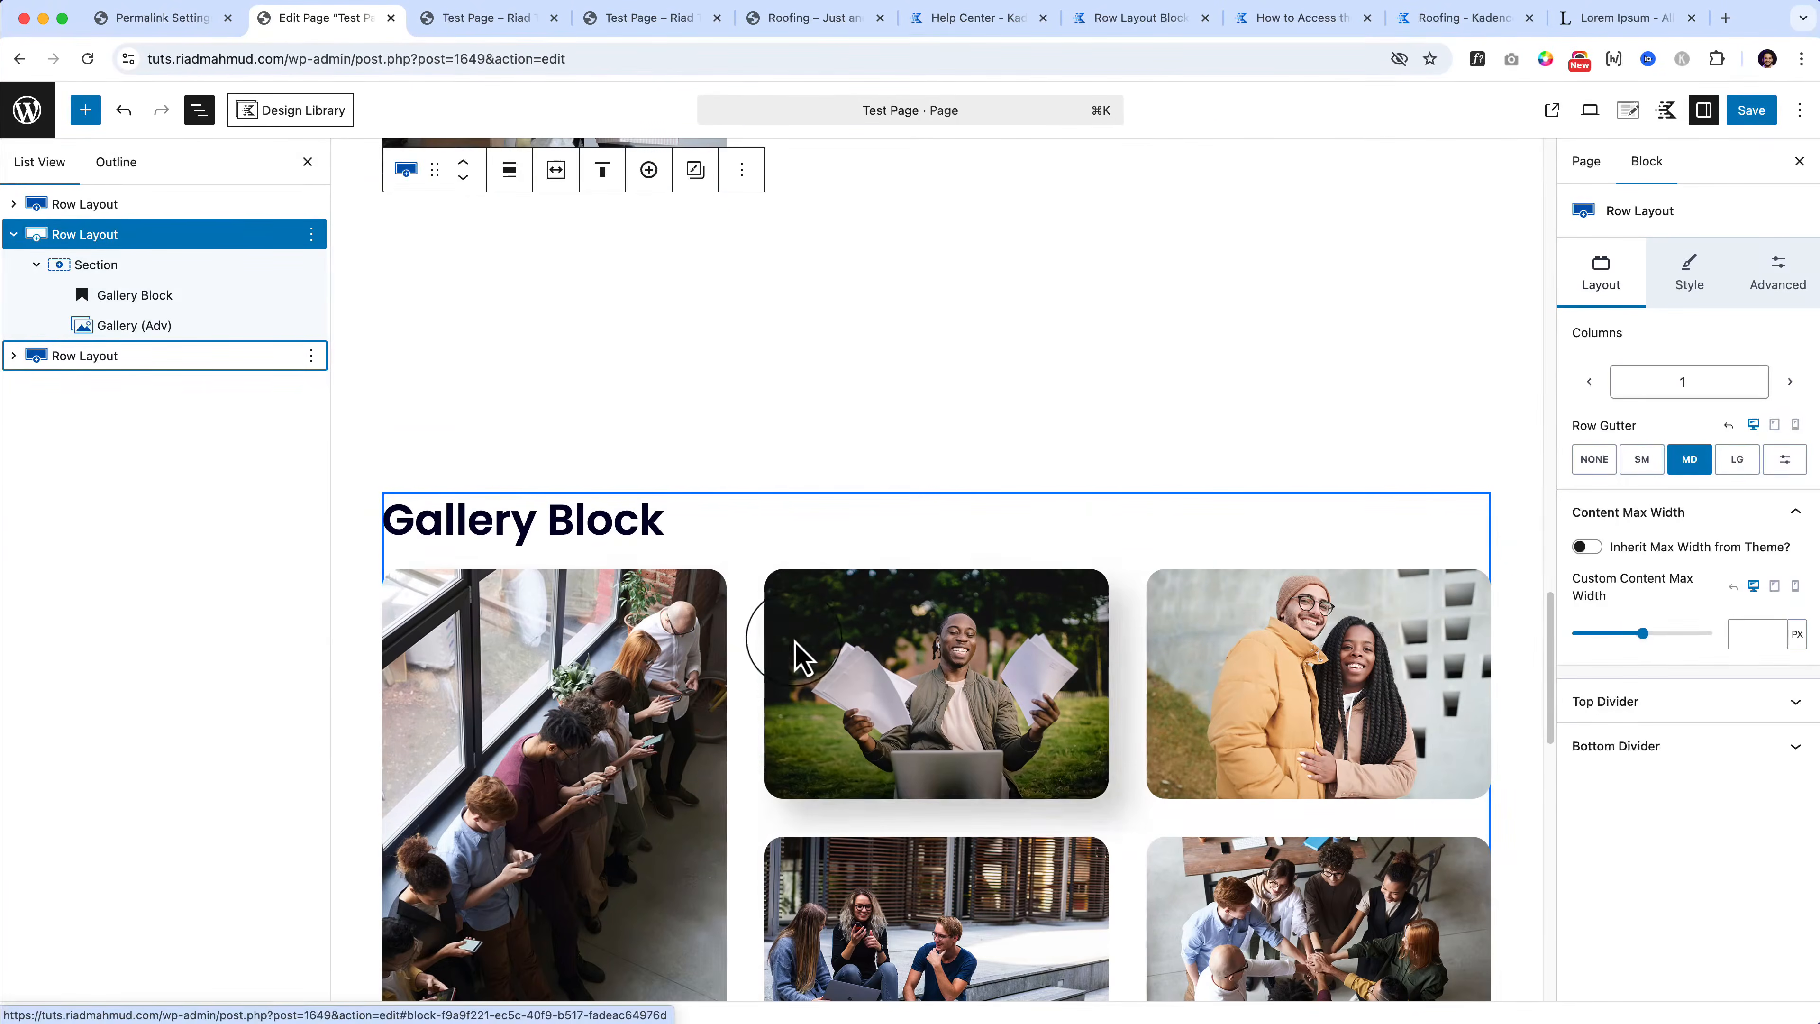
click(775, 677)
key(BackSpace)
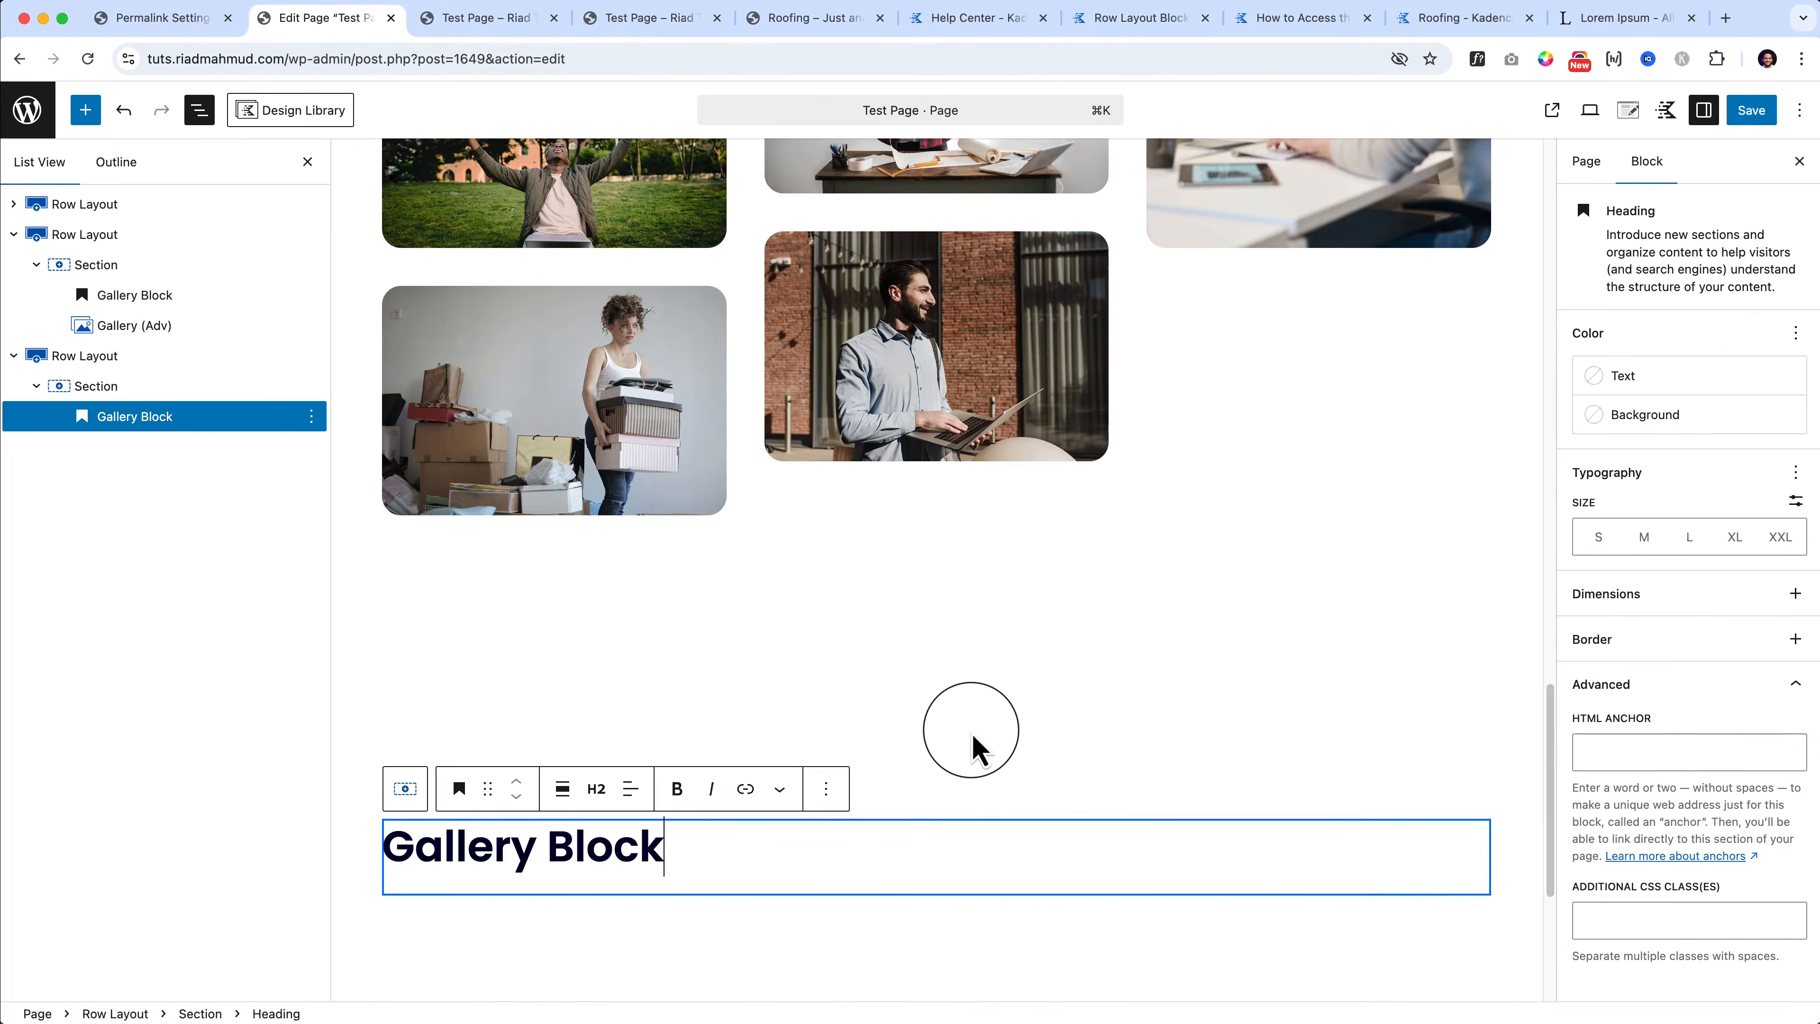
click(89, 119)
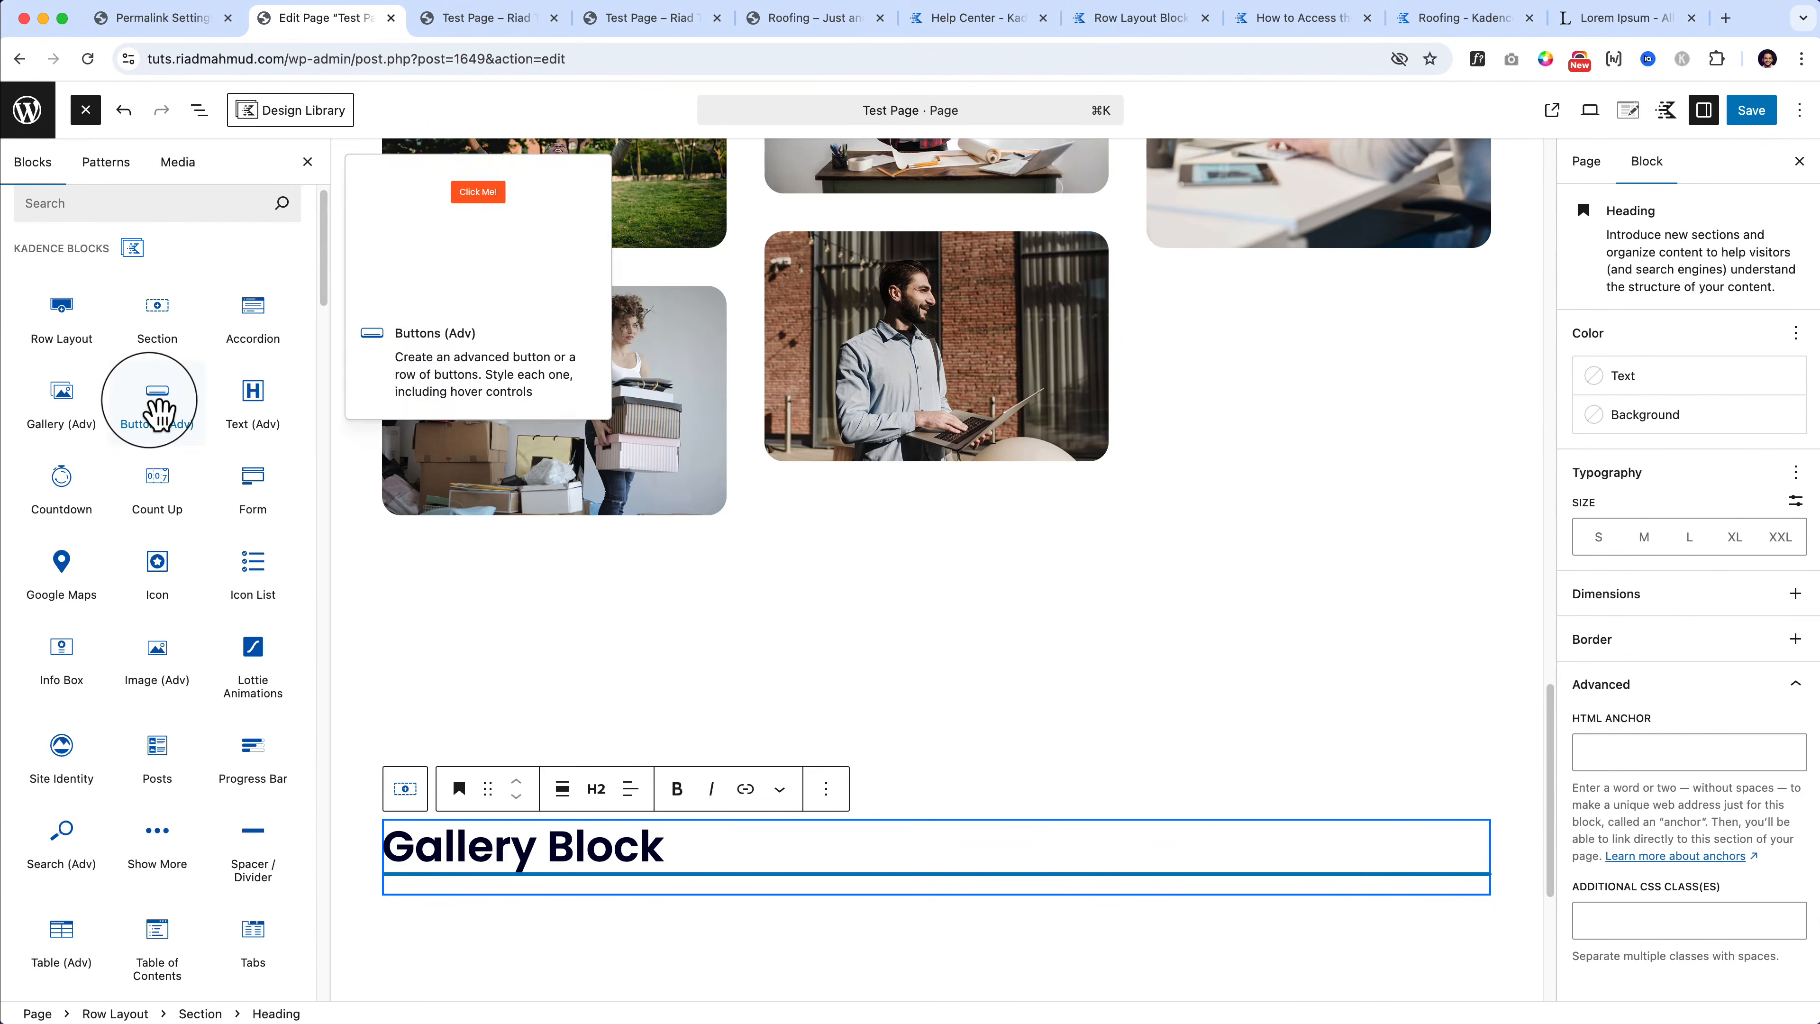
drag(154, 407, 534, 896)
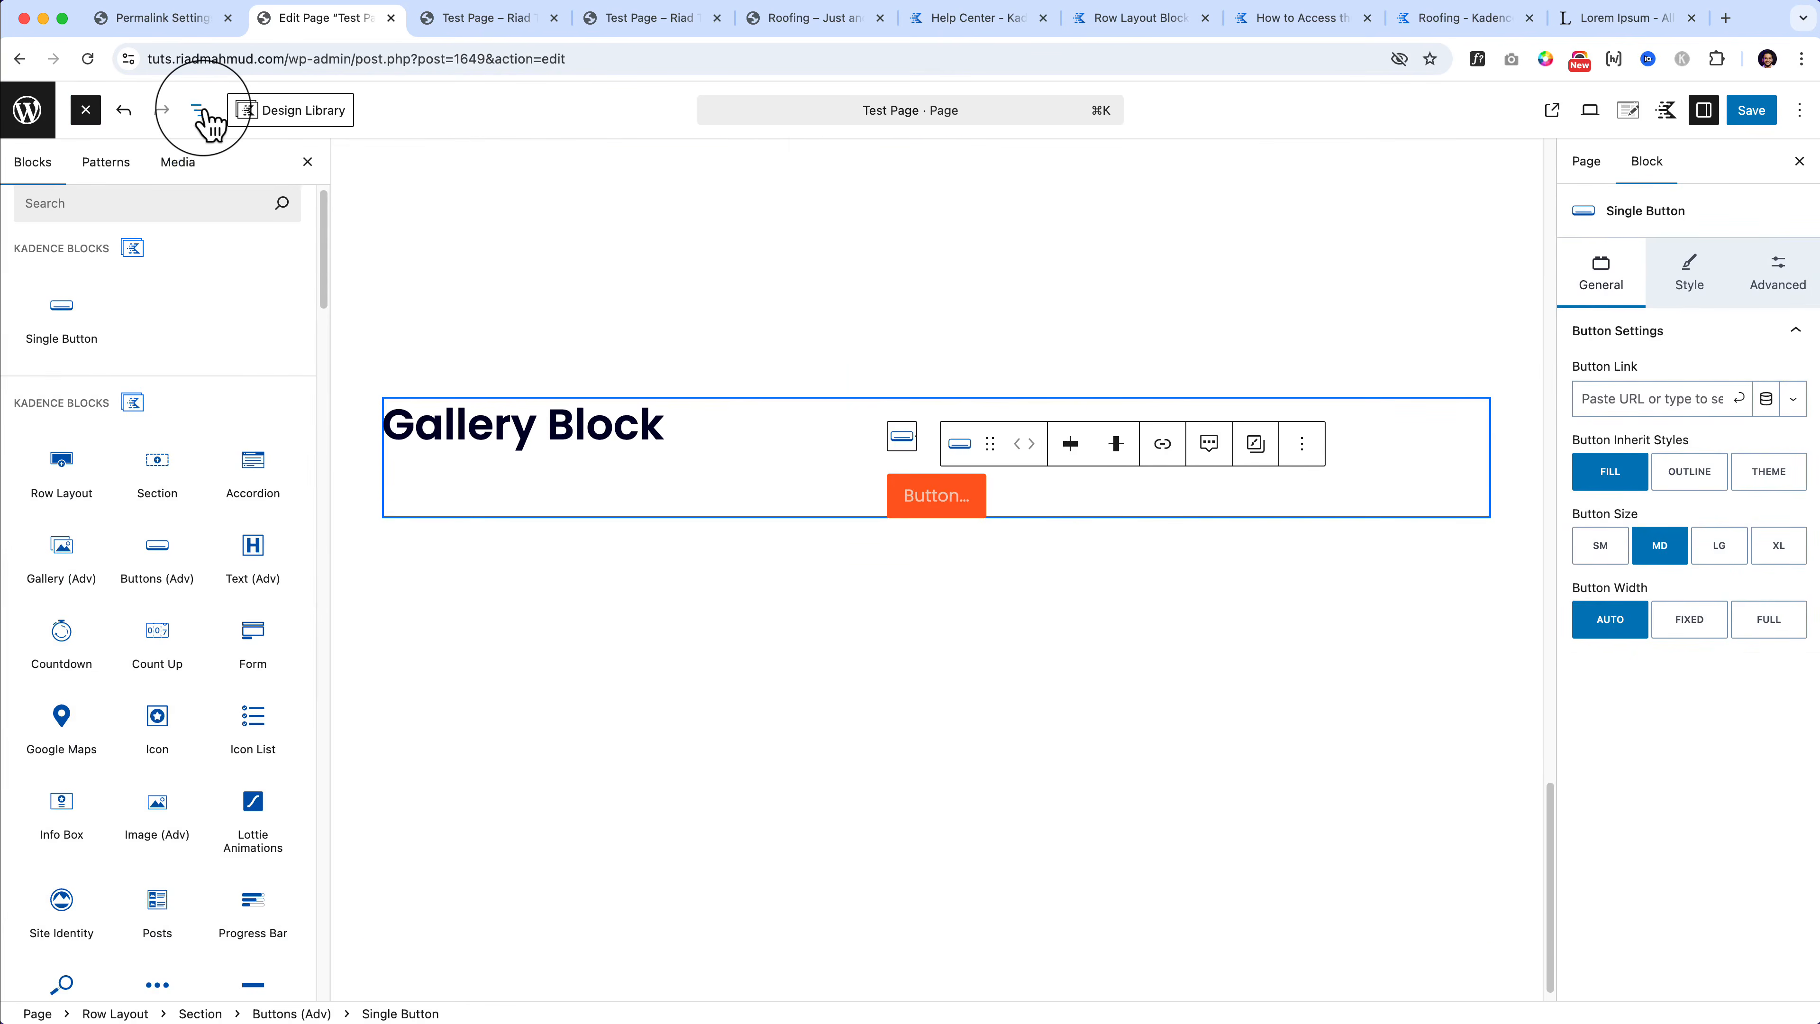
click(199, 110)
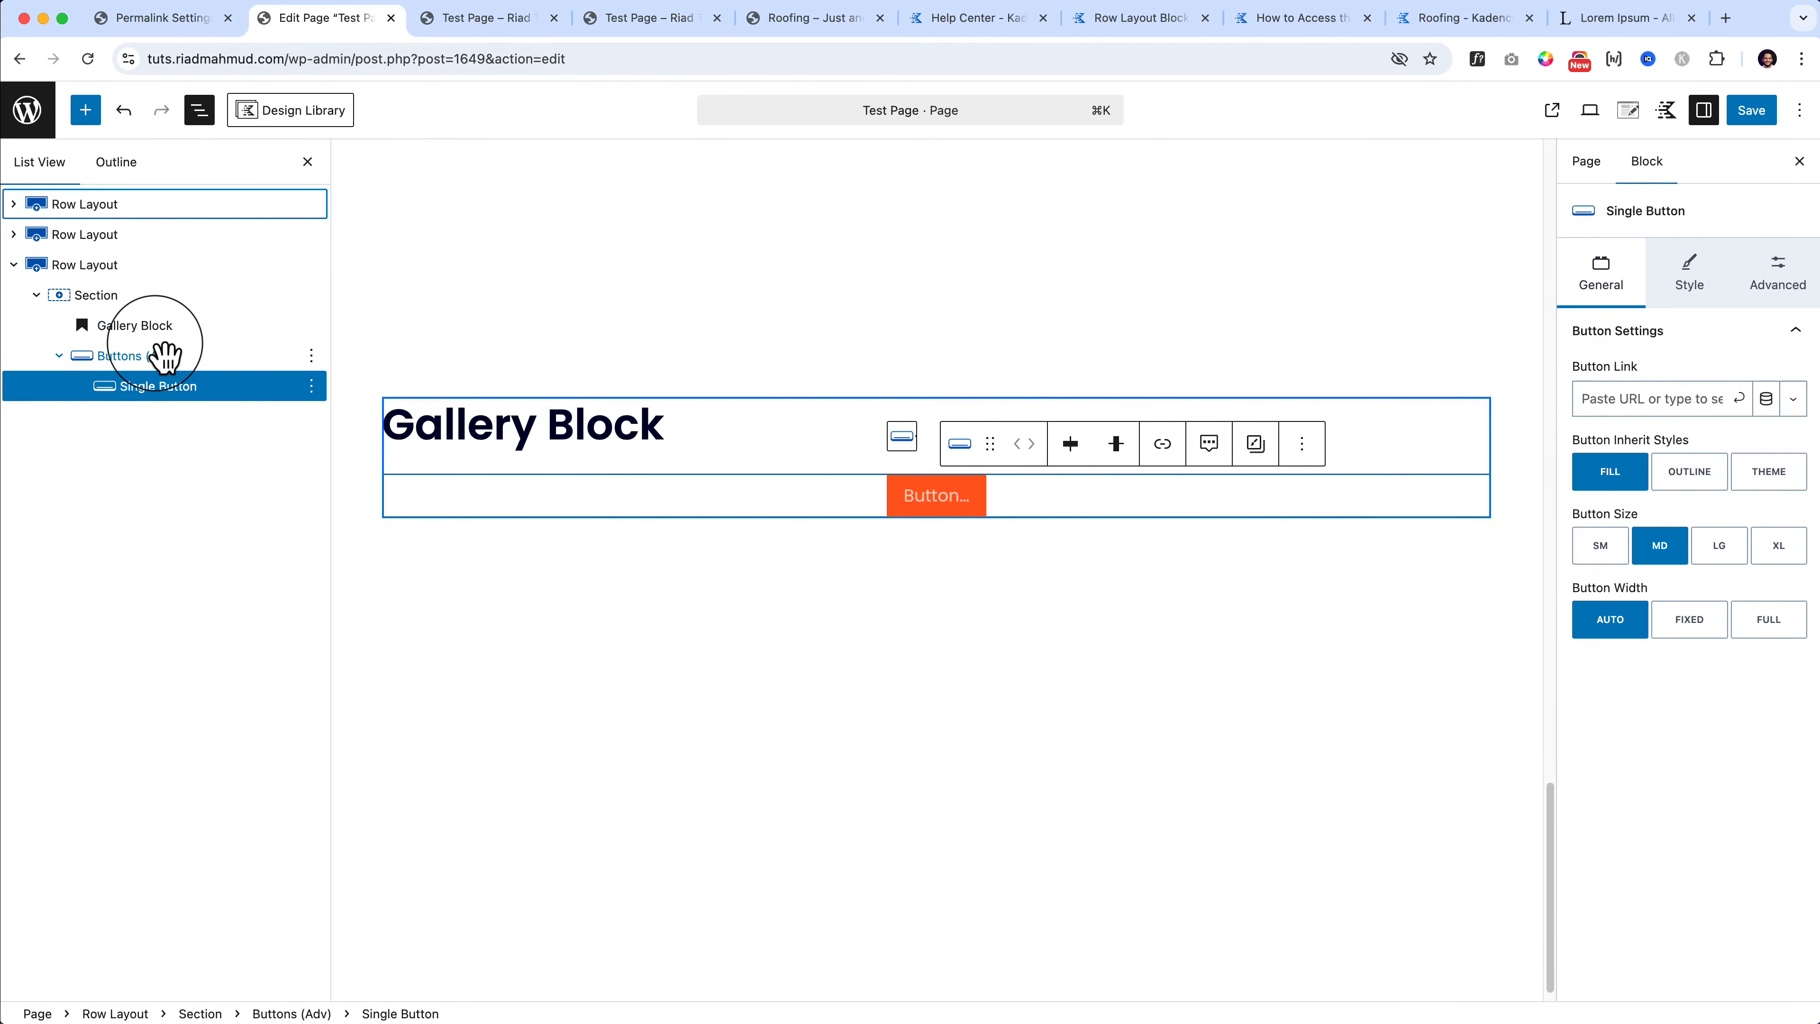
Step: Change the copied heading to 'Button Block' and label the new button 'Test Button'
click(158, 329)
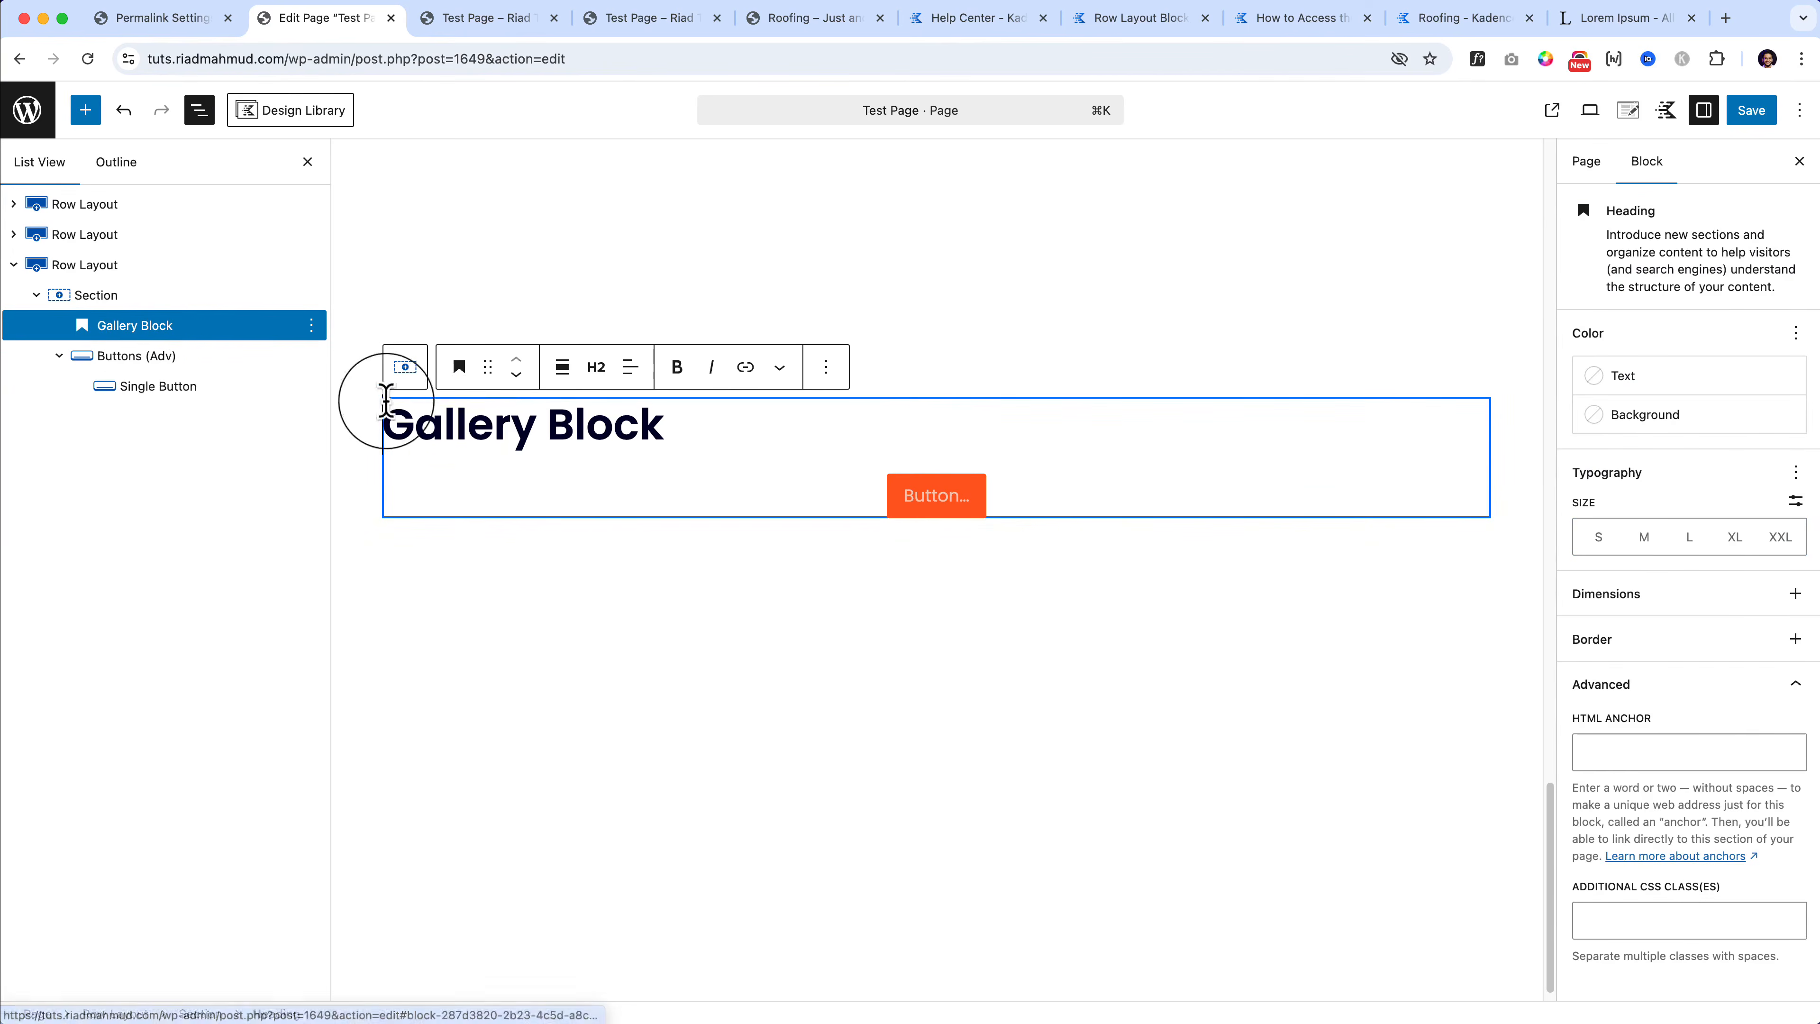
double_click(456, 424)
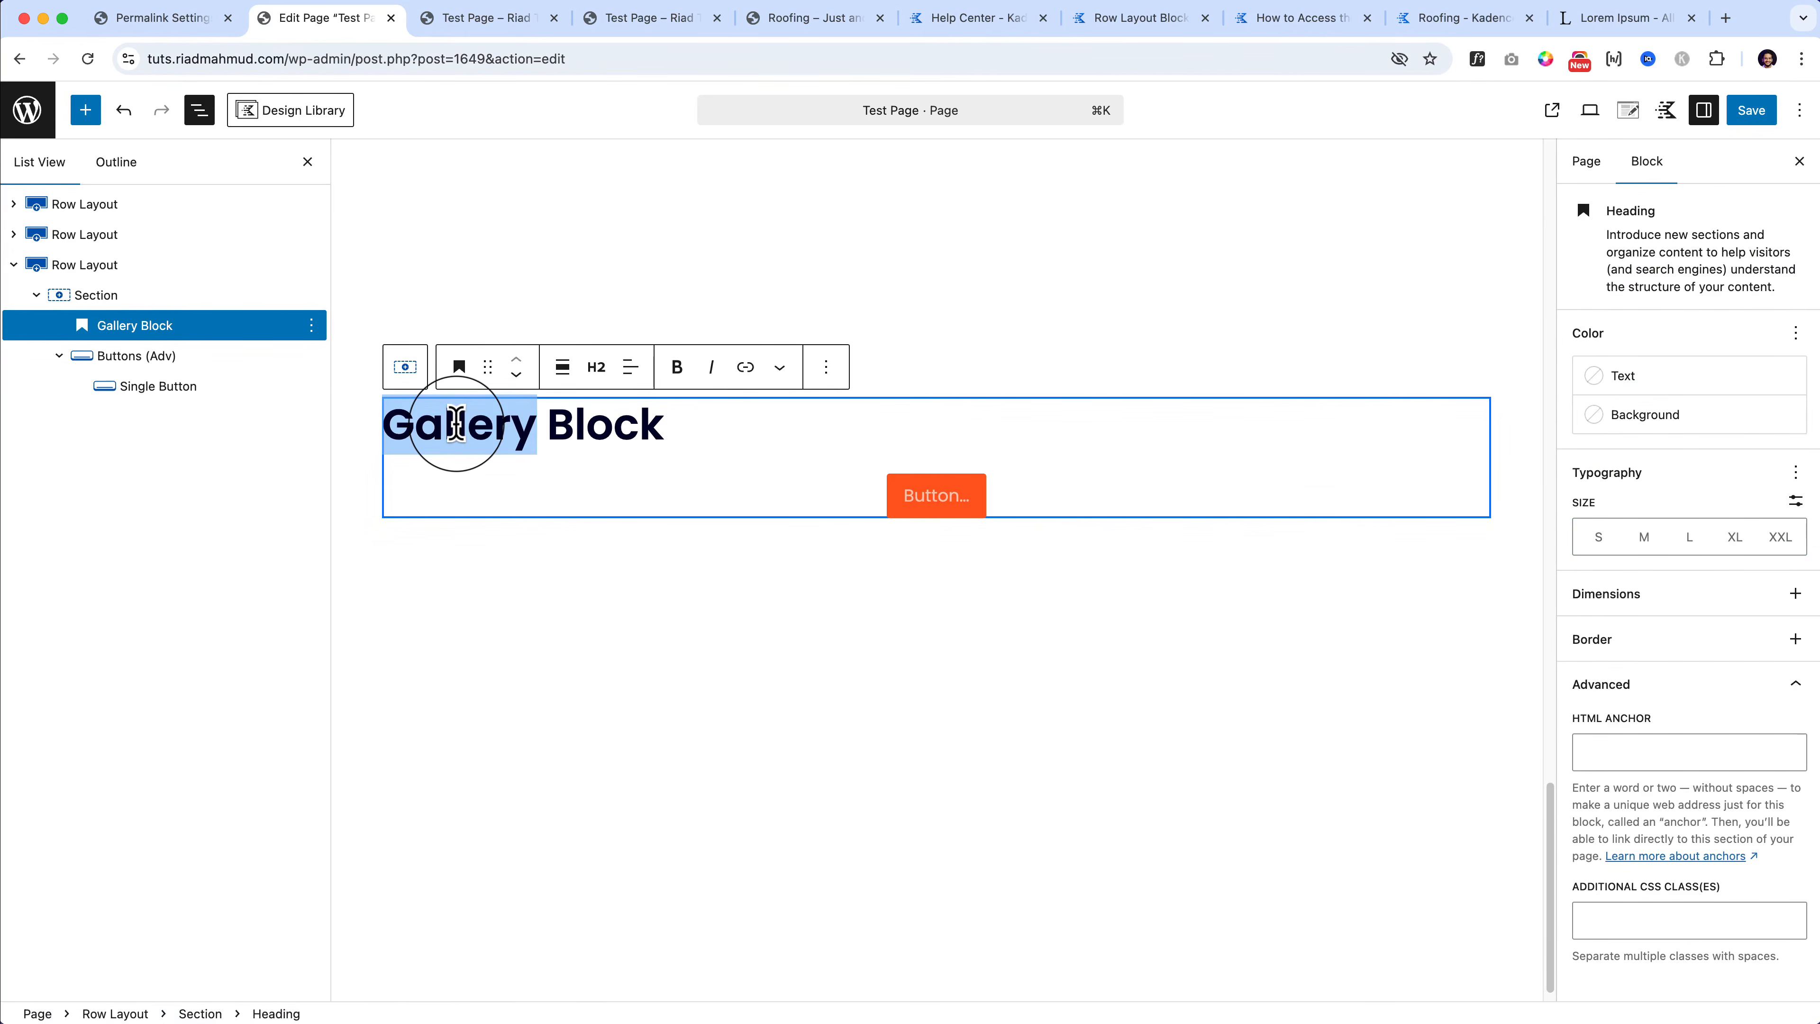
text(Button)
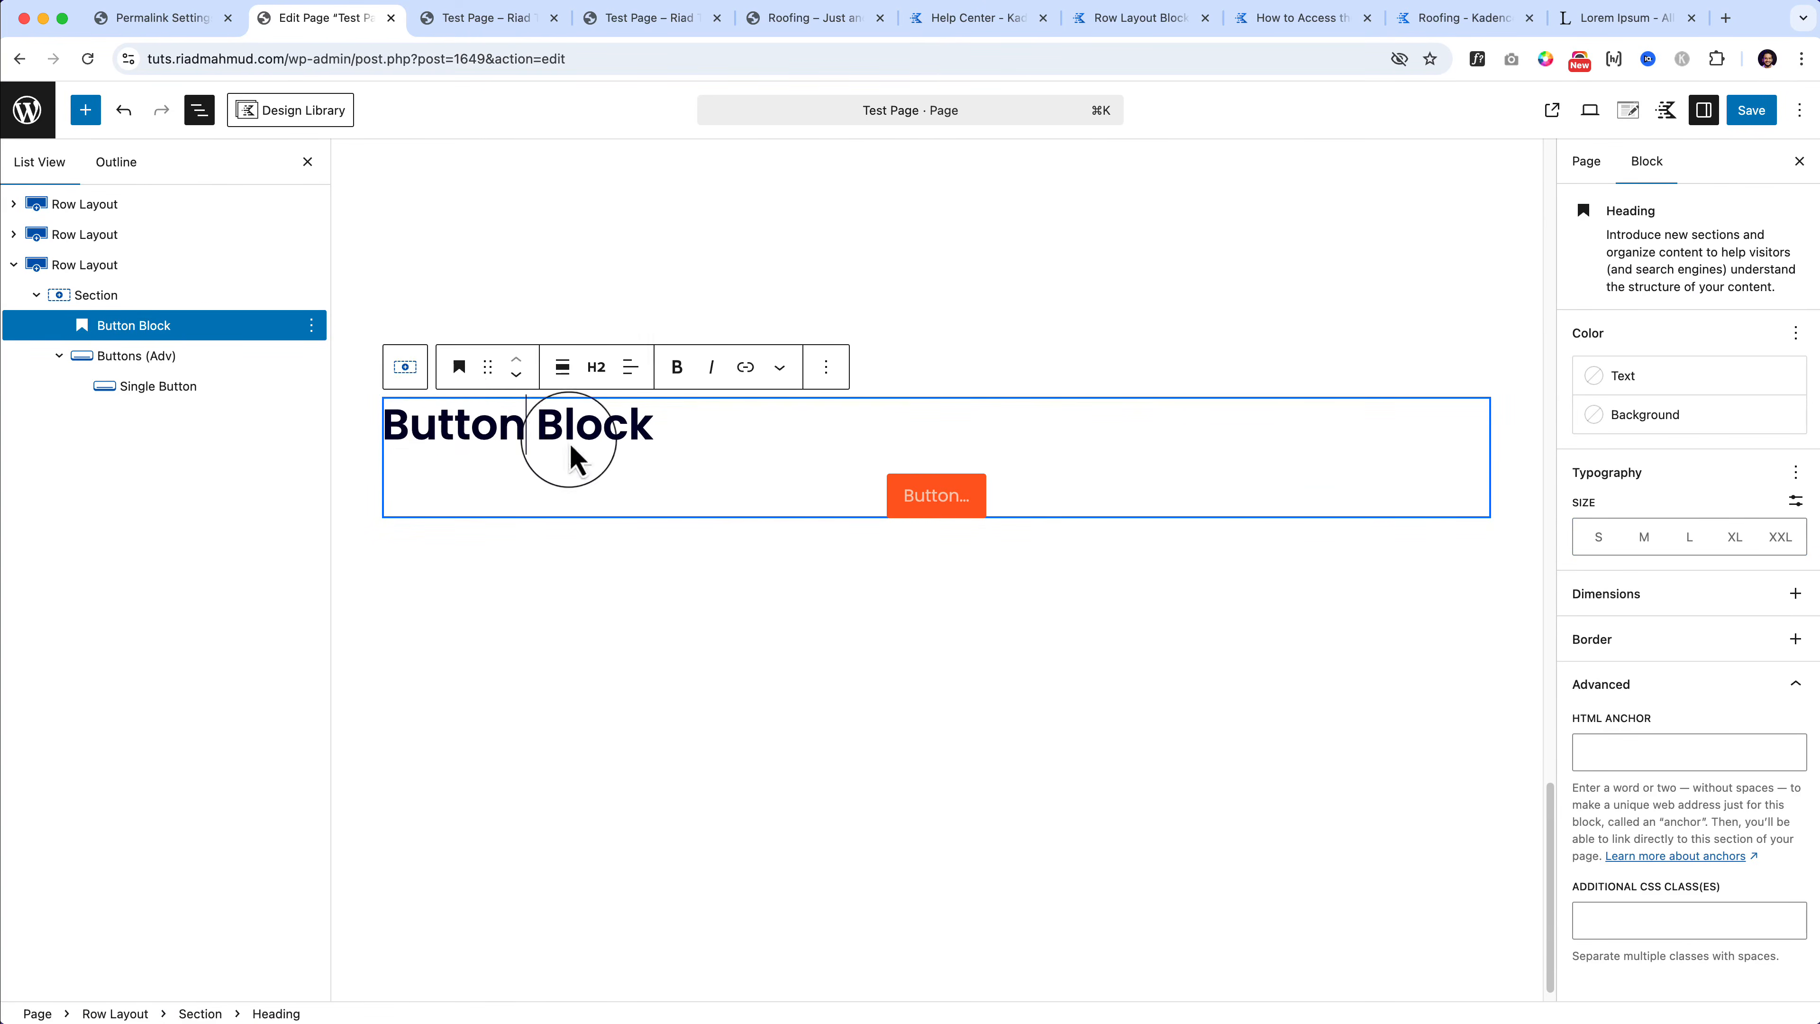
click(931, 498)
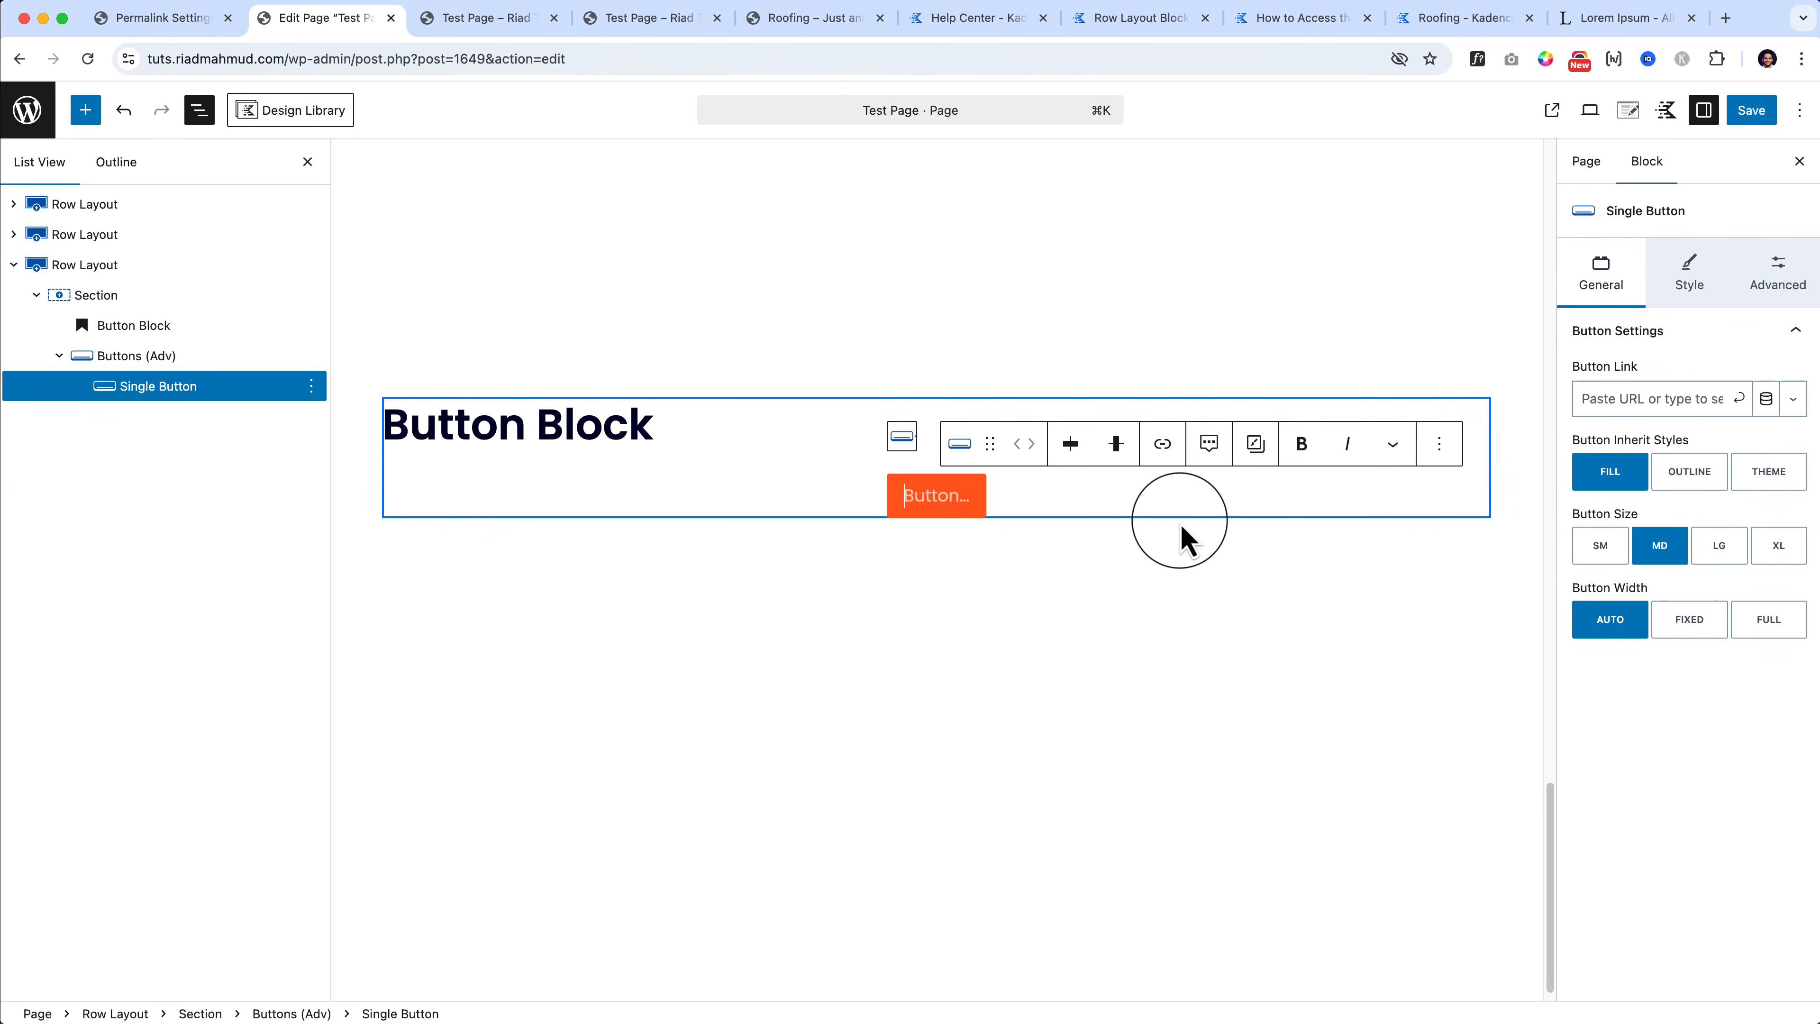
text(Test Button)
key(Return)
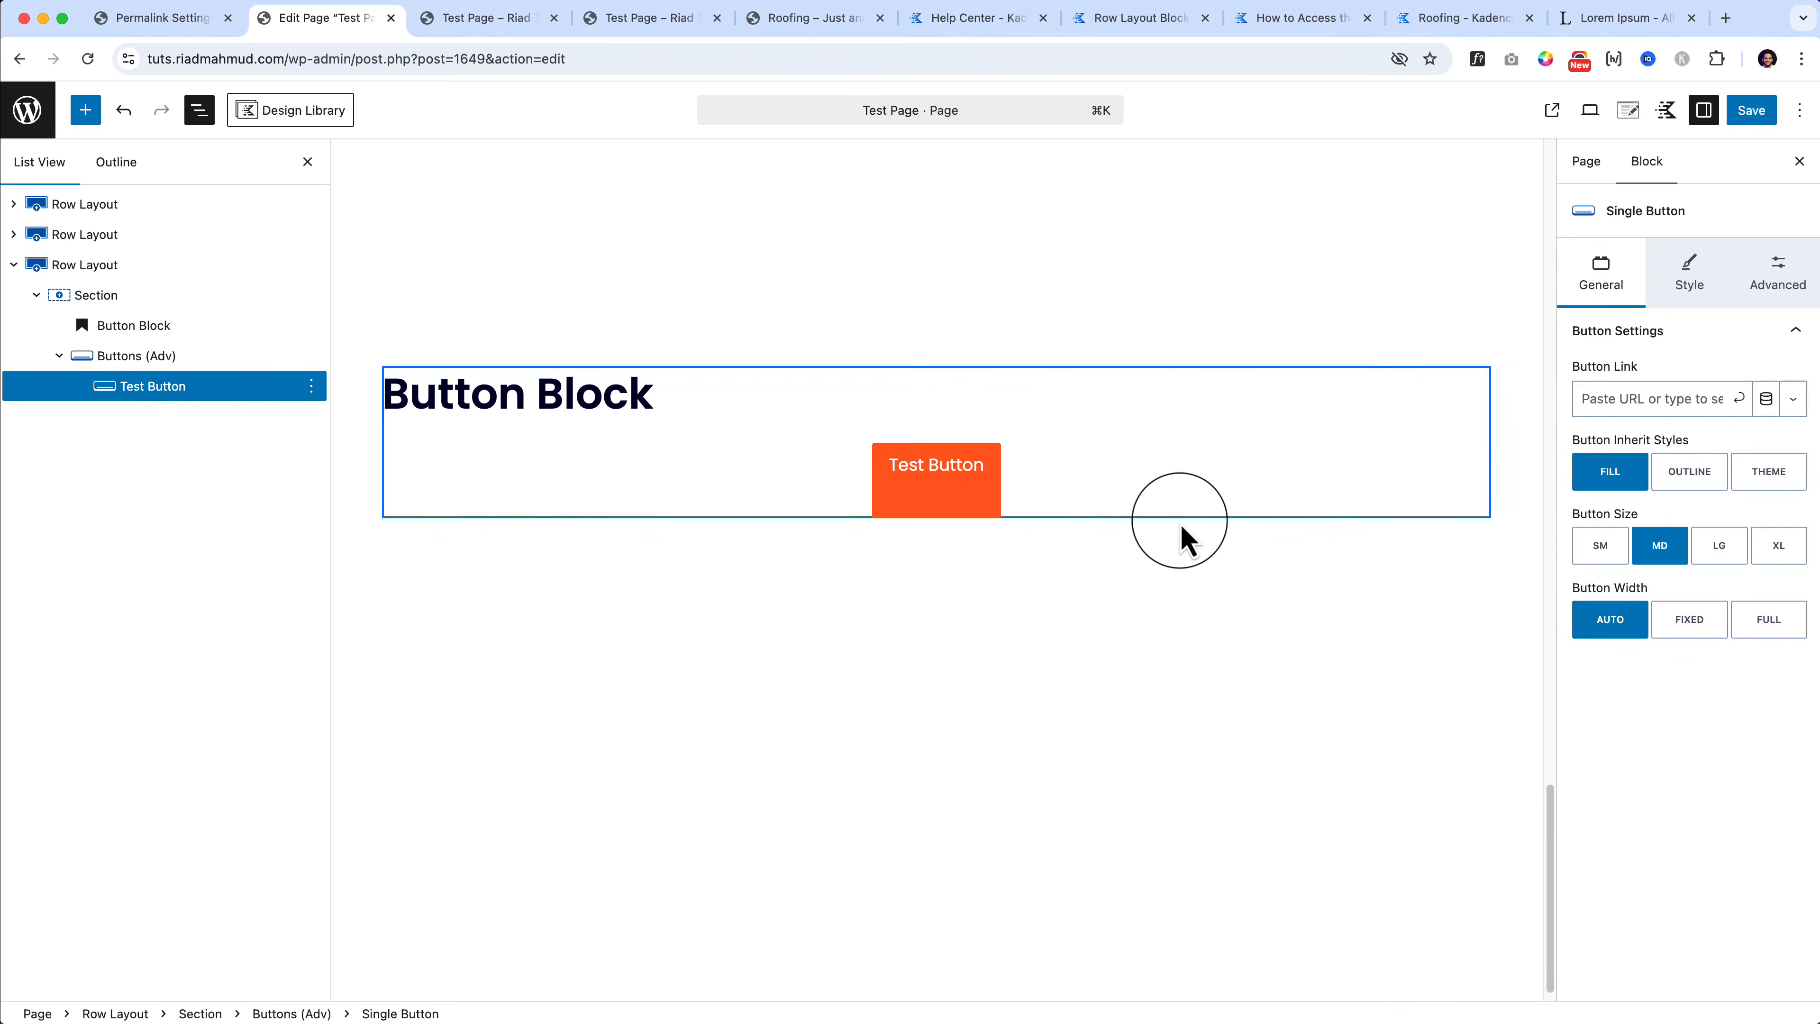
key(BackSpace)
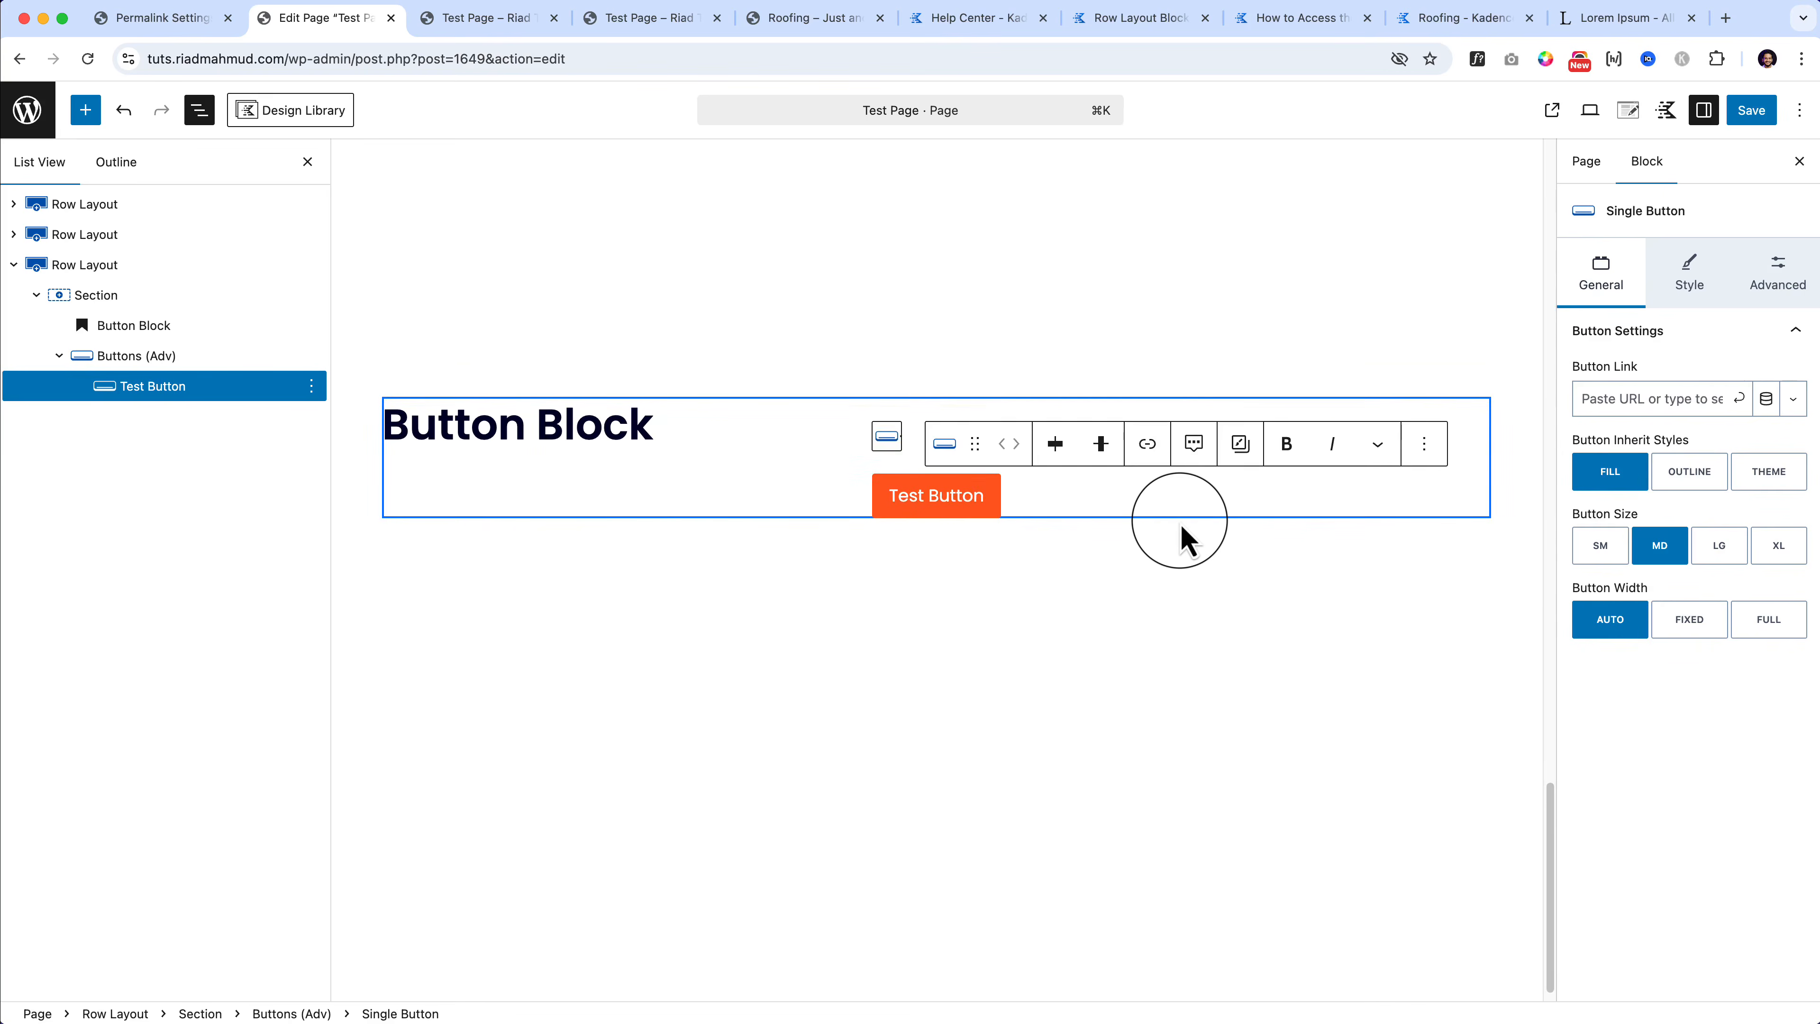
key(Return)
key(BackSpace)
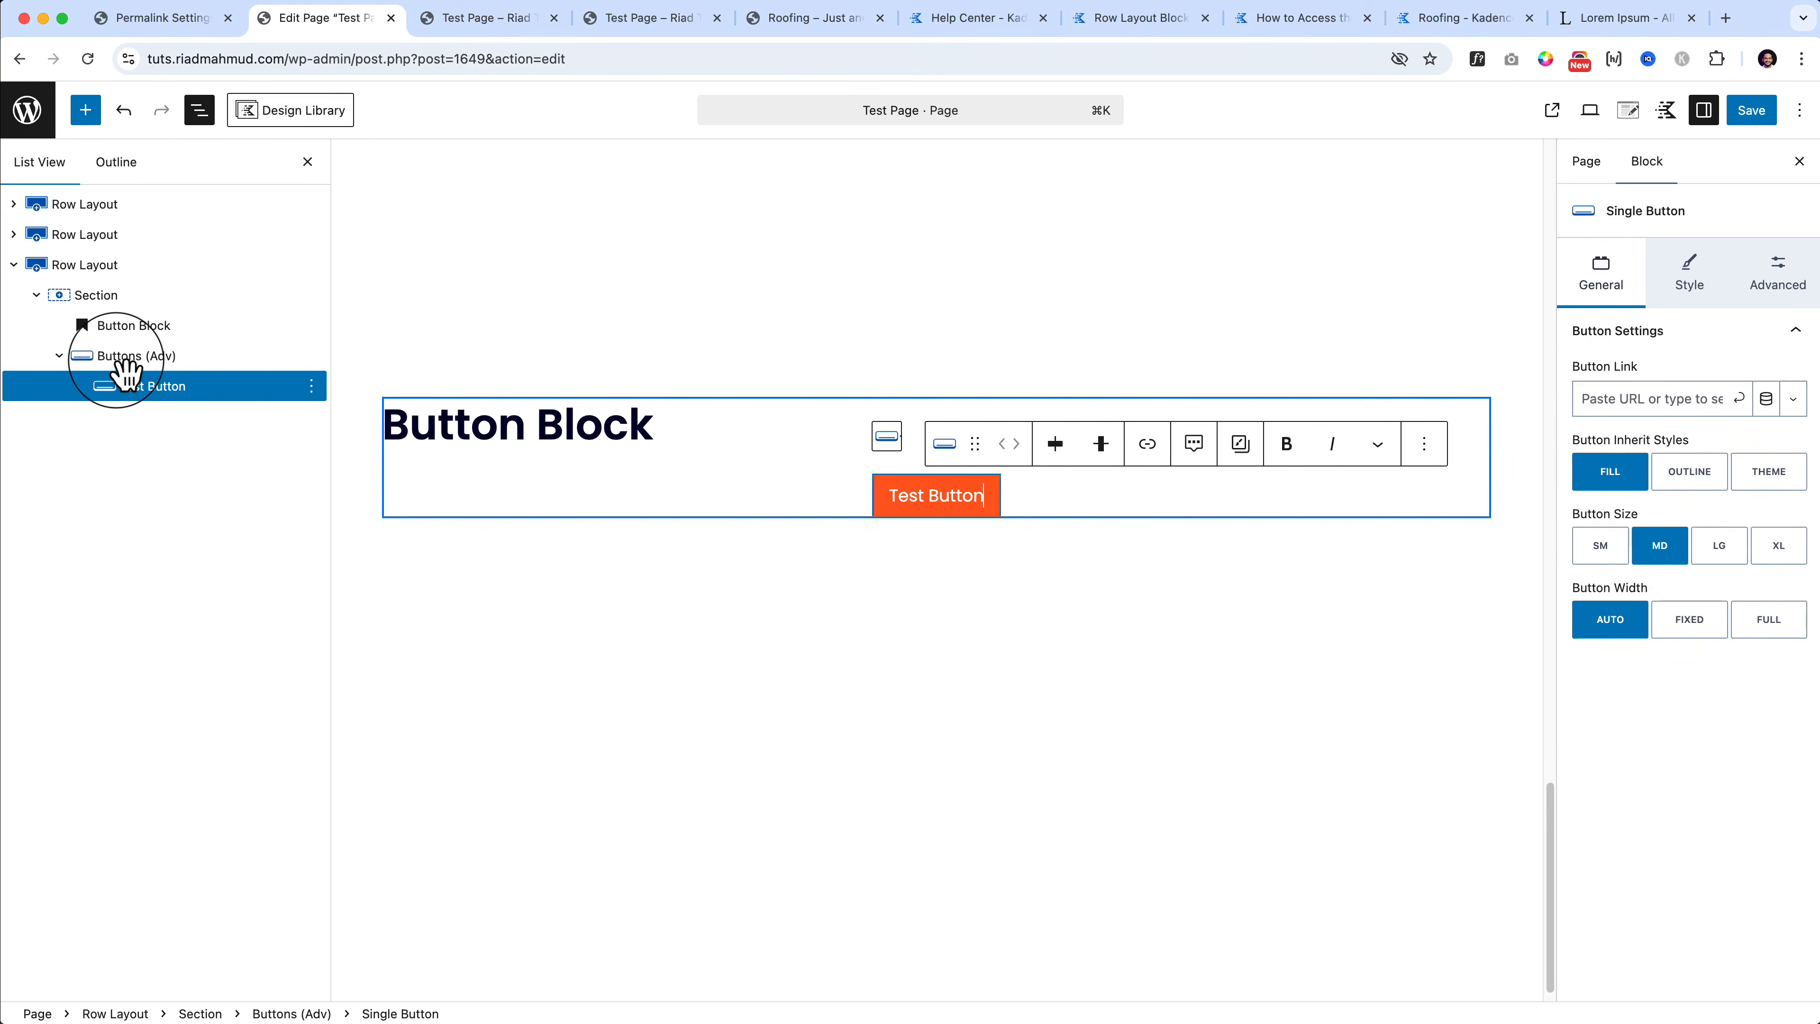
Step: Add a second button labelled 'Secondary button'
click(123, 358)
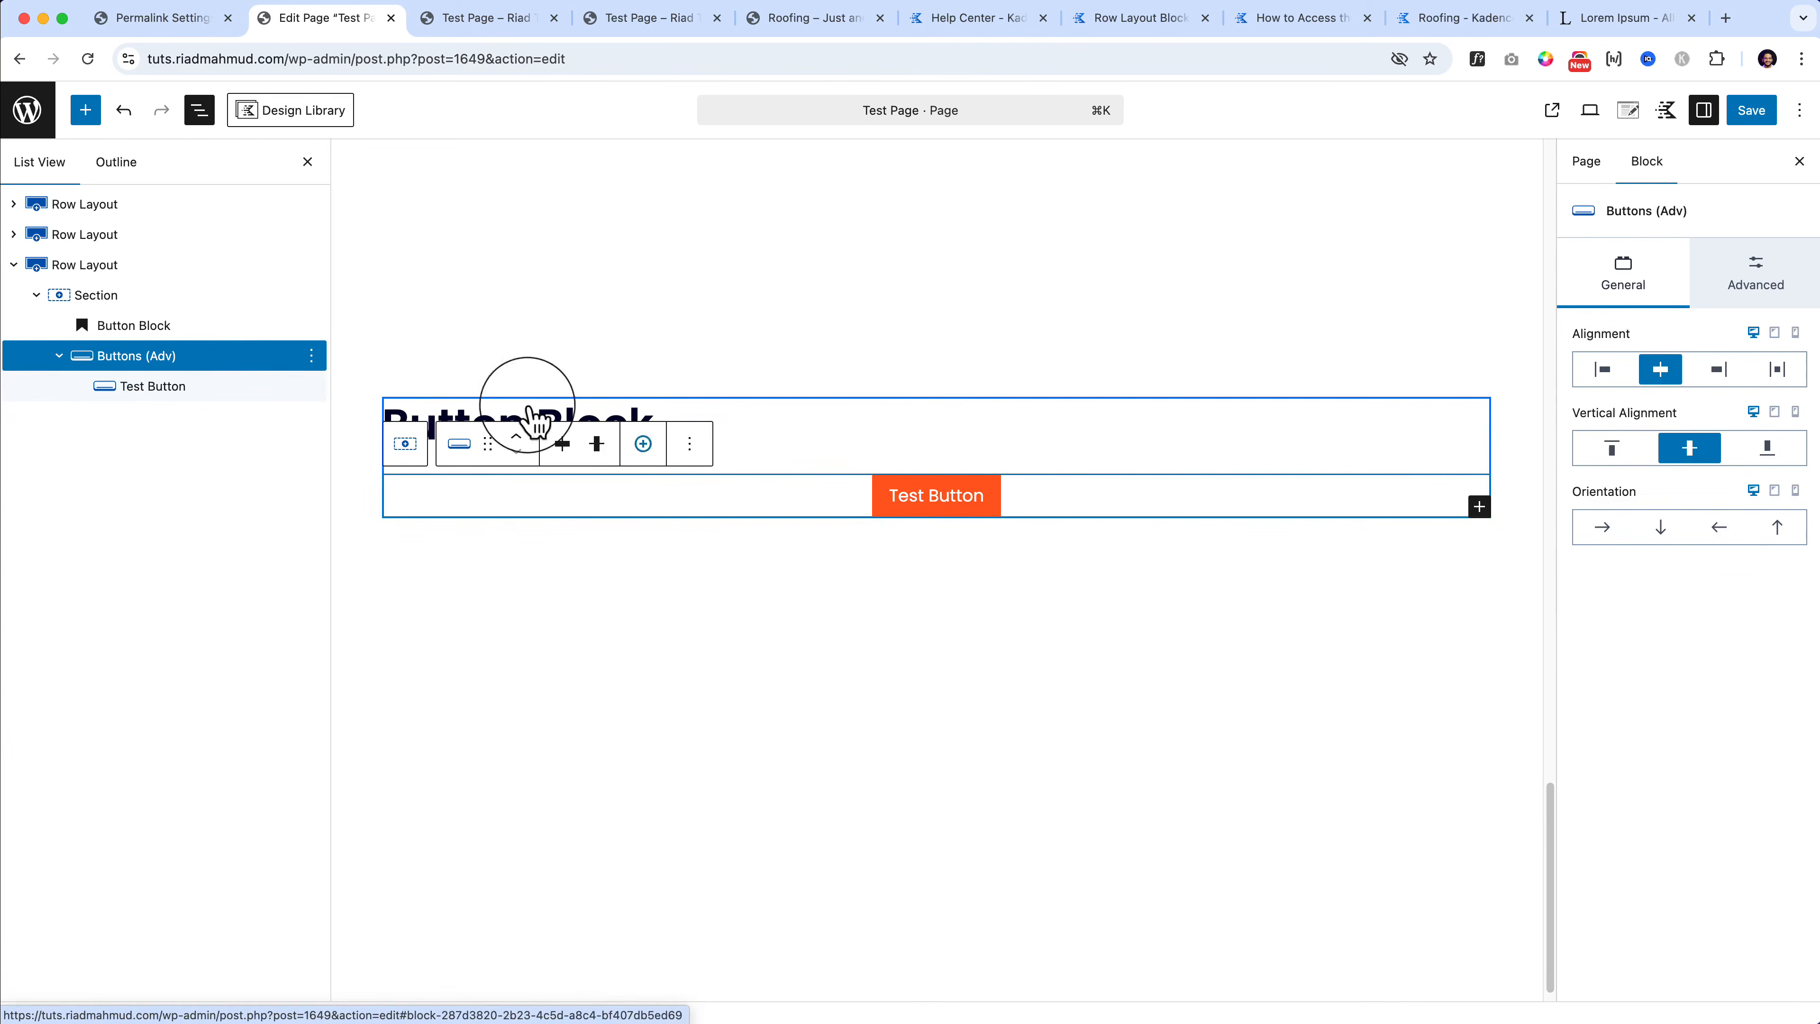
click(1479, 507)
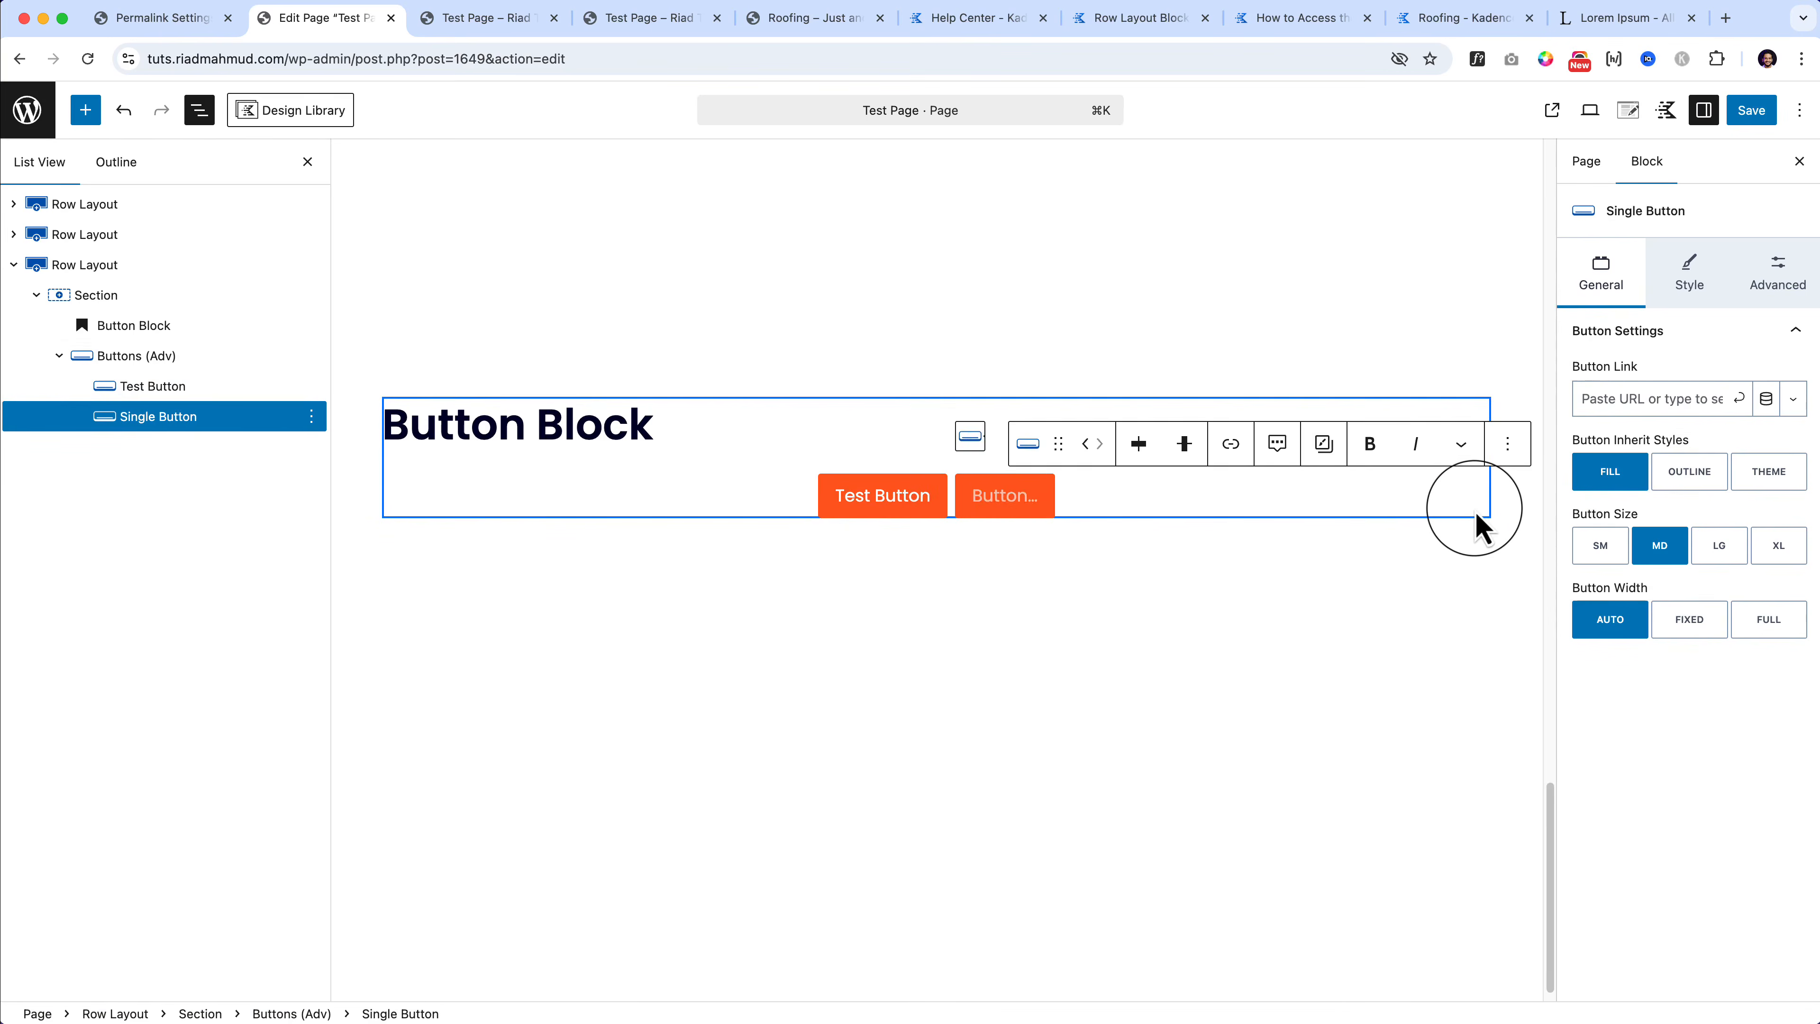
text(Secondar)
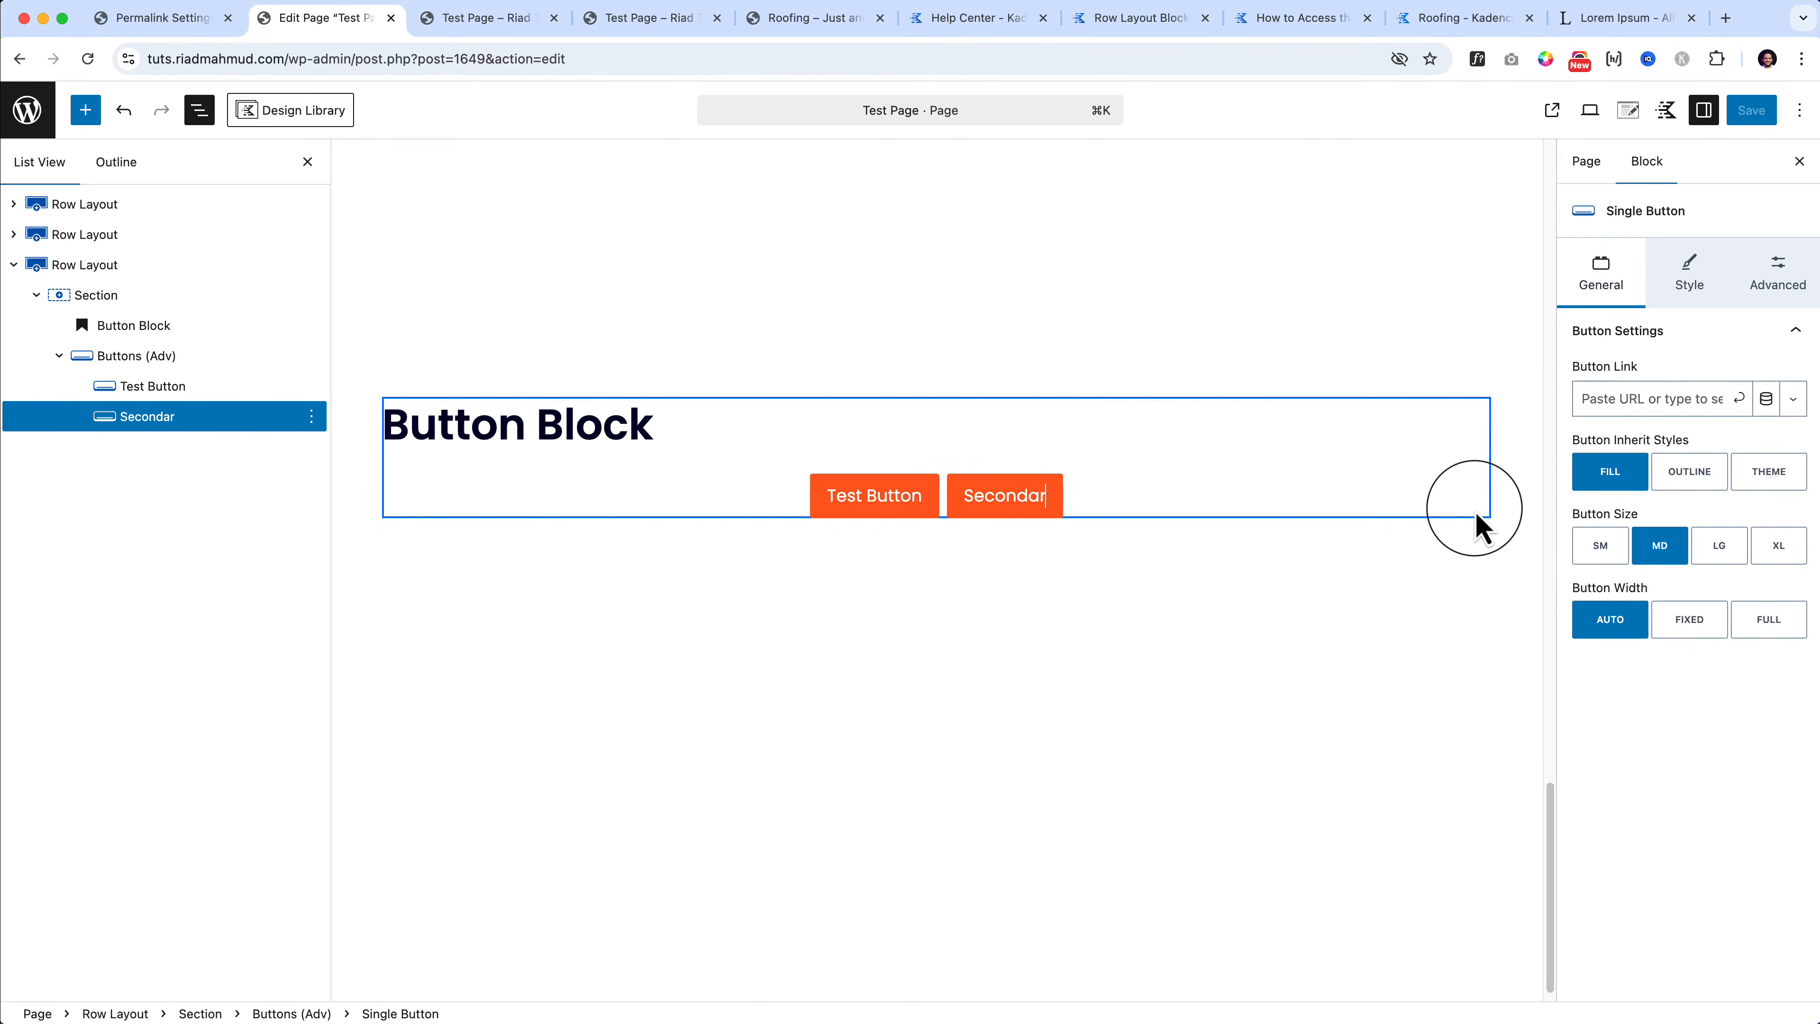
text(y button)
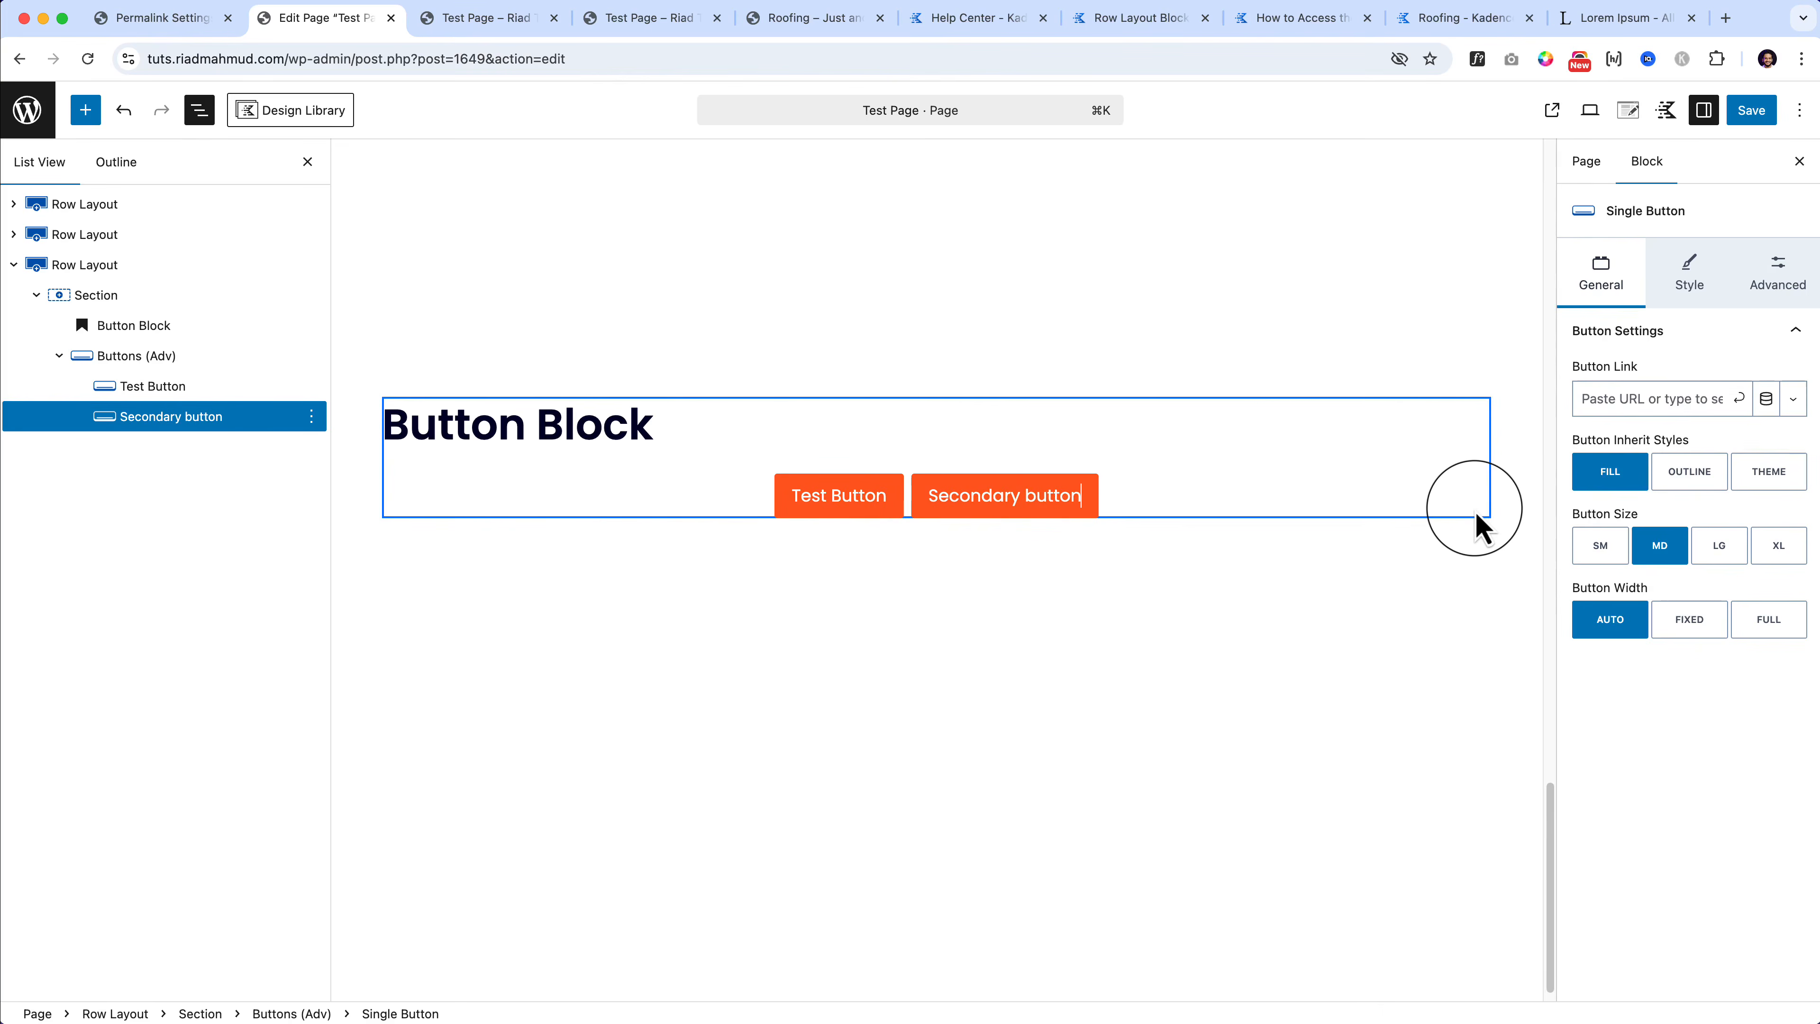
Step: Relabel the buttons 'Primary Button' and 'Secondary Button'
click(811, 500)
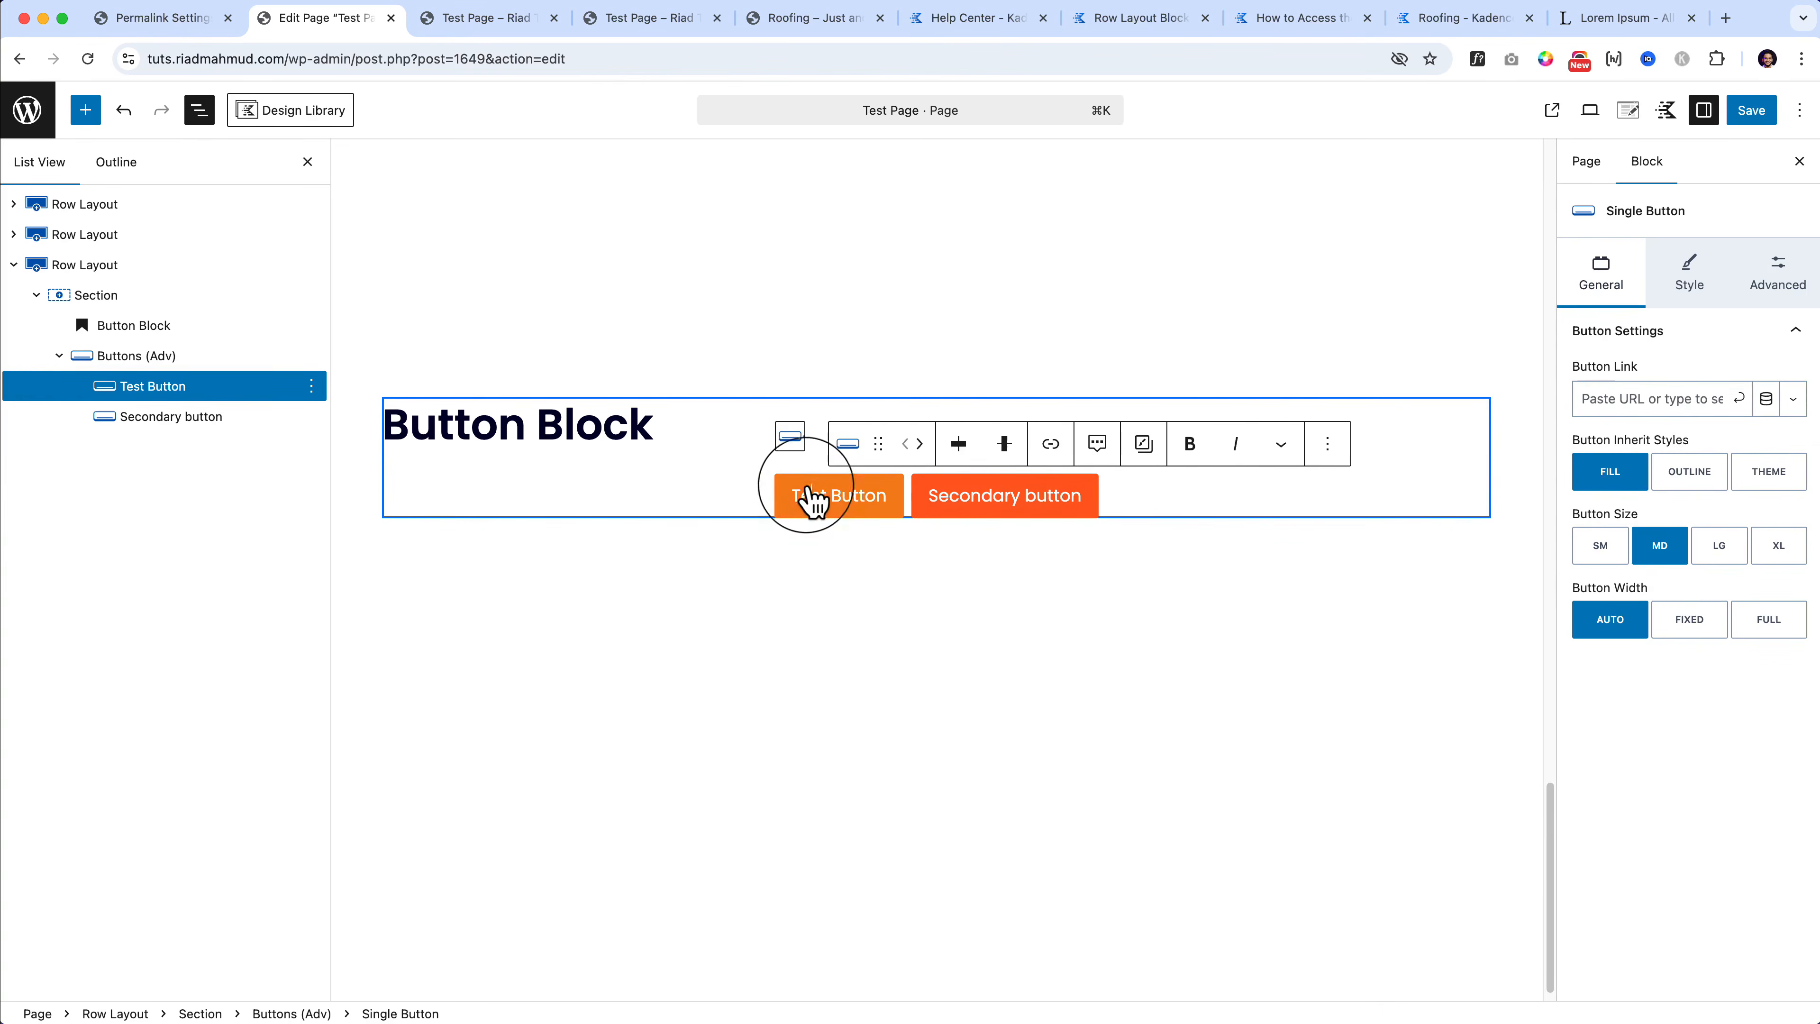
text(Primary)
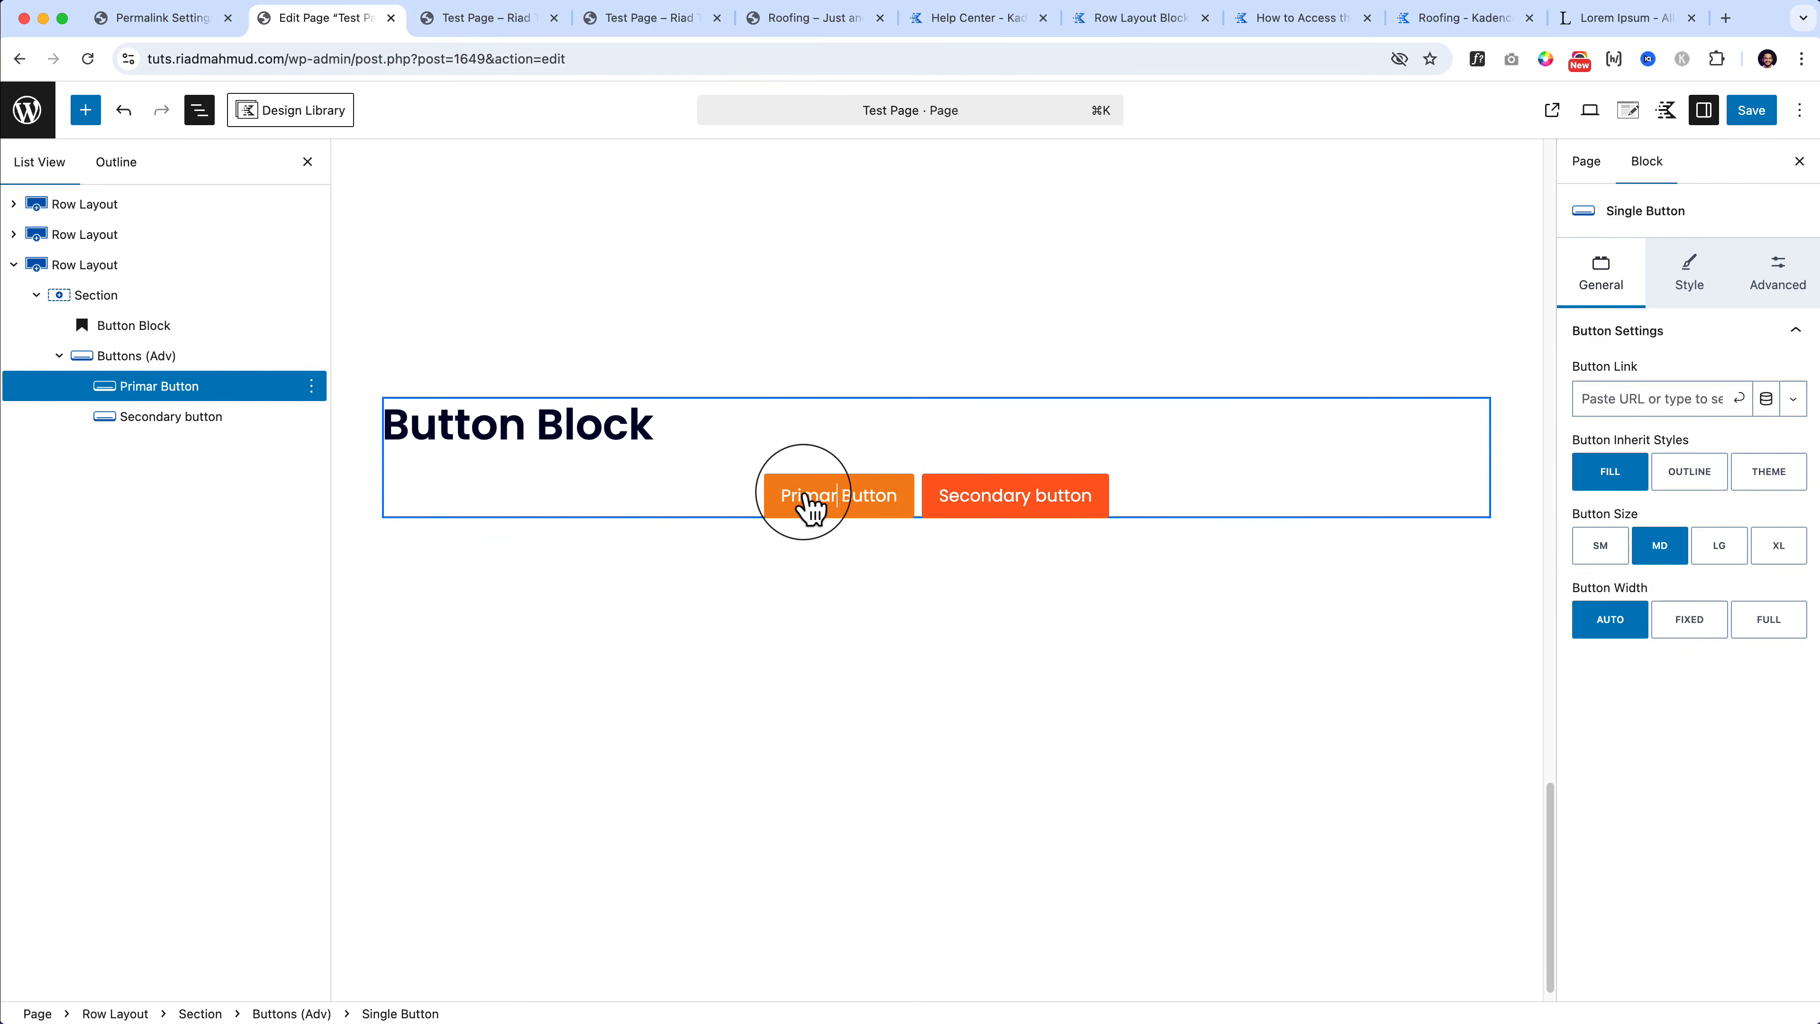
click(1049, 498)
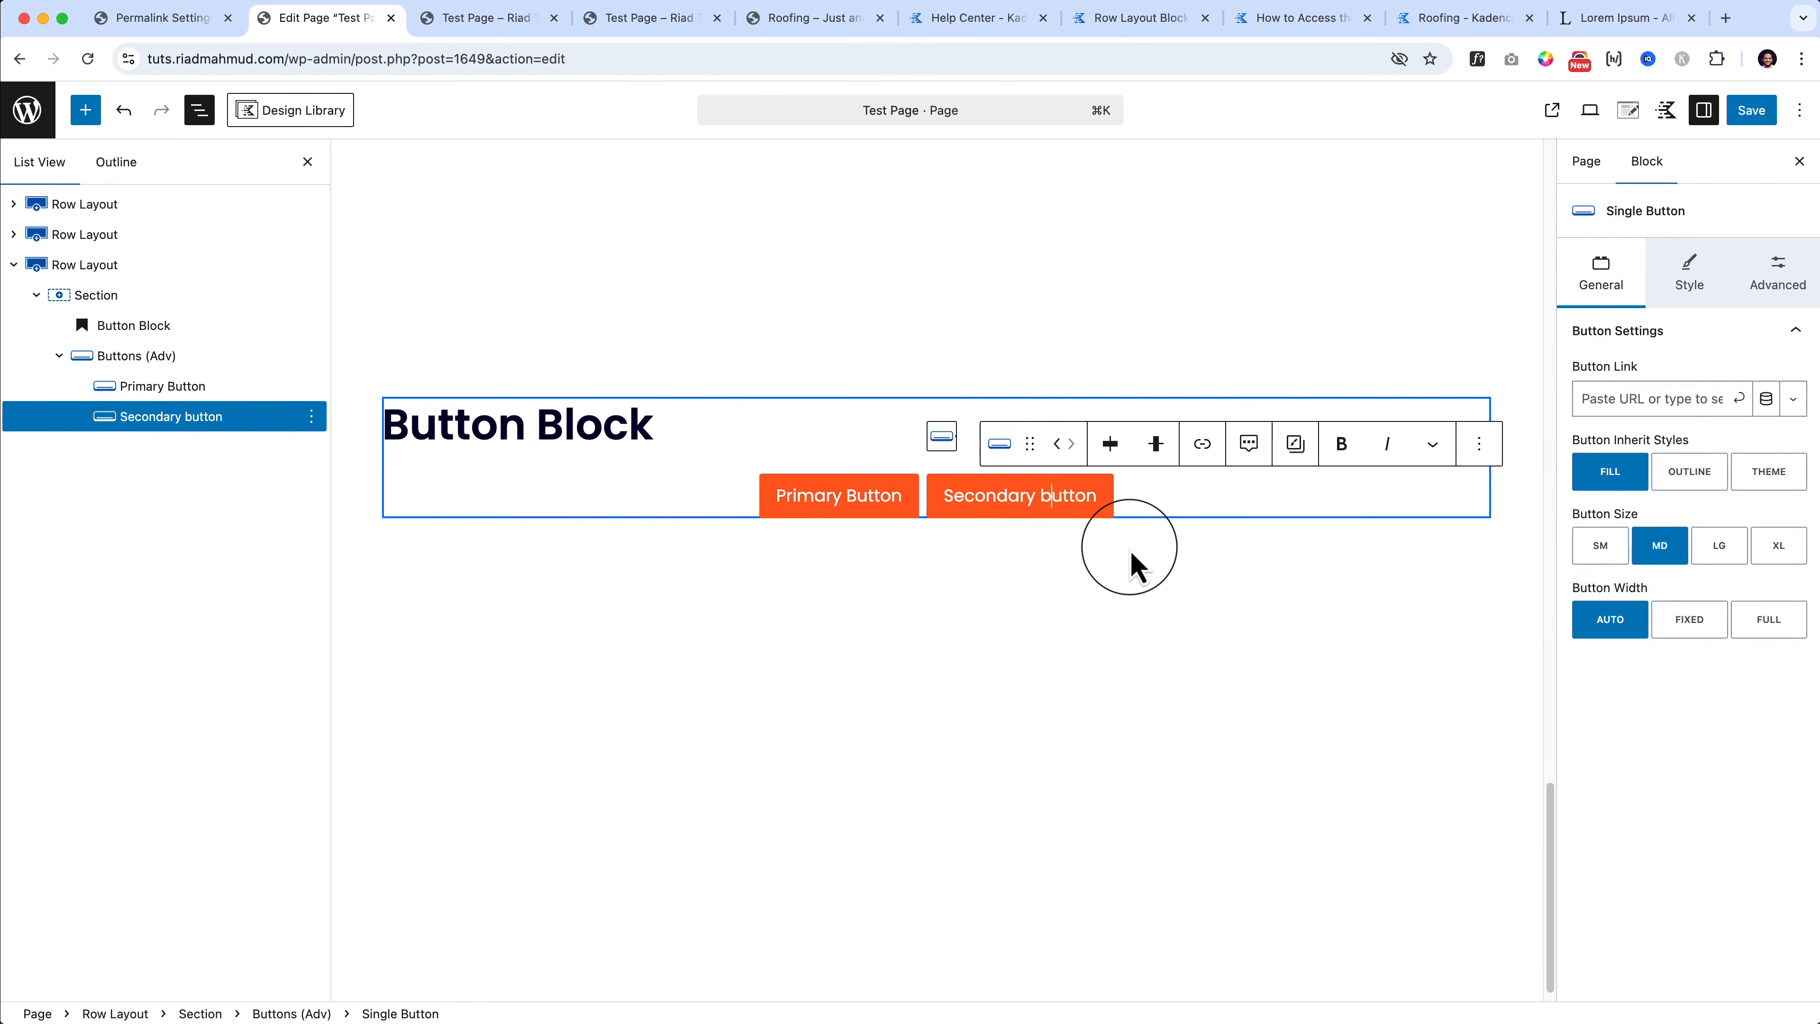
key(BackSpace)
text(B)
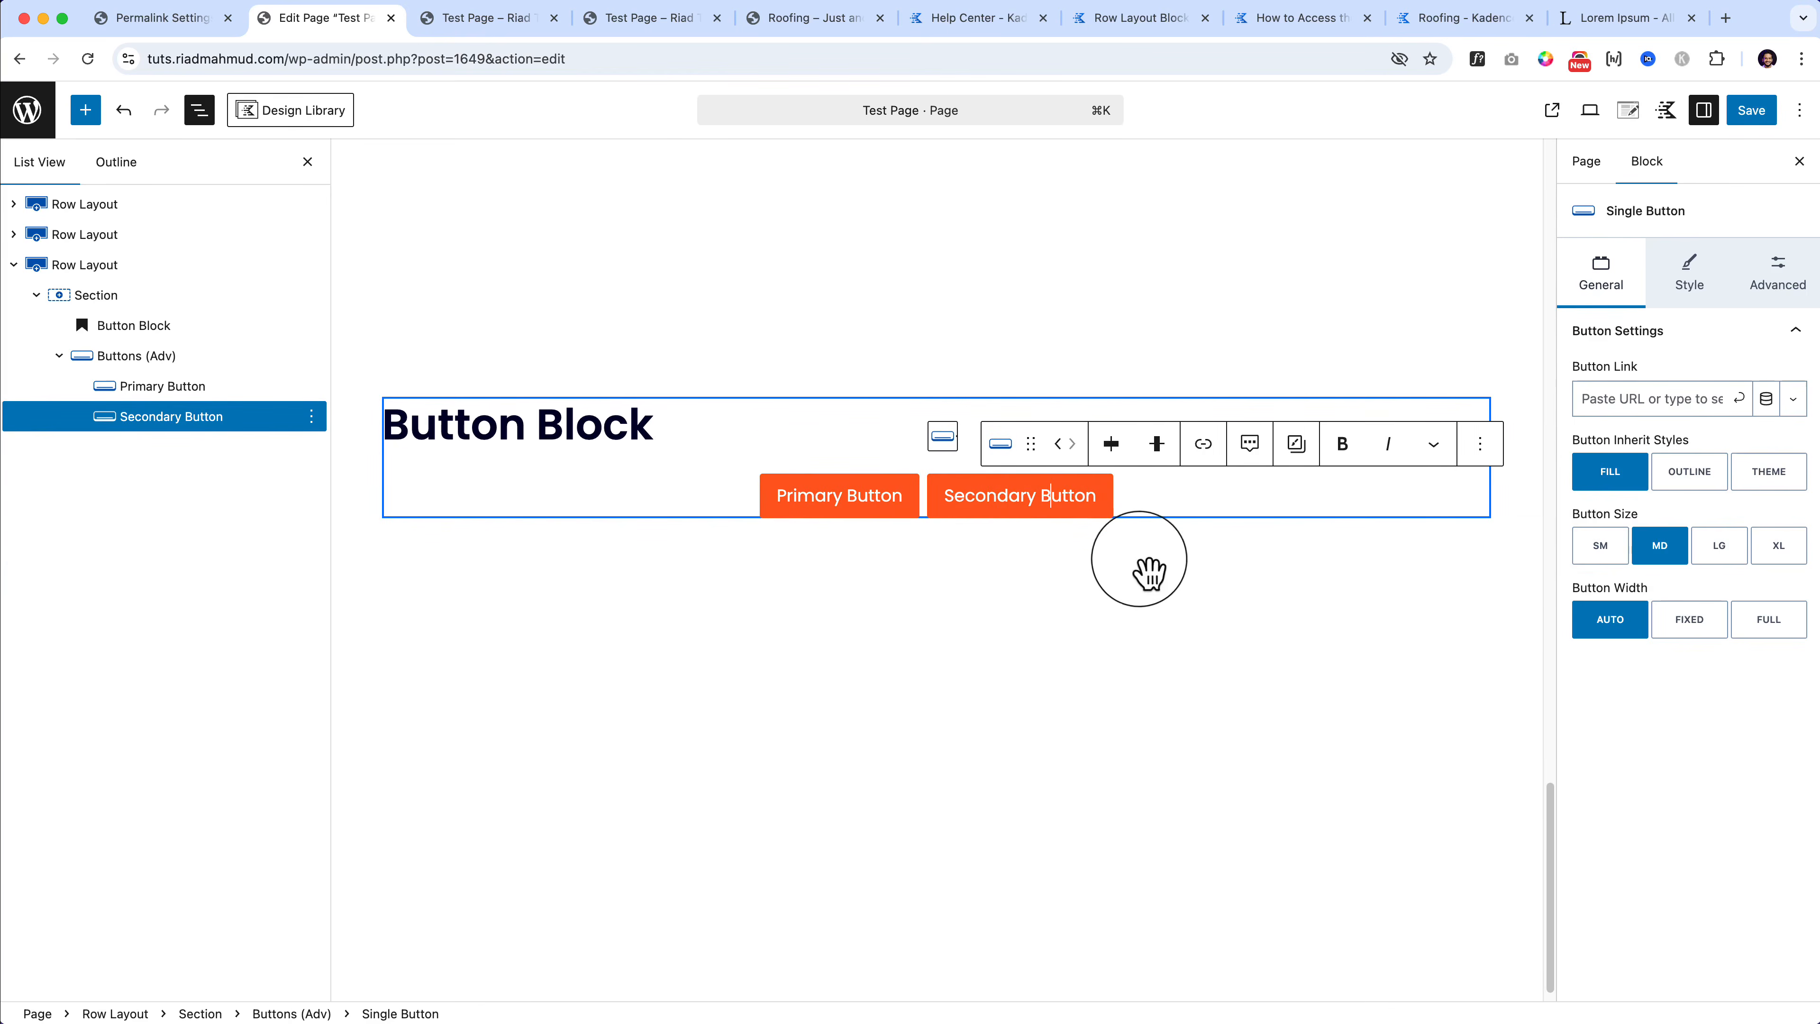
click(1216, 658)
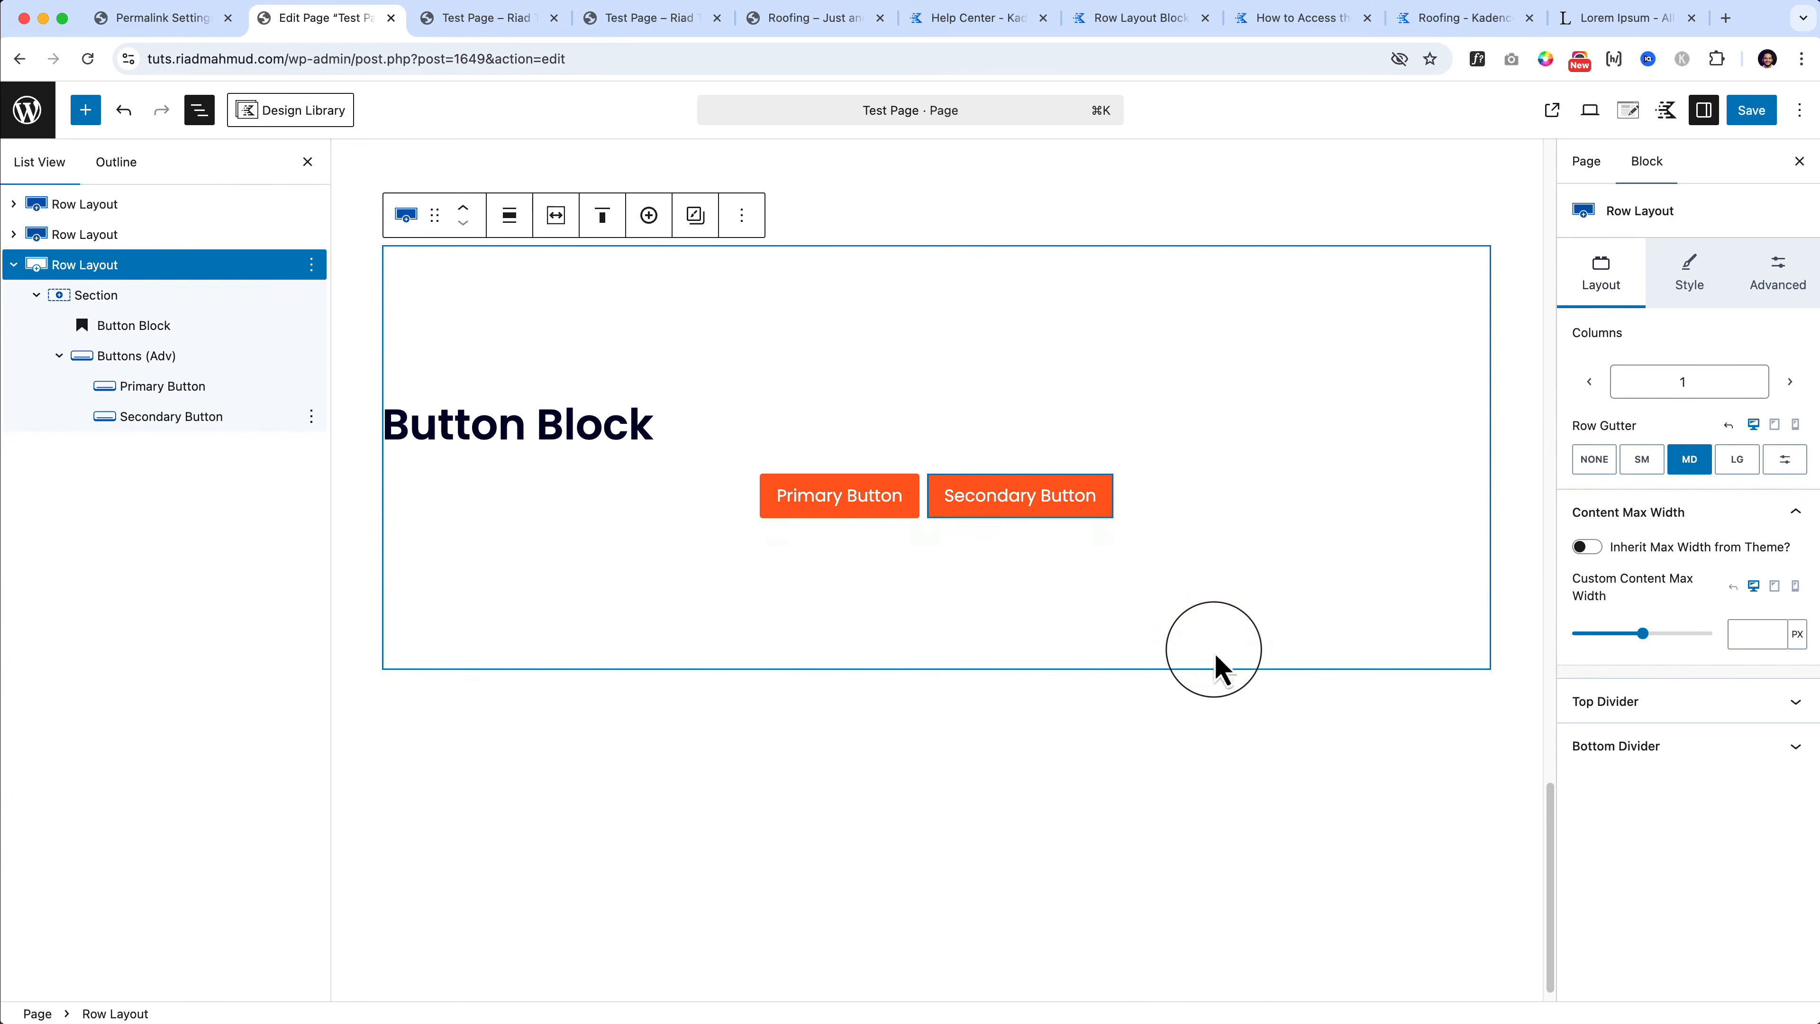
click(930, 505)
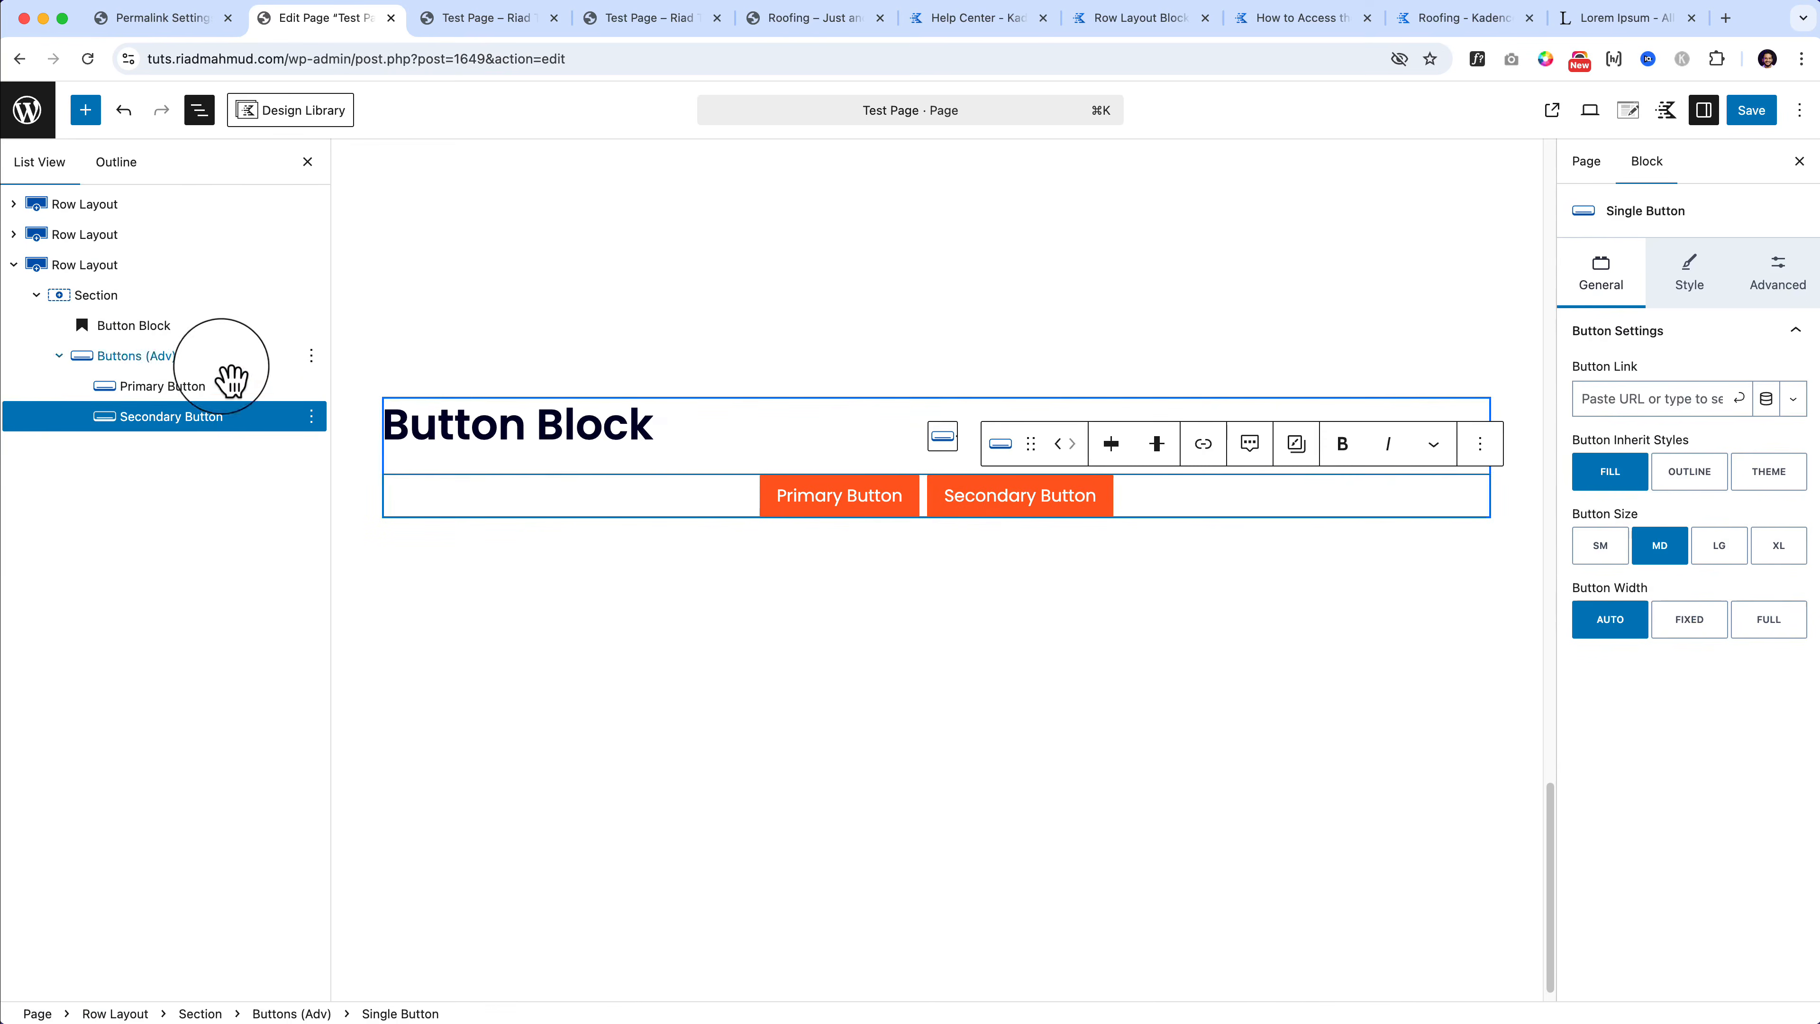
Step: Reduce the row's top and bottom padding to 2X Large
click(207, 358)
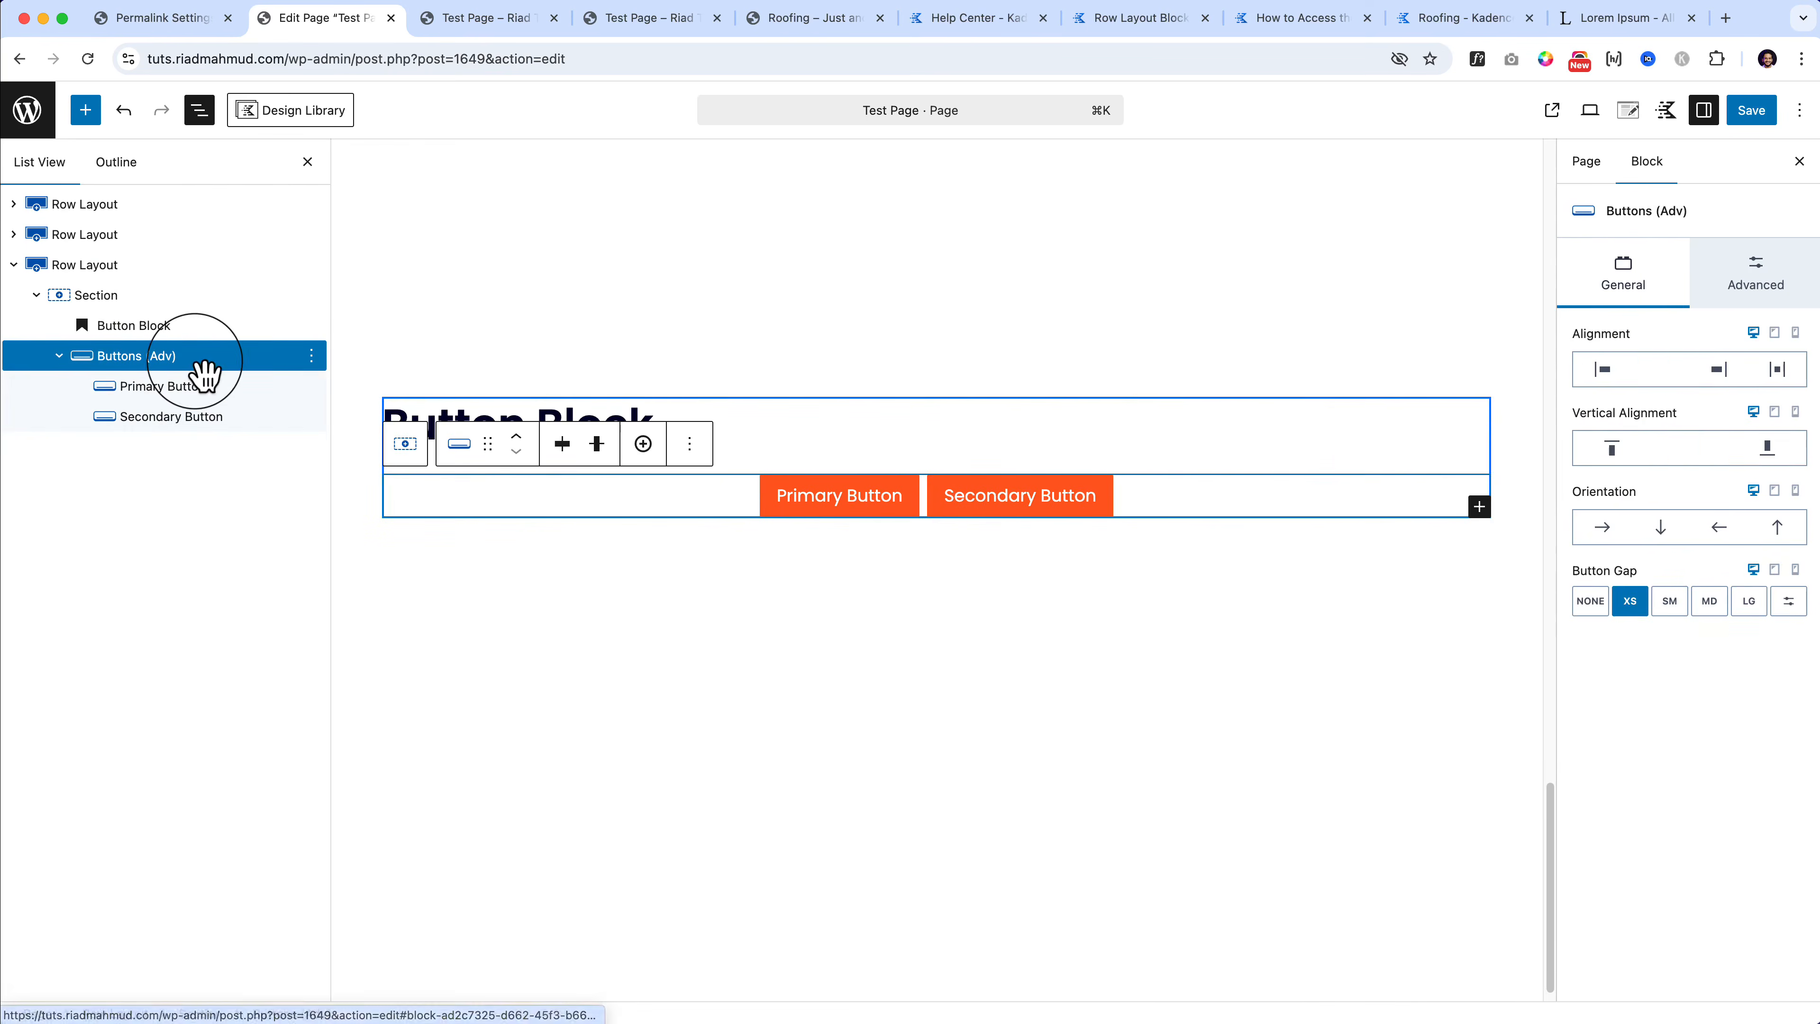
click(1603, 369)
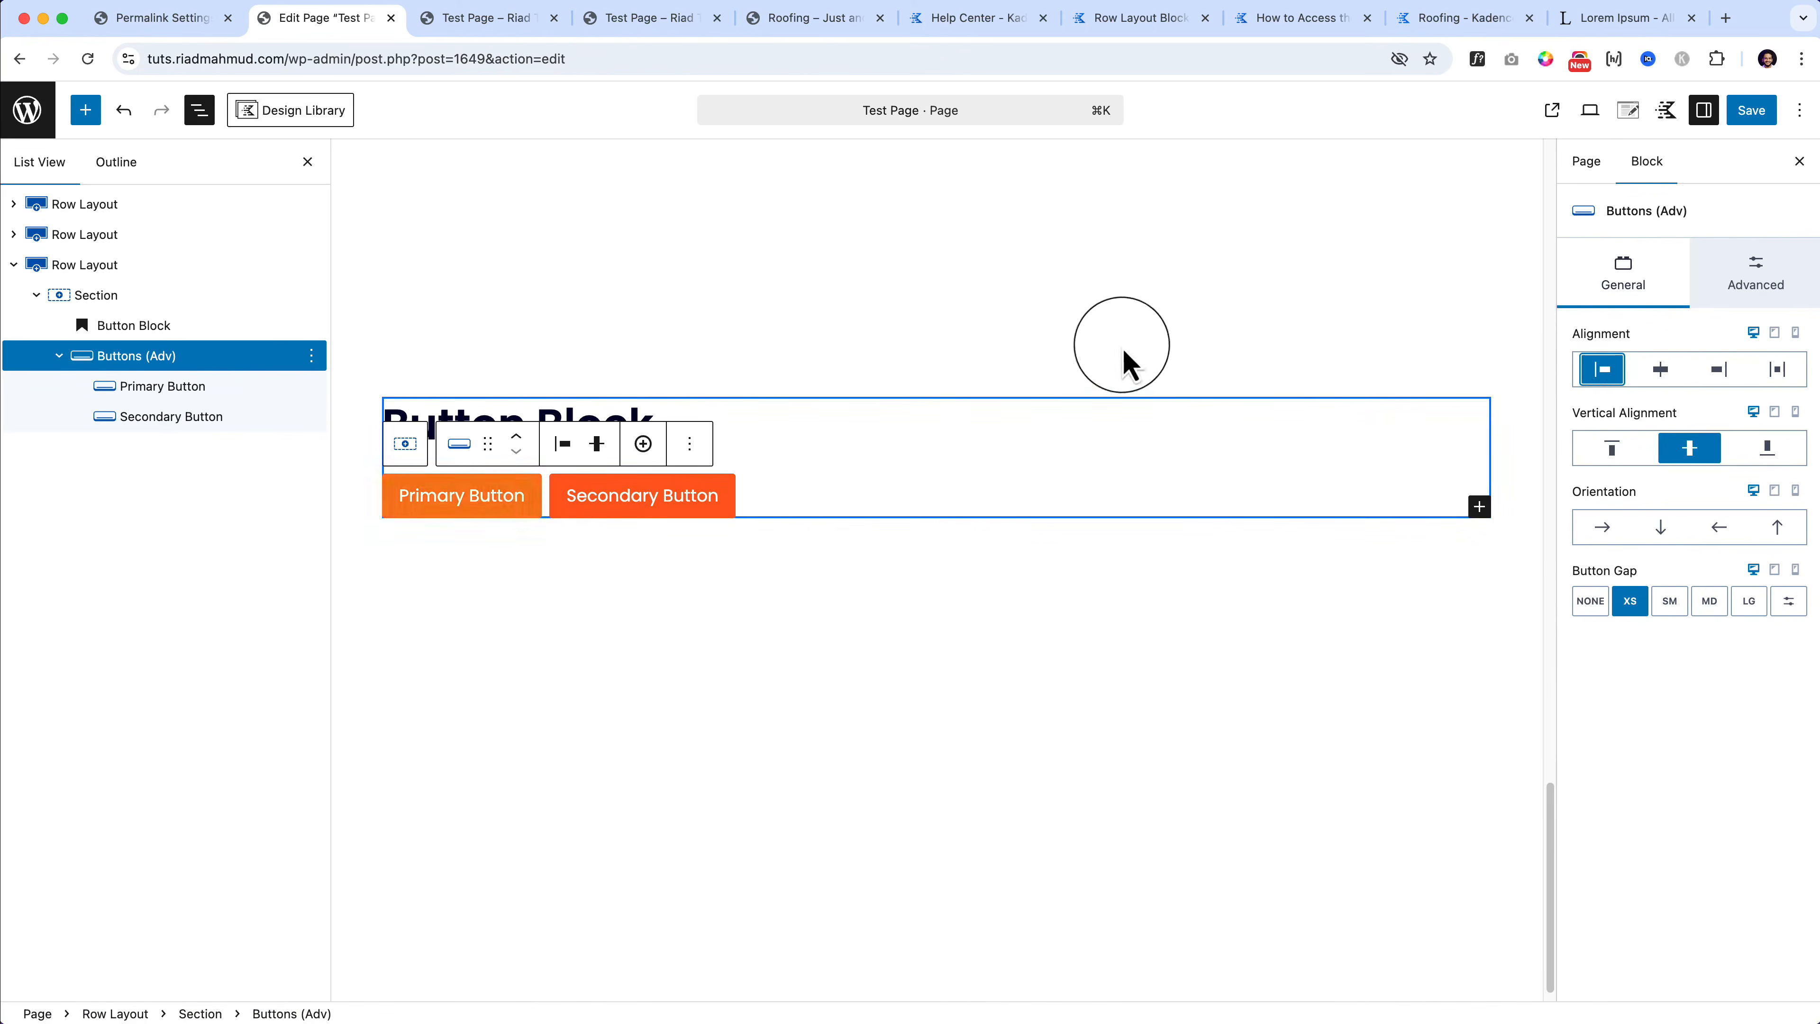
click(796, 333)
scroll(922, 630, up, 5)
drag(975, 835, 1000, 734)
scroll(1000, 734, down, 3)
drag(947, 821, 901, 726)
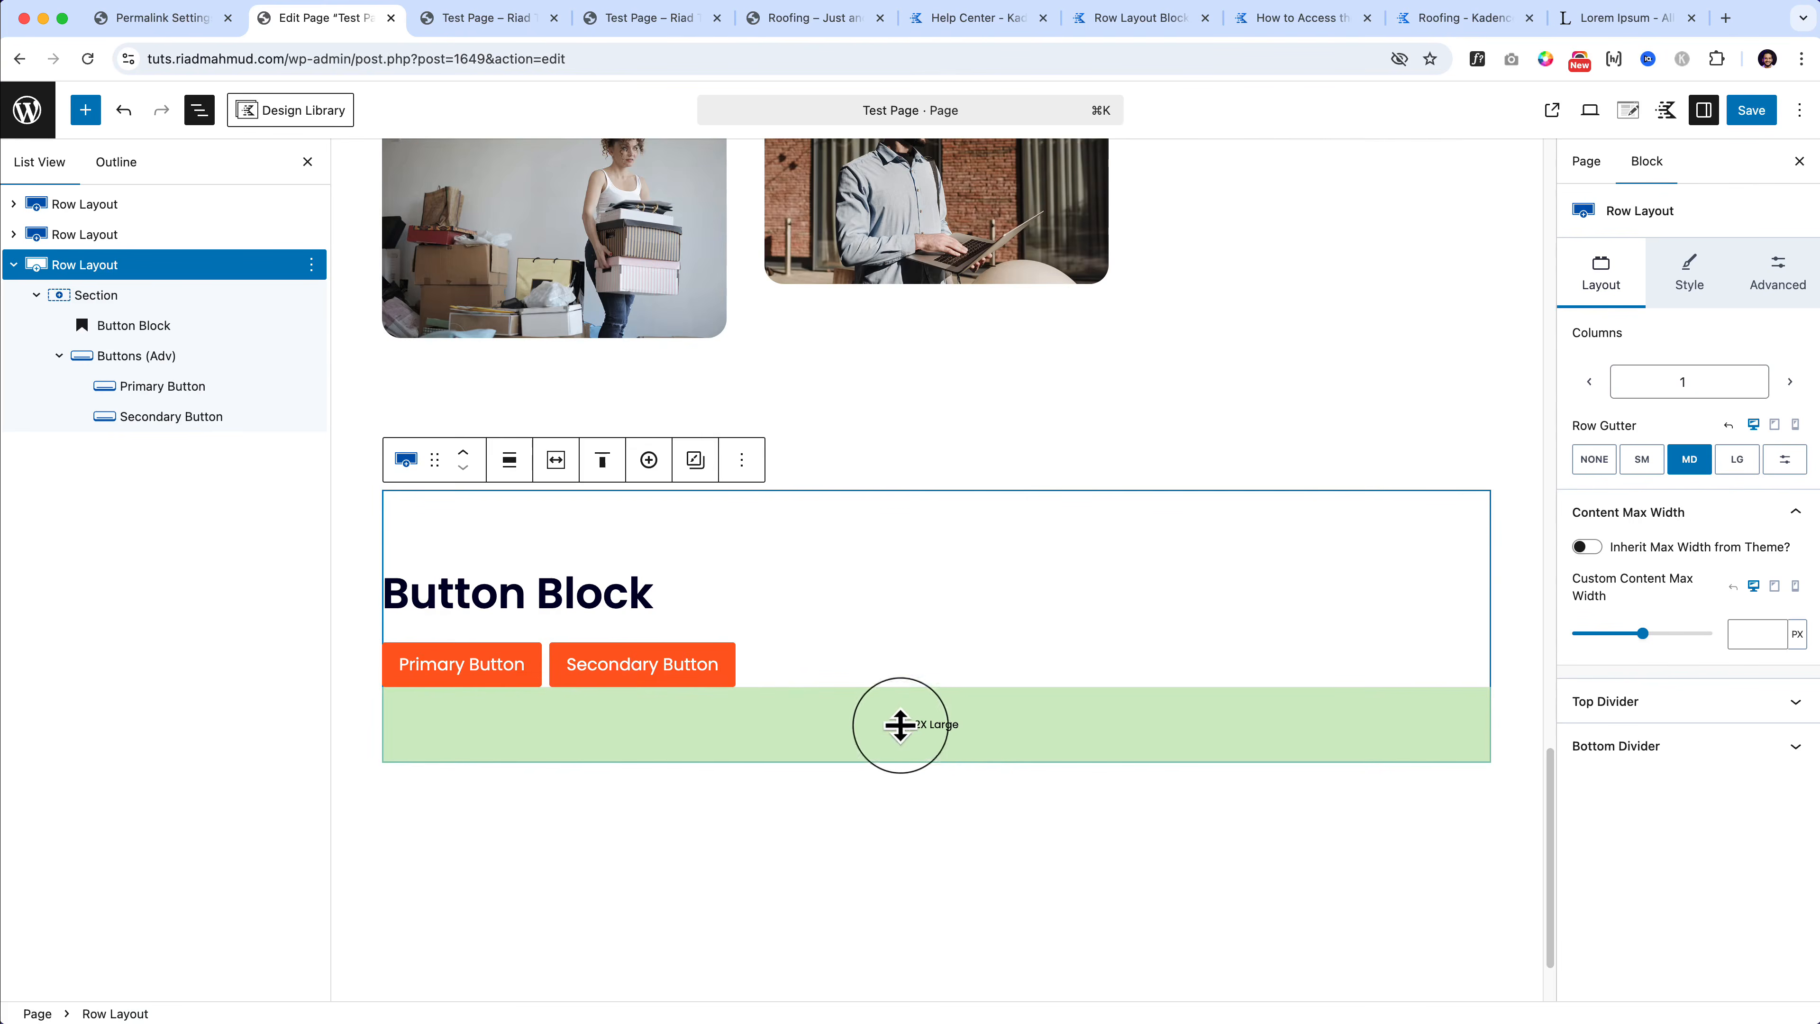
Step: Set the buttons' alignment to space-between and vertical alignment to bottom
click(155, 358)
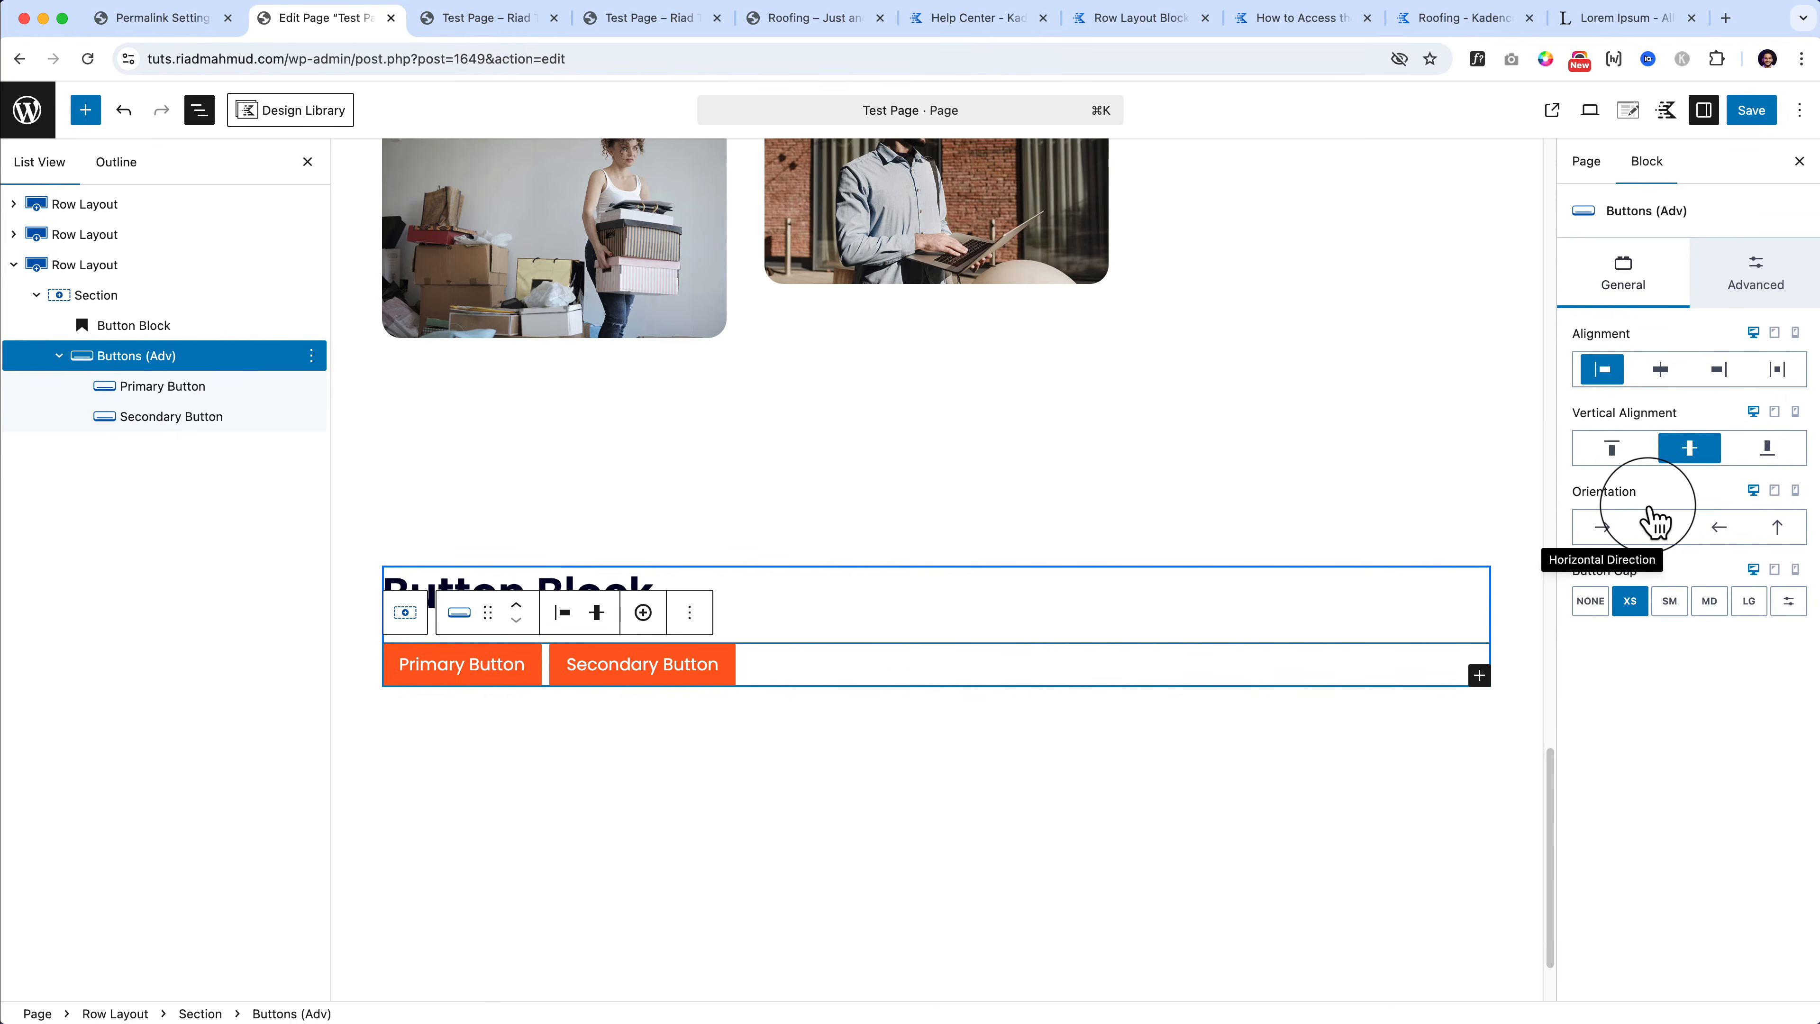
click(1662, 370)
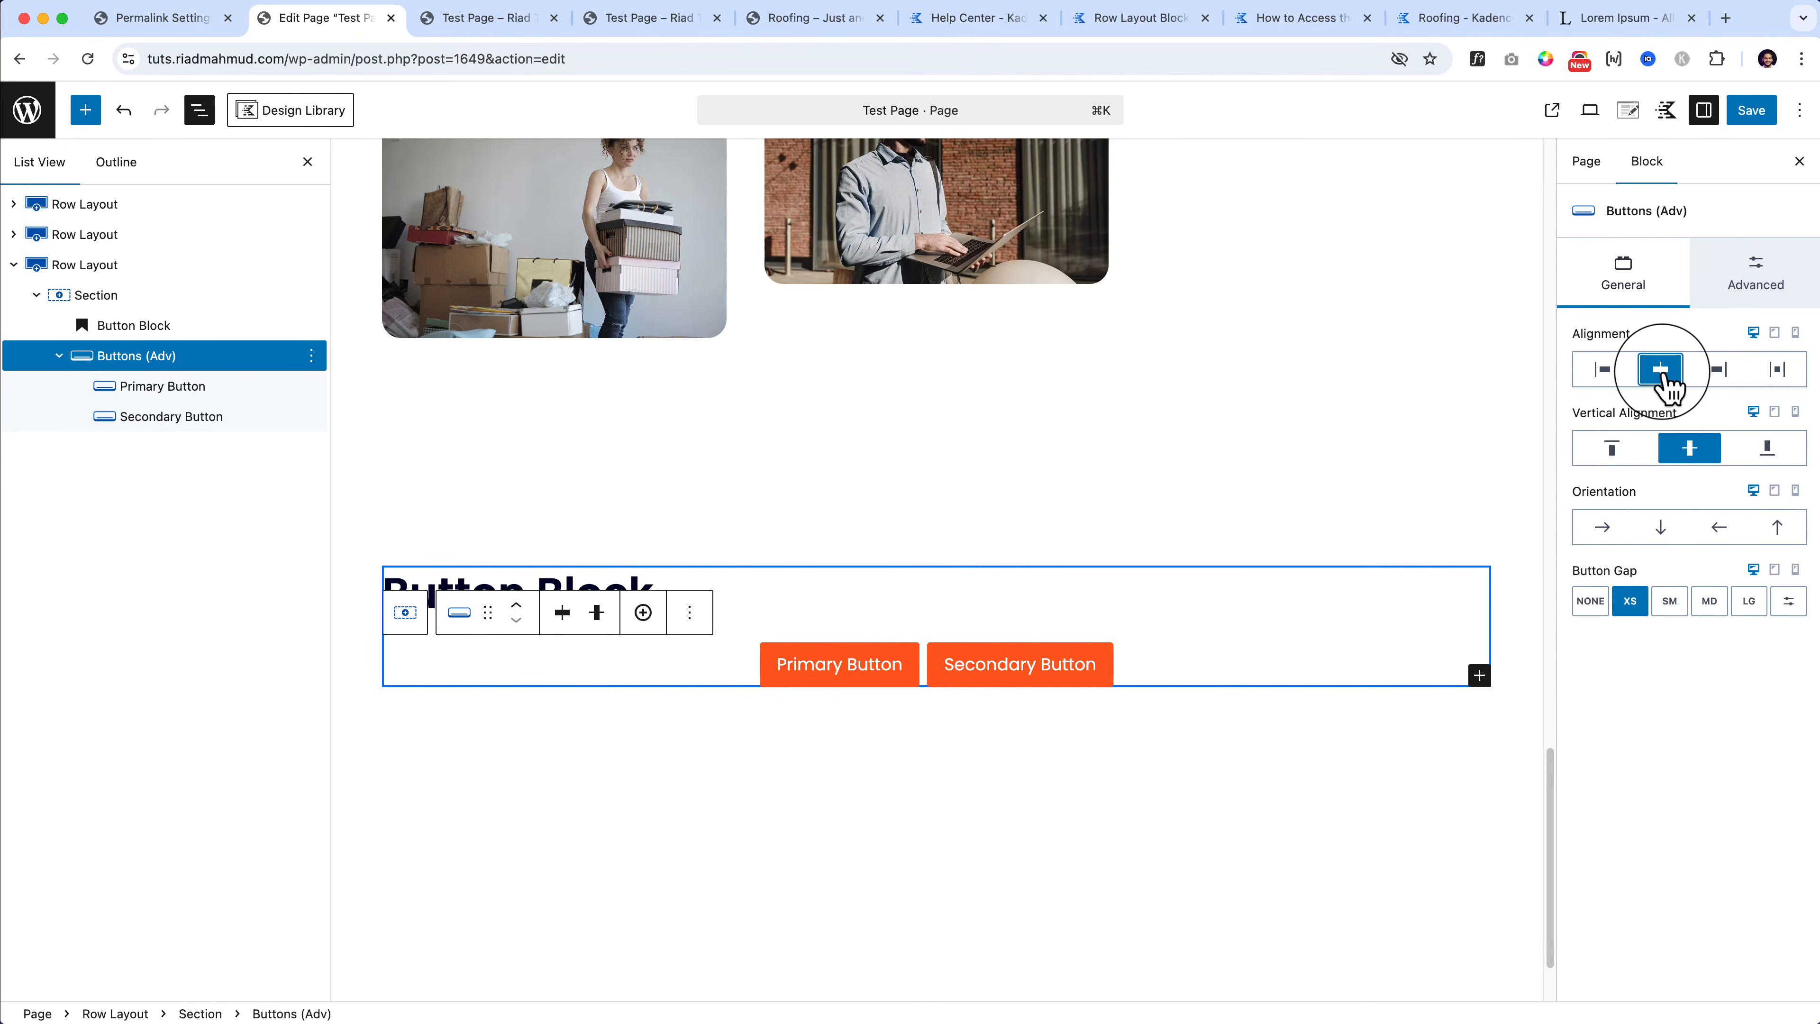
click(1720, 371)
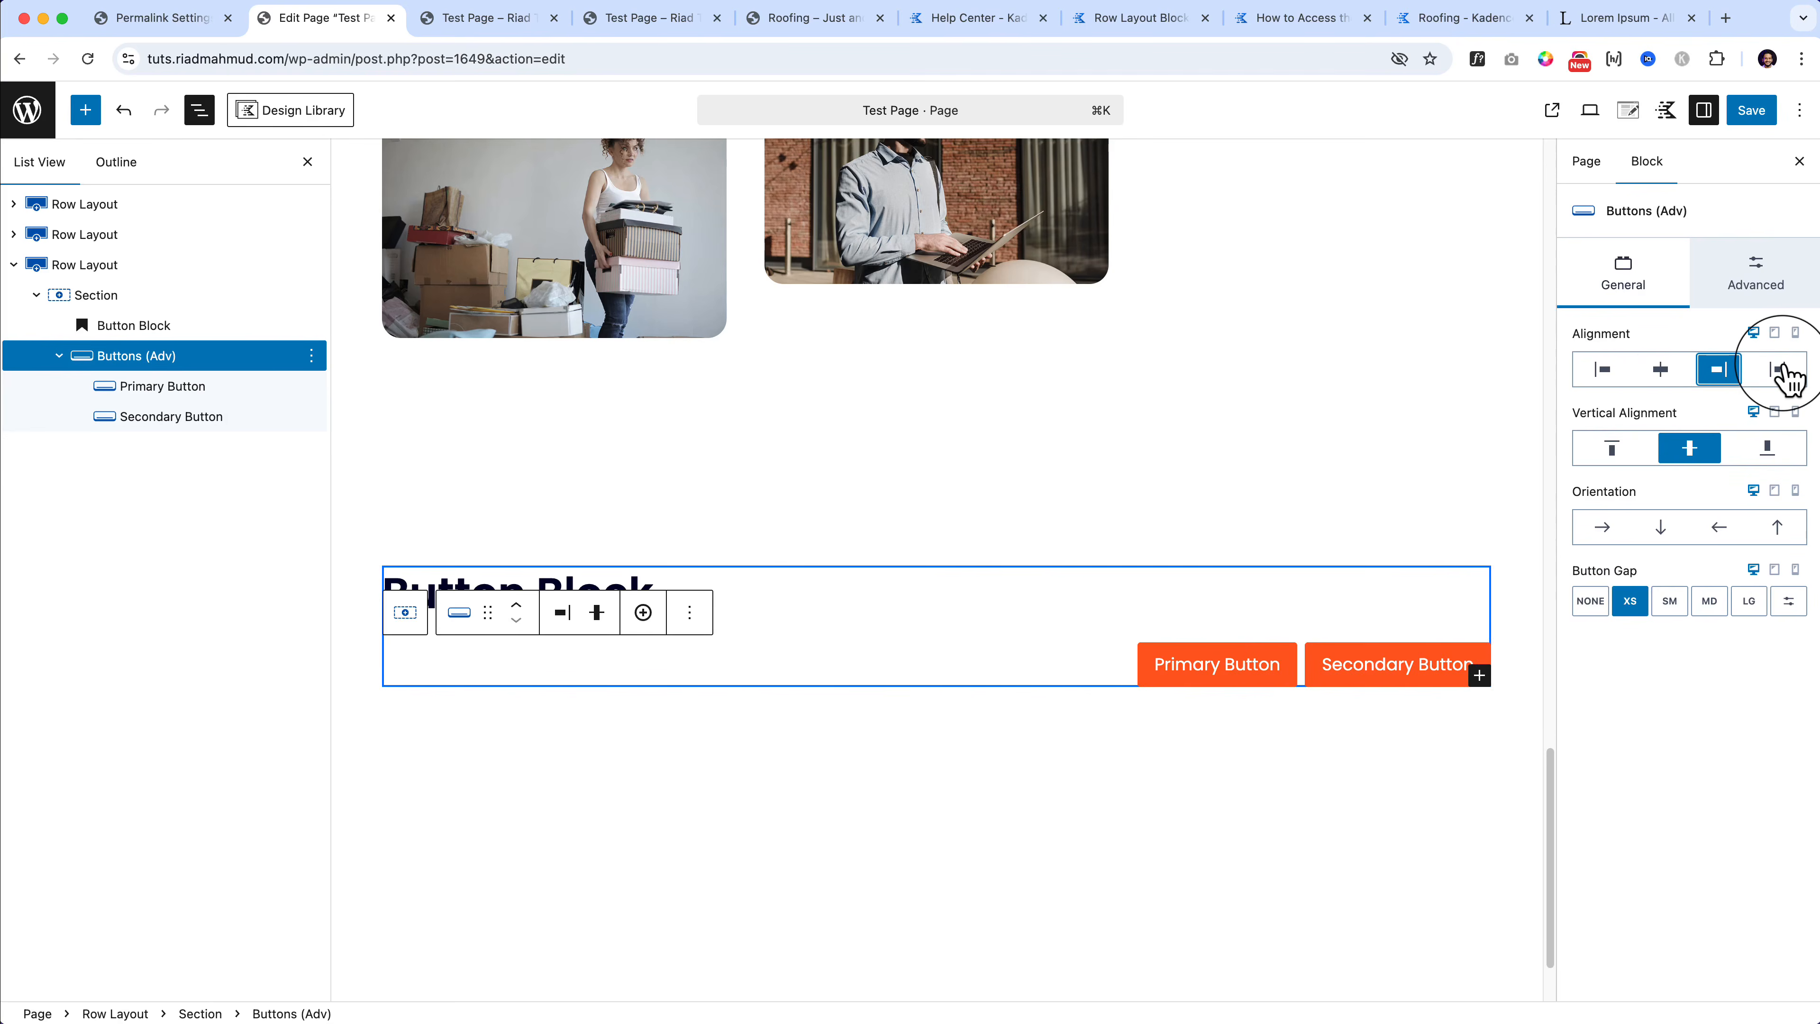
click(1780, 371)
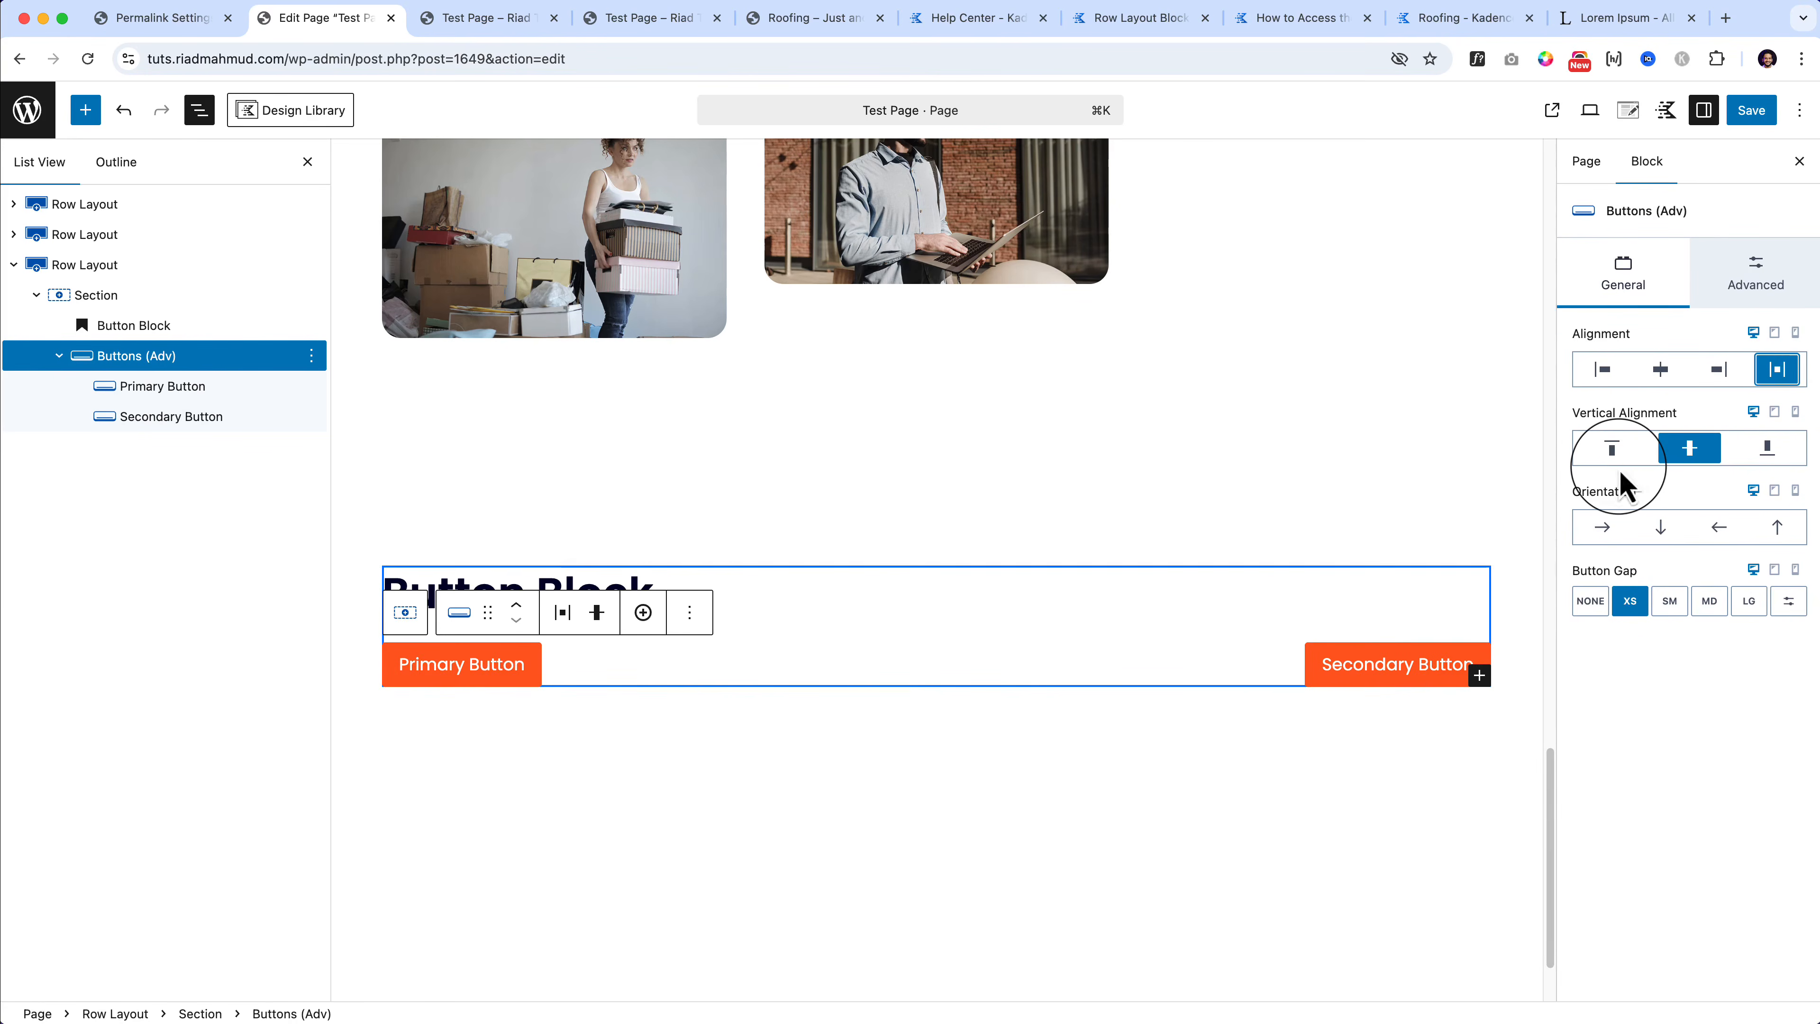
click(1614, 453)
click(1665, 456)
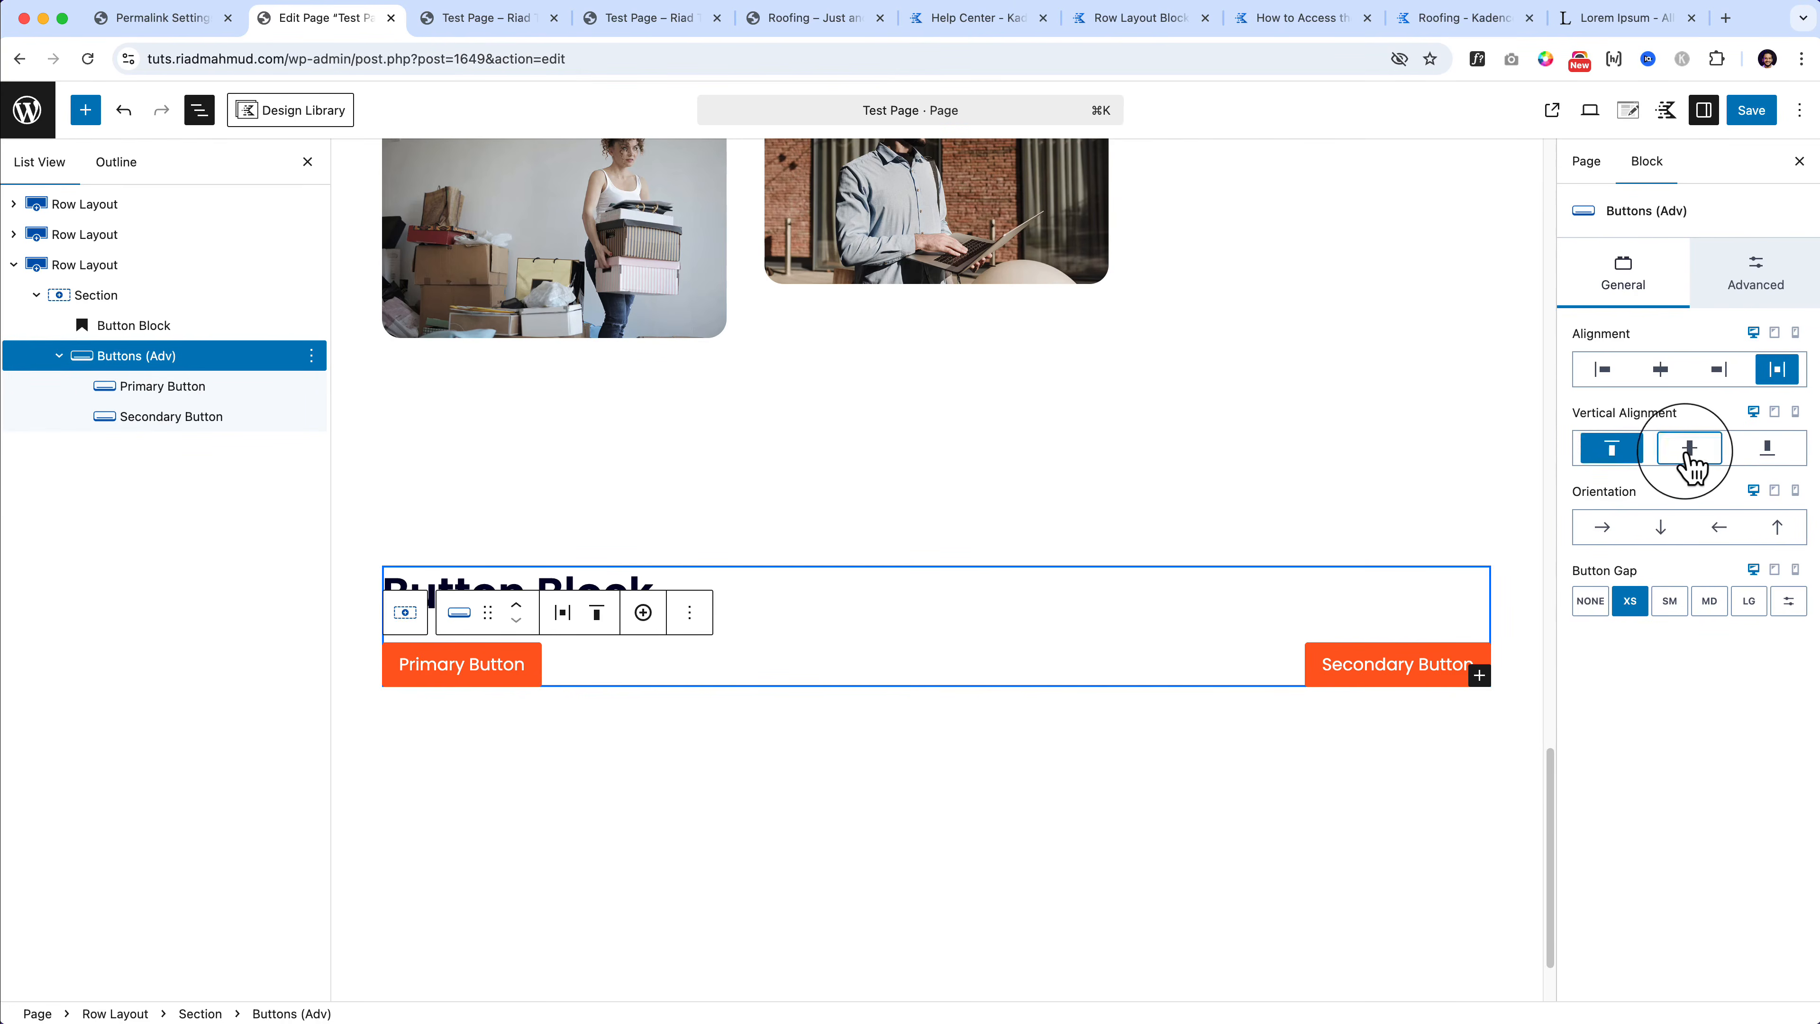
click(1782, 456)
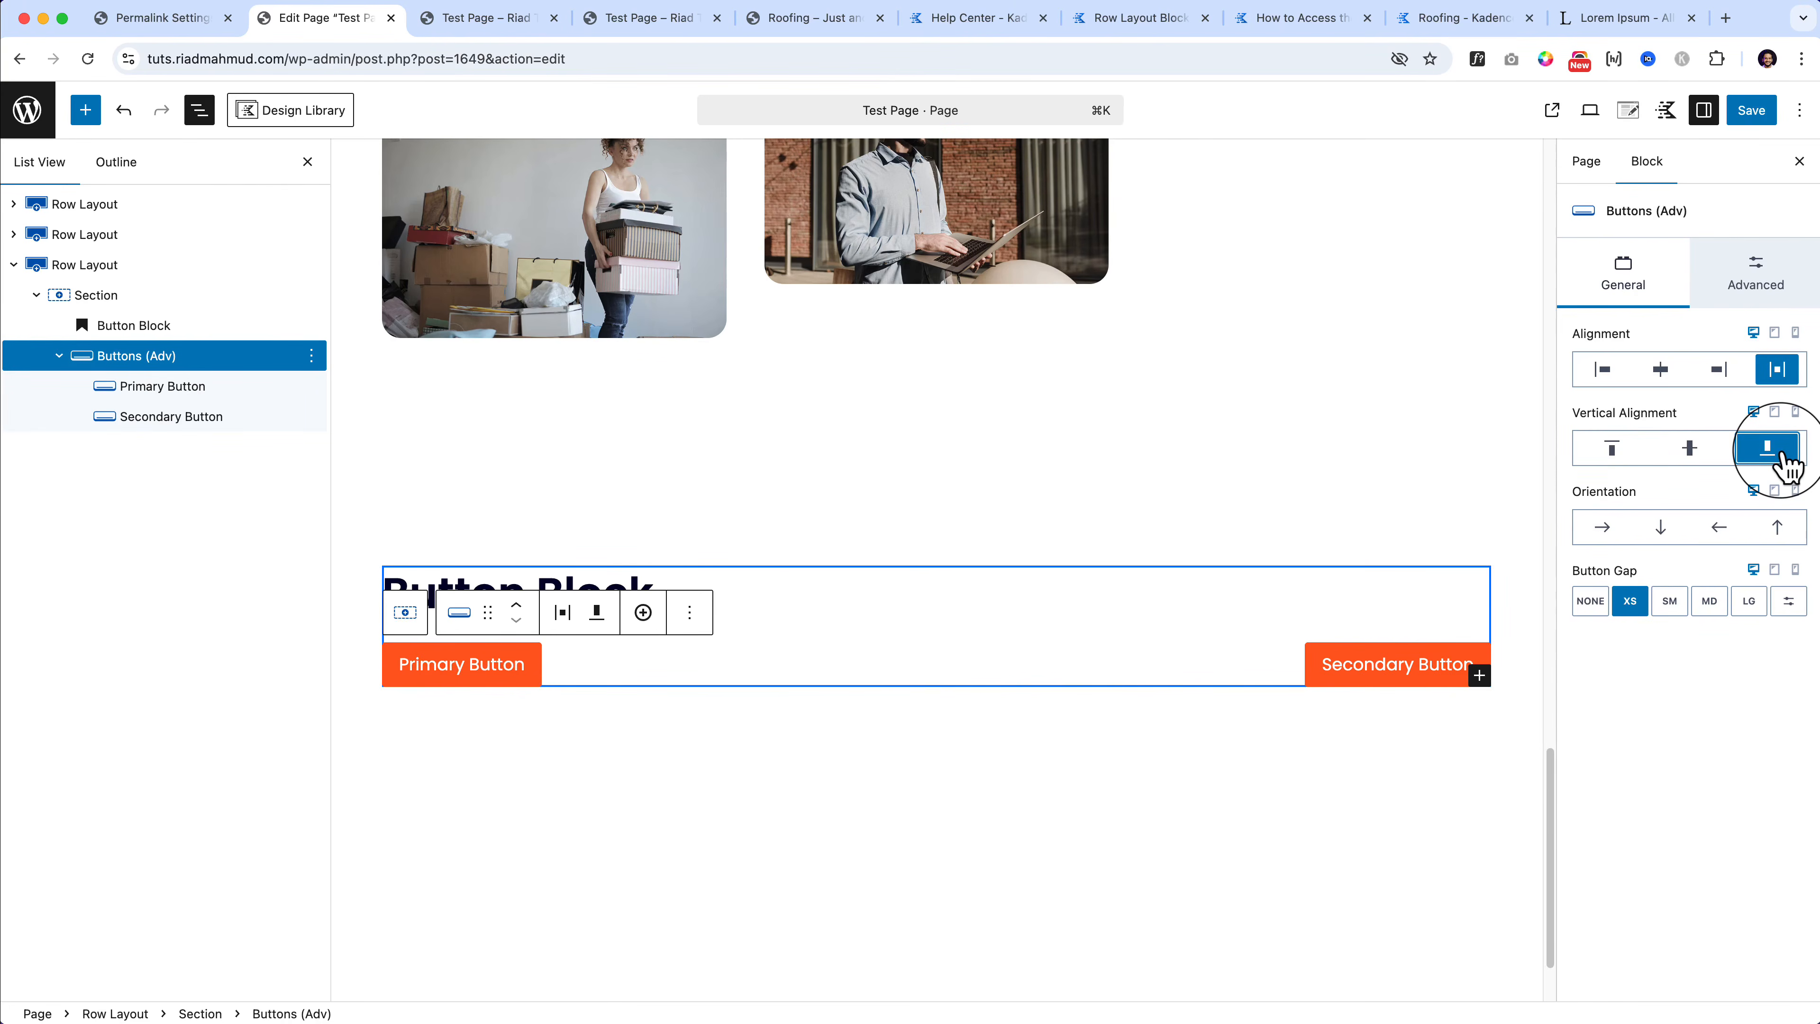
click(1770, 297)
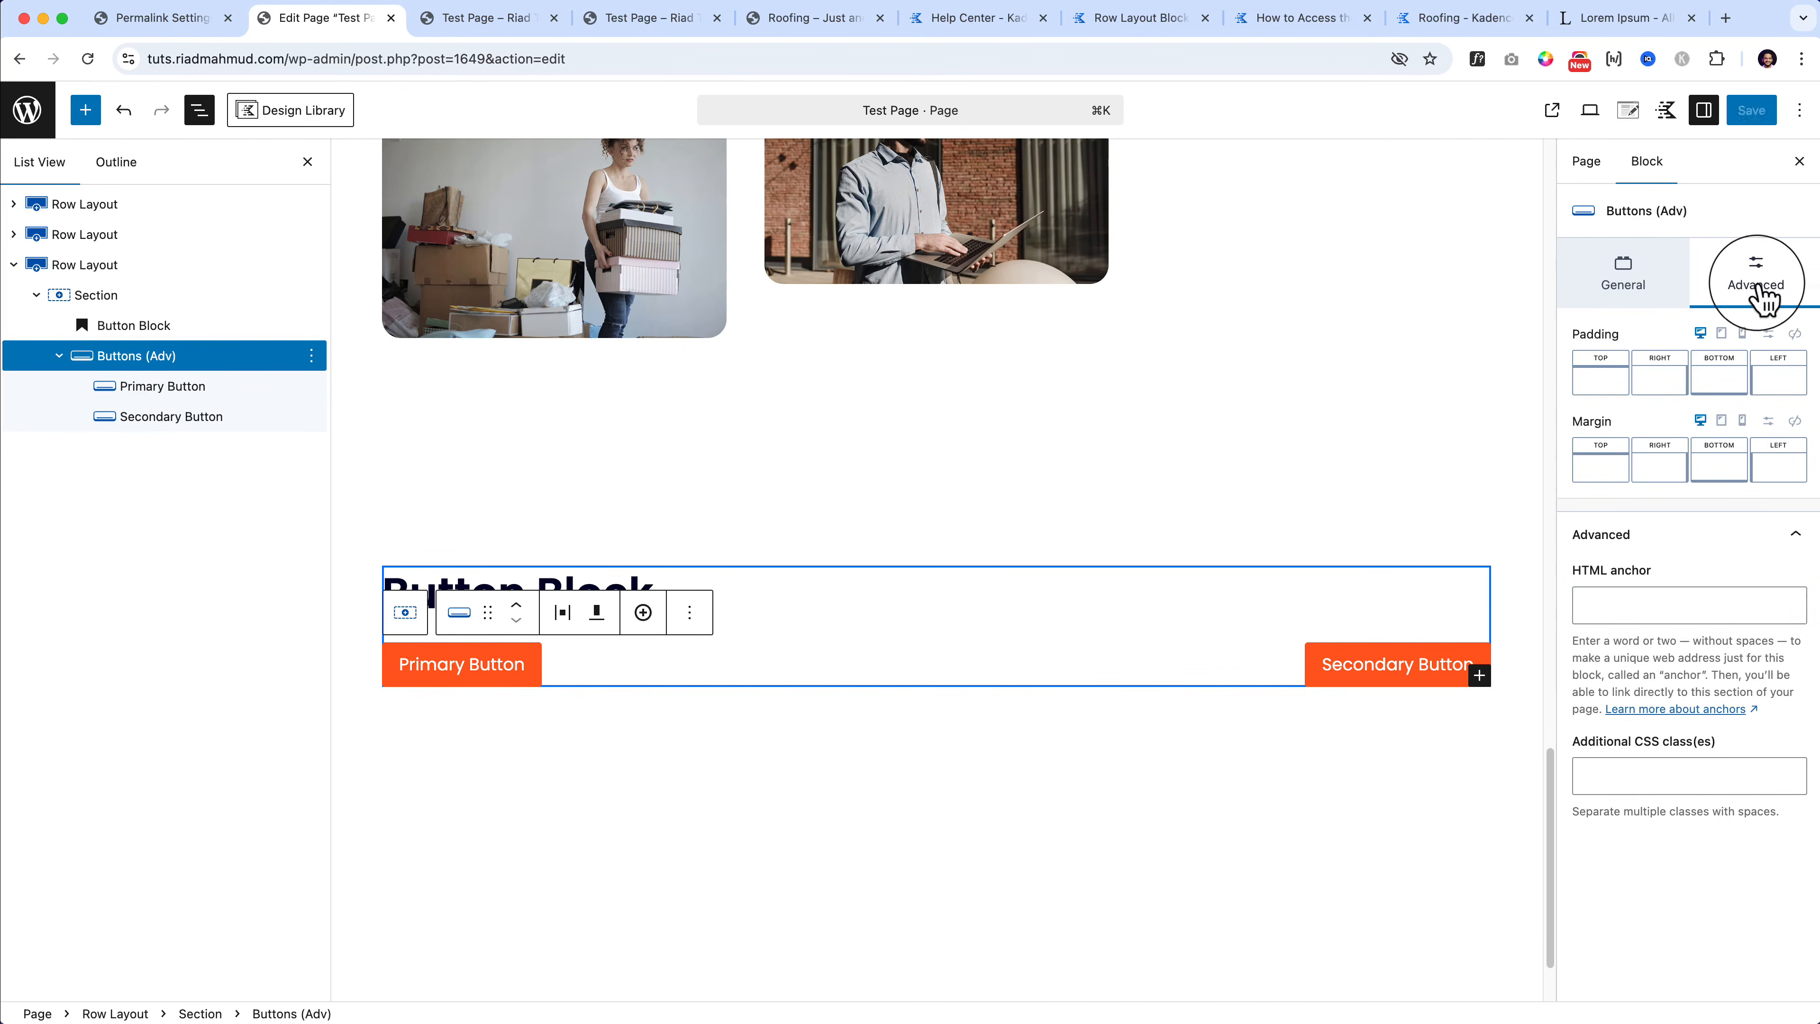
Step: Set vertical alignment to middle and Orientation to Vertical Reverse, placing Secondary above Primary
click(1617, 277)
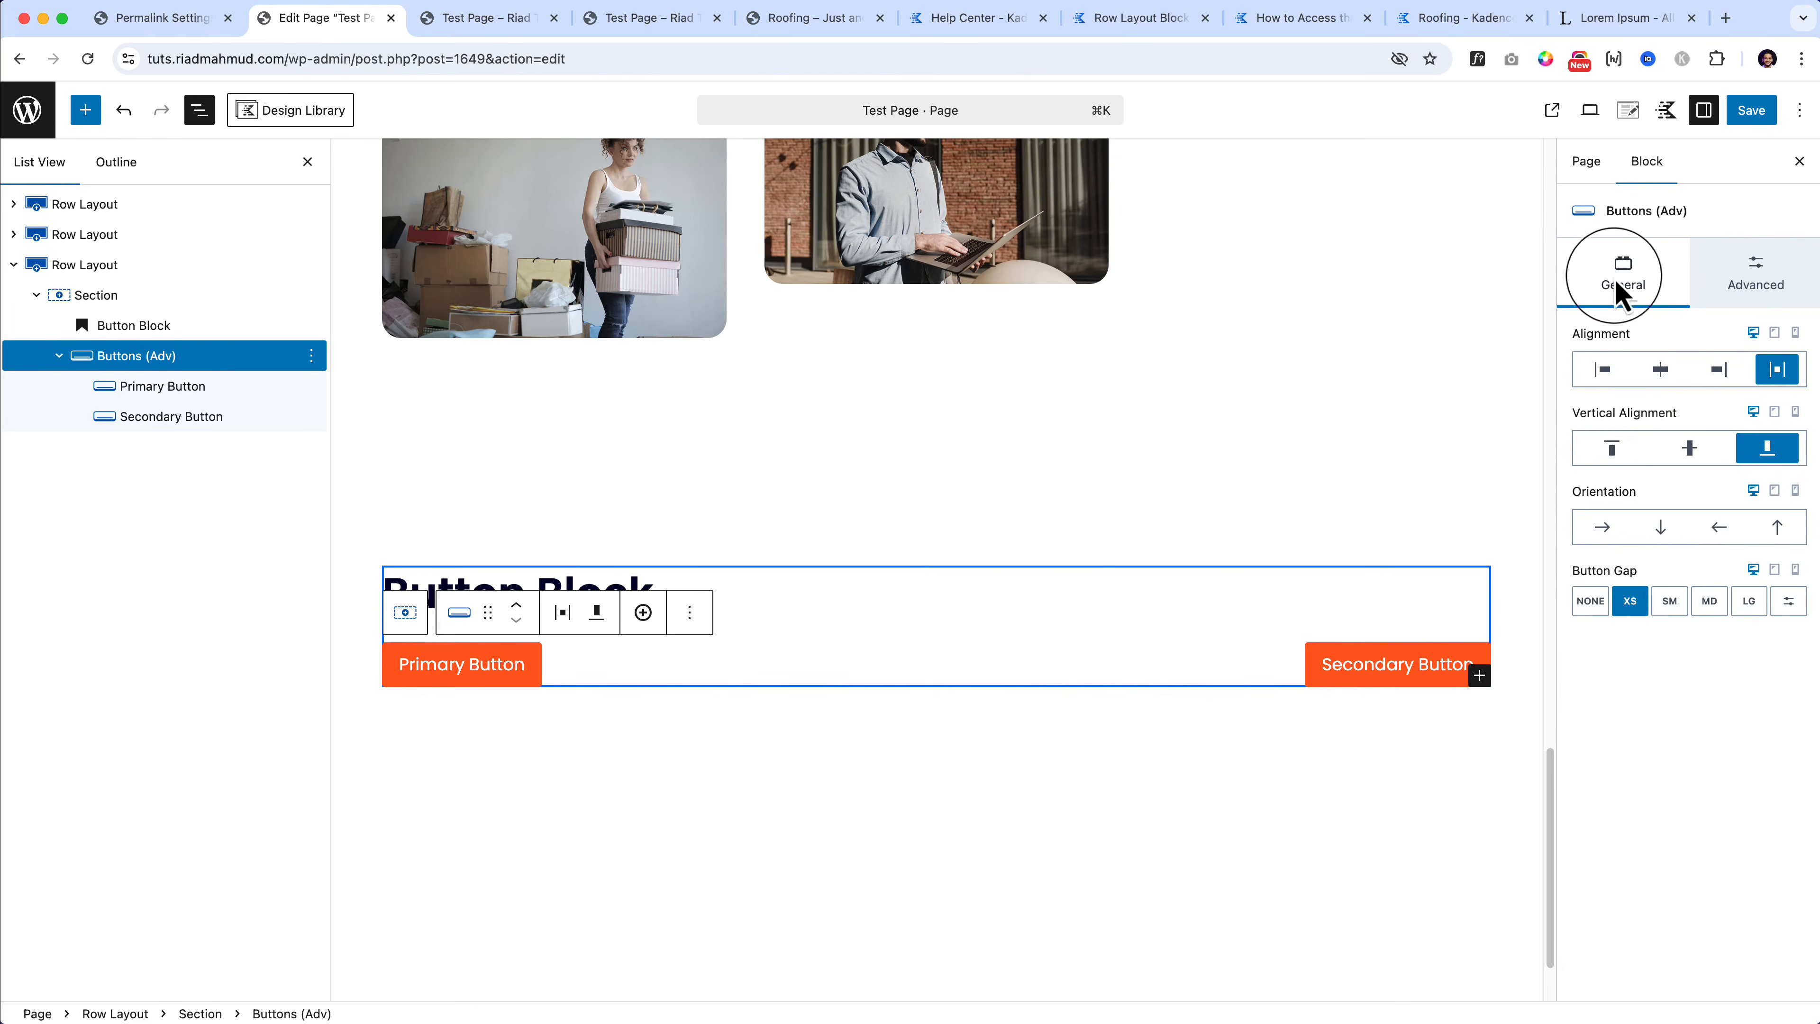
click(1607, 457)
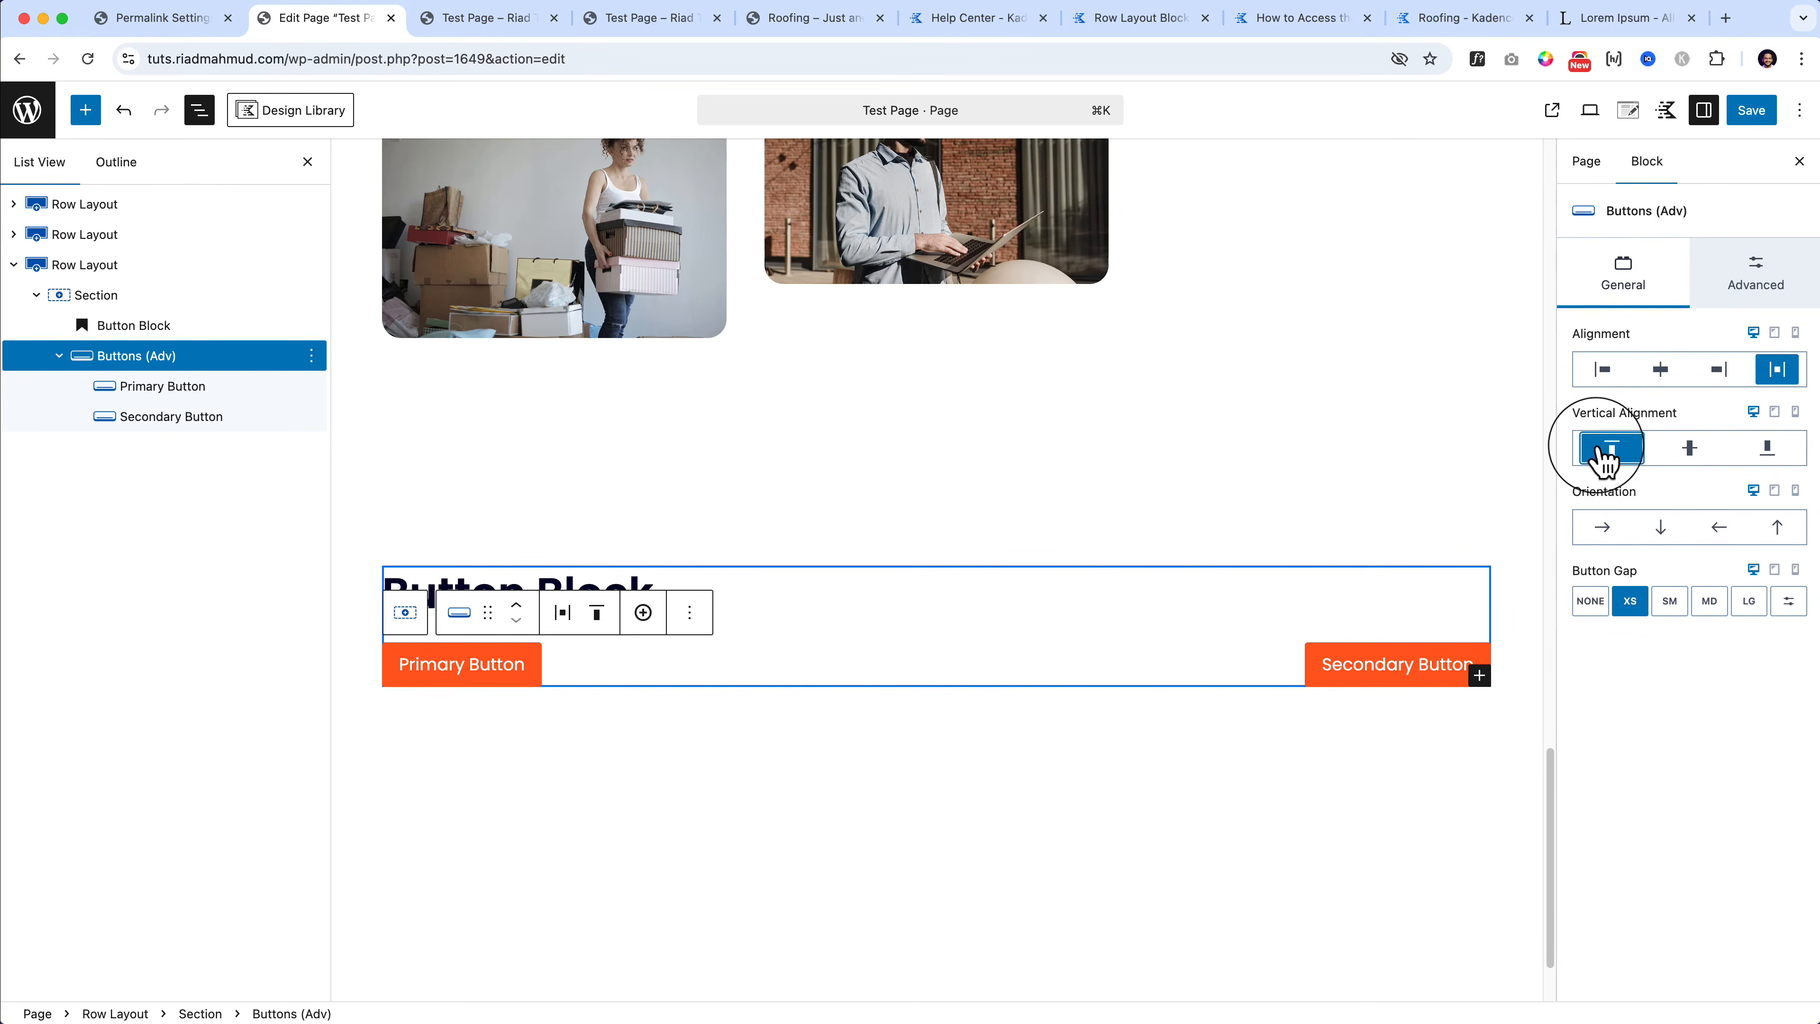
click(1605, 457)
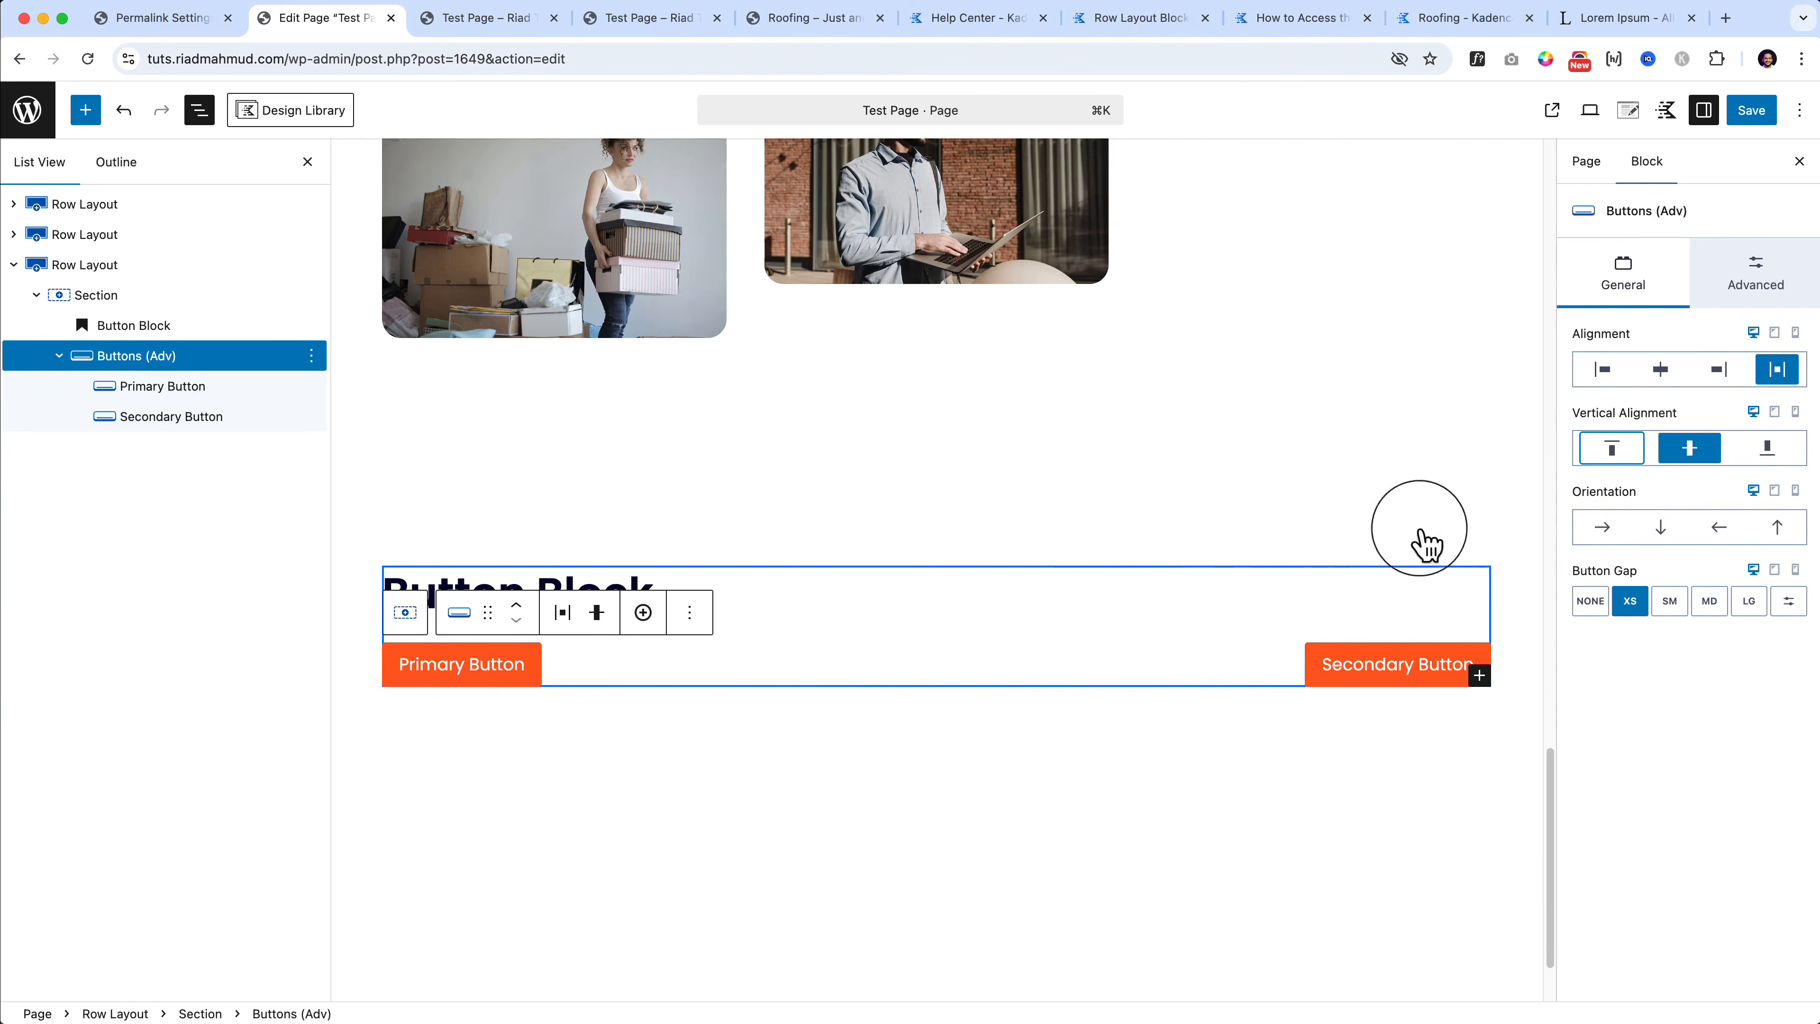
click(1693, 459)
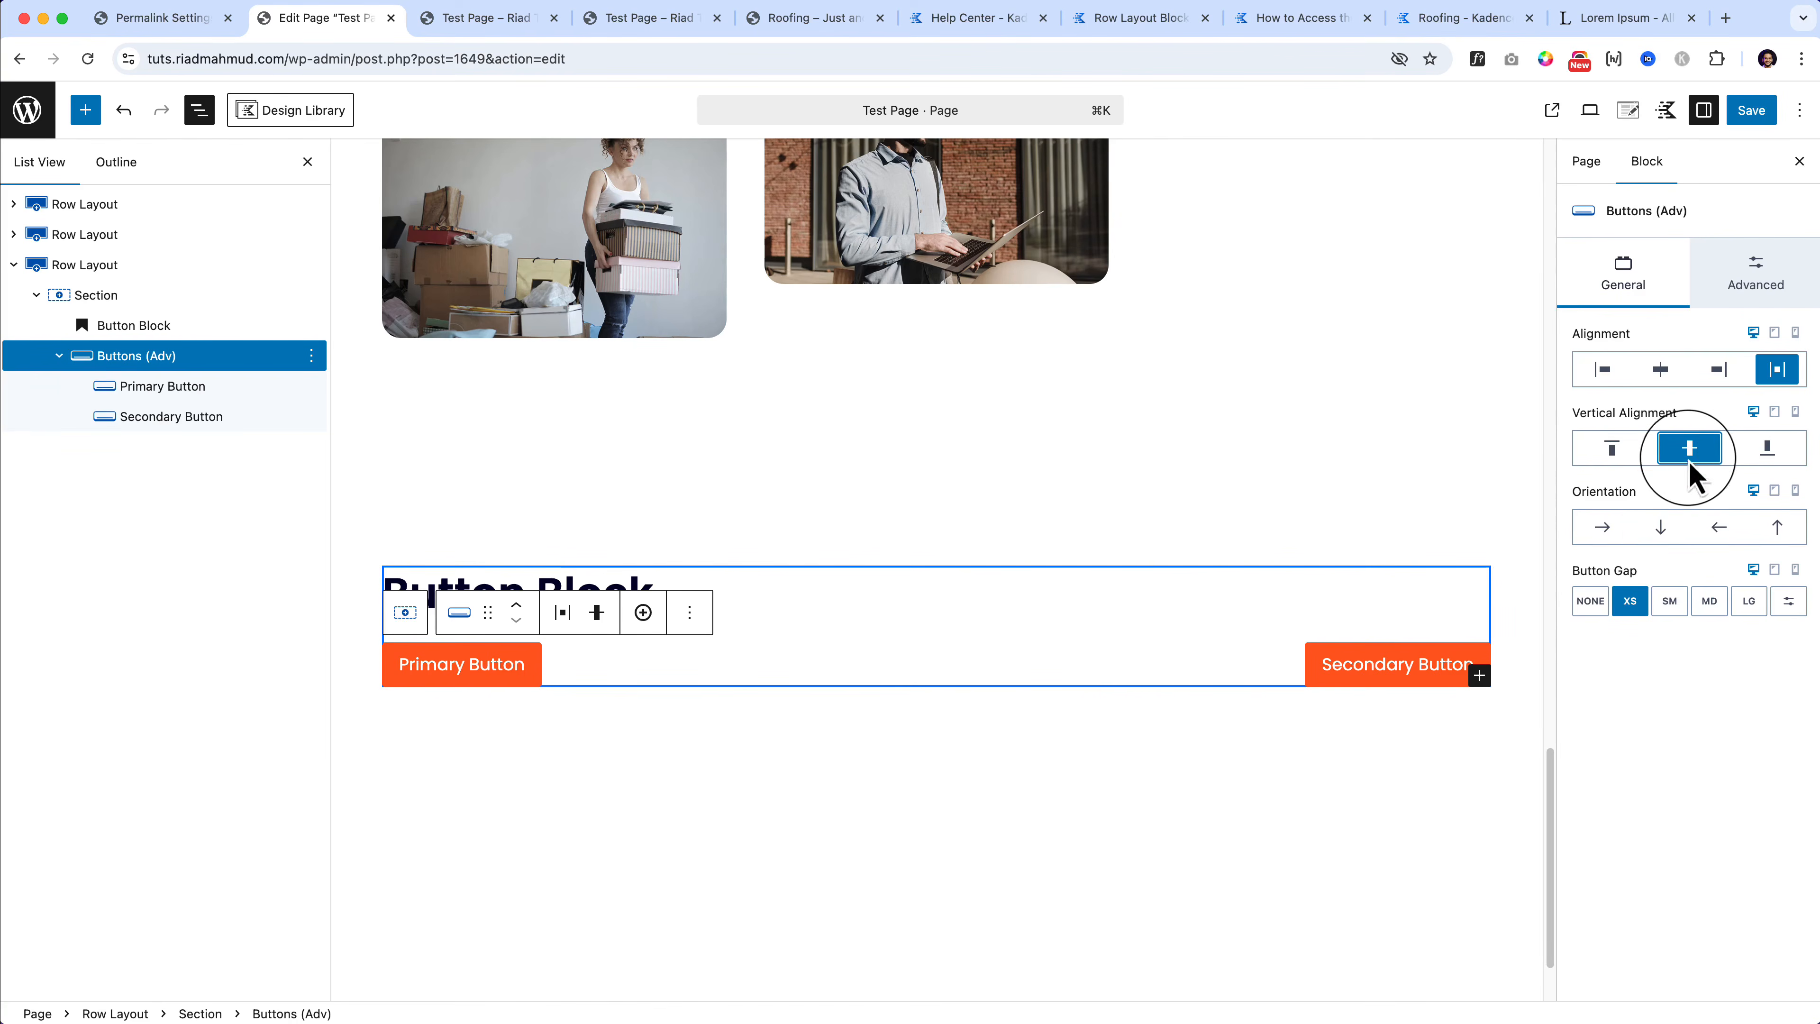
click(1602, 529)
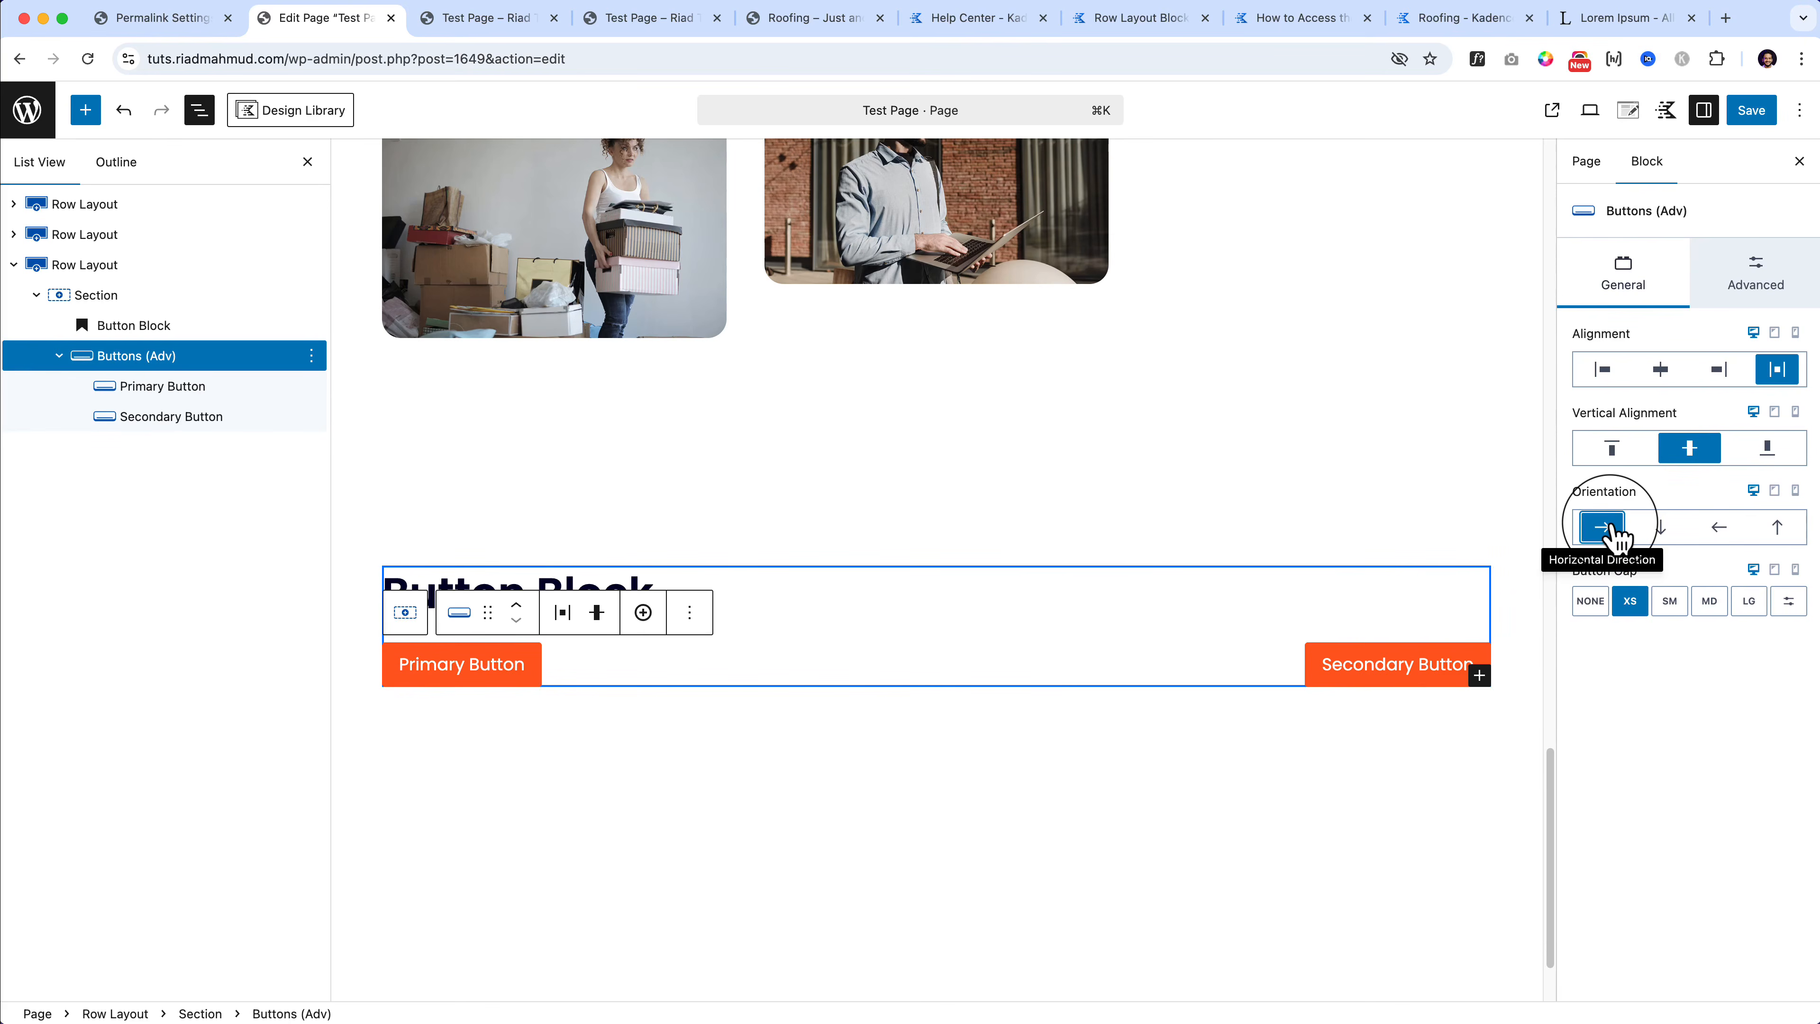
click(1661, 529)
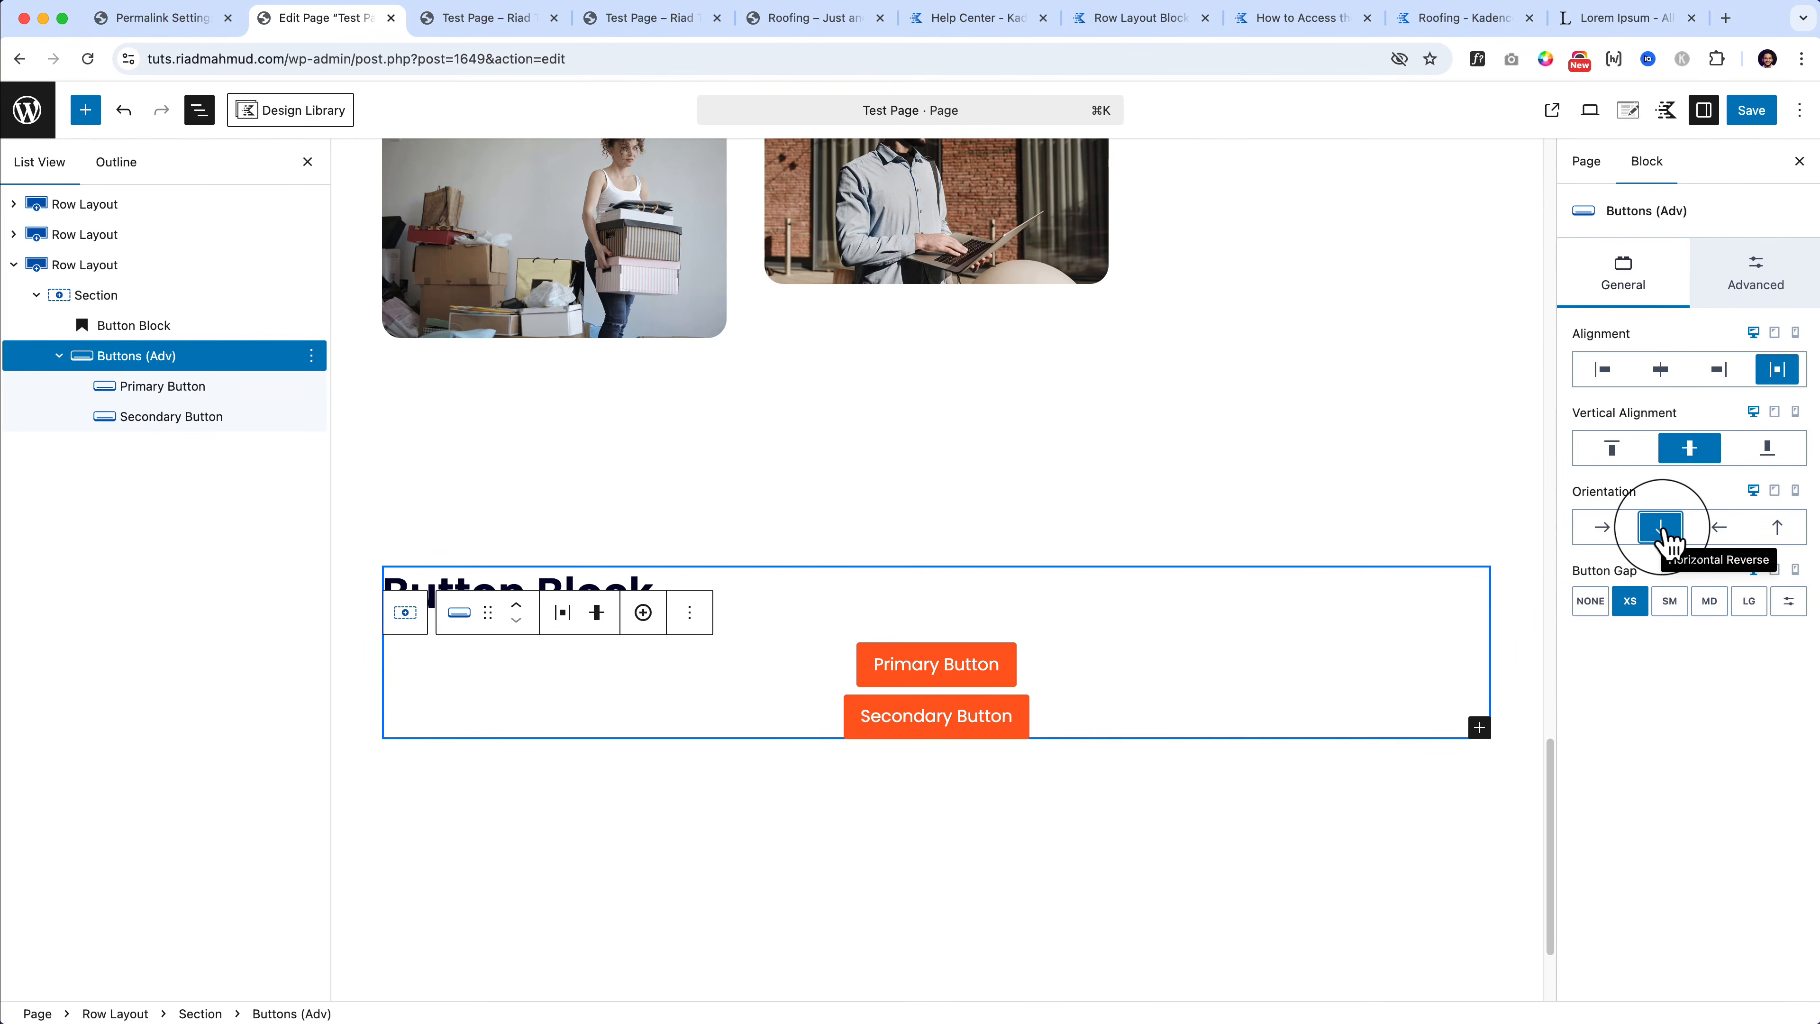
click(1719, 528)
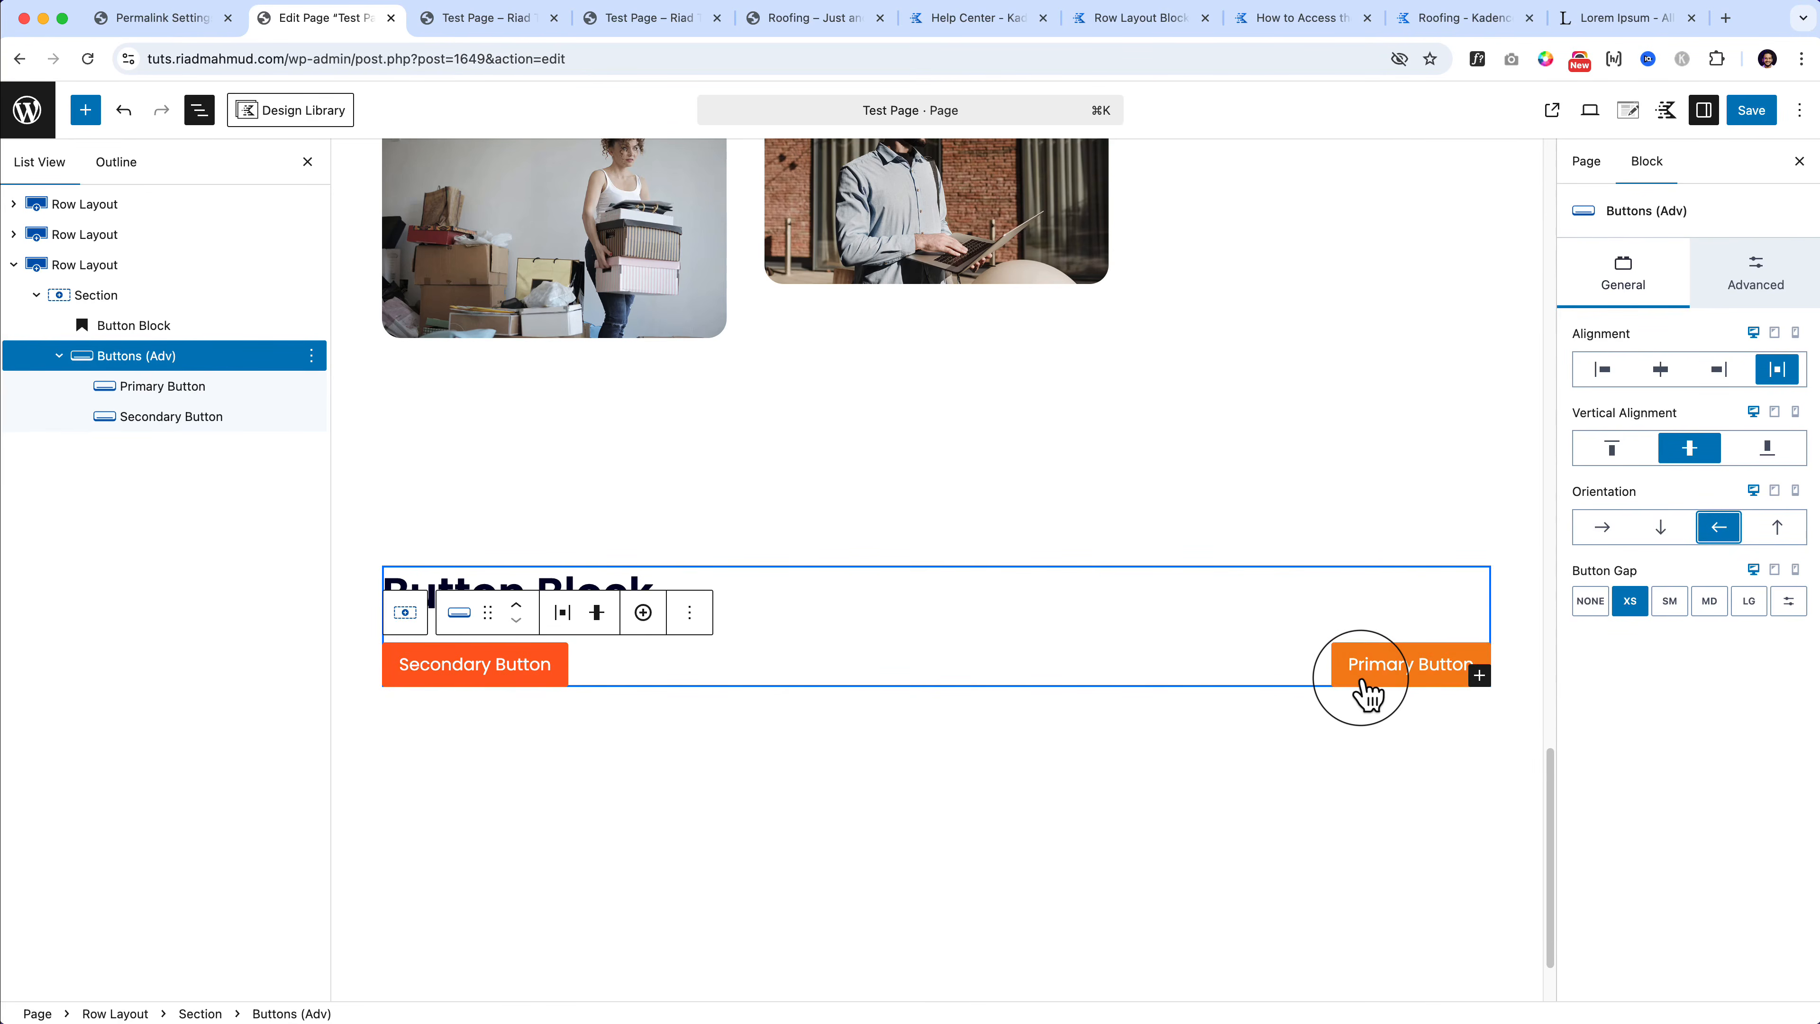
click(1777, 528)
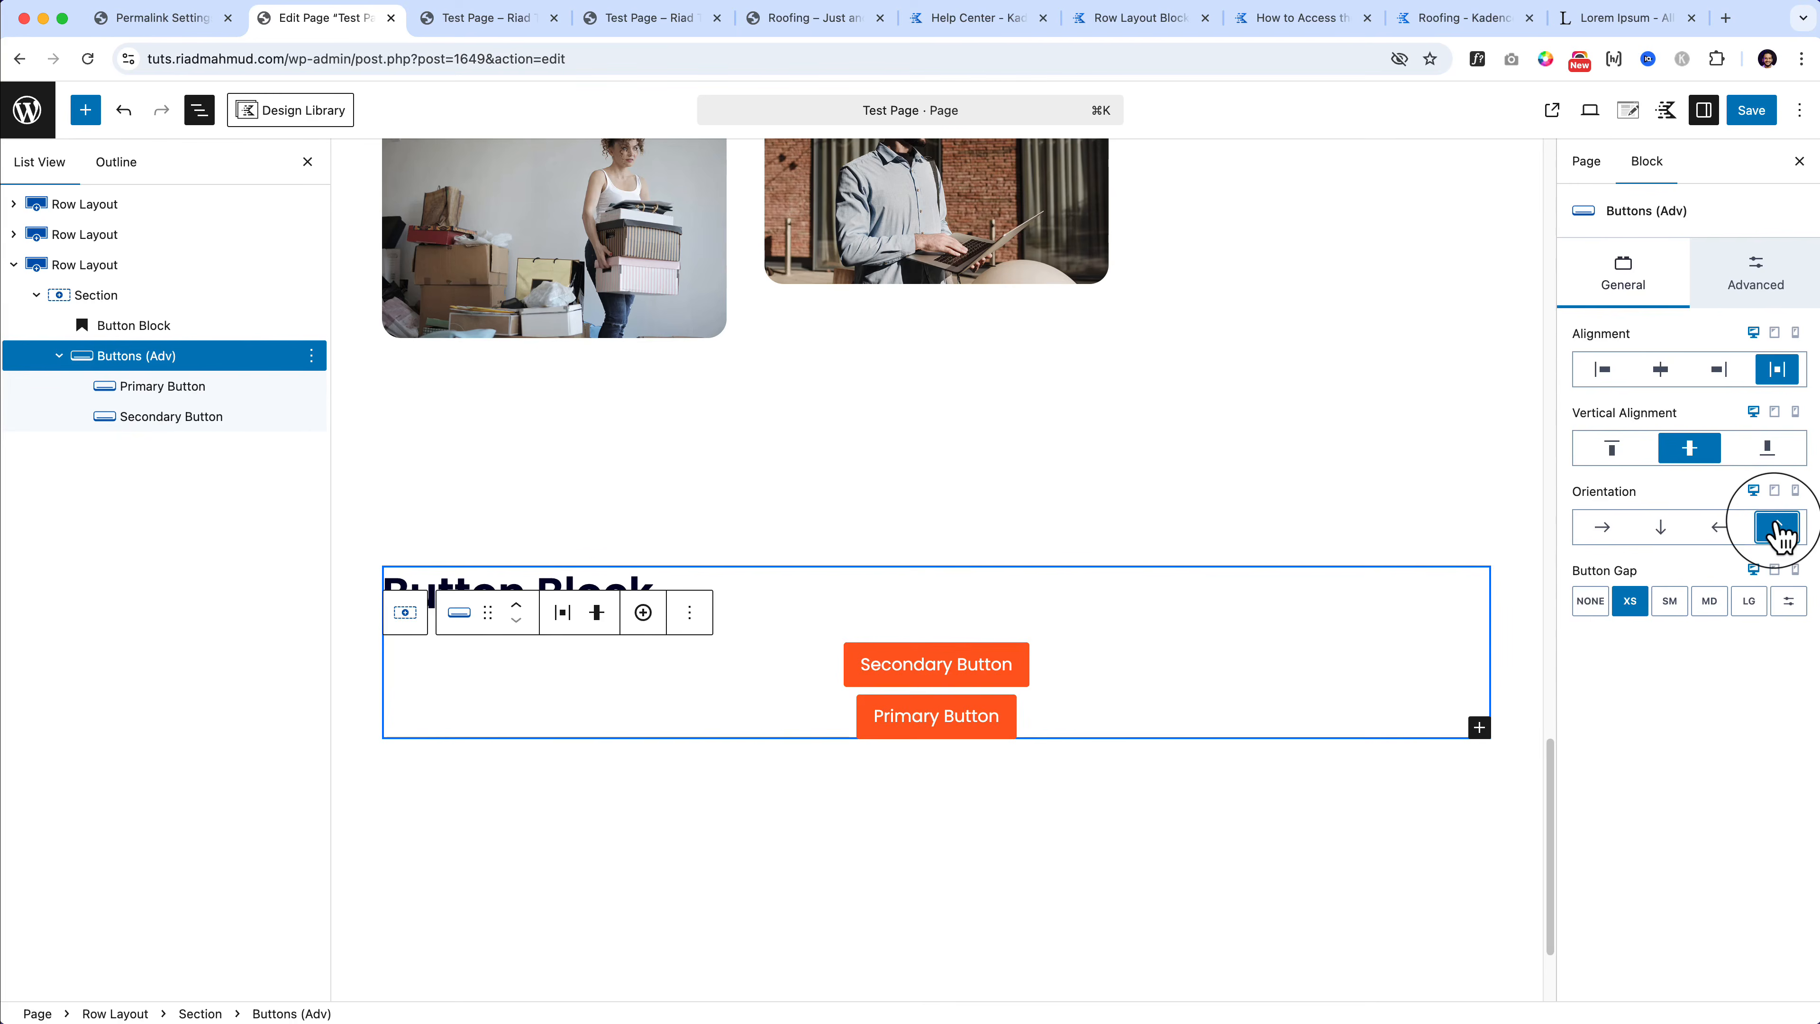
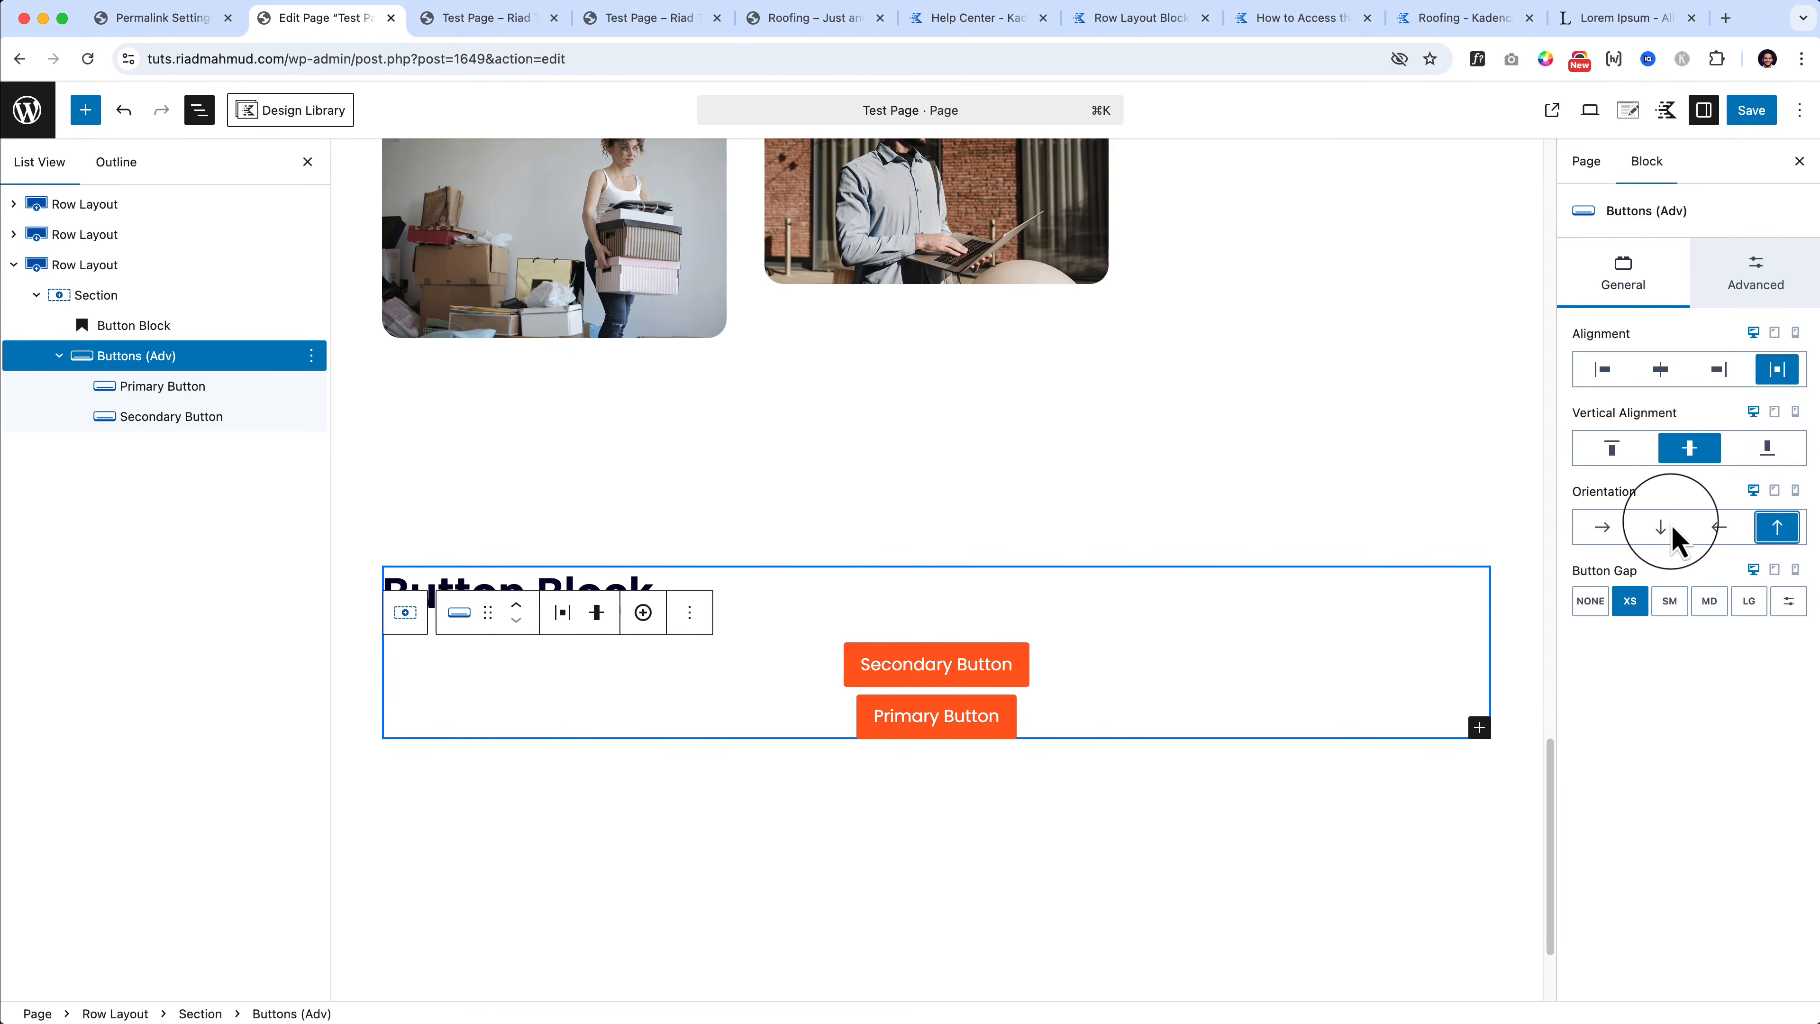
Step: Lay the Primary and Secondary buttons out horizontally, aligned left, and select the Primary Button
click(1605, 522)
click(1614, 379)
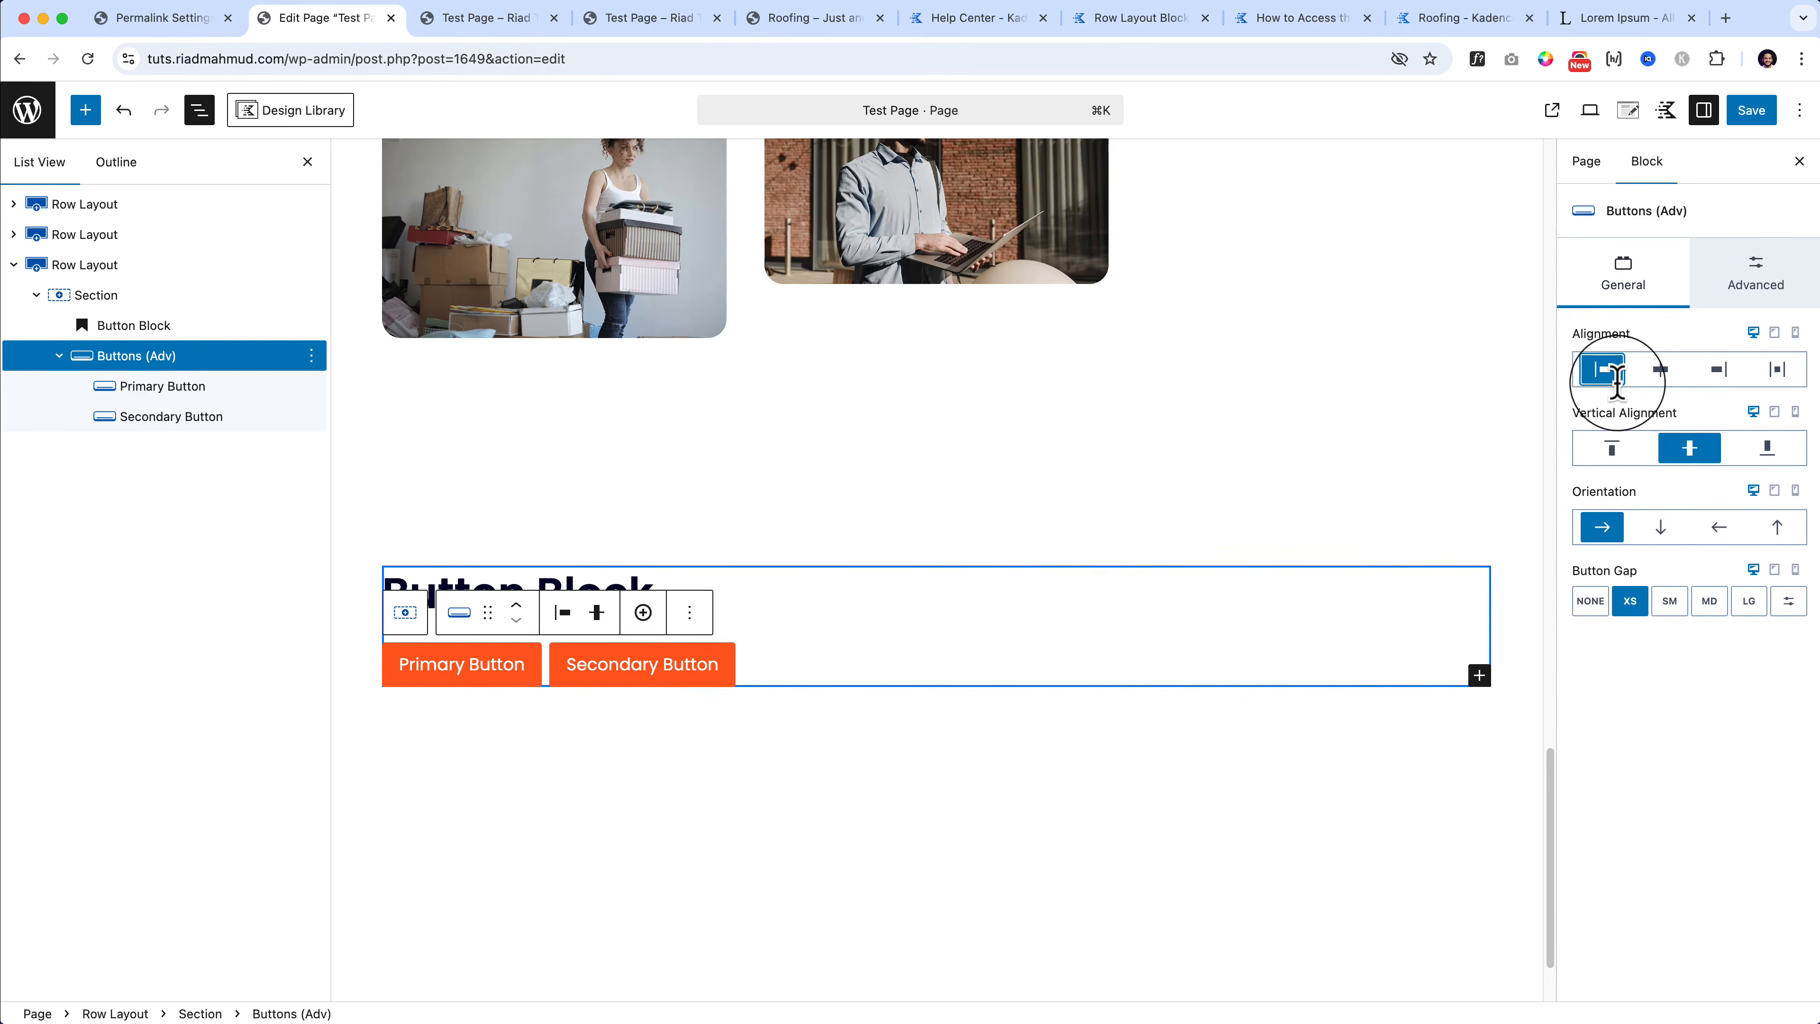
click(522, 674)
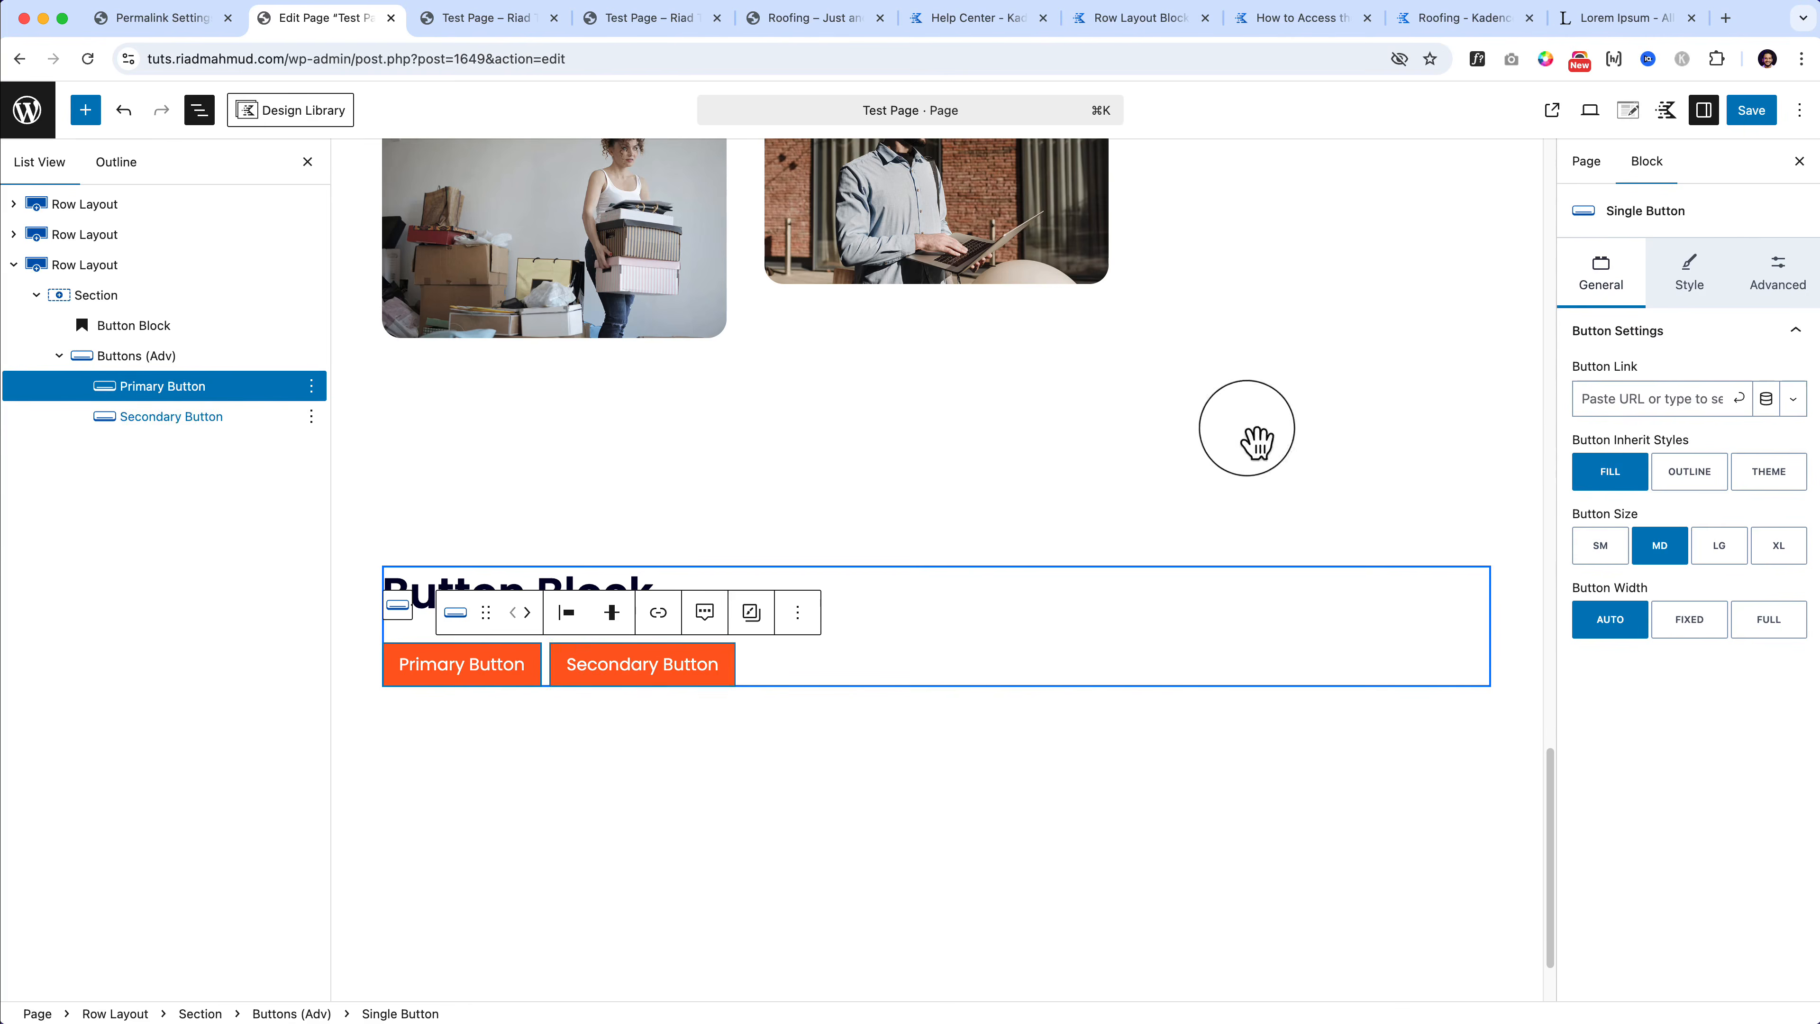
click(153, 358)
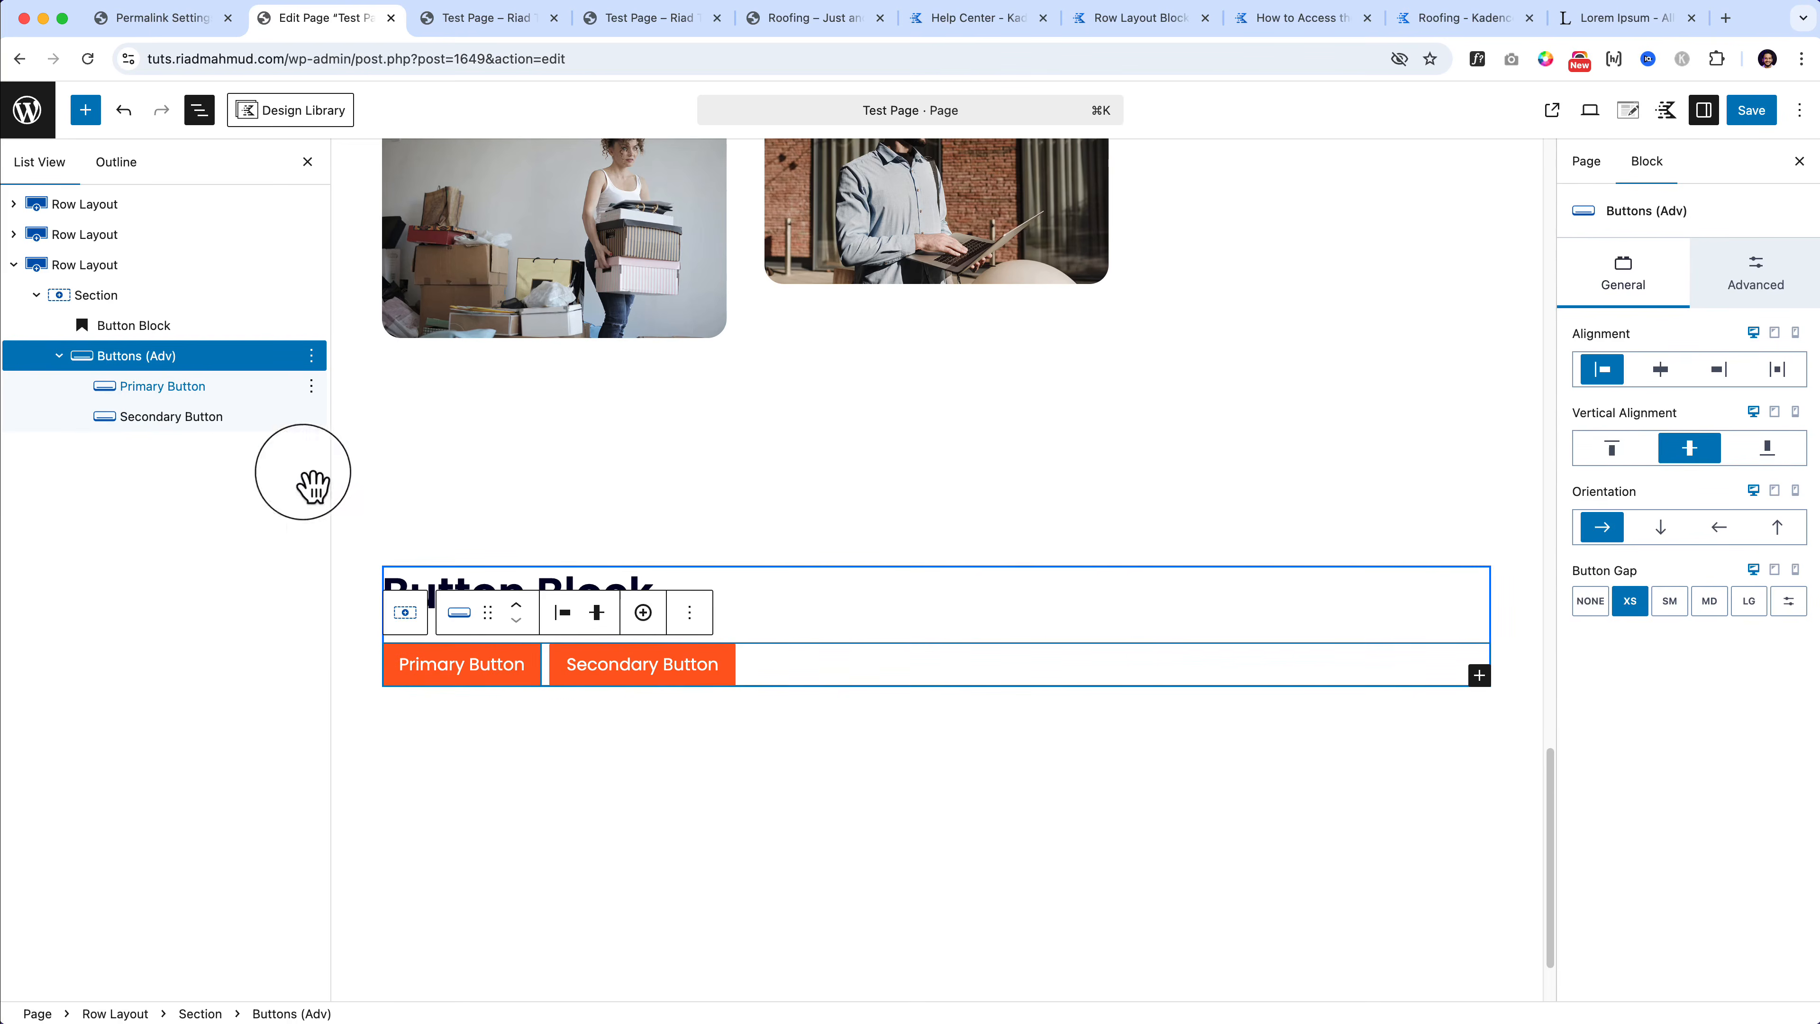
click(185, 398)
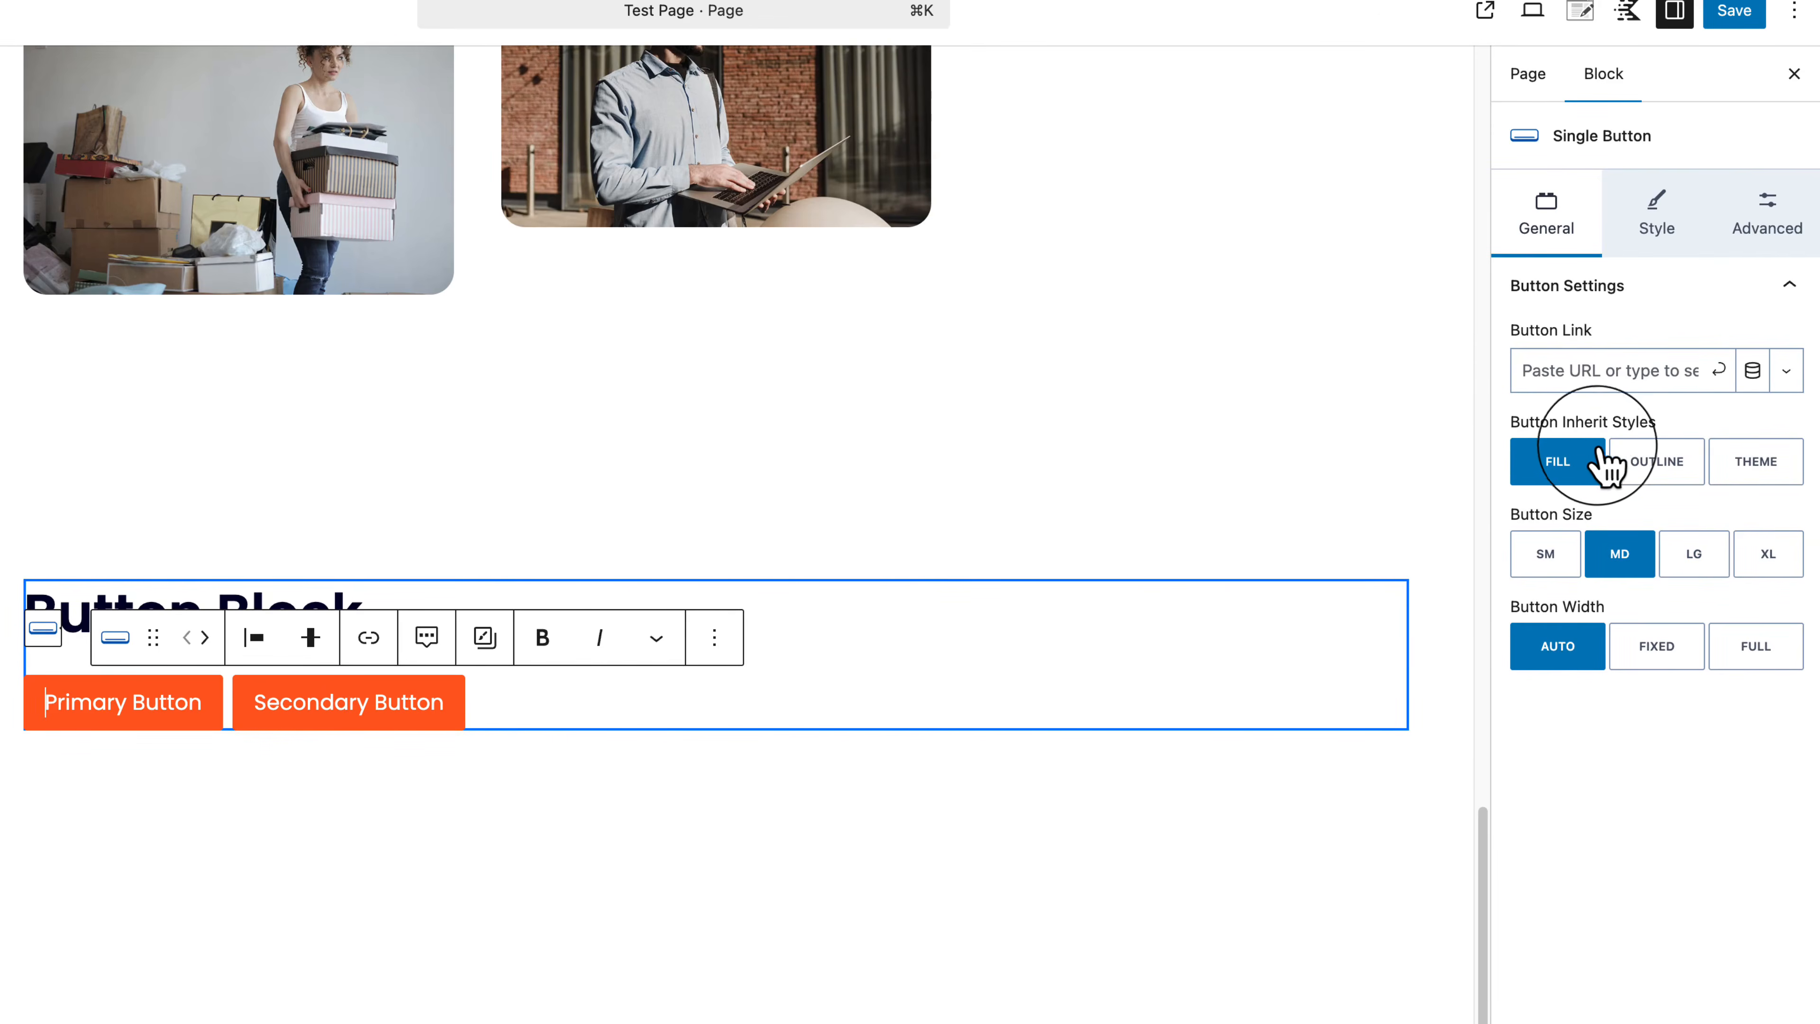
Step: Keep the Primary Button's Fill style after trying Outline and Theme, and set its size to XL
click(1663, 486)
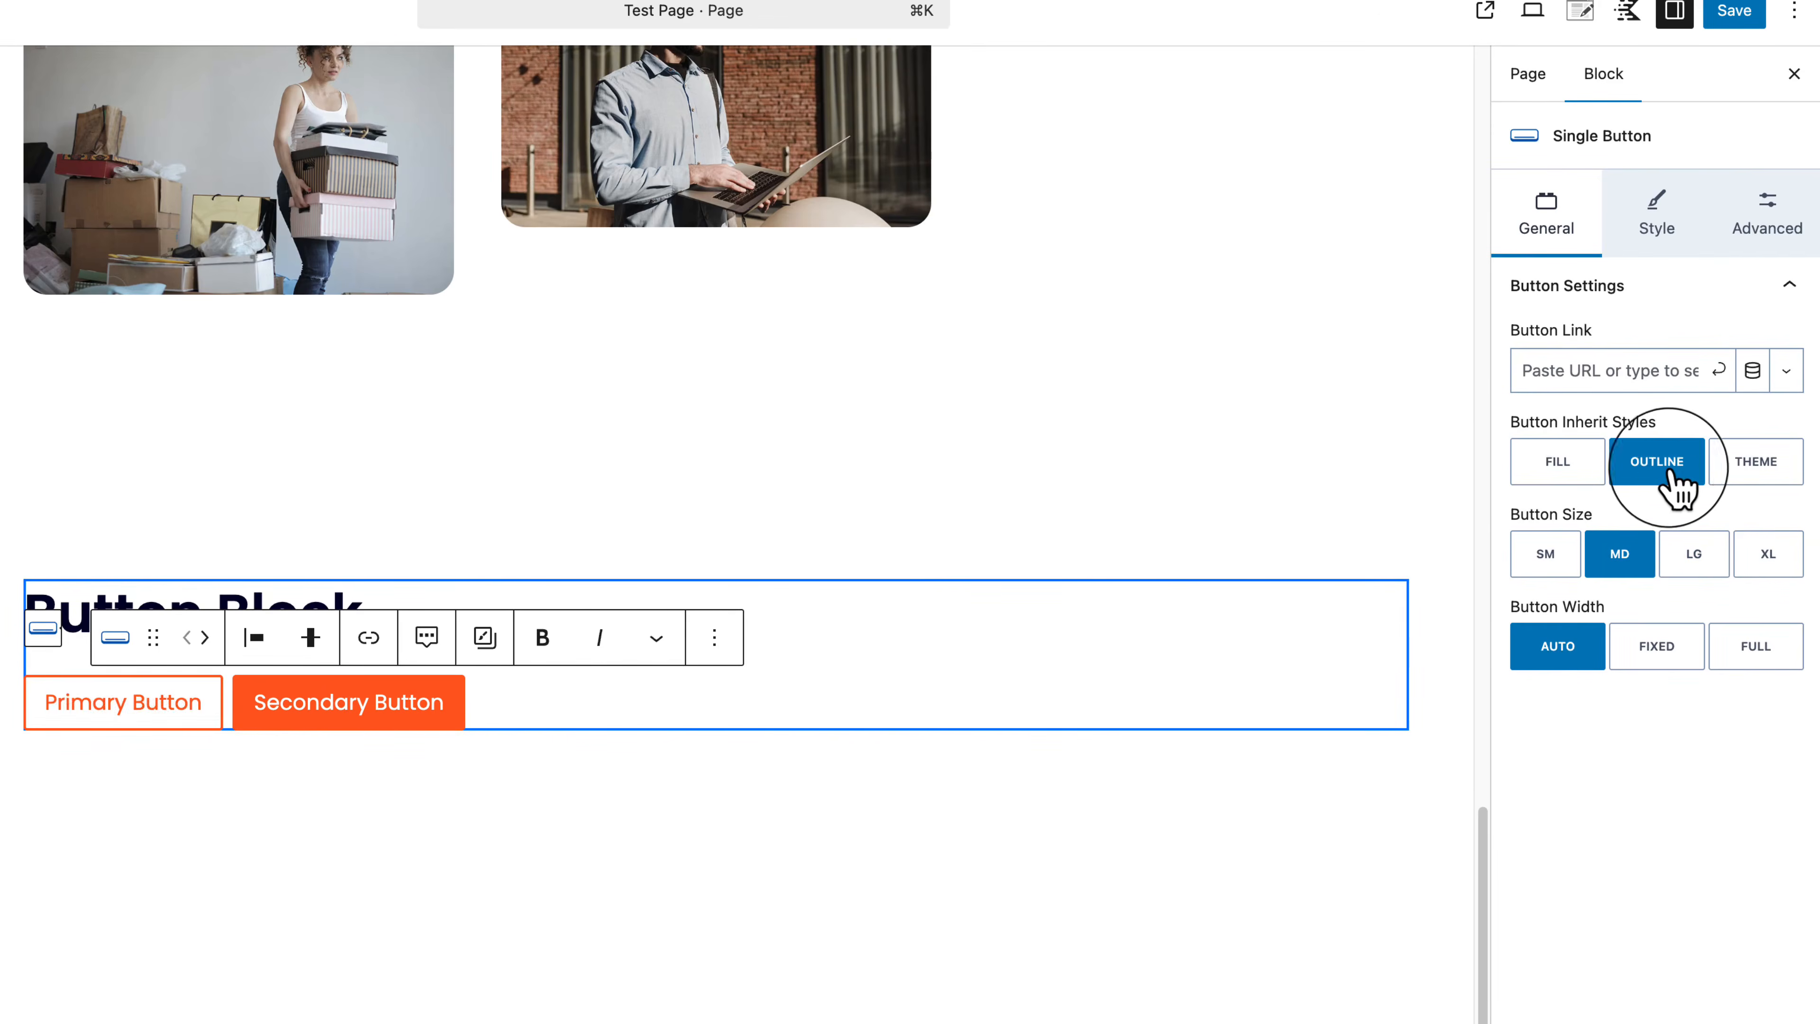
click(1743, 482)
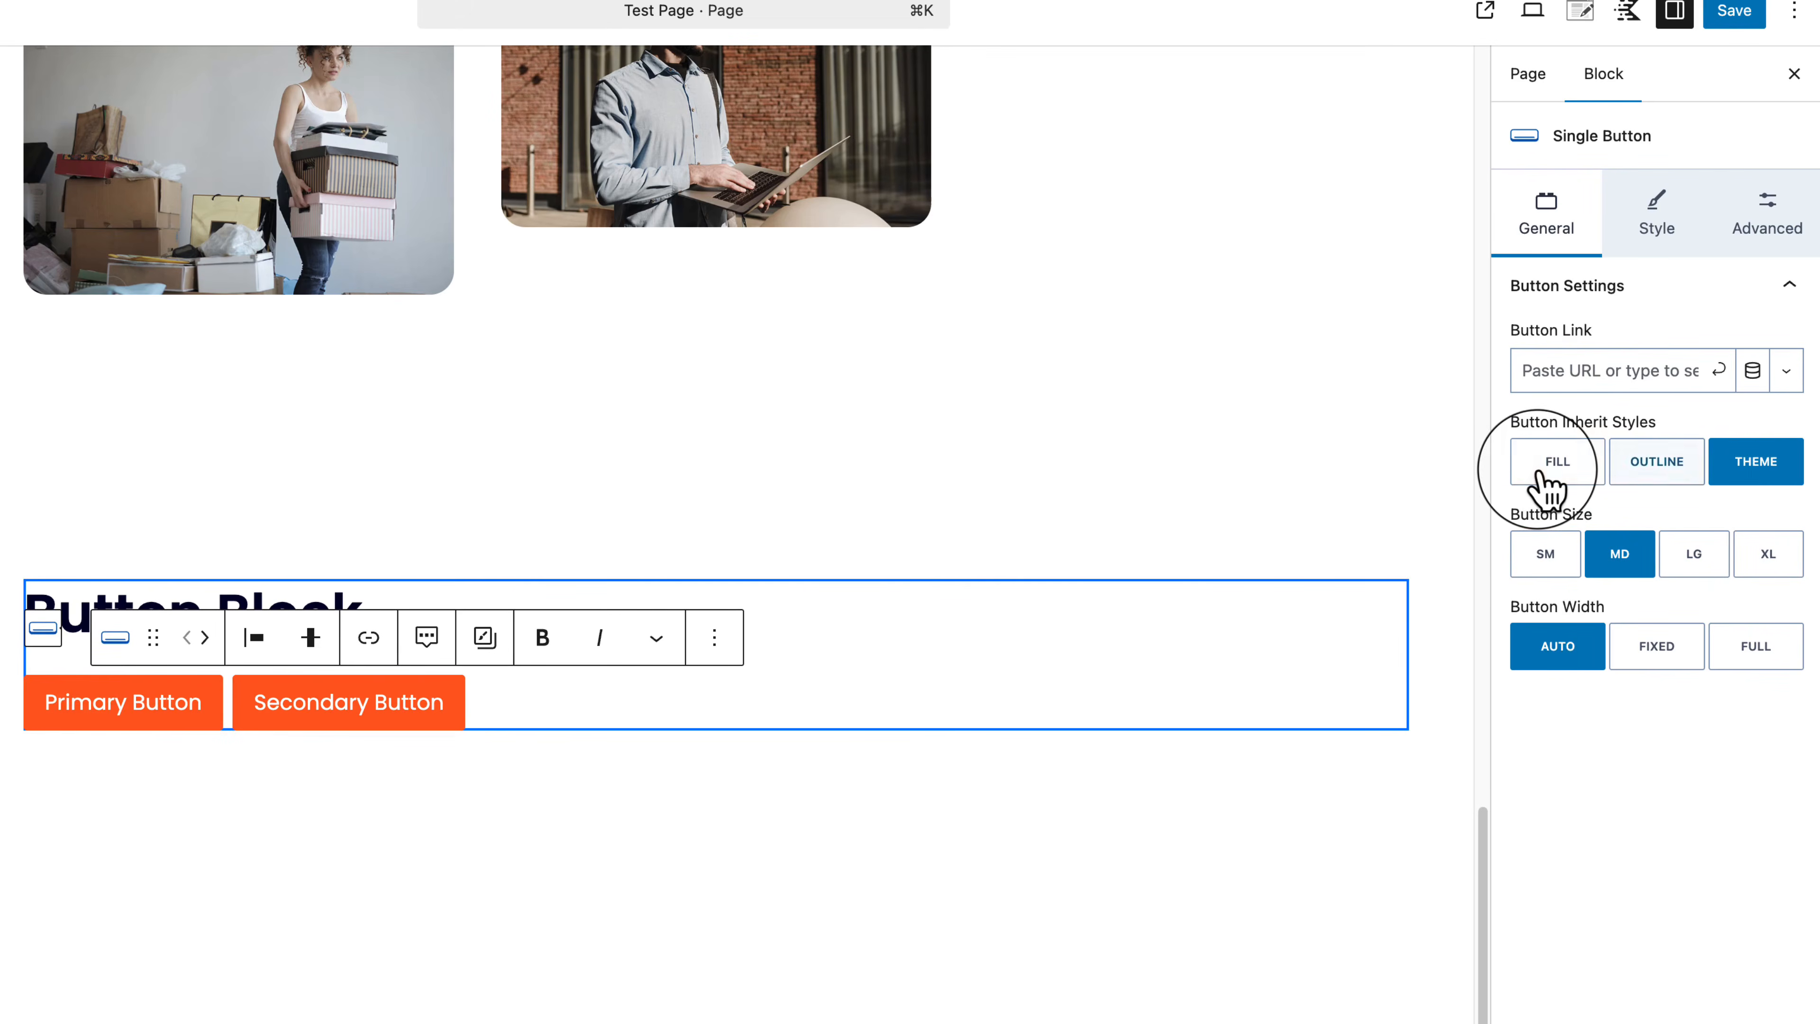
click(1663, 466)
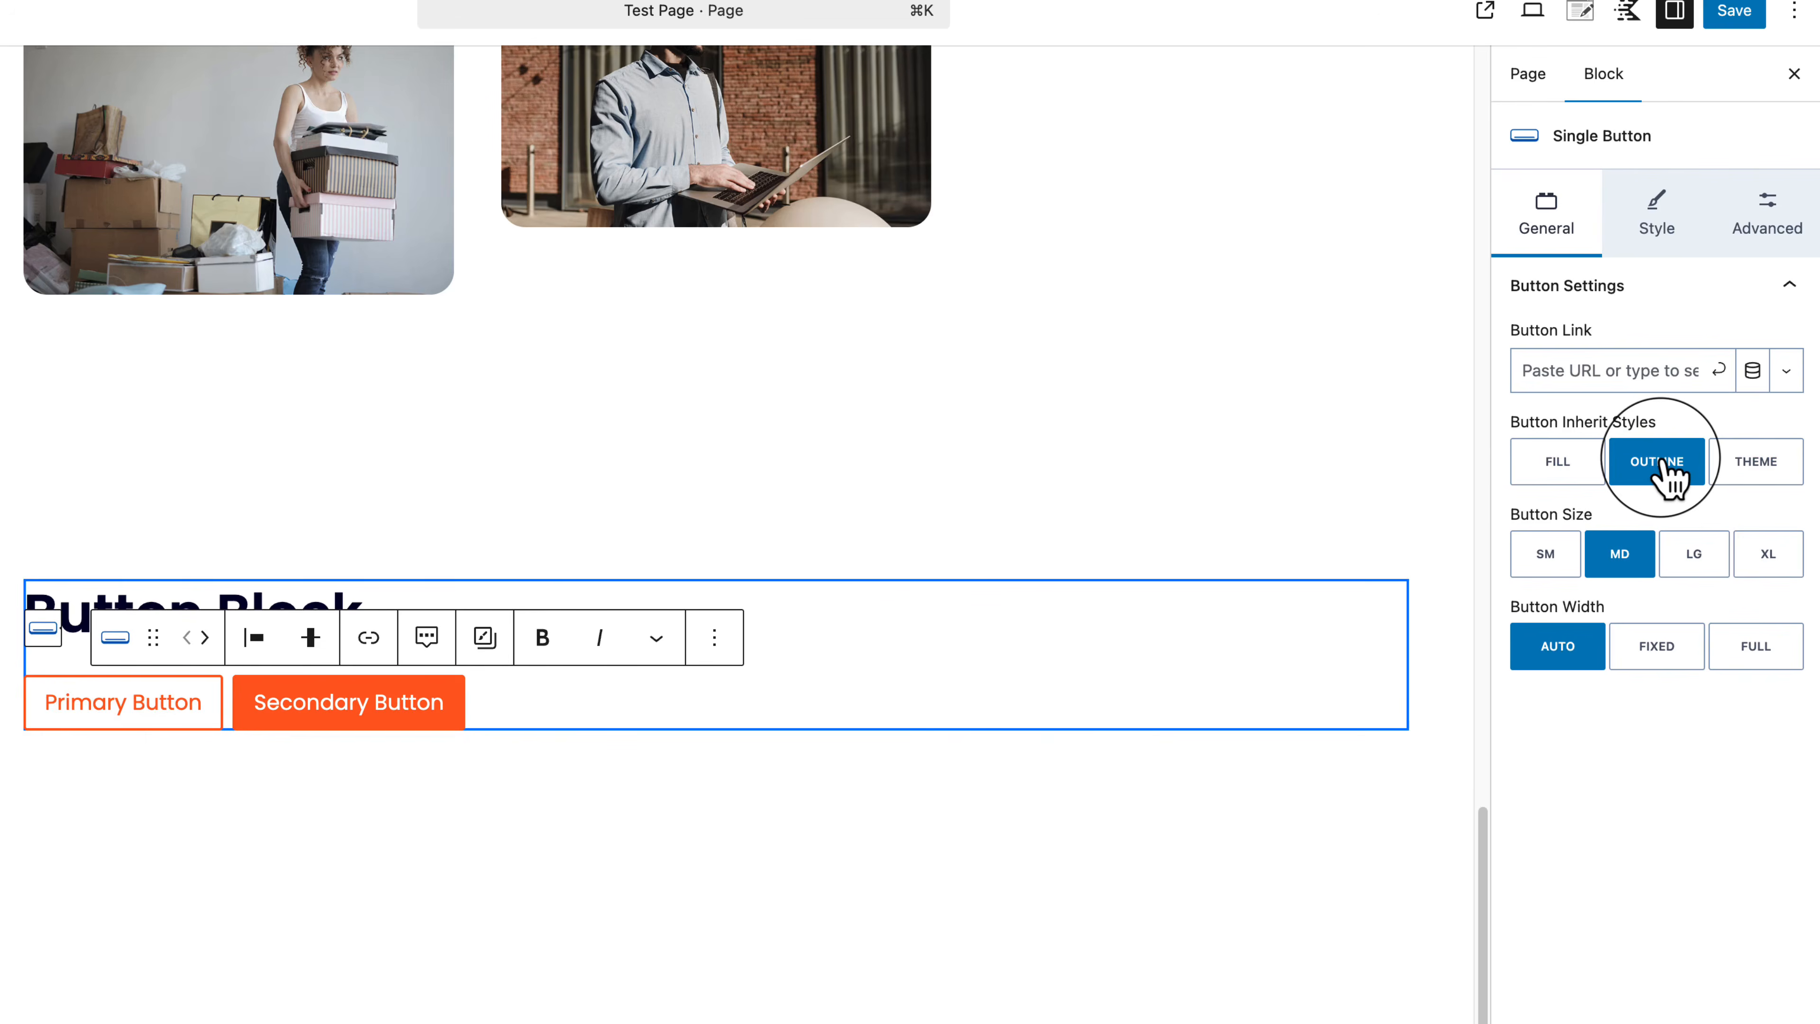
click(1755, 464)
click(1560, 467)
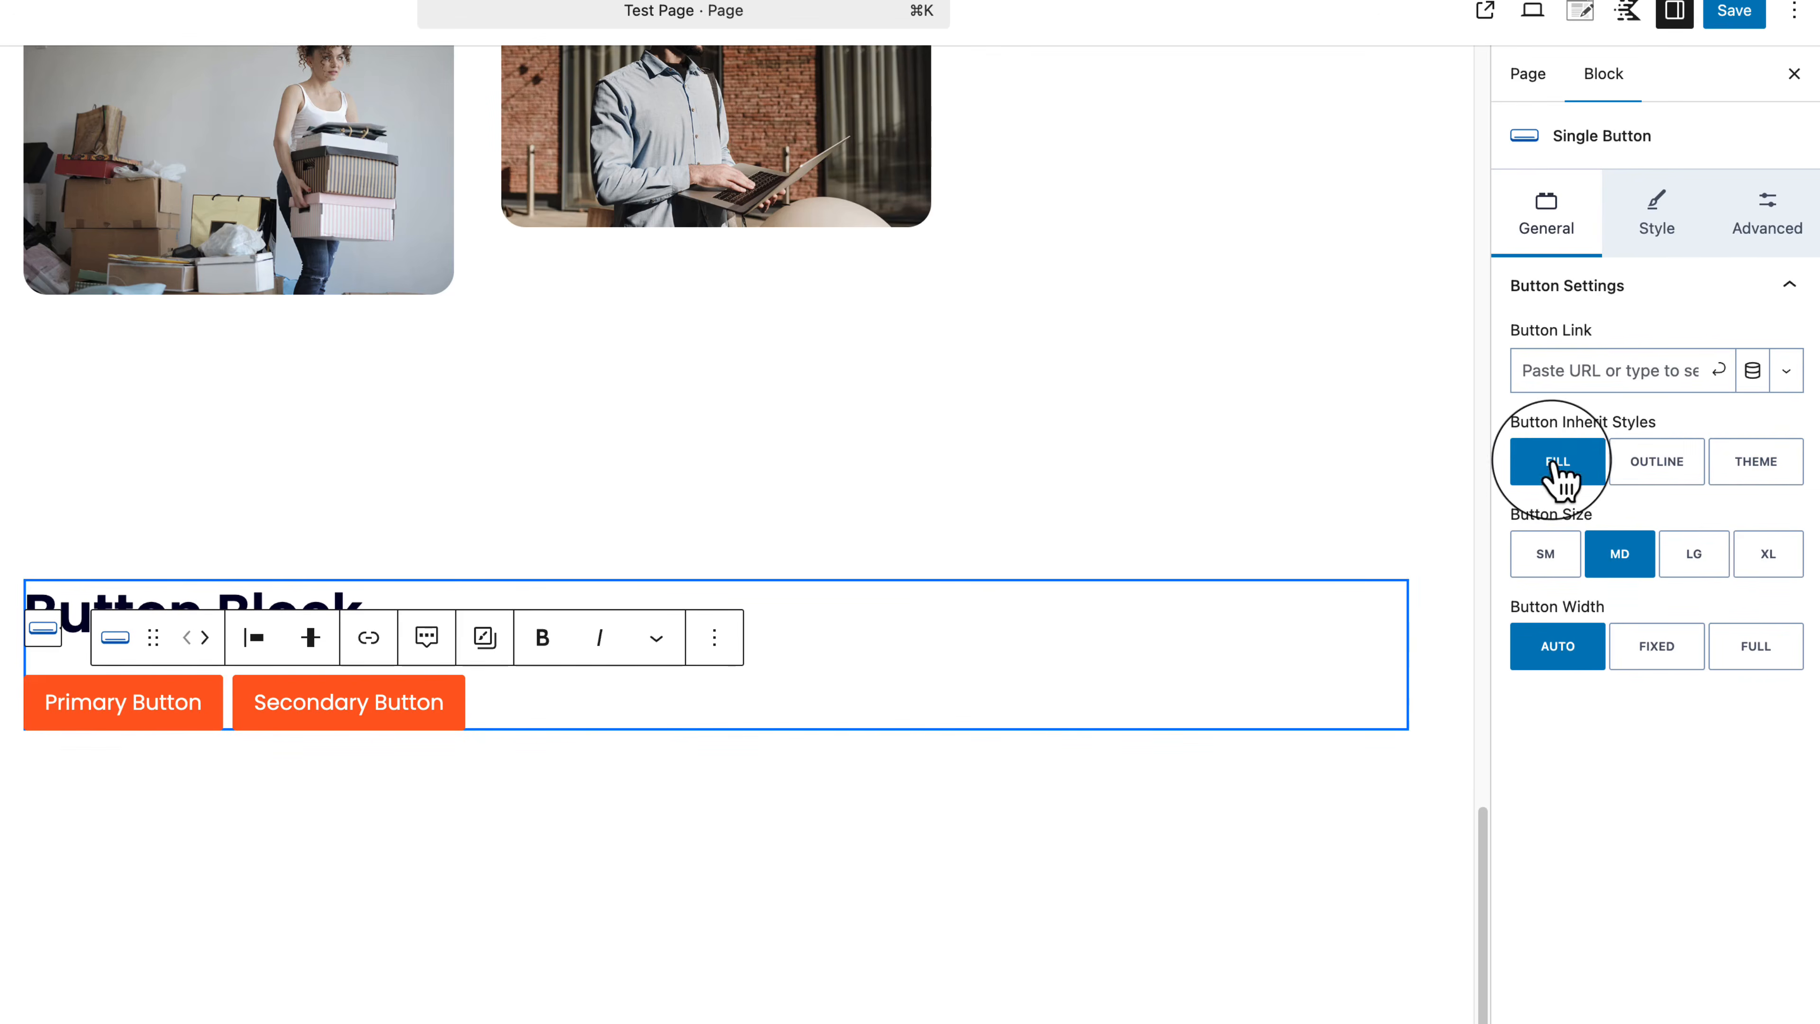
click(1550, 561)
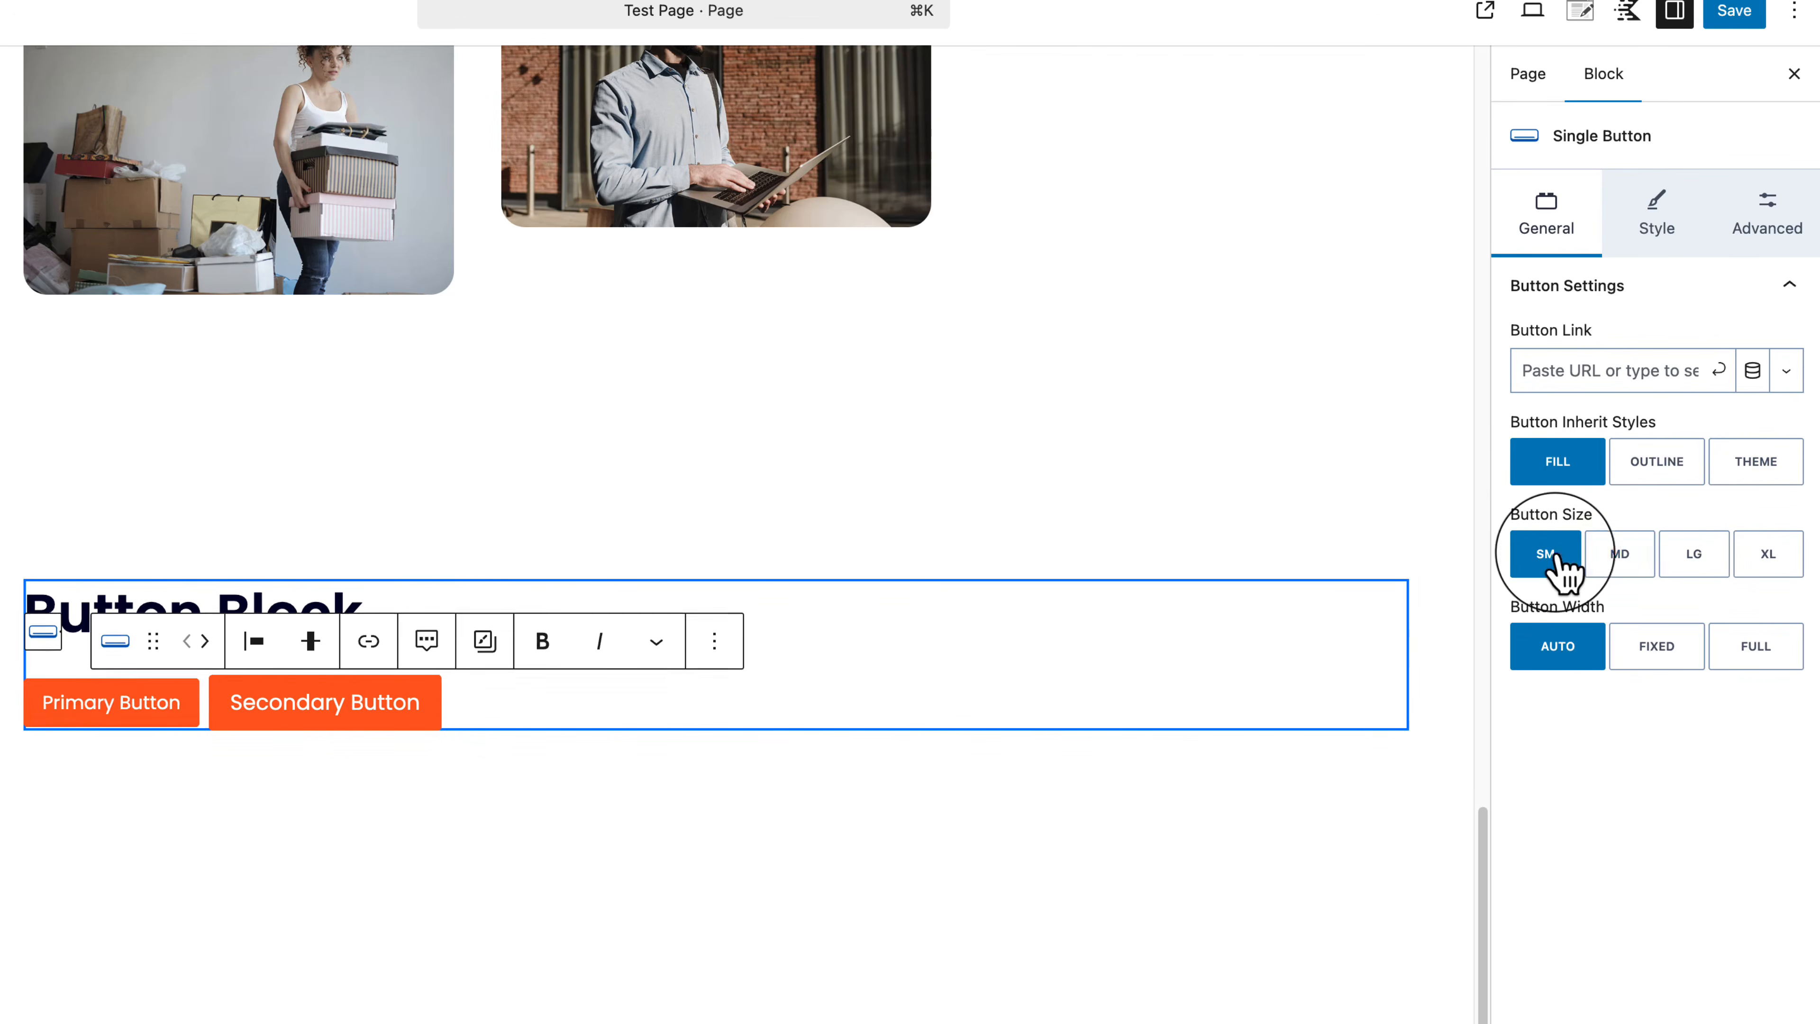
click(1696, 562)
click(1770, 566)
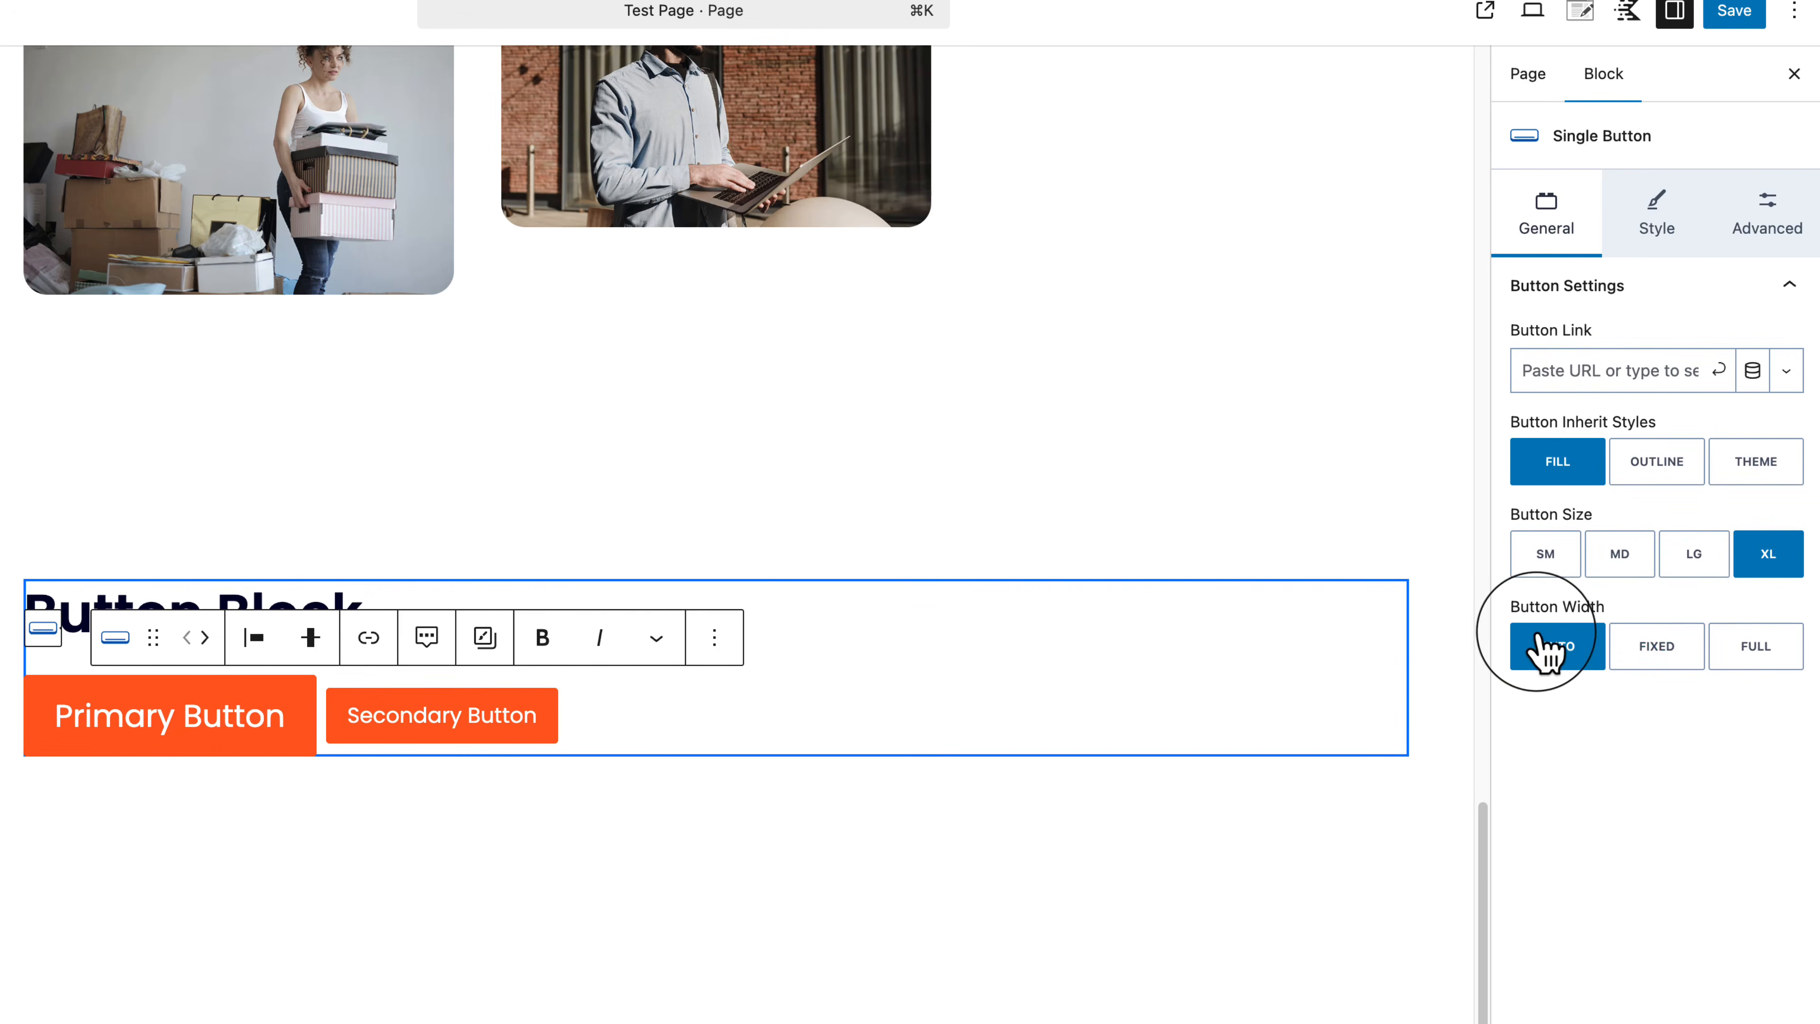
Step: Try Full and a 278 px Fixed width, then set the Primary Button's width to Auto
click(1777, 666)
click(1663, 656)
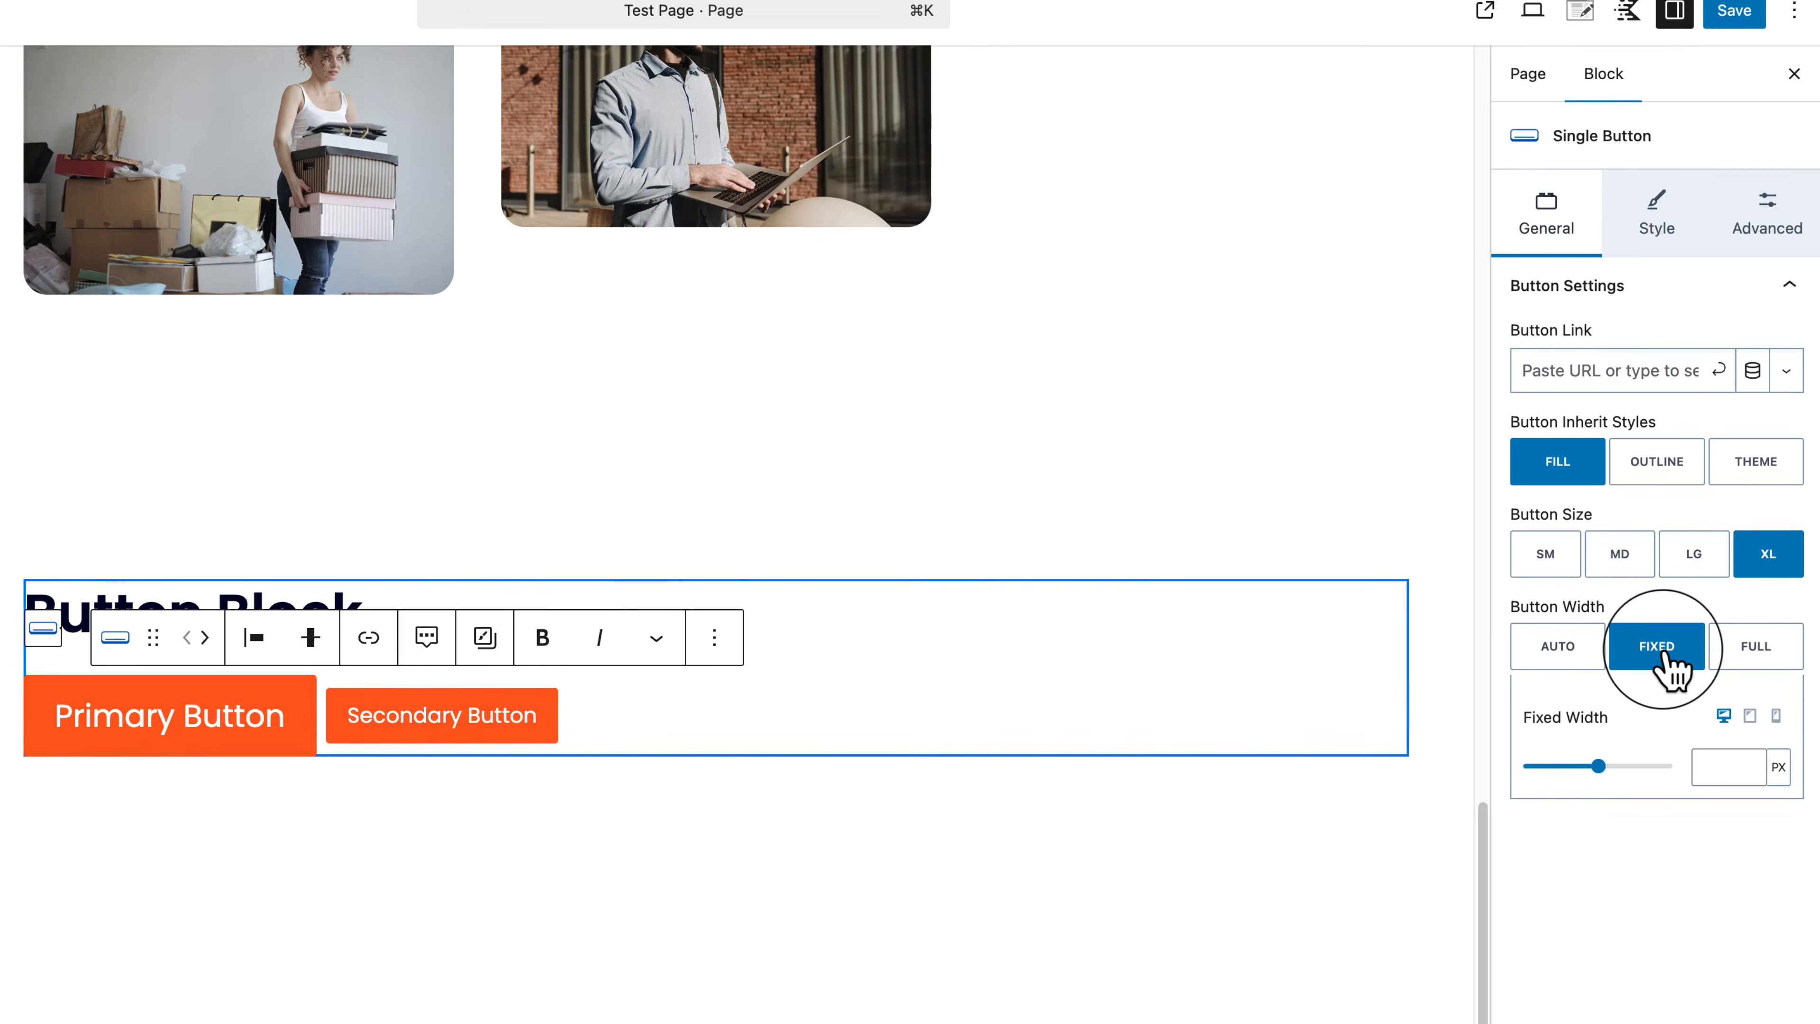
click(1576, 658)
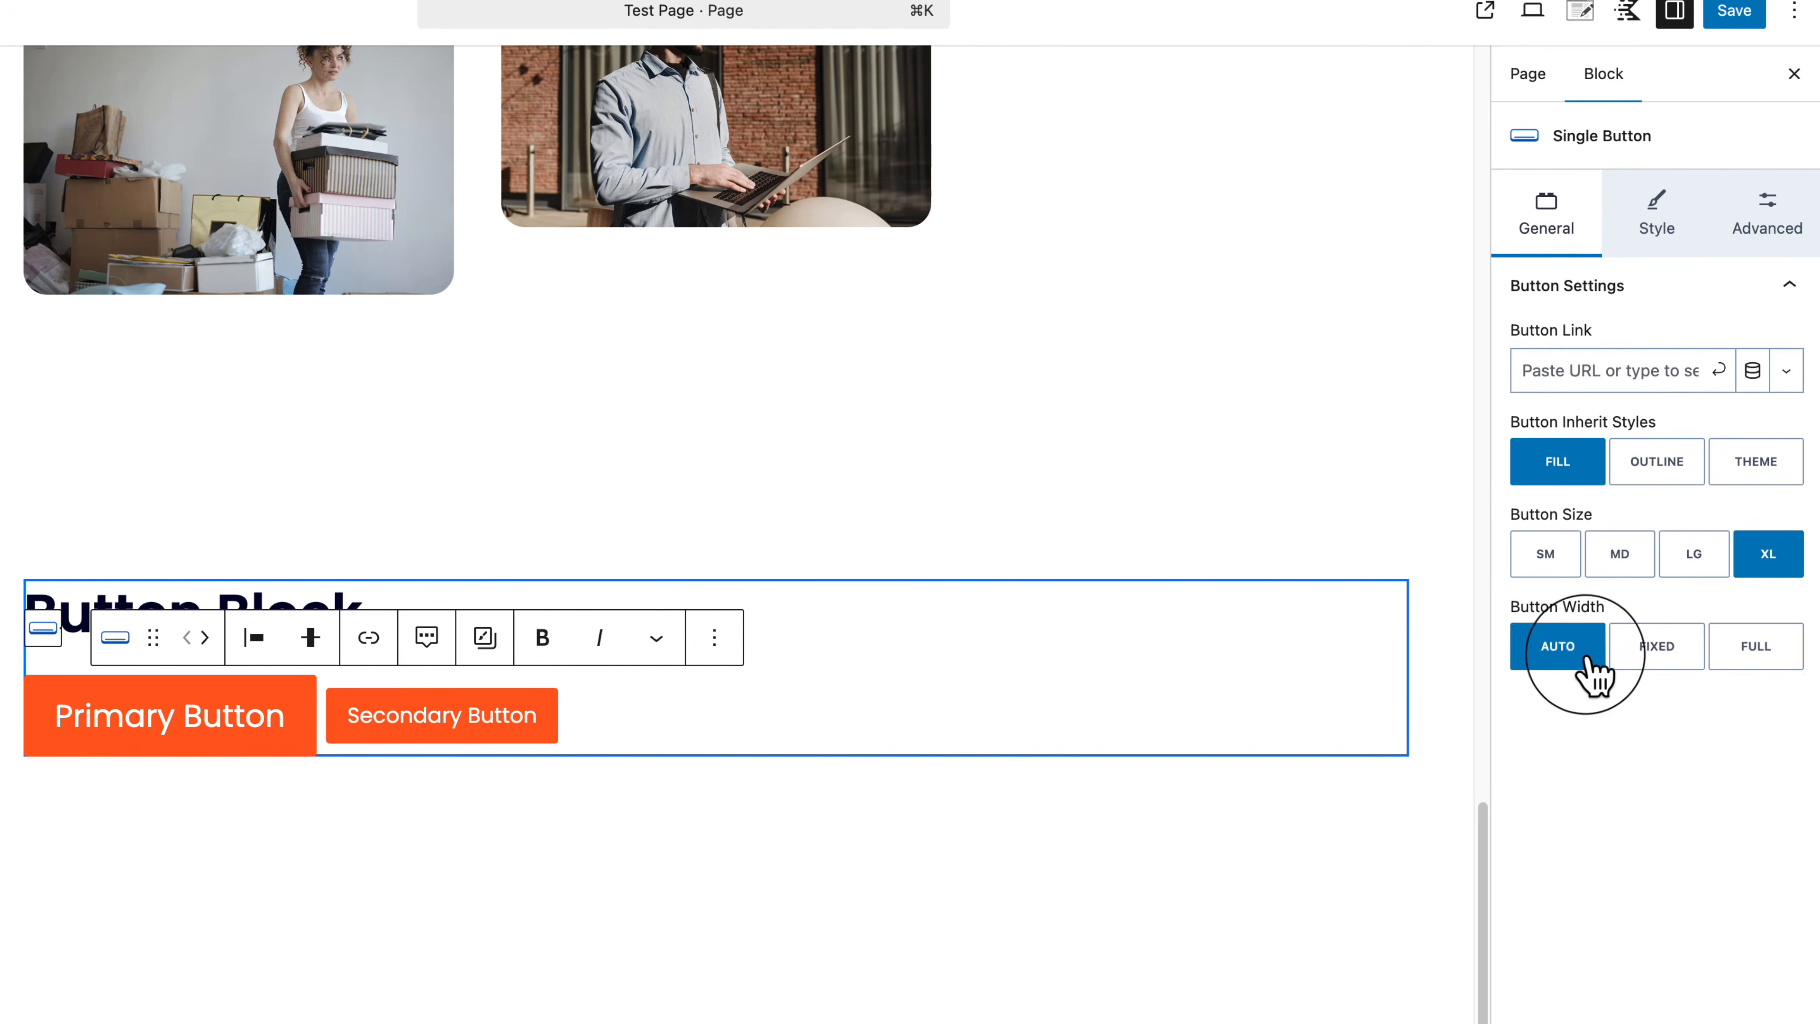
click(1654, 659)
mouse_move(1605, 769)
mouse_down()
mouse_move(1535, 784)
mouse_move(1630, 775)
mouse_up()
drag(1628, 765, 1592, 761)
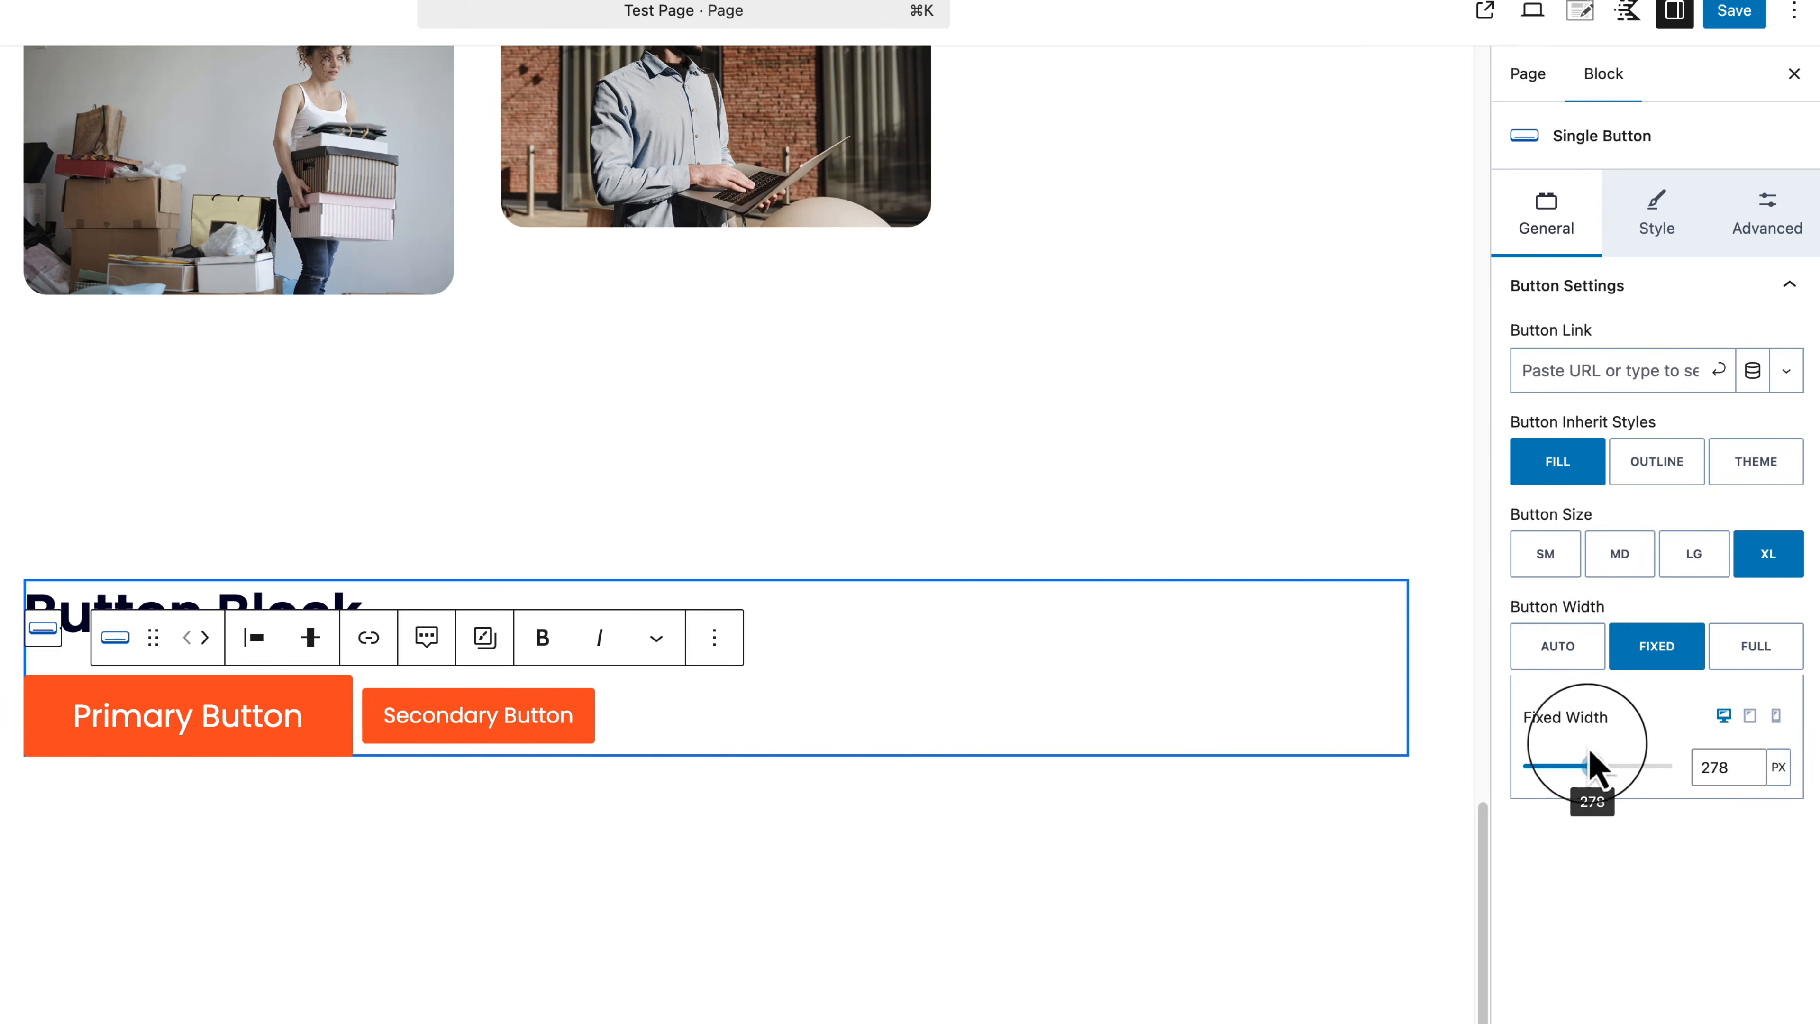
click(1562, 646)
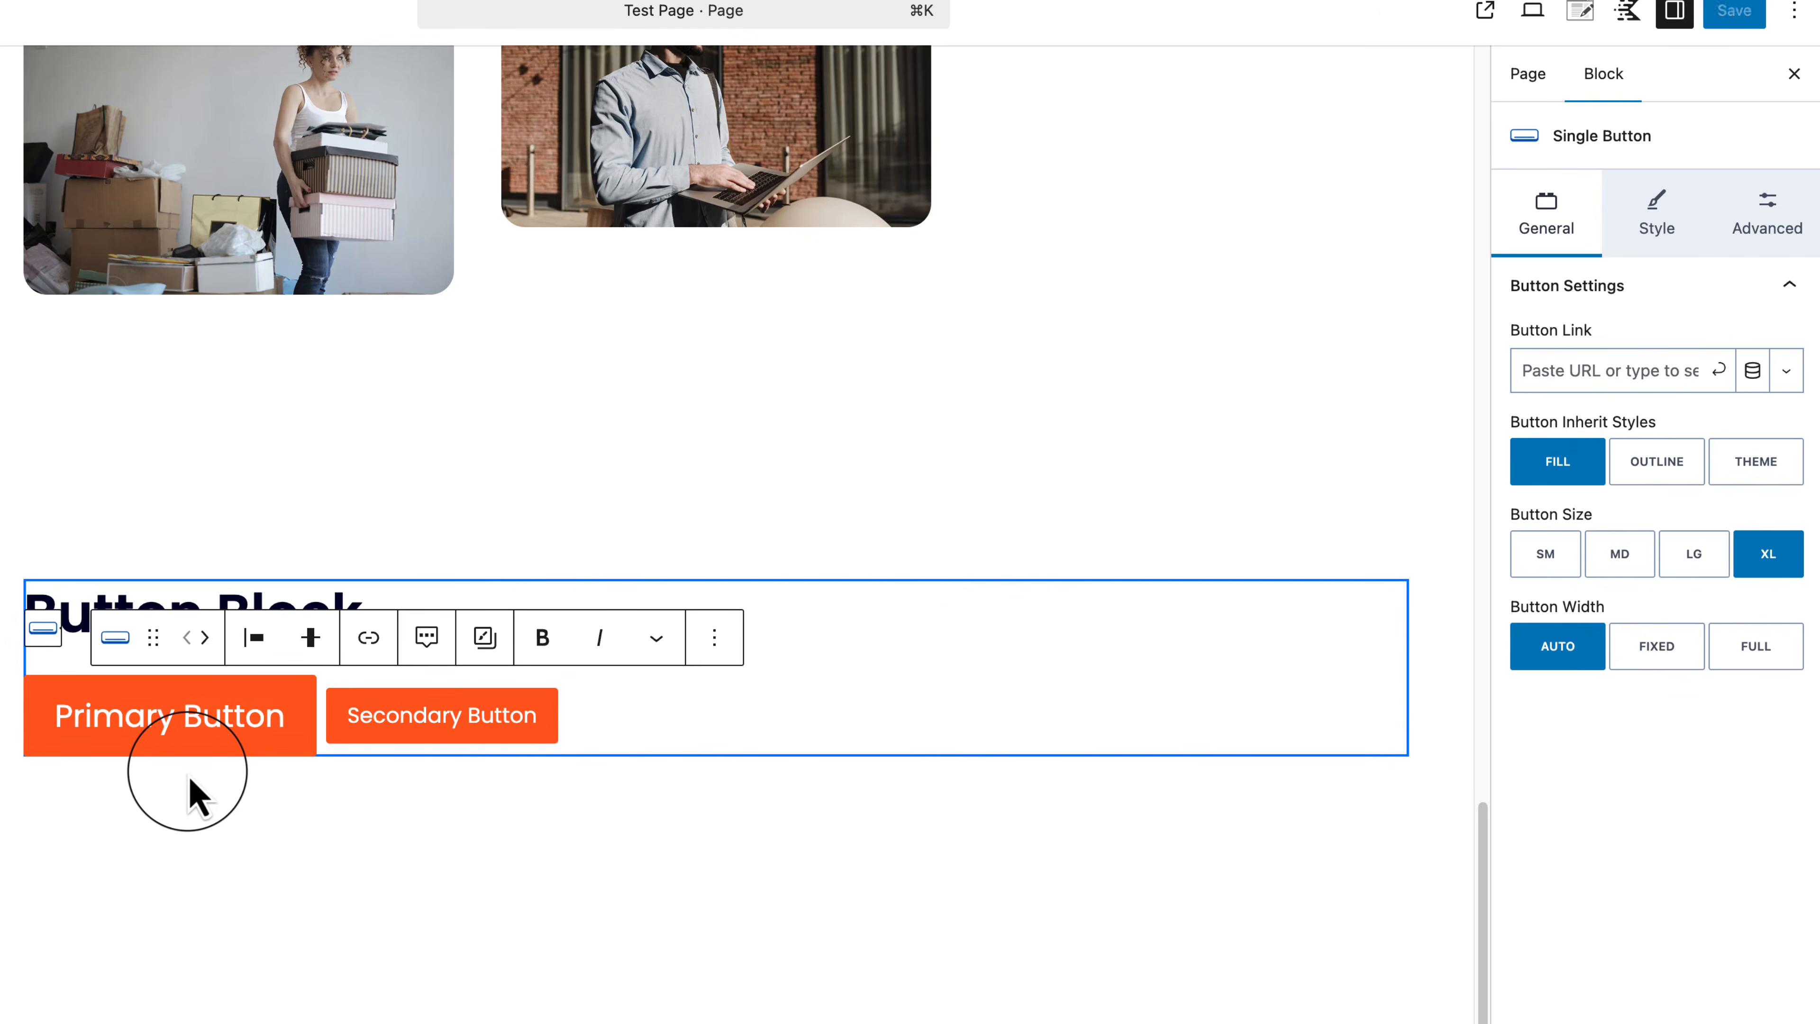
Step: Try gradient and red backgrounds on the Primary Button, then reset it to the default orange
click(1669, 241)
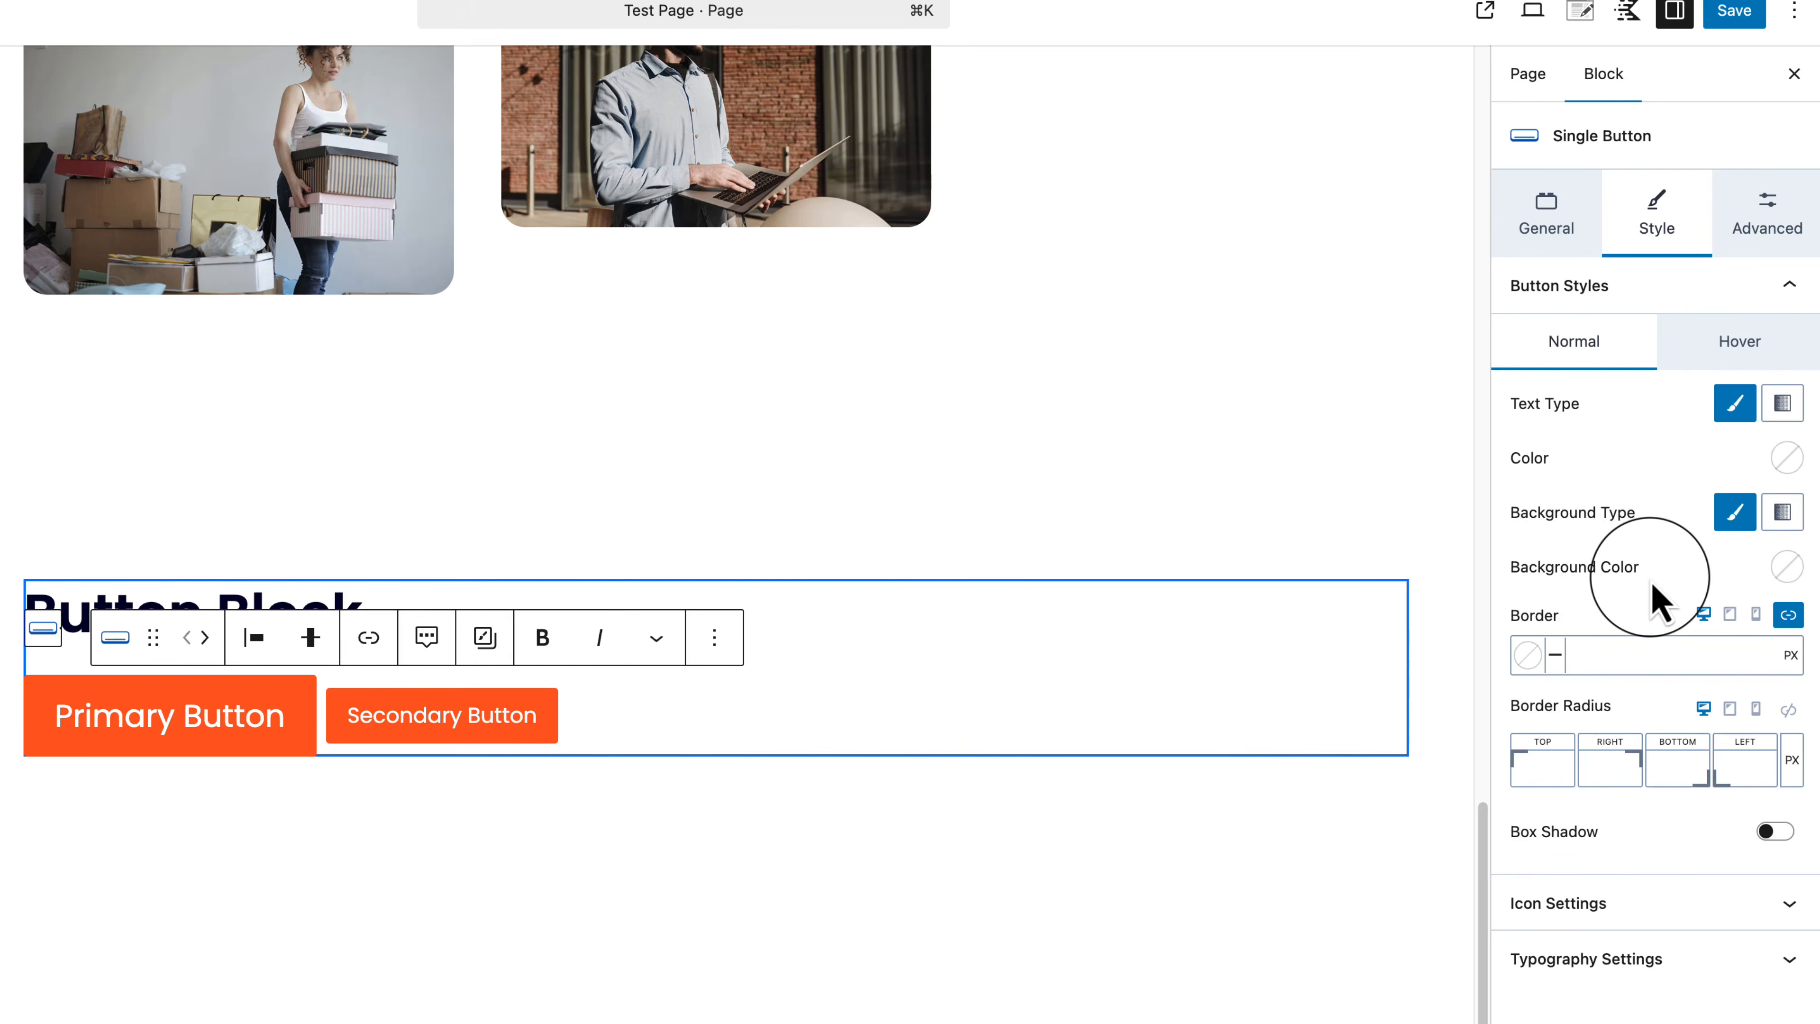
click(1783, 512)
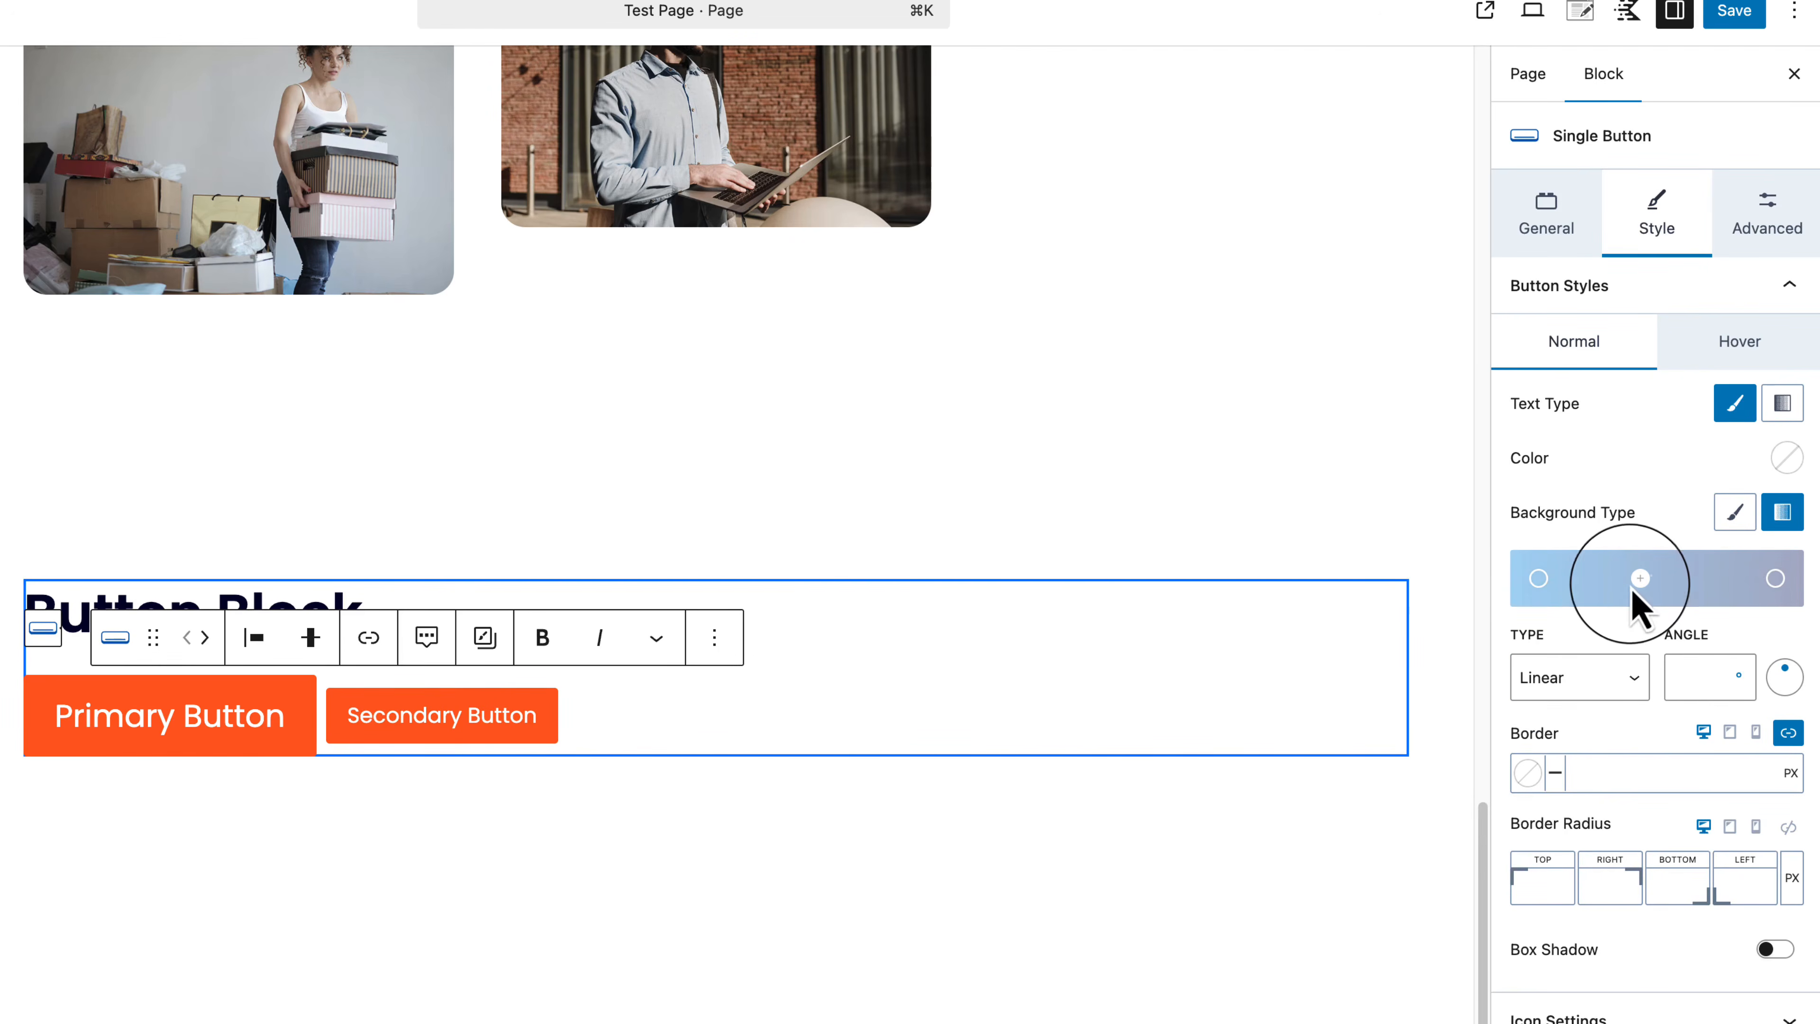
click(1735, 511)
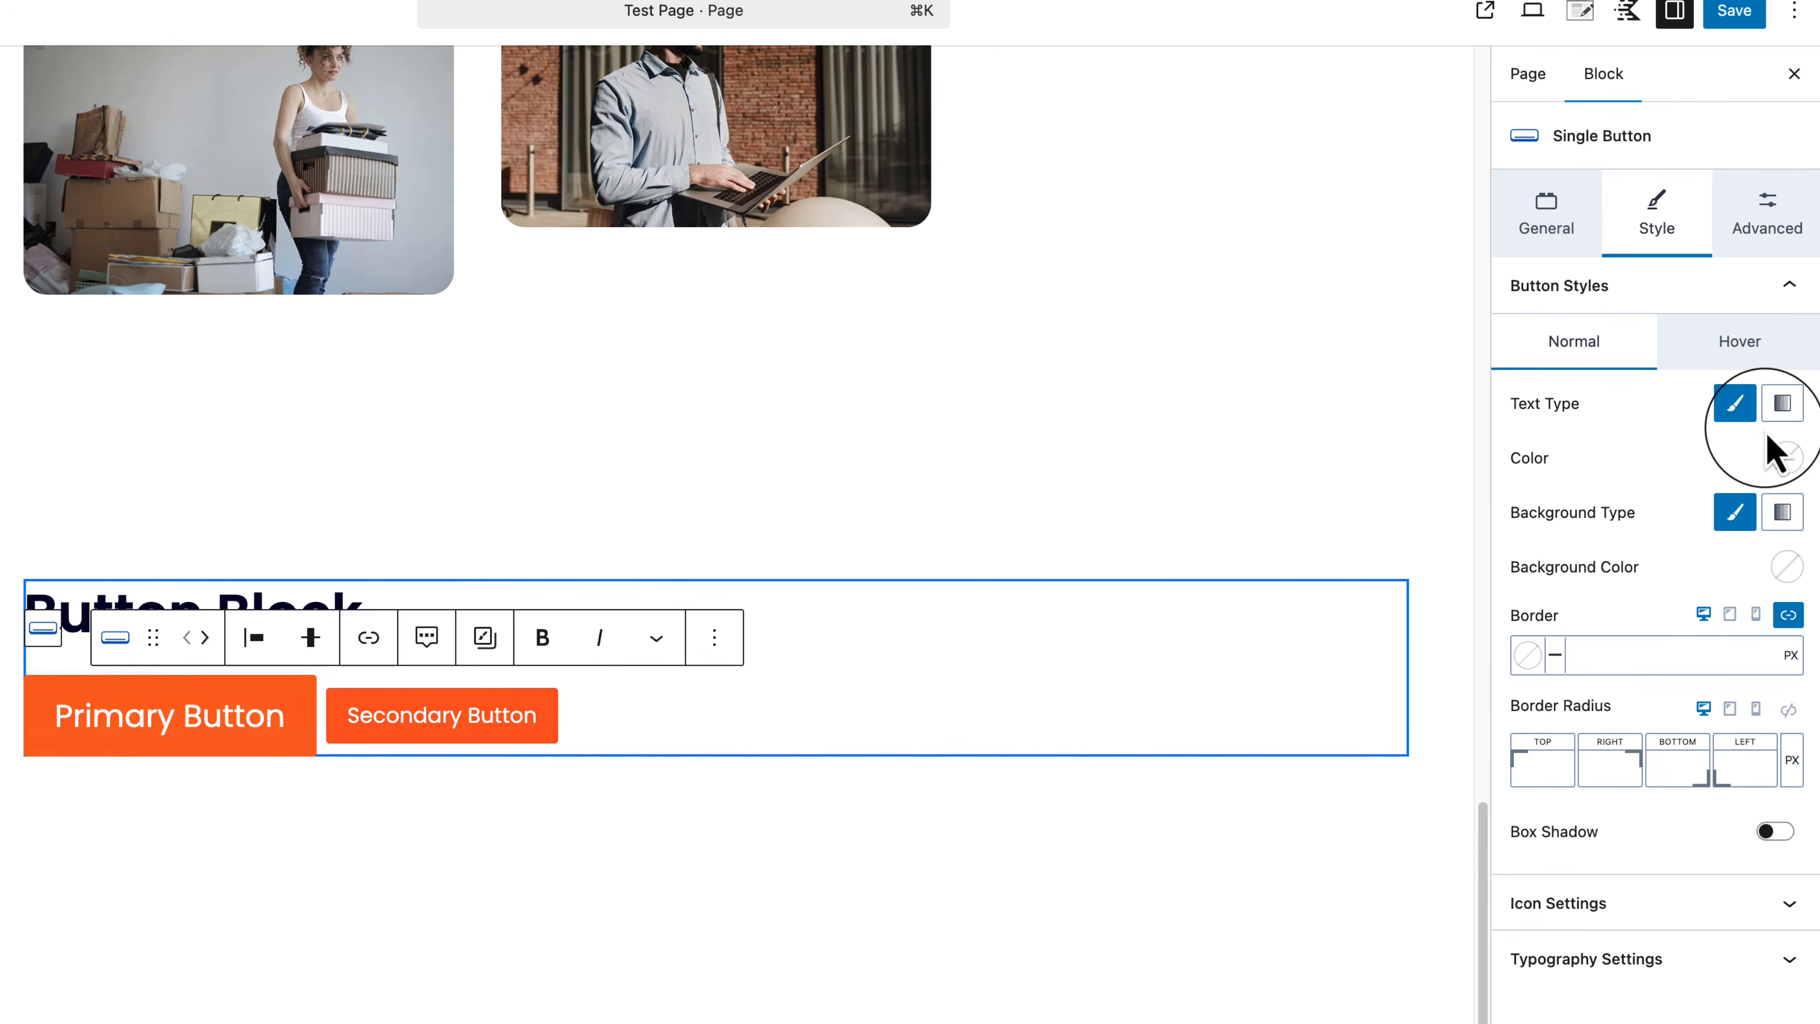
click(1787, 568)
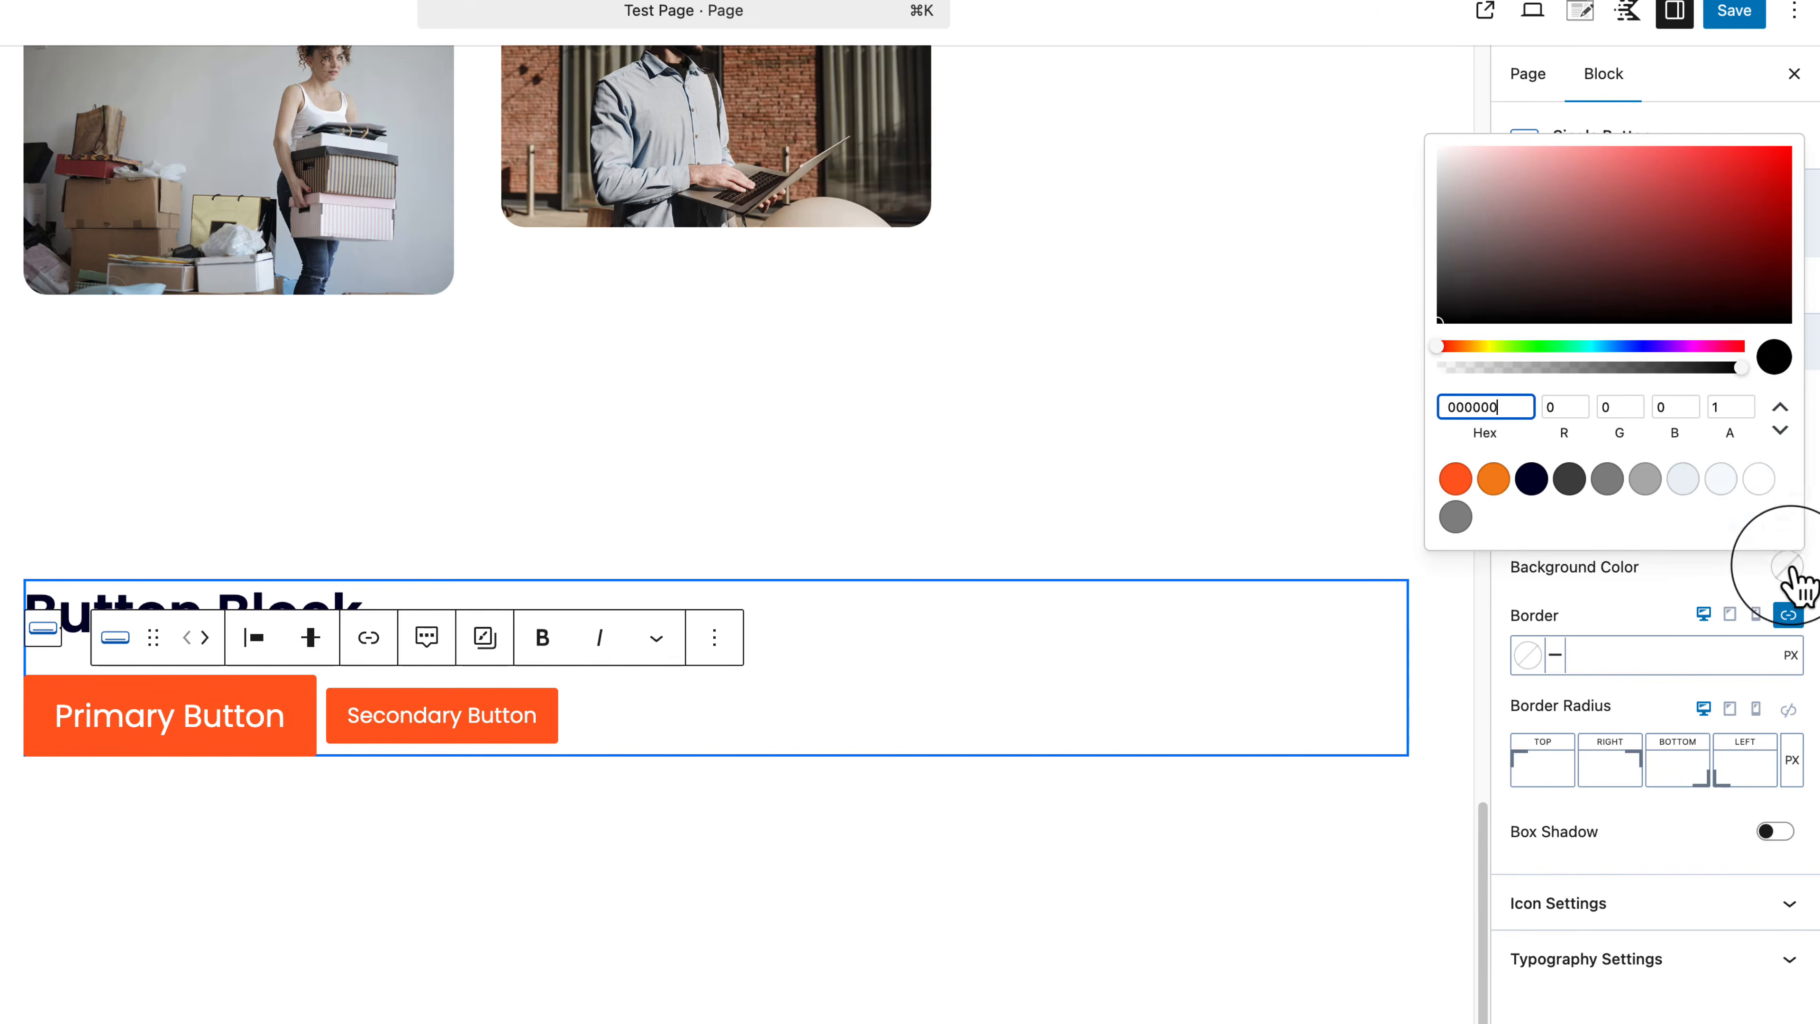
click(1714, 181)
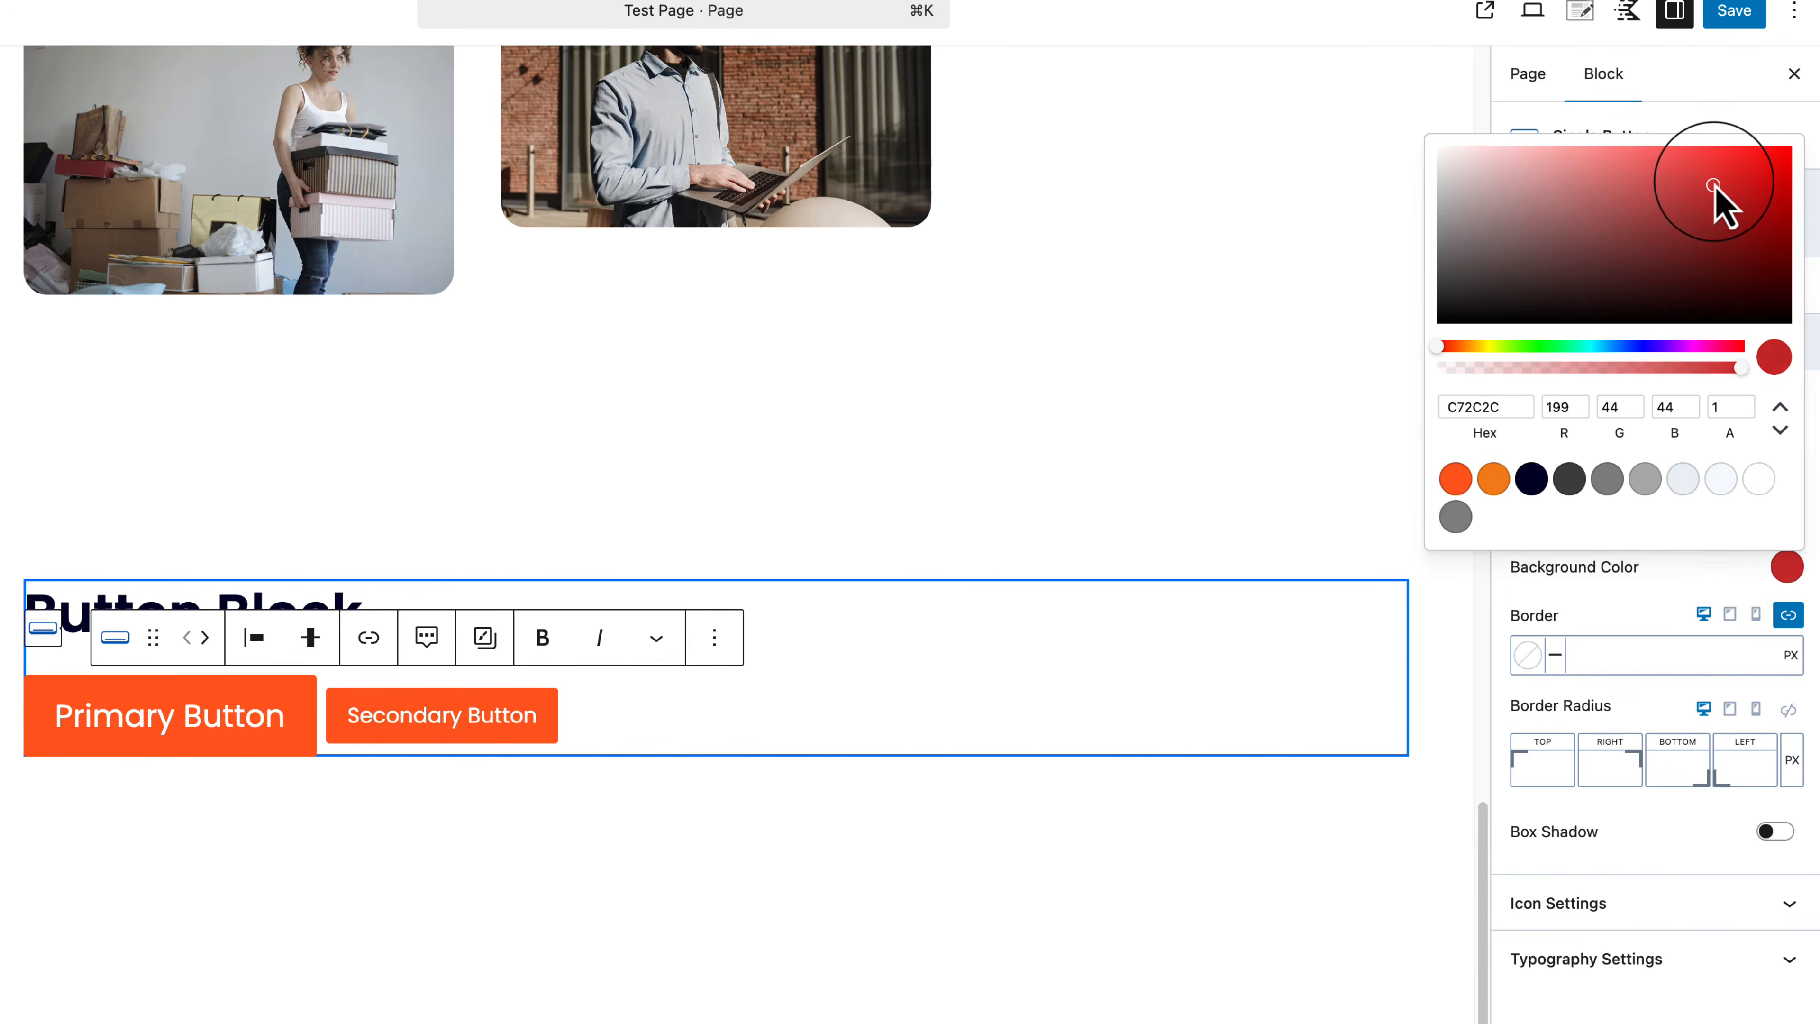
click(1678, 584)
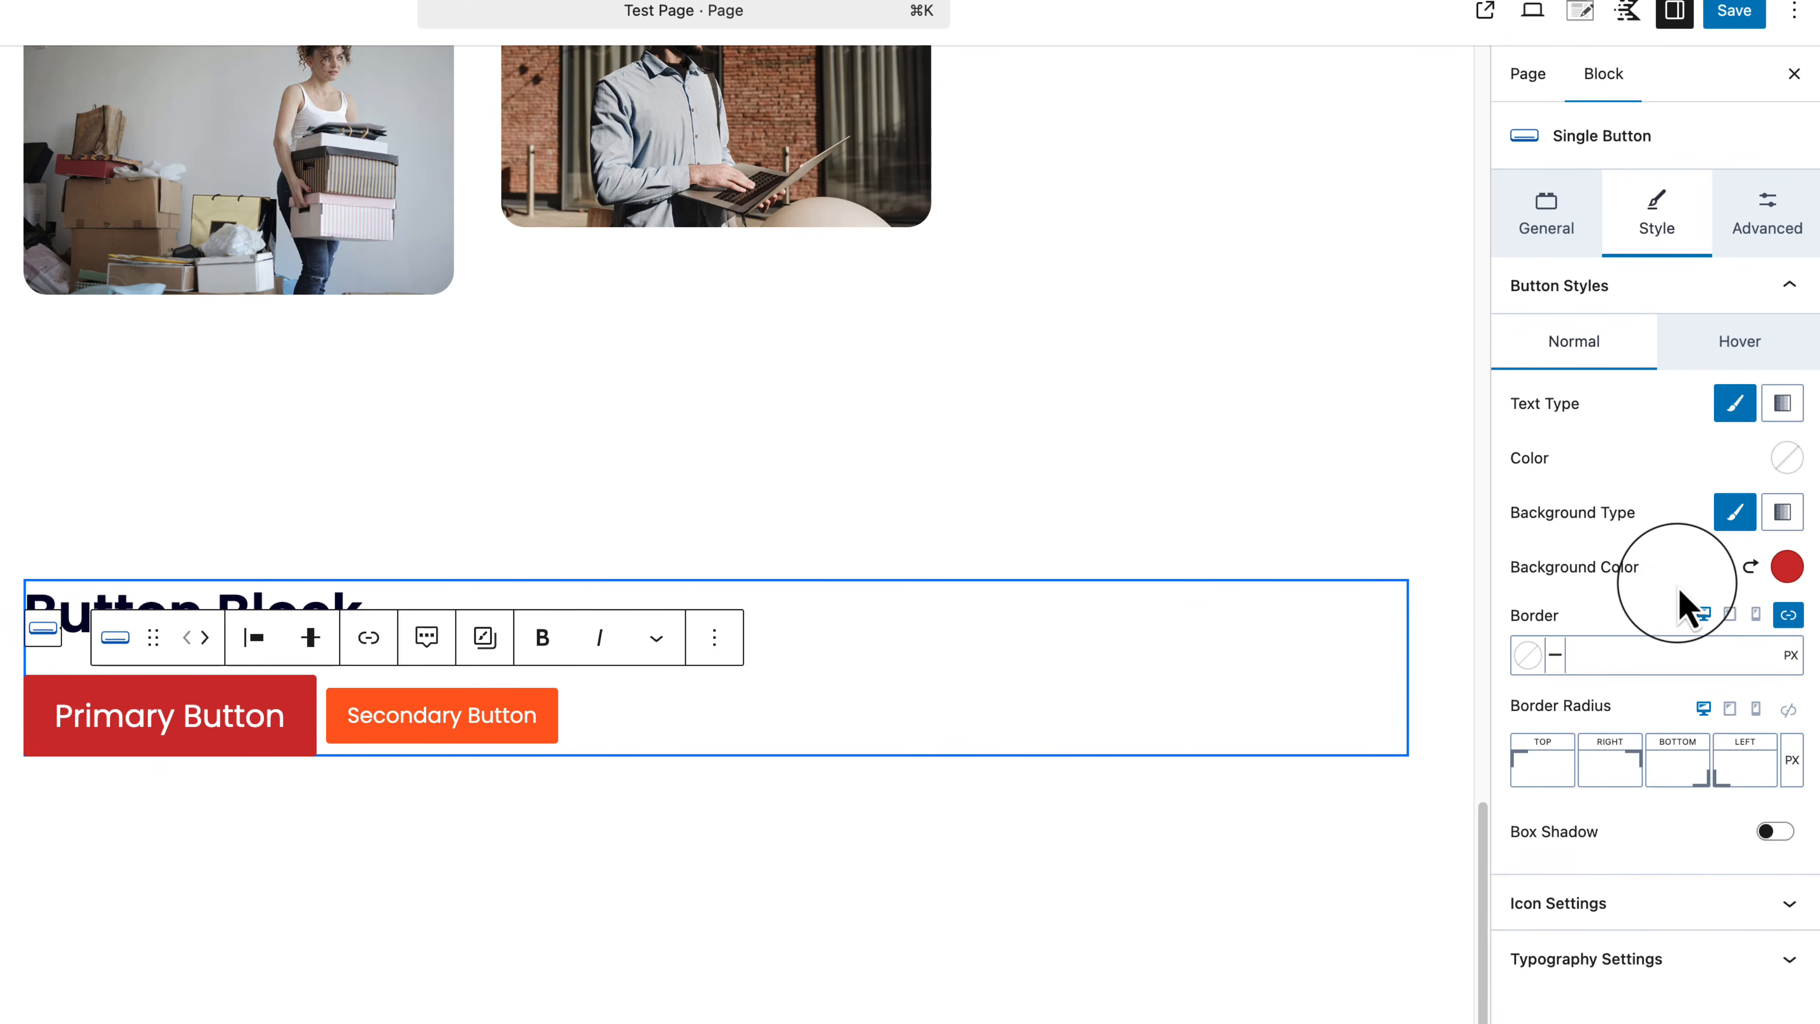
click(1751, 566)
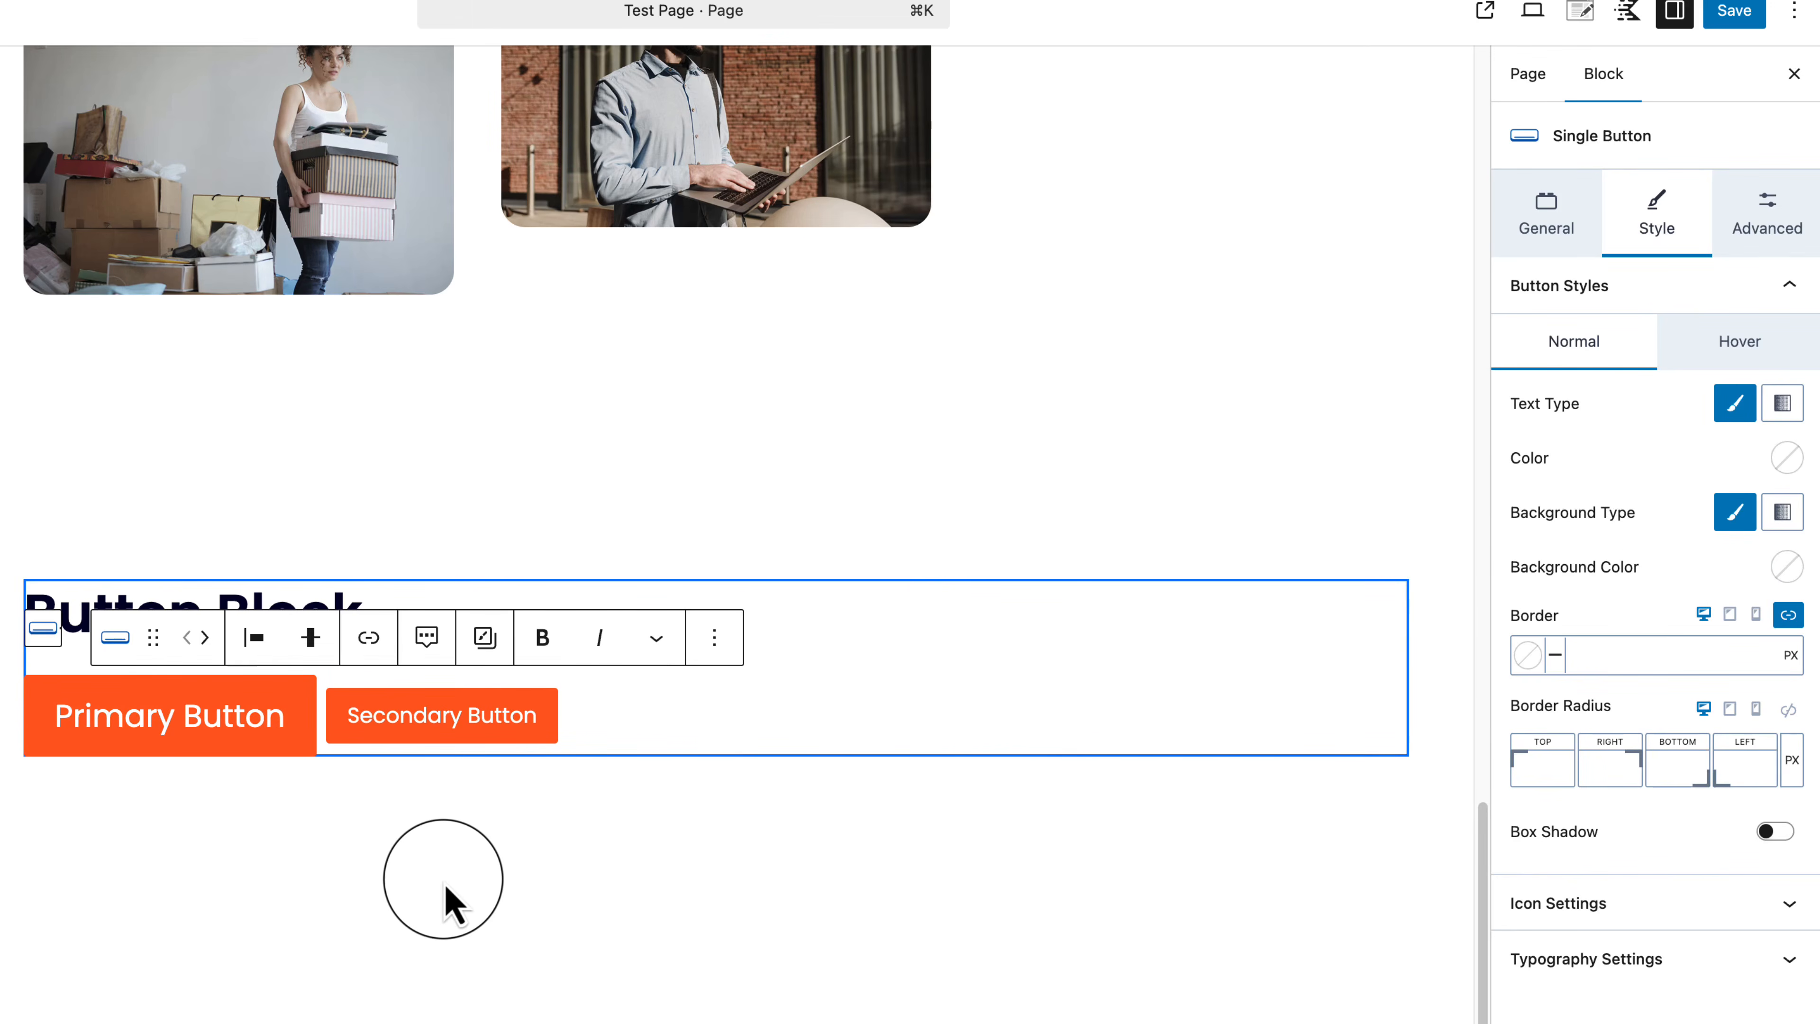
Step: Set a single 278 px border radius for pill-shaped ends and collapse the style panels
click(1789, 710)
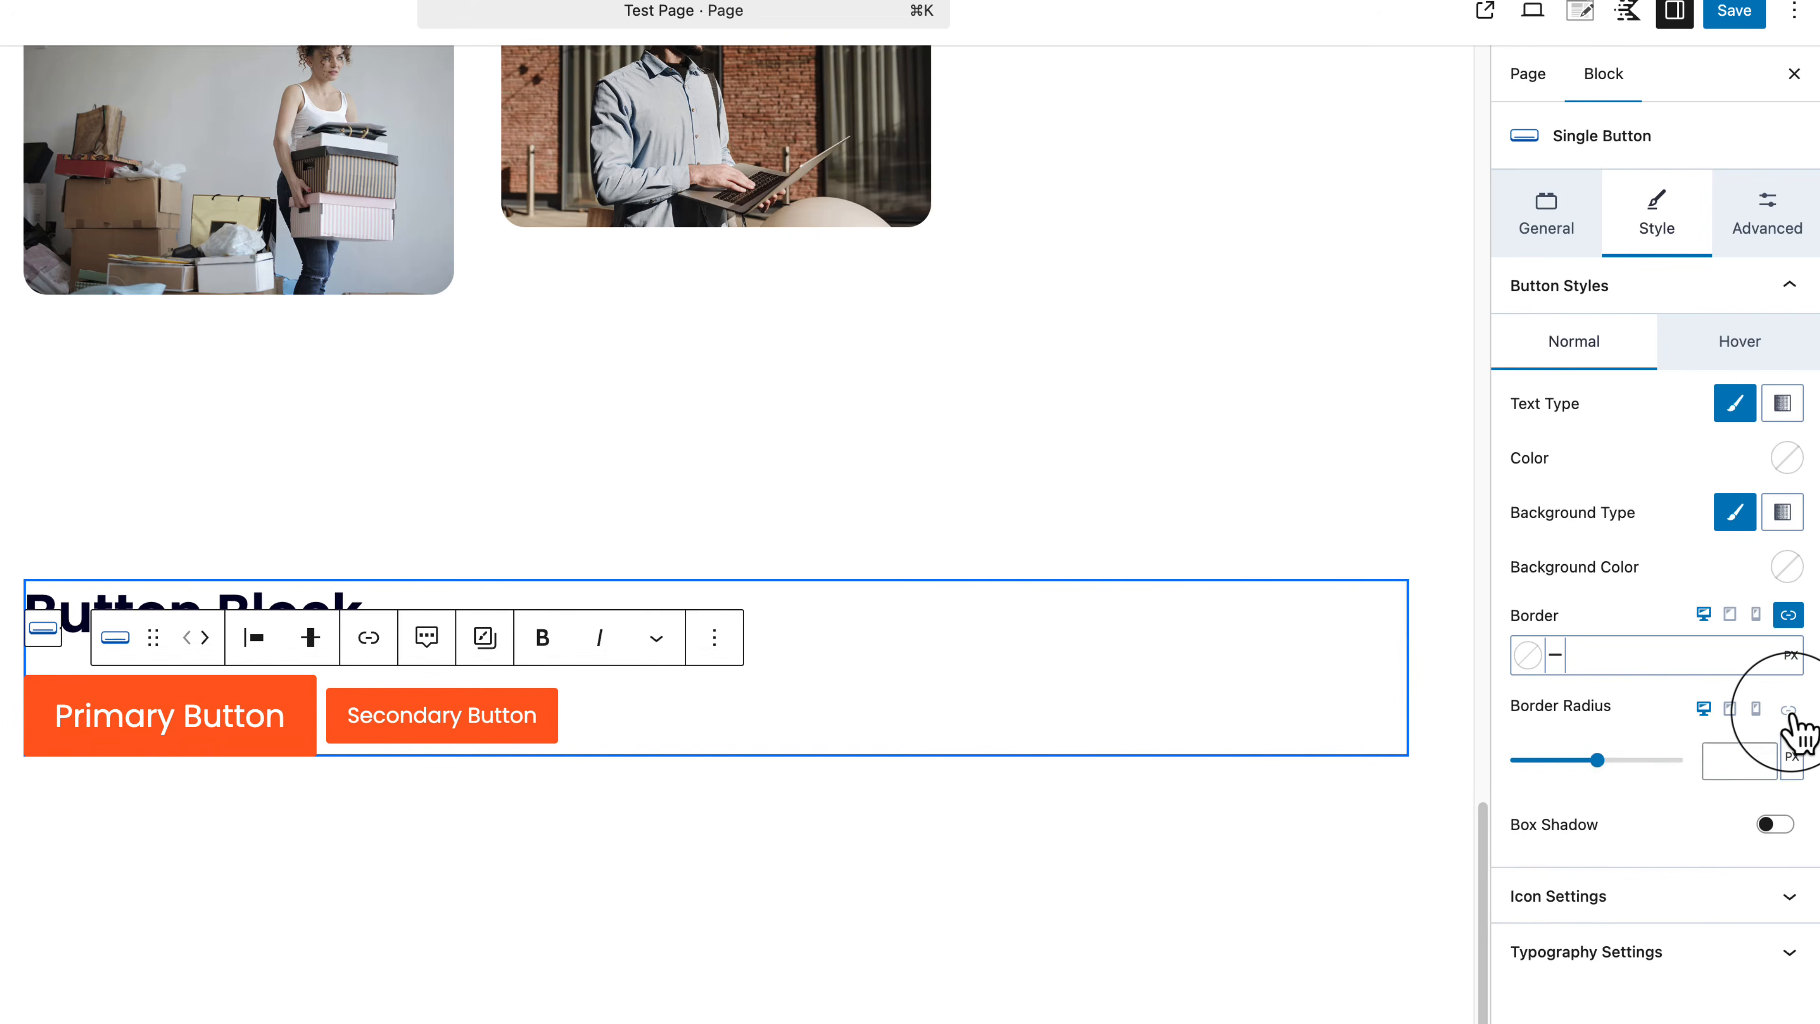
drag(1597, 760, 1608, 761)
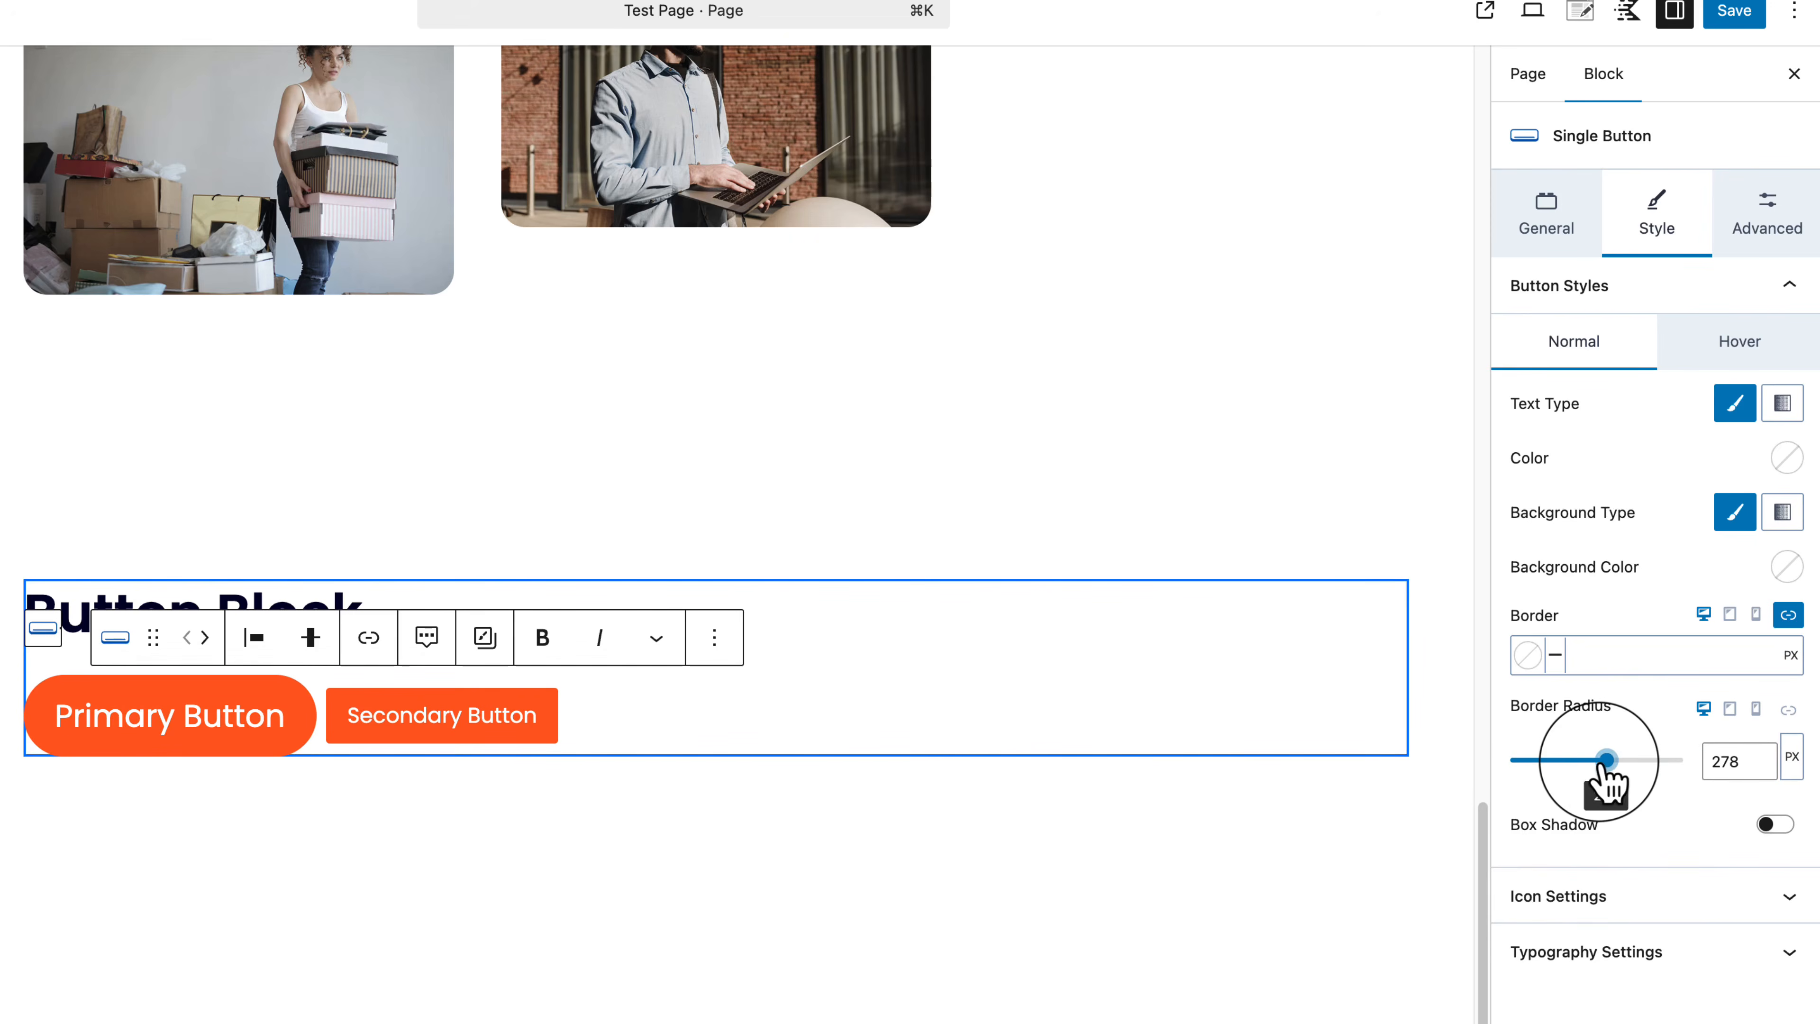
click(1640, 904)
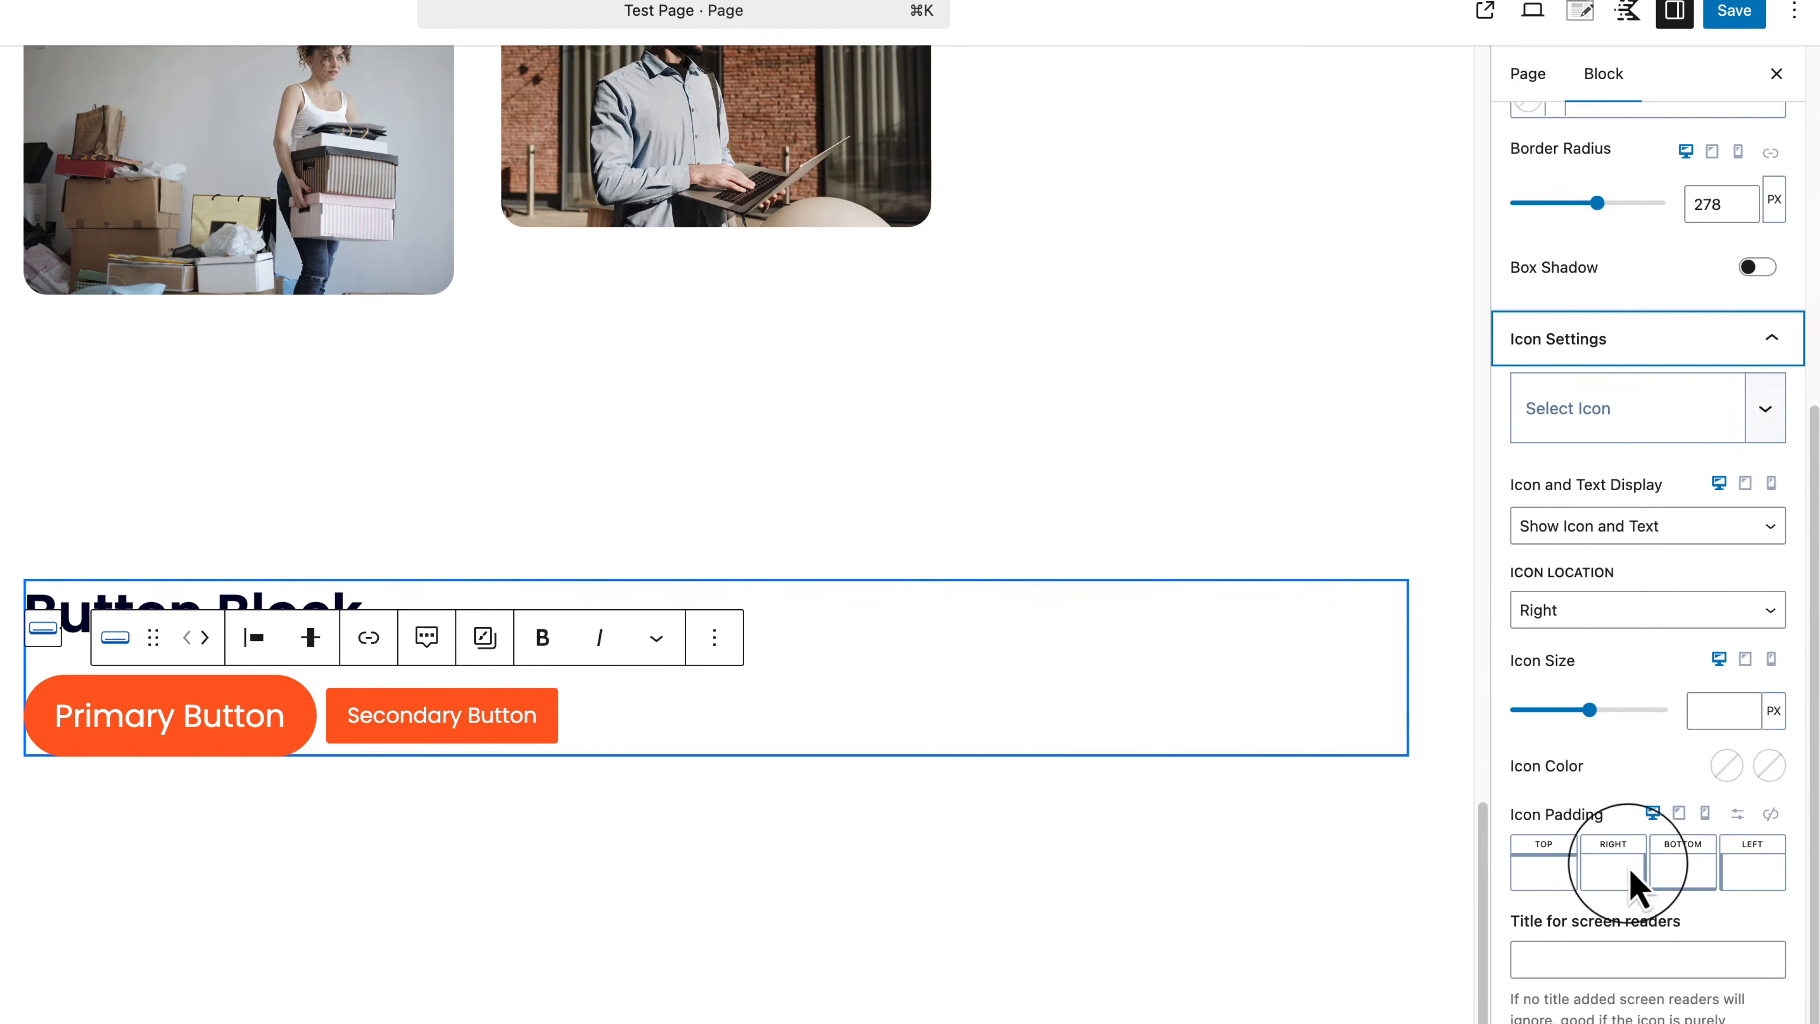
scroll(1612, 405, up, 8)
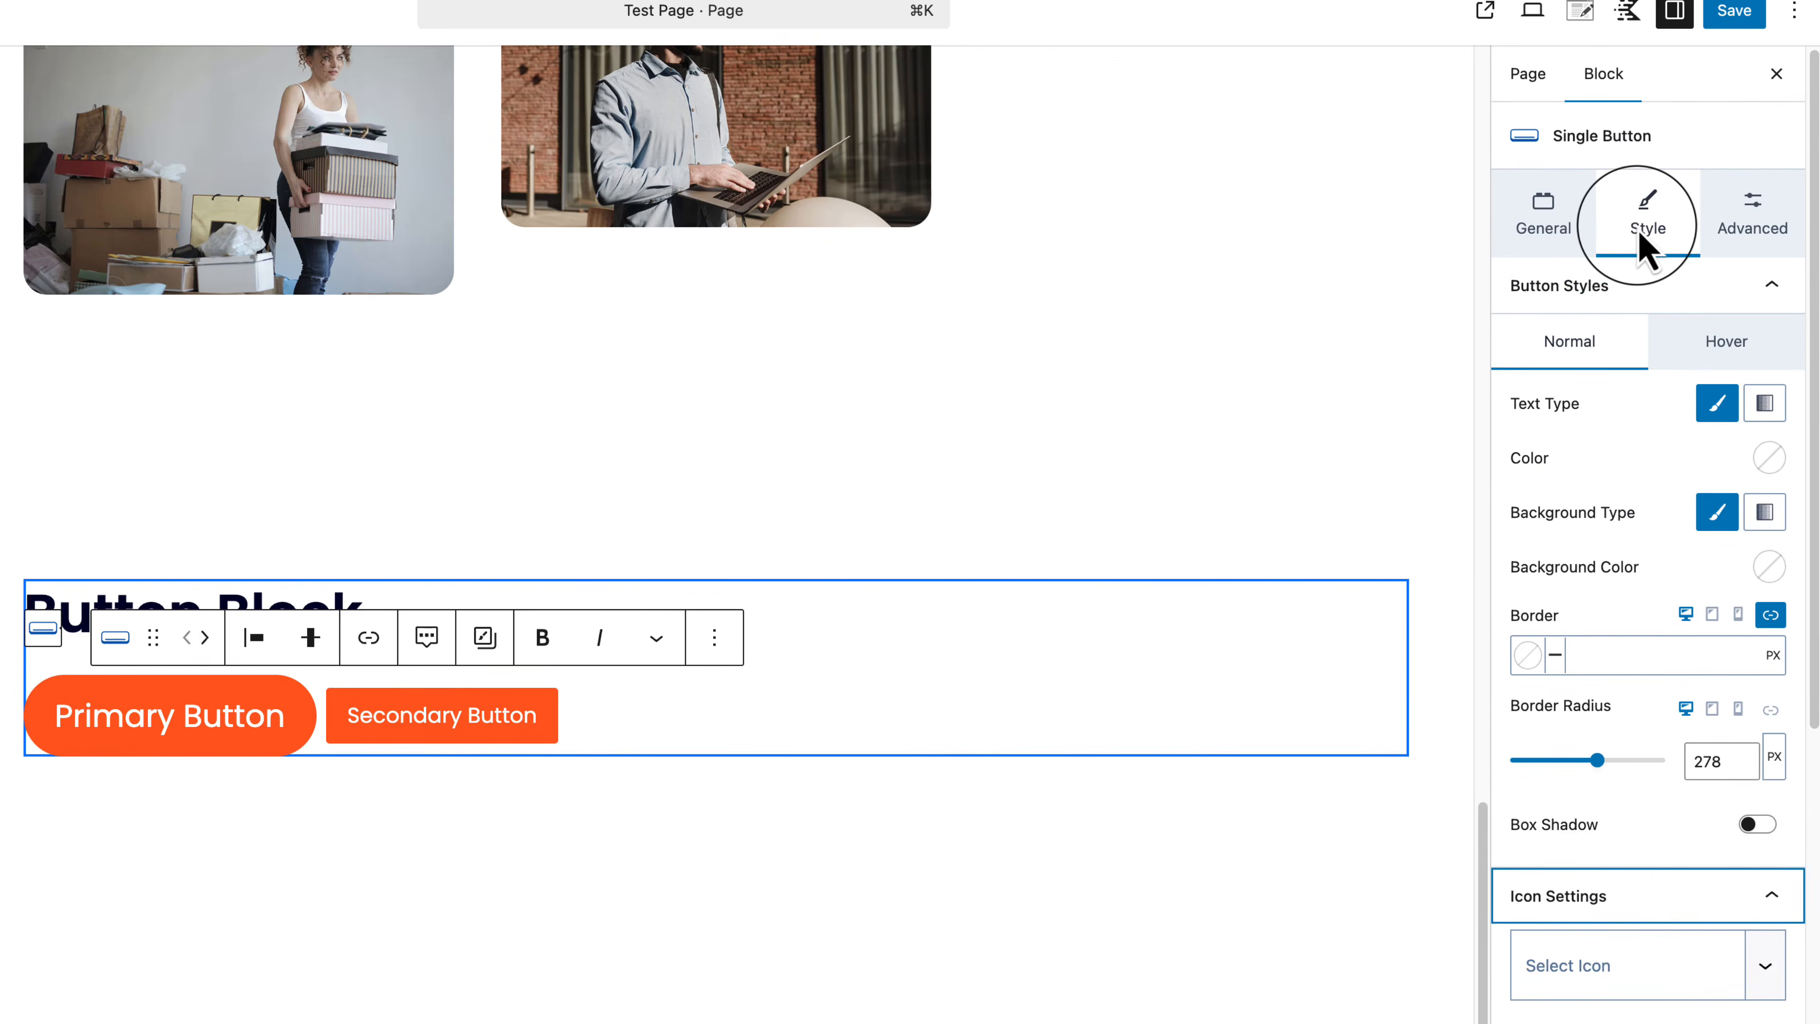
scroll(1645, 731, down, 8)
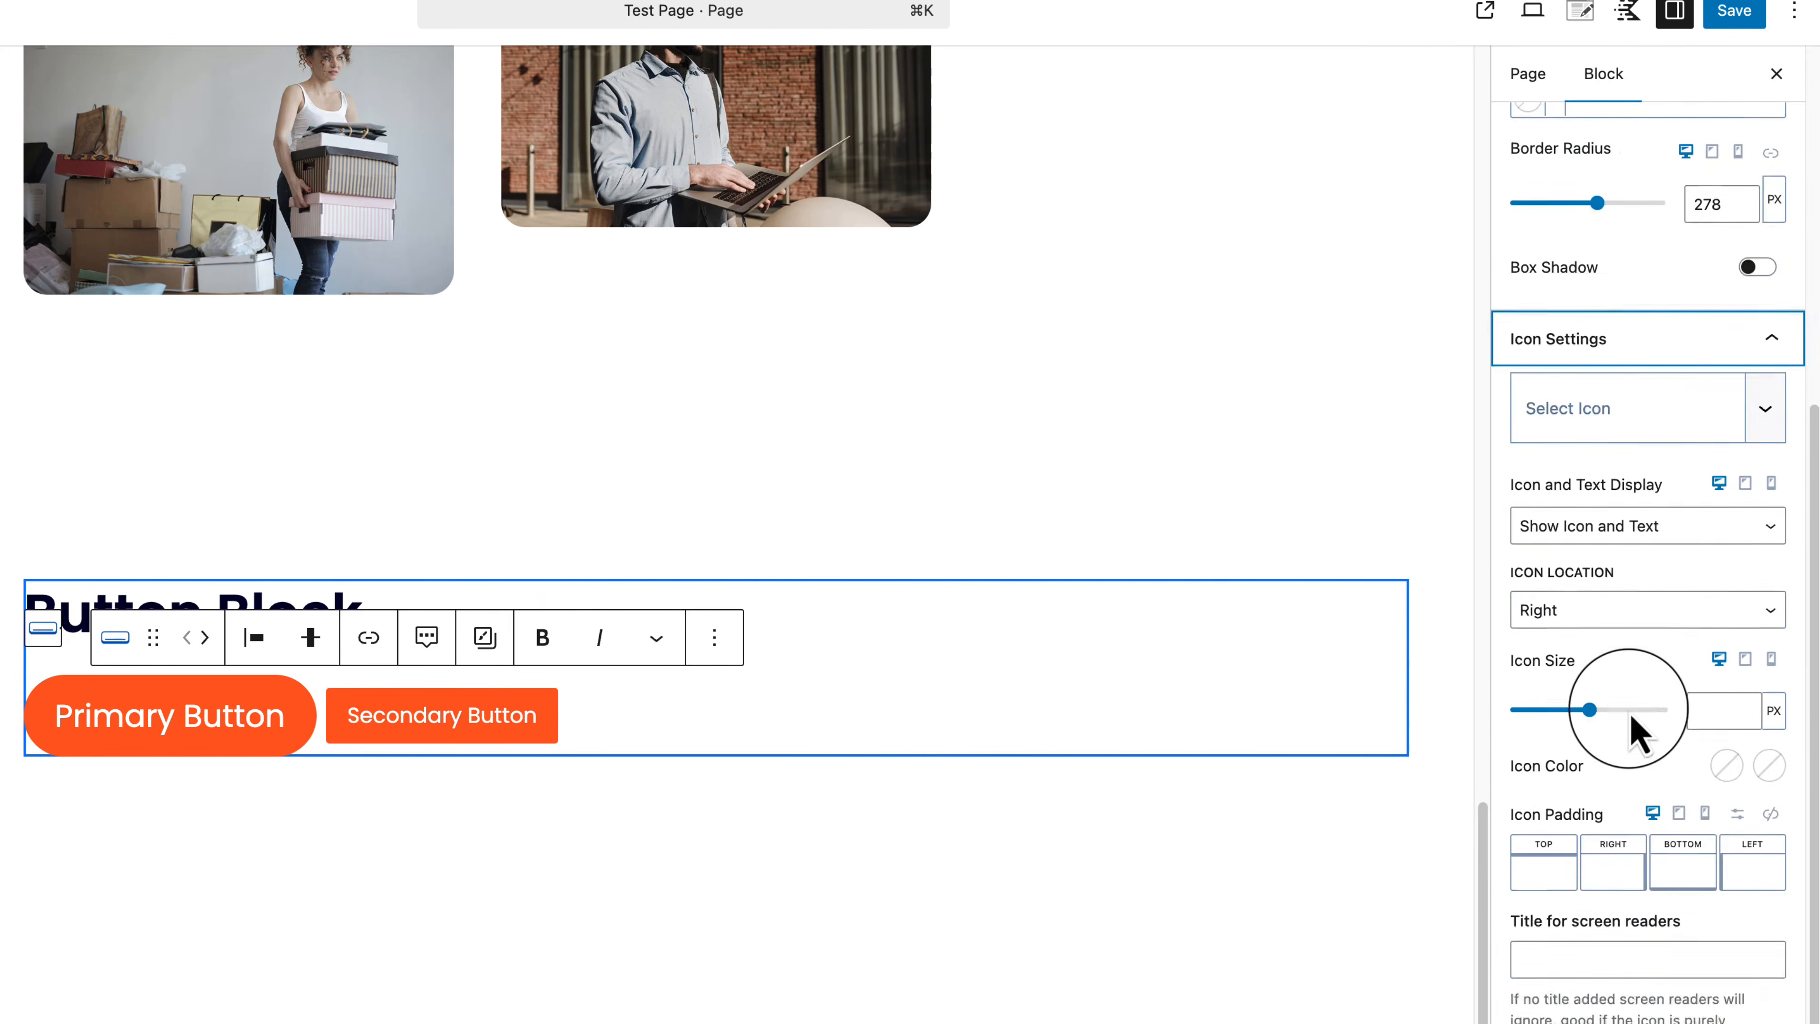
scroll(1576, 727, up, 6)
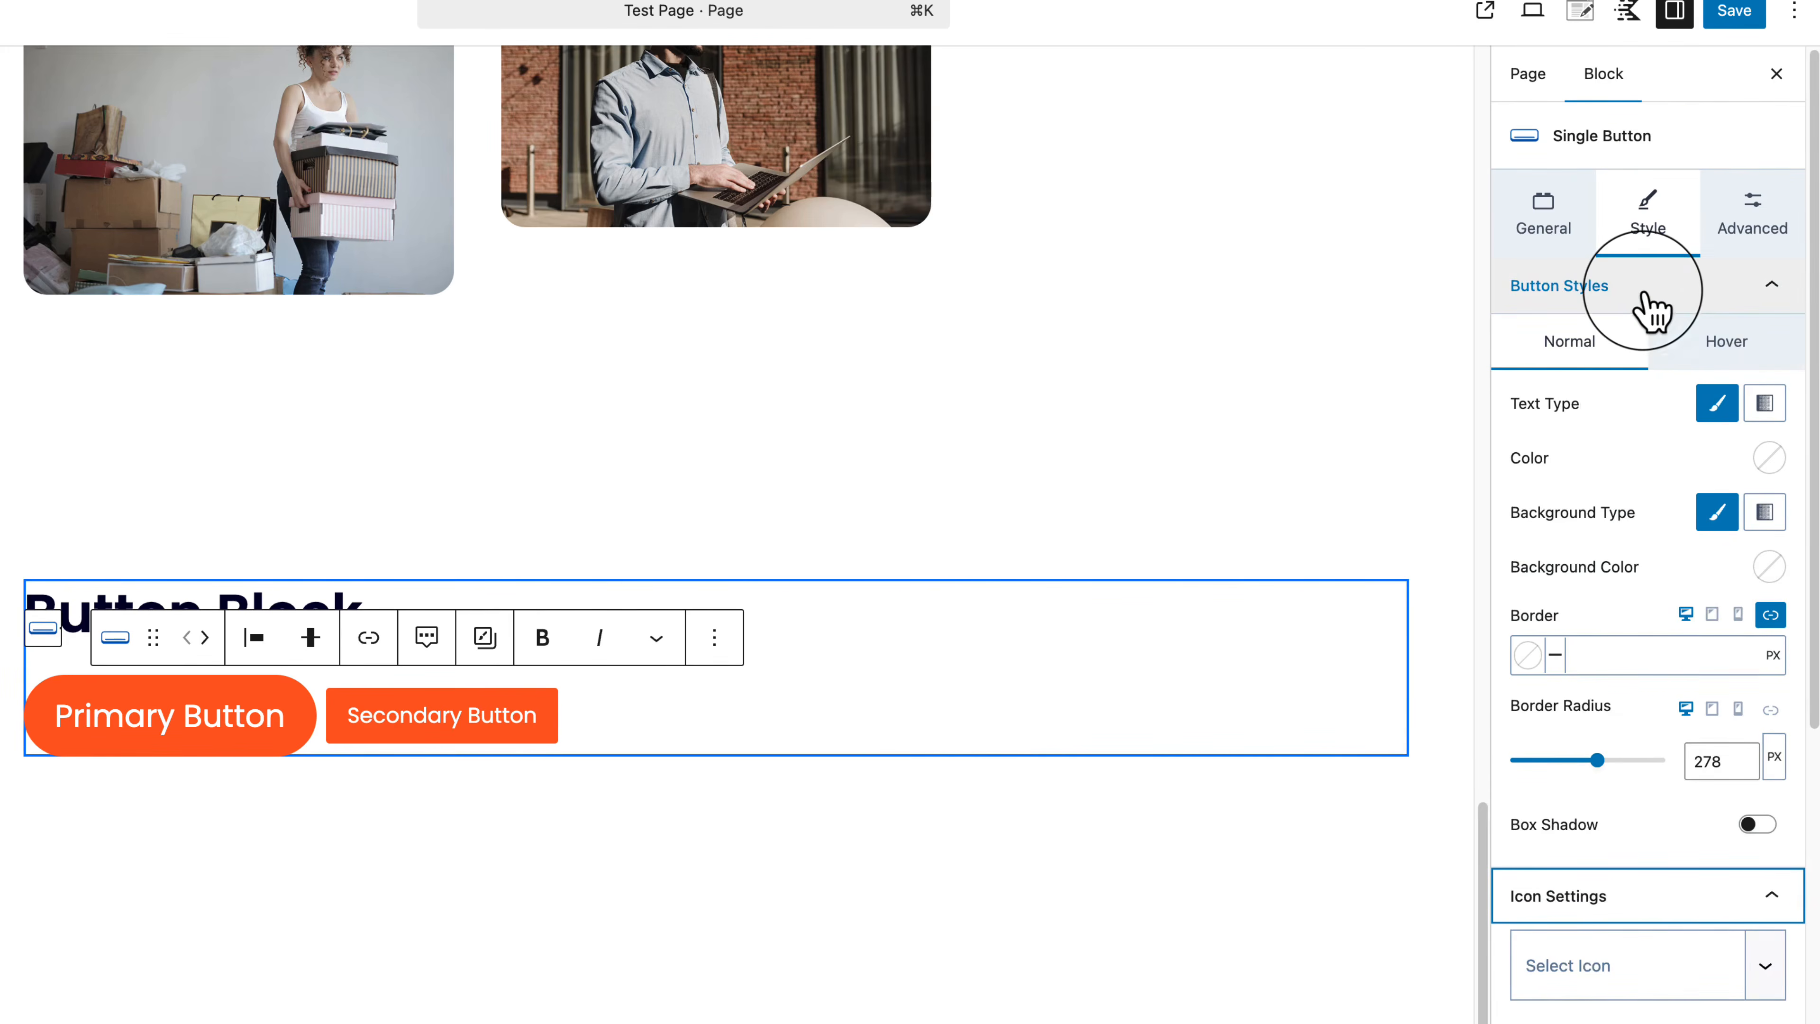
click(1646, 293)
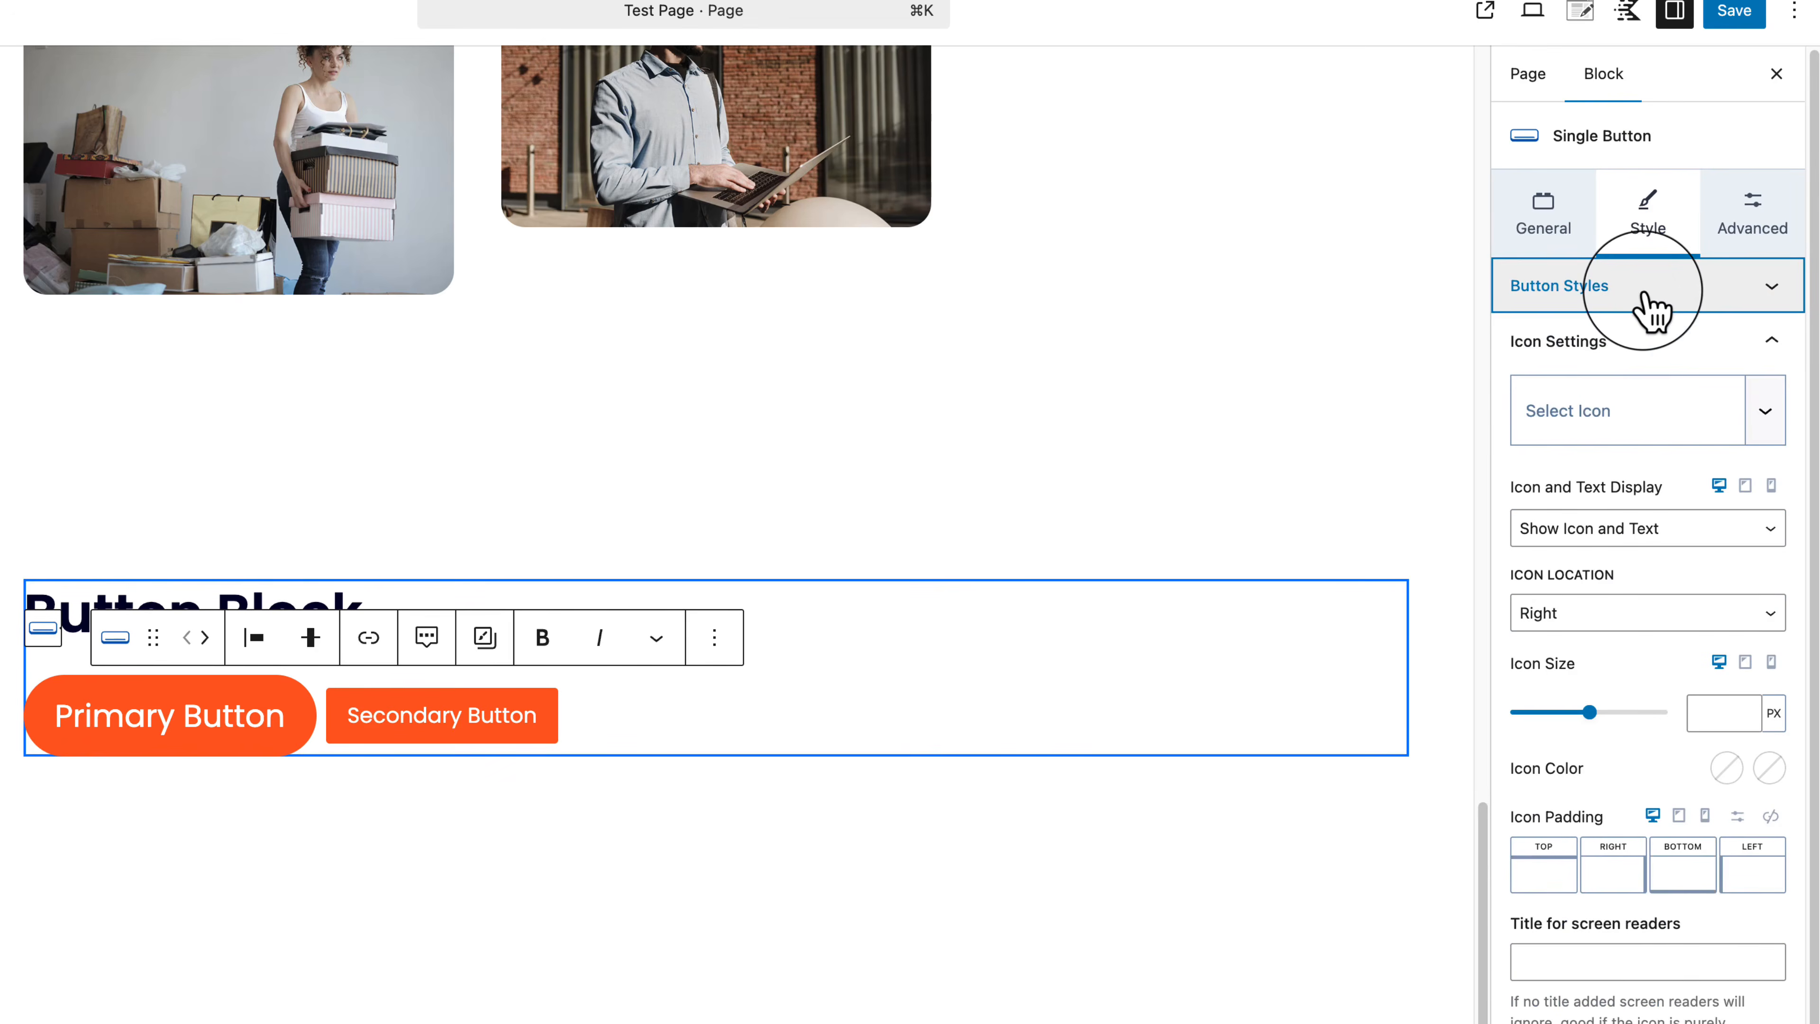
click(1634, 356)
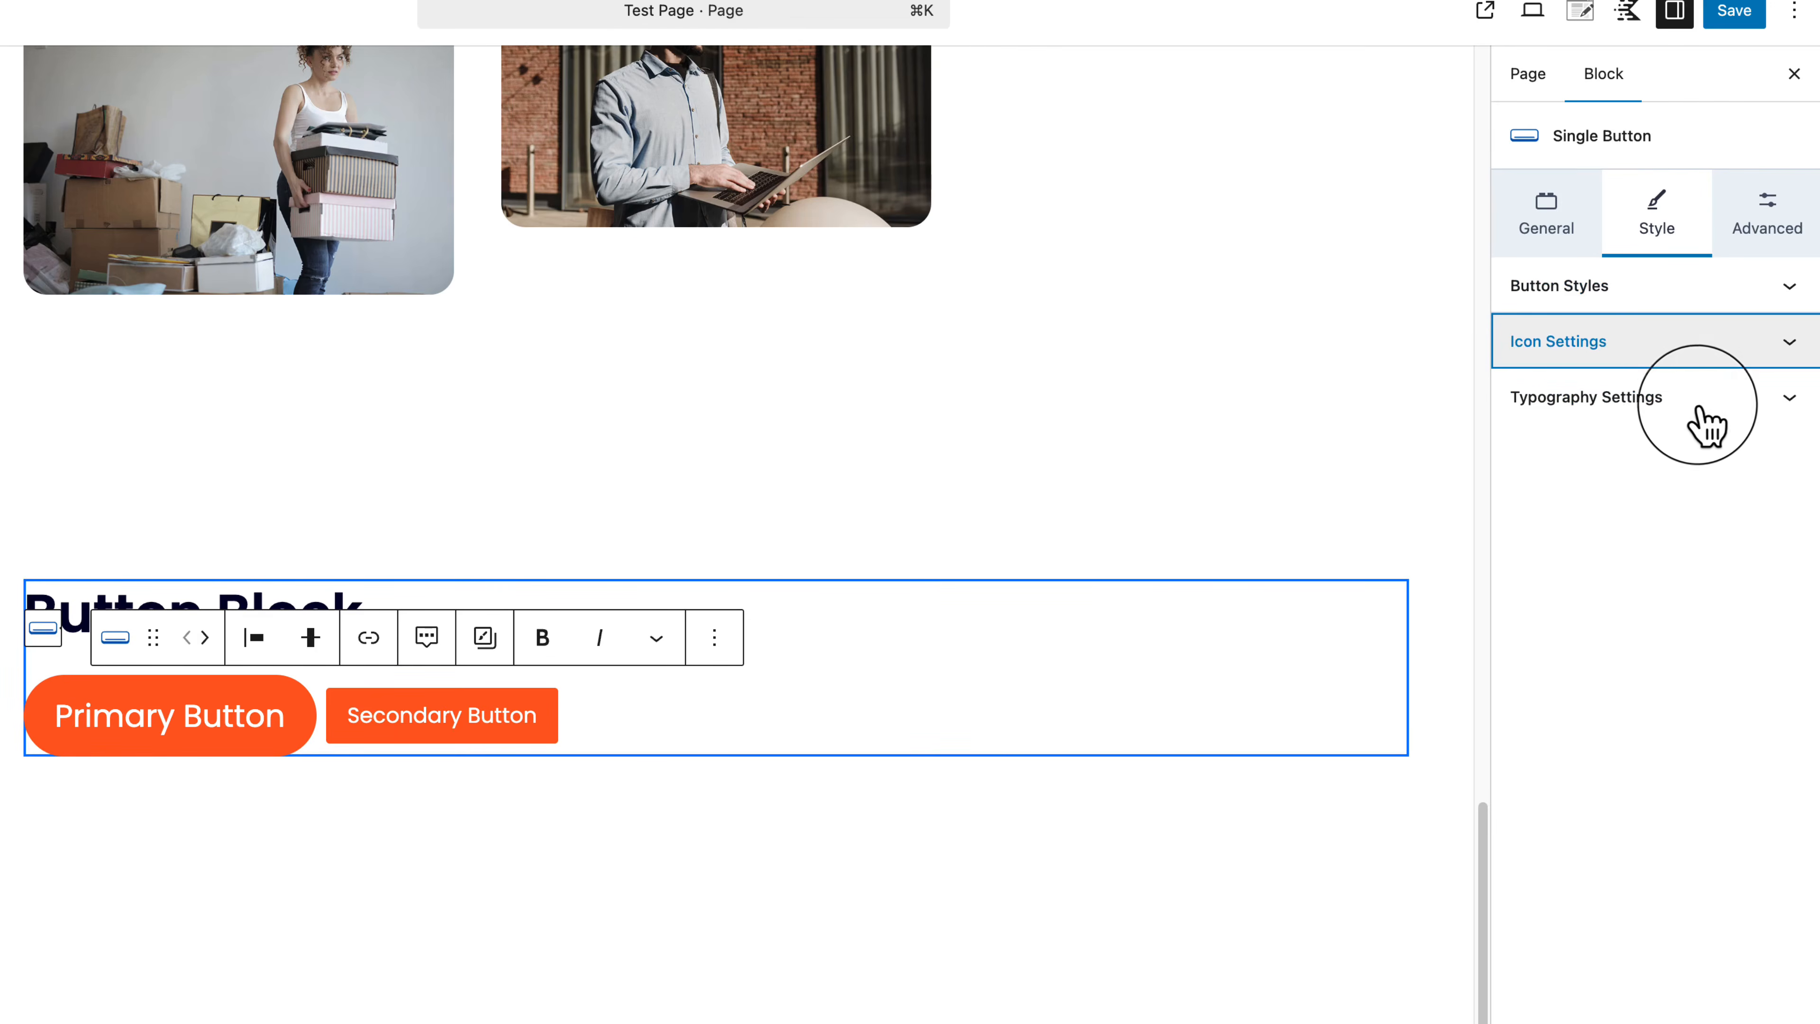
Step: Browse the icon categories, then search 'arrow' and add the right arrow icon to the Primary Button
click(1687, 346)
click(1577, 429)
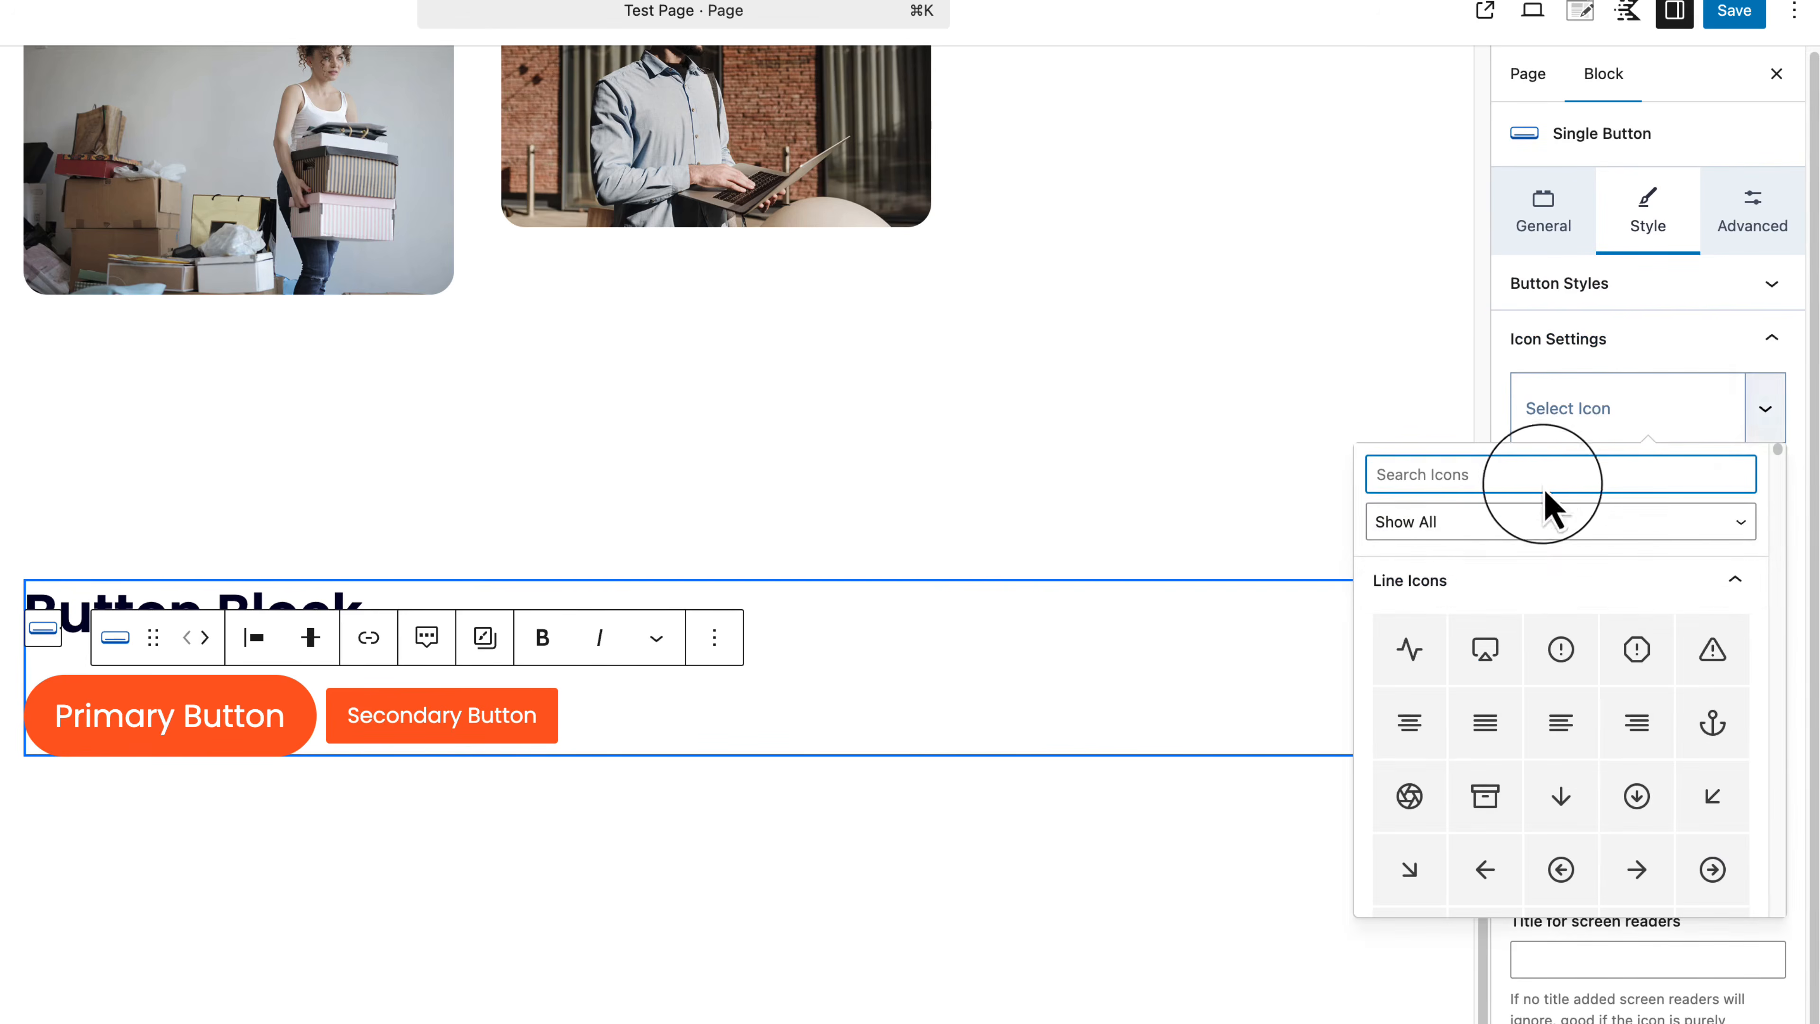
click(1529, 530)
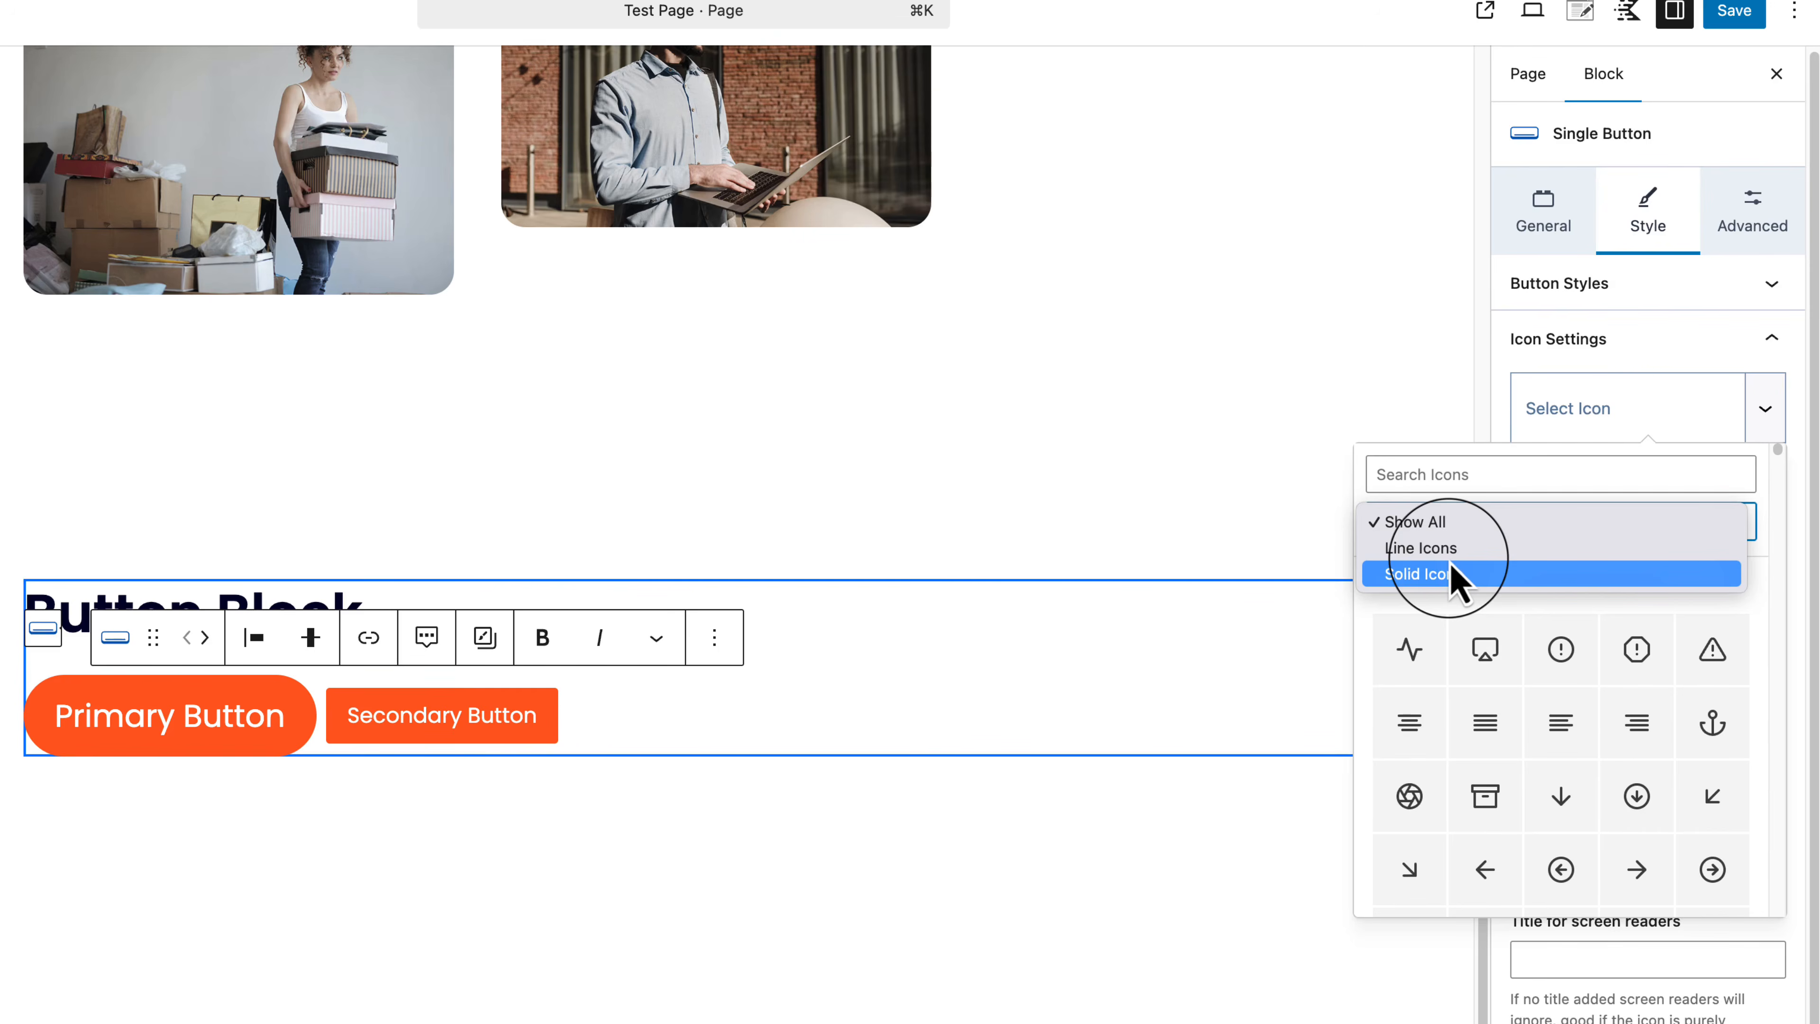
click(1448, 548)
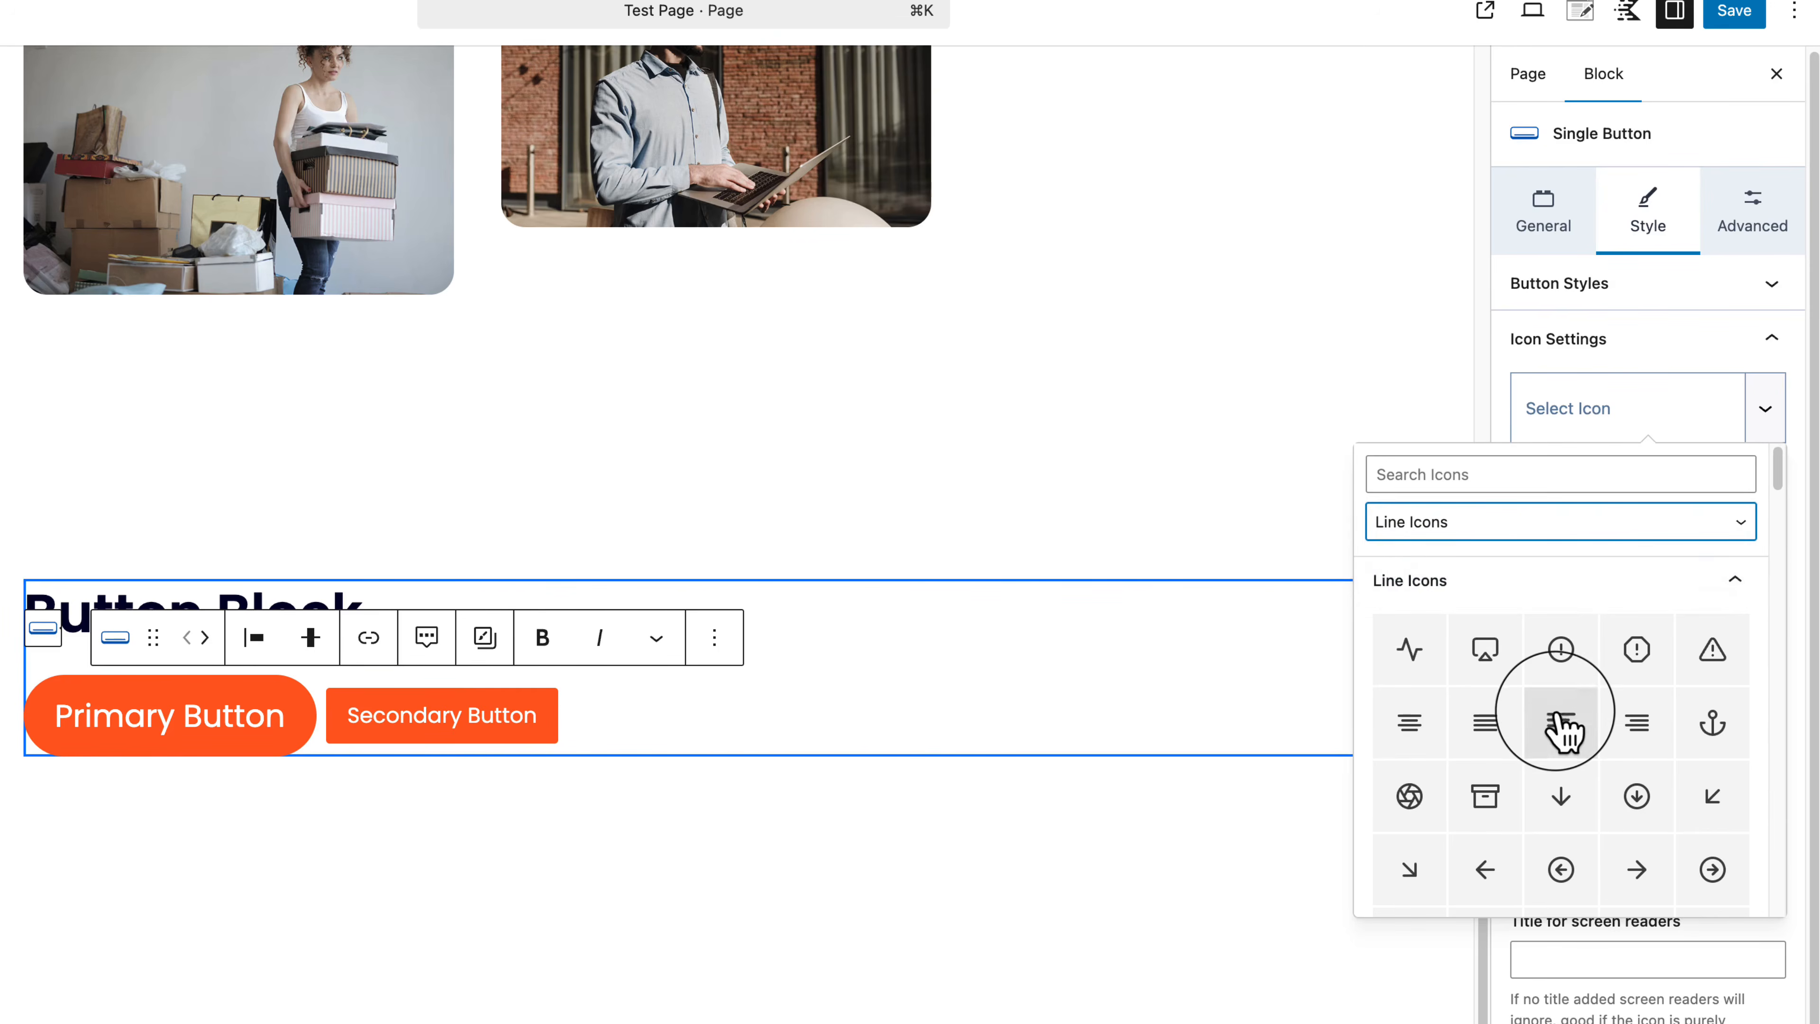
scroll(1562, 727, down, 5)
scroll(1564, 731, up, 5)
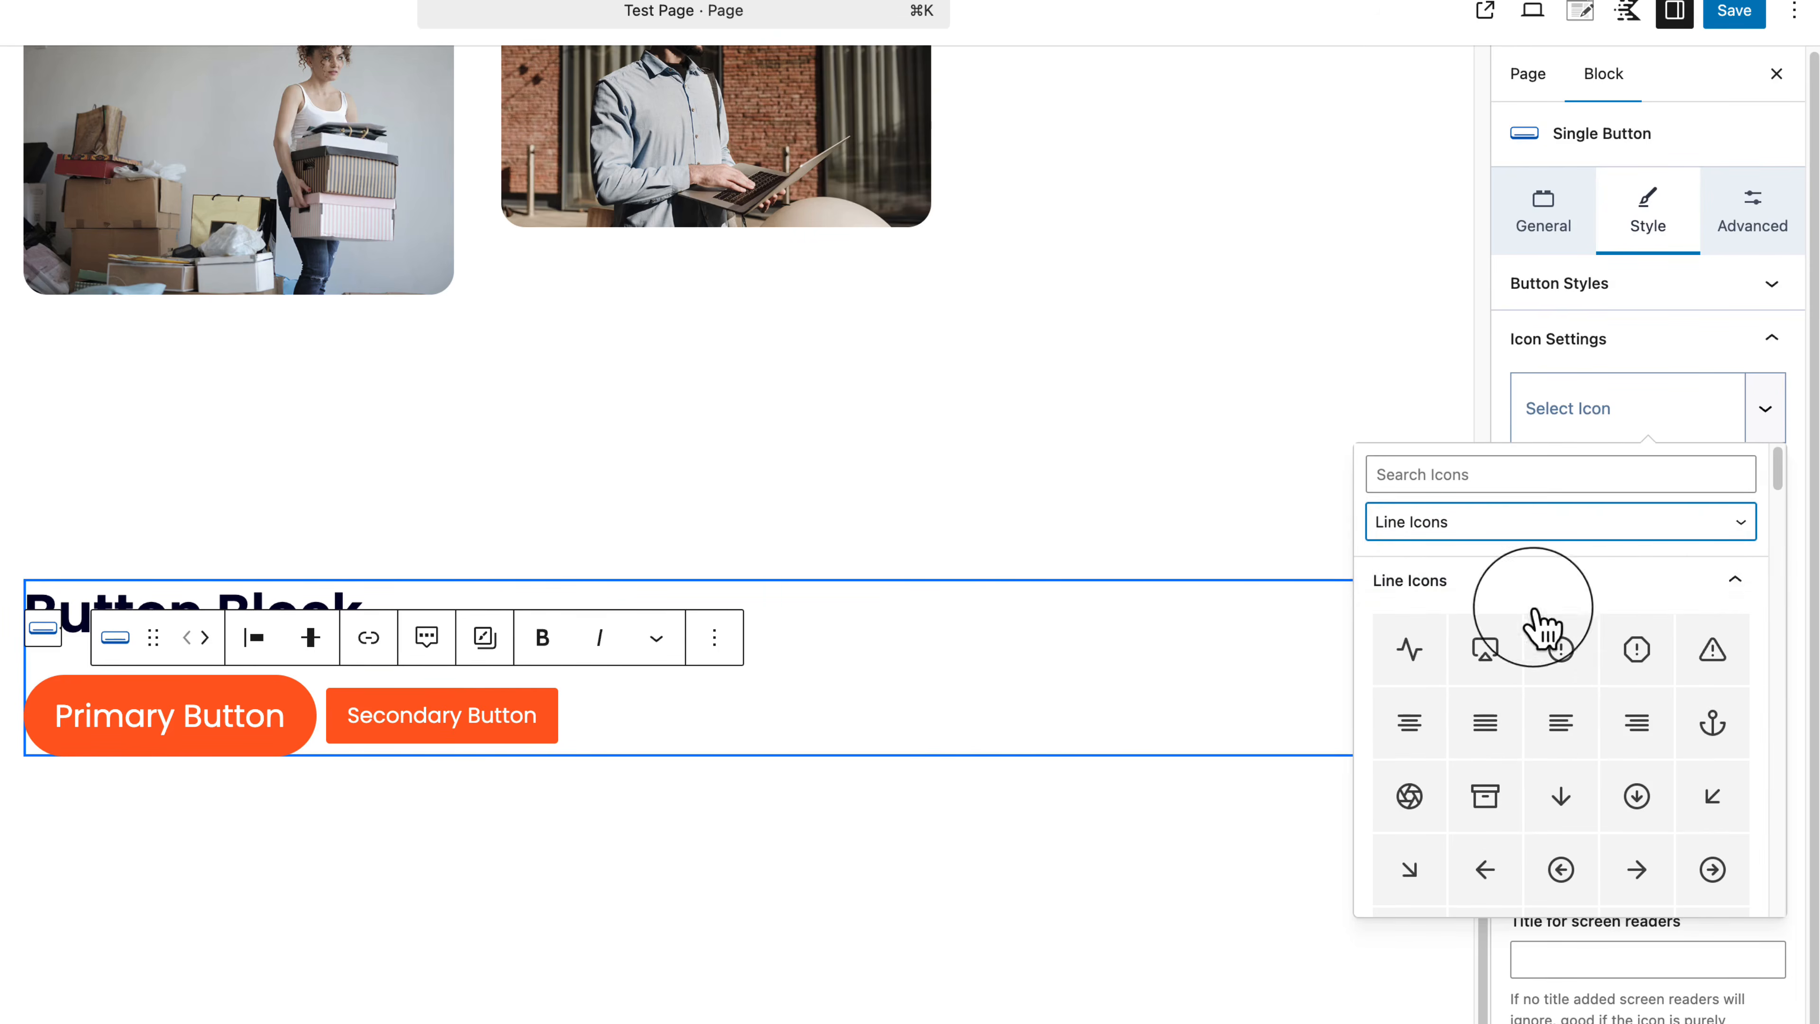
click(1525, 530)
click(1517, 552)
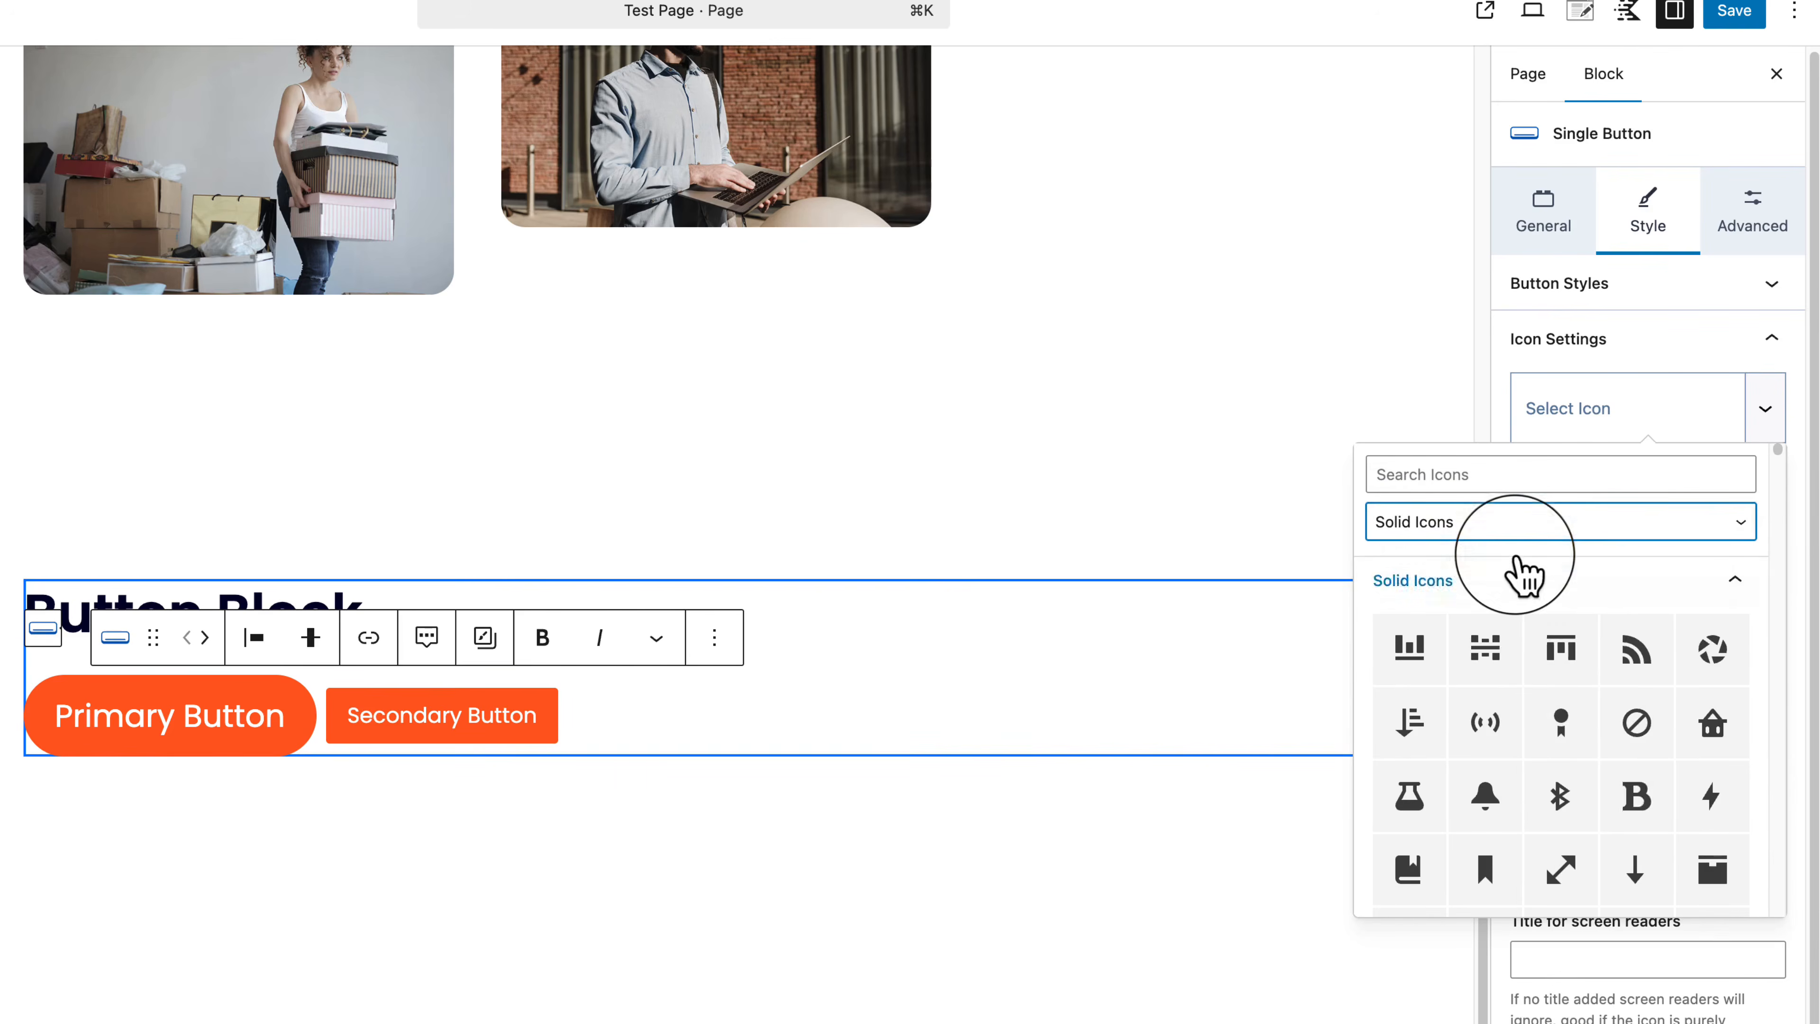
scroll(1554, 804, down, 1)
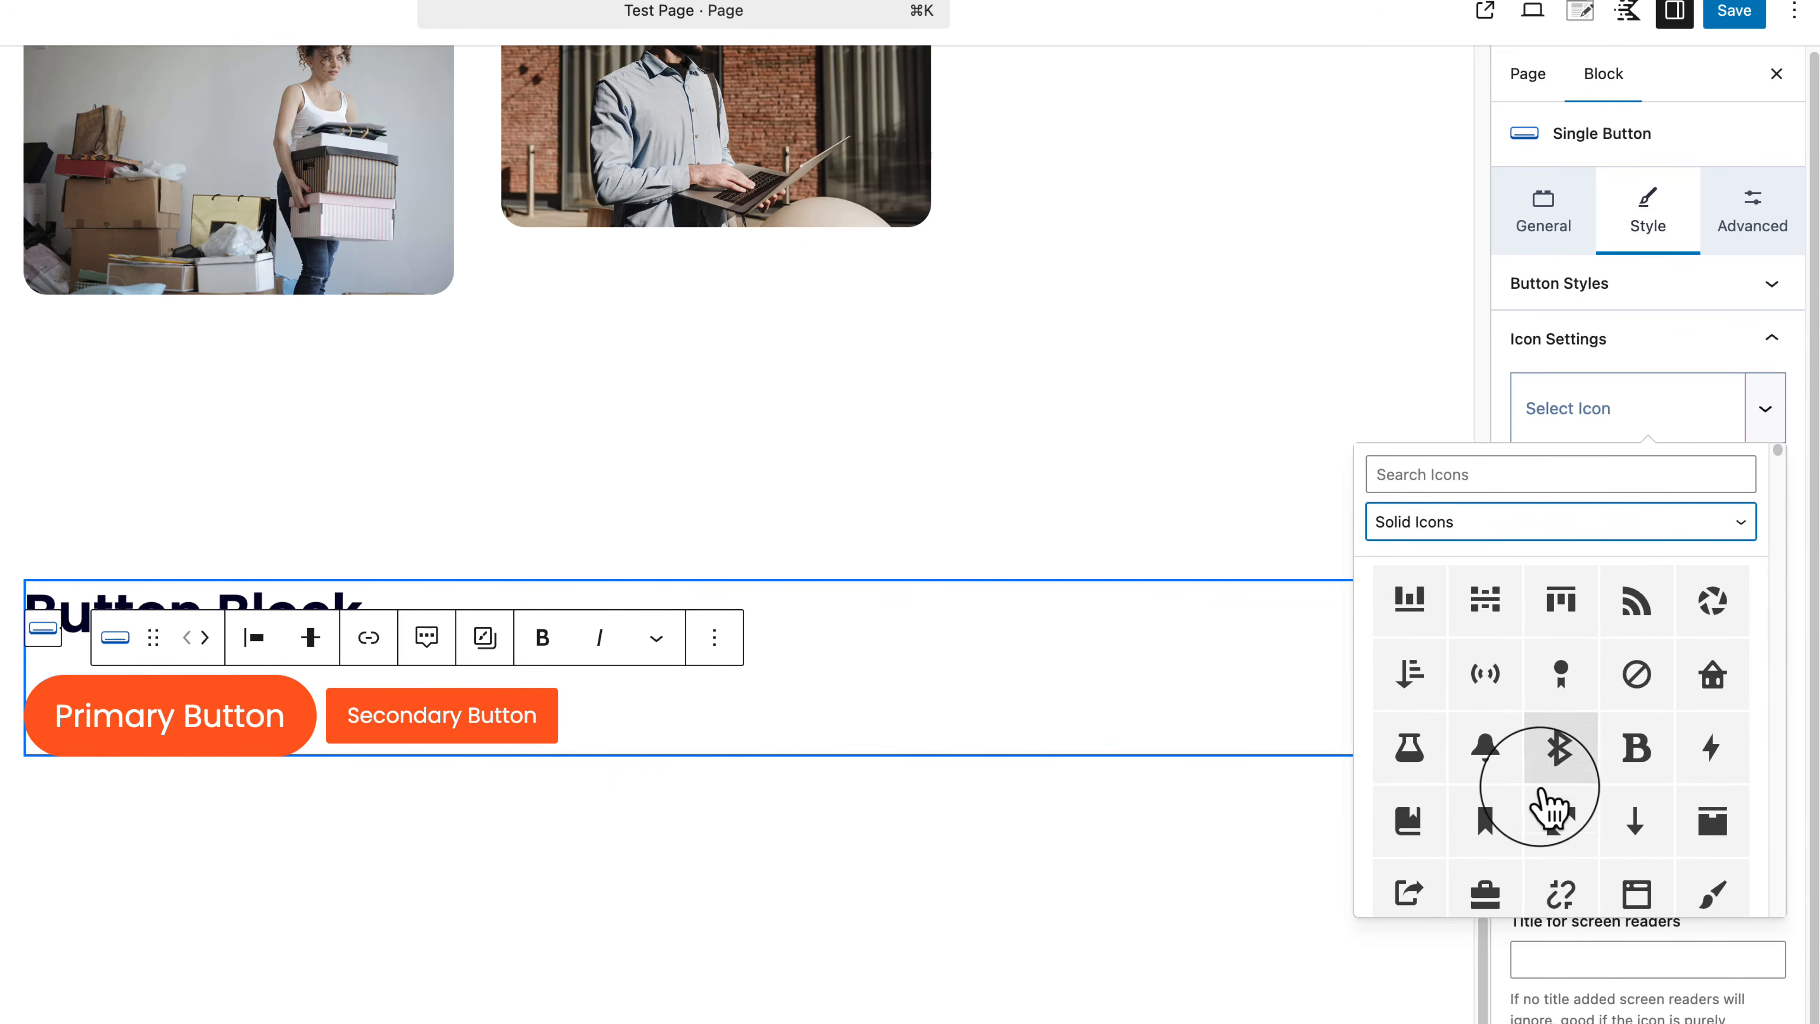
scroll(1536, 631, up, 1)
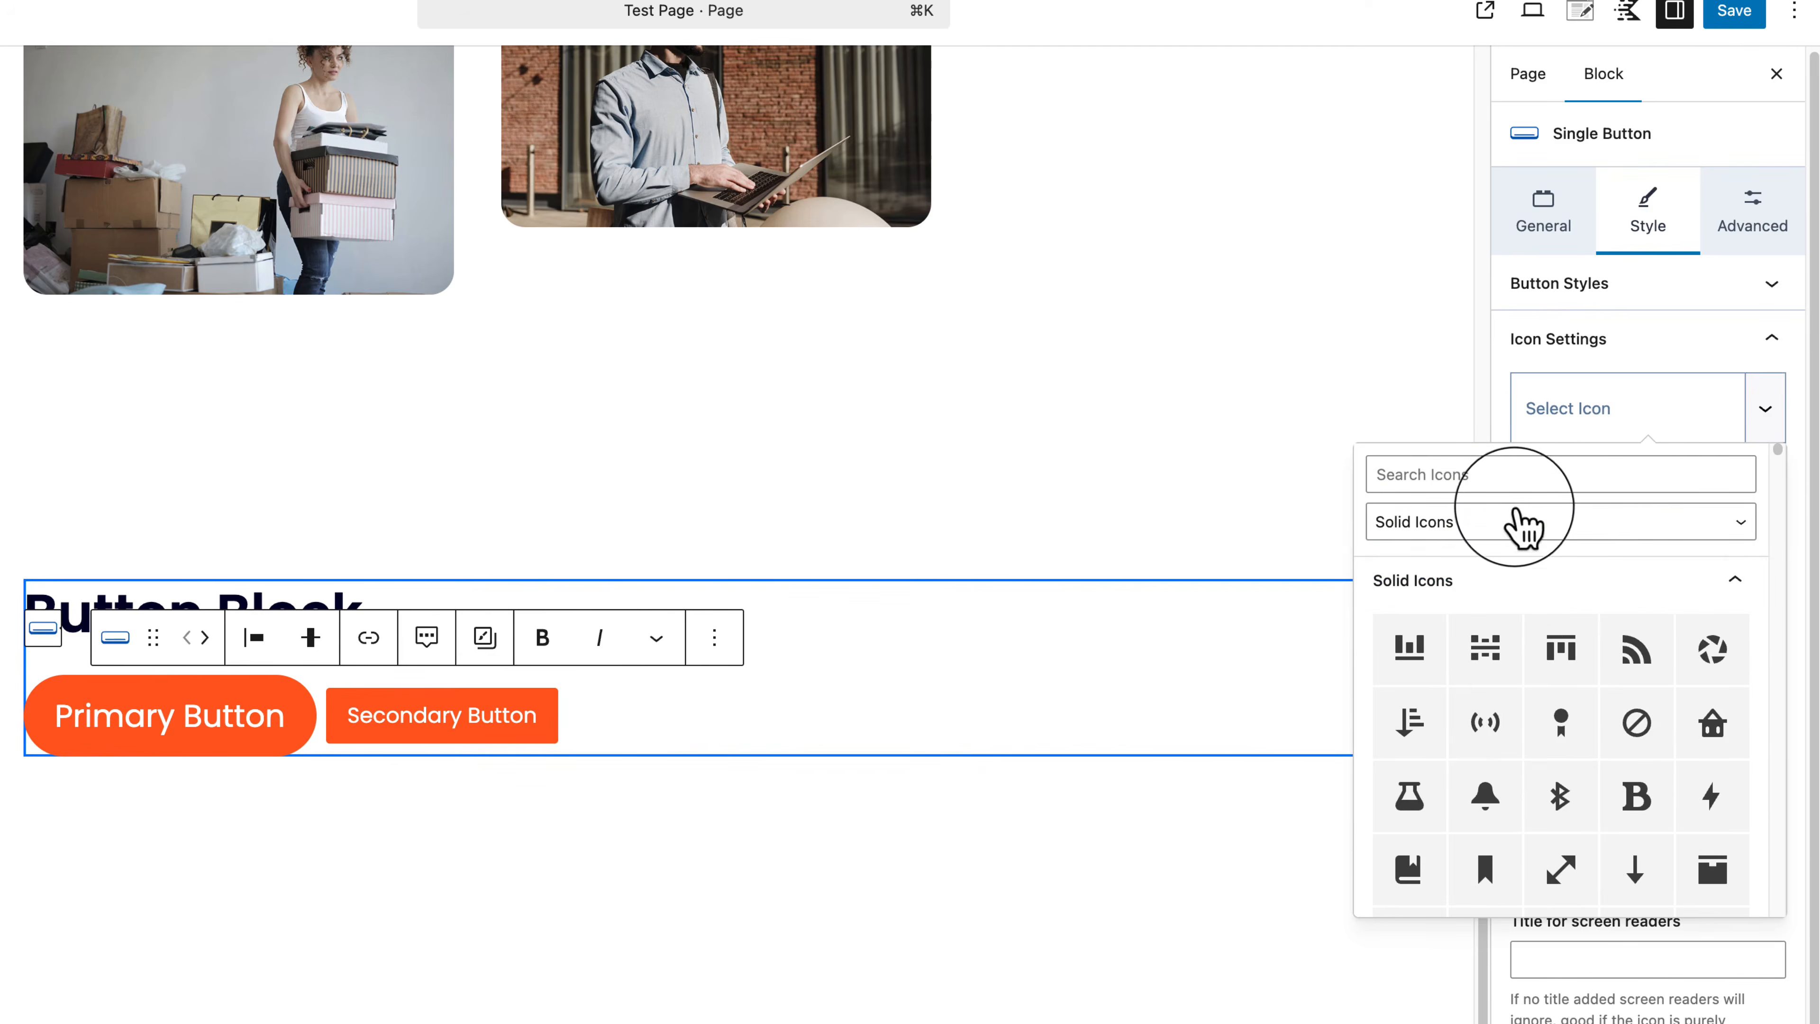
click(1522, 523)
click(1519, 479)
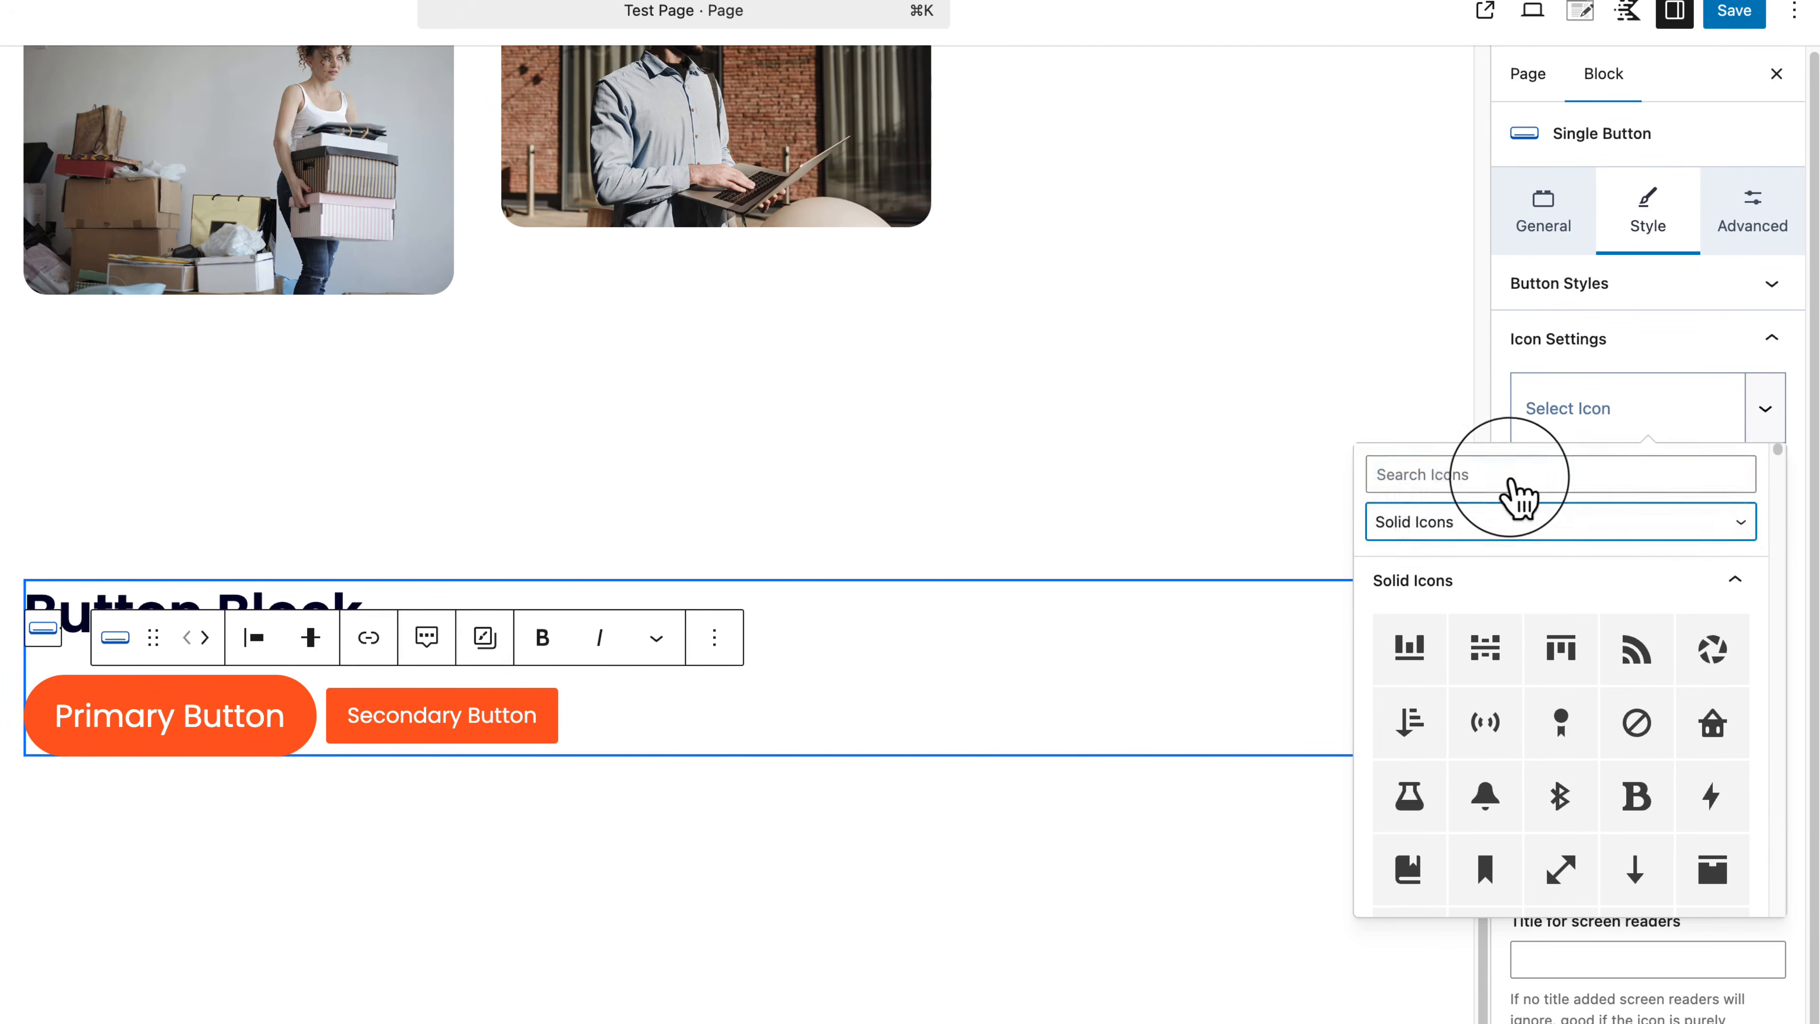
click(1496, 475)
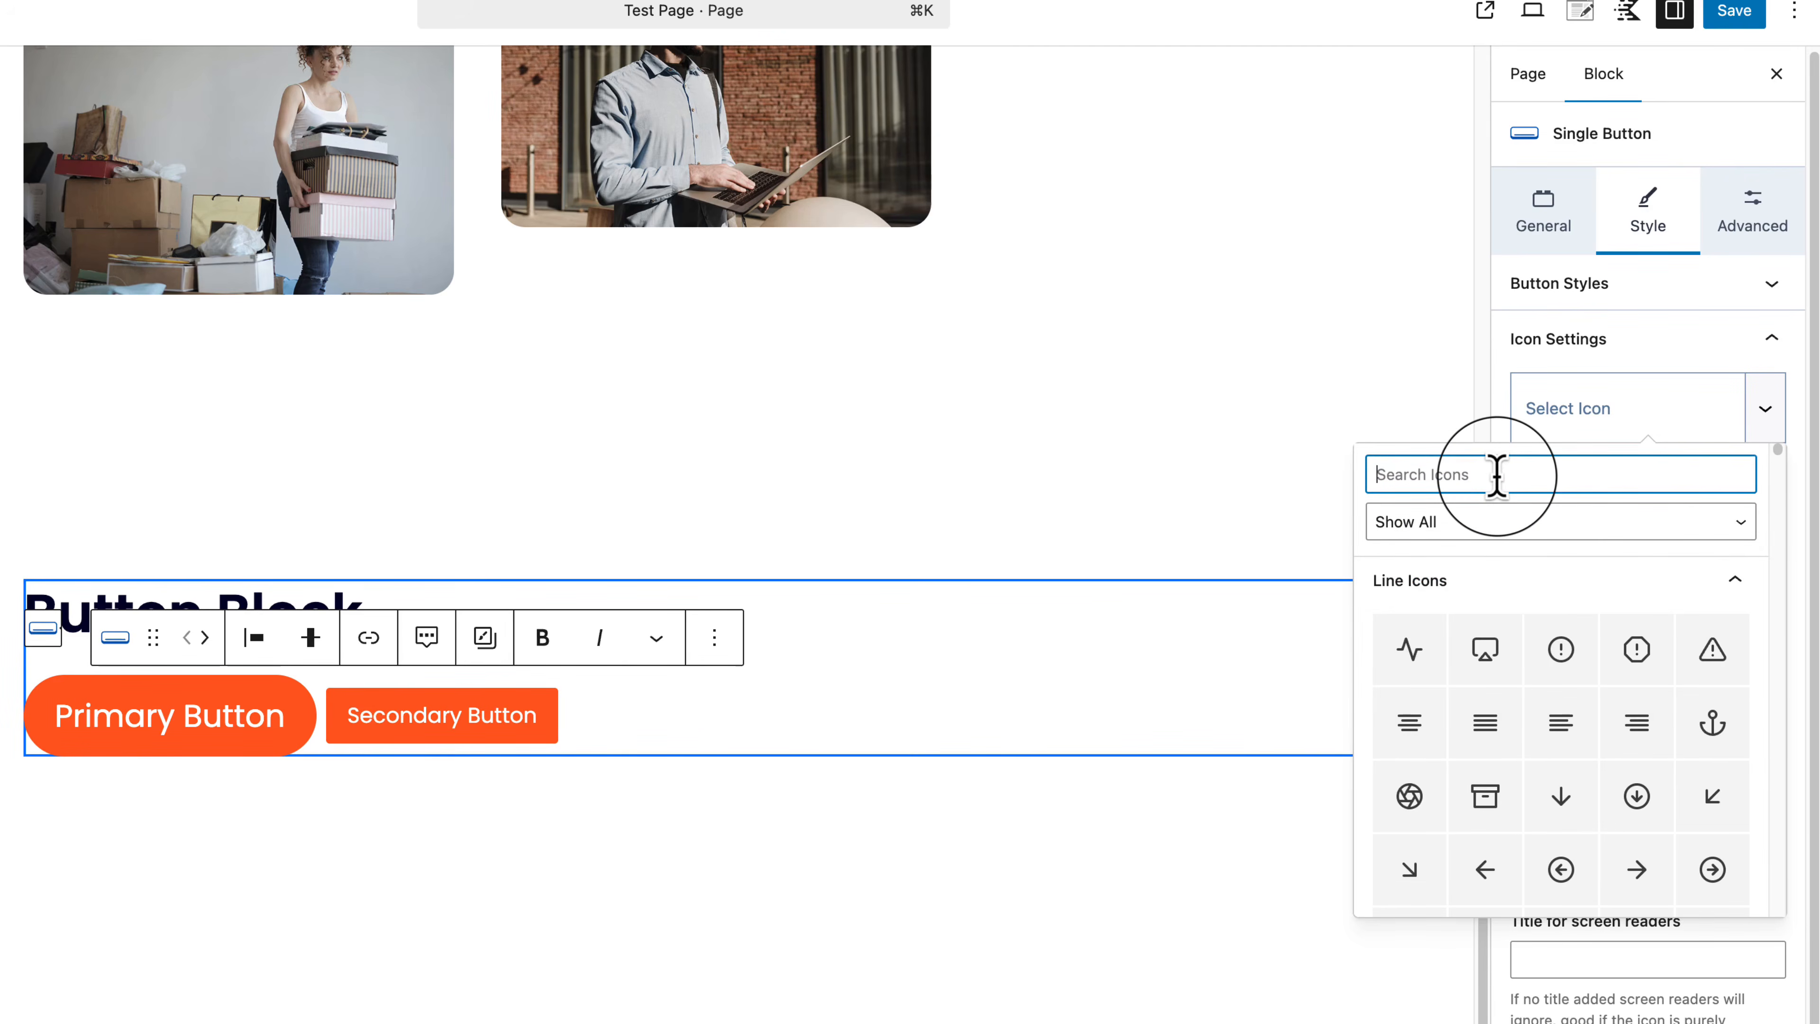
text(arrow)
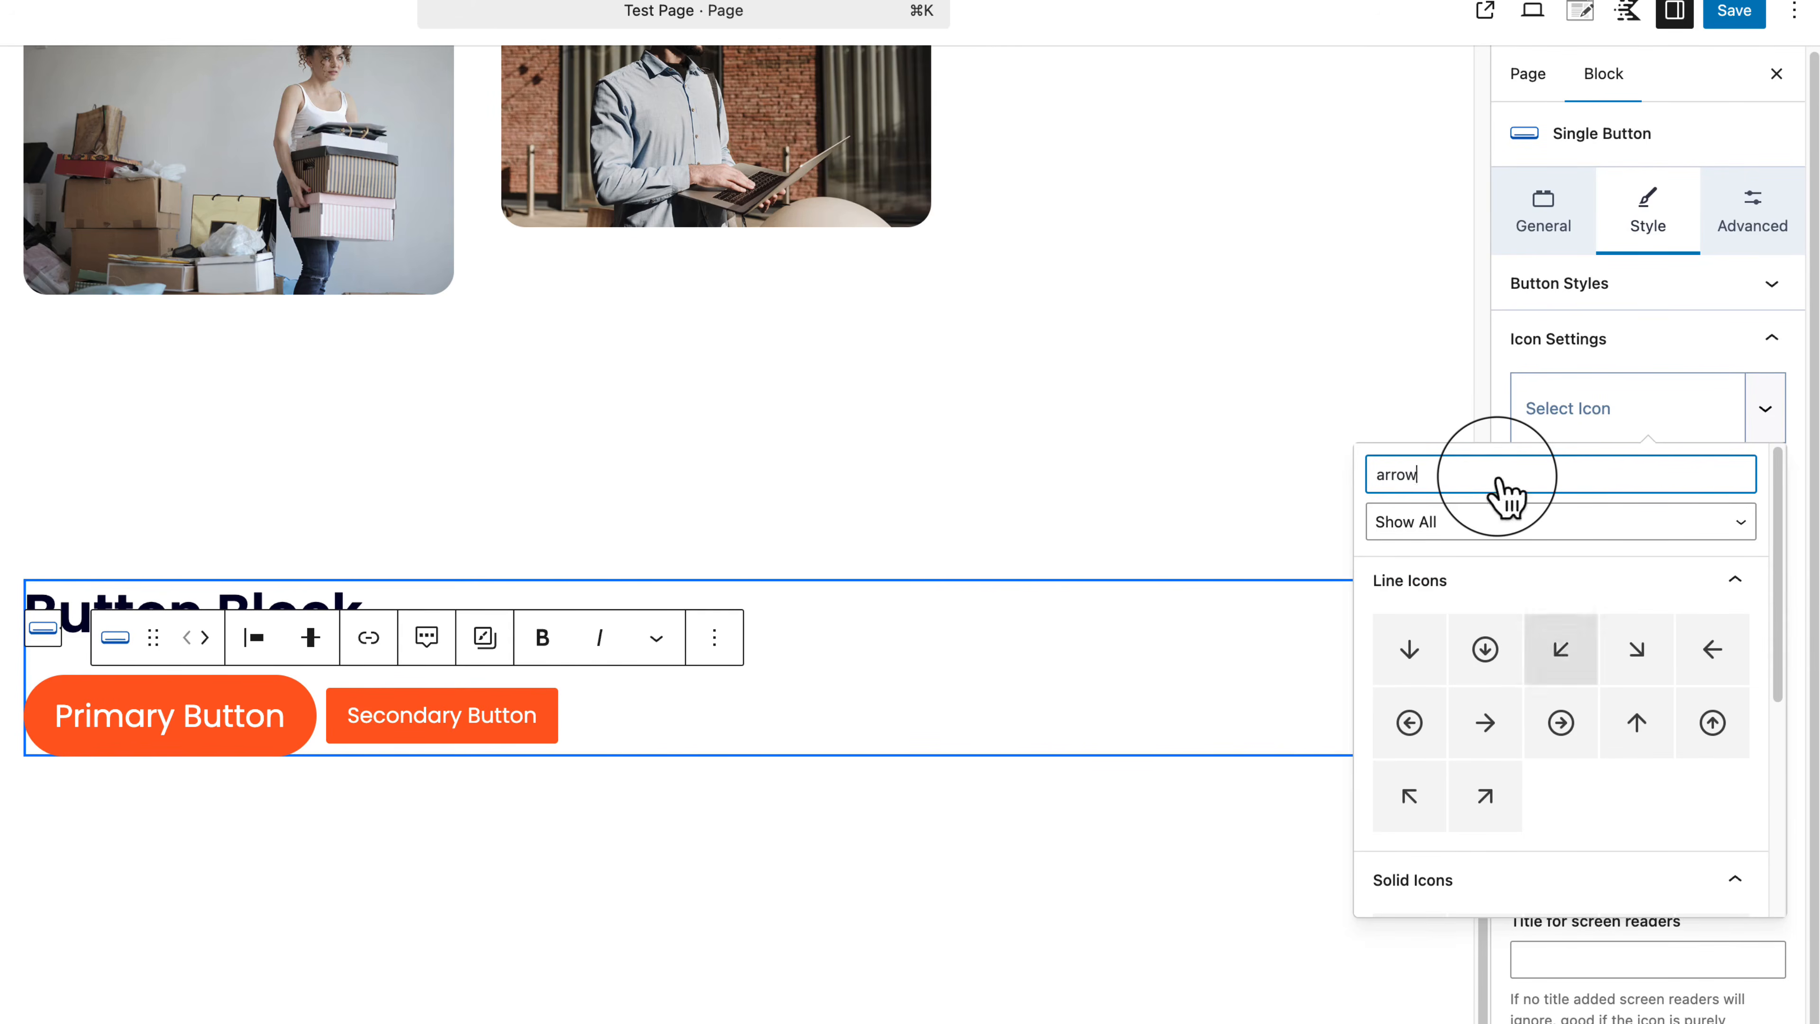
click(1491, 726)
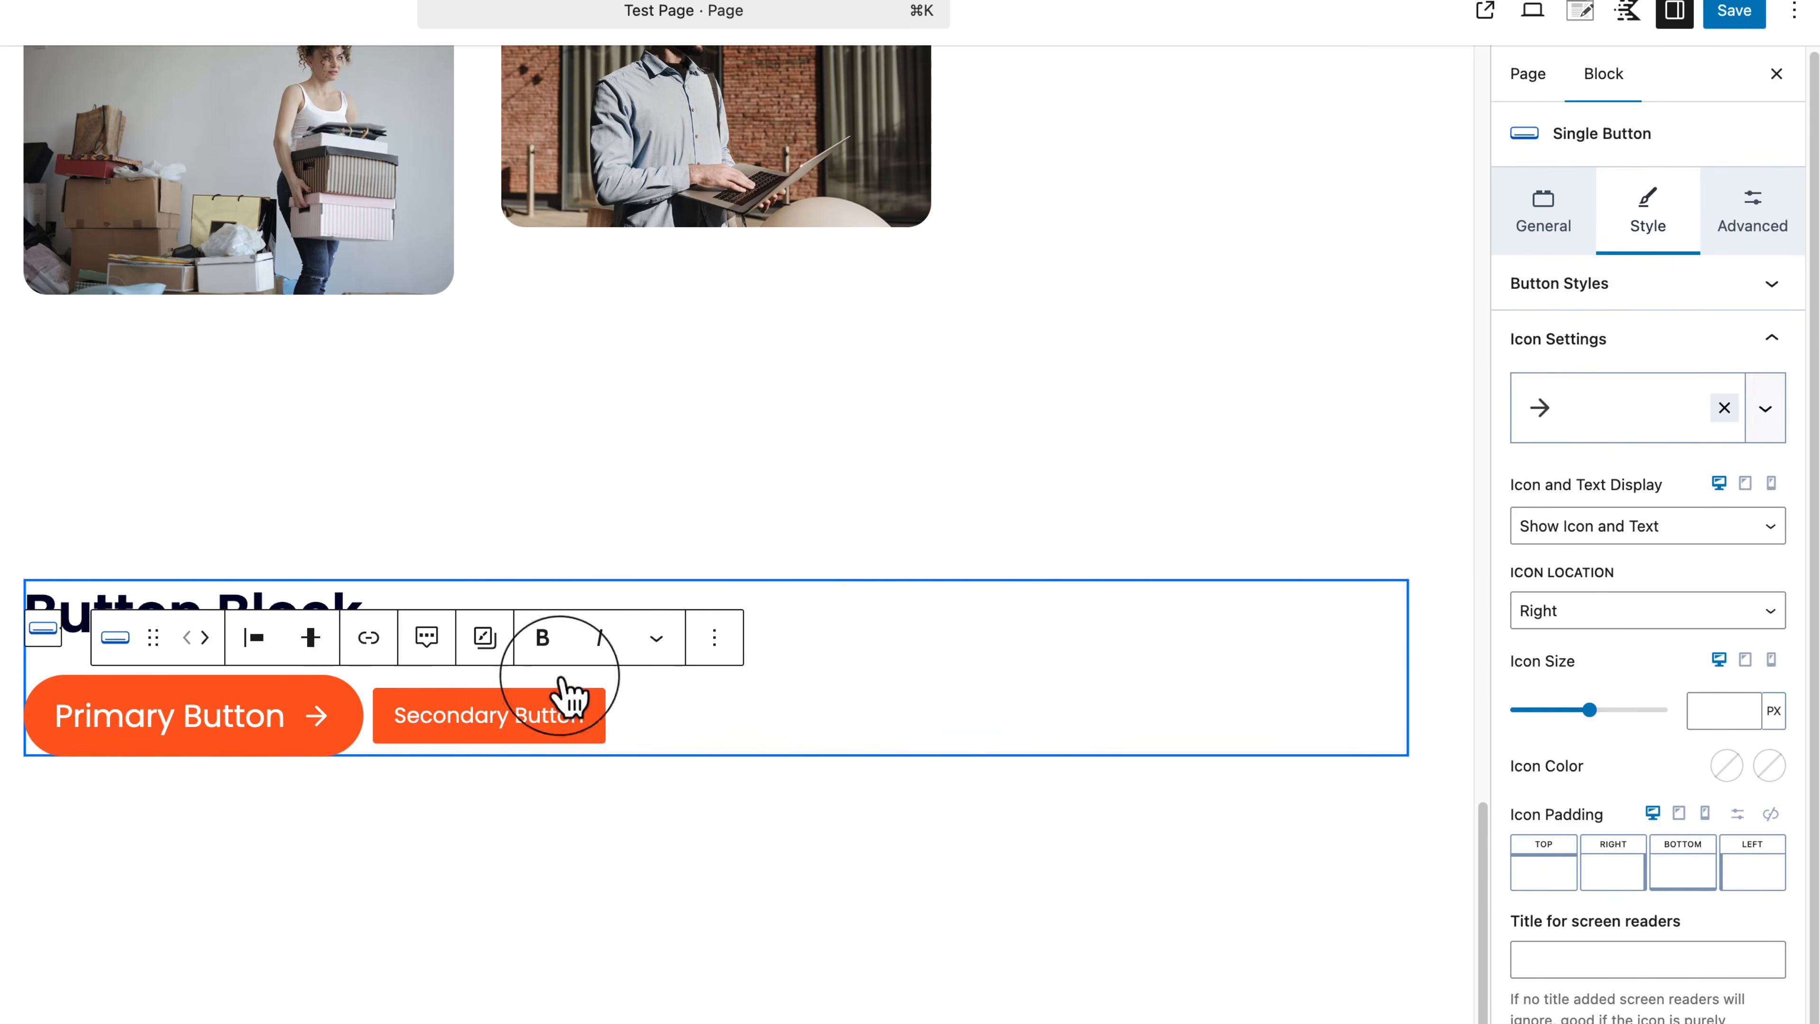
Step: Show both icon and text, place the arrow on the right, and size it 40 px
click(1552, 527)
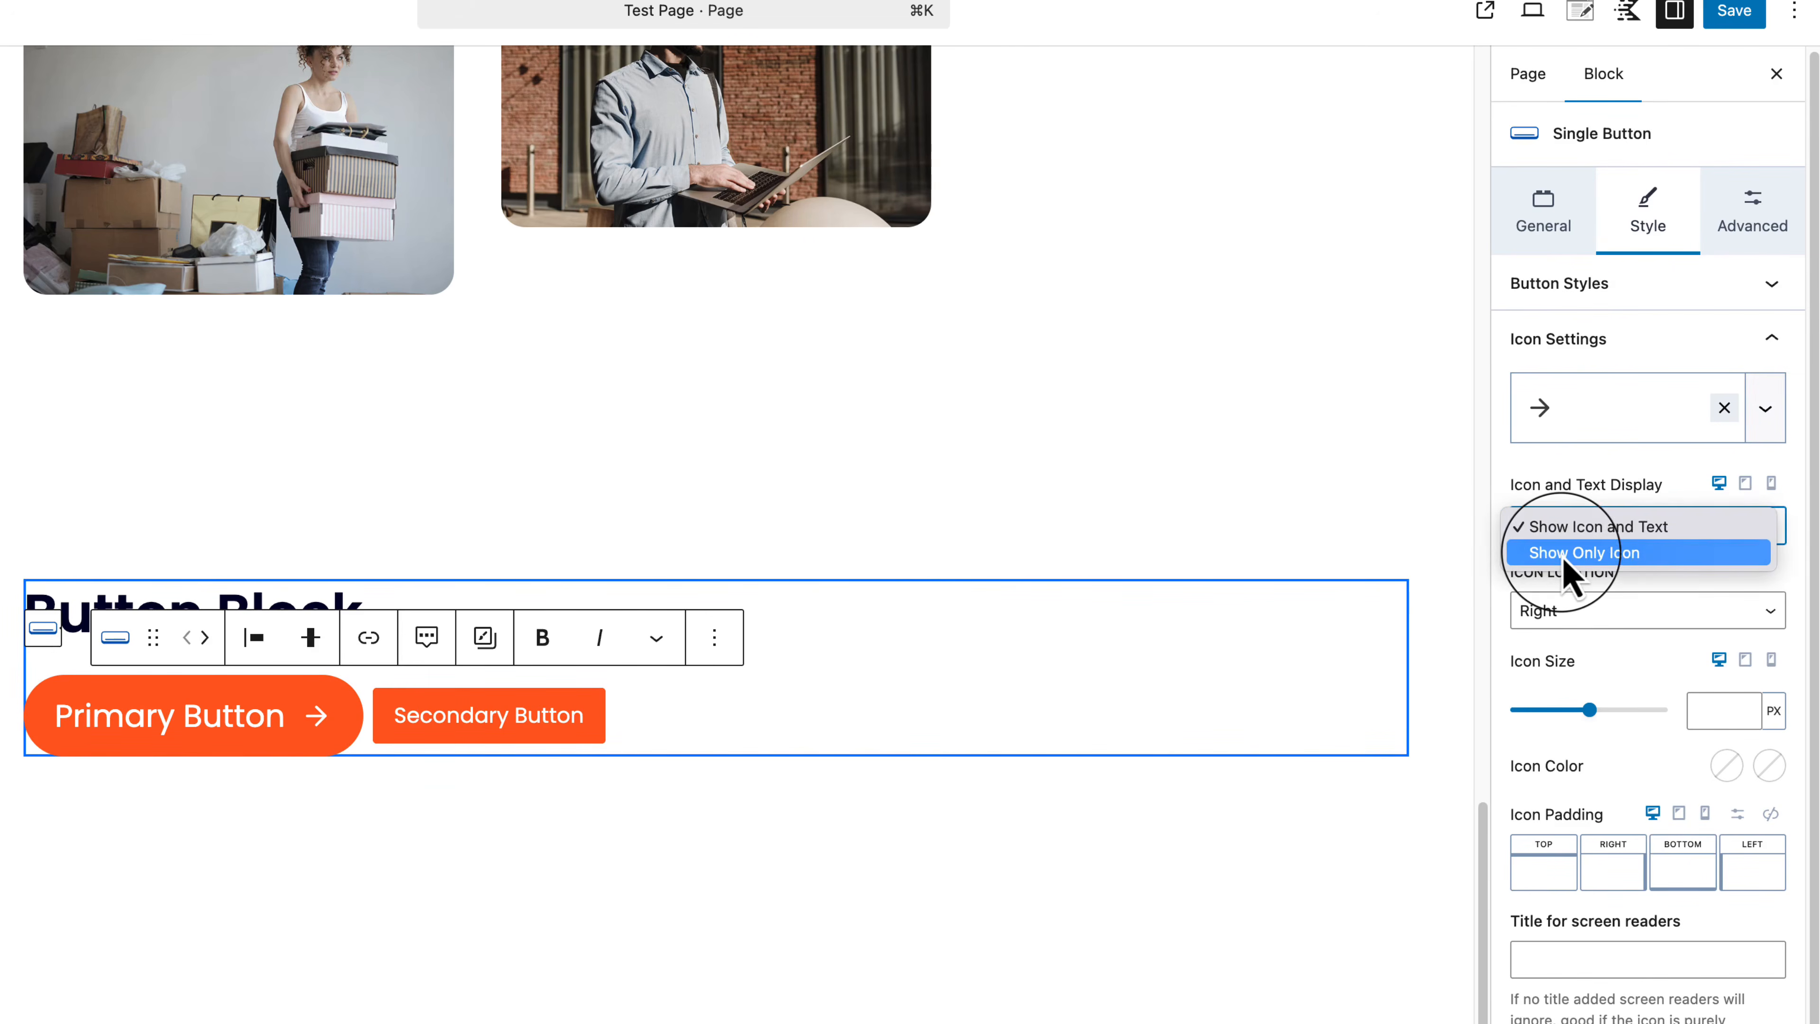
click(1565, 554)
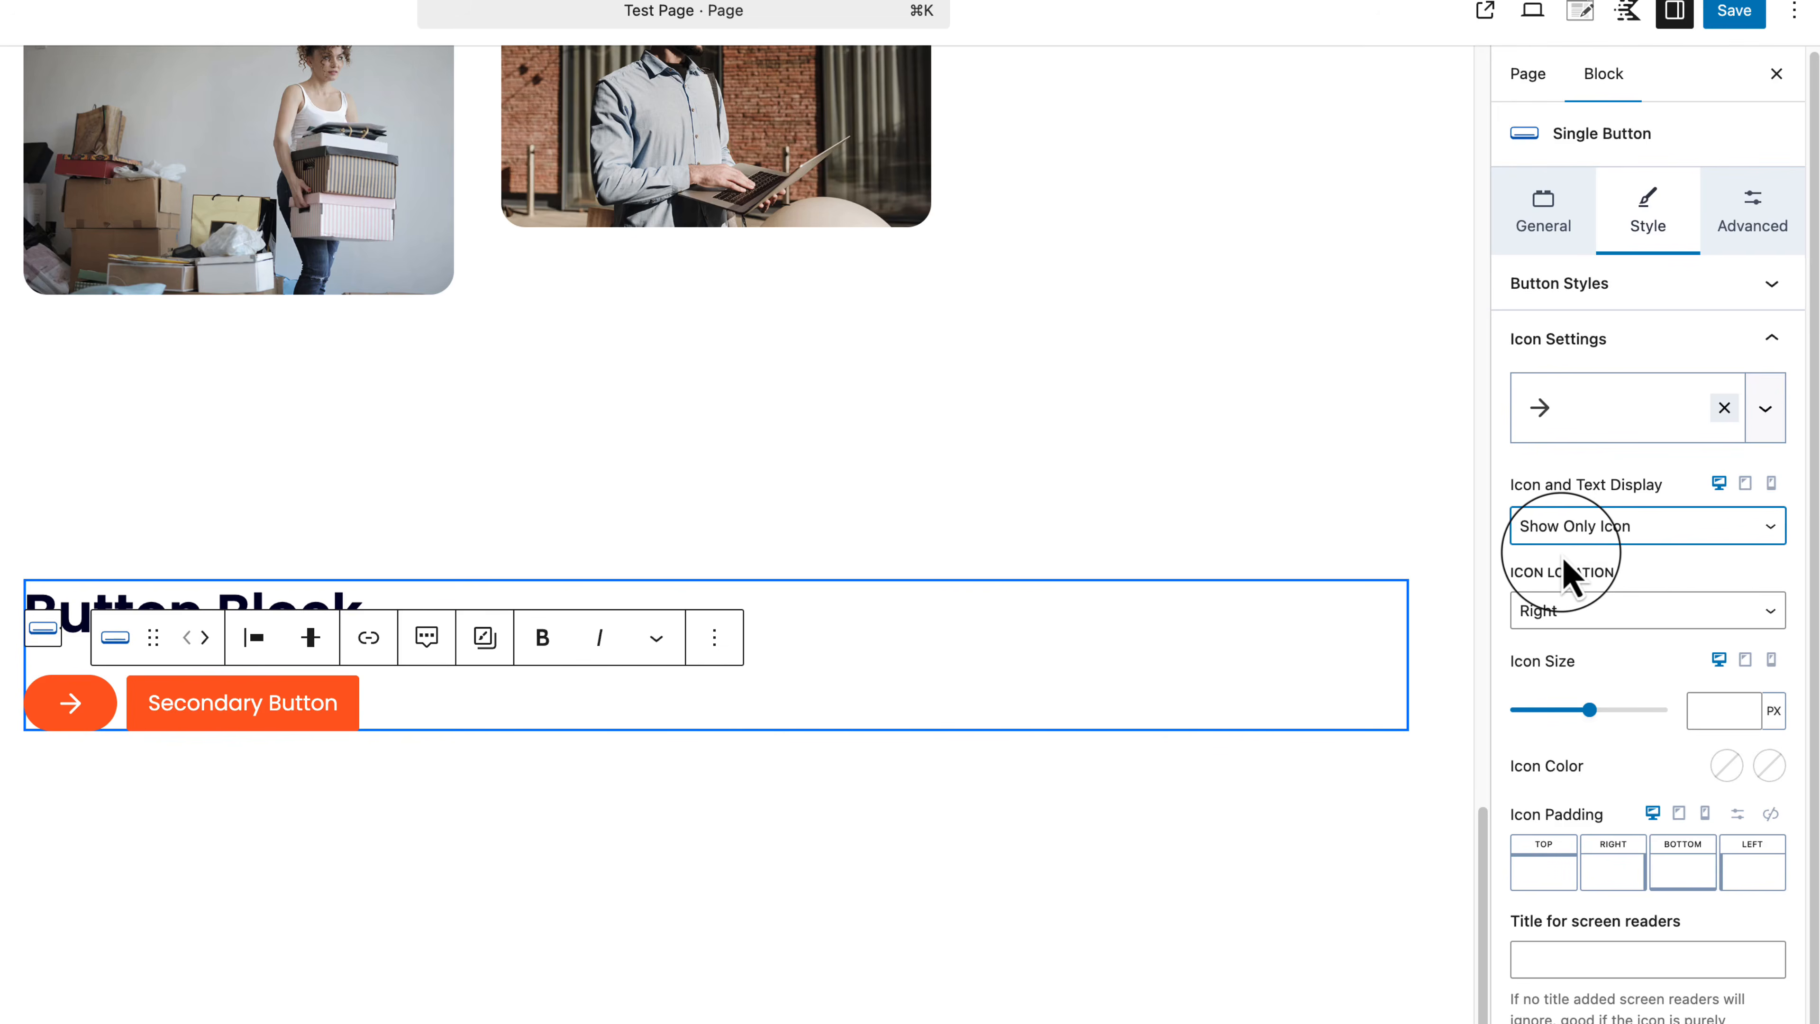
click(1655, 534)
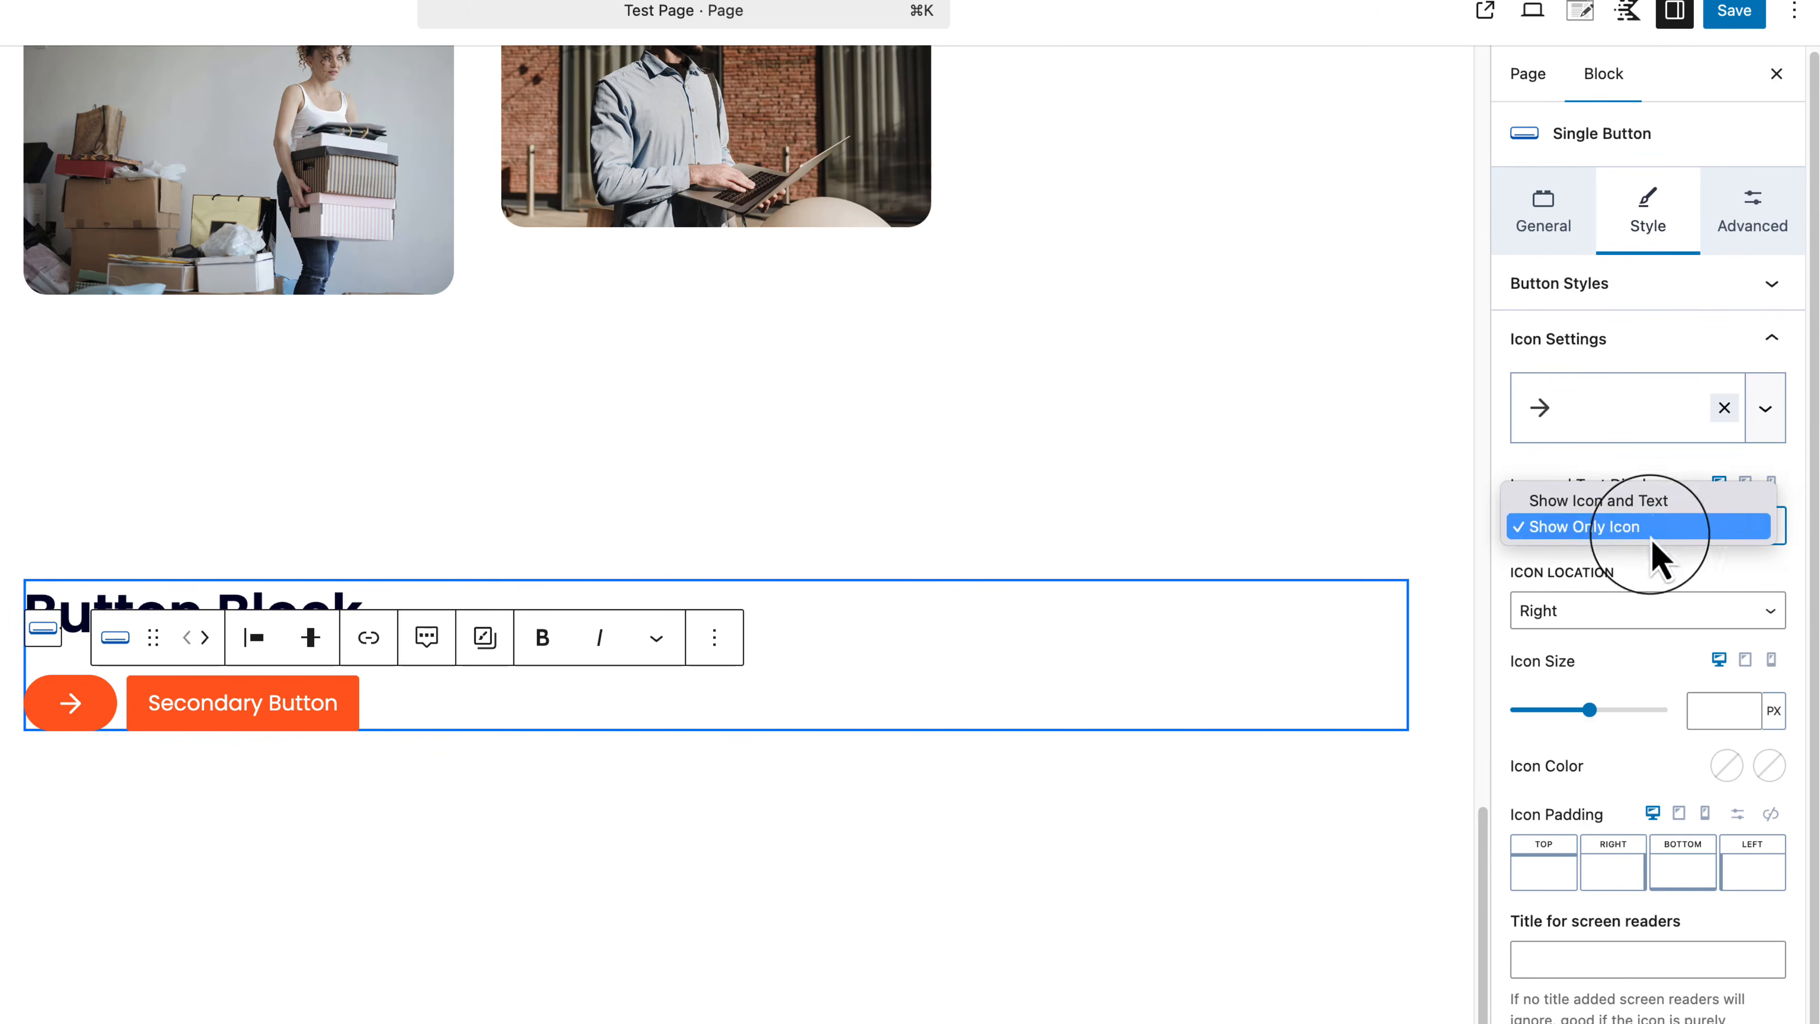
click(1661, 524)
click(1613, 610)
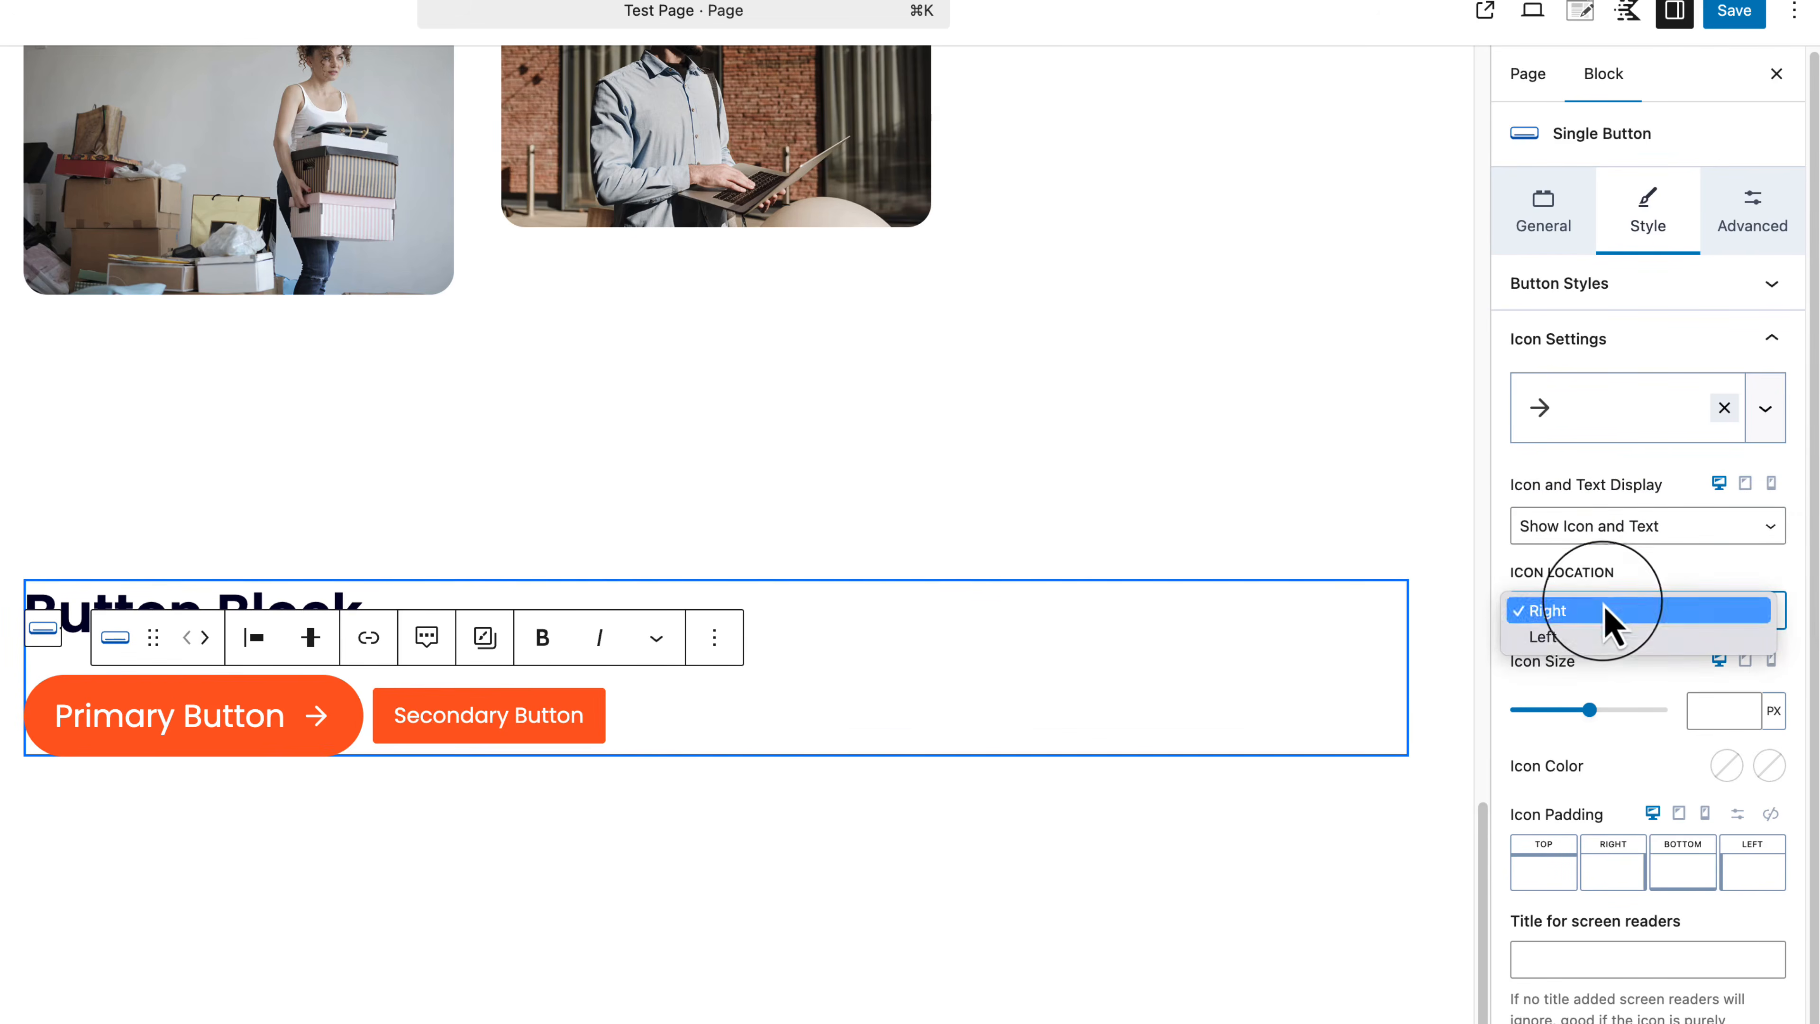
click(1608, 667)
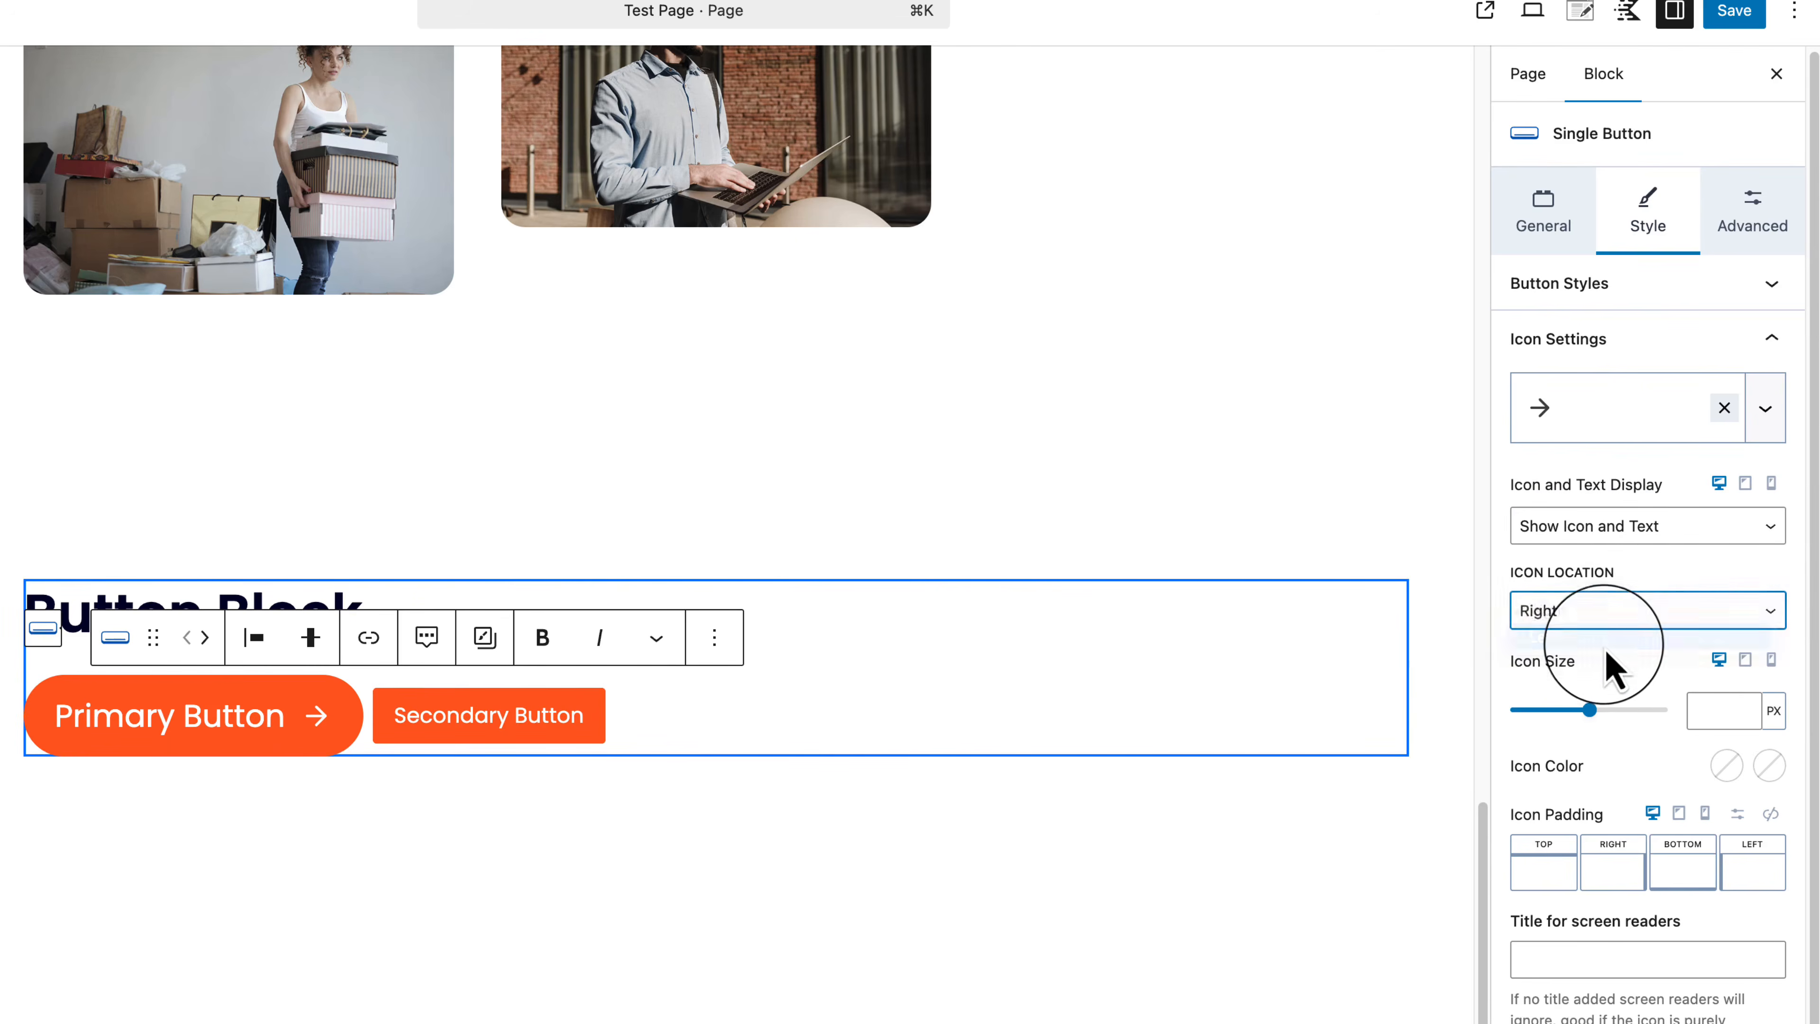
click(1624, 622)
click(1627, 584)
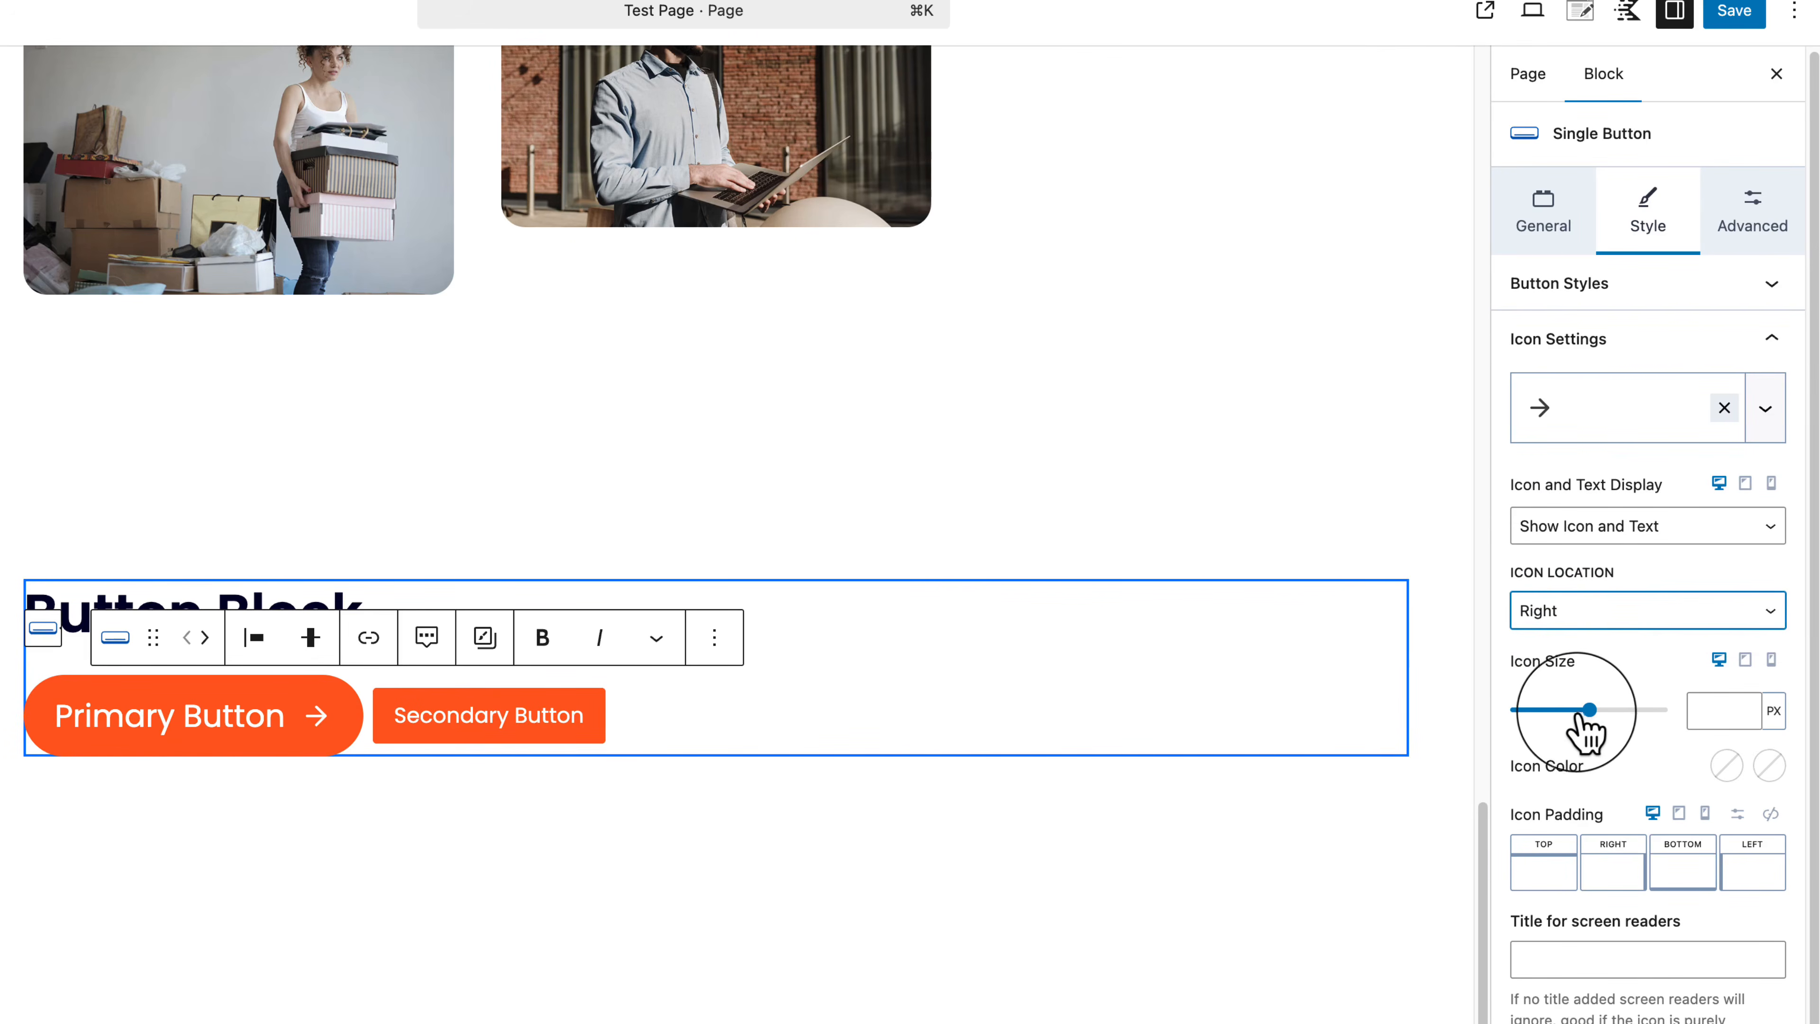
drag(1589, 712, 1550, 744)
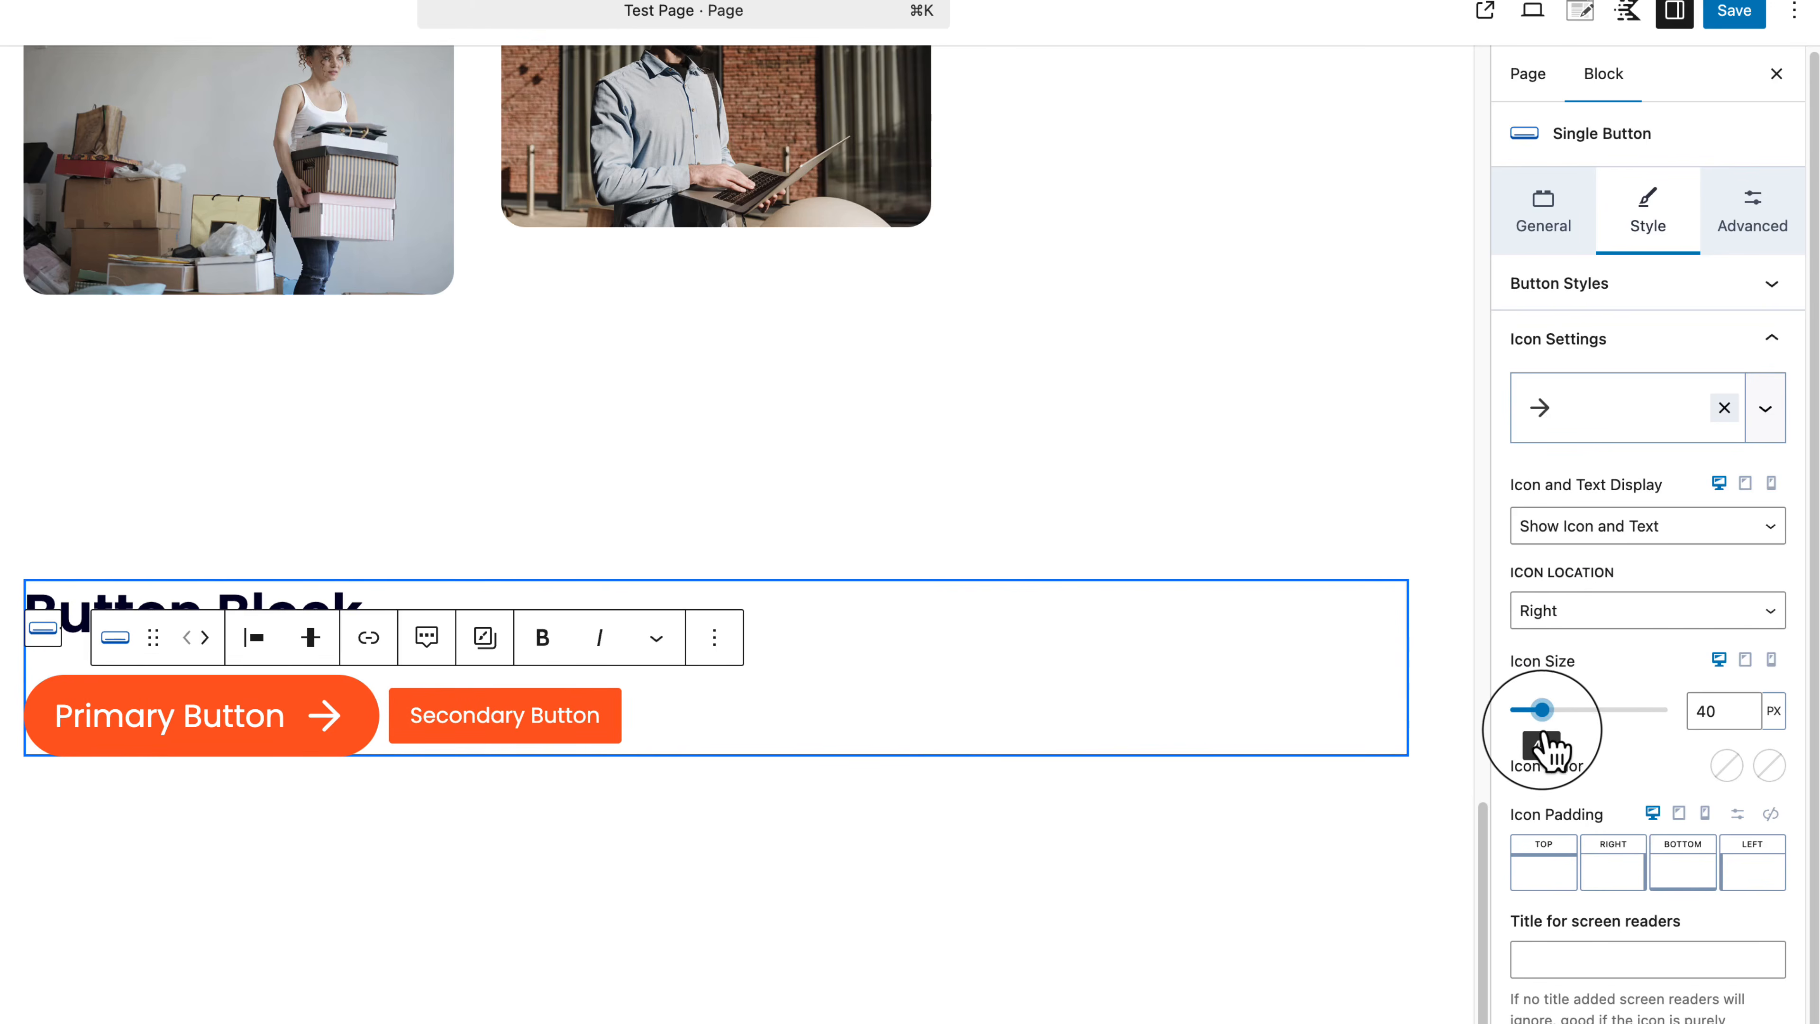
scroll(1723, 753, down, 1)
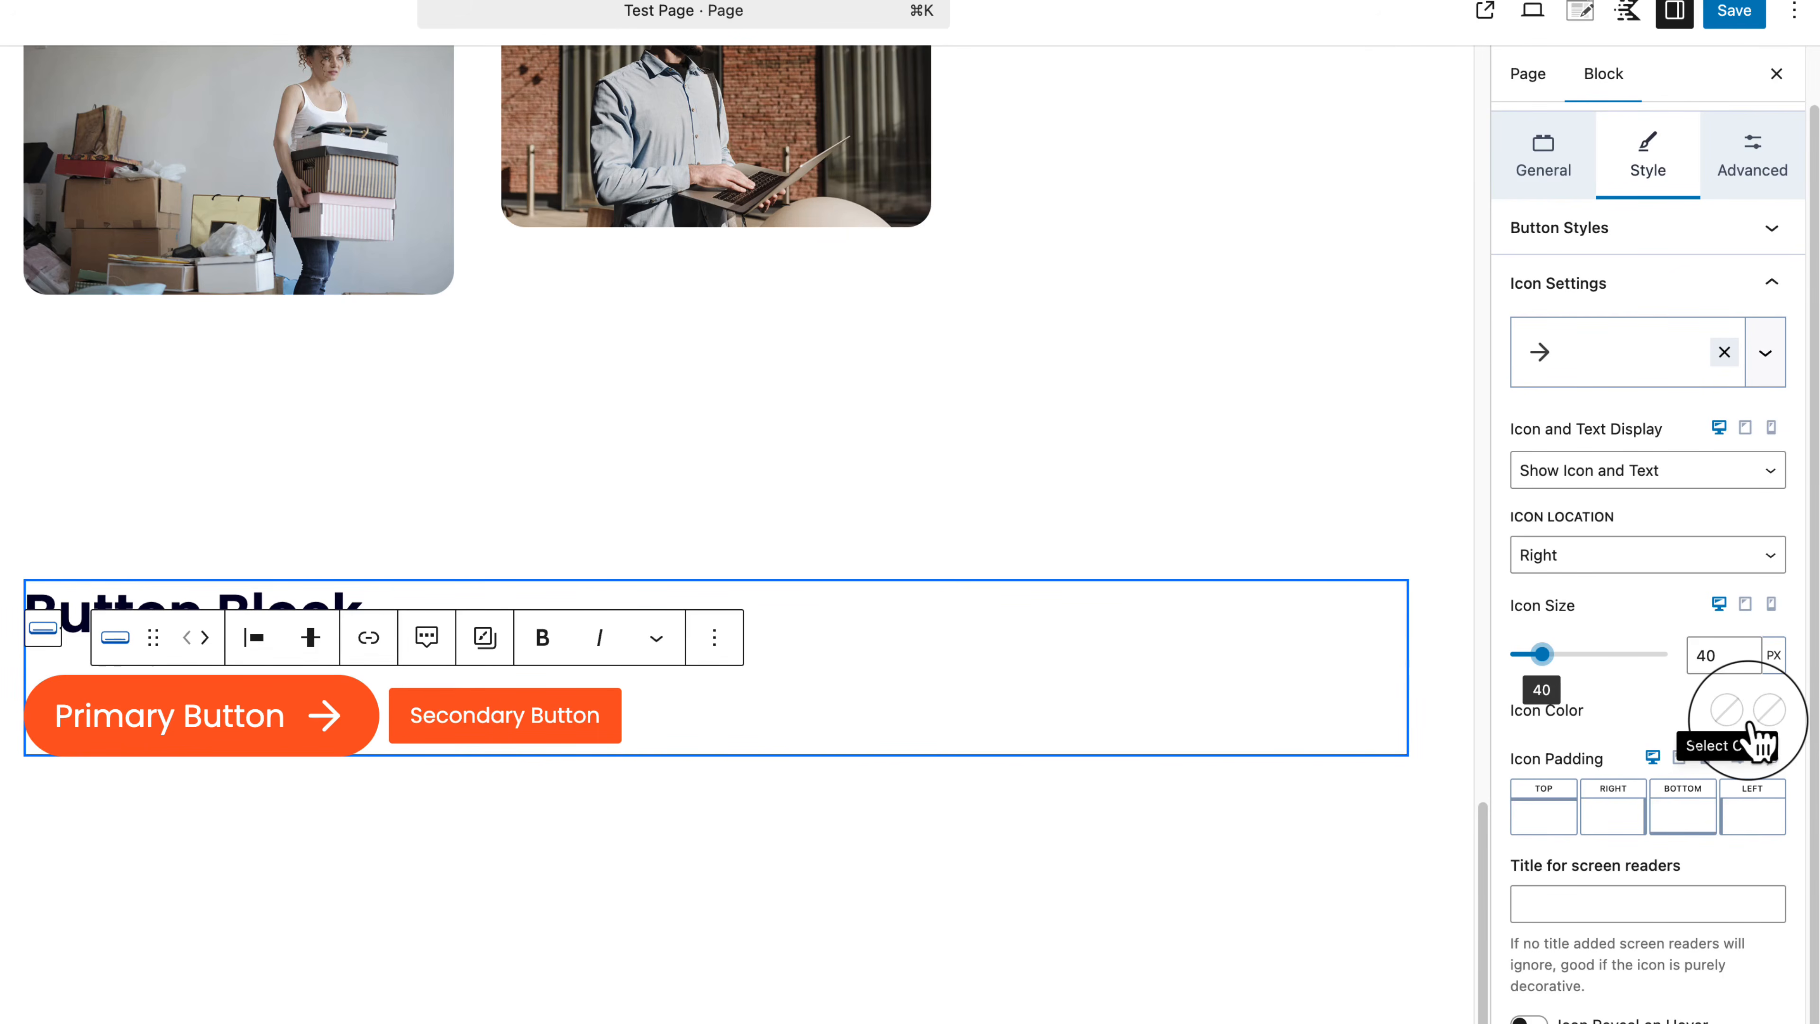
scroll(1549, 918, down, 2)
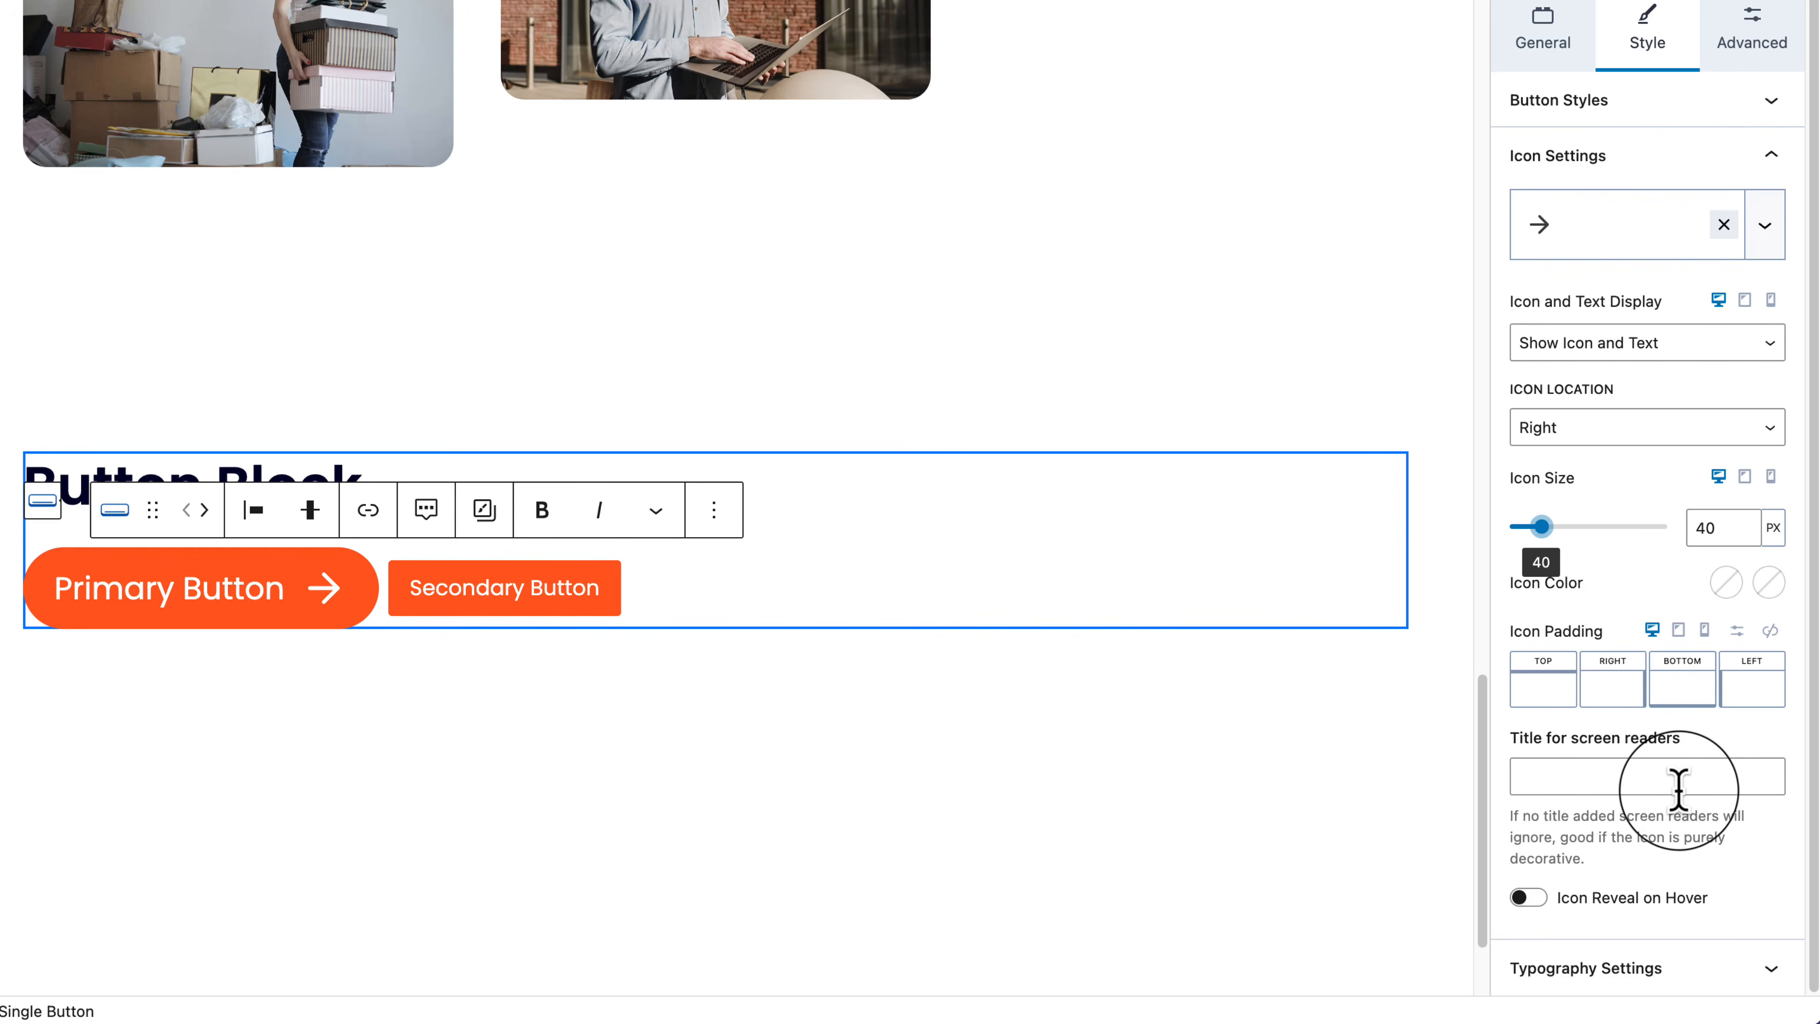
click(1611, 781)
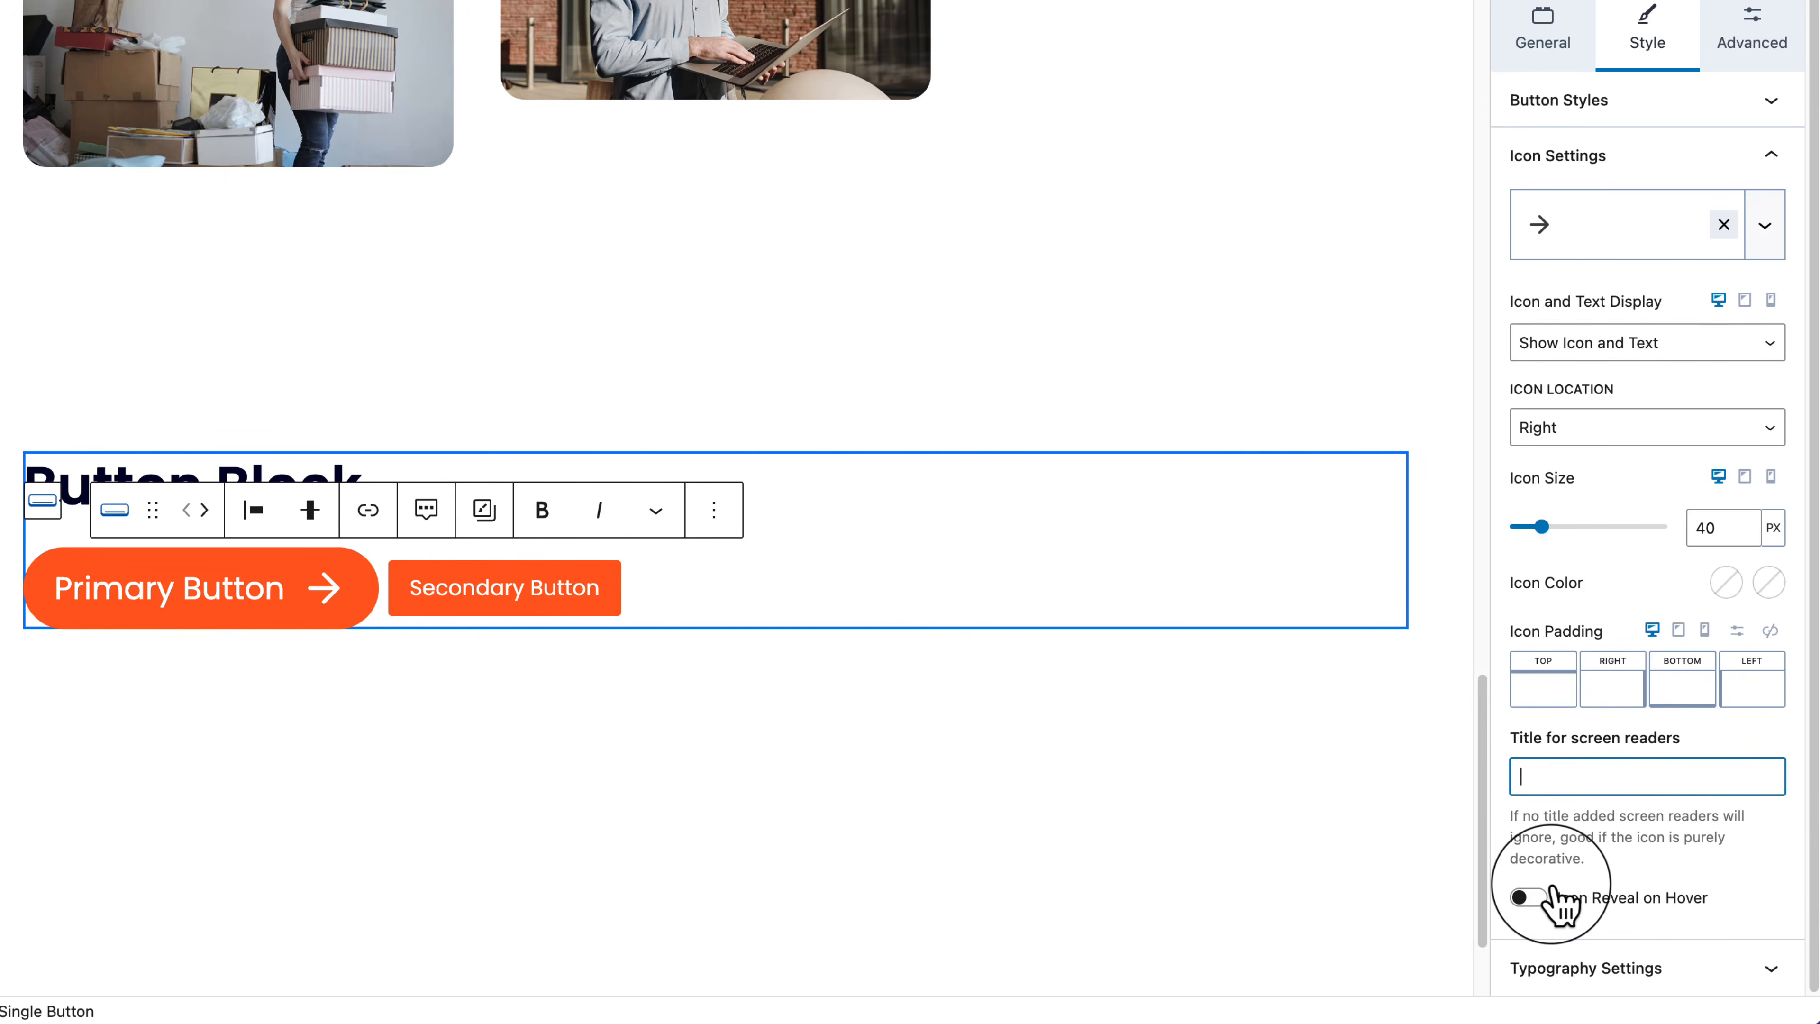
Step: Turn on Icon Reveal on Hover, then collapse Icon Settings and expand Typography Settings
click(1540, 896)
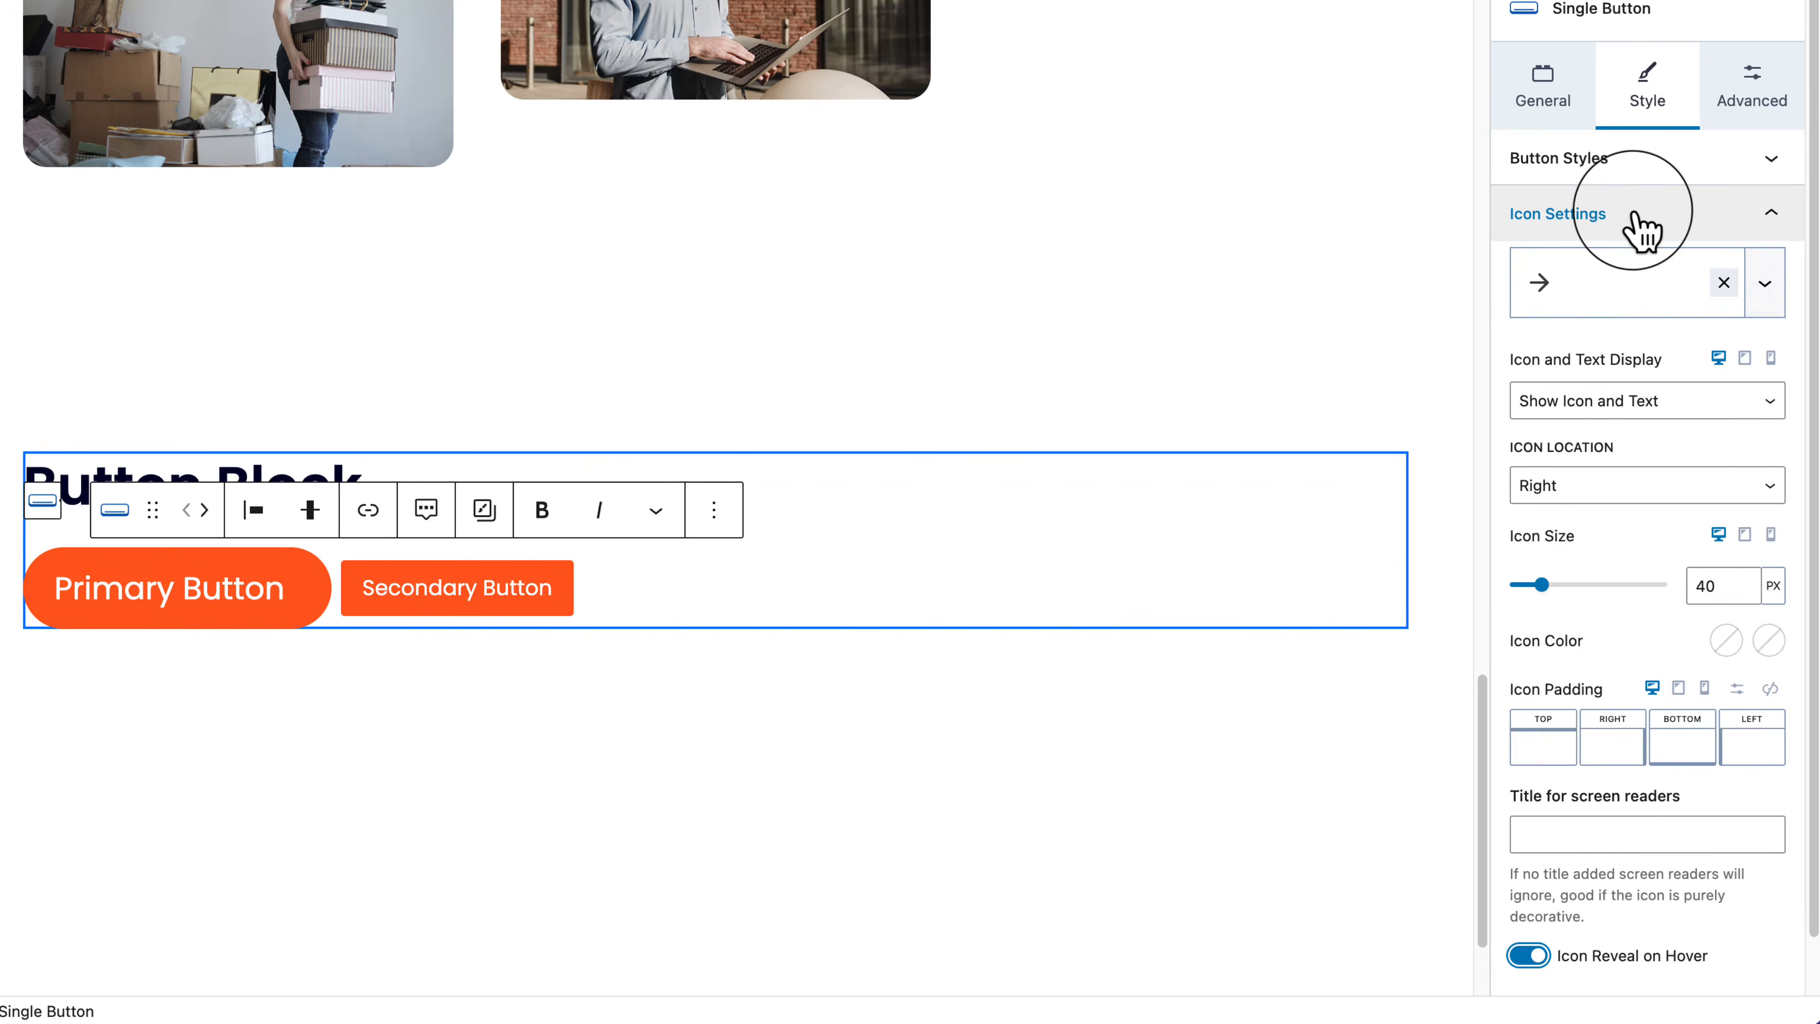
click(1641, 229)
click(1623, 271)
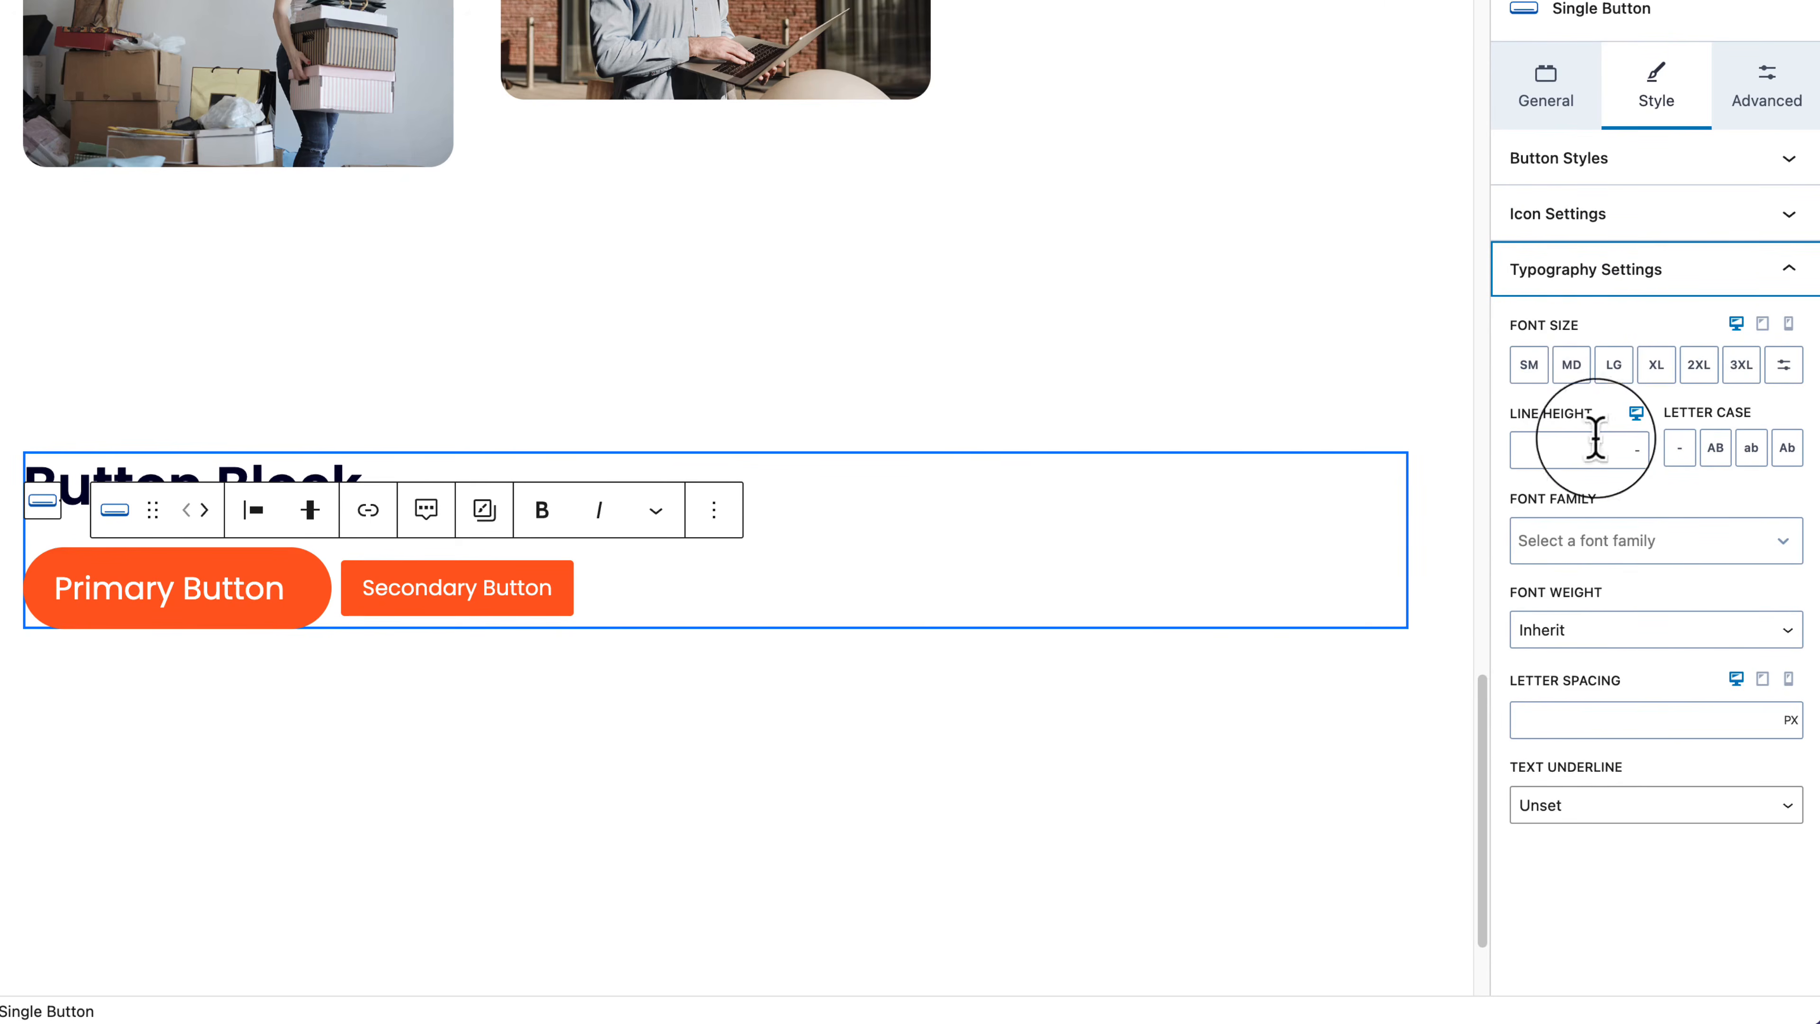
Step: Set the Primary Button's font size to MD after trying LG, 2XL and SM
click(1615, 367)
click(1698, 366)
click(1572, 365)
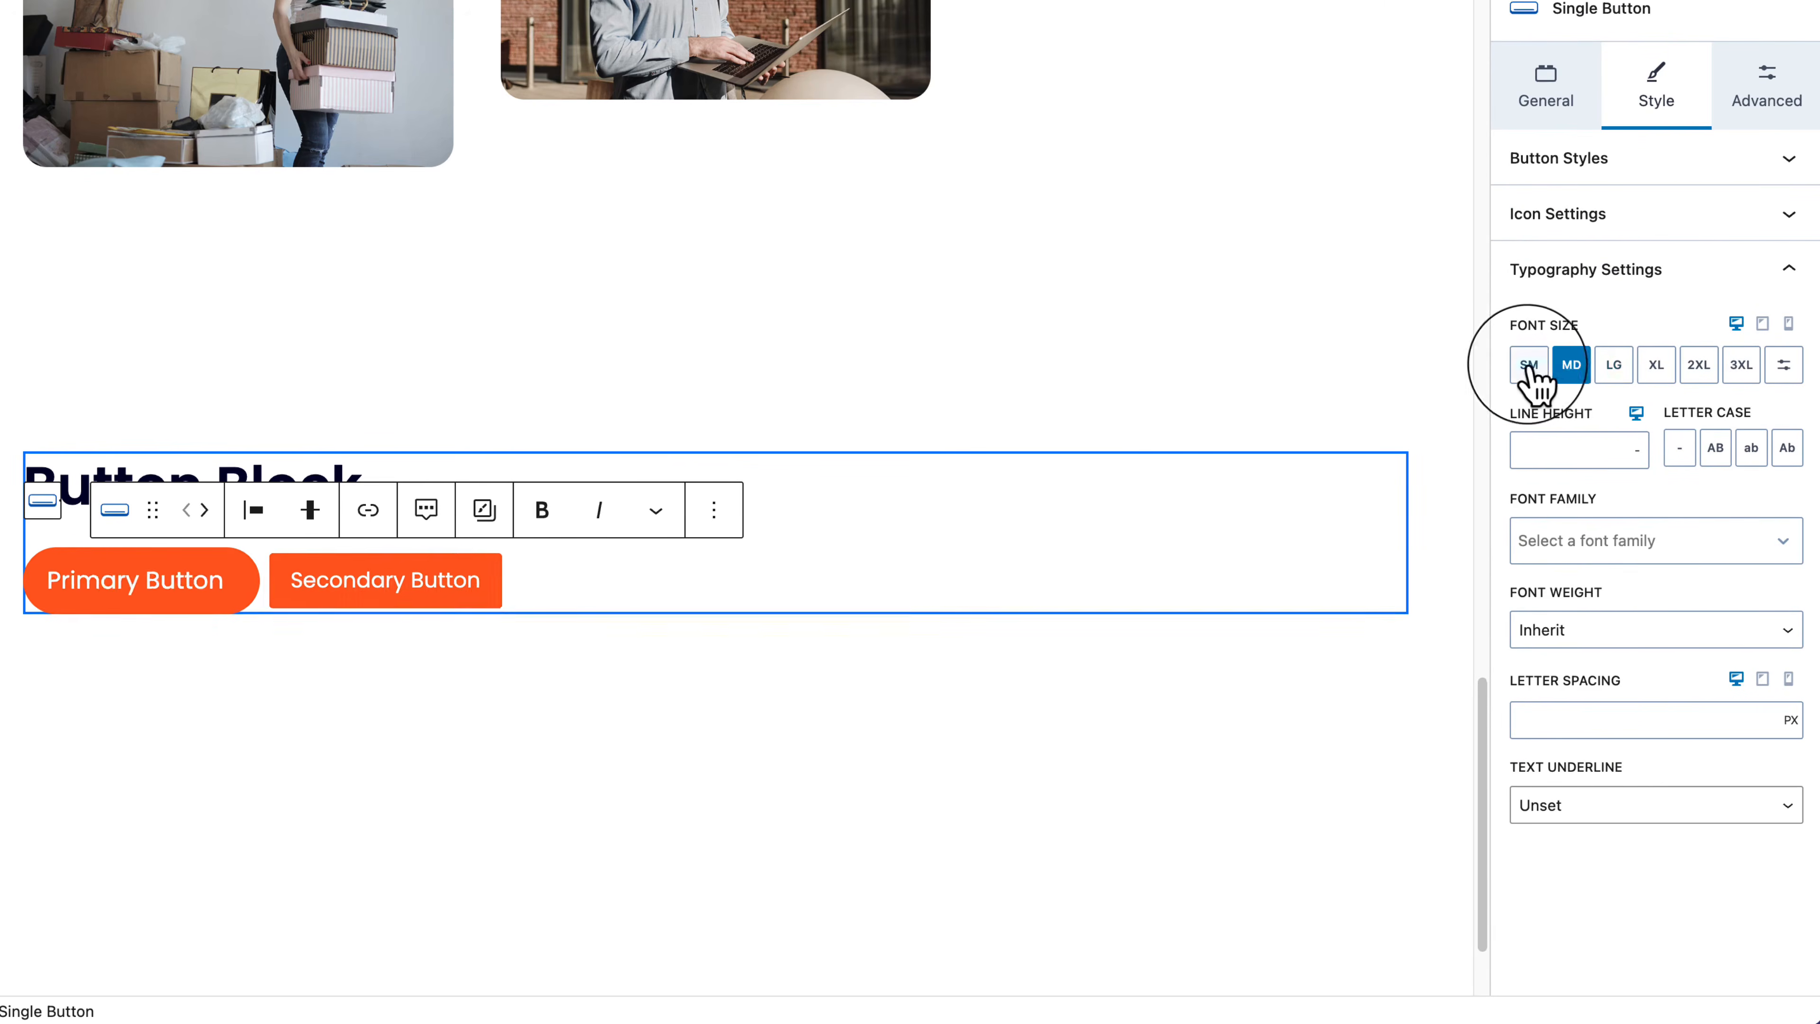
click(1529, 366)
click(1569, 366)
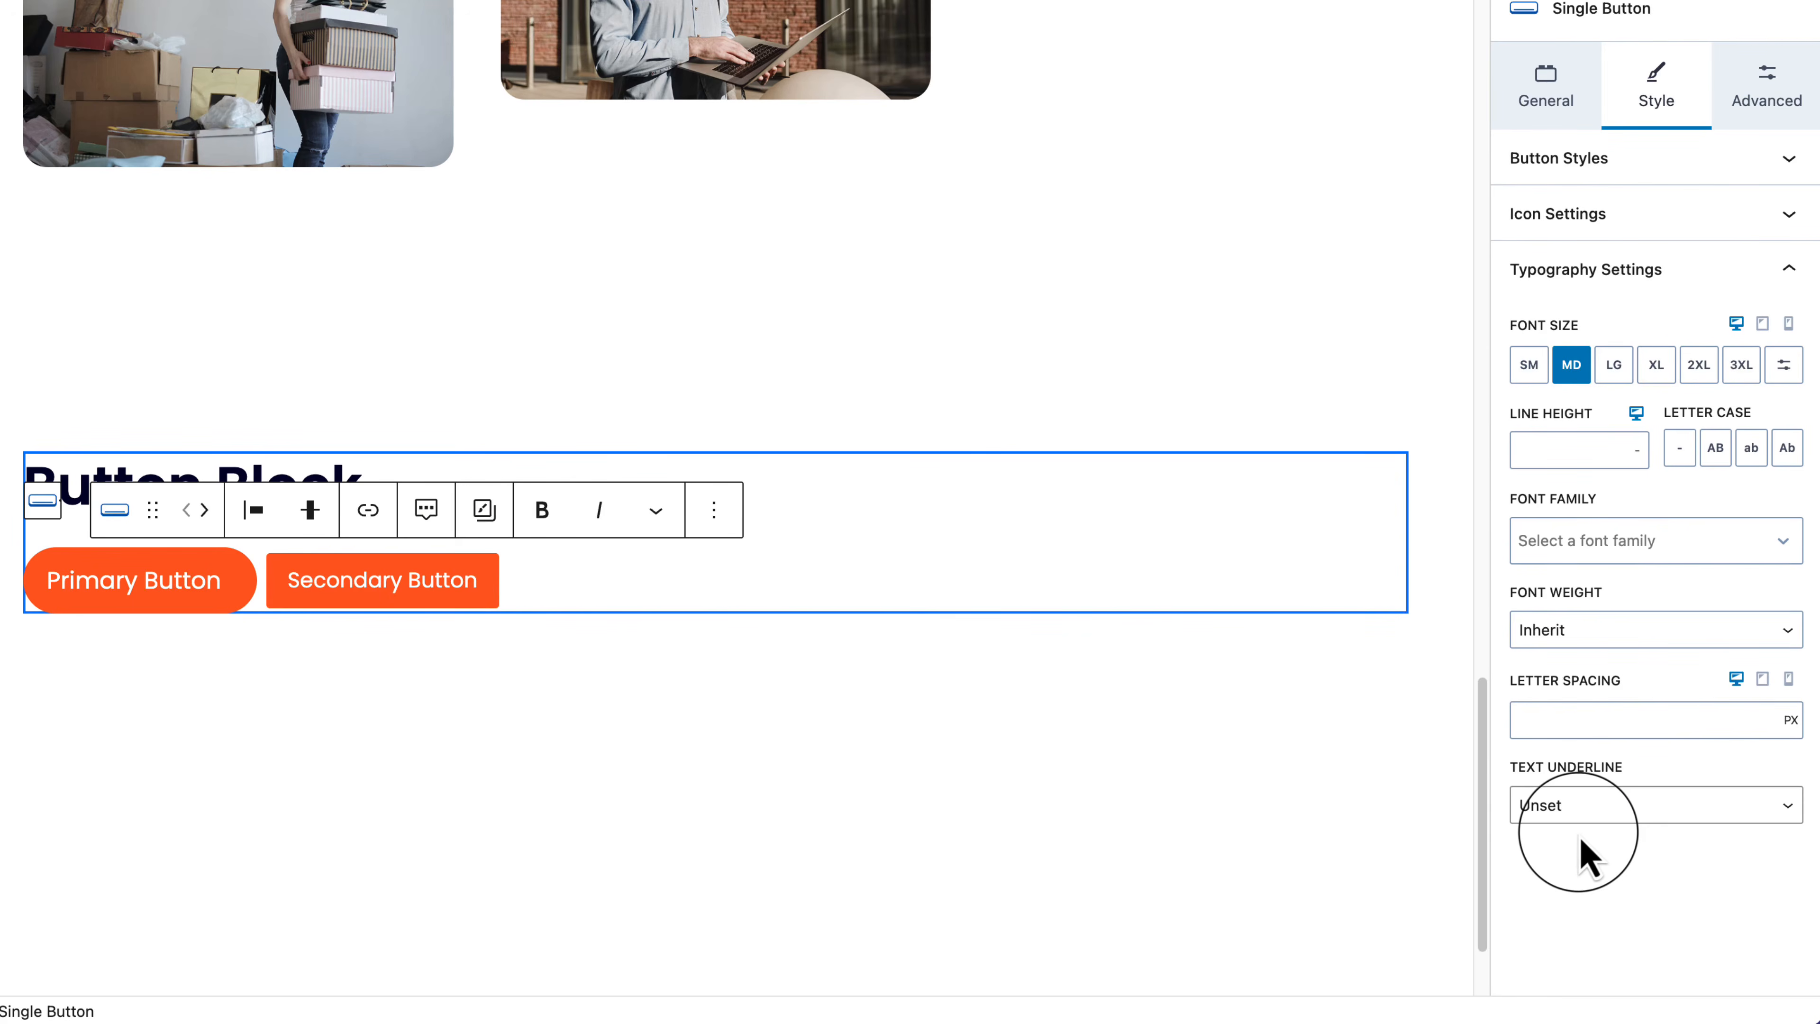
Step: Switch off Button Role in the Advanced tab and collapse the anchor and CSS section
click(1766, 104)
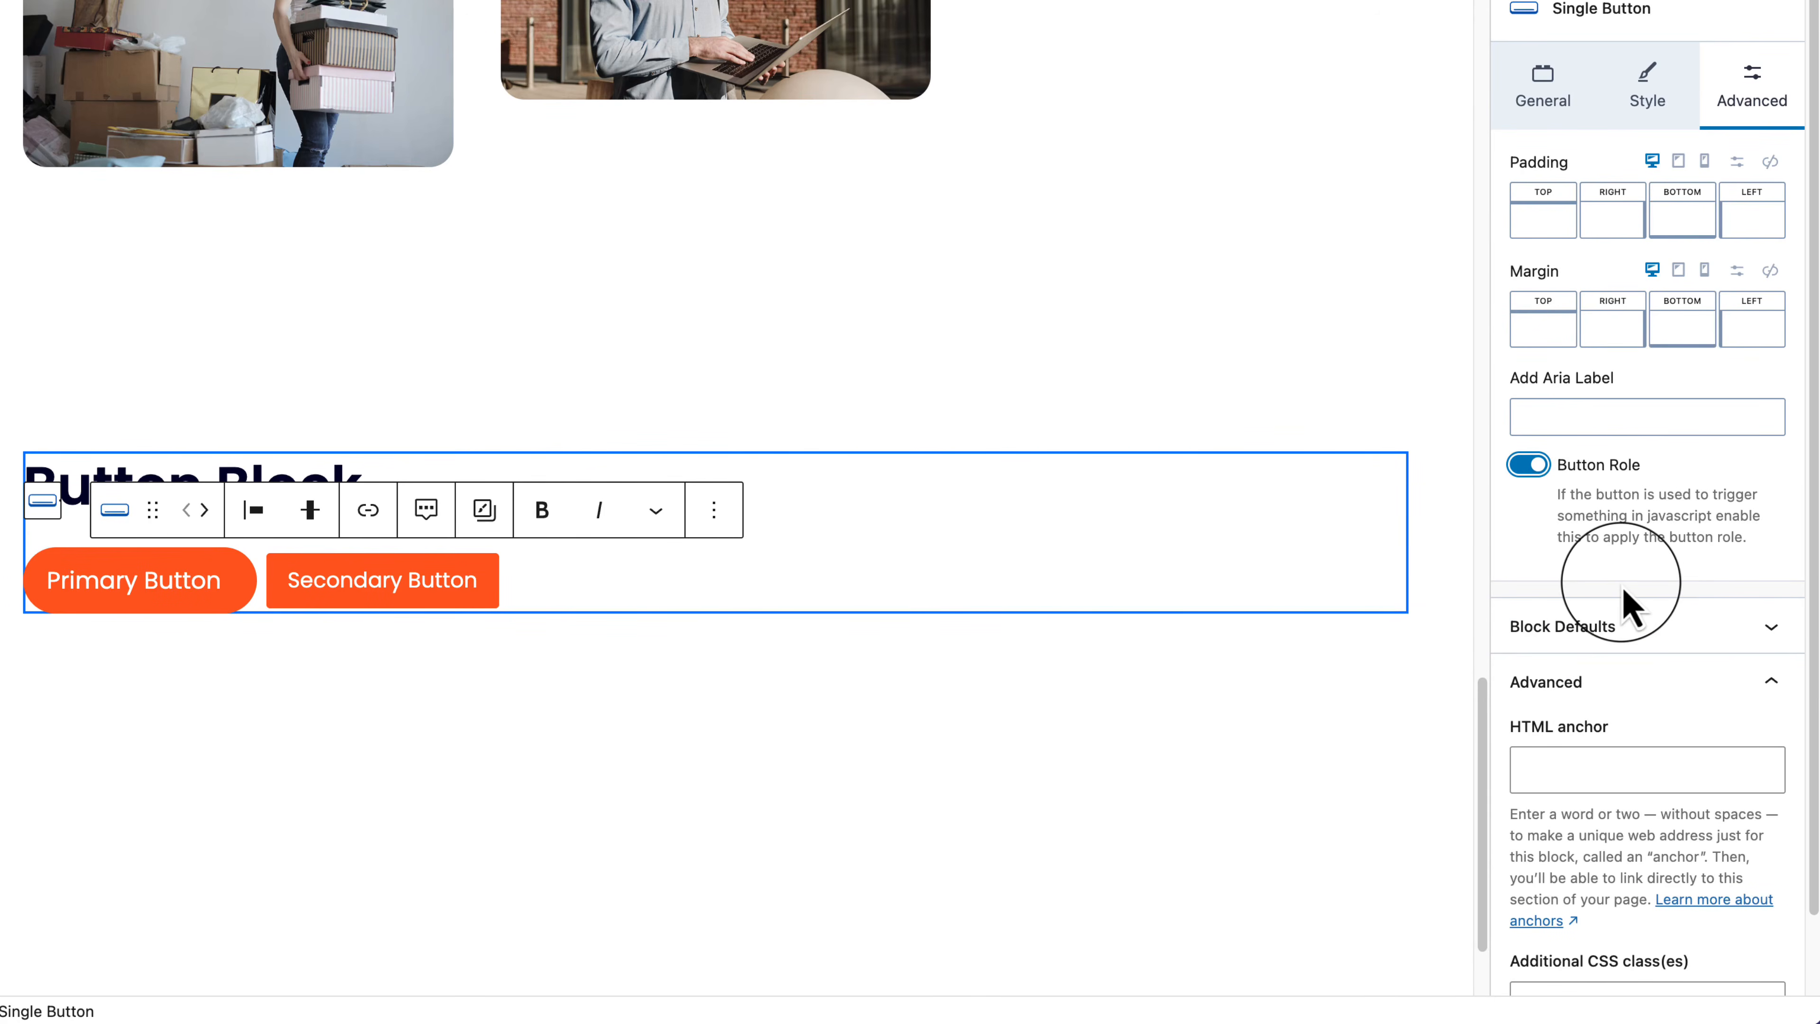
click(1529, 469)
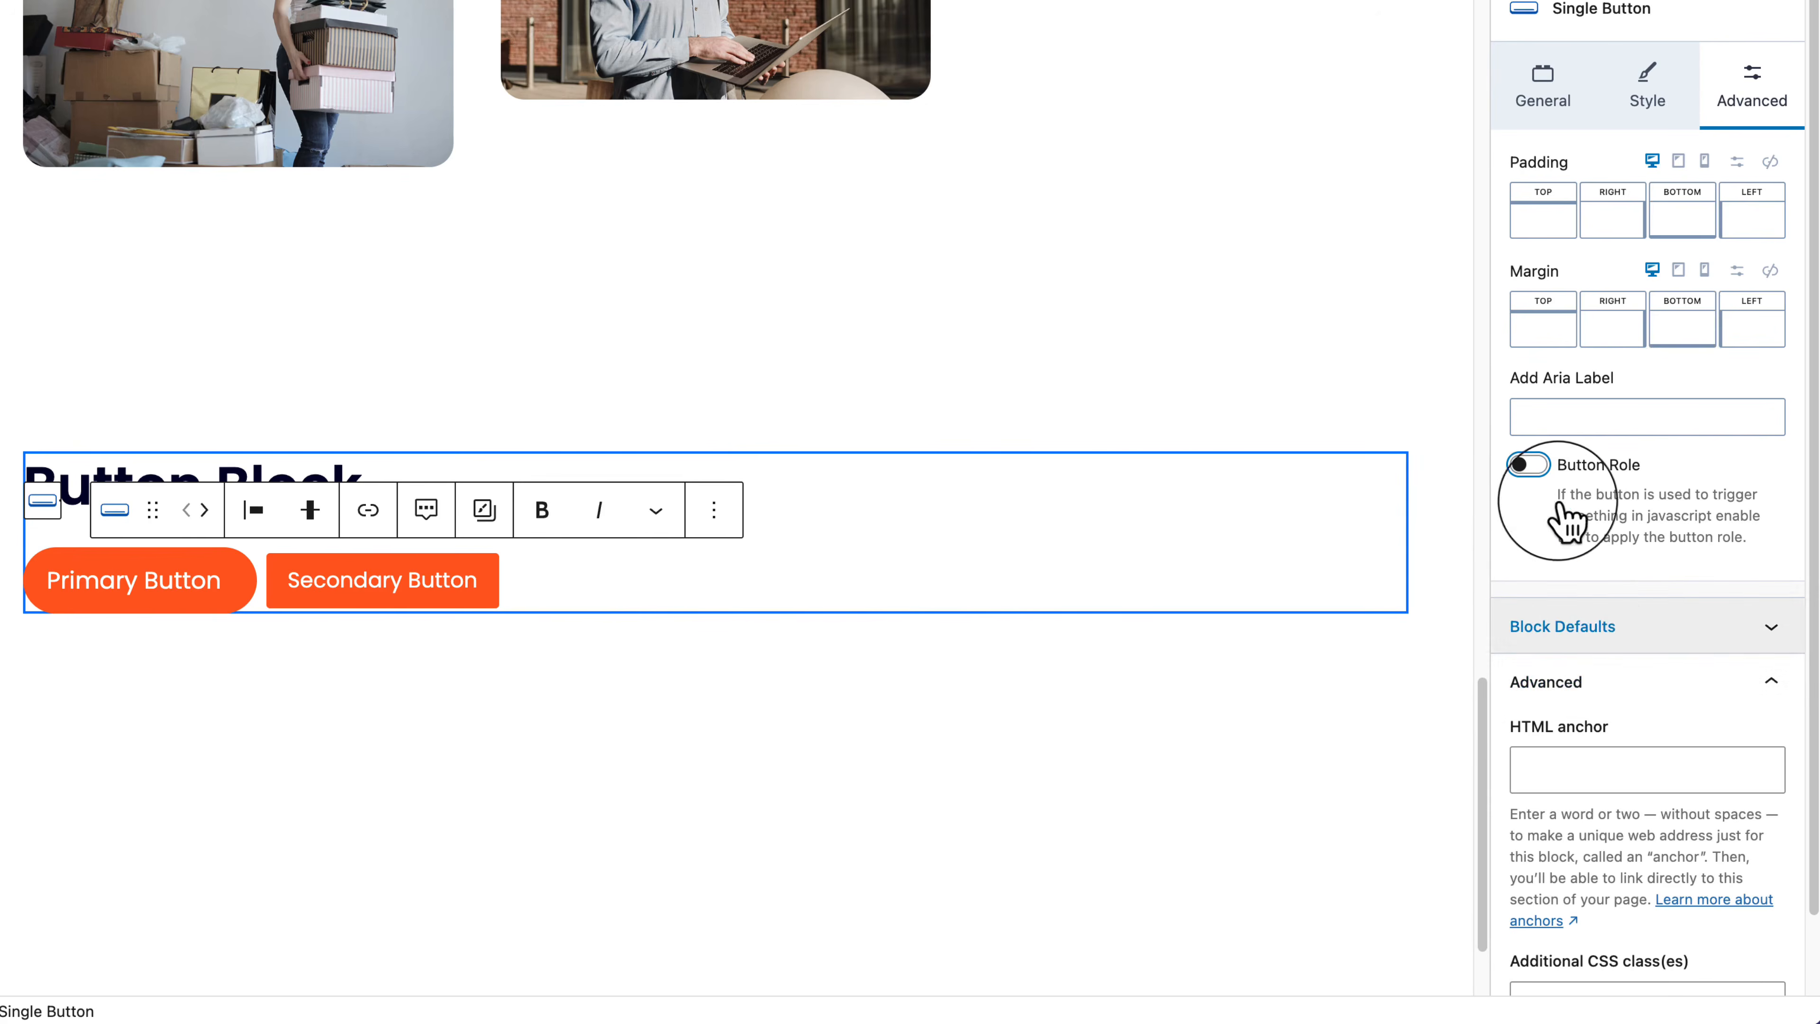
click(1733, 687)
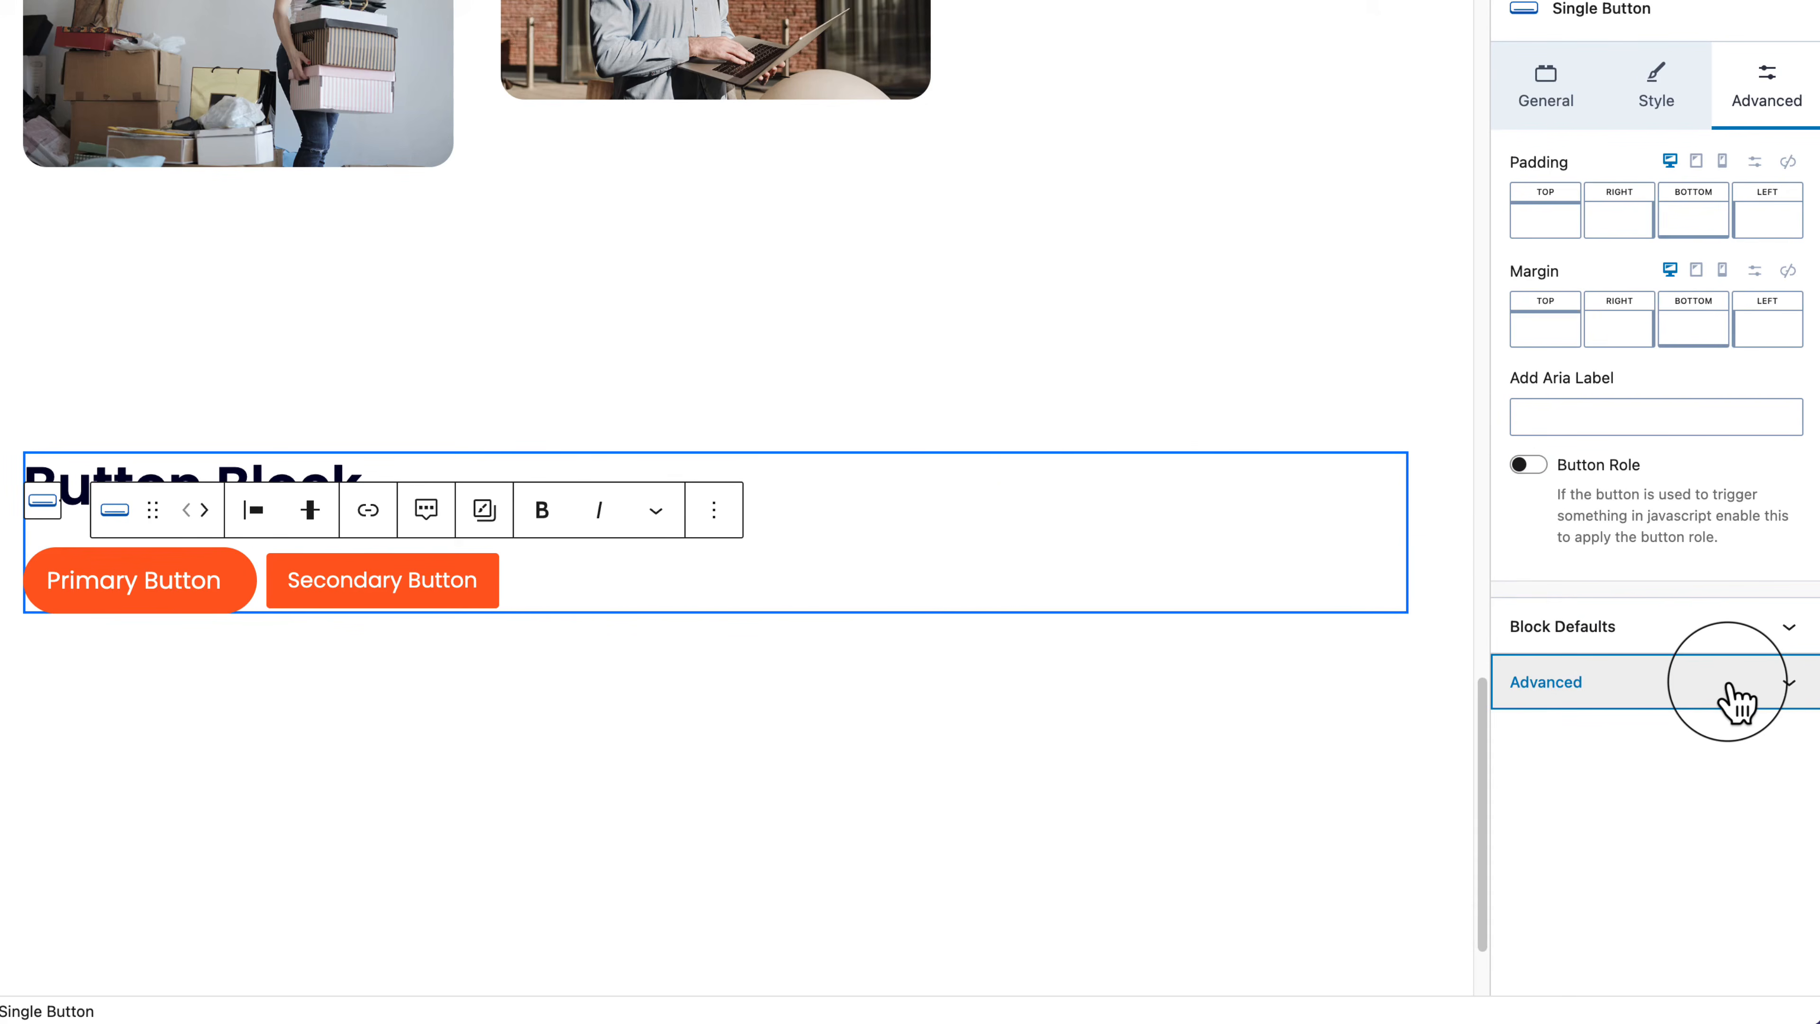
click(481, 590)
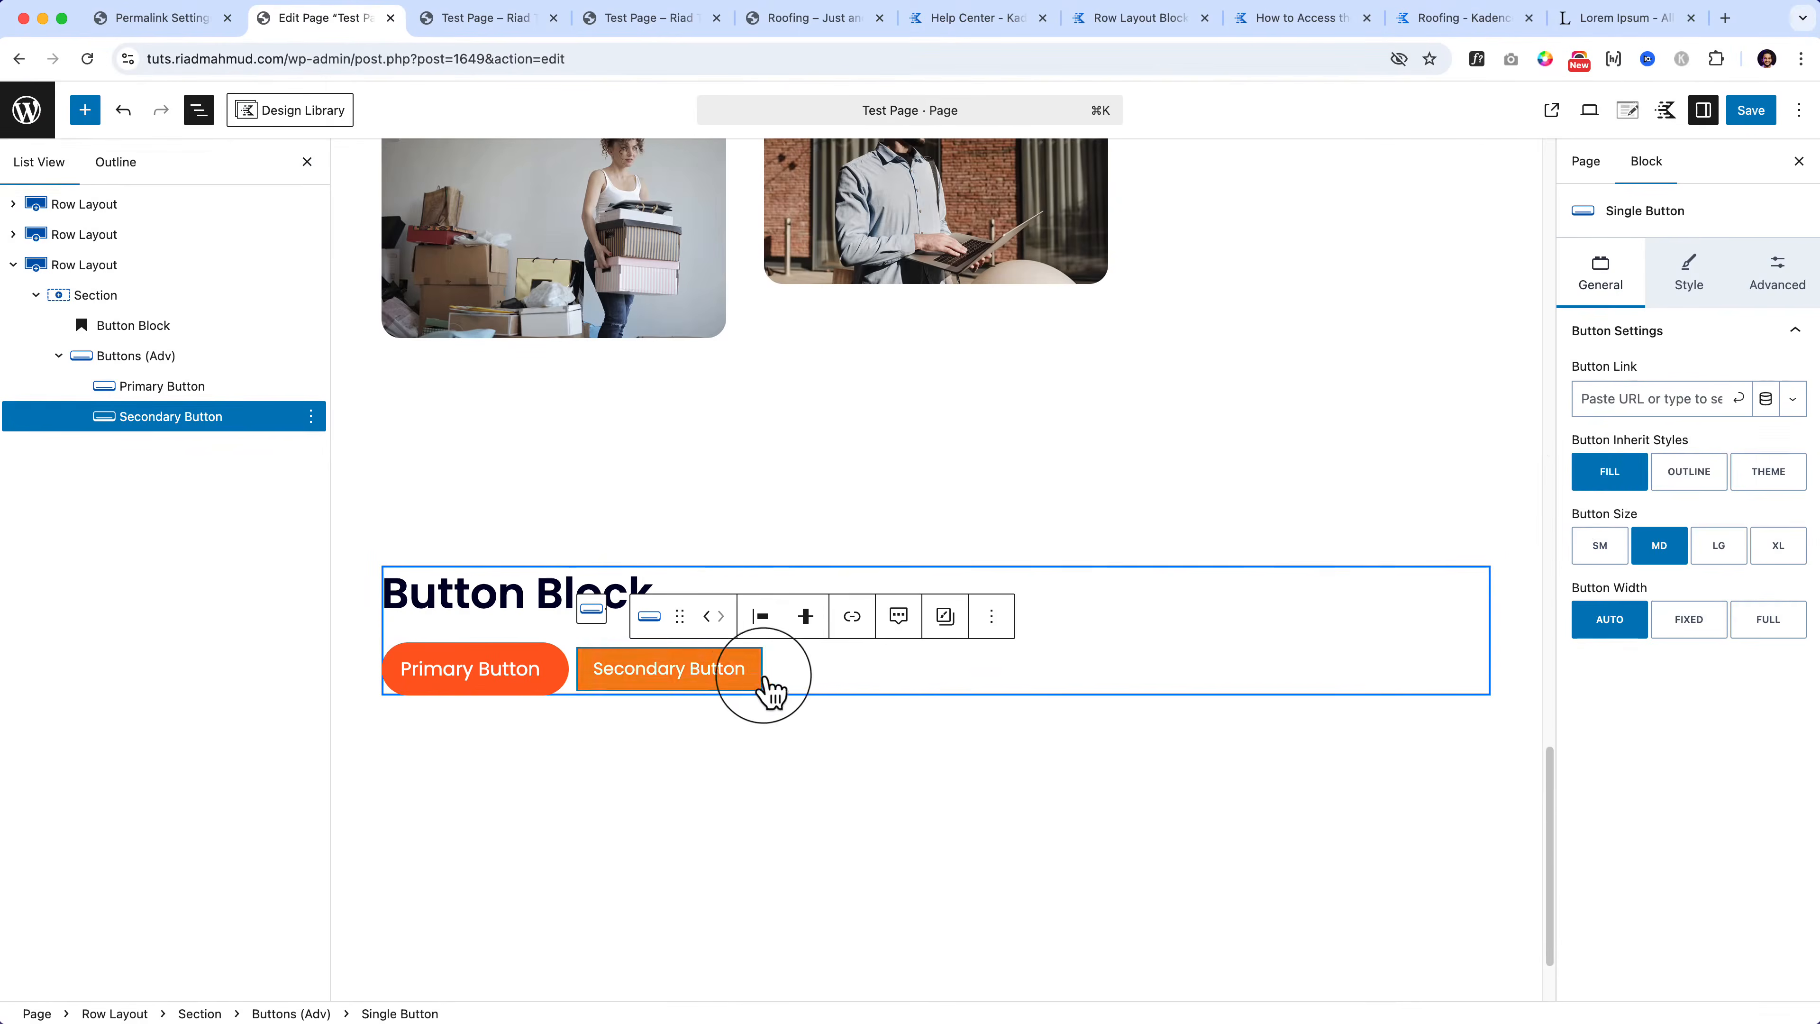
Step: Make the Secondary Button outlined and duplicate the Button Block row below it
click(1676, 485)
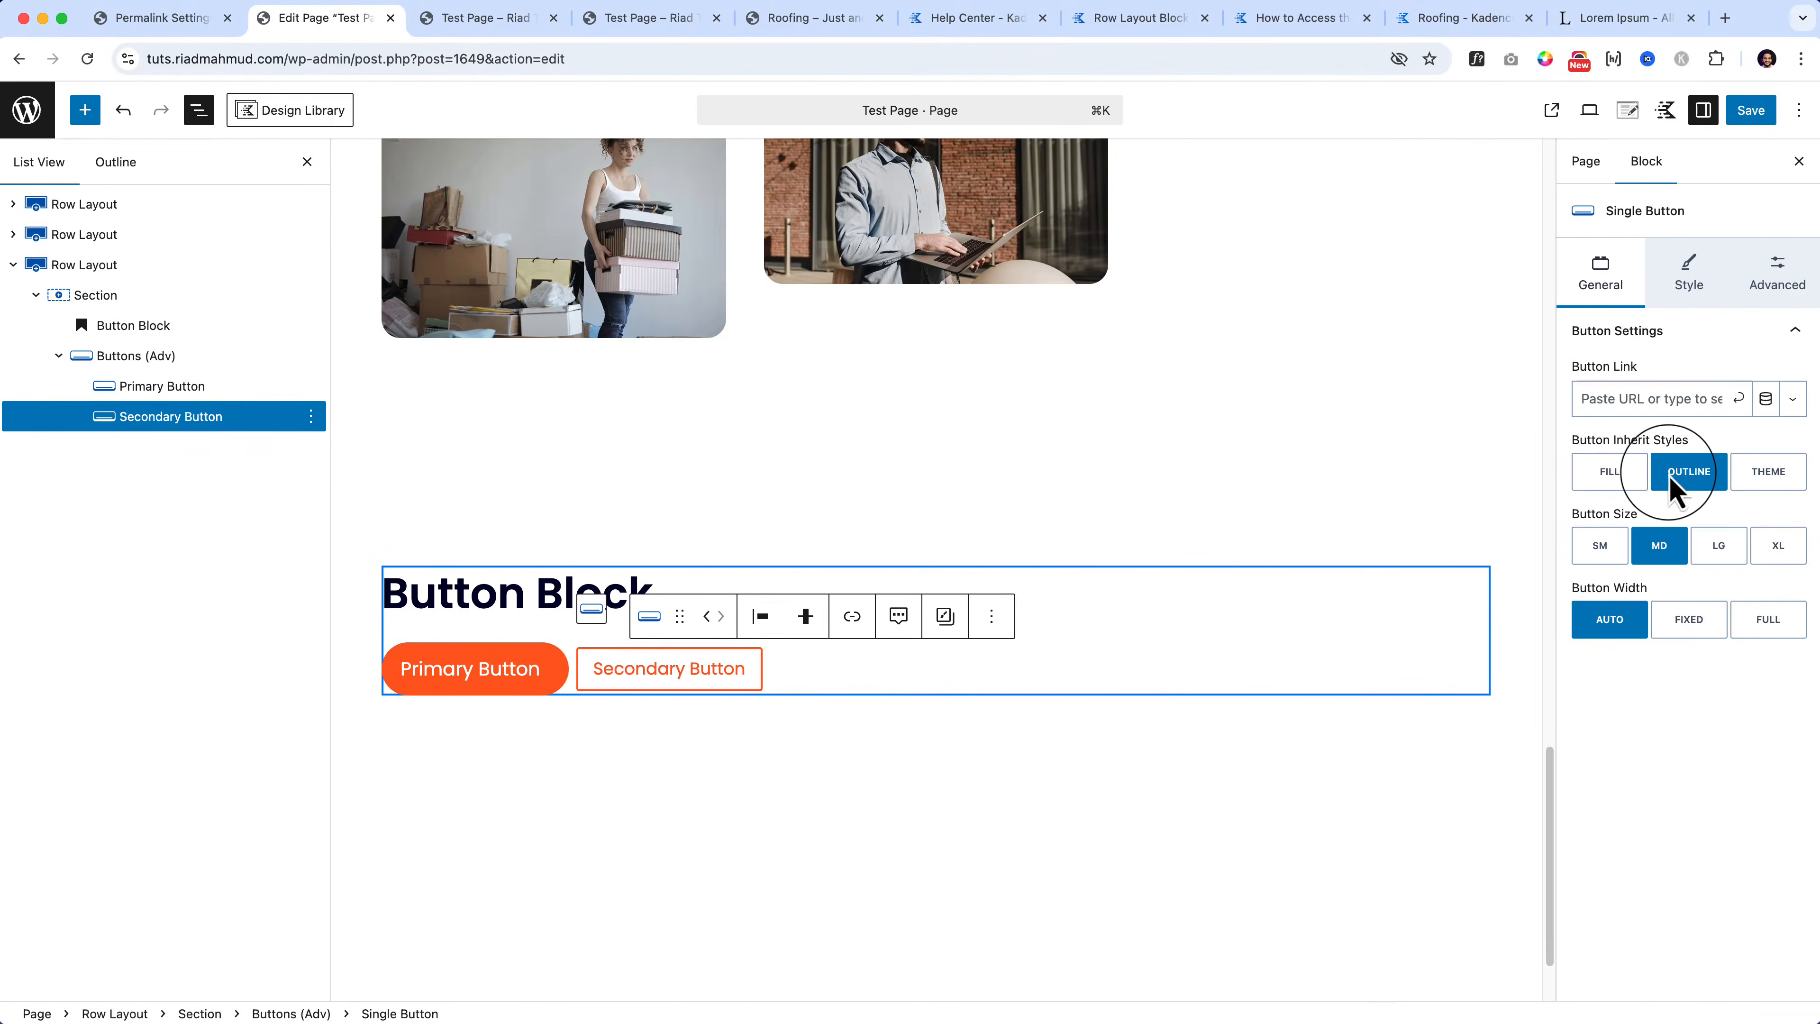
click(836, 660)
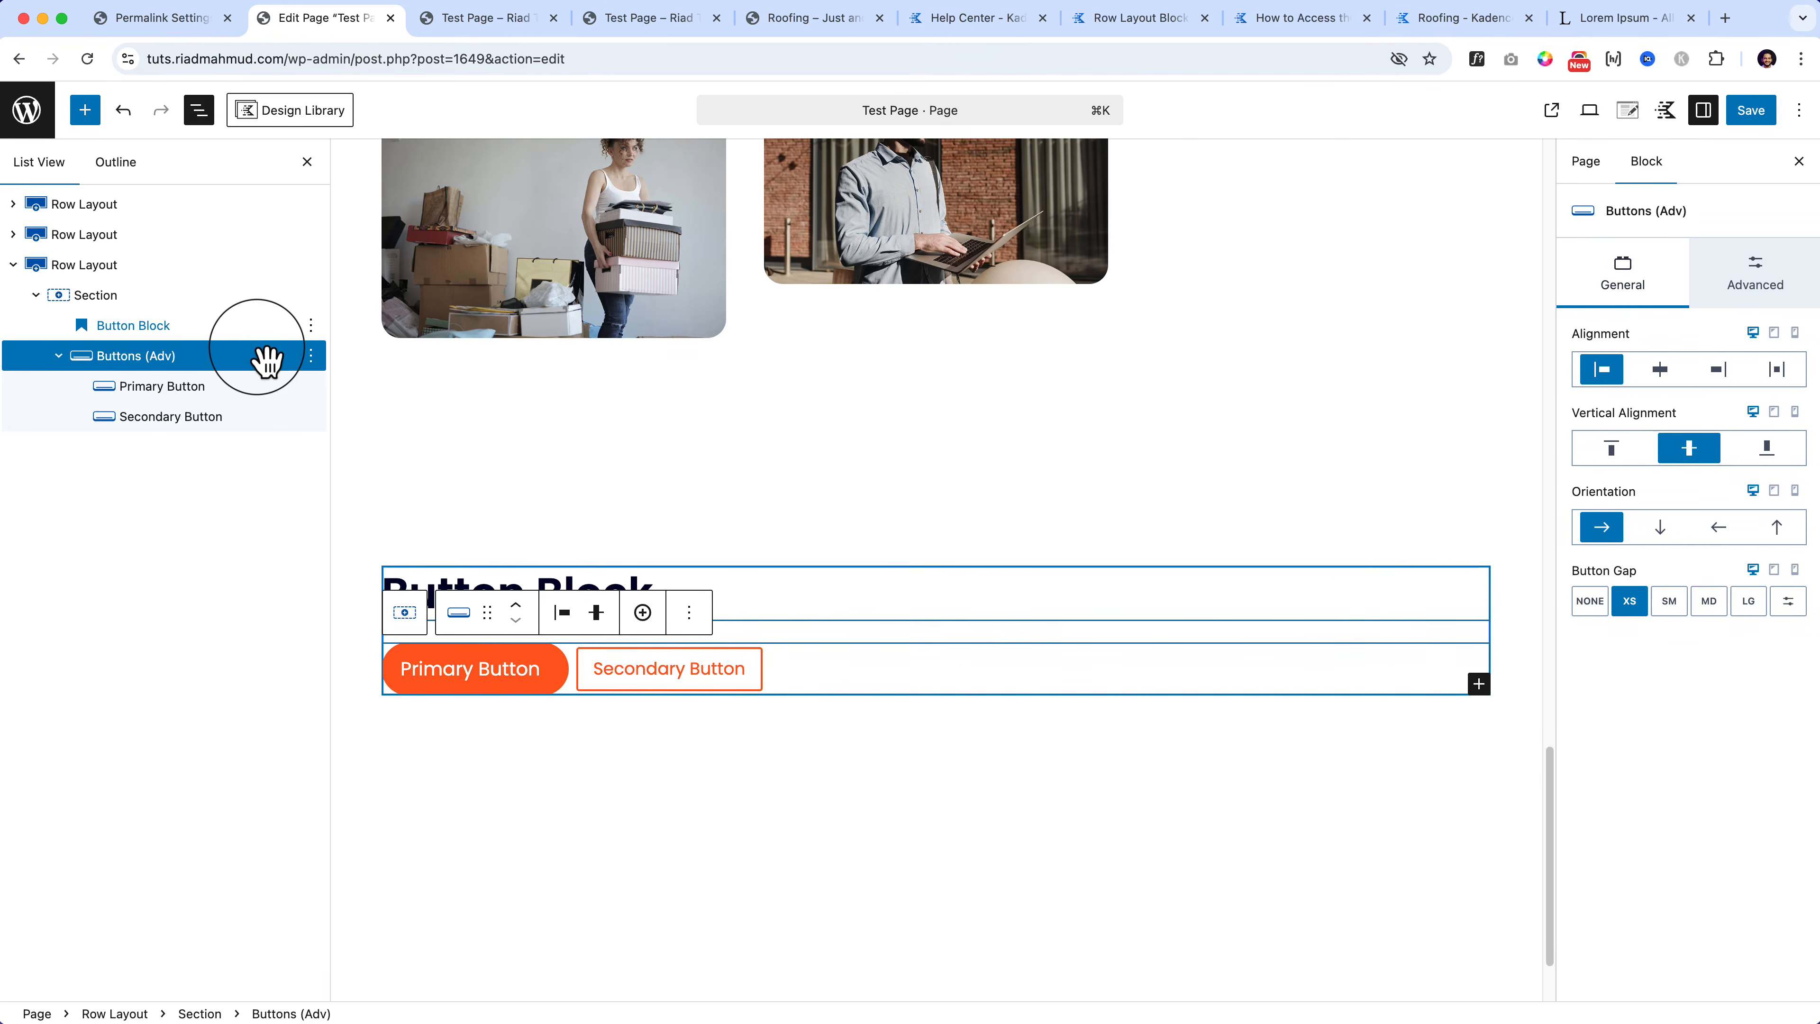
click(229, 266)
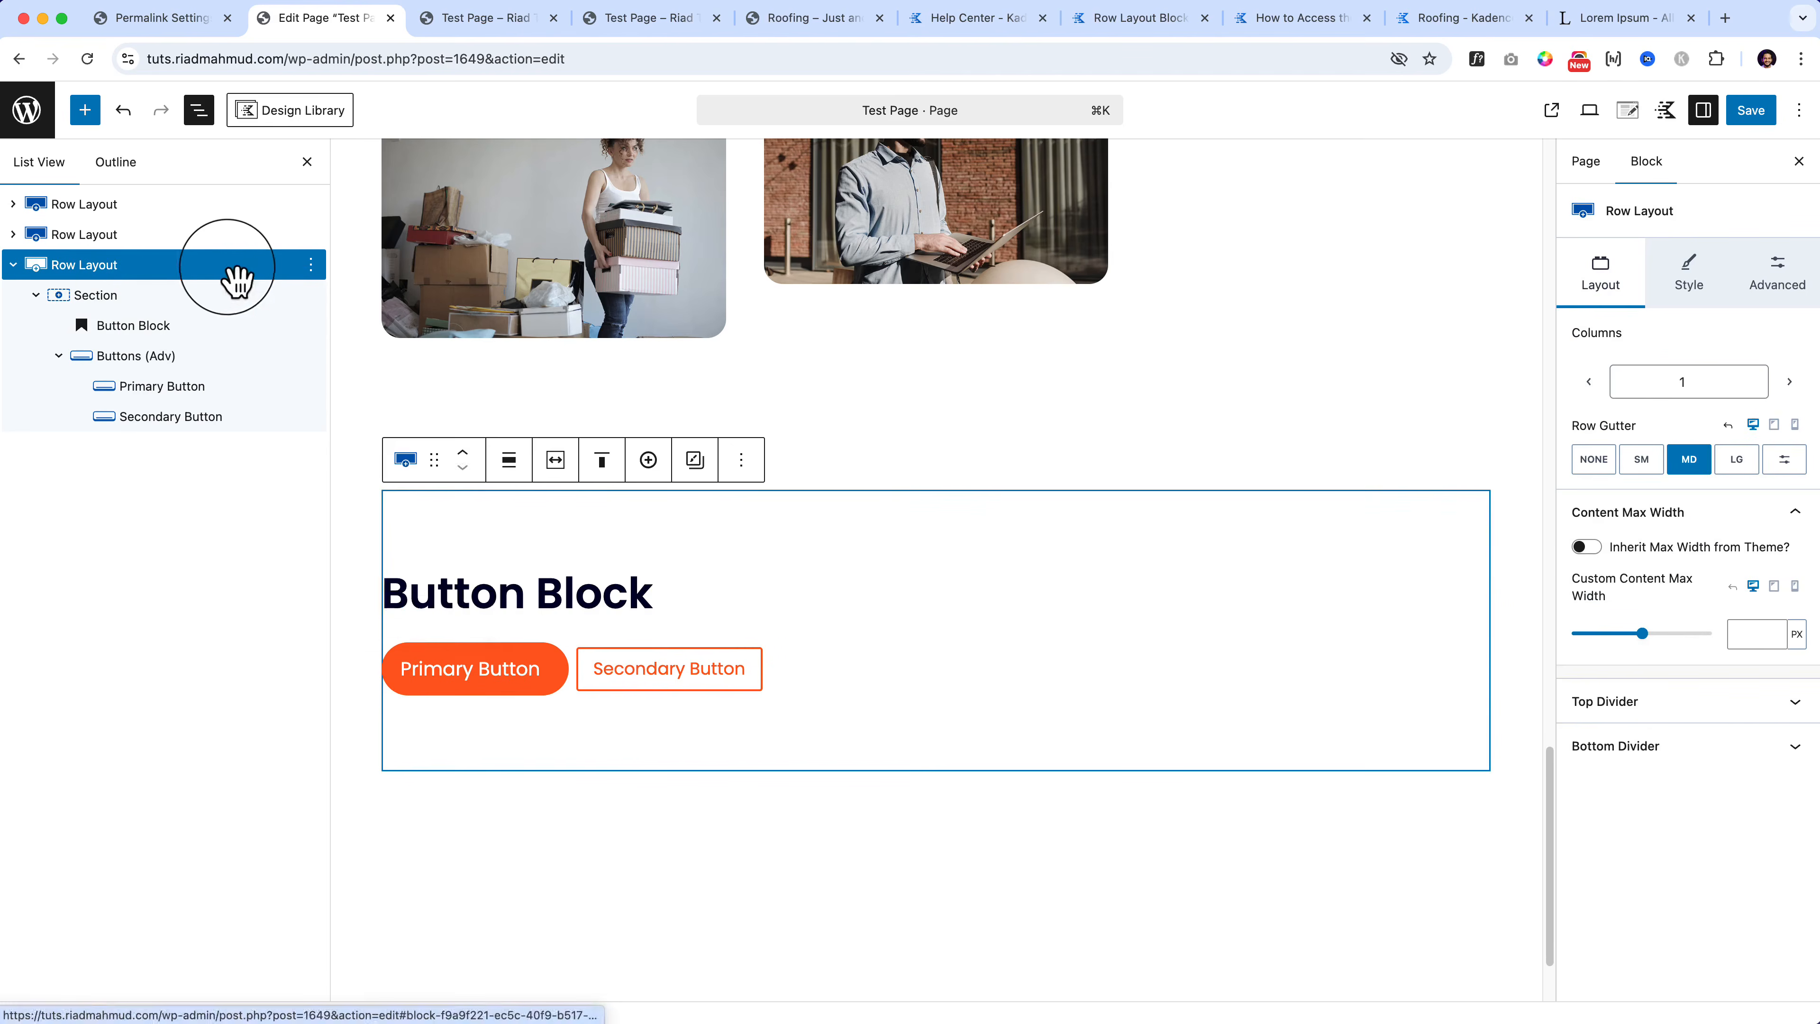
click(311, 266)
click(345, 398)
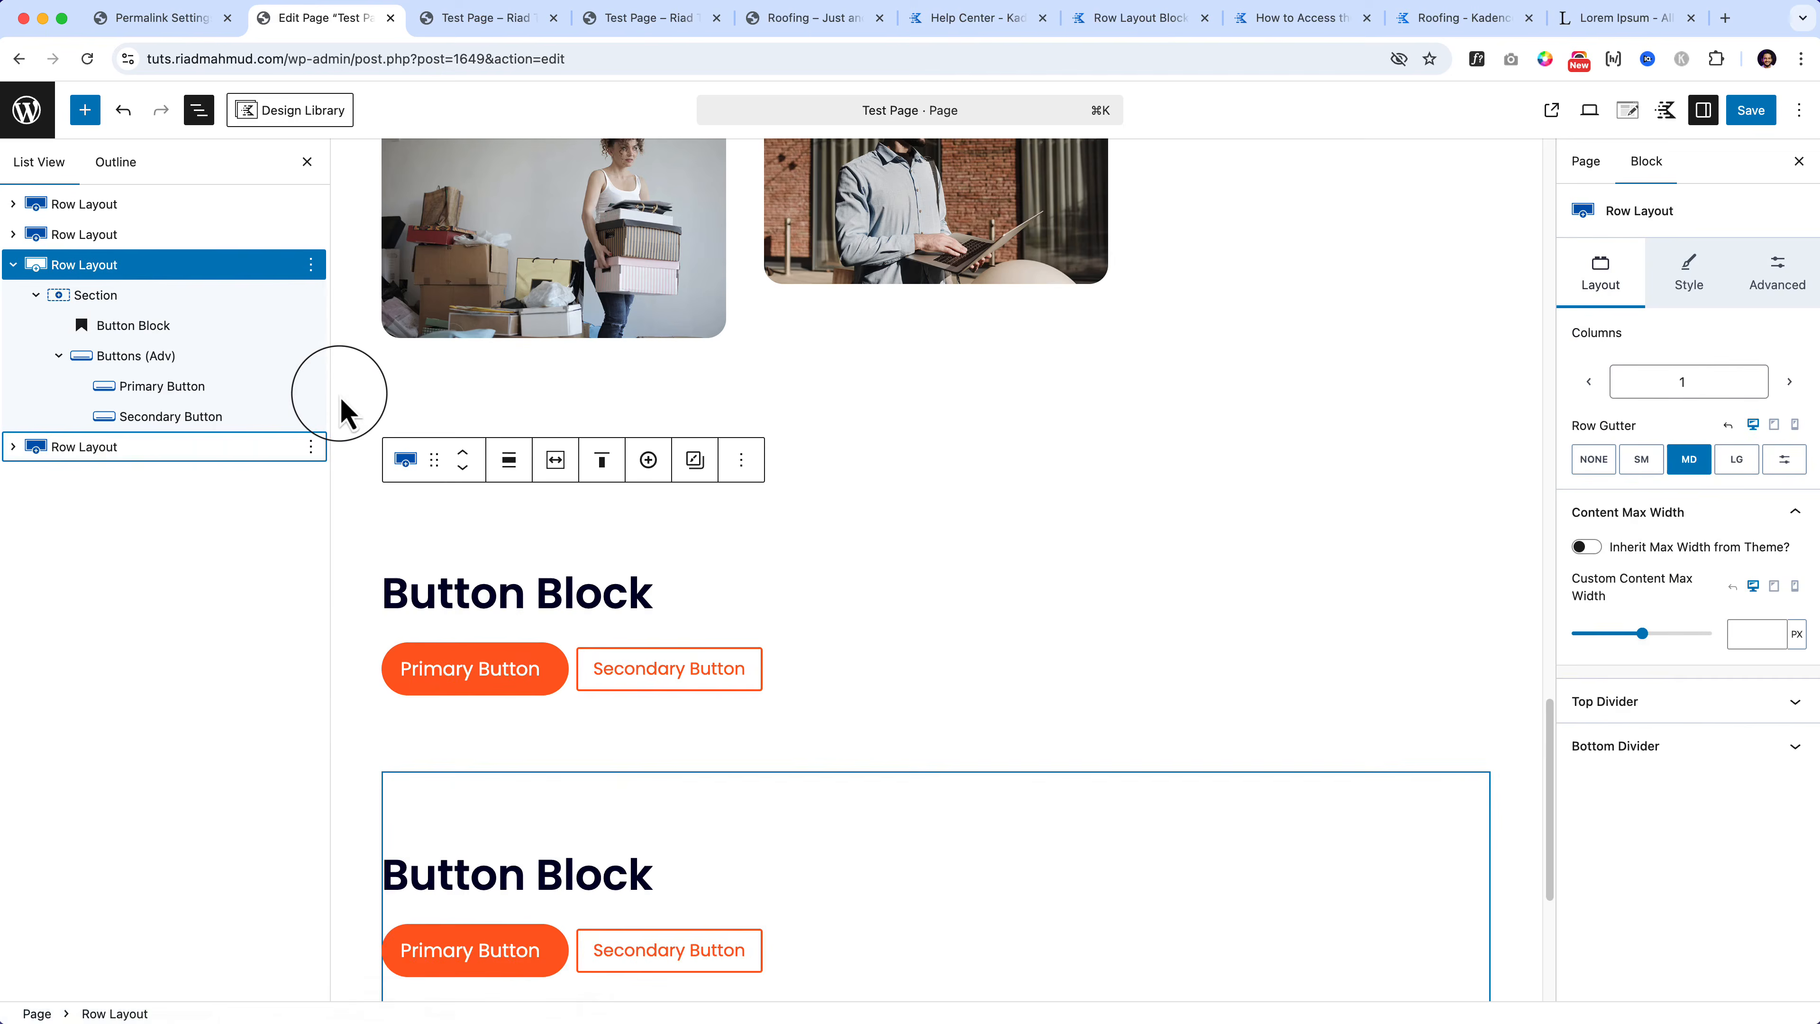
click(87, 113)
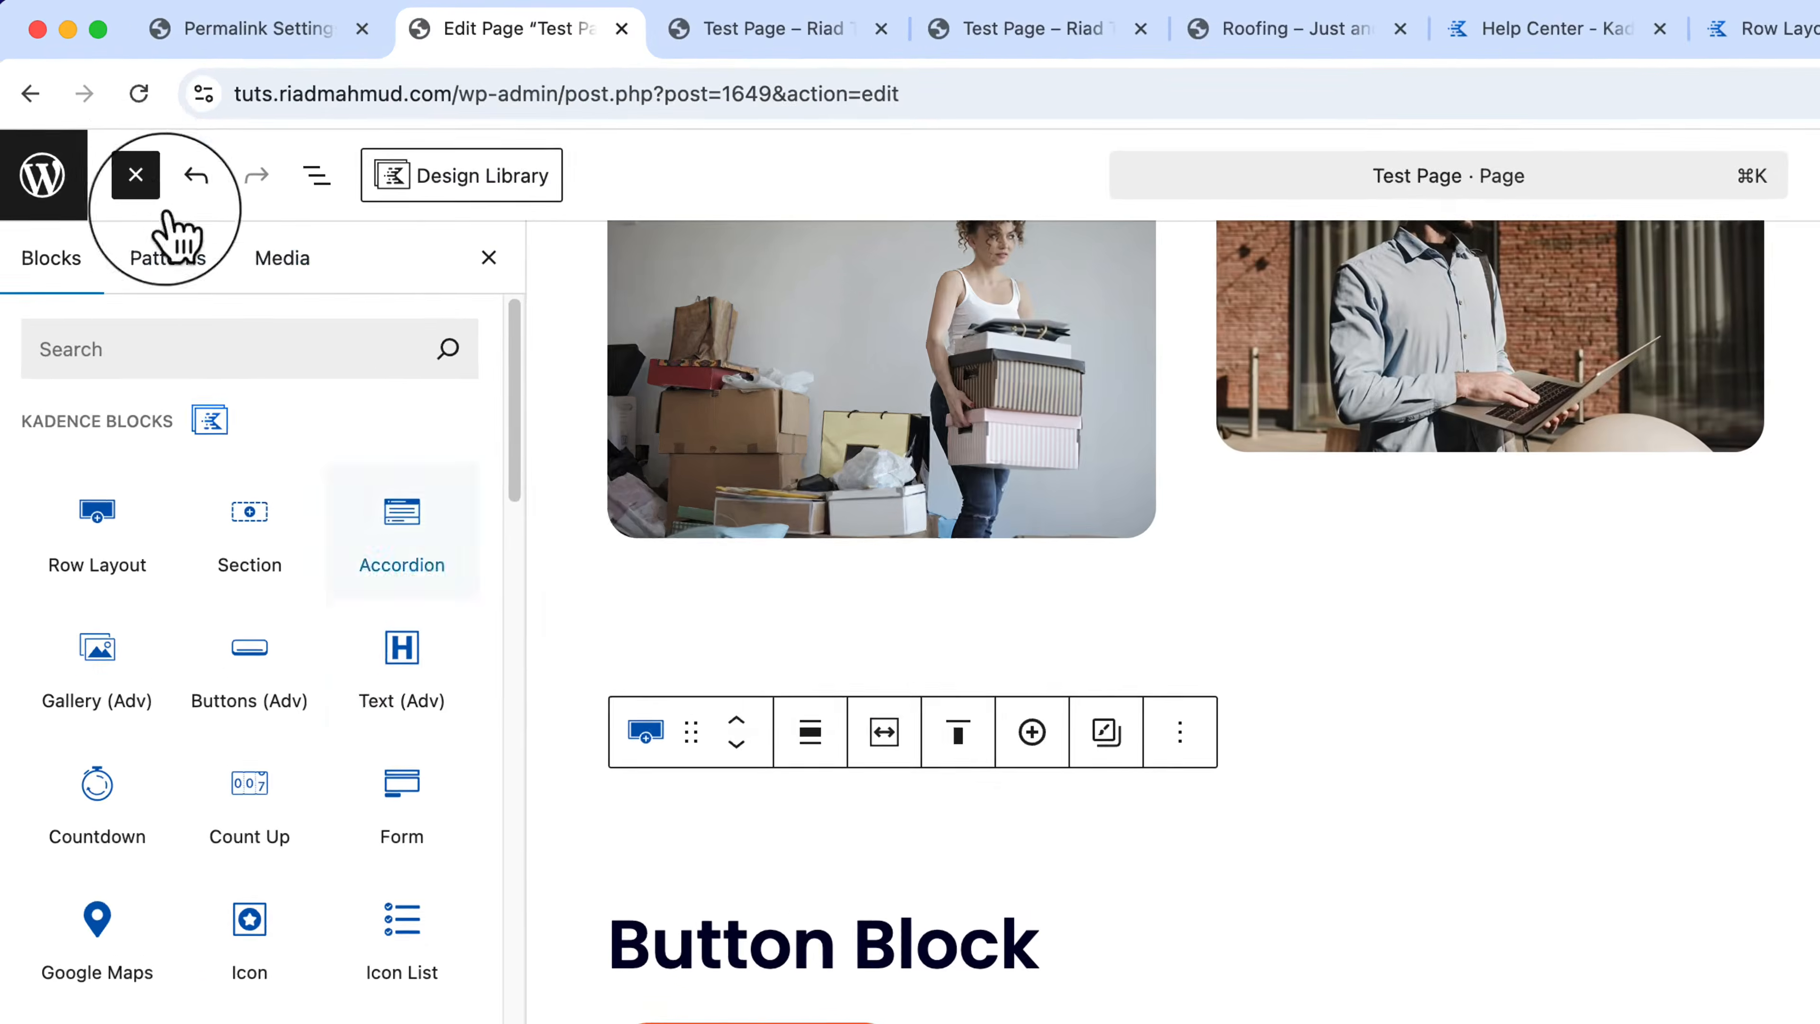
mouse_move(285, 428)
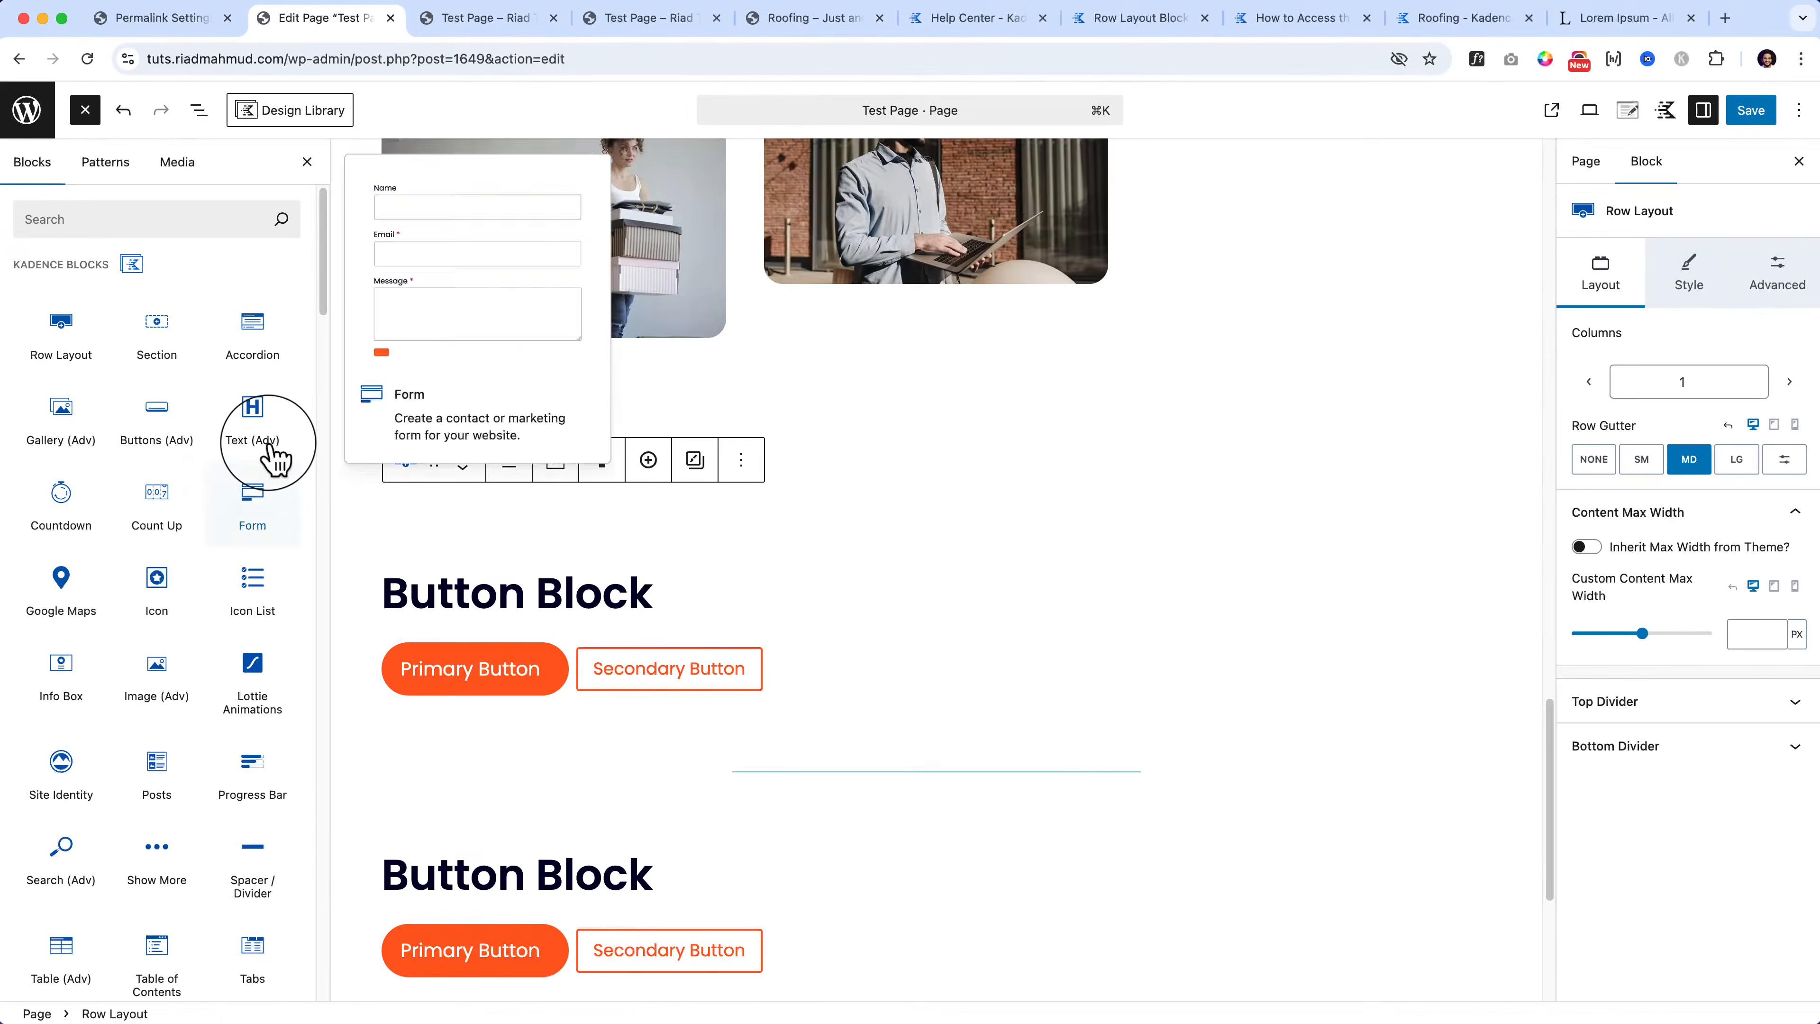
Step: Retitle the copied heading 'Text Block / Advance Heading Block', delete its buttons, and start a new block
triple_click(448, 868)
text(Text)
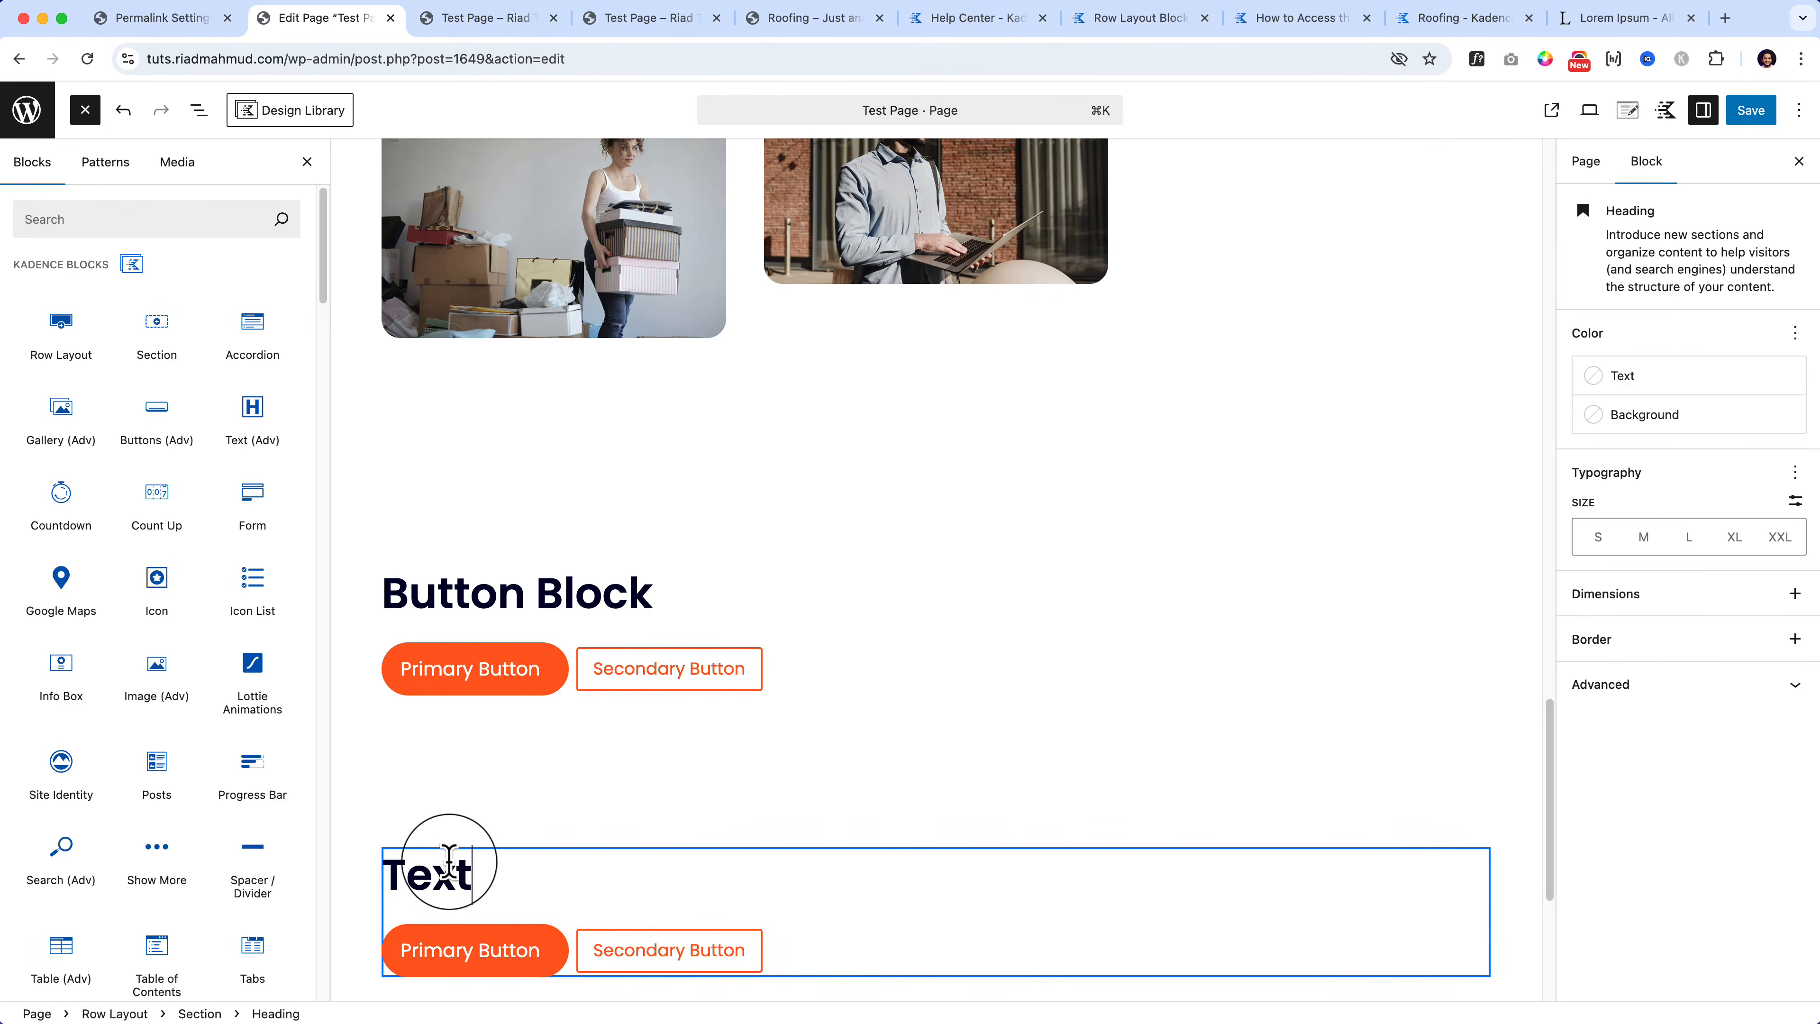
text( Block)
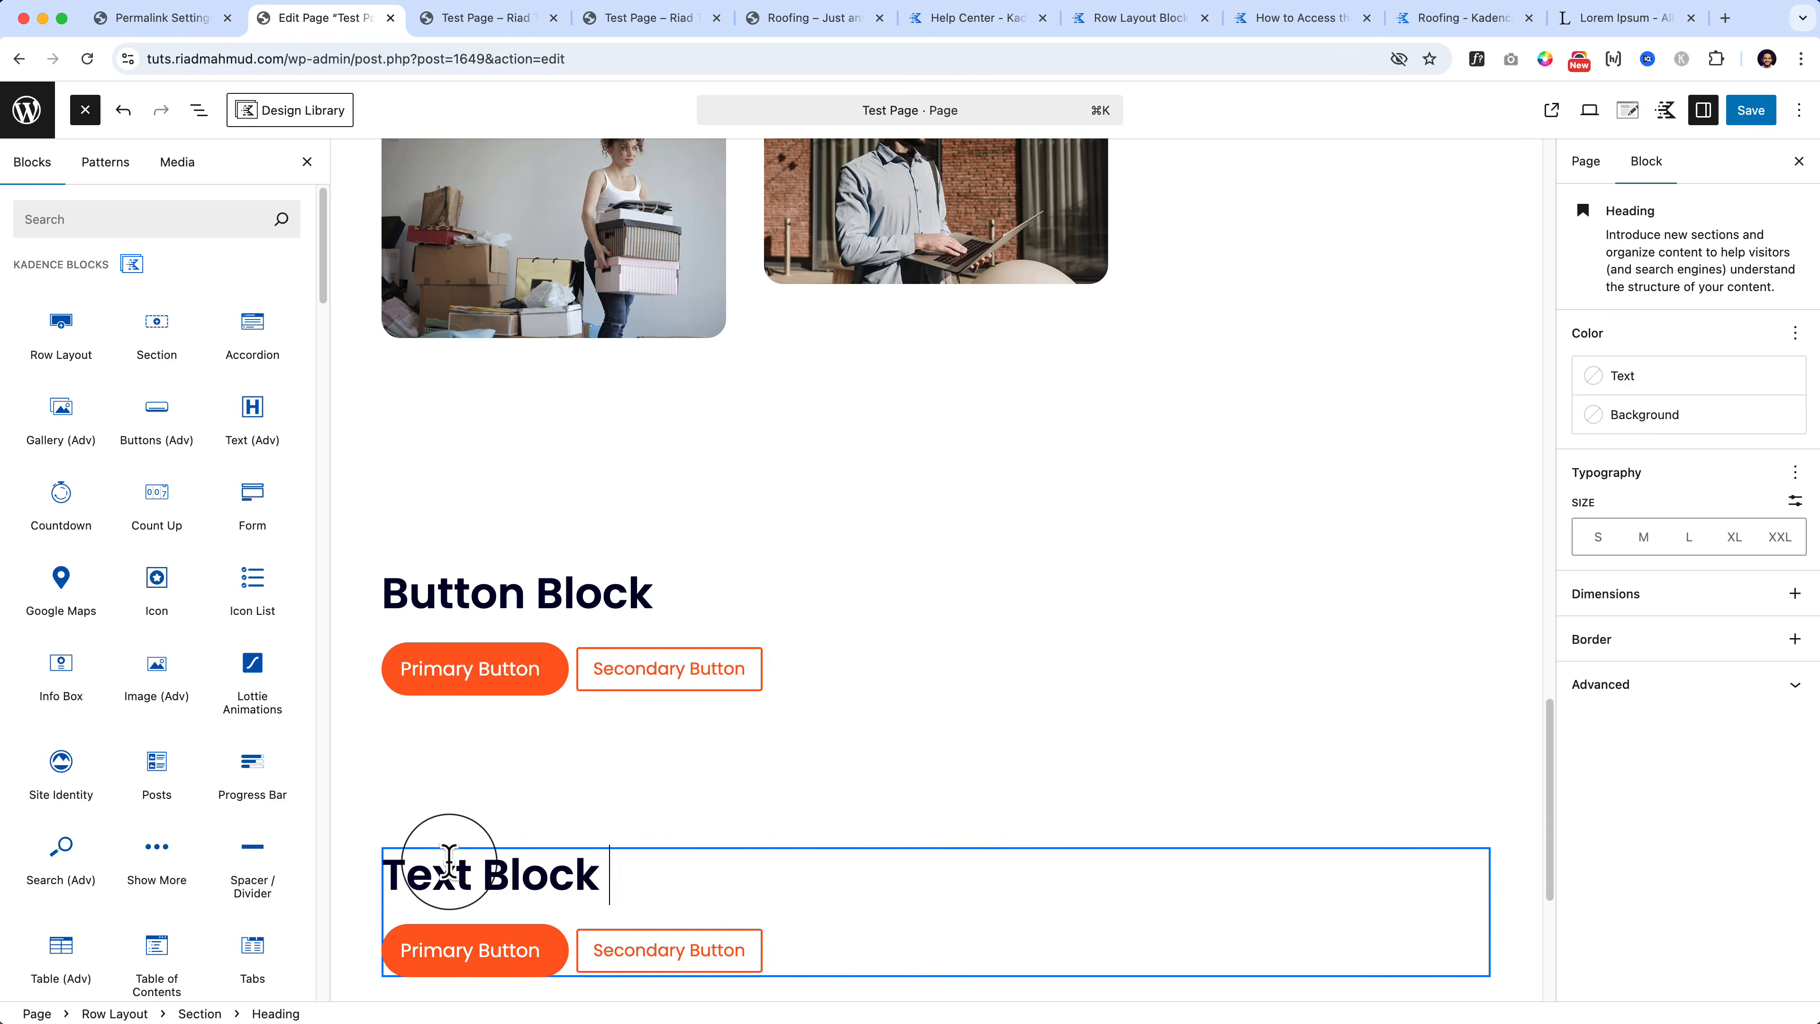
text( / Advanc)
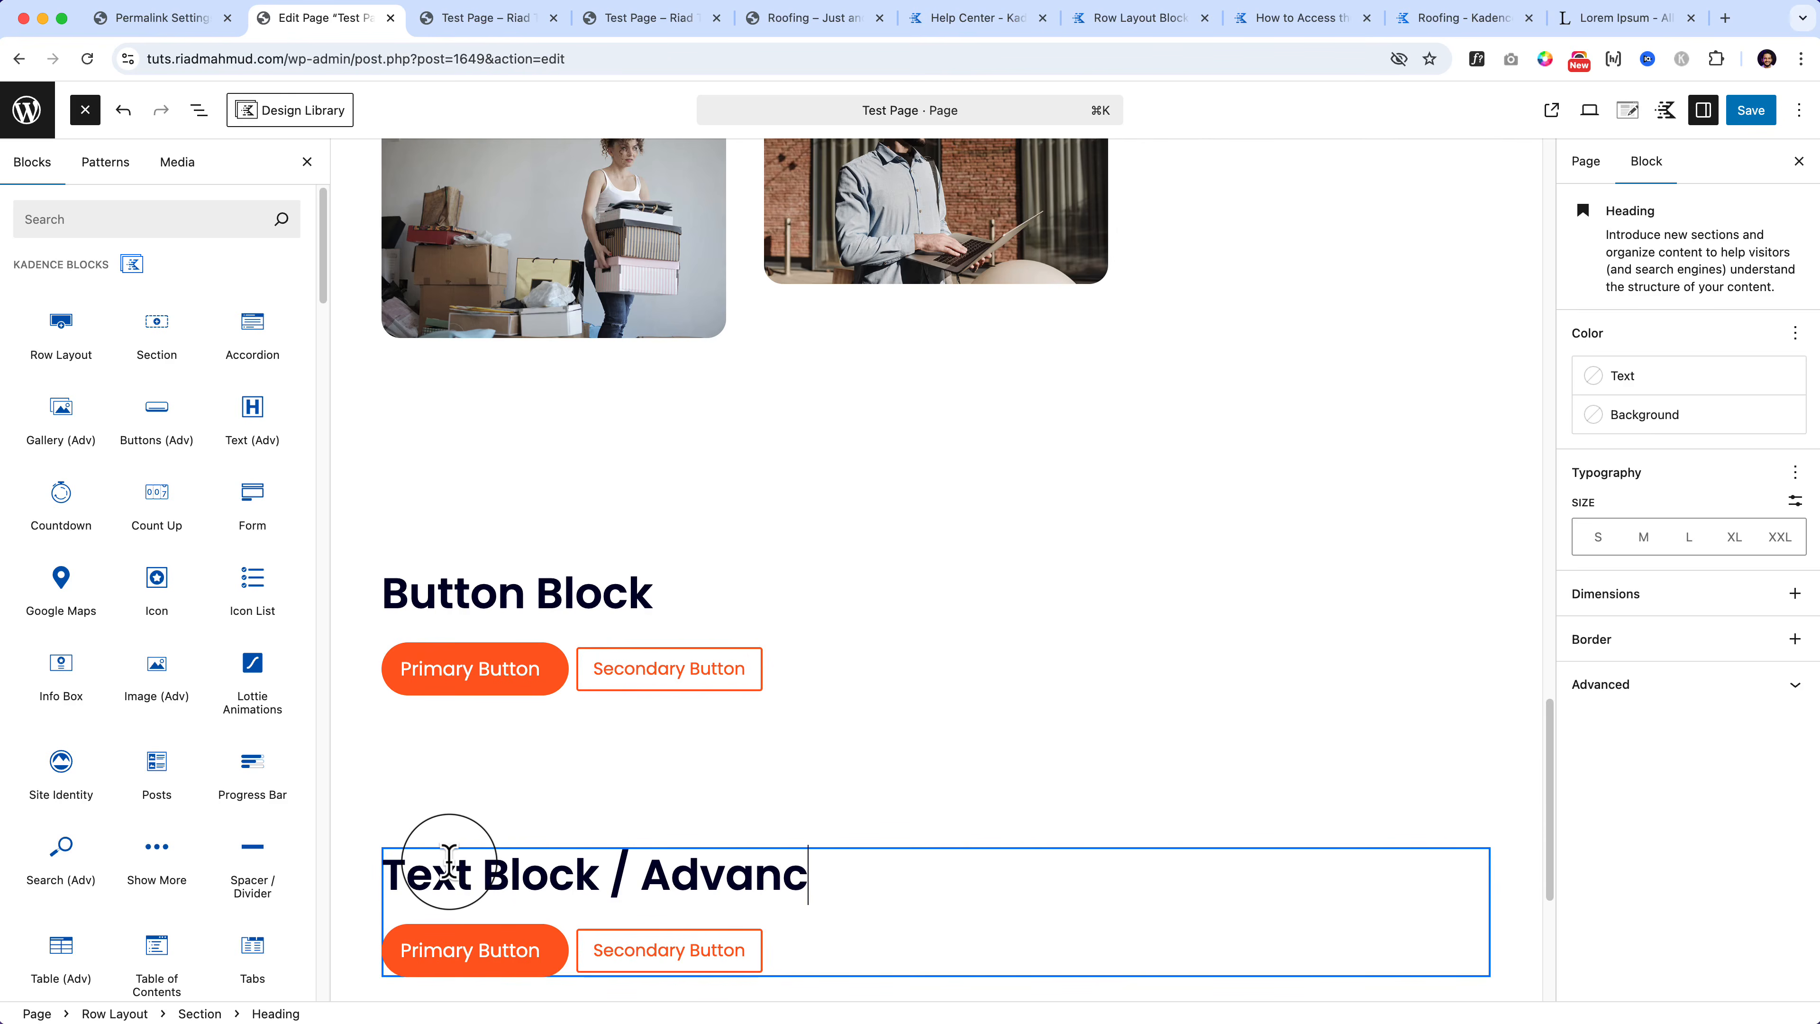
text(e Heading Block)
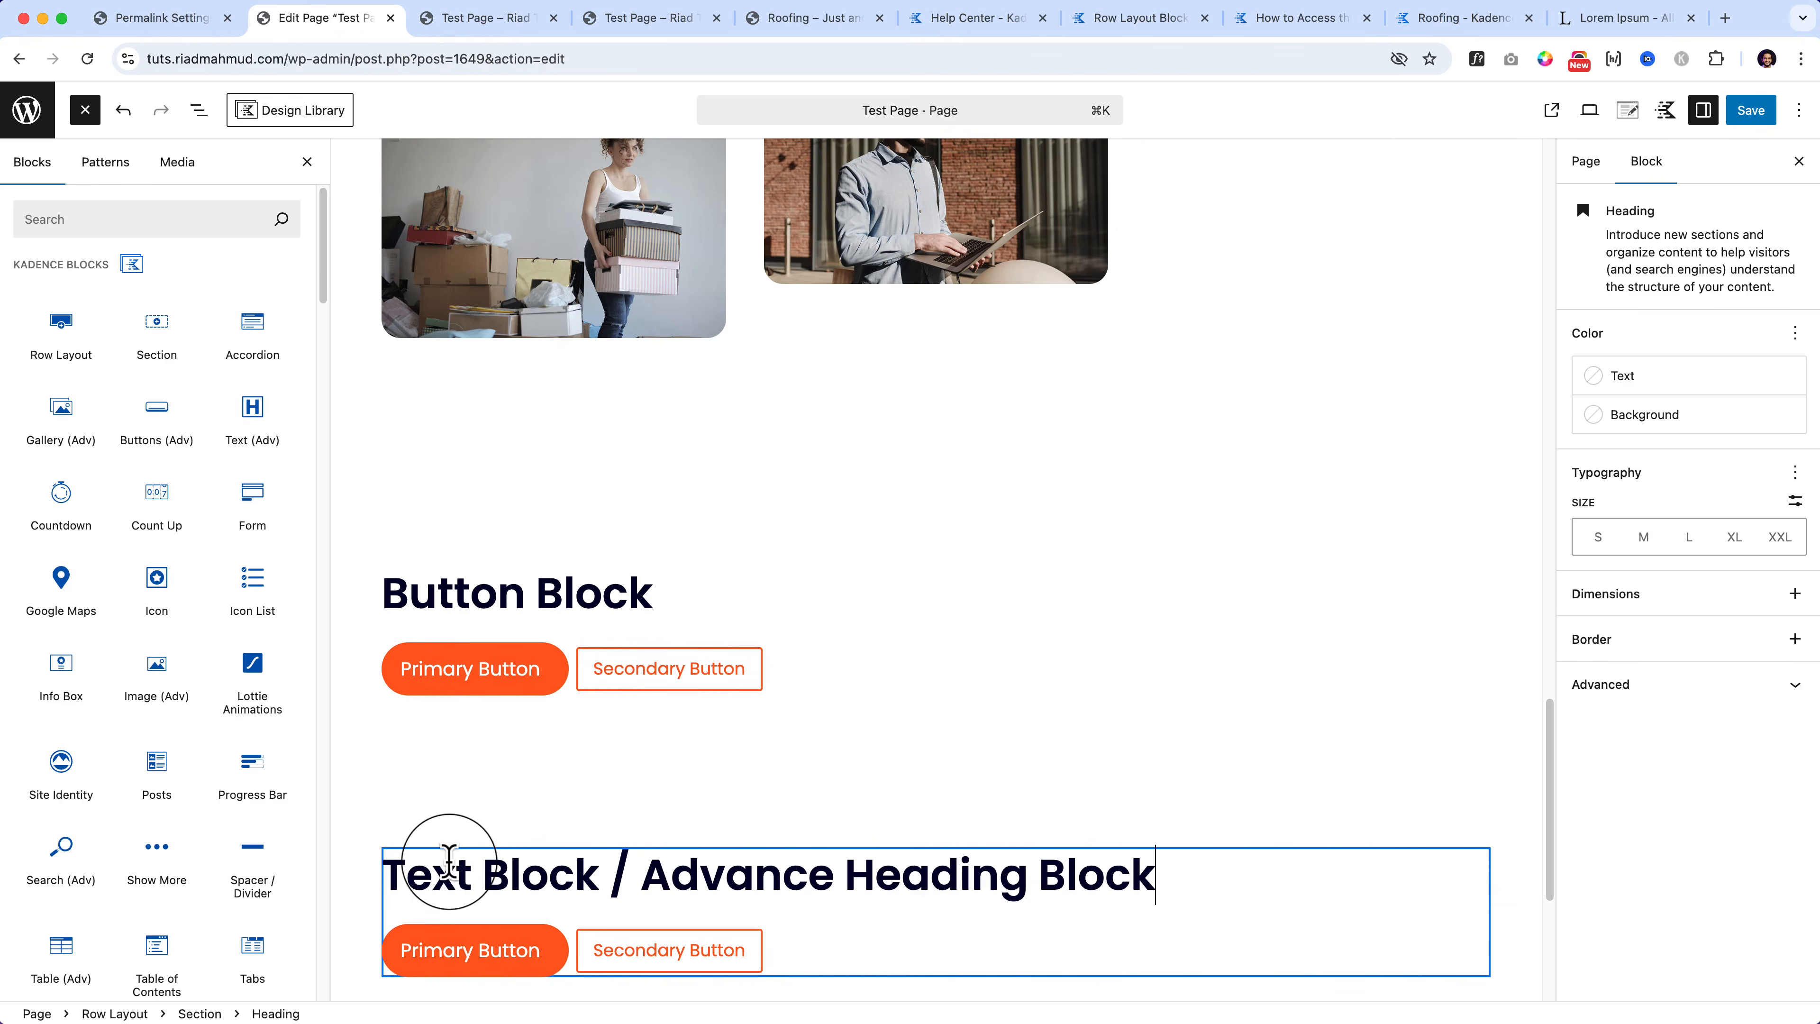
click(582, 941)
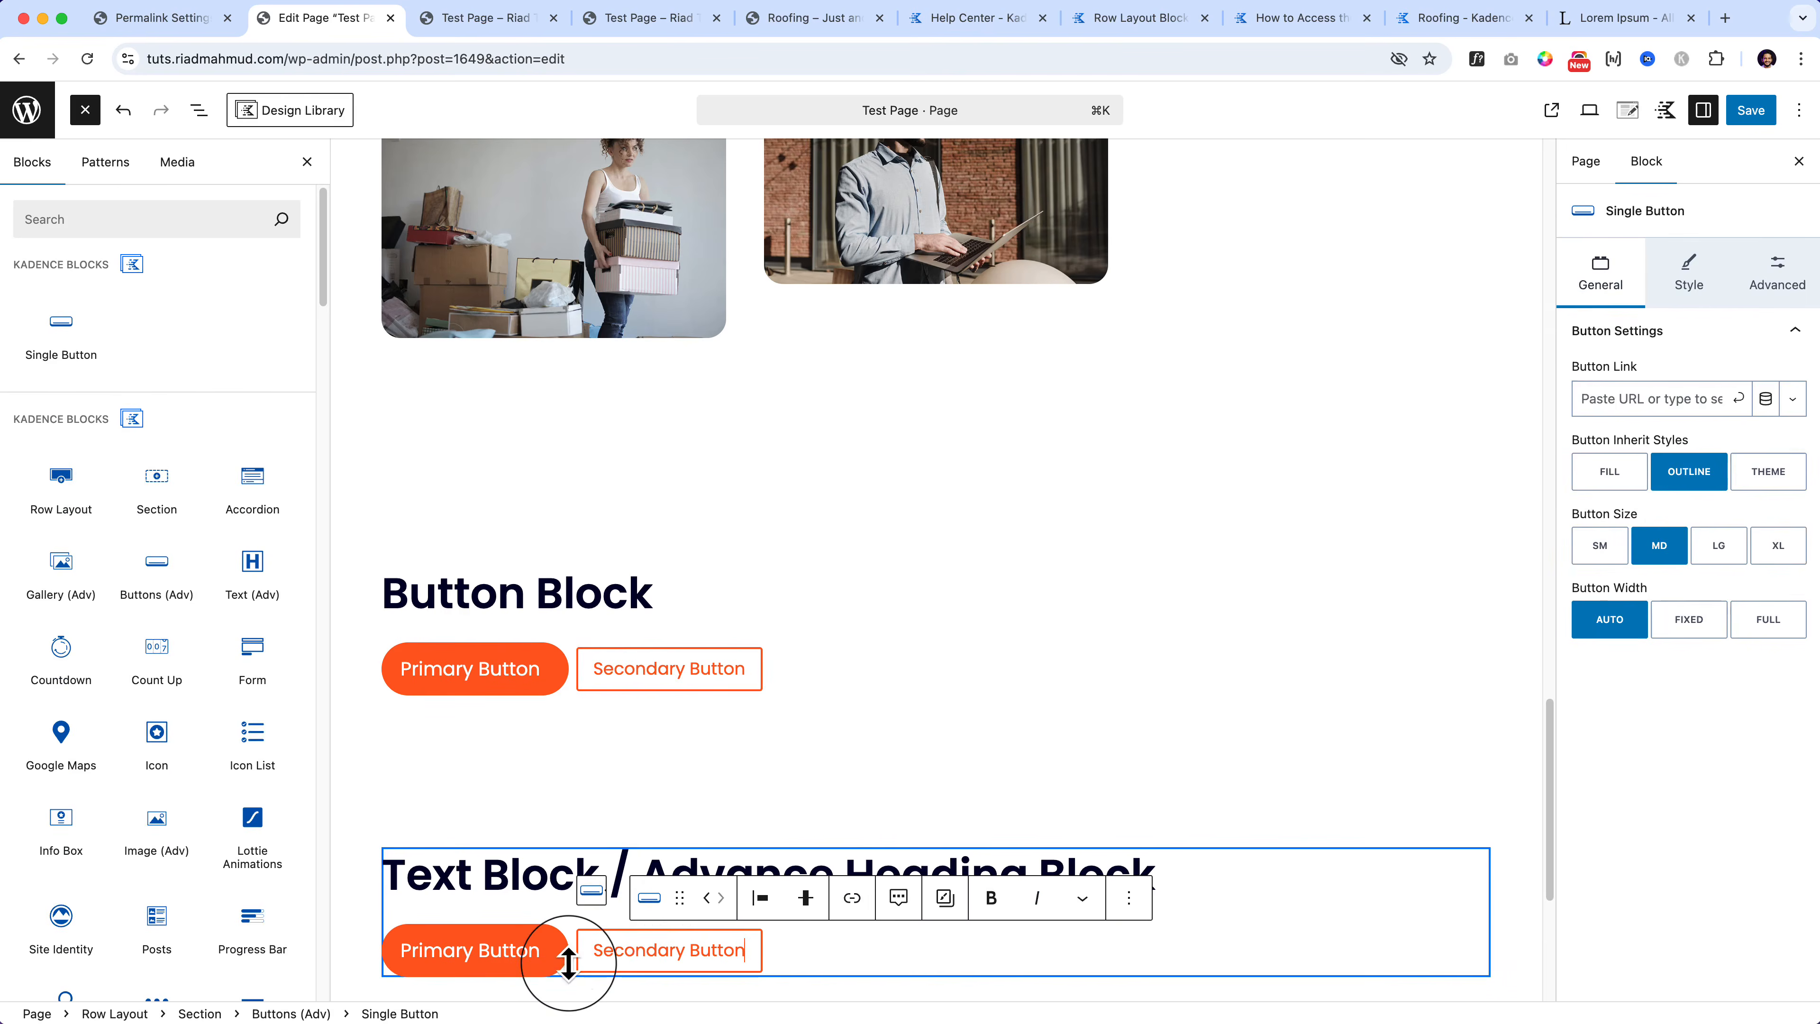
click(592, 896)
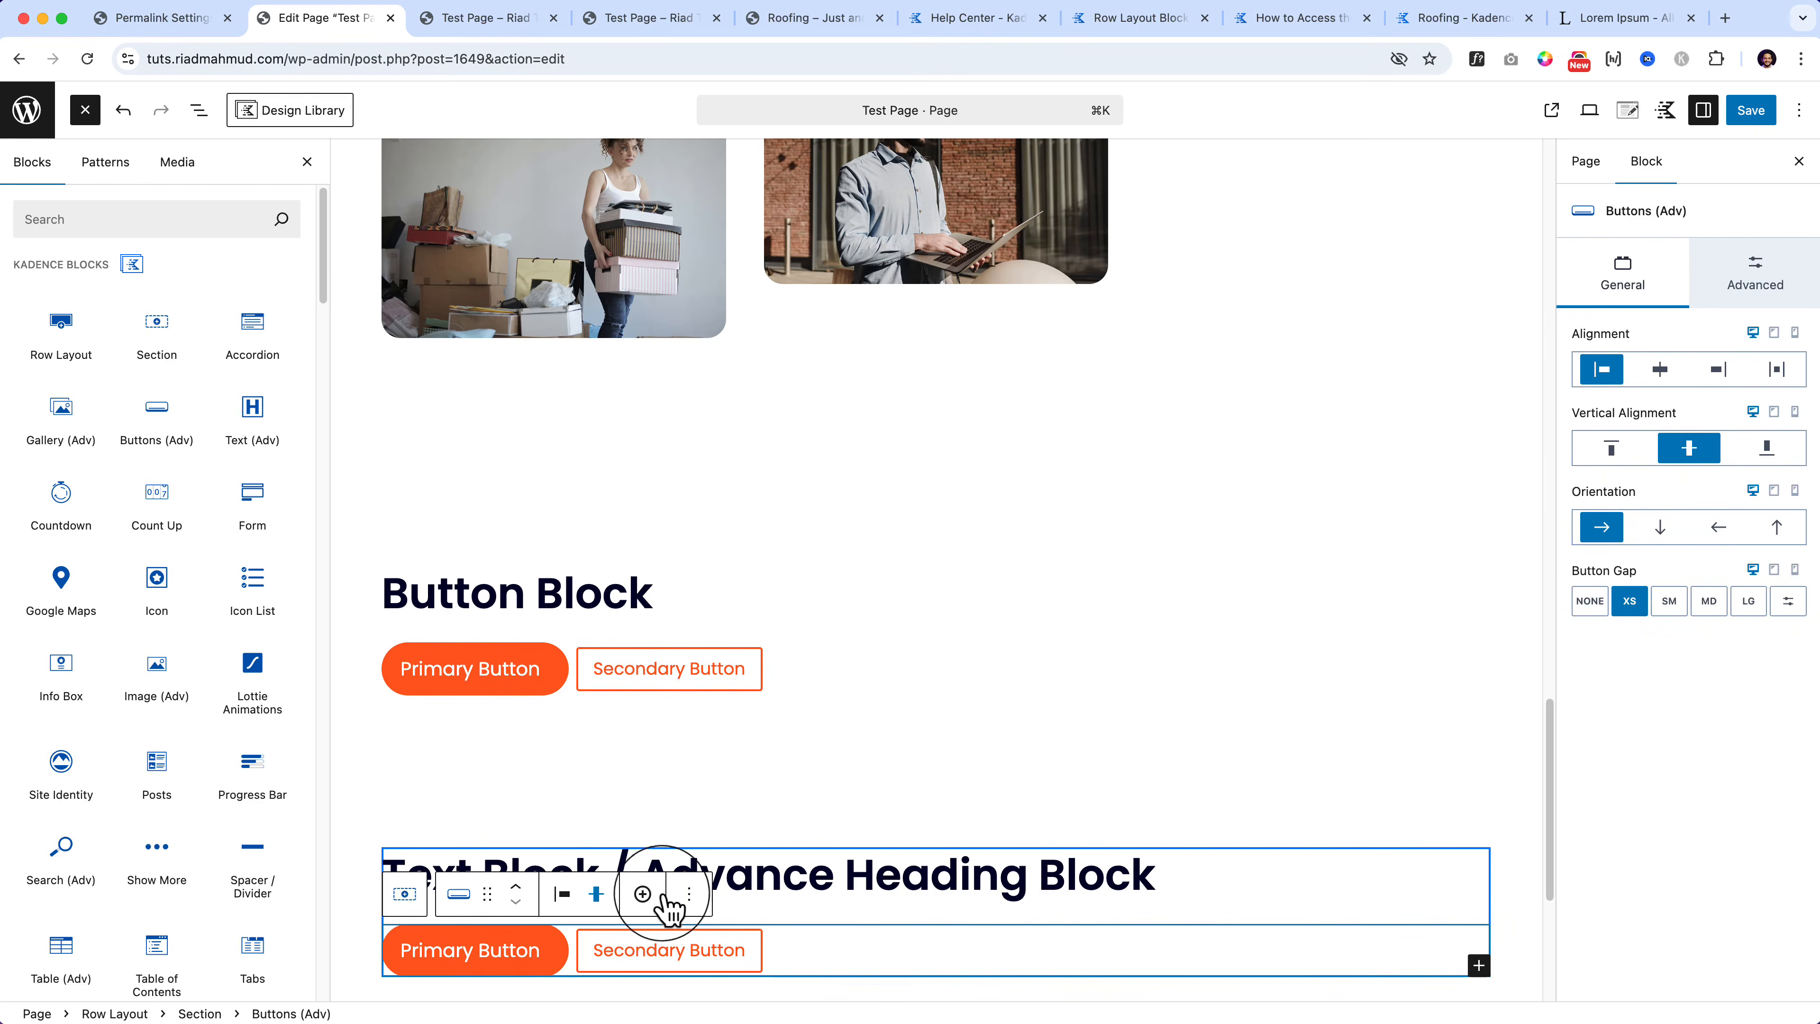
click(689, 894)
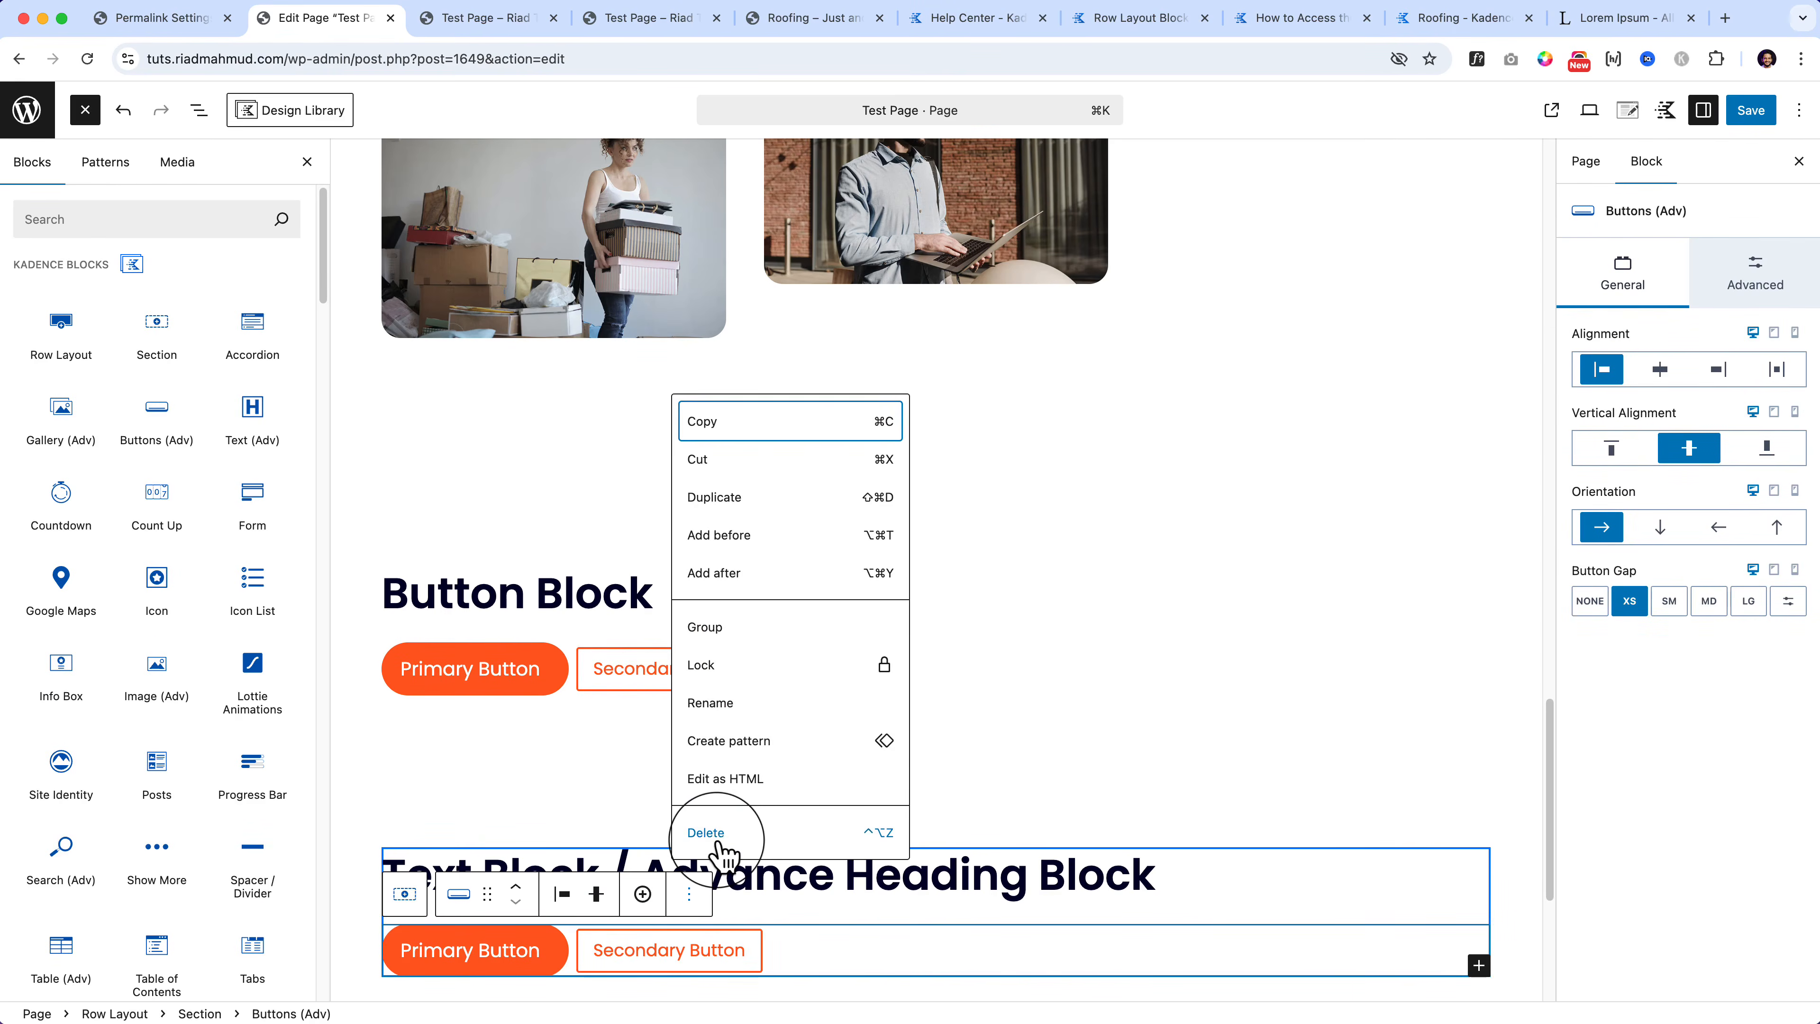
click(720, 835)
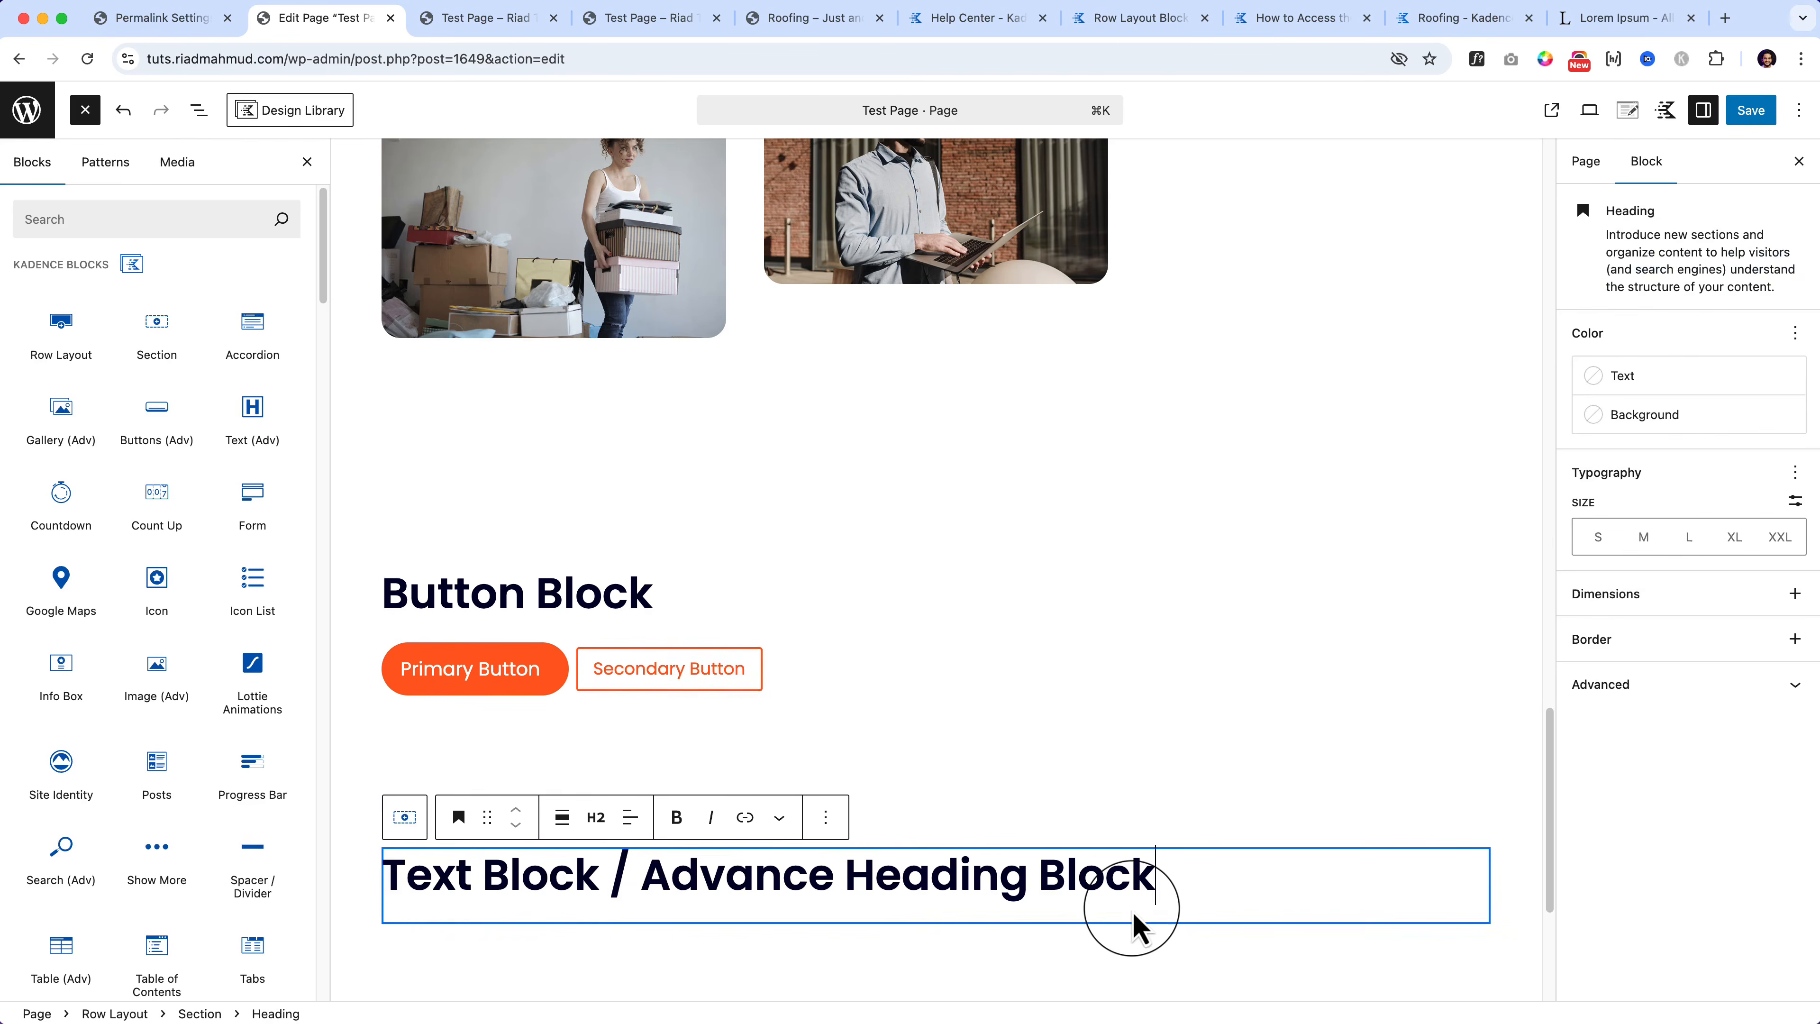
key(Return)
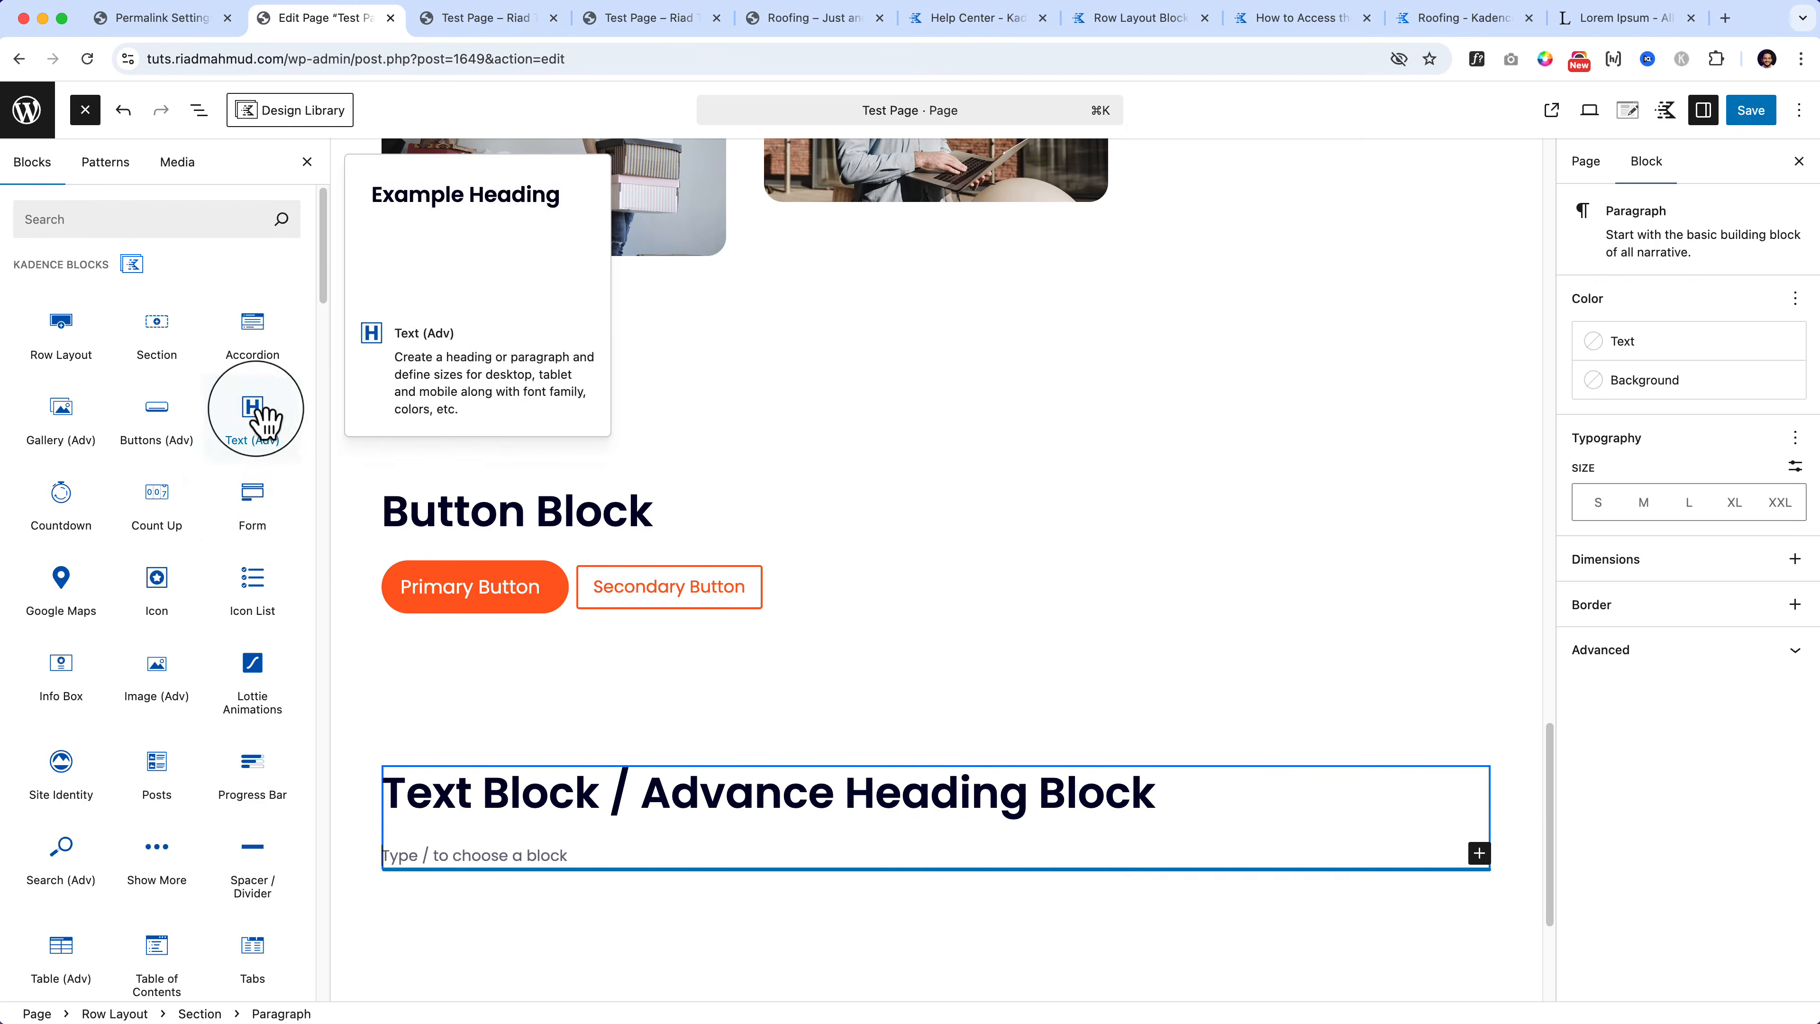
Step: Add a Text (Adv) block below the heading reading 'This is Advance Heading Block'
drag(258, 423, 423, 882)
scroll(427, 865, down, 3)
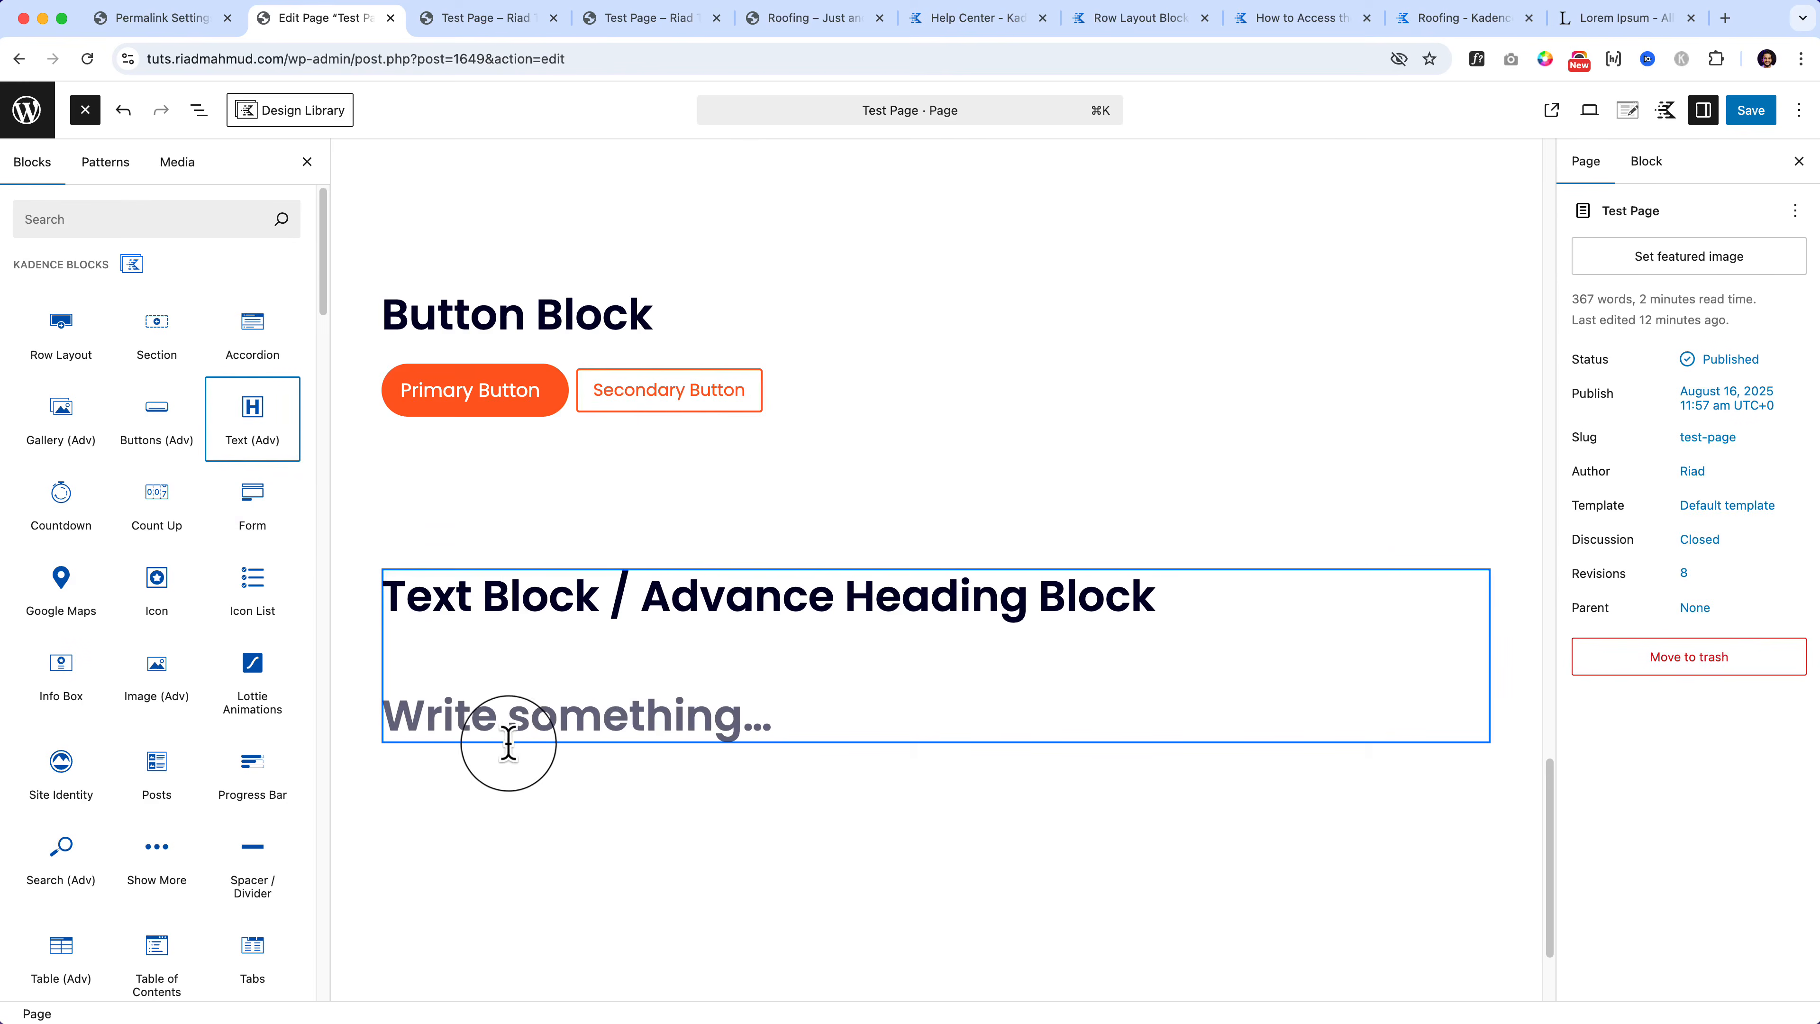
click(519, 729)
text(This is Ad)
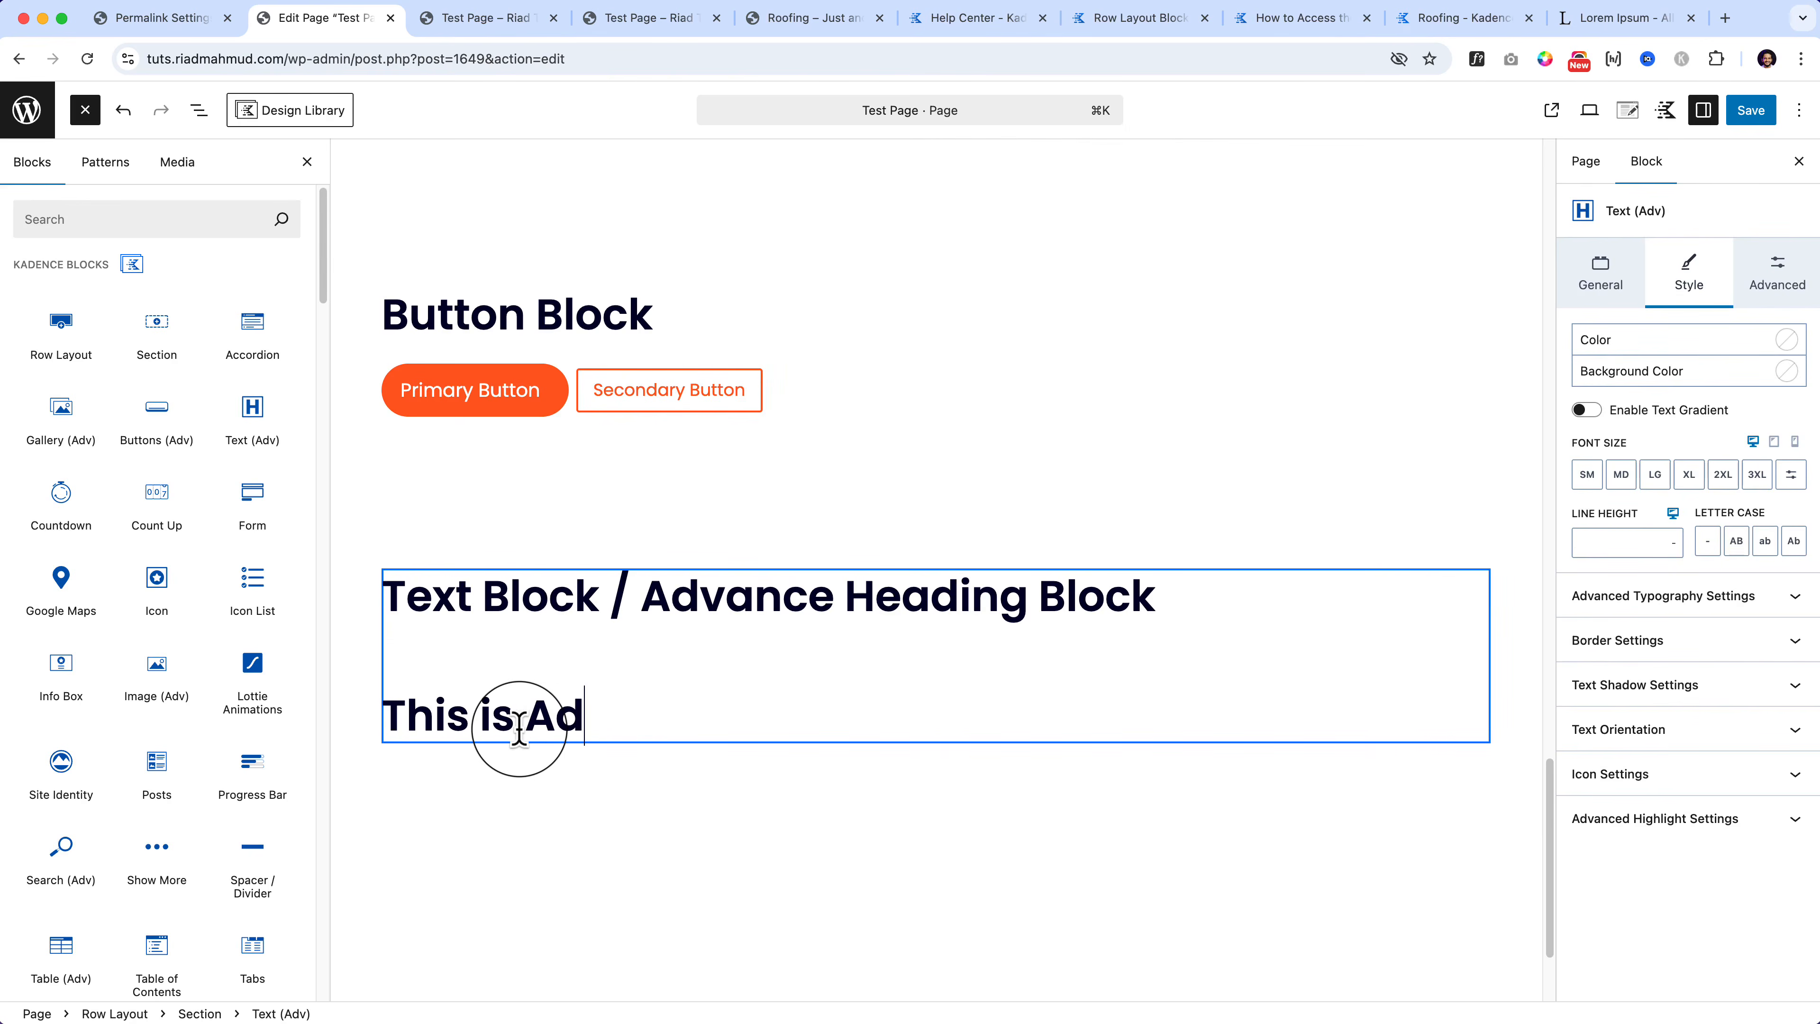
text(vance Heading Block)
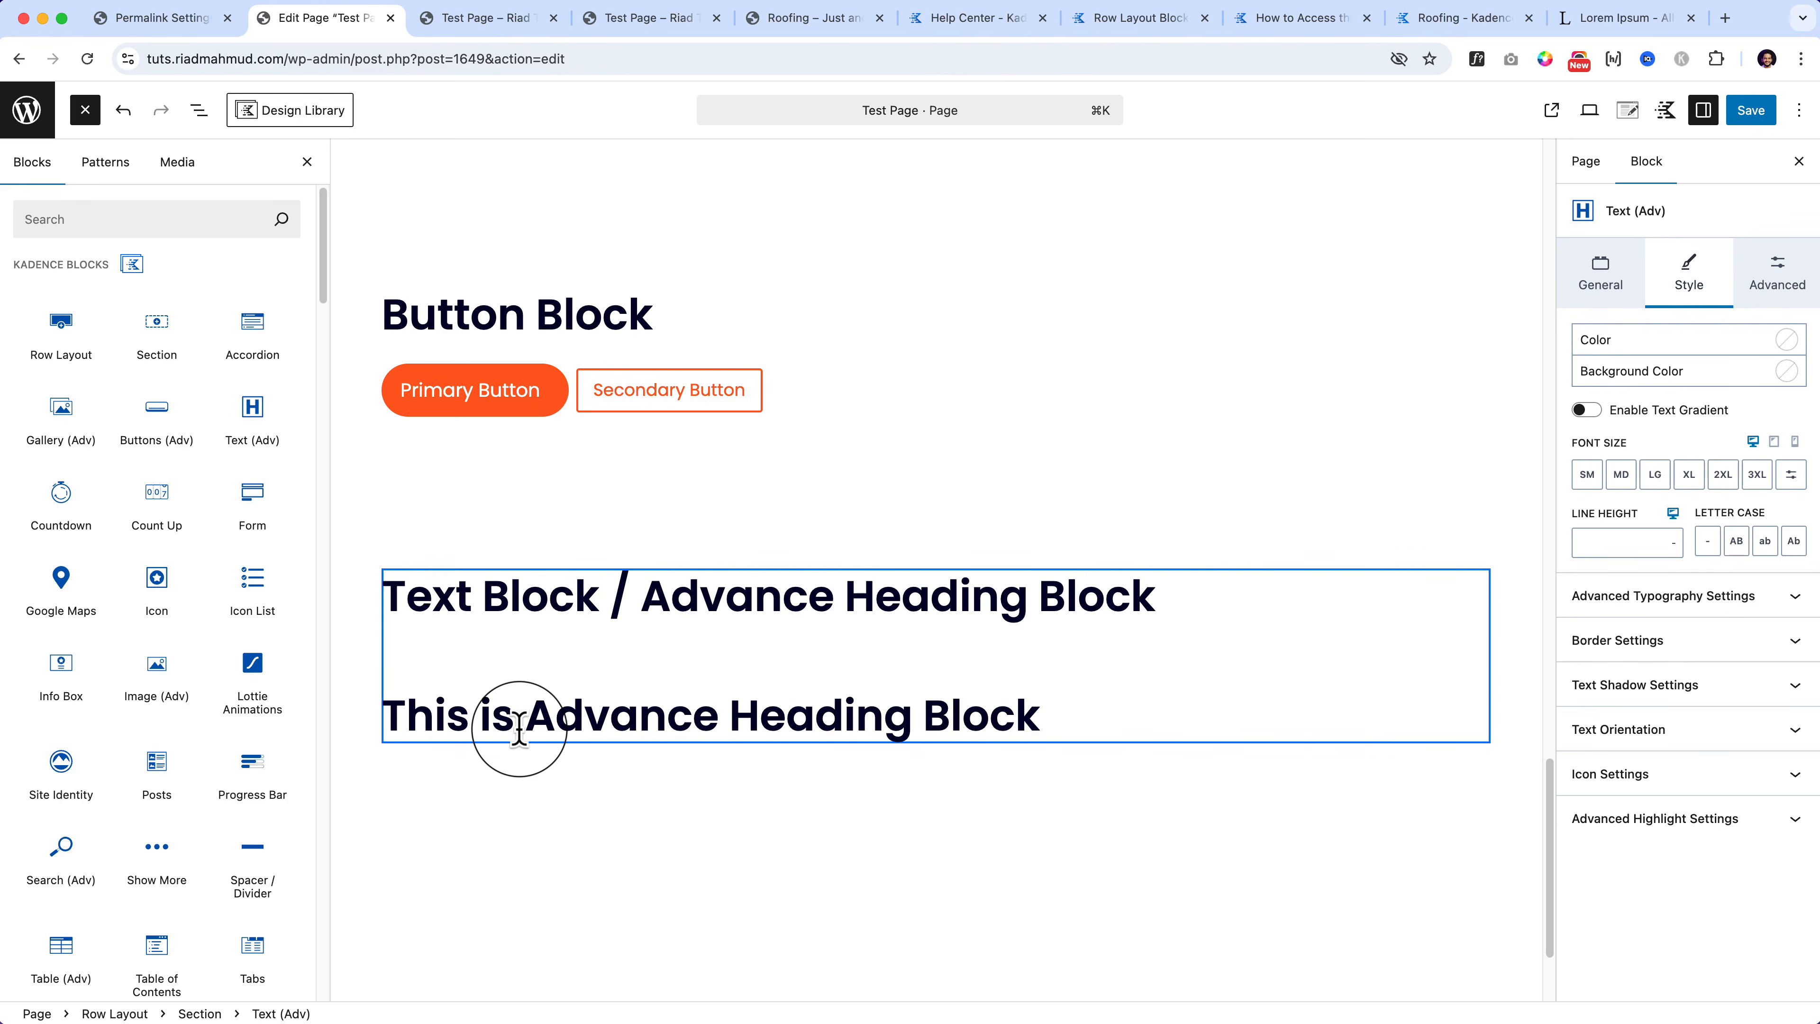
click(200, 114)
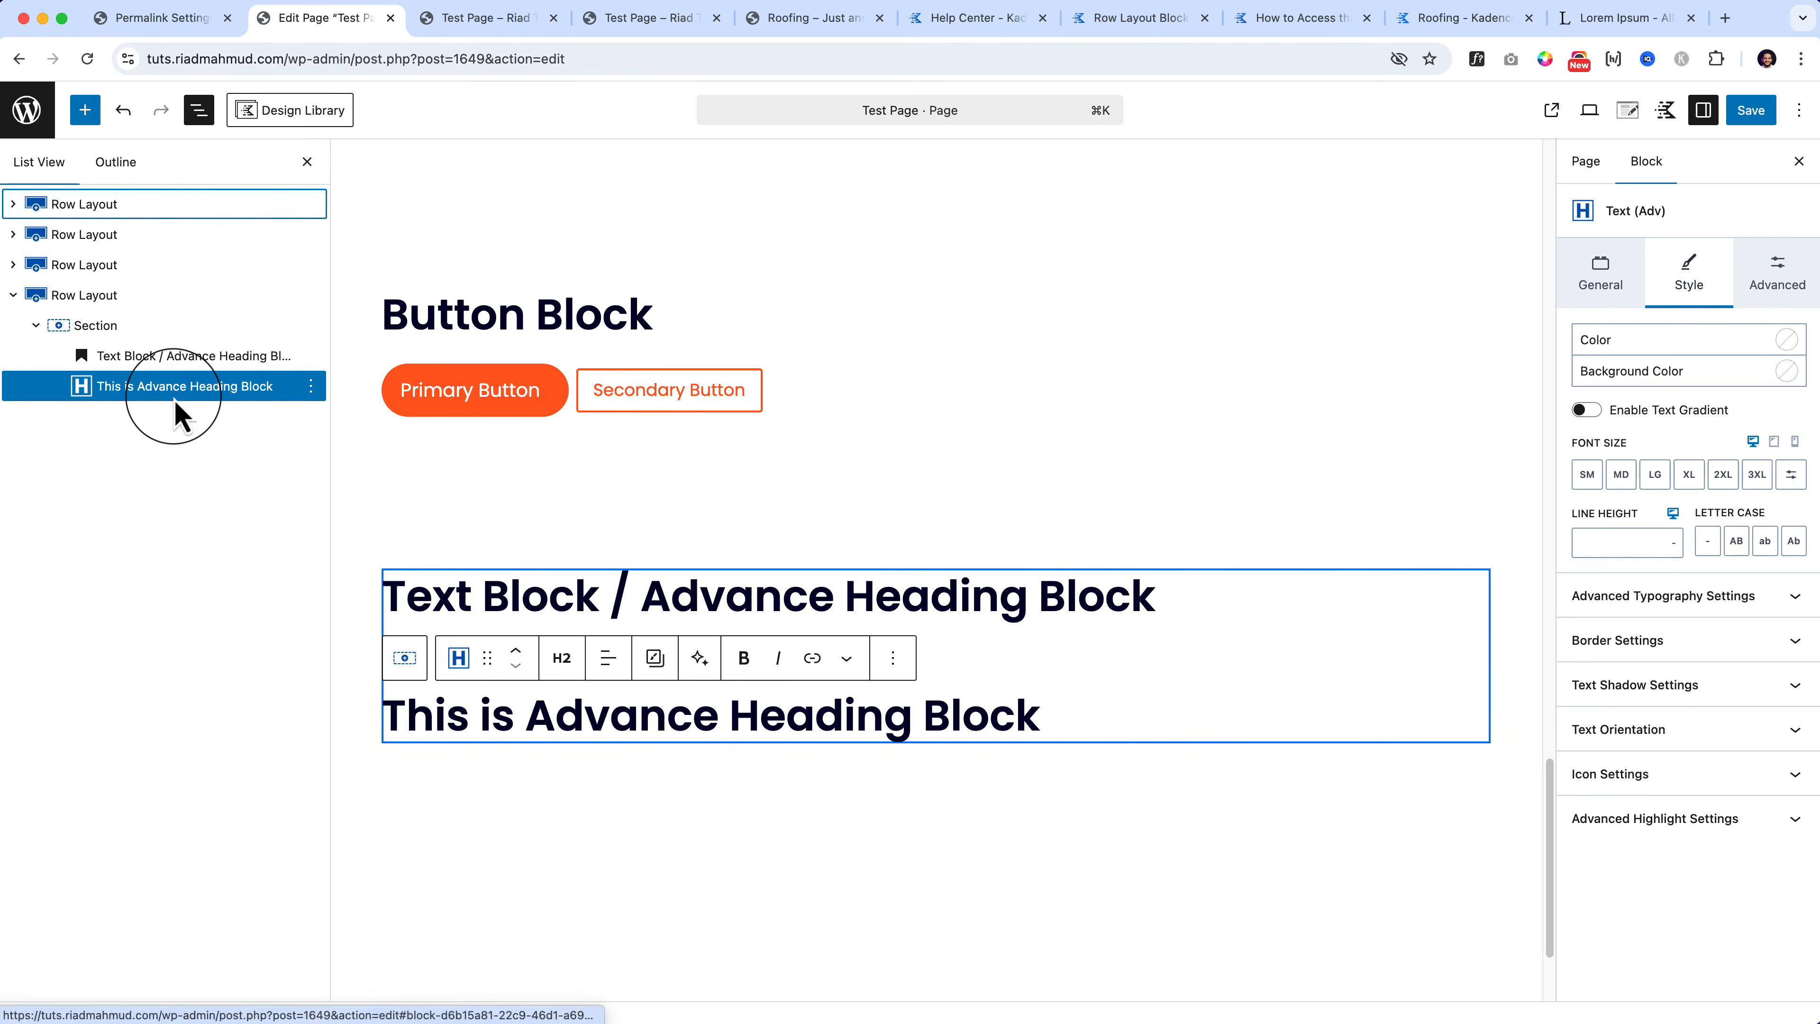
Step: Set the advanced text's HTML tag to H3 after trying paragraph, SPAN, DIV, H4 and H2, then adjust its alignment
click(1600, 280)
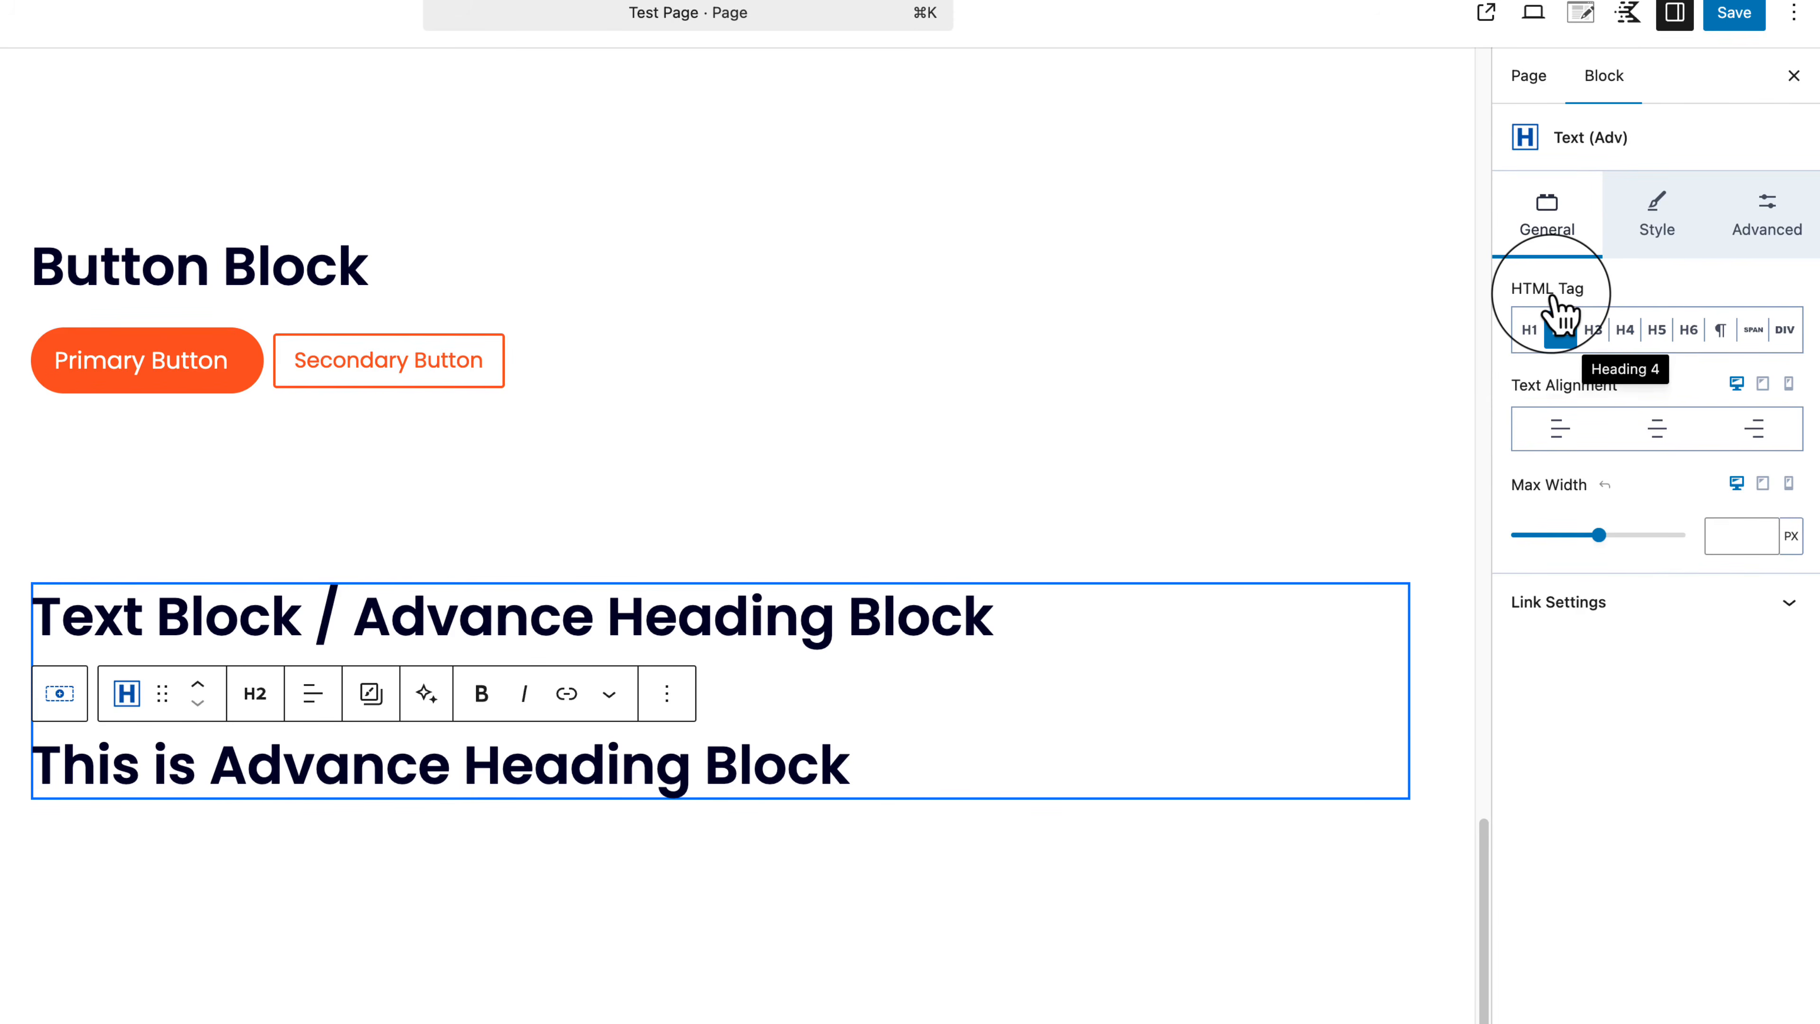
click(1723, 331)
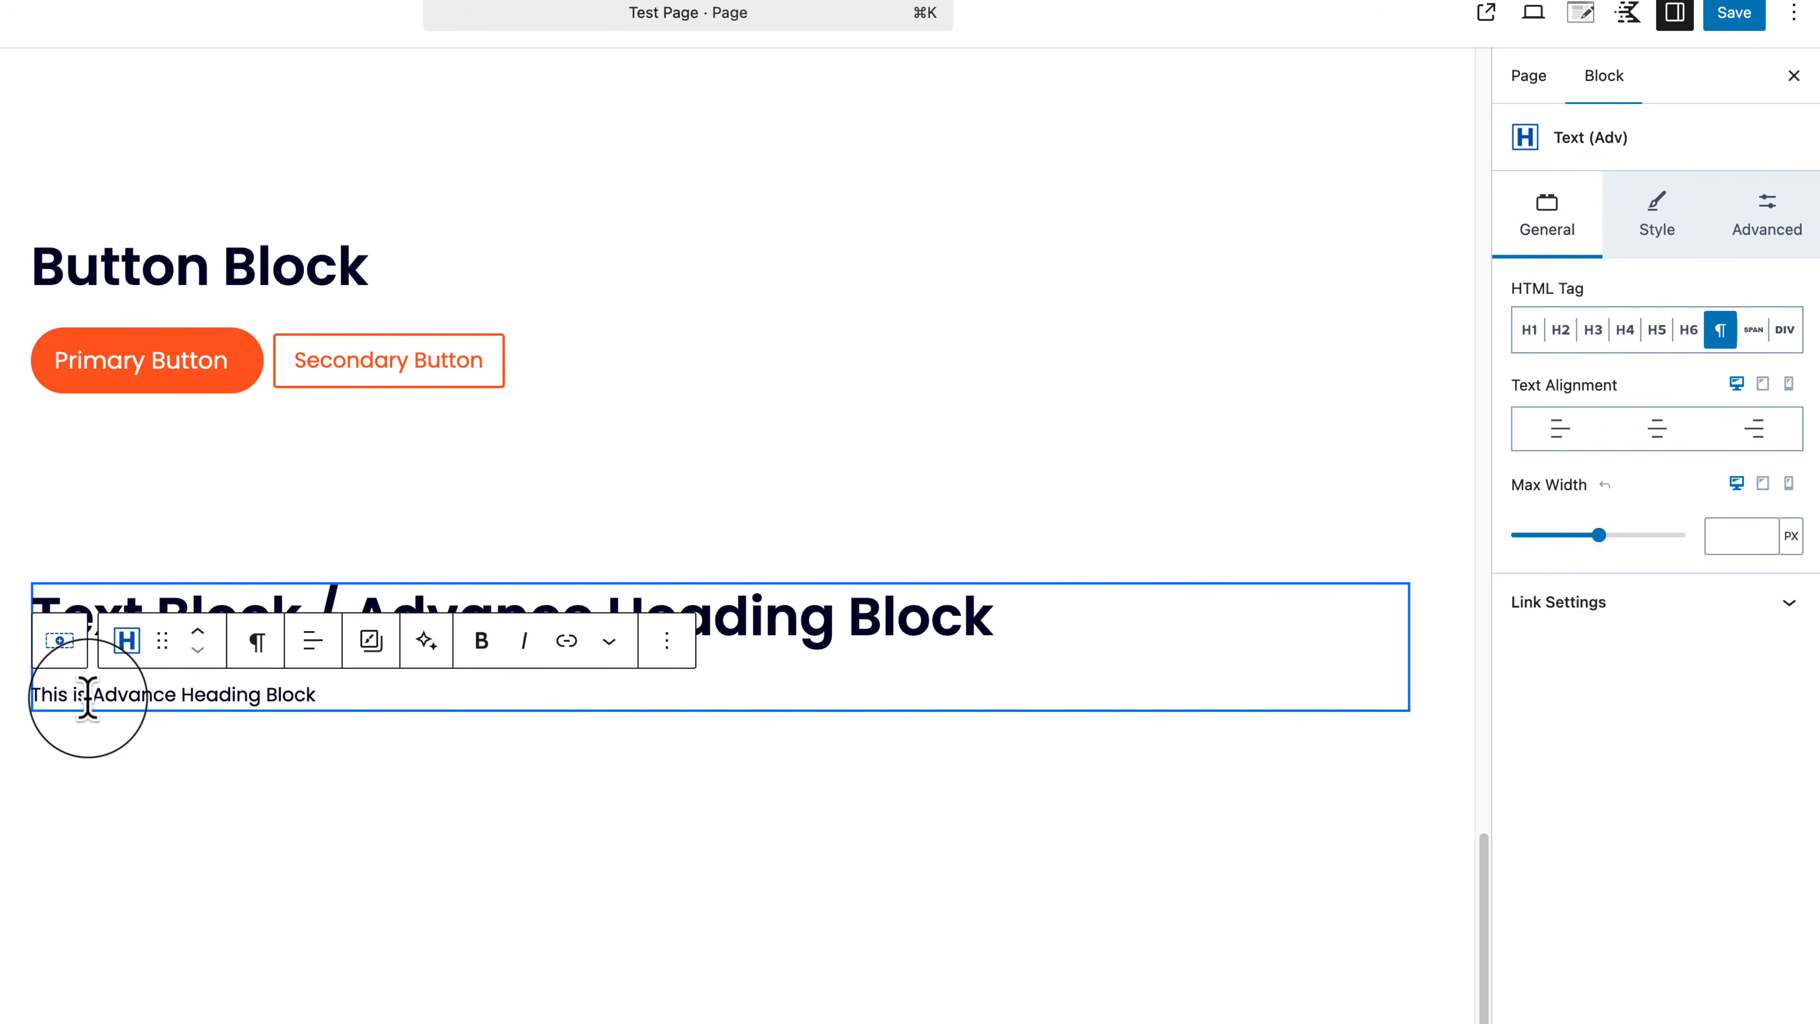
drag(87, 695, 278, 697)
click(356, 742)
click(301, 694)
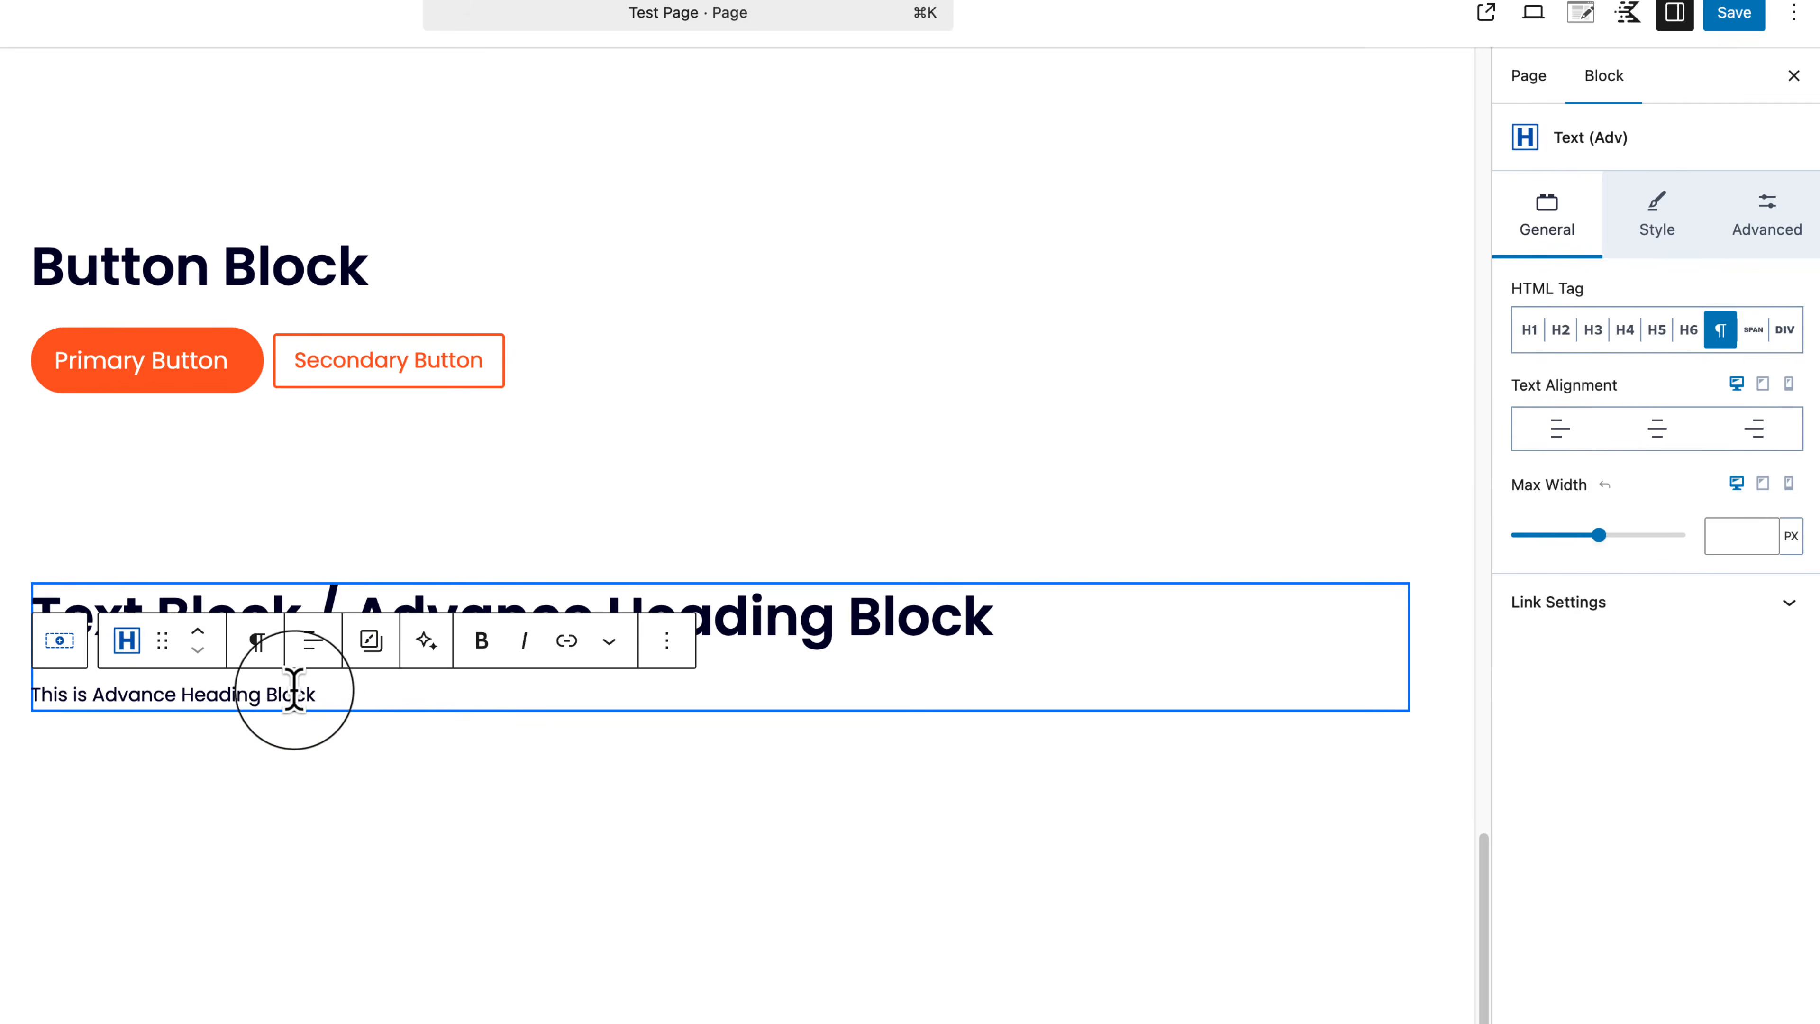
click(1753, 333)
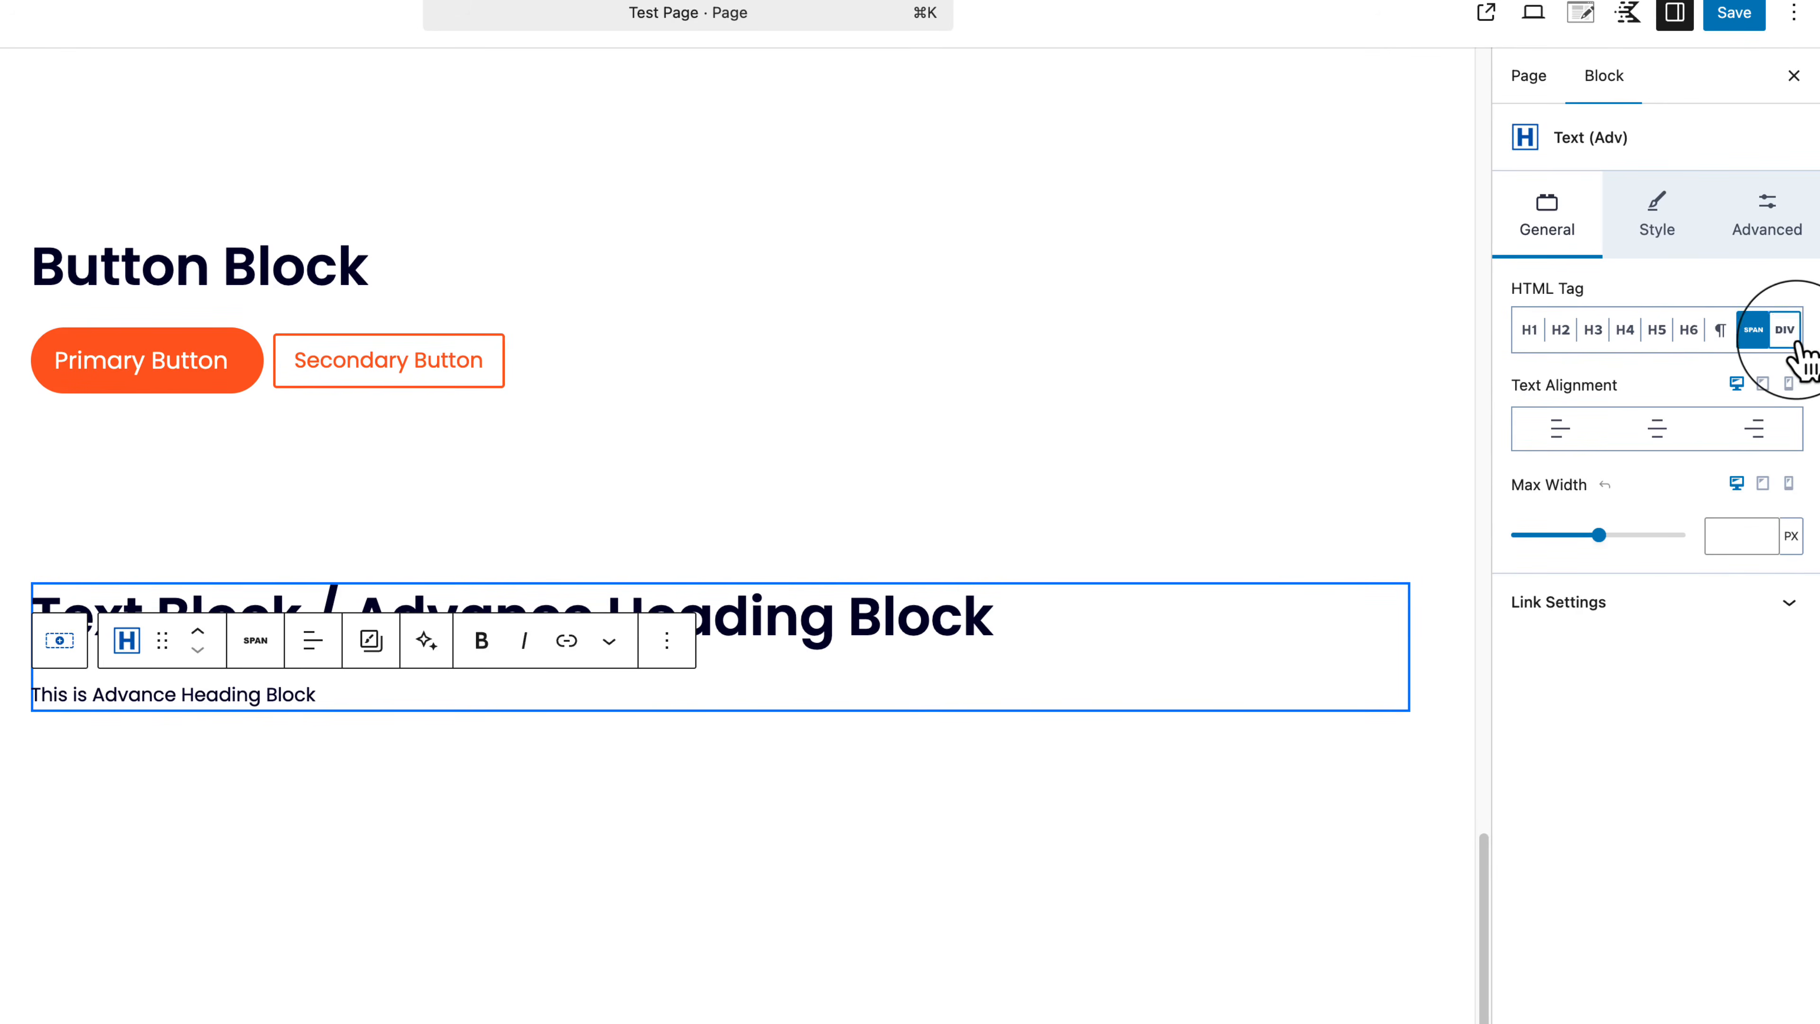
click(1785, 333)
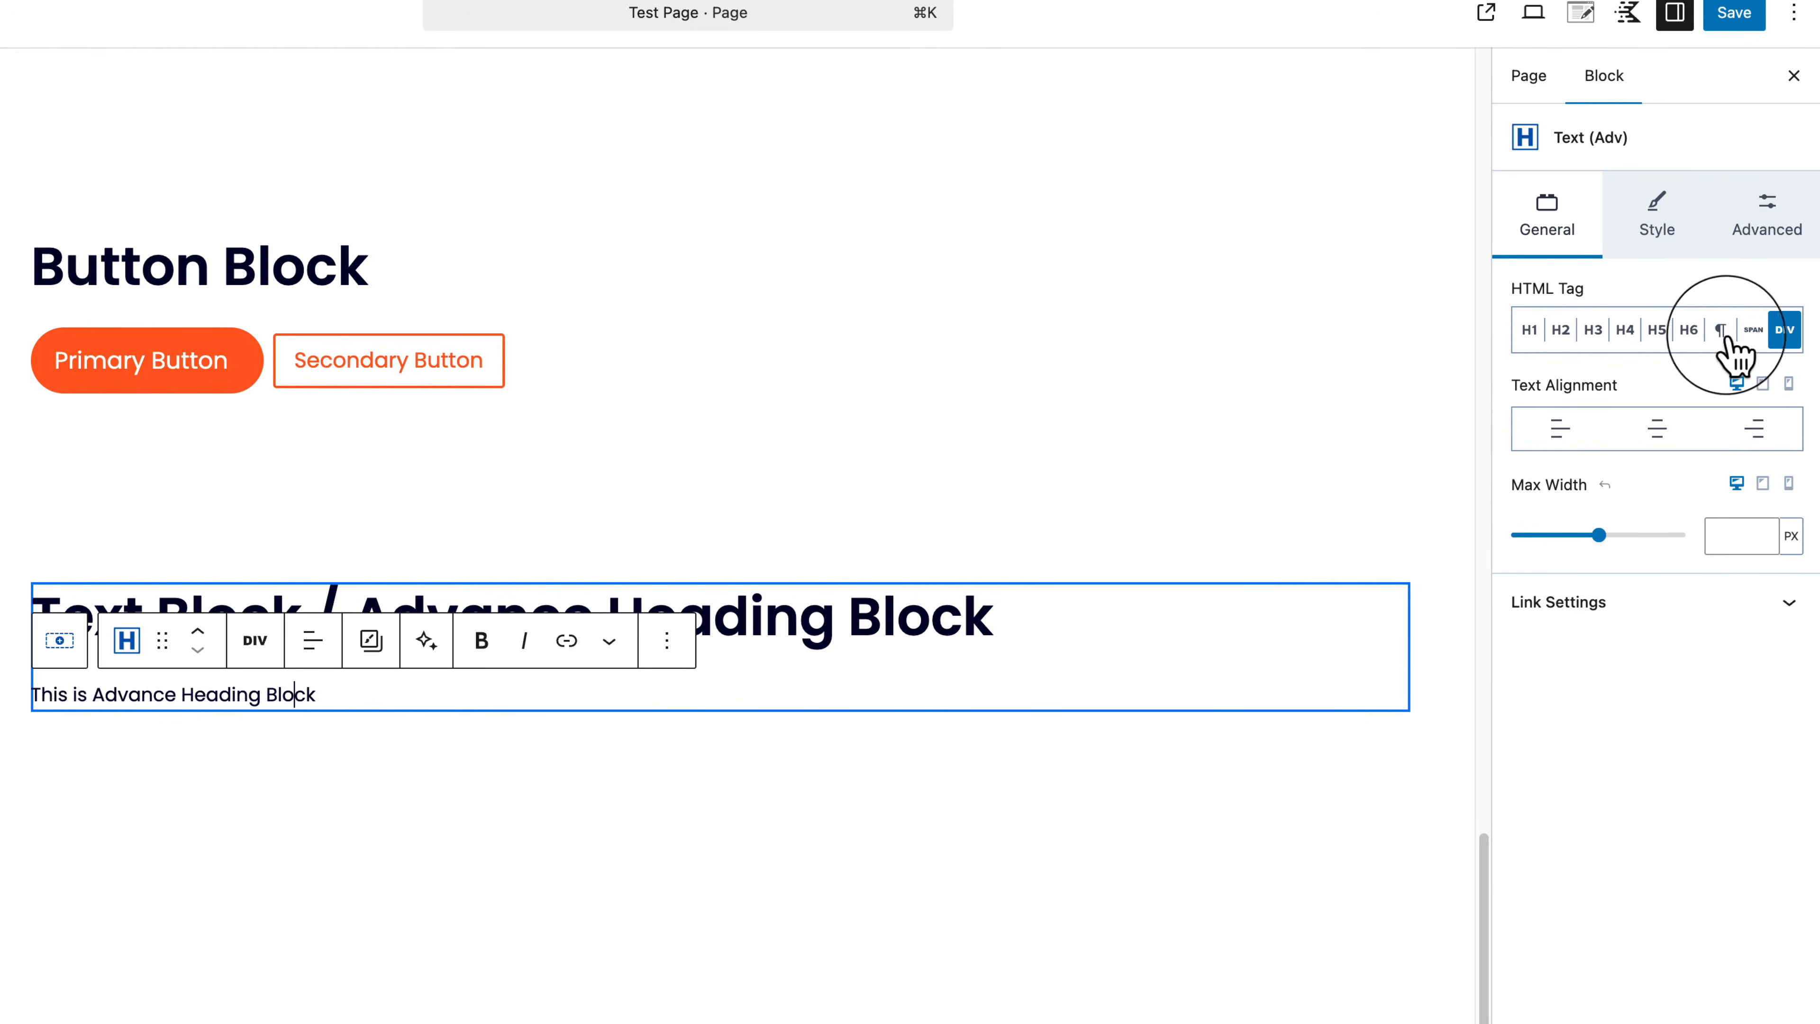
click(1626, 331)
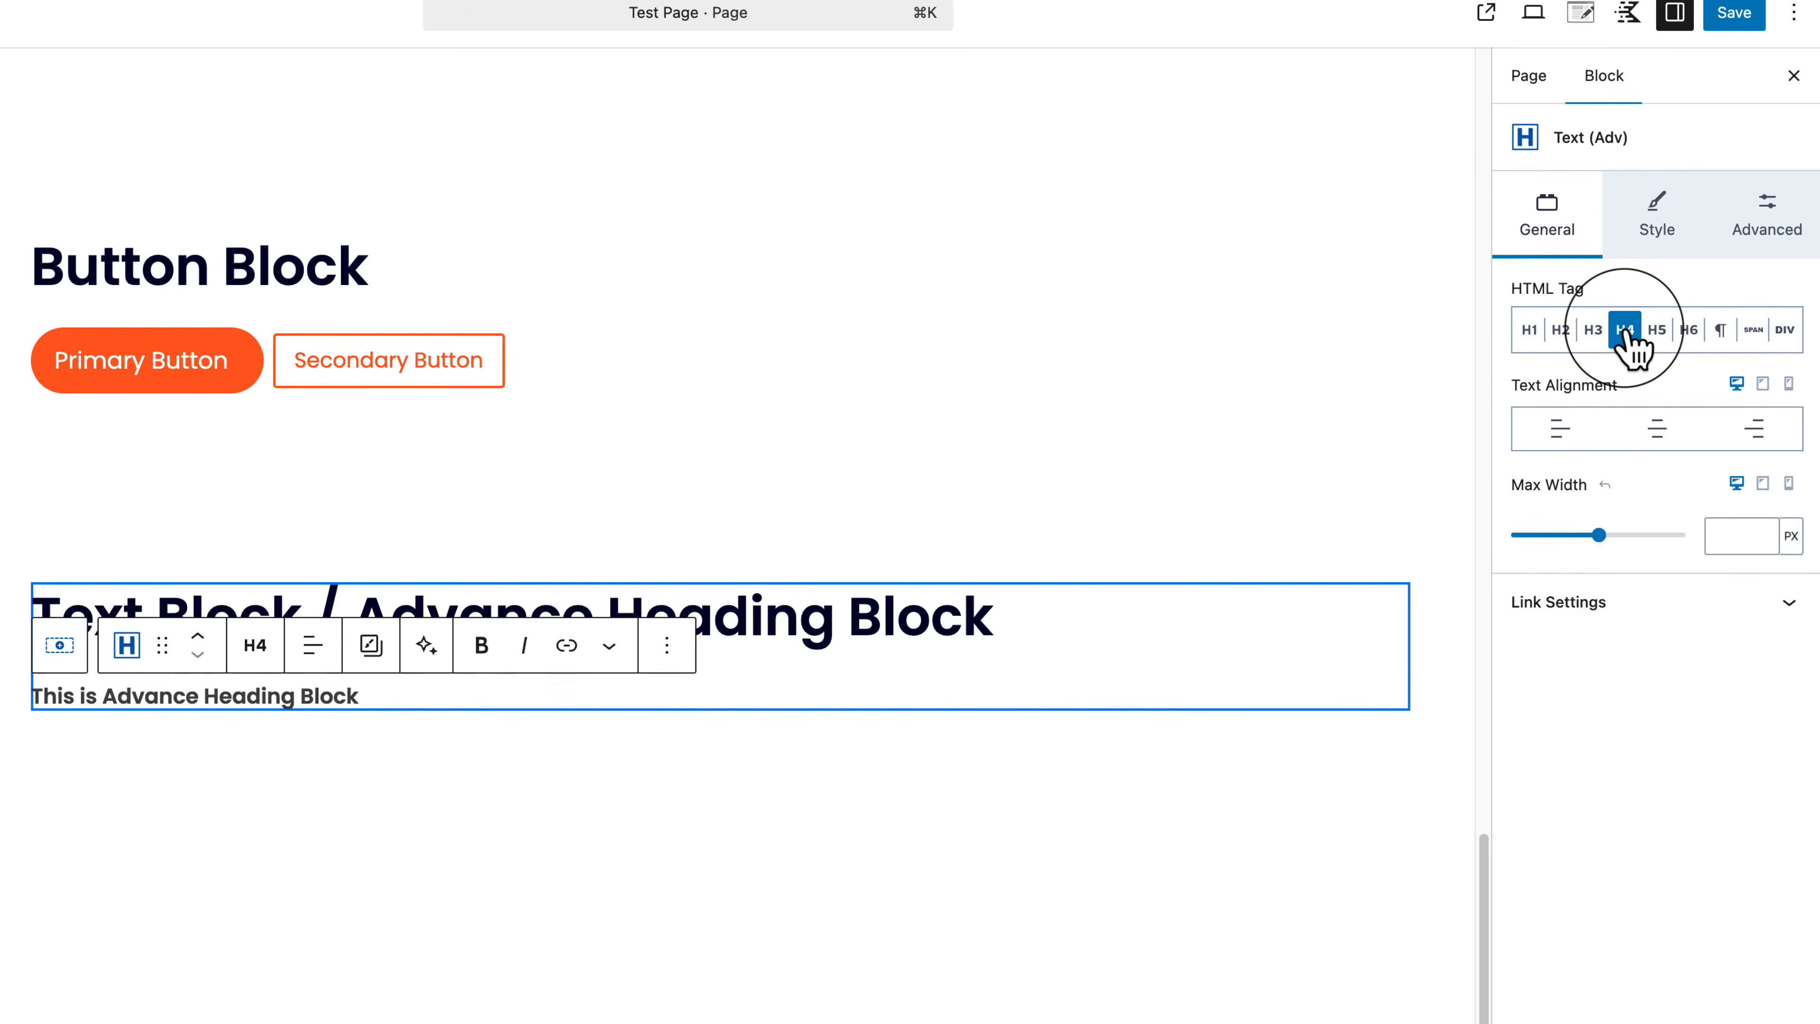
click(1596, 331)
click(1562, 332)
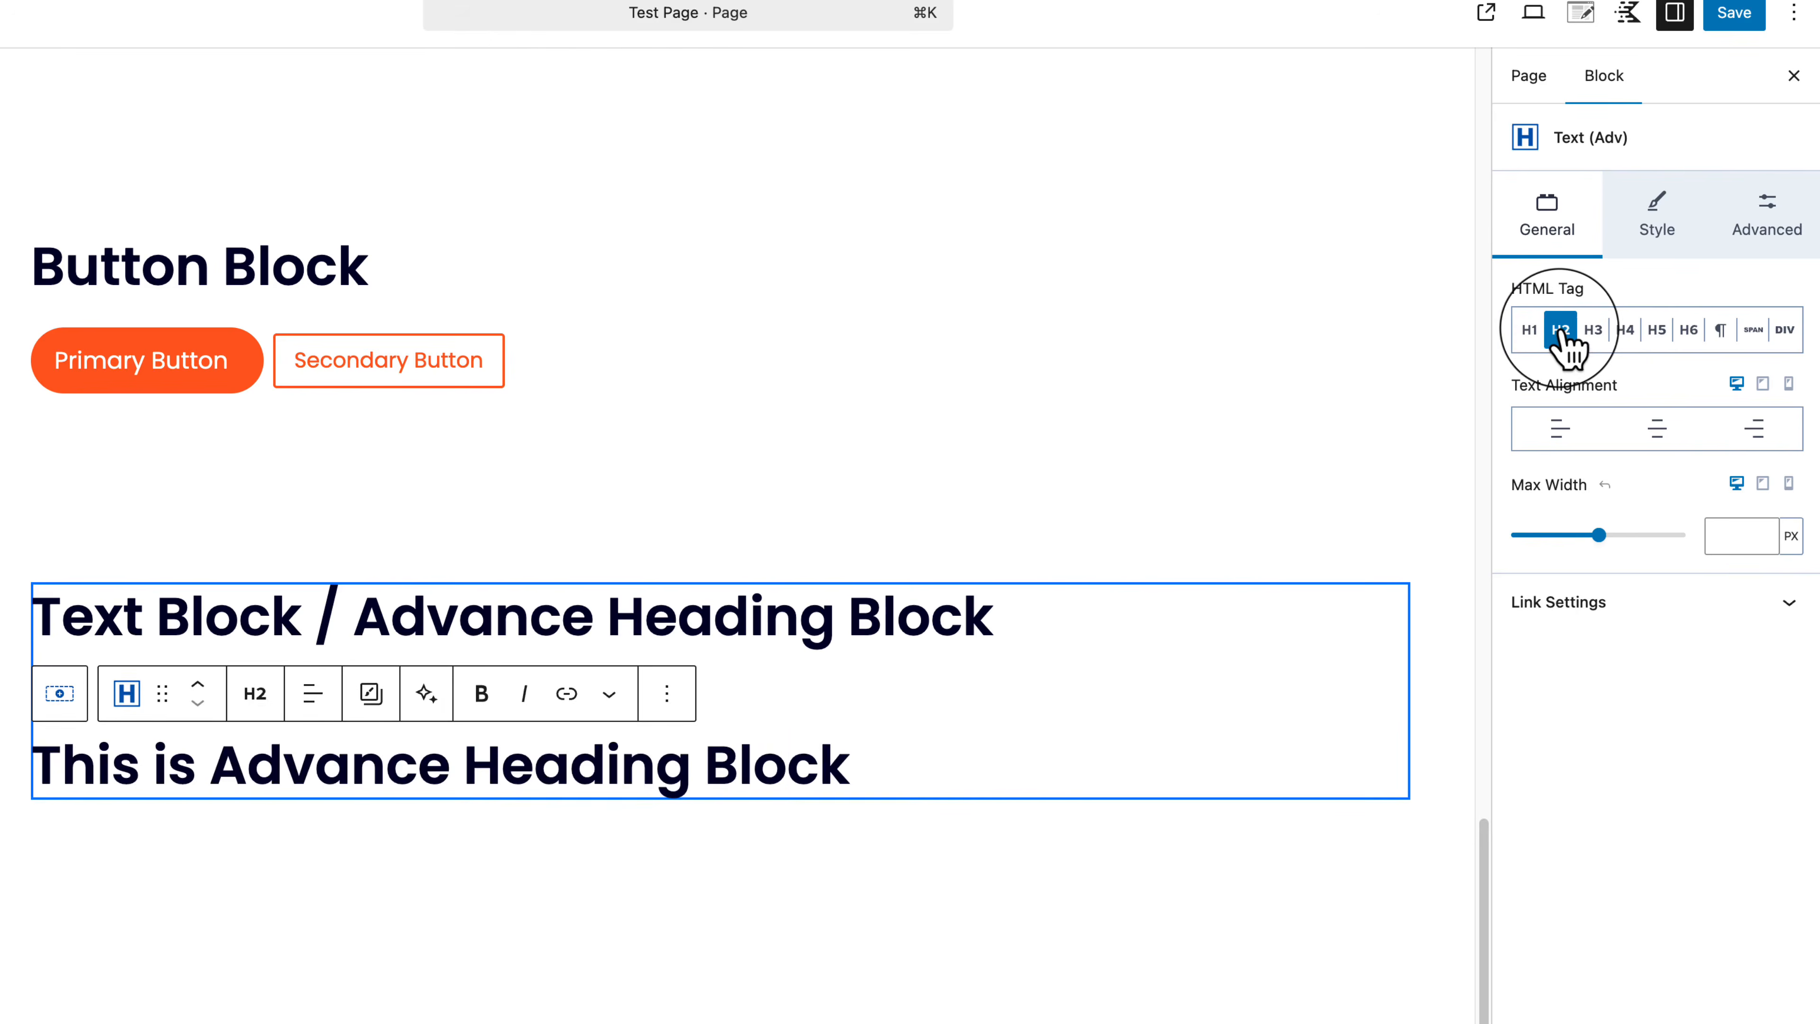
click(1594, 332)
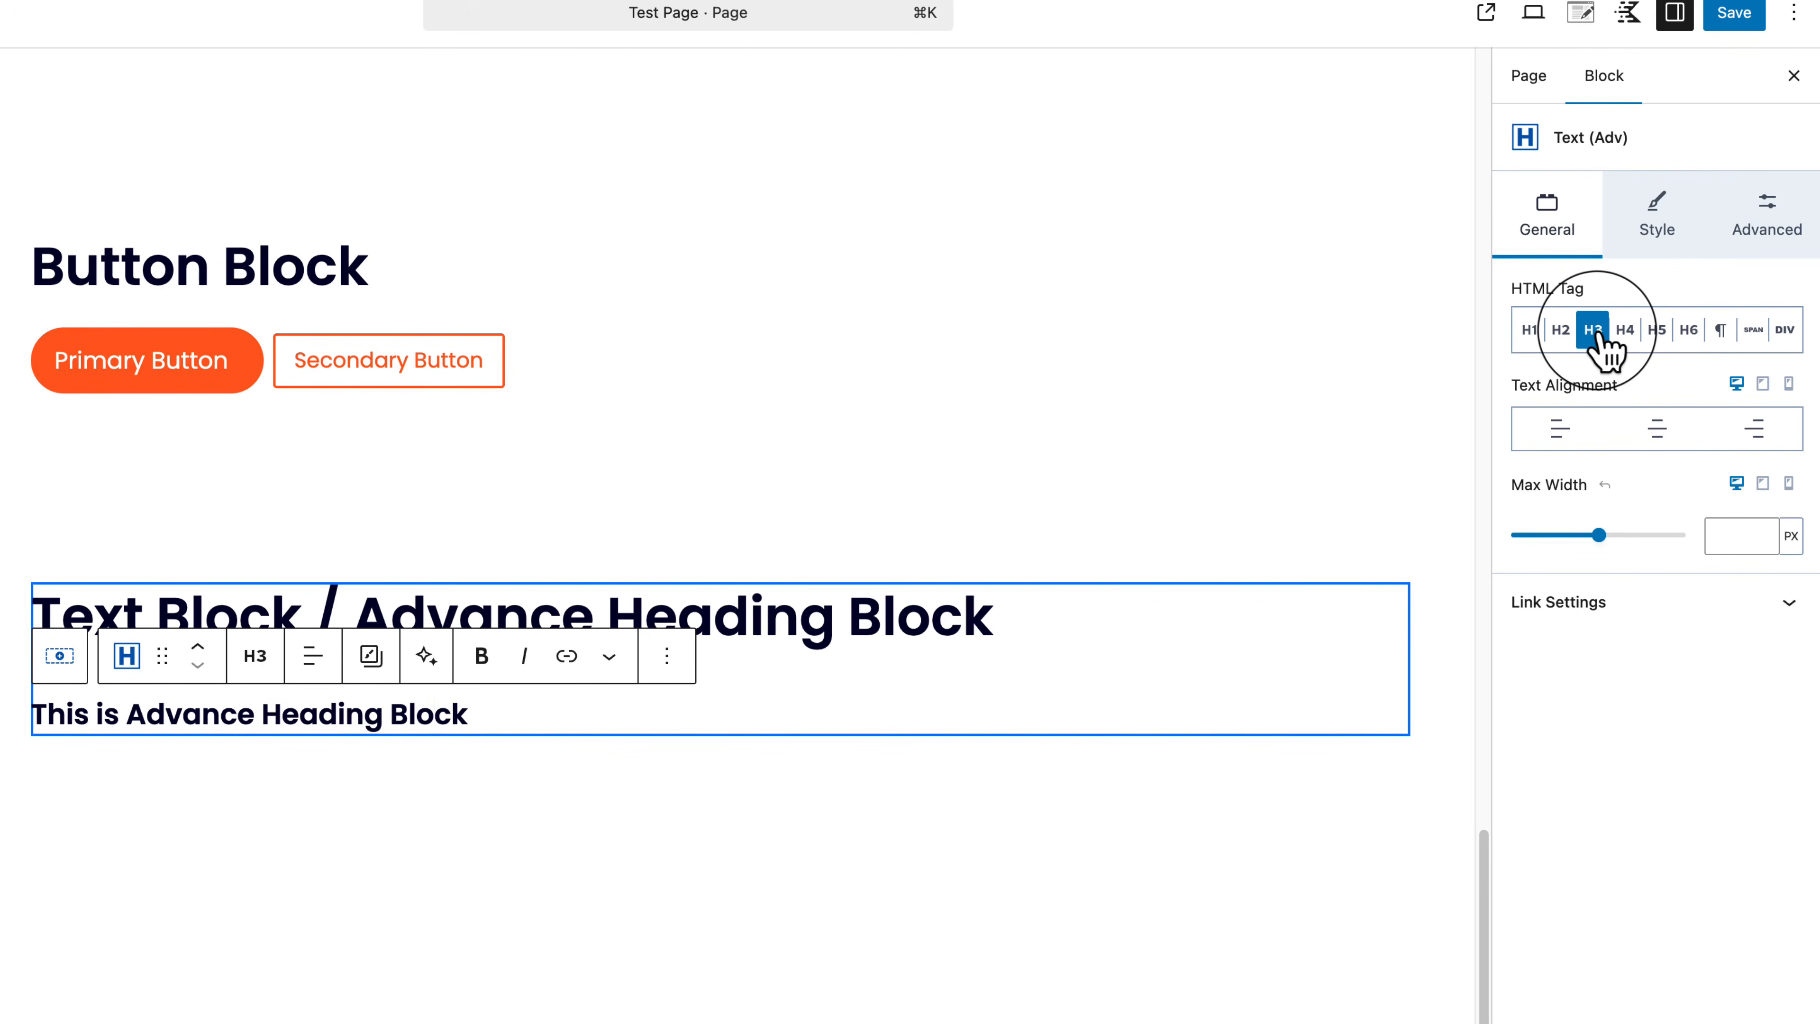
click(1663, 434)
click(1756, 433)
Step: Left-align the 'This is Advance Heading Block' subheading and reselect its Text (Adv) block
click(1658, 434)
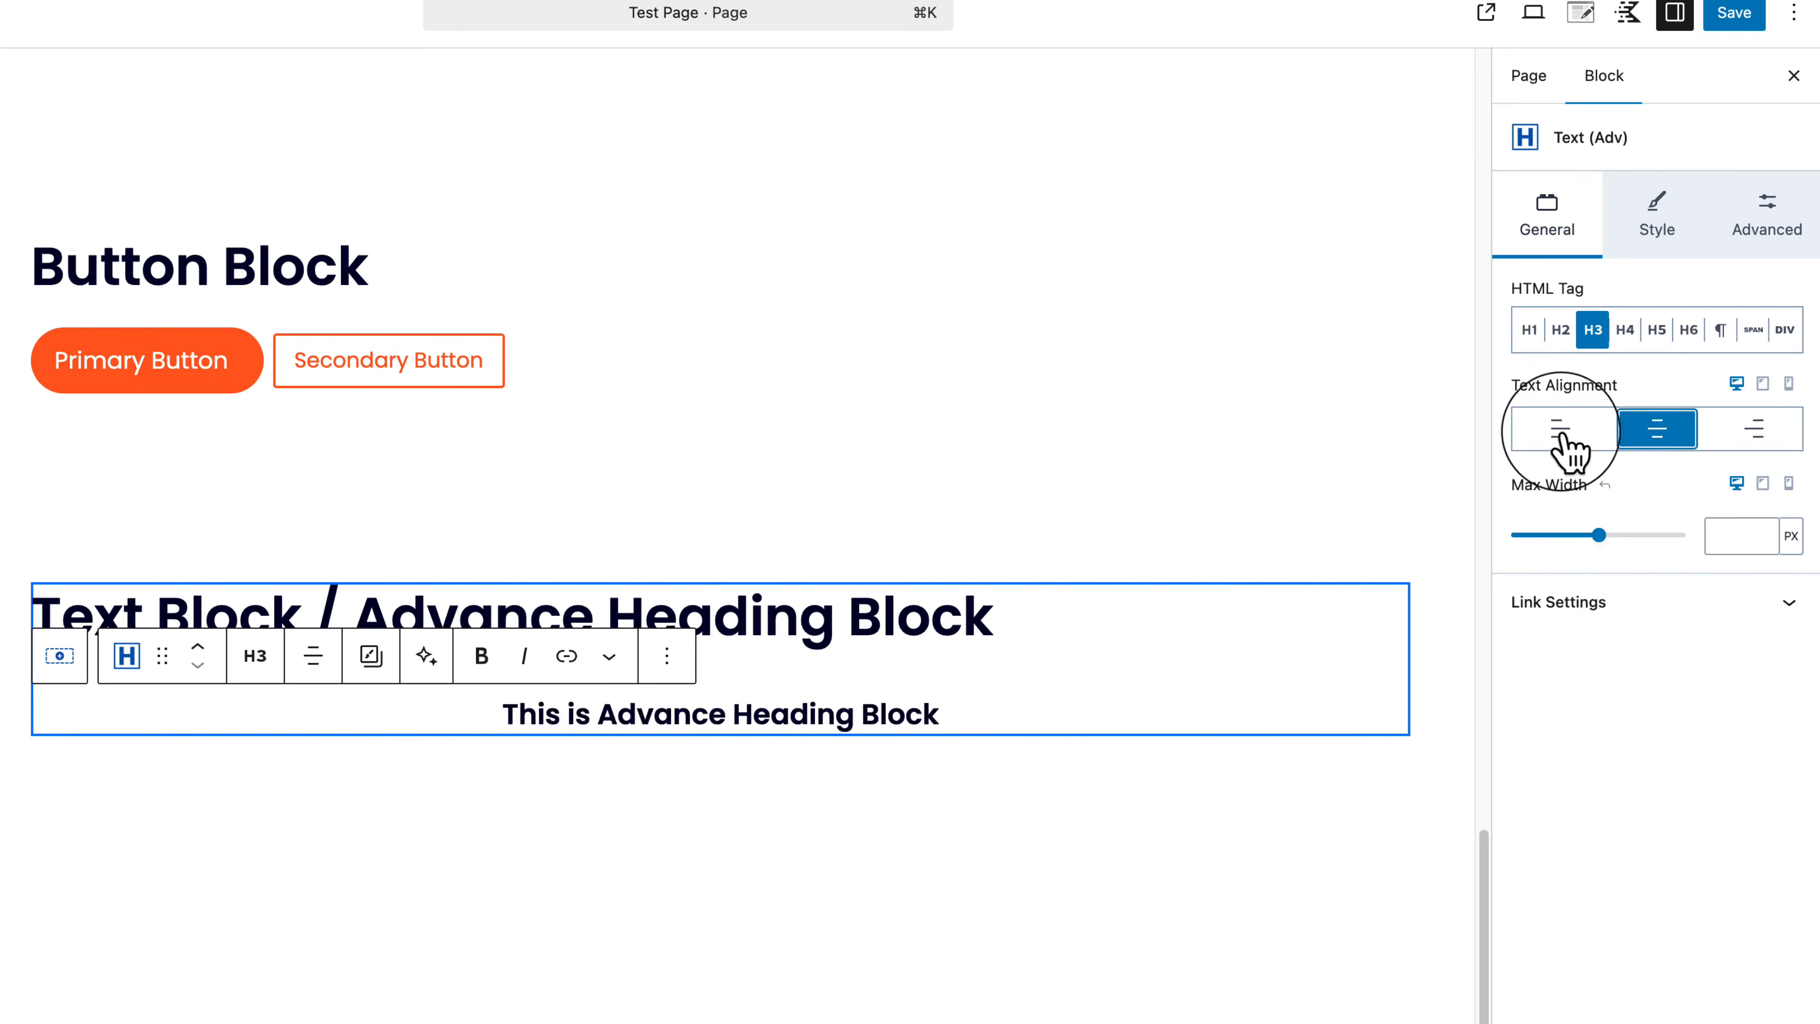
click(1561, 433)
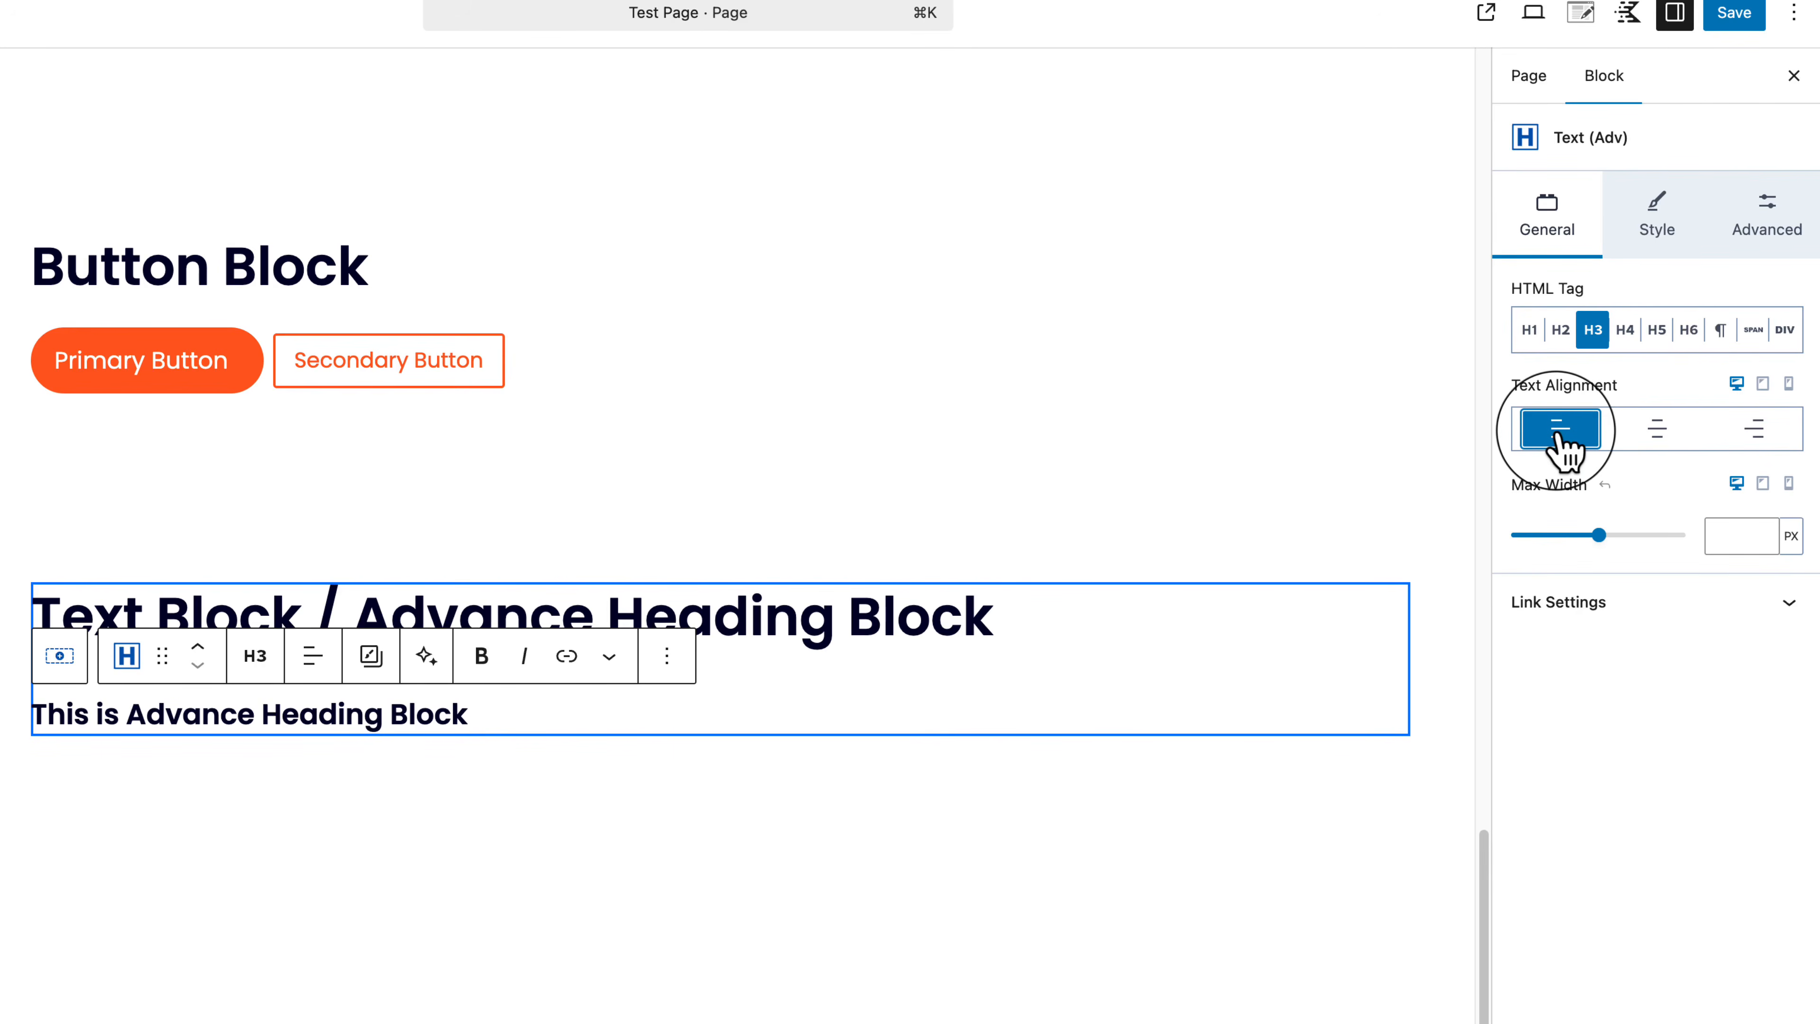
click(376, 789)
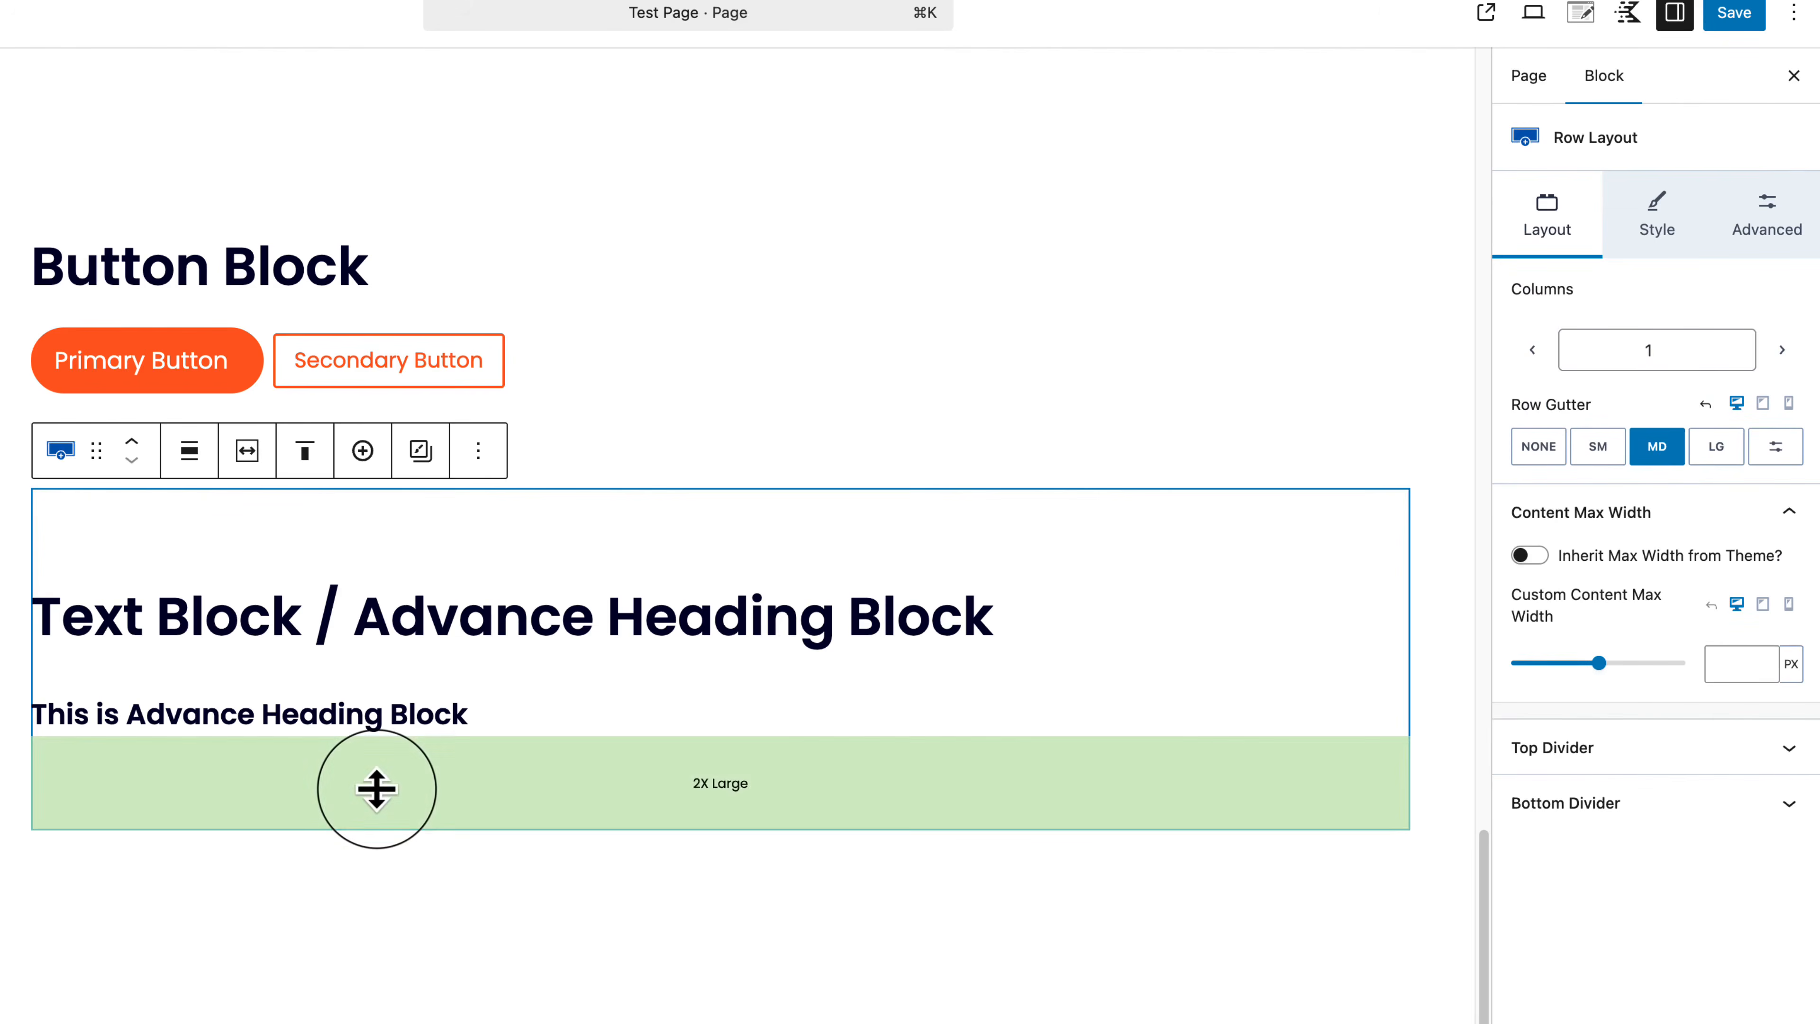
click(488, 726)
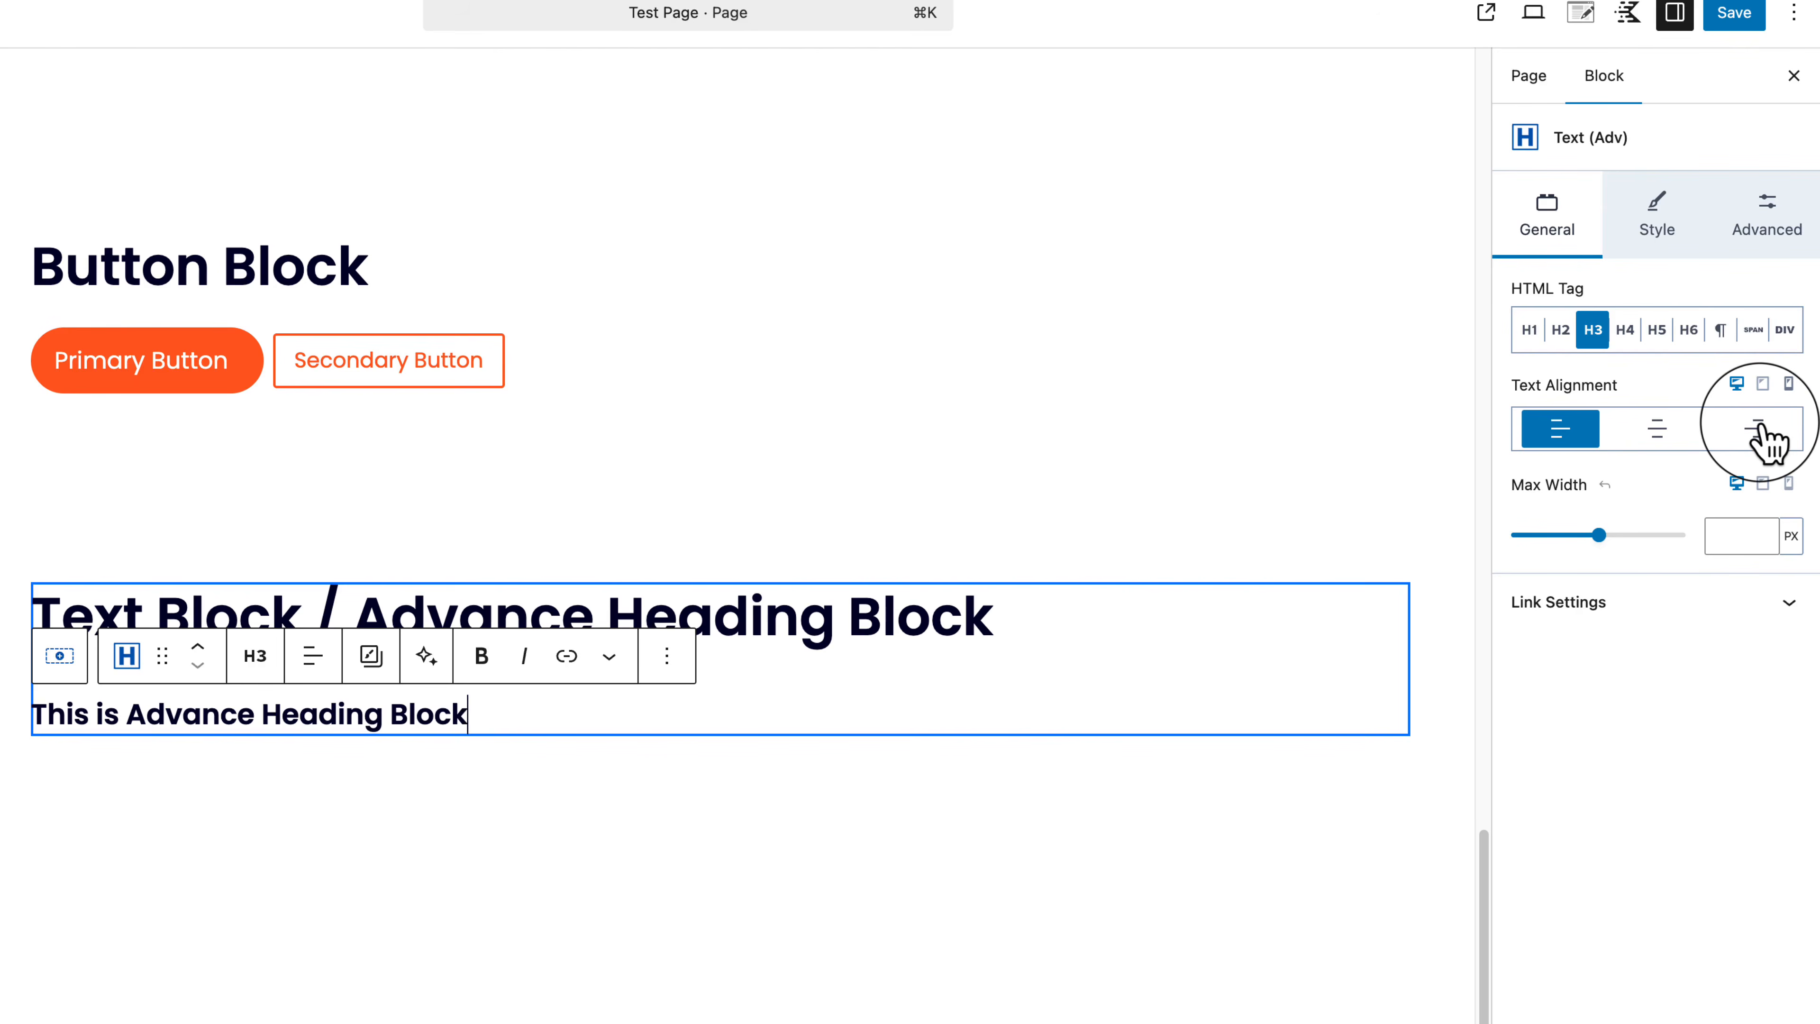
Step: Change the subheading's HTML tag to paragraph and switch to mobile layout editing
click(1720, 330)
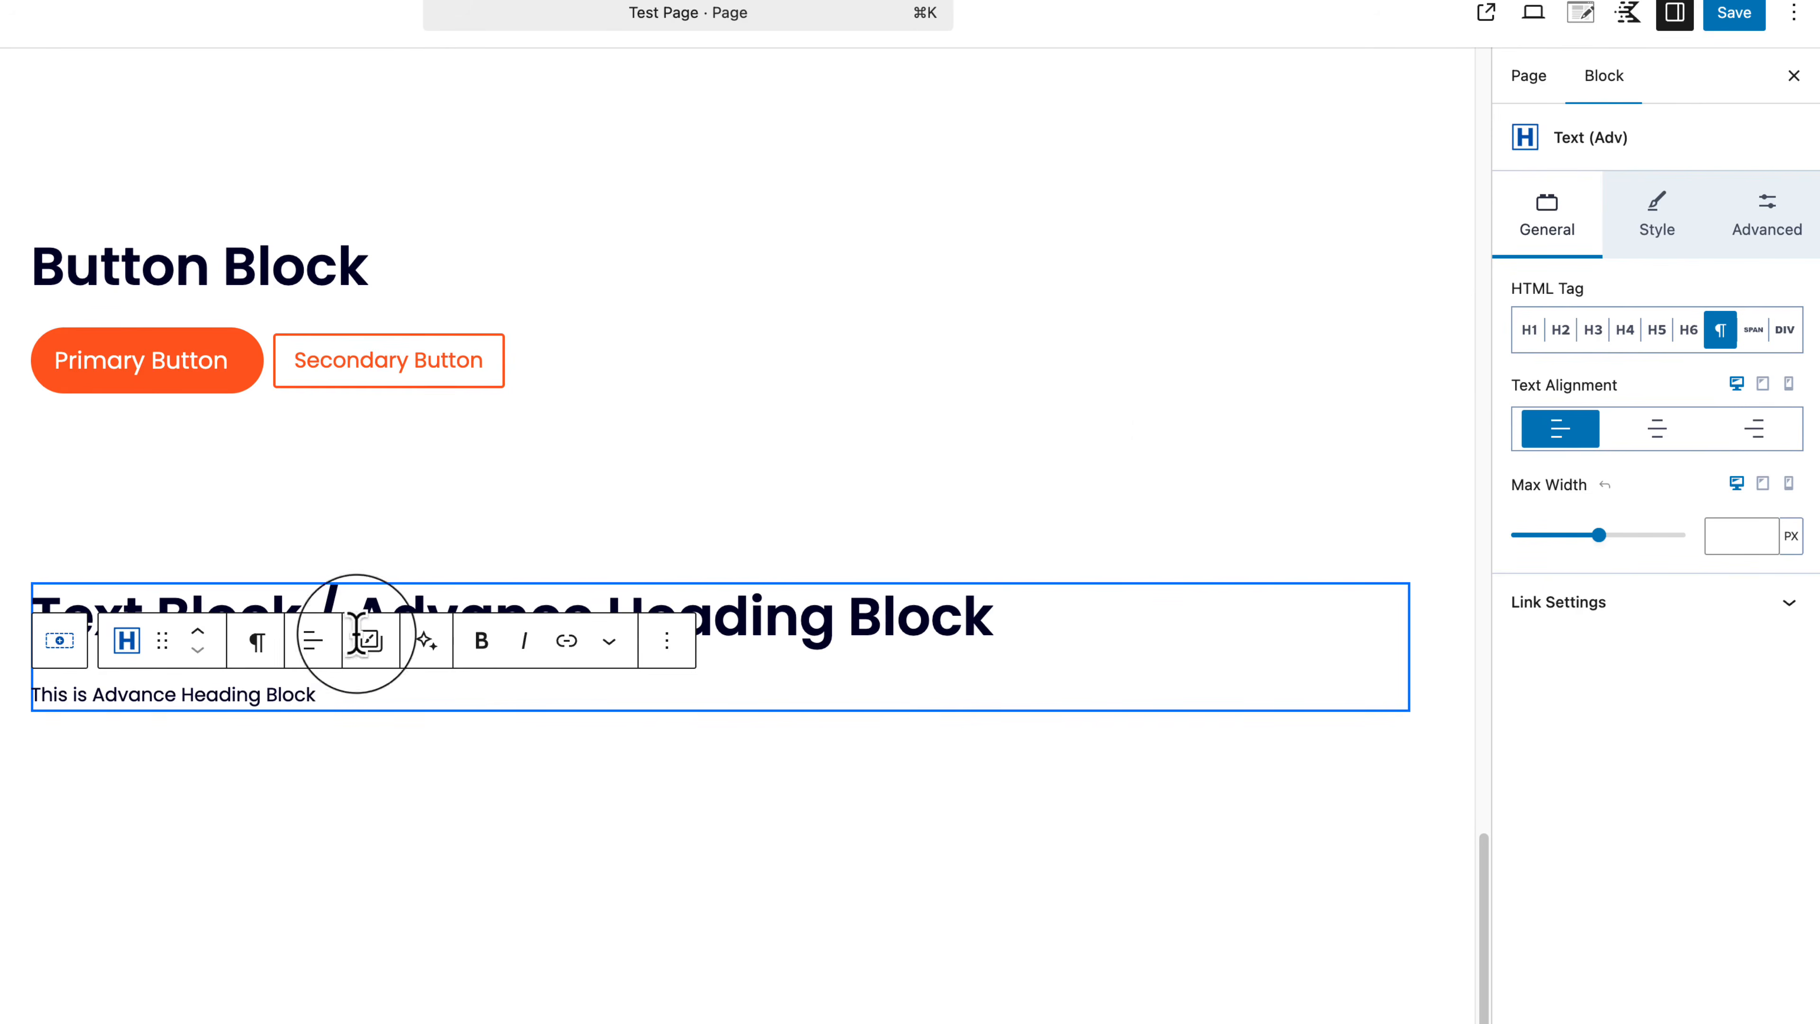
click(316, 649)
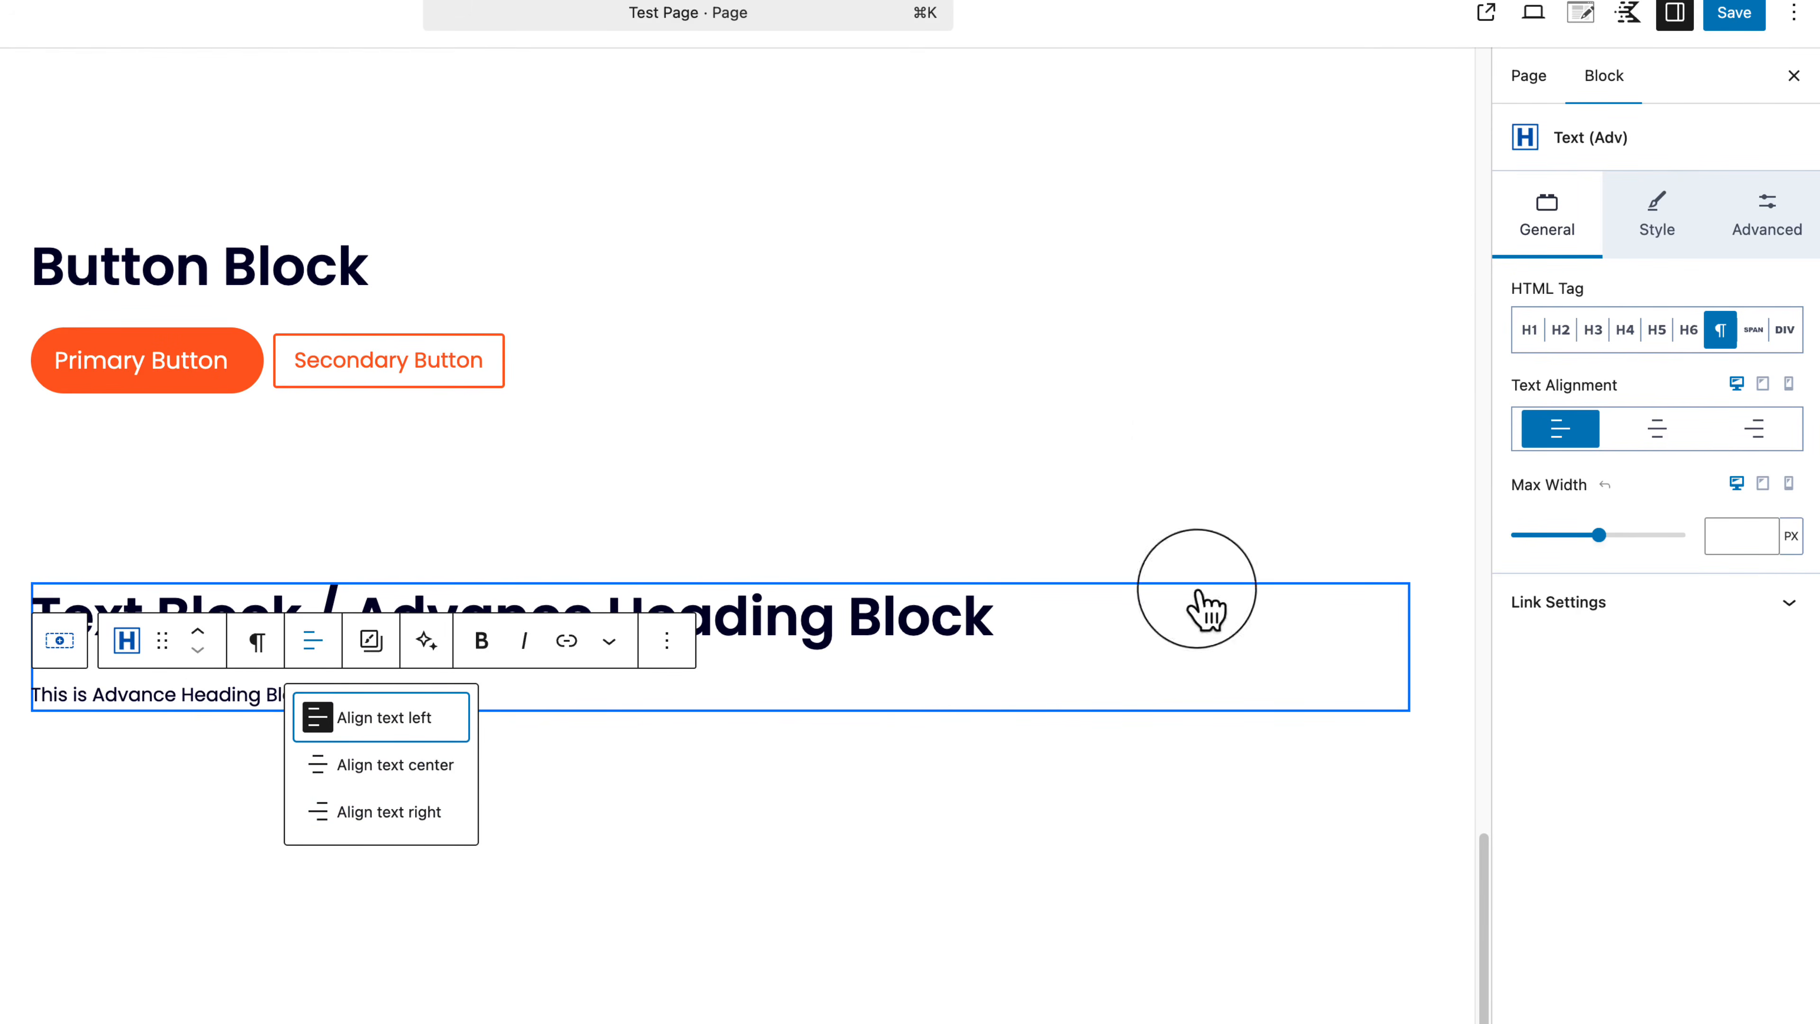
click(1787, 385)
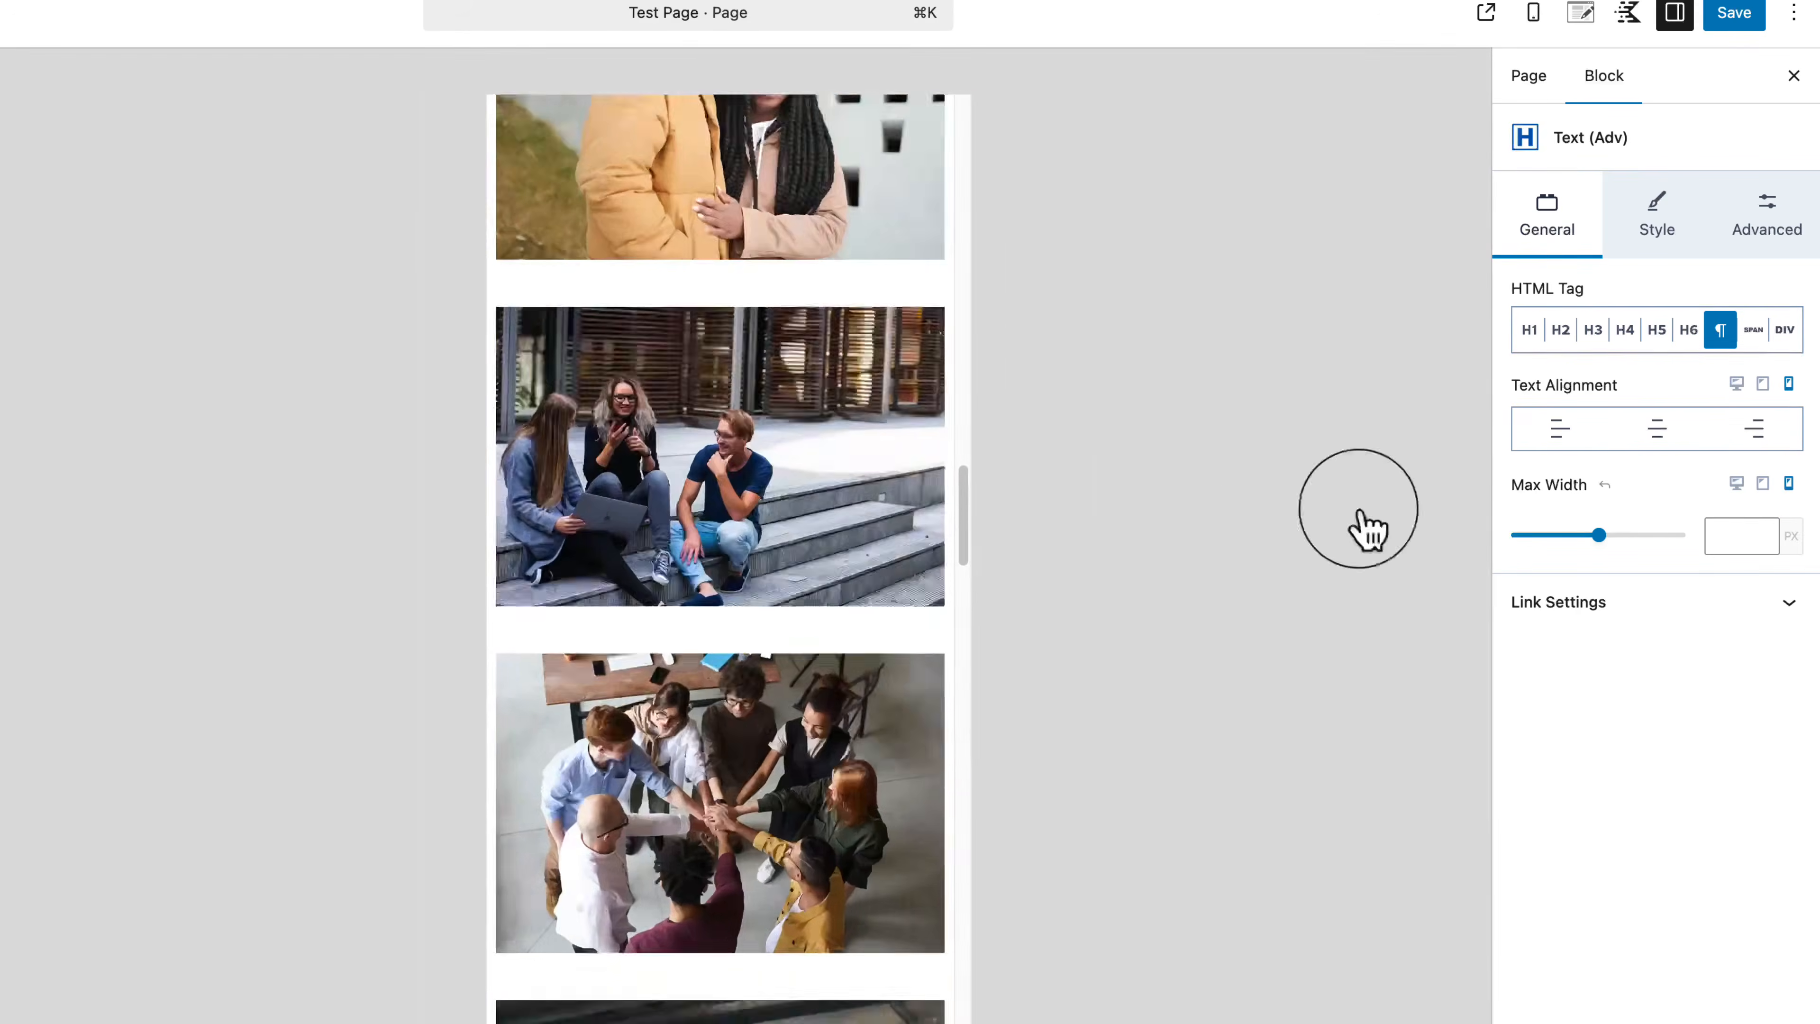
Step: Center the paragraph's text alignment for mobile only
scroll(766, 707, down, 20)
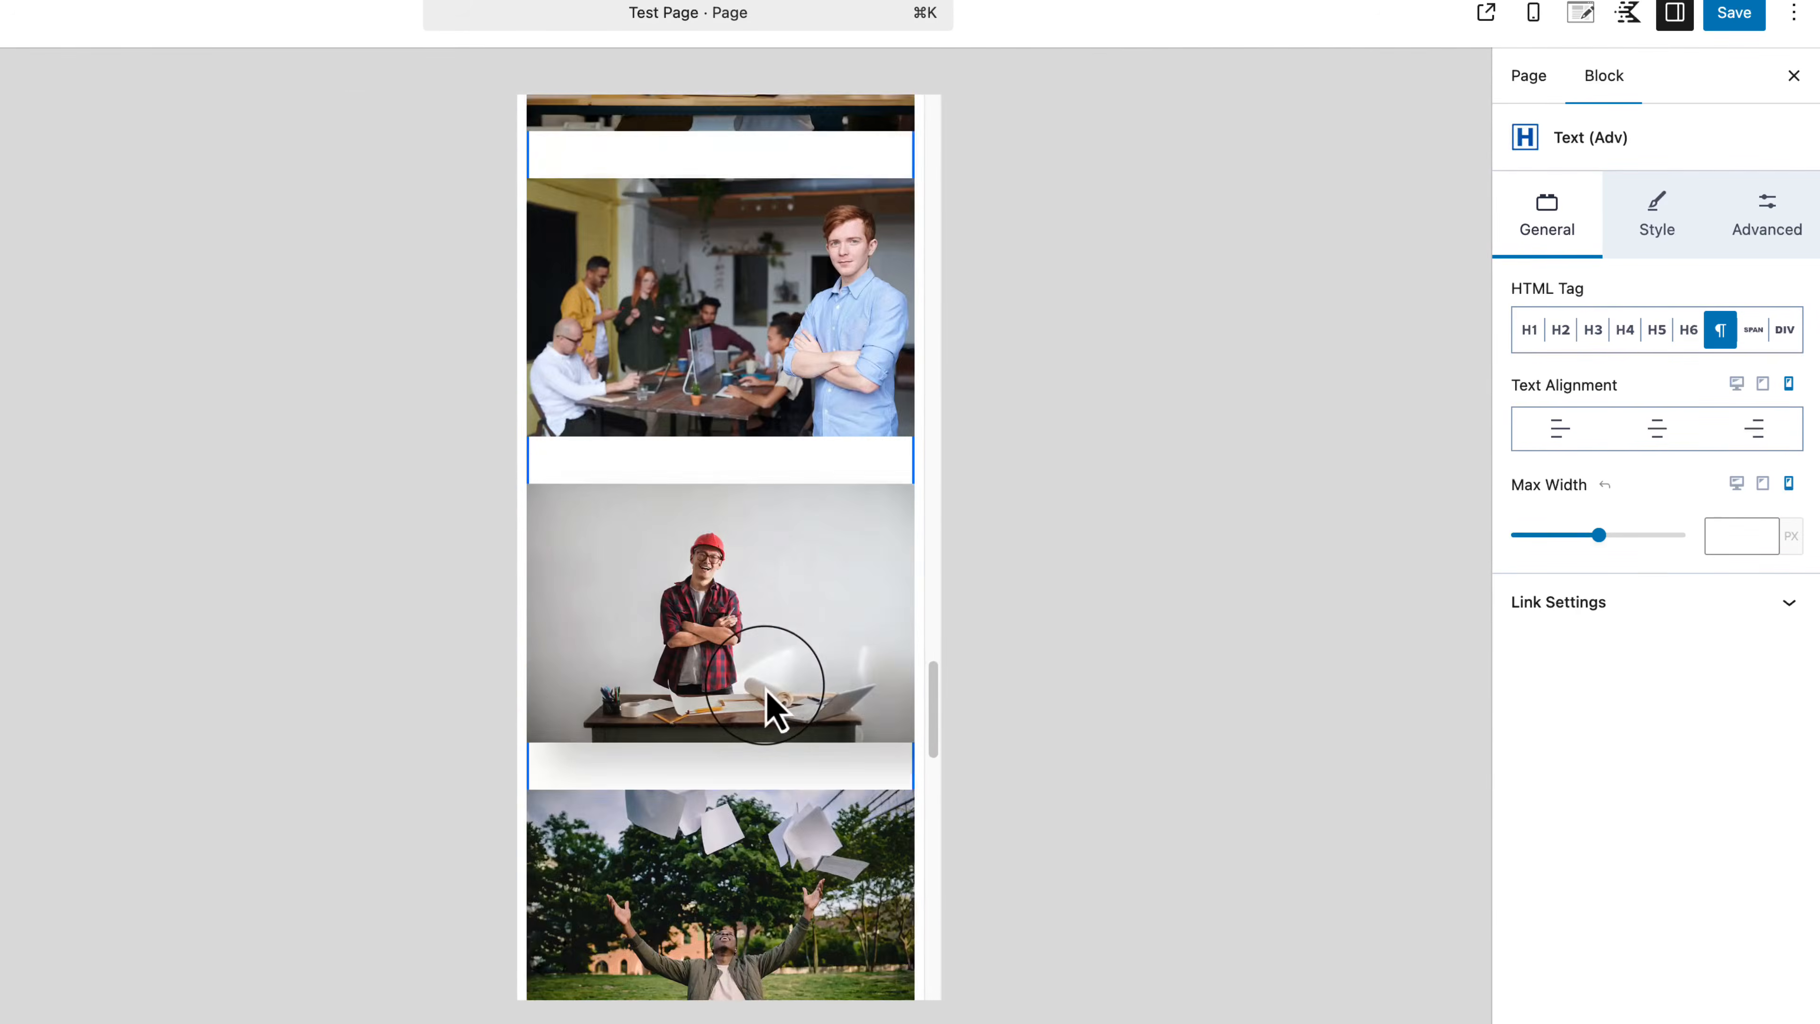
scroll(765, 706, down, 15)
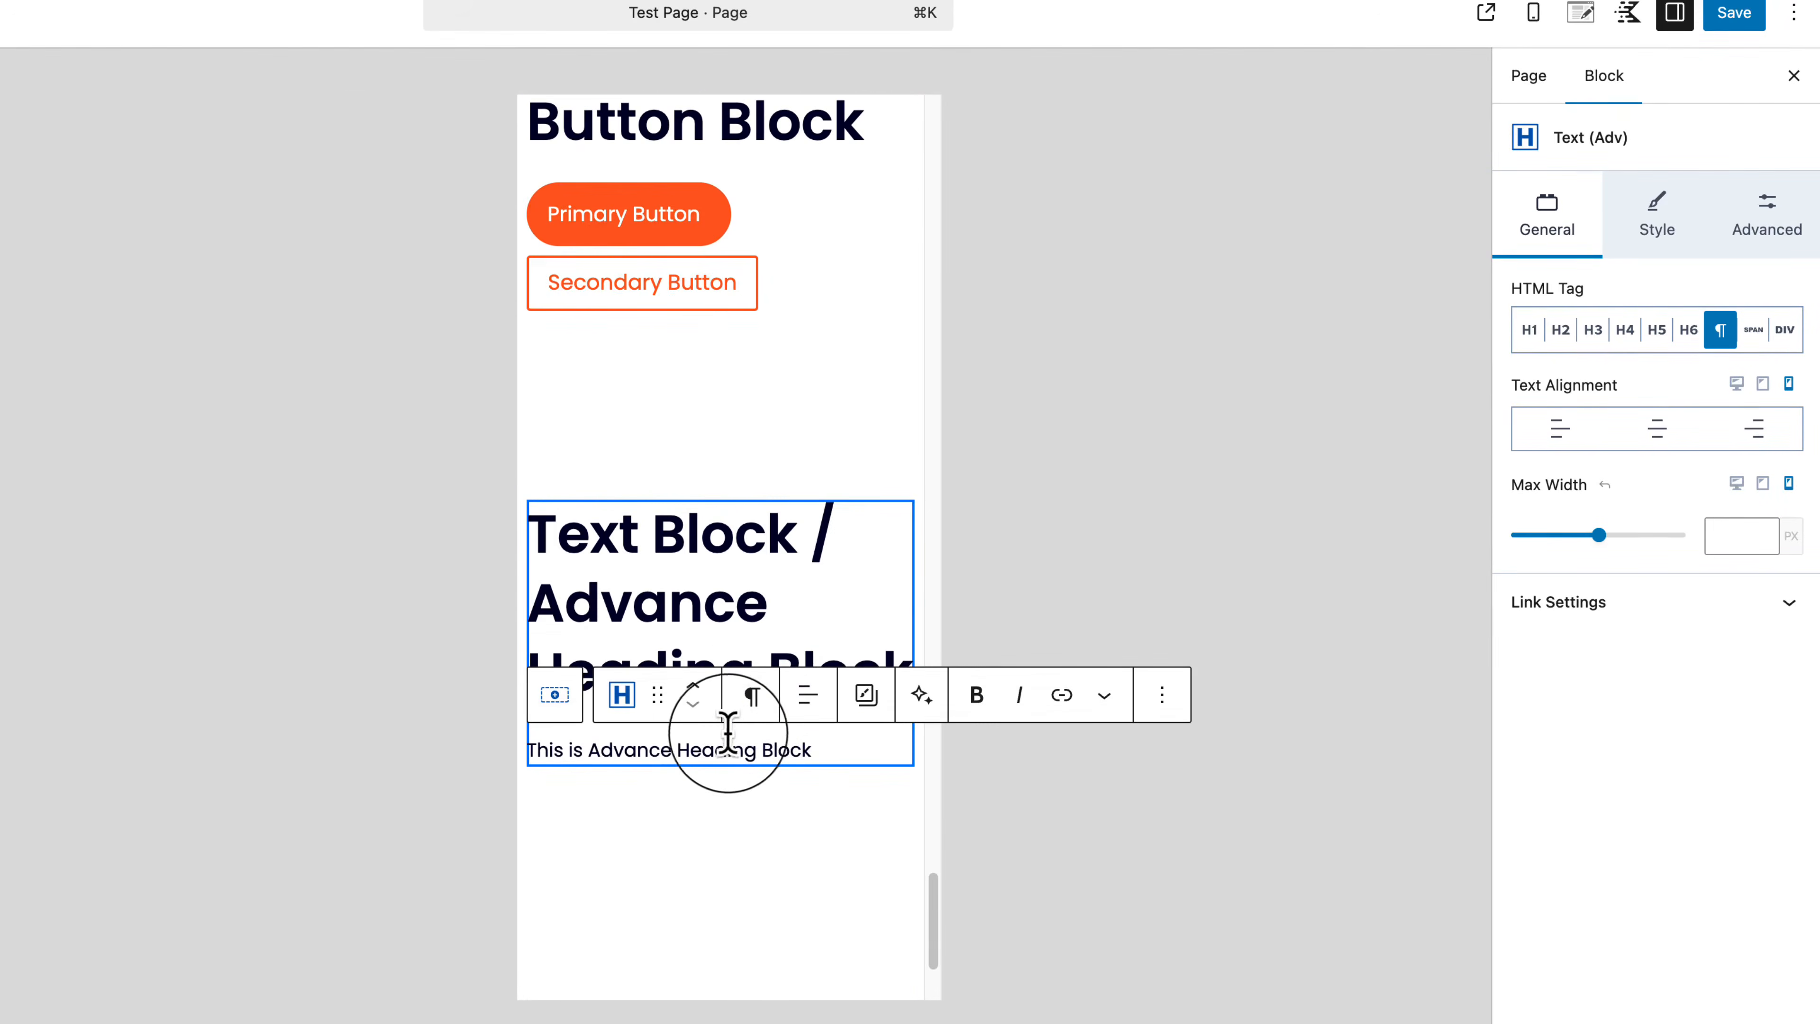
click(724, 739)
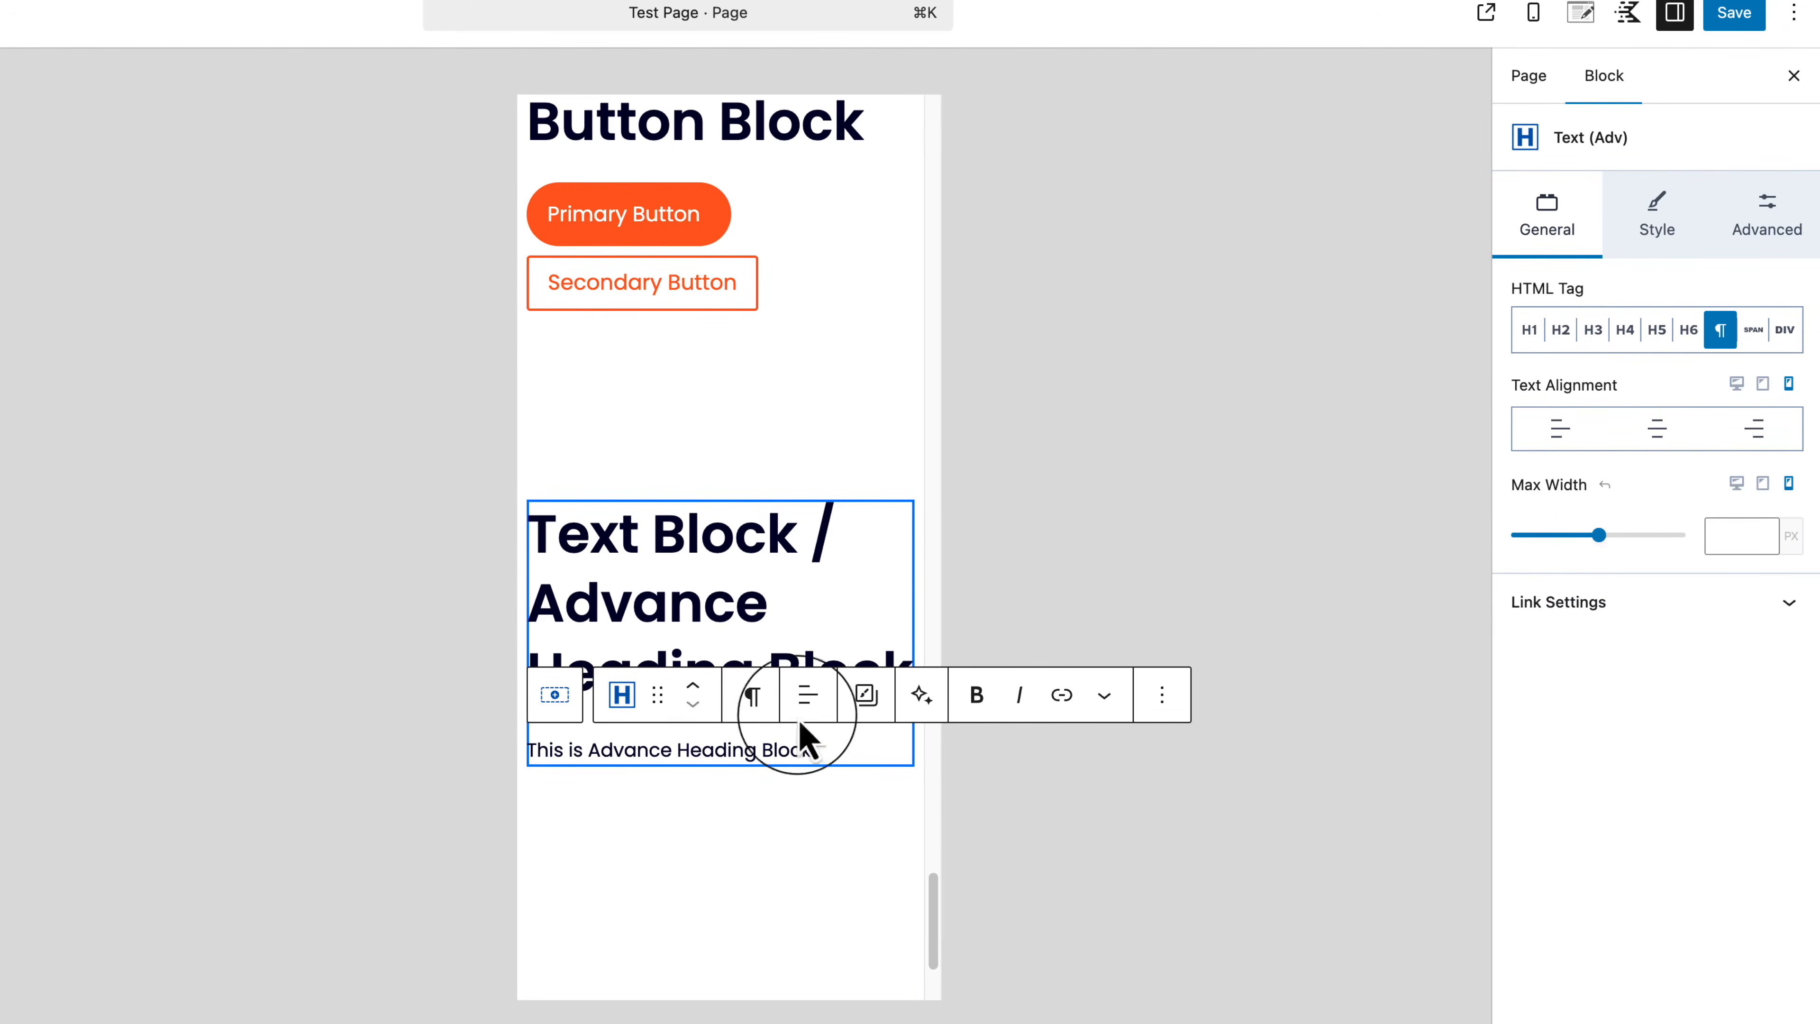
click(1664, 437)
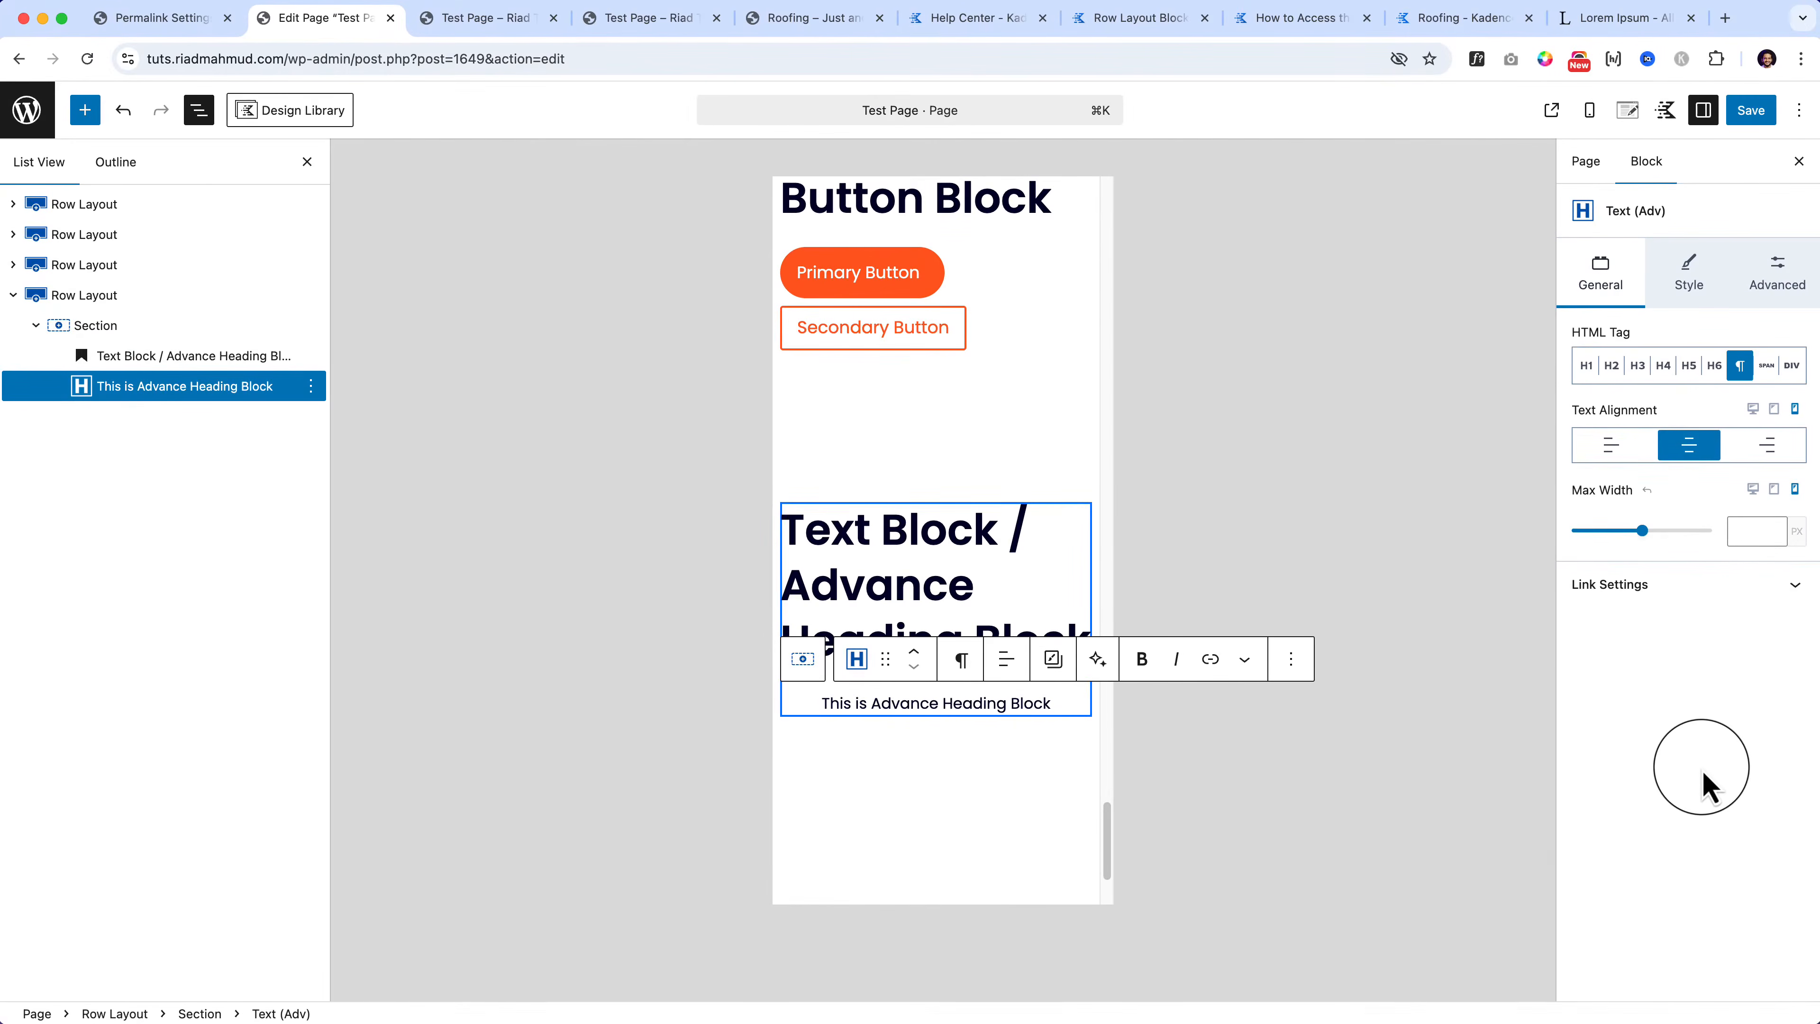
Step: Reselect the paragraph block and return the editor preview to Desktop
click(190, 358)
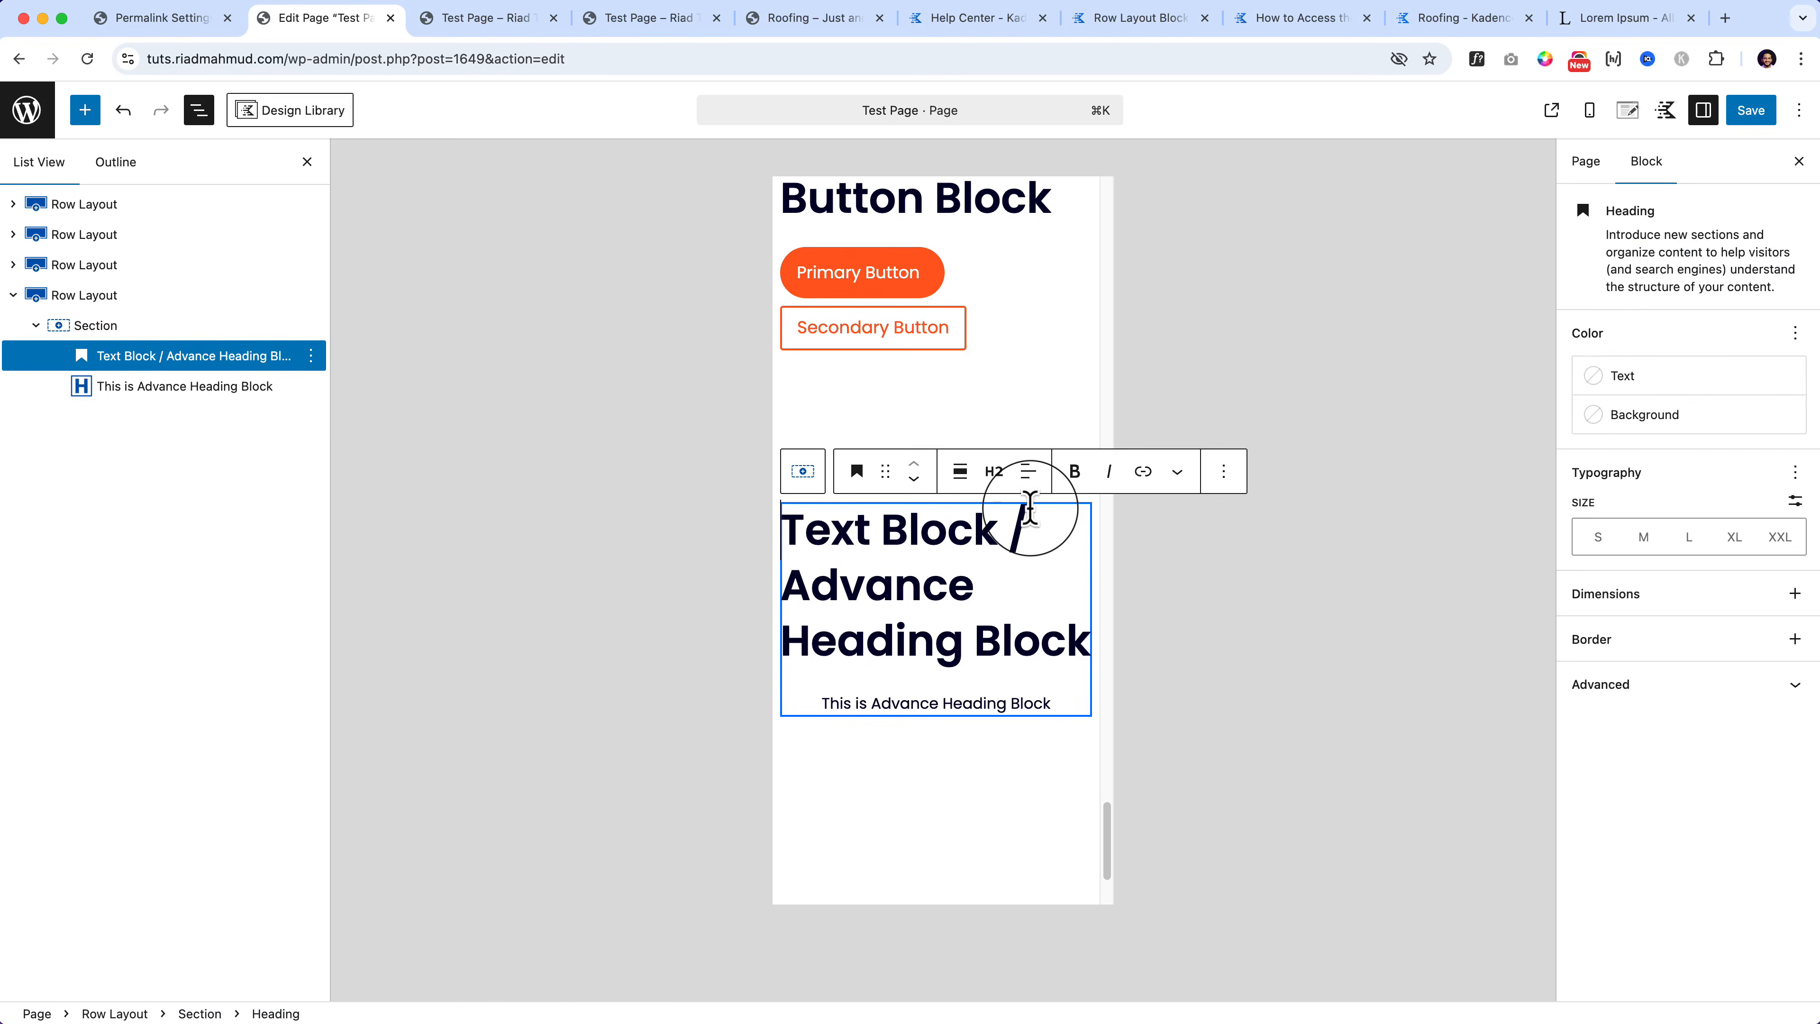
click(192, 388)
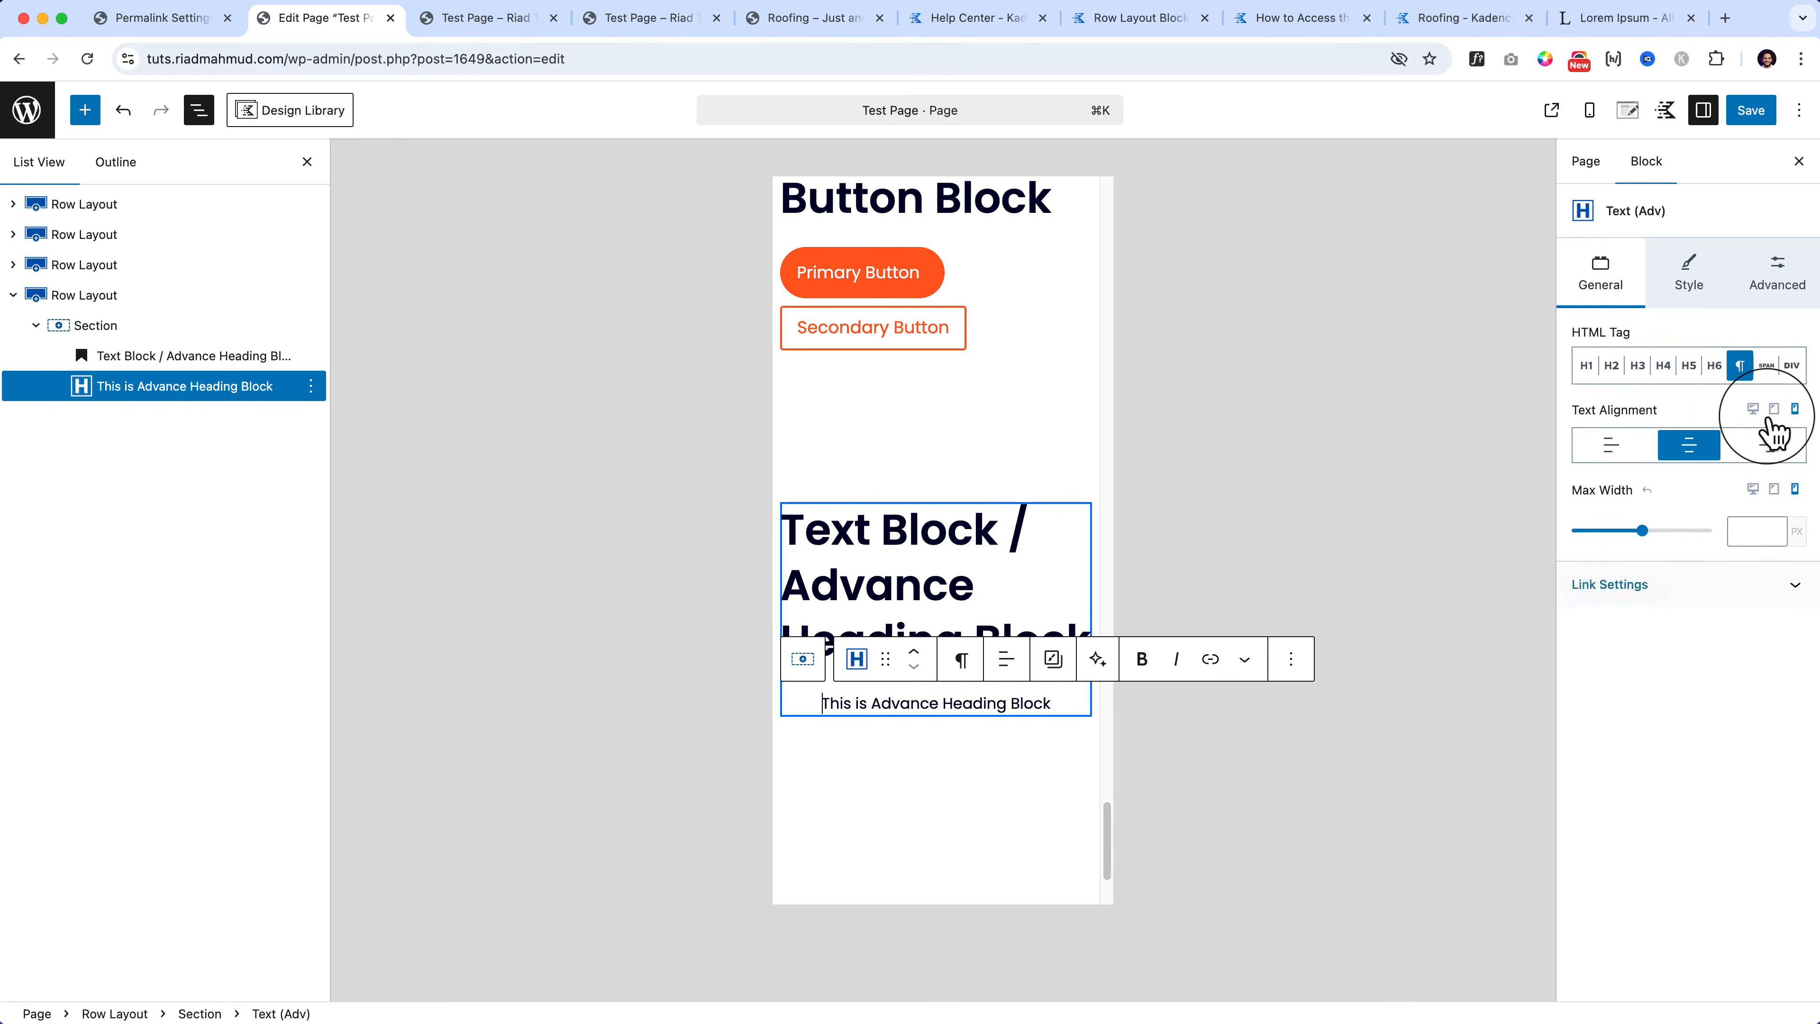
click(1588, 111)
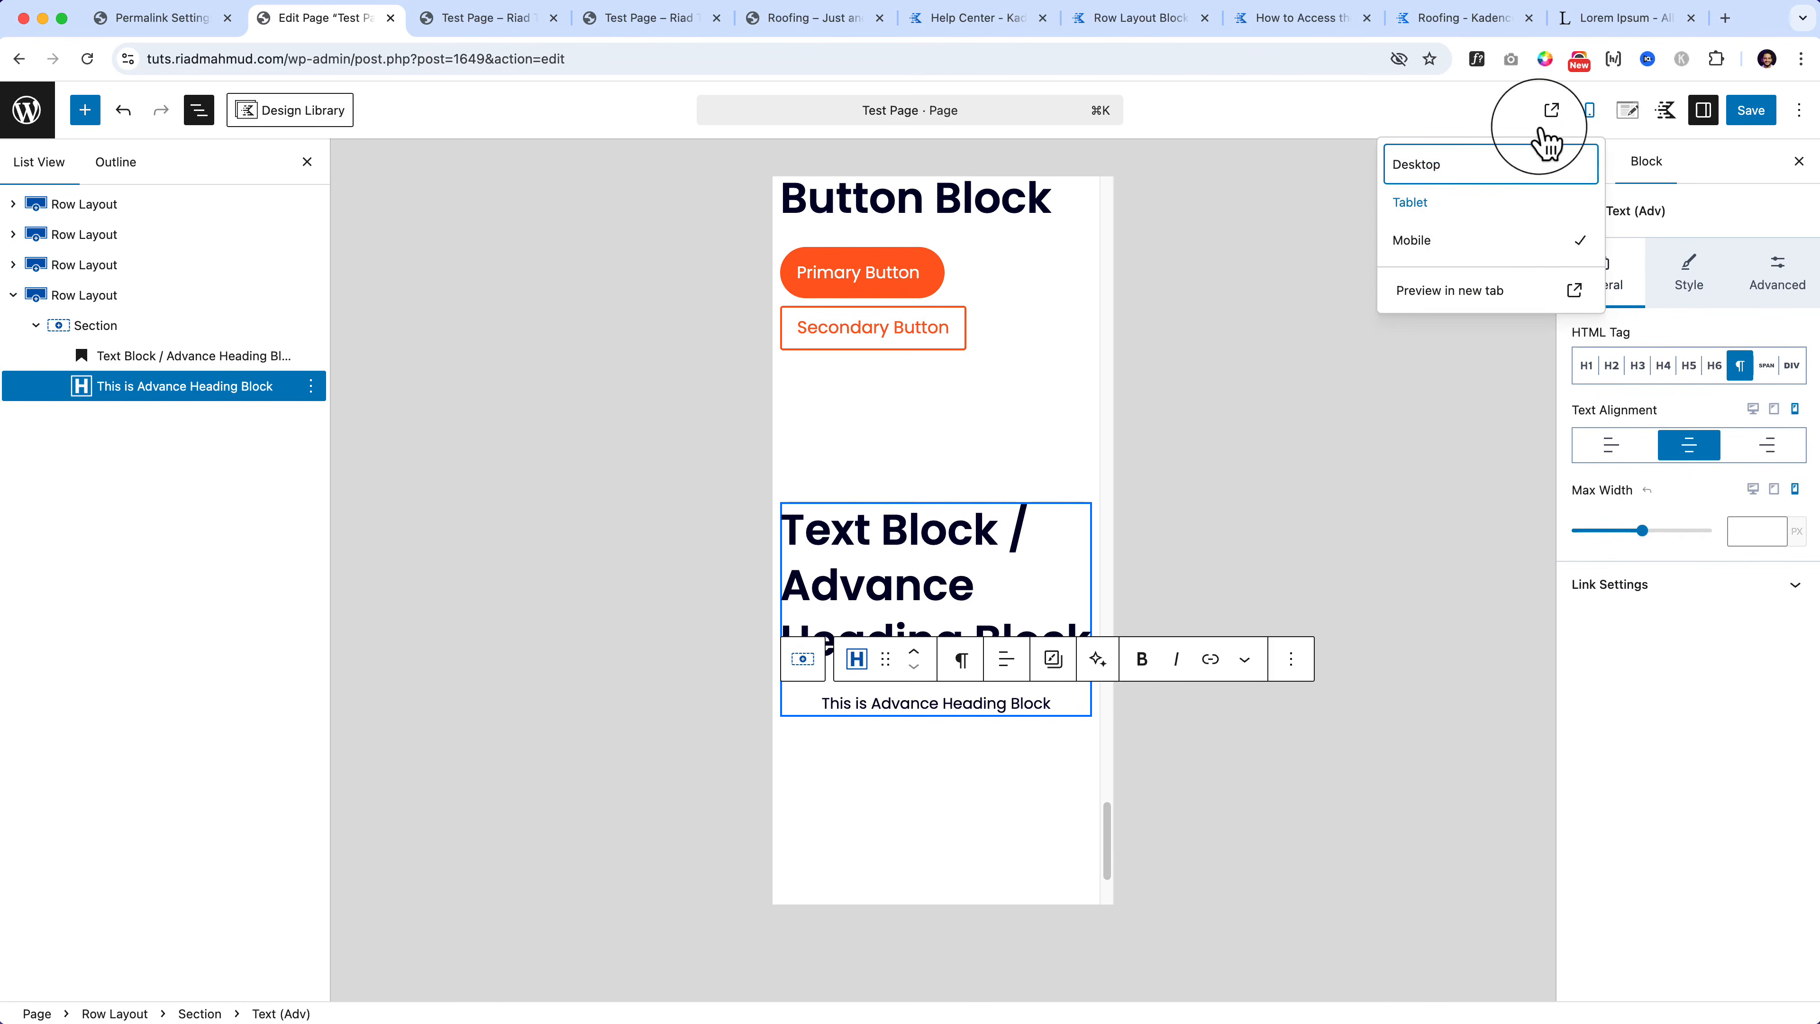
click(1475, 170)
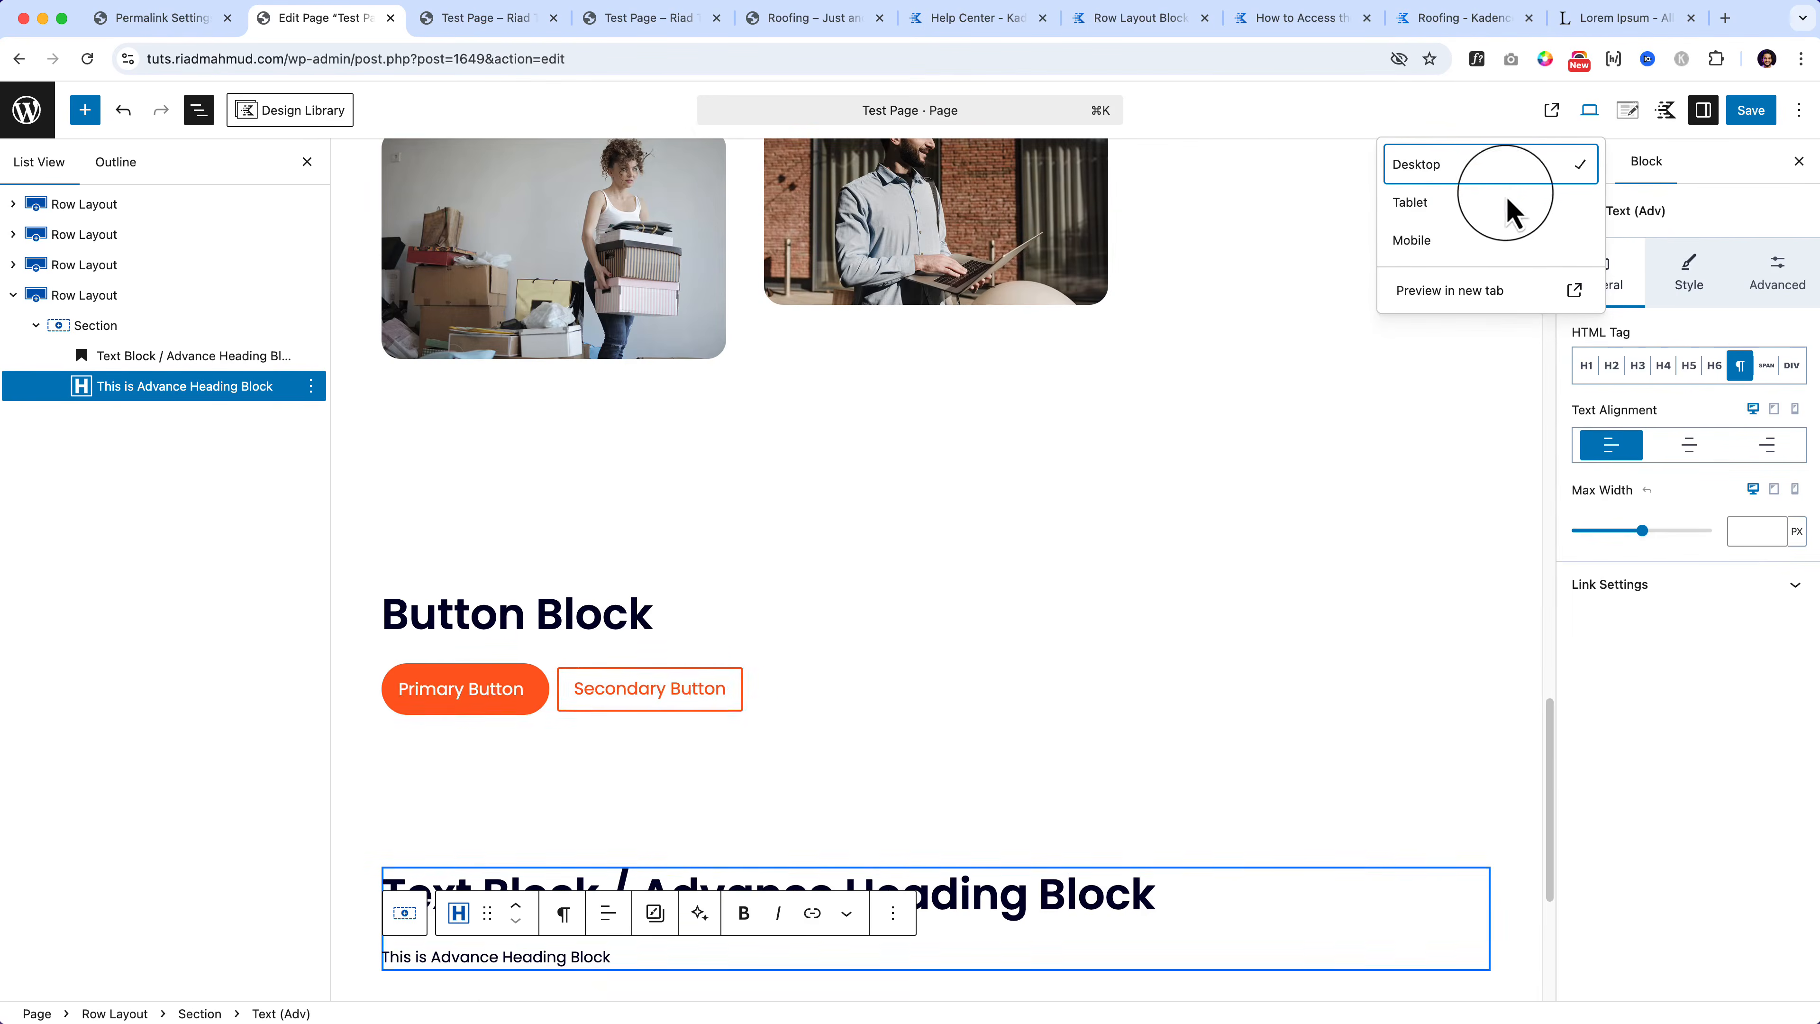
Step: Look over the paragraph's Style settings, then go back to General
click(1683, 291)
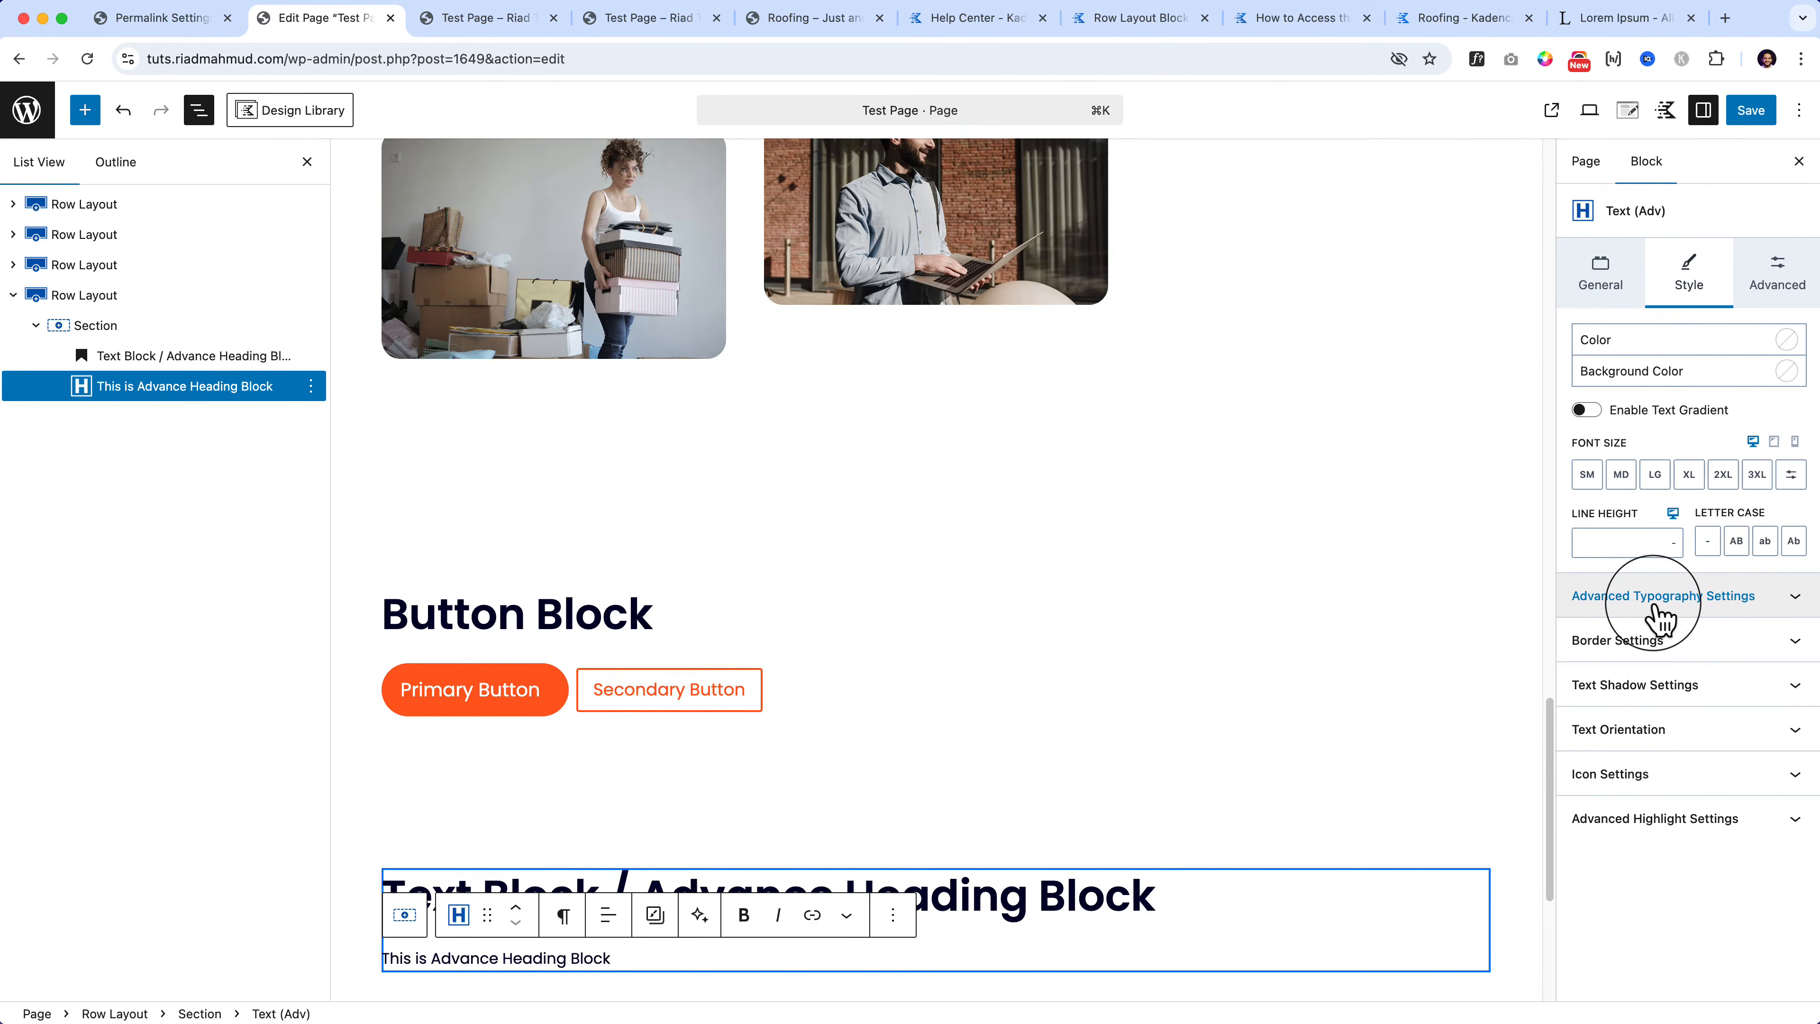
click(1732, 539)
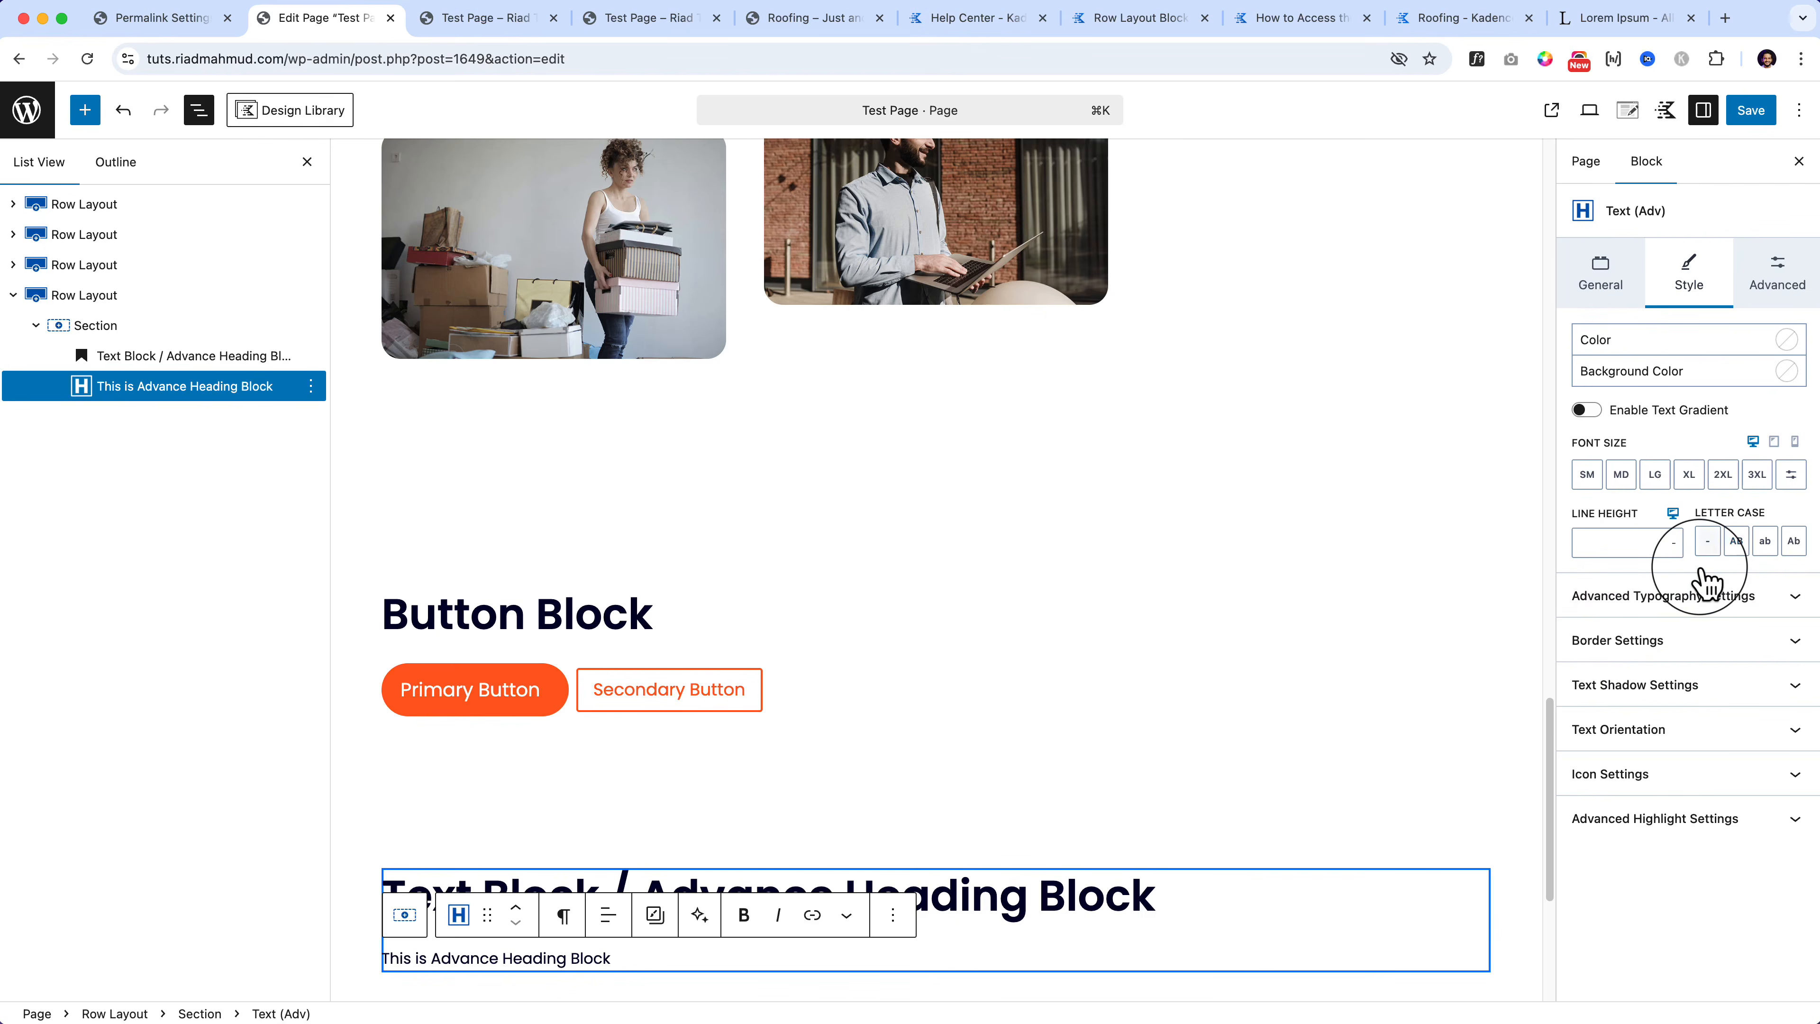
click(1602, 283)
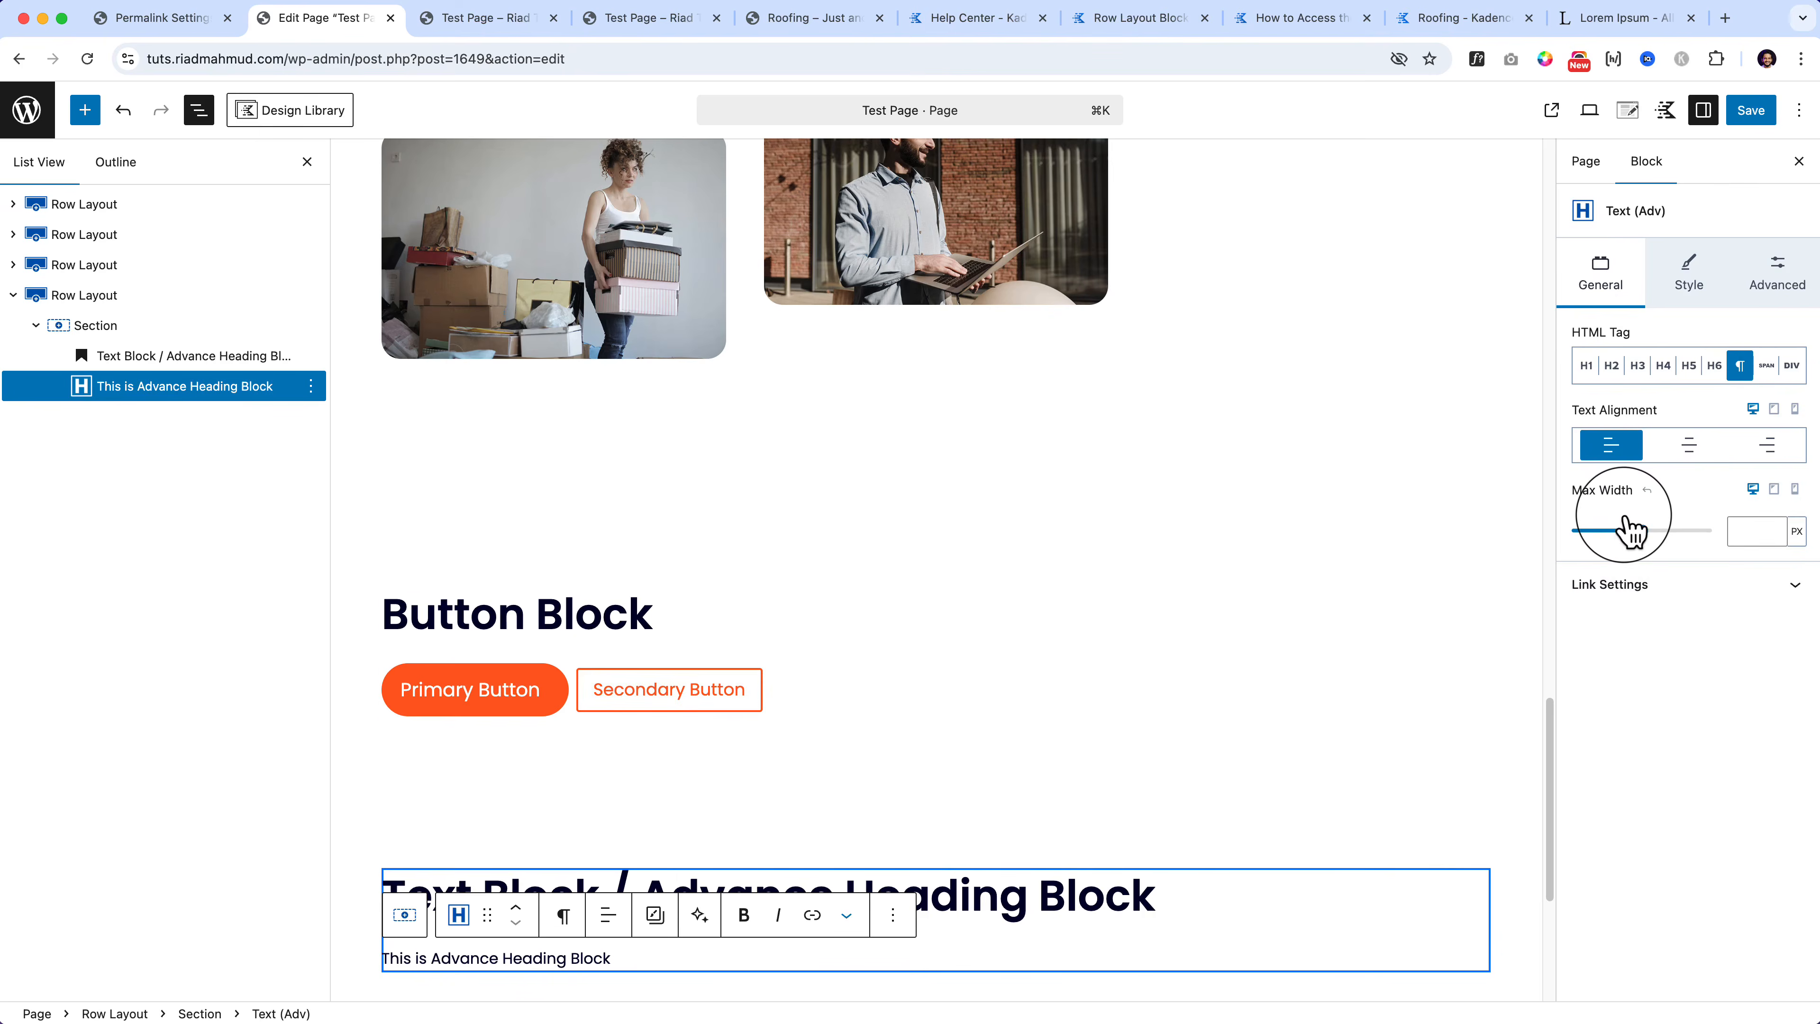
Step: Try a 361 px max width, reset it to default, and expand Link Settings
scroll(846, 915, down, 1)
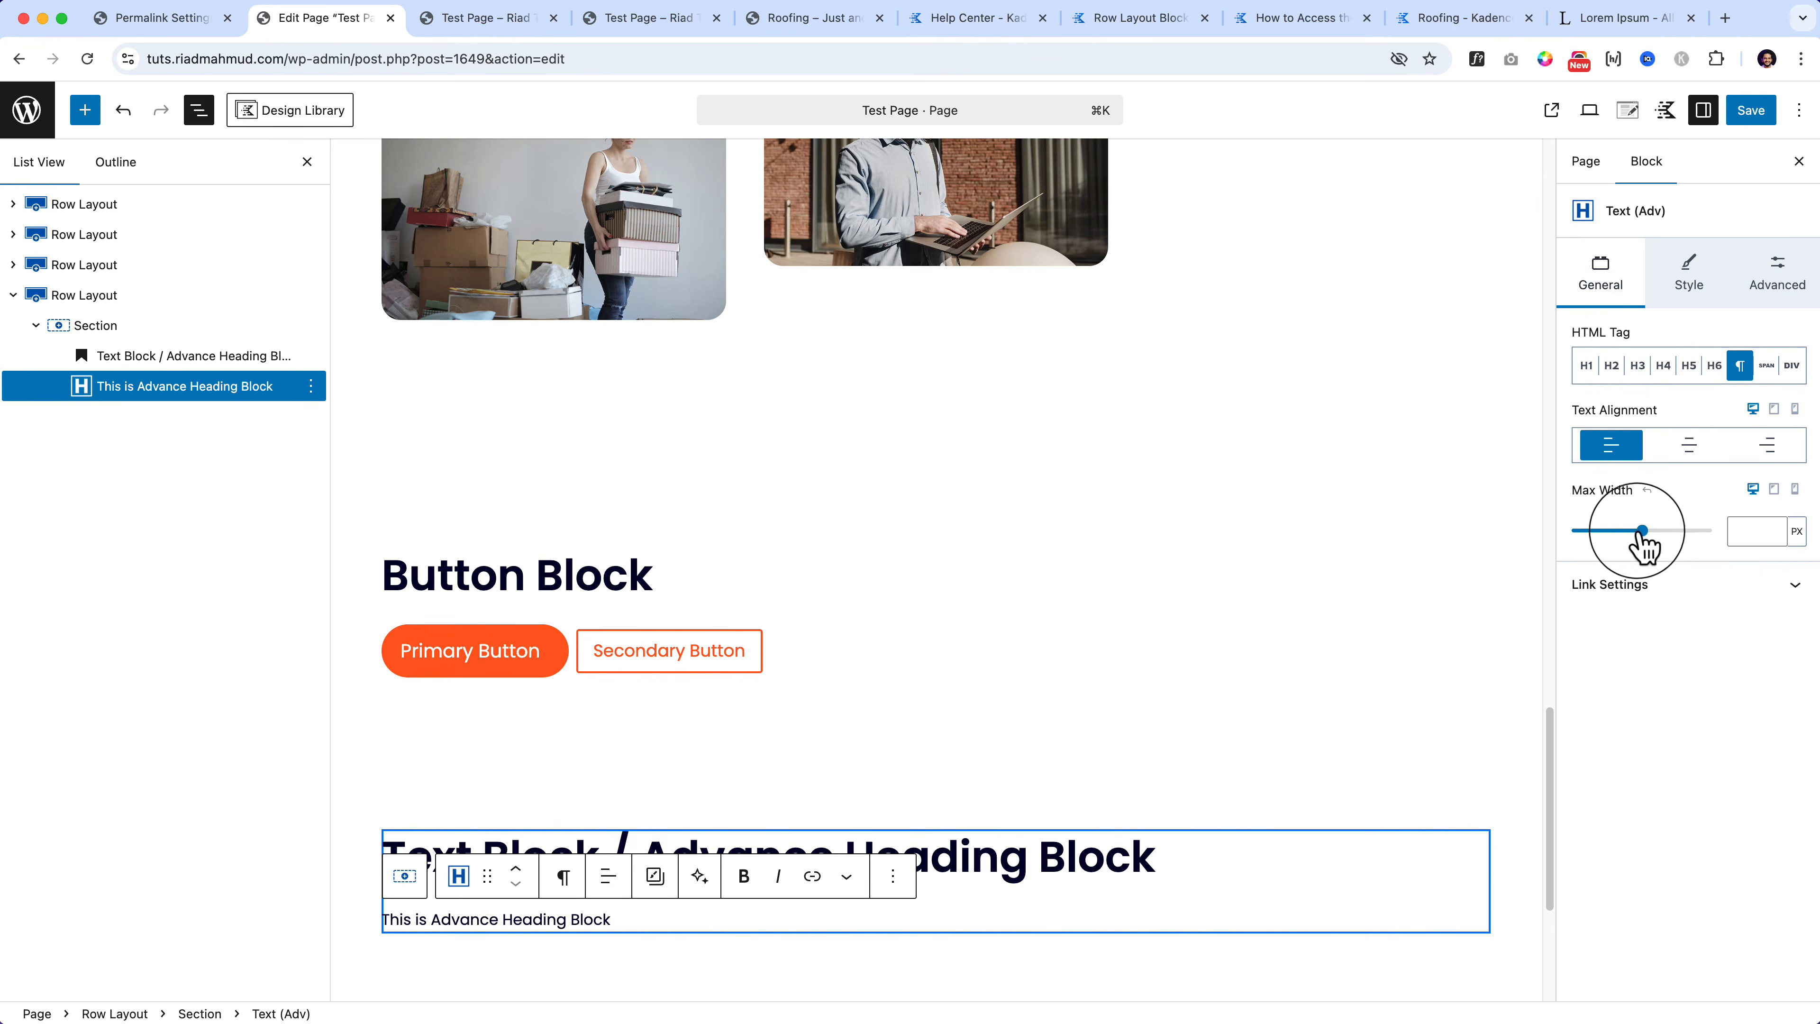
drag(1643, 537, 1602, 553)
click(1647, 491)
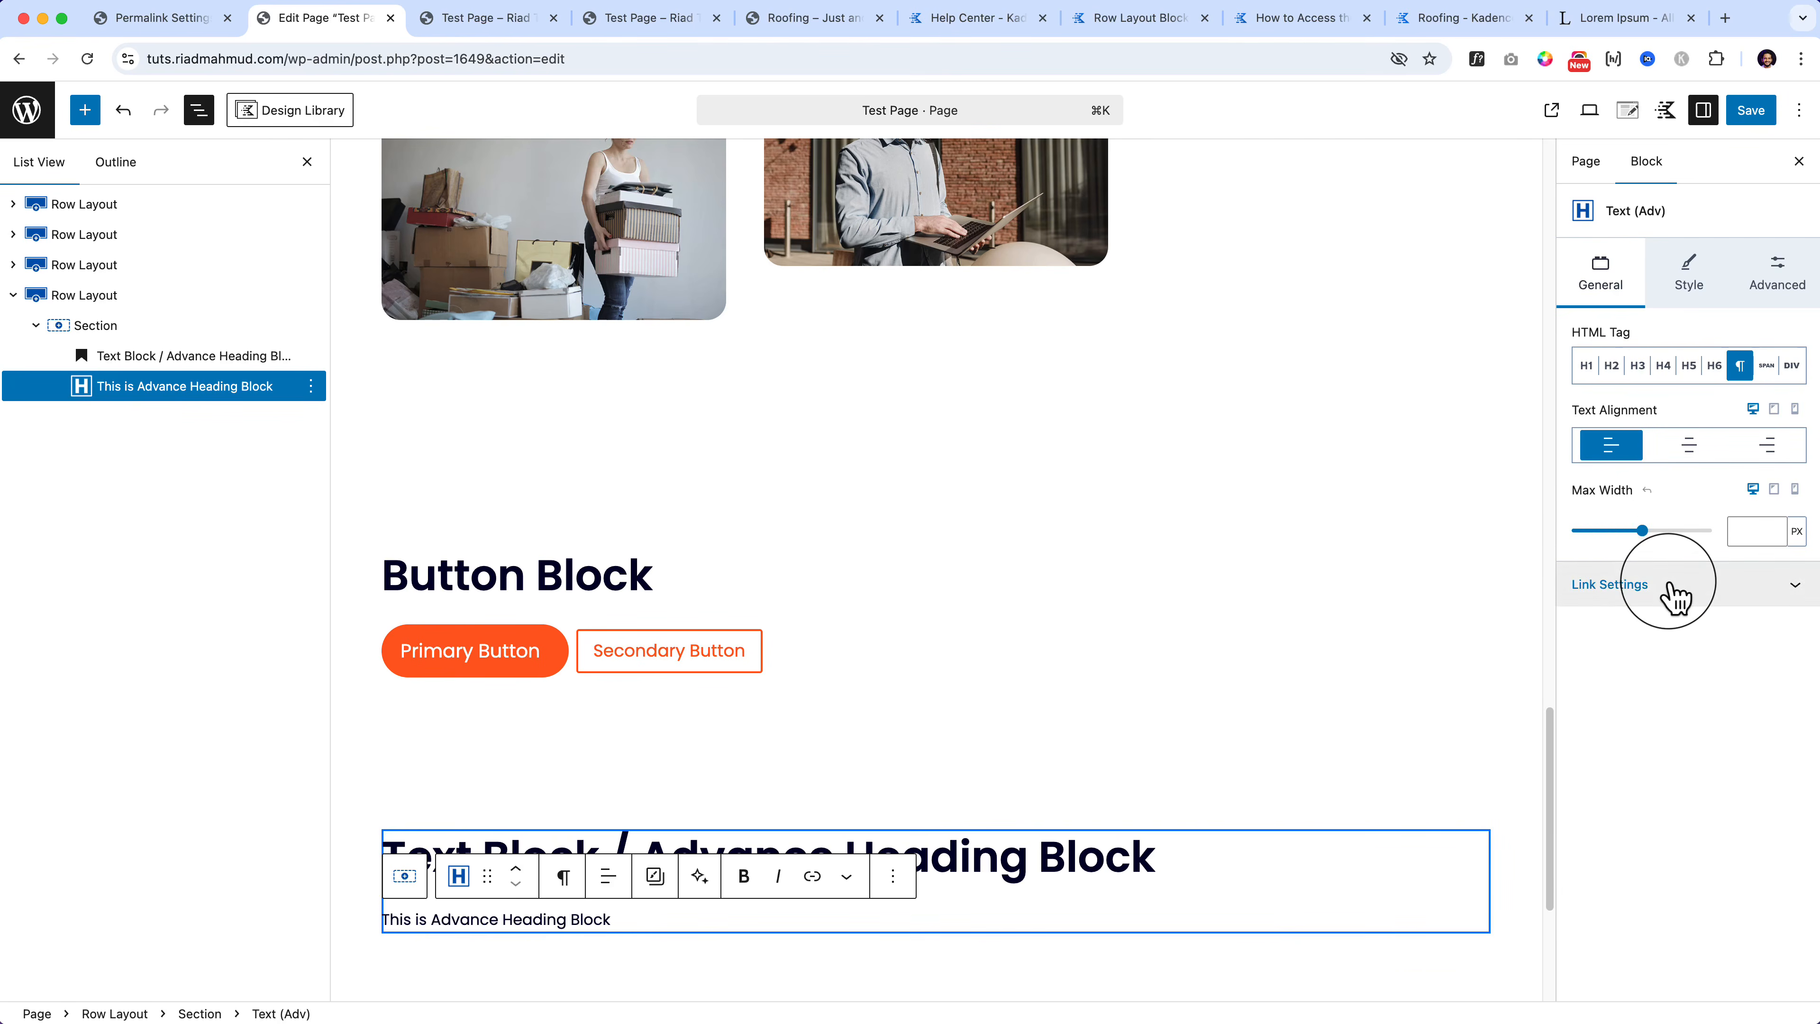
click(1681, 594)
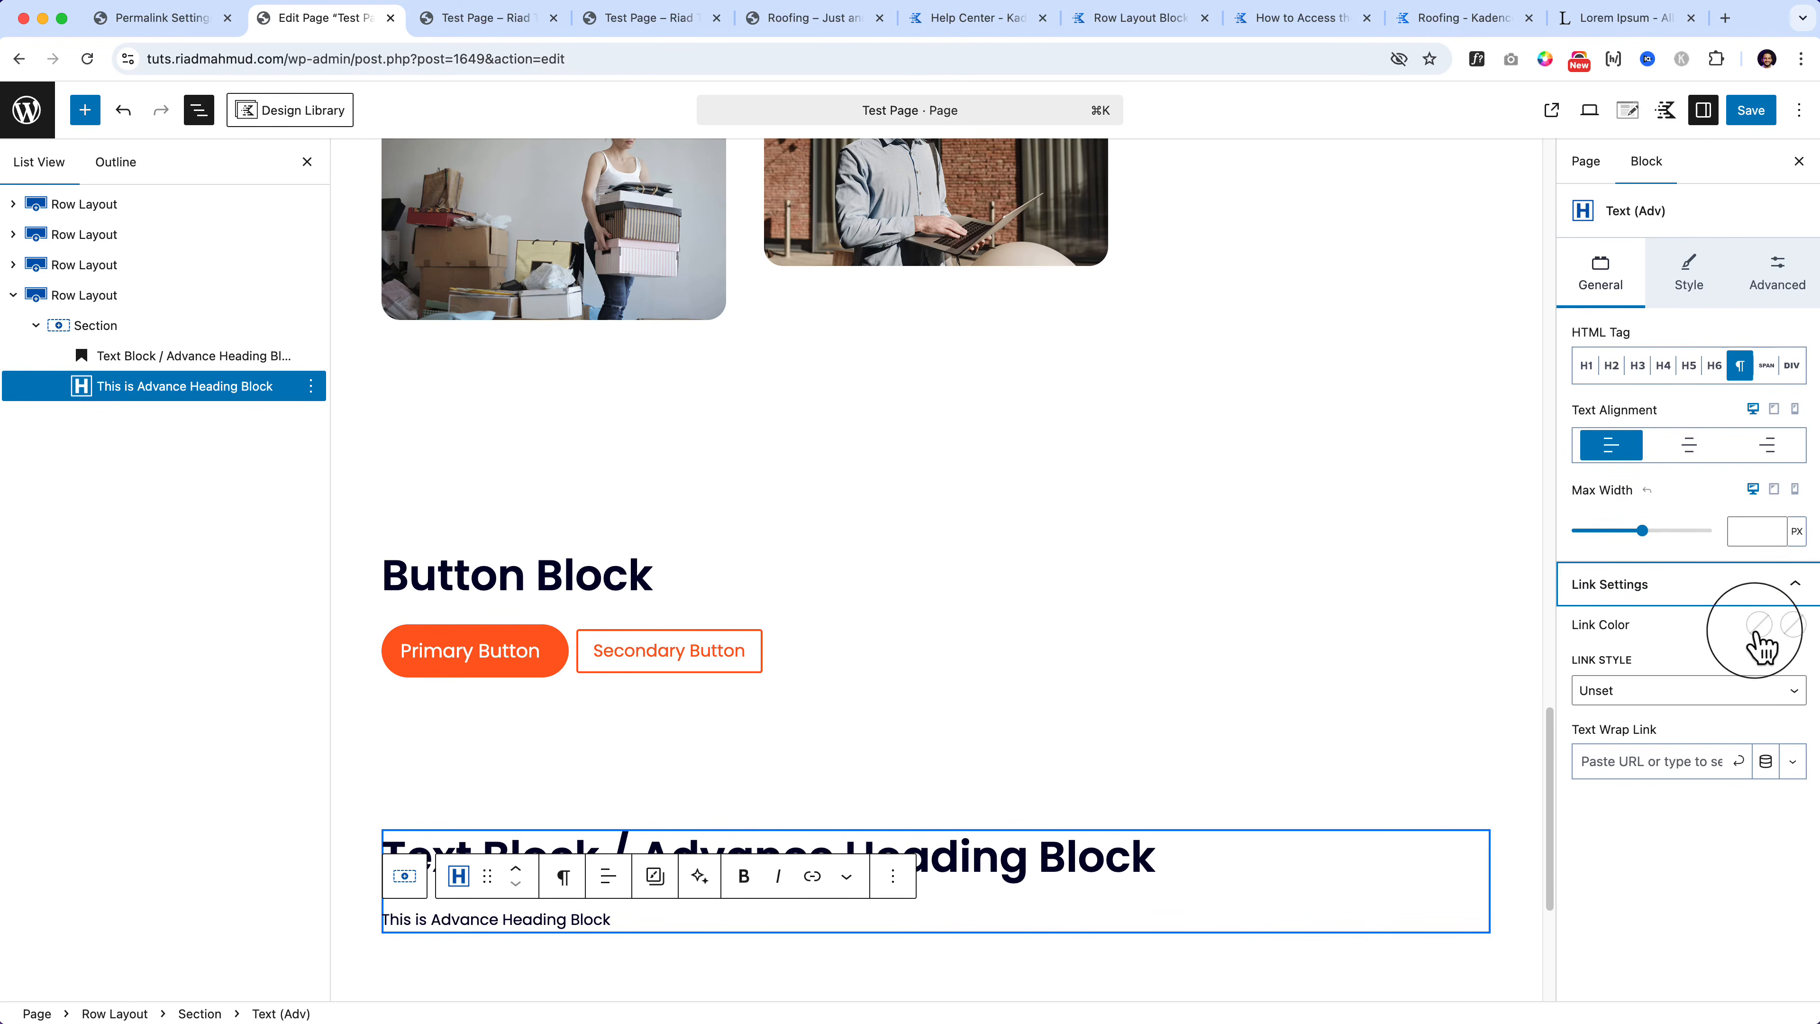
Step: Link the word 'Block' in the paragraph to '#'
click(1792, 625)
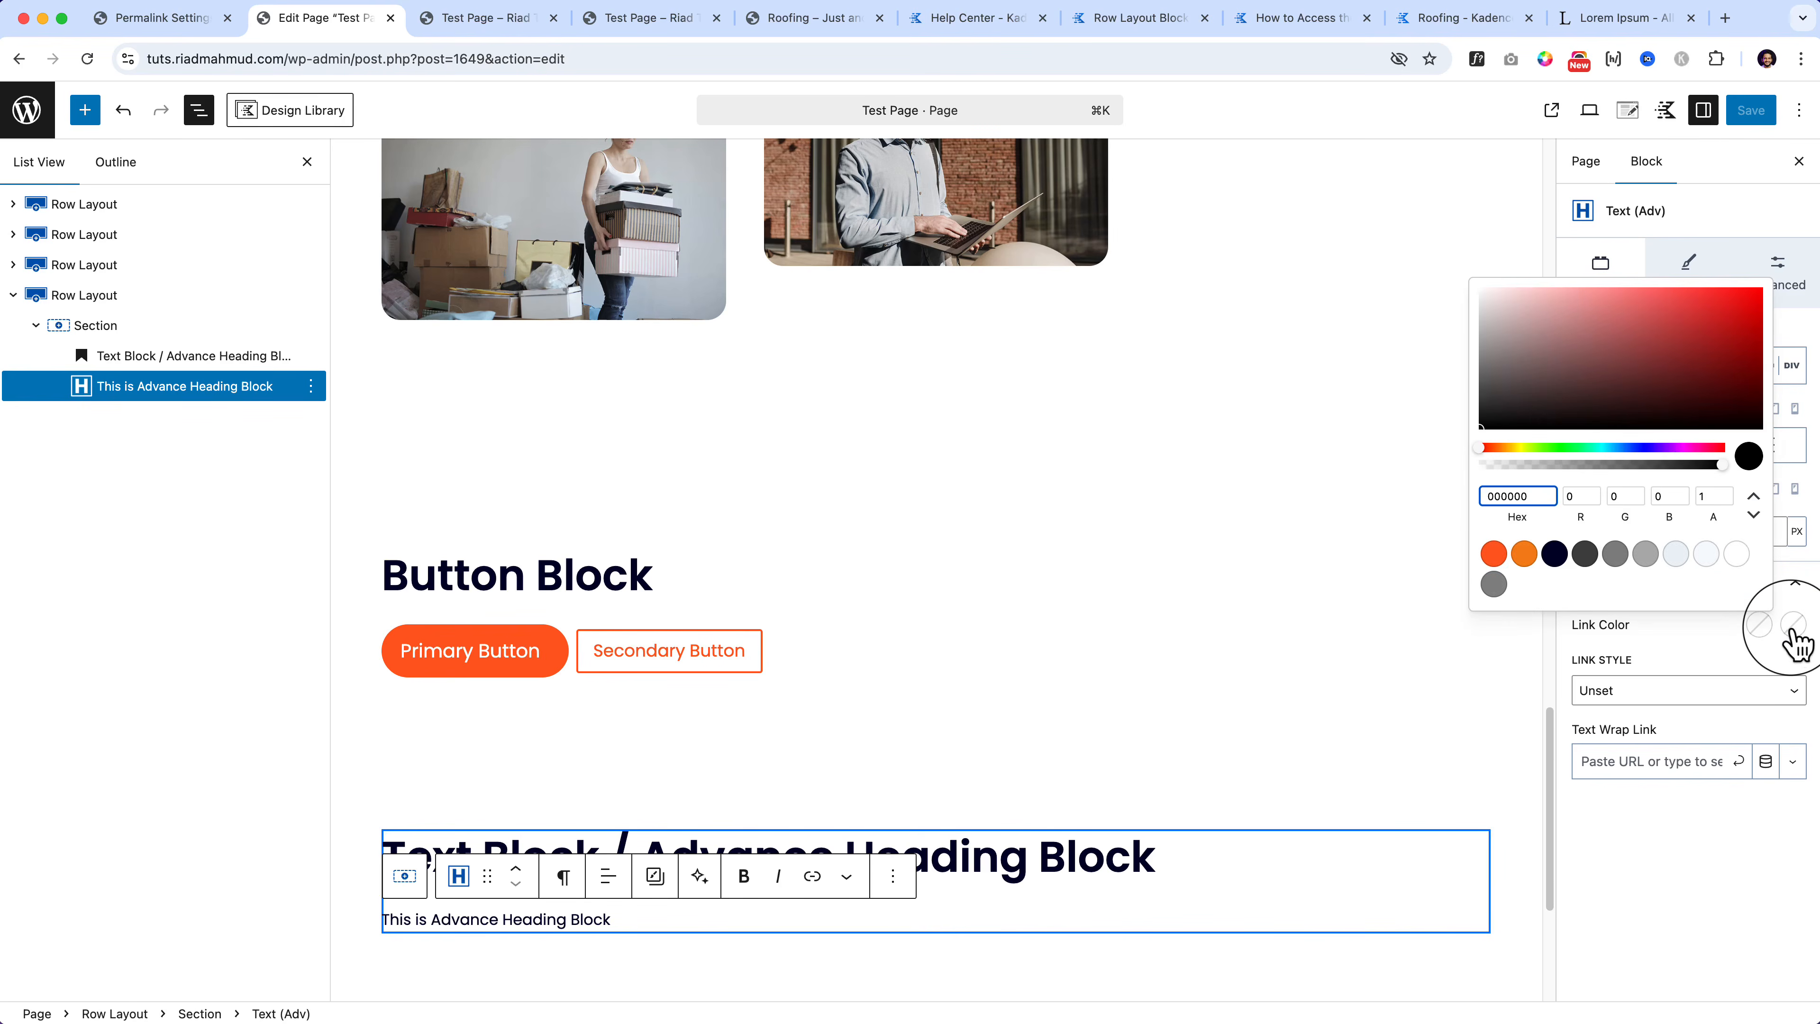
click(1166, 778)
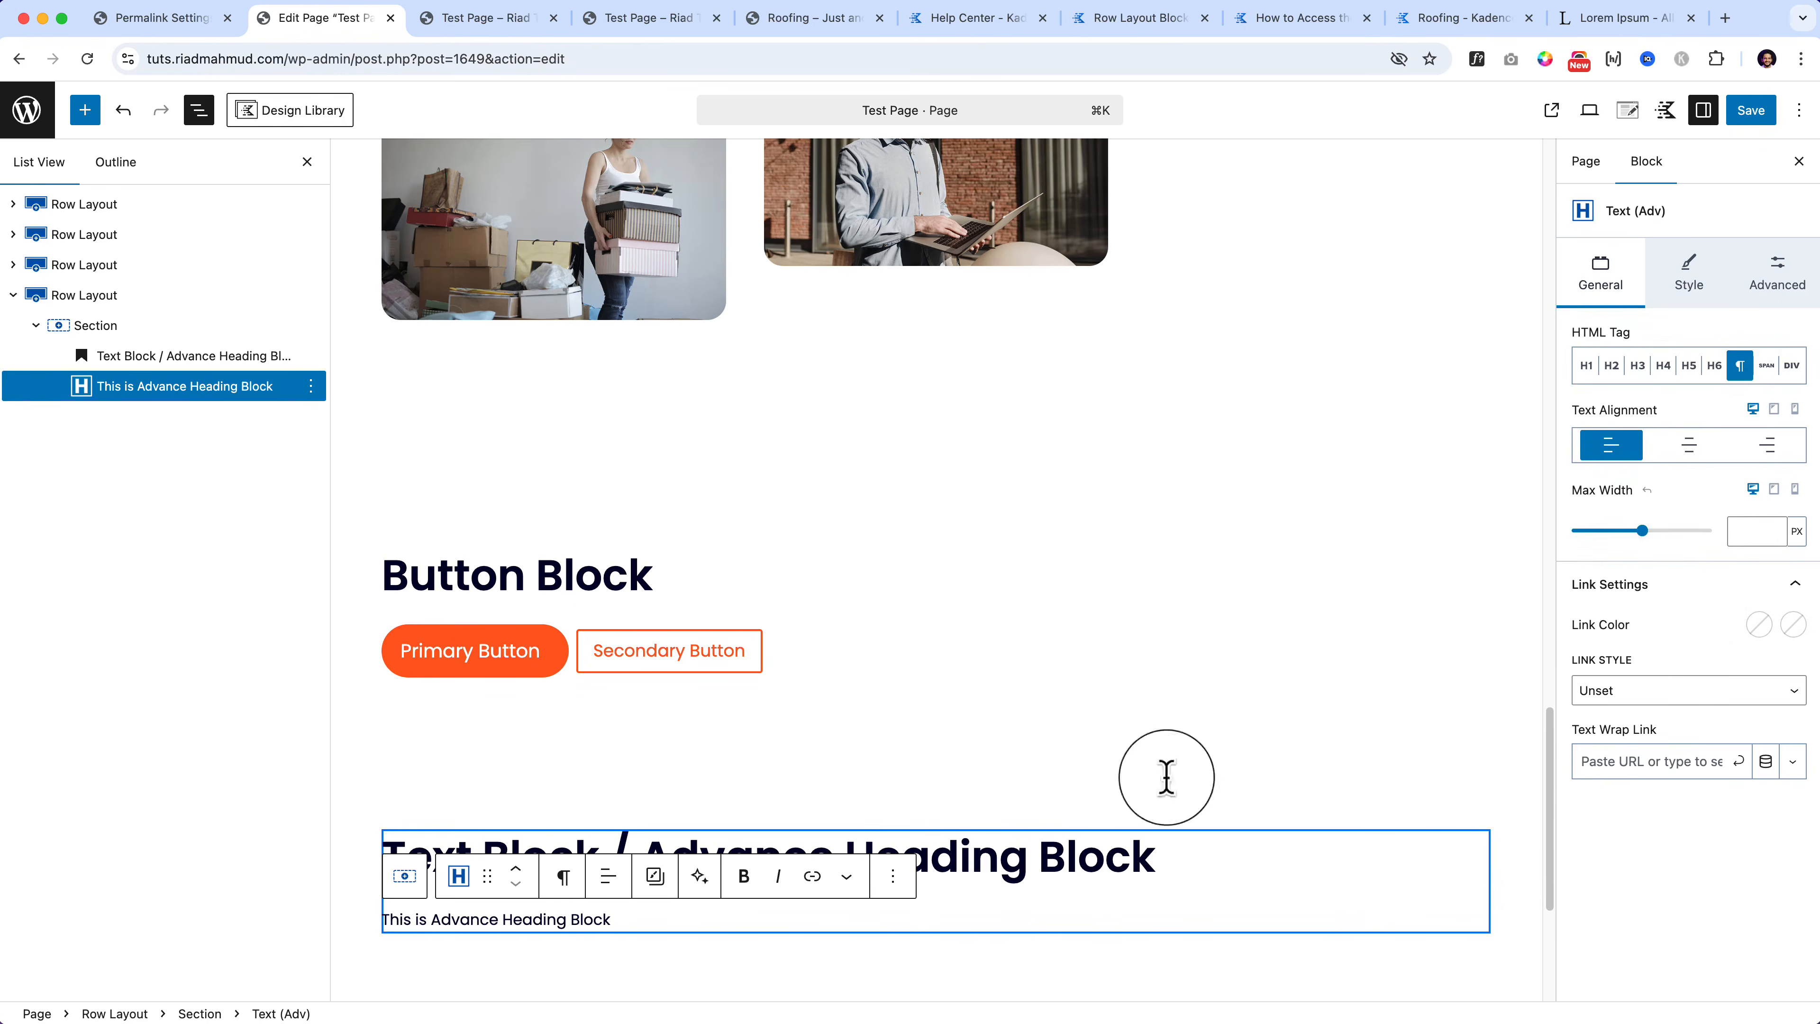
drag(571, 920, 621, 930)
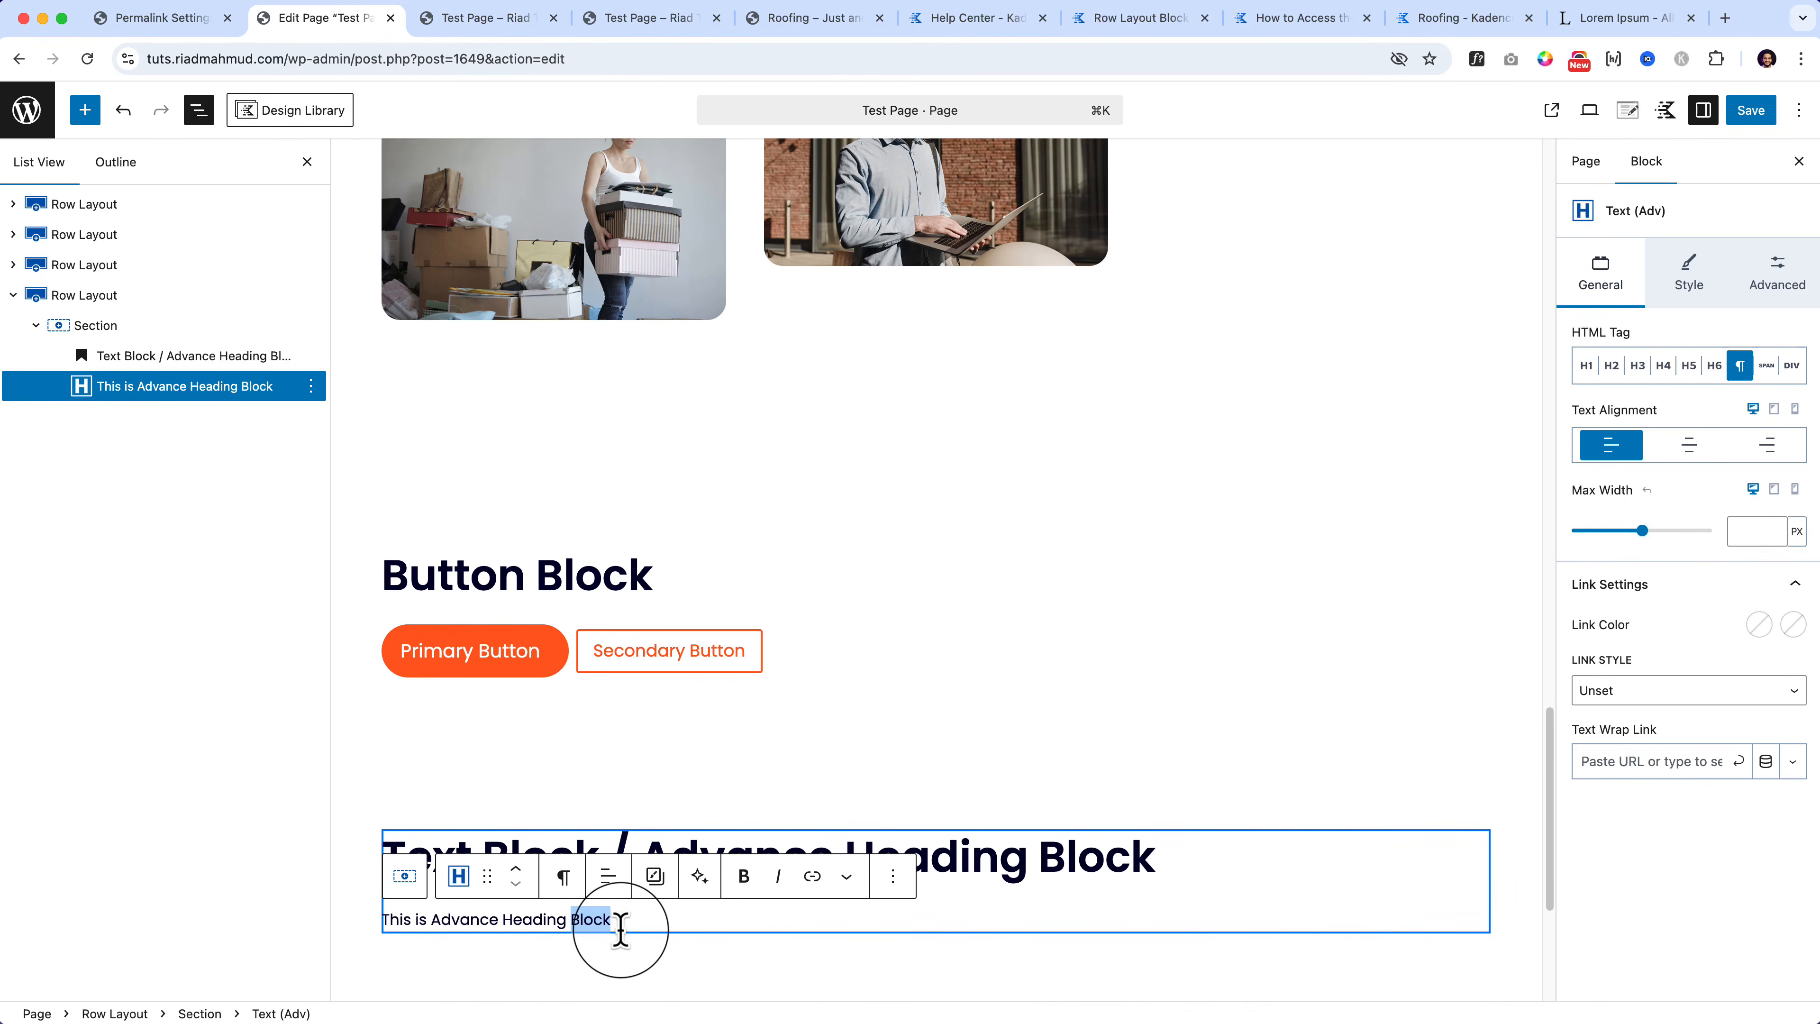
click(812, 876)
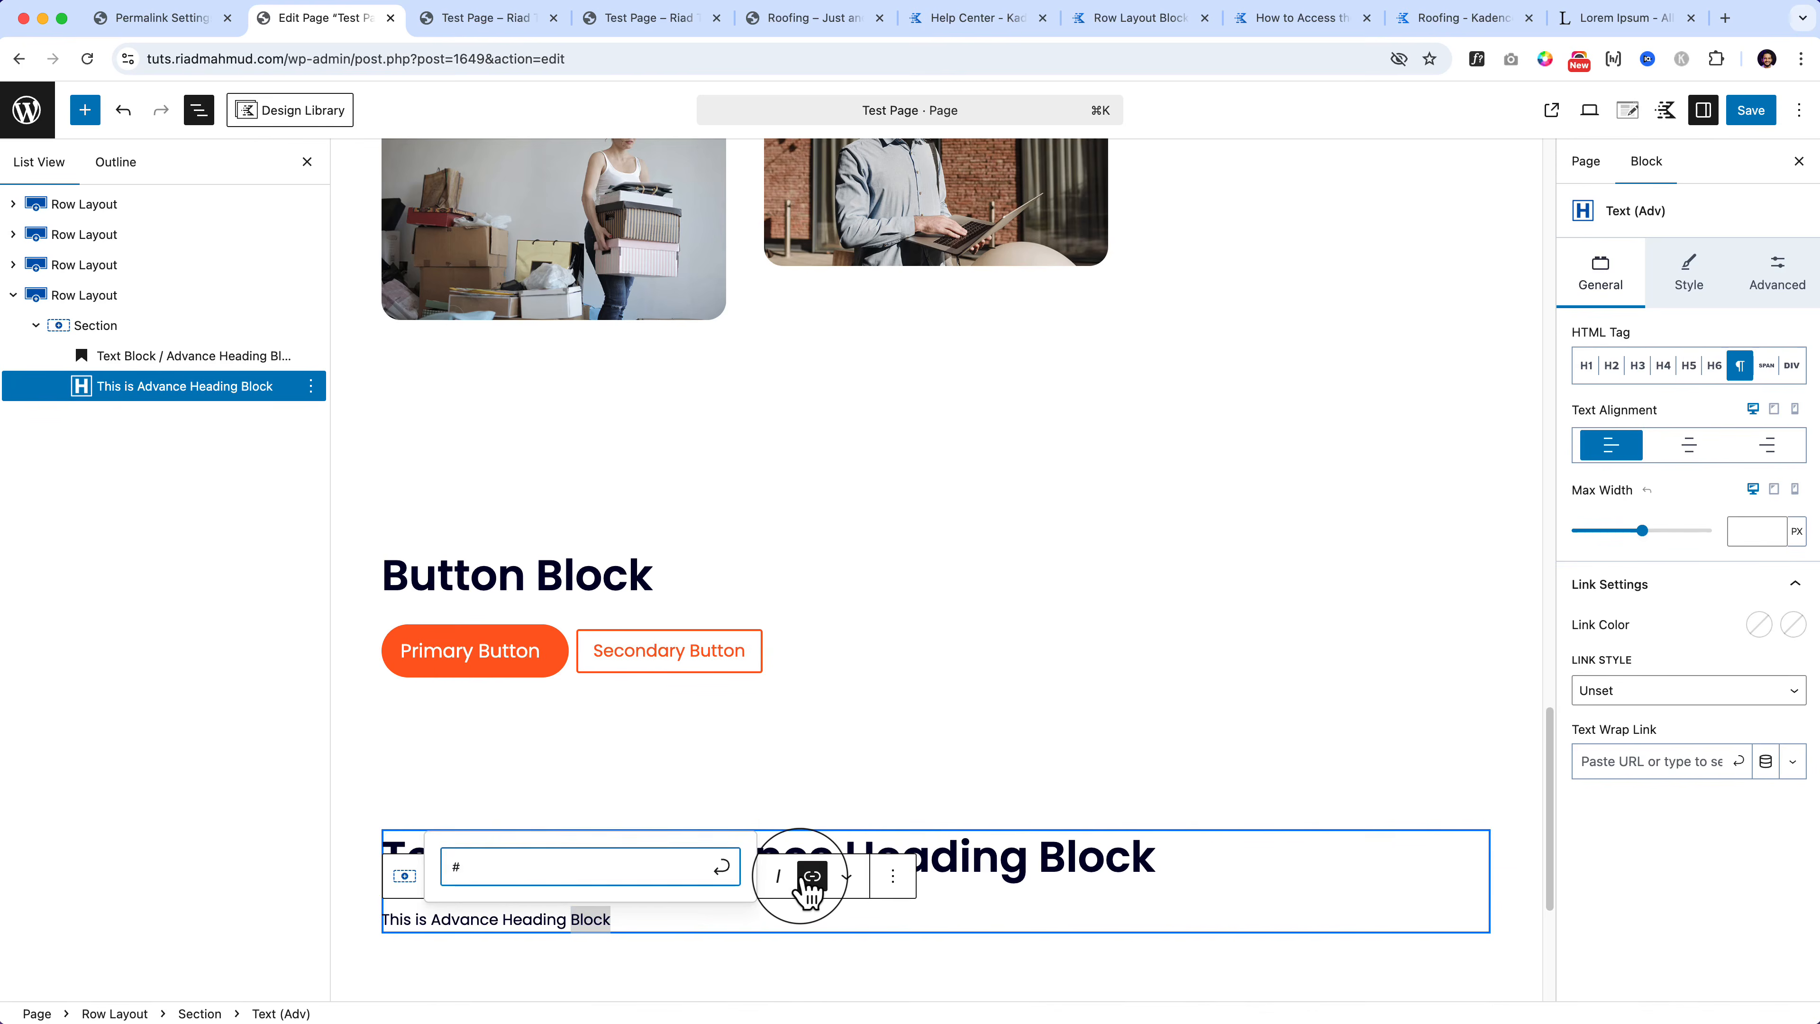
key(Return)
Step: Save the page changes
click(1104, 907)
scroll(1102, 907, down, 1)
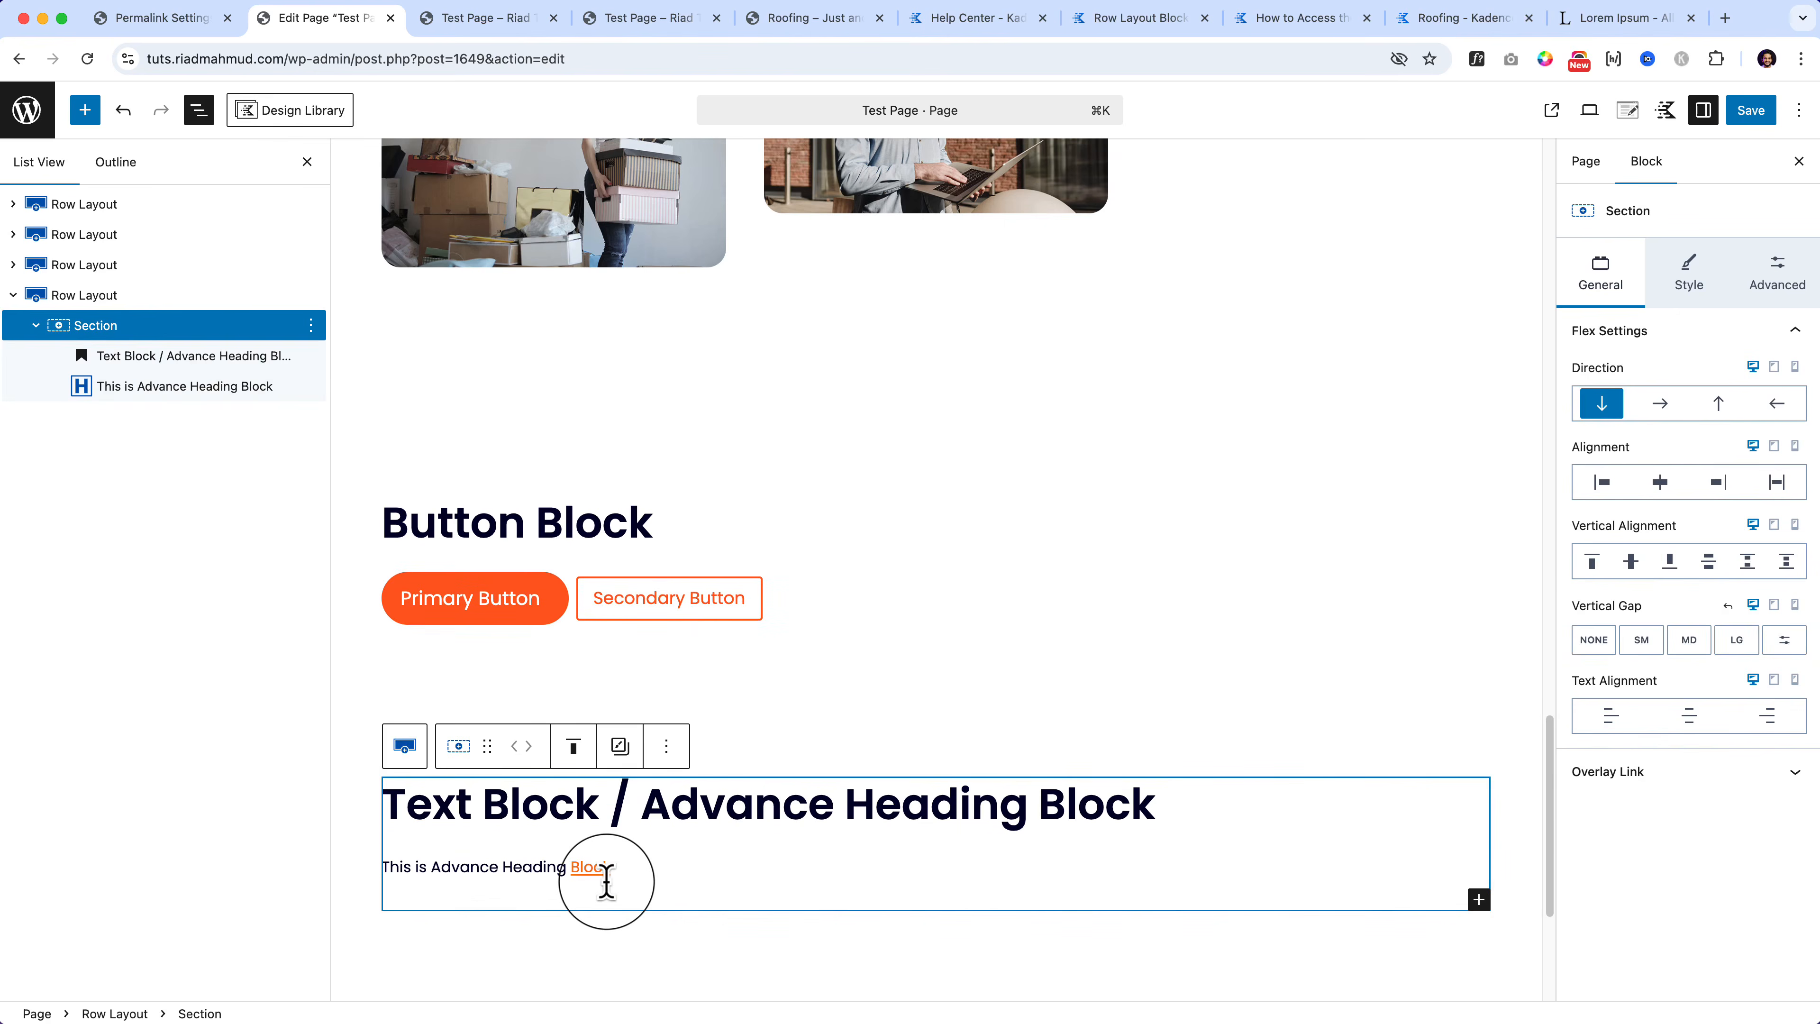
click(1757, 114)
click(501, 20)
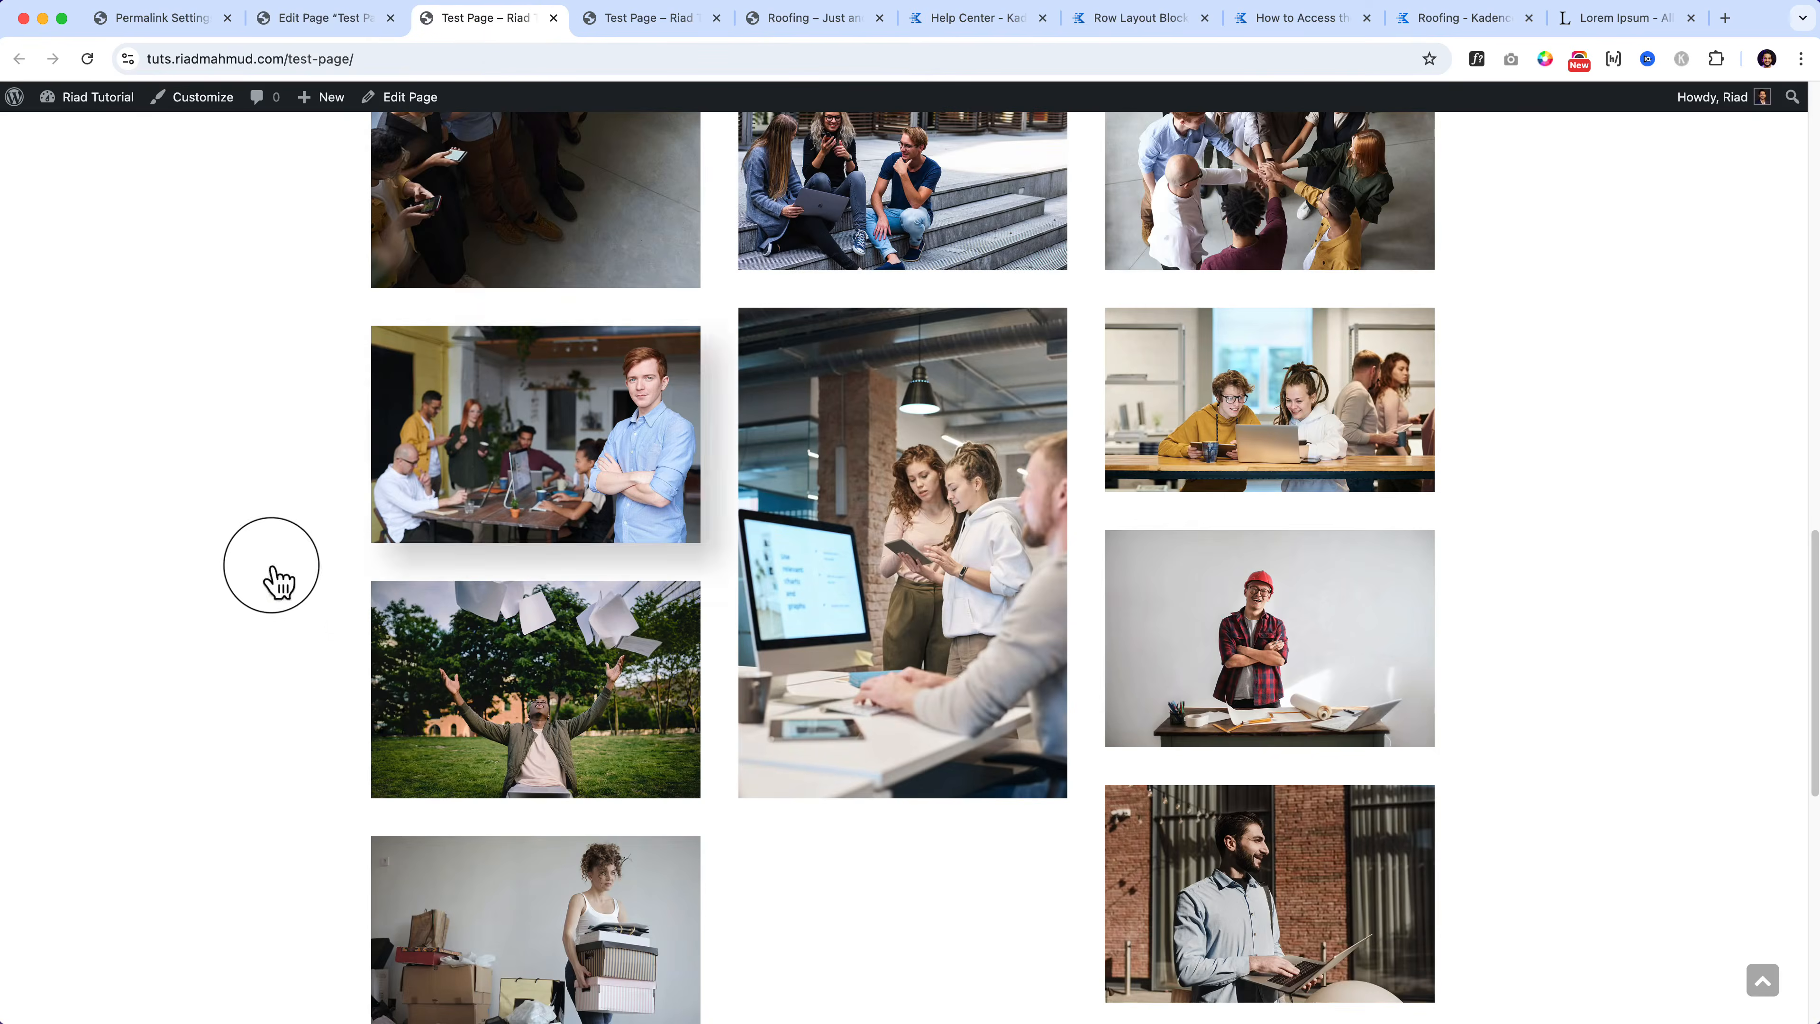
right_click(262, 596)
click(297, 659)
scroll(813, 706, down, 15)
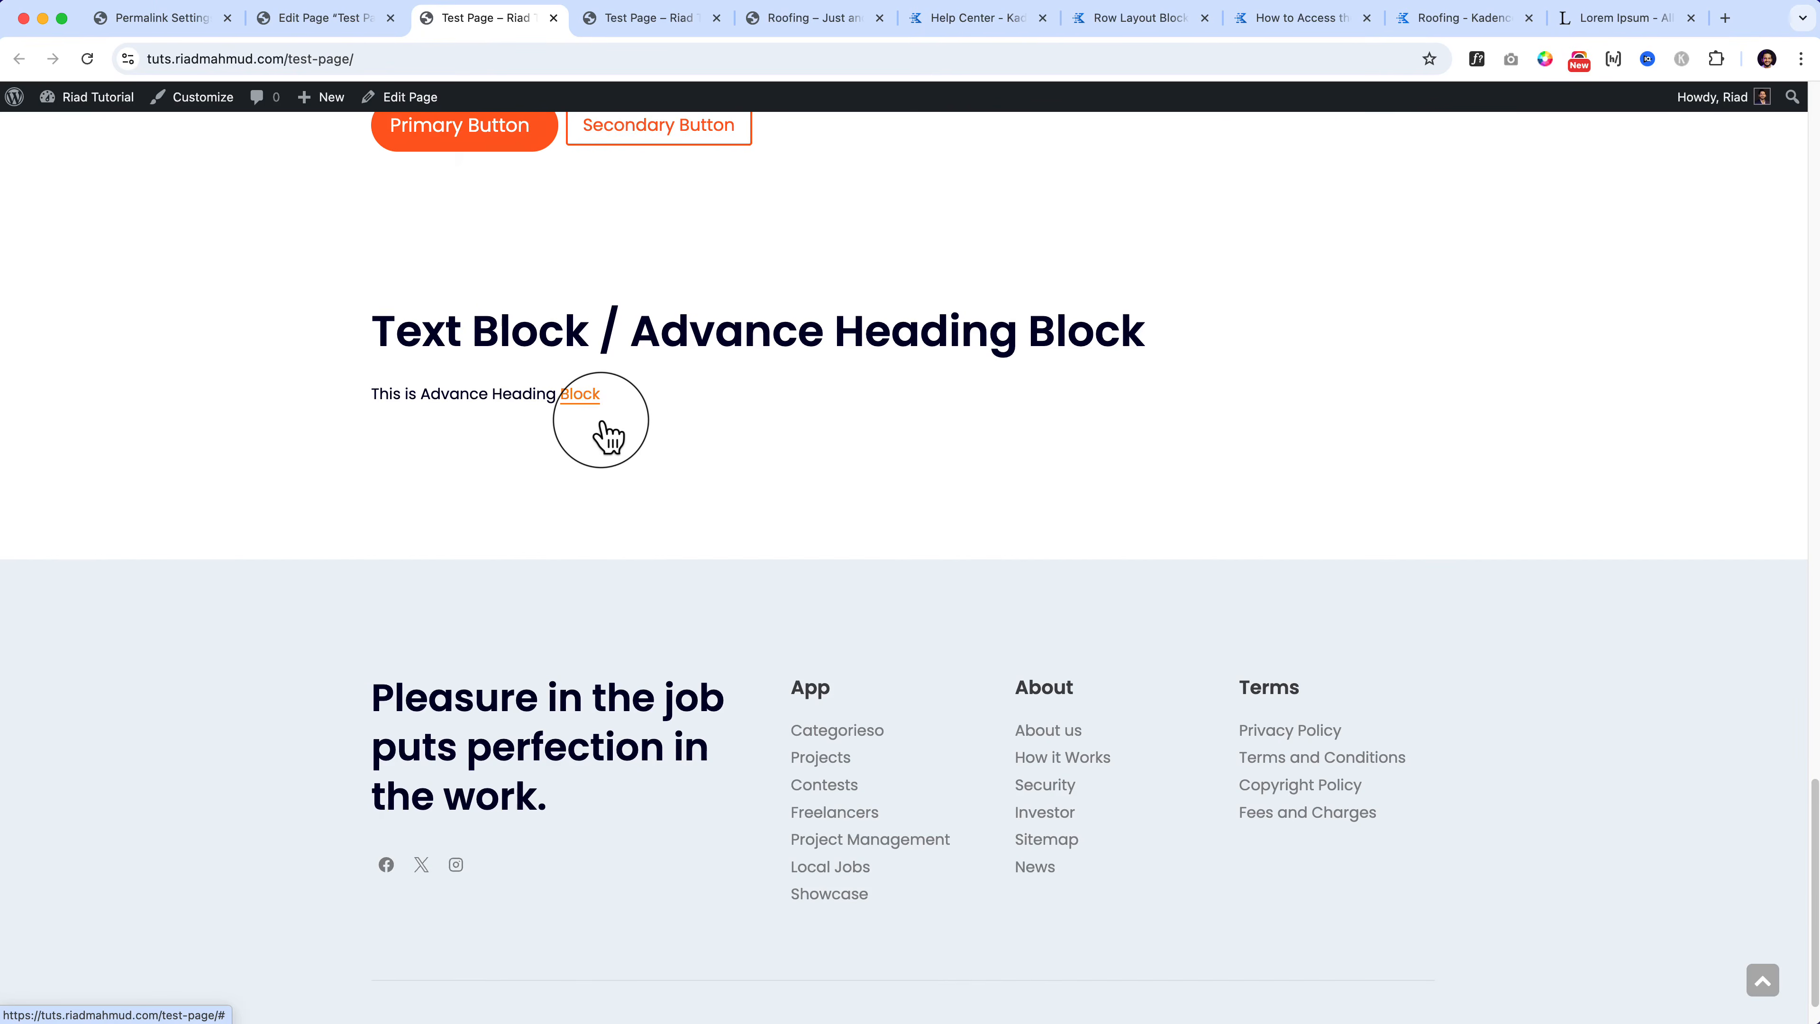
click(350, 20)
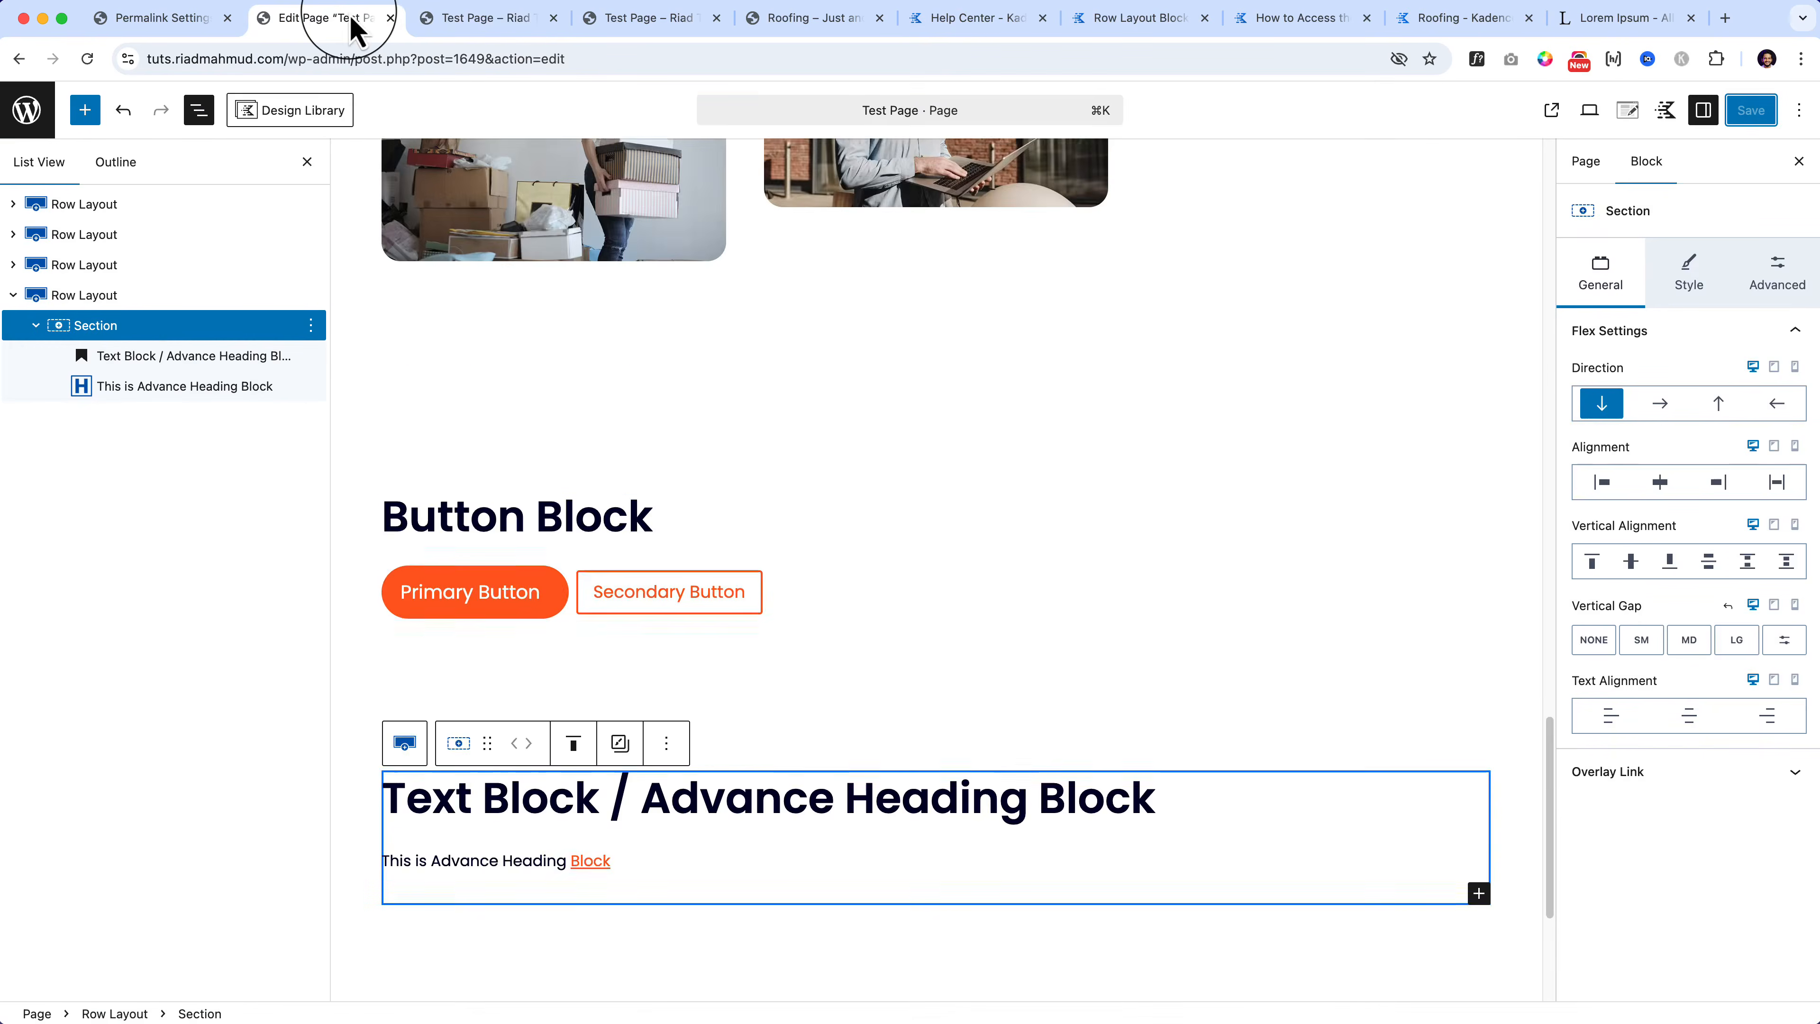
Step: Set the paragraph's link colour to green 67D613 and hover colour to FC5E1F
click(169, 387)
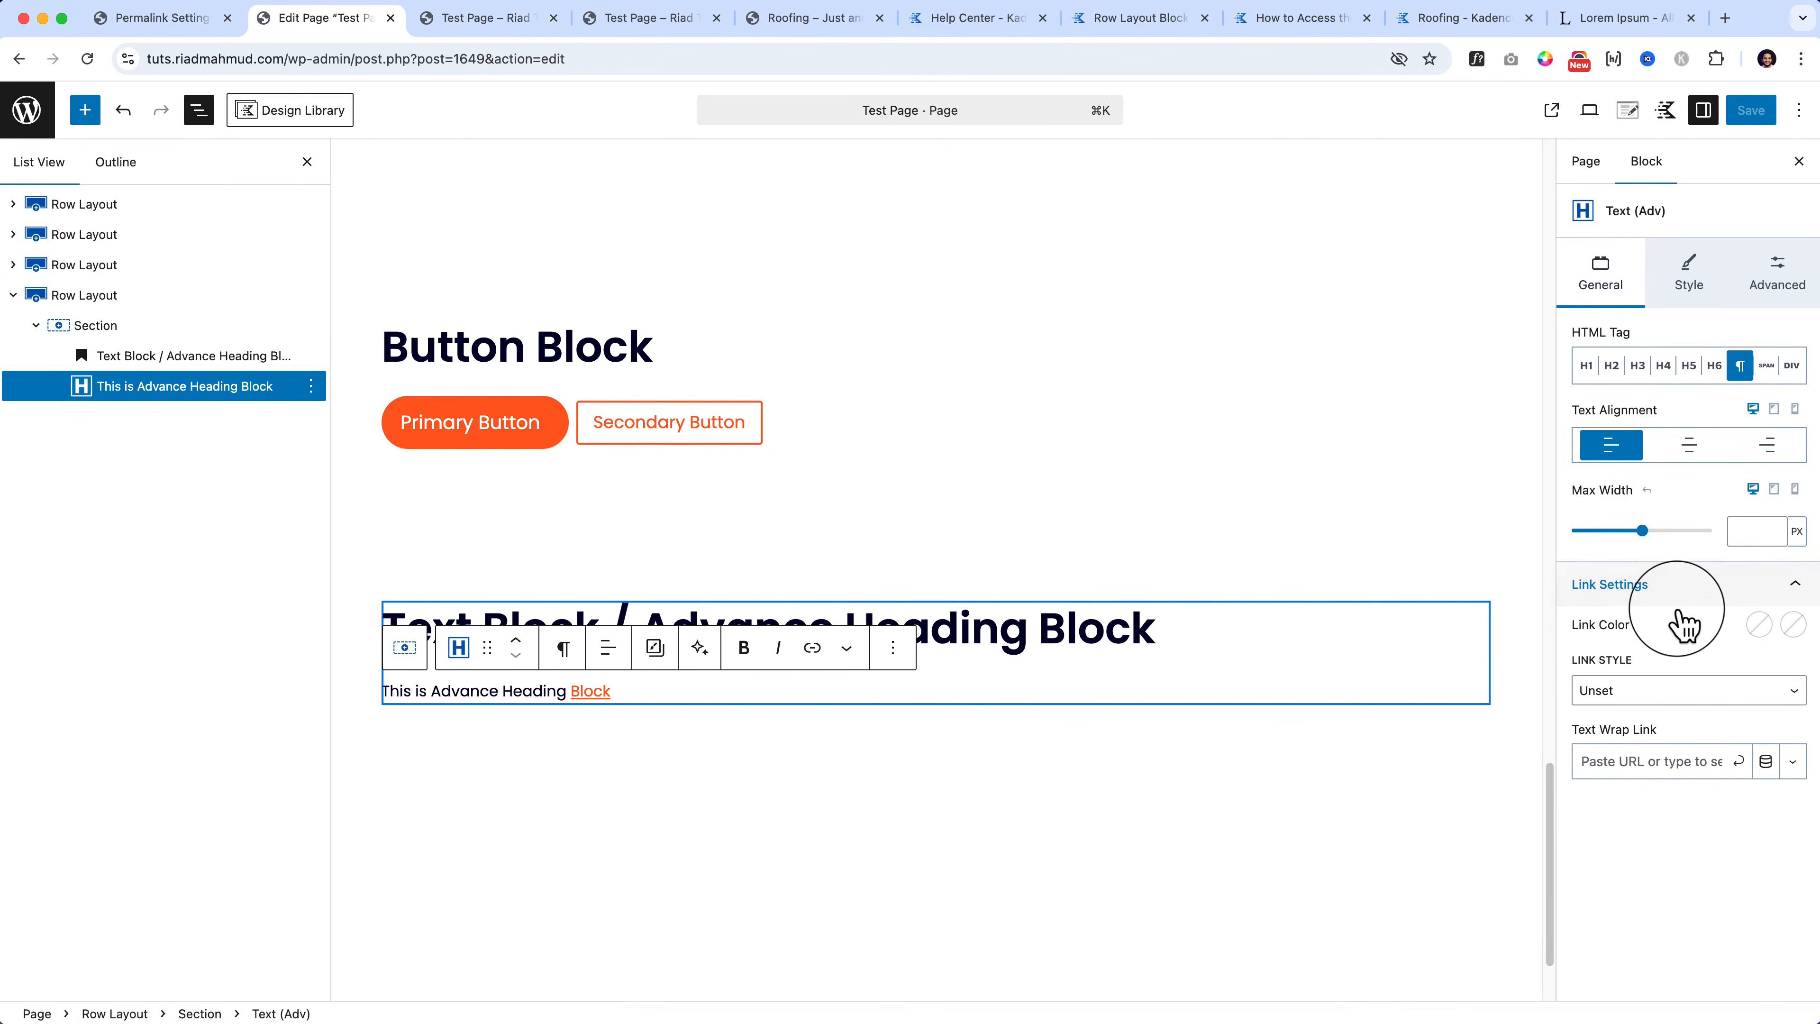
click(1759, 625)
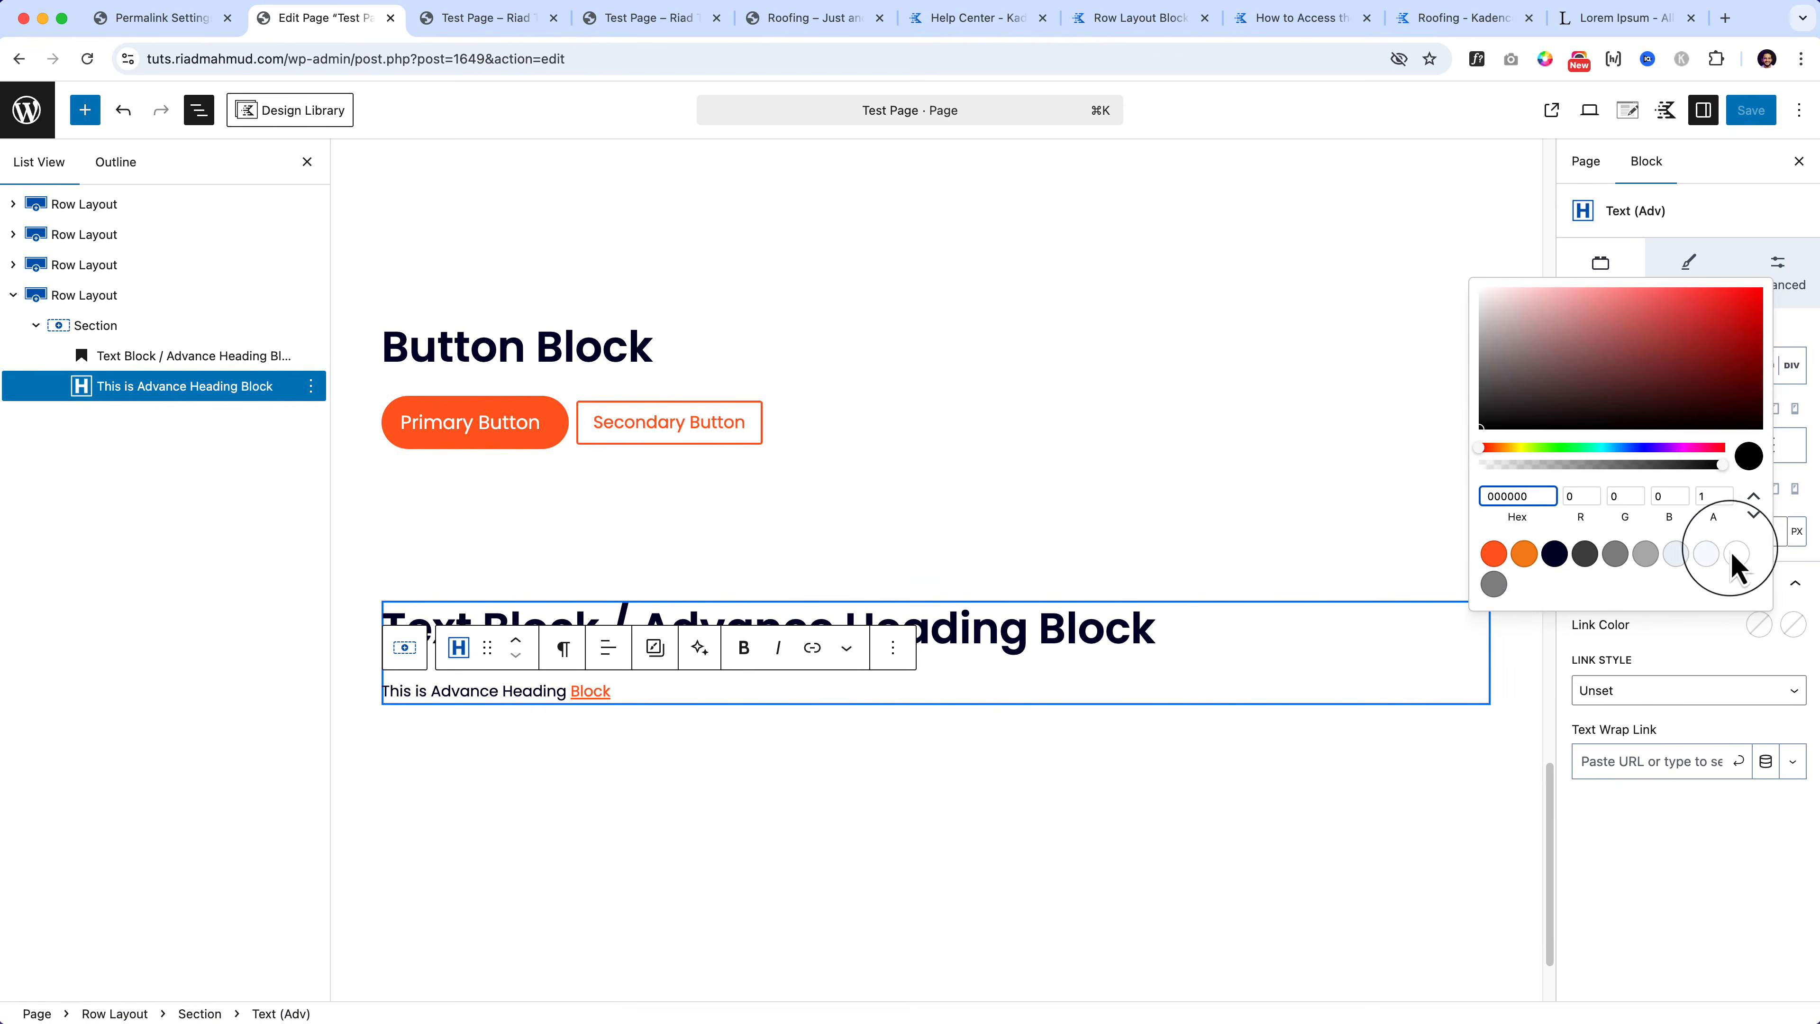
drag(1699, 449, 1544, 465)
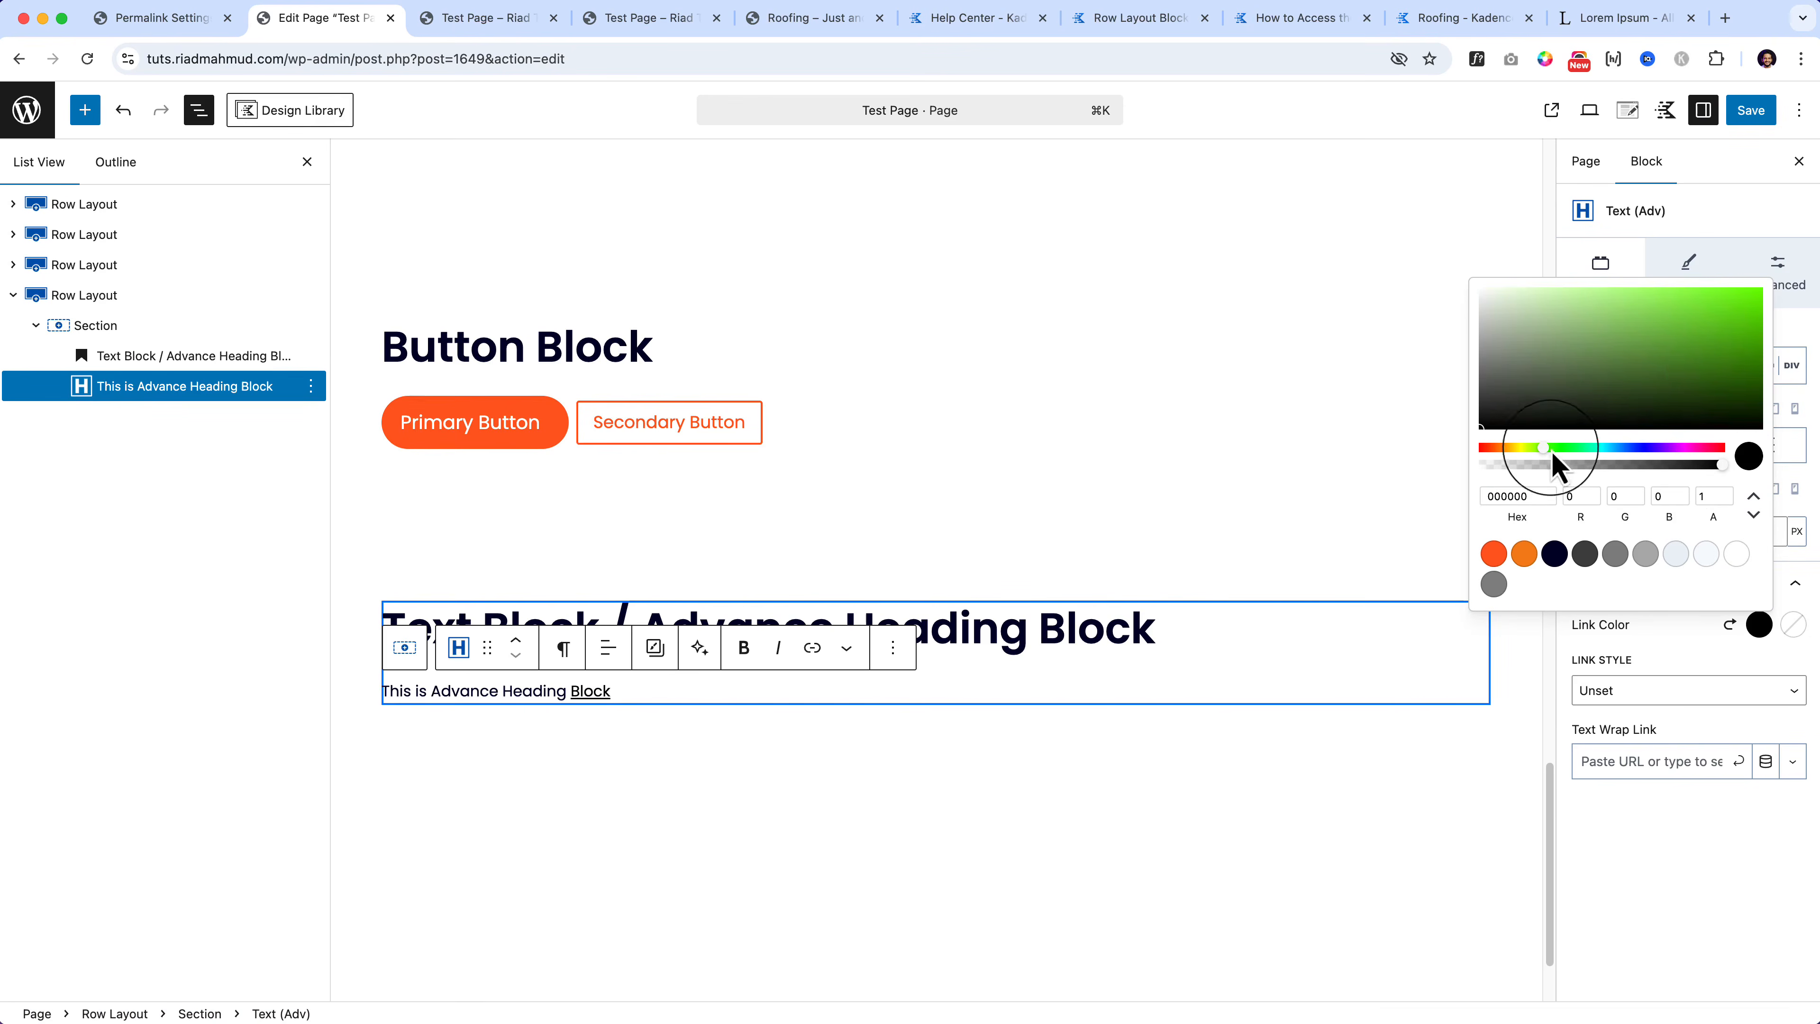
drag(1714, 386, 1739, 312)
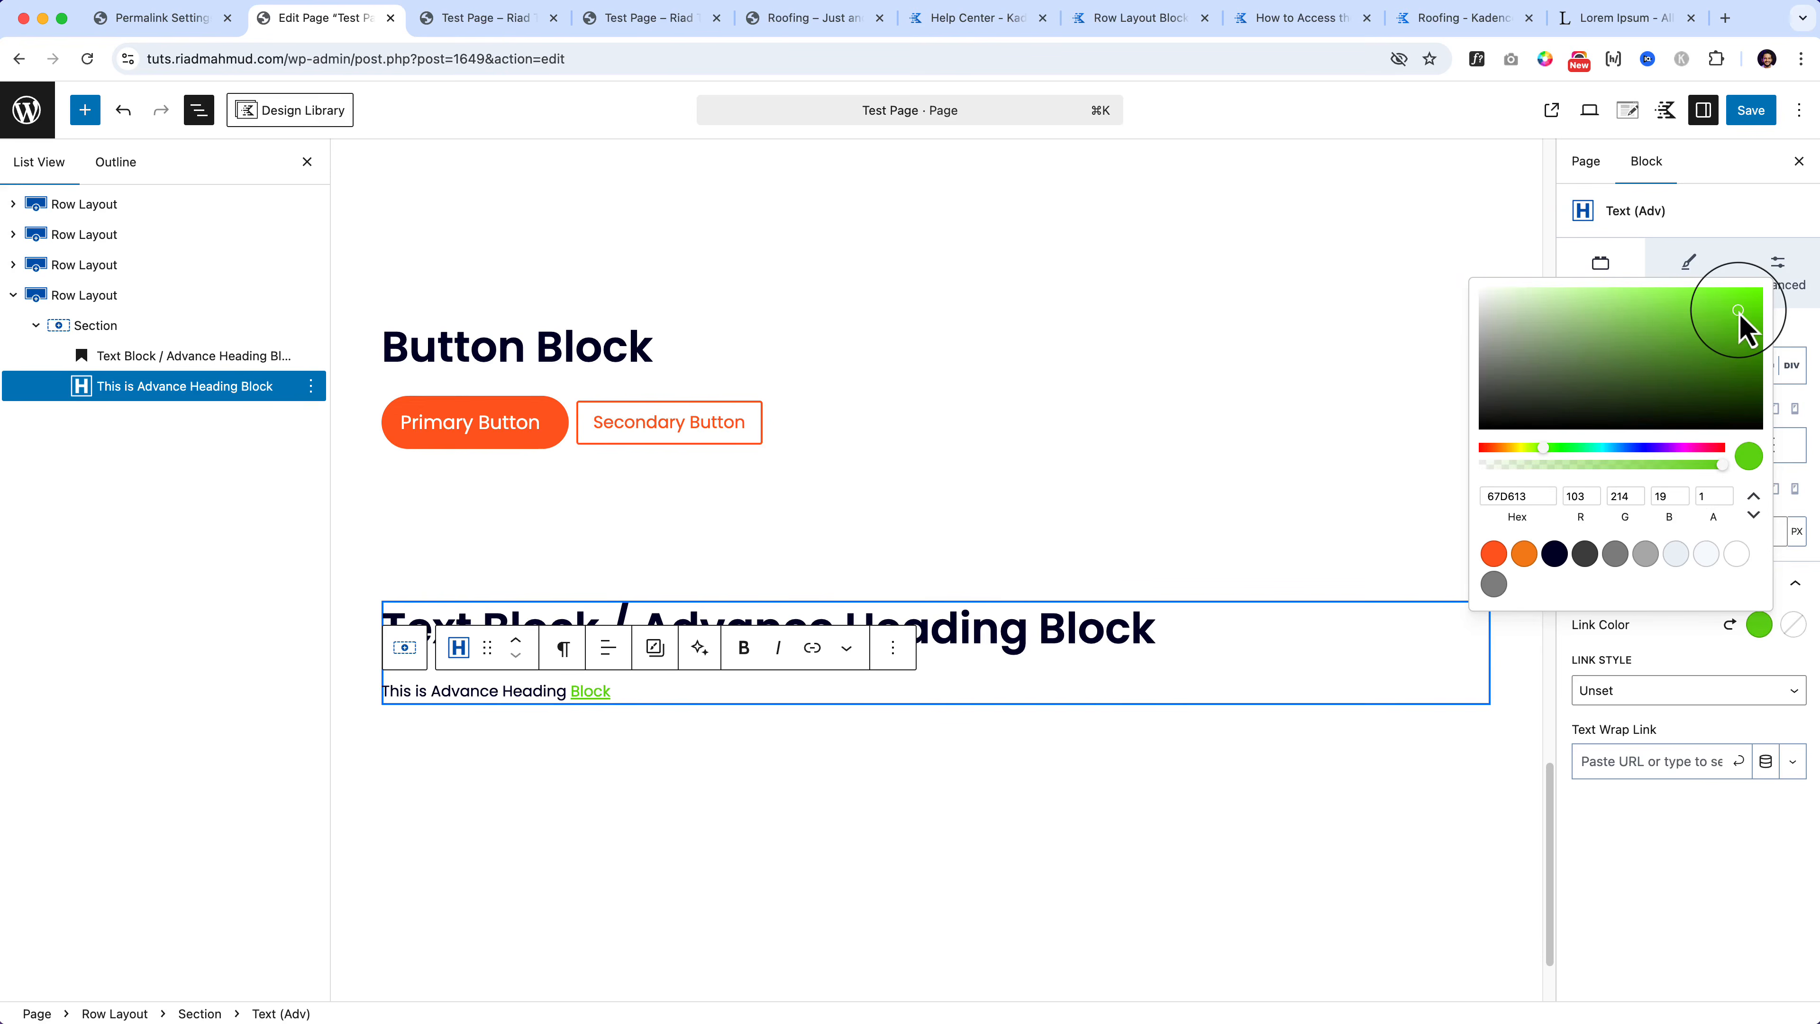
click(1793, 624)
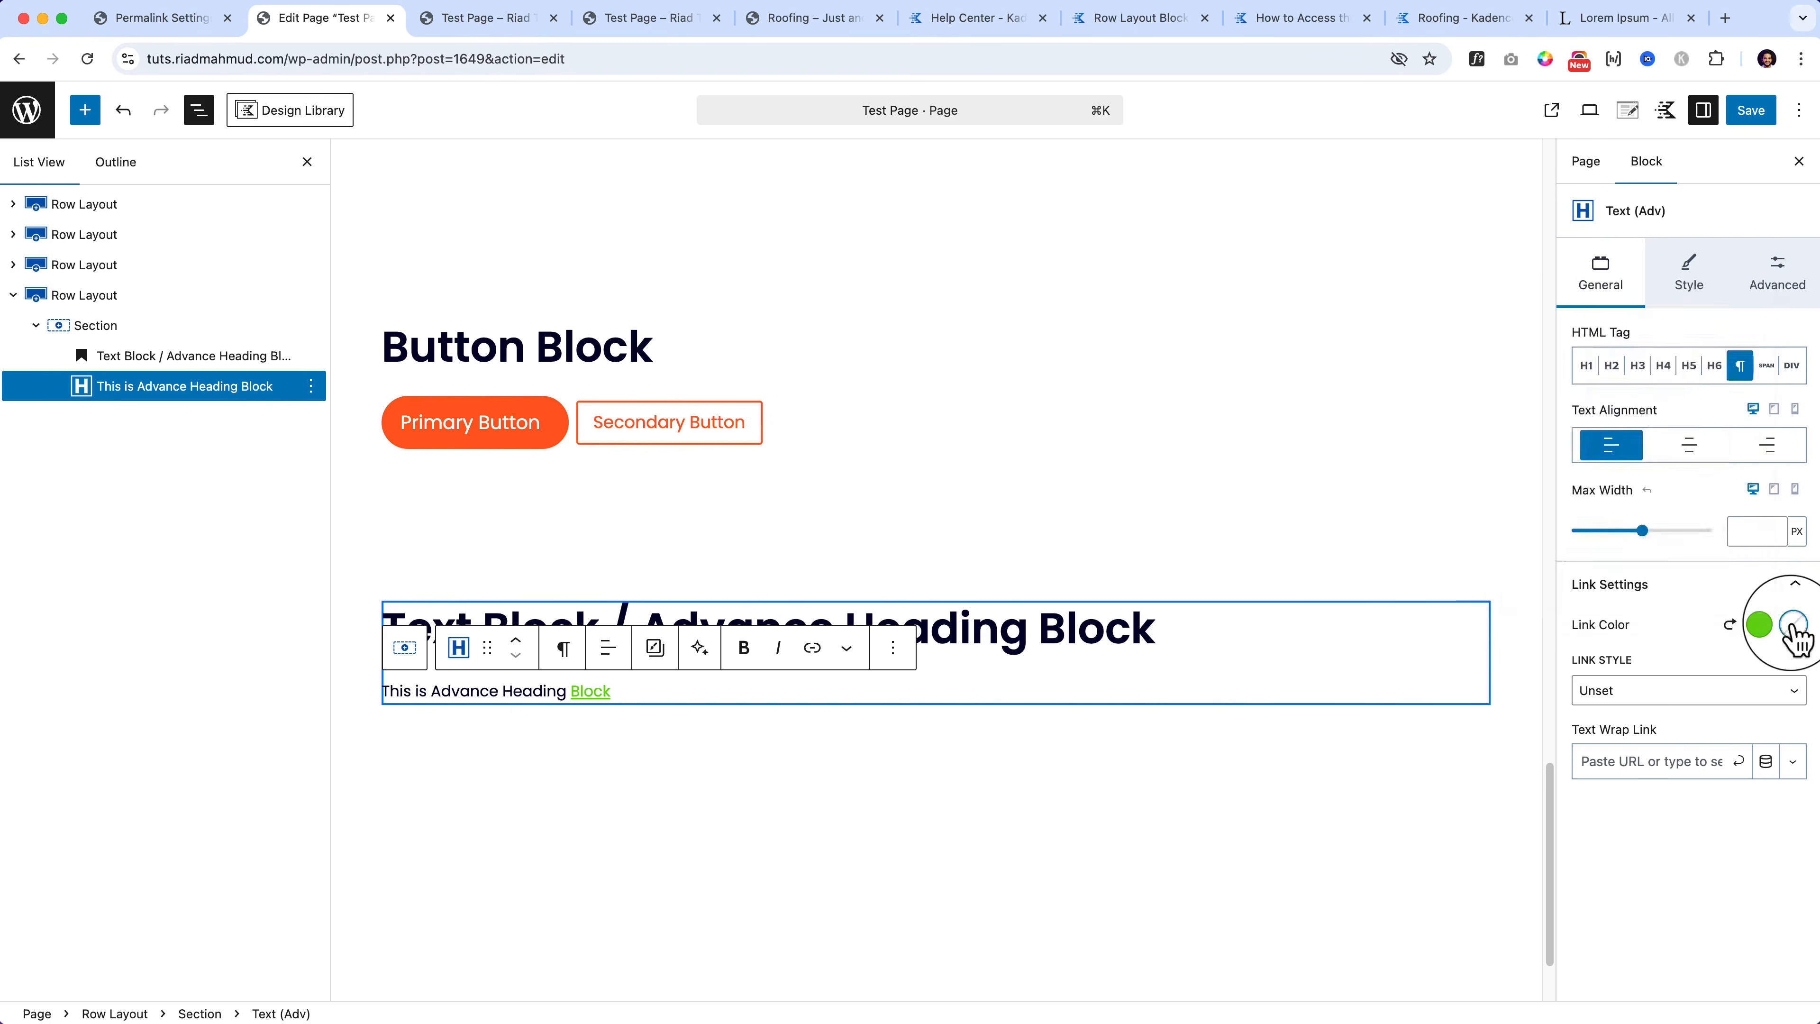
click(1529, 554)
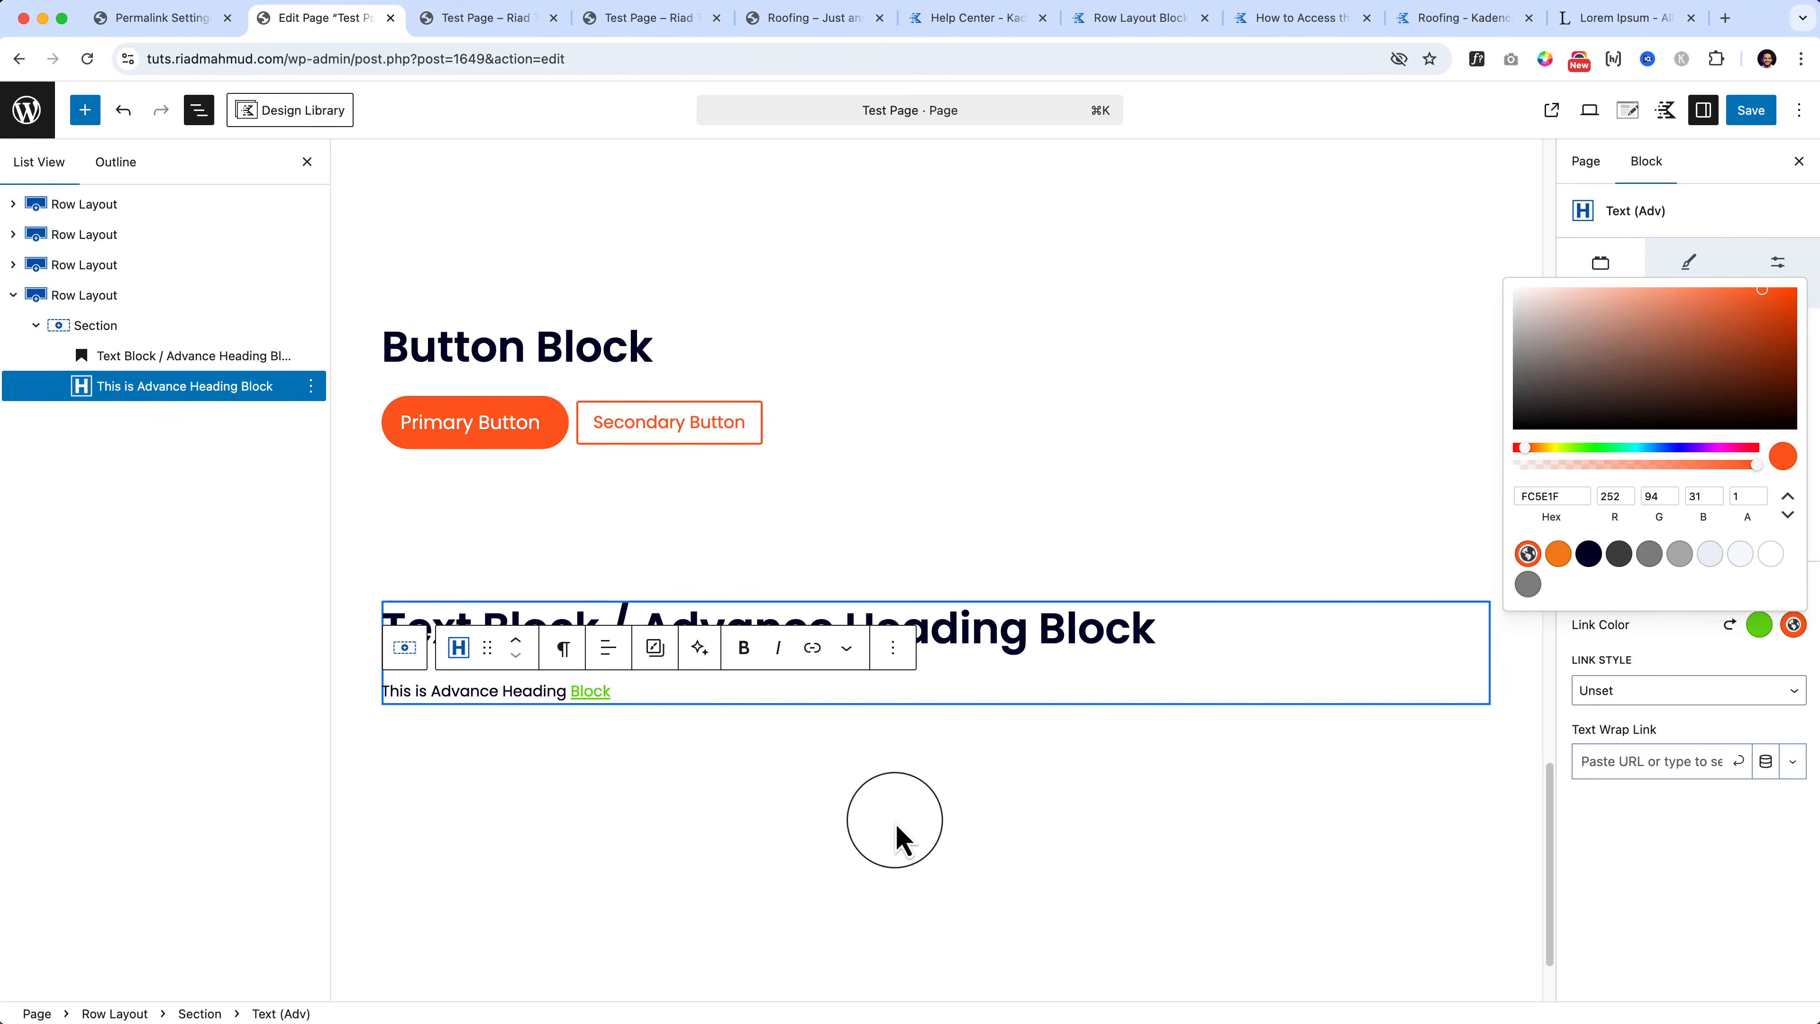
Step: Make the subheading an H3 heading
click(857, 817)
click(509, 690)
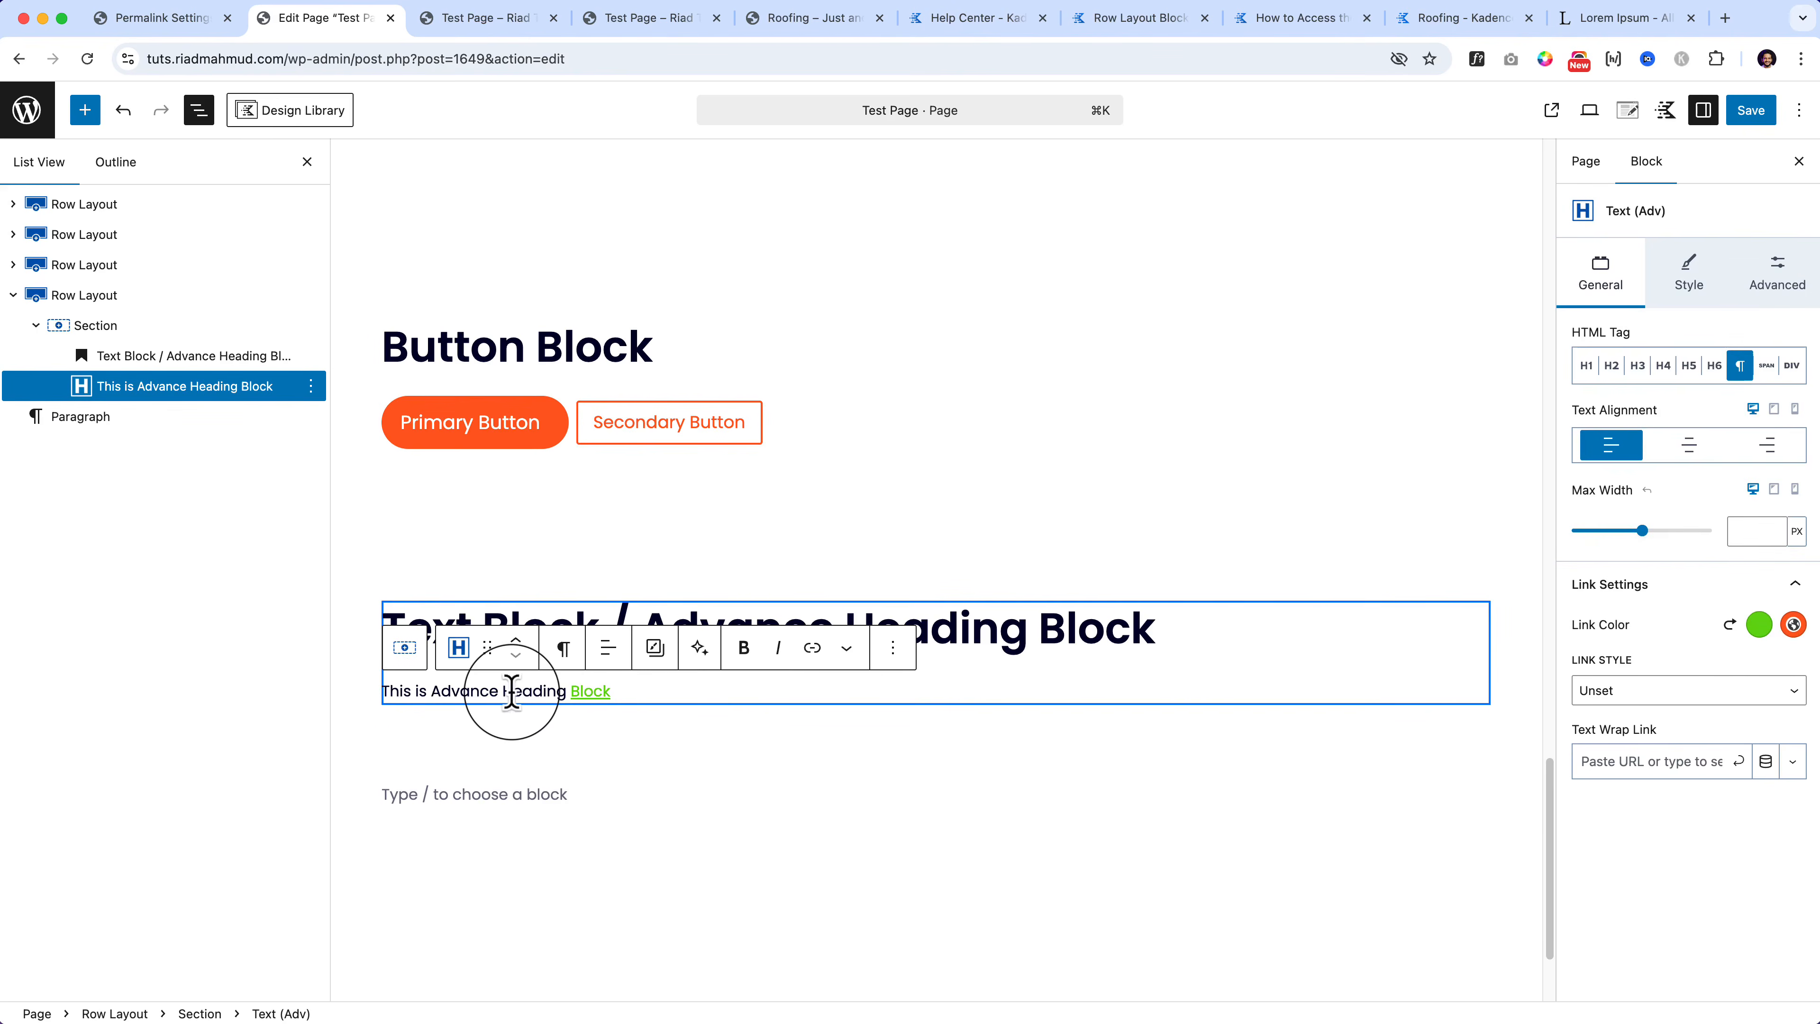
click(1641, 367)
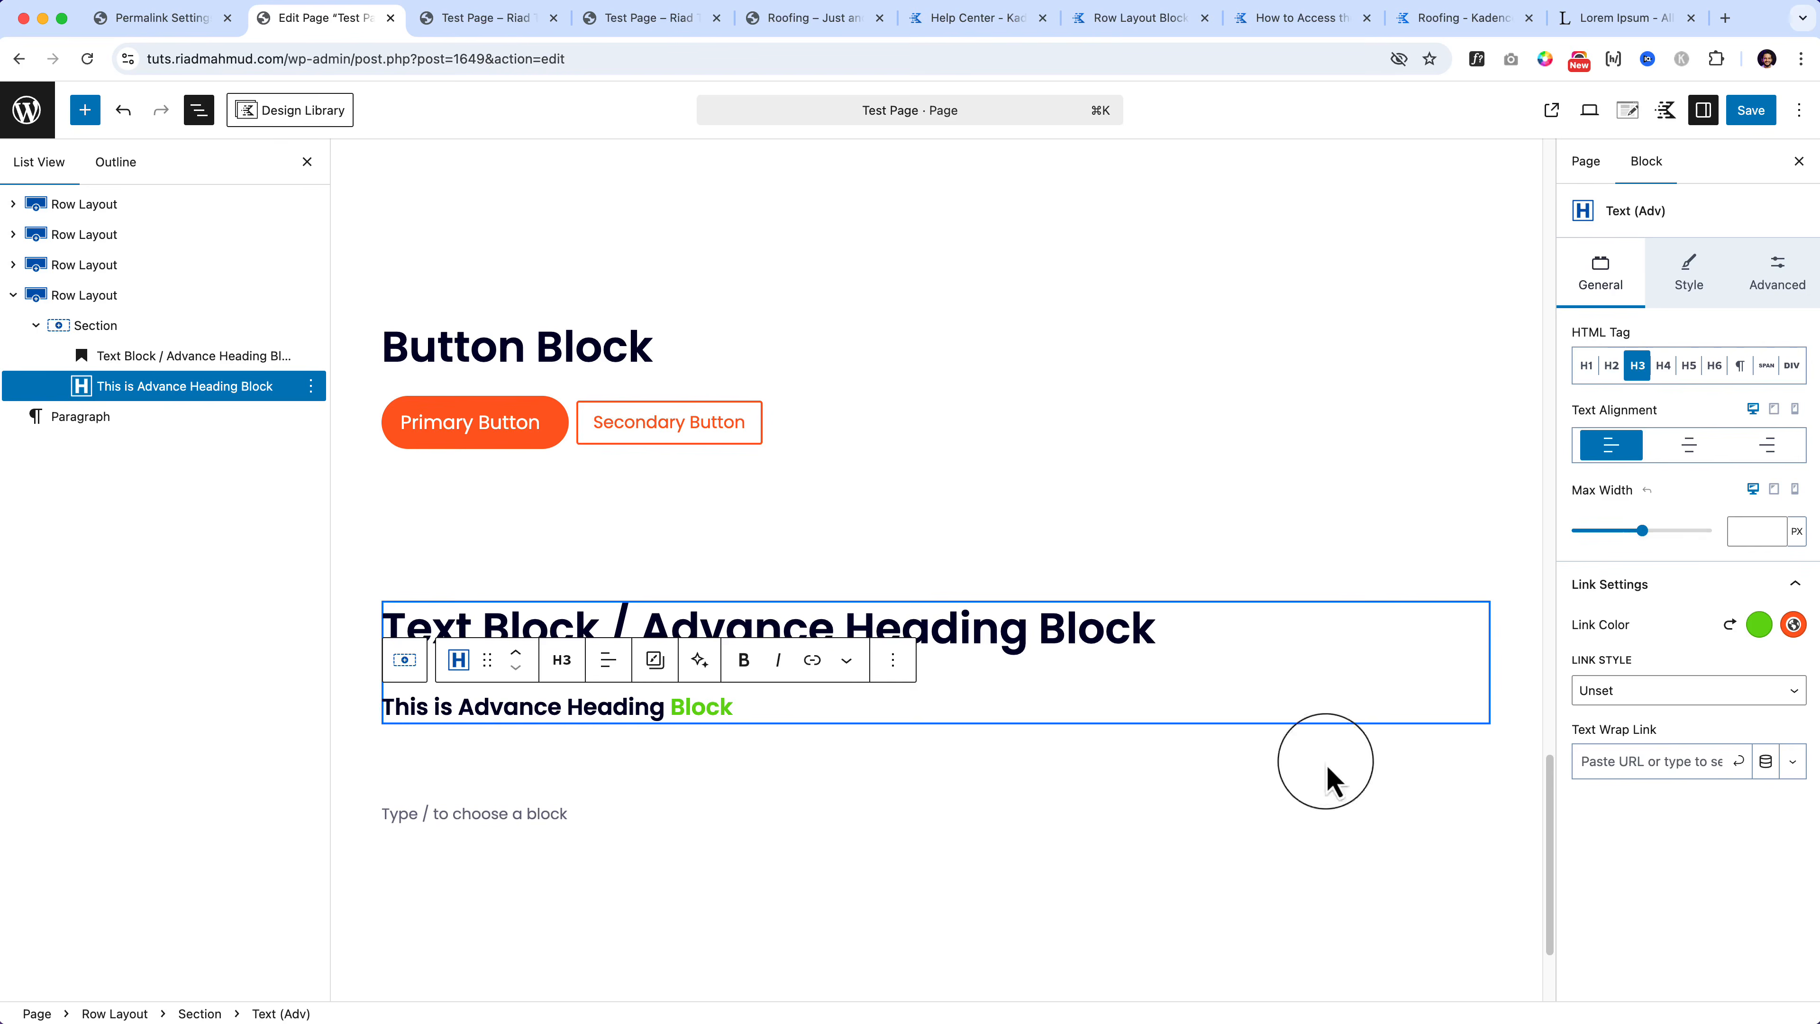
Step: Enable a text gradient on the subheading starting with orange-red FC5E1F
click(1655, 761)
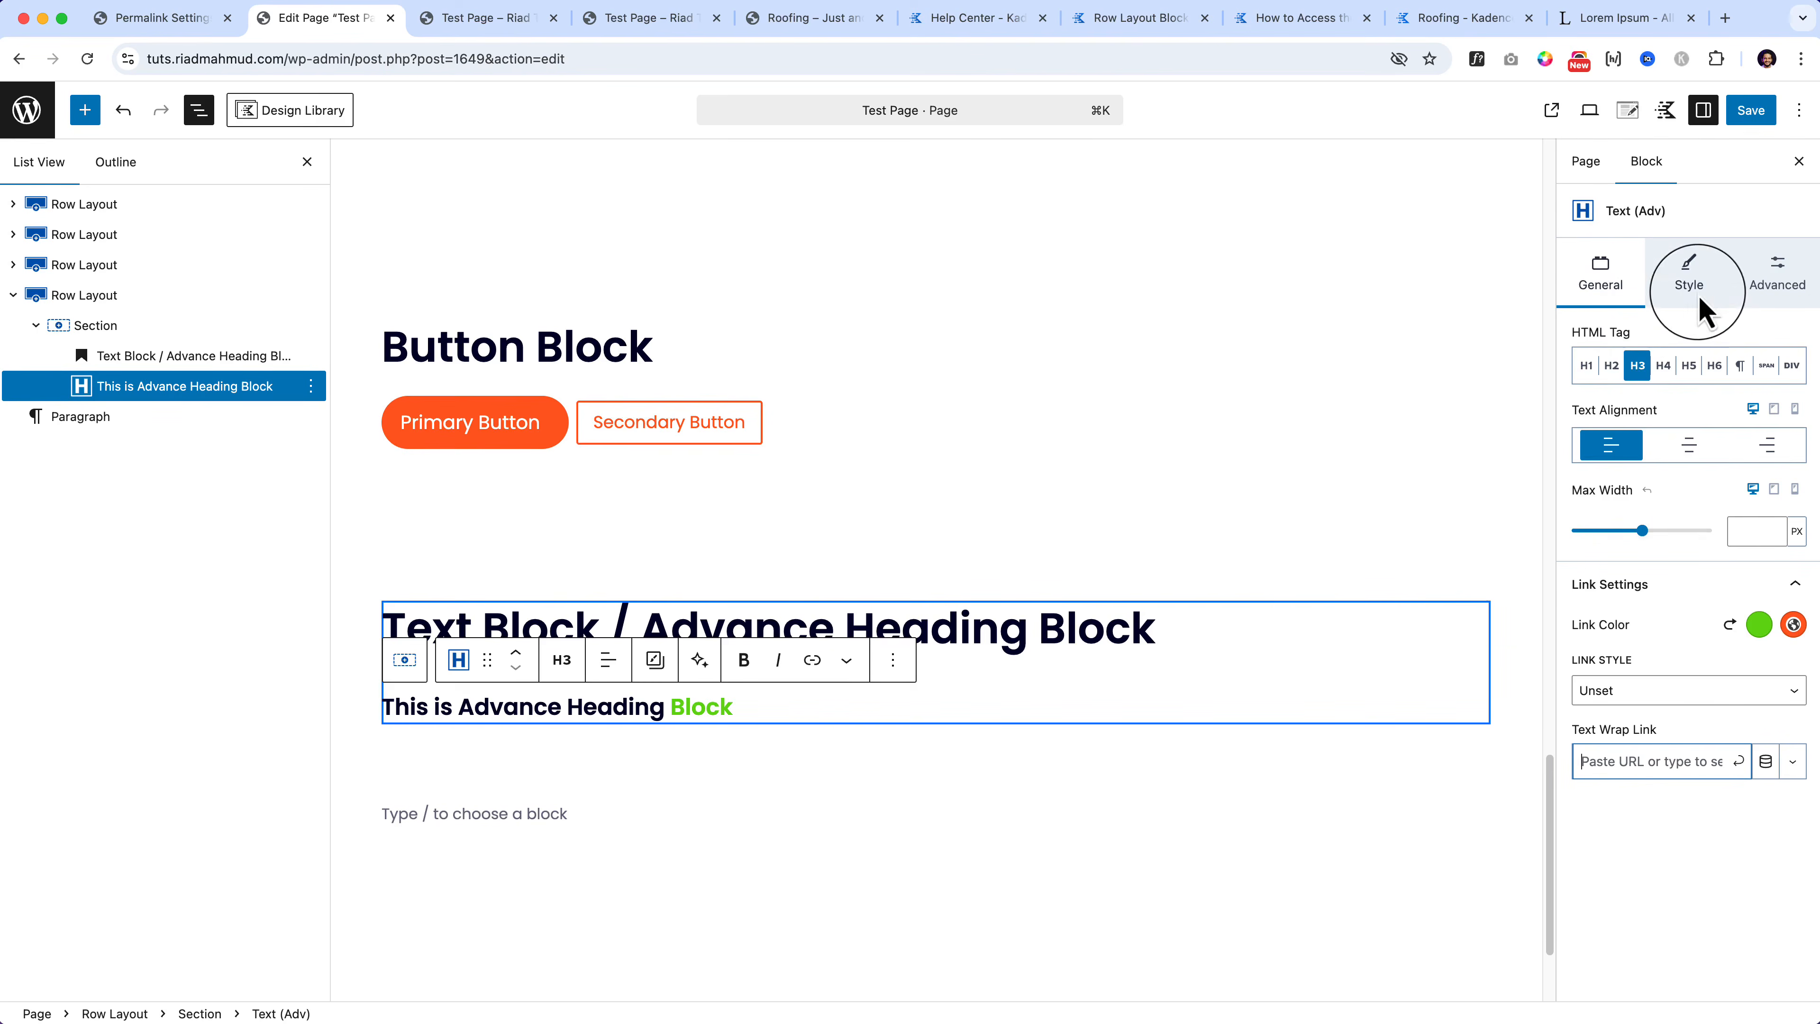
click(1697, 294)
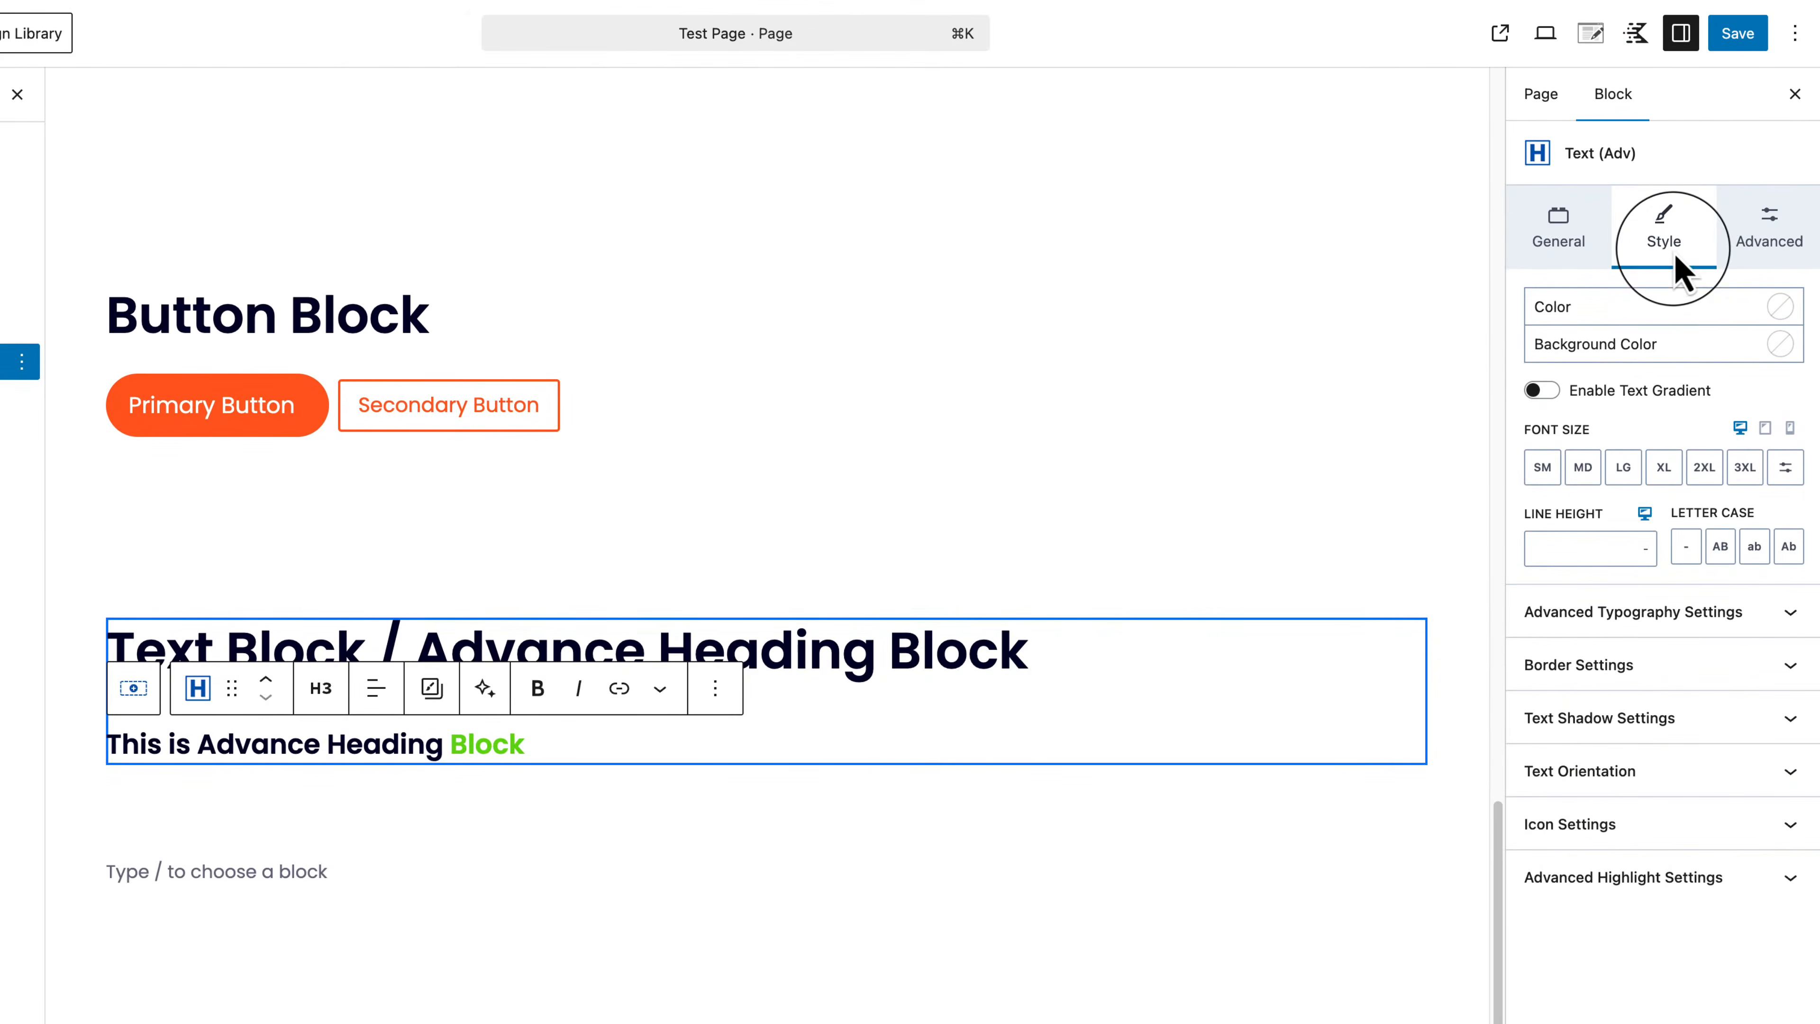
click(1540, 390)
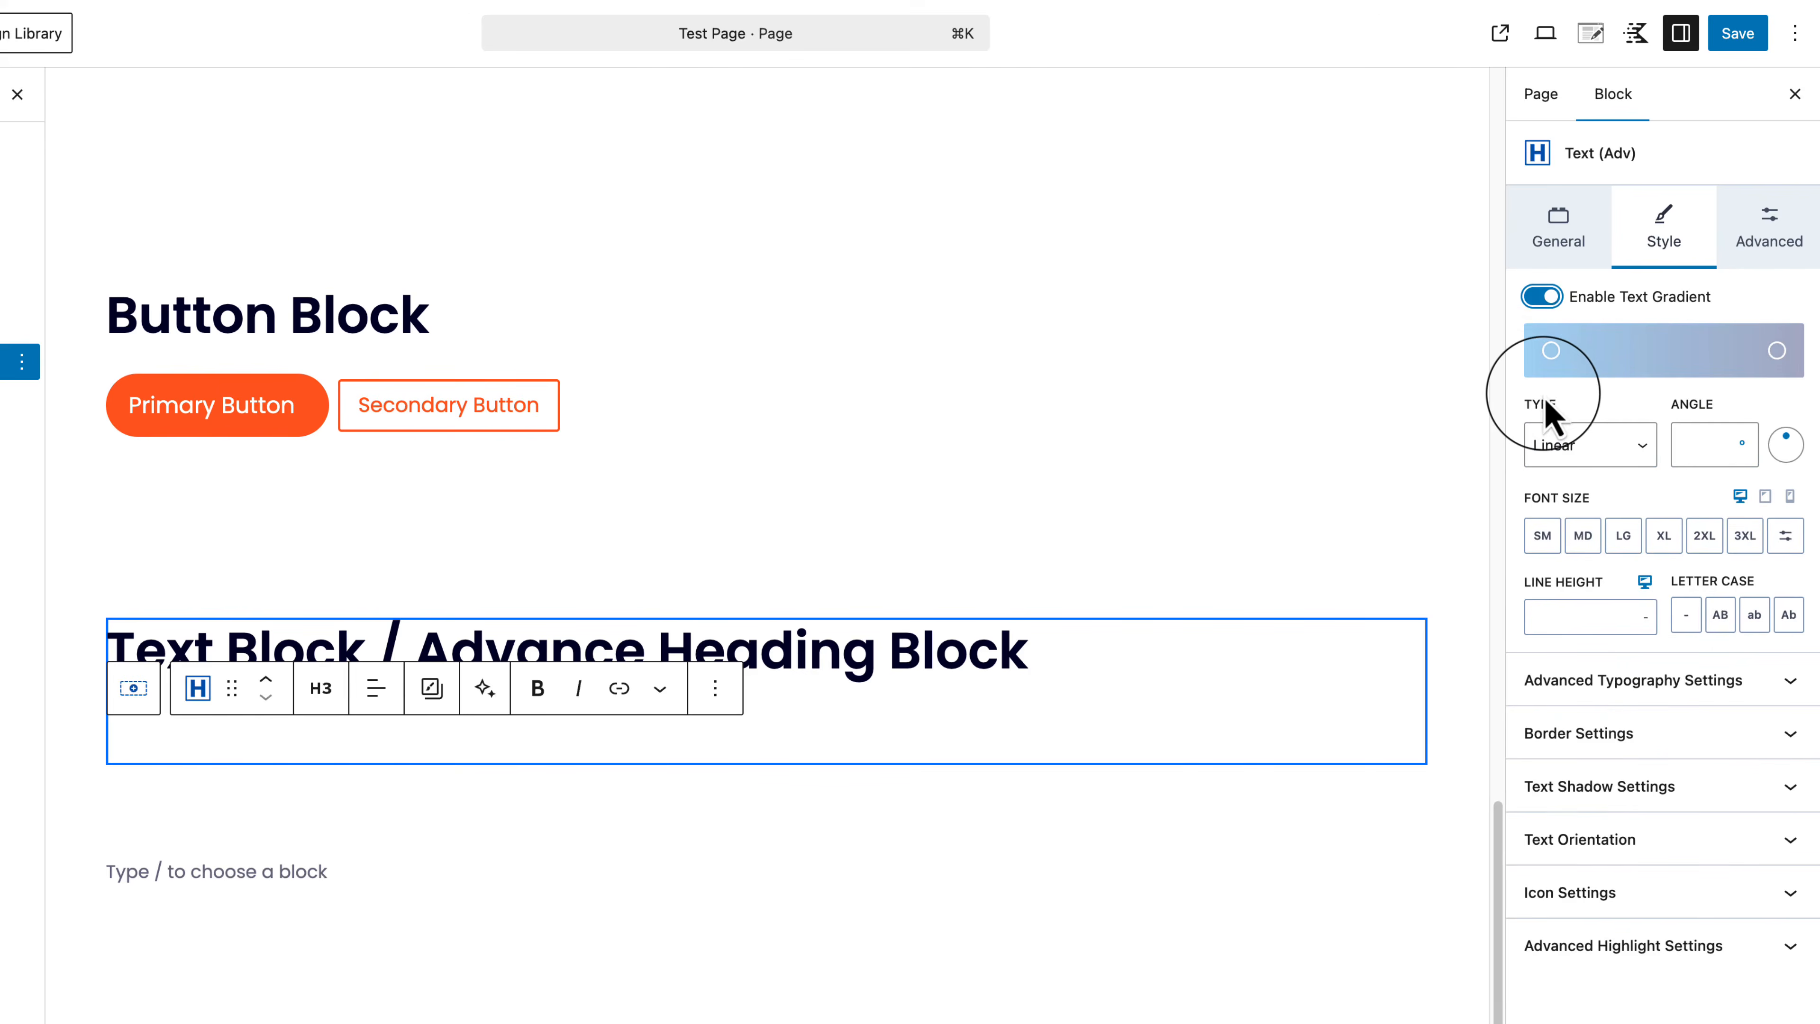
click(1552, 353)
mouse_move(1631, 465)
mouse_down()
mouse_move(1670, 443)
mouse_move(1649, 454)
mouse_up()
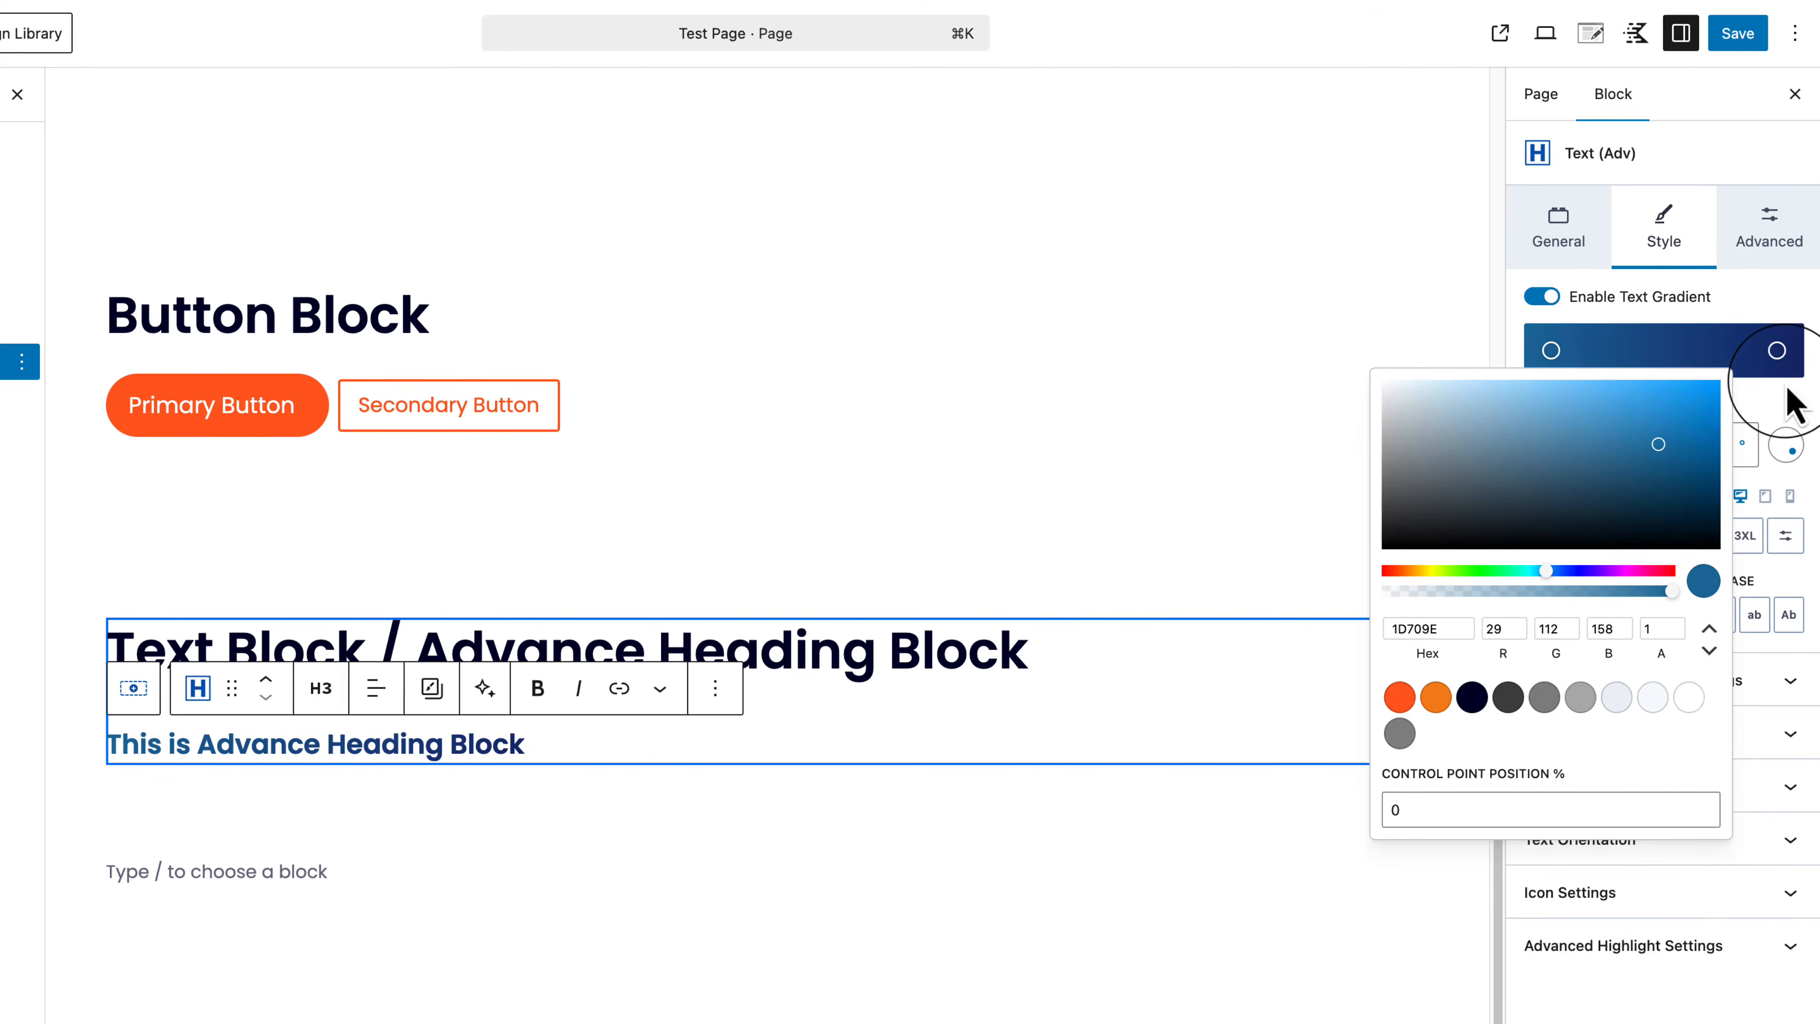
click(1401, 699)
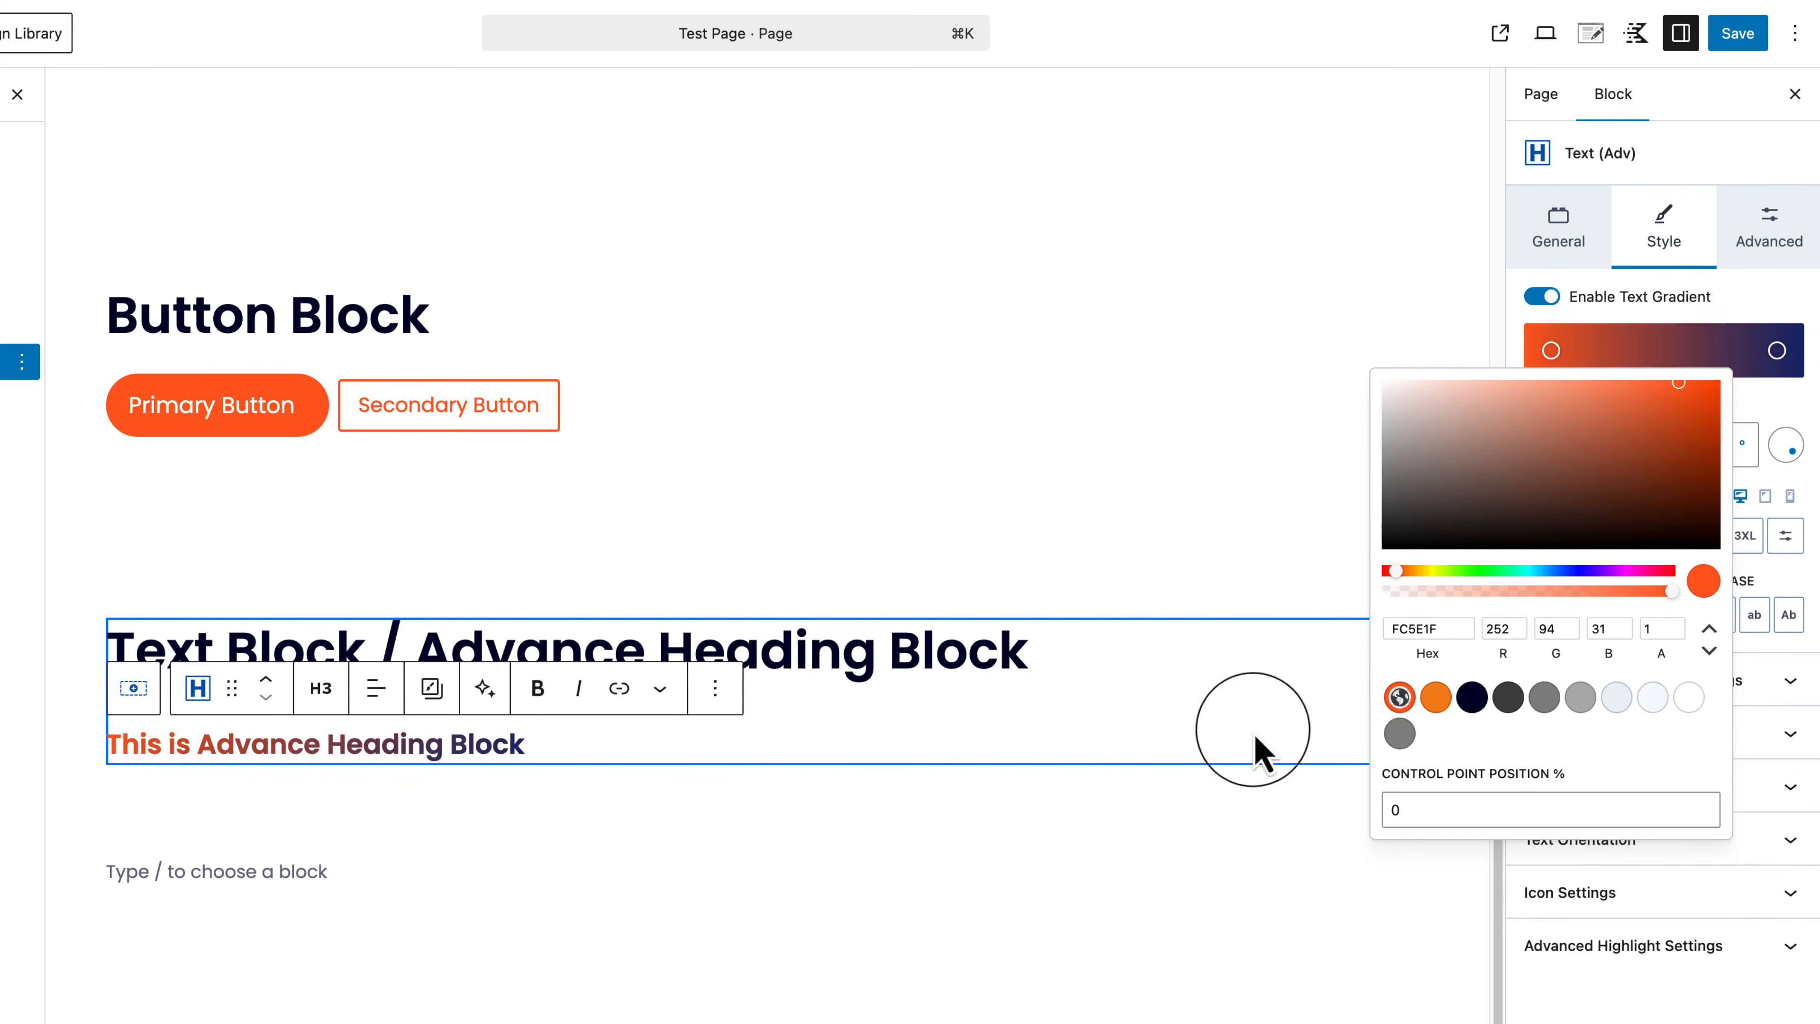
click(607, 843)
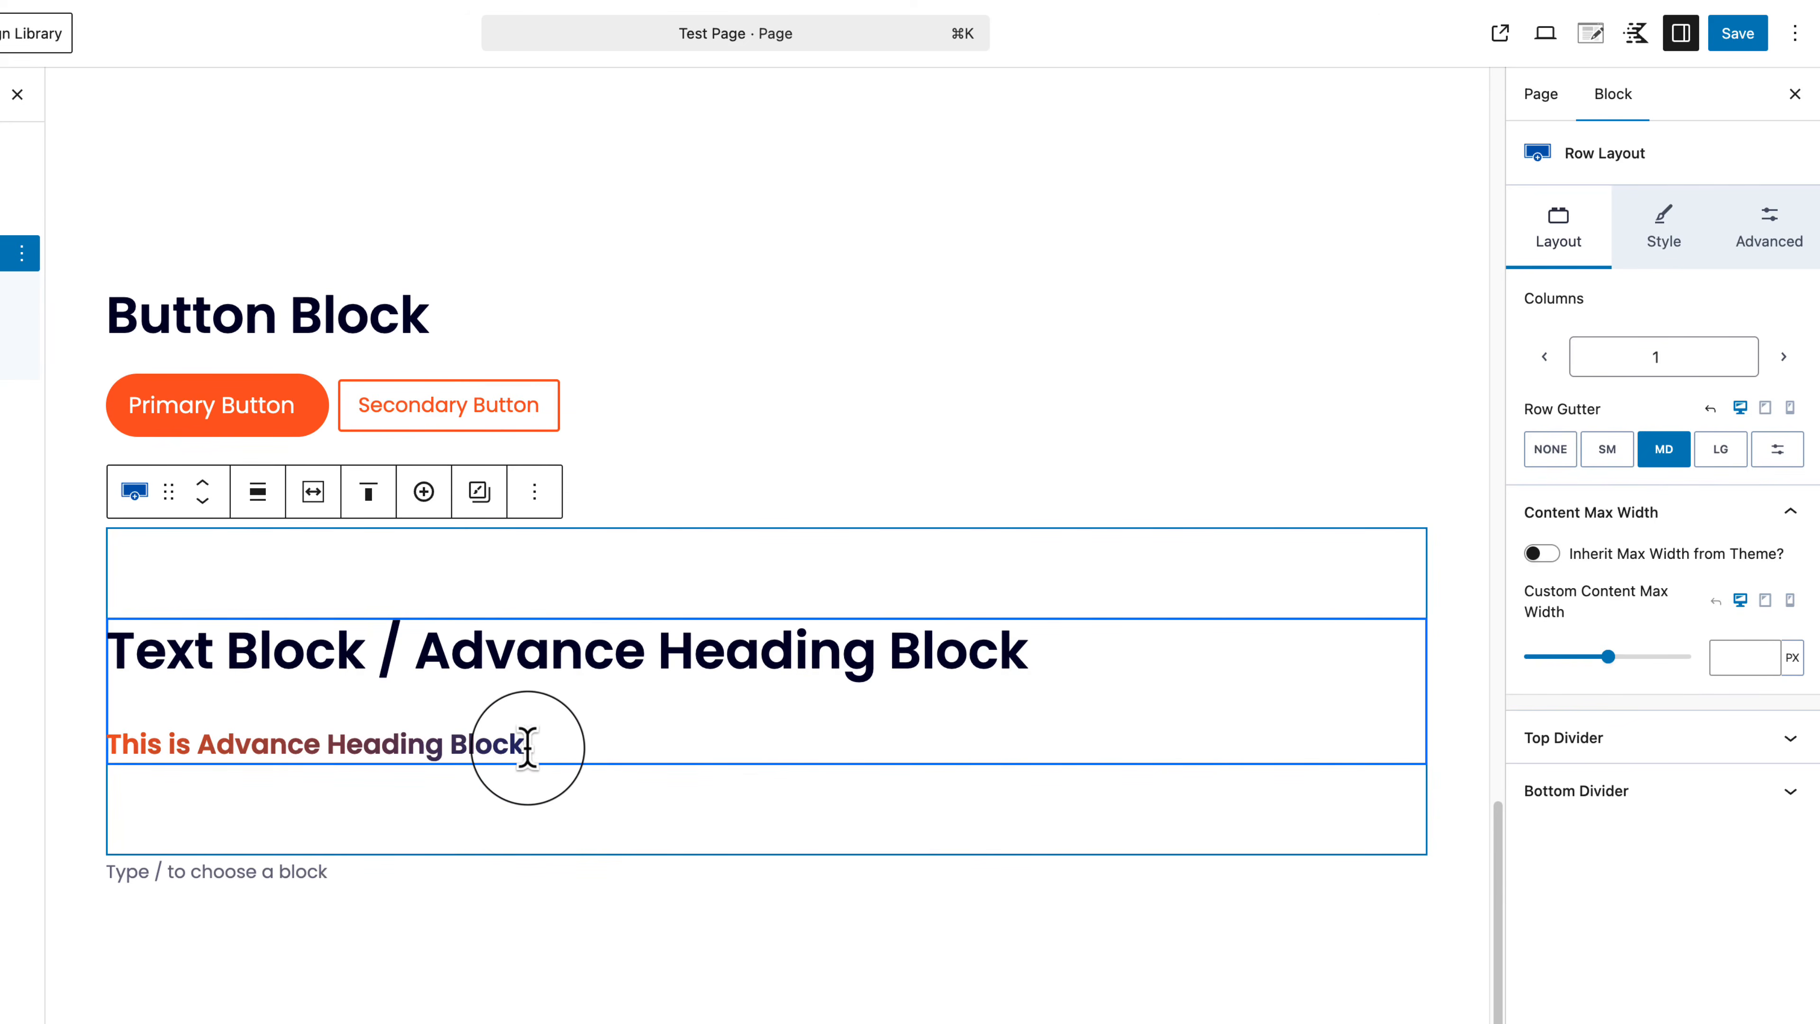
Step: Browse the subheading's advanced typography, border, text shadow and text orientation options
click(401, 746)
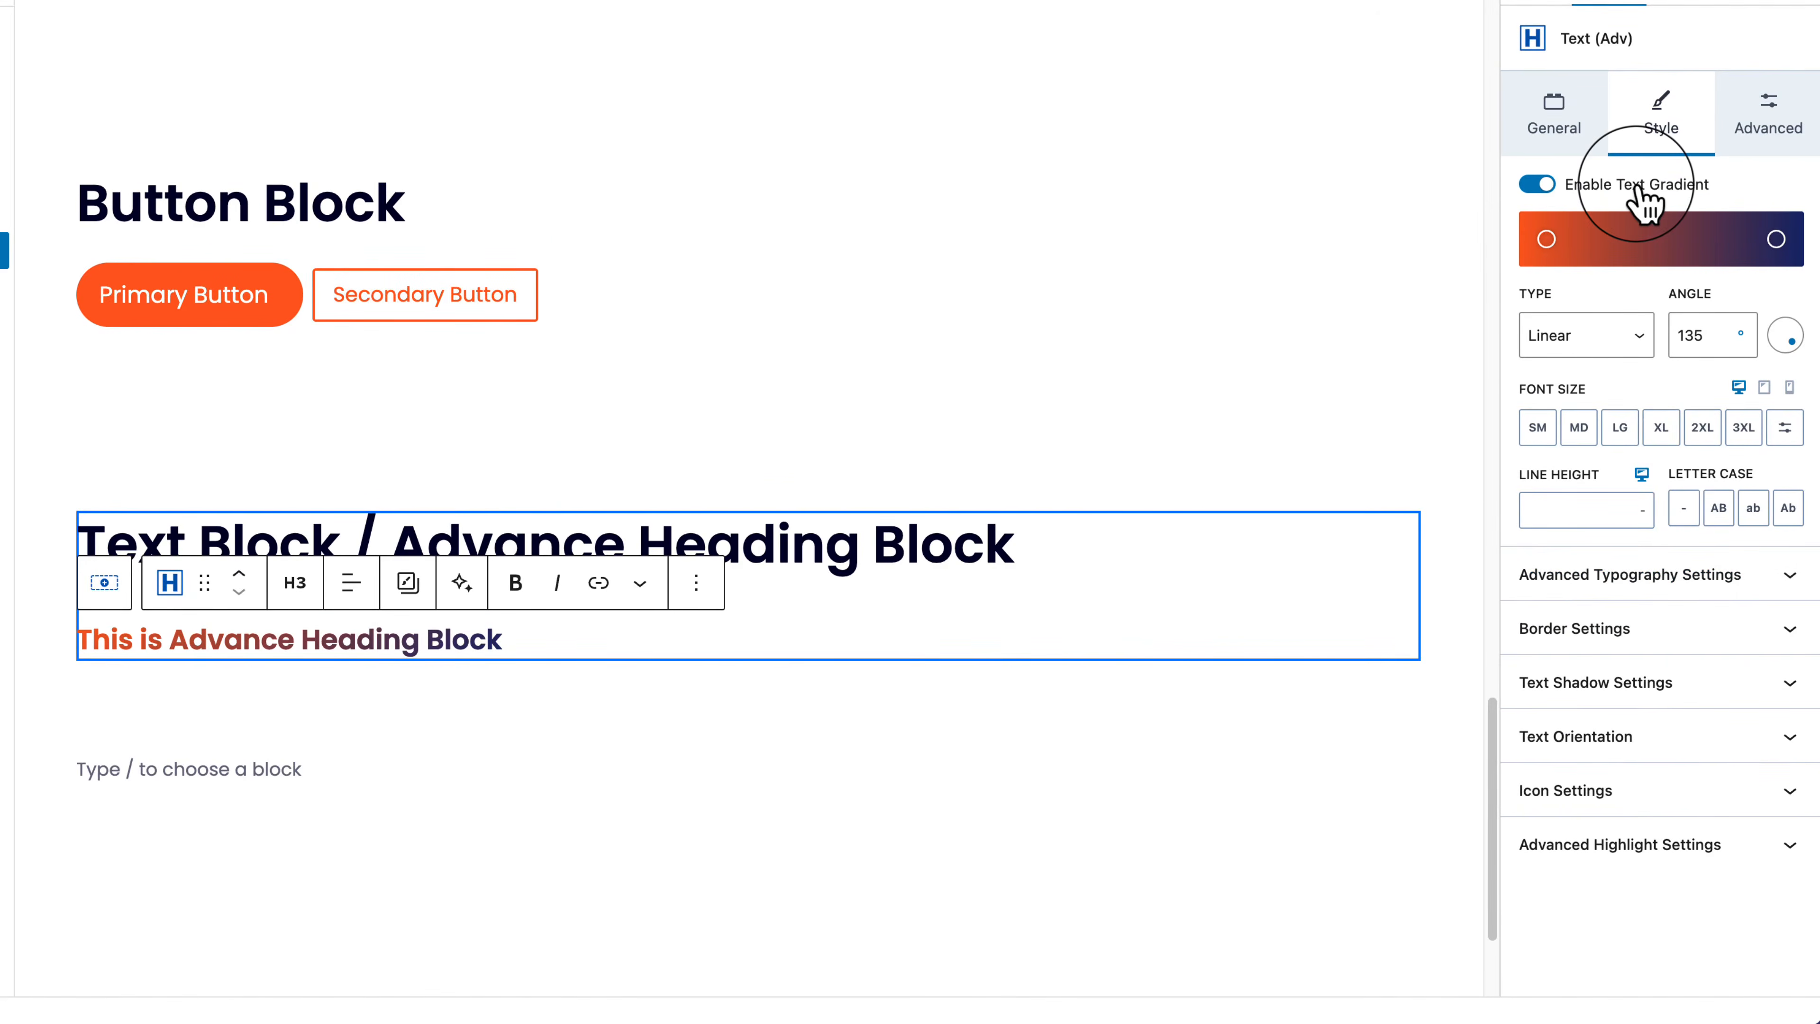
click(1626, 582)
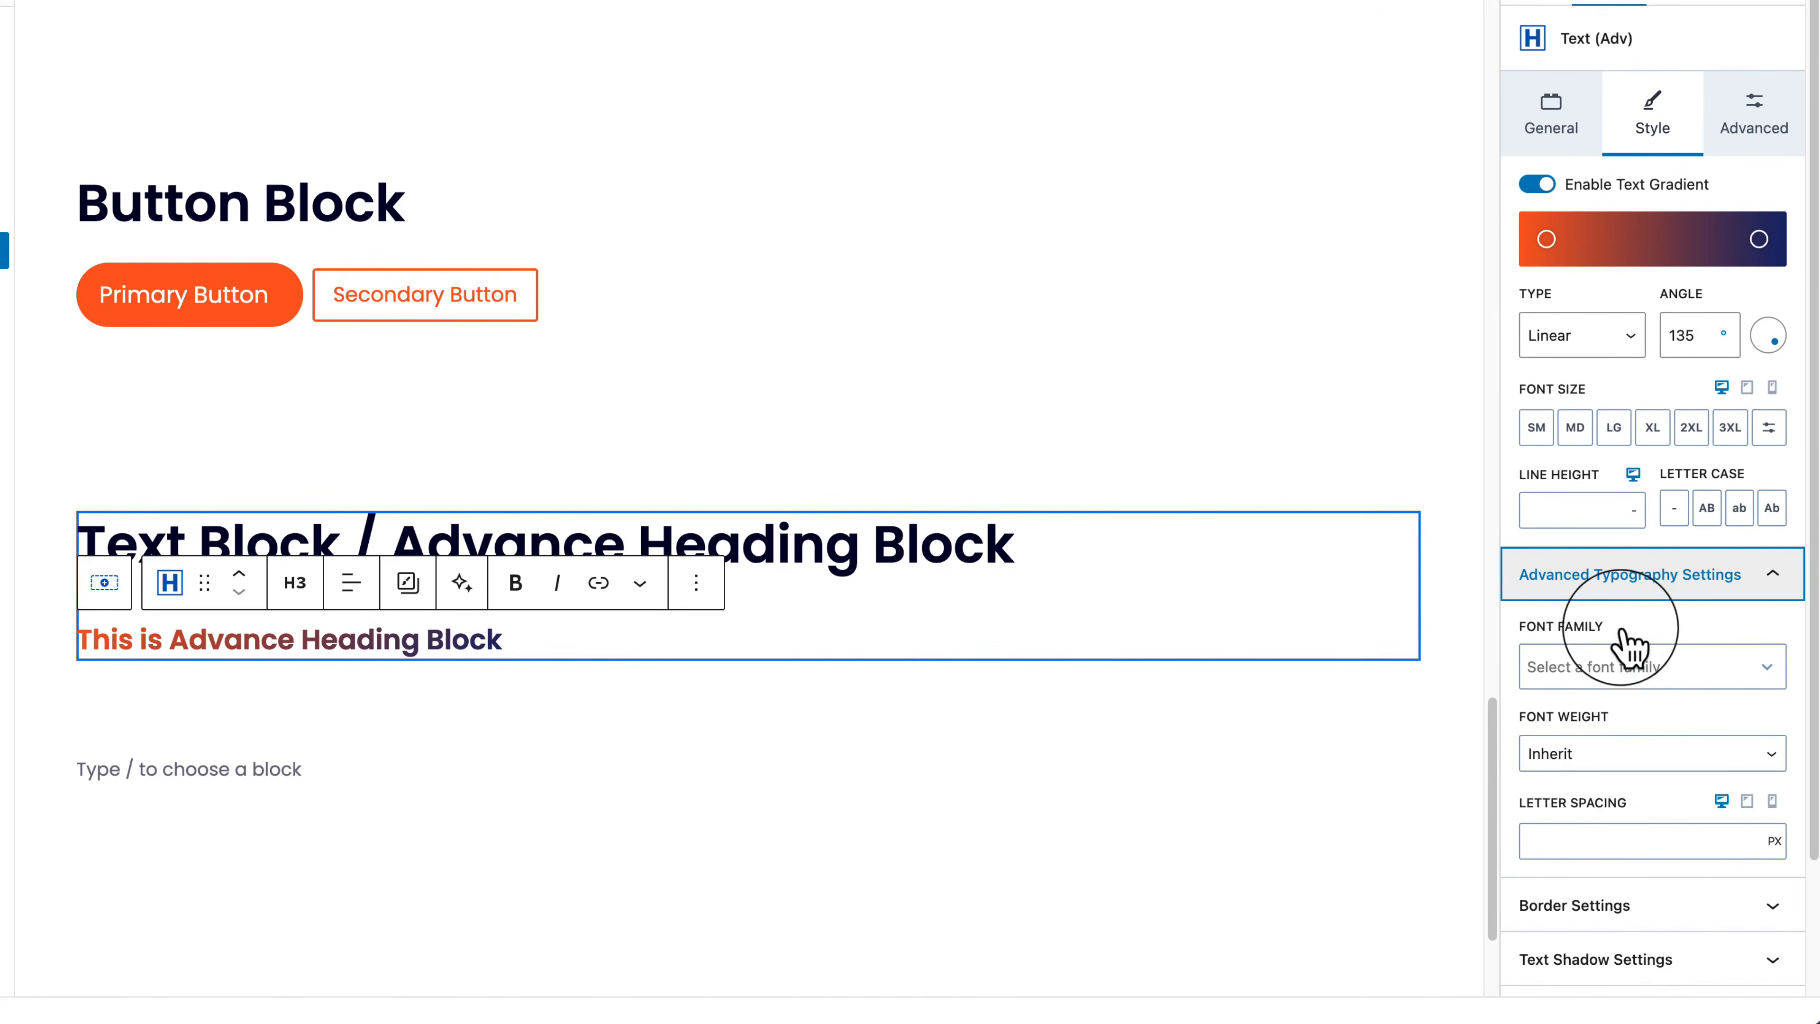
scroll(1623, 674, down, 3)
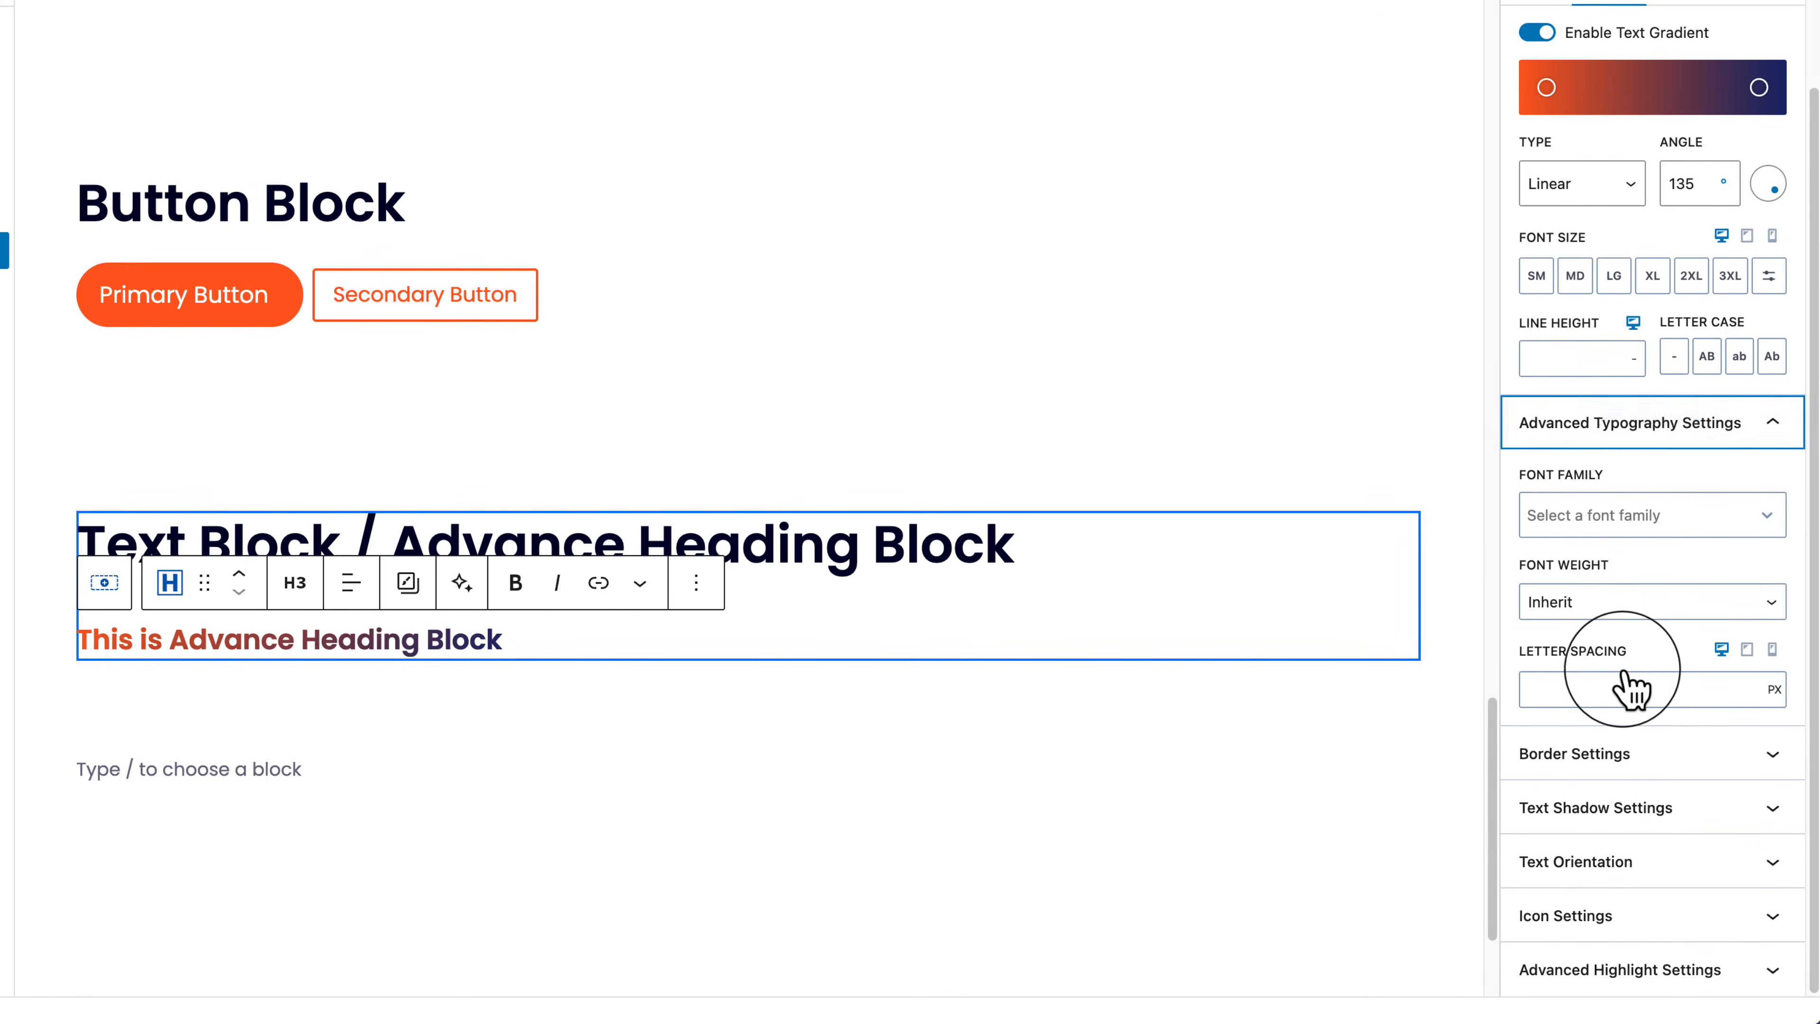
click(1531, 428)
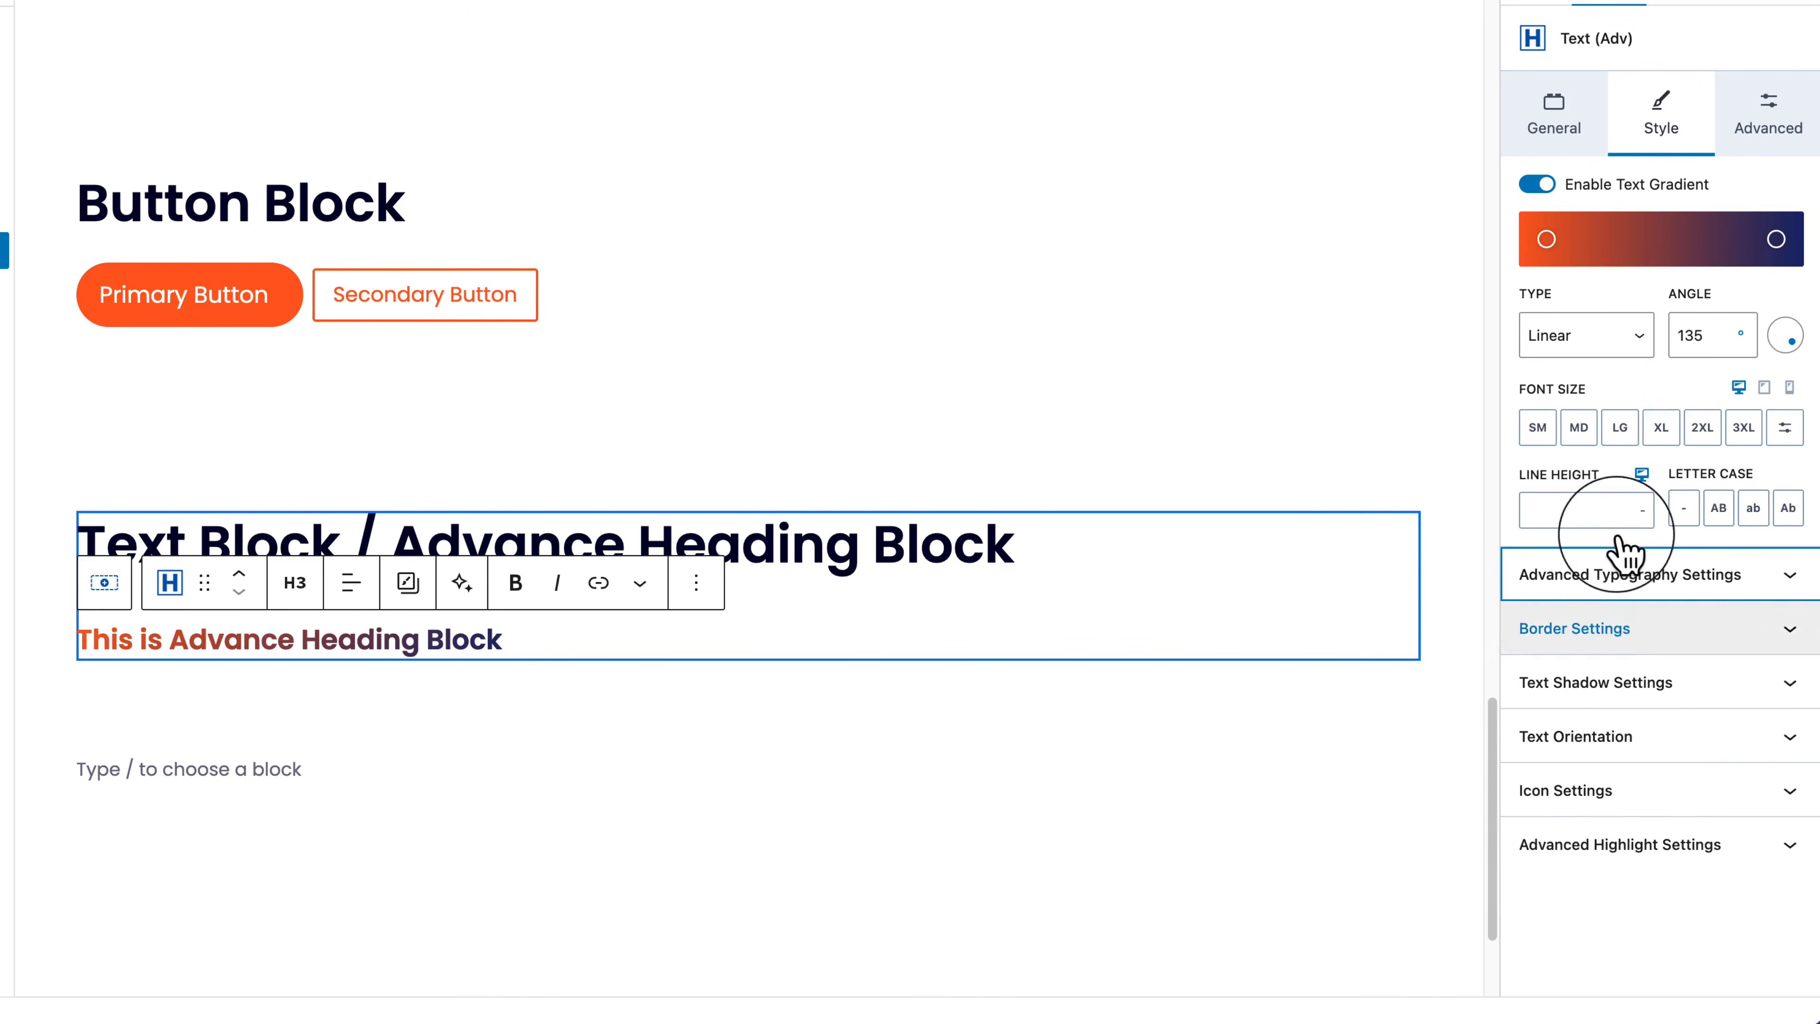
click(1587, 631)
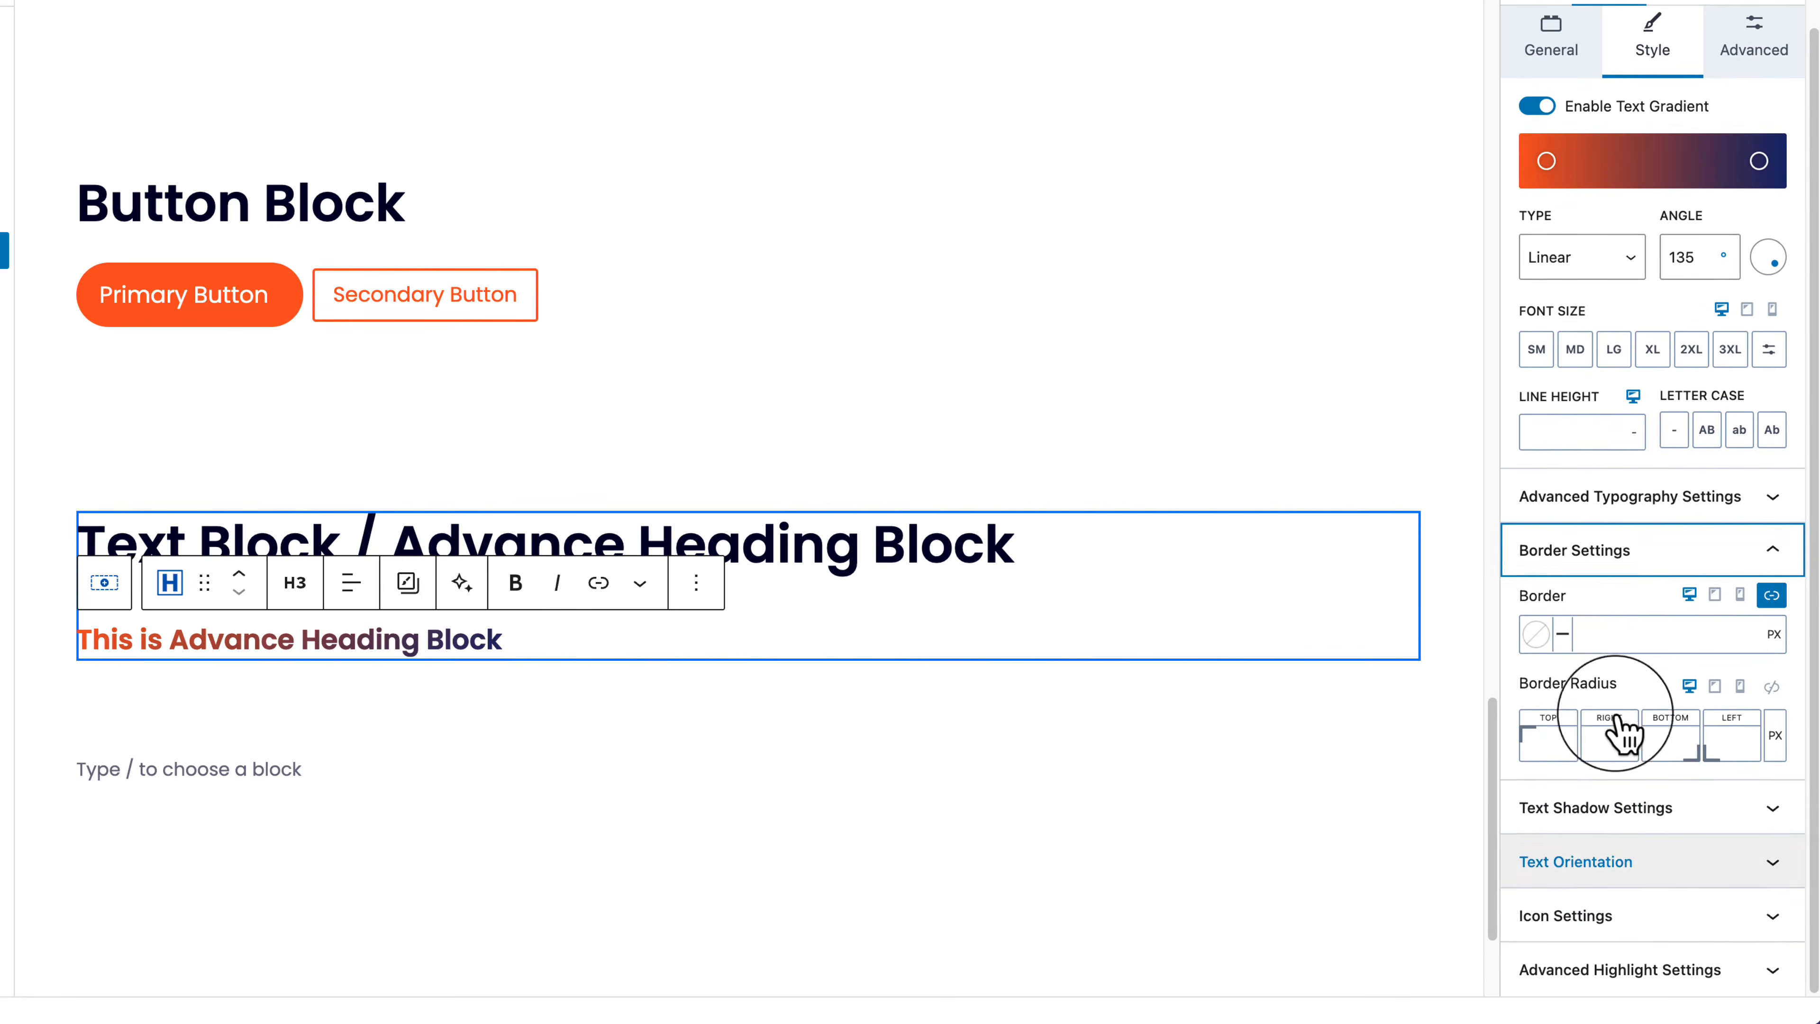
click(1616, 814)
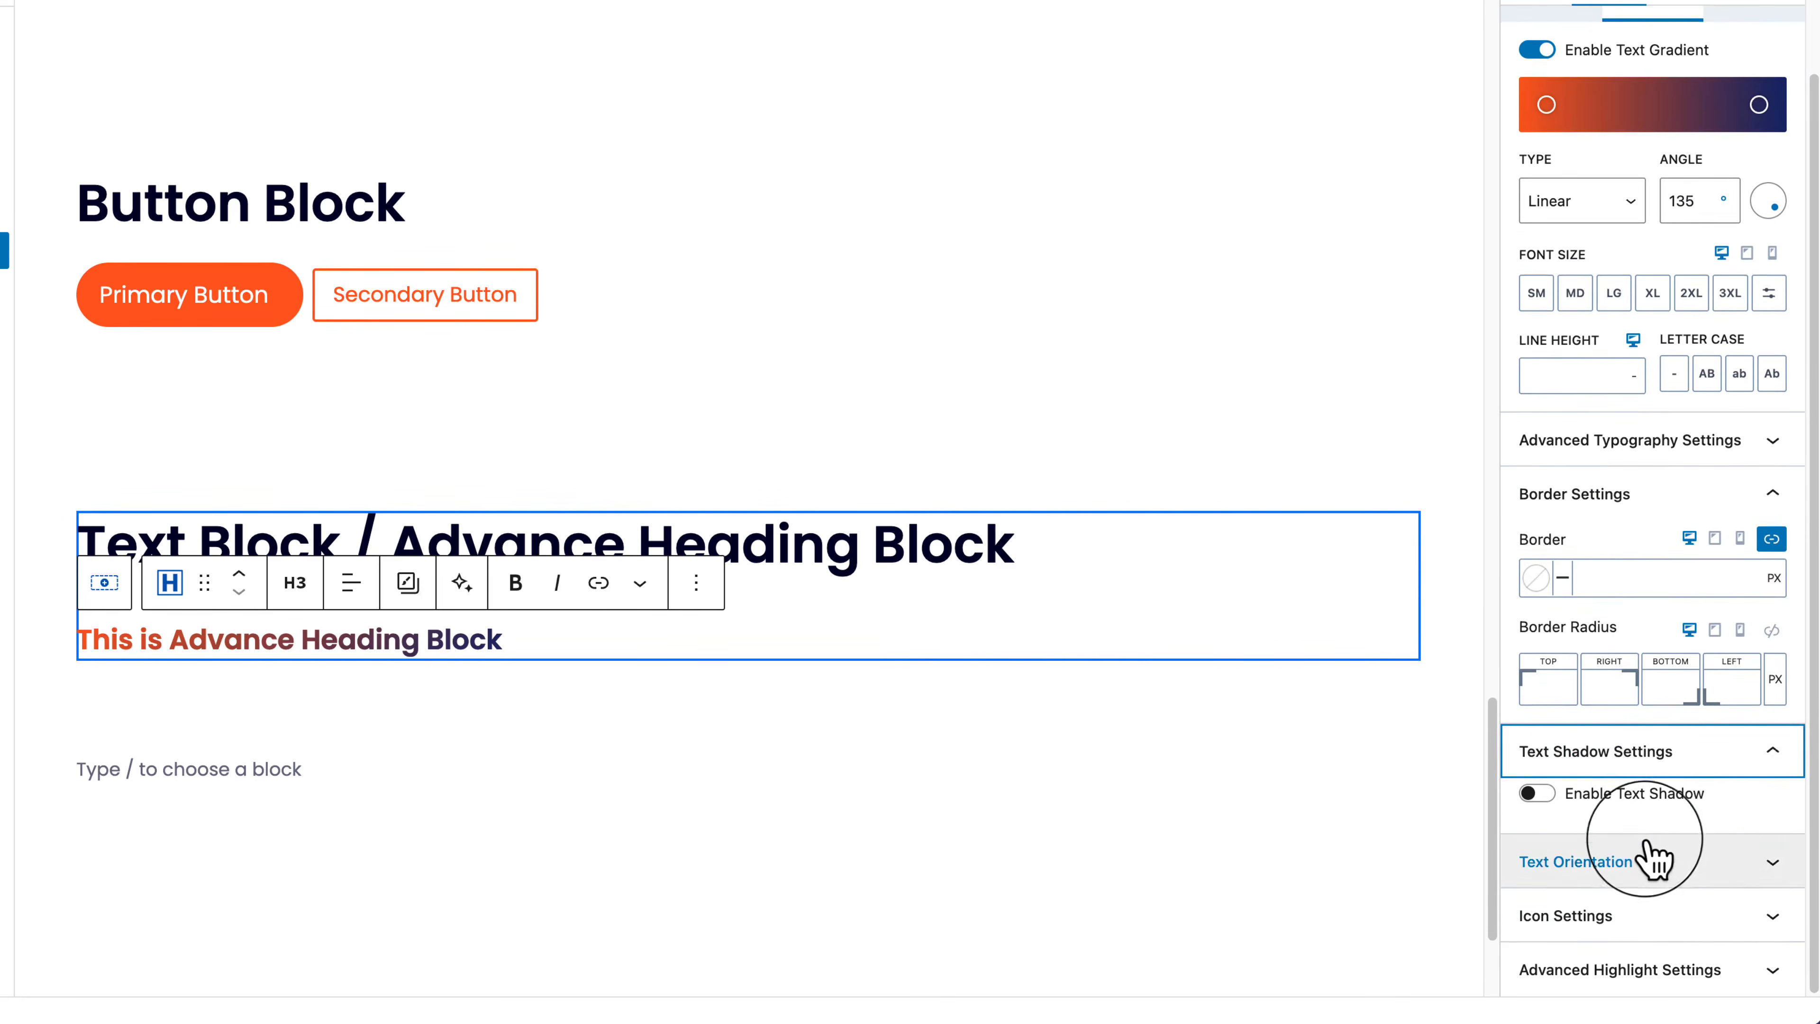
click(1633, 876)
Step: Turn the subheading sideways reading top to bottom and lower its max height
click(1686, 720)
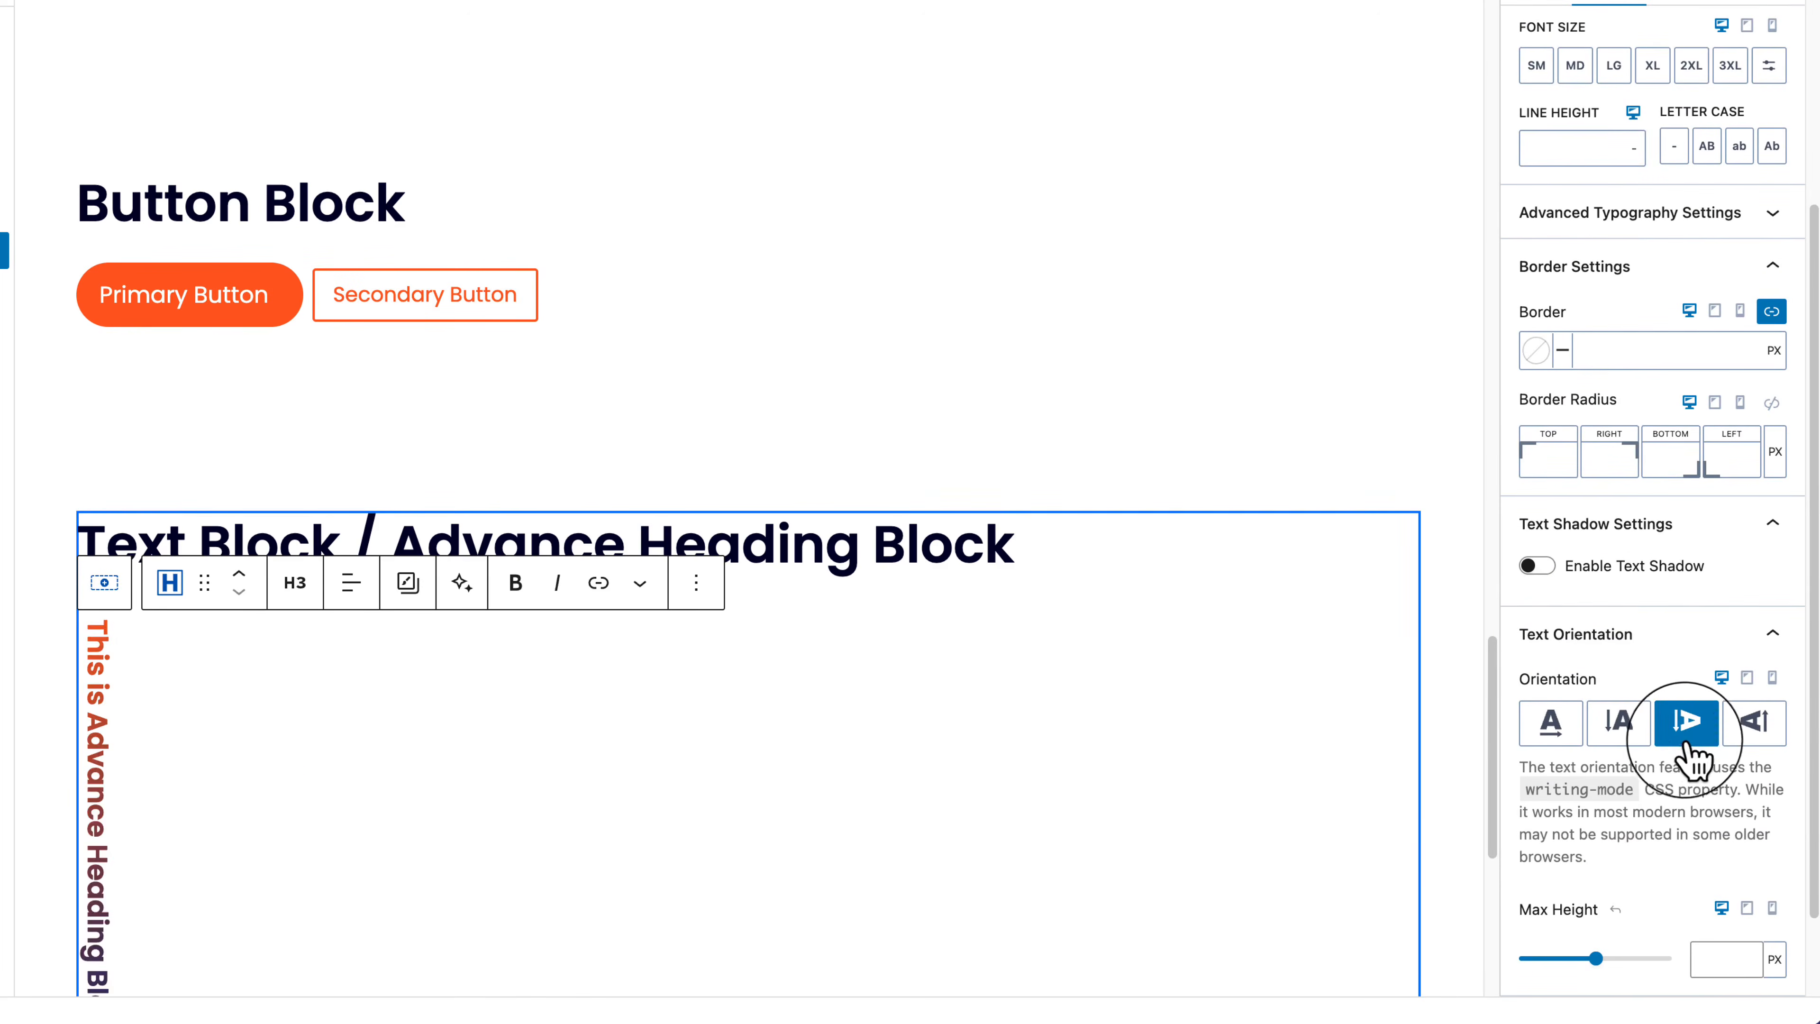
click(1618, 720)
click(1754, 746)
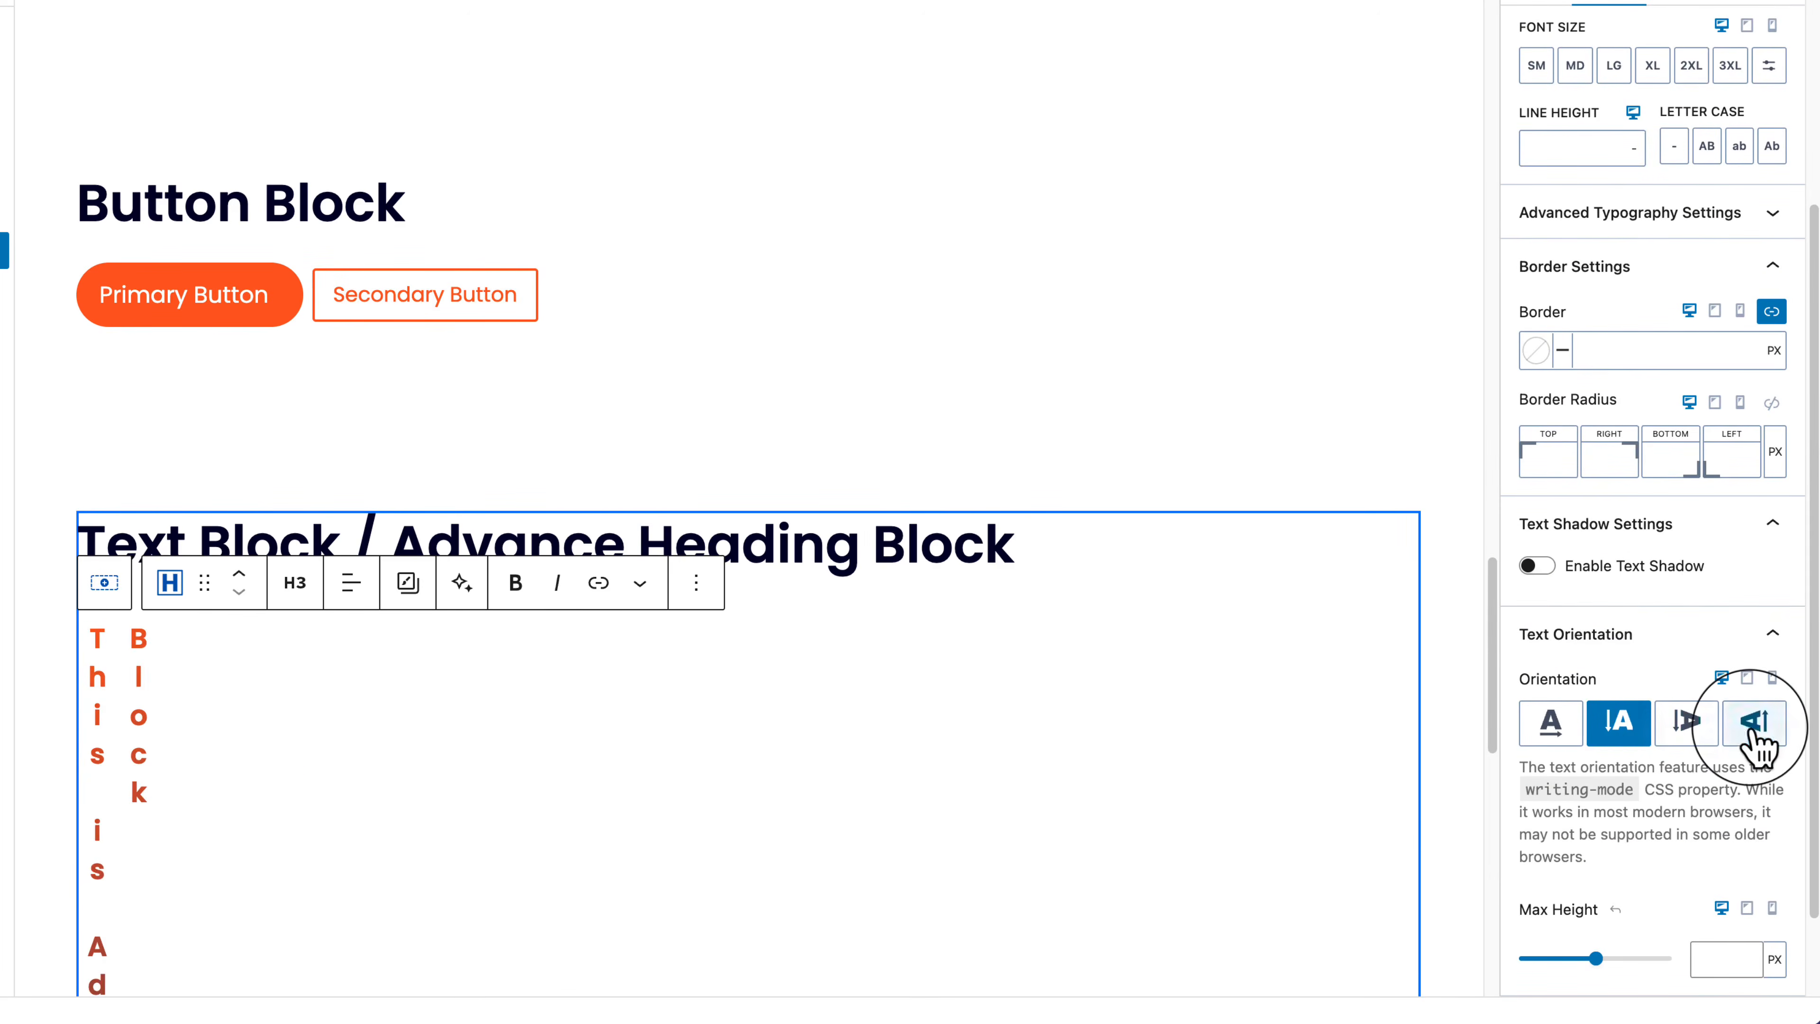
click(1687, 725)
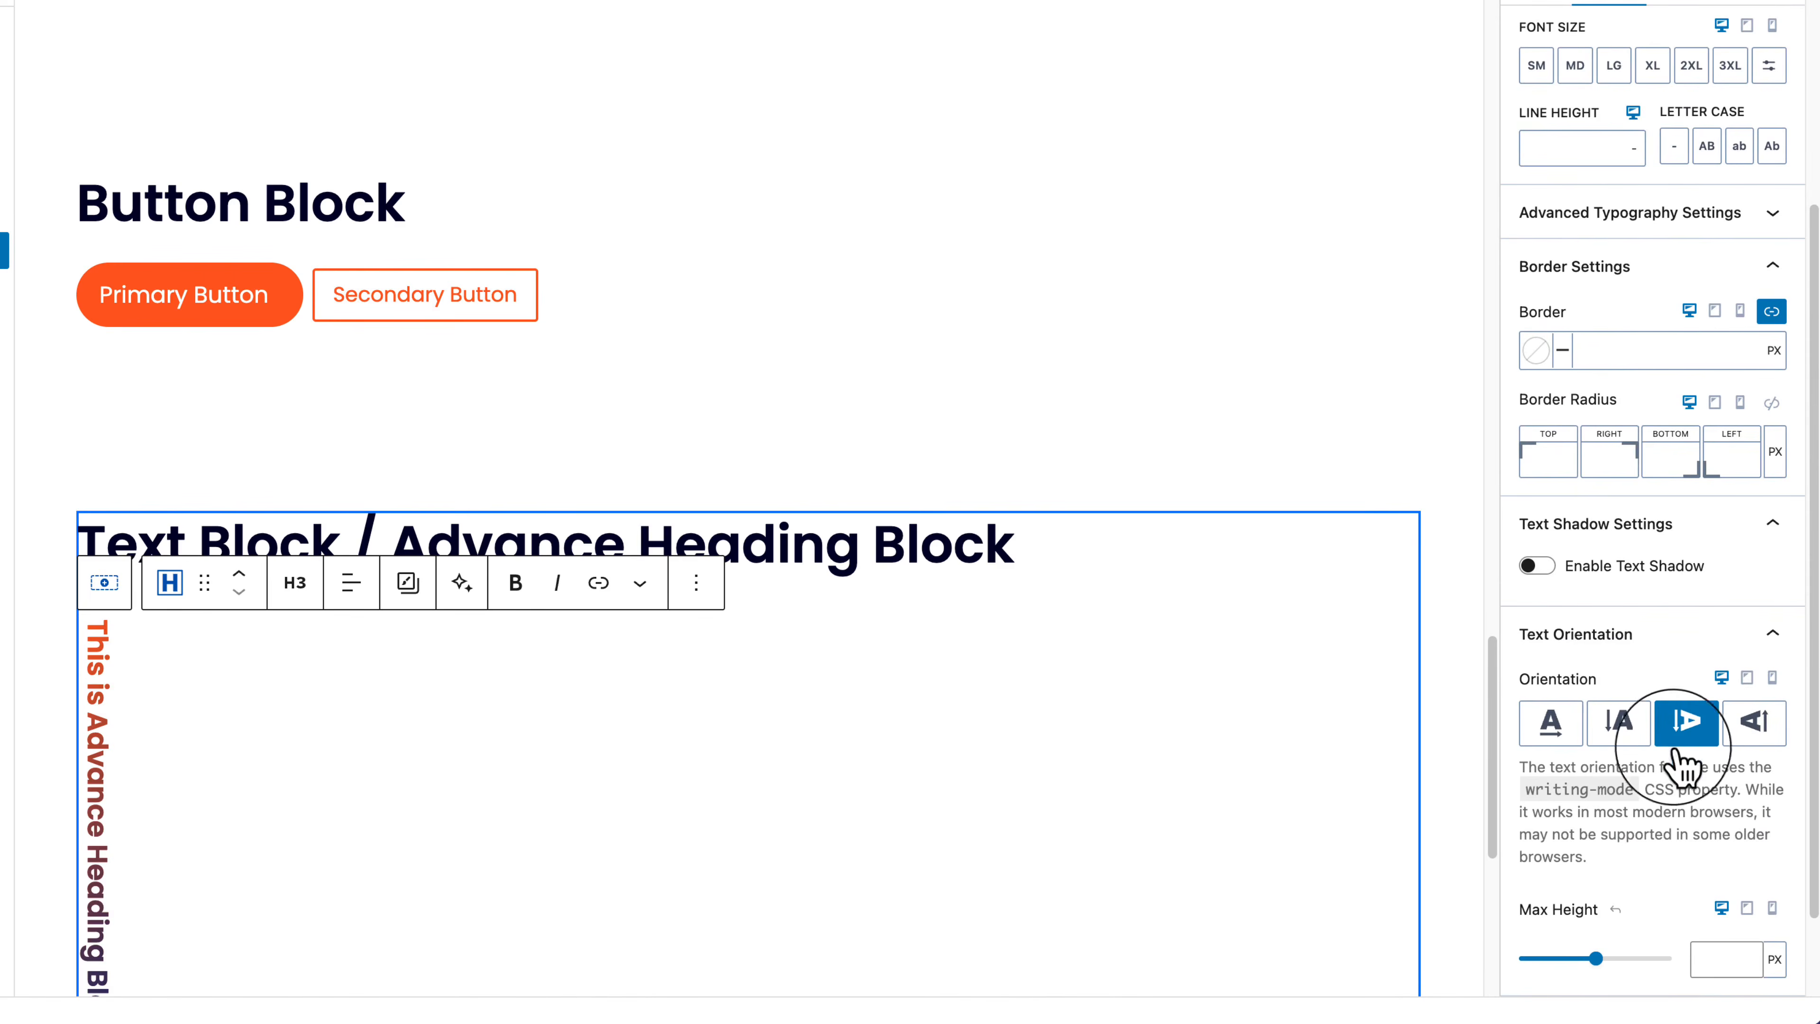
scroll(1641, 839, down, 2)
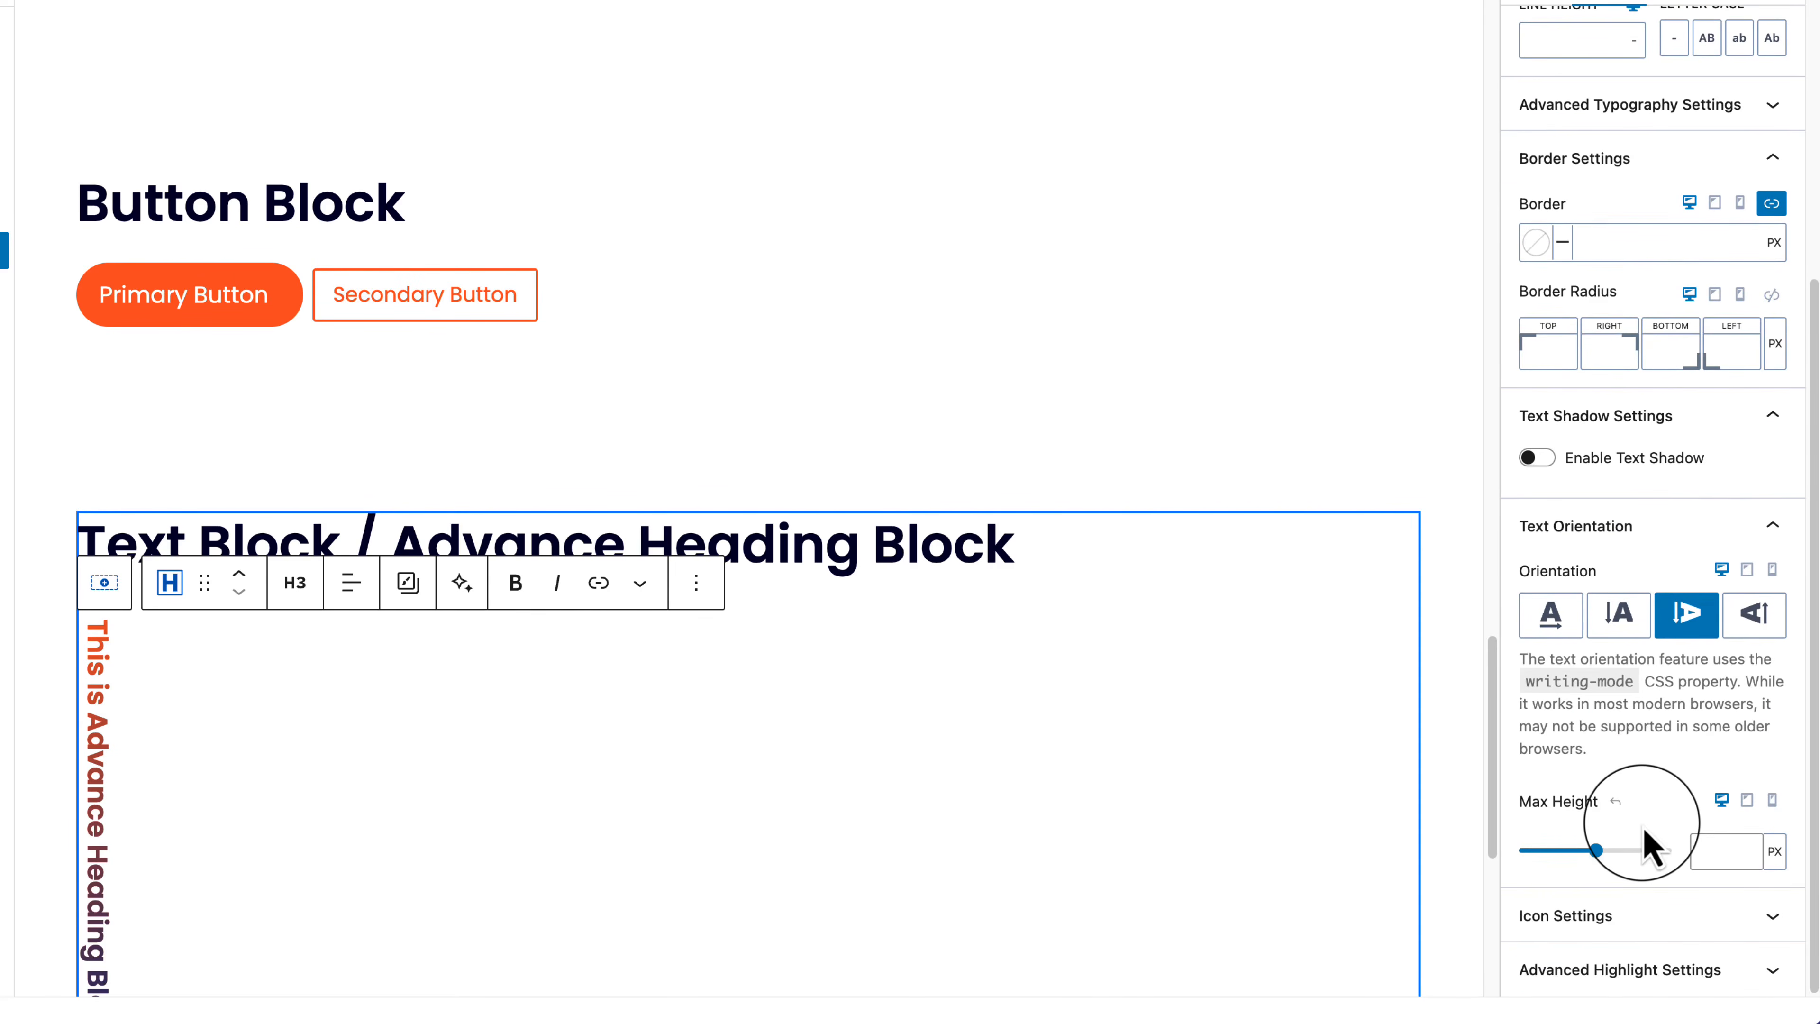
scroll(1642, 824, down, 7)
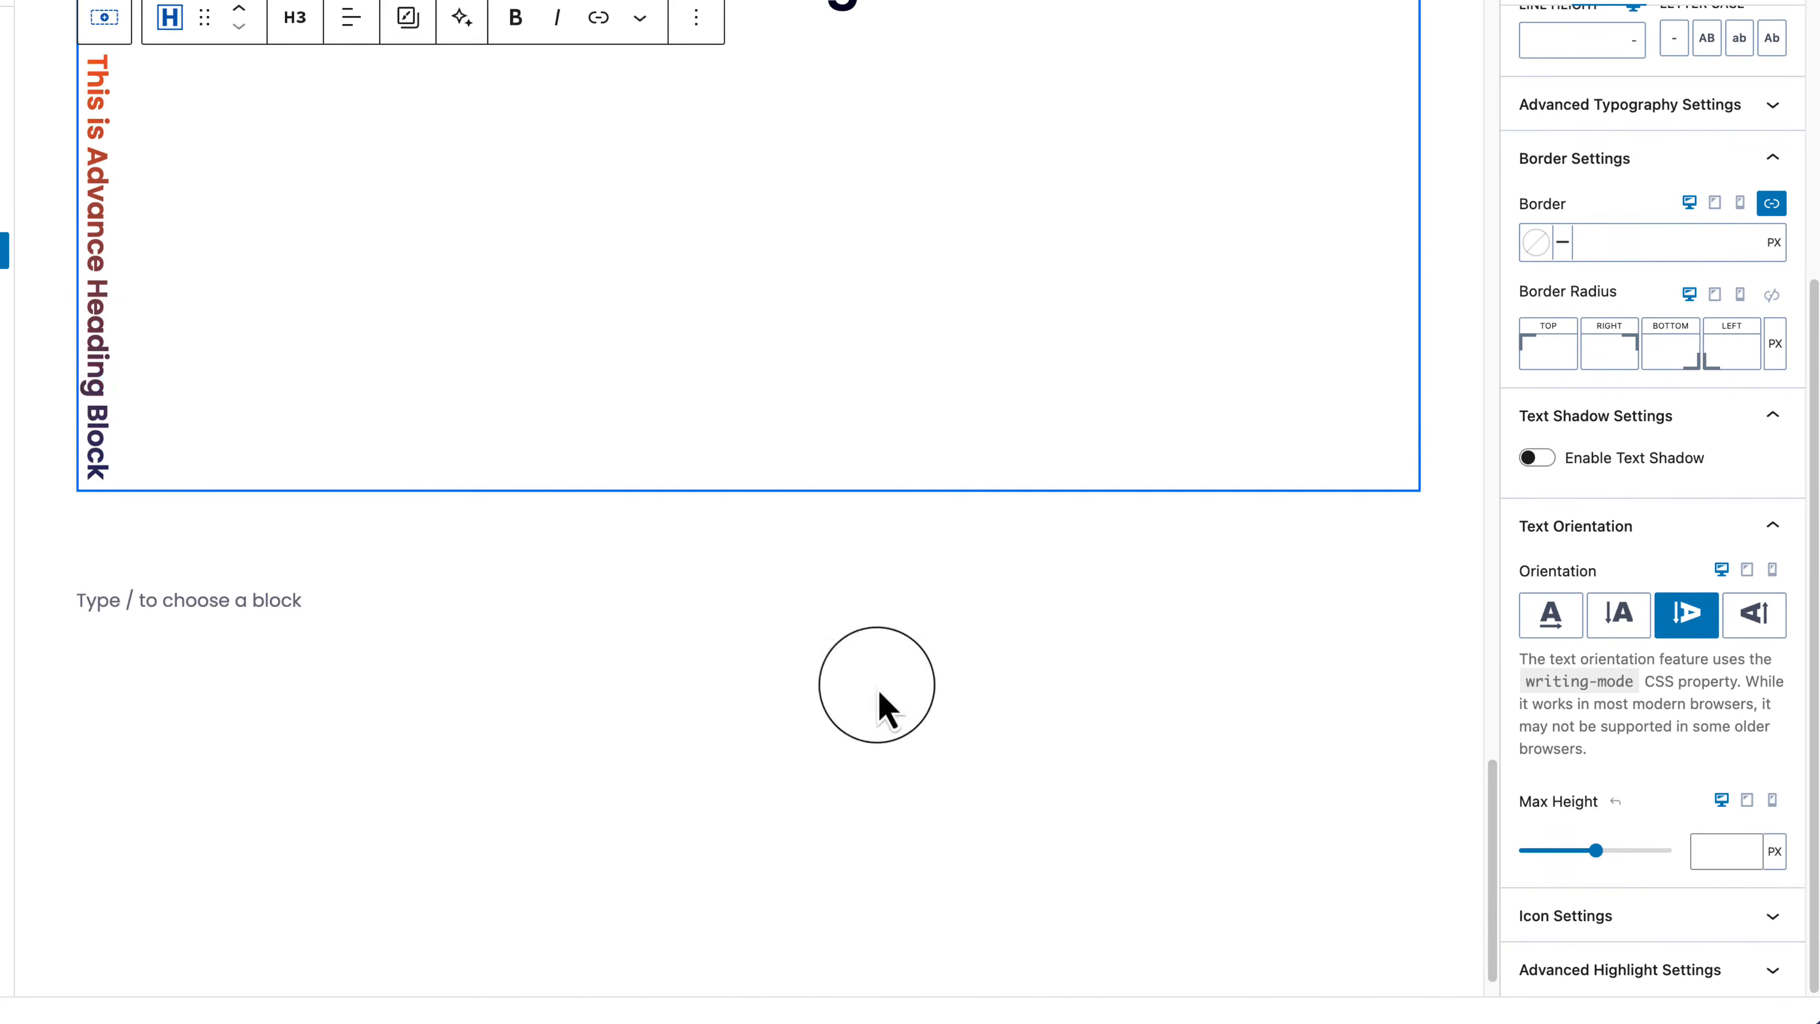
scroll(876, 687, up, 4)
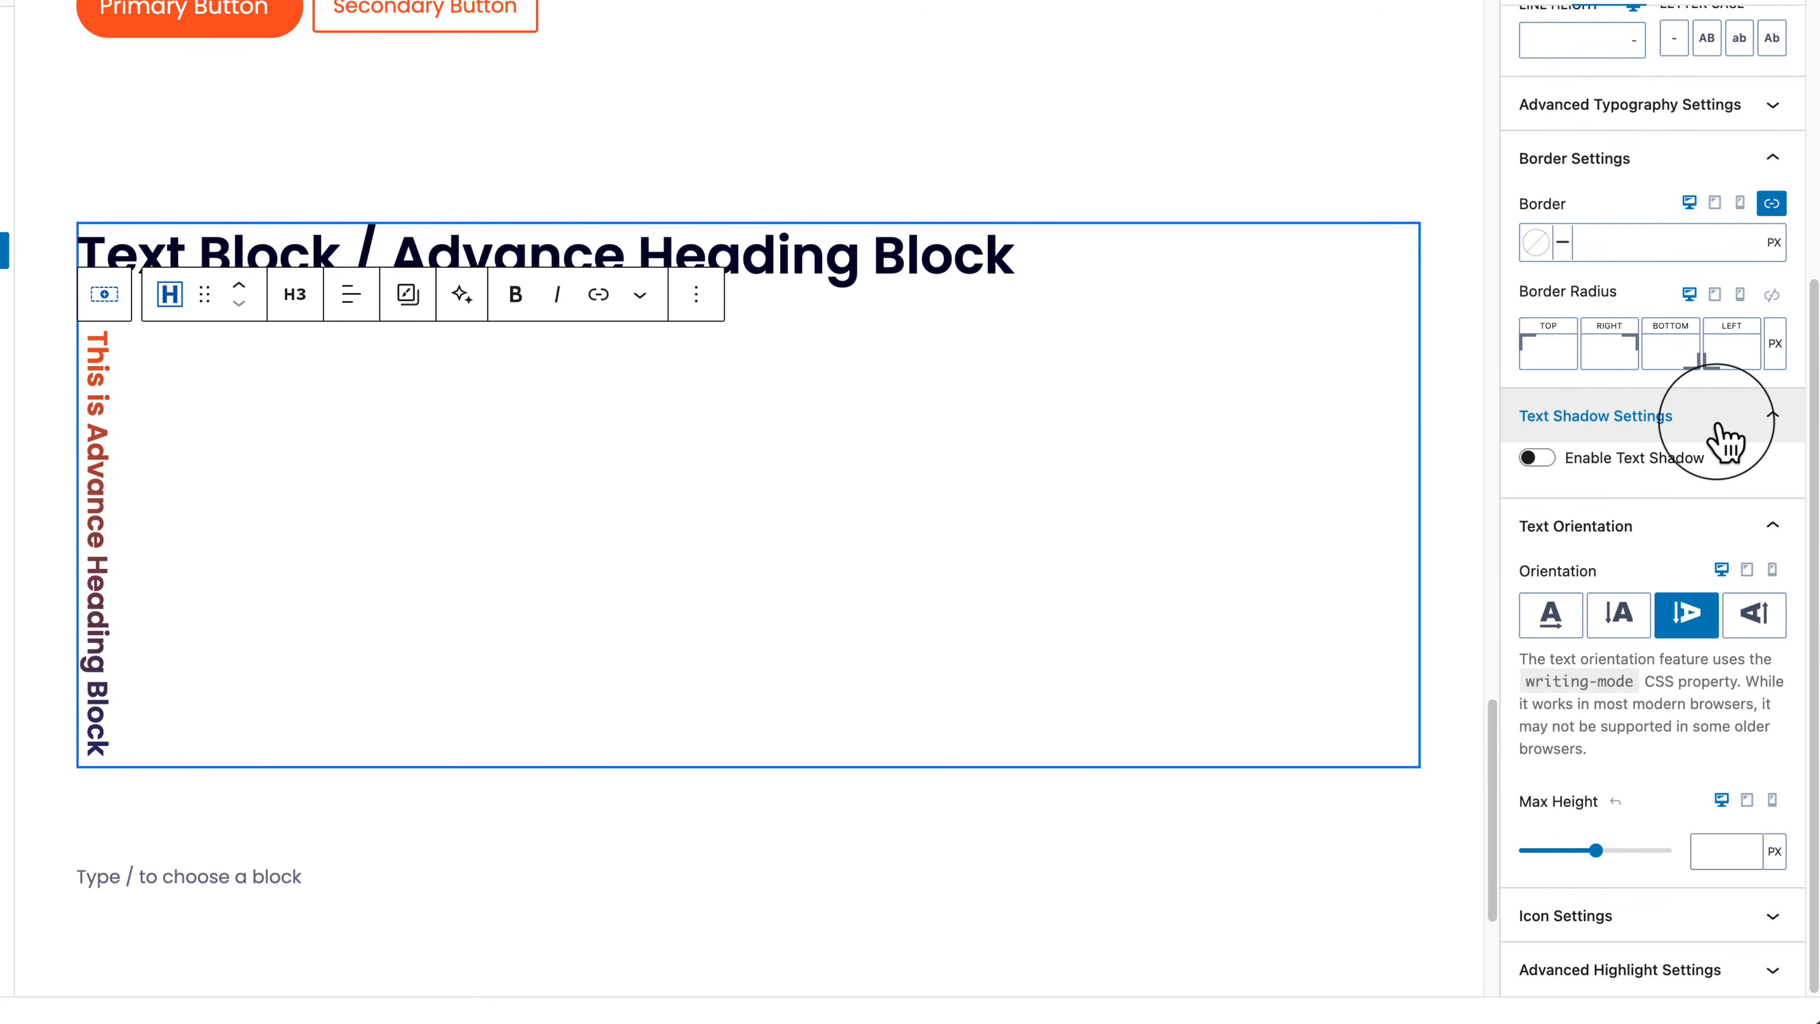
mouse_move(1596, 851)
mouse_down()
mouse_move(1528, 852)
mouse_move(1574, 850)
mouse_up()
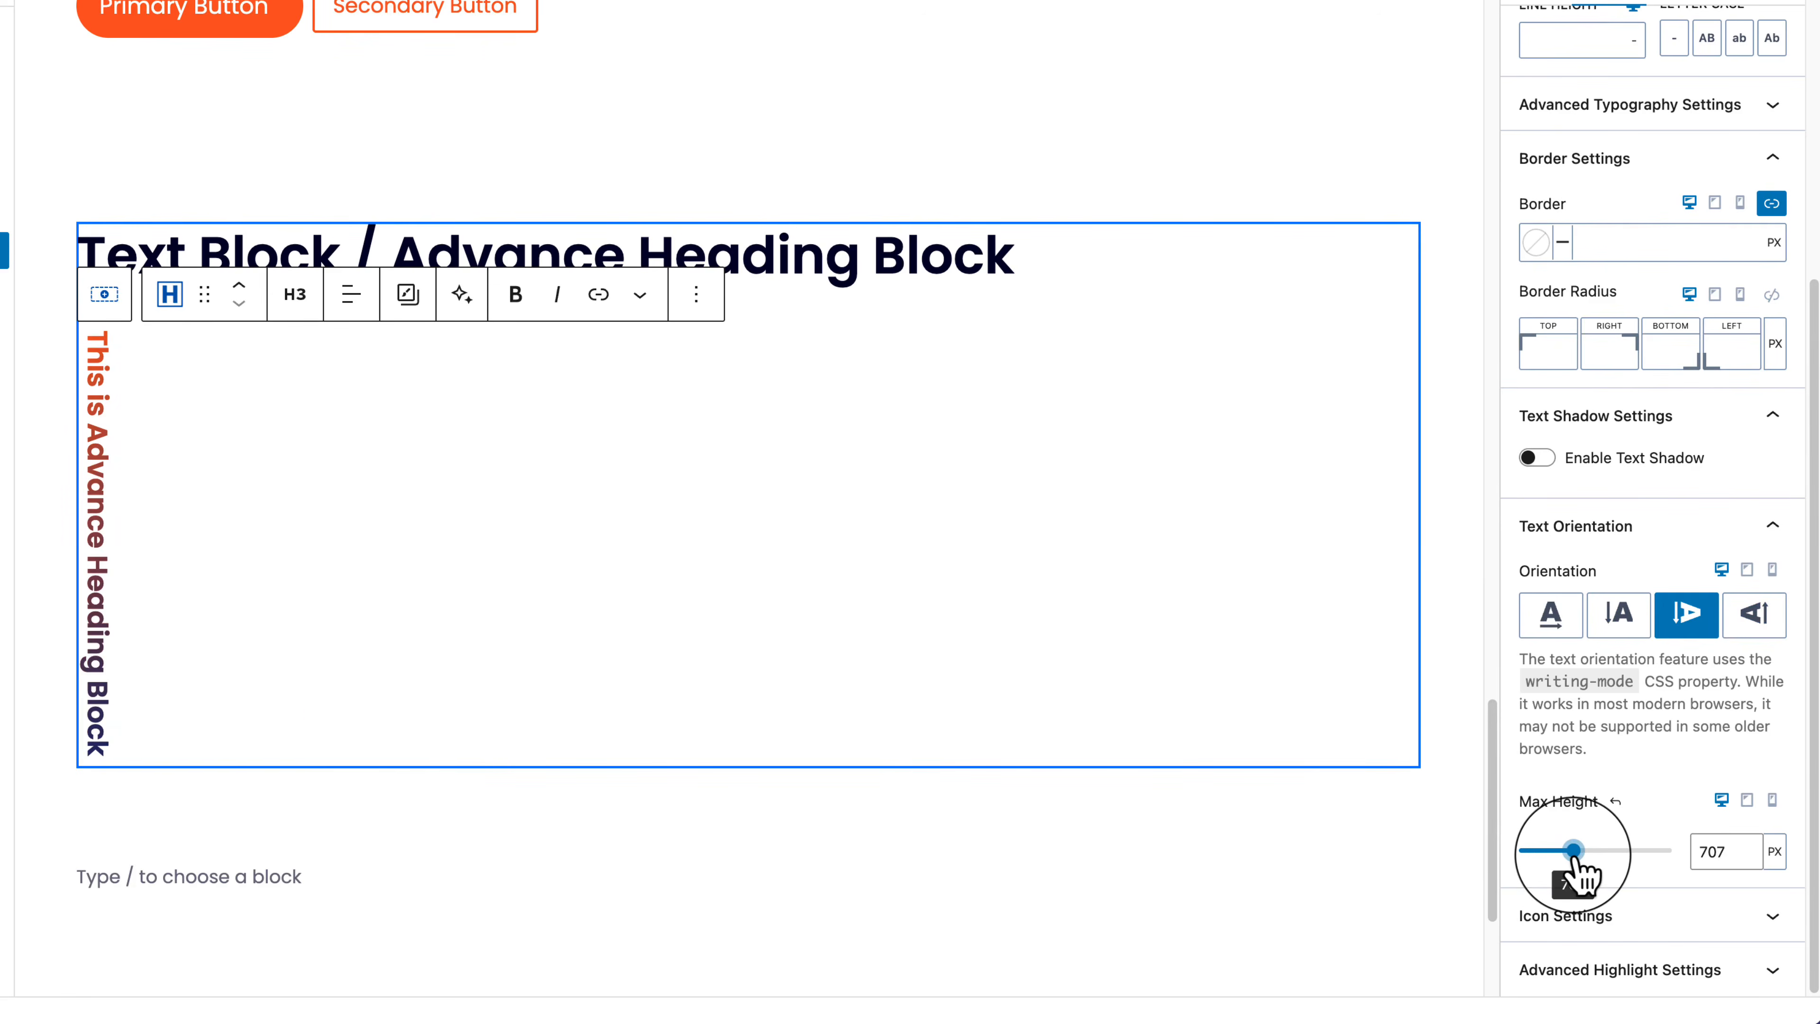
Step: Collapse the text shadow and orientation panels and expand Icon Settings
click(1670, 422)
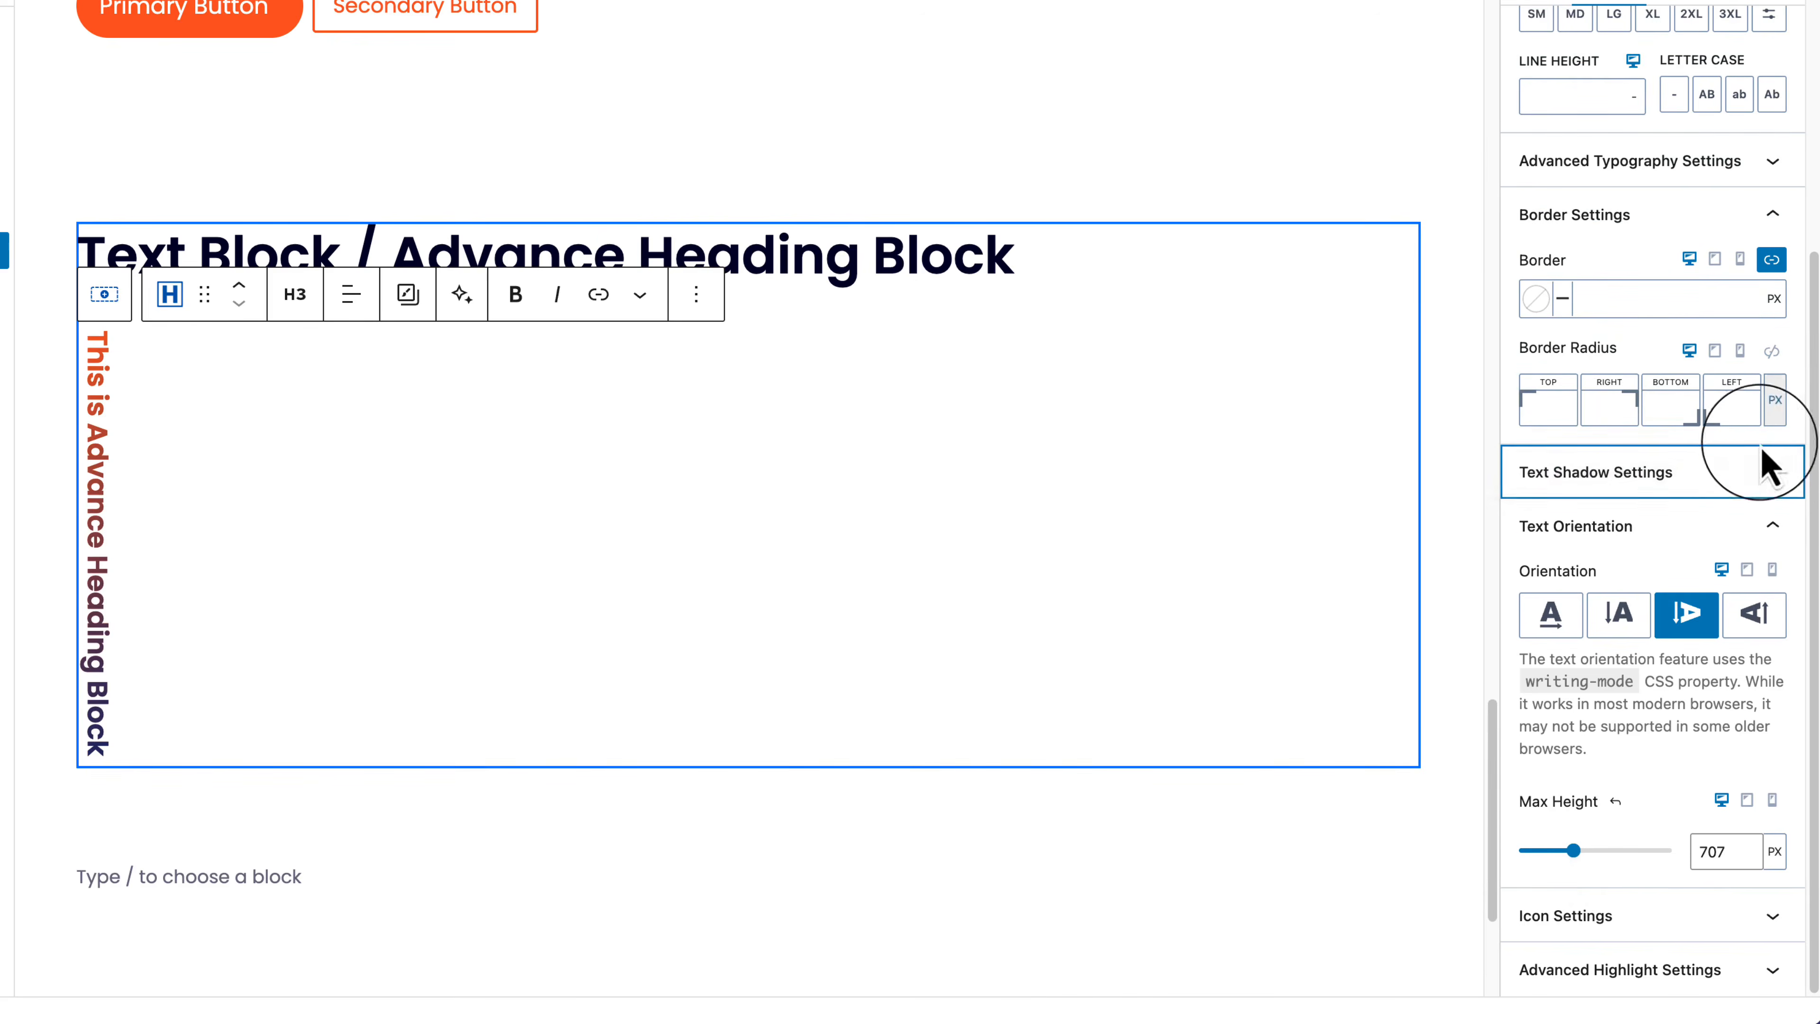
click(1745, 527)
click(1617, 926)
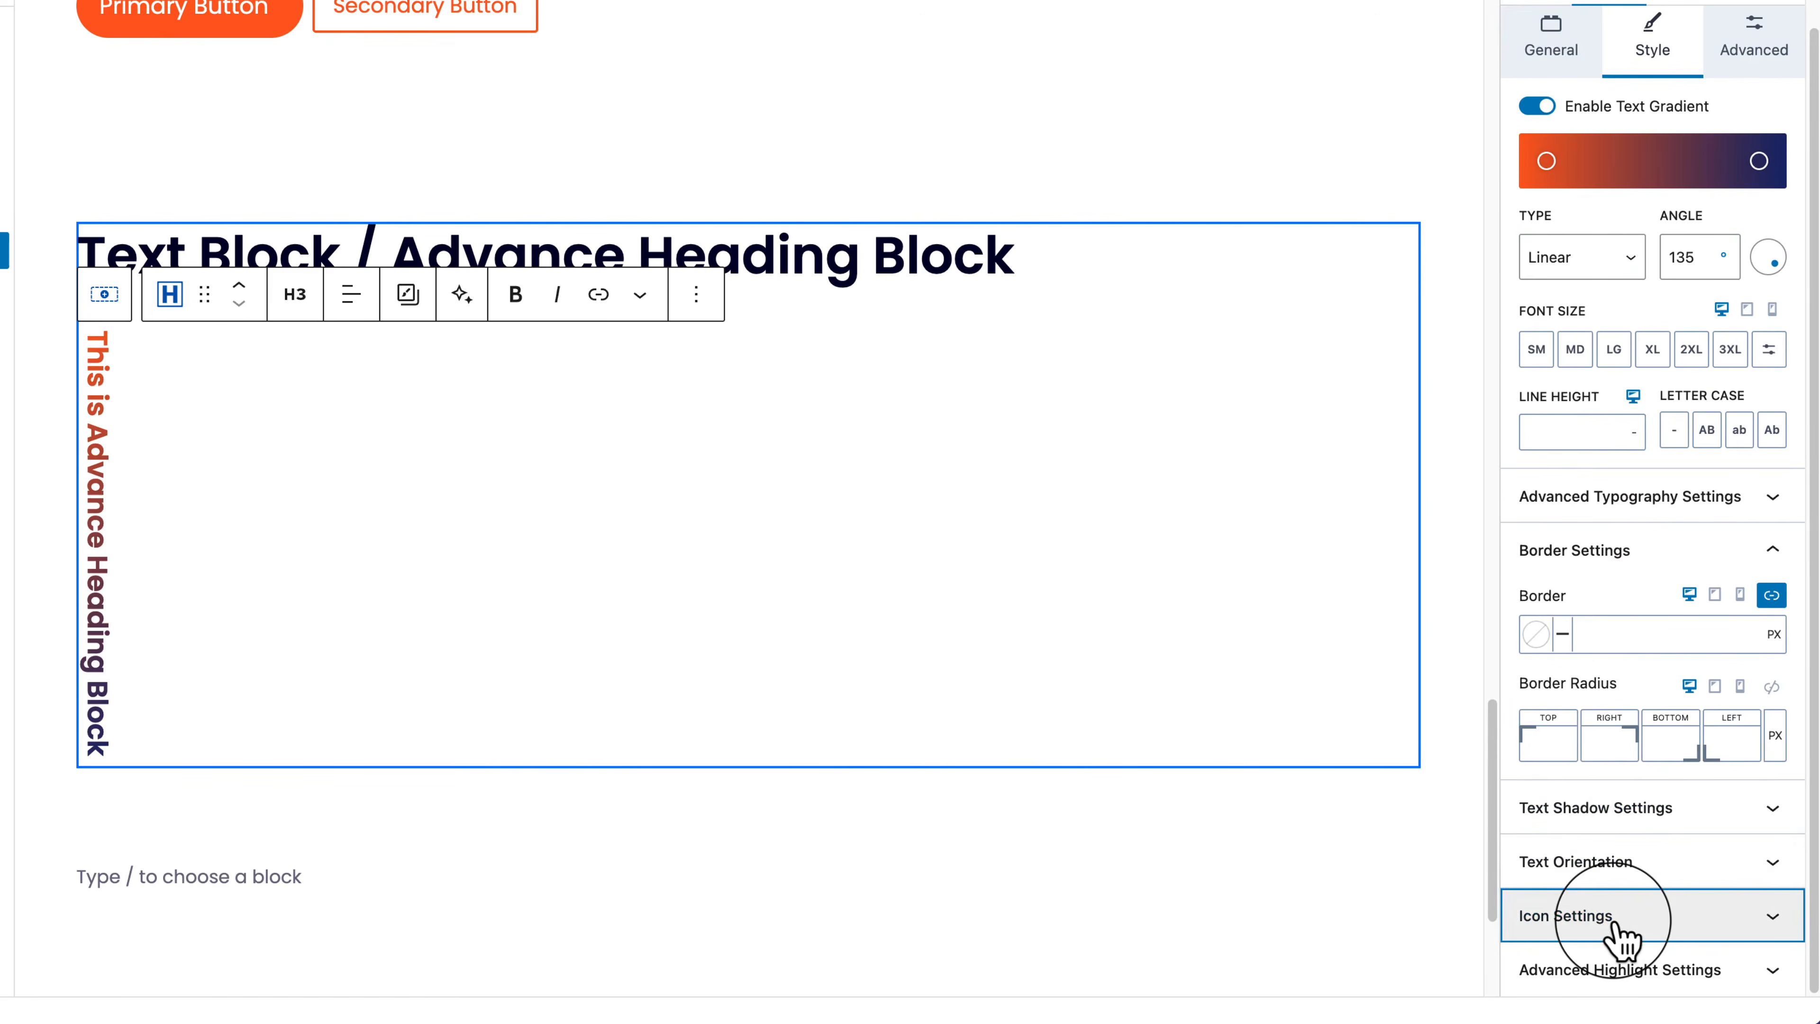
scroll(1686, 163, up, 3)
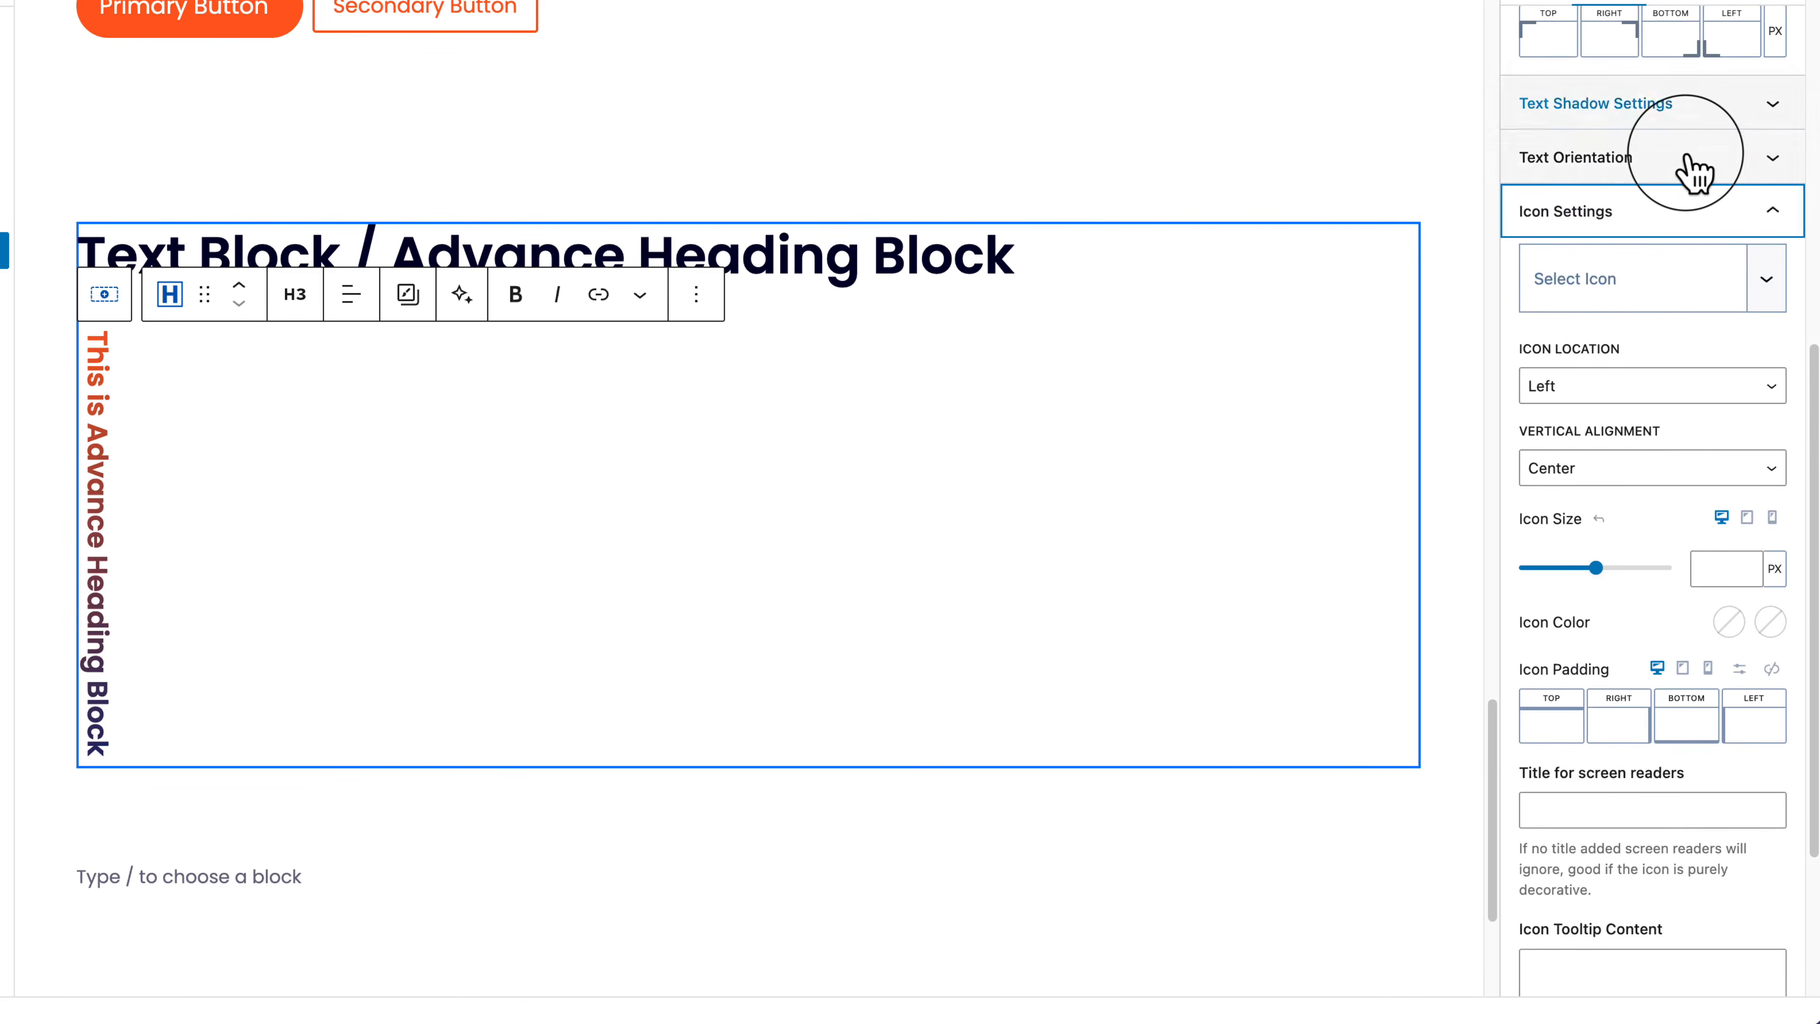
click(1677, 160)
Step: Set the subheading's orientation to horizontal and add a line icon before it
click(1571, 250)
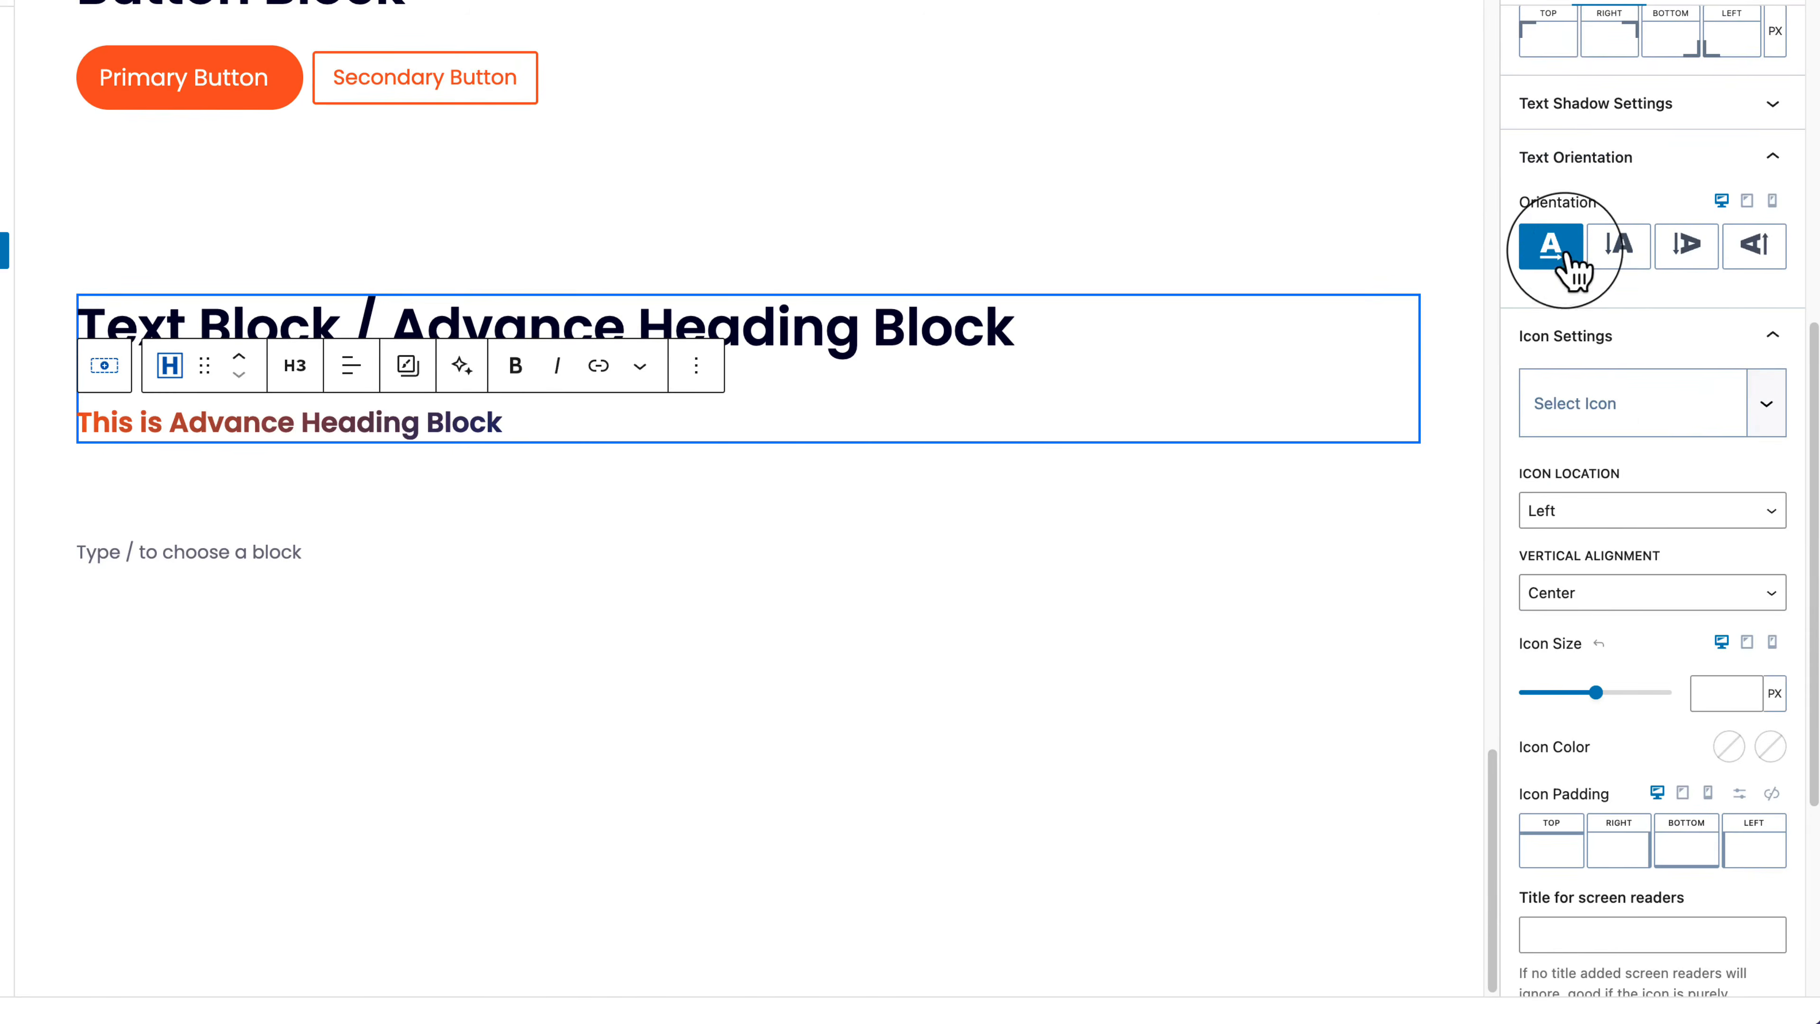
click(1643, 416)
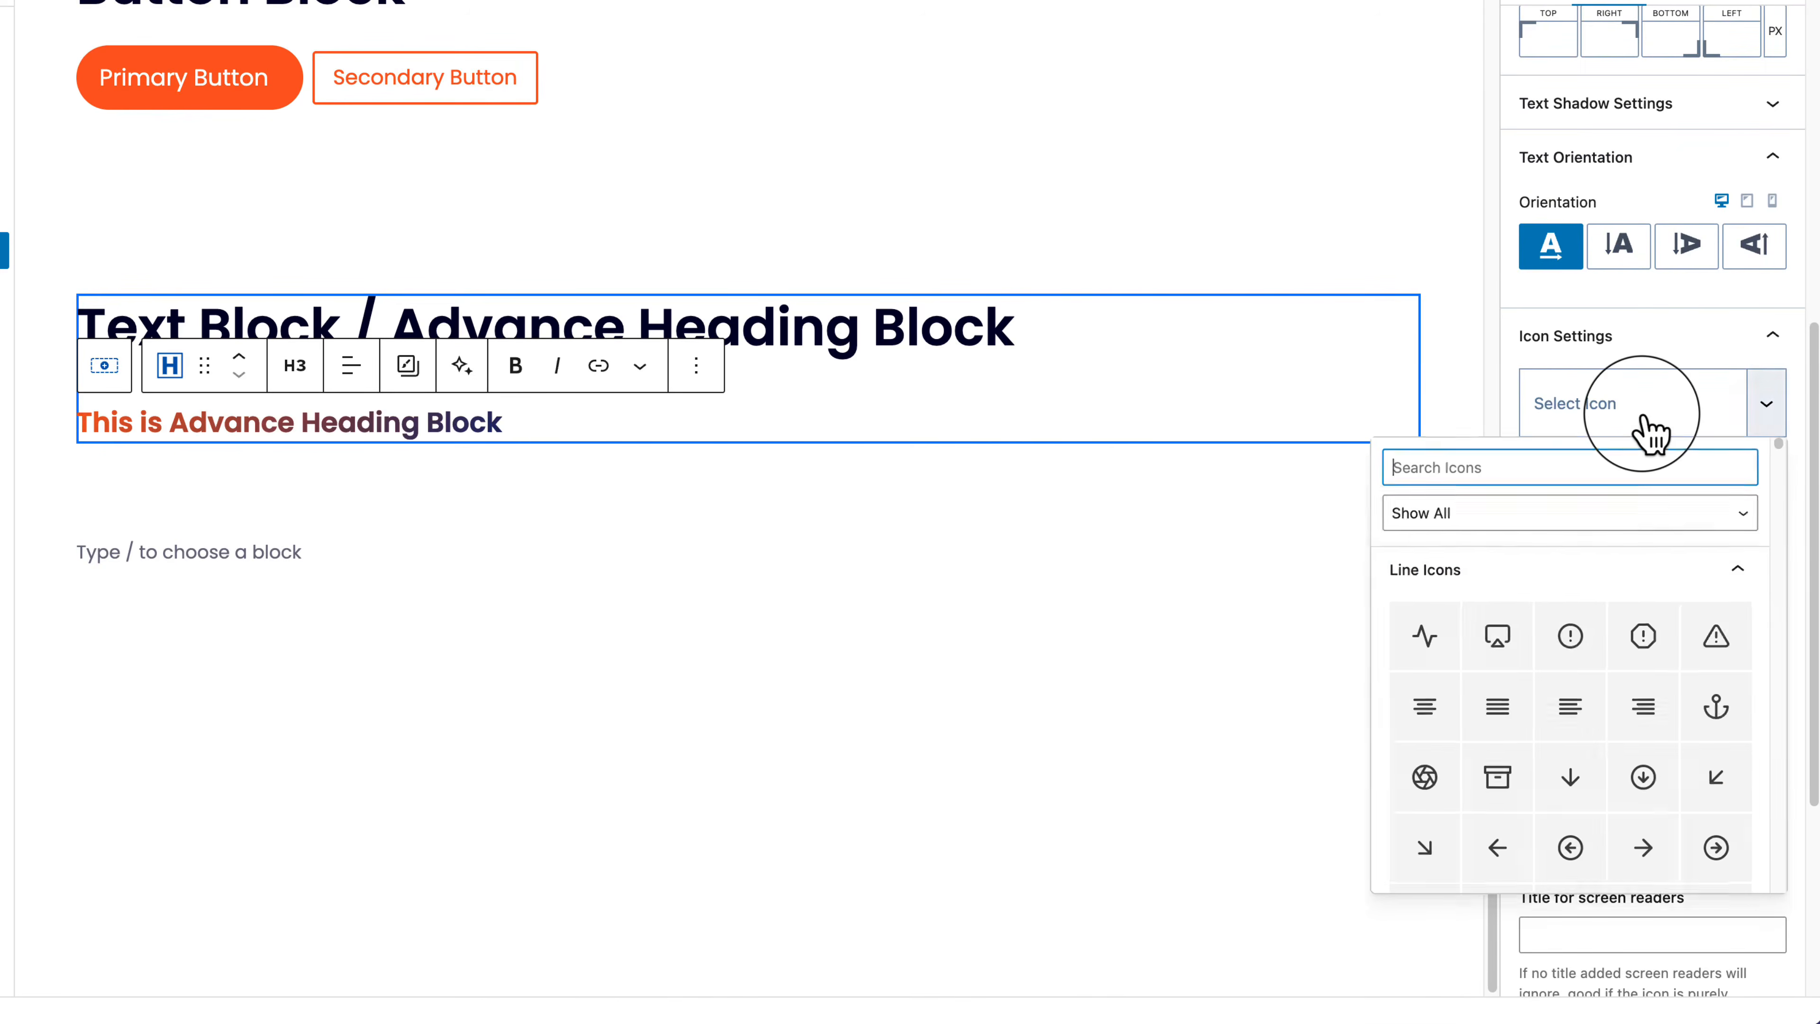
click(1513, 642)
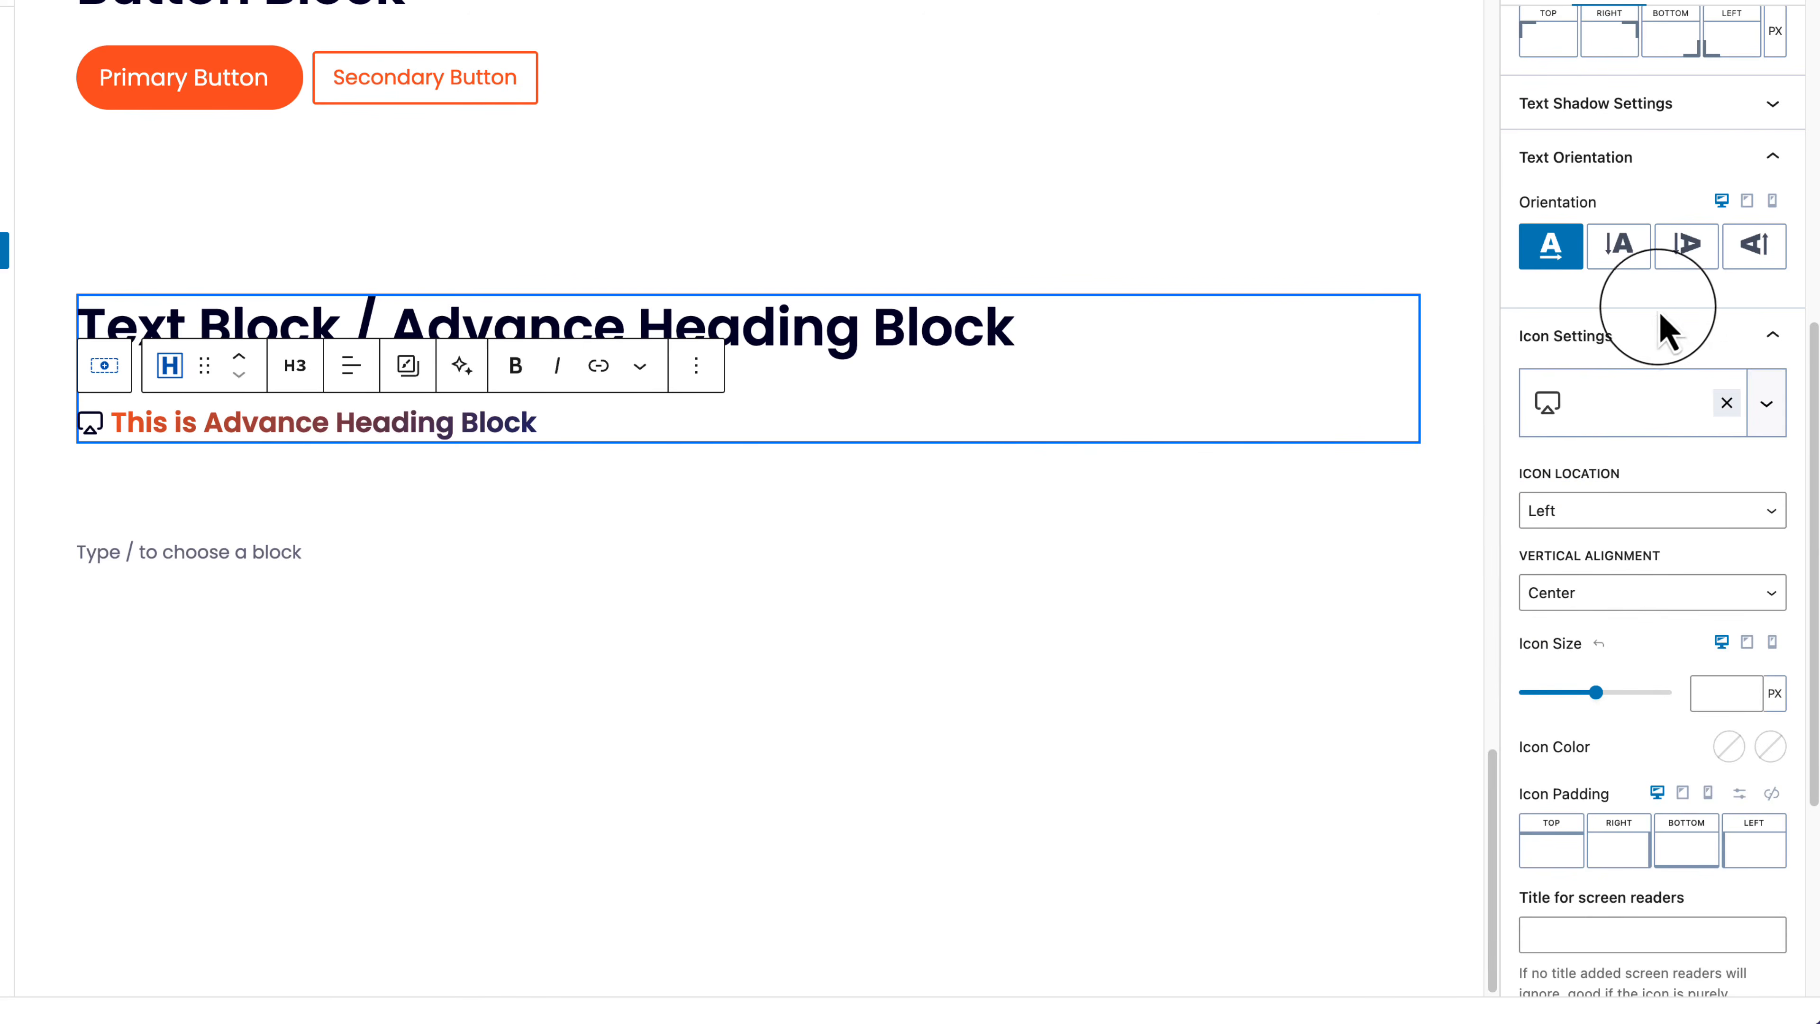
click(1662, 333)
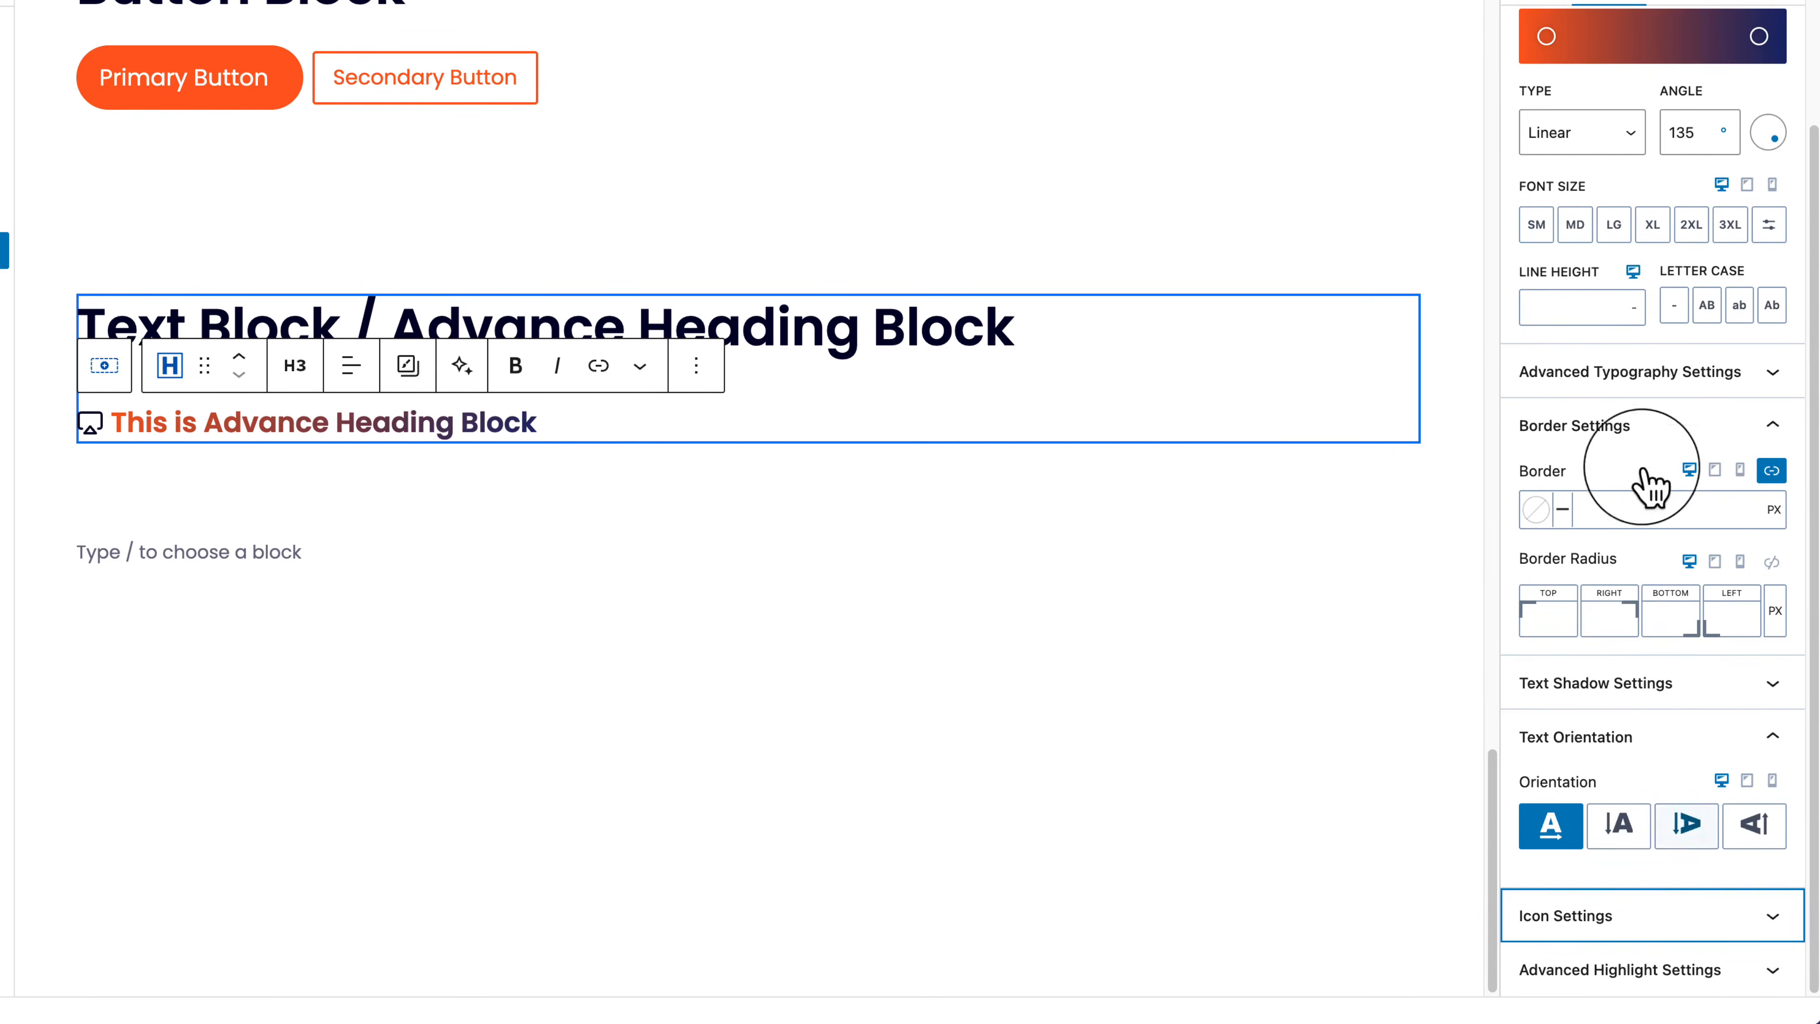
Step: Look through the subheading's advanced highlight settings
click(1605, 971)
scroll(1592, 875, down, 6)
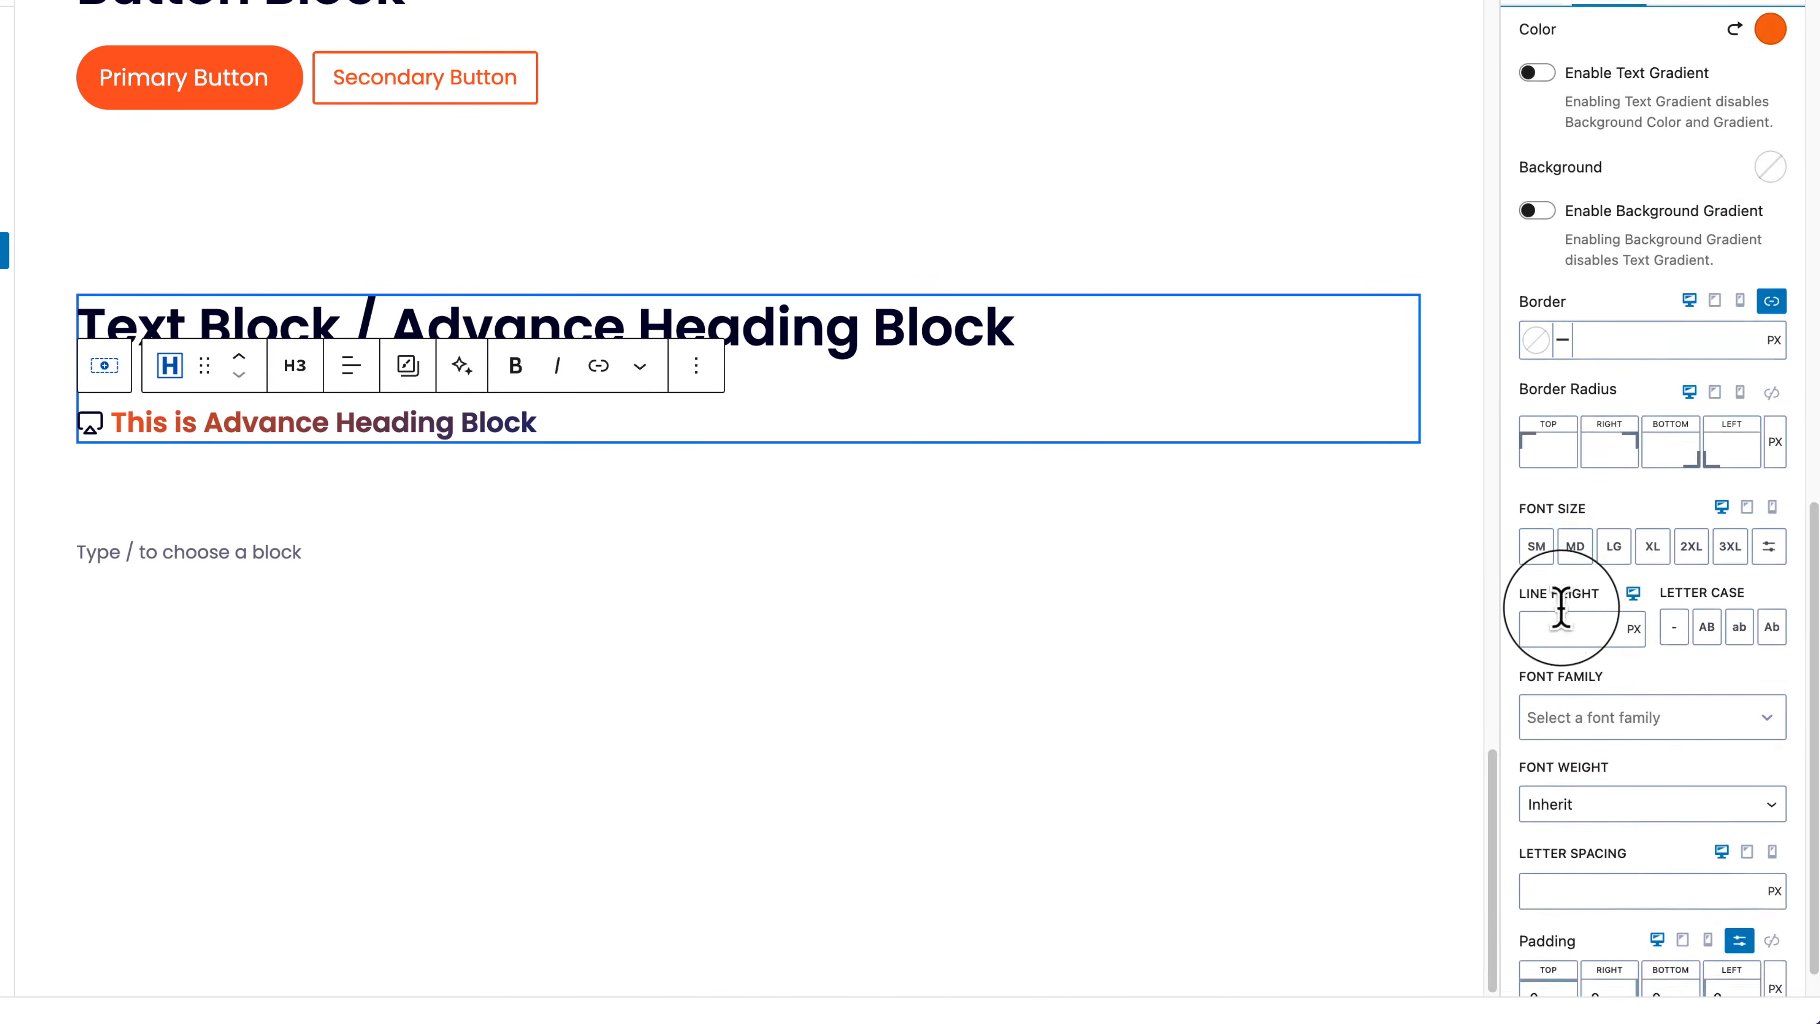
scroll(1561, 610, up, 4)
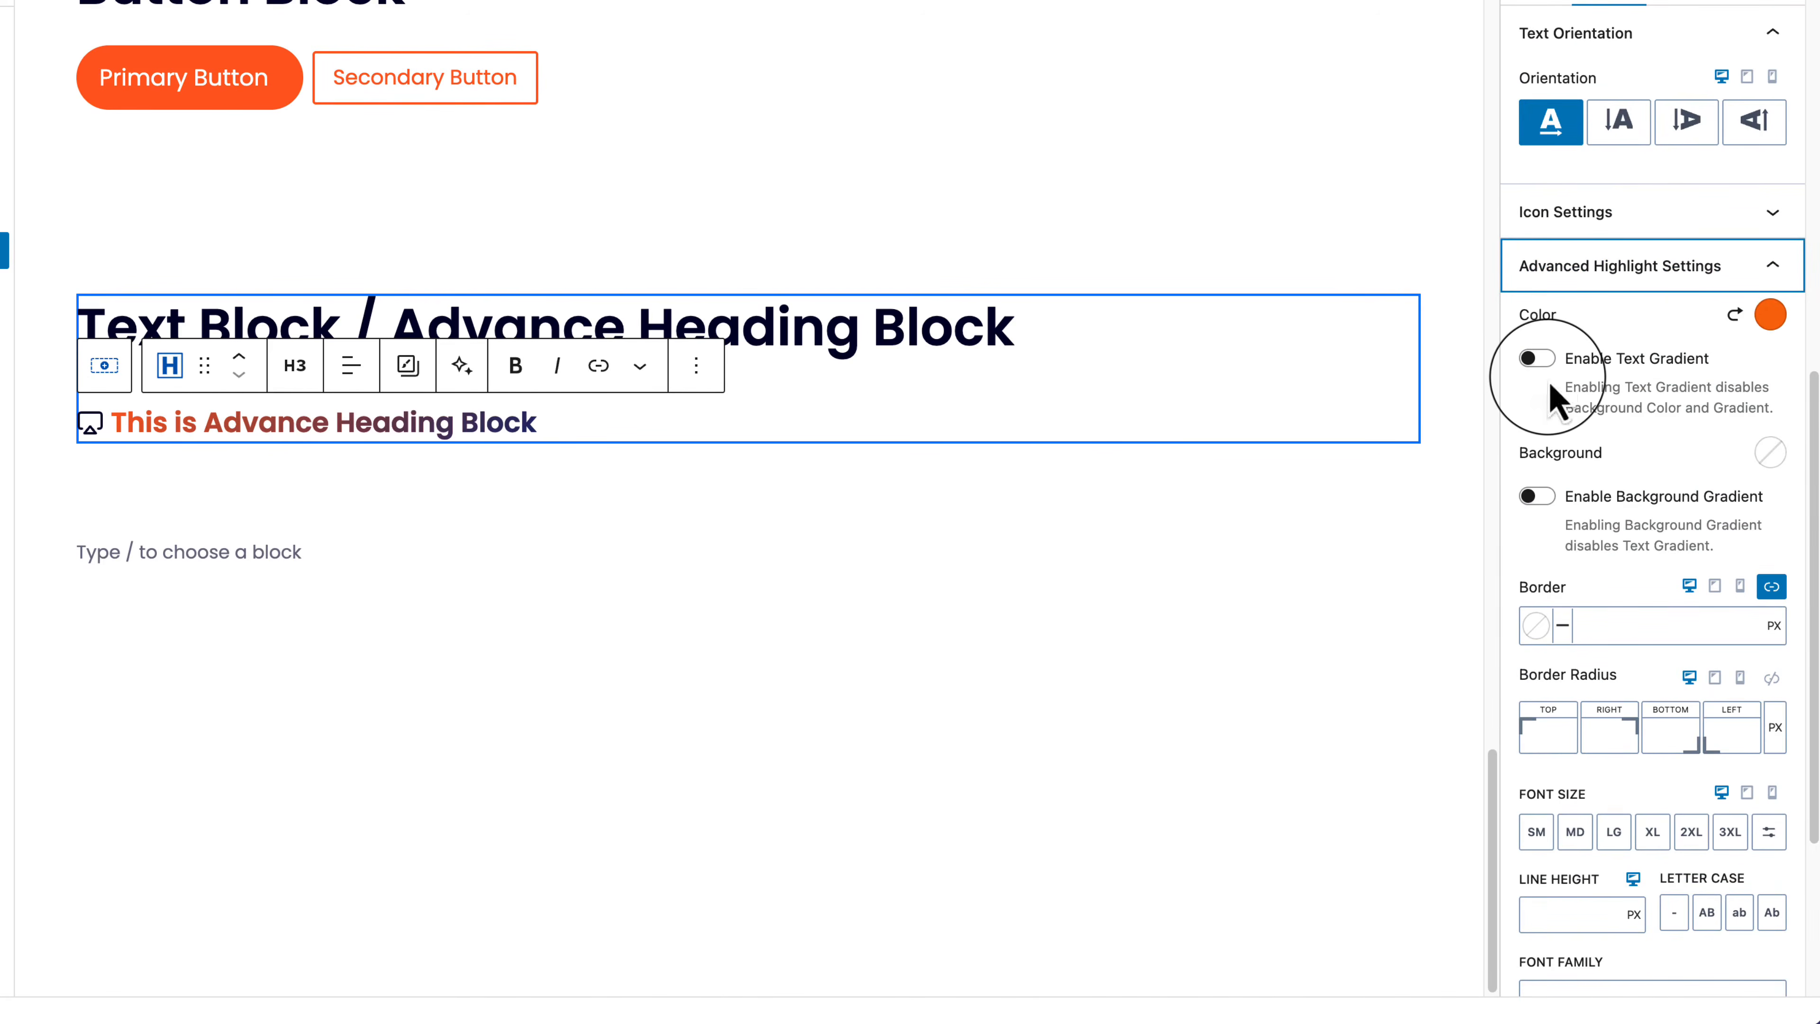
scroll(1641, 724, down, 4)
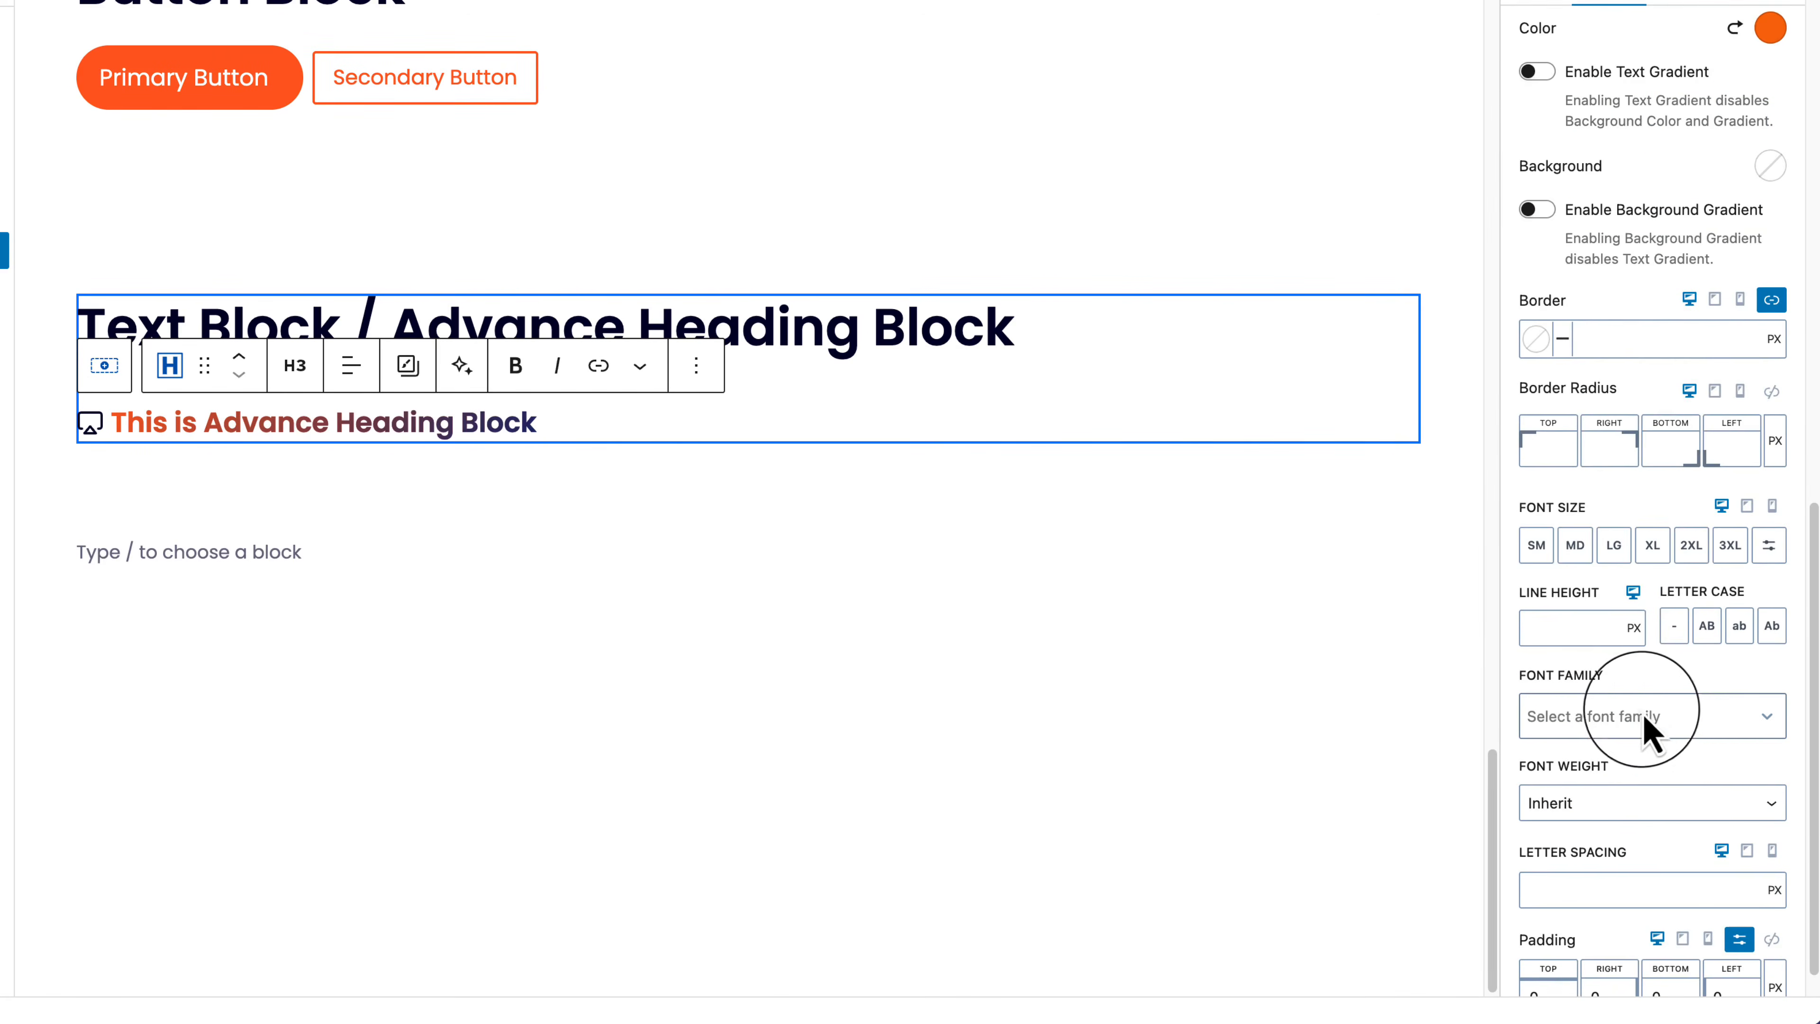
scroll(1646, 739, down, 1)
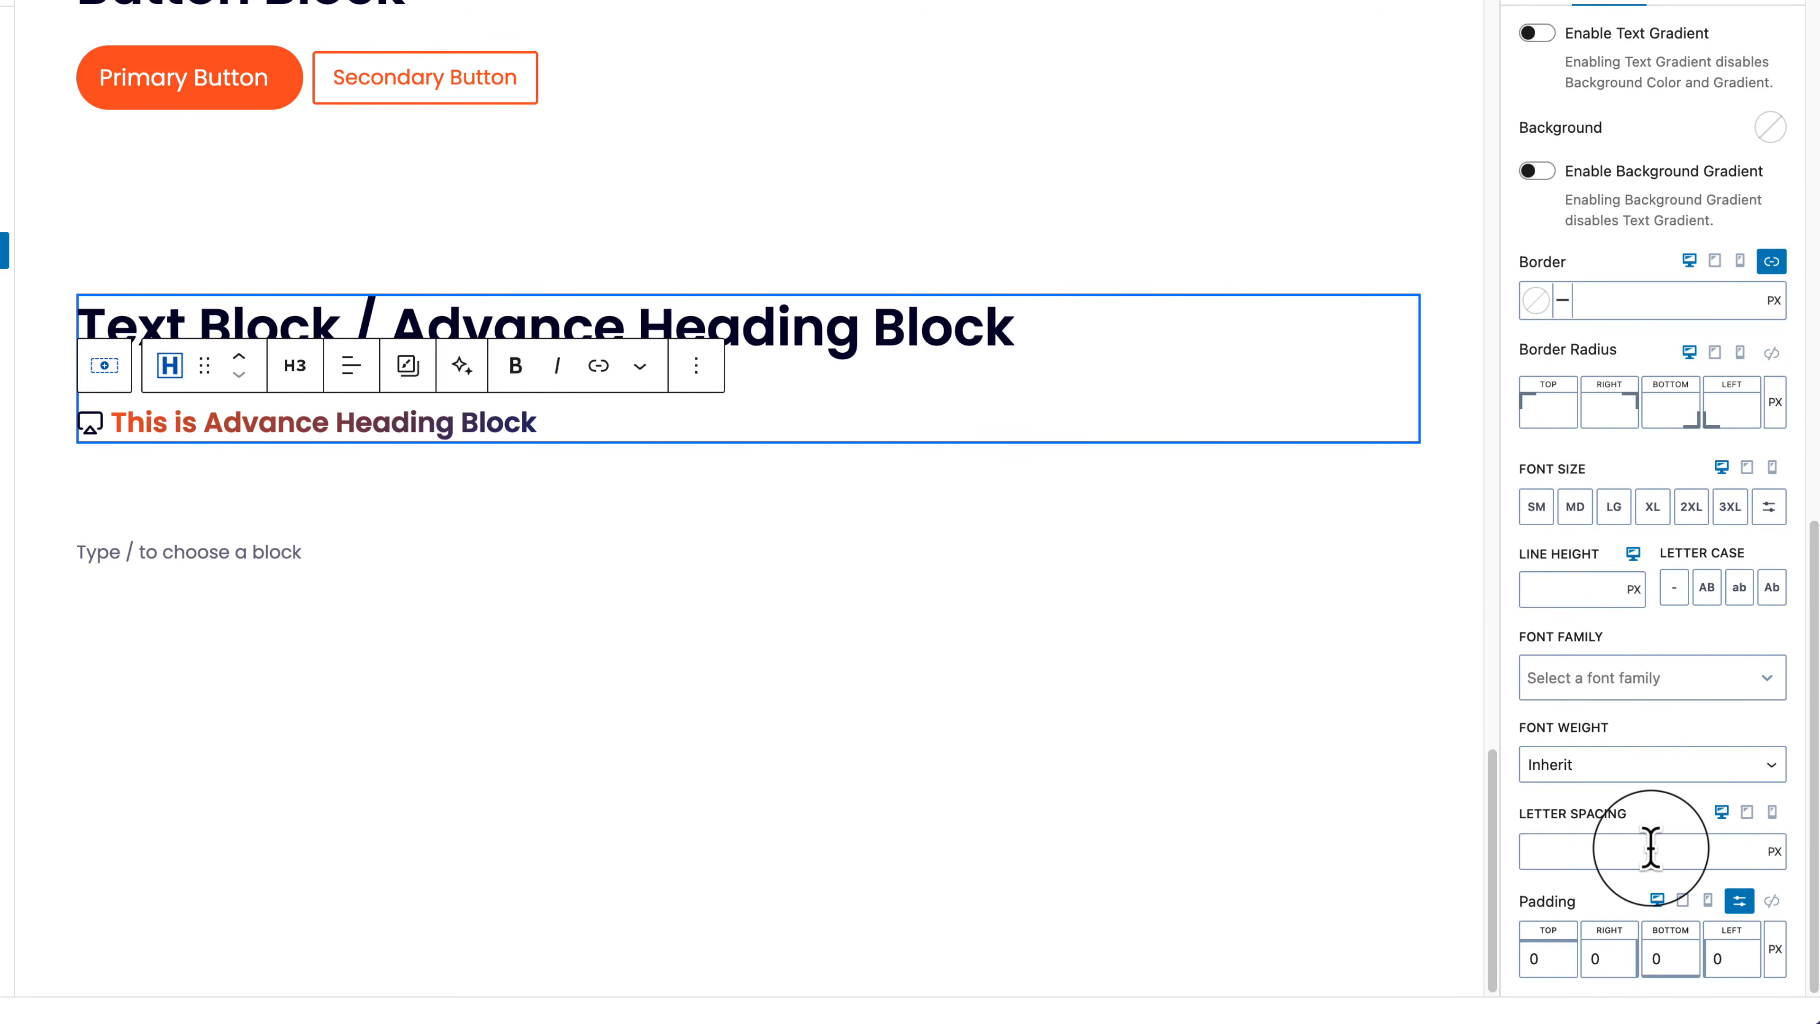
scroll(1714, 688, up, 1)
scroll(1712, 688, up, 10)
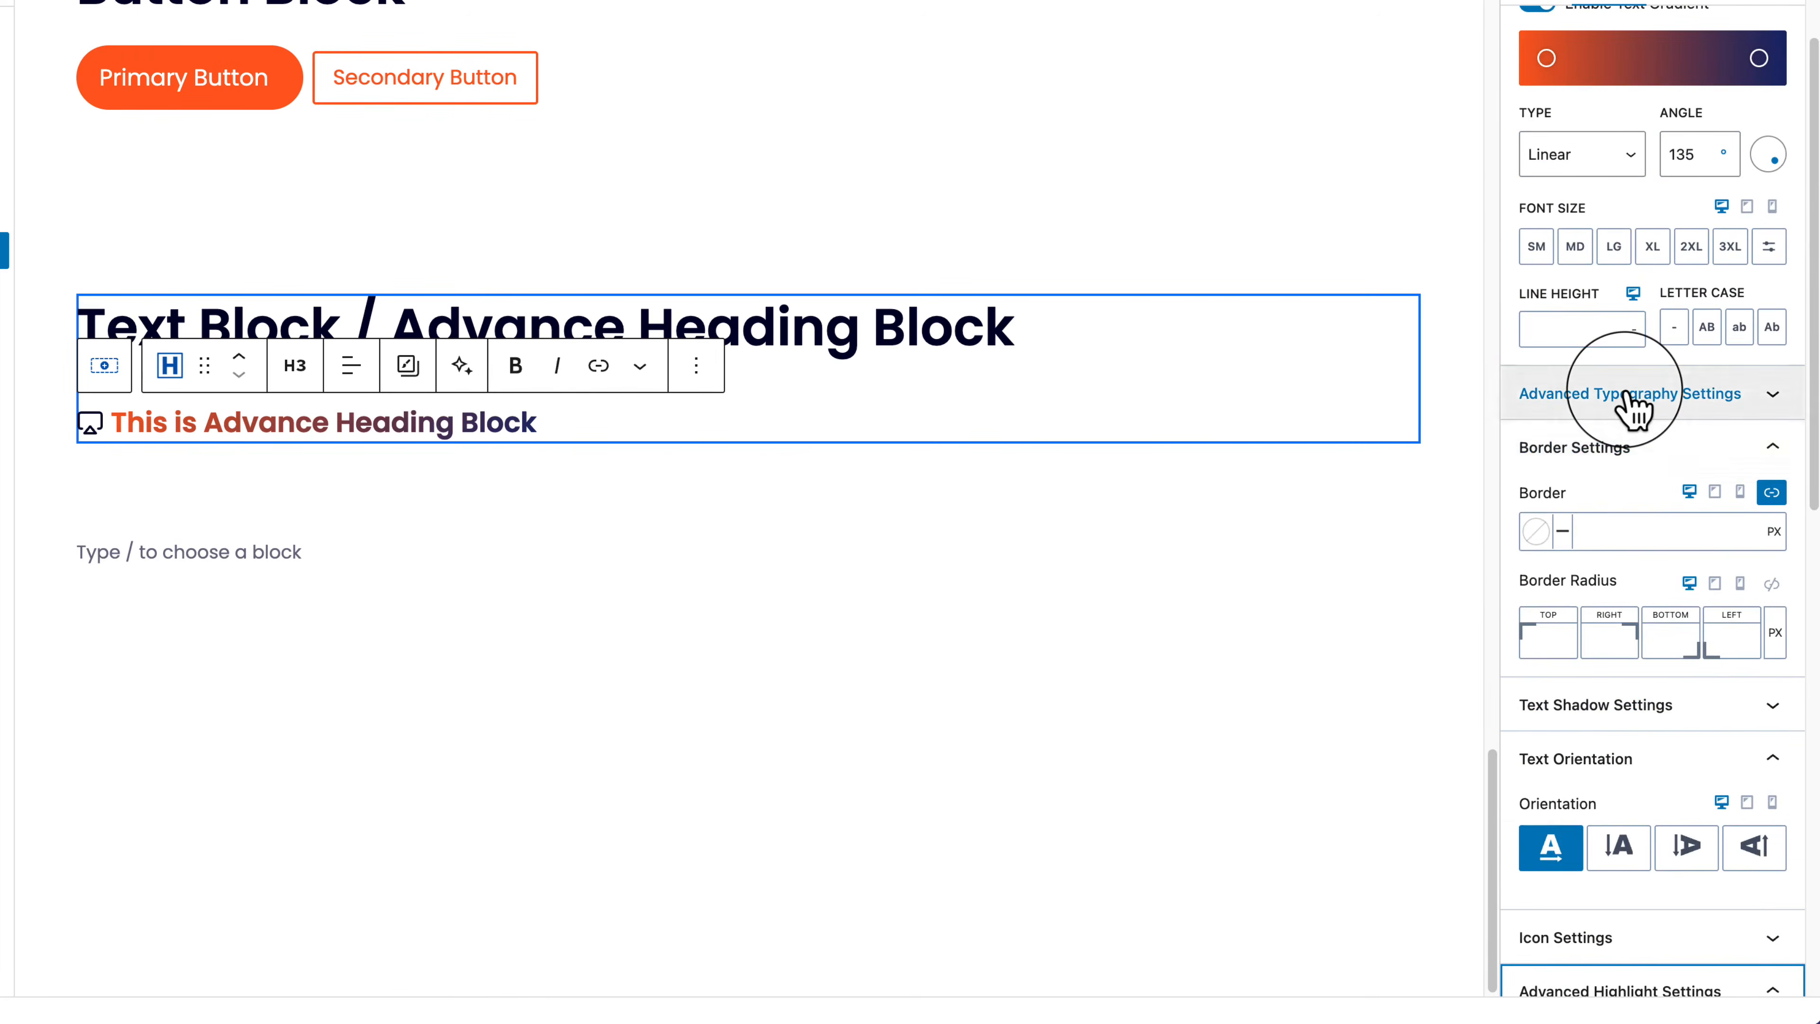
Step: Browse the advanced typography and border settings, then return to General settings
click(1666, 394)
click(1667, 396)
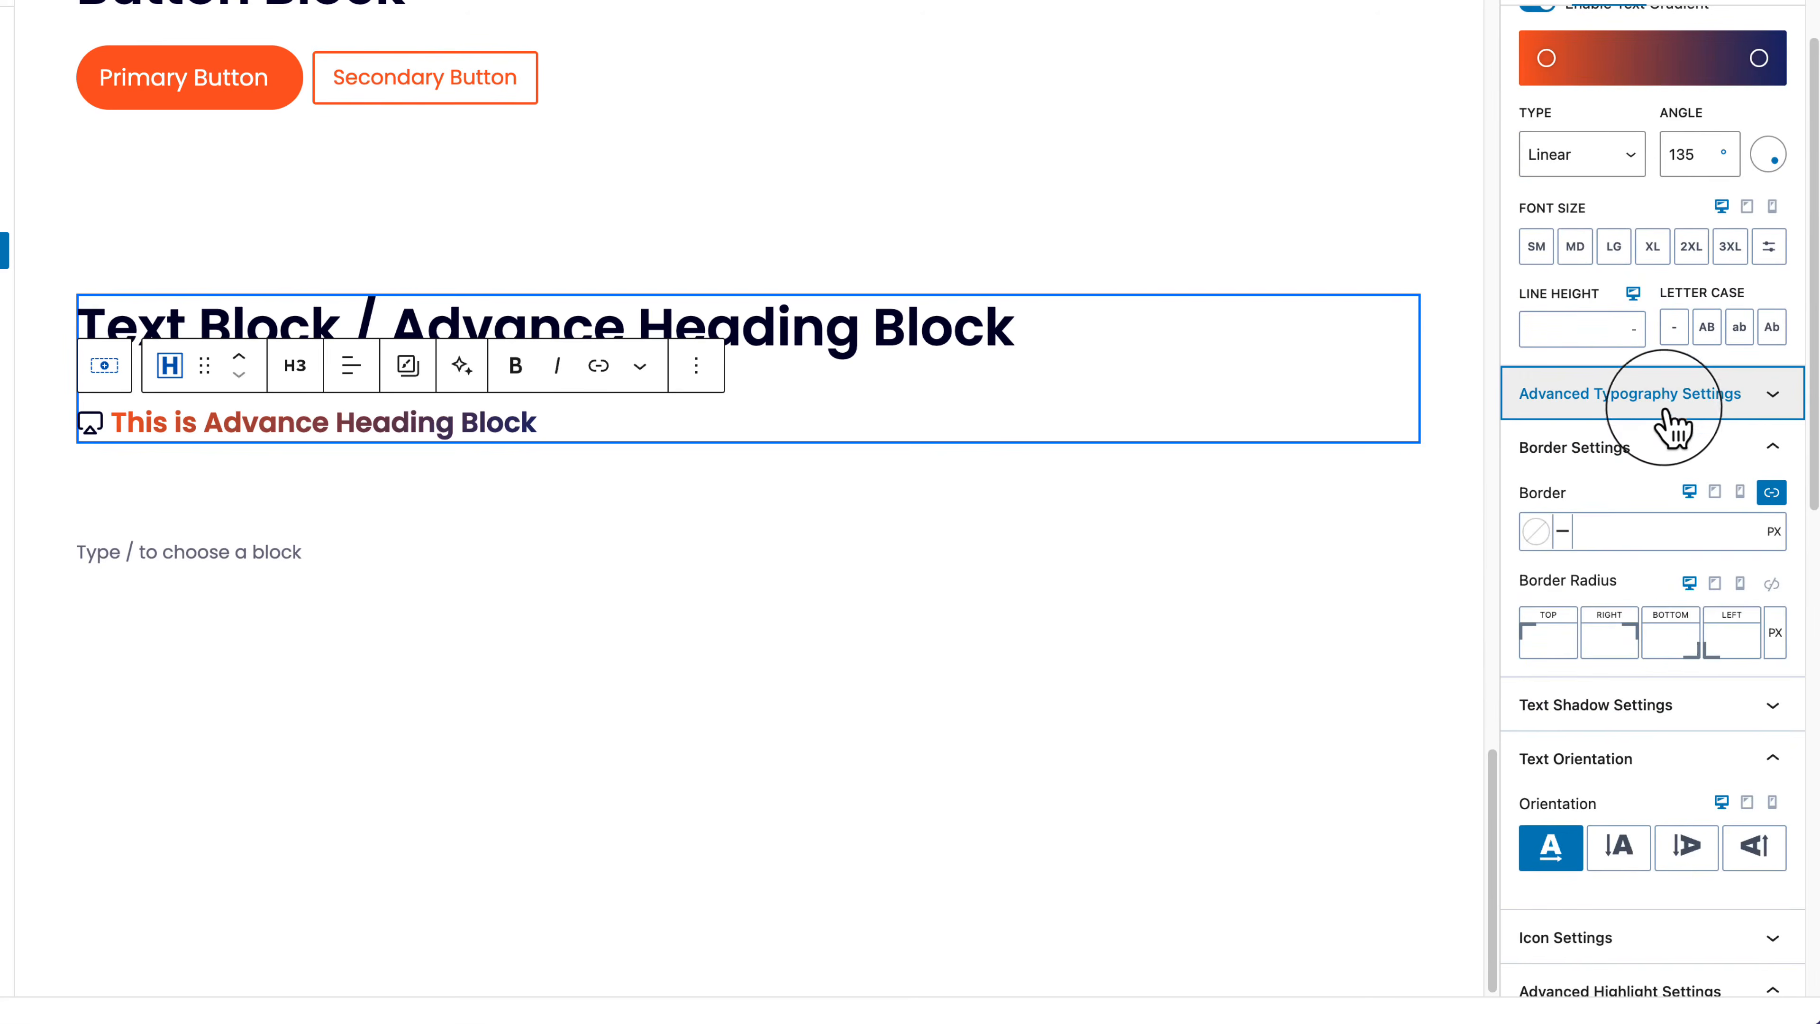
click(1670, 448)
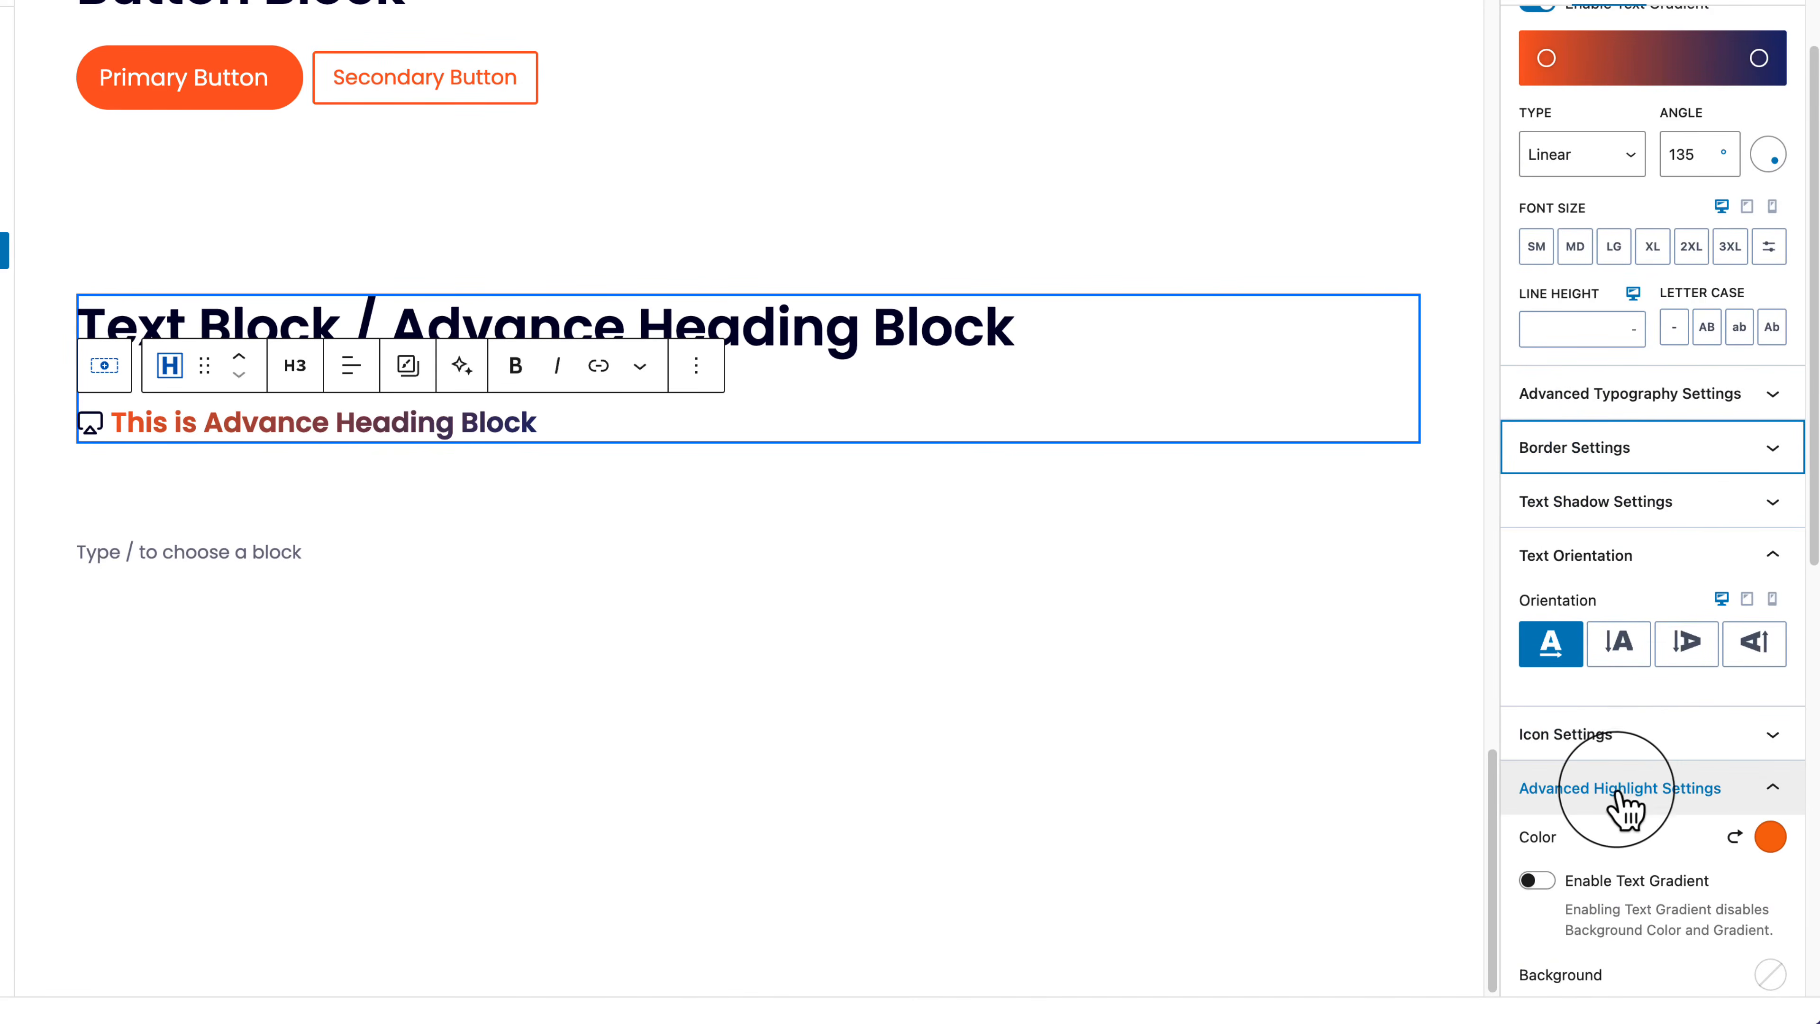
scroll(1630, 774, down, 11)
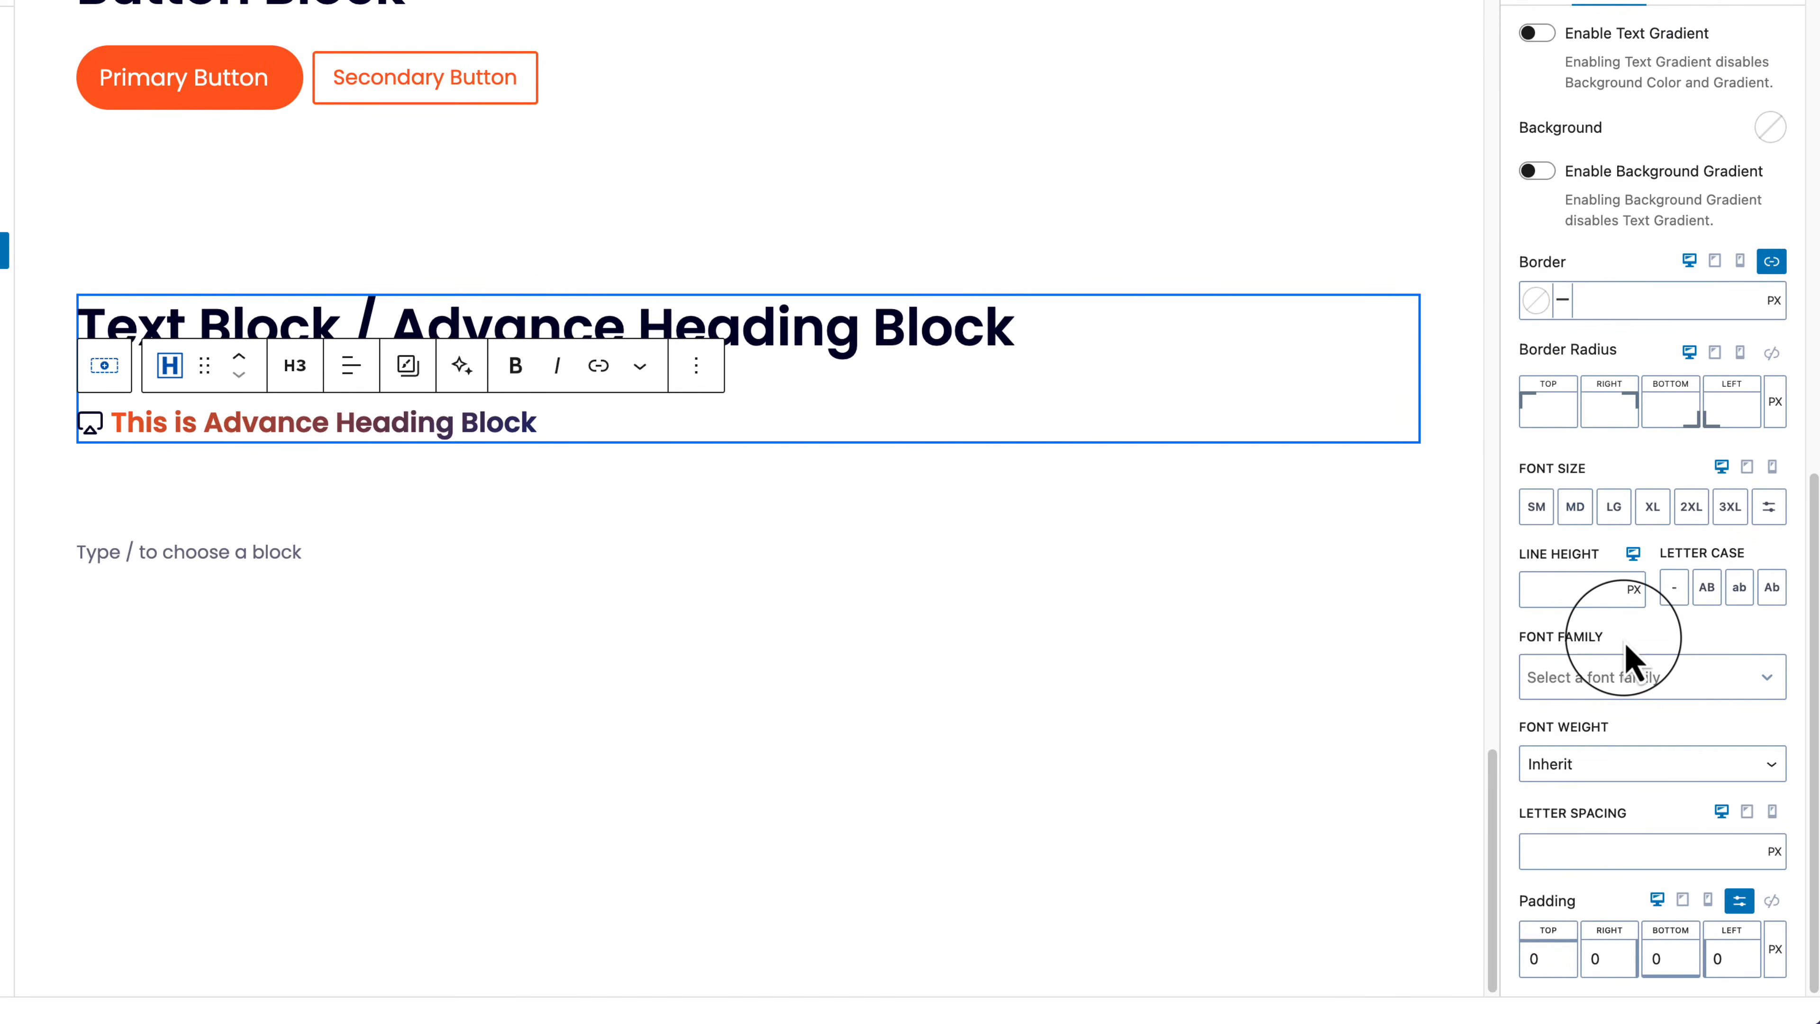
scroll(1627, 656, up, 9)
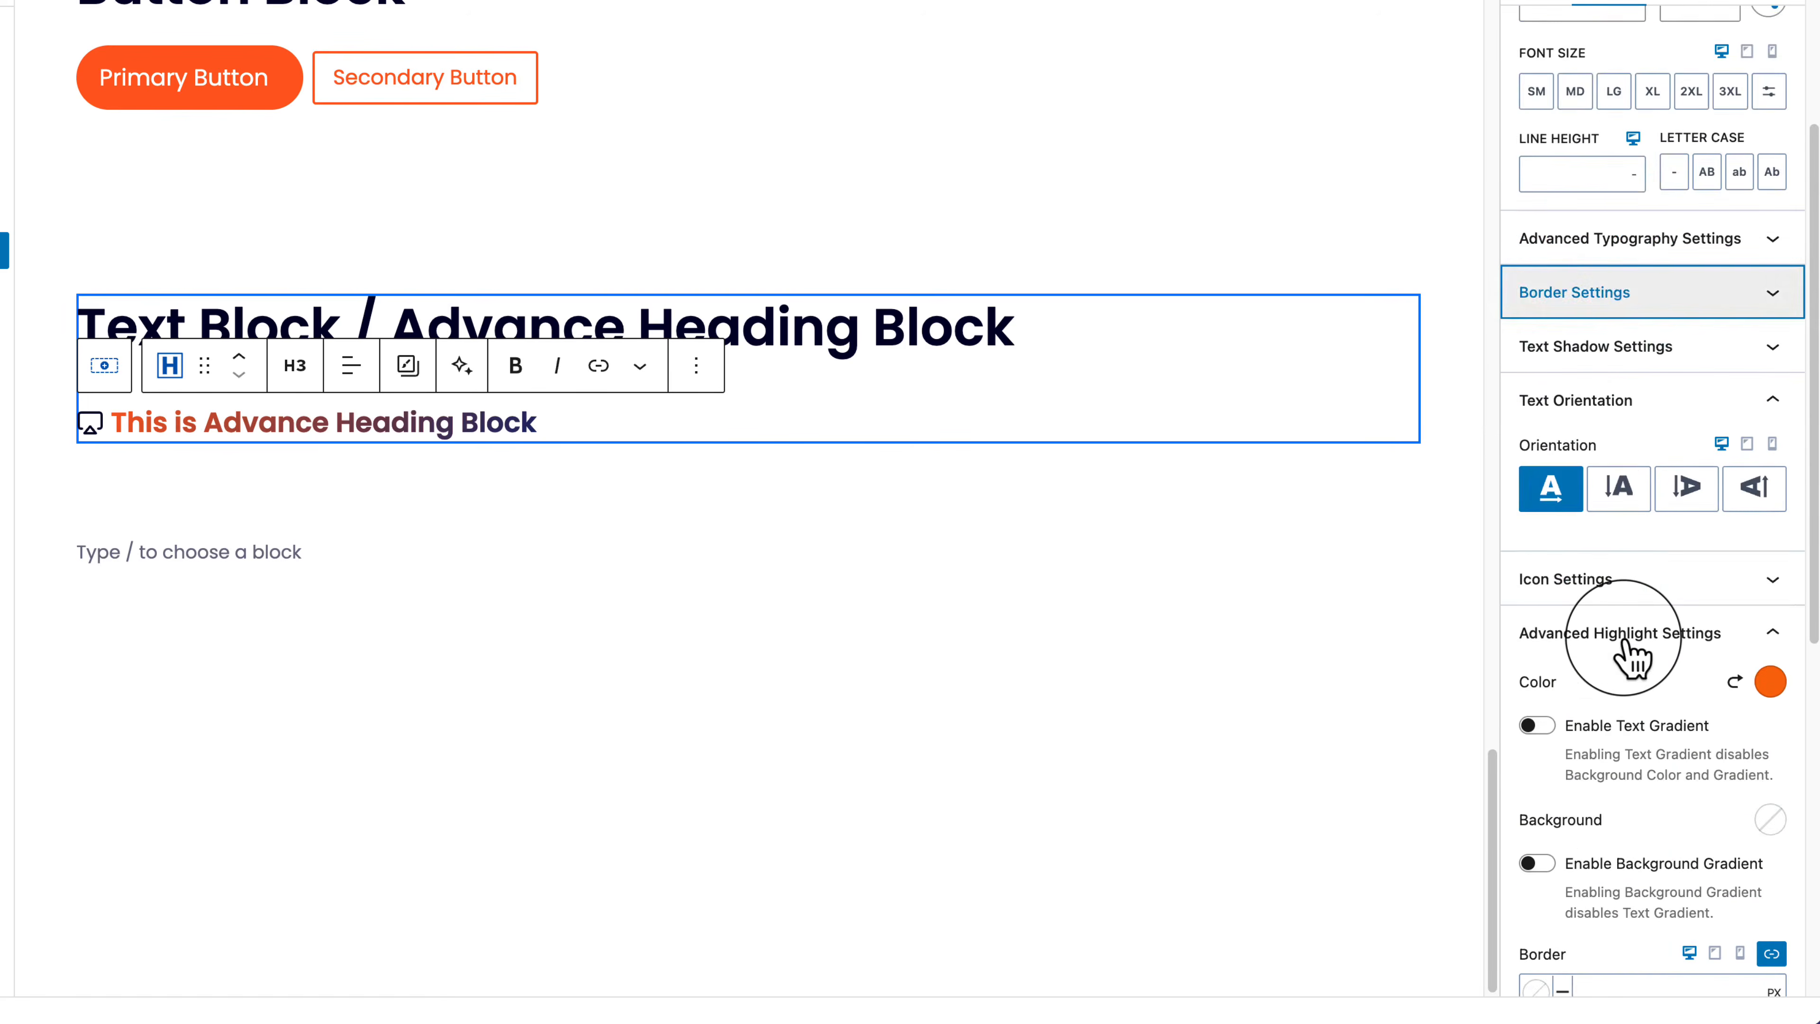
scroll(1634, 652, up, 3)
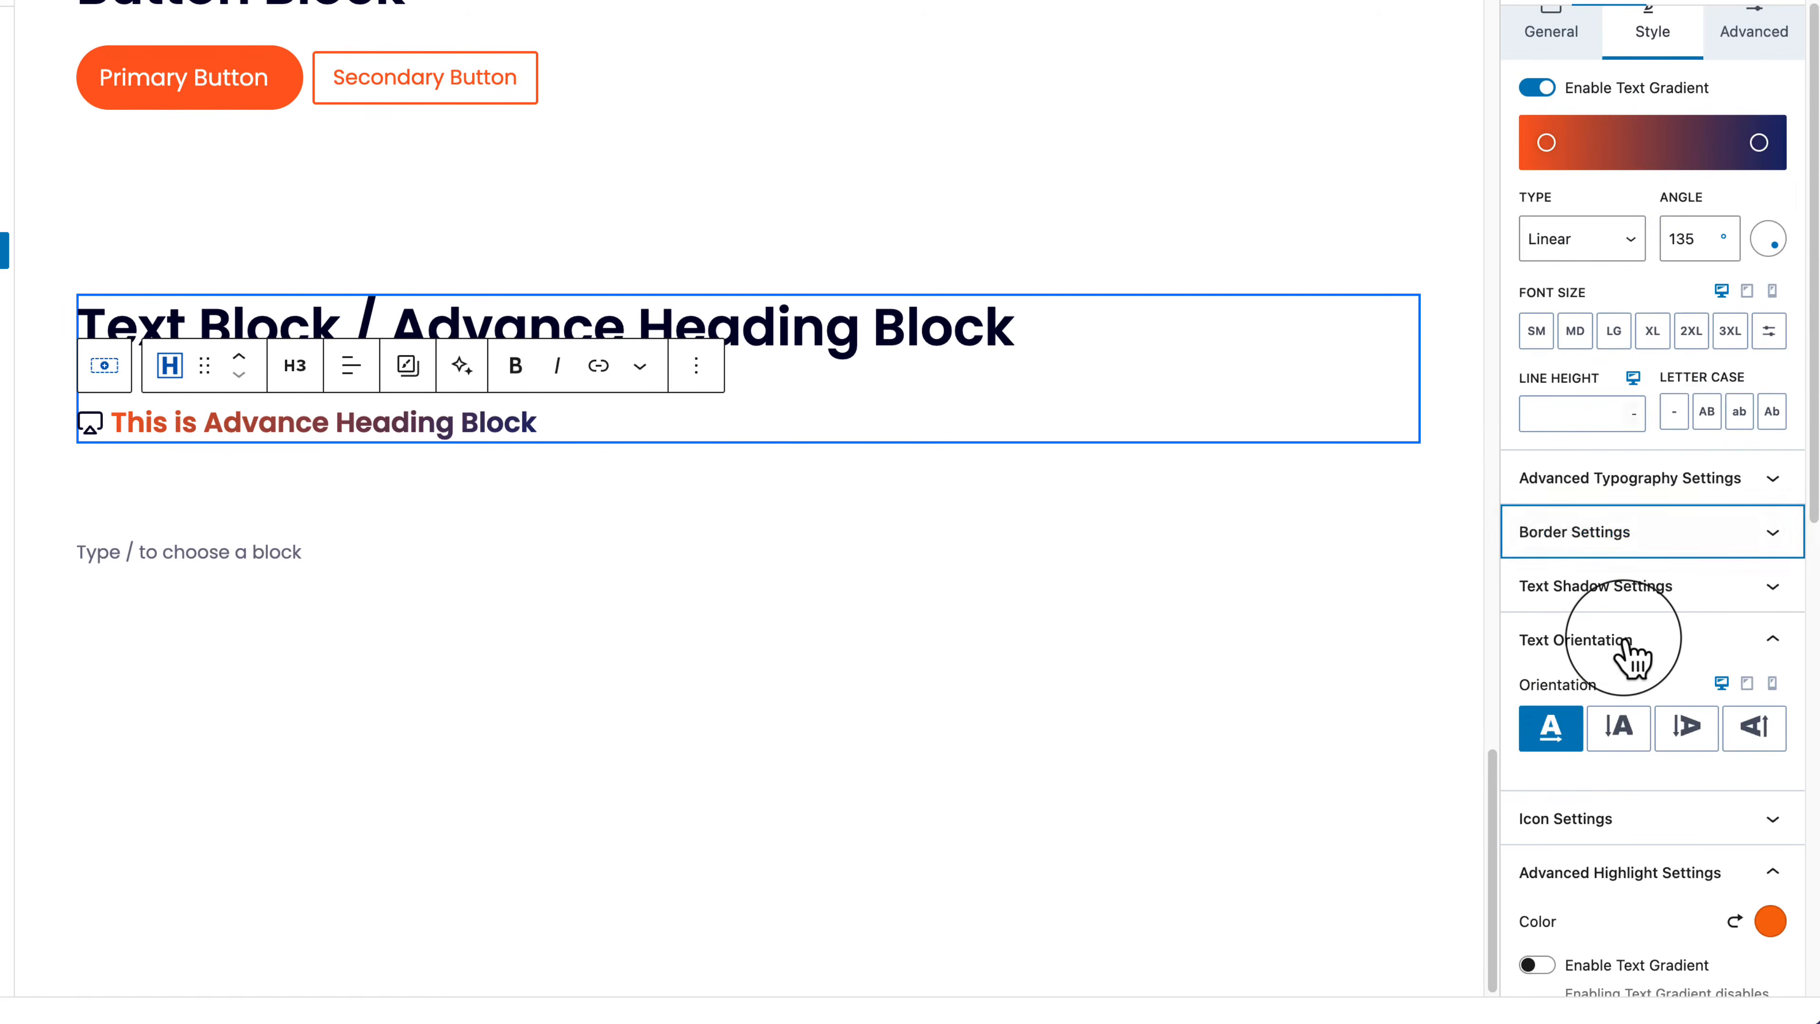
click(1648, 481)
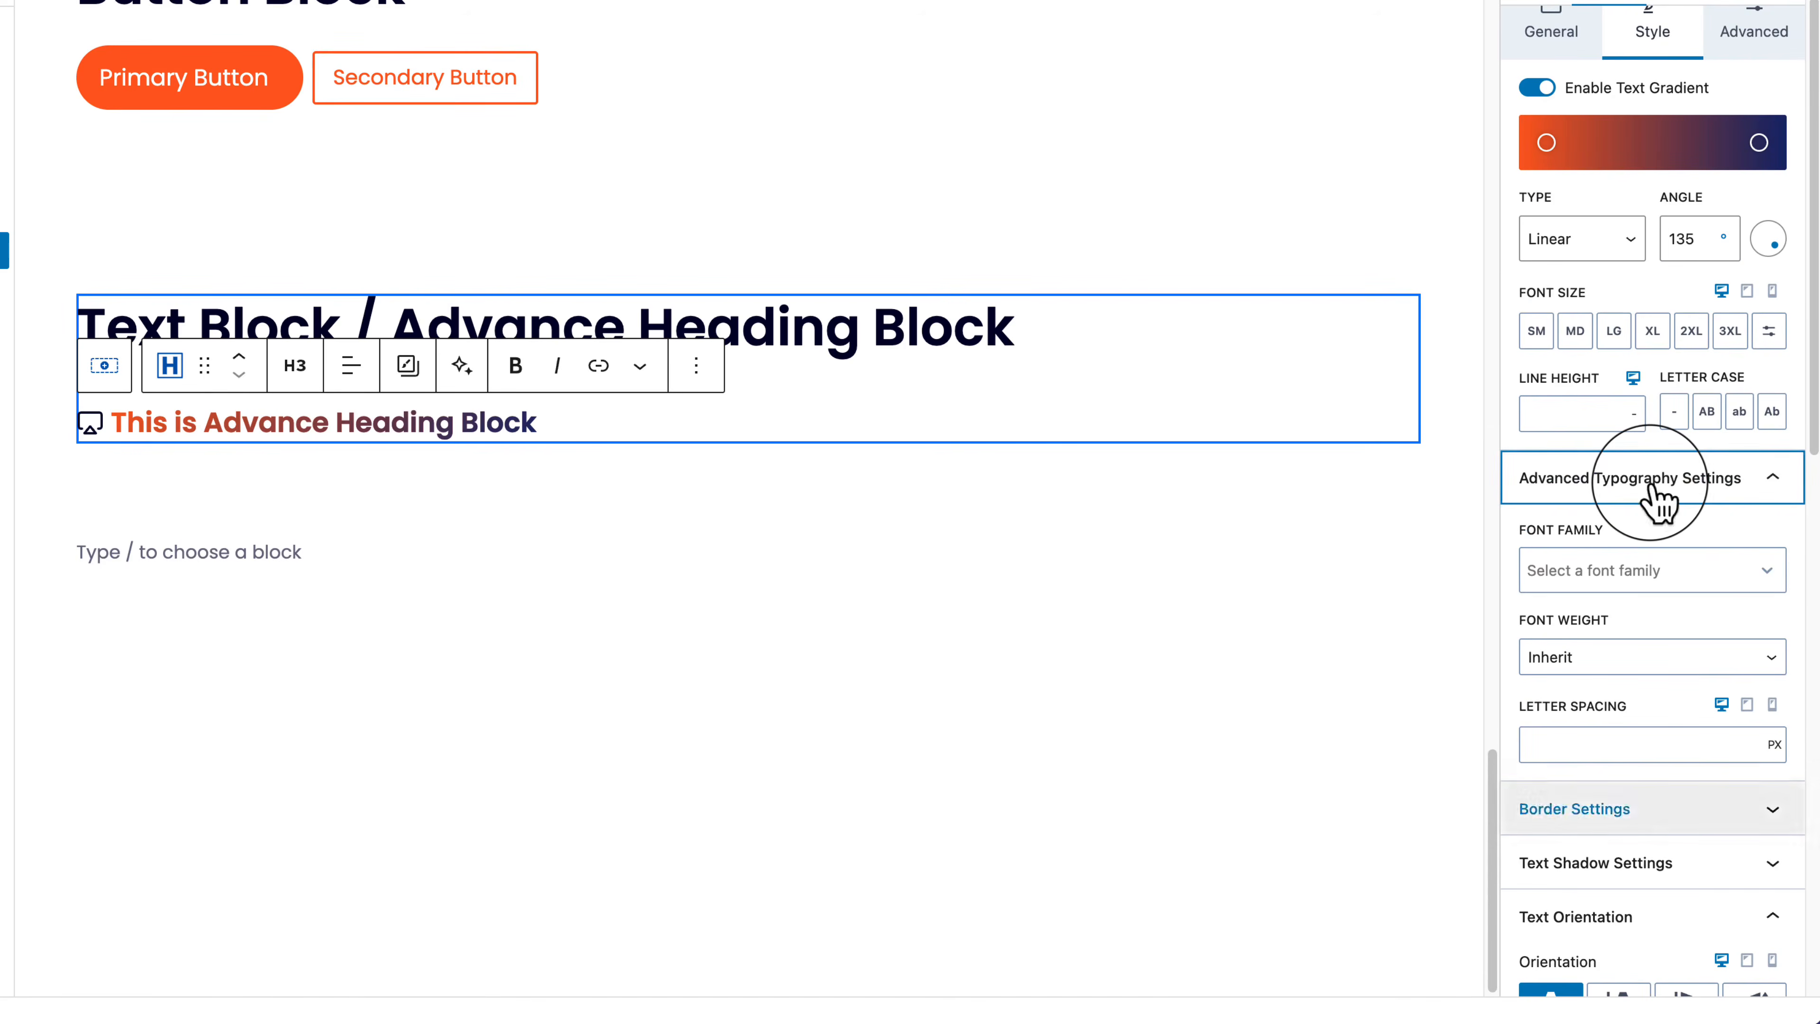
scroll(1650, 486, down, 1)
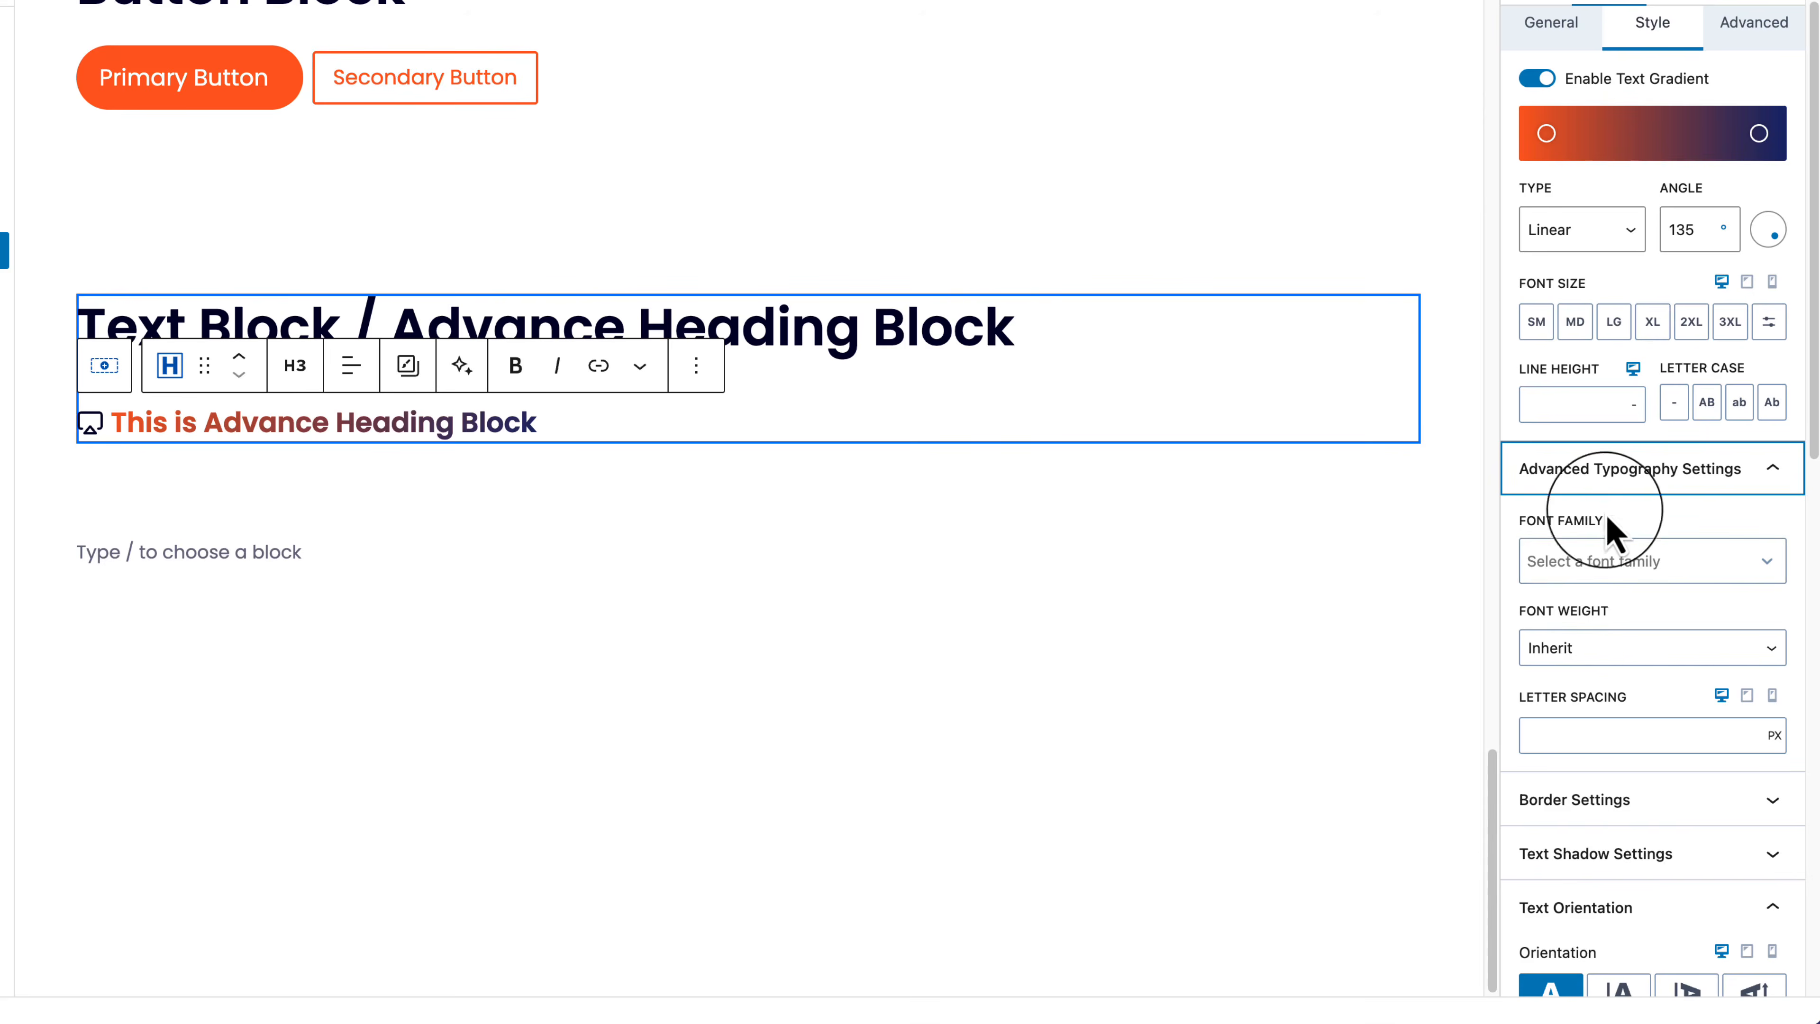
scroll(1566, 215, up, 3)
click(1566, 125)
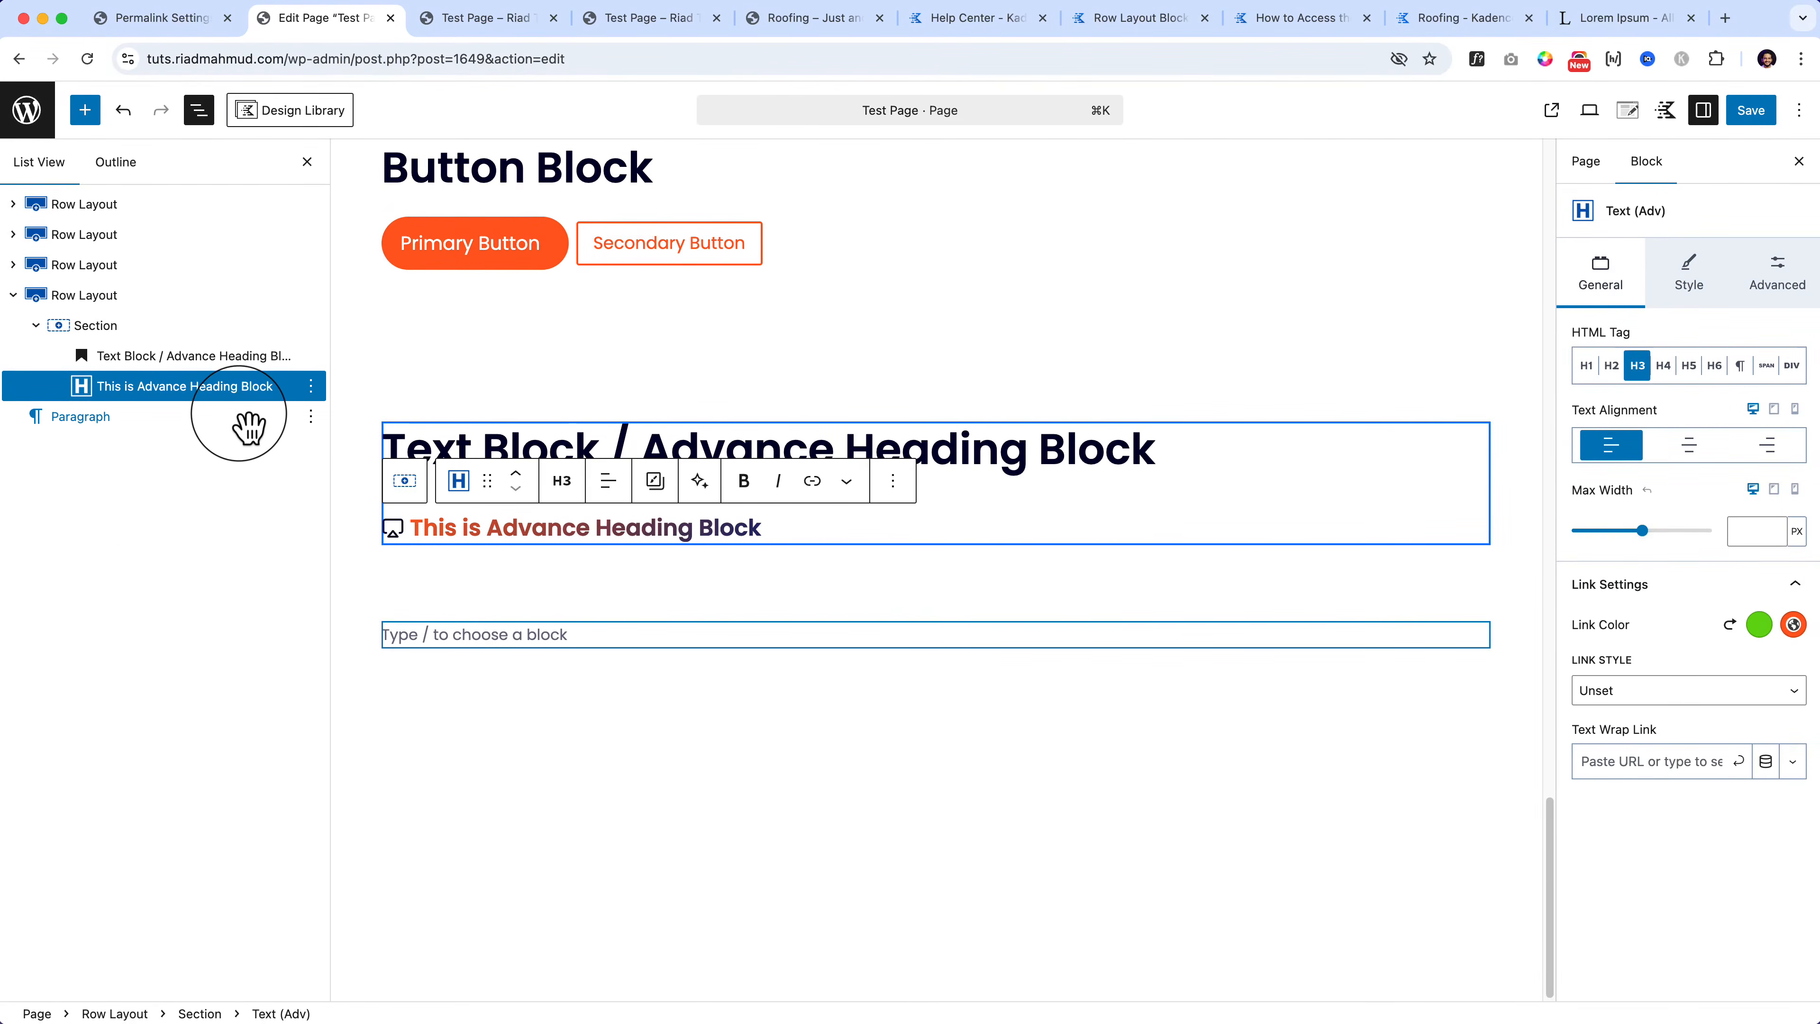
Step: Duplicate the row layout holding the headings
click(243, 323)
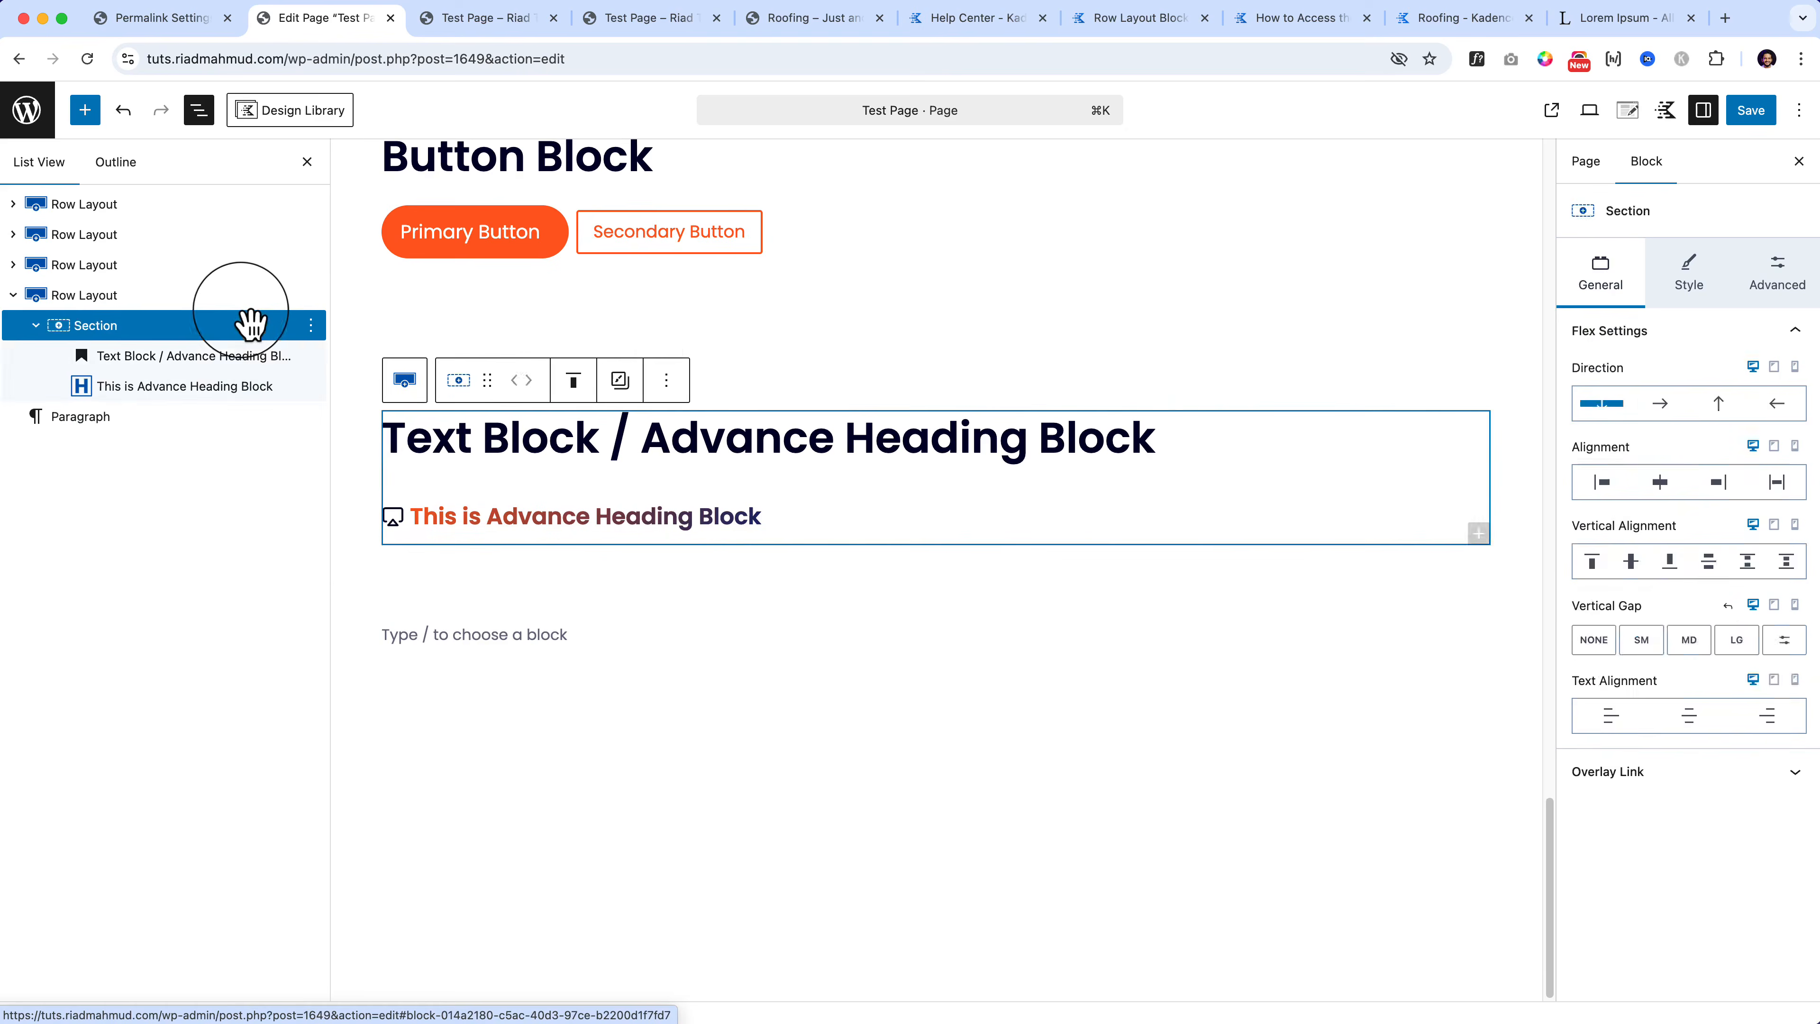
click(243, 298)
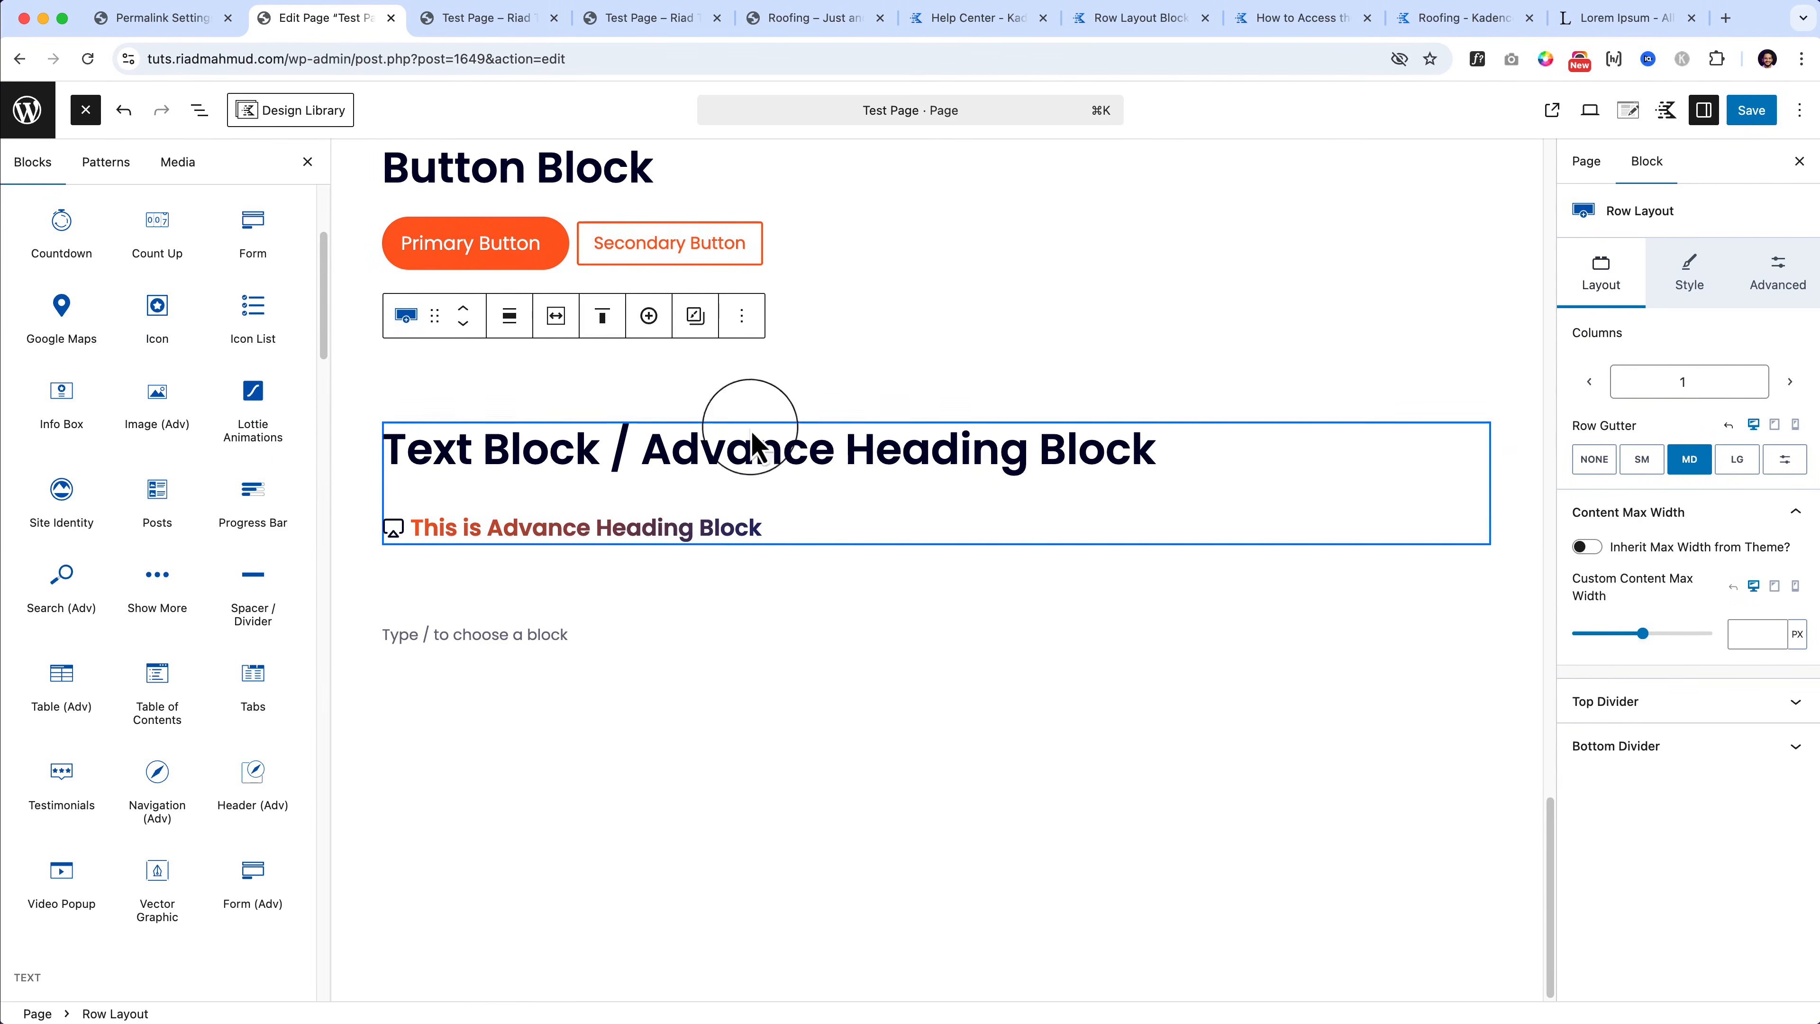
click(745, 316)
click(788, 466)
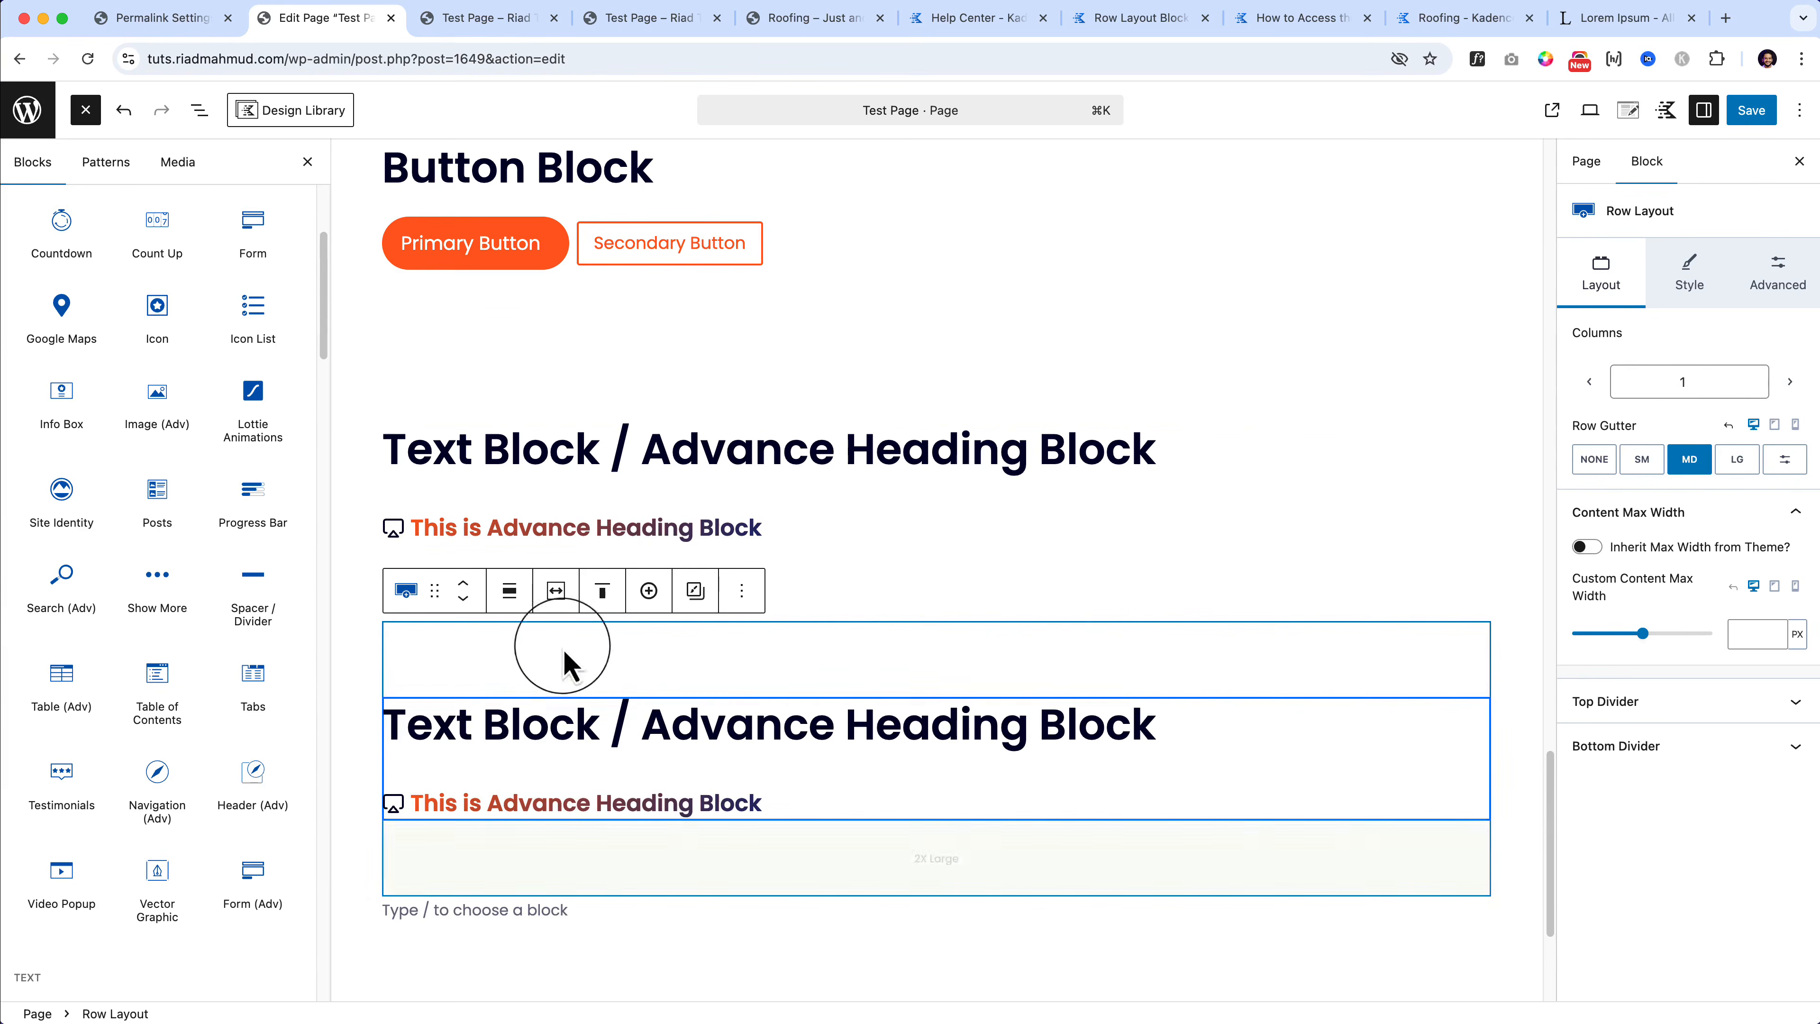
Step: Retitle the copied heading 'Countdown Block' and select the copied subheading
triple_click(473, 721)
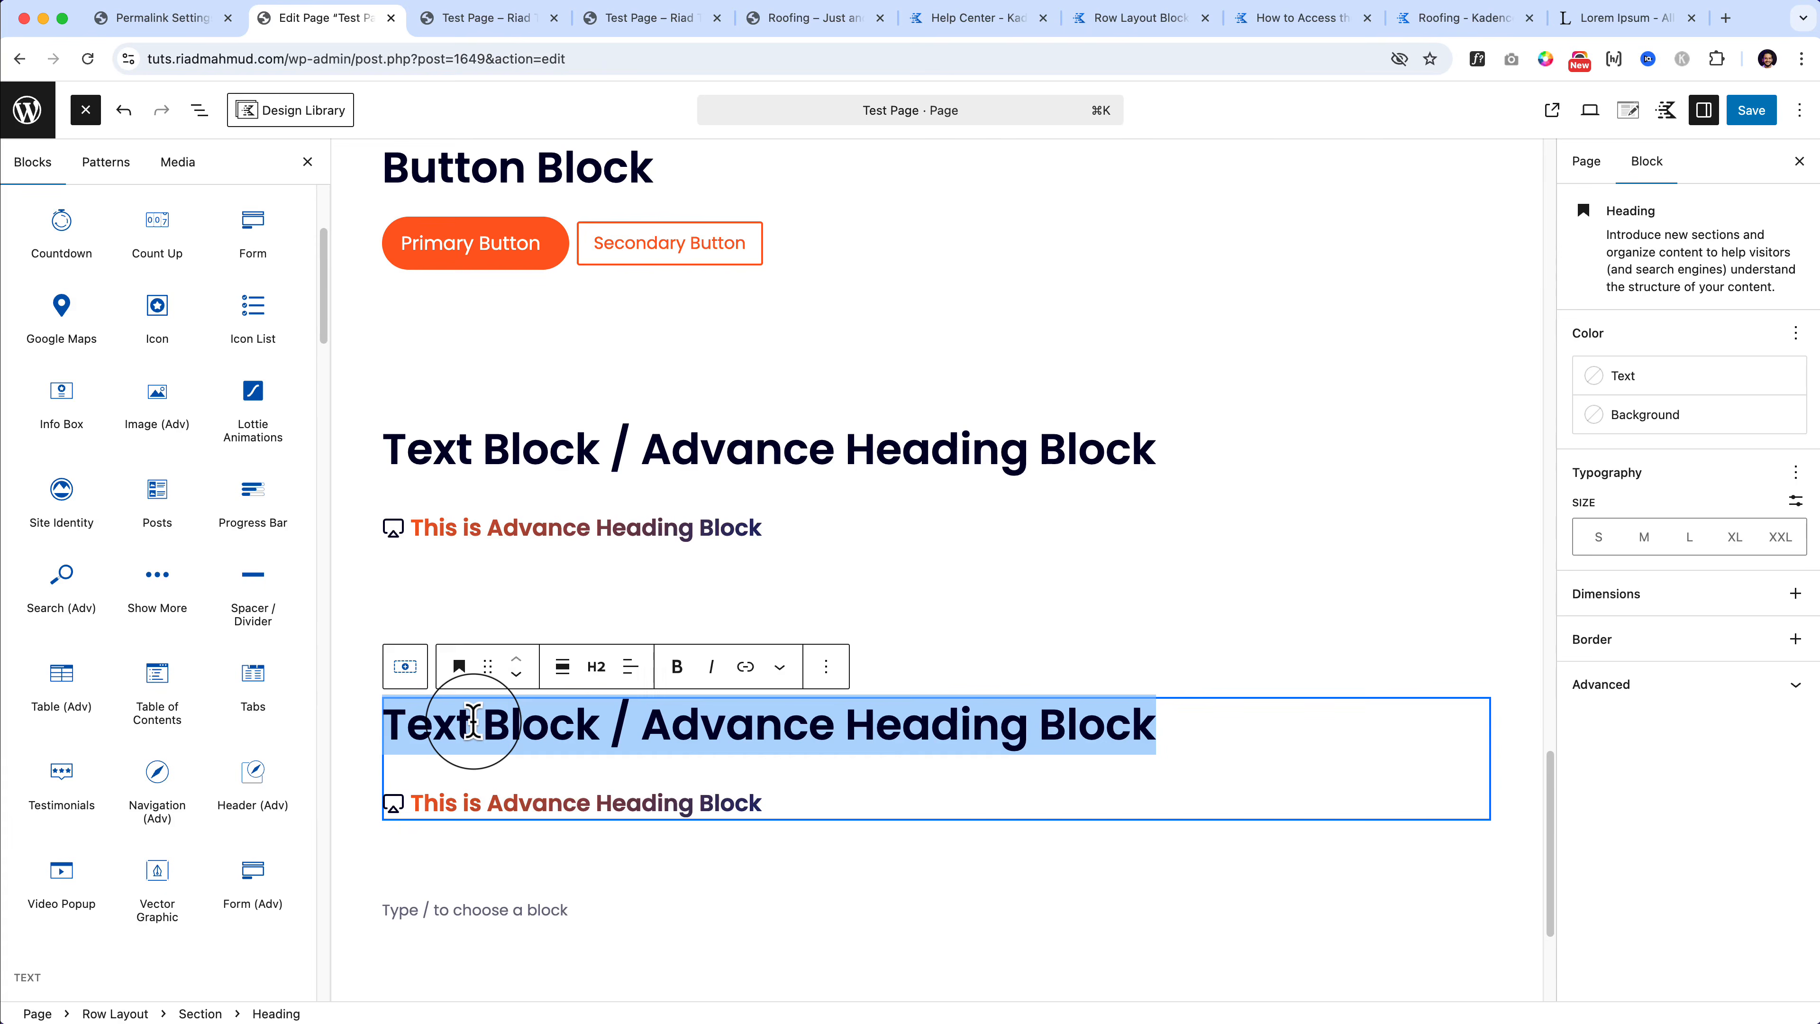
text(Countdown)
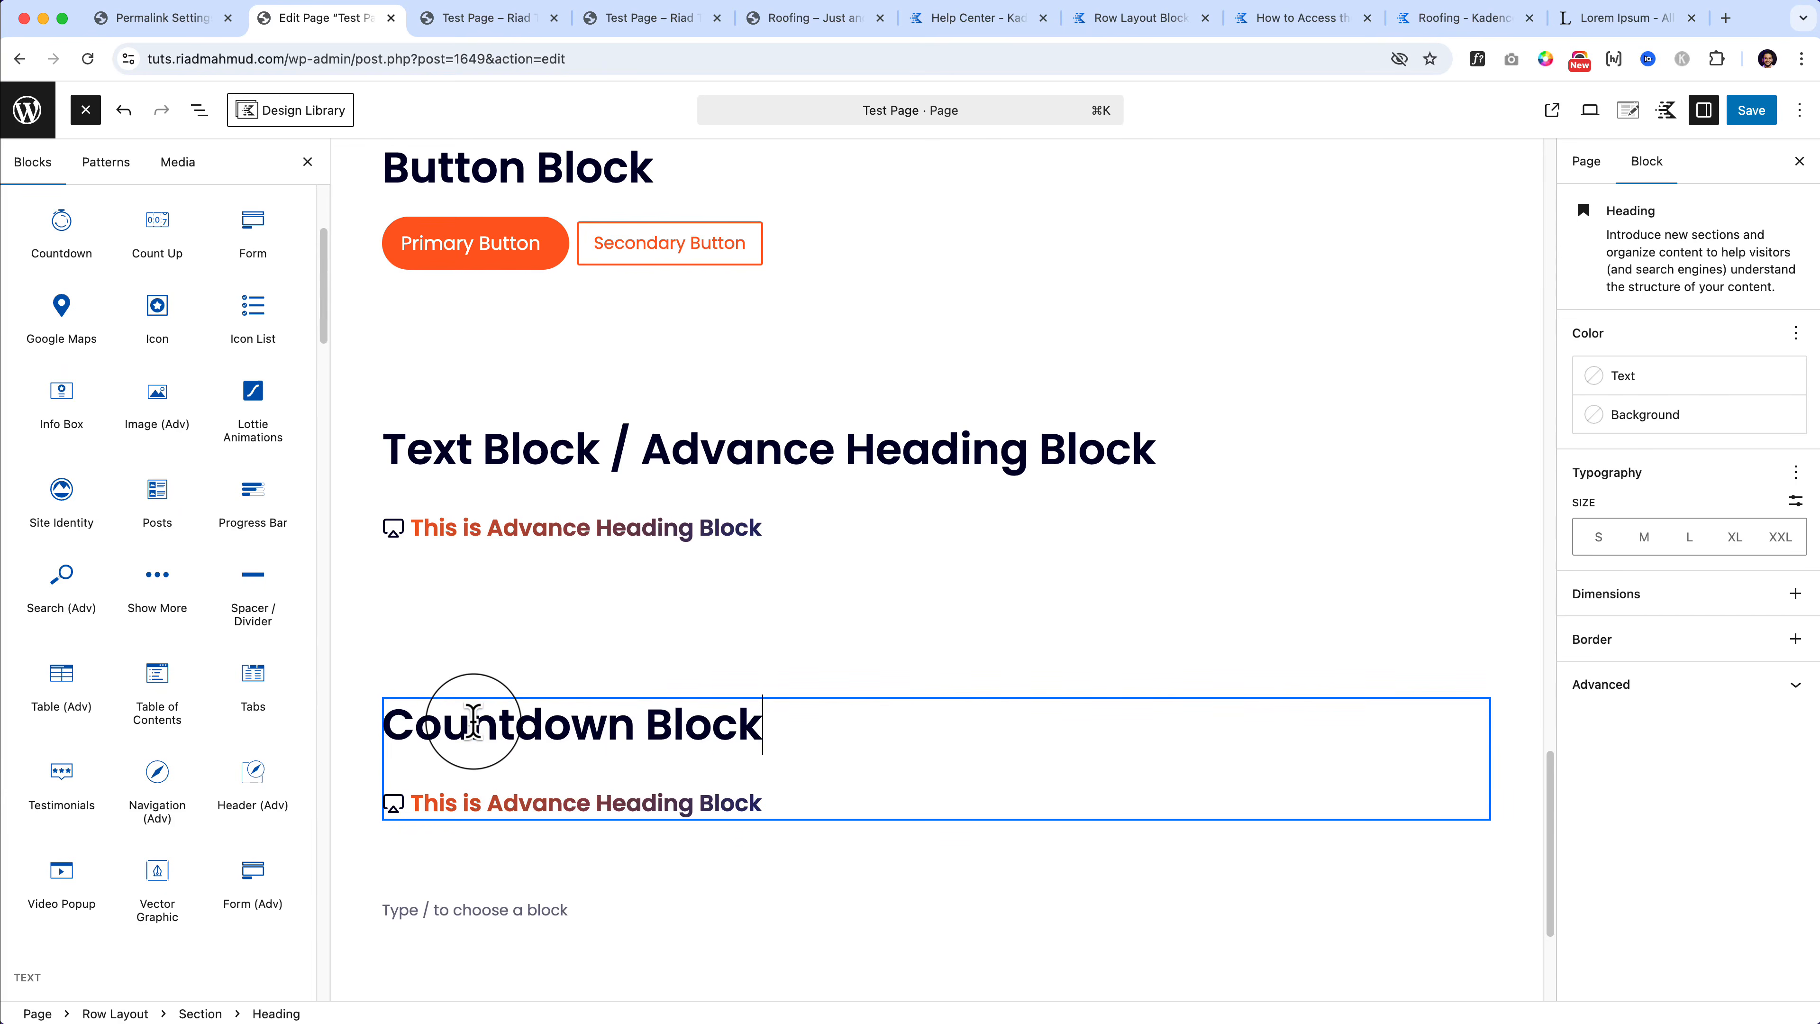
click(484, 801)
click(893, 757)
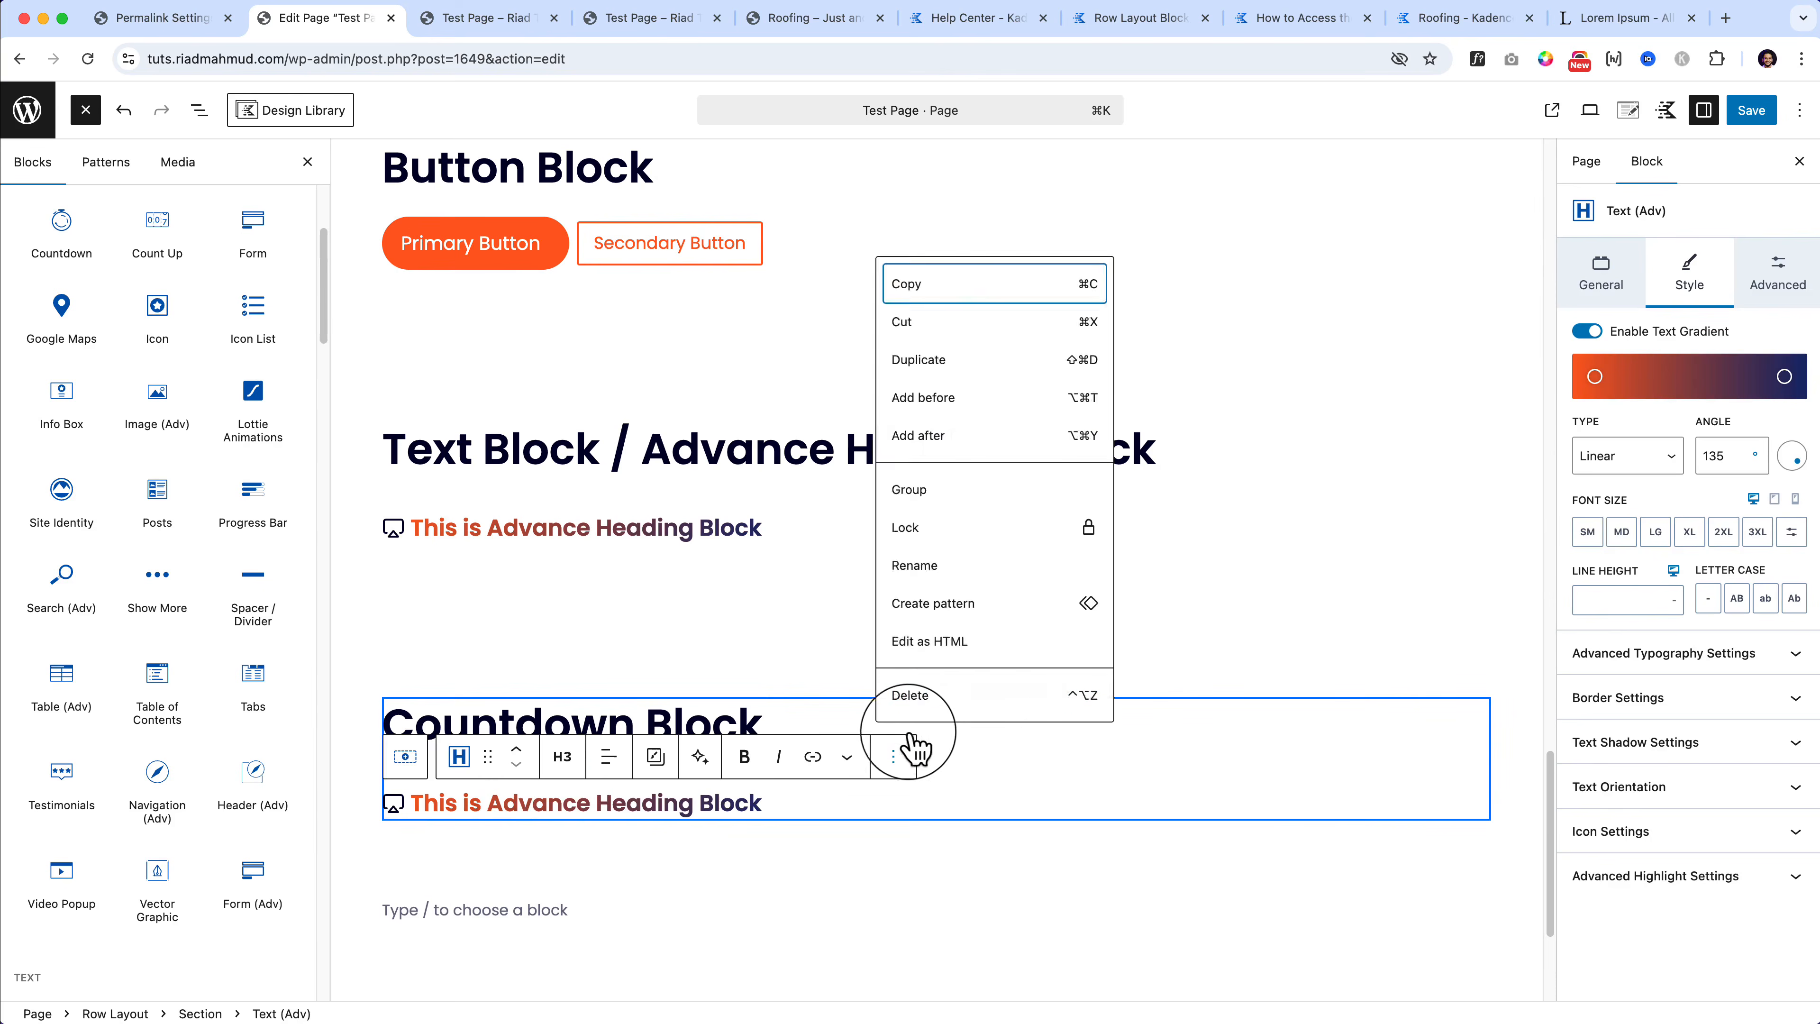
Step: Replace the copied subheading with a Countdown block, keeping expiry as show timer at zero
click(929, 696)
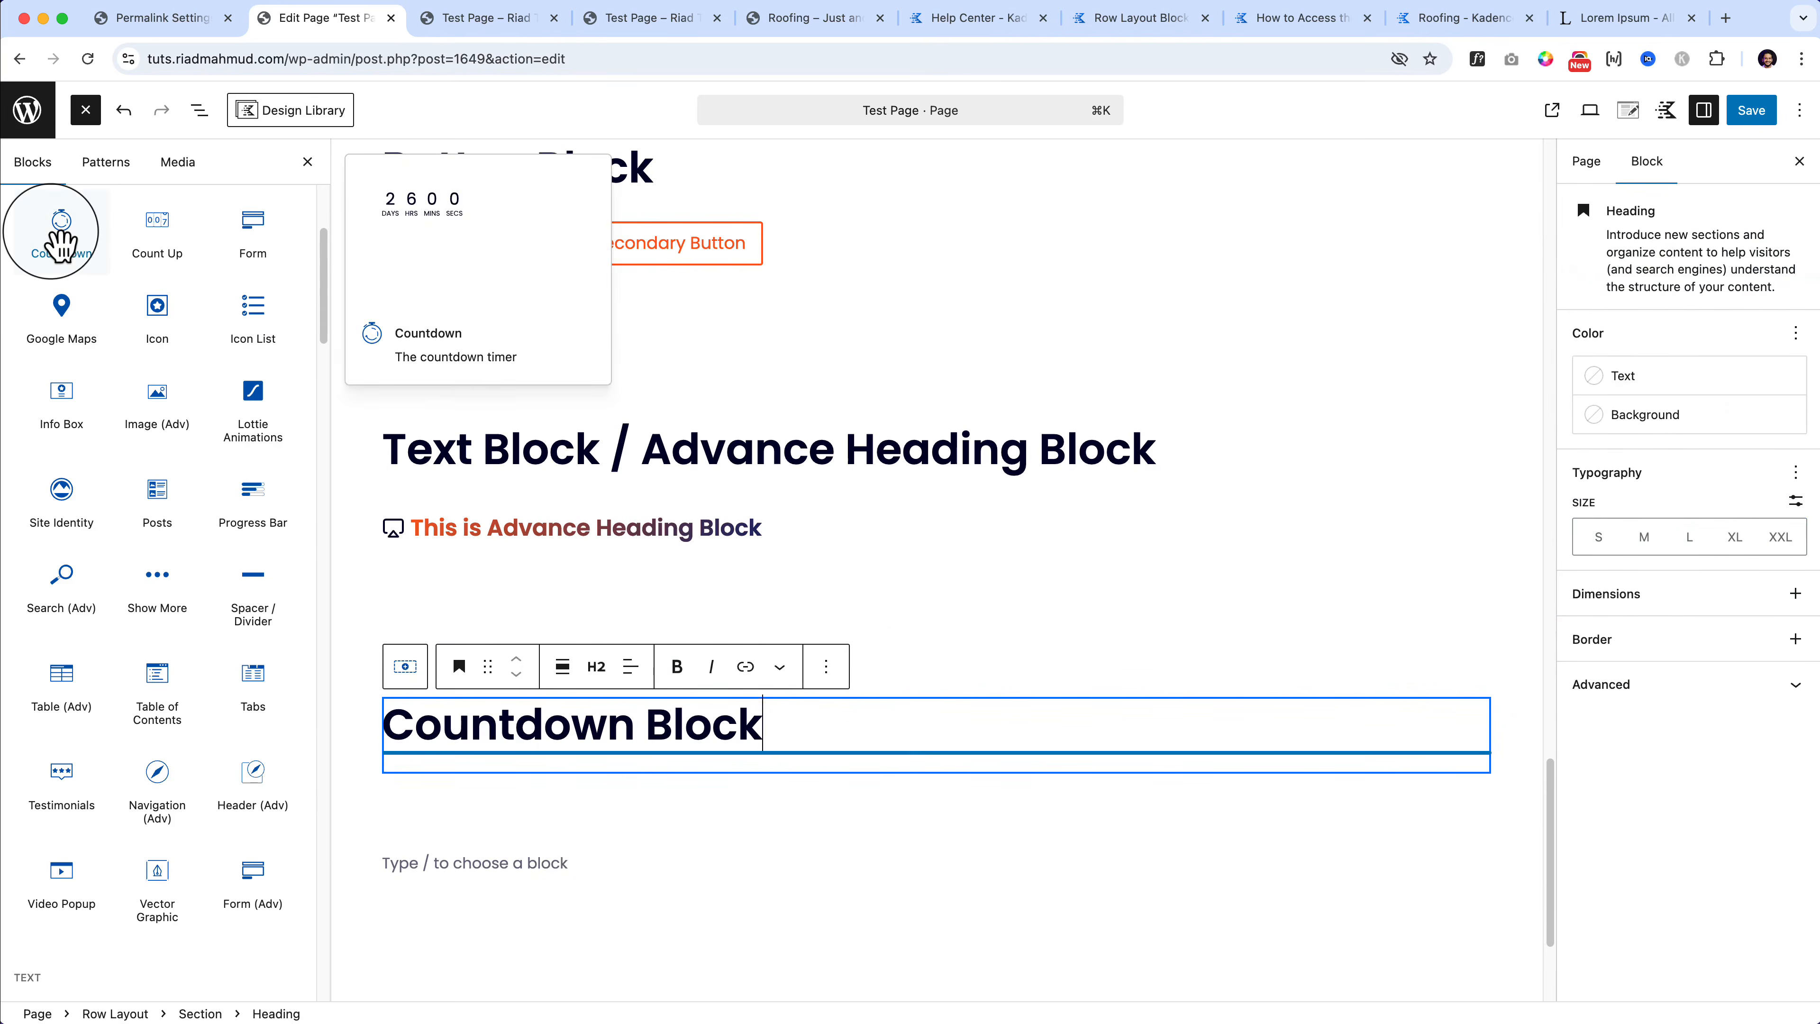
drag(61, 237, 478, 774)
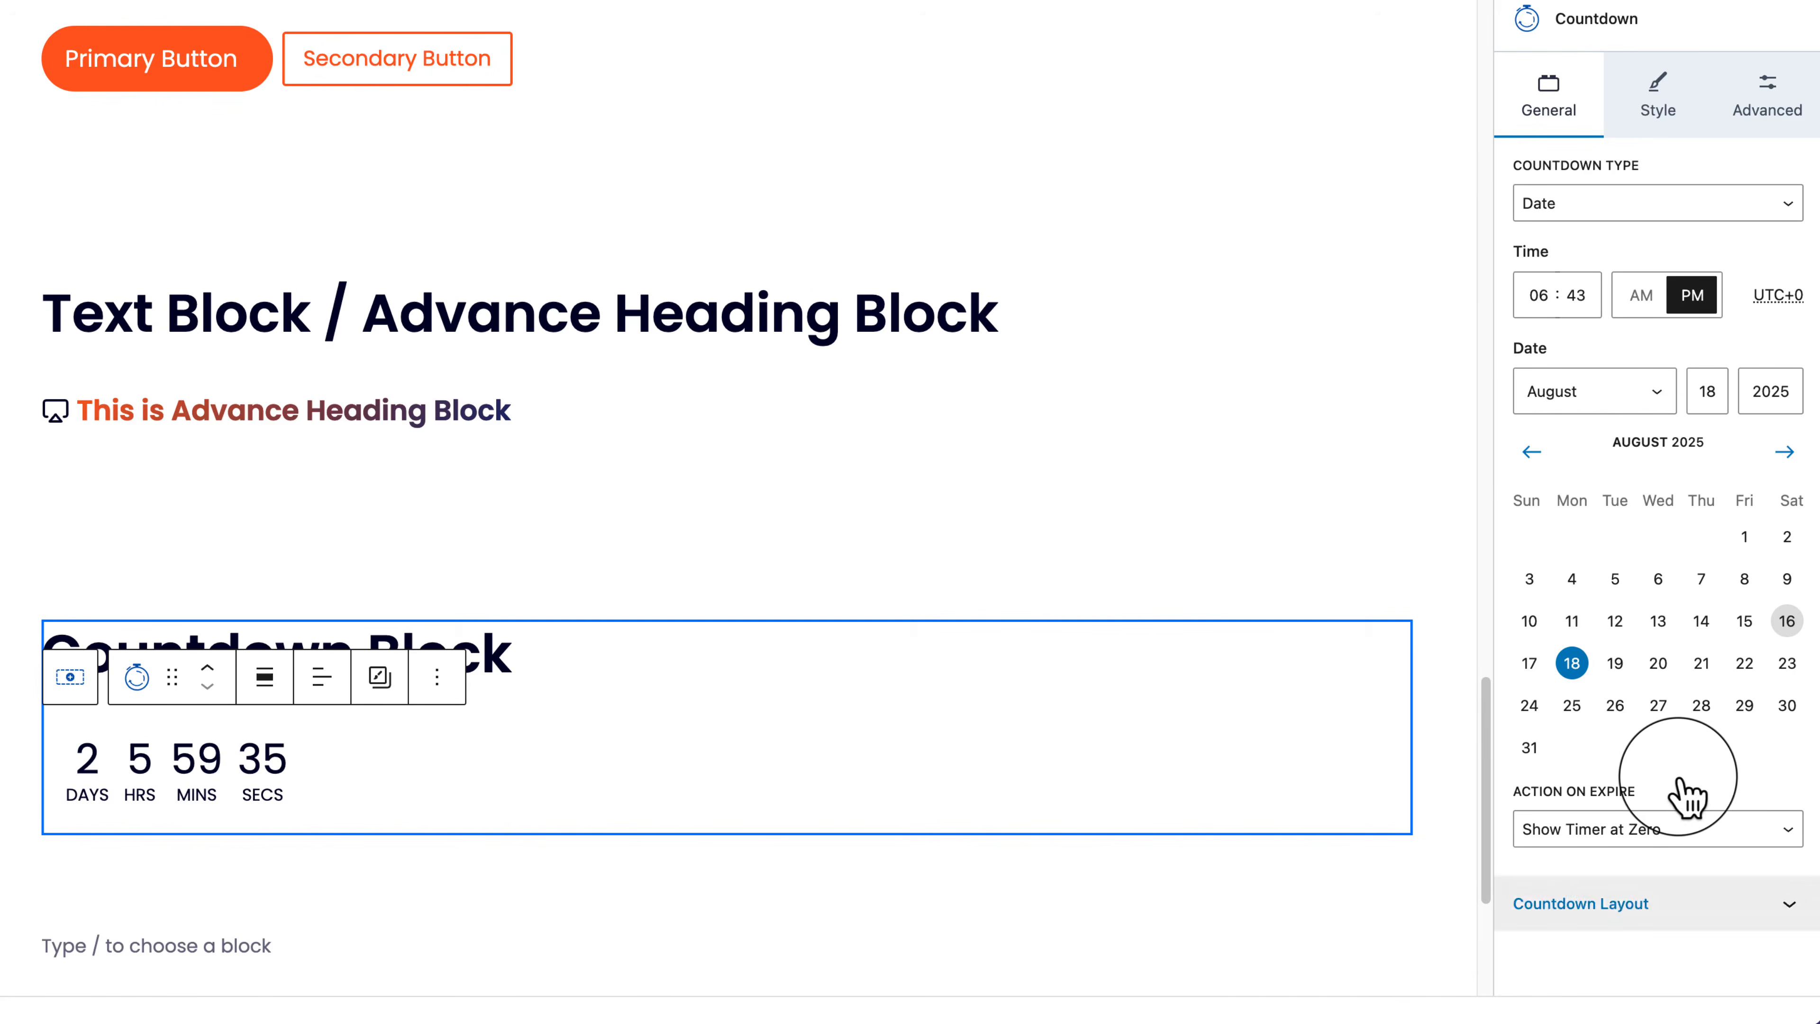
click(1764, 828)
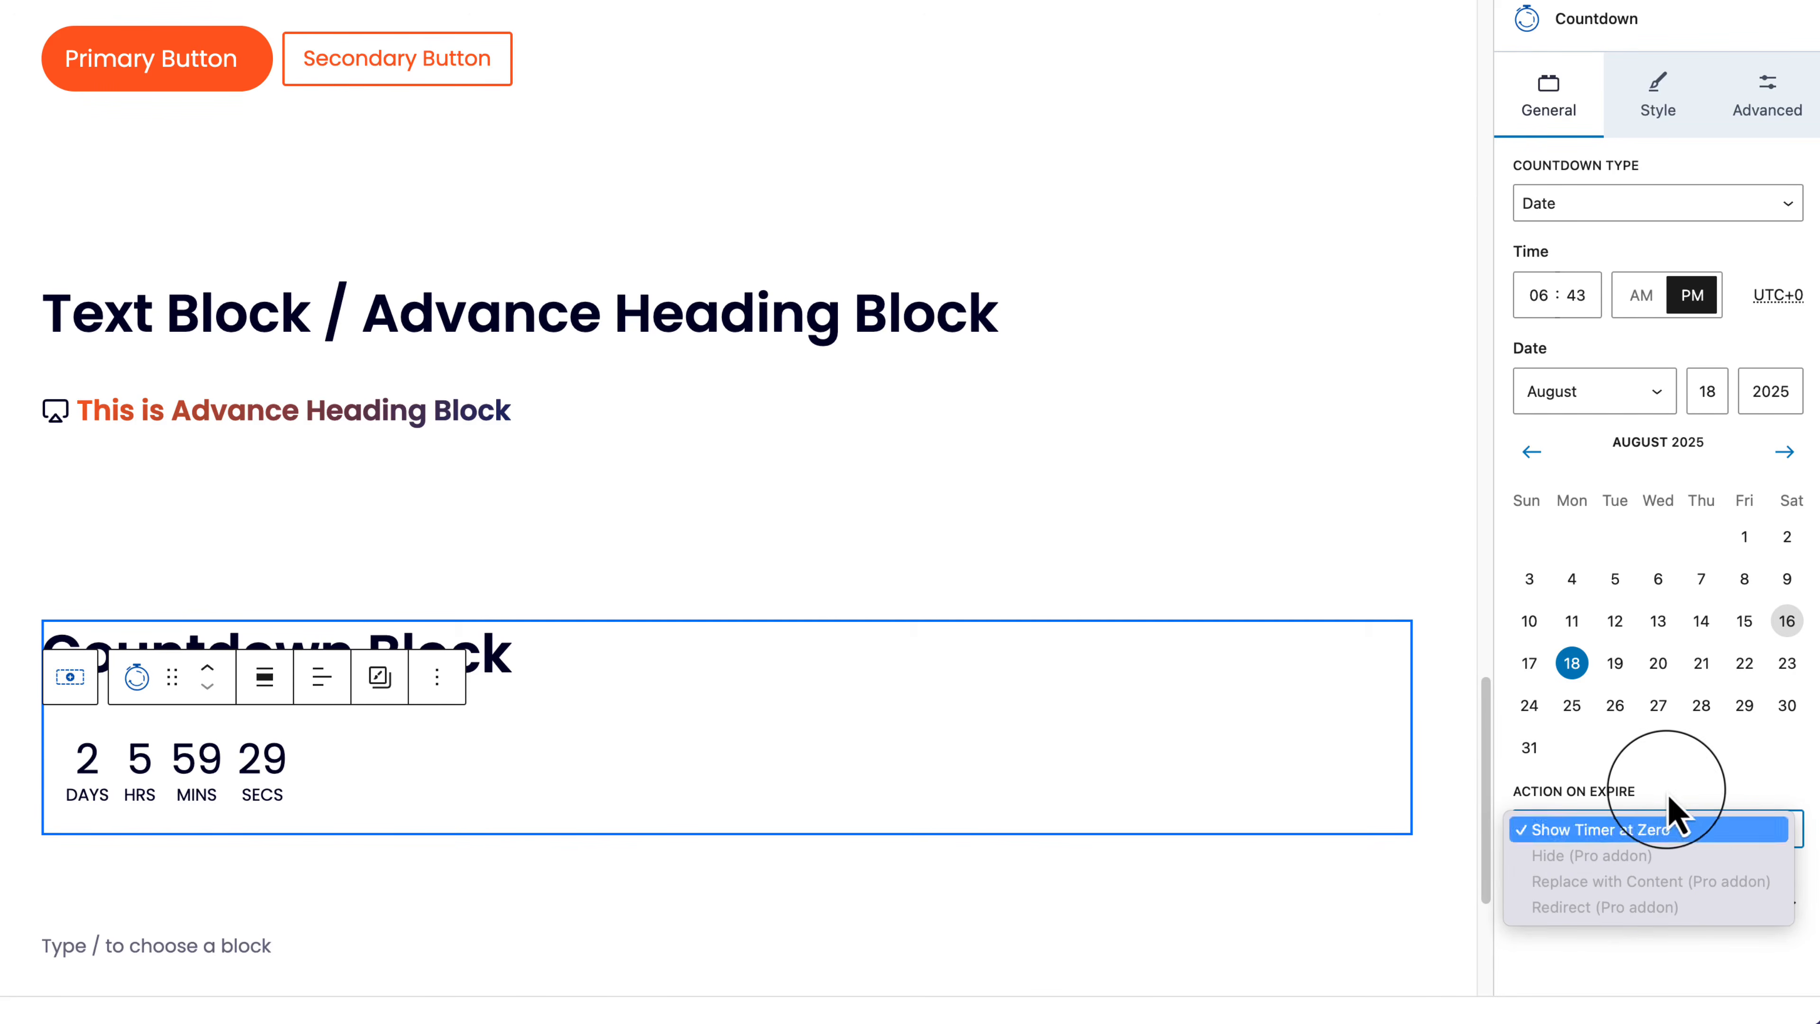
click(1641, 829)
Step: Try an inline countdown layout, then keep the block layout
click(1613, 907)
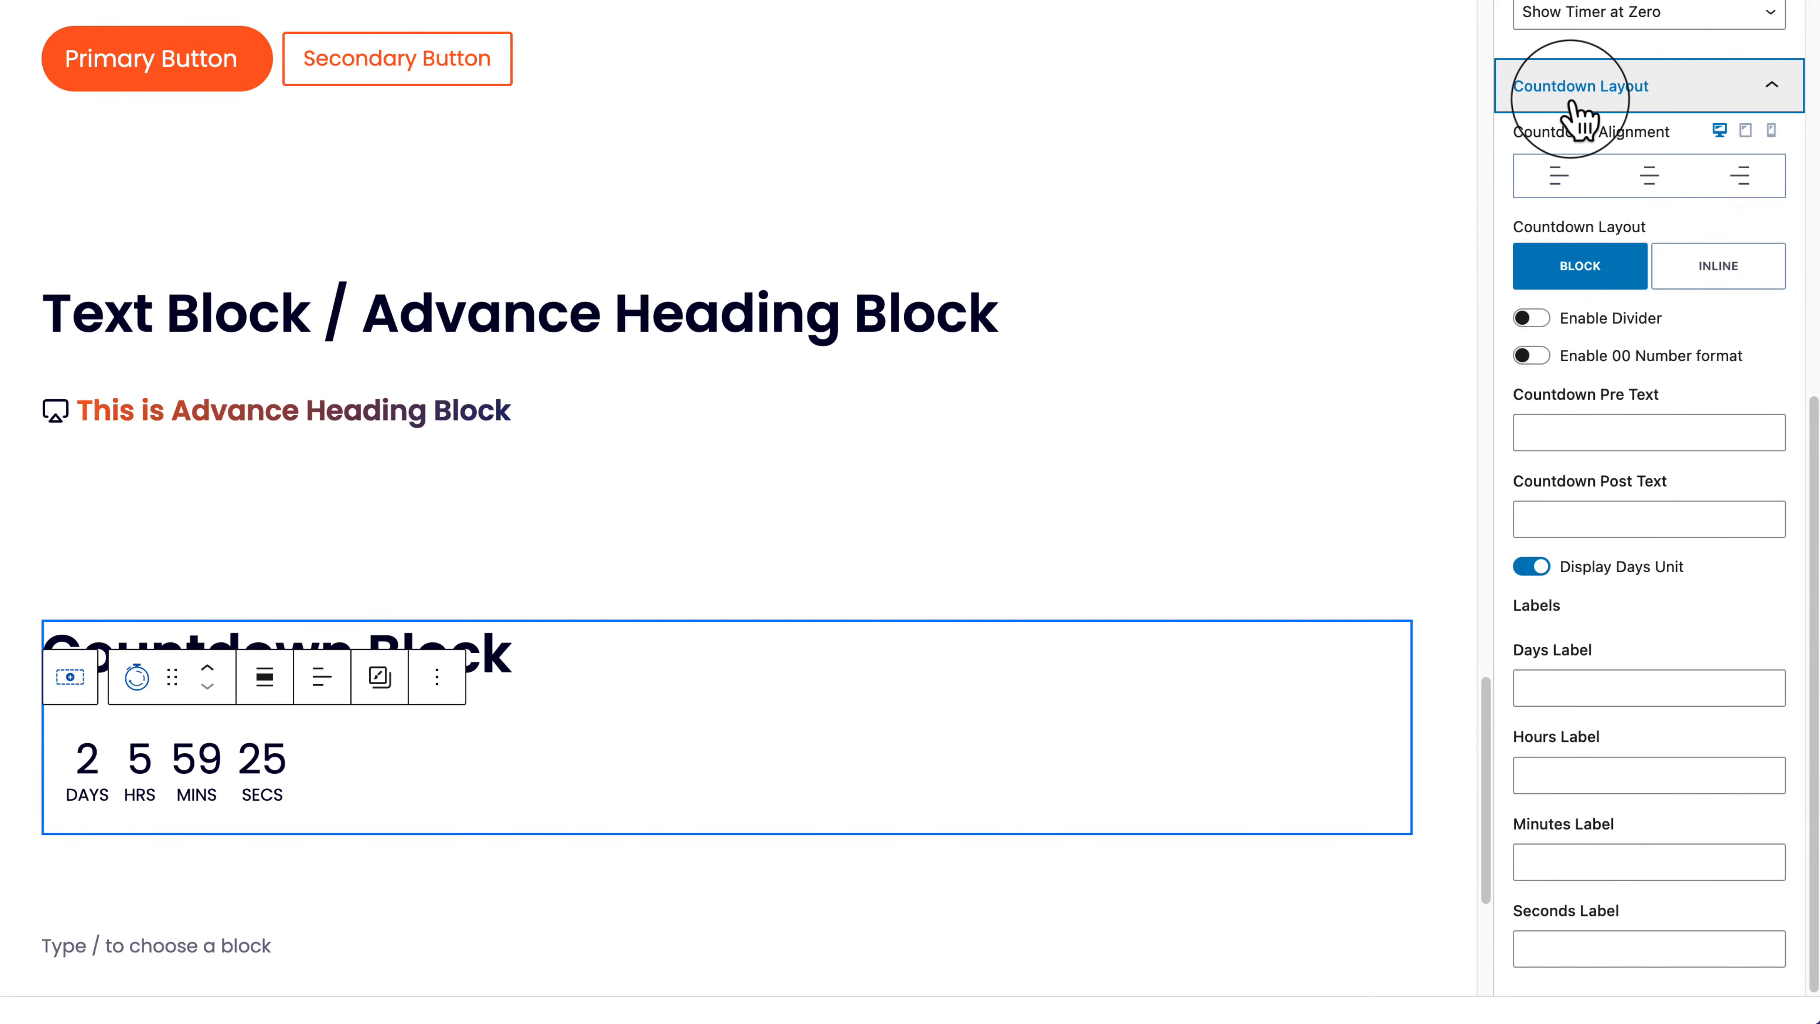
click(1718, 269)
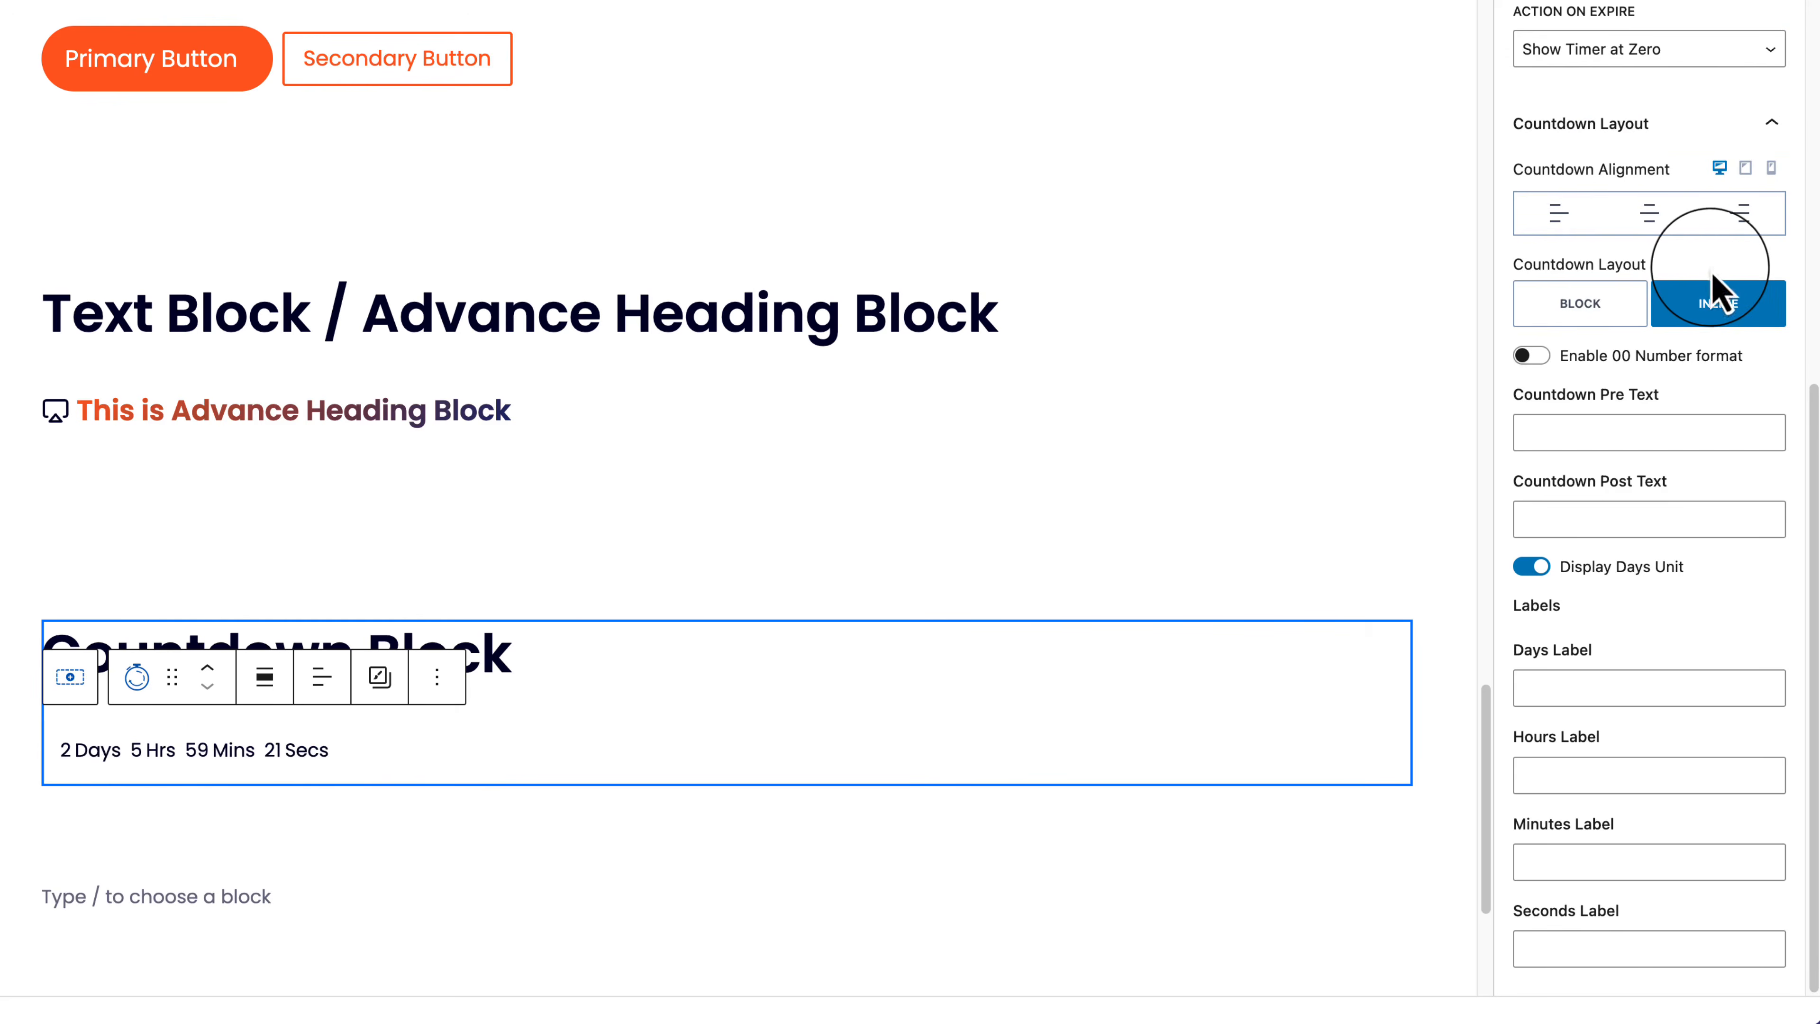
click(1575, 309)
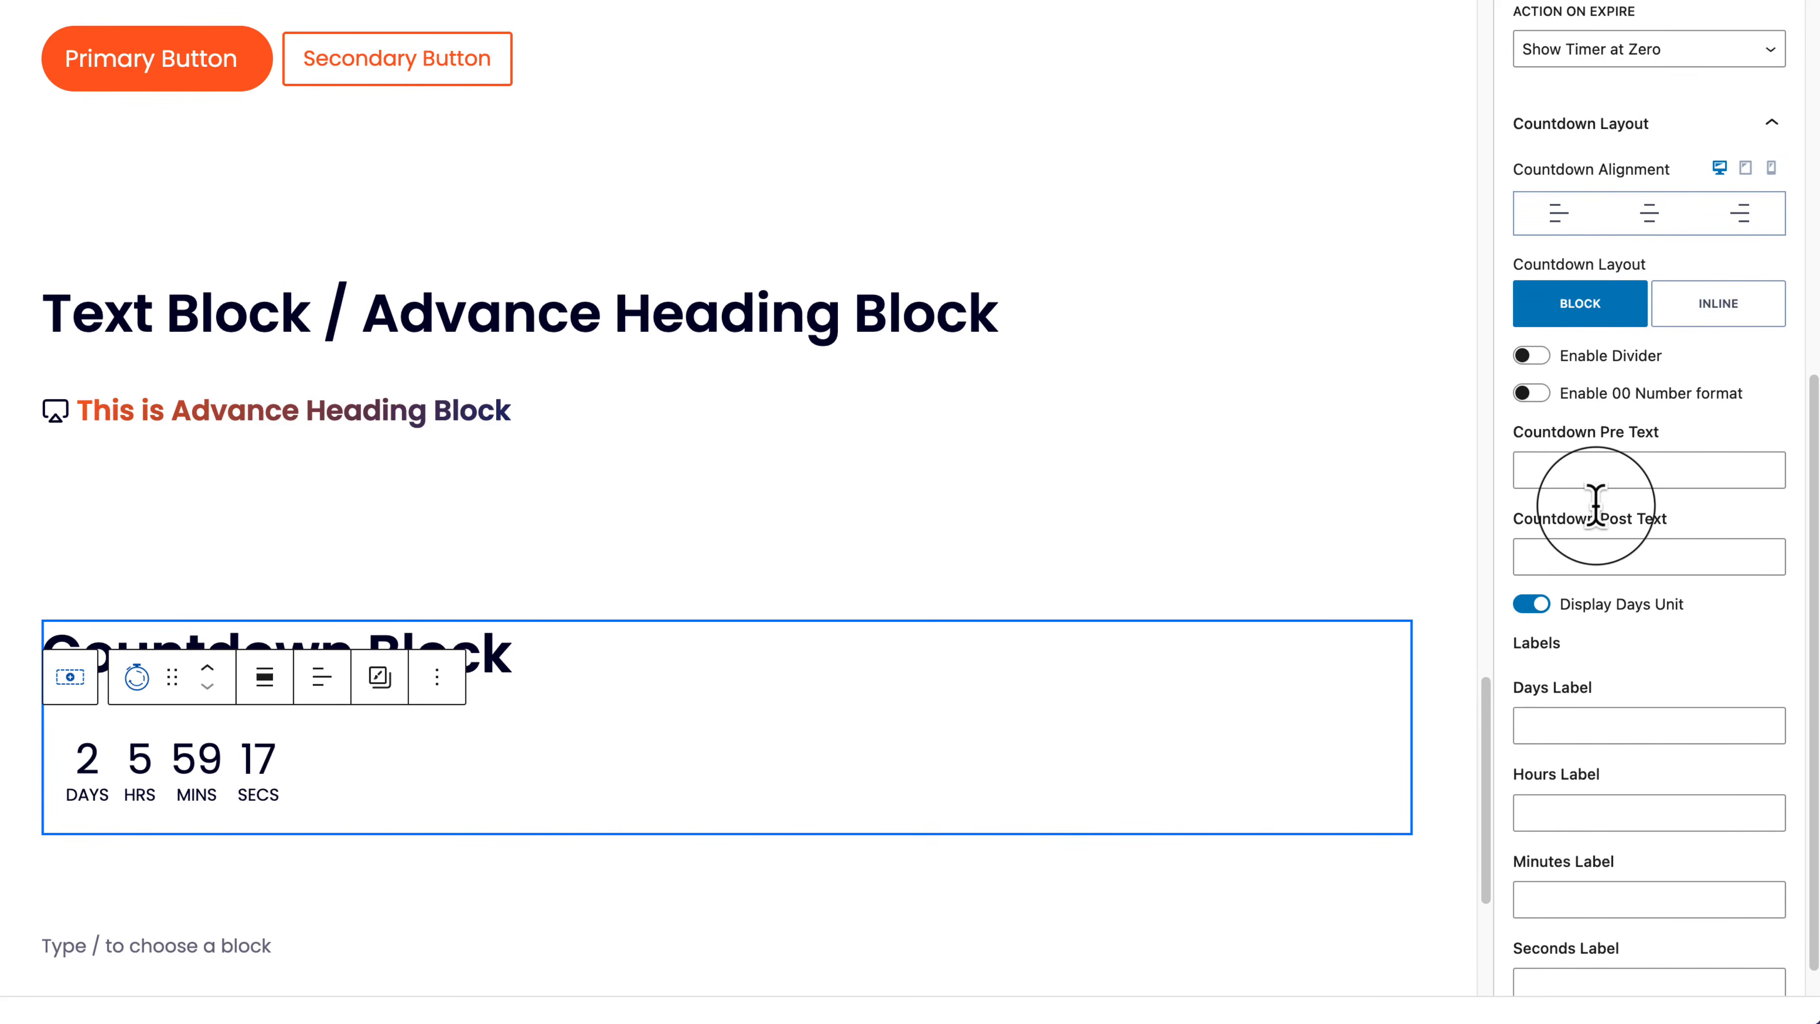
Step: Set the countdown pre text to 'Pre Text' and post text to 'Post Text'
click(1590, 467)
text(Te)
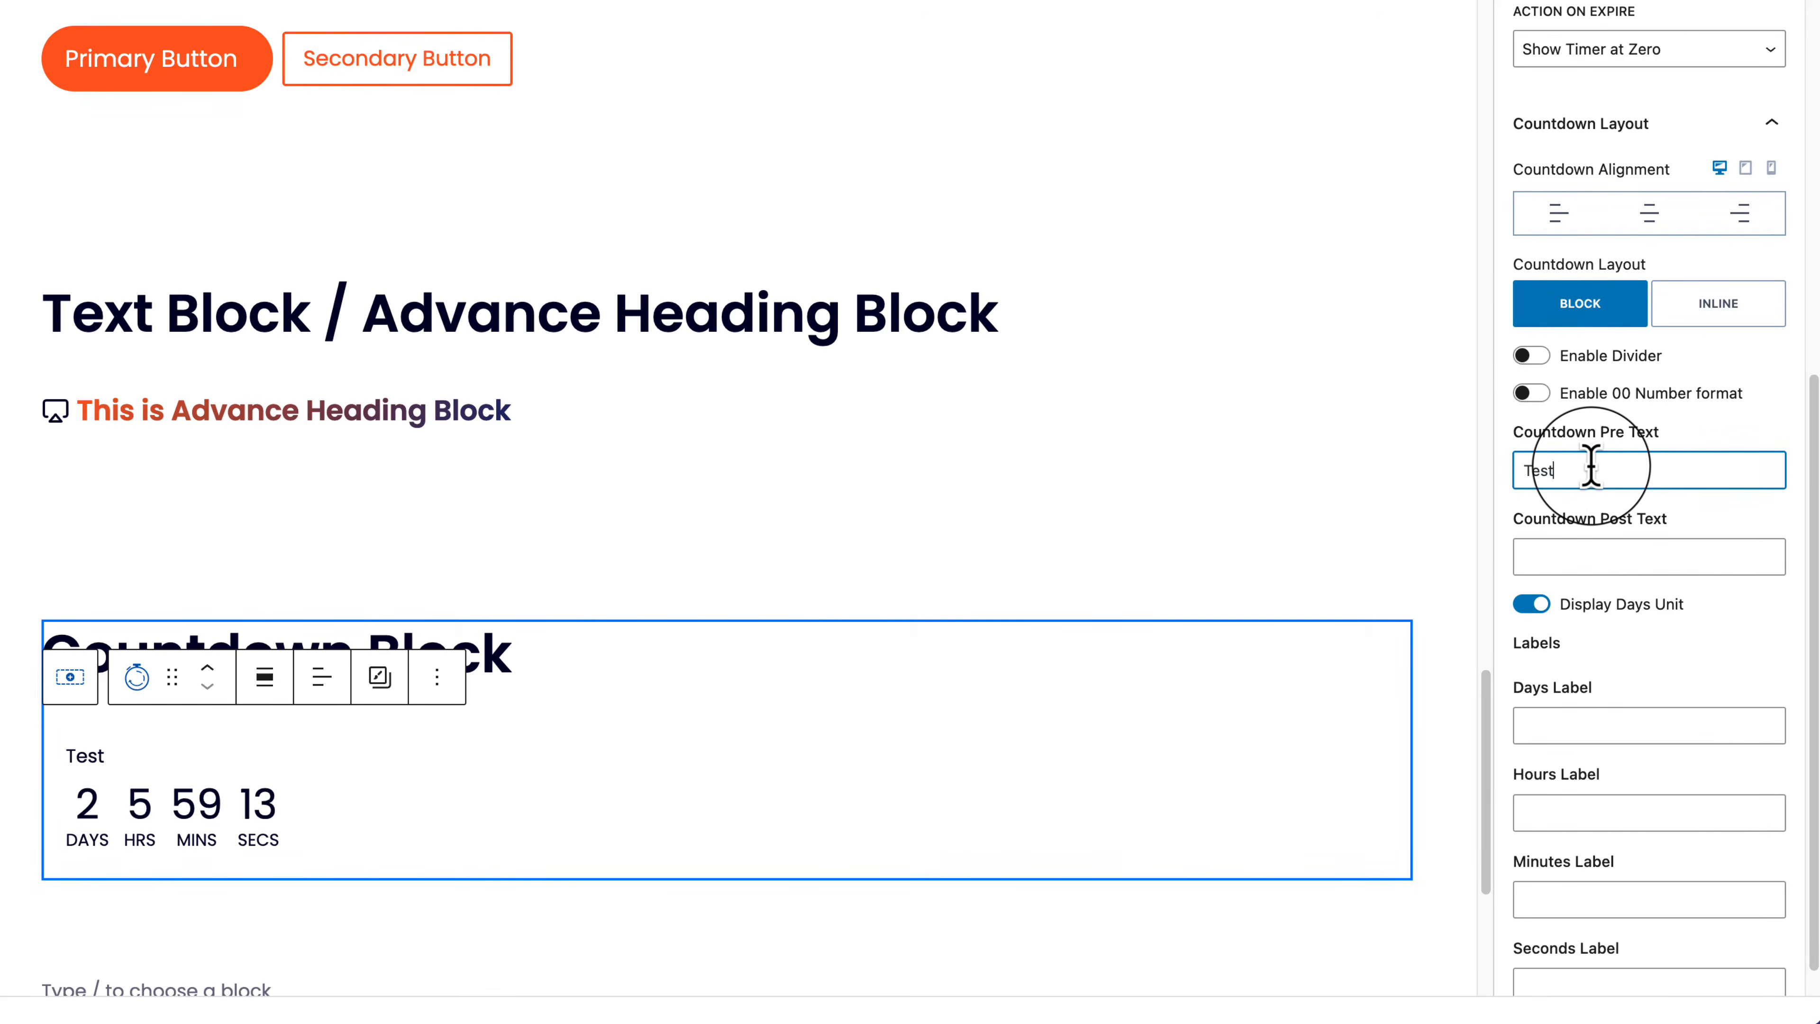
text(st)
key(BackSpace)
key(BackSpace)
key(BackSpace)
key(BackSpace)
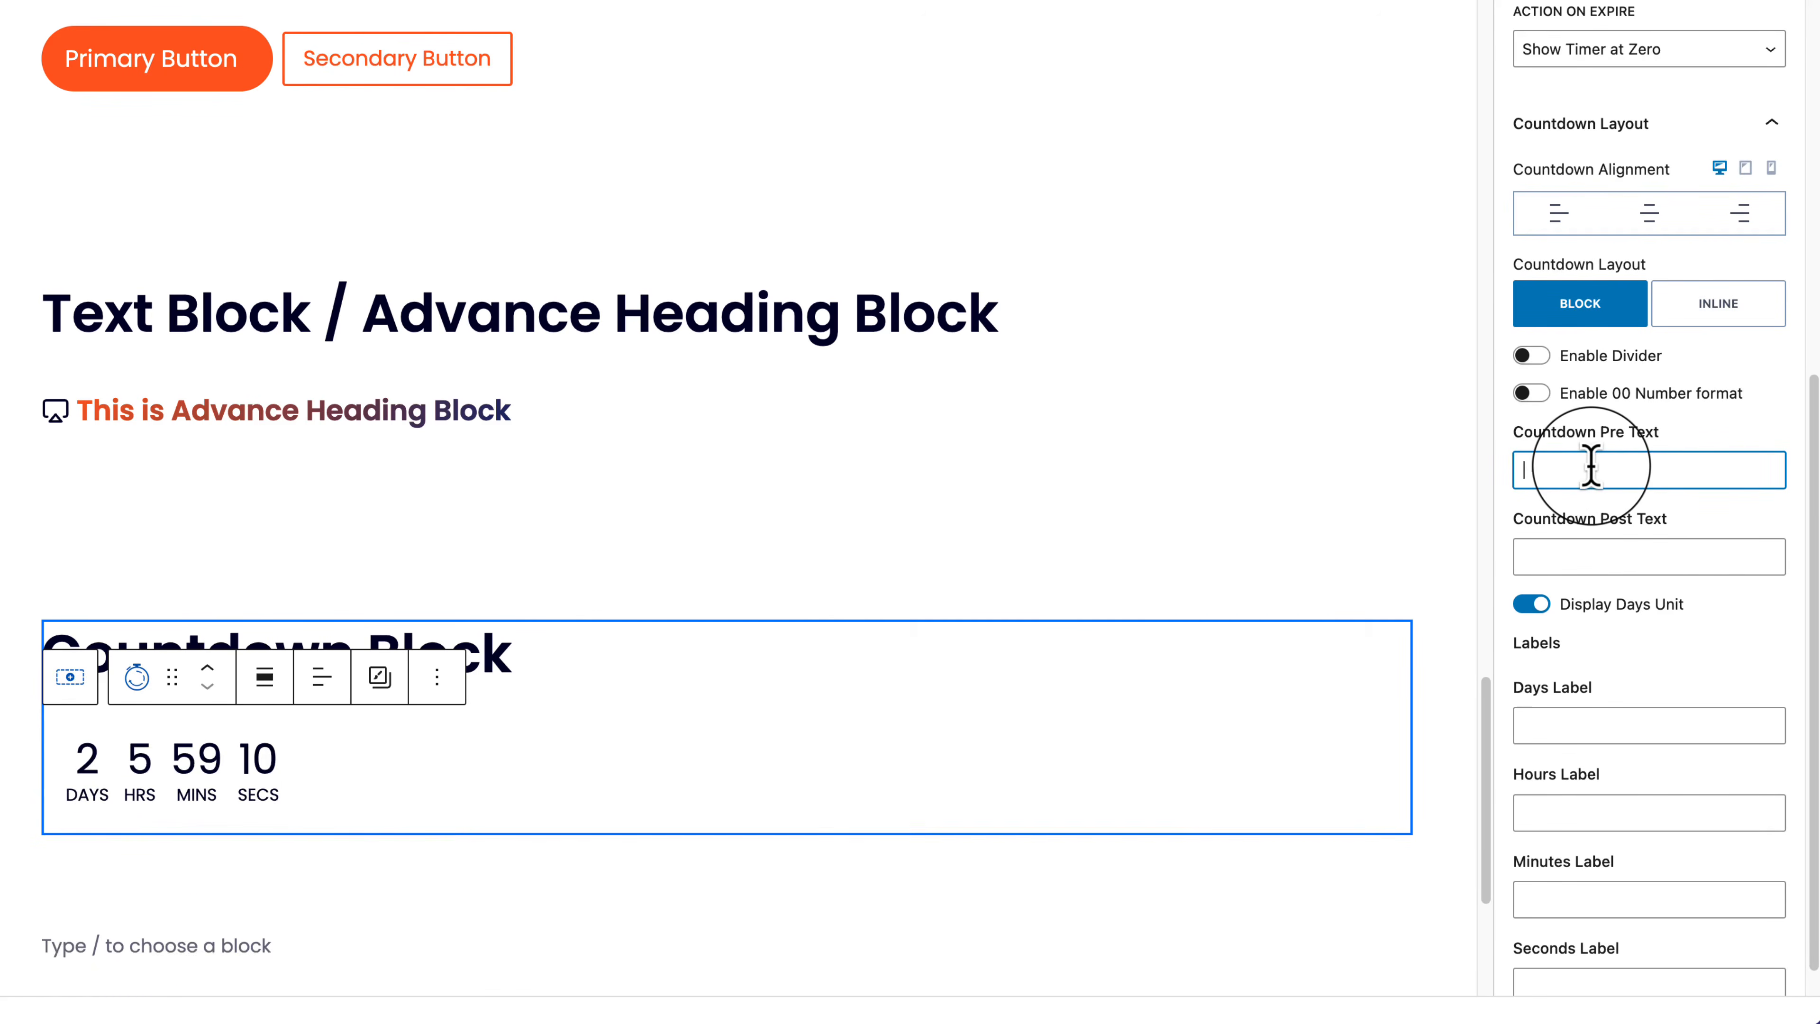
text(Pre Text)
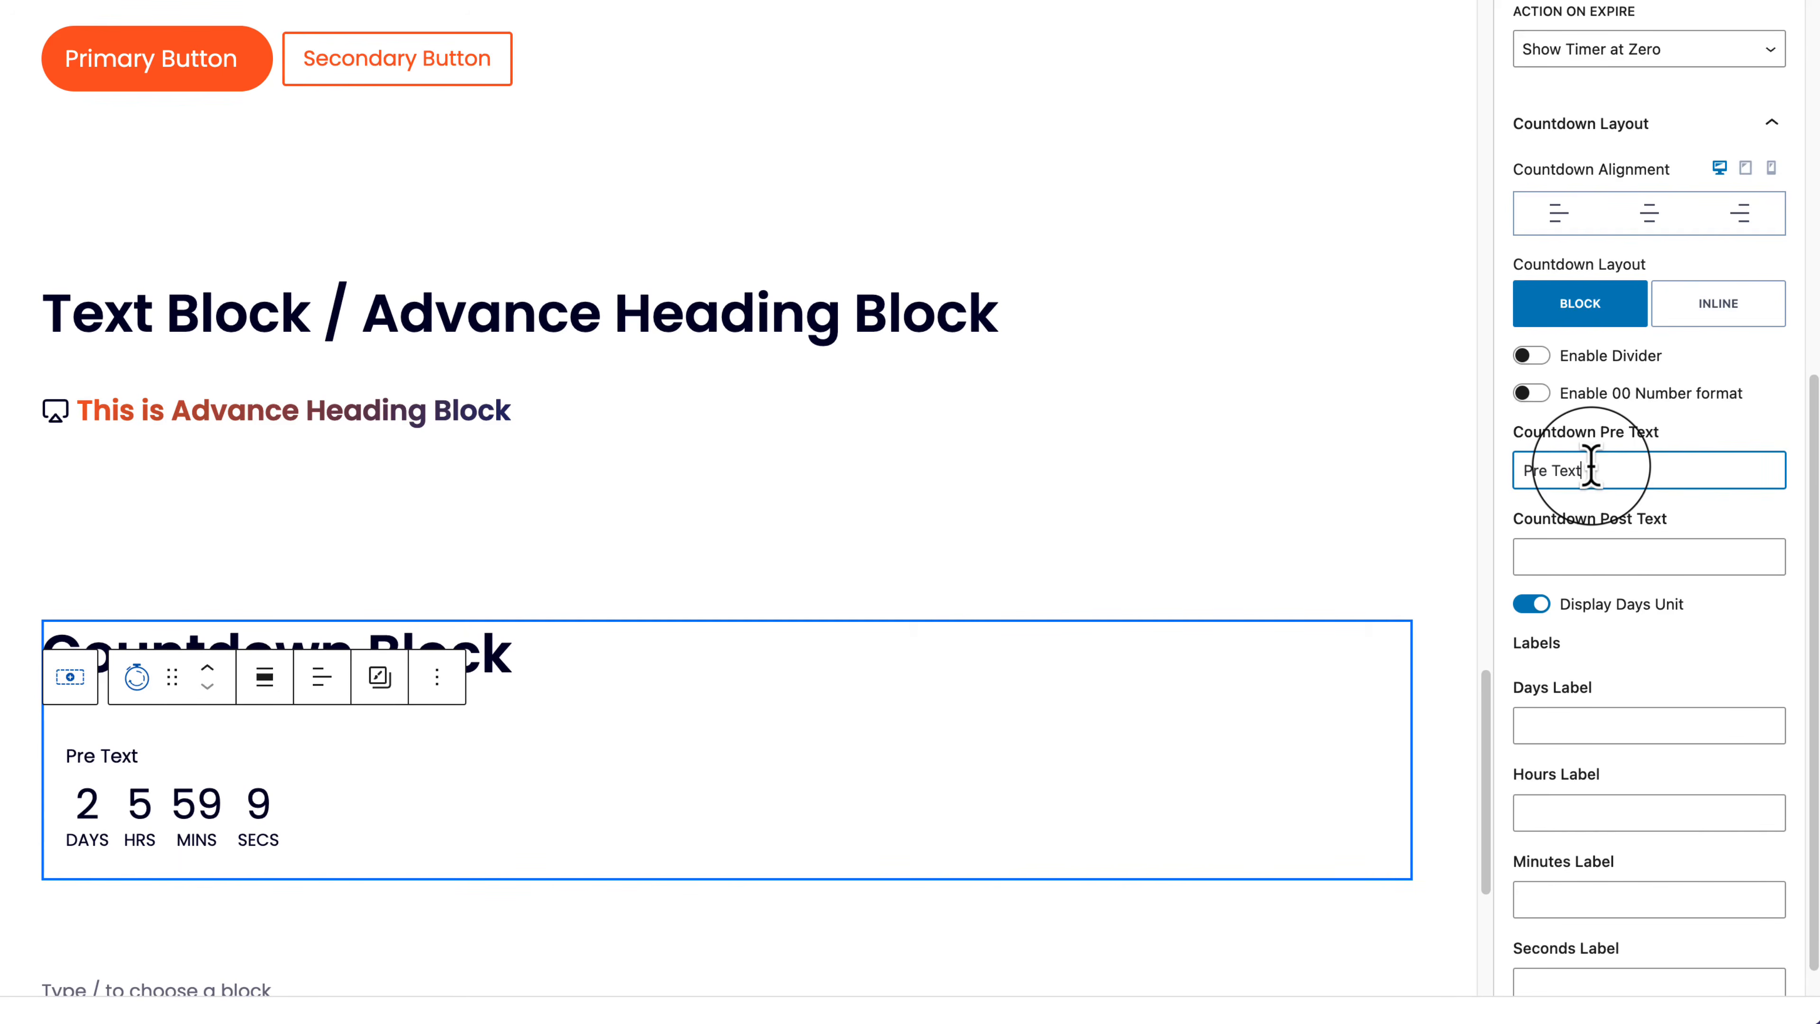
key(Tab)
text(P)
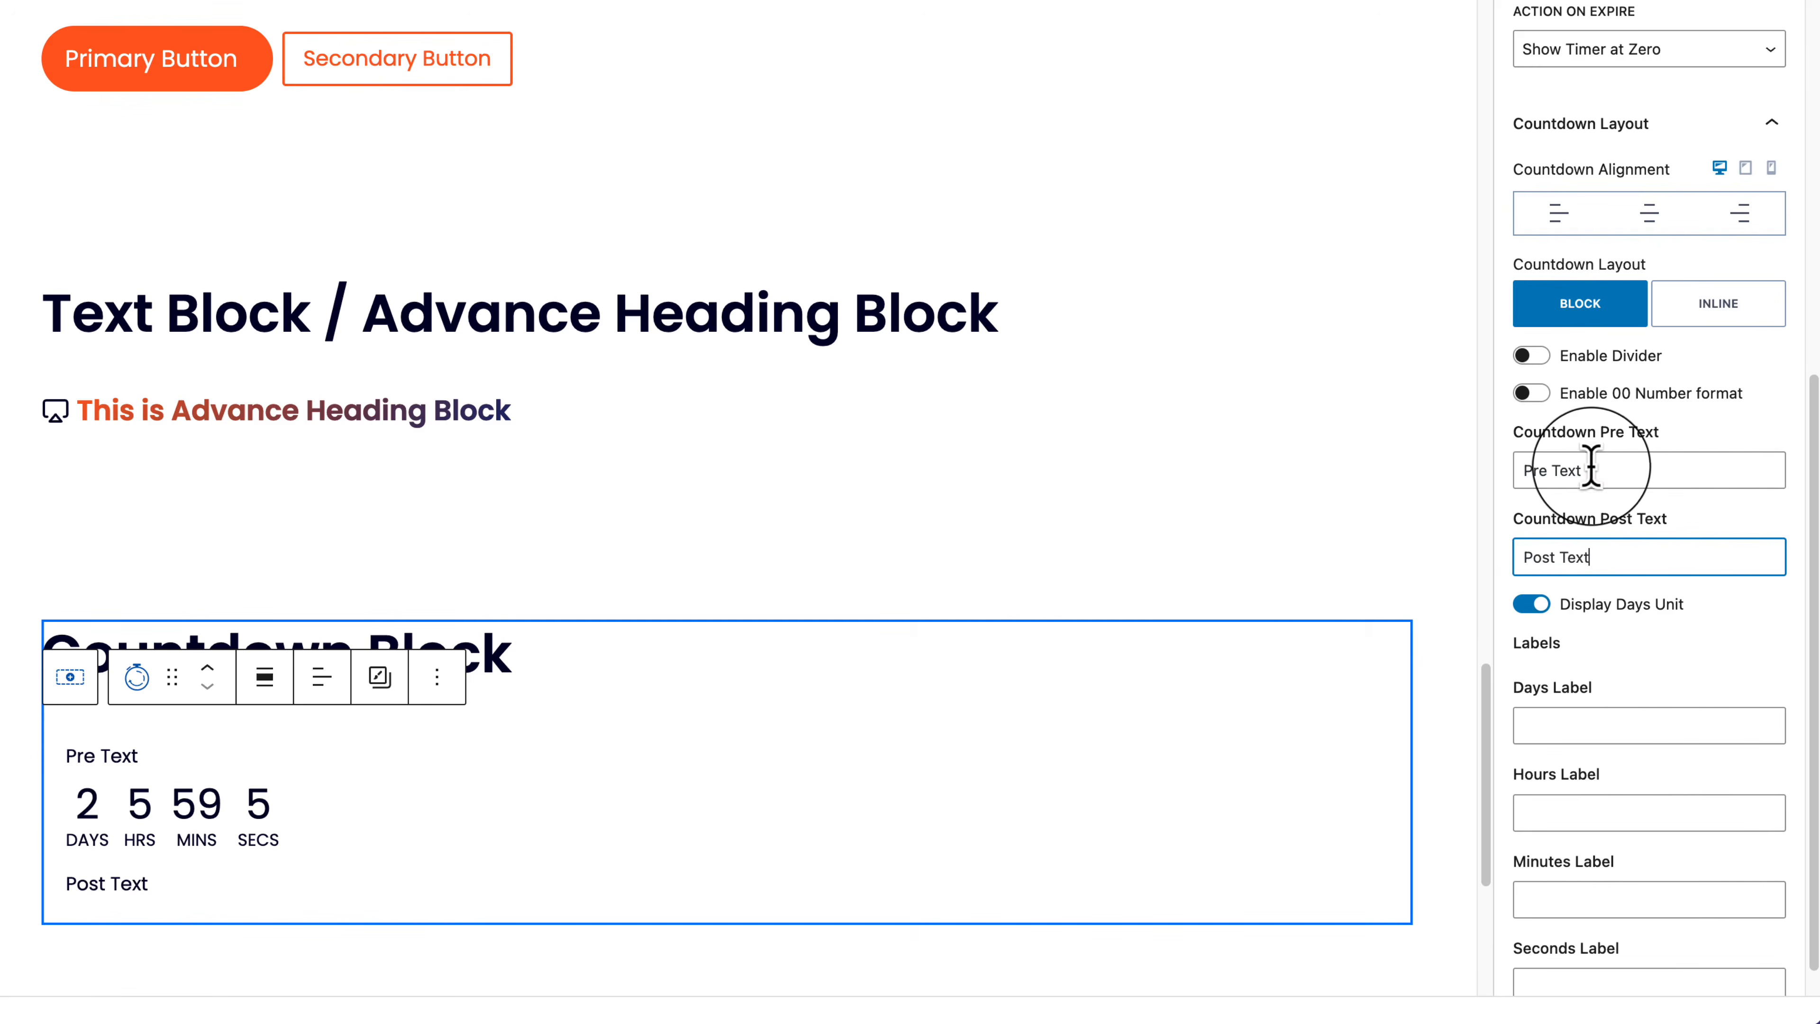
scroll(1670, 789, down, 1)
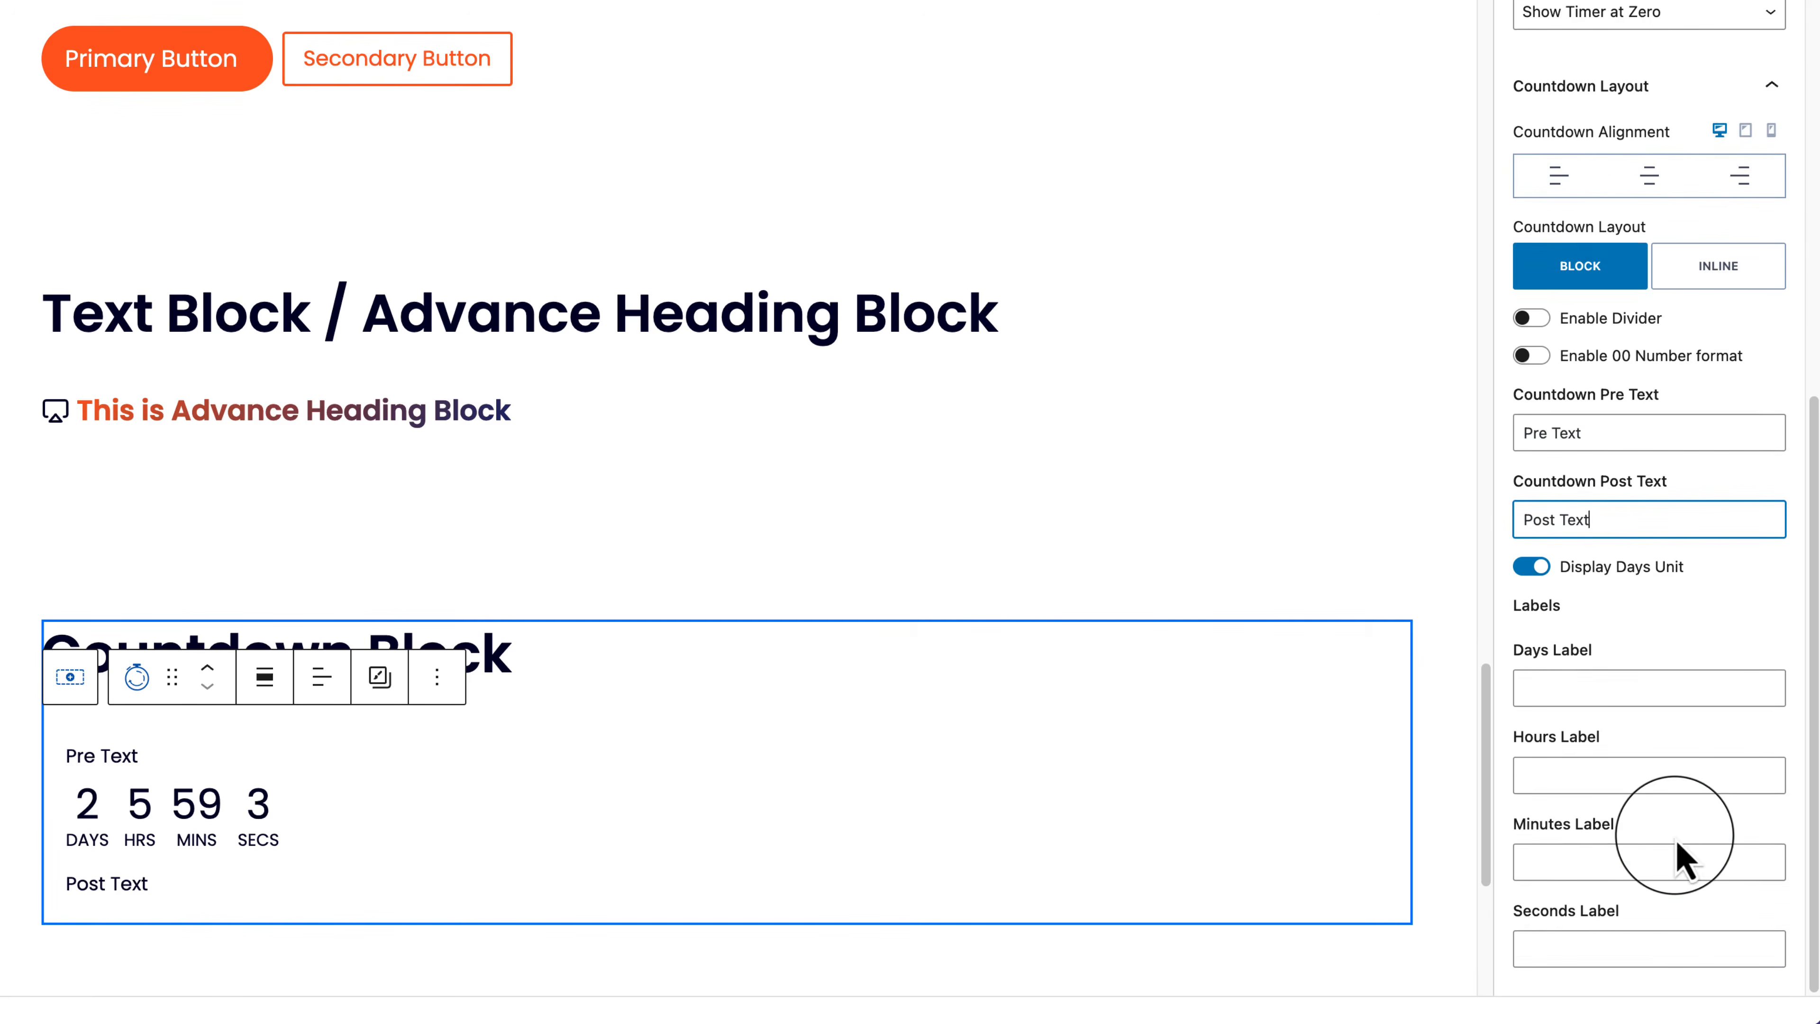
scroll(1677, 860, up, 10)
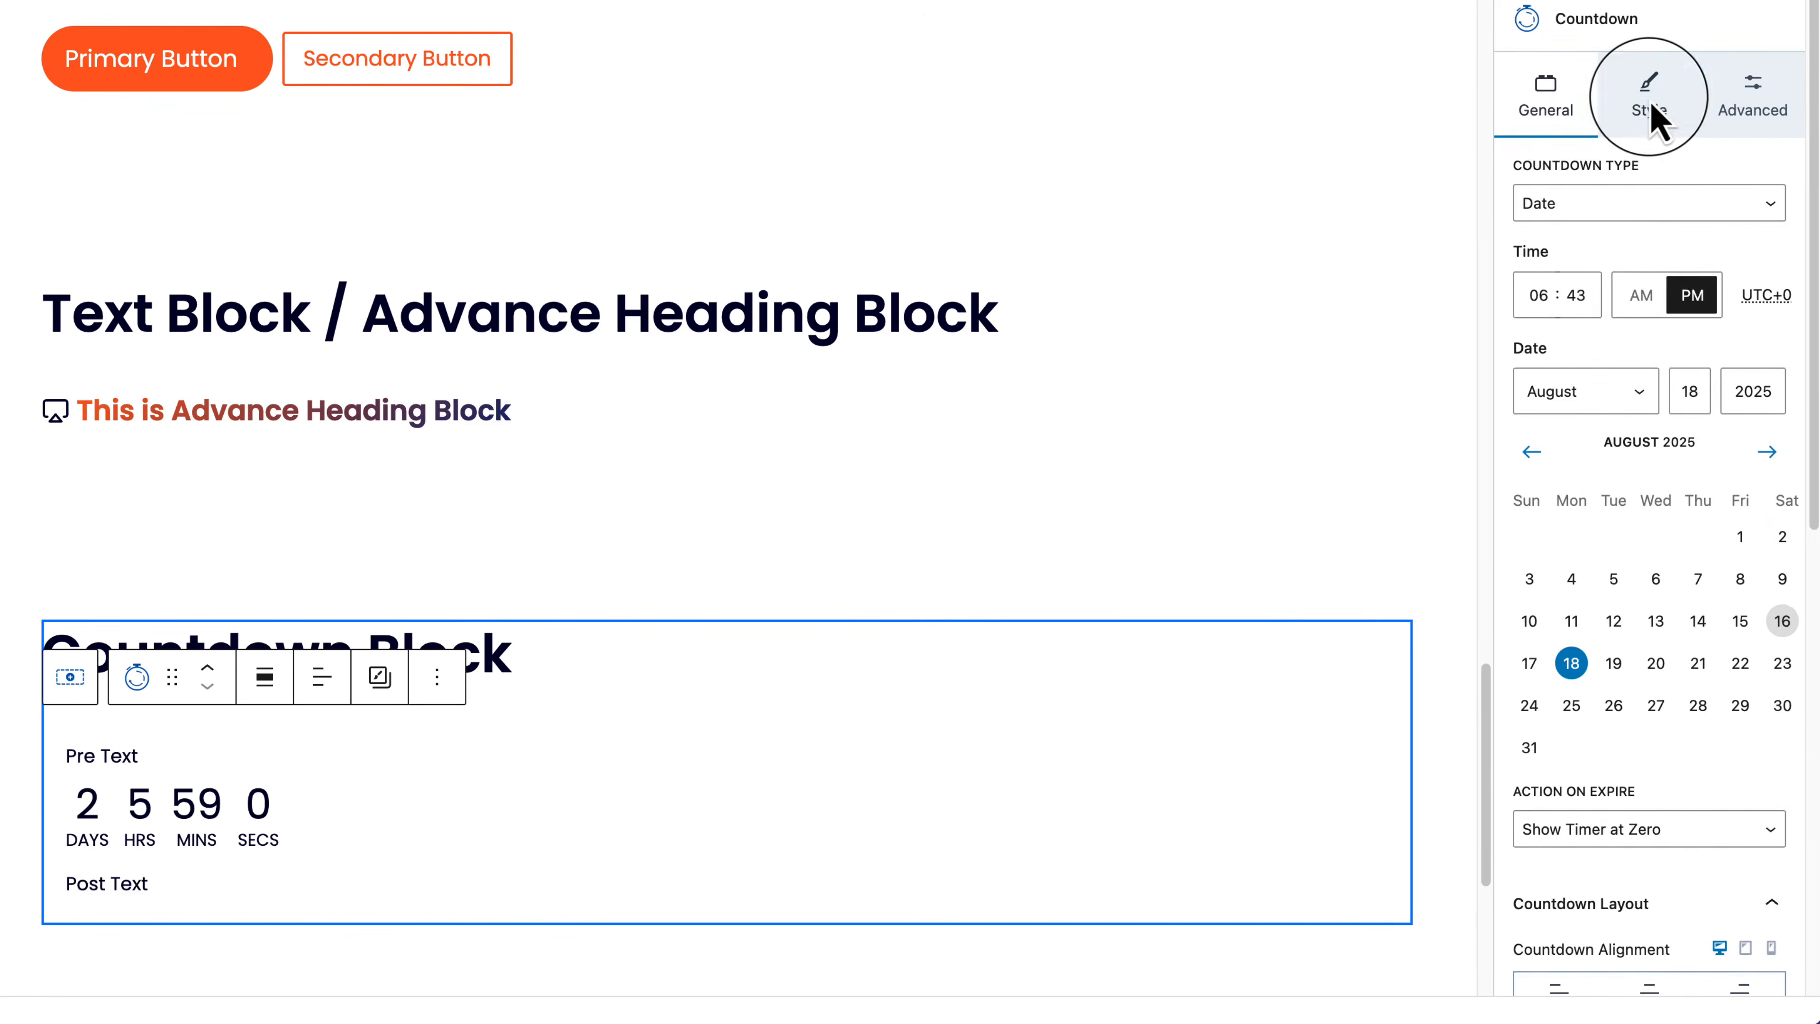
click(1650, 114)
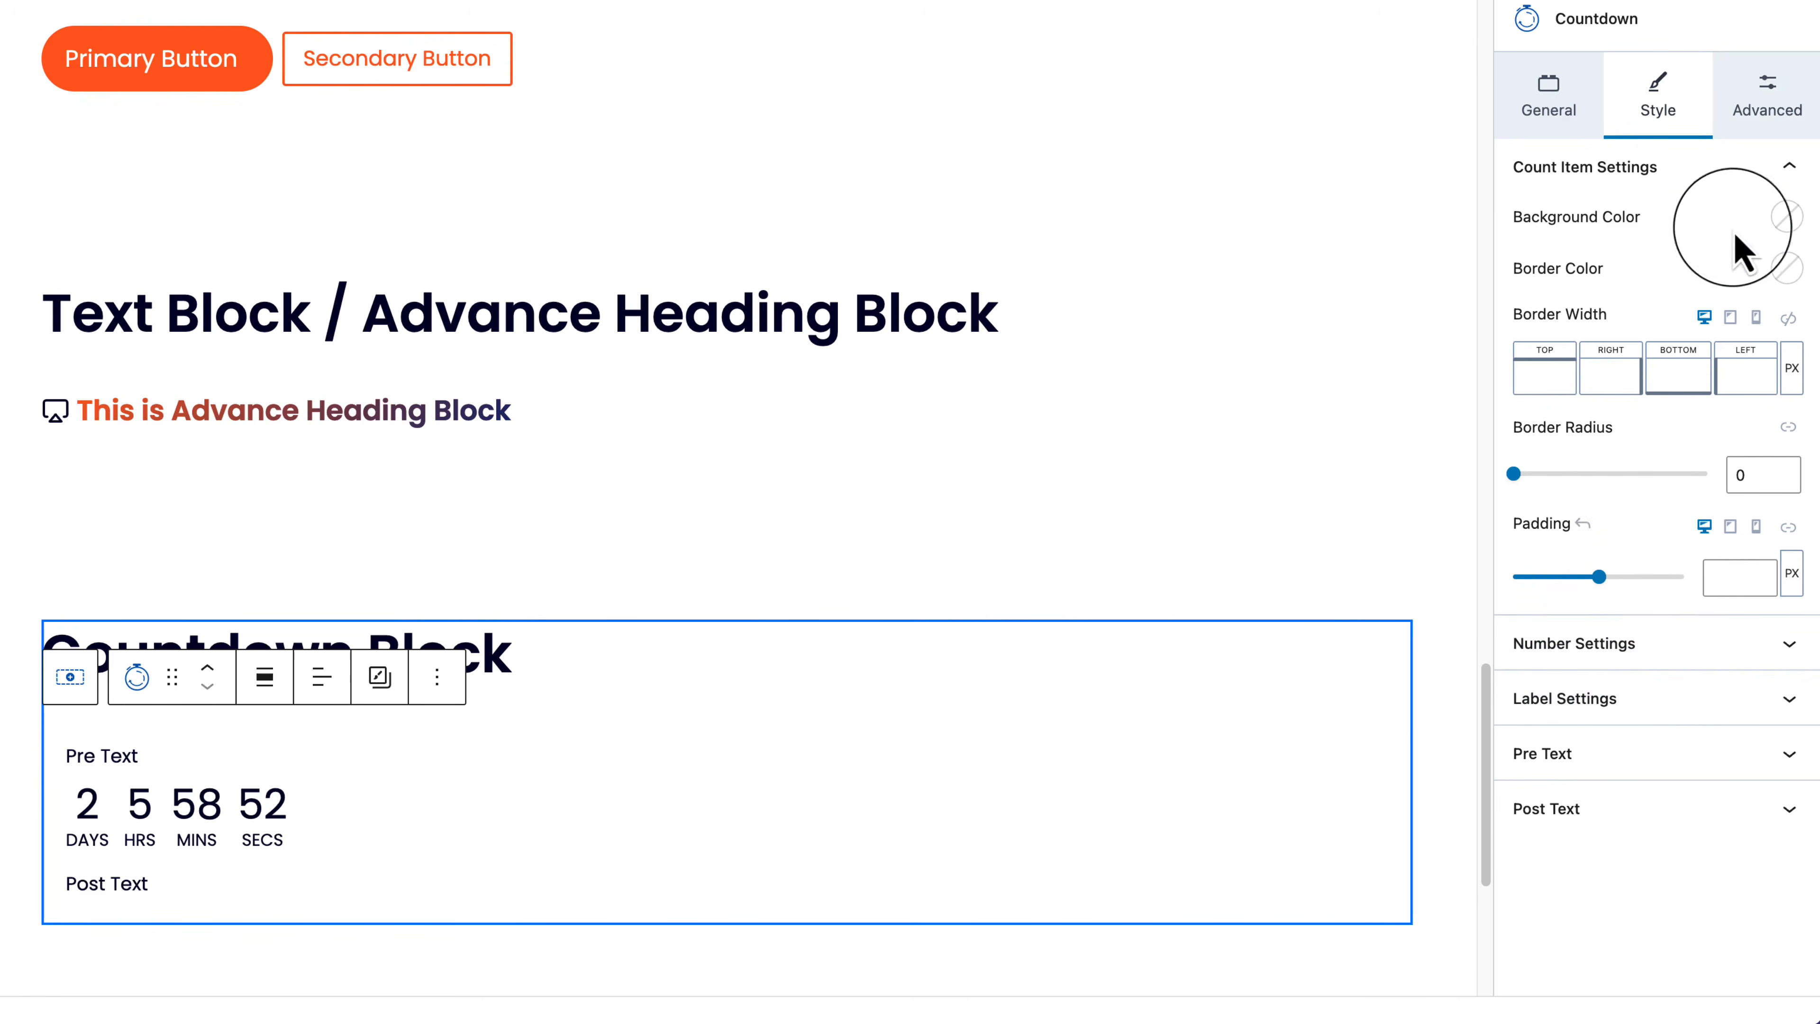
click(1753, 124)
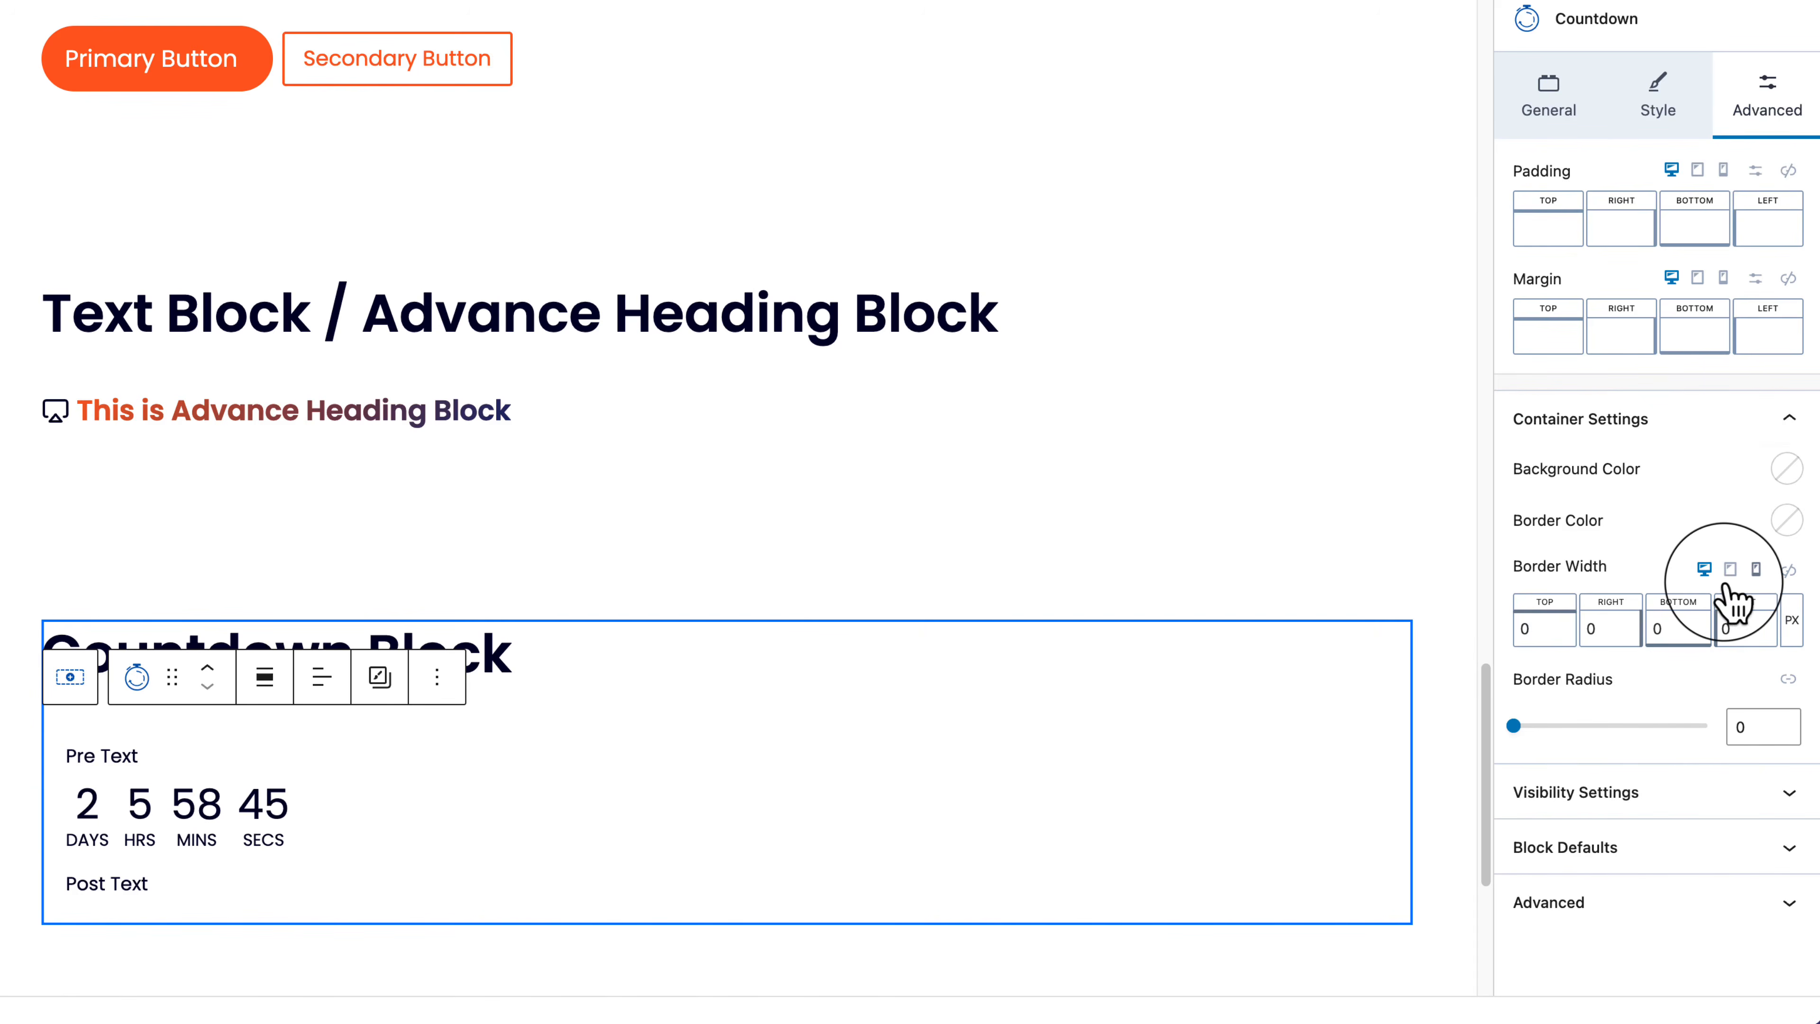
click(1668, 794)
scroll(1673, 824, down, 2)
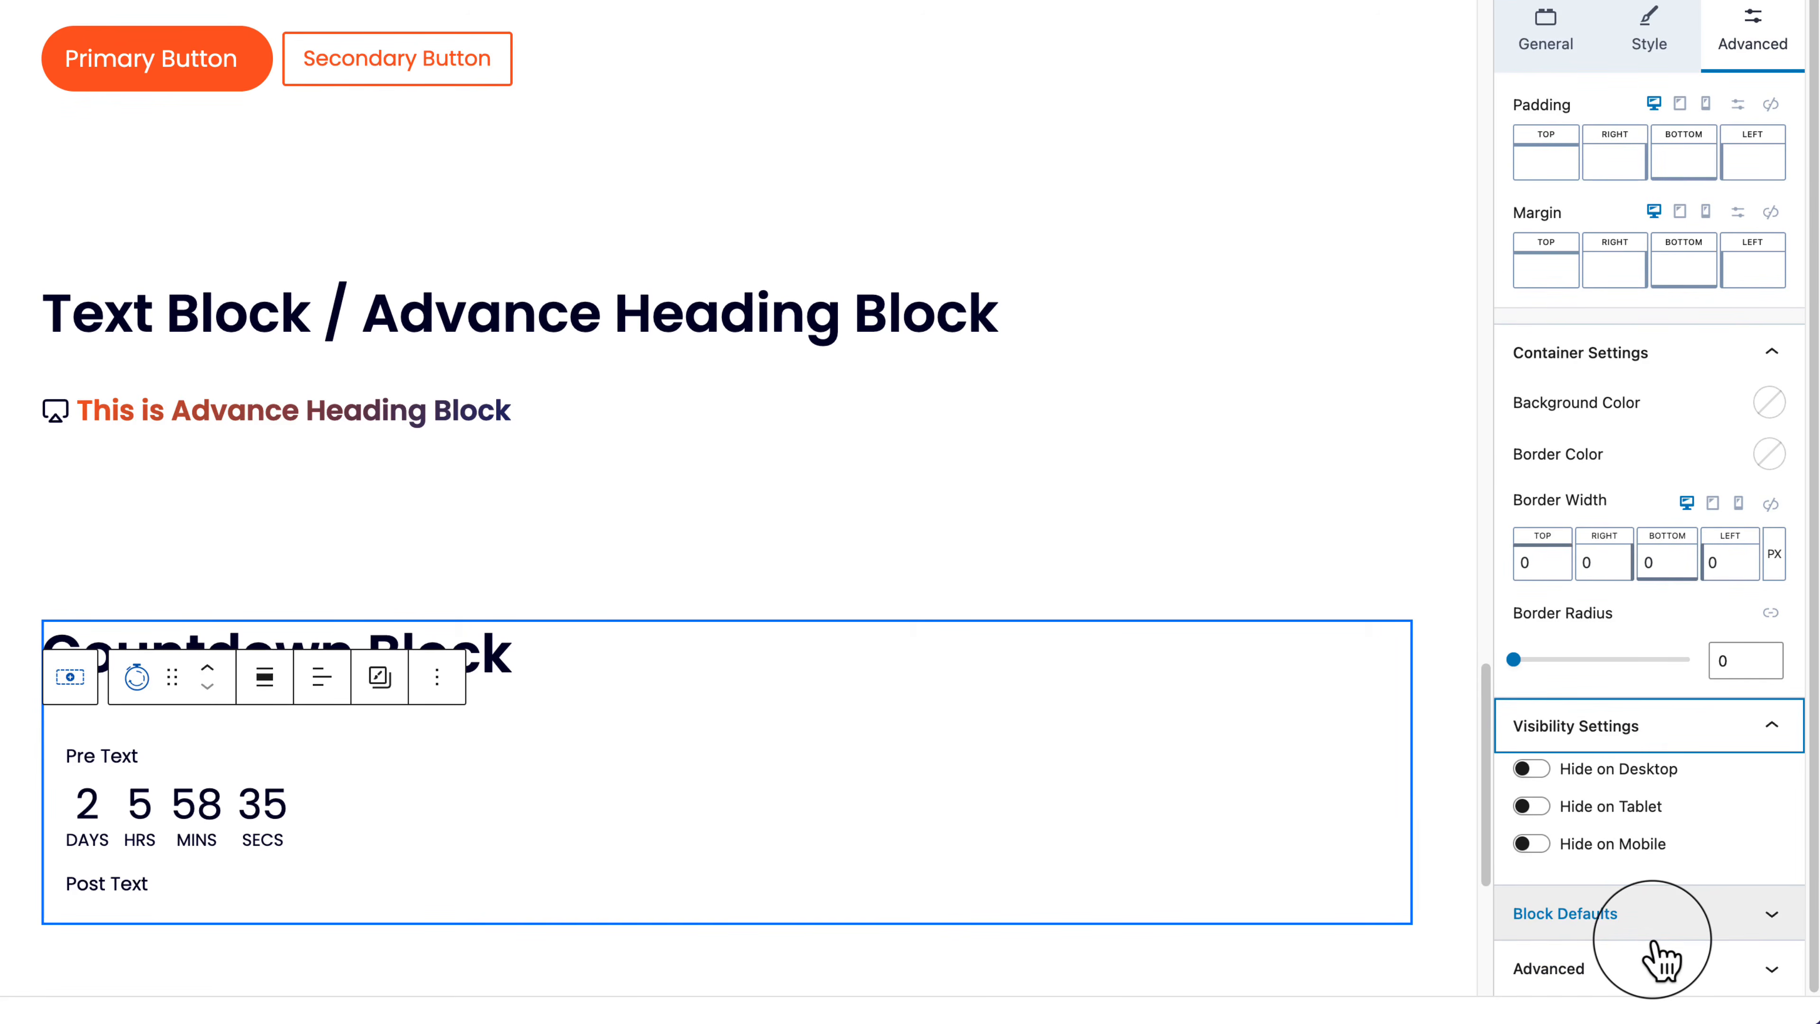
scroll(1670, 502, up, 2)
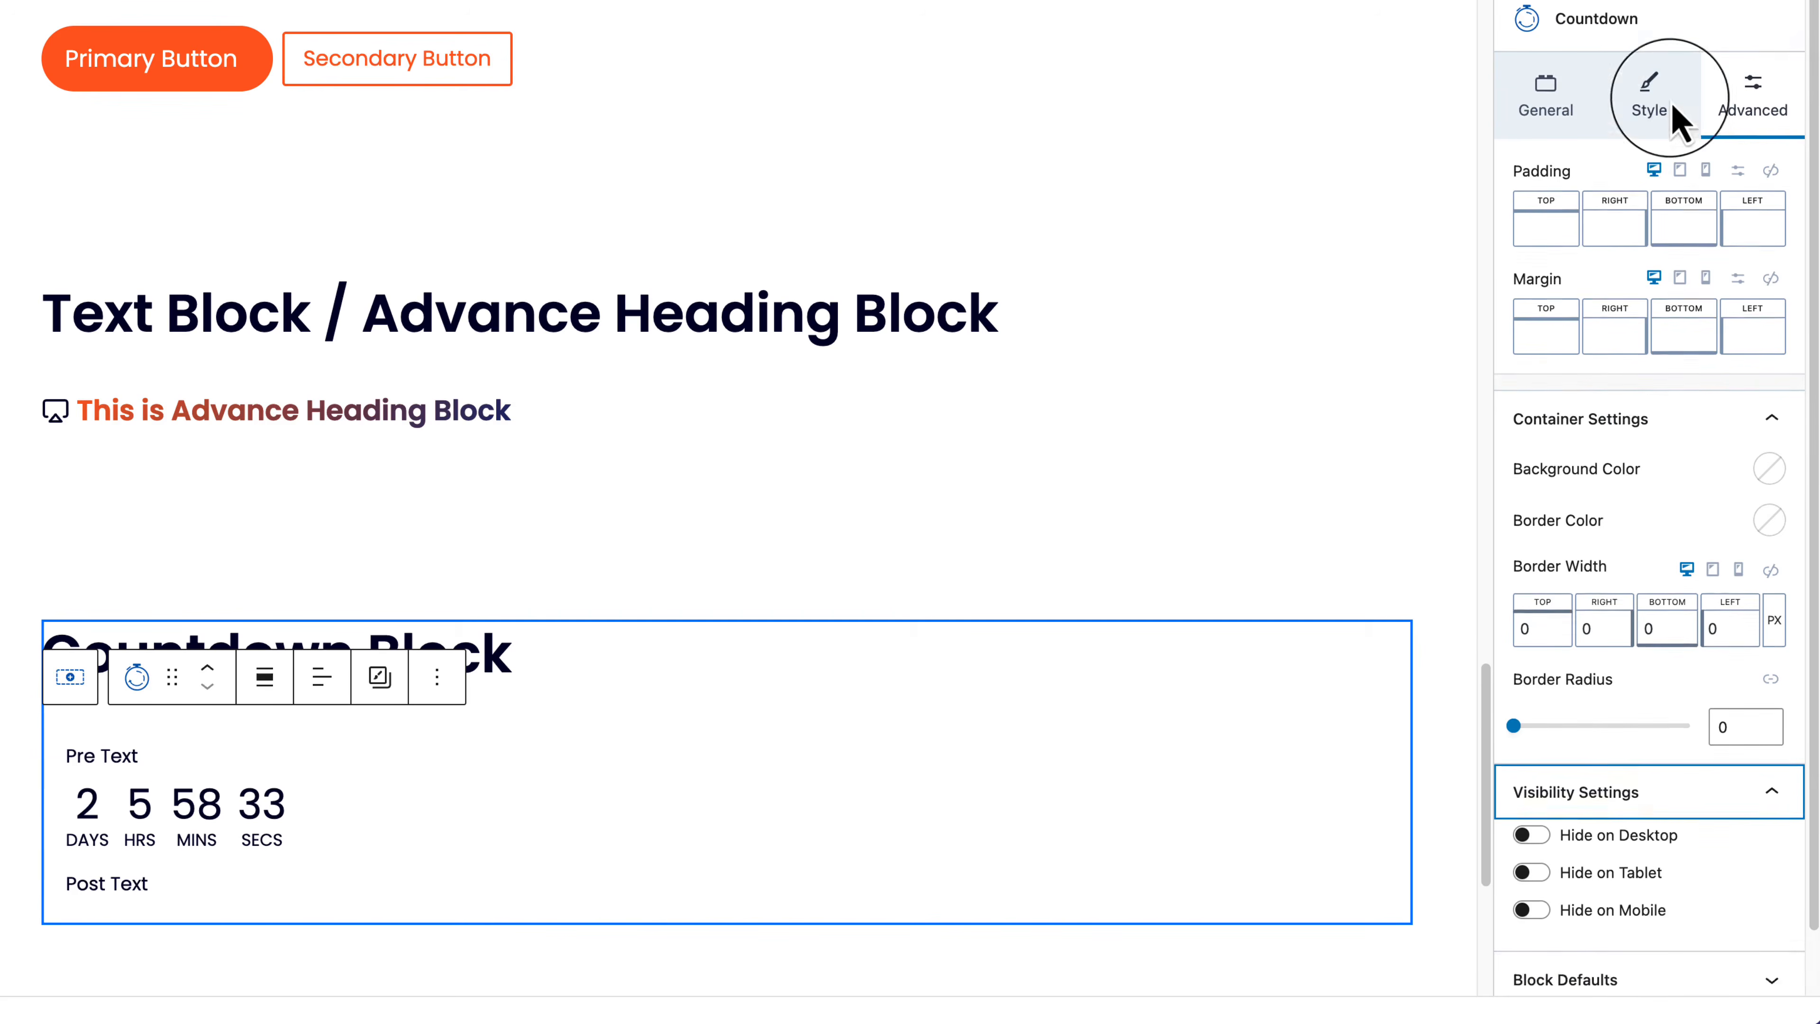
click(1663, 107)
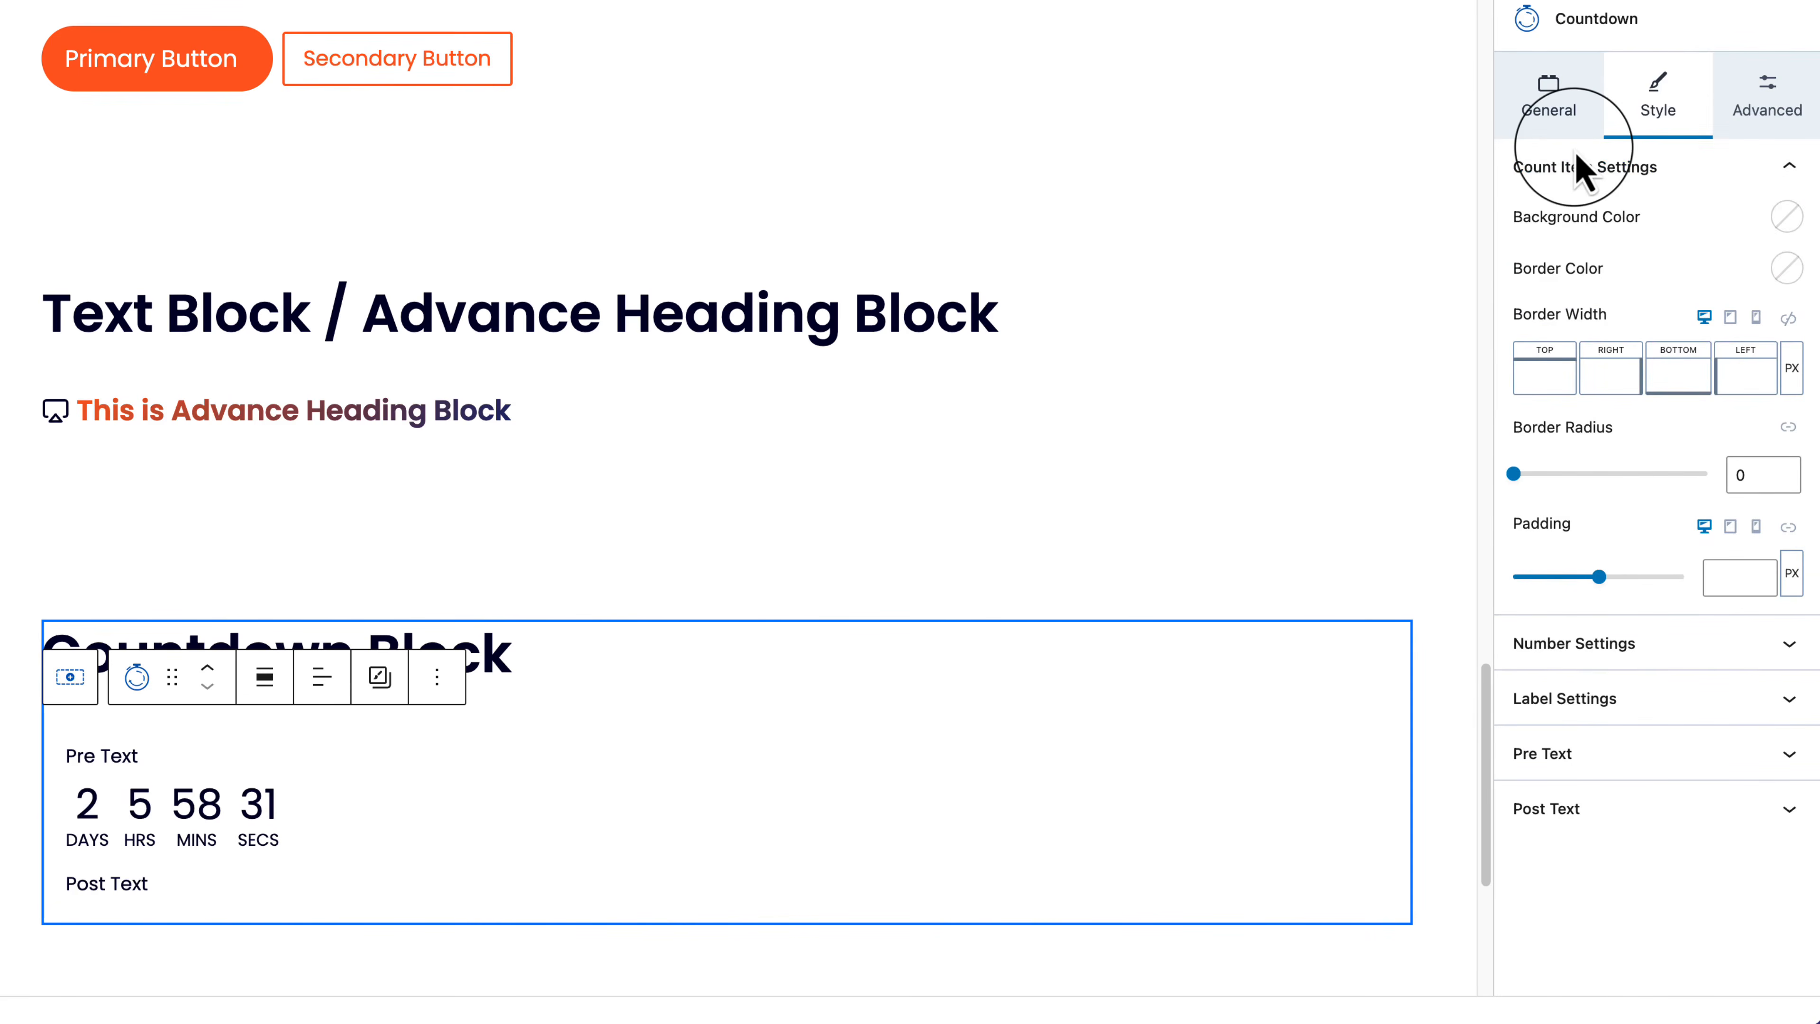
click(1547, 100)
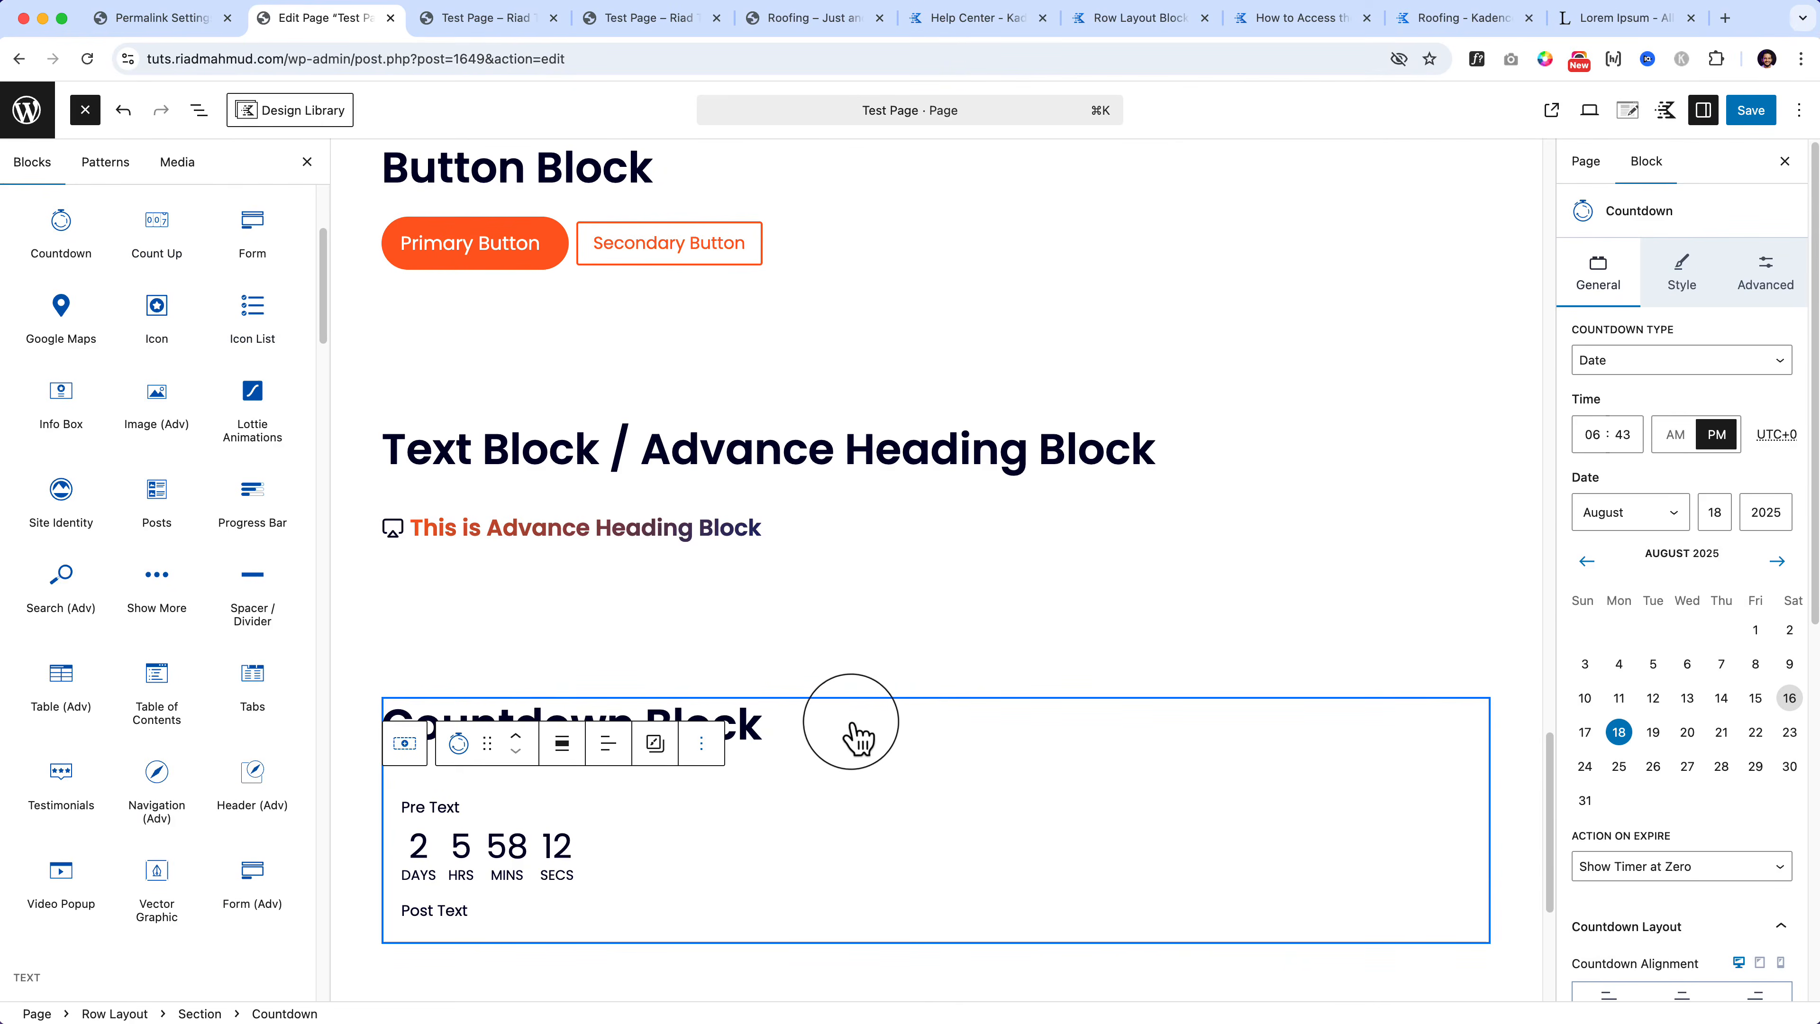
Step: Duplicate the Row Layout that holds the Countdown Block heading and countdown
click(808, 719)
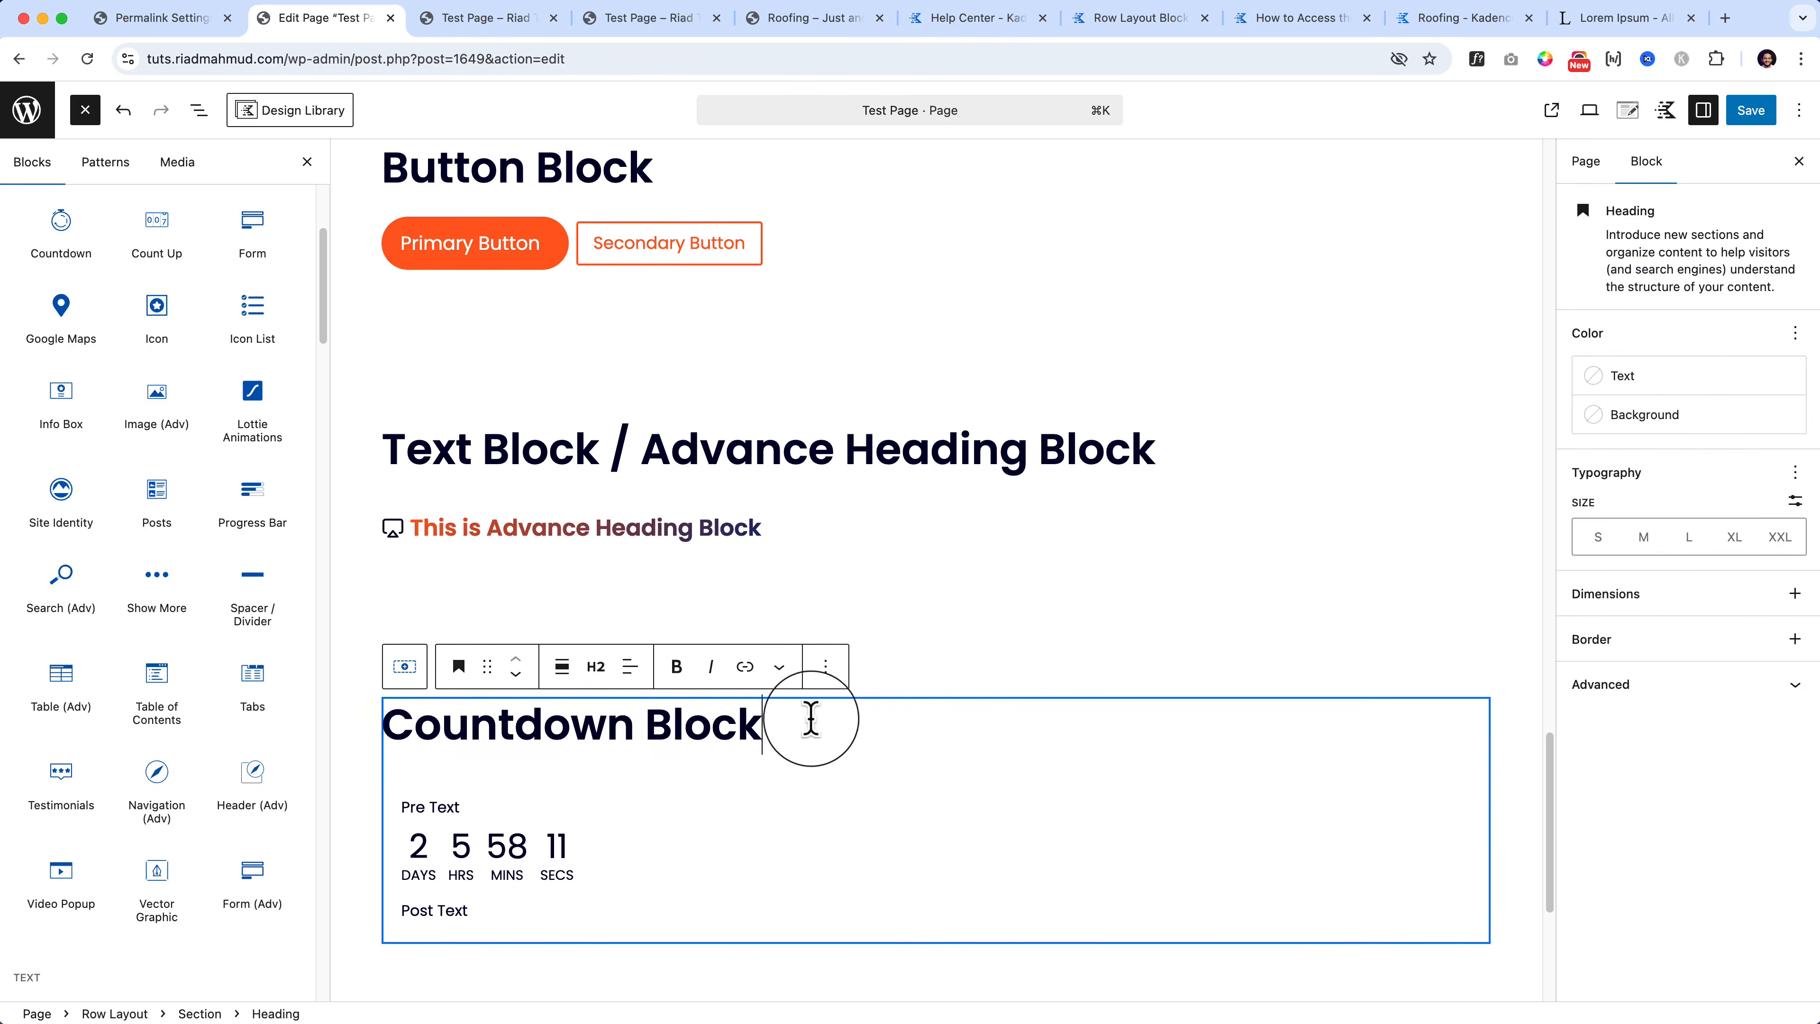
click(406, 667)
click(406, 667)
click(740, 573)
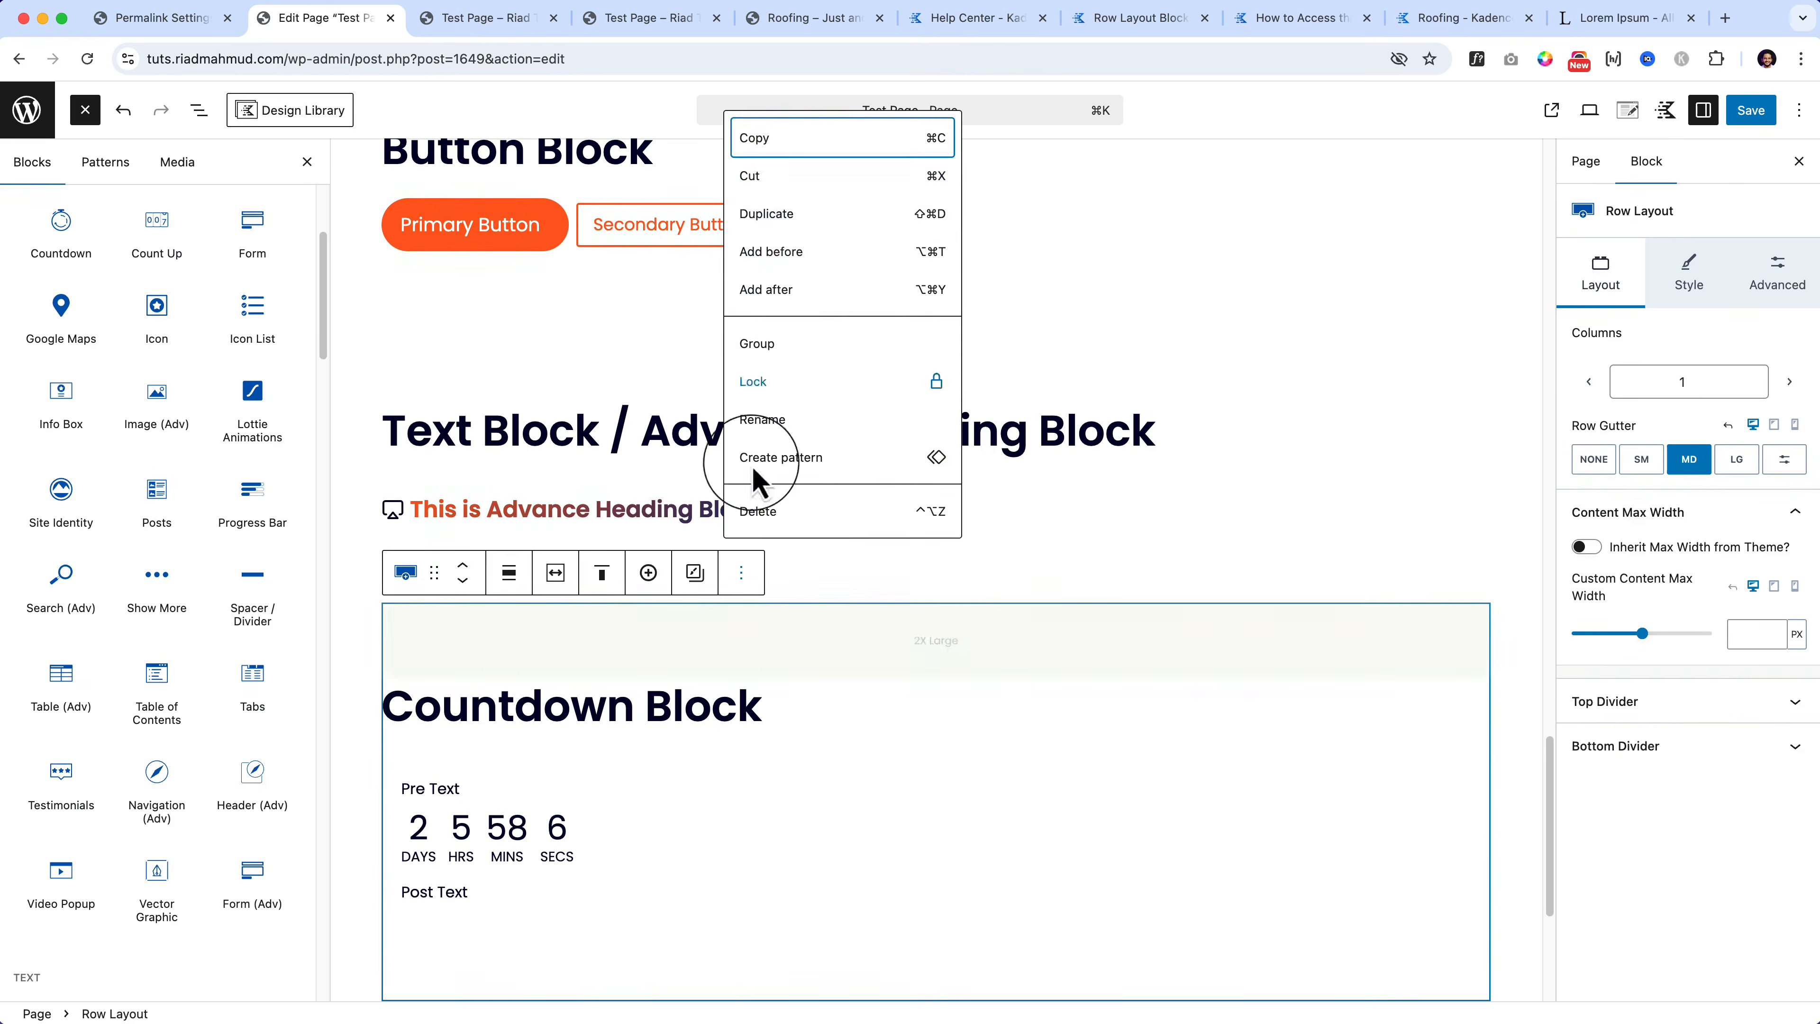
click(783, 216)
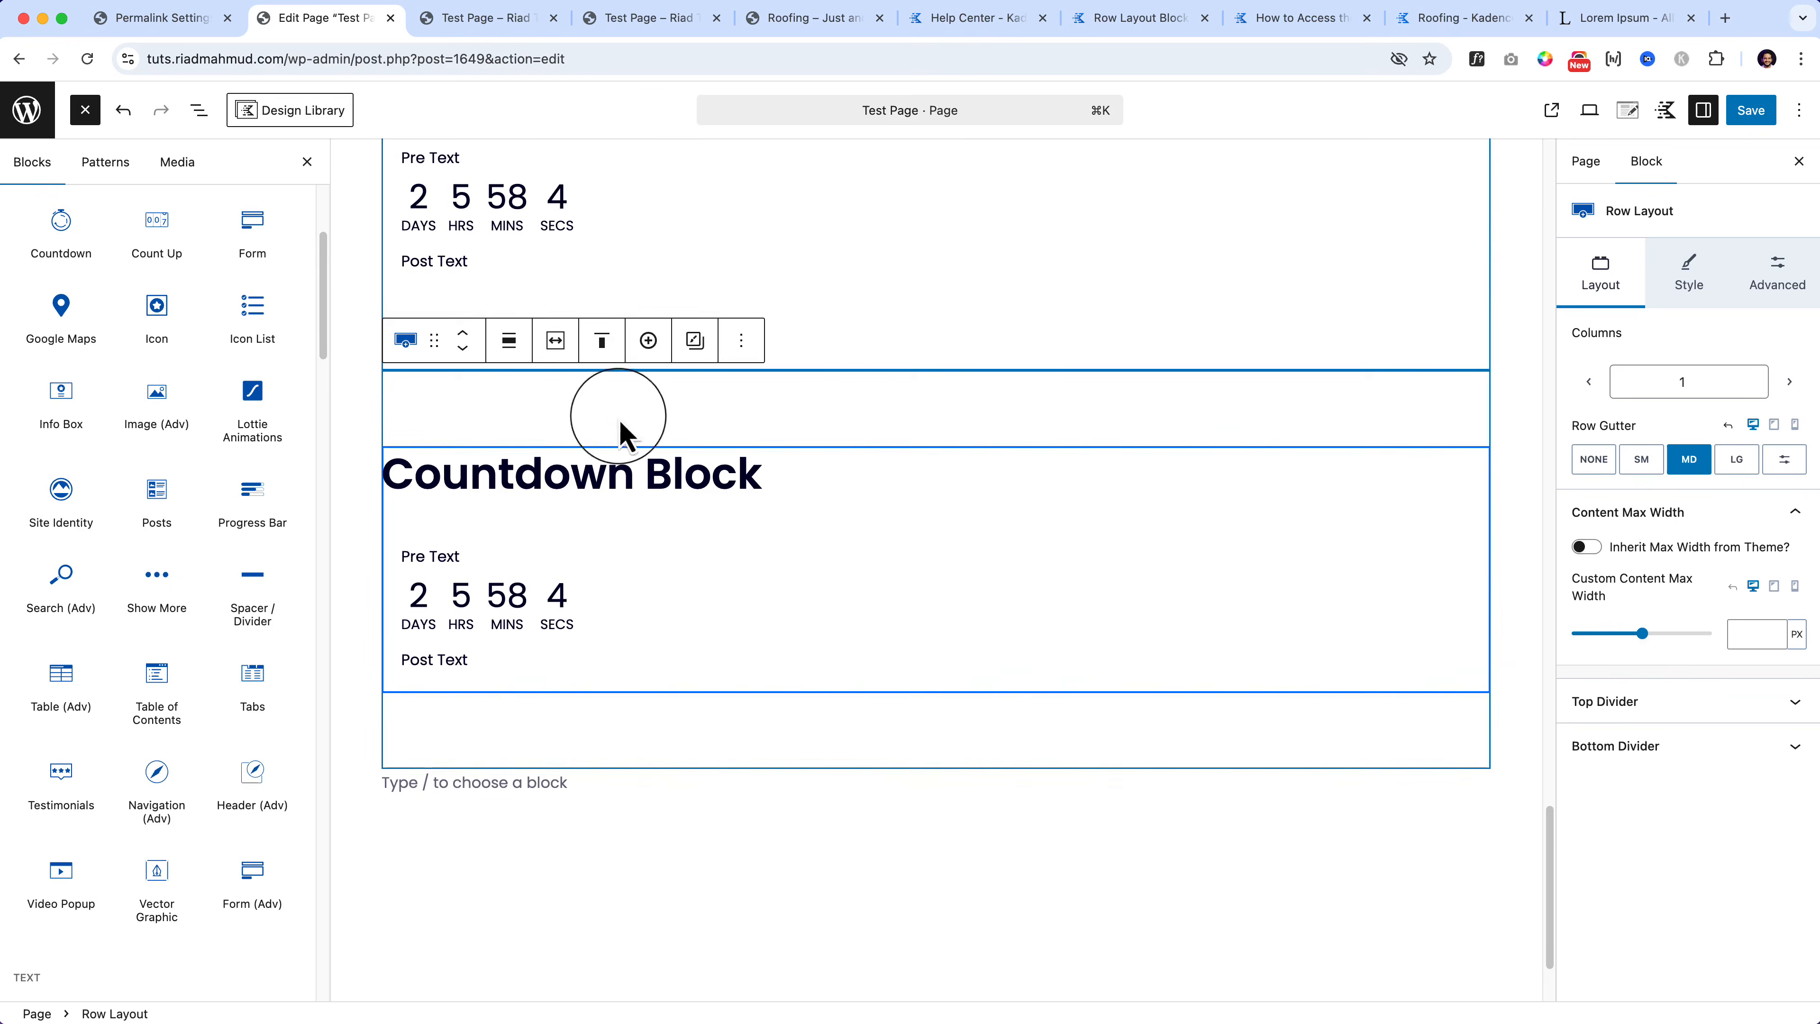
Step: Rename the copied heading to 'Count Up Block' and delete the copied countdown
double_click(576, 467)
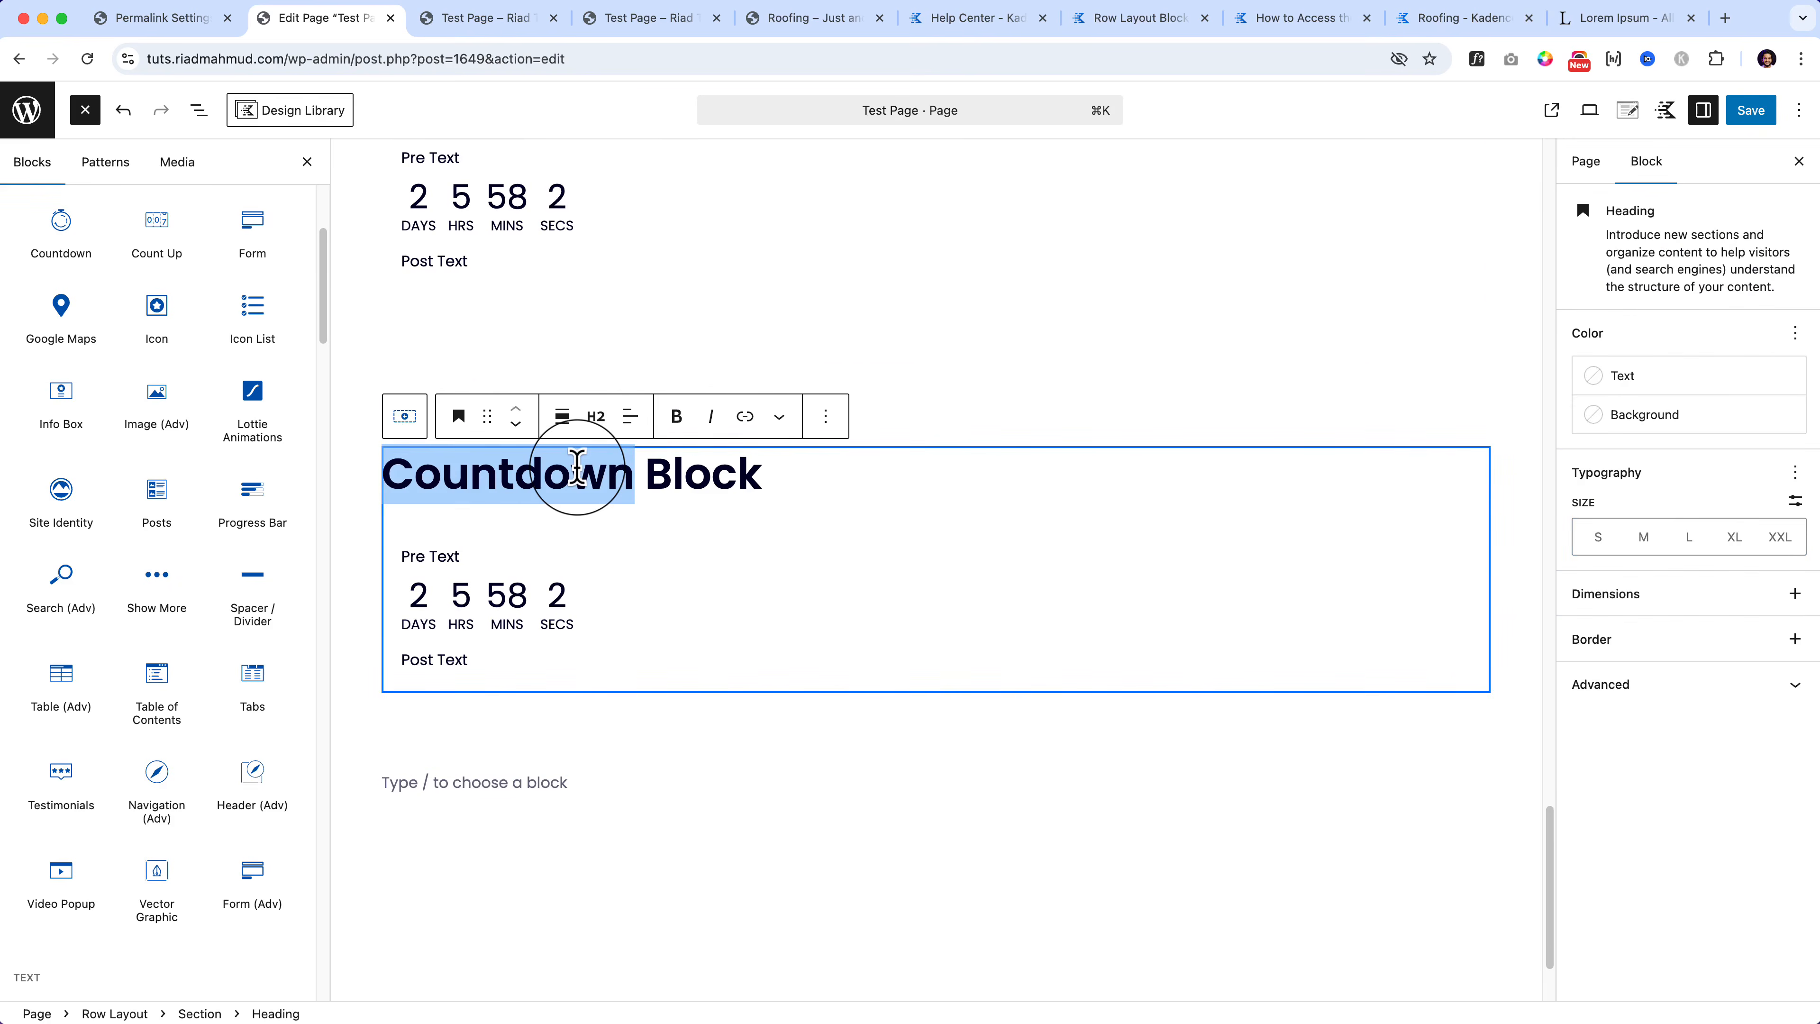
text(Count U)
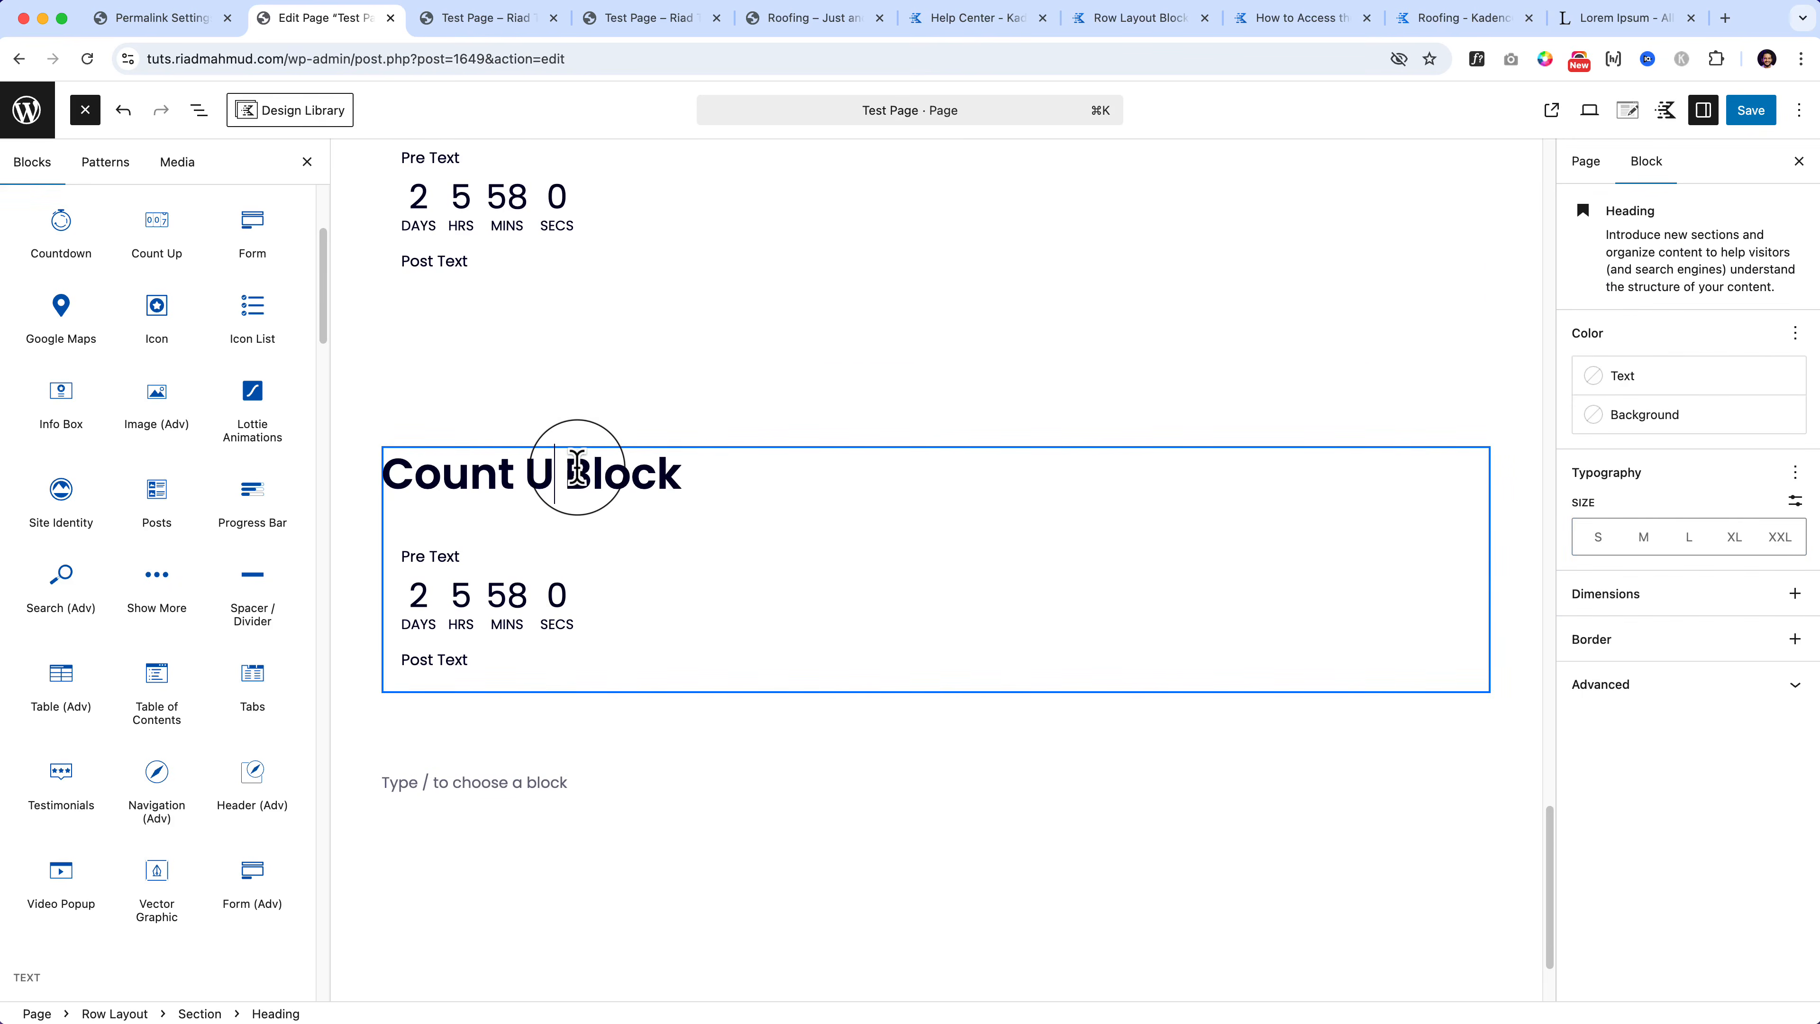
text(p)
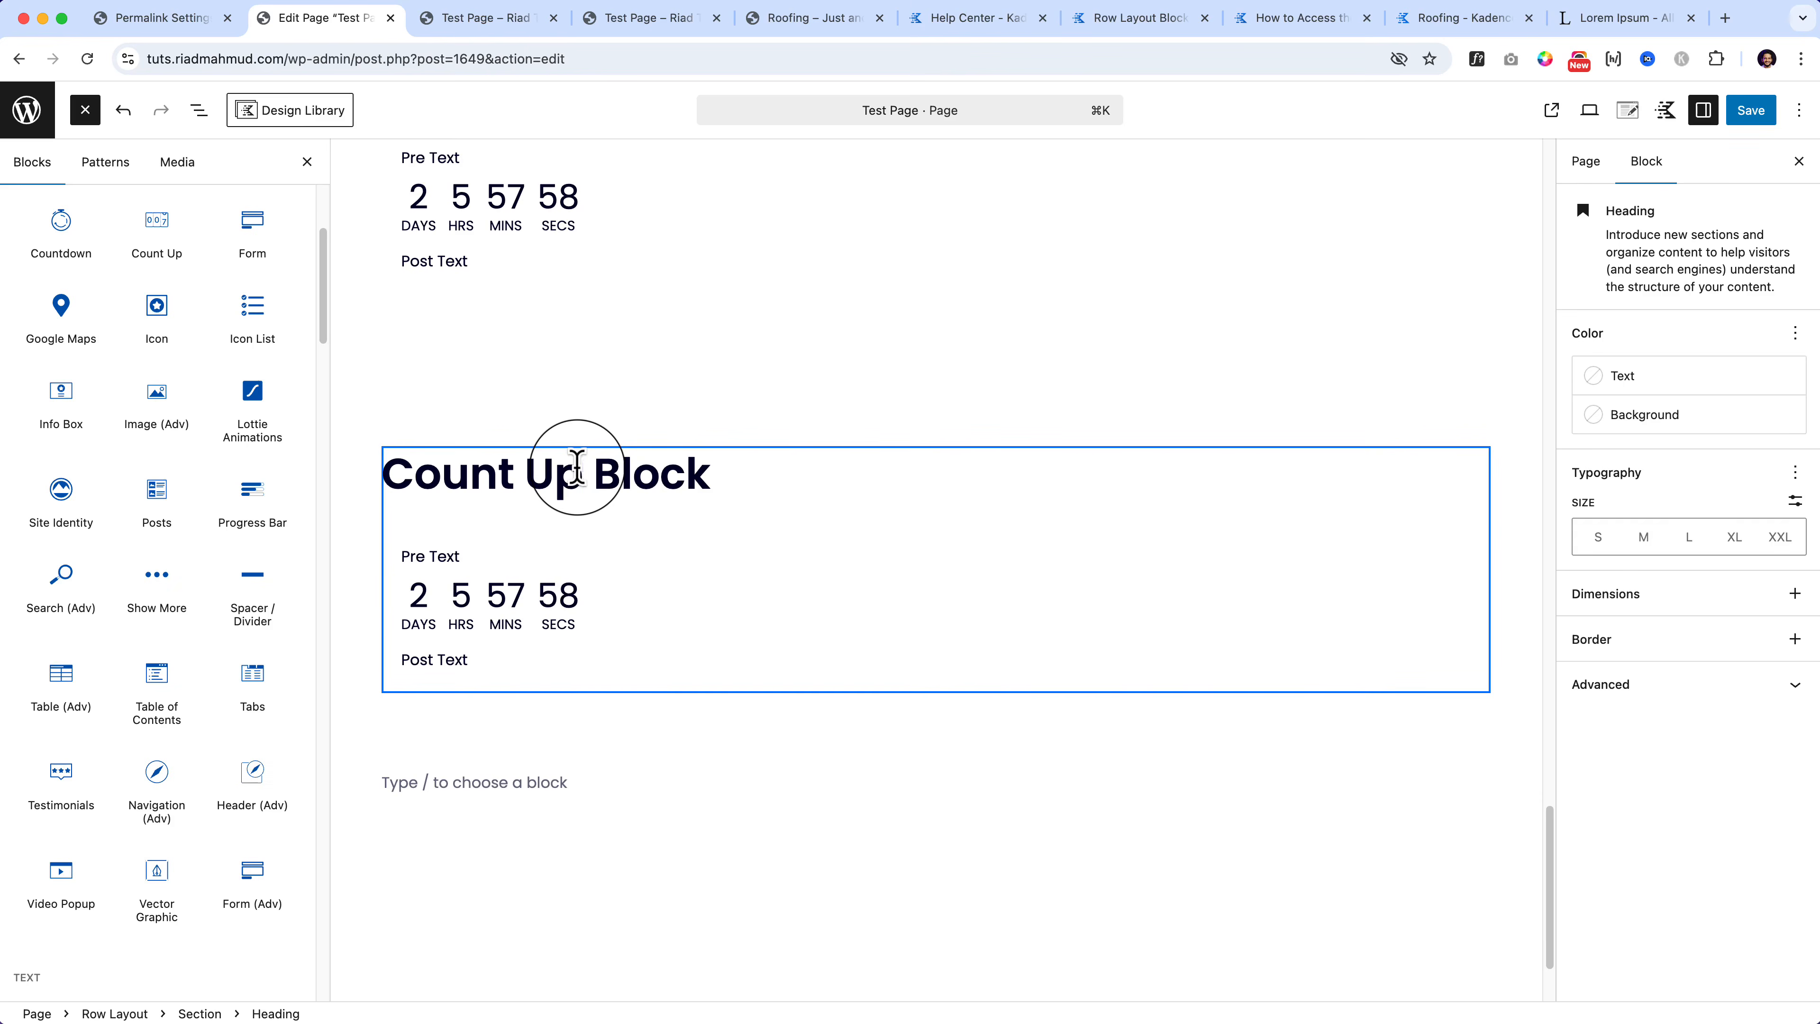
click(596, 577)
click(701, 492)
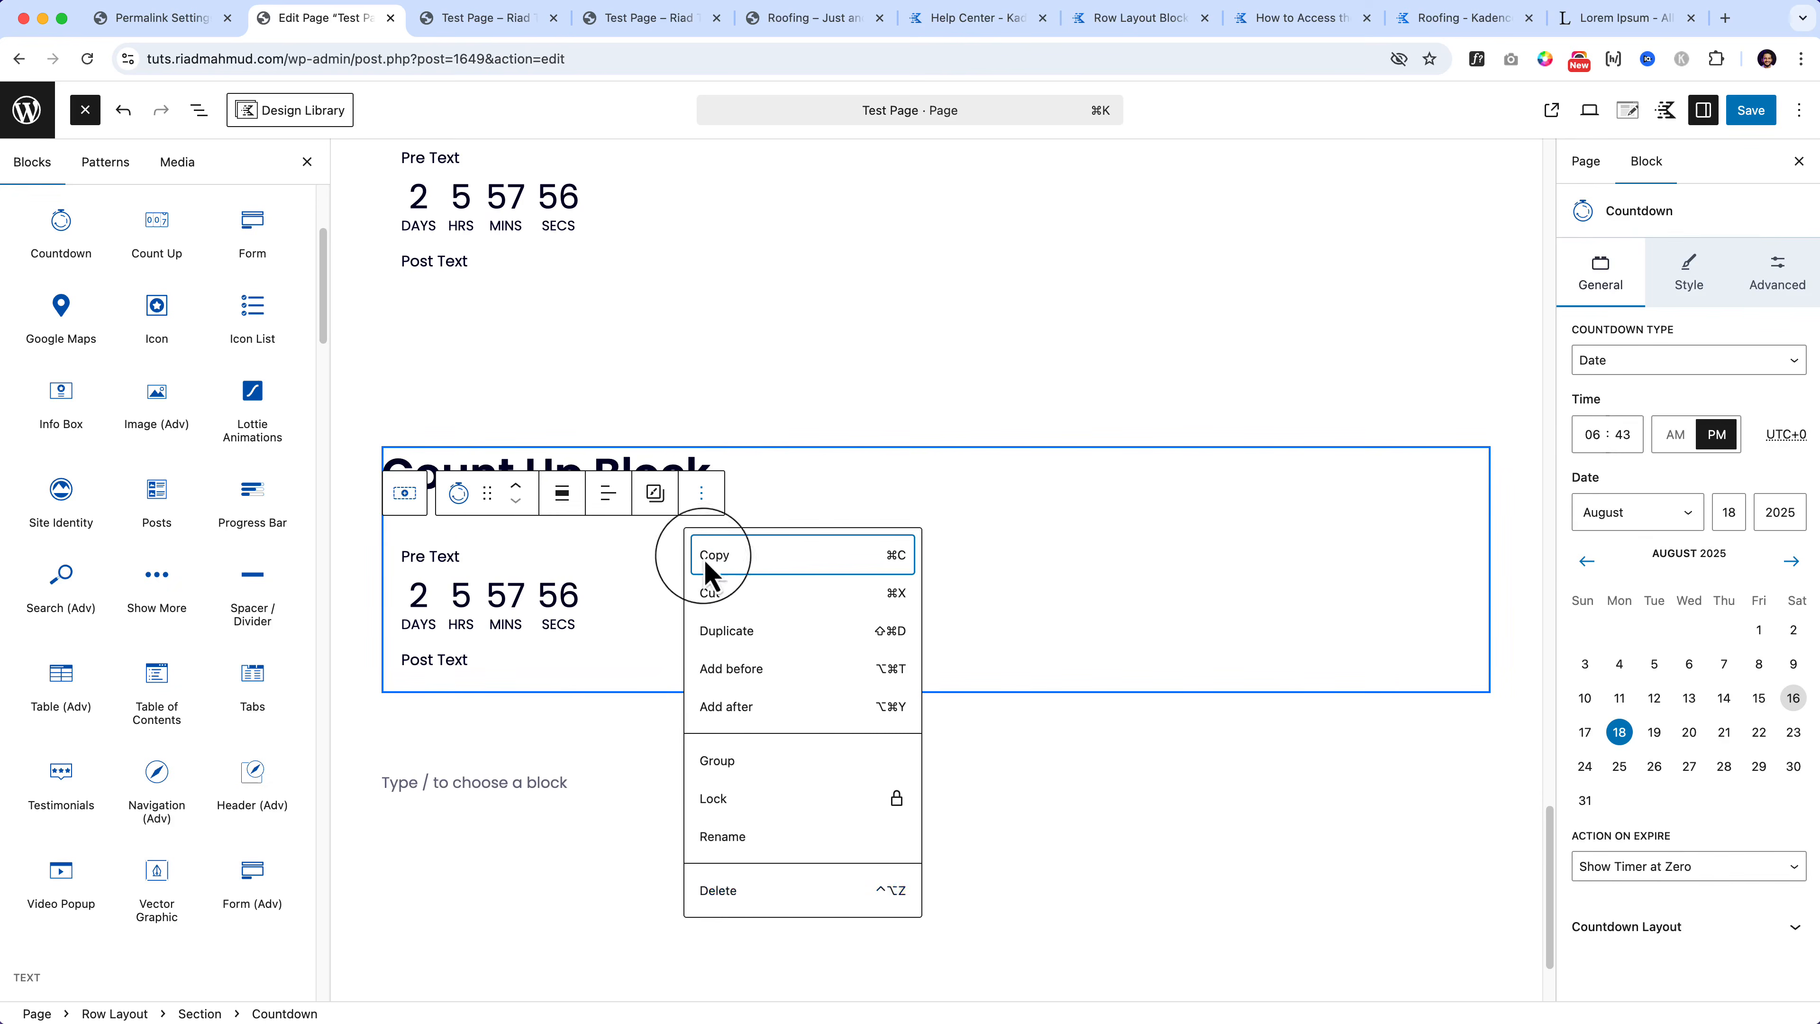
click(720, 891)
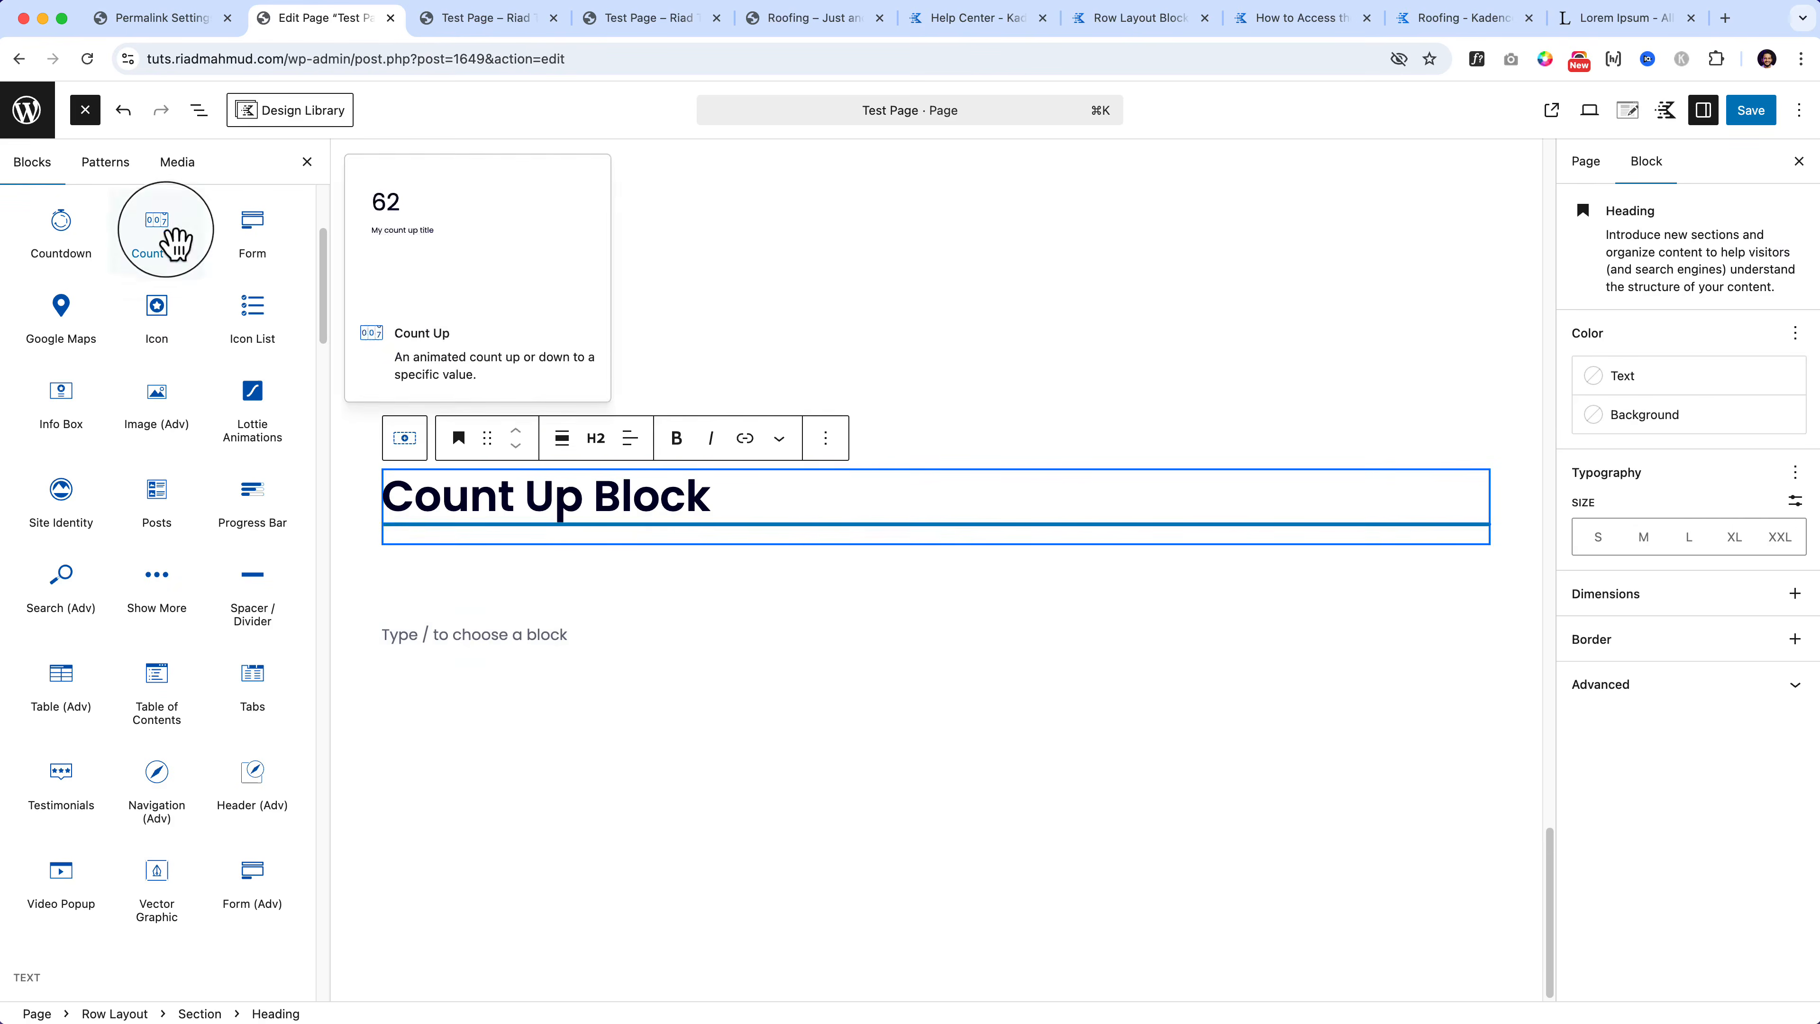
Step: Add a Count Up counter under the heading, titled 'Total Projects'
drag(174, 243, 592, 521)
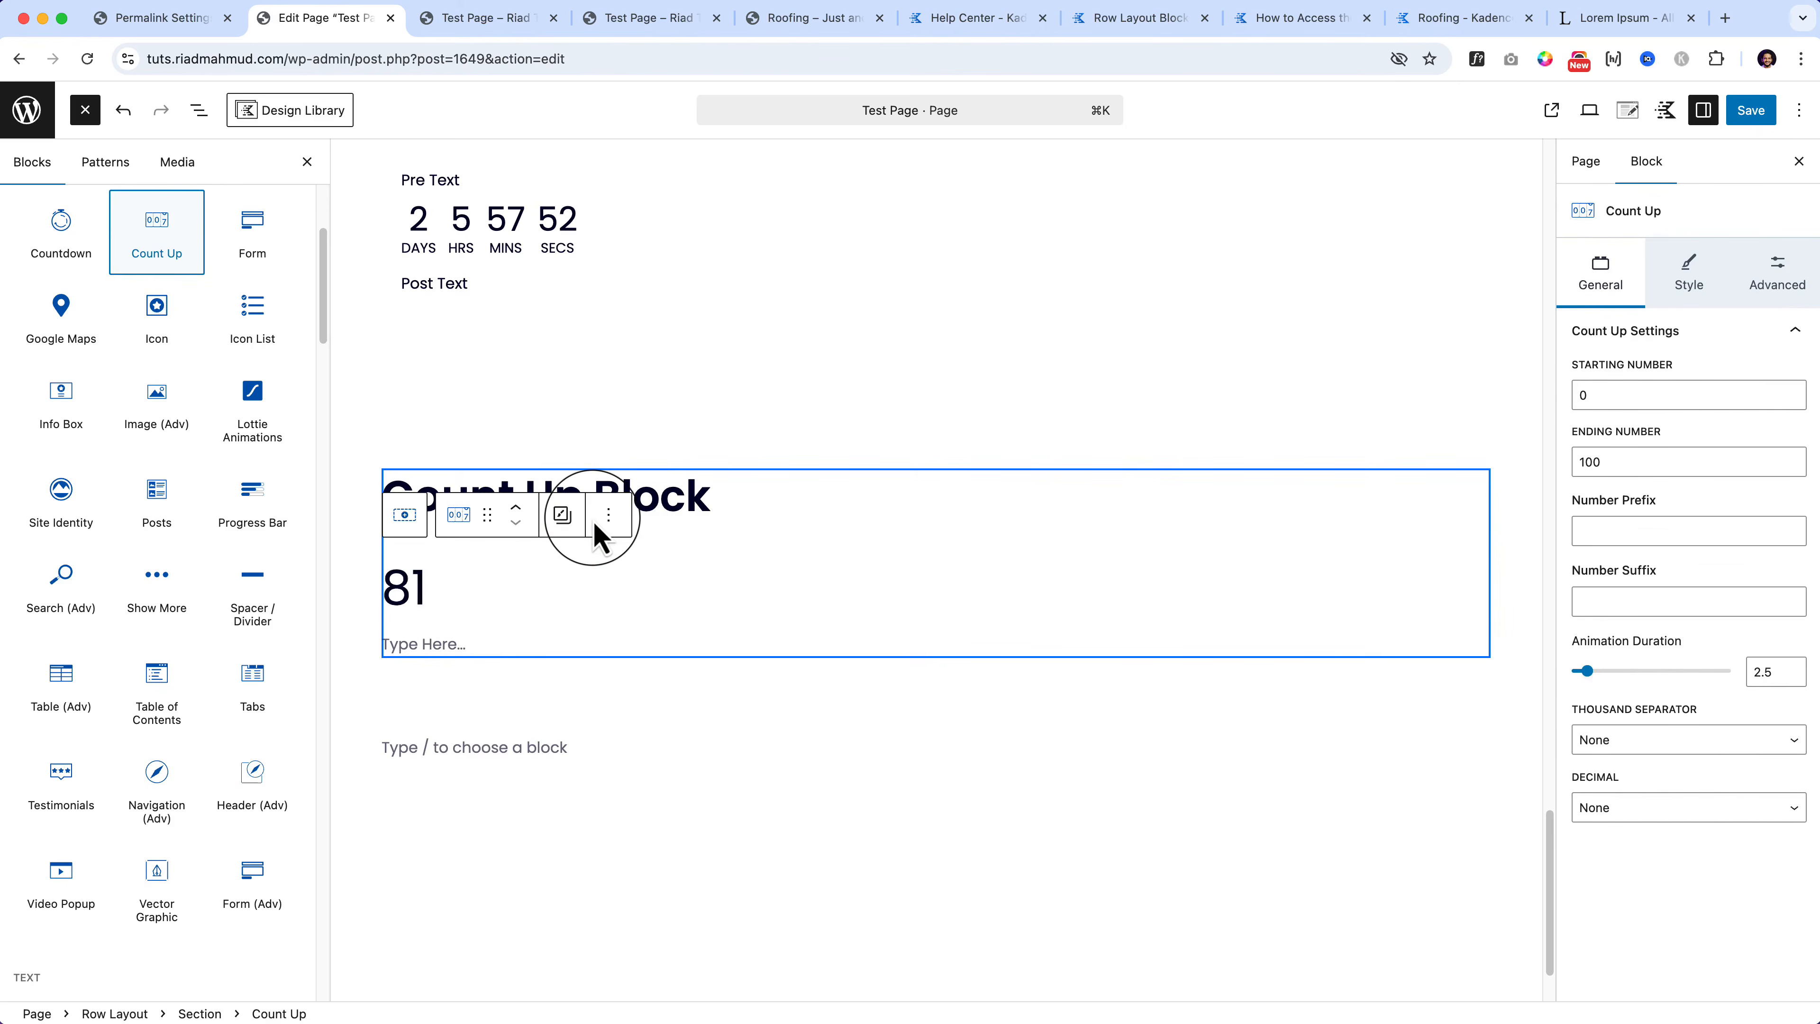
click(428, 644)
text(To)
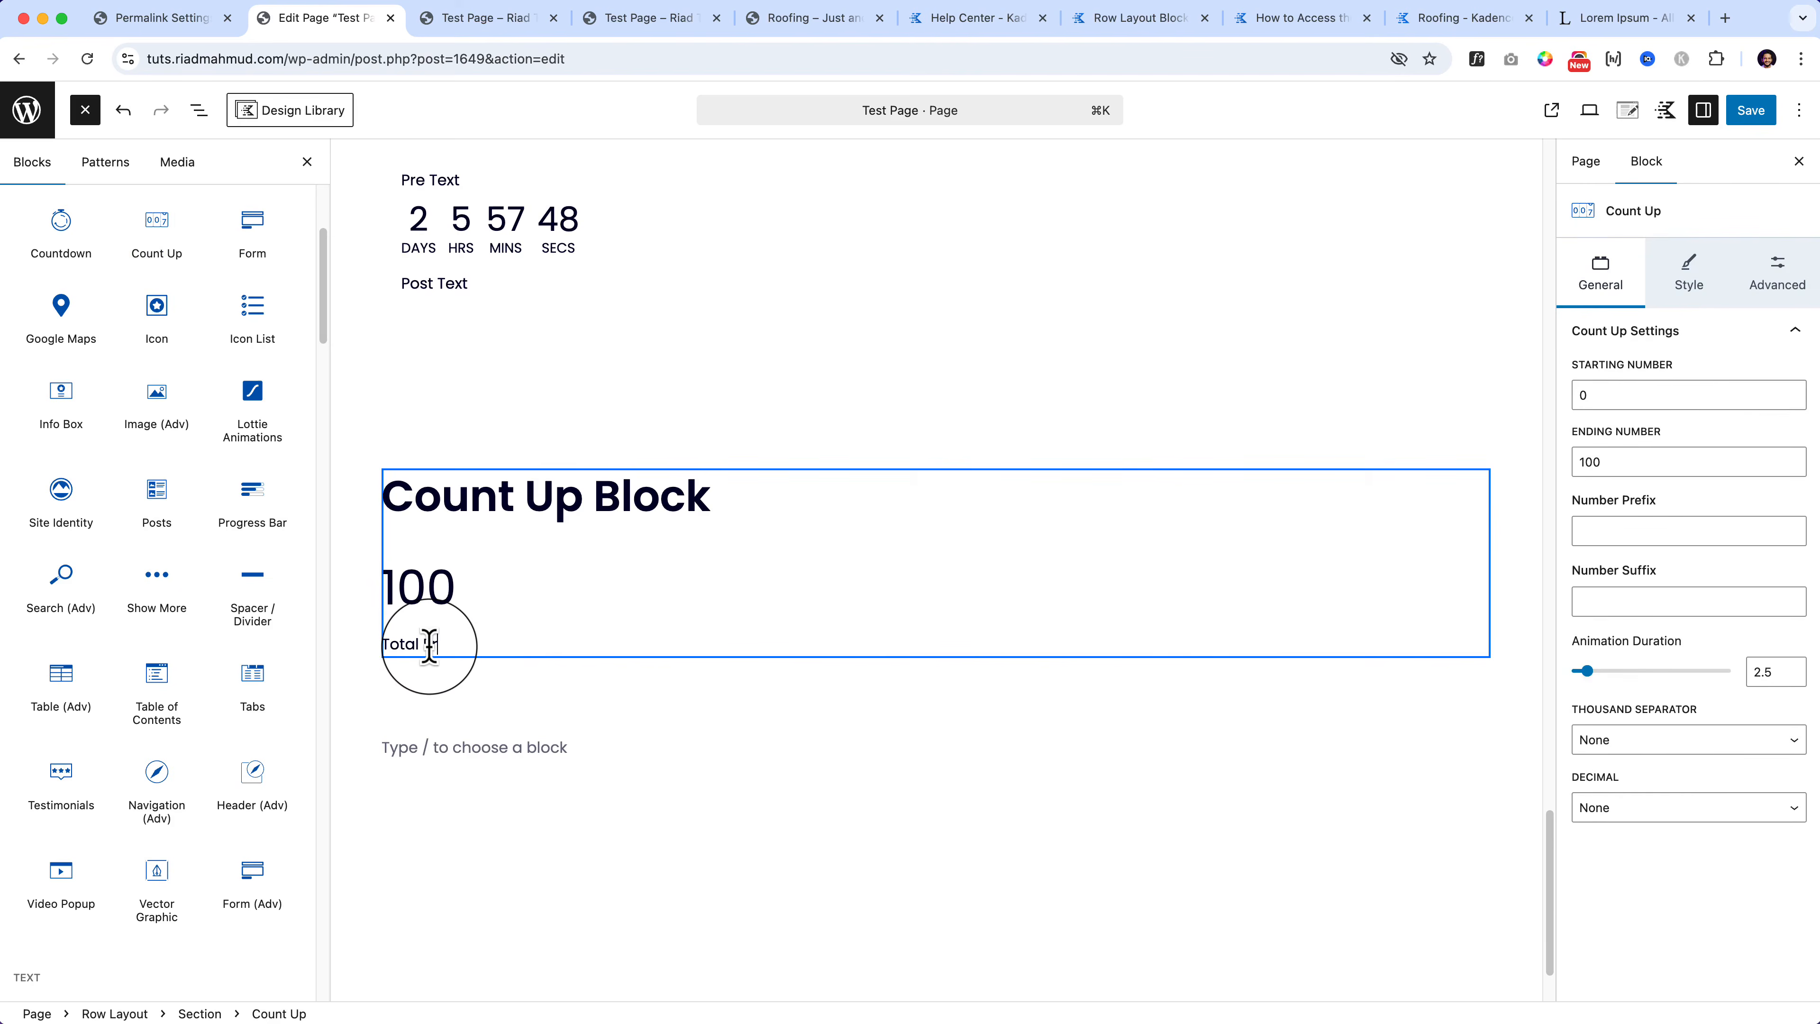
text(tal Projects)
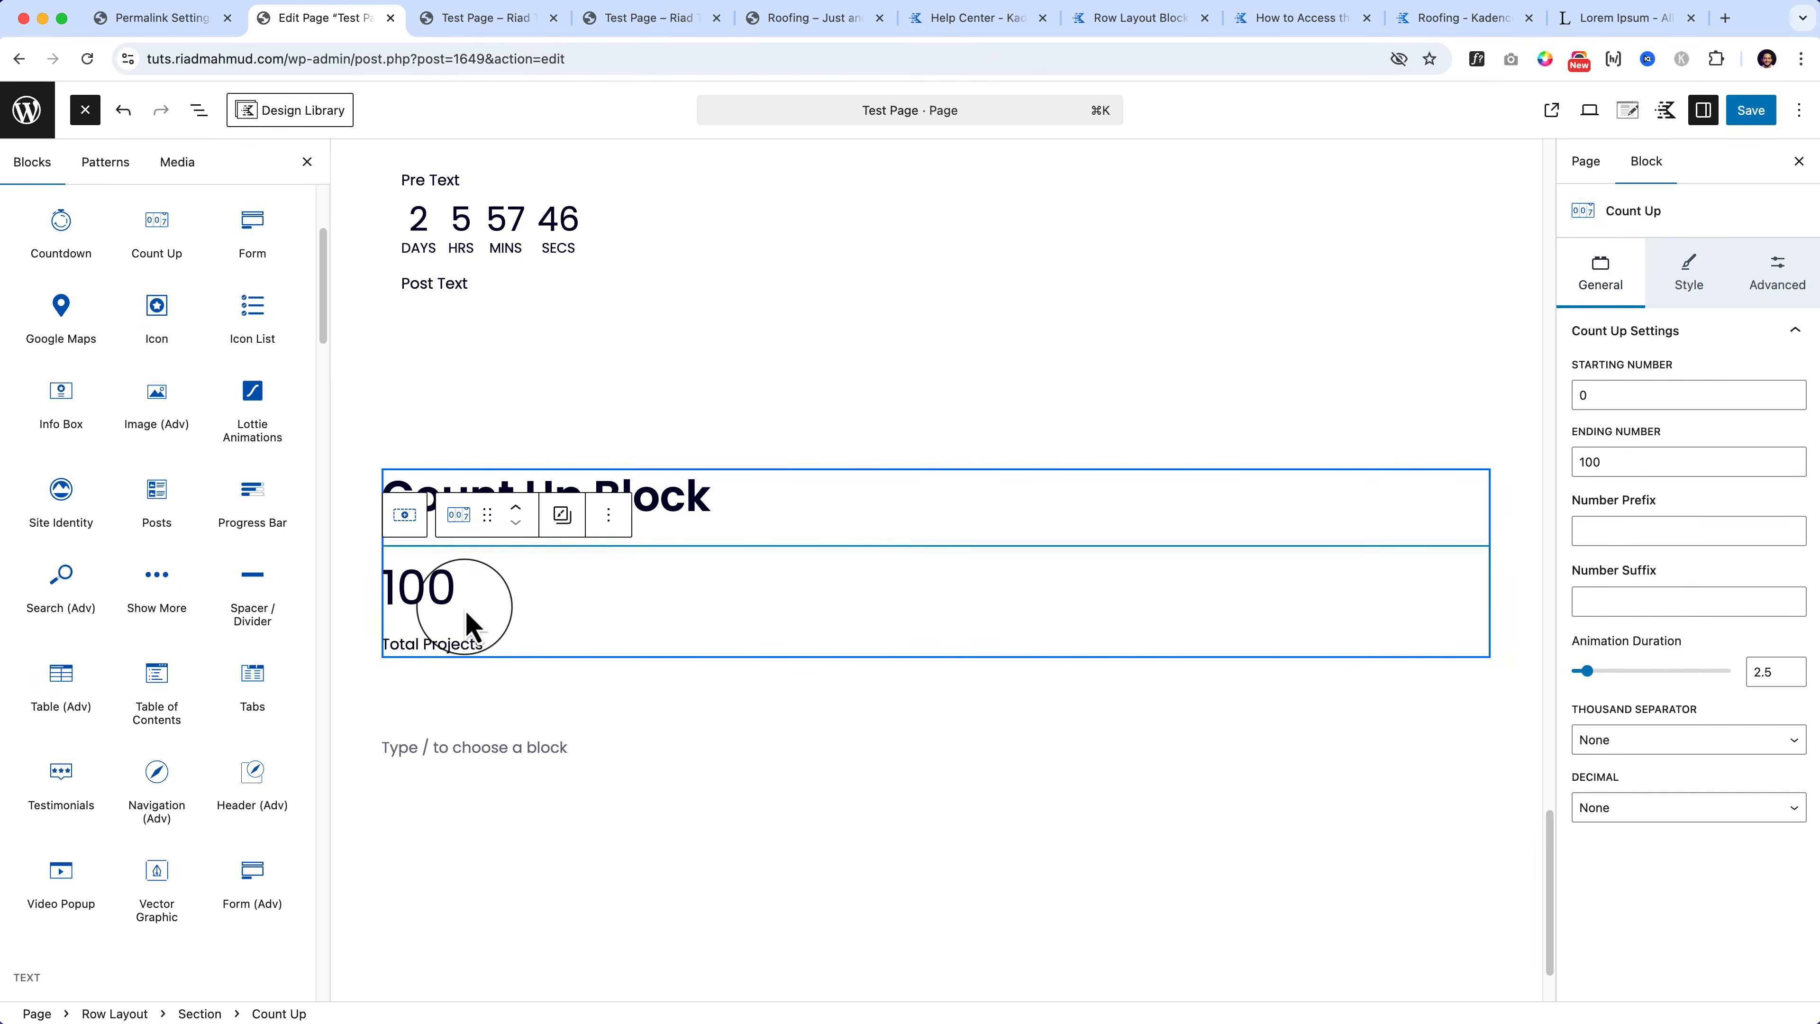
Step: Duplicate the counter and retitle the copy 'Total Customers'
click(608, 515)
click(638, 652)
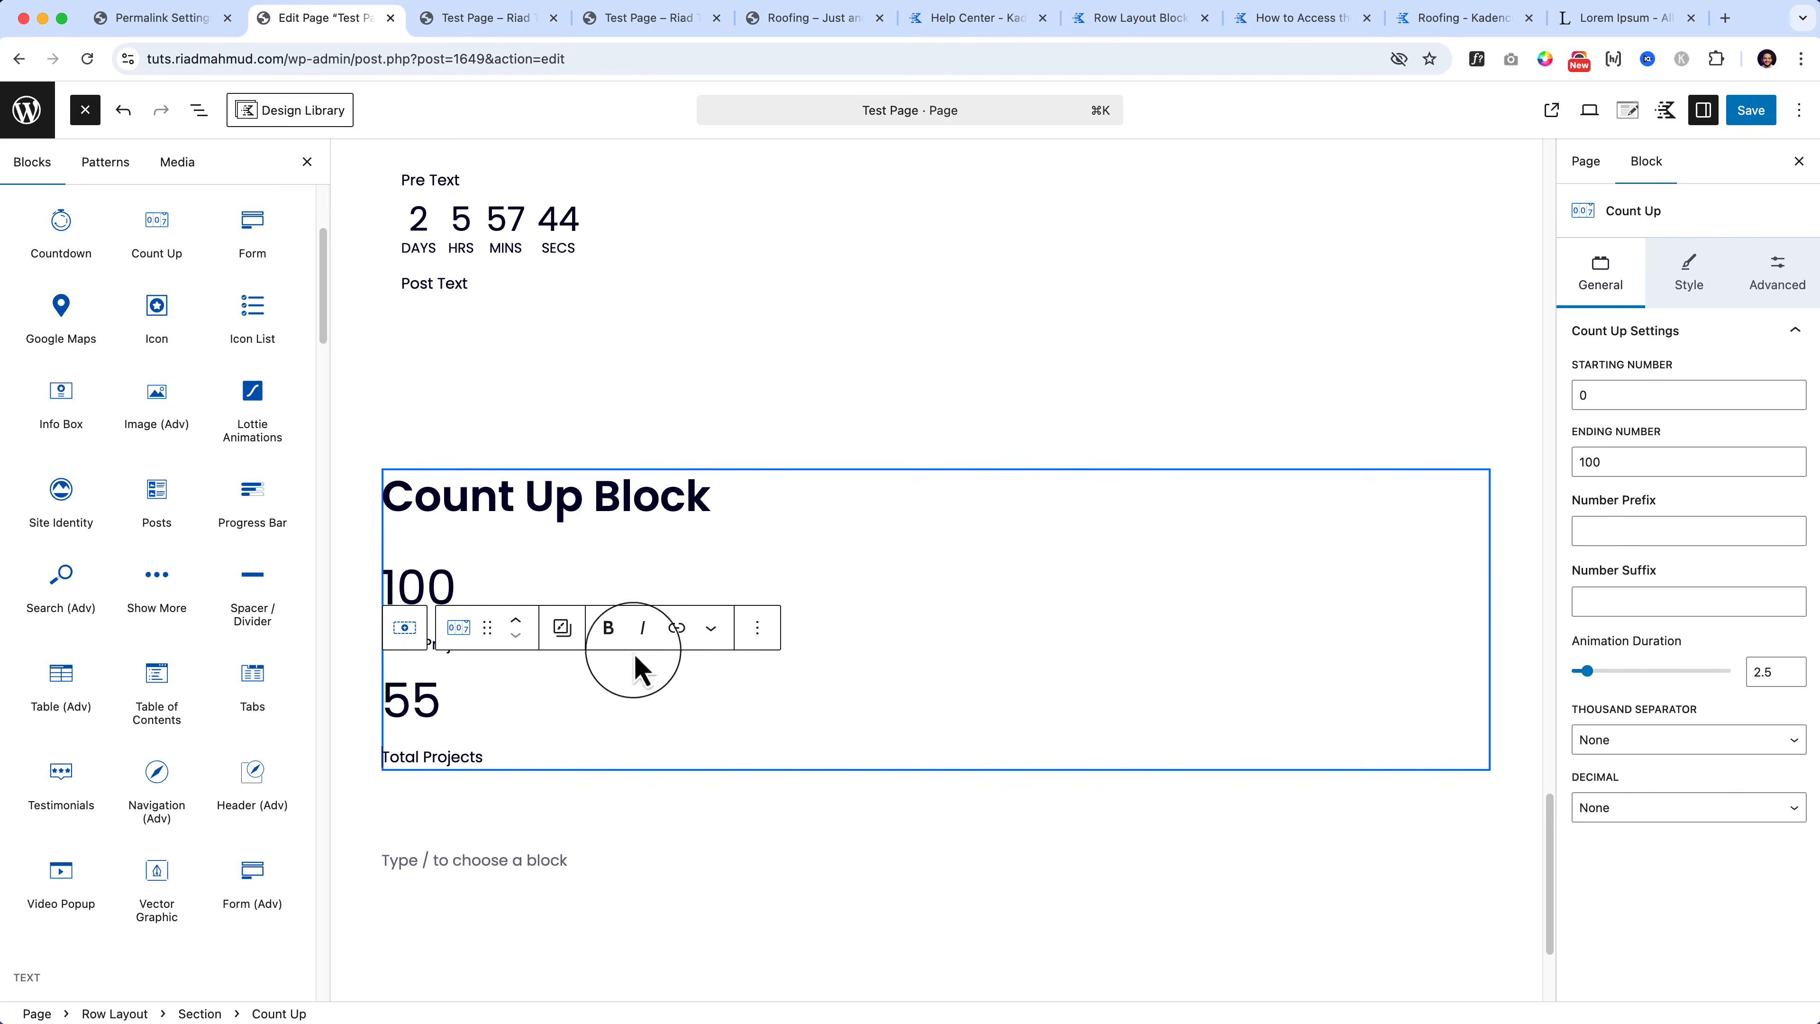
triple_click(426, 761)
key(BackSpace)
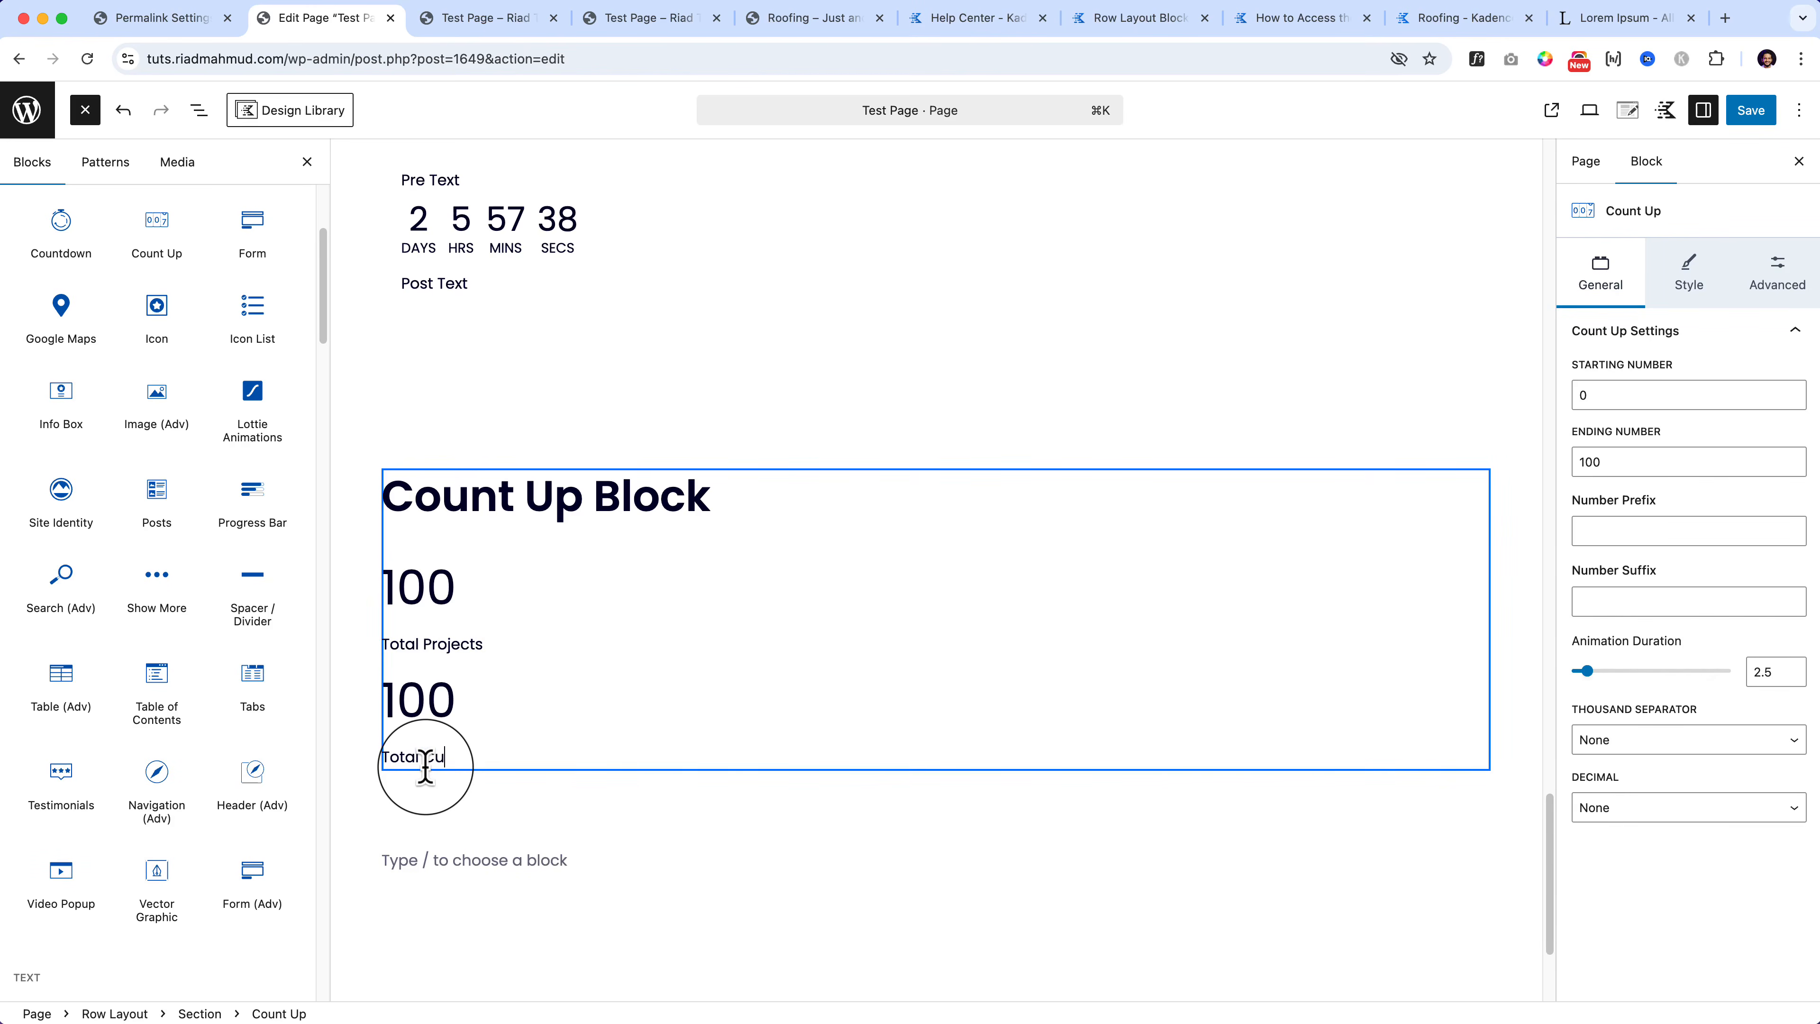
text(Total Customers)
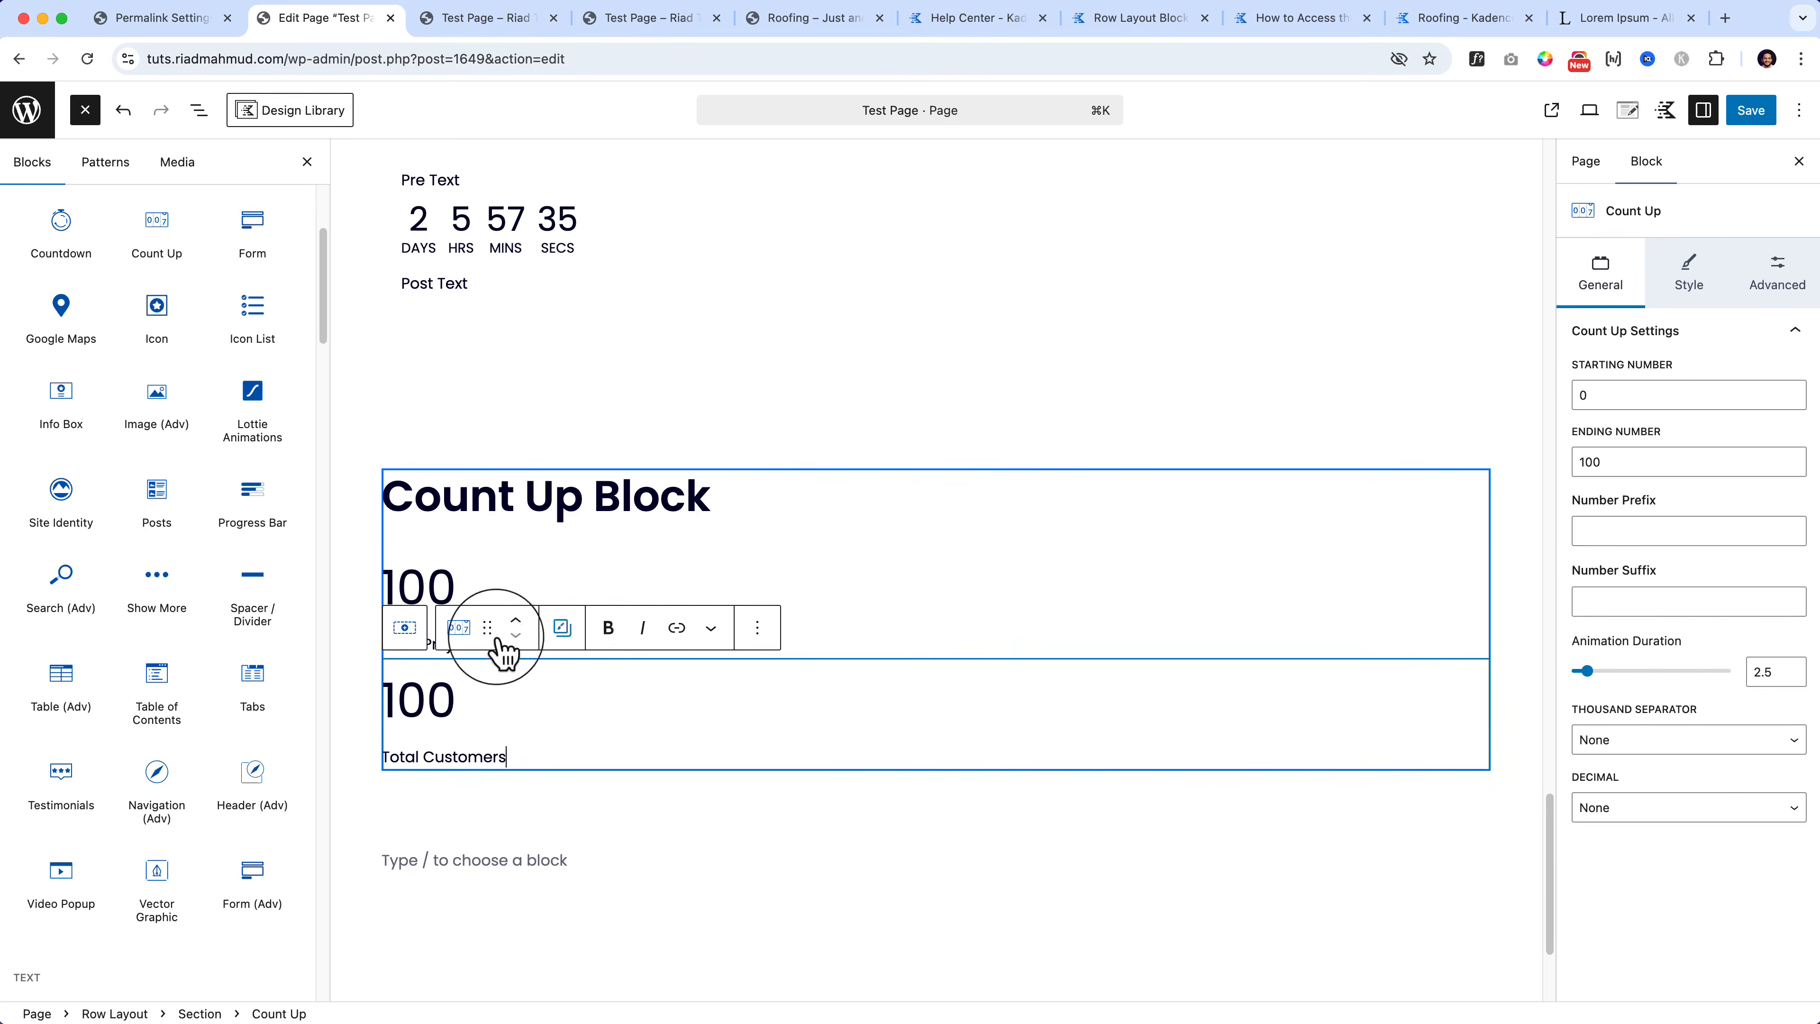
click(535, 586)
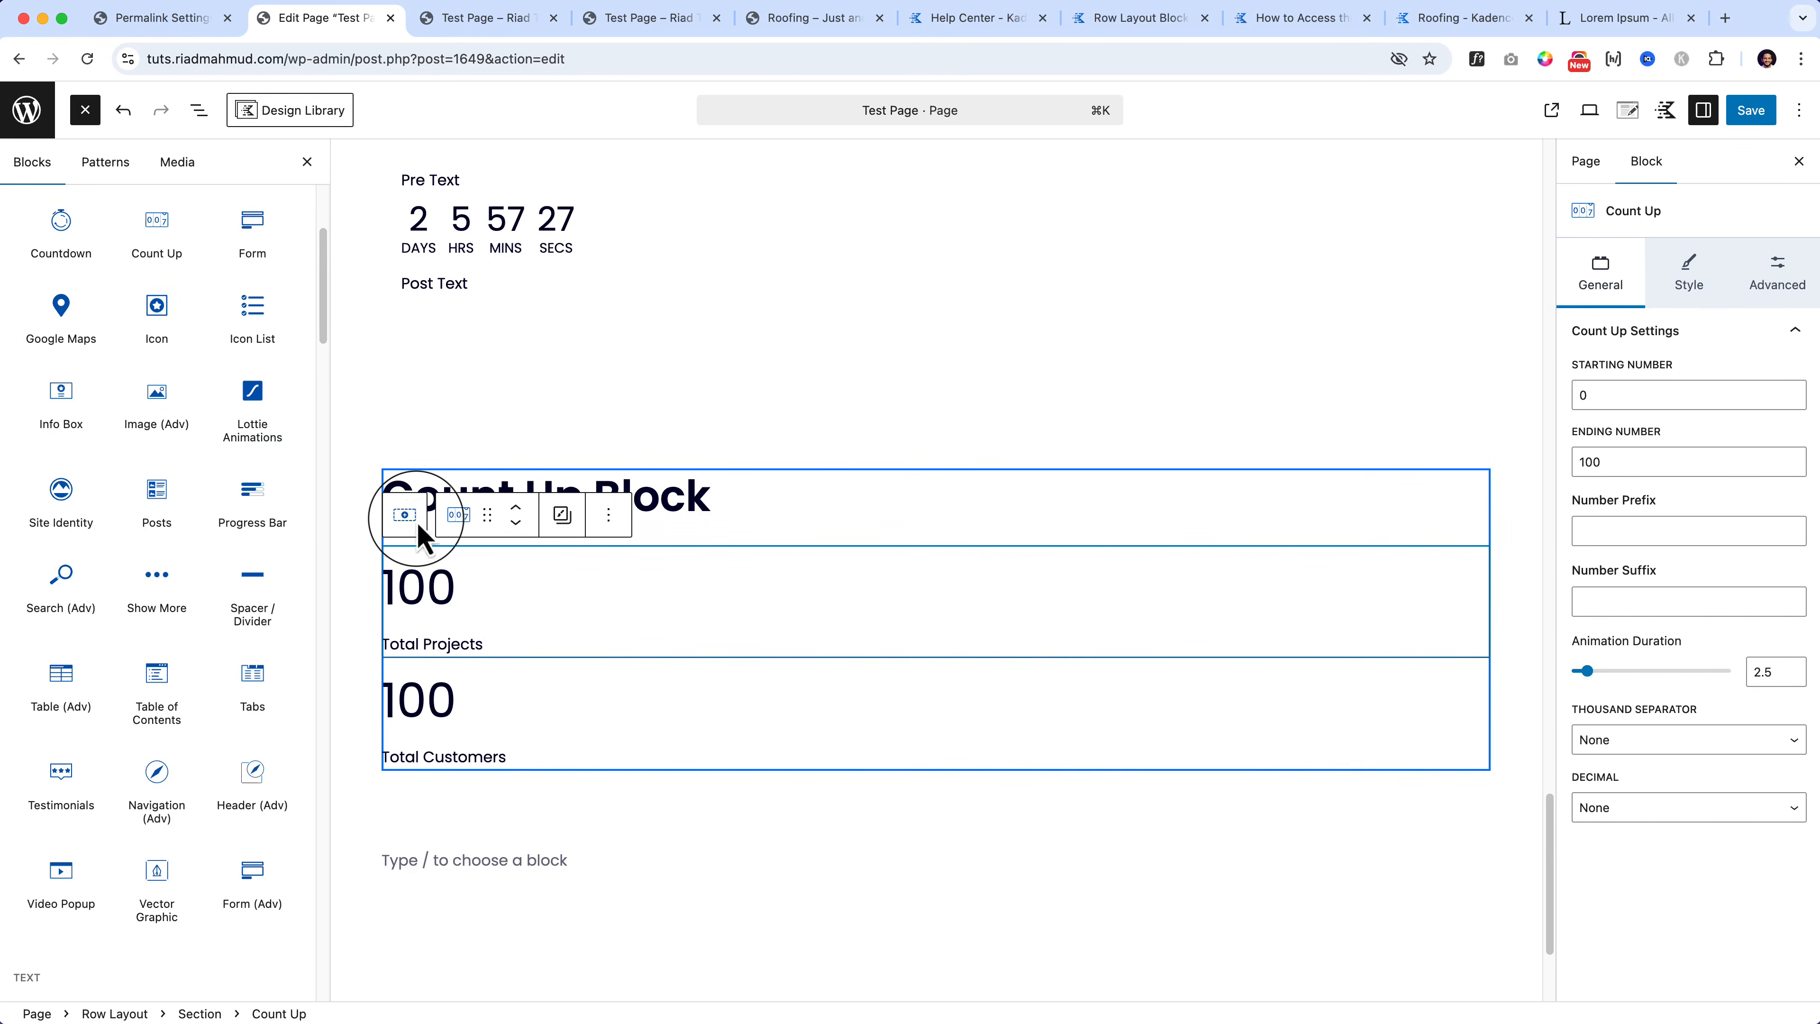
click(199, 111)
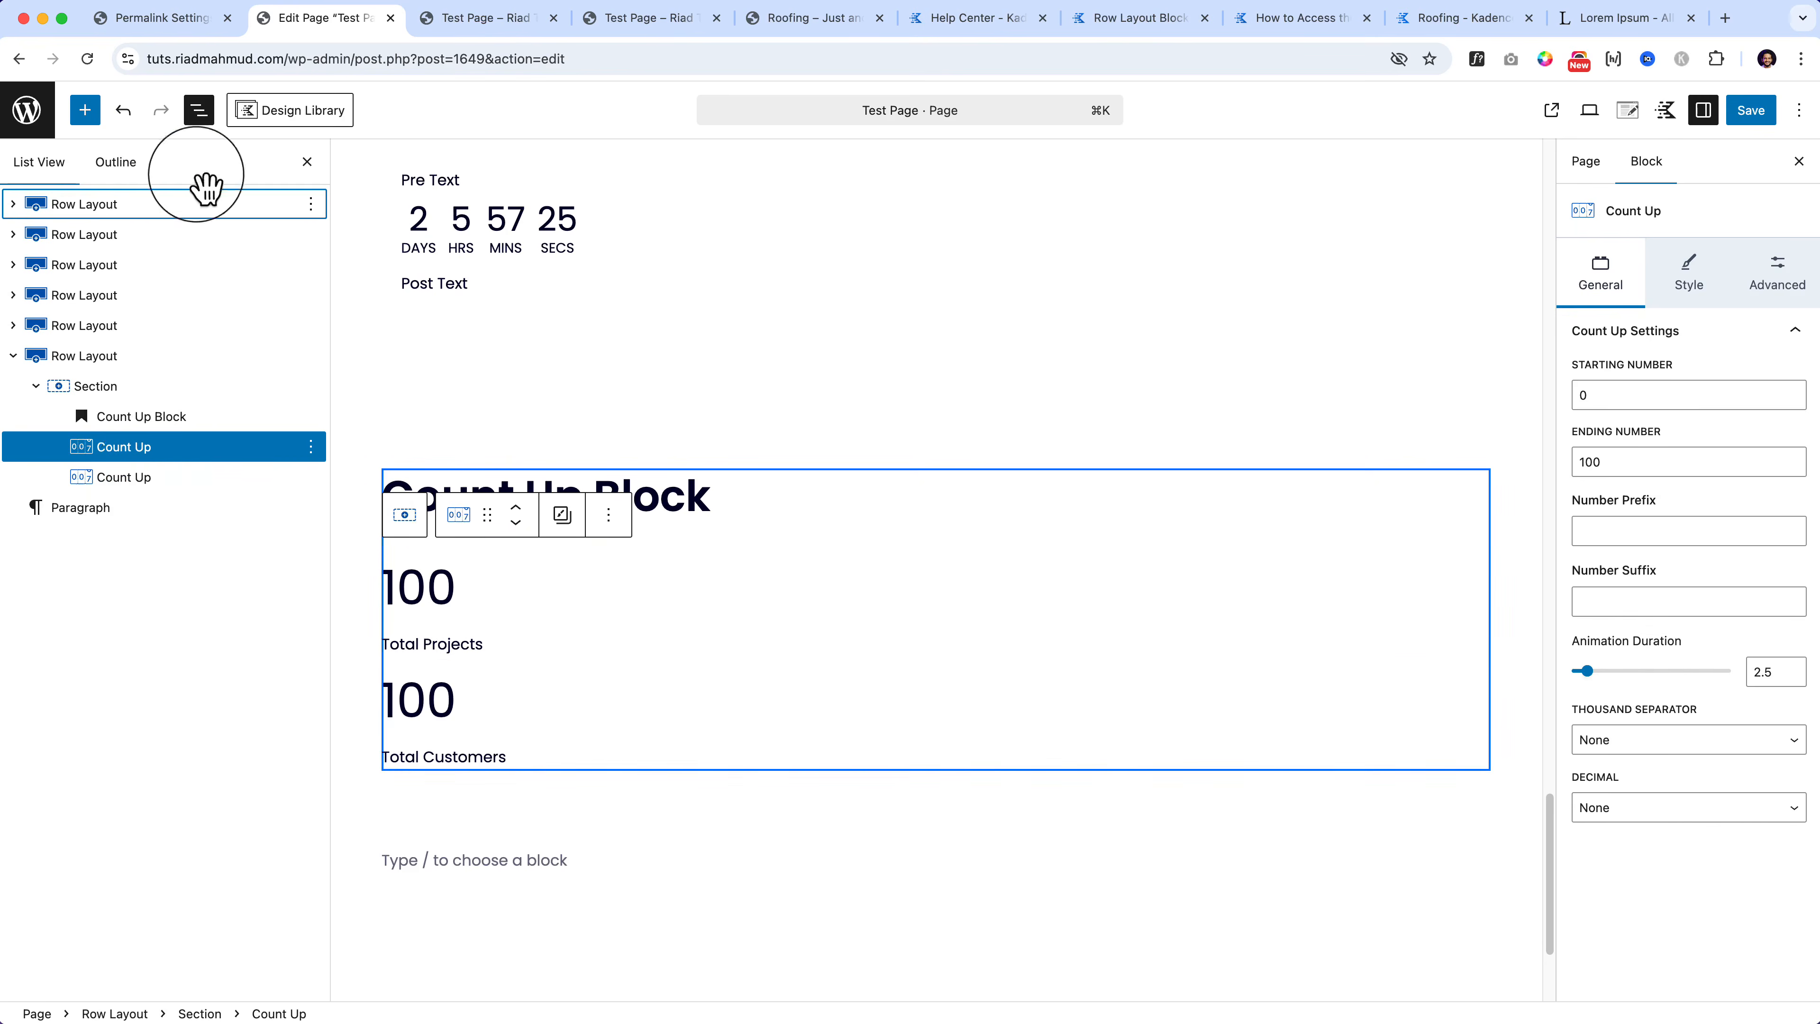
shift+click(158, 477)
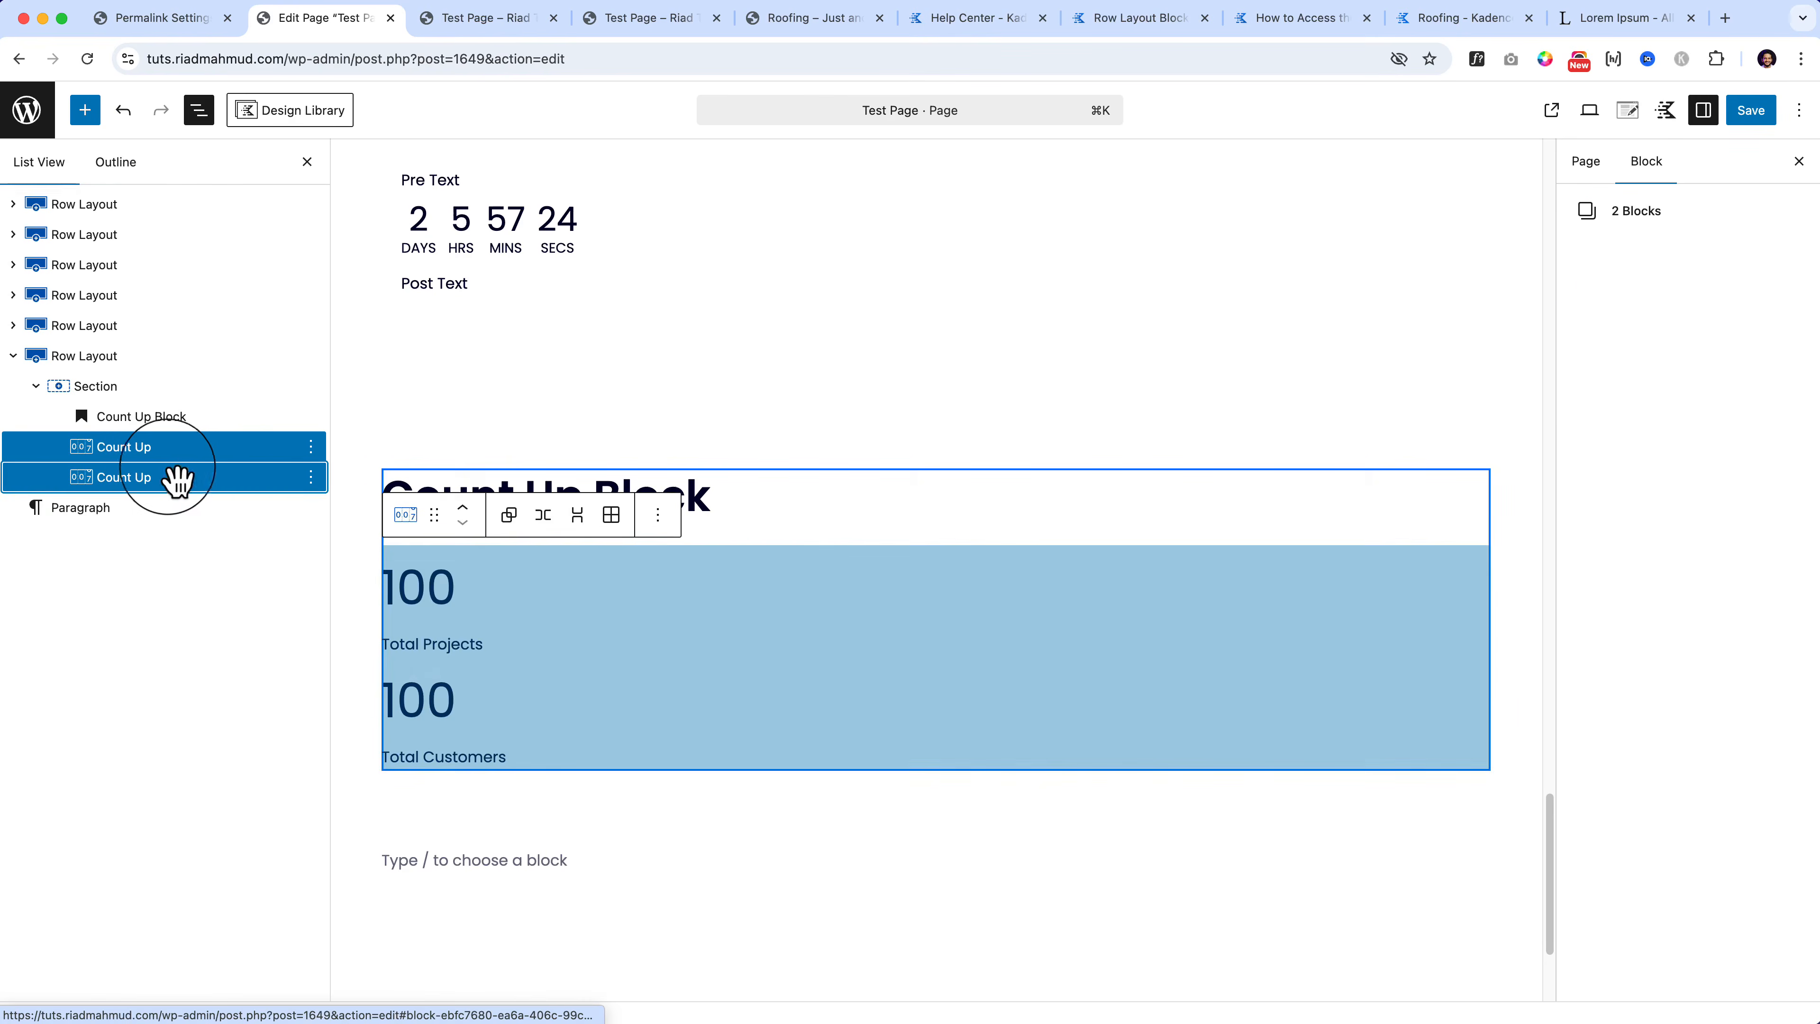
click(544, 513)
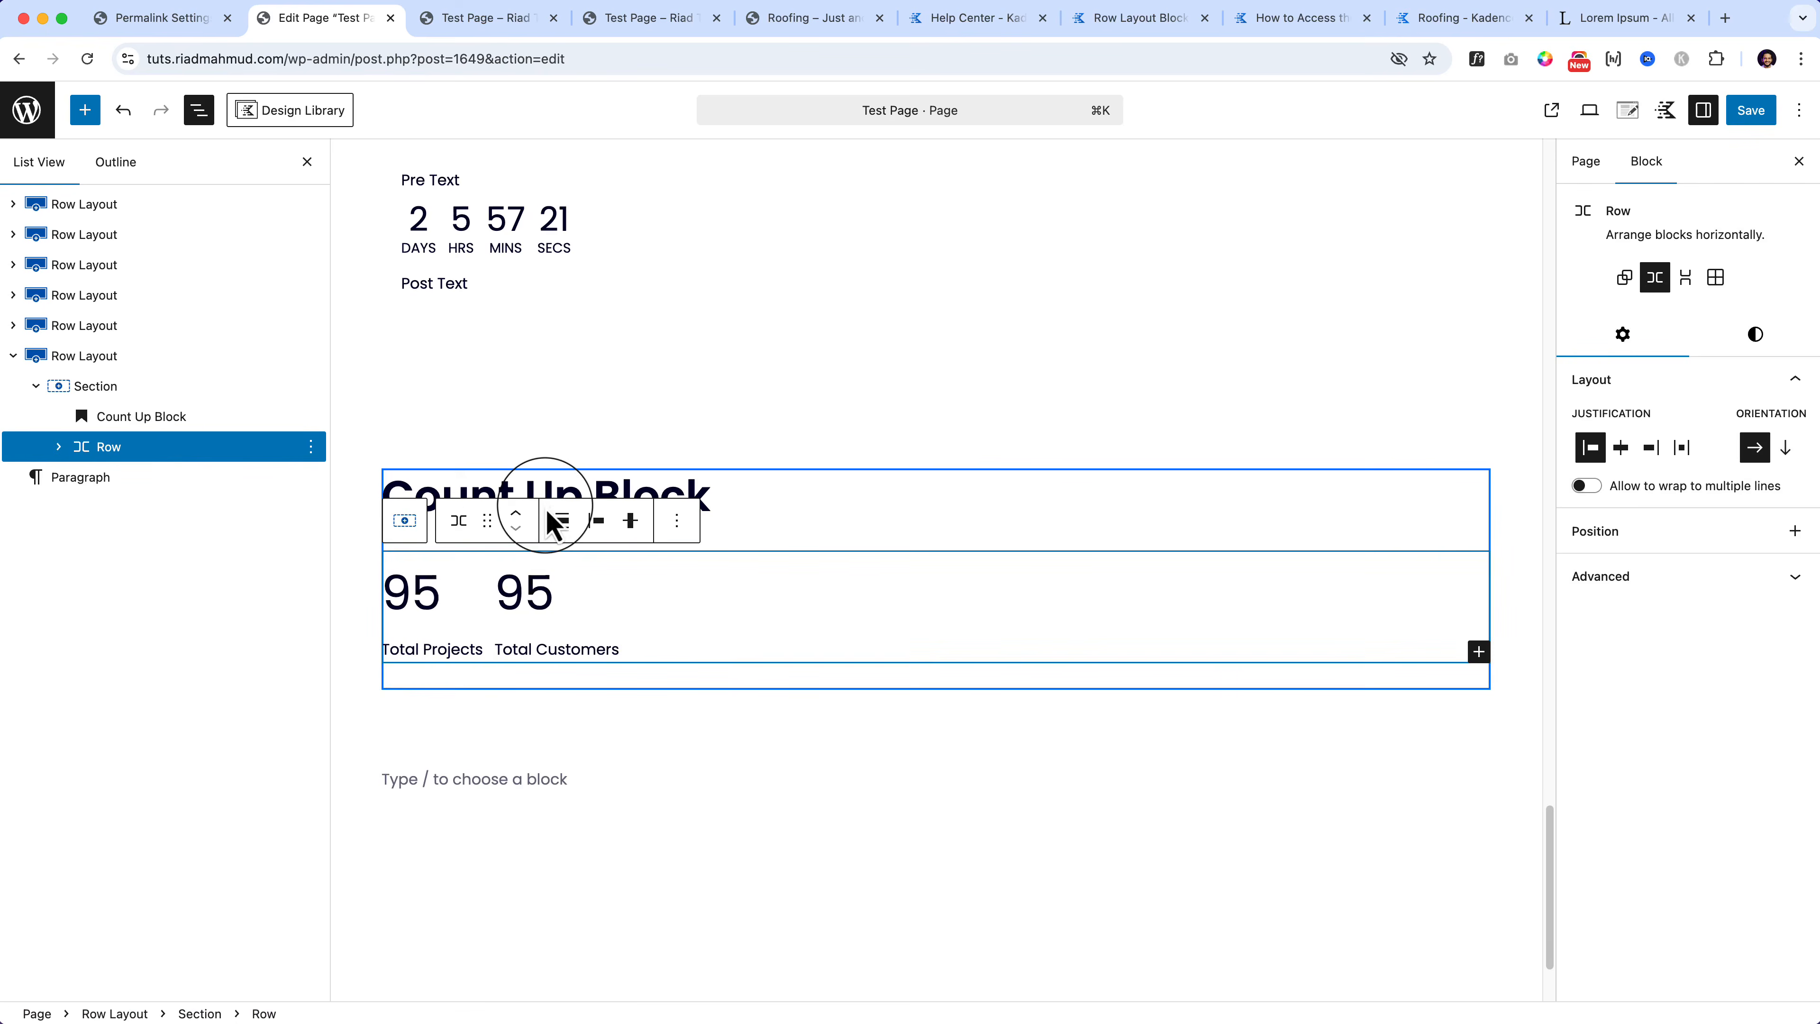
click(1754, 334)
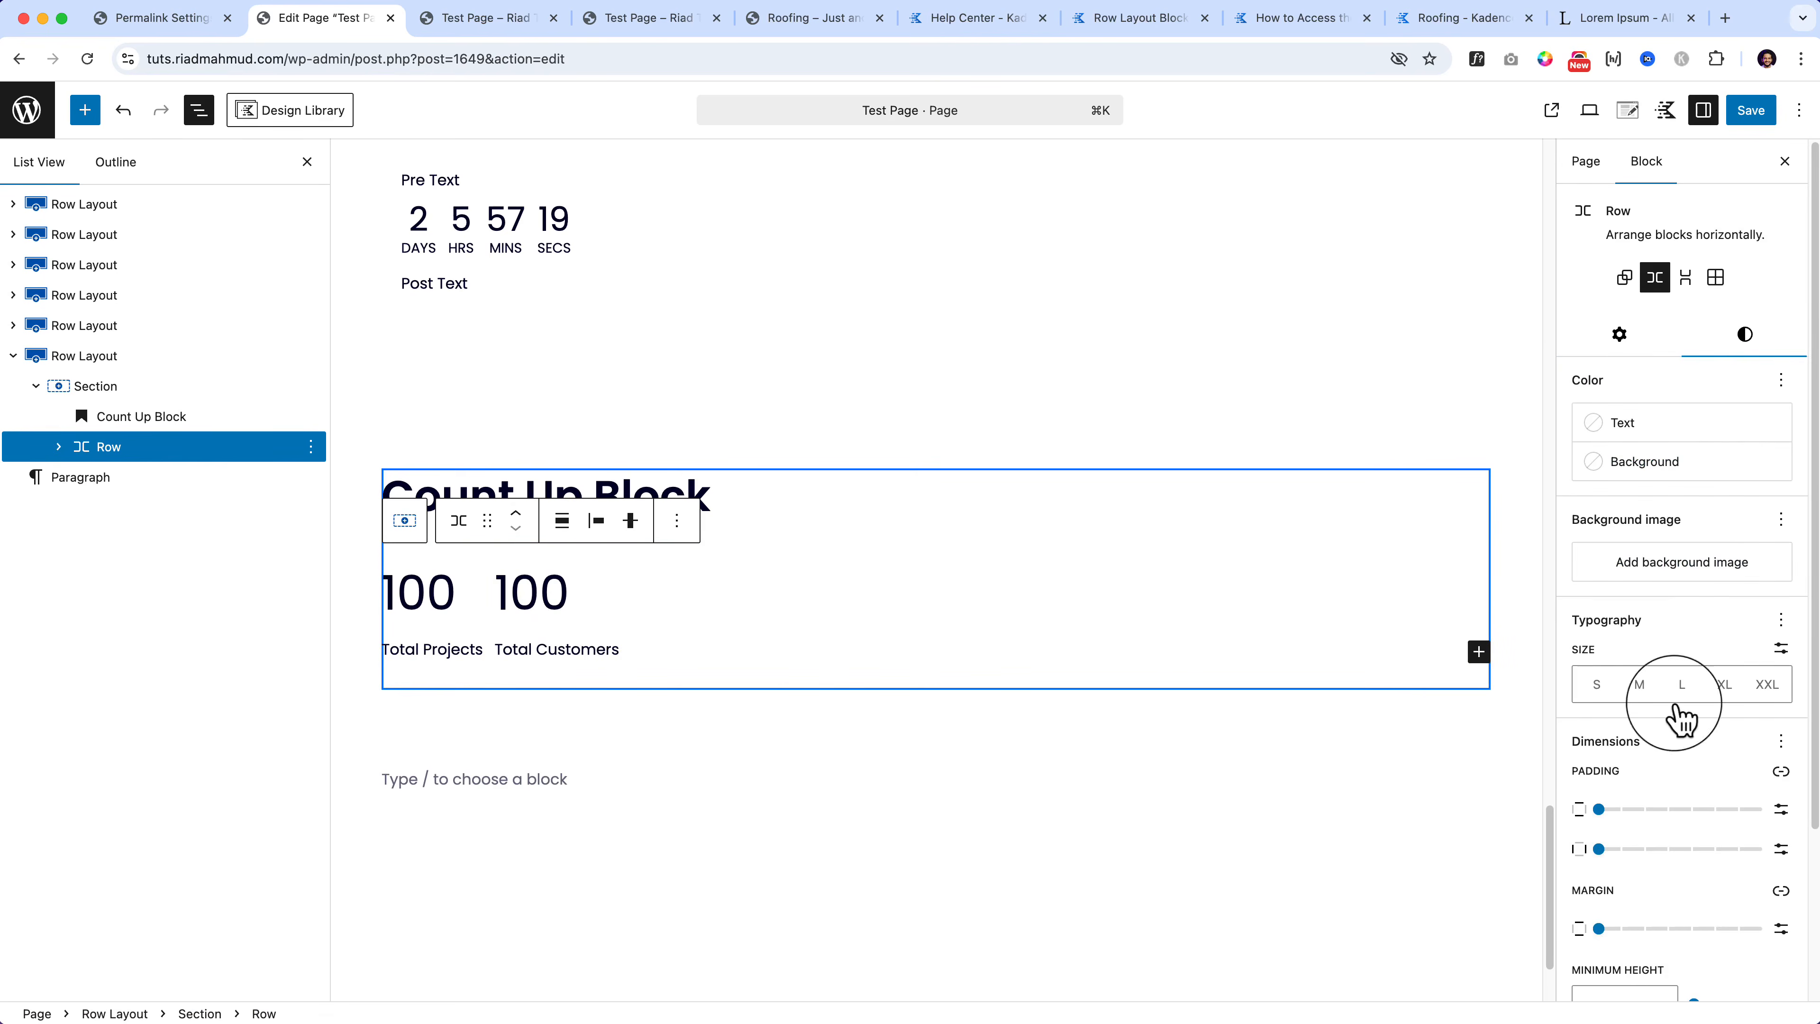
scroll(1627, 939, down, 3)
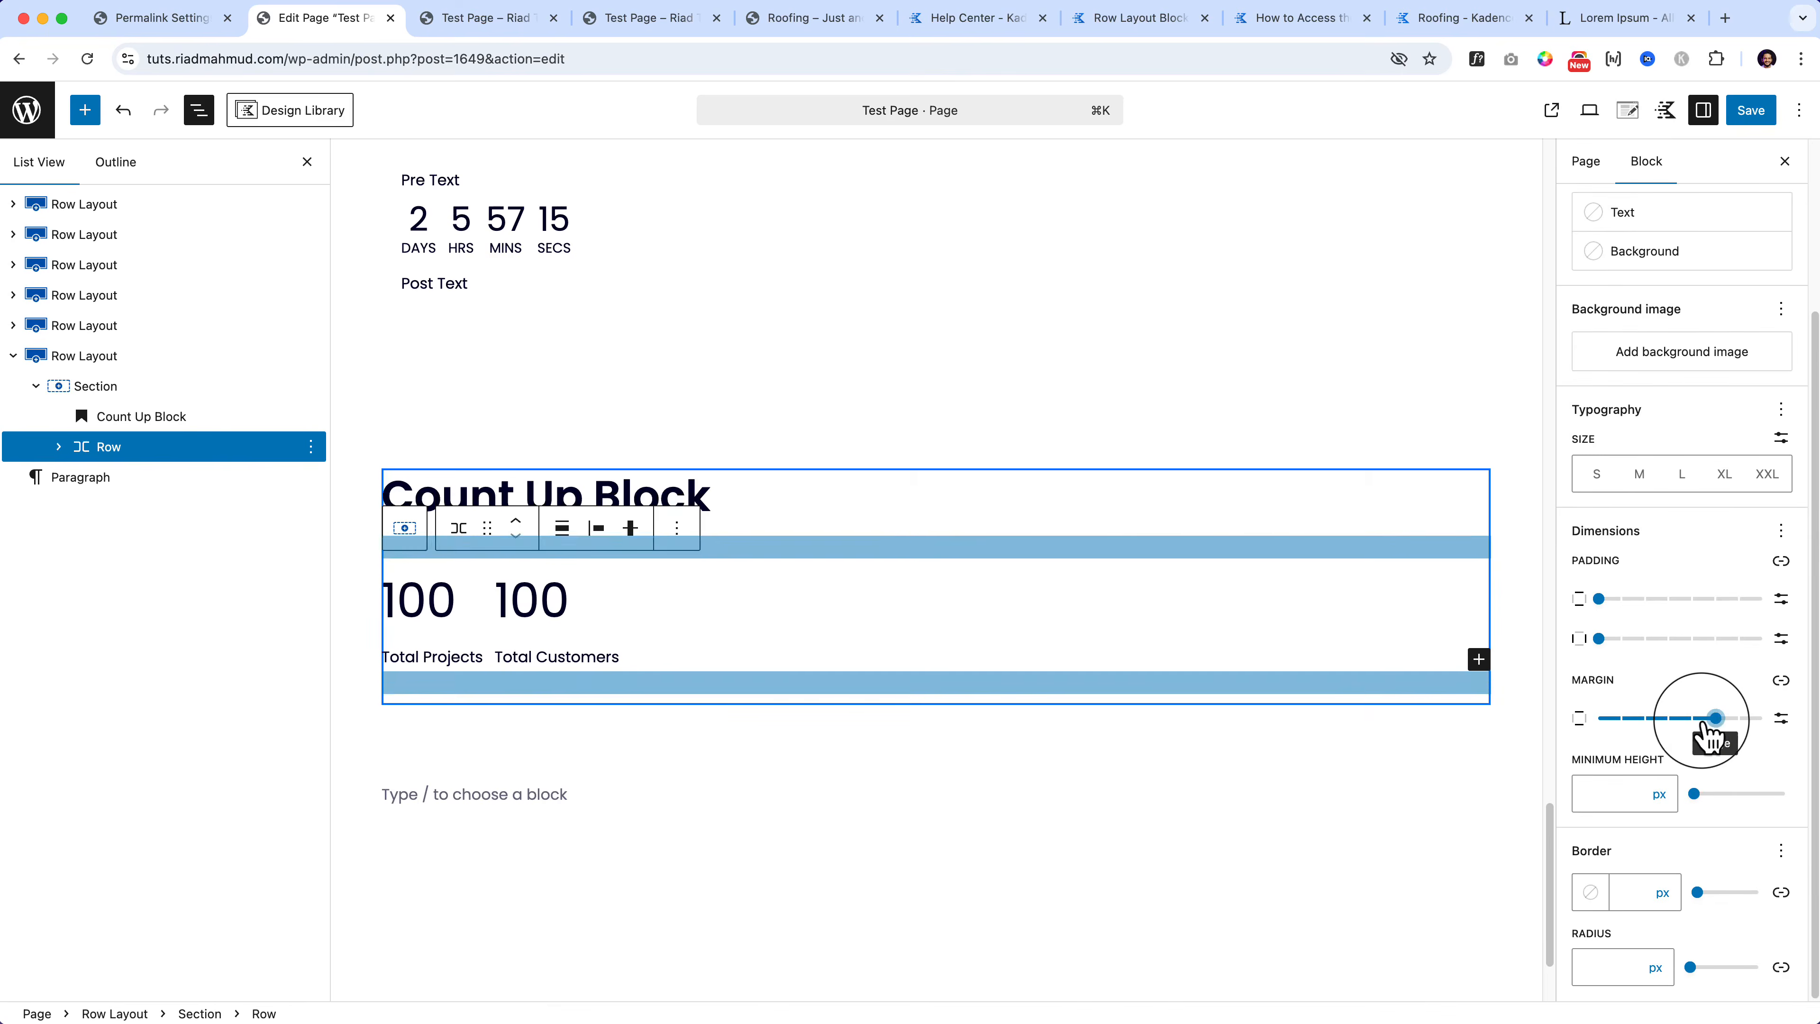
drag(1693, 717, 1598, 718)
mouse_move(1599, 638)
mouse_down()
mouse_move(1700, 638)
mouse_move(1599, 638)
mouse_up()
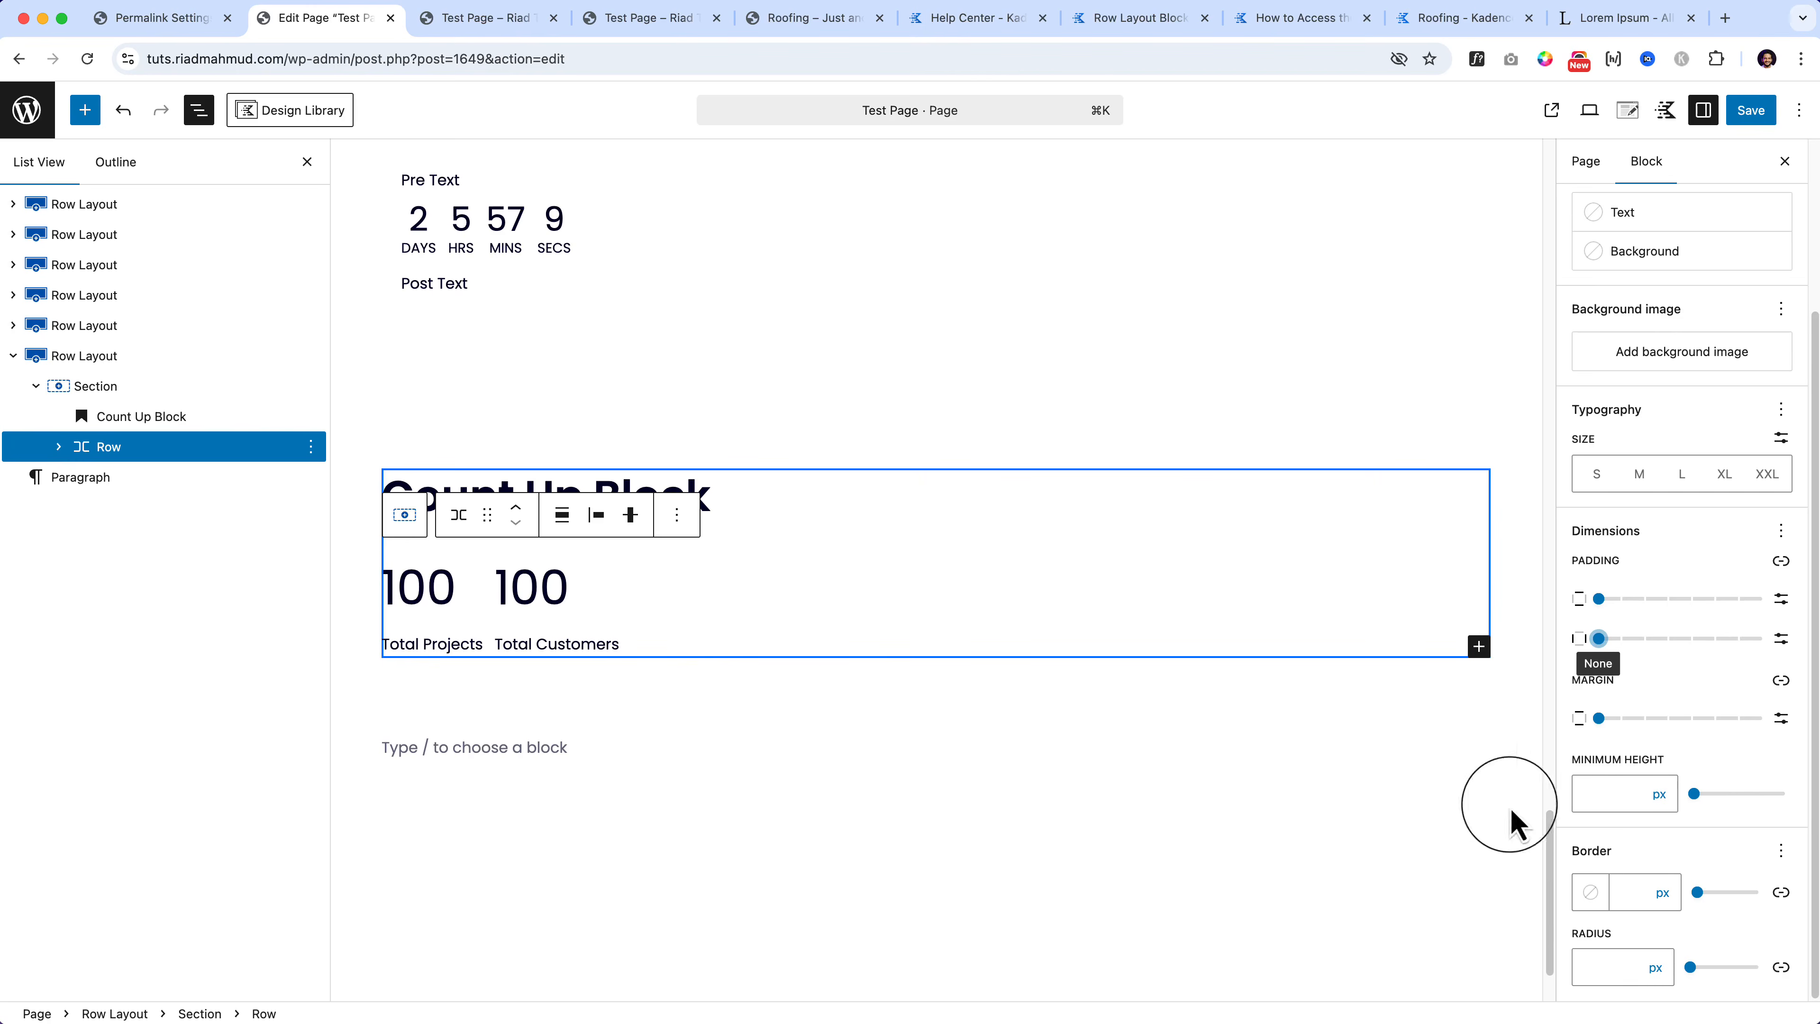
click(494, 612)
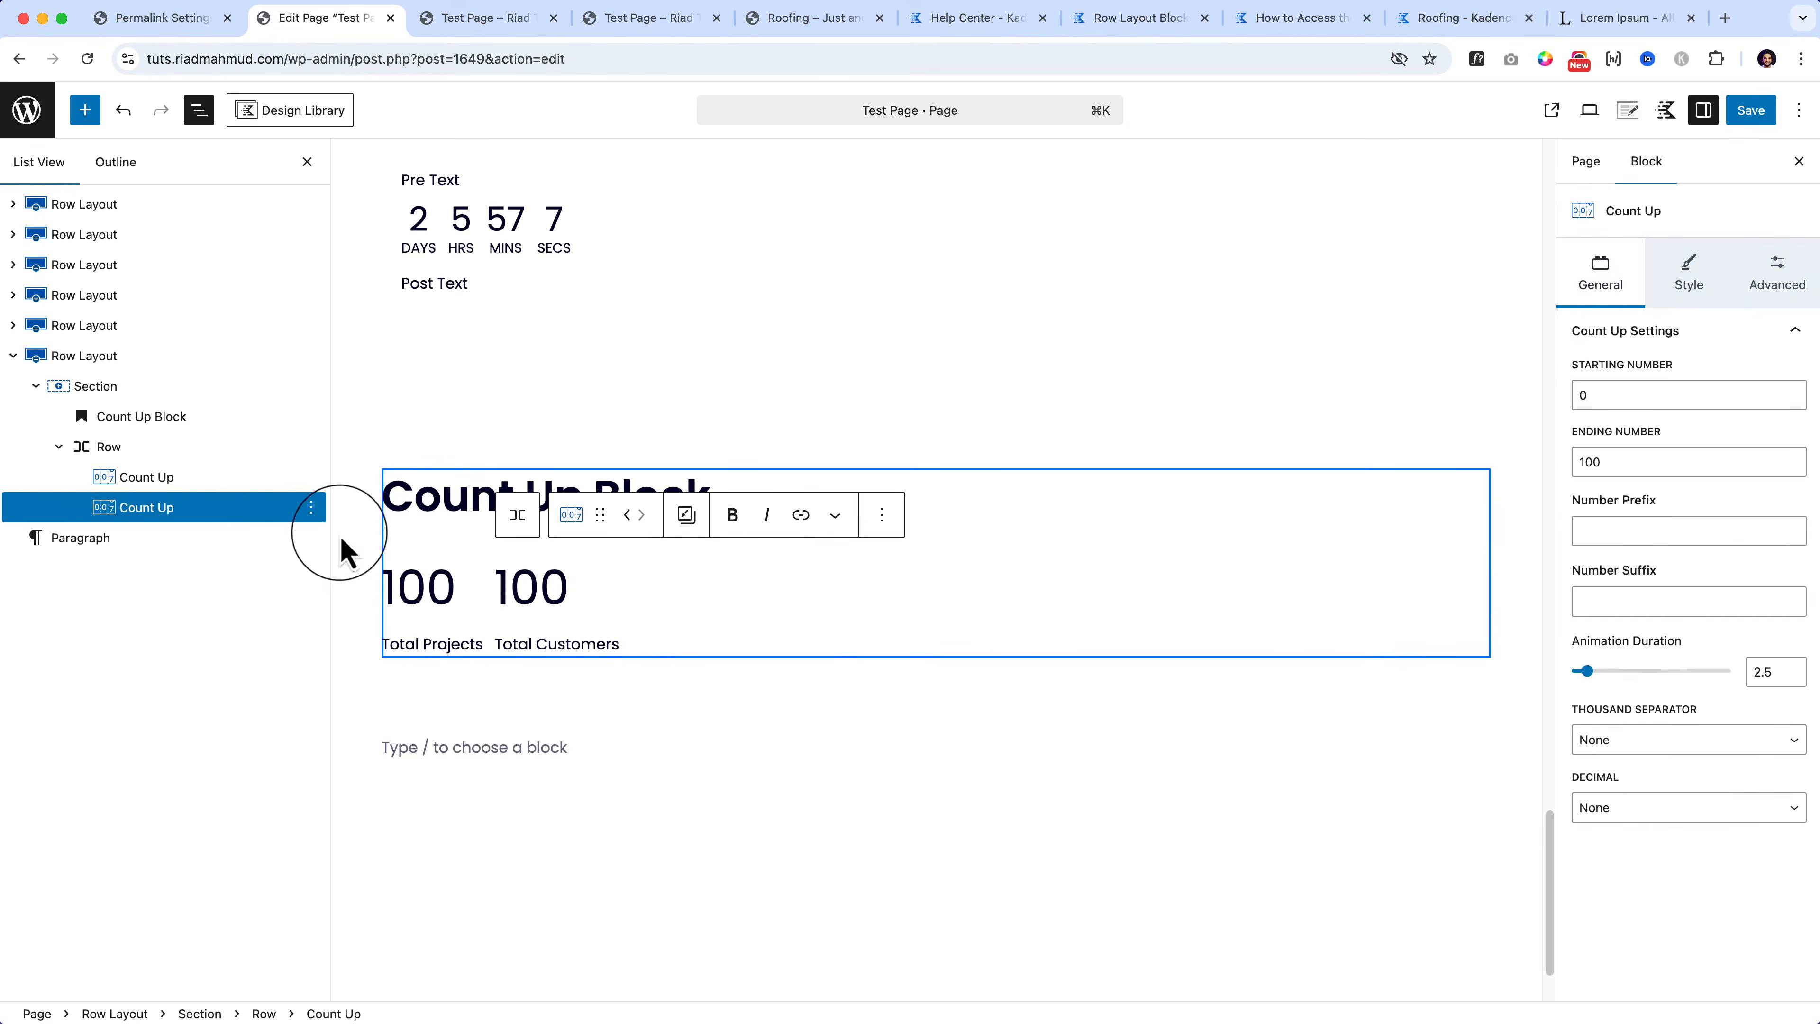
click(129, 449)
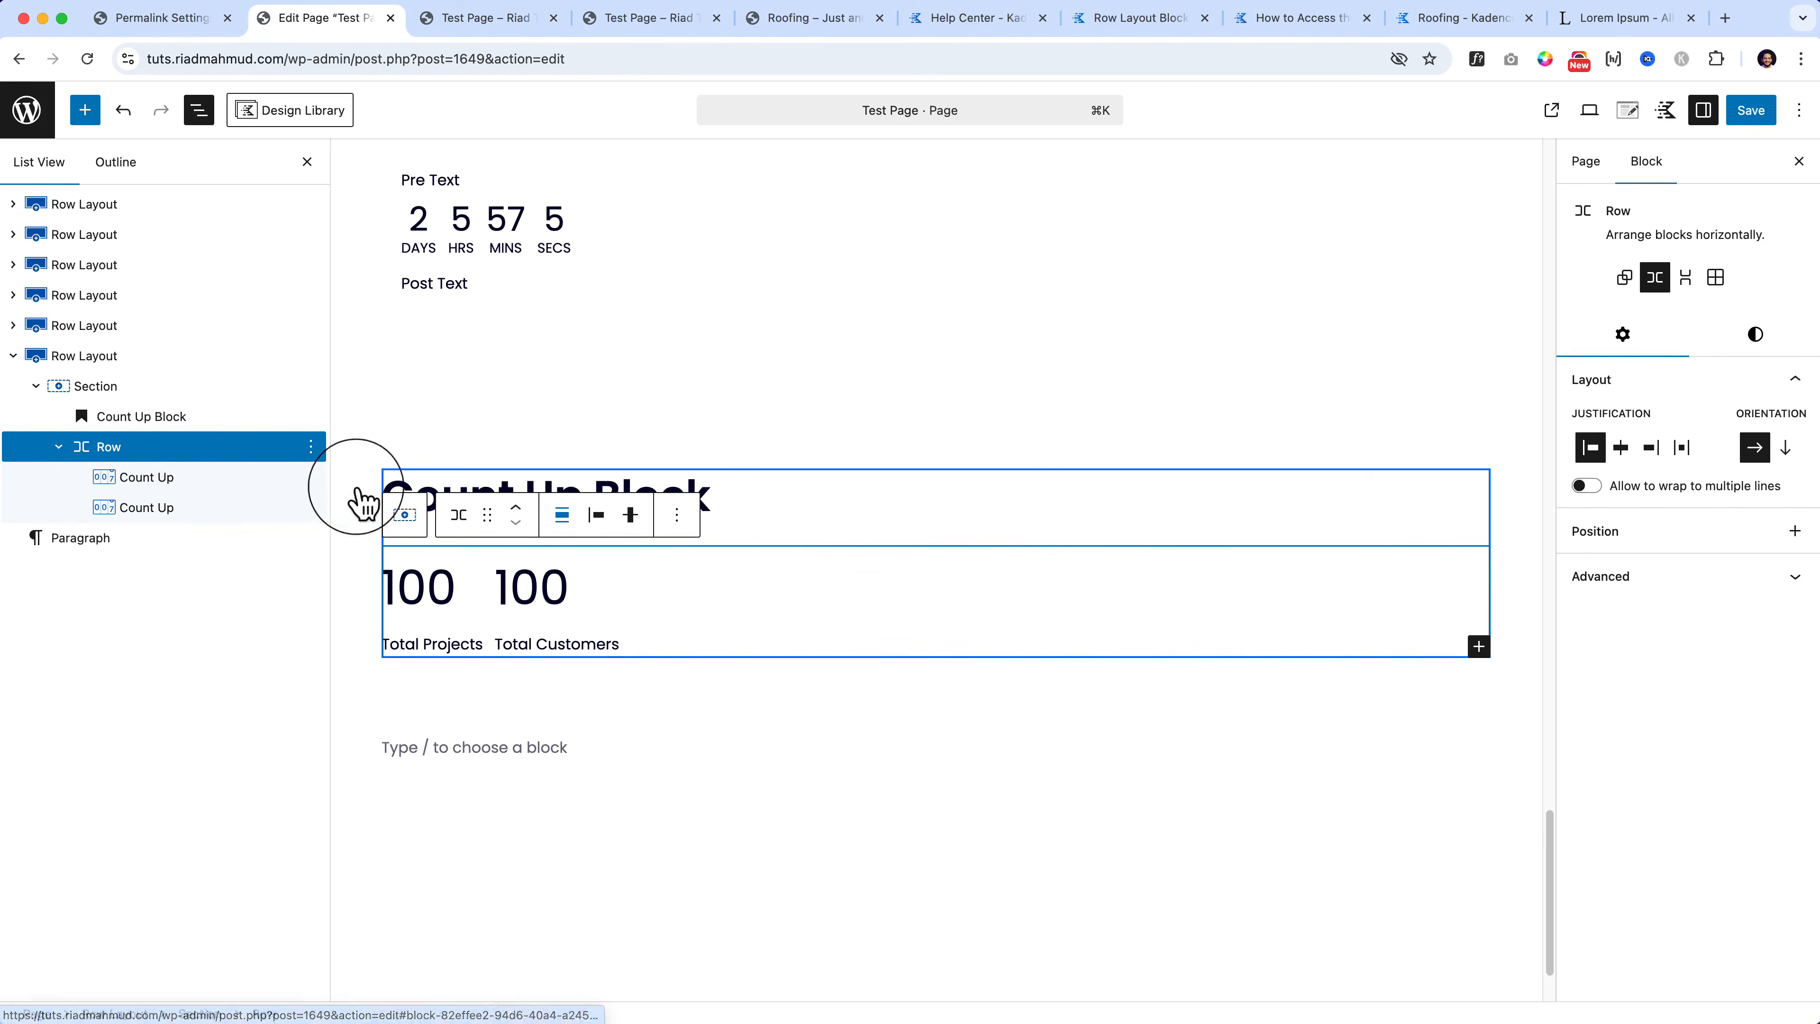
click(462, 514)
click(429, 517)
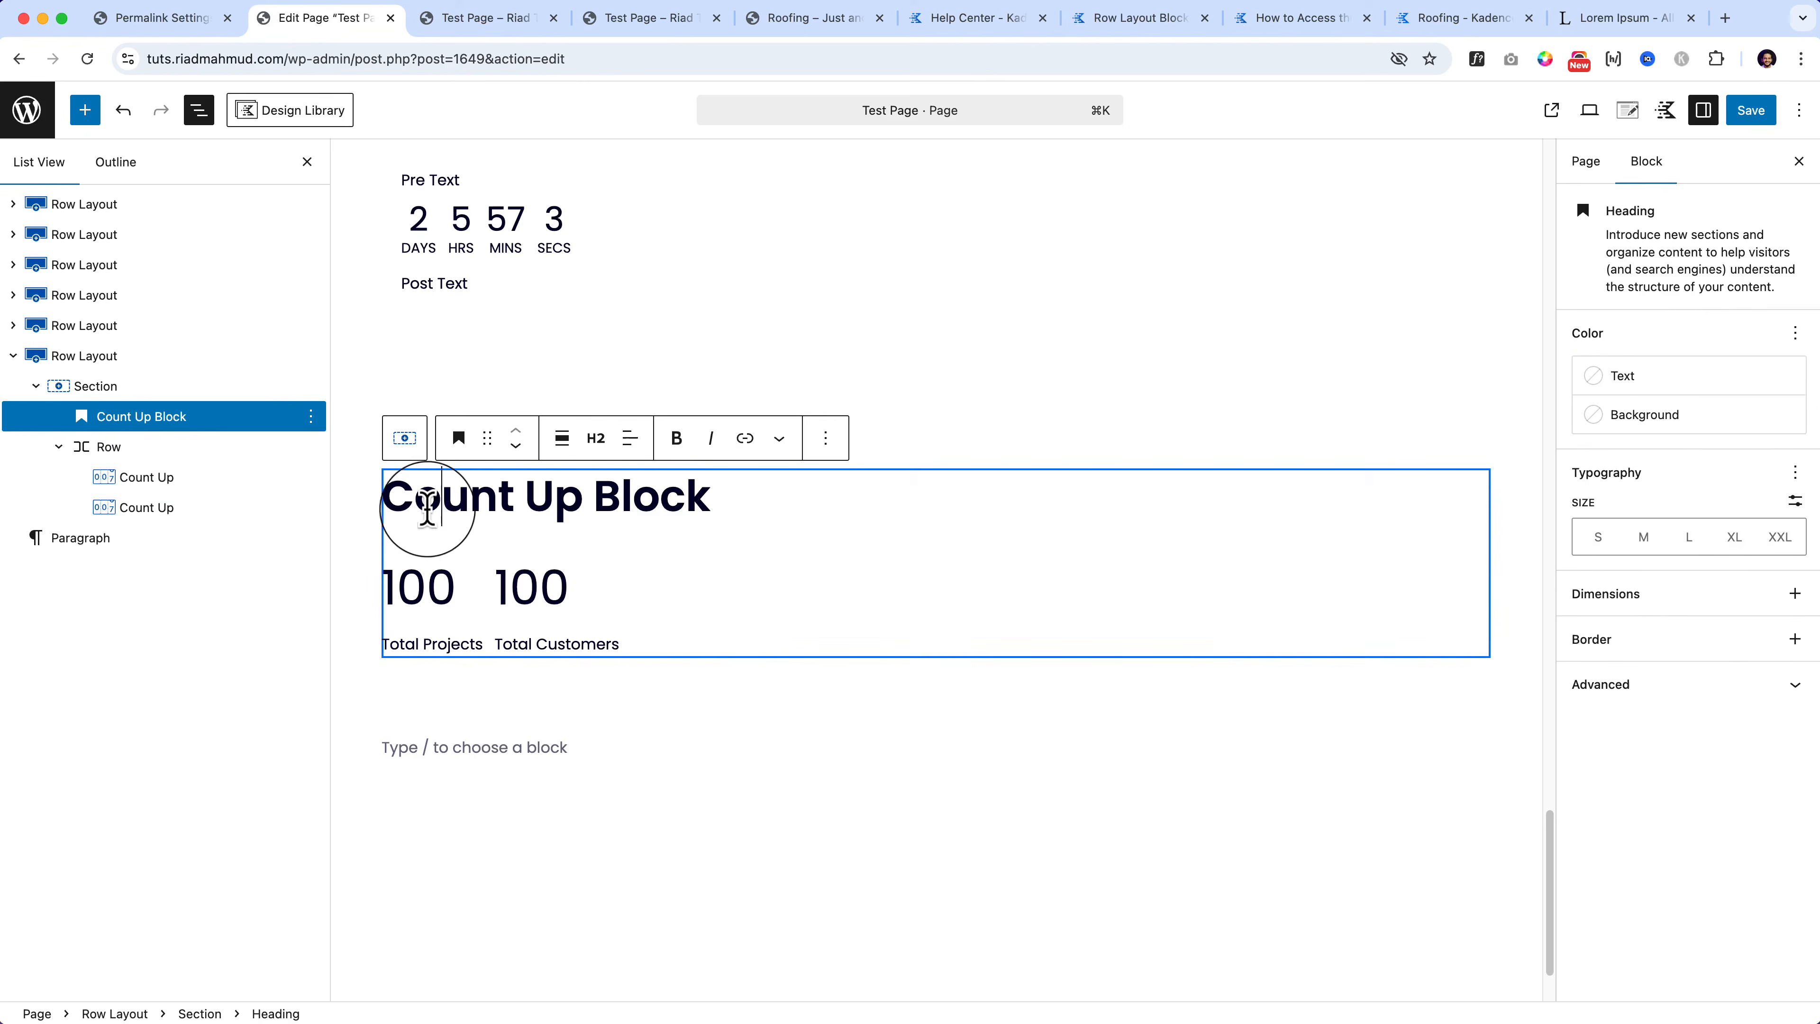
click(441, 609)
click(405, 515)
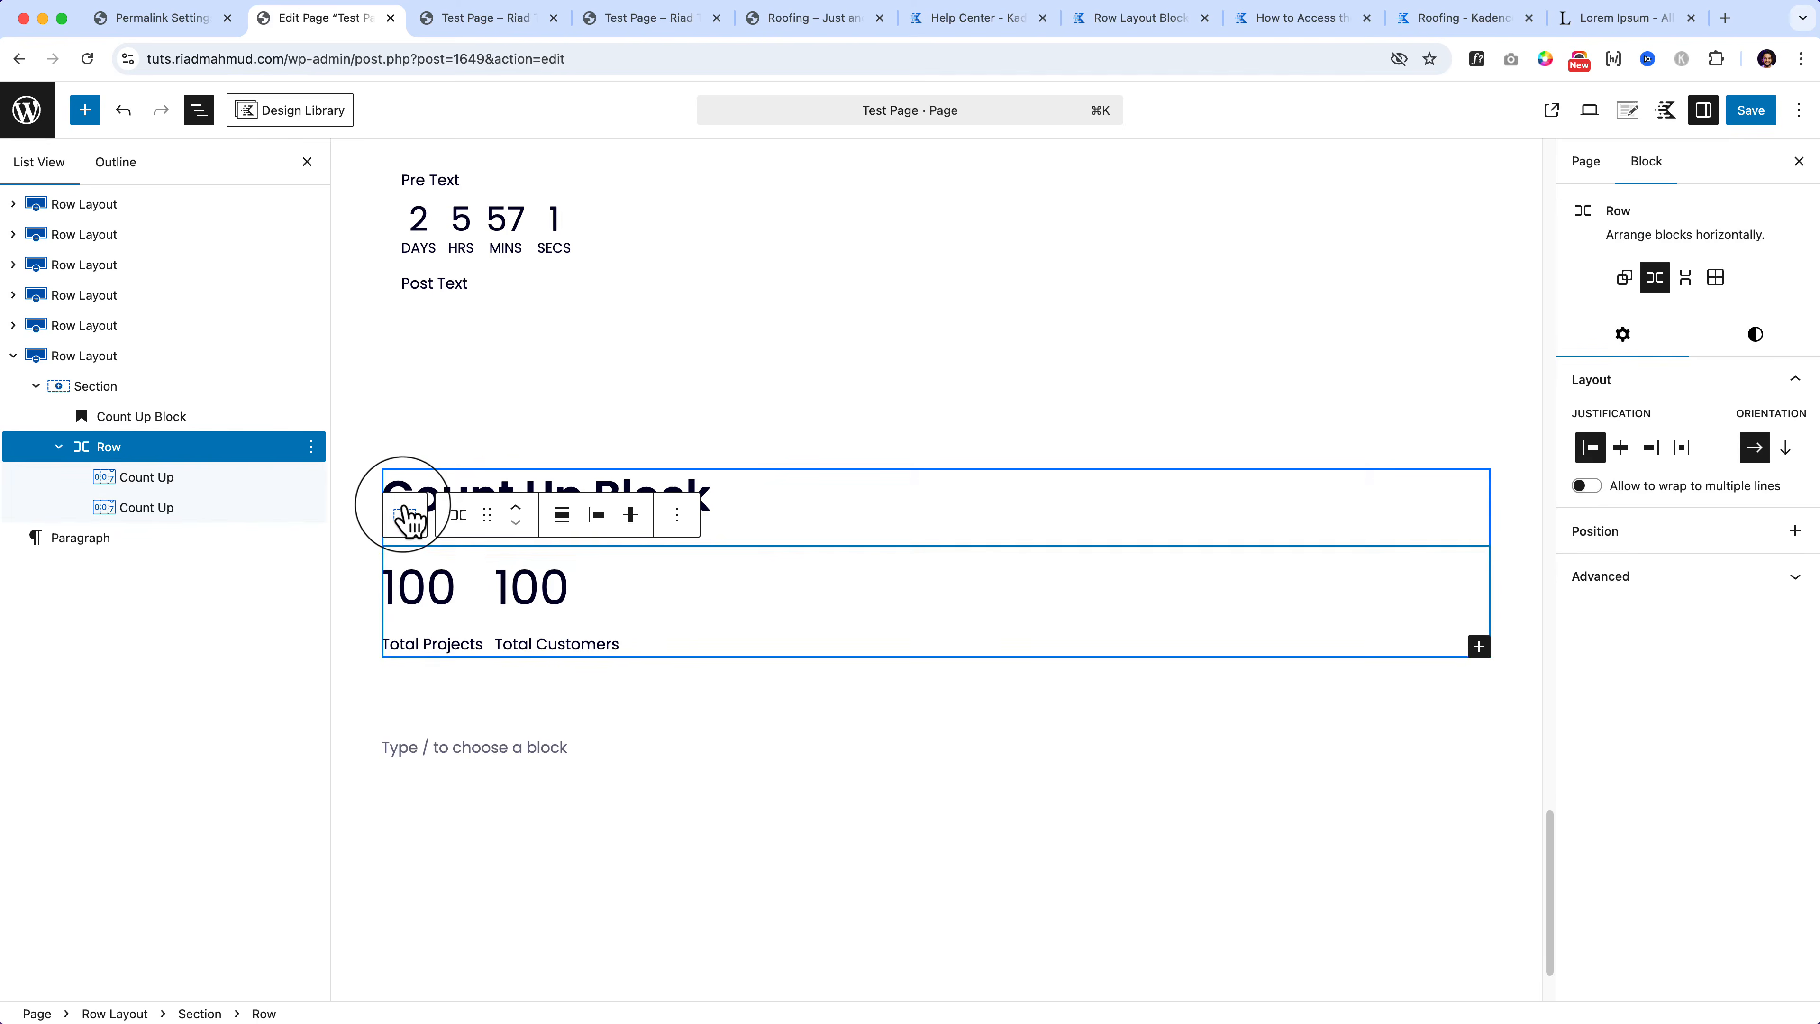
click(405, 515)
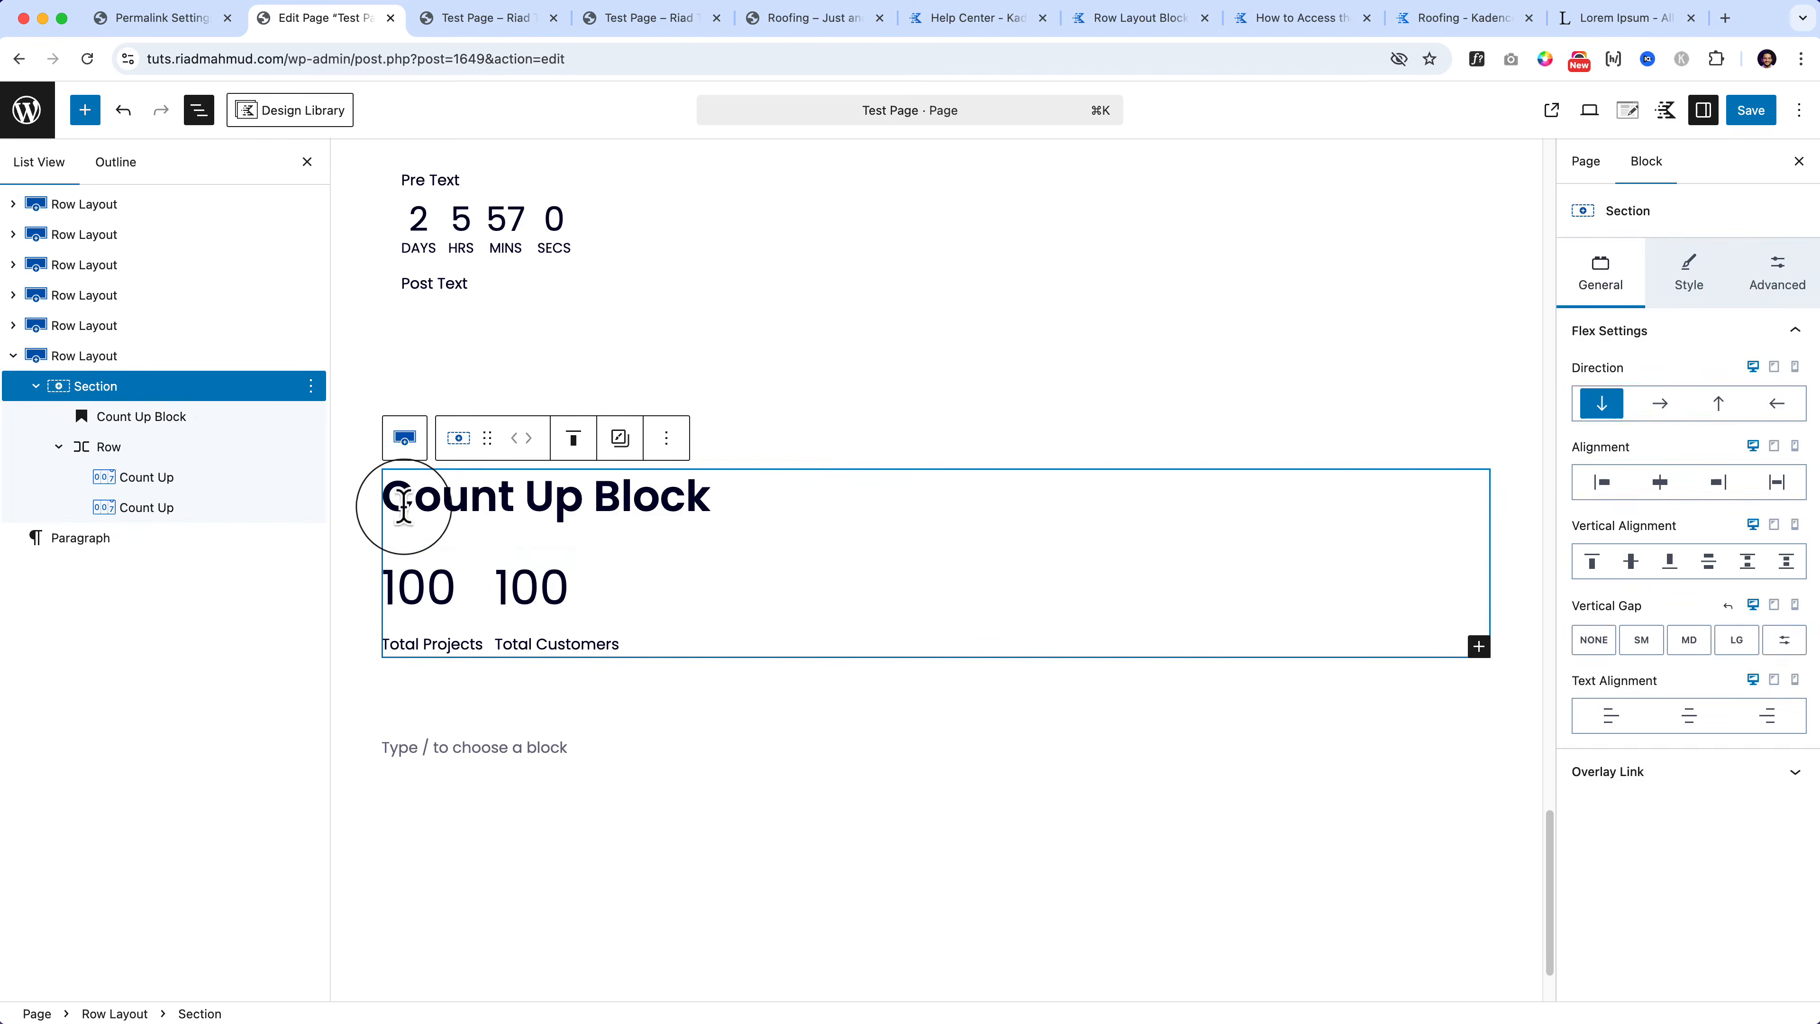
click(627, 616)
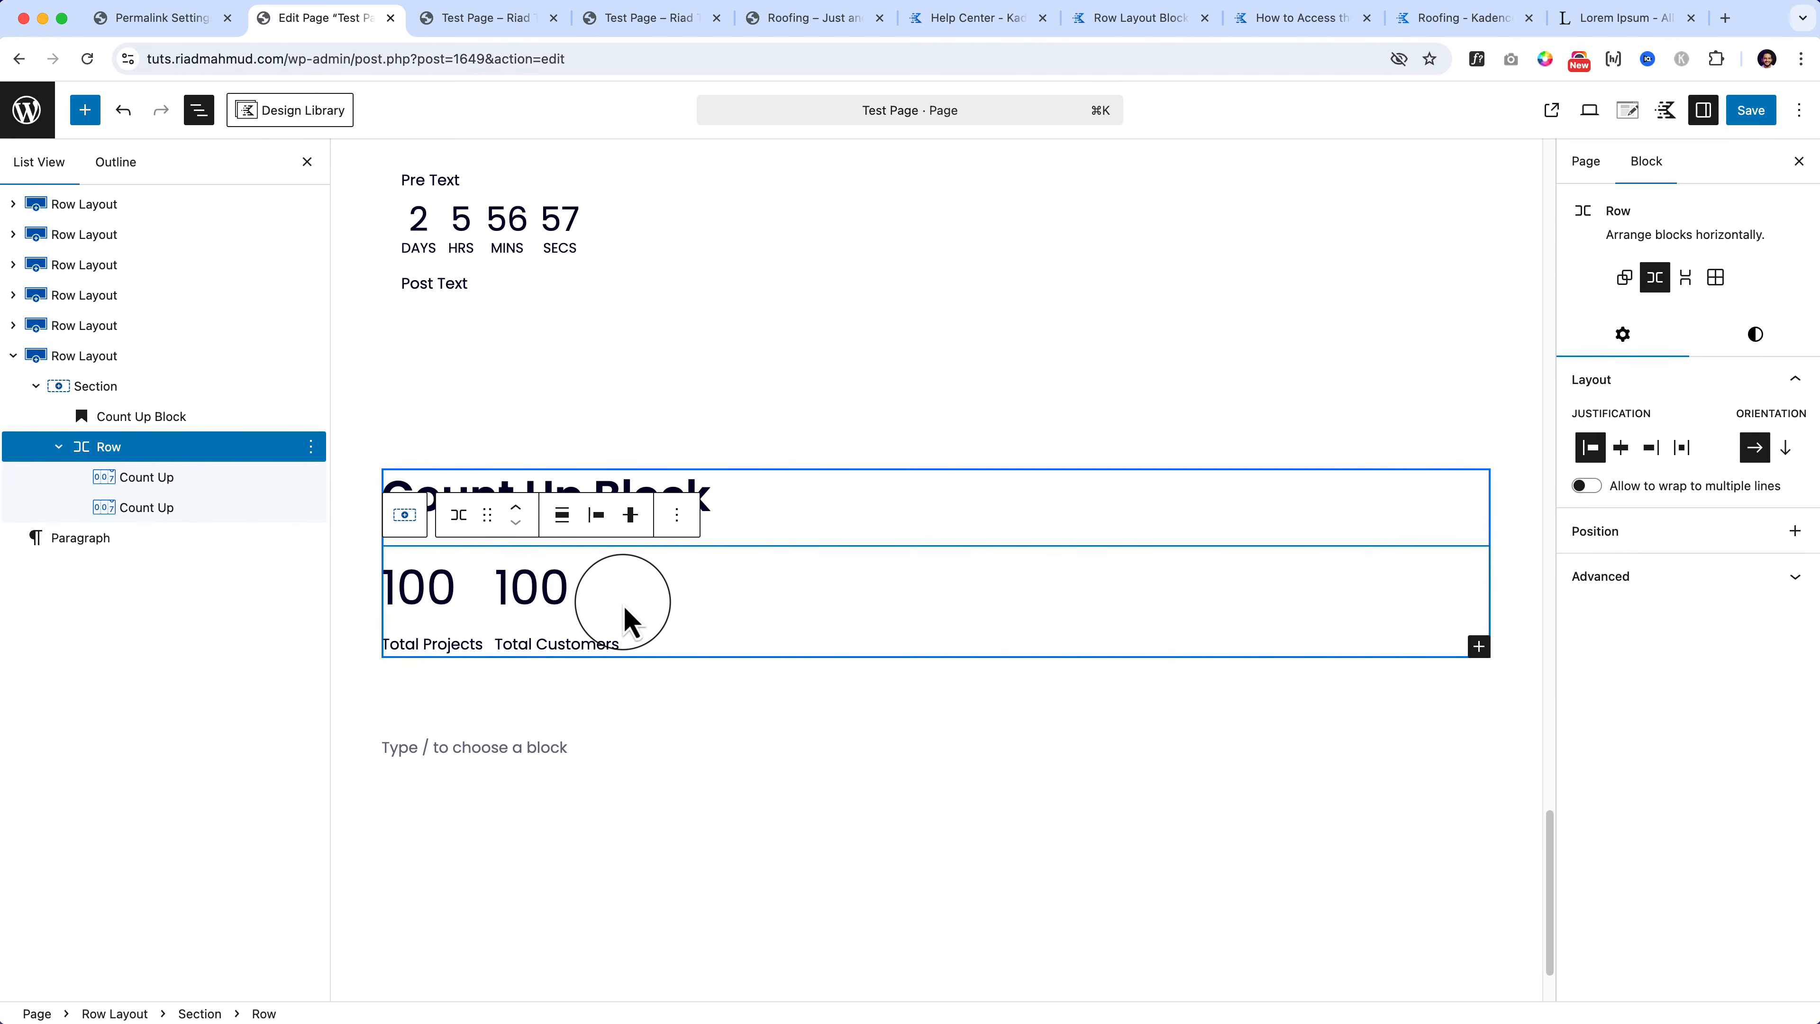
click(1681, 448)
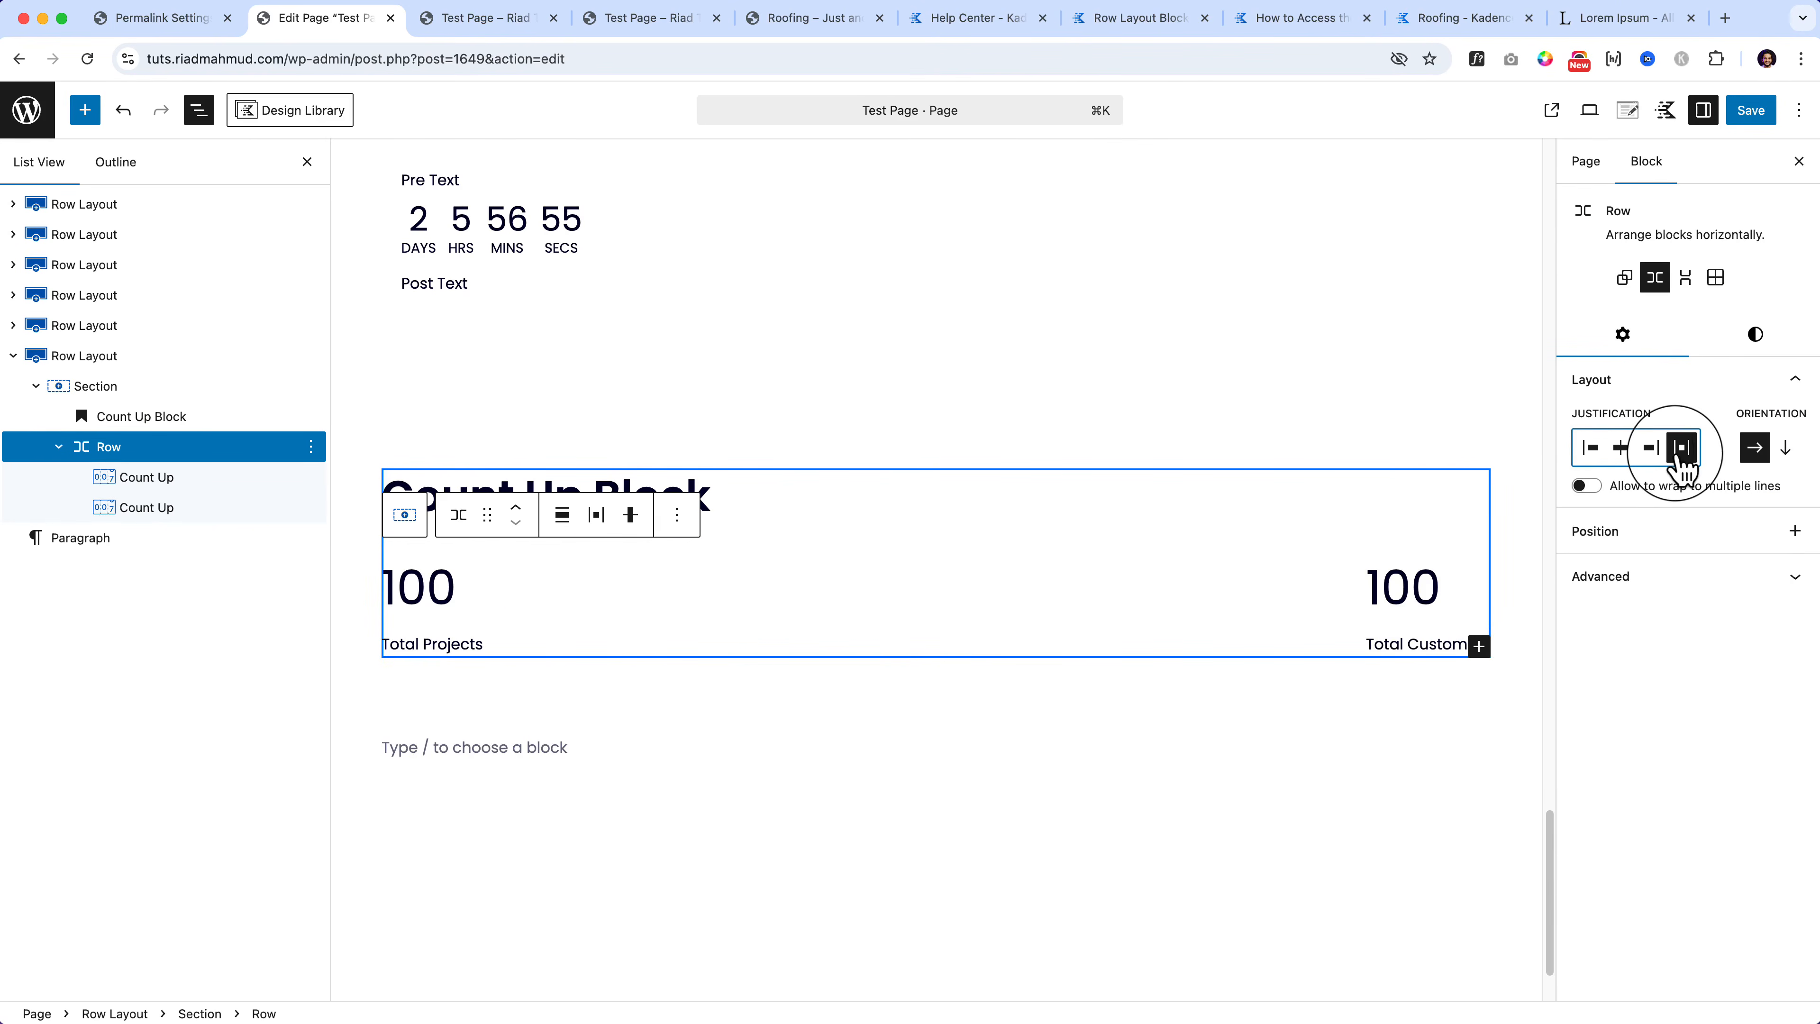
click(1590, 448)
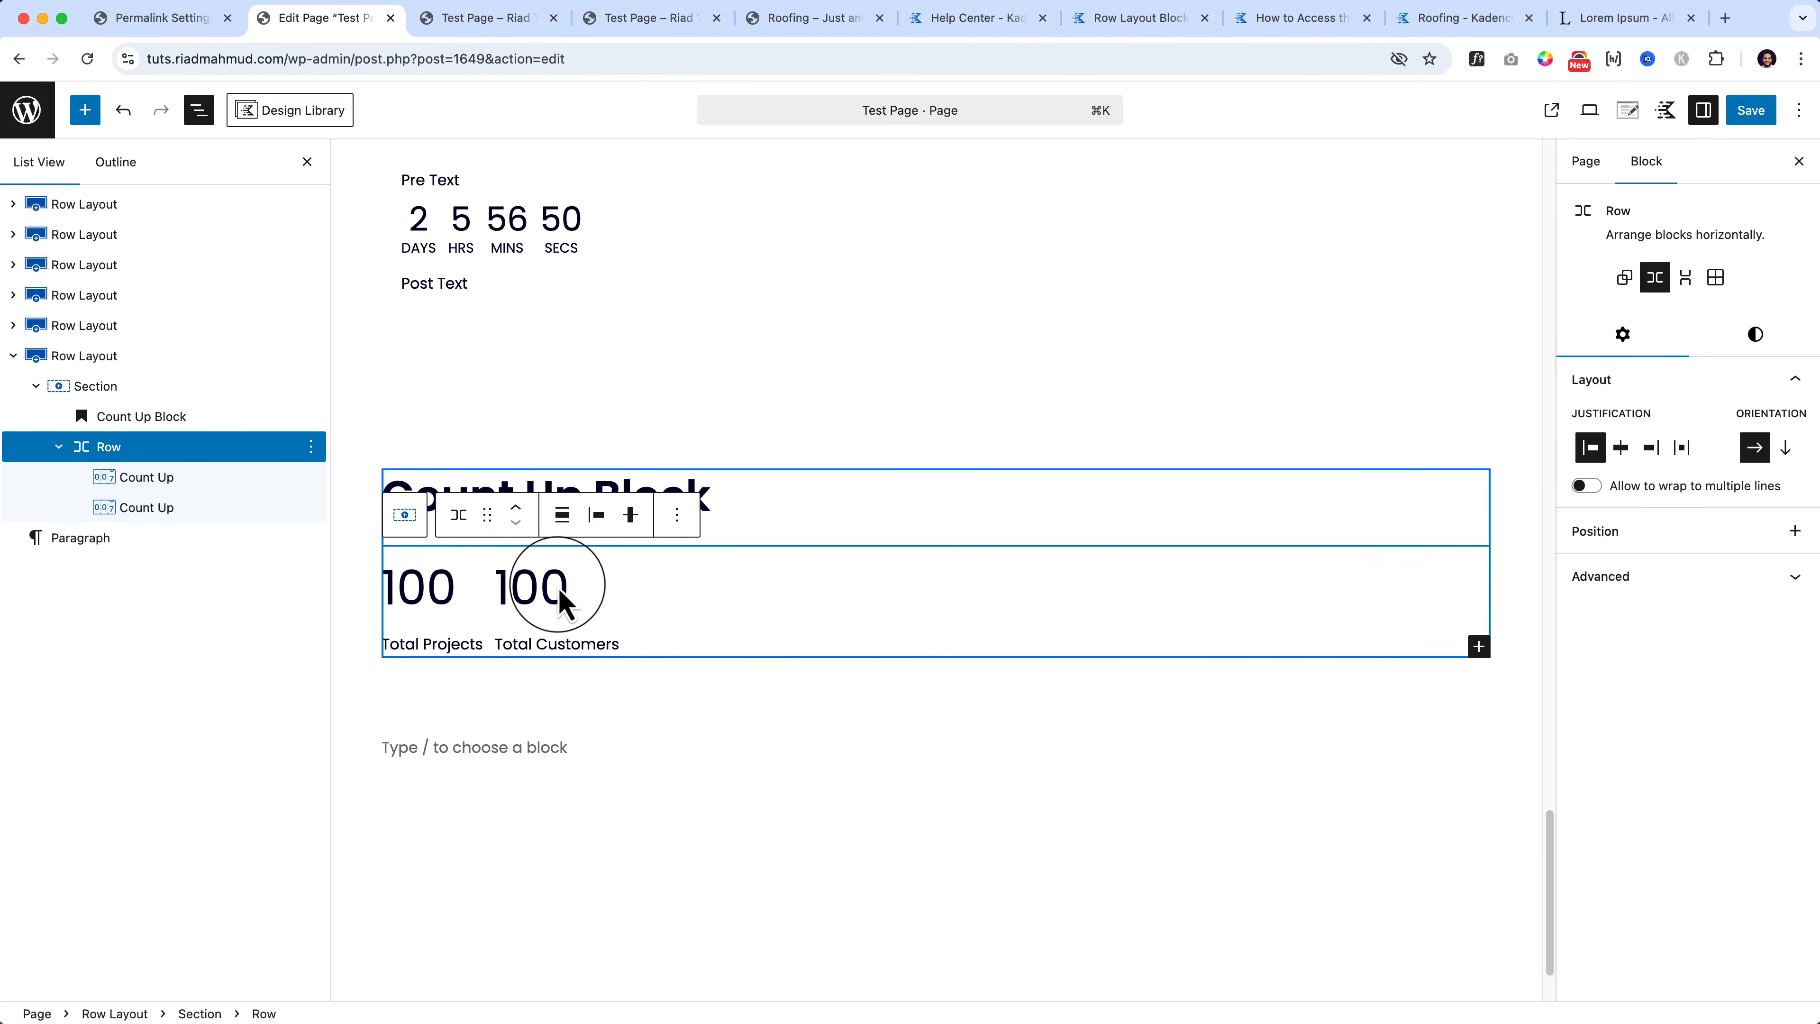
click(542, 601)
click(411, 605)
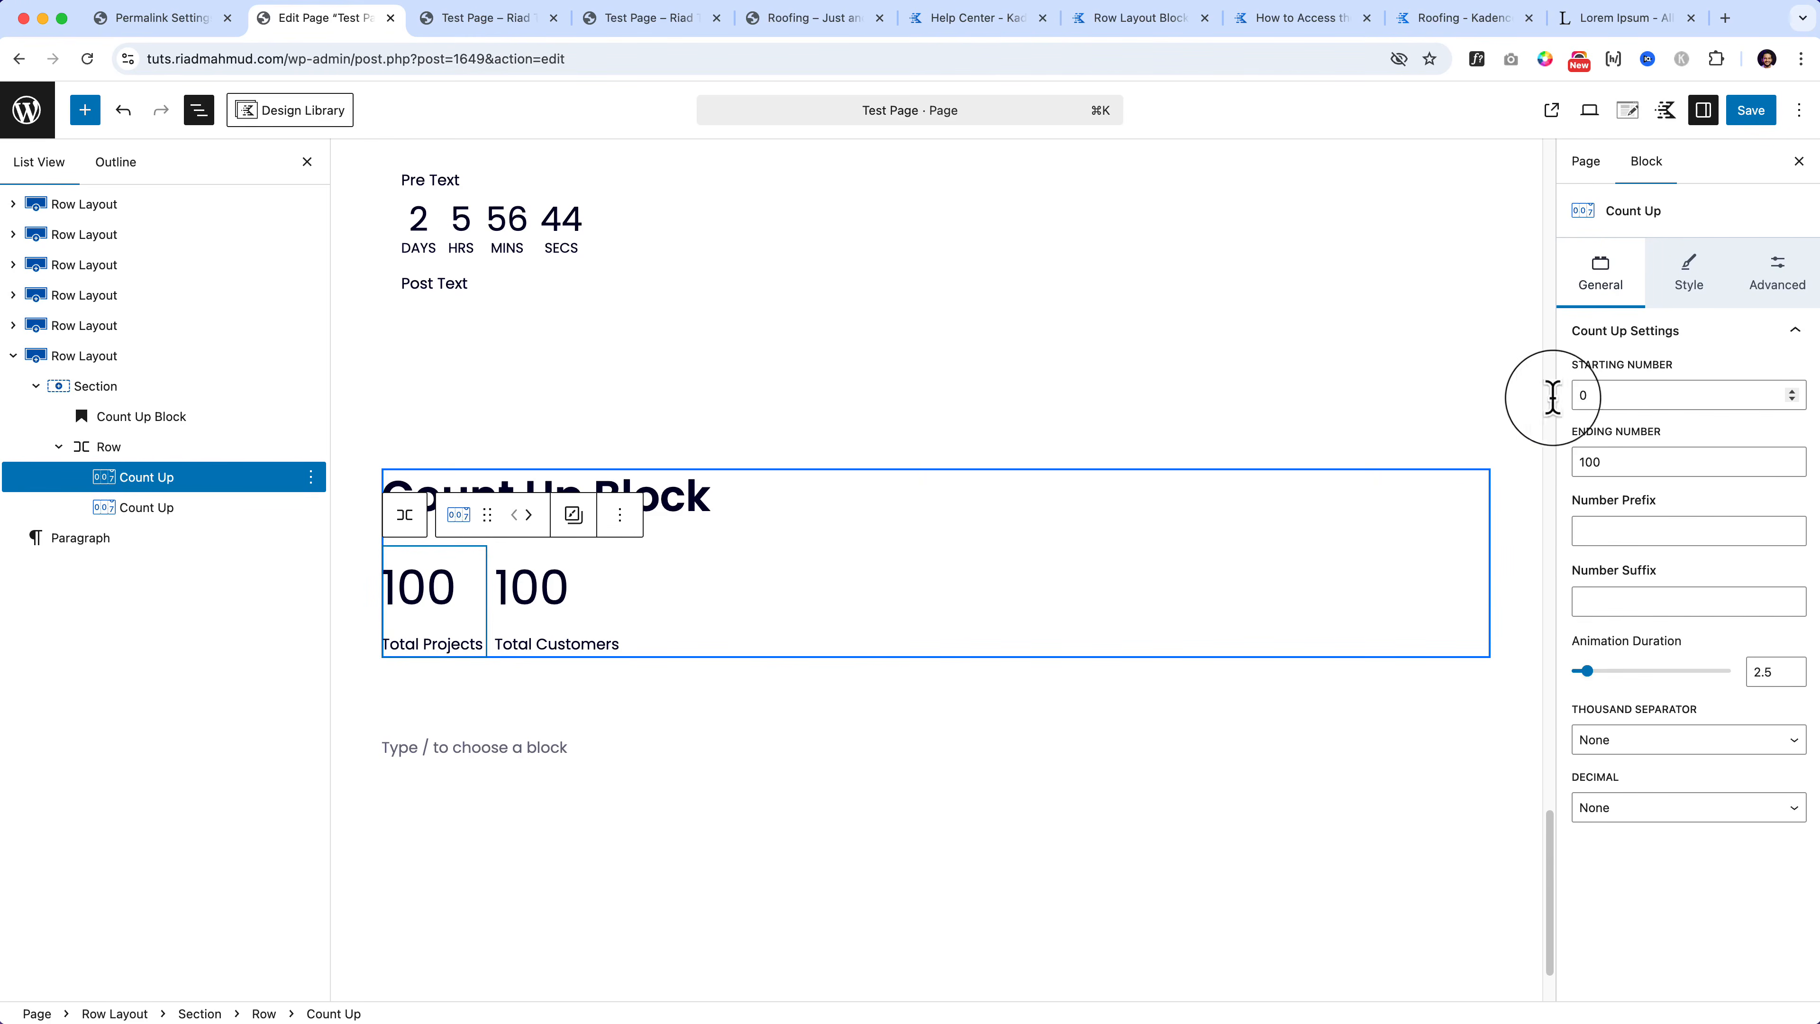
Step: Set Total Projects to count from 30 to 440 with prefix '$' and suffix '/'
click(1579, 394)
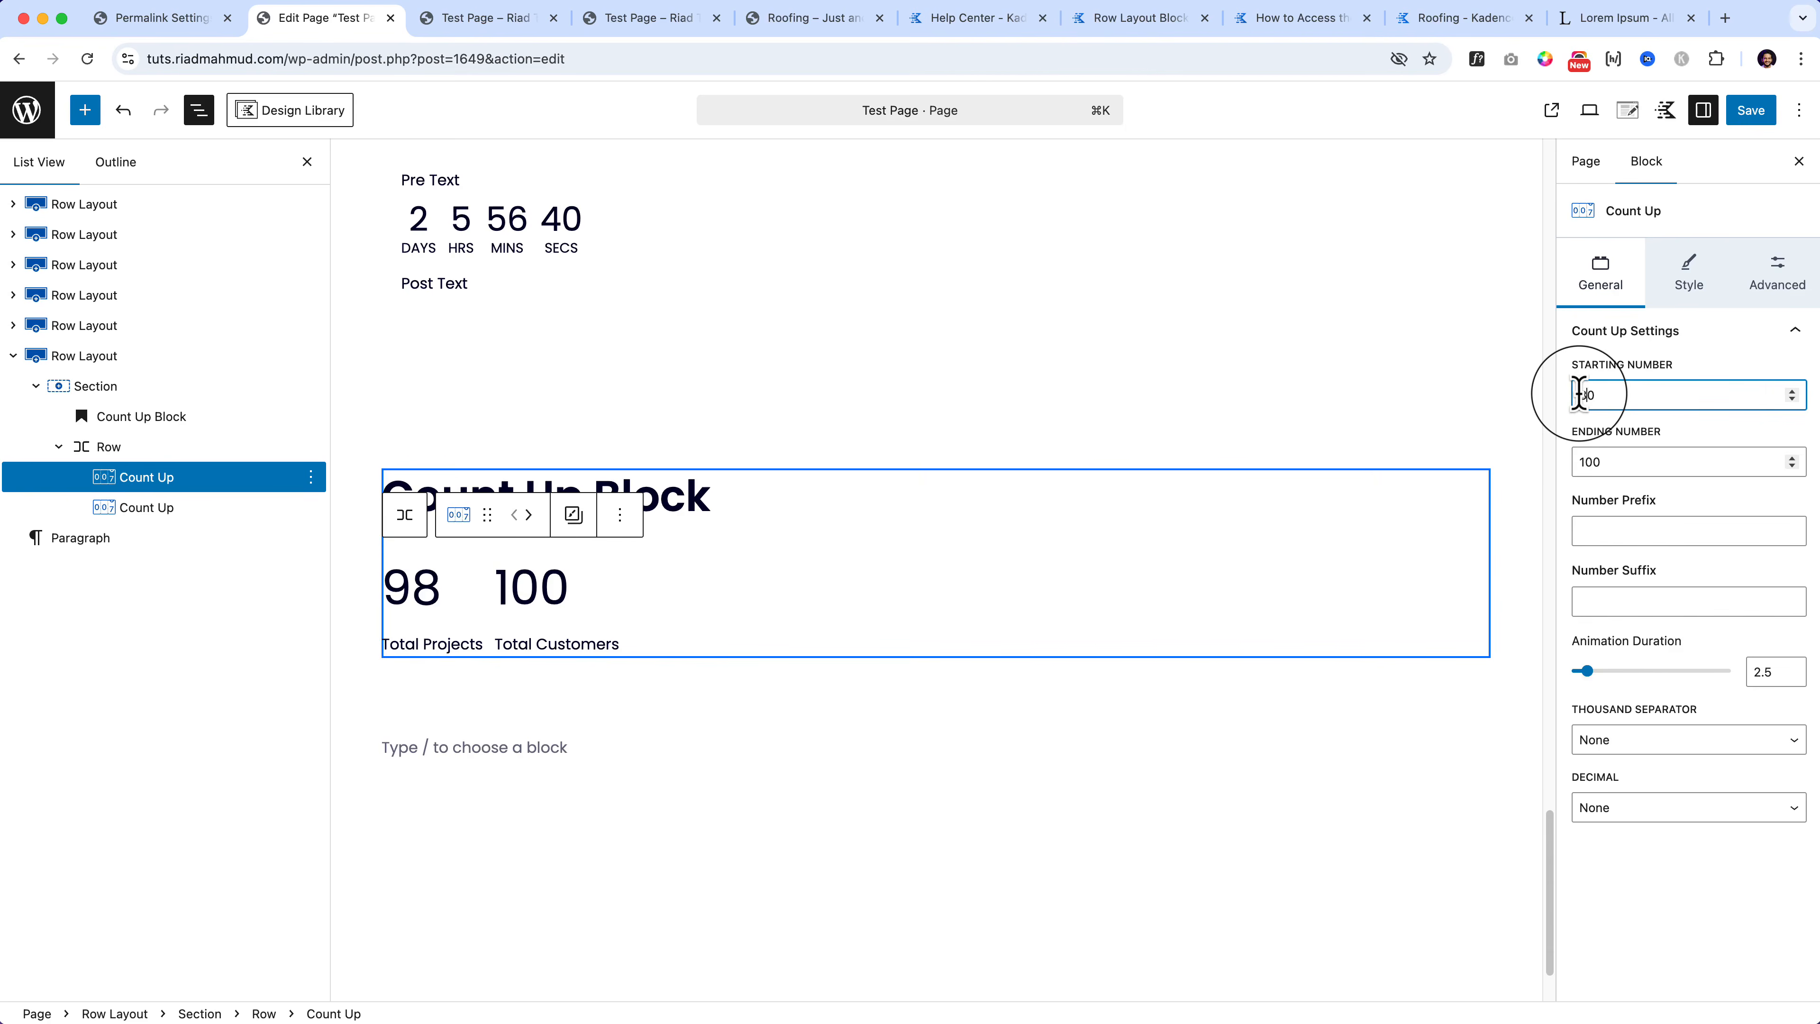
text(3)
click(1579, 462)
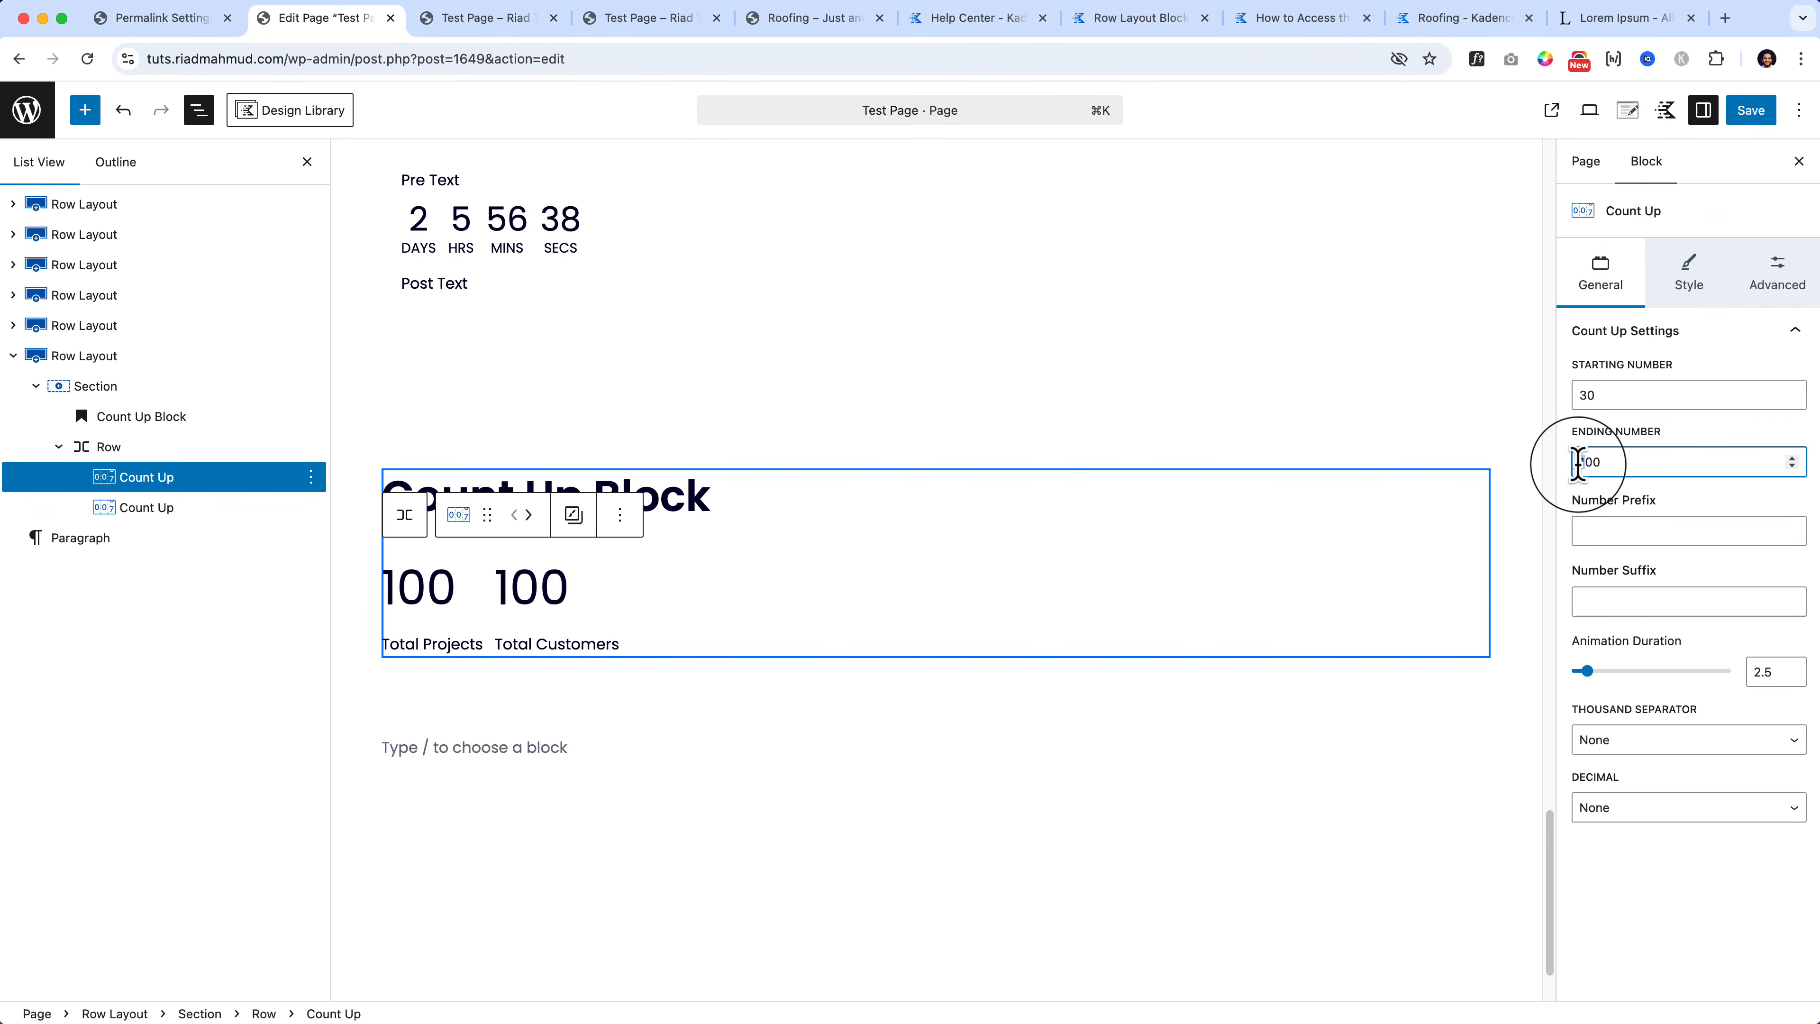
text(440)
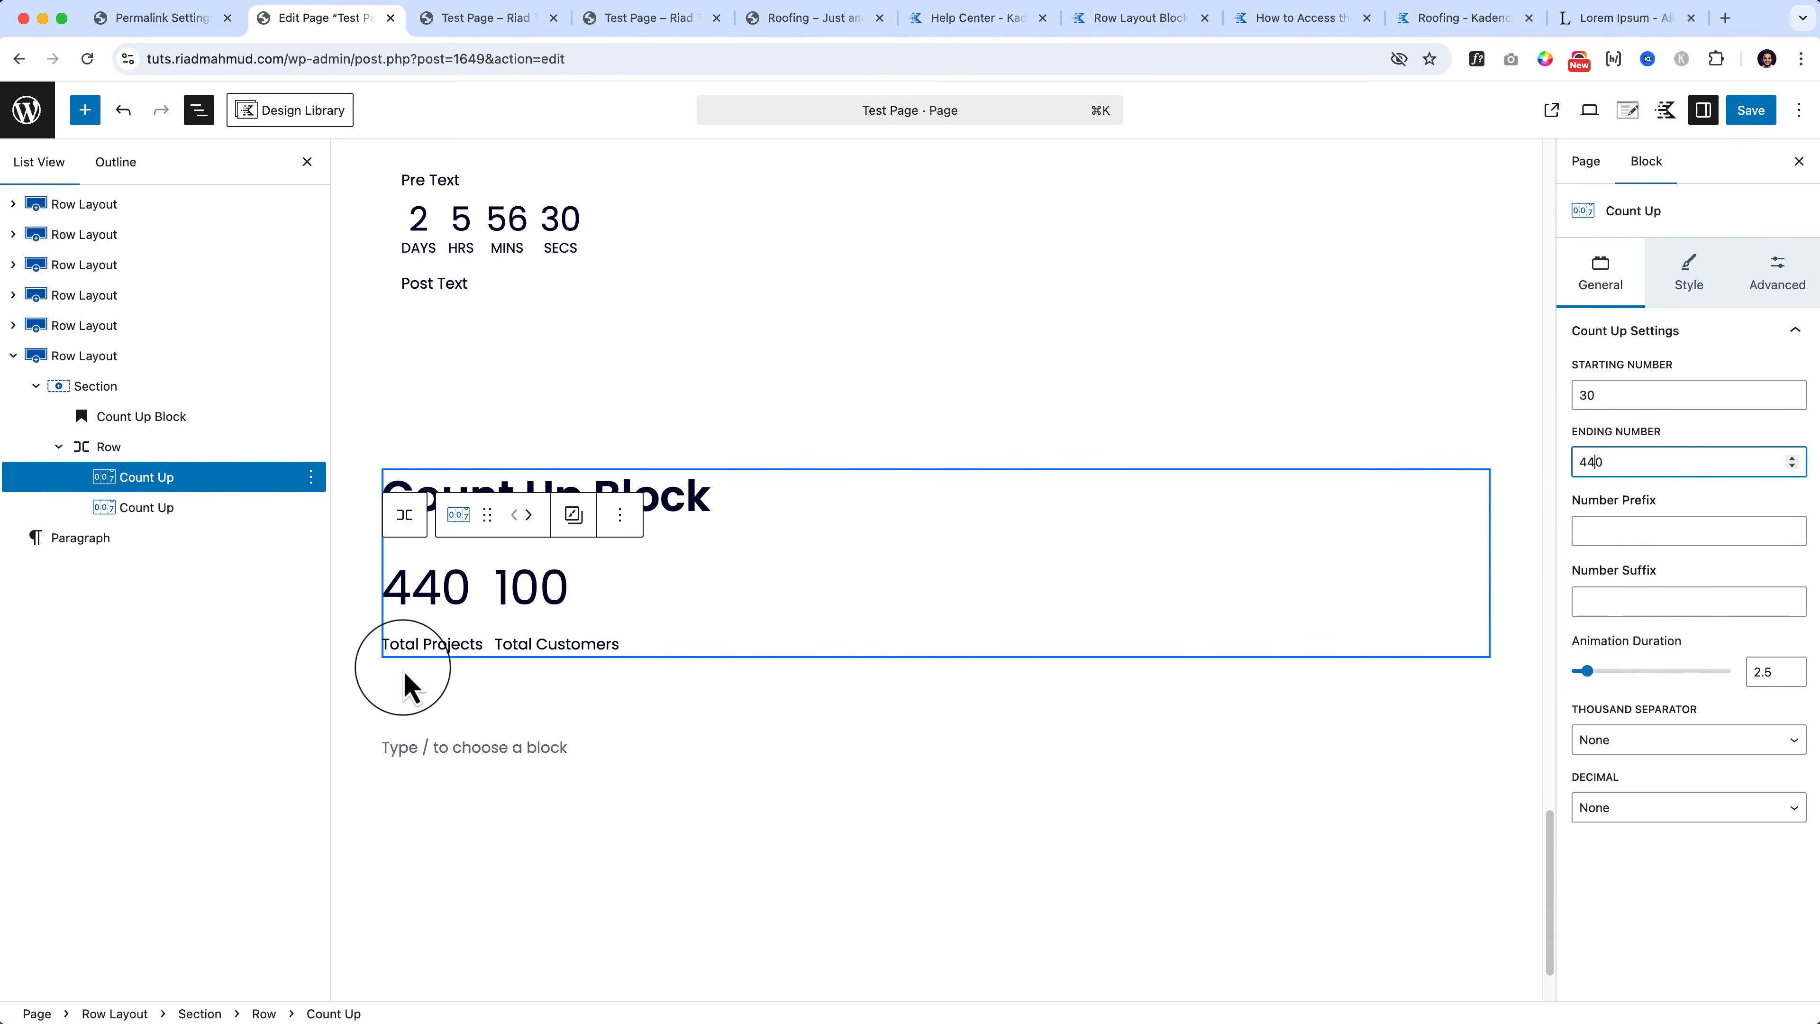
click(1620, 538)
text($)
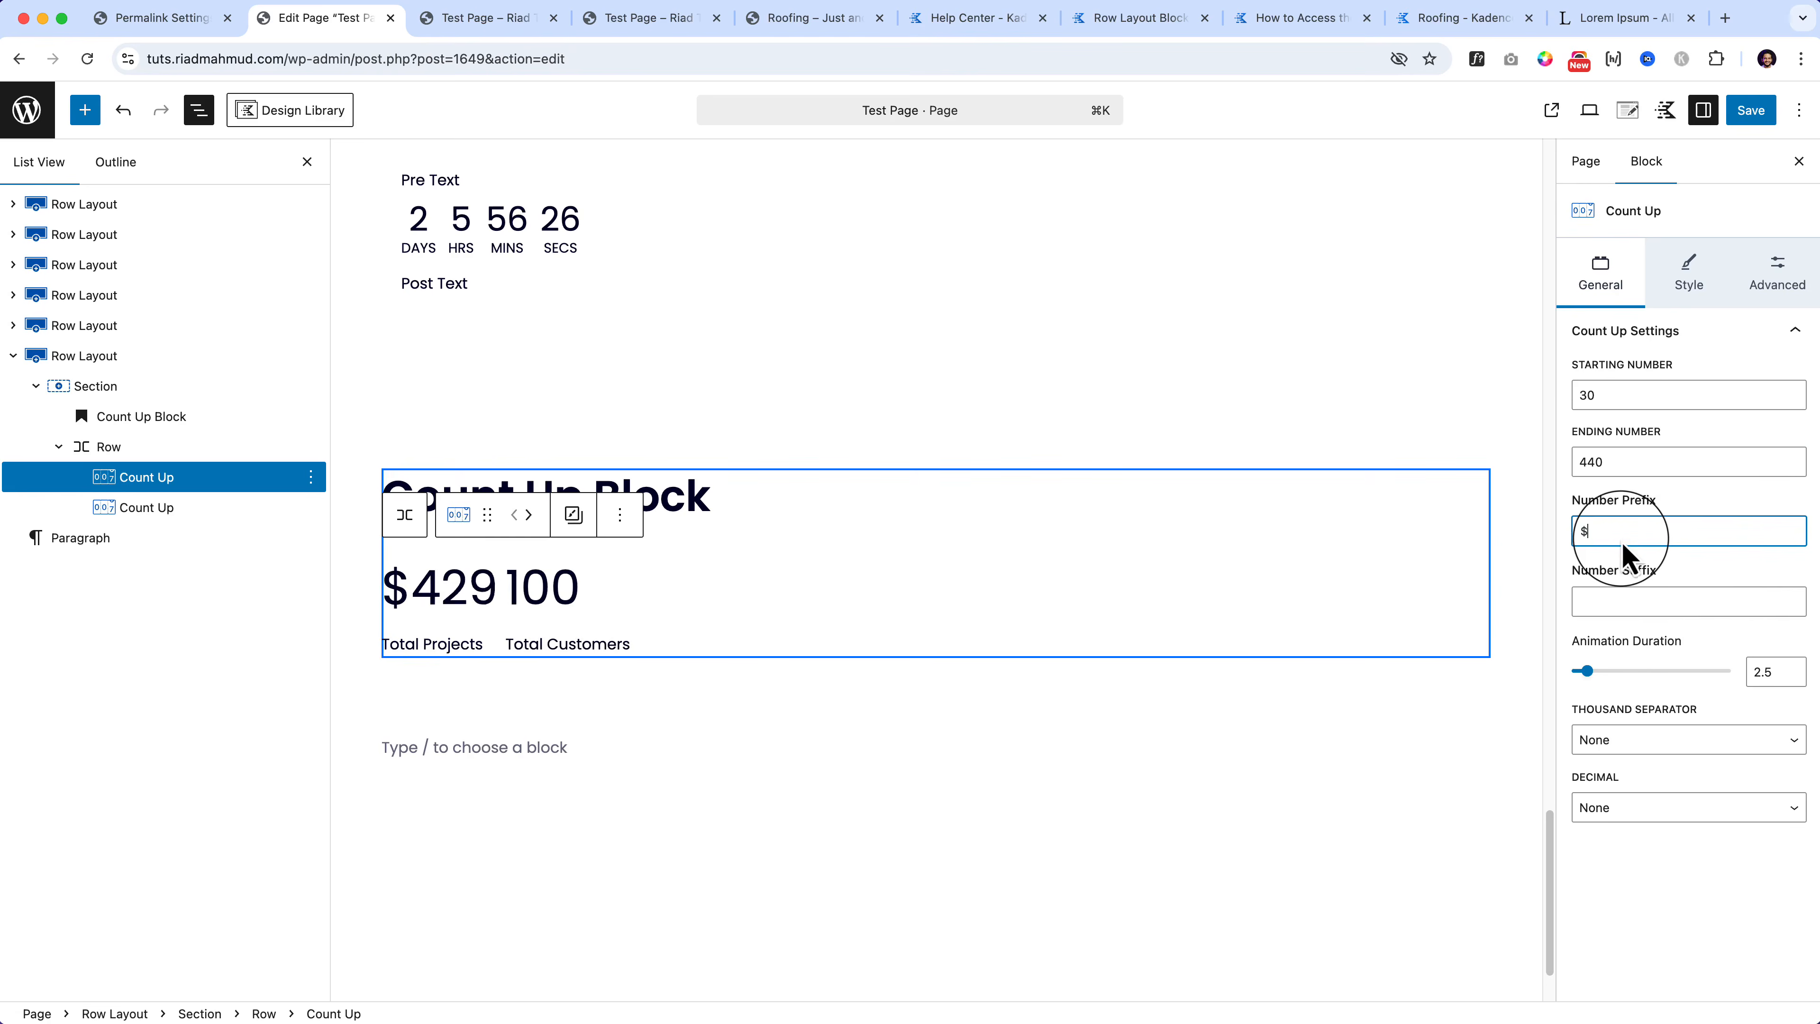
click(1687, 599)
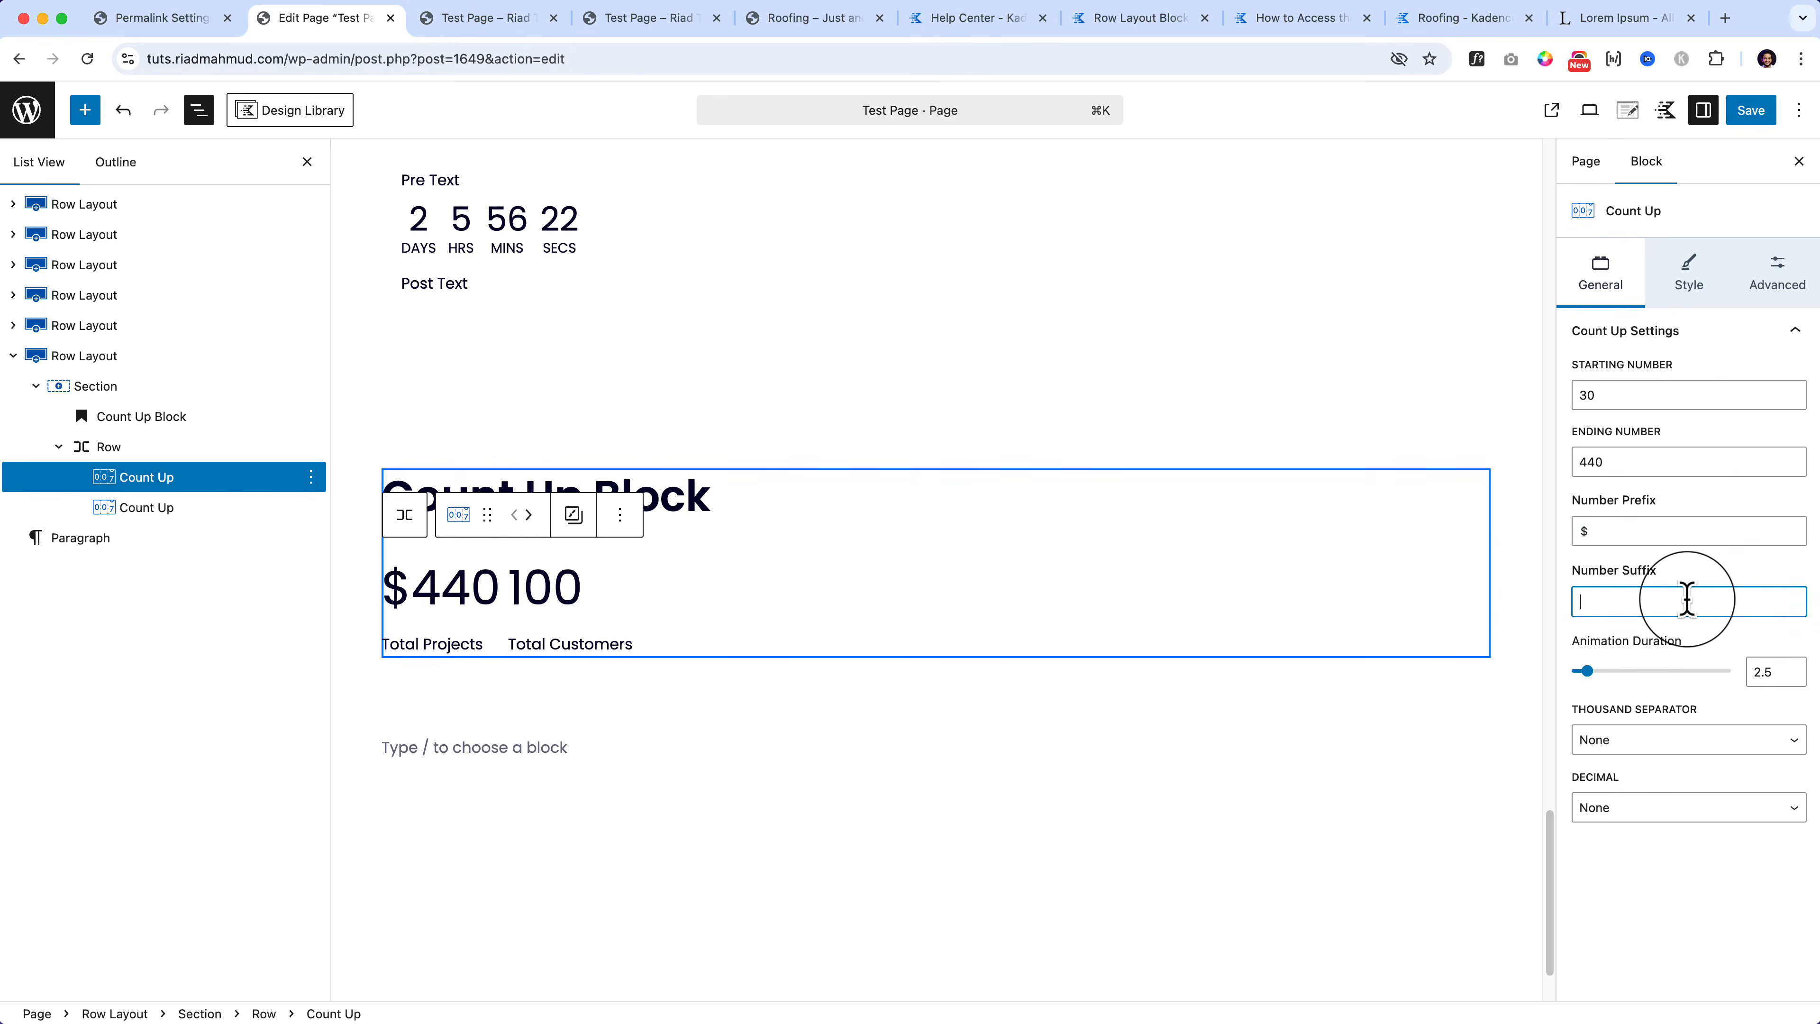
text(/)
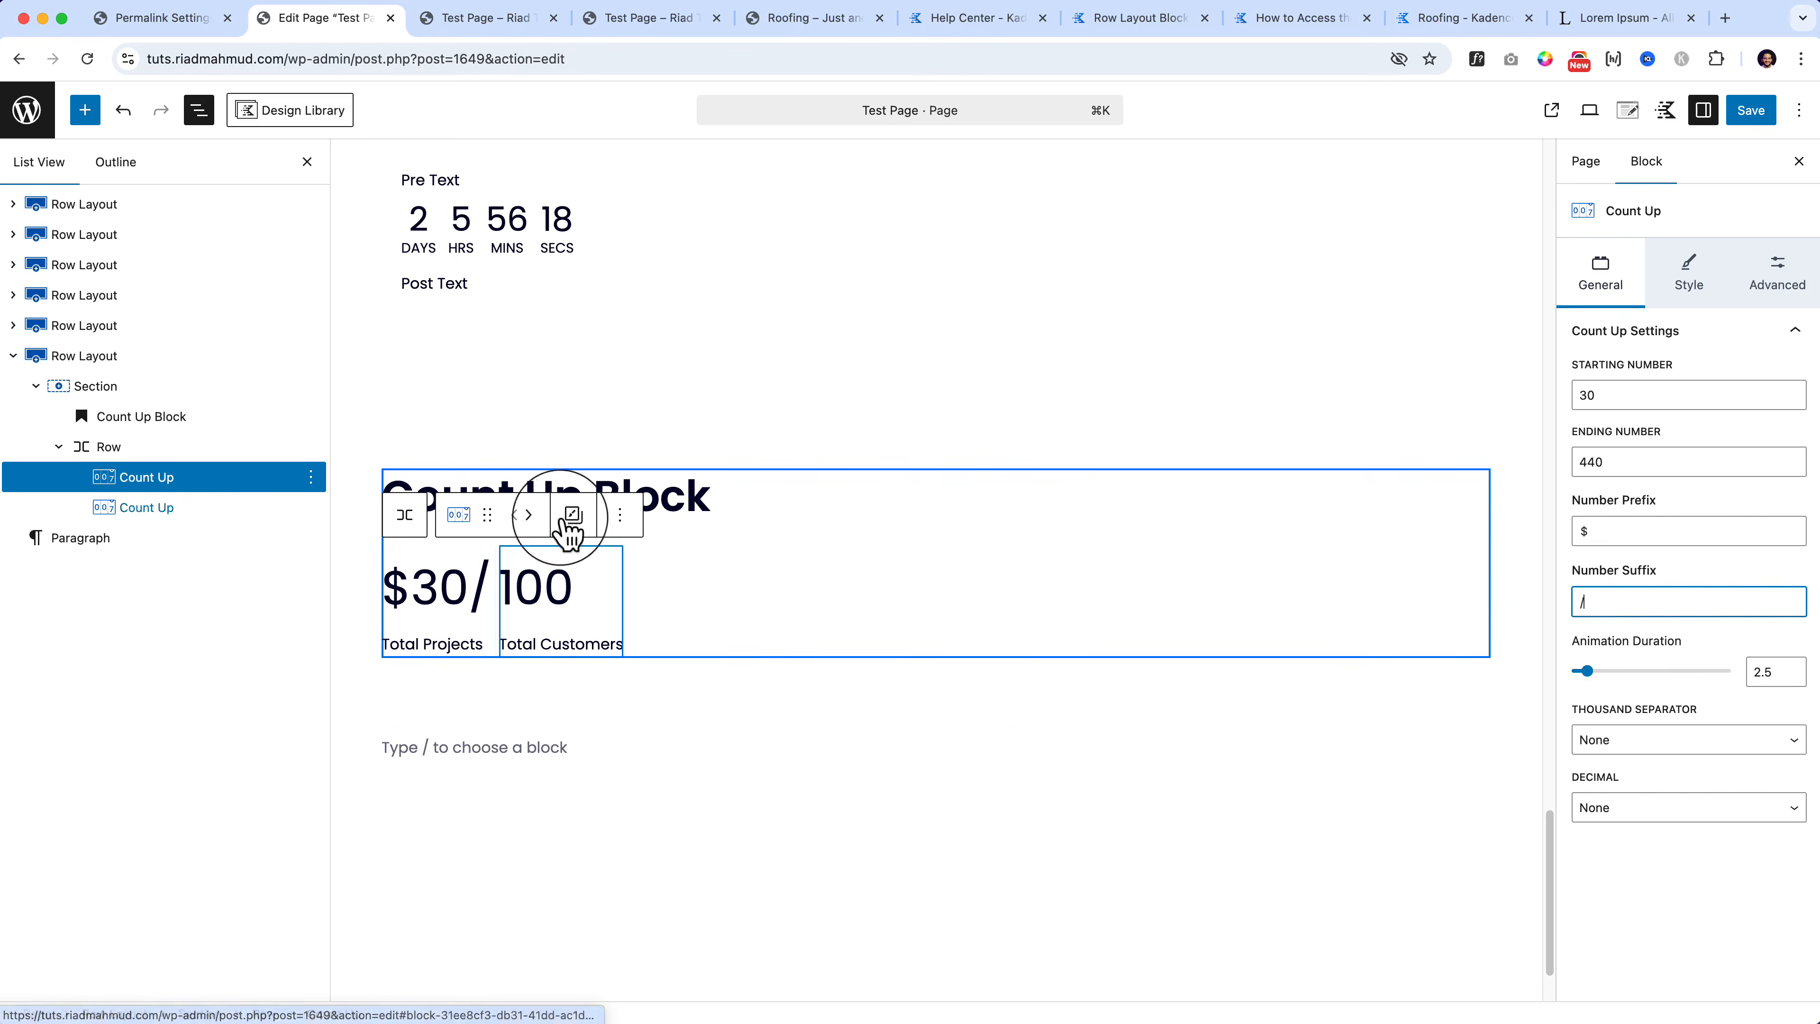
Step: Move the Total Projects counter out of the row, above Total Customers
mouse_move(176, 481)
mouse_down()
mouse_move(167, 448)
mouse_move(182, 463)
mouse_up()
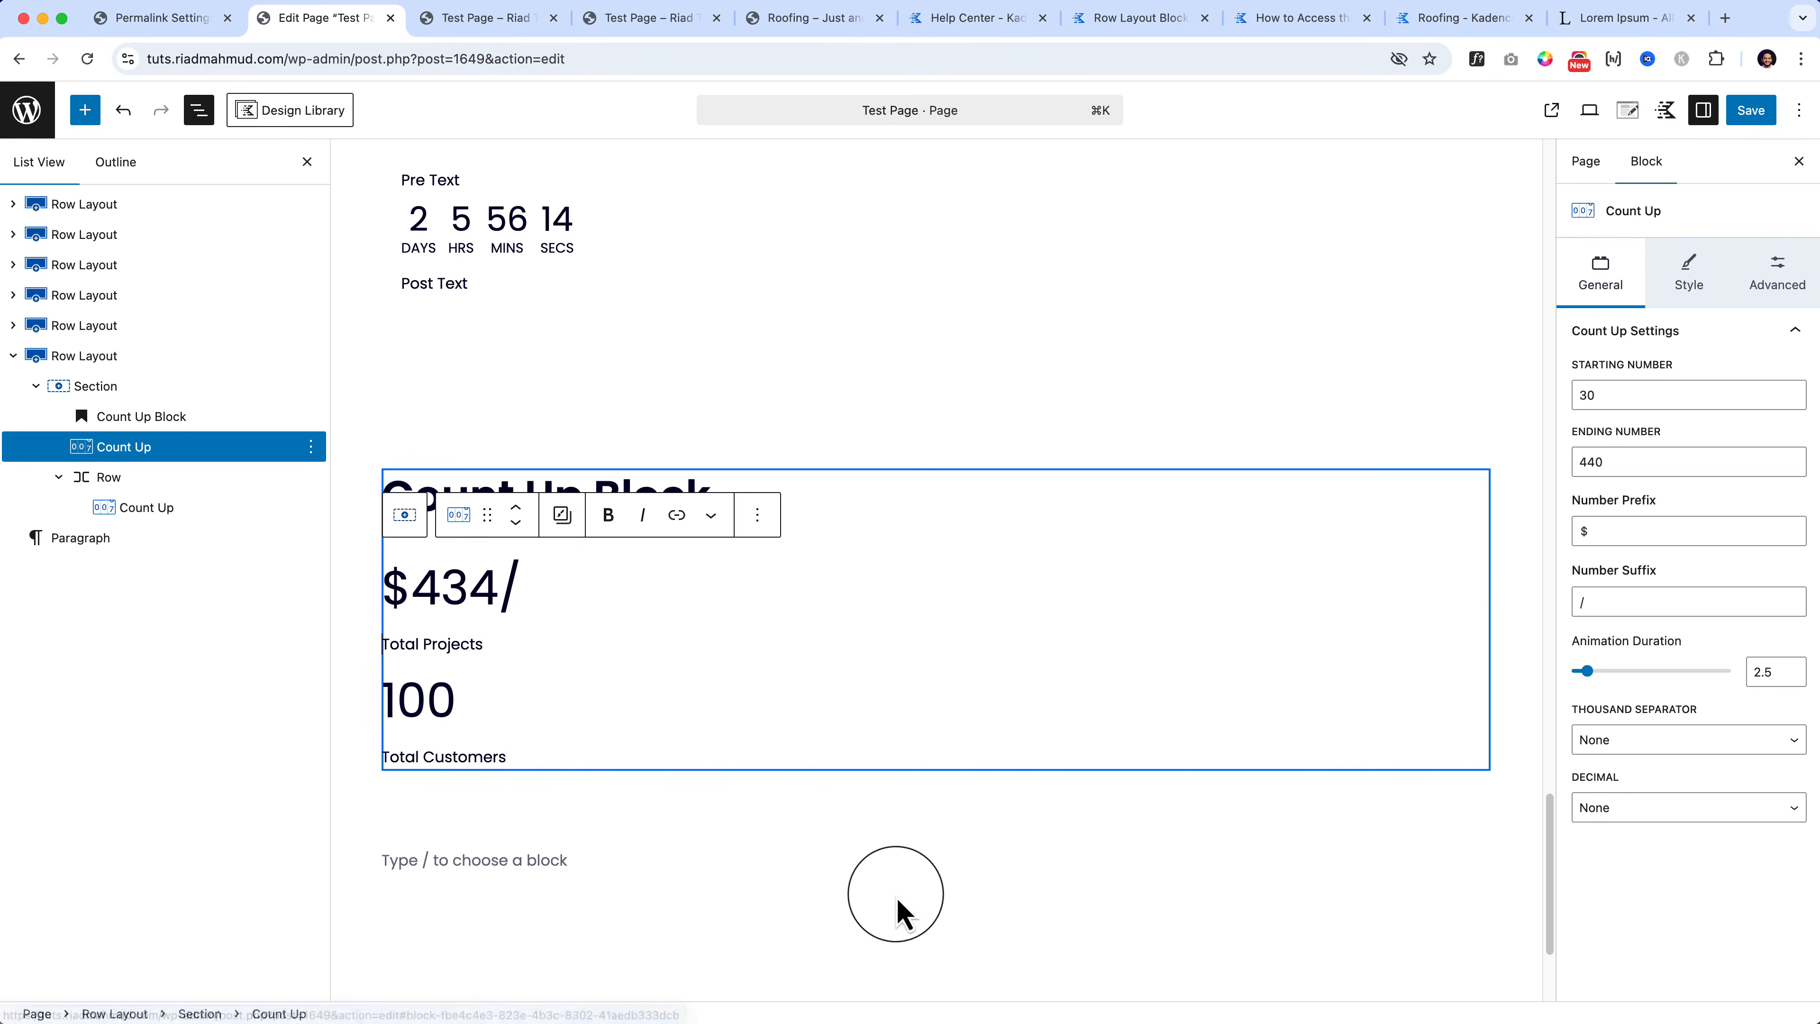
click(892, 905)
click(485, 611)
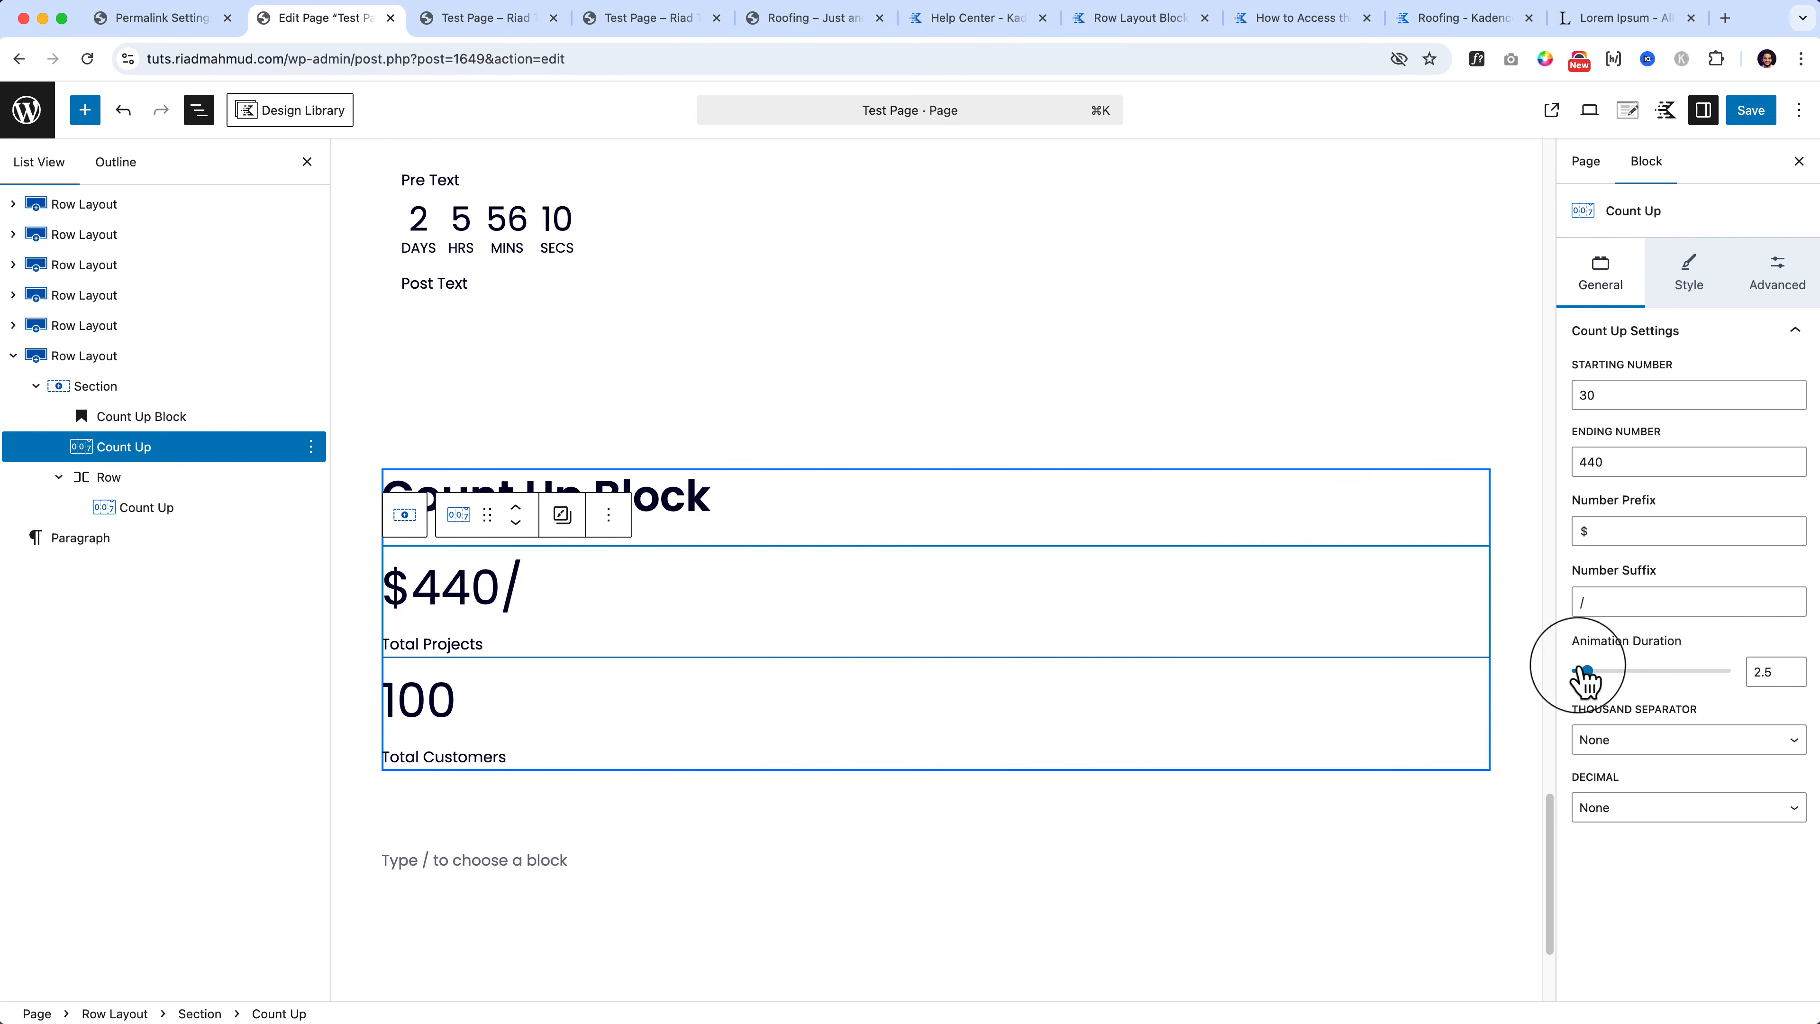
Step: Try different animation durations and thousand separators (comma, then period)
drag(1586, 671, 1641, 675)
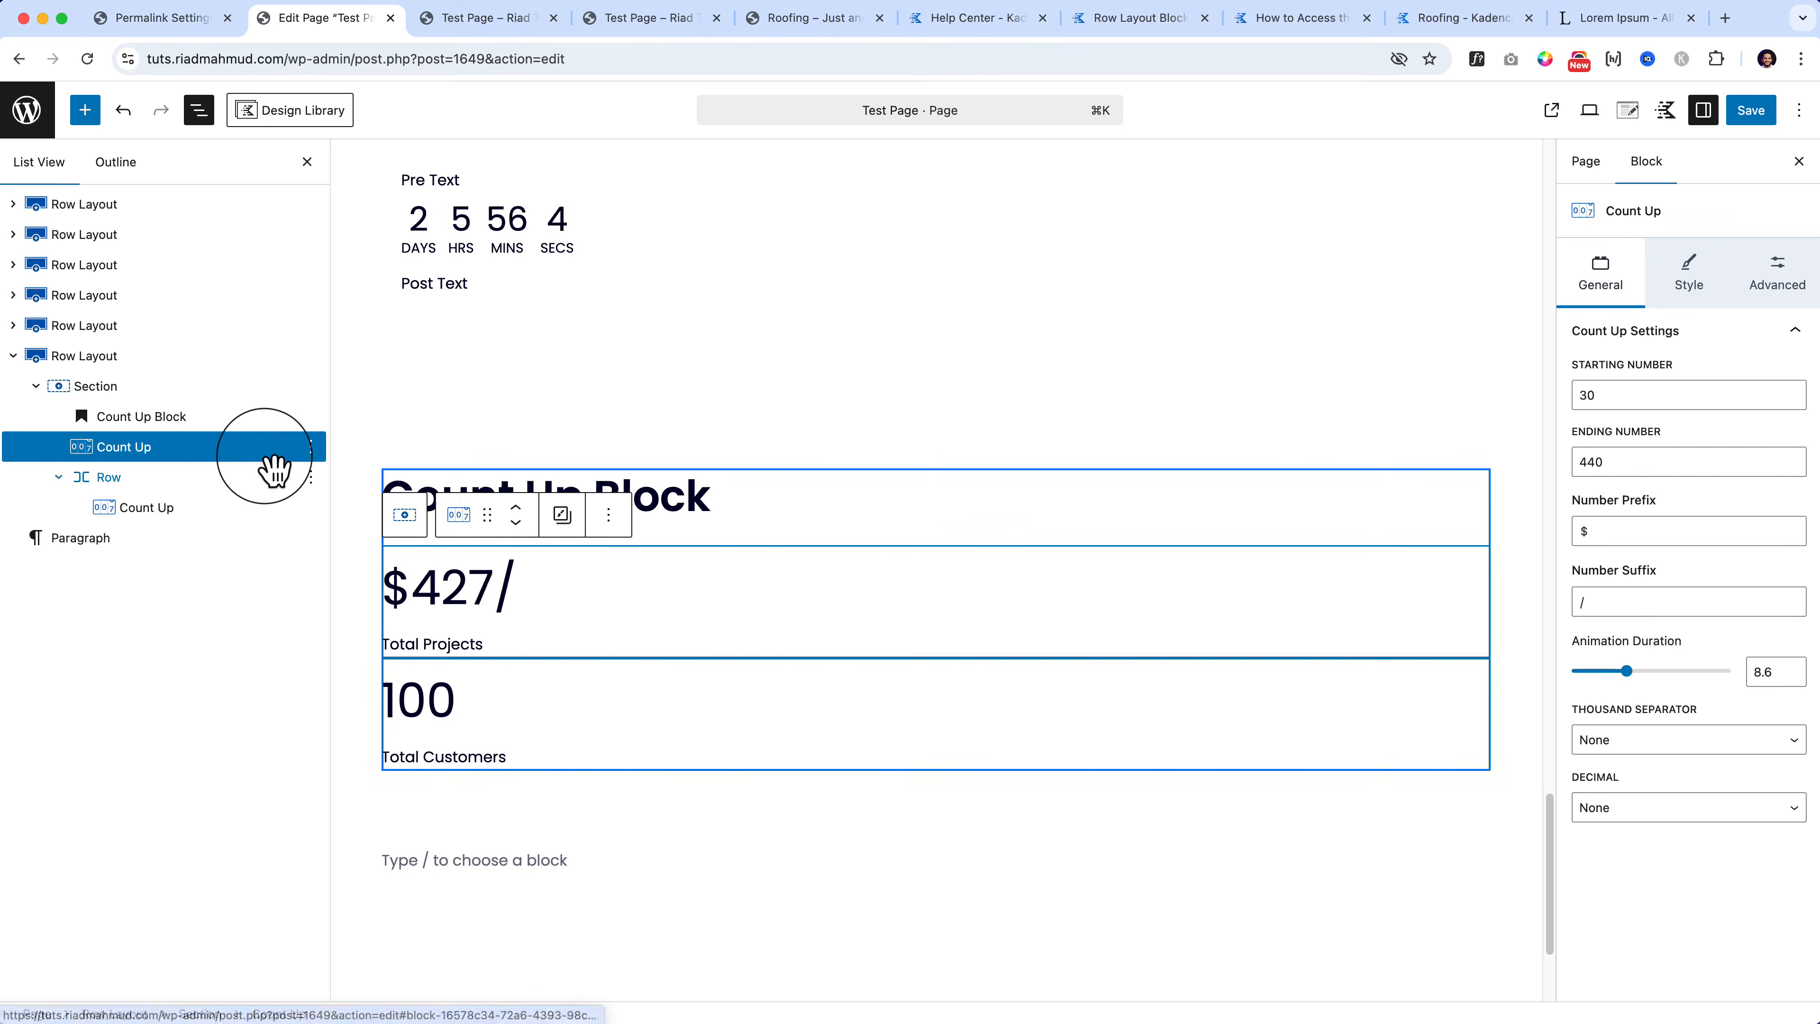
click(1582, 672)
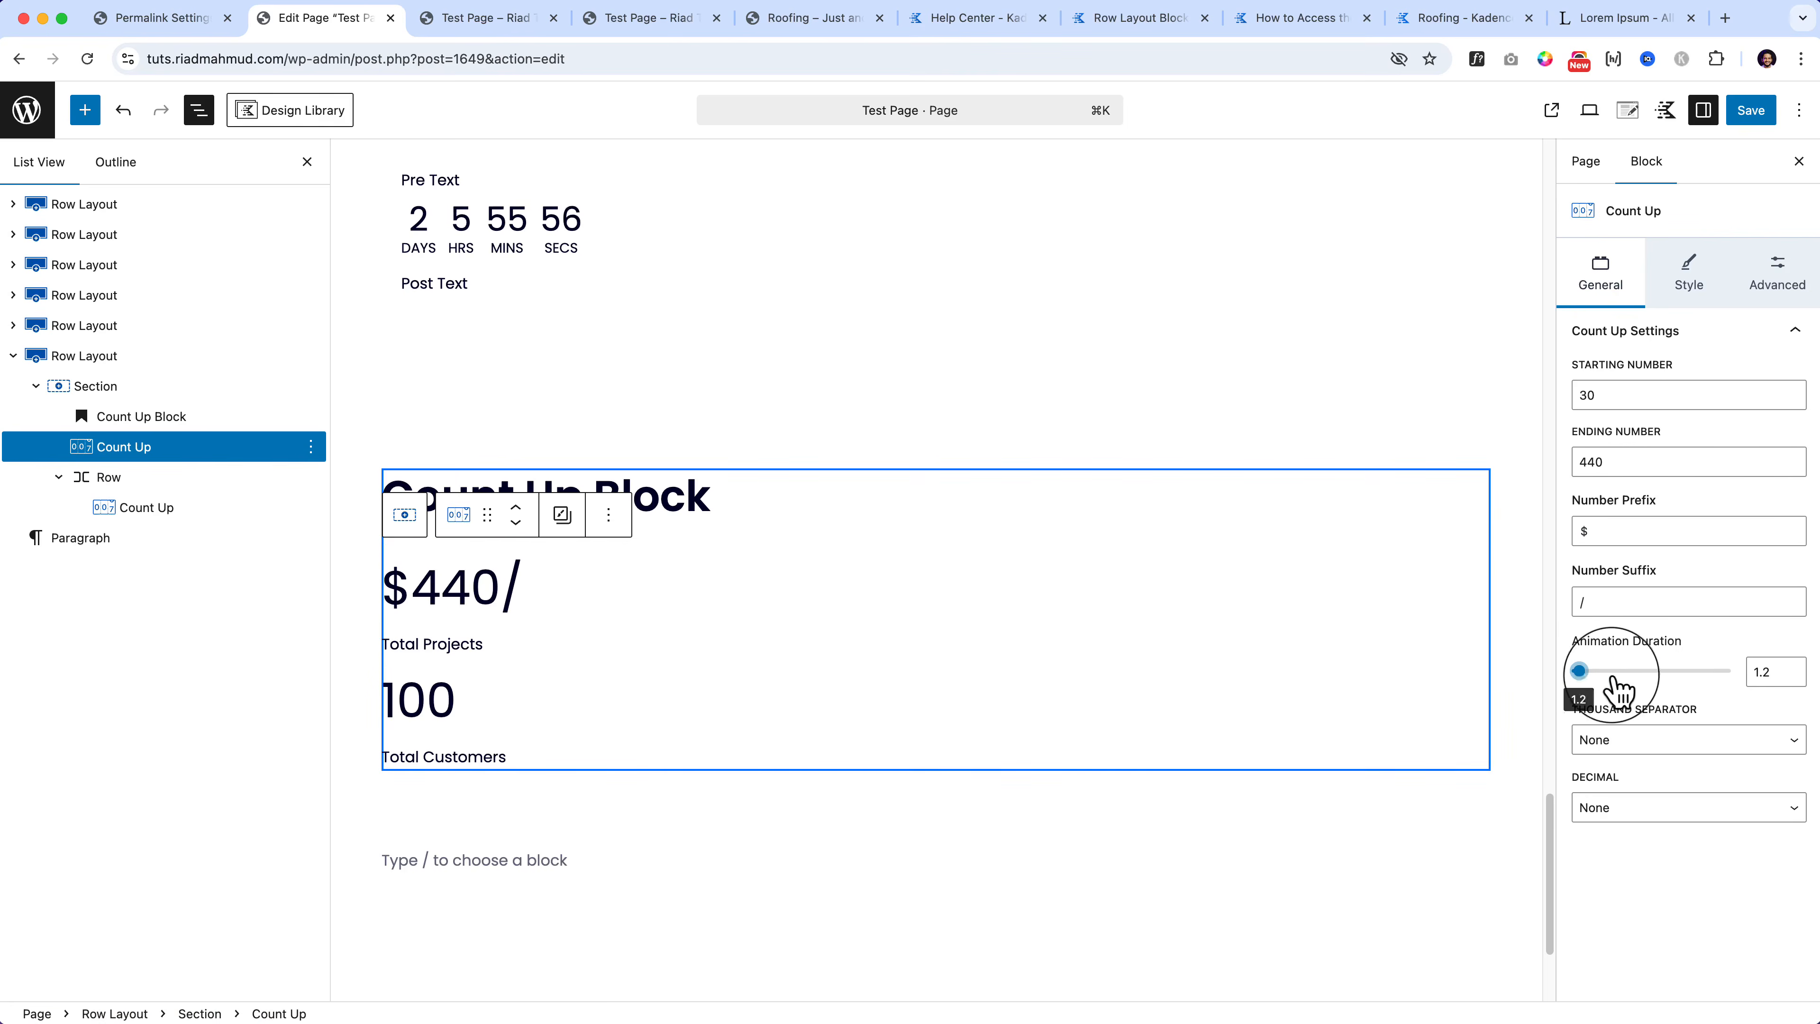
click(1718, 671)
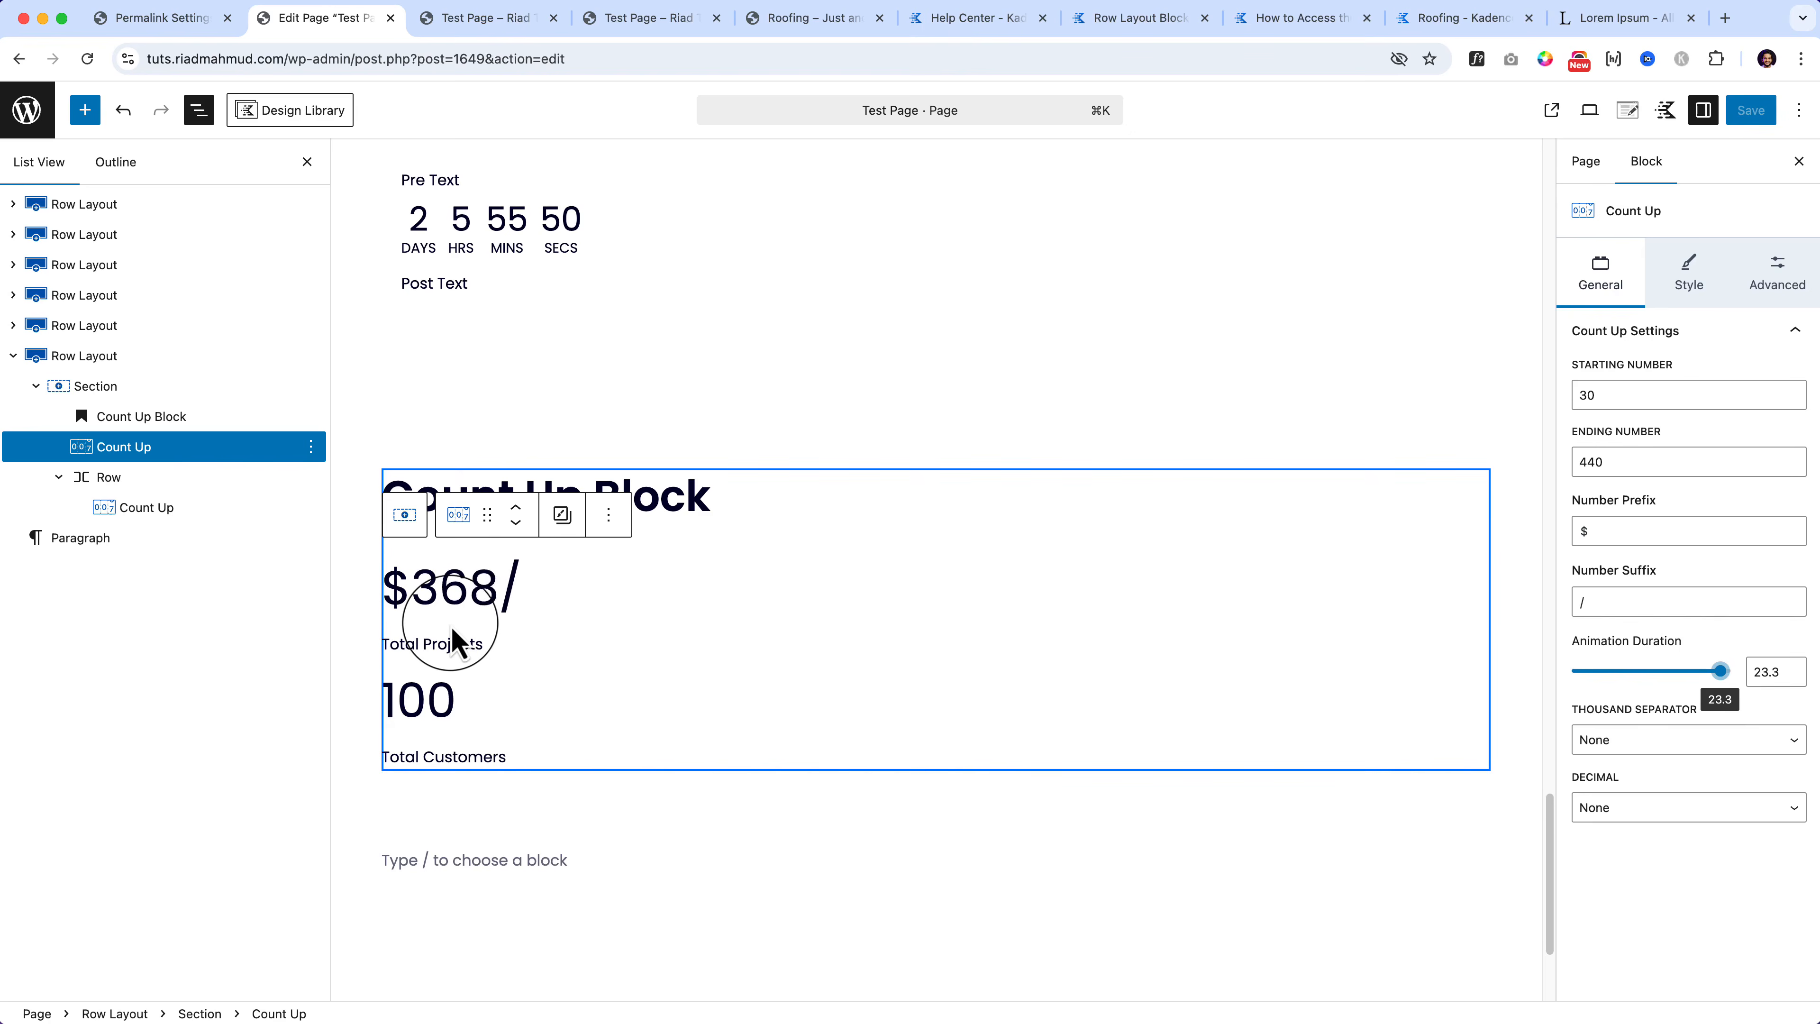
drag(1720, 671, 1627, 671)
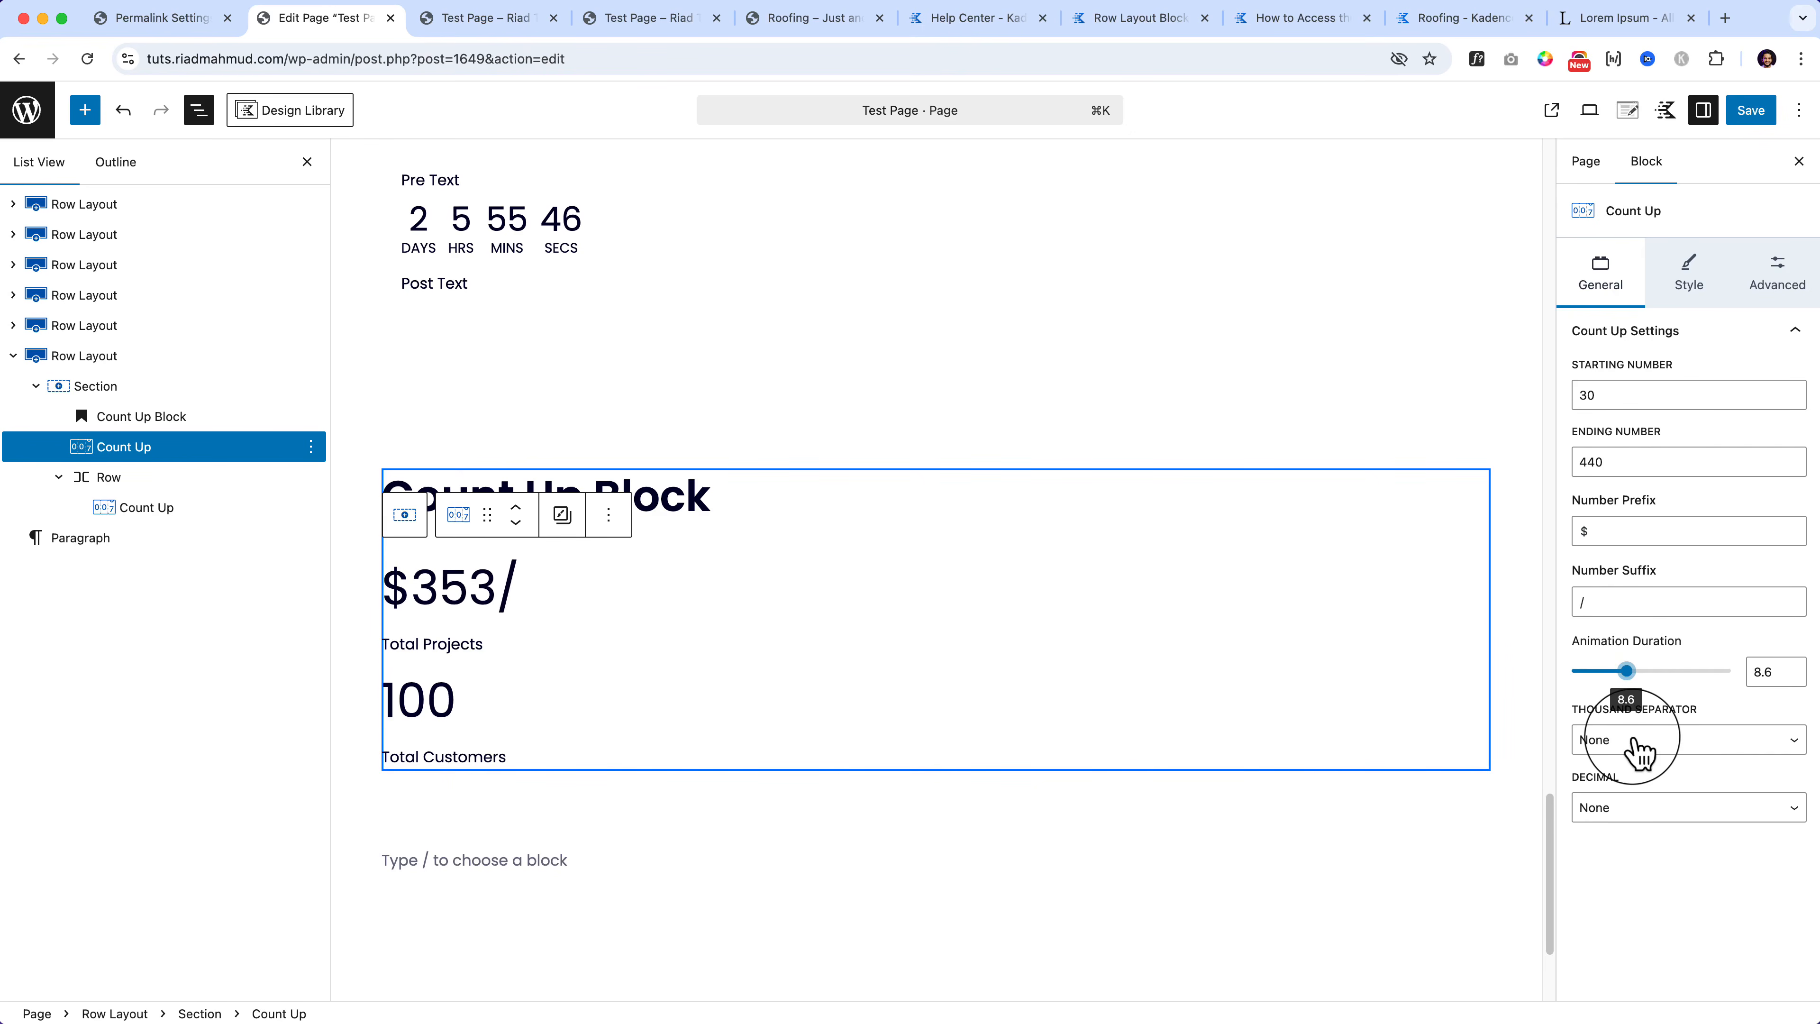
click(1652, 750)
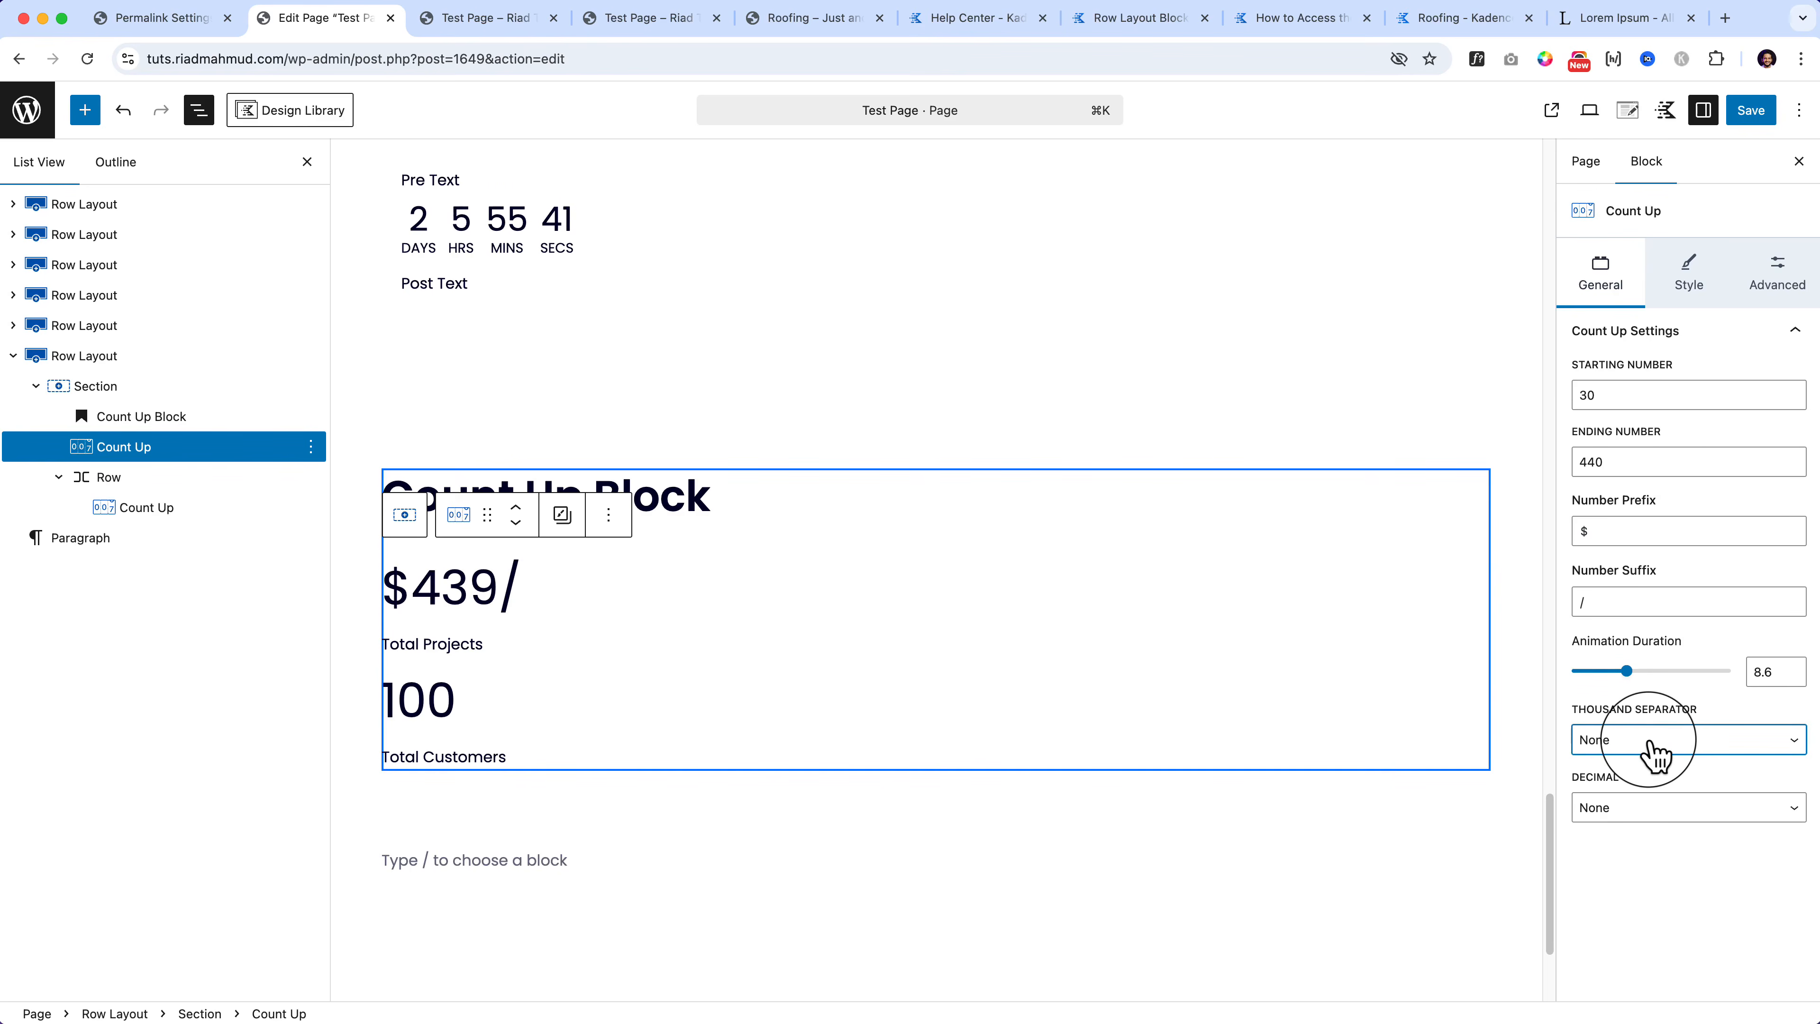
click(1654, 751)
click(1659, 762)
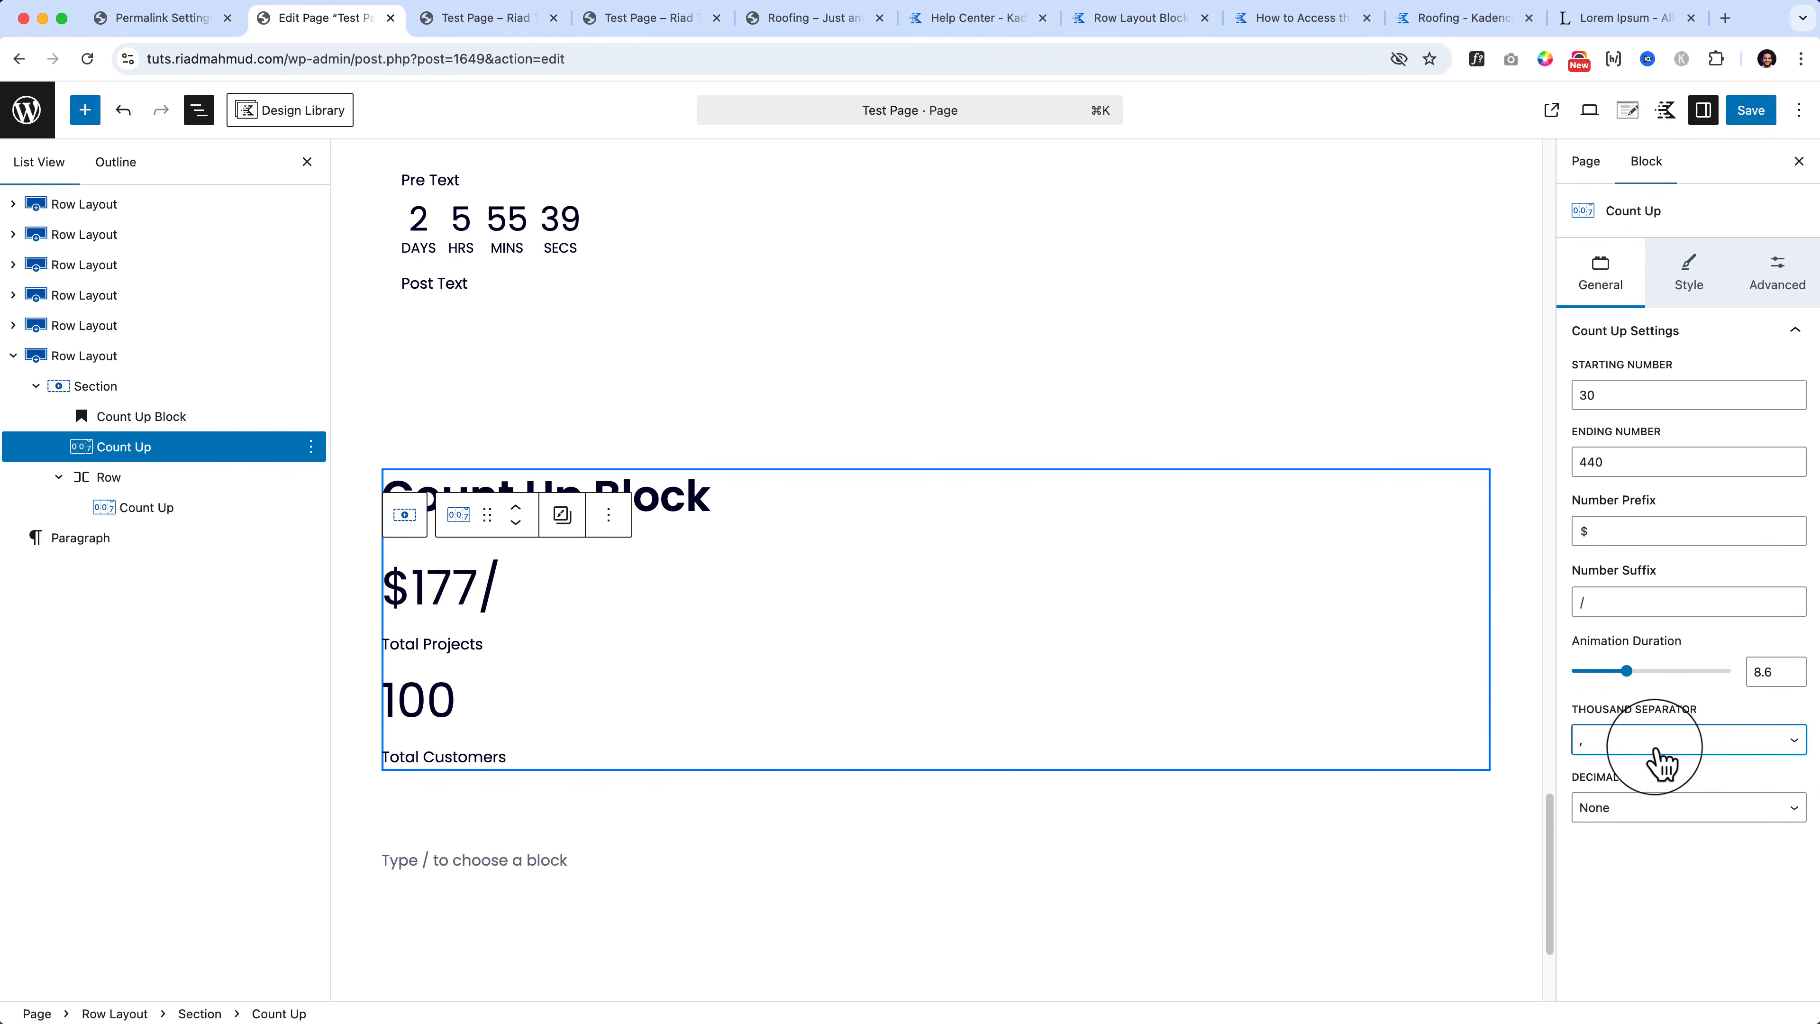
click(1658, 760)
click(1657, 780)
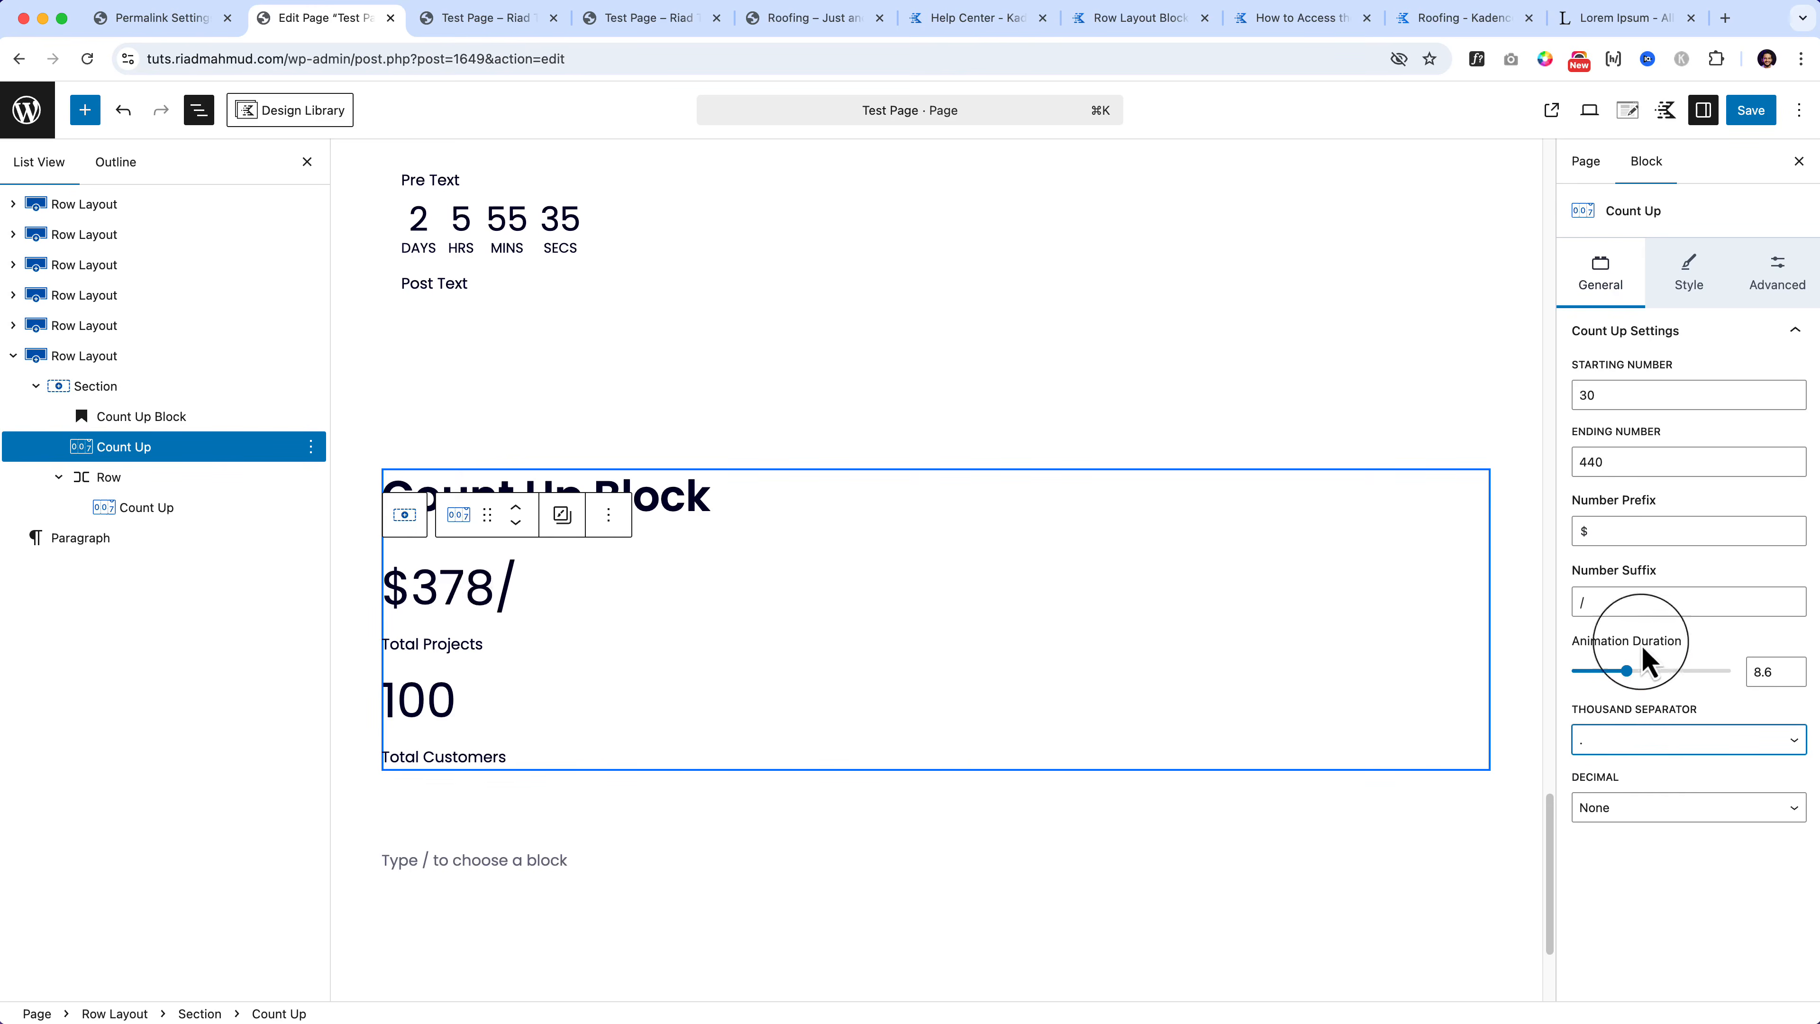
Step: Set the ending number to 4403, comma thousands separator, and animation duration 4.3 s
click(1647, 463)
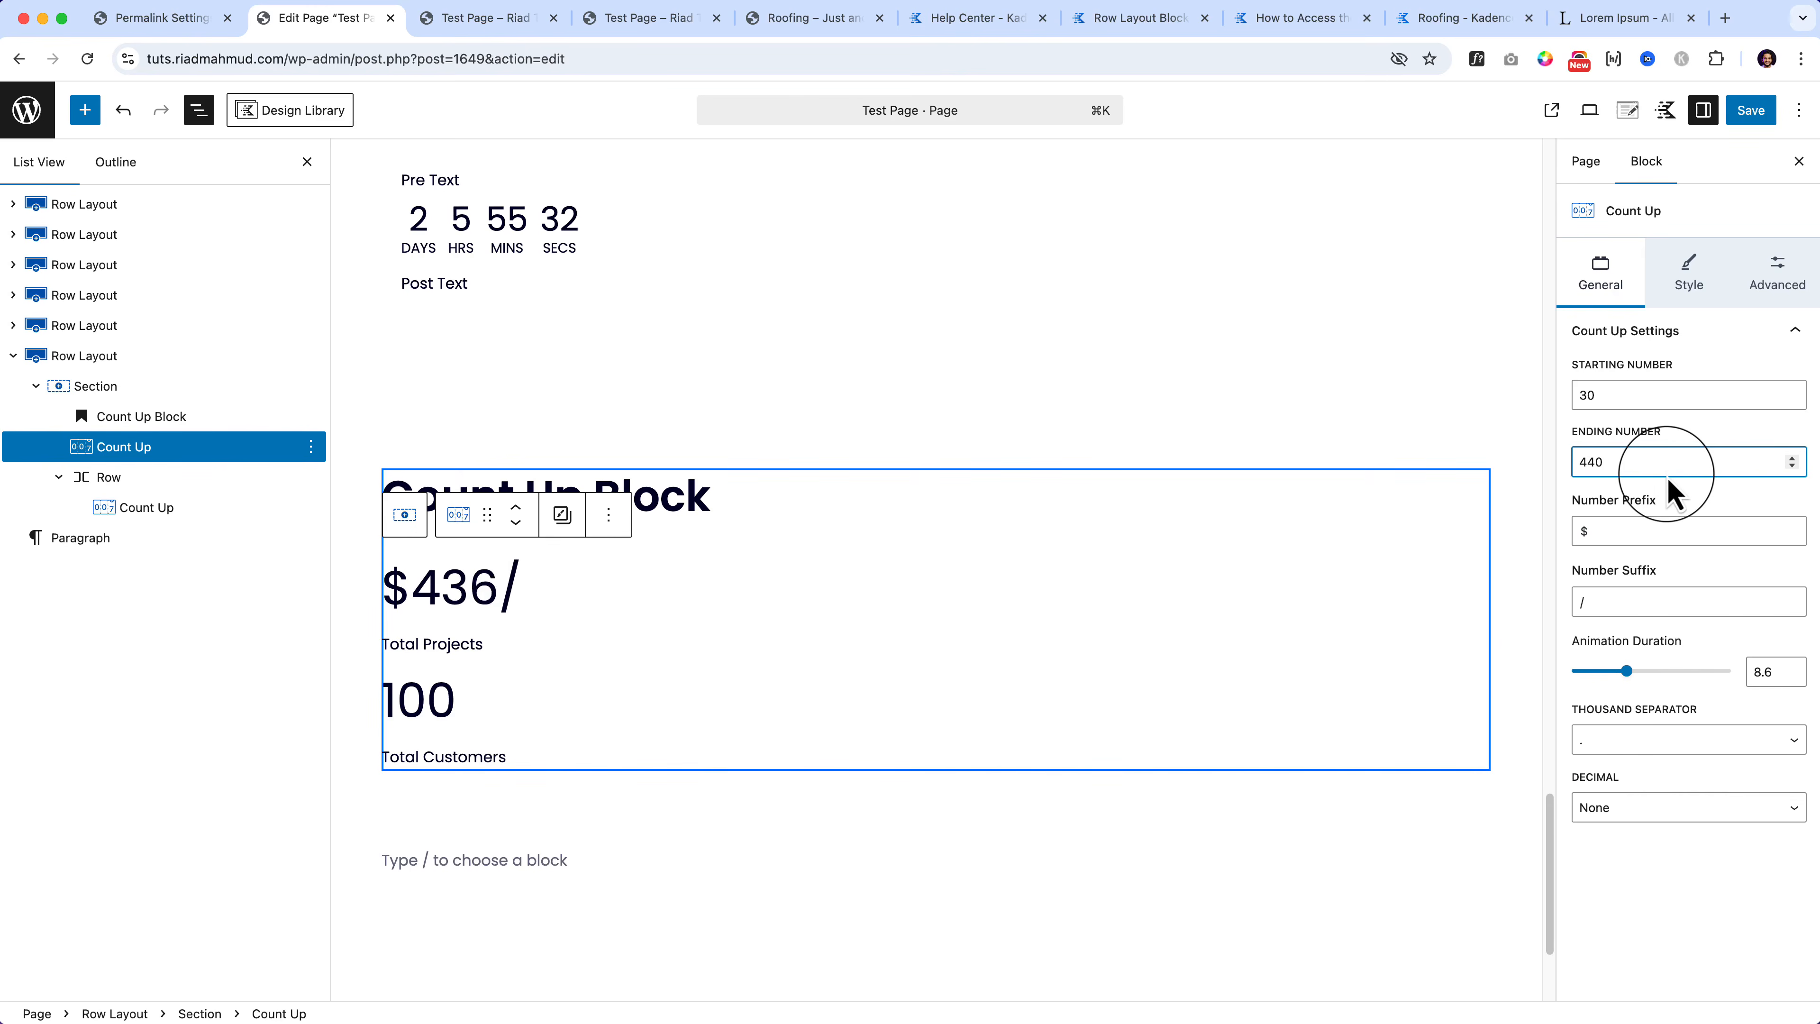
text(3)
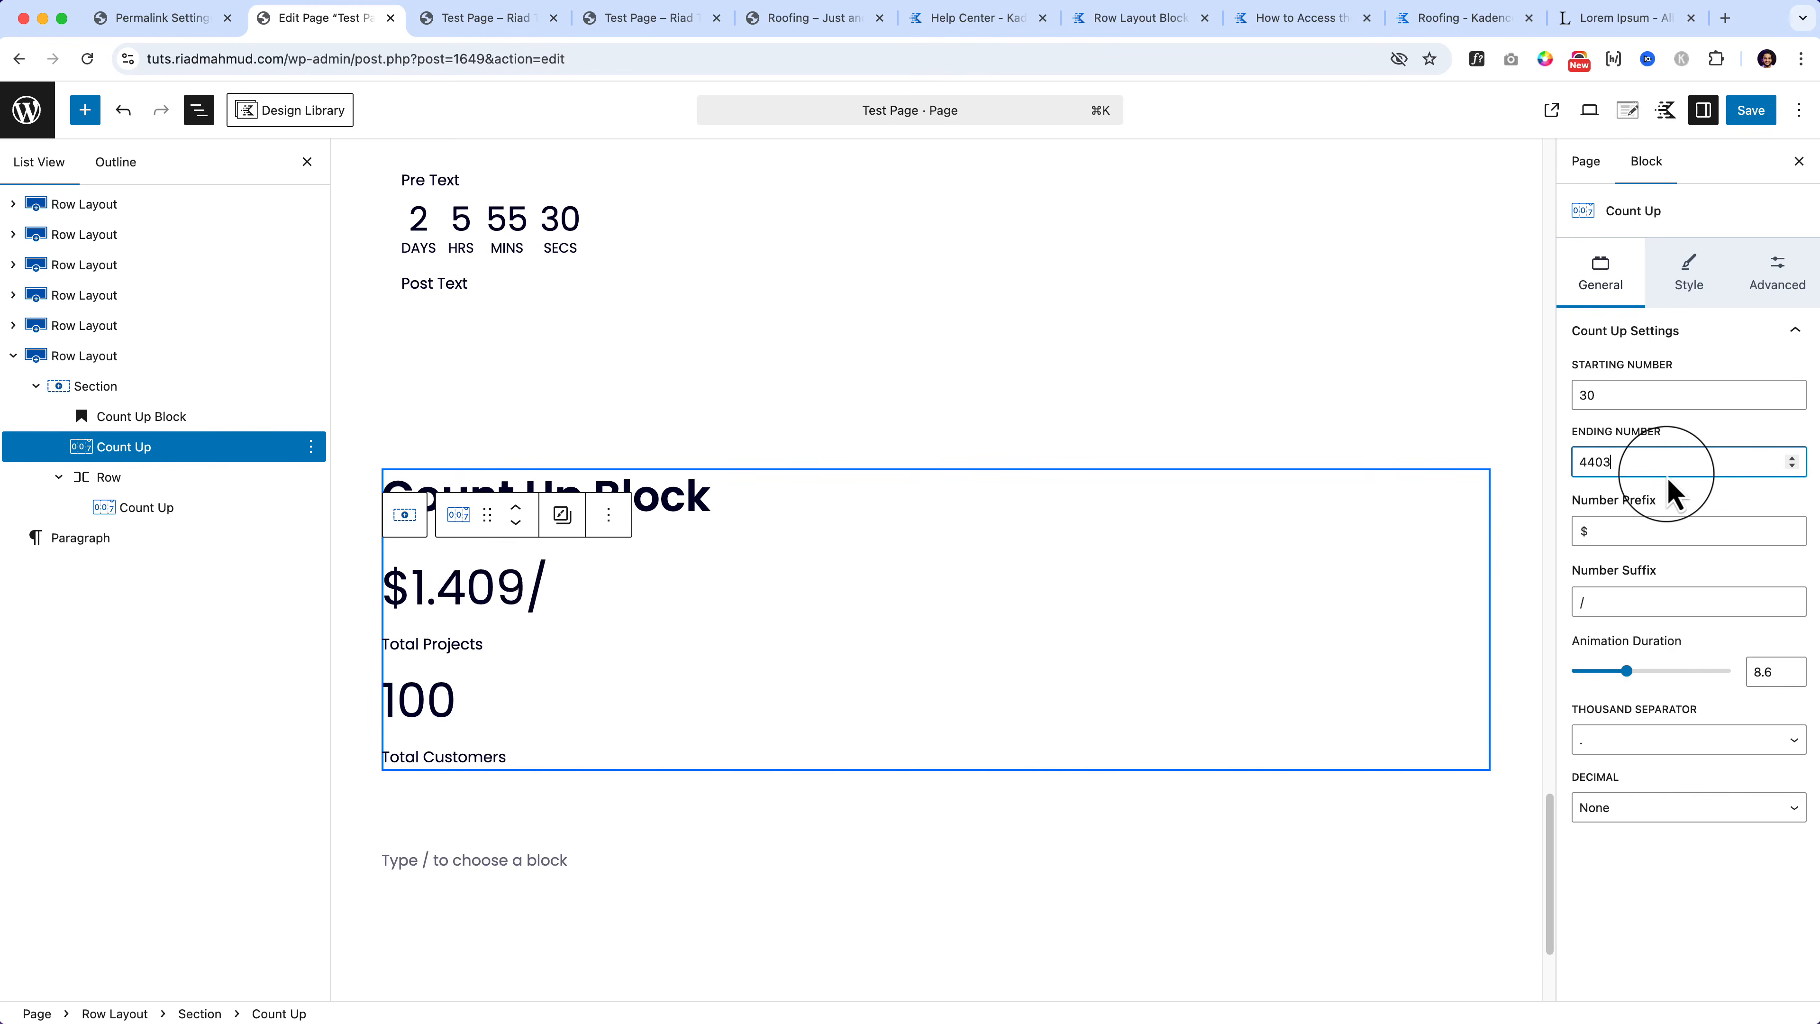
click(1670, 741)
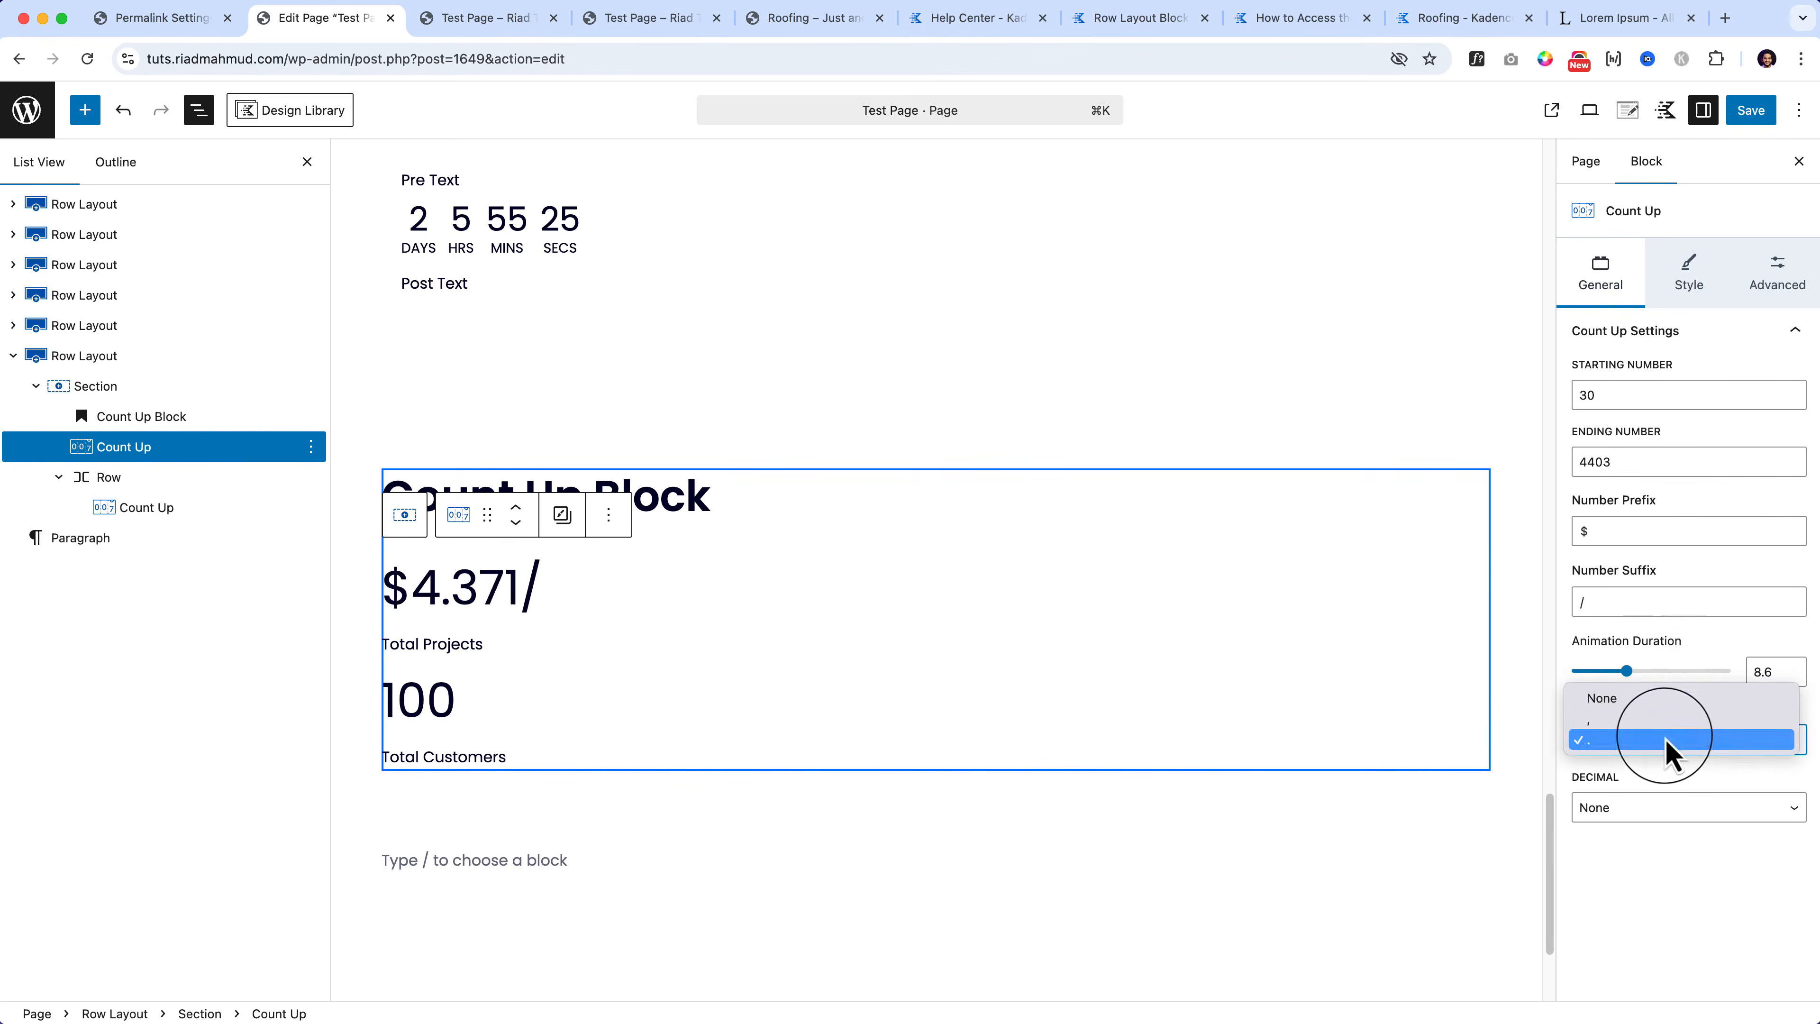
click(1672, 742)
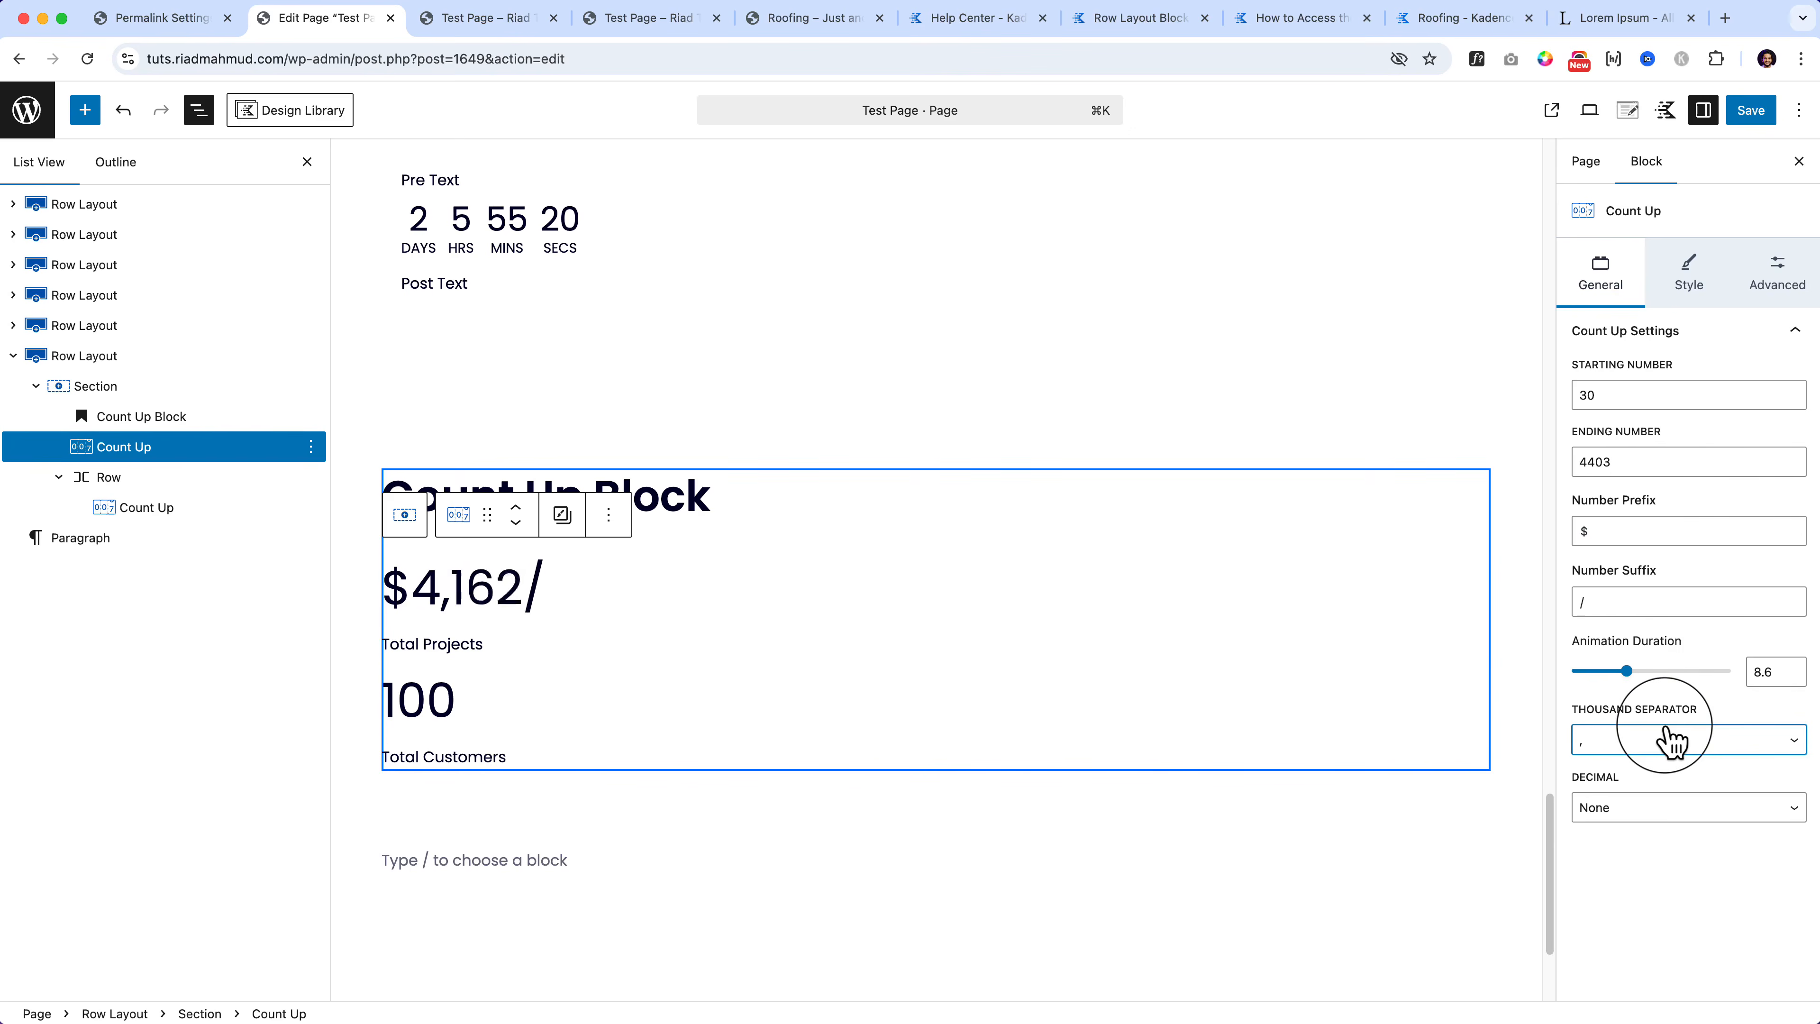
drag(1625, 672, 1608, 674)
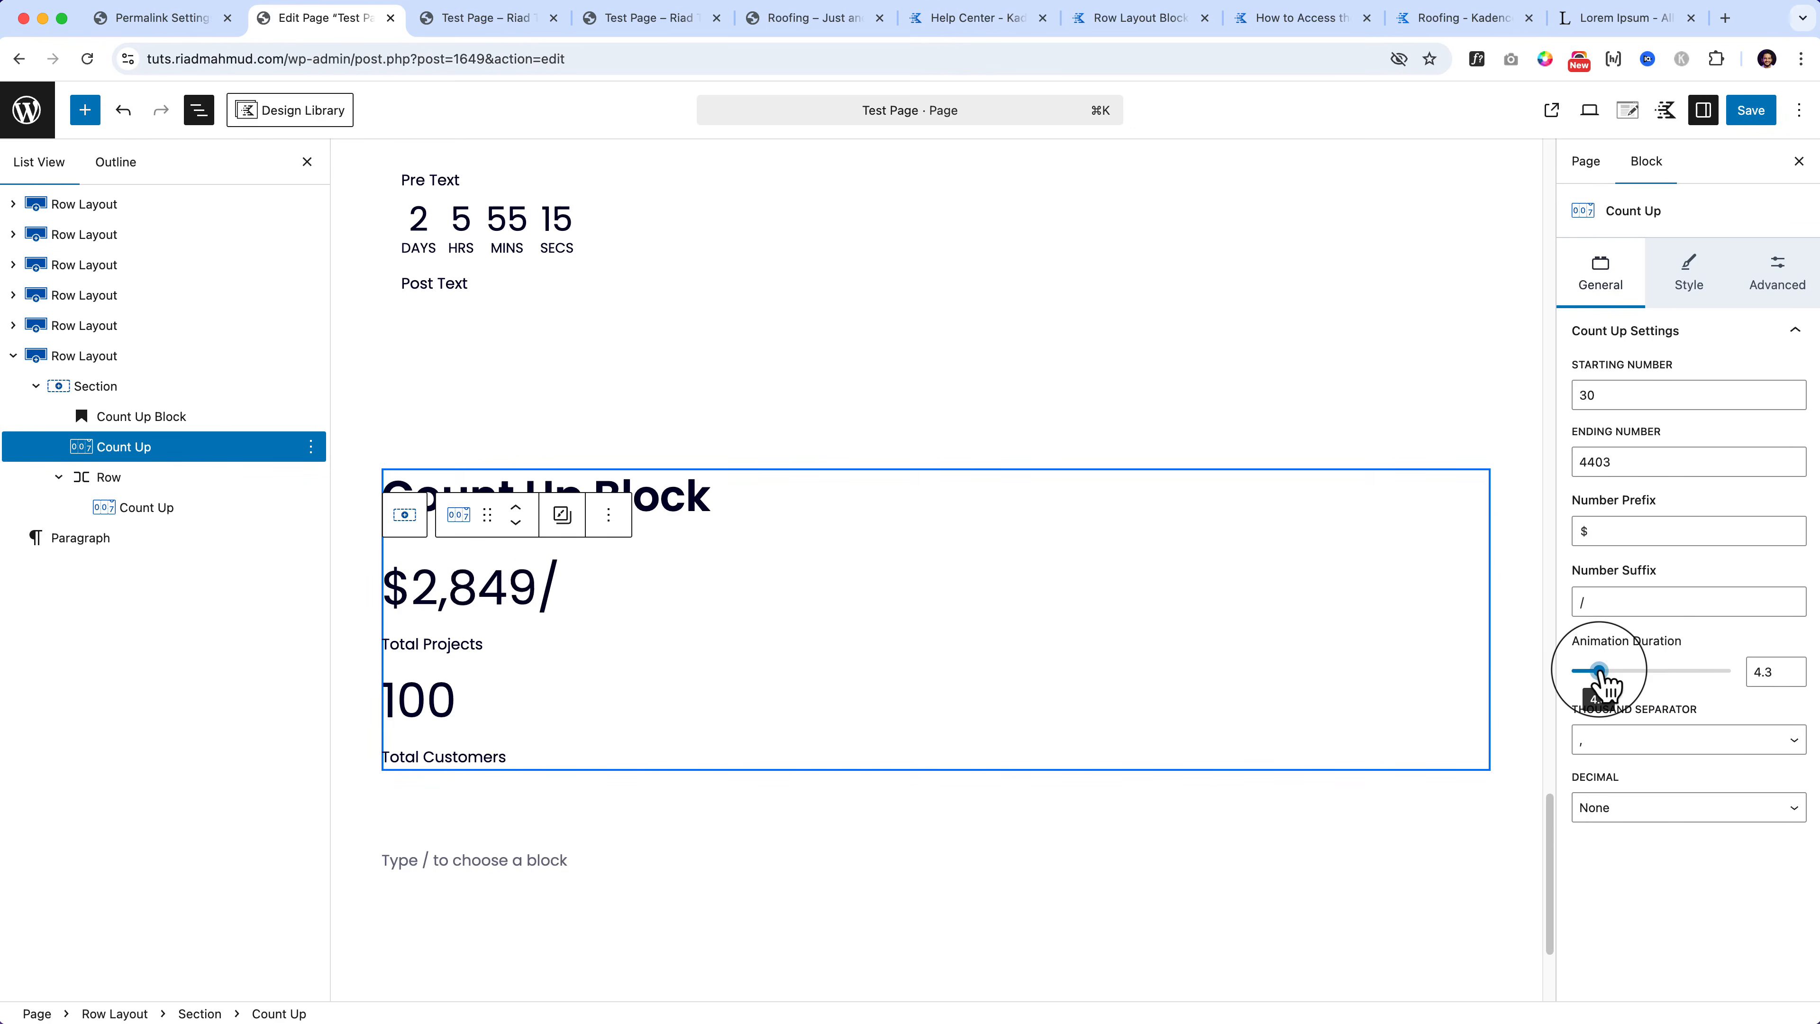
Step: Use a dot decimal separator with 2 decimal spaces
click(1678, 817)
click(1676, 857)
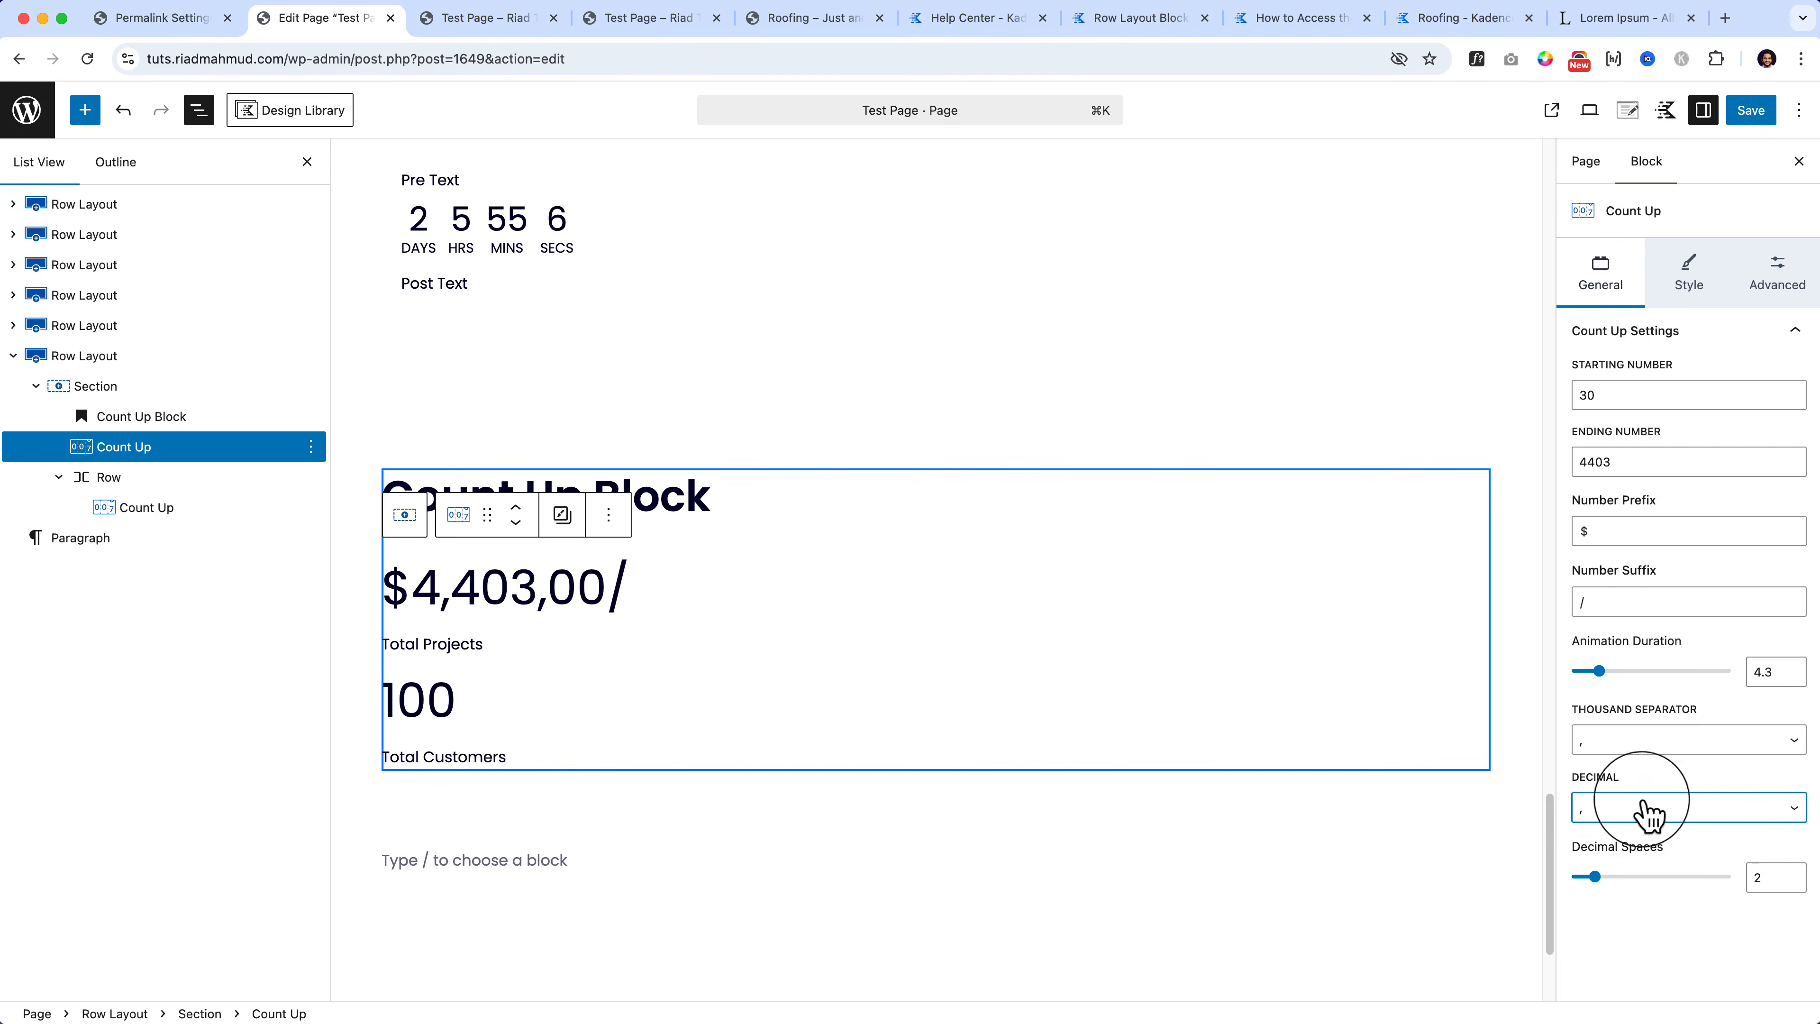
click(1647, 814)
click(1641, 778)
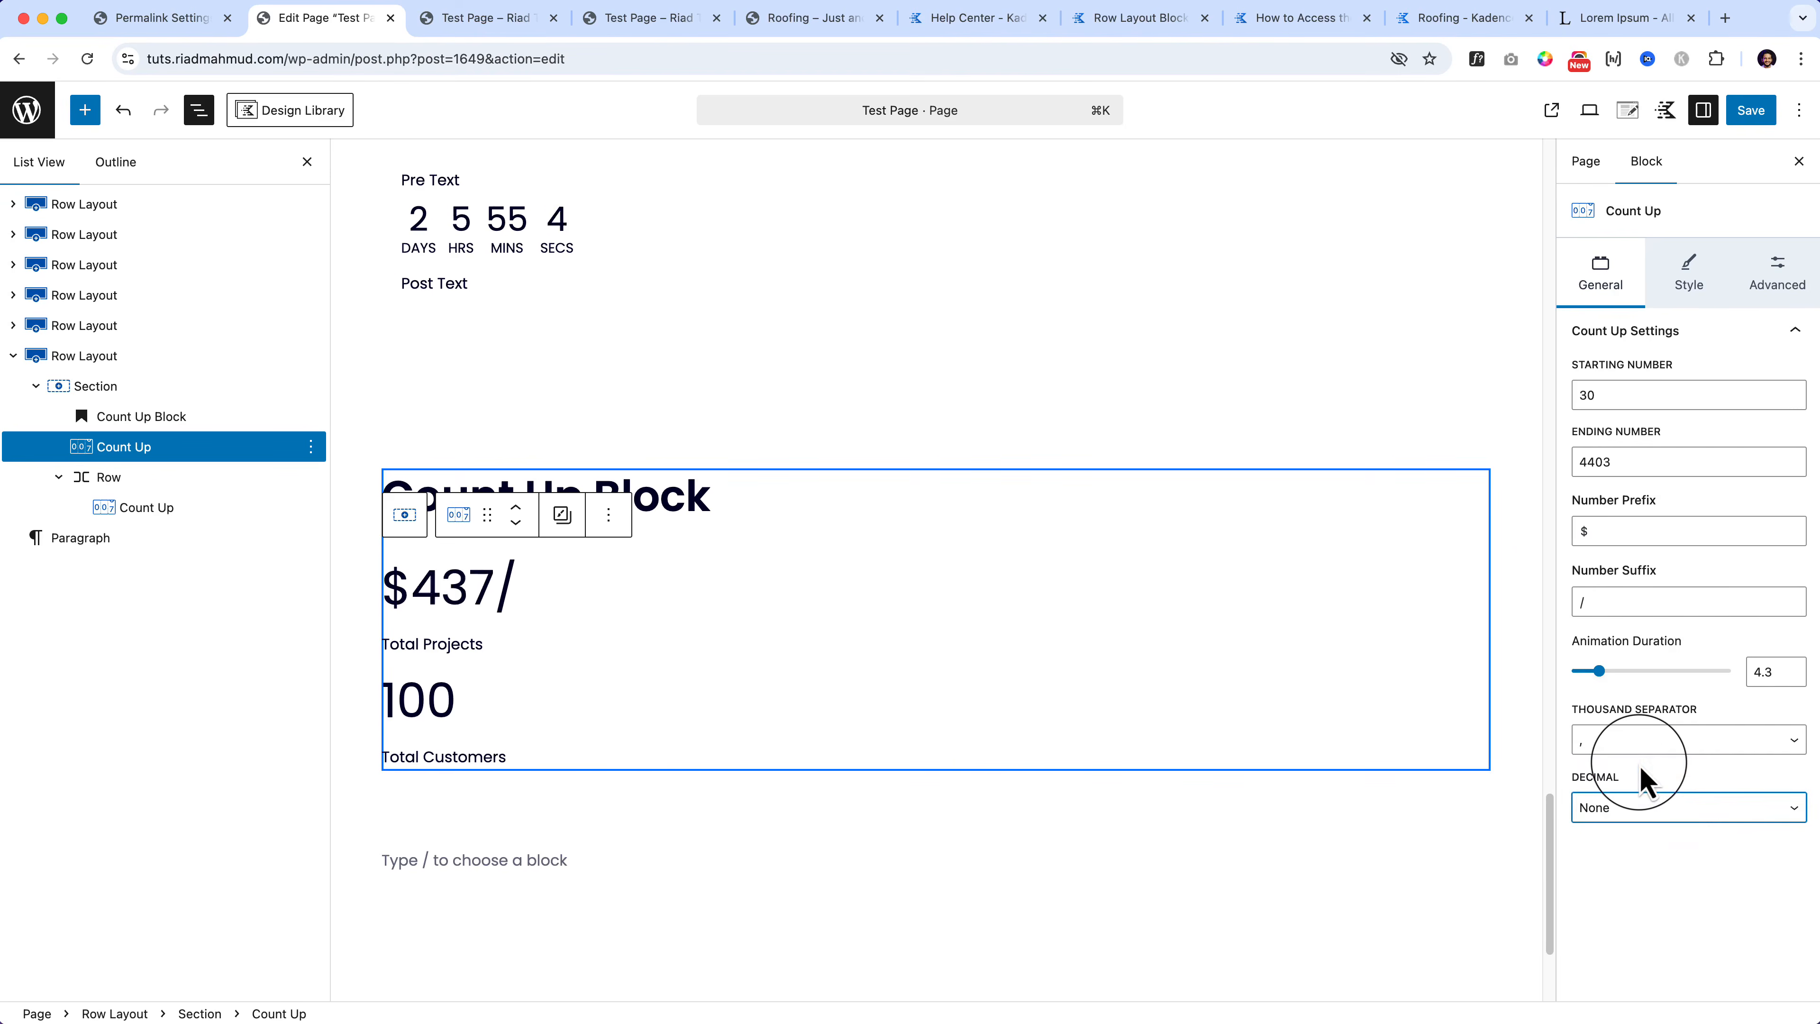
click(1645, 810)
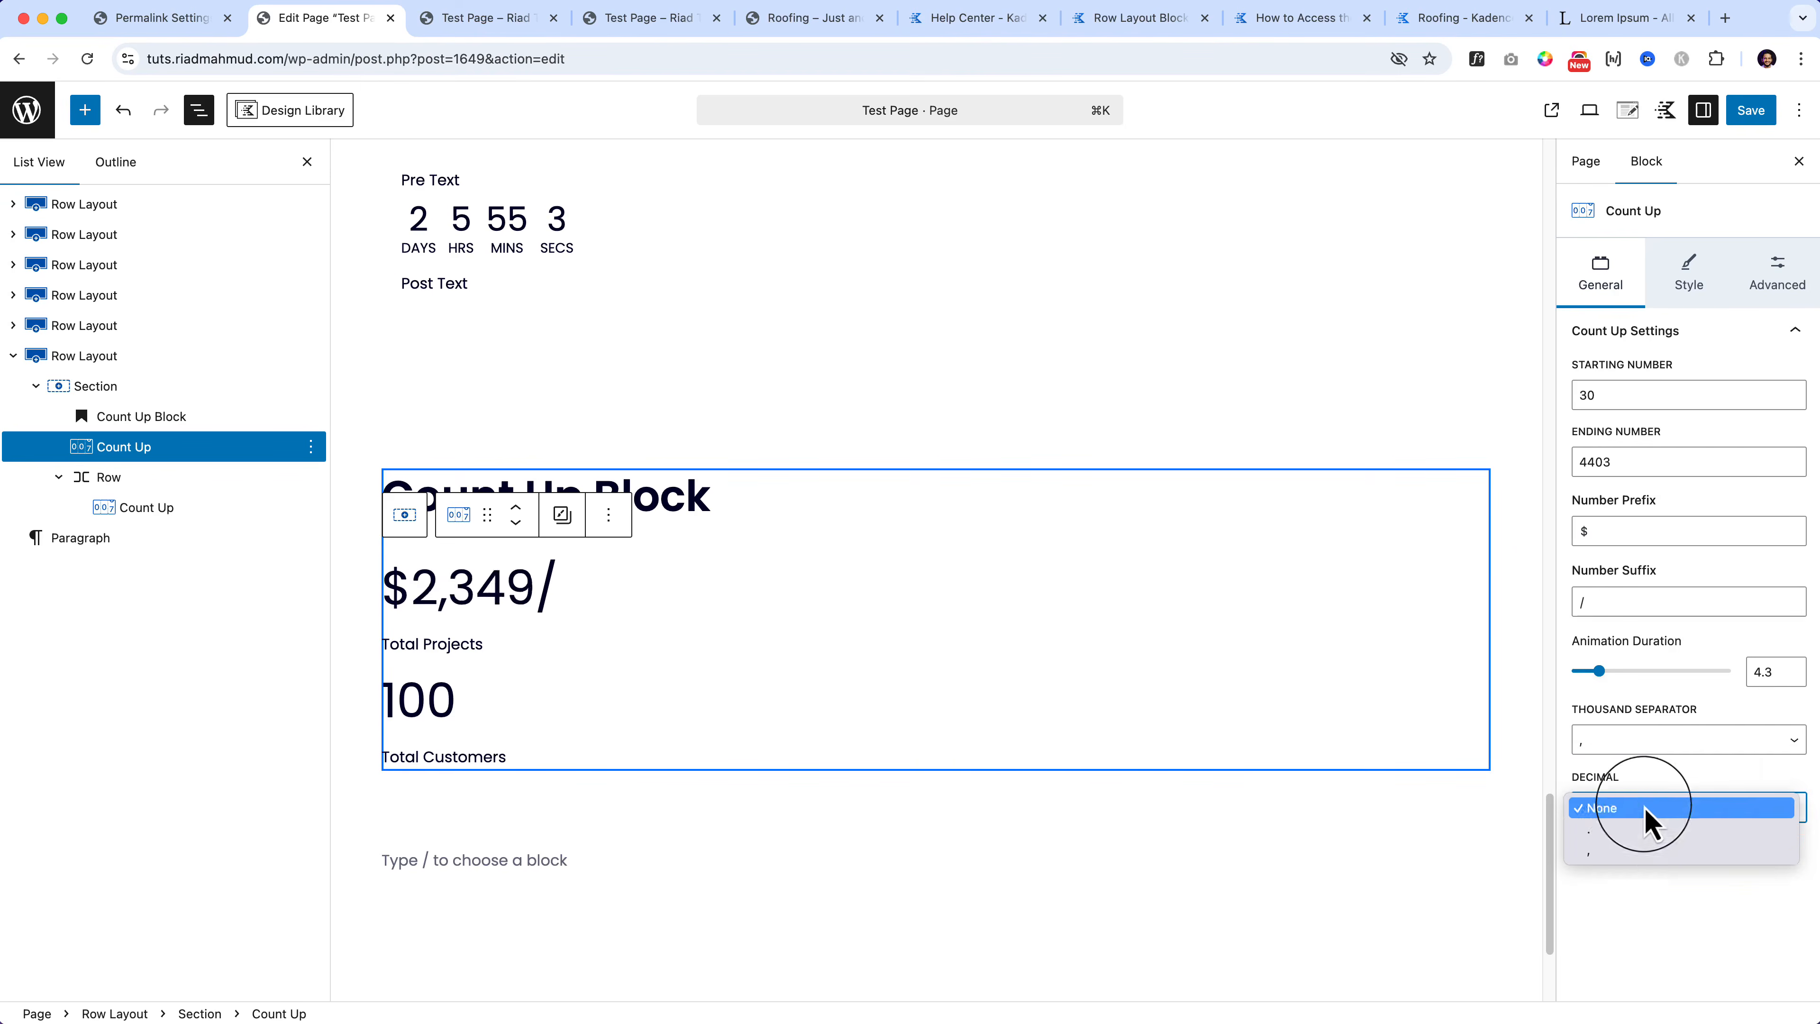
key(Escape)
click(1639, 841)
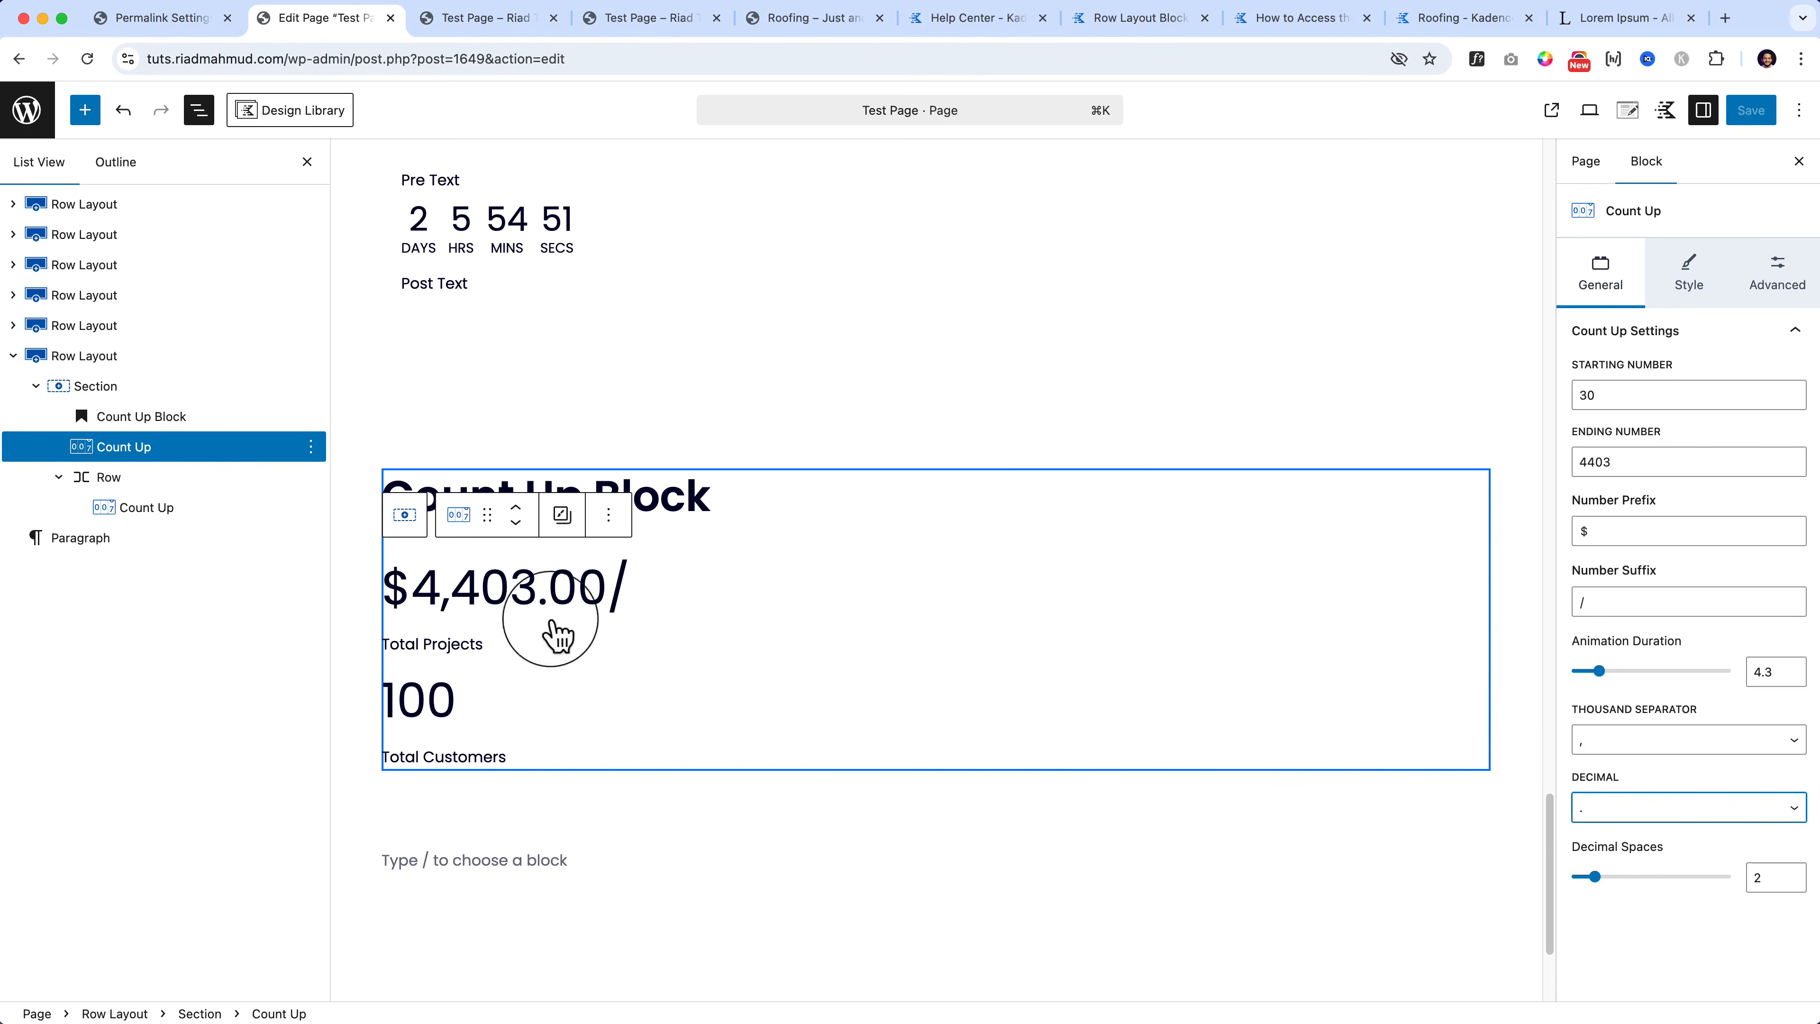
click(1695, 501)
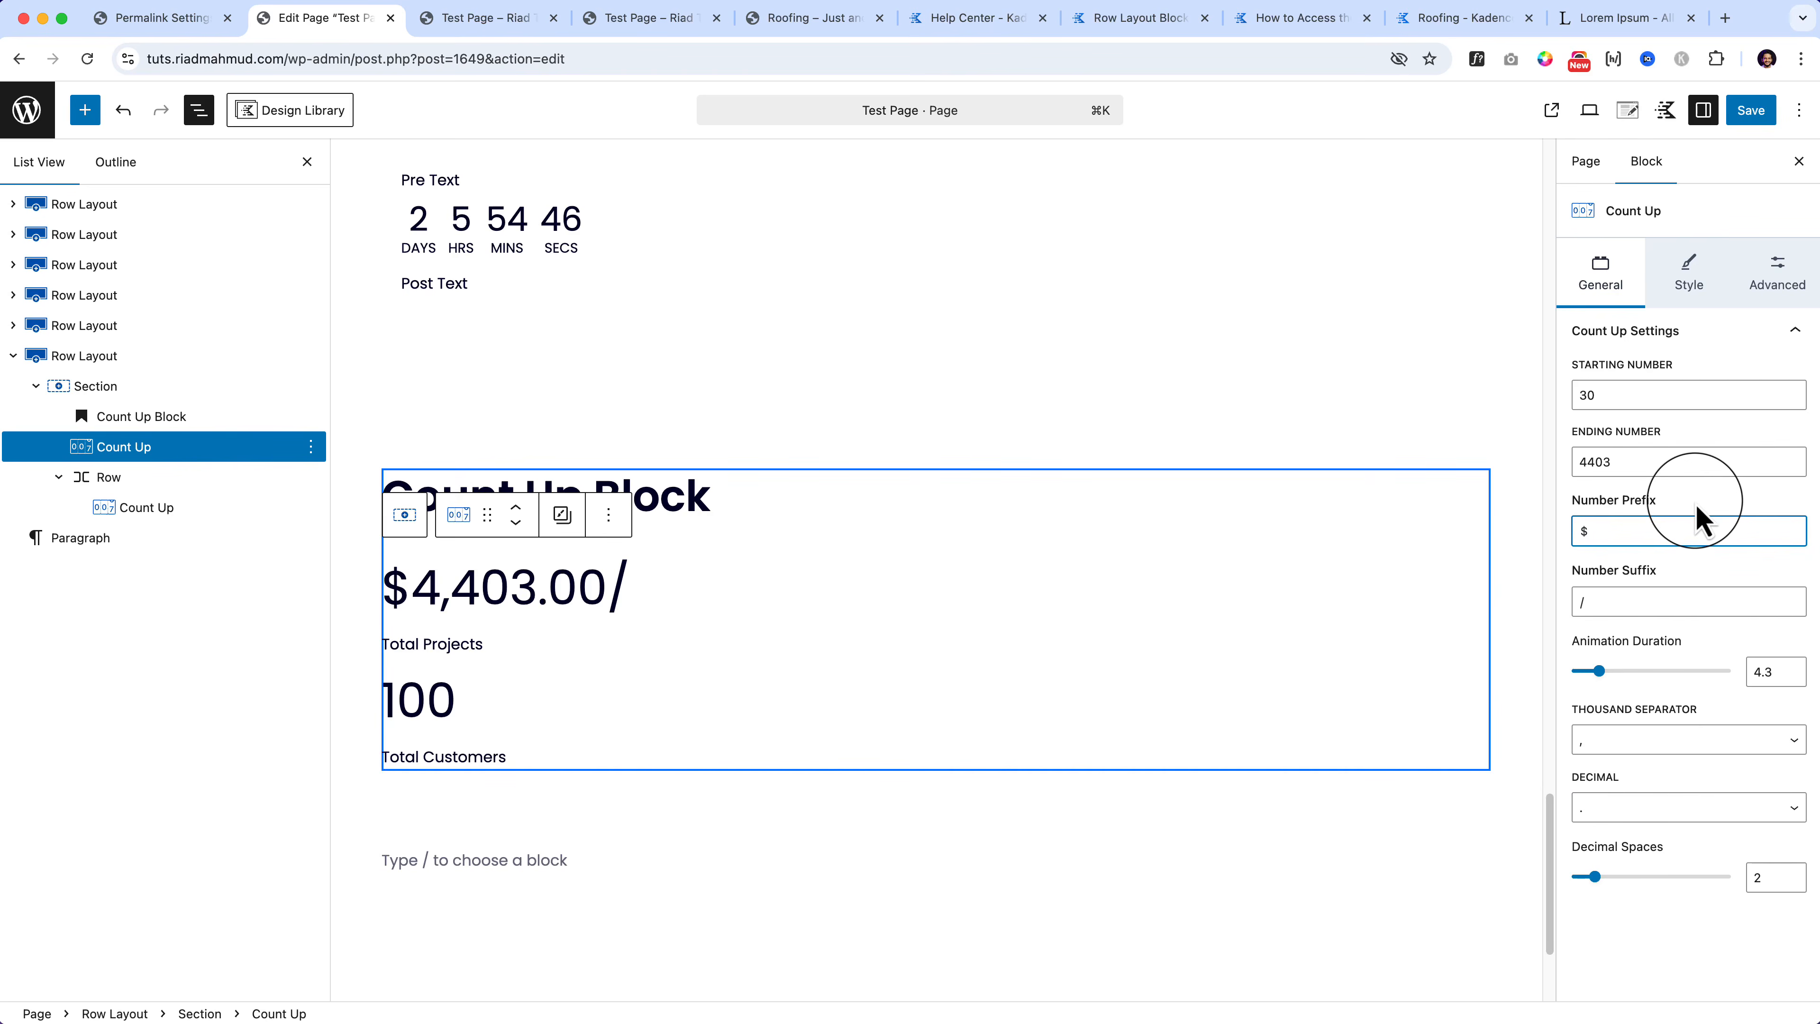
click(1782, 626)
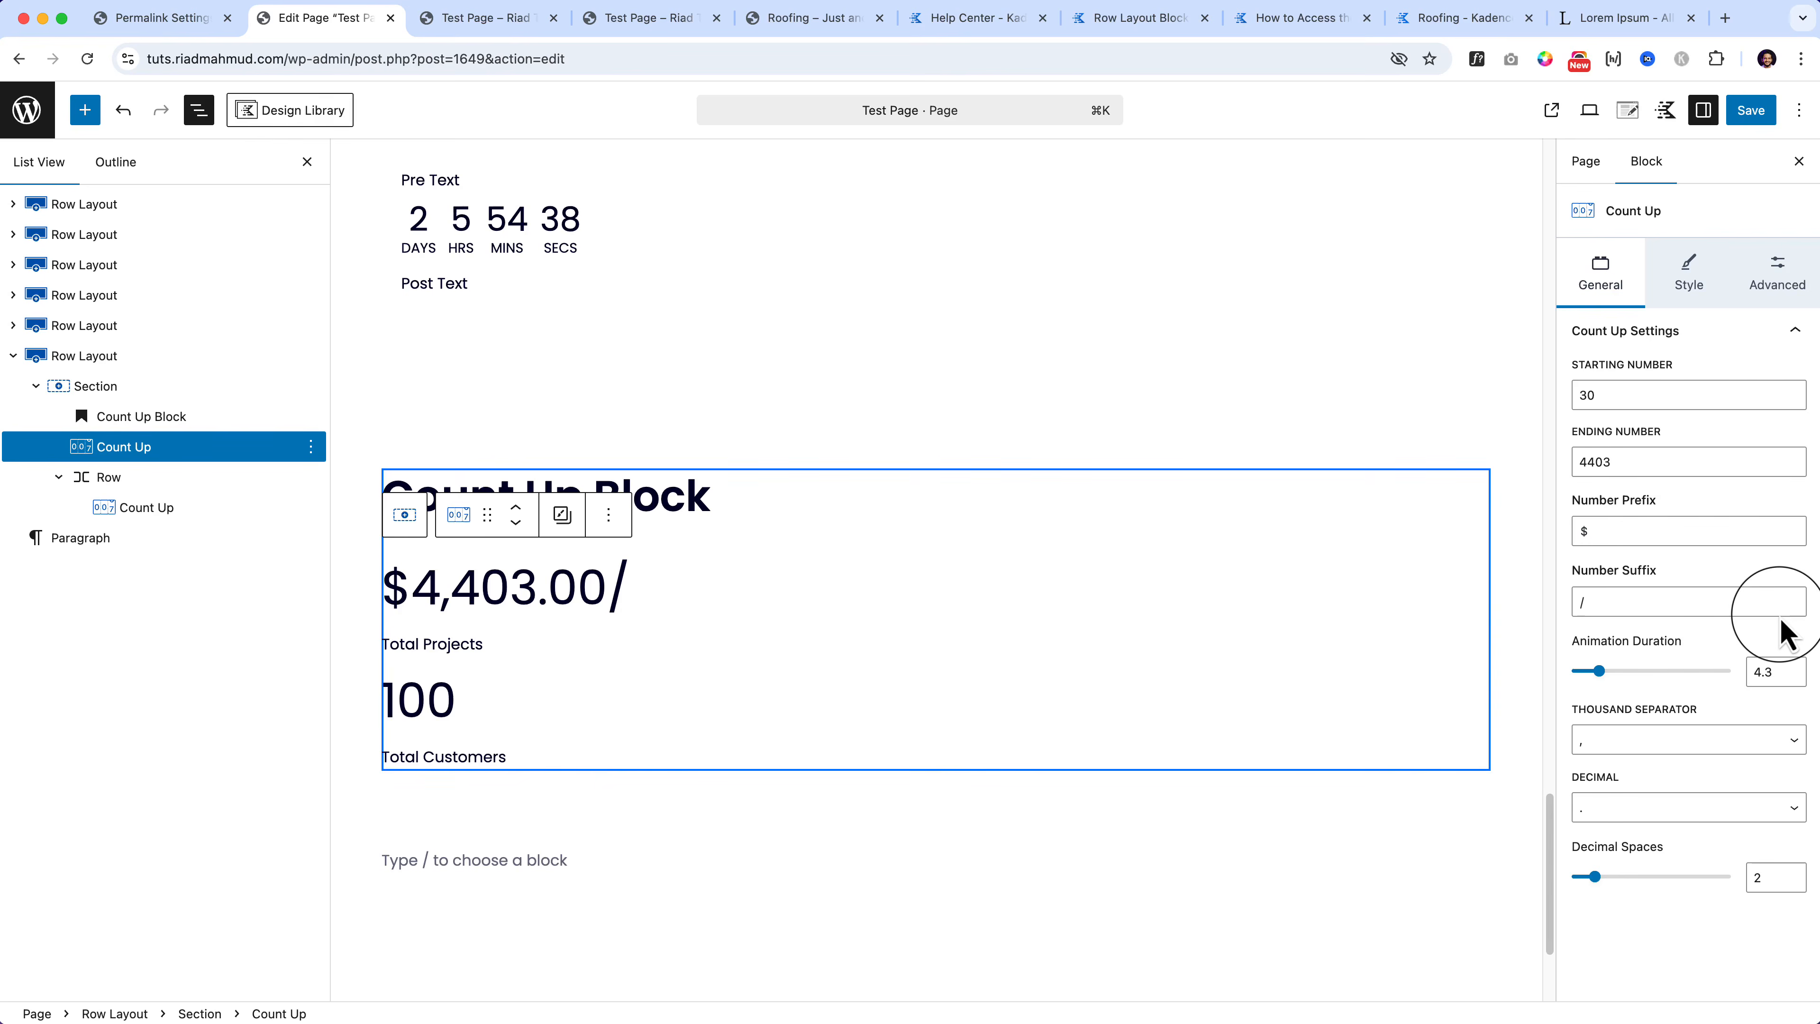
Step: In the counter's Style settings, leave Show Title switched on
click(1688, 276)
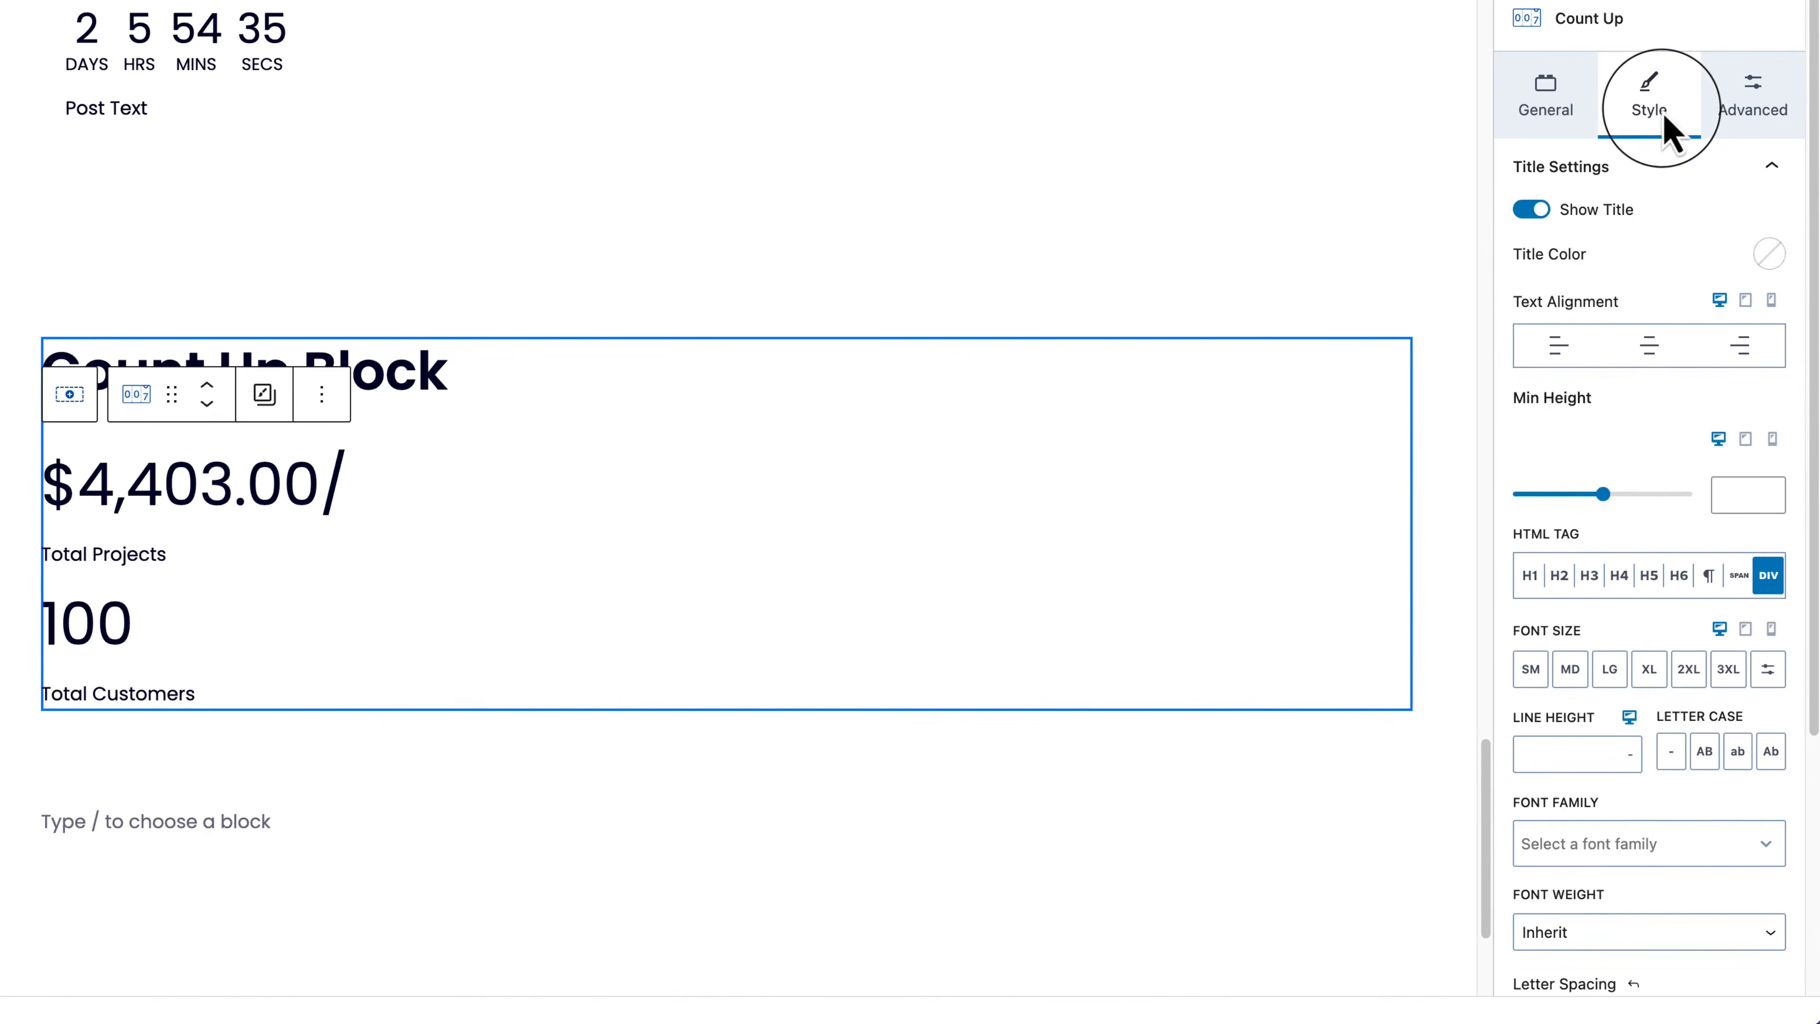
click(1532, 210)
click(1533, 210)
click(1532, 209)
click(1532, 209)
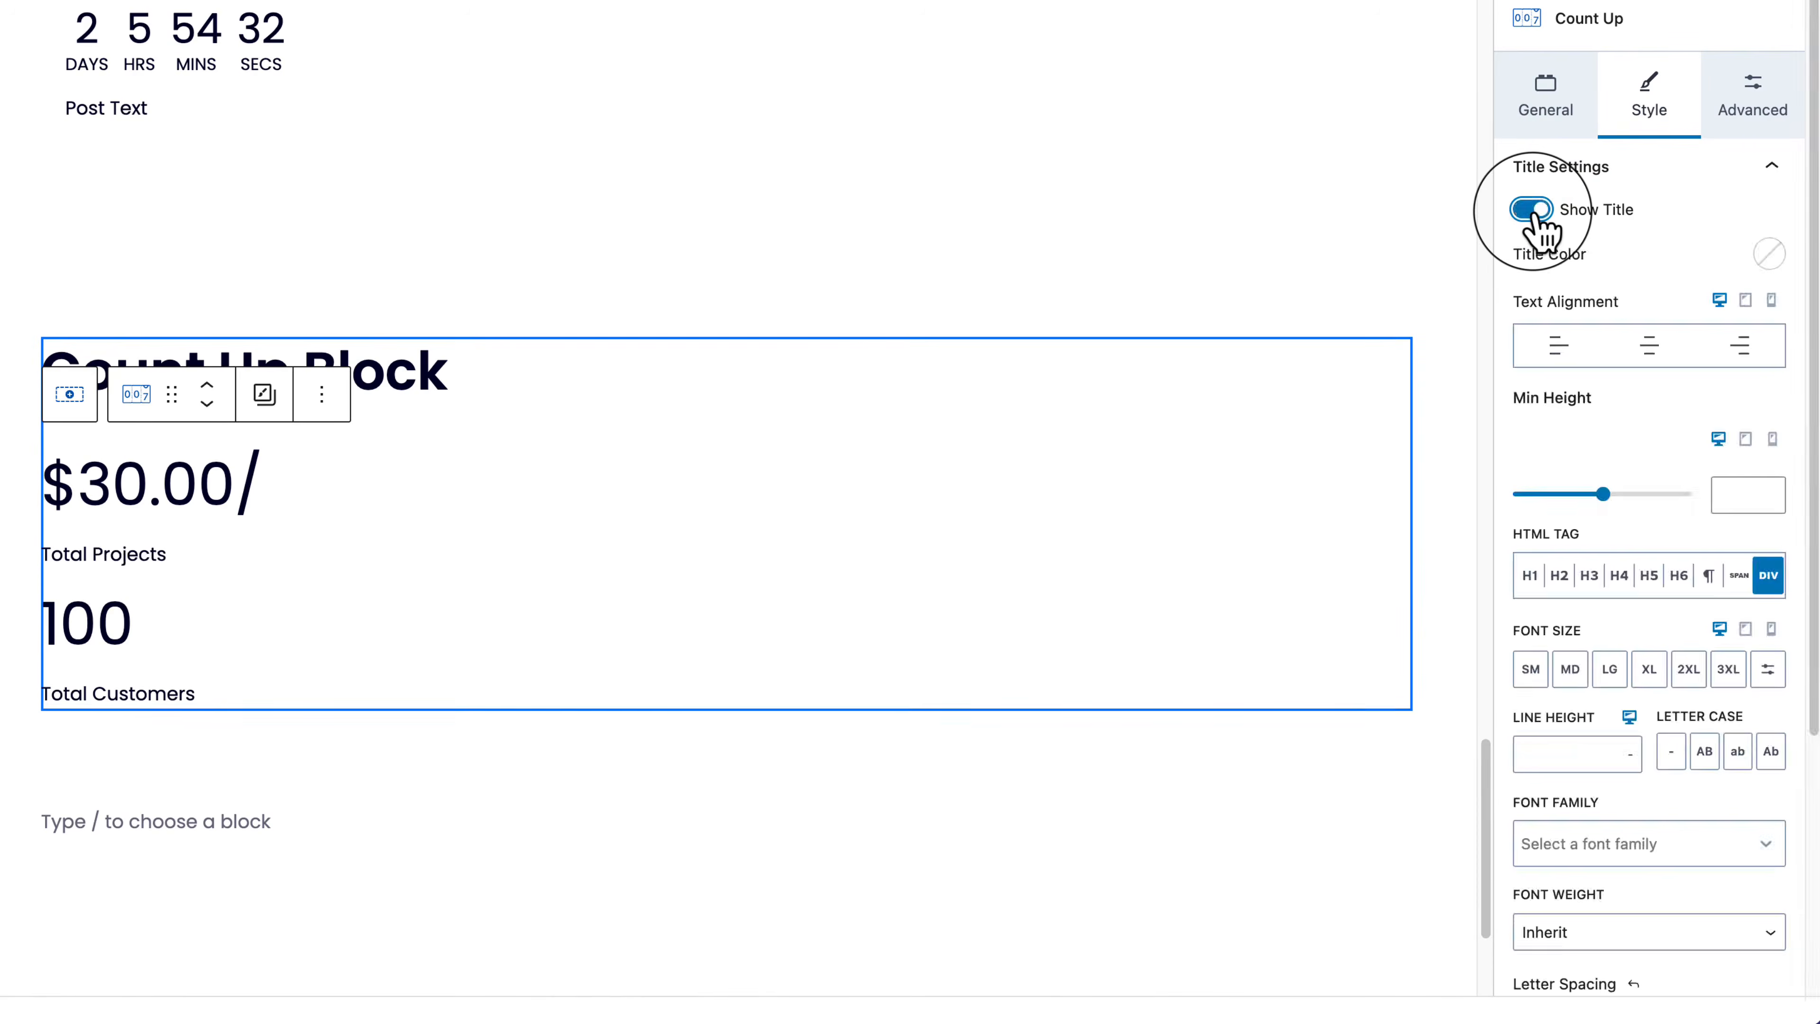
click(1532, 210)
click(1531, 209)
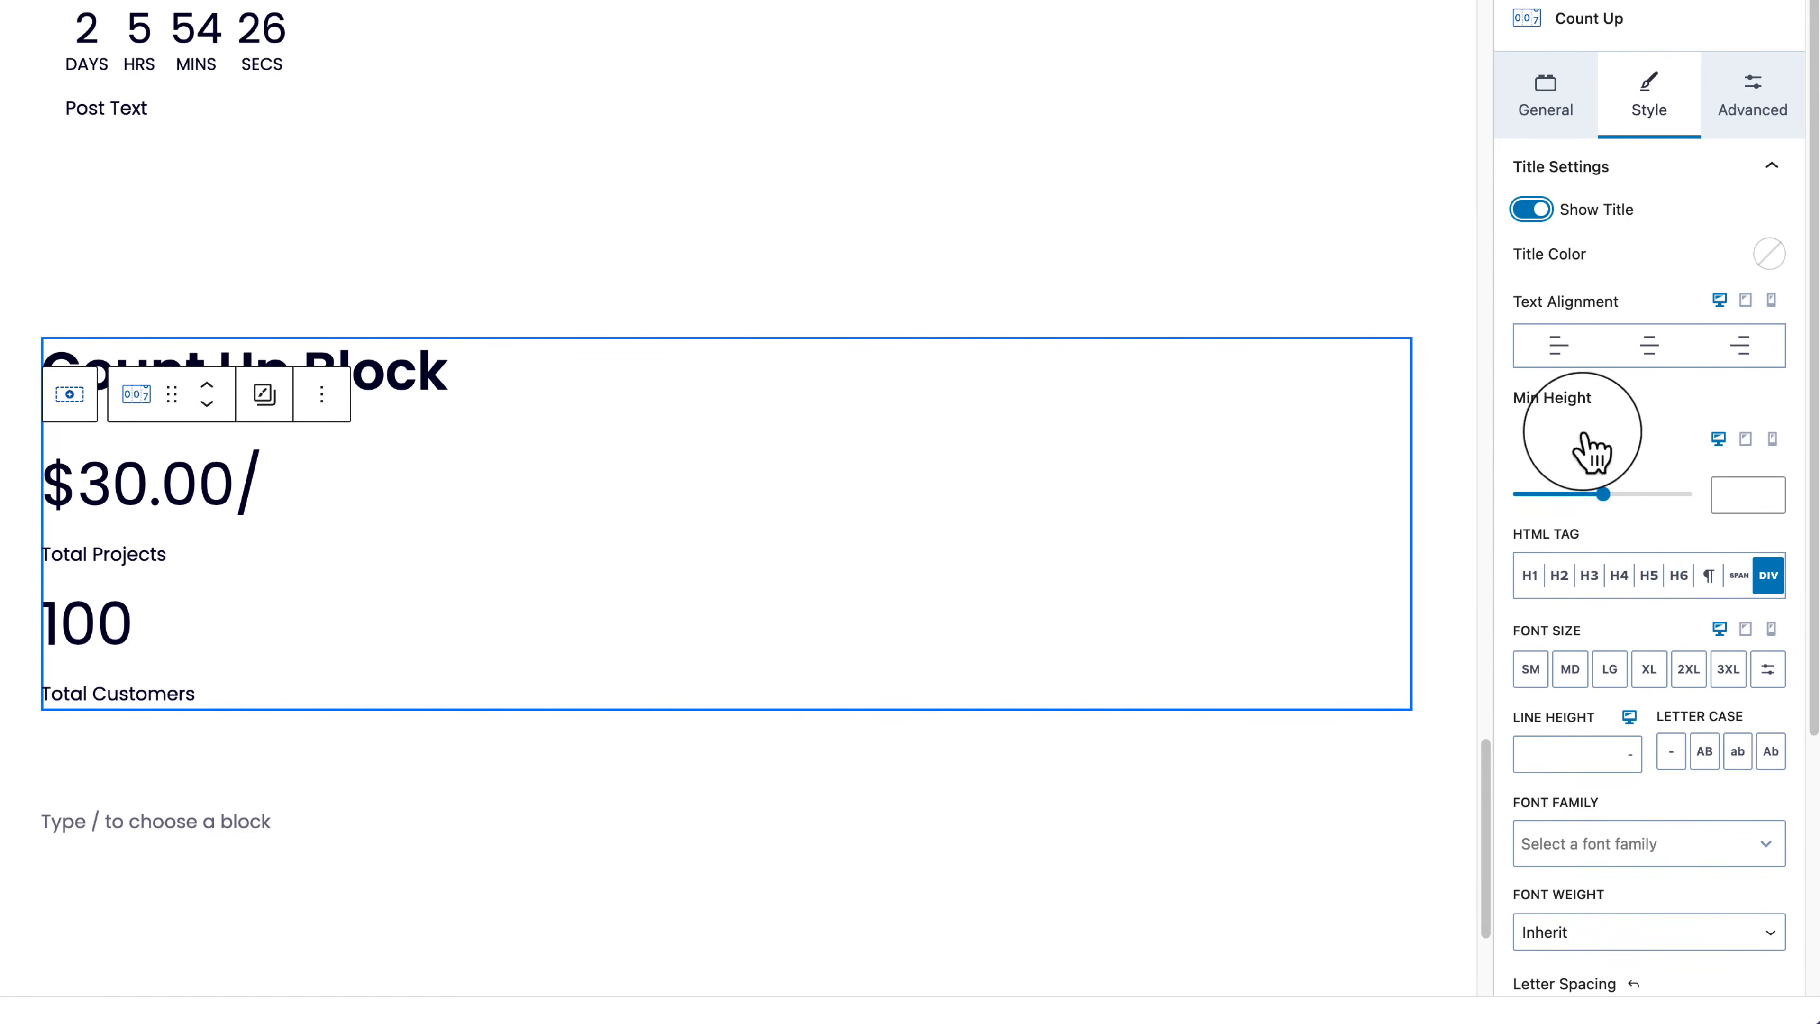
Step: Set the Total Projects title's minimum height to 131
drag(1604, 494, 1552, 494)
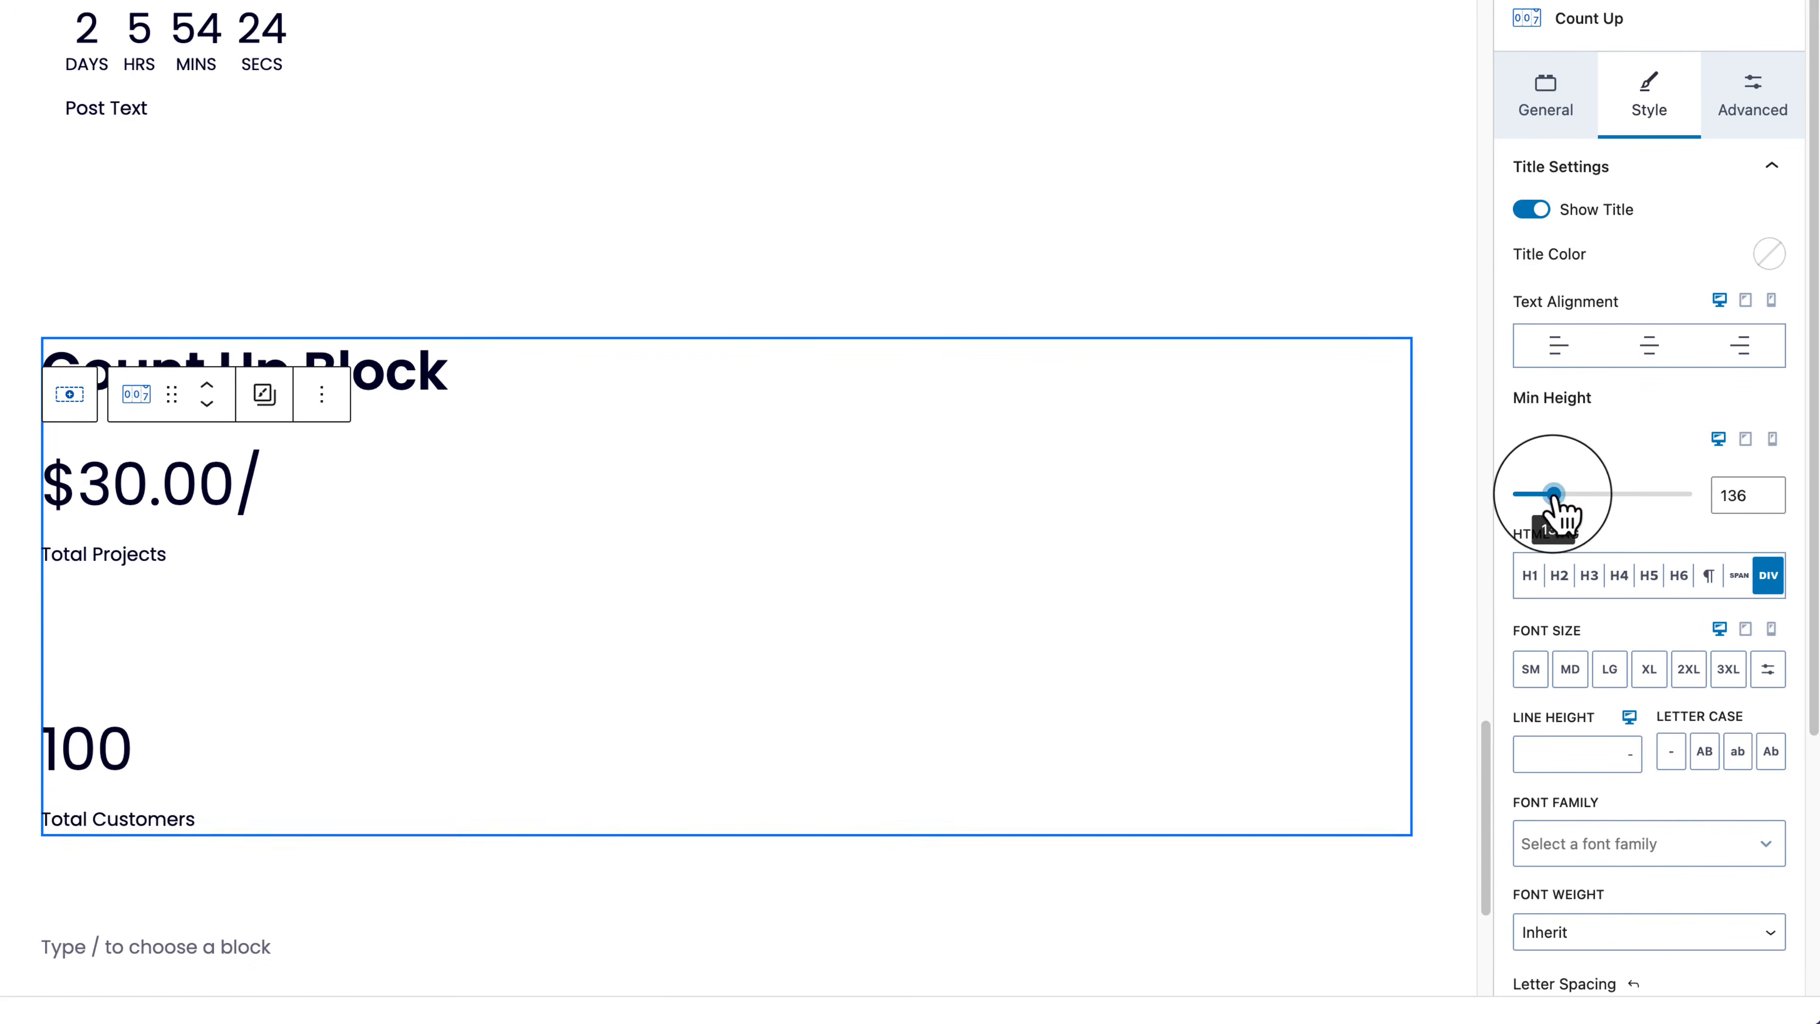
scroll(1695, 721, down, 3)
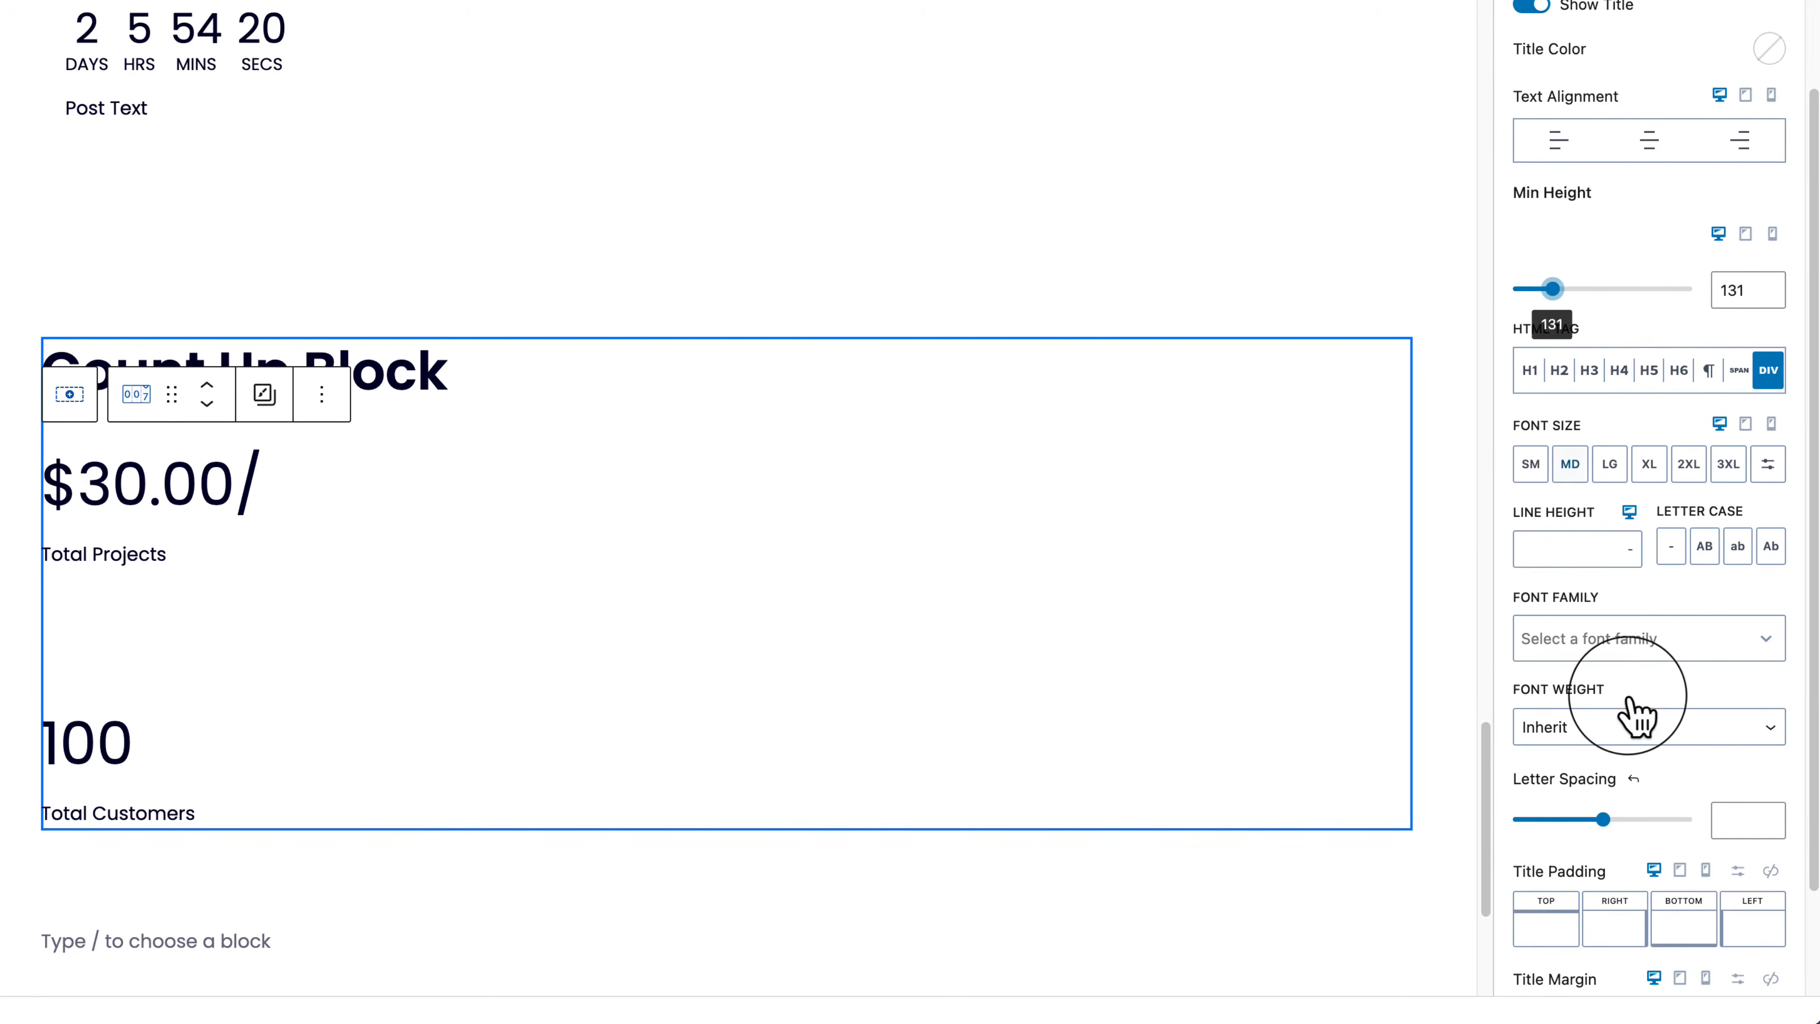
scroll(1630, 717, down, 2)
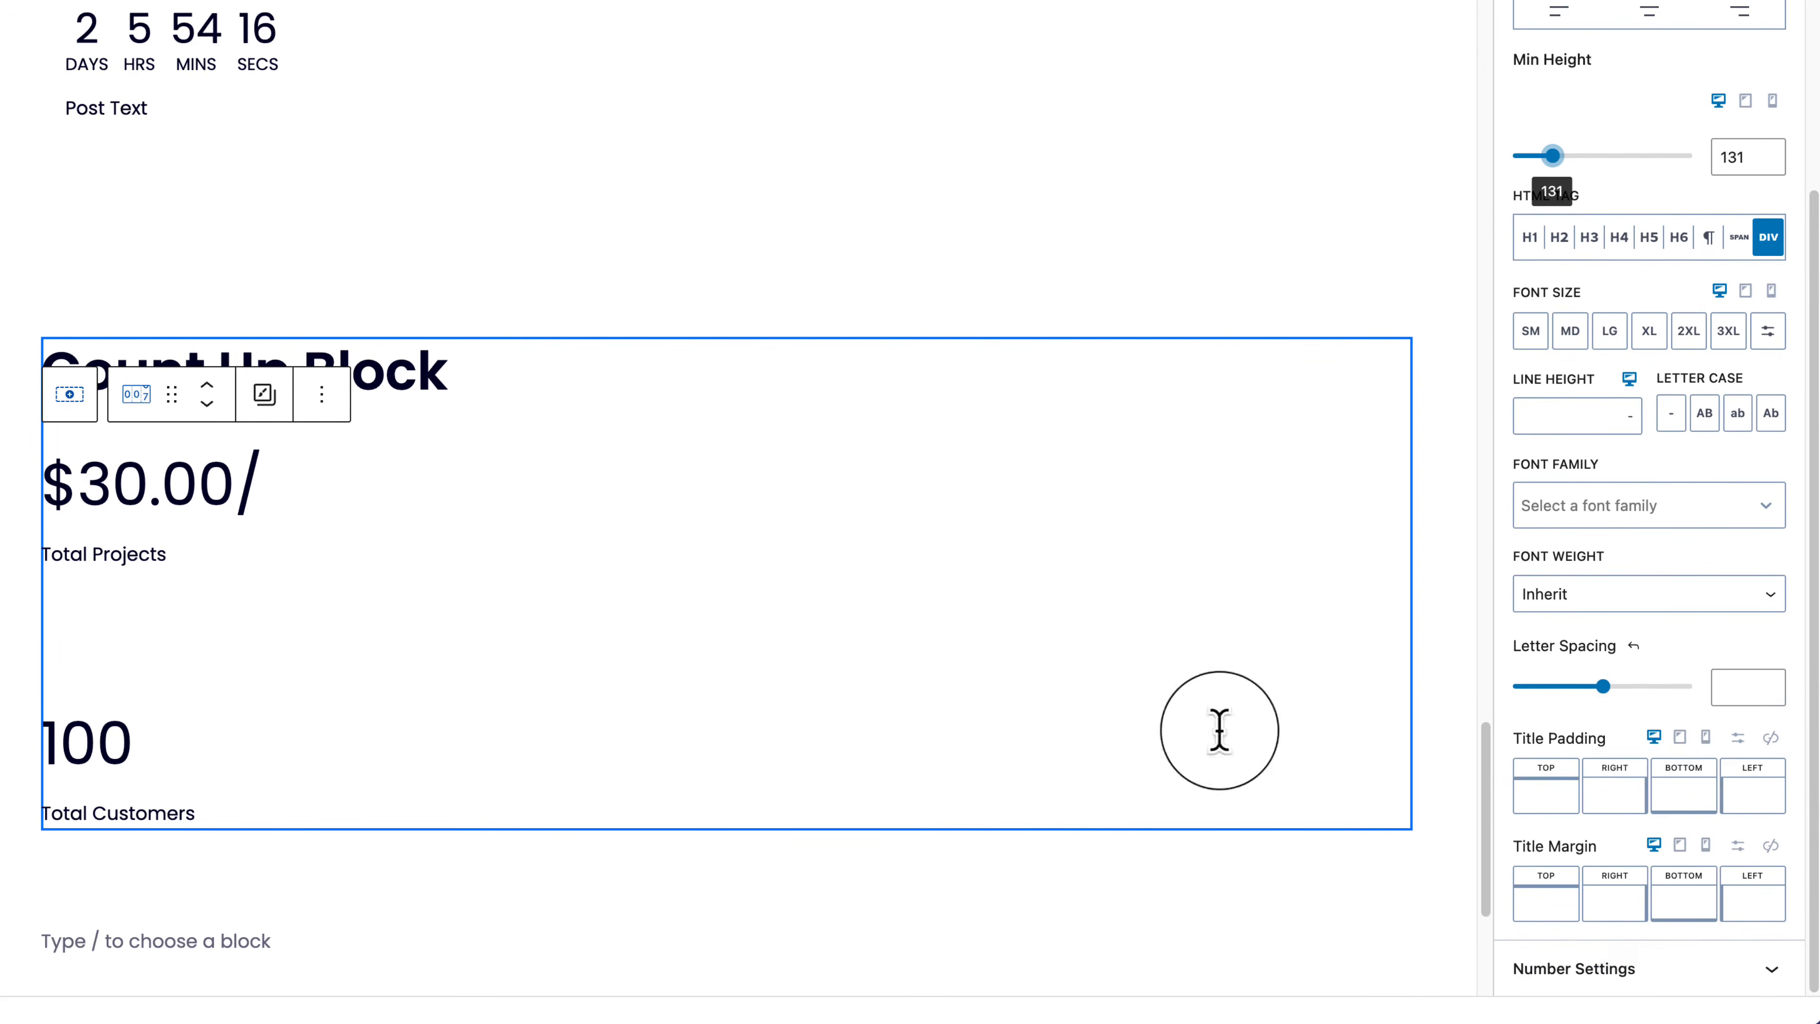
drag(118, 557, 70, 557)
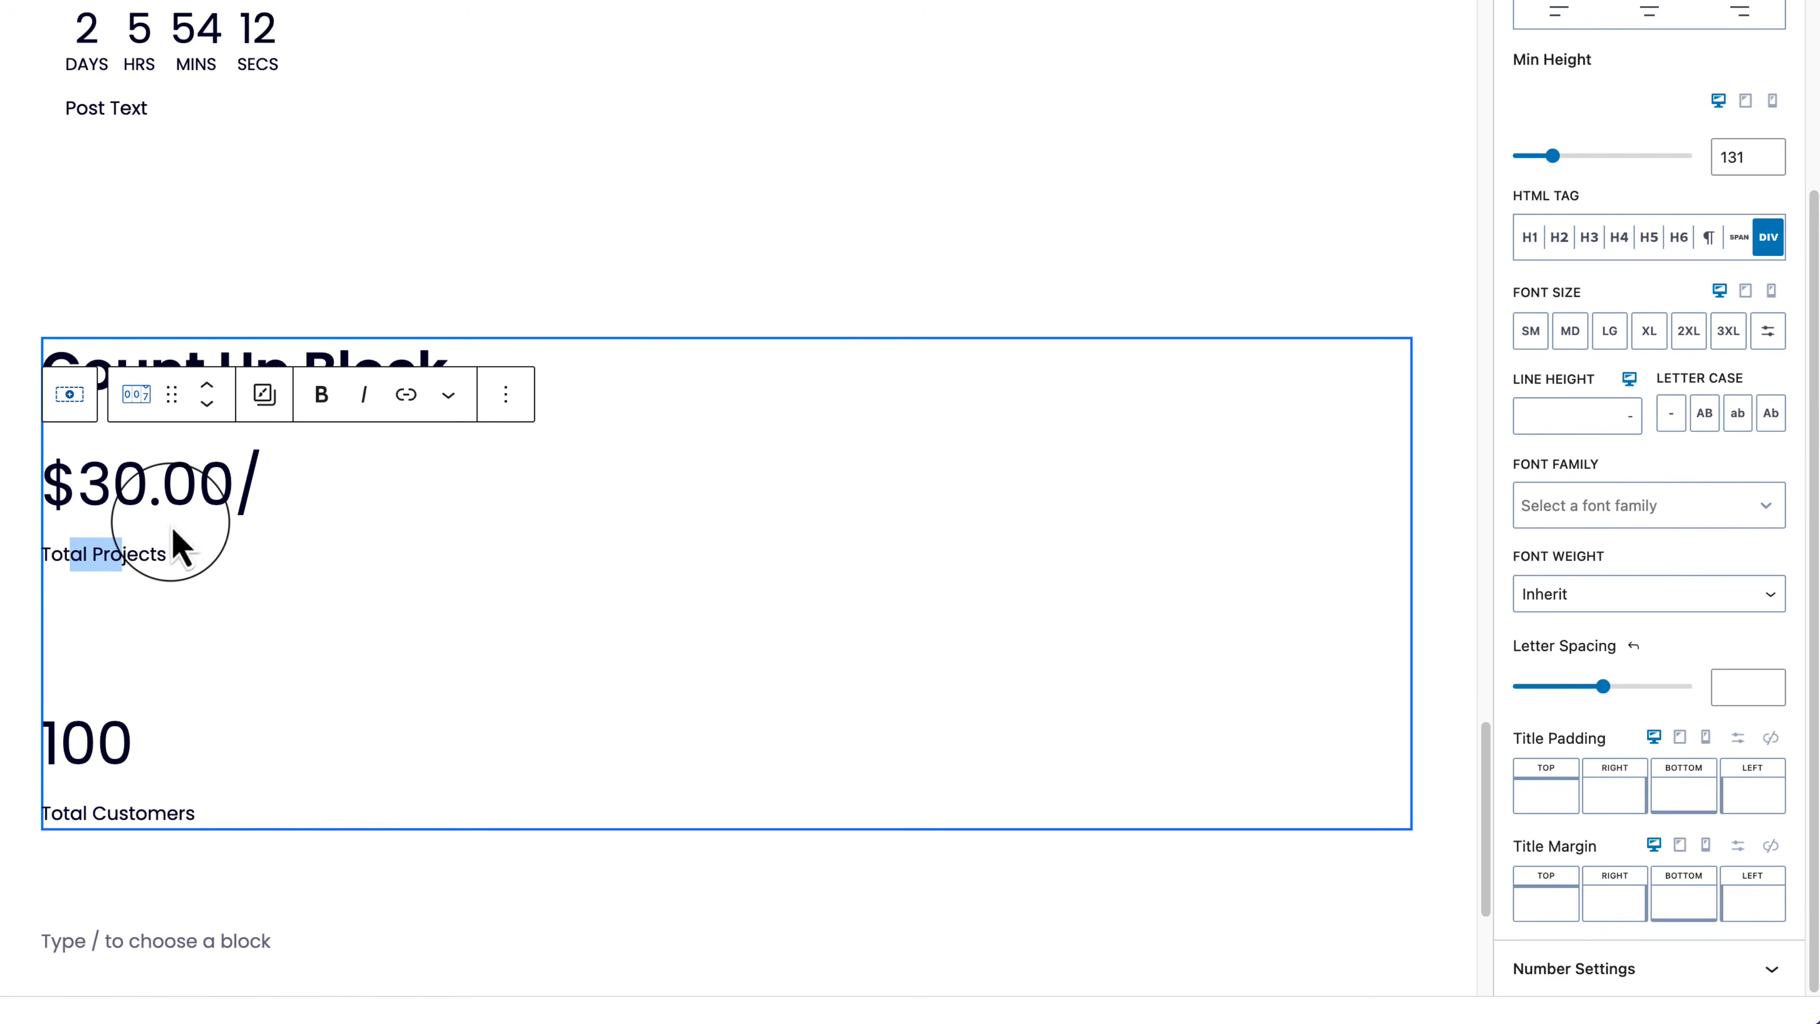
Step: Look through the counter's Advanced settings, then return to Style
click(1747, 32)
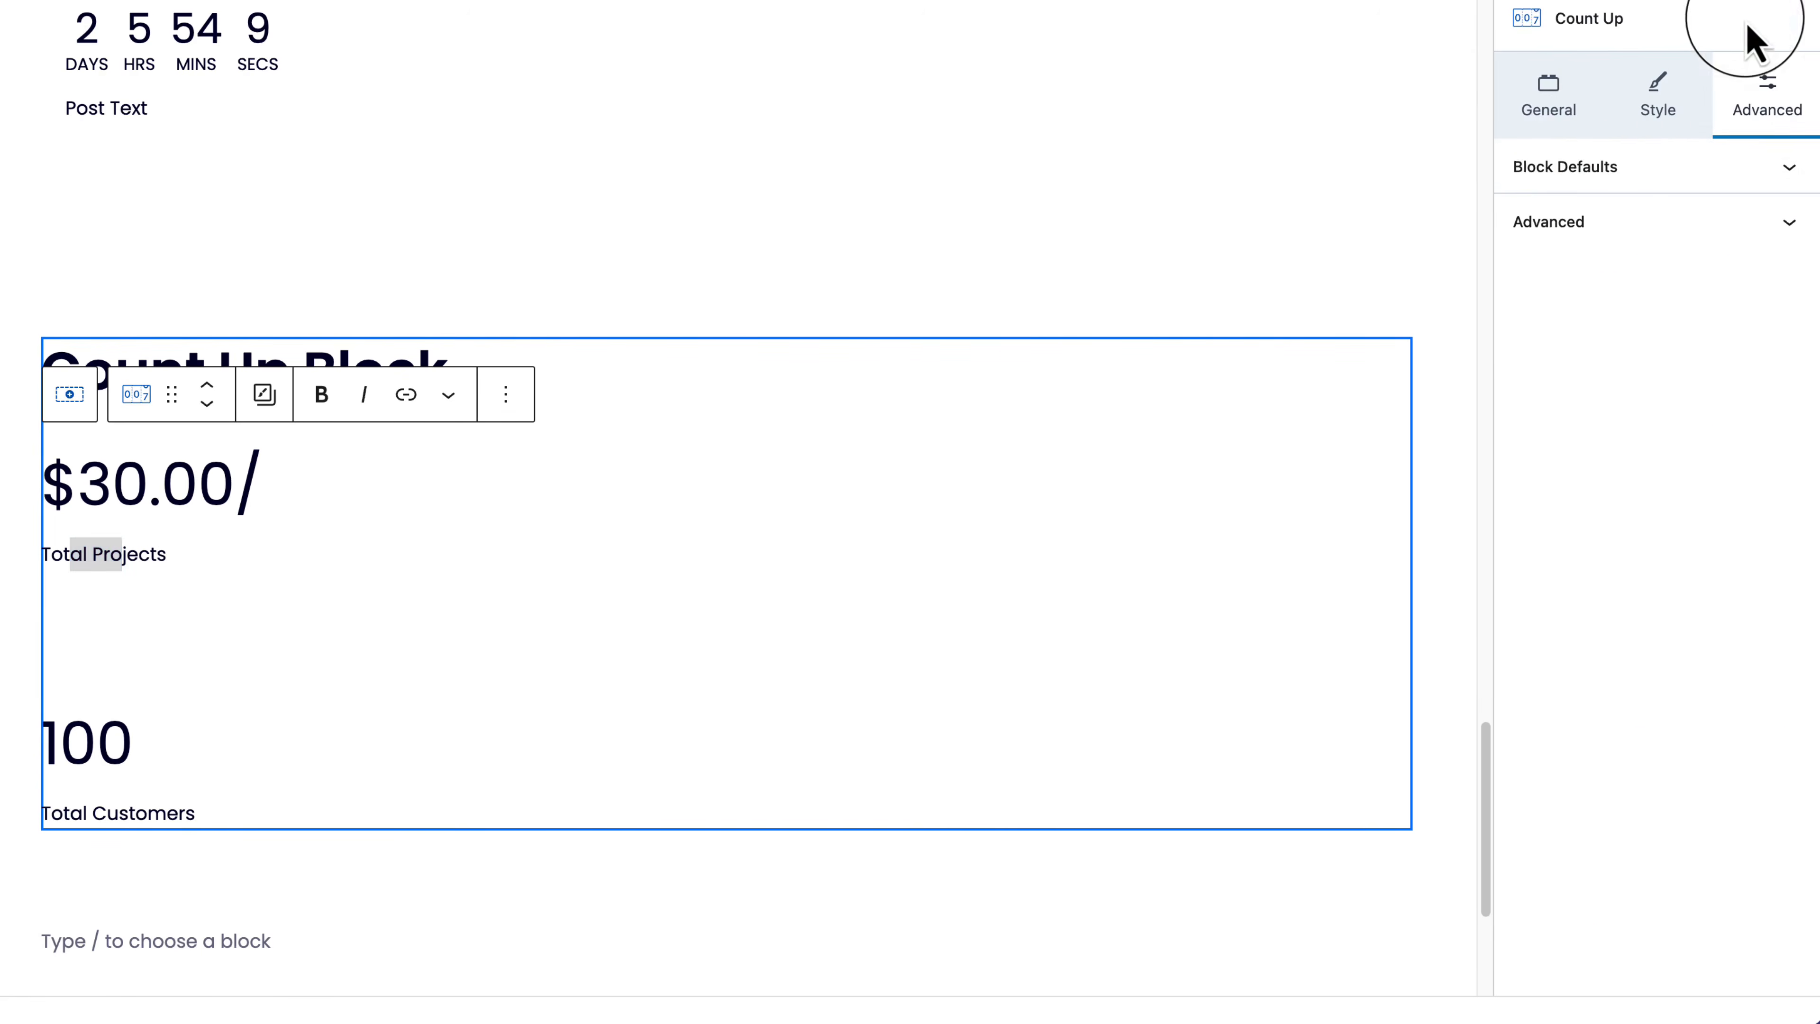
click(1597, 188)
click(1599, 187)
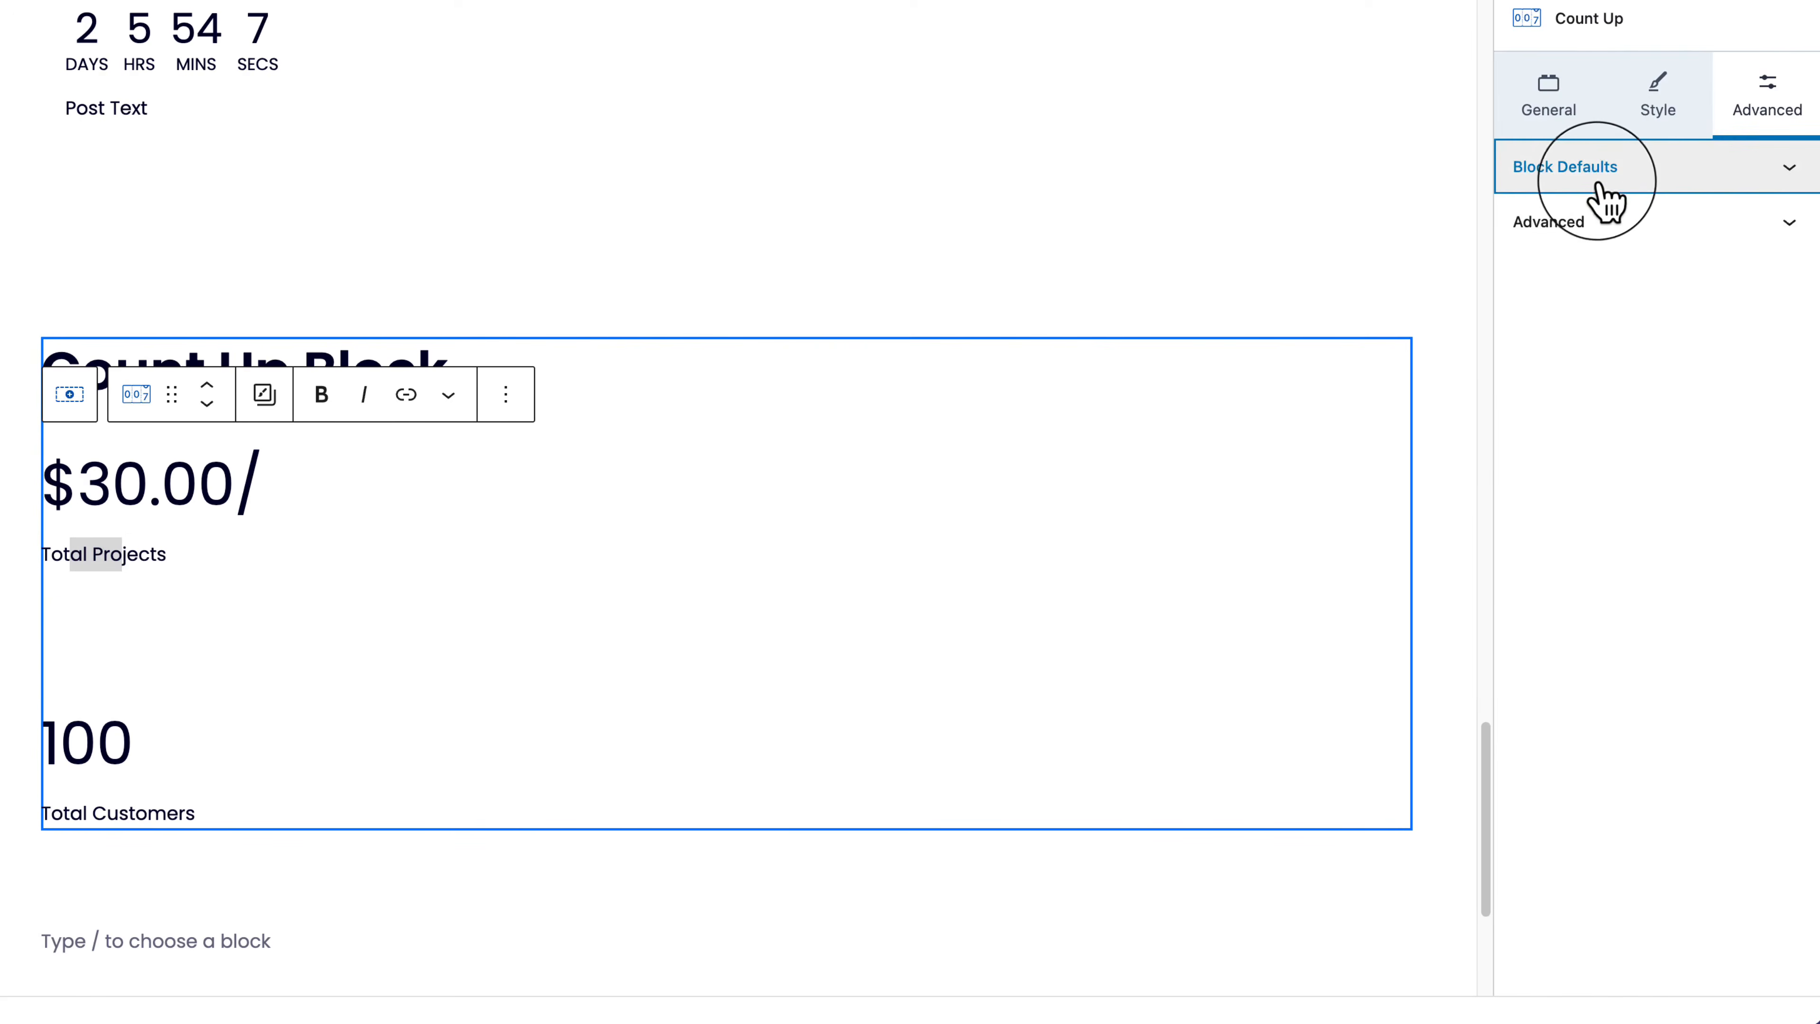
click(1605, 229)
click(1663, 108)
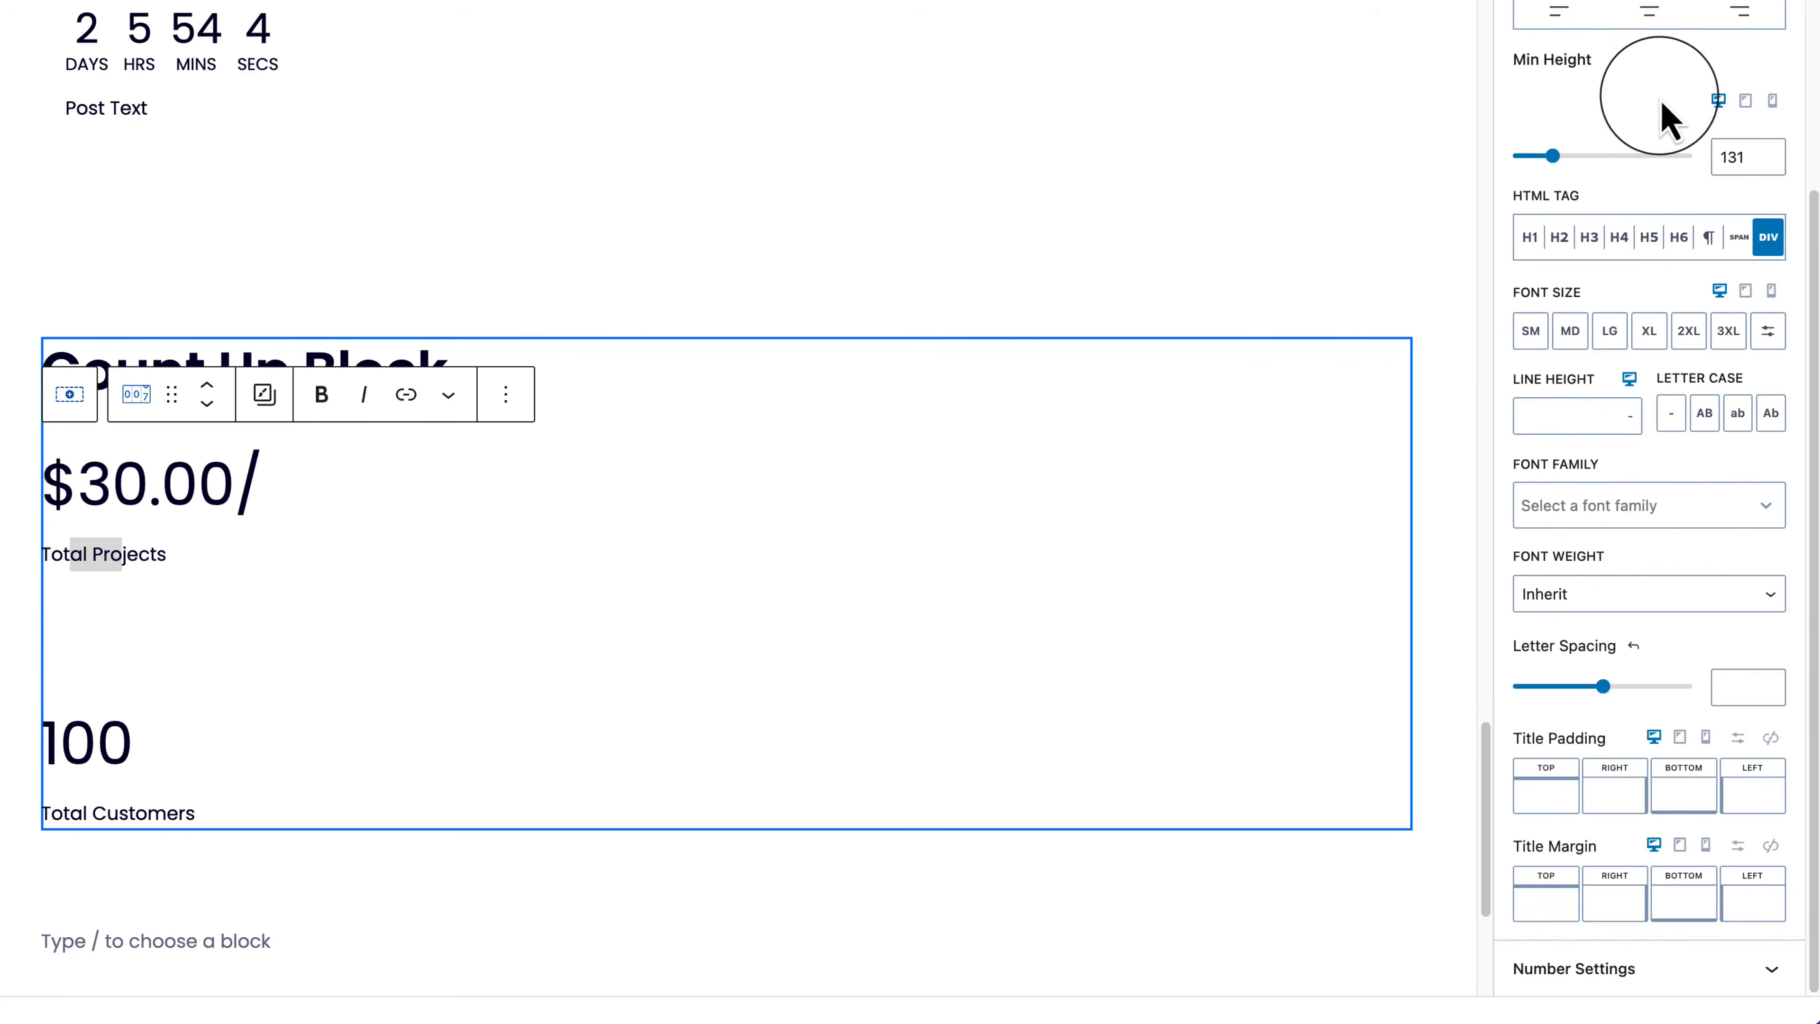
Step: Collapse the title styling panel and expand Number Settings
click(1705, 972)
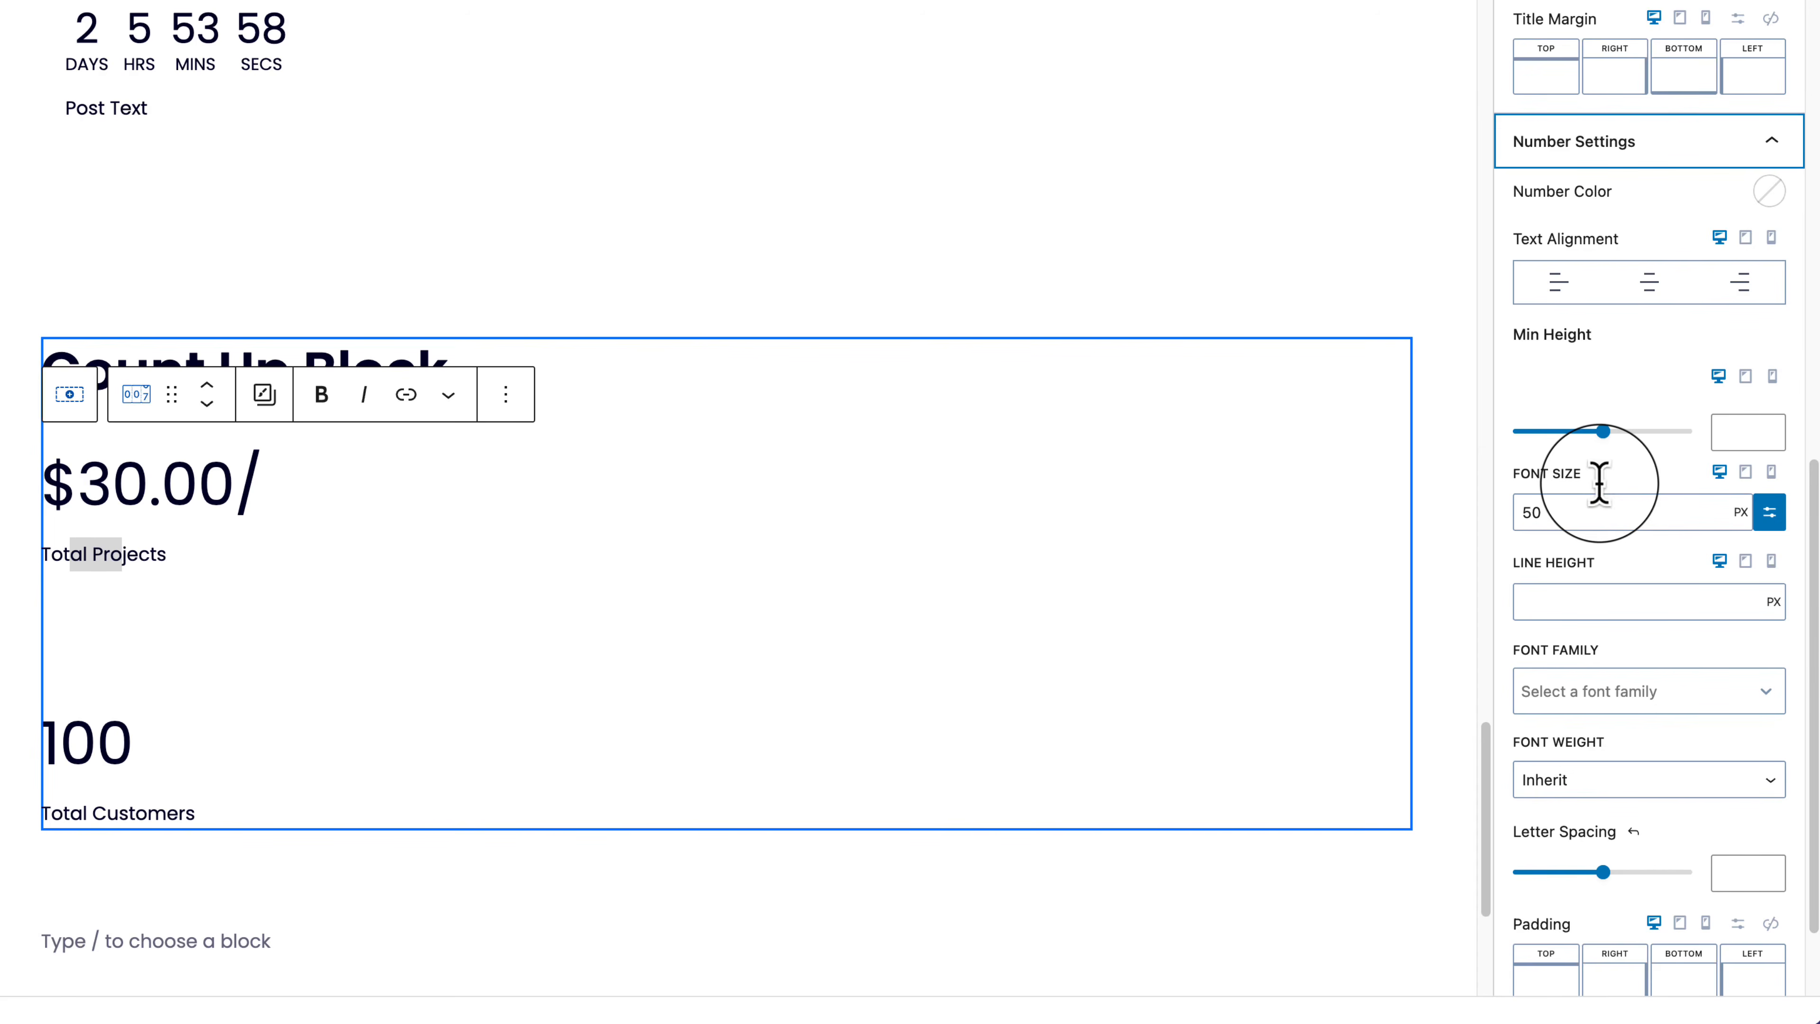
scroll(1599, 482, up, 15)
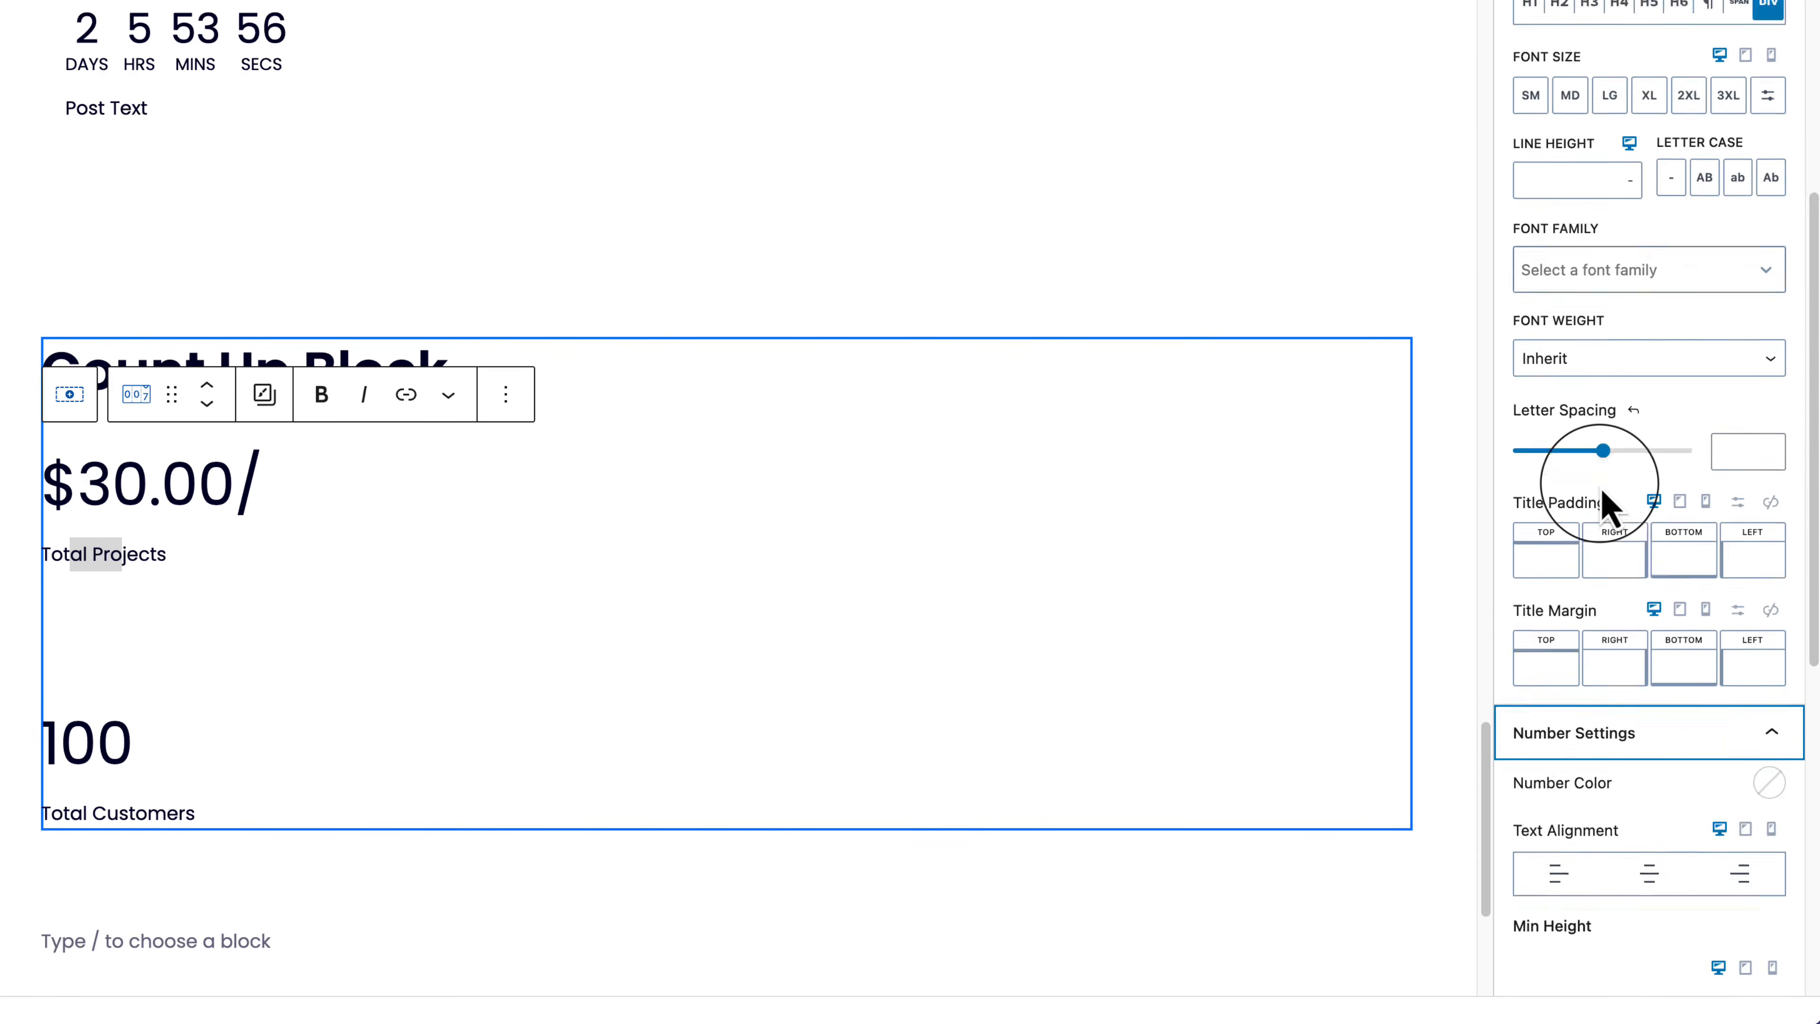
click(1720, 84)
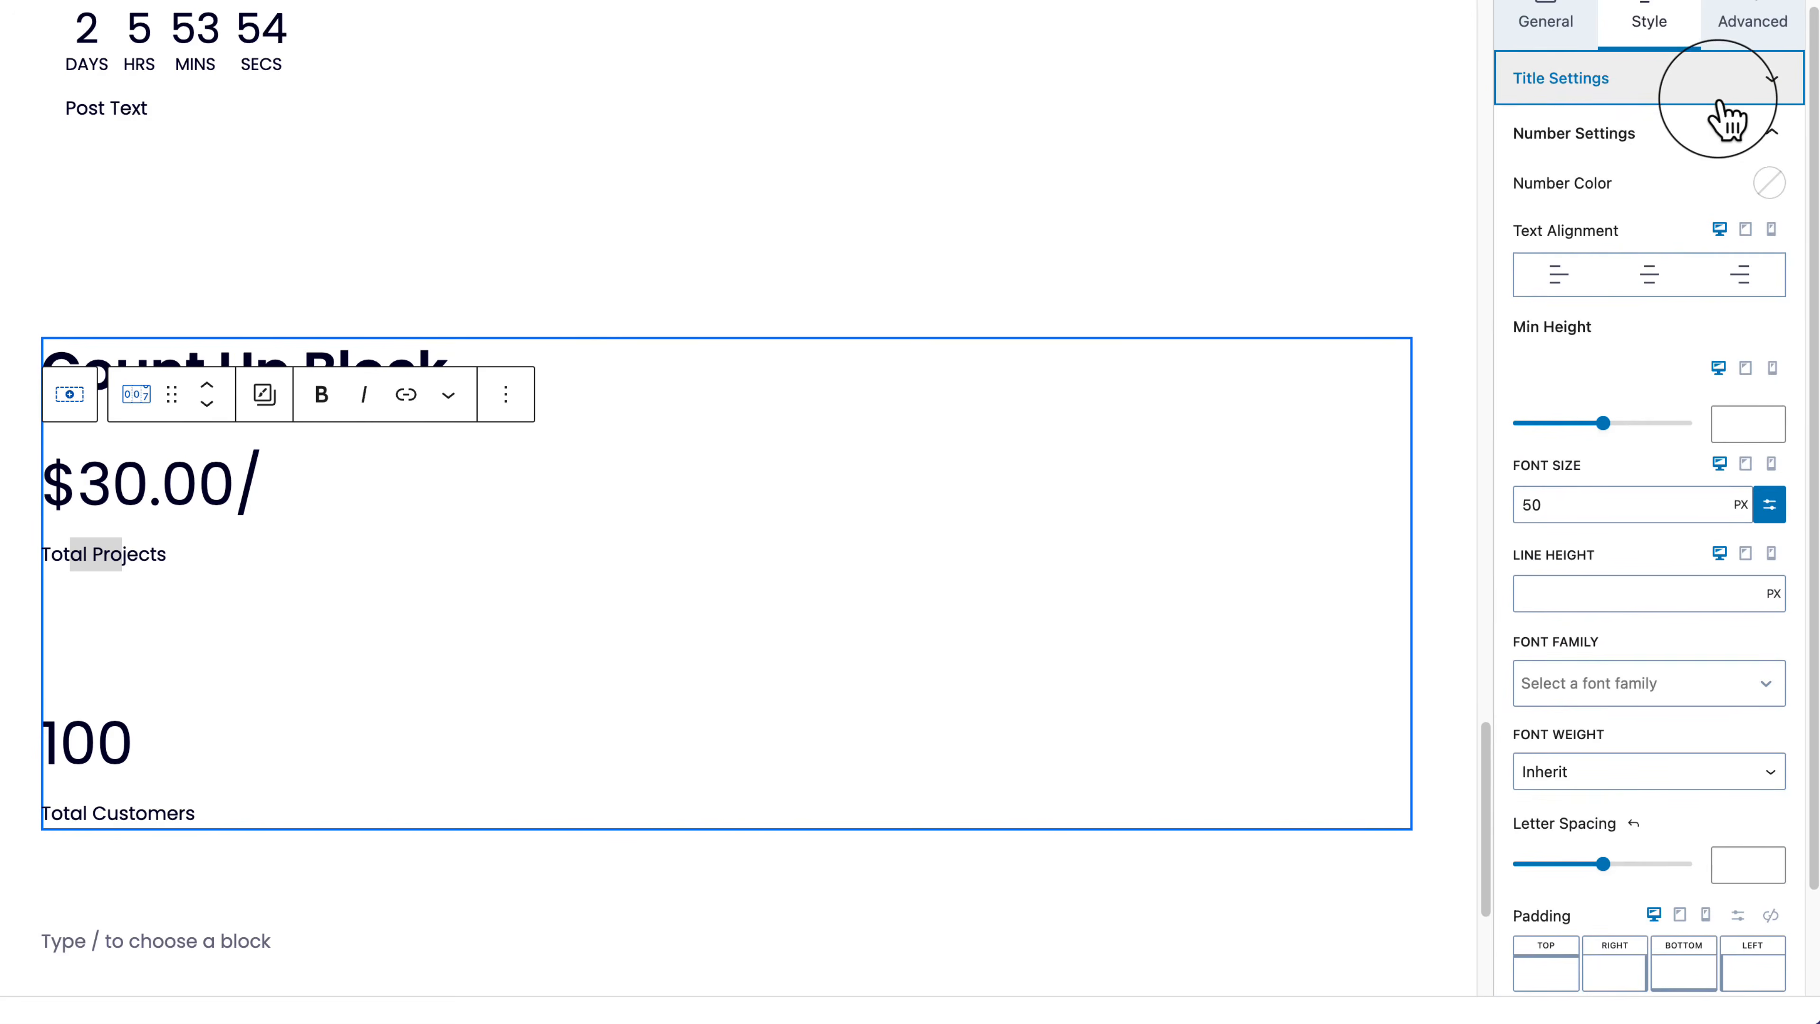
click(1627, 140)
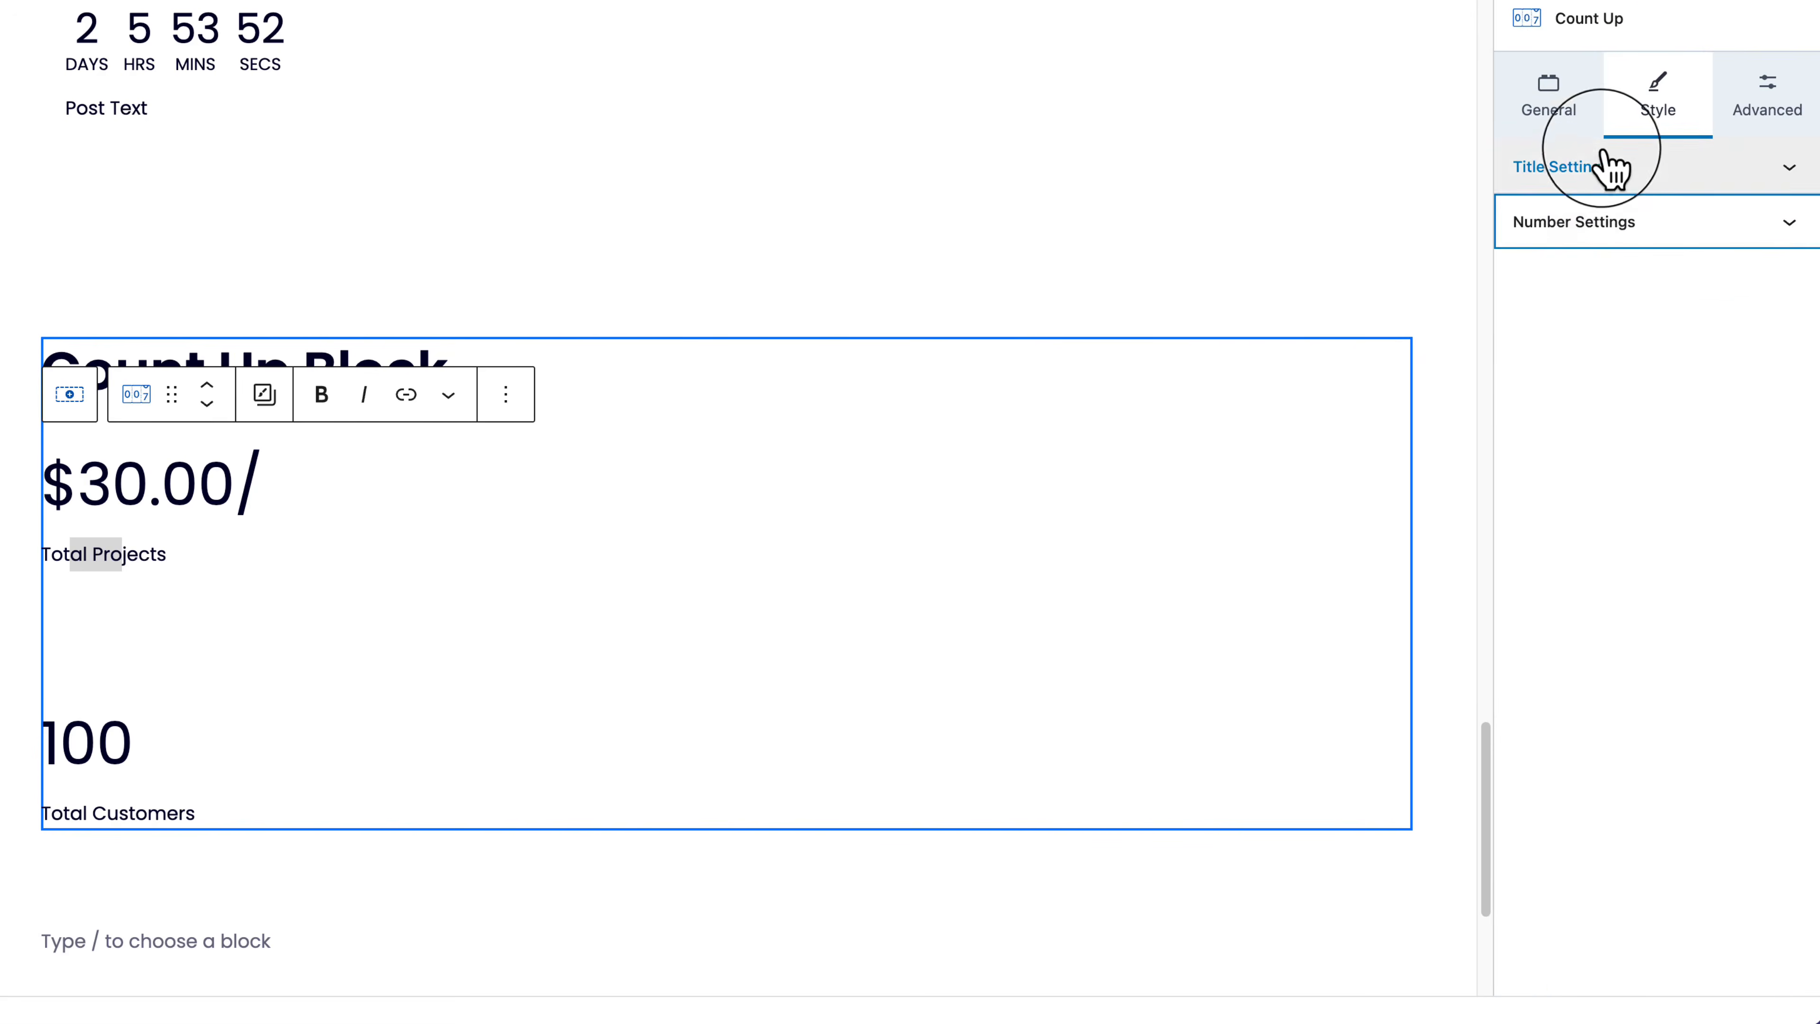
click(1627, 240)
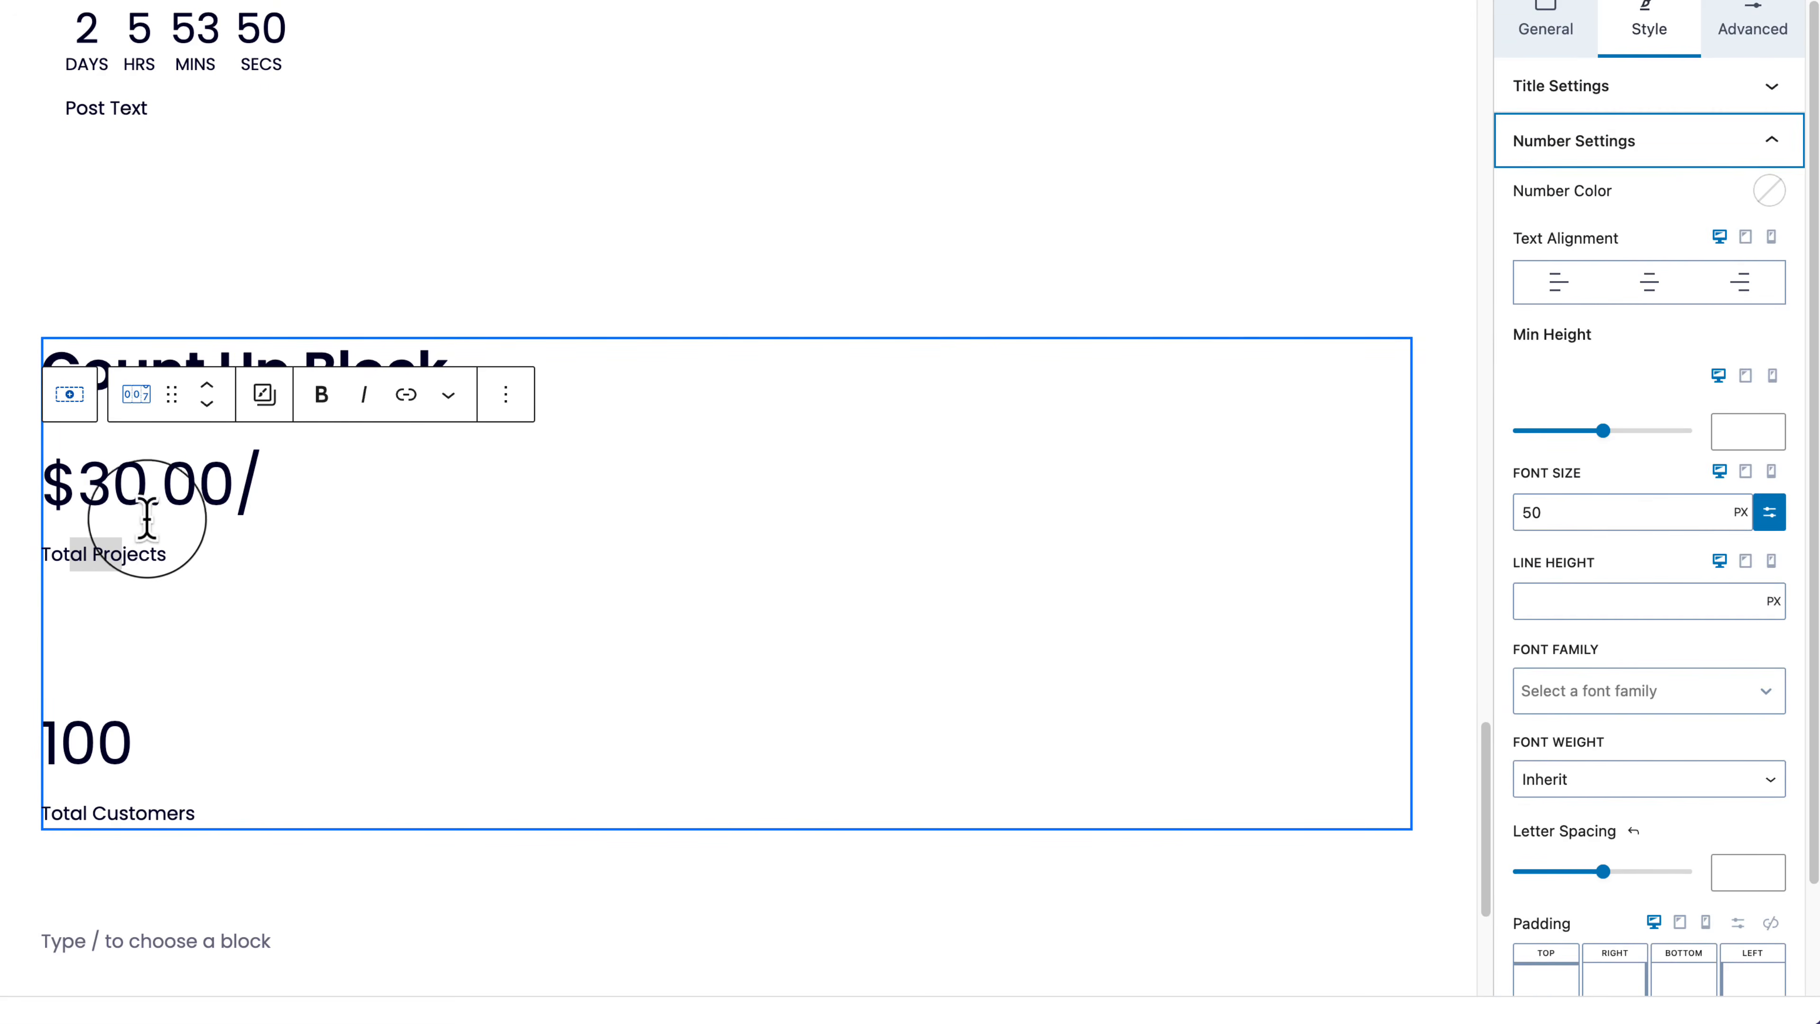
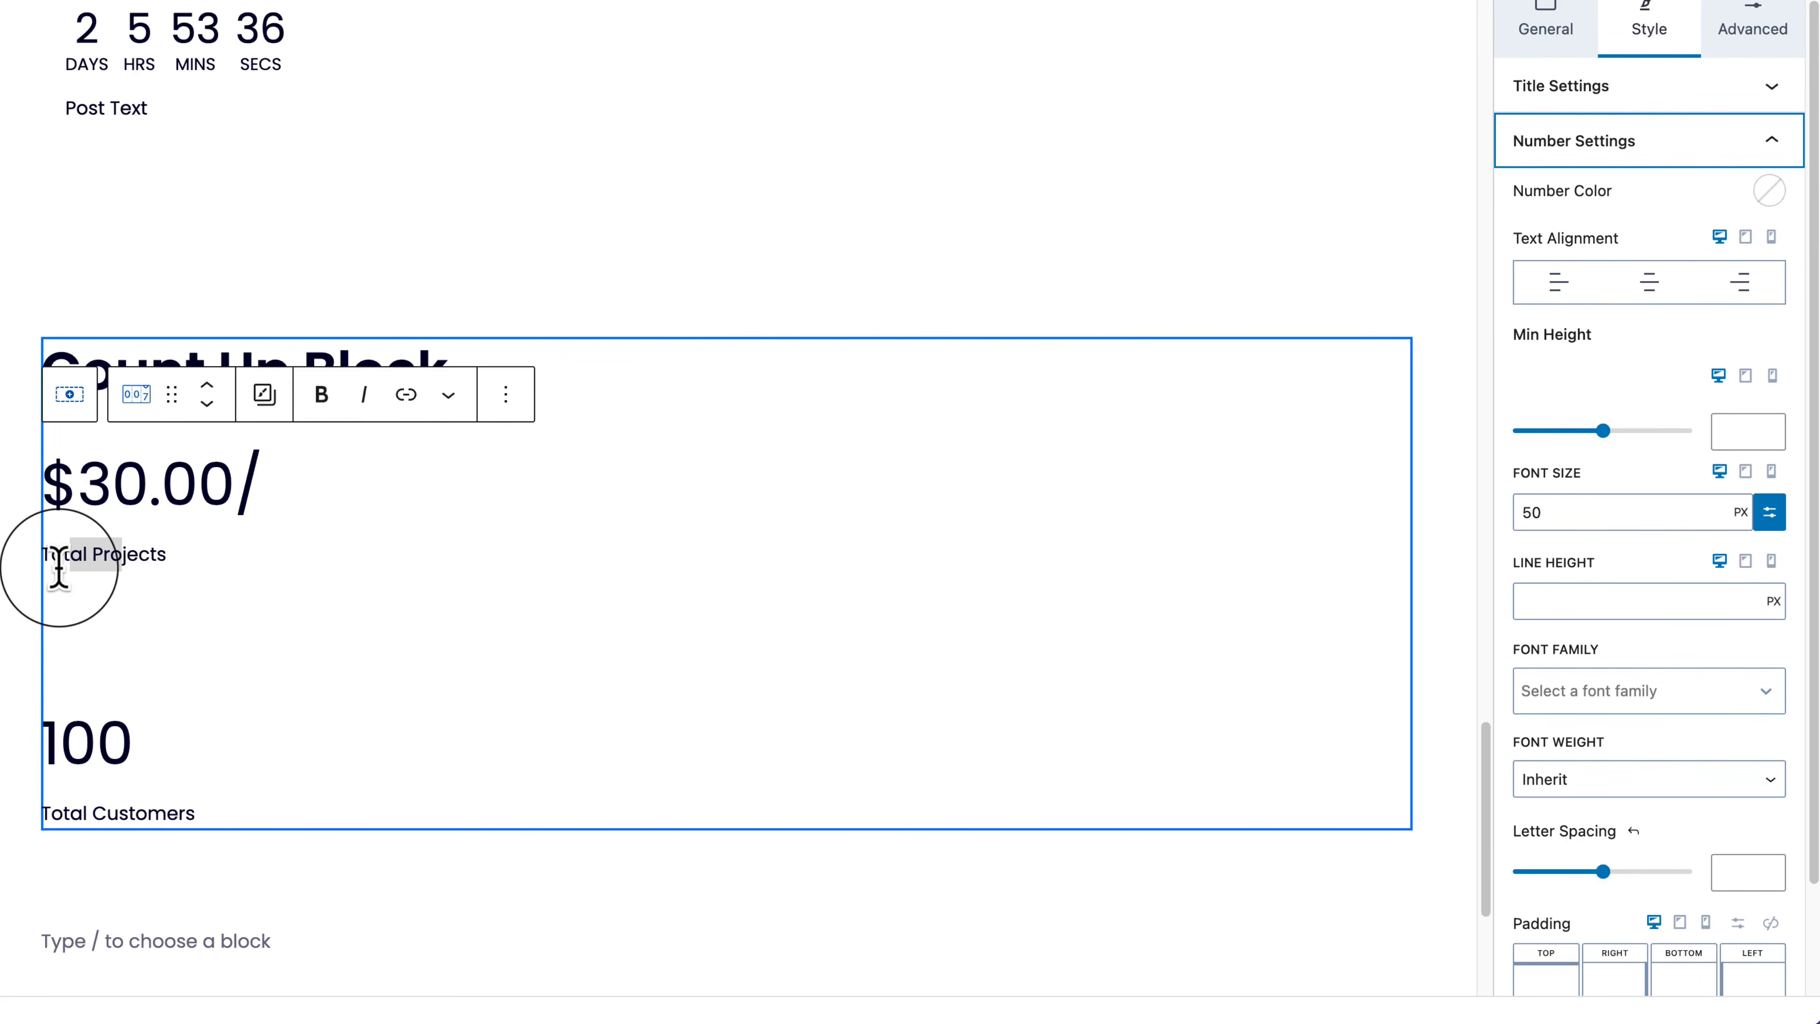
Step: Set the Total Projects title's font size to LG
click(1630, 102)
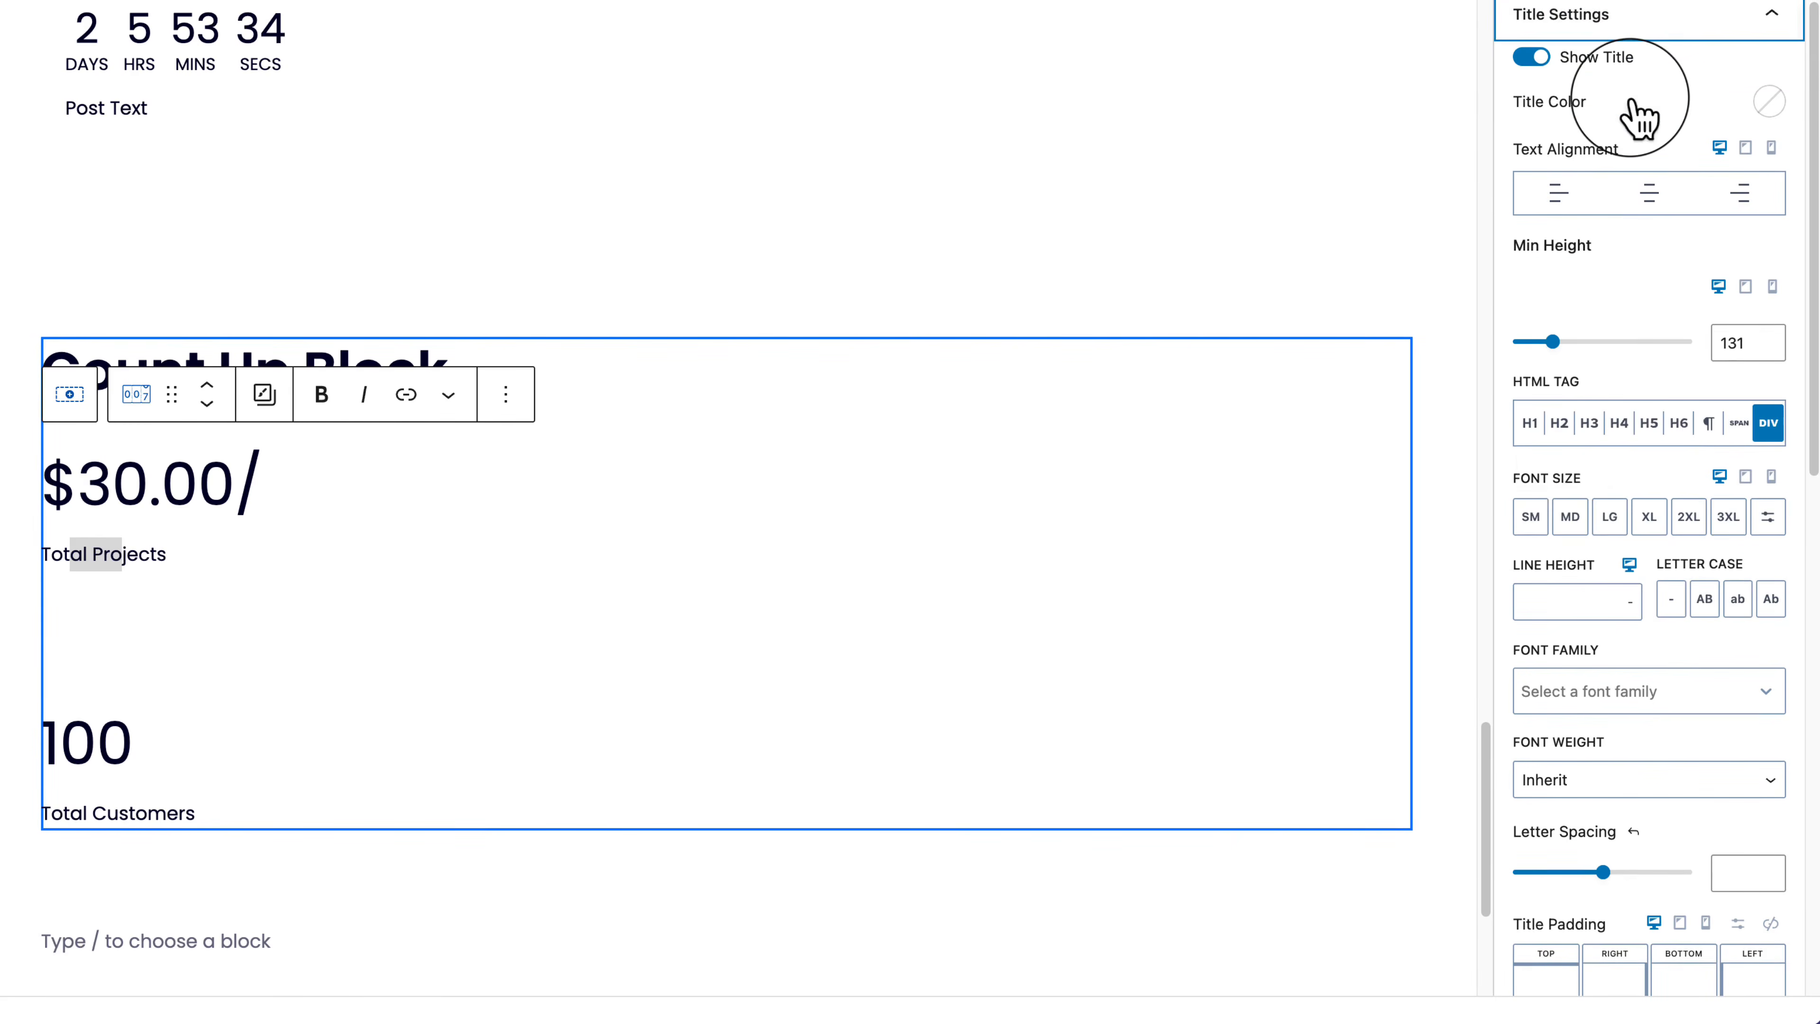
scroll(1634, 215, down, 3)
click(1610, 329)
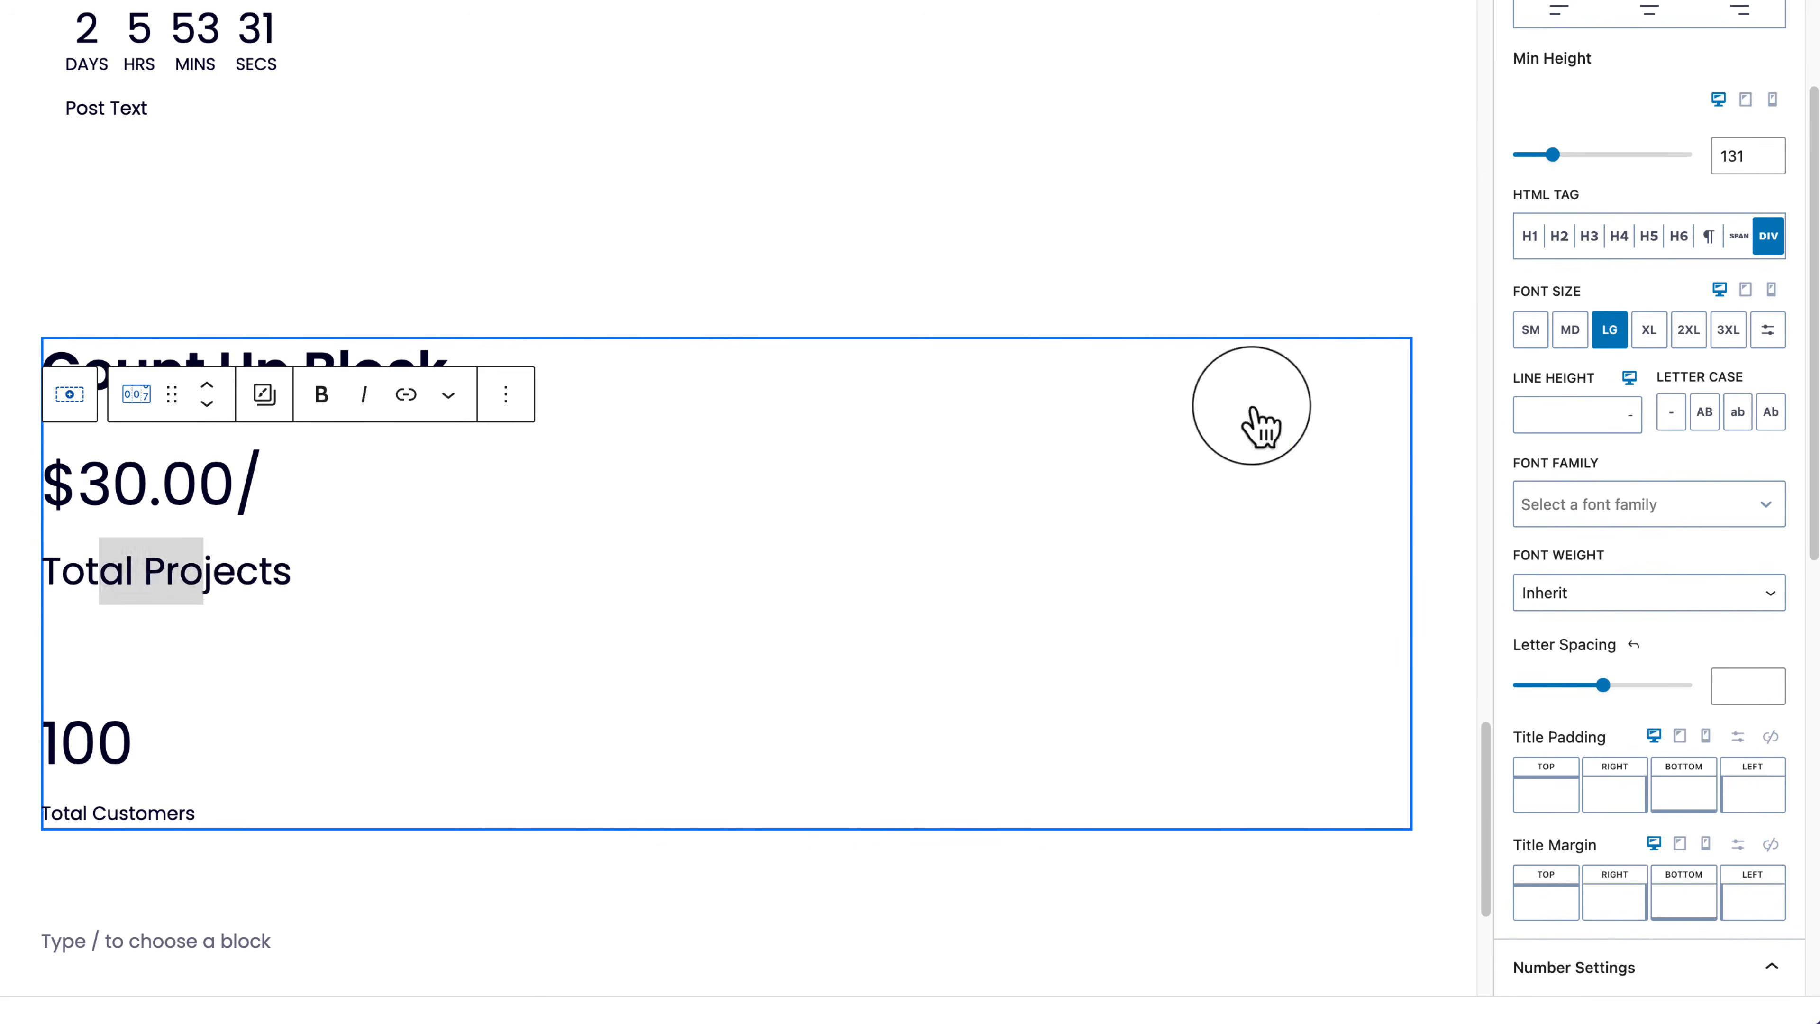
click(212, 572)
drag(194, 572, 276, 569)
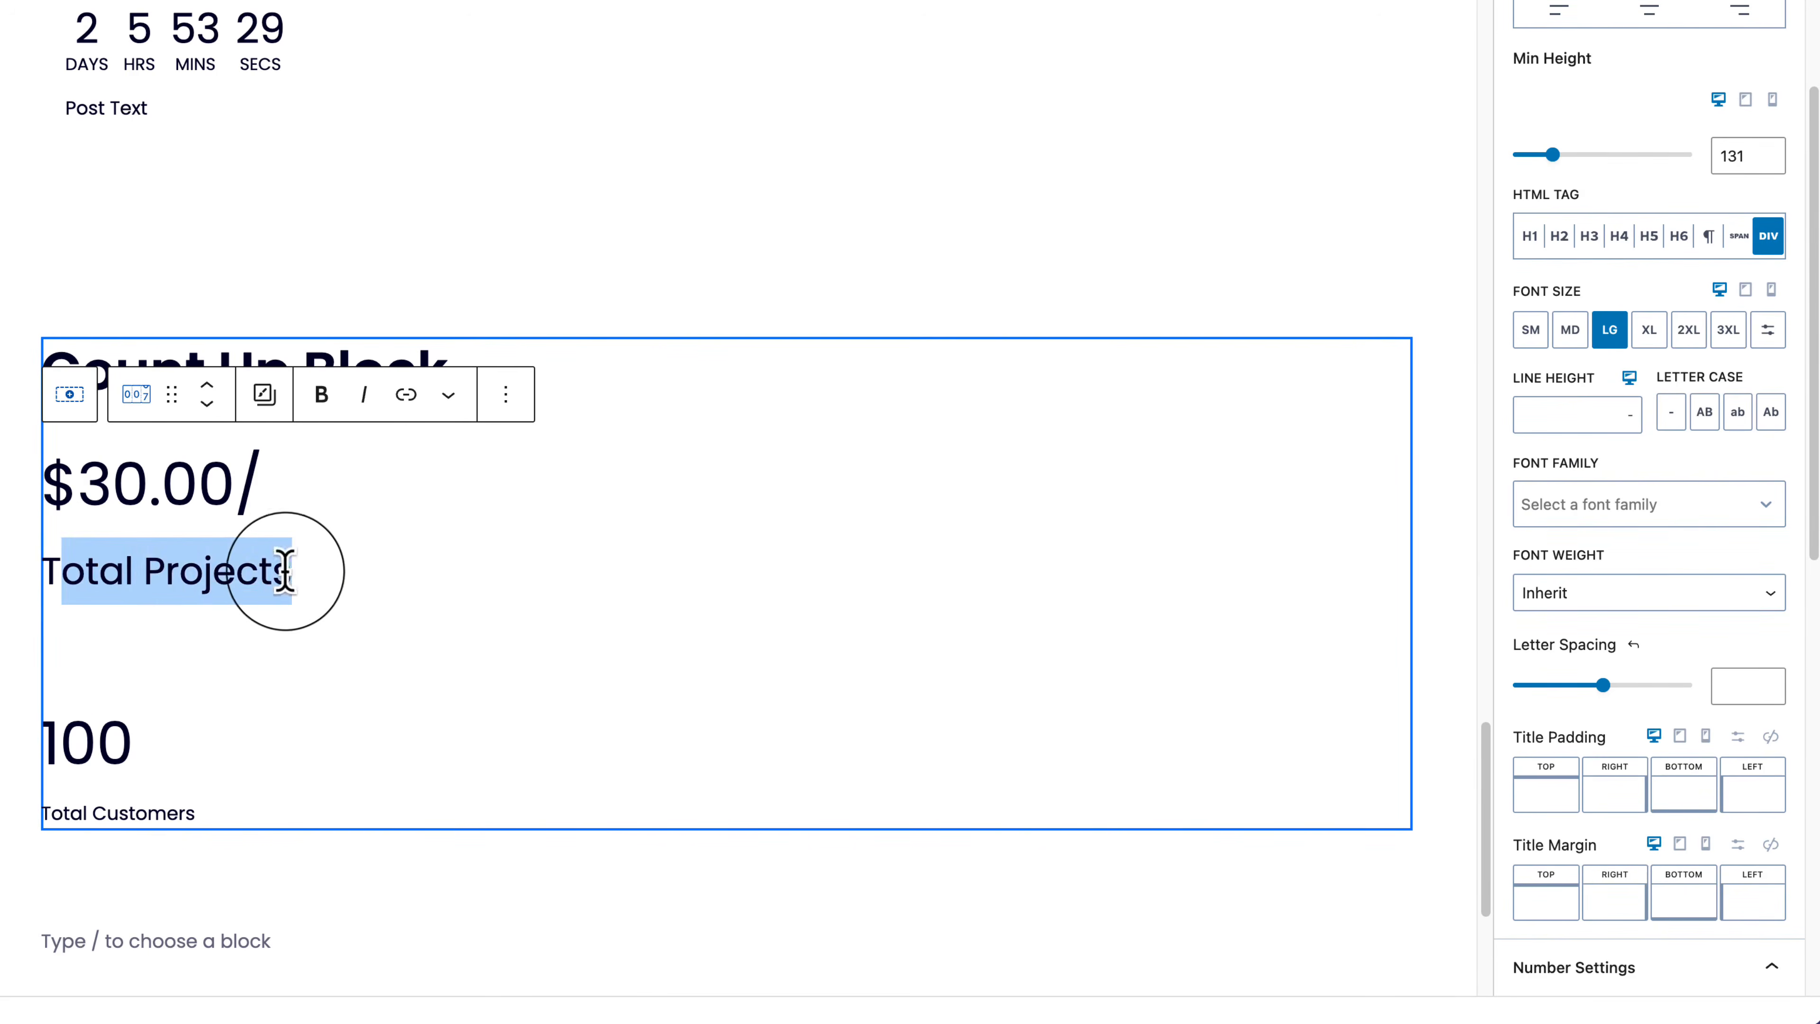
Step: Switch the $30.00/ number to preset sizes, try several, and settle on 2XL
click(1645, 191)
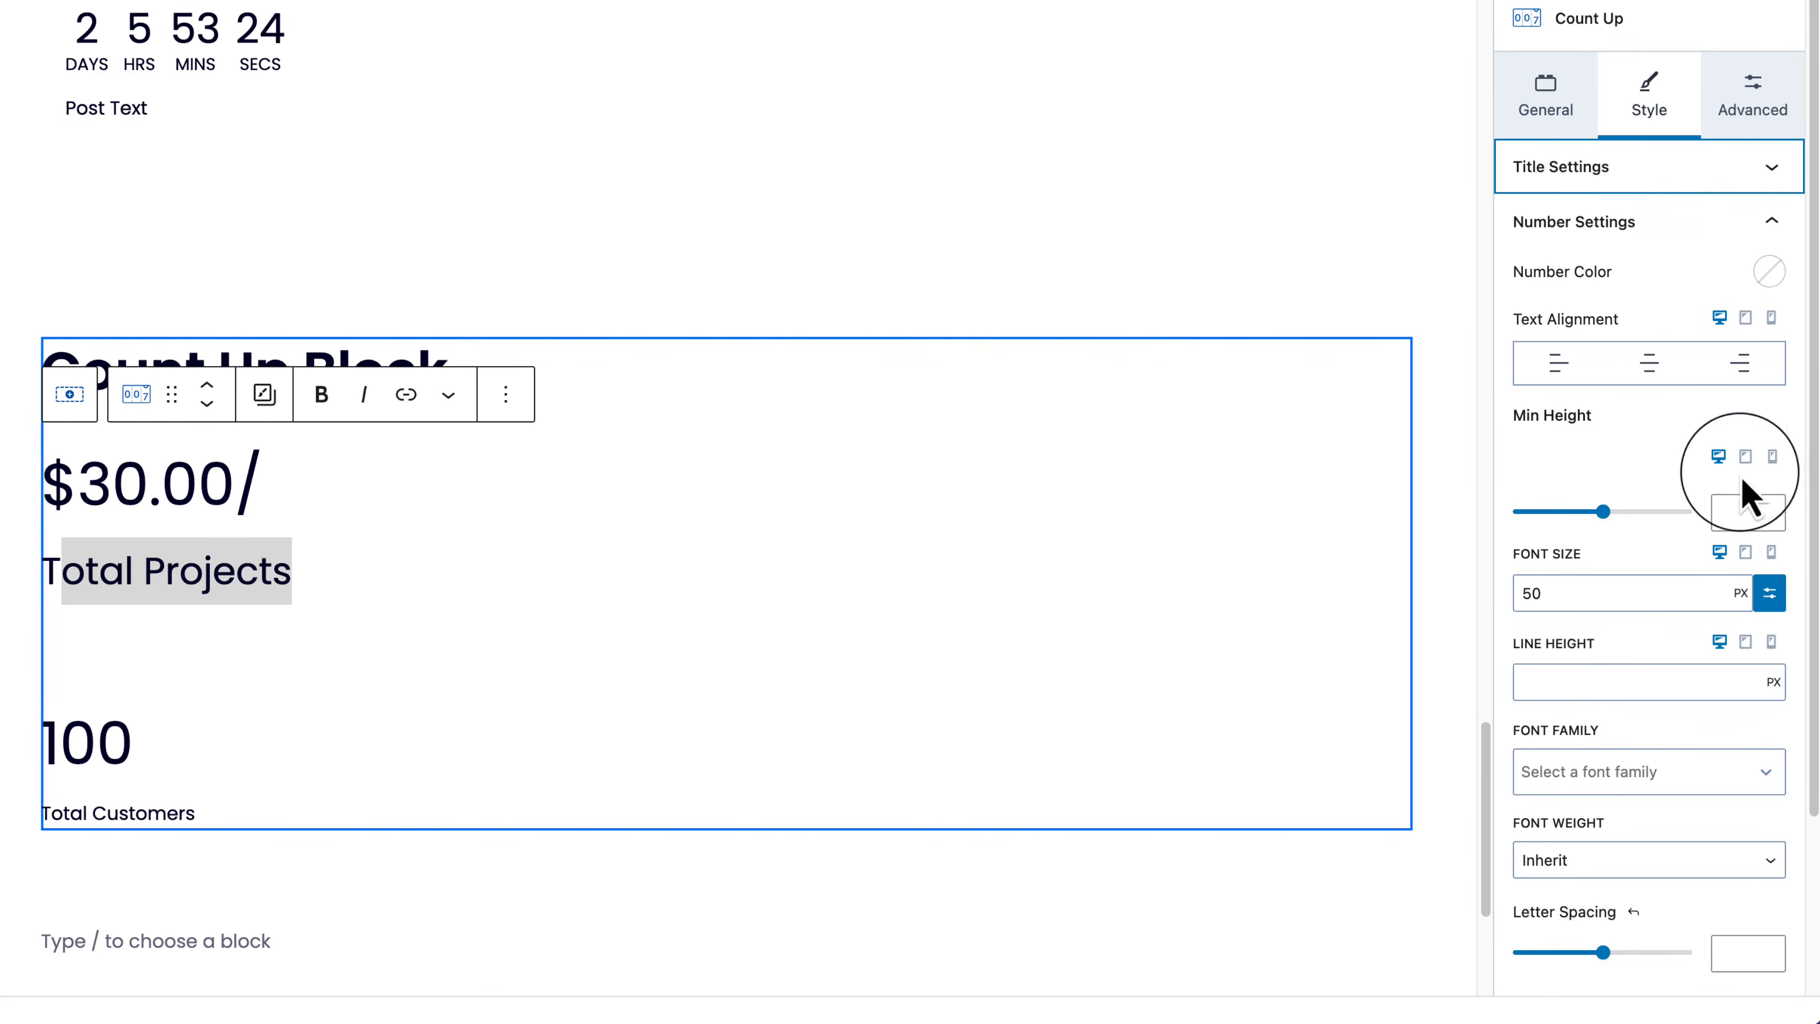
scroll(1747, 502, down, 1)
click(1768, 555)
click(1651, 555)
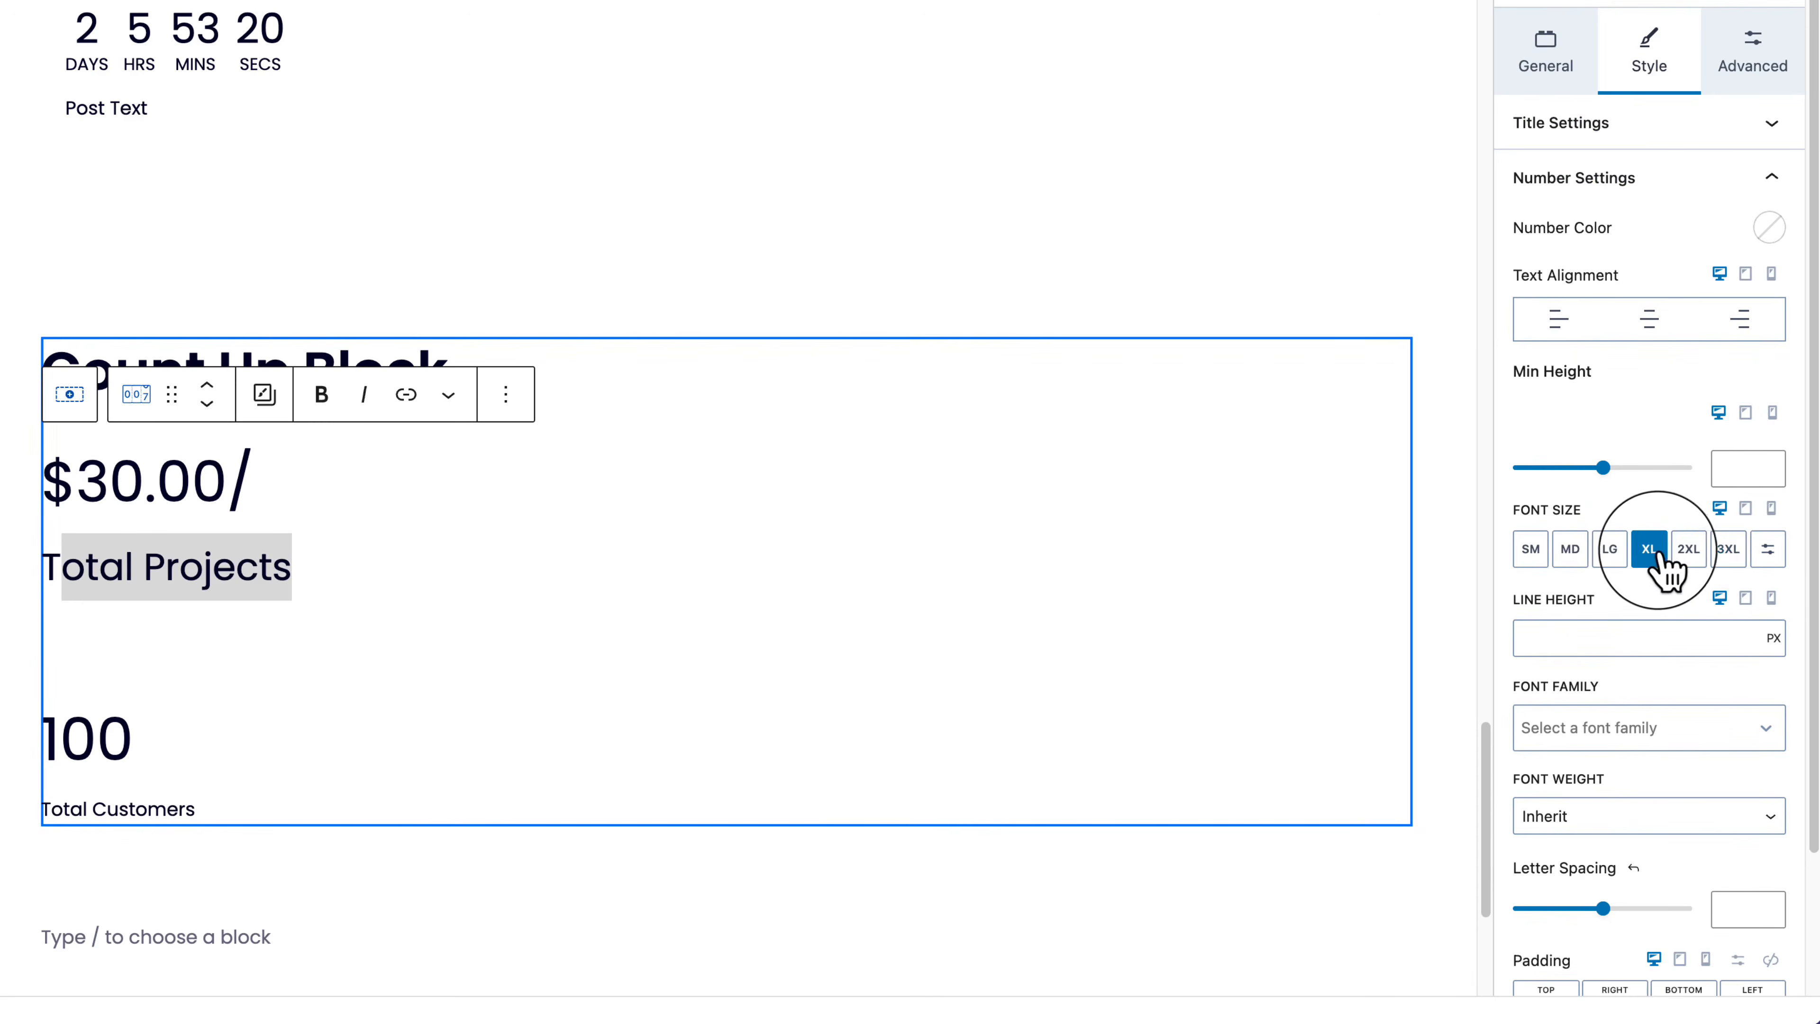
click(1690, 556)
click(1729, 558)
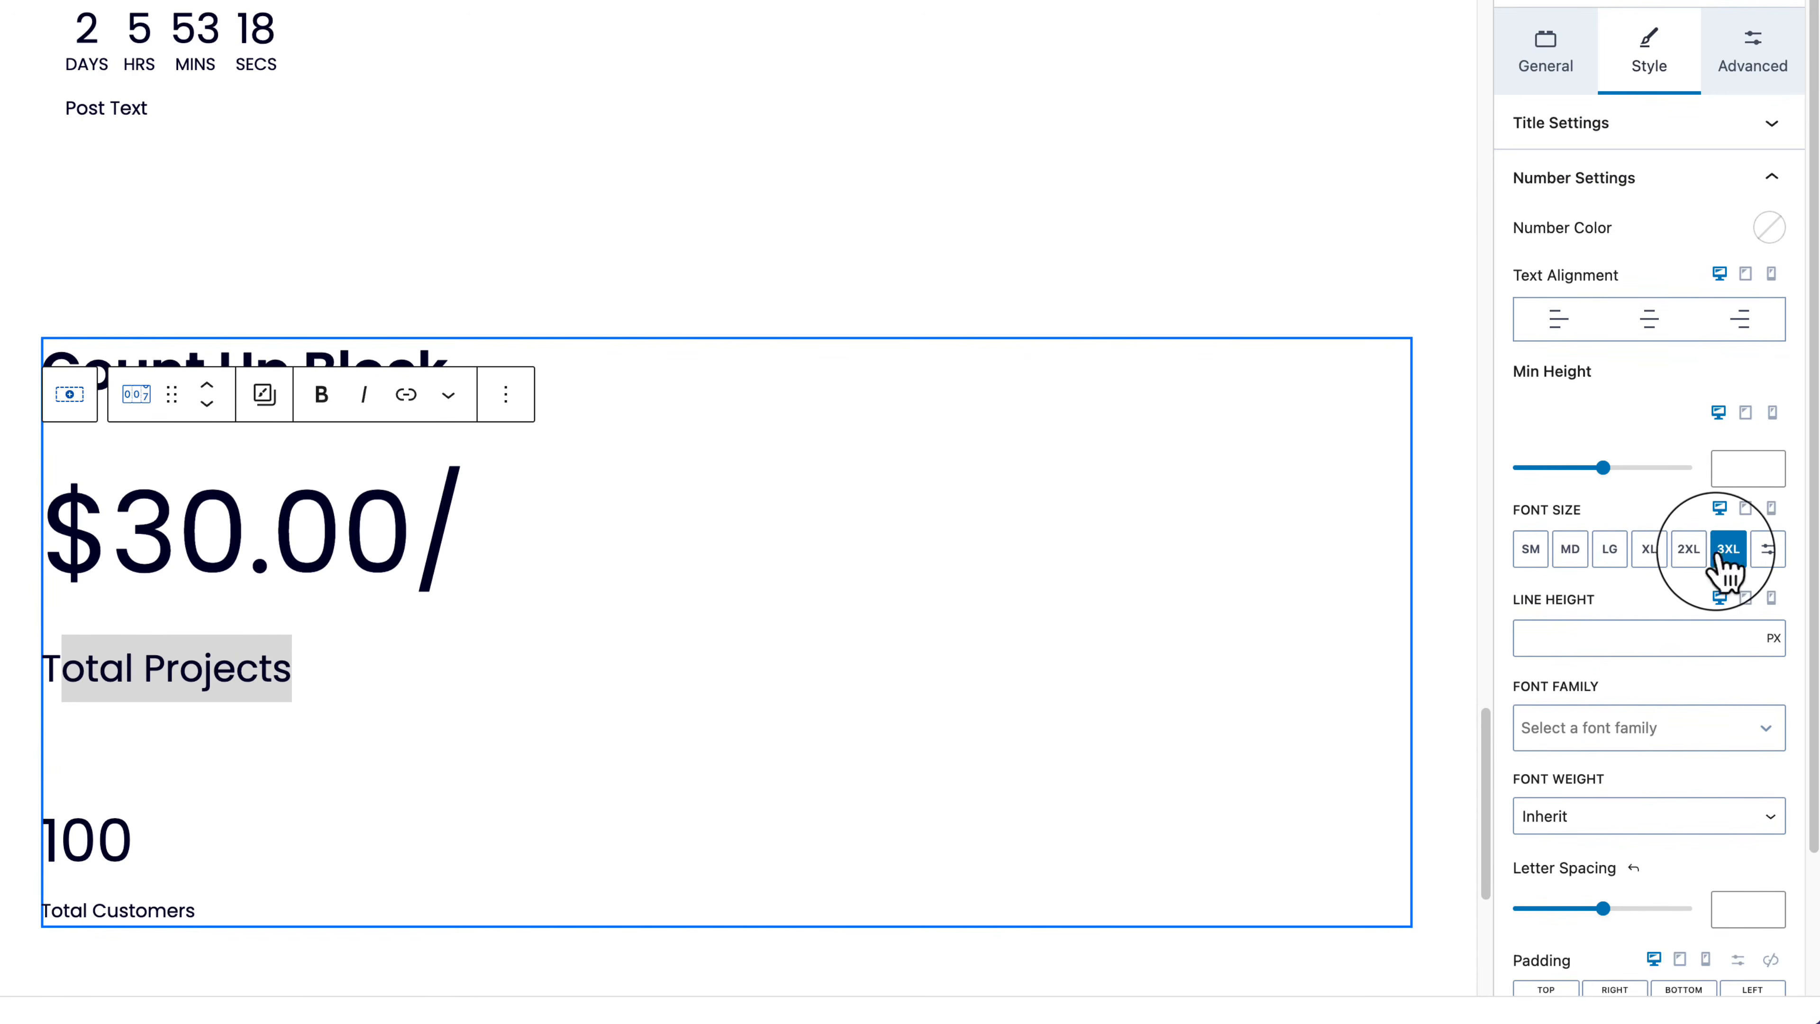
click(1611, 556)
click(1648, 555)
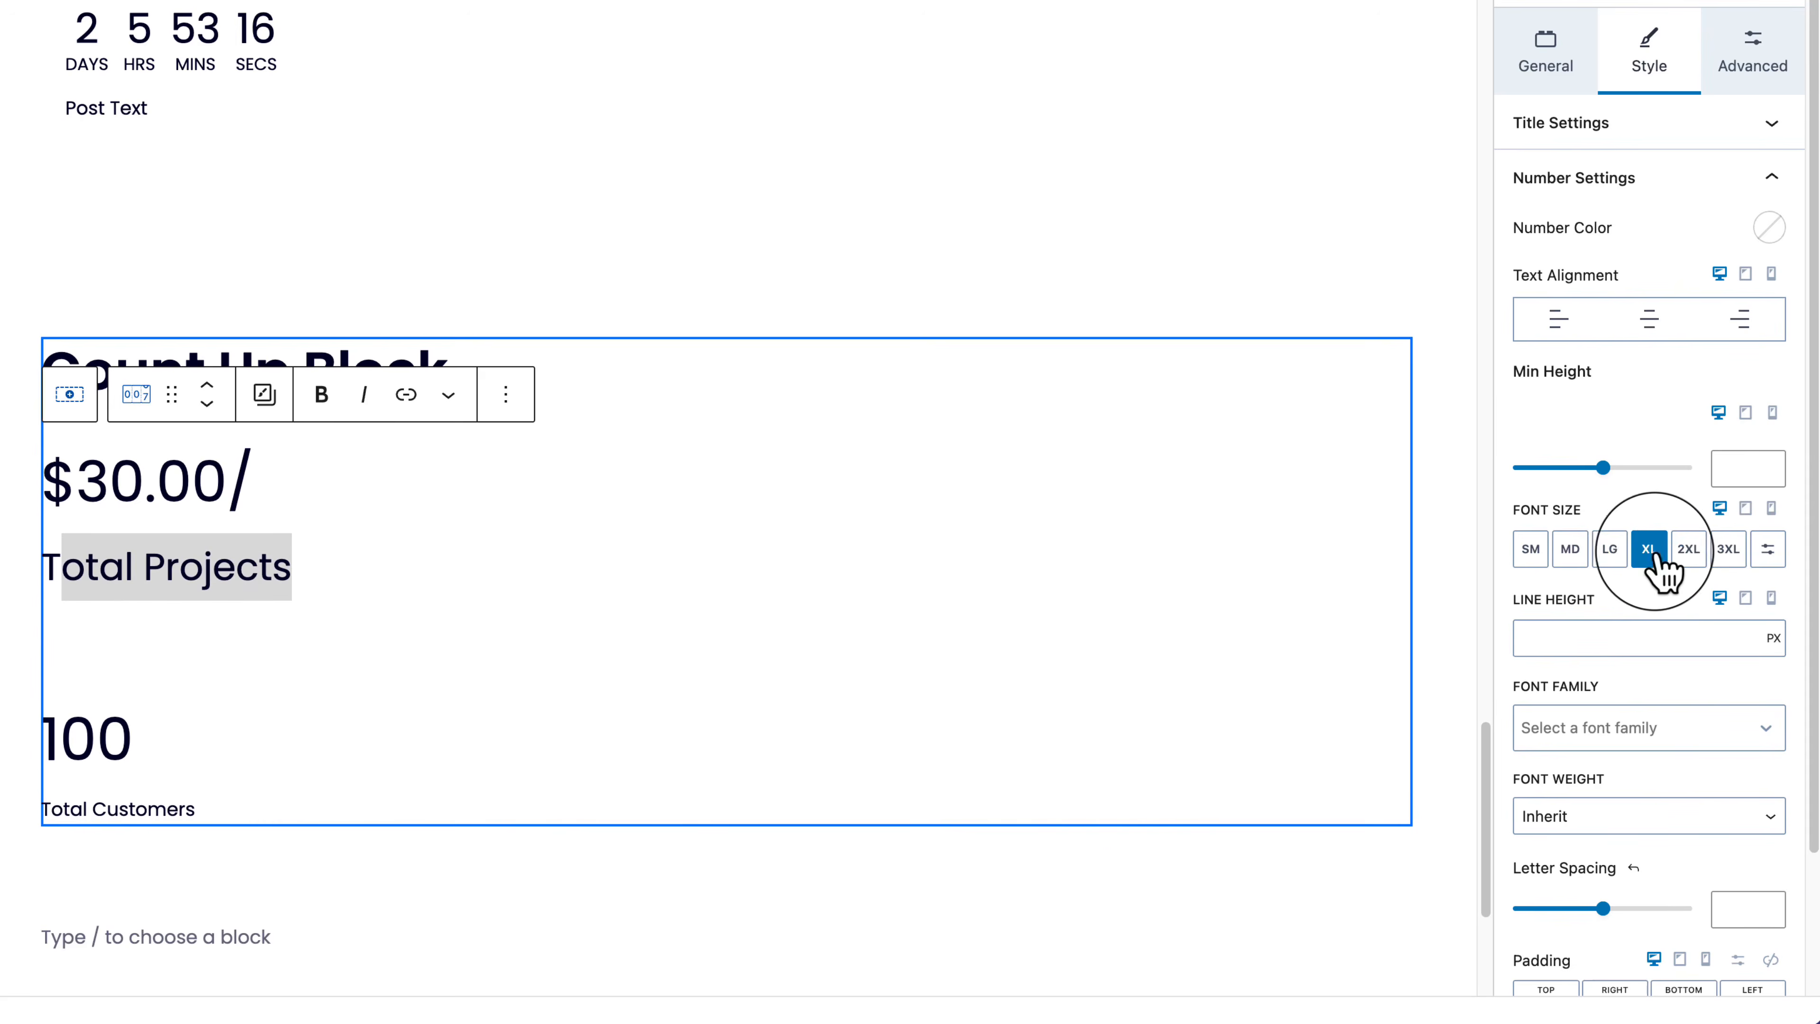
click(1689, 555)
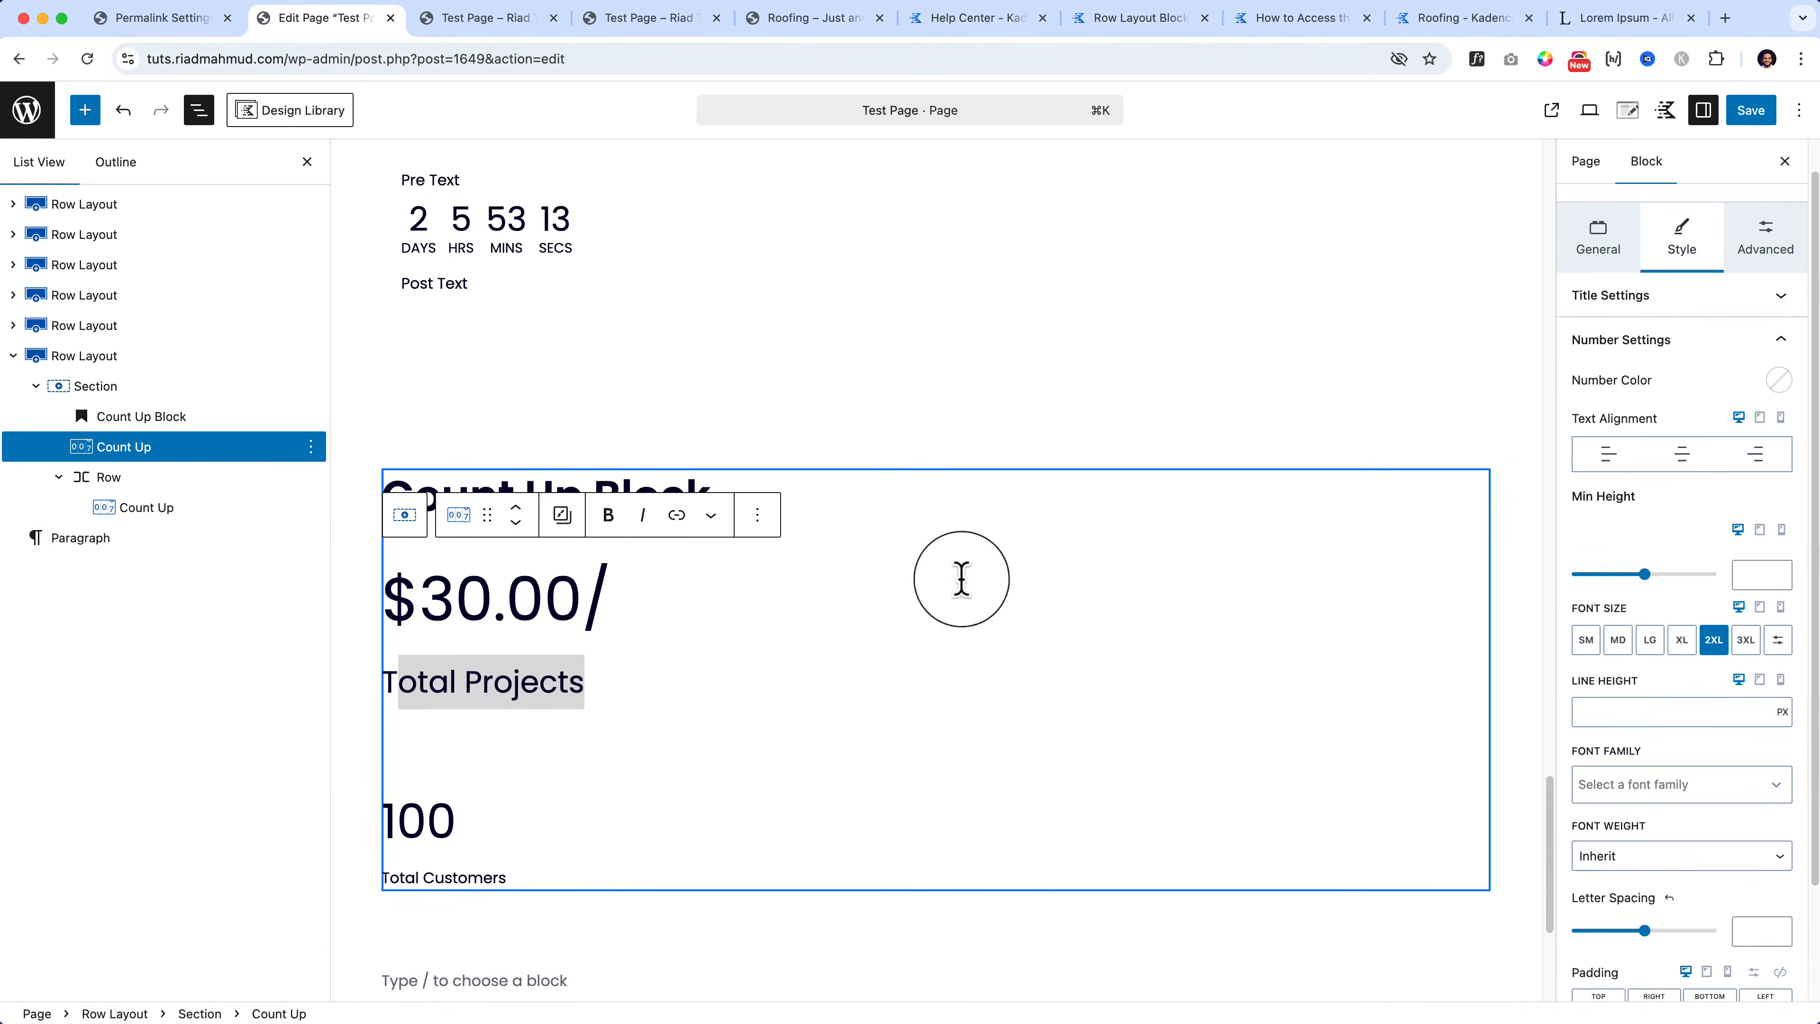
Step: Move the second Count Up out of its row and delete the empty row
drag(142, 510, 179, 473)
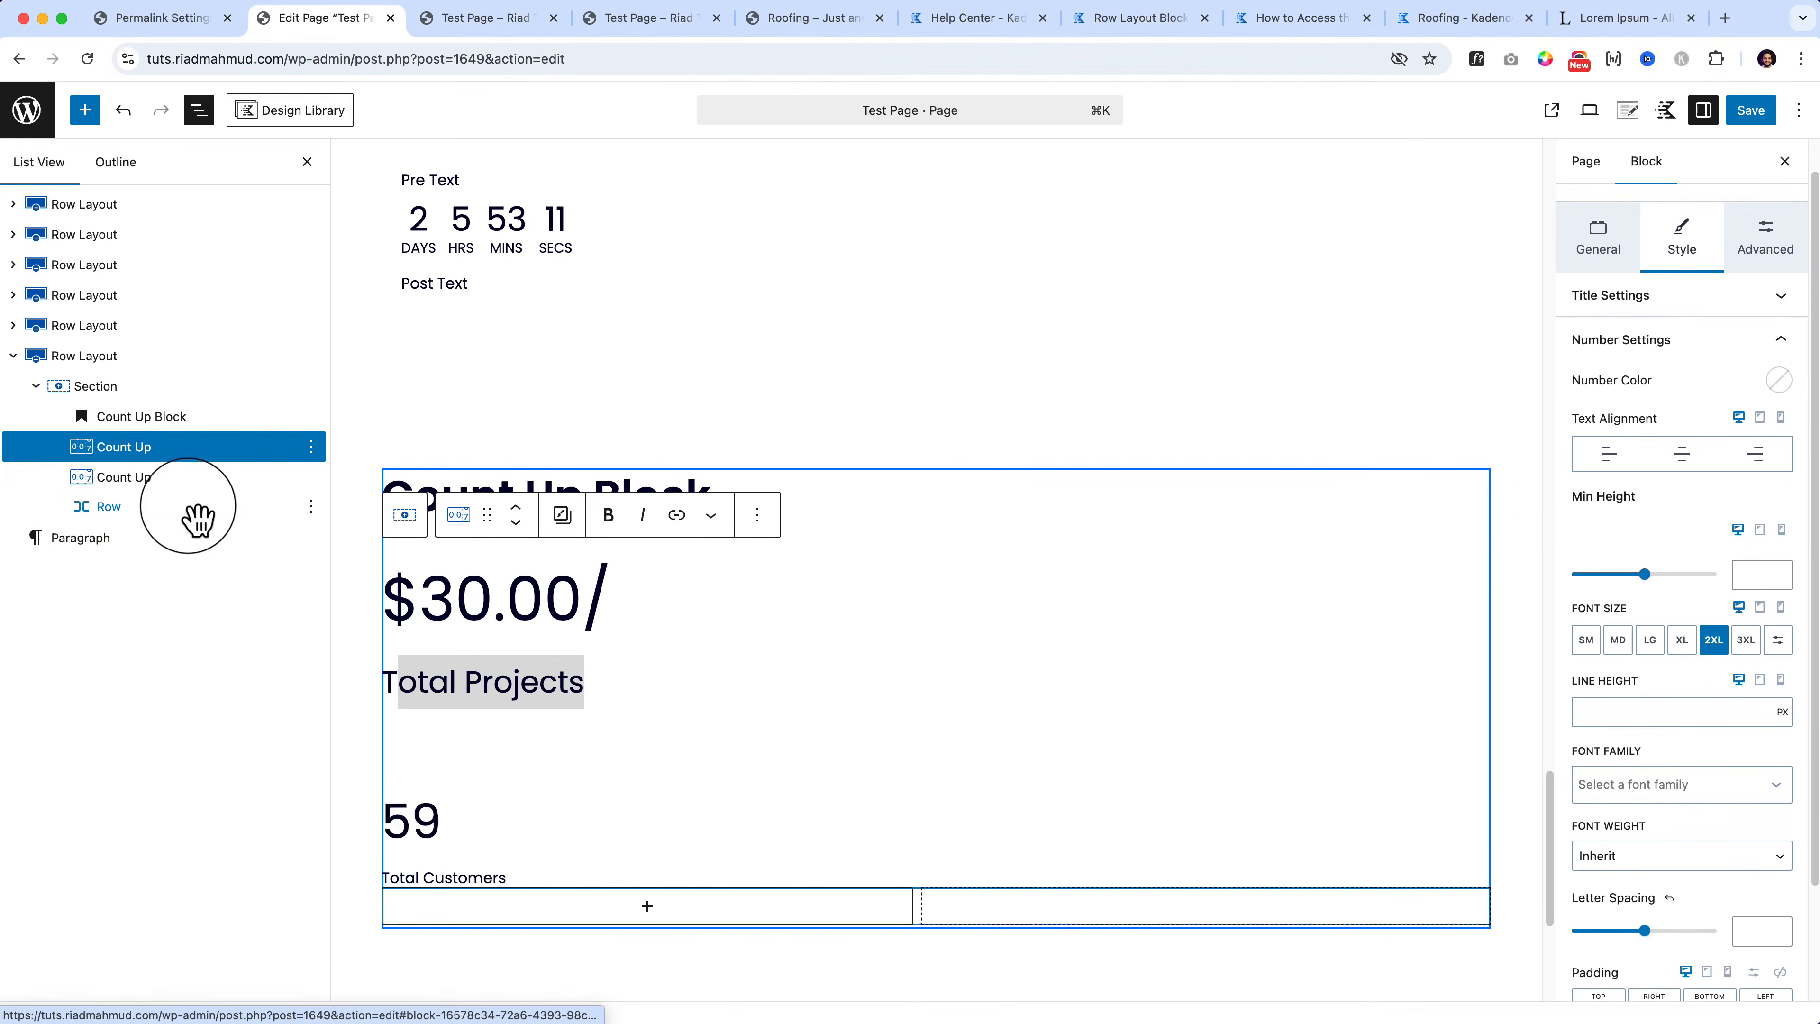
click(195, 510)
click(310, 508)
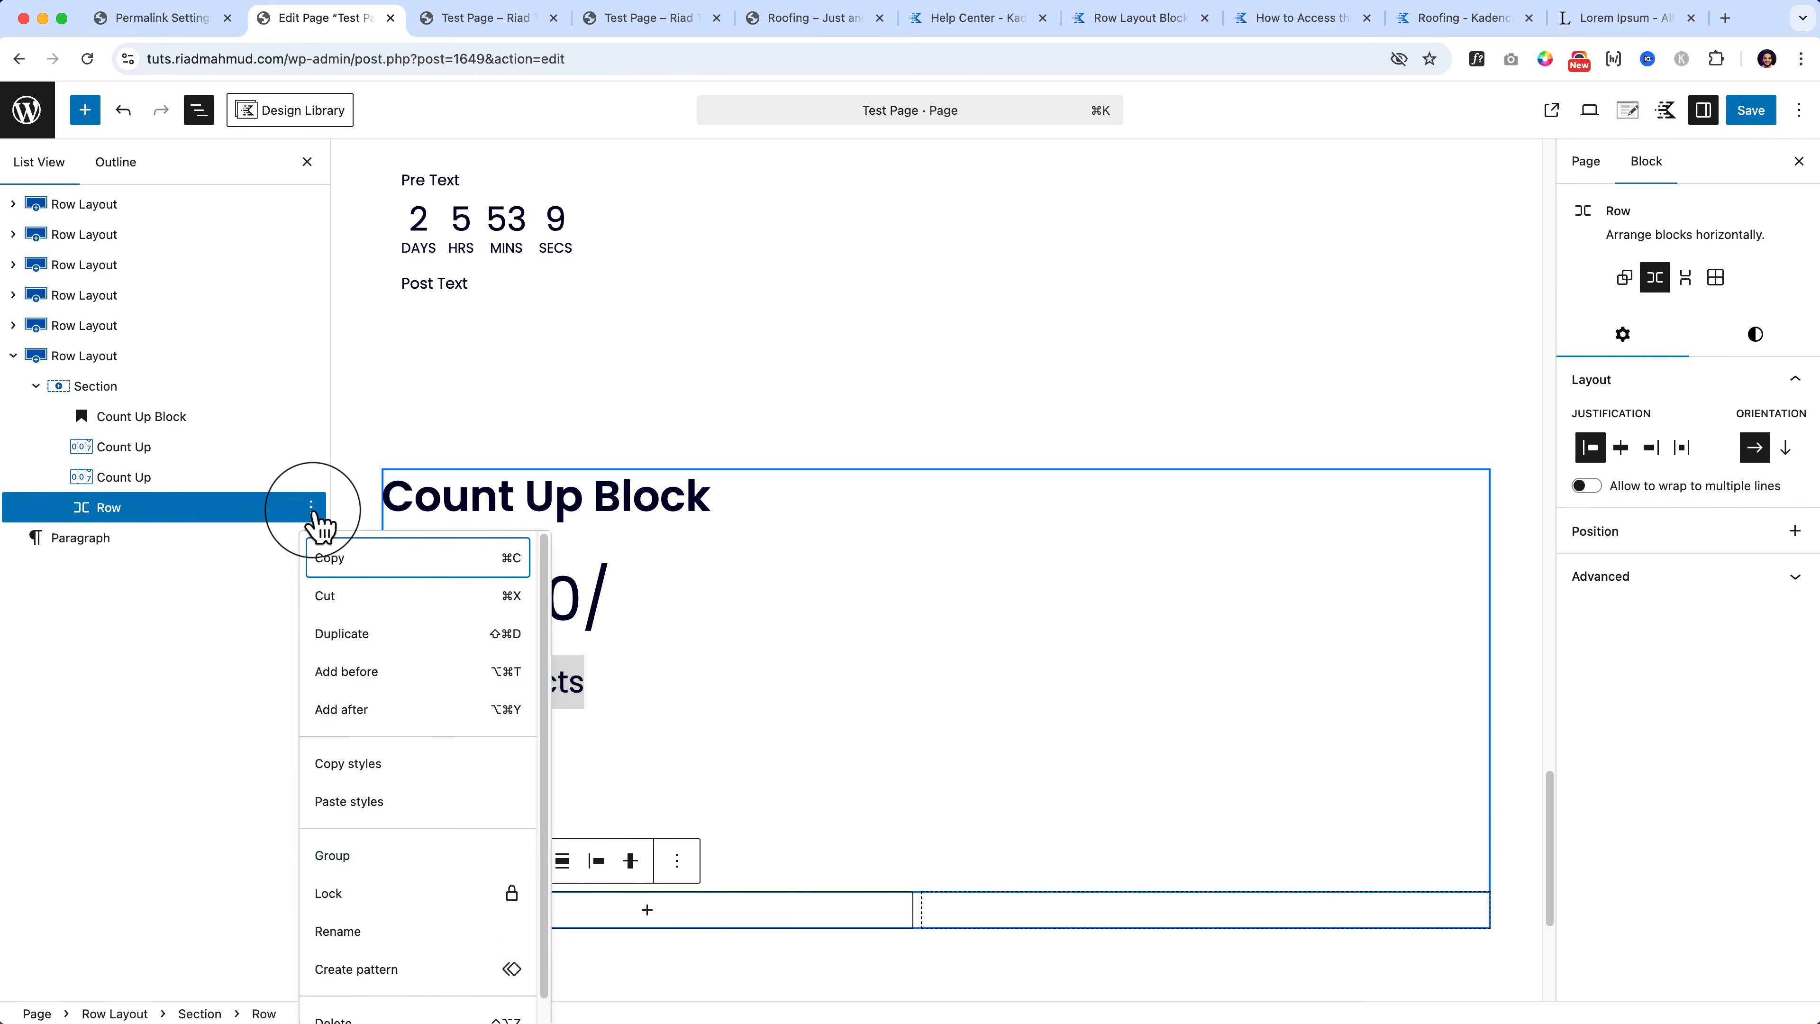
scroll(343, 997, down, 1)
click(343, 1002)
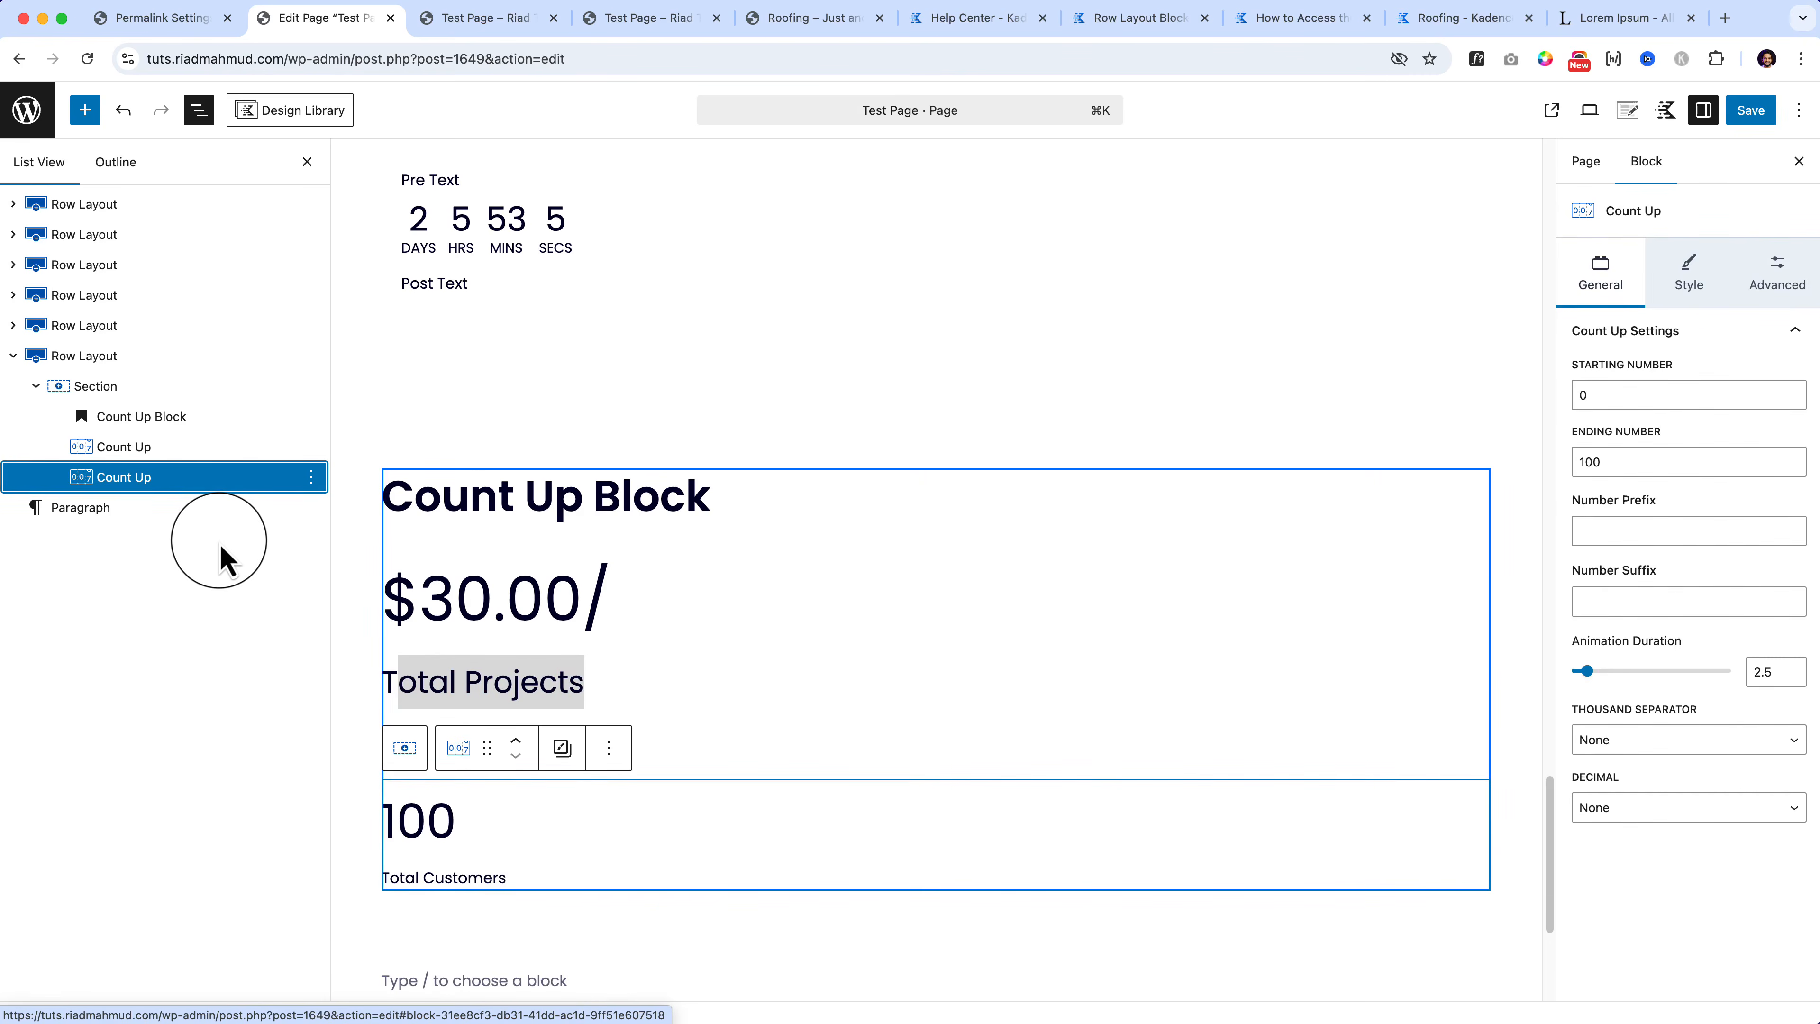
Step: Duplicate the Count Up section's Row Layout
click(292, 356)
click(311, 355)
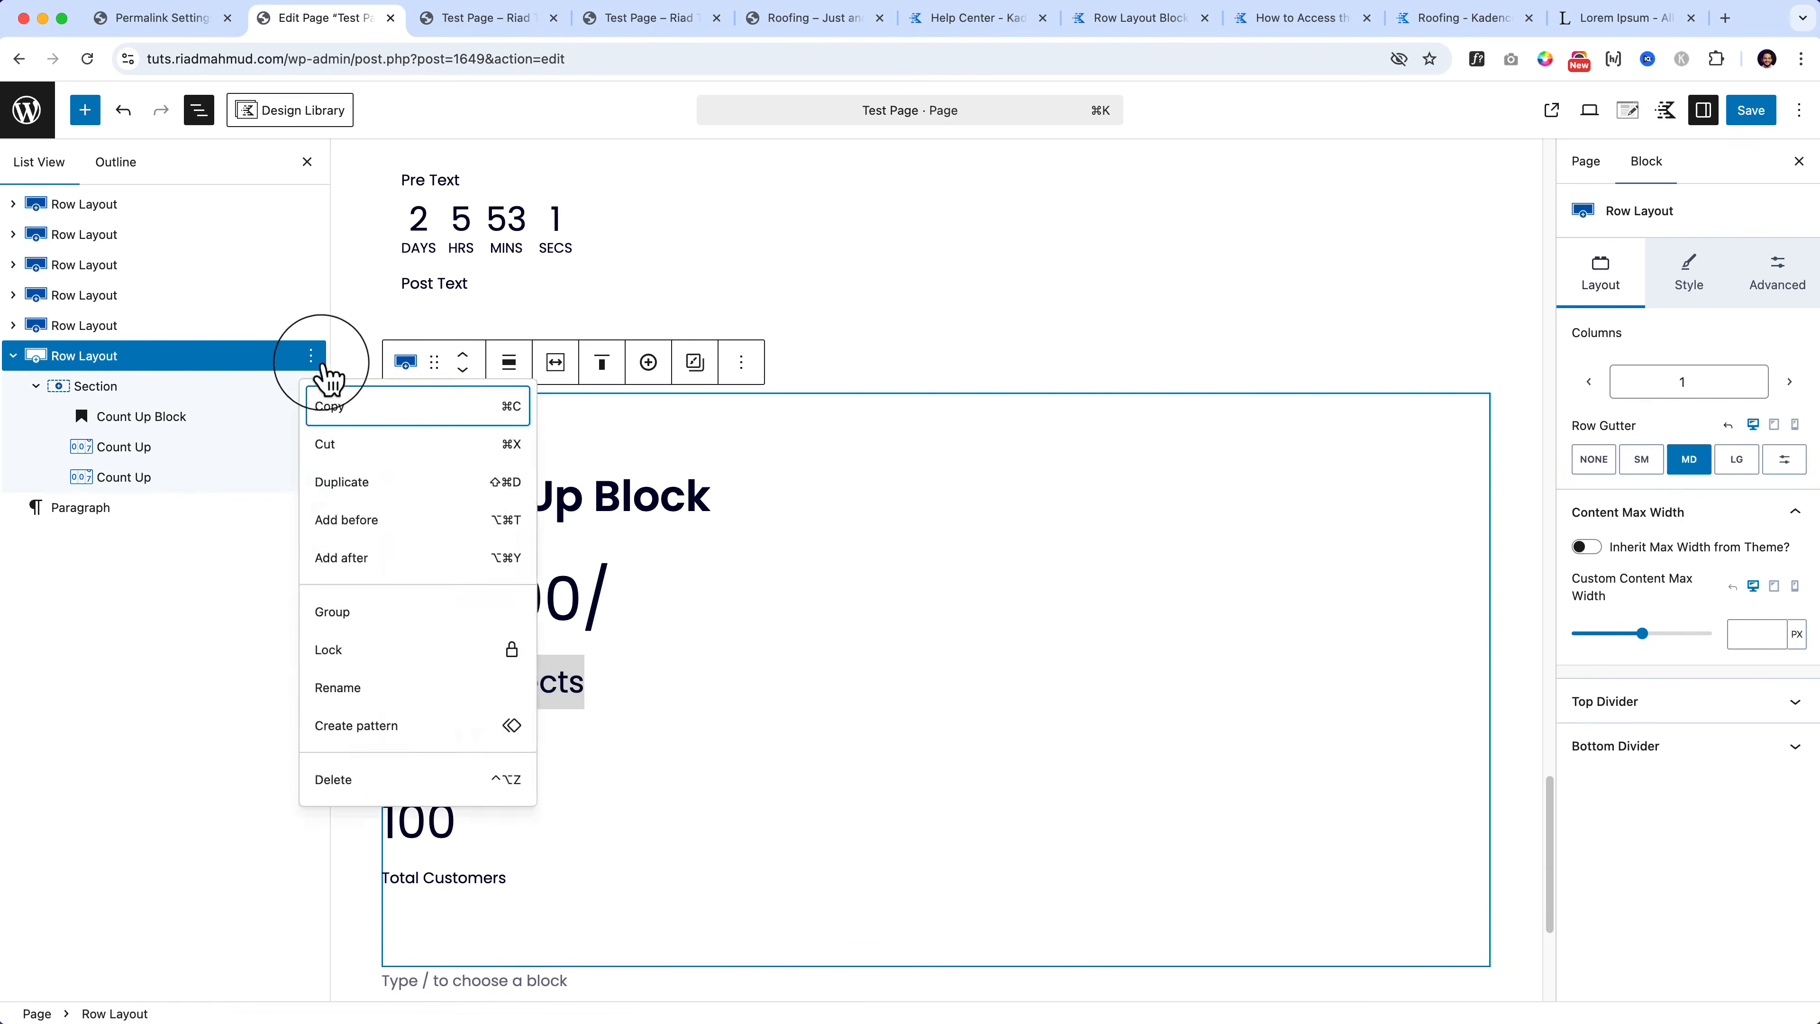
click(387, 479)
scroll(386, 458, down, 2)
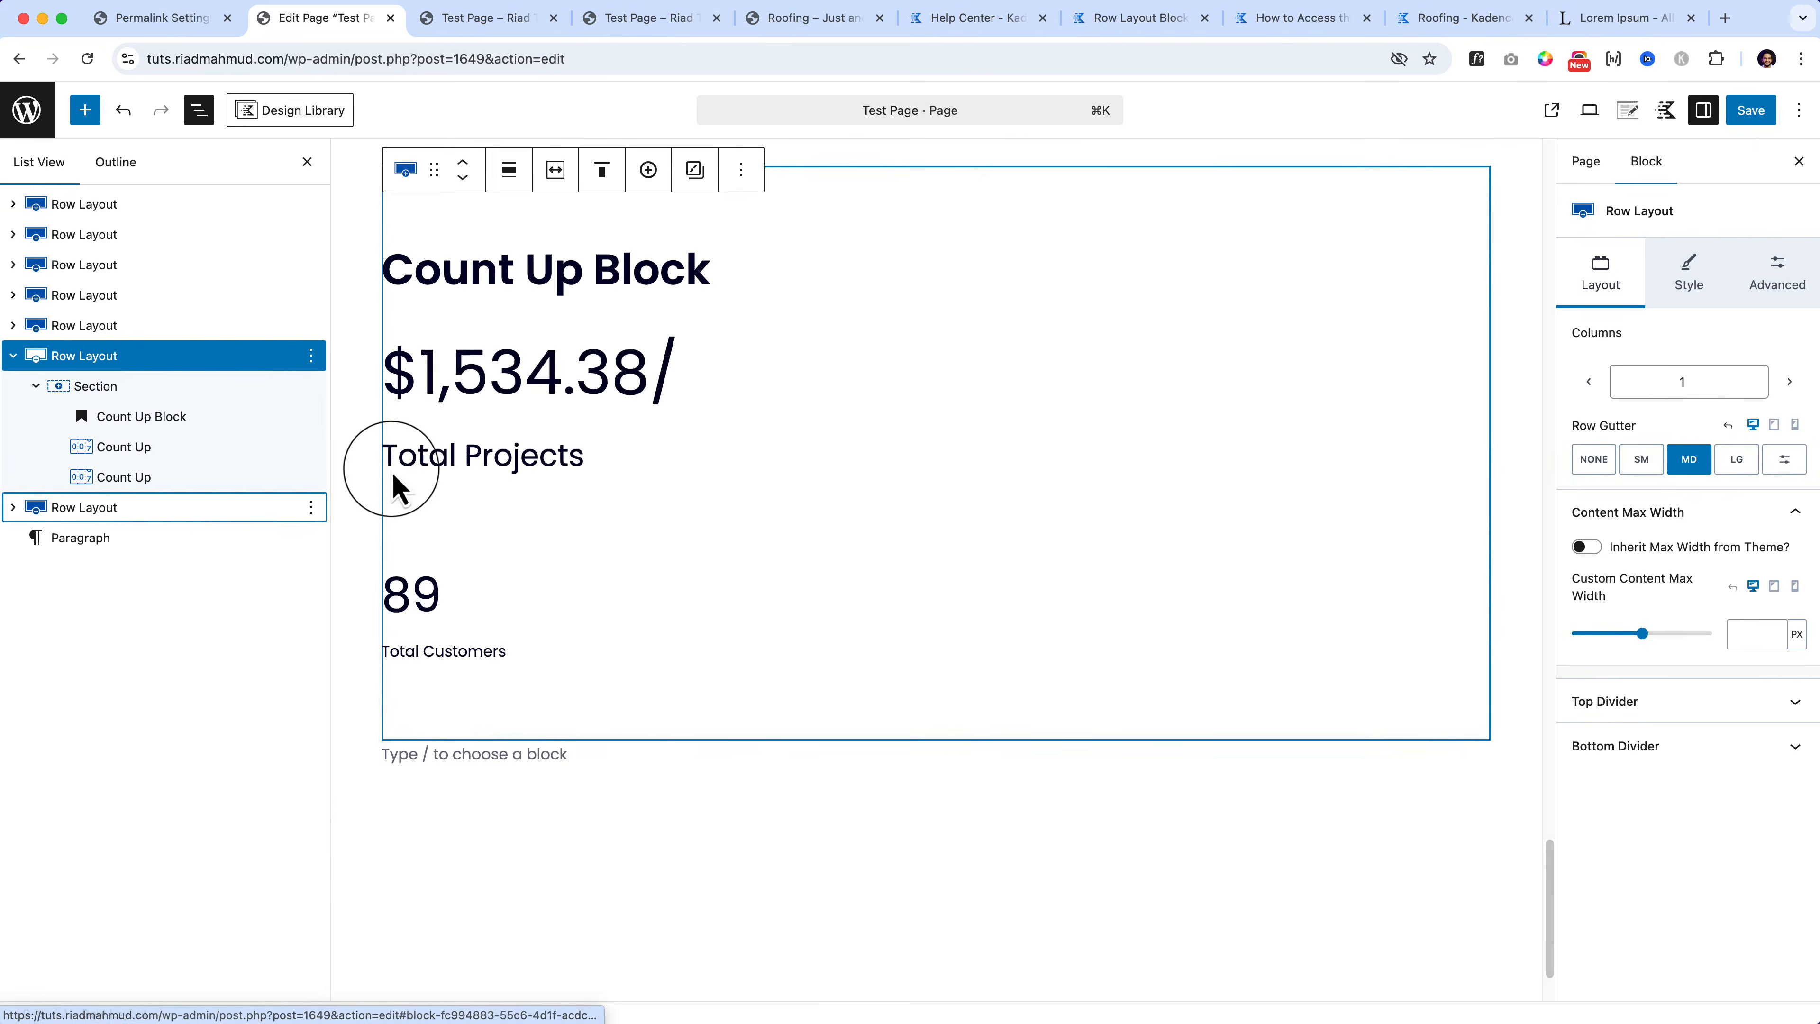
Step: Delete both Count Up blocks from the duplicated section, leaving only its heading
click(505, 423)
click(147, 602)
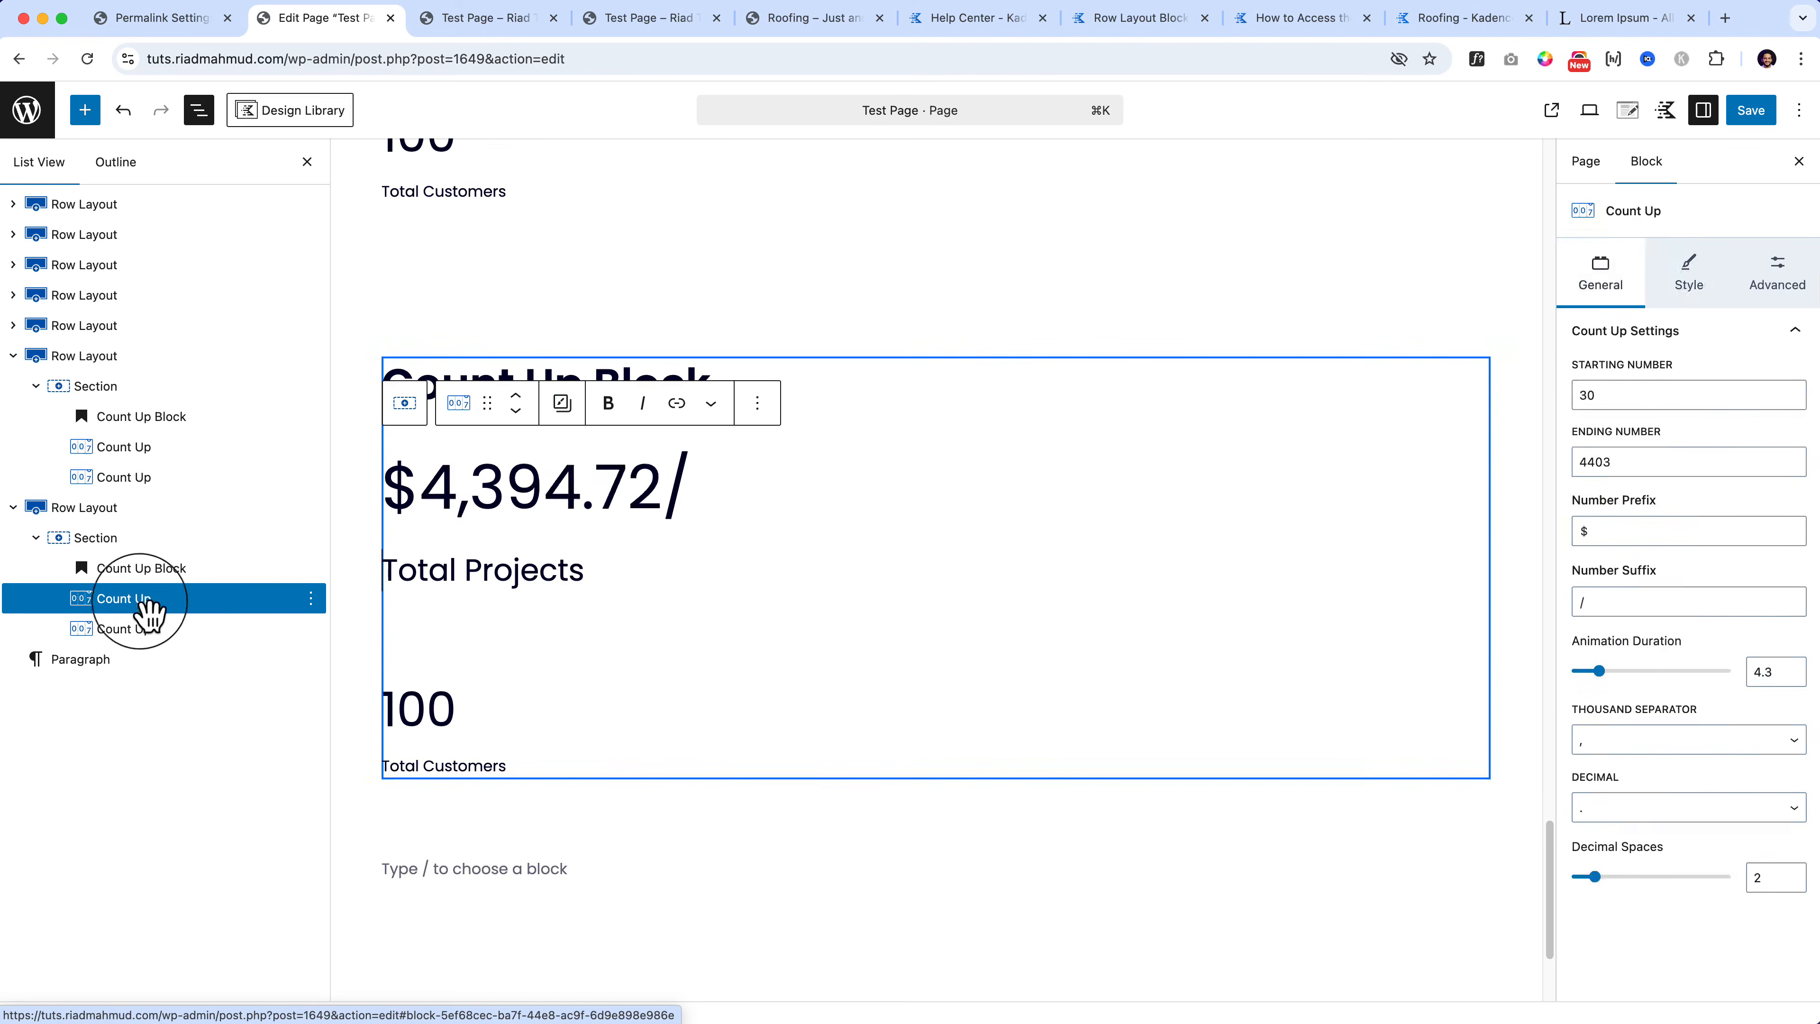
shift+click(150, 629)
key(BackSpace)
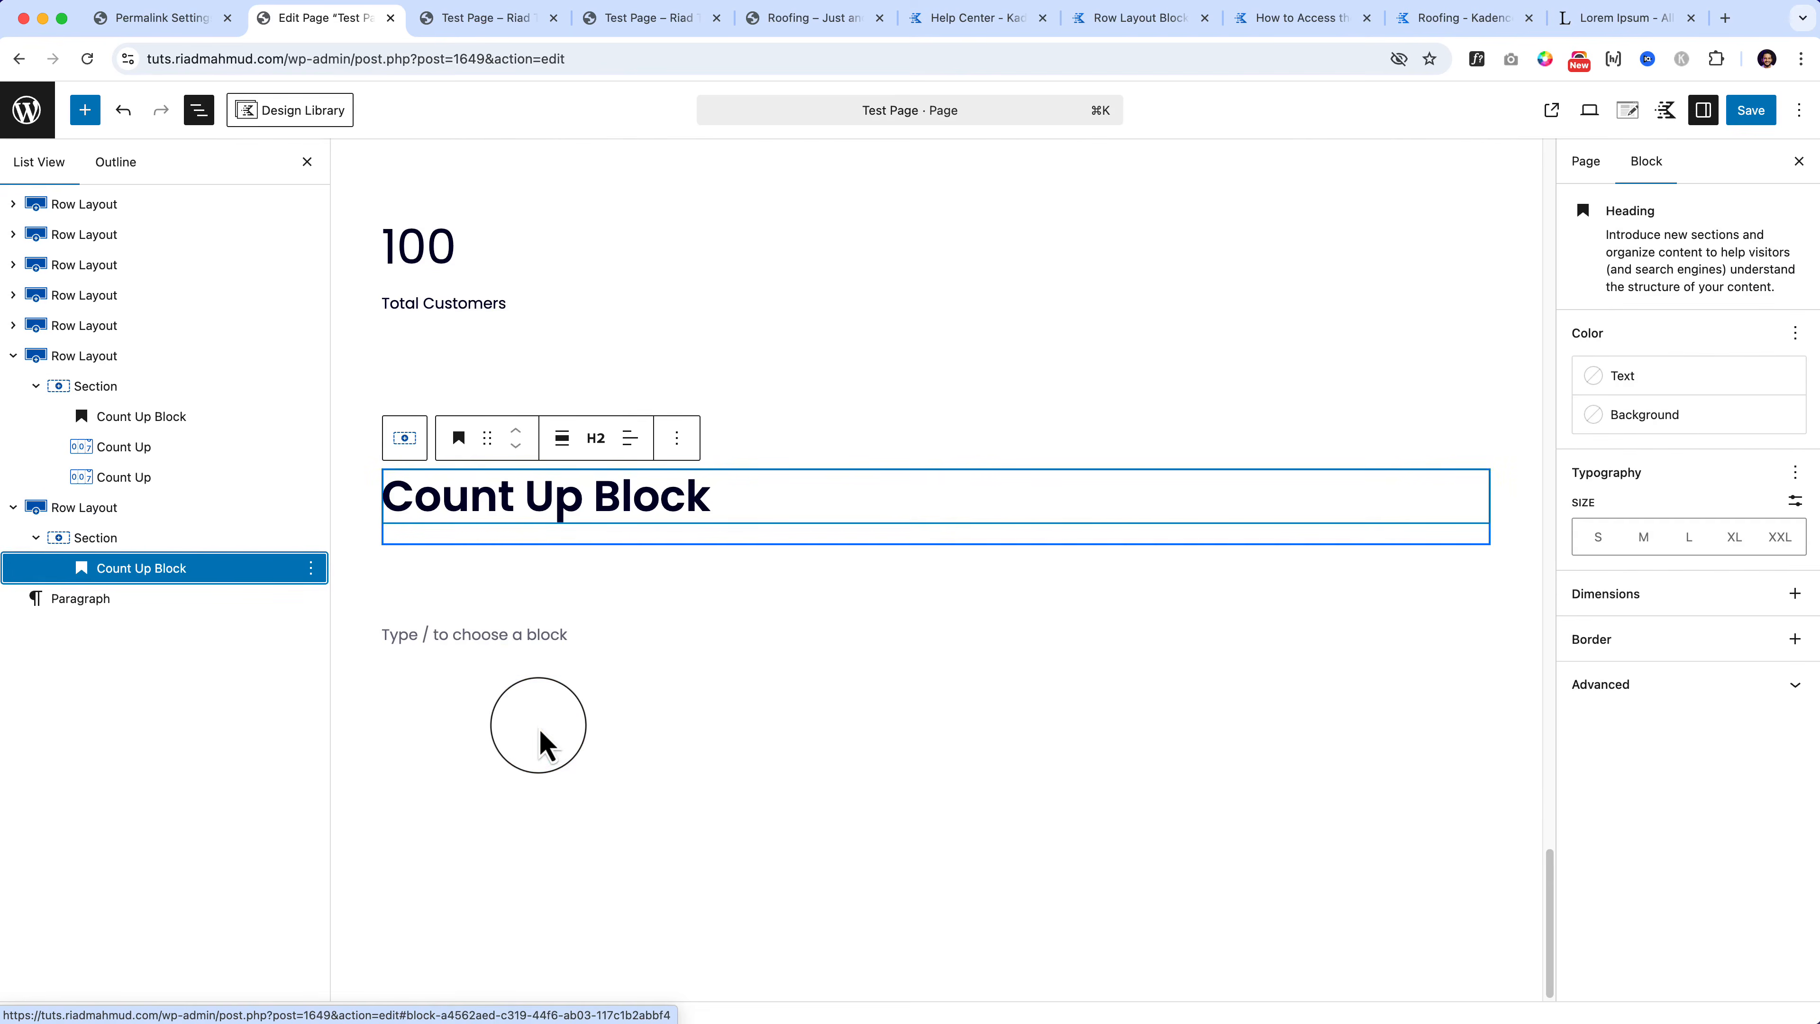
Step: Retype the copied section's heading as 'Form Block'
click(85, 109)
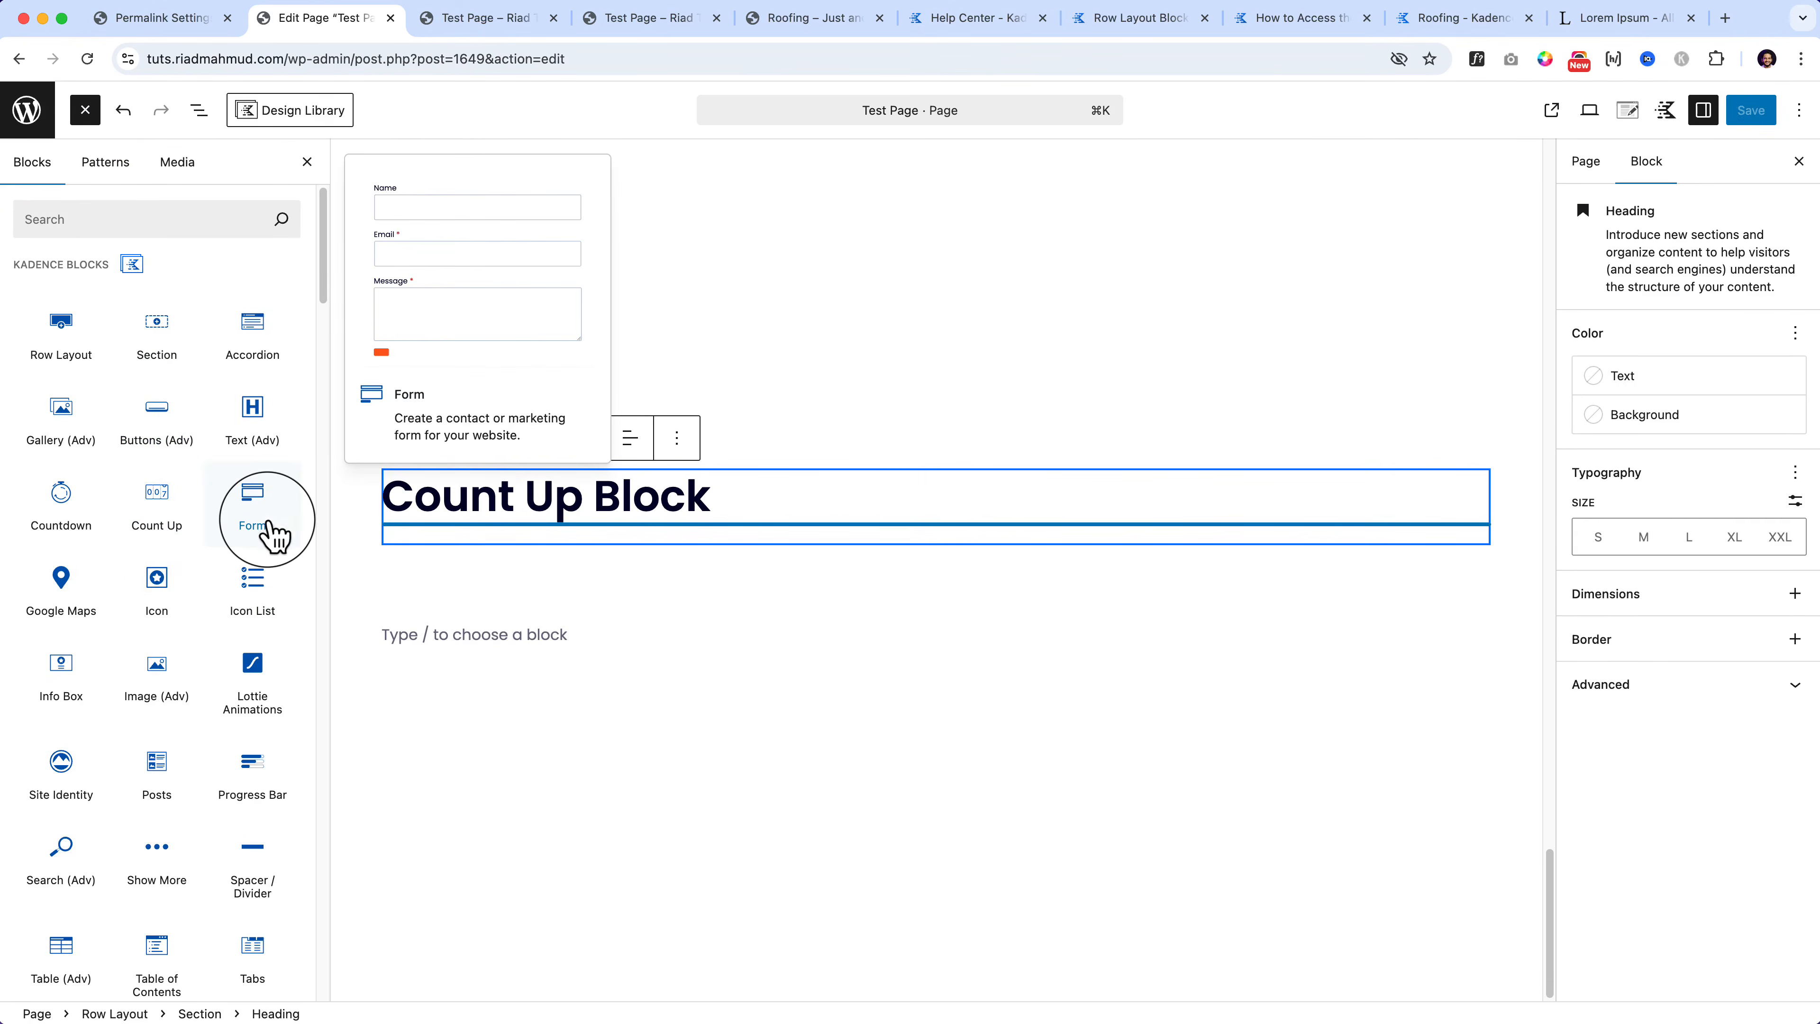
triple_click(557, 495)
text(Form)
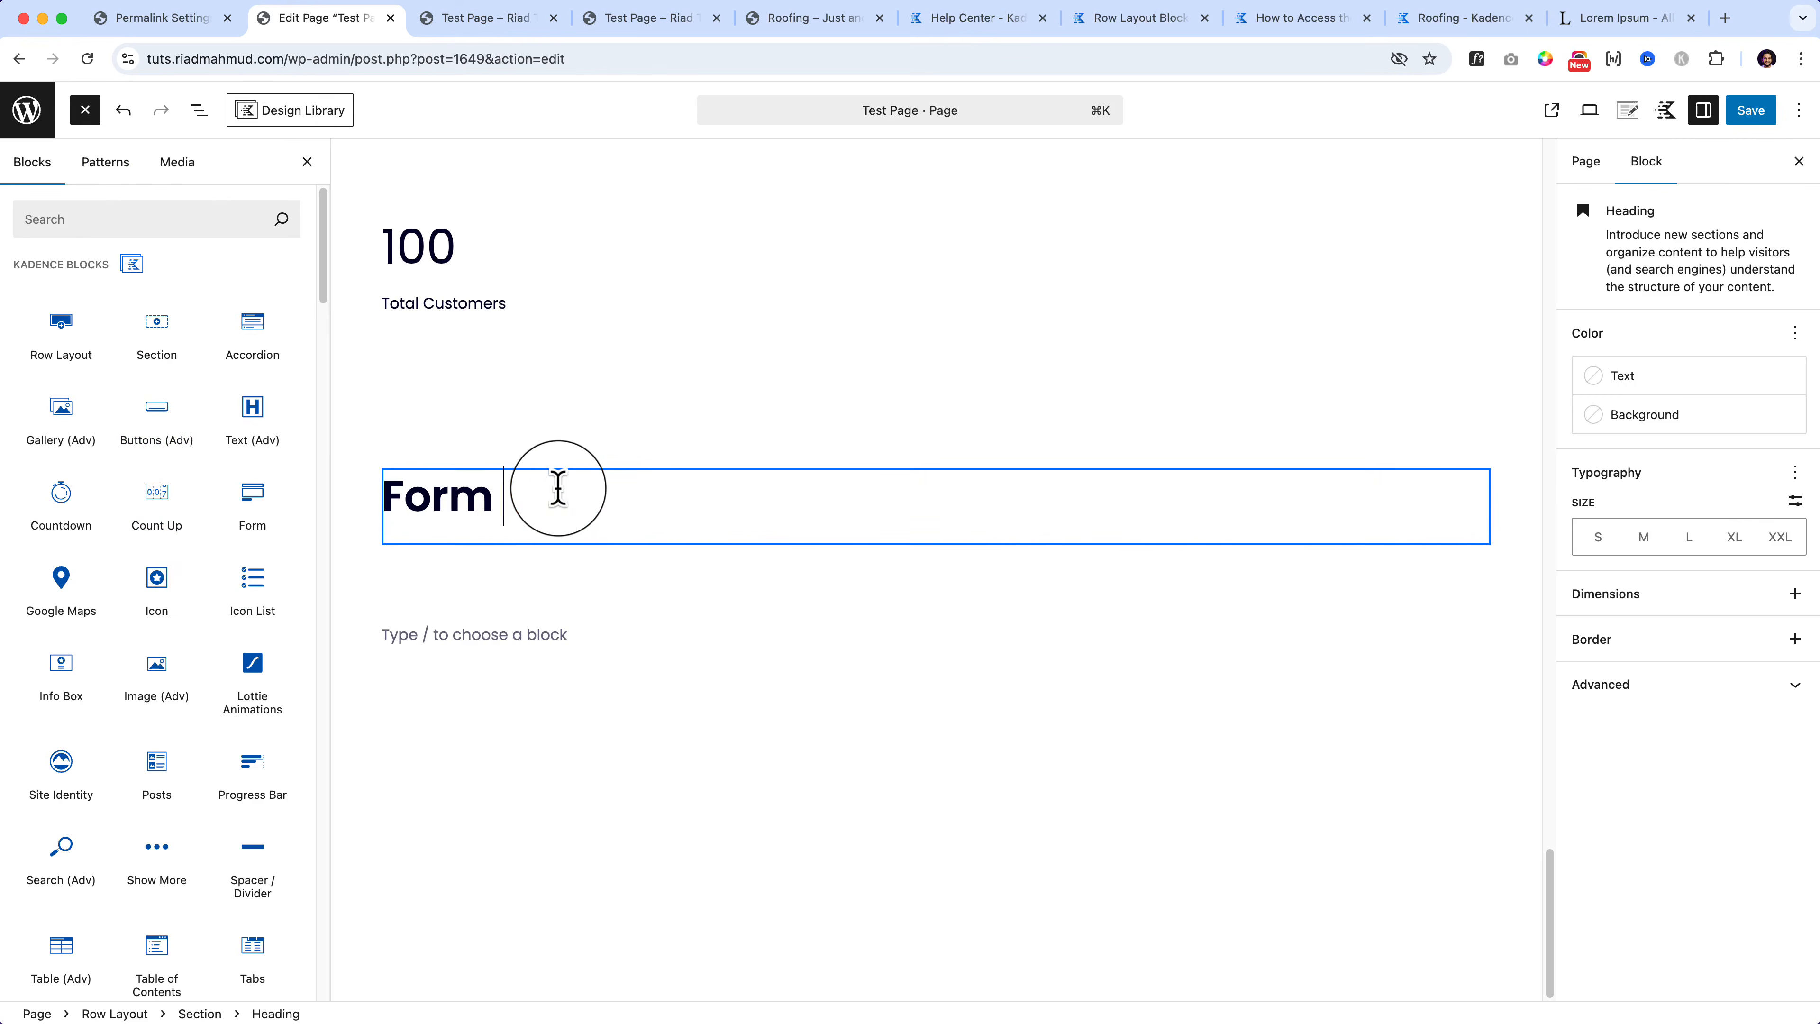
click(487, 617)
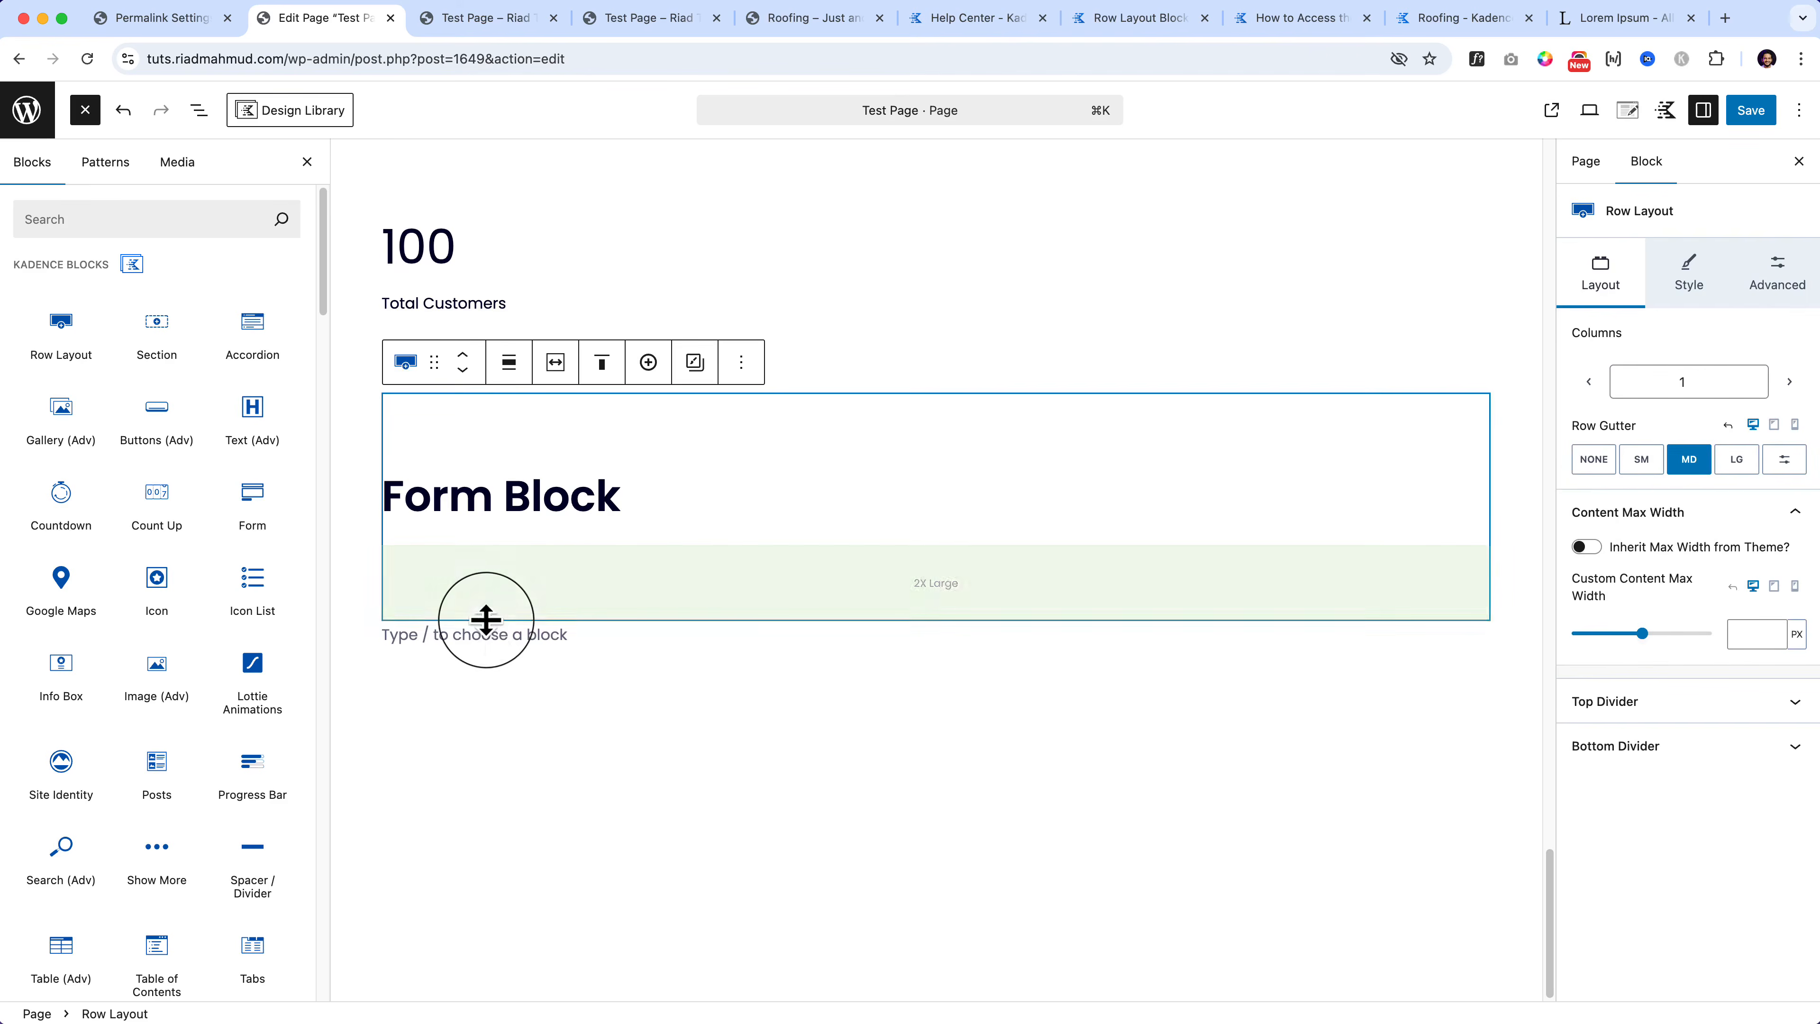
Step: Place a Kadence Form with Name, Email, Message and Submit below the Form Block heading
click(500, 636)
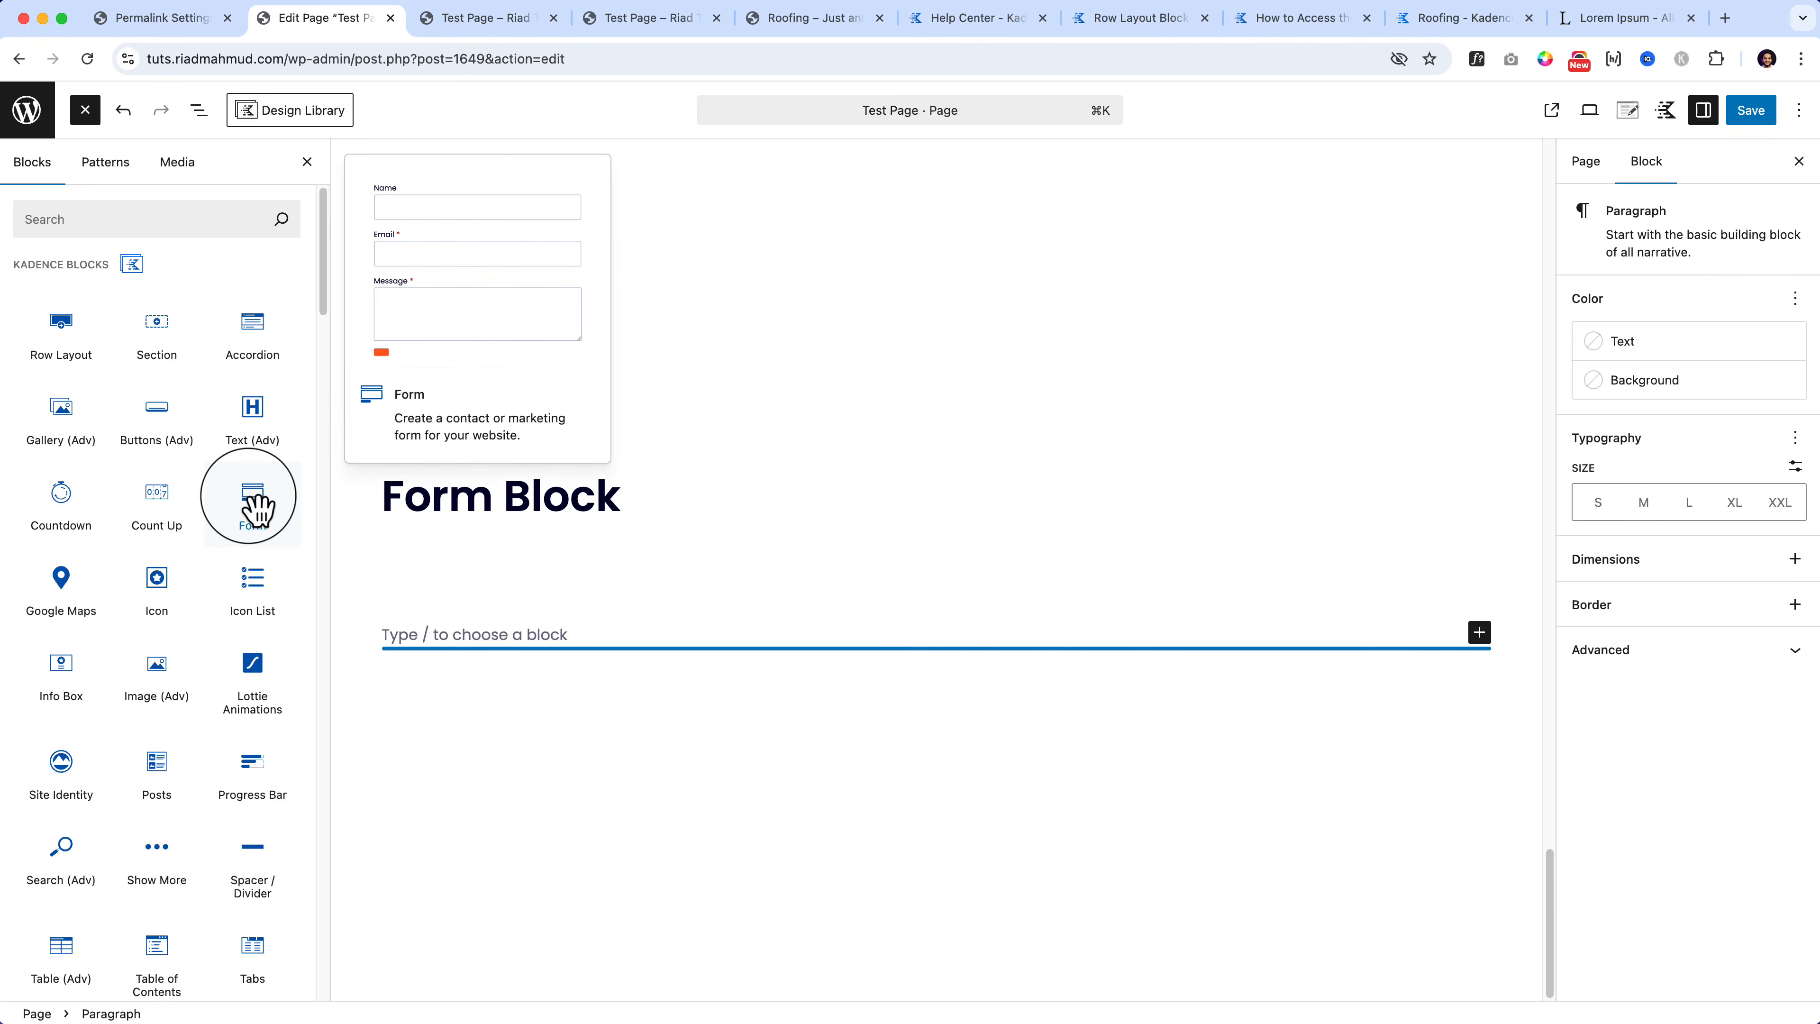
drag(257, 508, 502, 510)
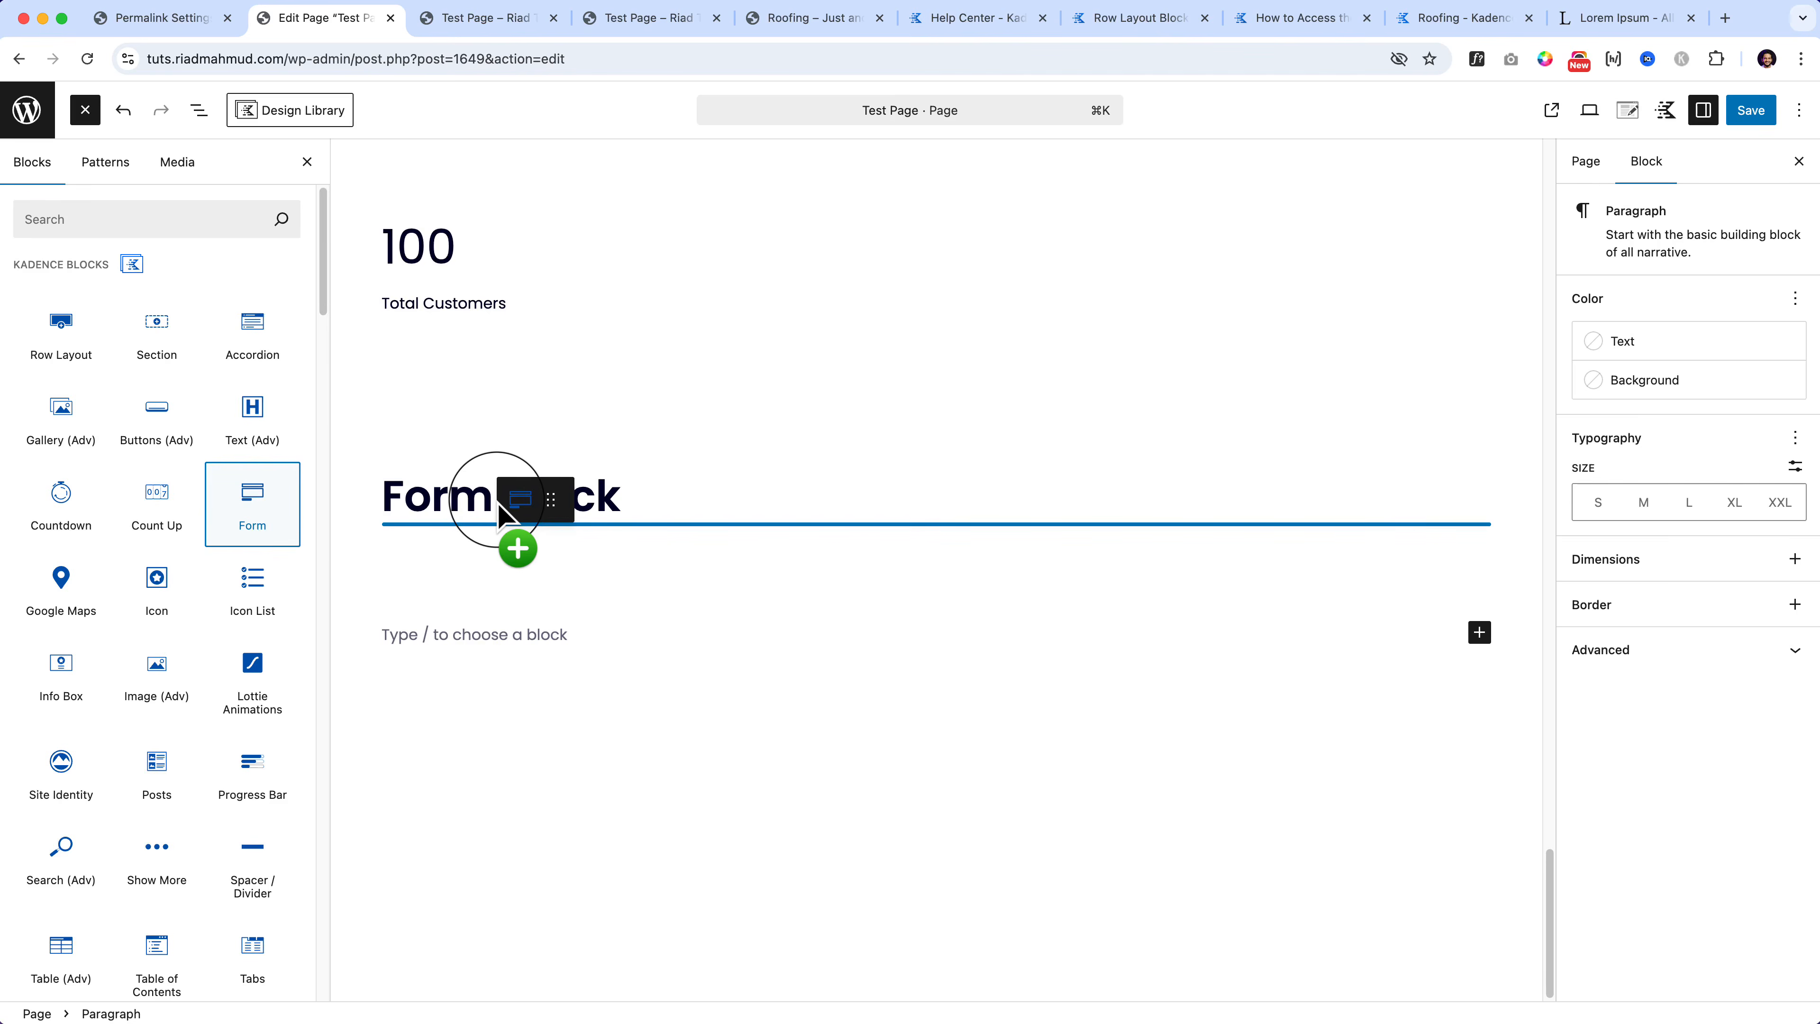
drag(500, 508, 502, 511)
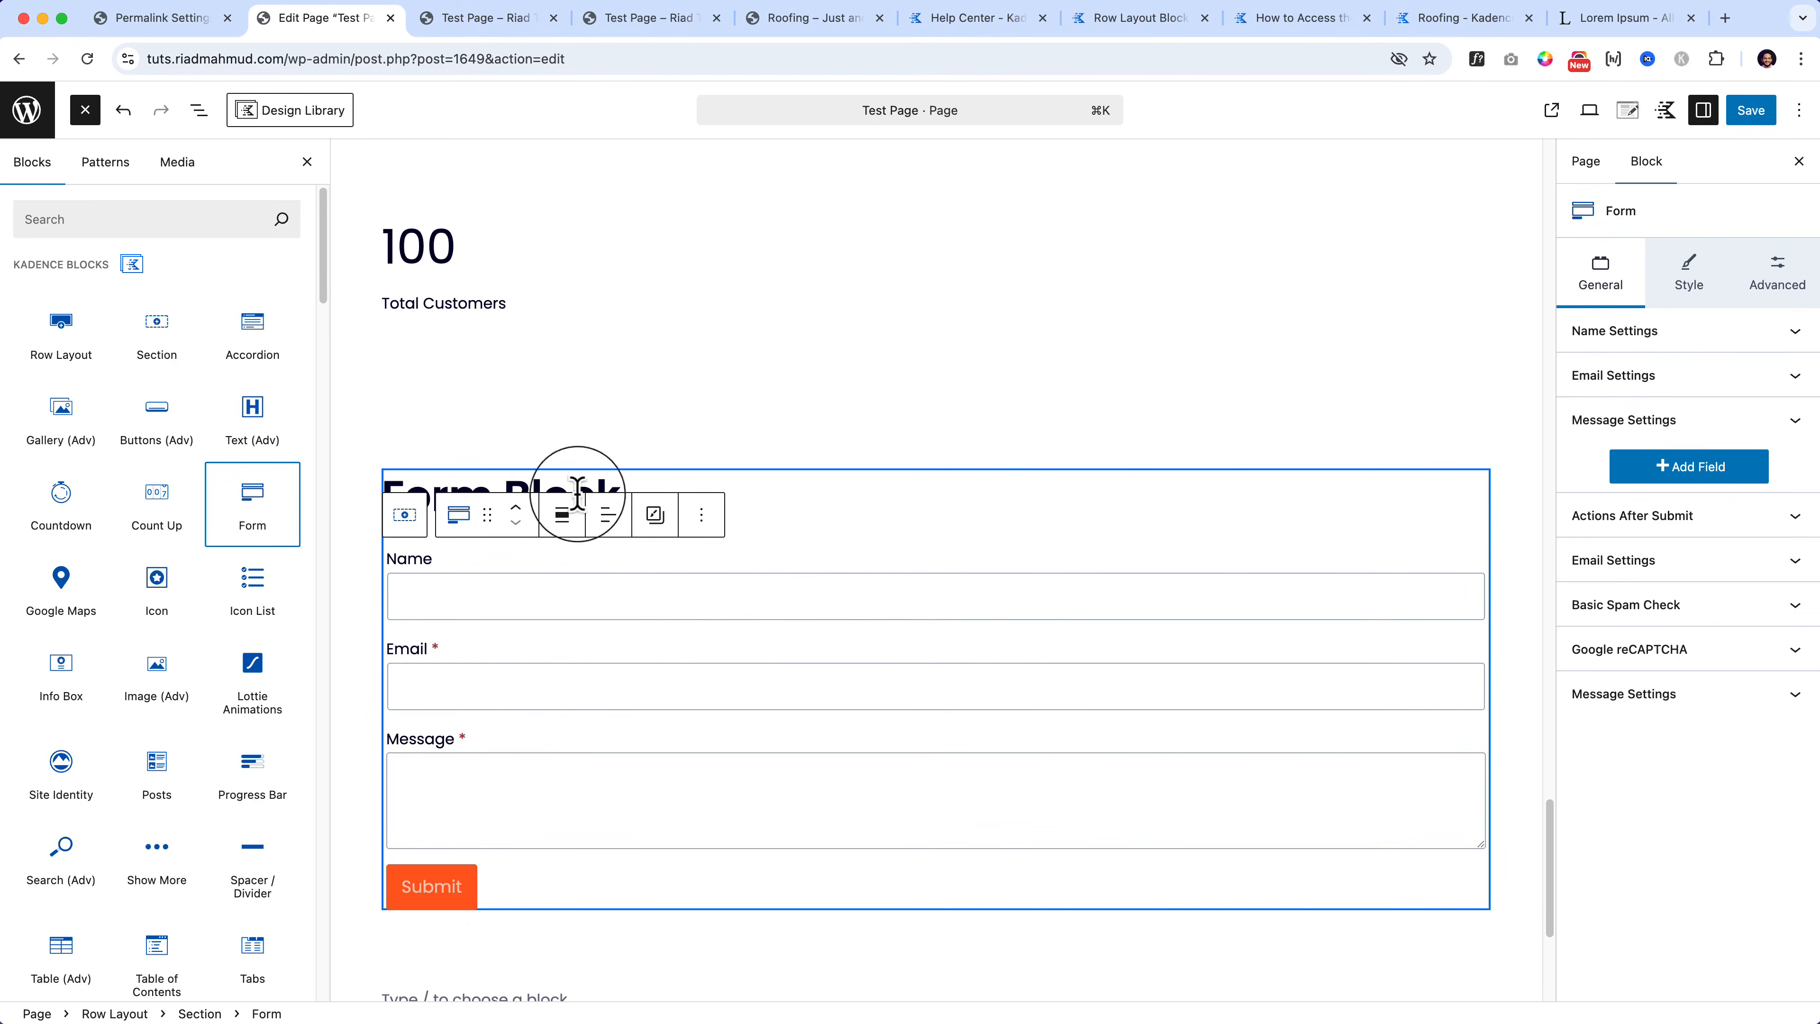
click(201, 115)
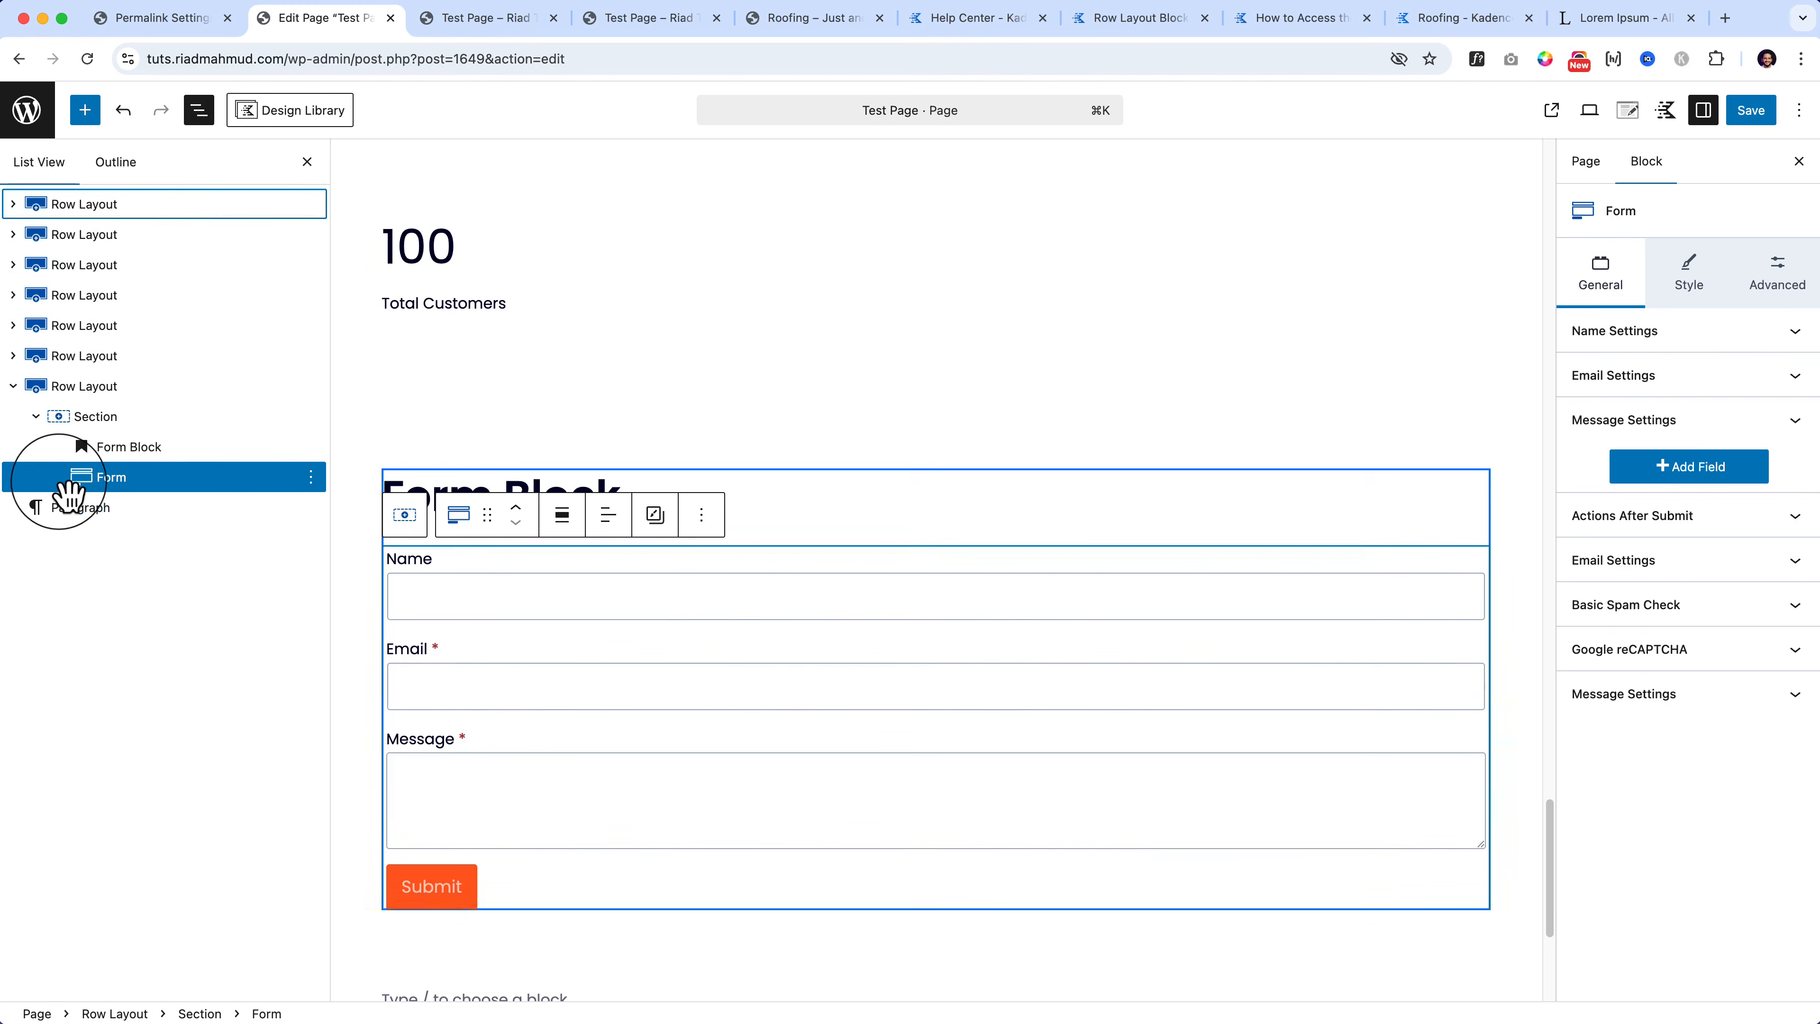
click(114, 490)
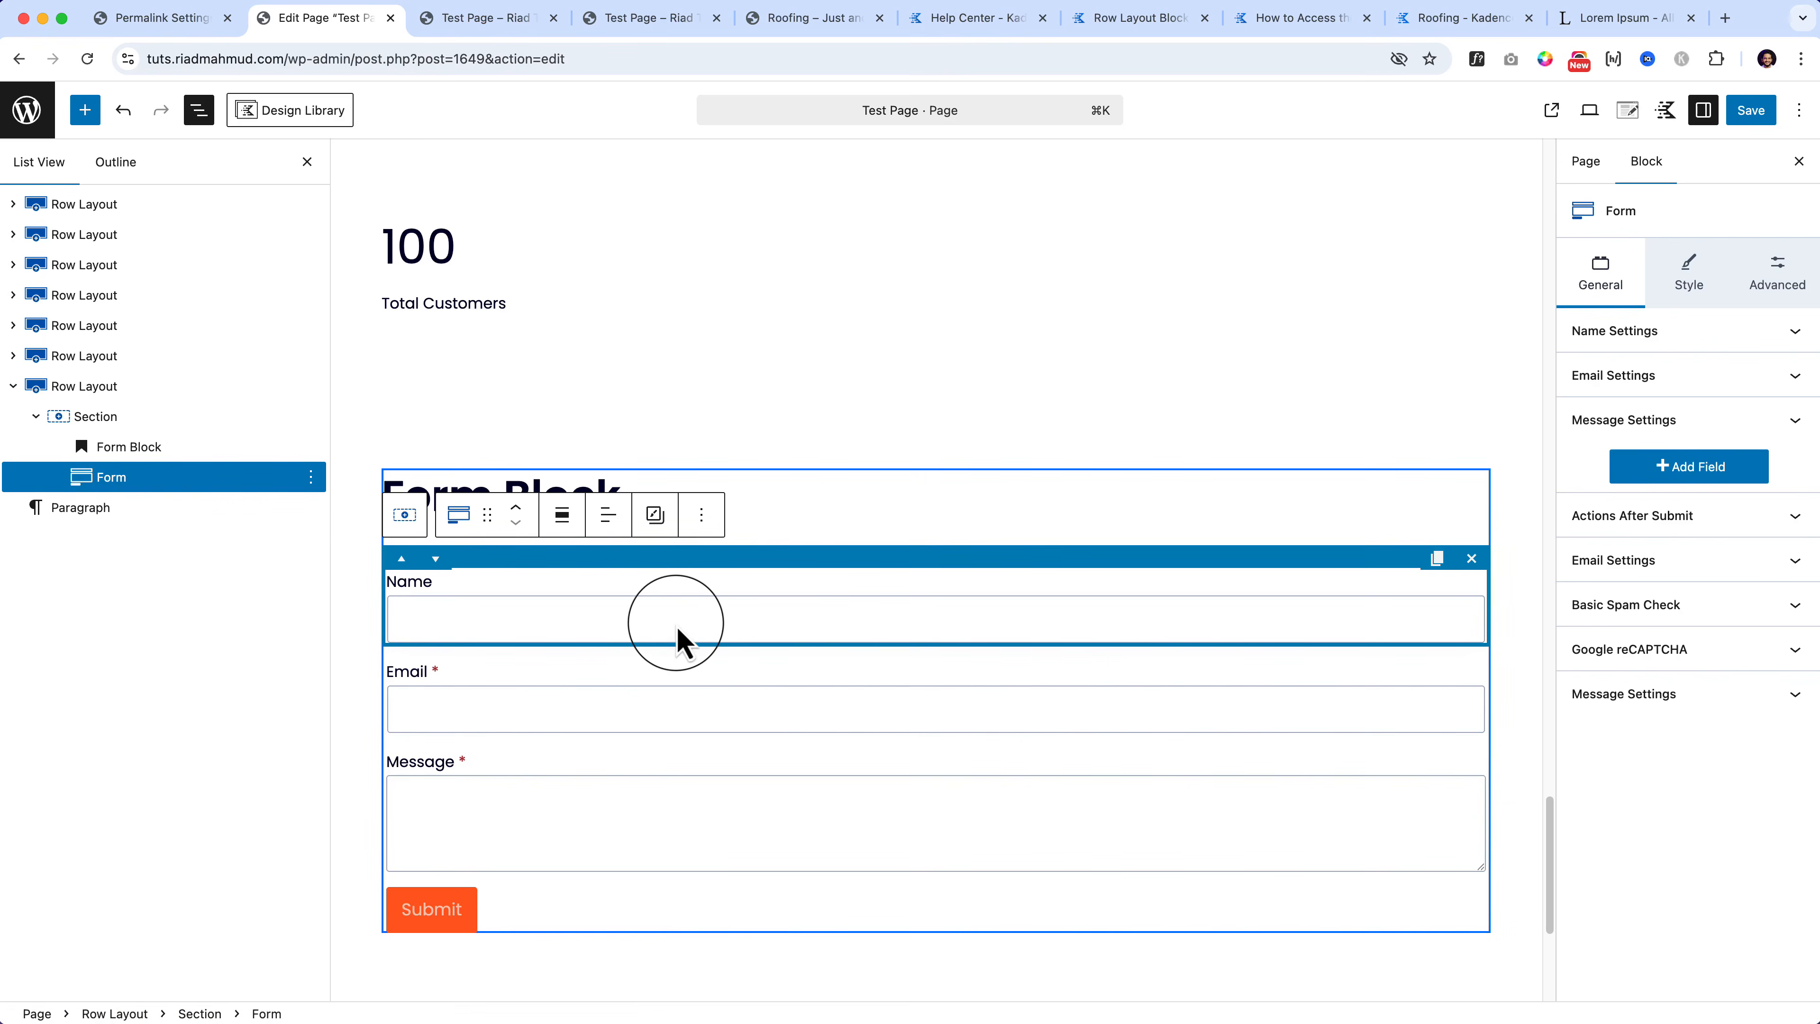
click(188, 27)
mouse_move(54, 691)
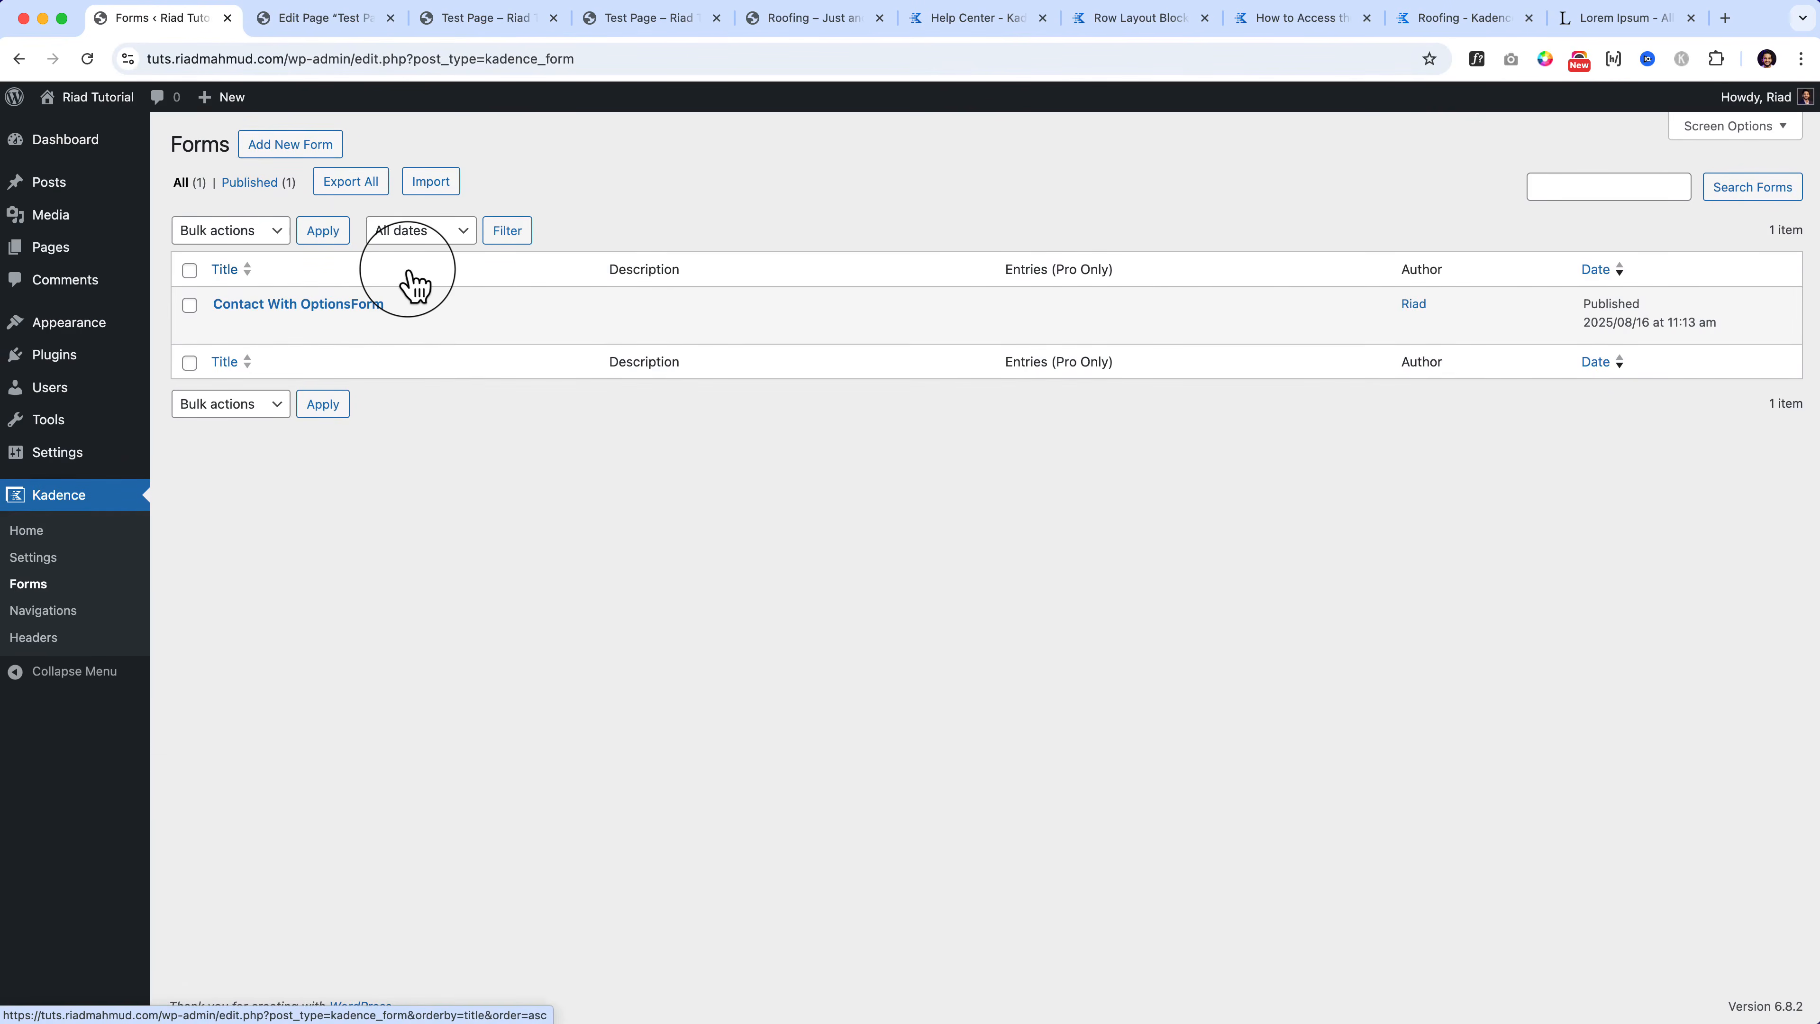
click(225, 328)
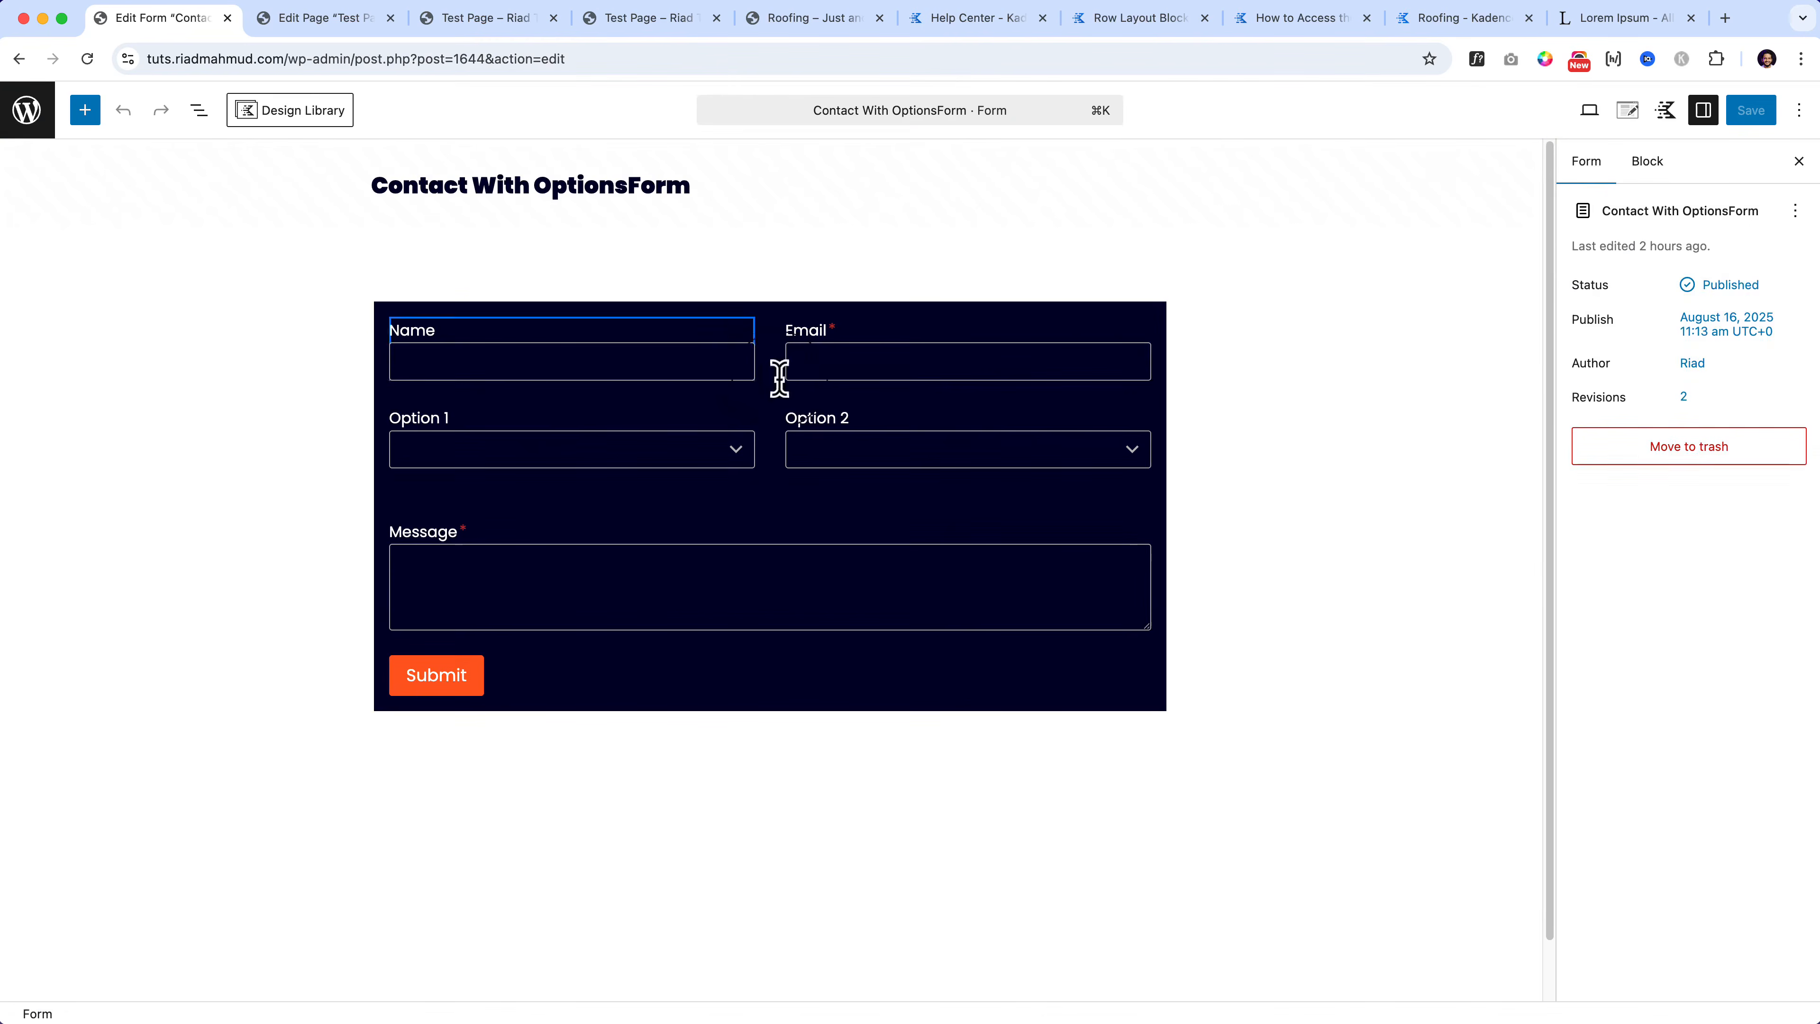
click(792, 393)
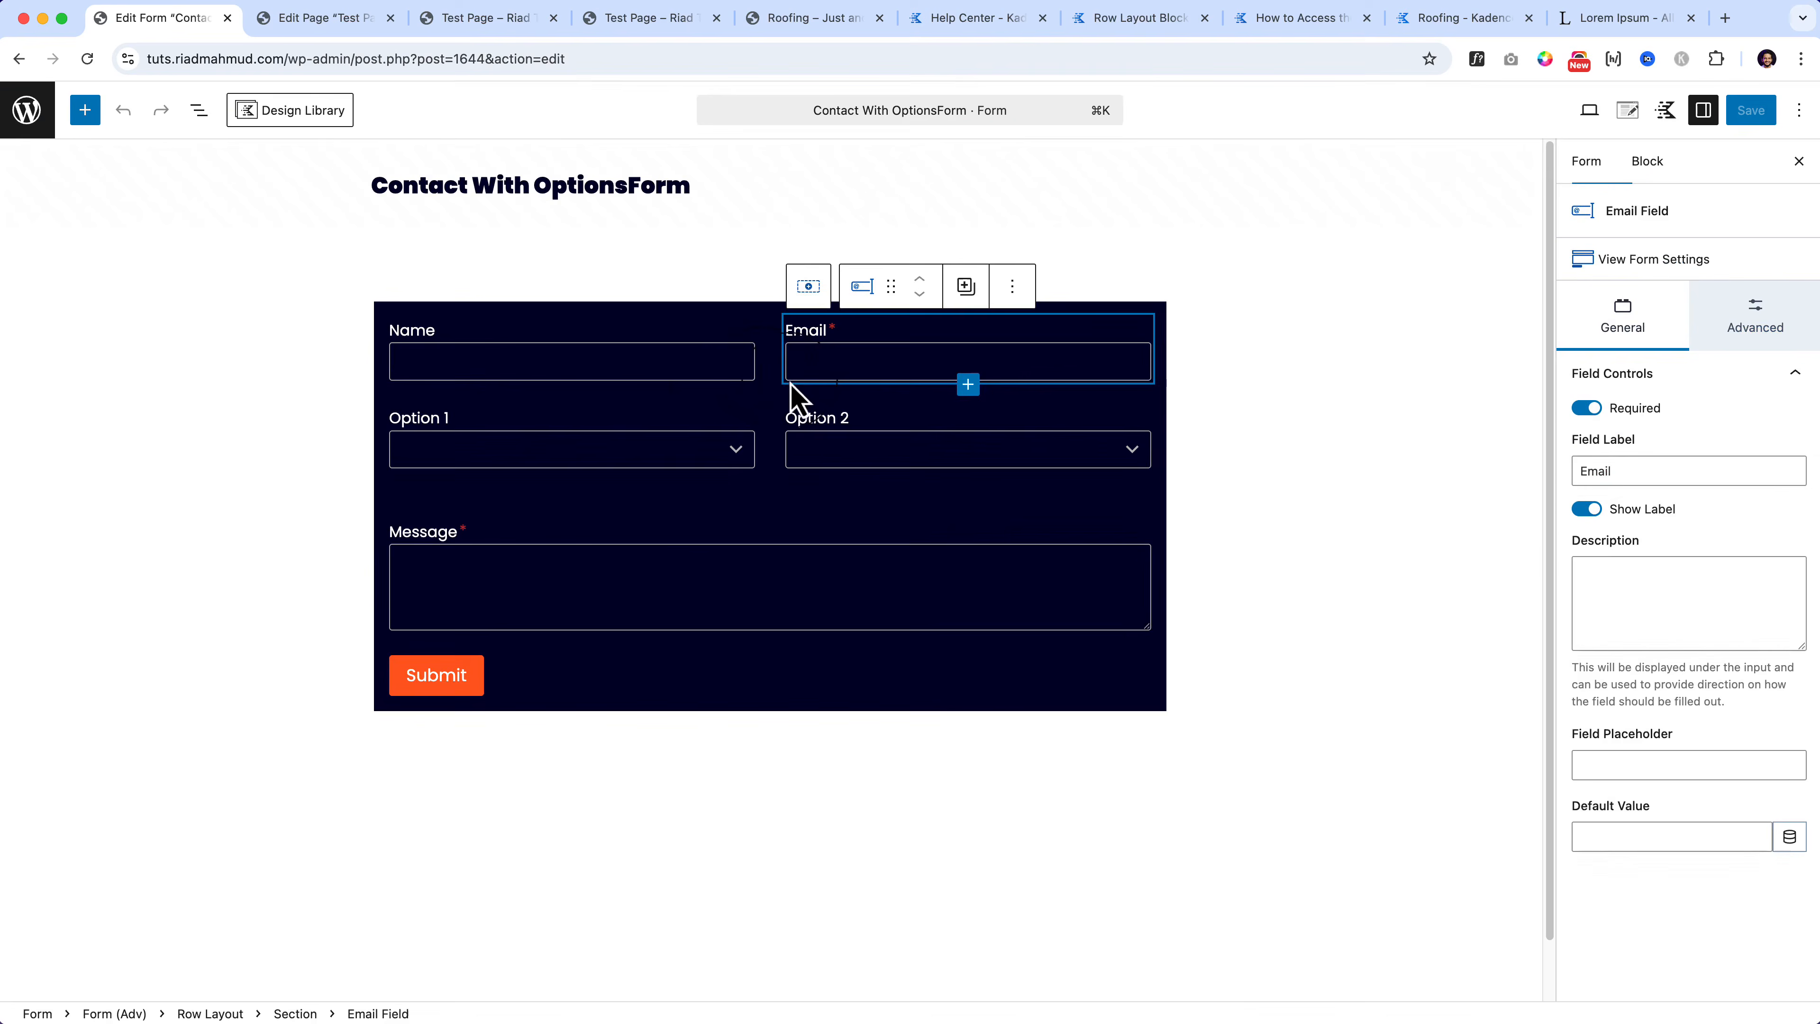
click(740, 367)
click(198, 110)
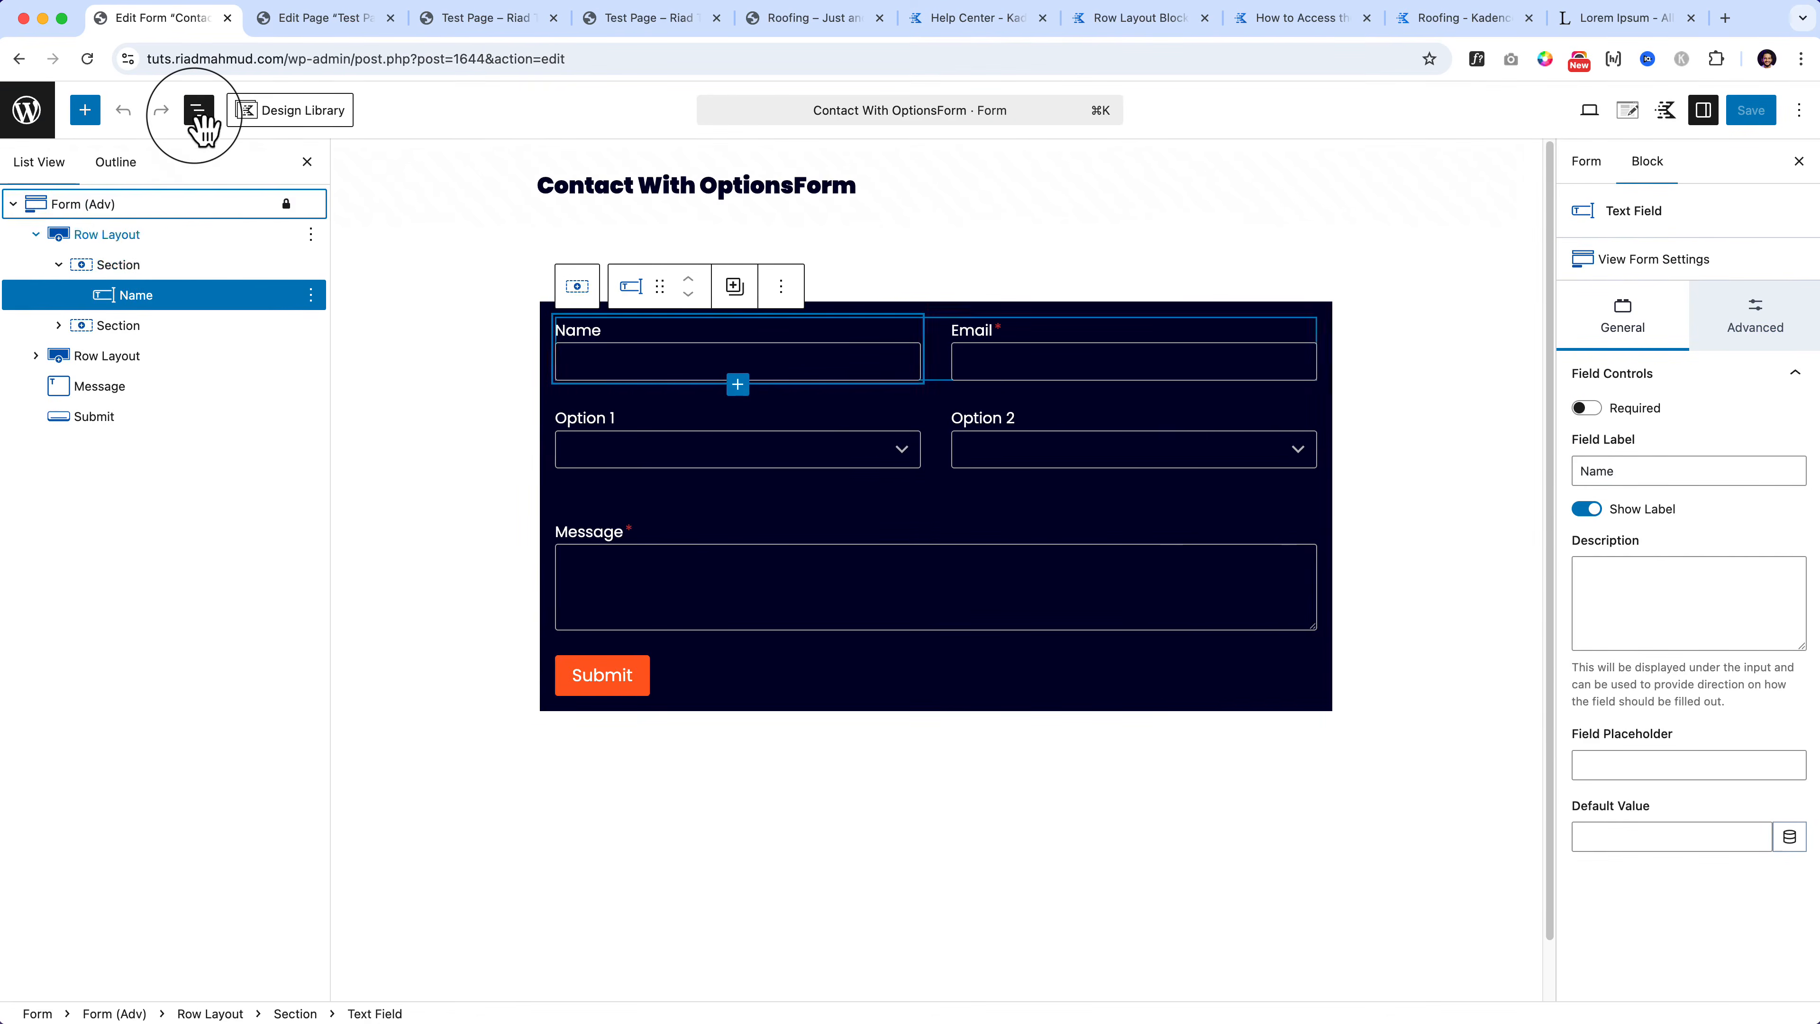
click(338, 25)
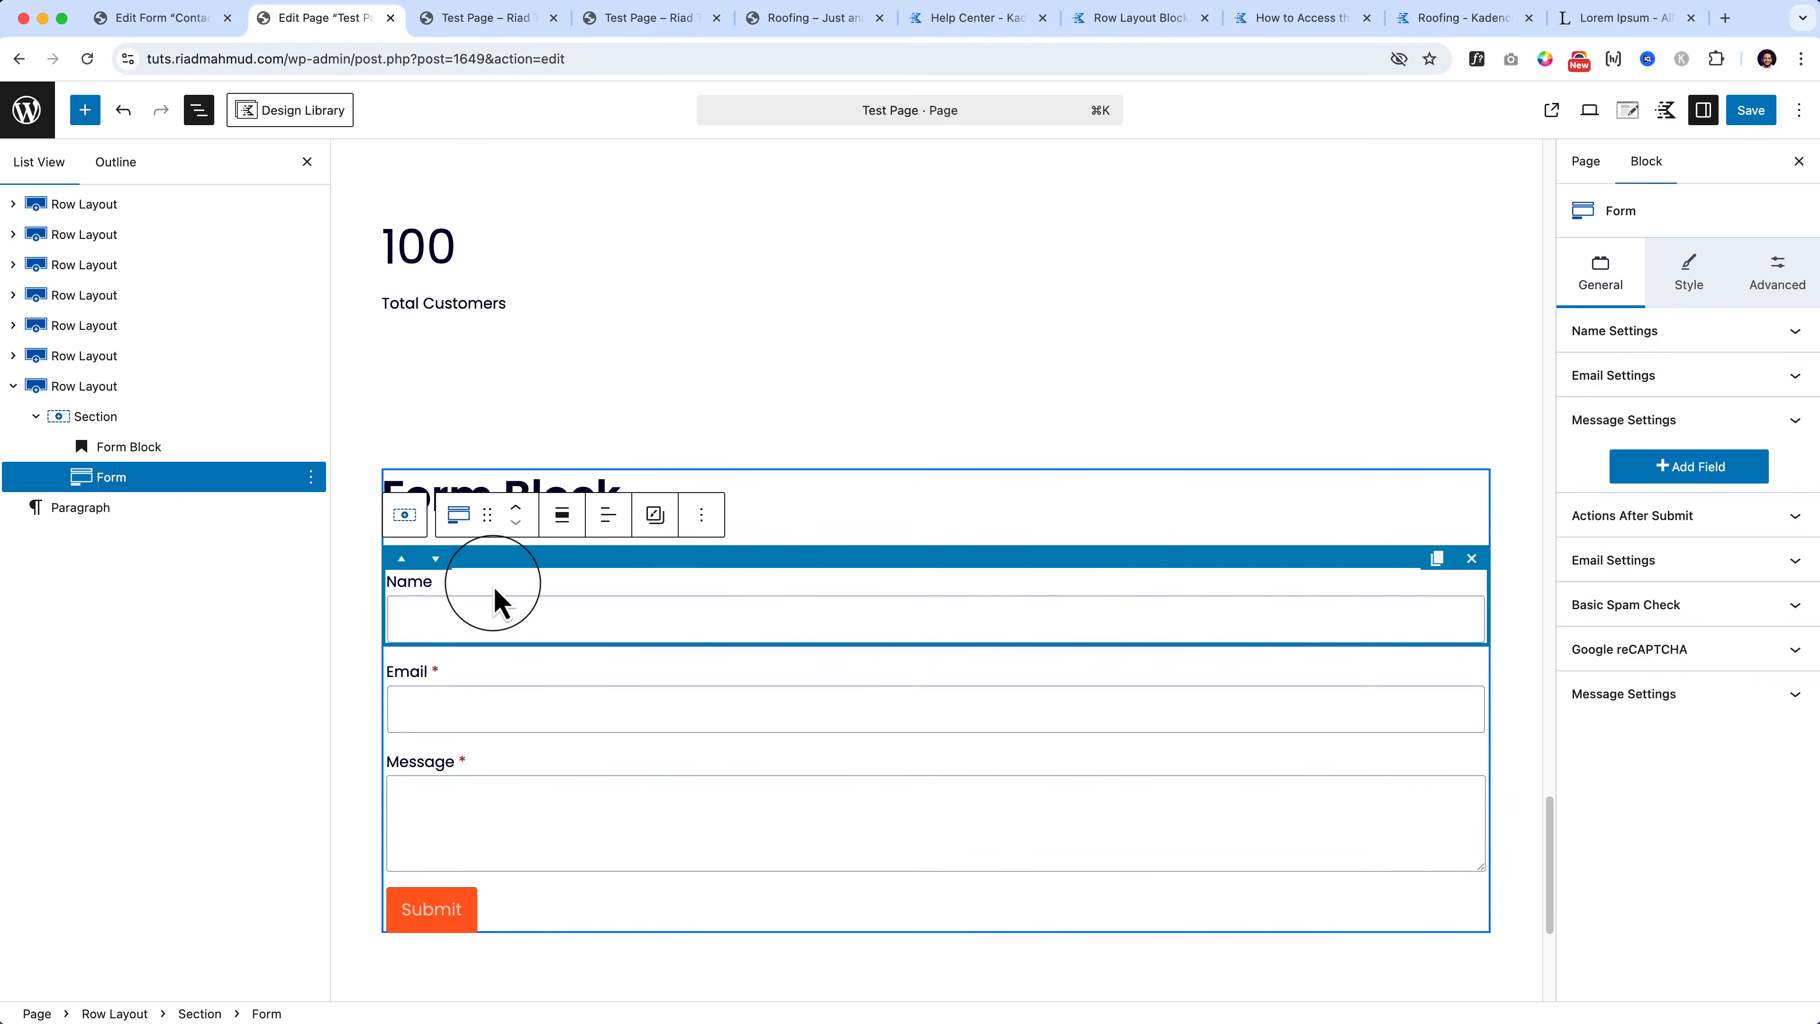
click(1707, 334)
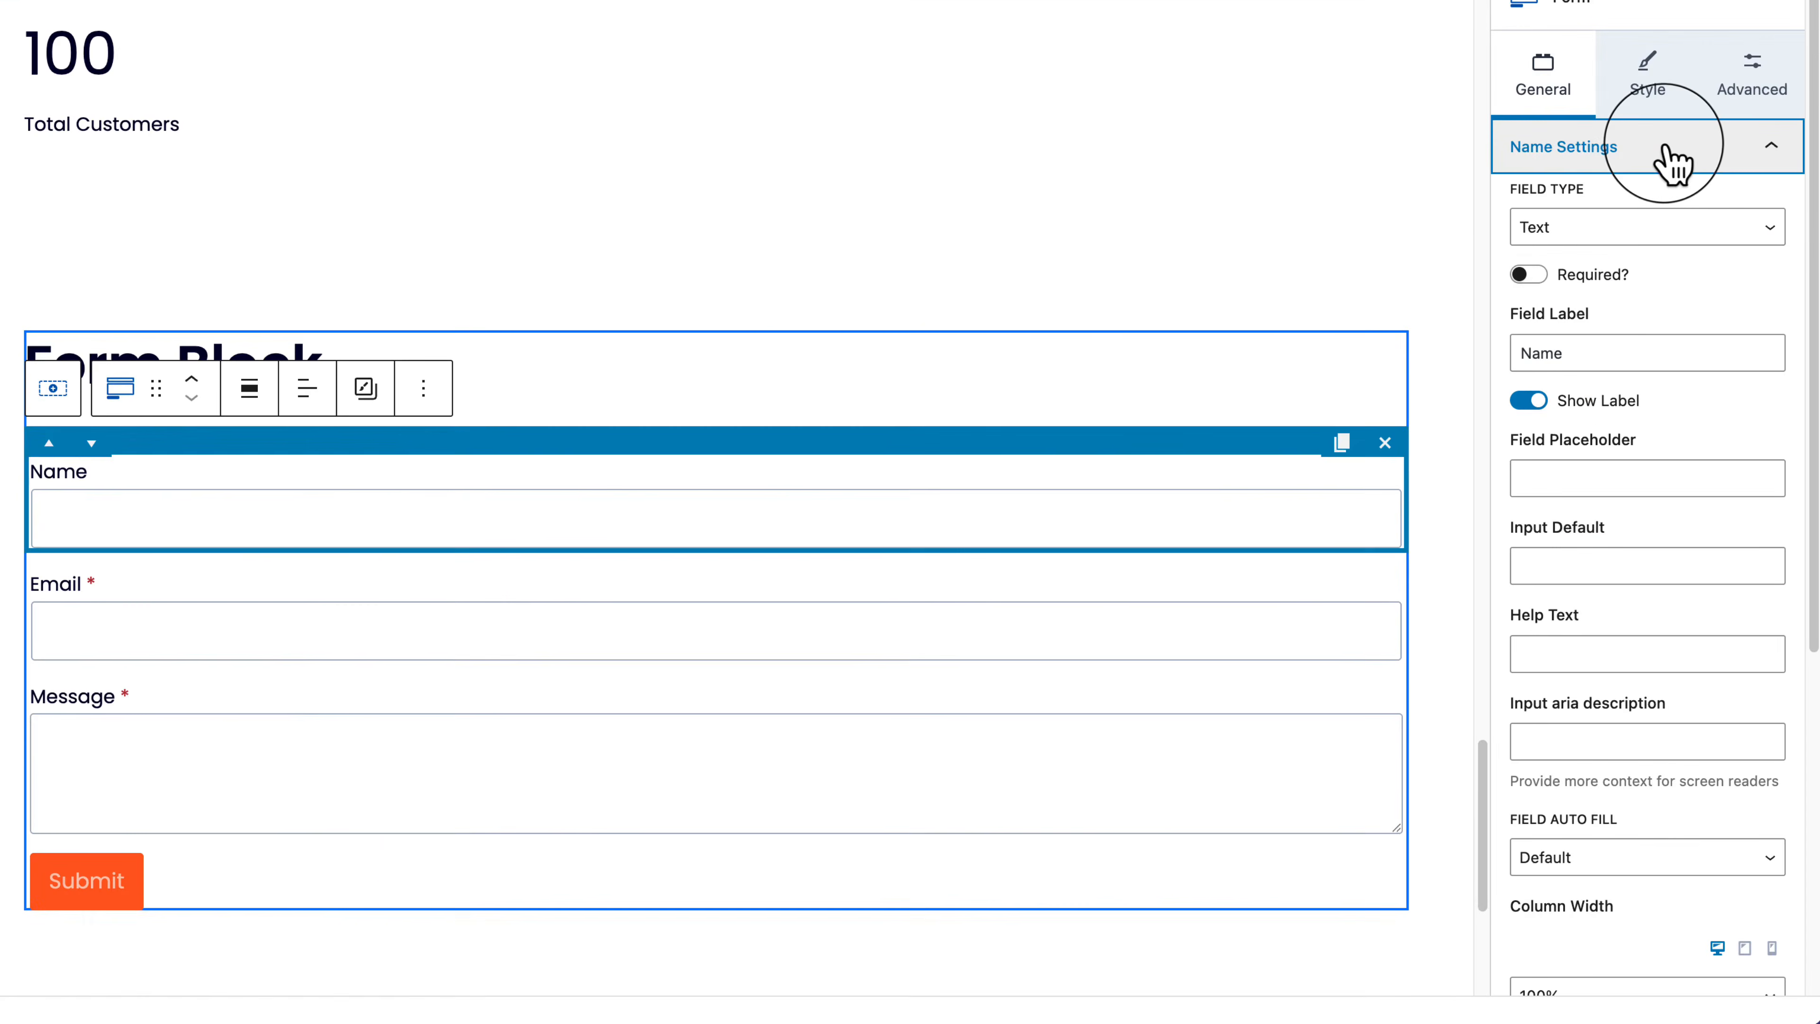
click(1670, 154)
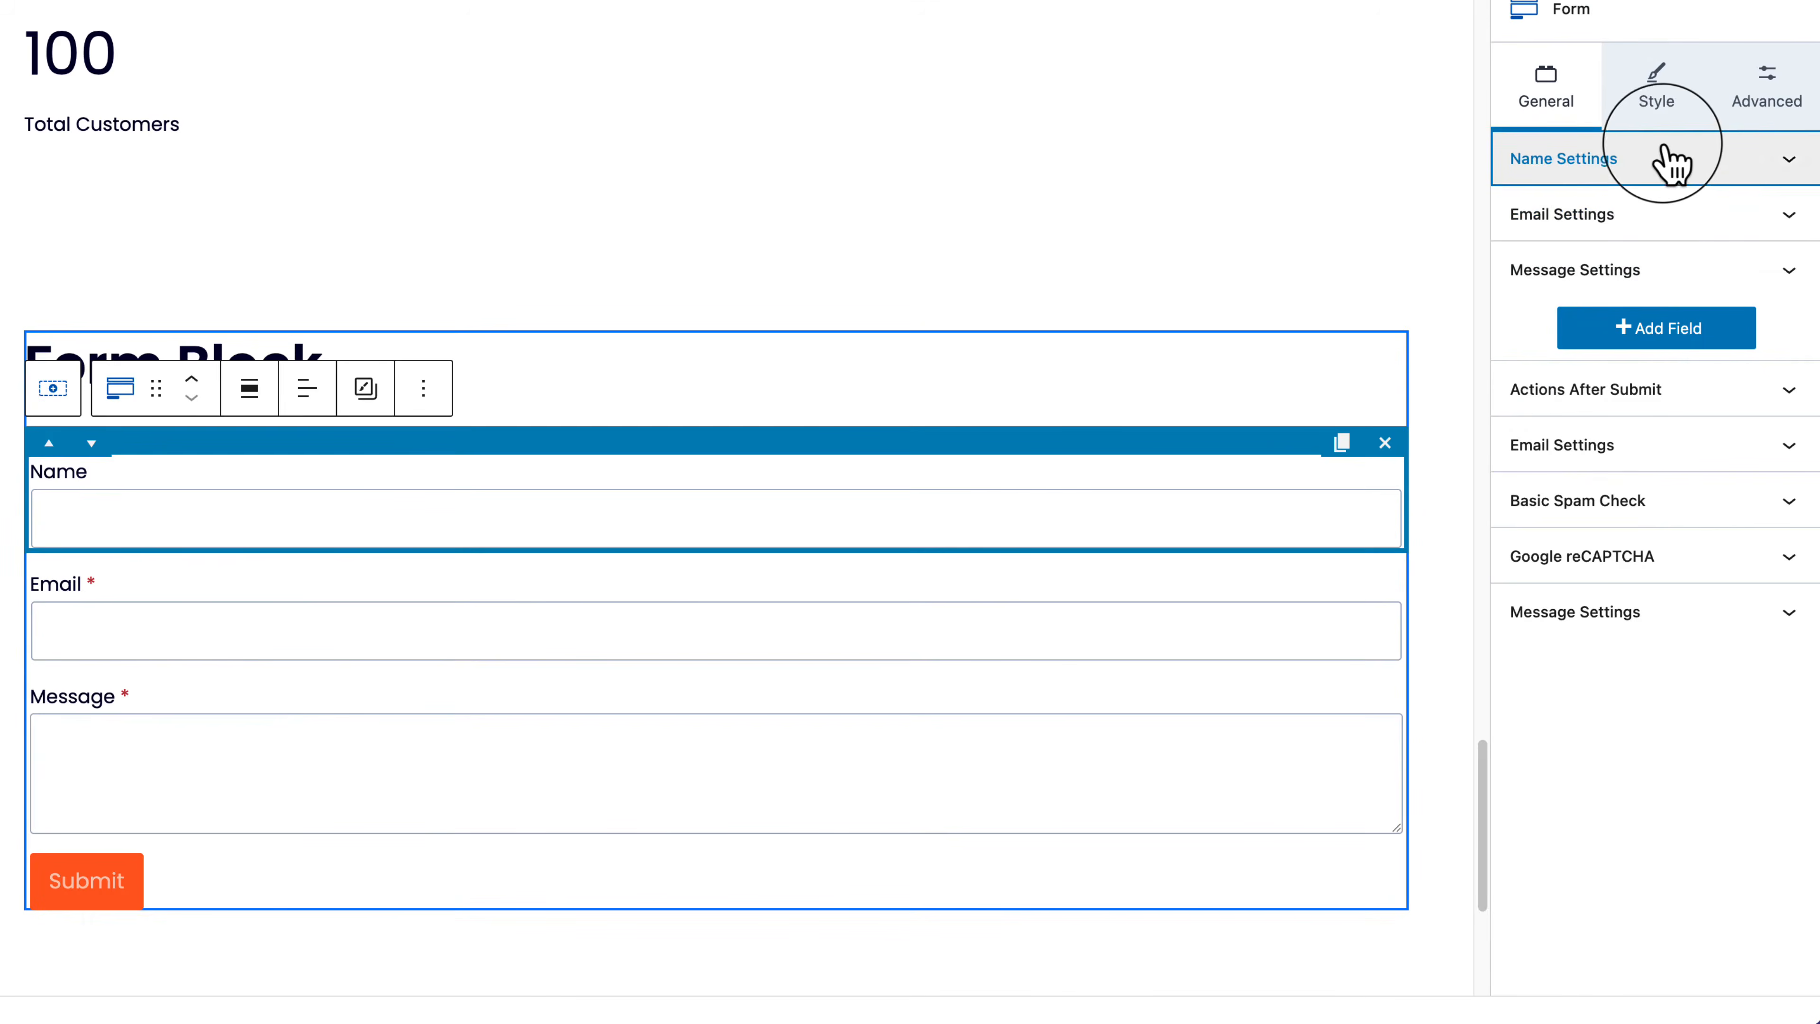
click(1612, 216)
scroll(1604, 217, up, 3)
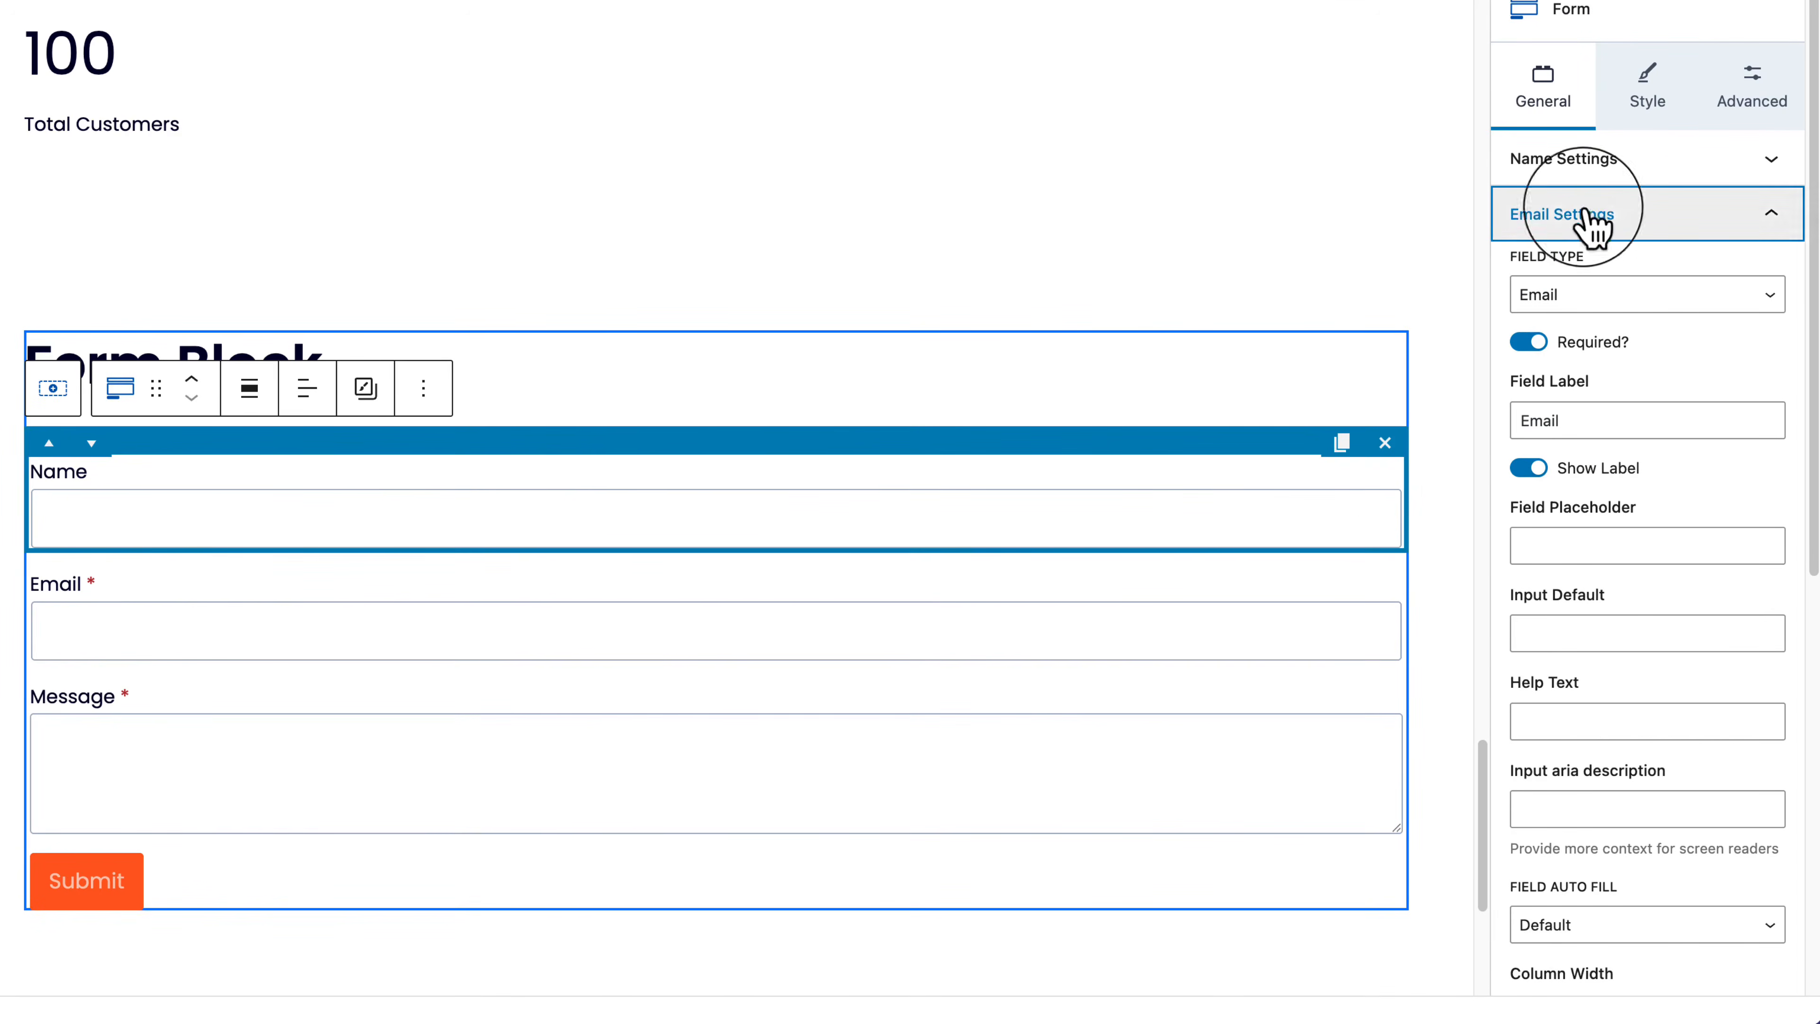
click(1616, 215)
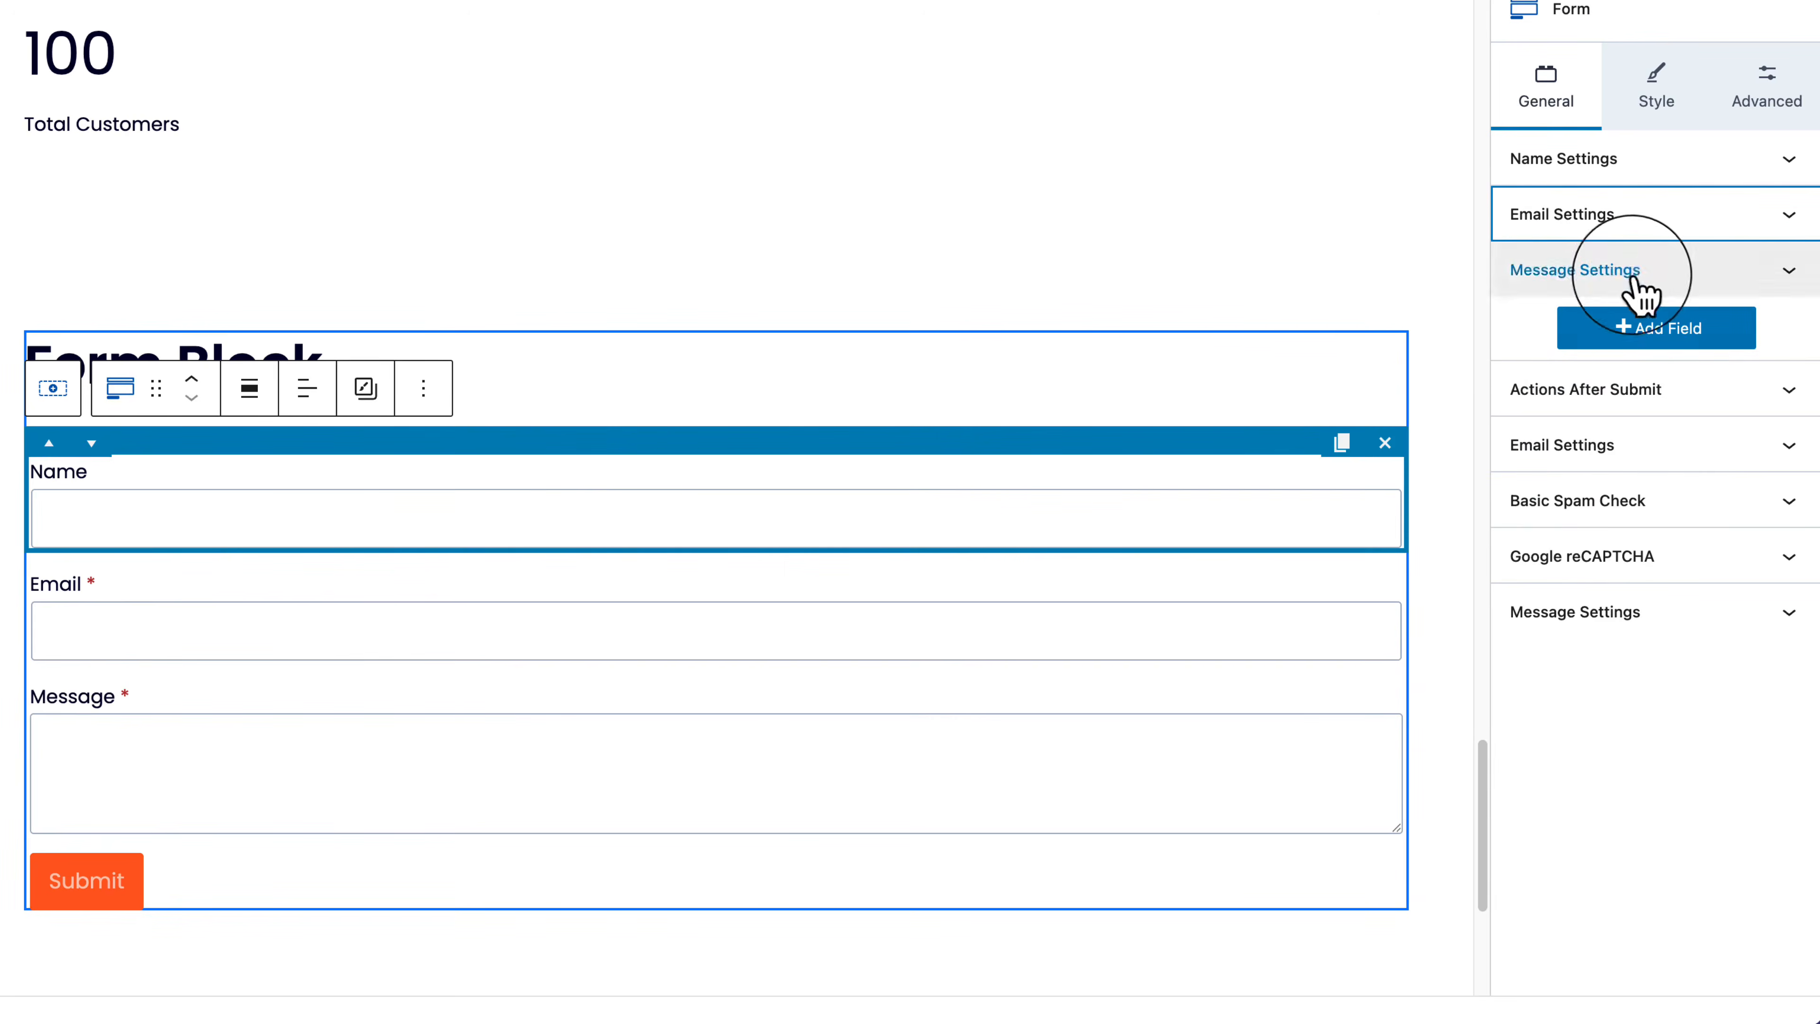
click(1647, 333)
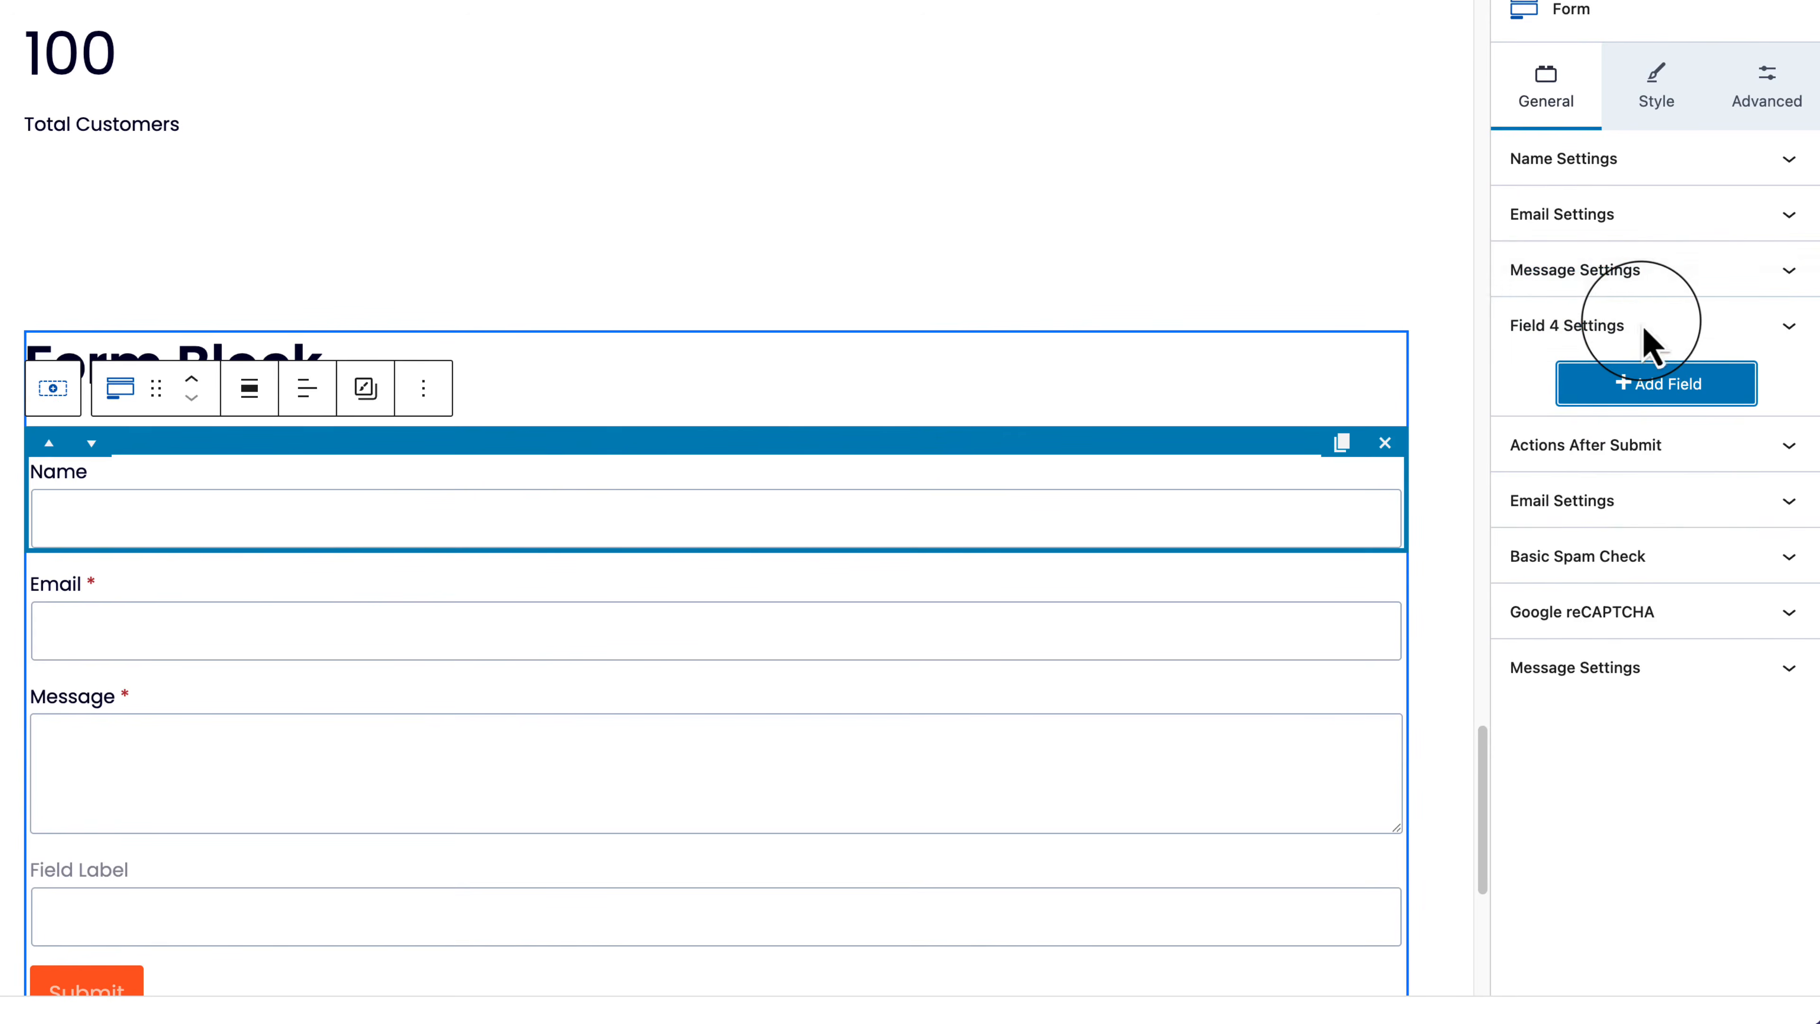
scroll(902, 553, down, 1)
click(101, 832)
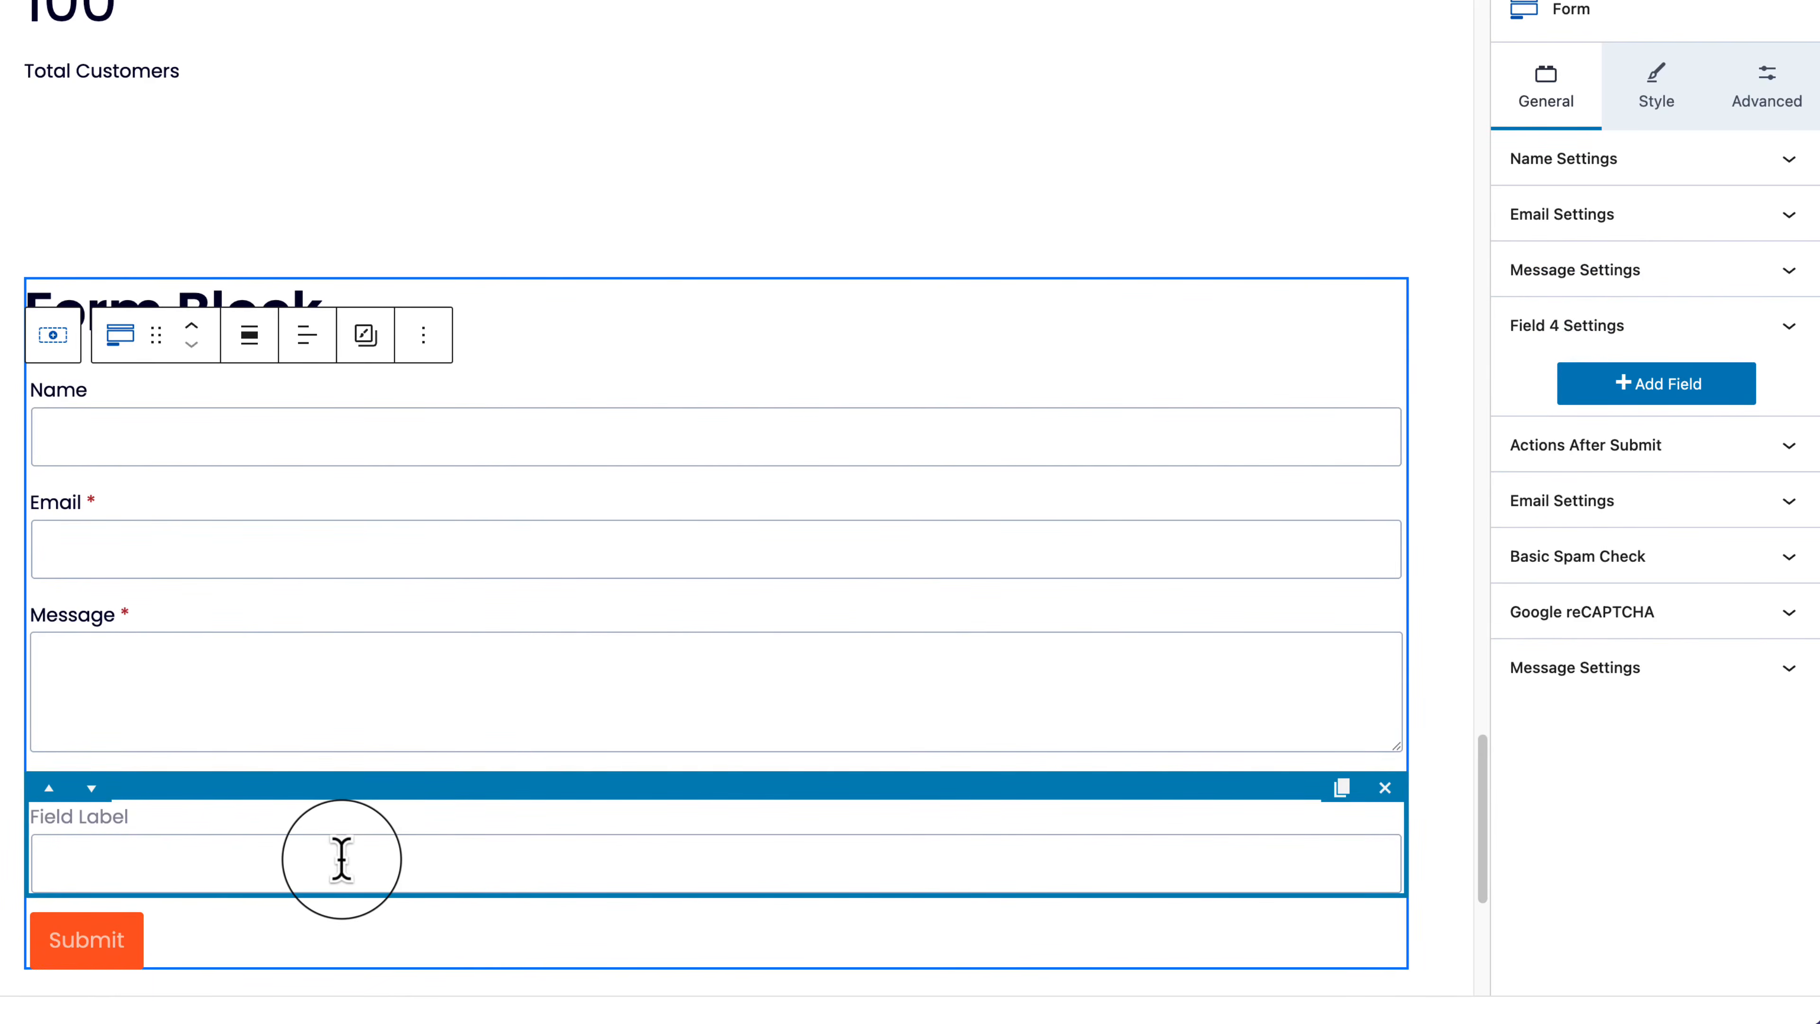
click(1555, 336)
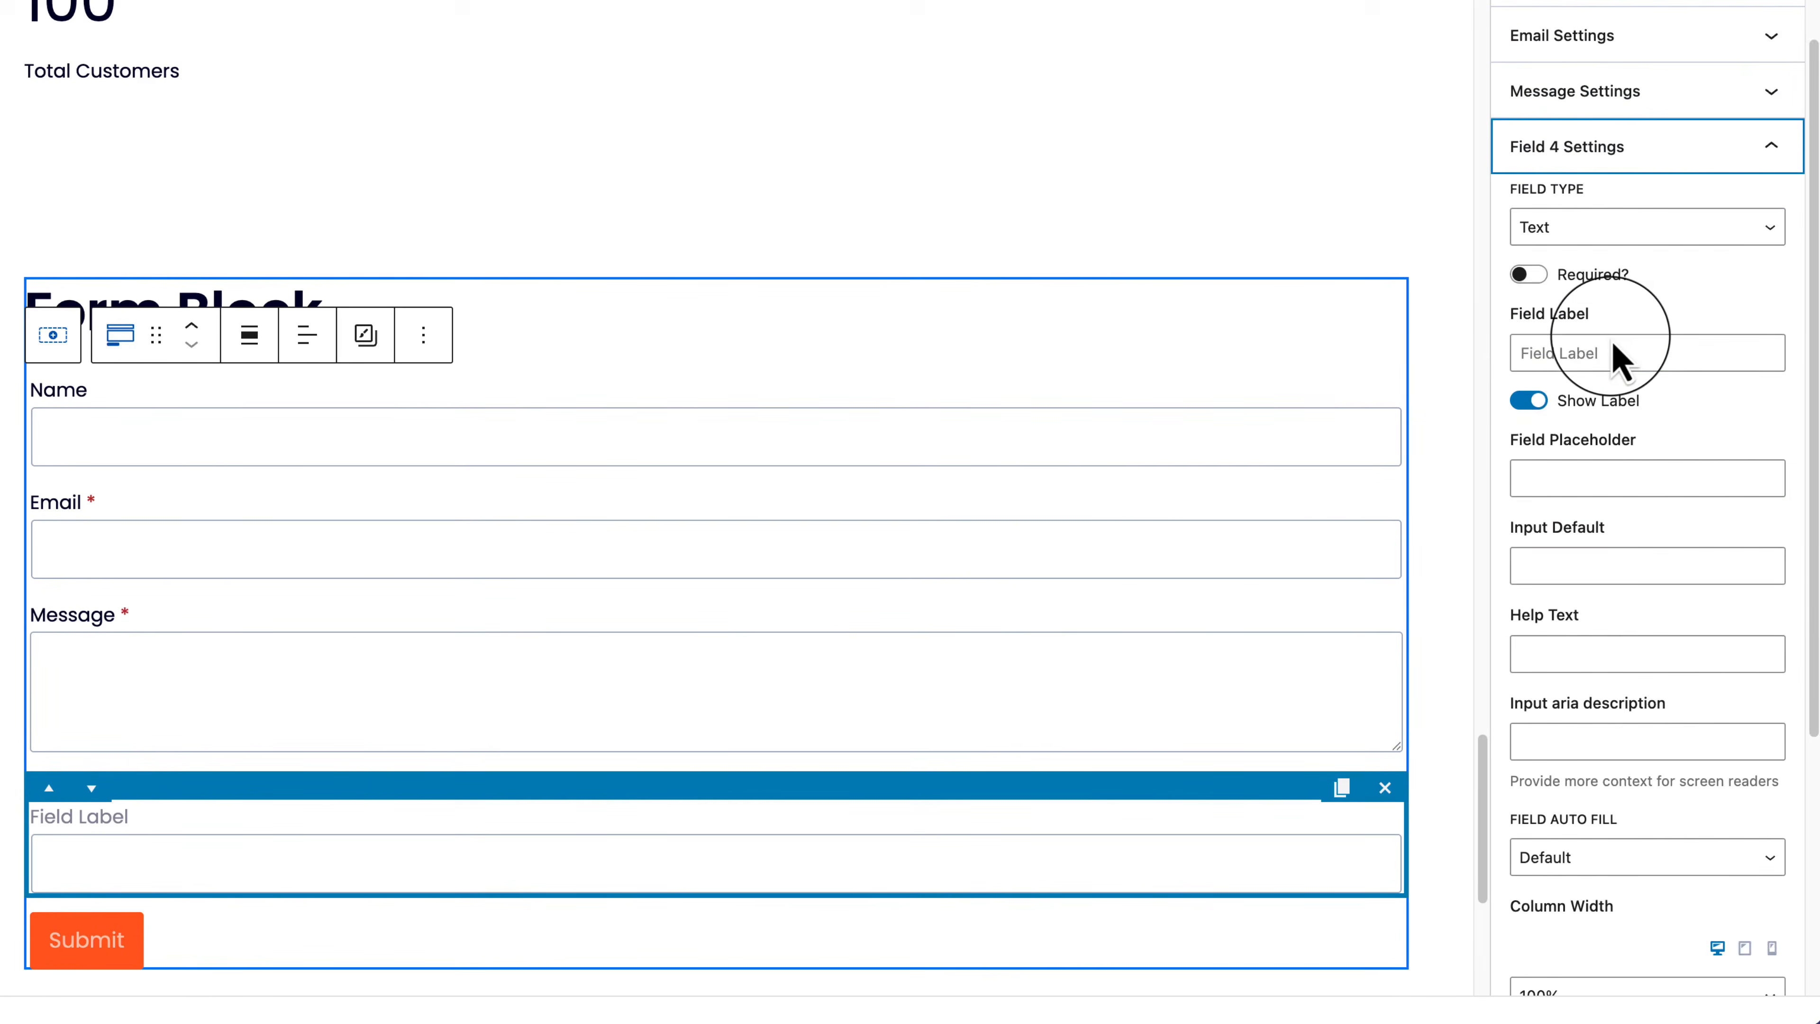
click(1597, 237)
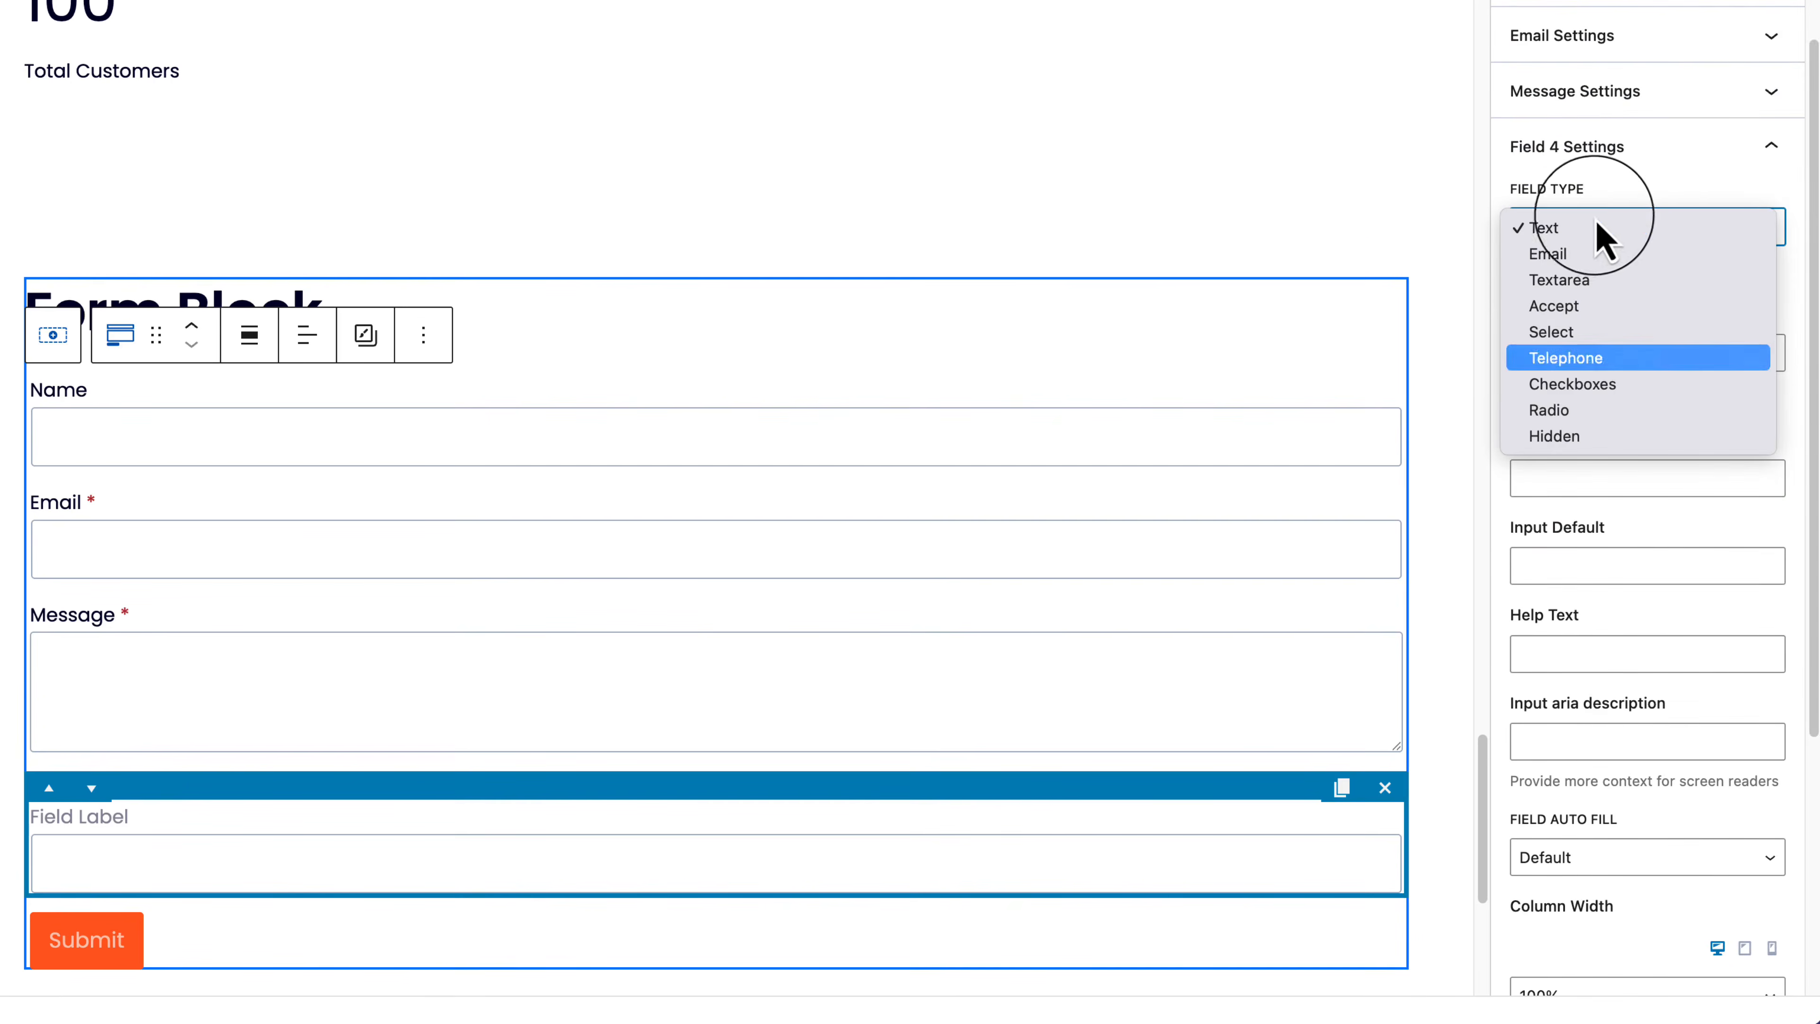
click(1651, 161)
click(1647, 166)
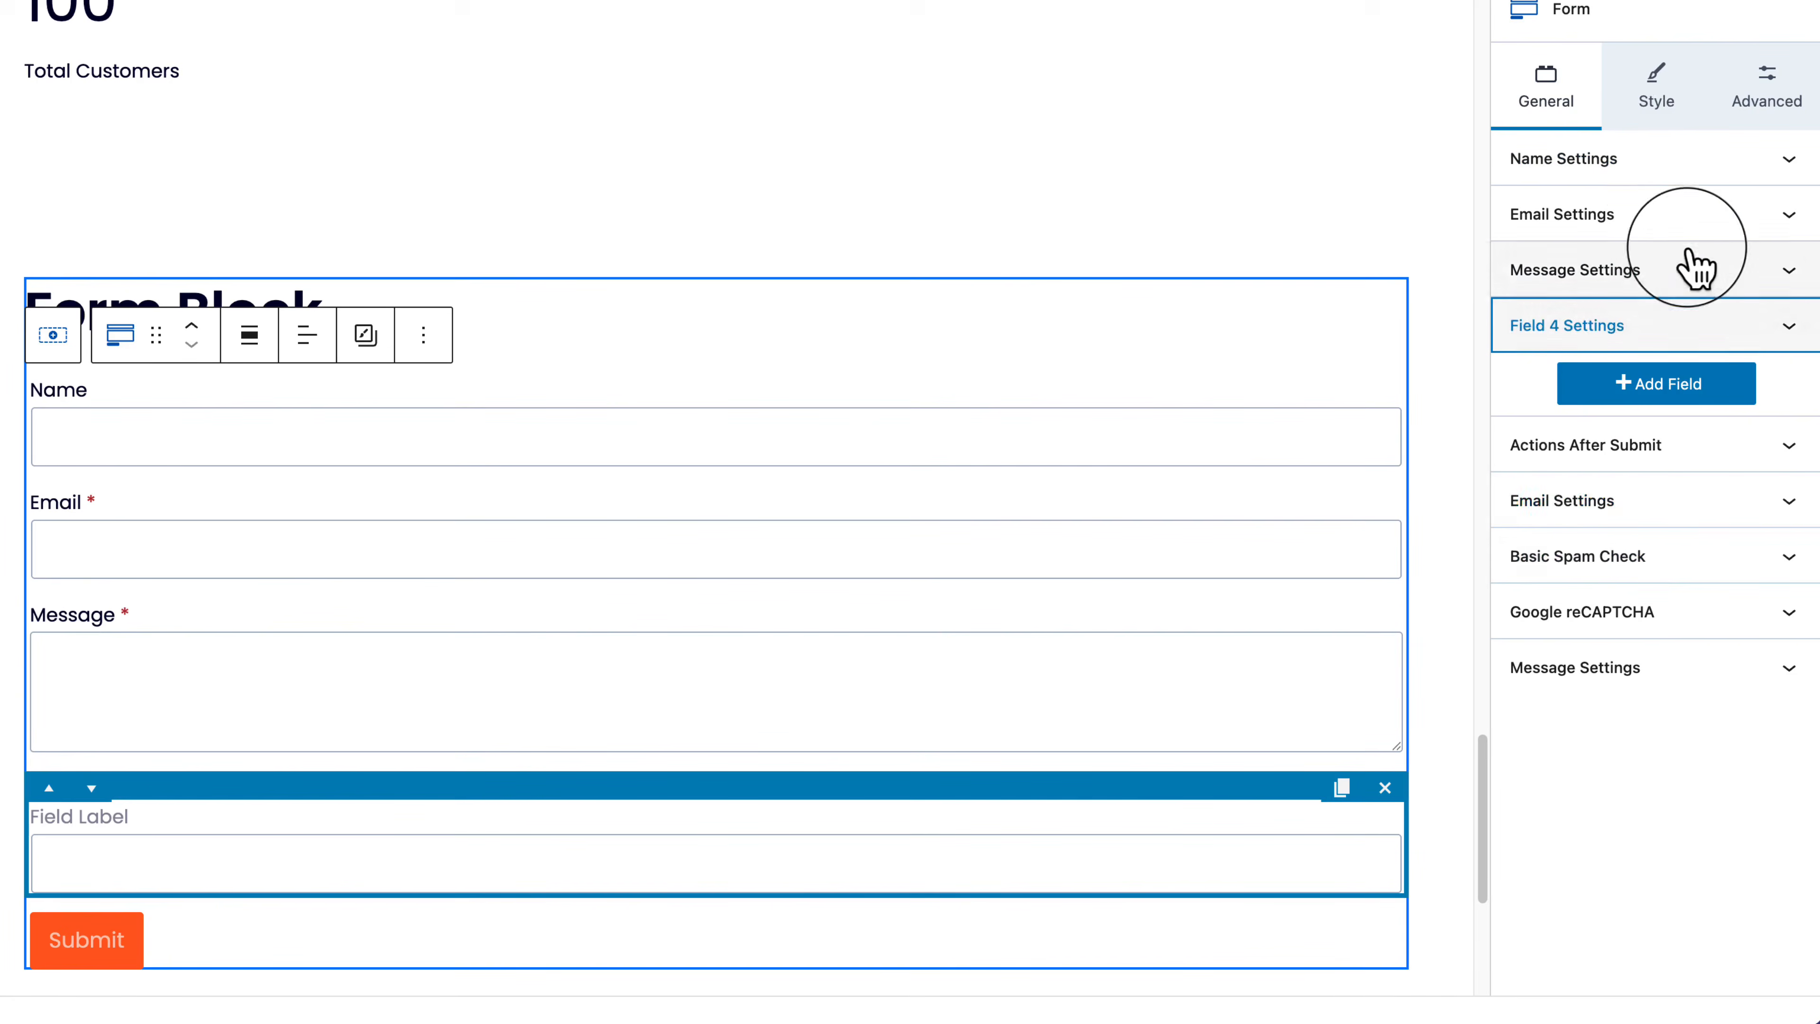
click(1738, 333)
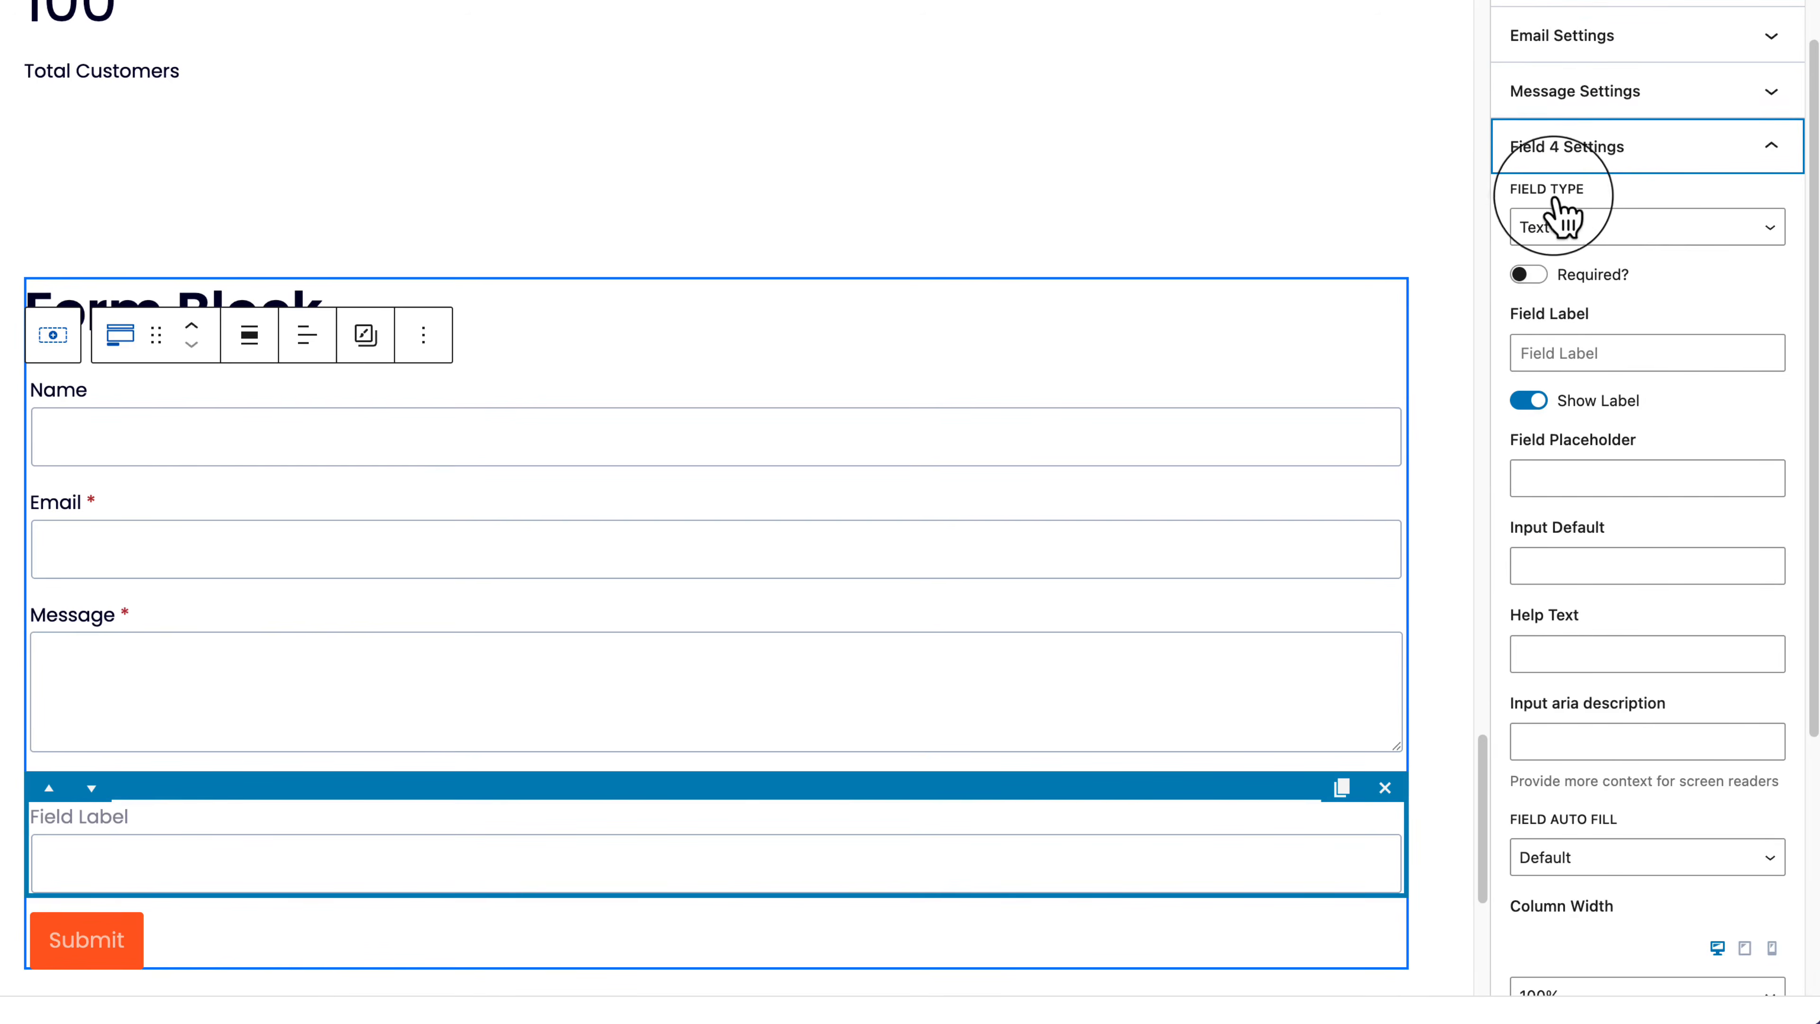
click(1607, 235)
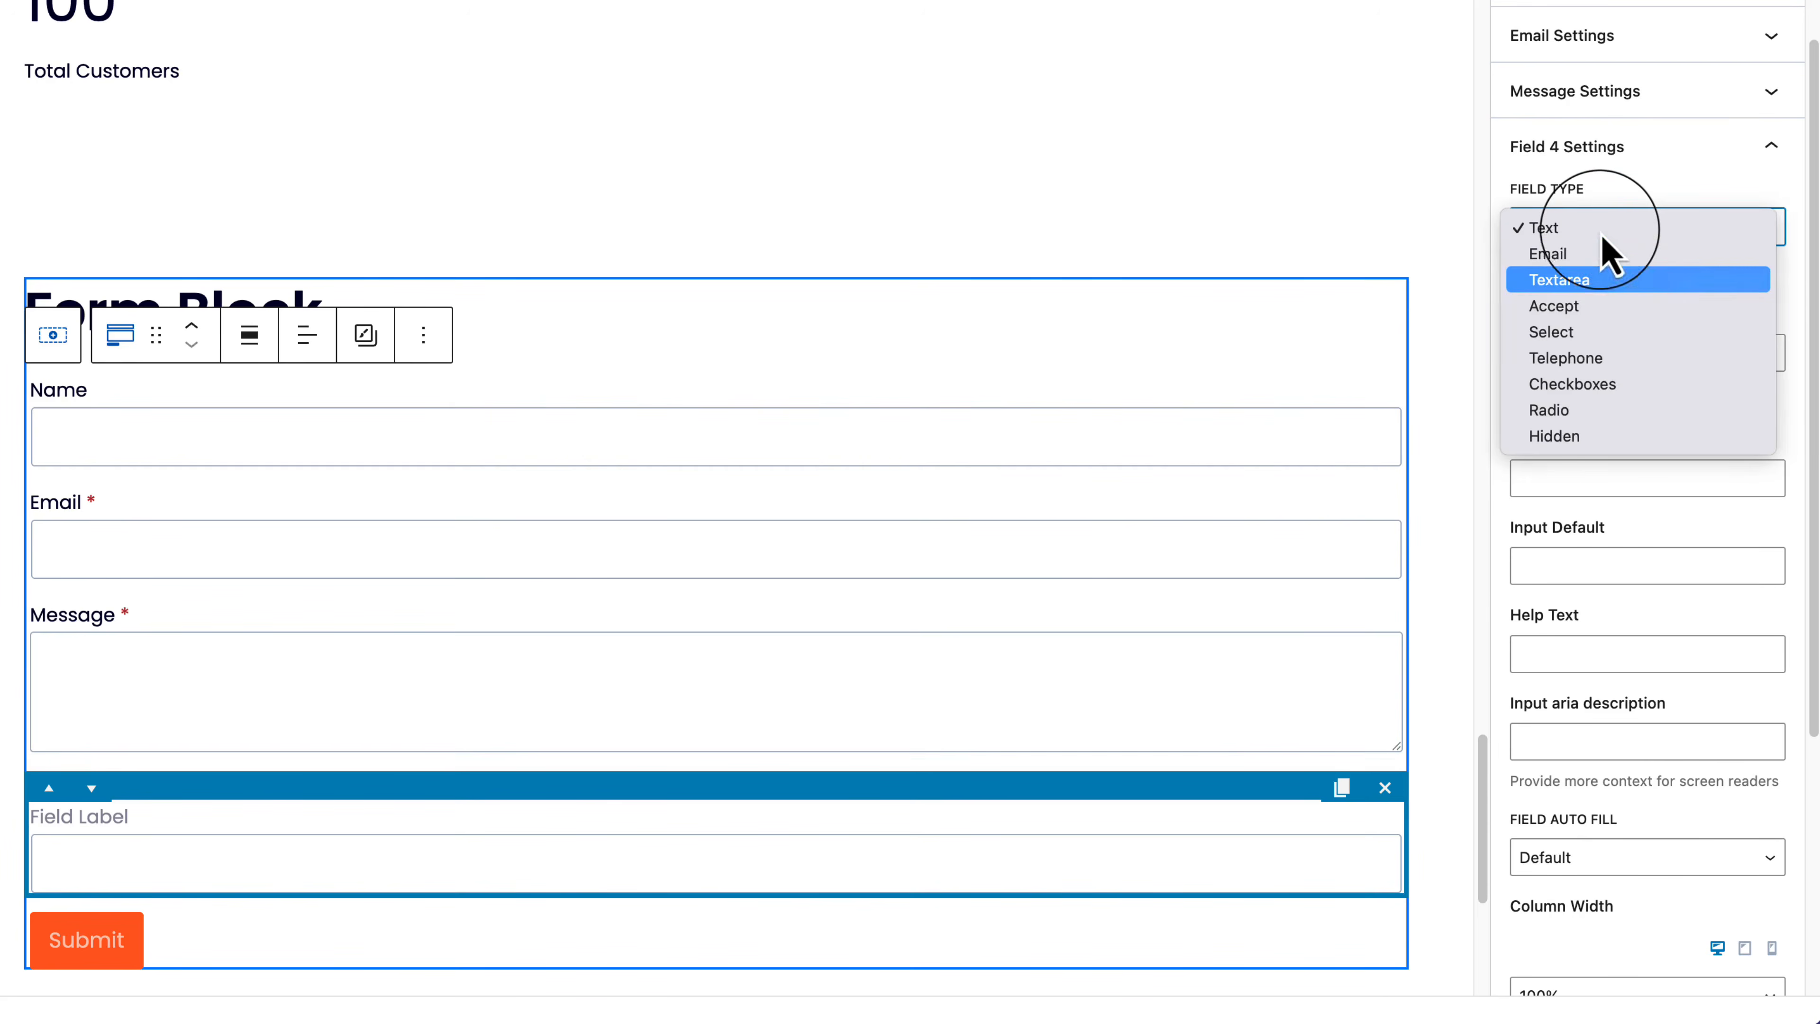
click(1612, 280)
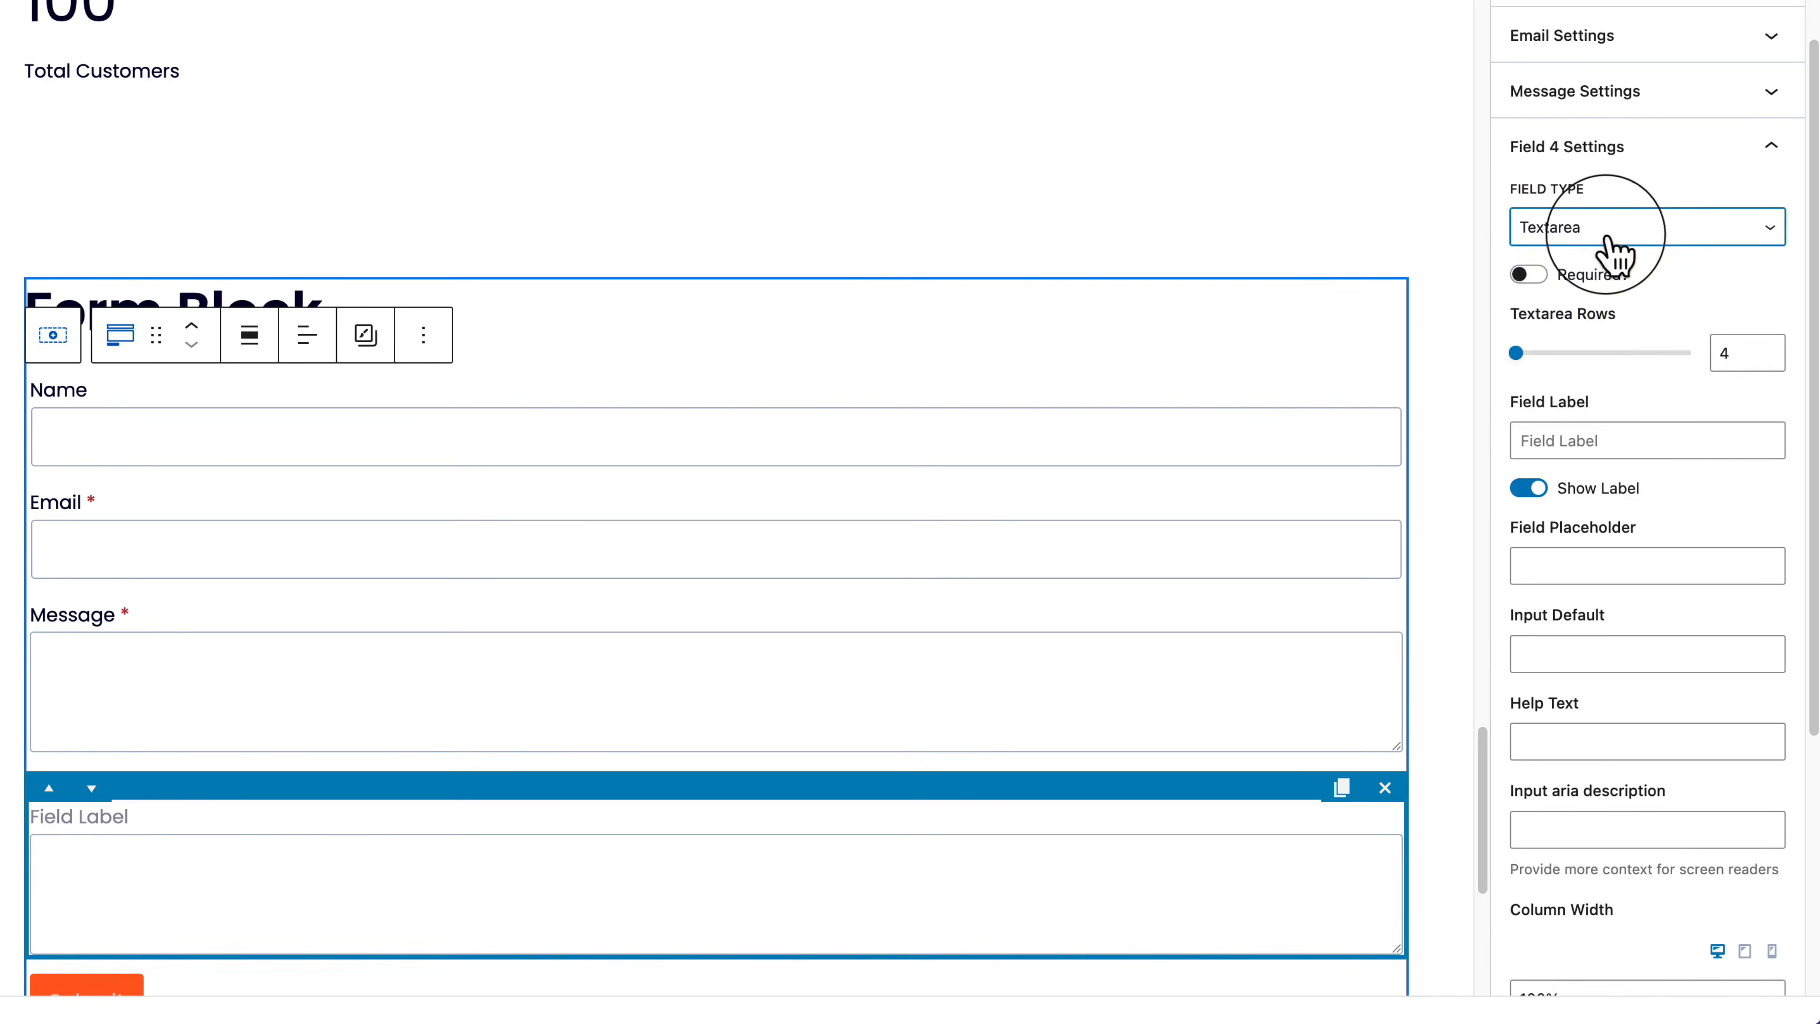
click(1611, 238)
click(1609, 263)
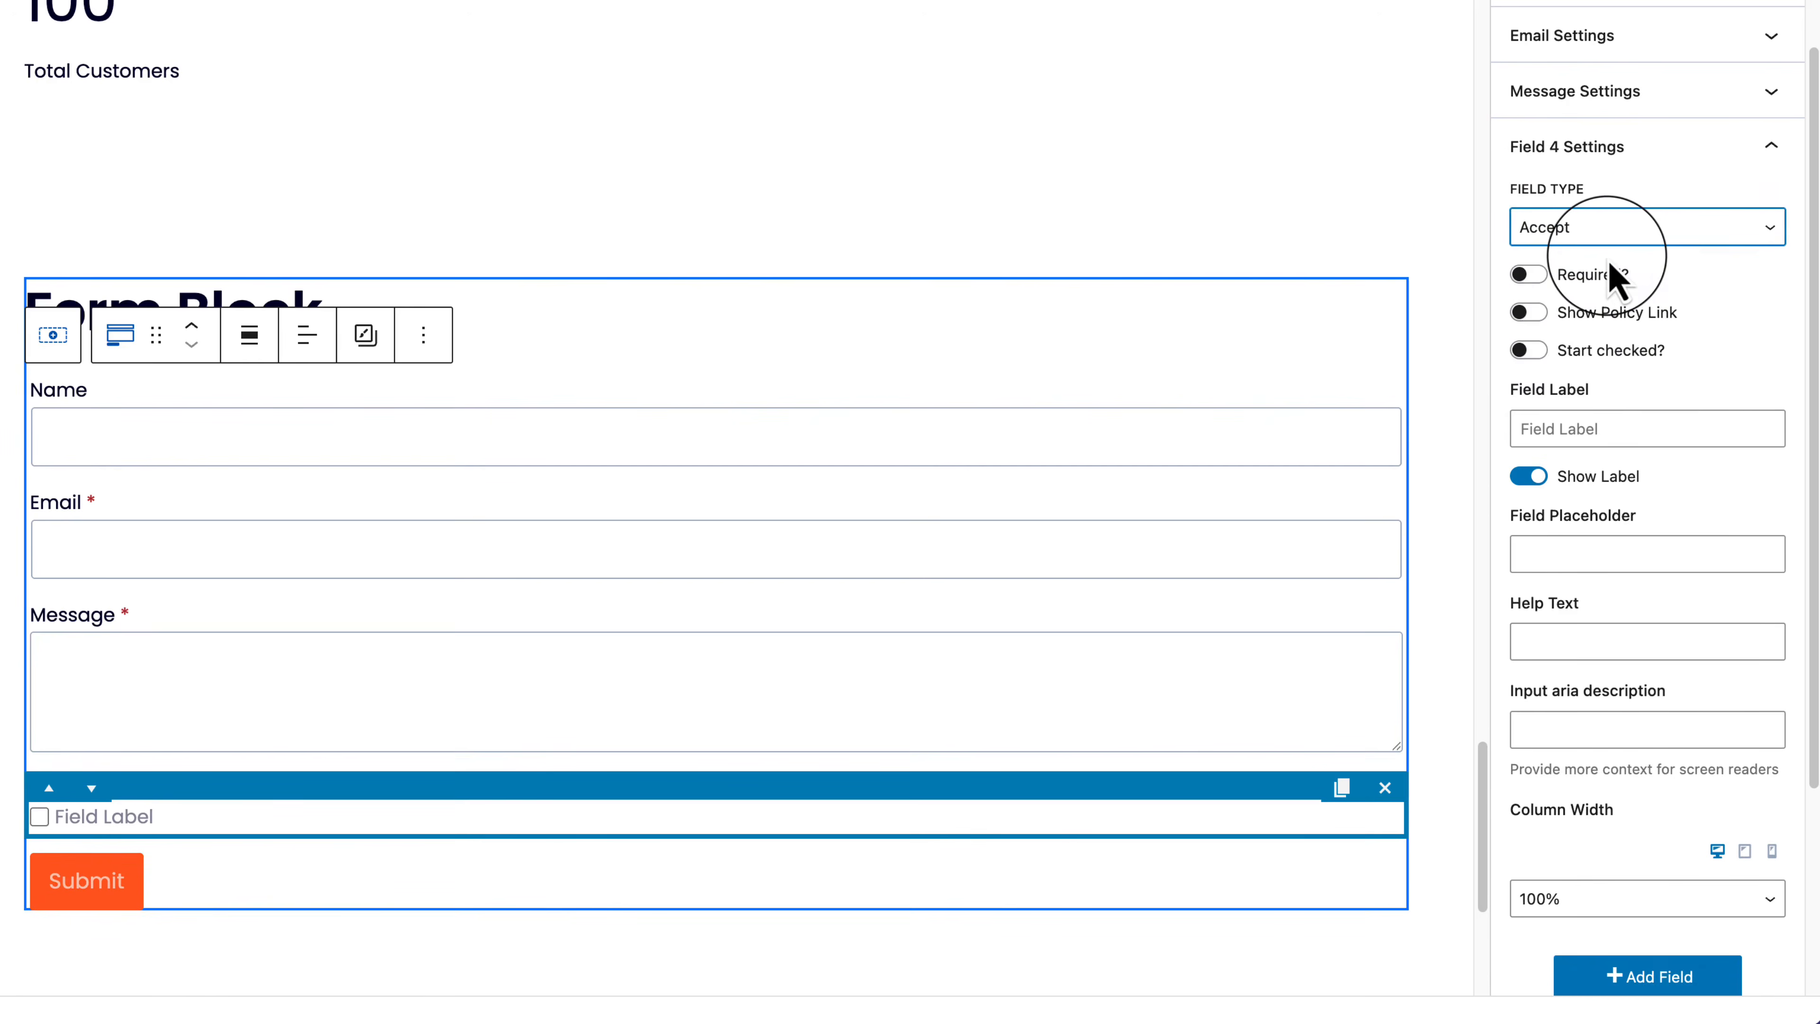
click(1611, 241)
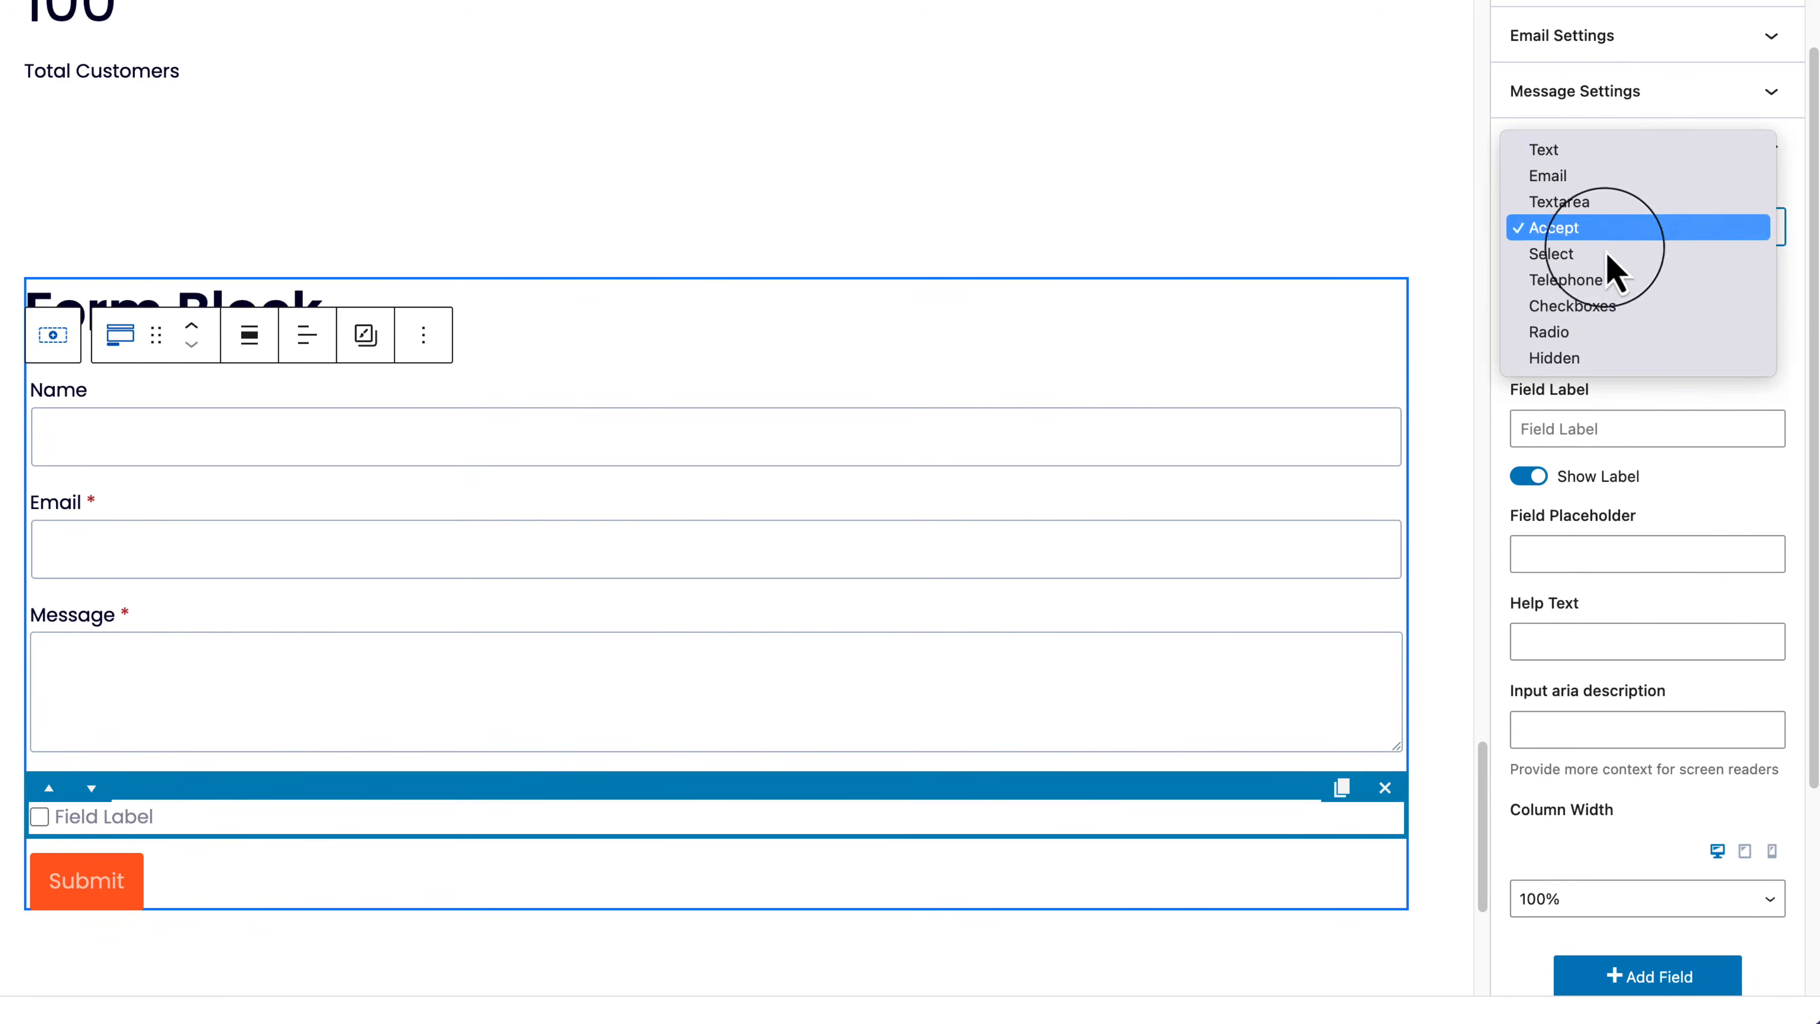
click(1611, 281)
click(1613, 241)
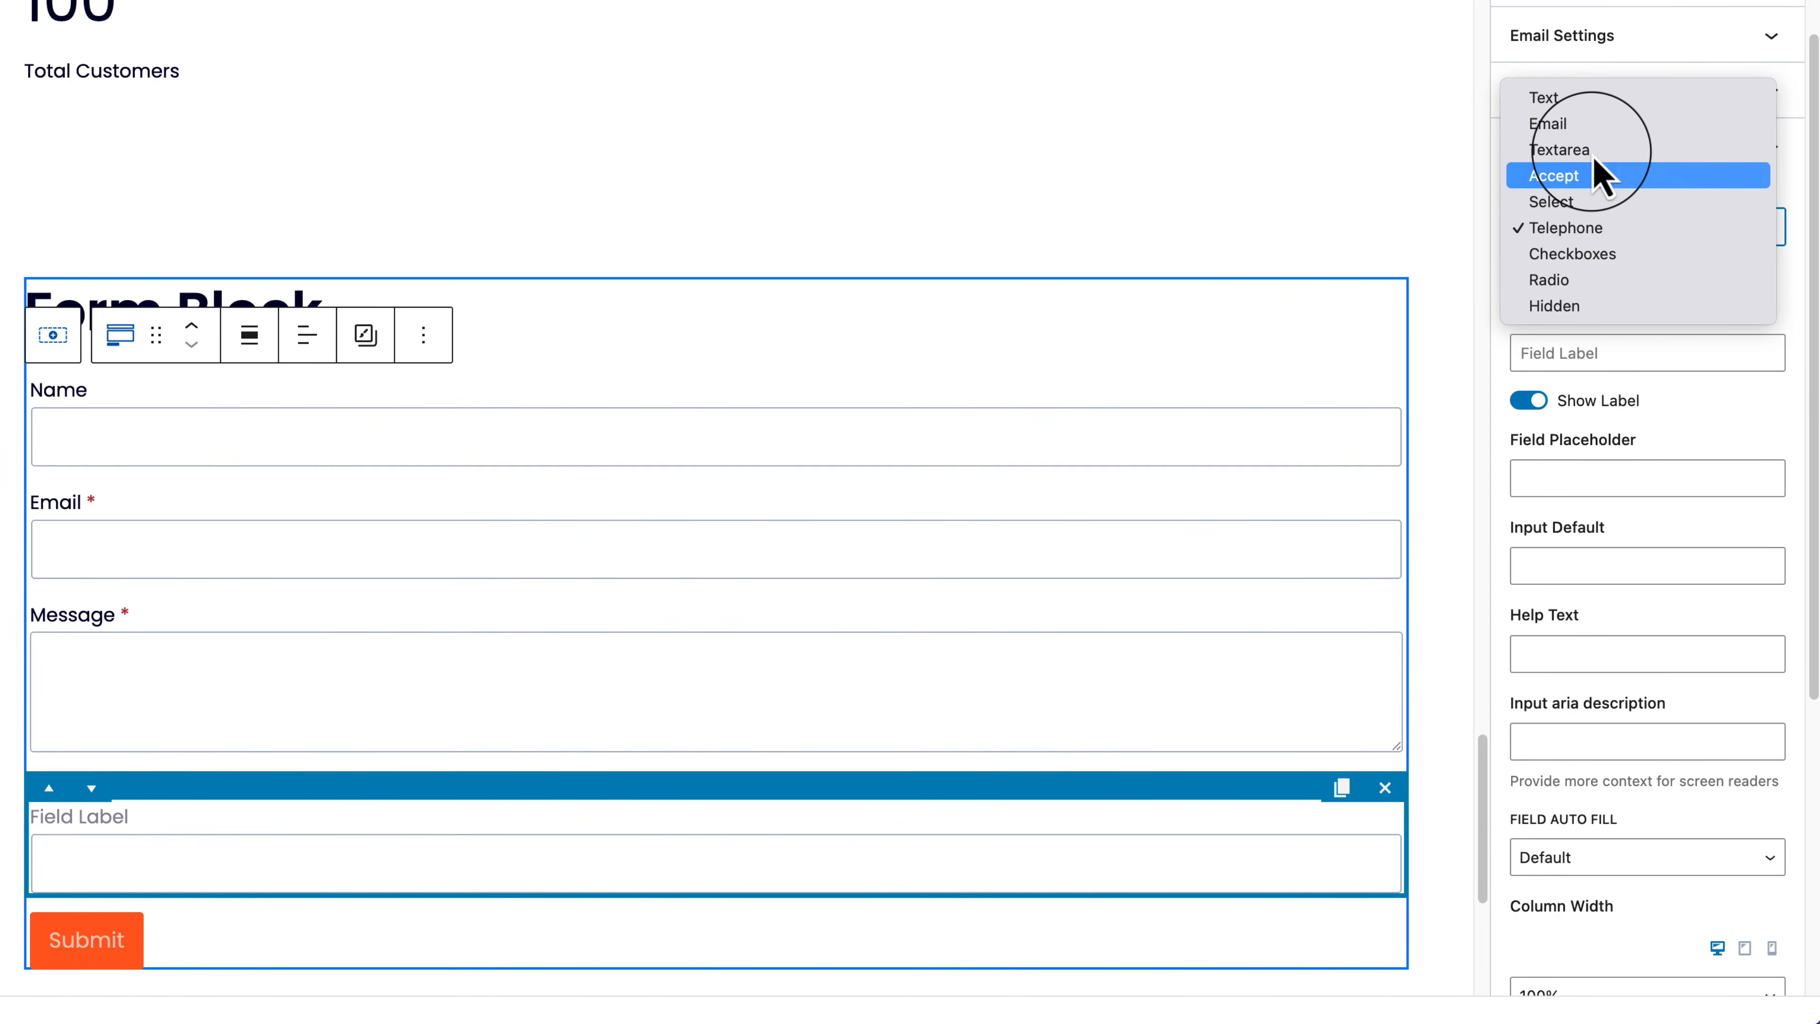
key(Down)
key(Down)
key(Down)
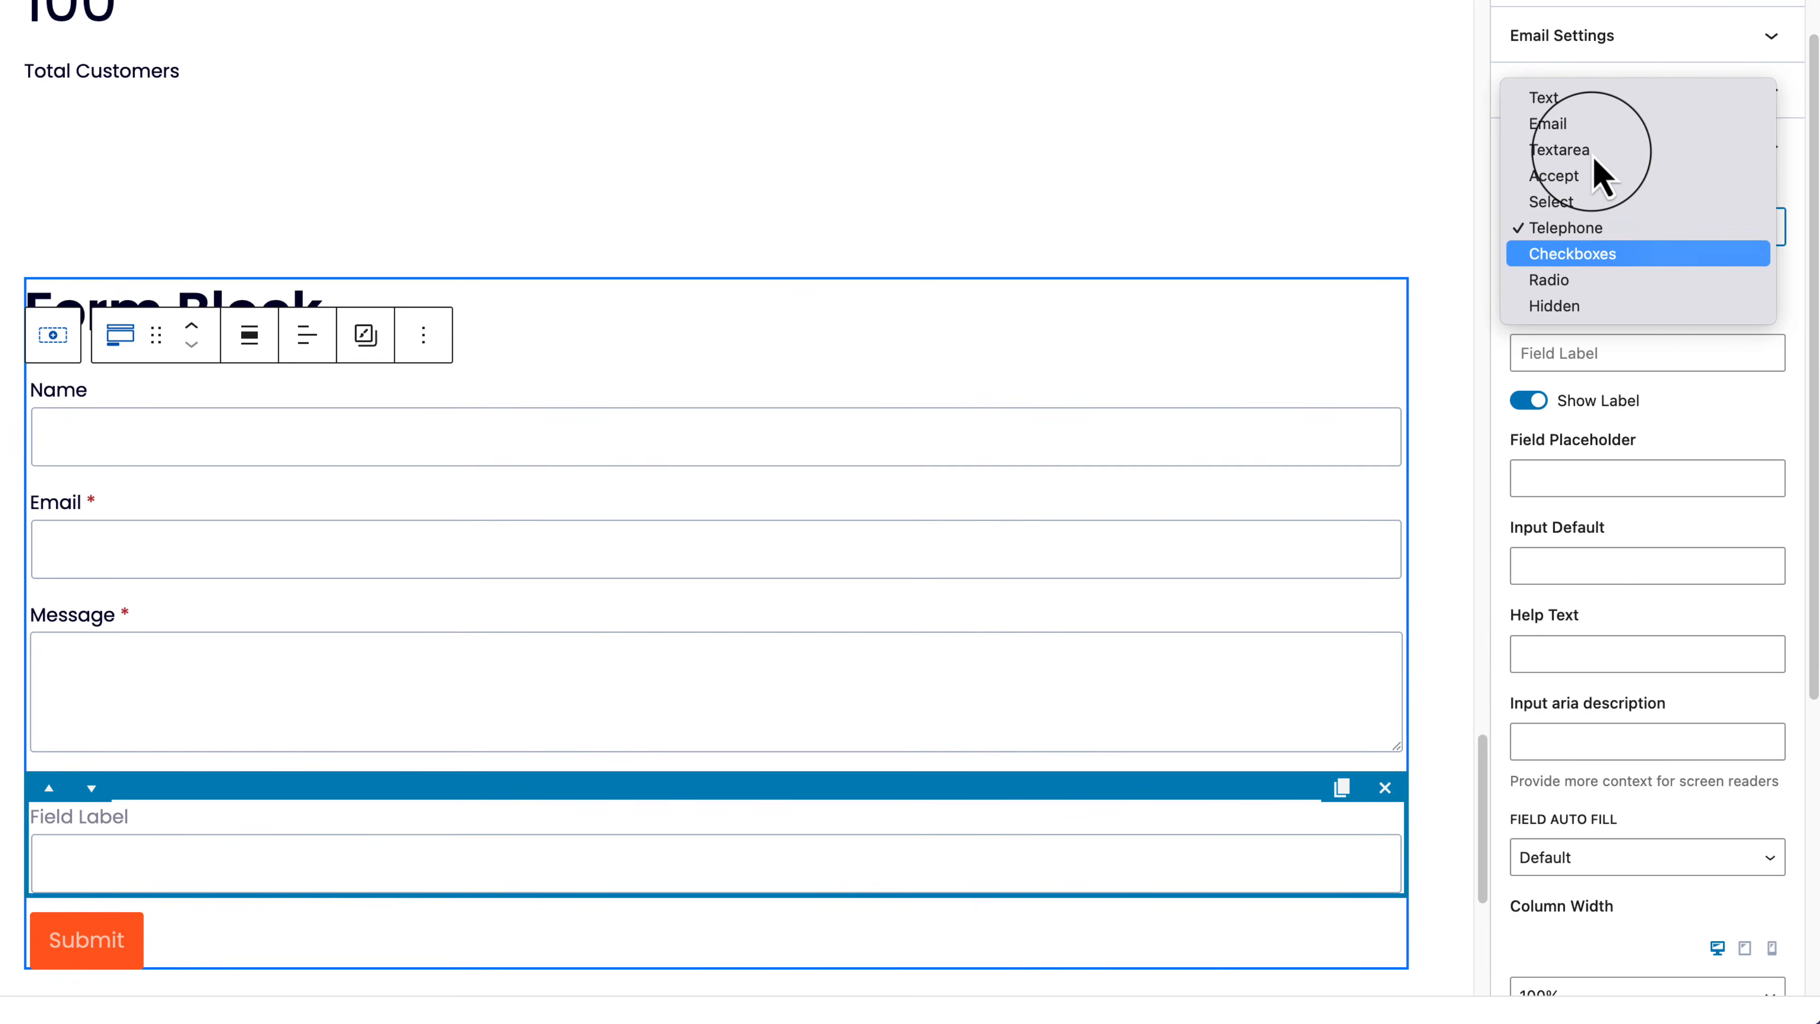
key(Down)
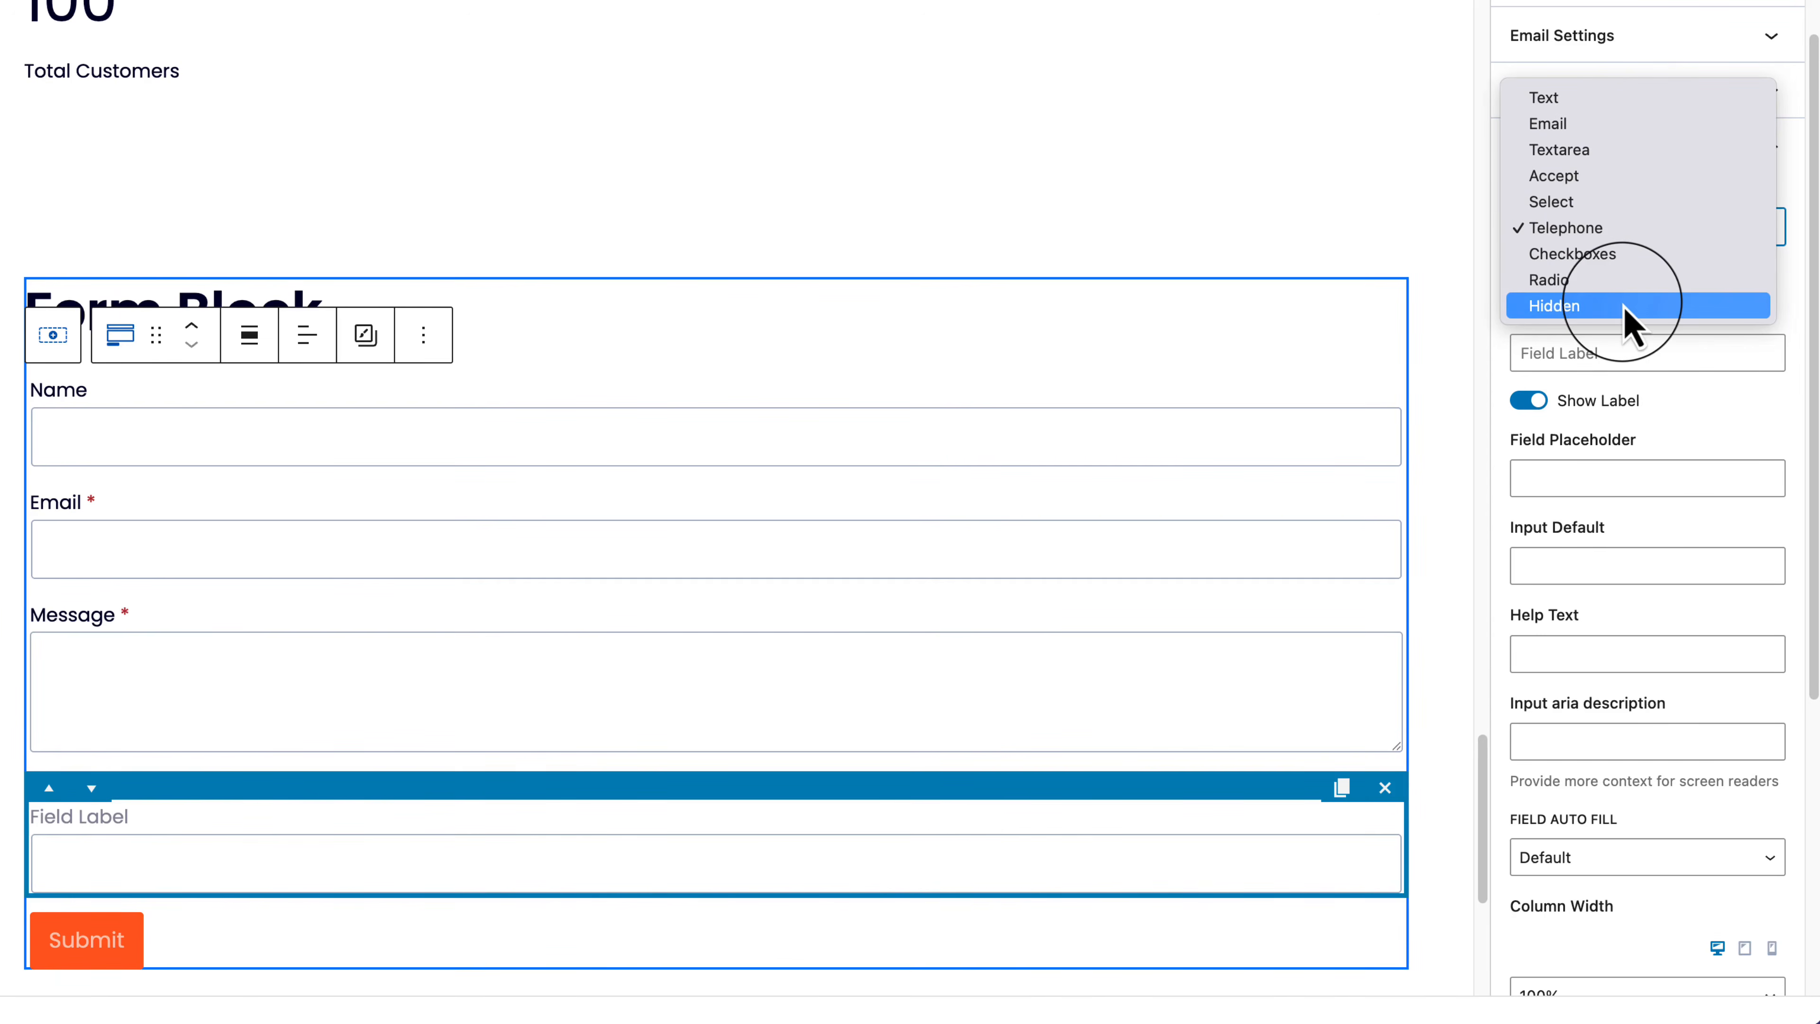
key(Up)
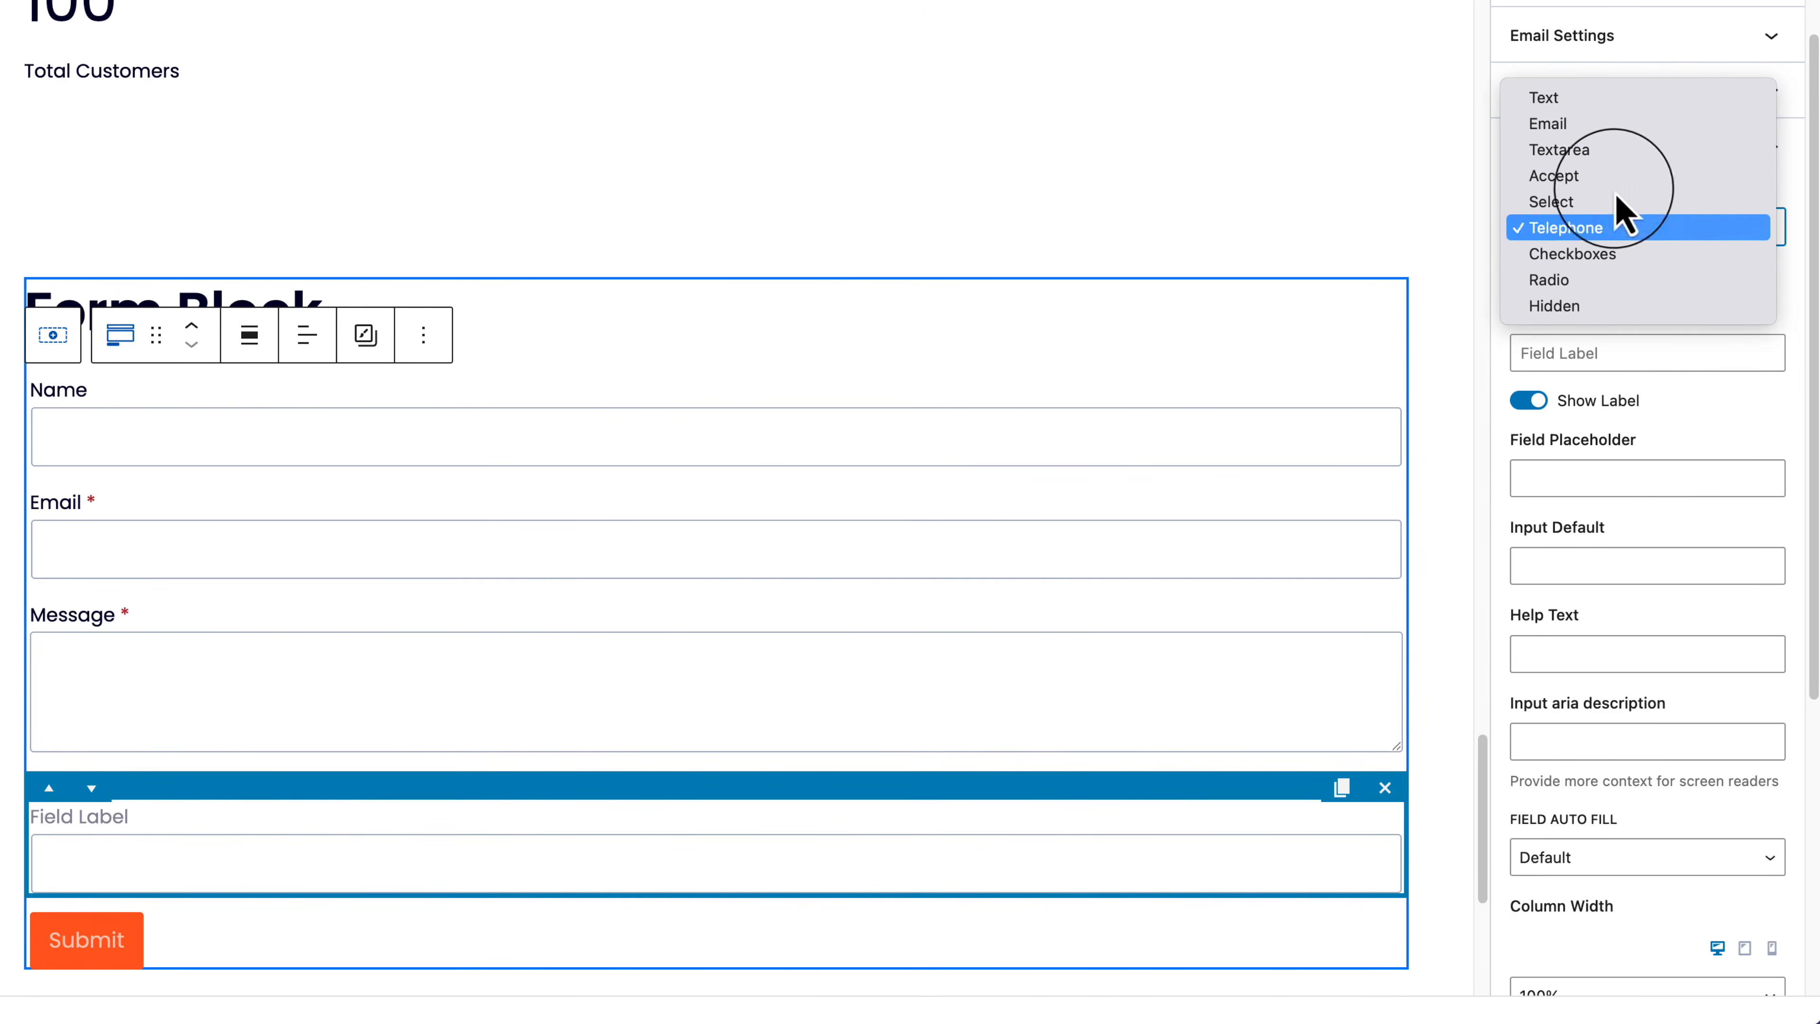
click(1705, 441)
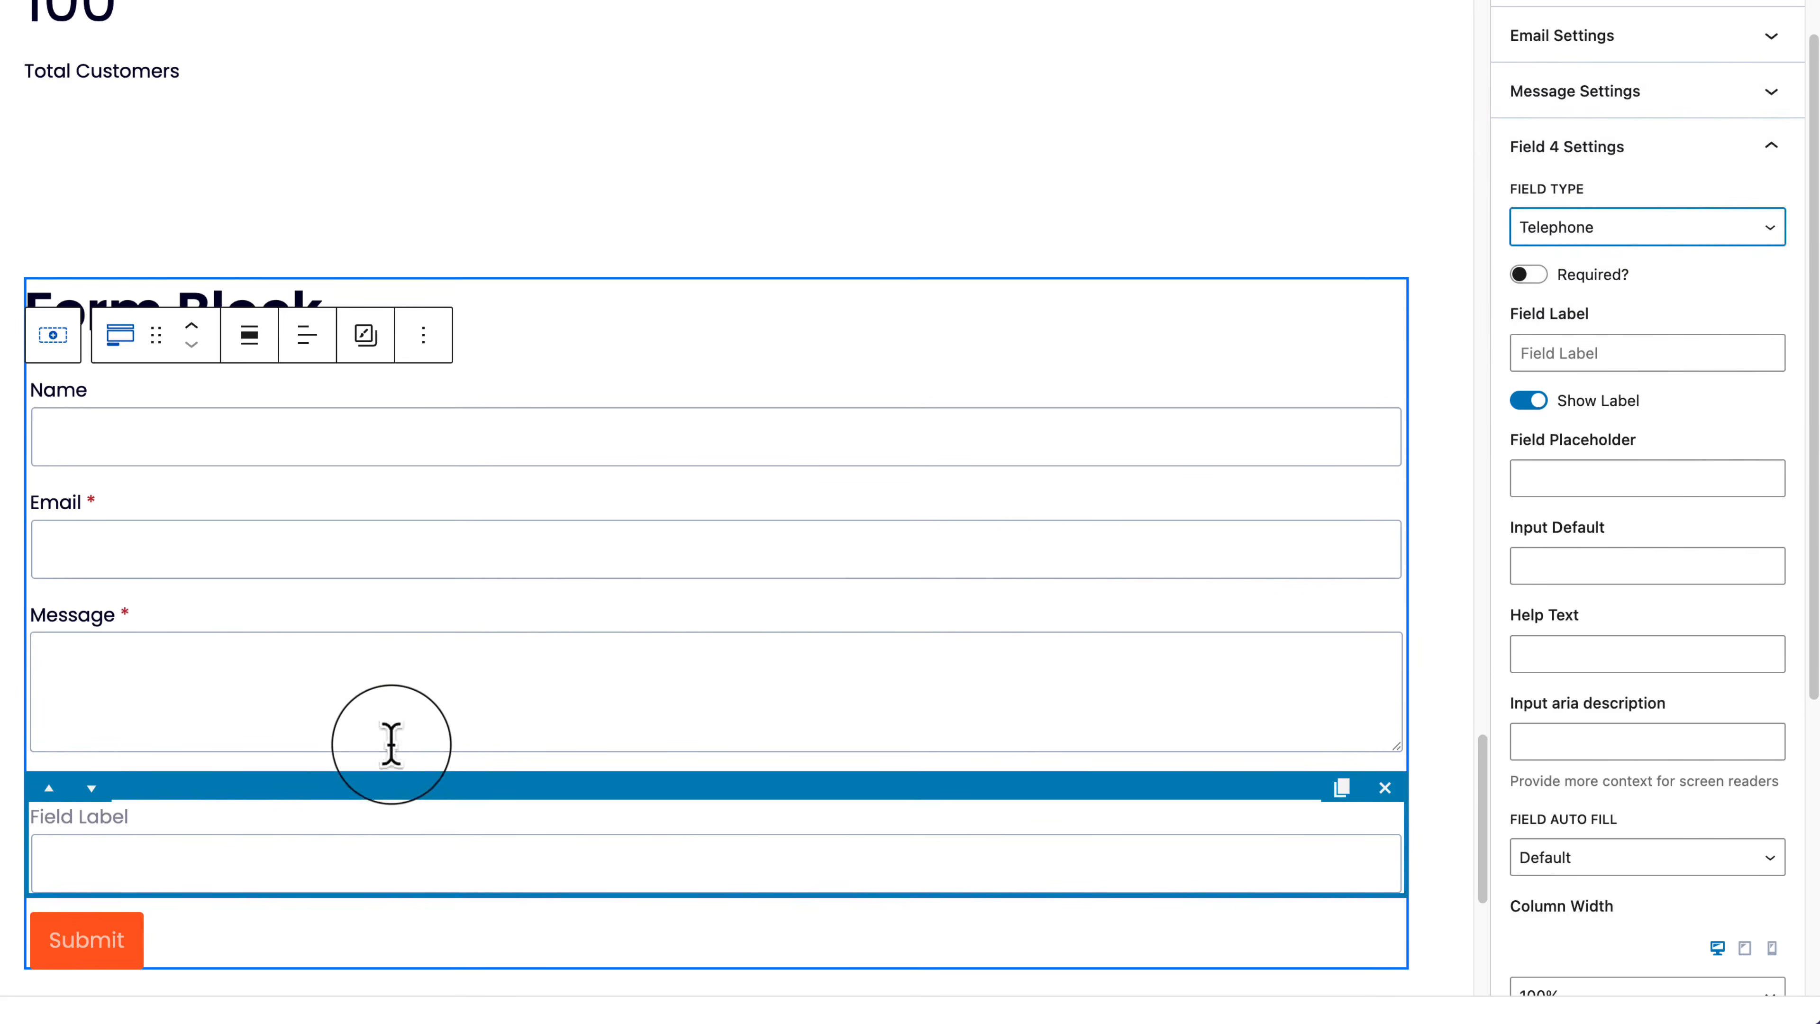
scroll(394, 746, down, 5)
scroll(401, 771, up, 3)
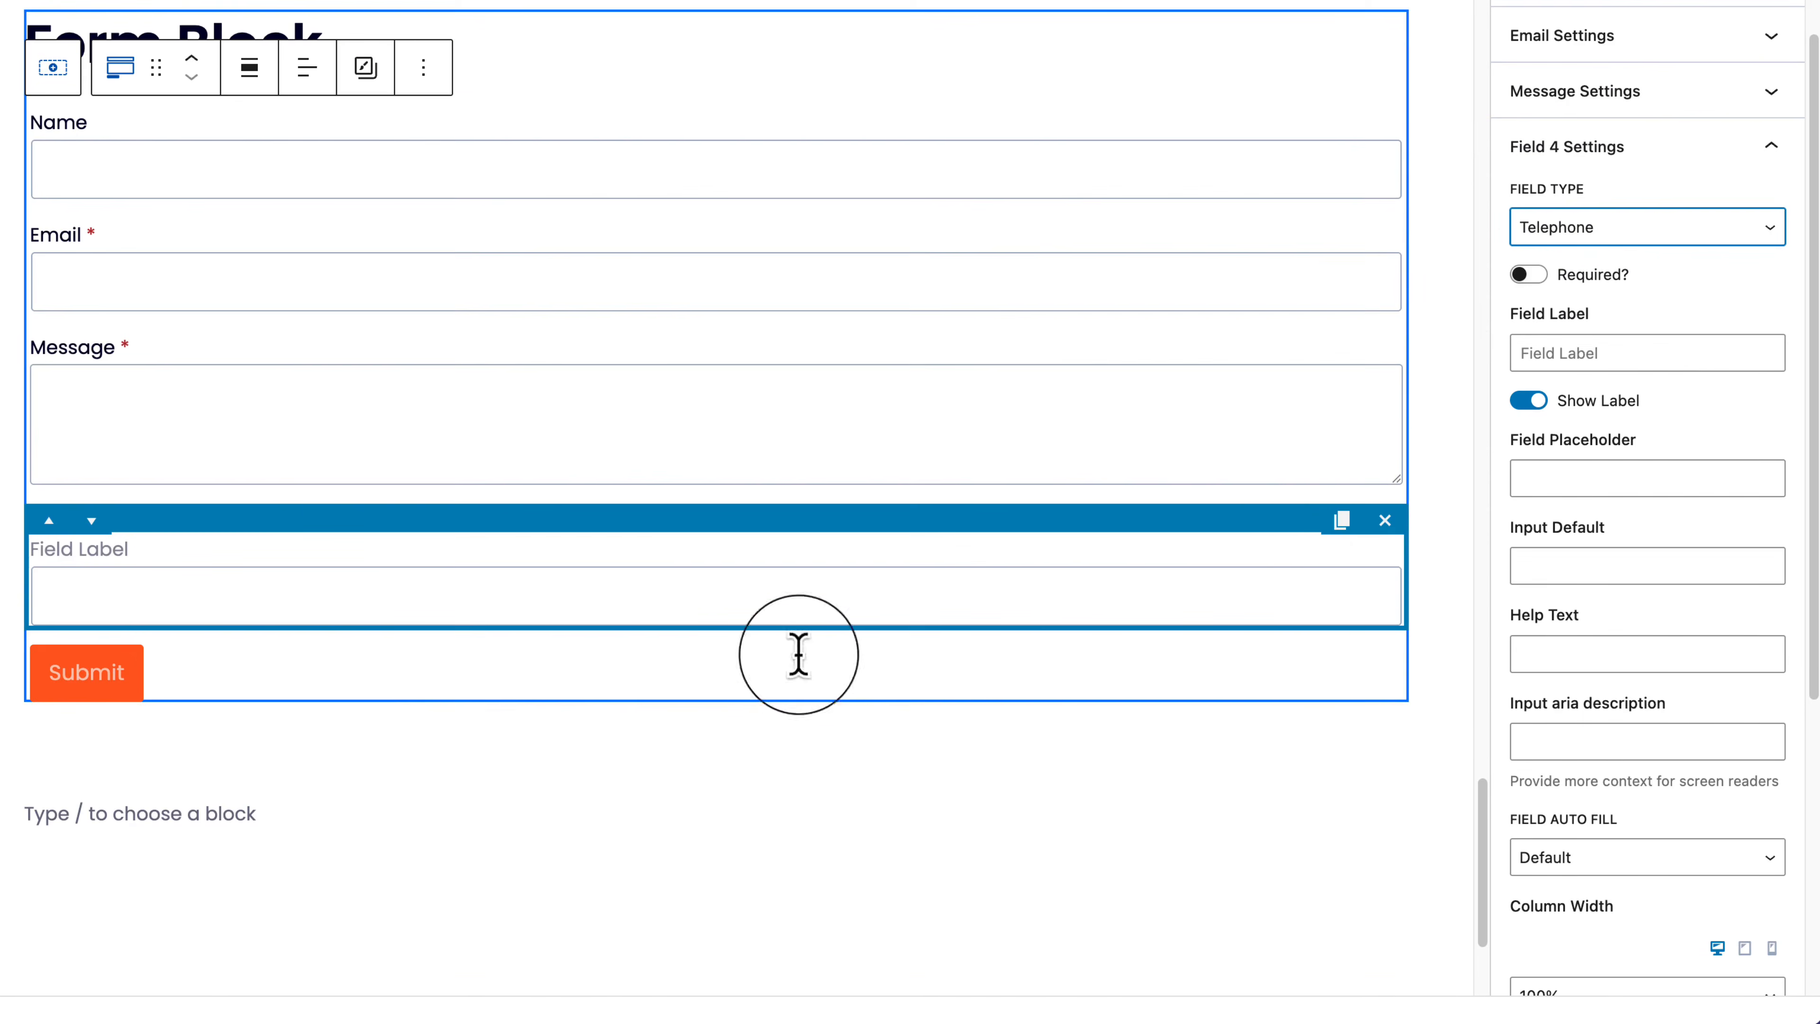
click(1385, 522)
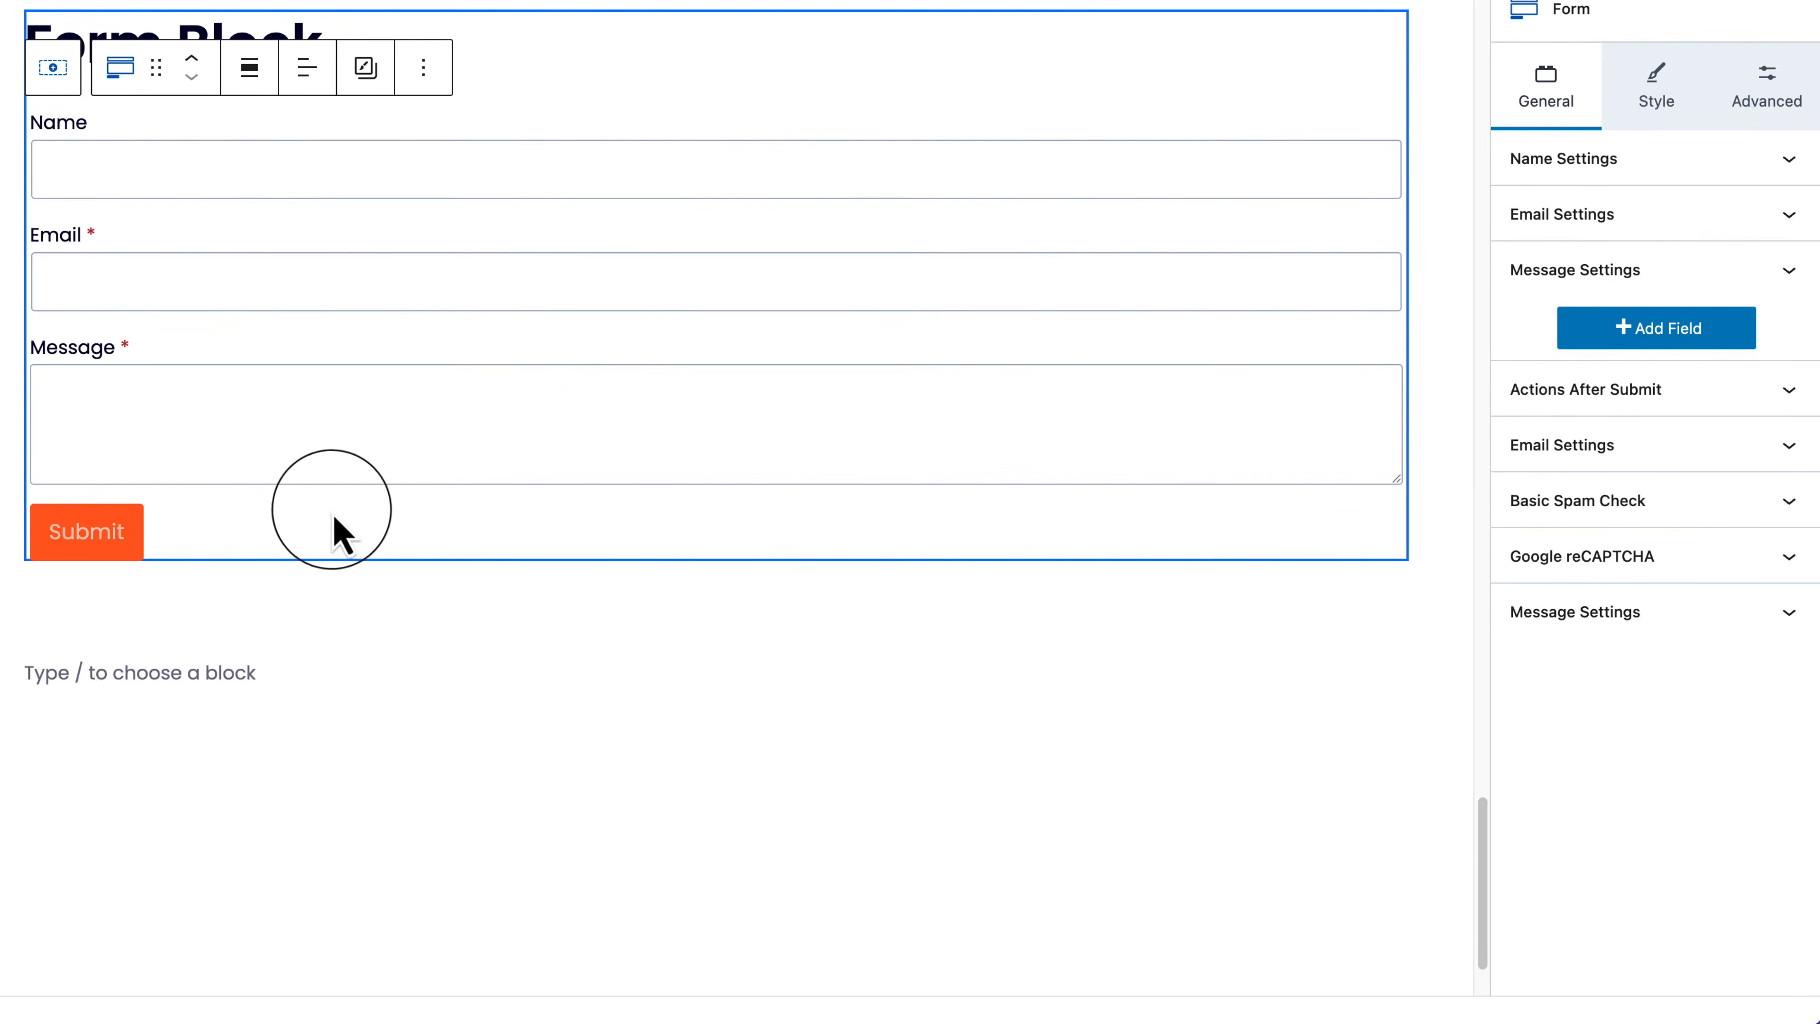
click(192, 355)
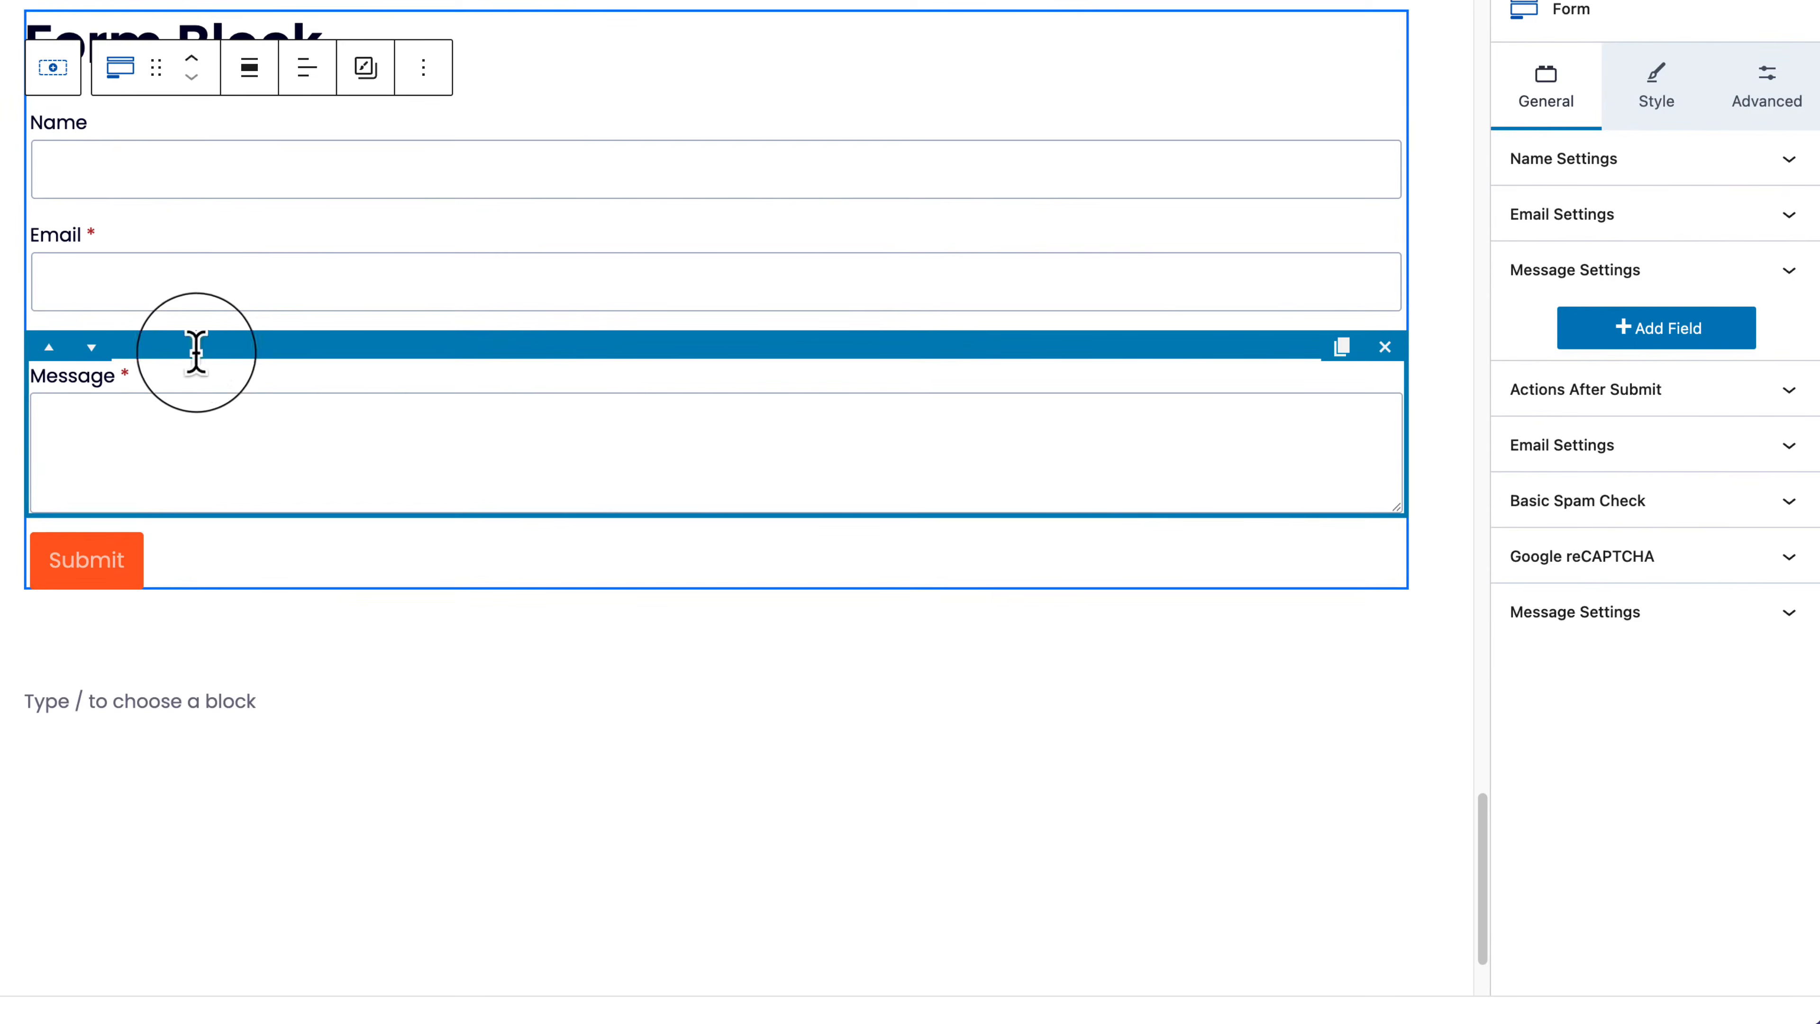
Step: Add a Text field labelled 'Subject' and move it above the Message field
click(1670, 330)
click(1605, 407)
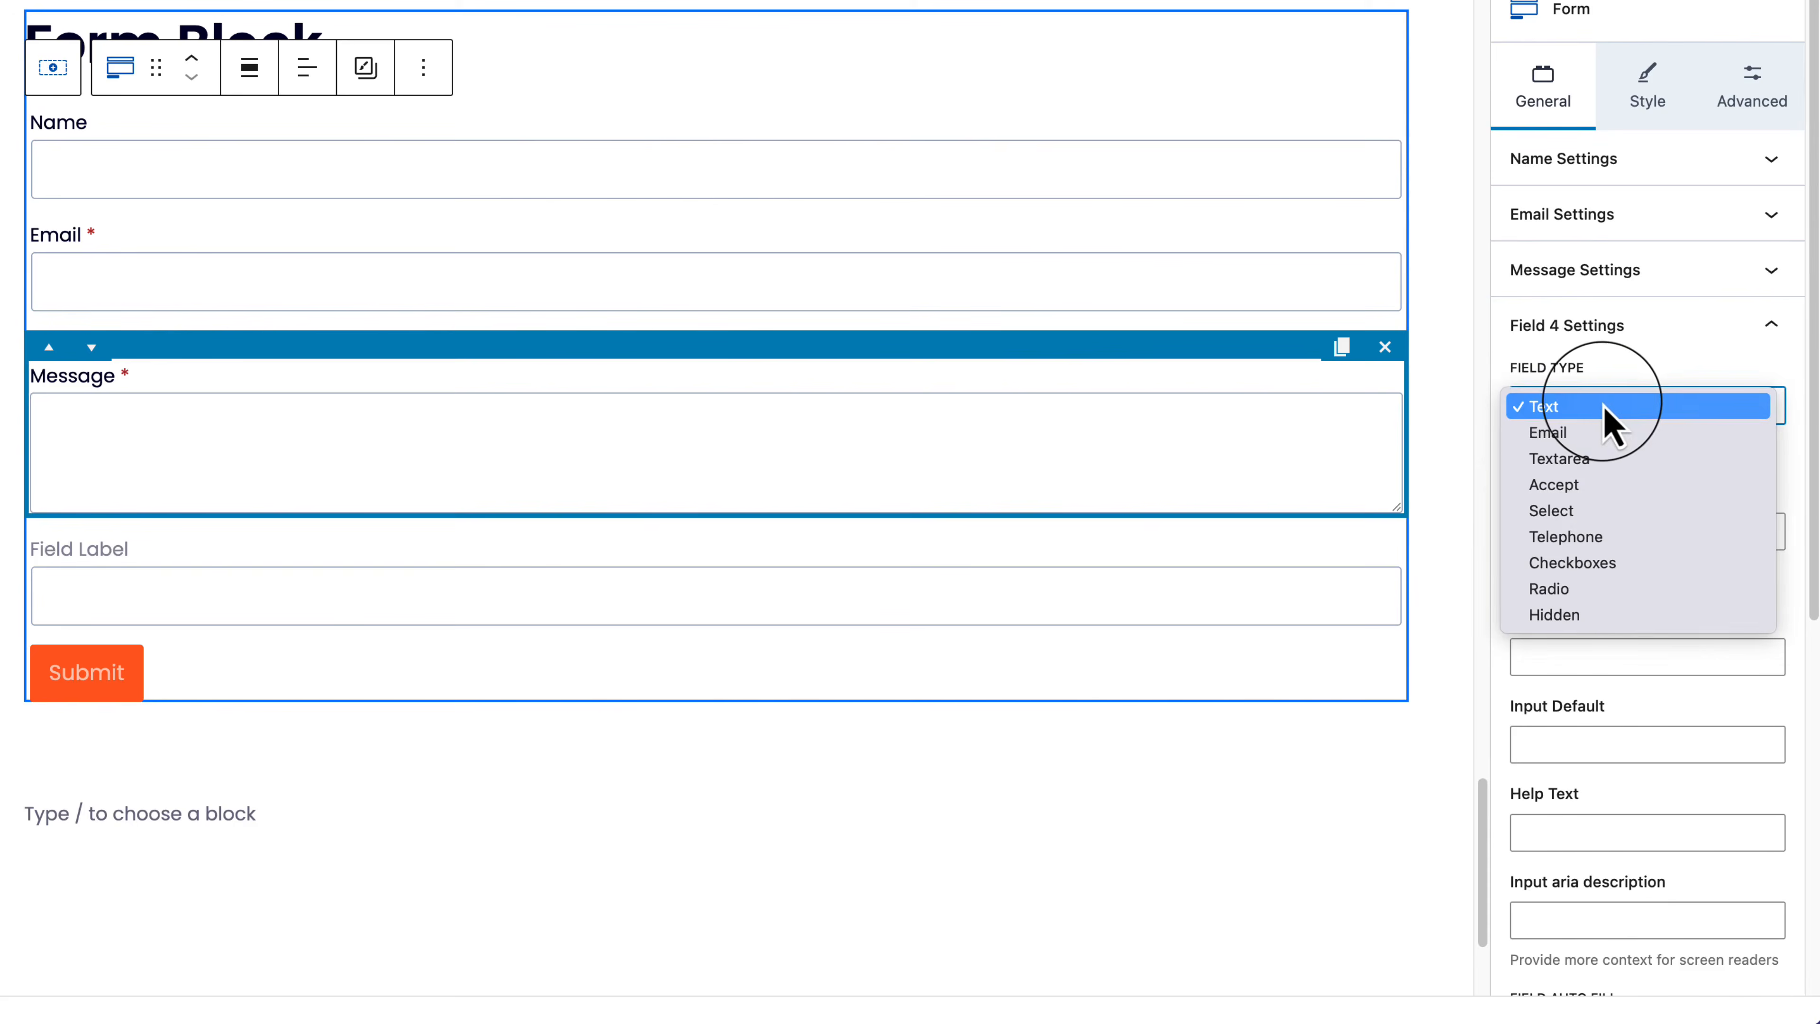
click(1604, 410)
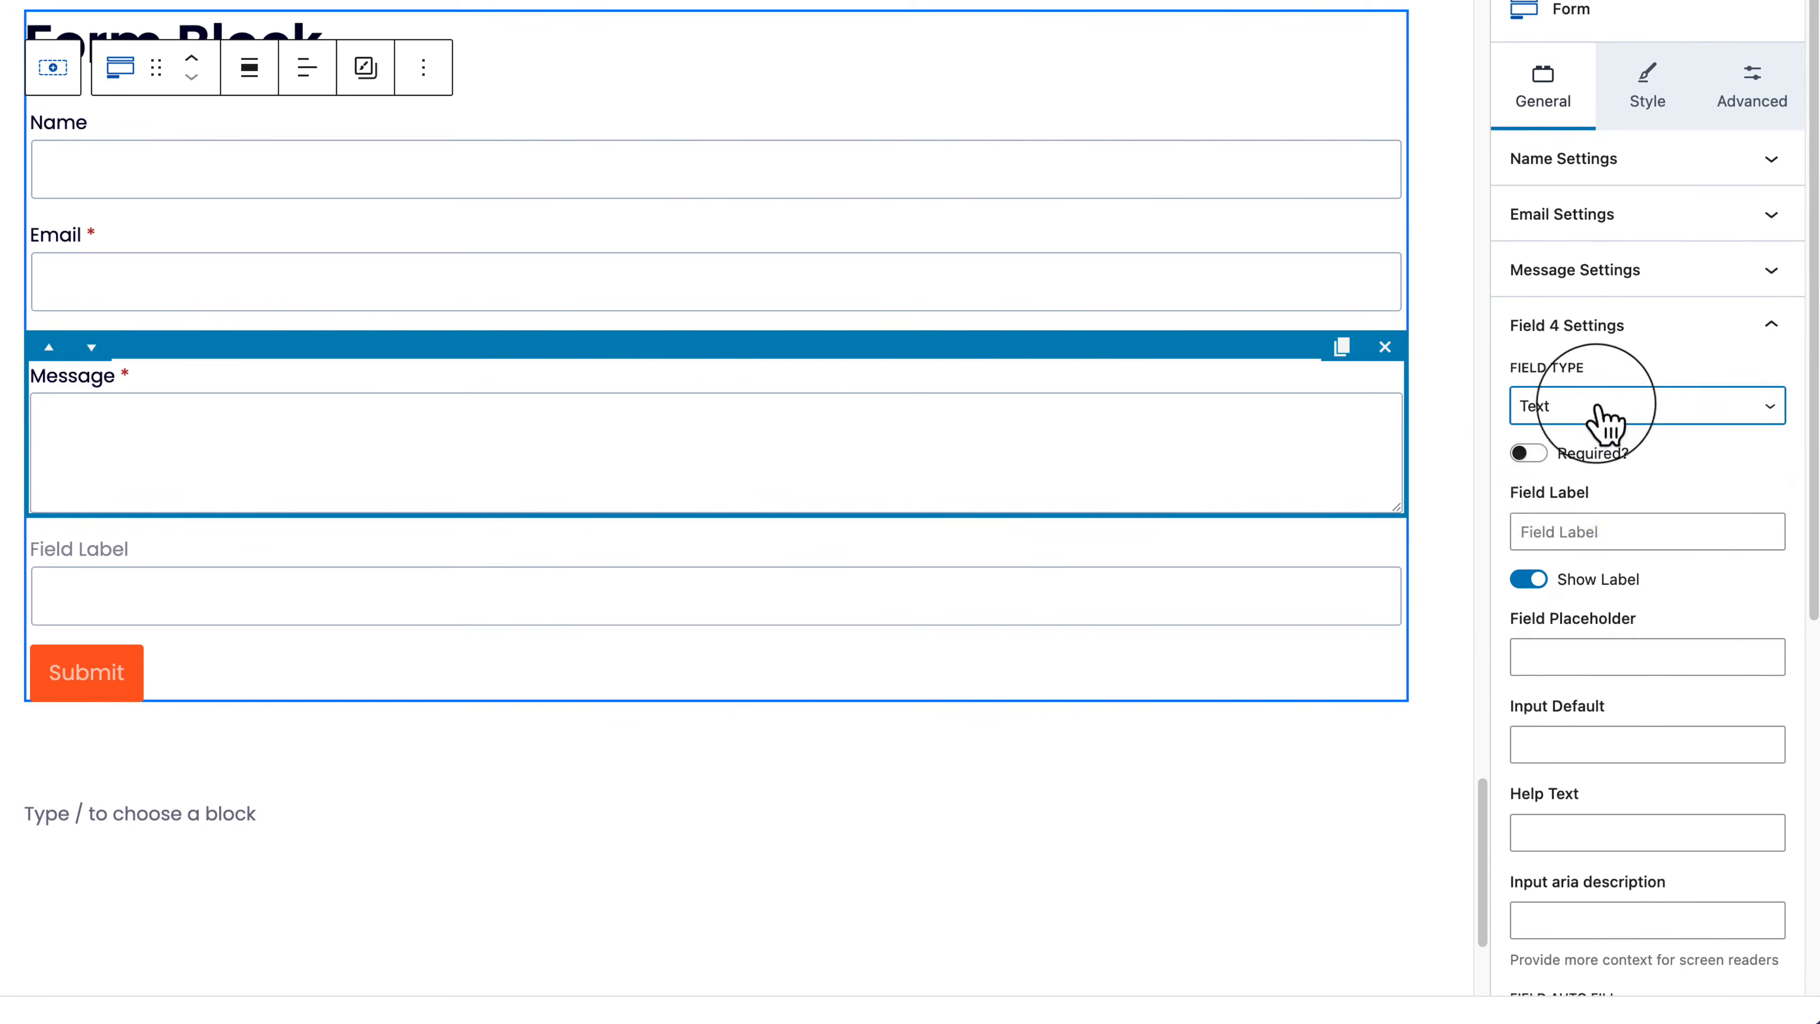
click(1563, 527)
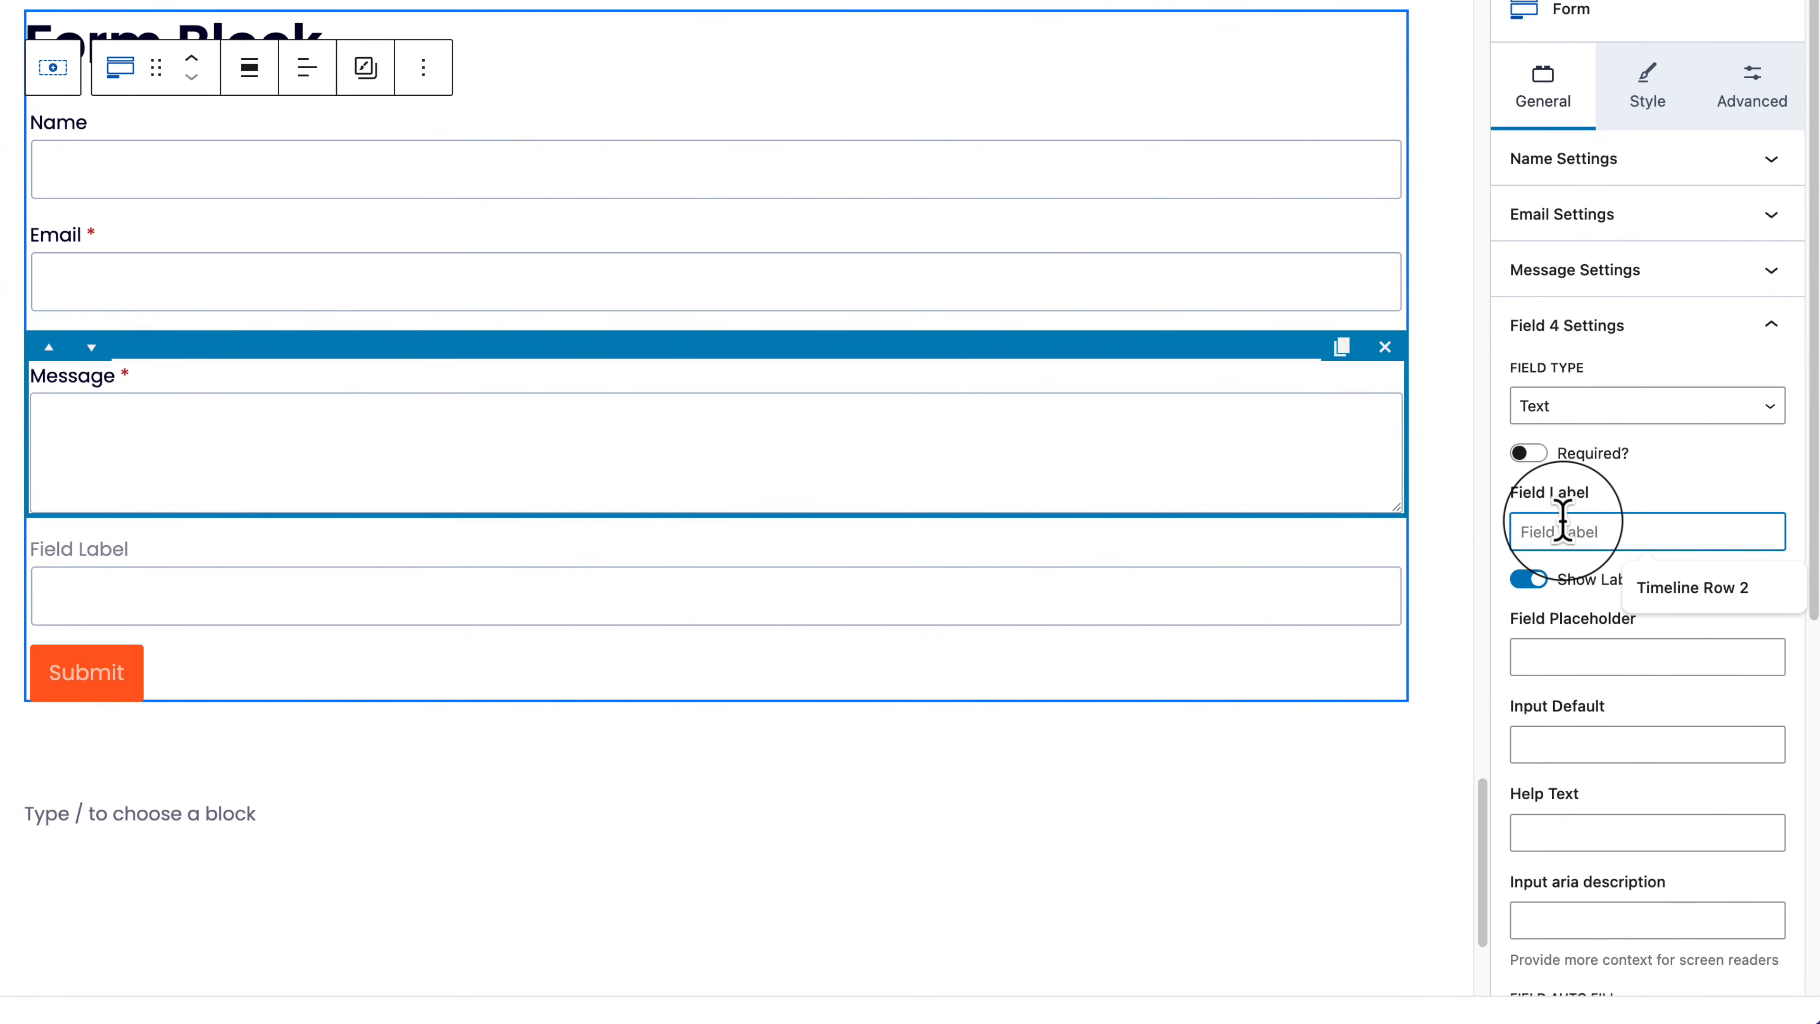
text(Subject)
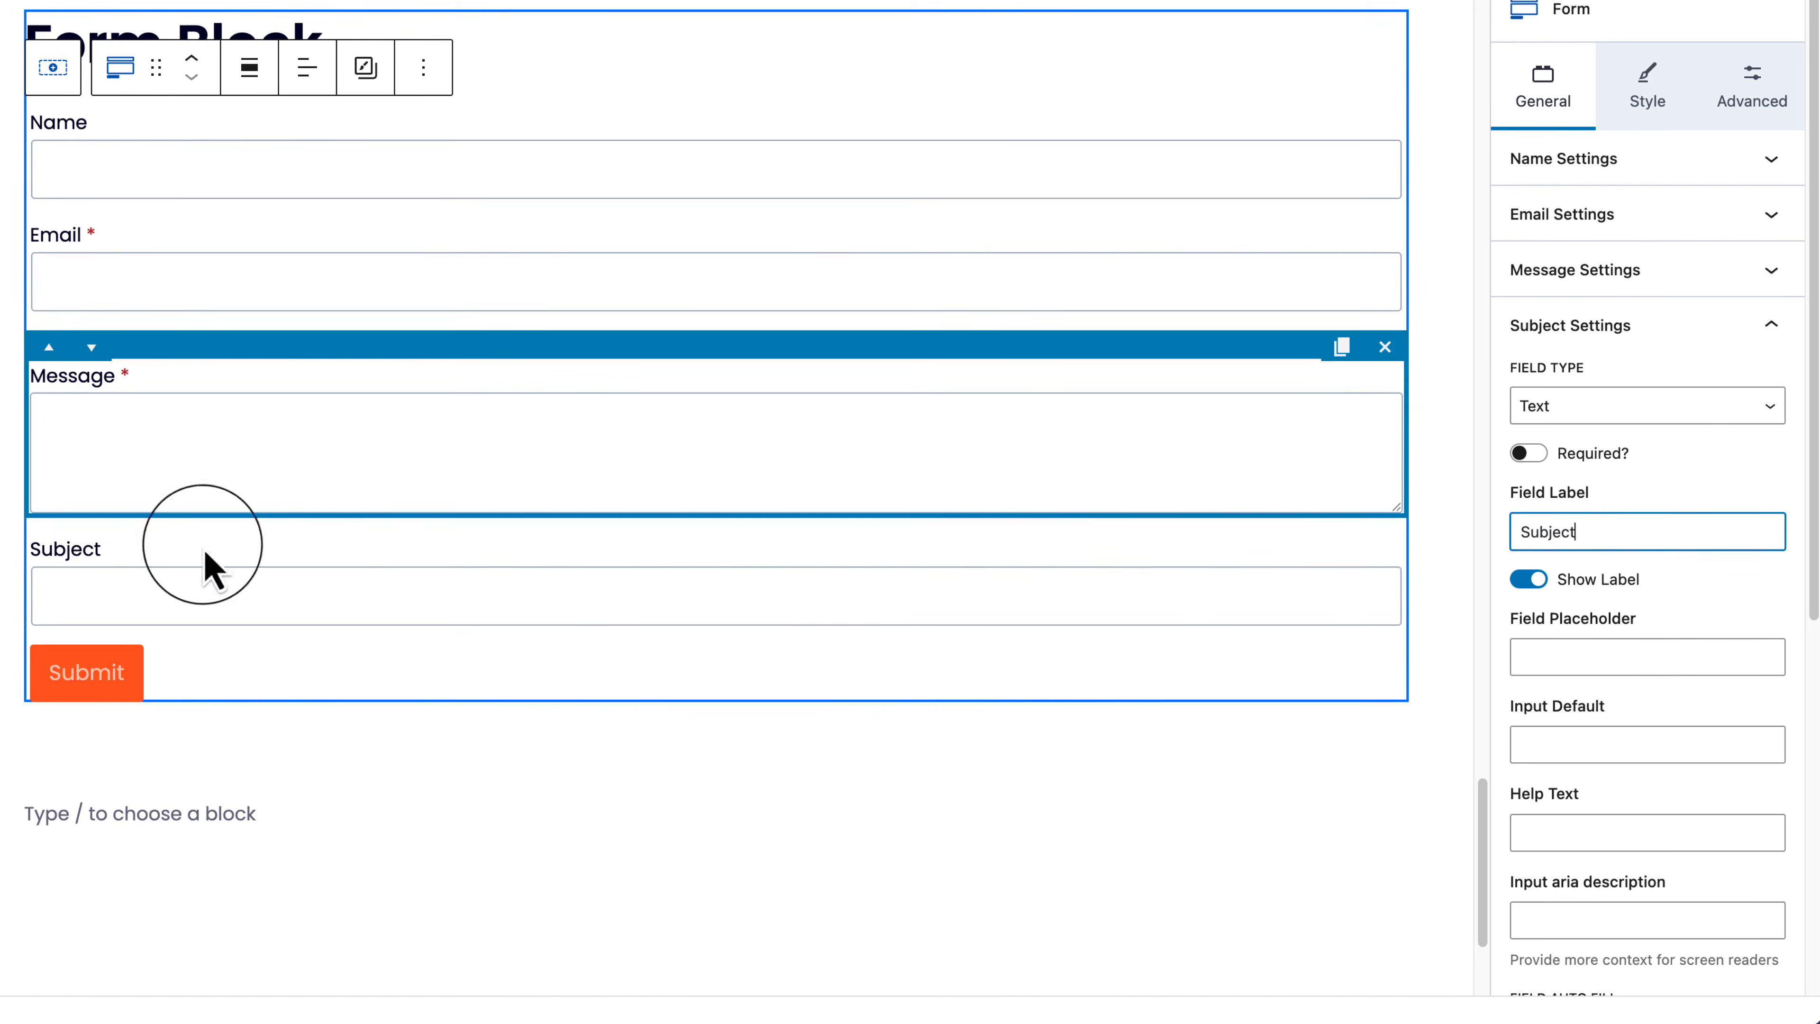
click(175, 560)
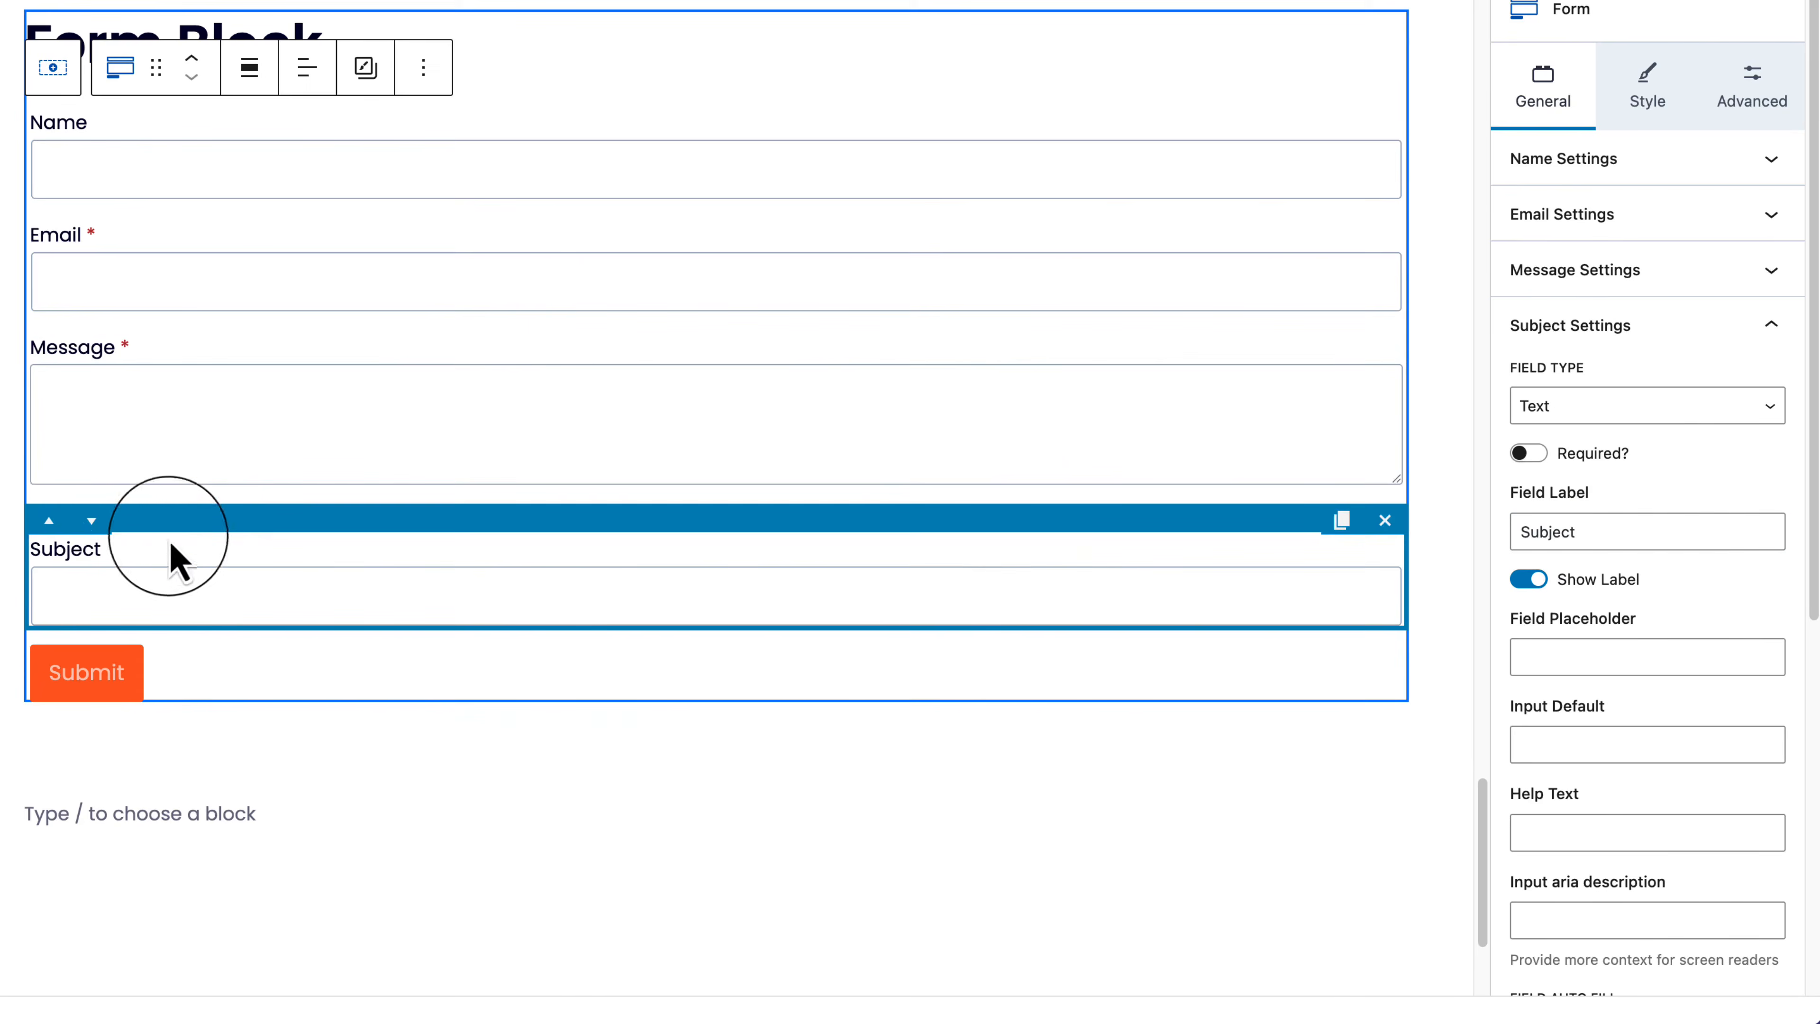
click(47, 519)
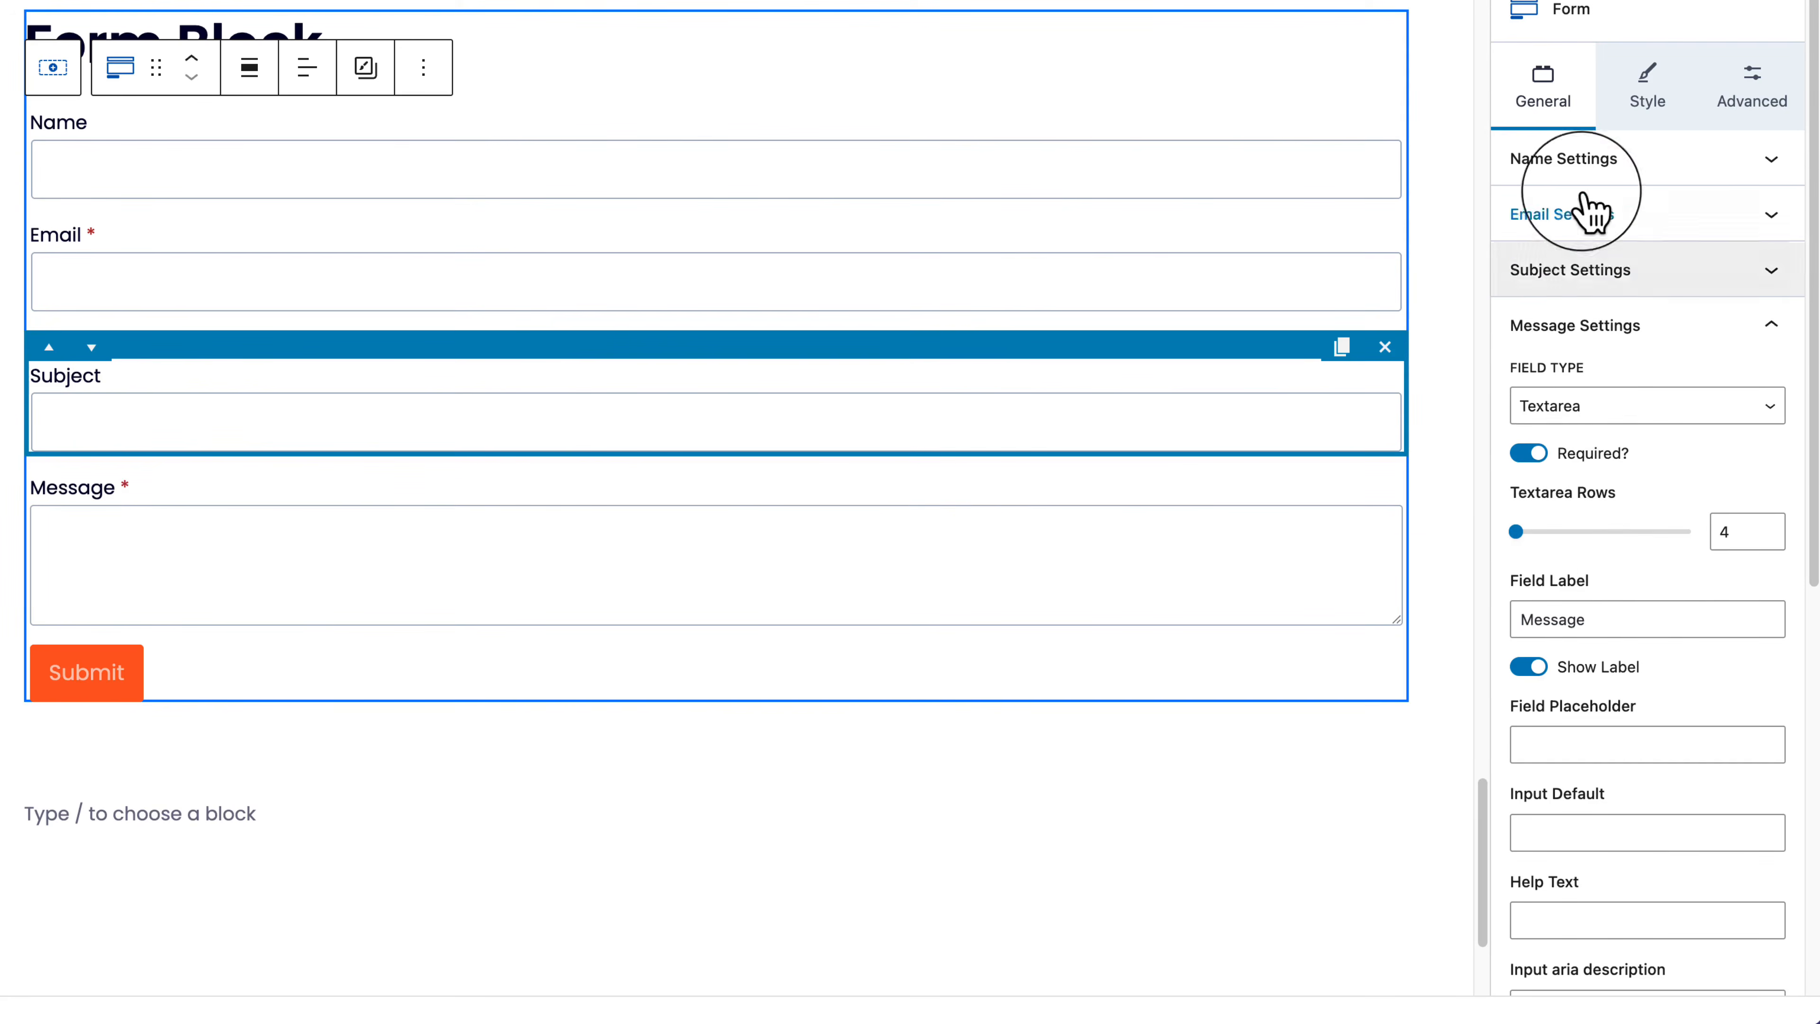
click(1591, 158)
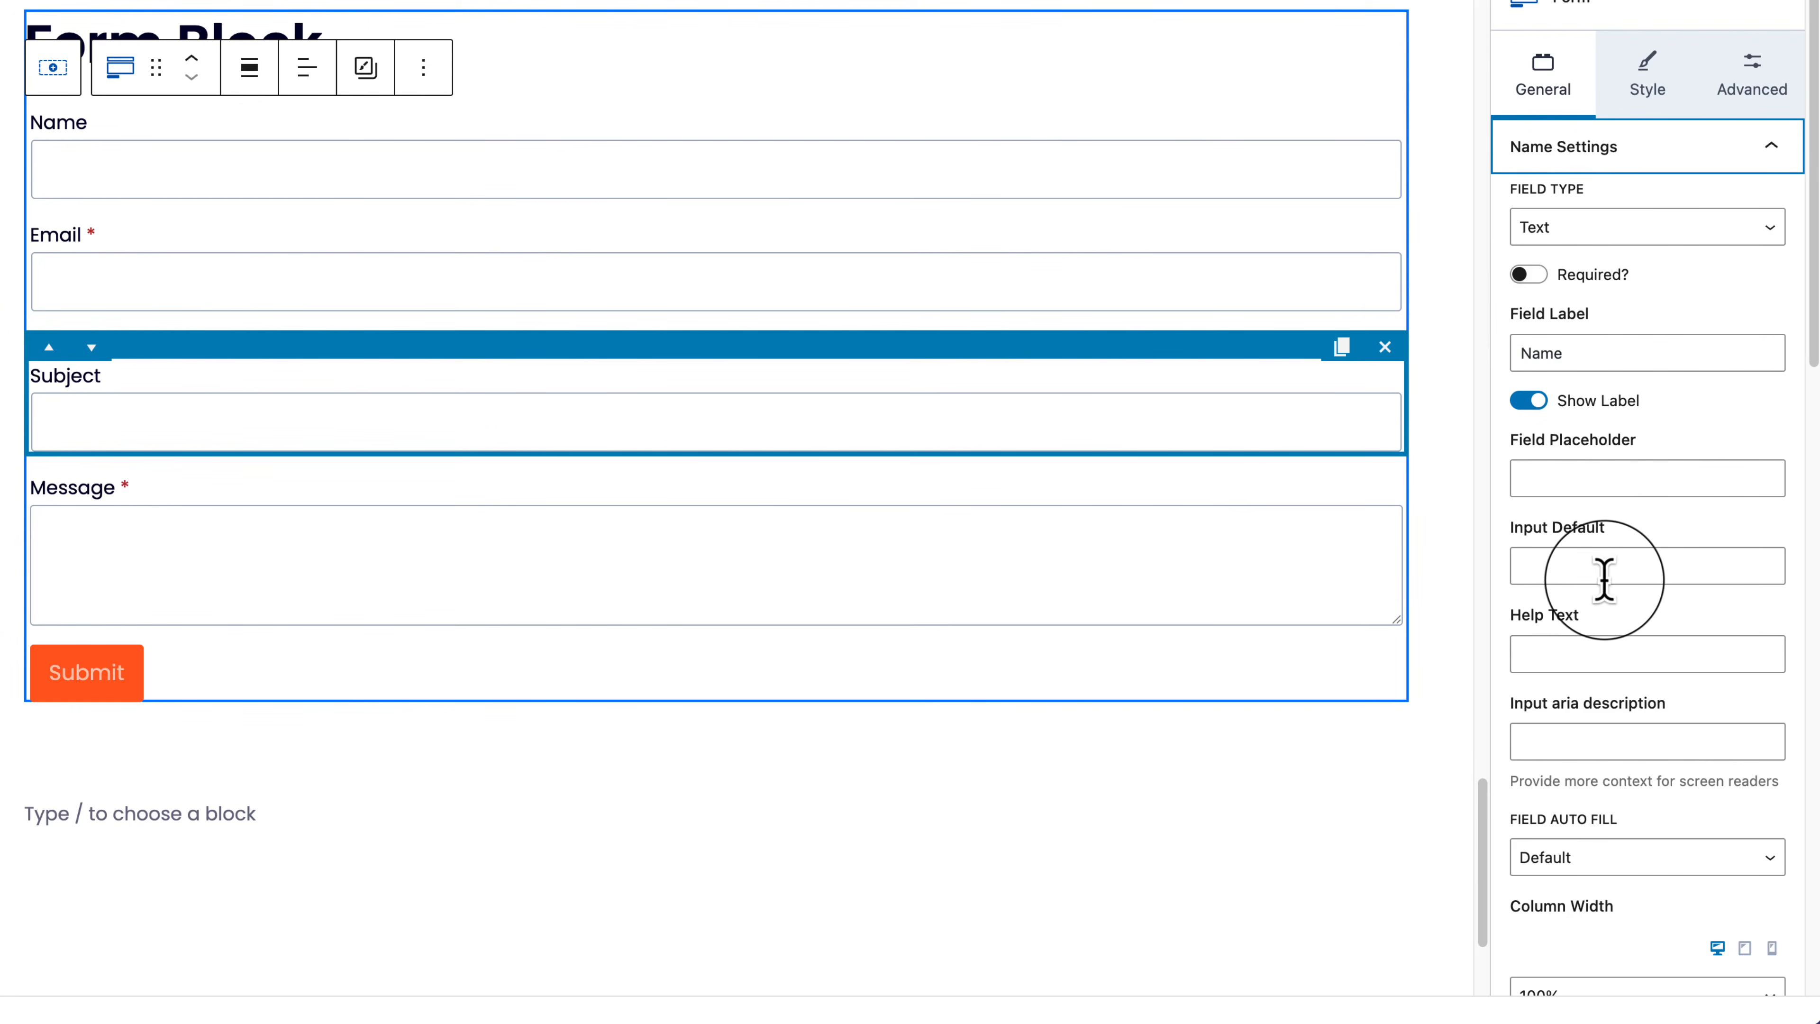
Step: Set the Name field's column width to 50%
scroll(1603, 579, down, 3)
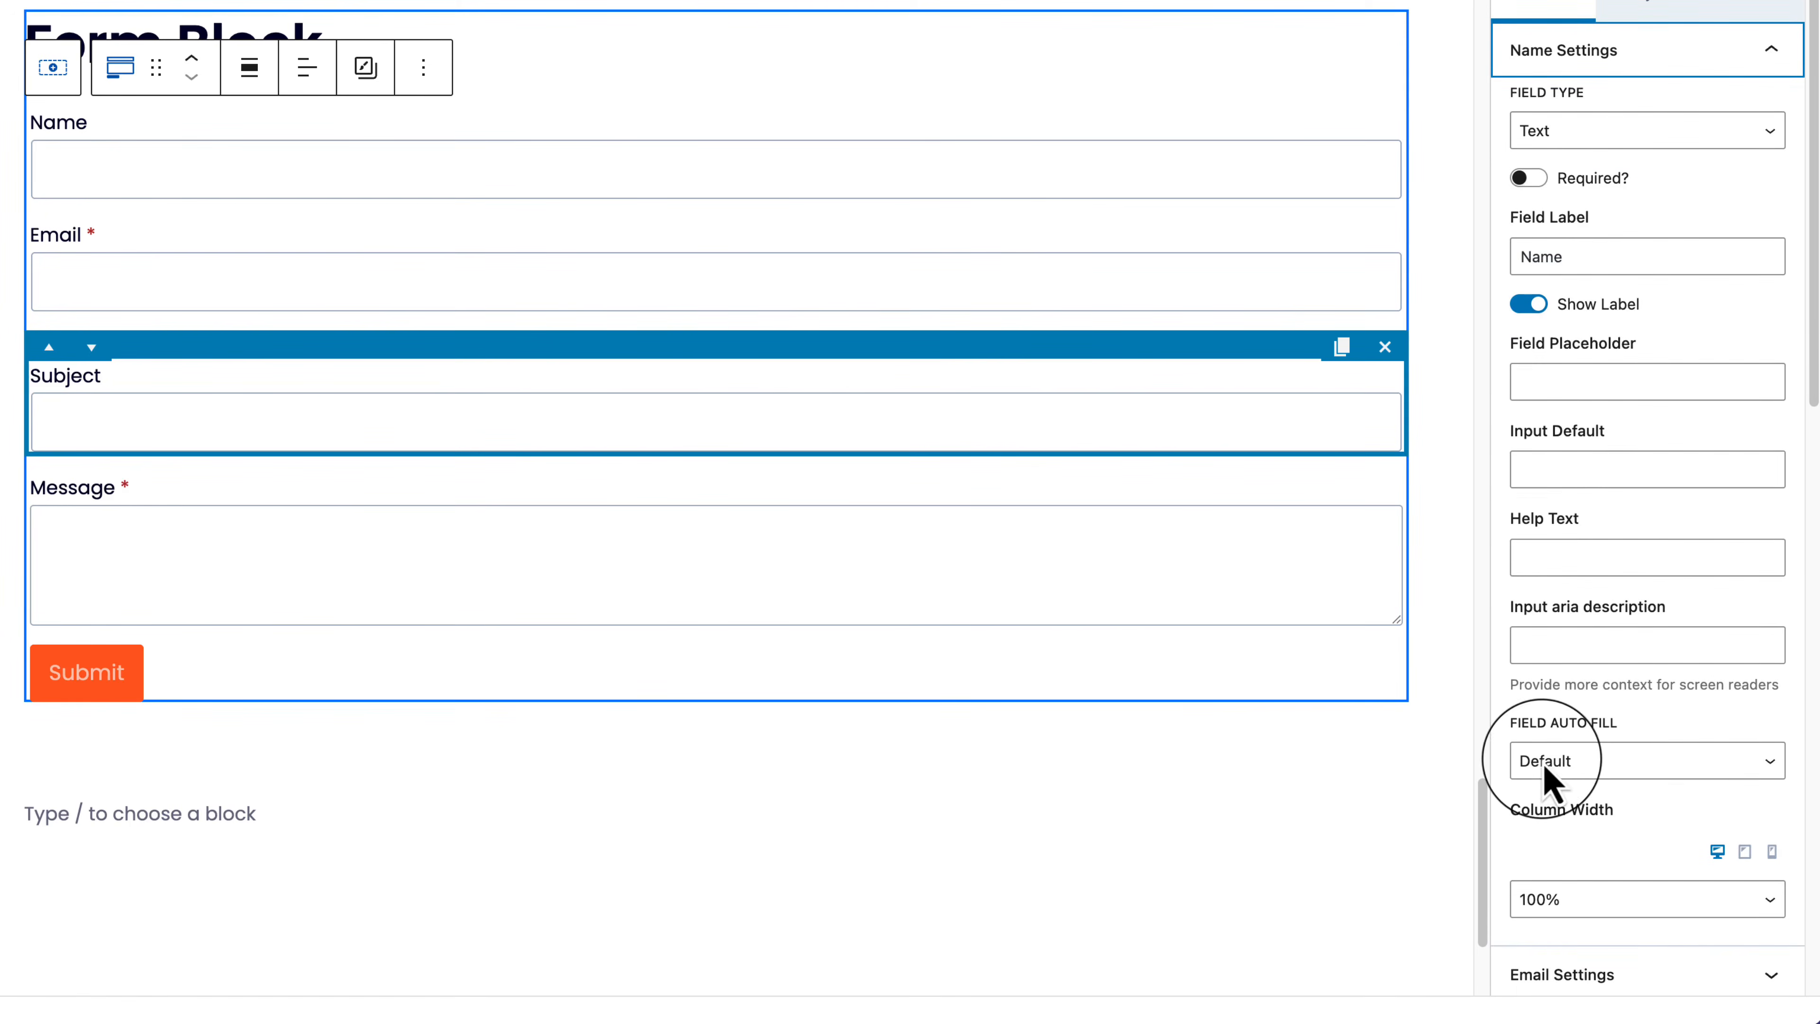
scroll(1698, 767, down, 5)
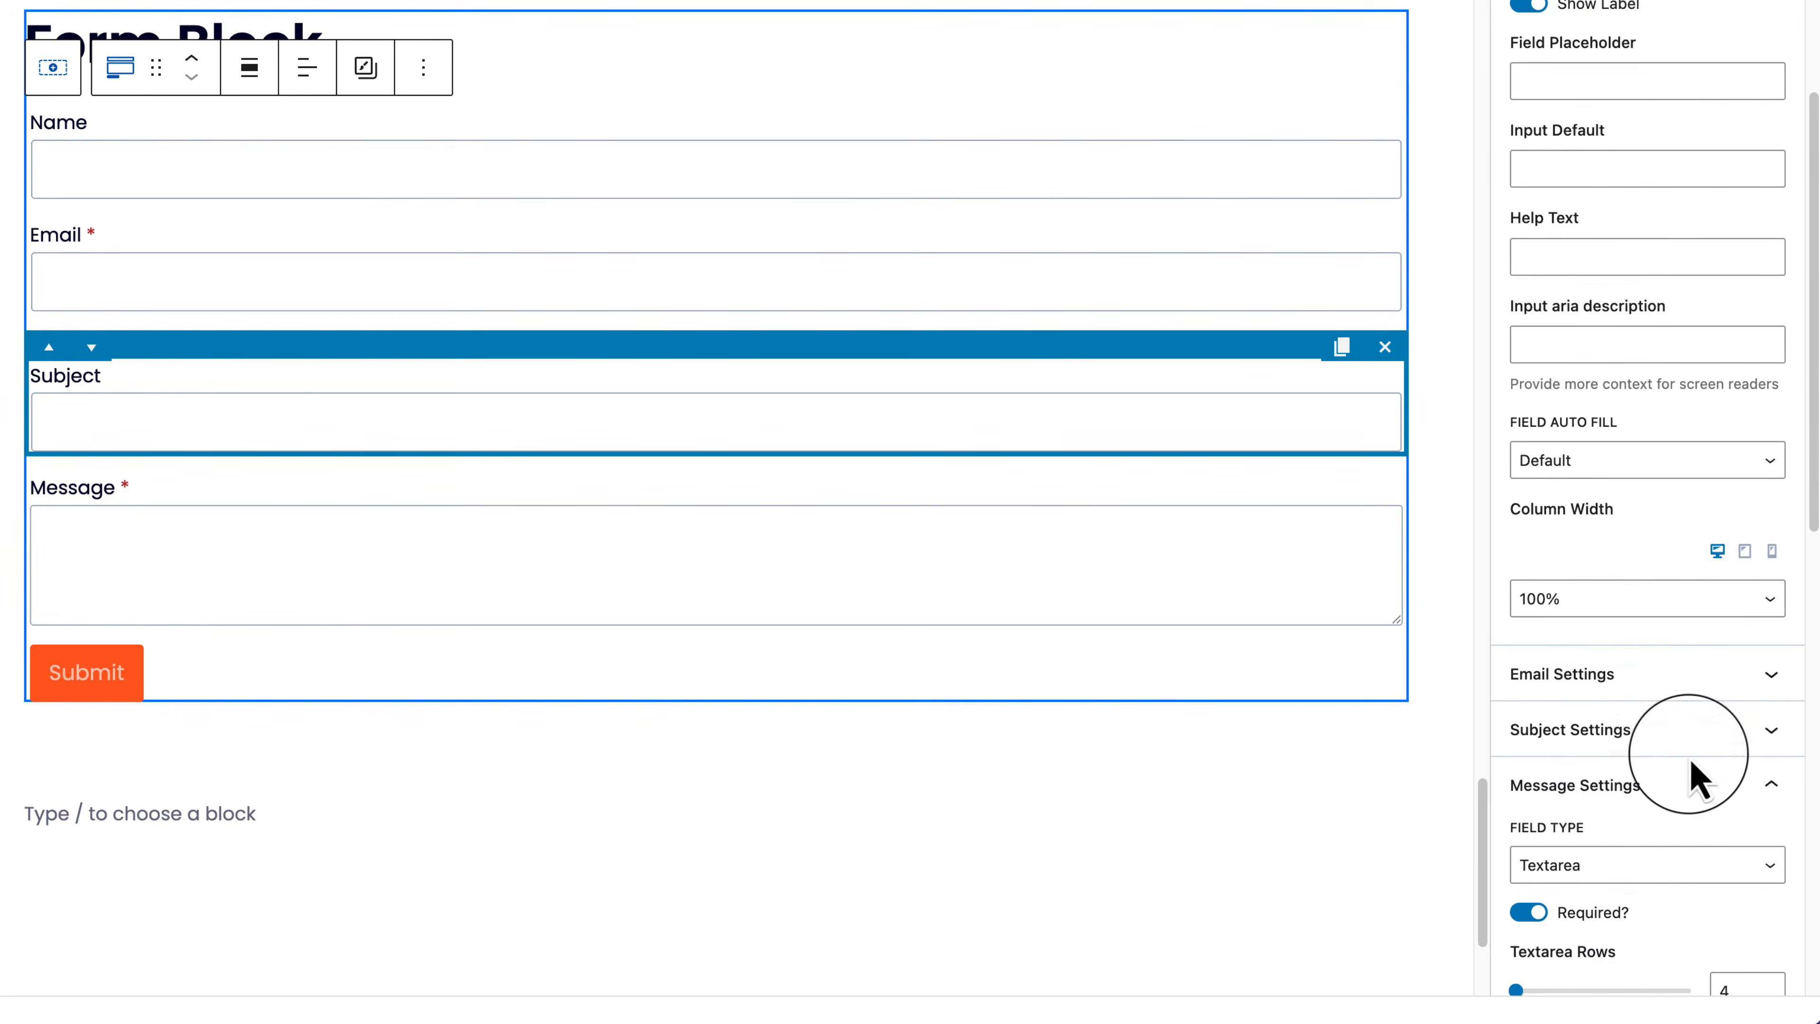
click(1641, 603)
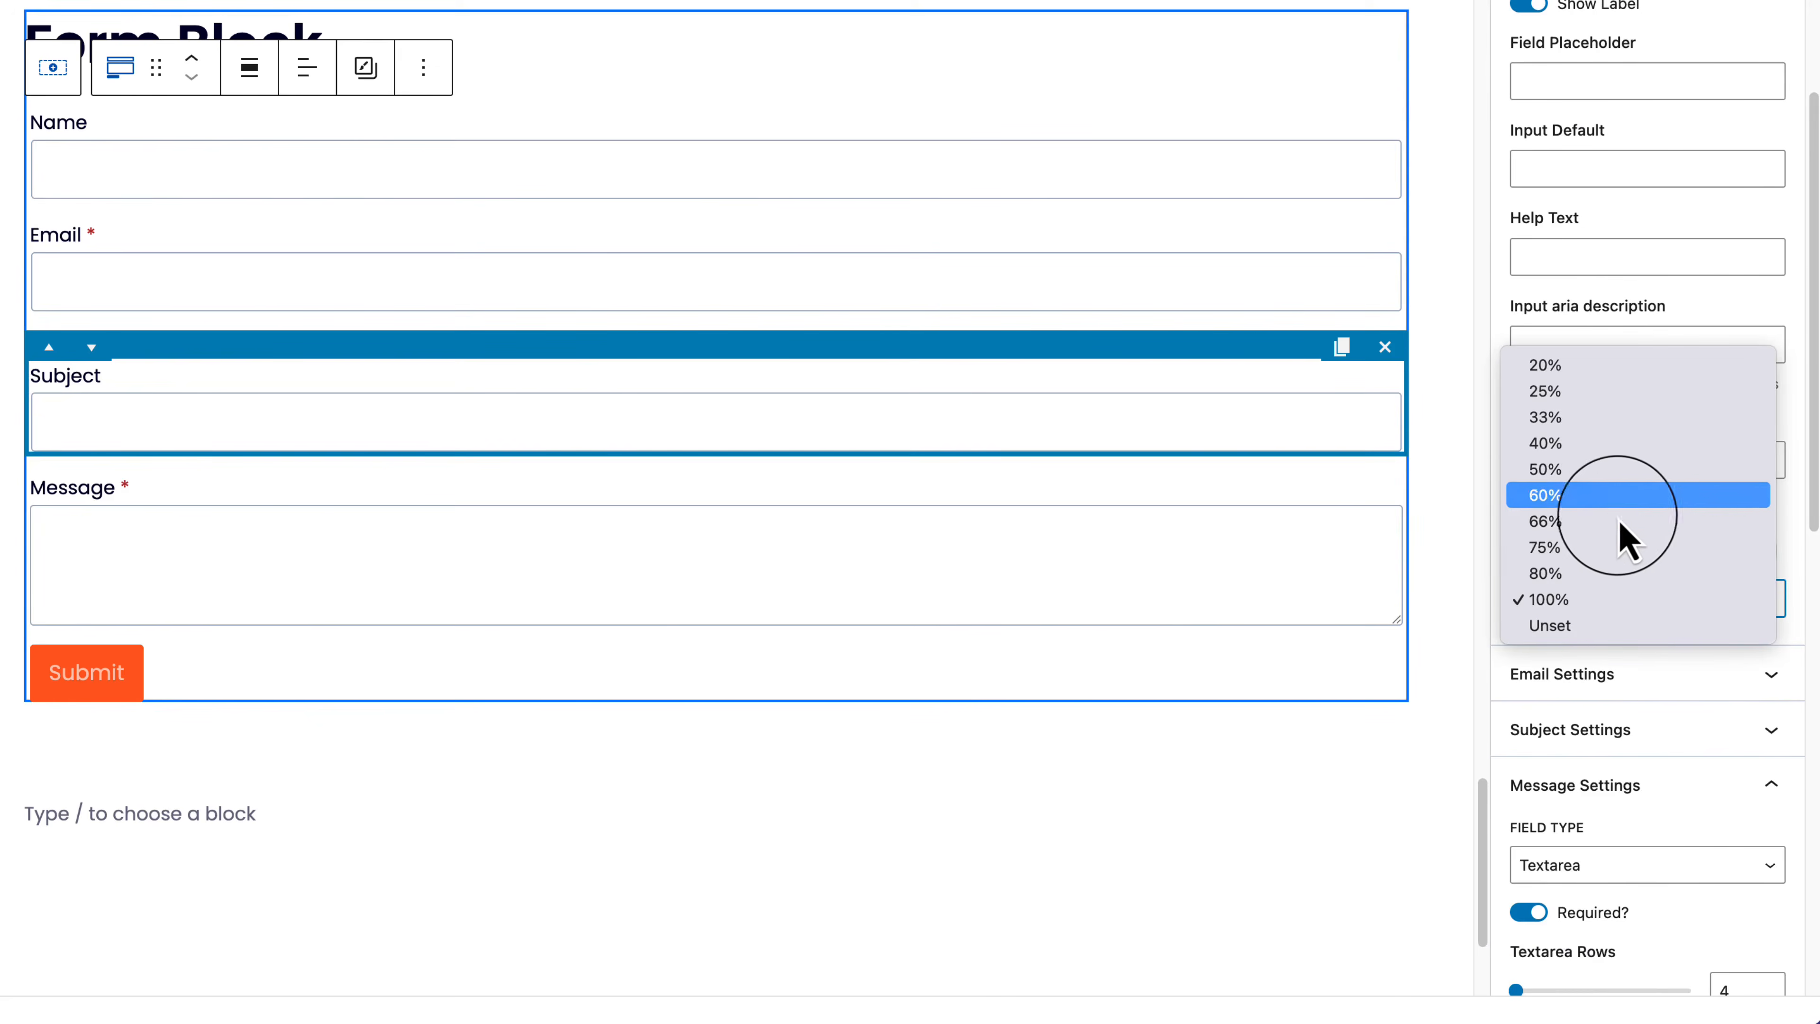
click(1612, 470)
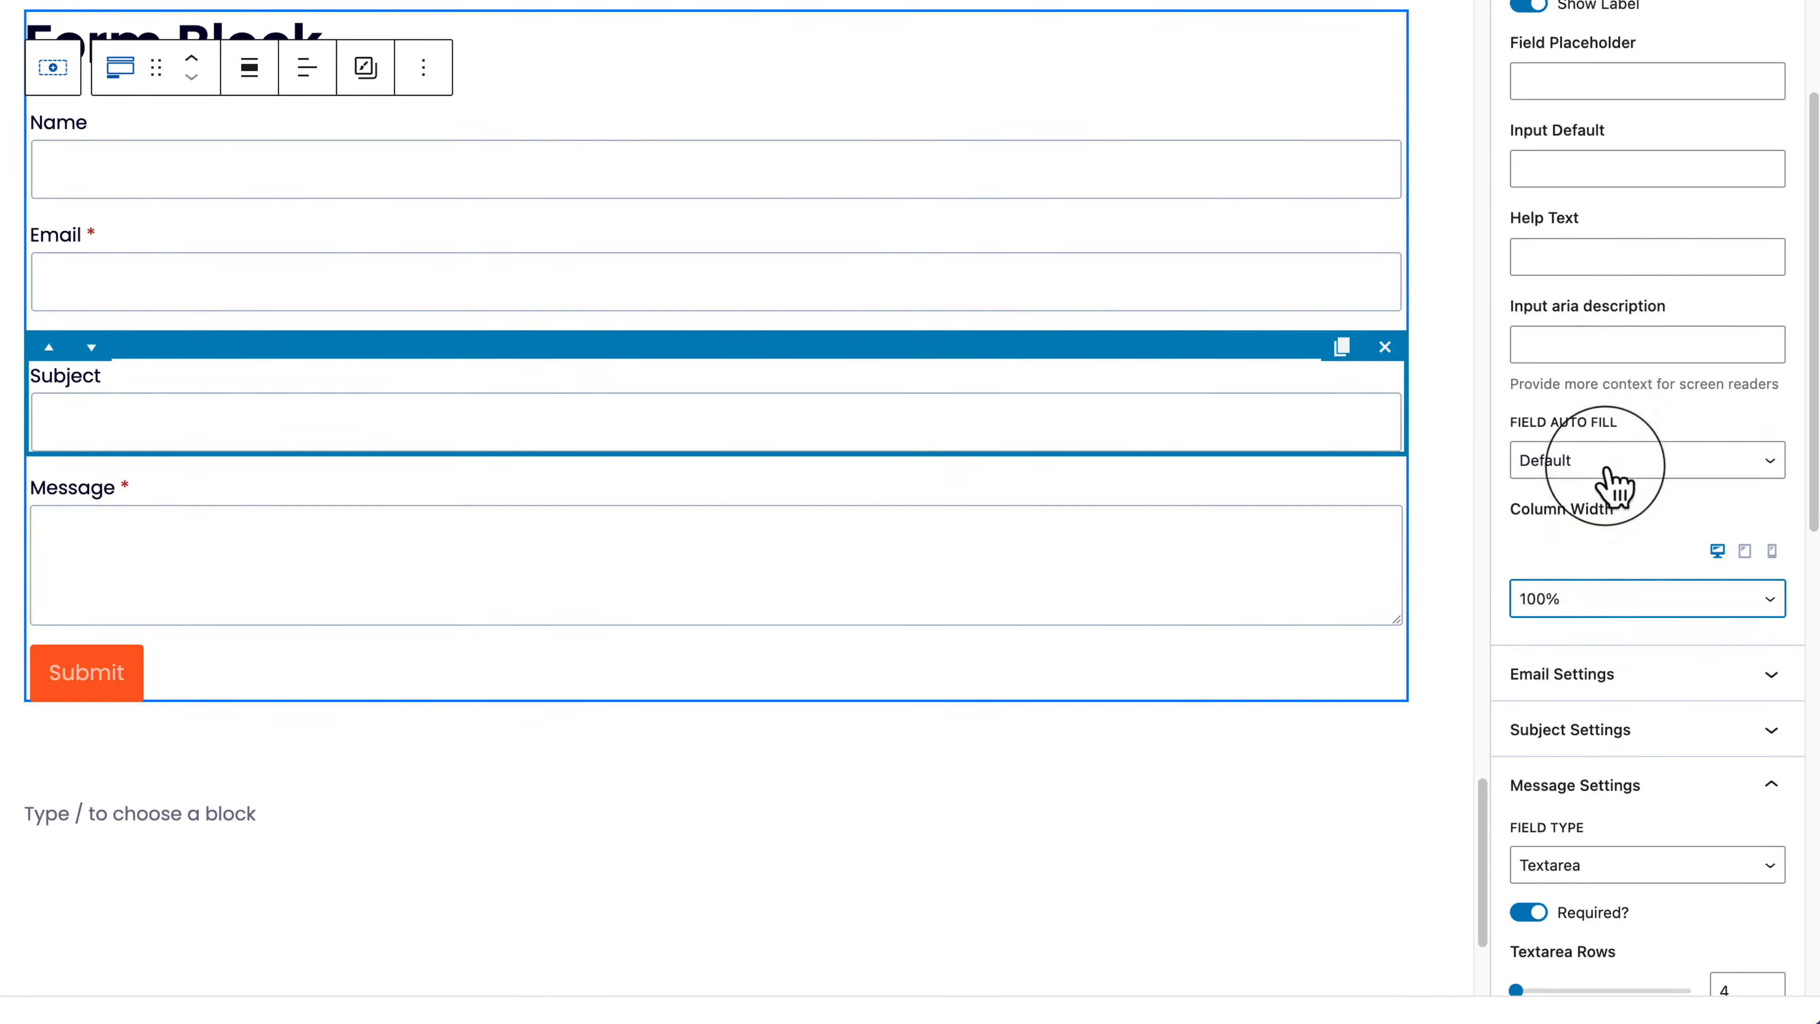
Step: Set the Email field's column width to 50% so it sits beside Name
click(379, 244)
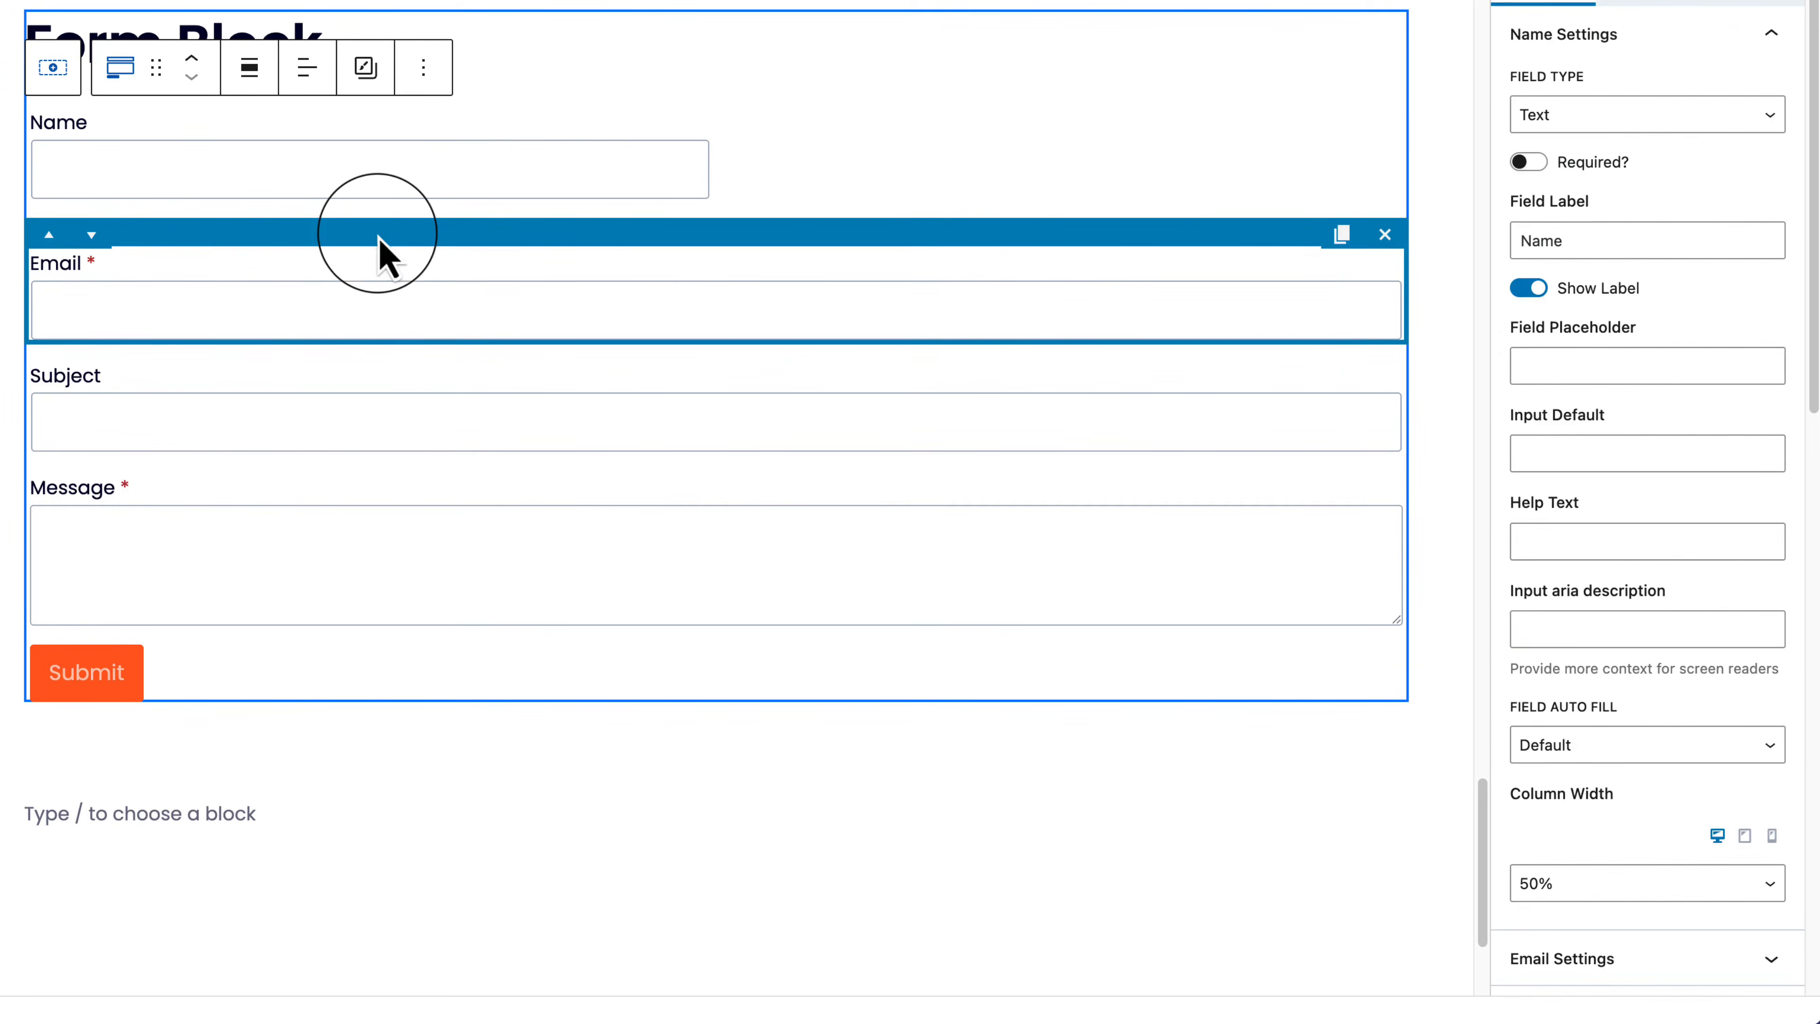
scroll(1557, 97, up, 1)
click(1659, 93)
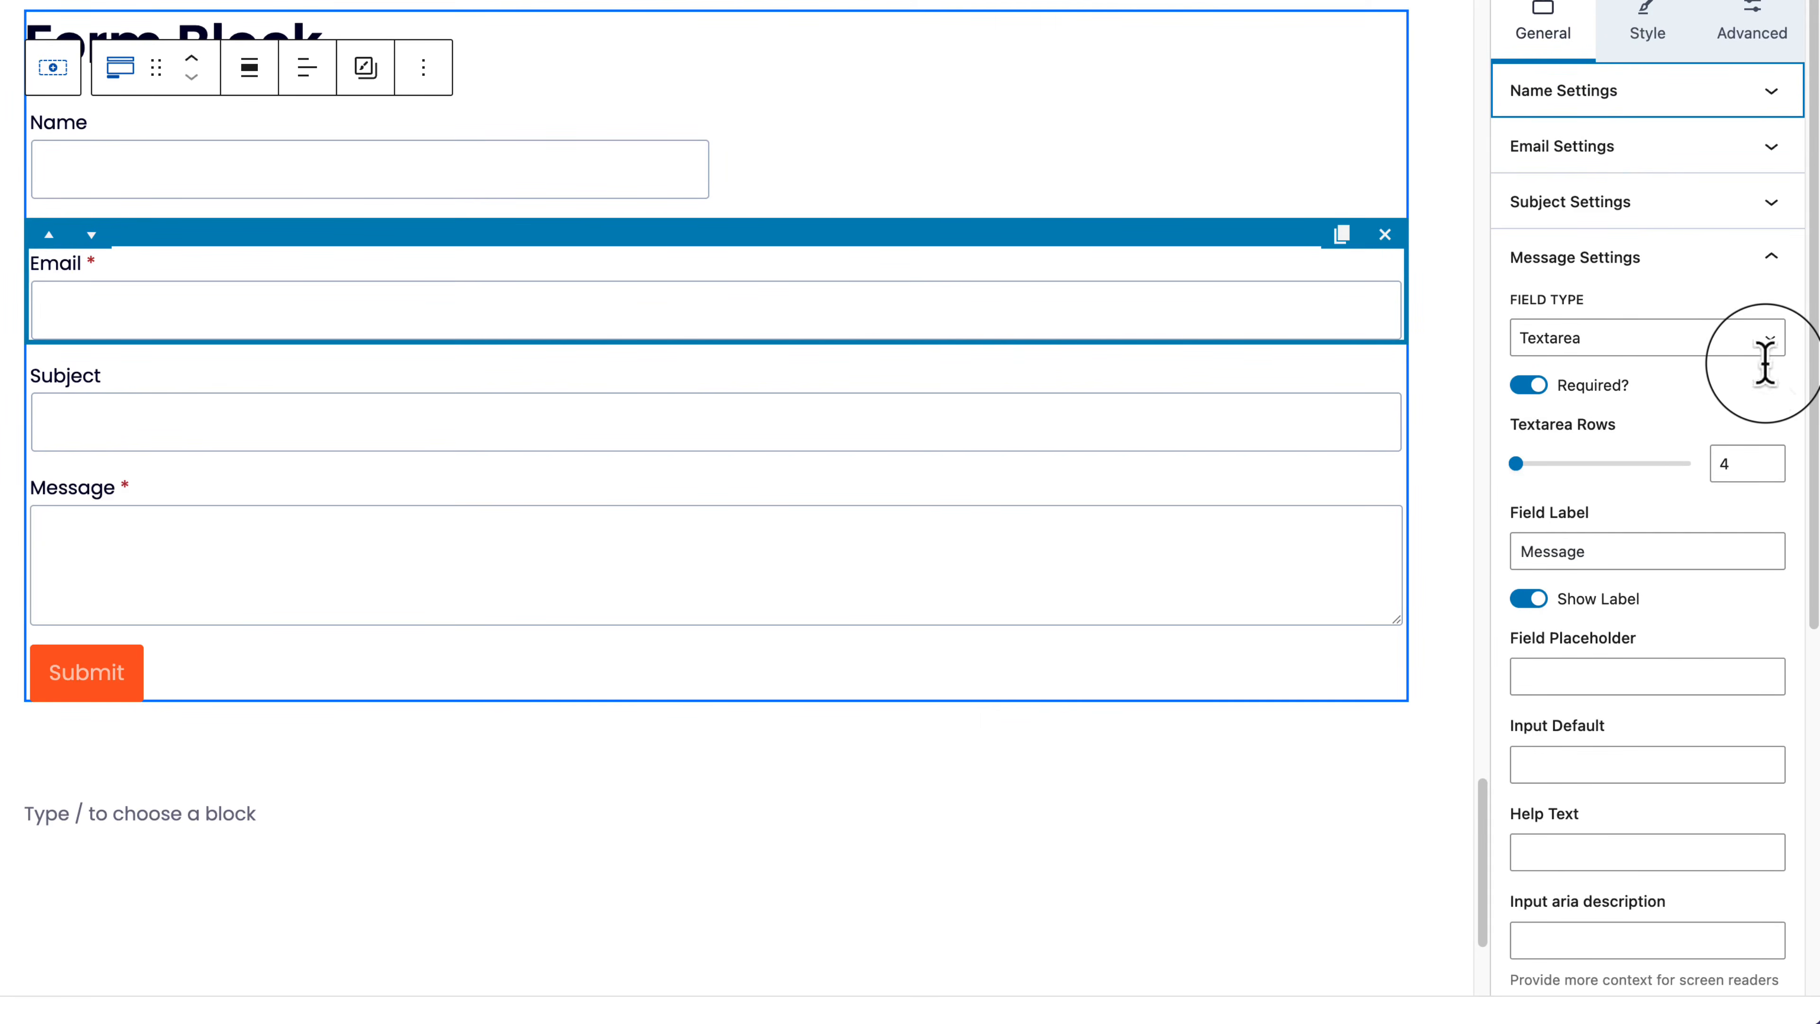
click(602, 238)
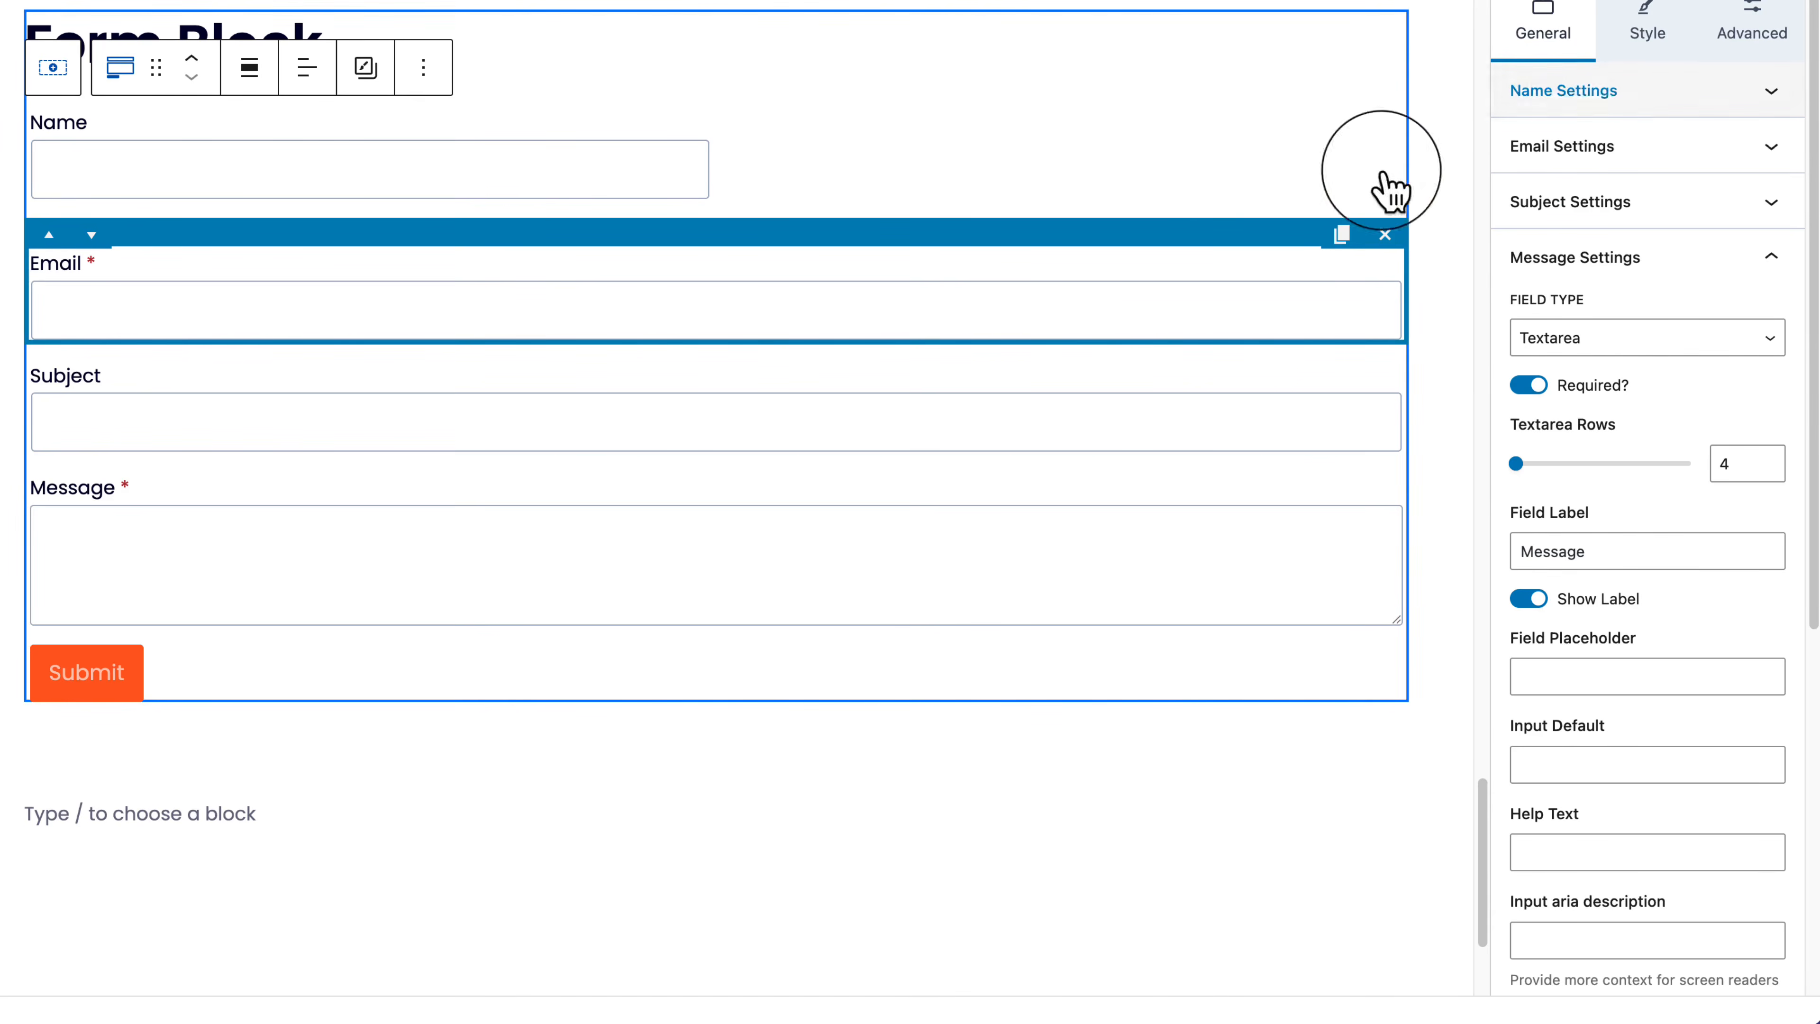
click(1593, 156)
click(1617, 832)
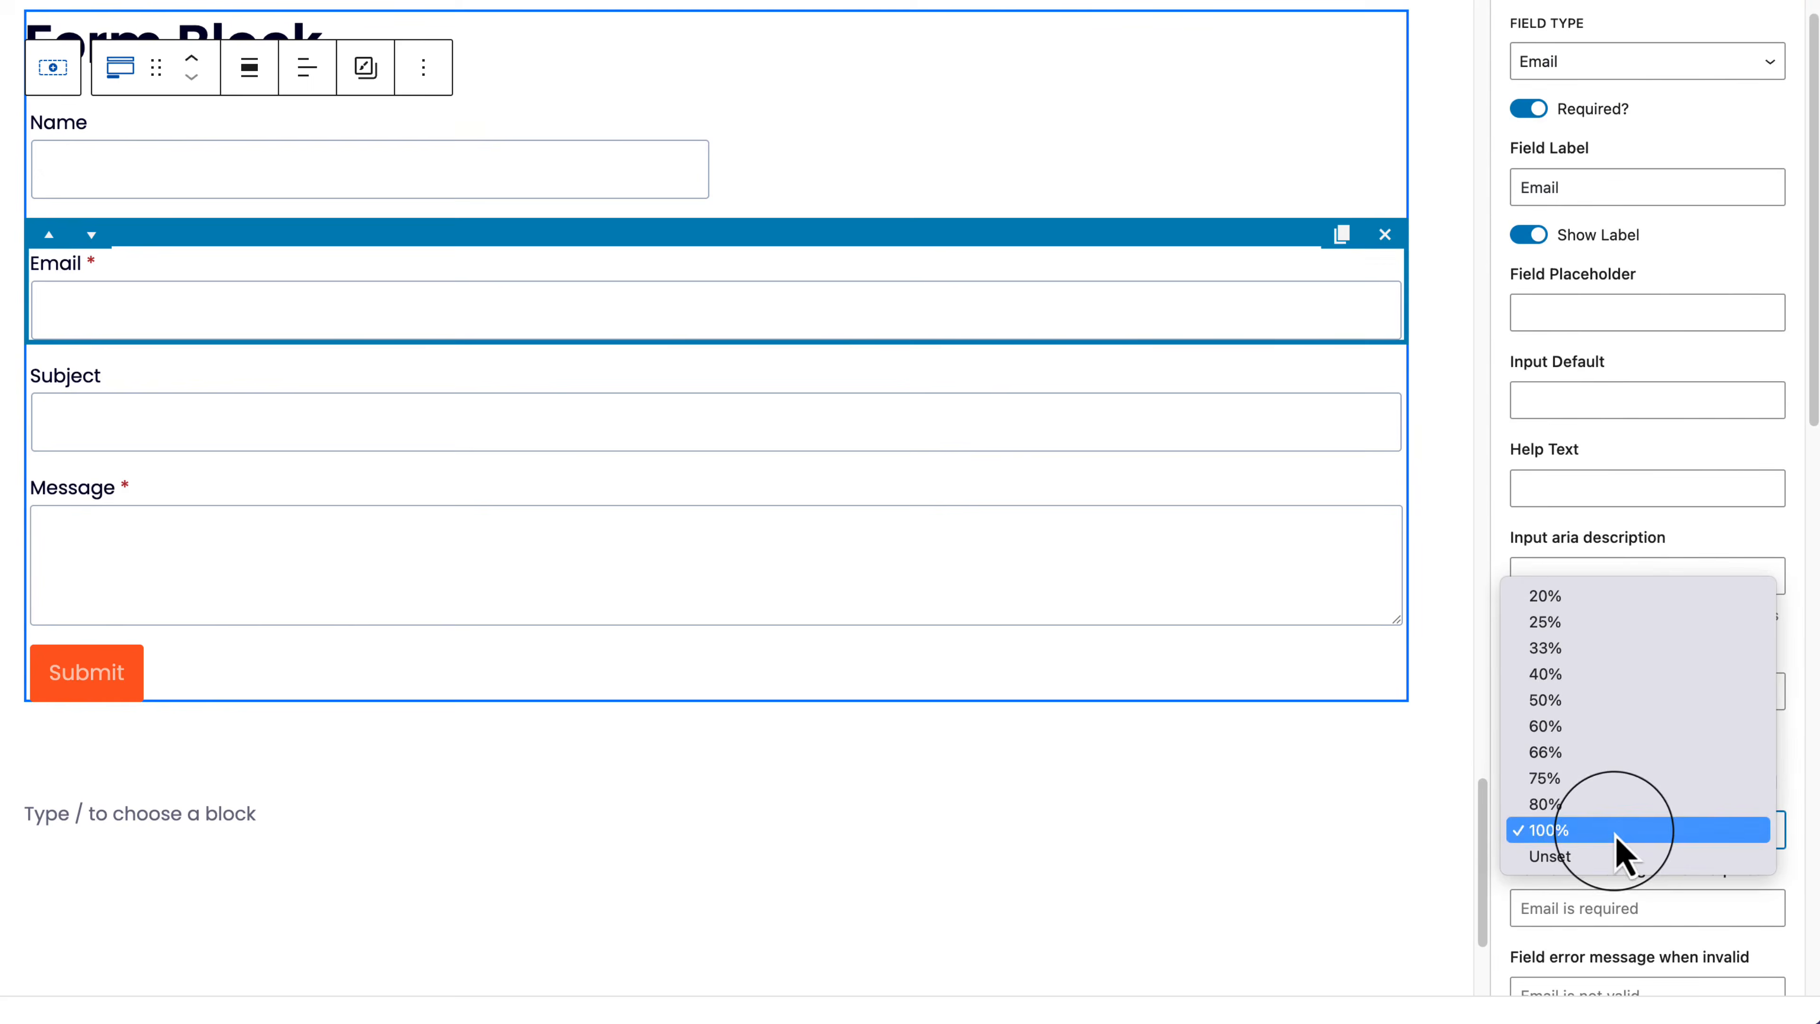
click(1605, 700)
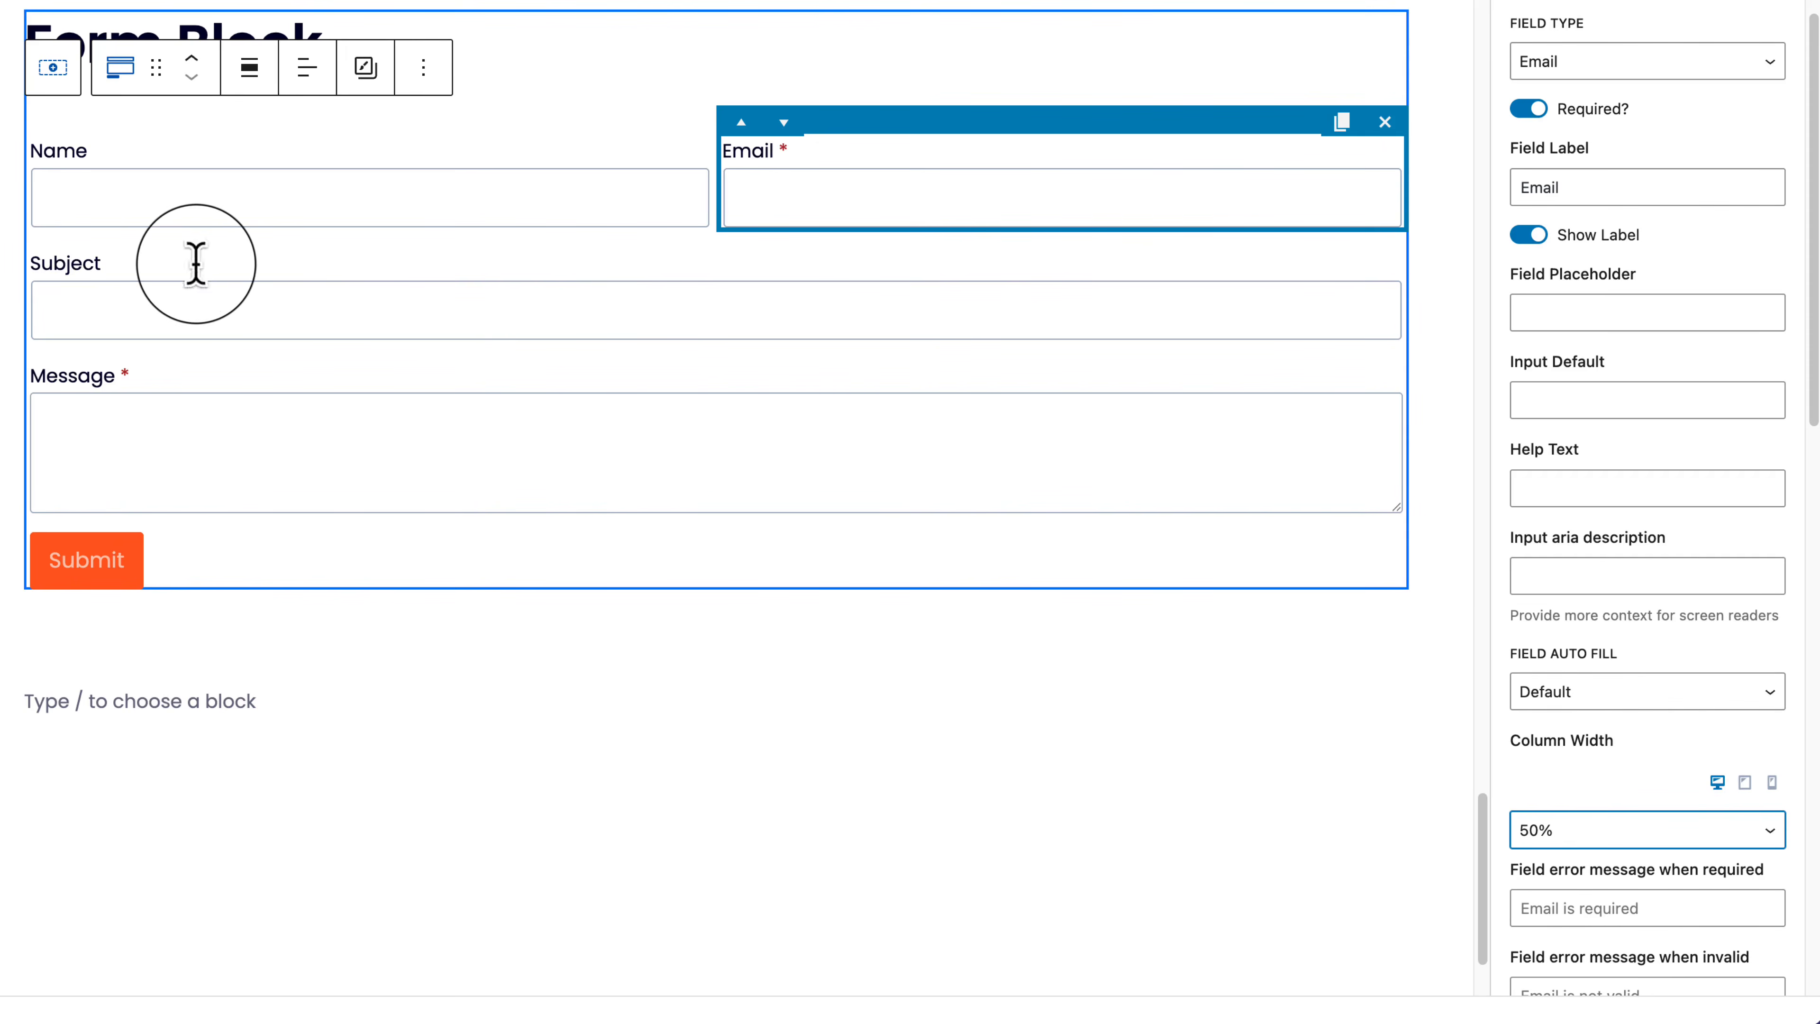
click(1555, 151)
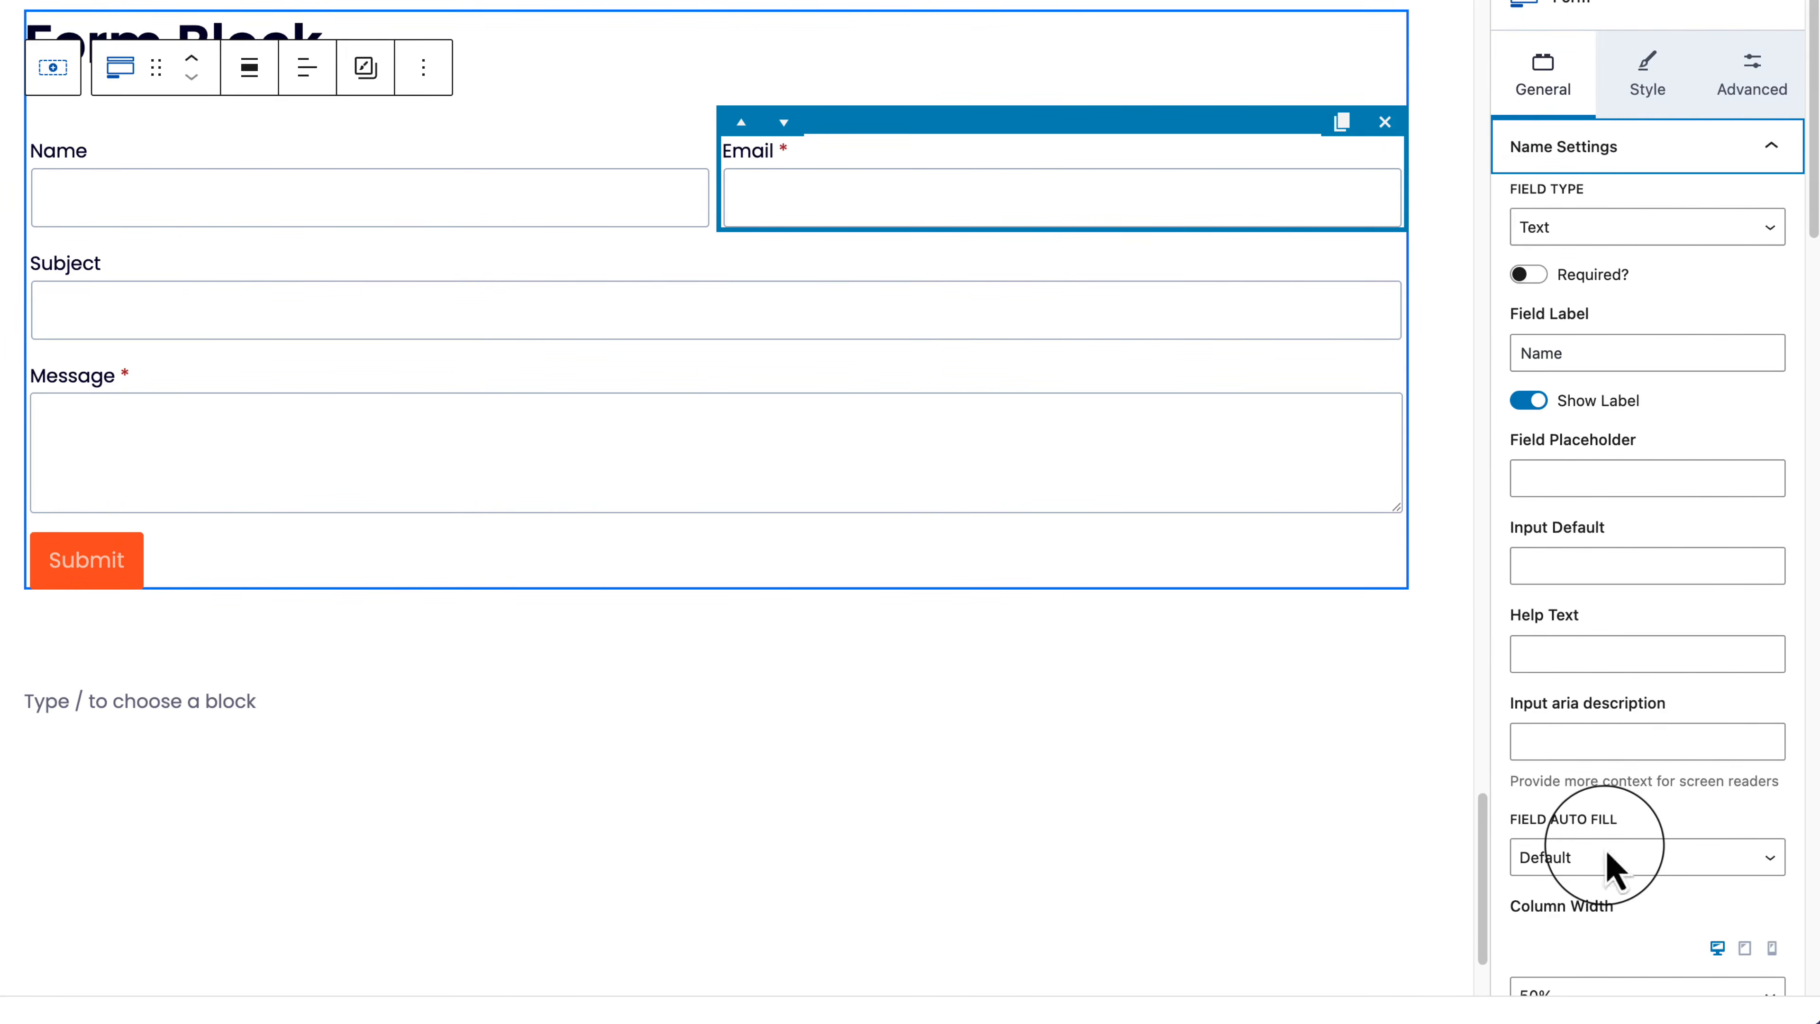
scroll(1618, 866, down, 5)
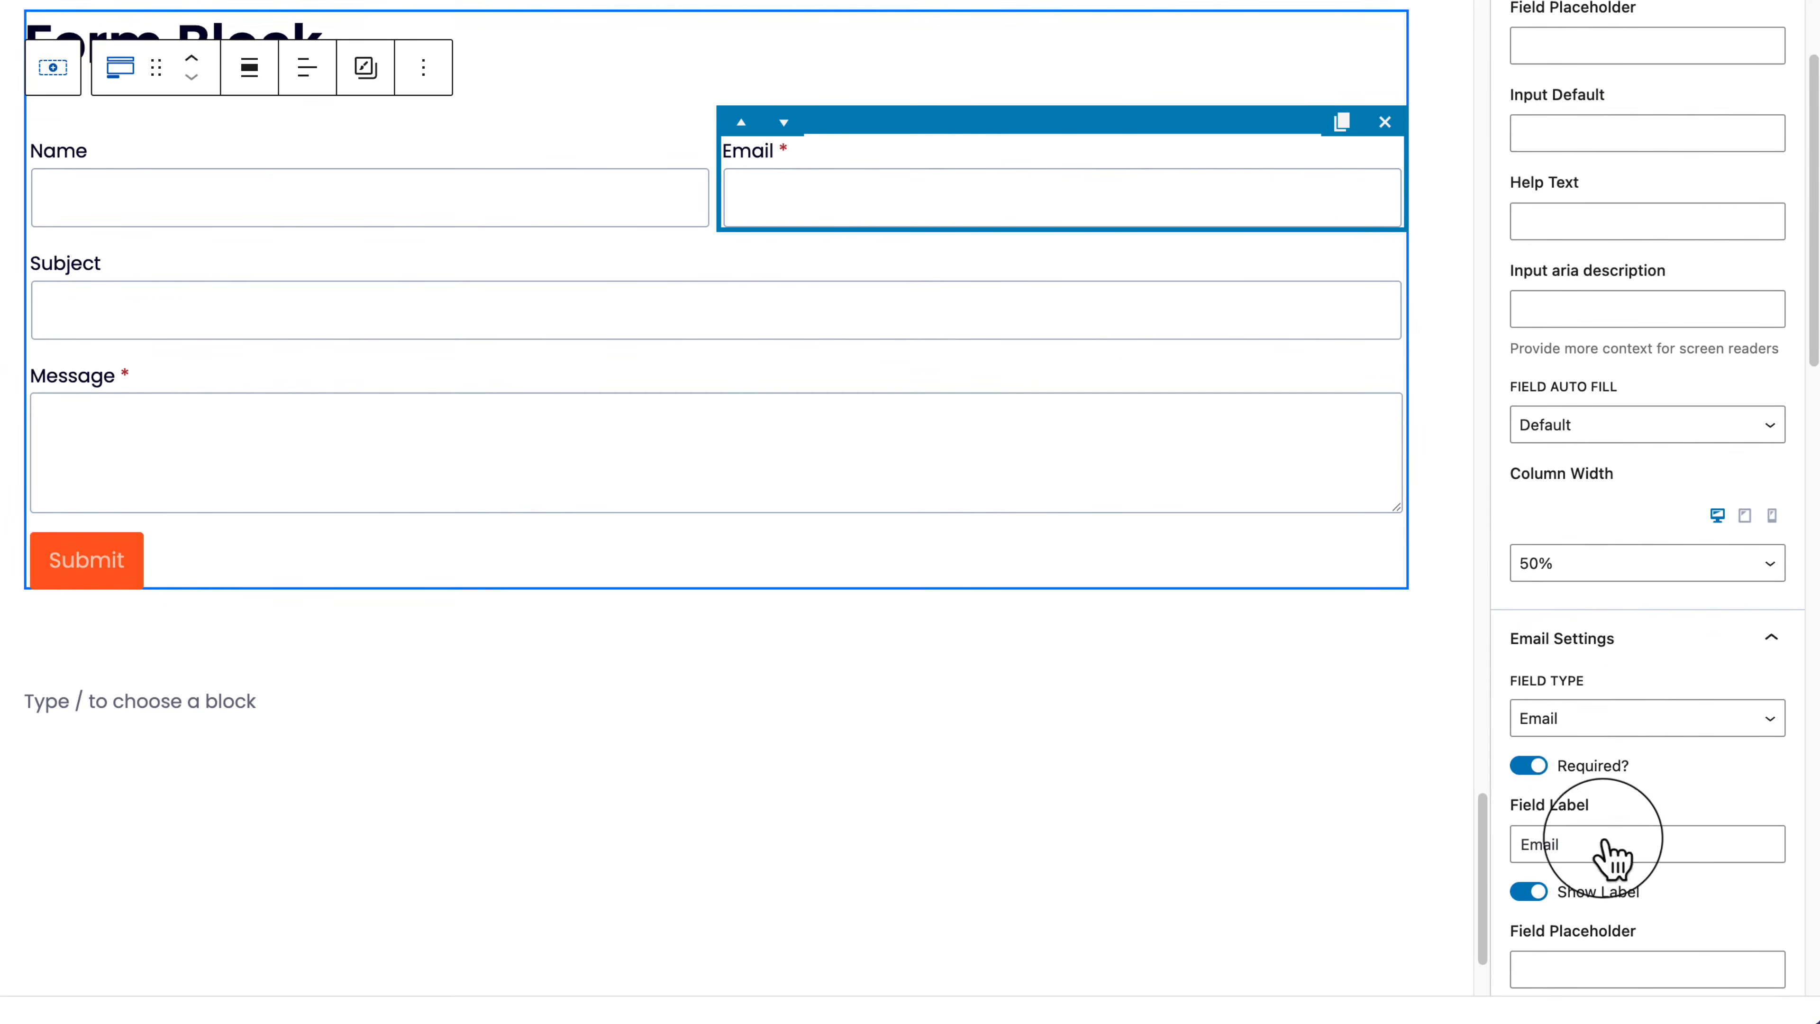
scroll(1587, 709, up, 3)
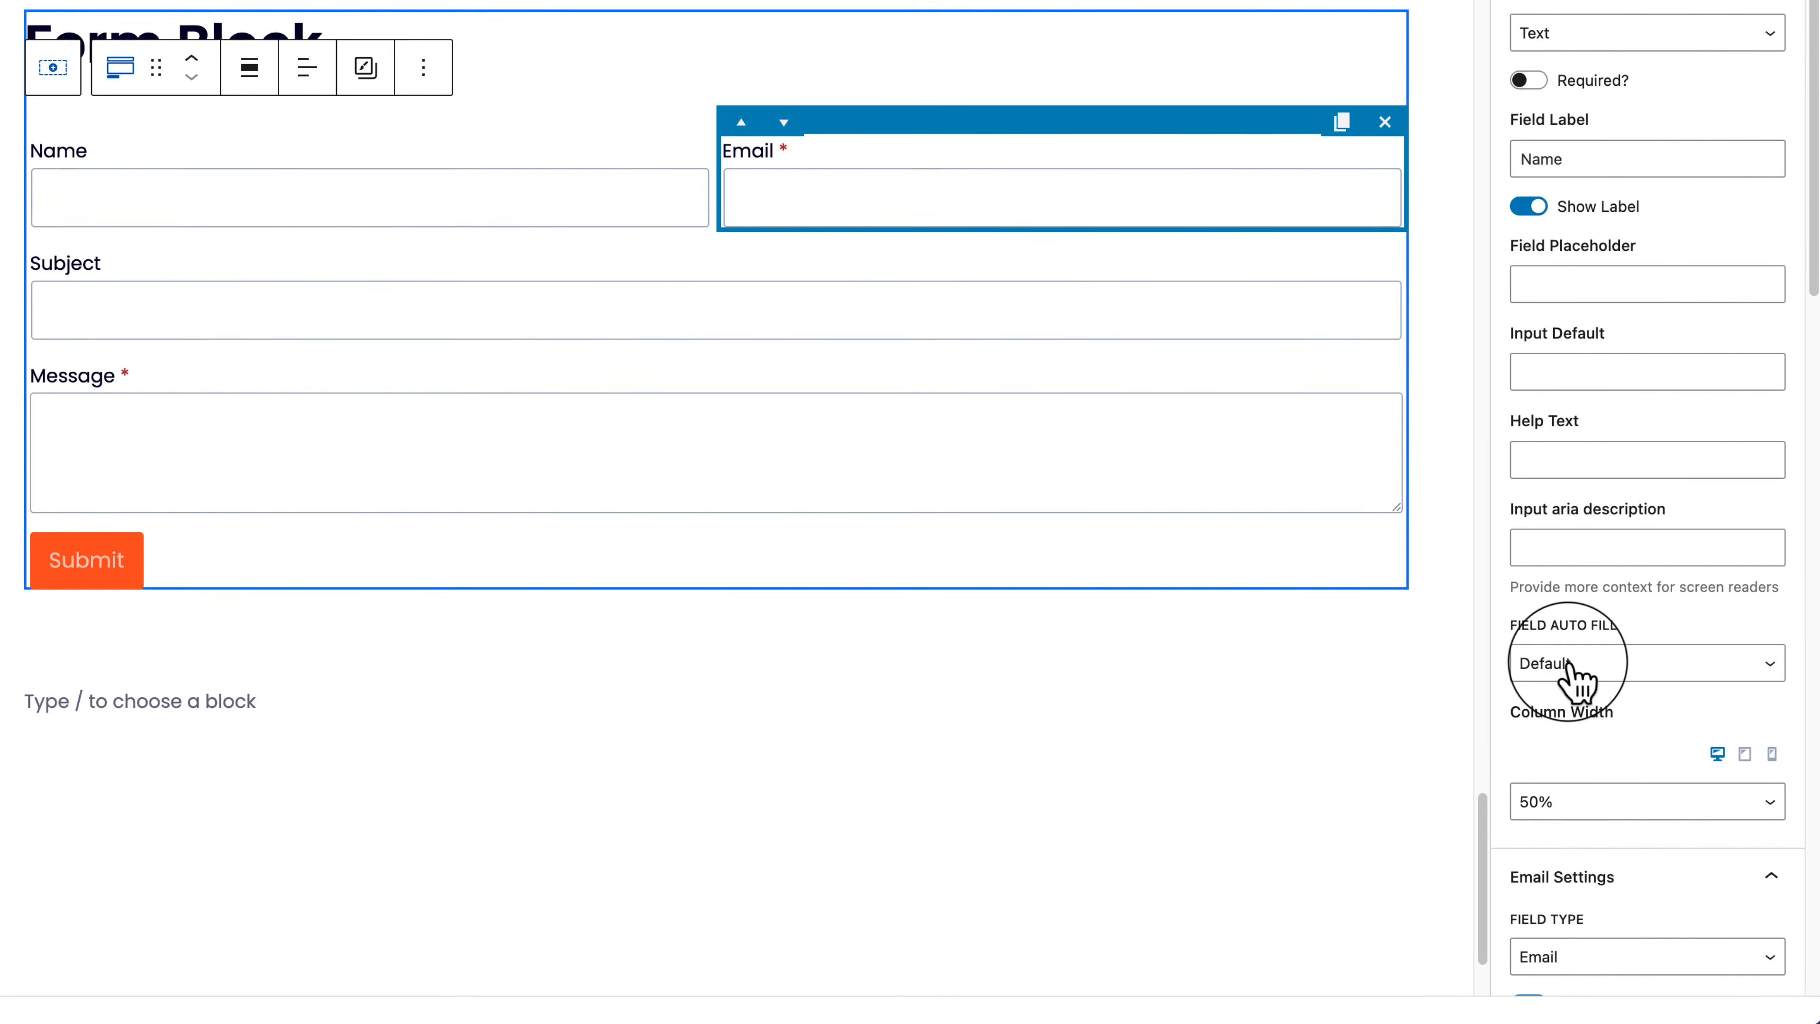
click(1579, 677)
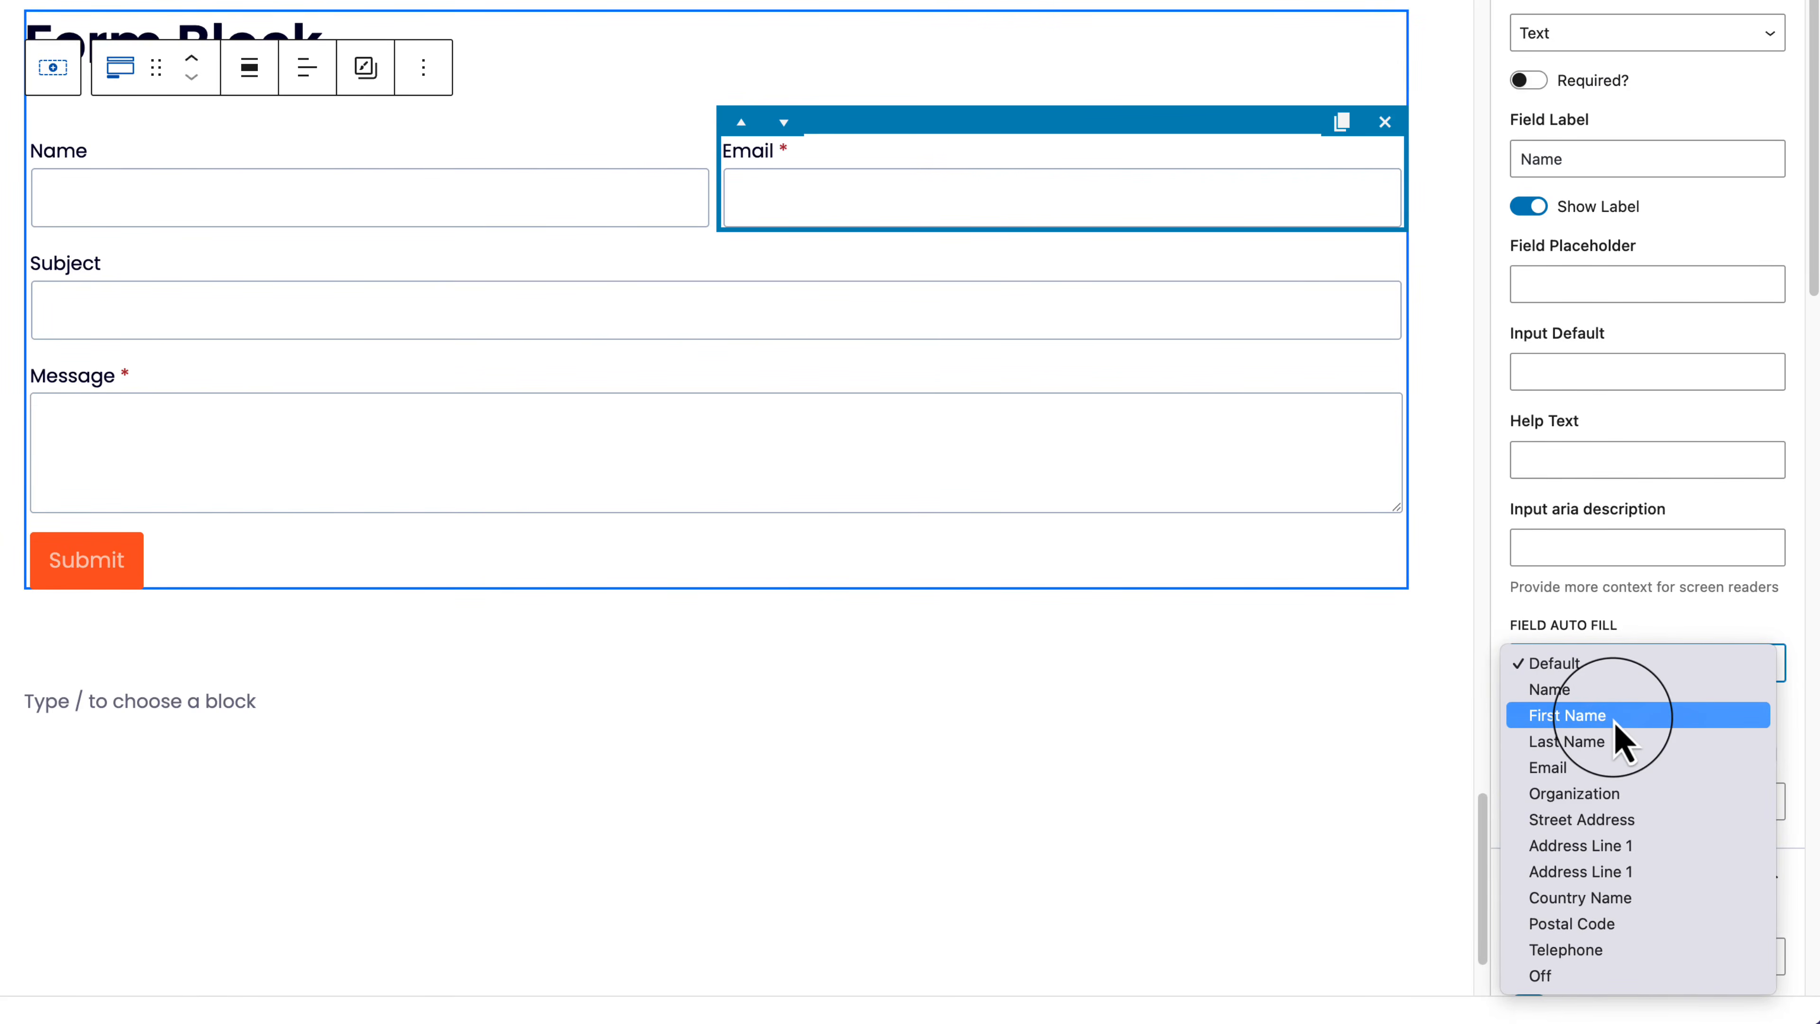
click(1675, 570)
scroll(1654, 195, up, 2)
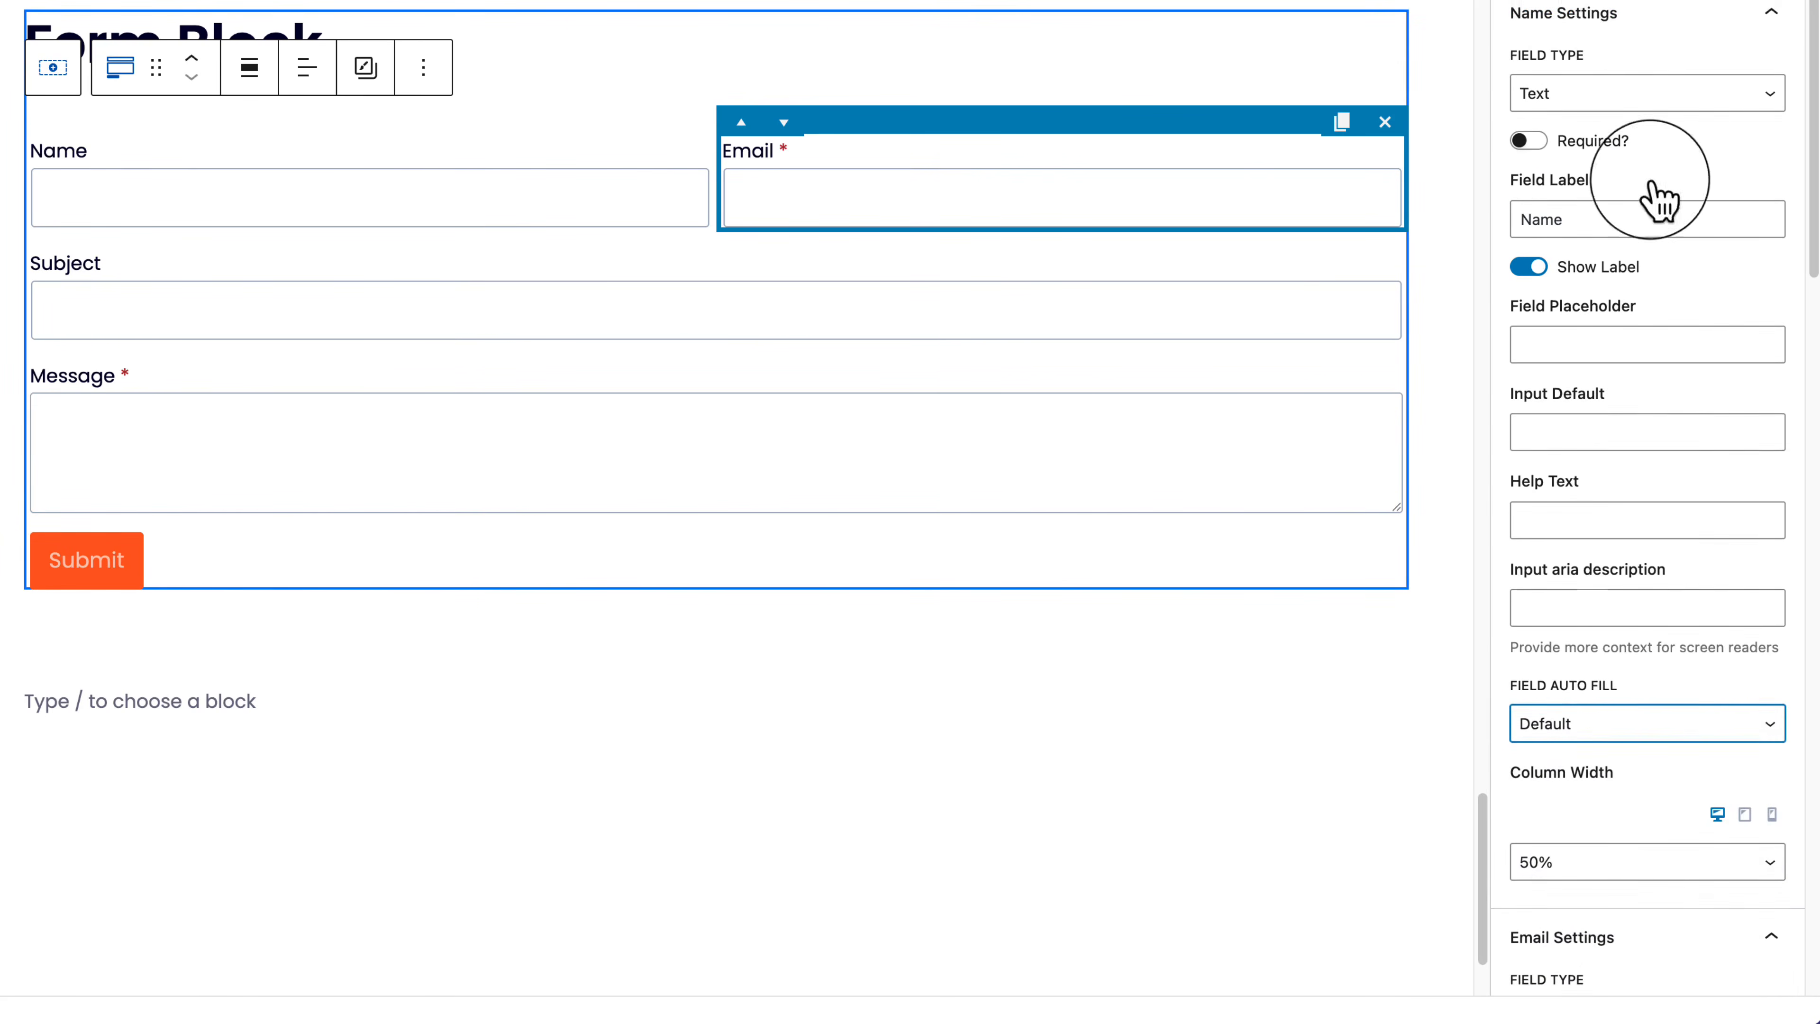
click(1641, 29)
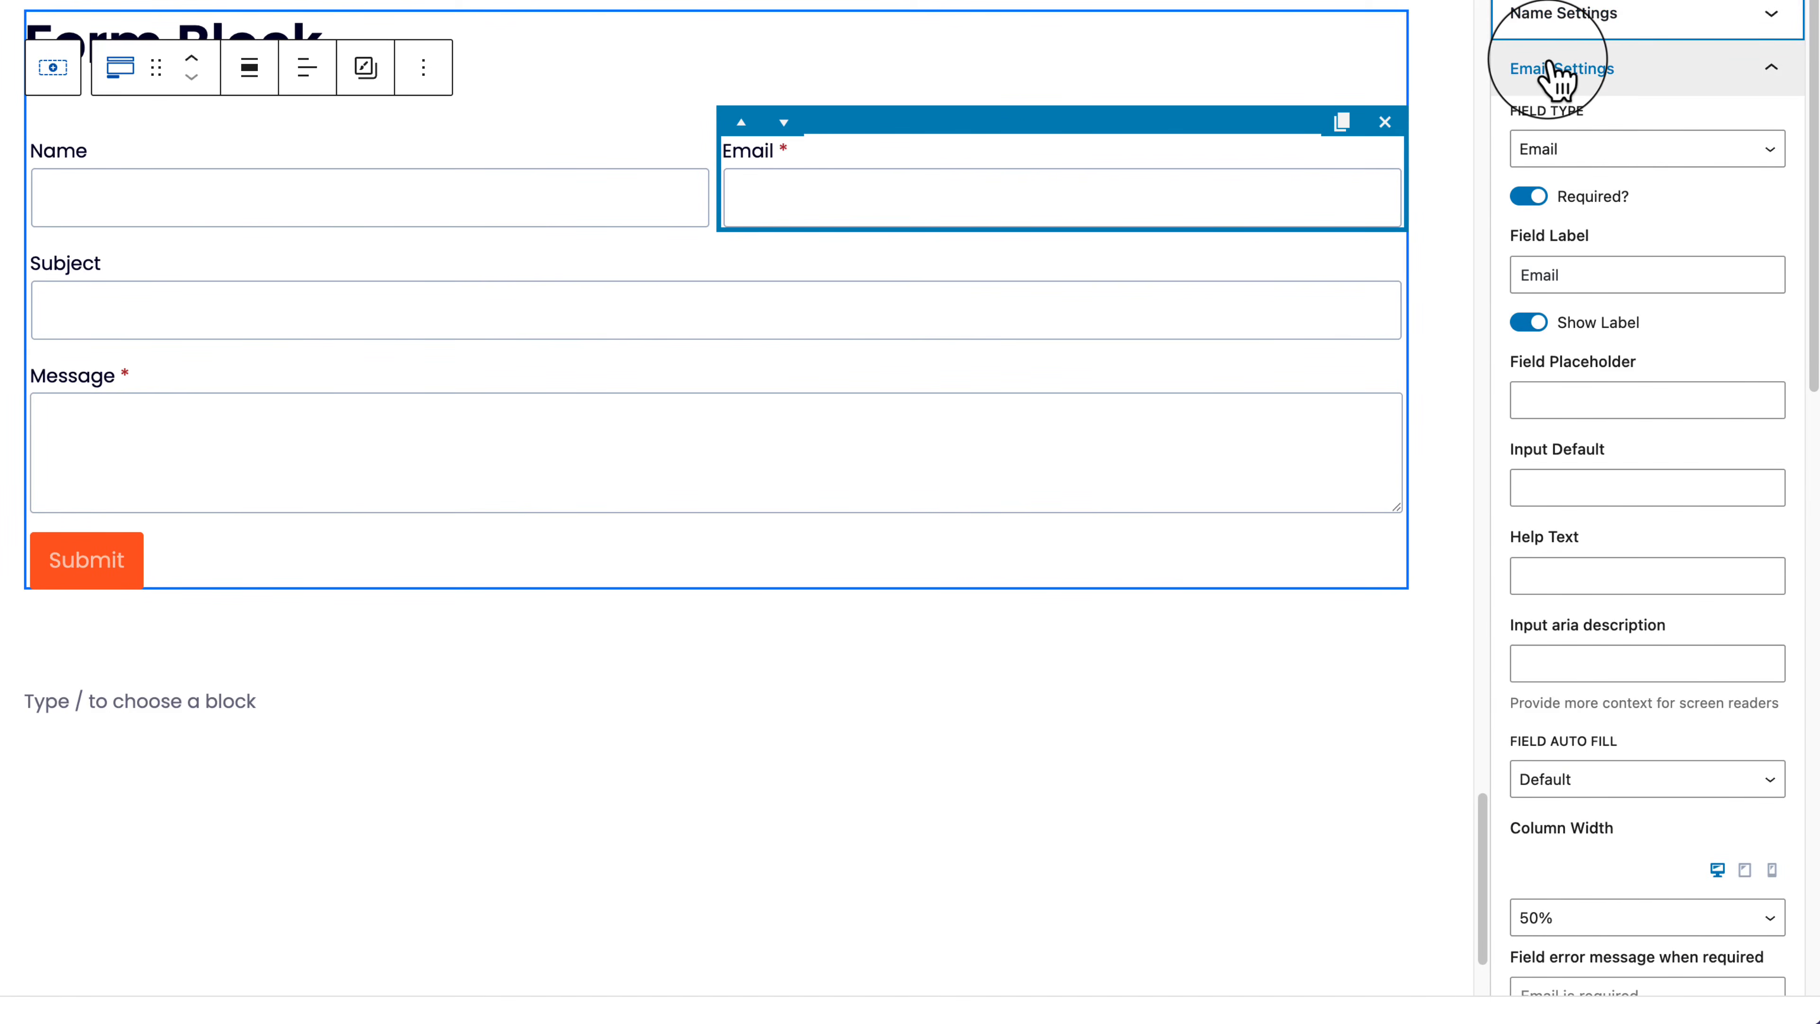
scroll(1634, 643, down, 5)
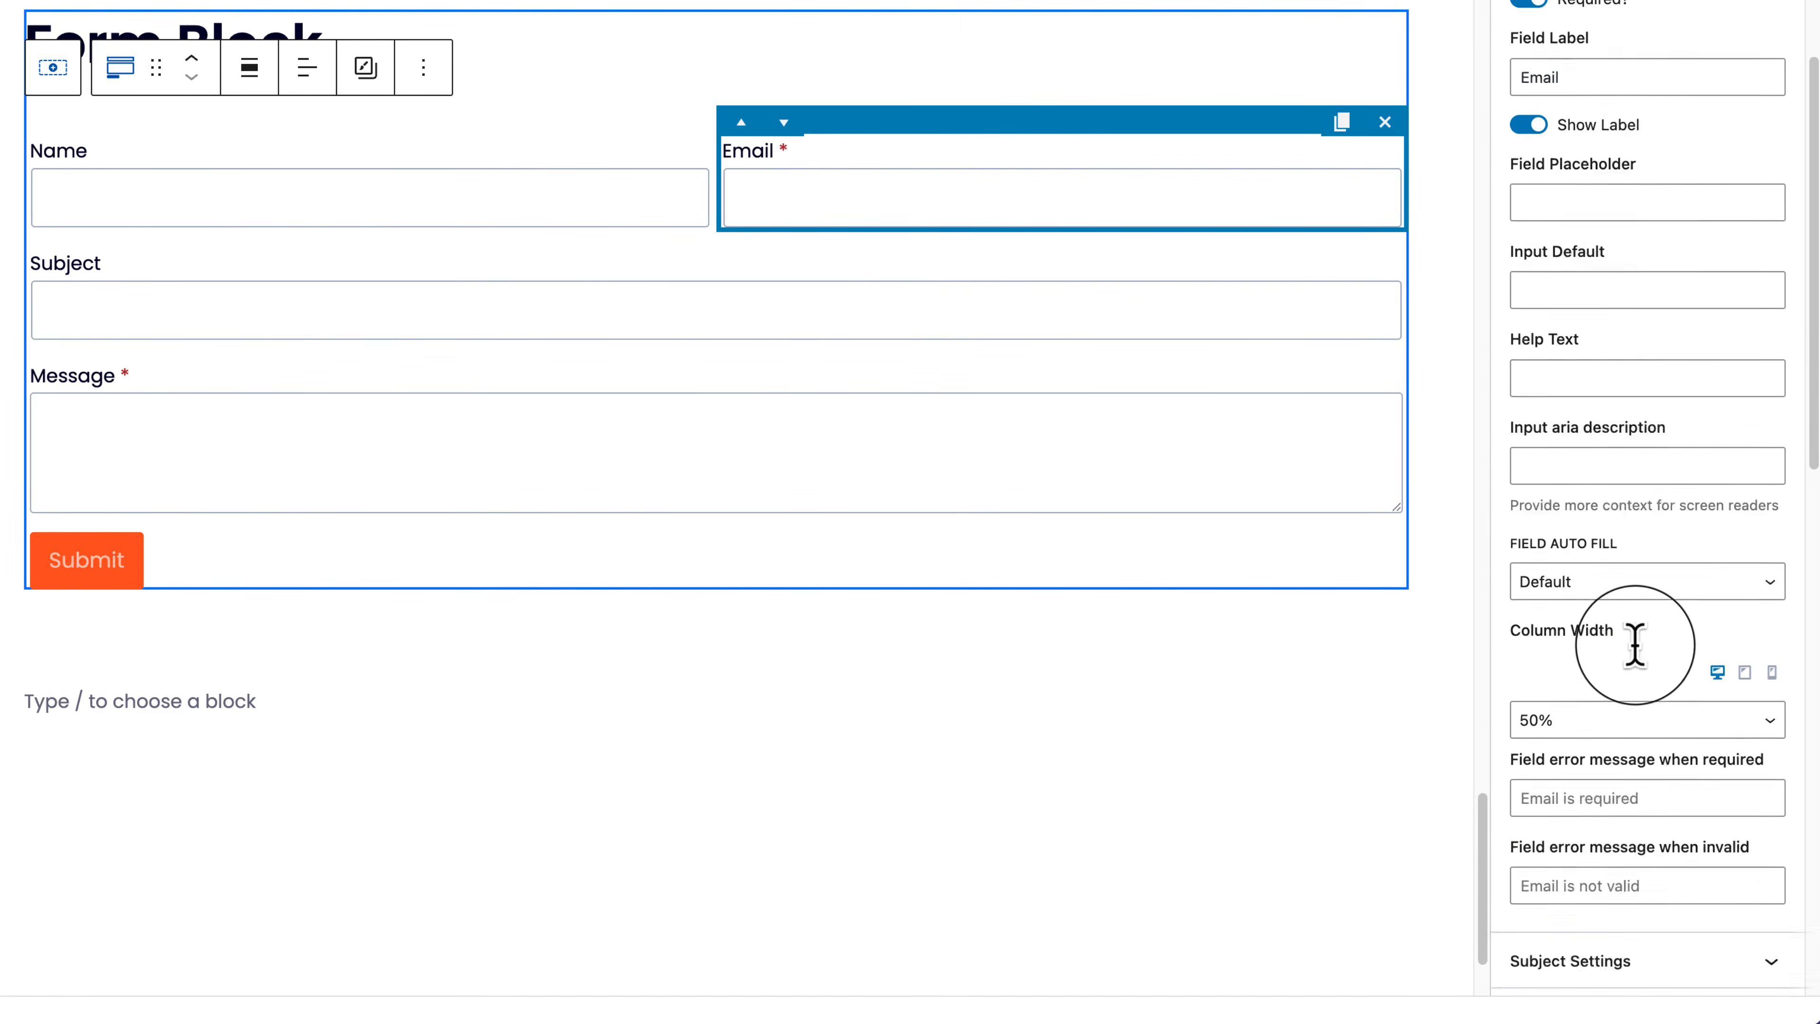
scroll(1635, 645, up, 4)
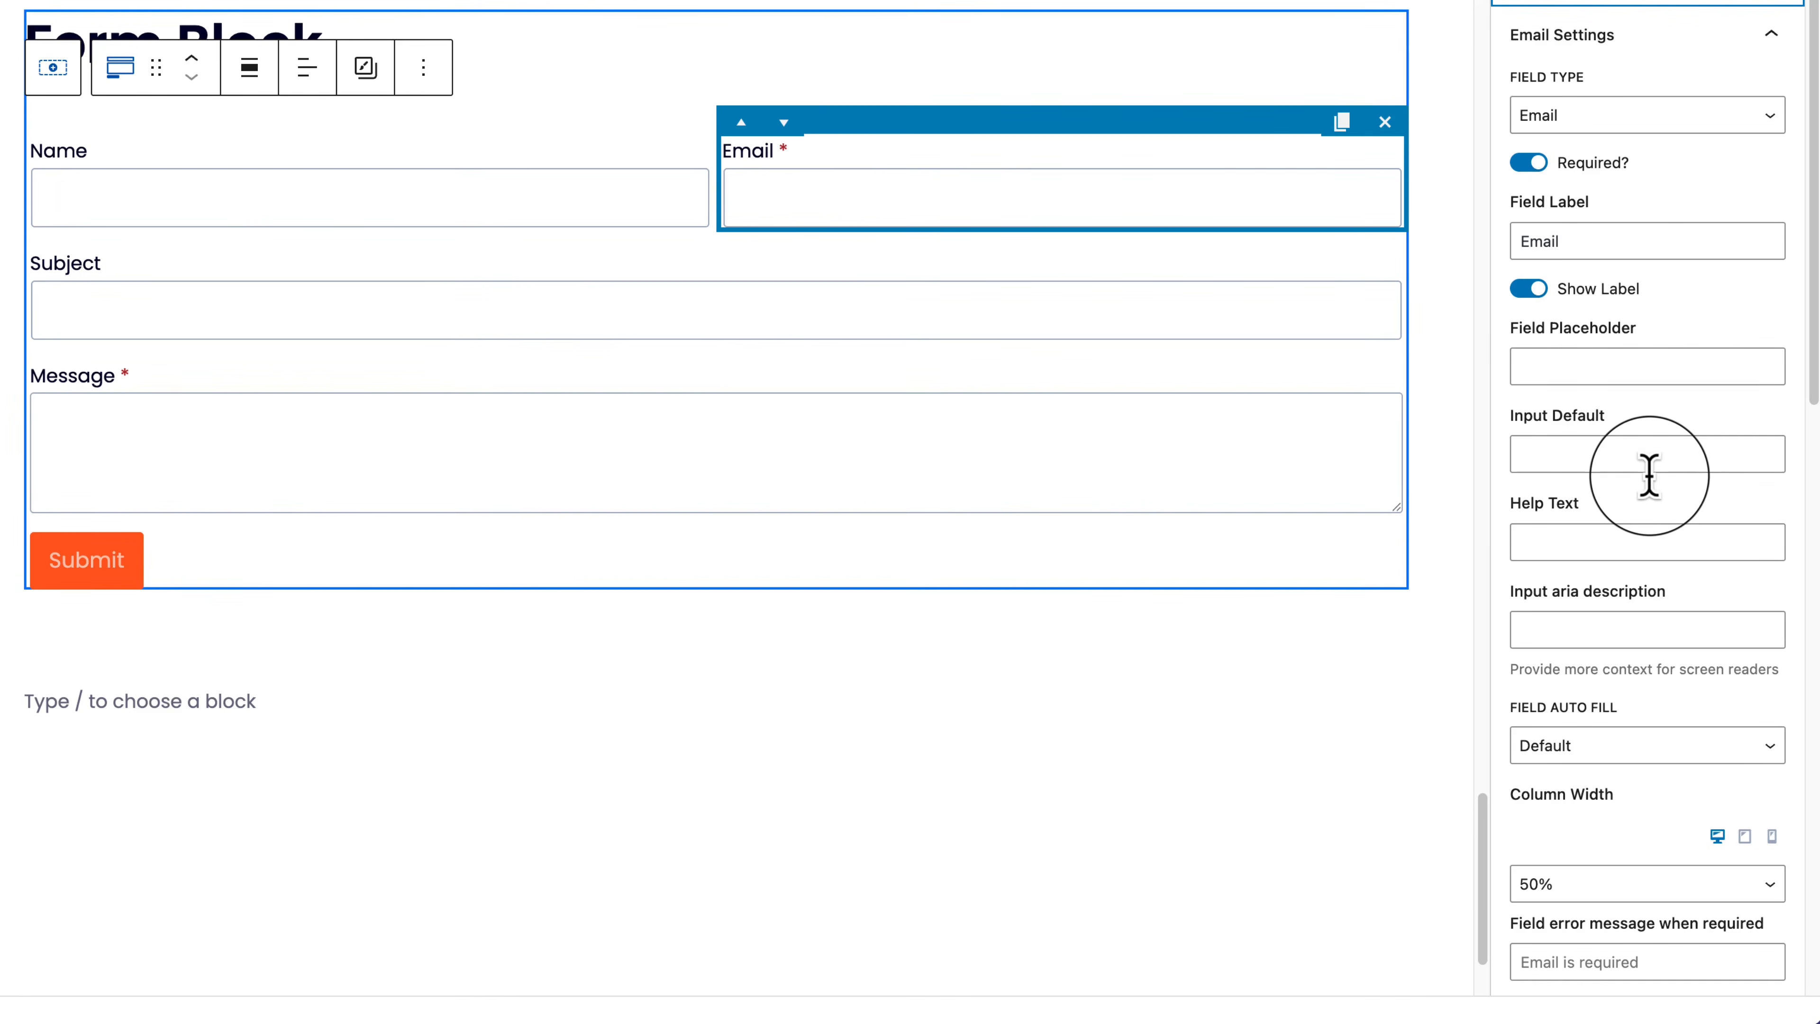
click(1602, 544)
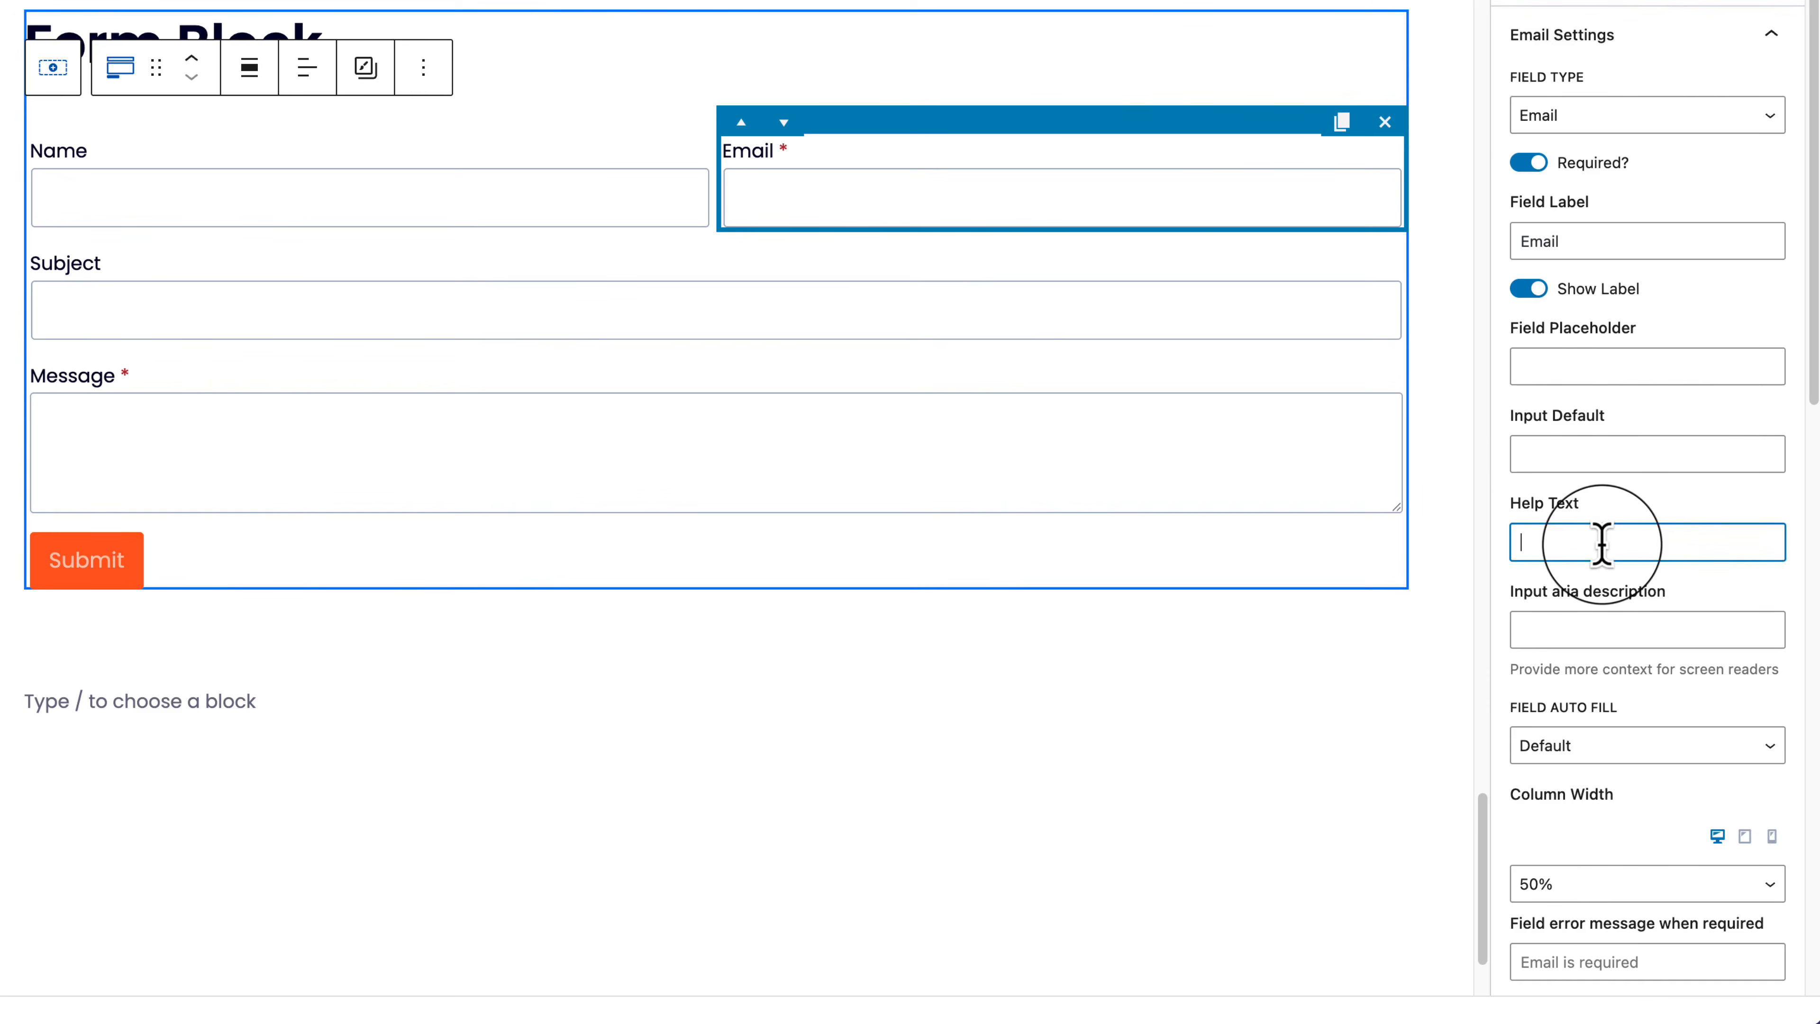
text(Email)
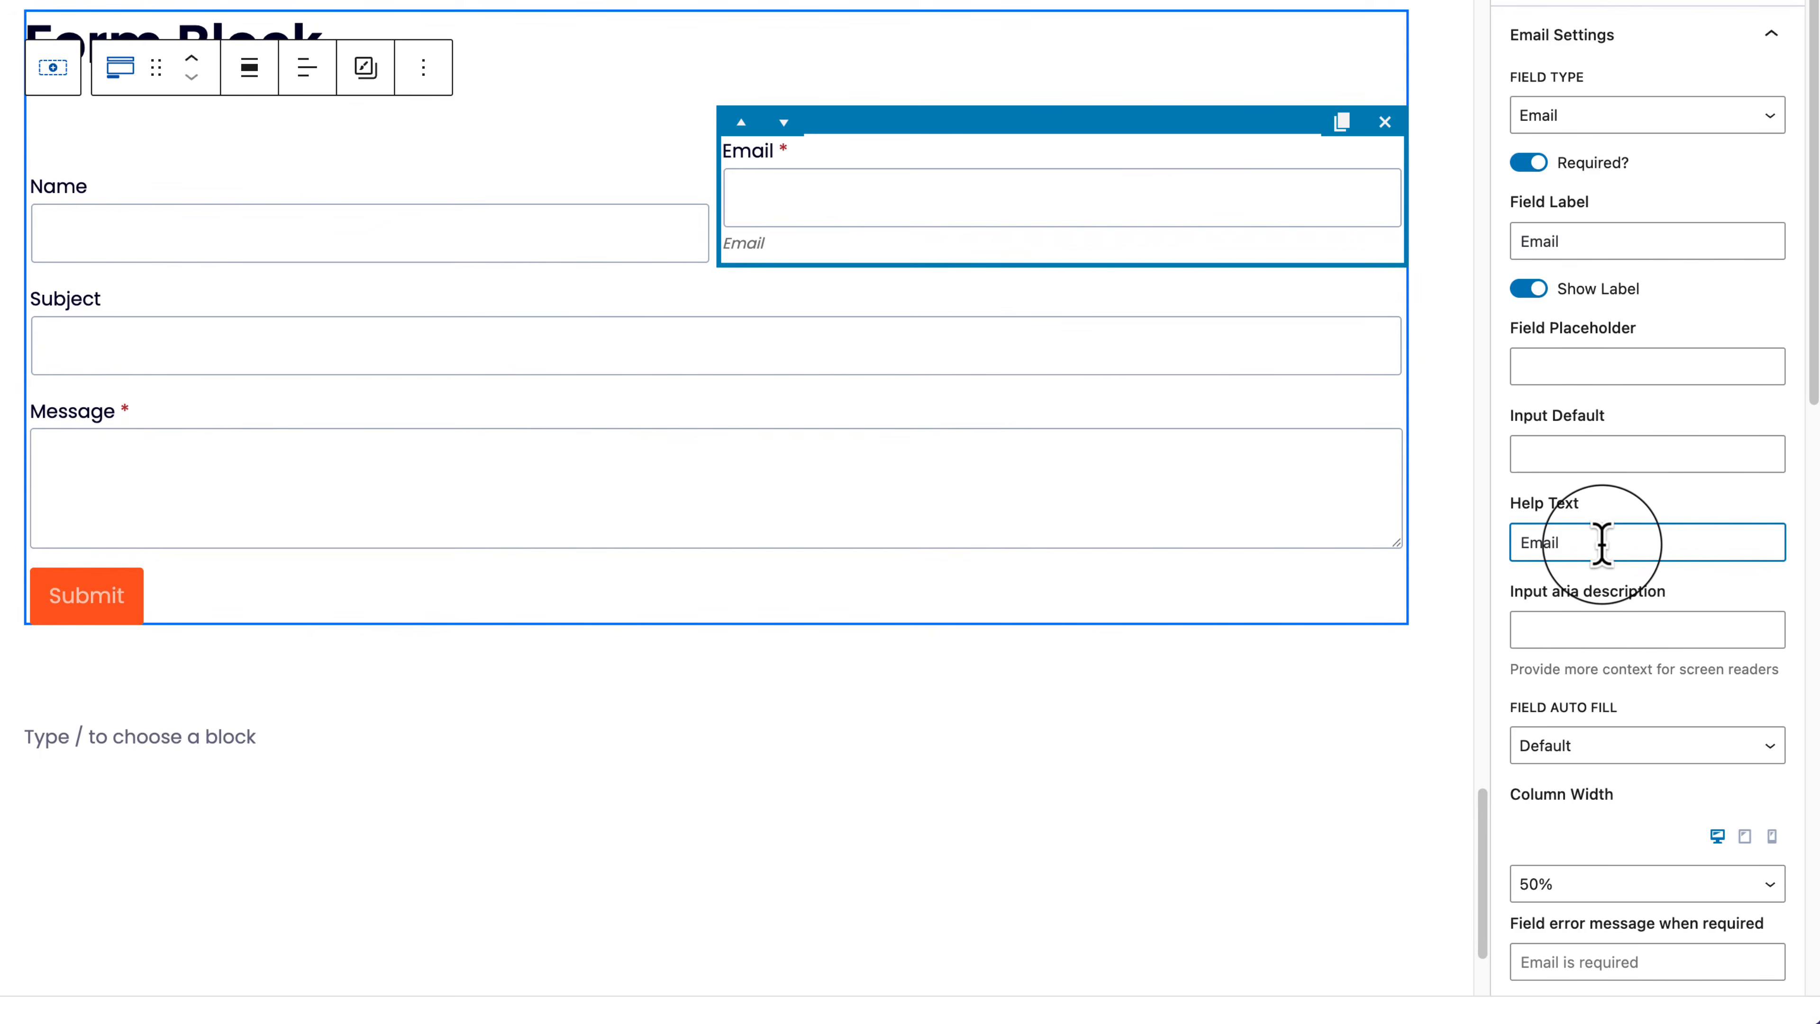
double_click(1629, 552)
key(BackSpace)
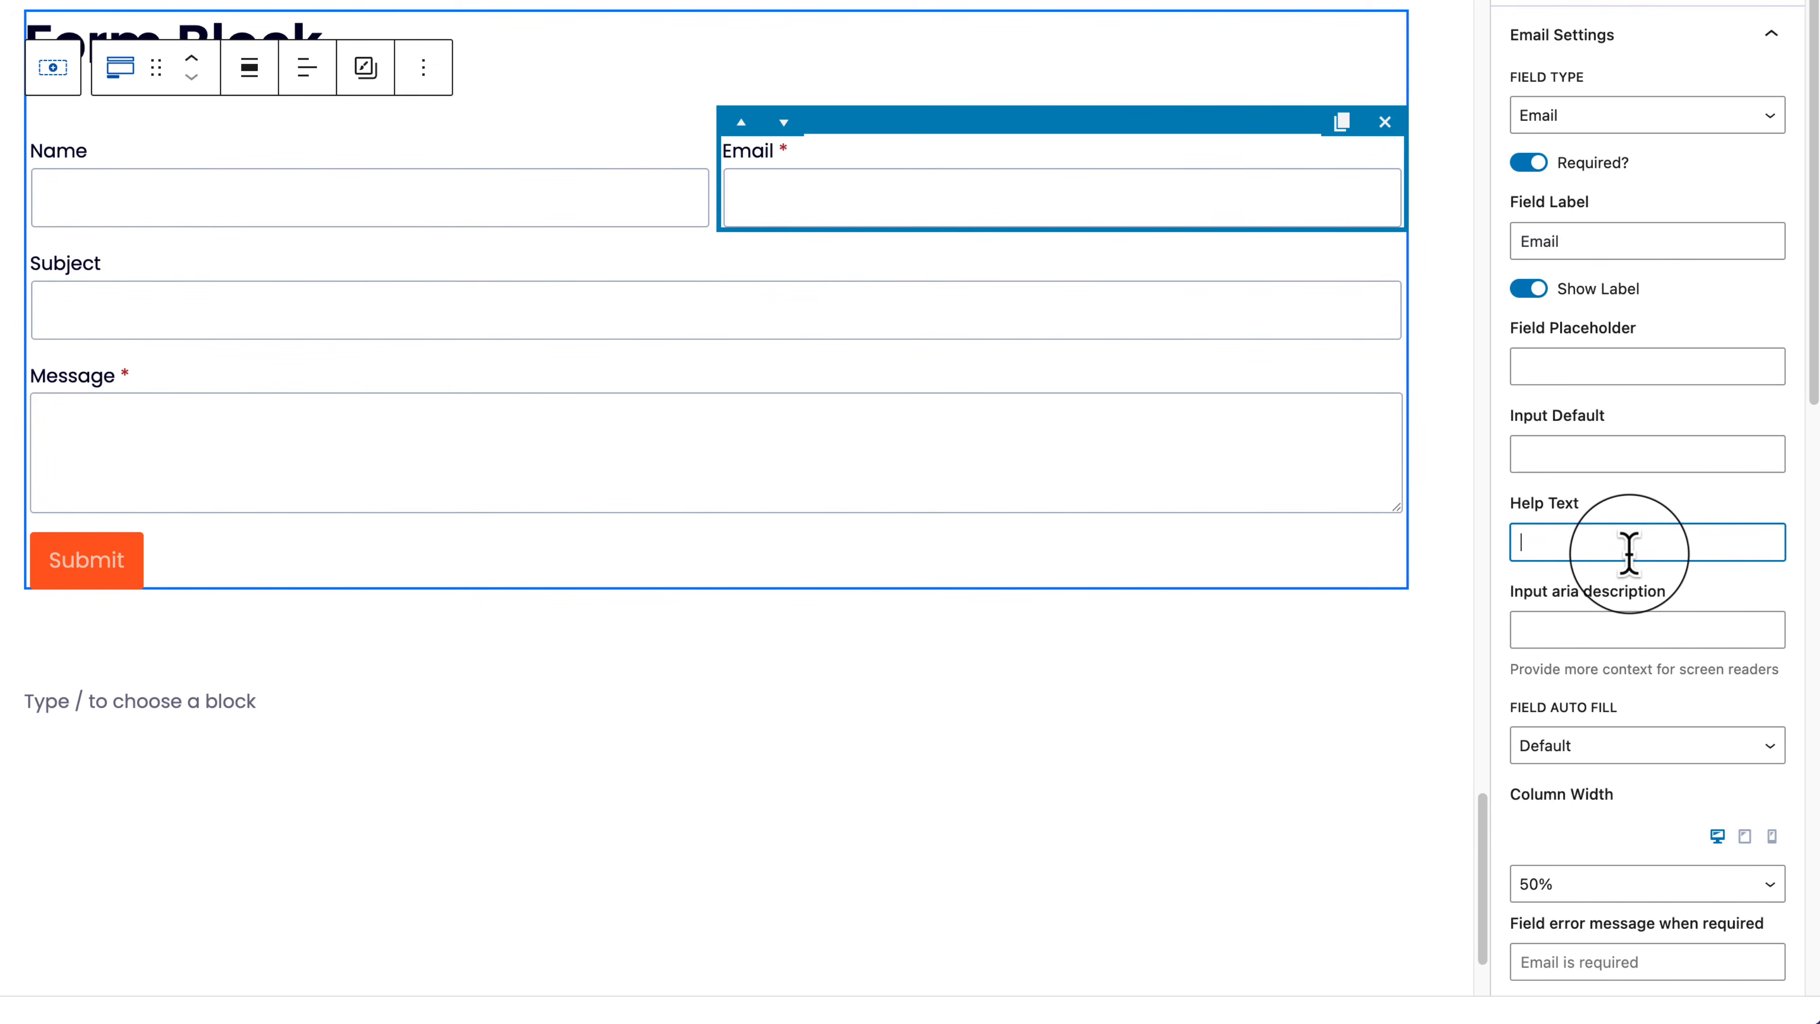
click(1621, 624)
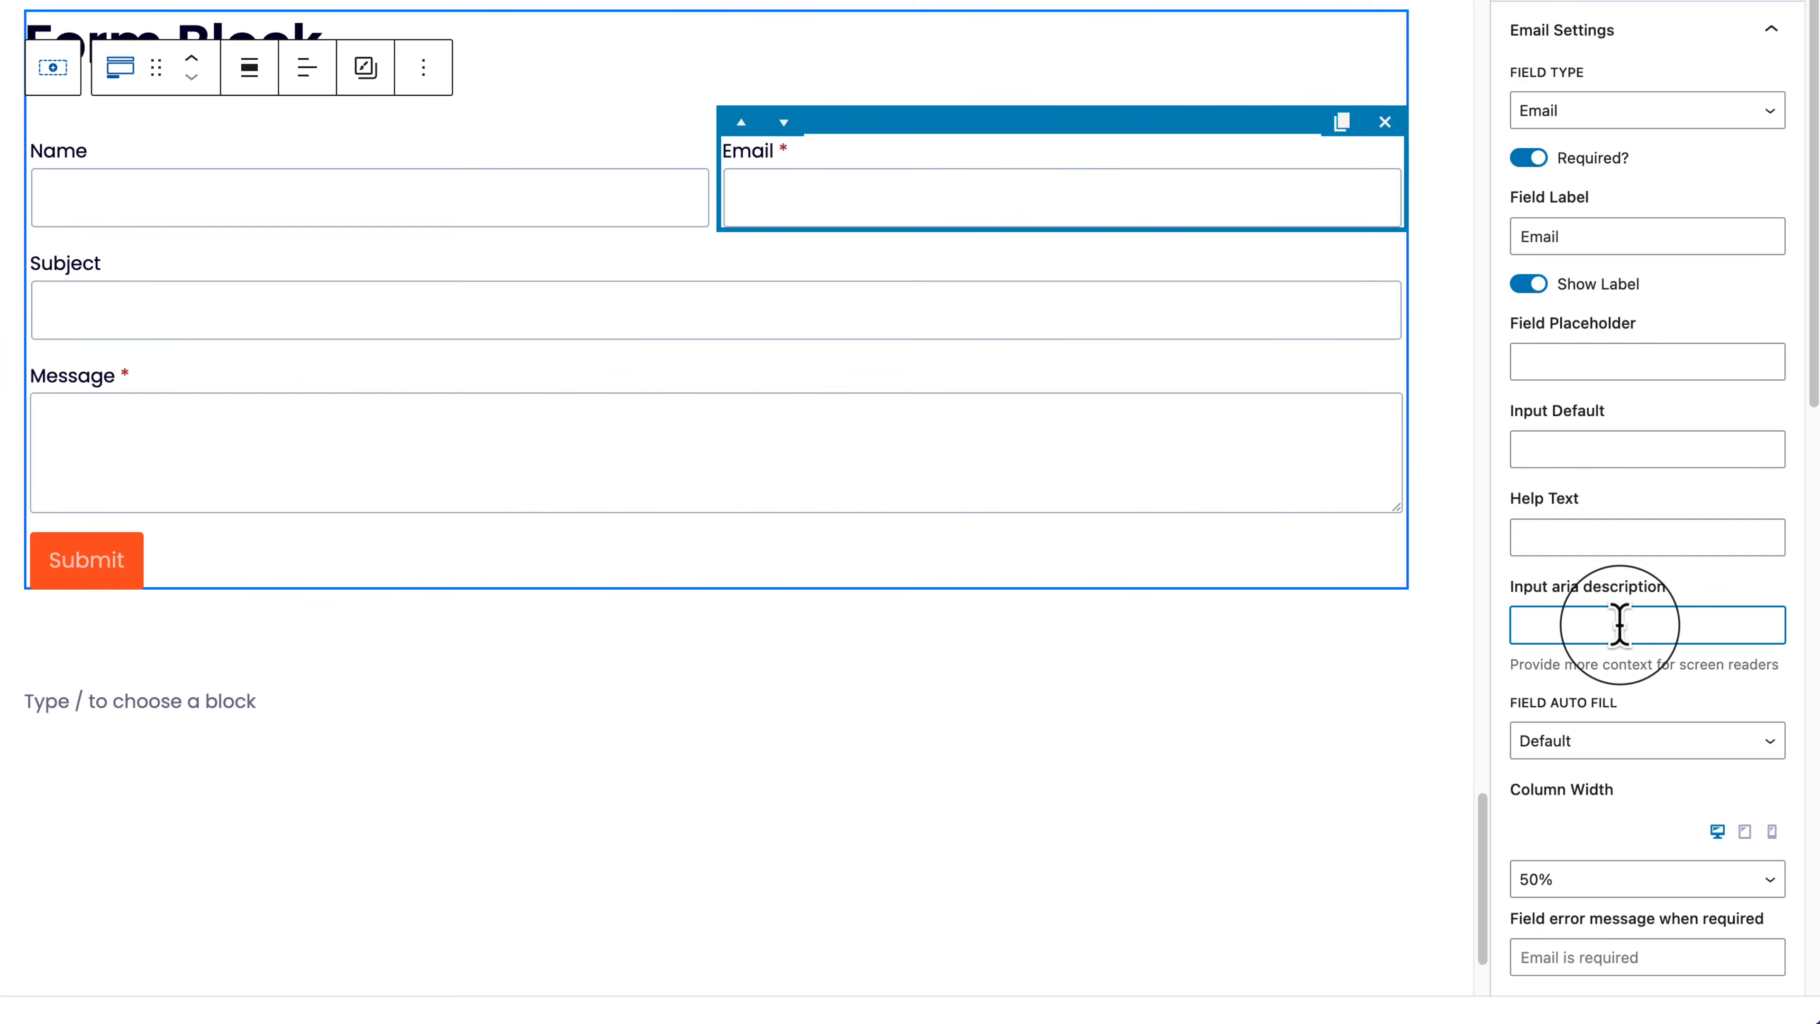
scroll(1620, 624, down, 3)
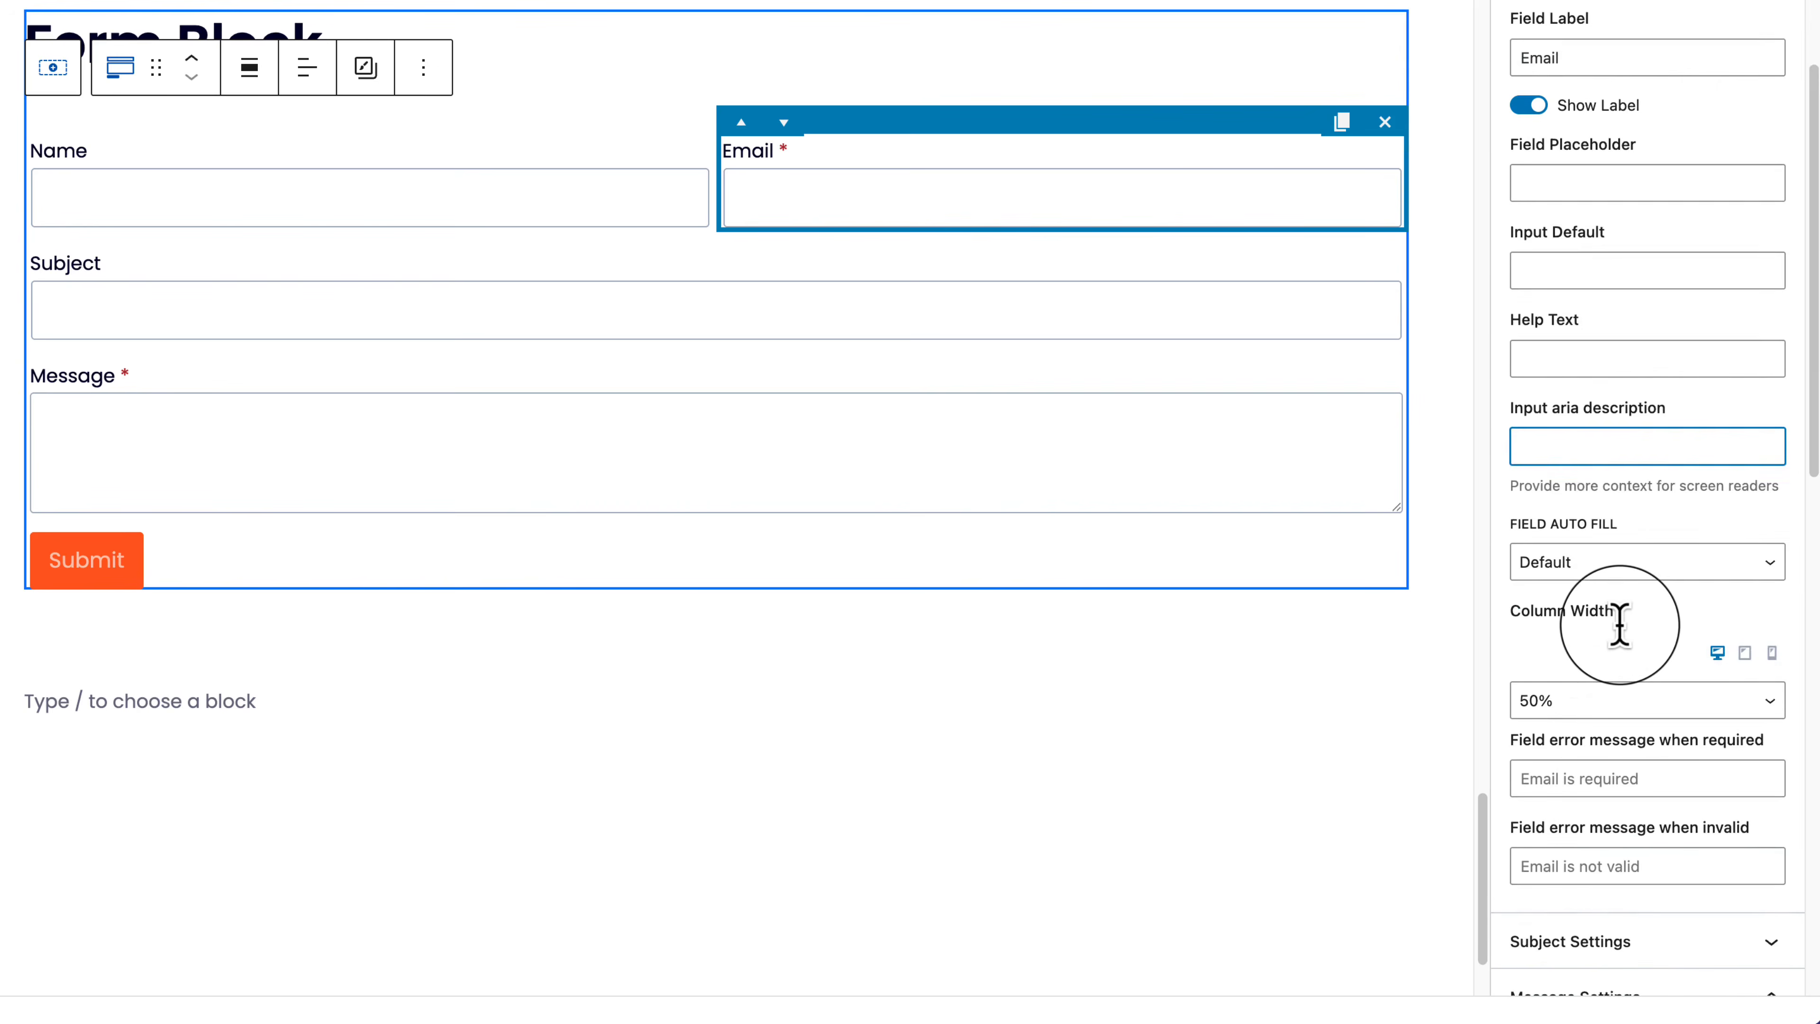
scroll(1617, 613, down, 4)
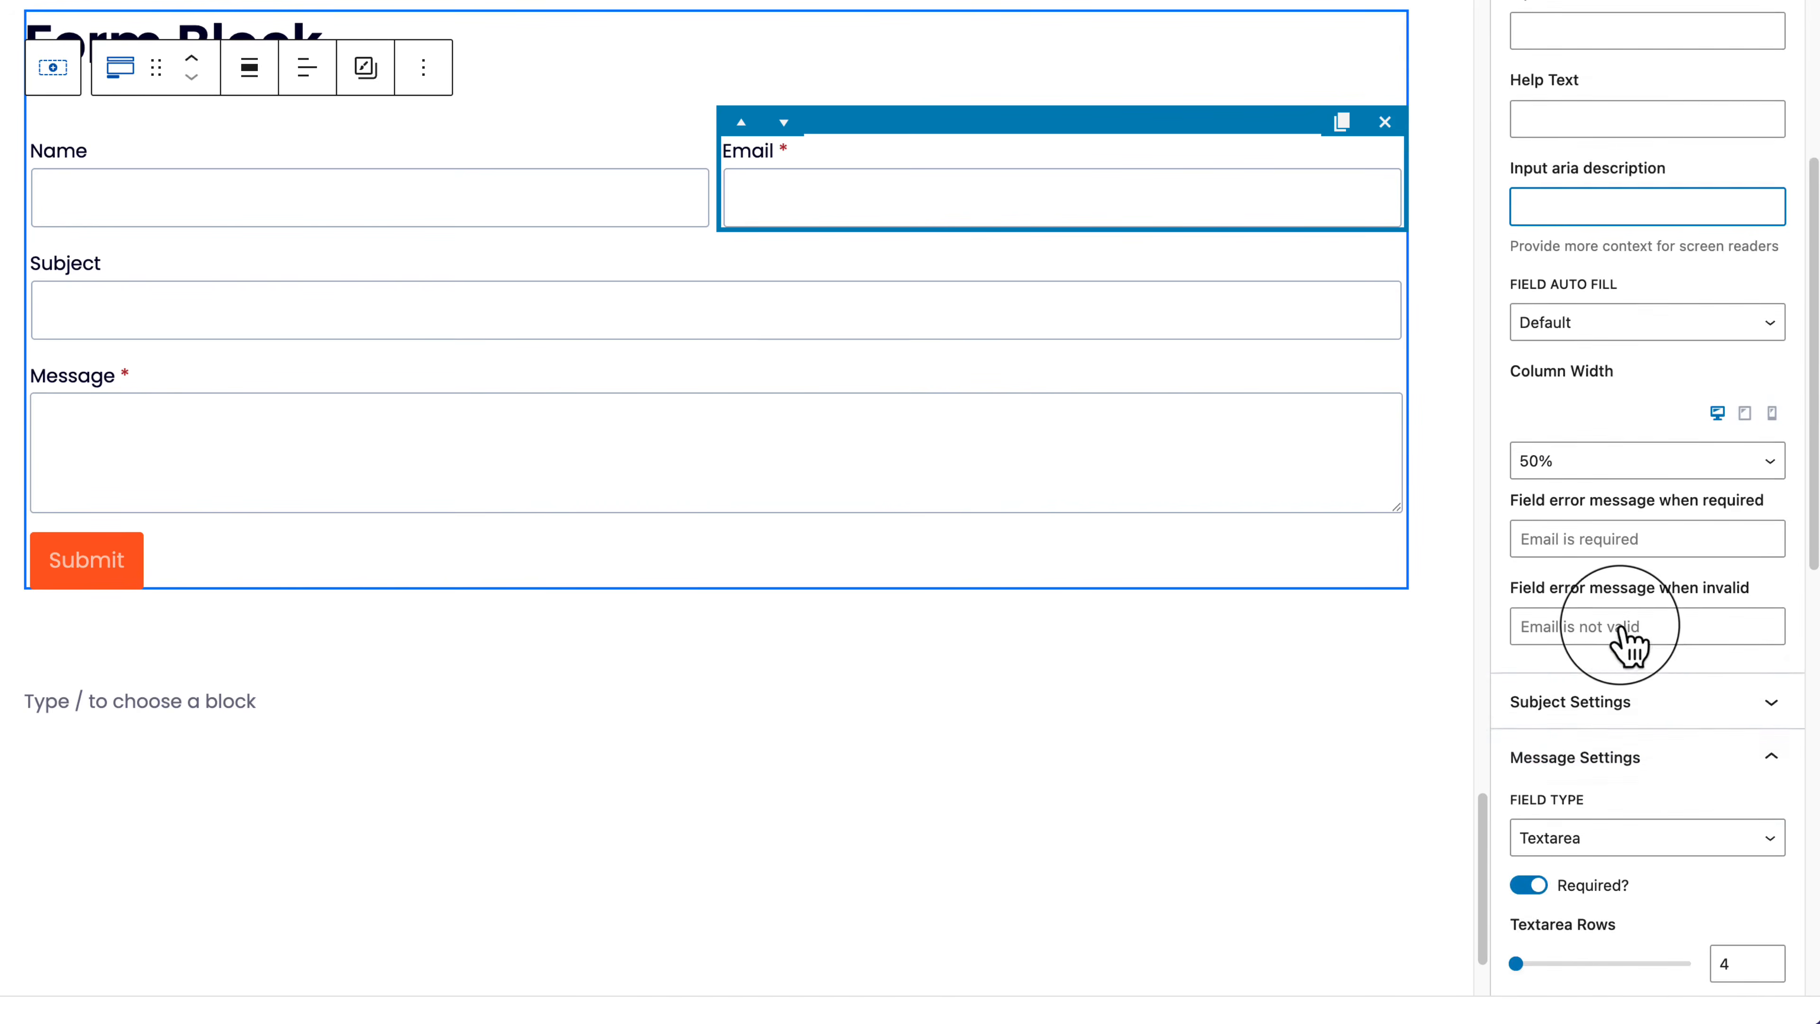
click(1636, 705)
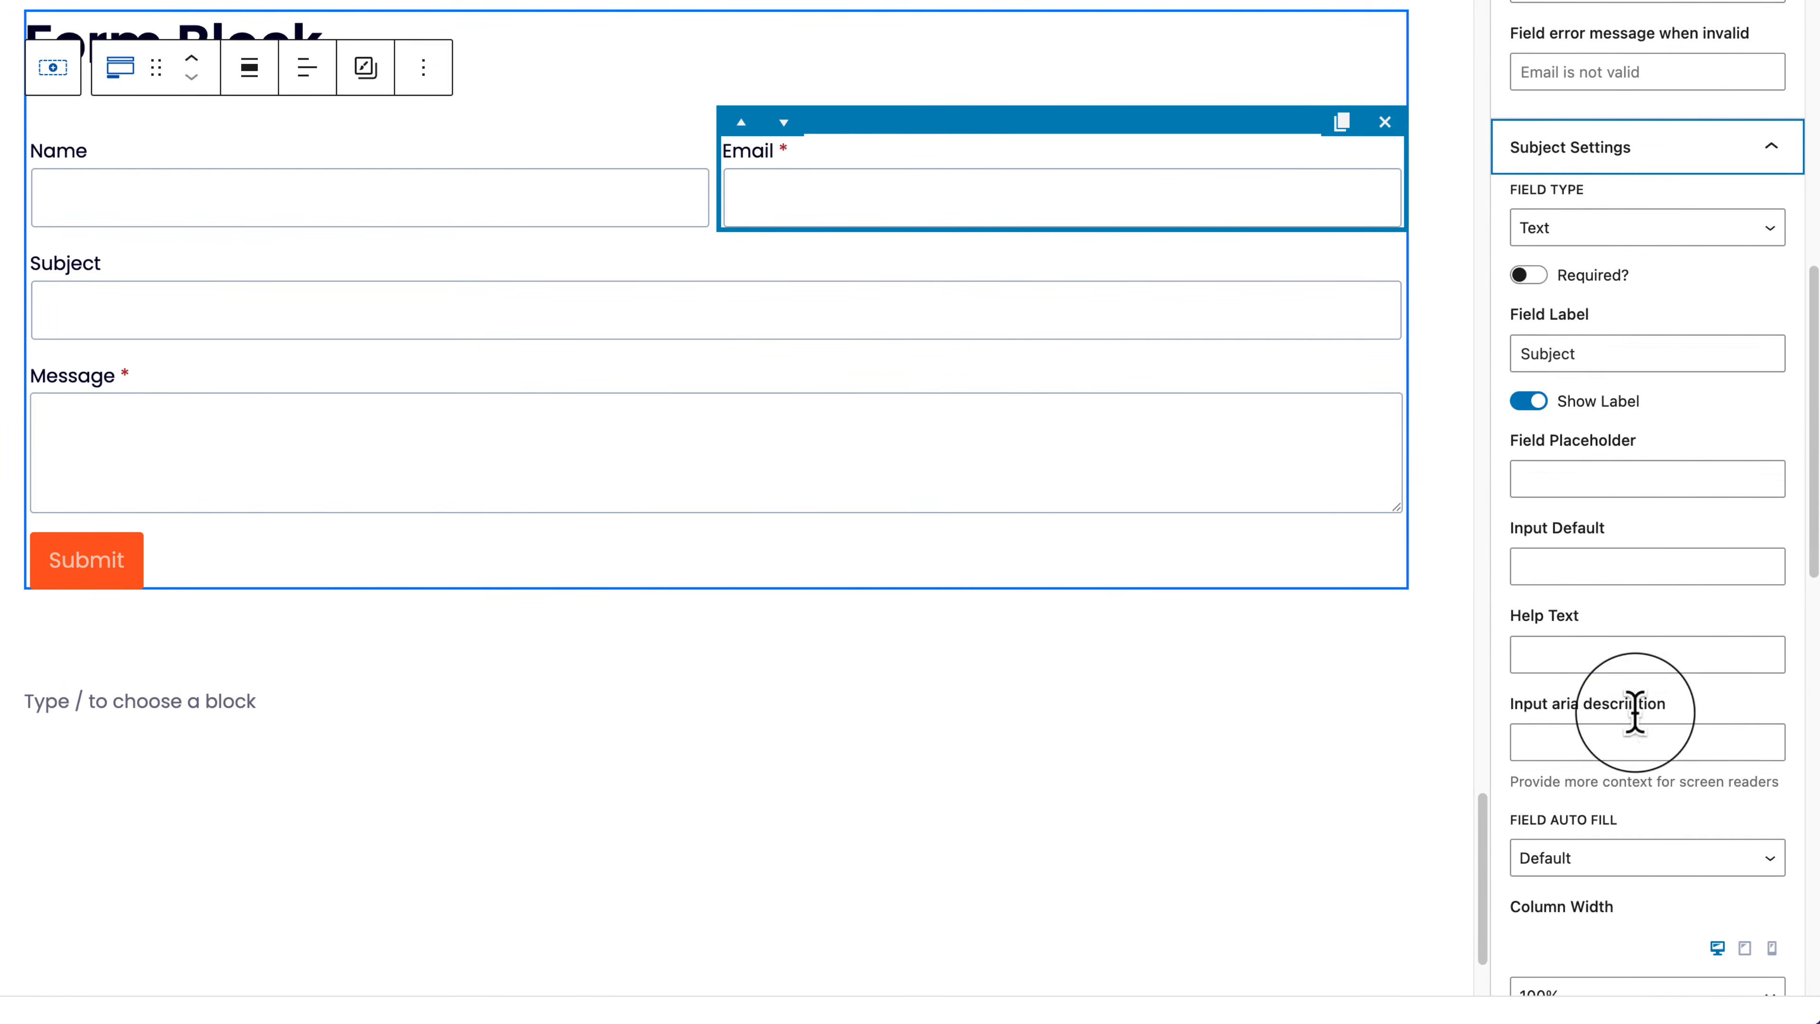
double_click(1573, 362)
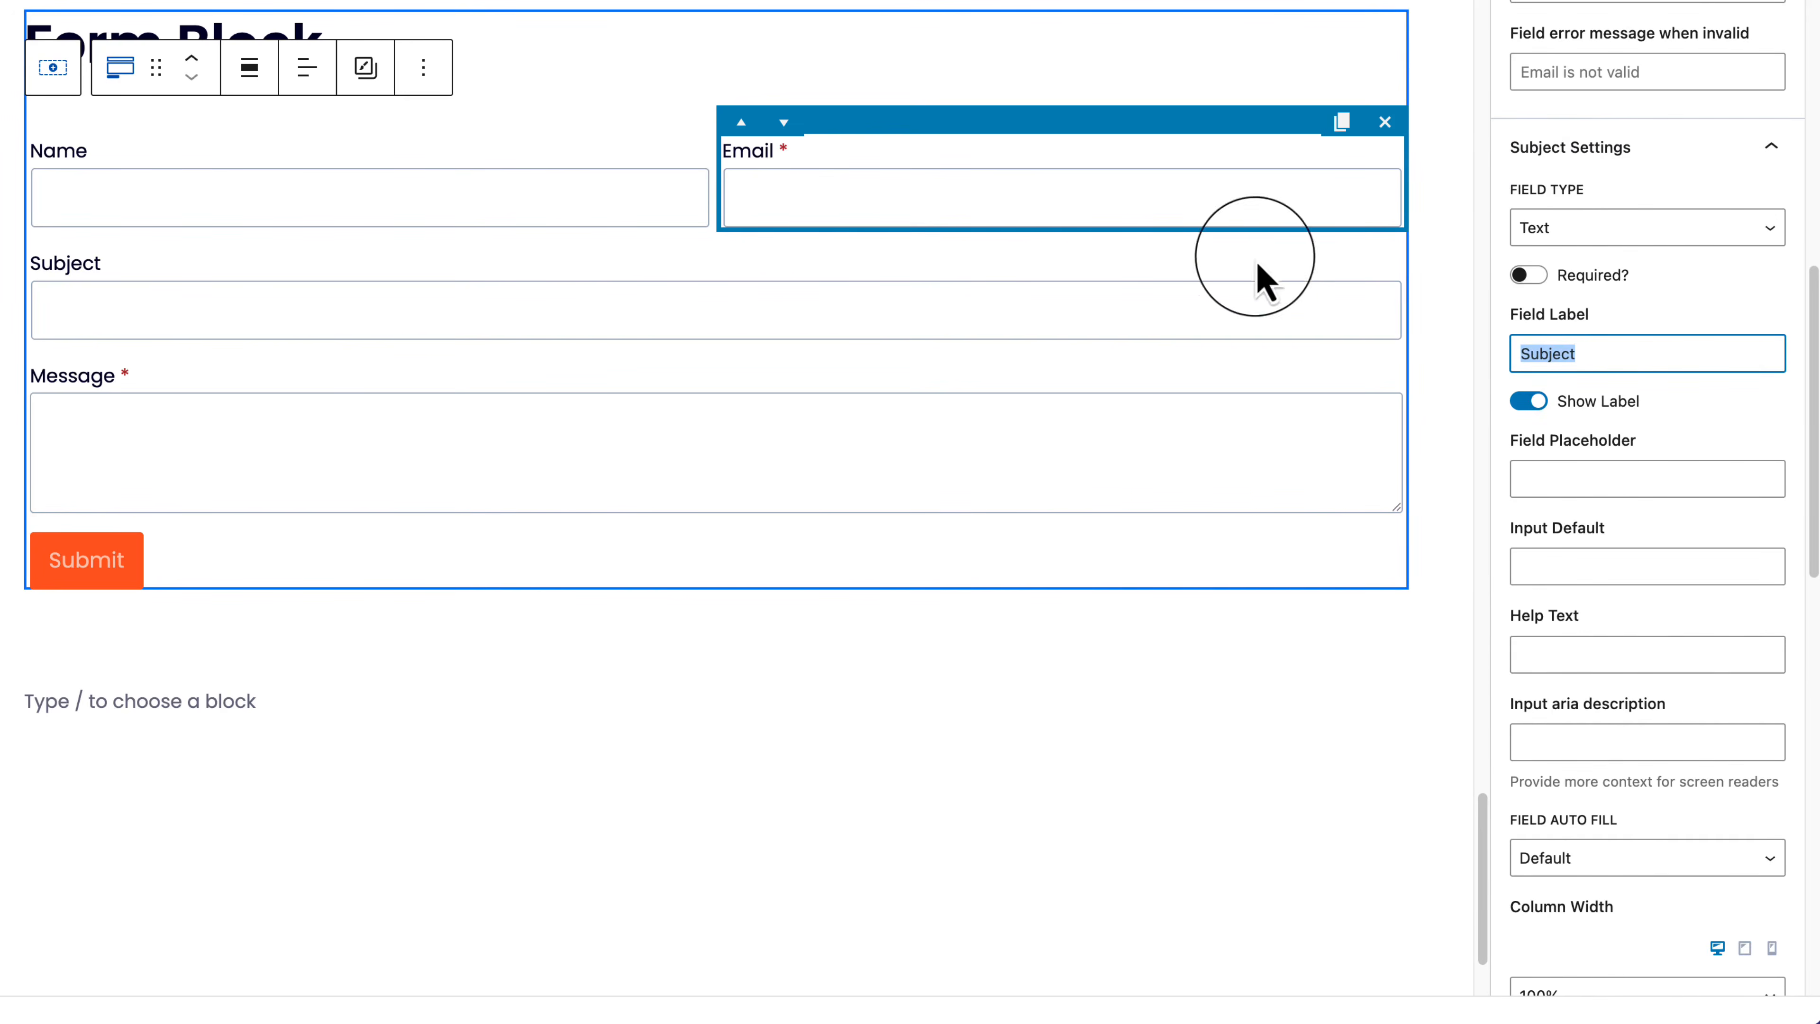
click(747, 434)
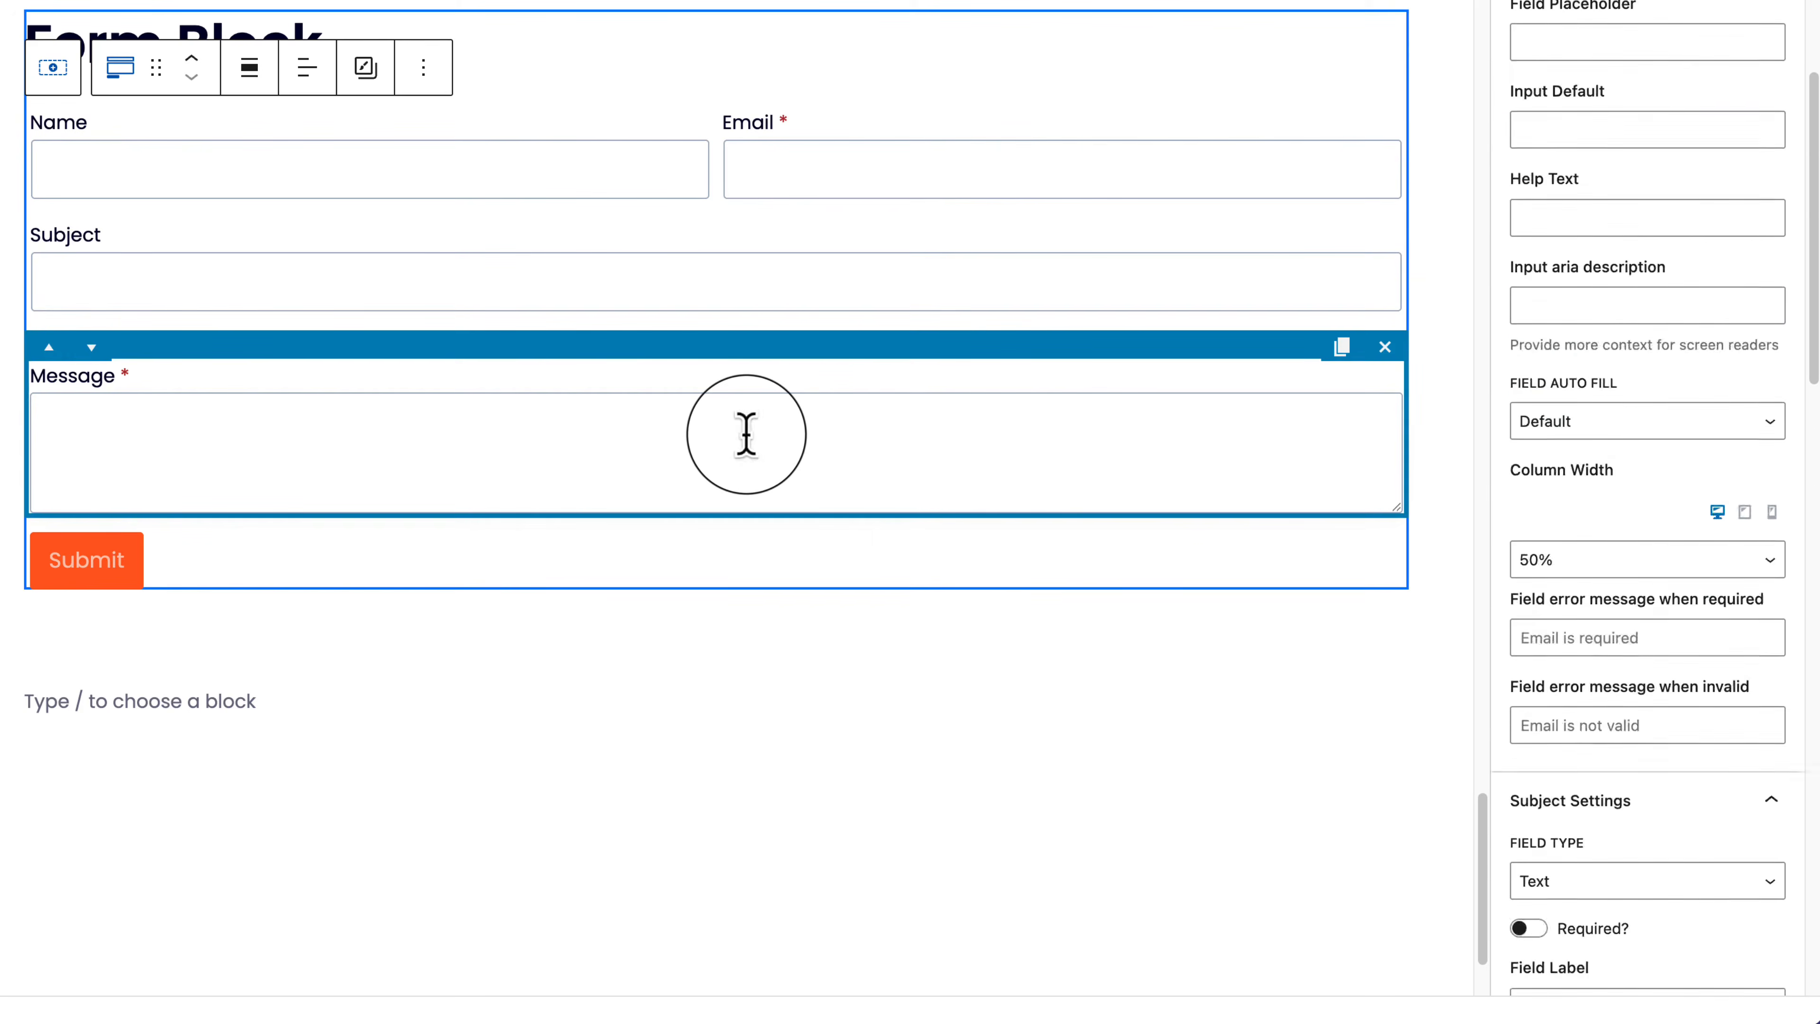
scroll(1743, 243, up, 7)
click(1744, 236)
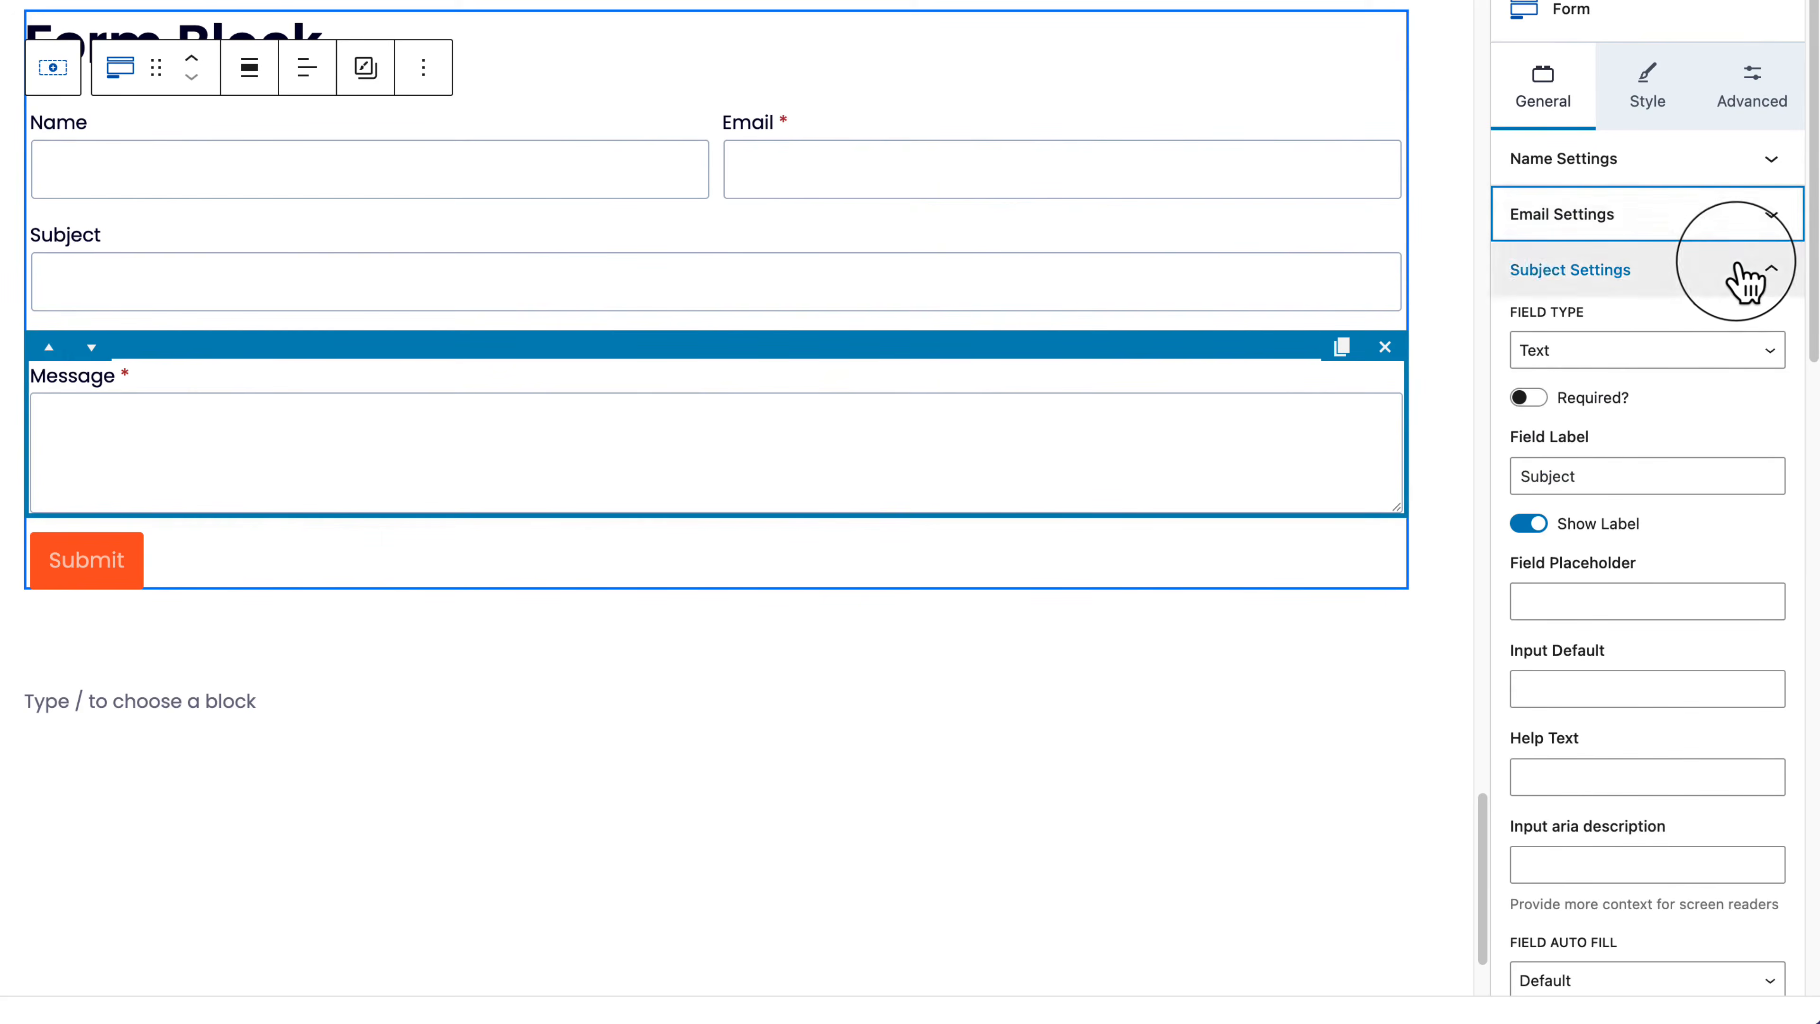
click(1748, 271)
click(1705, 349)
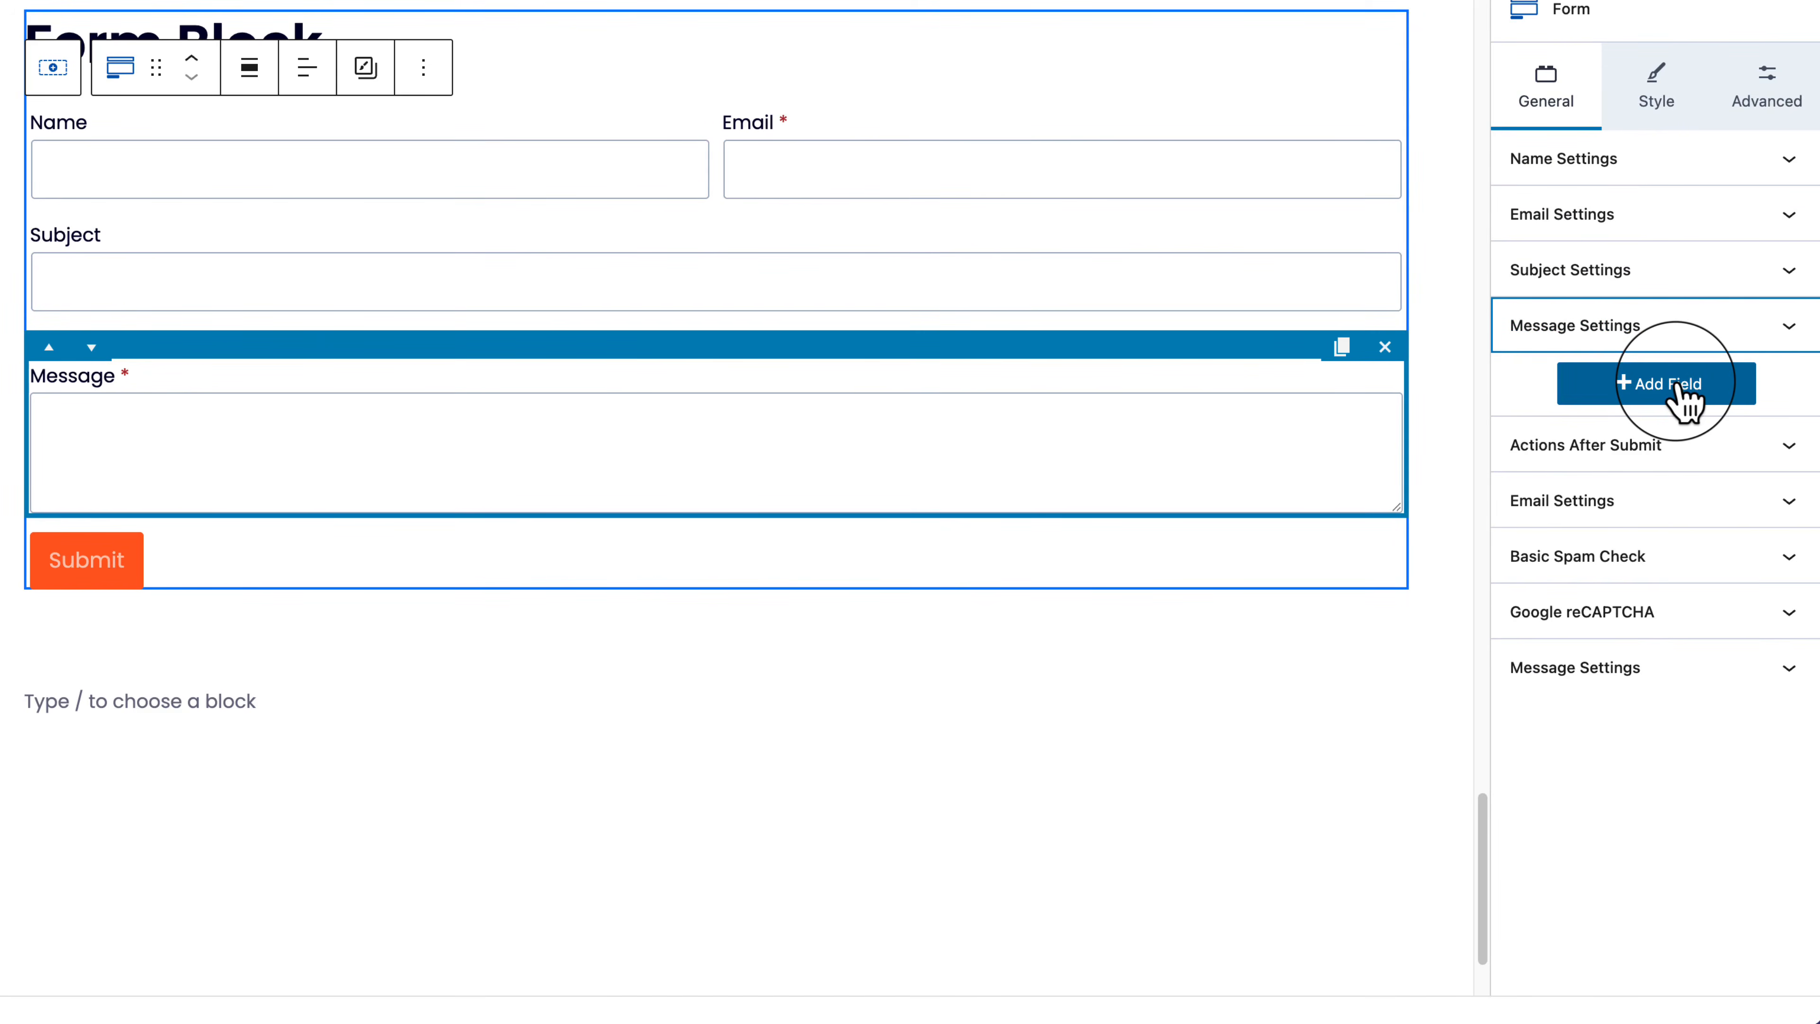
Step: Add a new form field and set its type to an acceptance checkbox
click(1680, 393)
click(1587, 380)
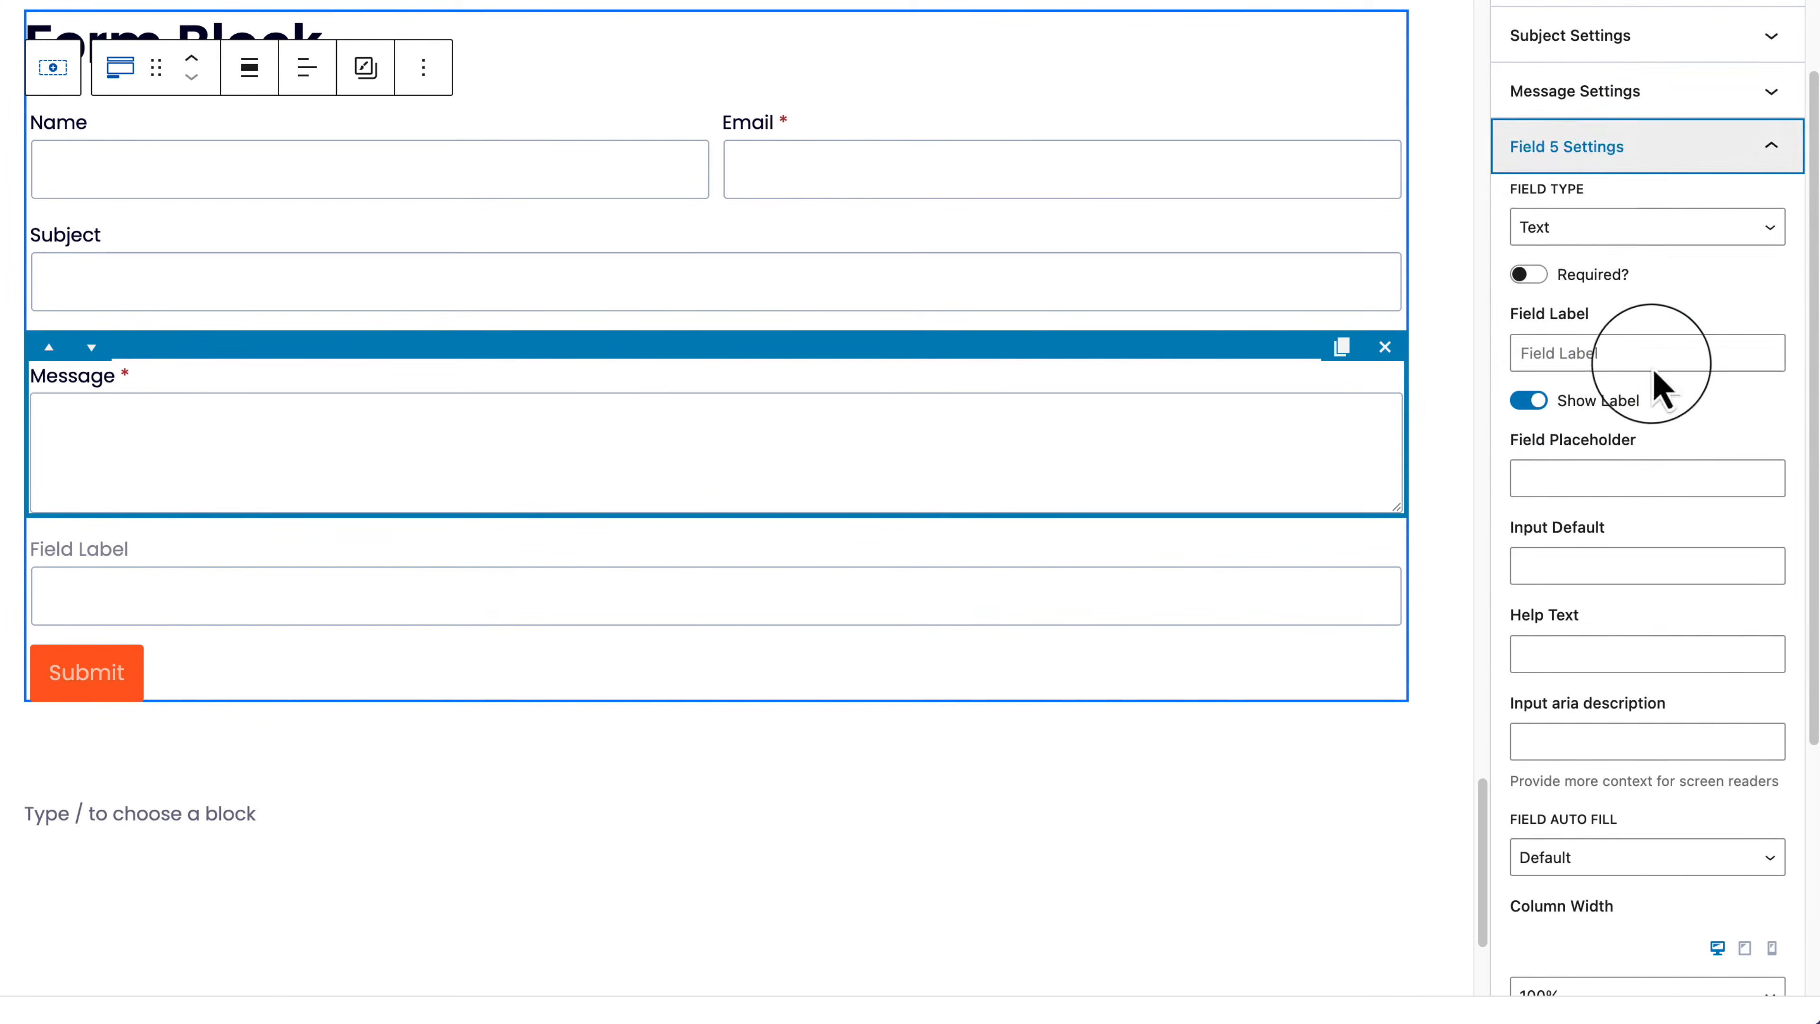
click(1597, 229)
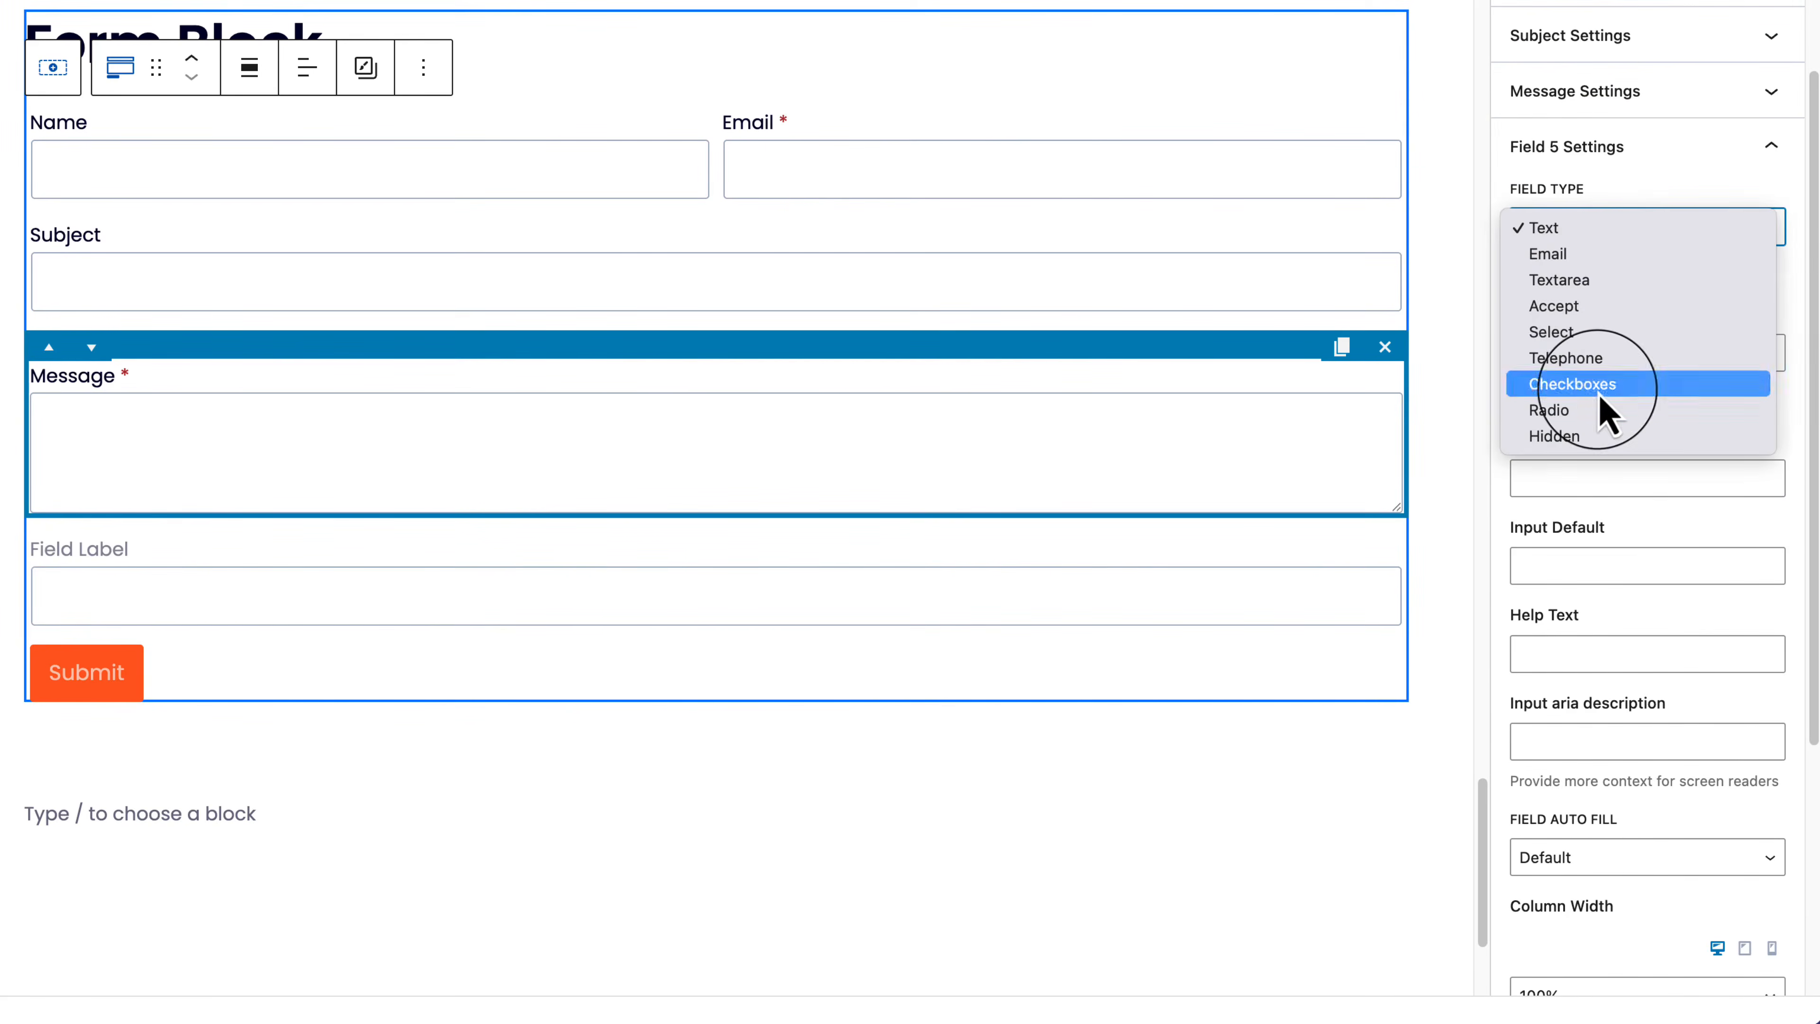
click(1601, 387)
click(1618, 228)
key(Up)
key(Up)
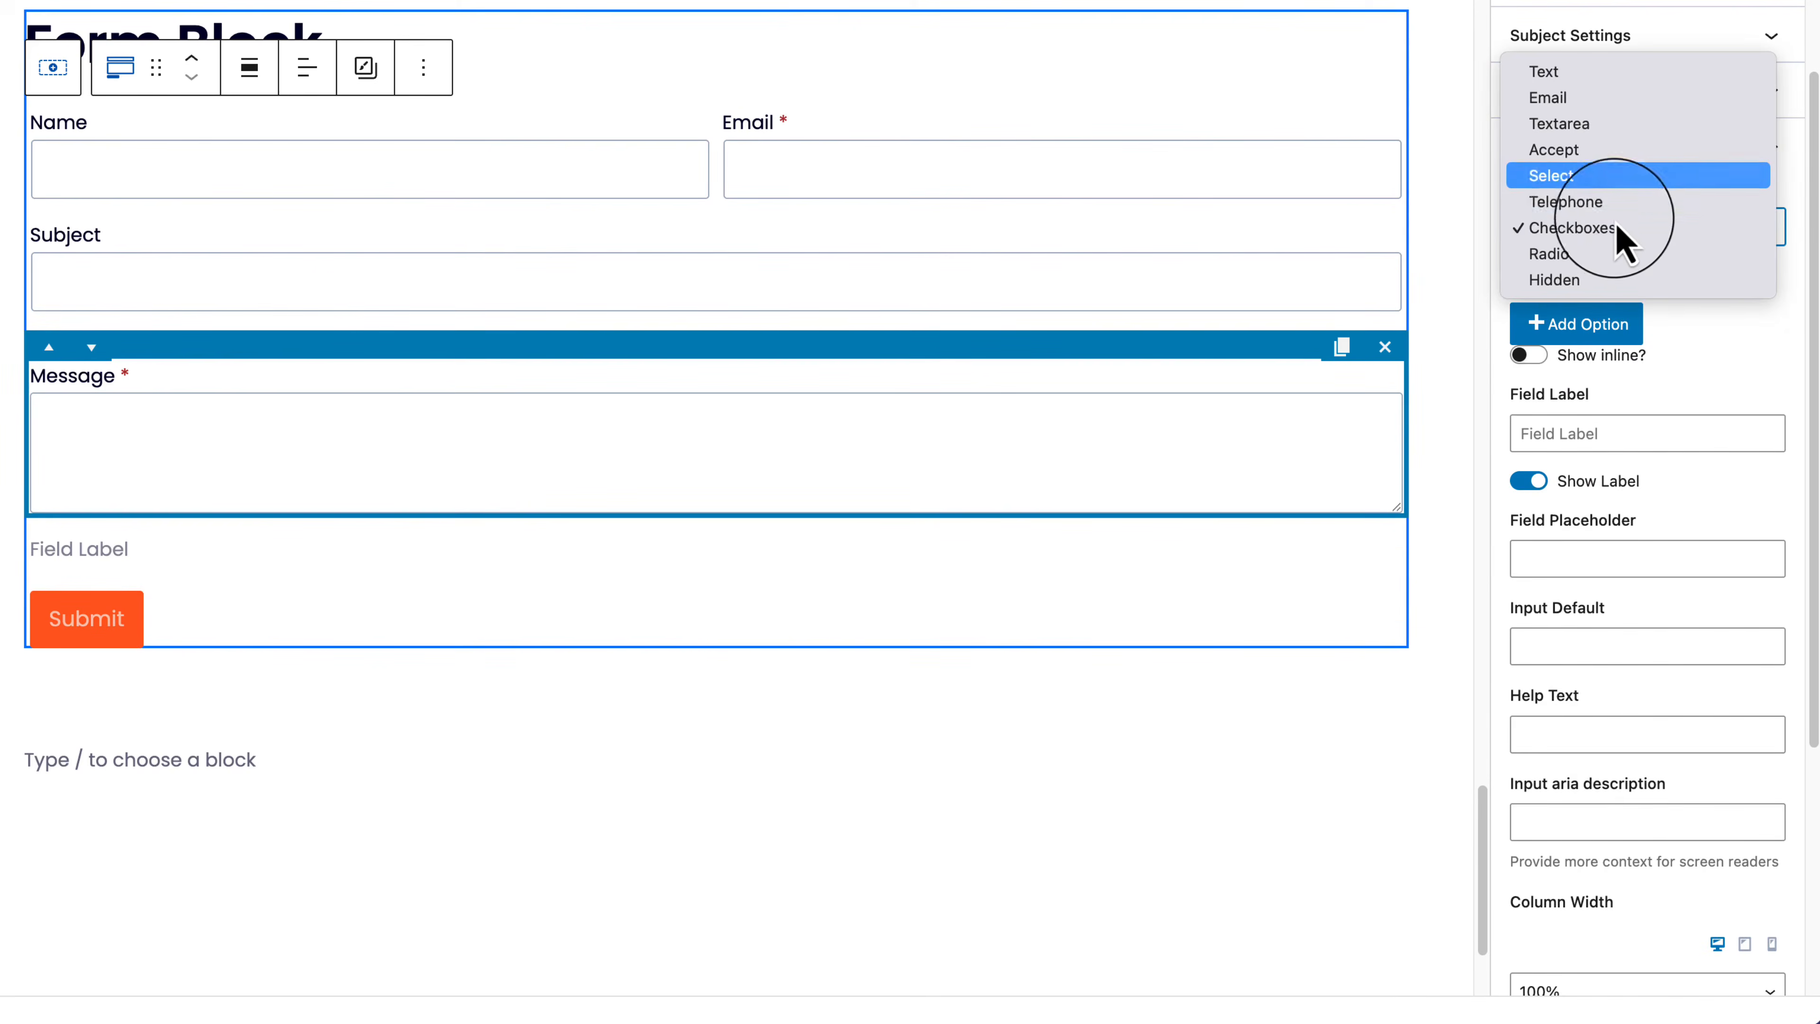
click(1621, 179)
click(1637, 229)
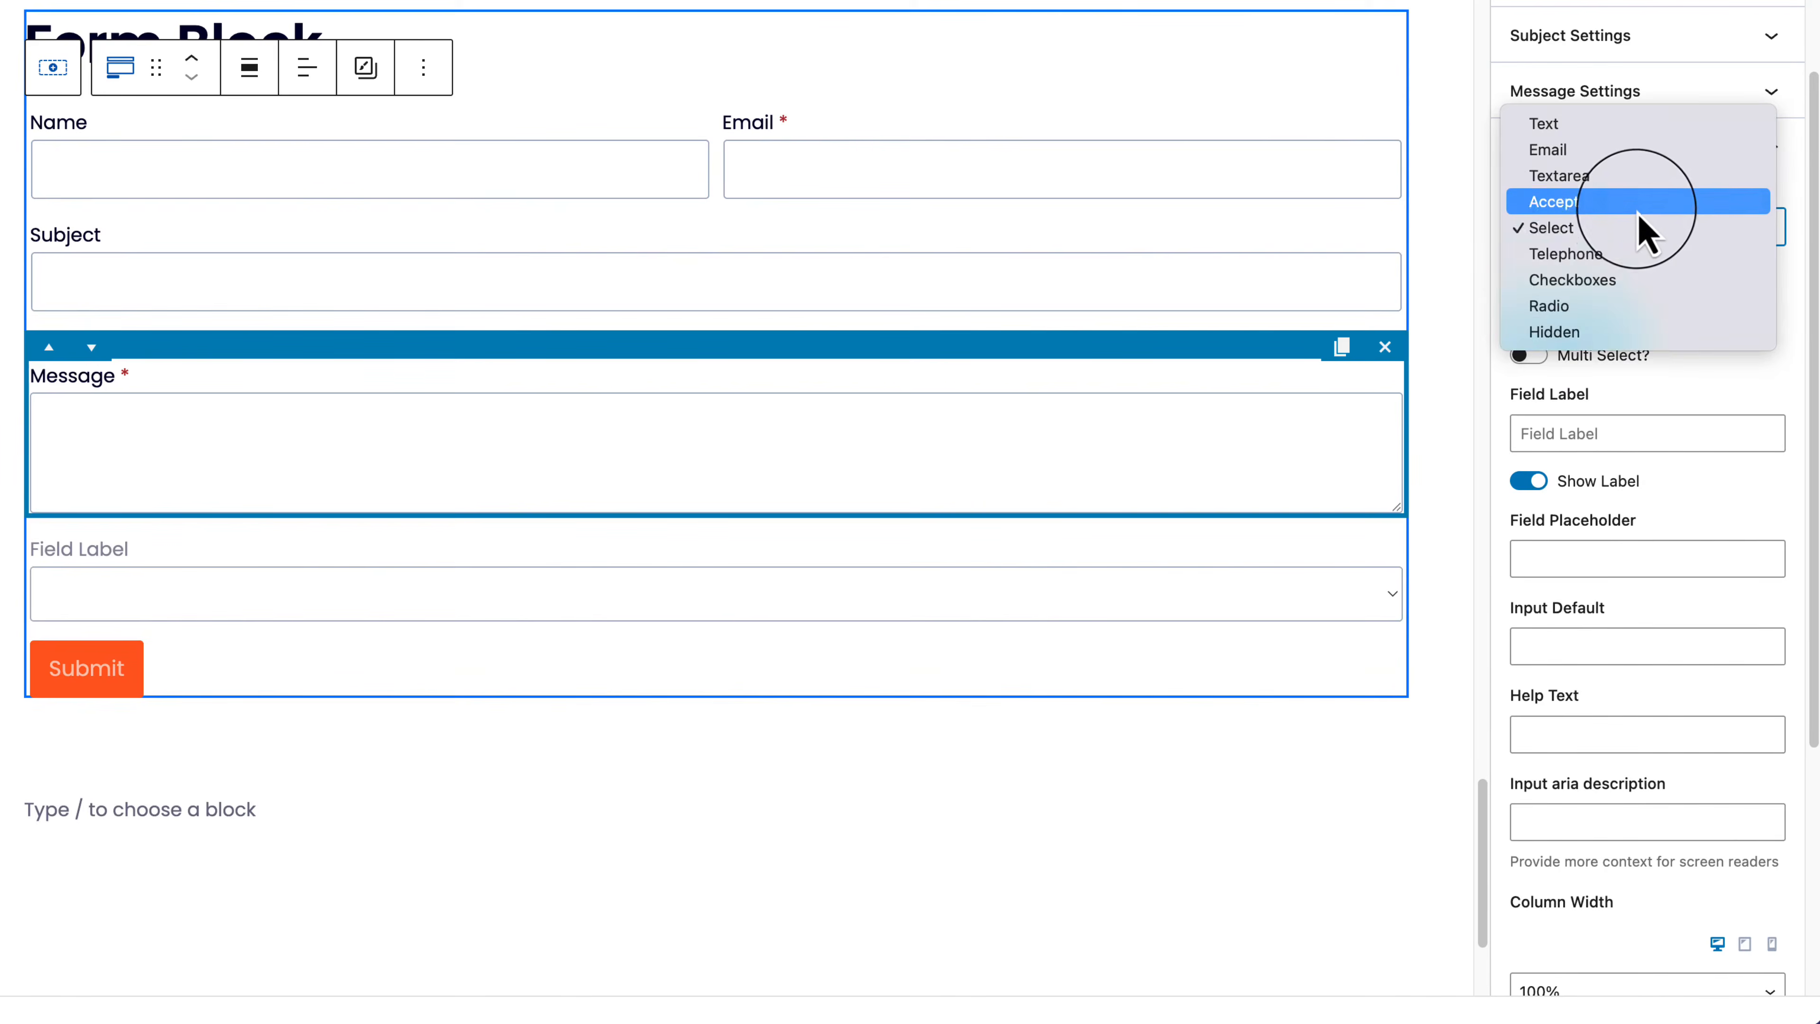
click(1639, 215)
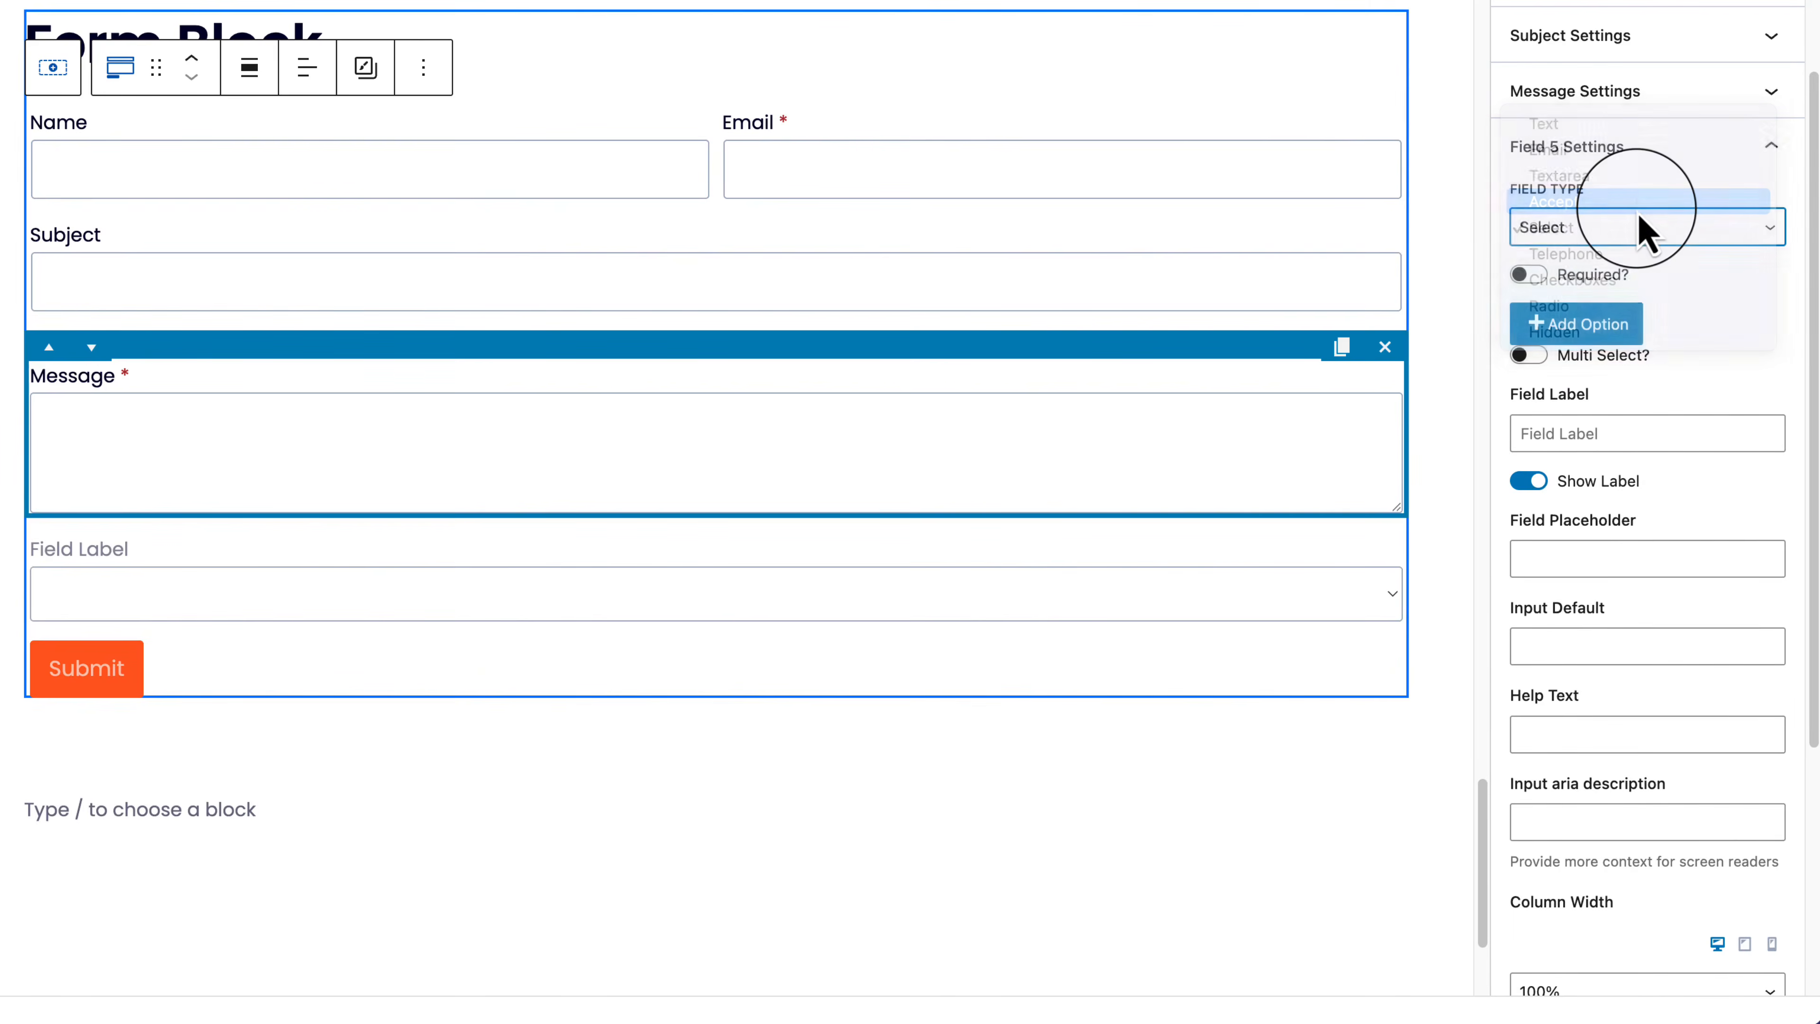
Step: Label the checkbox 'Privacy Policy', make it required, and add a View Privacy Policy link
click(1587, 438)
text(Pr)
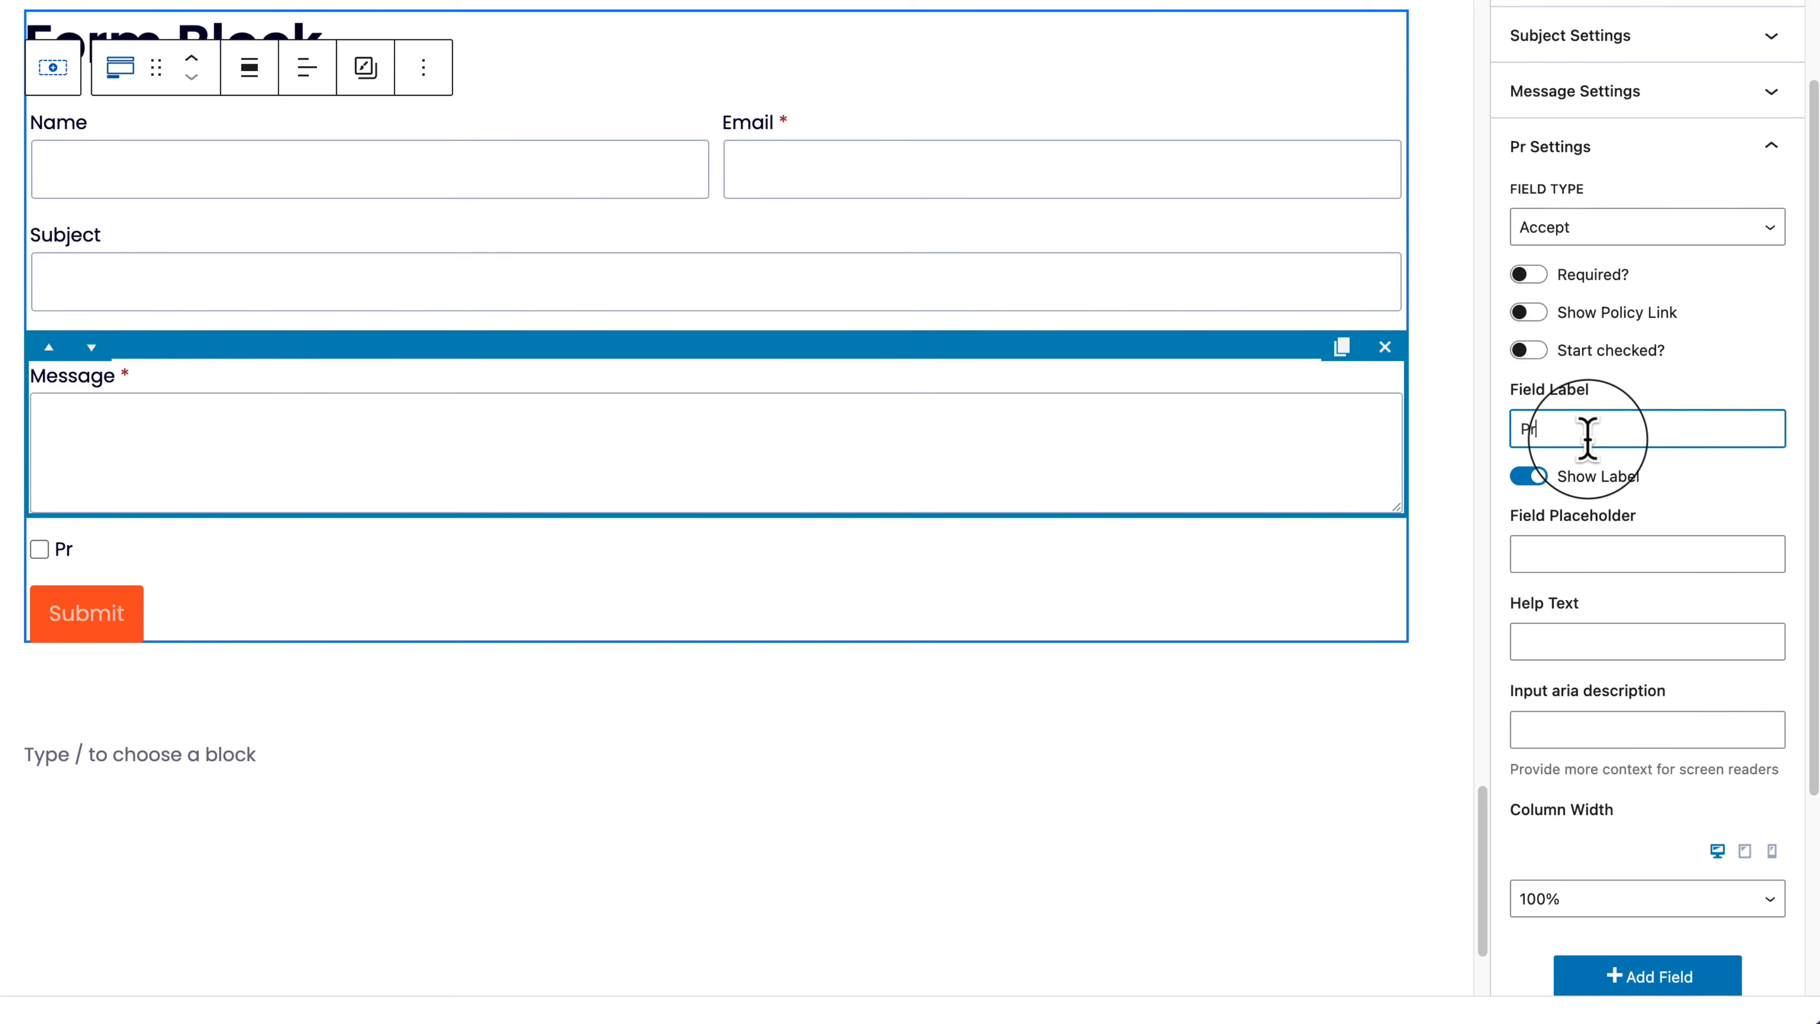
text(ivacy Policy)
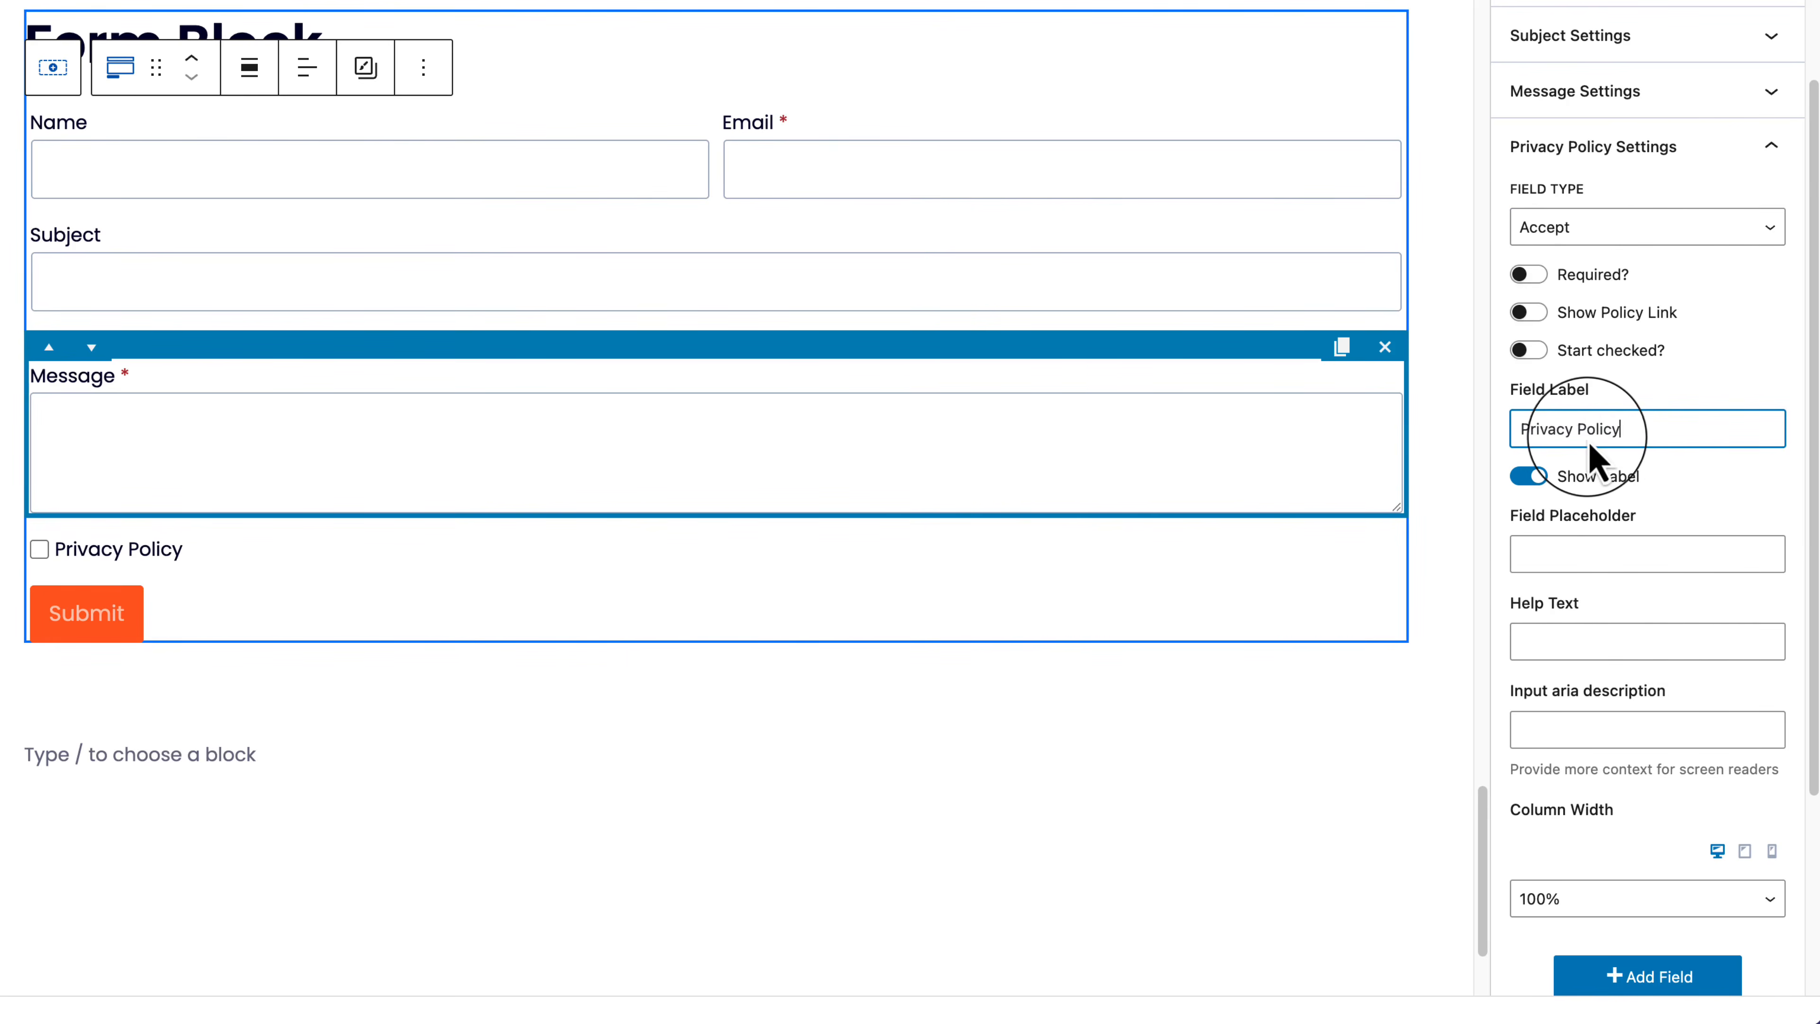
click(1530, 274)
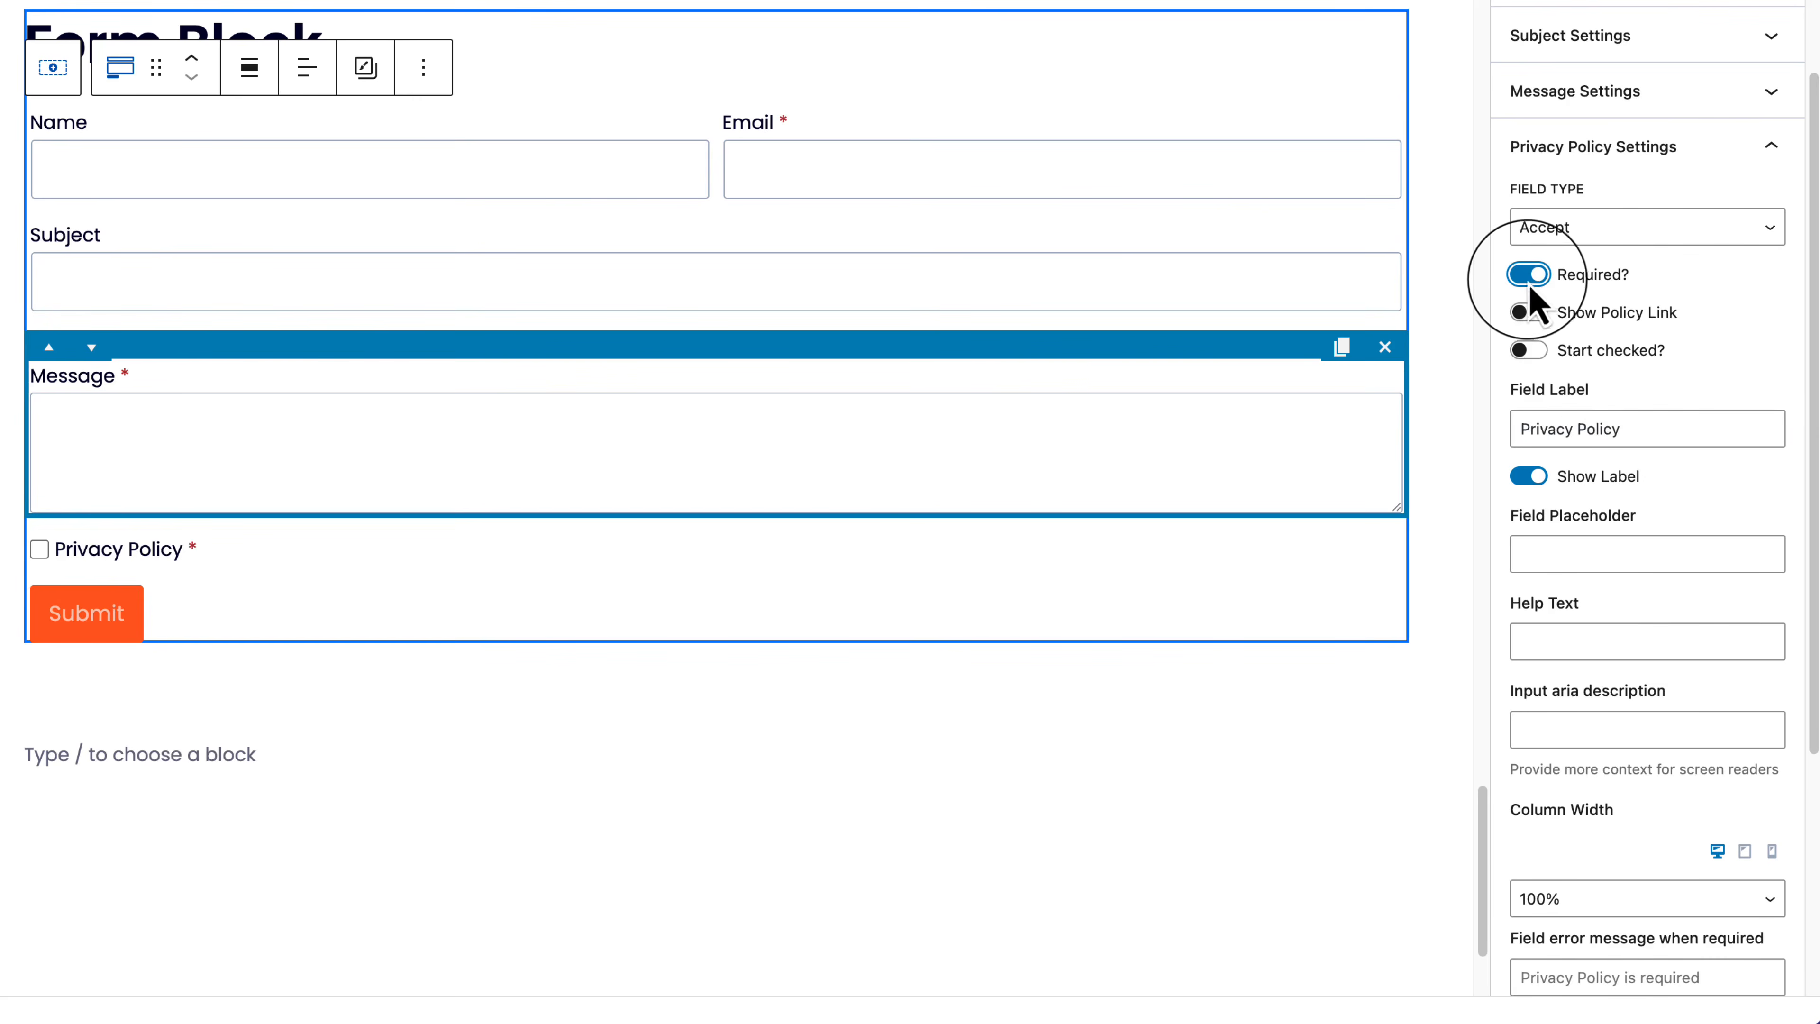
click(1529, 313)
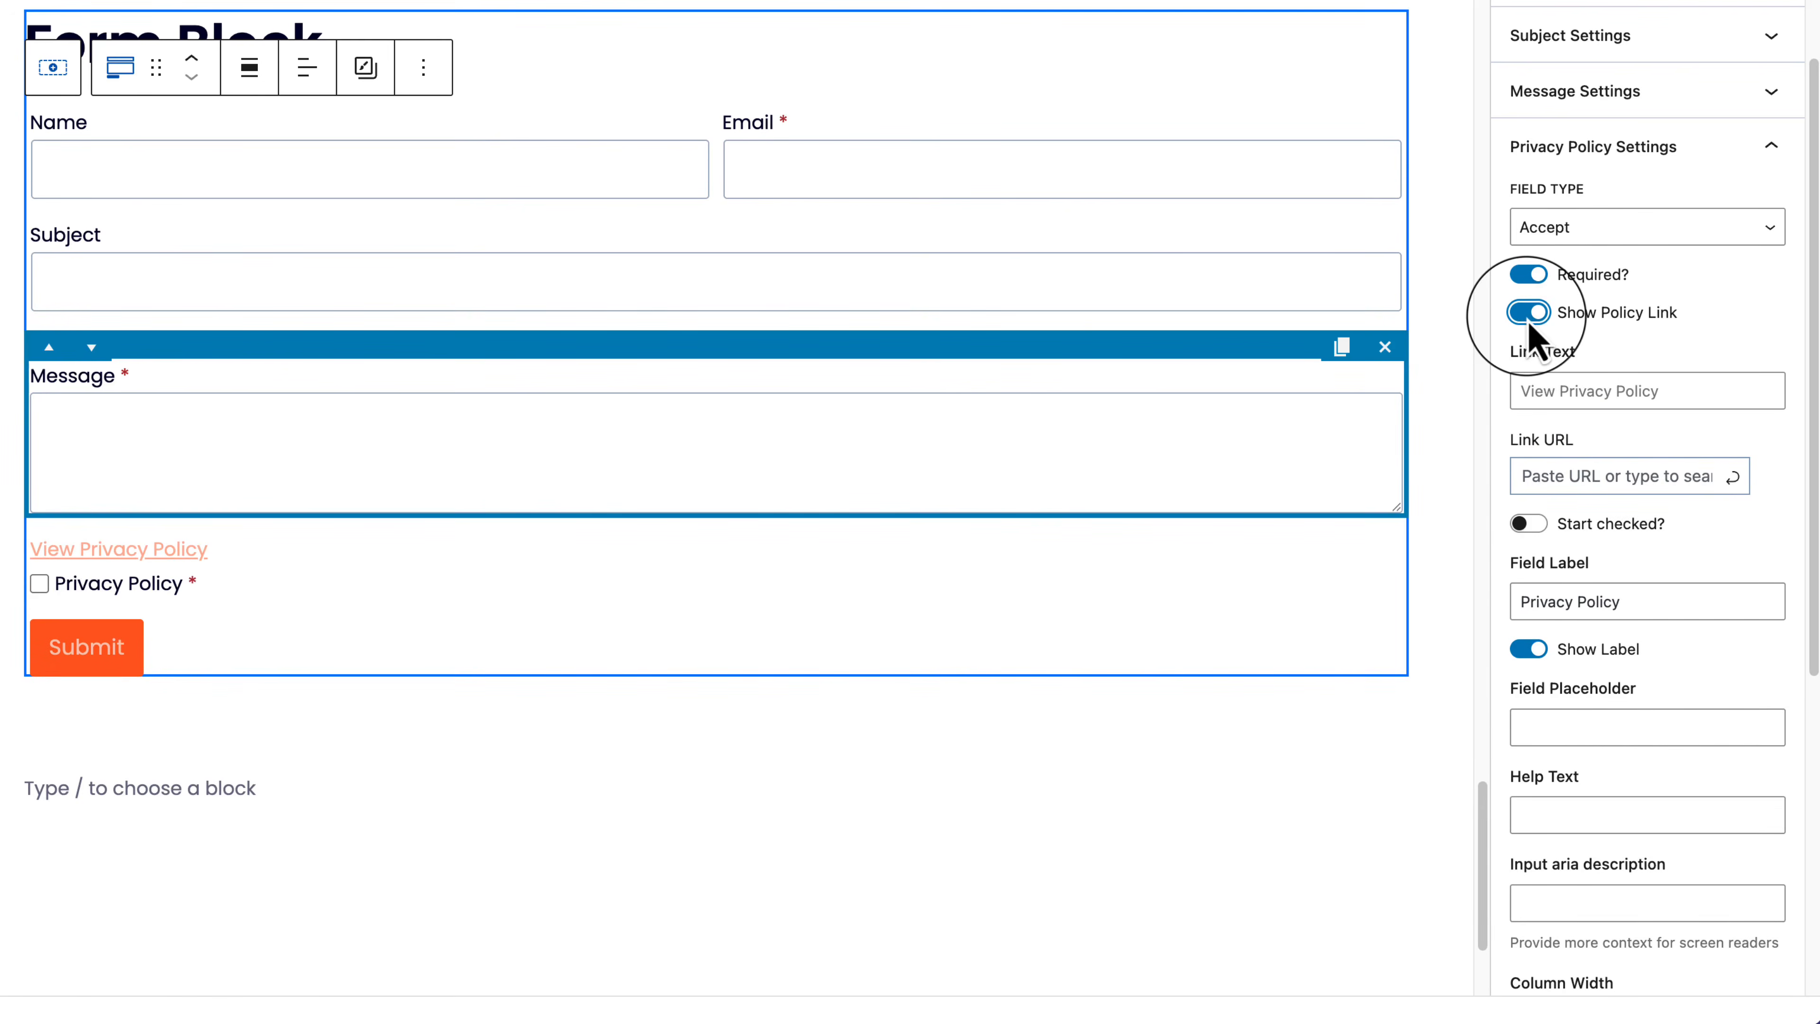
click(45, 589)
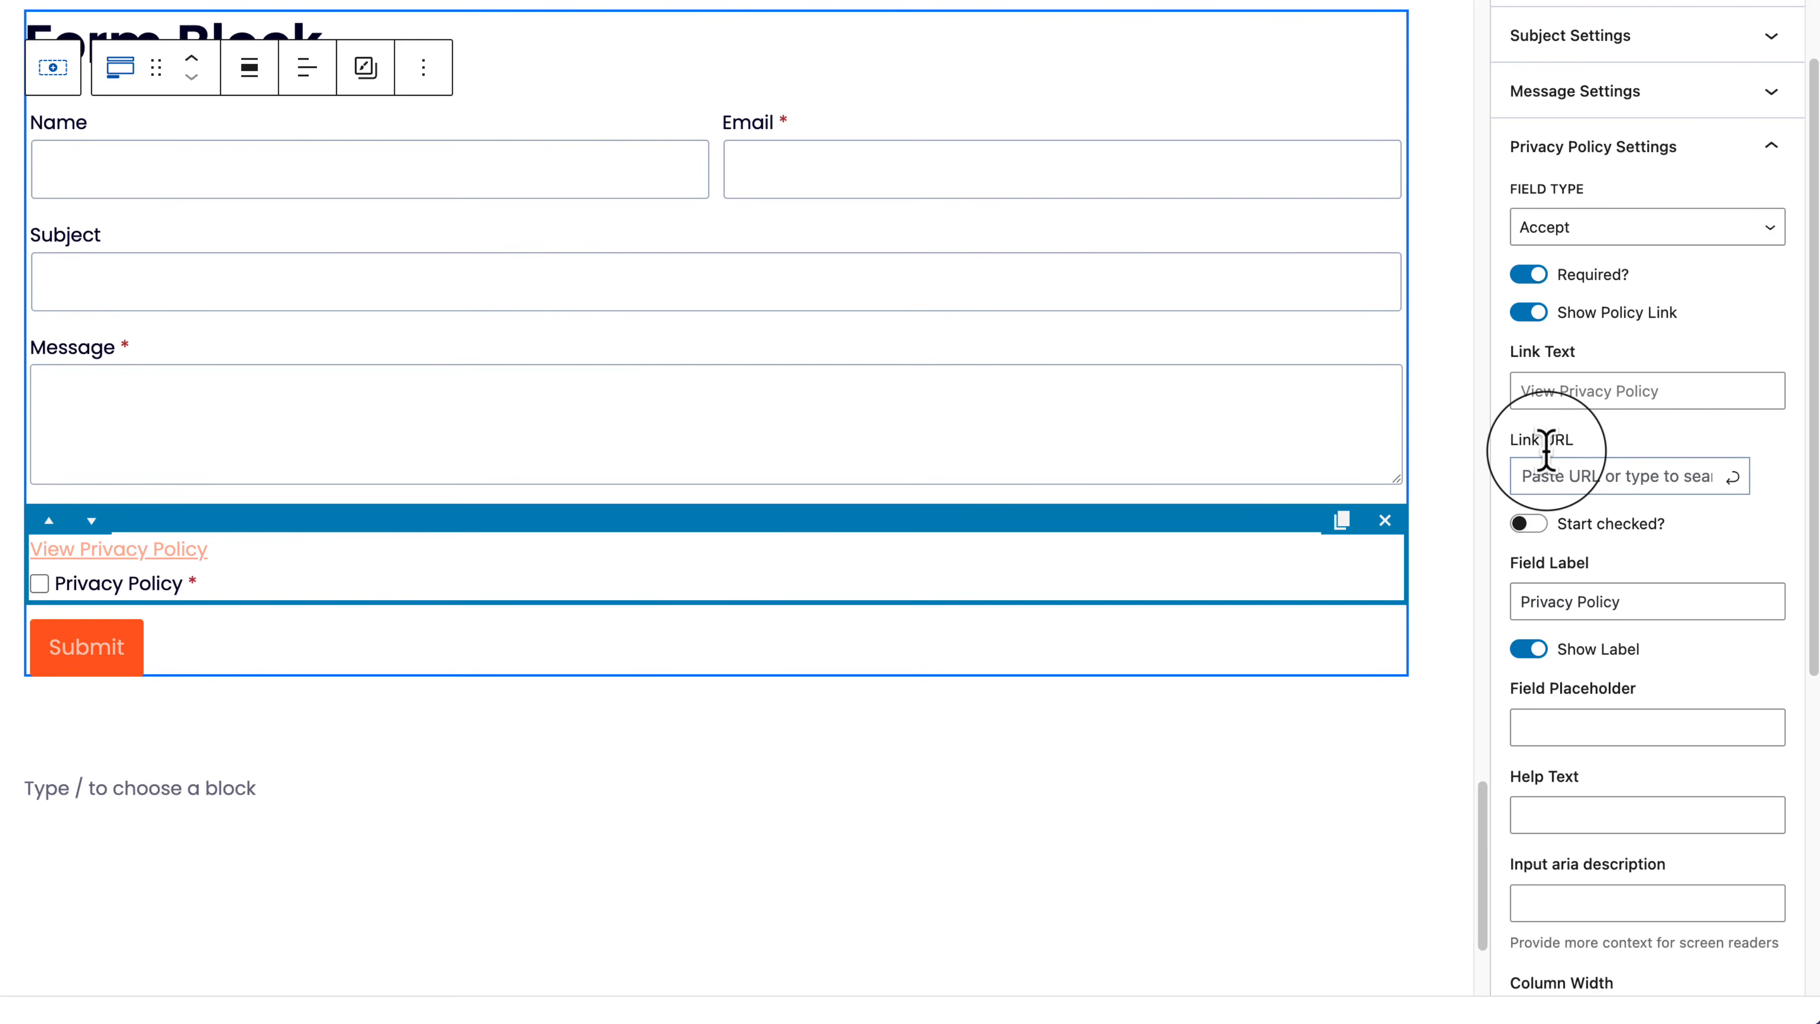
click(1617, 479)
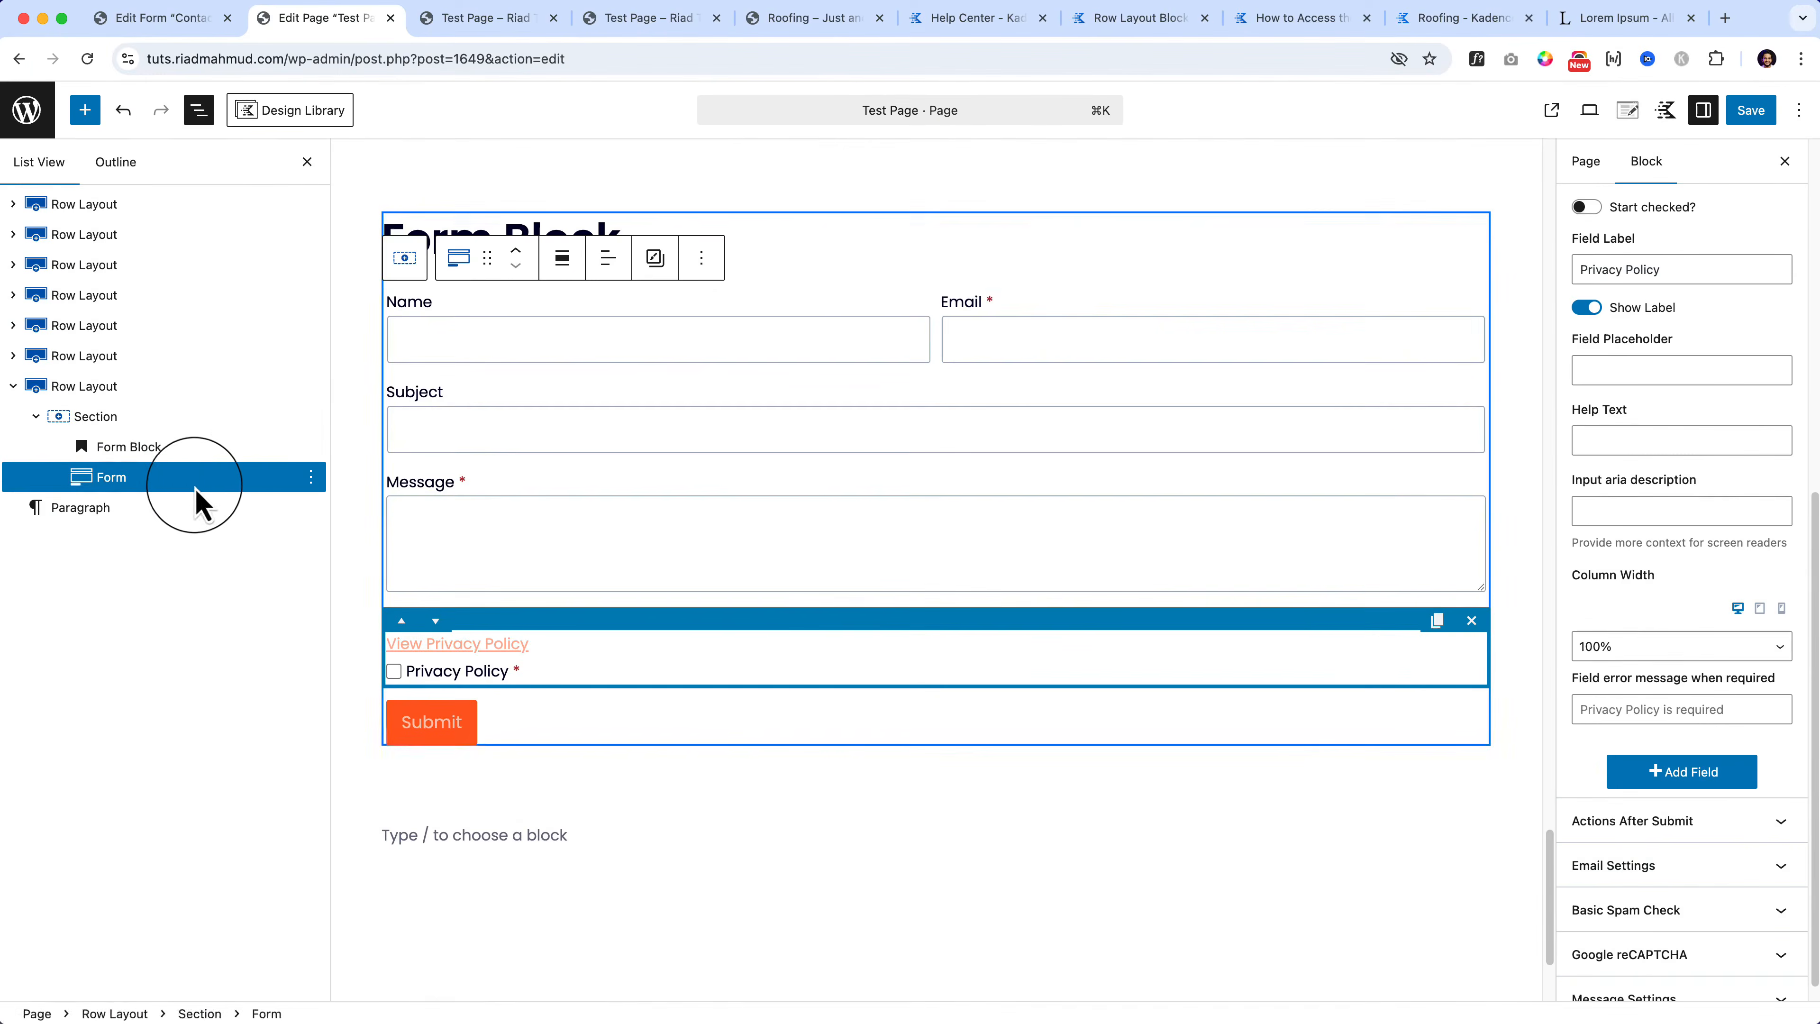
Step: Select the whole Form block and collapse the Privacy Policy settings
click(188, 480)
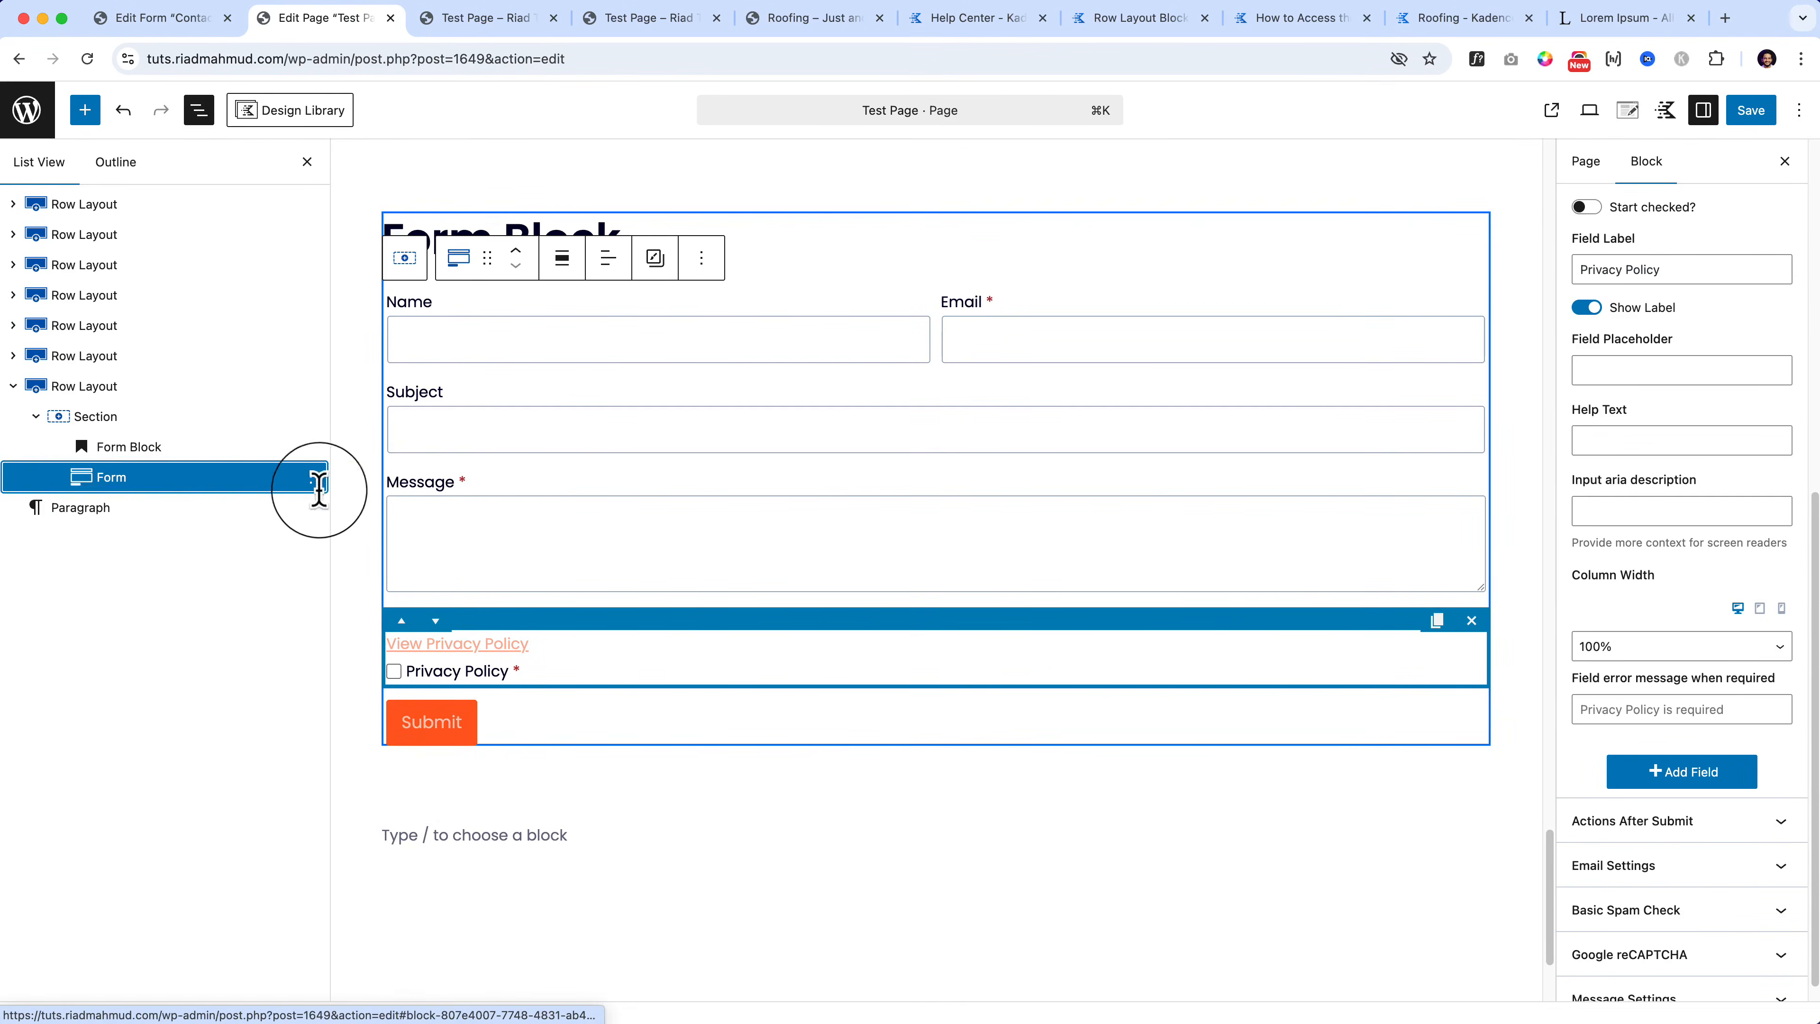
click(1728, 530)
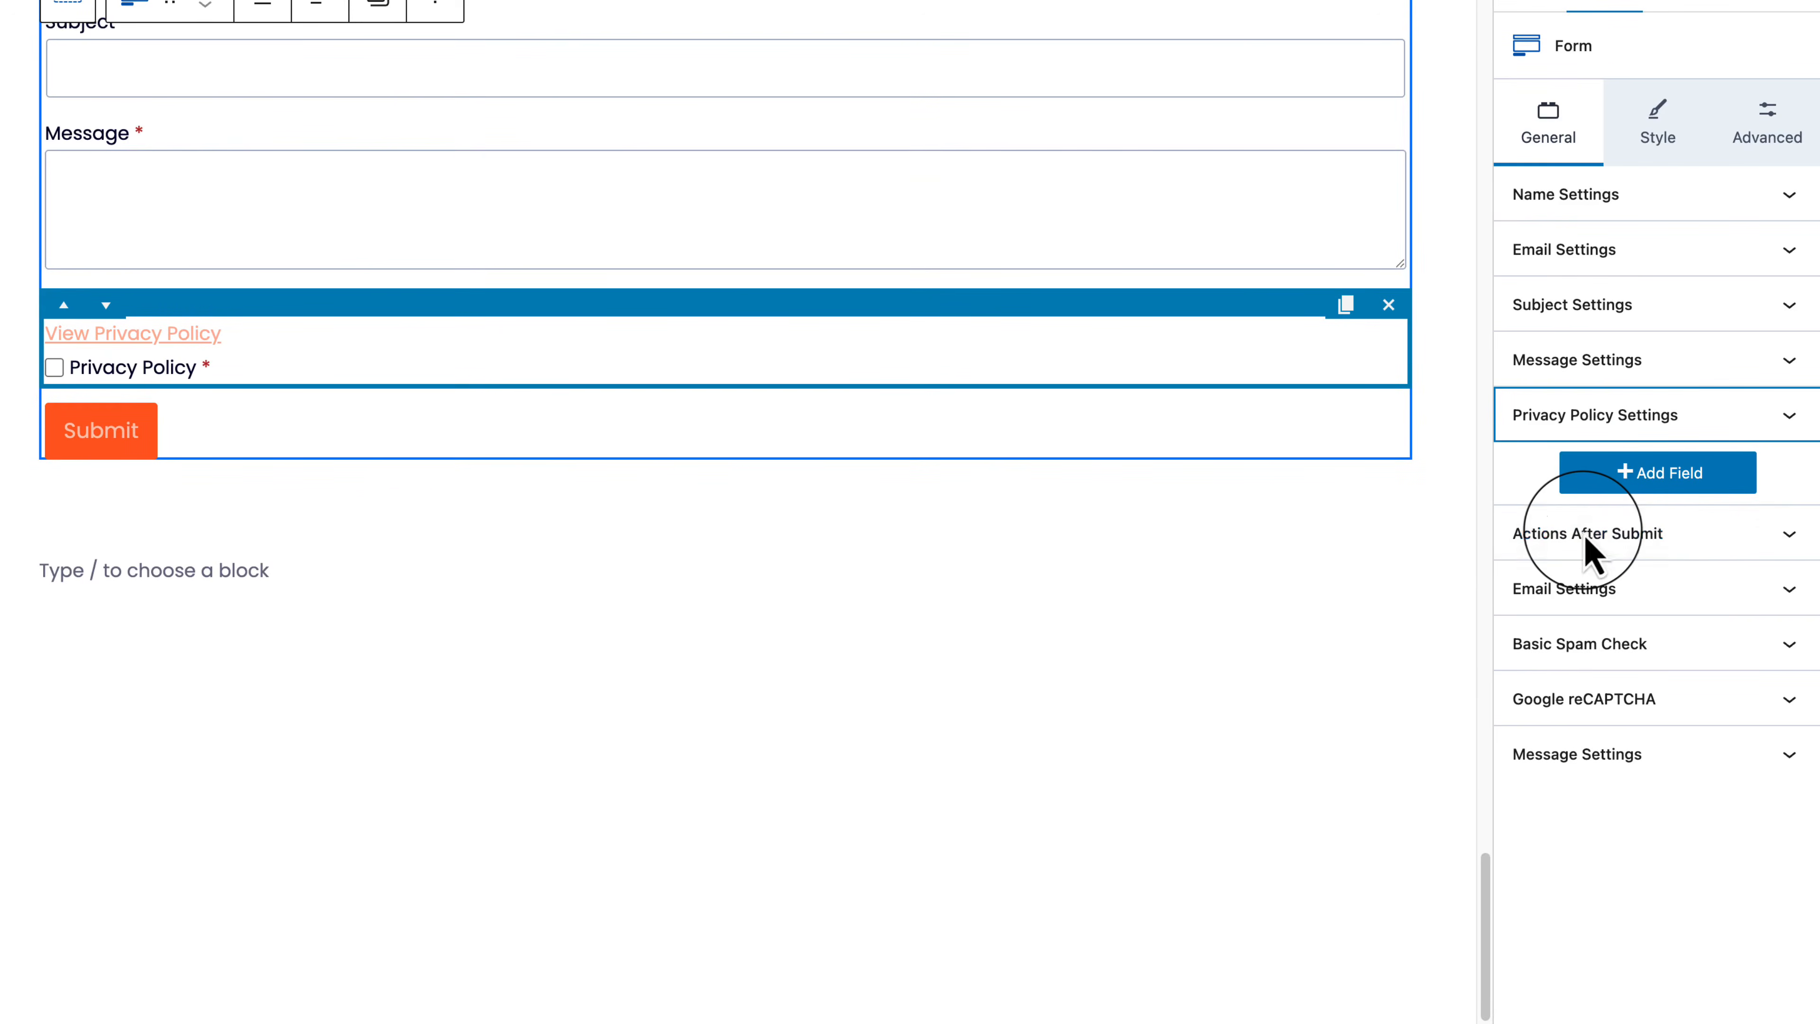
scroll(1584, 534, up, 4)
Step: Turn on Email and Redirect under Actions After Submit, then expand Email Settings
click(1723, 549)
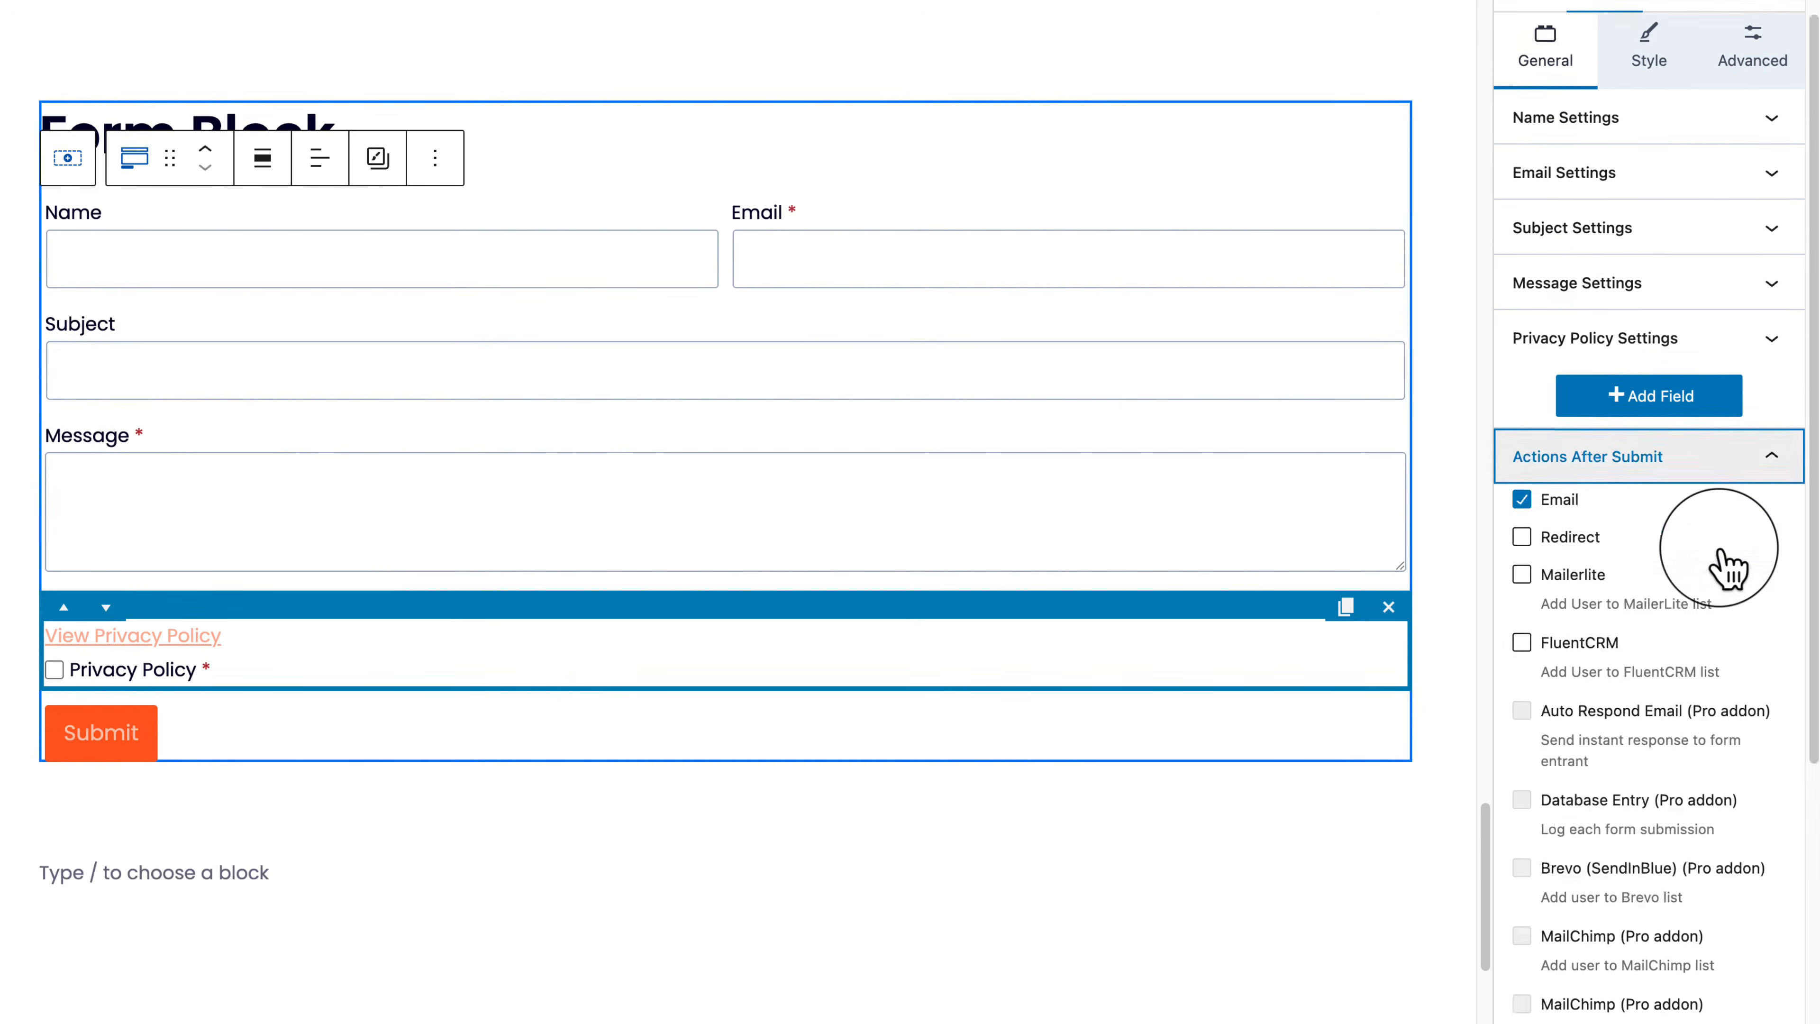
scroll(1731, 451, down, 3)
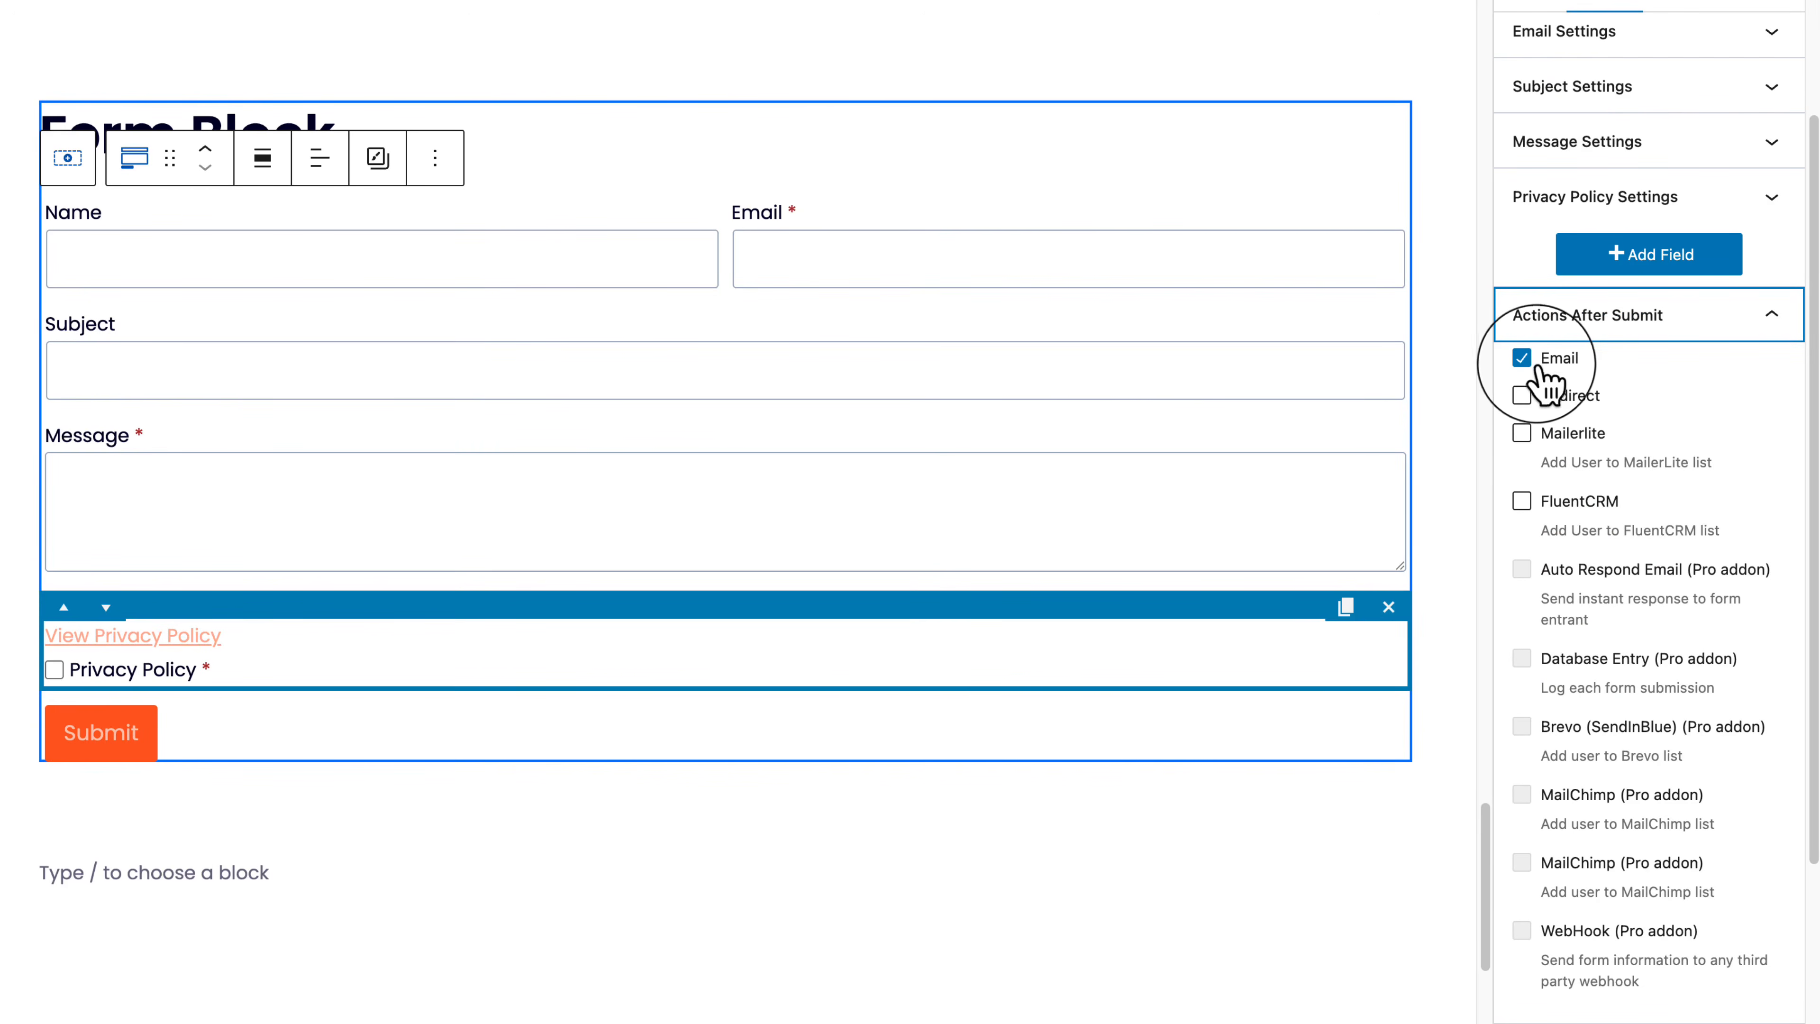
click(1564, 401)
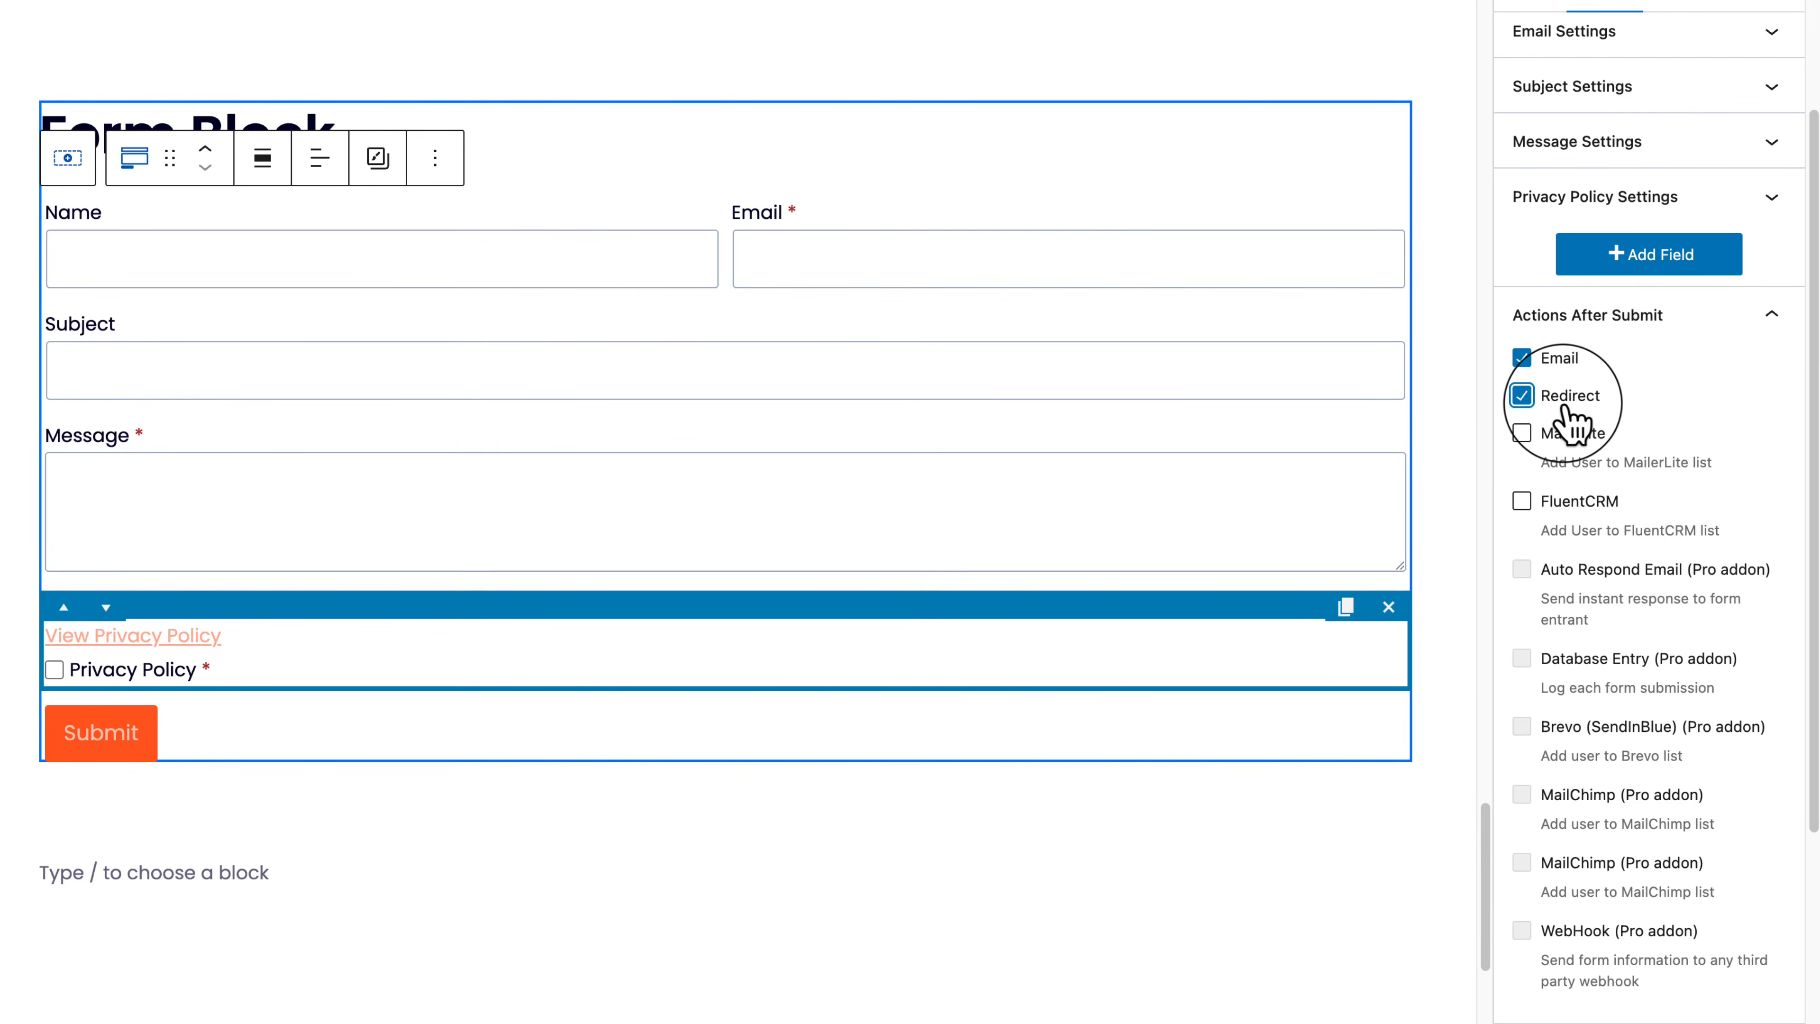
click(1568, 405)
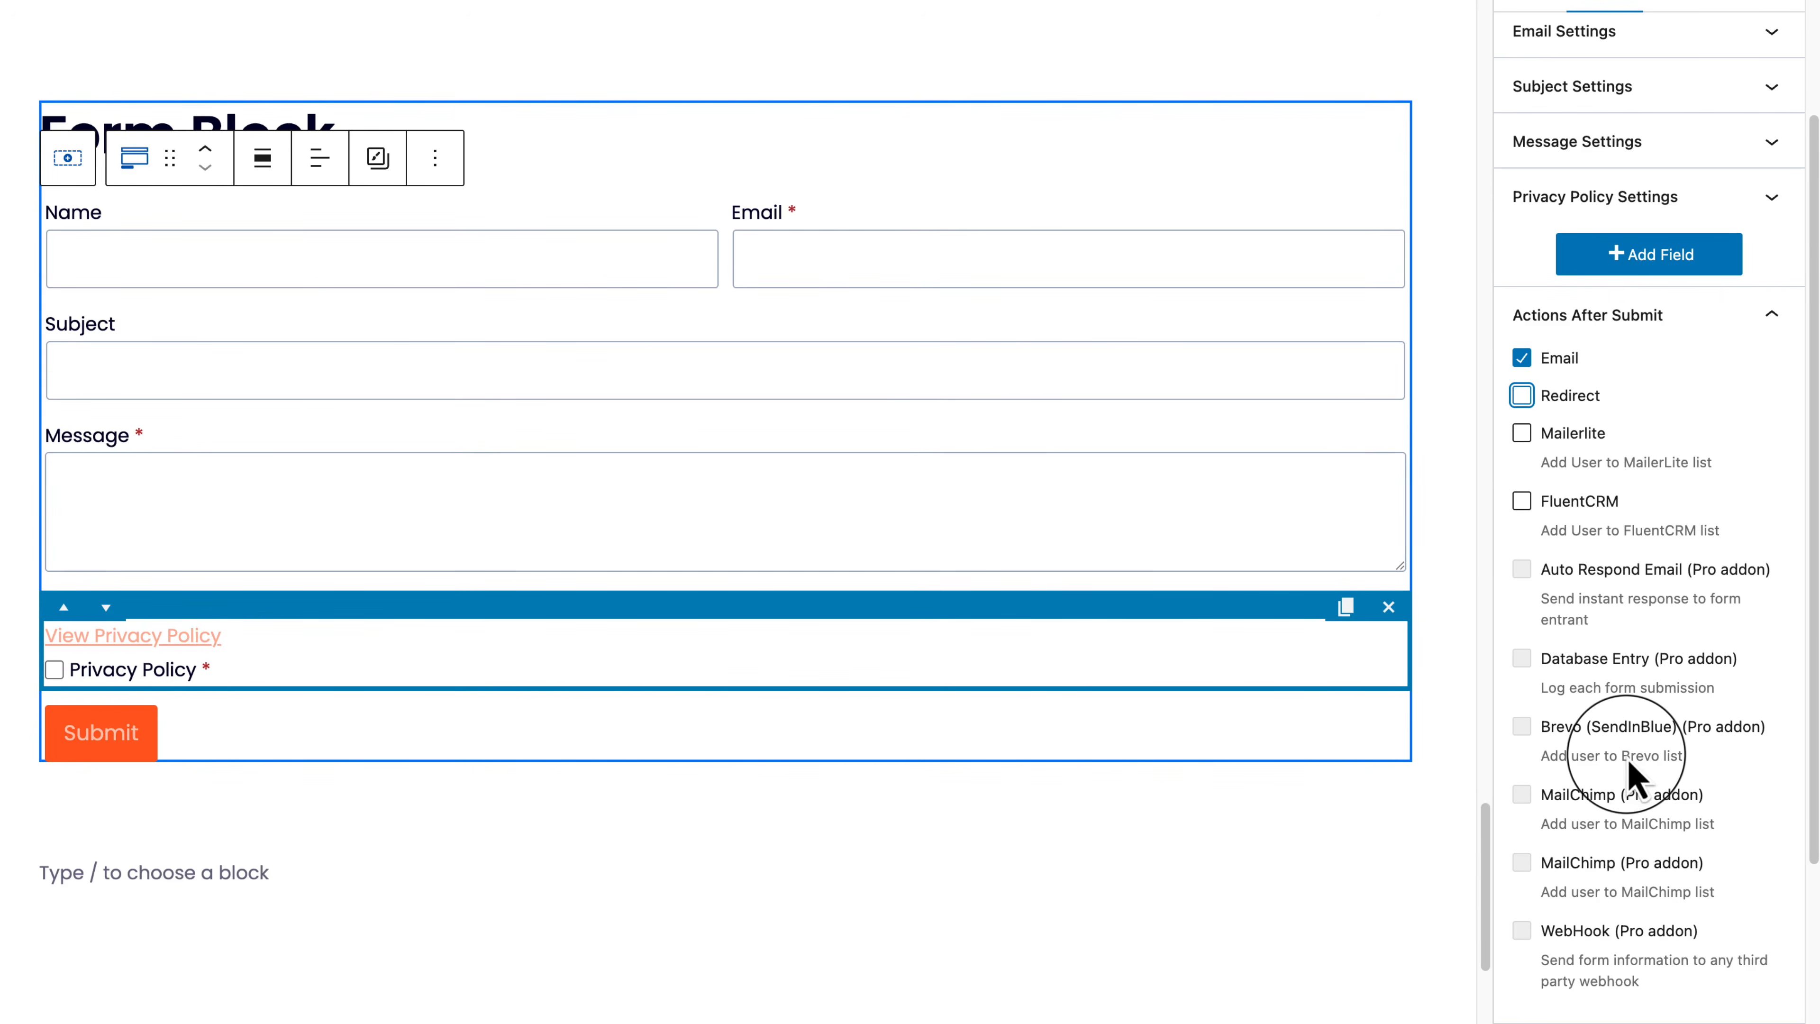
scroll(1638, 778, down, 1)
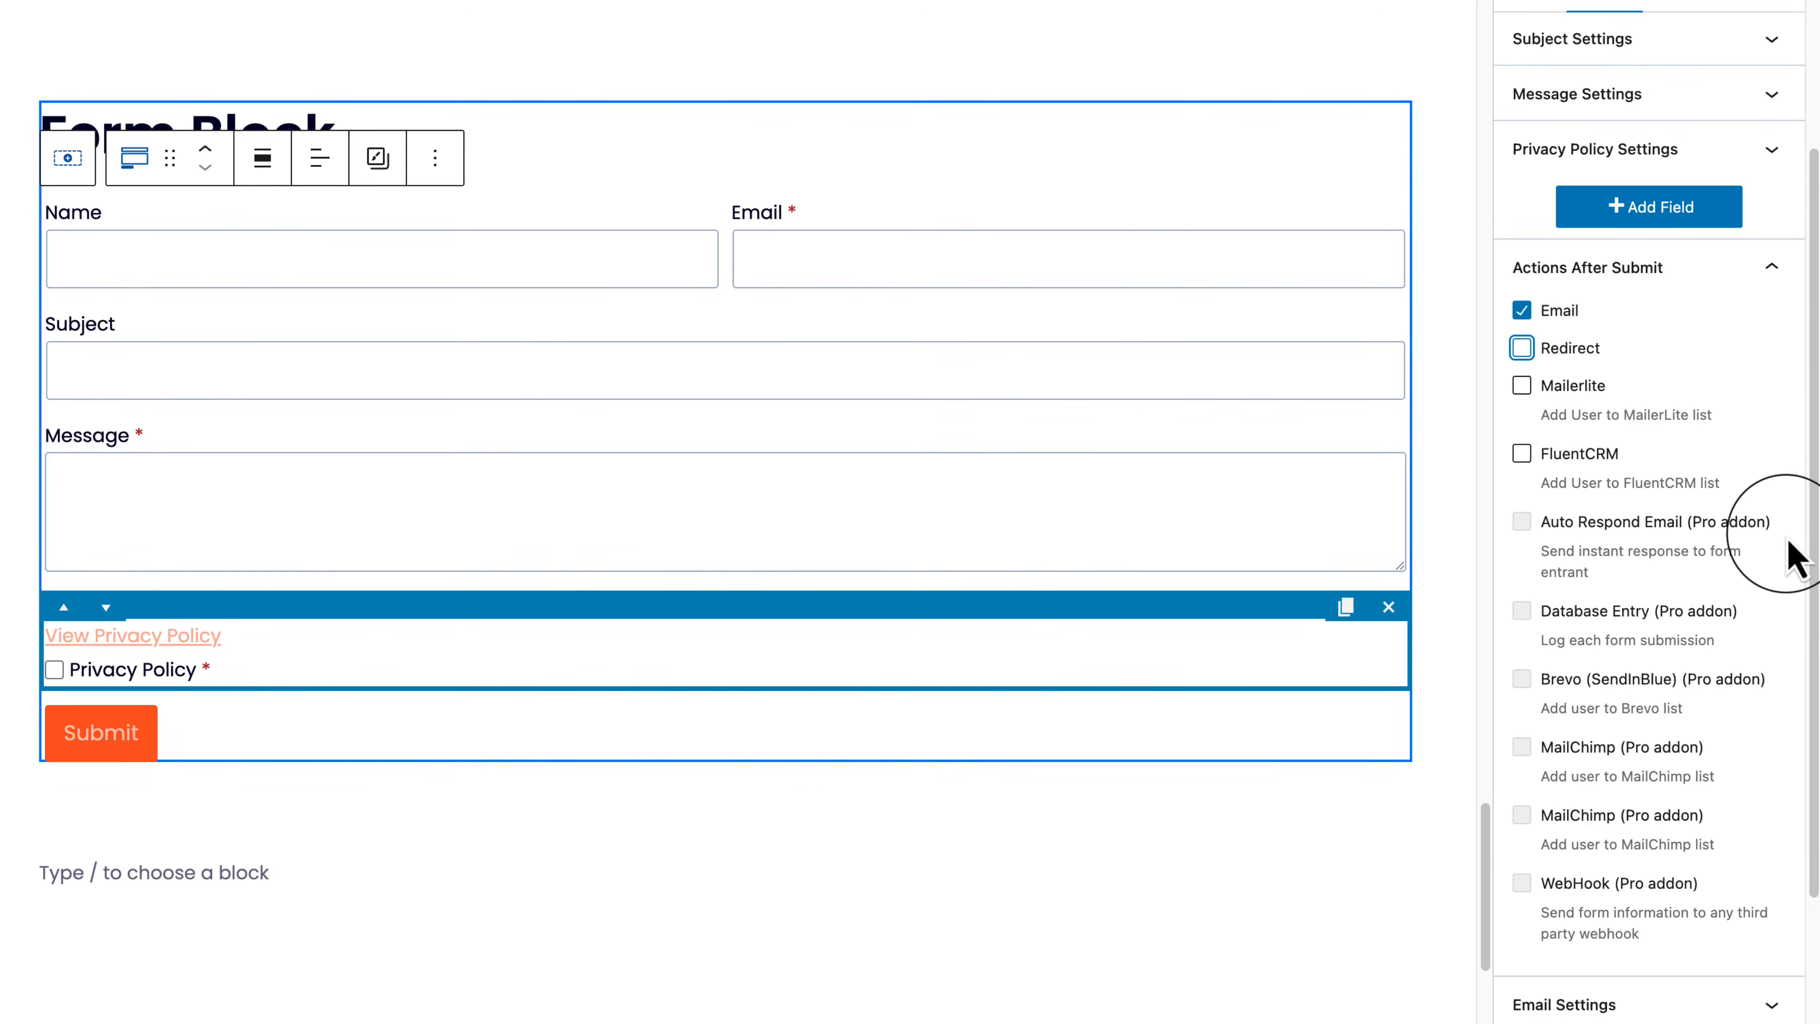
click(1563, 359)
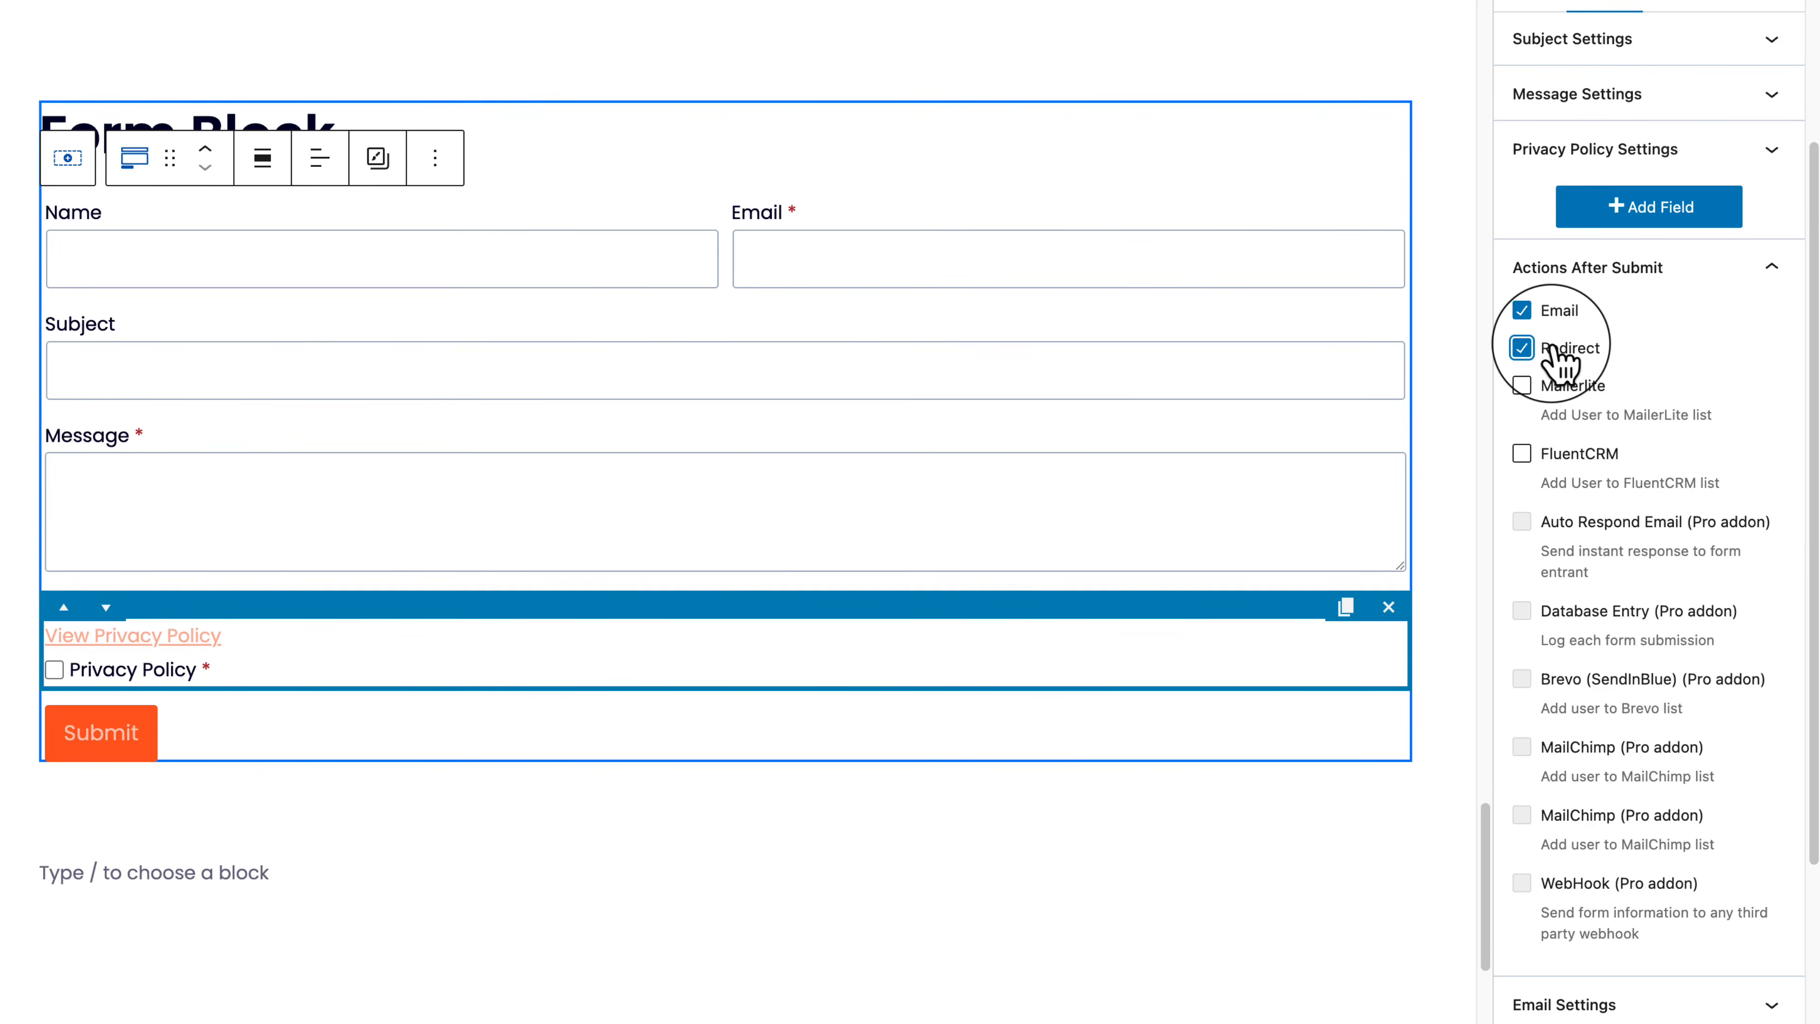
scroll(1663, 670, down, 3)
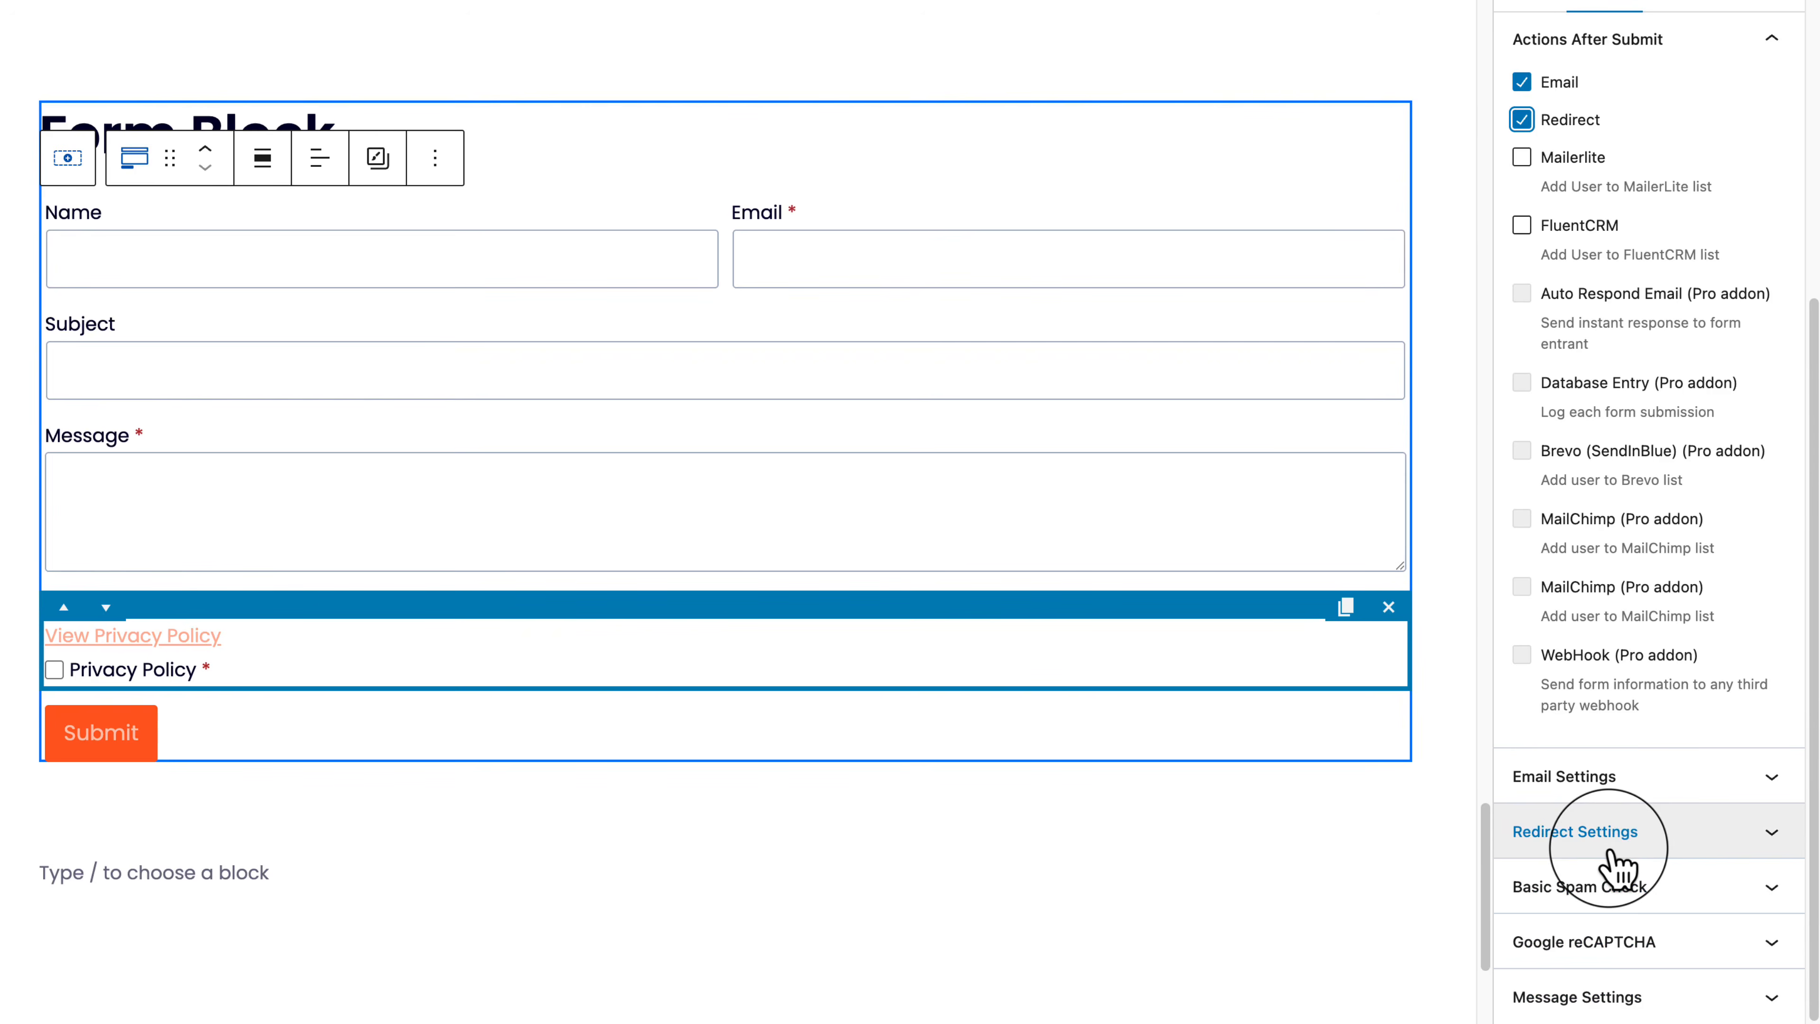
click(1571, 123)
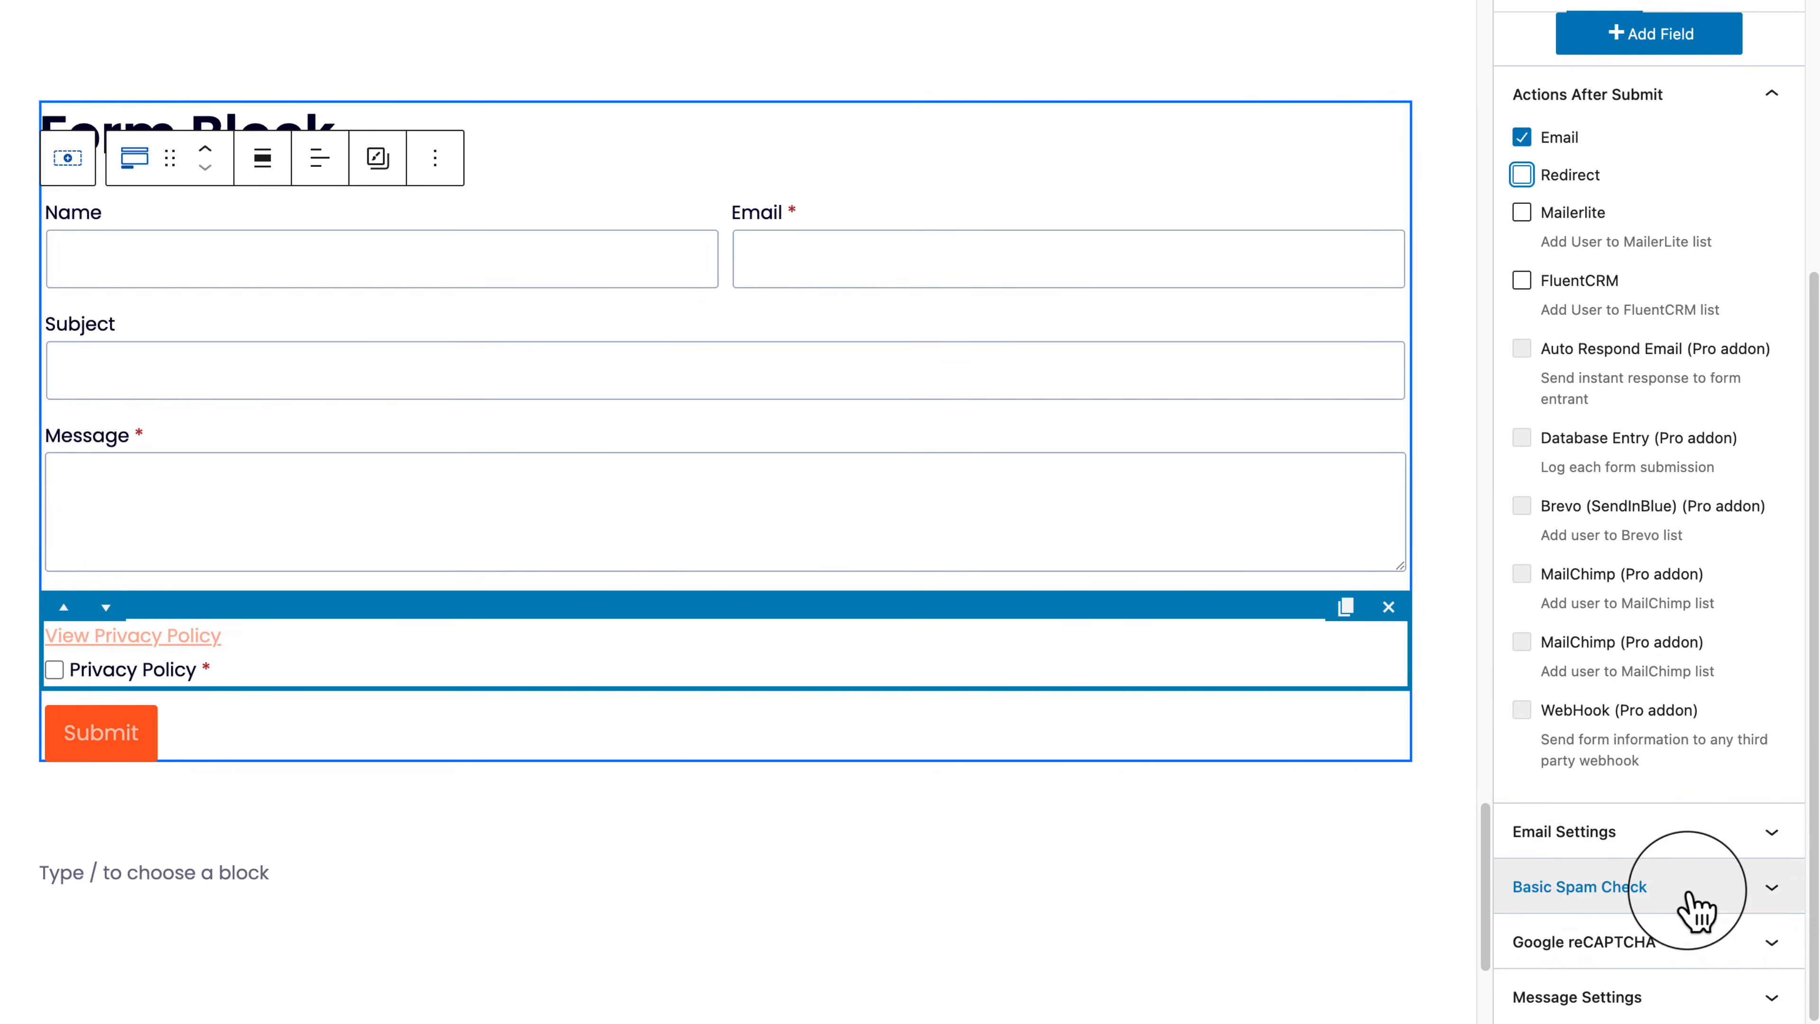
click(1566, 178)
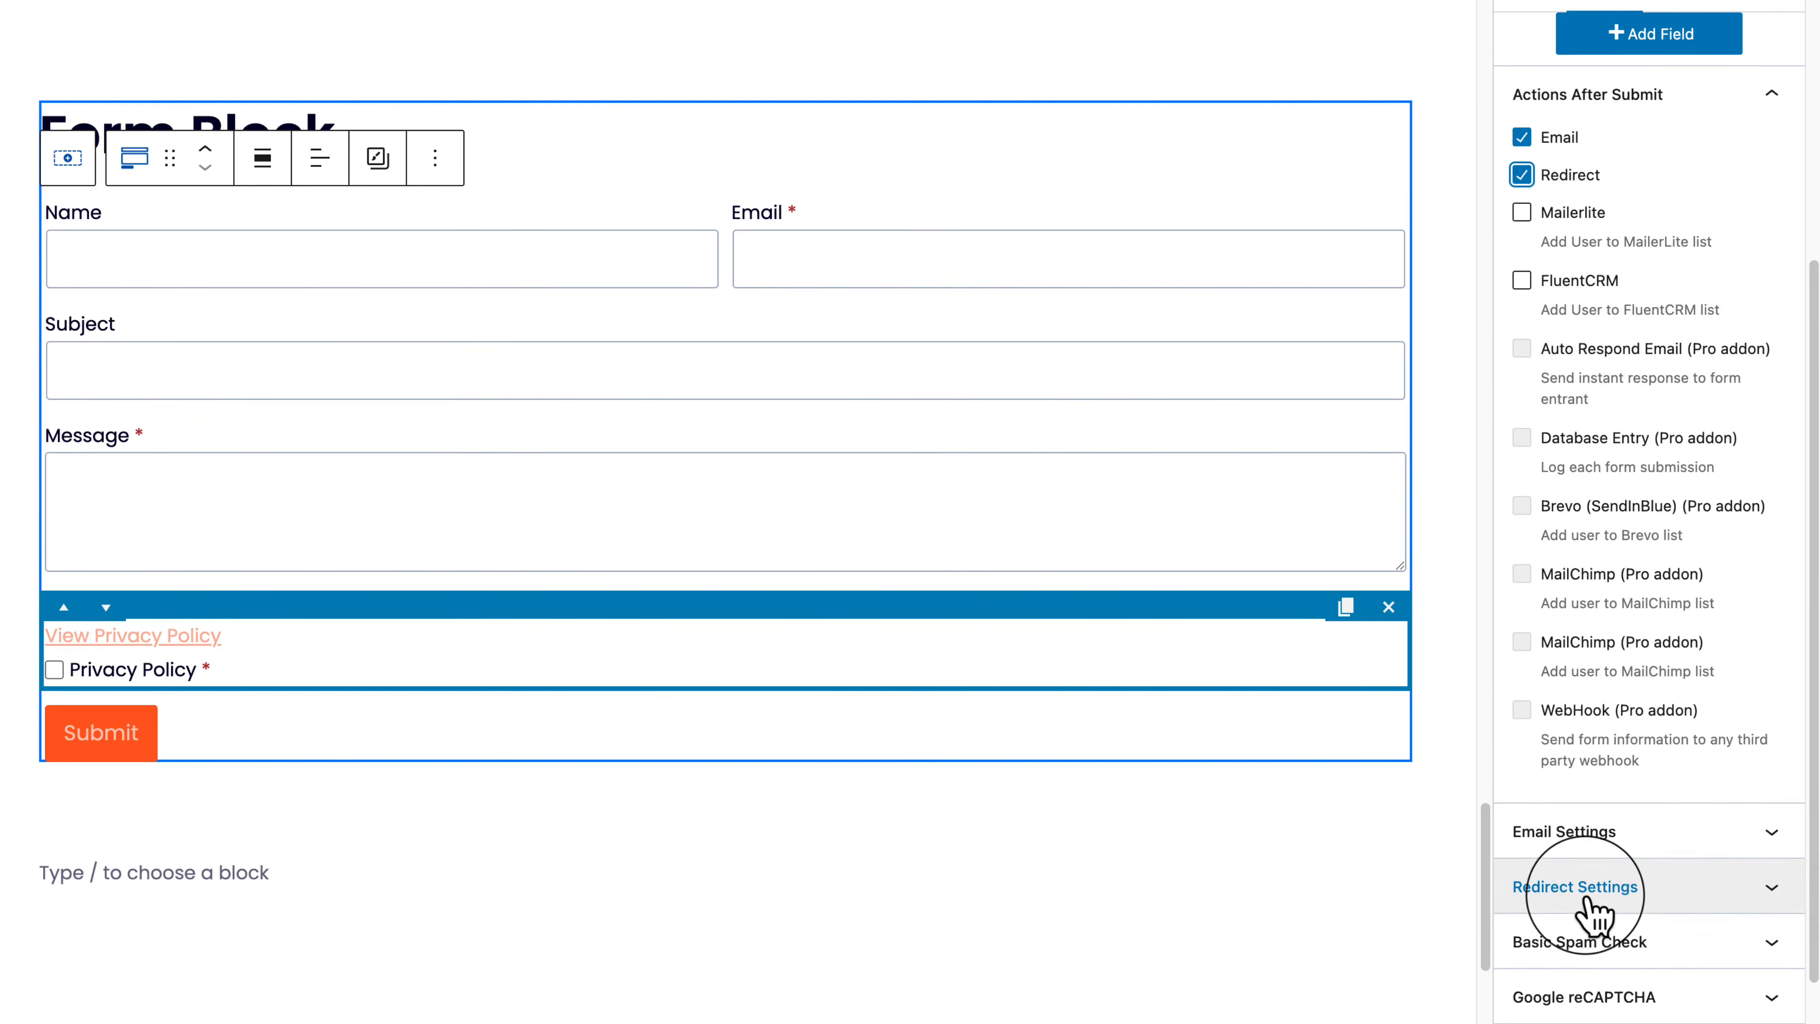
click(1605, 834)
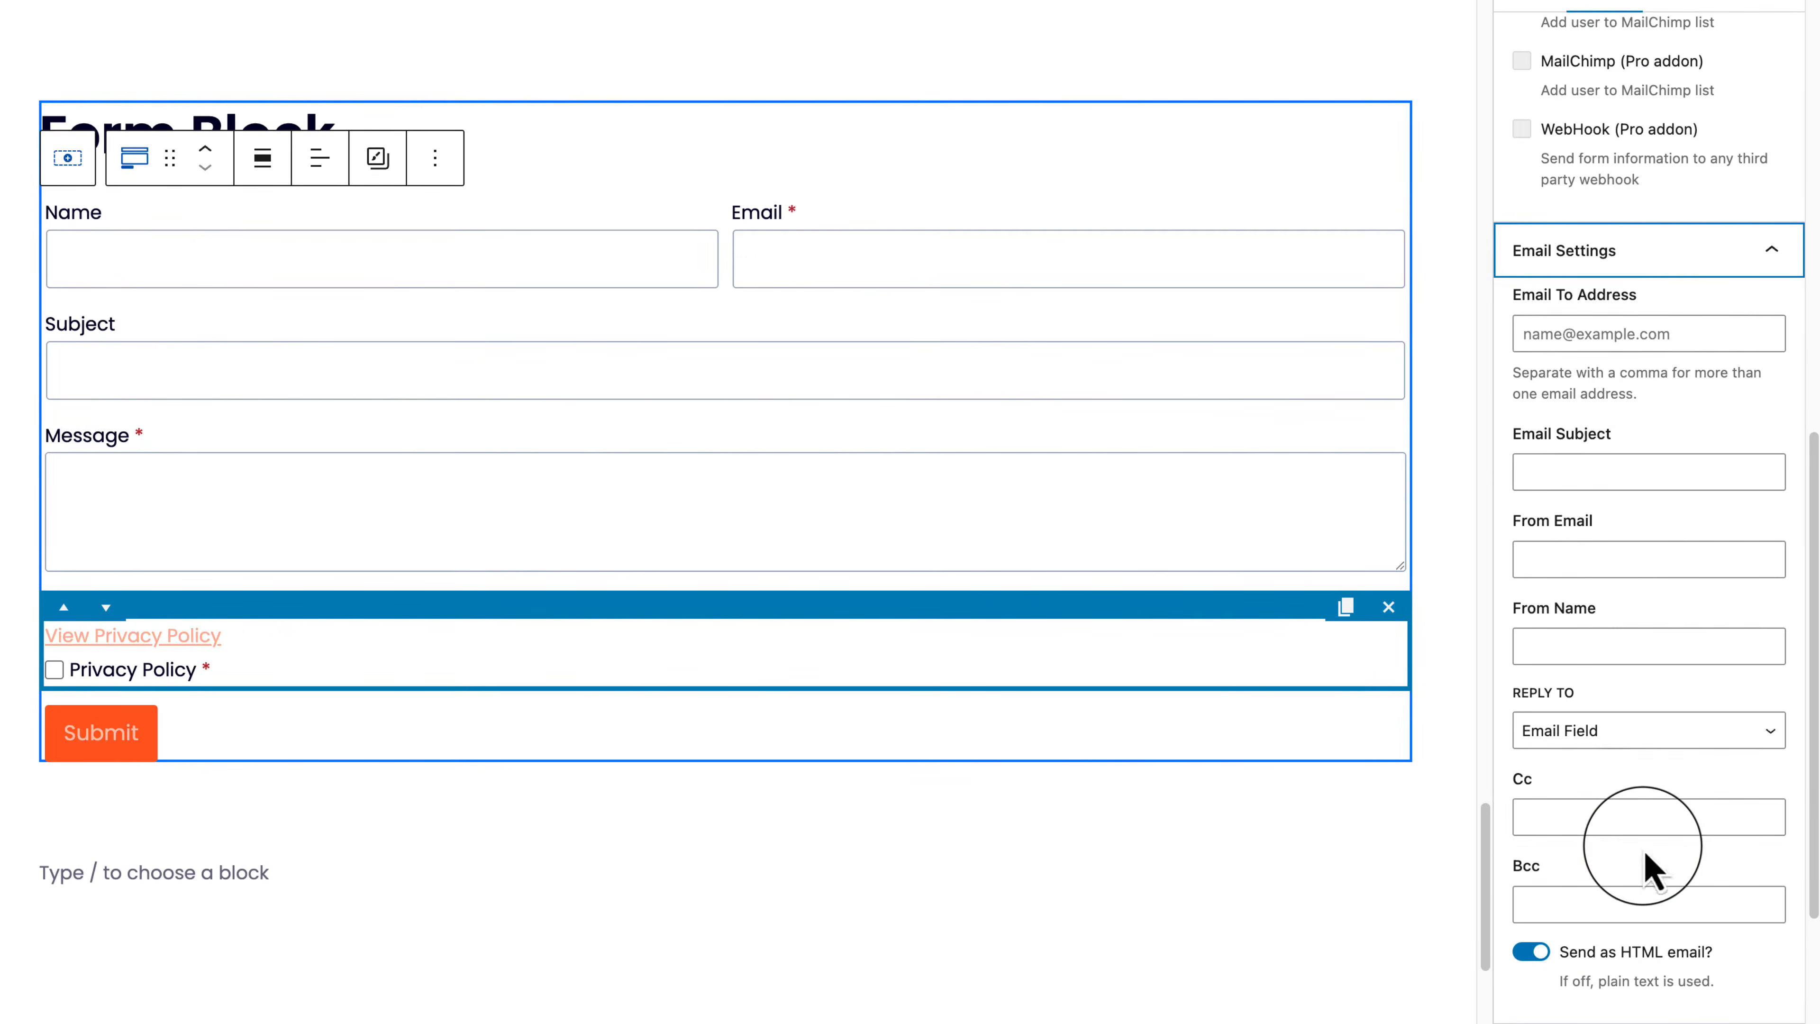
Step: Enter the site's contact e-mail address in the Email To Address field
click(1597, 334)
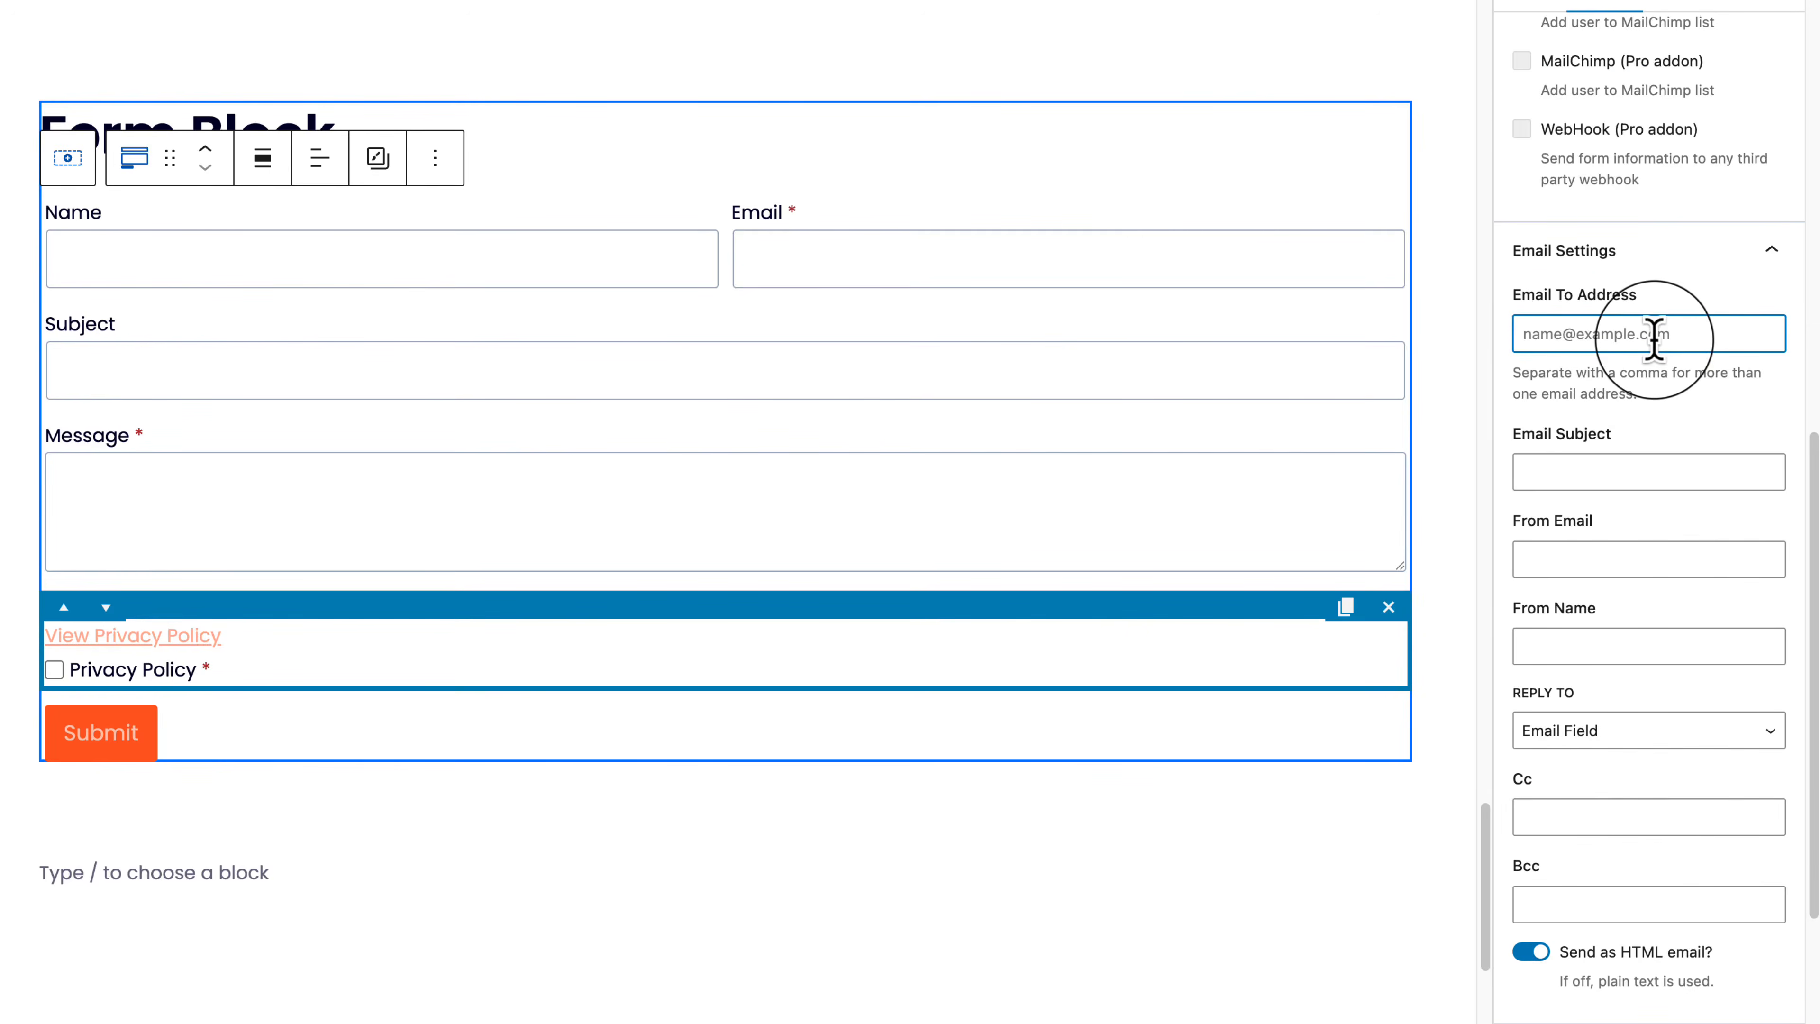
drag(1525, 334, 1747, 334)
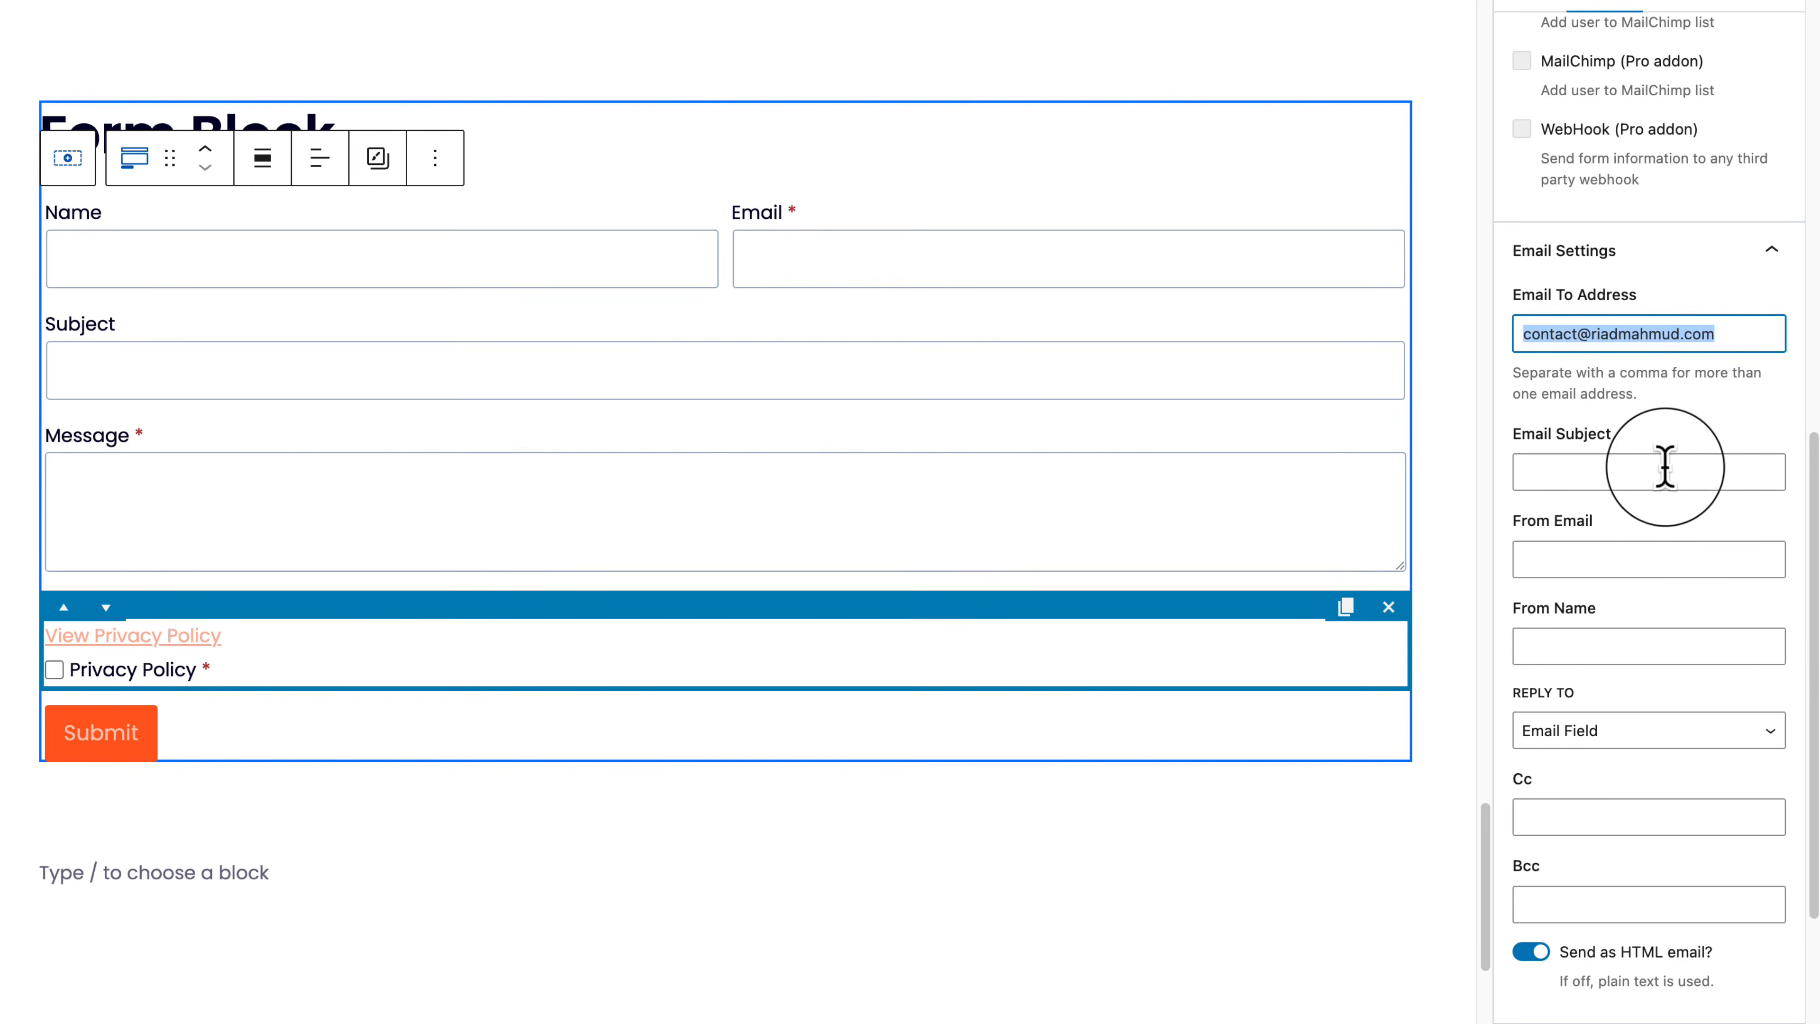
click(1611, 472)
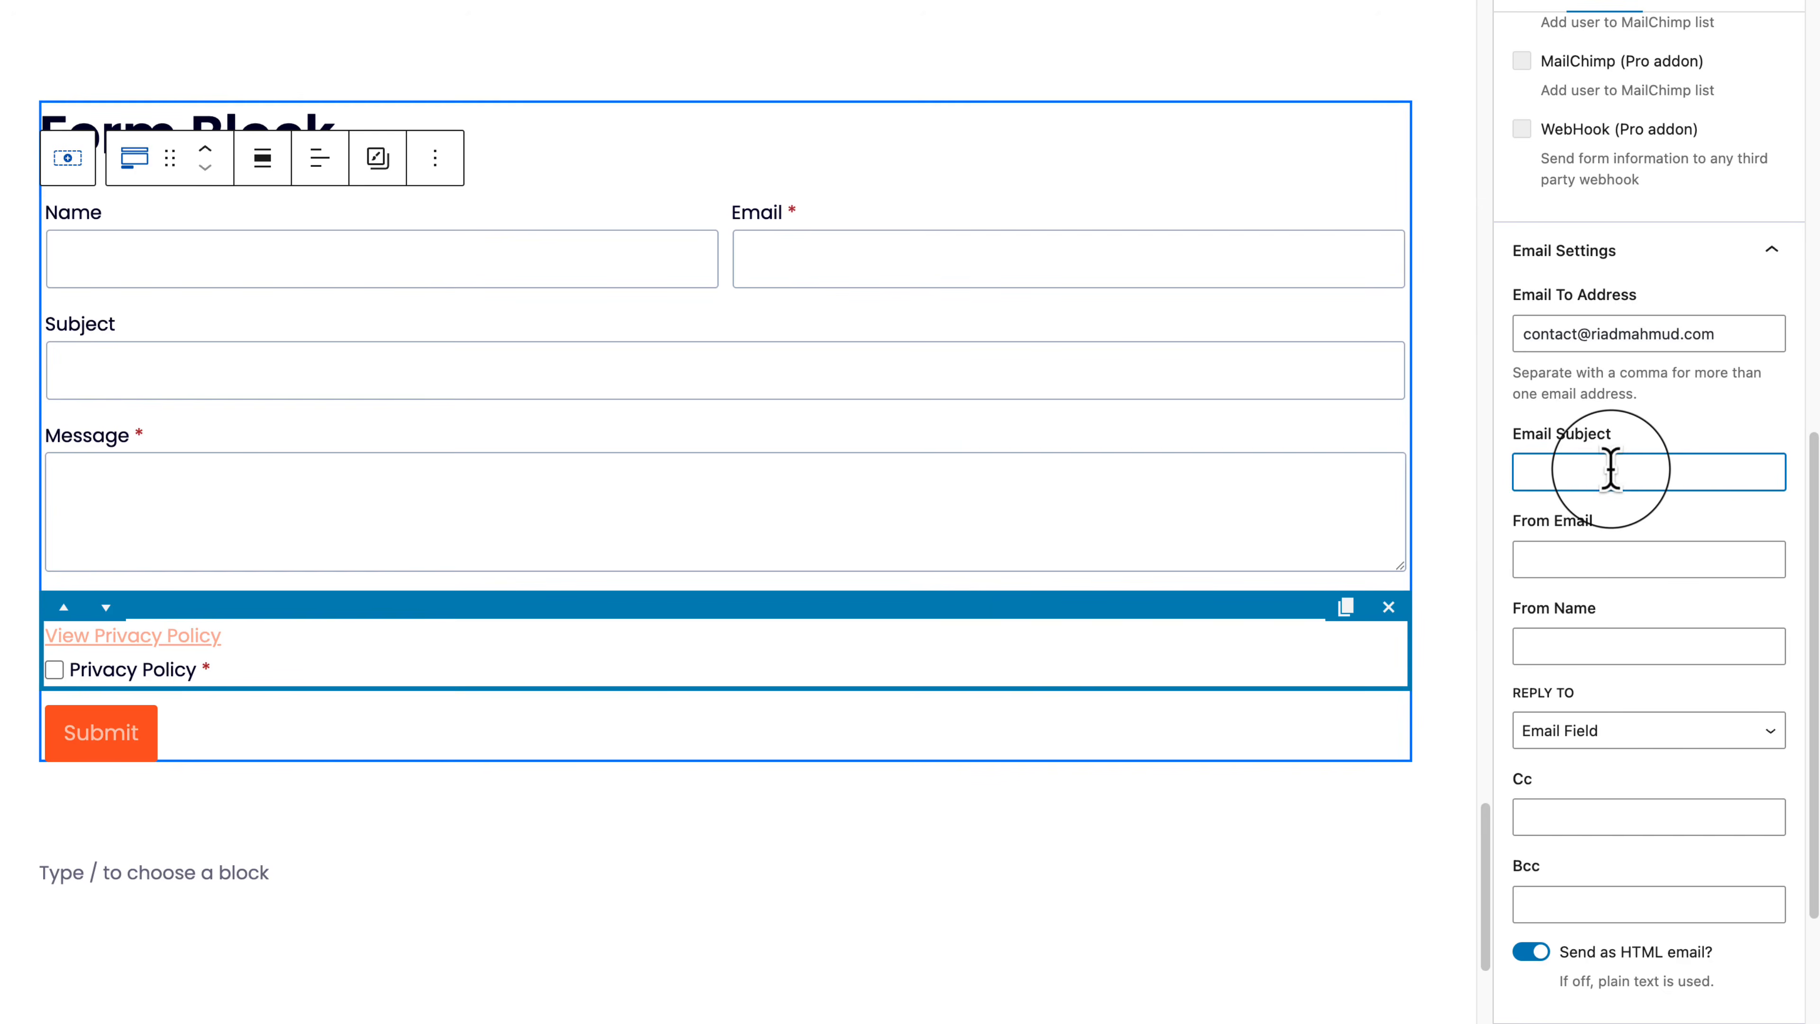
scroll(1715, 614, down, 5)
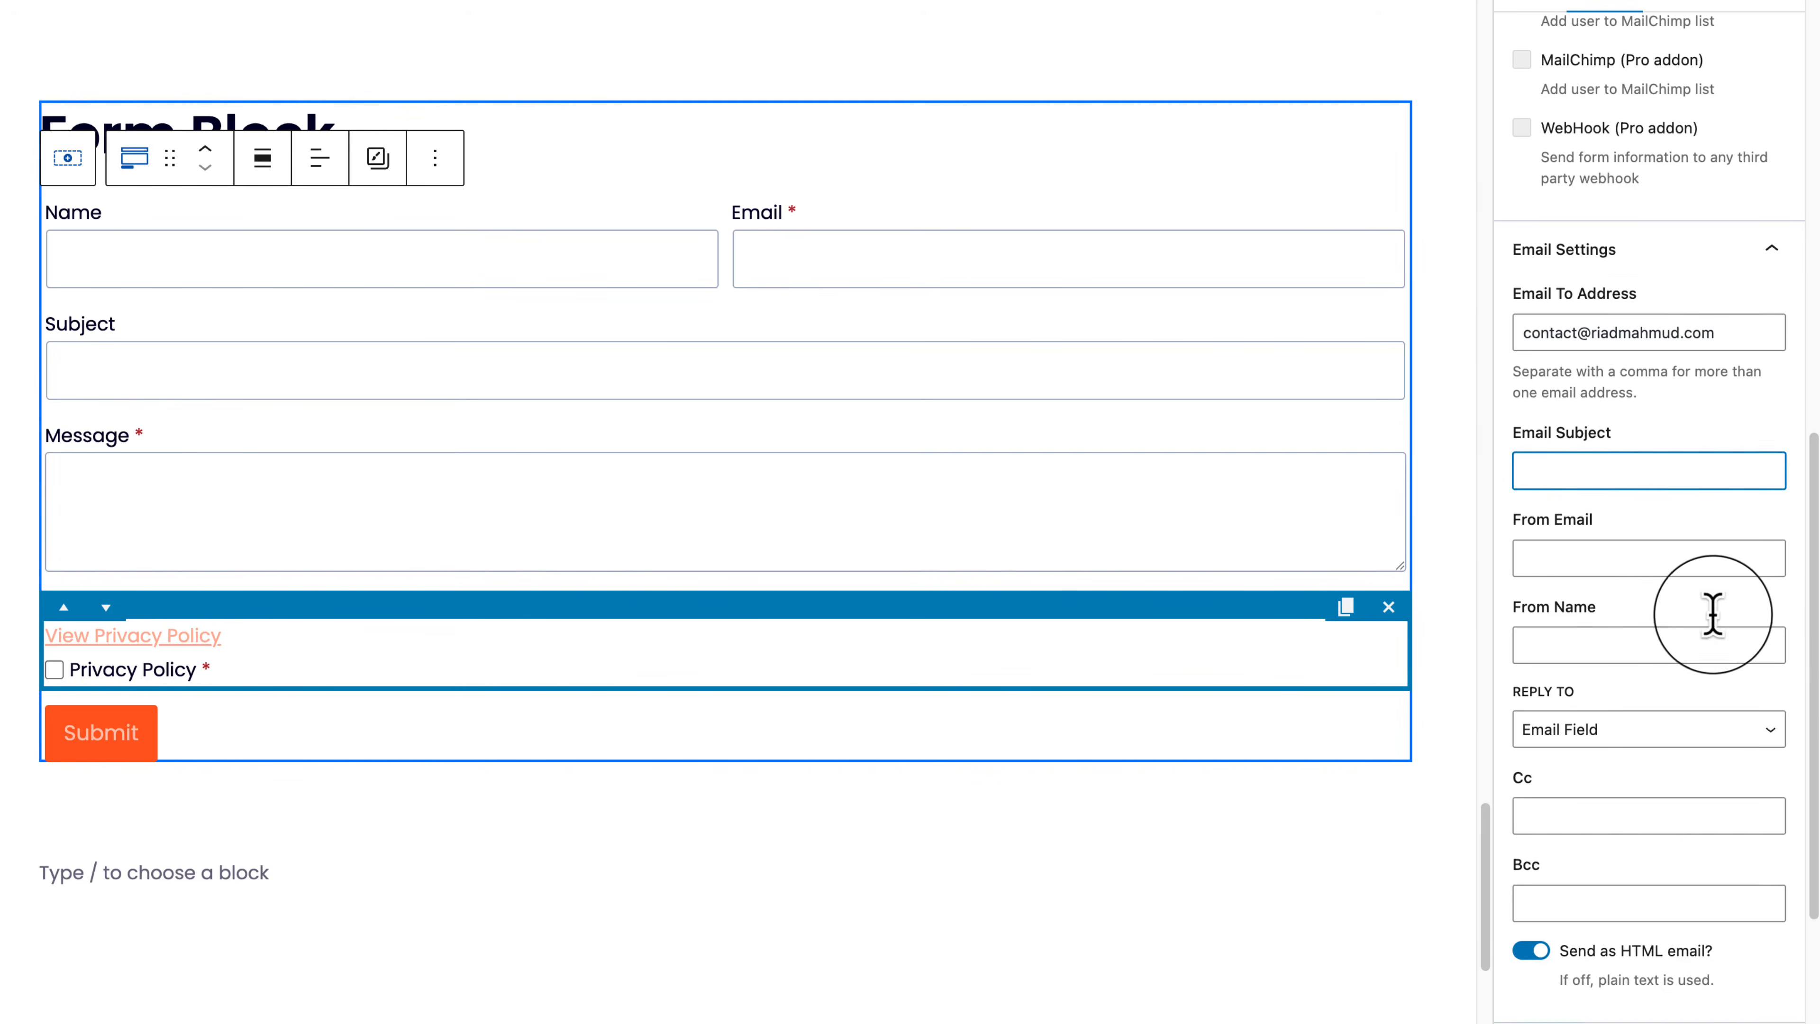
scroll(1787, 735, up, 5)
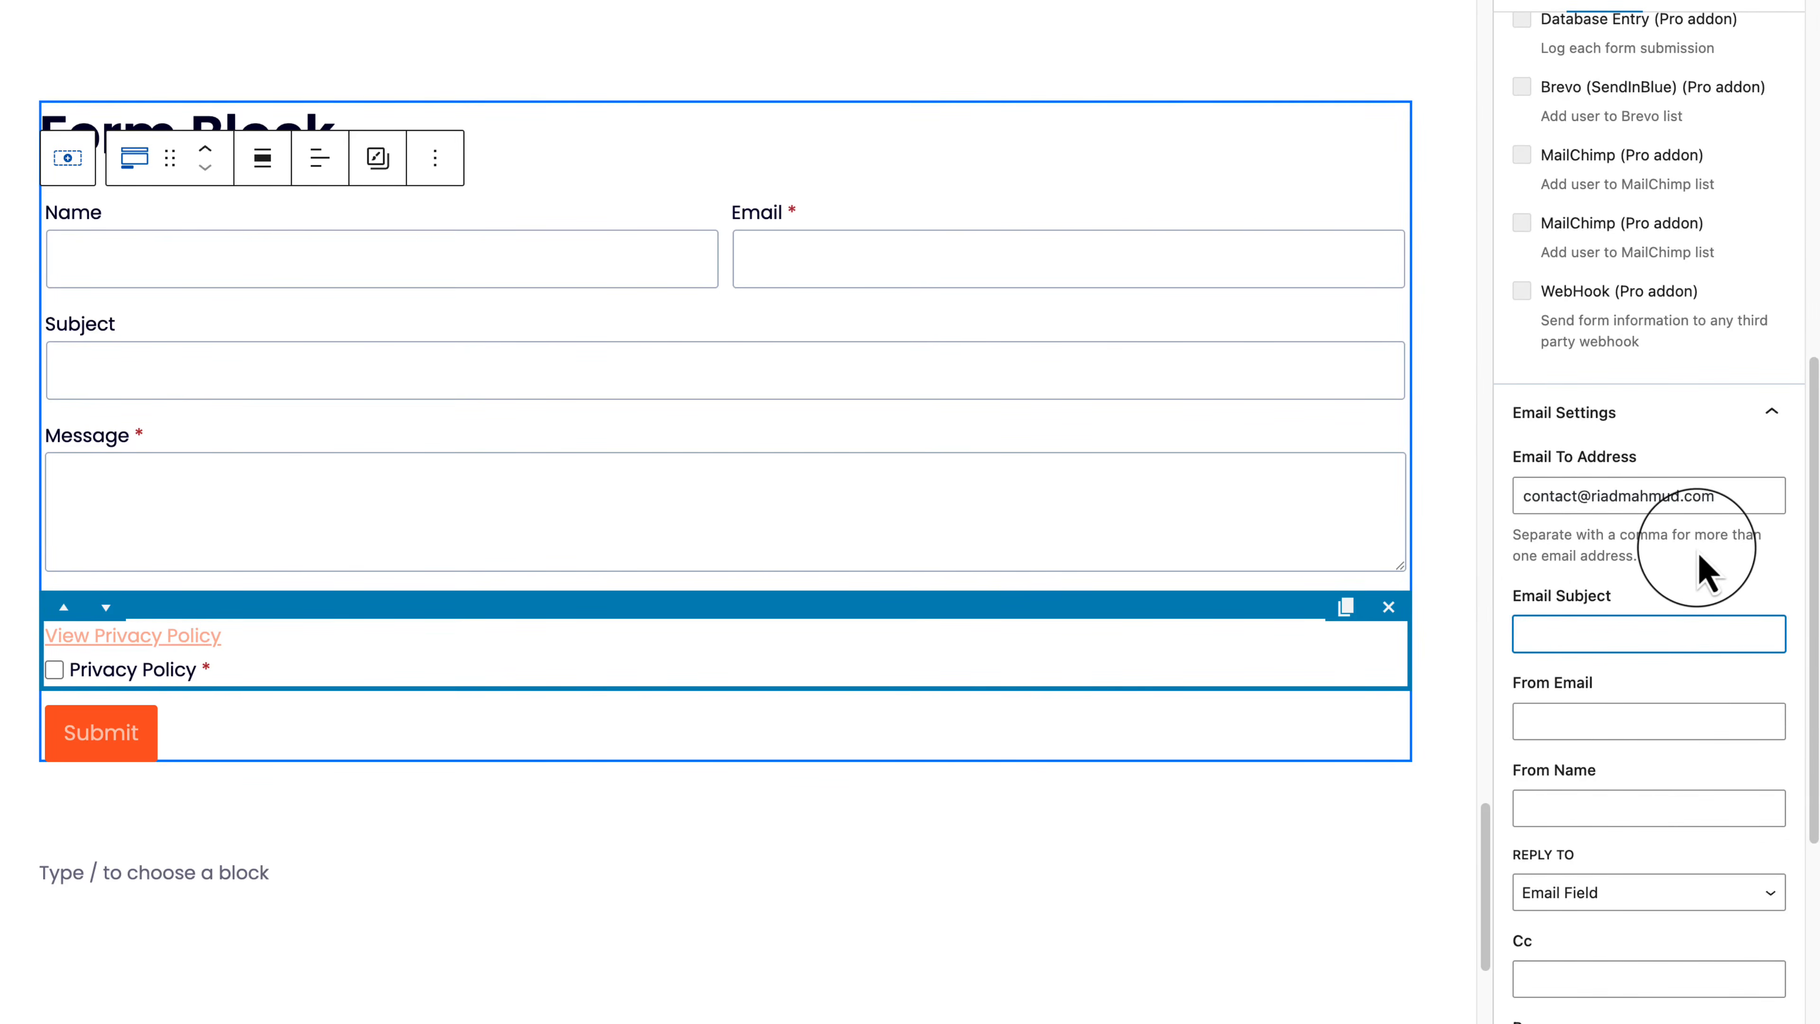
click(1755, 496)
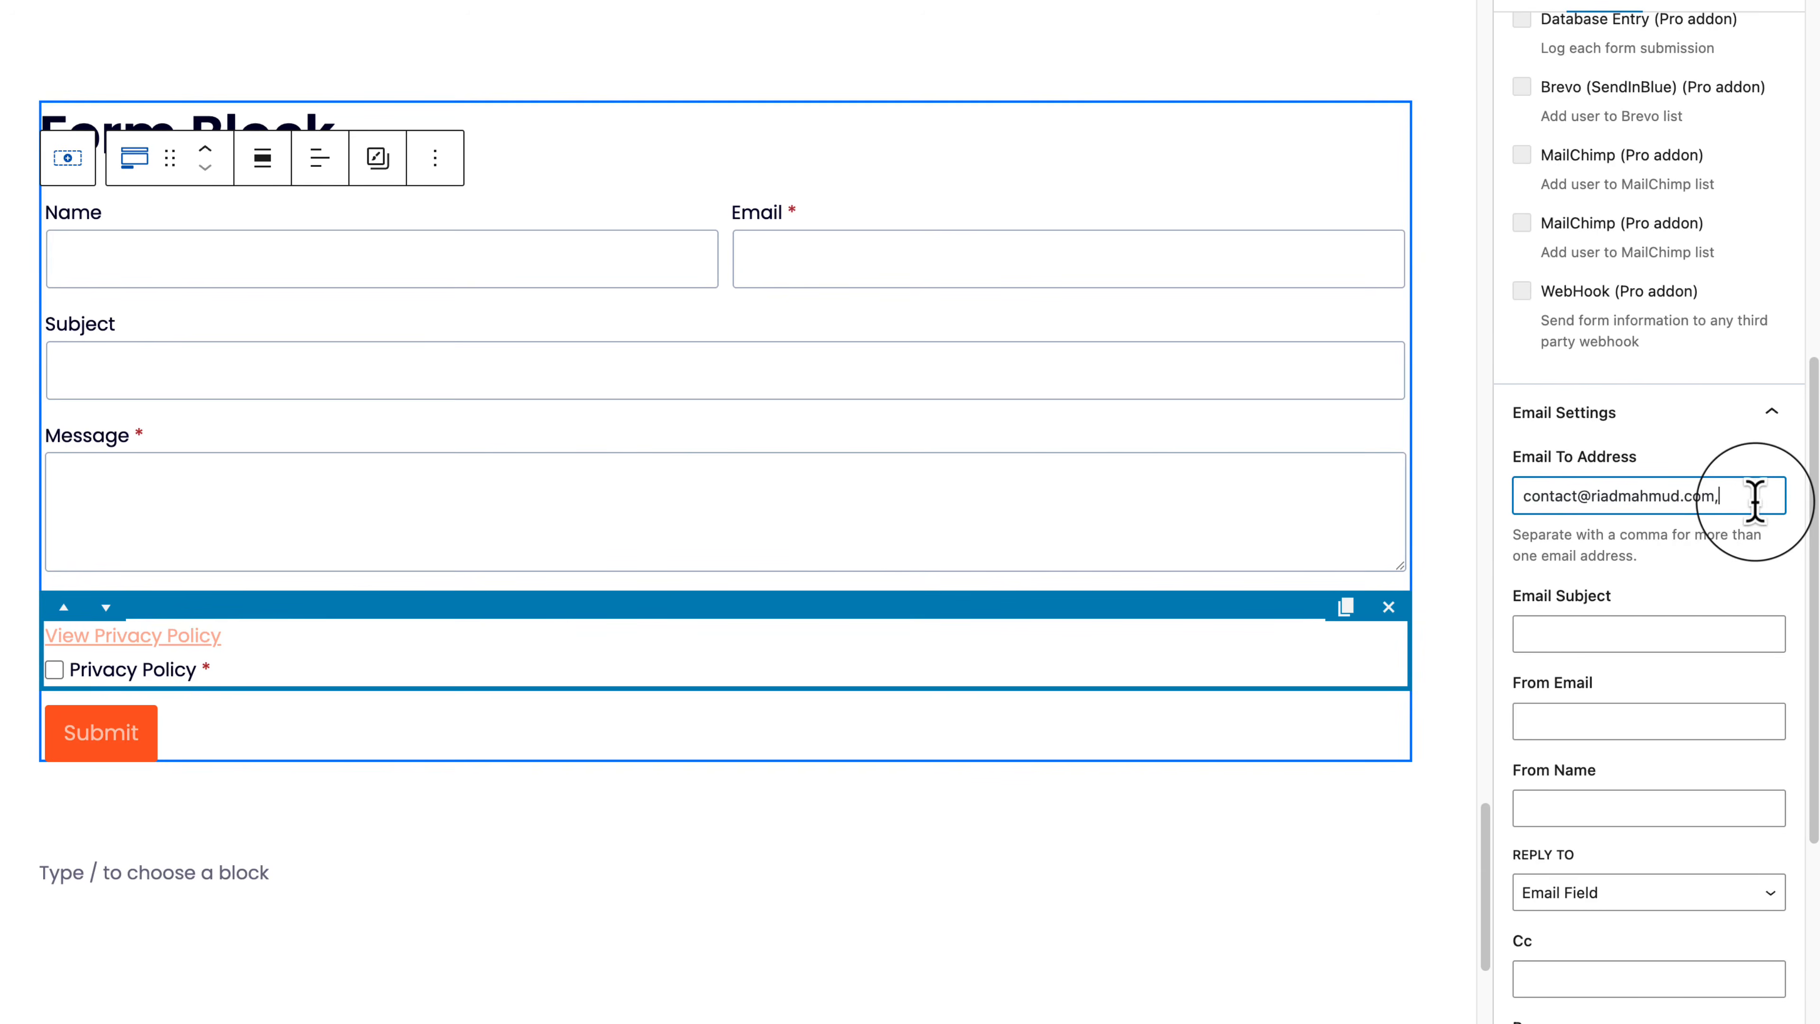
scroll(1755, 502, down, 5)
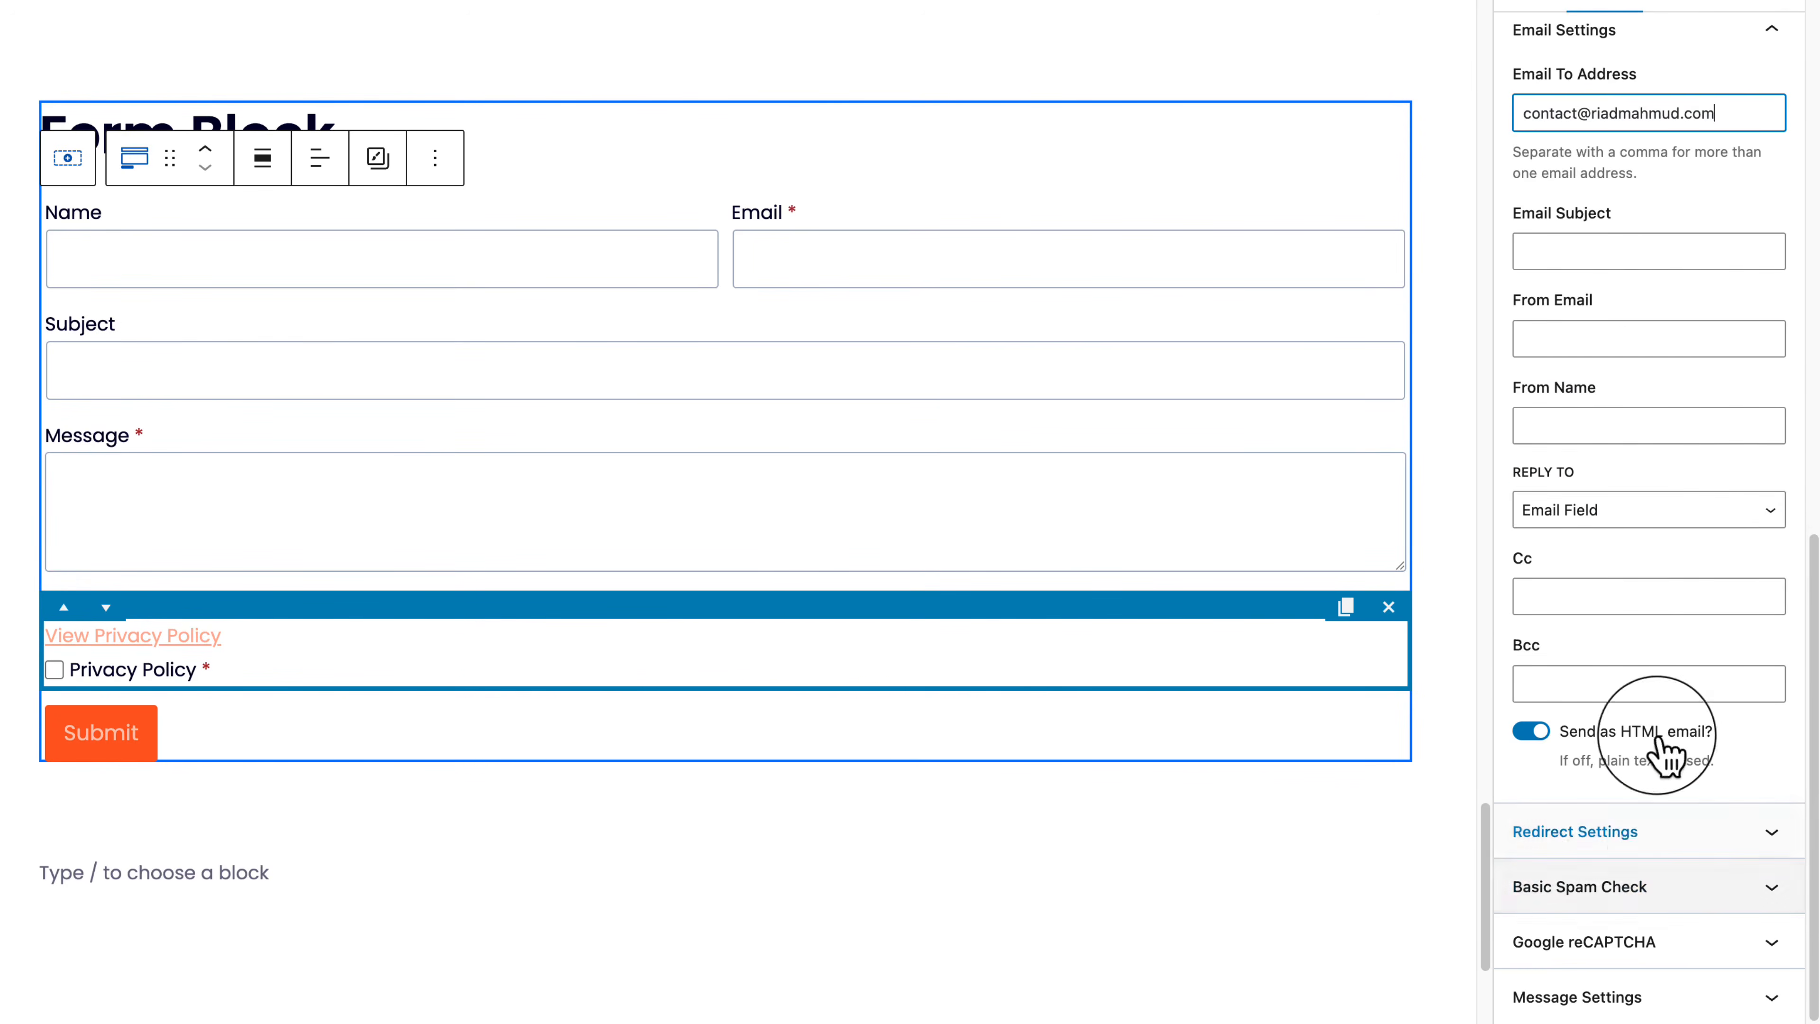
Step: Remove the trailing comma from the recipient address and open Redirect Settings
key(BackSpace)
click(1626, 835)
scroll(1628, 846, down, 1)
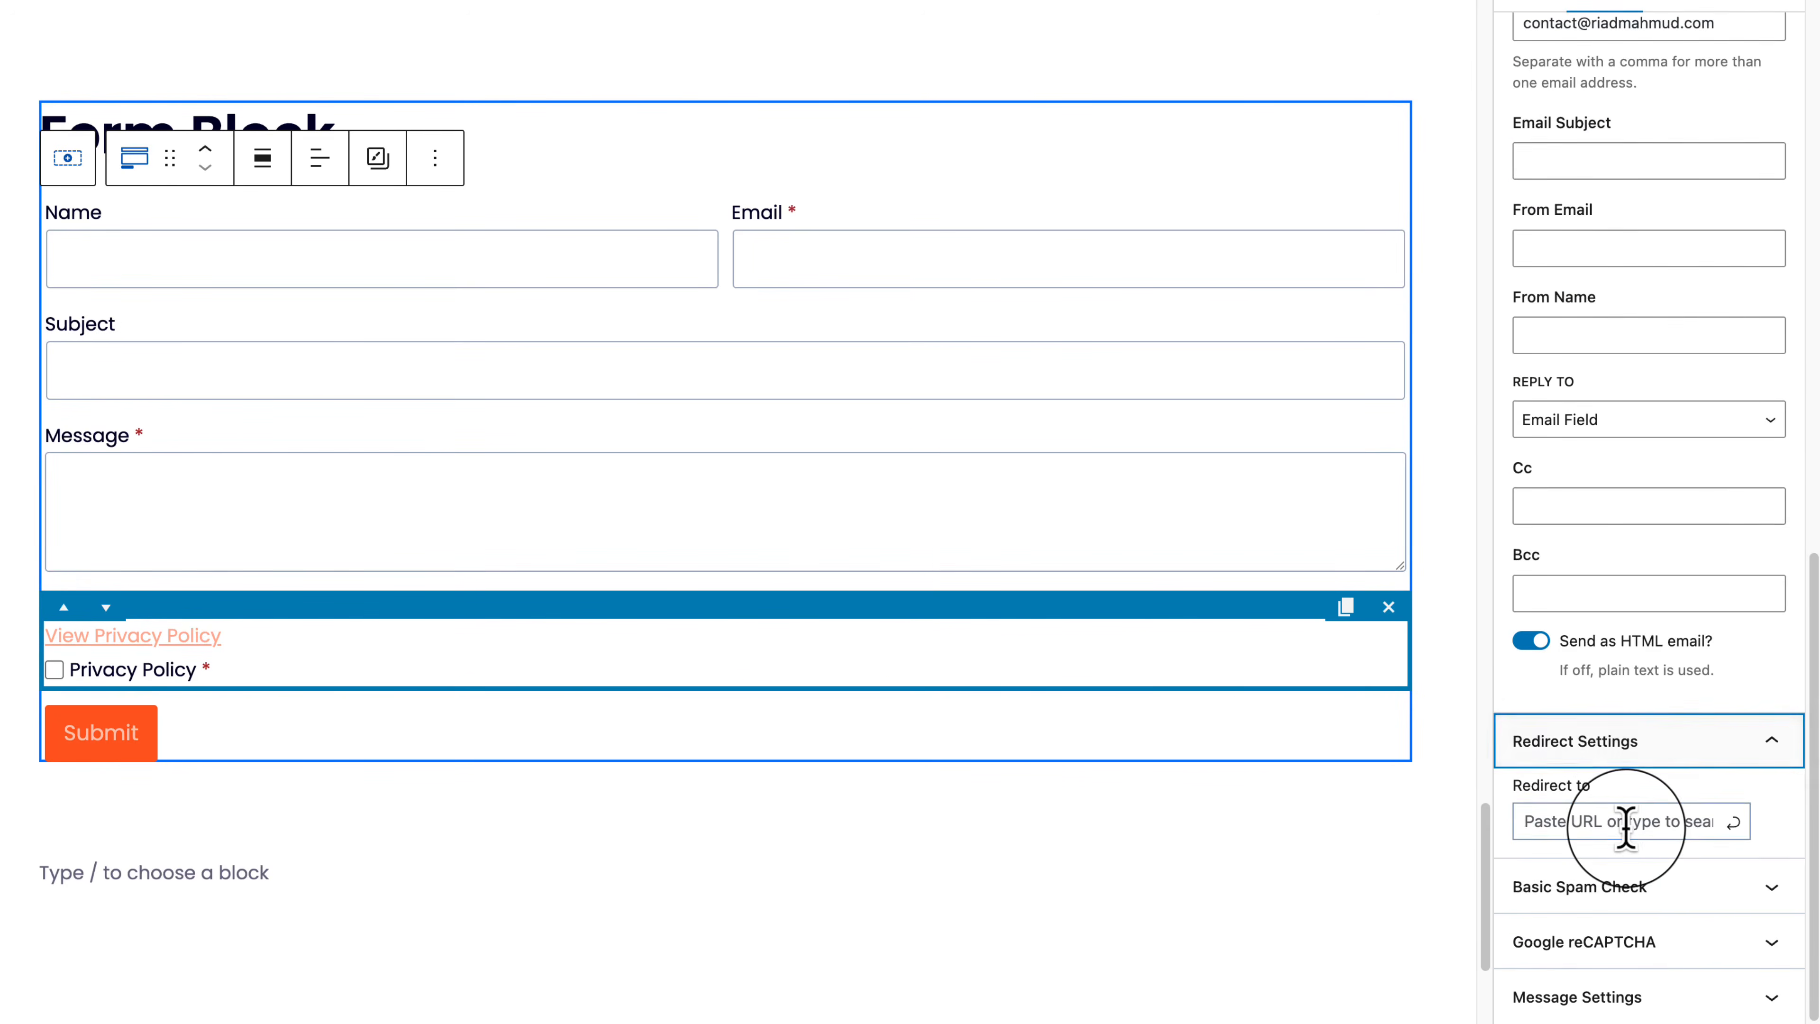
click(1625, 824)
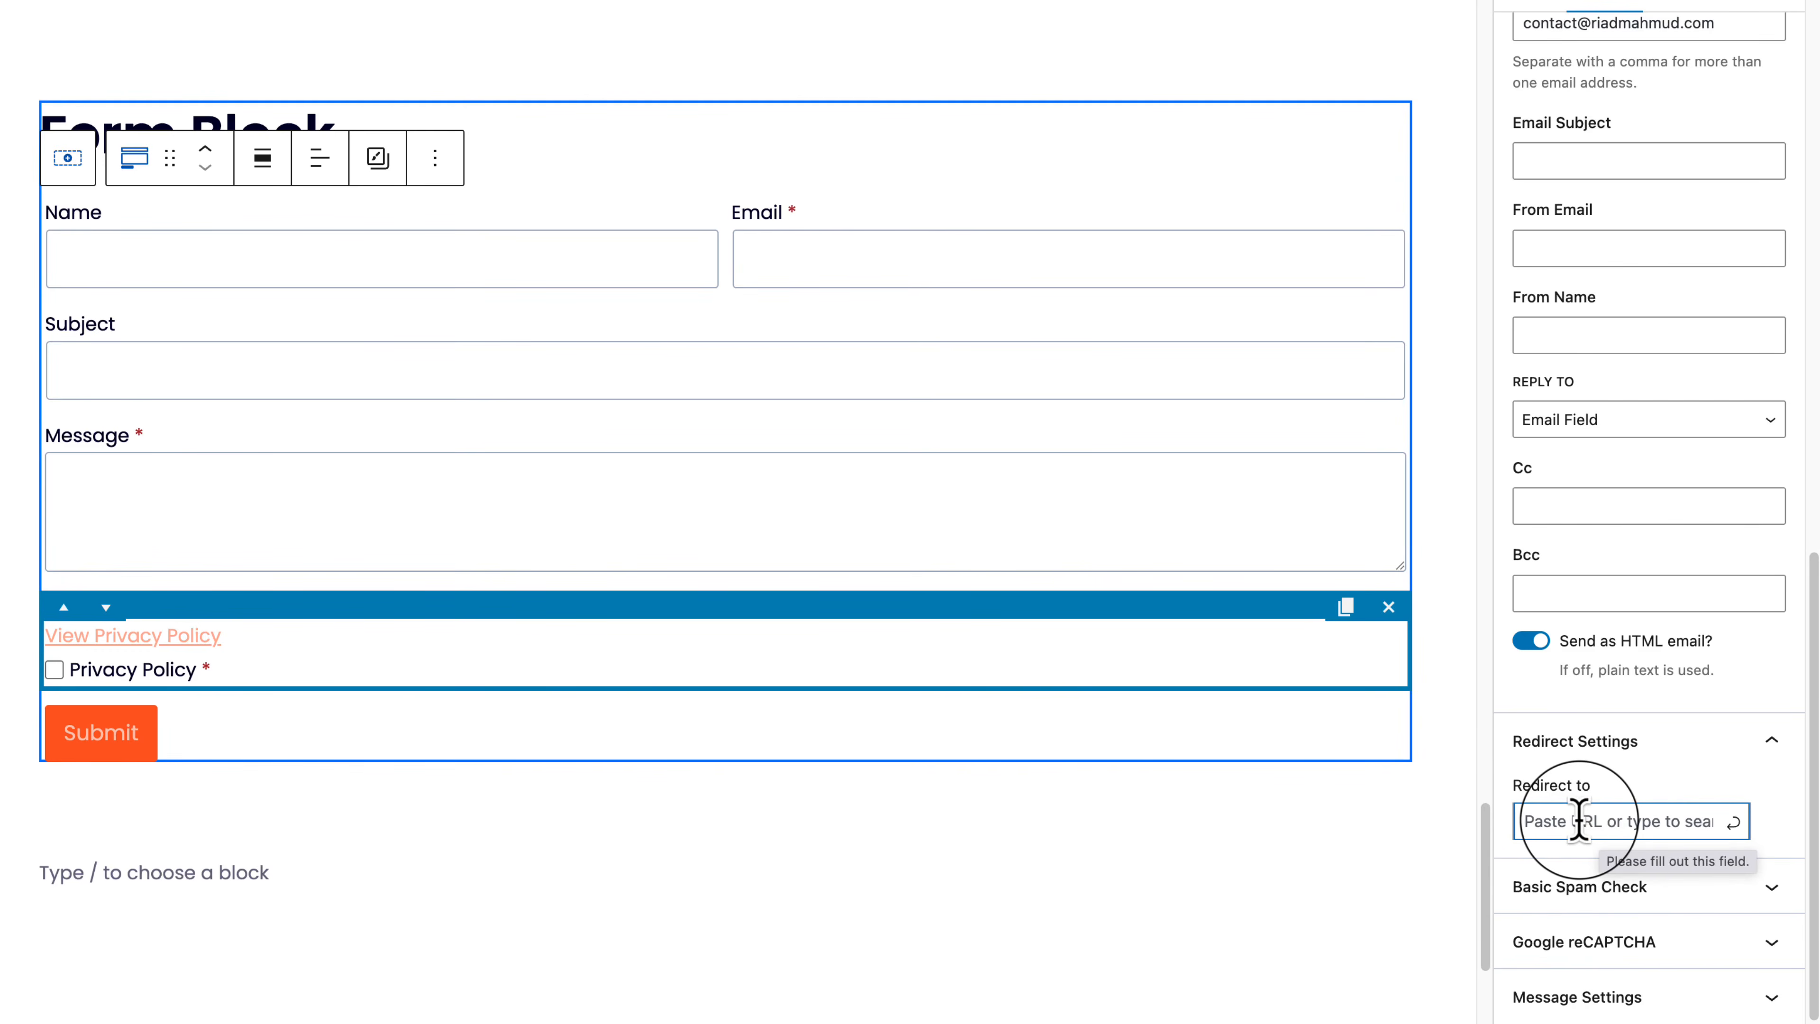
Step: Collapse Email Settings and expand the Basic Spam Check options
scroll(1579, 819, up, 12)
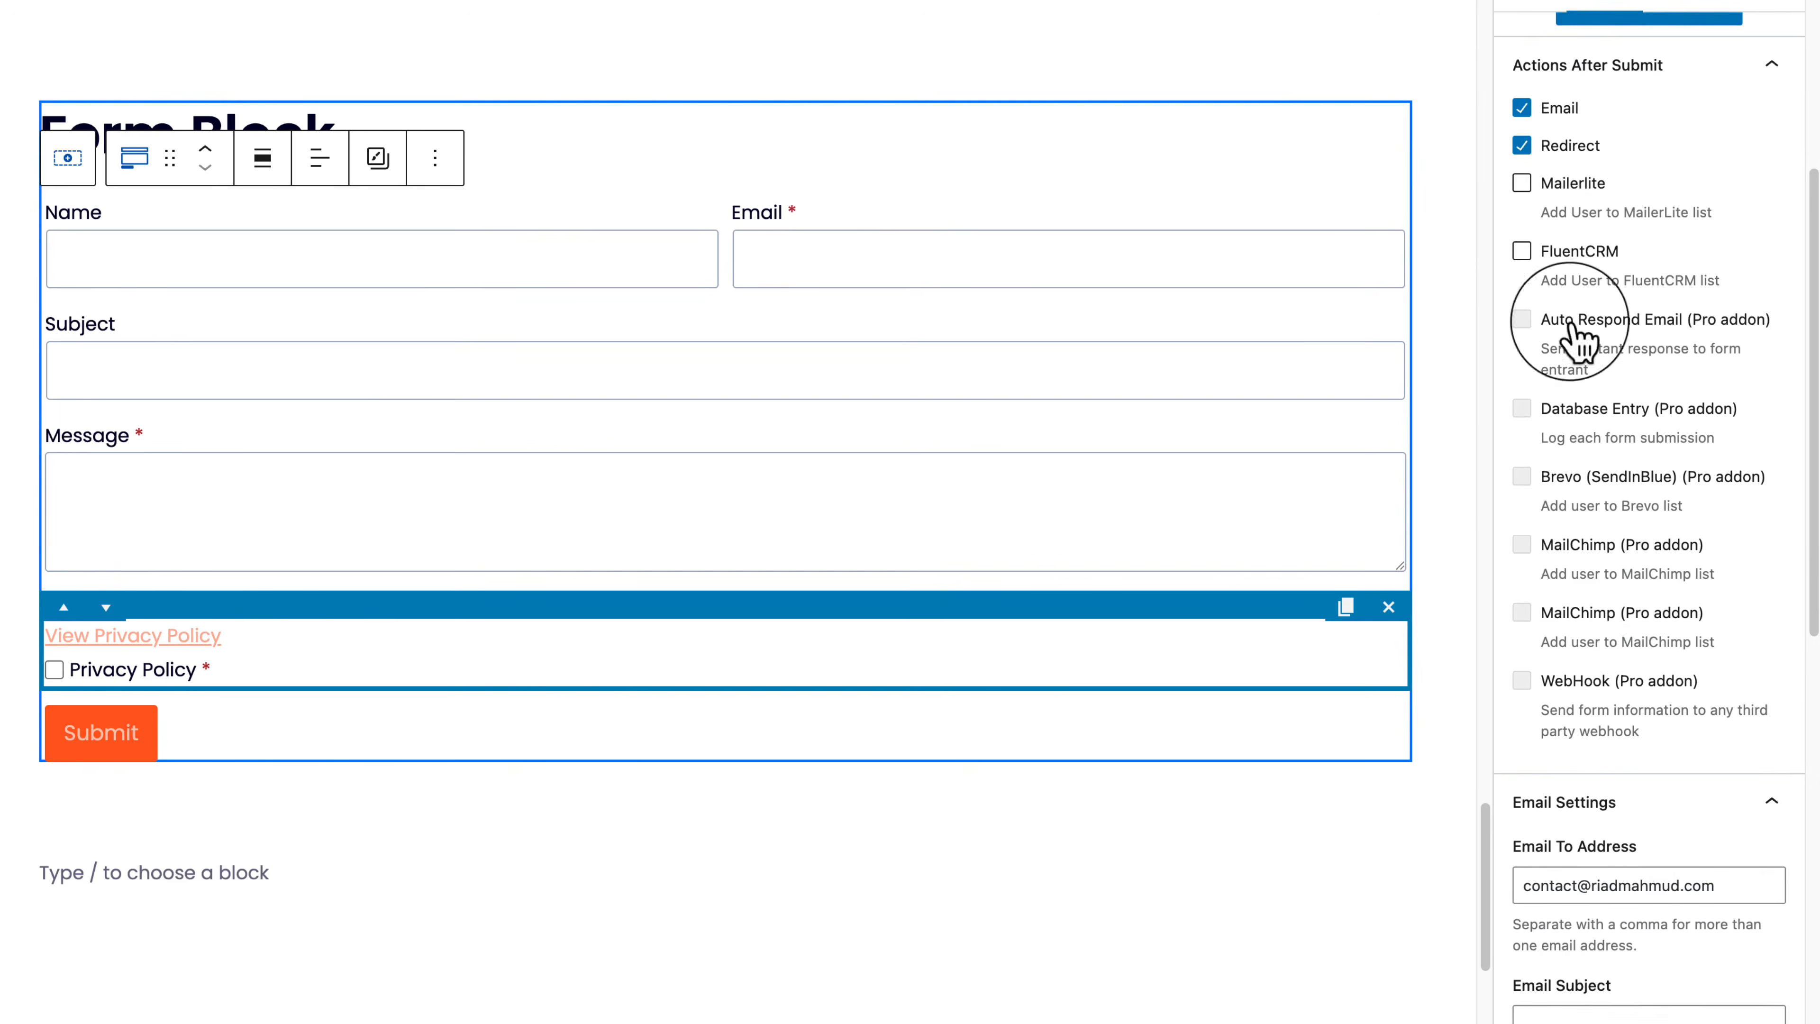
scroll(1762, 172, down, 9)
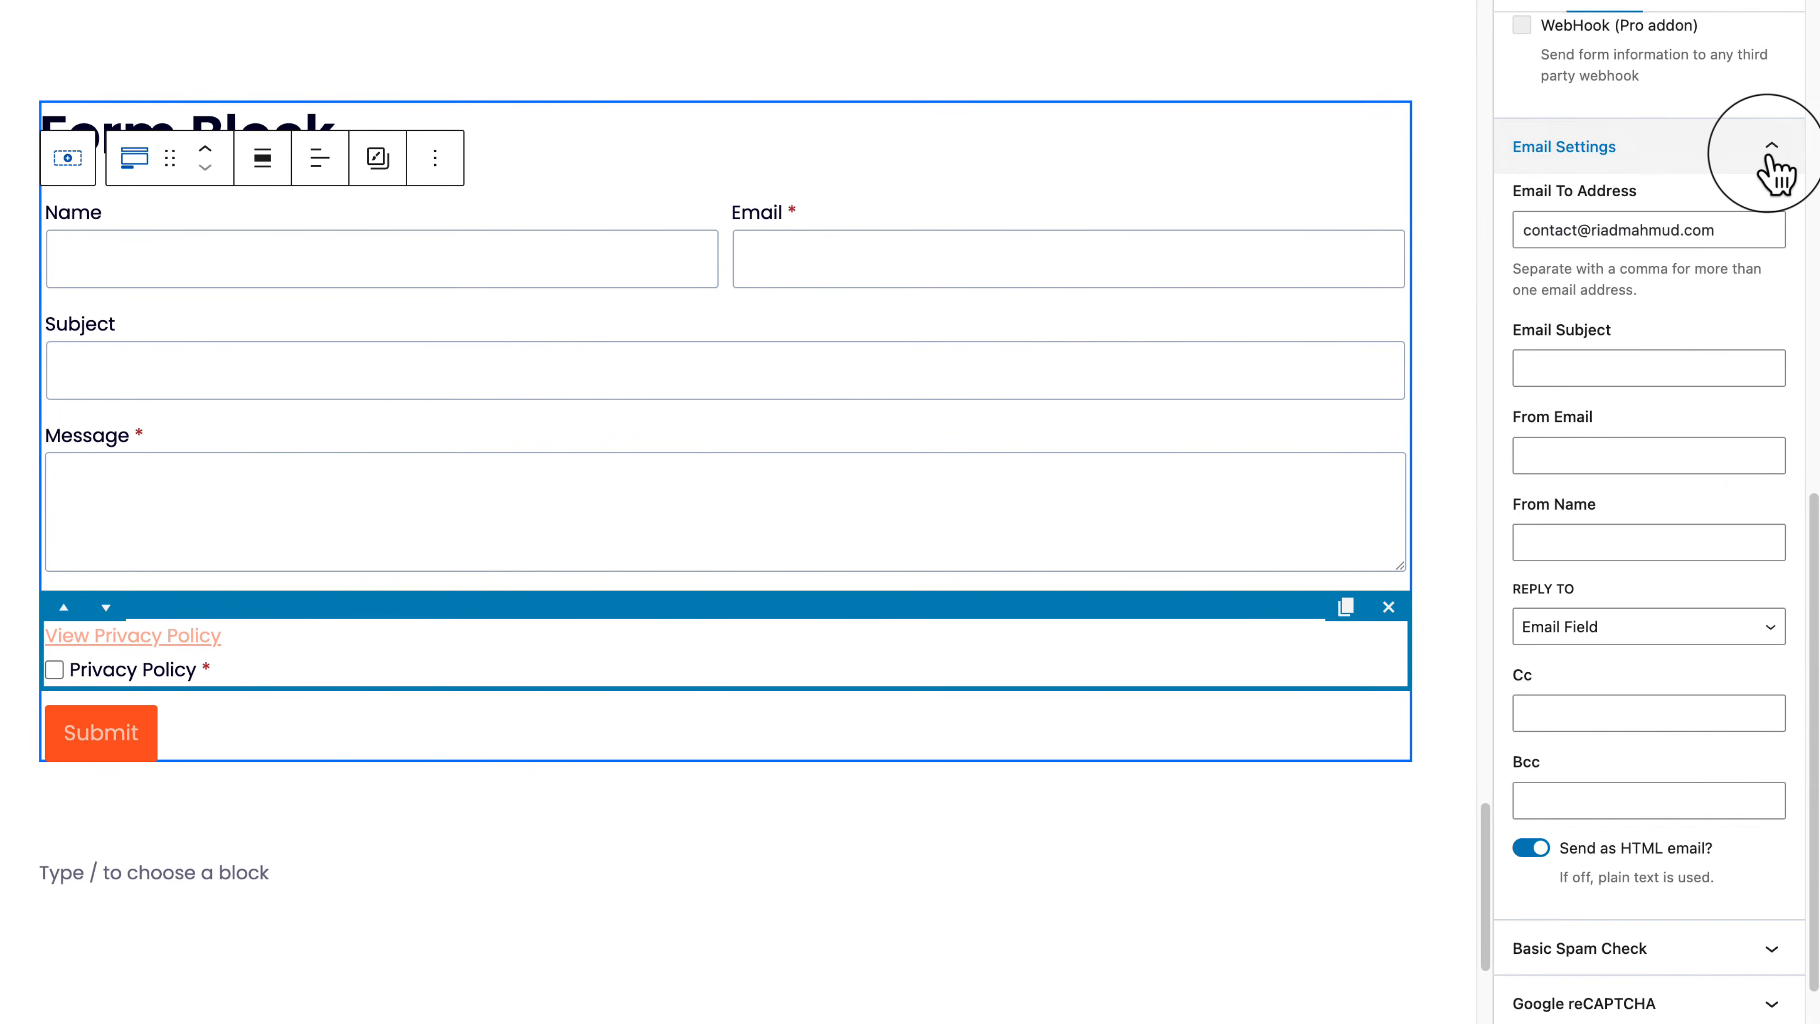
click(1774, 171)
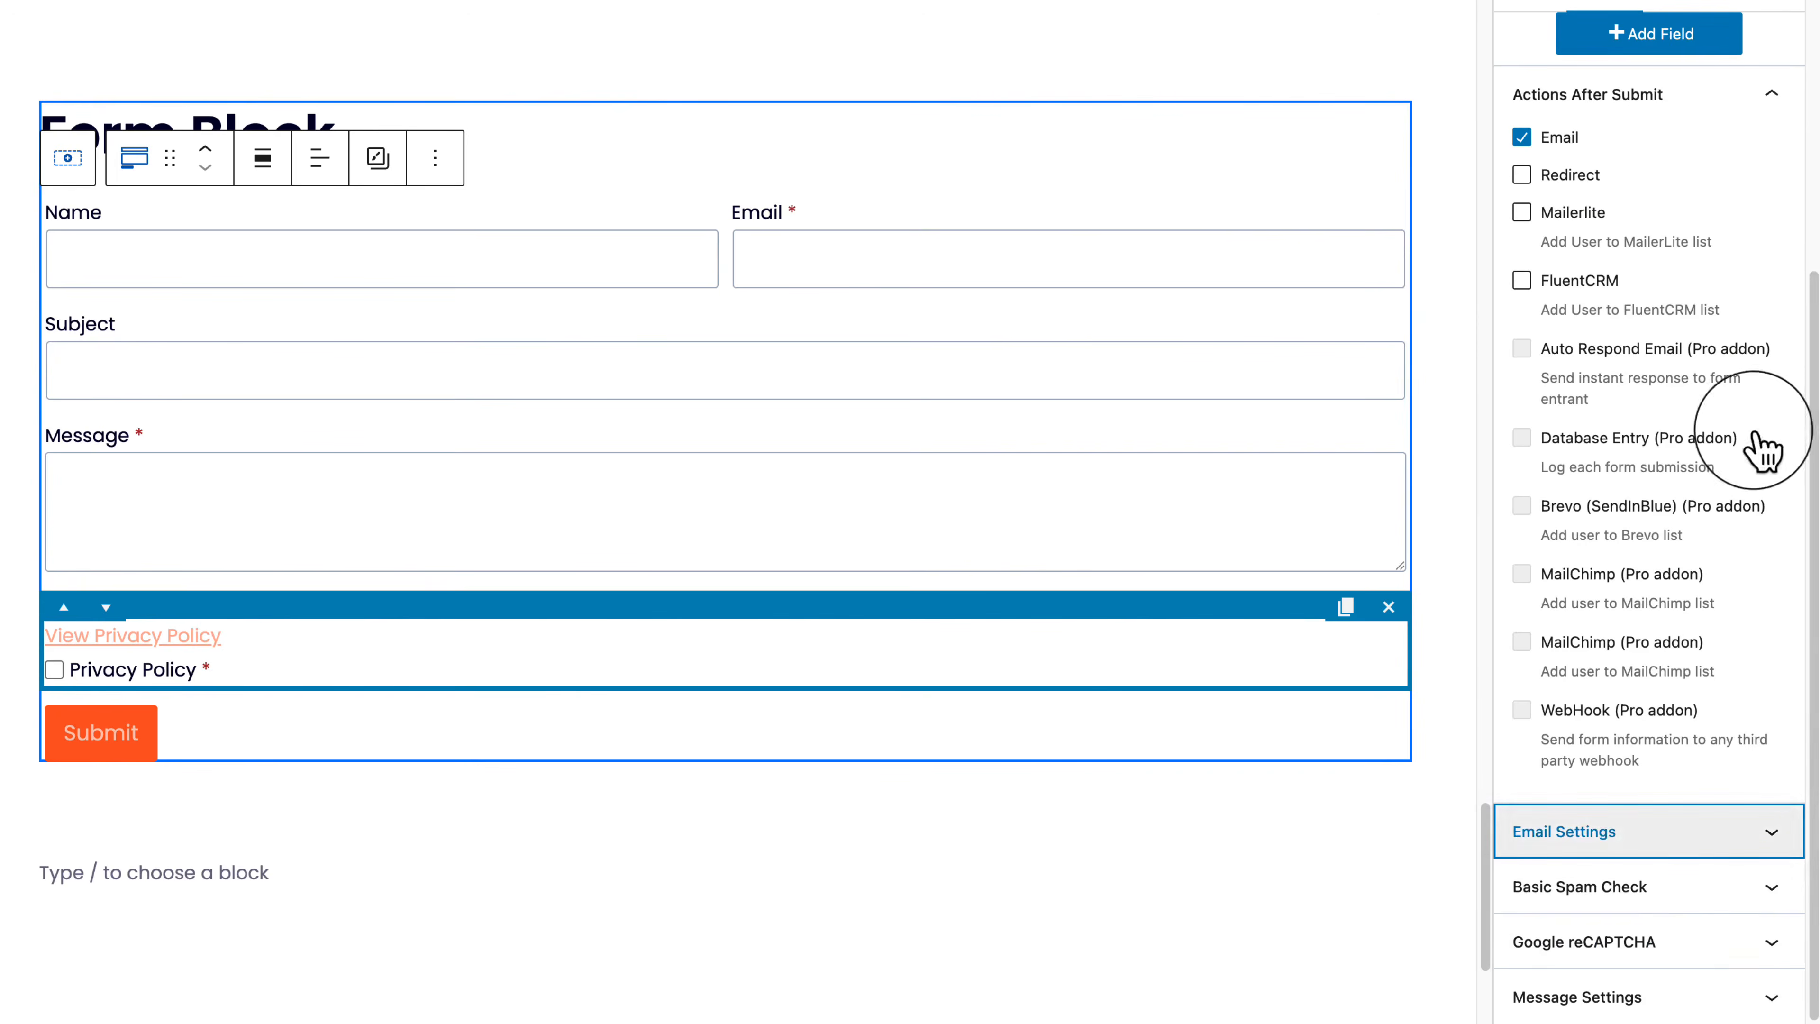
click(1734, 898)
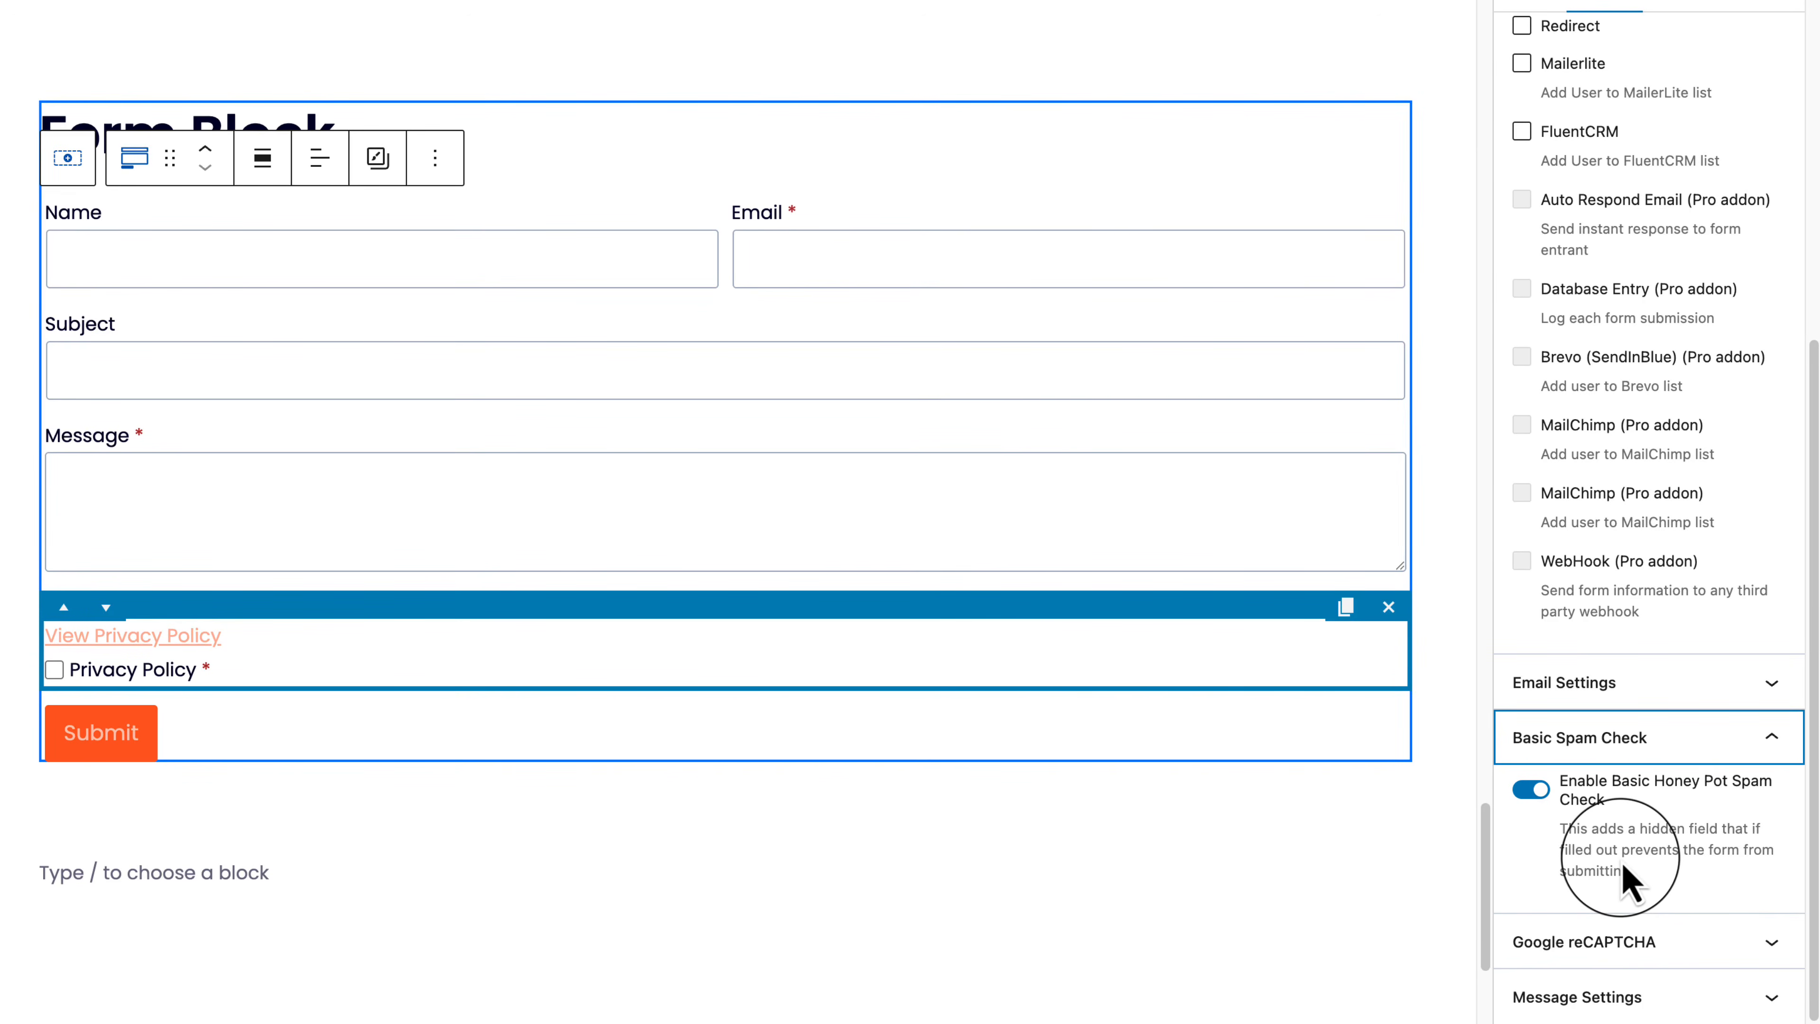
Step: Turn on Google reCAPTCHA and review the form's Message Settings validation messages
click(1621, 941)
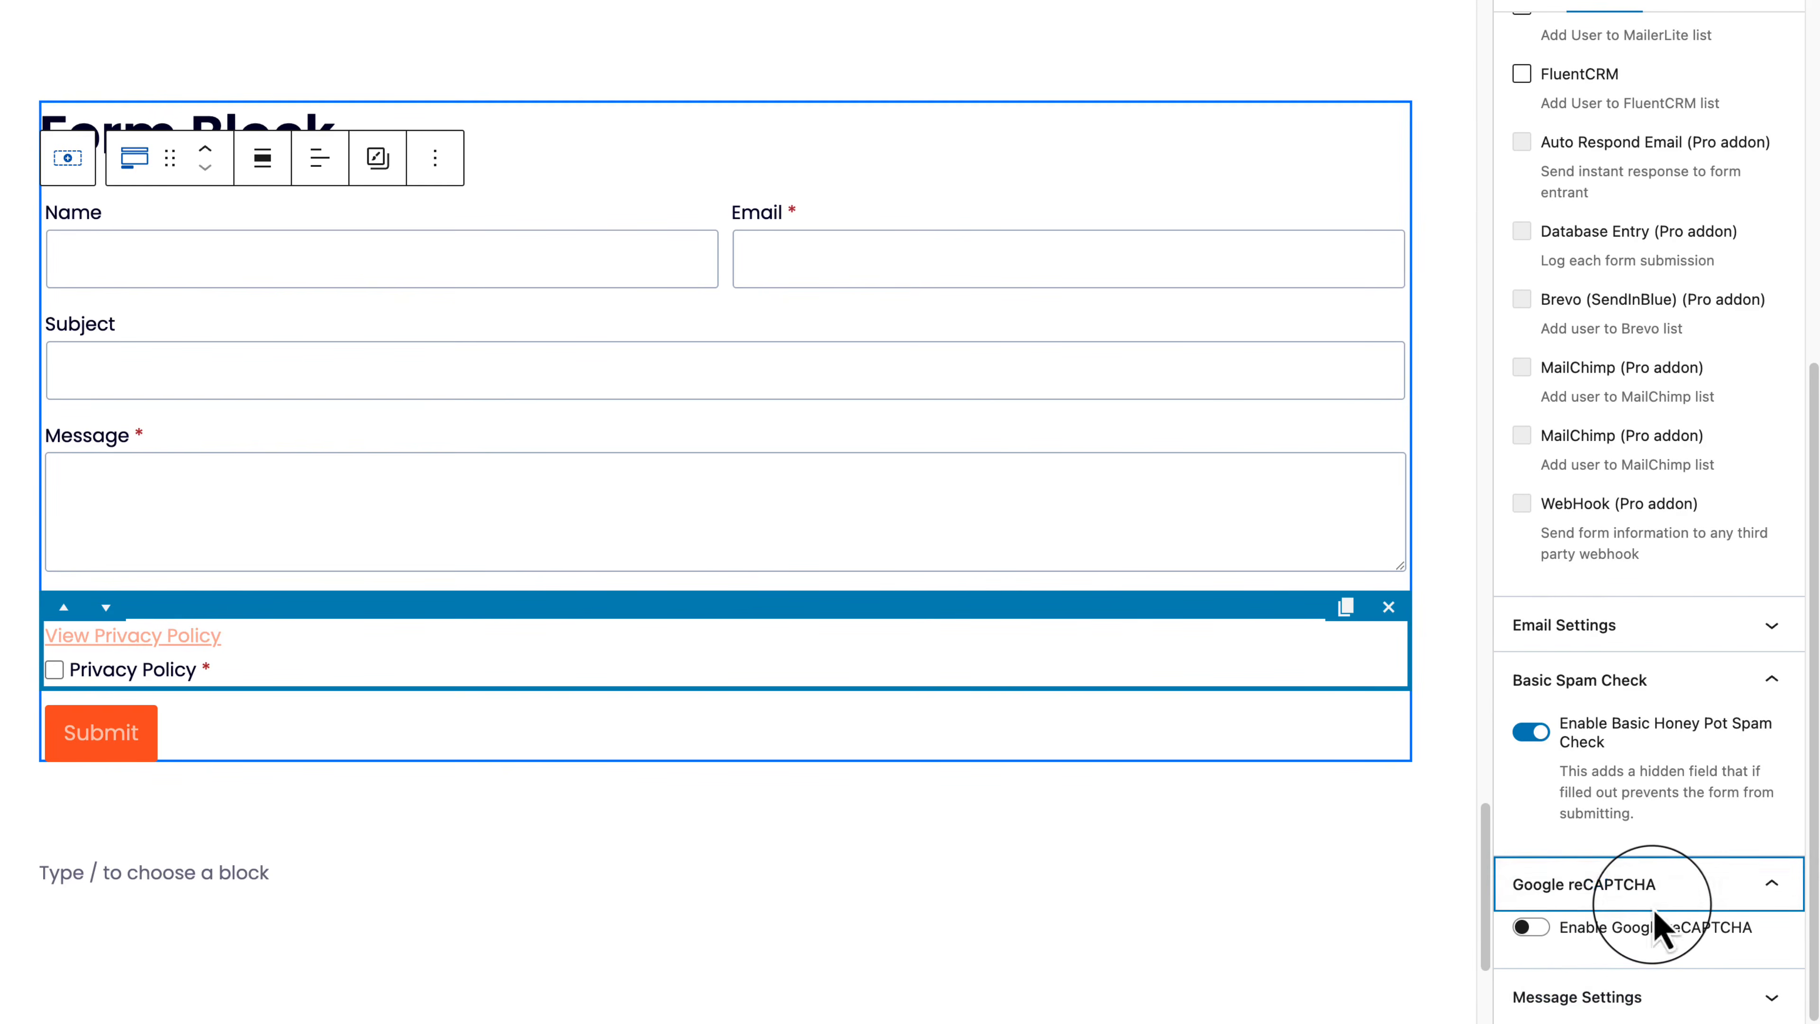
click(1628, 934)
scroll(1683, 920, down, 5)
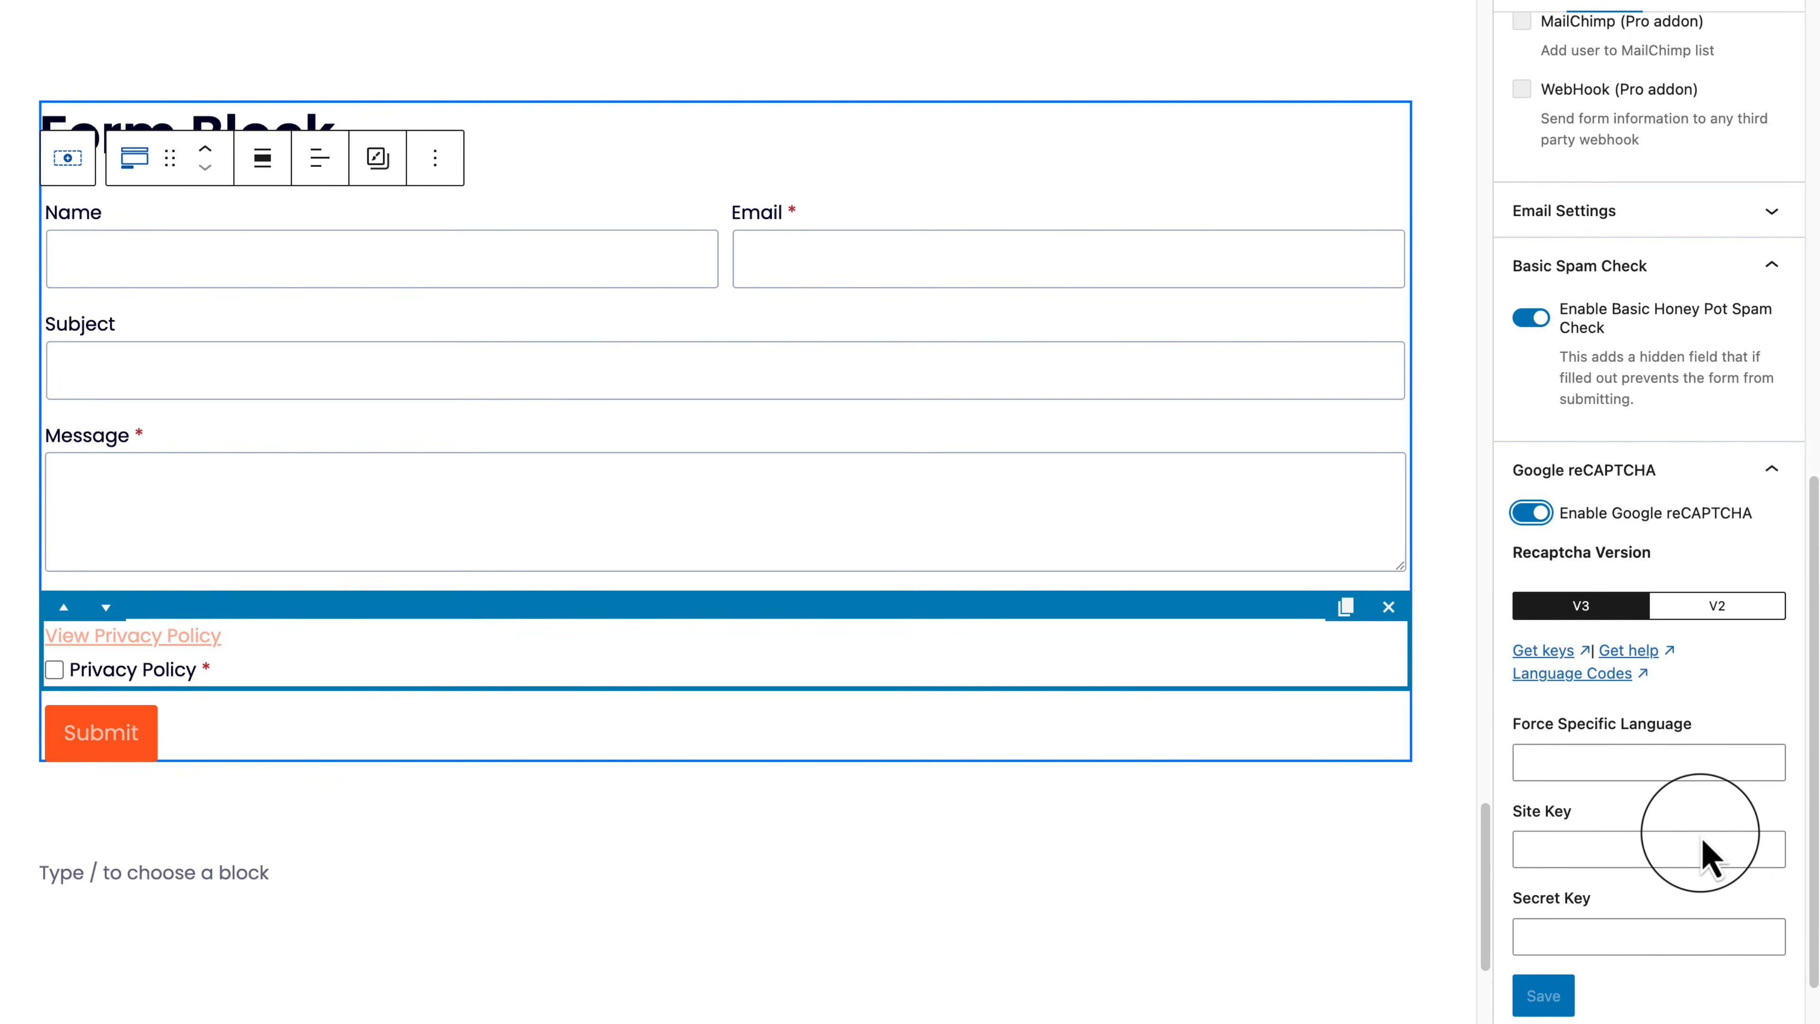
scroll(1698, 860, down, 1)
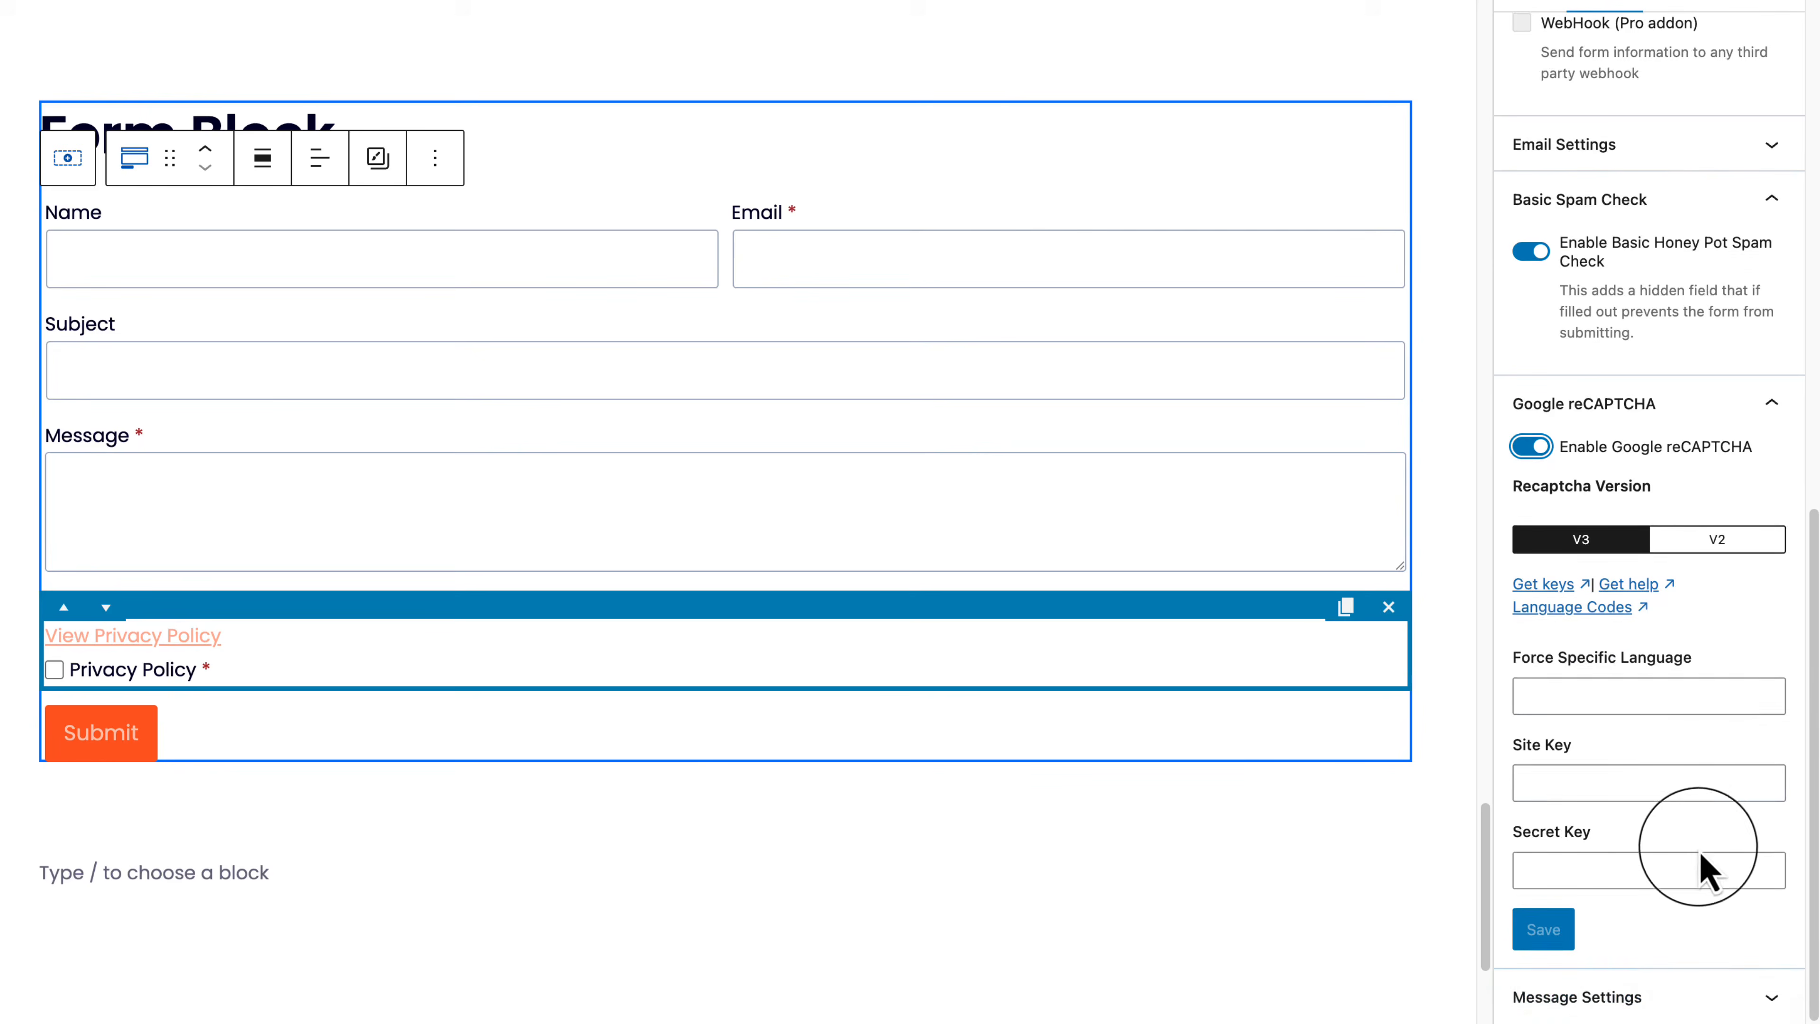
click(1681, 989)
scroll(1627, 725, up, 5)
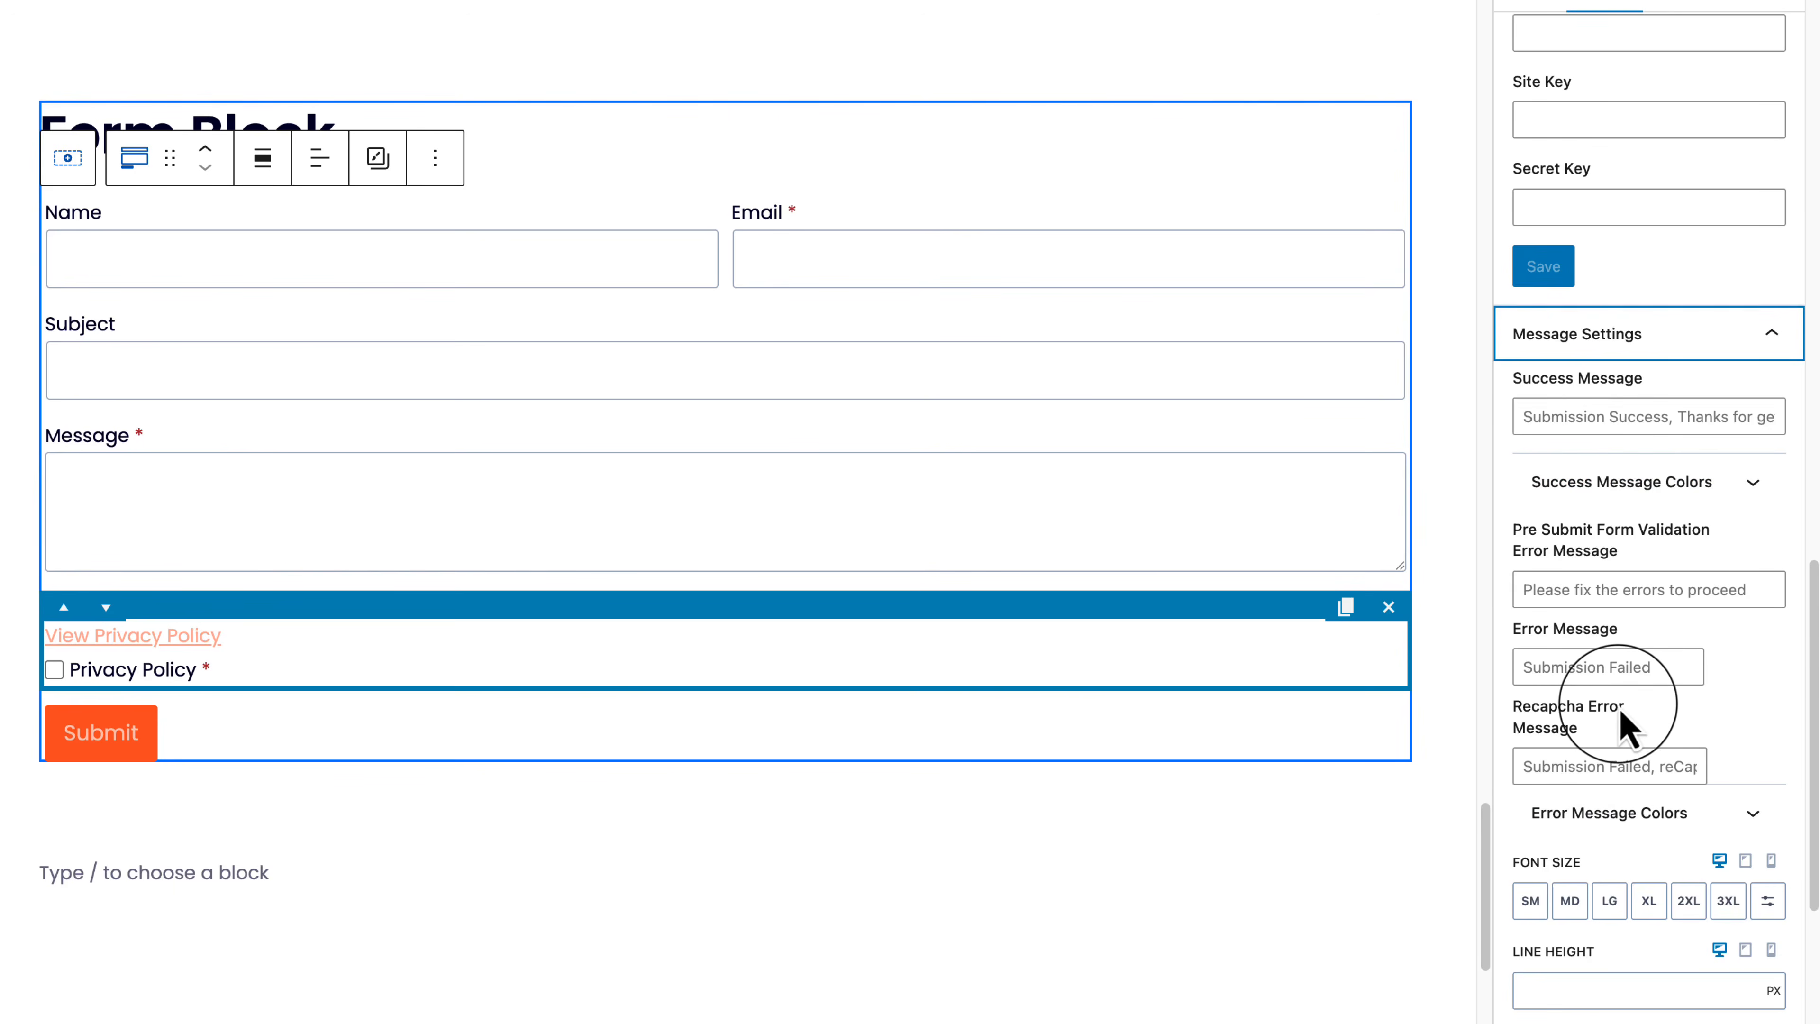
click(1611, 592)
click(1716, 686)
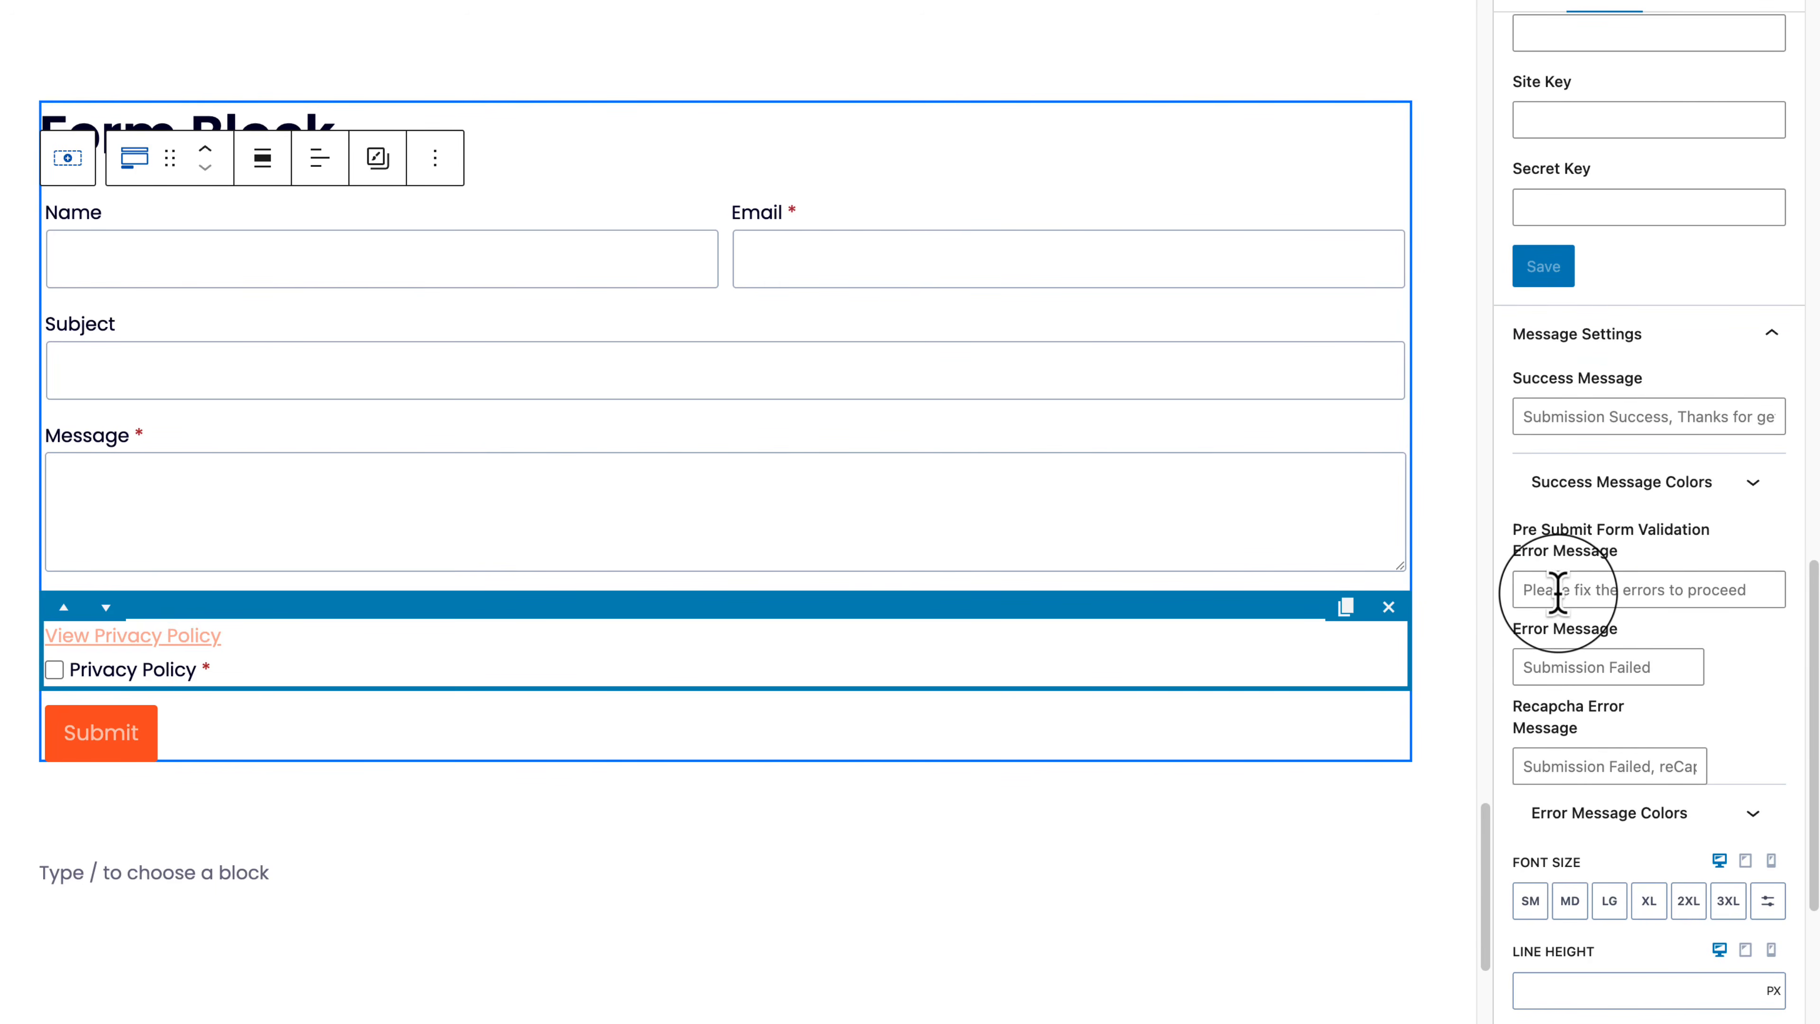
scroll(1558, 592, down, 2)
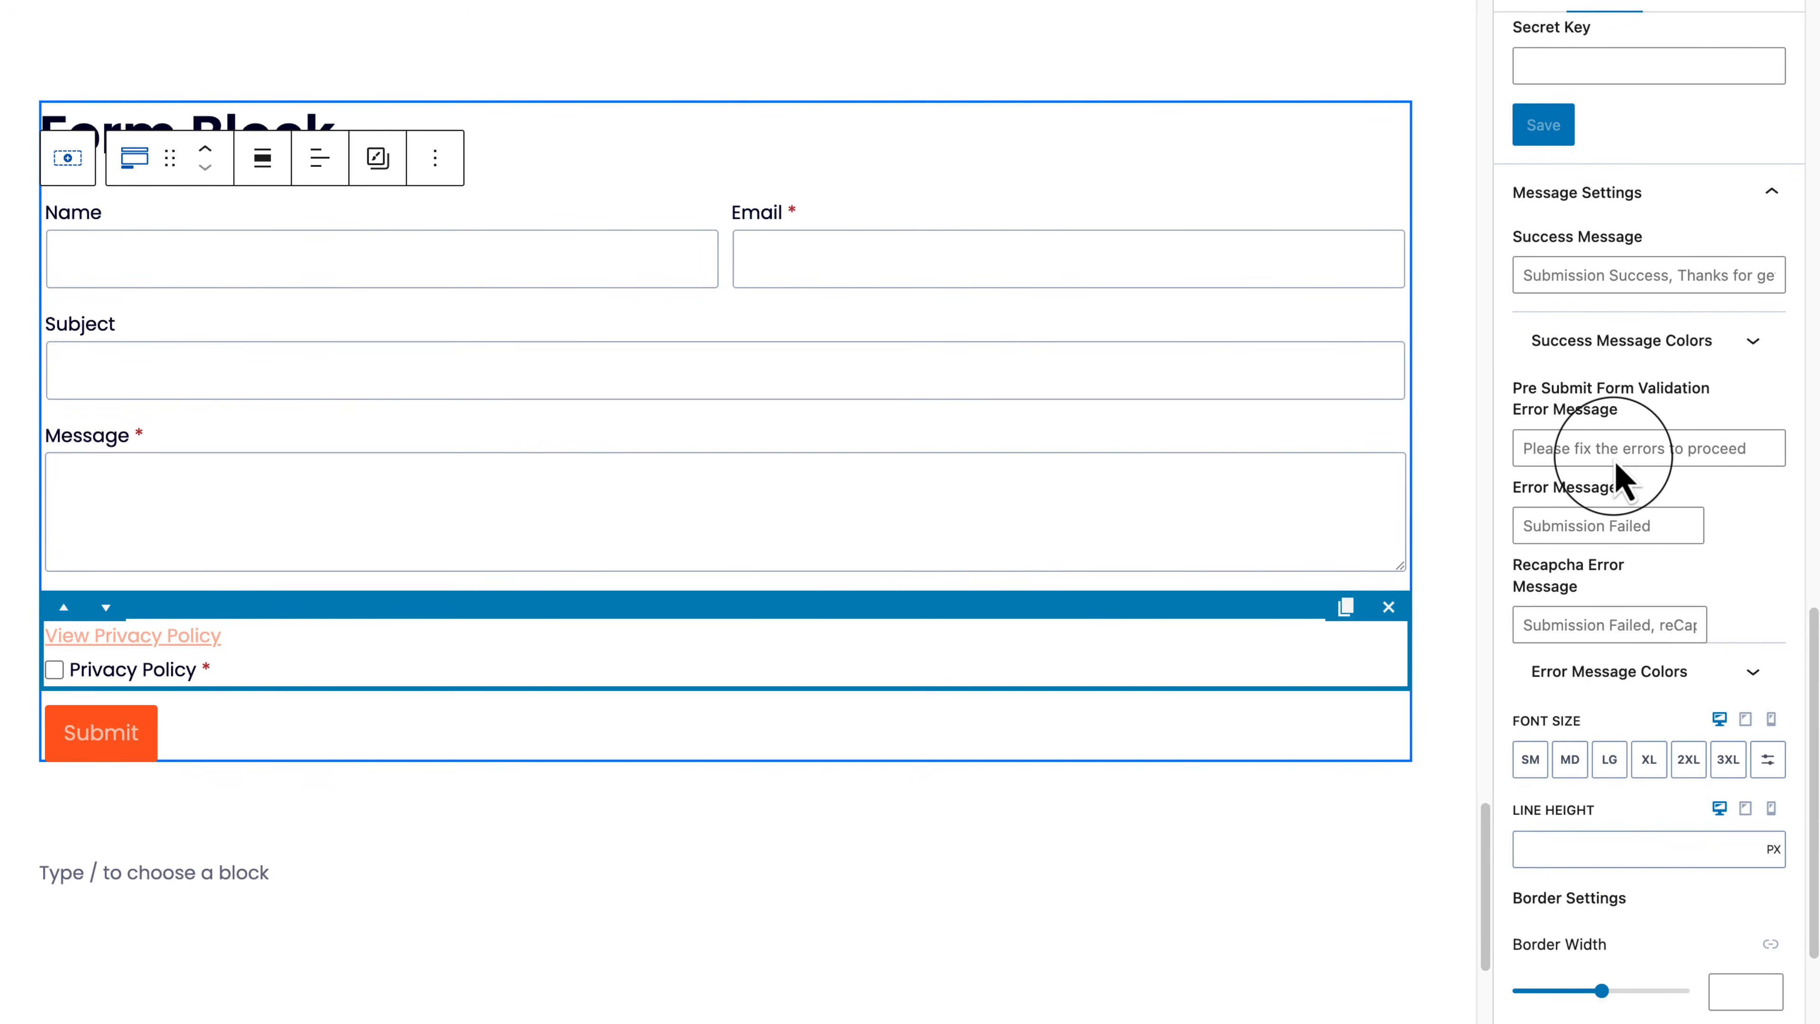
scroll(1620, 764, down, 2)
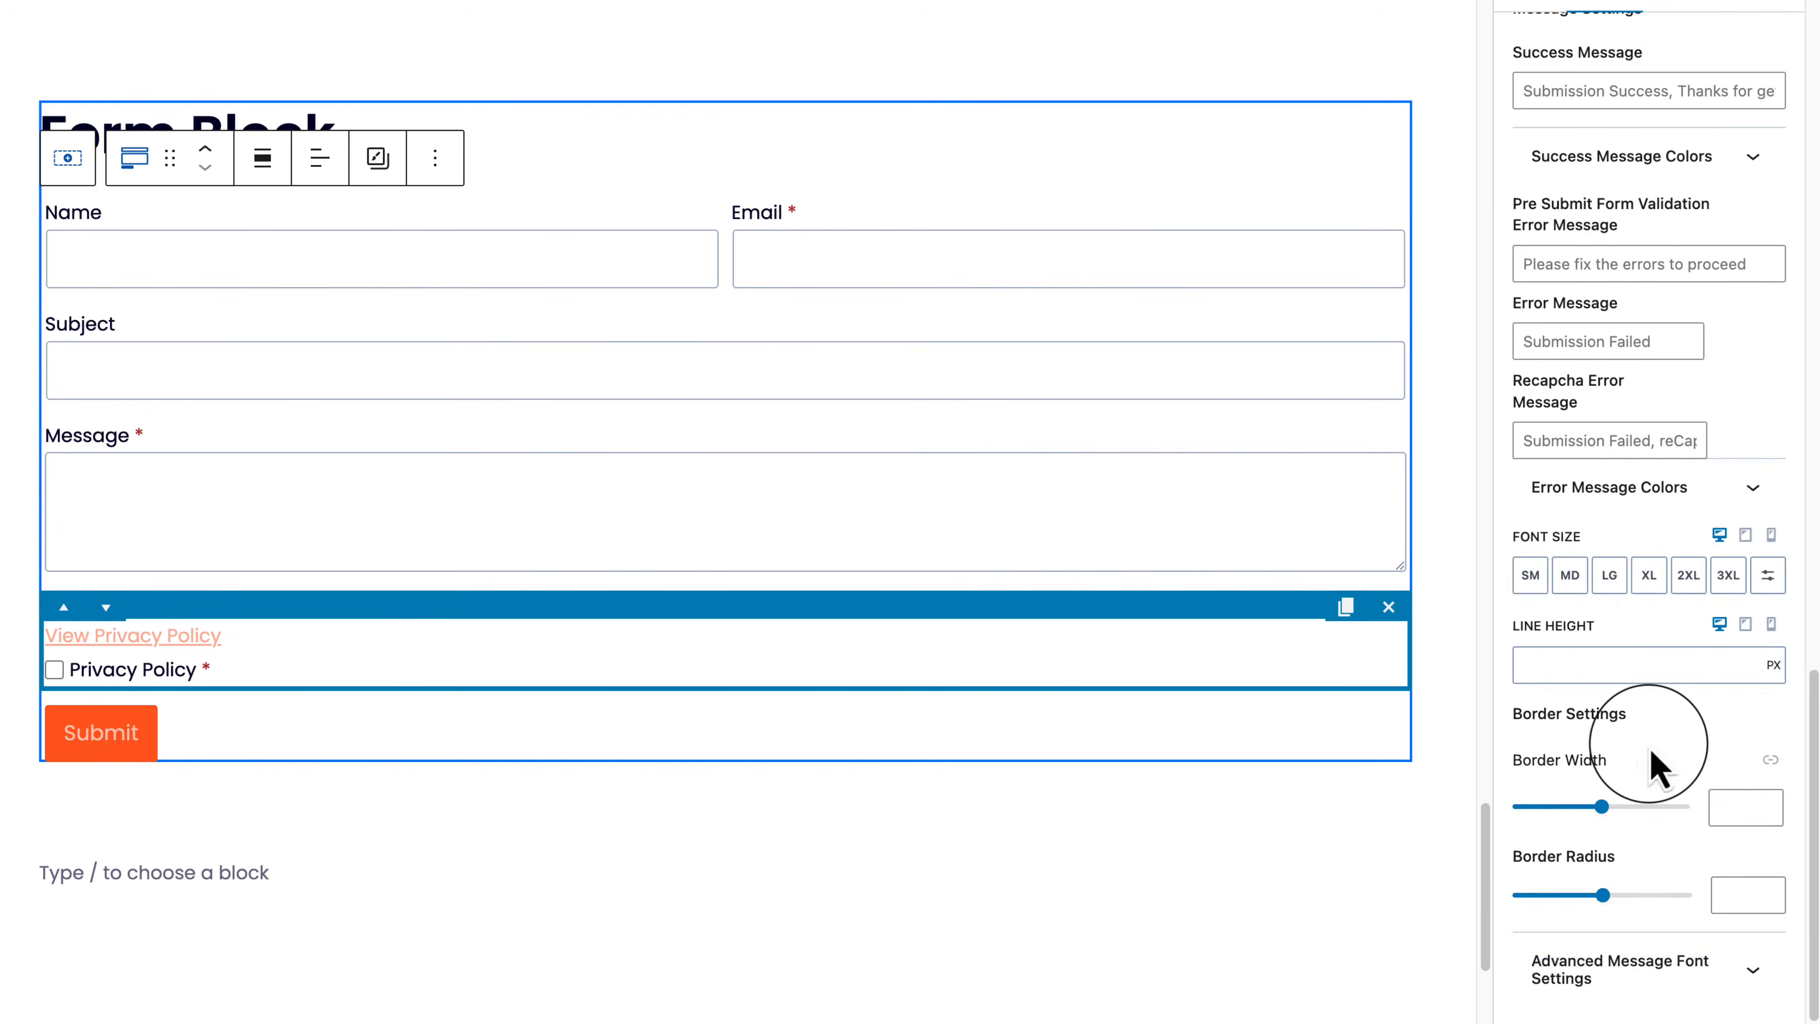
scroll(1641, 757, up, 7)
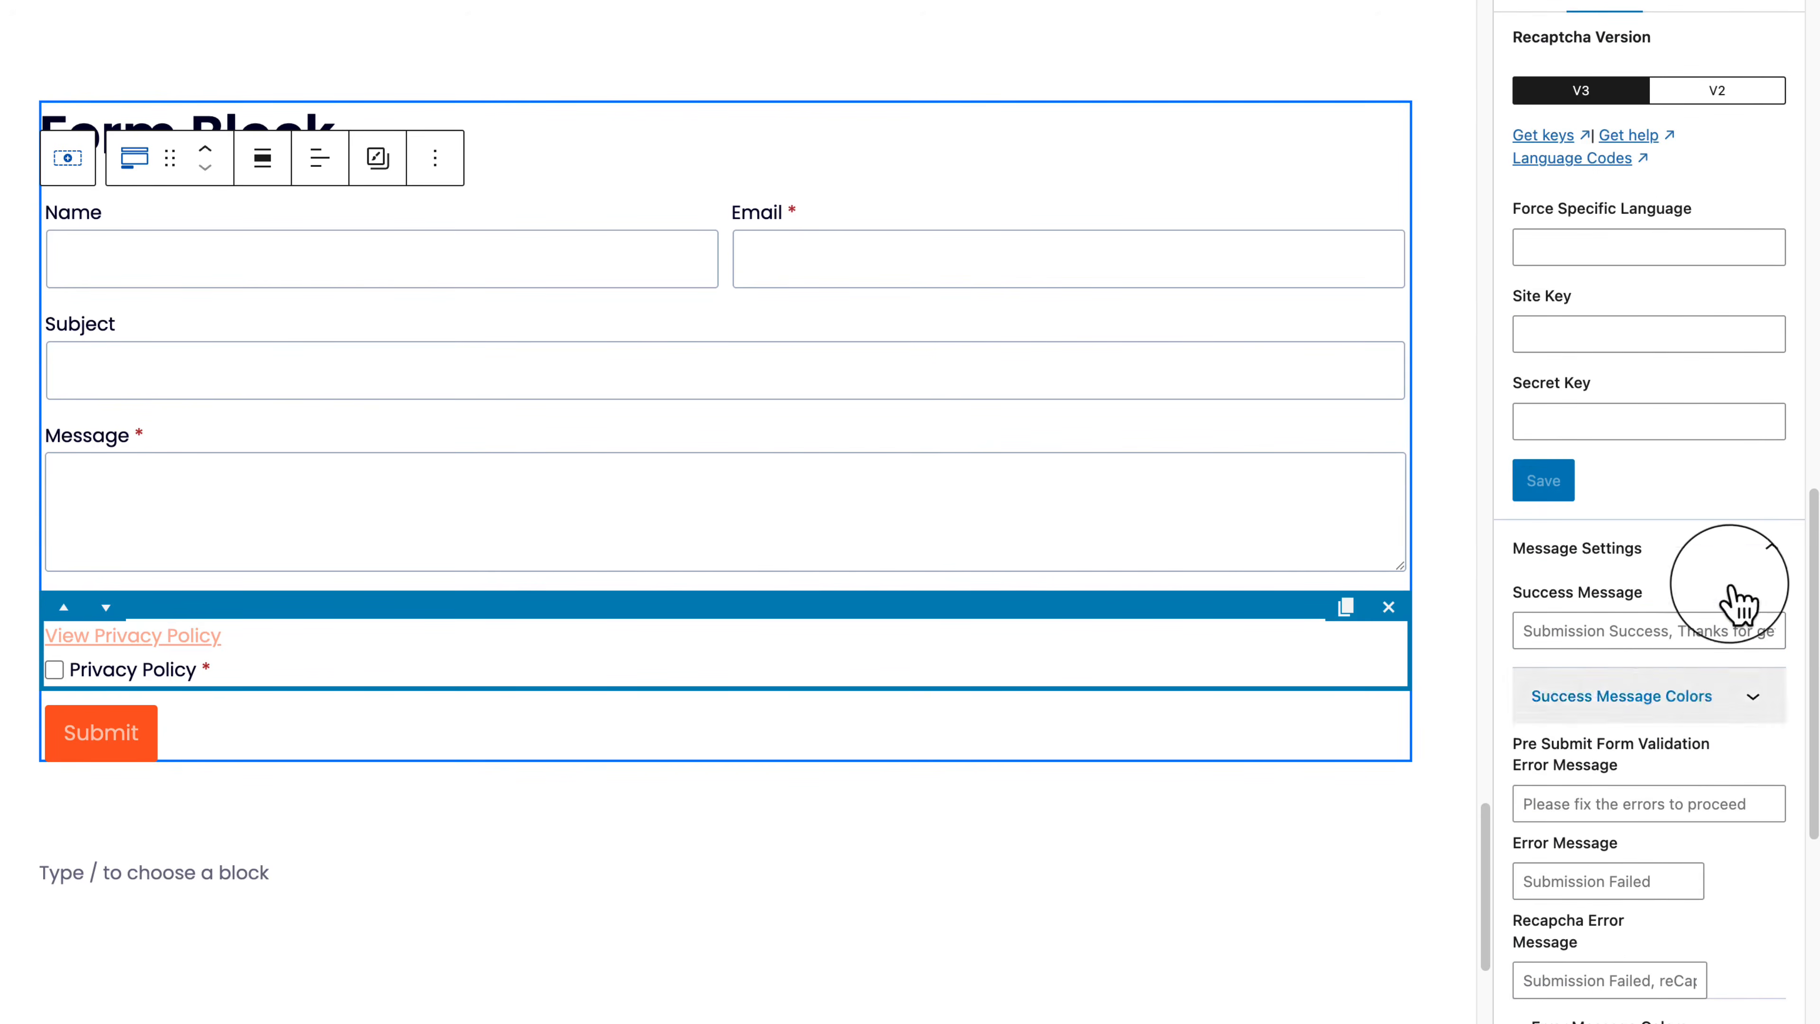
Step: Turn Google reCAPTCHA back off and save the Test Page
click(1750, 568)
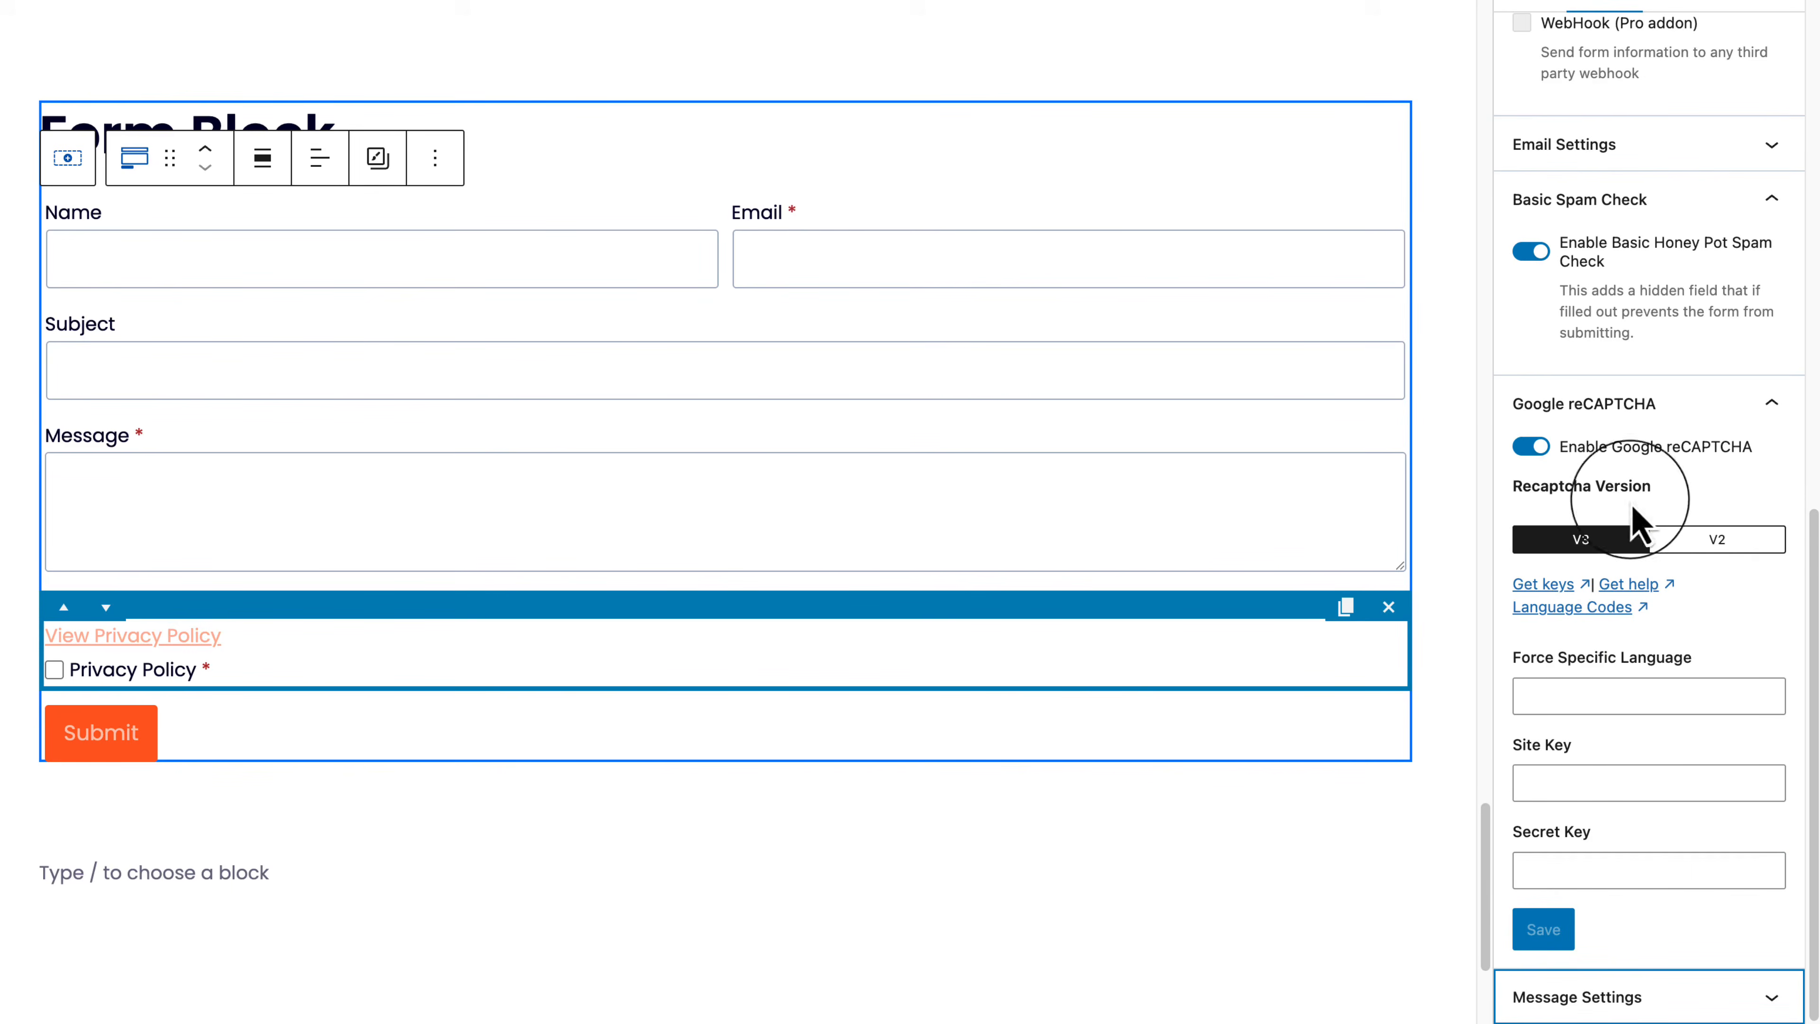
click(1532, 450)
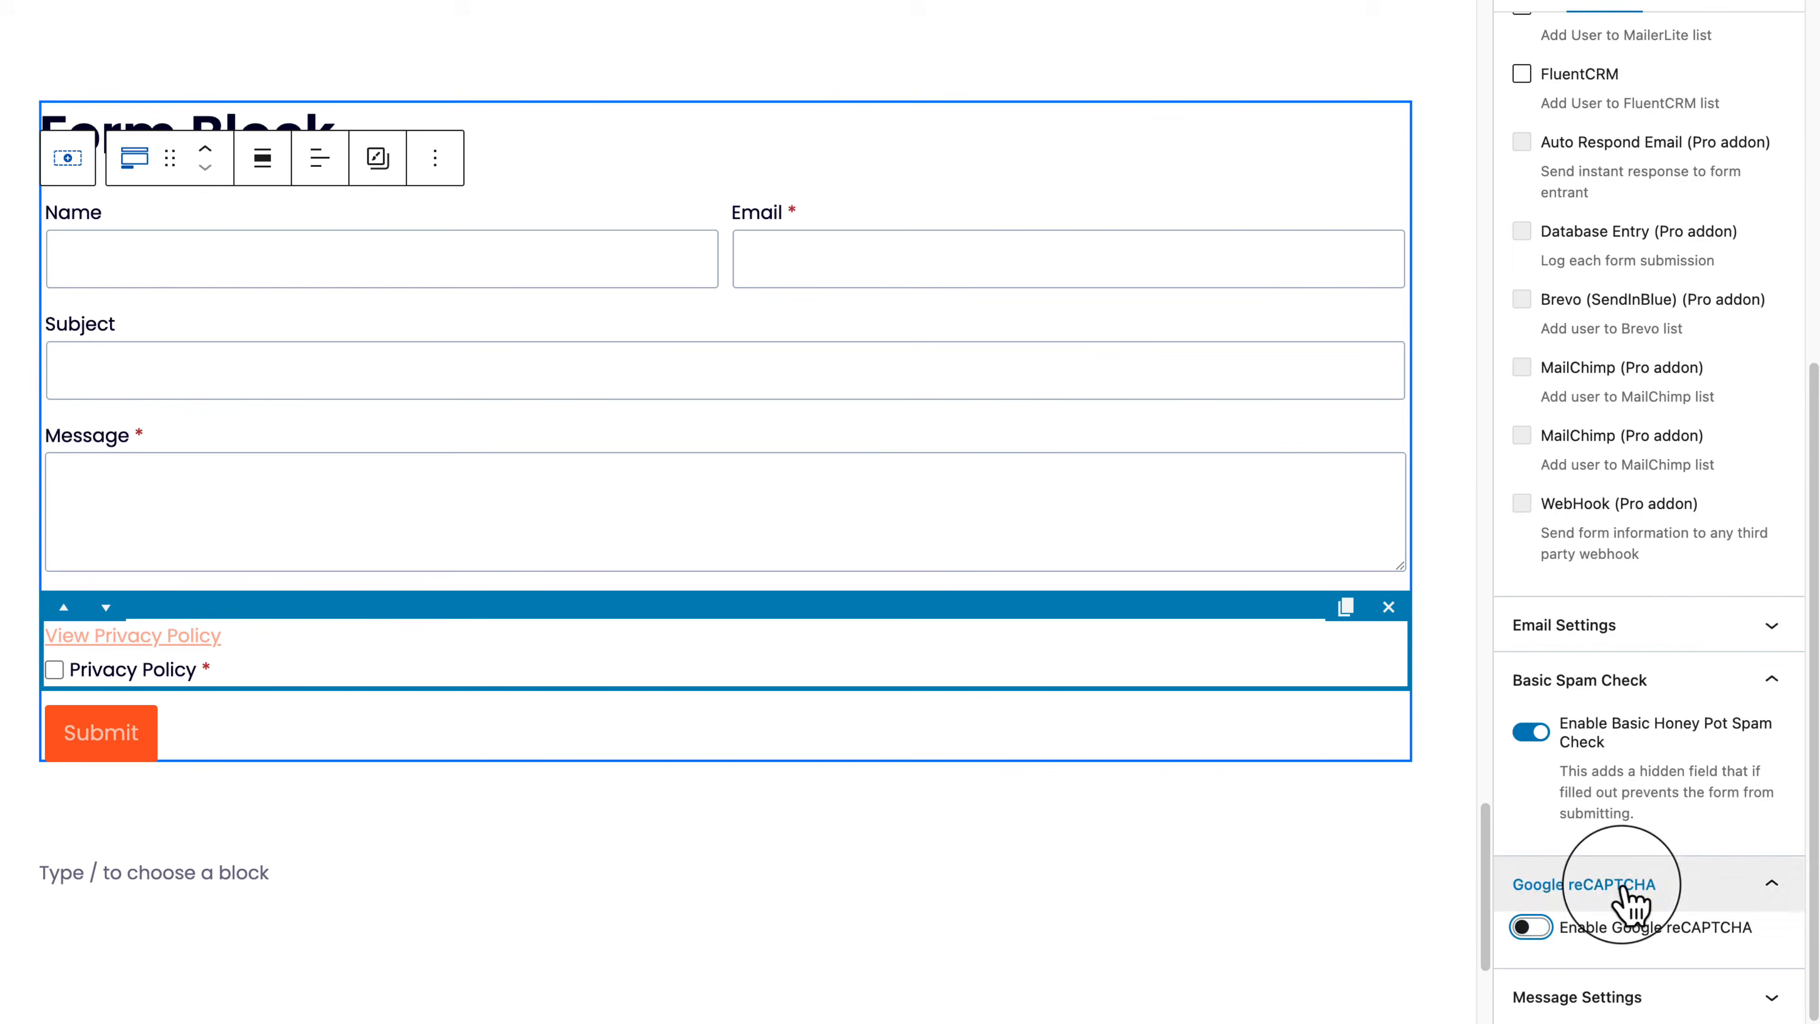
click(1745, 111)
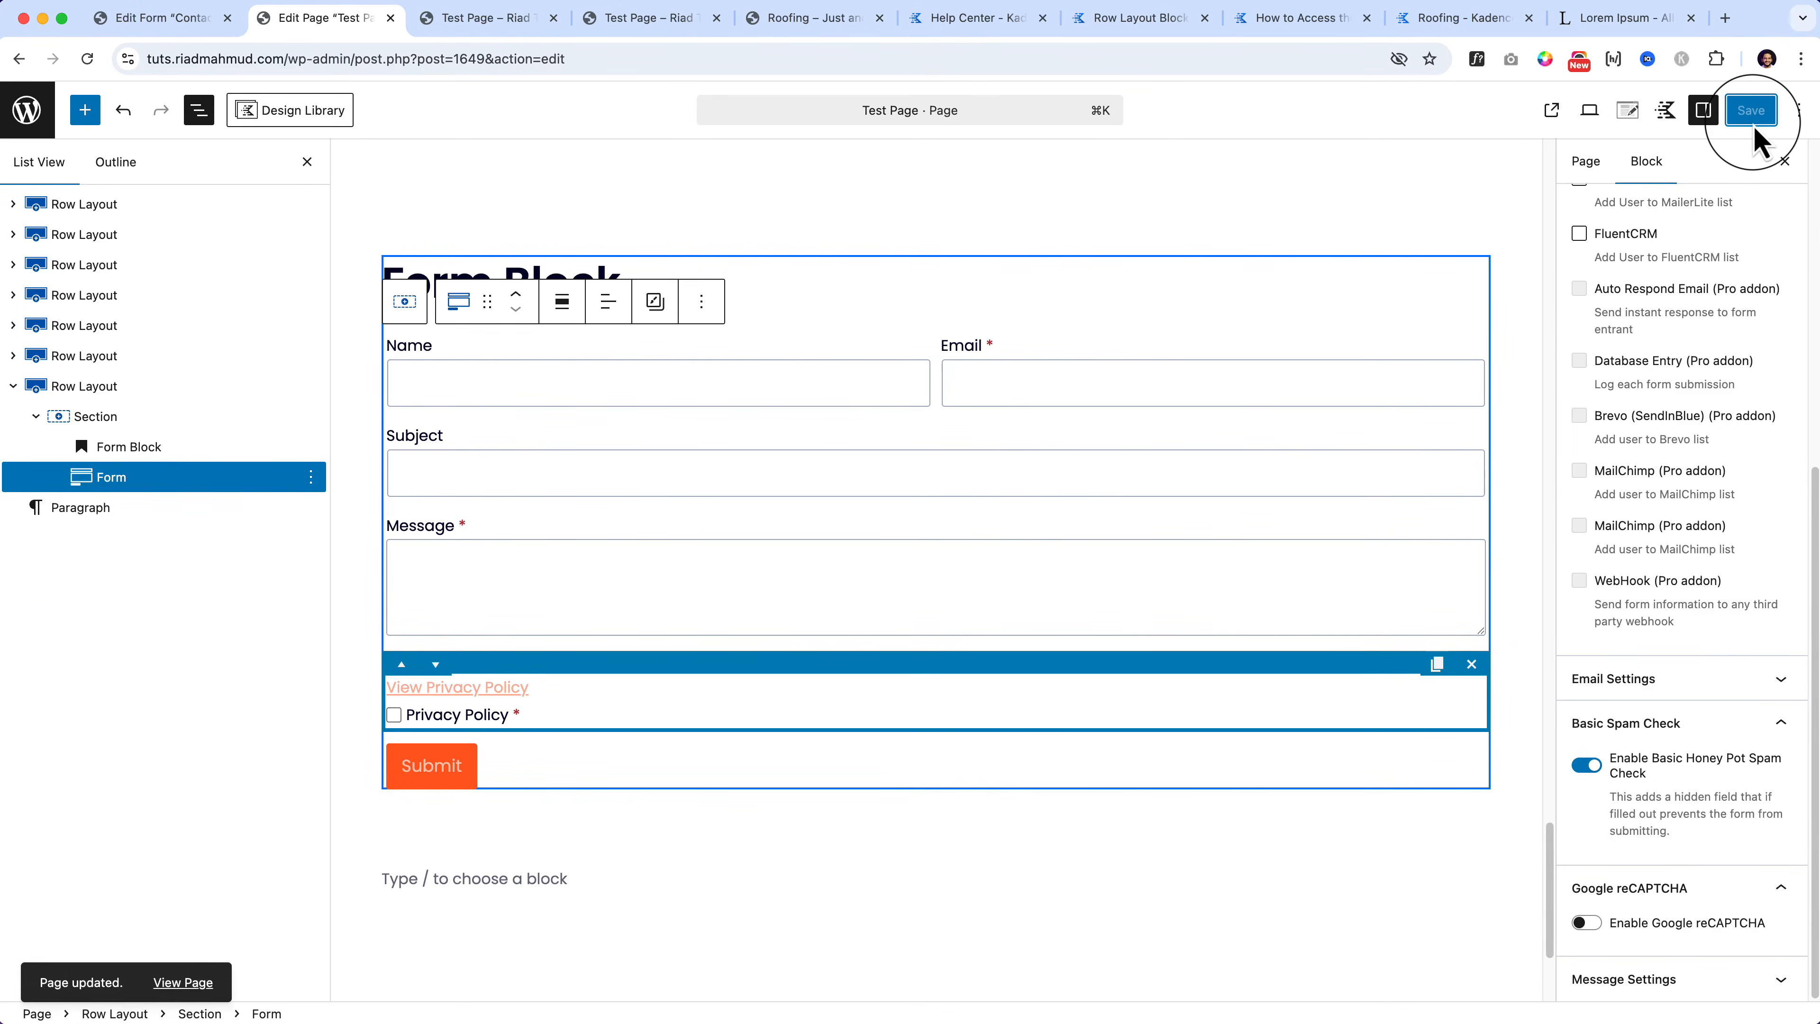
Step: Open the published Test Page in its new tab and scroll down to the form
click(183, 982)
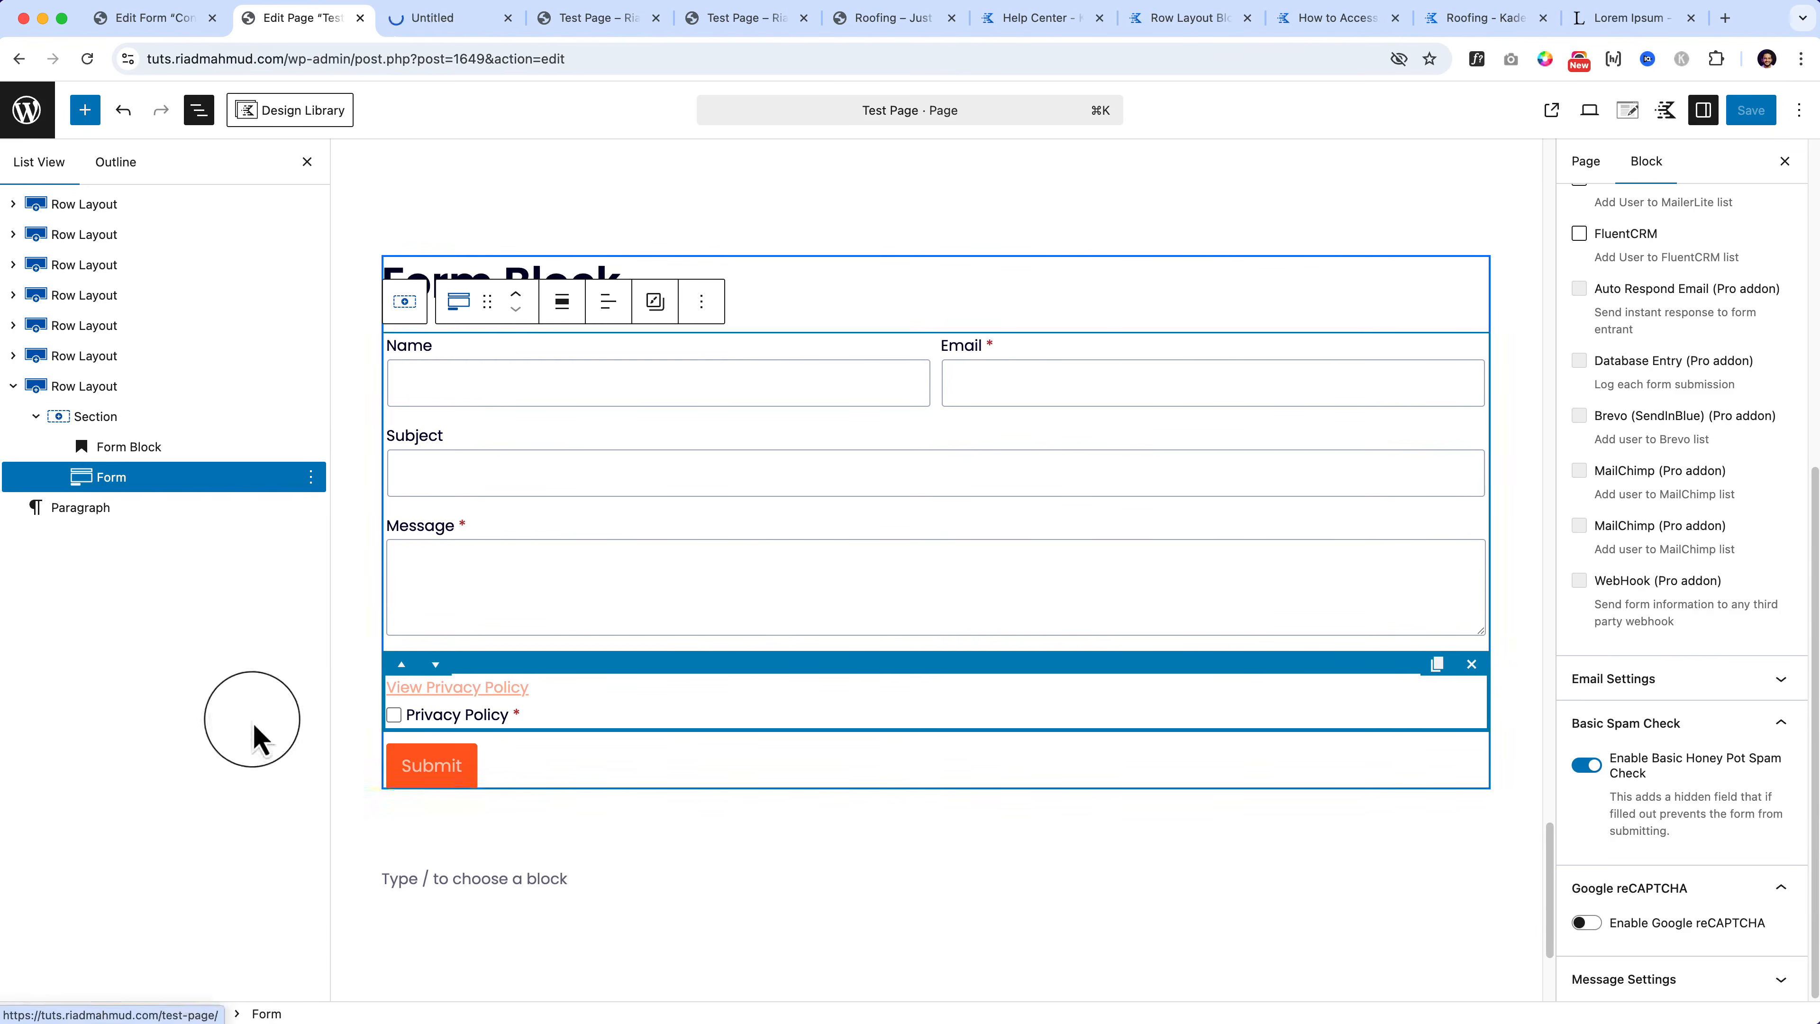
click(434, 20)
scroll(810, 803, down, 5)
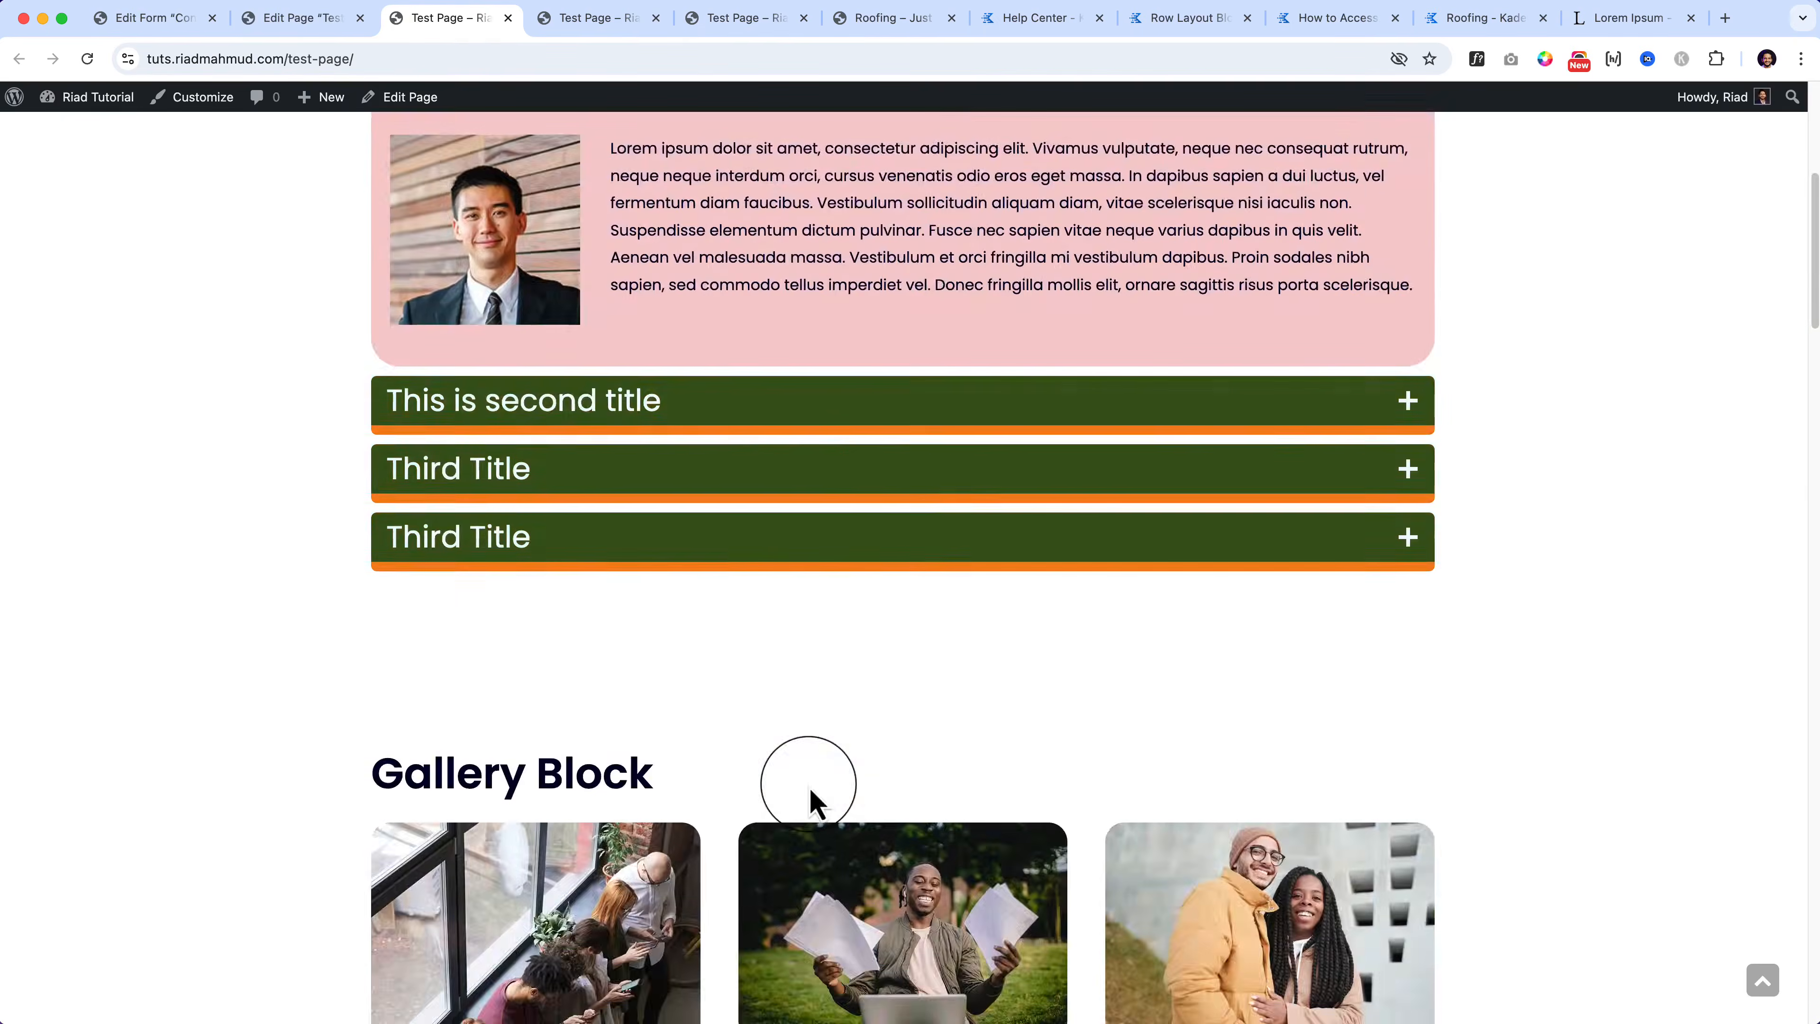
scroll(809, 803, down, 15)
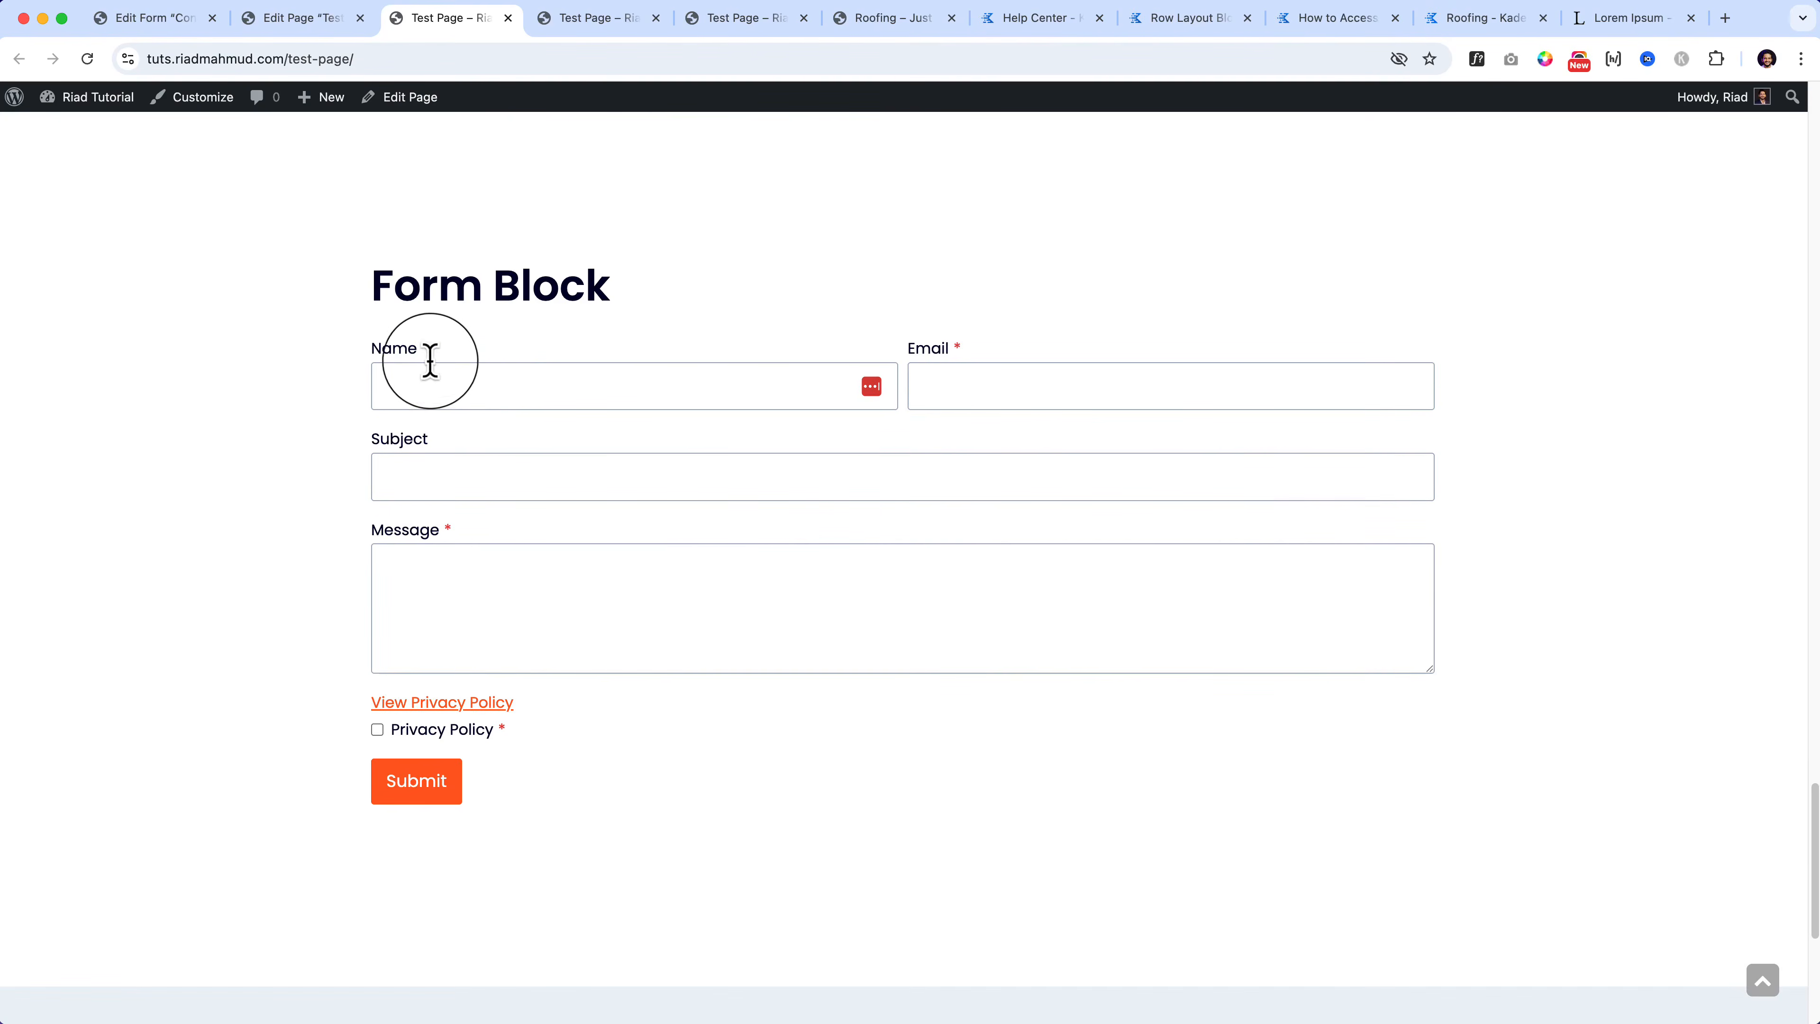
Step: Submit a test name, email, subject and 'This is test message.' with Privacy Policy accepted
click(405, 367)
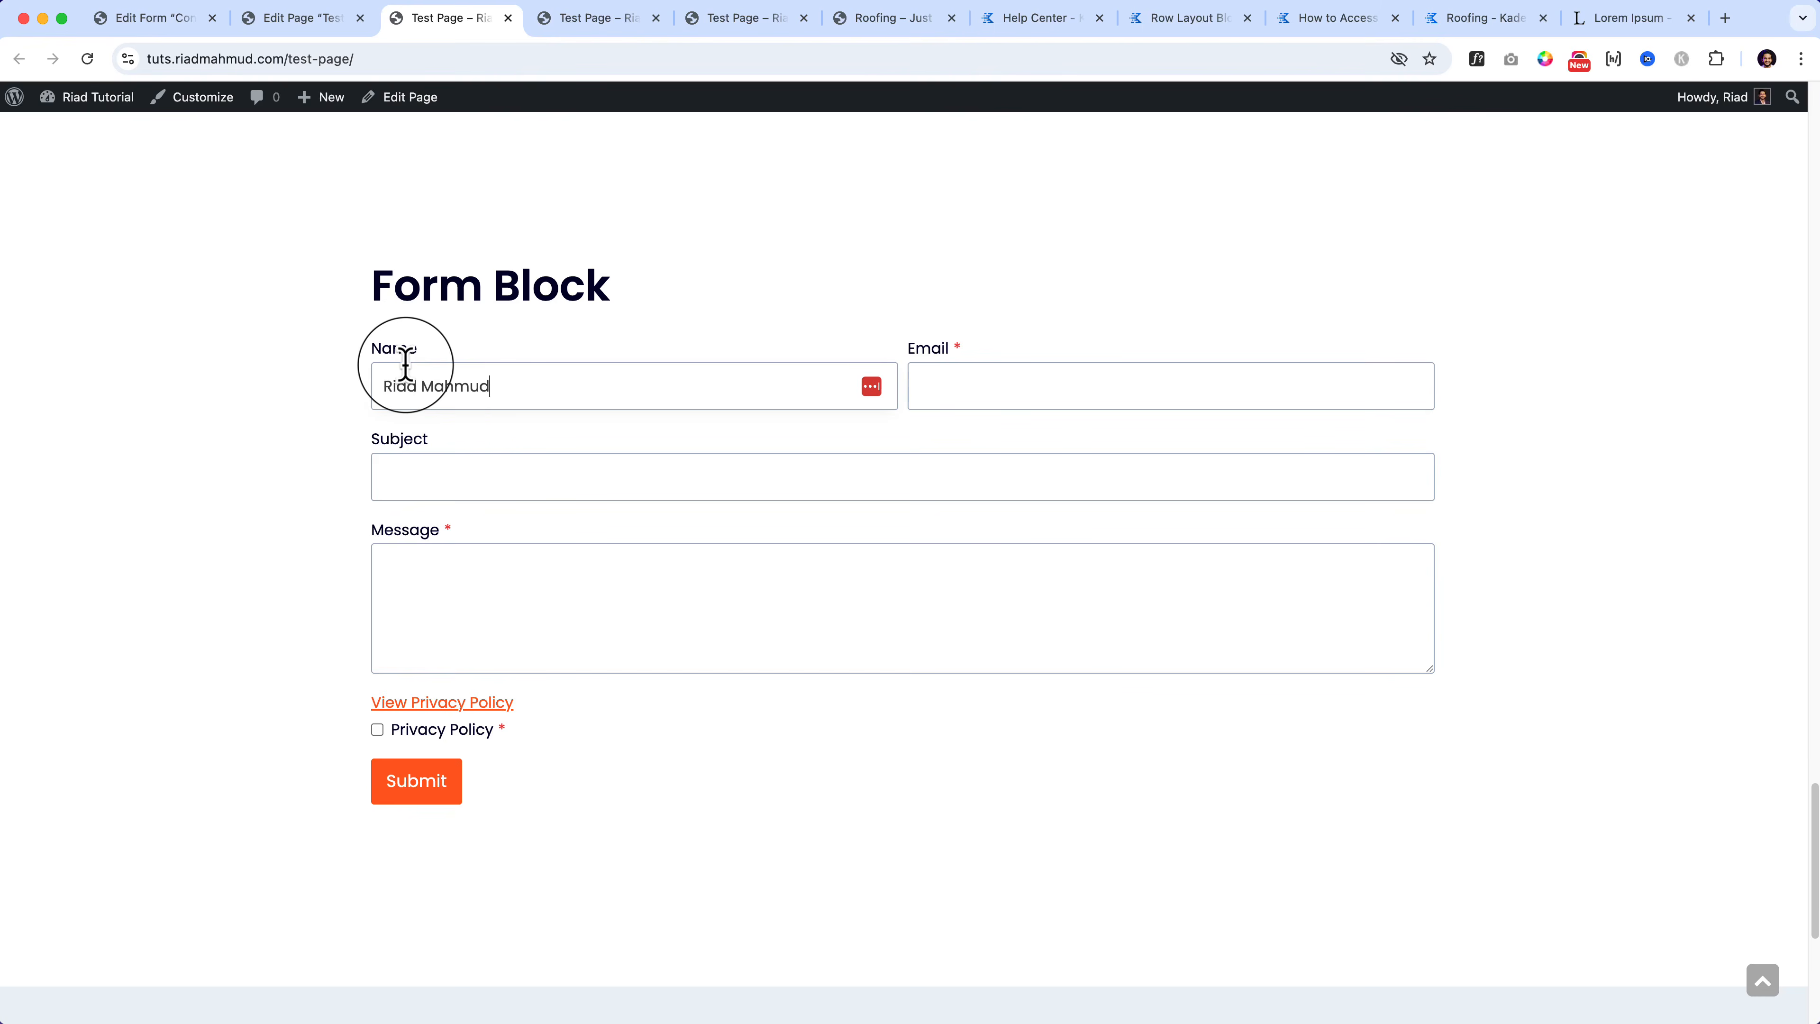
key(Tab)
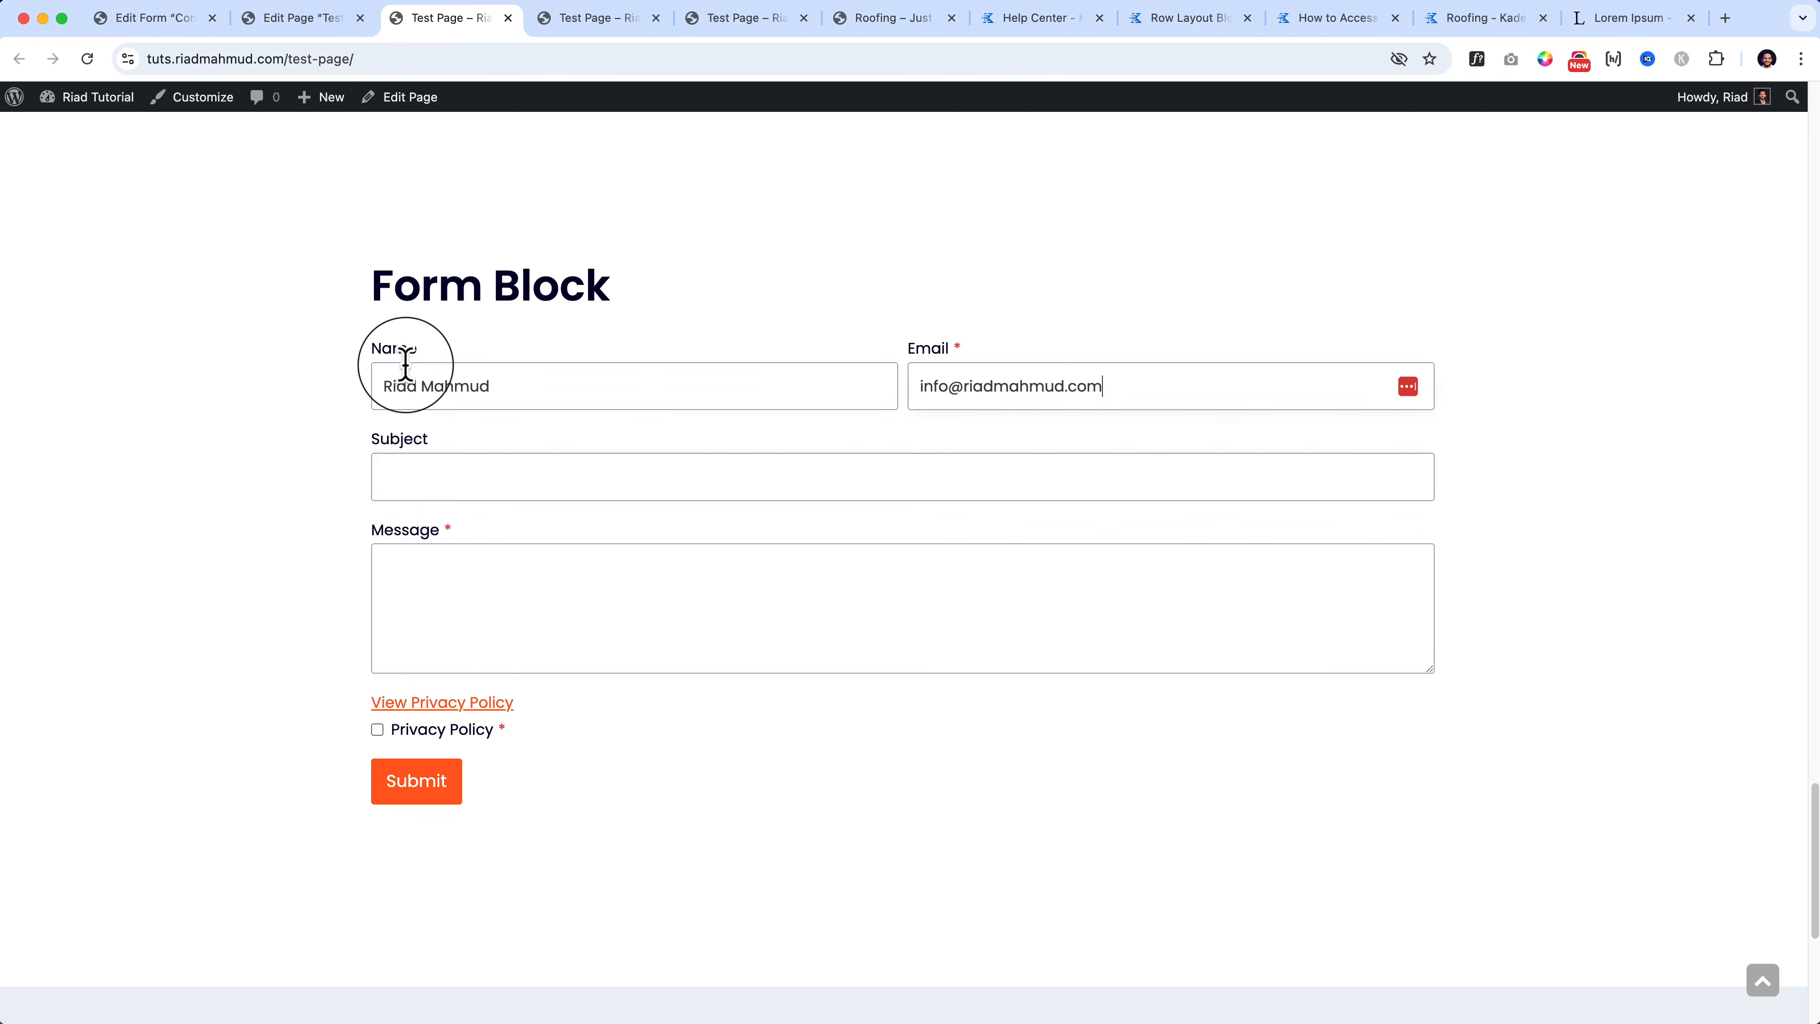
text(This is tes)
text(t Subject)
click(445, 551)
text(This is )
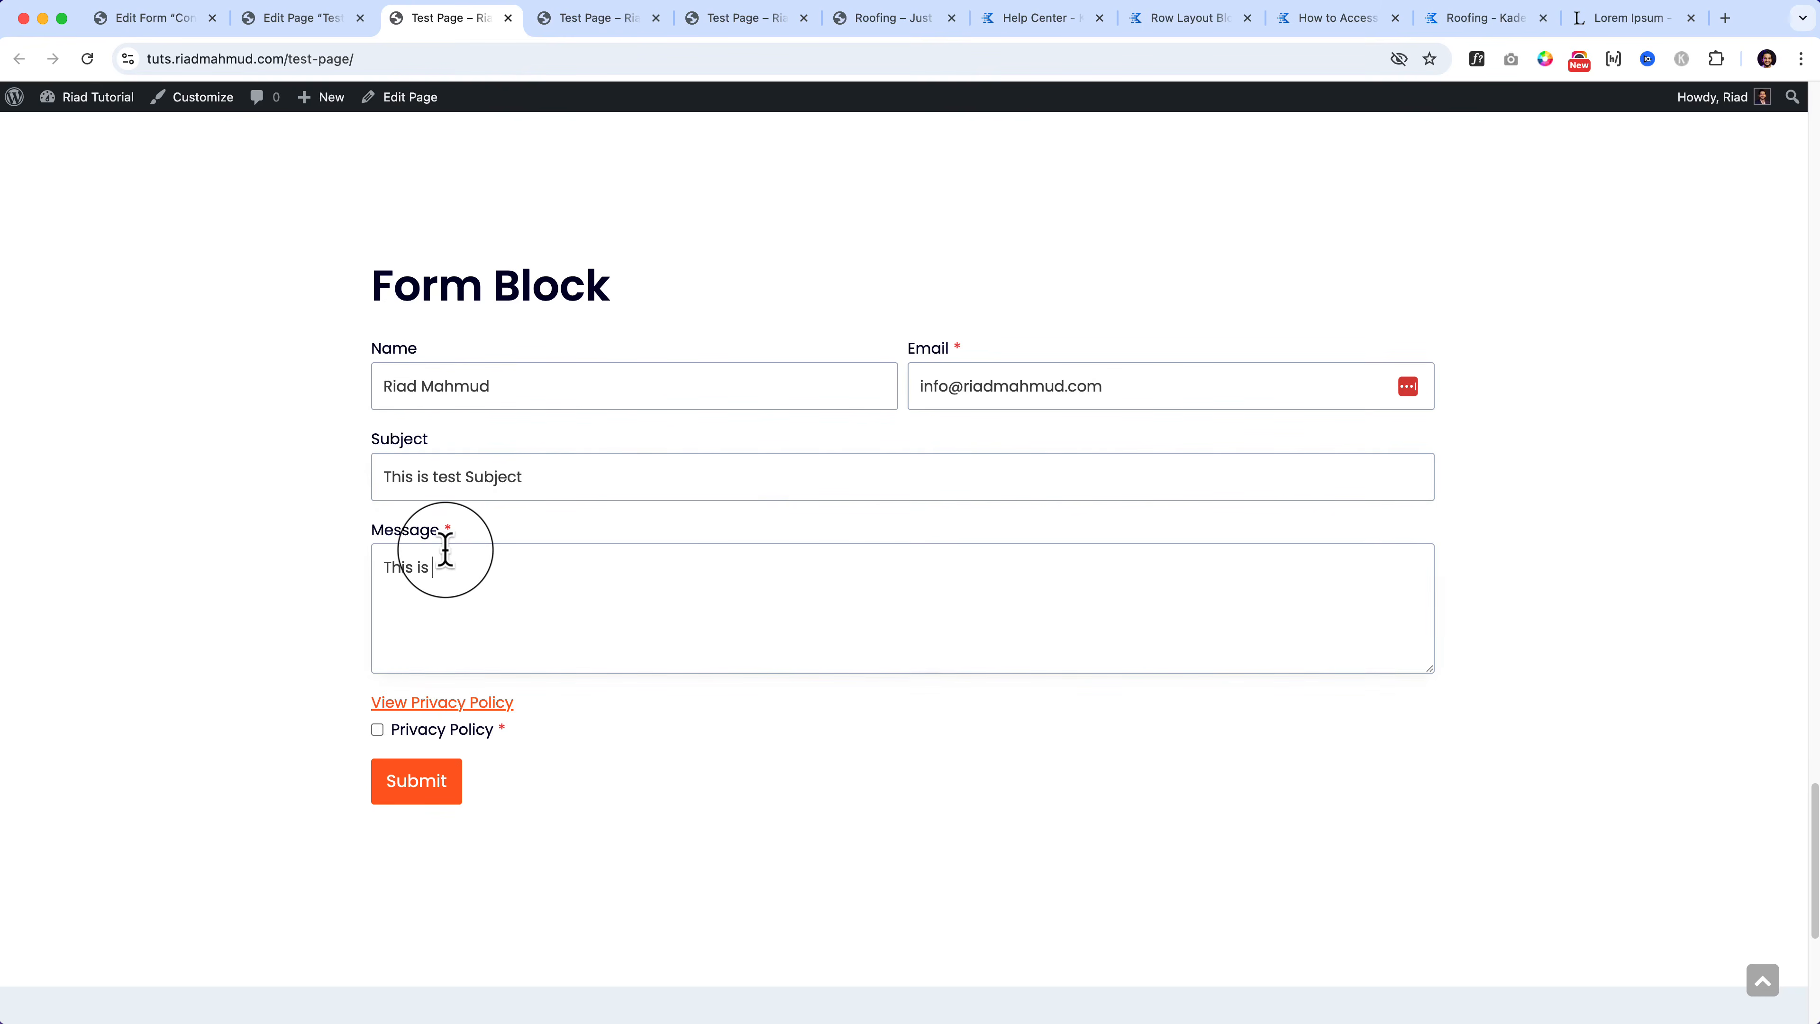
text(test message.)
click(407, 733)
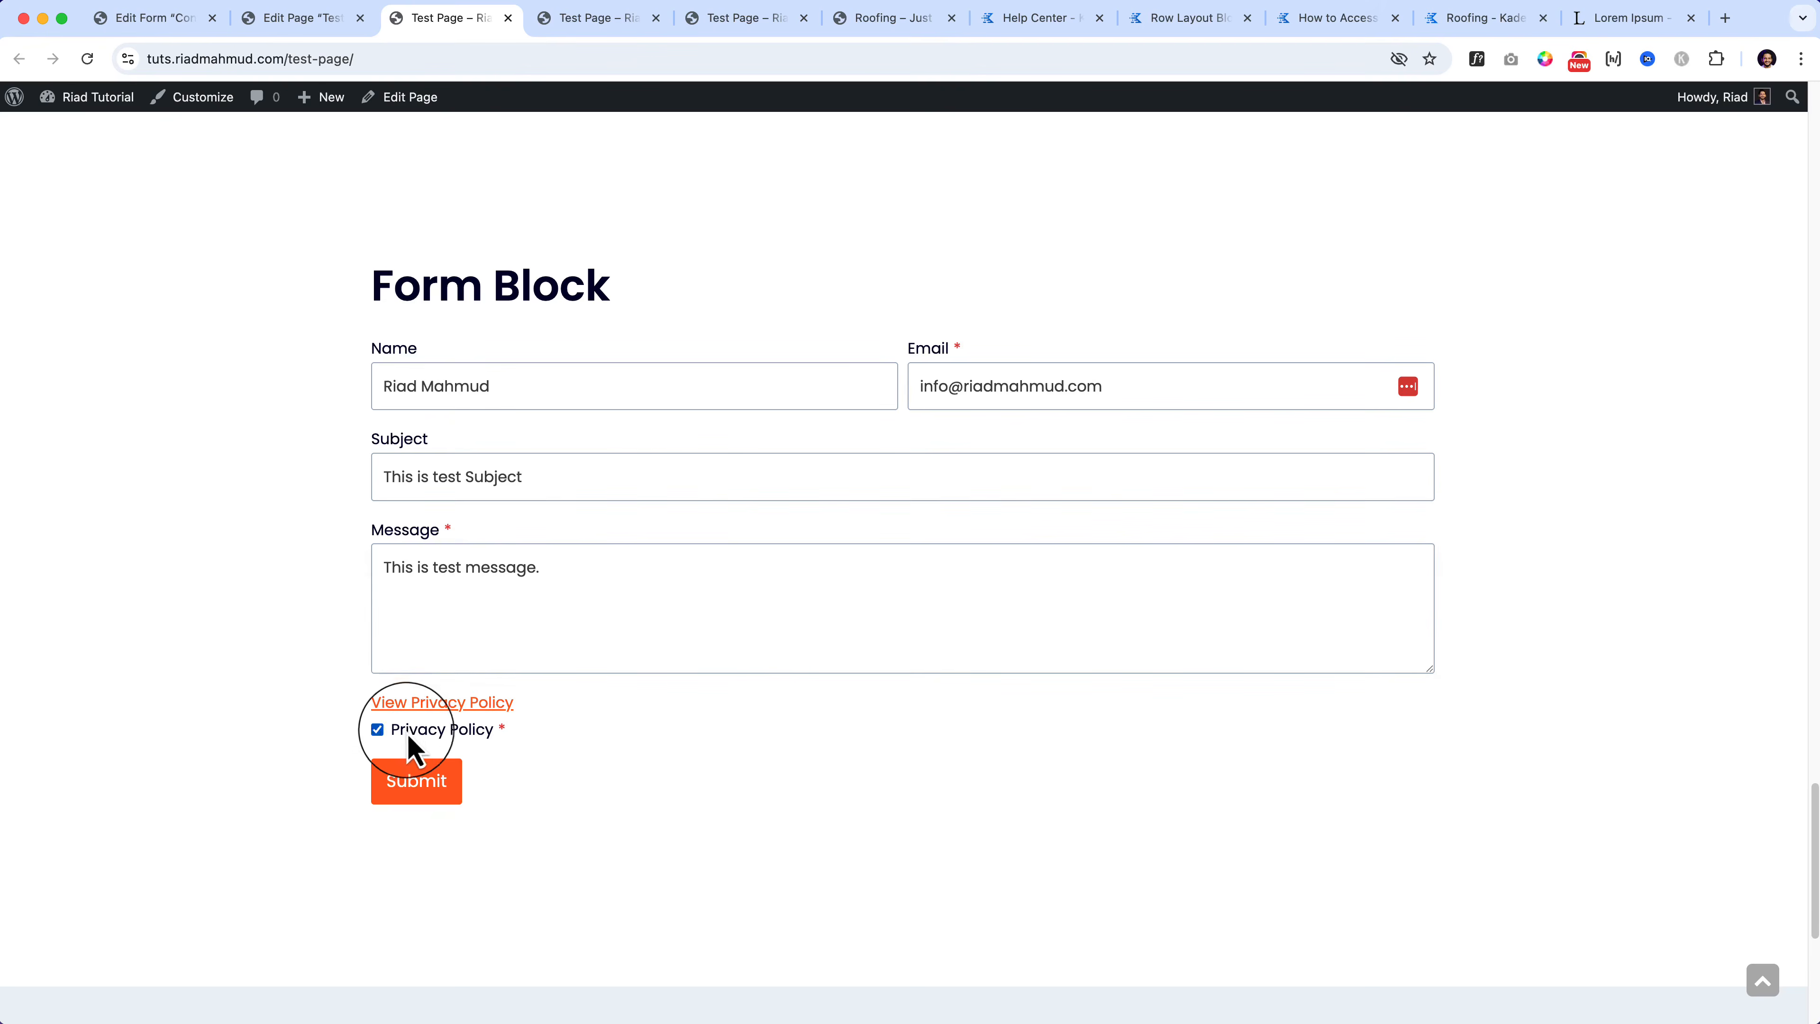
click(418, 789)
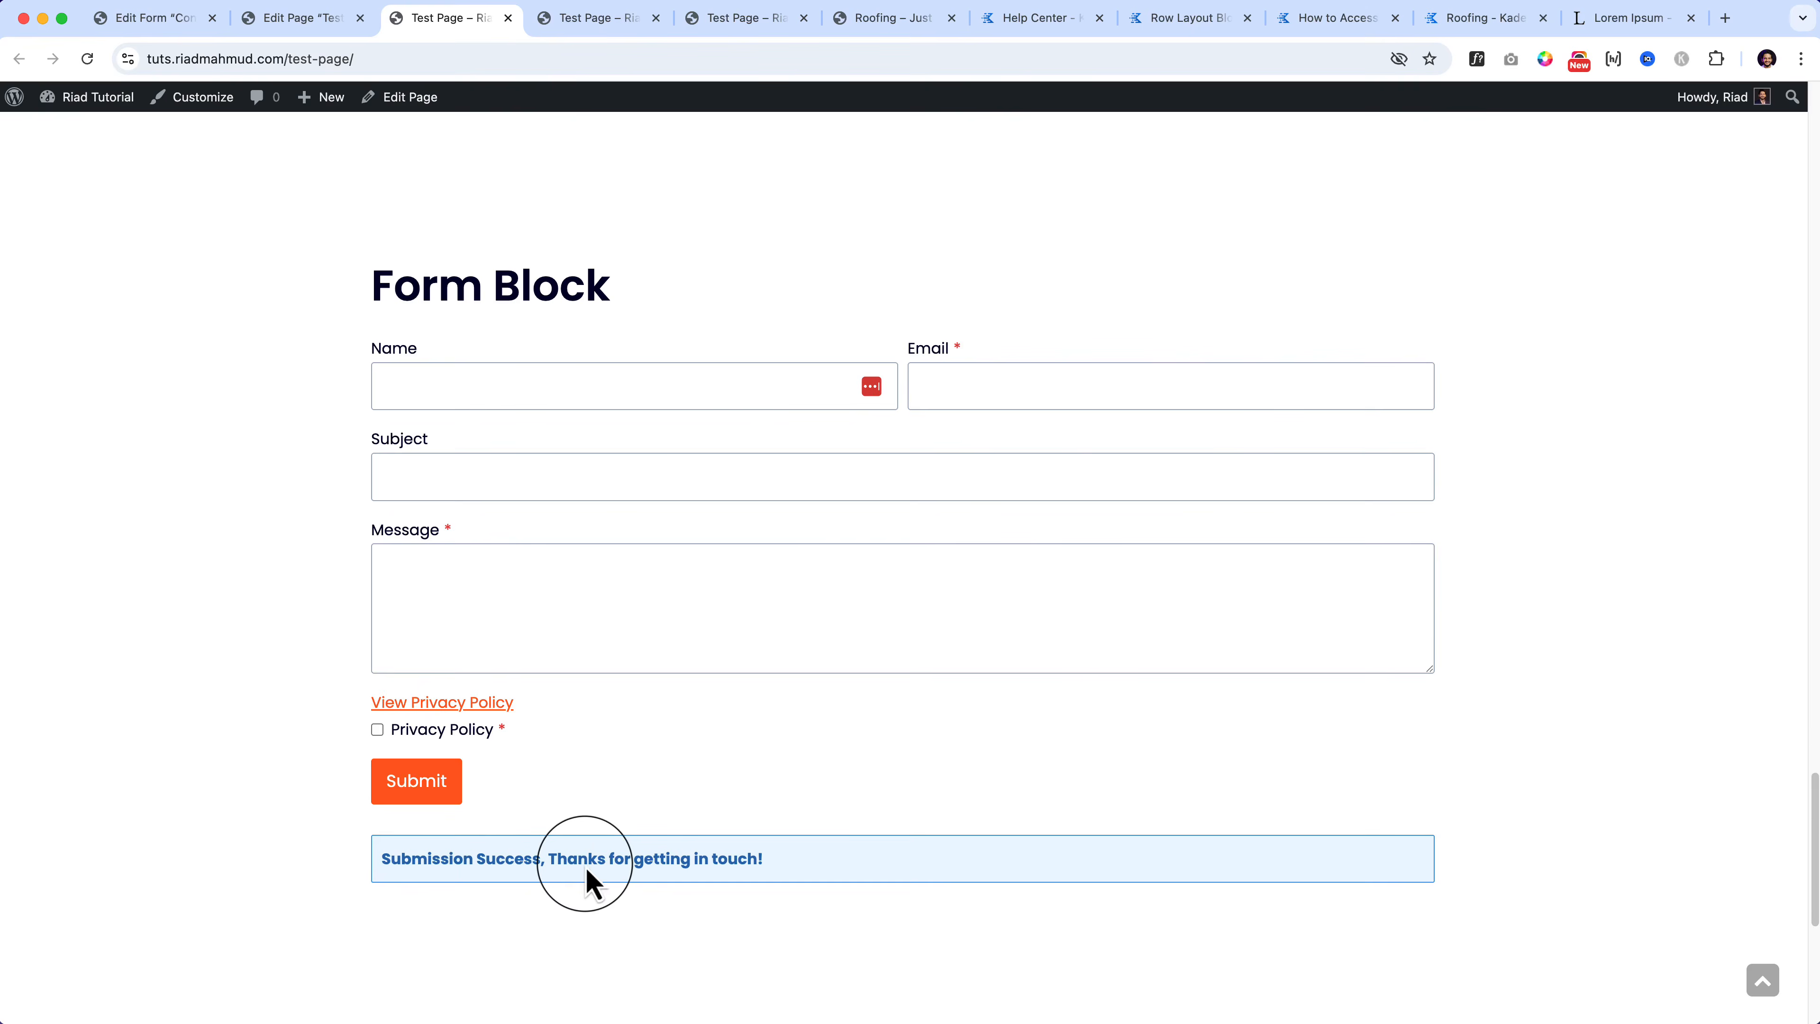
Step: Open the WordPress form-submission email in Gmail, then return to the live Test Page
click(1726, 18)
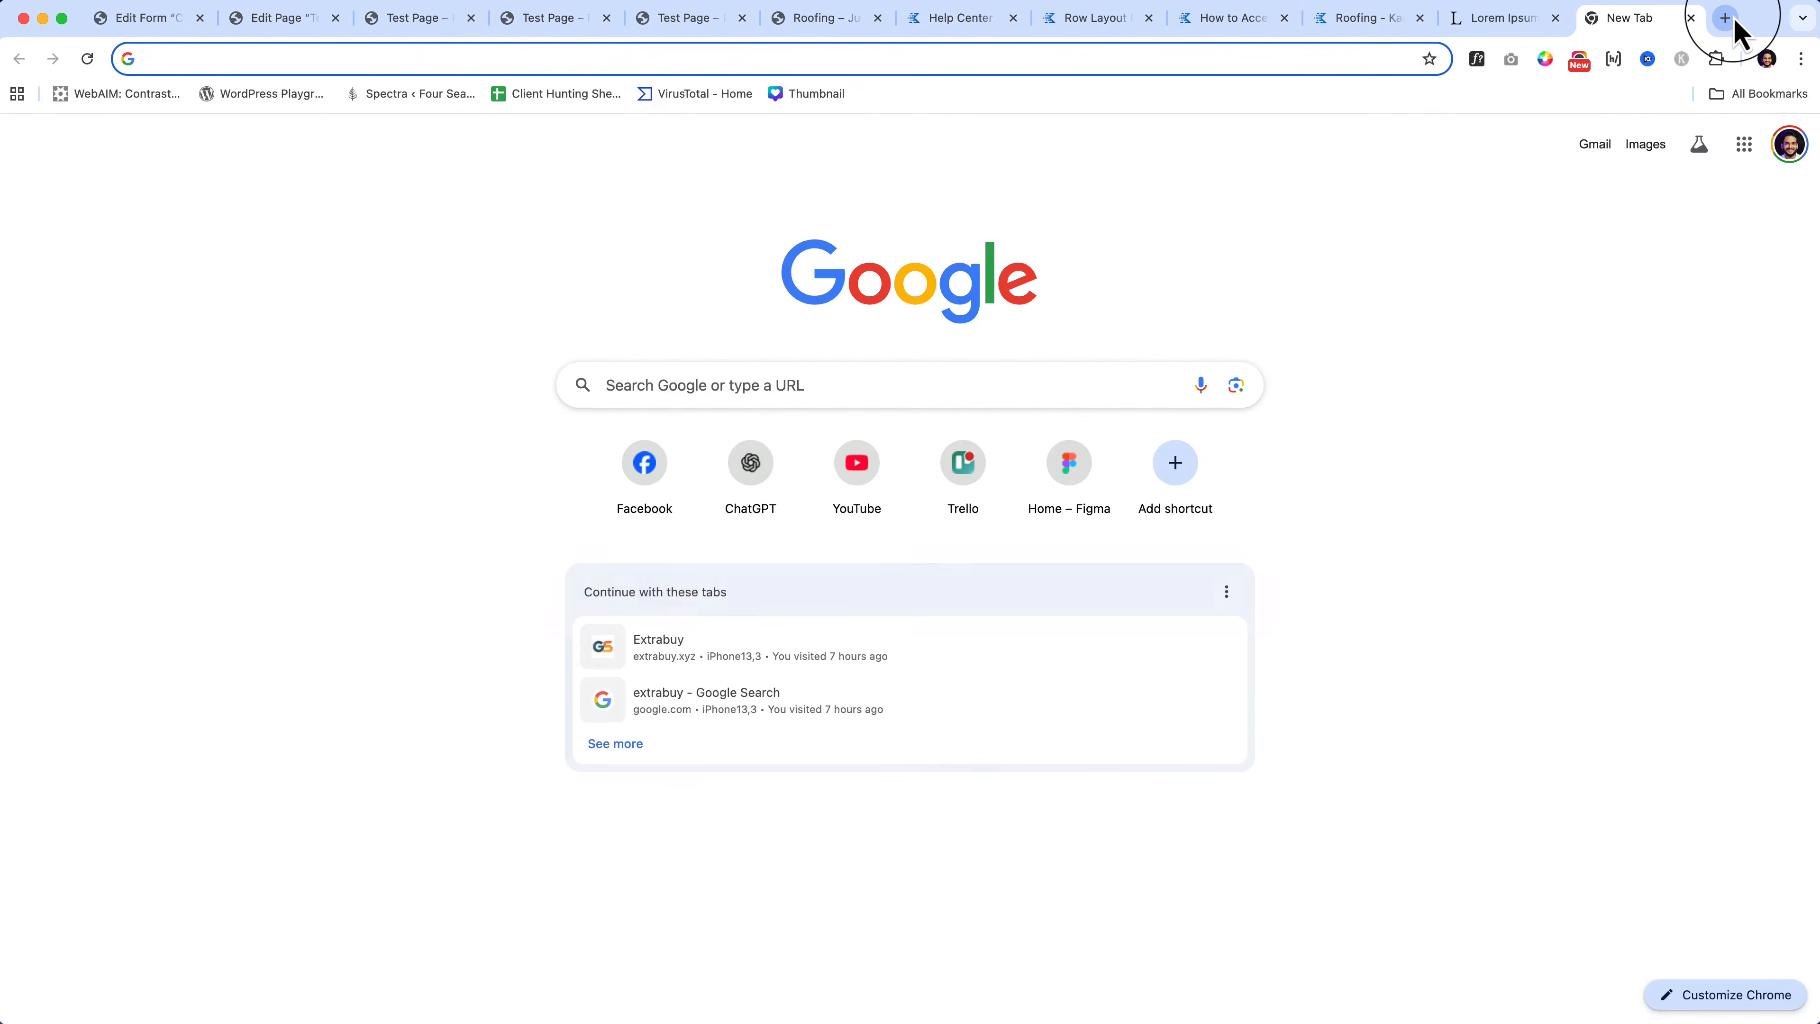
text(gmail.com)
key(Return)
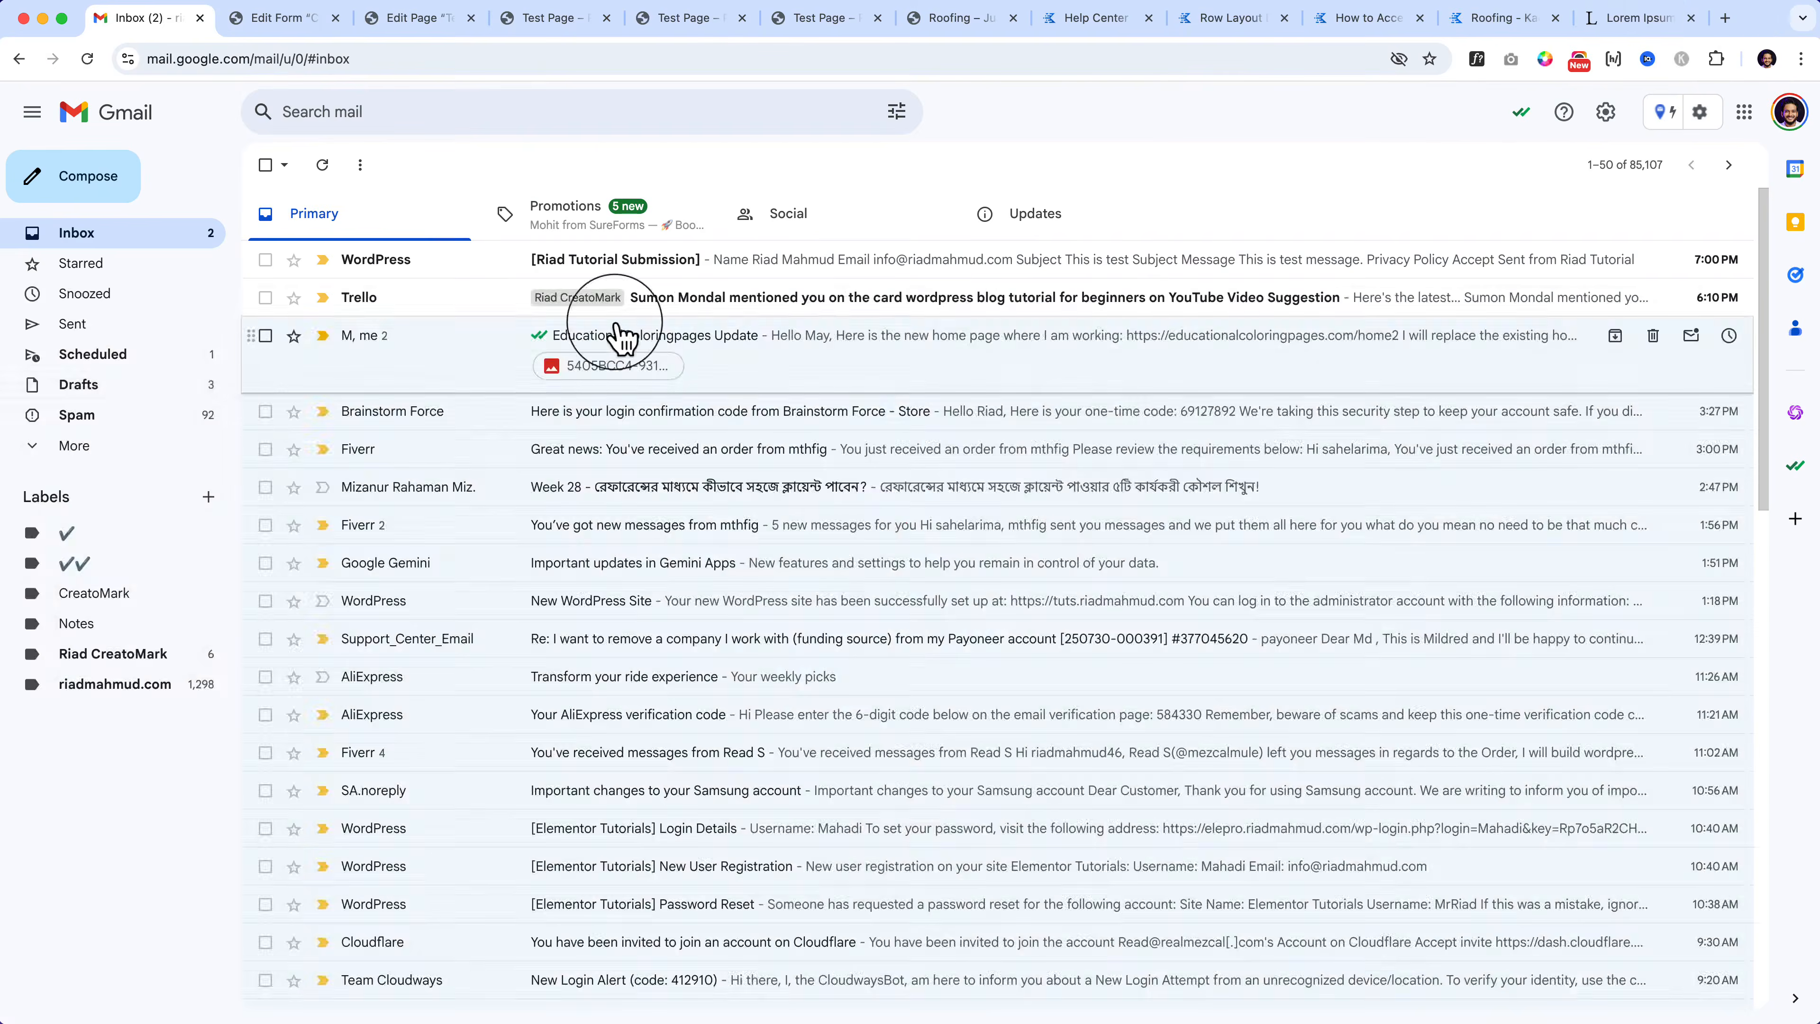
click(592, 269)
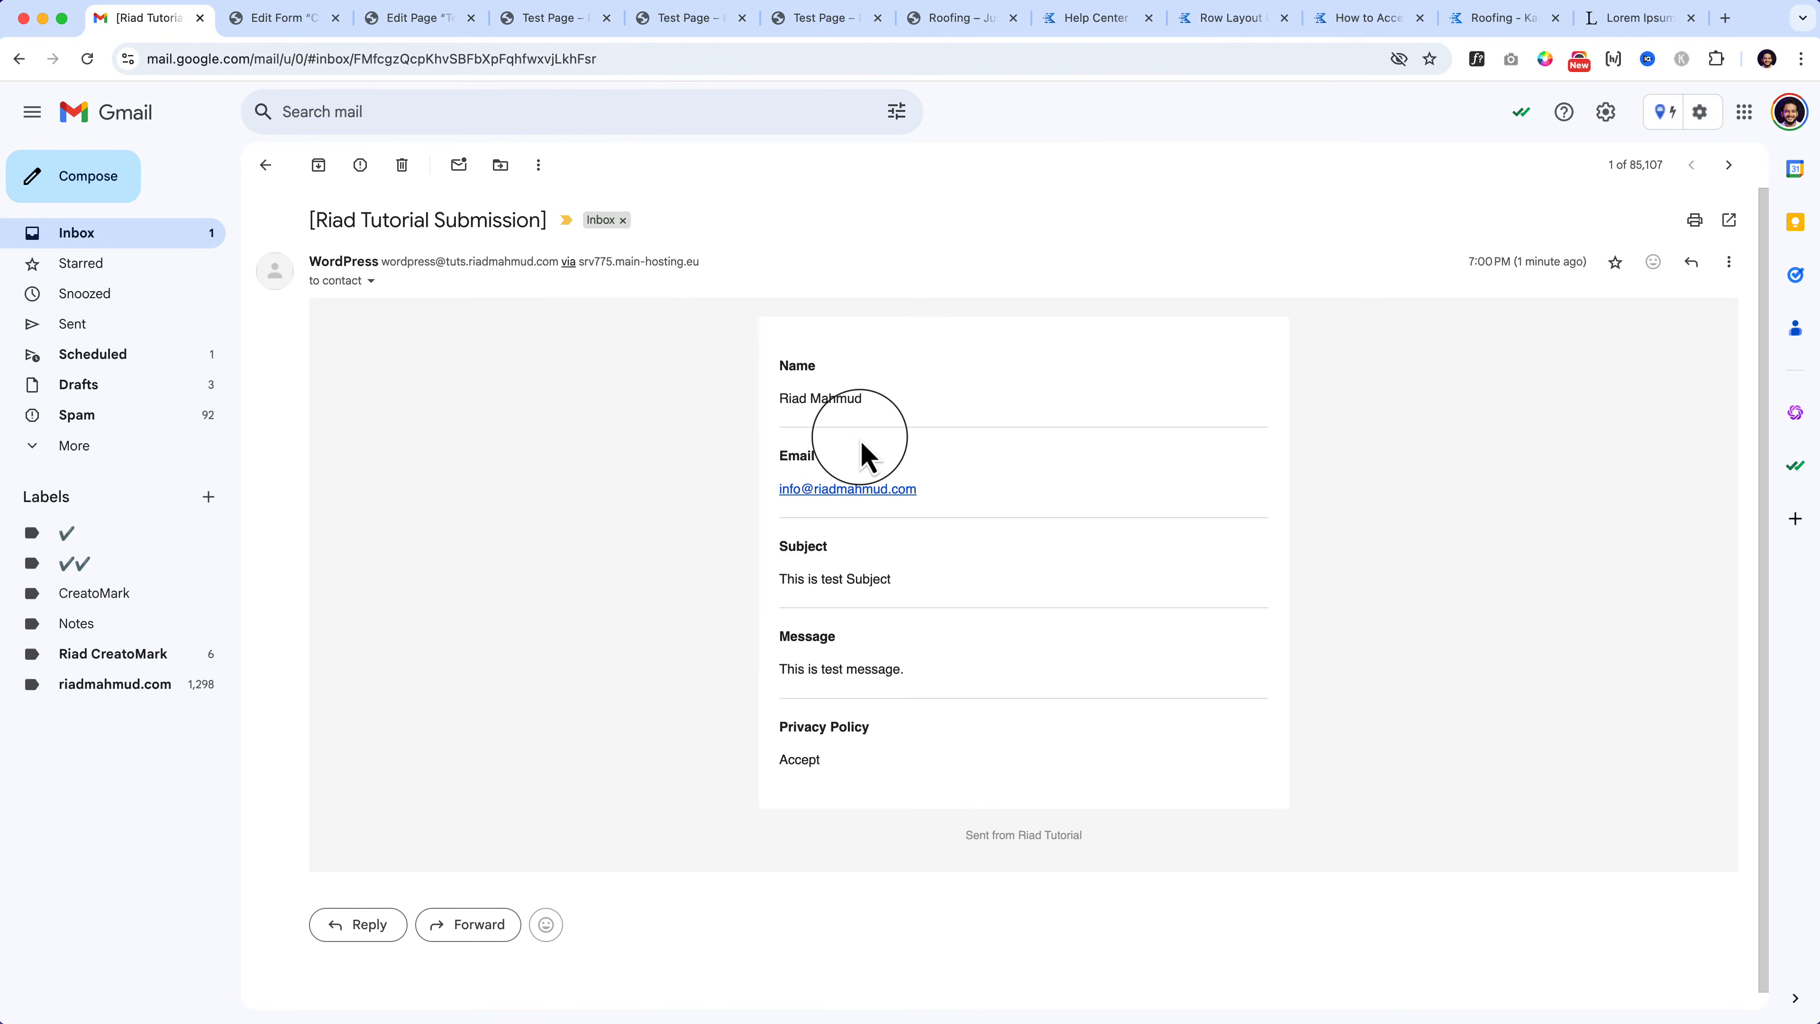
click(562, 22)
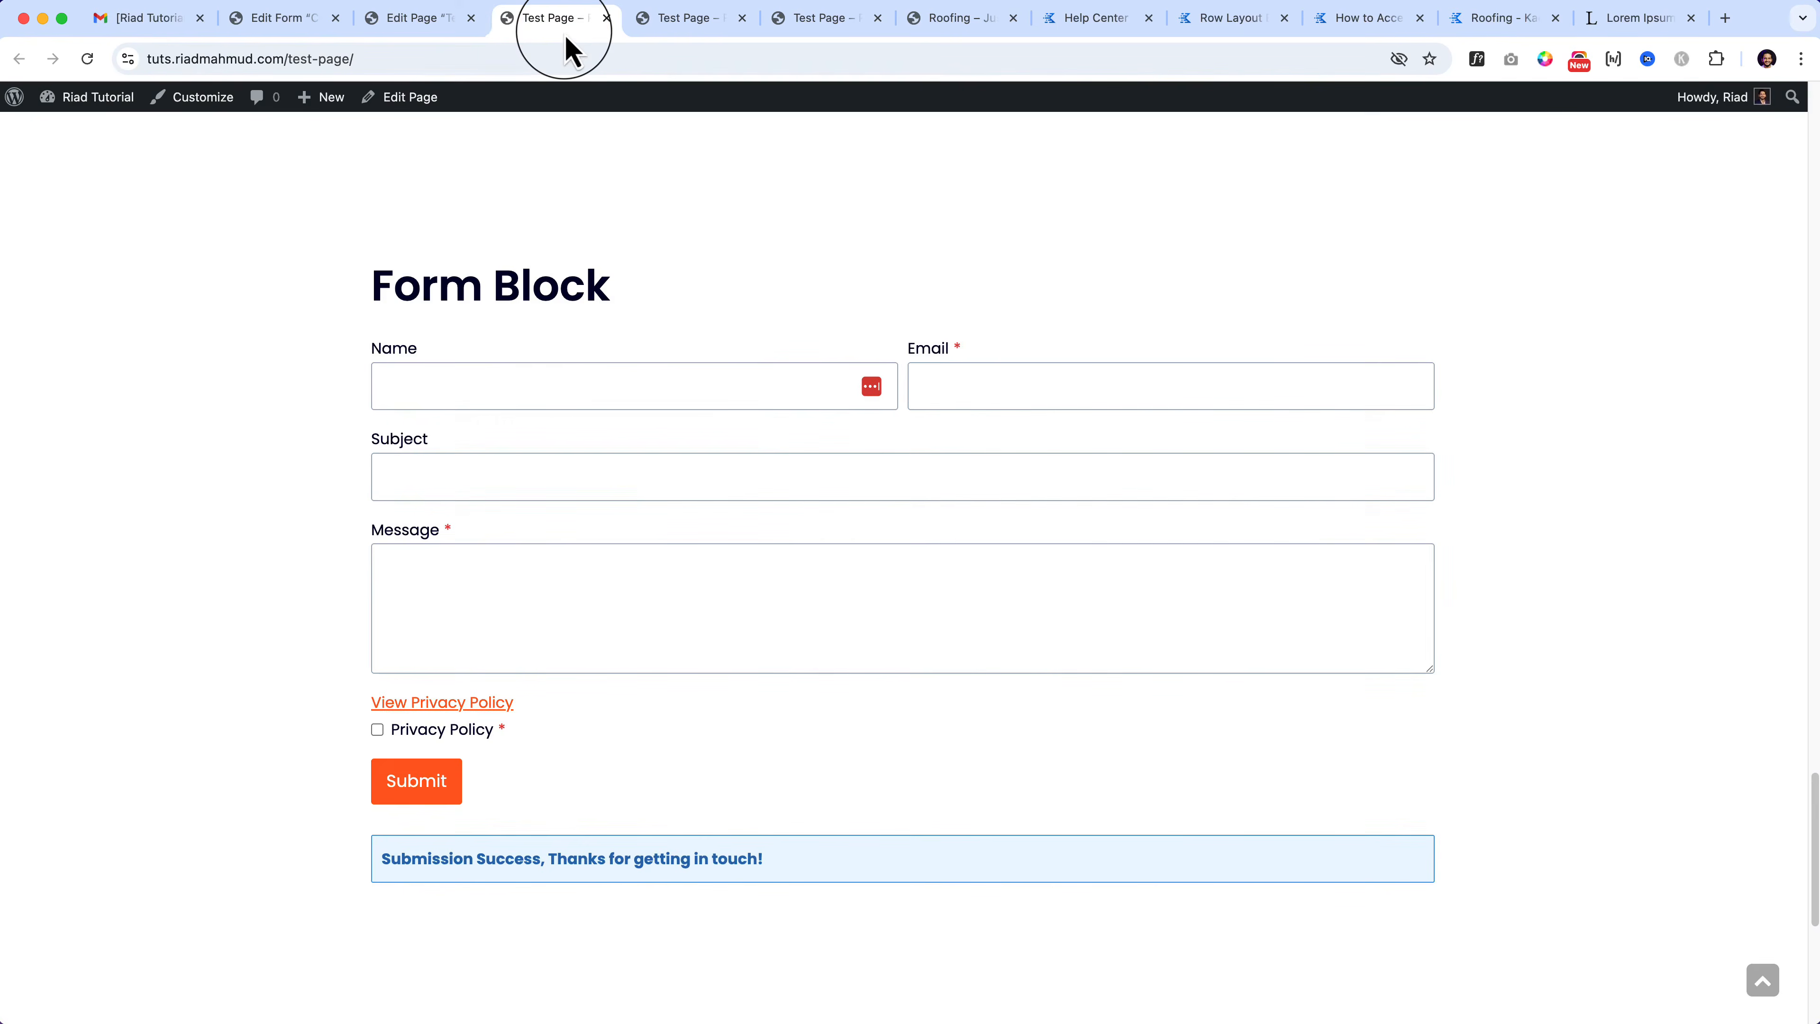
Step: Enable Google reCAPTCHA in the form's editor sidebar and follow its Get keys link
click(428, 18)
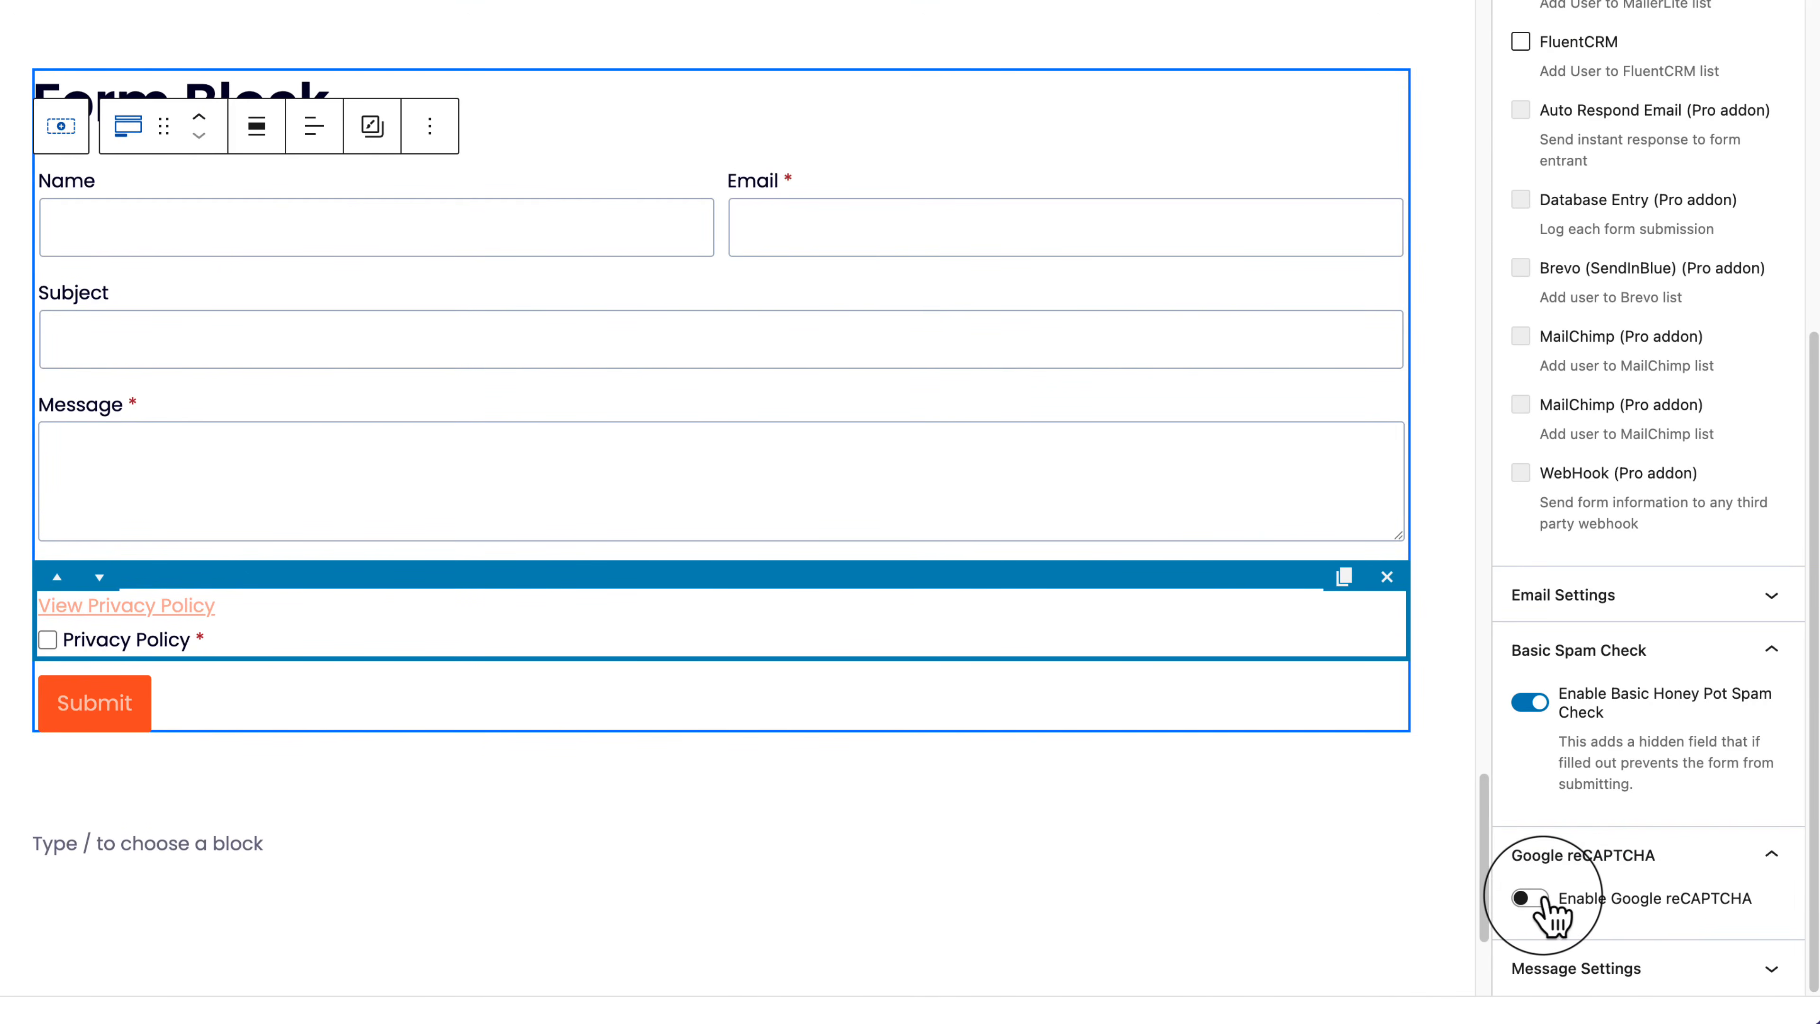
click(1530, 899)
scroll(1648, 853, down, 5)
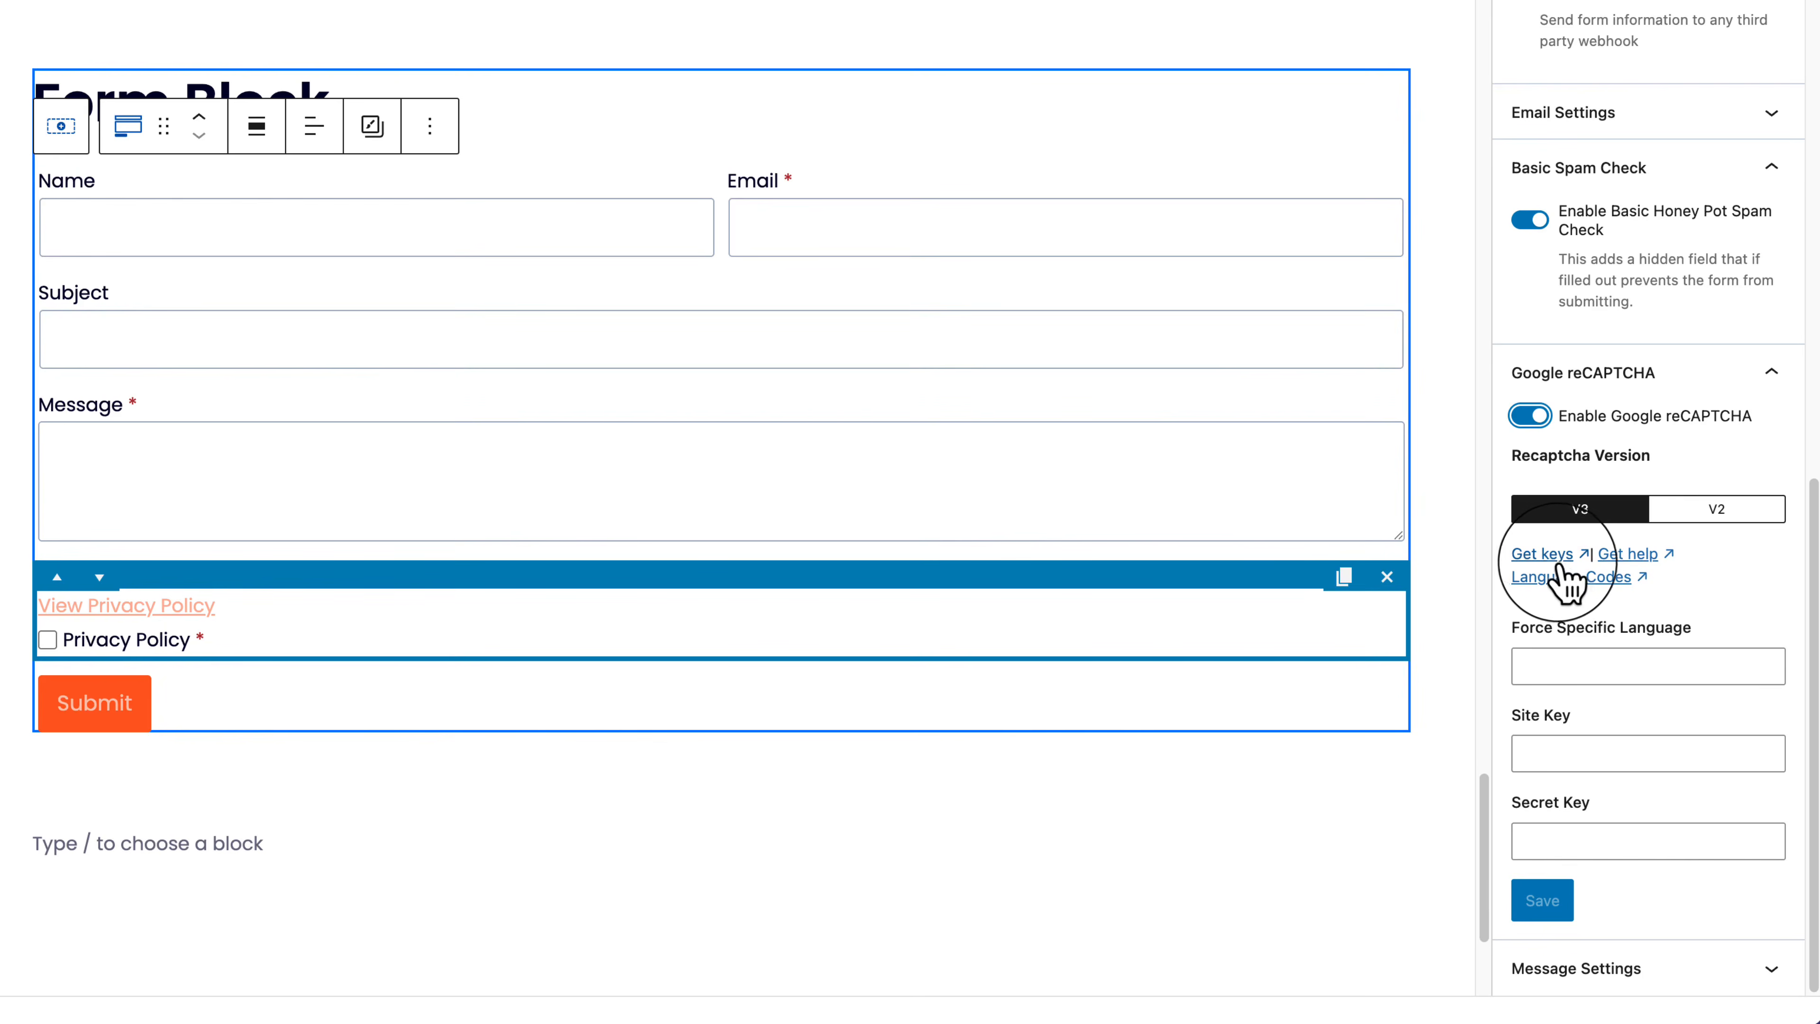
click(1541, 557)
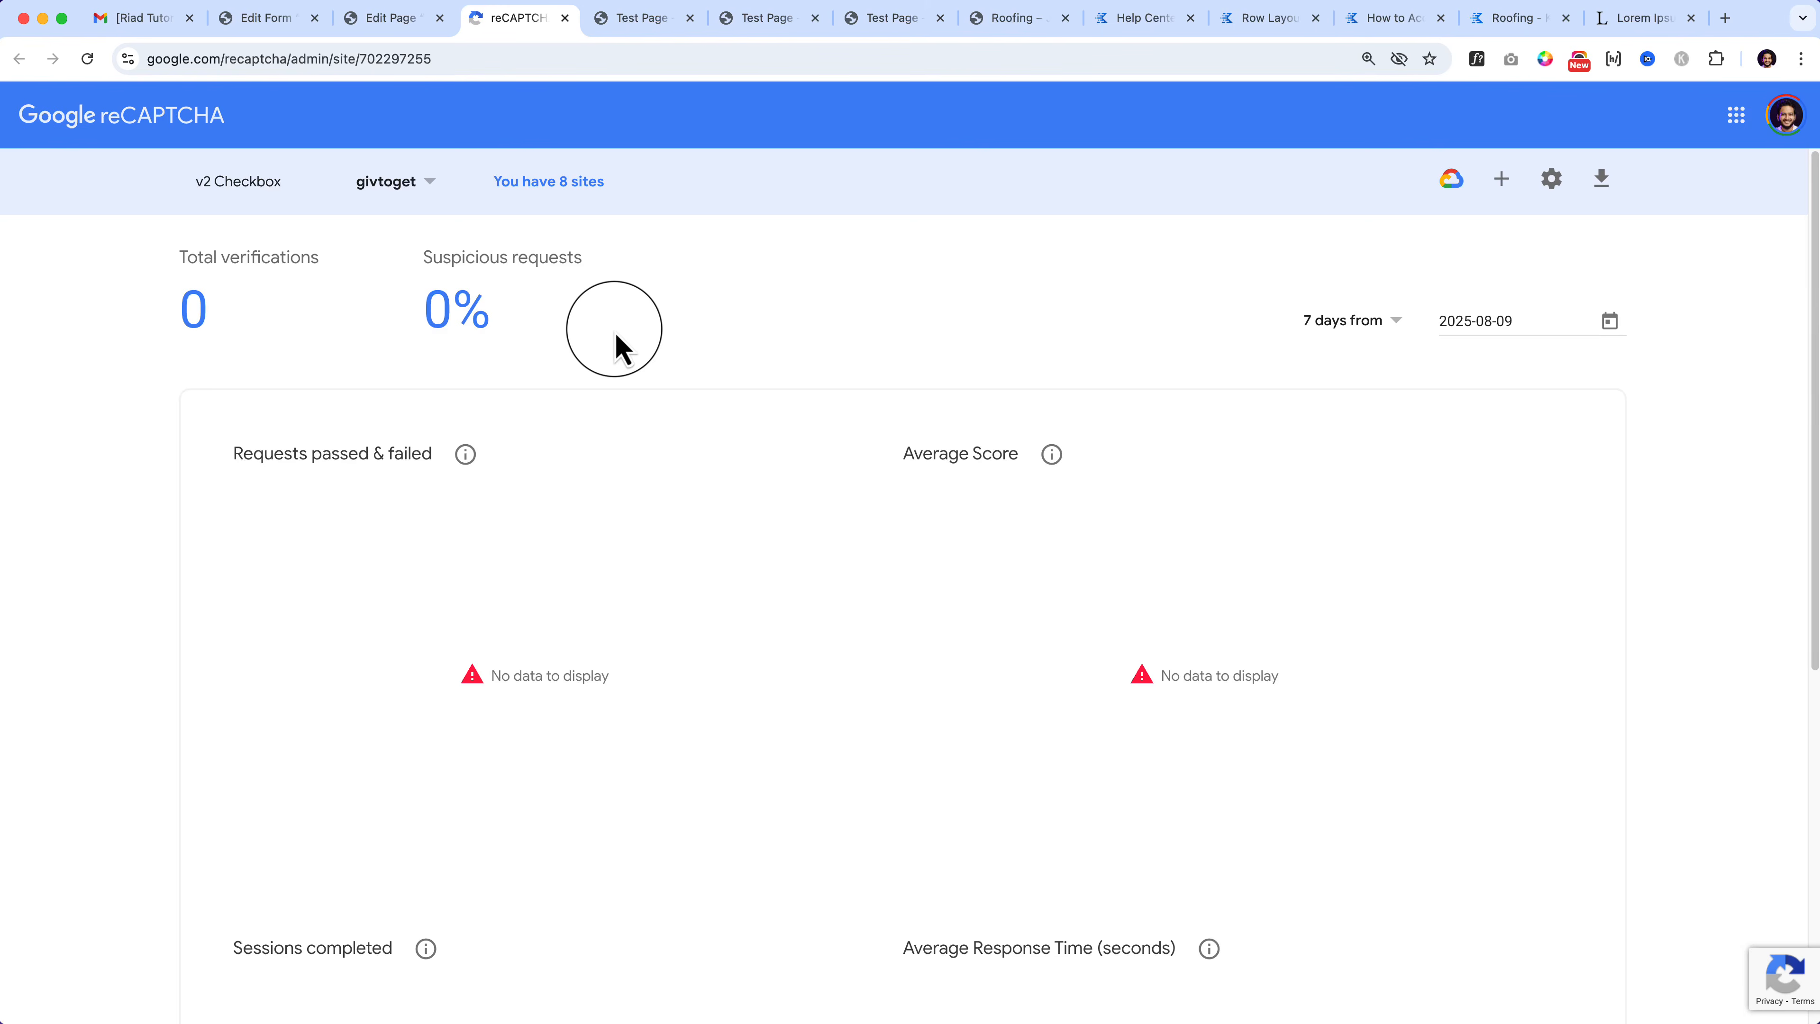
Step: Start a new reCAPTCHA site registration labelled with the site's domain copied from the editor
click(255, 187)
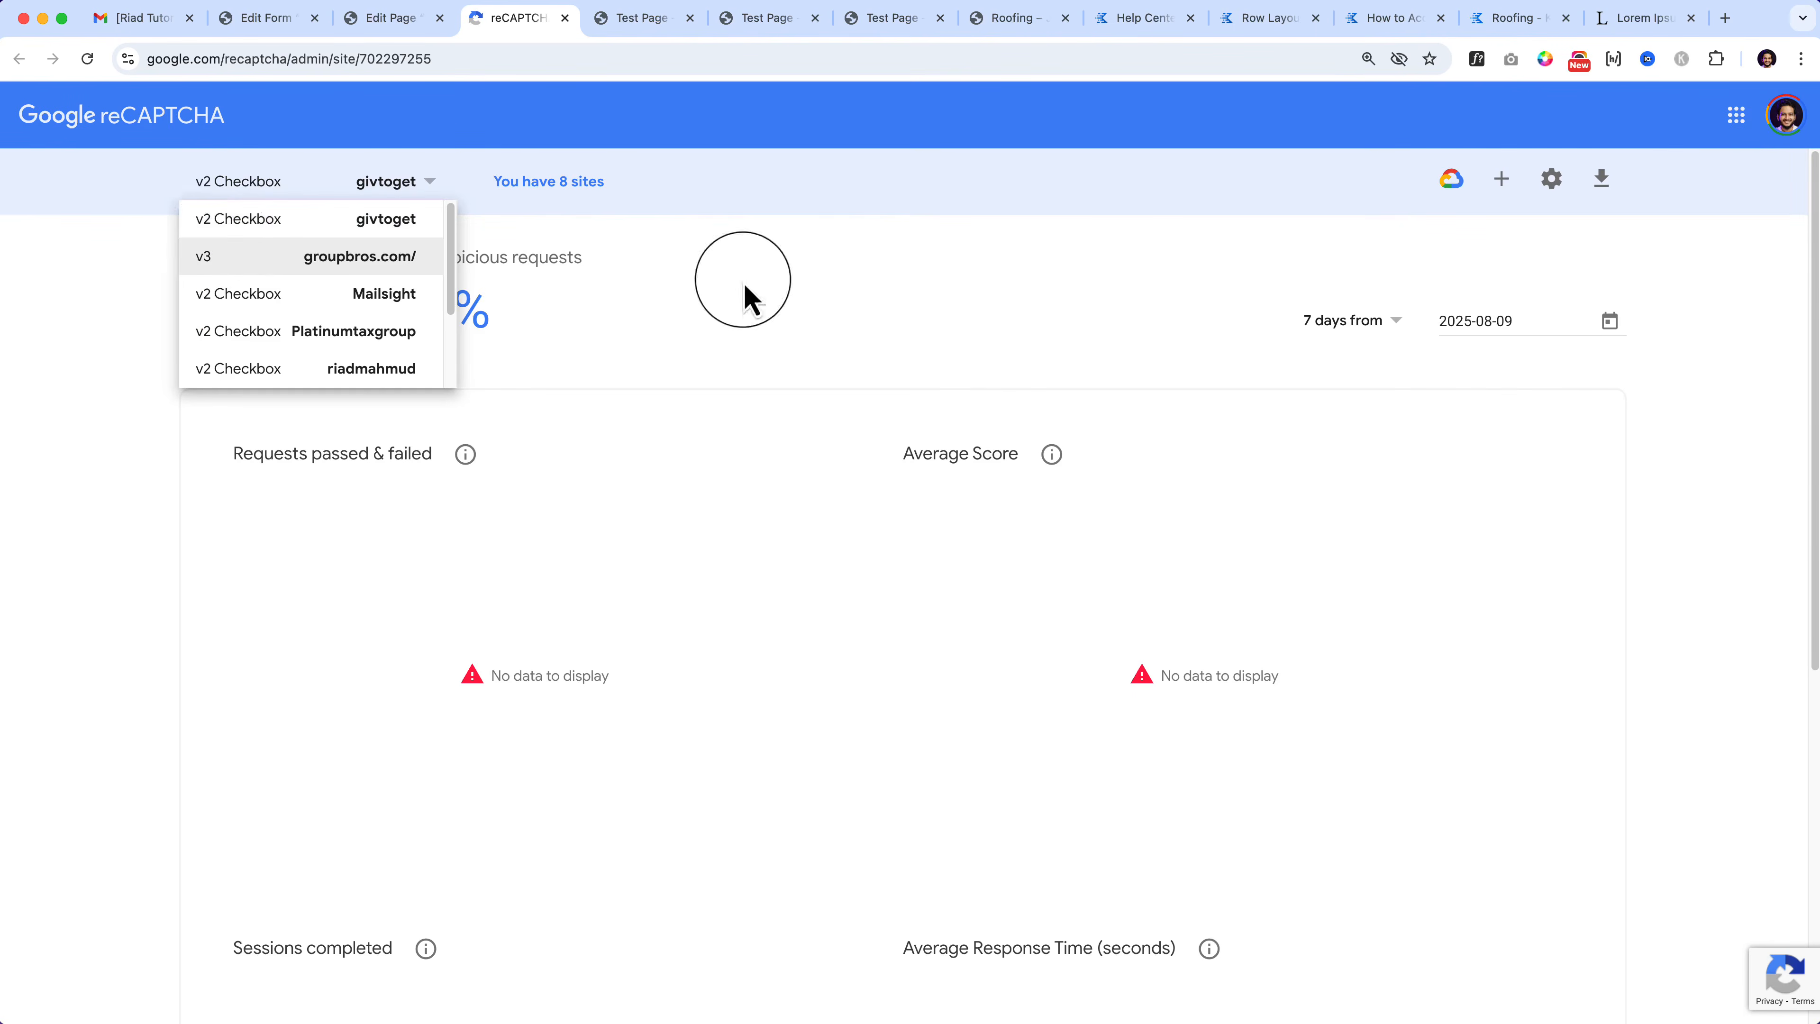
click(1016, 303)
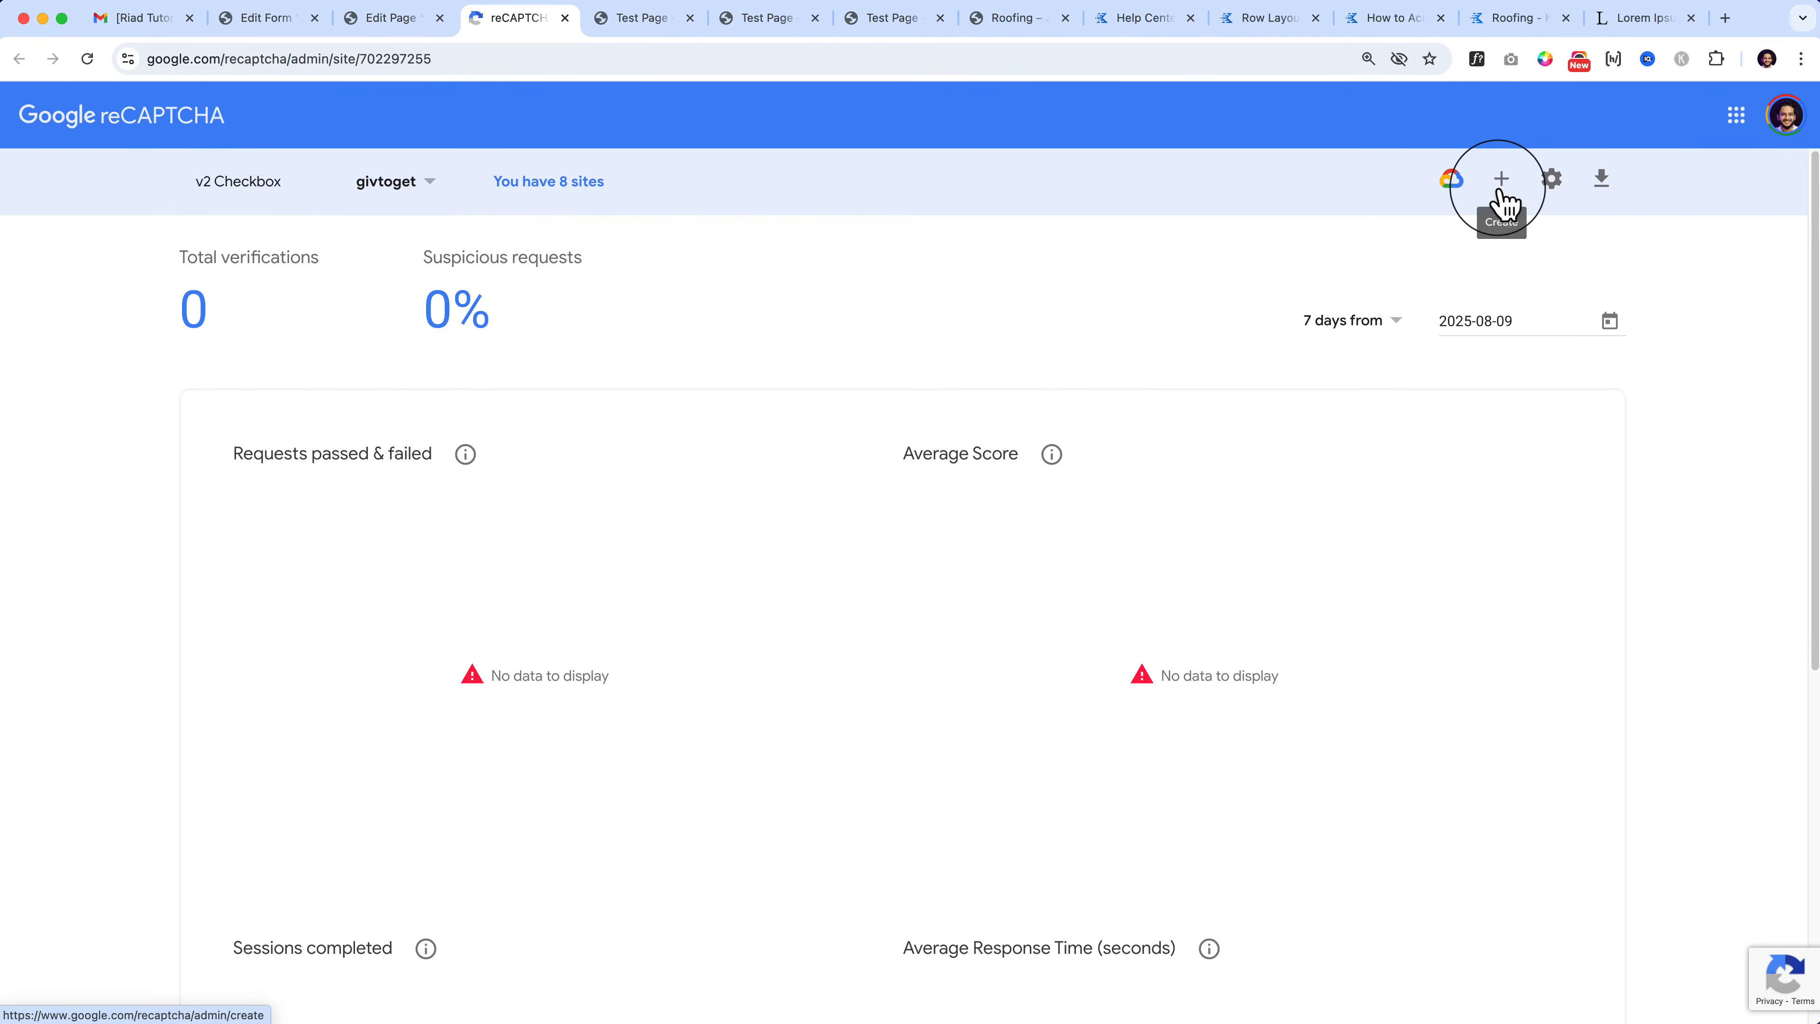
click(1503, 201)
click(254, 566)
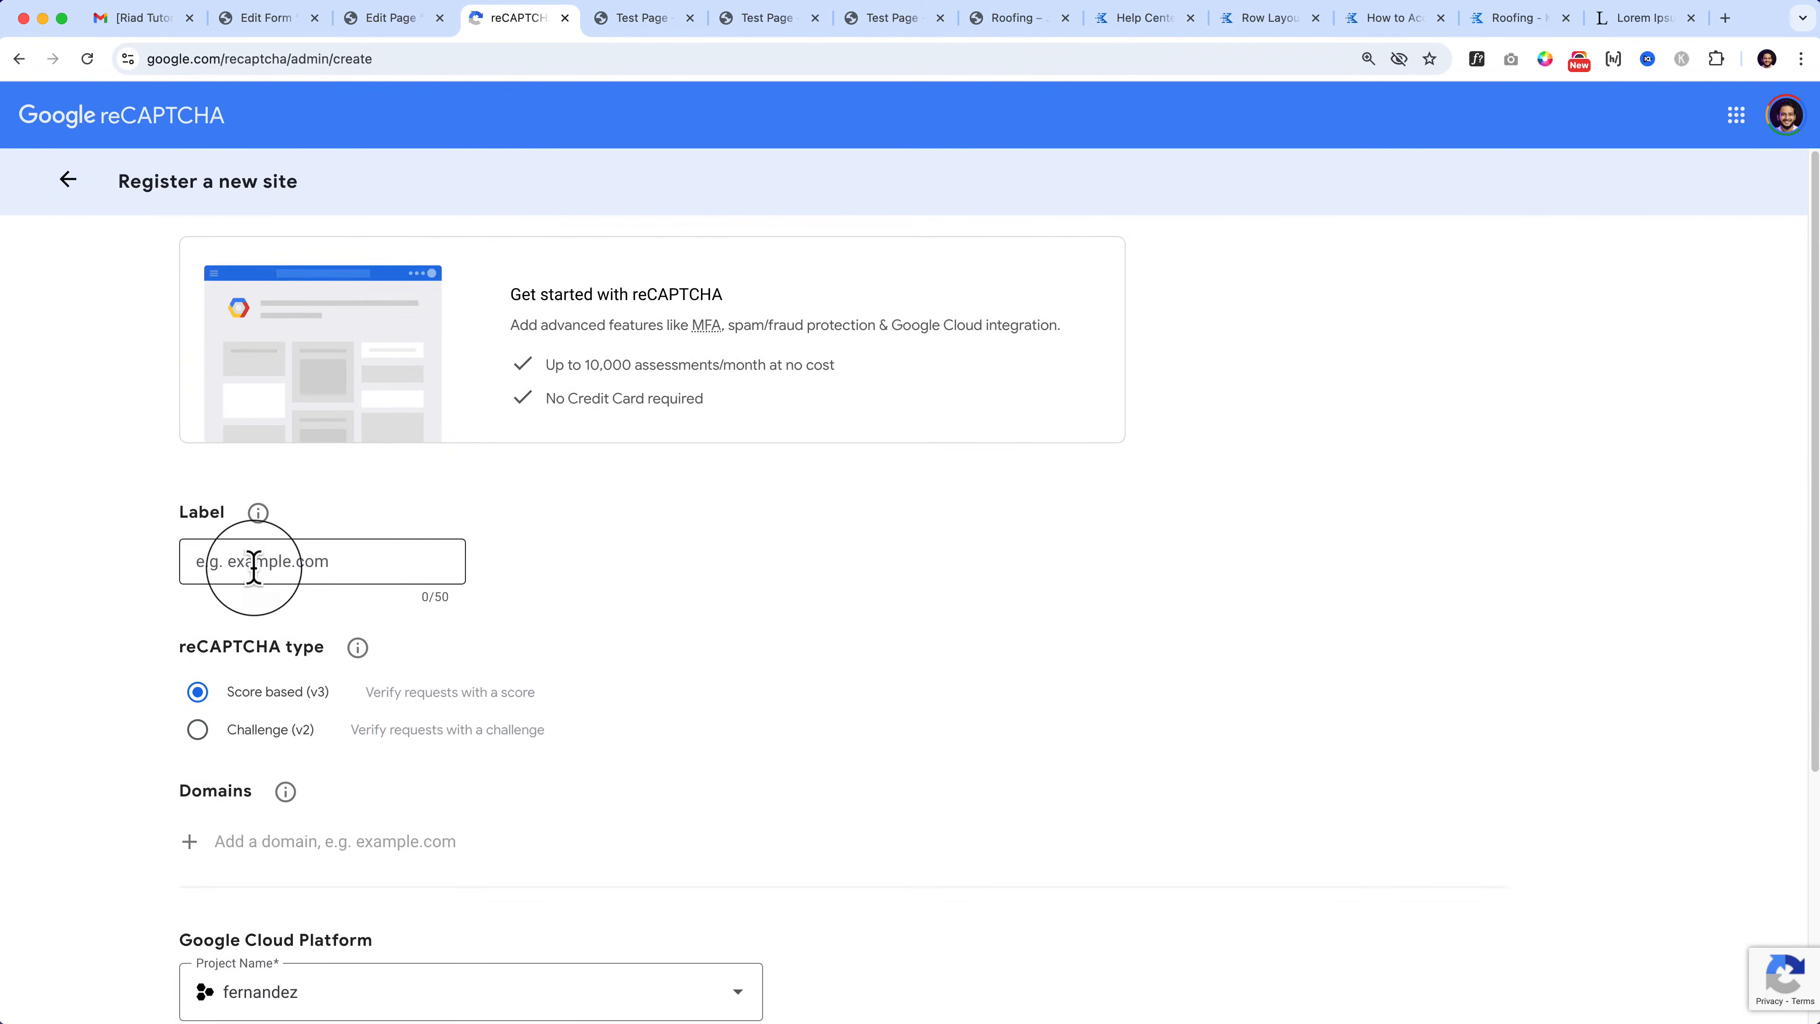
click(408, 20)
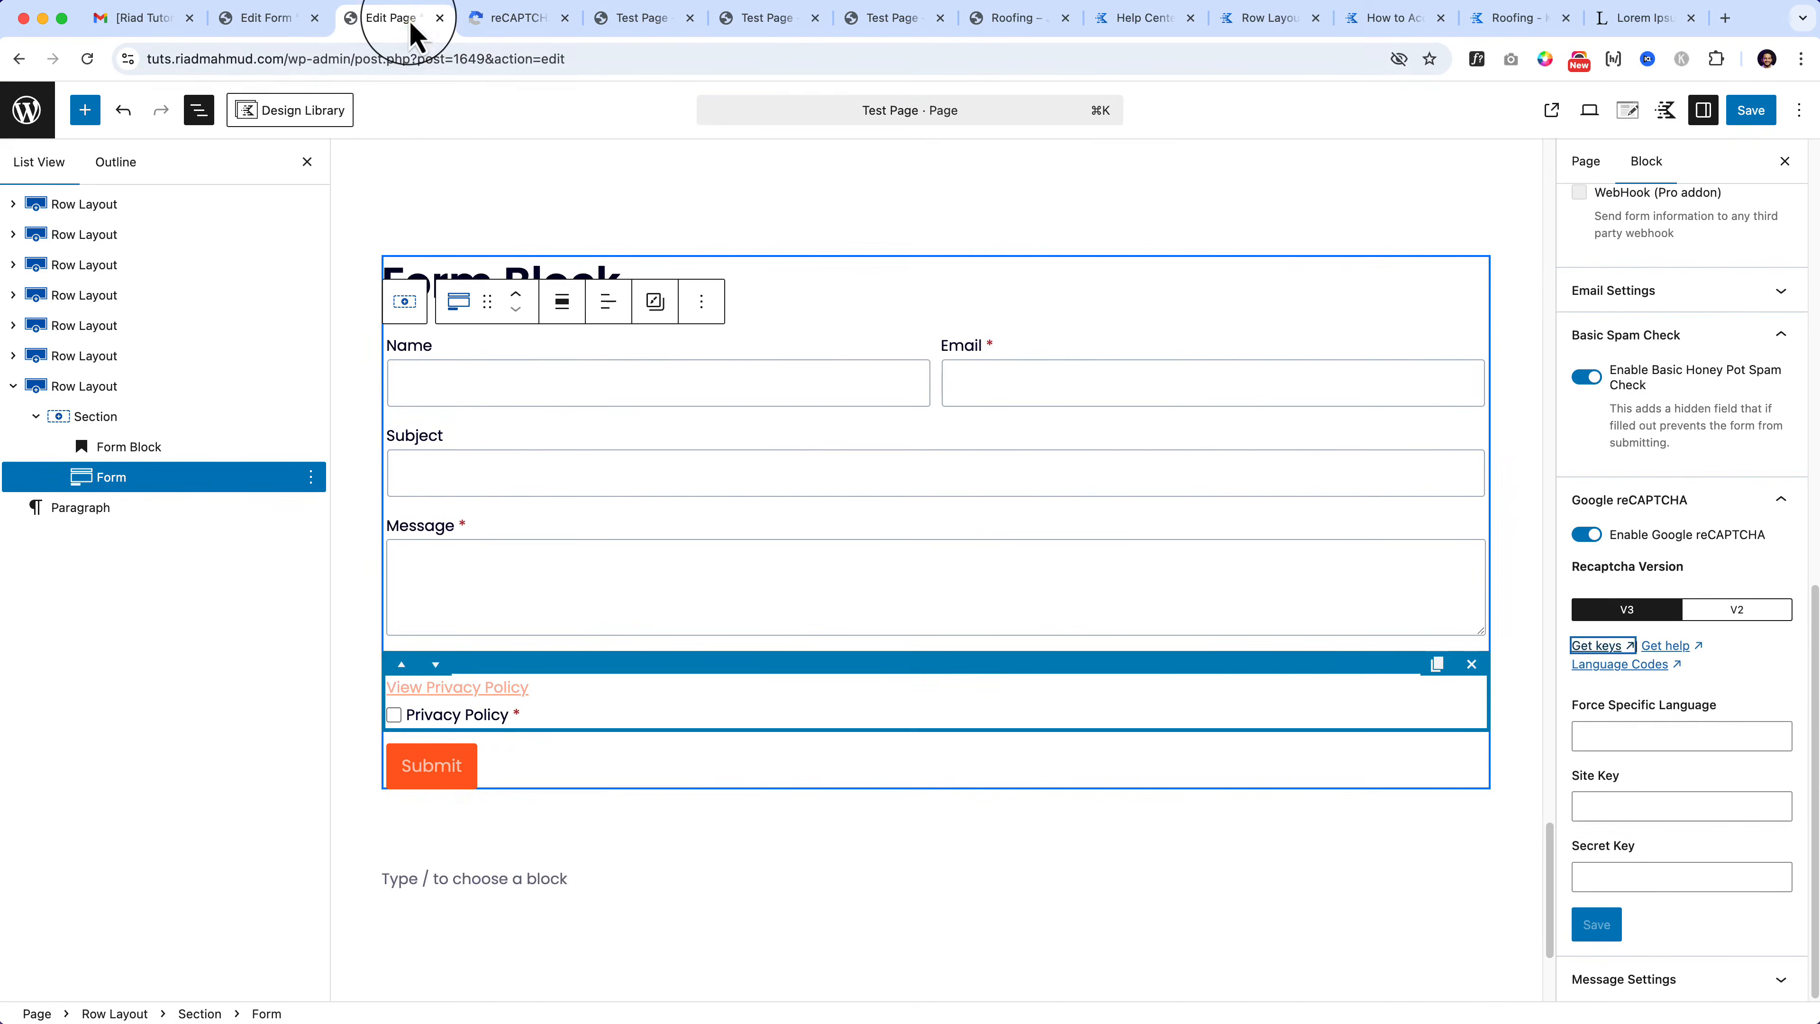
drag(284, 58, 143, 58)
key(super+c)
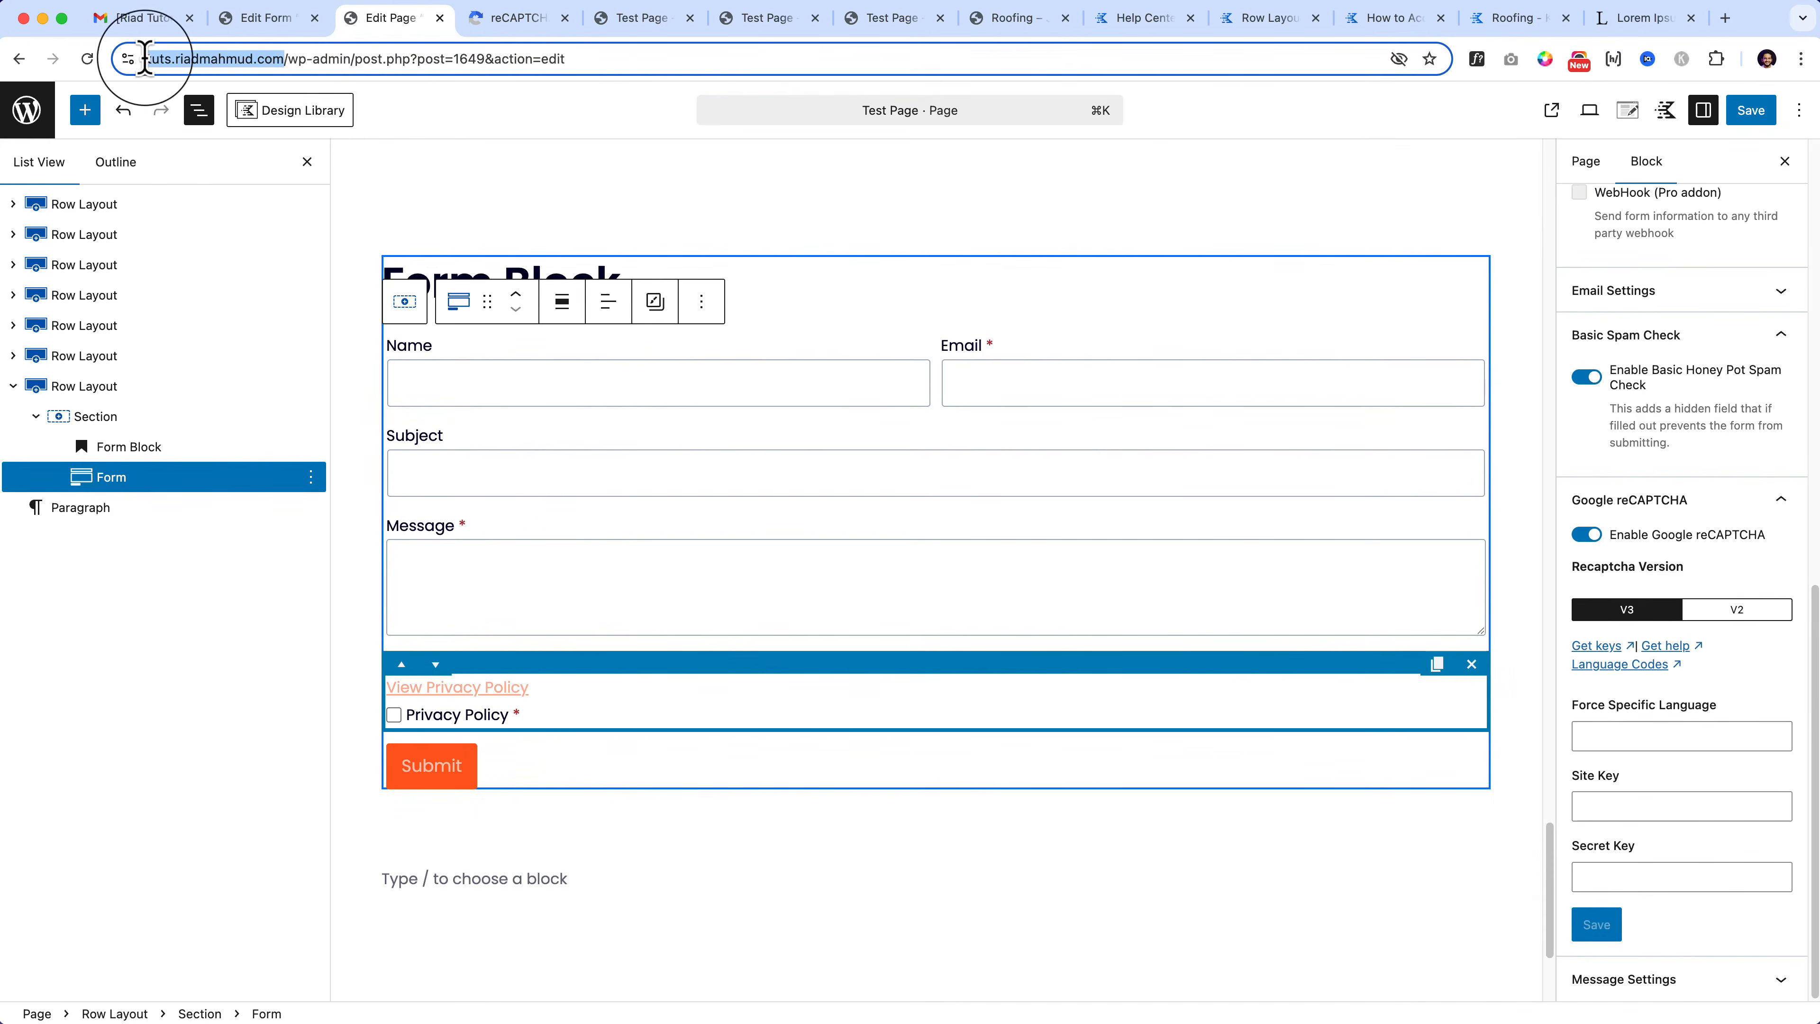
click(498, 20)
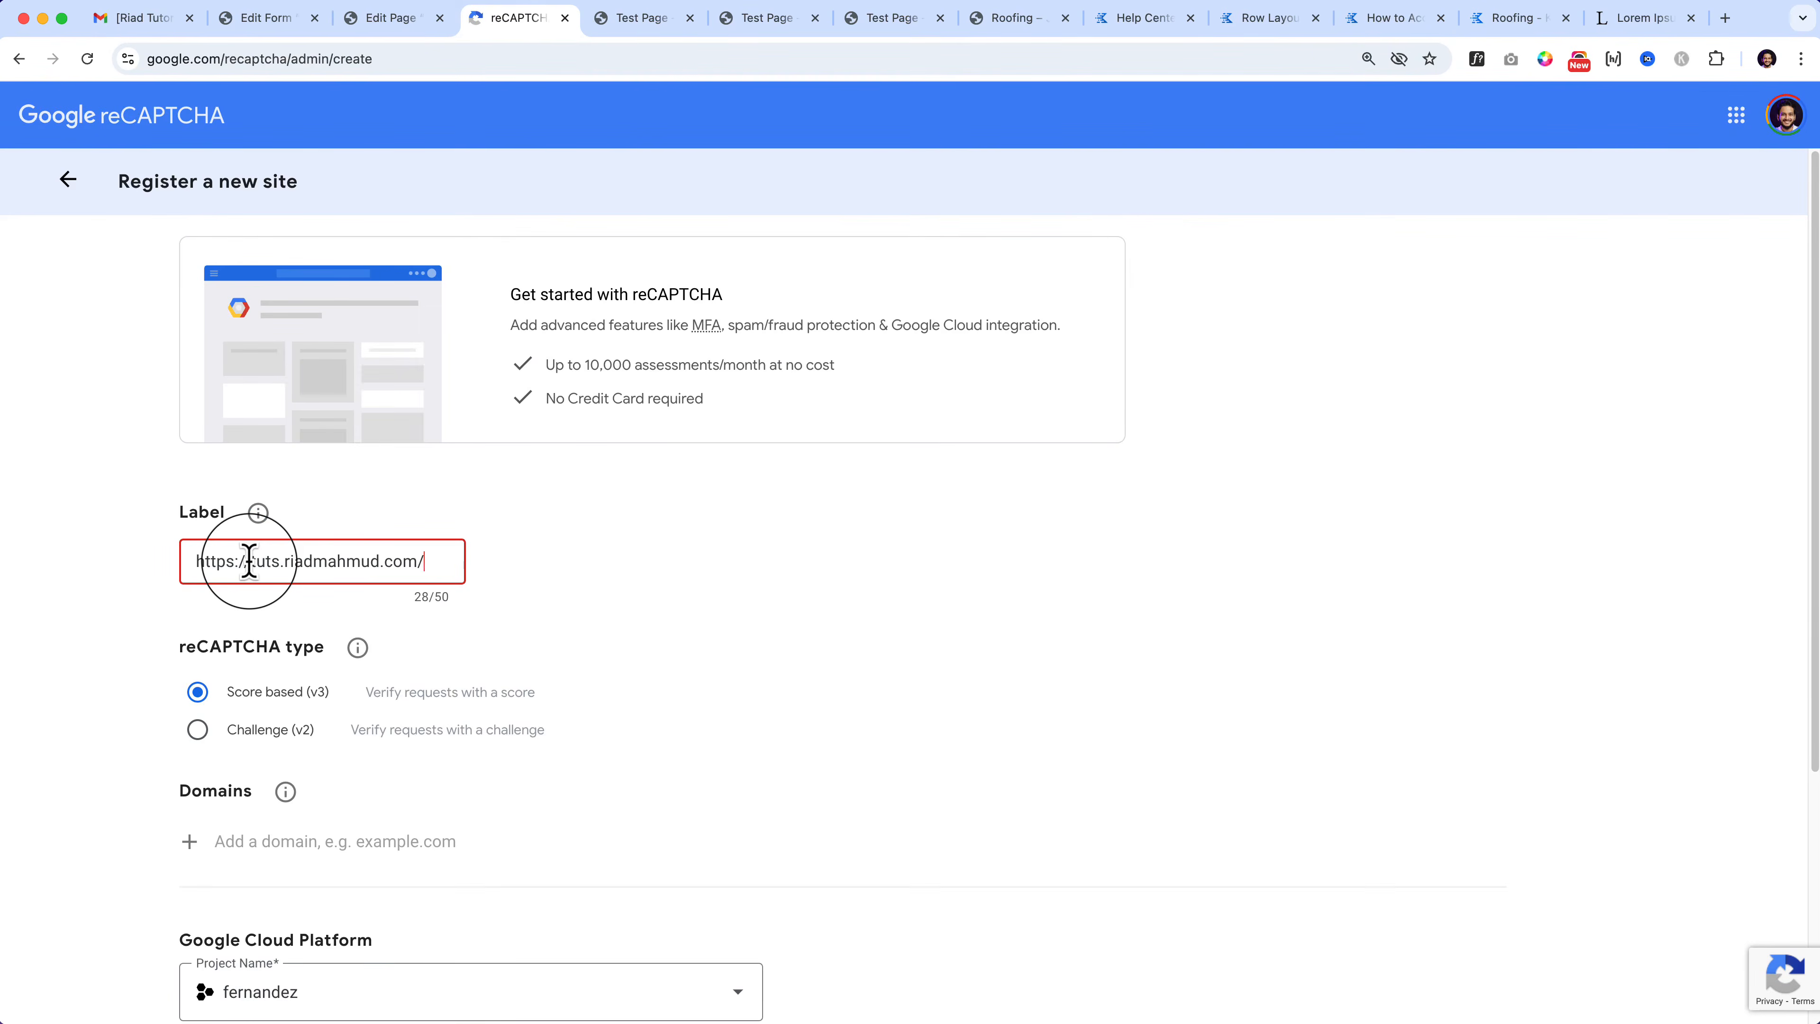
drag(250, 561, 195, 561)
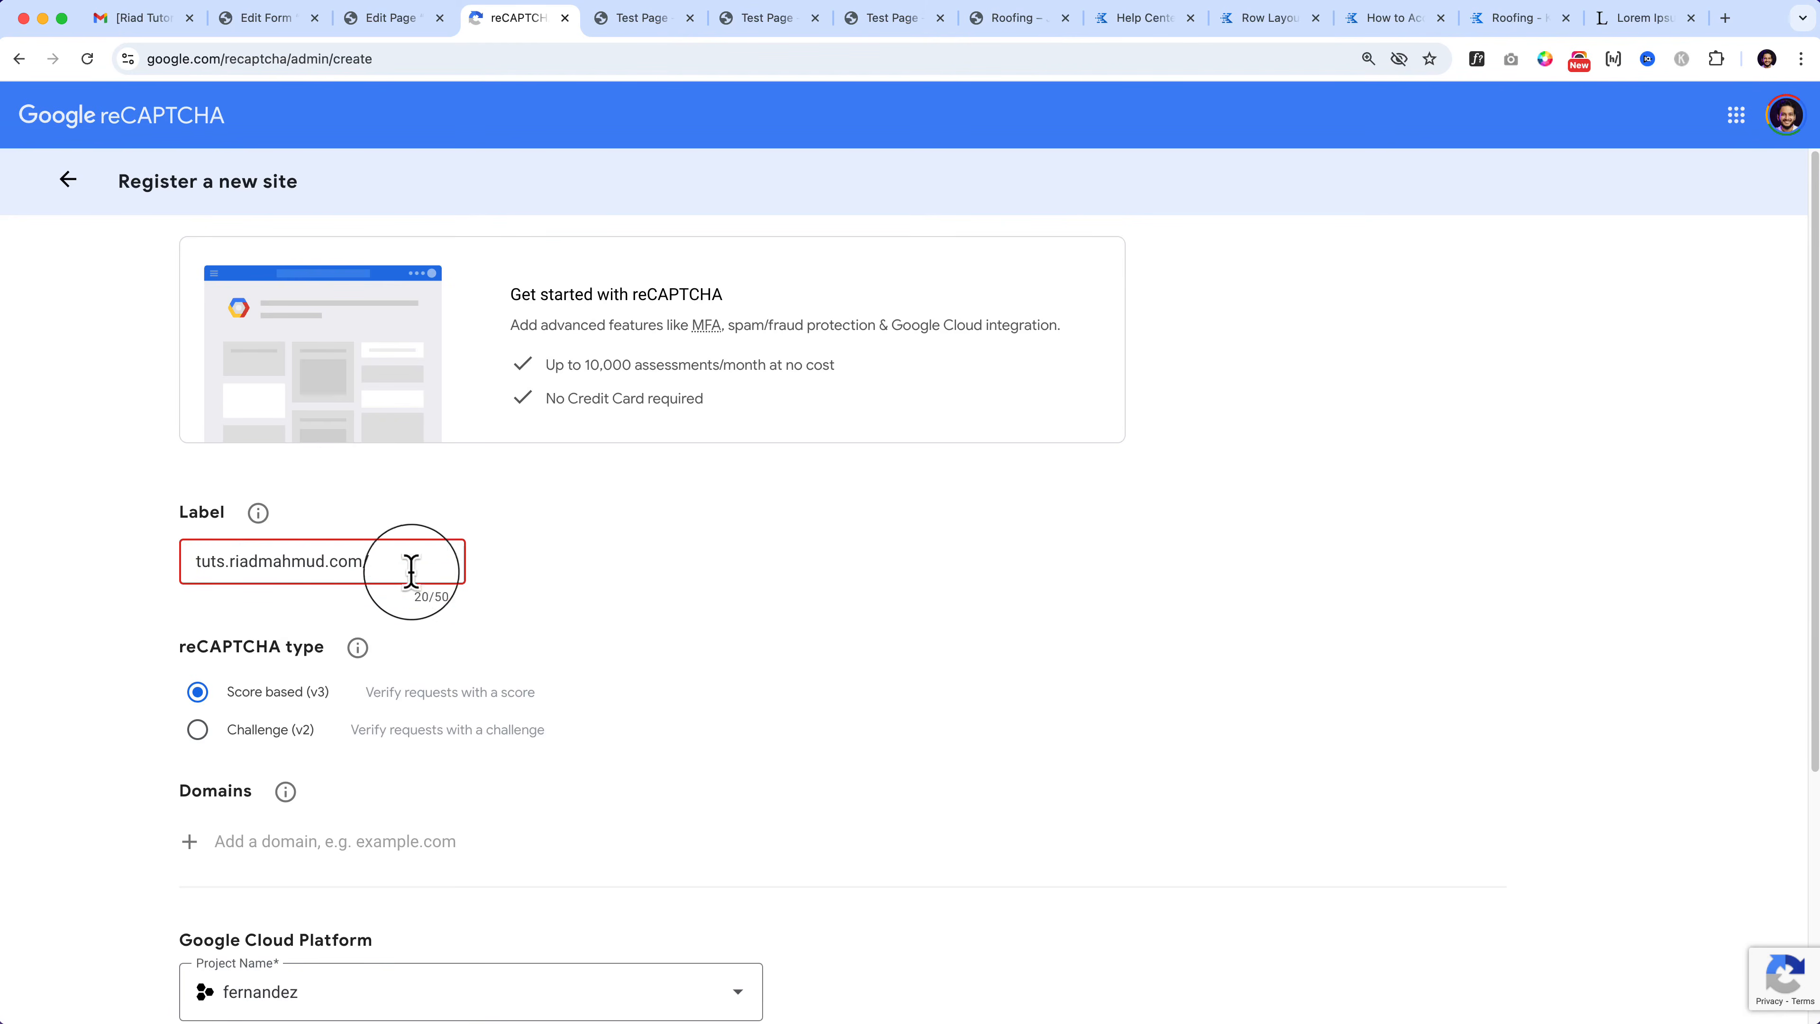
click(399, 555)
click(882, 584)
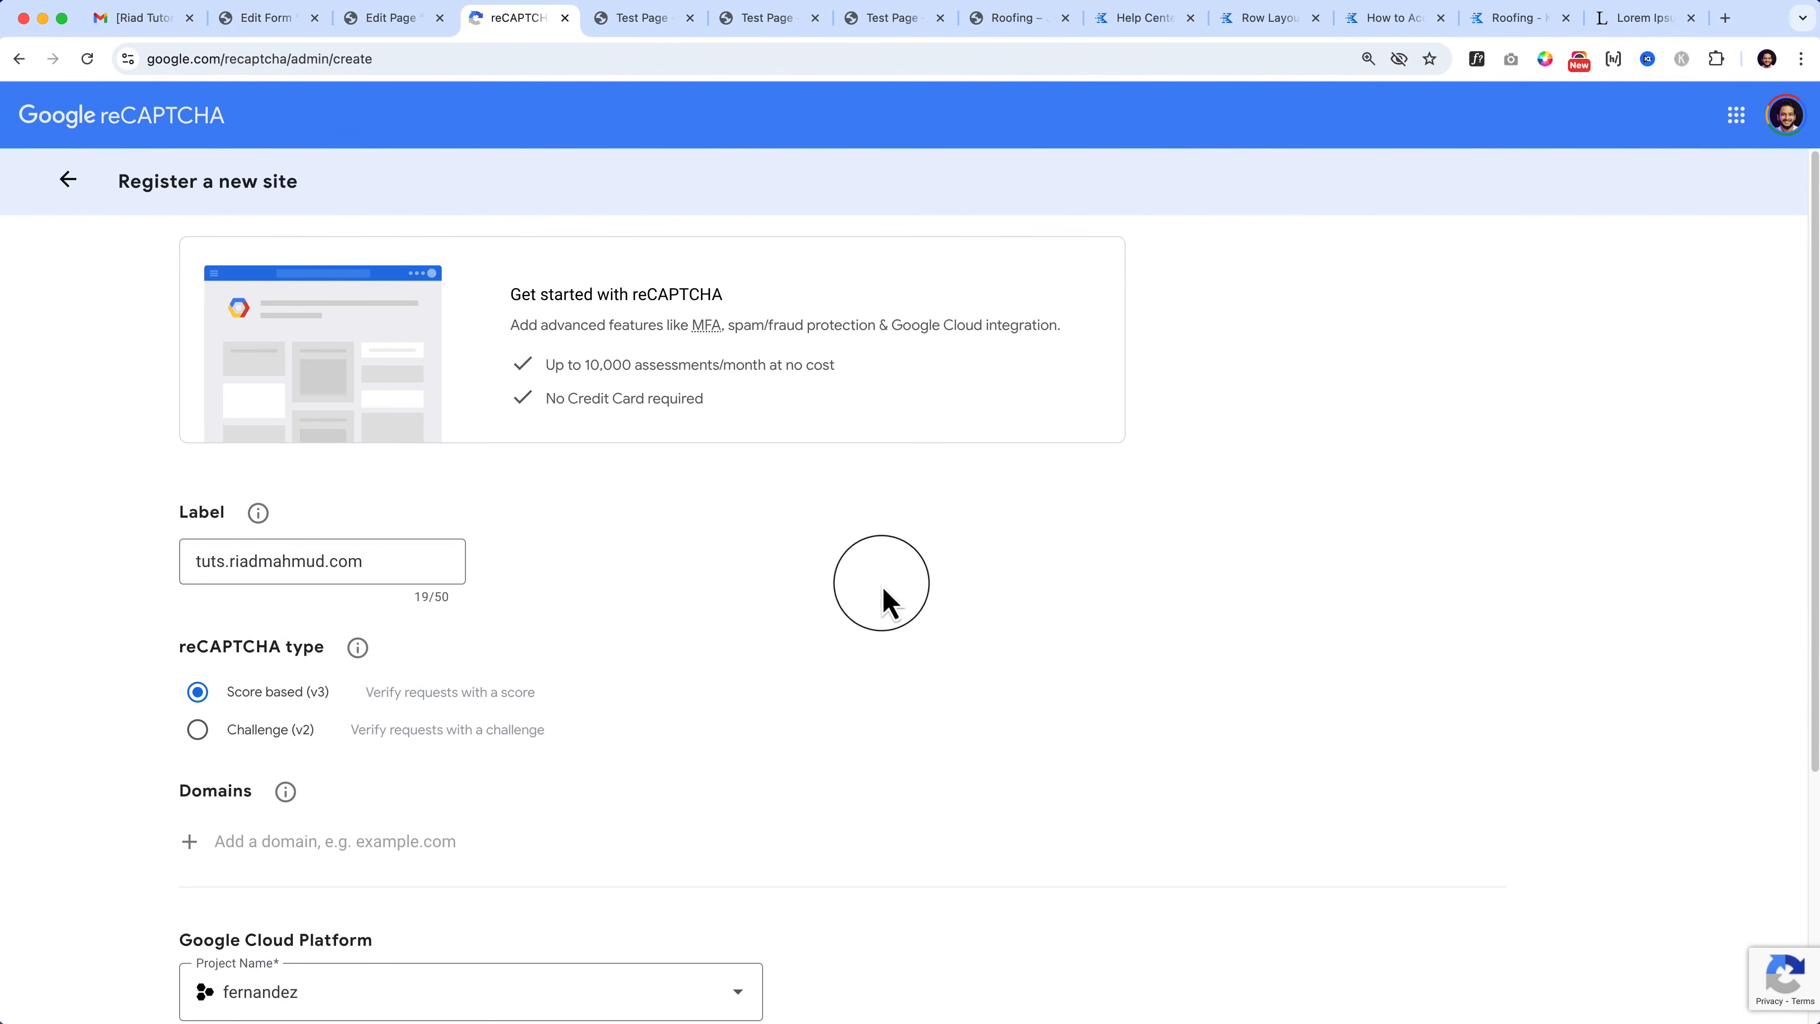
click(239, 745)
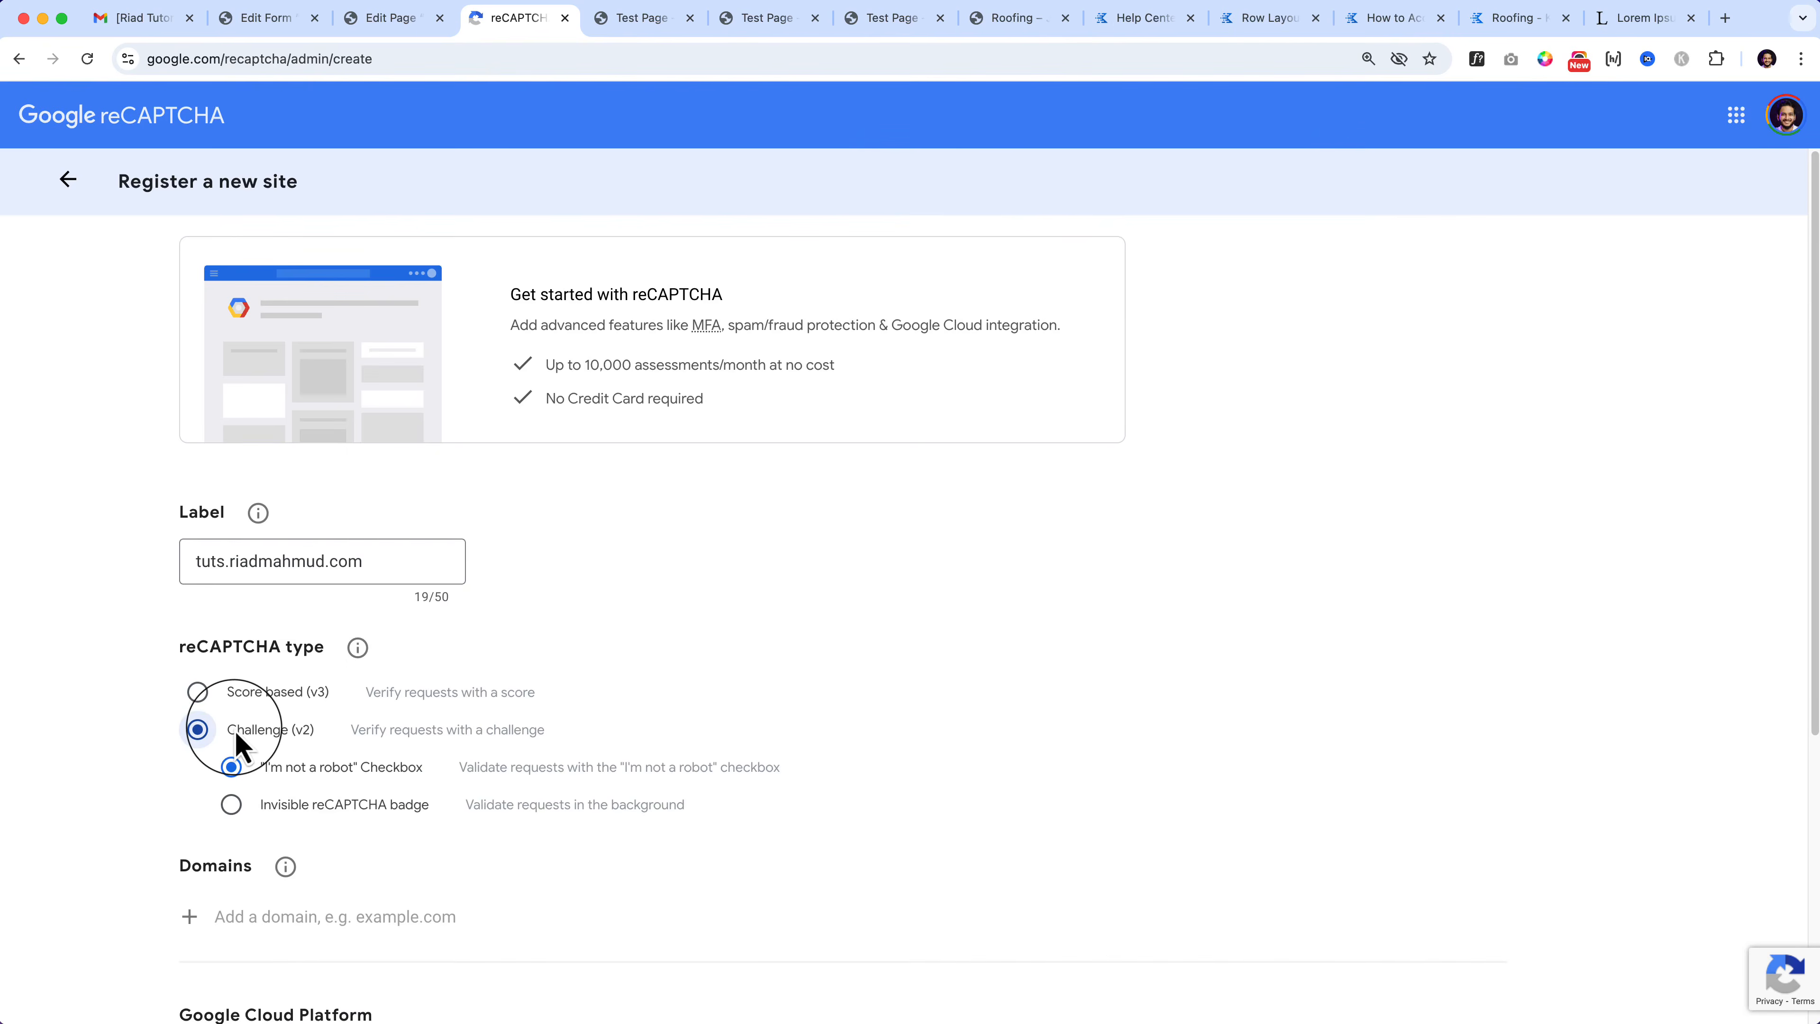
scroll(237, 746, down, 4)
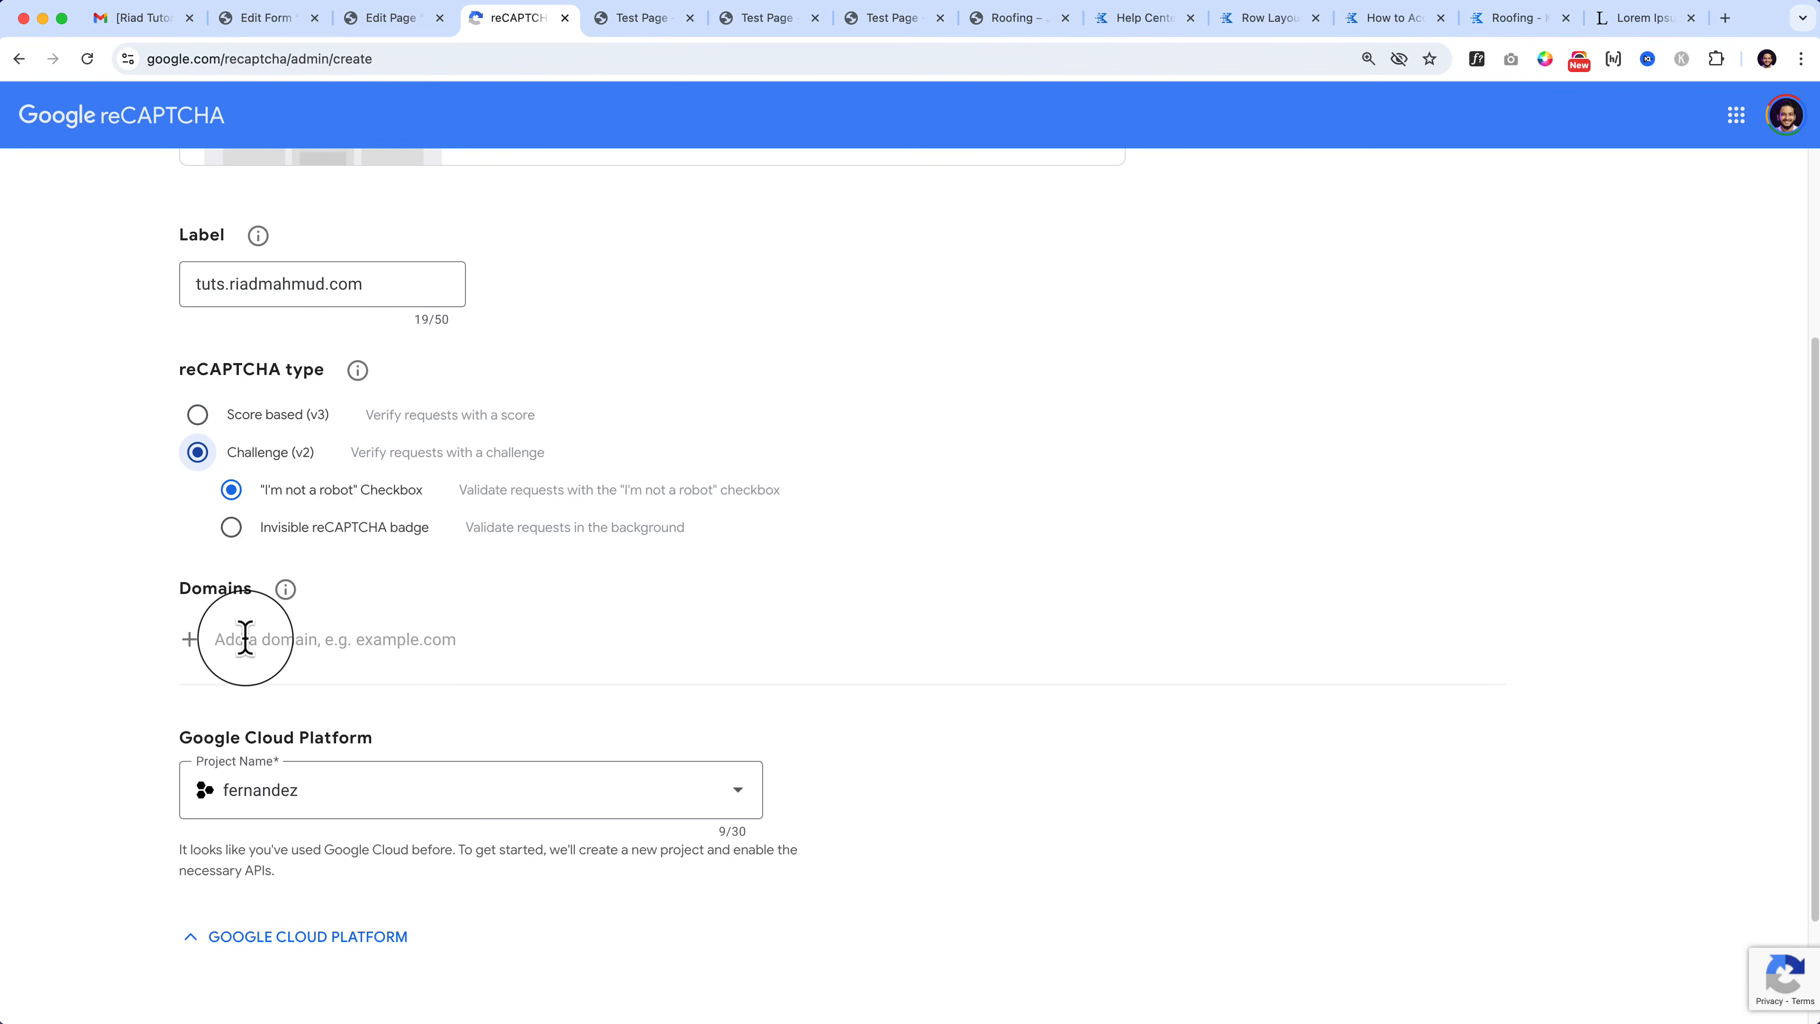
key(super+v)
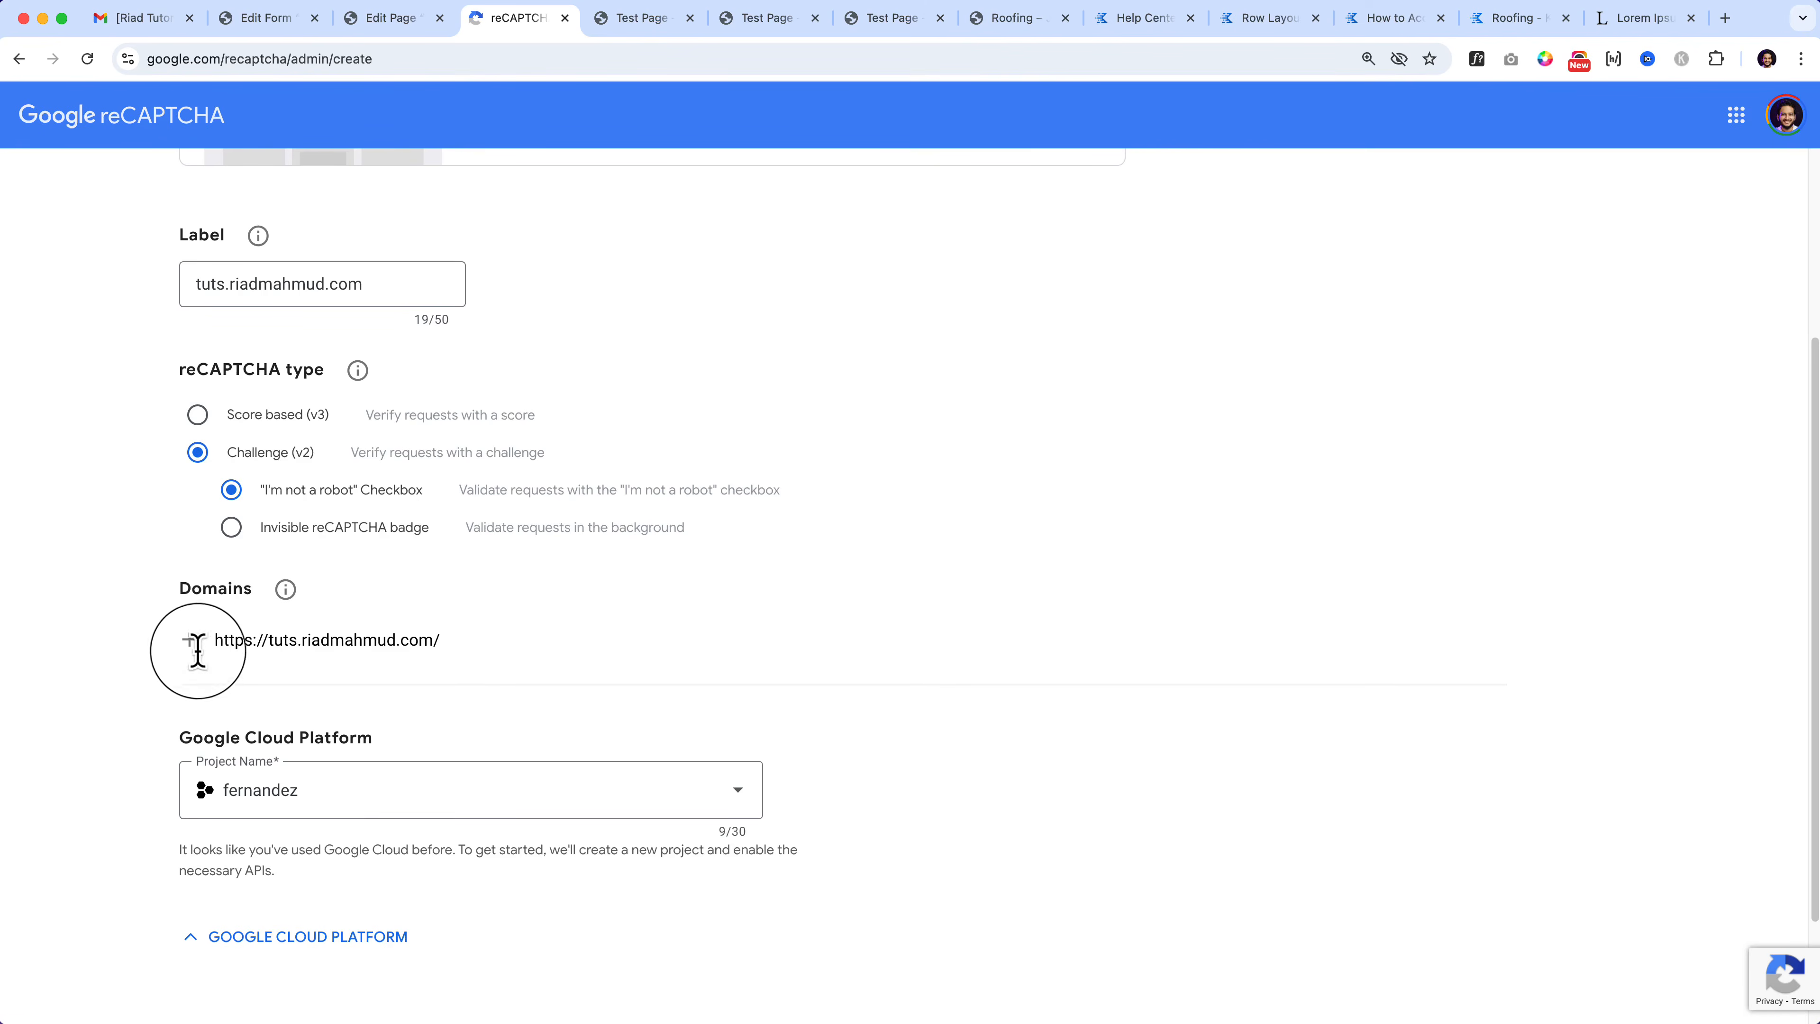
drag(266, 641, 179, 646)
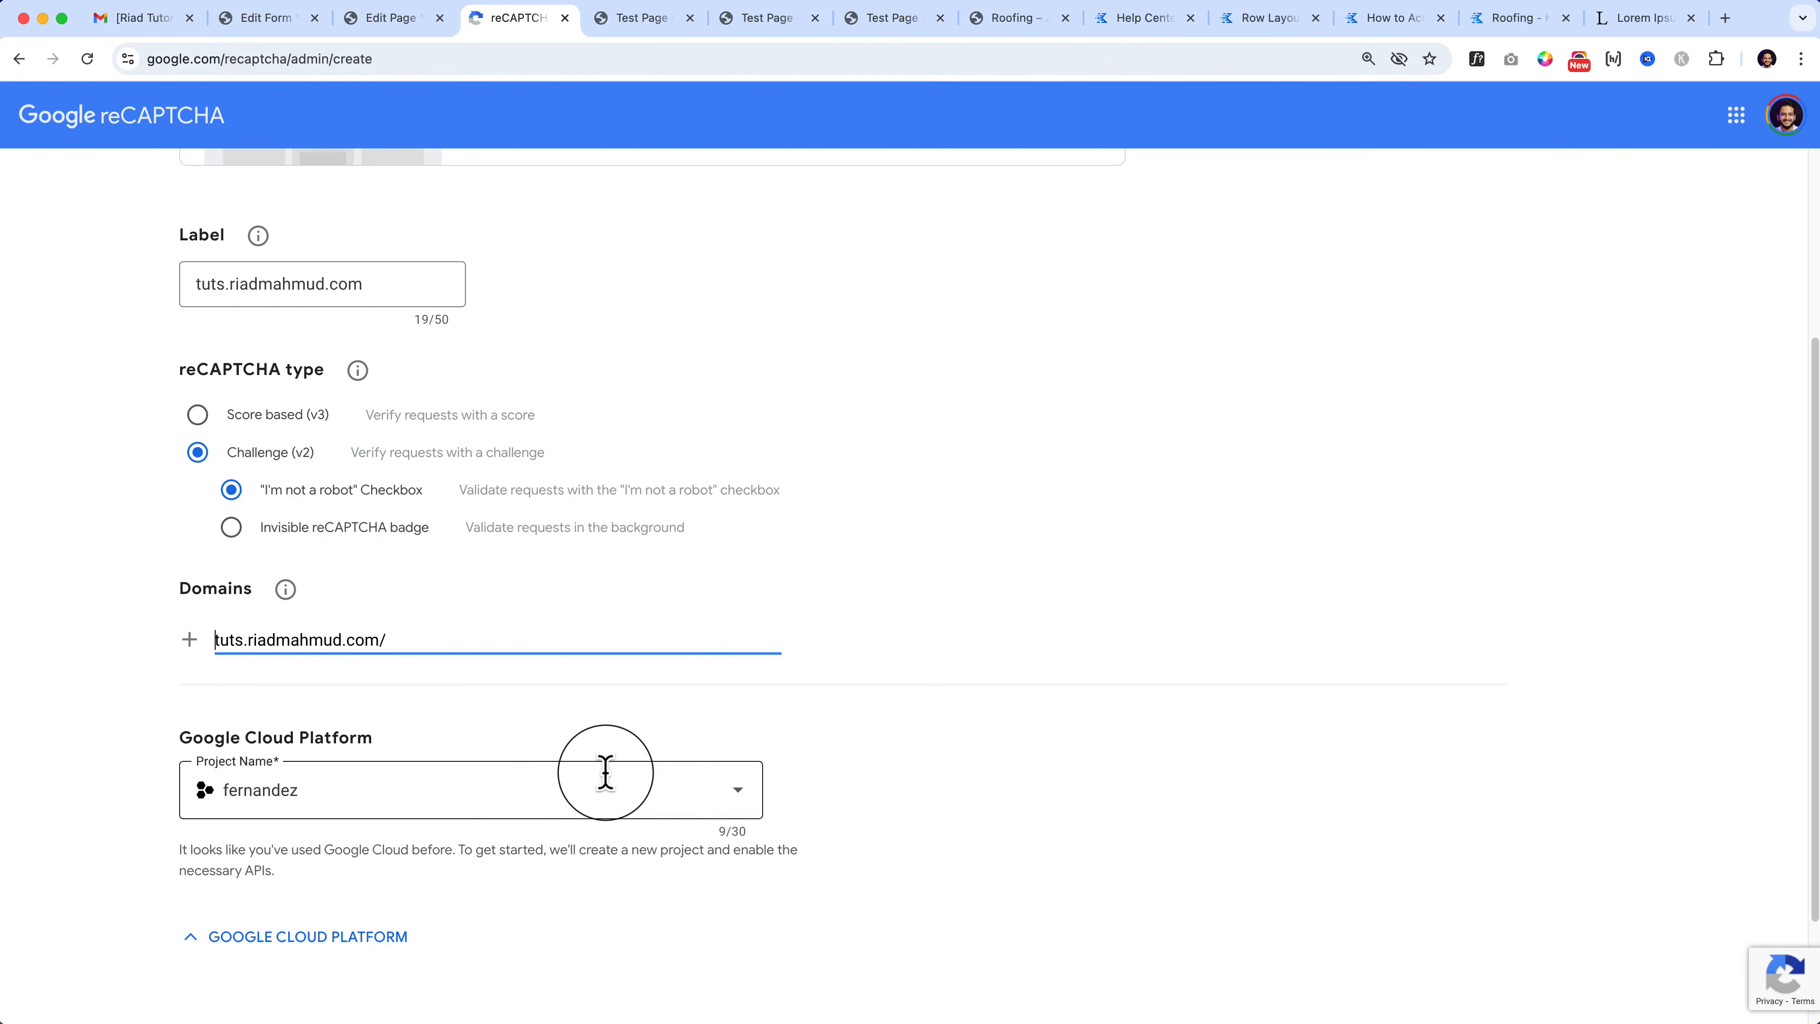
click(605, 772)
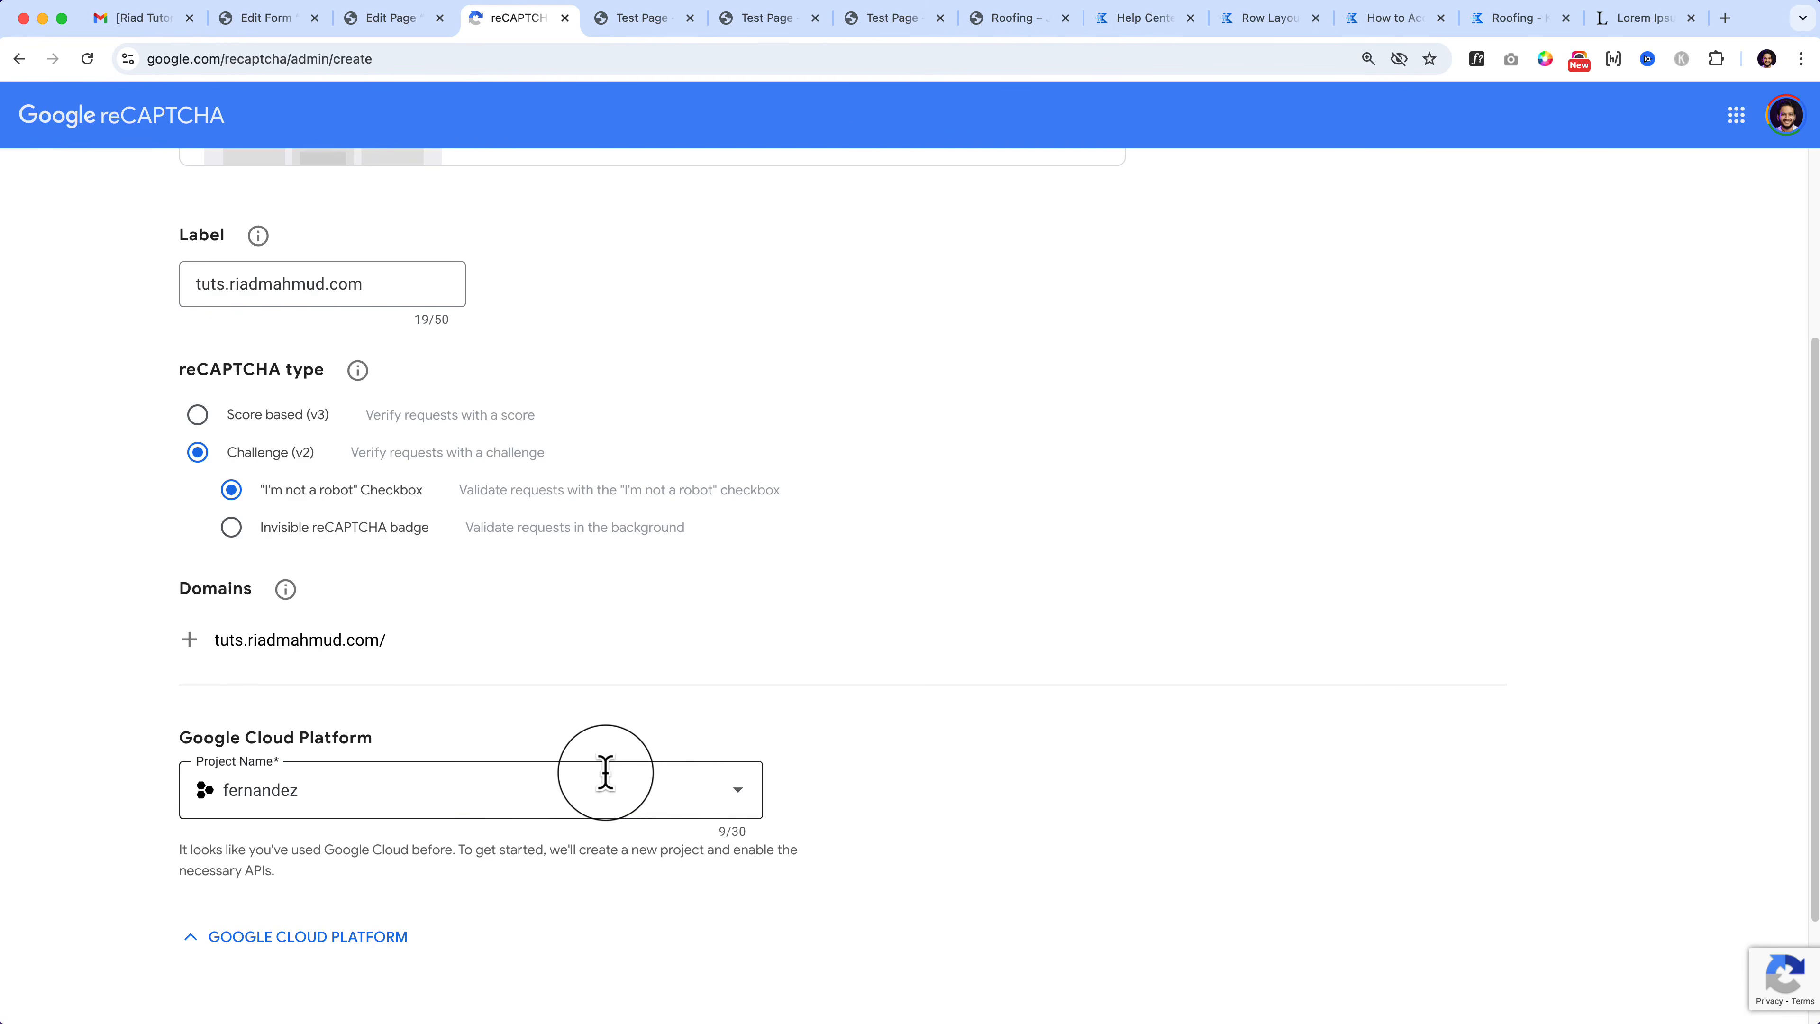
Step: Look through the Project Name list without changing it, then return to the WordPress editor
click(732, 815)
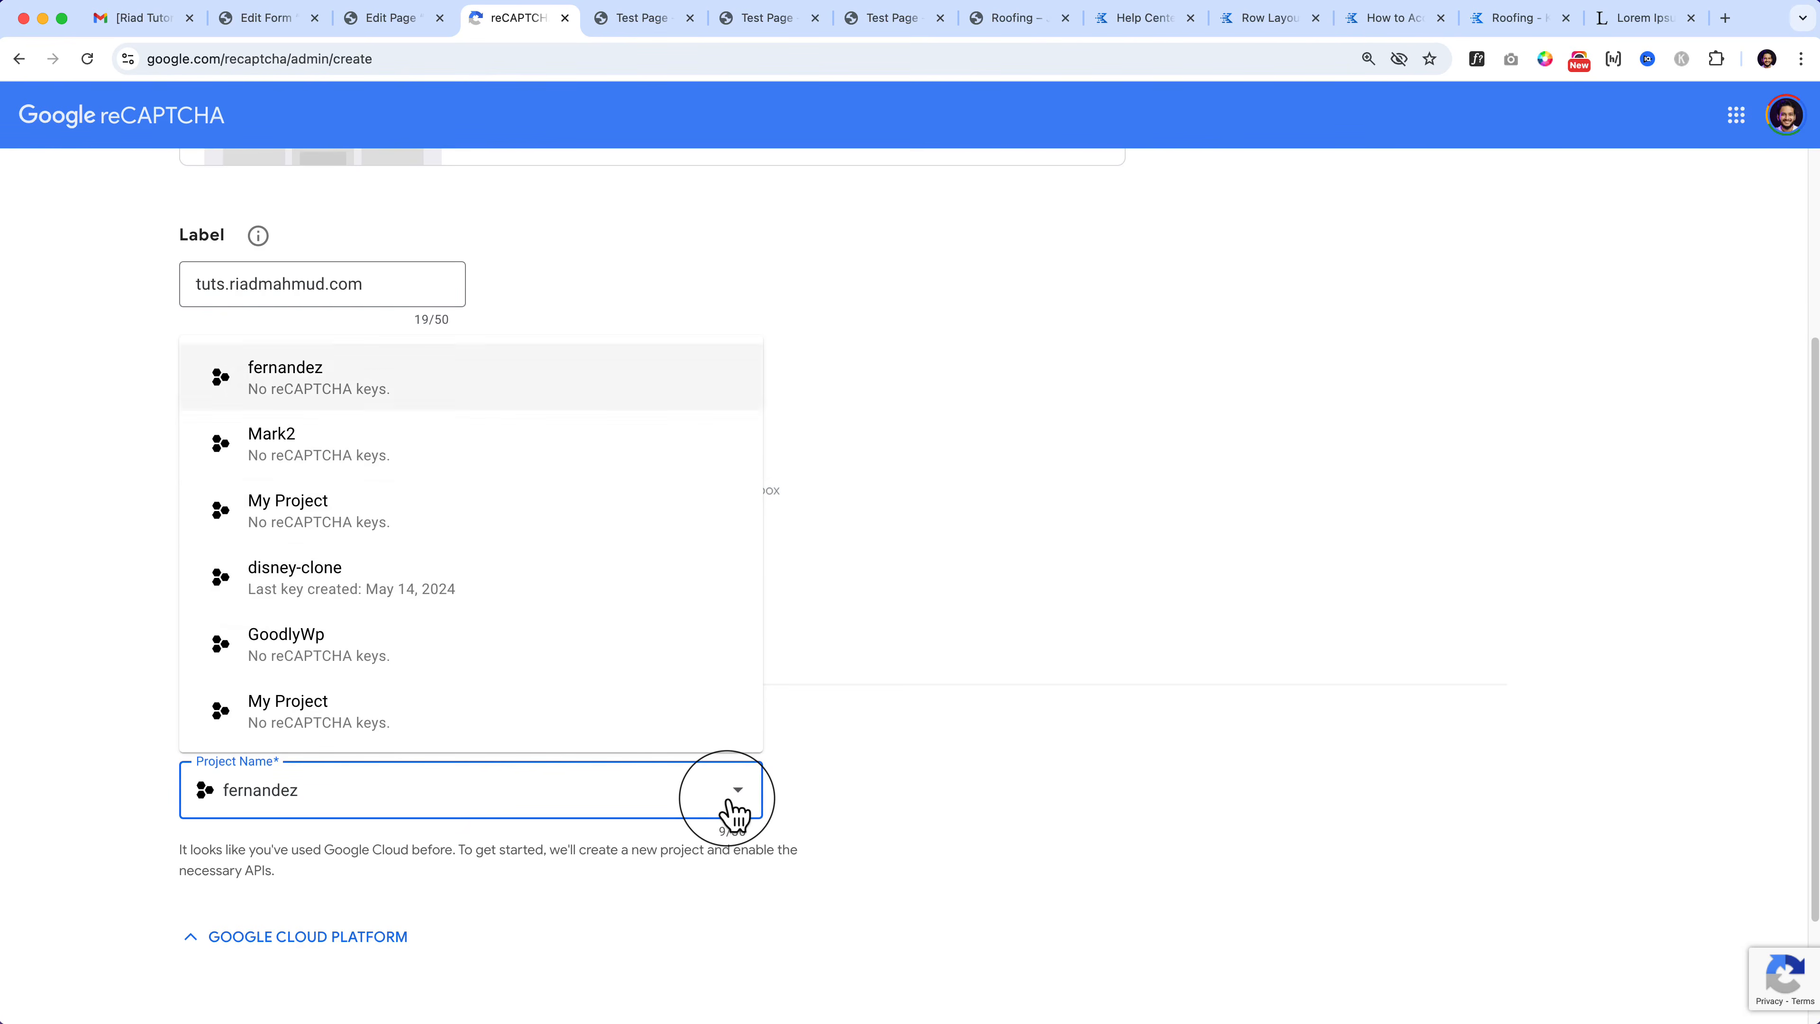
scroll(805, 773, down, 1)
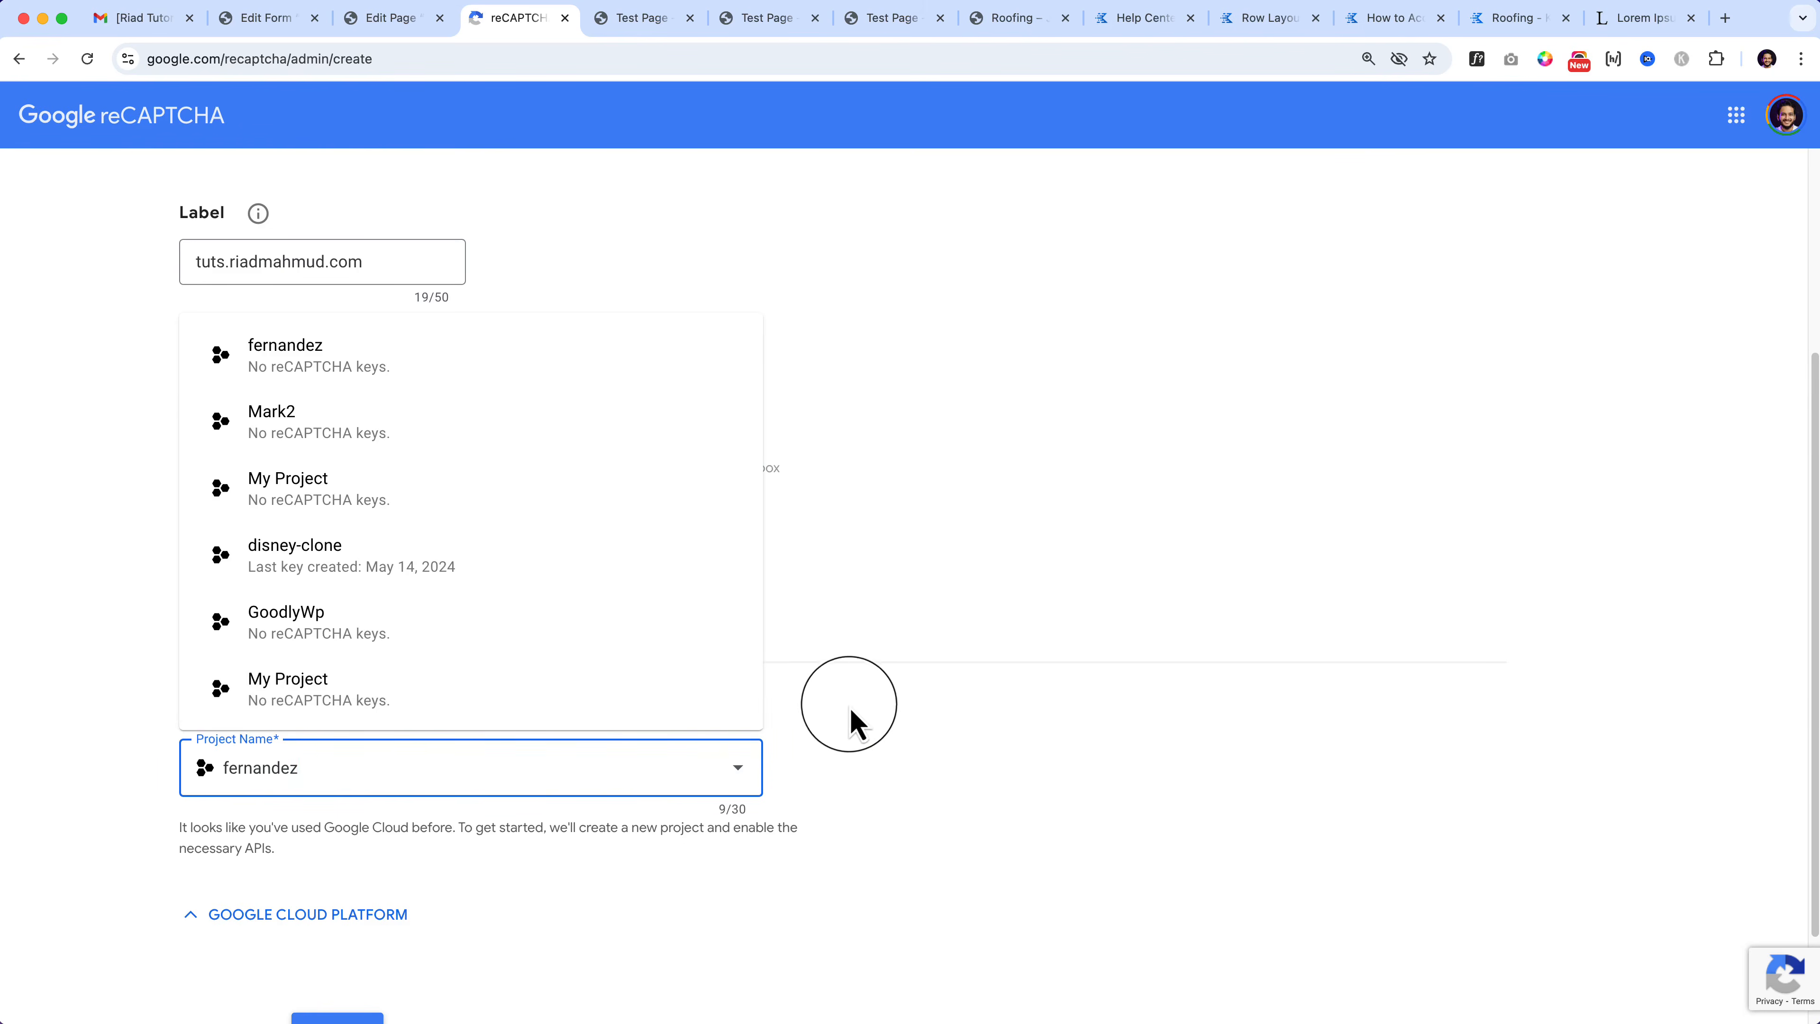
click(892, 714)
click(390, 18)
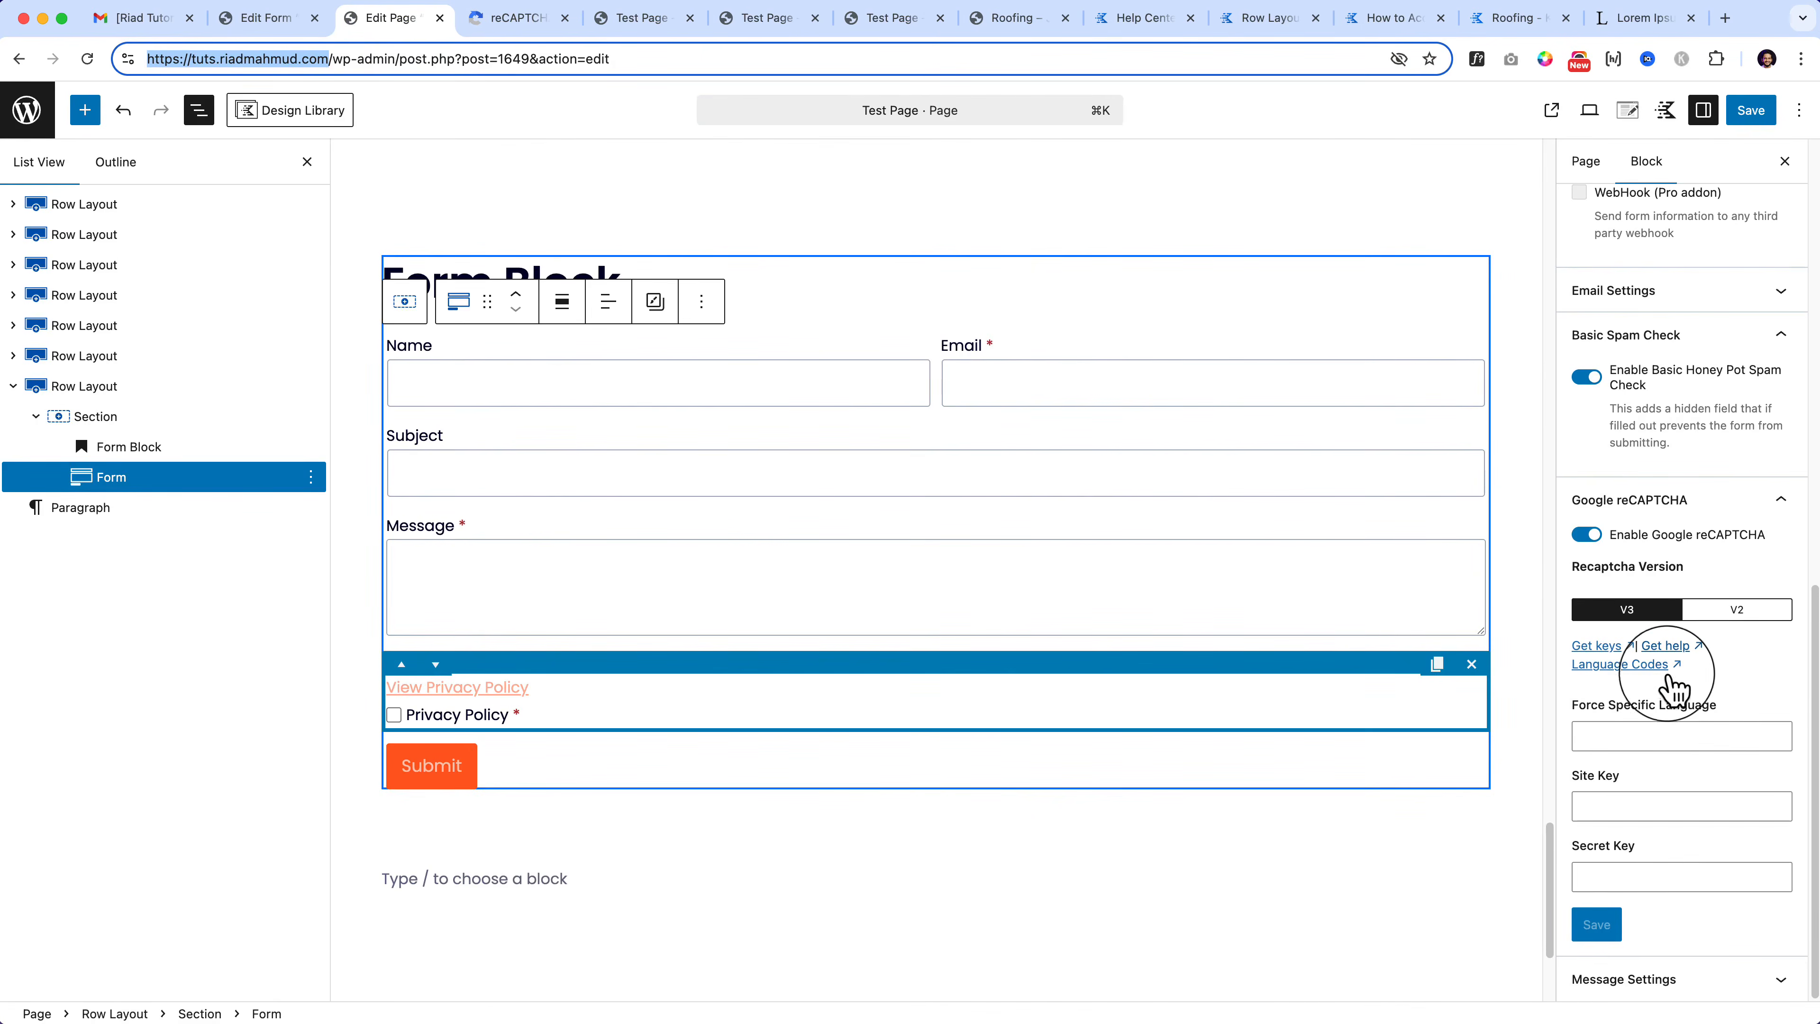
Step: Open the reCAPTCHA Introduction guide via Get help, then return to the registration form
click(1669, 648)
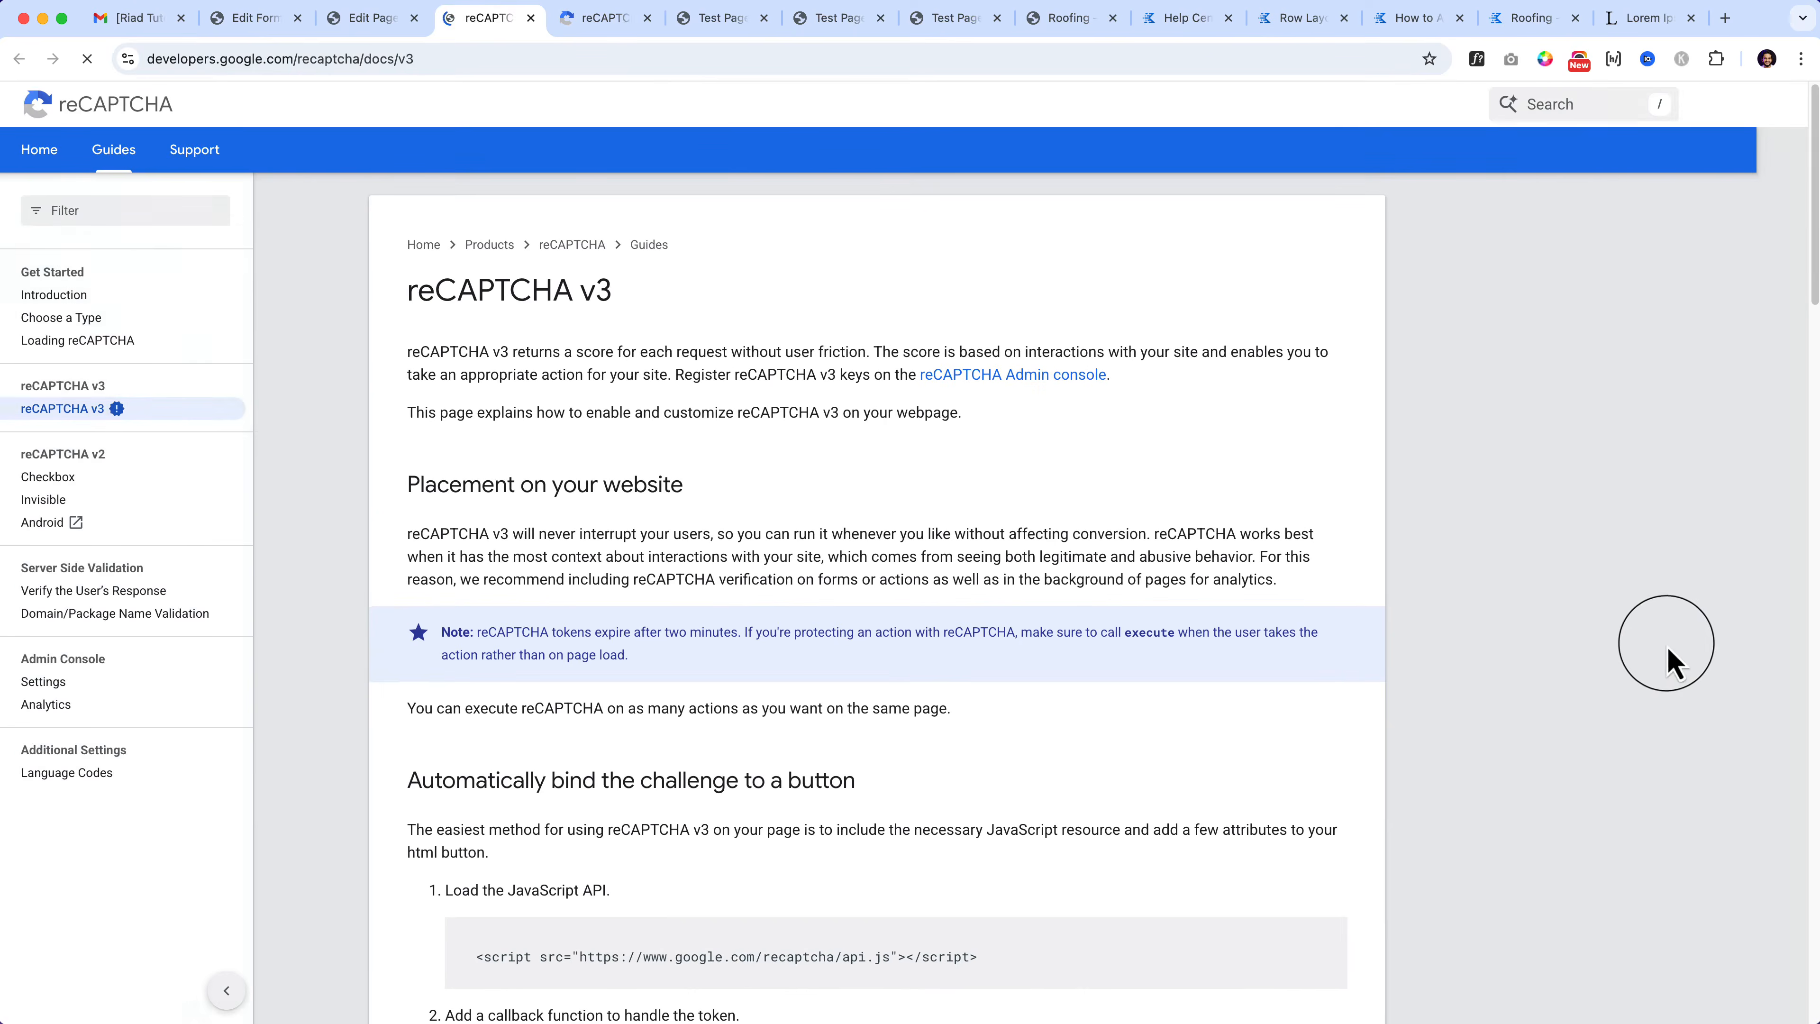
drag(403, 290, 478, 291)
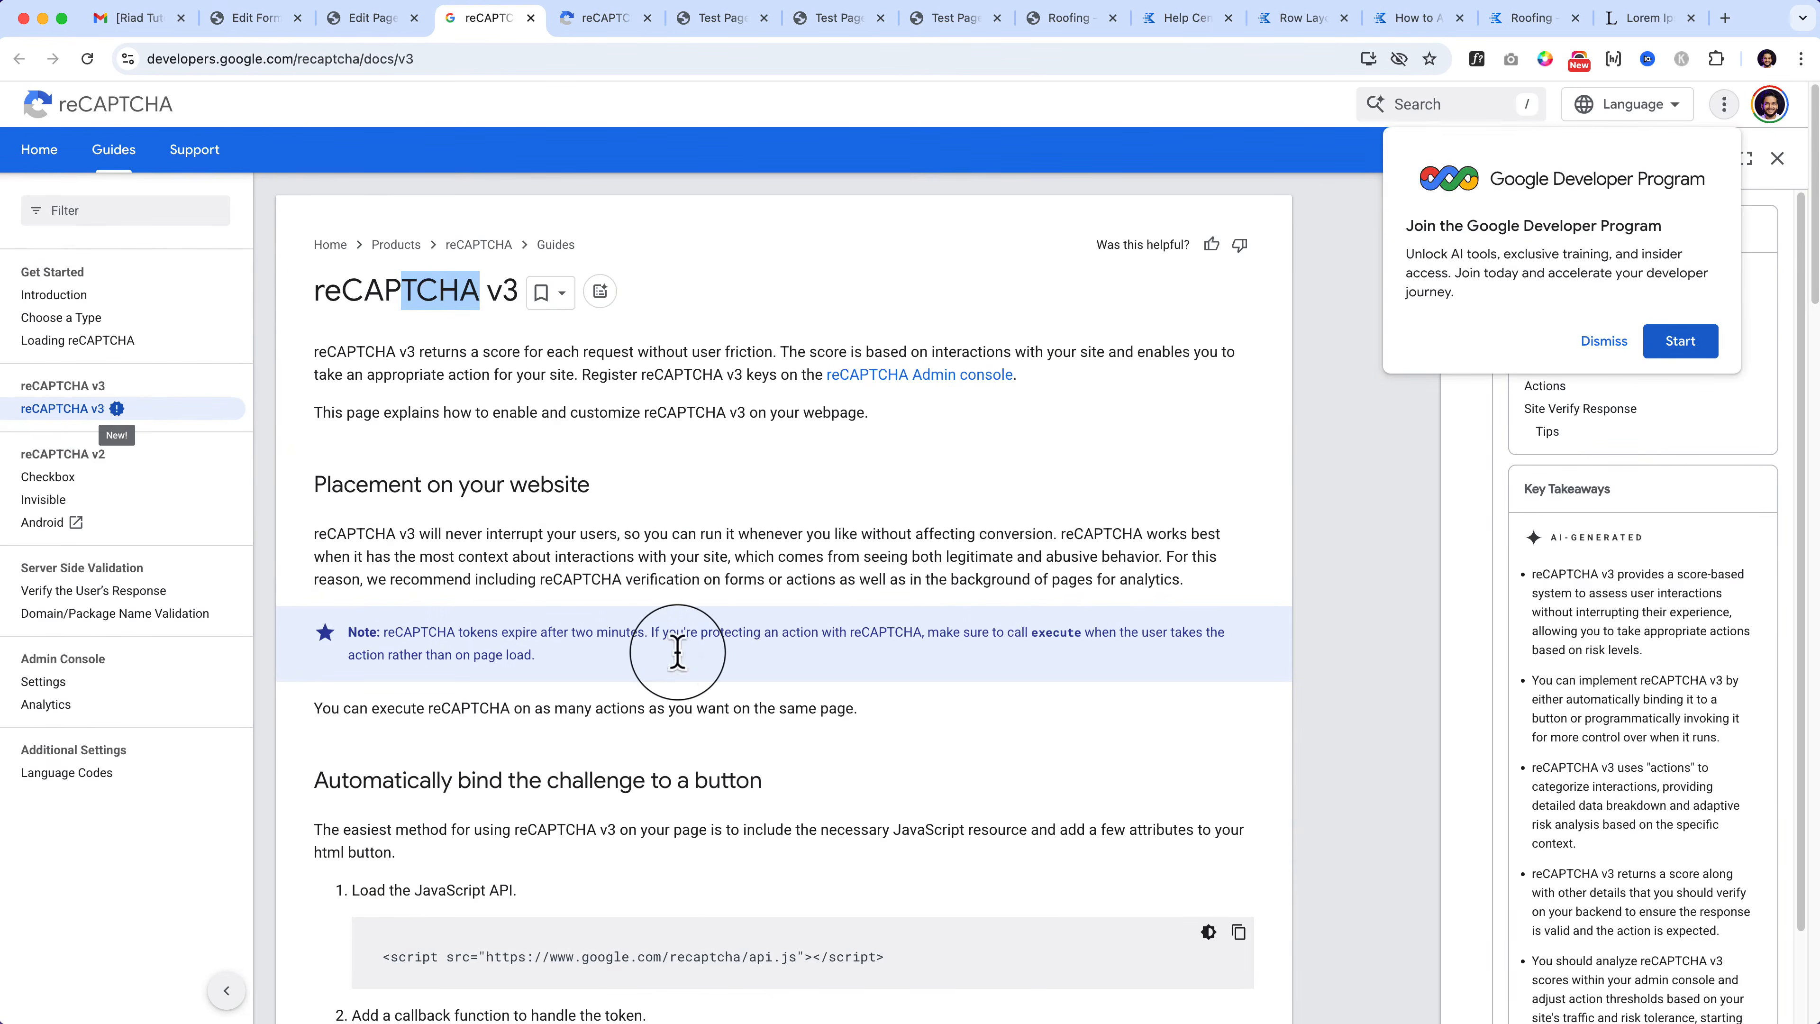
scroll(681, 649, down, 5)
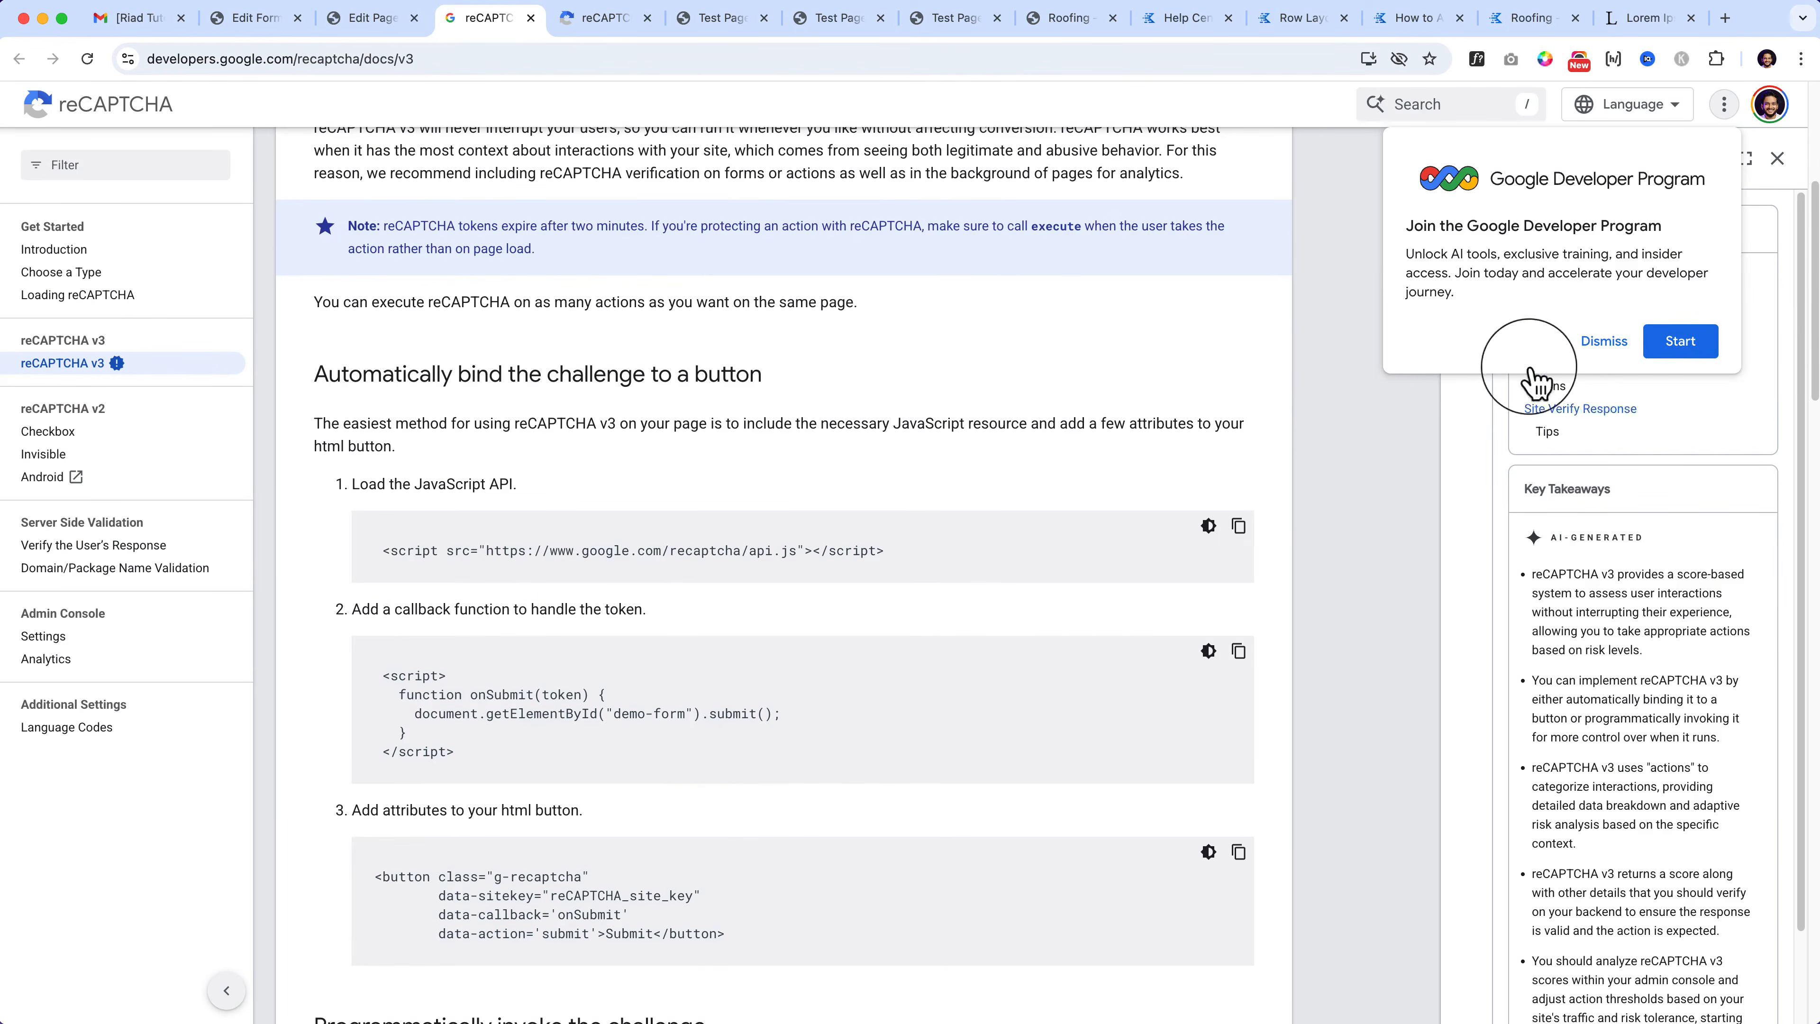
click(1604, 341)
scroll(611, 601, down, 15)
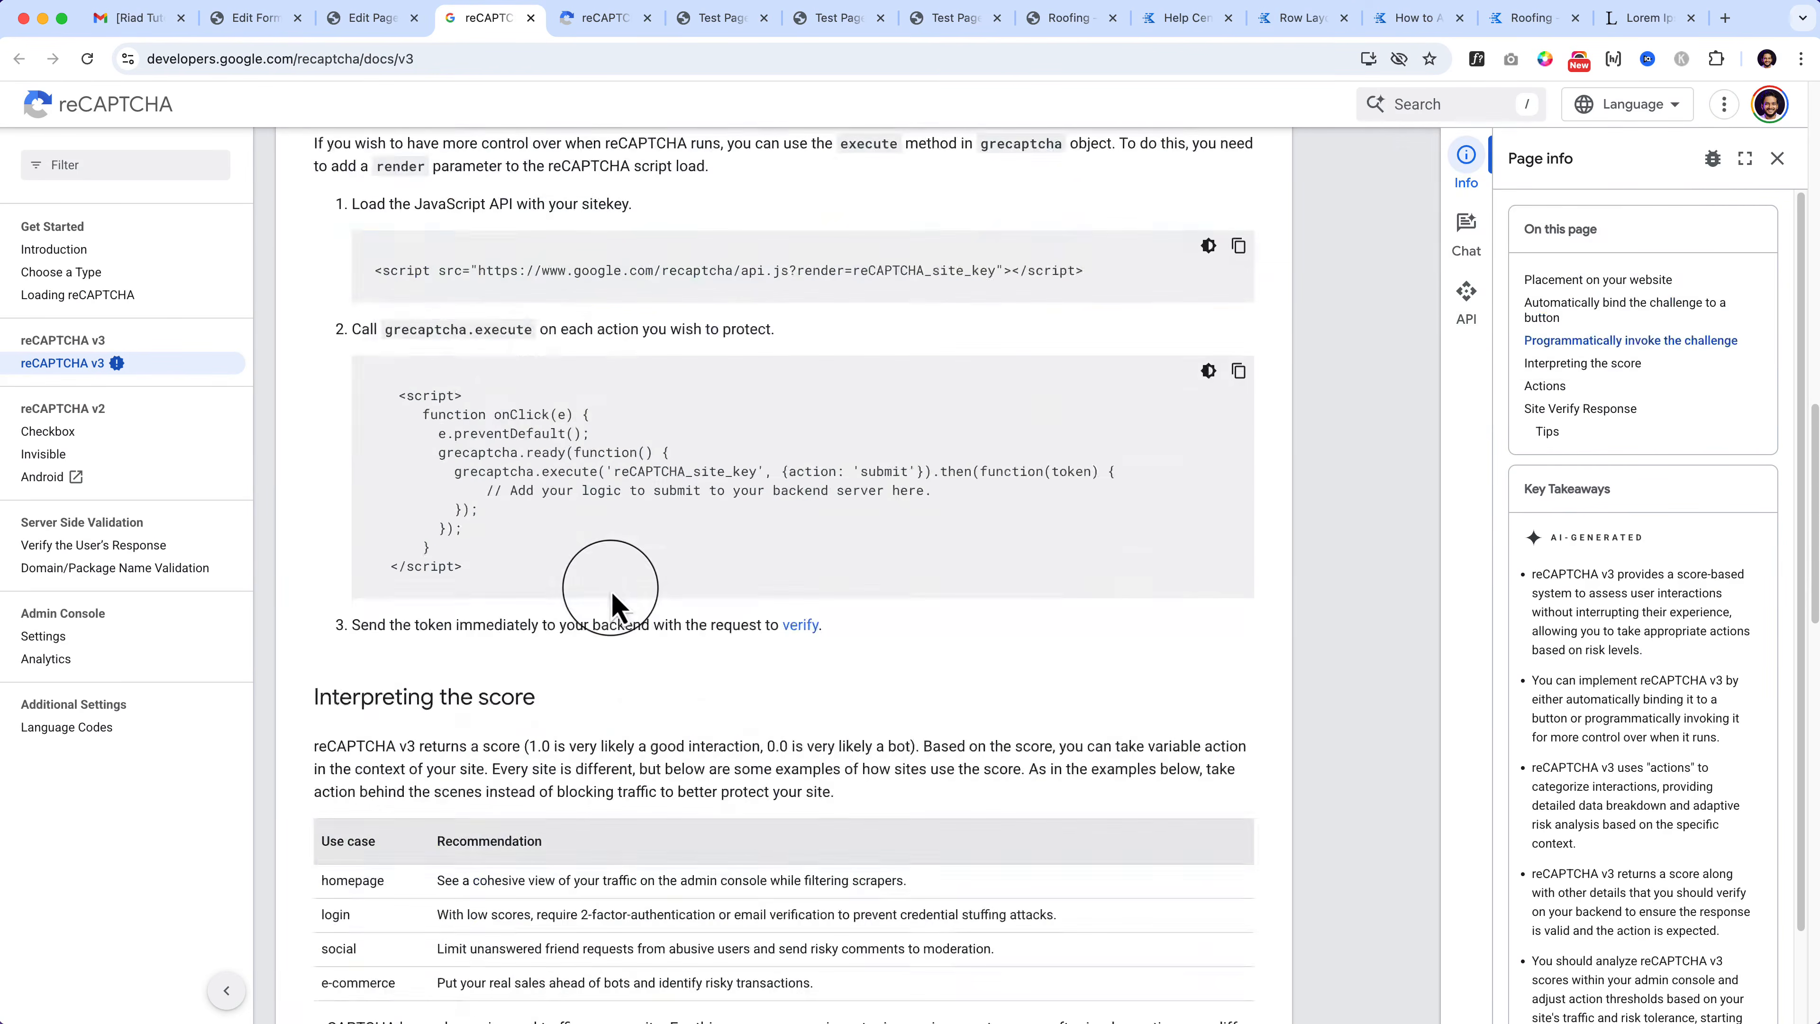
scroll(448, 504, up, 20)
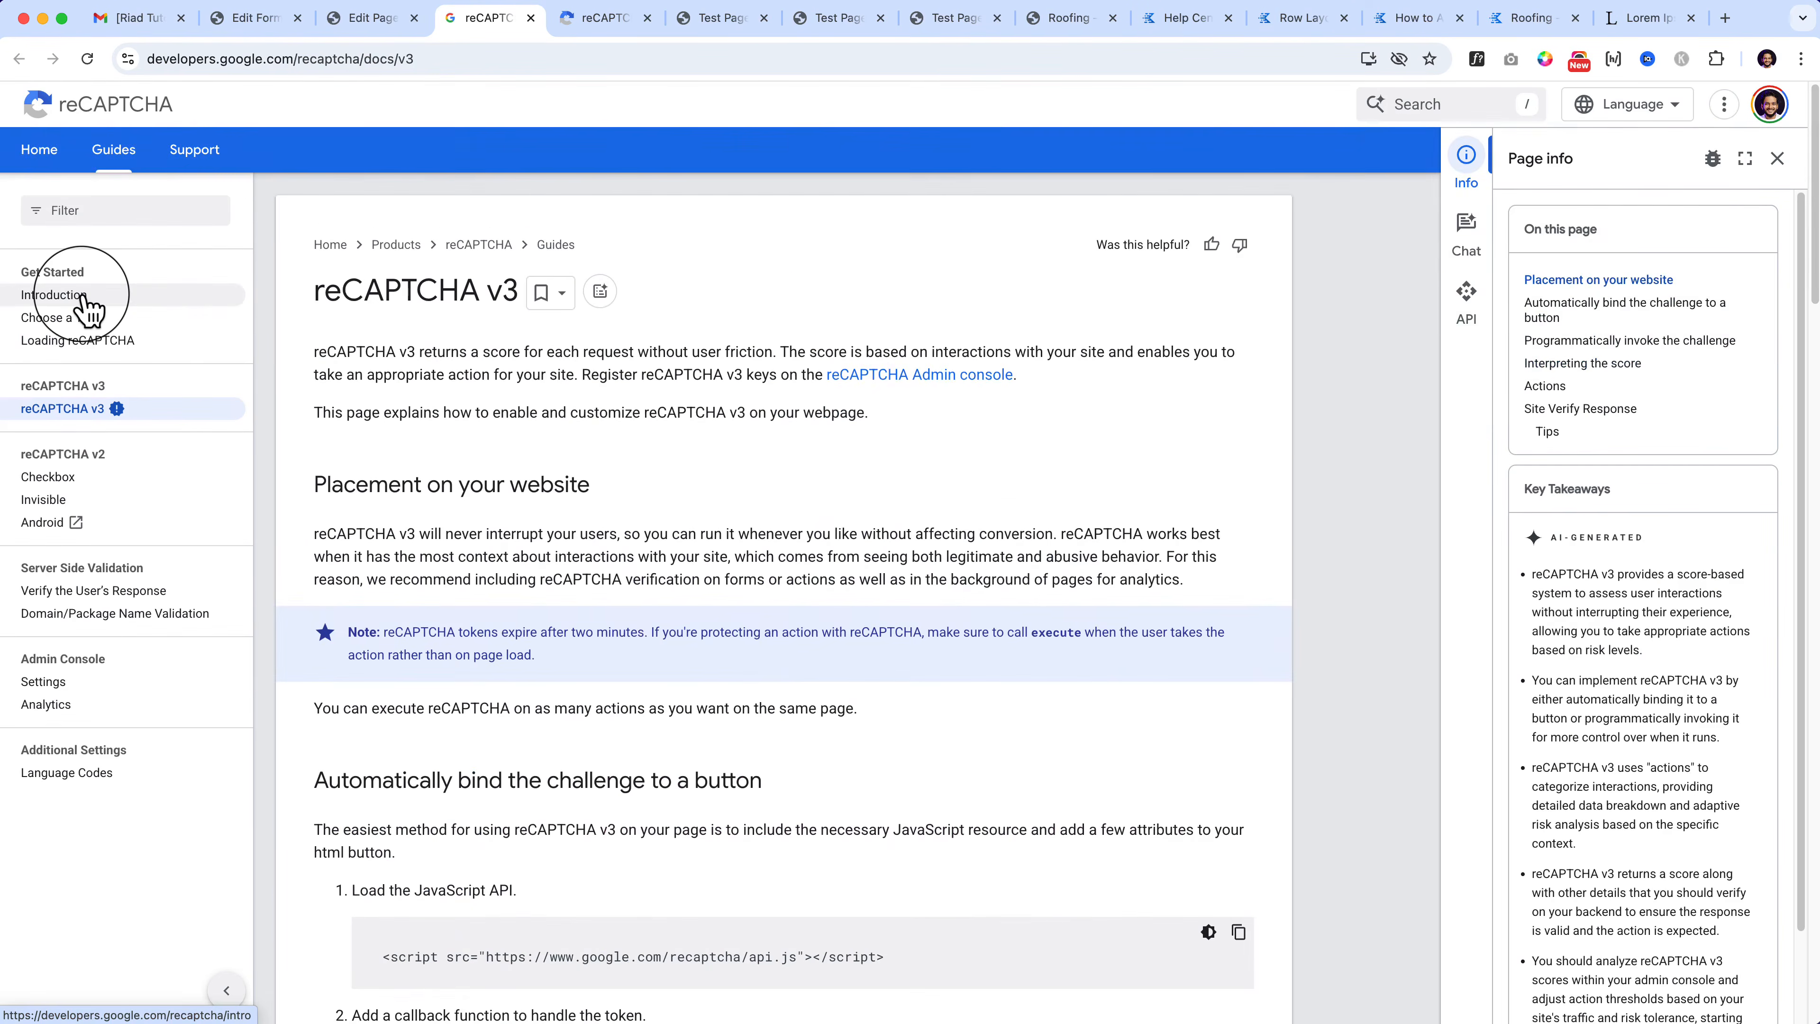
click(85, 299)
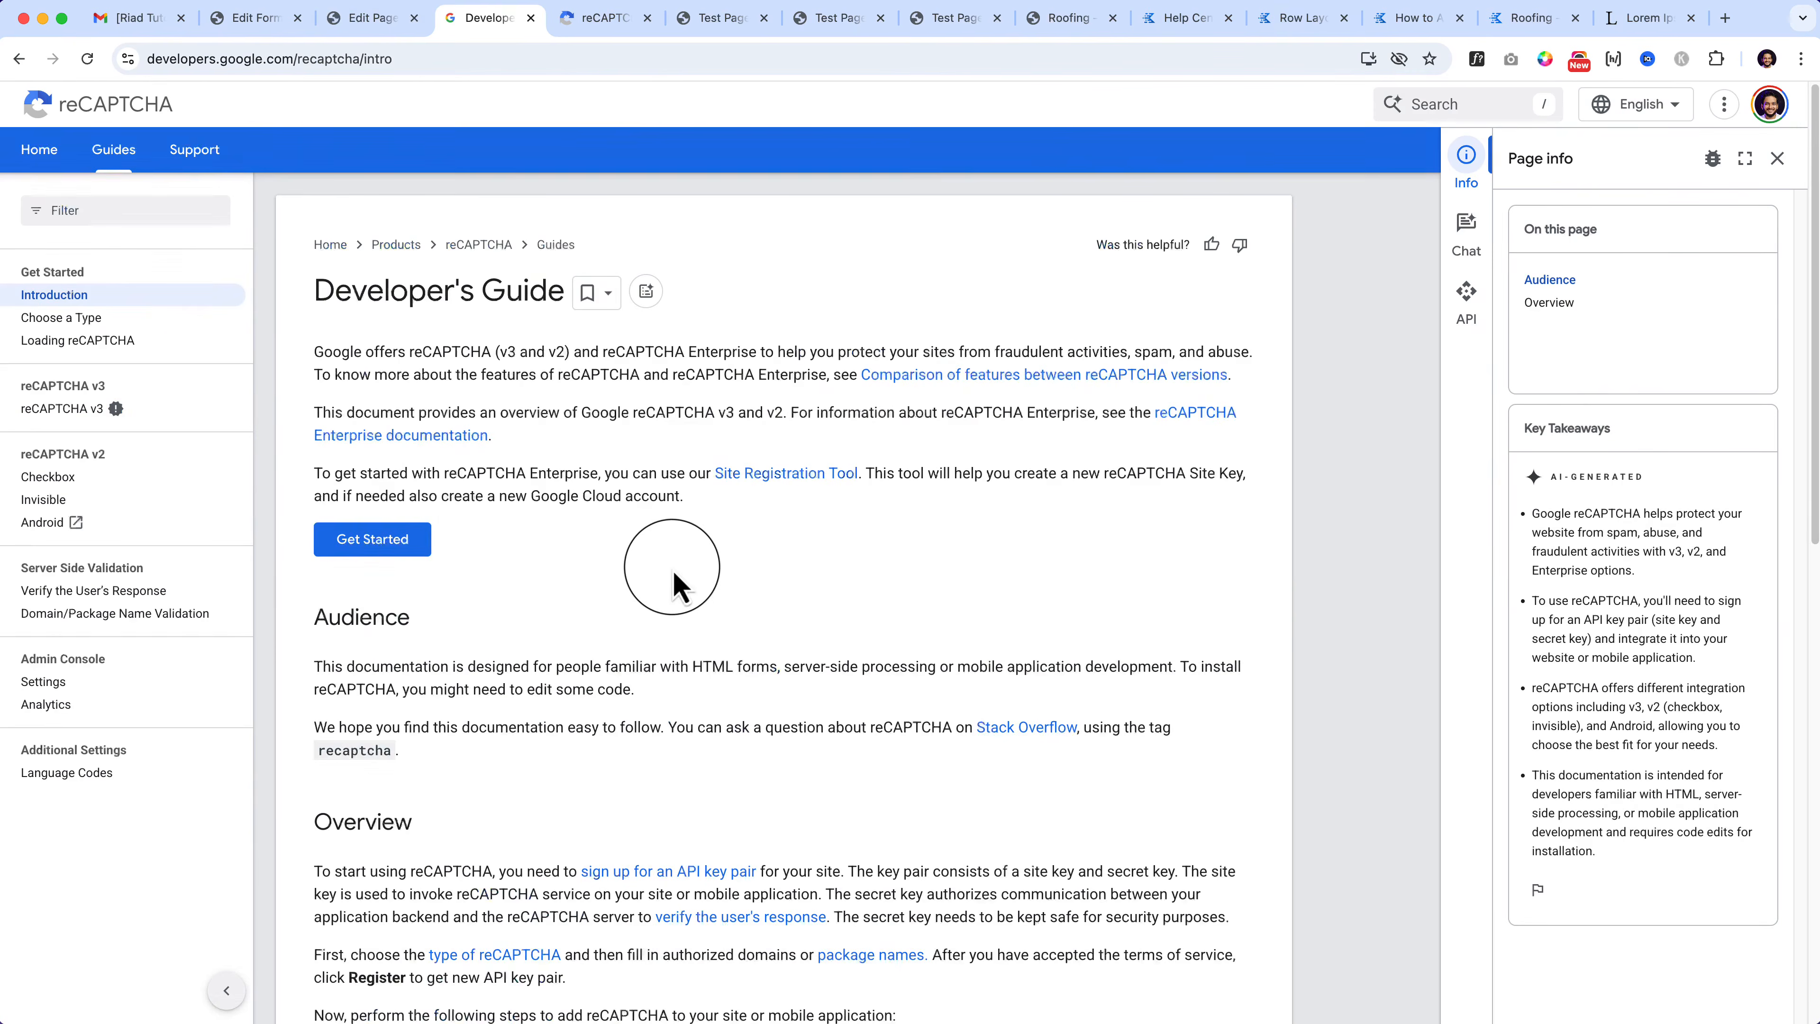
click(376, 21)
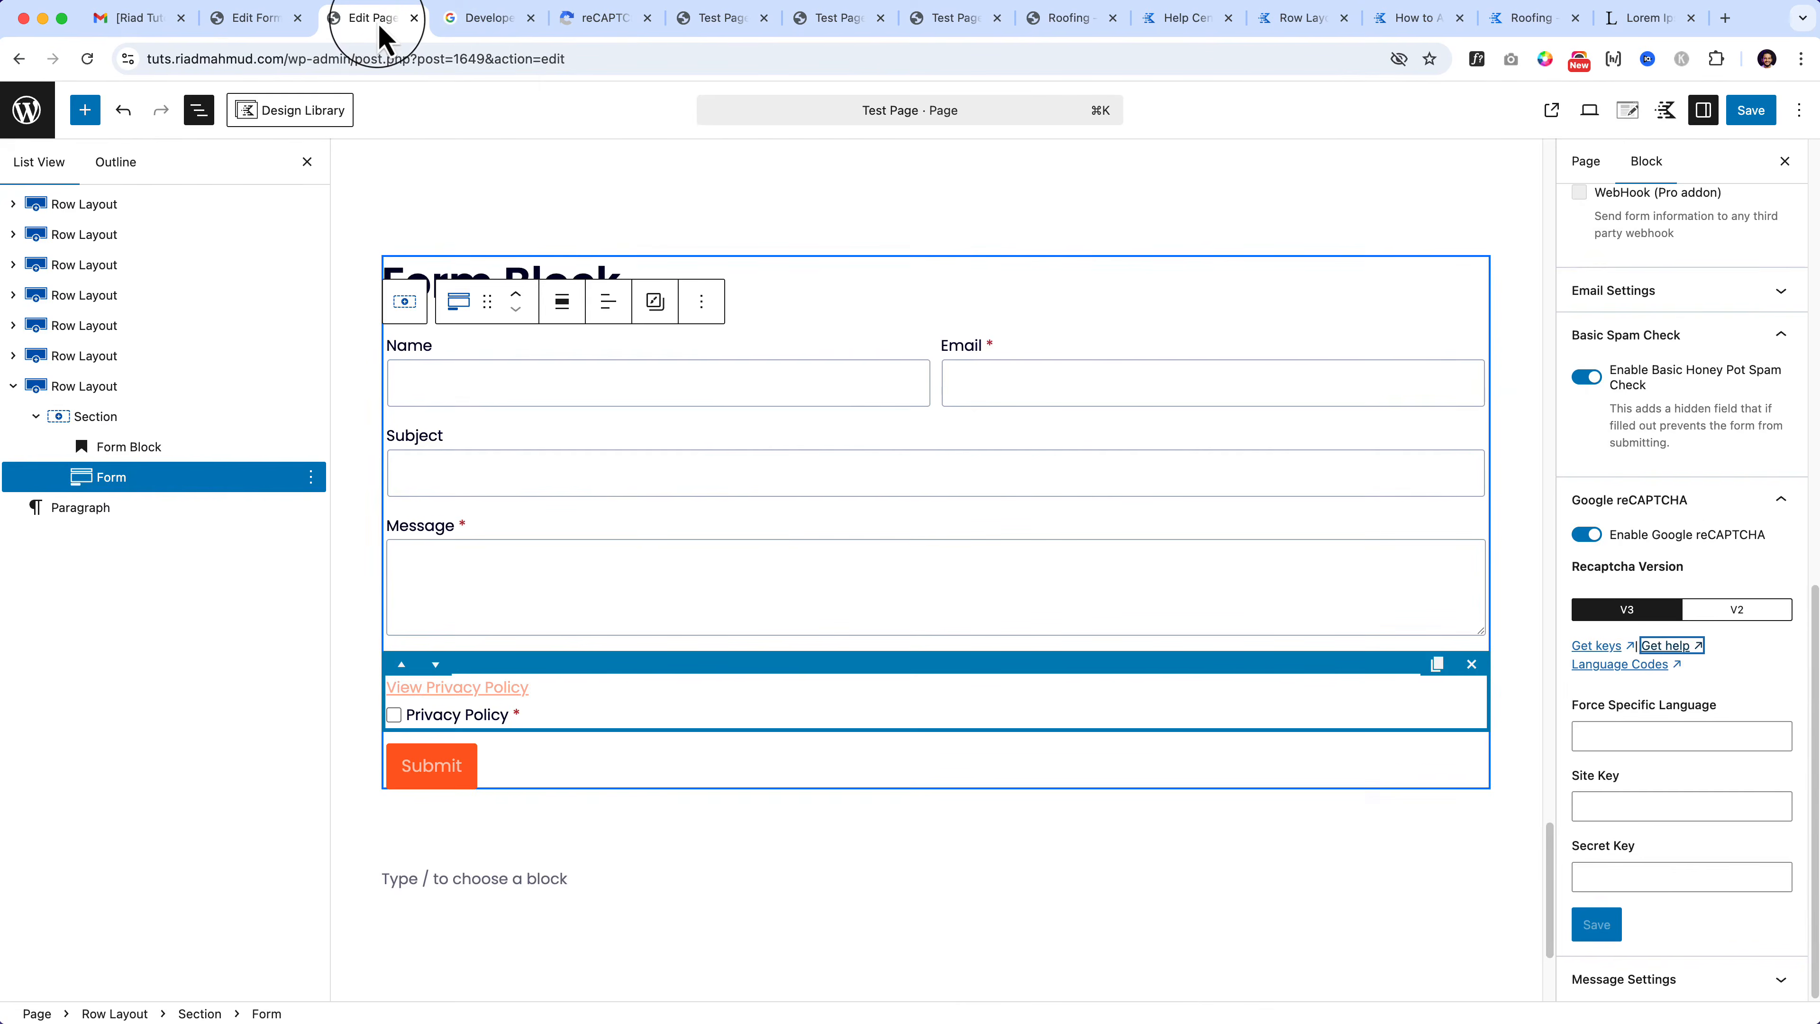
click(601, 21)
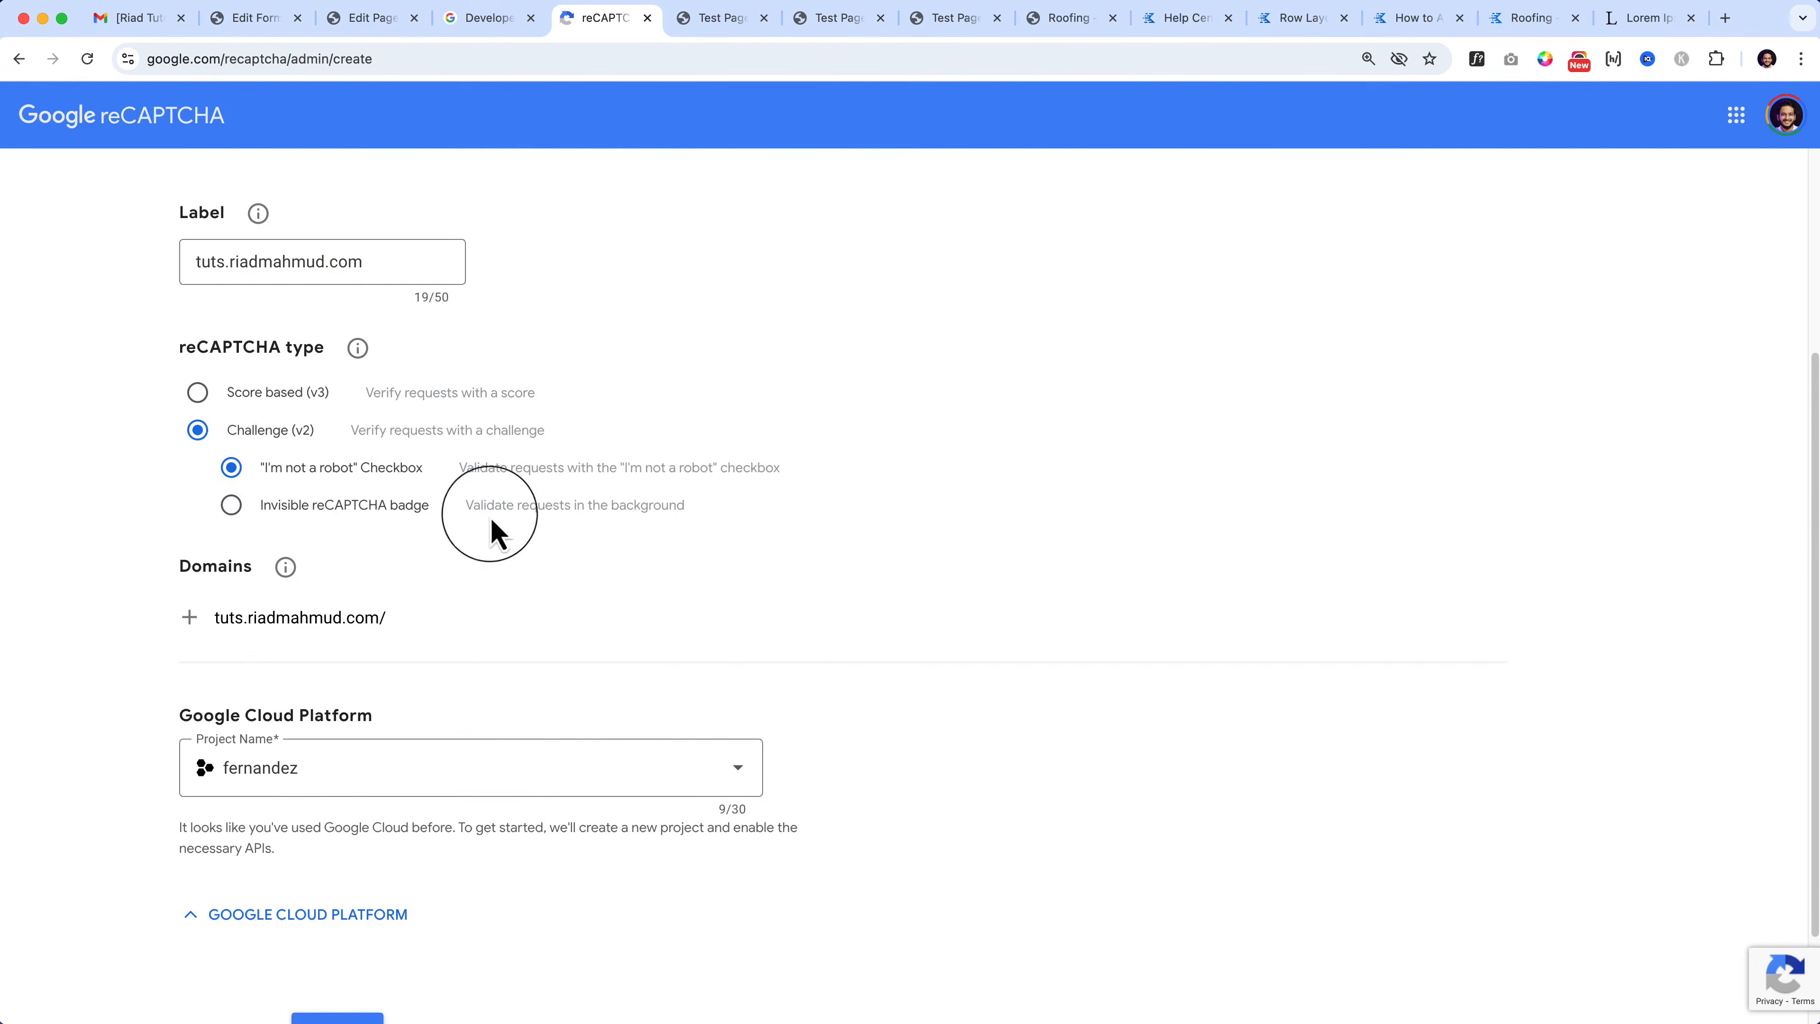
Step: Pick My Project, submit the v2 site registration, and copy the new site key for WordPress
scroll(466, 610, down, 2)
click(459, 640)
click(350, 578)
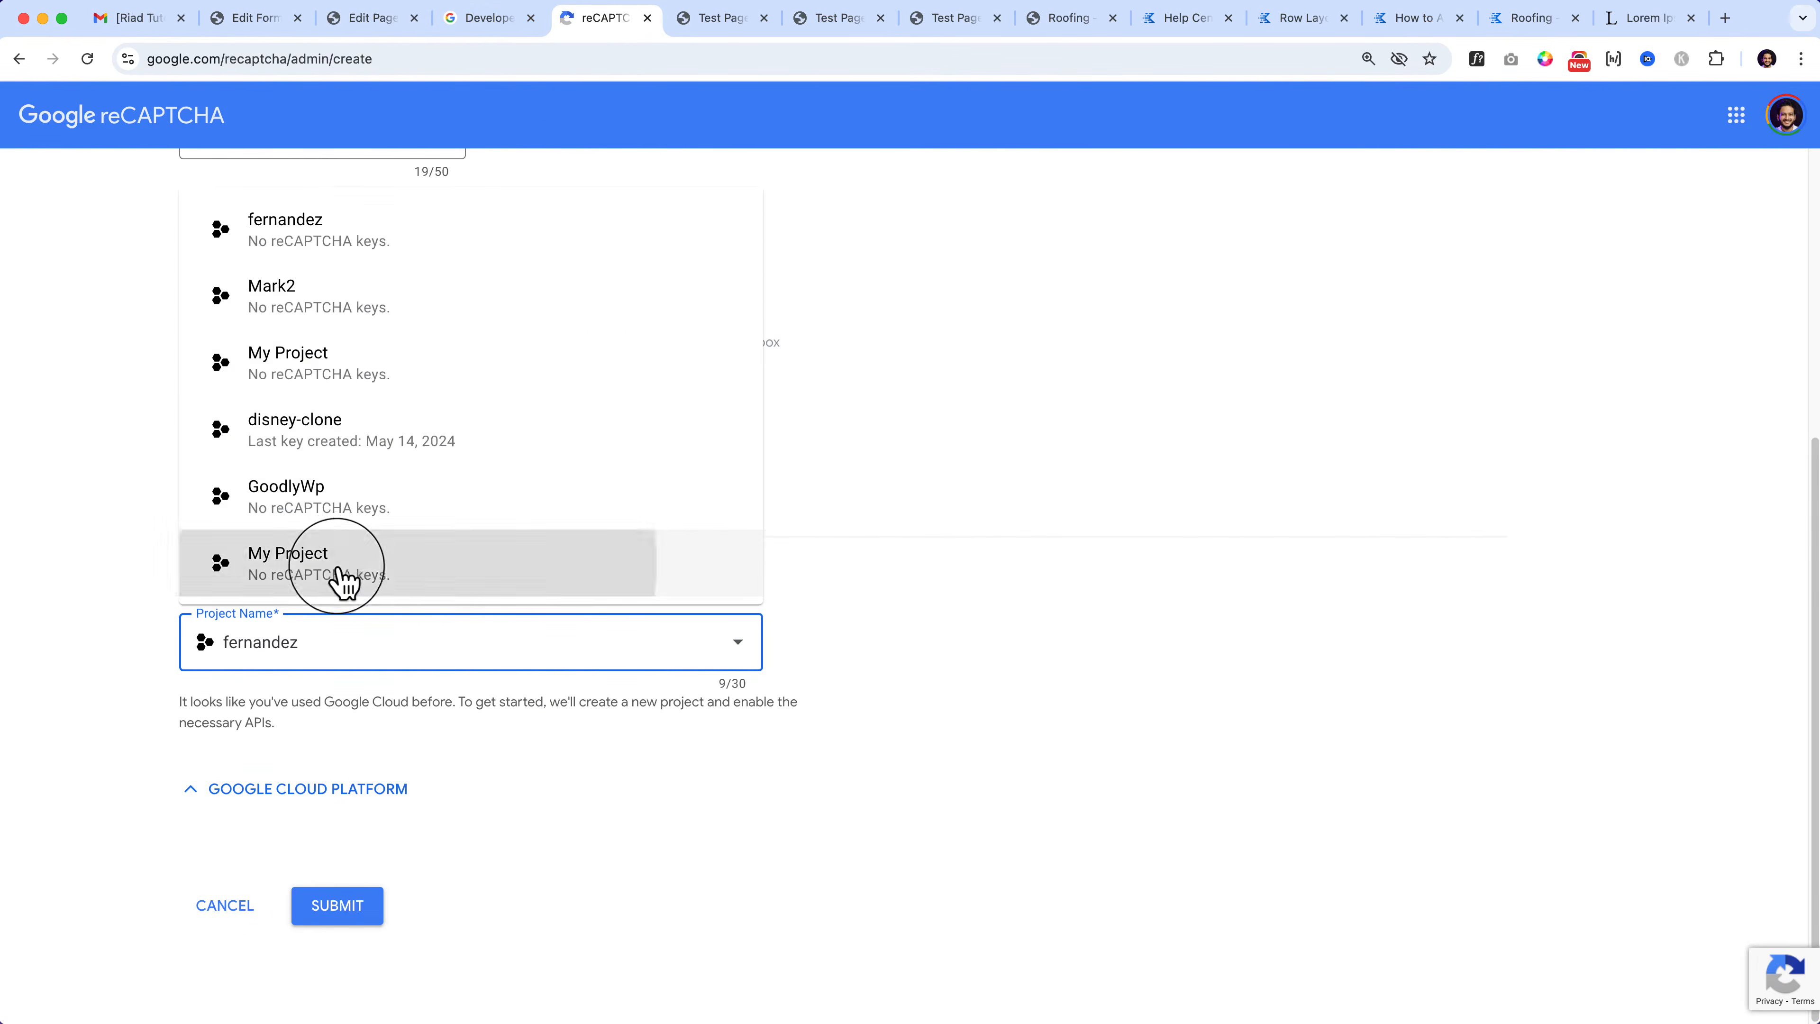
click(337, 905)
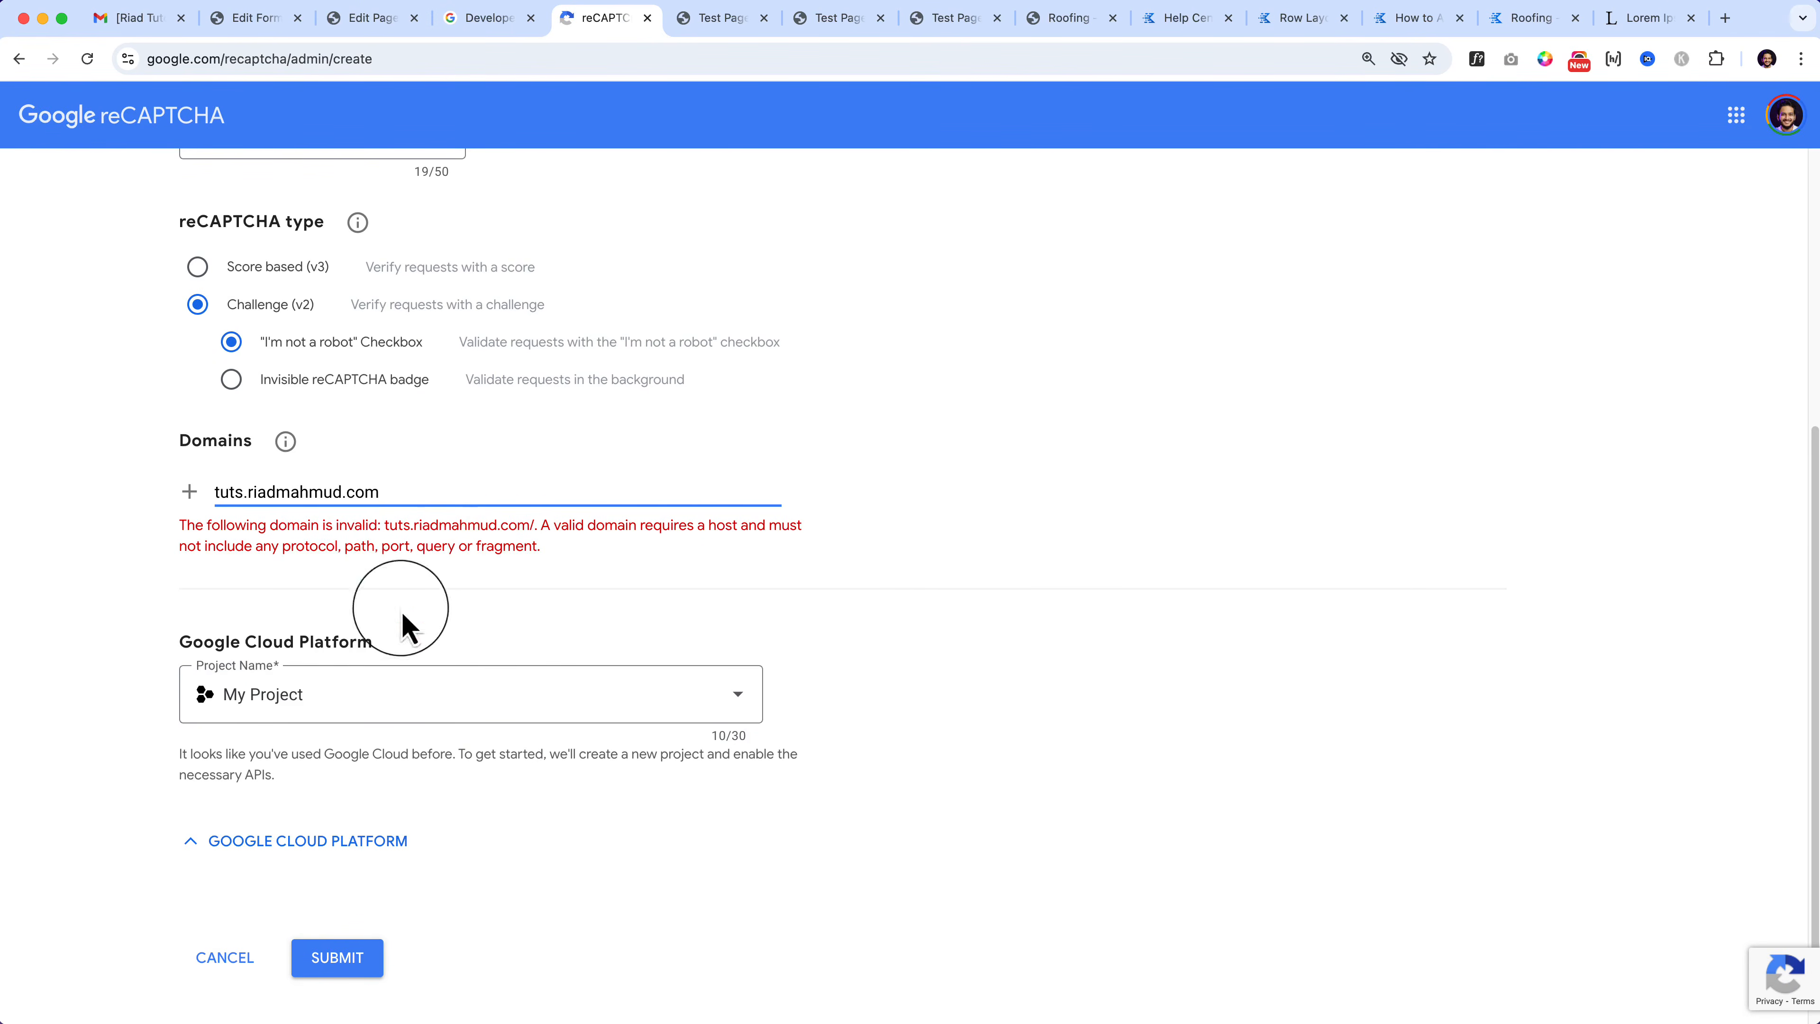
click(339, 959)
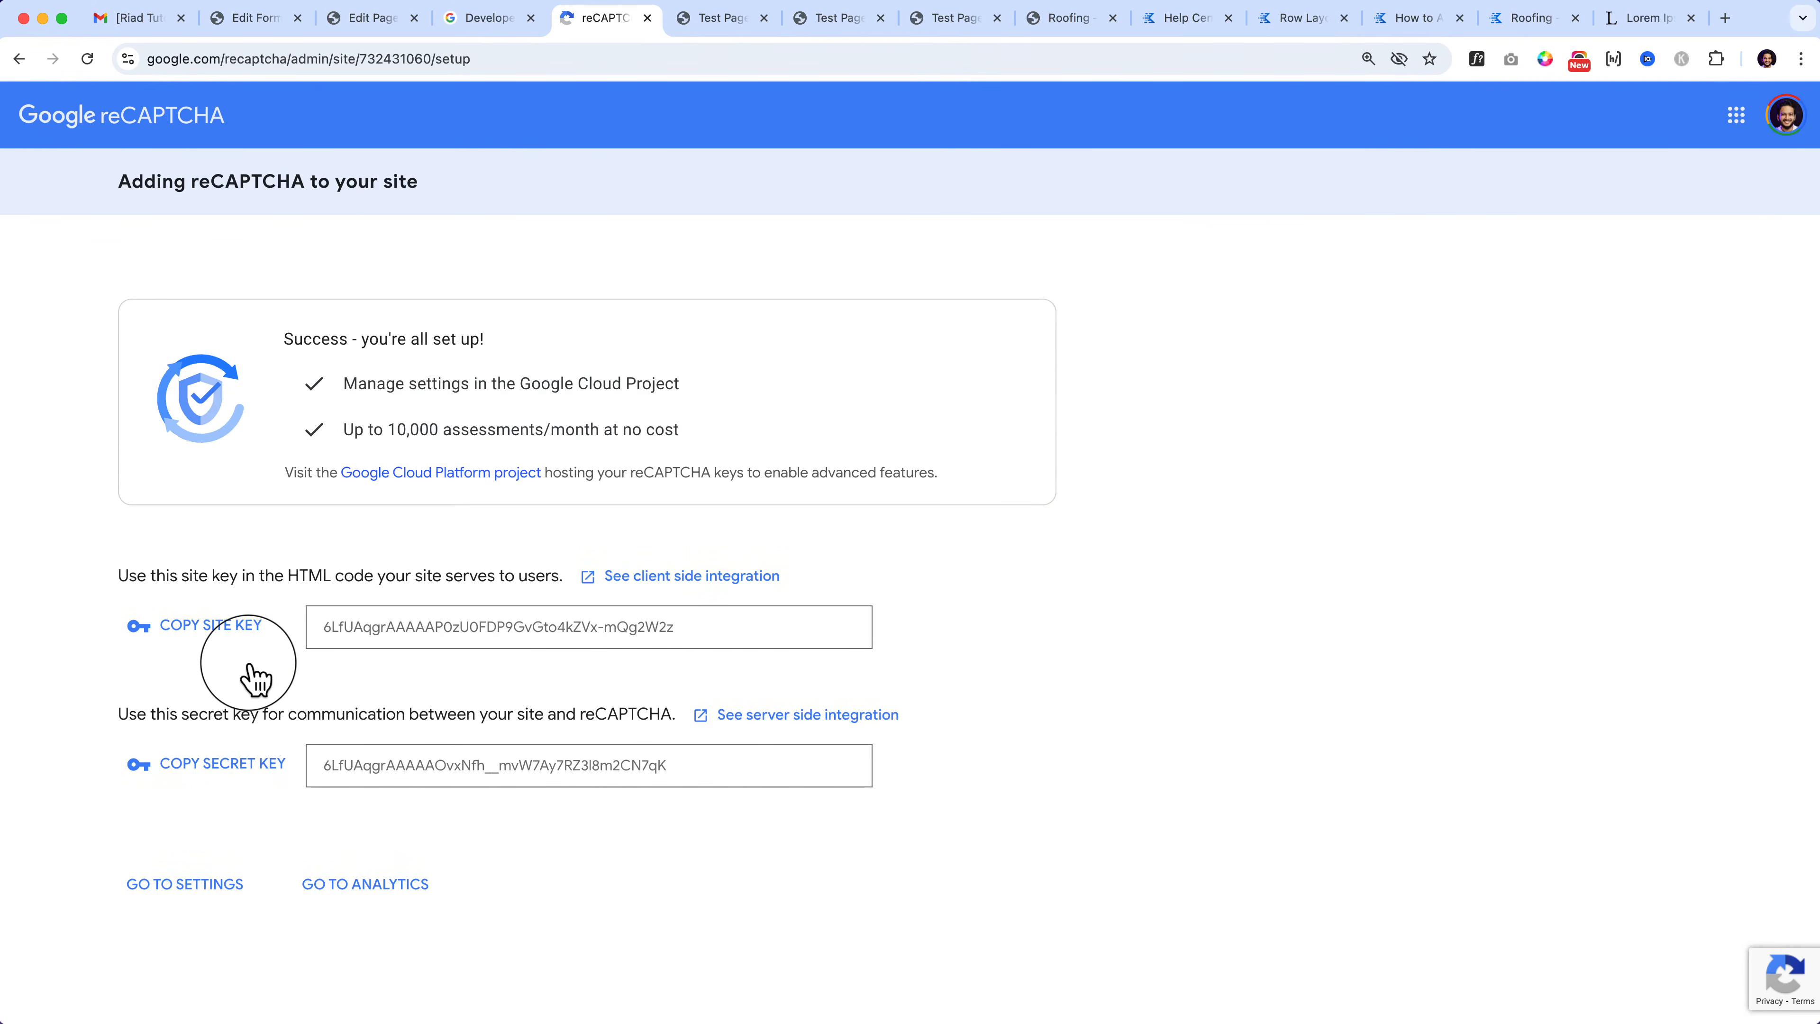
click(211, 630)
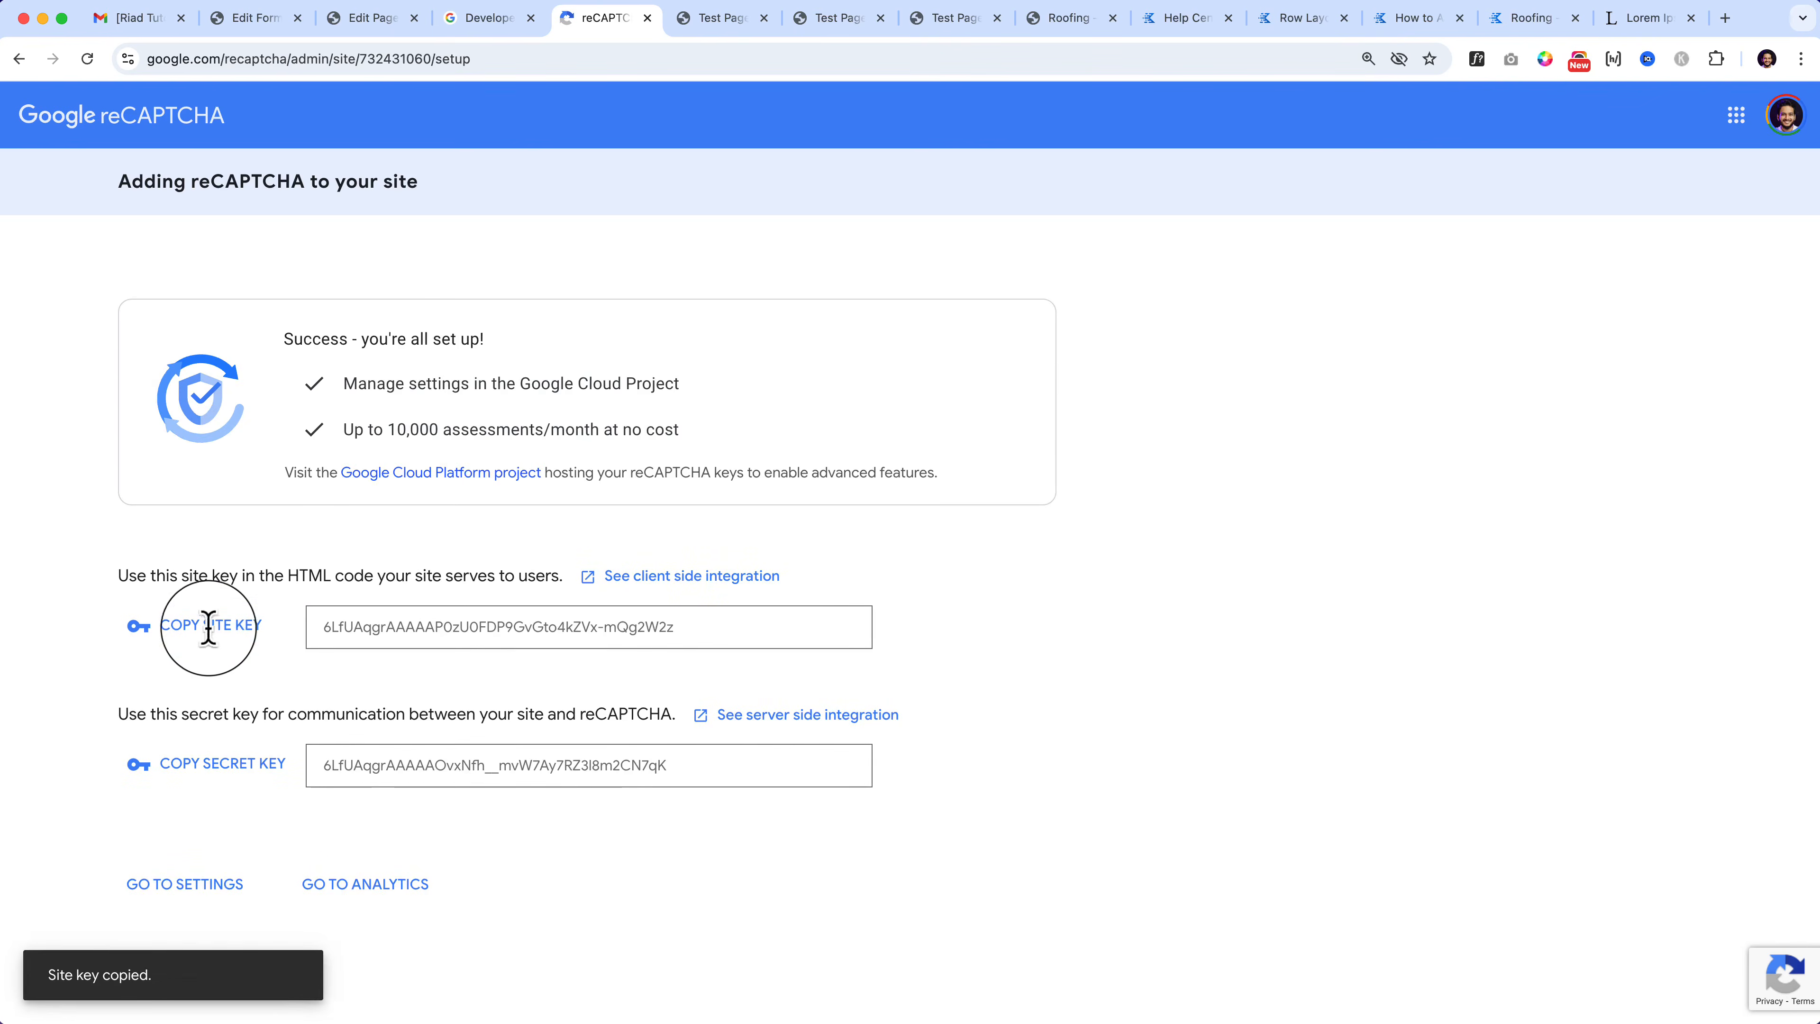
click(367, 18)
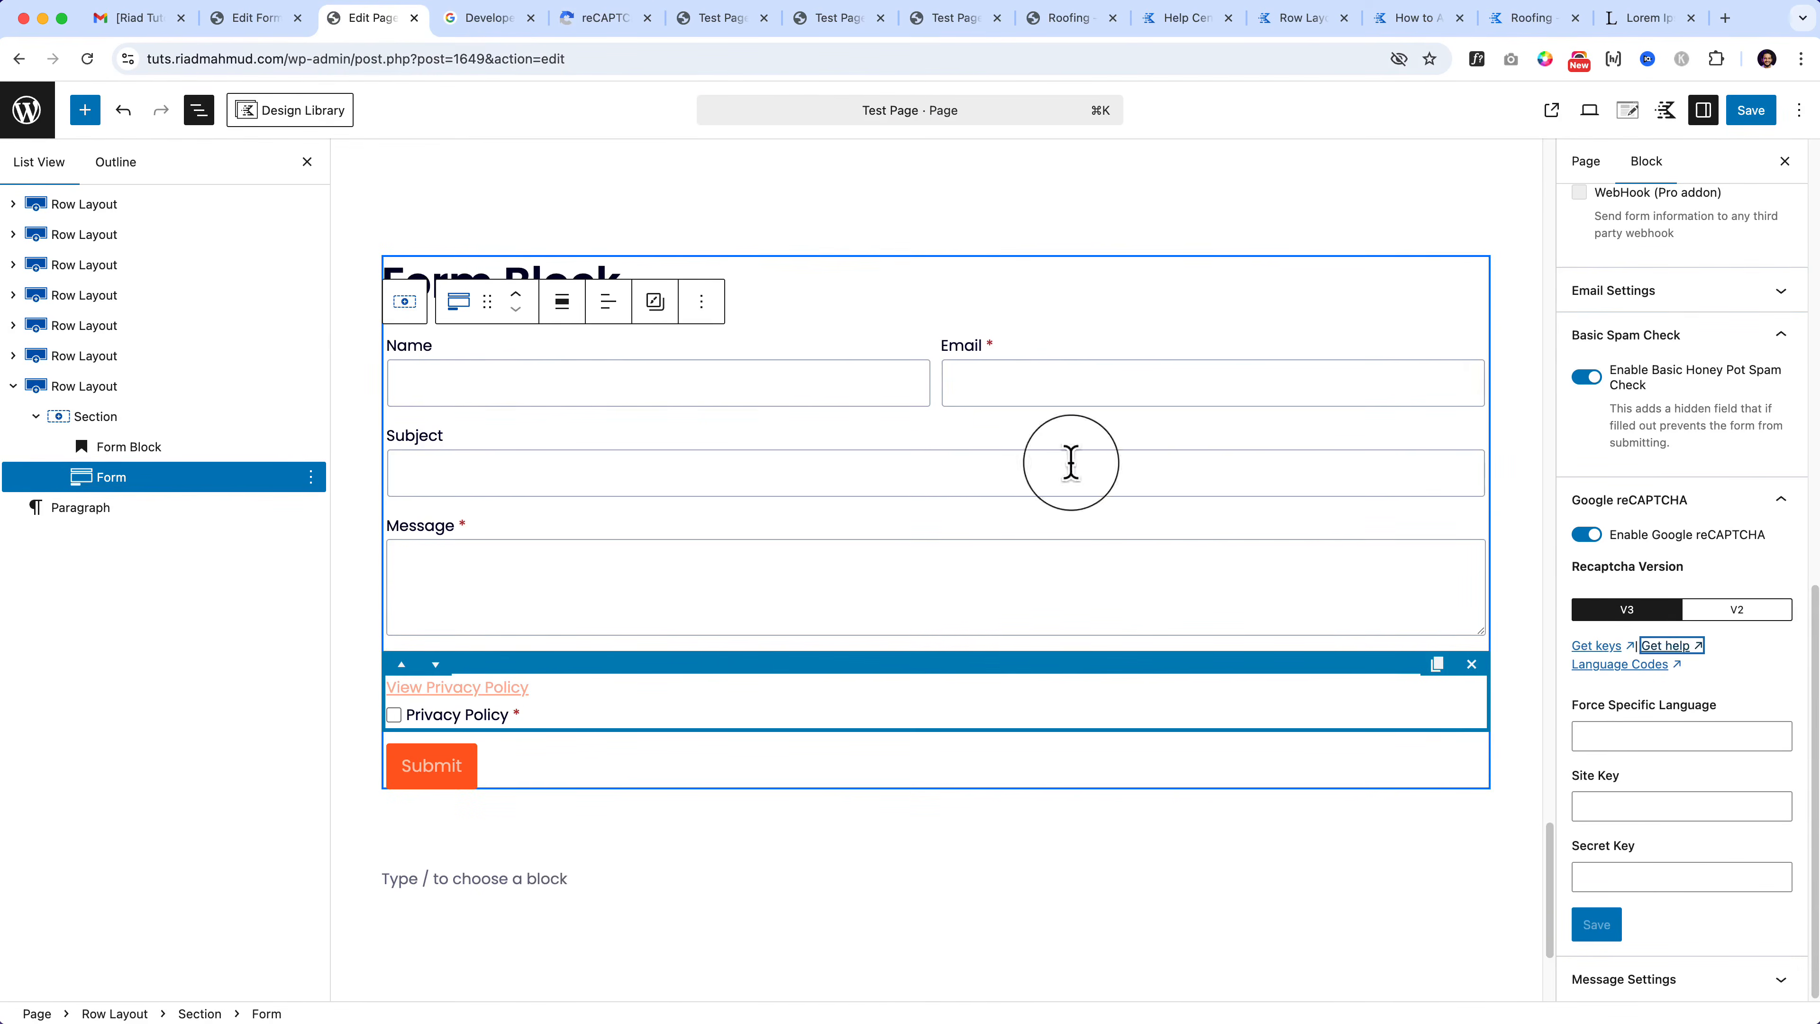
Step: Paste the generated site key and secret key into the form's reCAPTCHA settings
key(super+v)
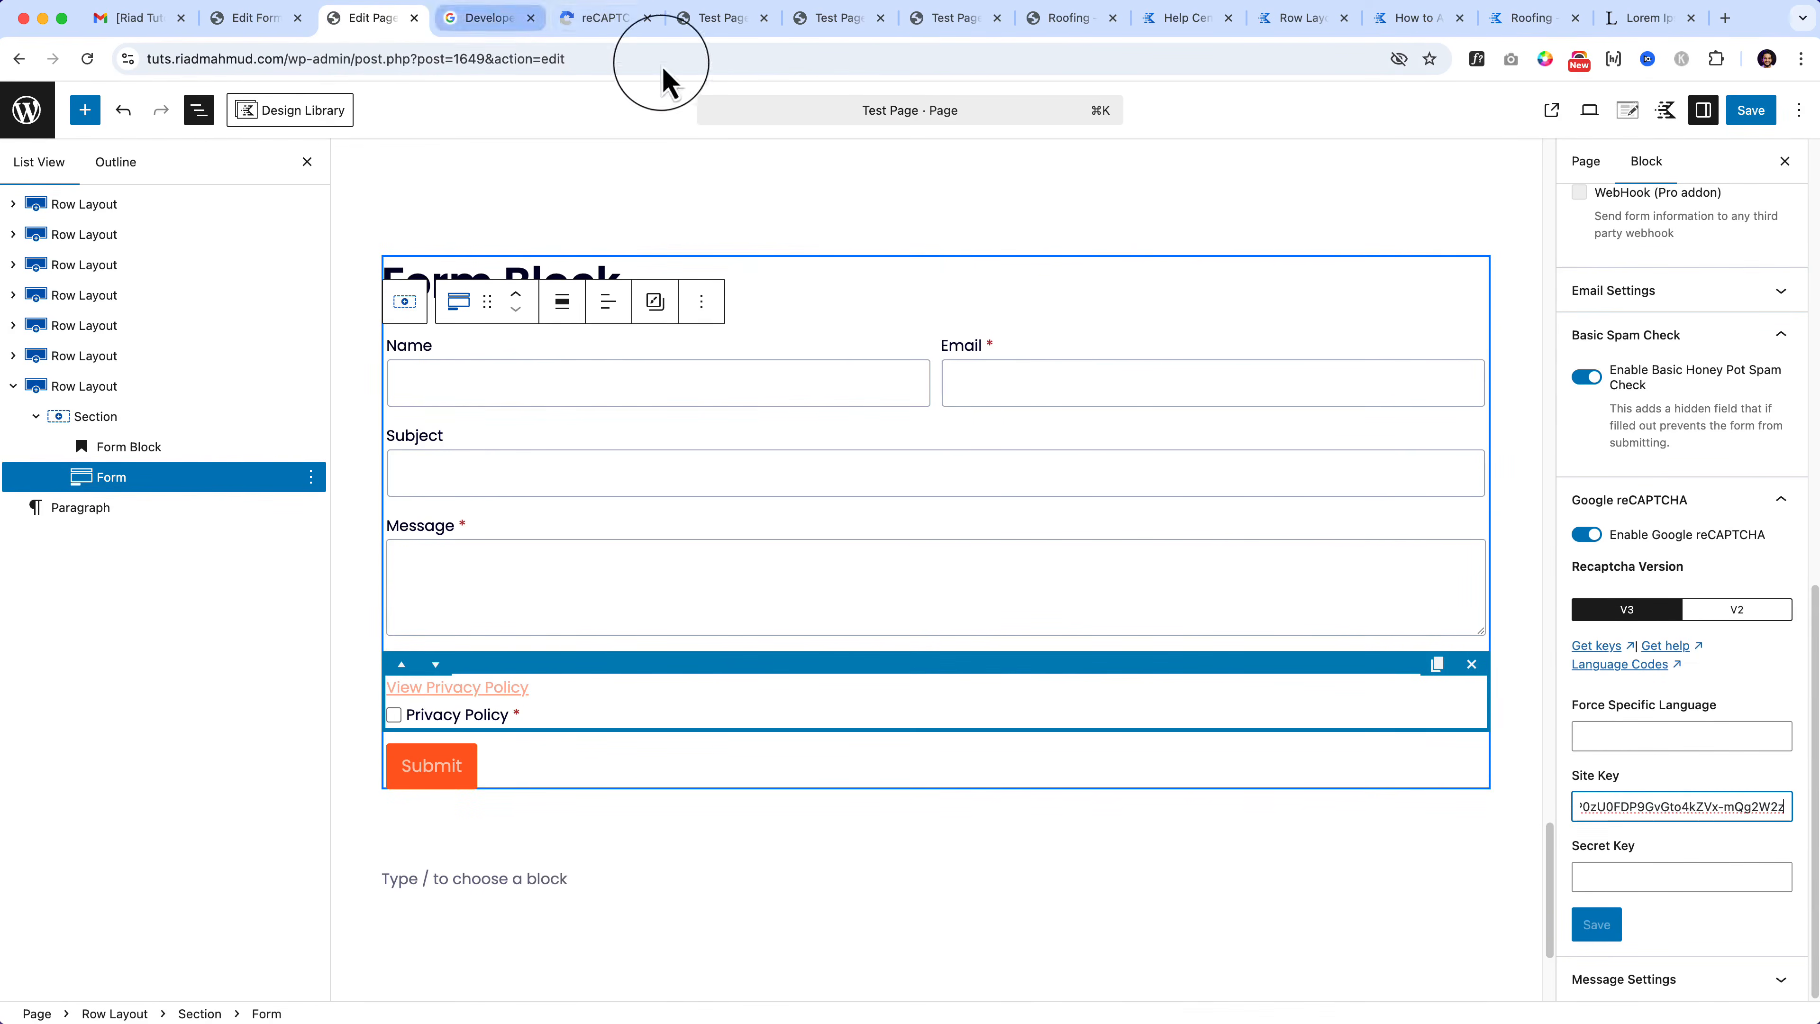
click(605, 20)
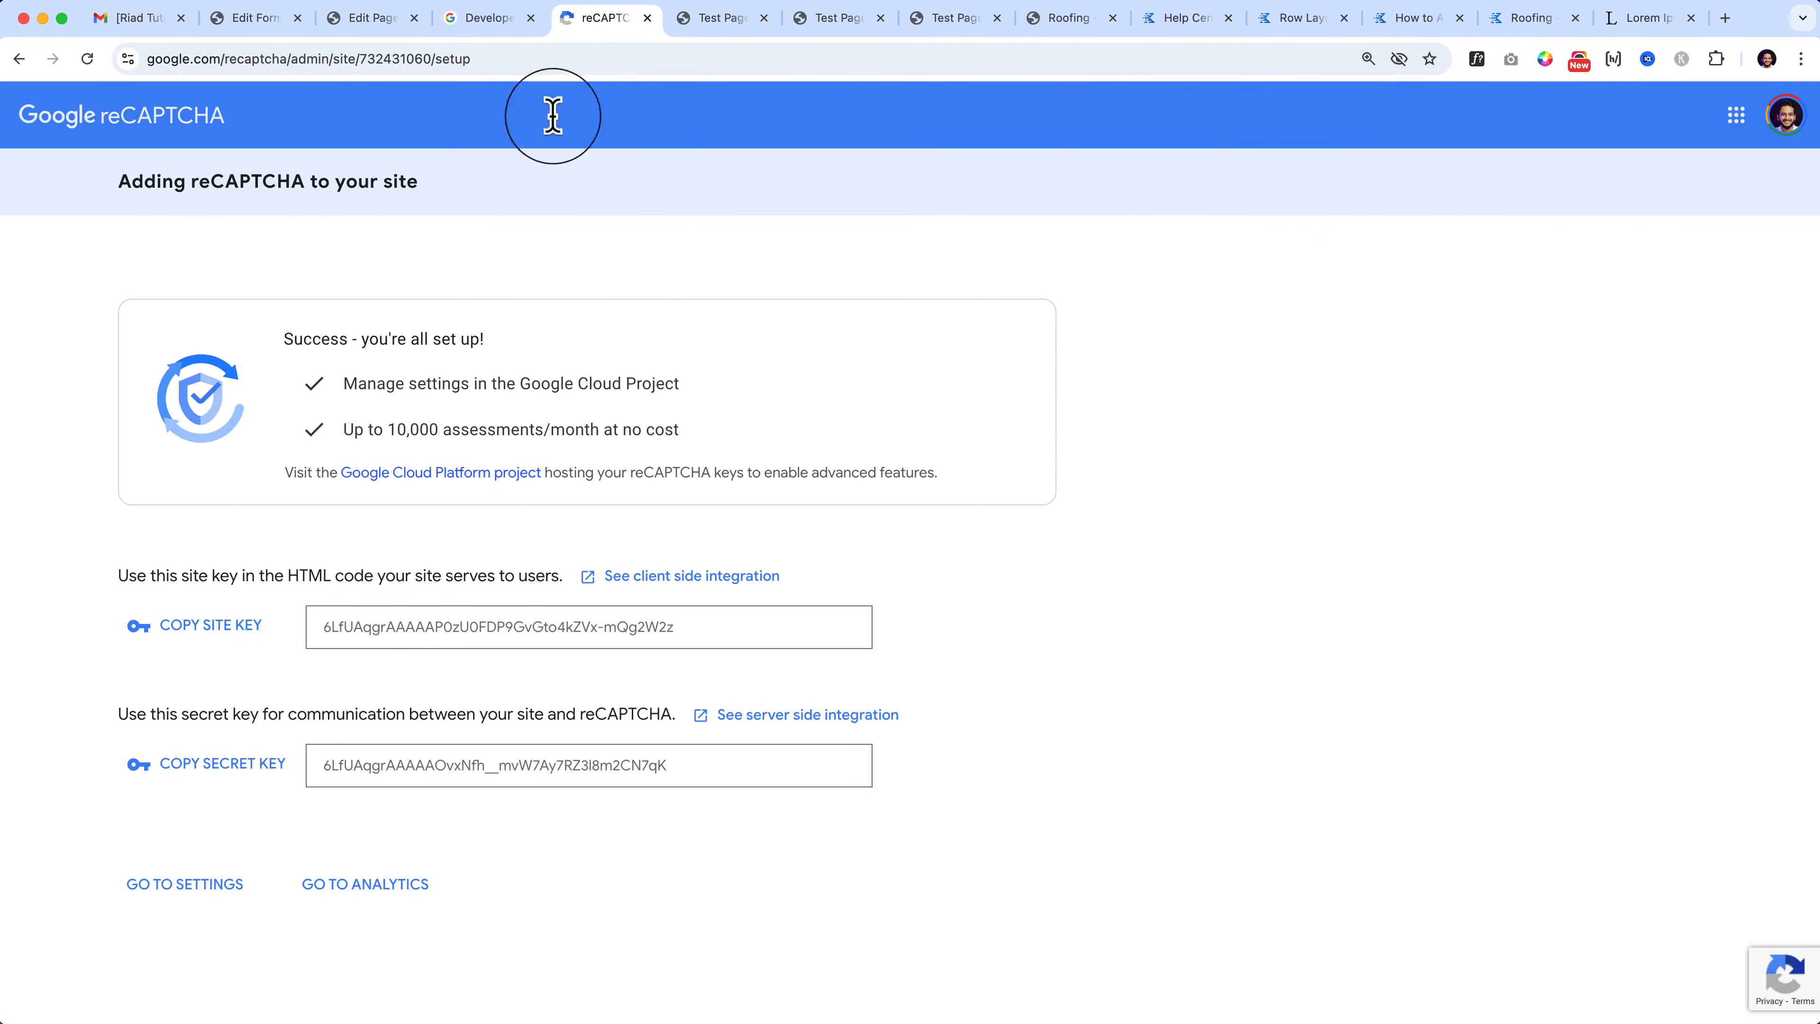
click(217, 763)
click(359, 18)
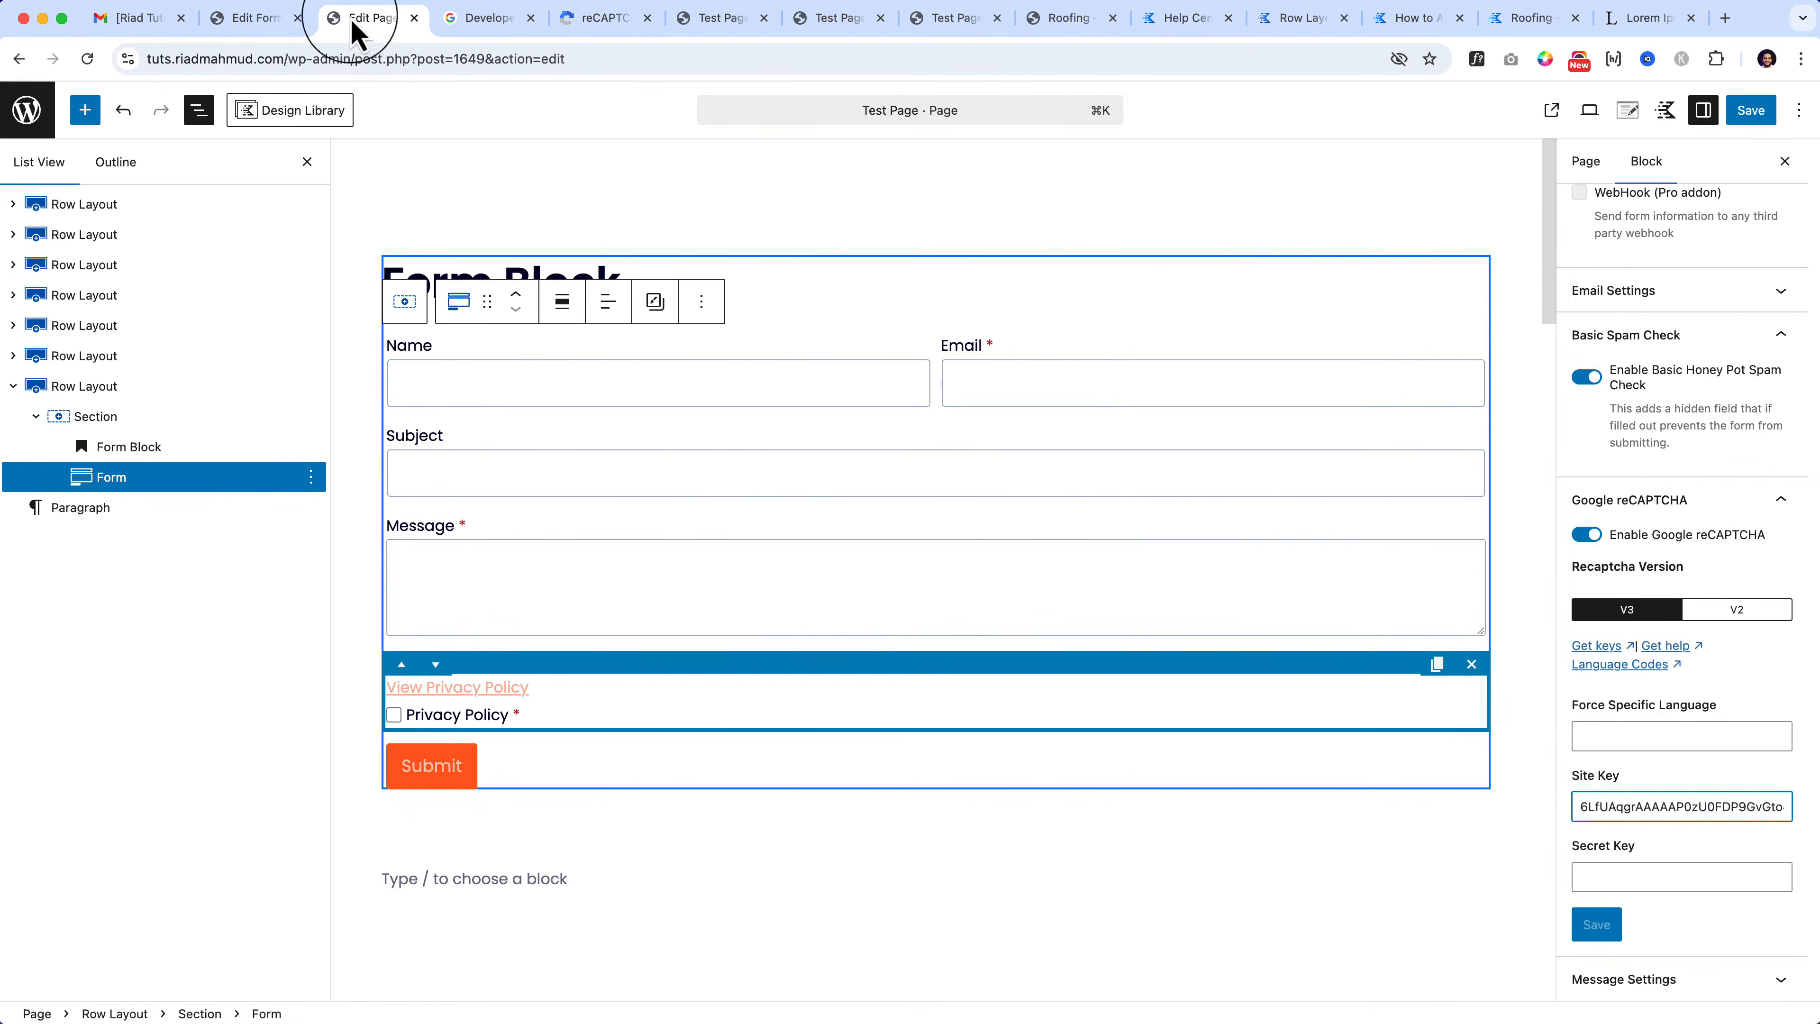
click(1608, 877)
key(super+v)
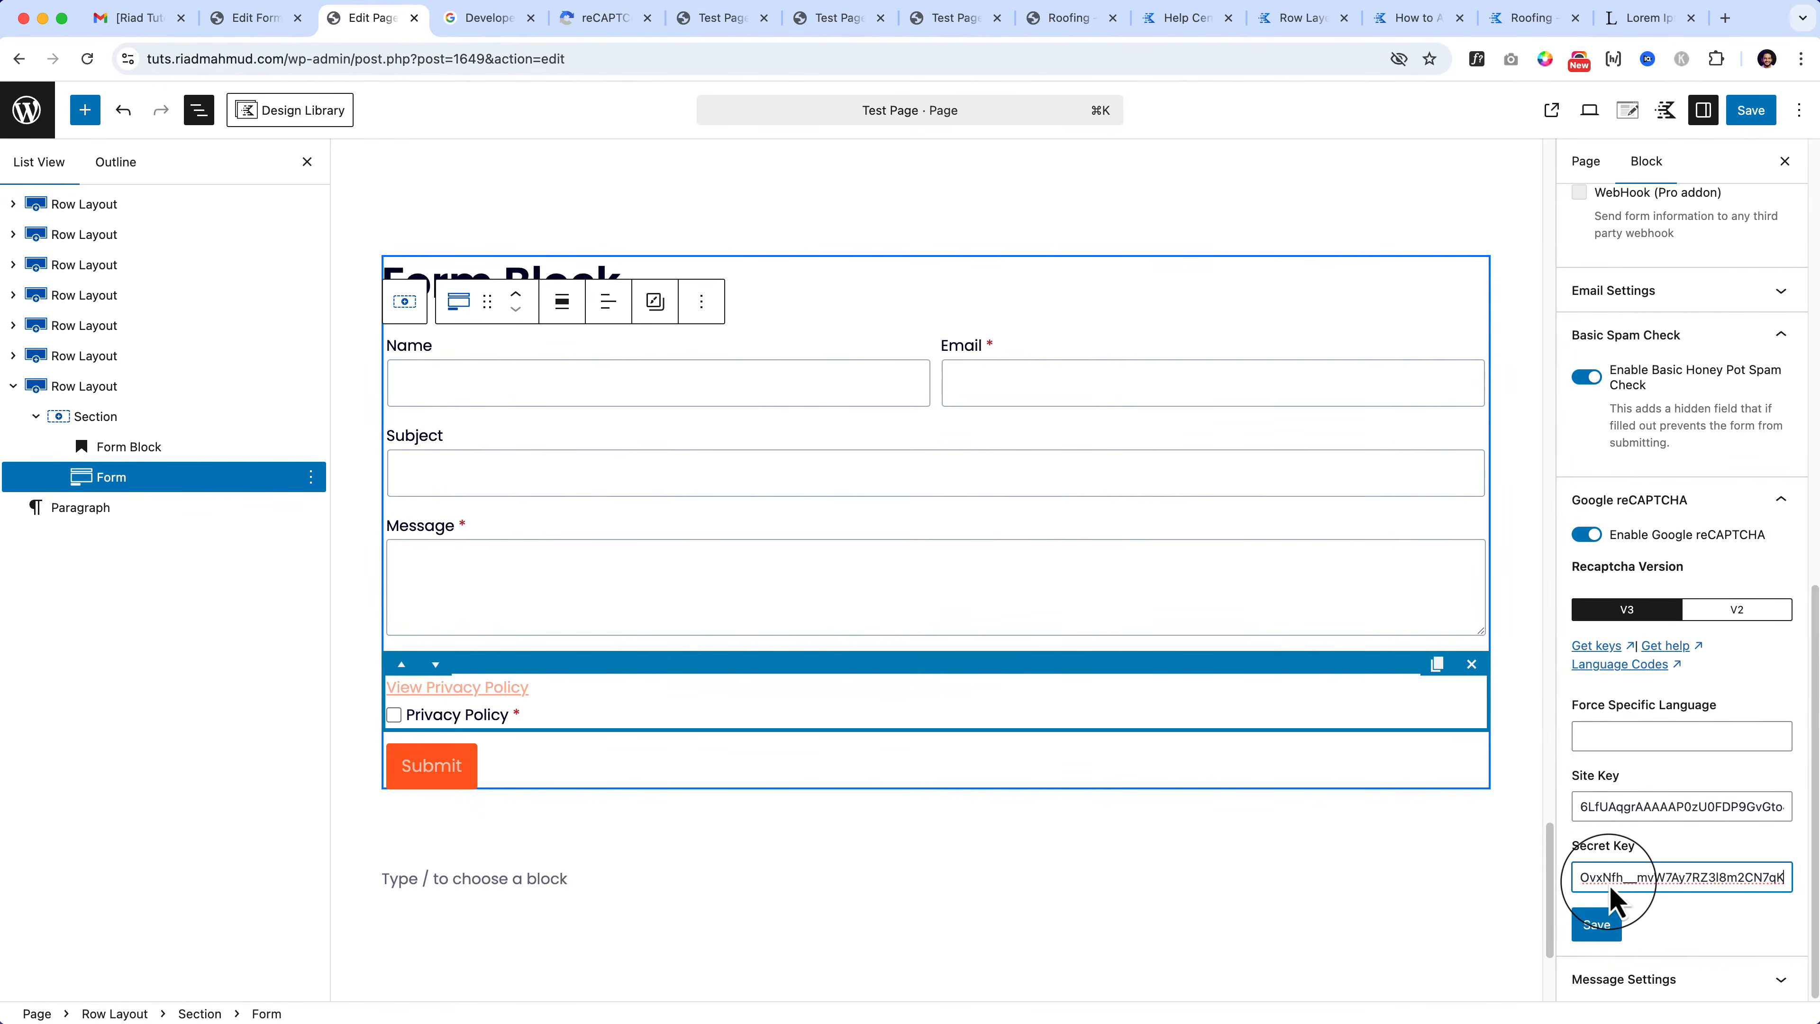
Step: Save the reCAPTCHA keys and the page, then view the live Test Page
click(1597, 924)
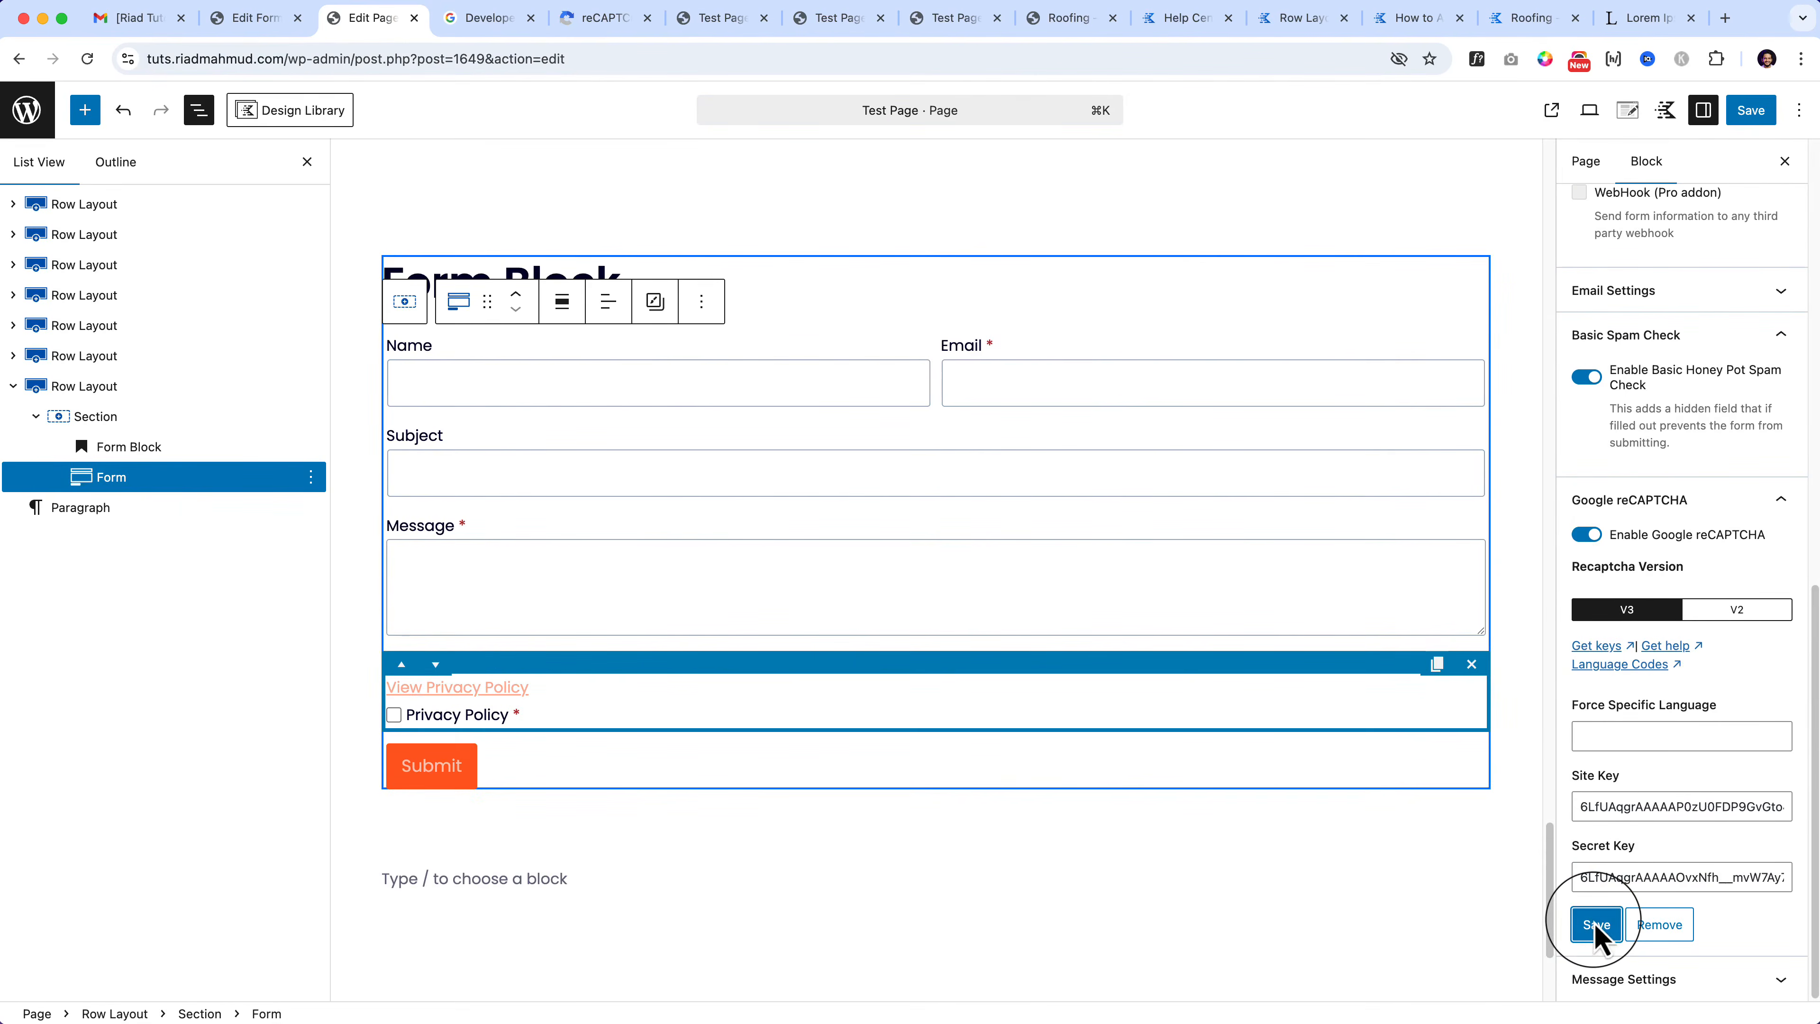
click(1752, 109)
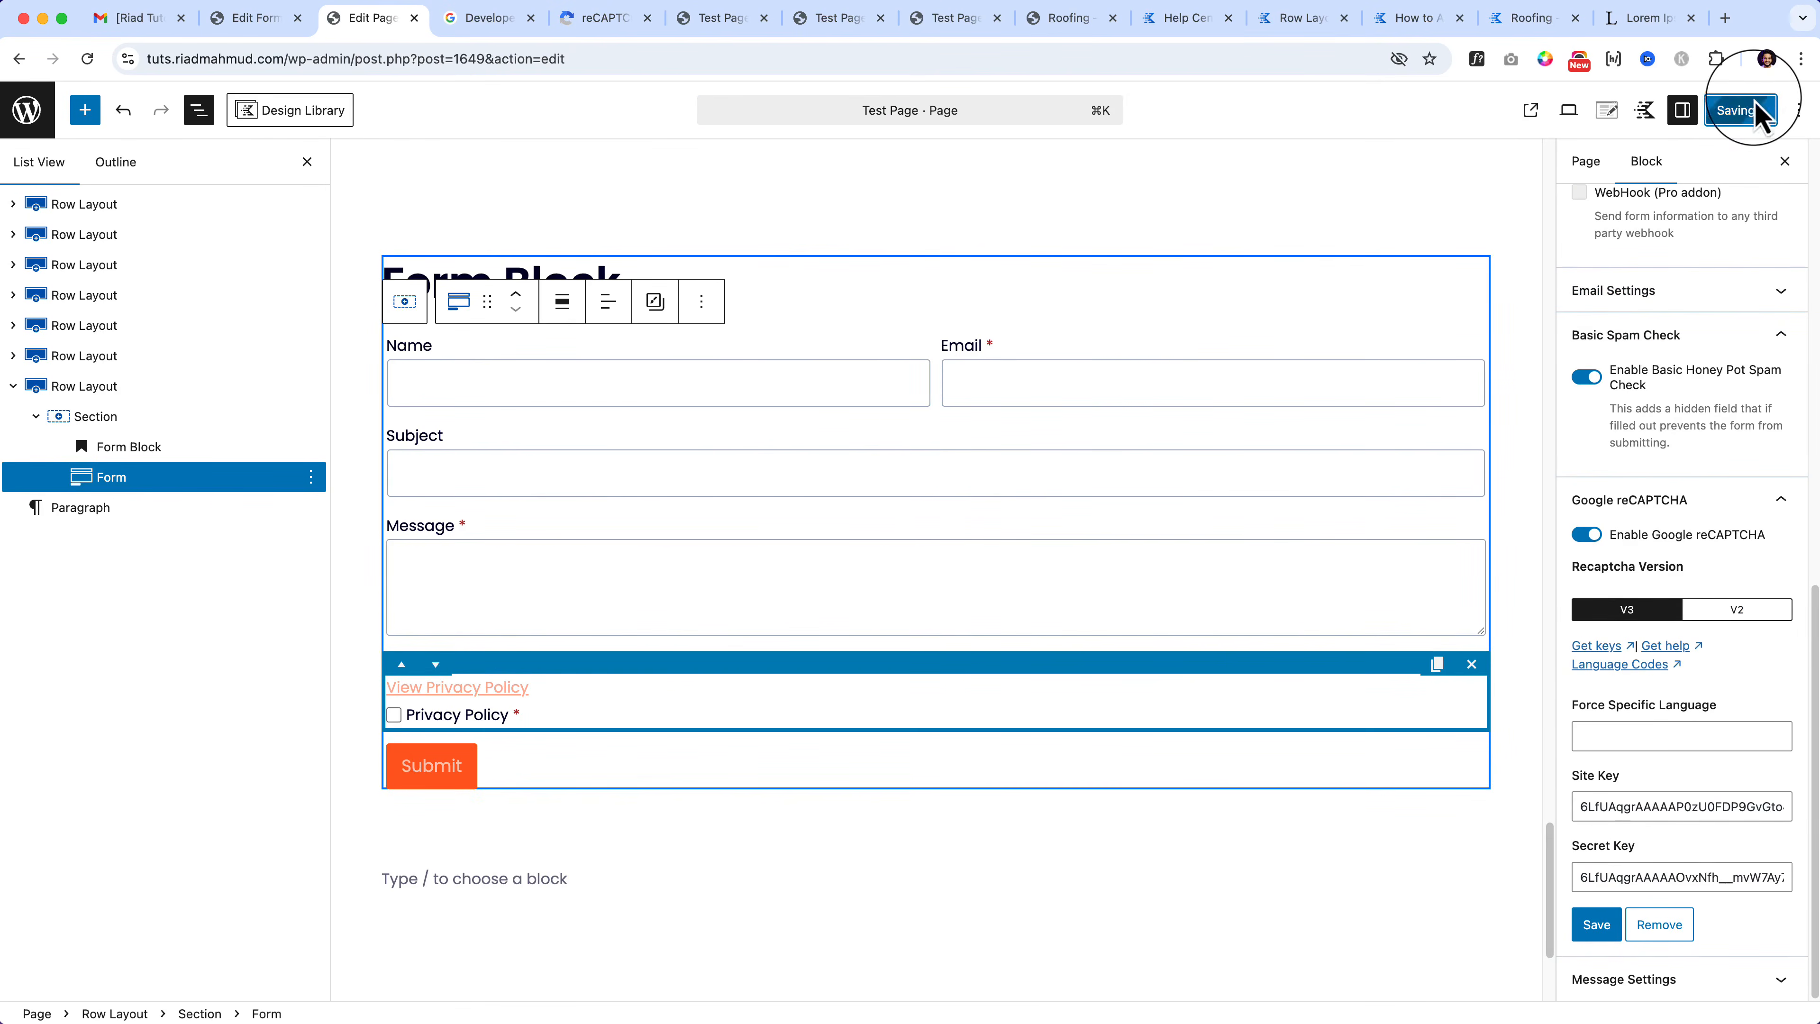
click(724, 21)
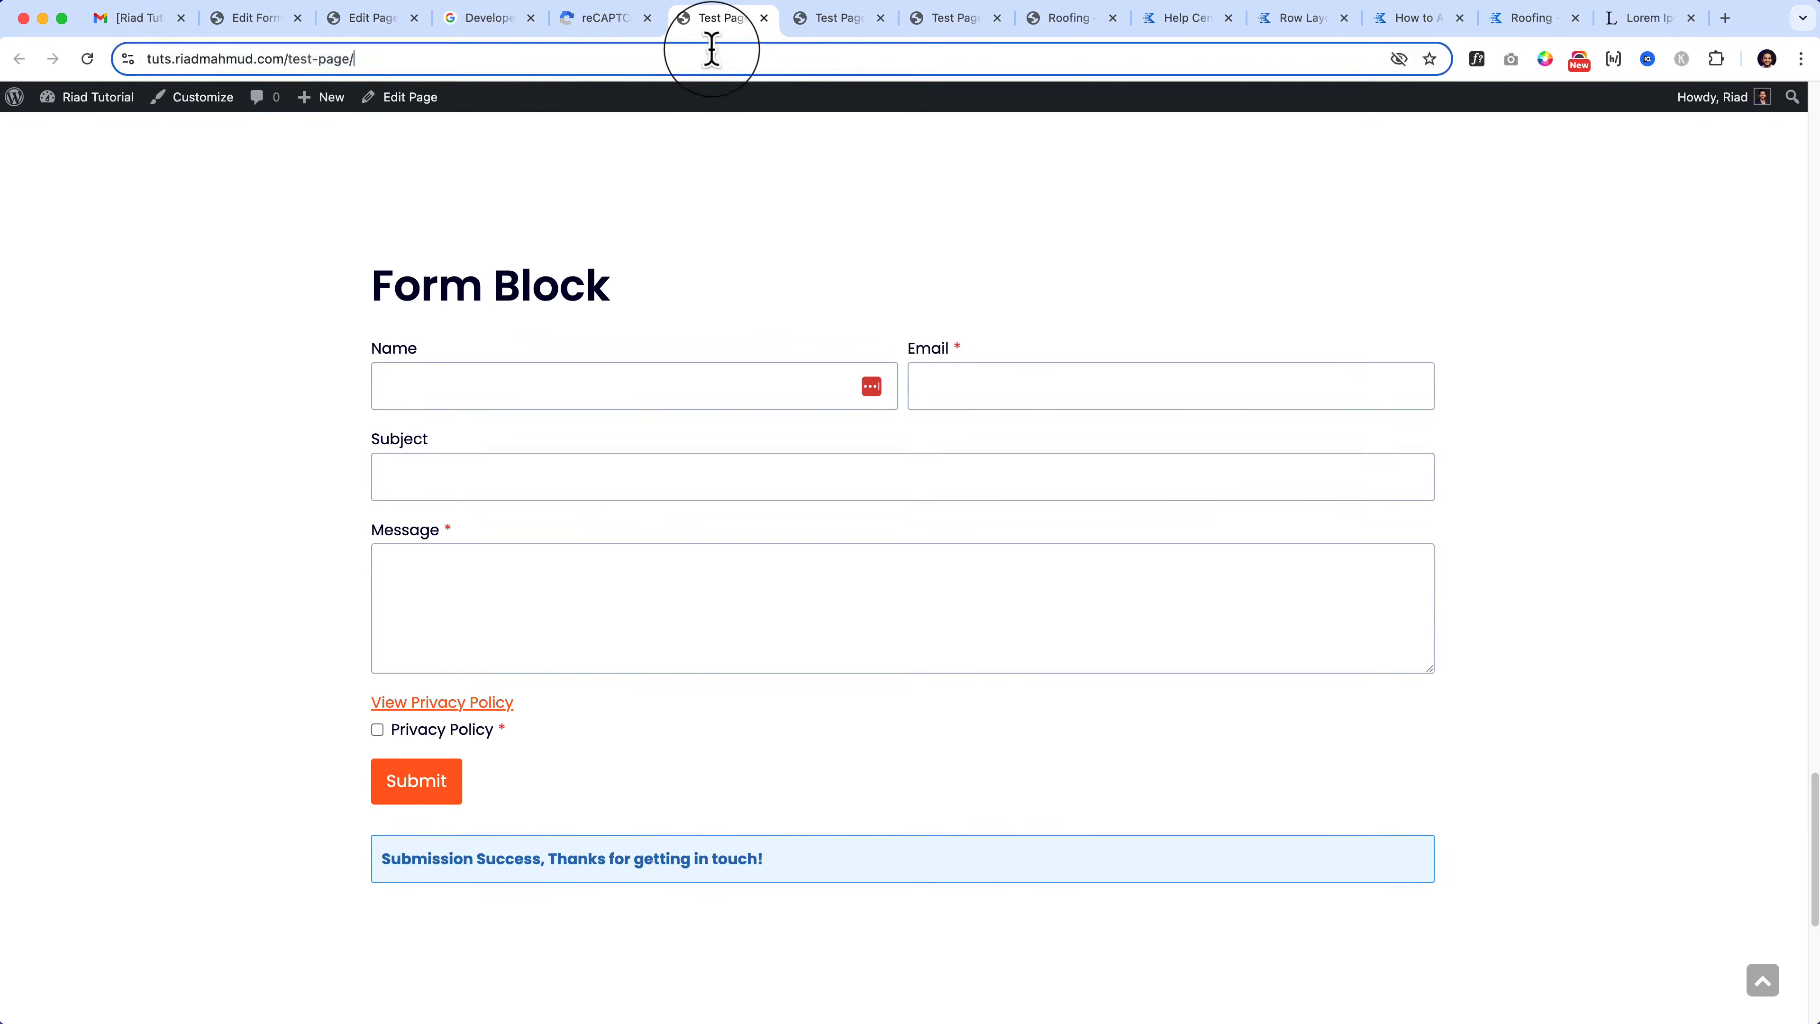
Step: Reload the live Test Page and scroll down to check the form
click(713, 54)
key(Return)
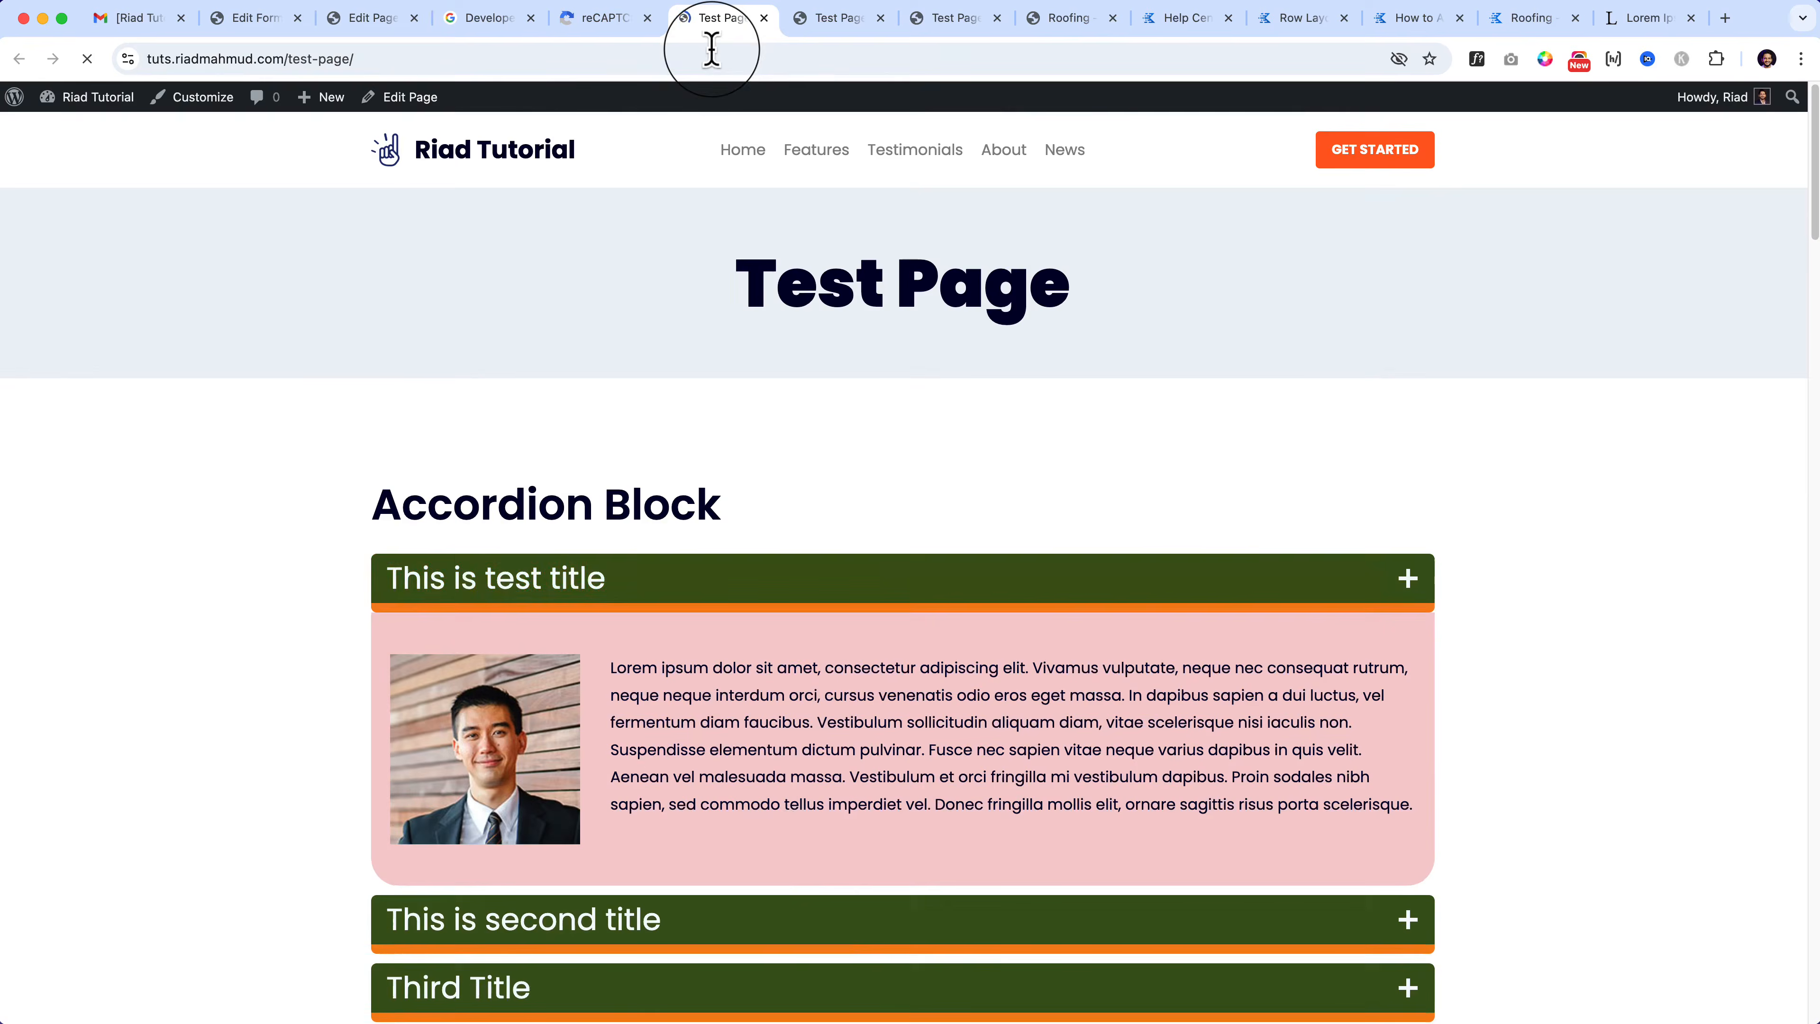
scroll(792, 868, down, 10)
scroll(792, 875, down, 20)
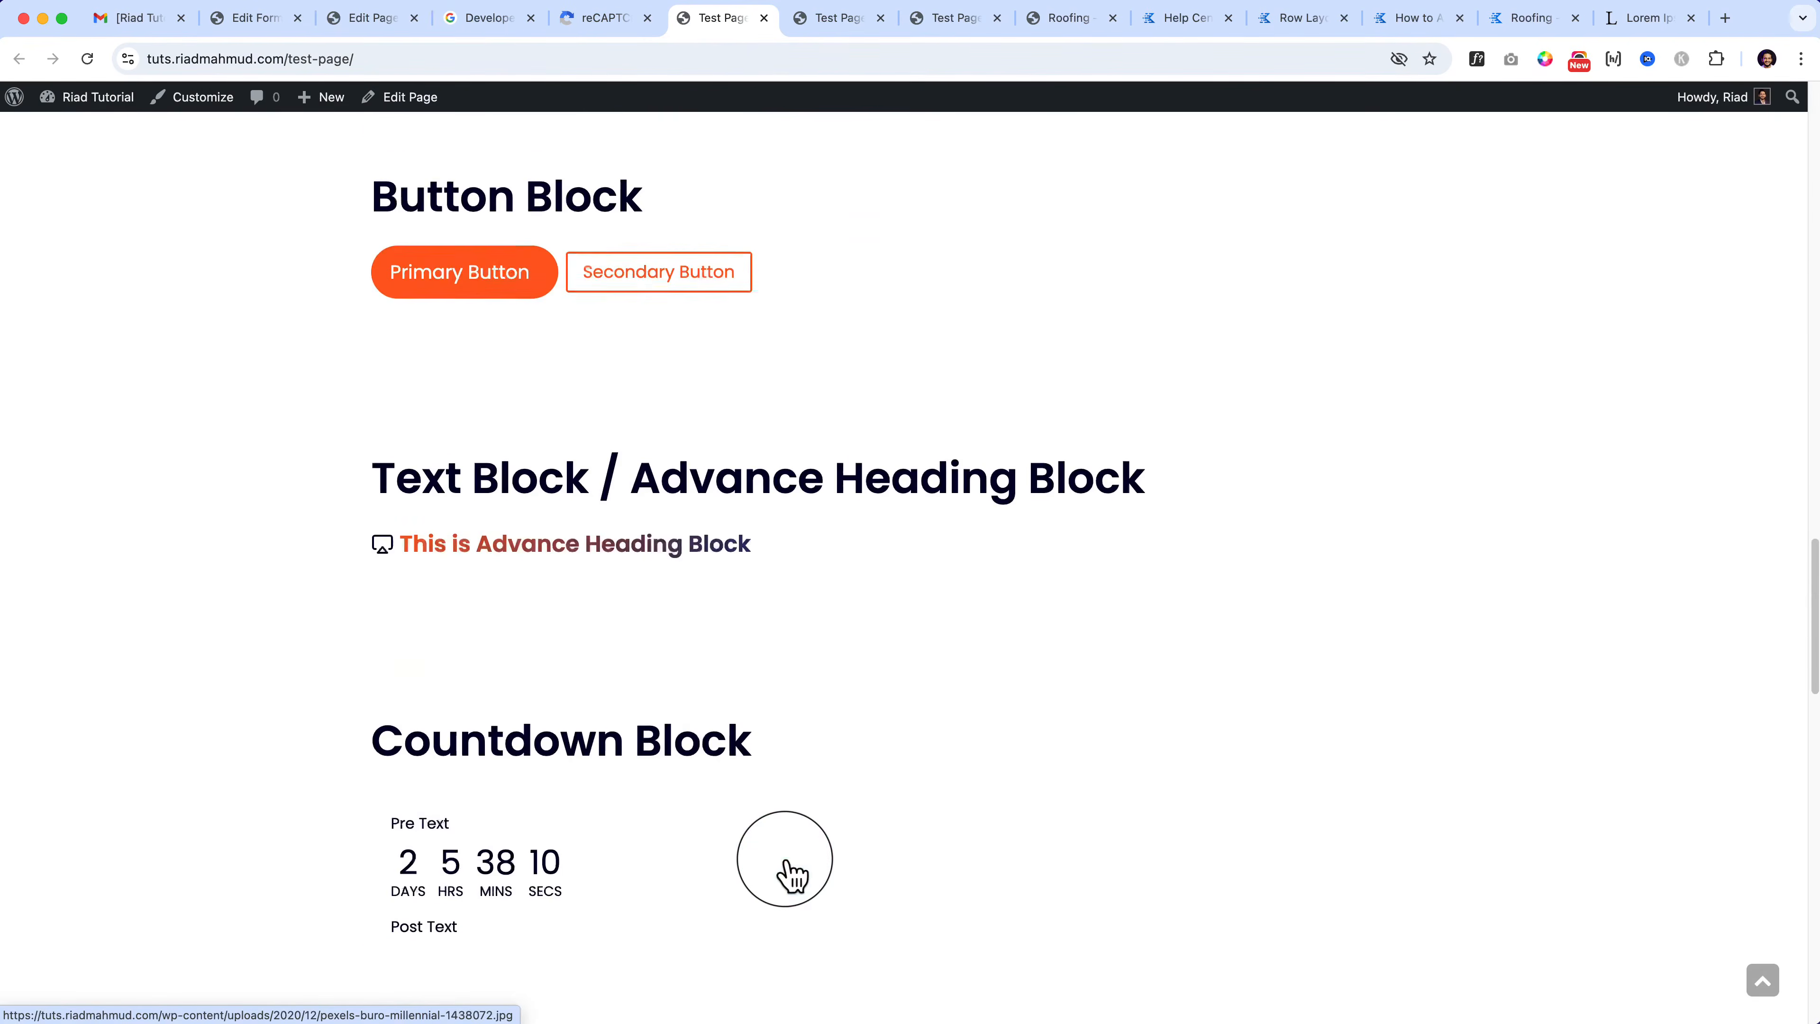
Step: Select the Form block in the editor, expand its email settings, and add a new field
click(356, 27)
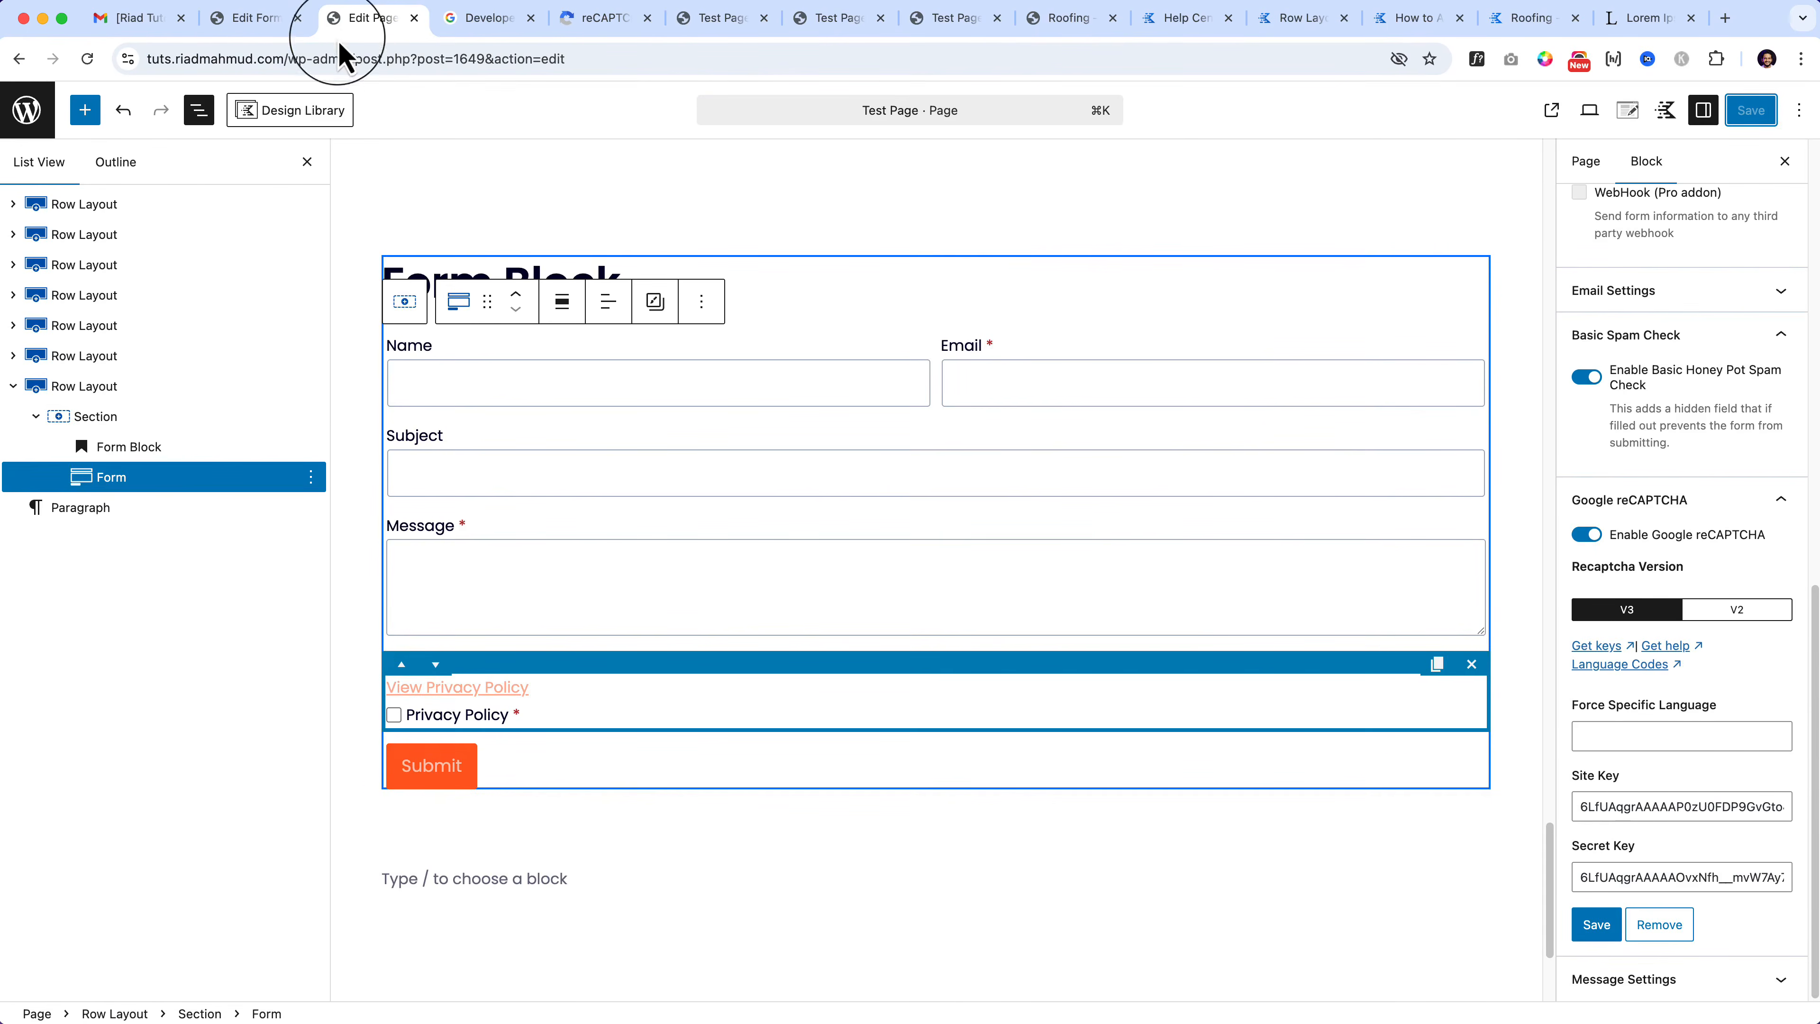
click(136, 424)
click(122, 481)
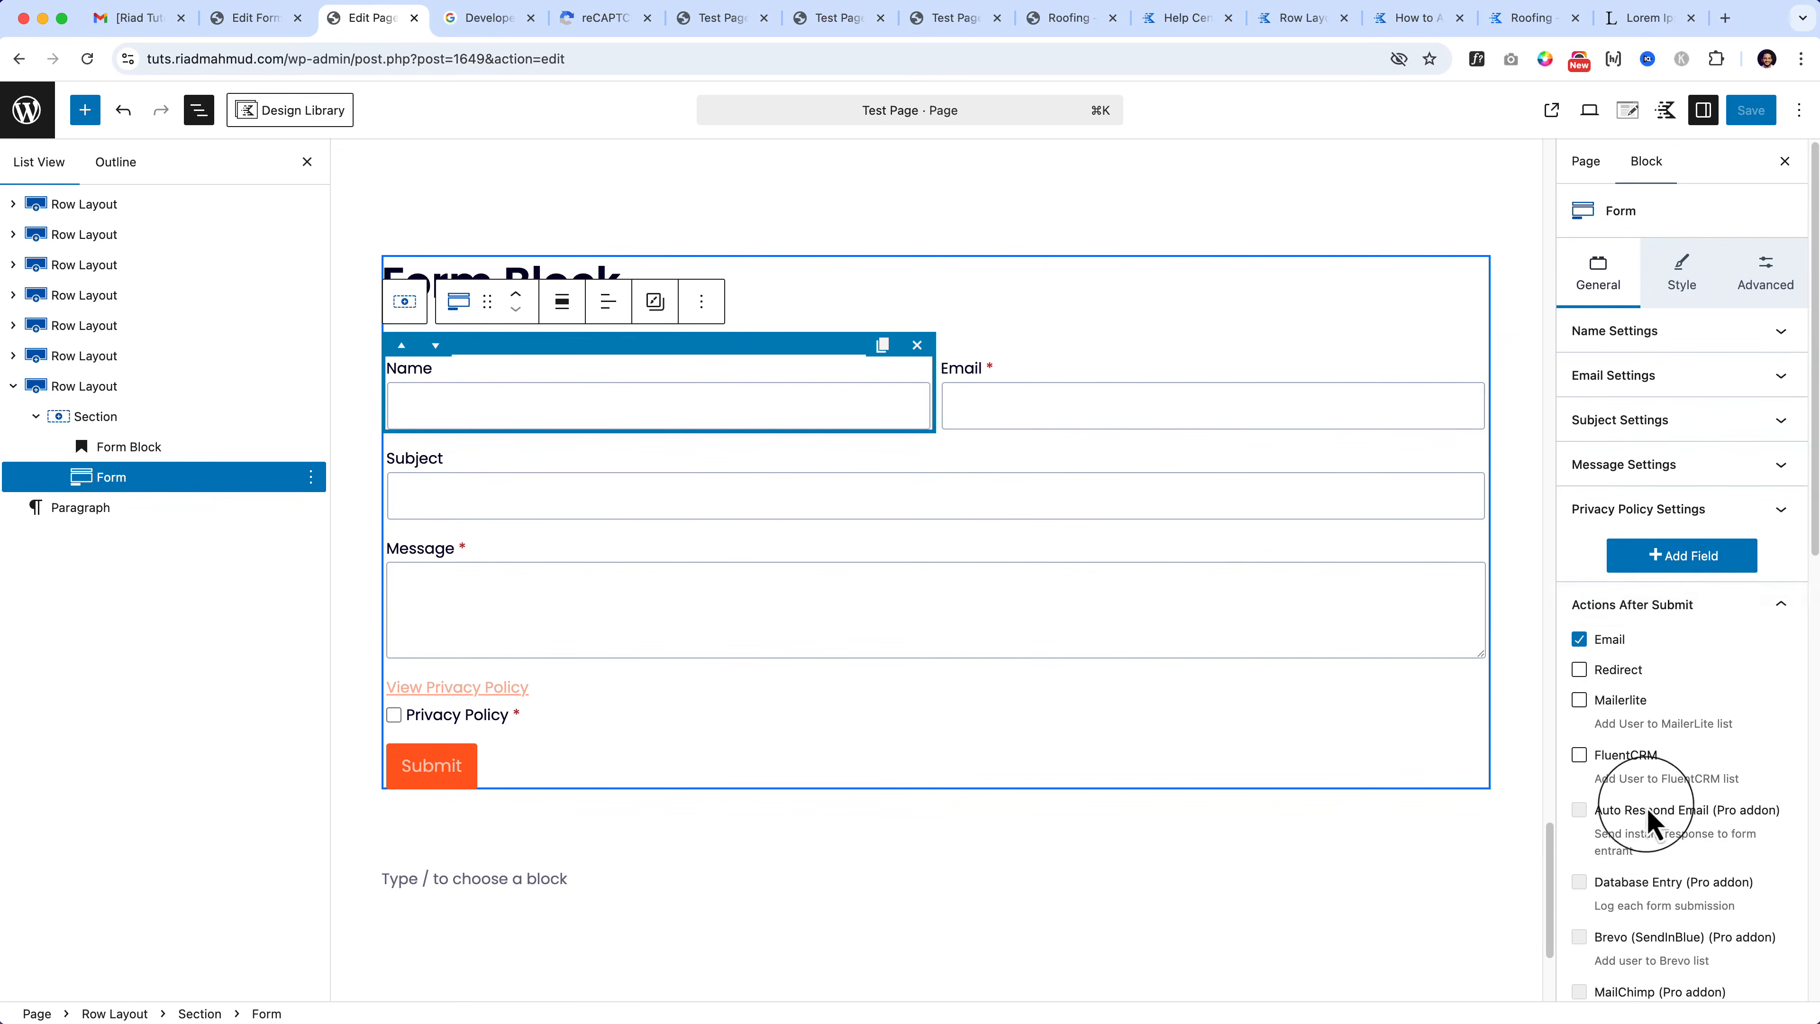
scroll(1654, 865, down, 5)
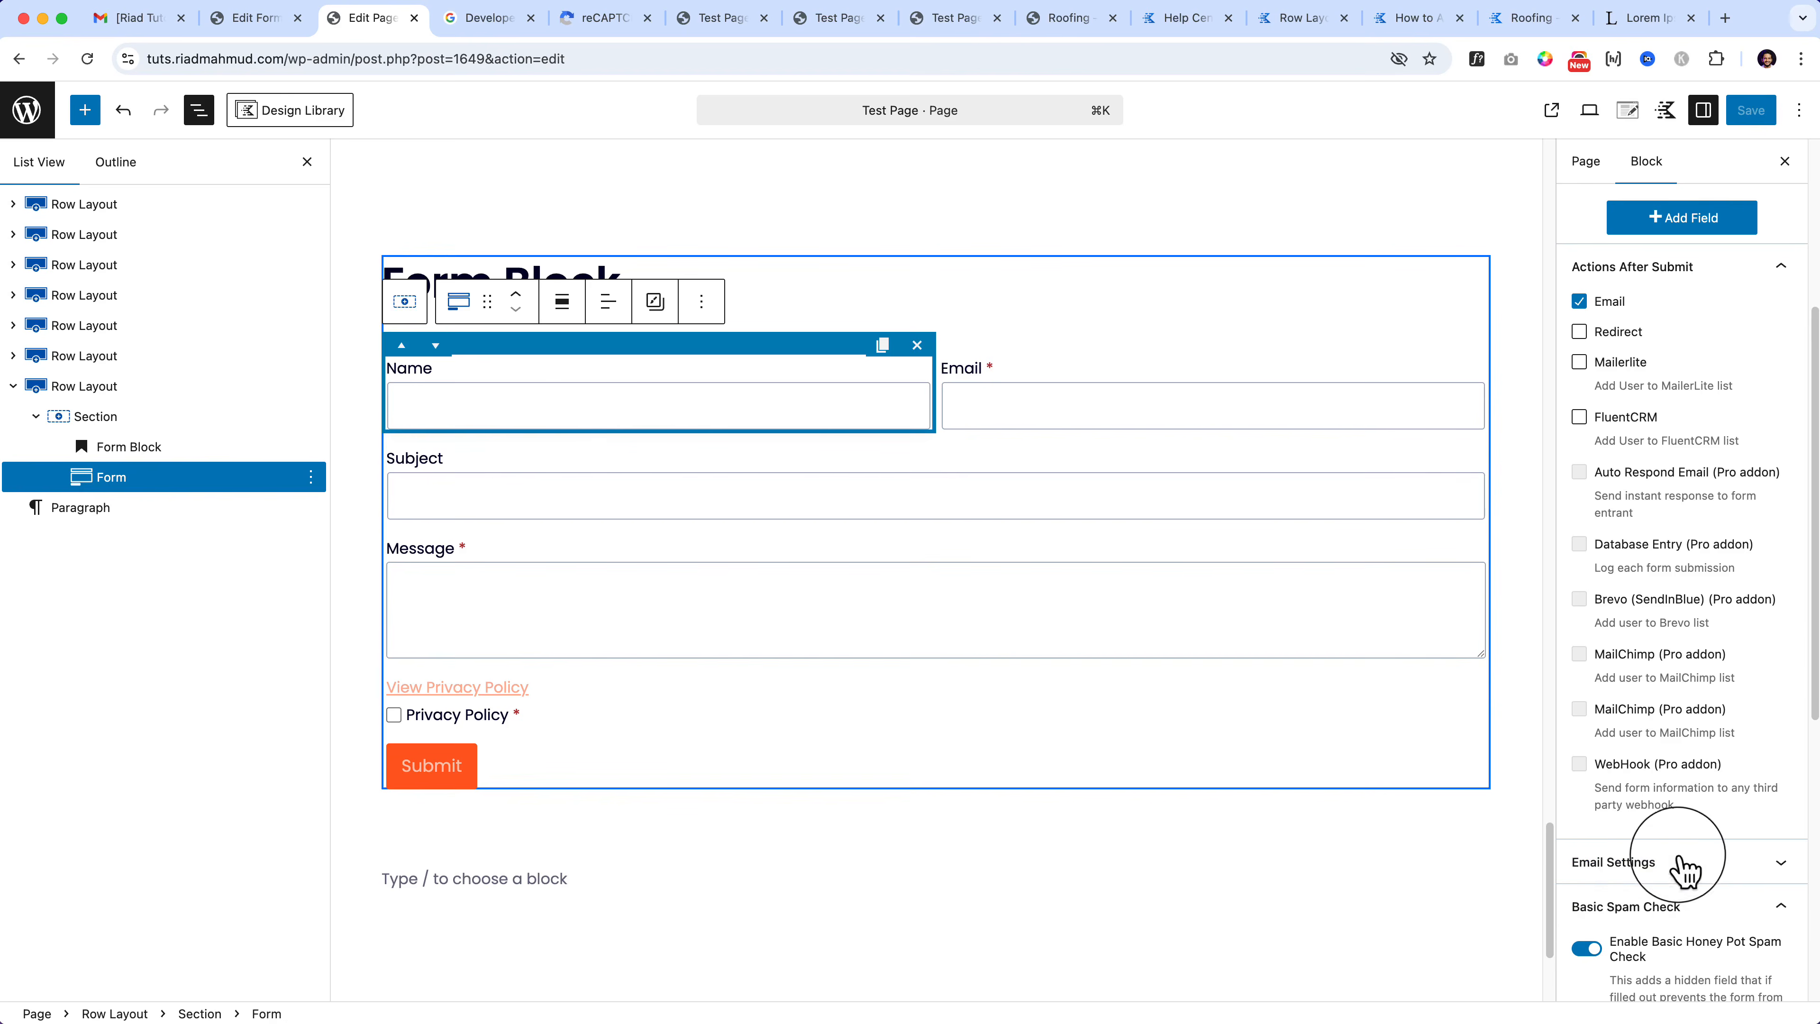
click(1739, 871)
scroll(1739, 871, down, 10)
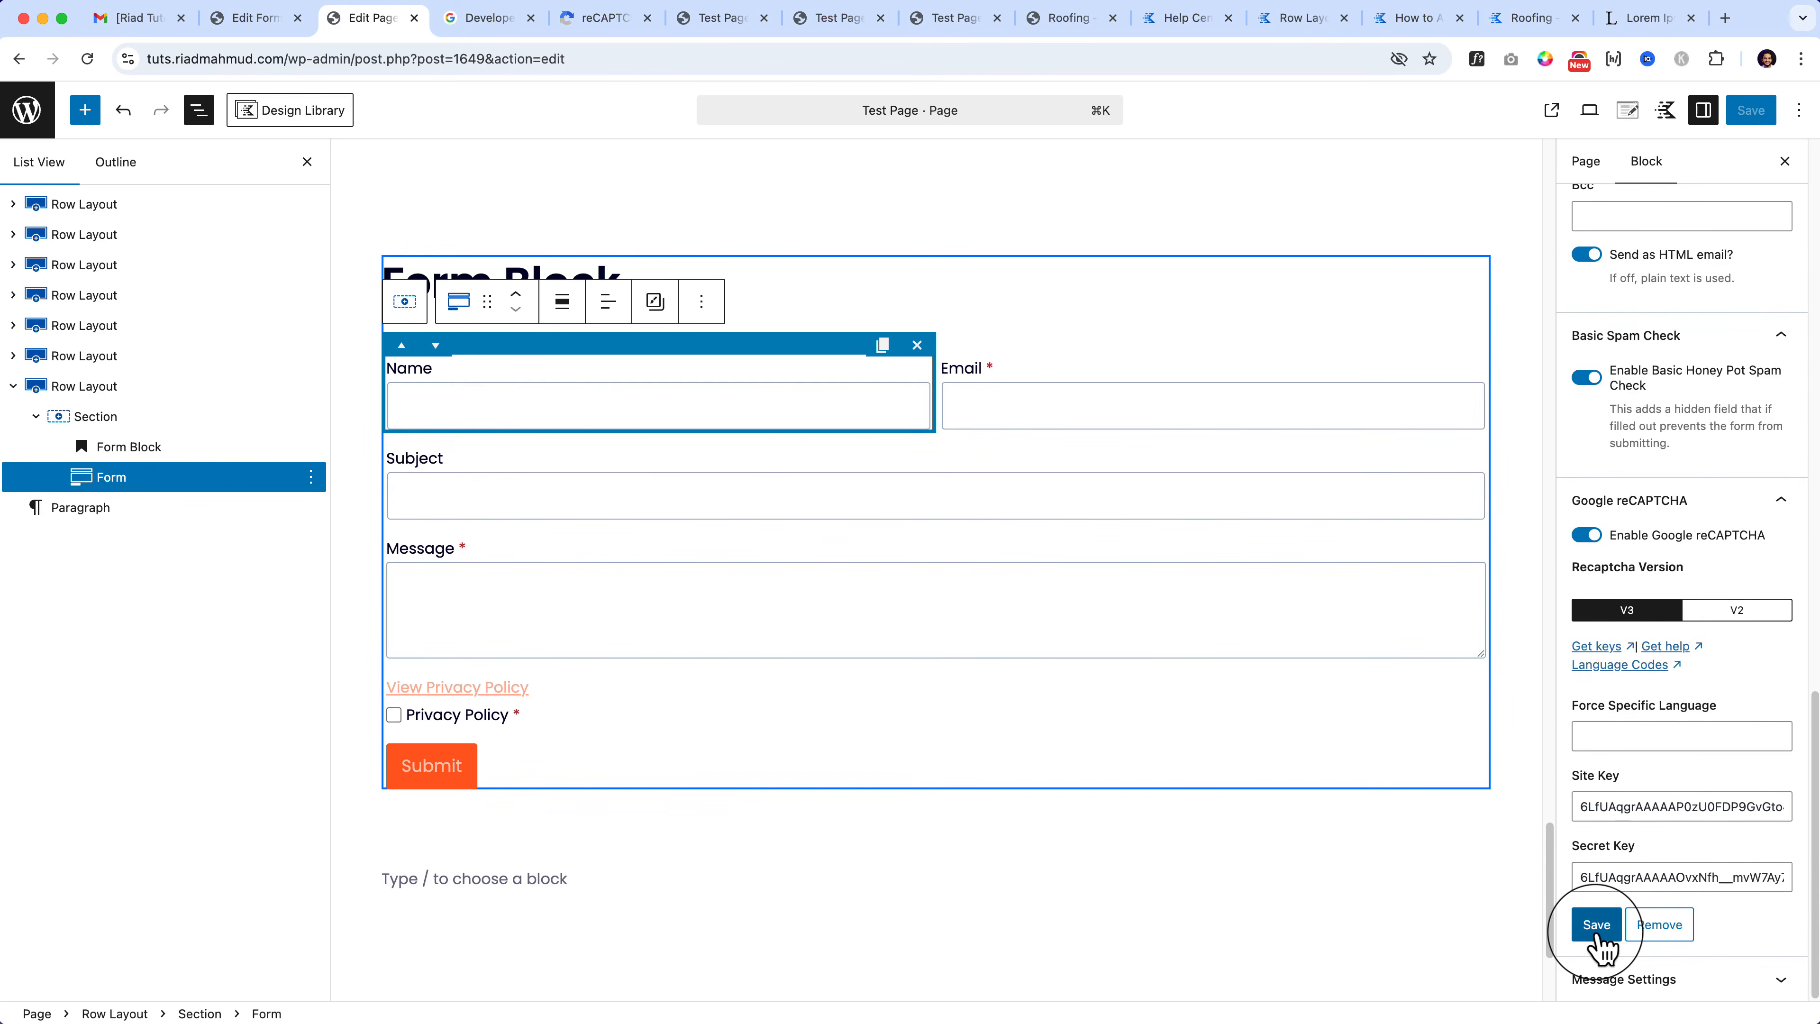
scroll(1623, 739, up, 20)
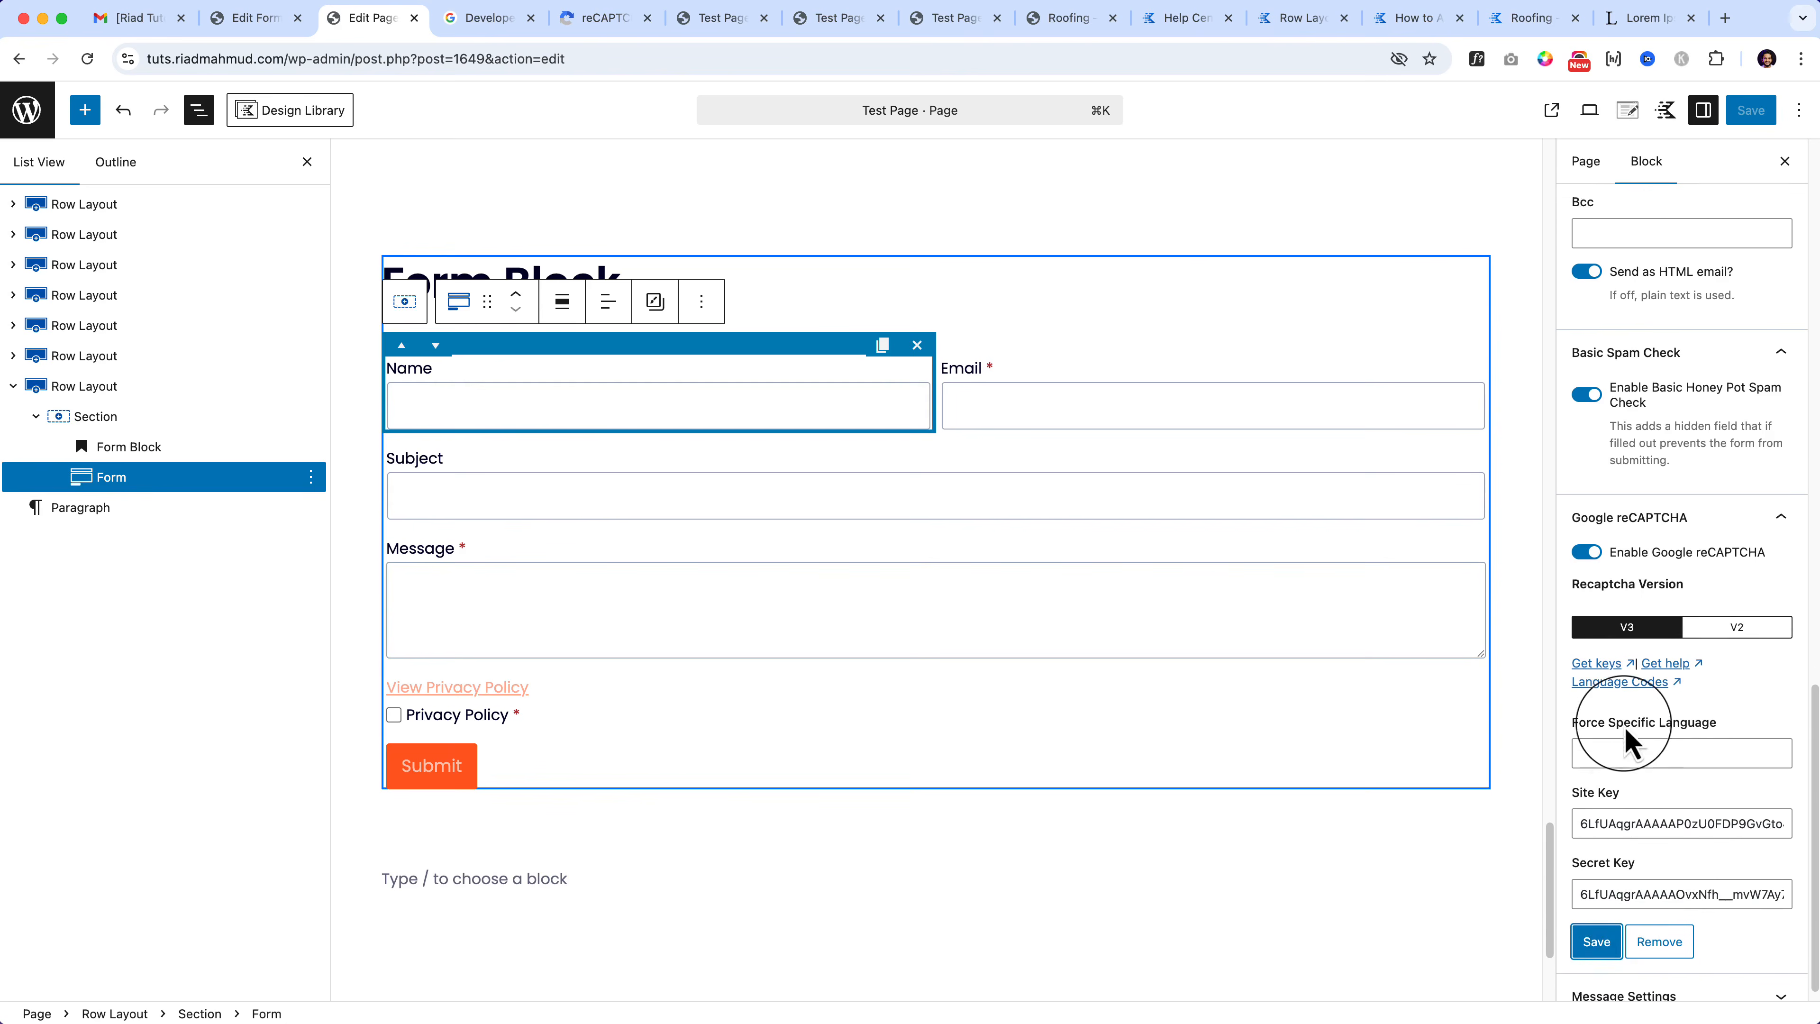
scroll(1625, 746, up, 3)
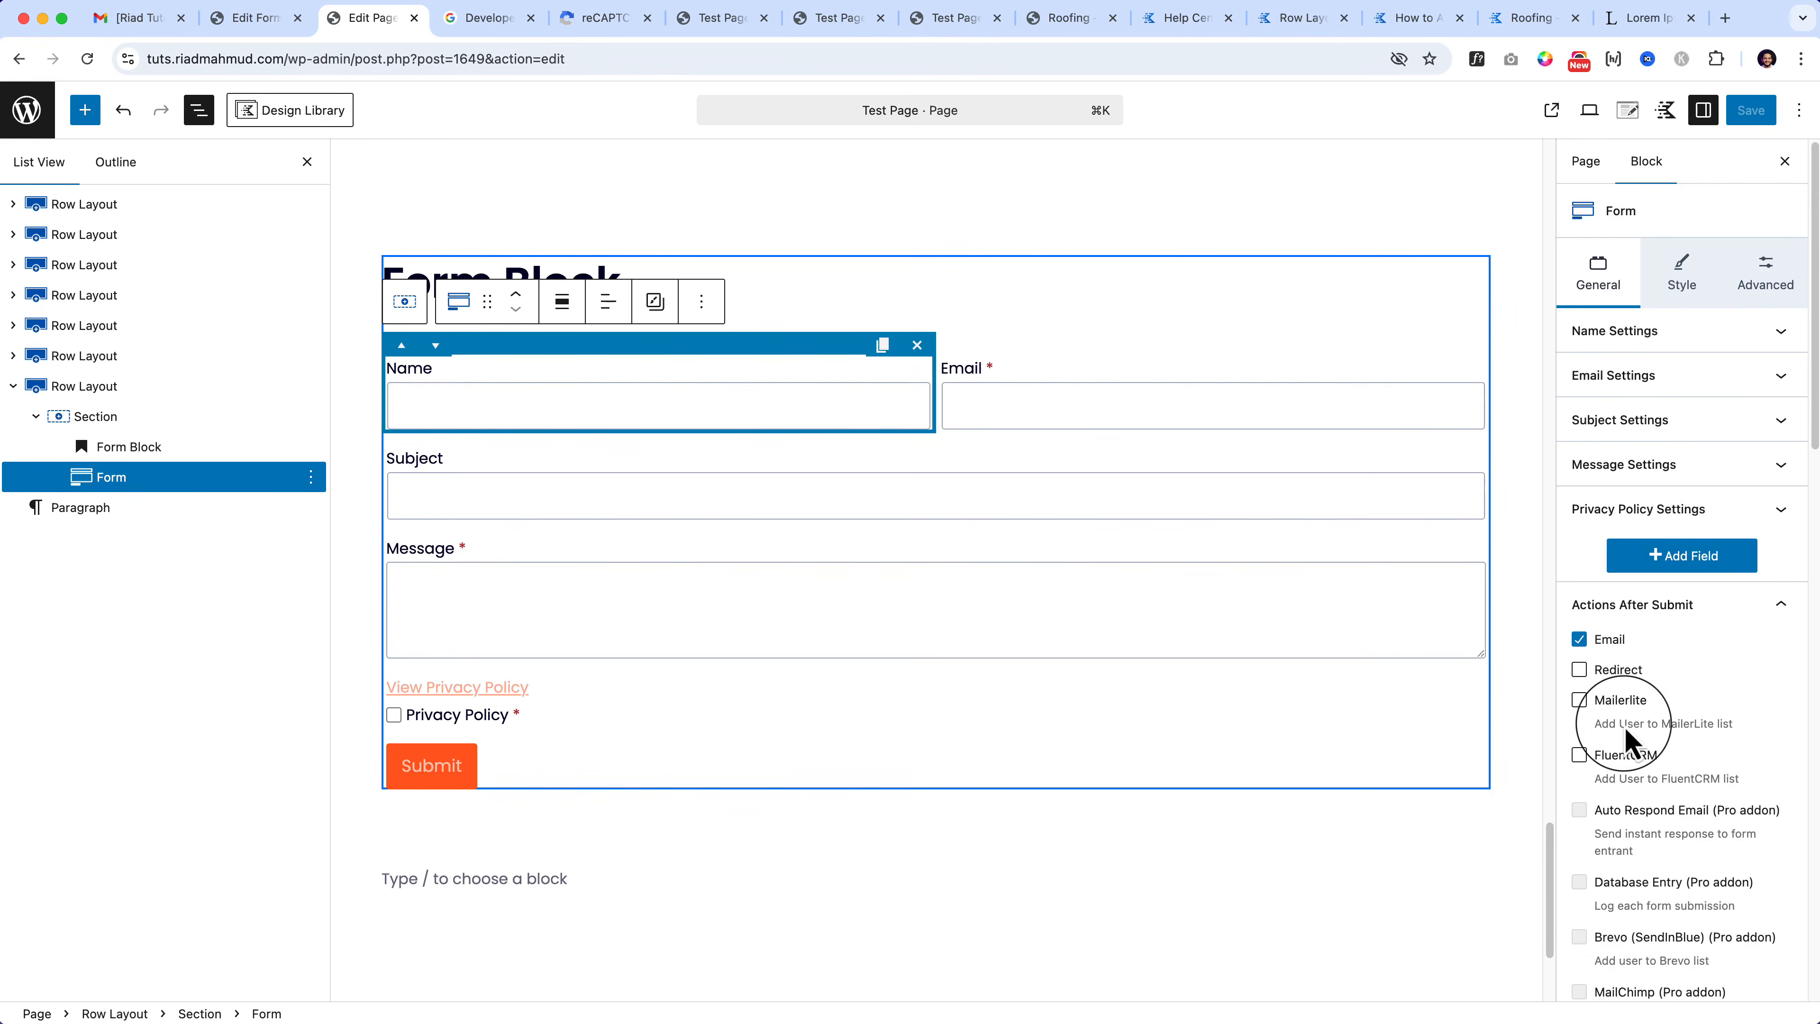
click(1673, 562)
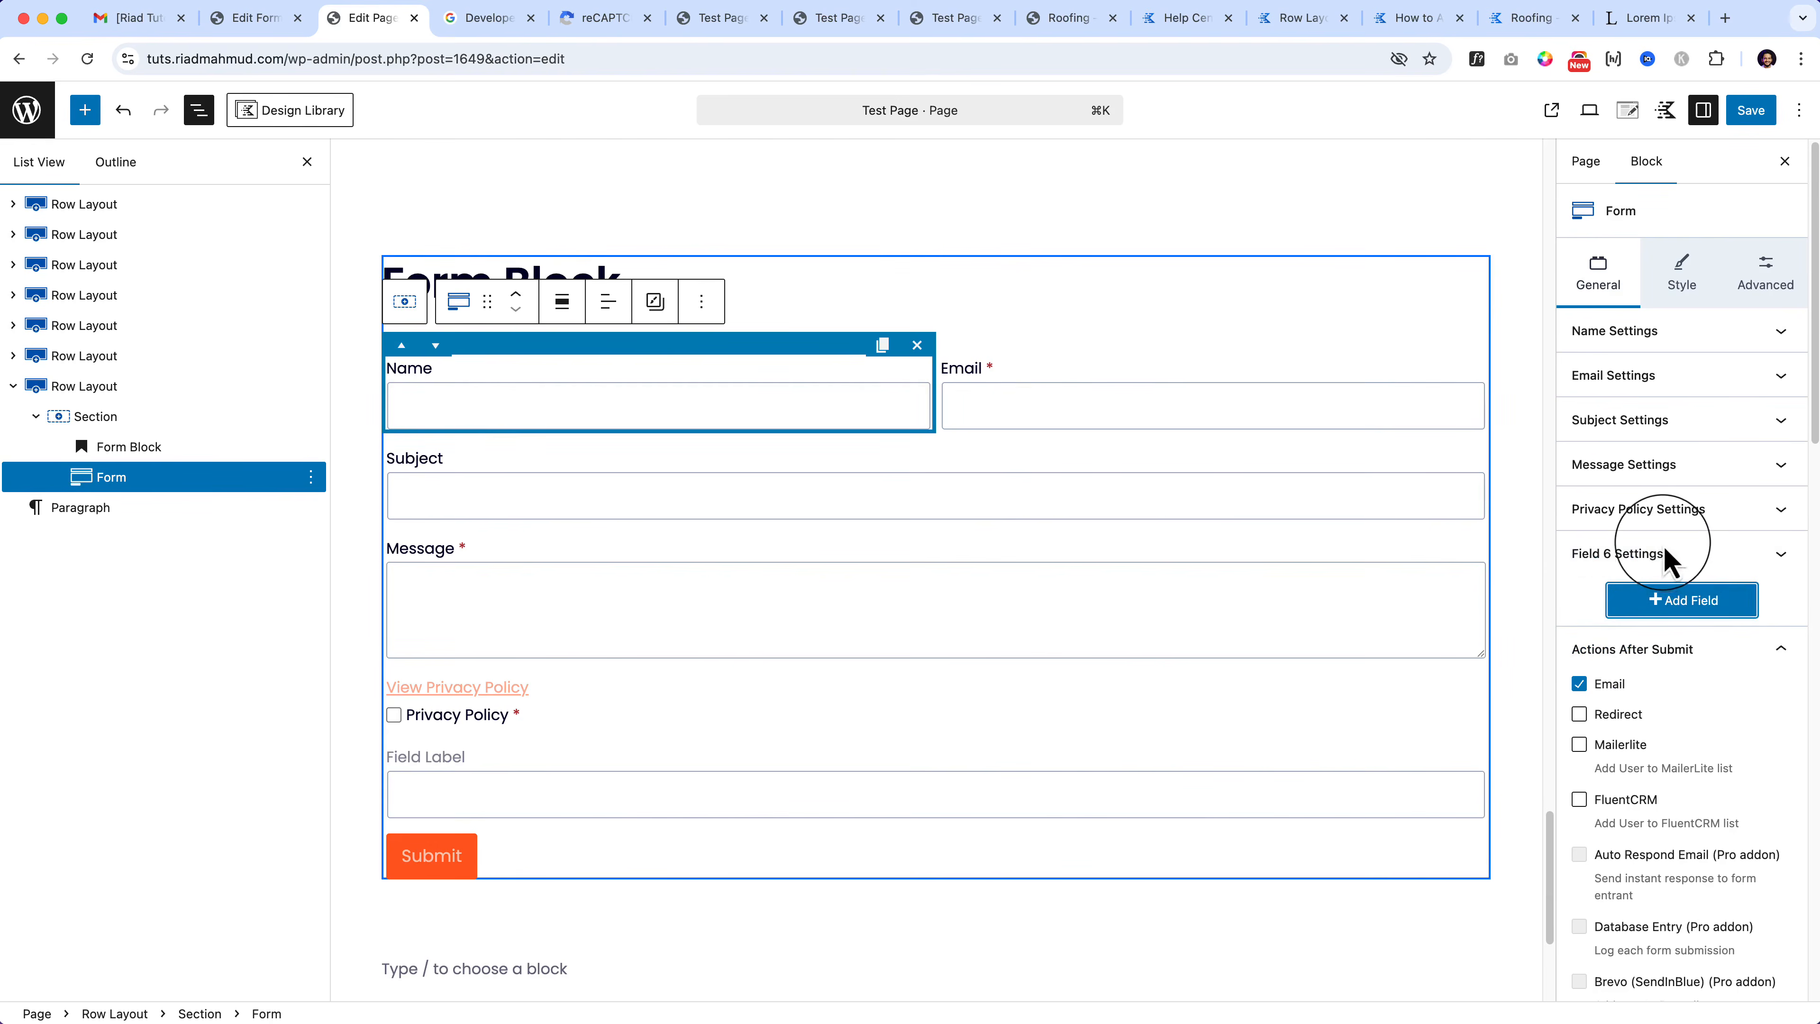
Step: Delete the blank sixth Text field from the form and save the page
click(1663, 554)
click(1661, 387)
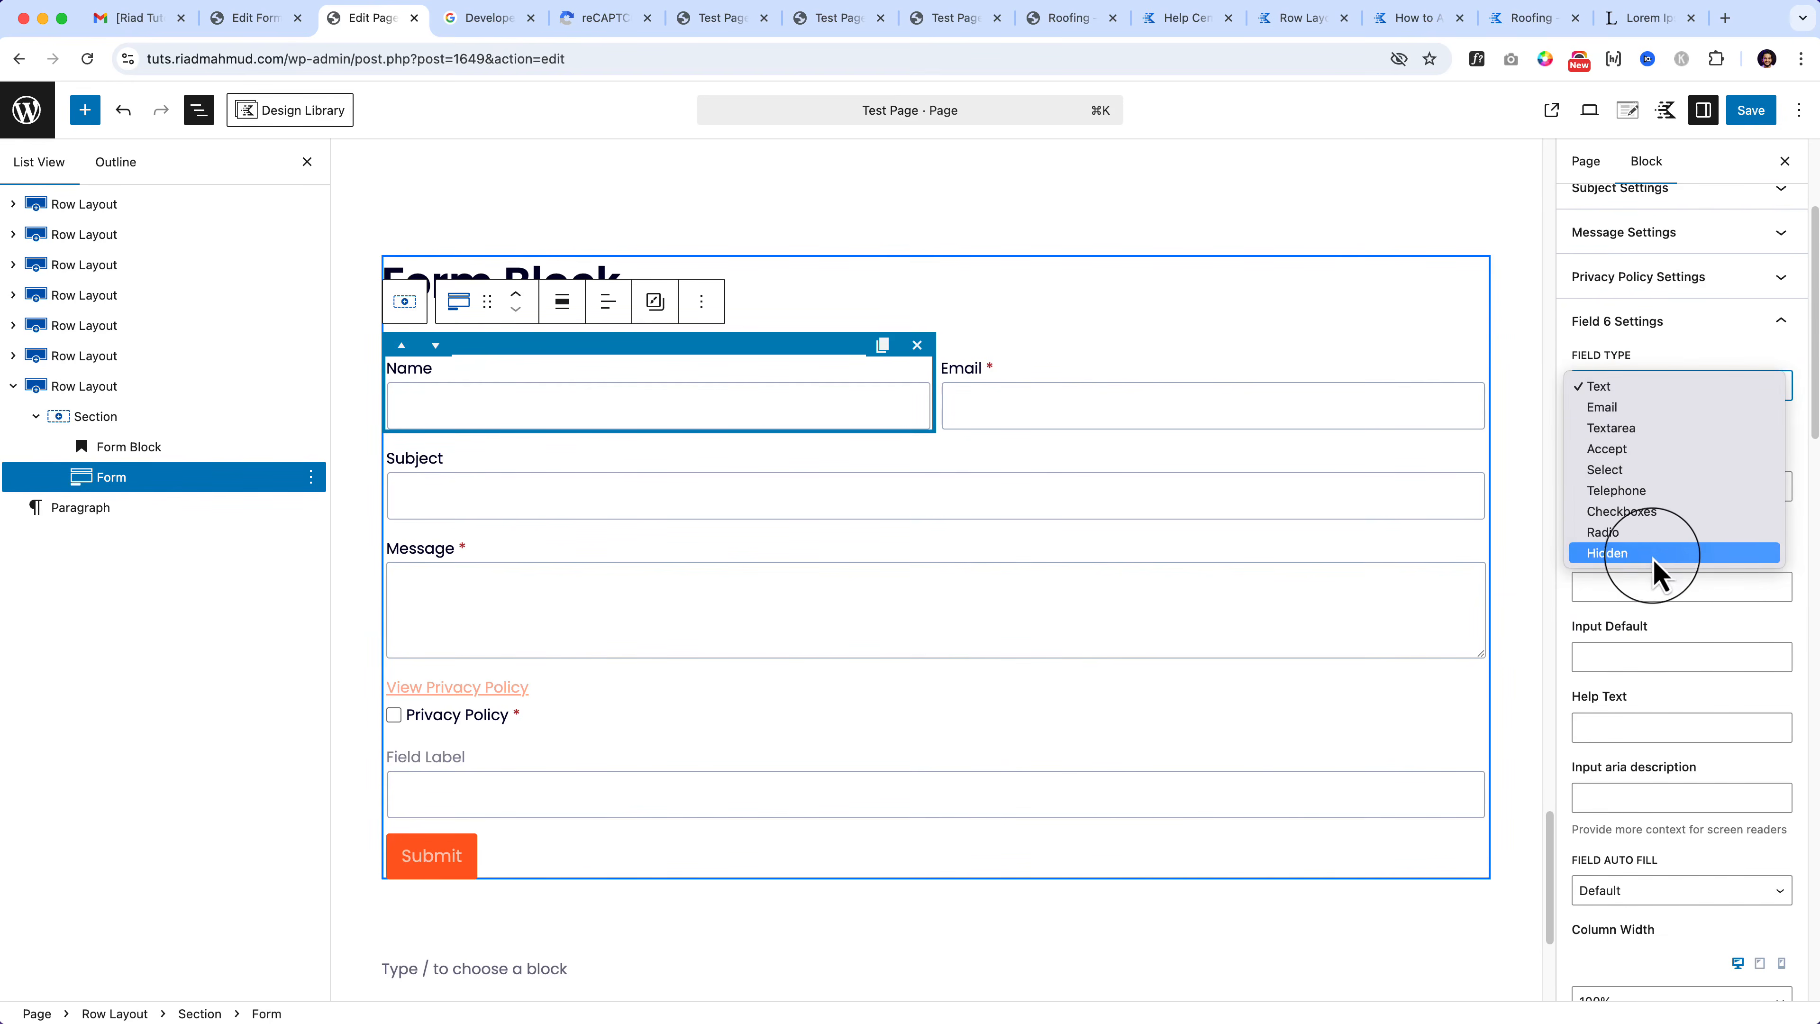
click(1662, 635)
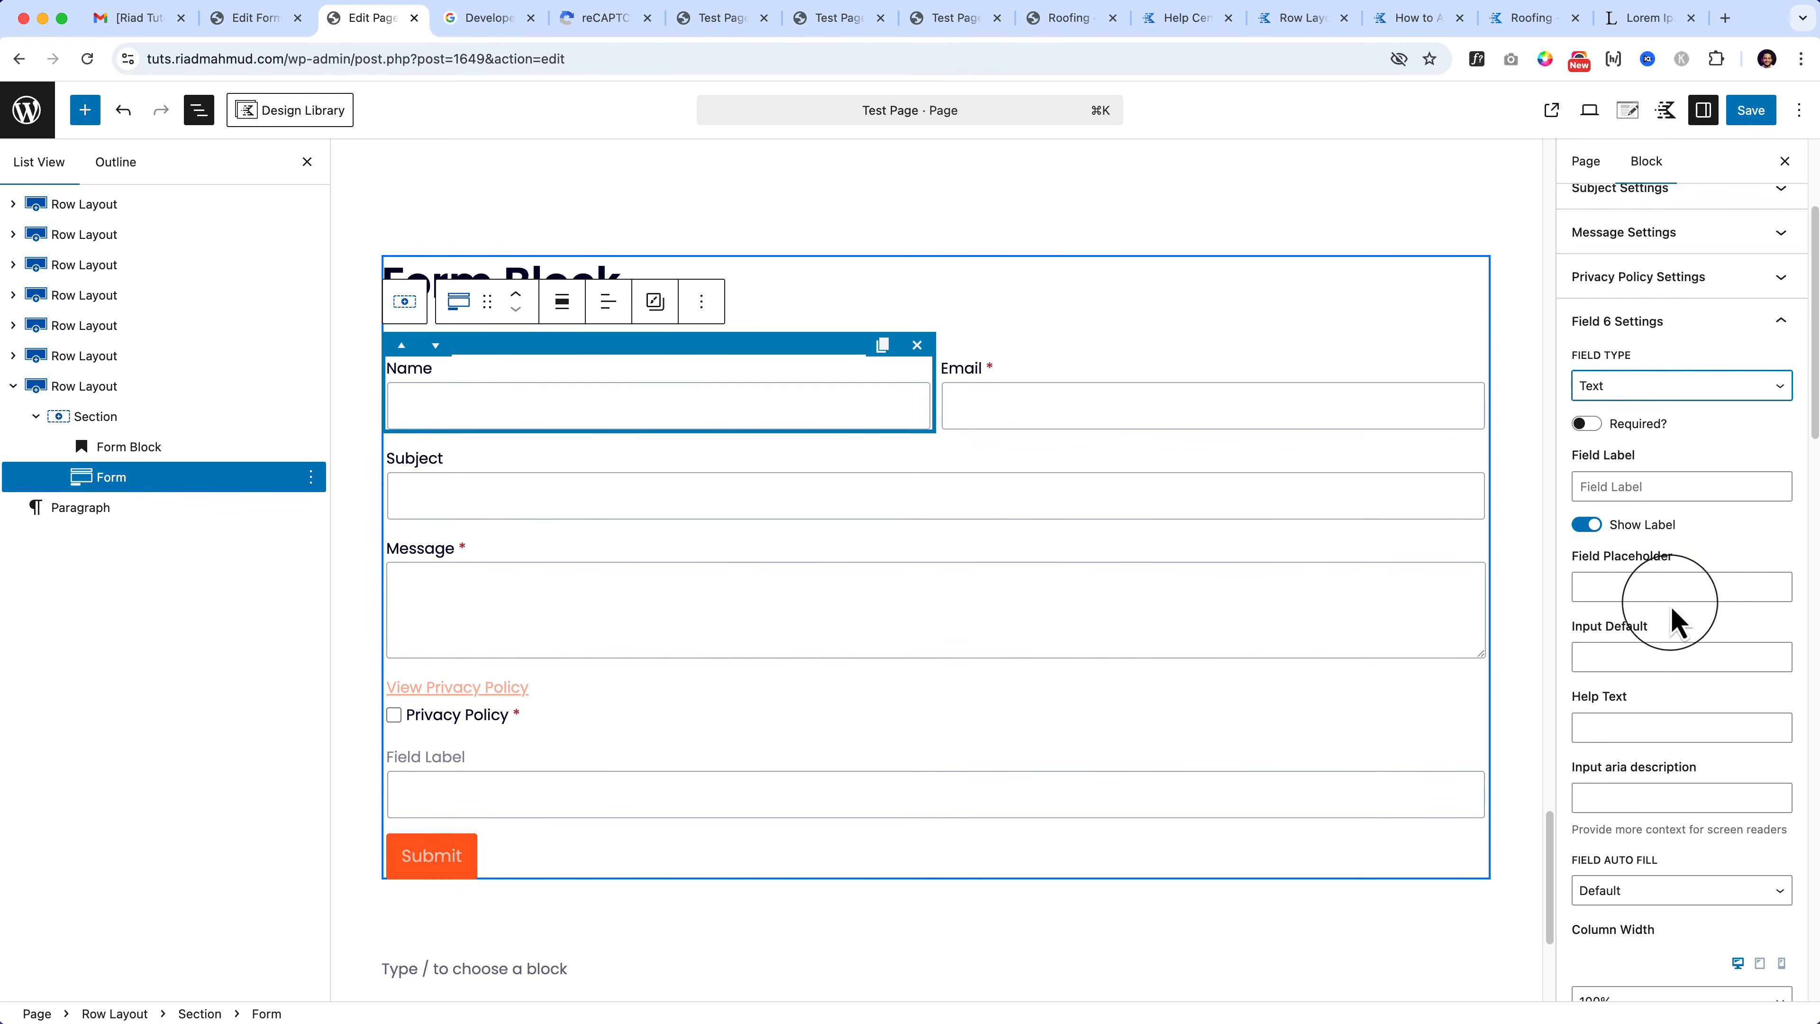
scroll(1677, 613, down, 5)
scroll(1677, 595, up, 8)
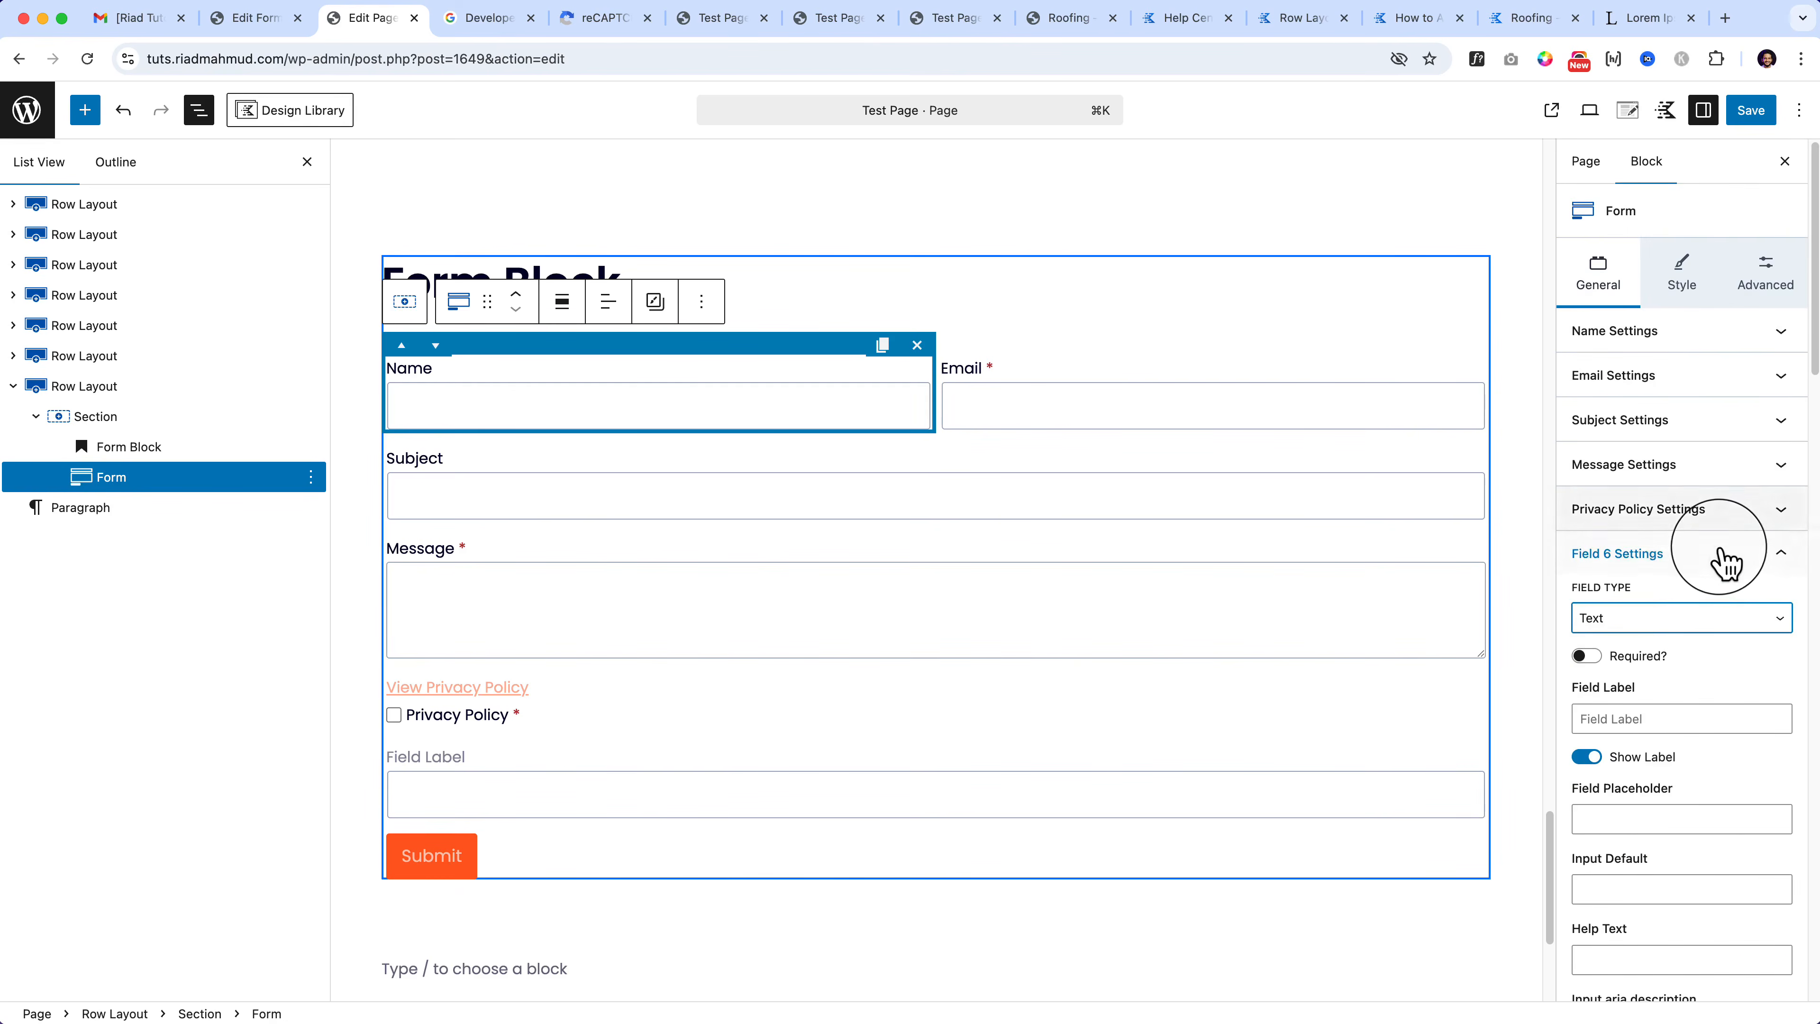
click(1726, 563)
click(1727, 563)
click(608, 770)
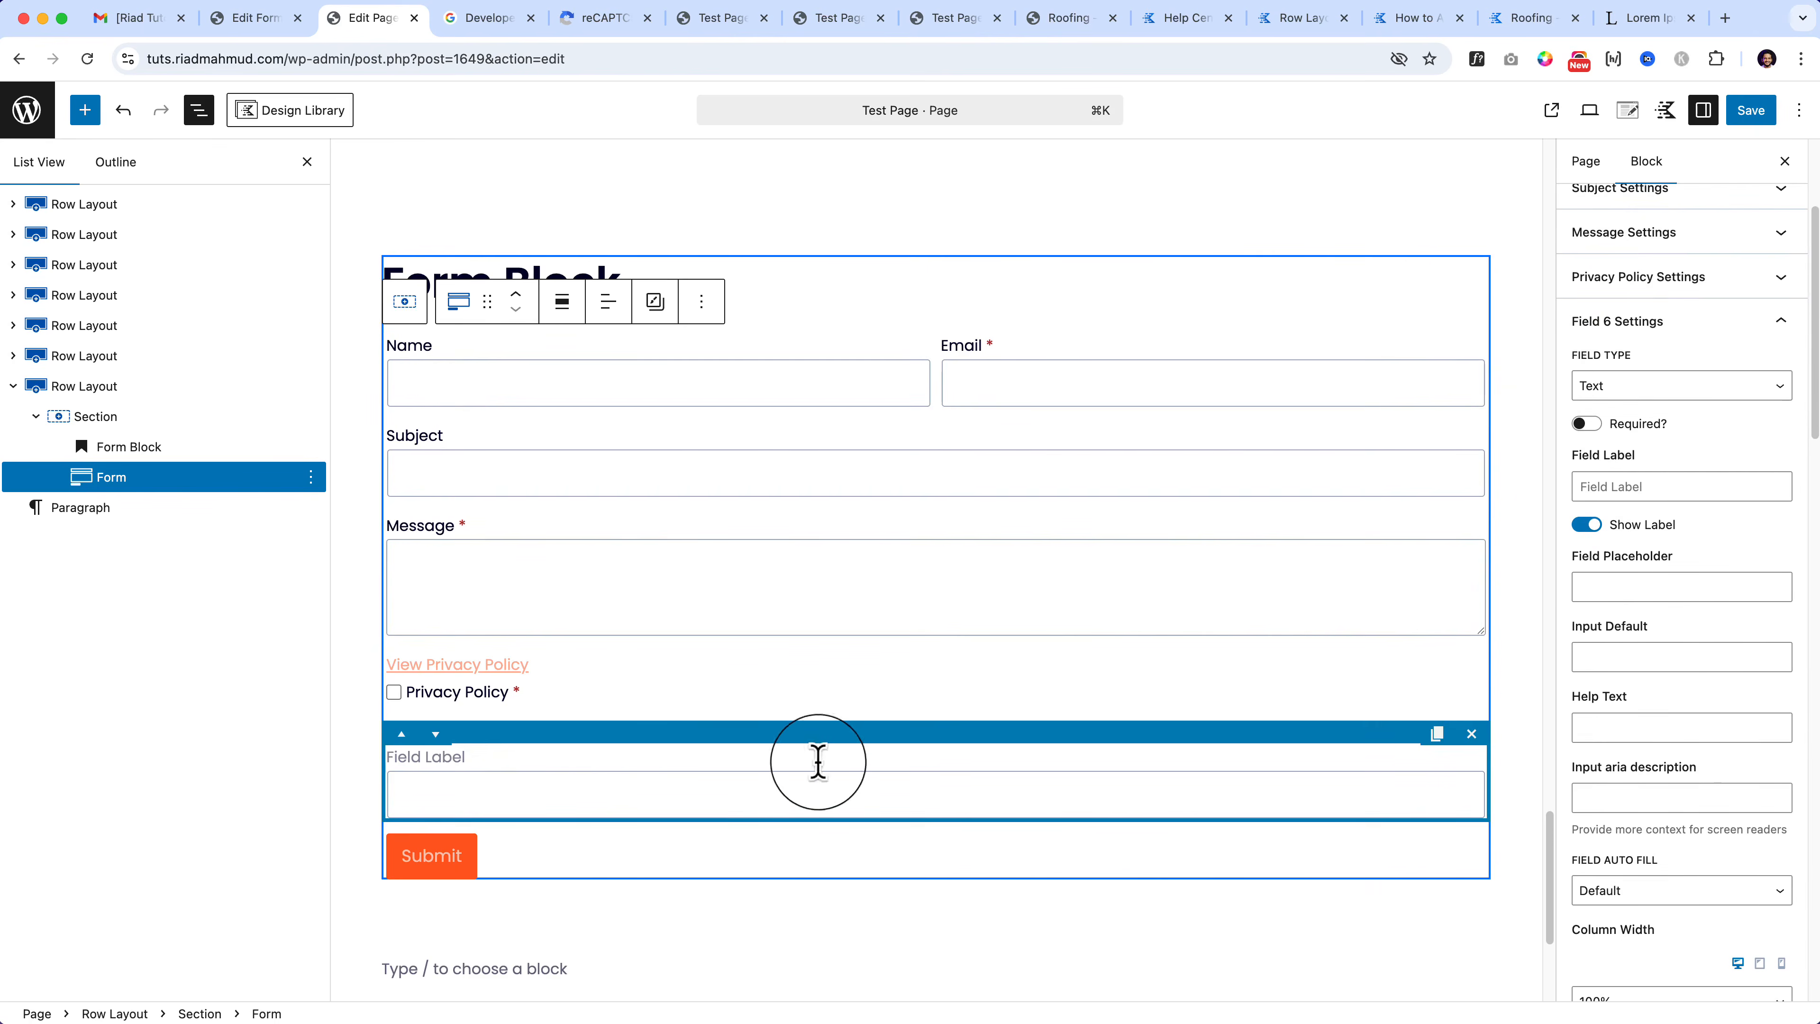
click(1470, 739)
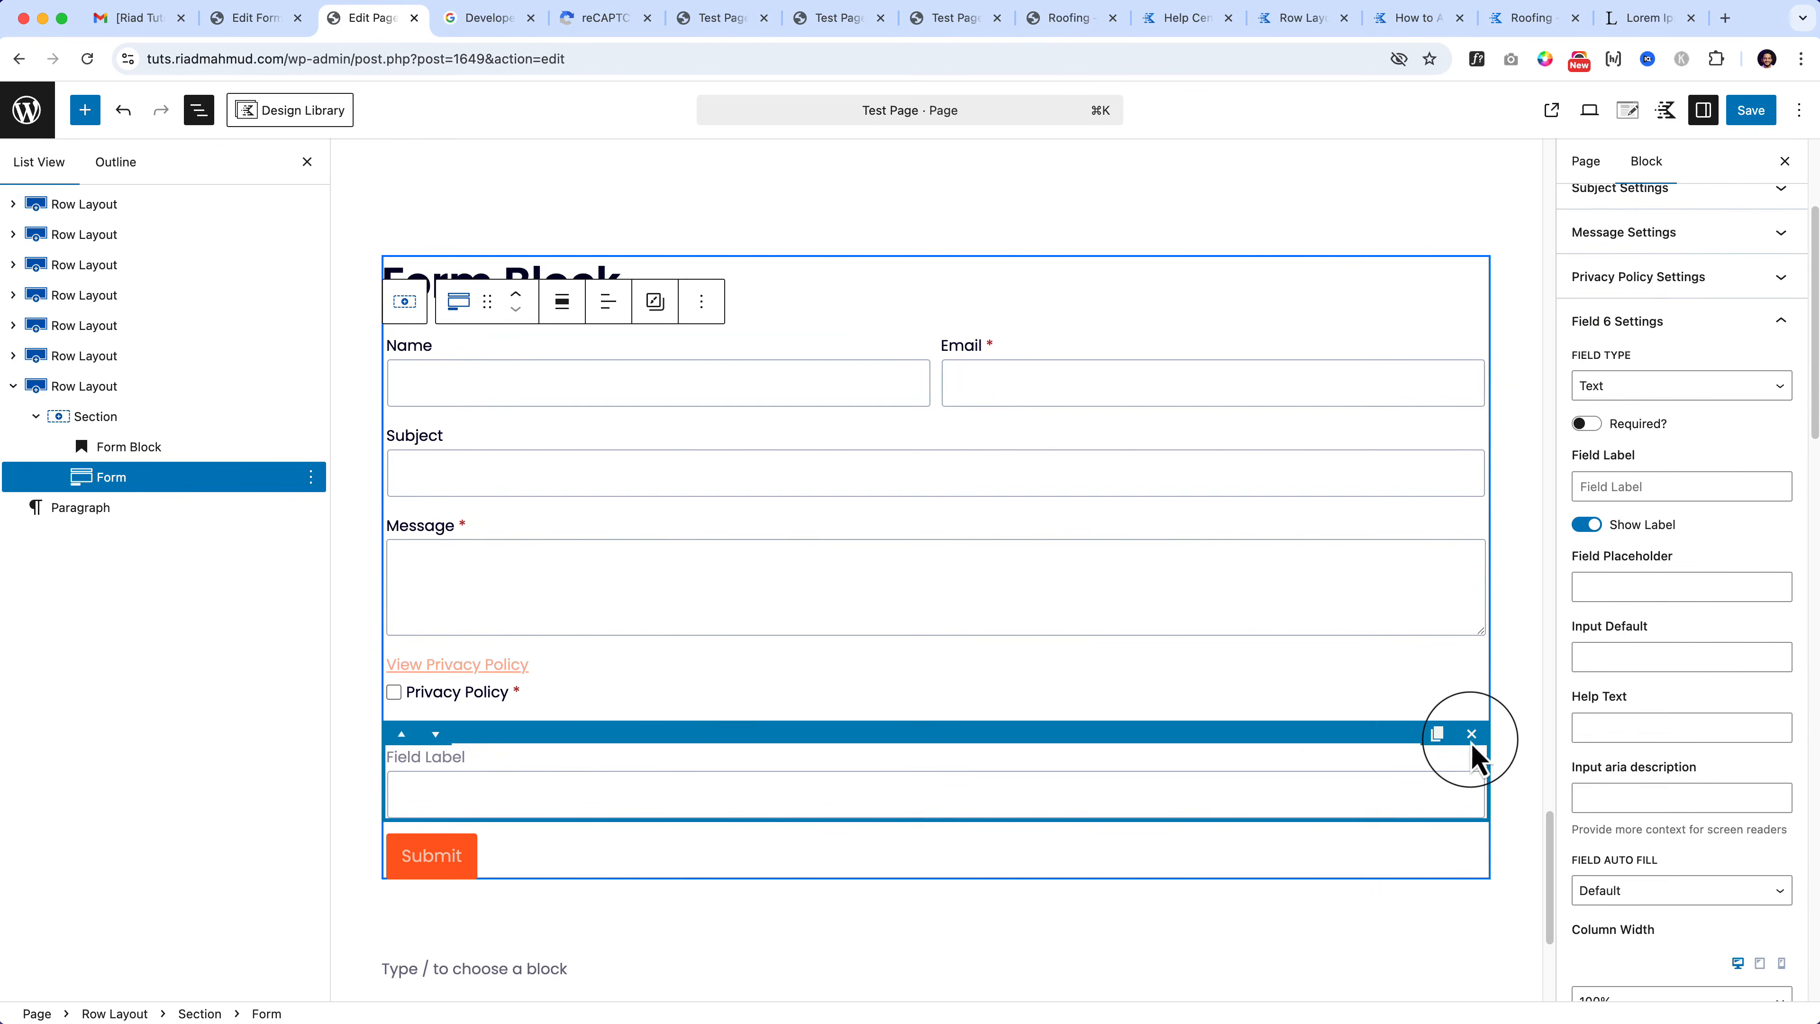
click(1751, 109)
Step: Switch the form's reCAPTCHA to V2, save settings and page, then view the live page
scroll(1664, 817, down, 10)
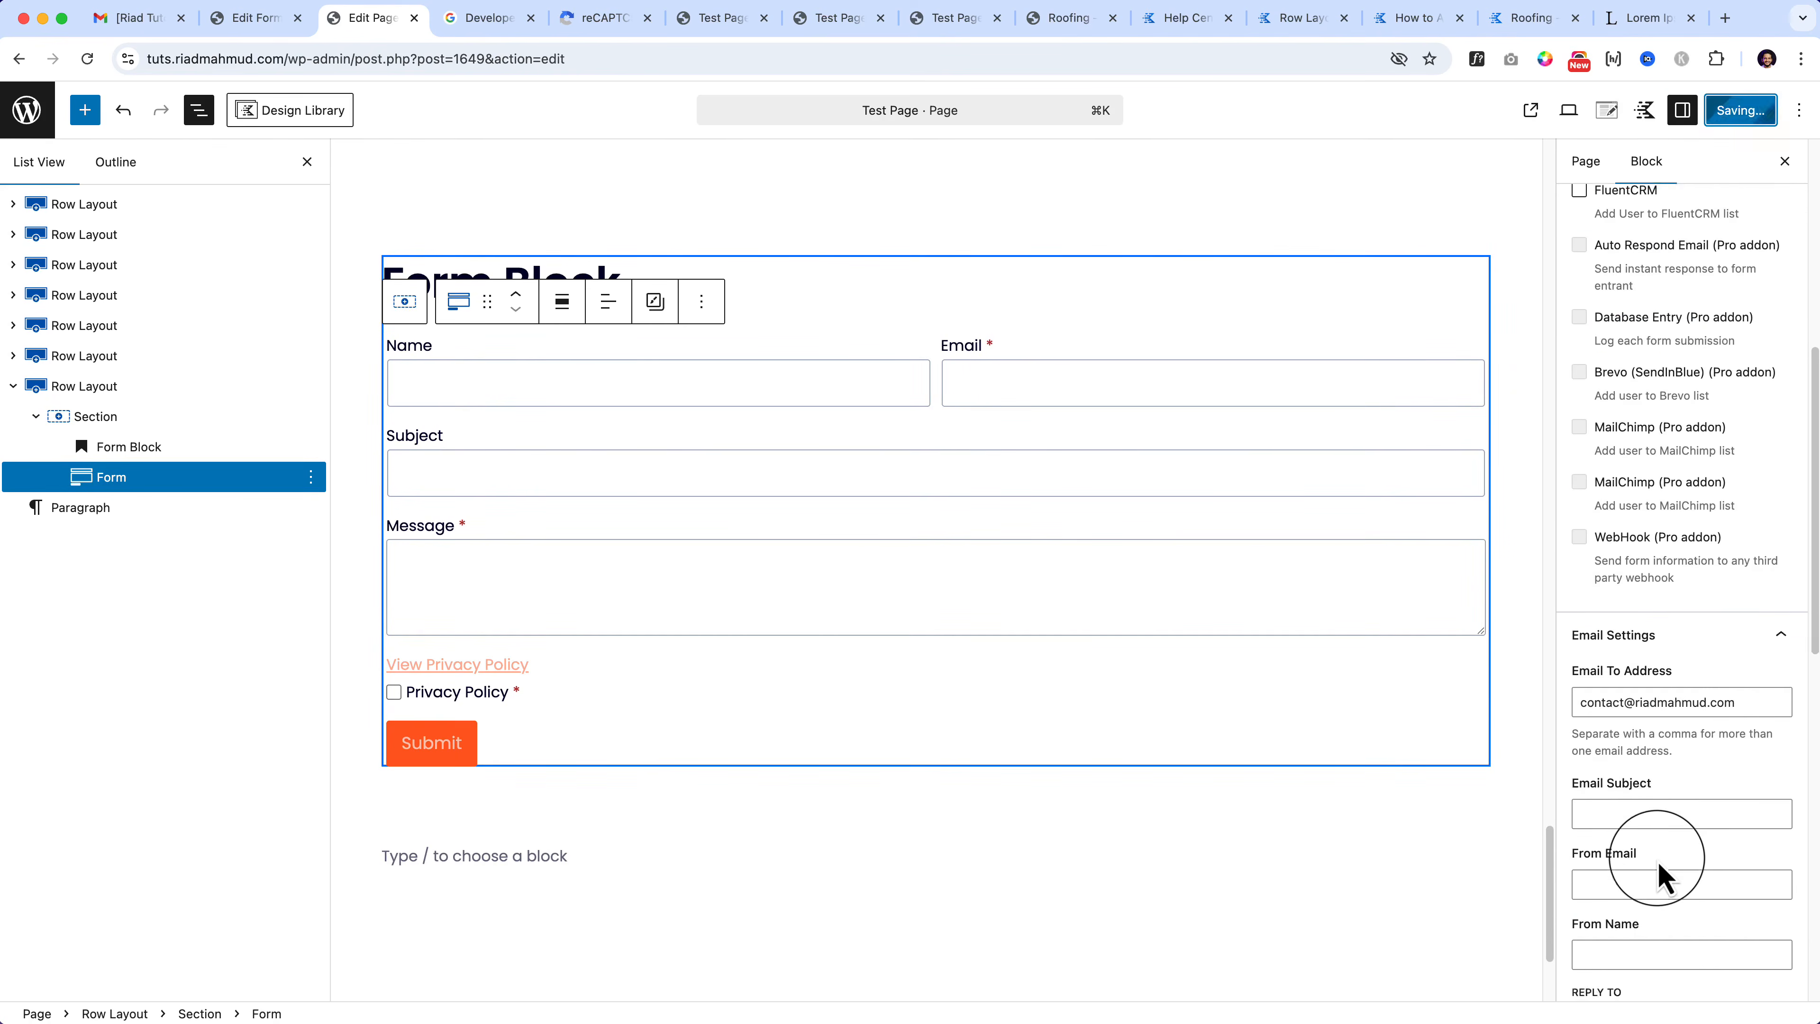
scroll(1662, 869, down, 5)
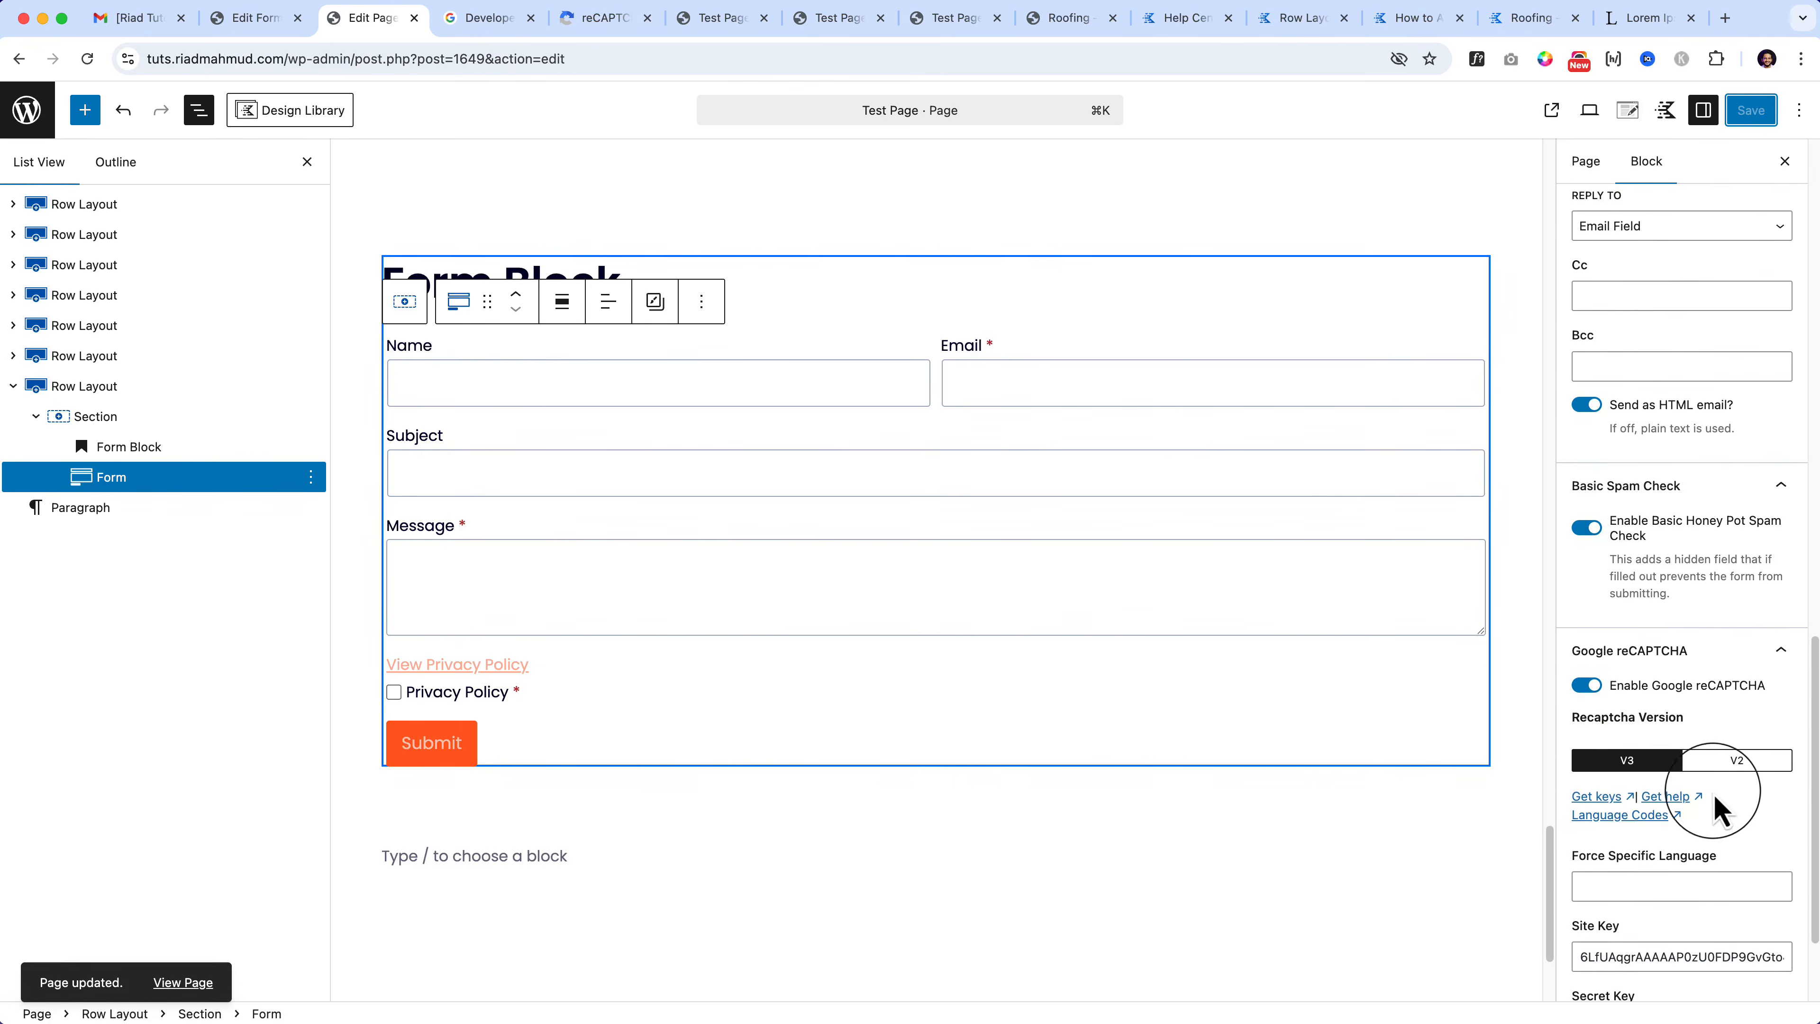
scroll(1716, 807, down, 2)
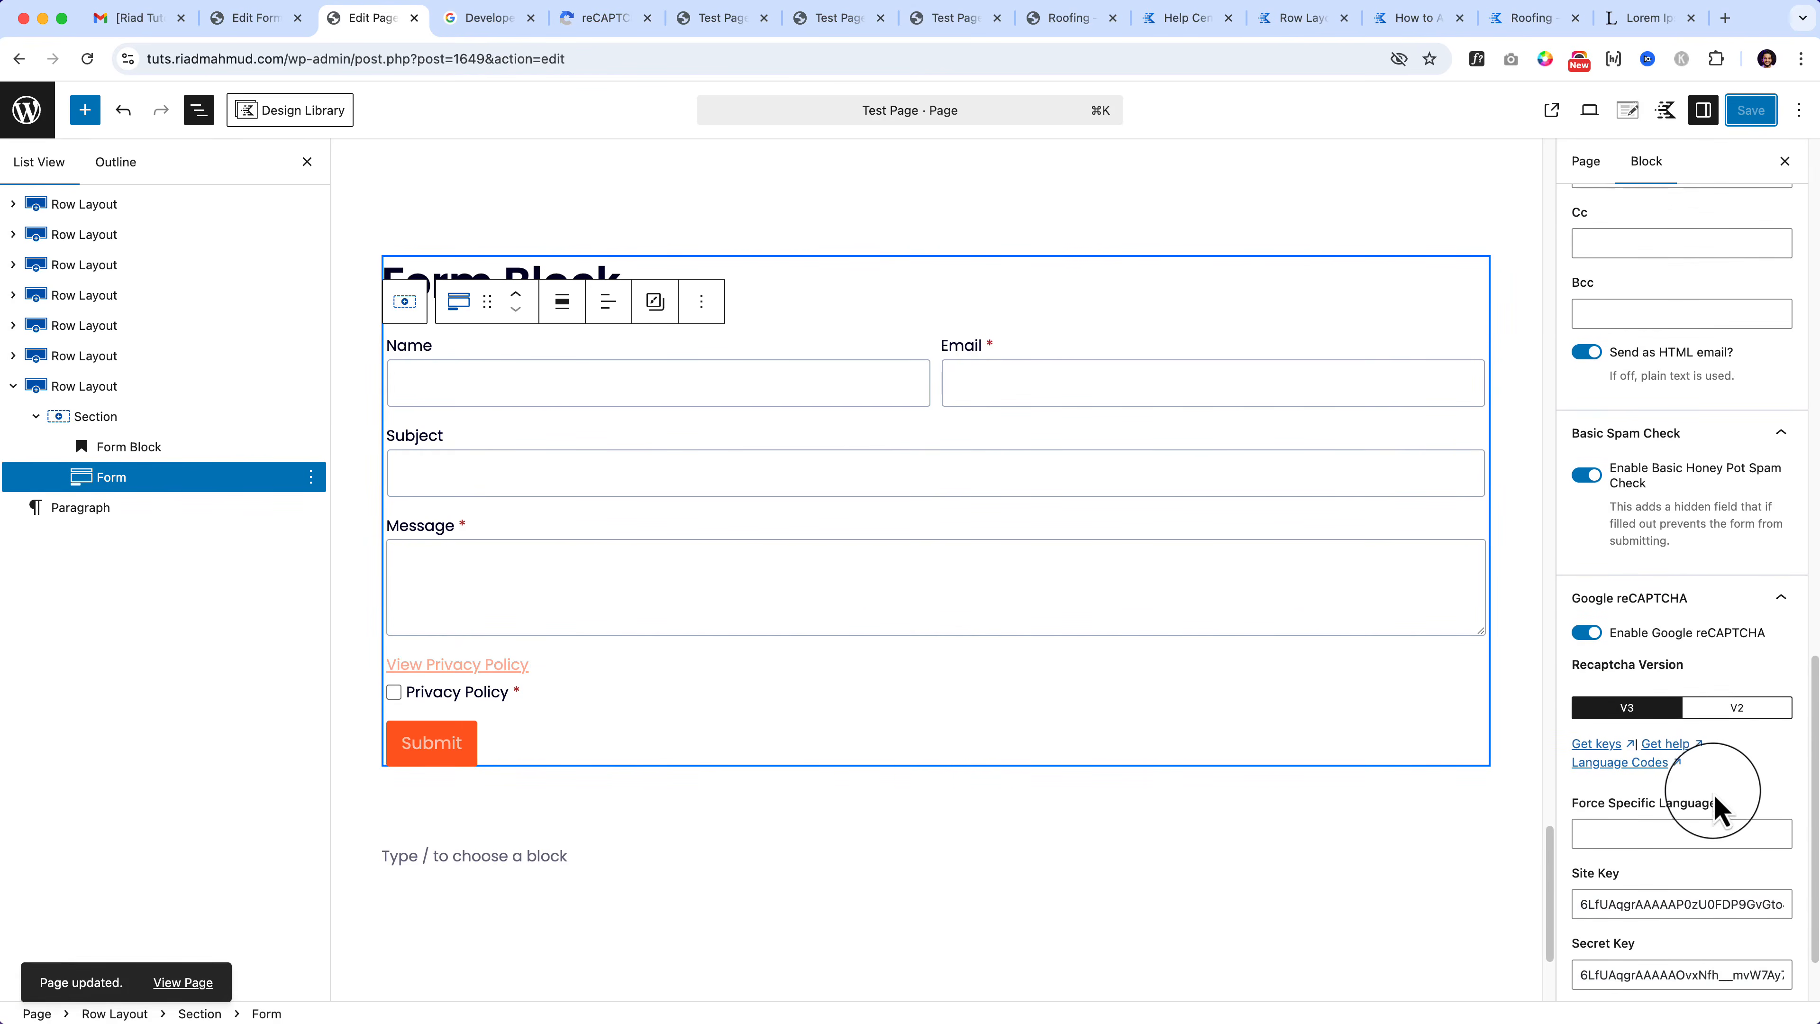
click(1759, 709)
scroll(1663, 688, down, 1)
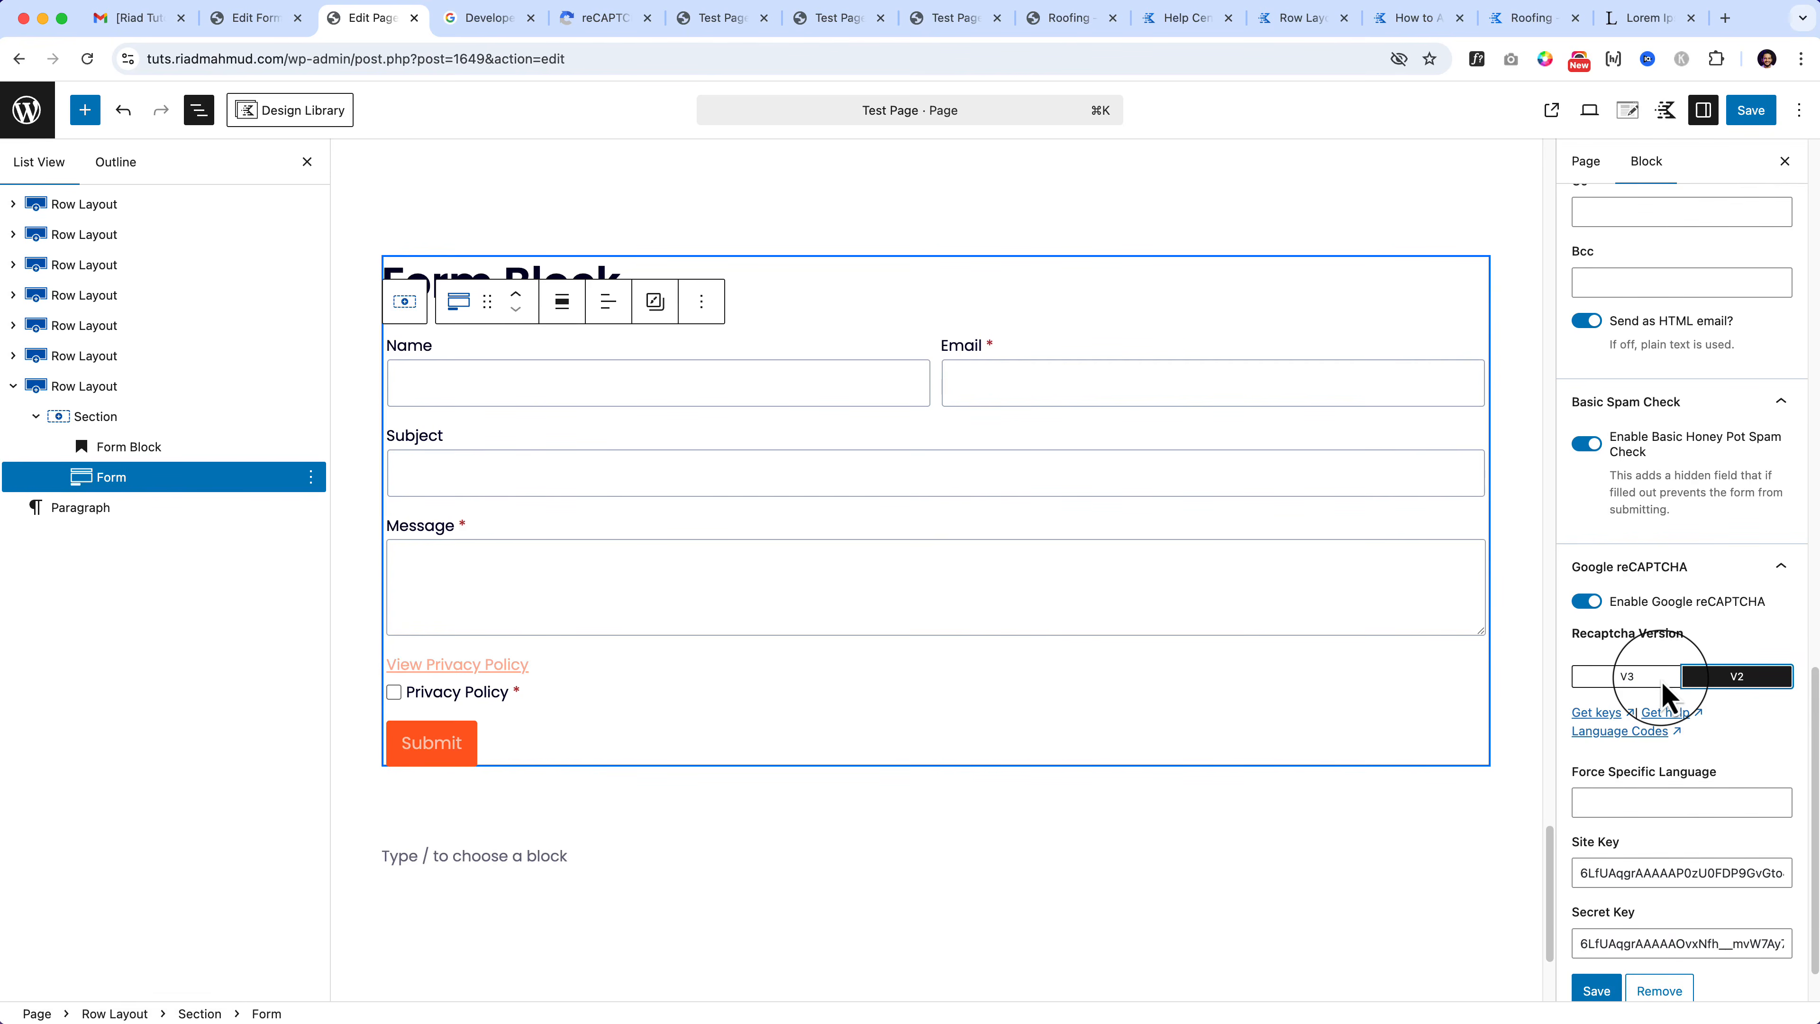
scroll(1646, 784, down, 1)
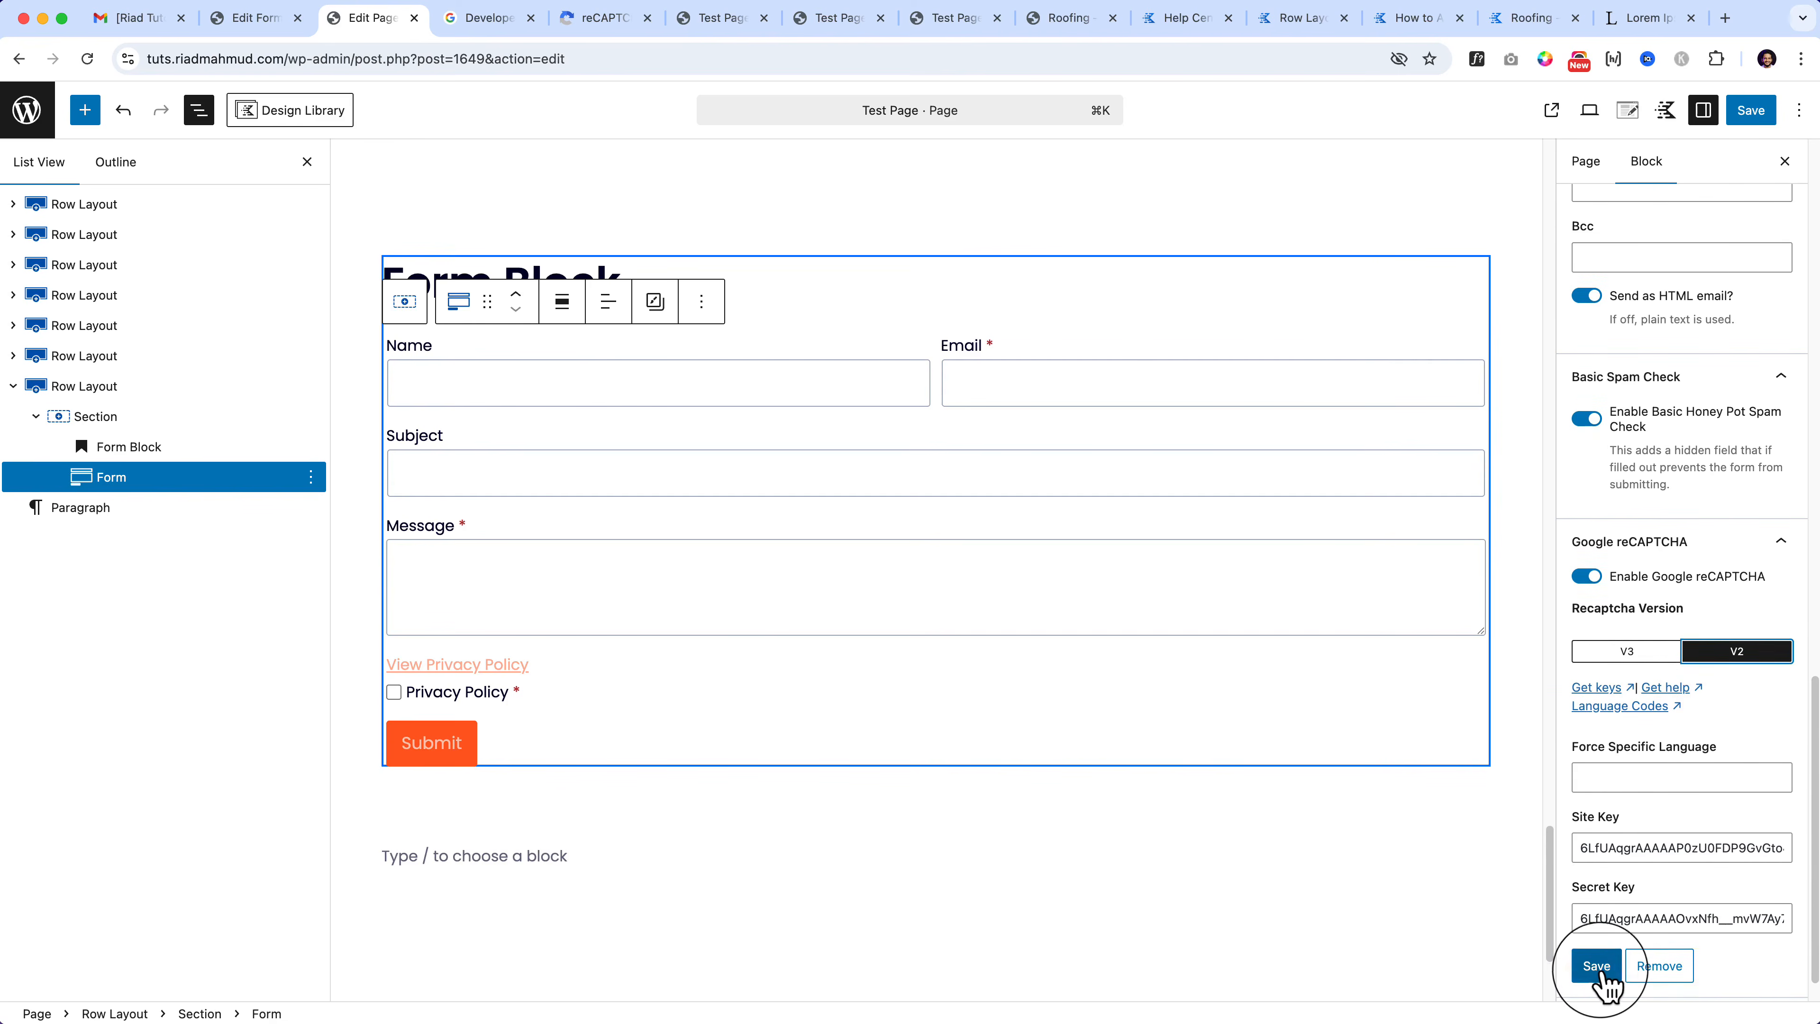
click(1602, 968)
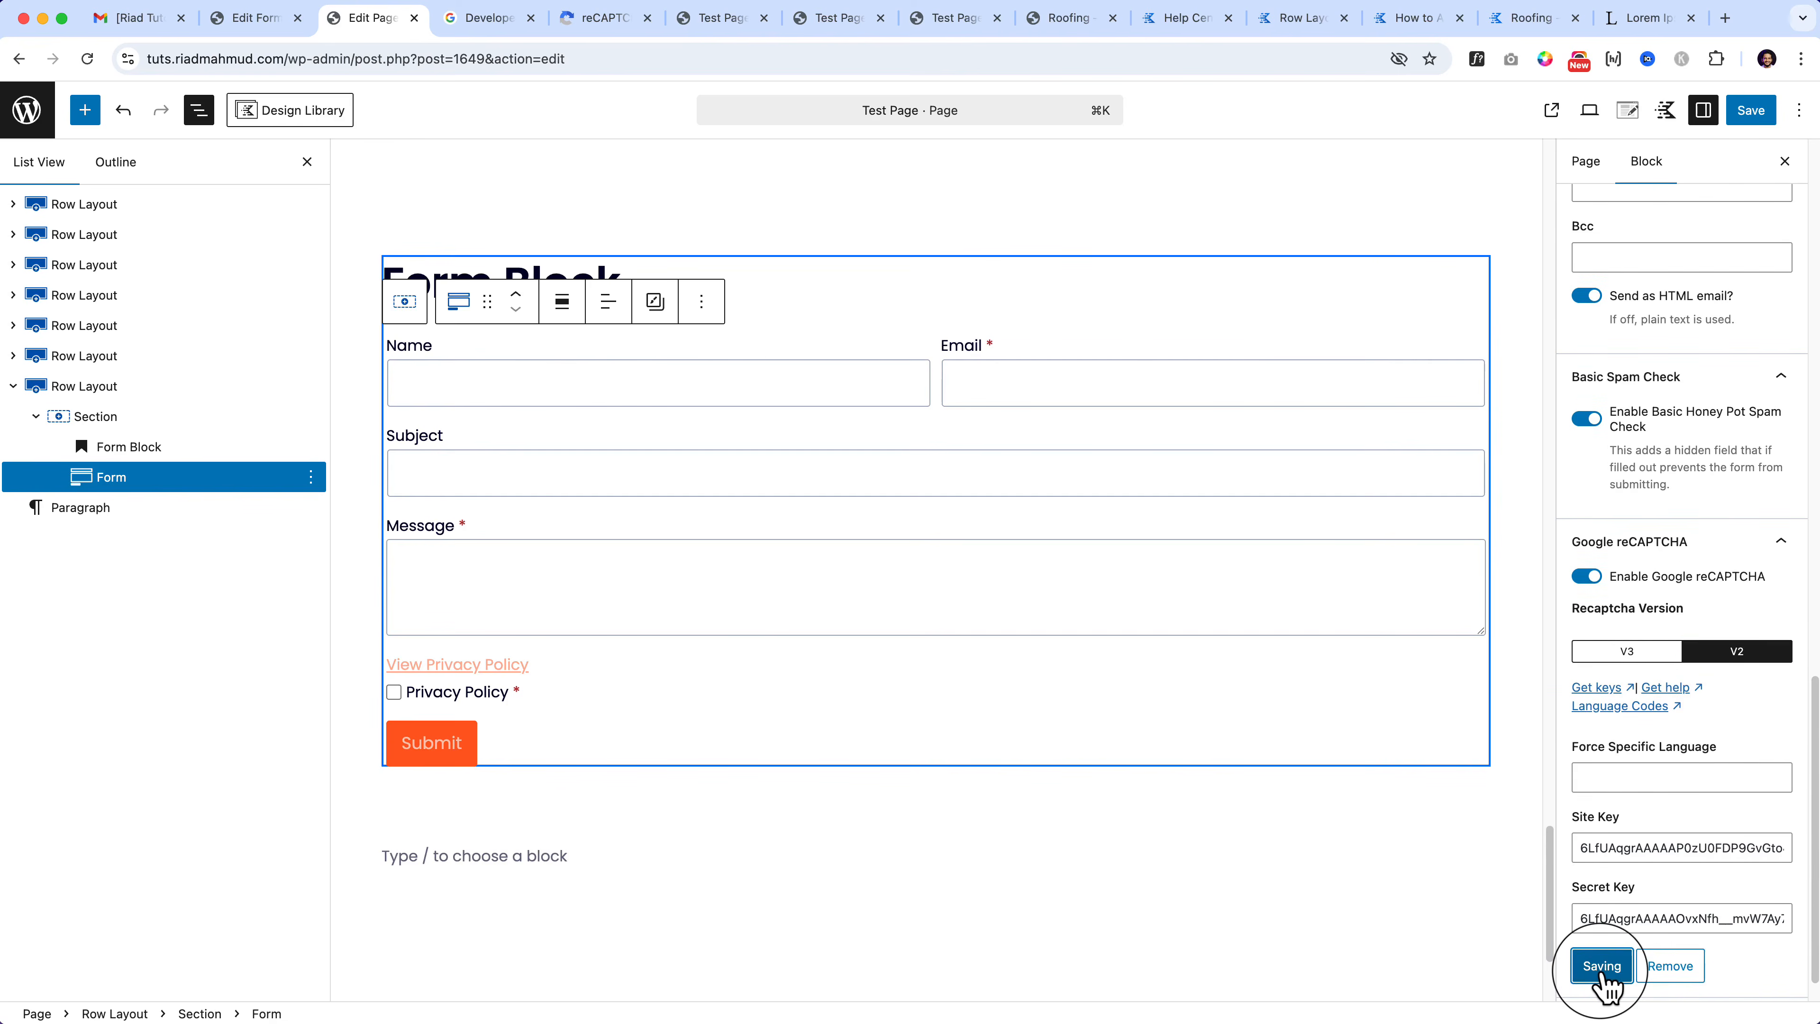
click(1750, 114)
click(723, 18)
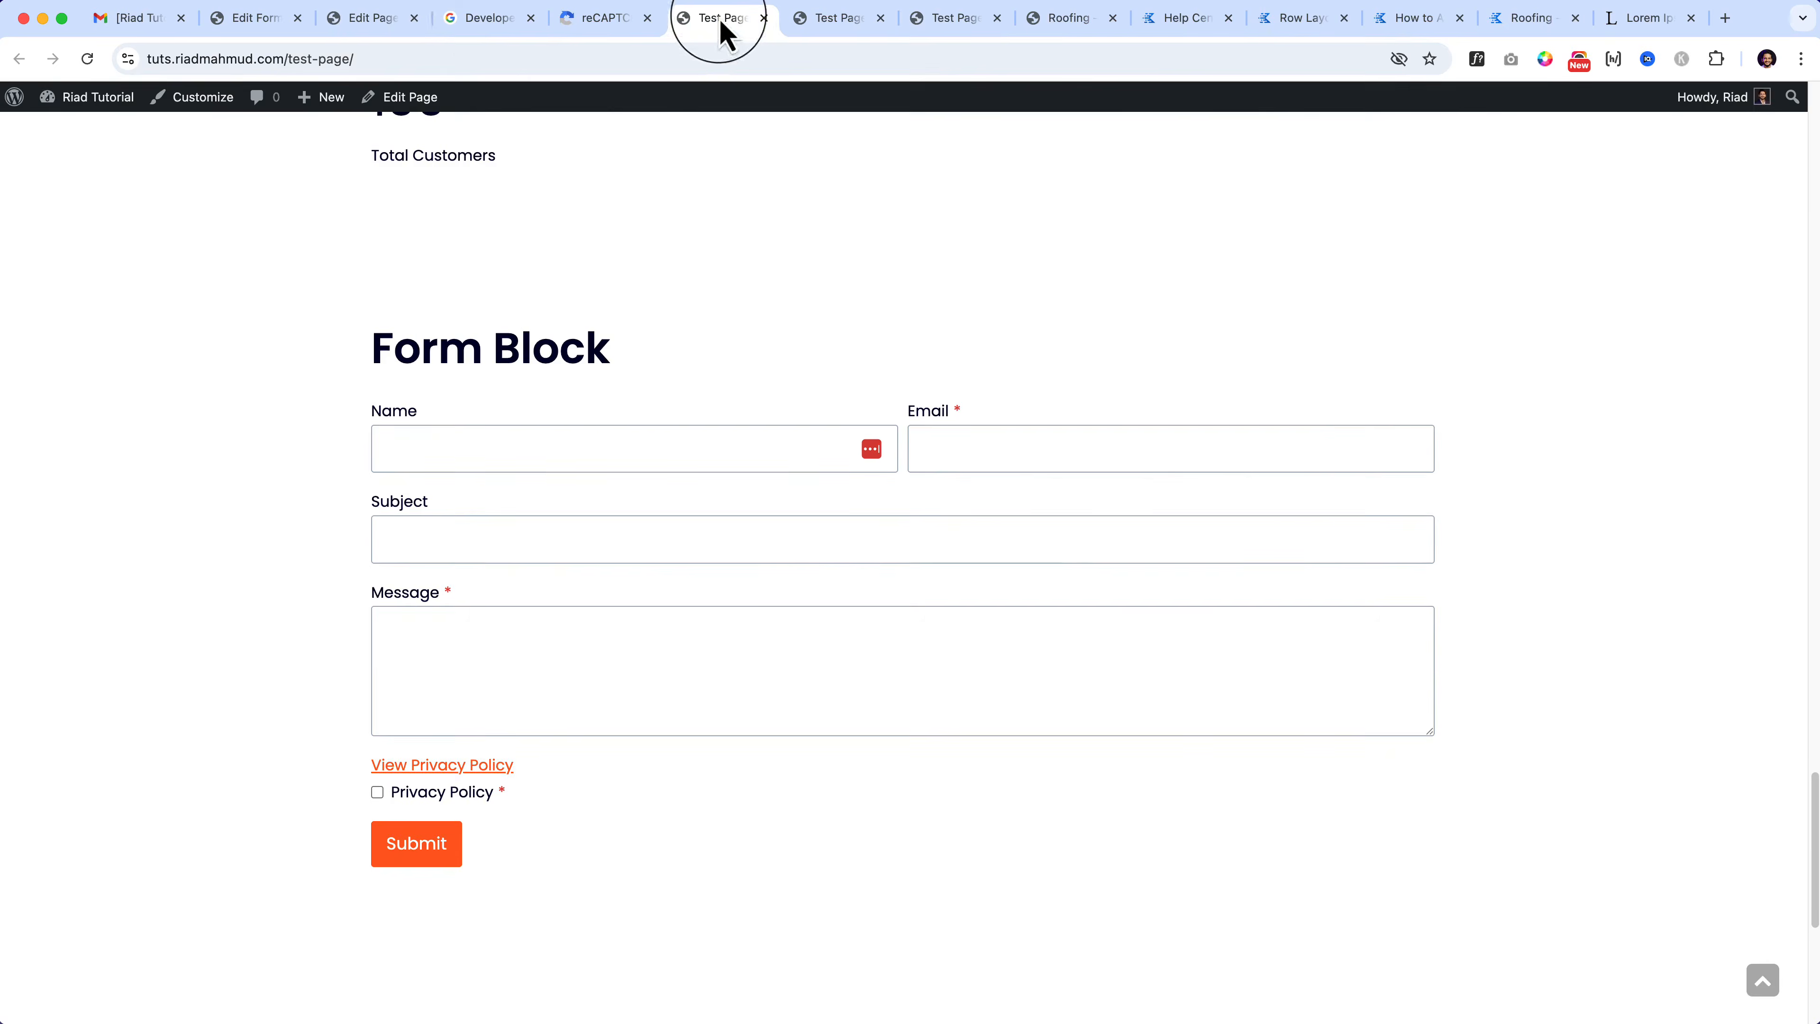
Step: Check the live form's 'I'm not a robot' box, then return to the editor's sidebar top
scroll(731, 772, down, 10)
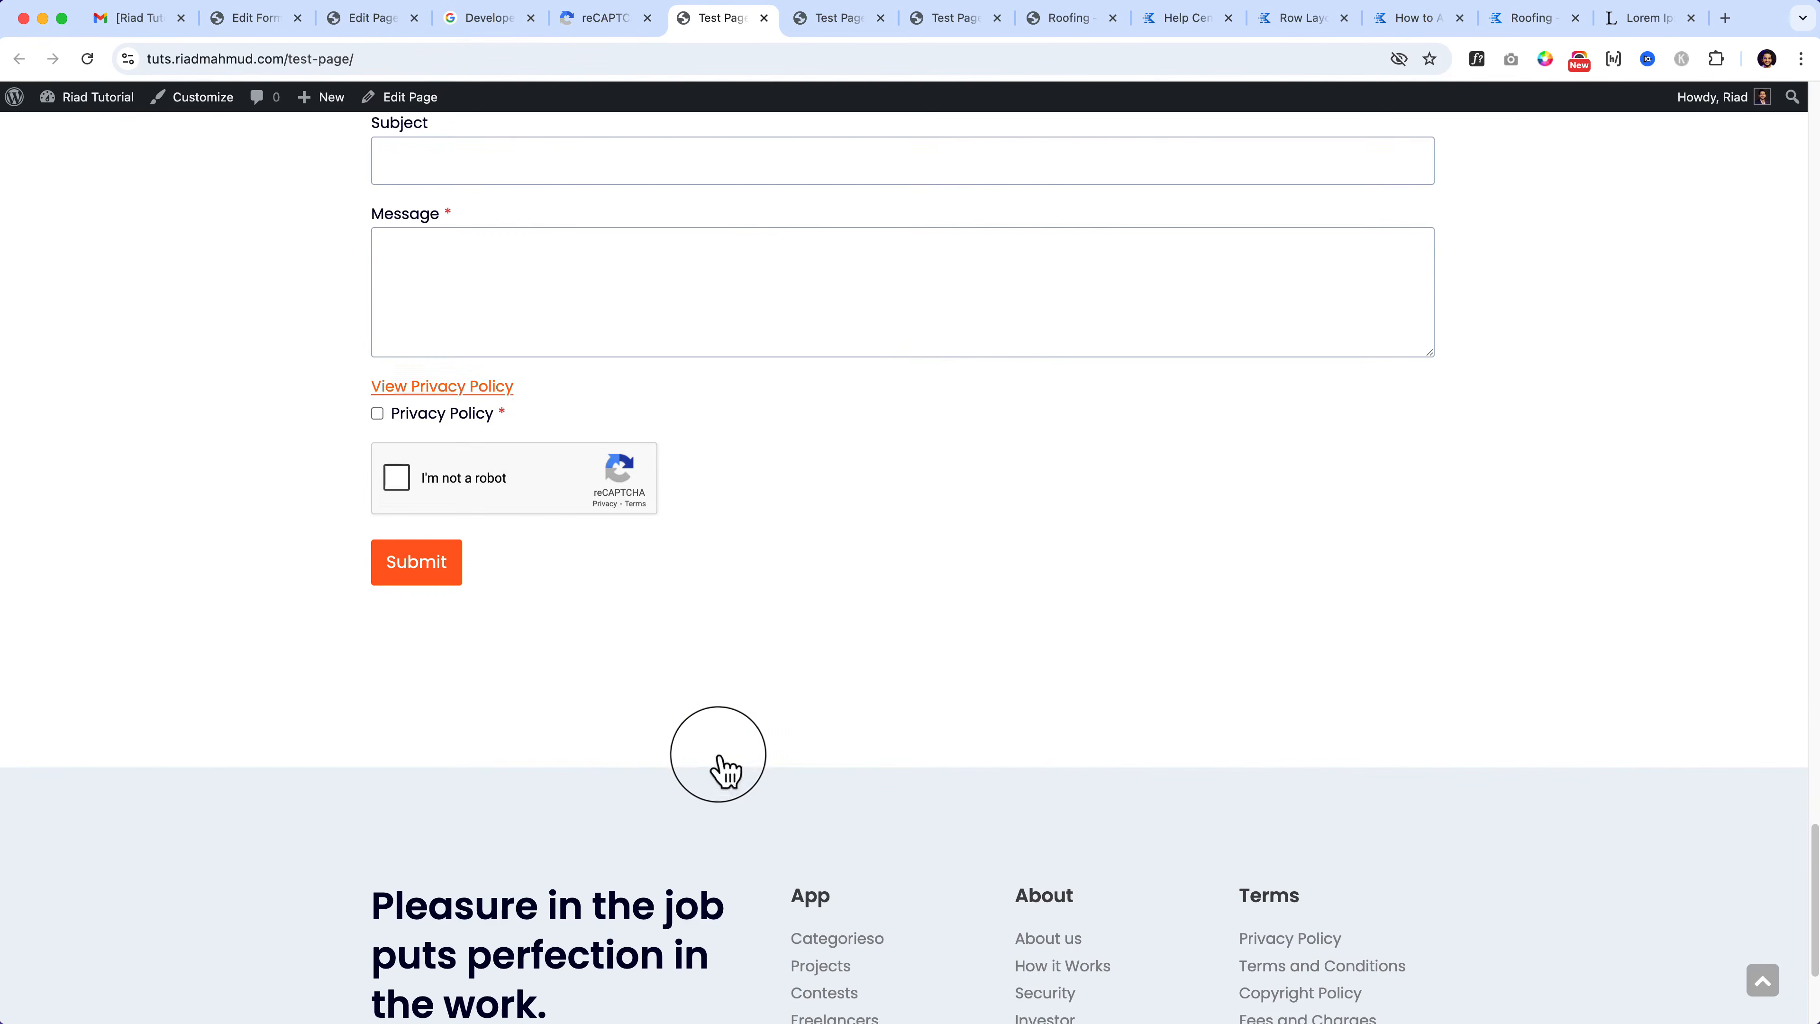
scroll(715, 768, up, 3)
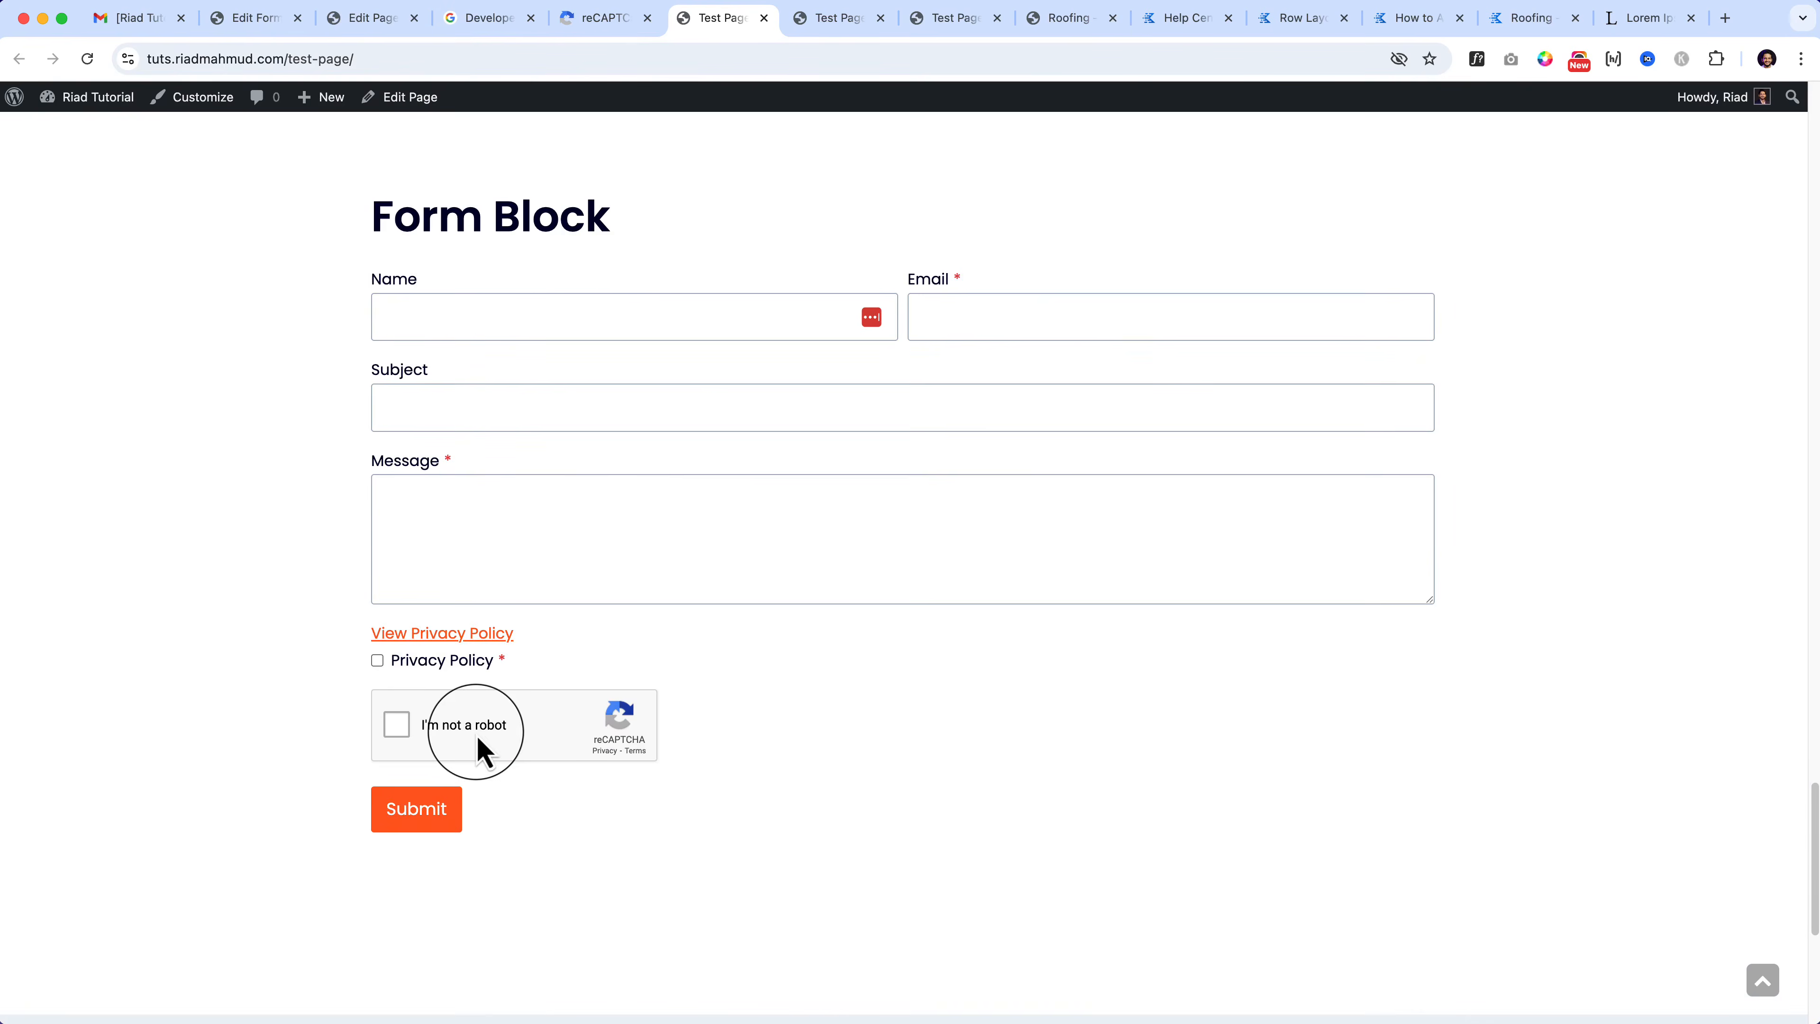
click(380, 20)
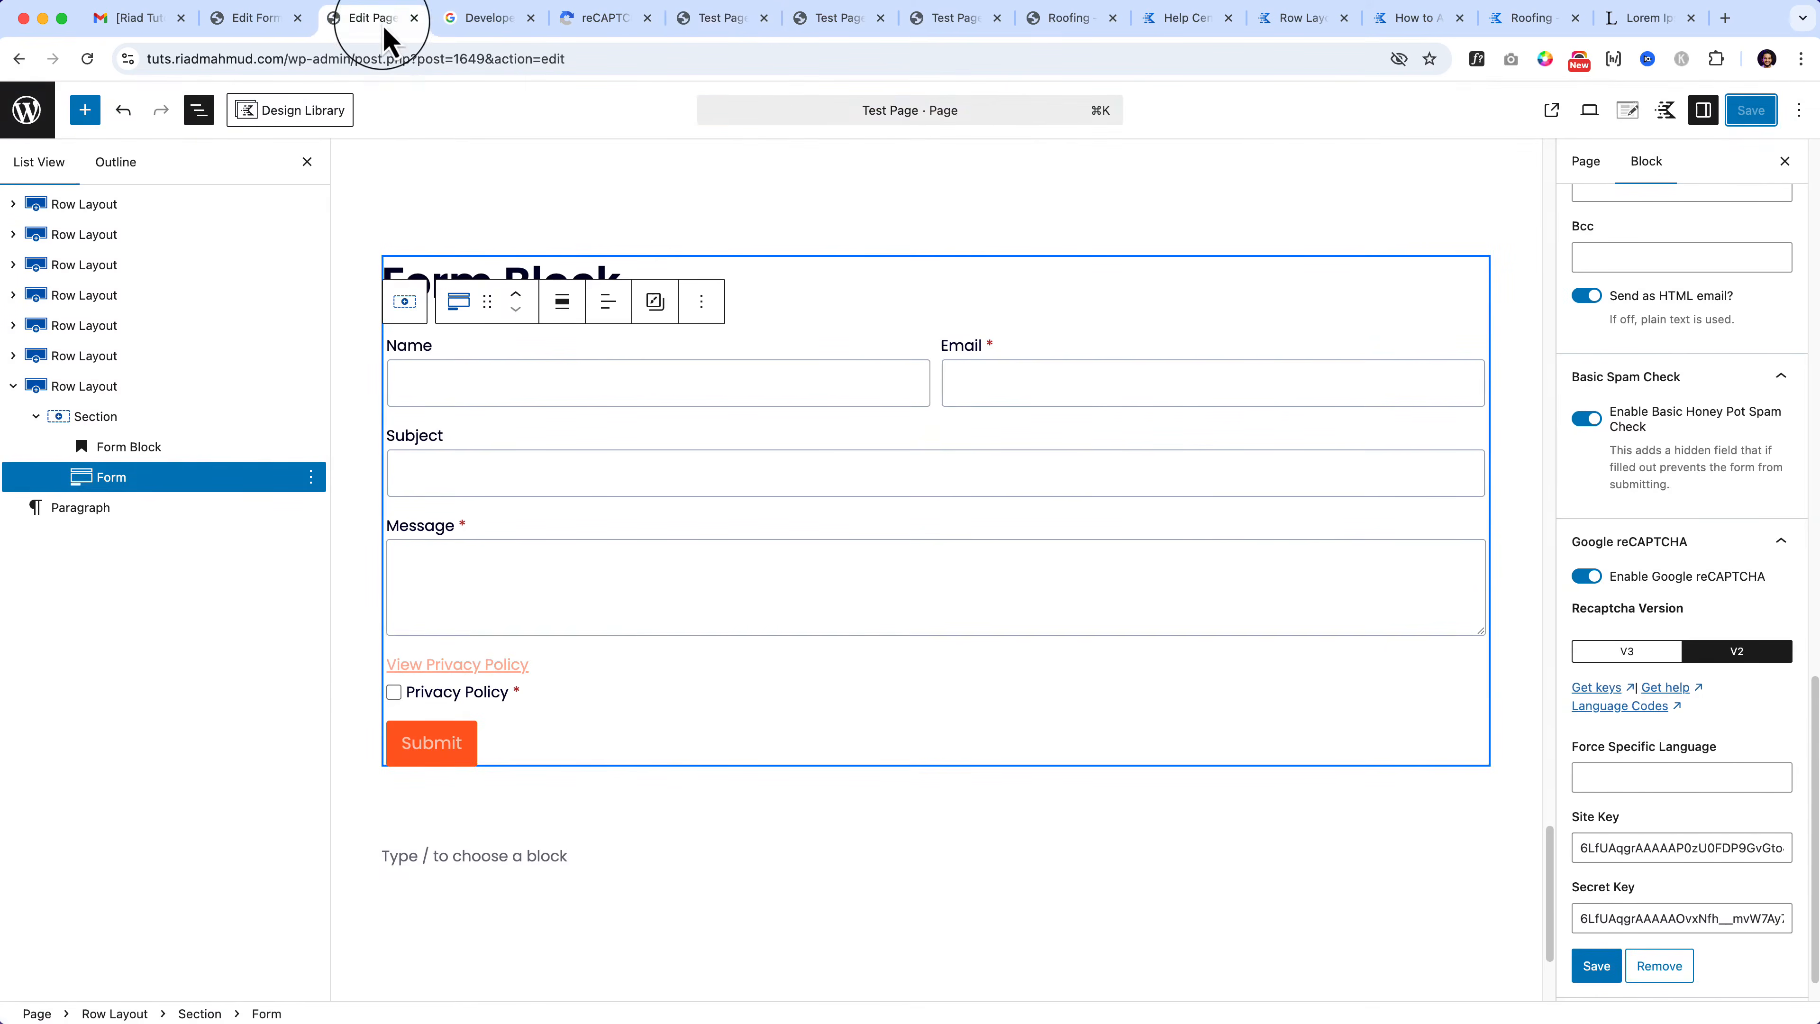
scroll(1711, 832, down, 1)
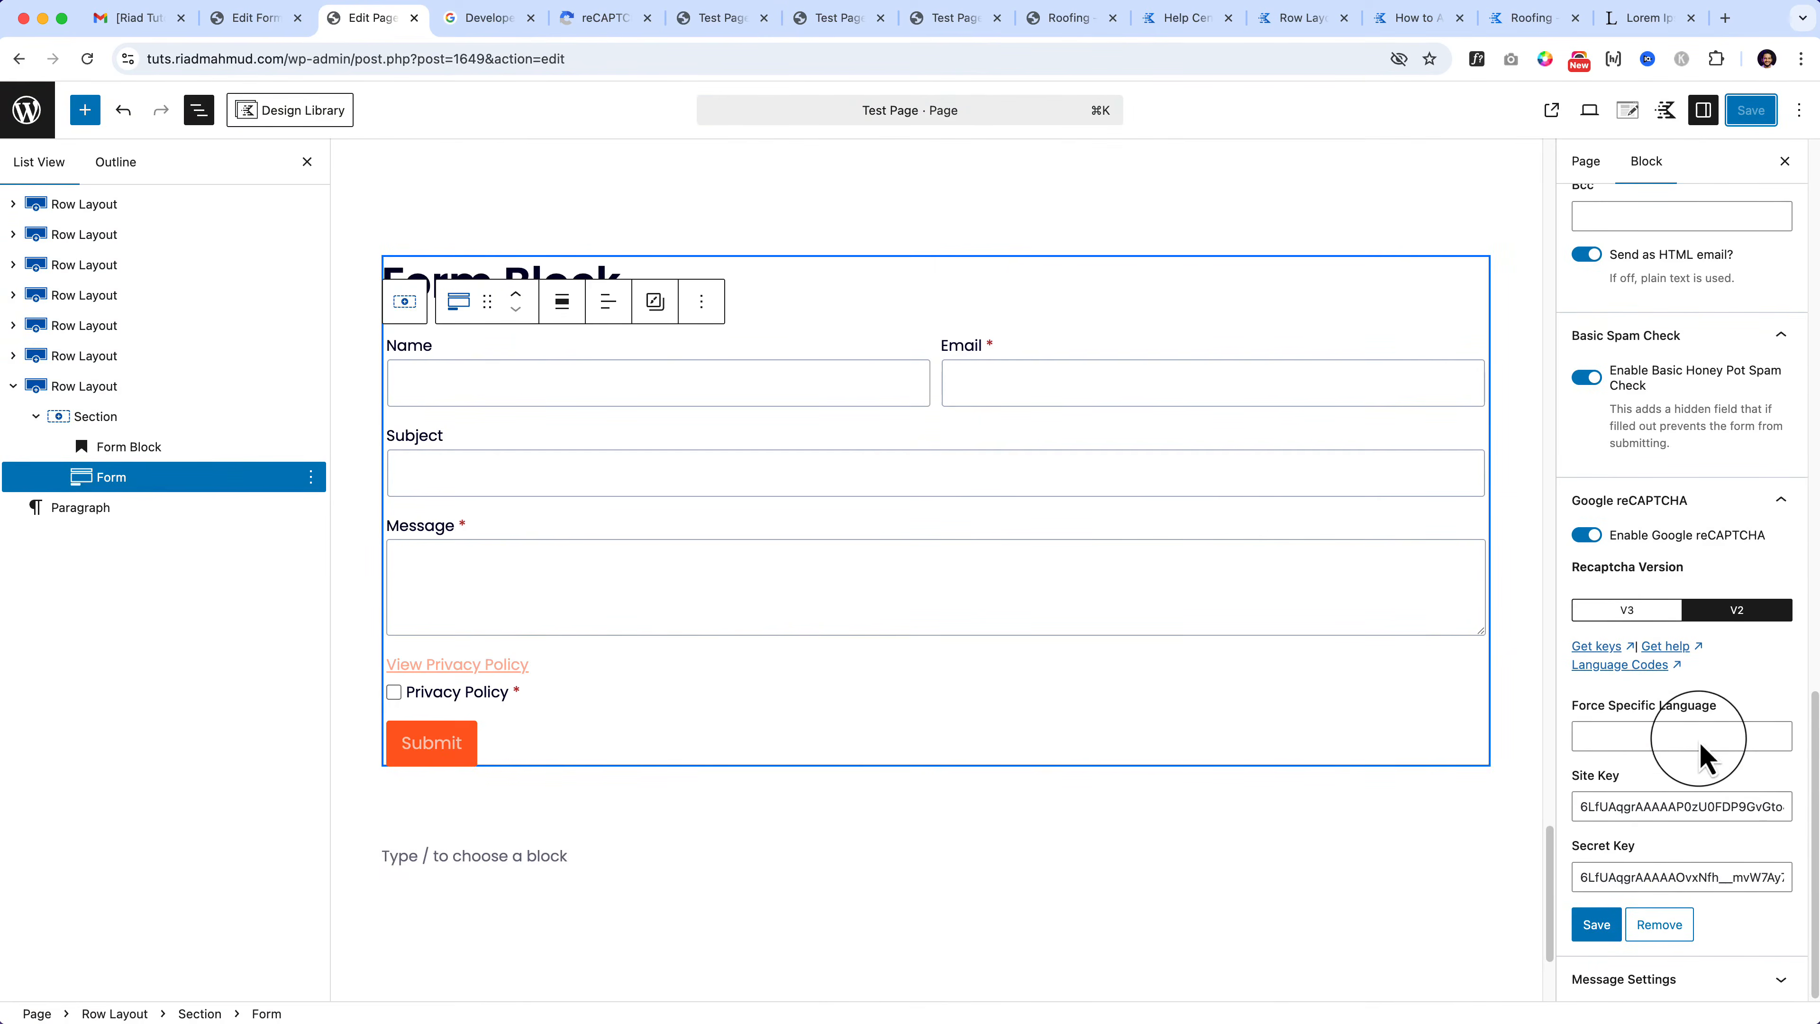
scroll(1699, 745, up, 10)
scroll(1698, 738, up, 8)
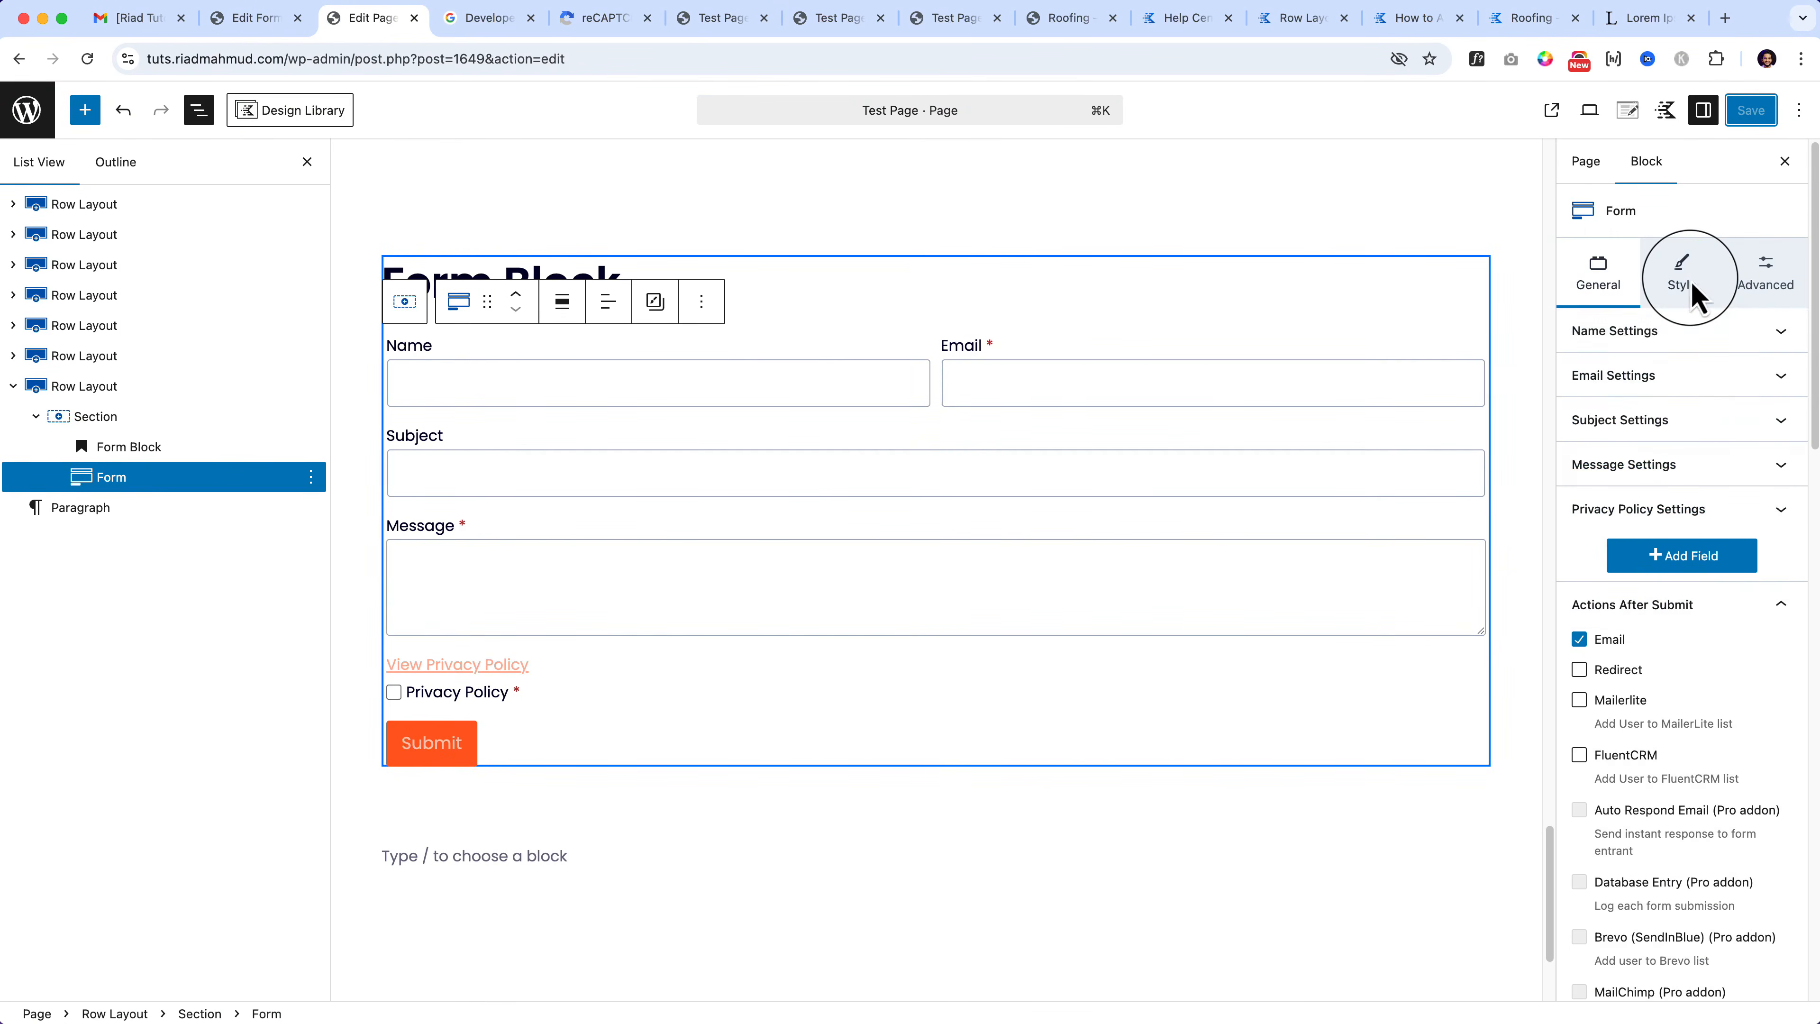
Step: Keep the form inputs at medium size and give them a light F7FAFC background
click(1691, 287)
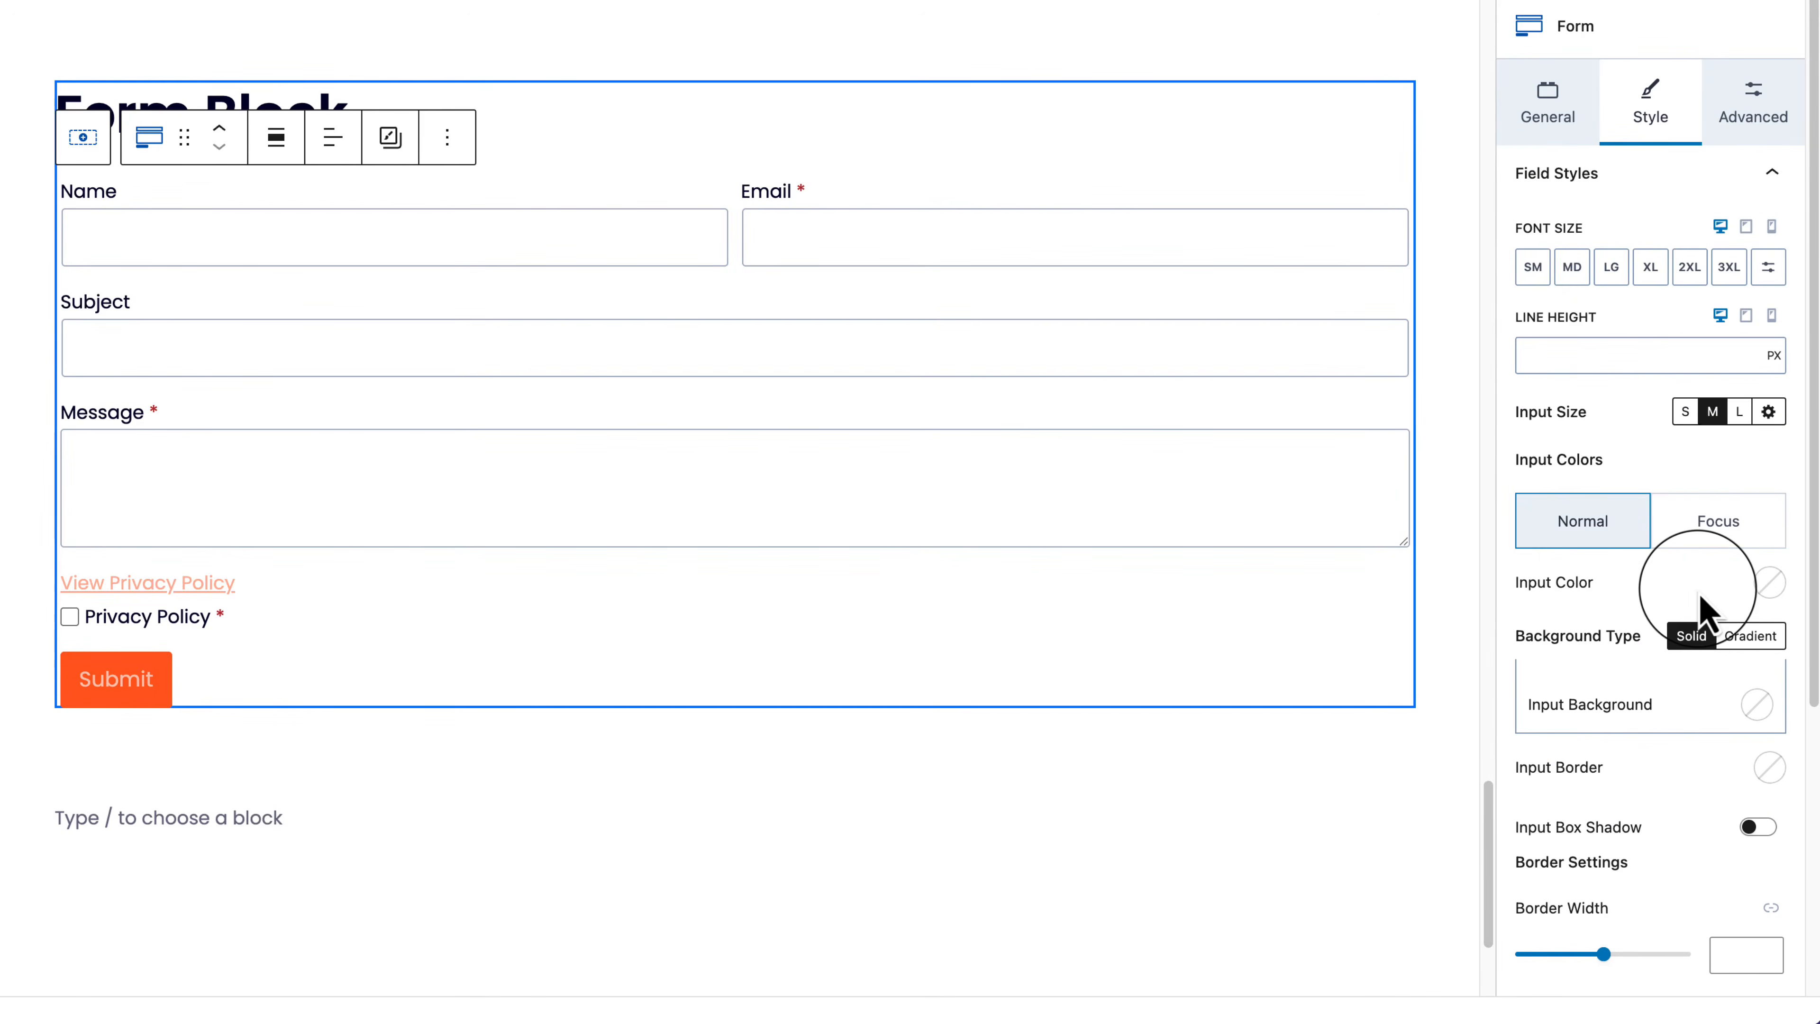
click(1686, 411)
click(1713, 411)
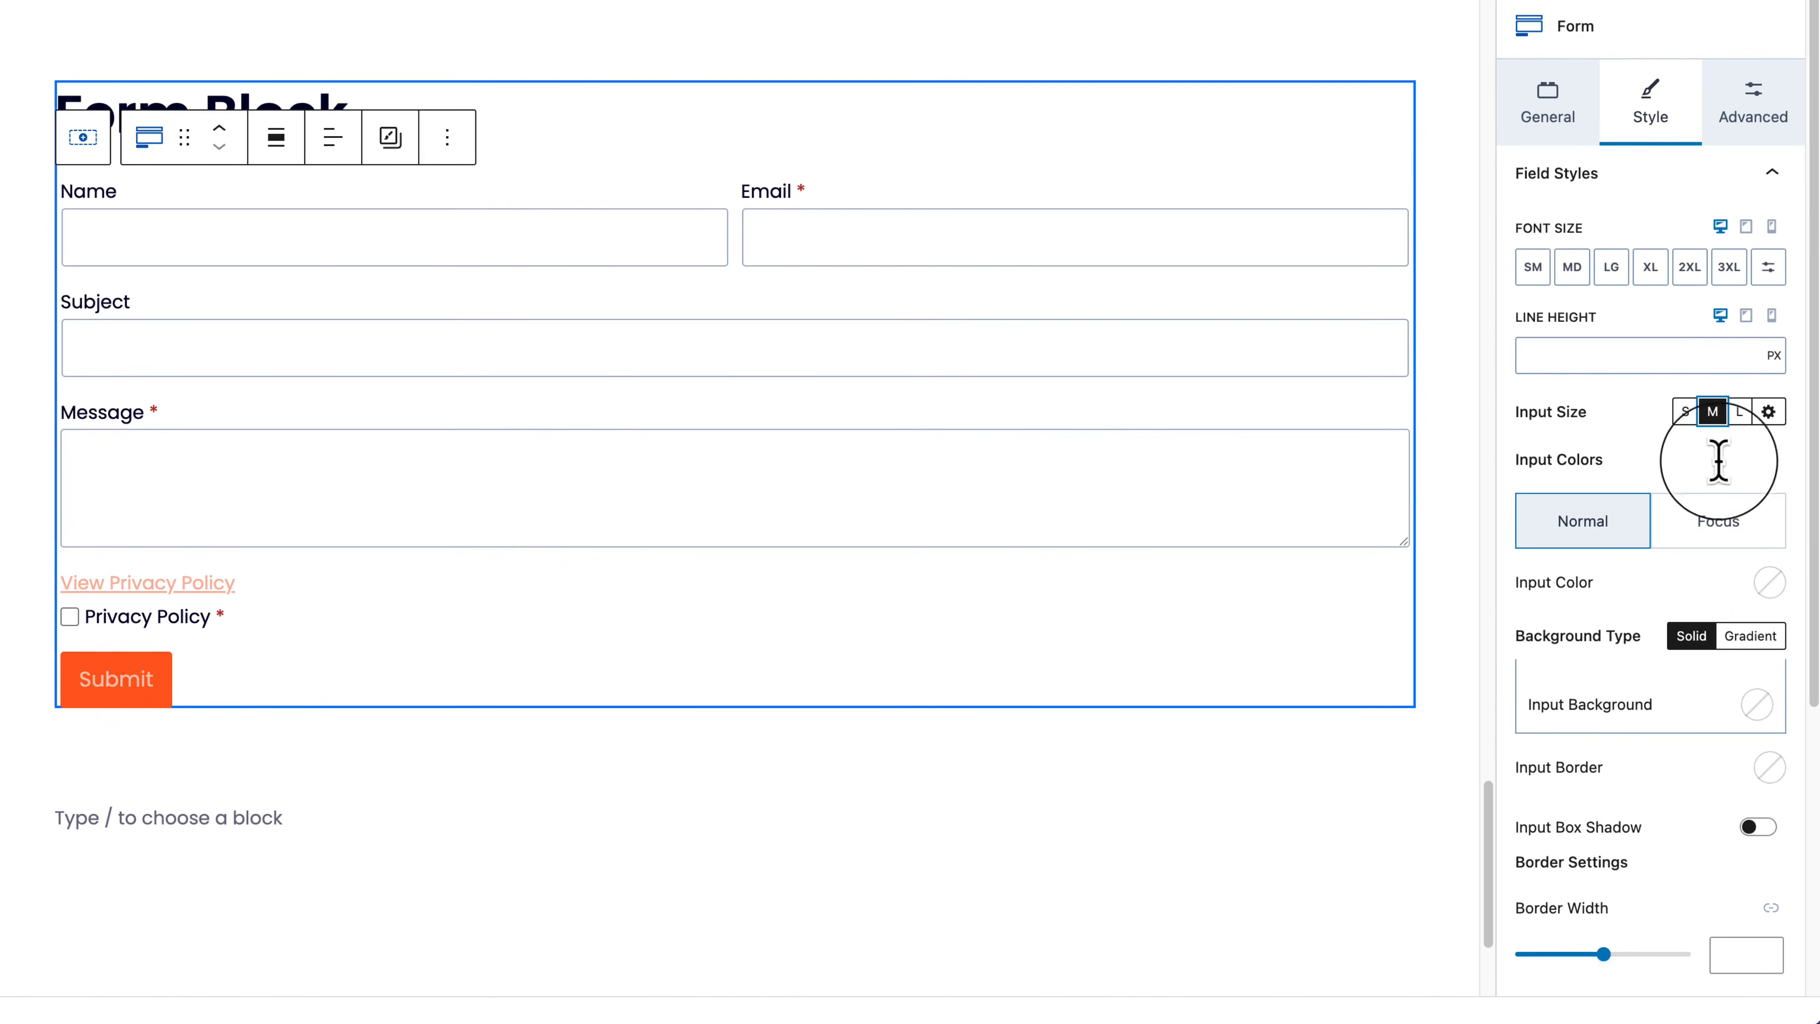
click(1755, 709)
click(1693, 622)
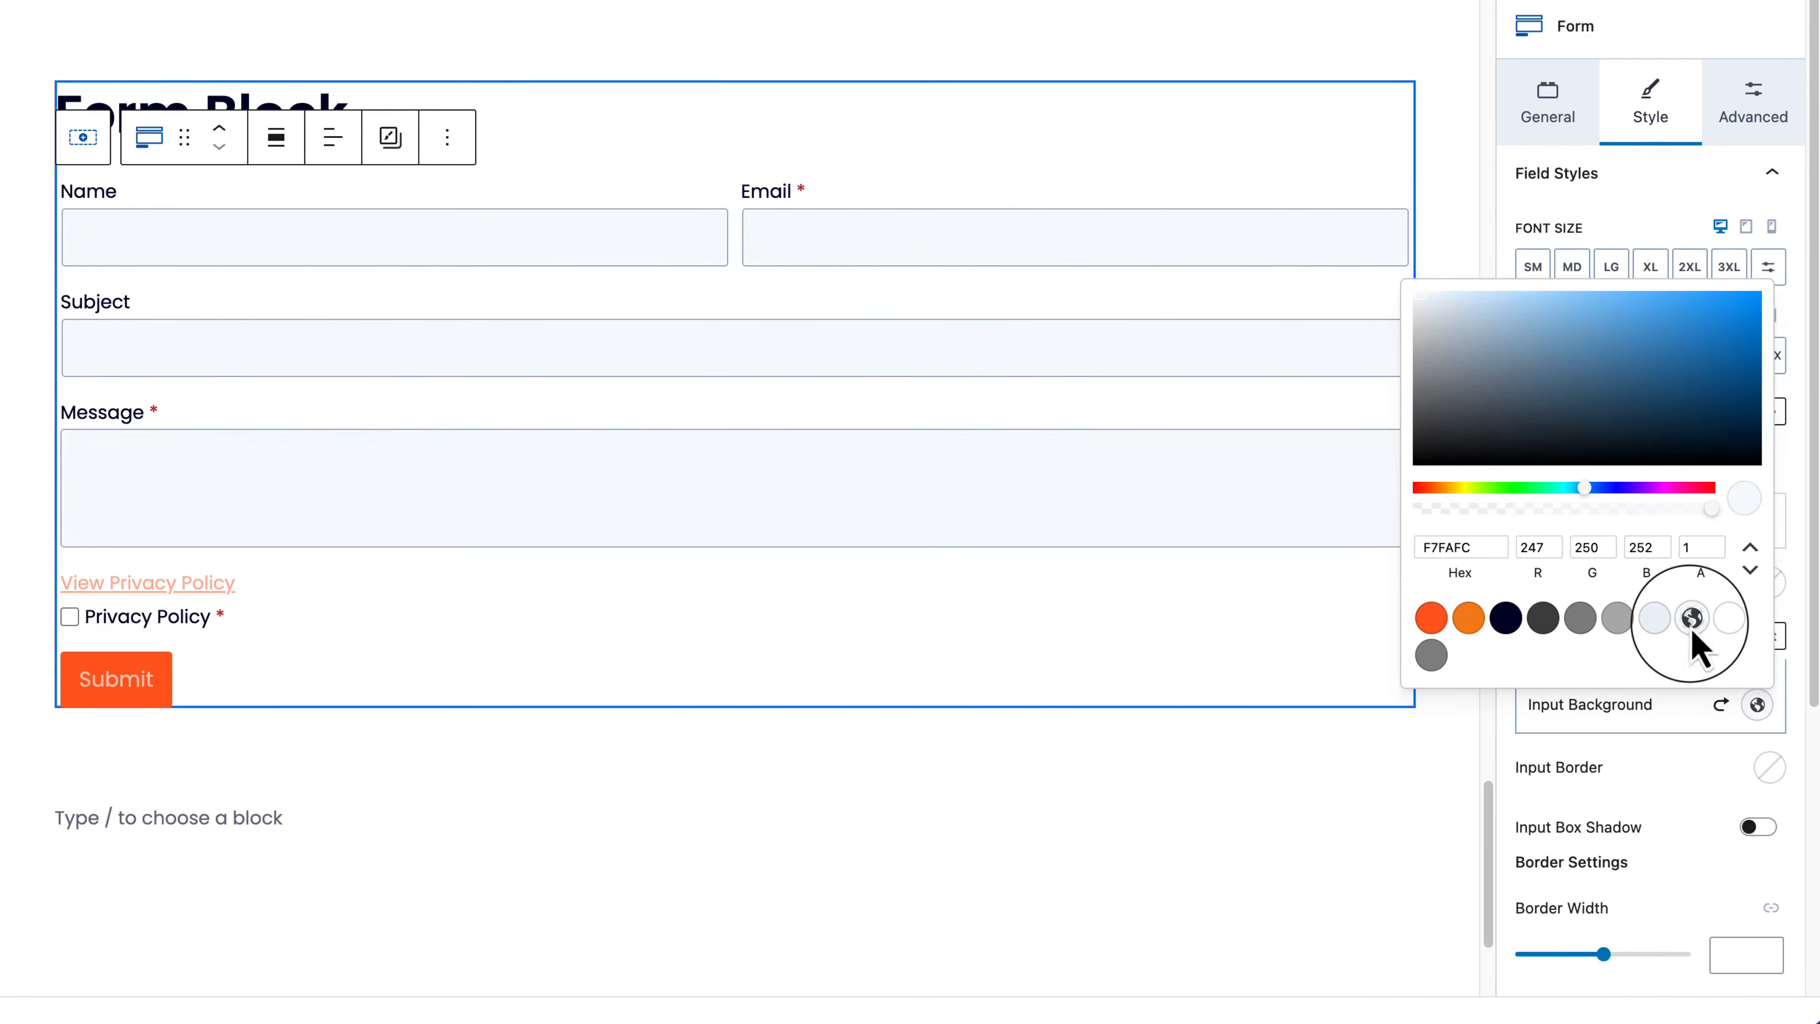
click(1667, 728)
Step: Use per-side input border widths with a bottom border width of 4
scroll(1679, 817, down, 1)
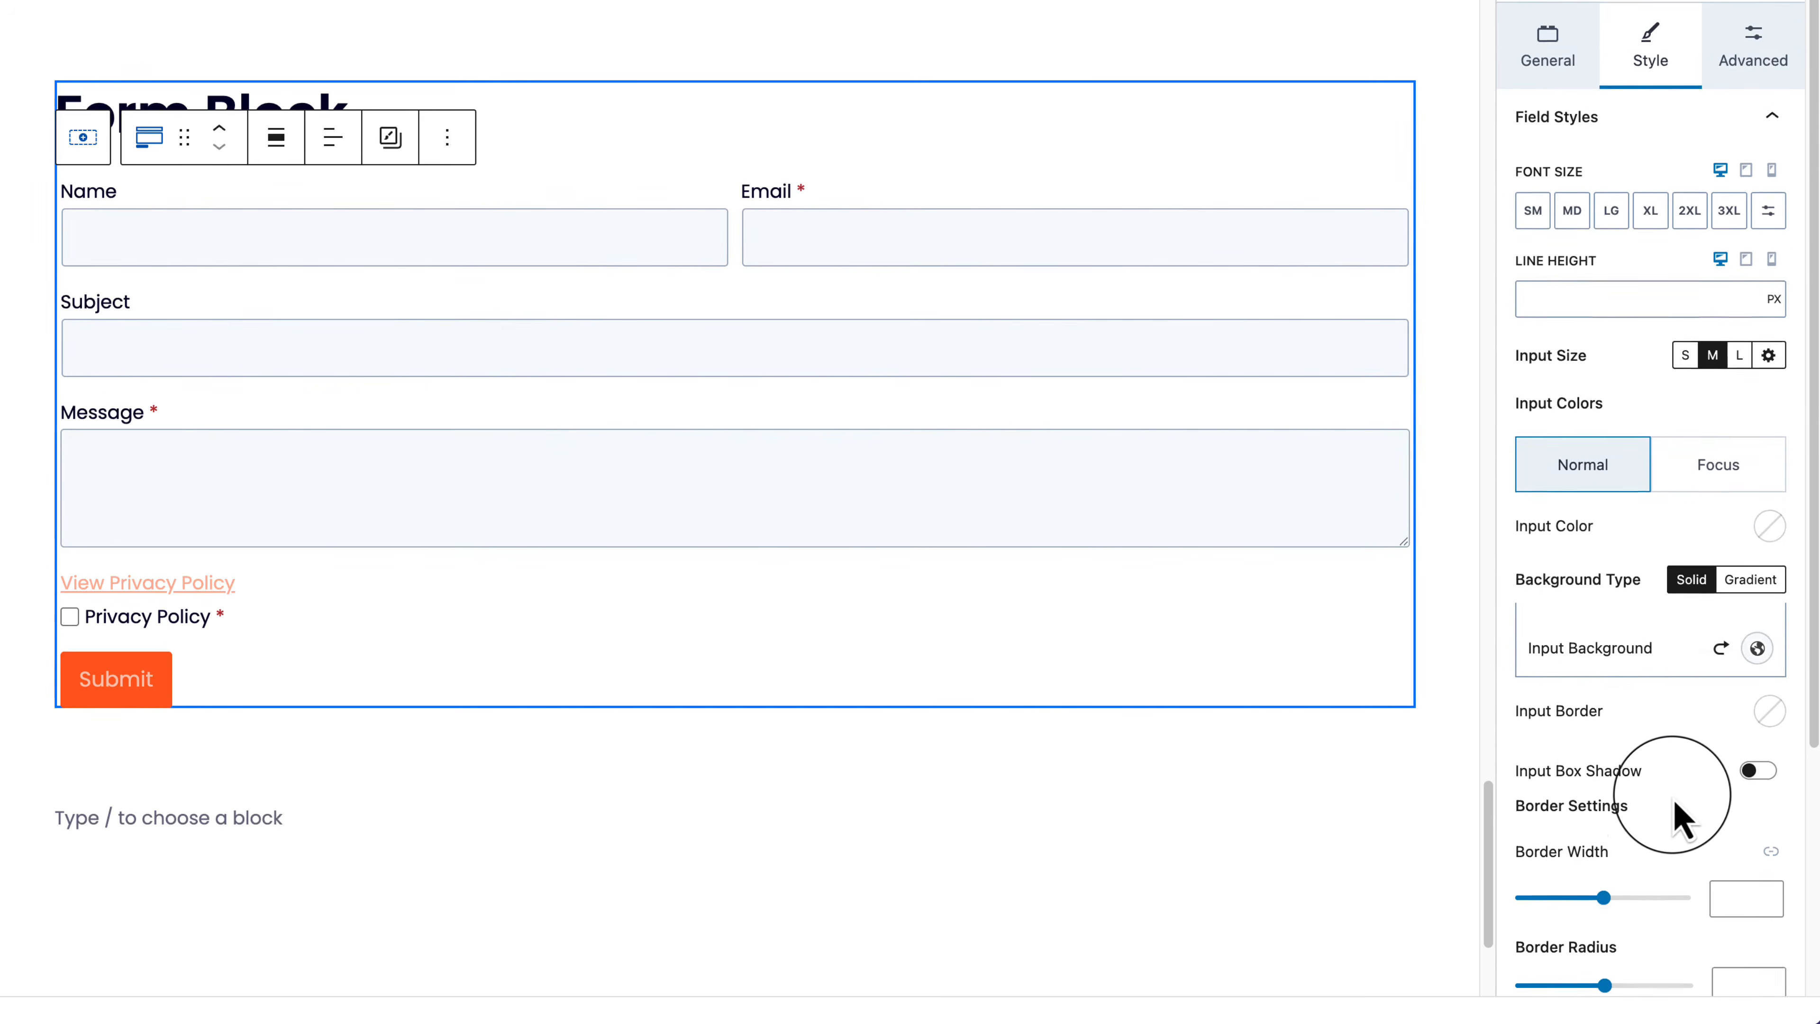
scroll(1676, 817, down, 4)
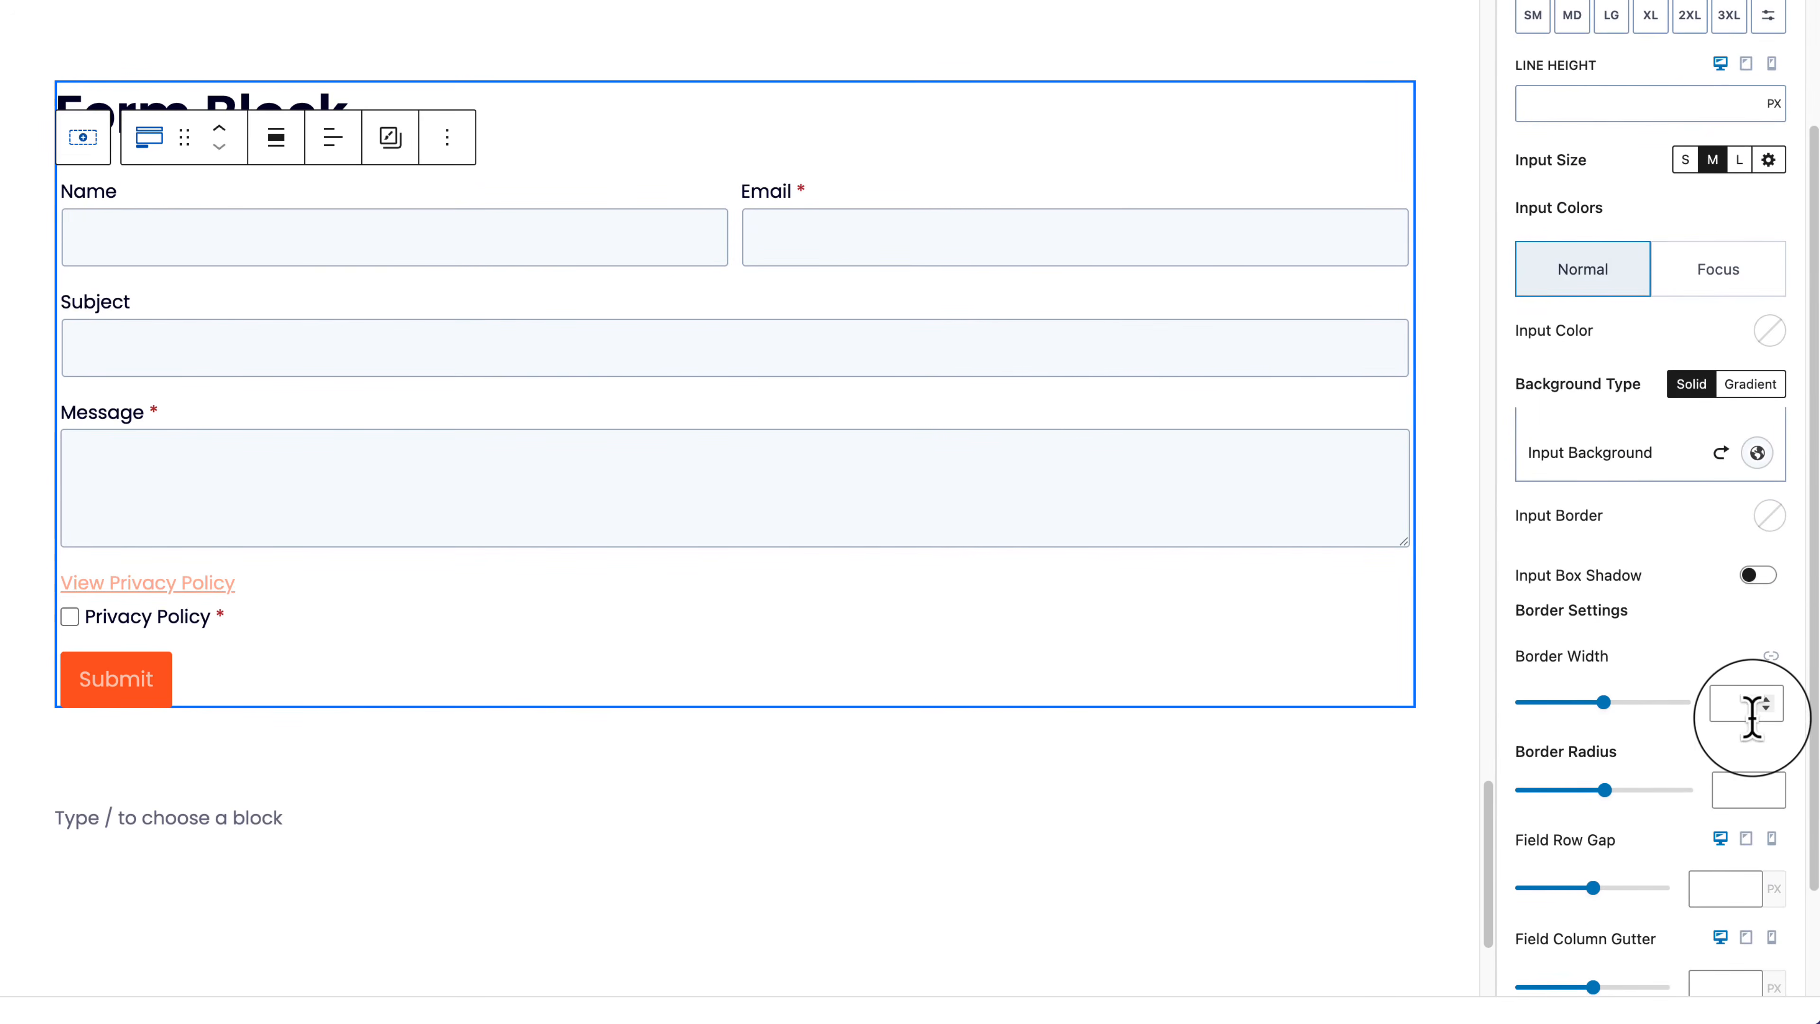
click(1770, 656)
click(1686, 713)
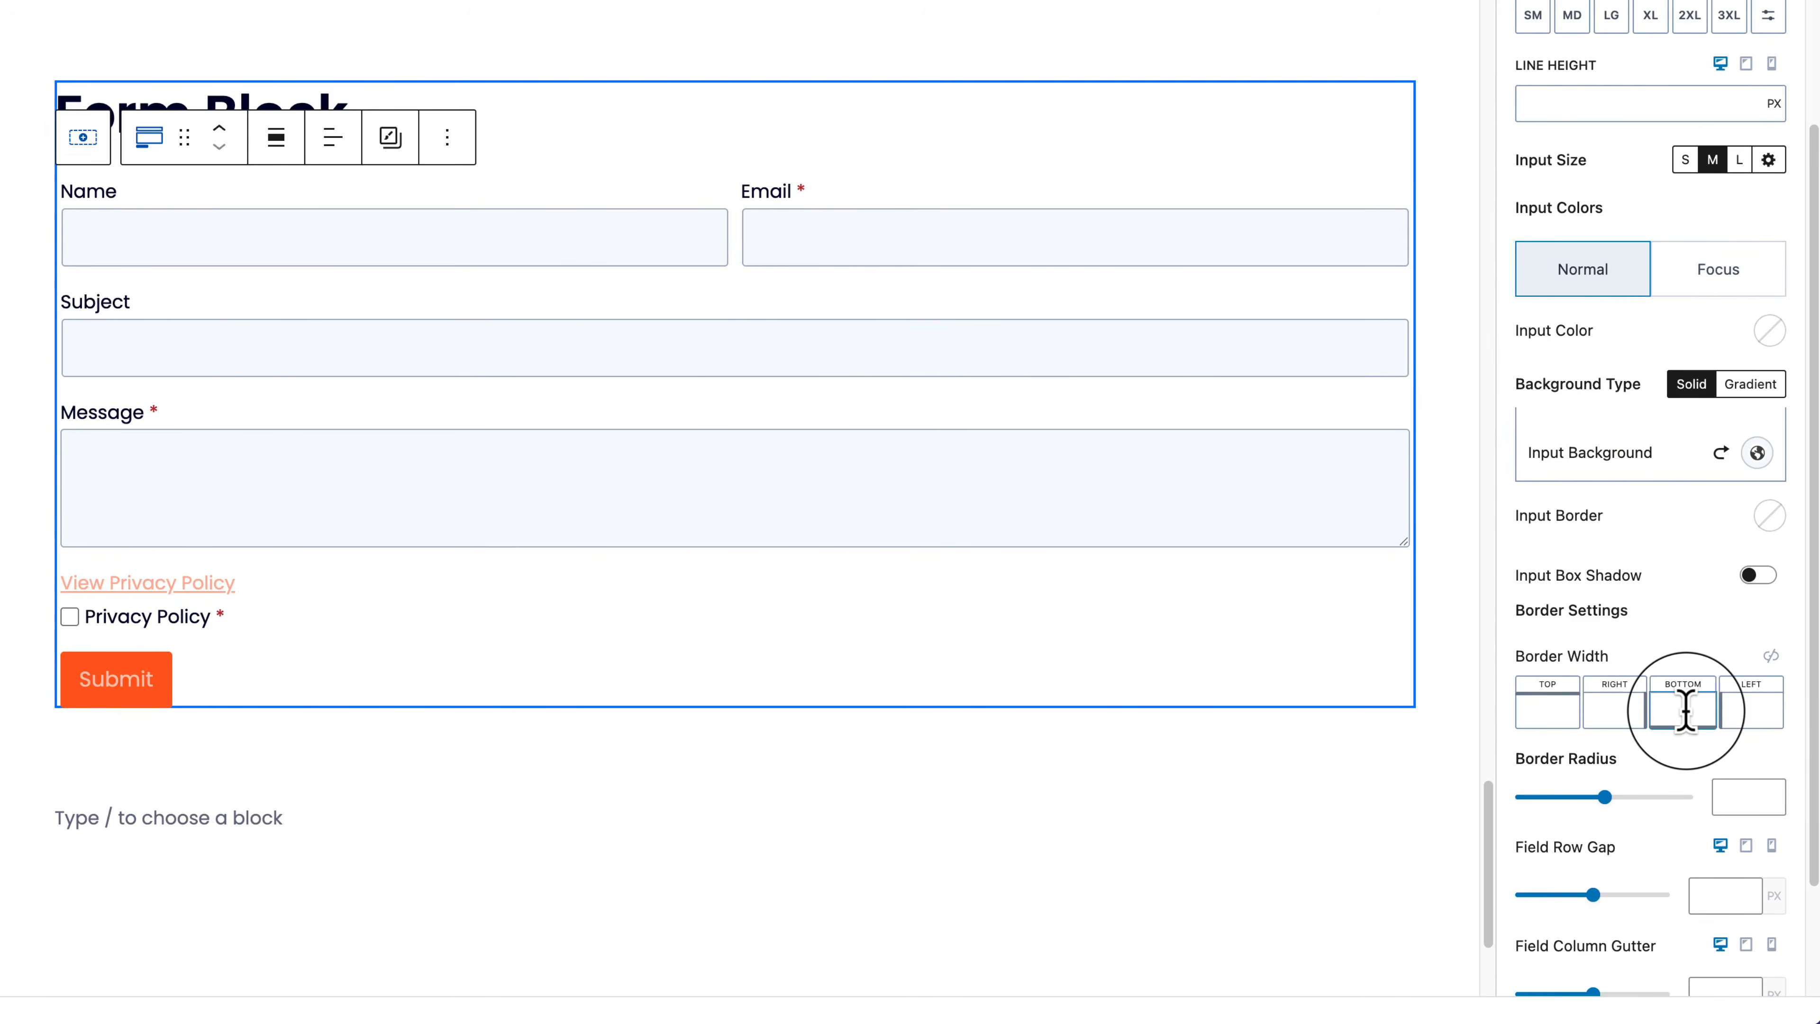
text(4)
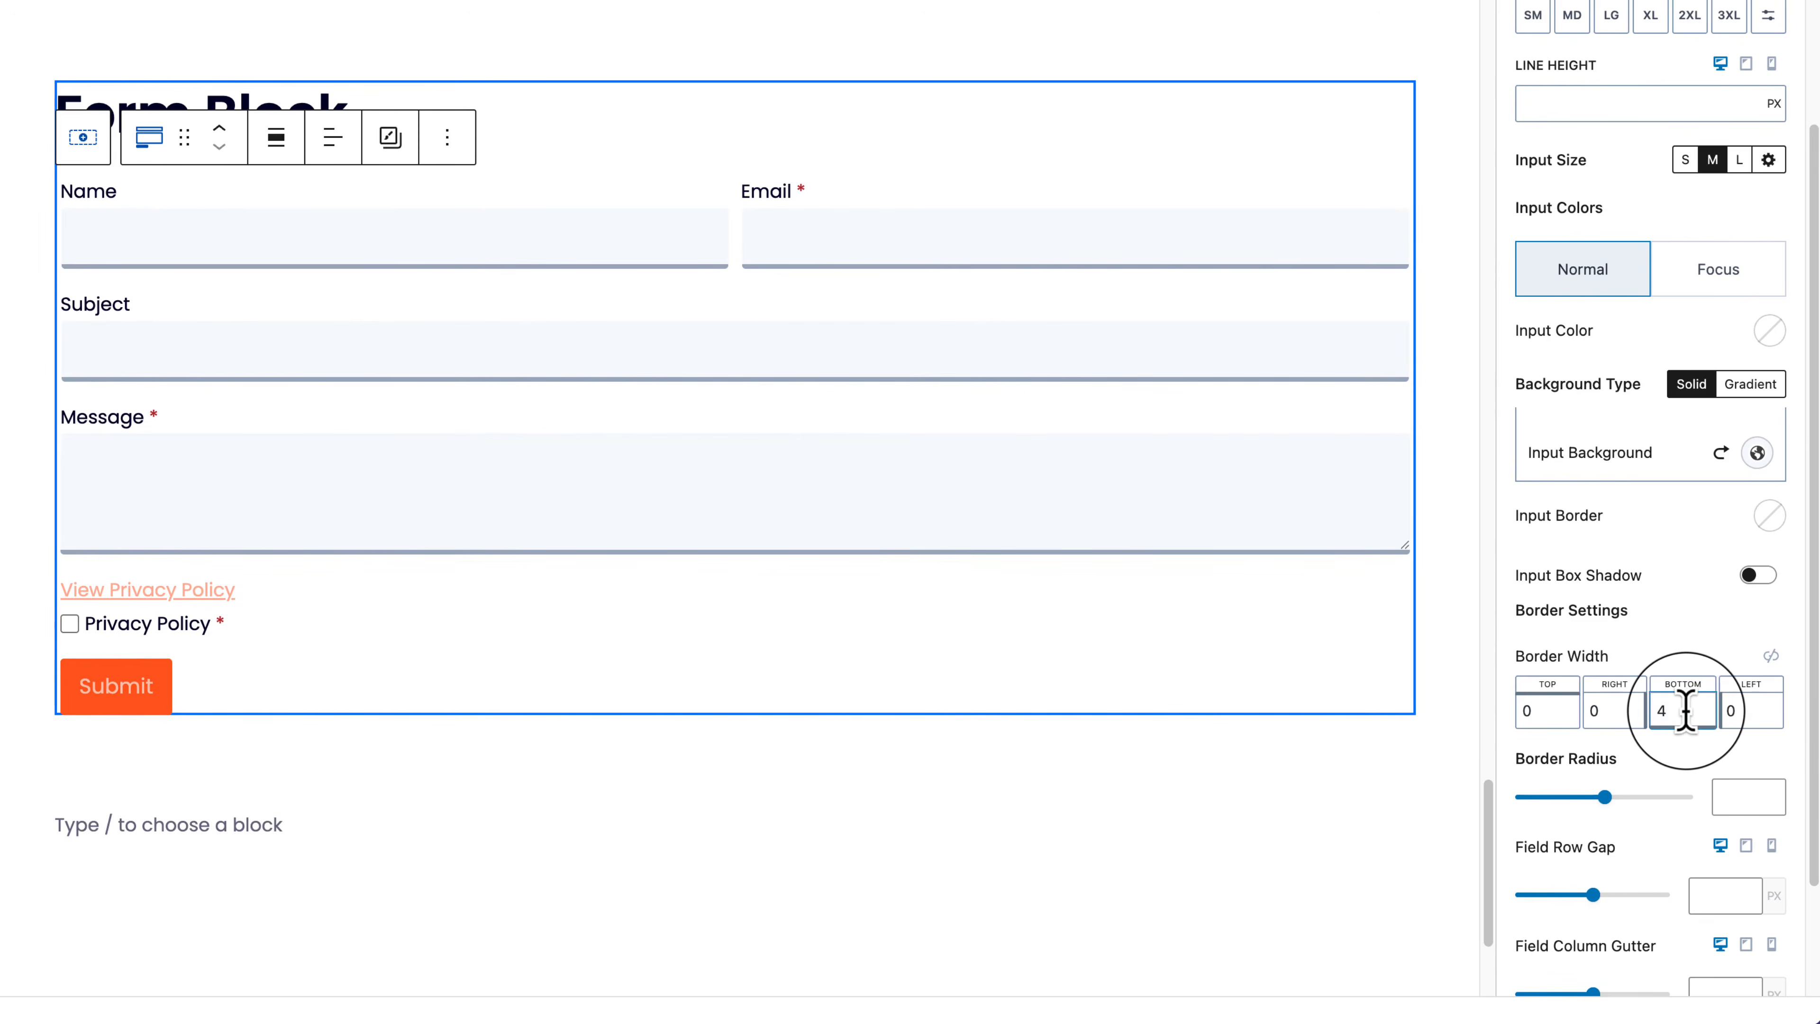
click(1737, 796)
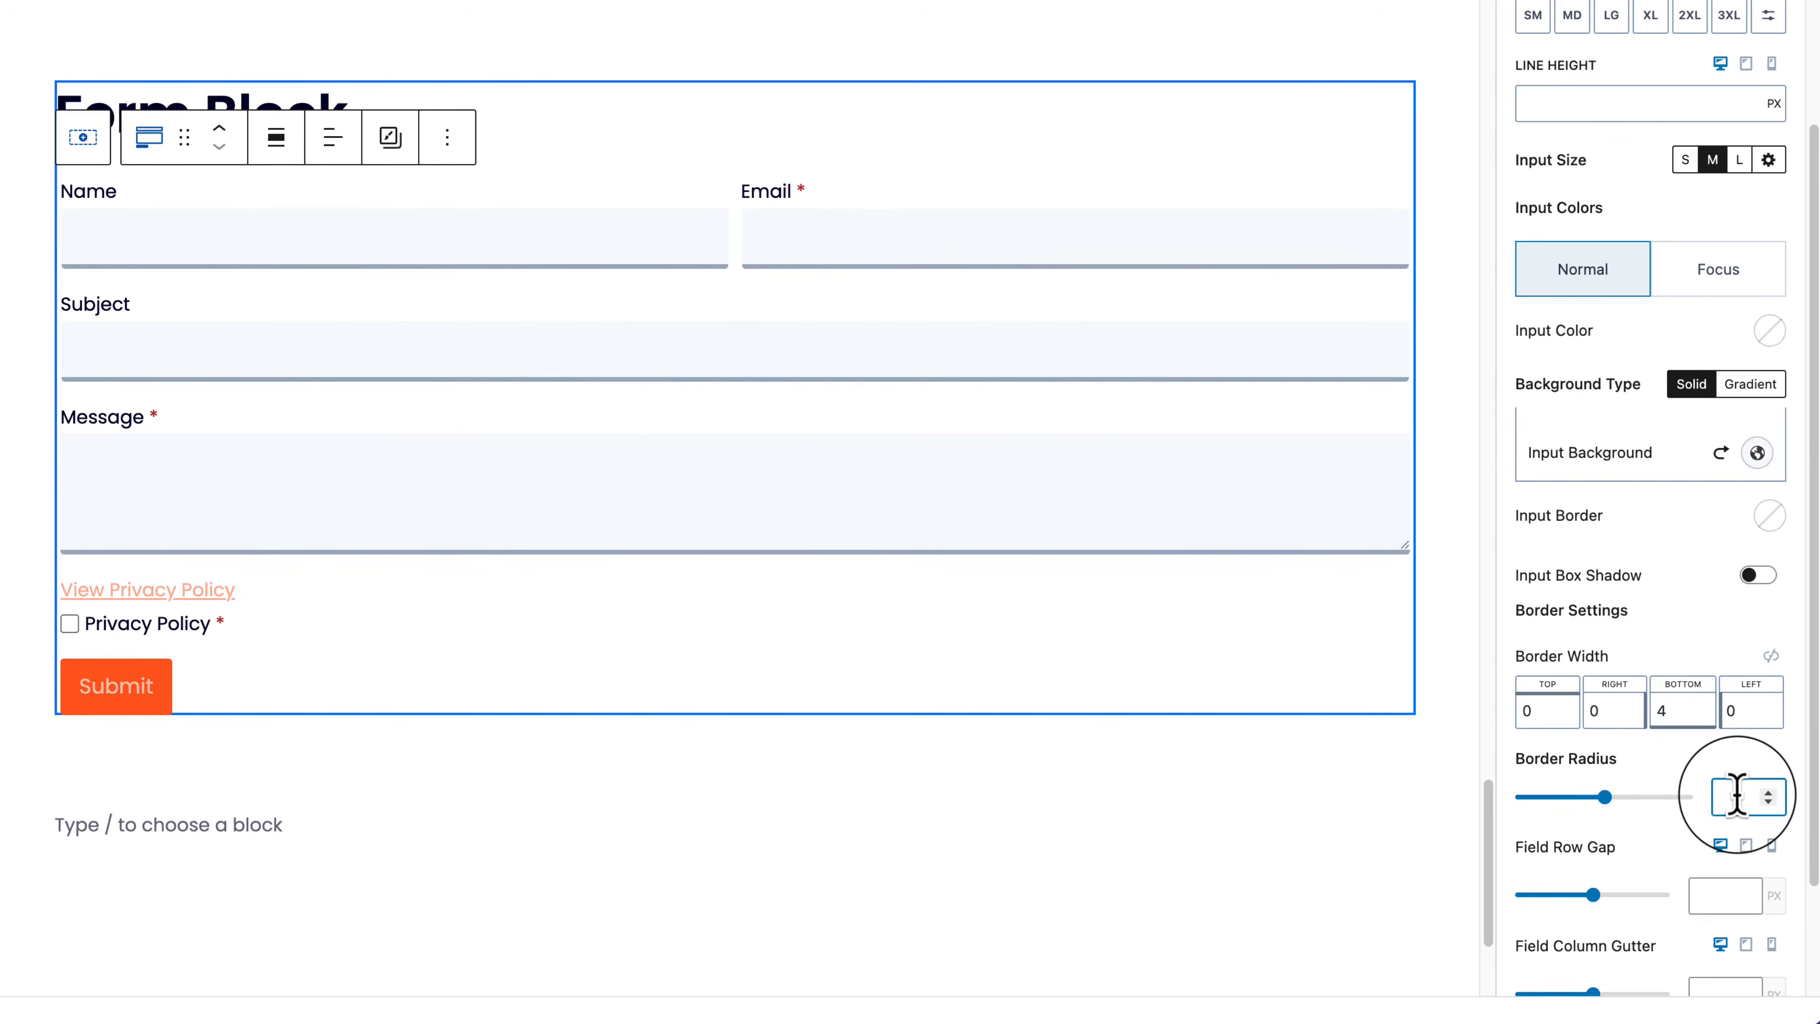
Step: Give the focused input fields an orange FC5E1F background
scroll(1625, 502, down, 2)
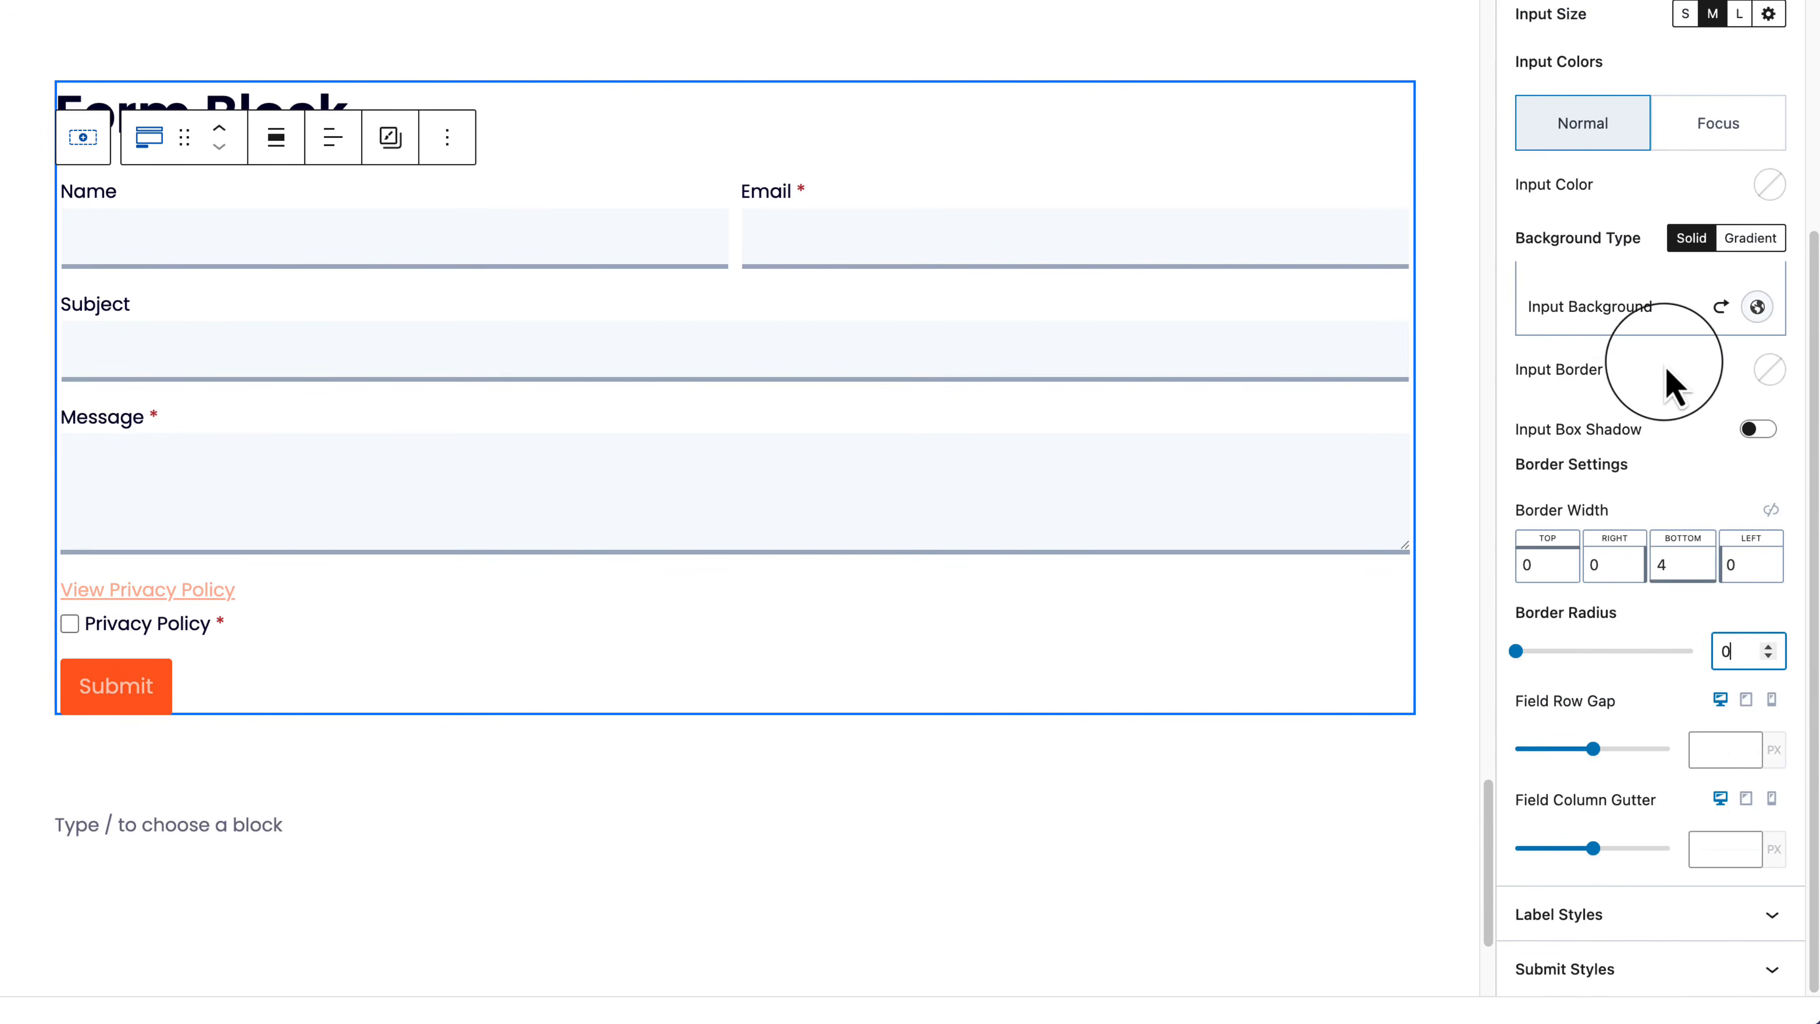
scroll(1626, 373, up, 3)
click(1726, 362)
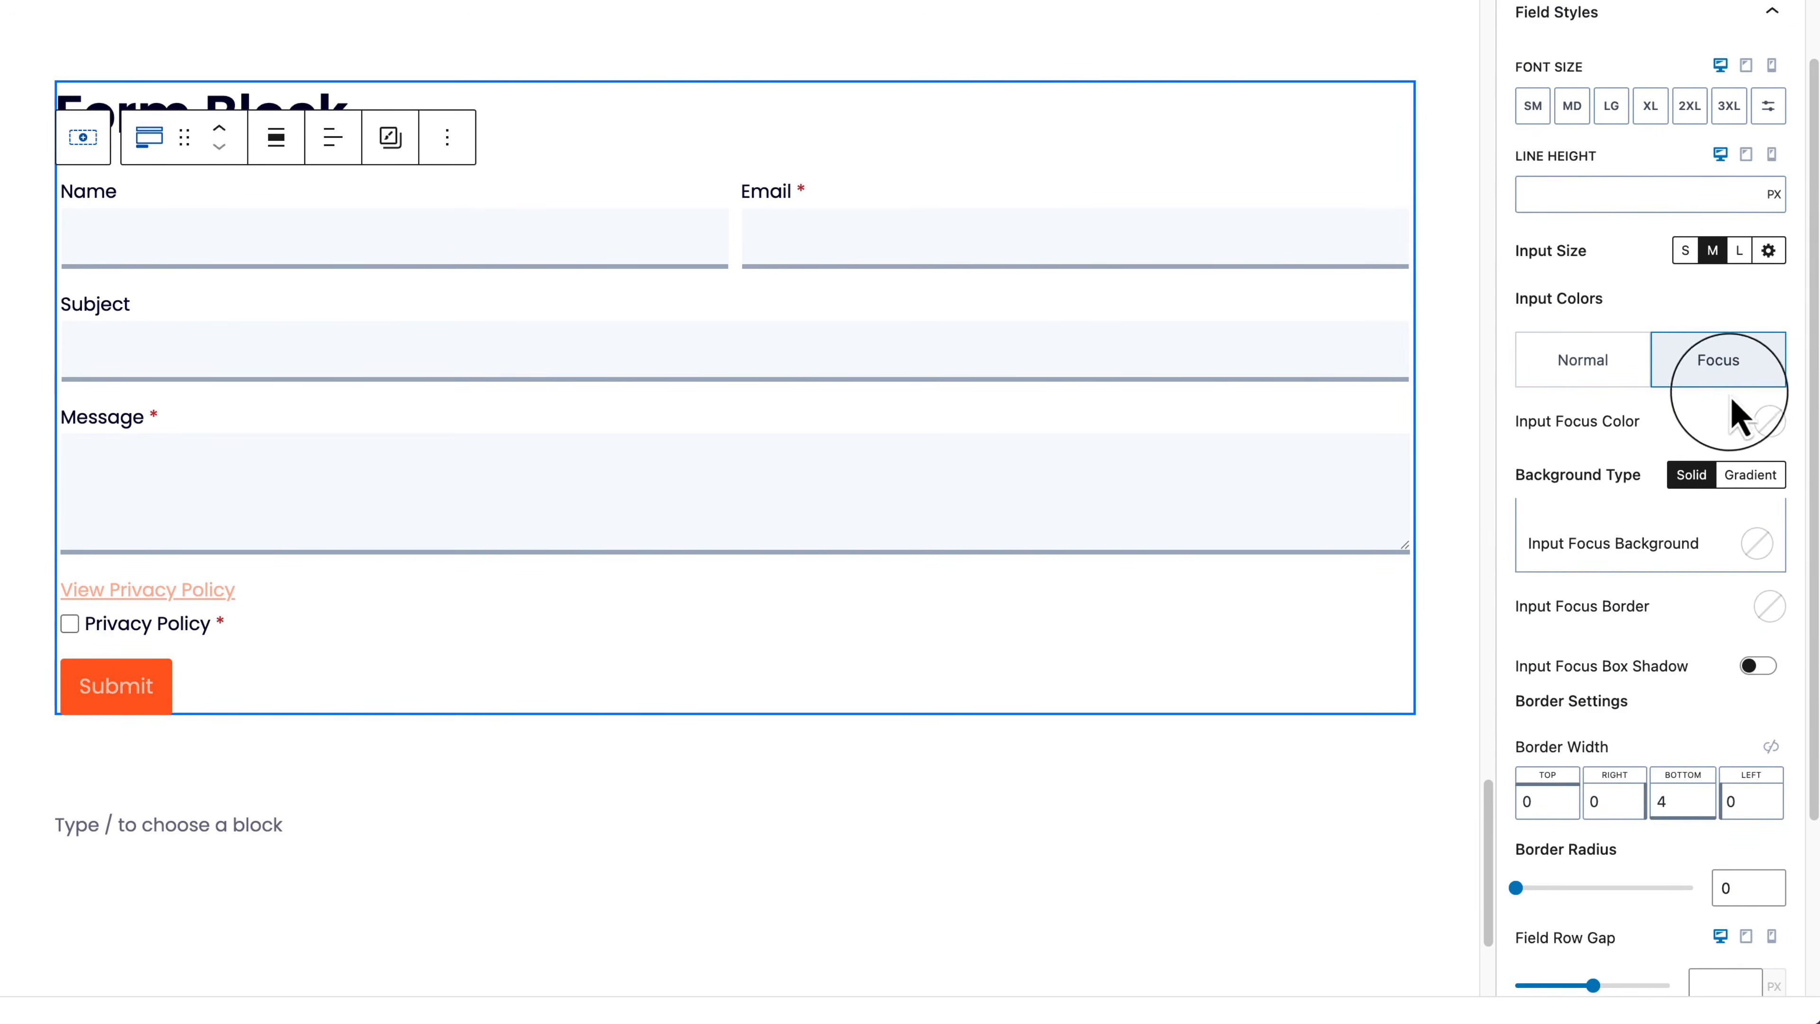
click(1762, 545)
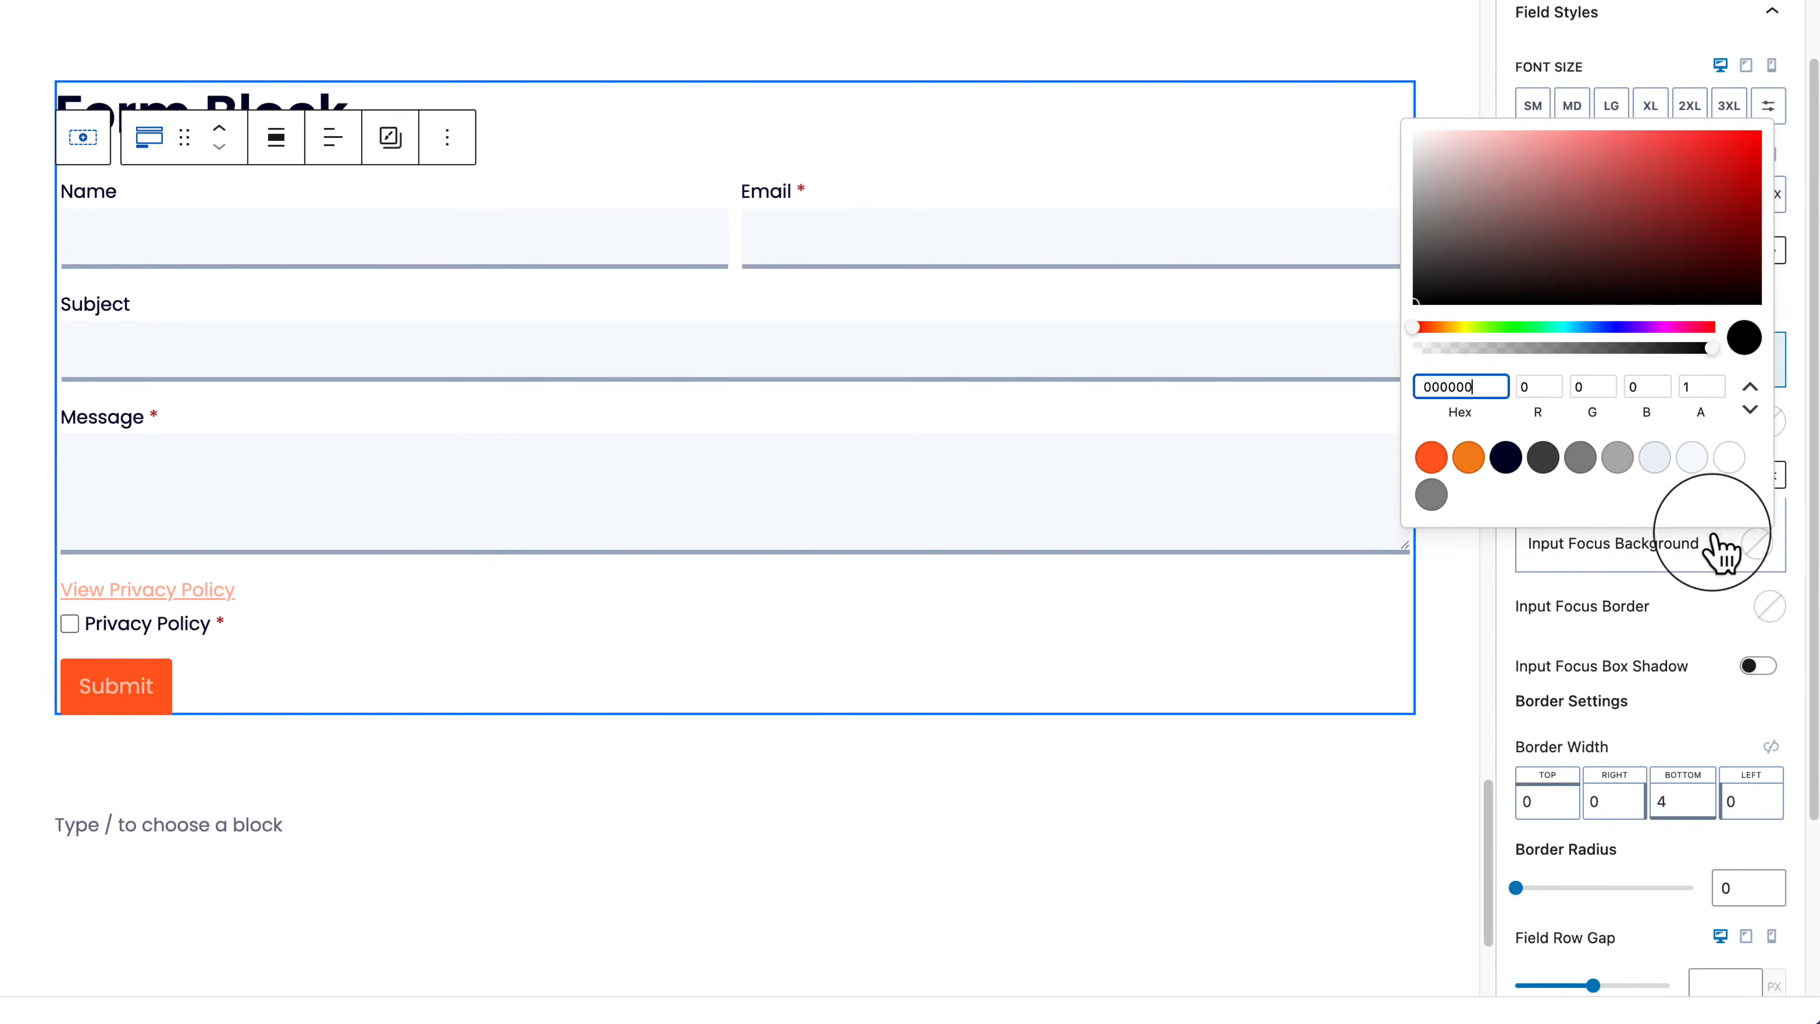
click(1431, 458)
click(1684, 624)
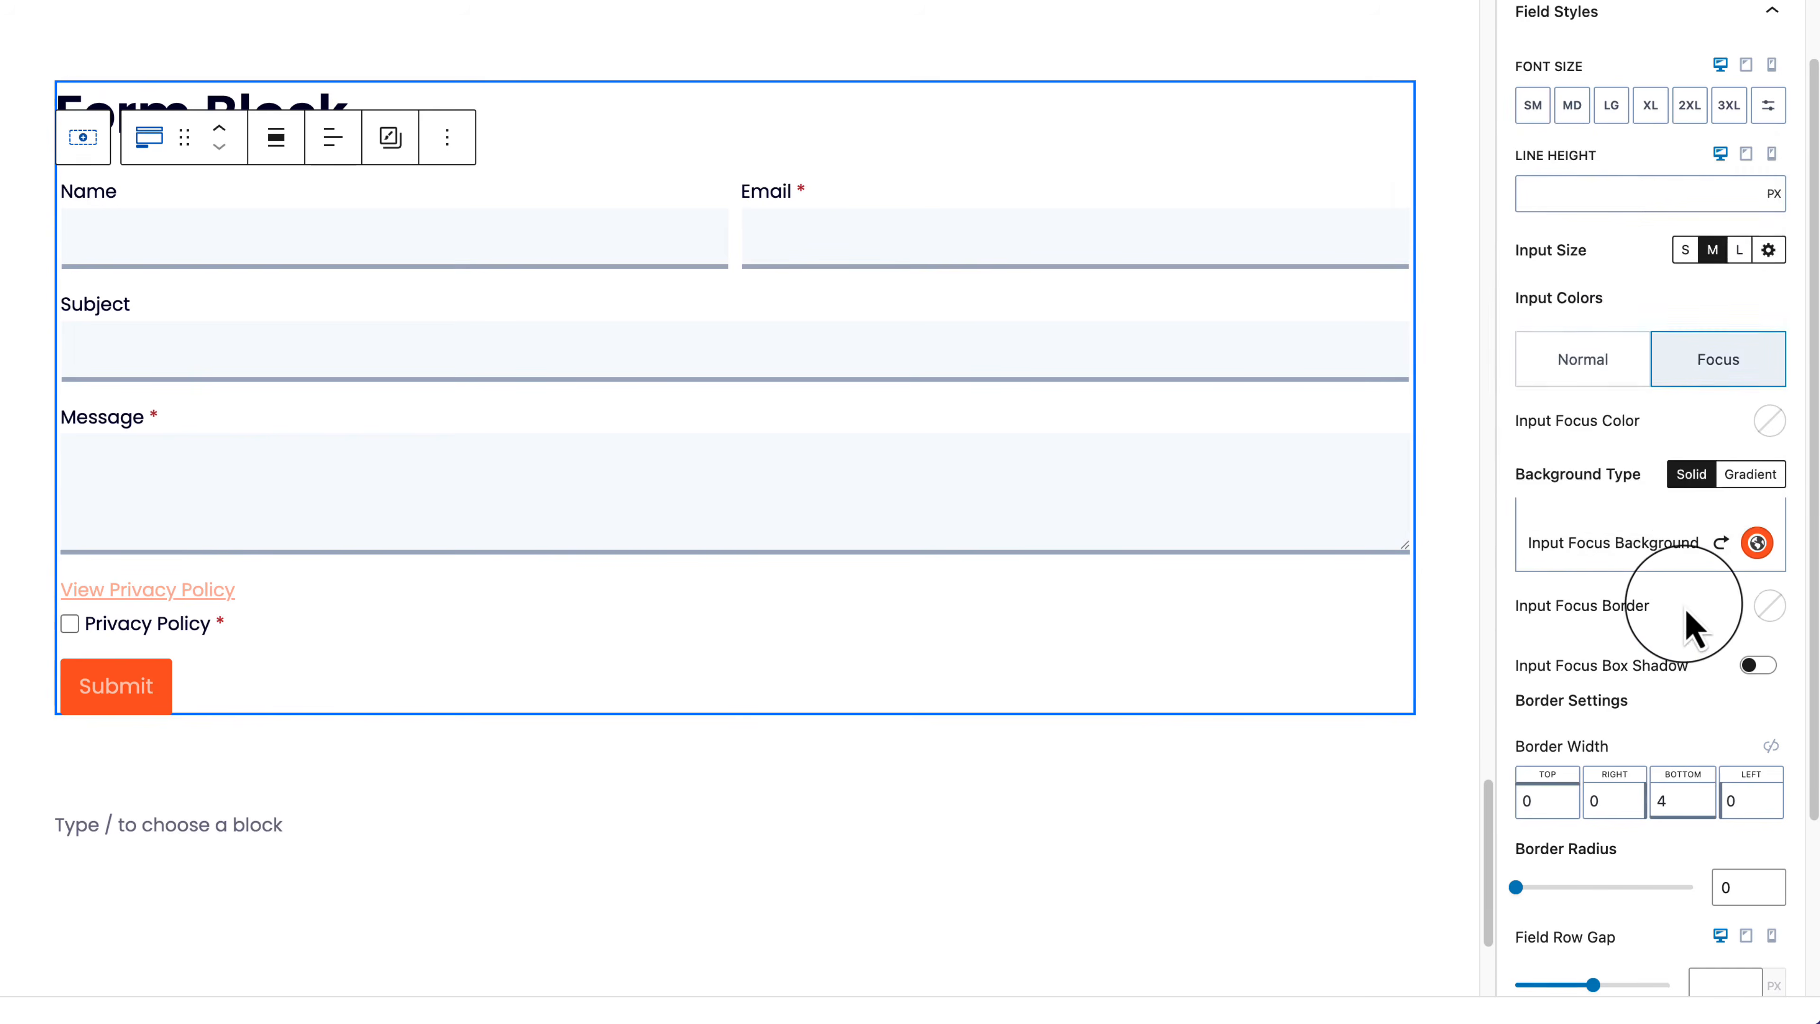
Step: Save the Test Page with the new form input styling
scroll(1687, 624, down, 2)
scroll(1691, 645, down, 2)
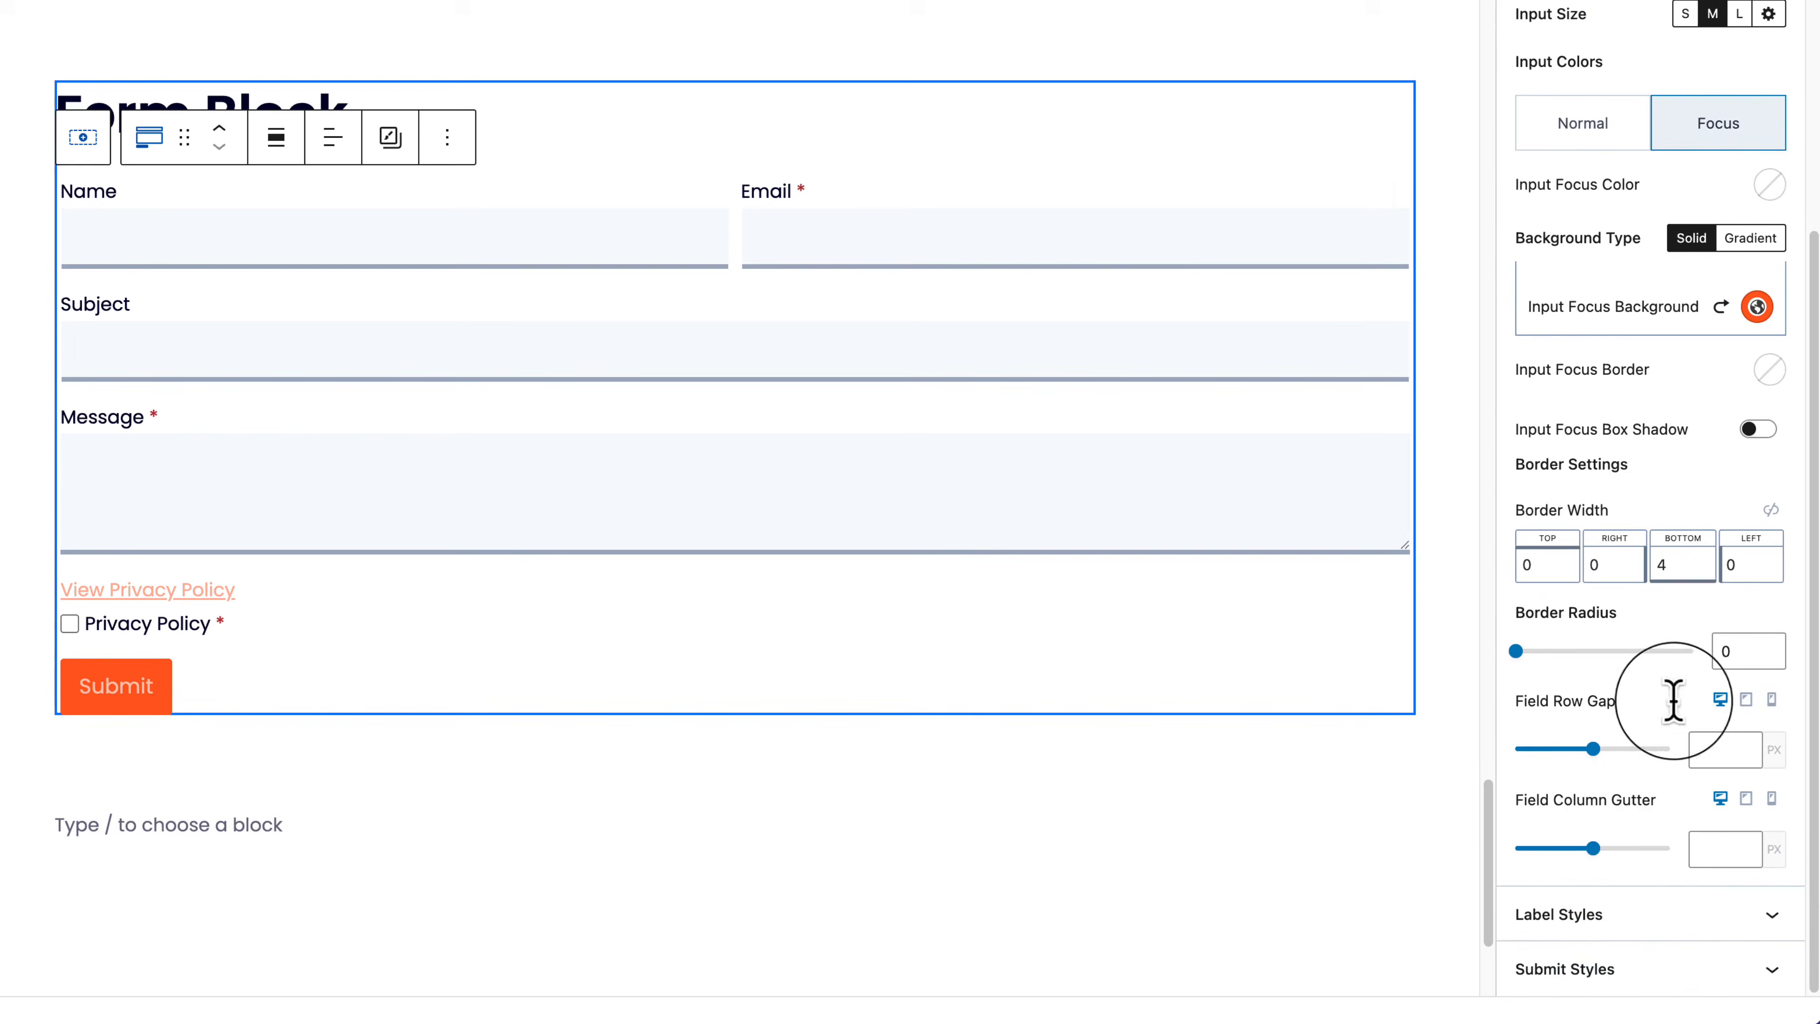
click(1651, 945)
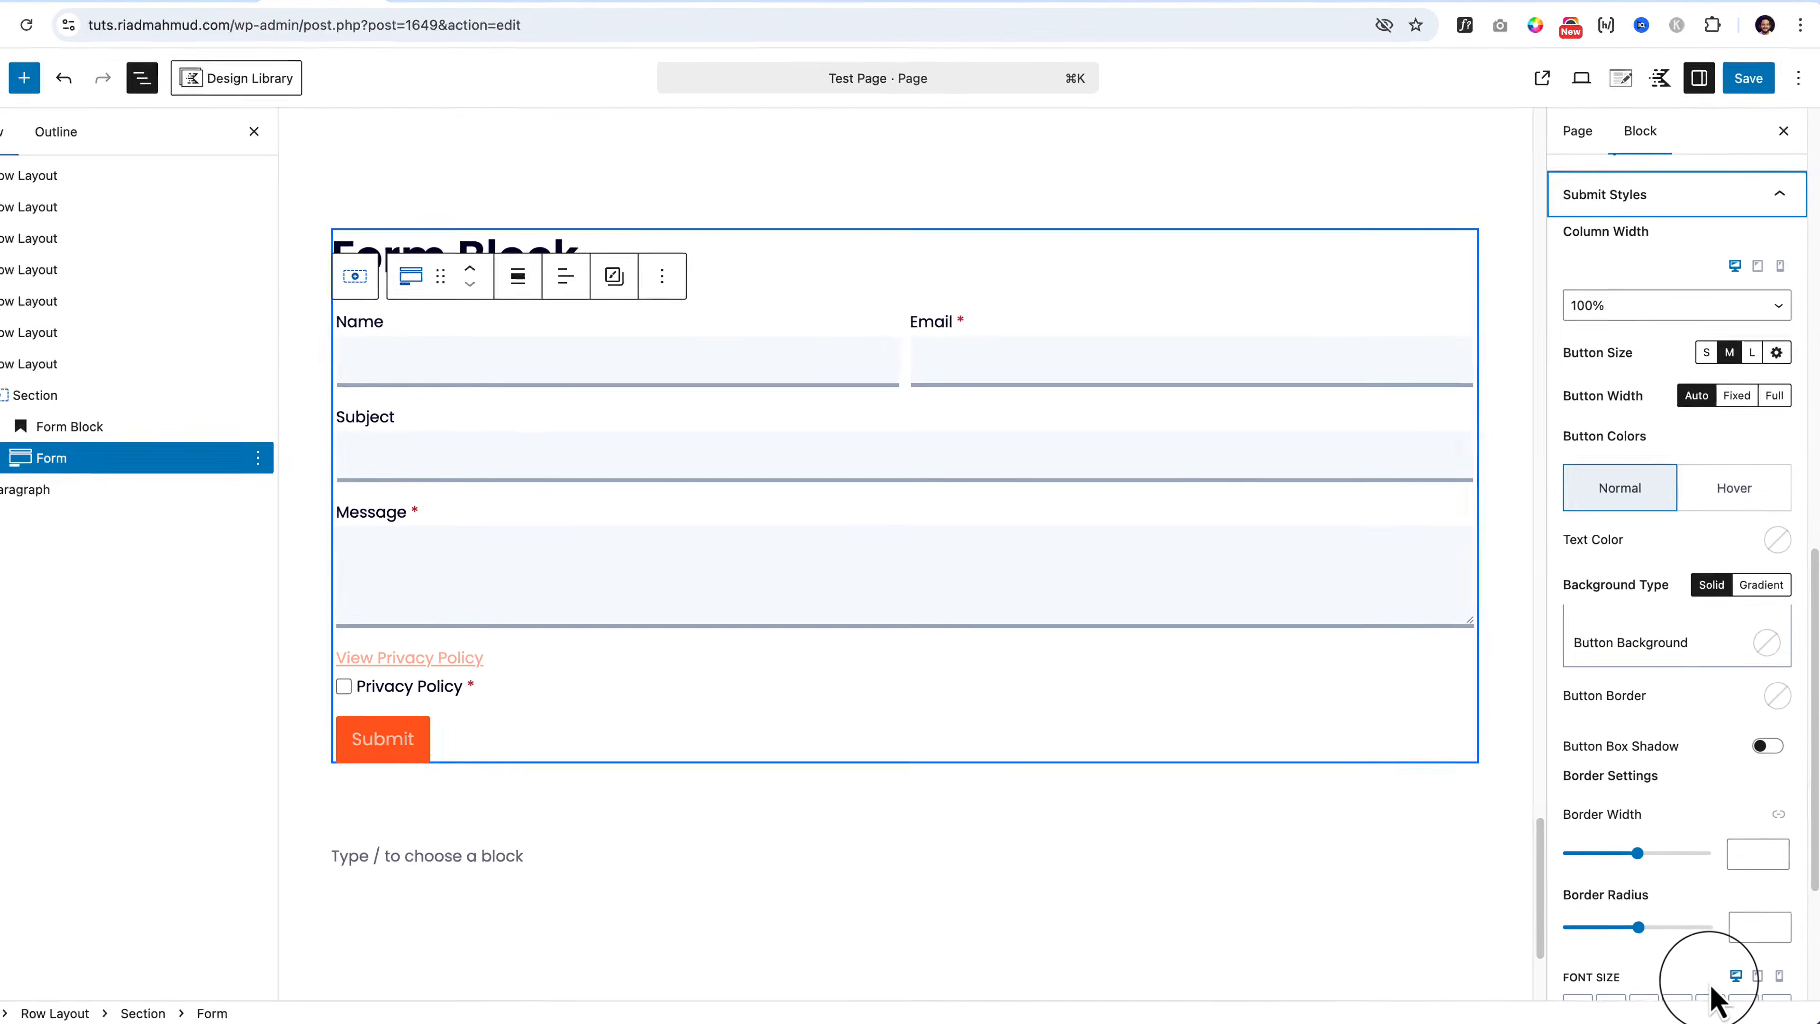
scroll(1691, 925, up, 10)
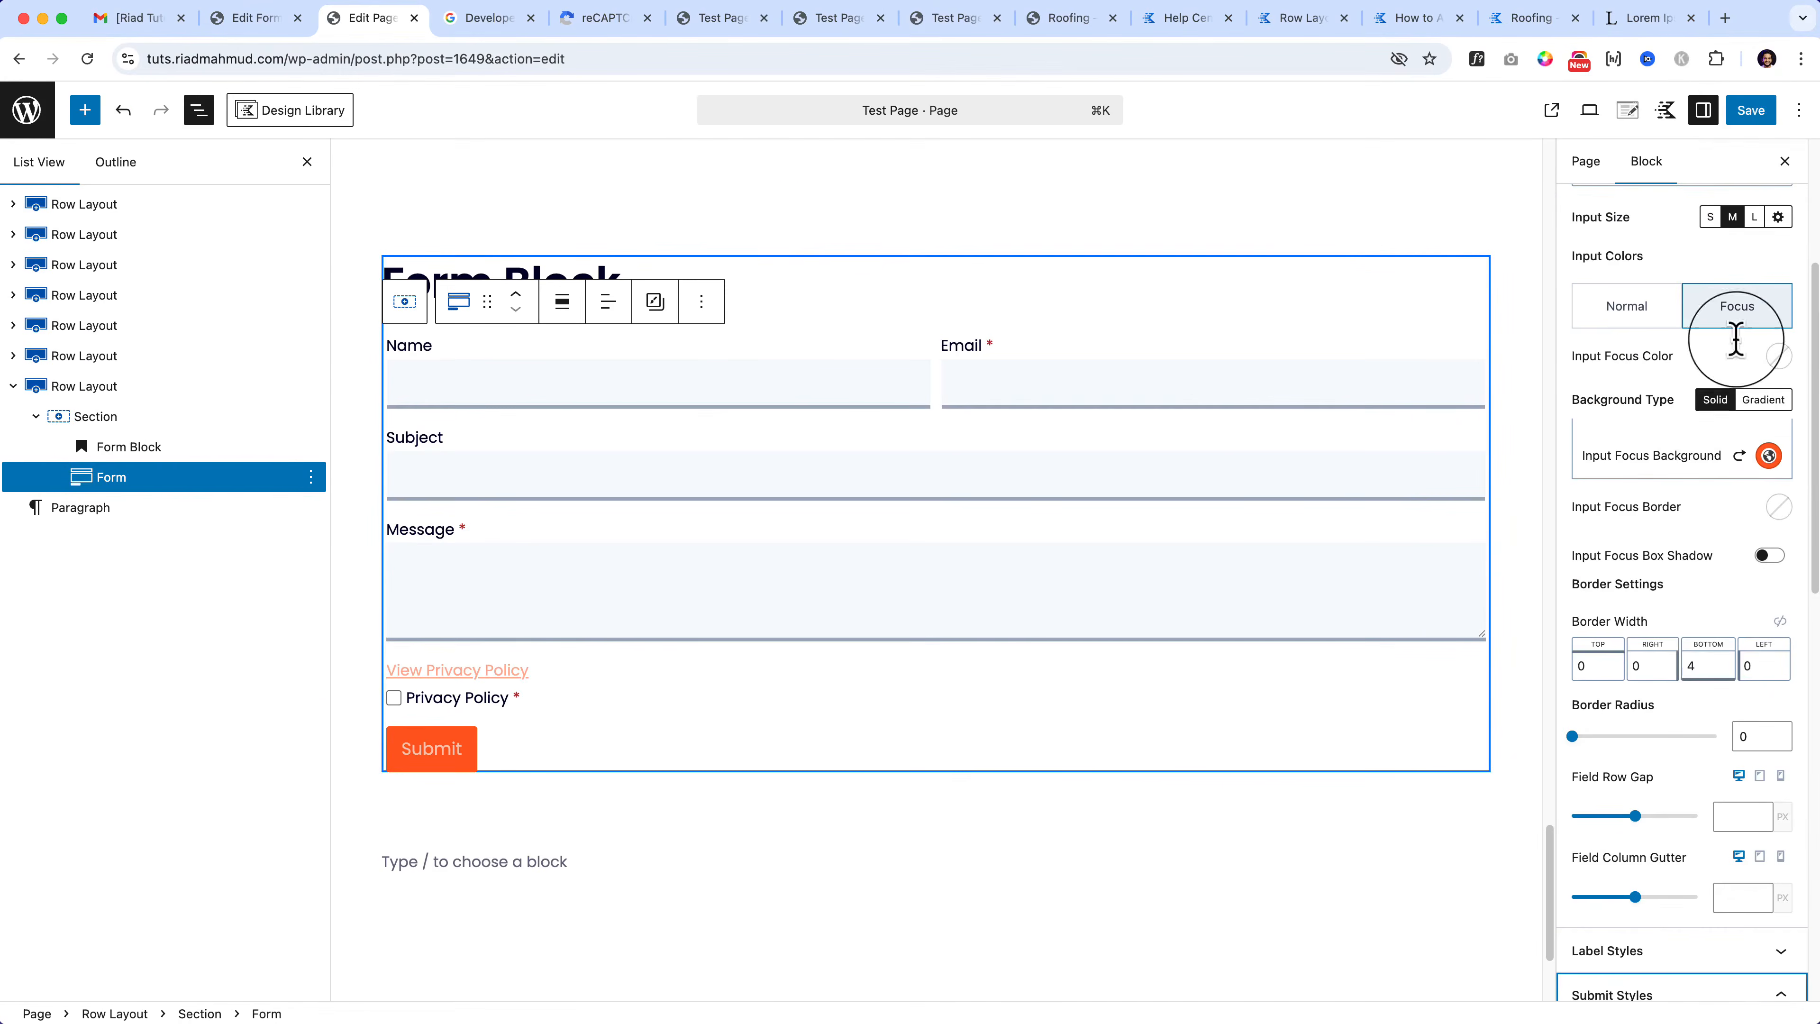
click(1738, 78)
Step: Reload the live Test Page and focus the Name, Email, Subject and Message fields to check the orange focus colour
click(735, 18)
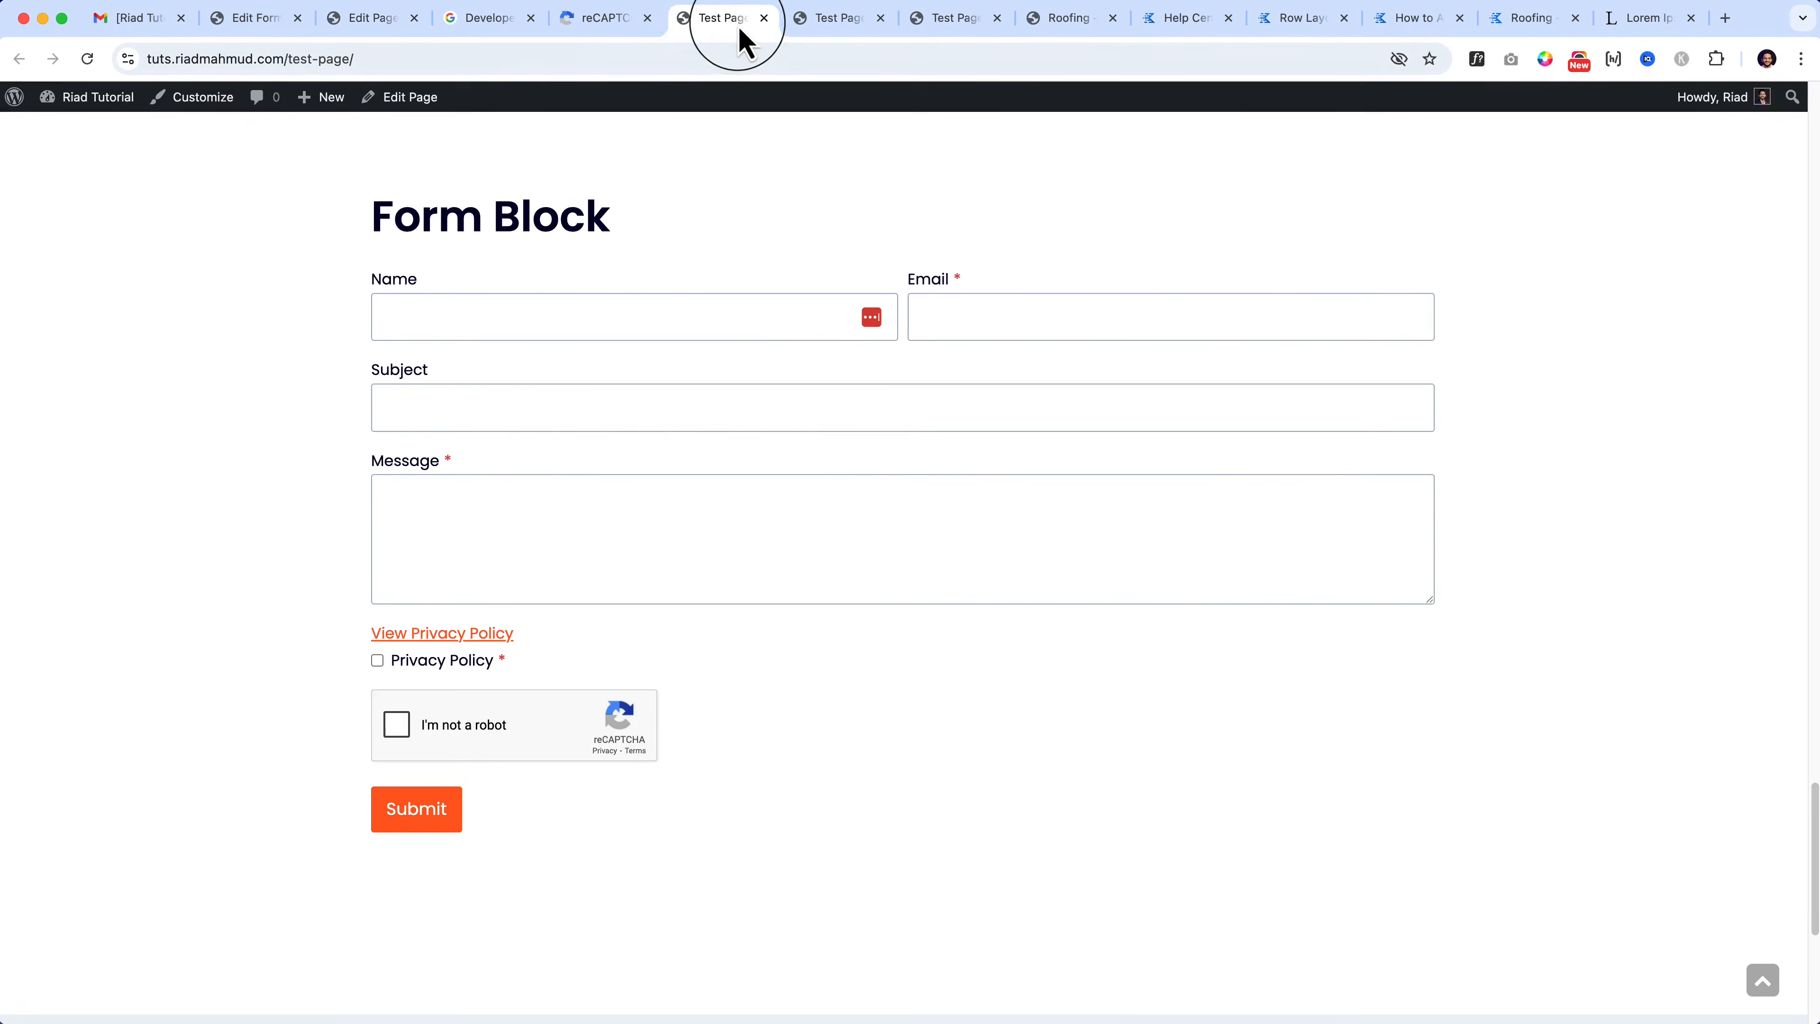
click(87, 58)
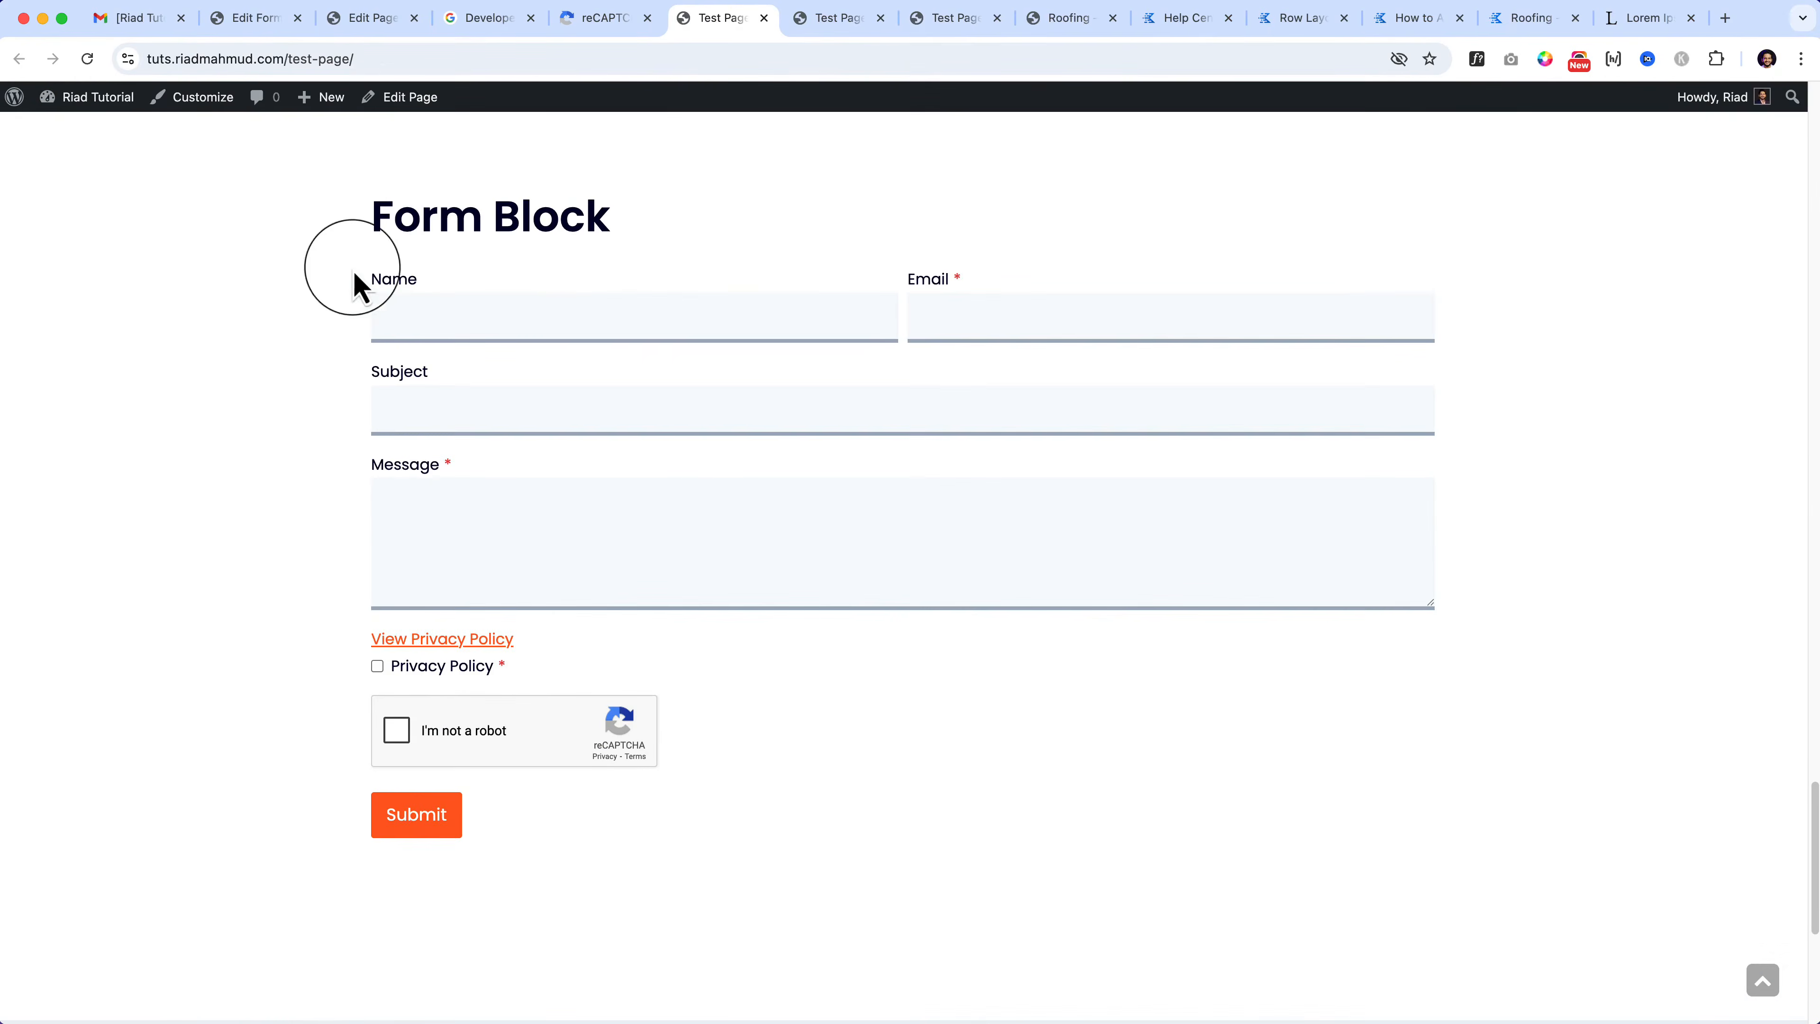
click(517, 358)
click(1008, 362)
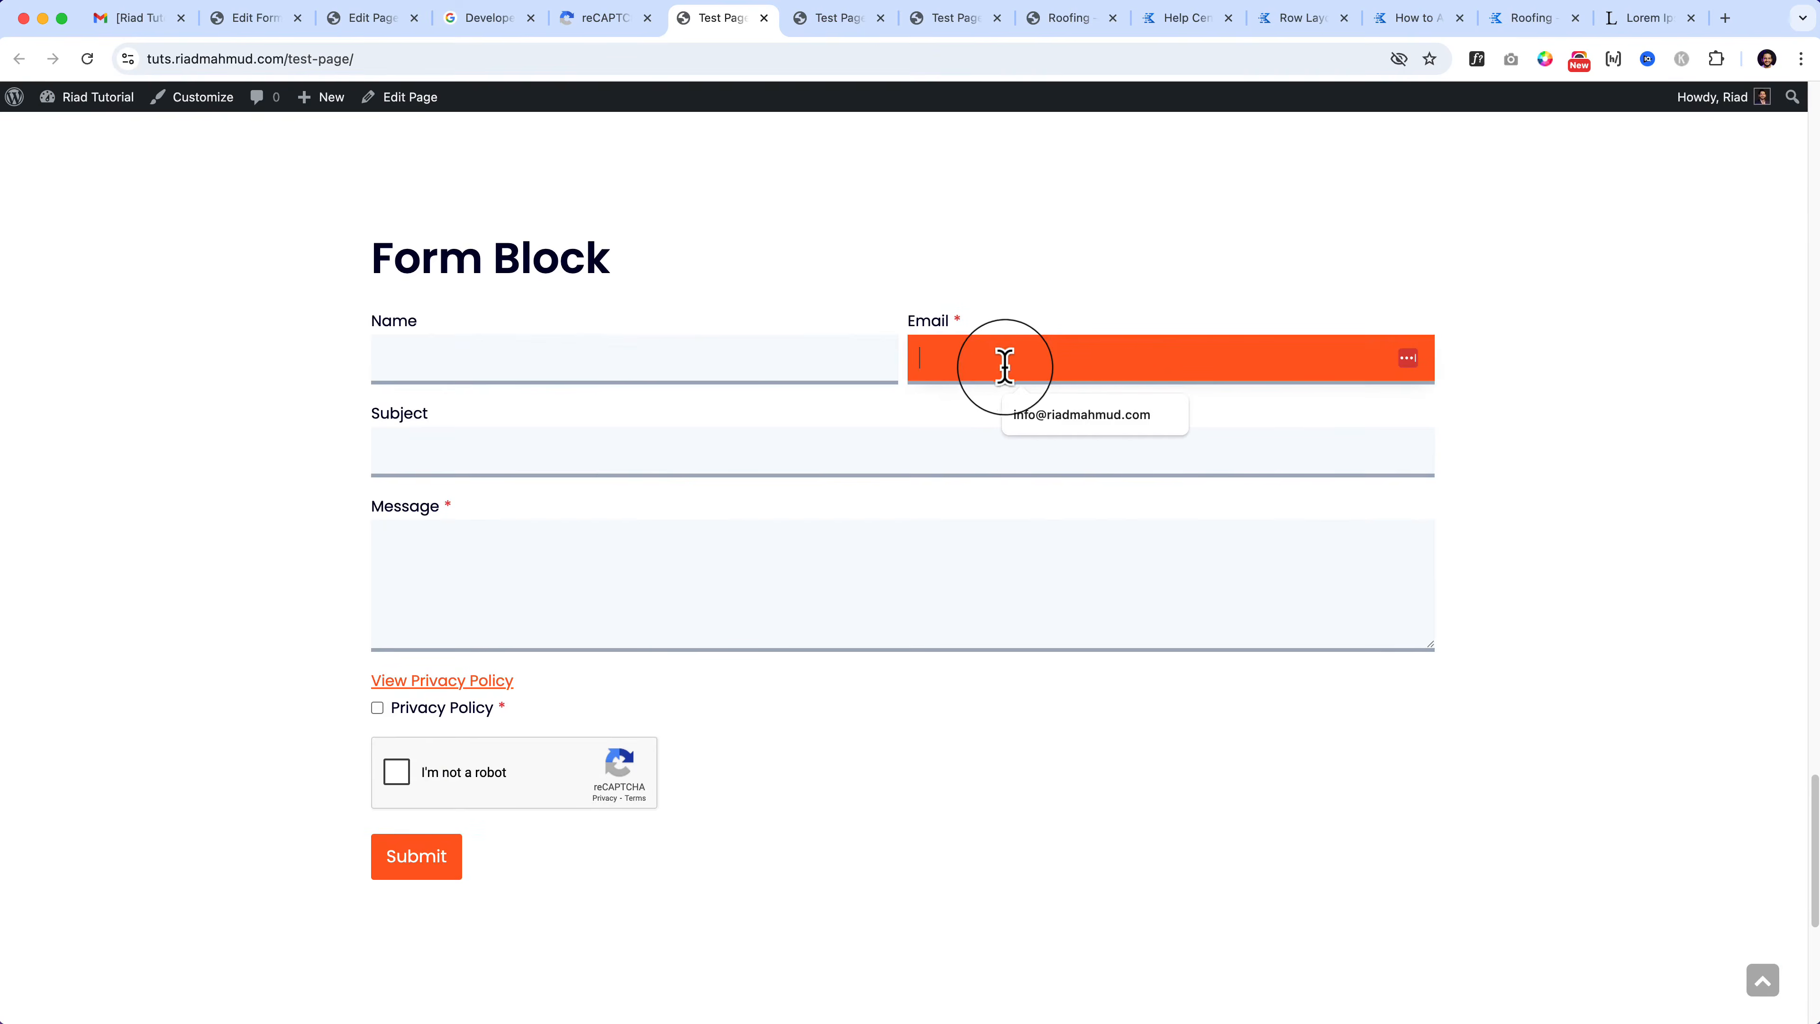
click(701, 452)
click(682, 613)
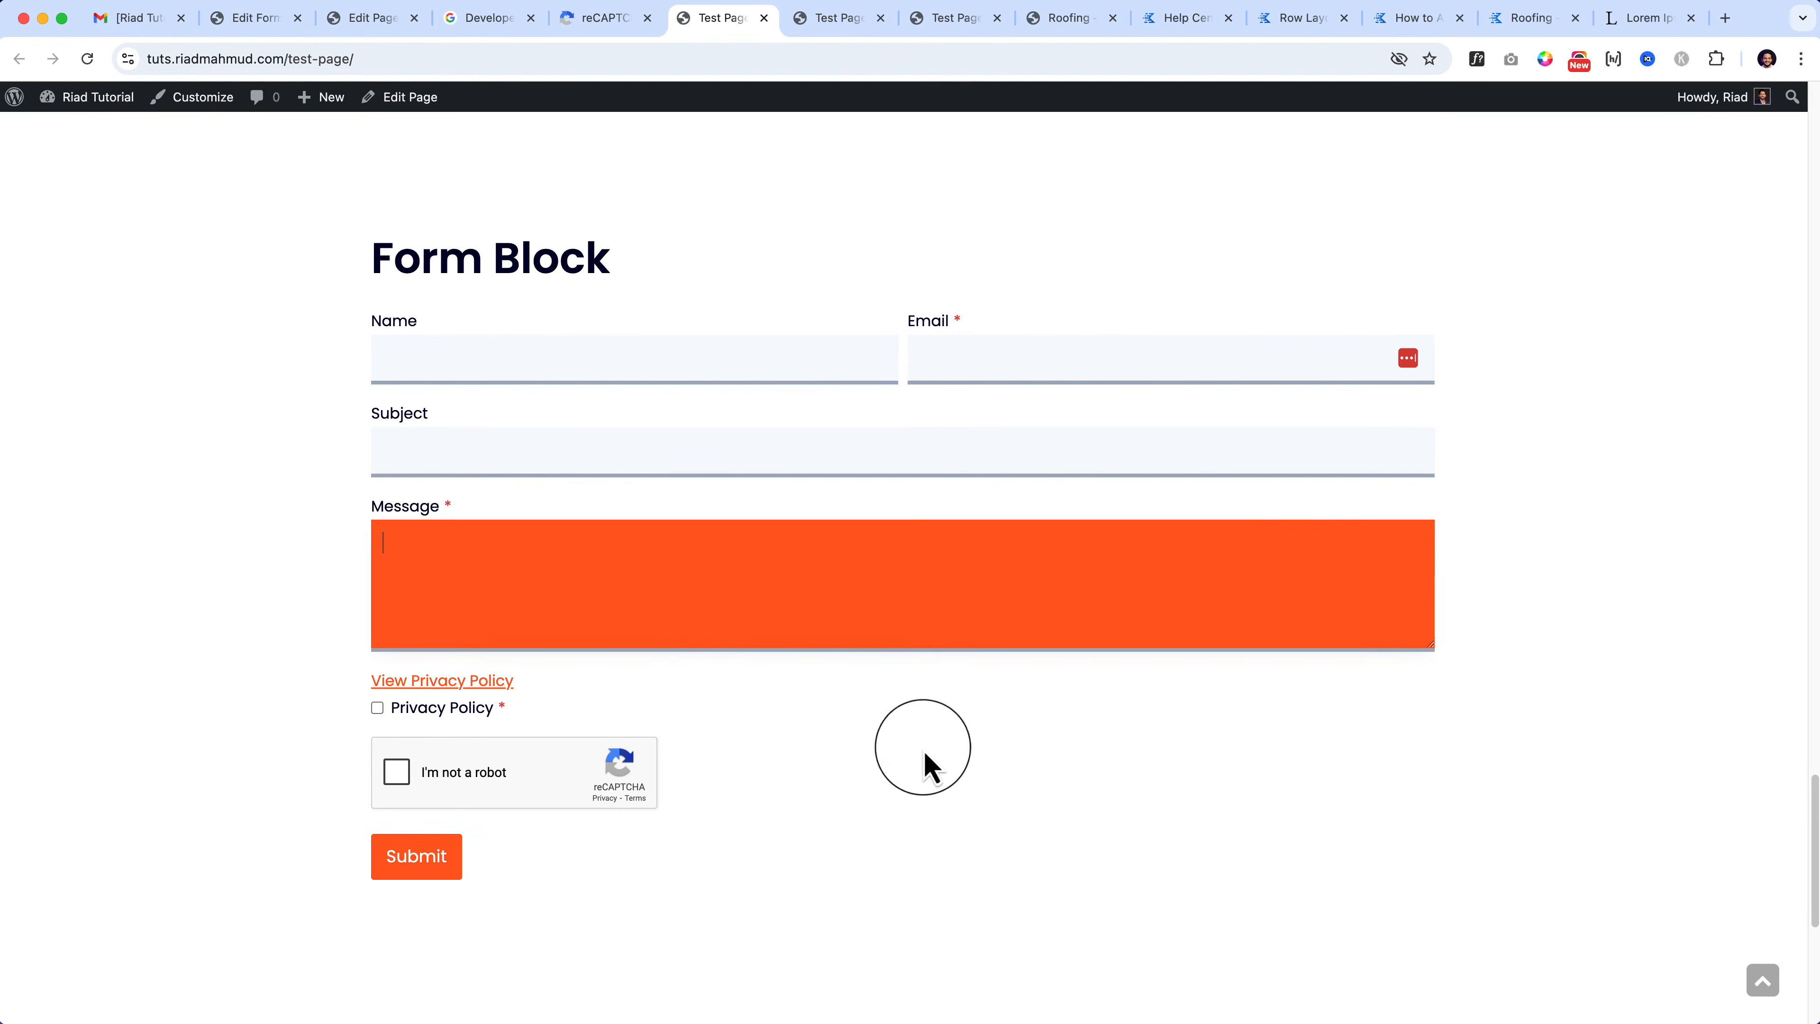
click(1010, 812)
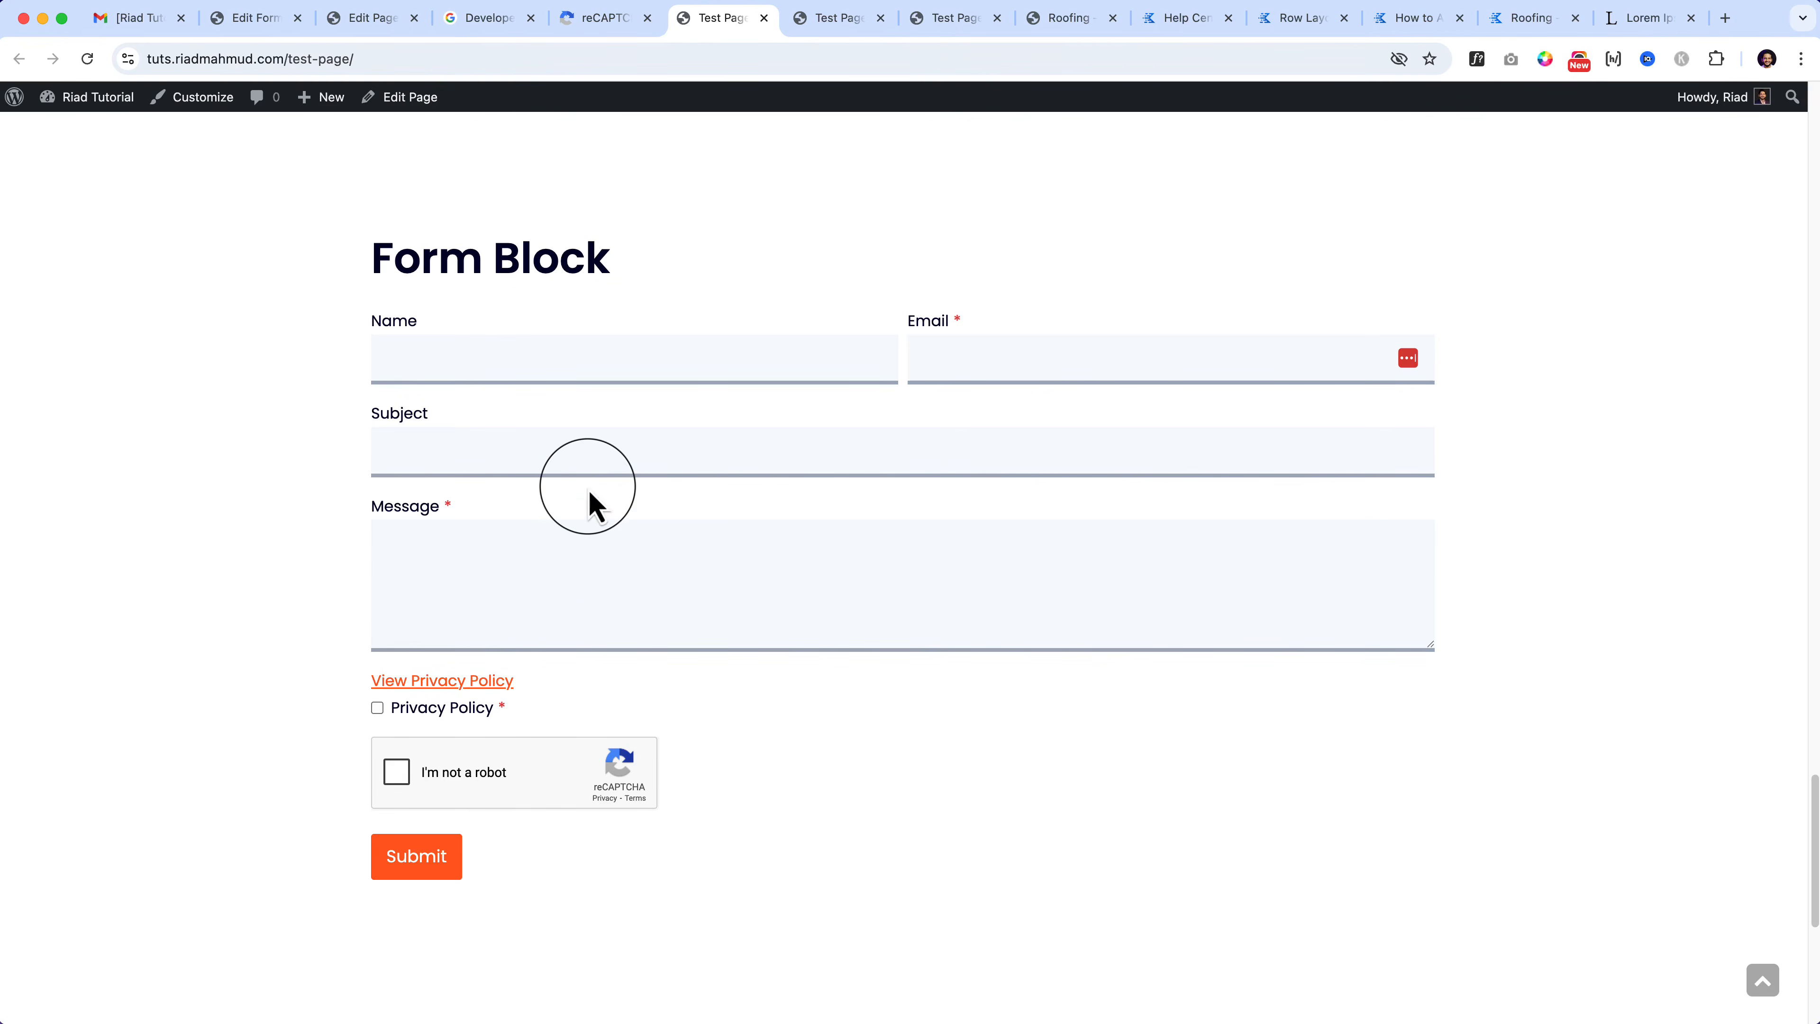
Step: Back in the editor, keep the required-field asterisks shown on the form labels
click(346, 29)
scroll(1677, 574, down, 5)
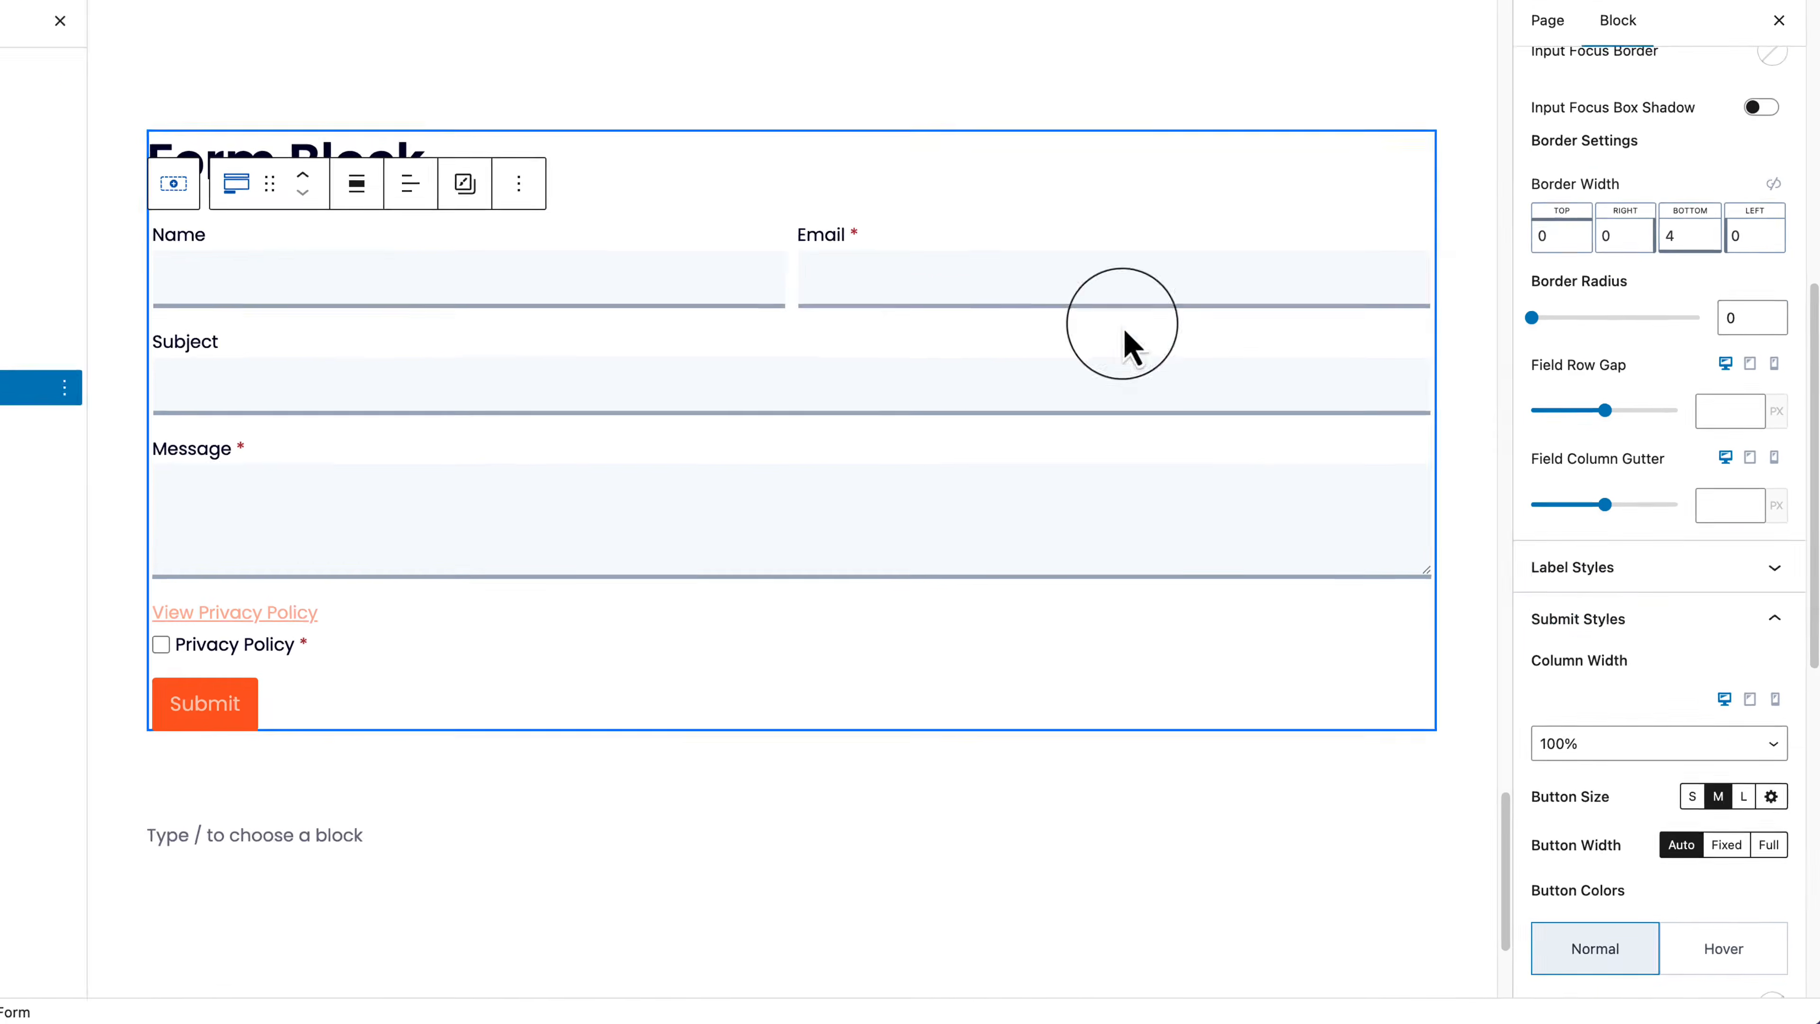
click(1676, 637)
click(1529, 602)
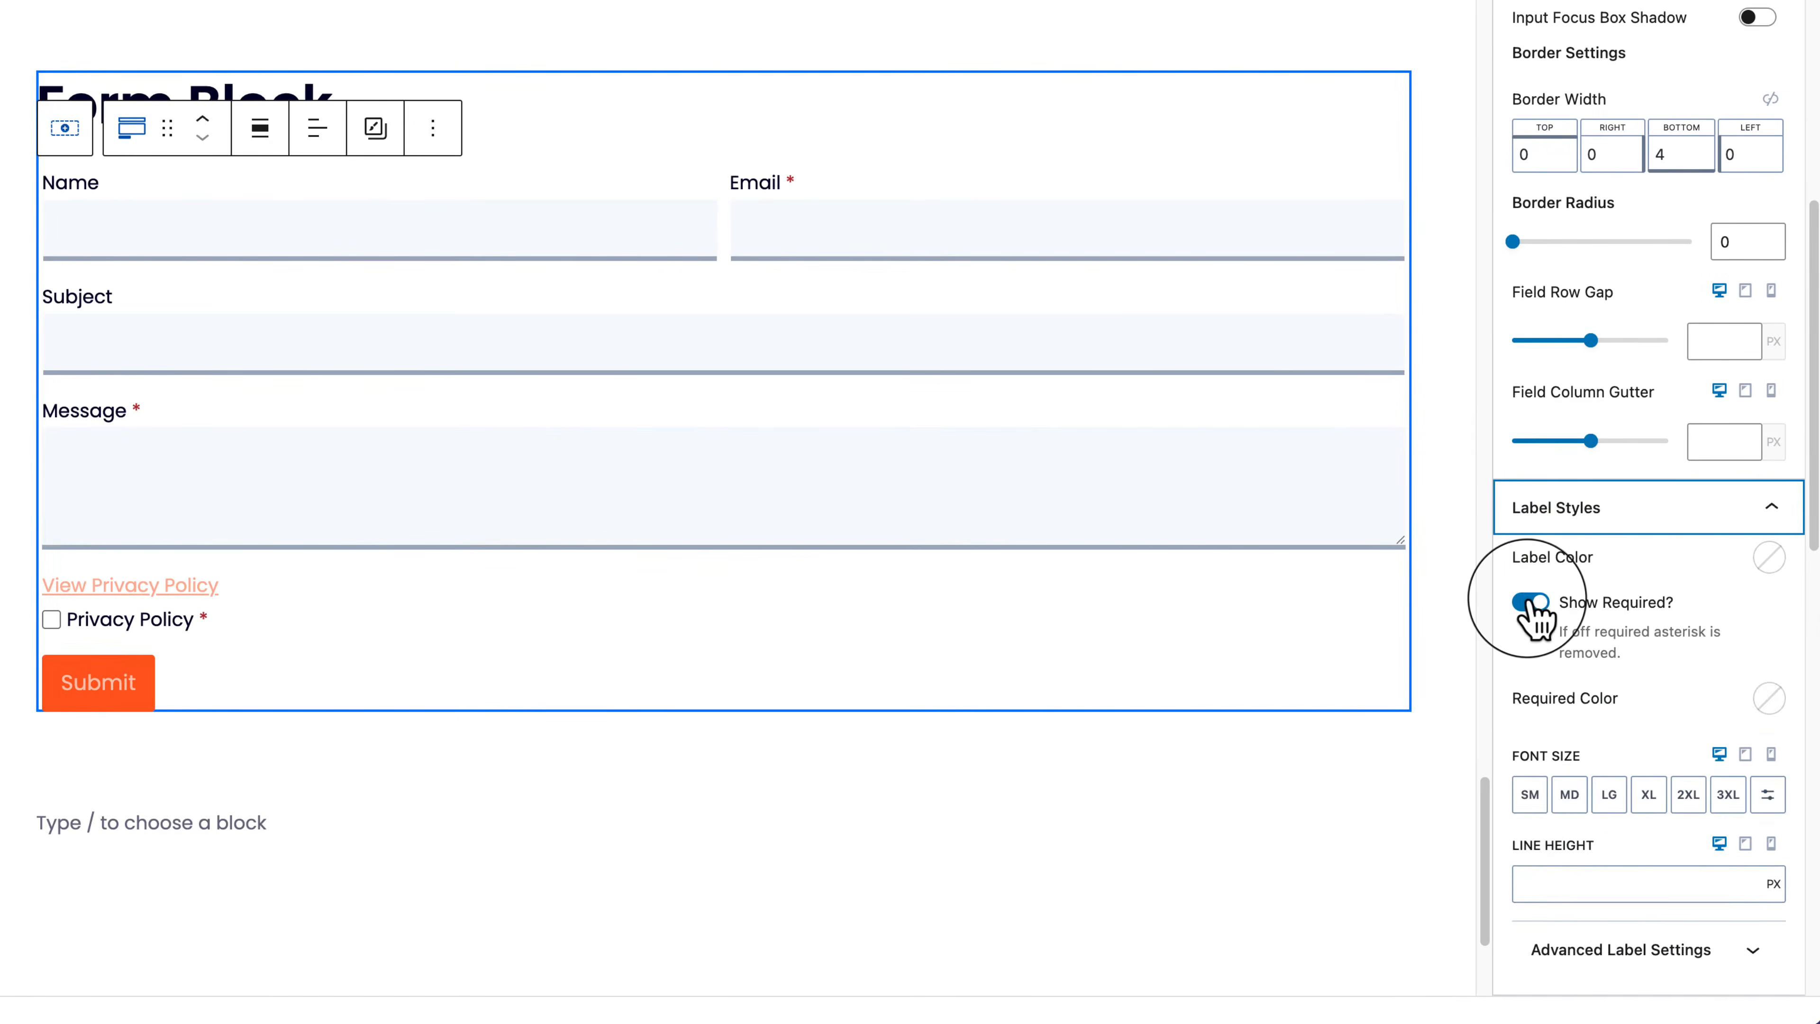
click(1531, 604)
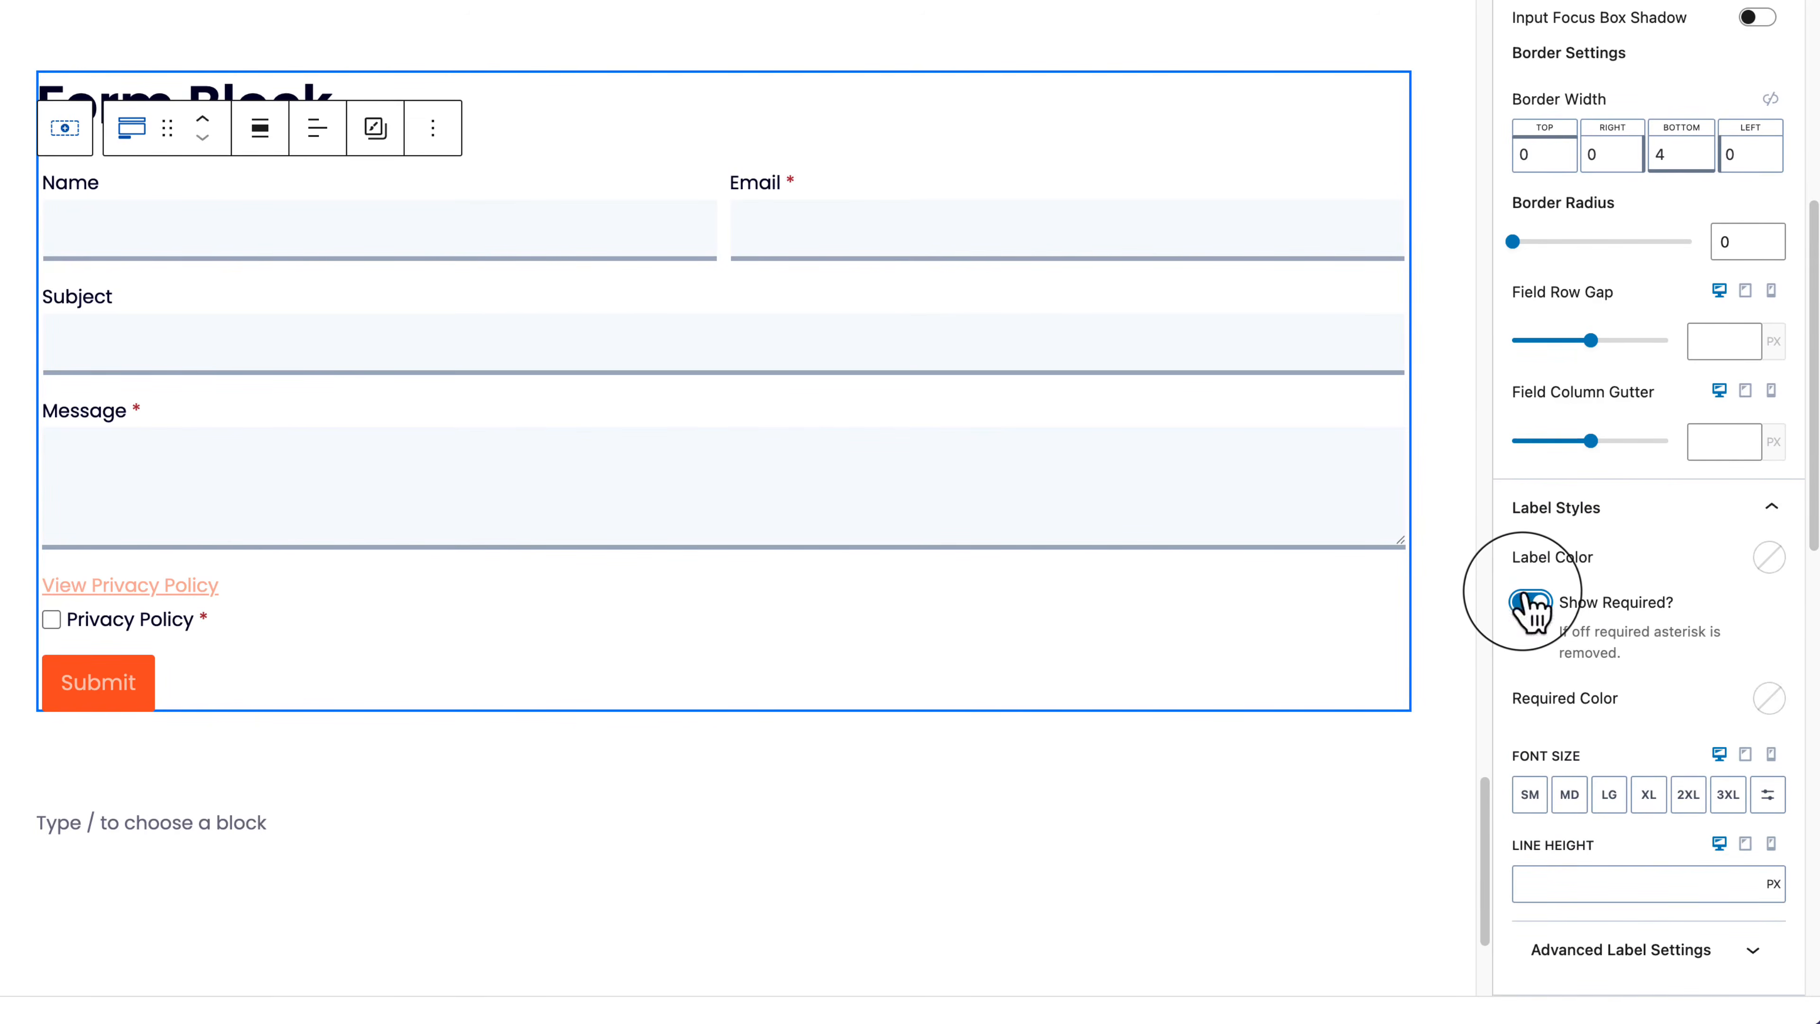
click(1527, 606)
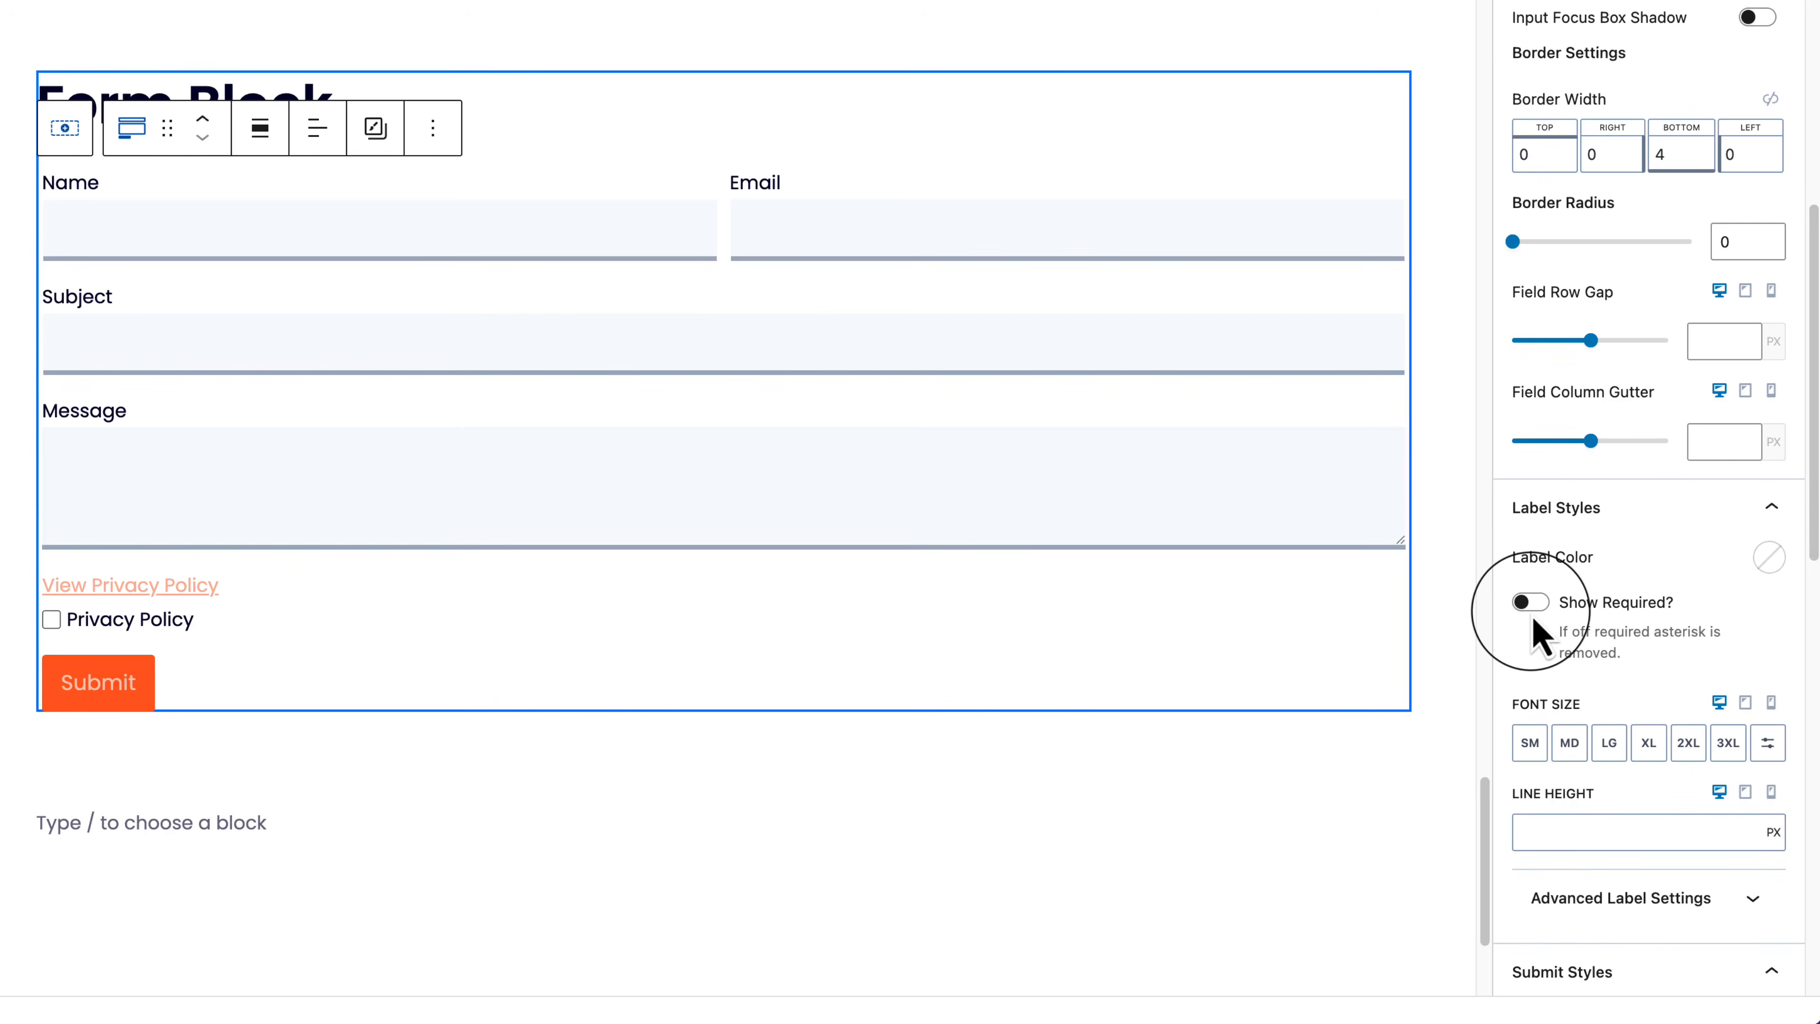
click(1532, 604)
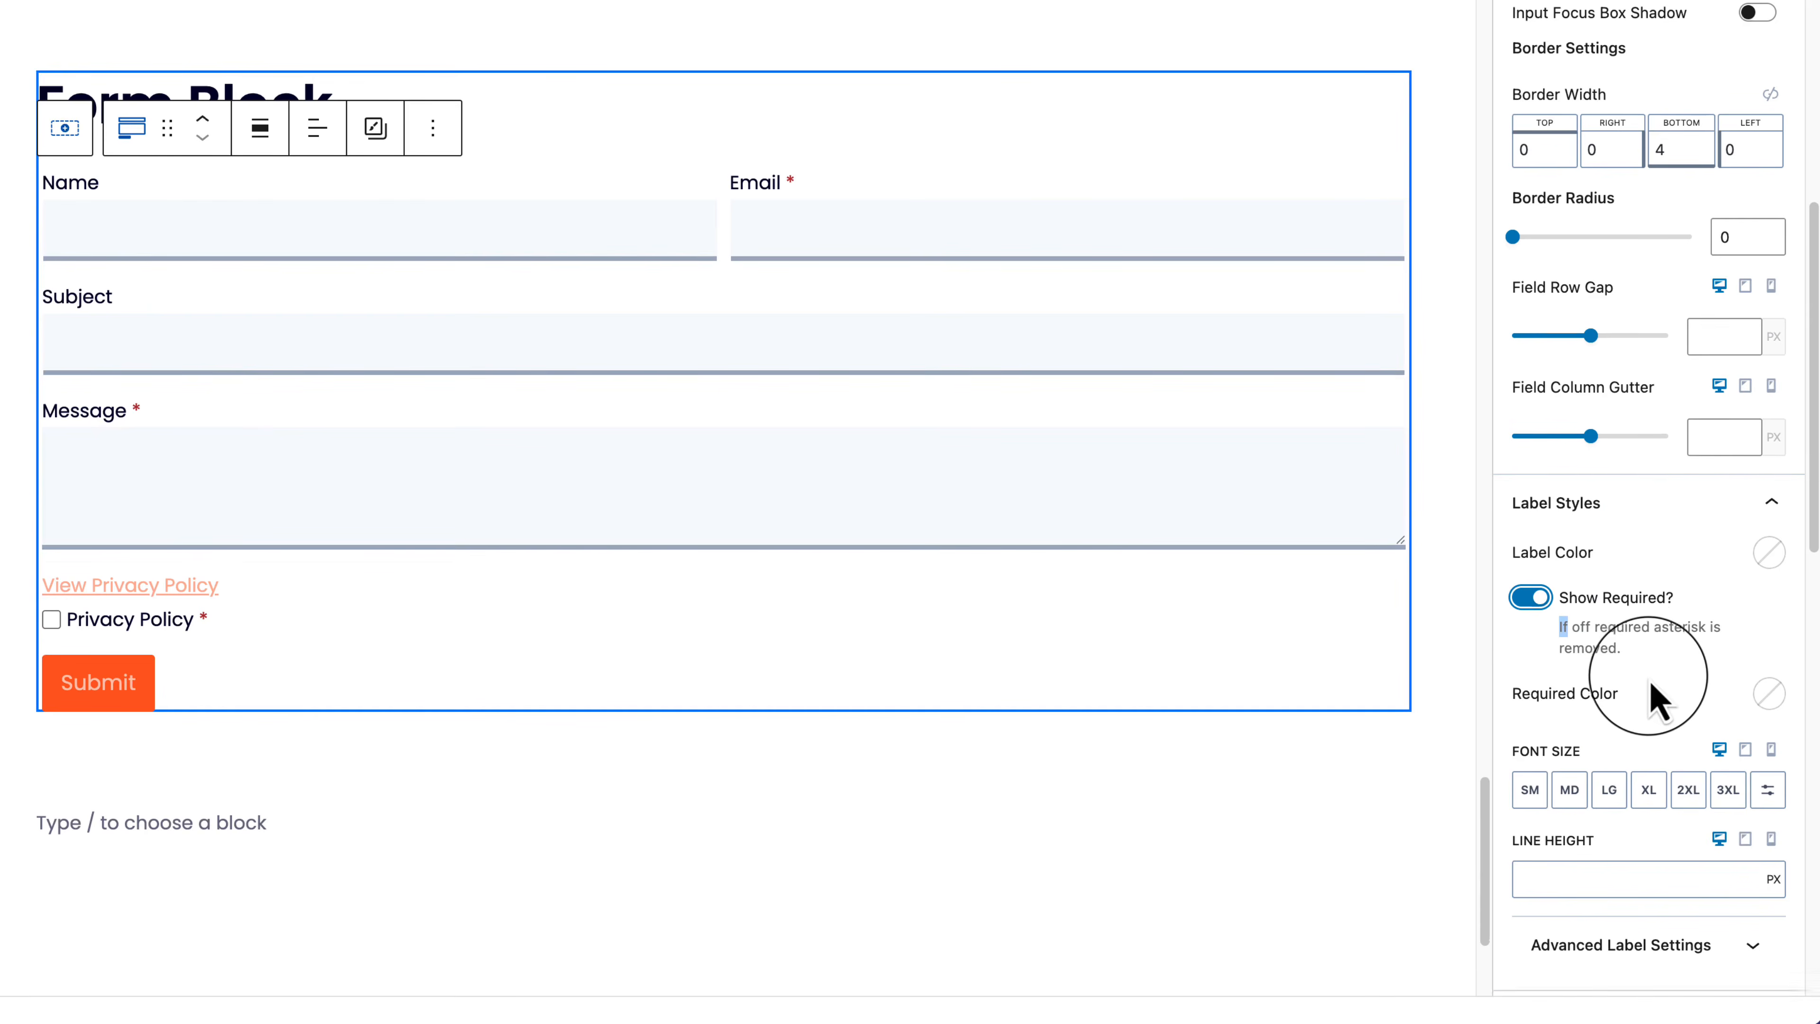
Step: Set the submit column width to 75% after trying 50% and 40%
scroll(1648, 681, down, 5)
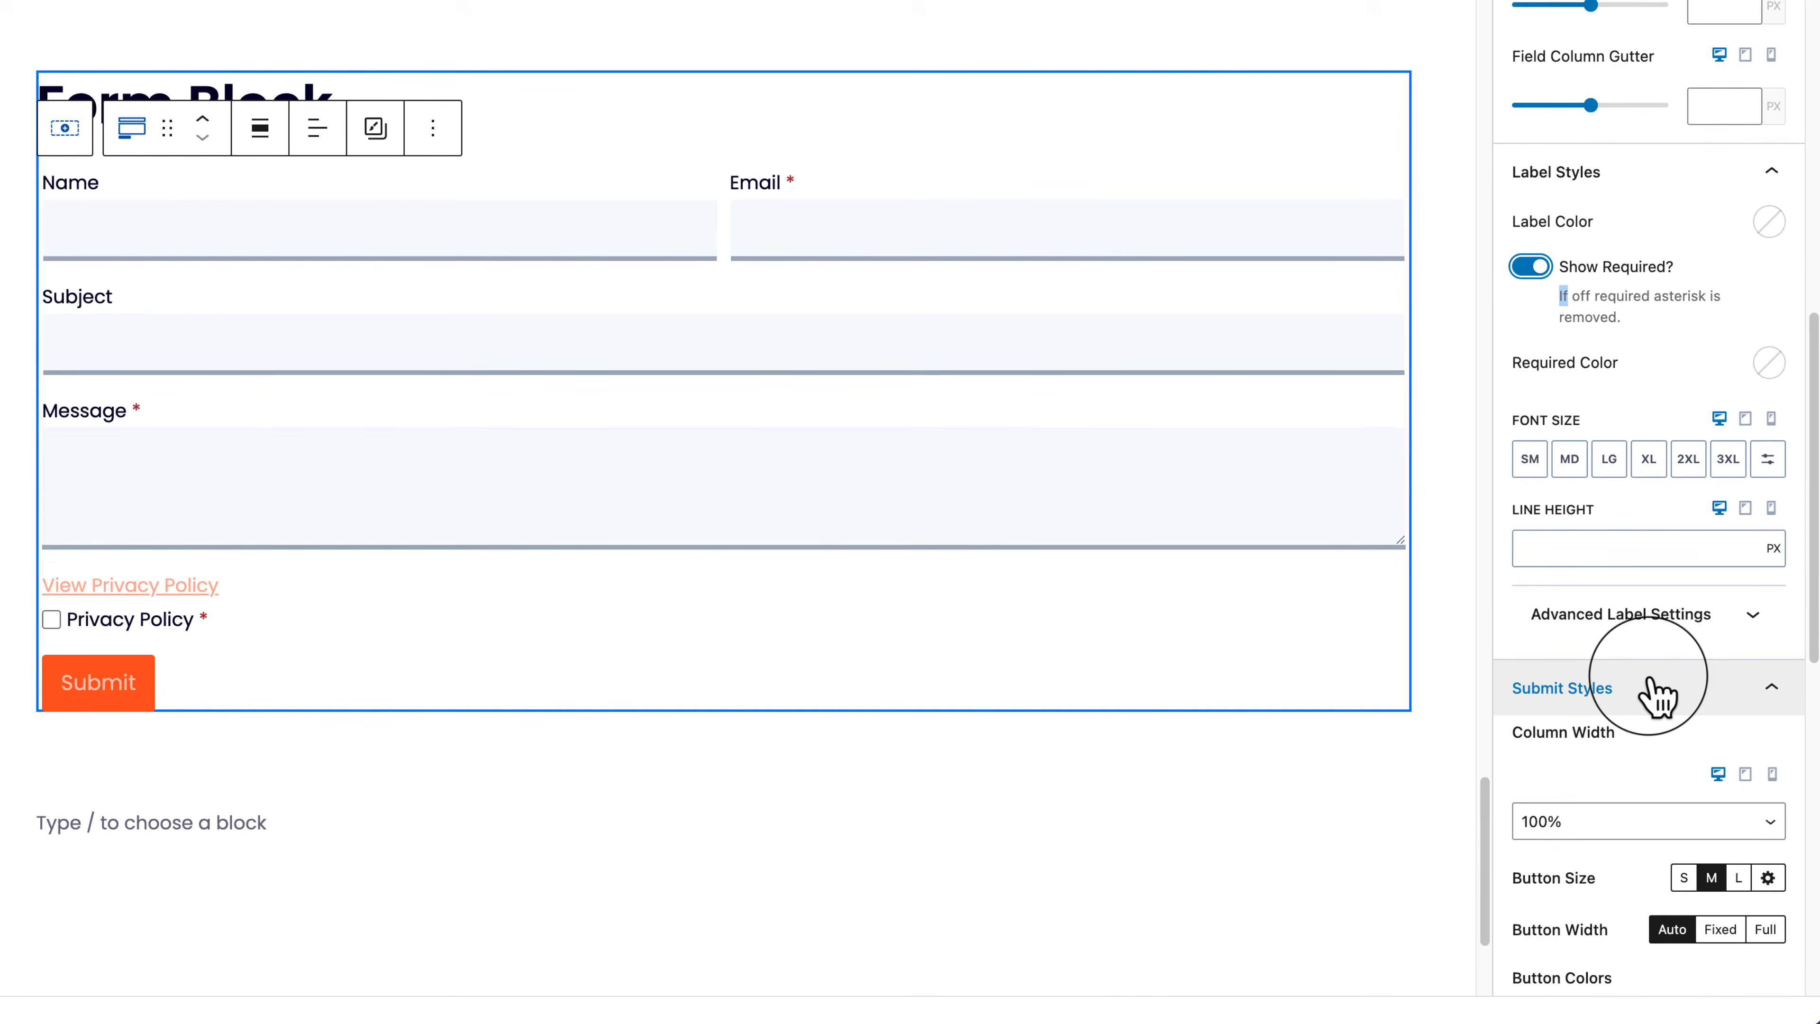
scroll(1648, 692, down, 6)
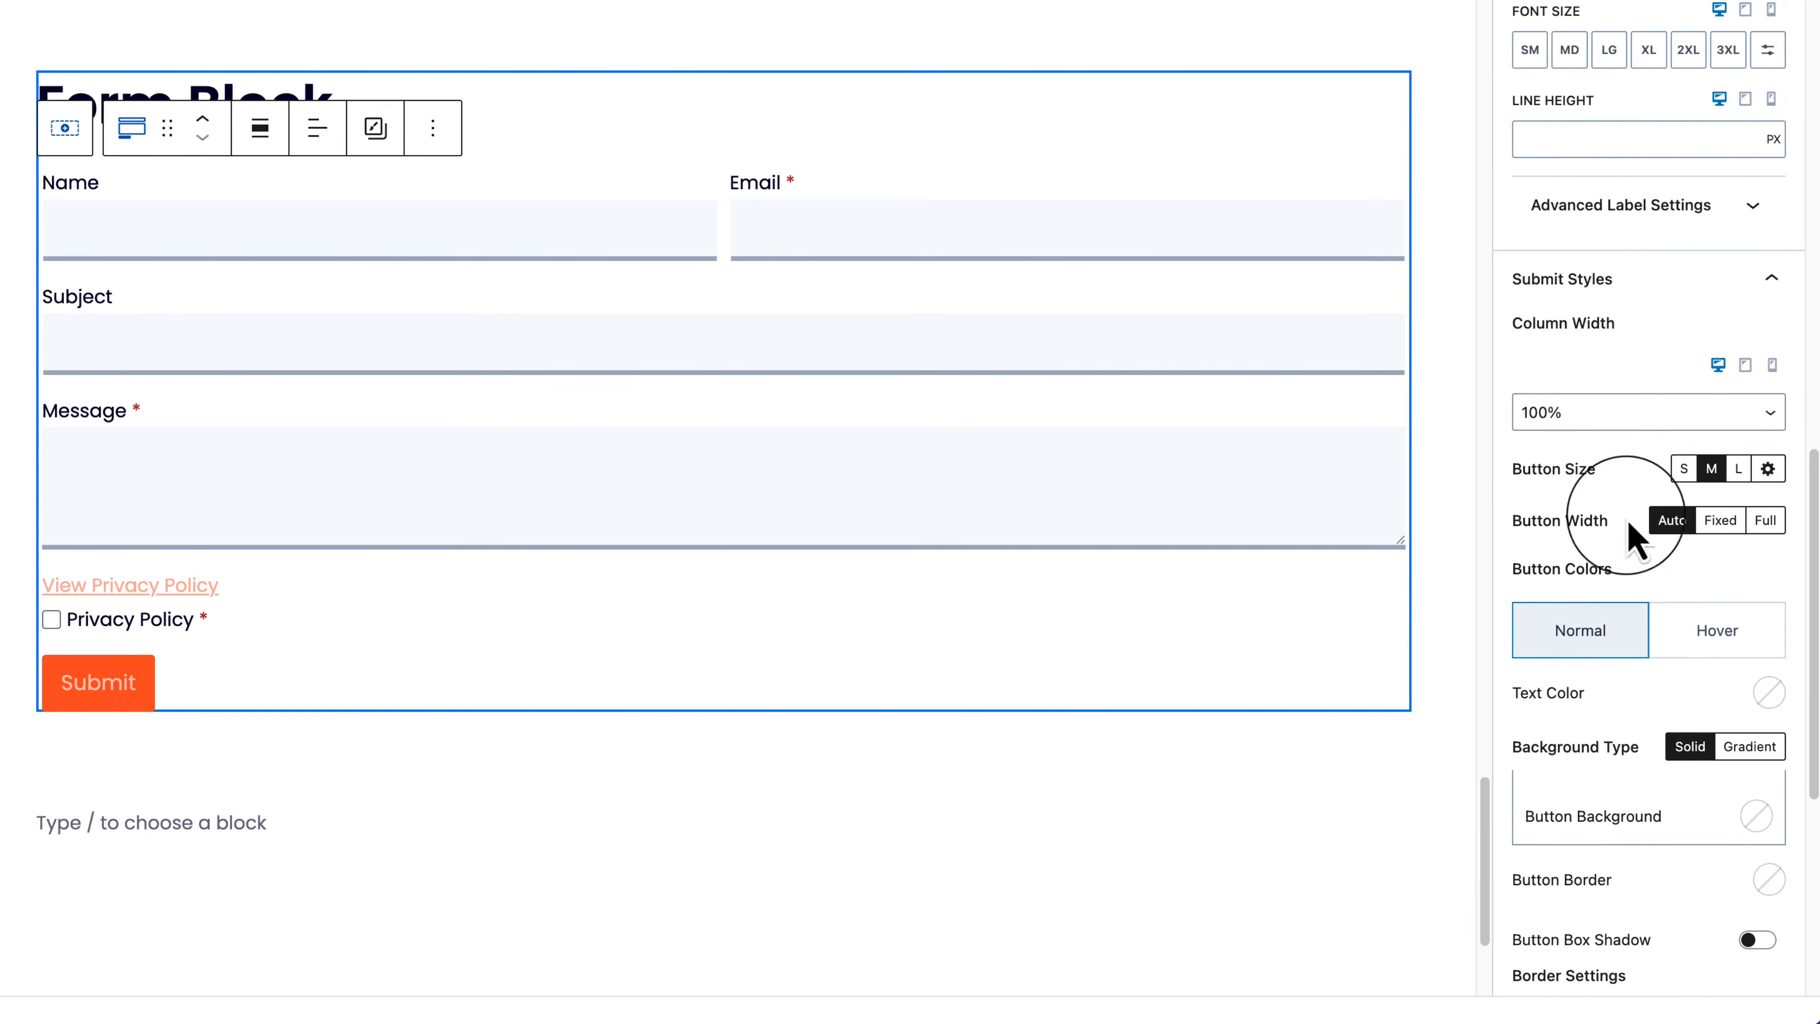
click(1613, 411)
click(1625, 283)
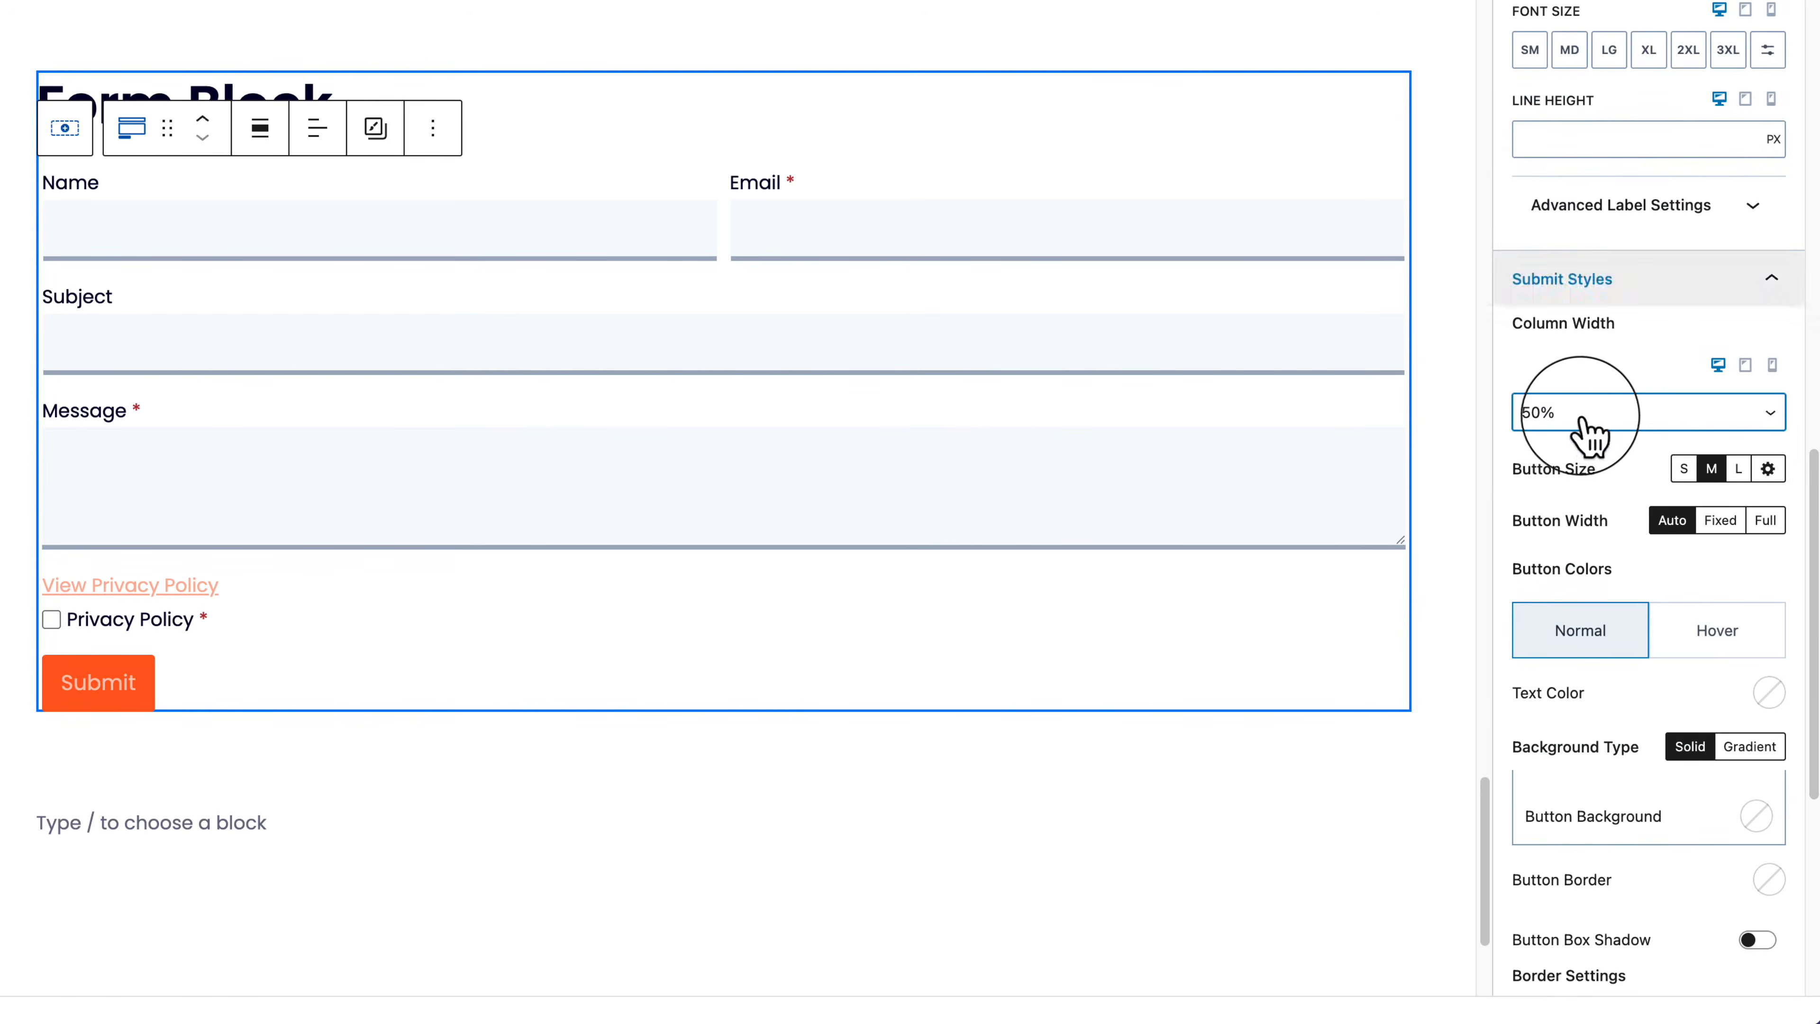
click(1583, 422)
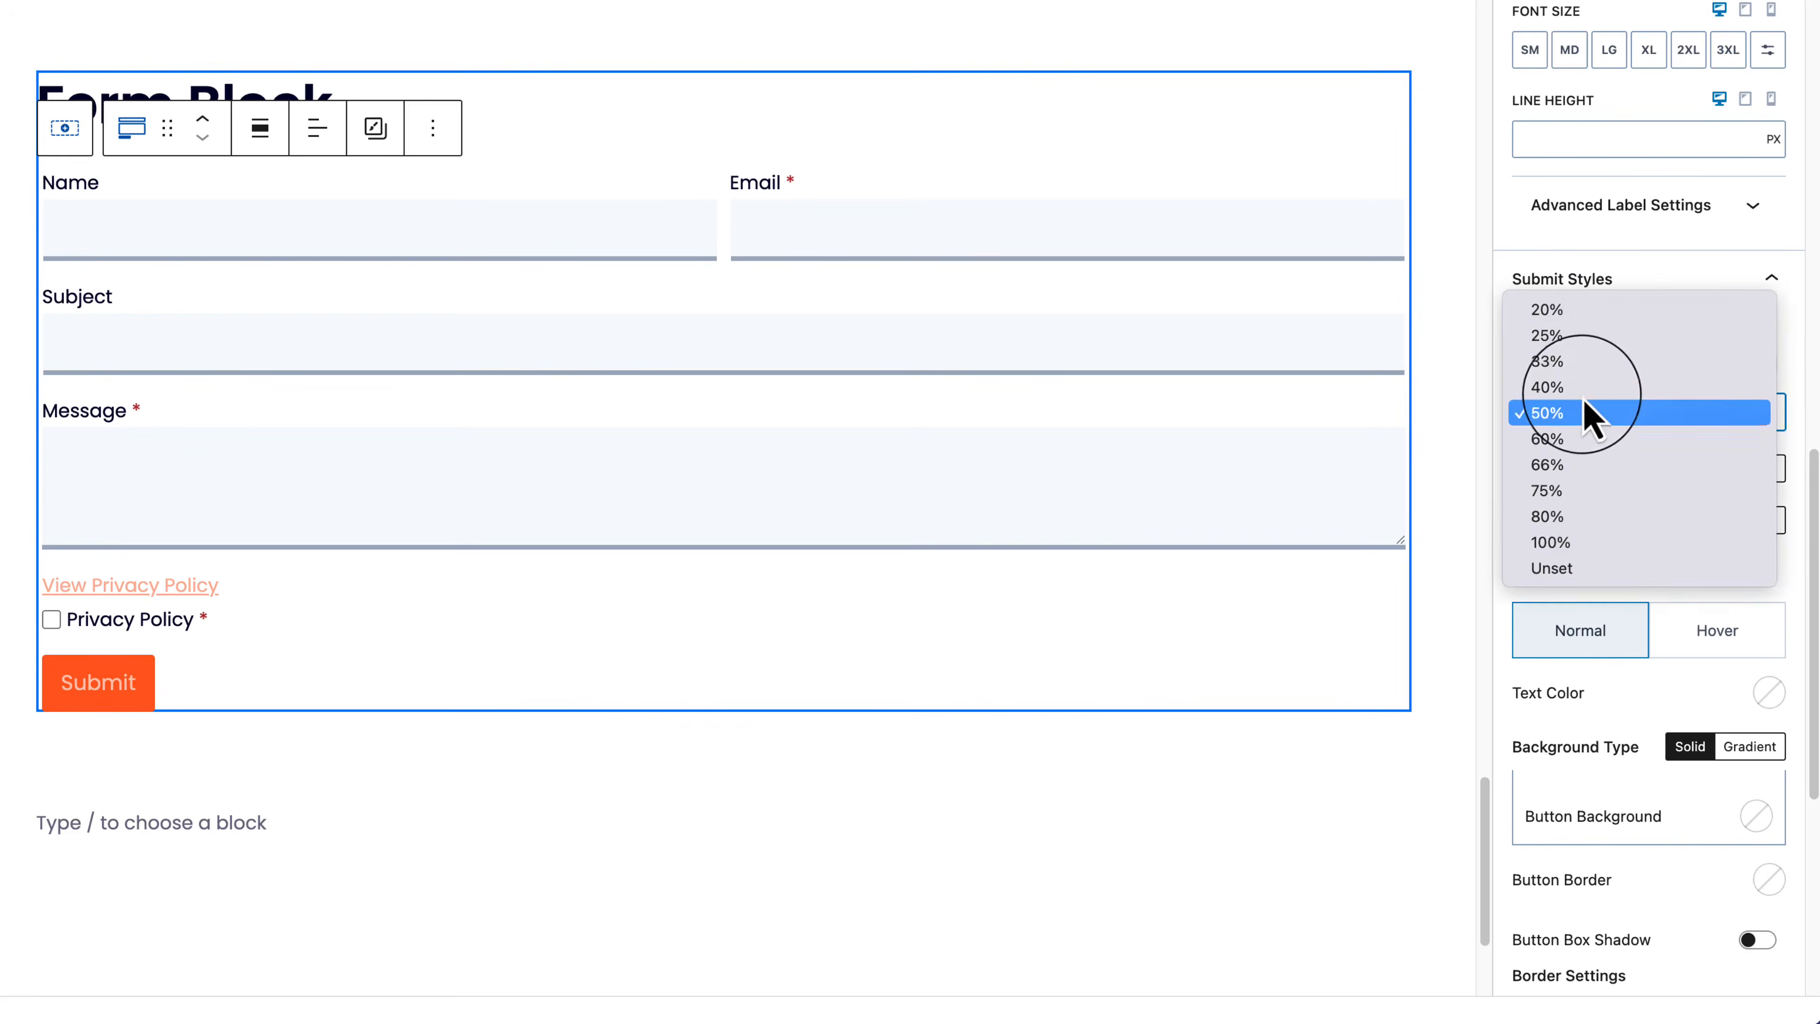
click(1590, 389)
click(1592, 430)
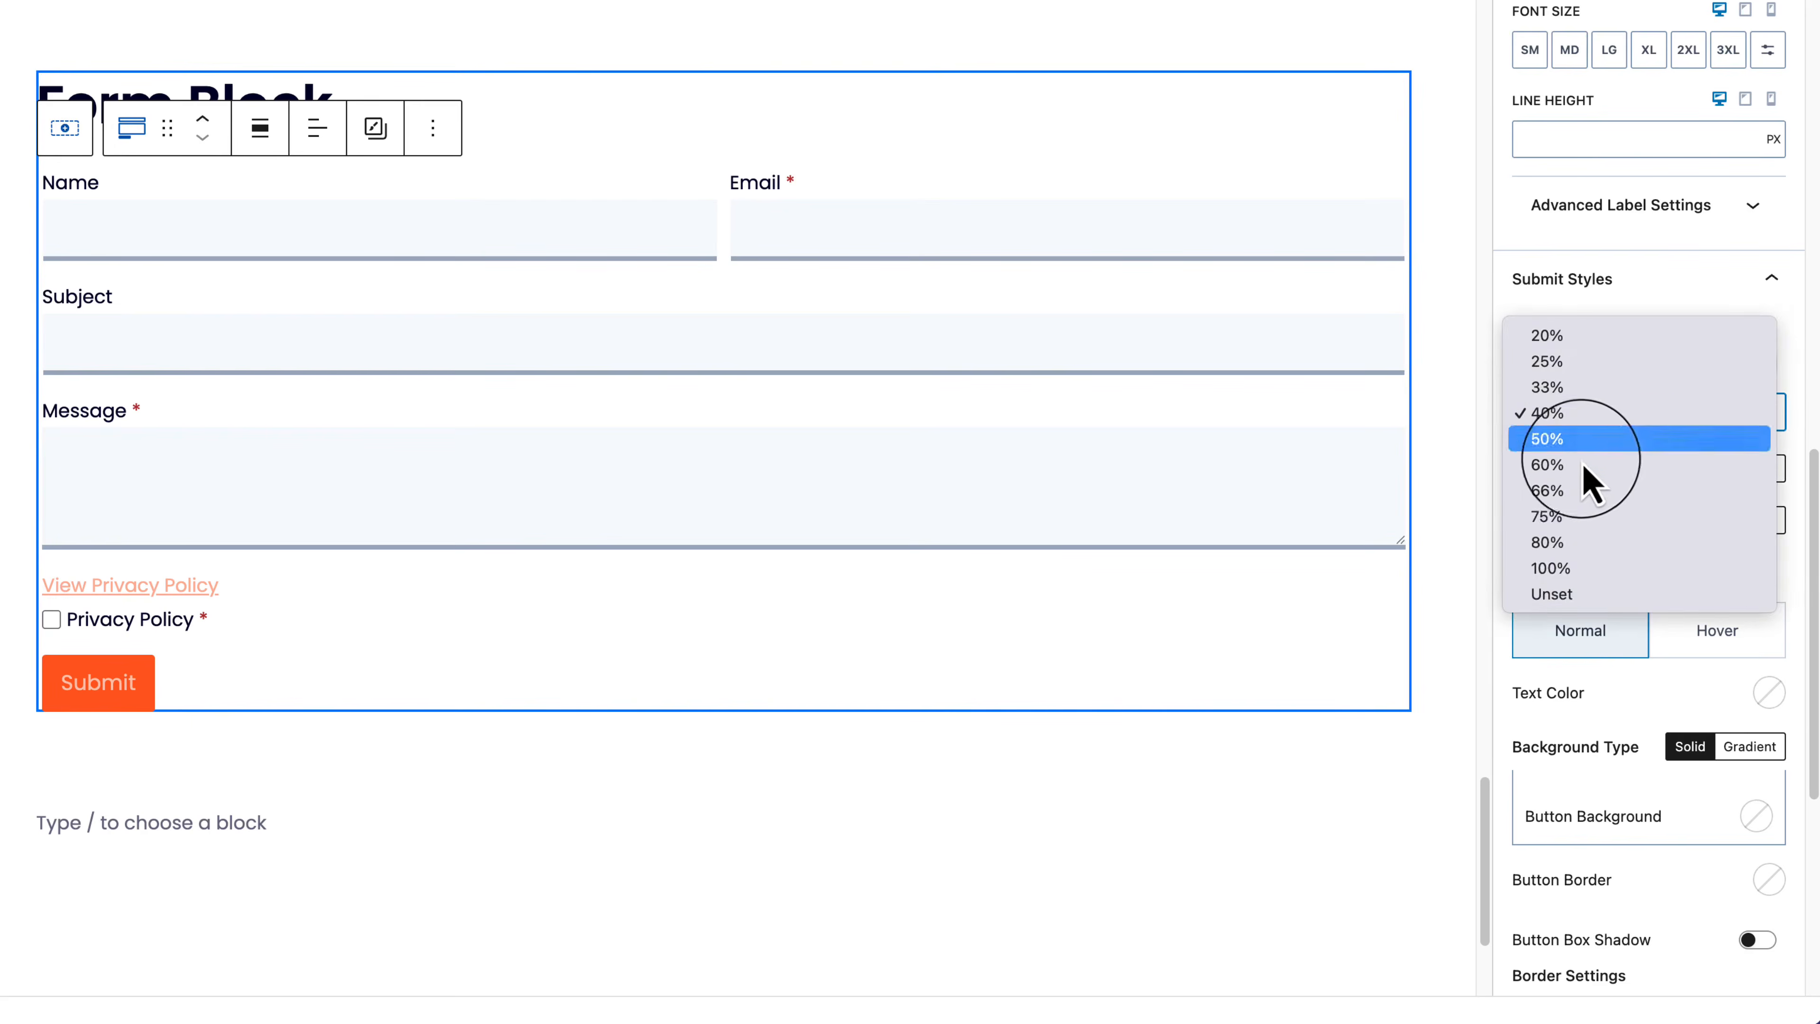
click(1576, 519)
Step: Review the form's General and Advanced settings, then select the Row Layout containing the form
scroll(1646, 785, down, 5)
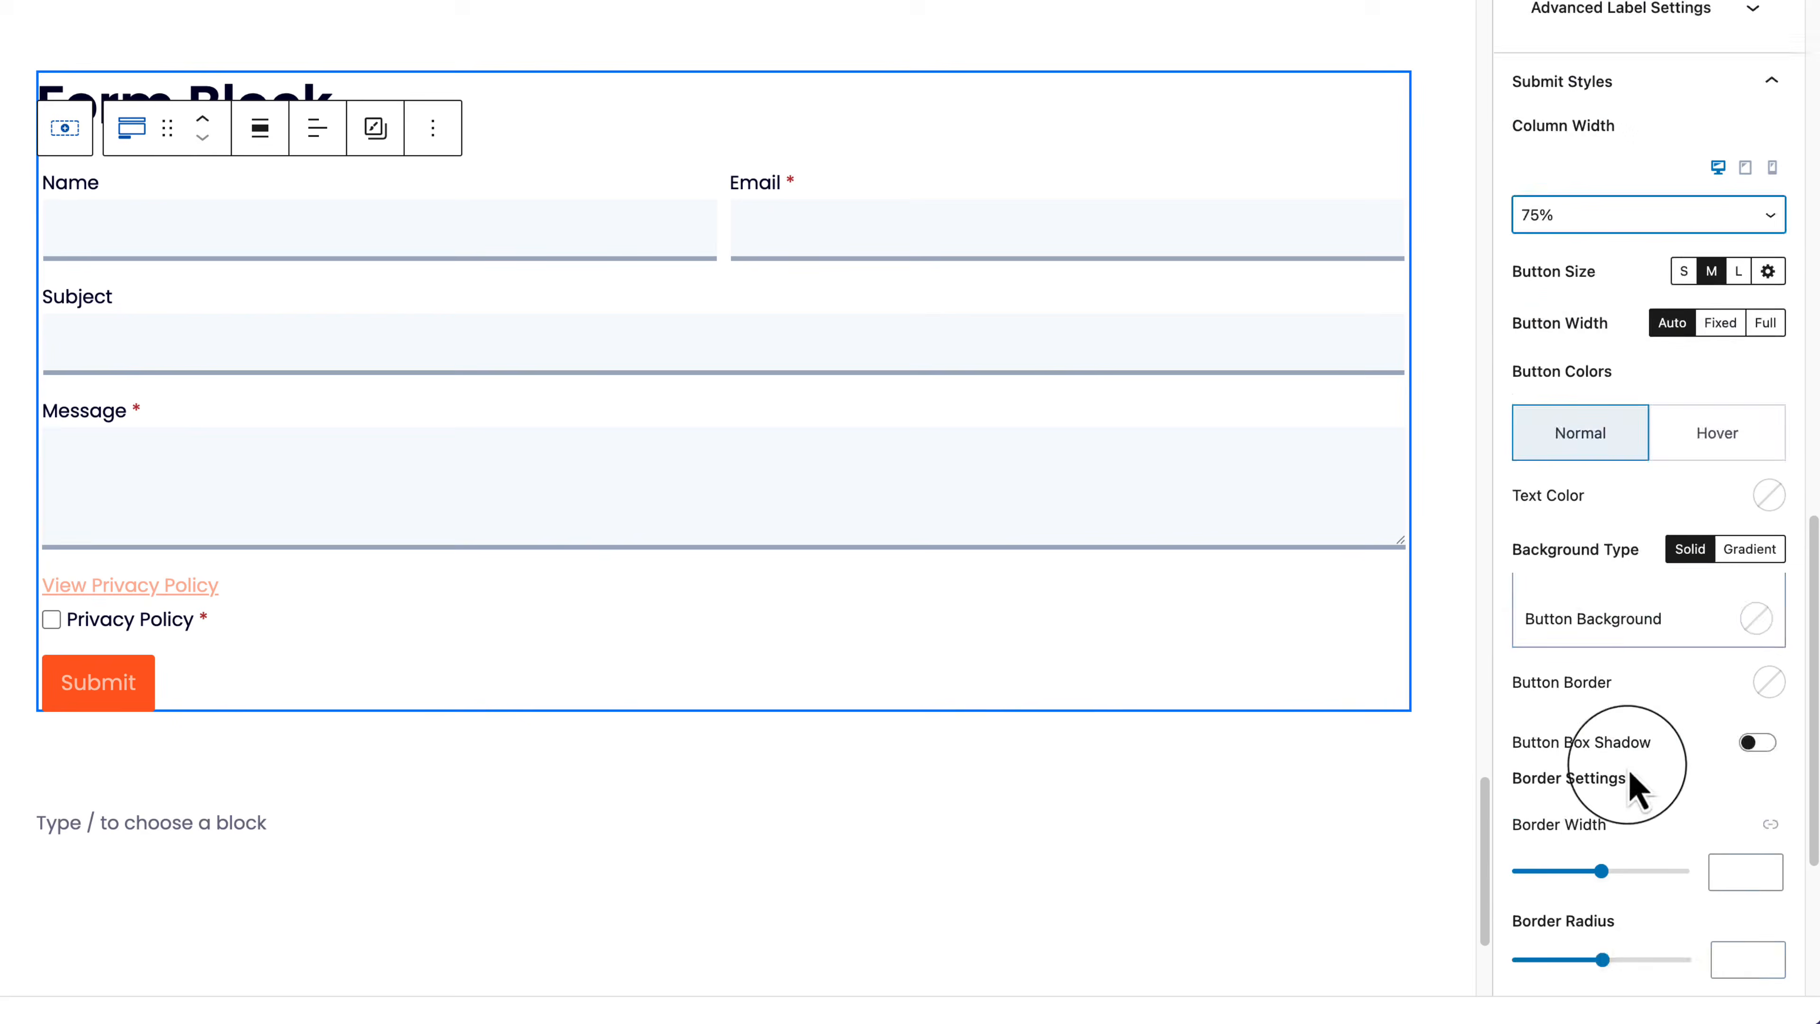
scroll(1659, 925, down, 4)
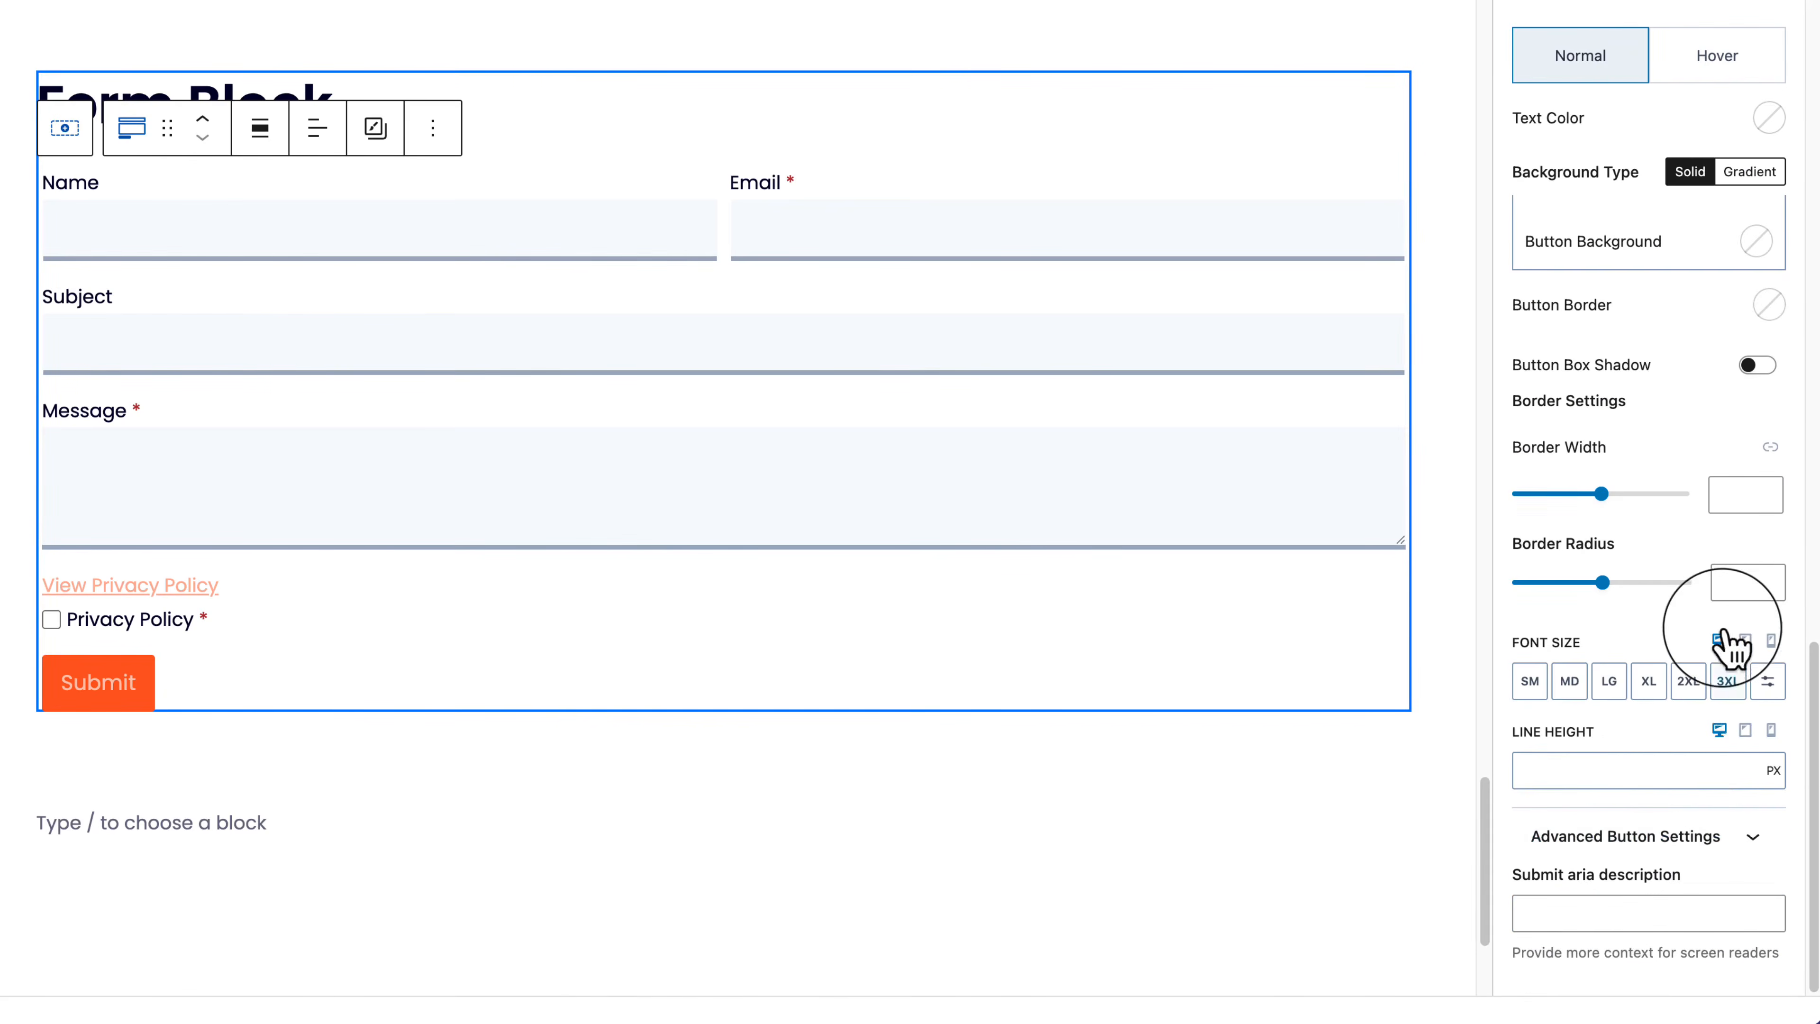
scroll(1735, 645, up, 12)
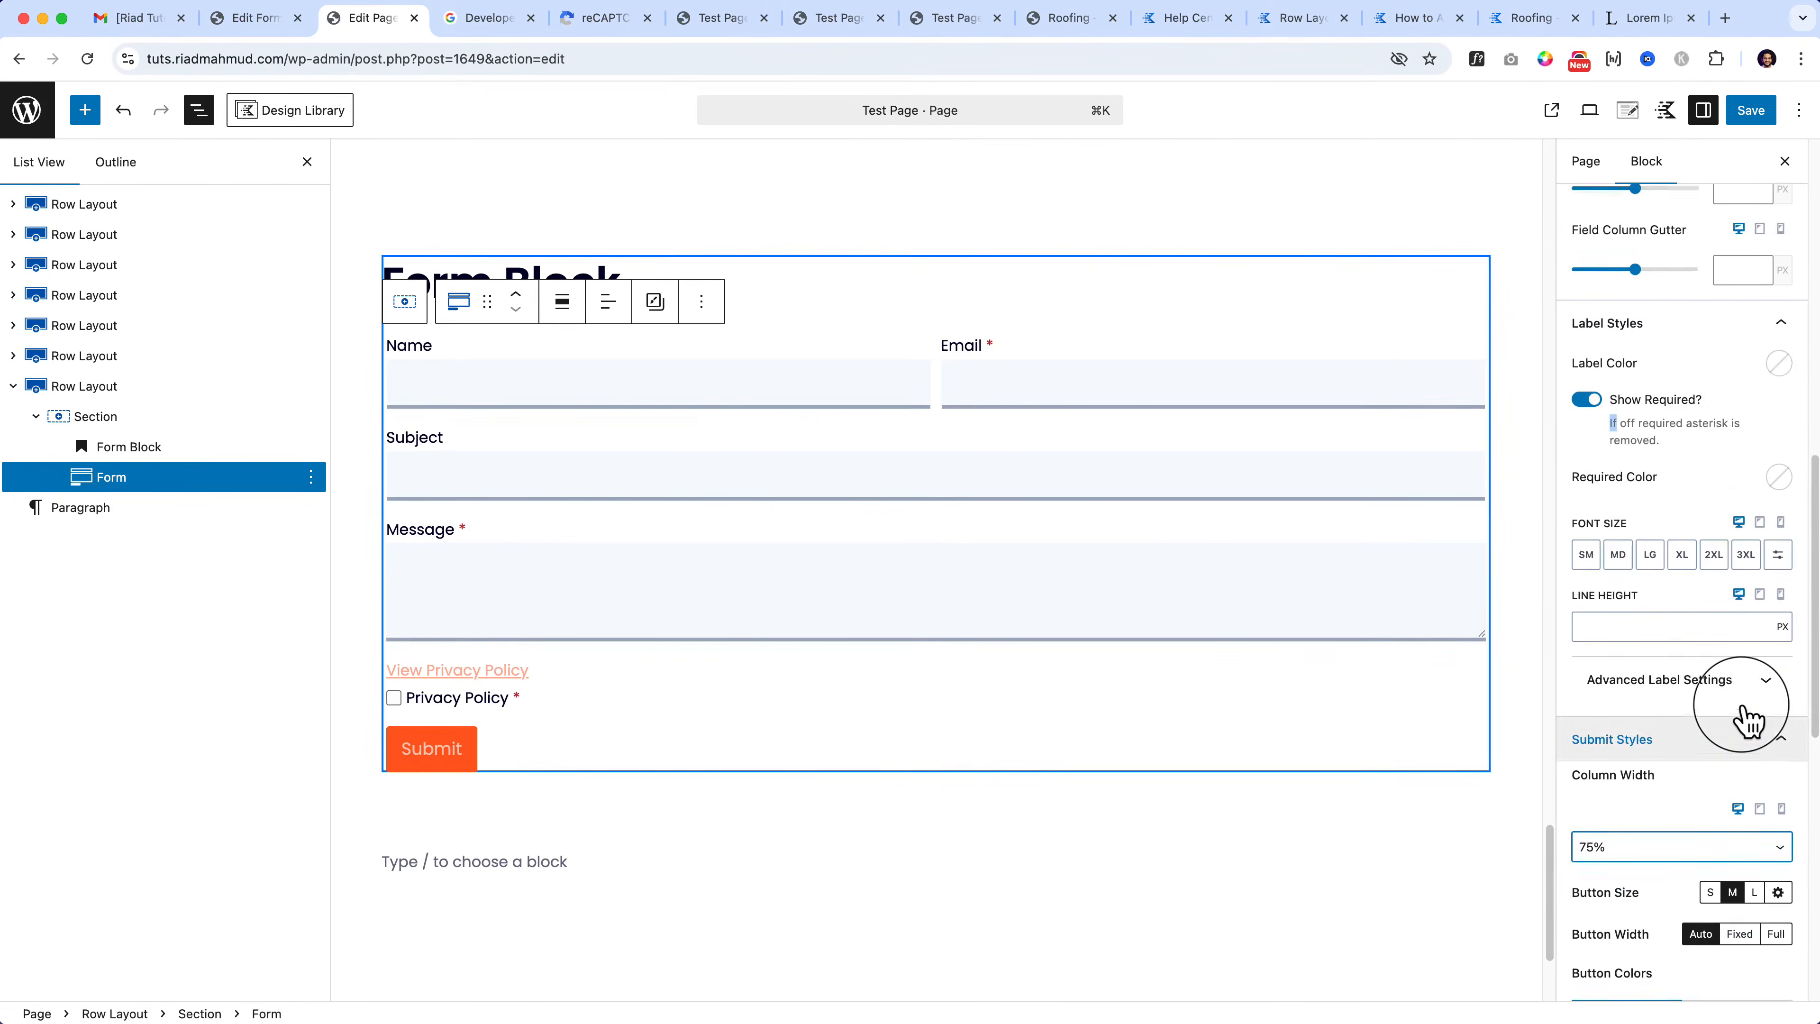
scroll(1746, 719, up, 3)
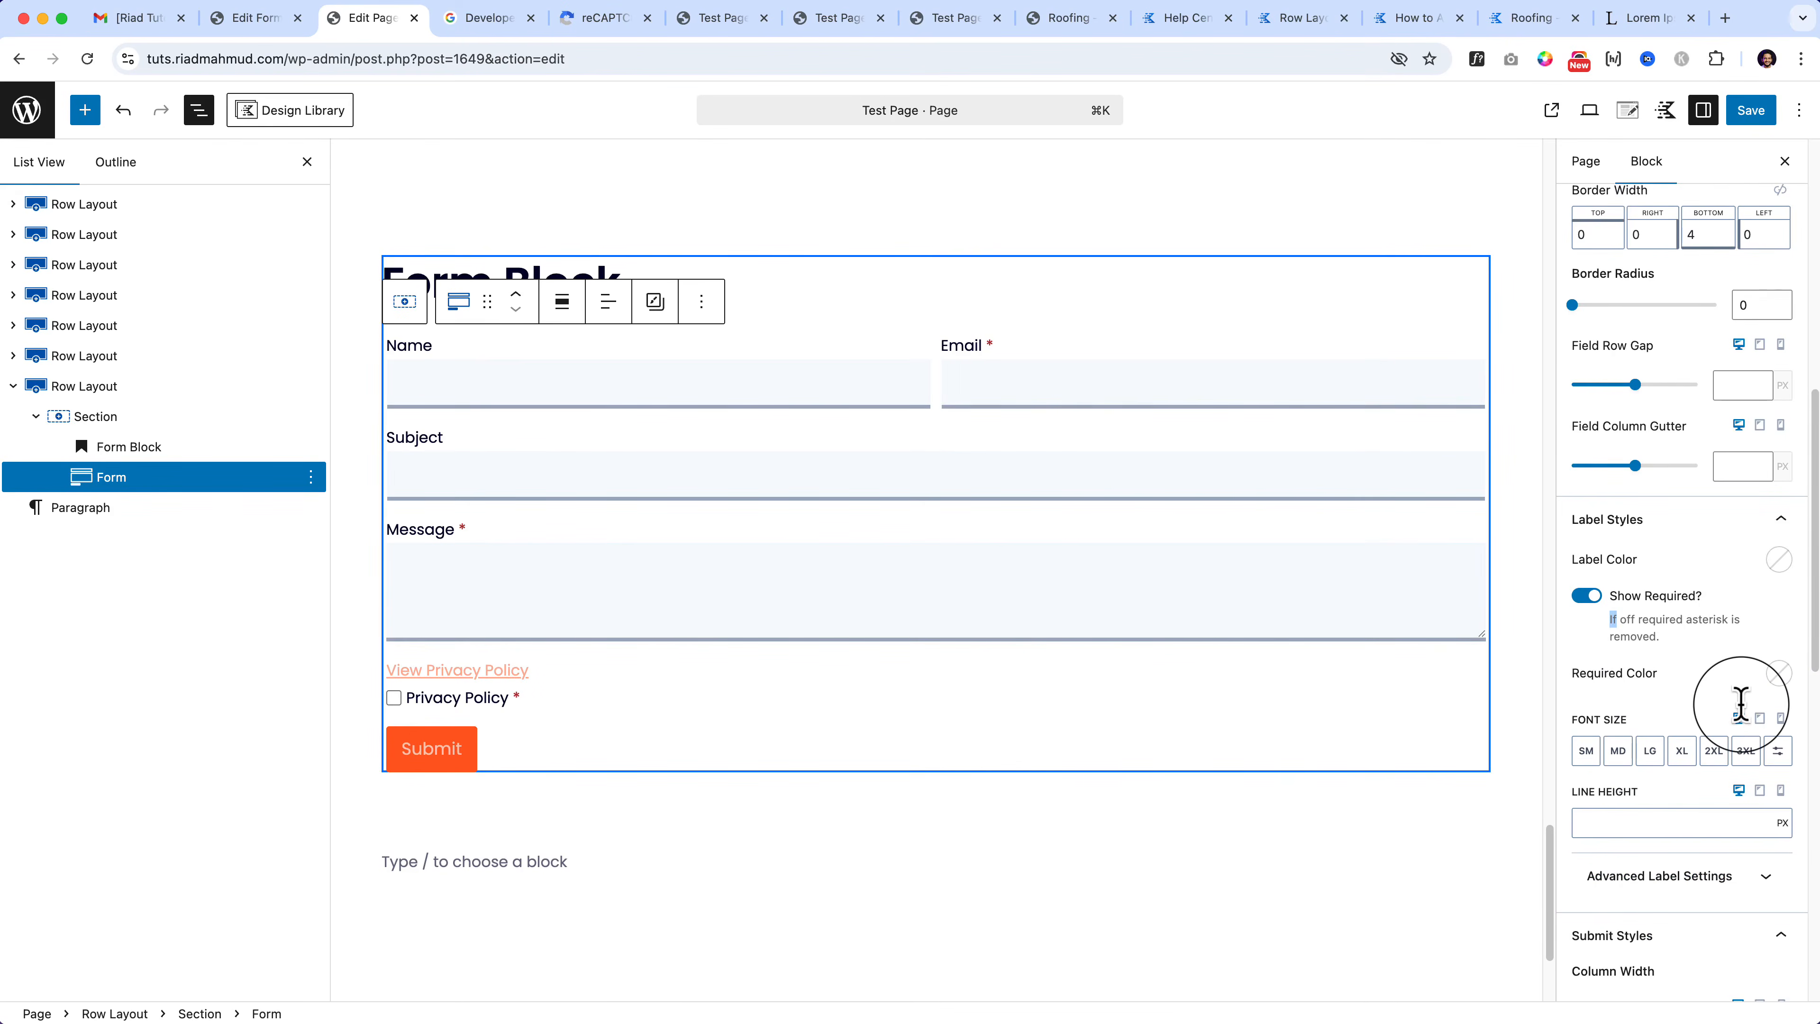
scroll(1679, 527, up, 10)
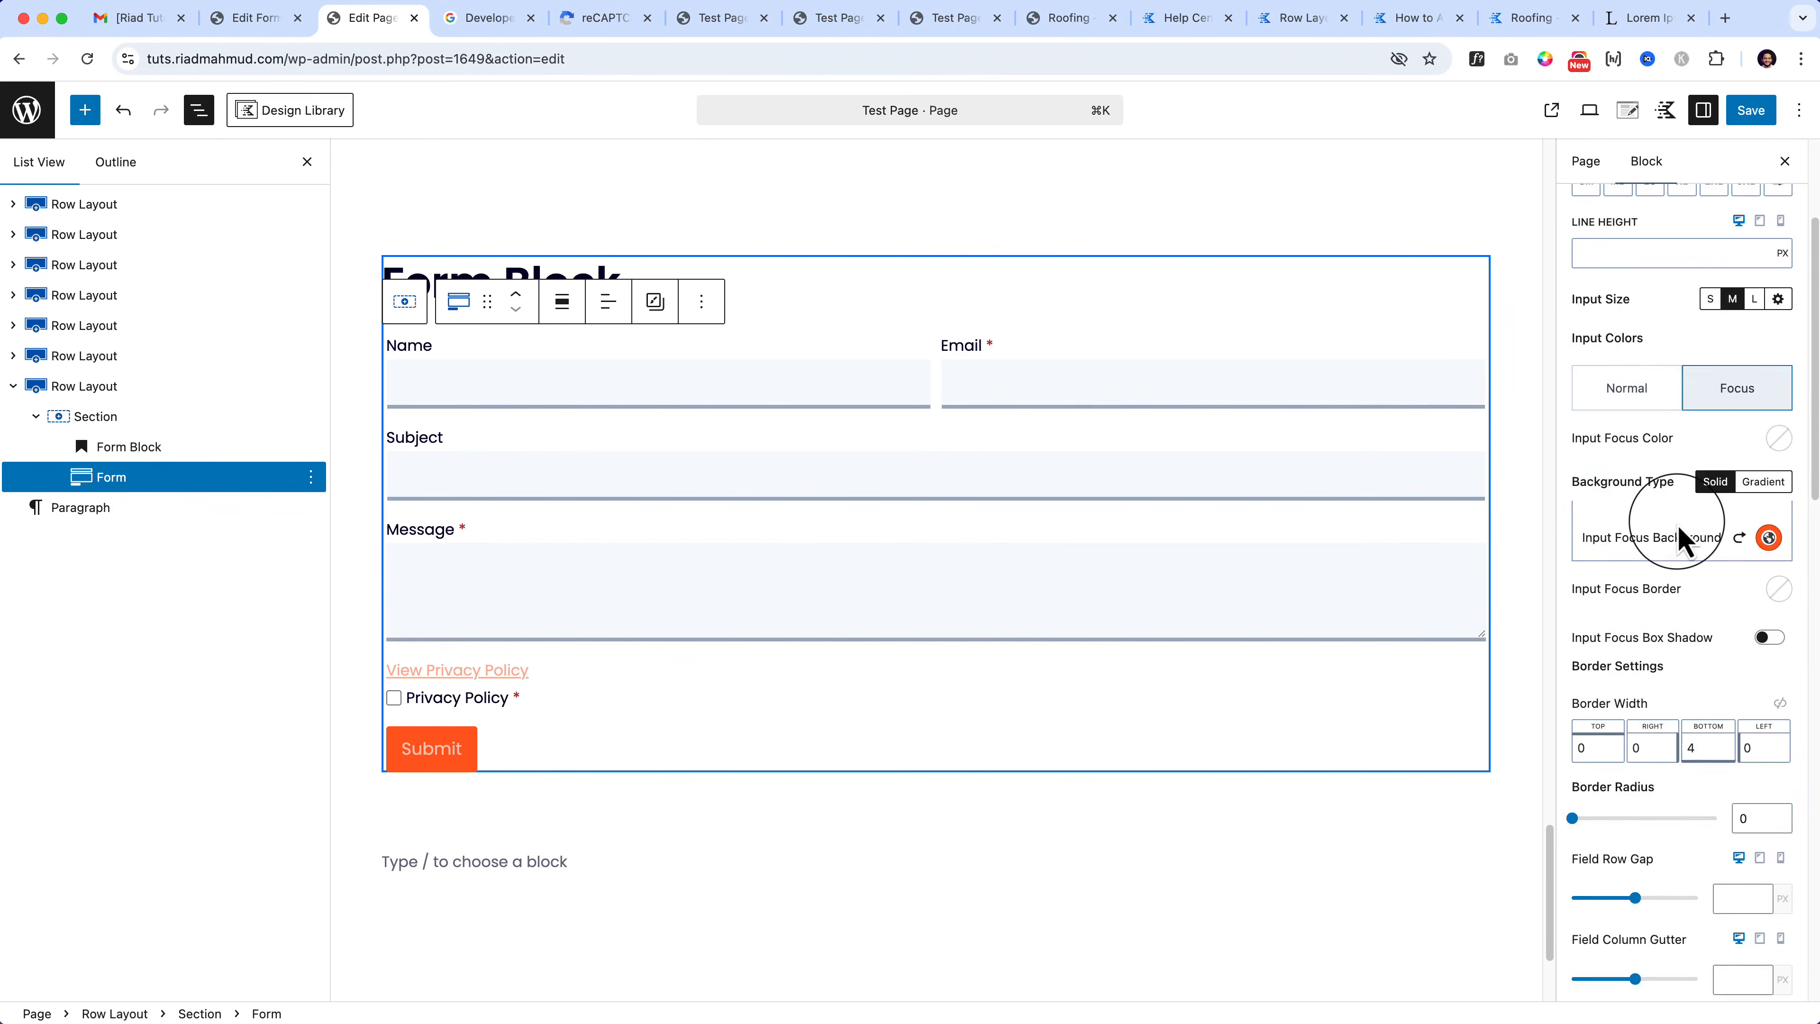
click(1600, 273)
click(1749, 283)
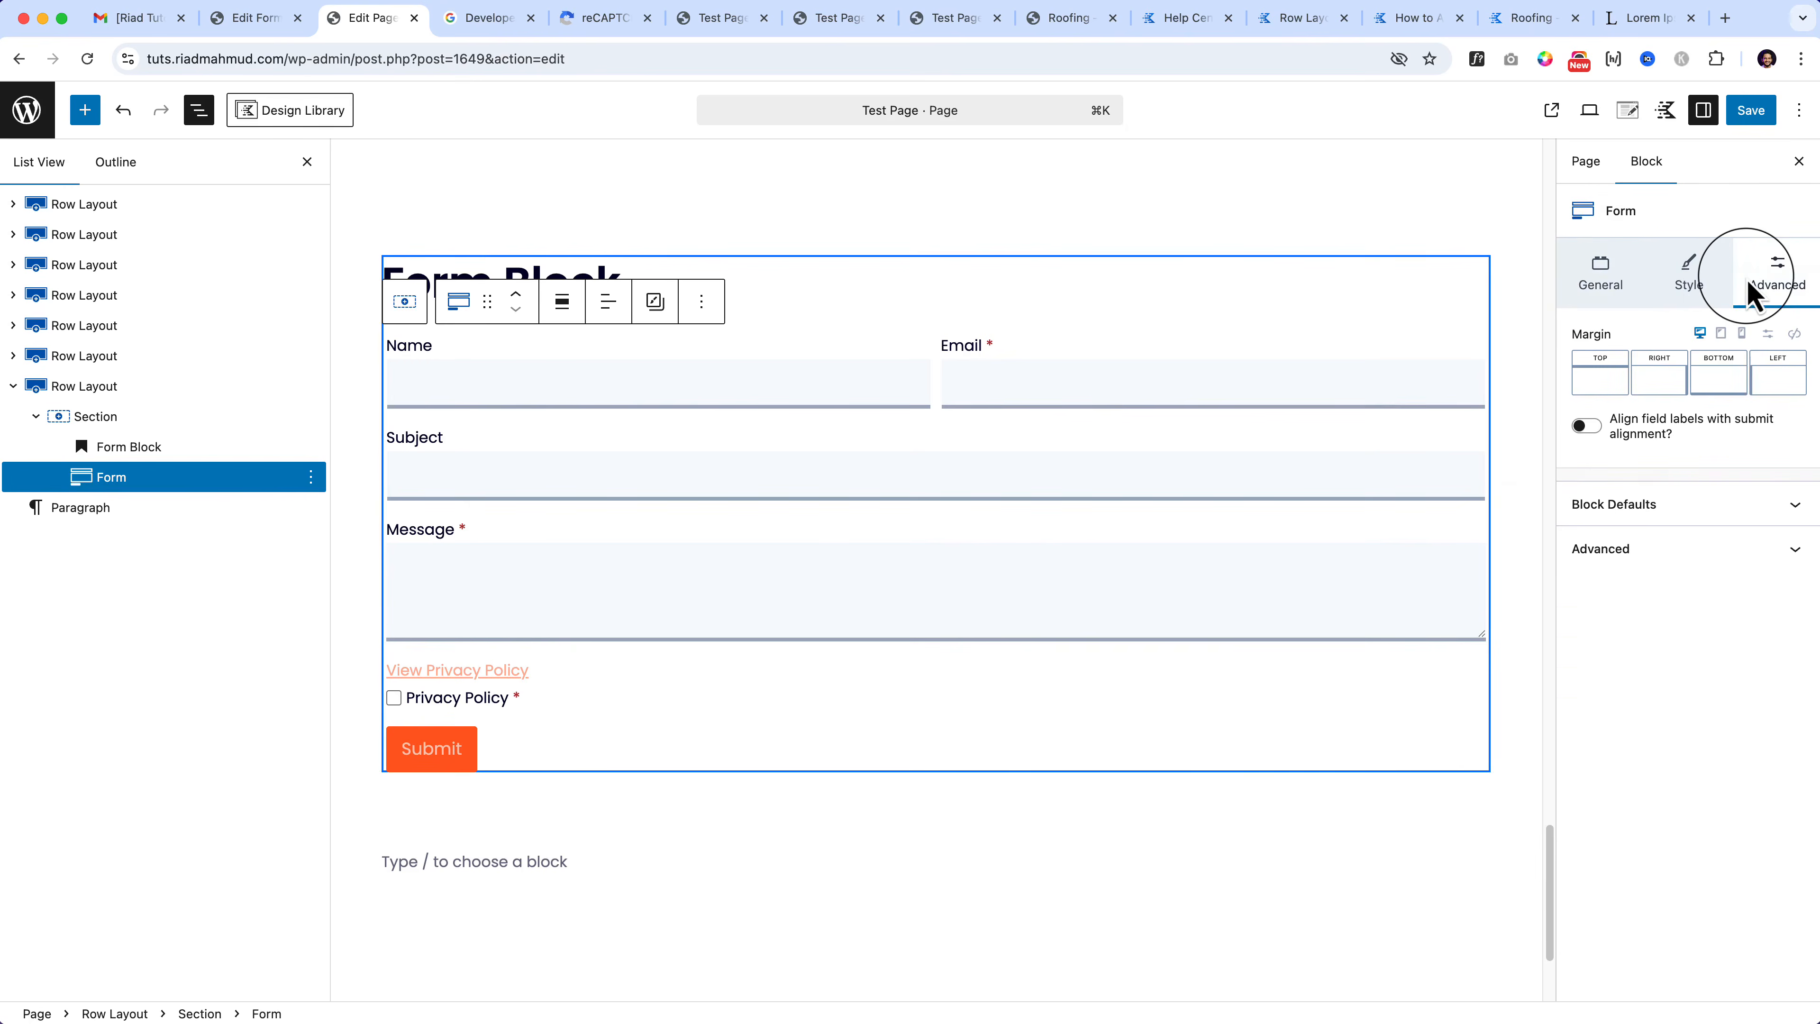
click(1680, 304)
scroll(1686, 824, down, 15)
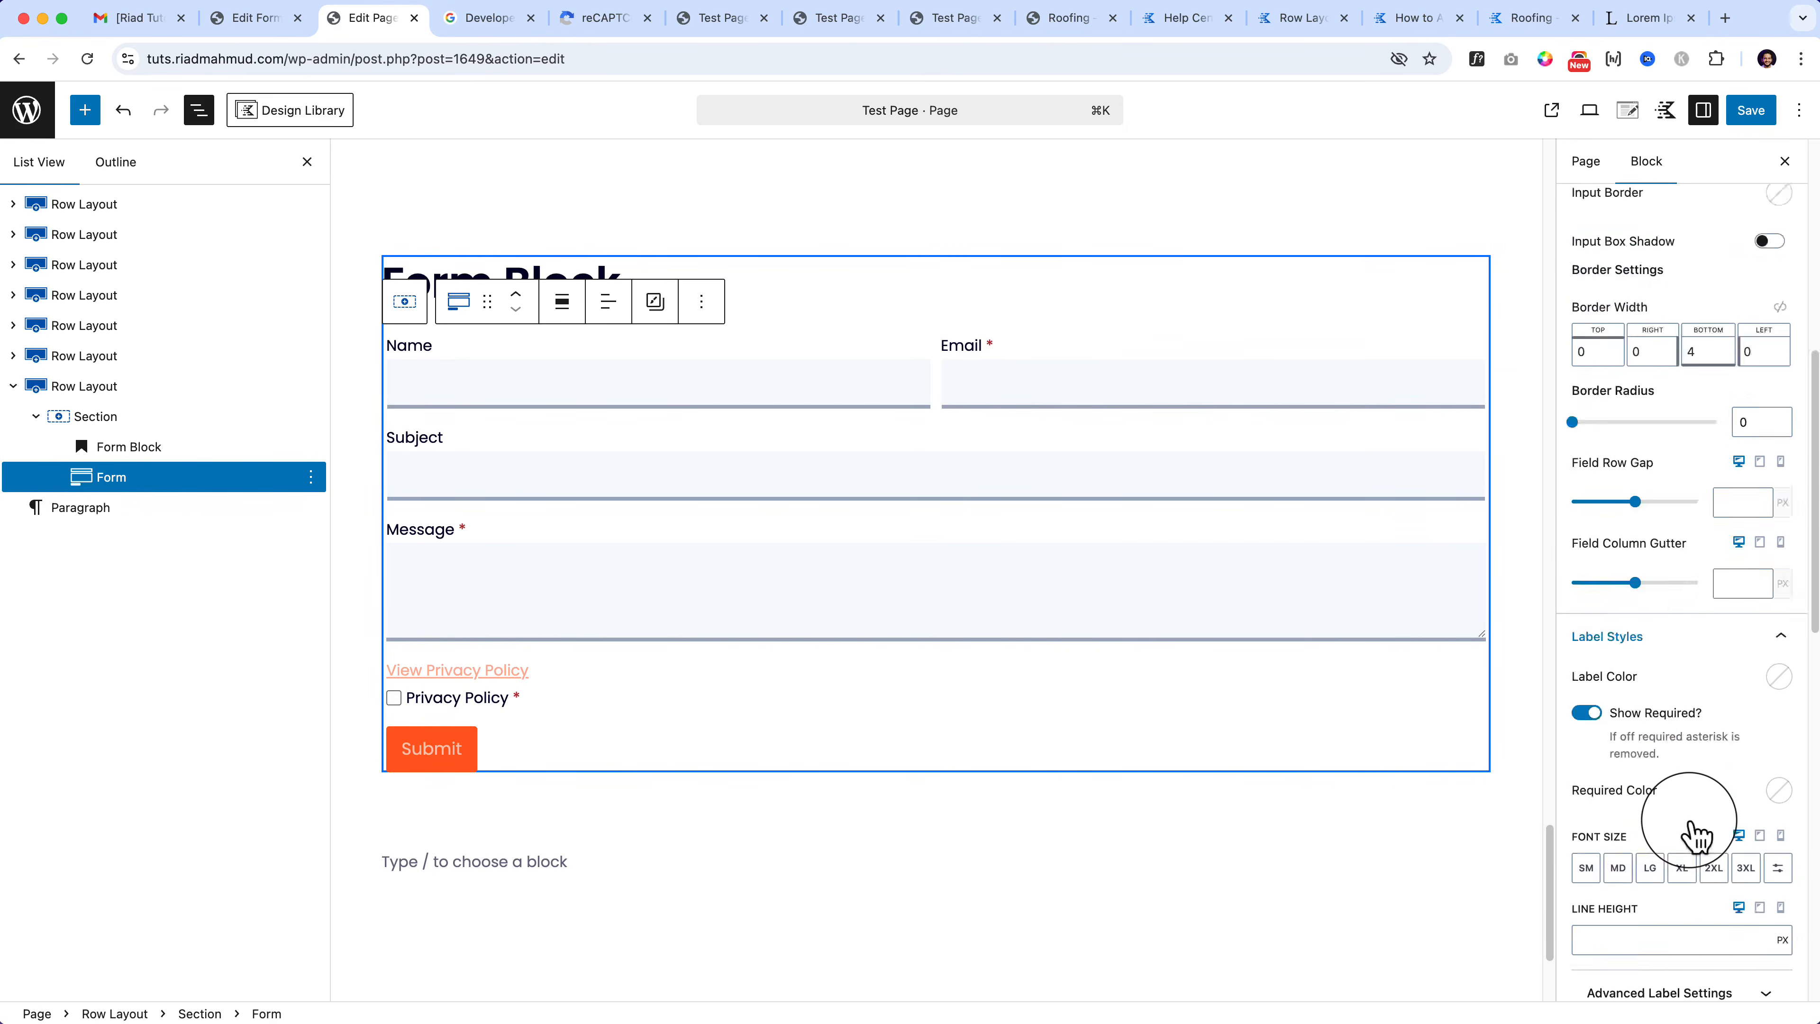
scroll(1692, 836, down, 7)
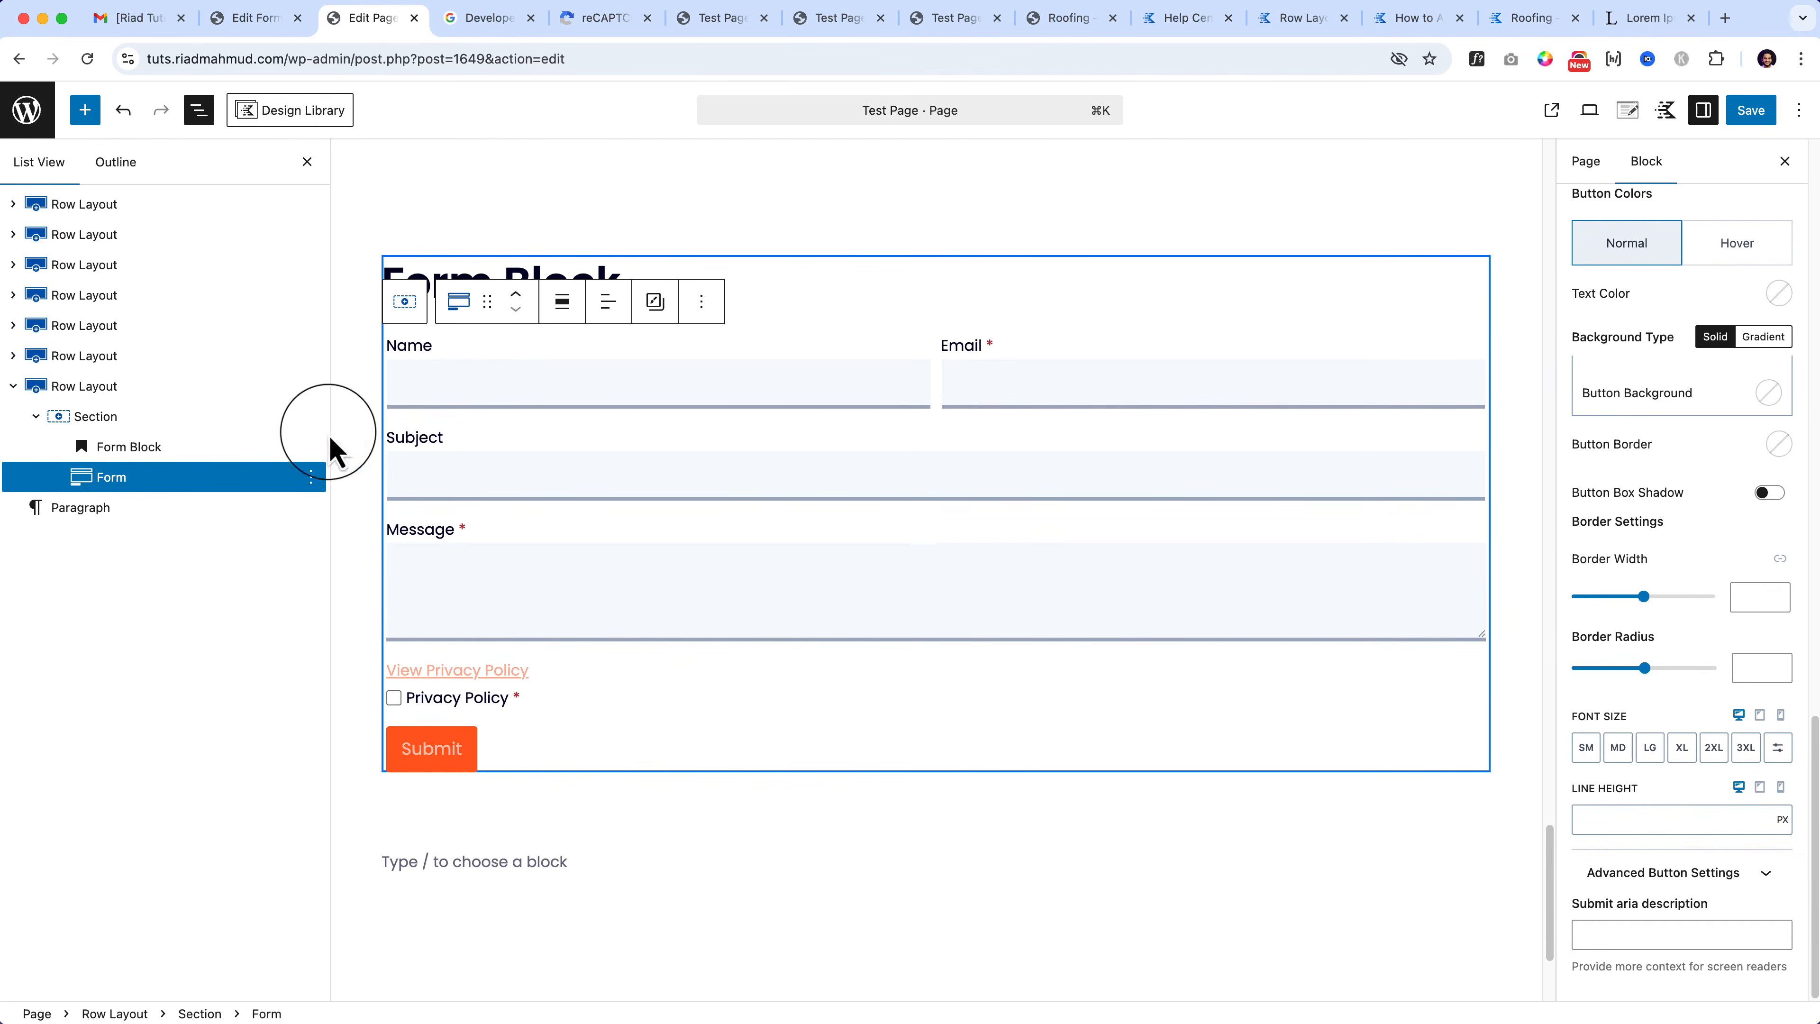
click(246, 388)
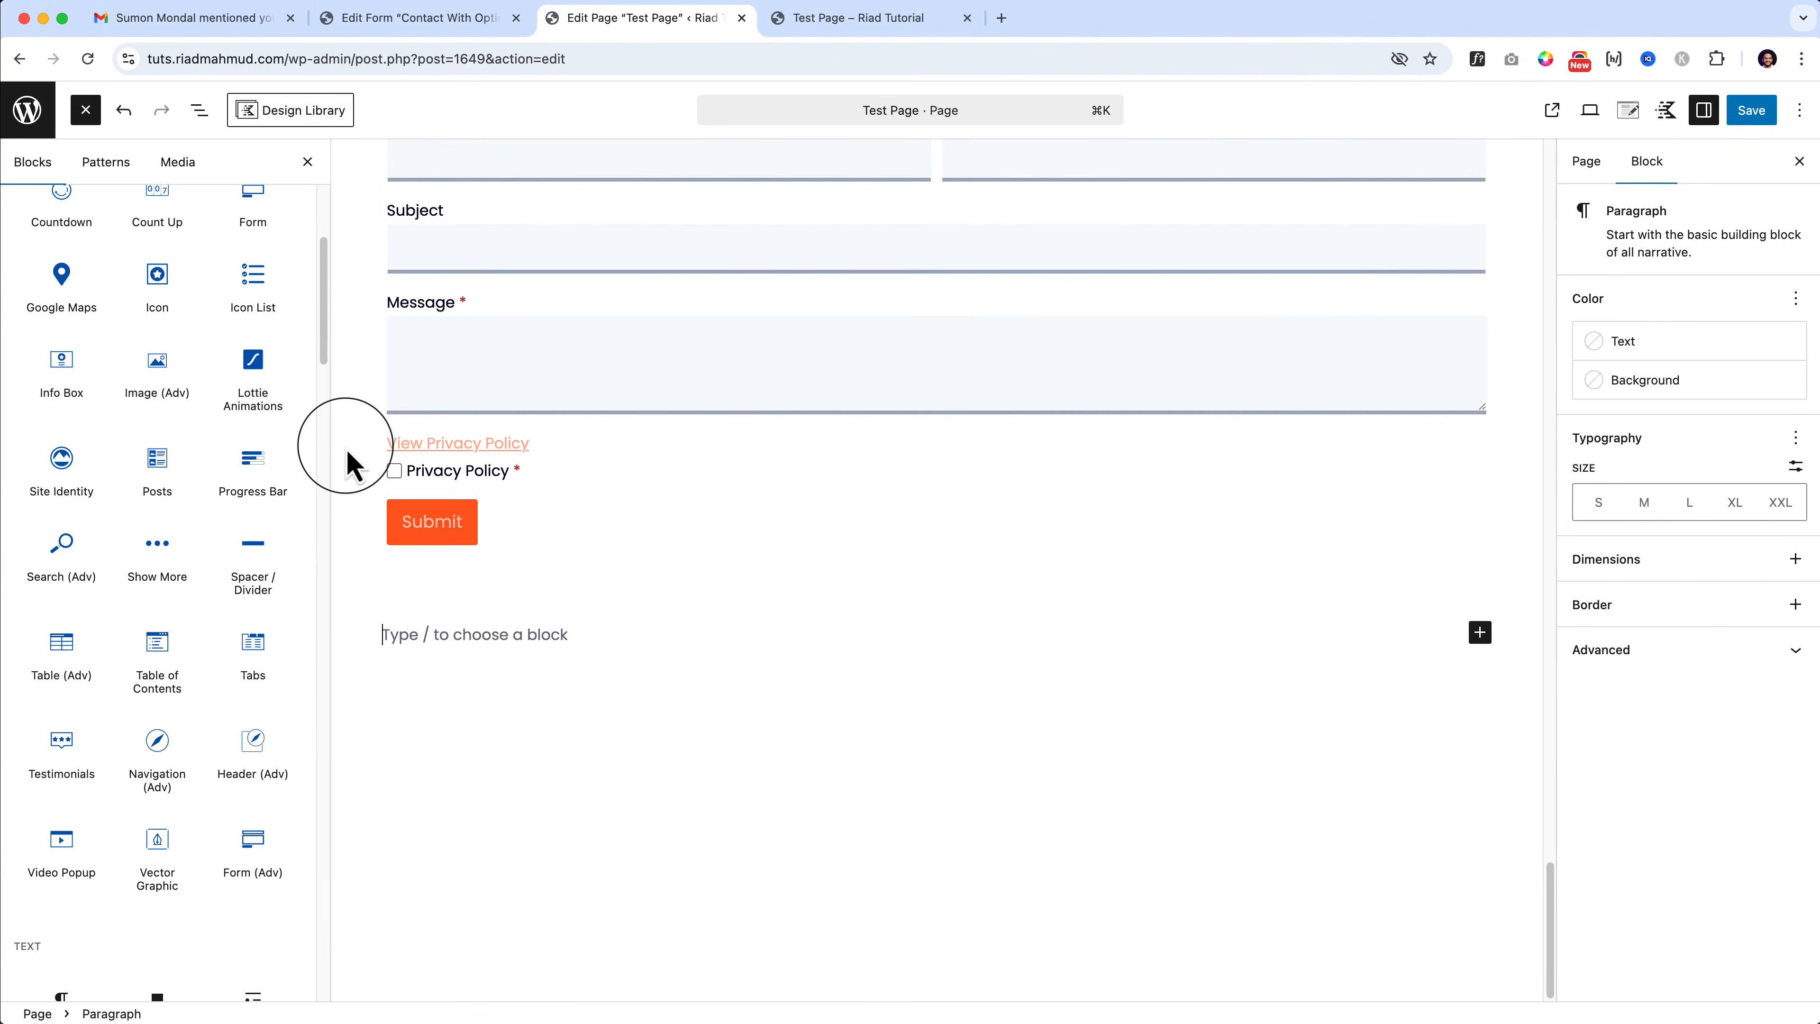
Step: Duplicate the Row Layout holding the form and rename the copy's heading to 'Google Maps'
click(374, 394)
scroll(386, 402, up, 5)
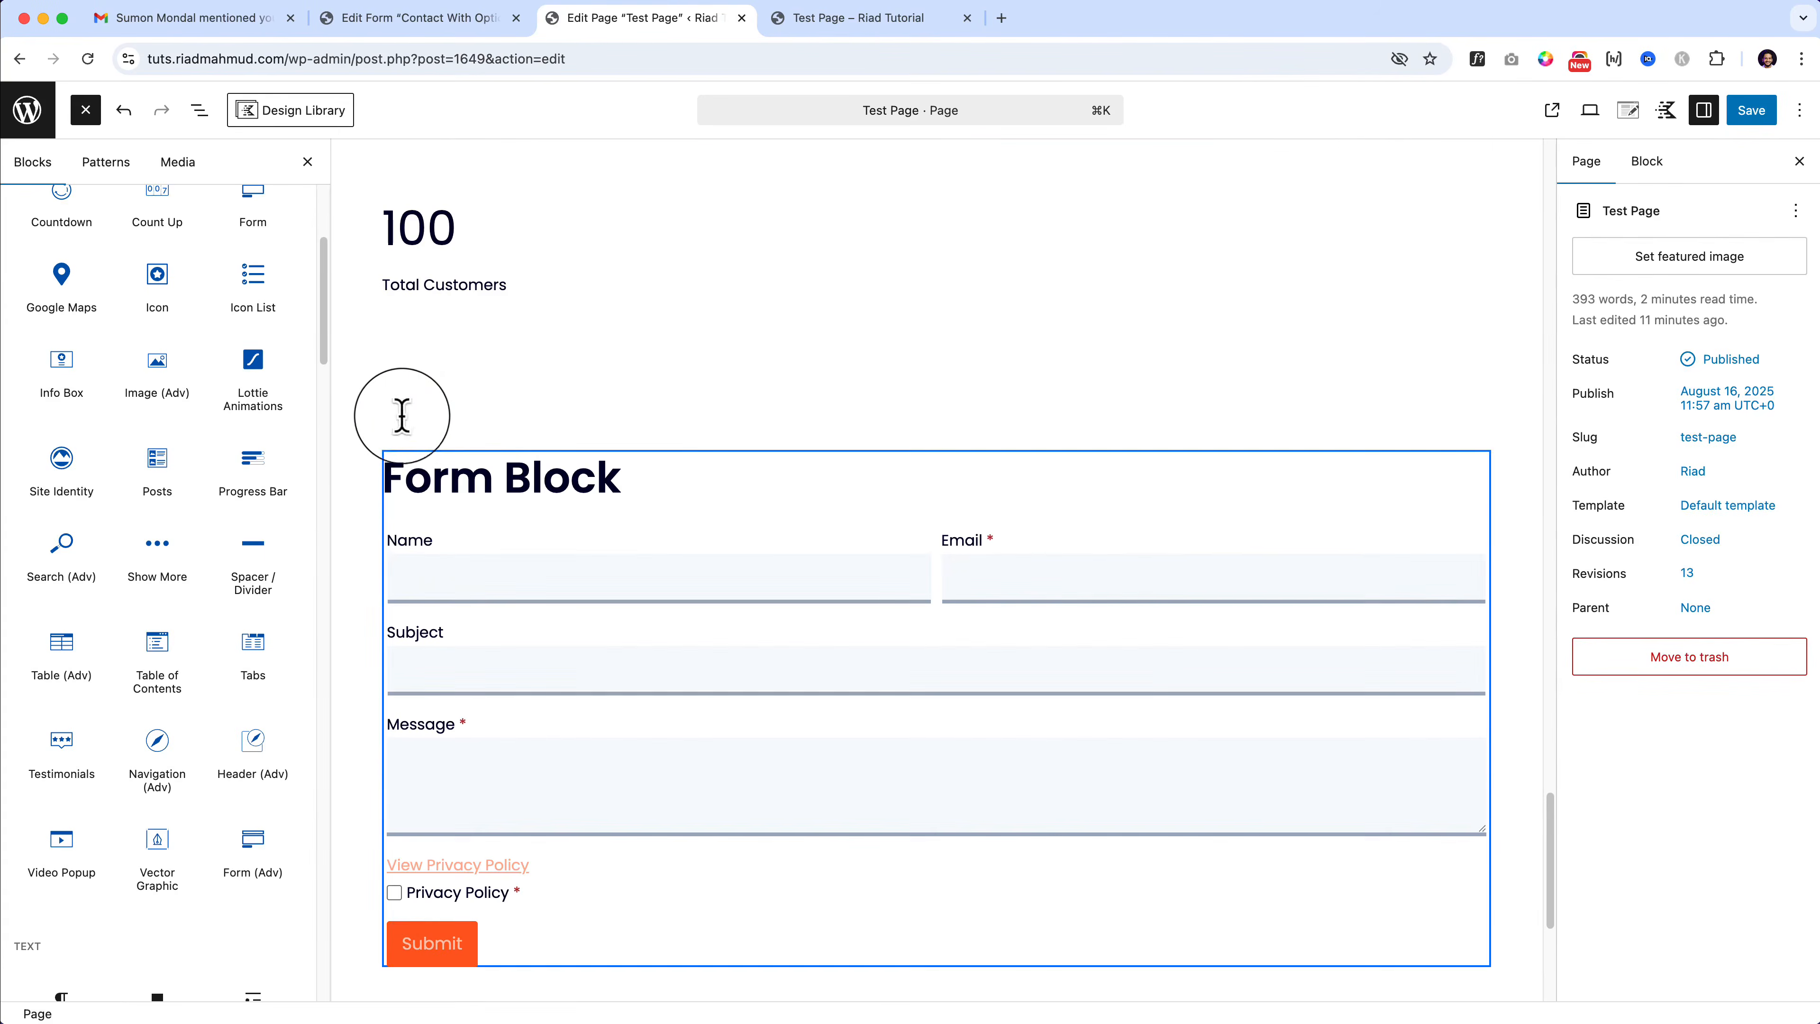
click(408, 422)
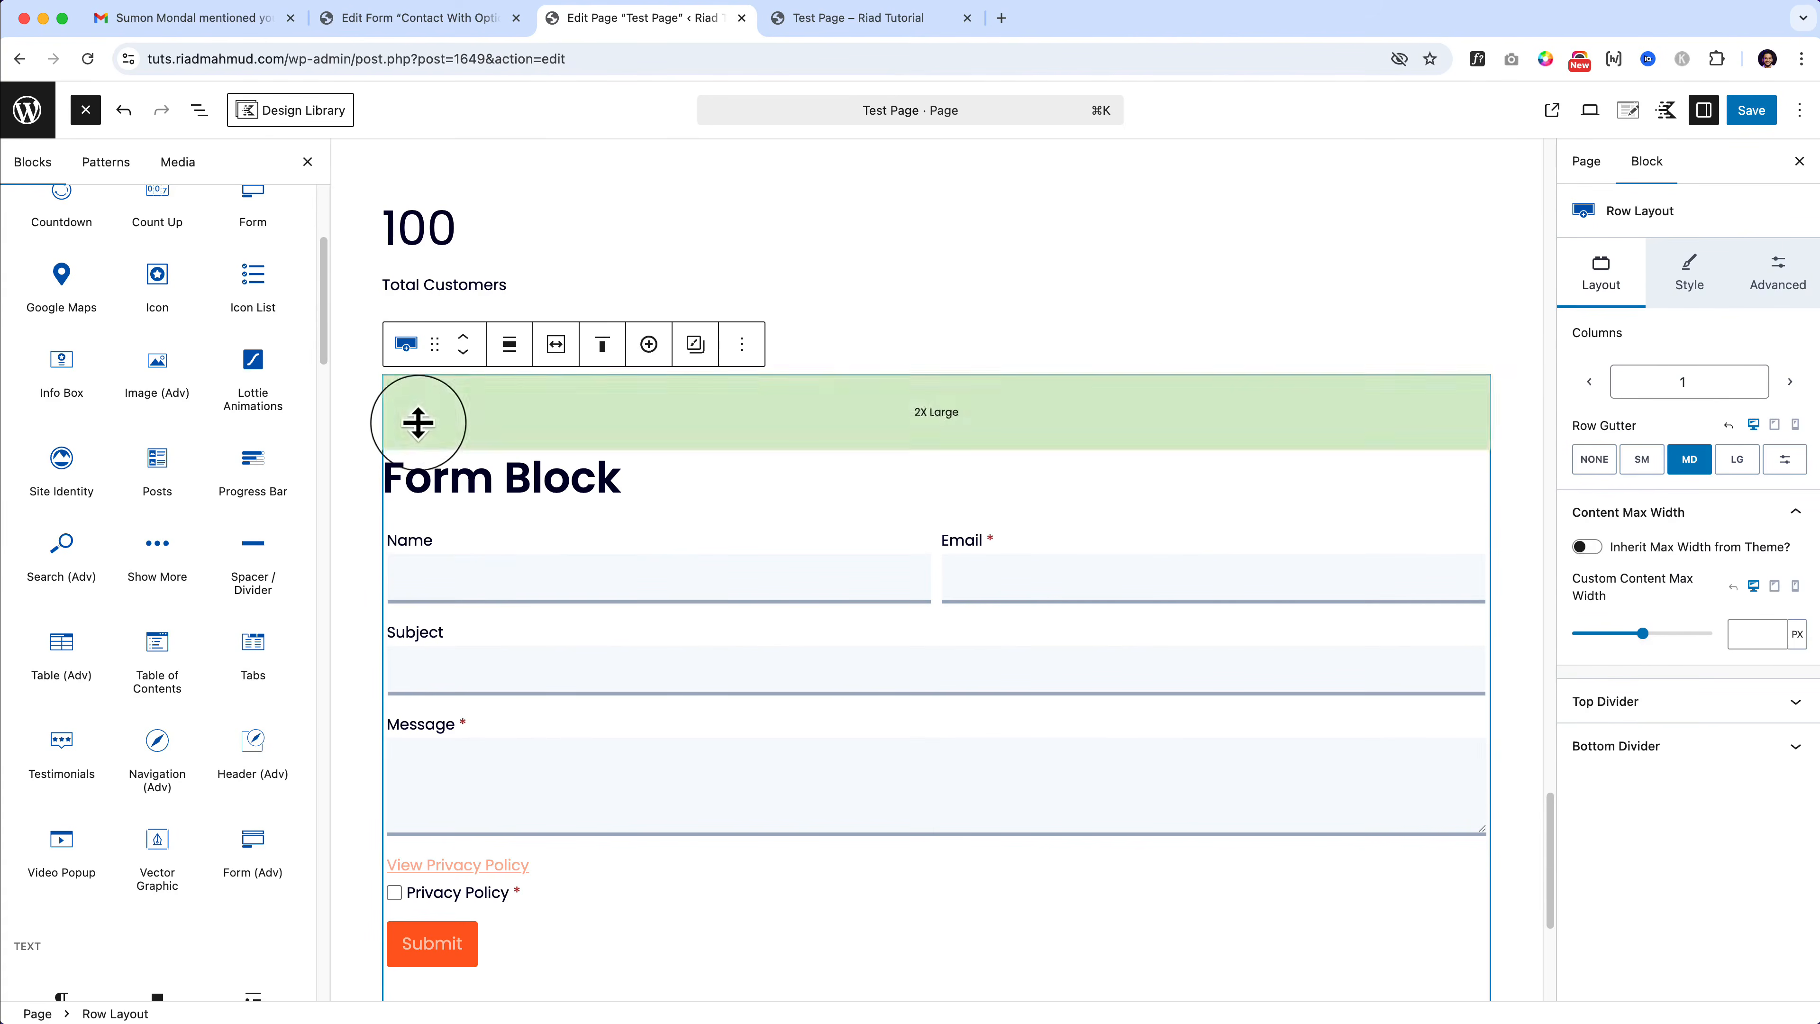
click(742, 344)
click(789, 496)
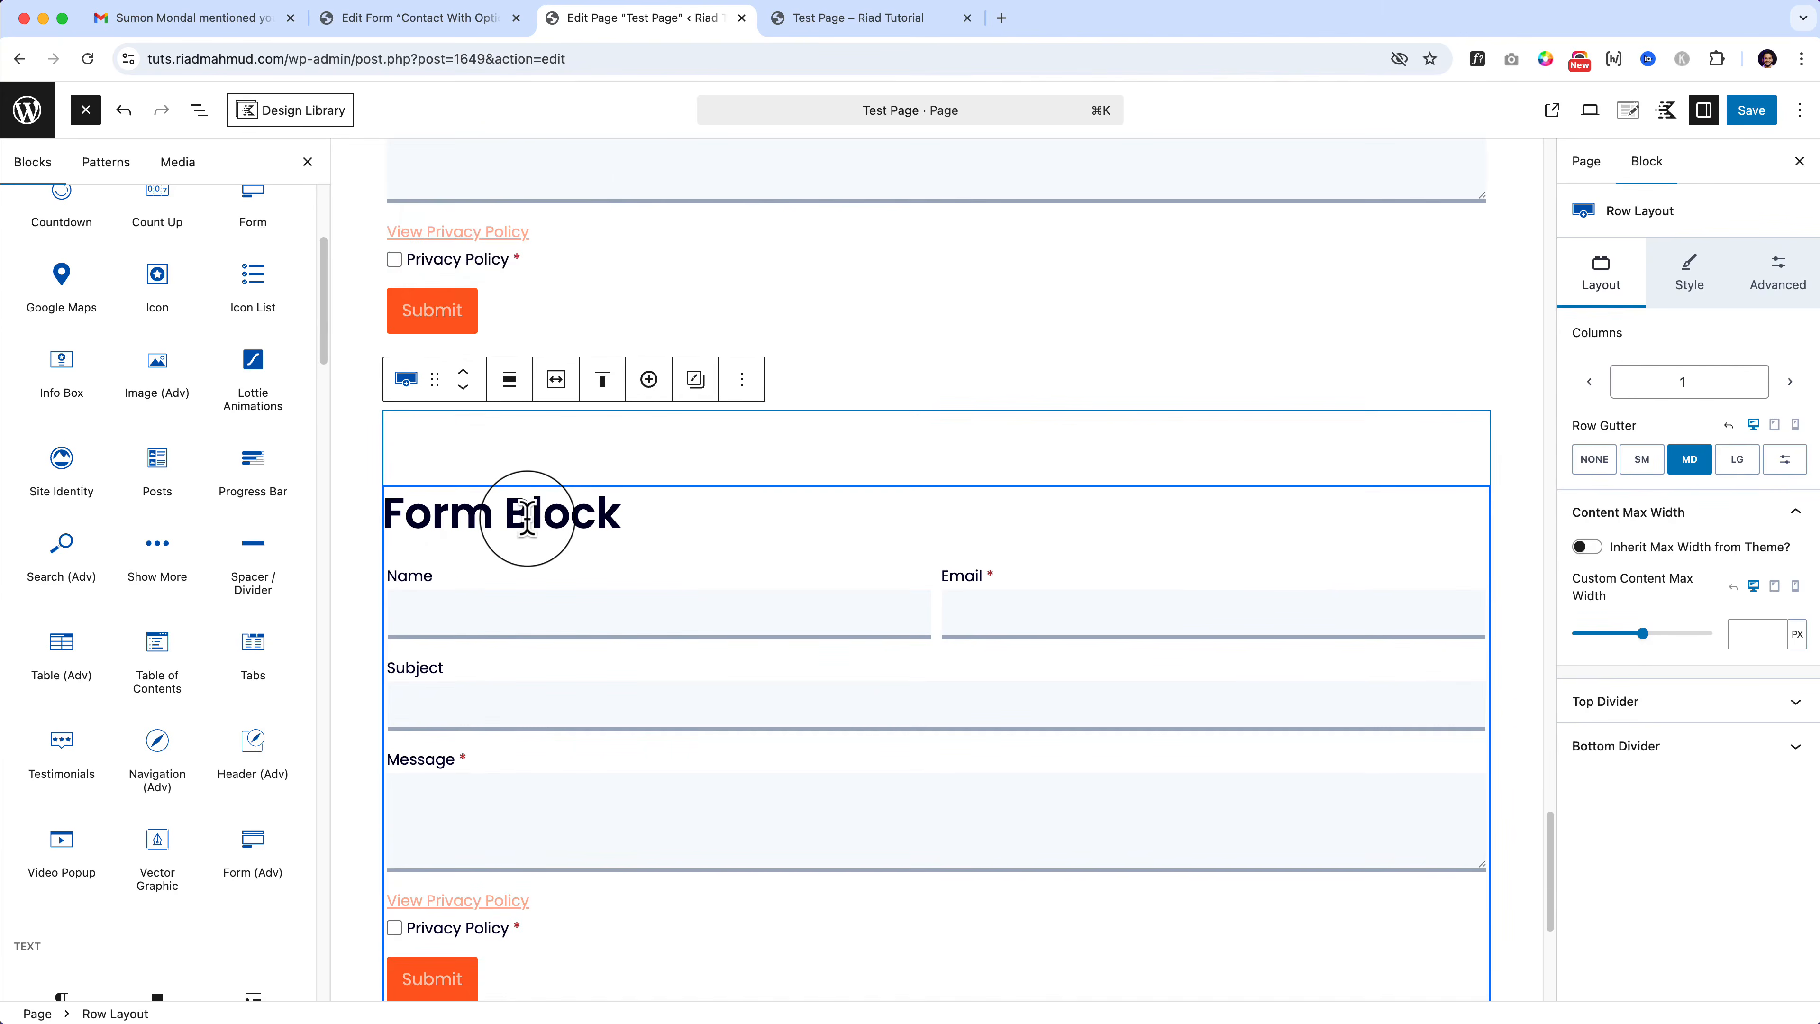
scroll(118, 458, up, 3)
scroll(118, 458, down, 1)
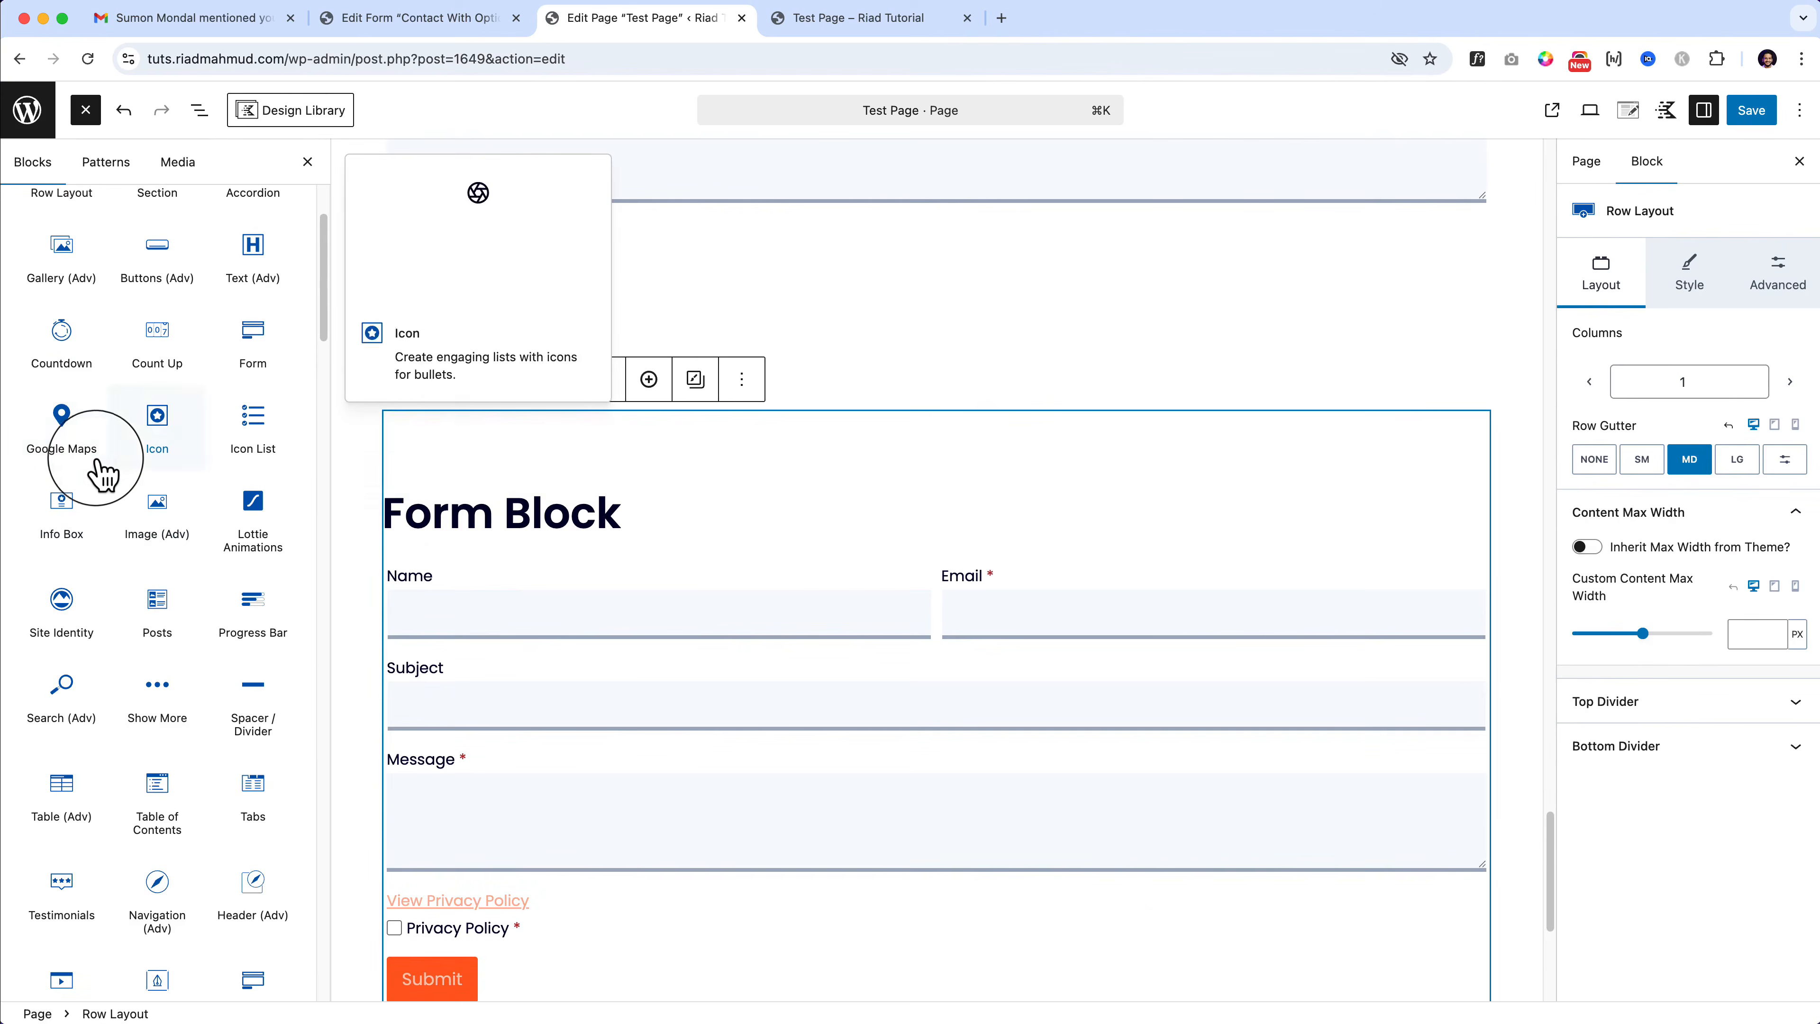
double_click(430, 513)
text(Google Maps)
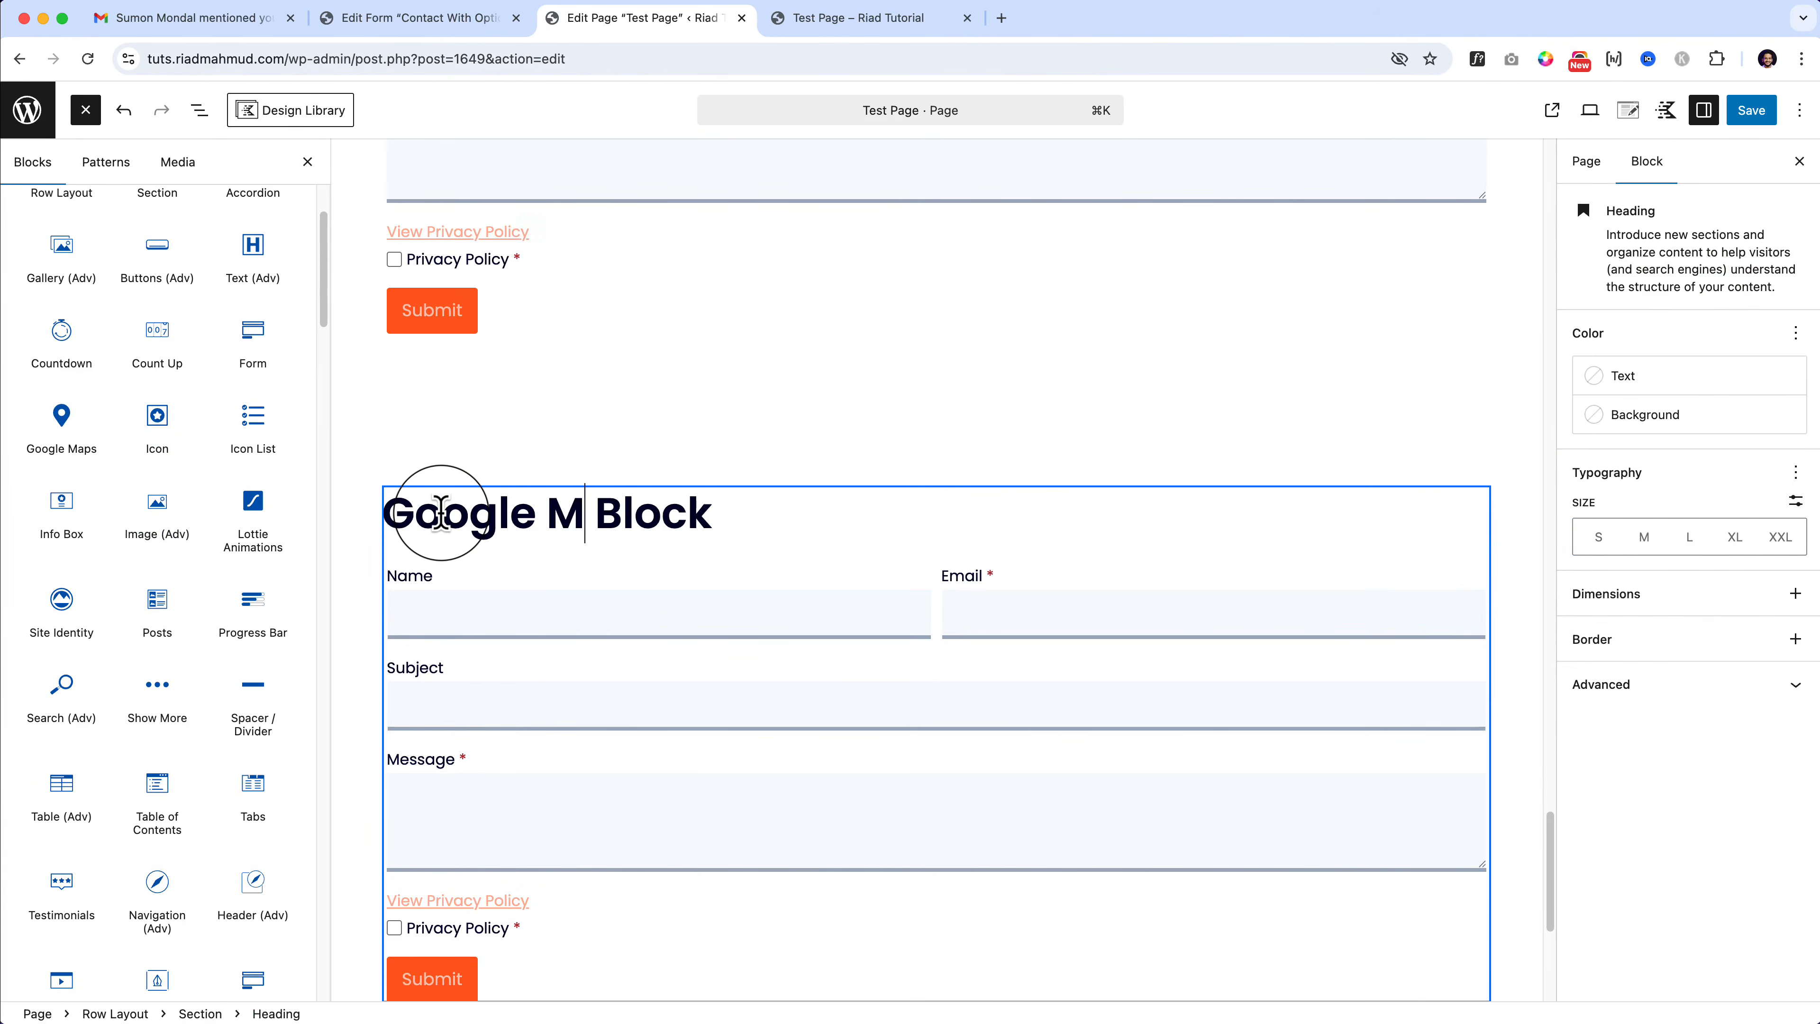
Step: Delete the duplicated Form block from the copied section using List View
click(923, 674)
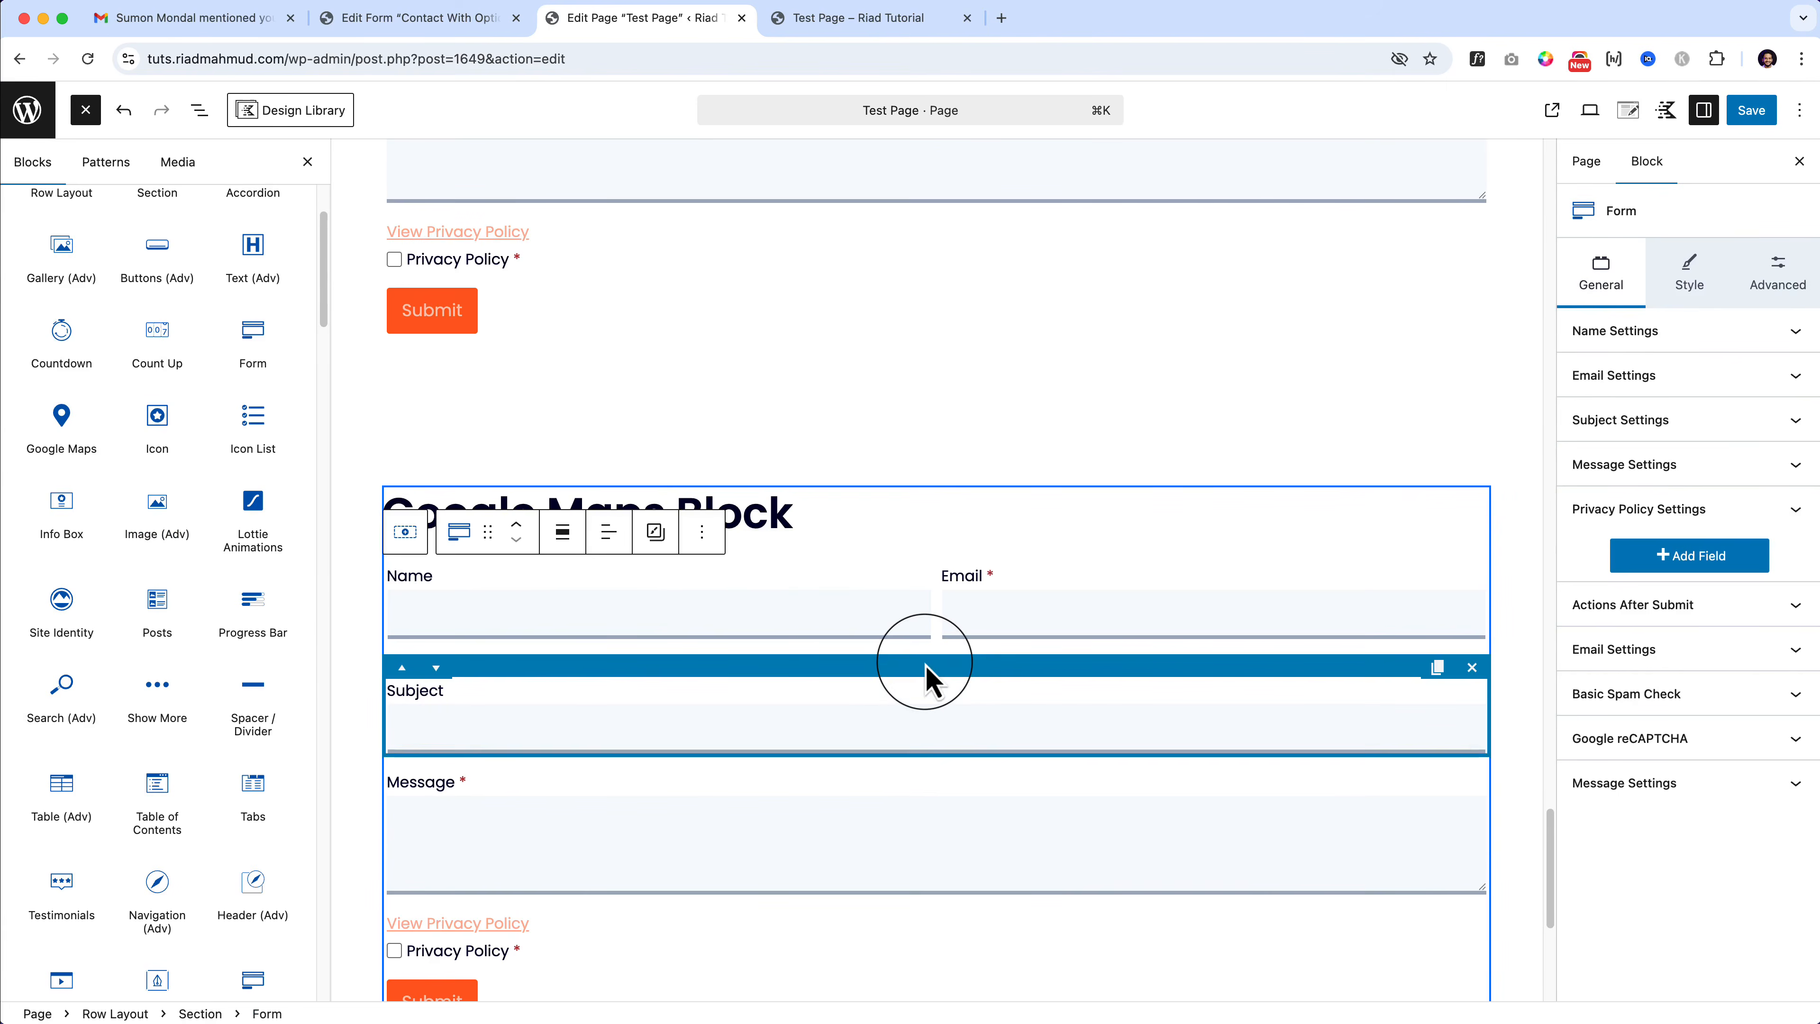
click(462, 536)
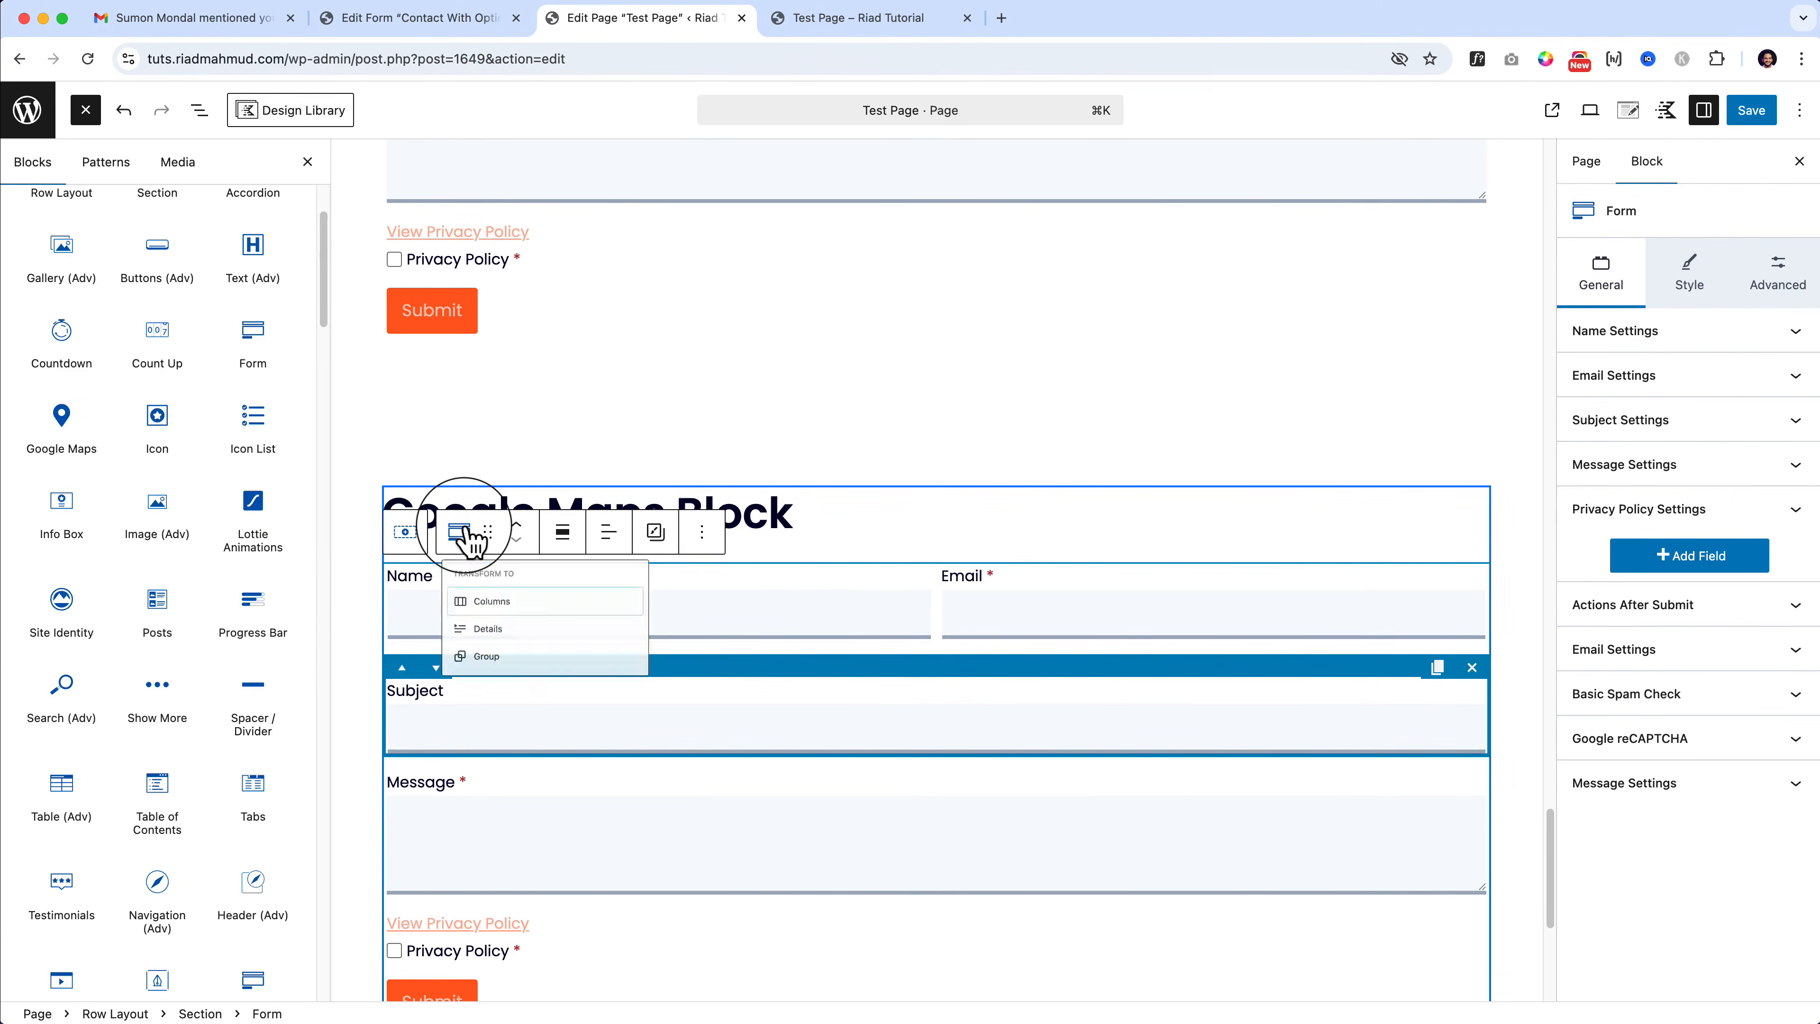
key(Escape)
click(199, 109)
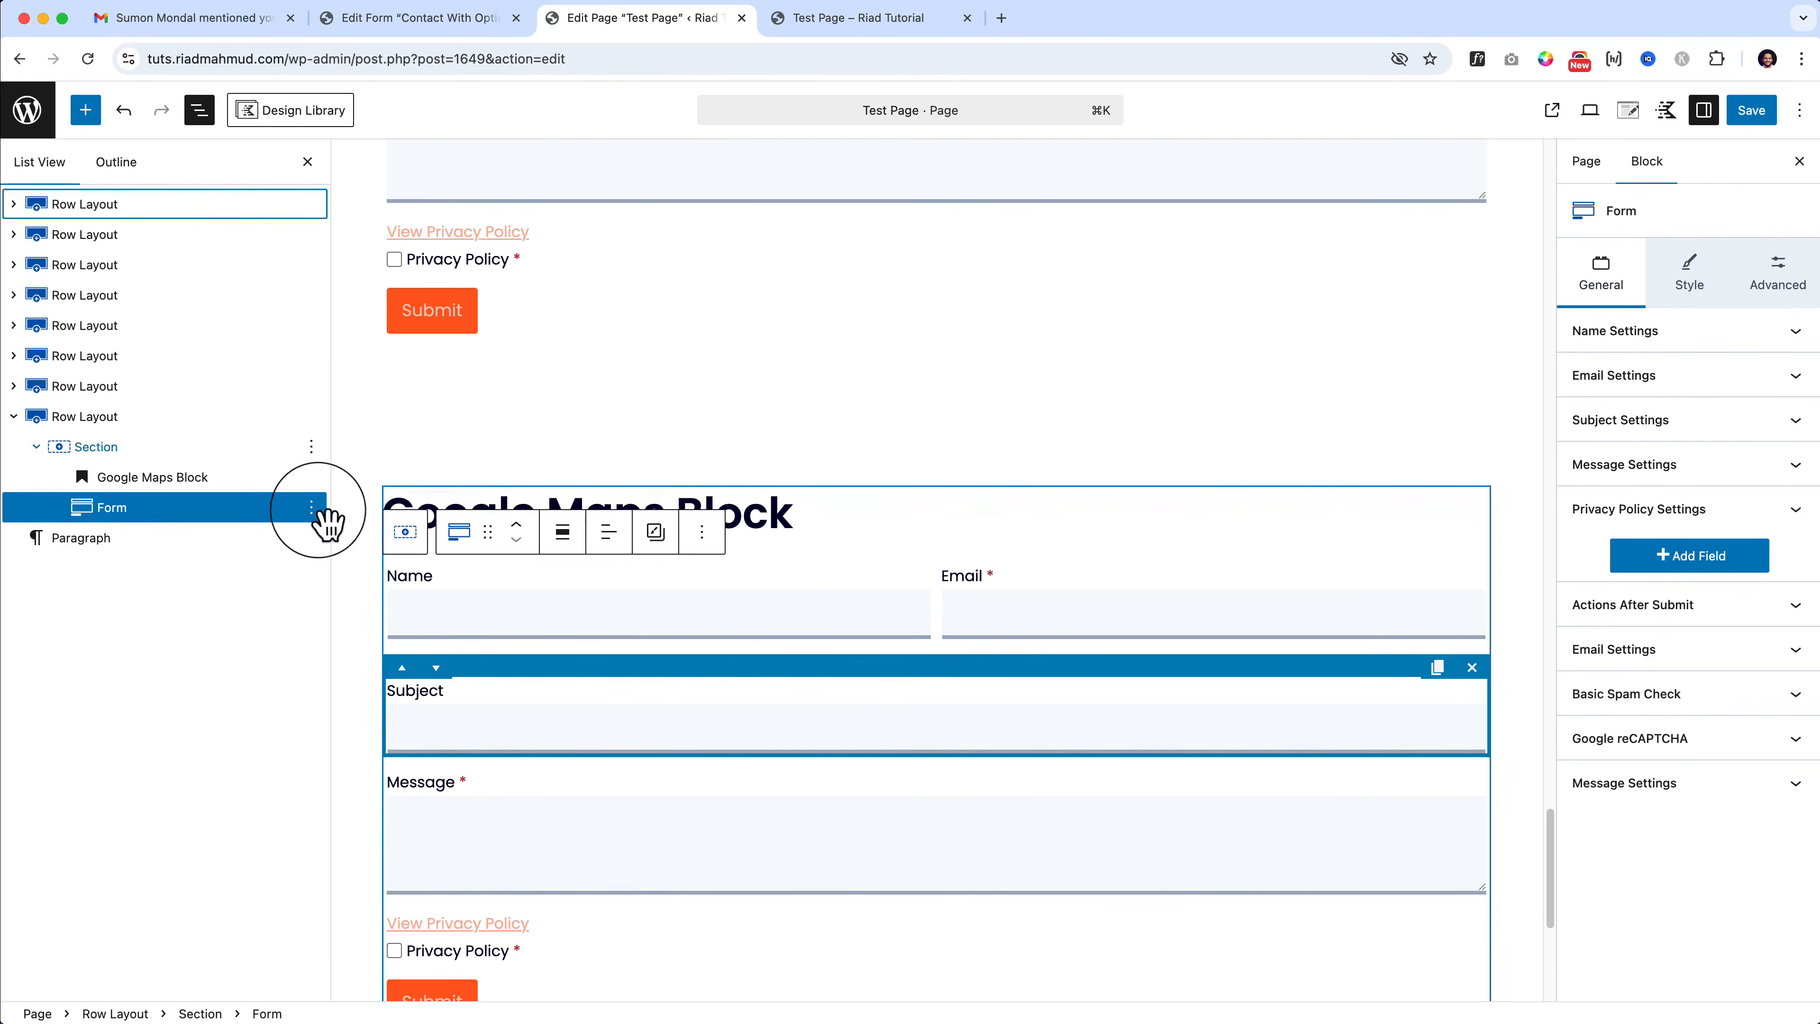
click(311, 507)
click(337, 946)
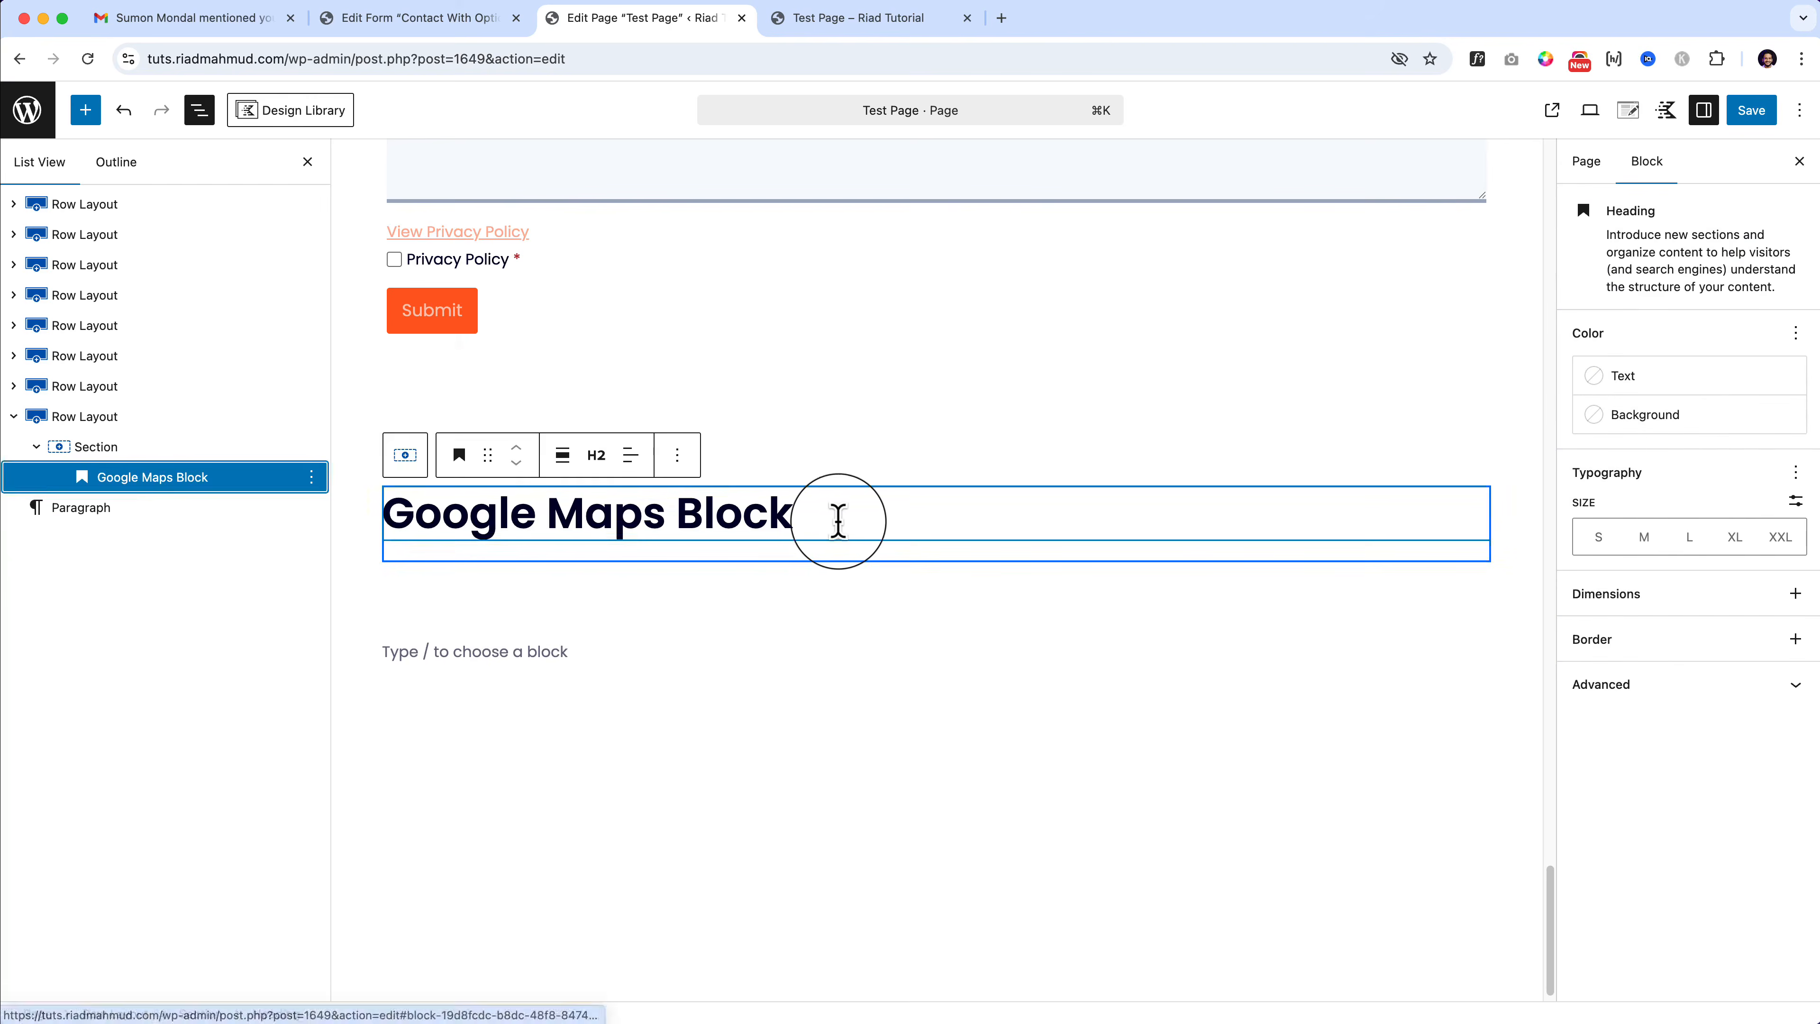
Step: Insert a Google Maps block below the Google Maps Block heading
key(Return)
text(/maps)
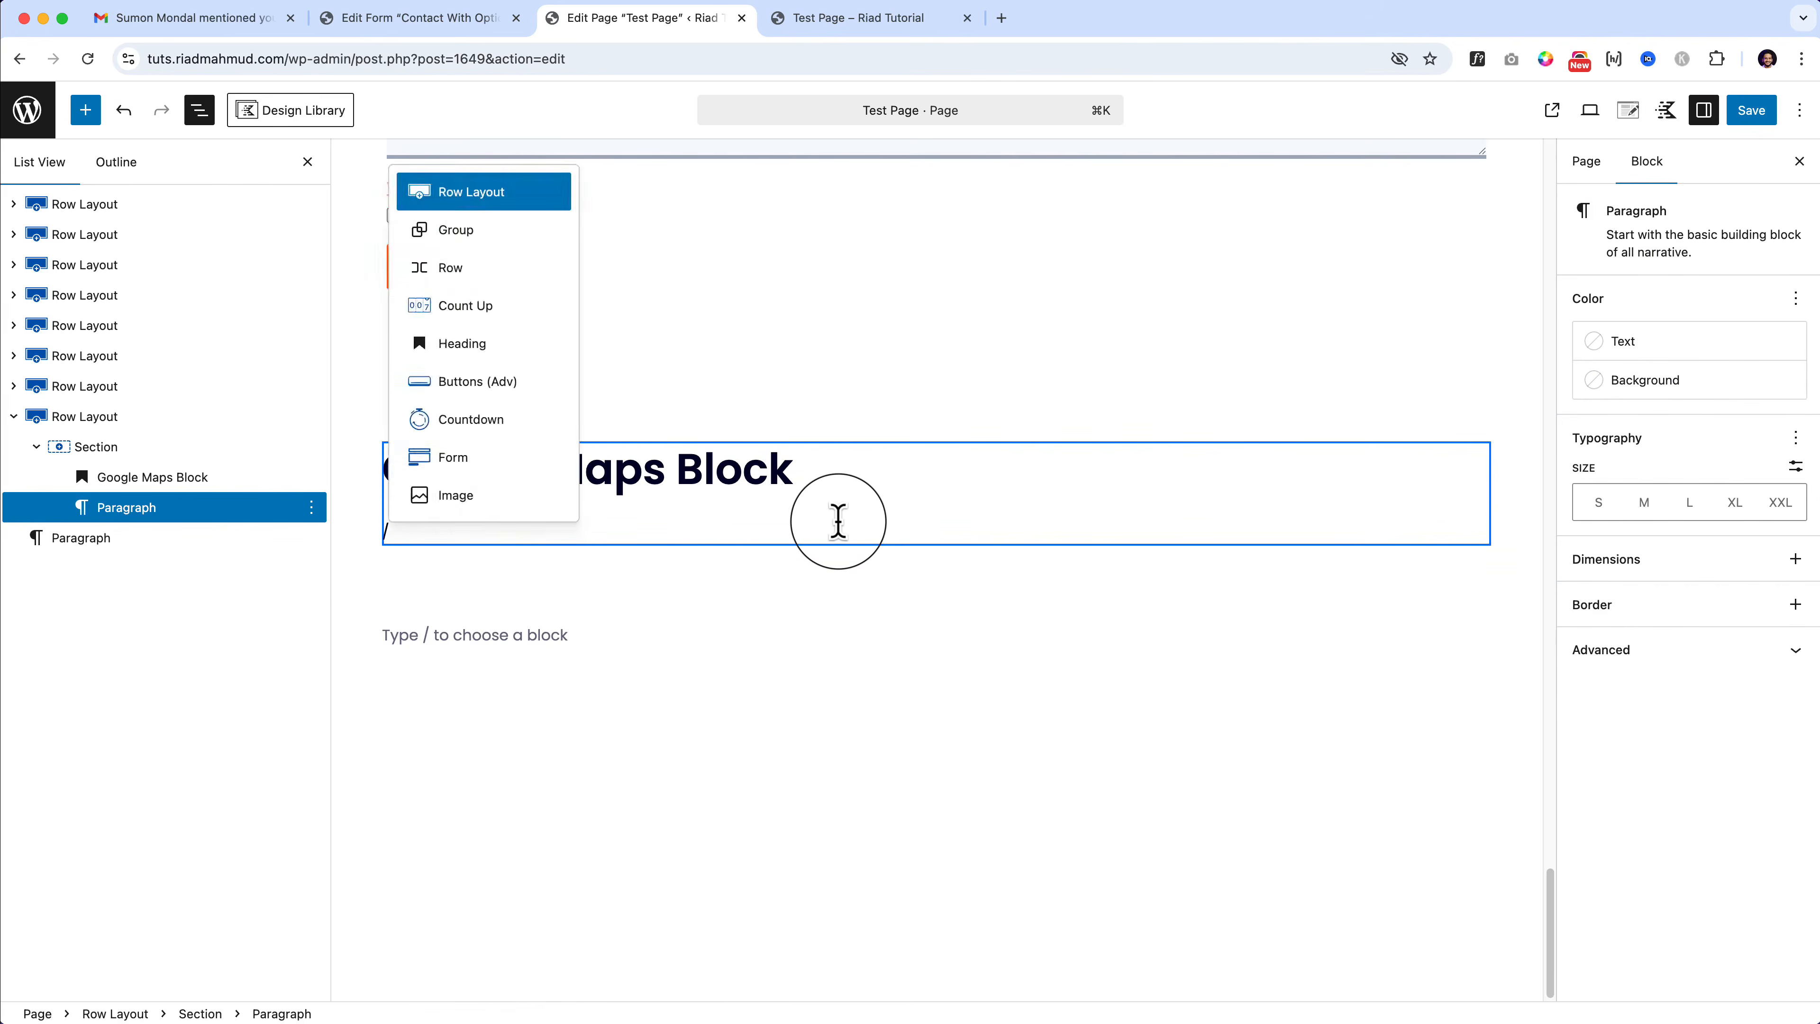
click(85, 110)
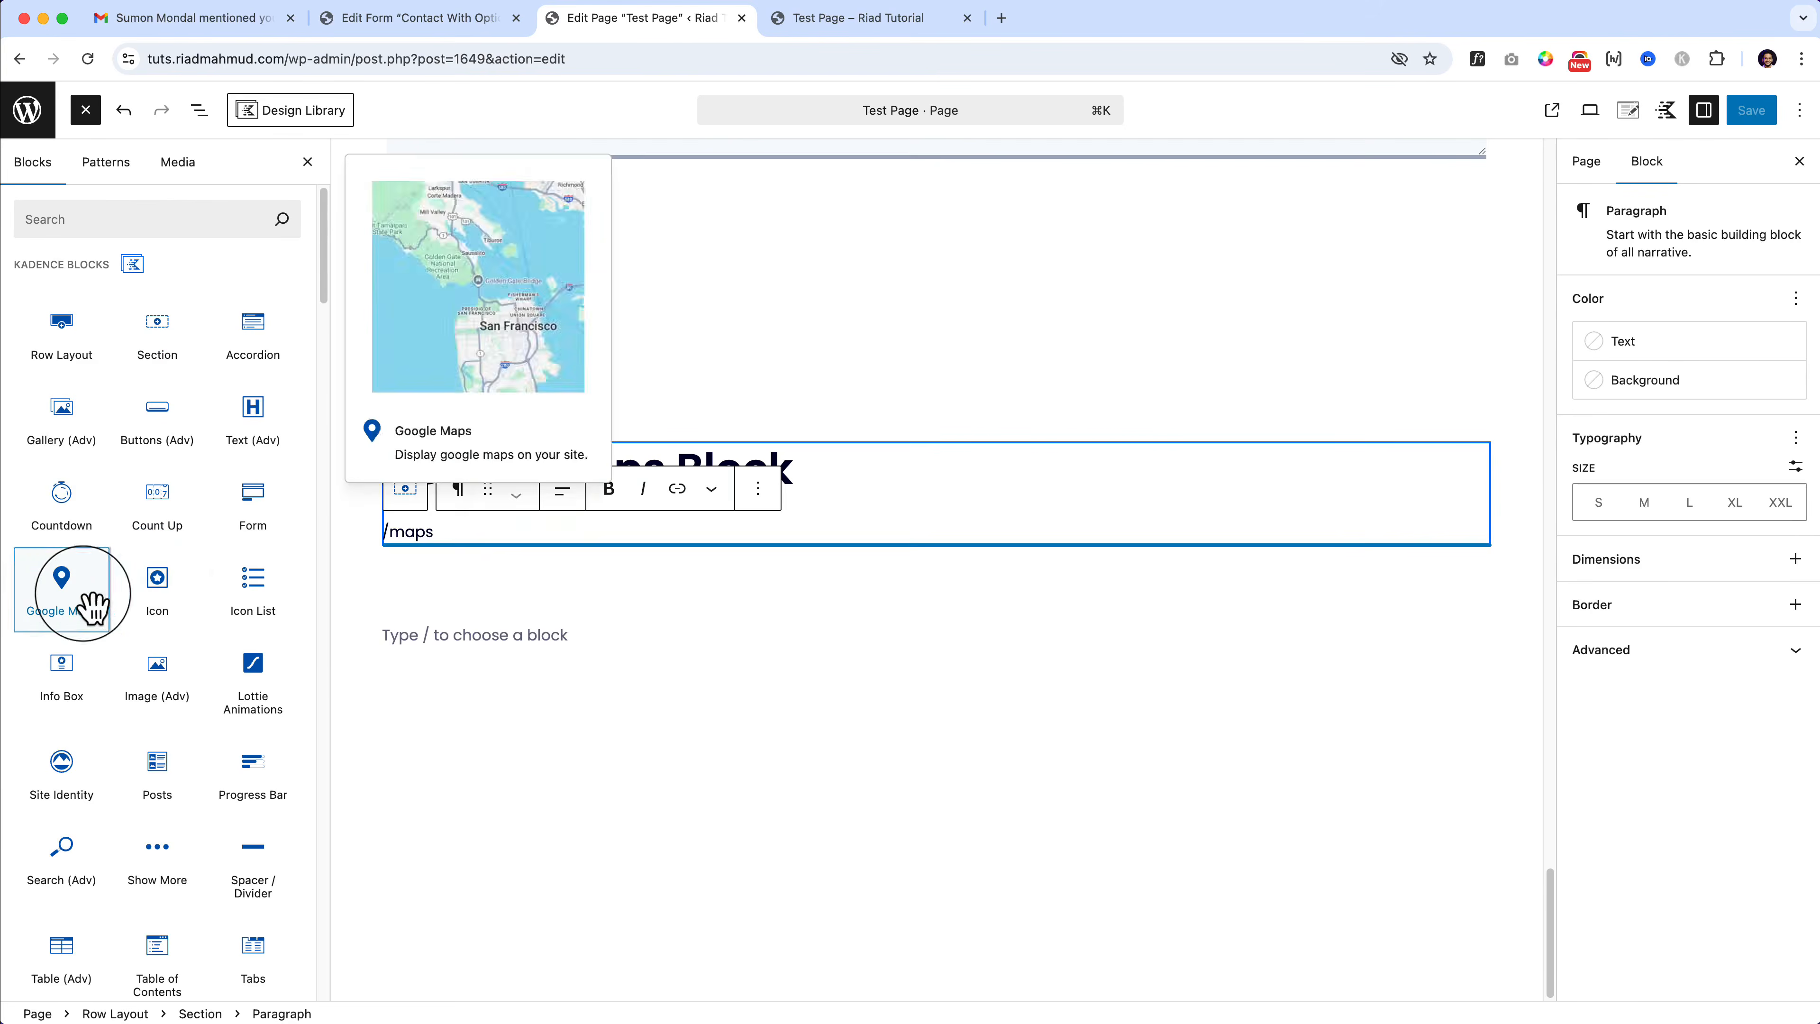
drag(81, 598, 468, 530)
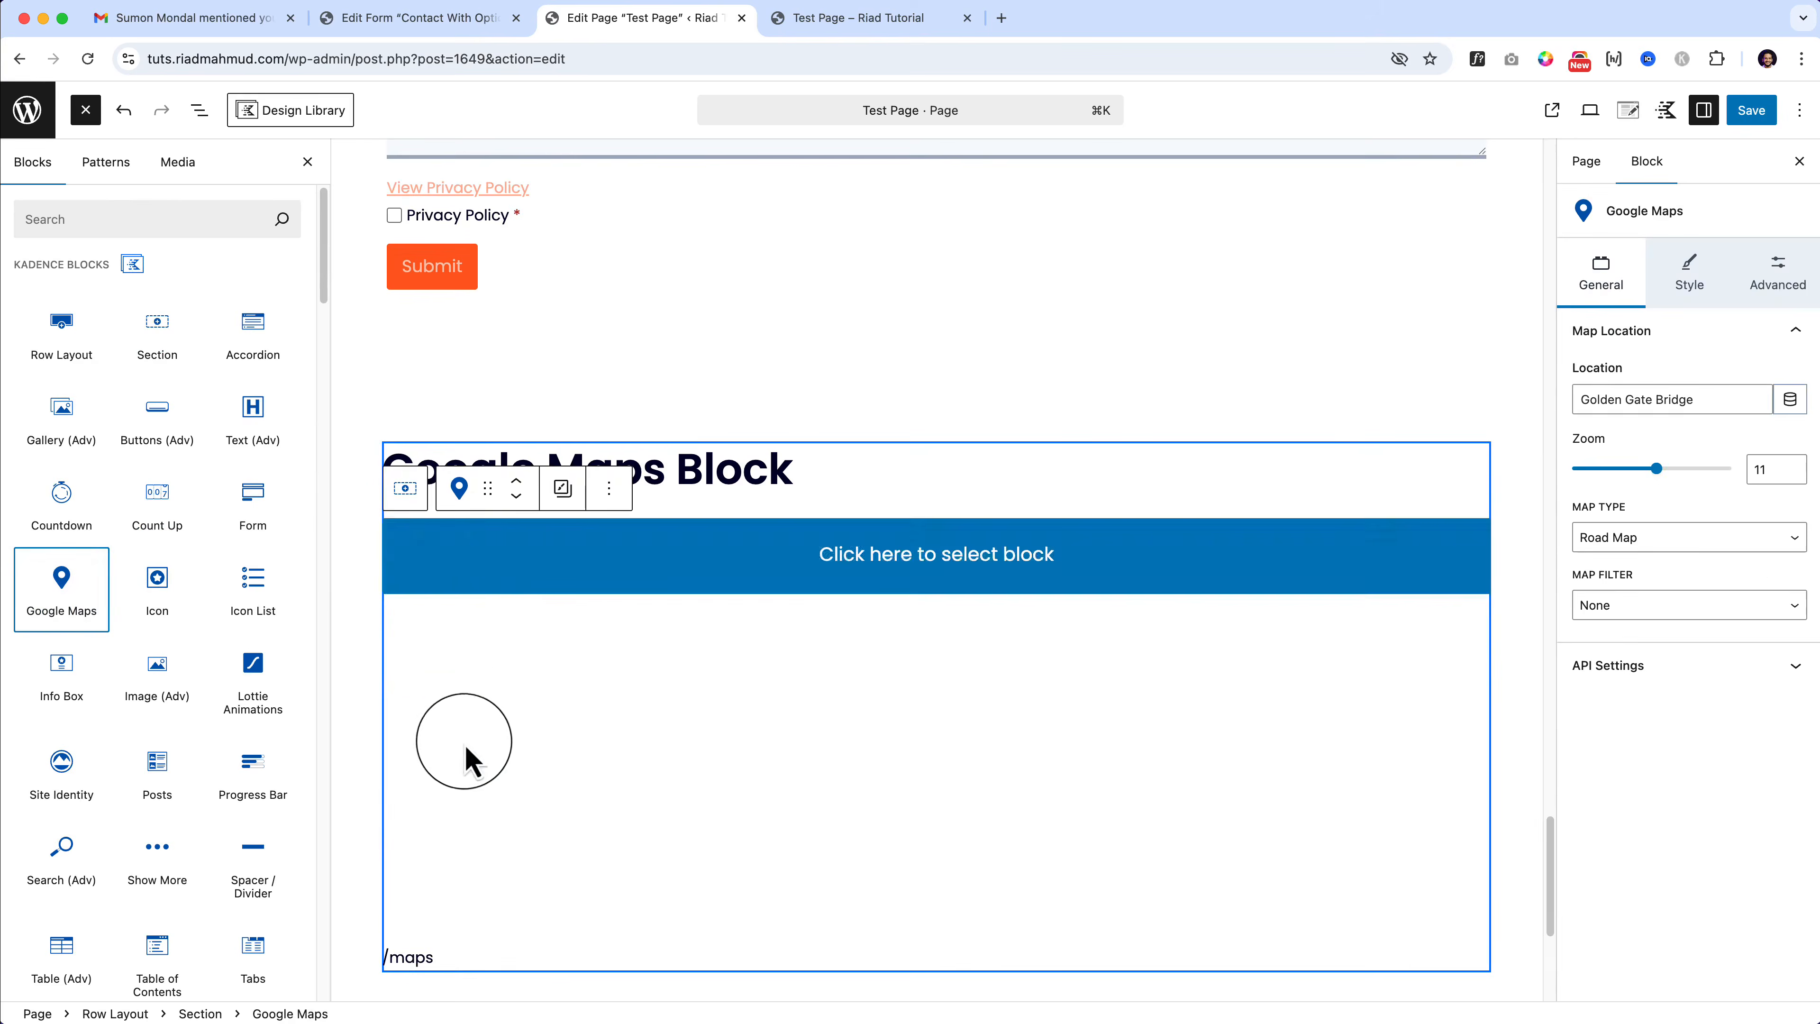
Step: Erase the leftover /maps text and select the new Google Maps block
click(456, 959)
key(BackSpace)
key(BackSpace)
key(BackSpace)
scroll(459, 975, down, 6)
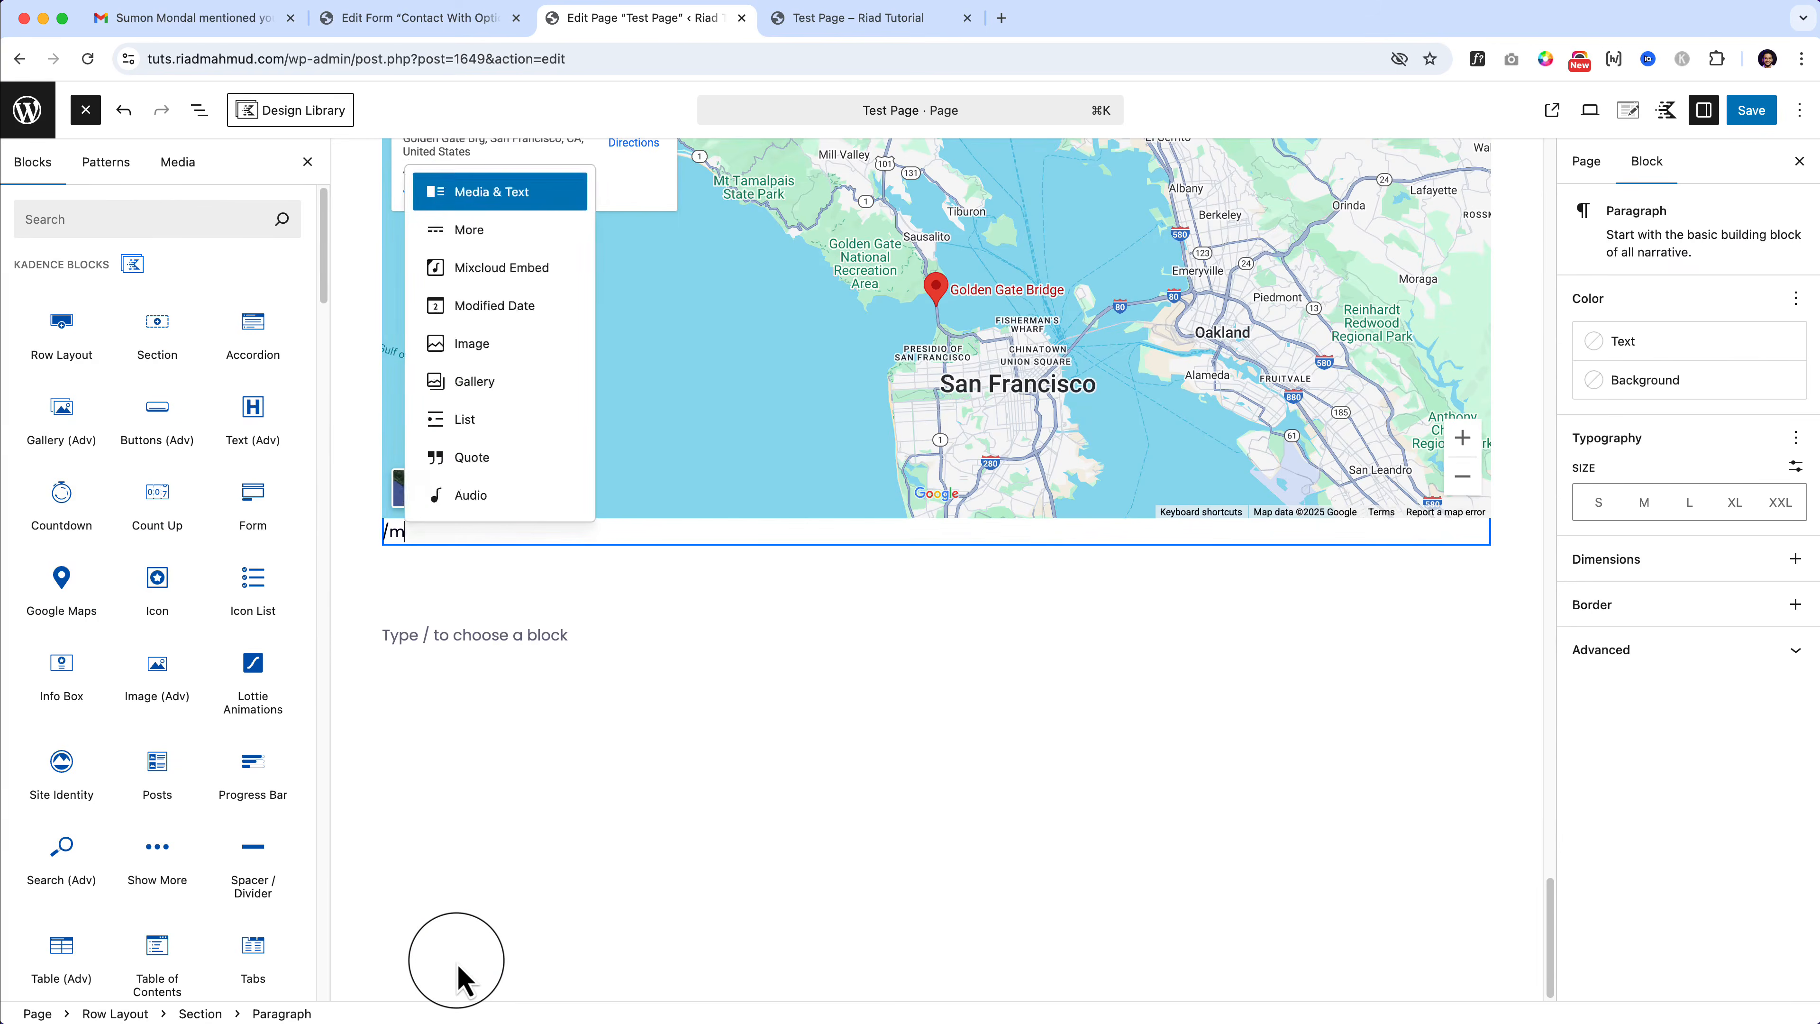
key(BackSpace)
key(BackSpace)
scroll(744, 552, up, 3)
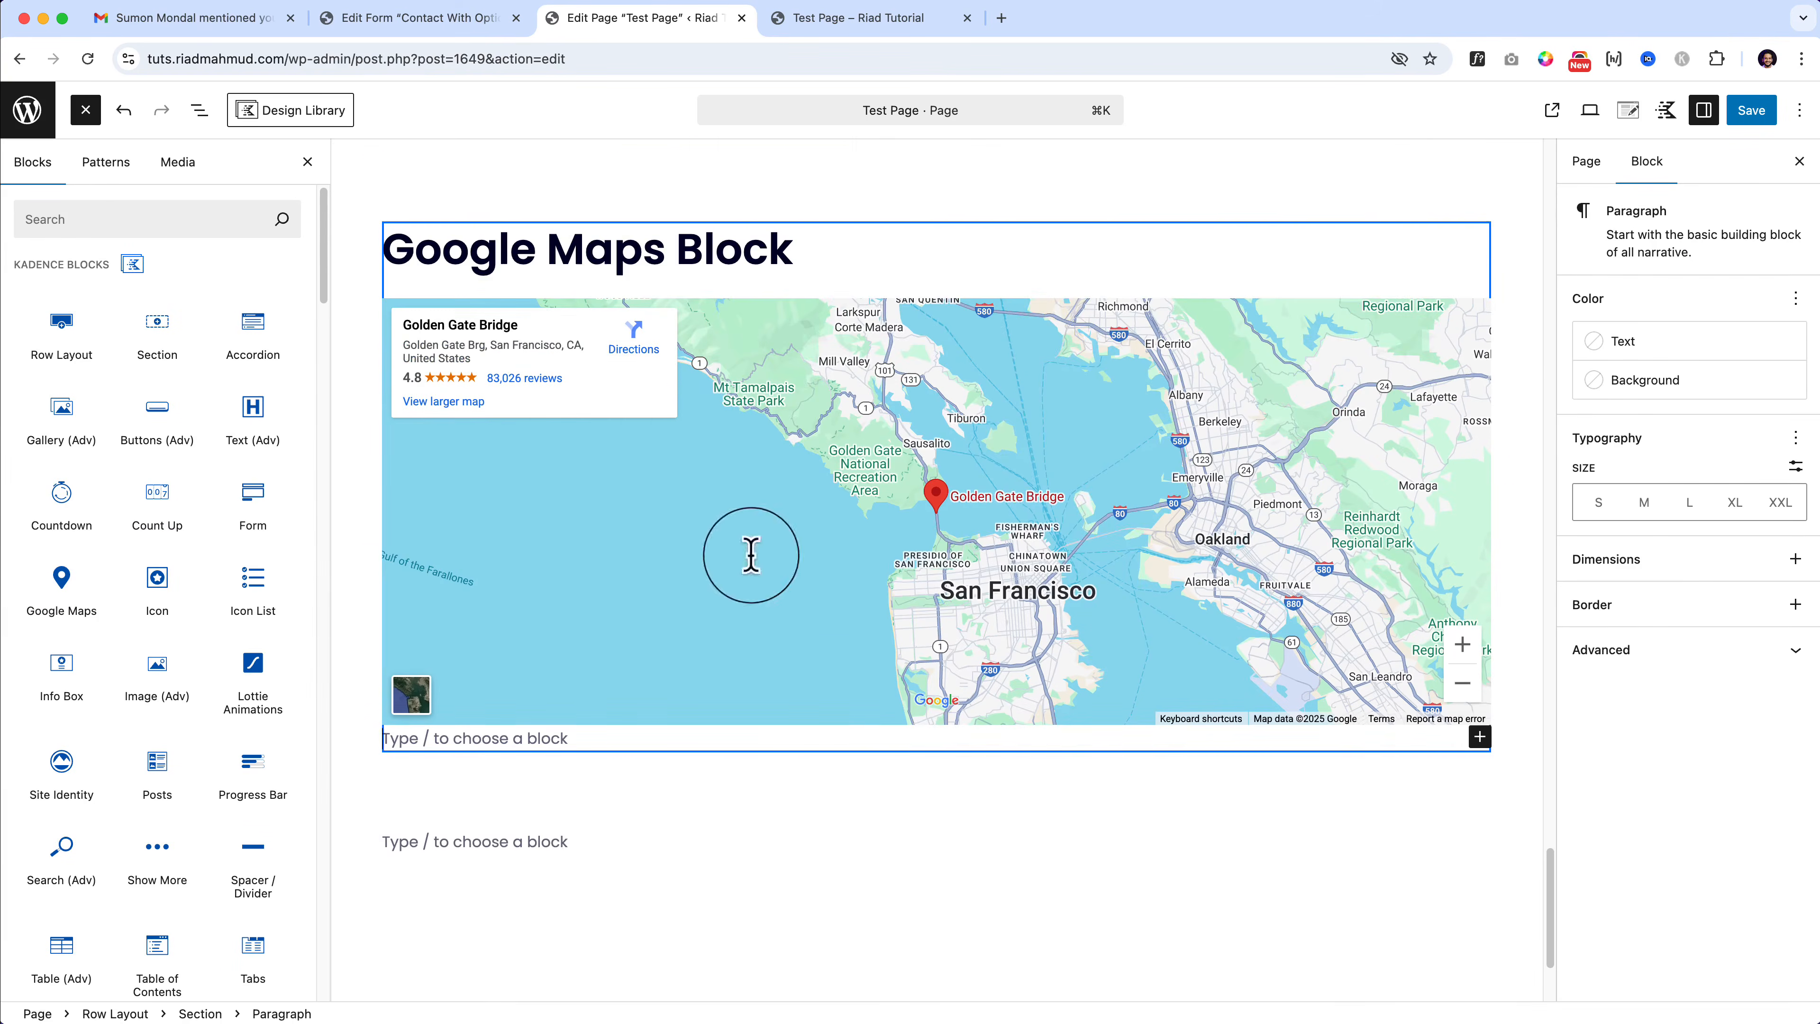
click(806, 479)
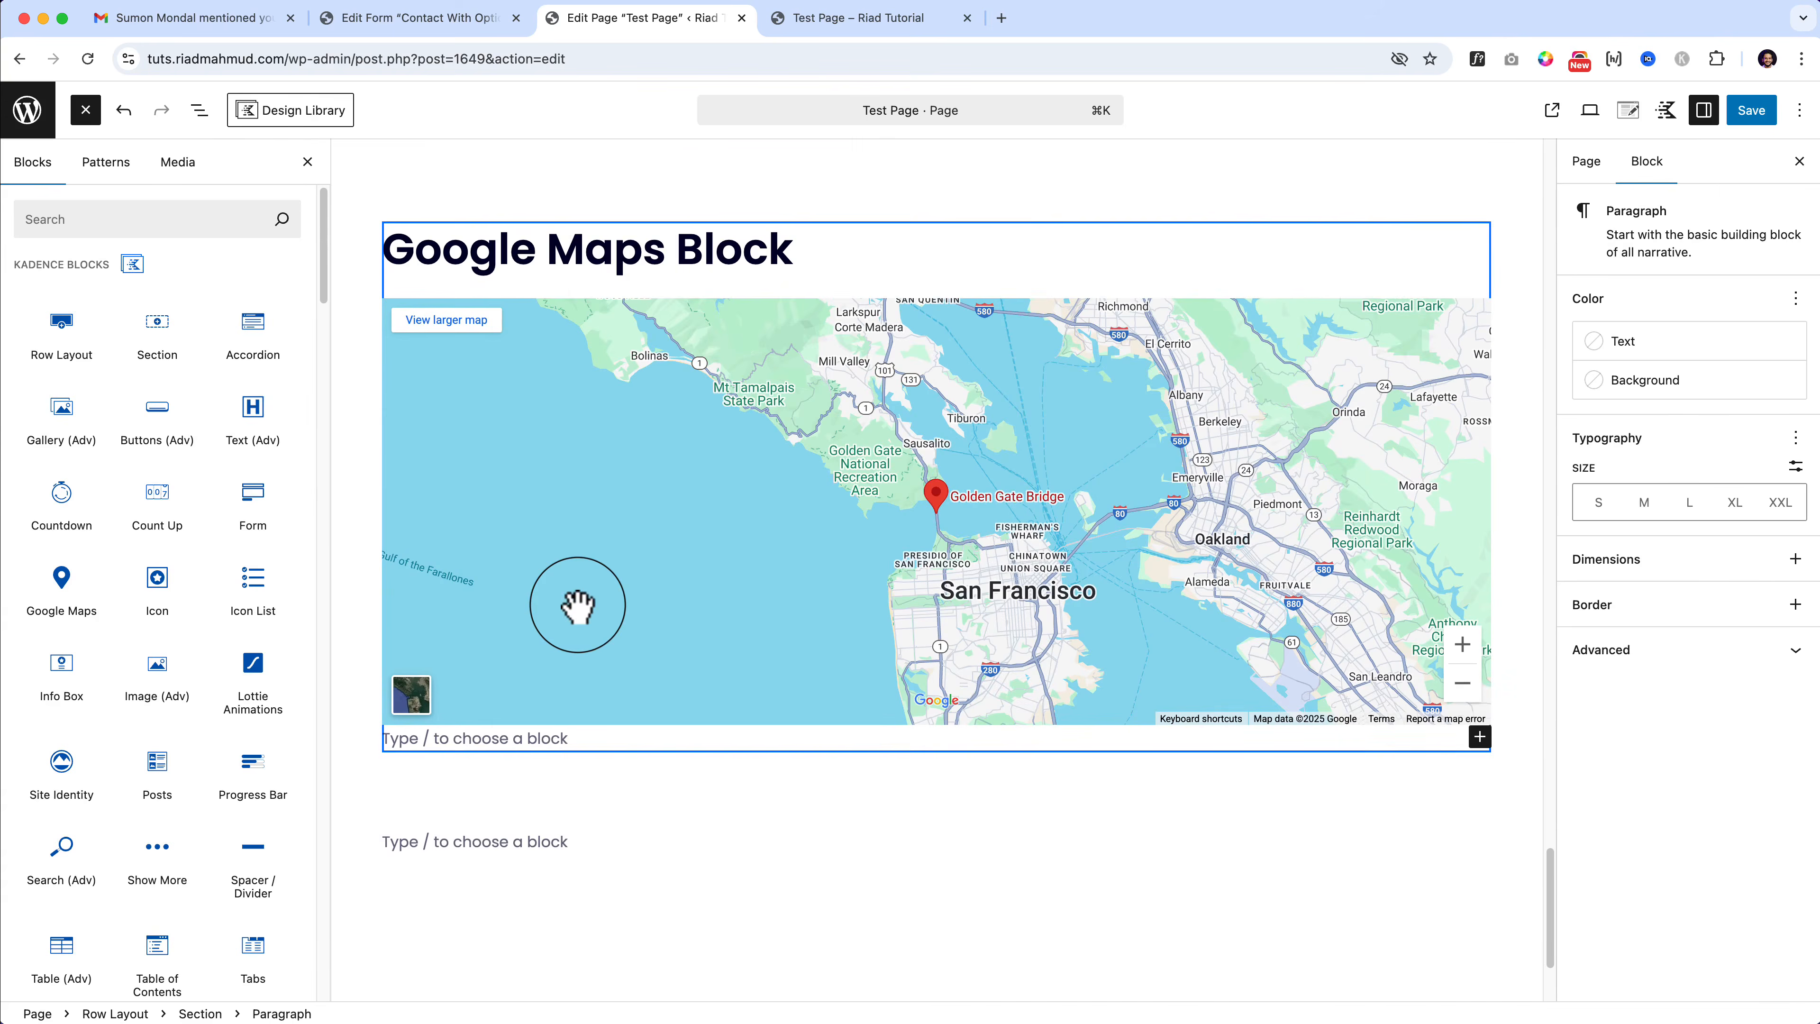
scroll(578, 604, up, 1)
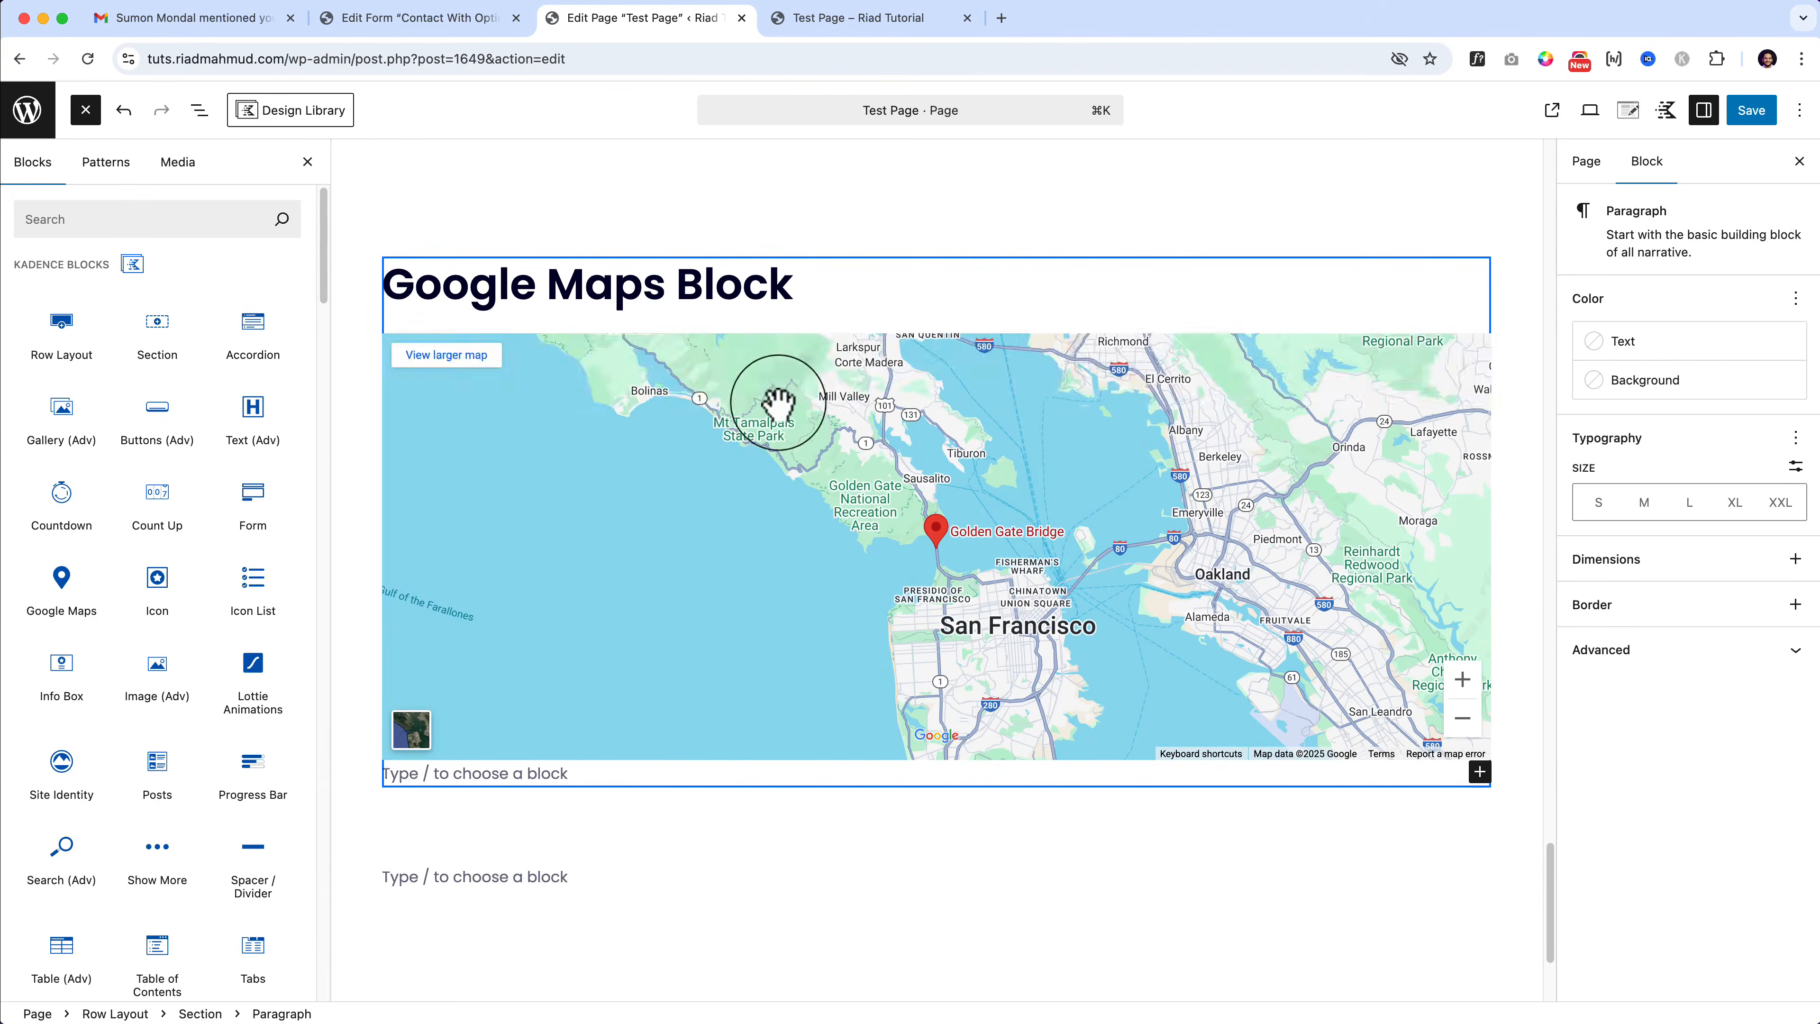
mouse_move(810, 387)
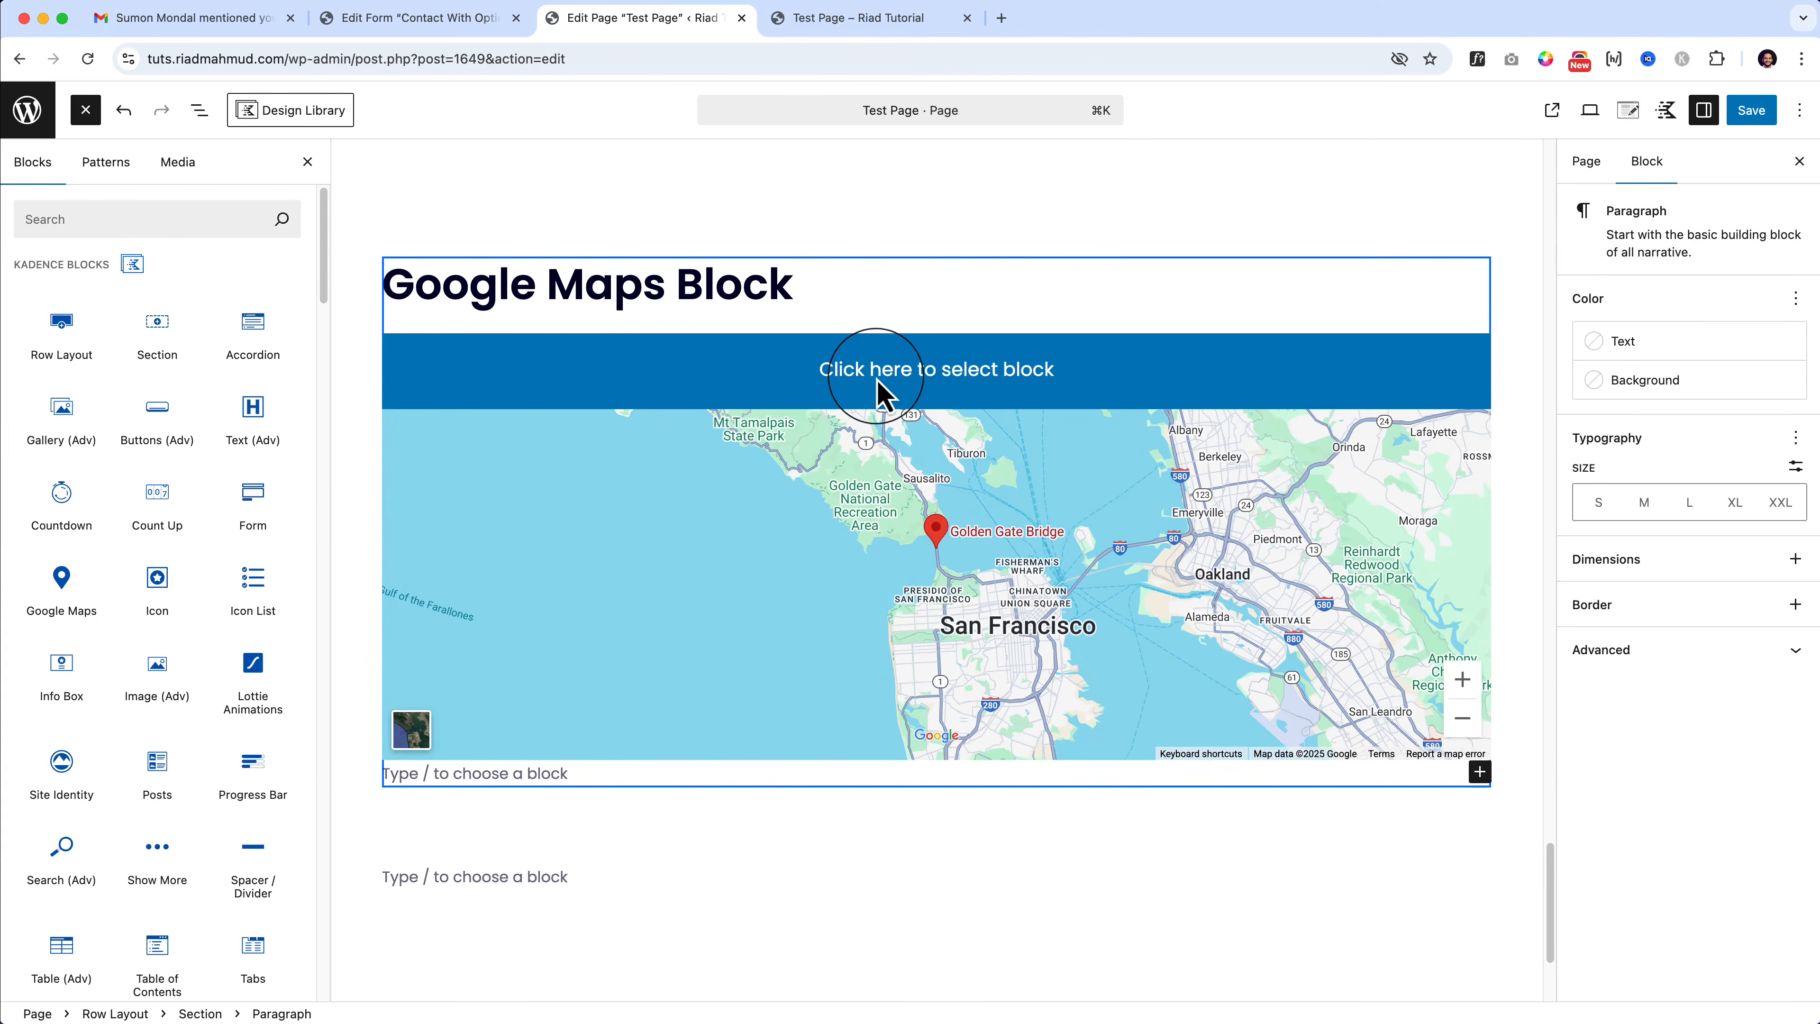
click(882, 393)
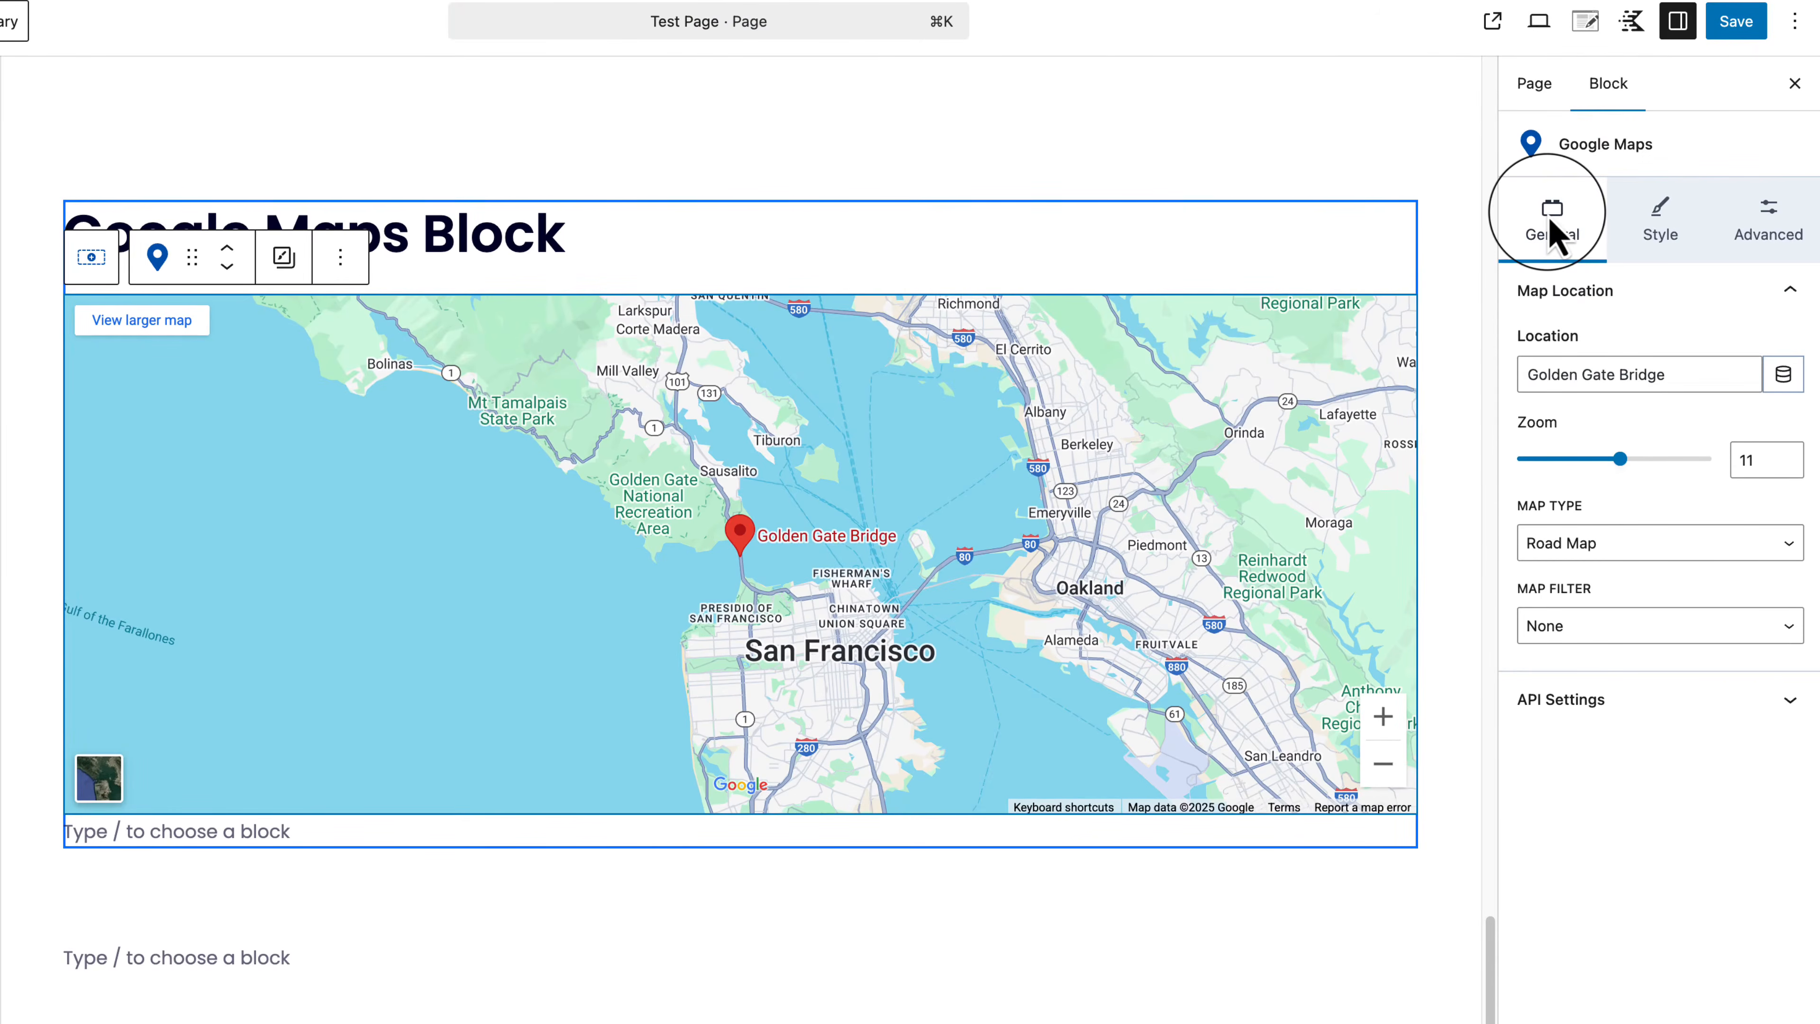
Step: Change the map location from Golden Gate Bridge to New York (Ny) and set Map Type to Satellite
triple_click(1557, 374)
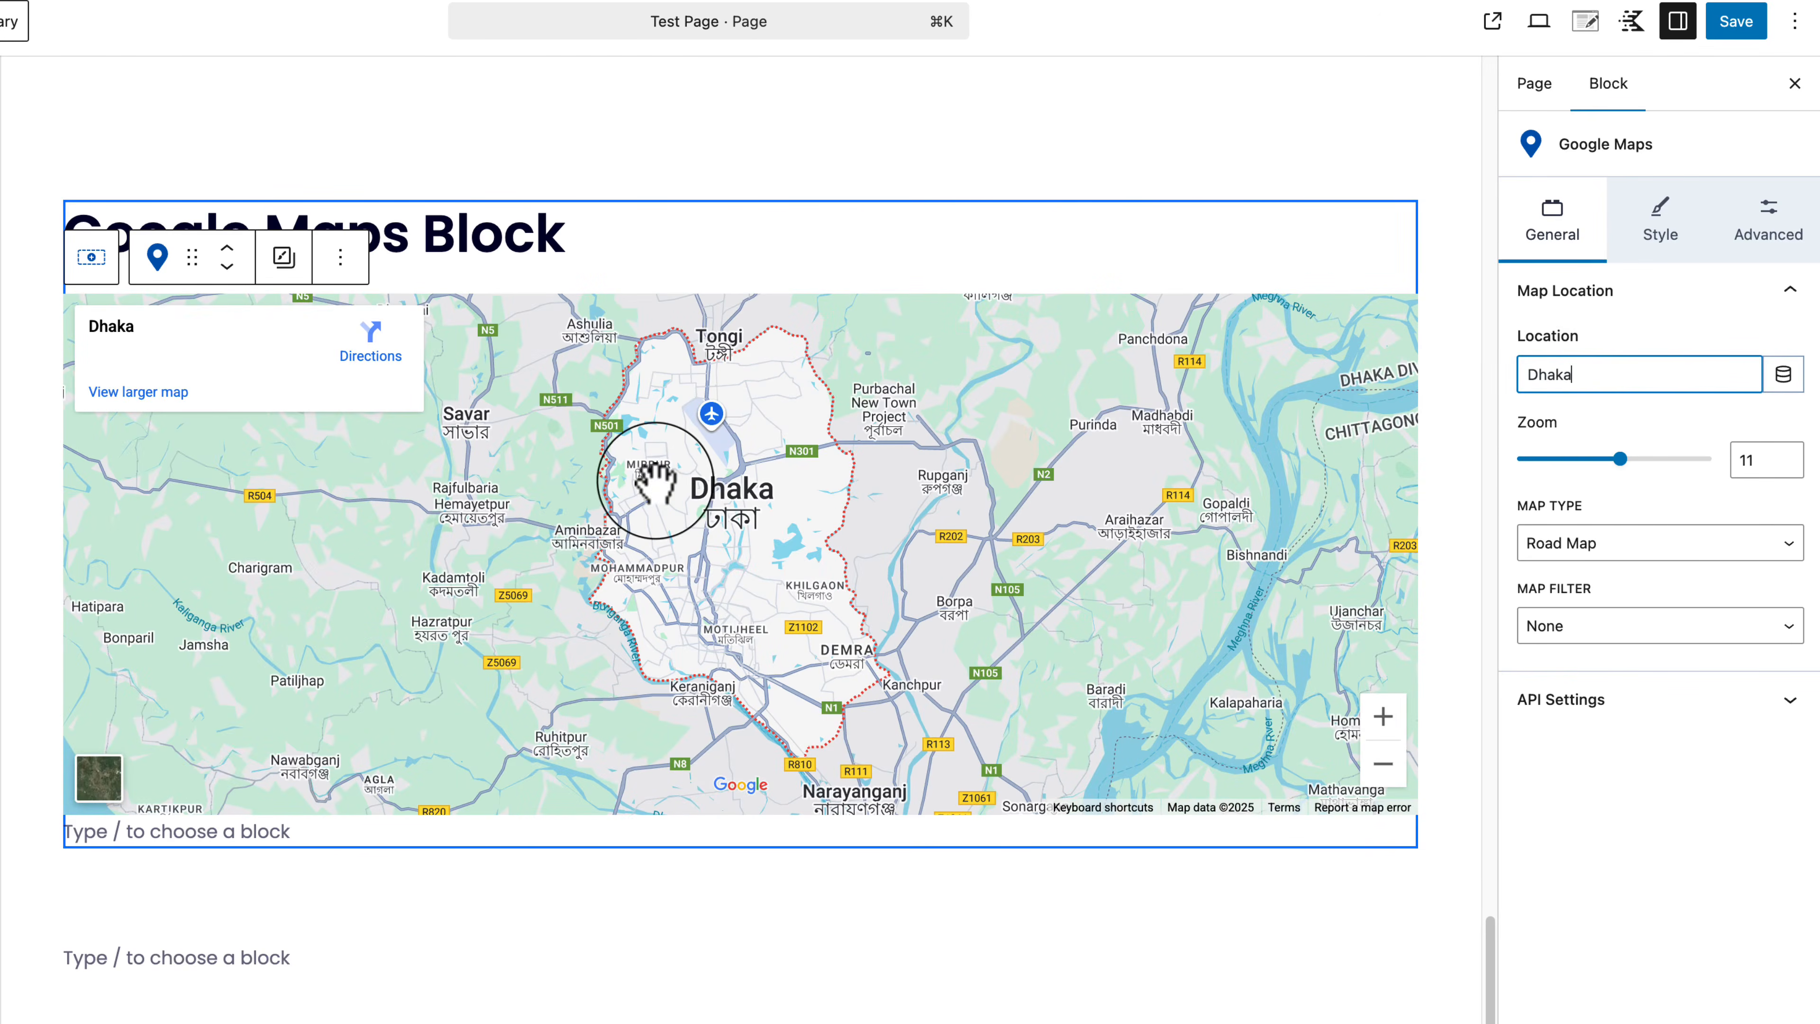
triple_click(1651, 374)
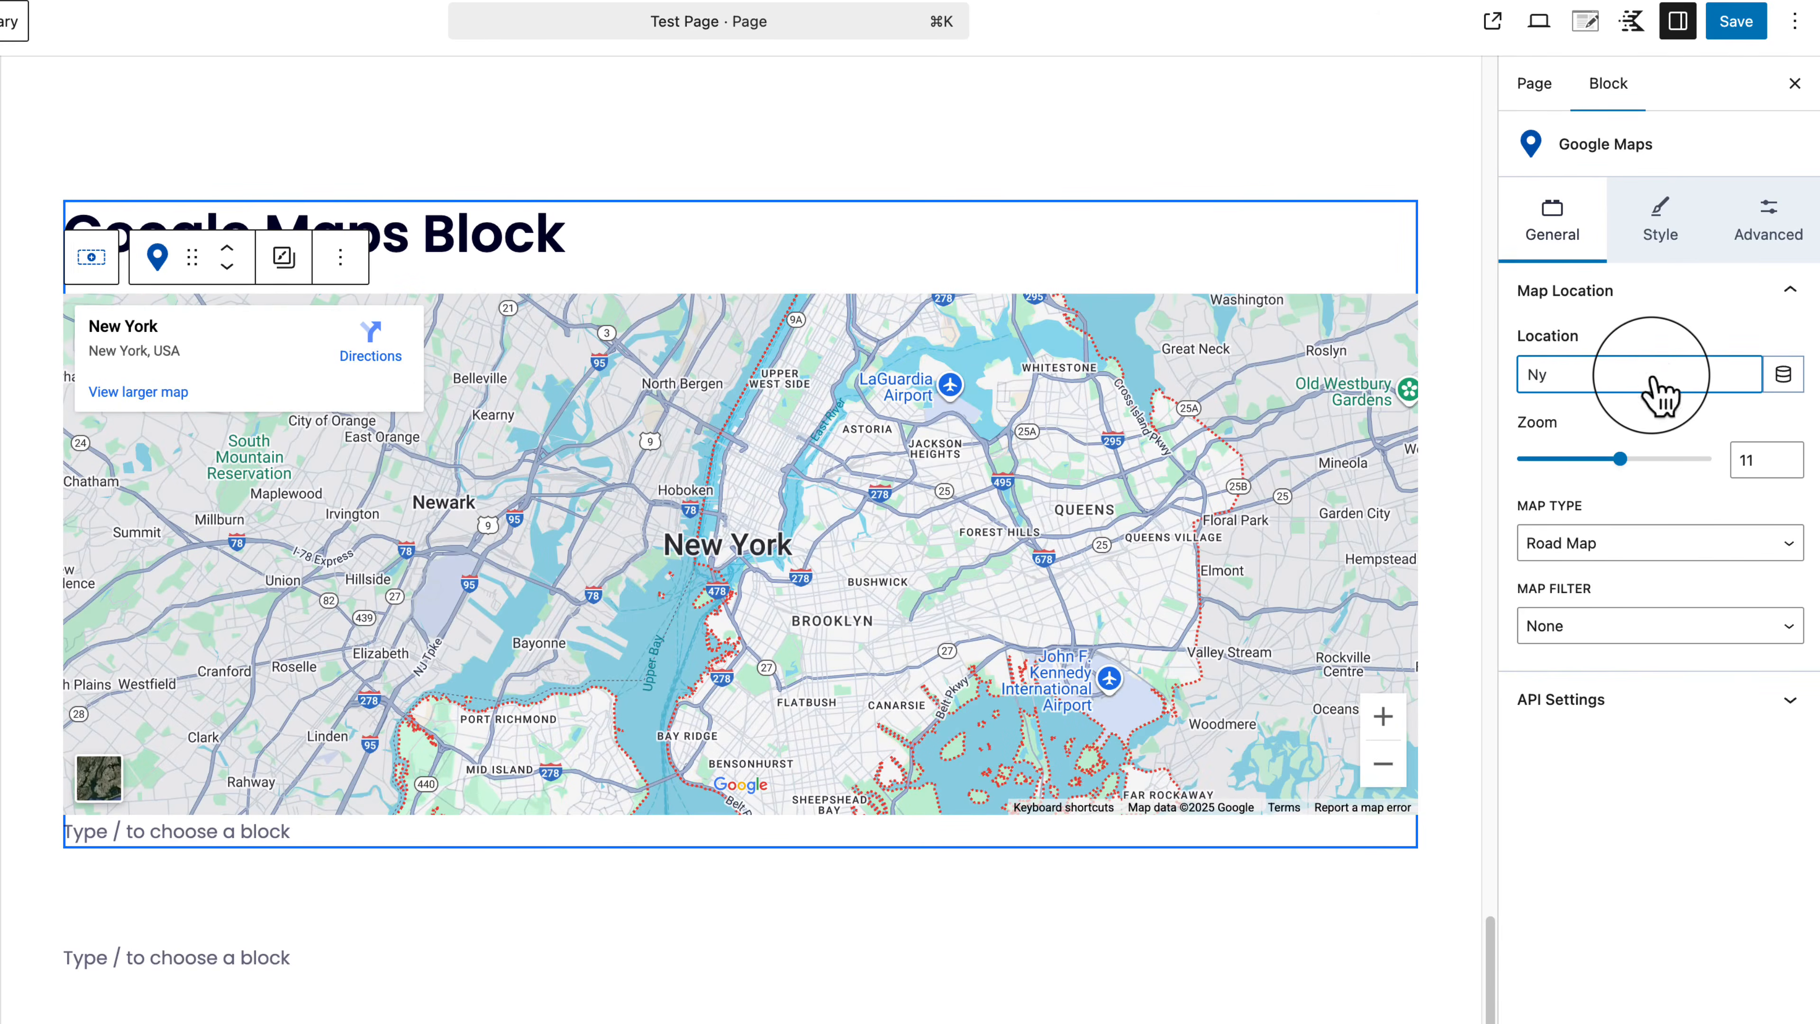
click(1586, 545)
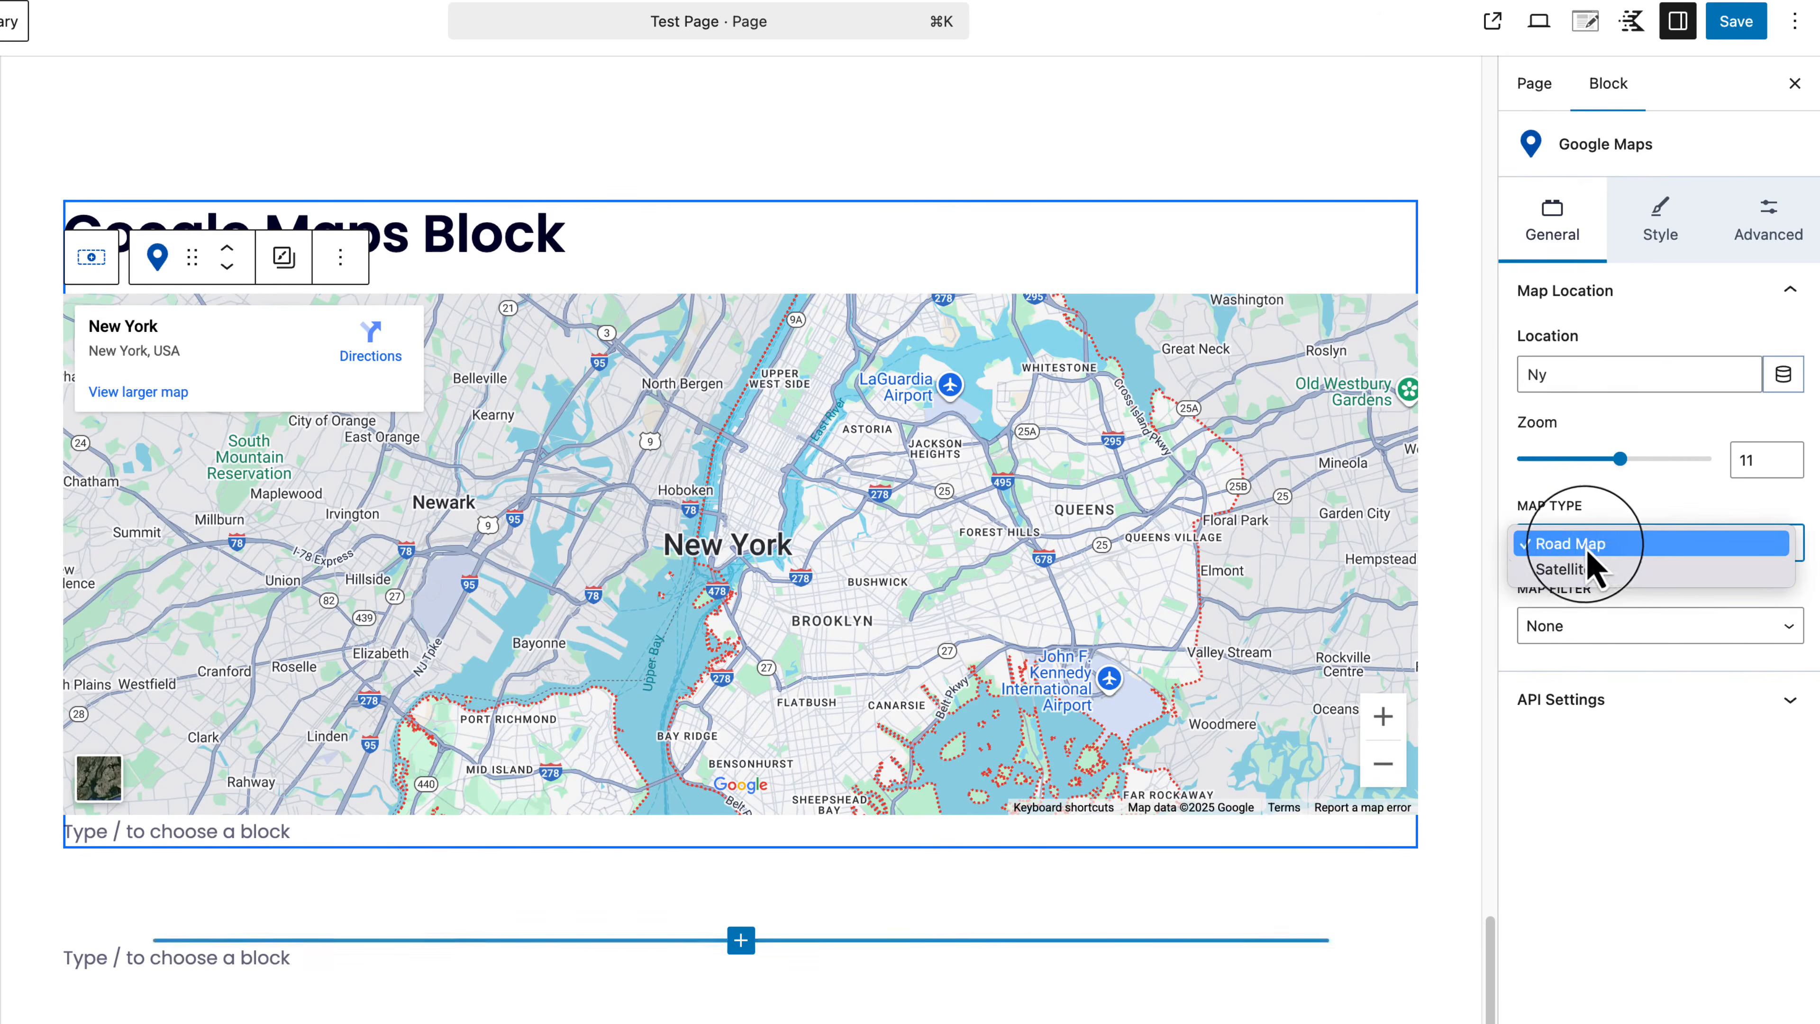
click(1631, 569)
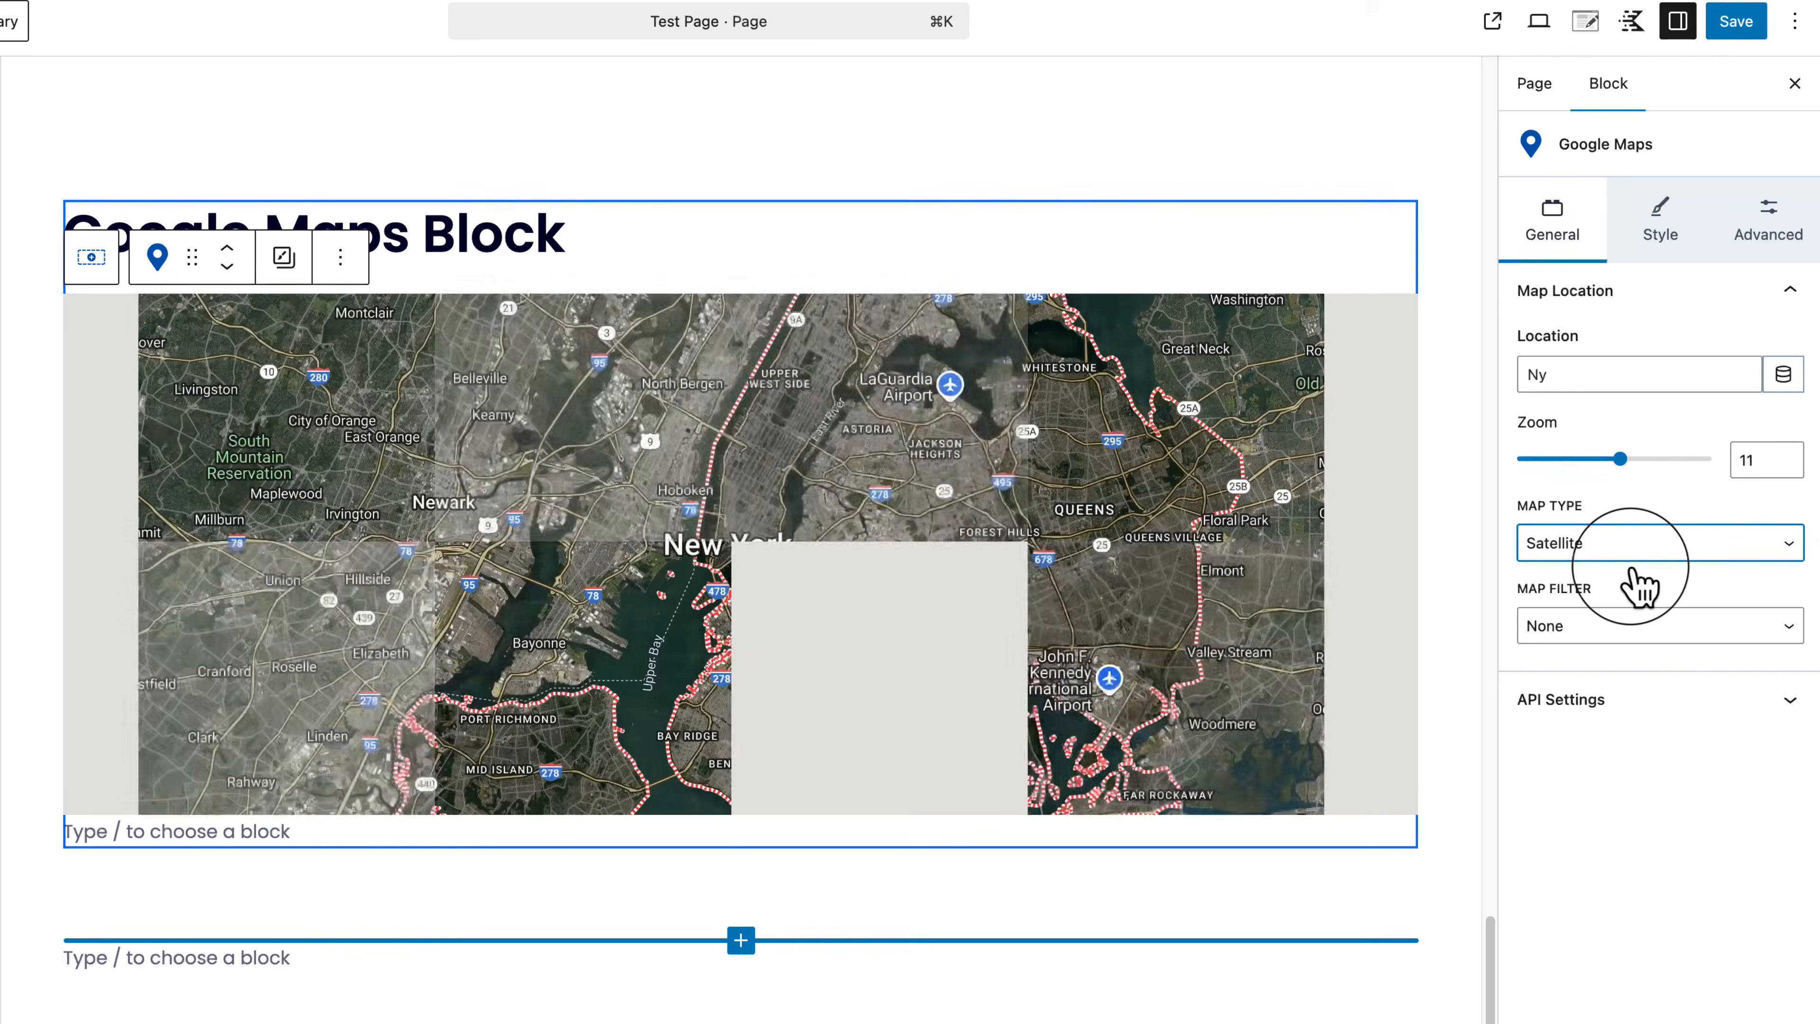
click(1618, 629)
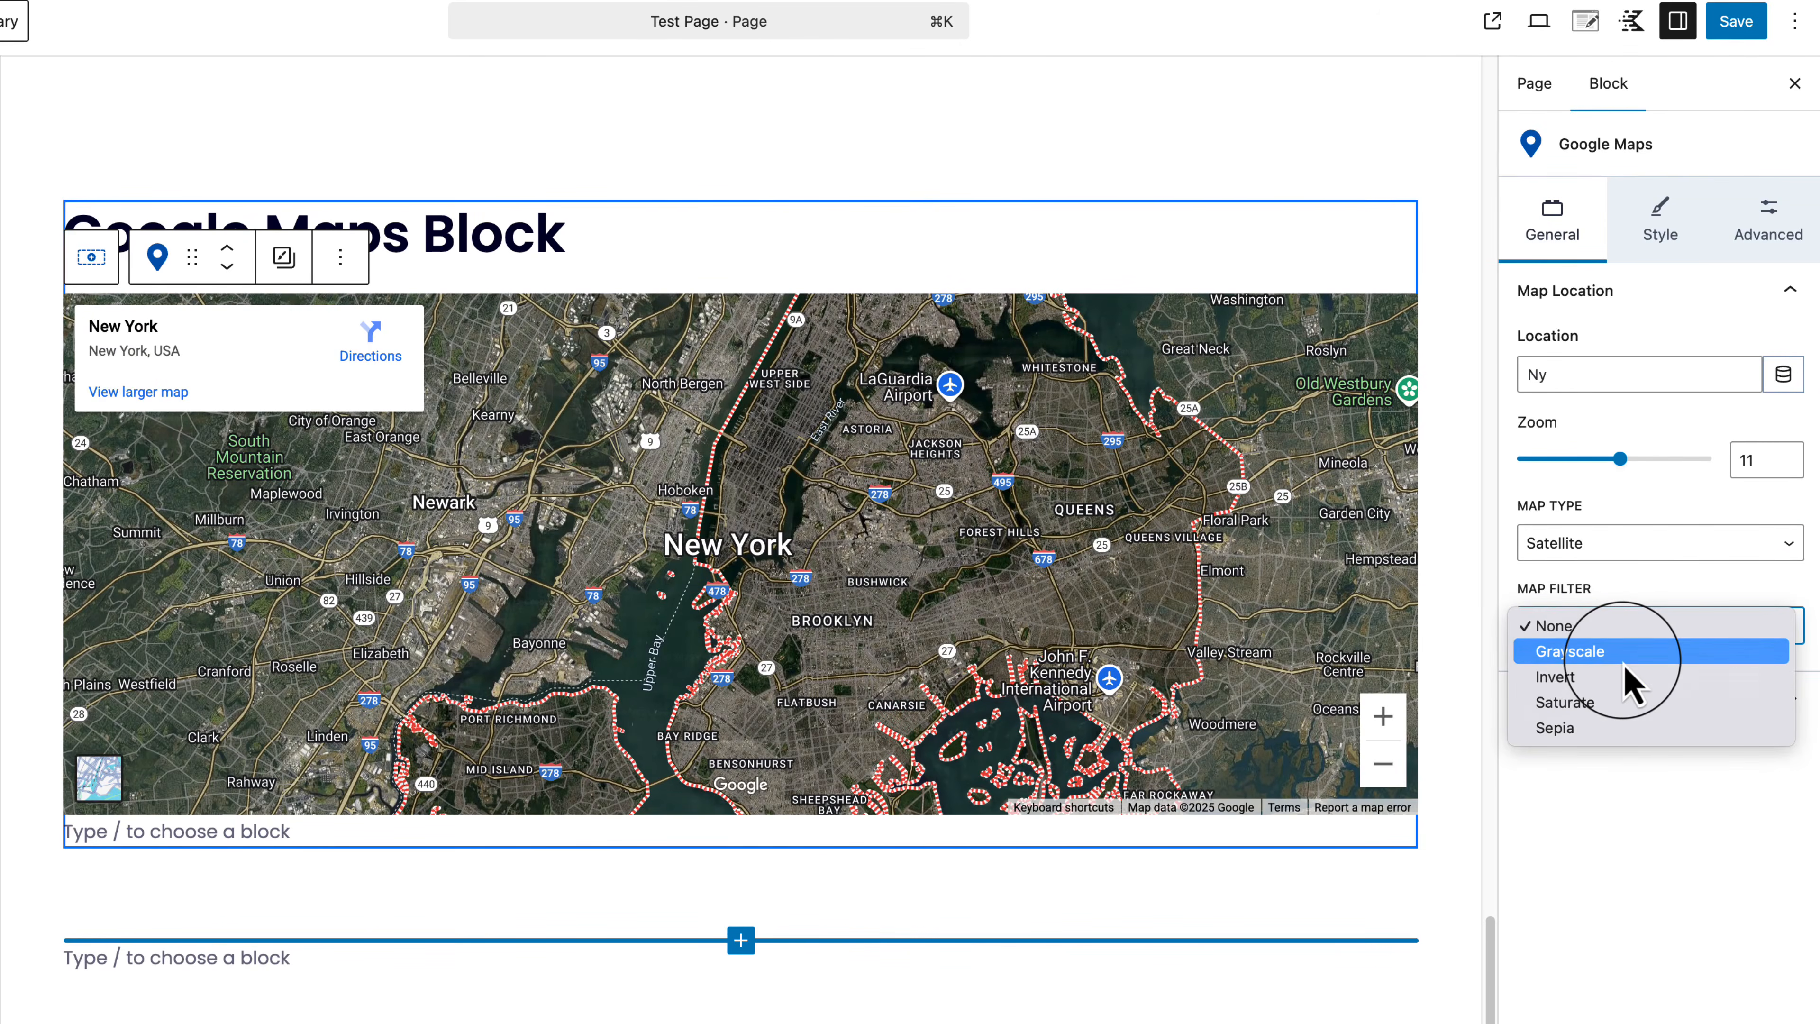
Step: Switch the map back to Road Map while trying the Grayscale and Invert filters
click(1624, 653)
click(1625, 631)
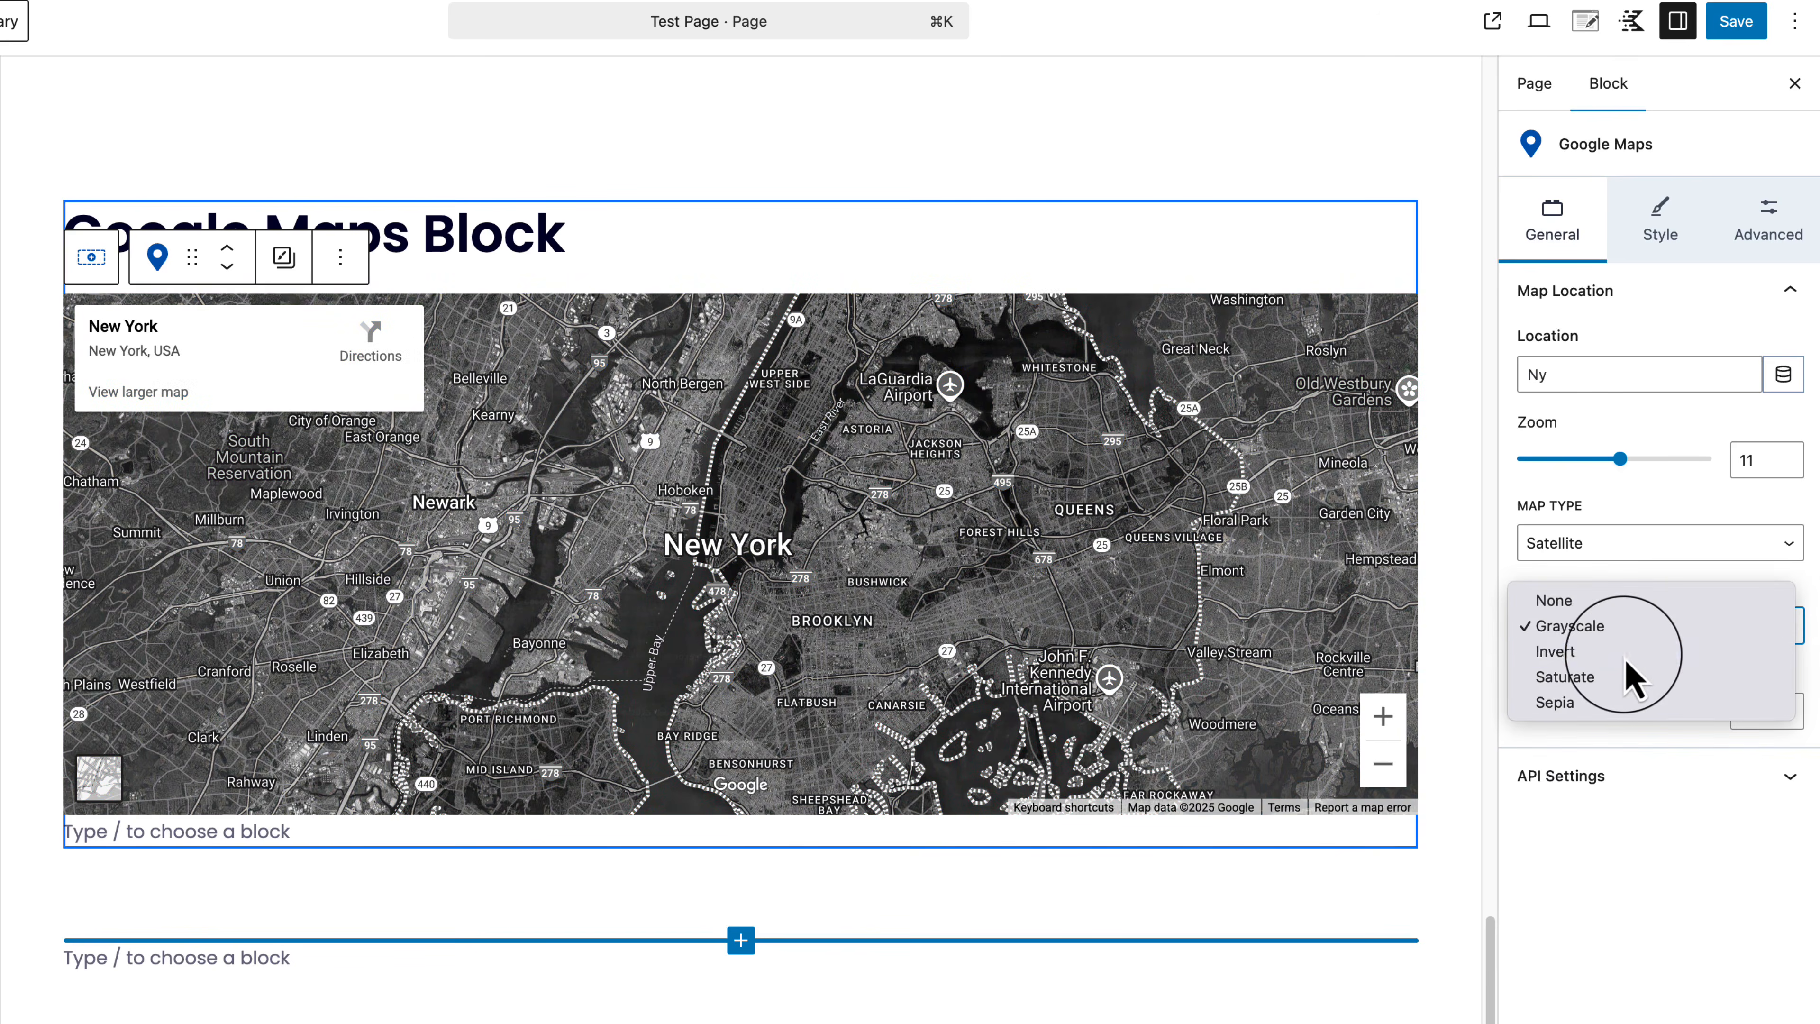
click(1560, 651)
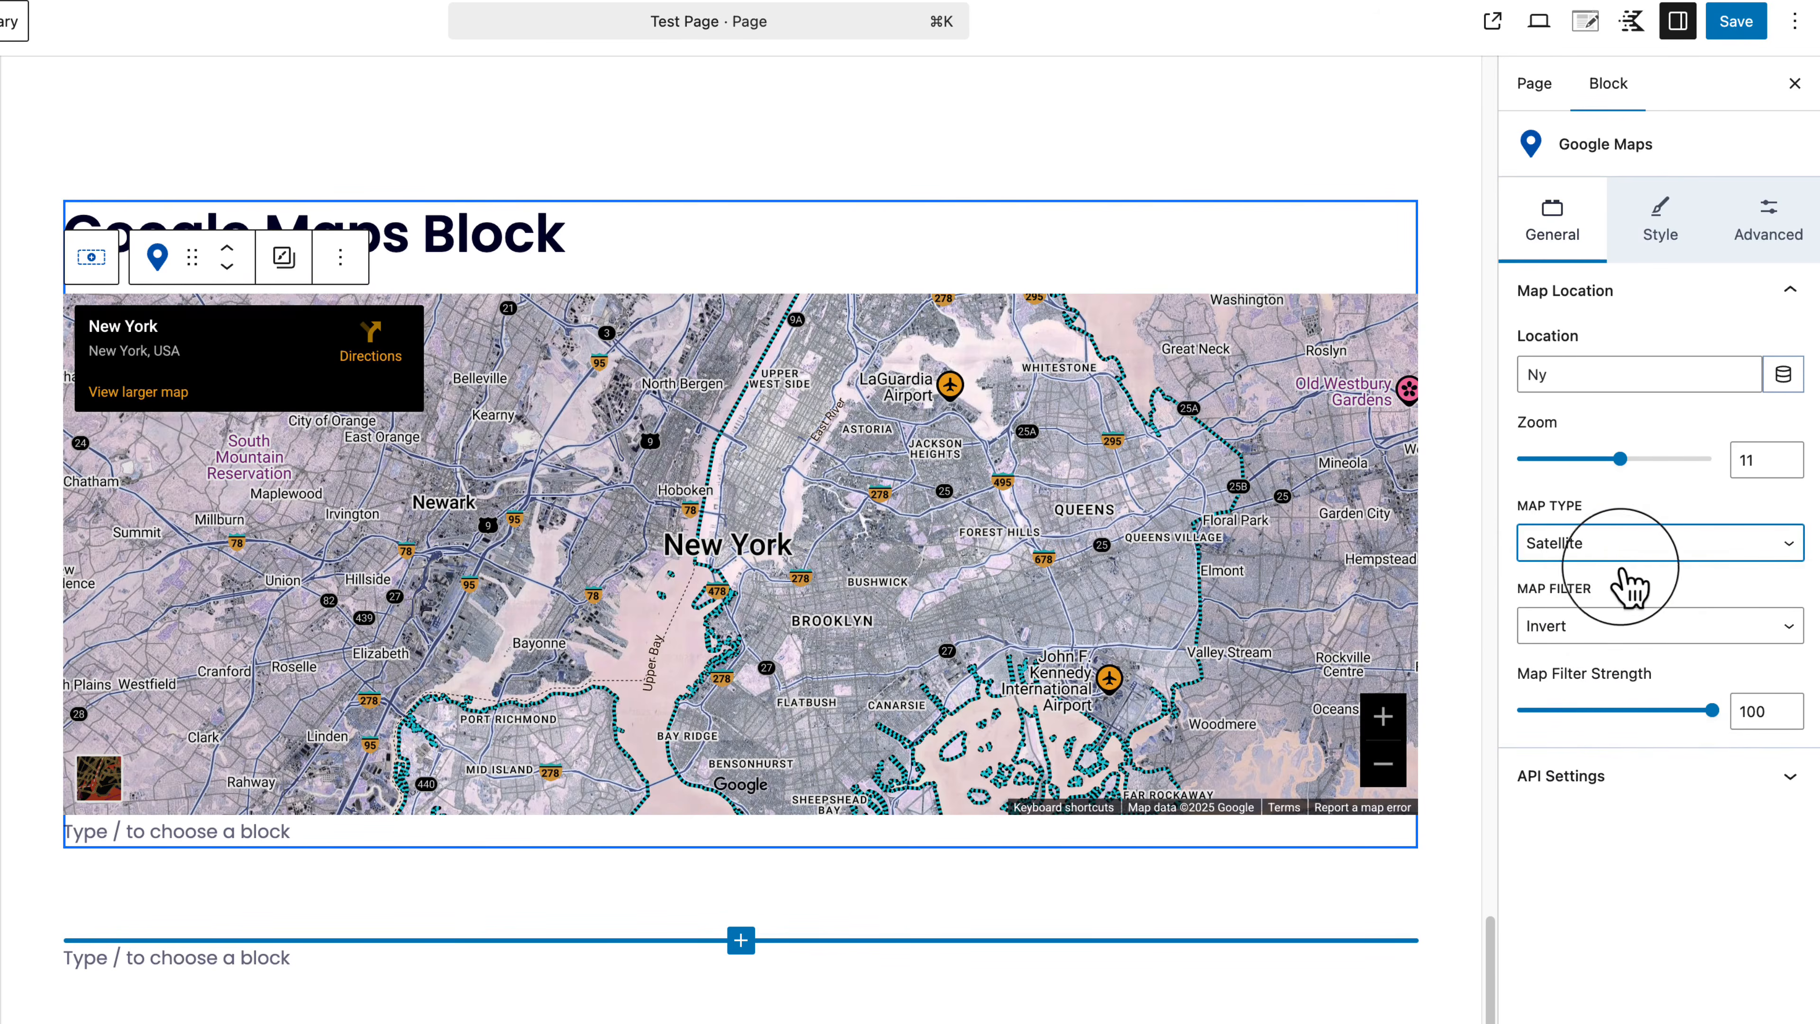
click(1570, 546)
click(1606, 542)
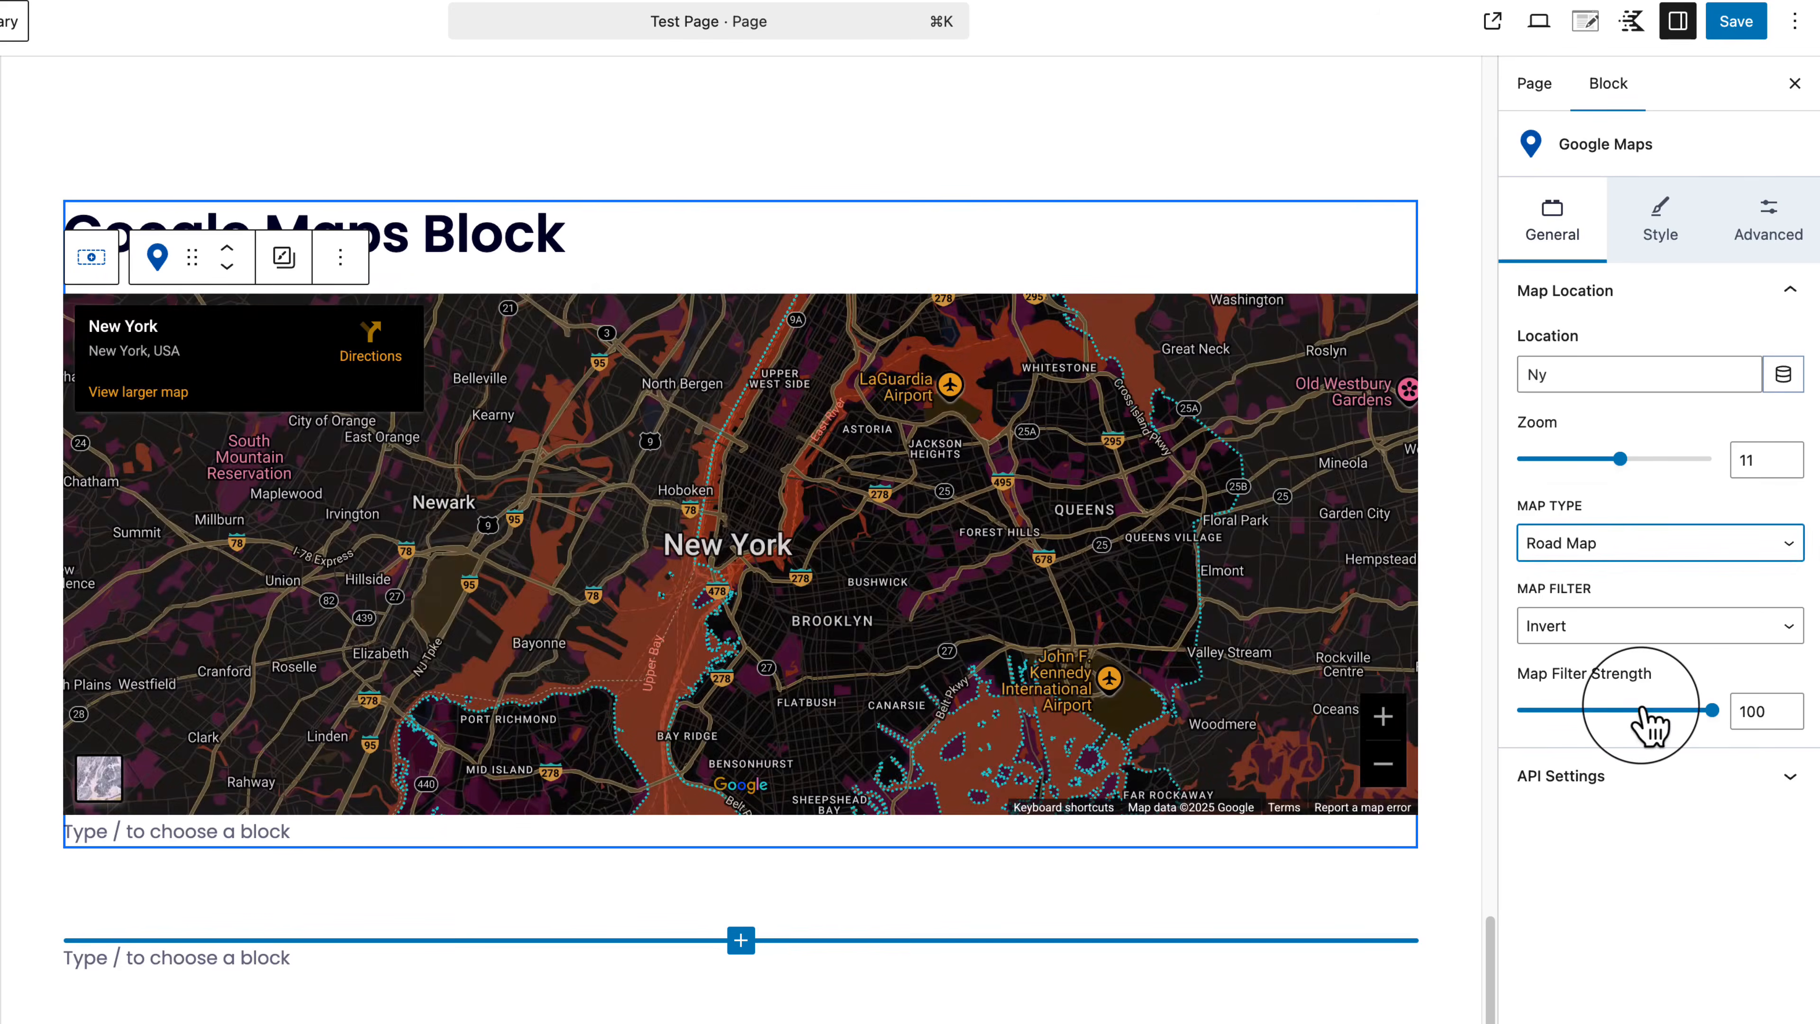
drag(1643, 709, 1610, 709)
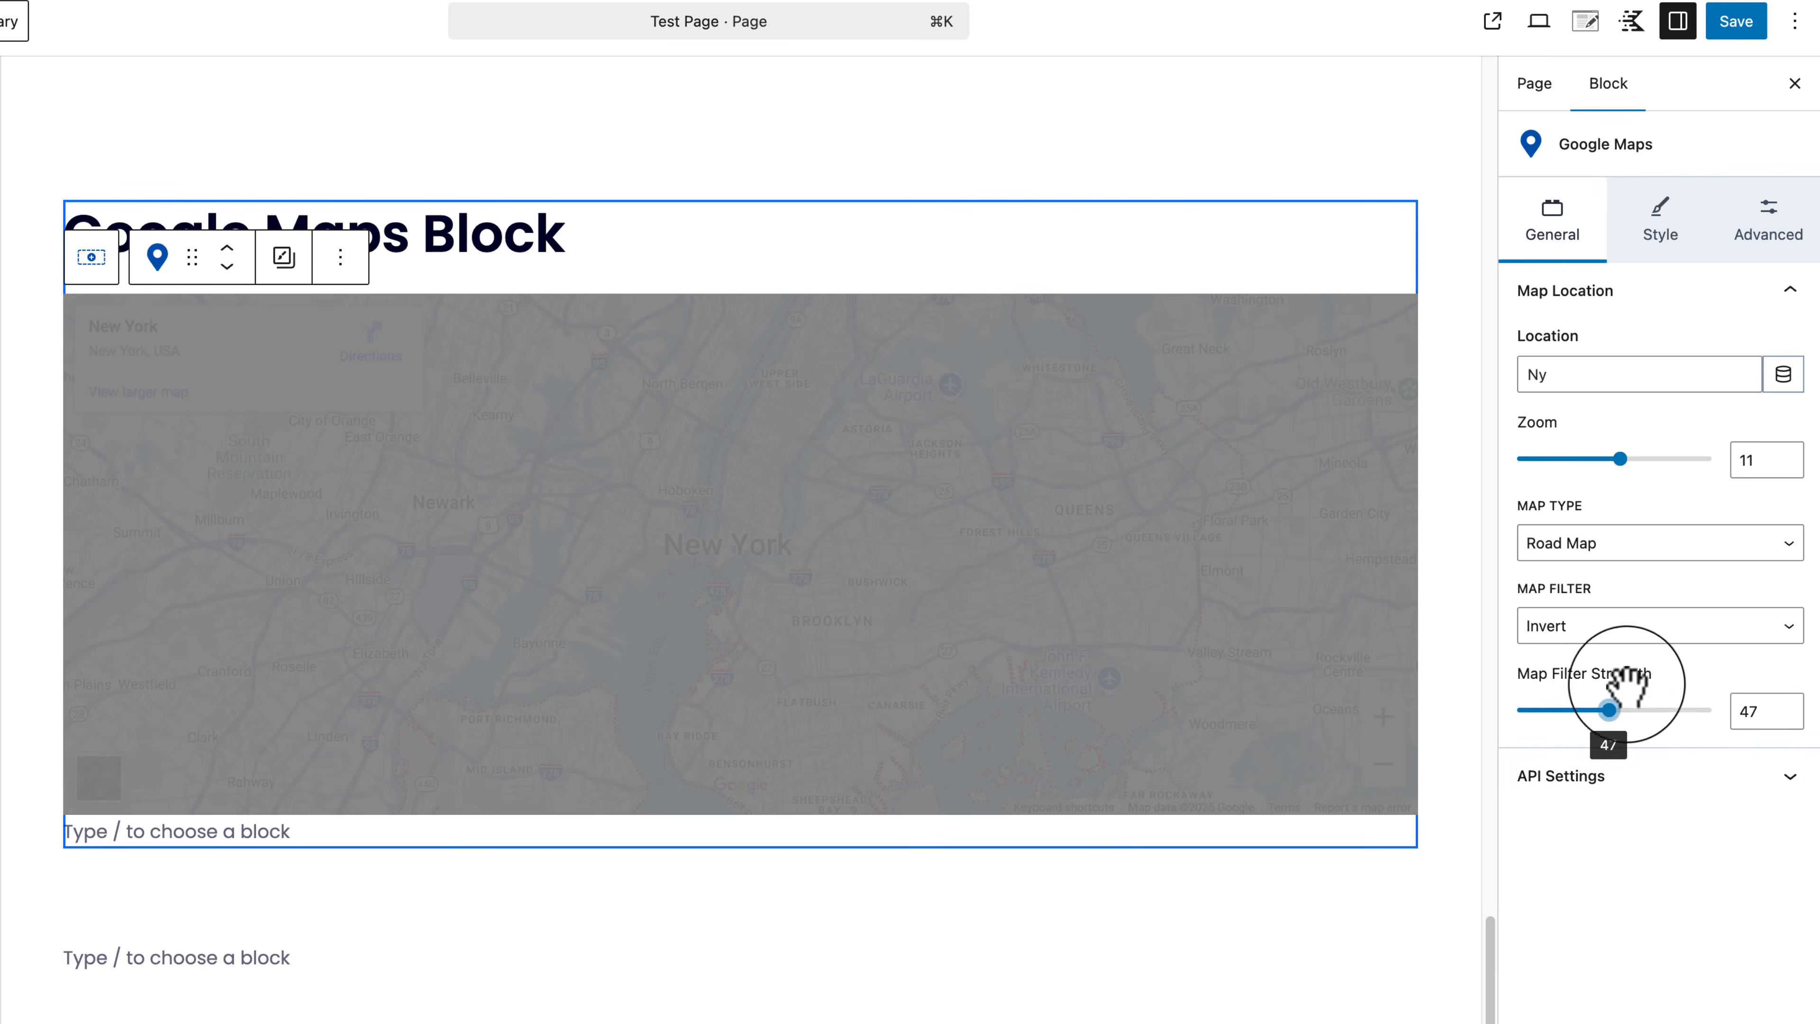
Step: Try the Saturate, Sepia and Grayscale filters, then settle on Invert at strength 100
click(1676, 627)
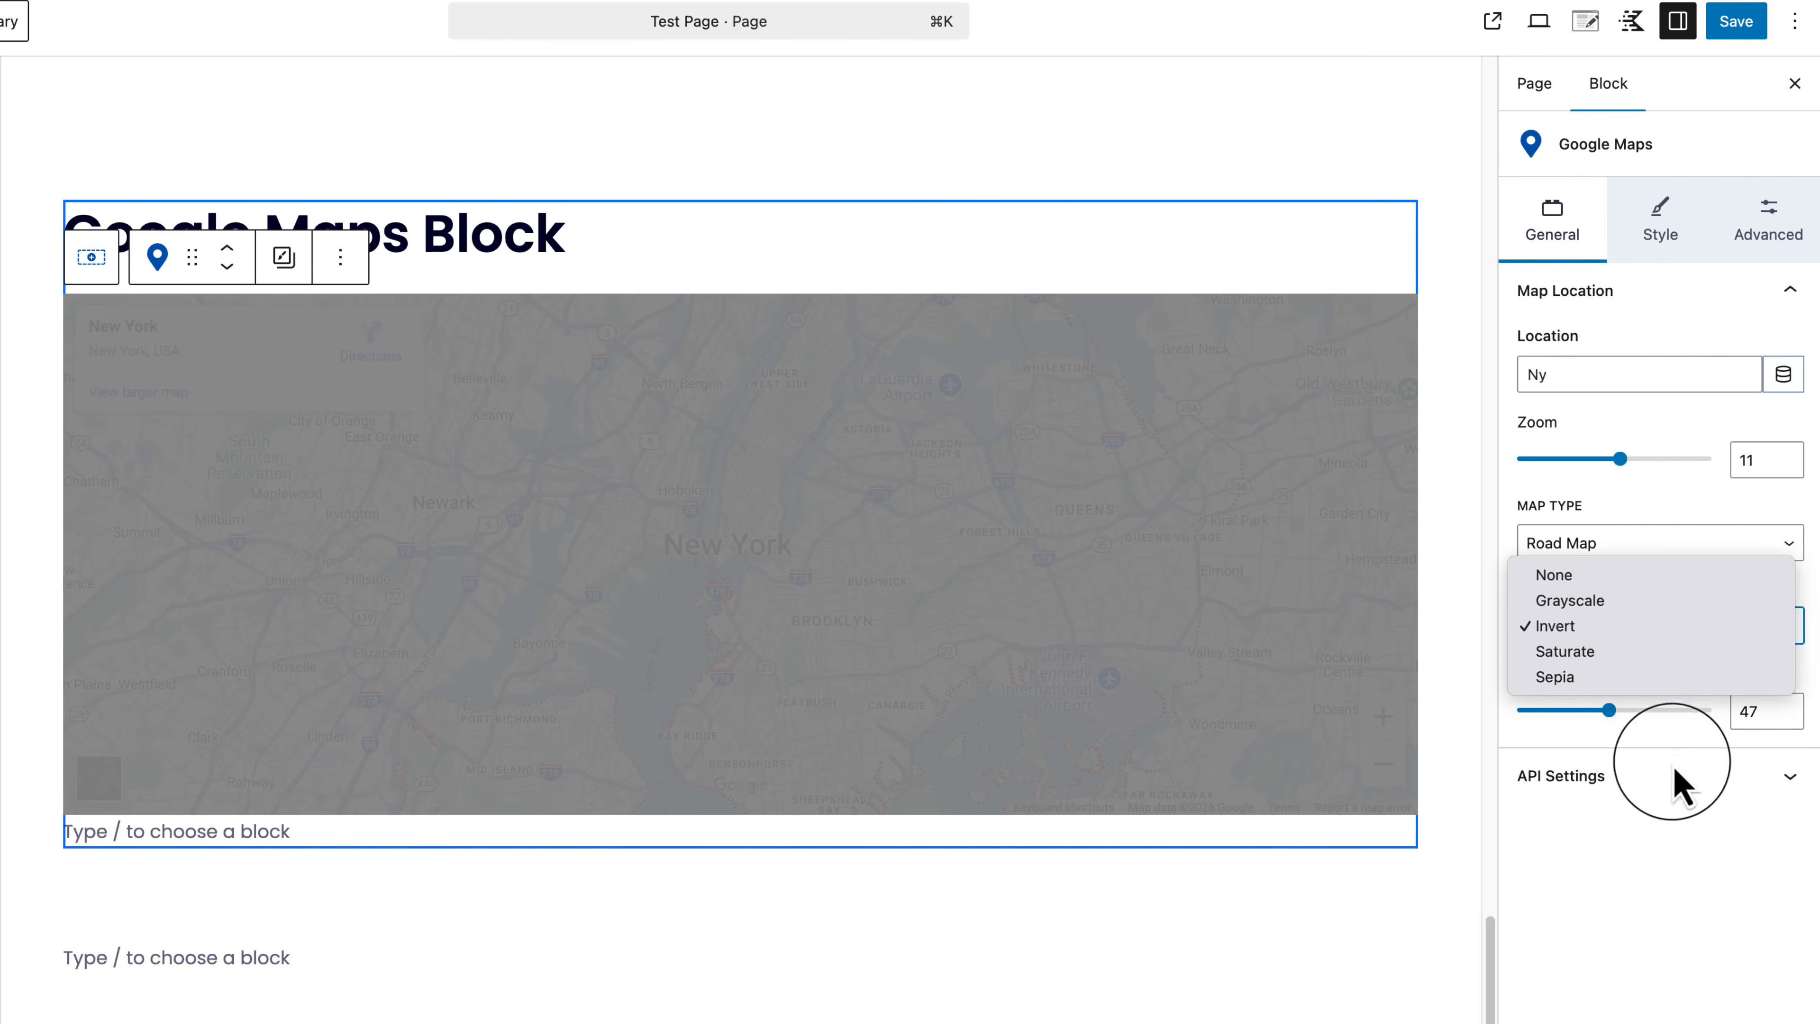
click(1676, 878)
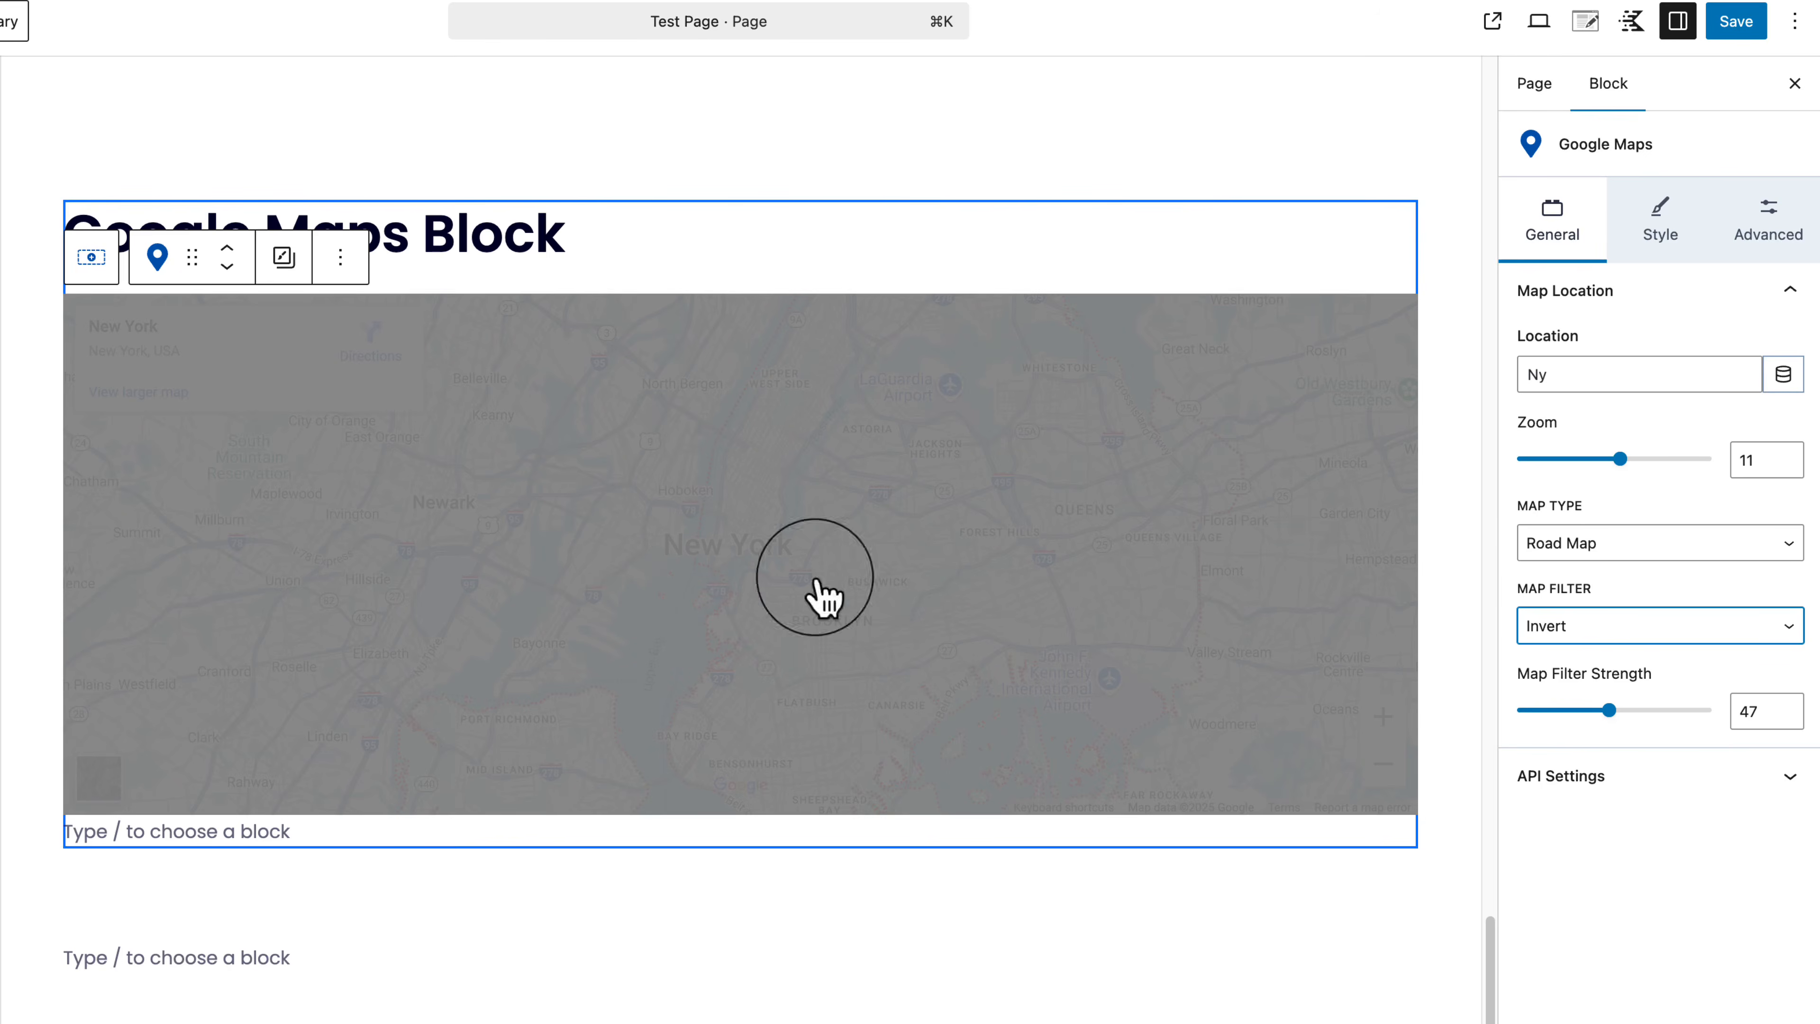
click(1592, 635)
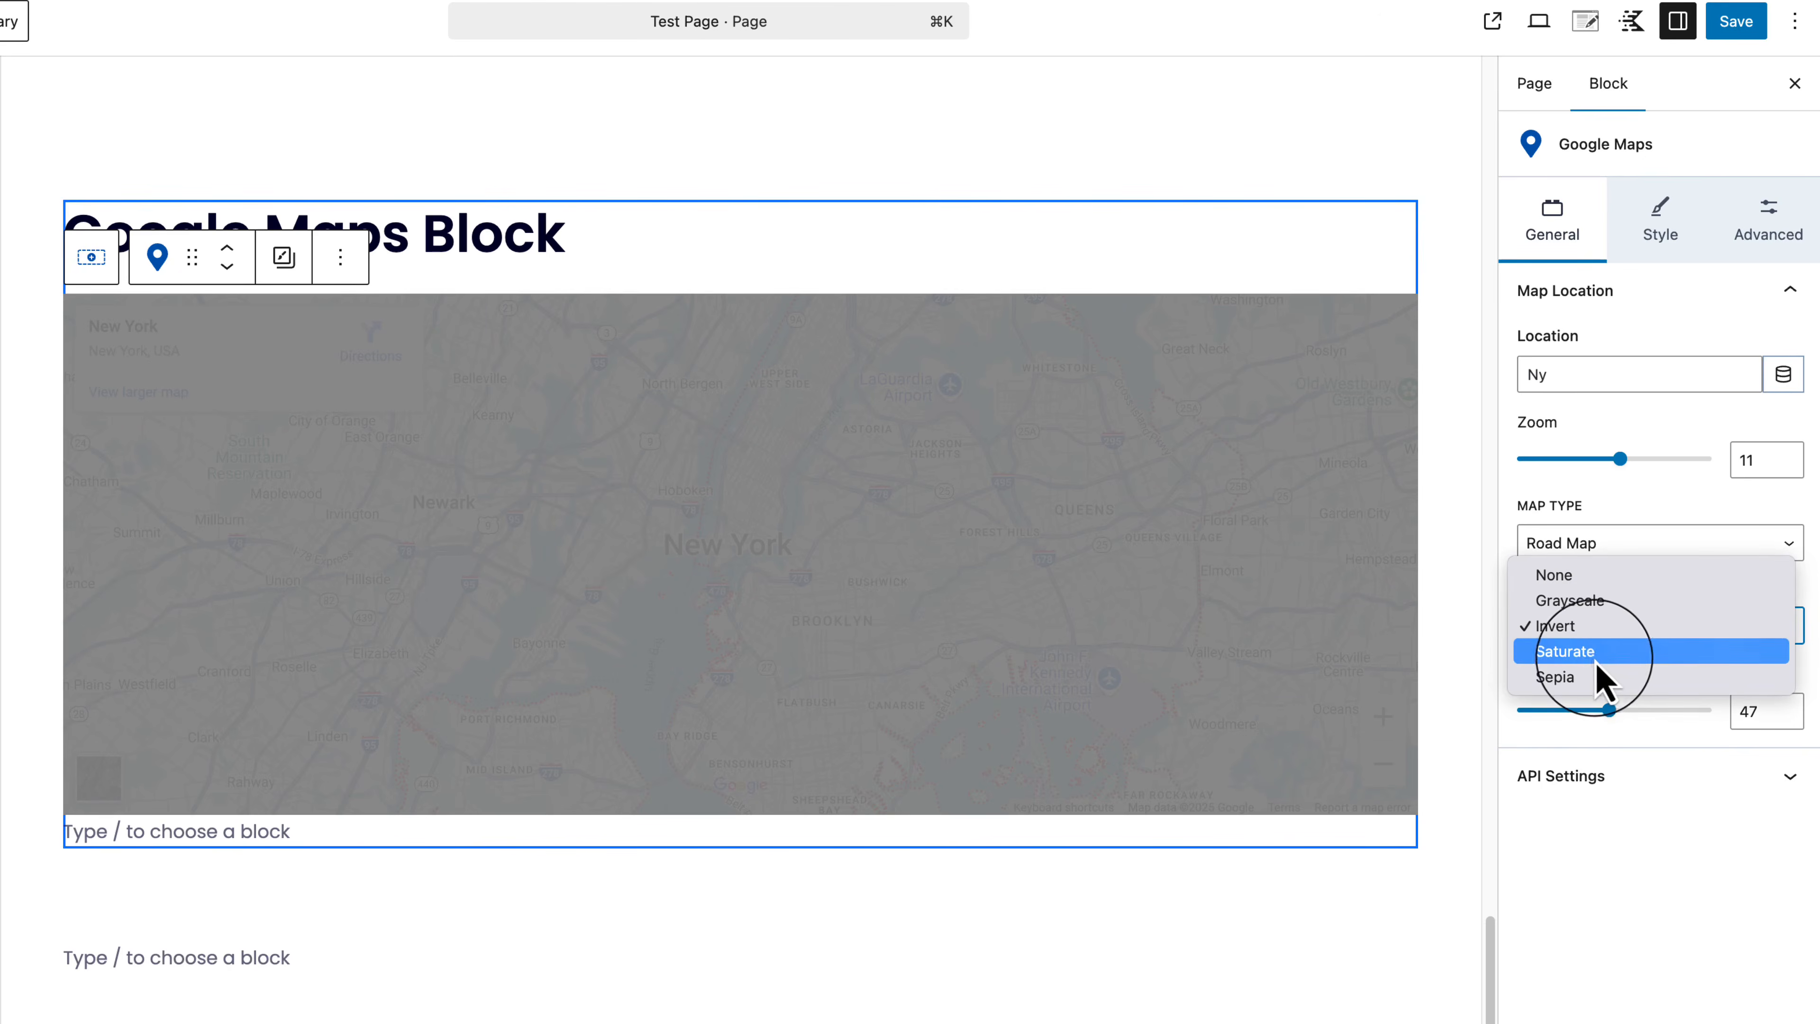
click(1591, 651)
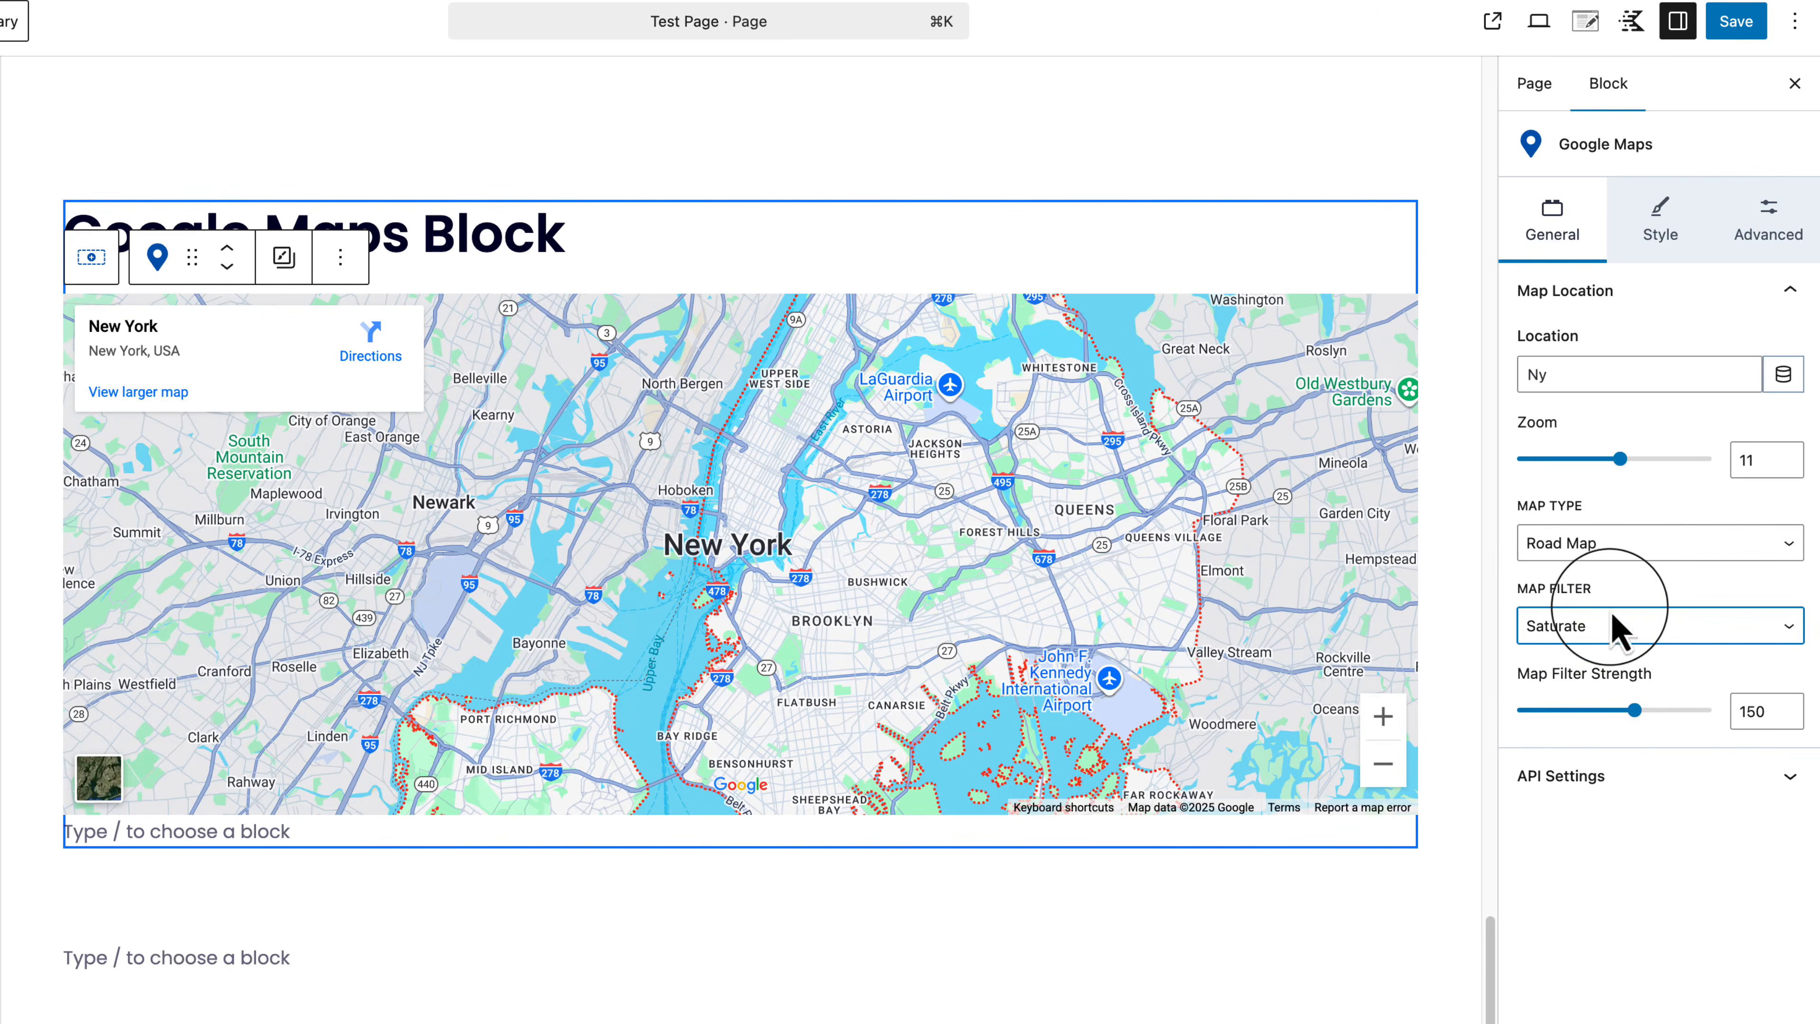
click(1616, 630)
click(1637, 653)
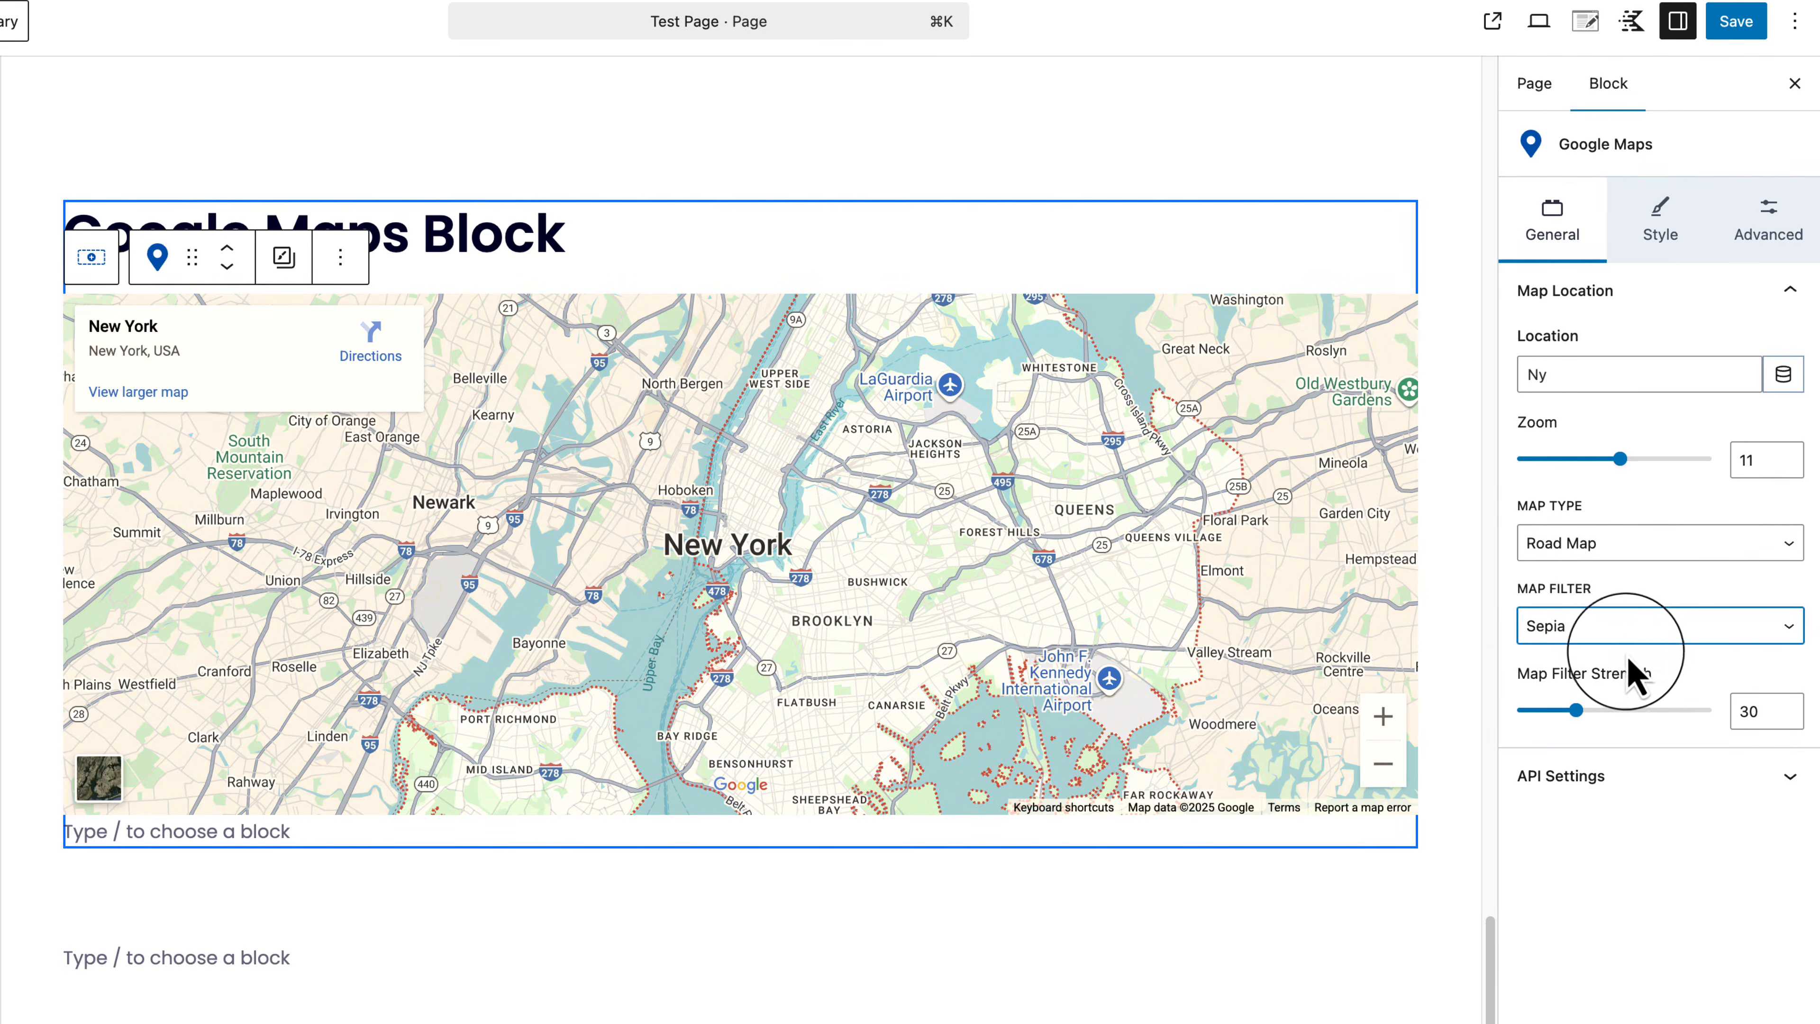
click(1631, 653)
click(1617, 551)
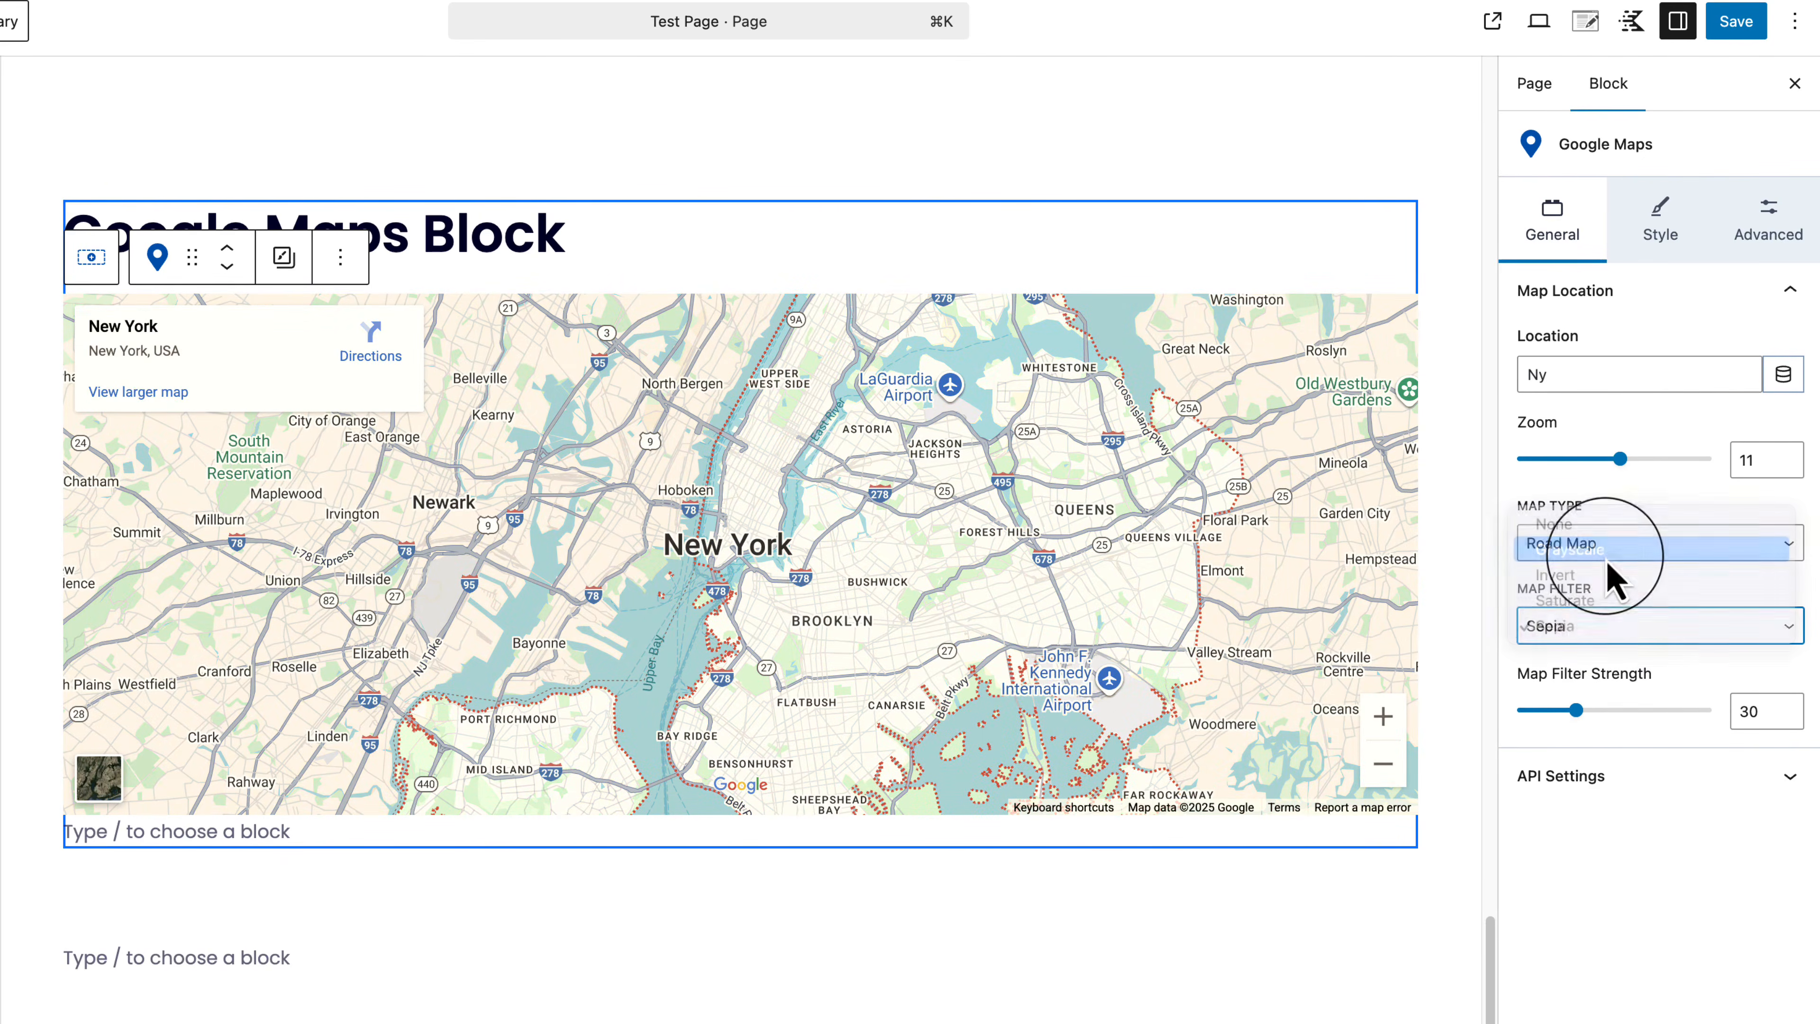
click(1677, 776)
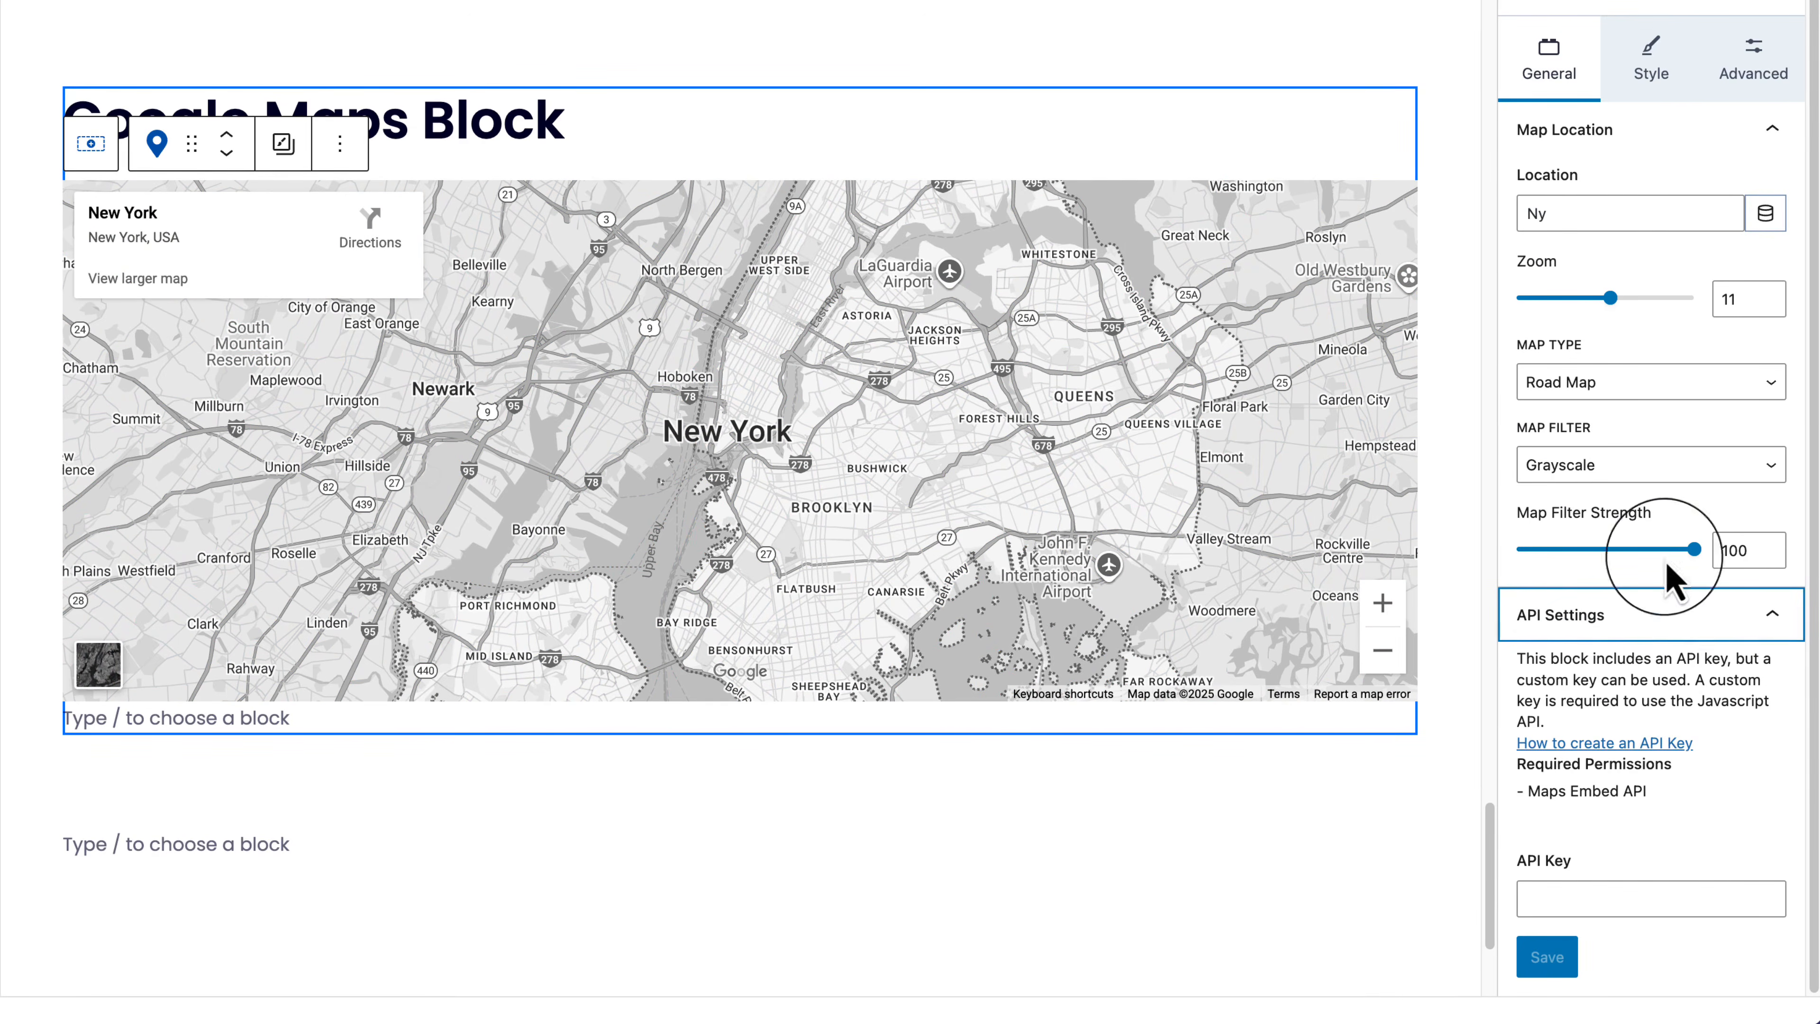
click(1677, 474)
click(1675, 489)
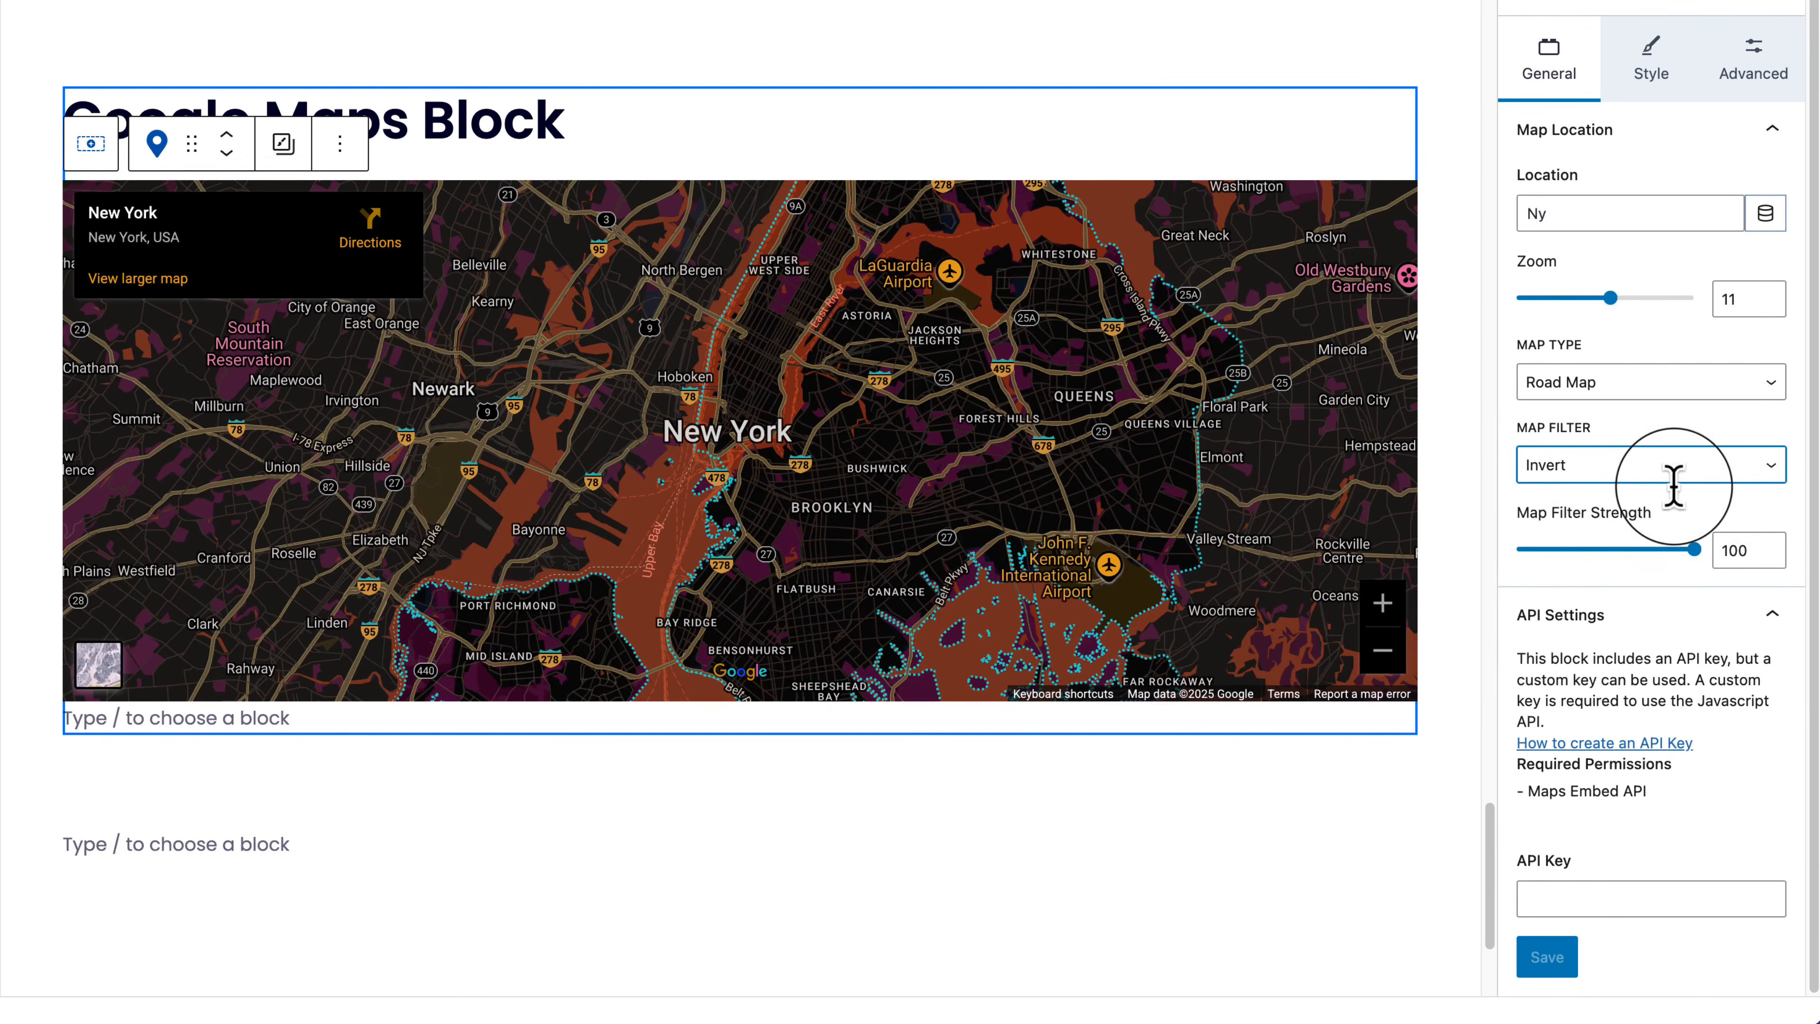
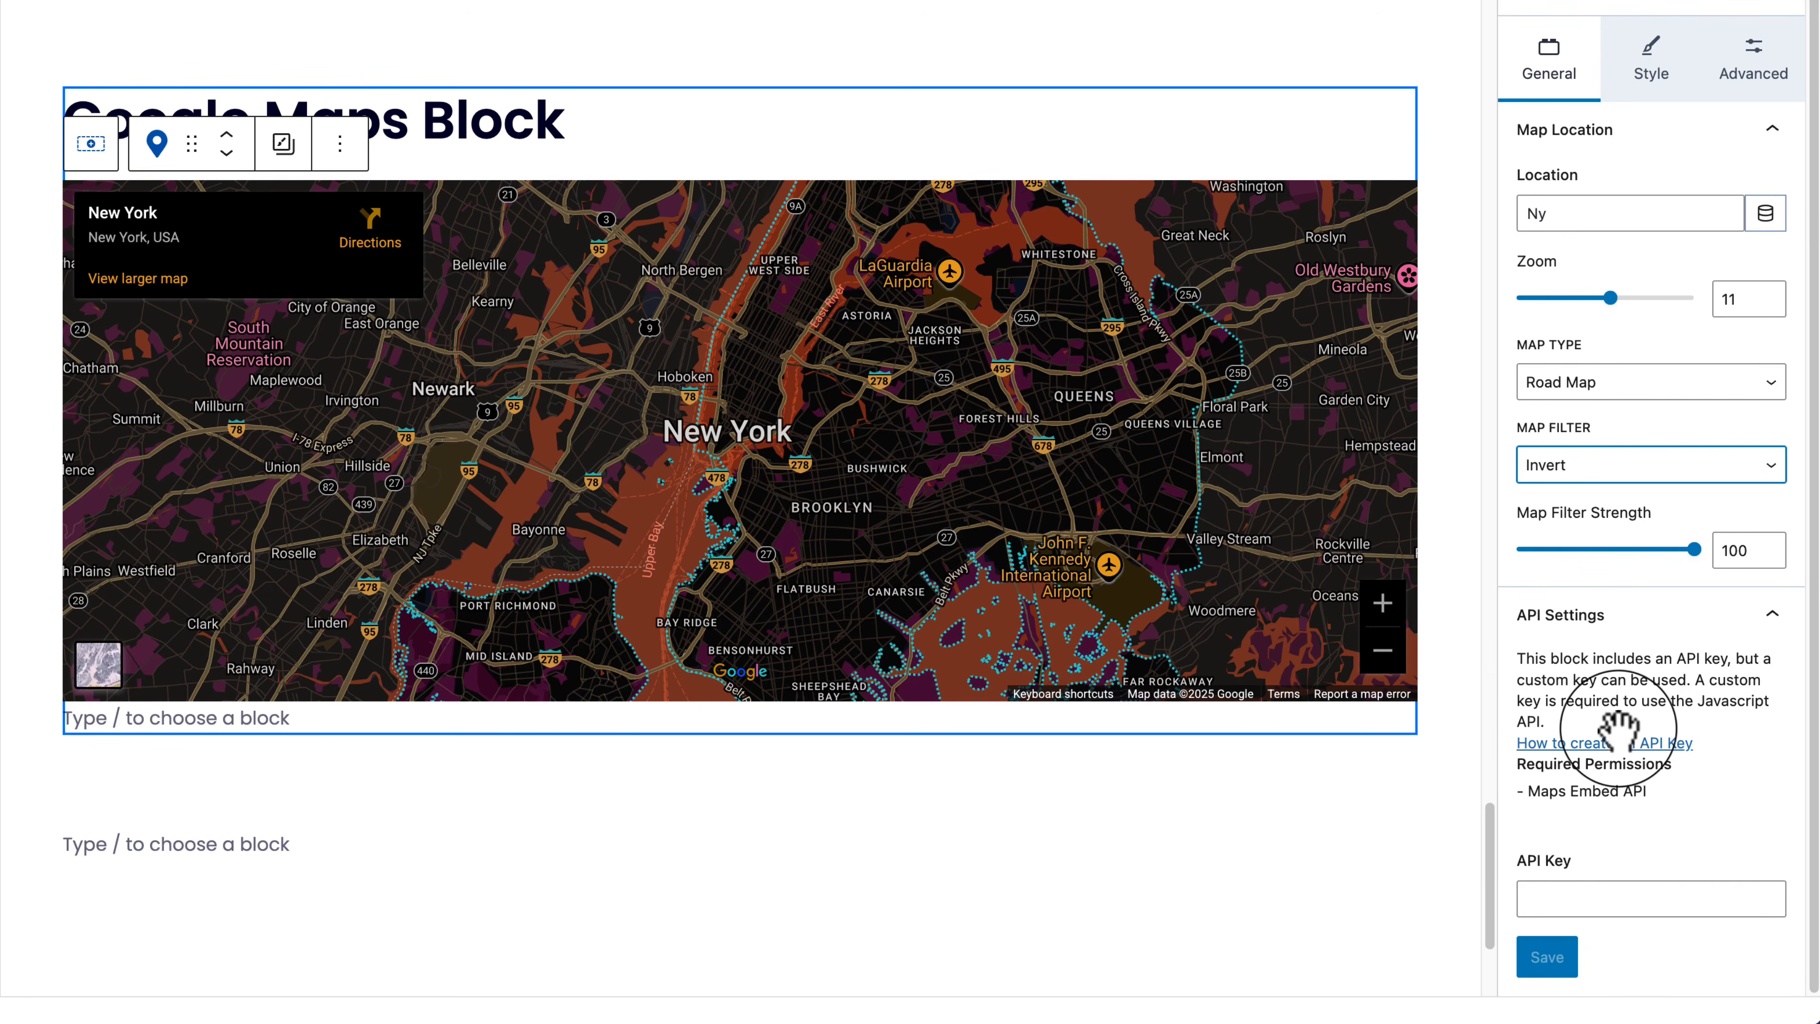
Step: Lower the New York map's Invert filter strength to 59 and bring up its Style settings
click(753, 260)
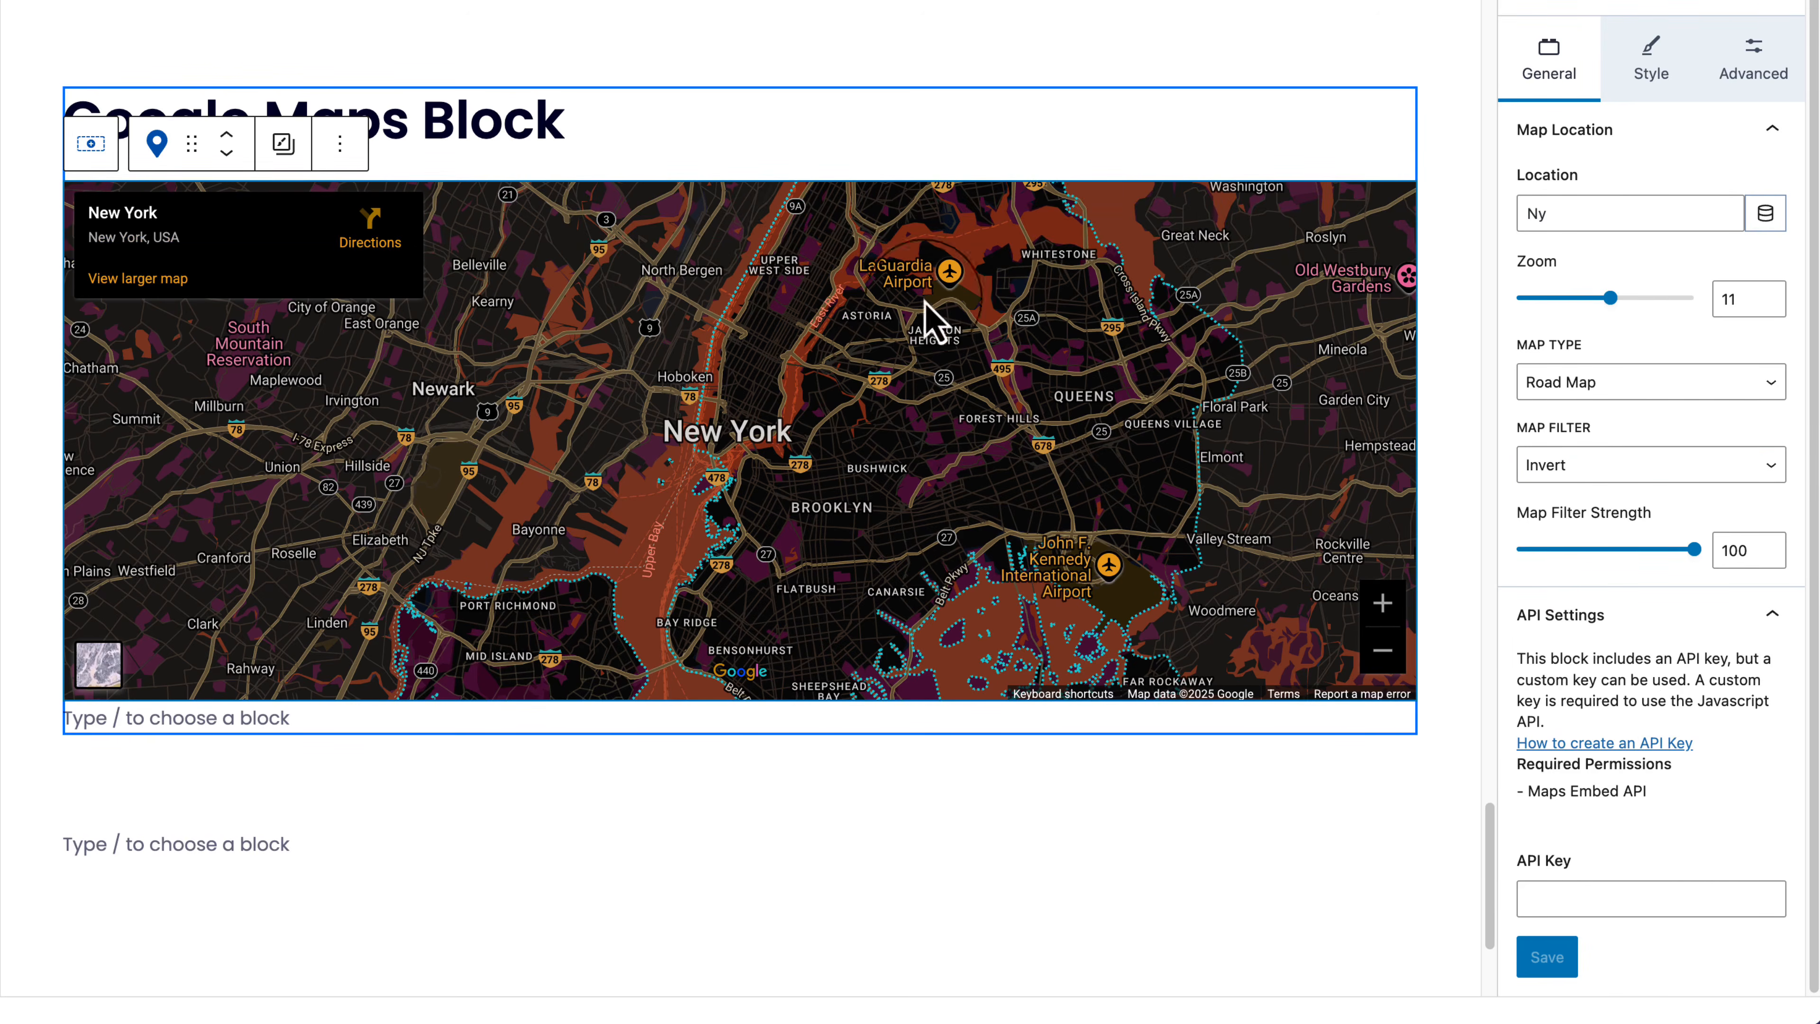
click(1622, 549)
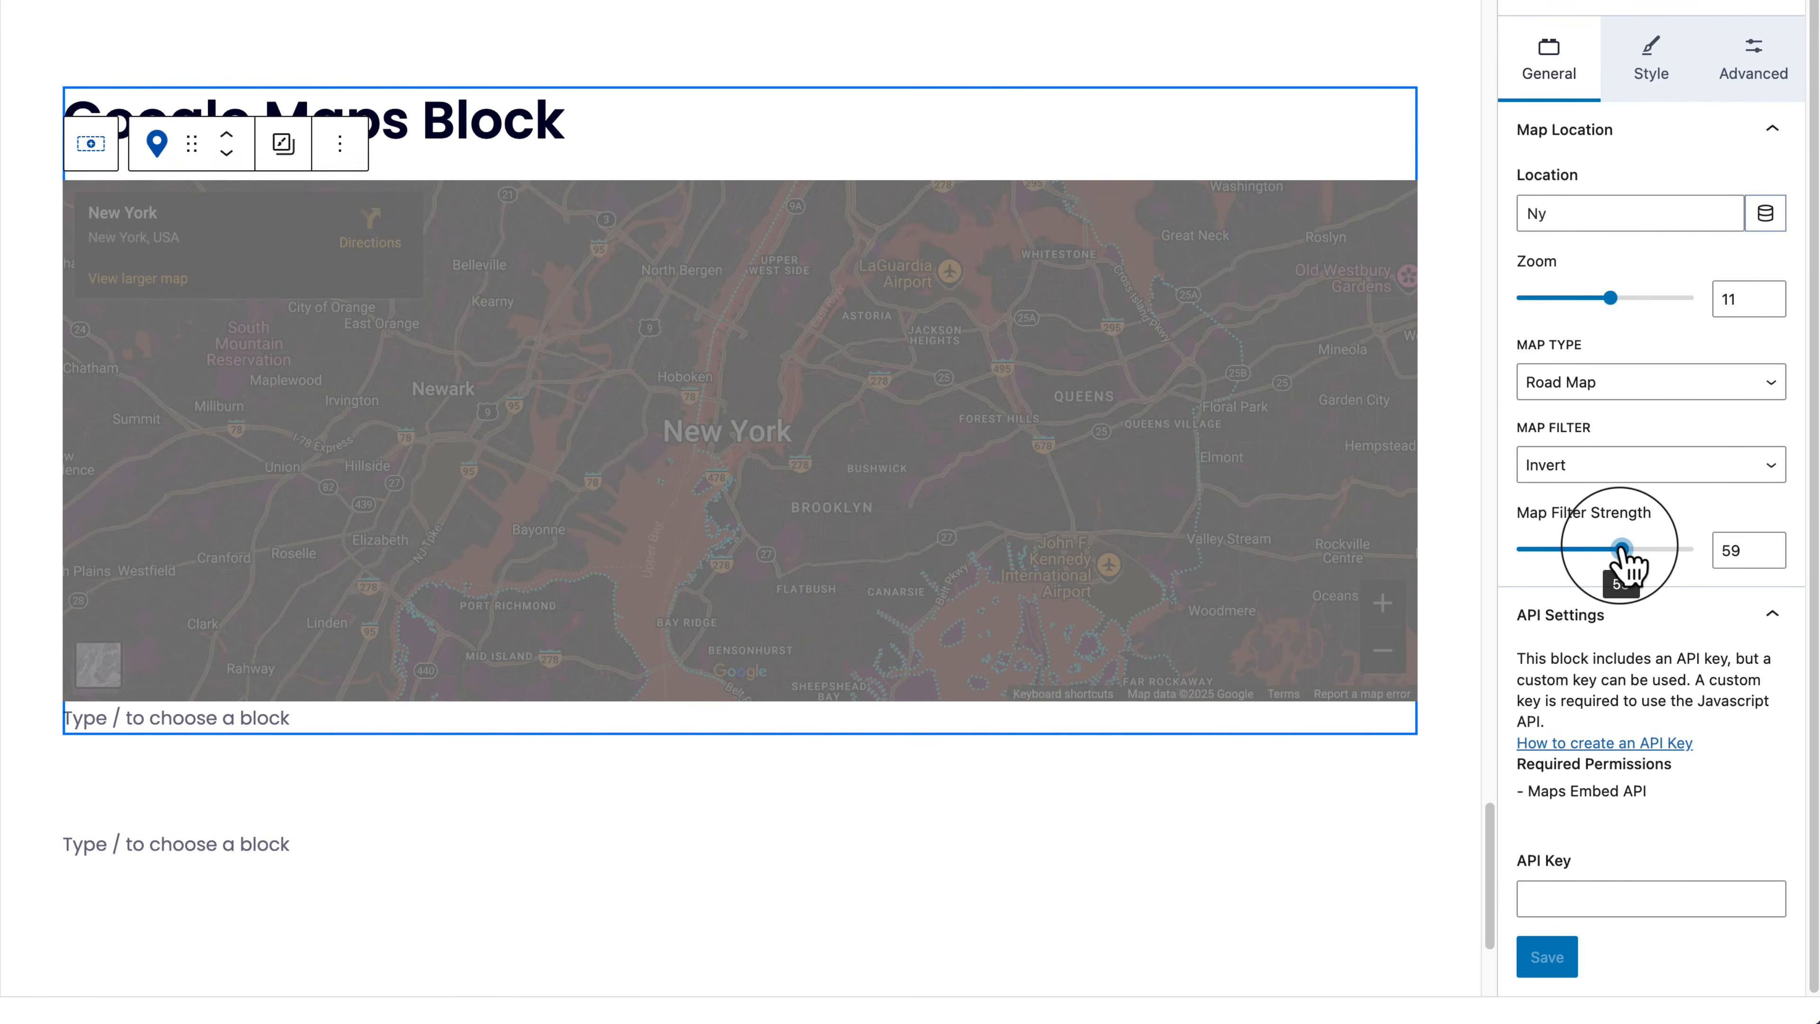
click(1661, 84)
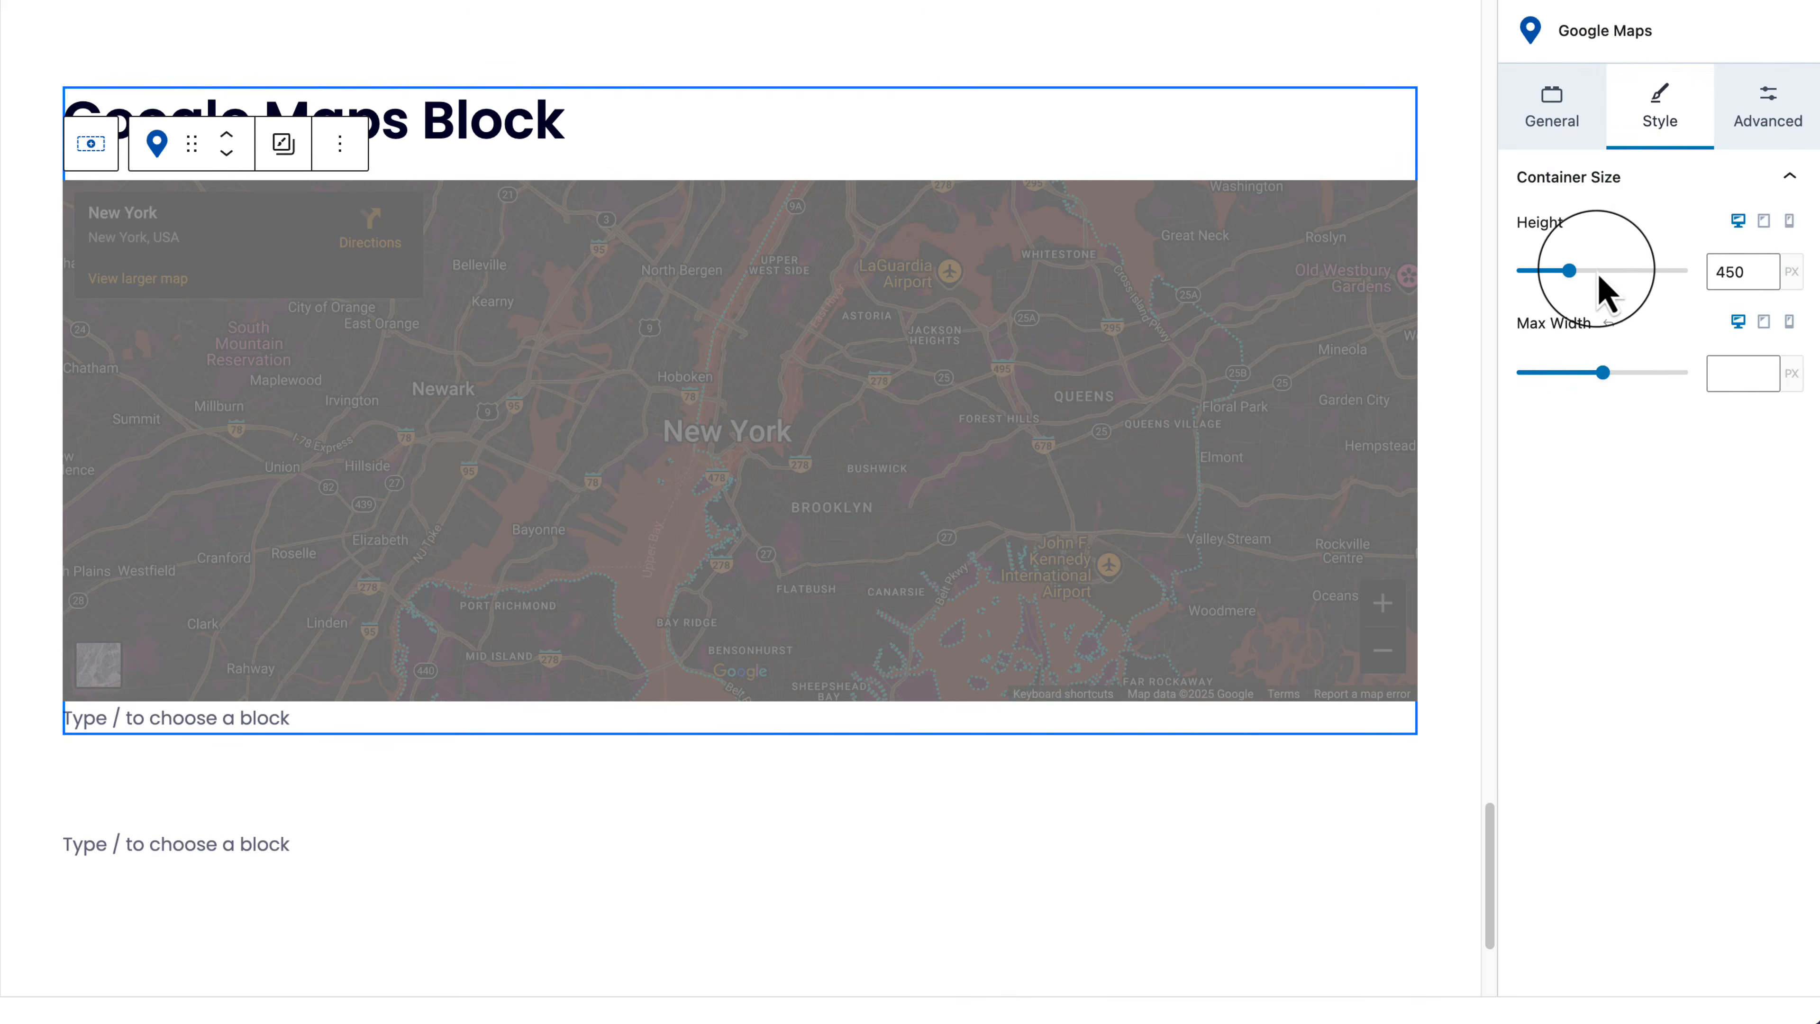
Step: Resize the map to 572 px max width and 464 px height, aligned left
mouse_move(1605, 375)
mouse_down()
mouse_move(1568, 373)
mouse_move(1588, 373)
mouse_up()
mouse_move(1569, 271)
mouse_down()
mouse_move(1548, 280)
mouse_move(1571, 271)
mouse_up()
click(1759, 467)
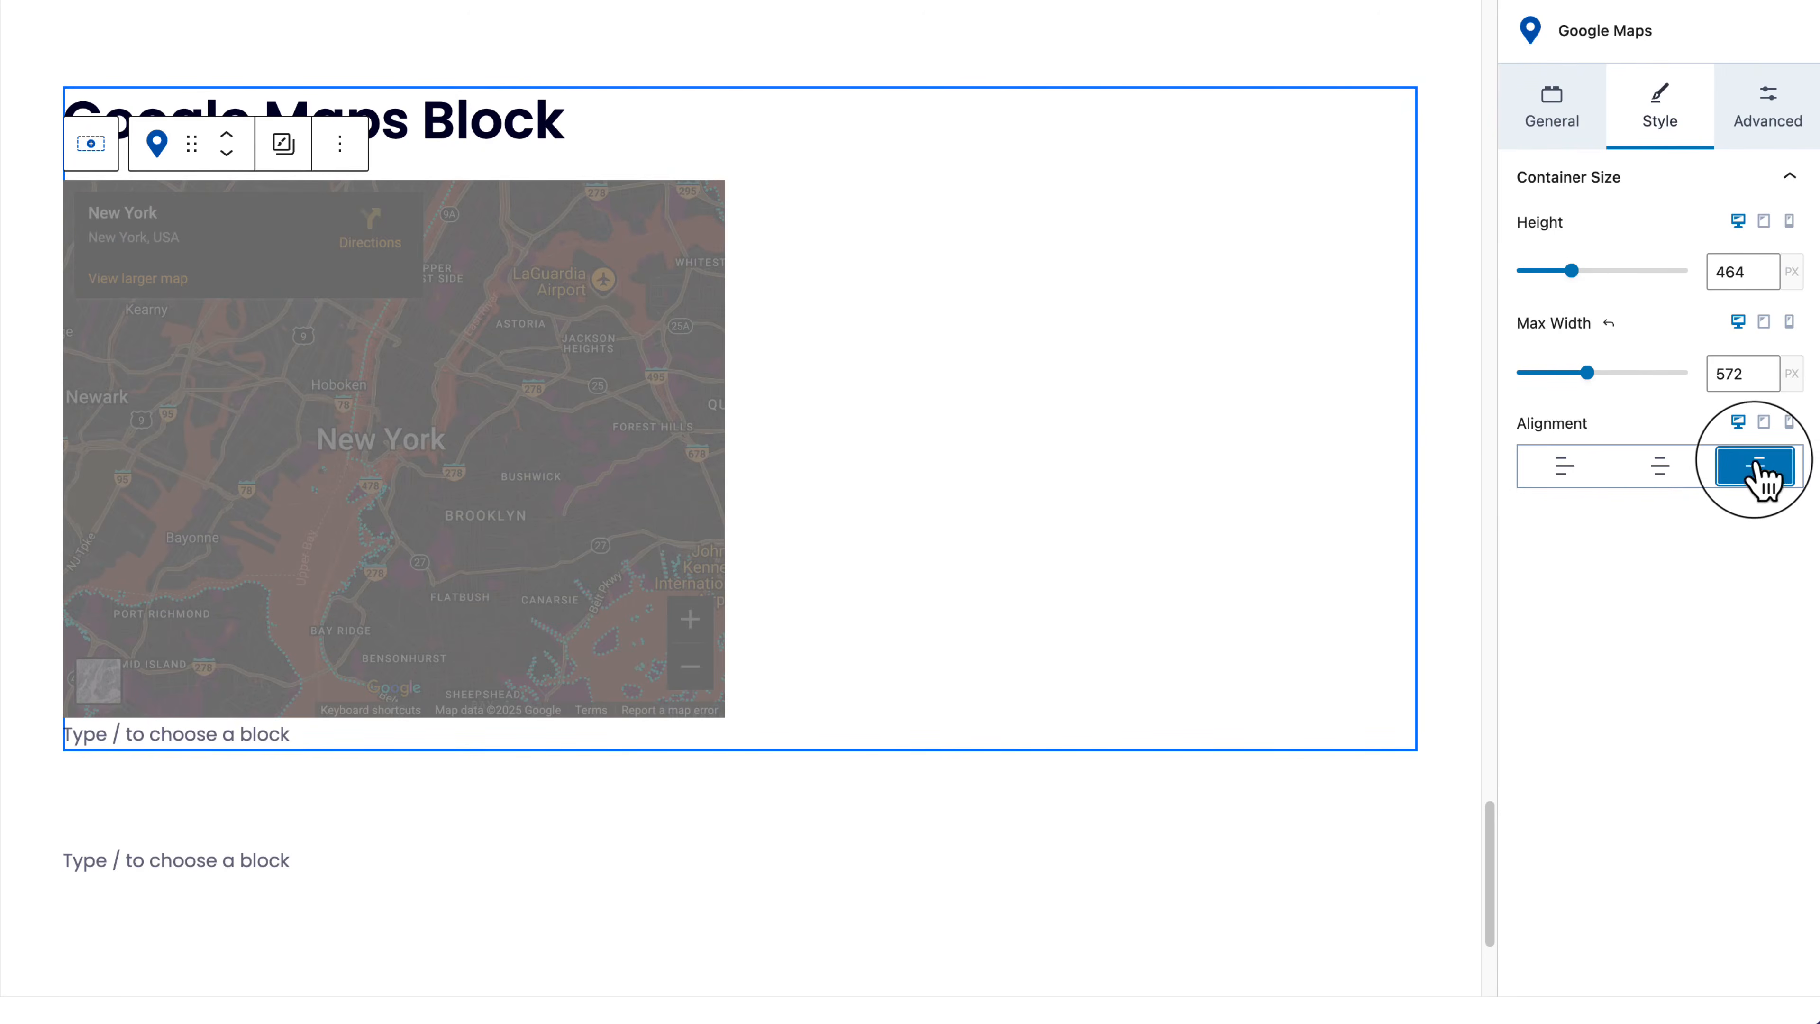
click(1663, 467)
click(1548, 473)
Step: Look through the Advanced tab's block defaults and CSS class sections, then return to General
click(1770, 109)
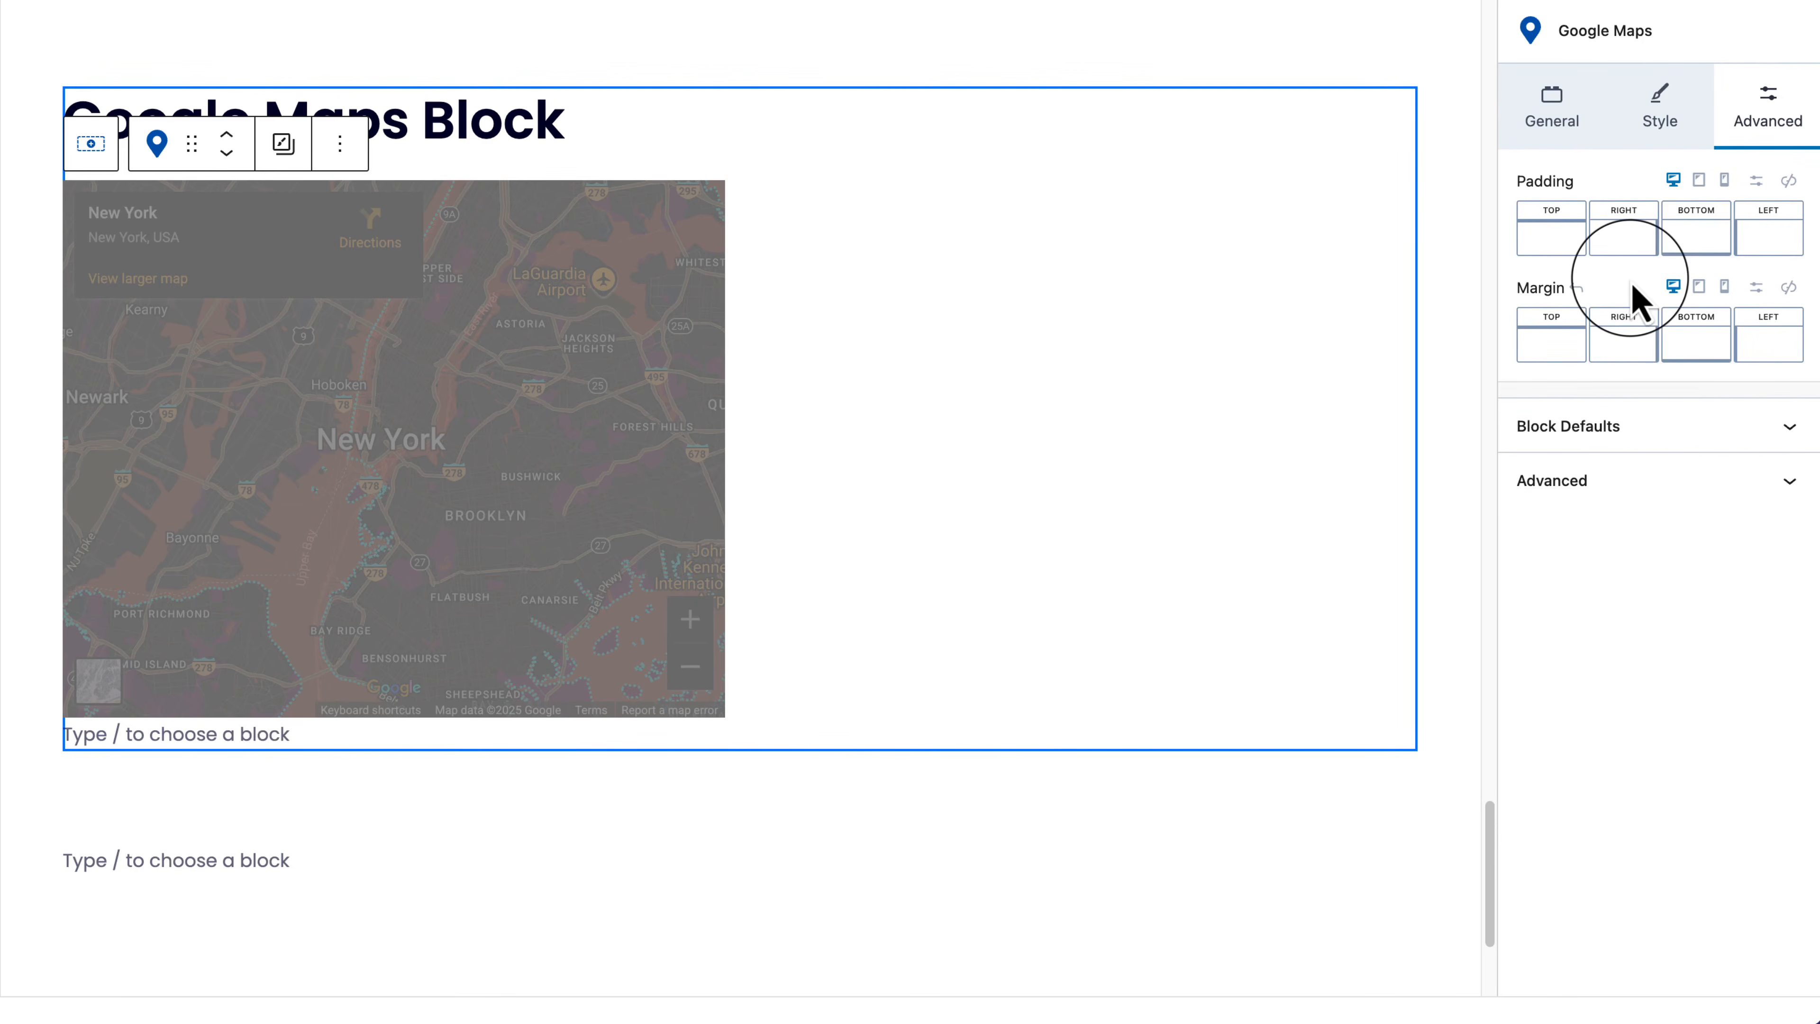
click(1630, 427)
click(1630, 427)
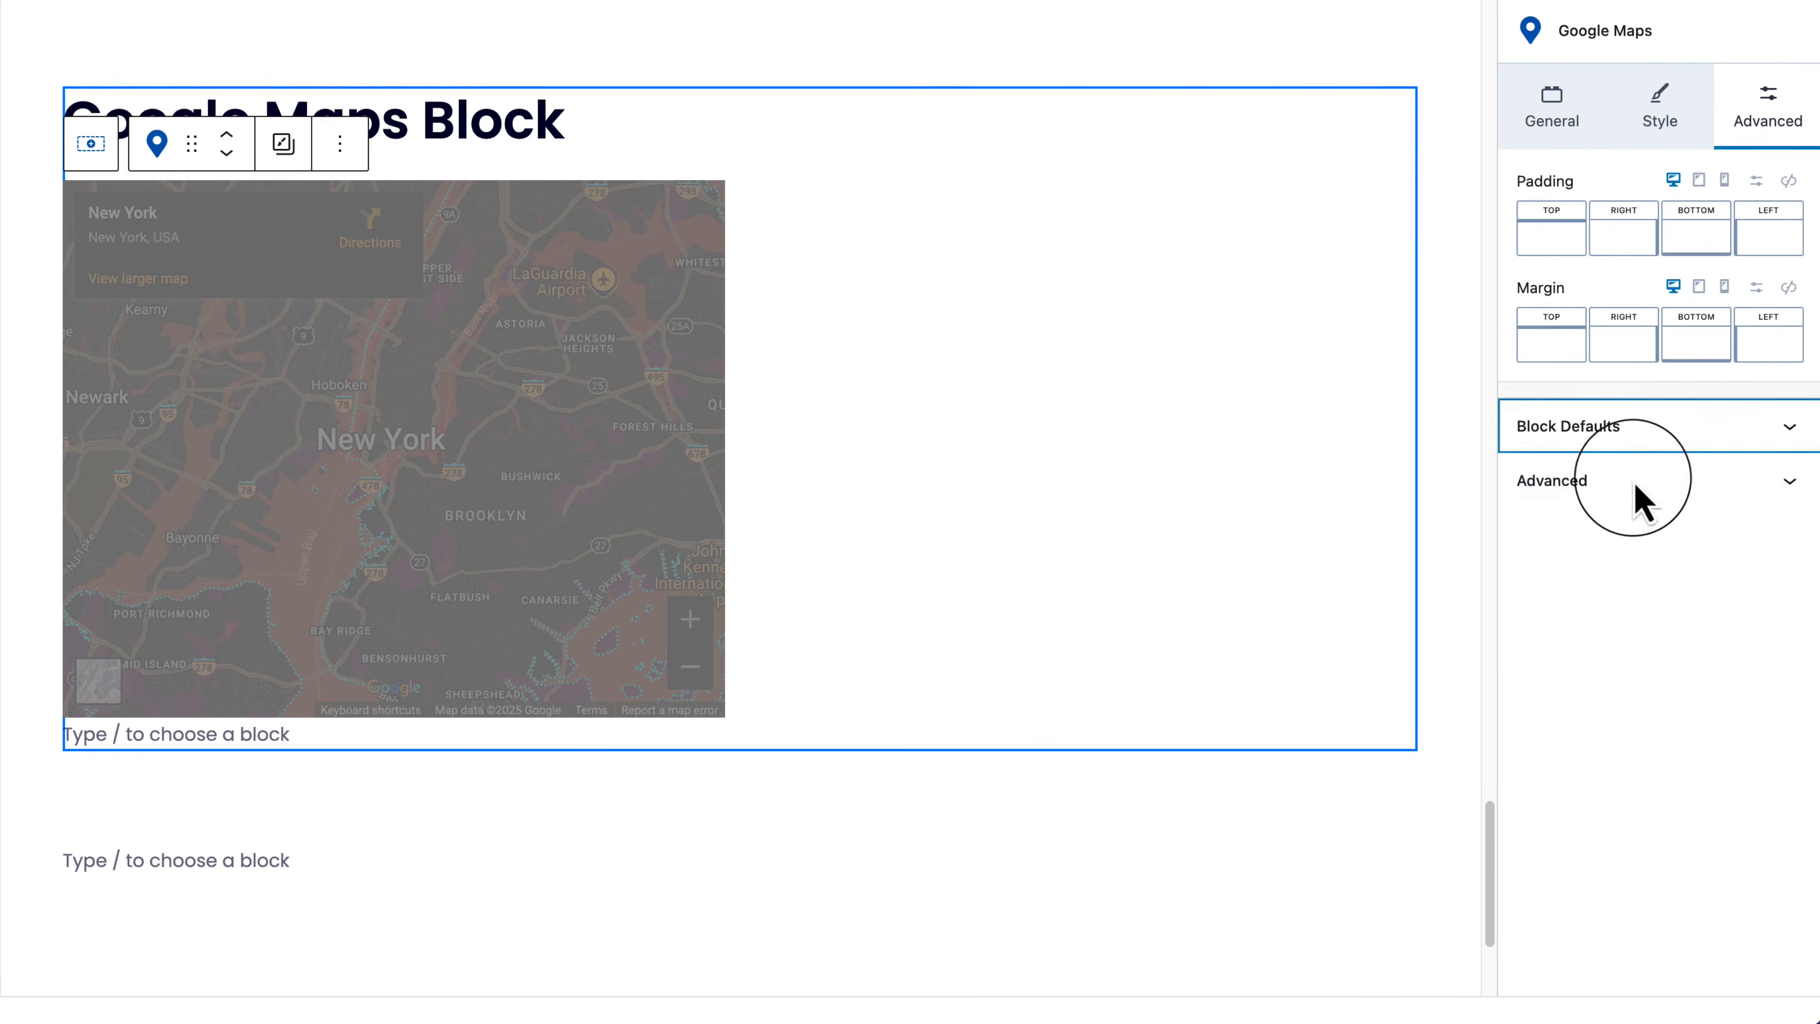
click(1641, 495)
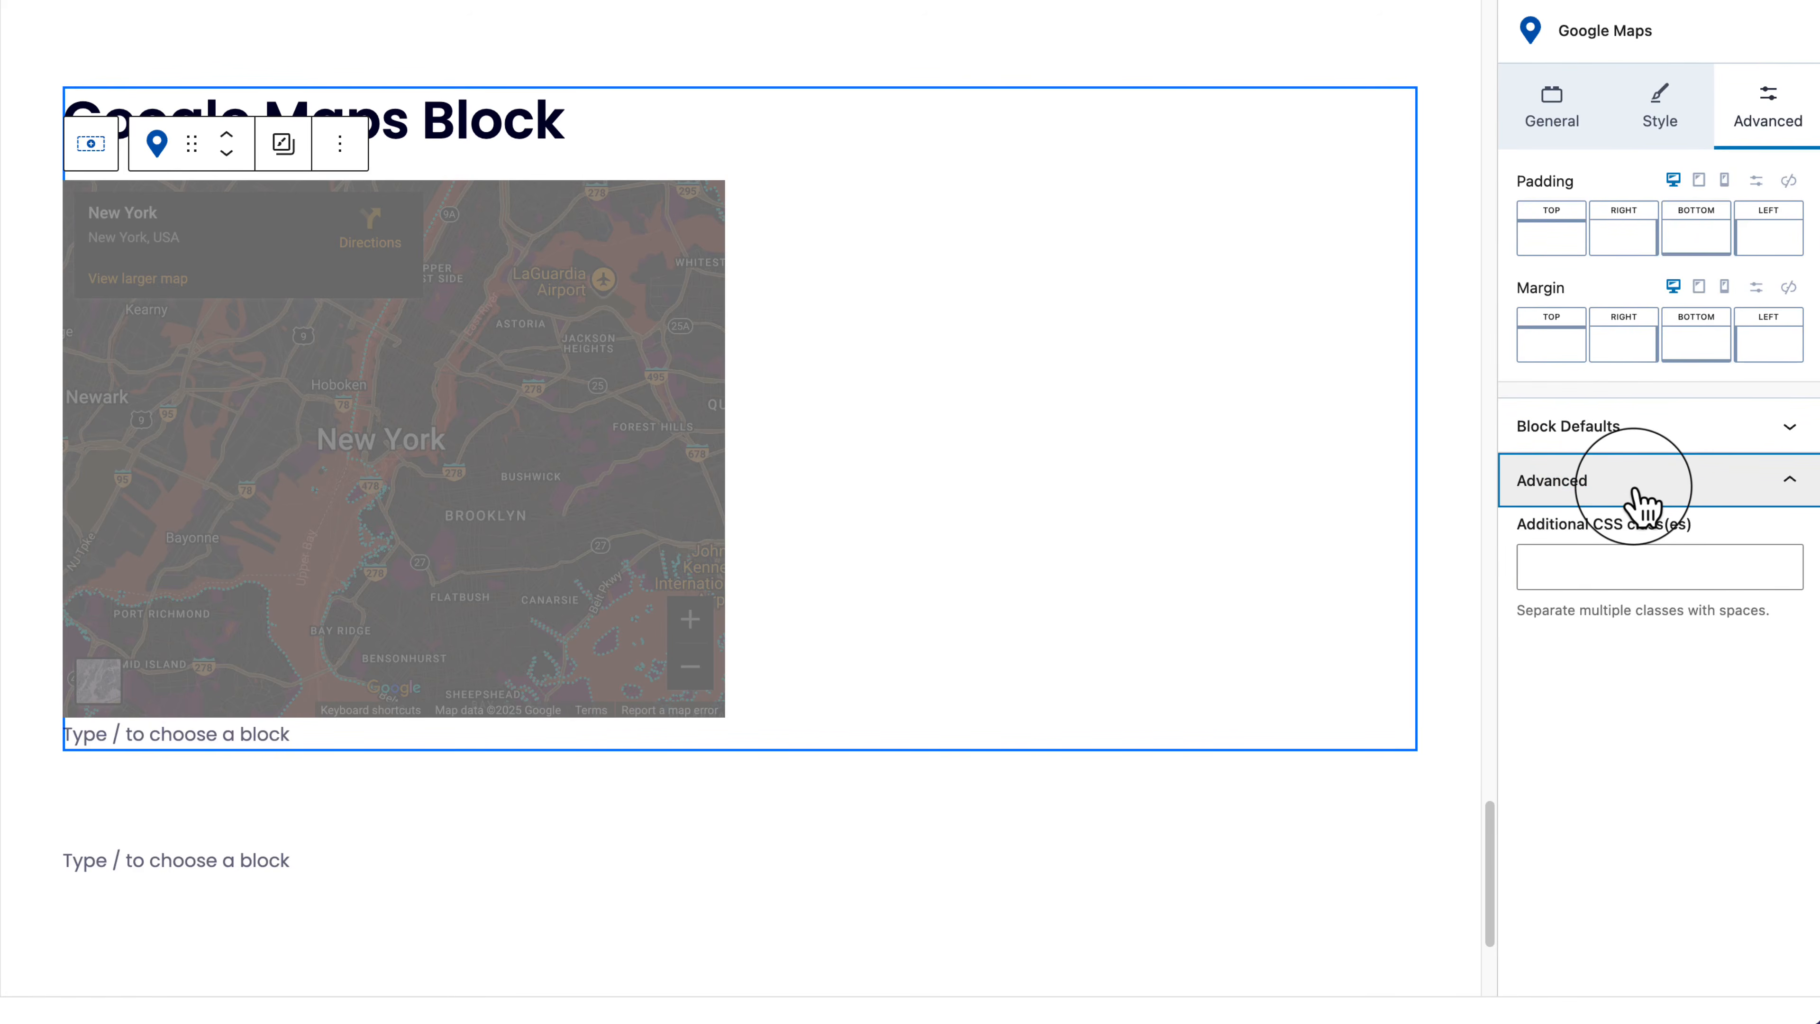
click(1641, 494)
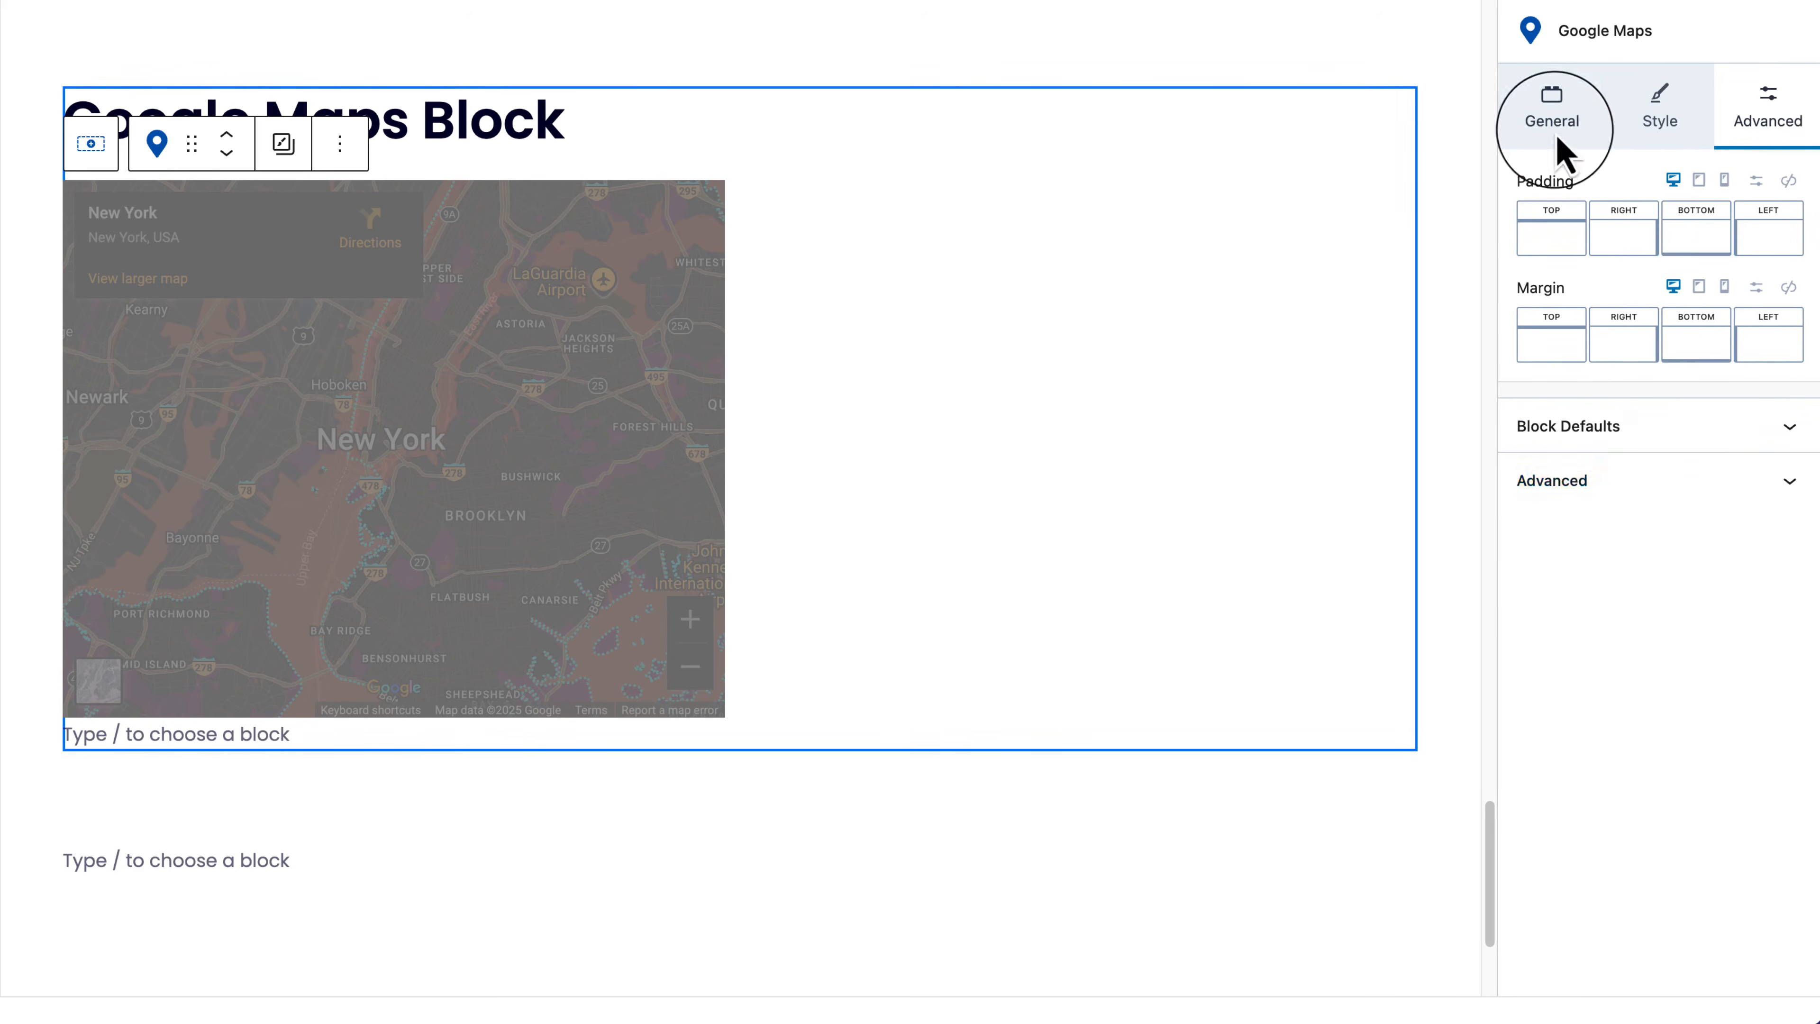
click(1551, 119)
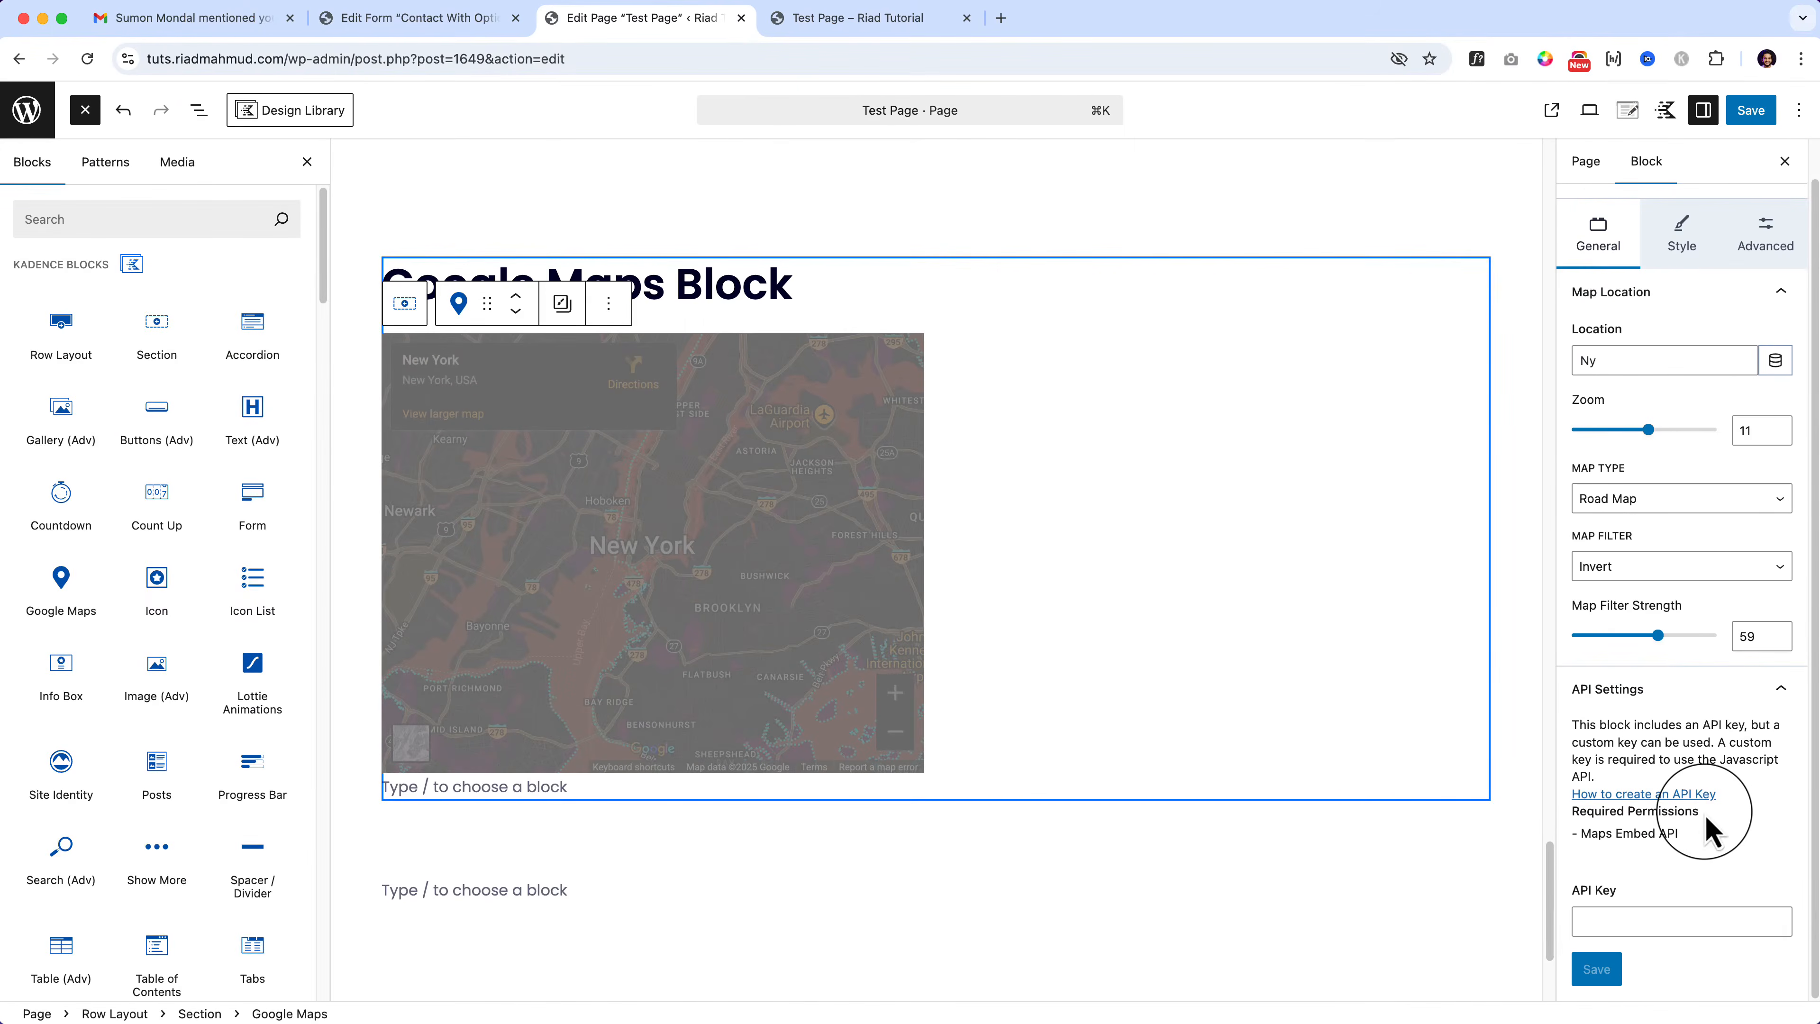
Step: Save the page and check the resized, muted map on the live Test Page
click(1750, 110)
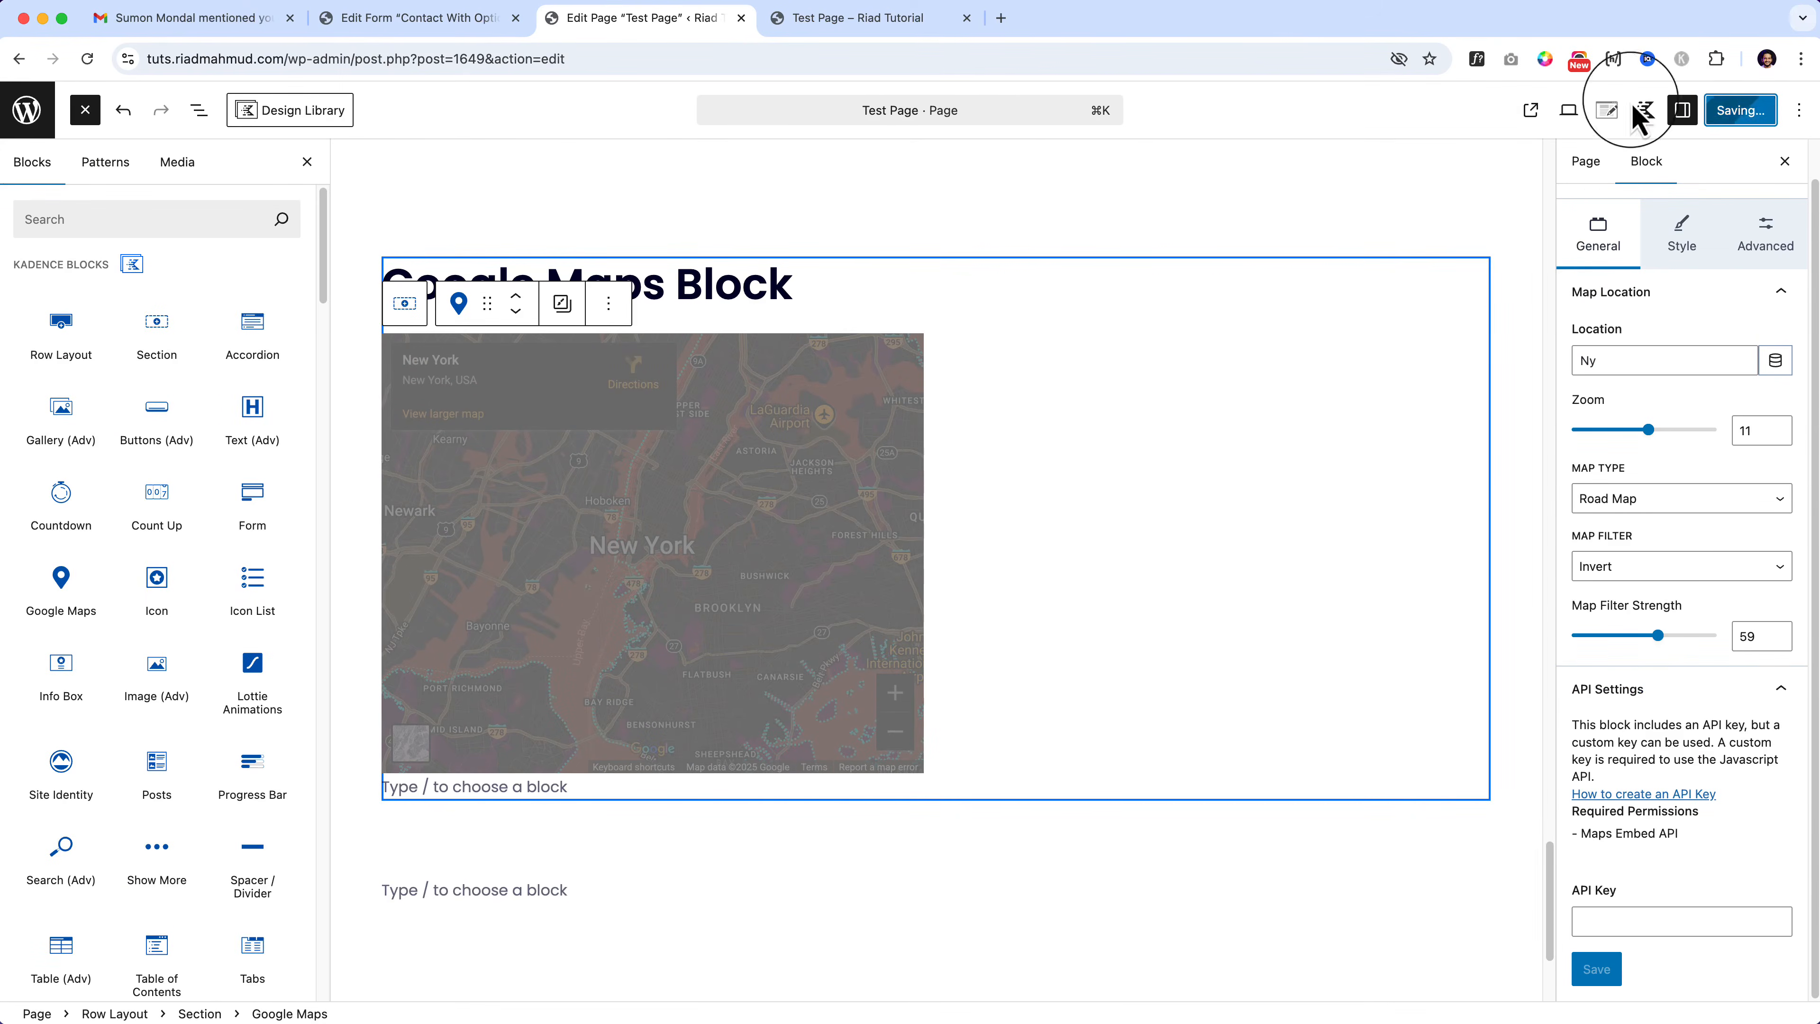
click(864, 29)
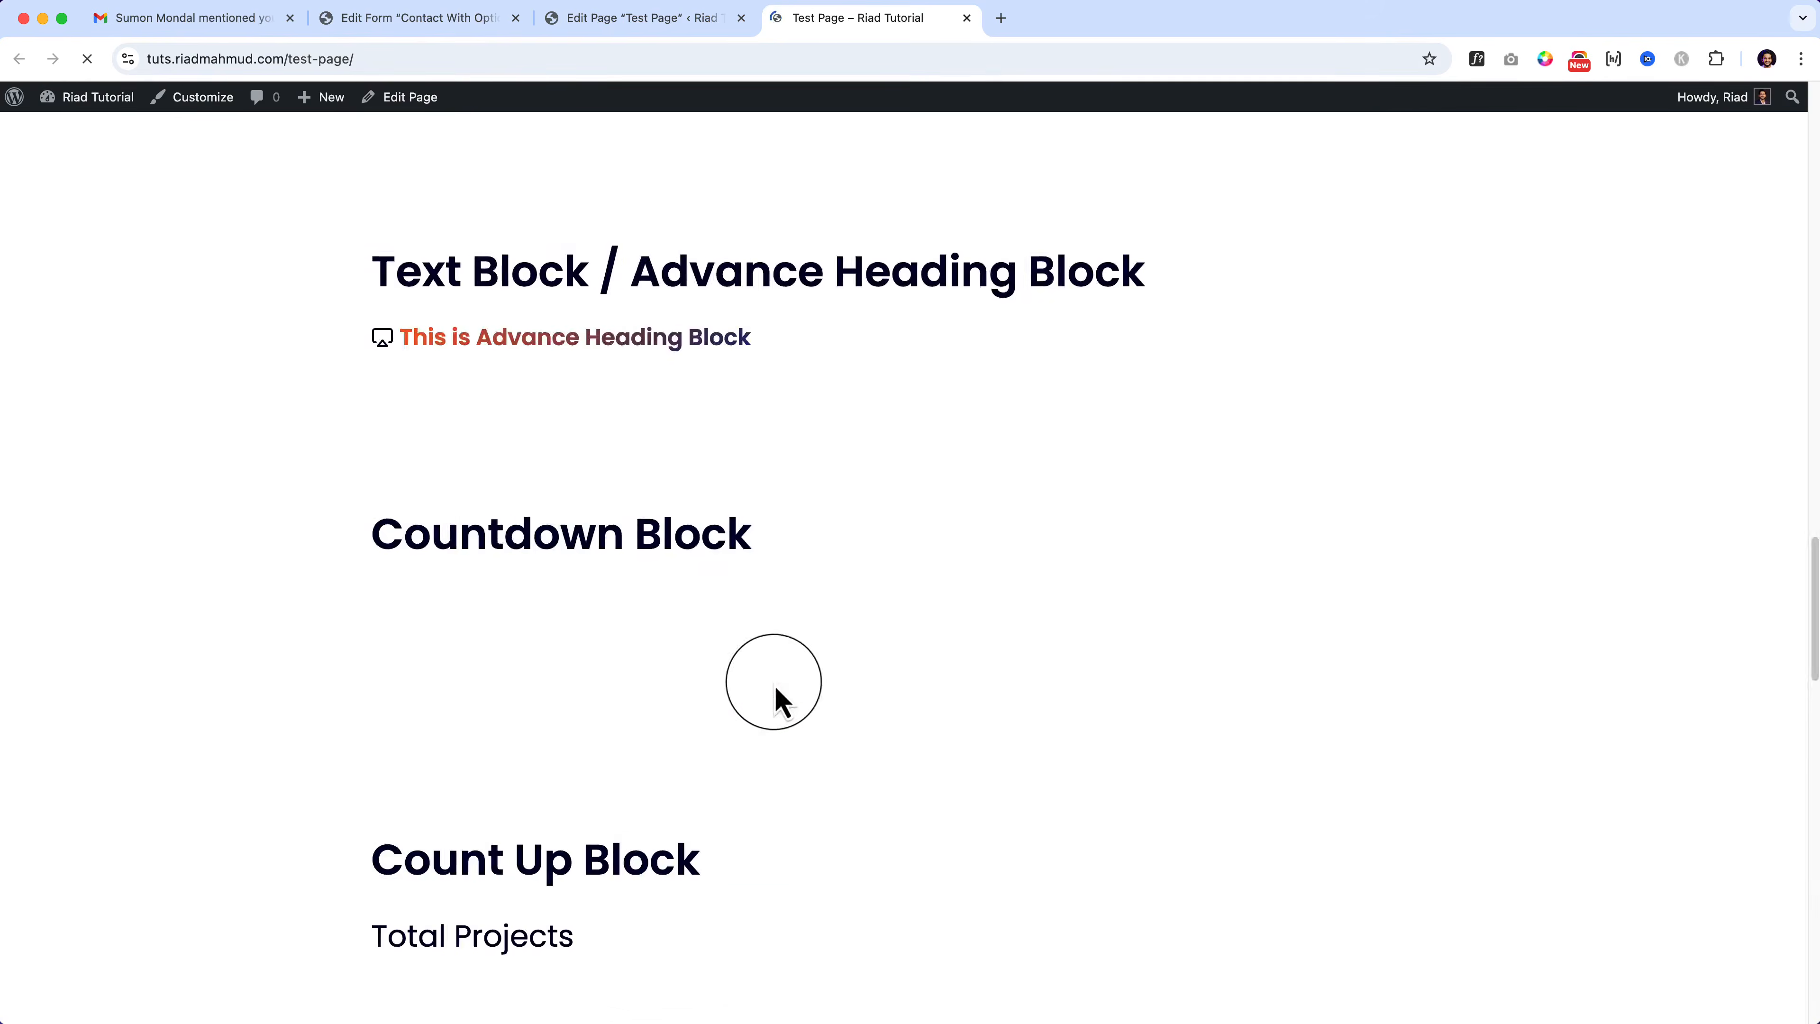
scroll(774, 686, down, 15)
scroll(878, 787, up, 7)
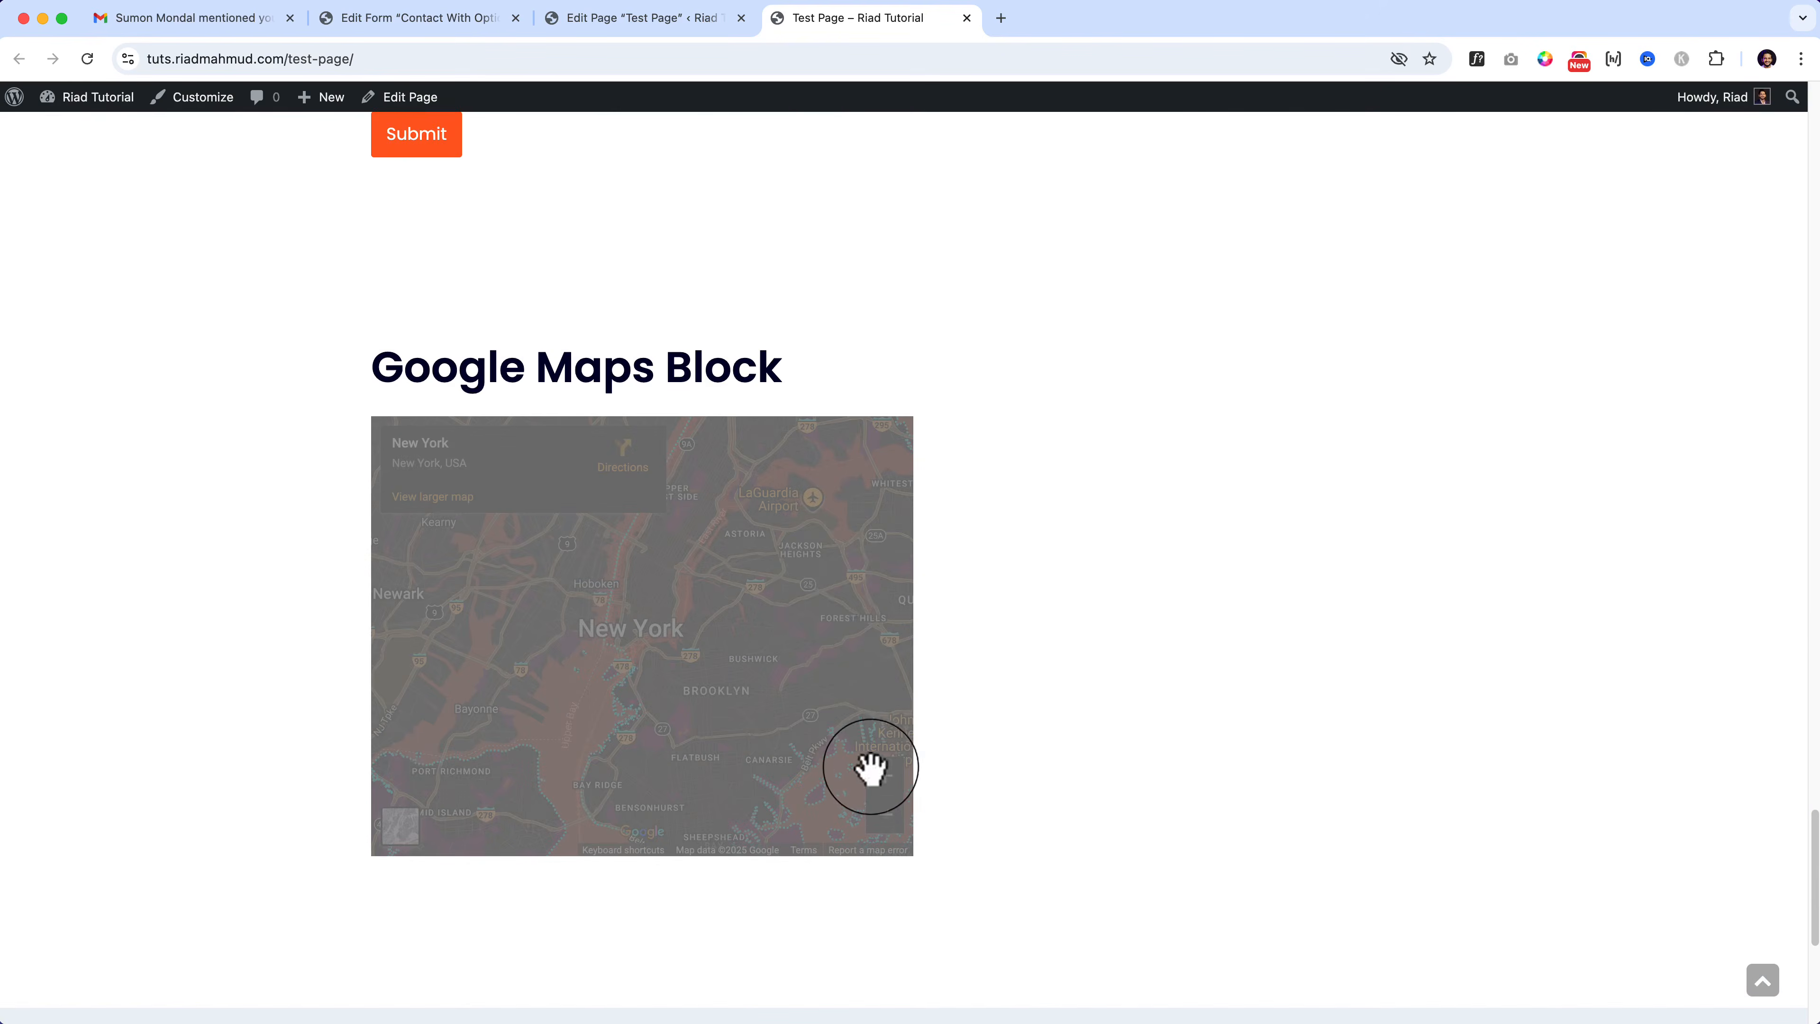
click(692, 20)
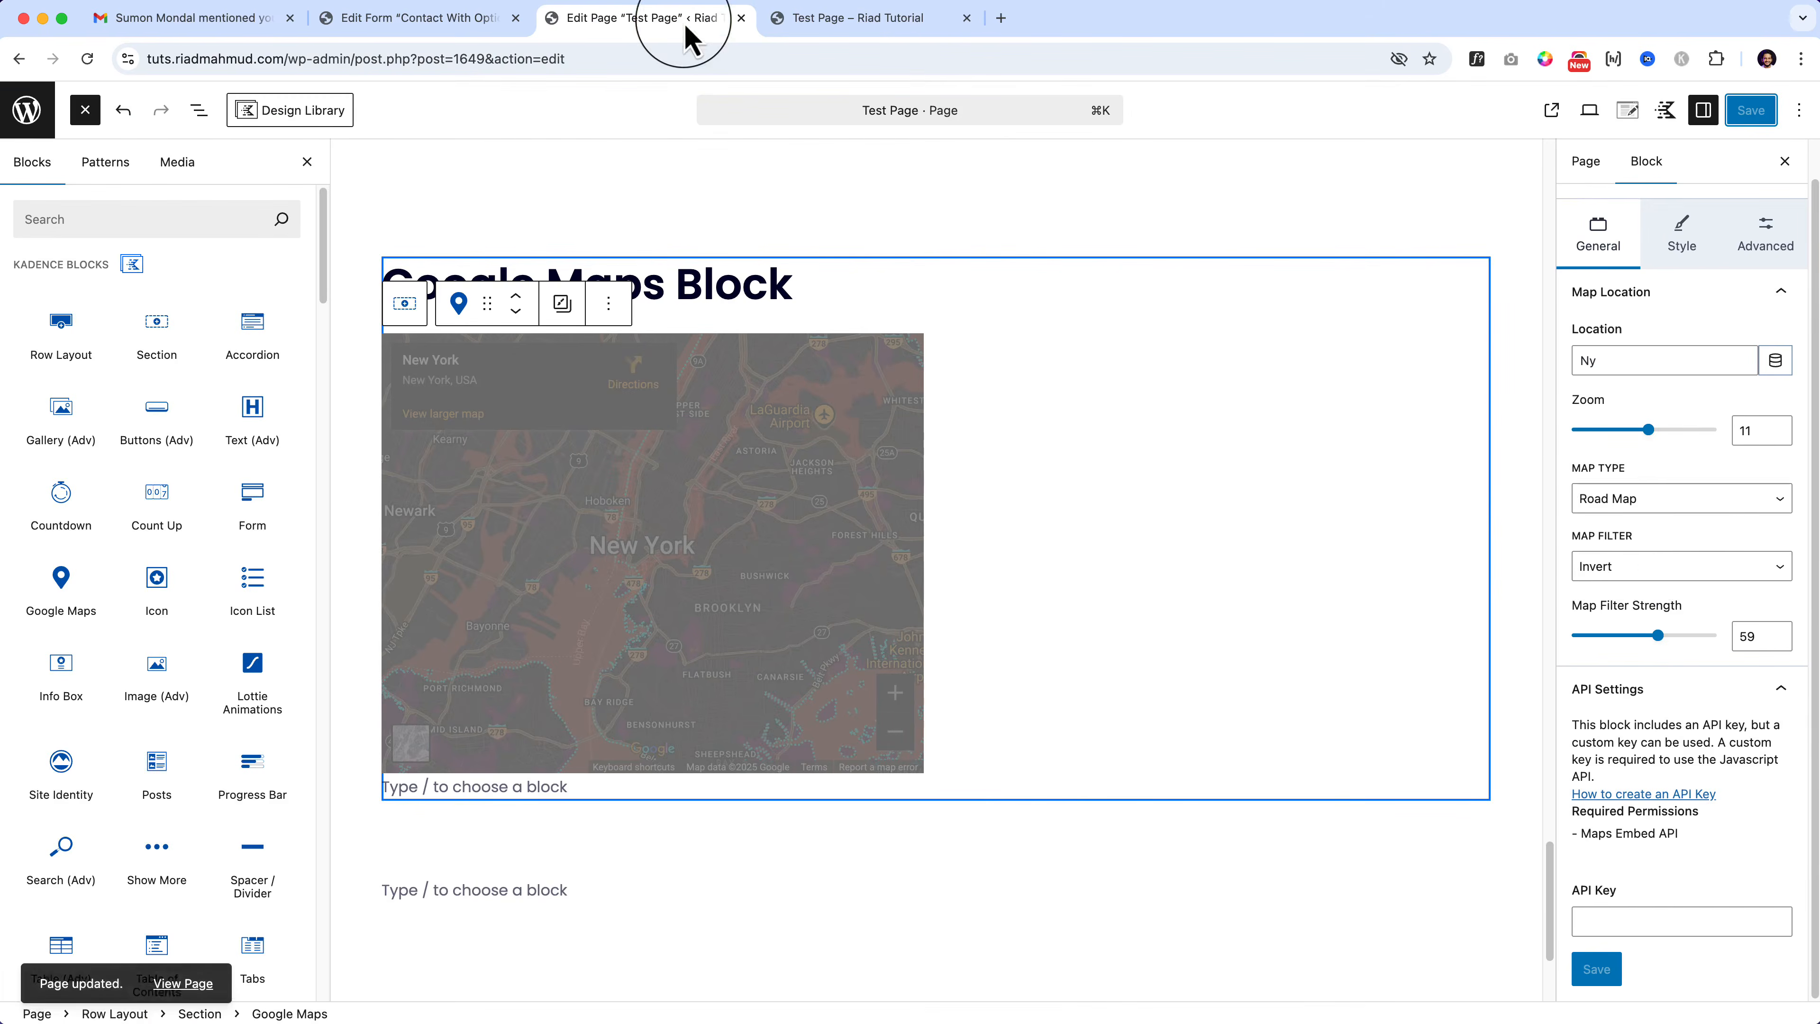
Step: Switch the map filter to Sepia, reset it to full width and raise zoom to 15
click(1641, 567)
click(1659, 542)
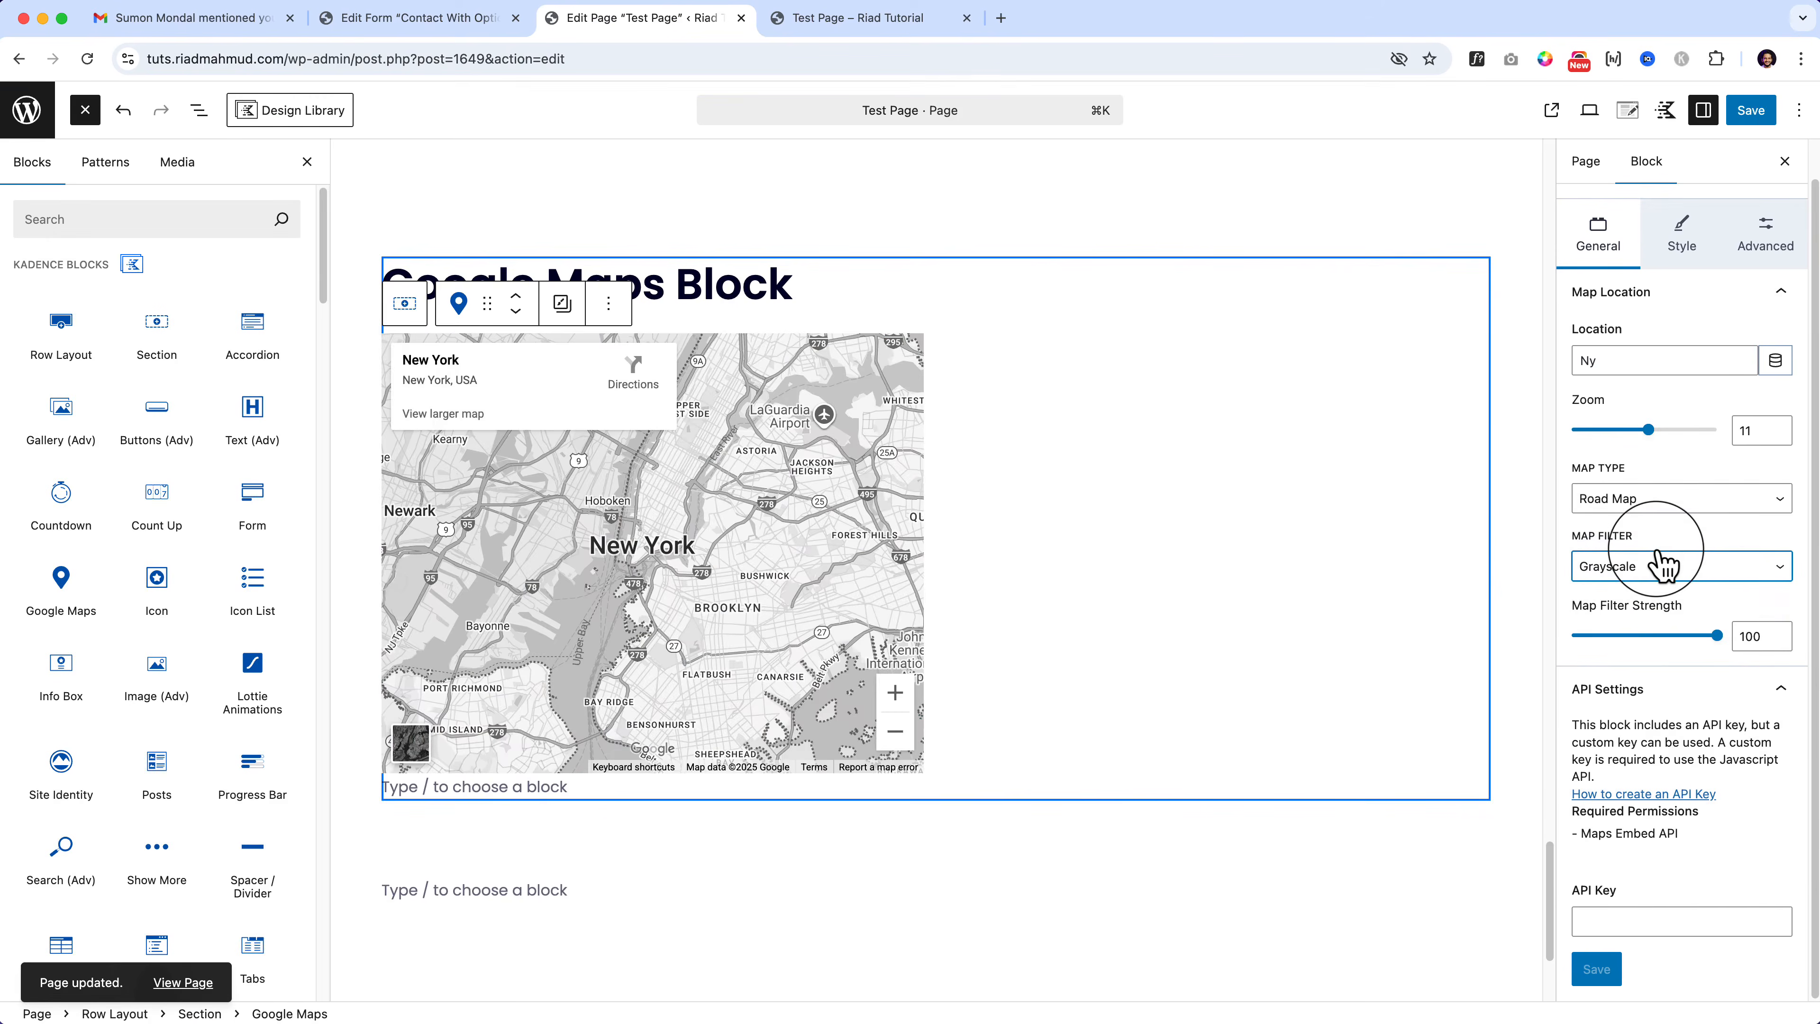
click(1634, 562)
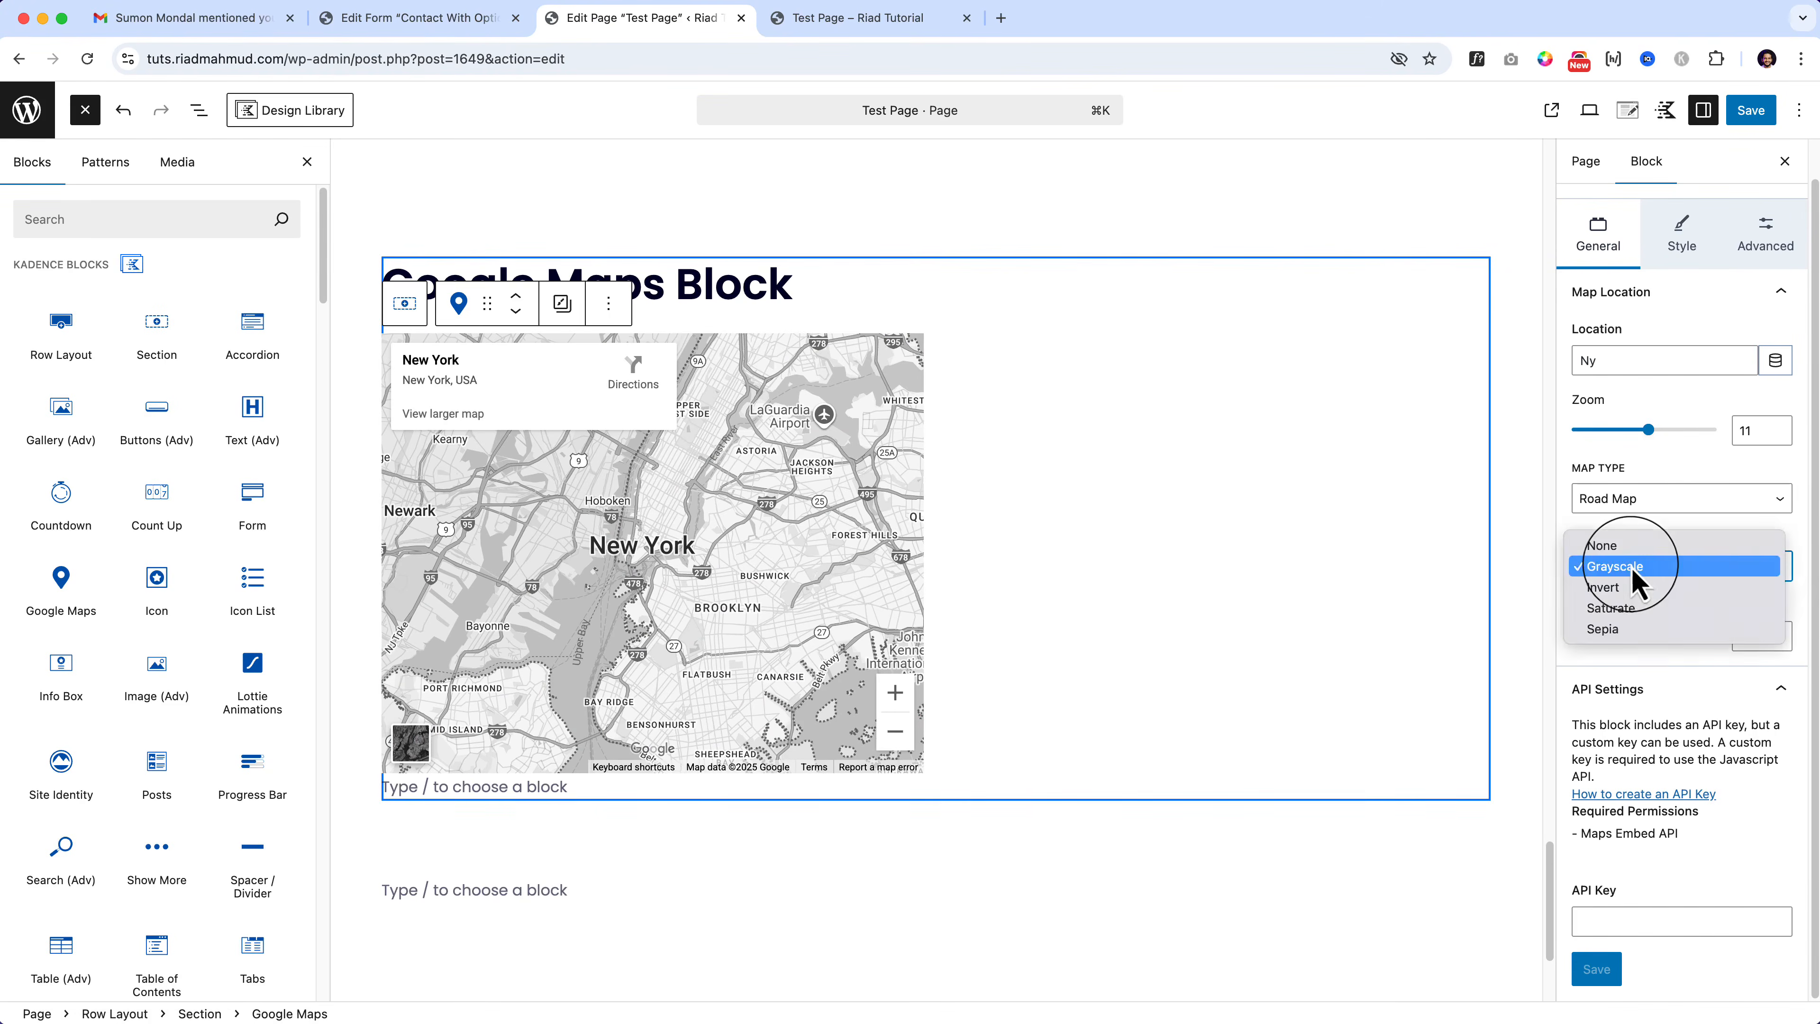
click(1648, 627)
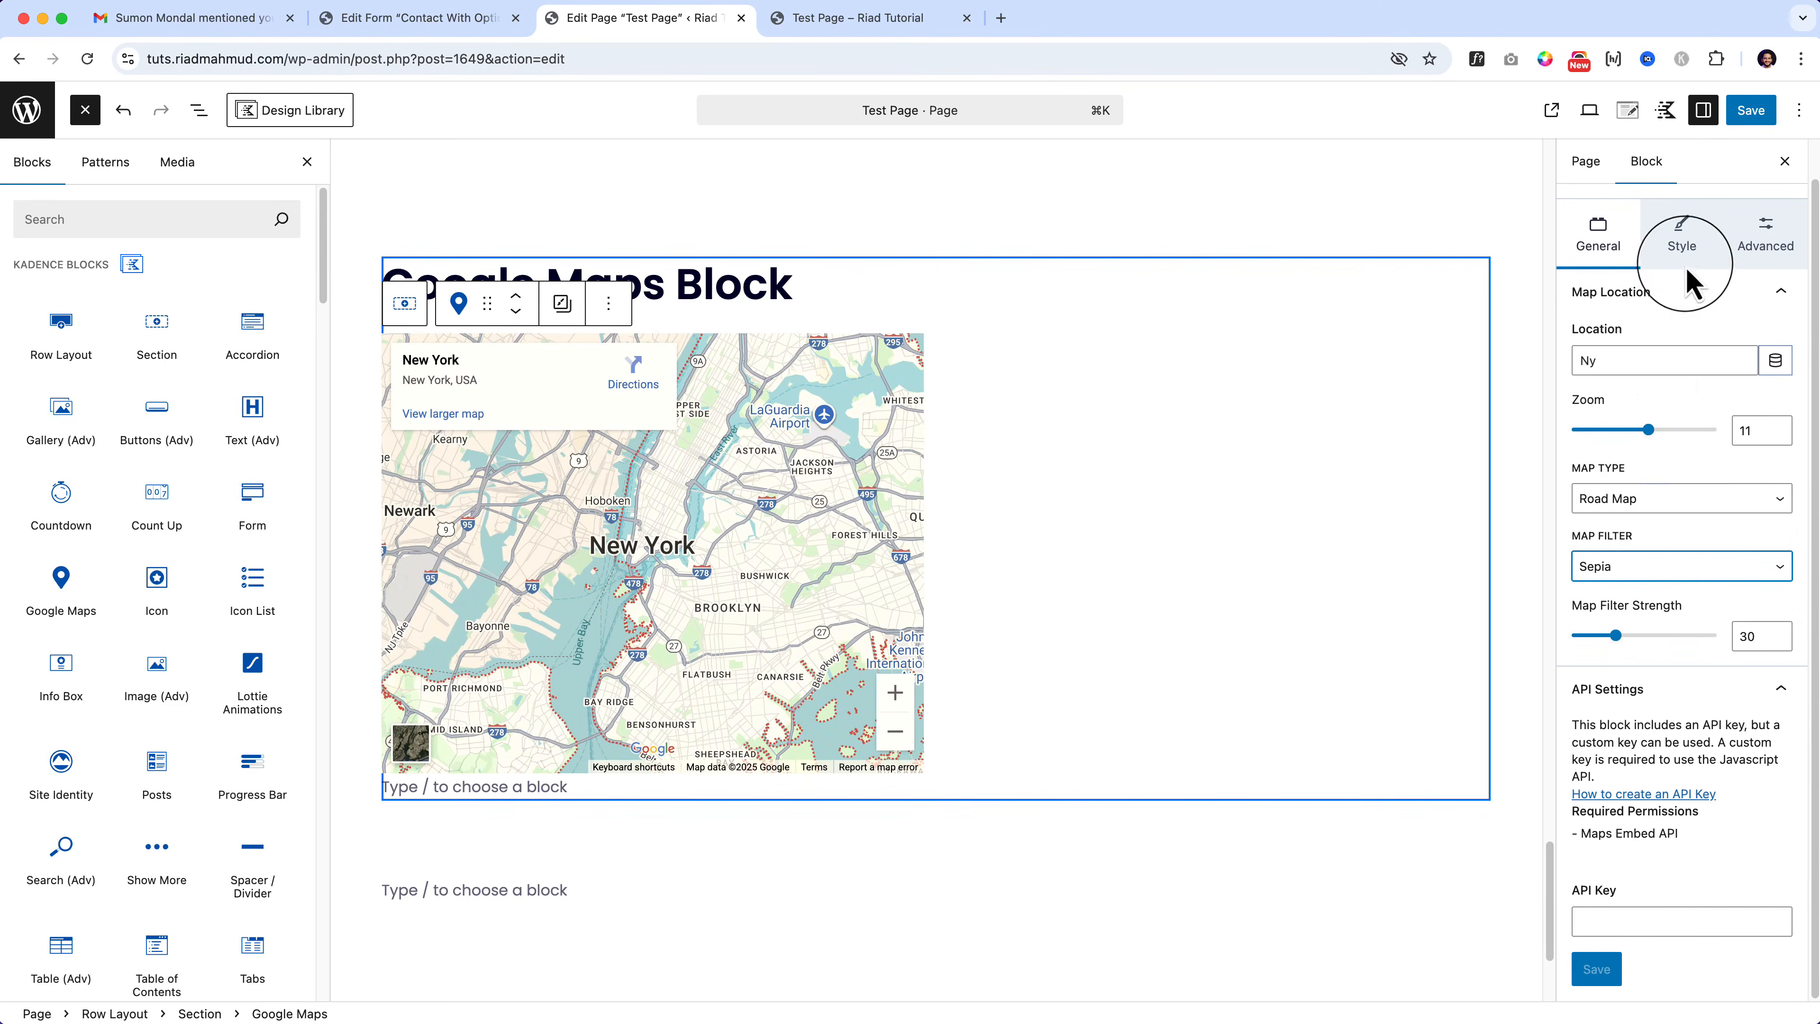
click(1684, 242)
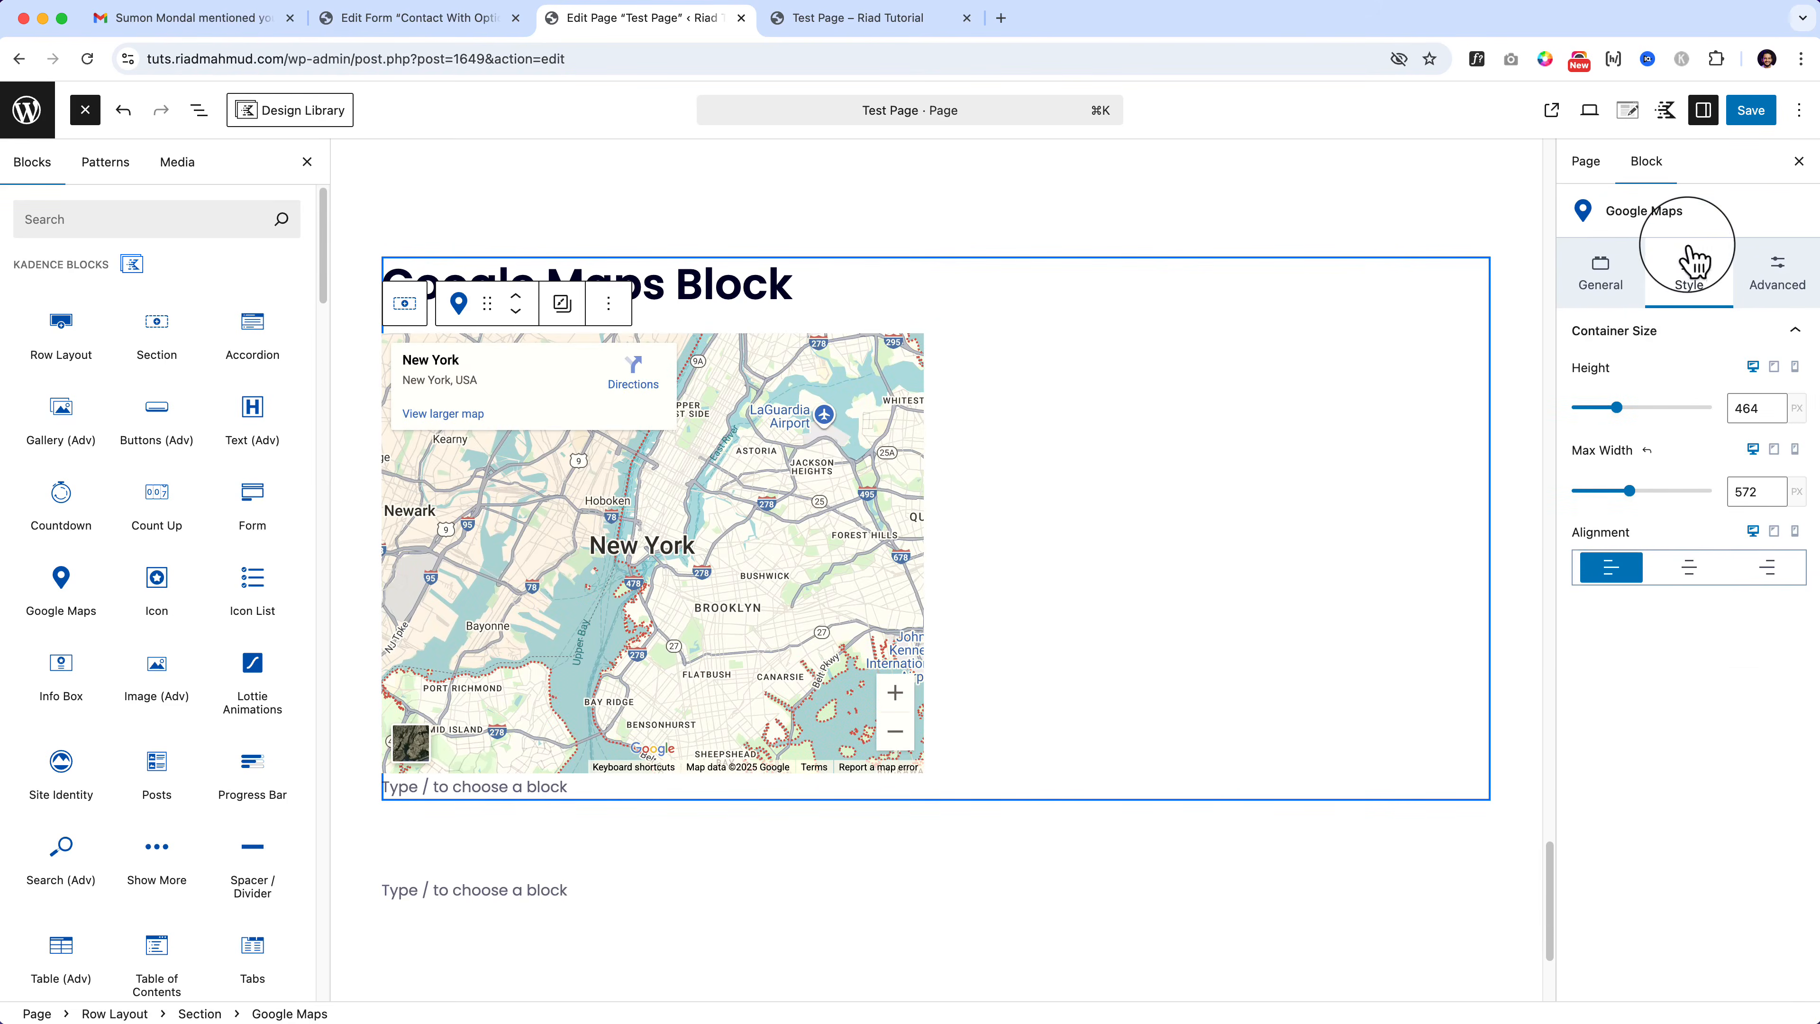
click(1649, 450)
click(1605, 276)
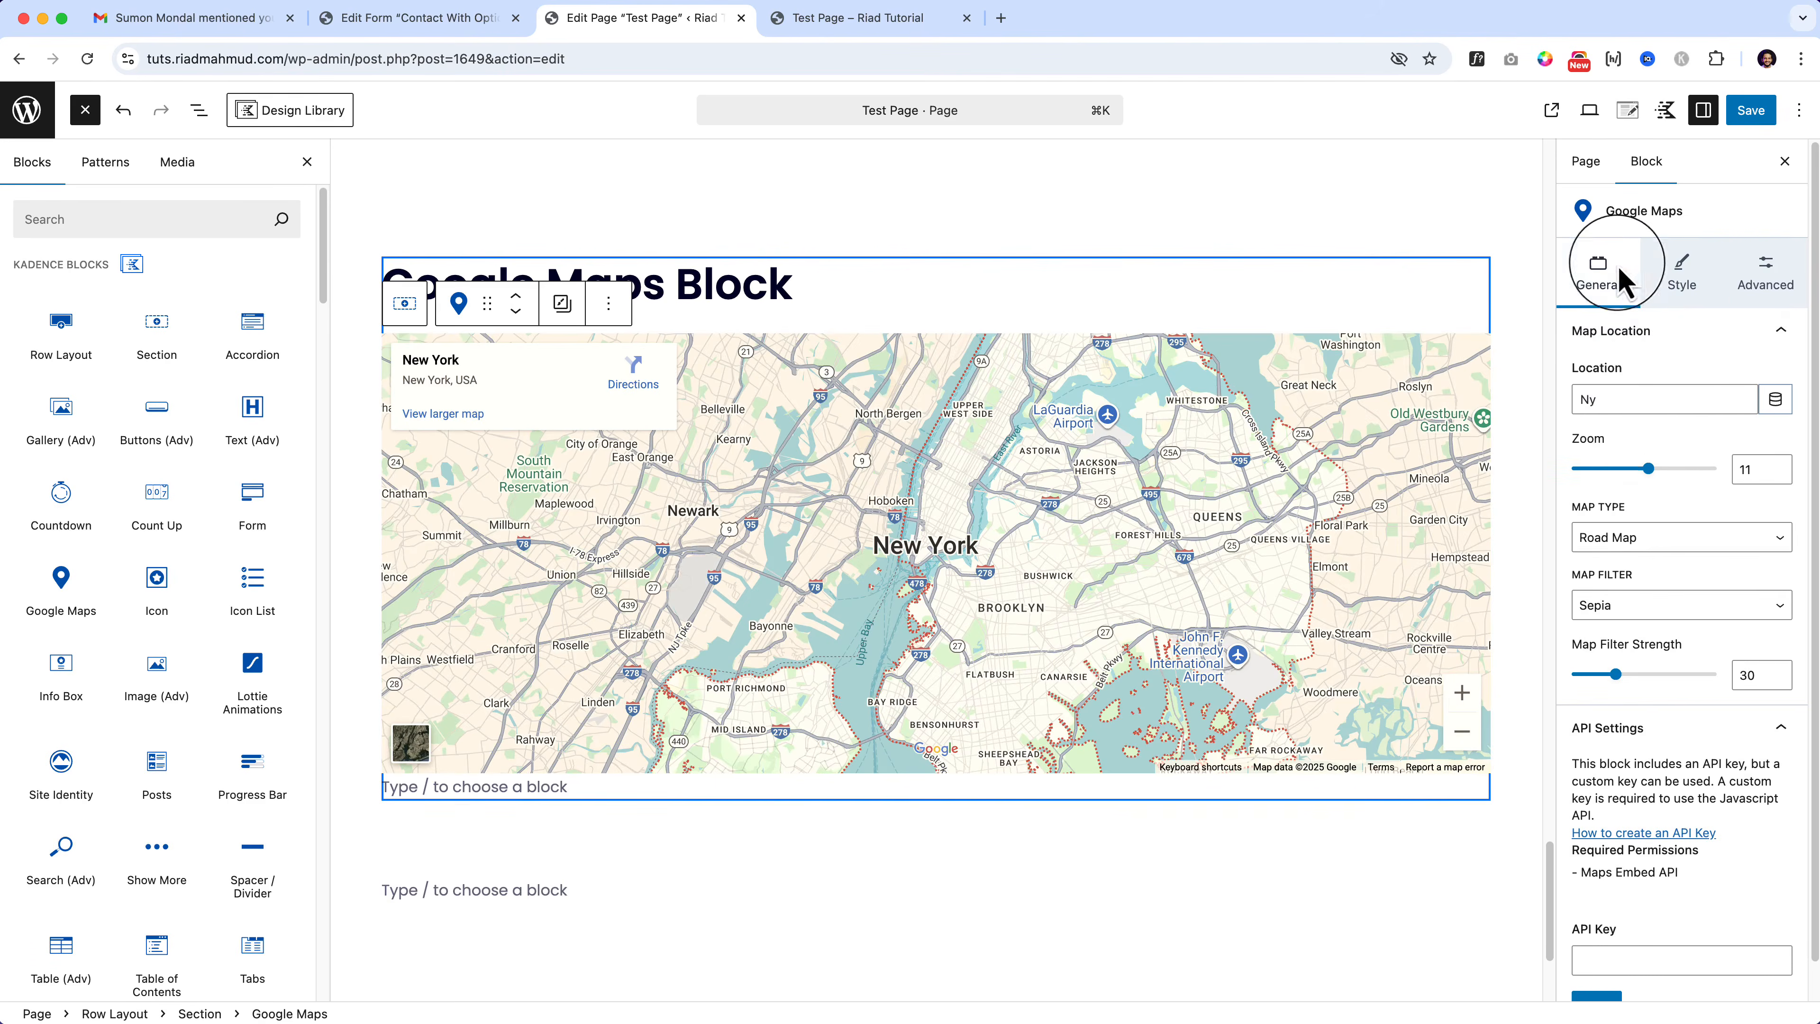
drag(1648, 468, 1678, 477)
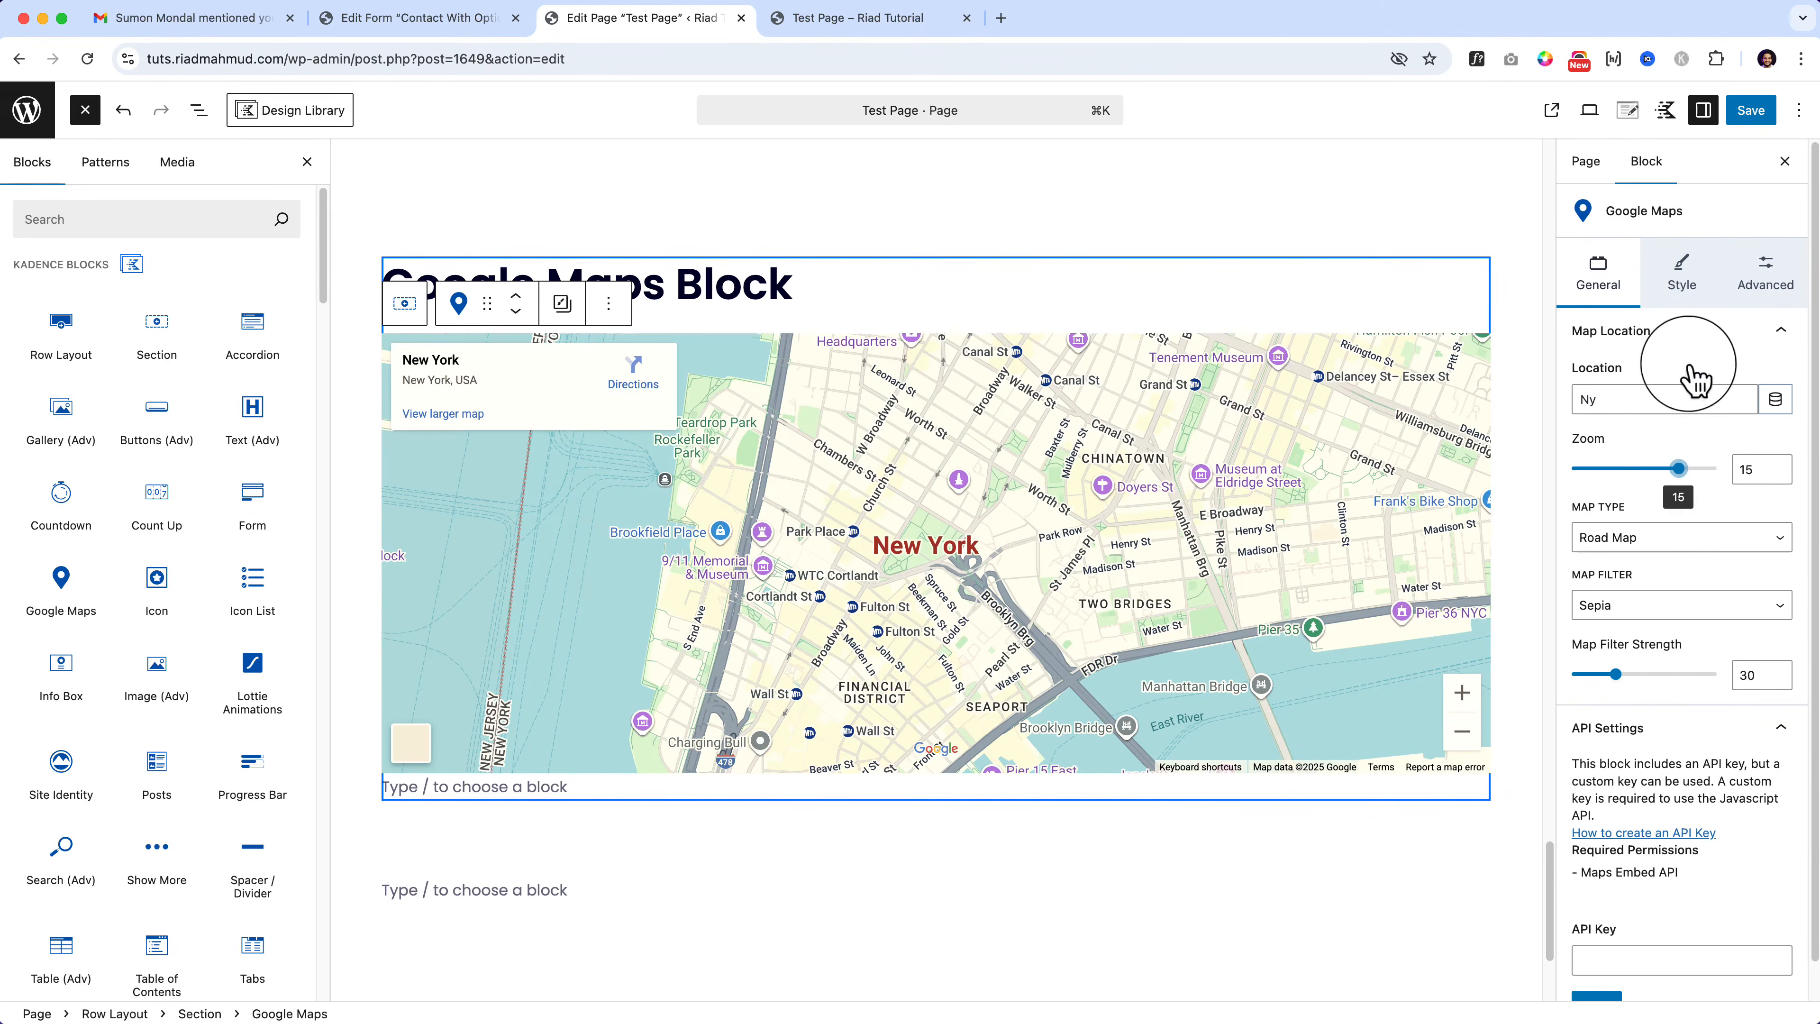
Step: Save the page and reload the live Test Page to check the map
click(1754, 119)
click(871, 19)
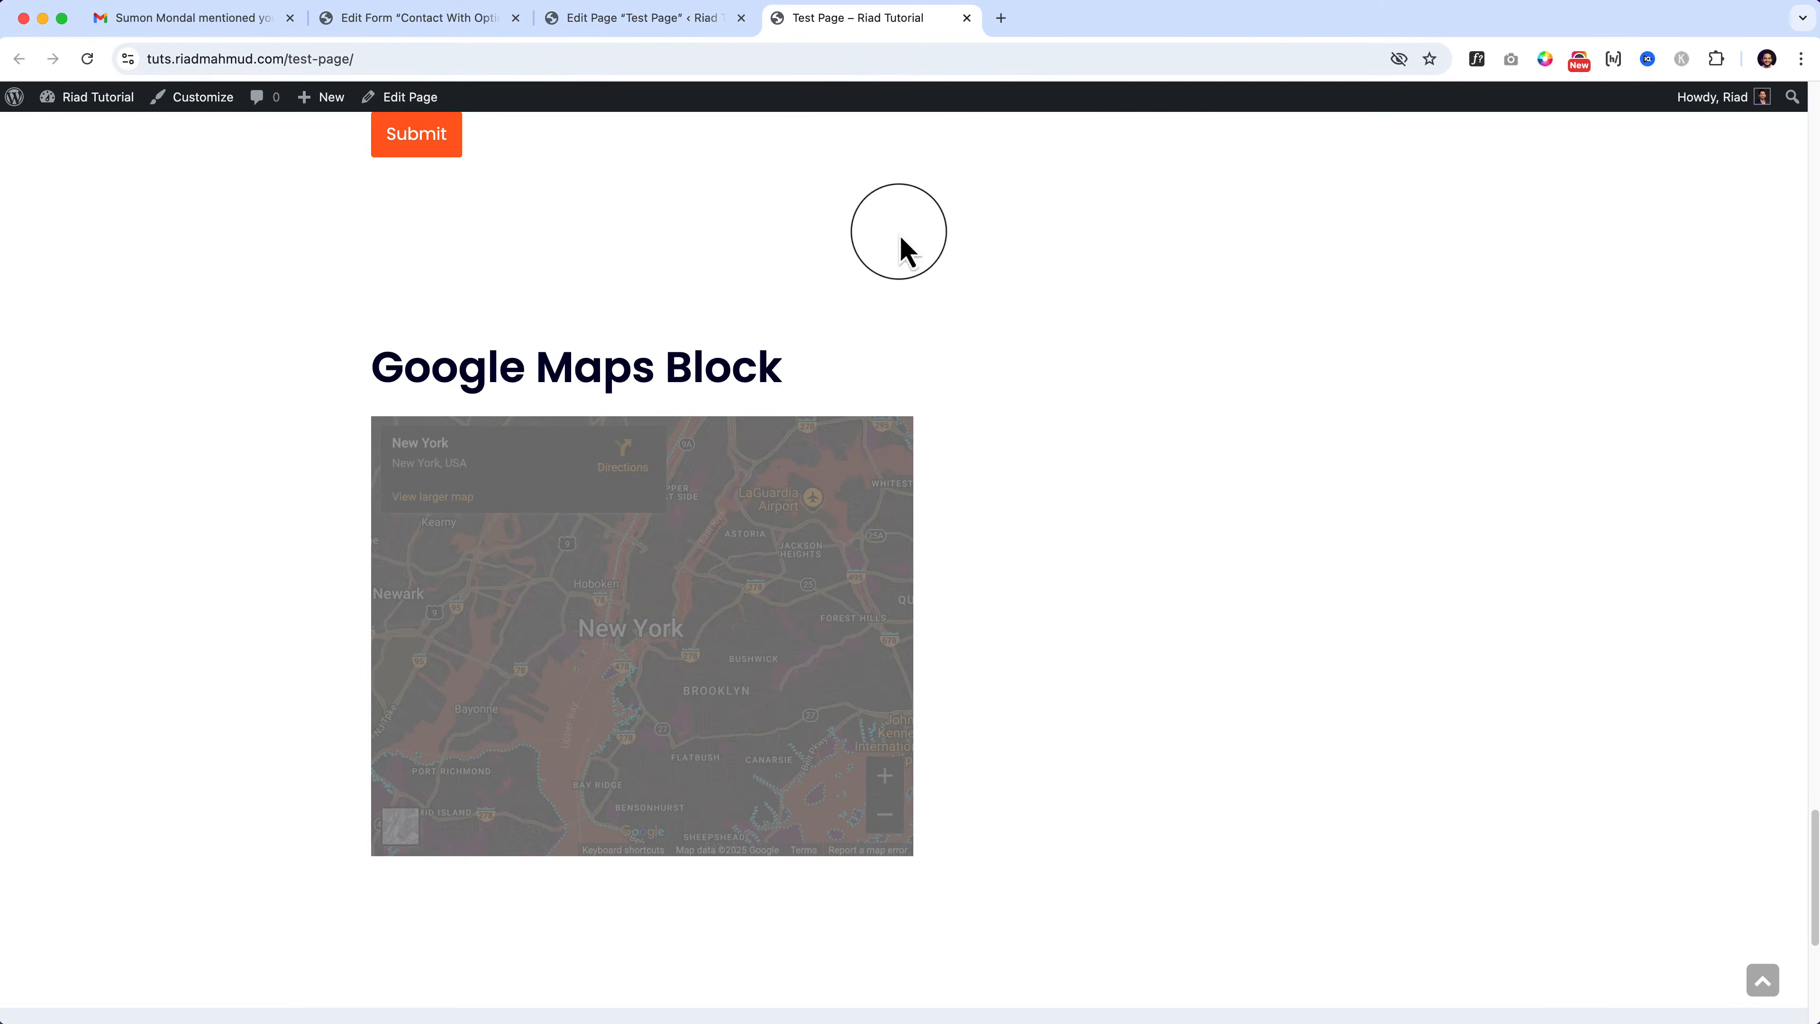
right_click(975, 511)
click(1024, 565)
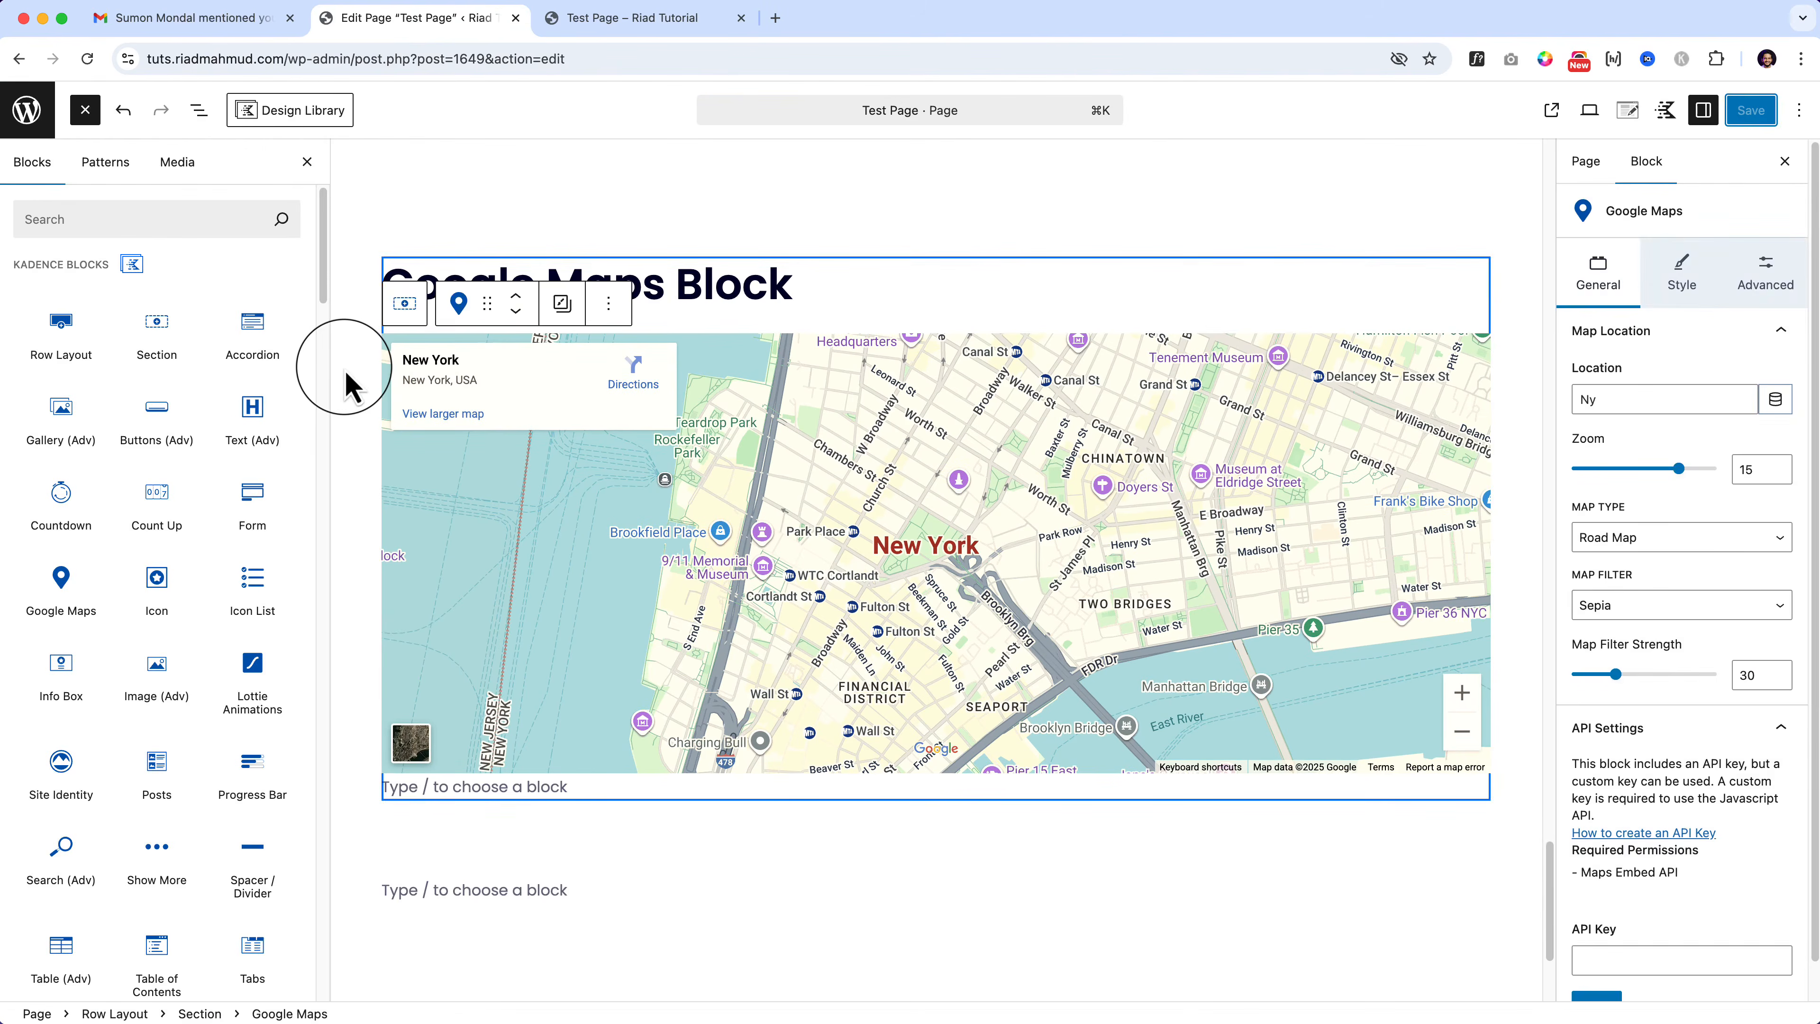
click(345, 368)
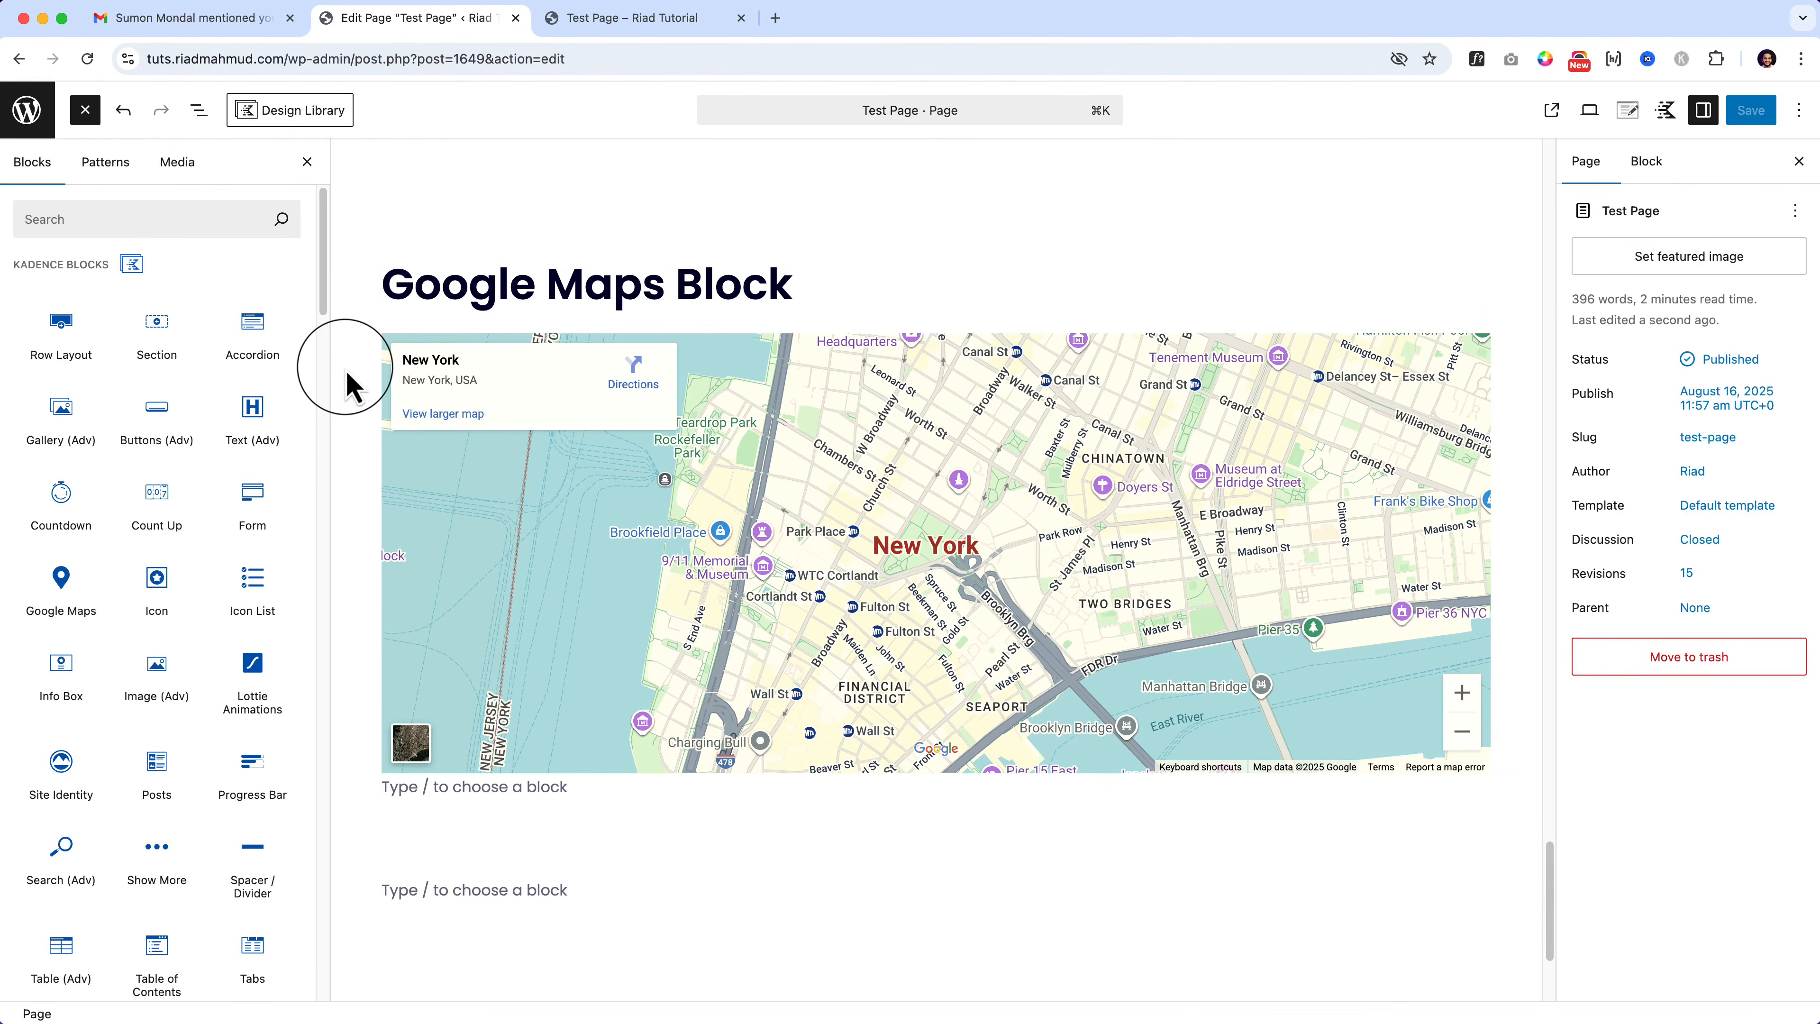
Step: Duplicate the Google Maps row section
click(553, 220)
scroll(573, 208, up, 1)
click(741, 203)
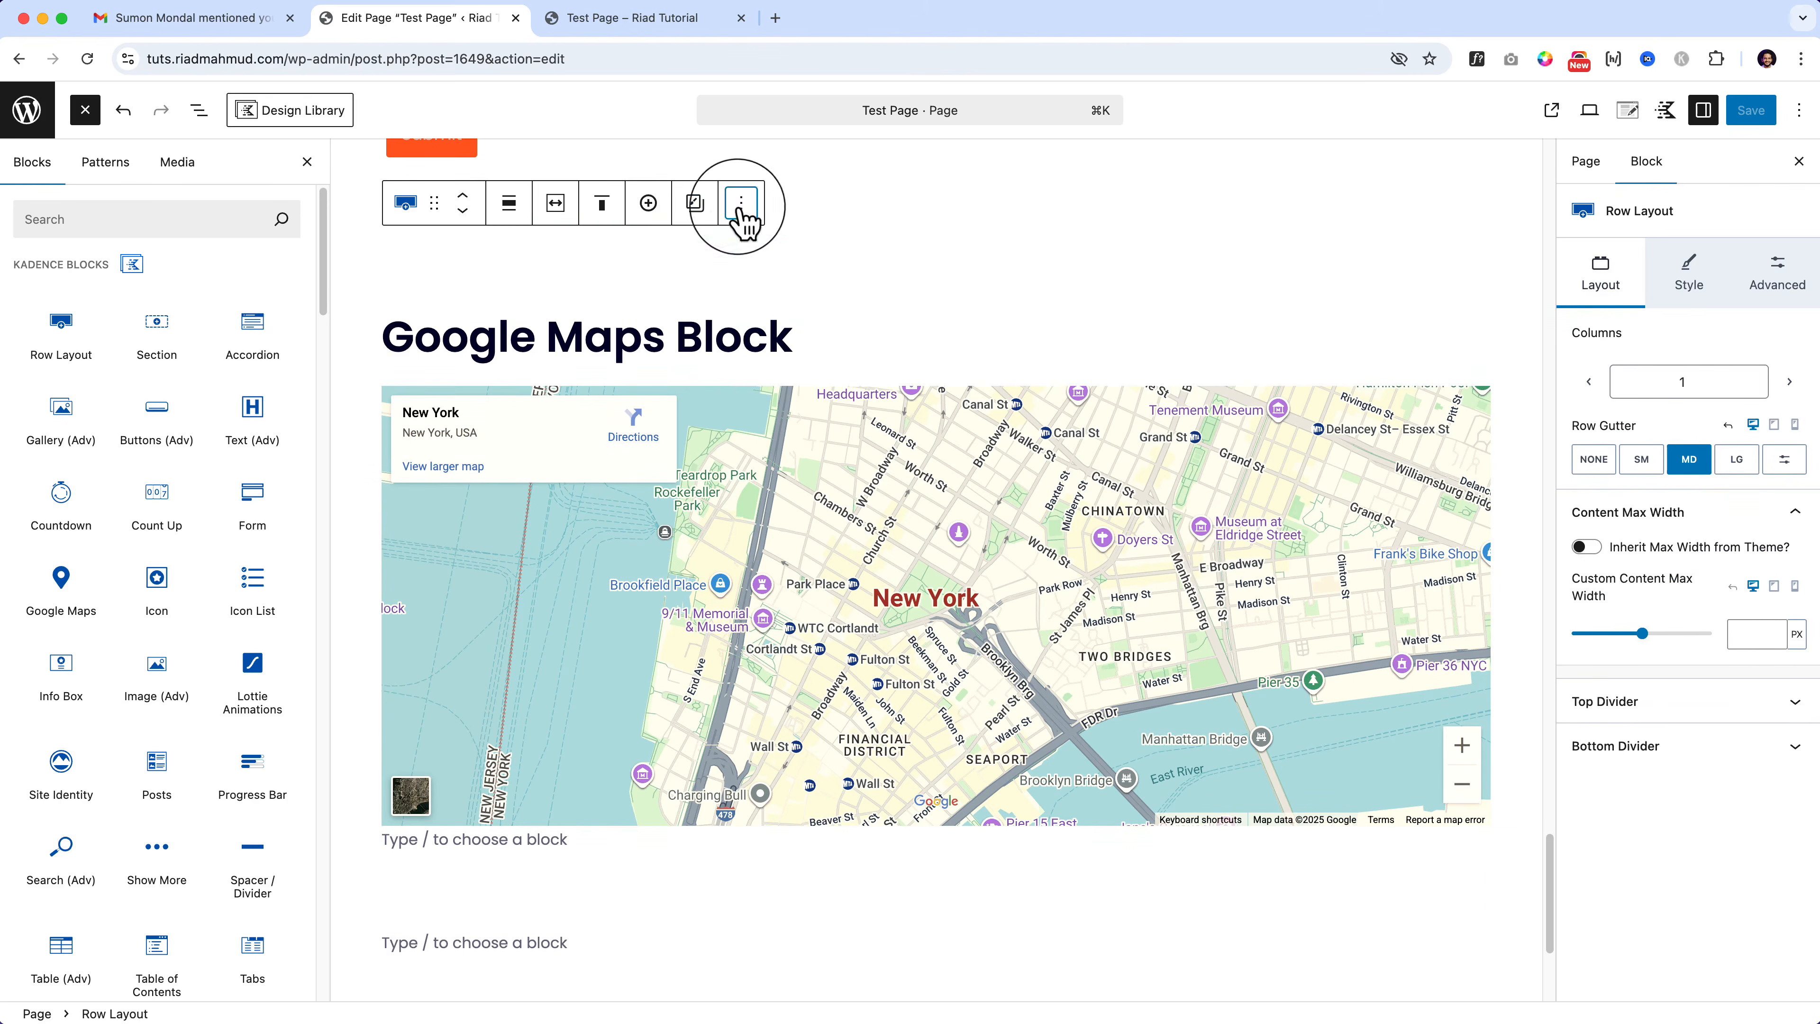
click(774, 343)
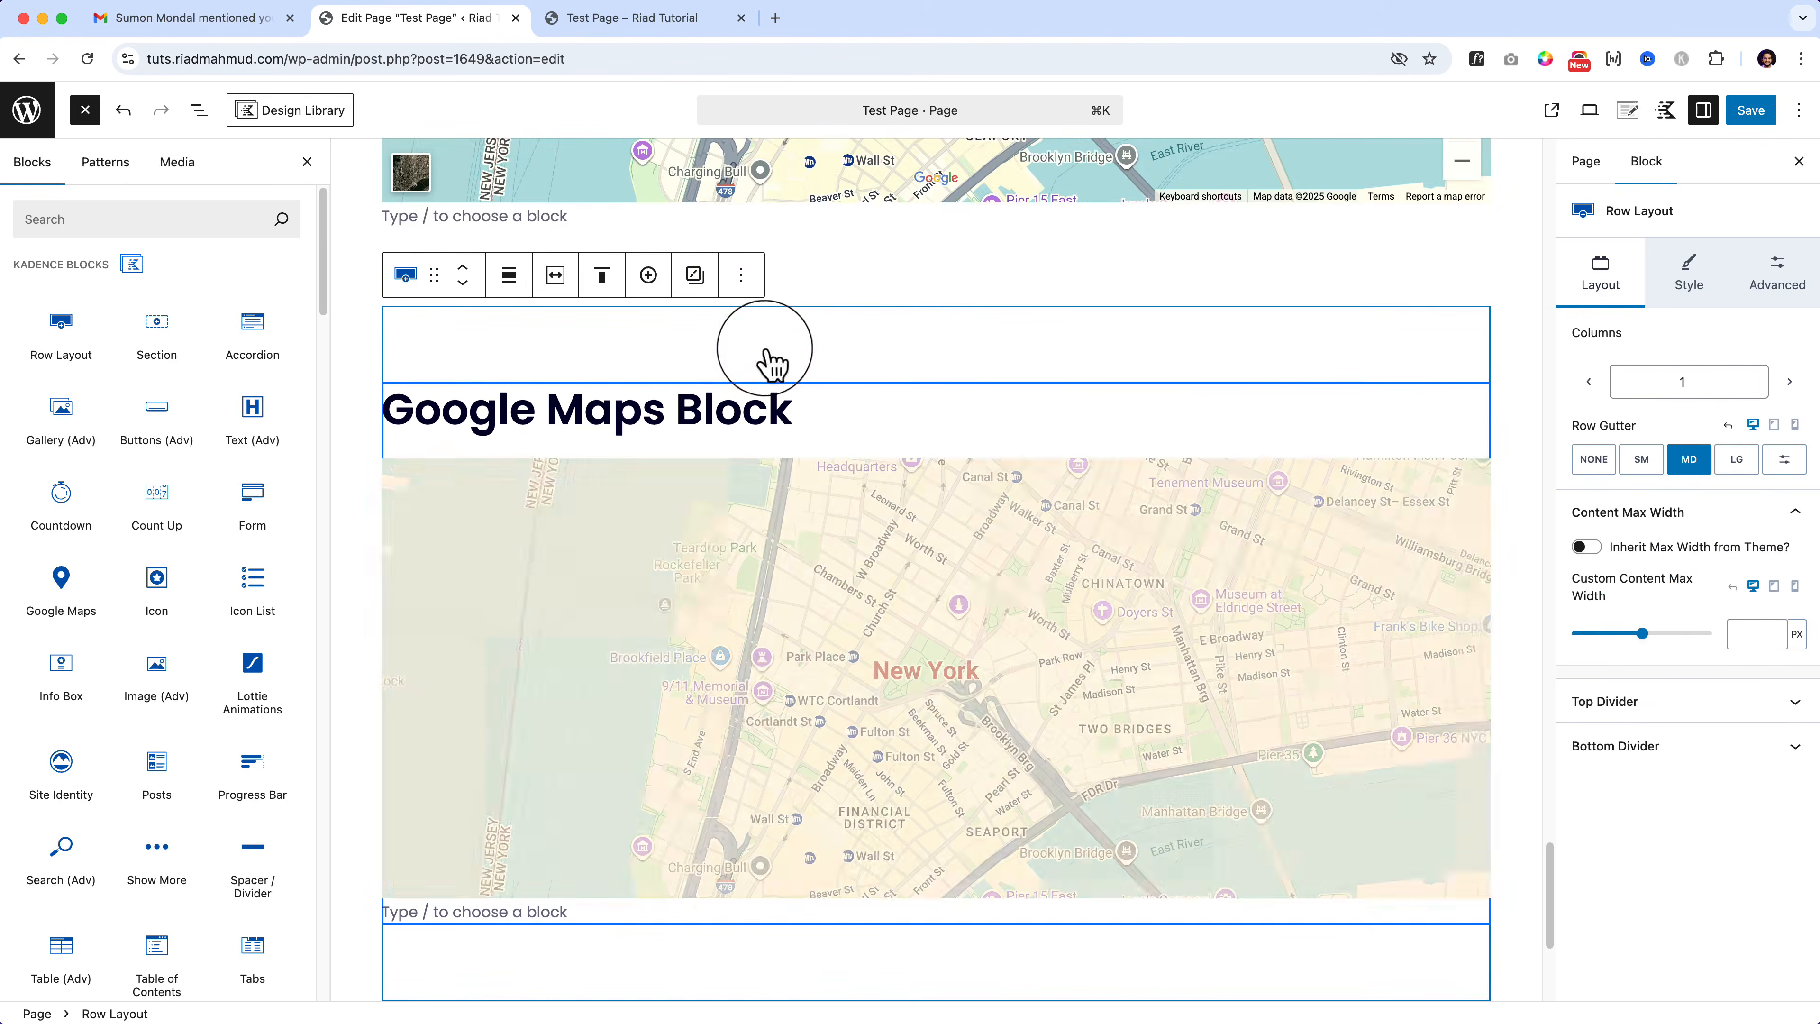
Step: Delete the map from the copy and place an Icon block under its heading
click(597, 499)
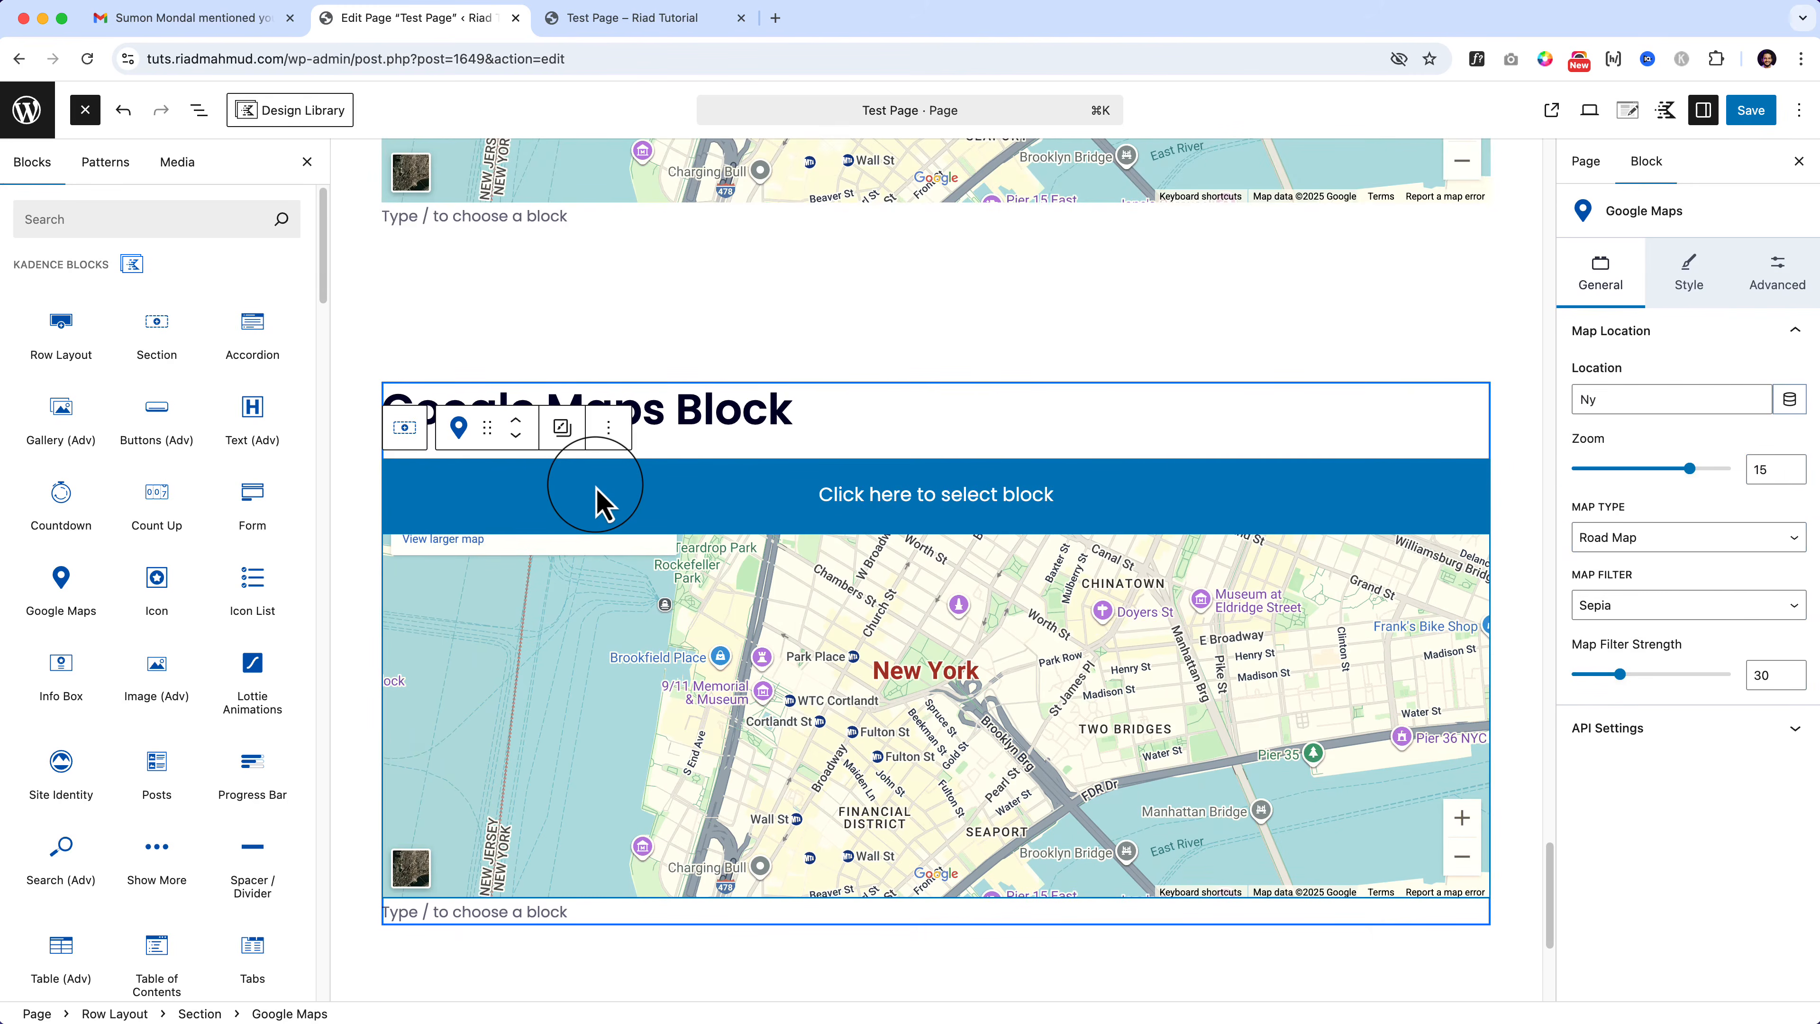
key(BackSpace)
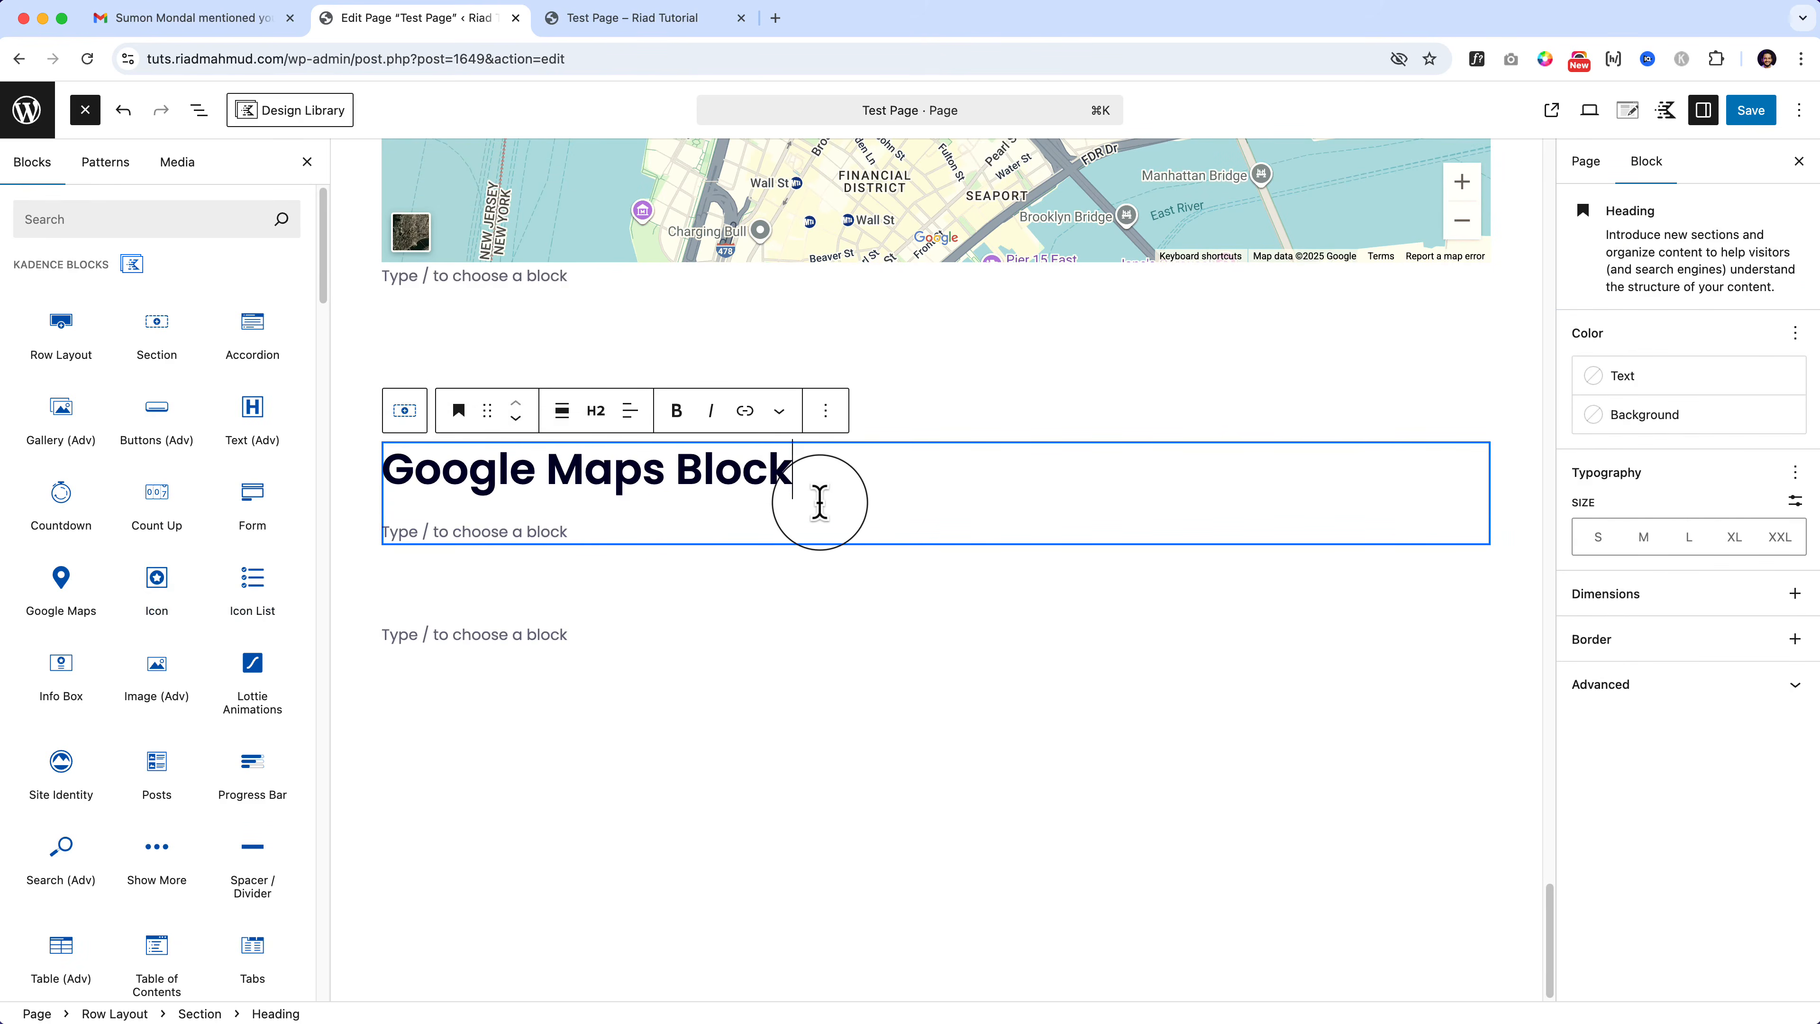
key(Return)
drag(172, 588, 496, 477)
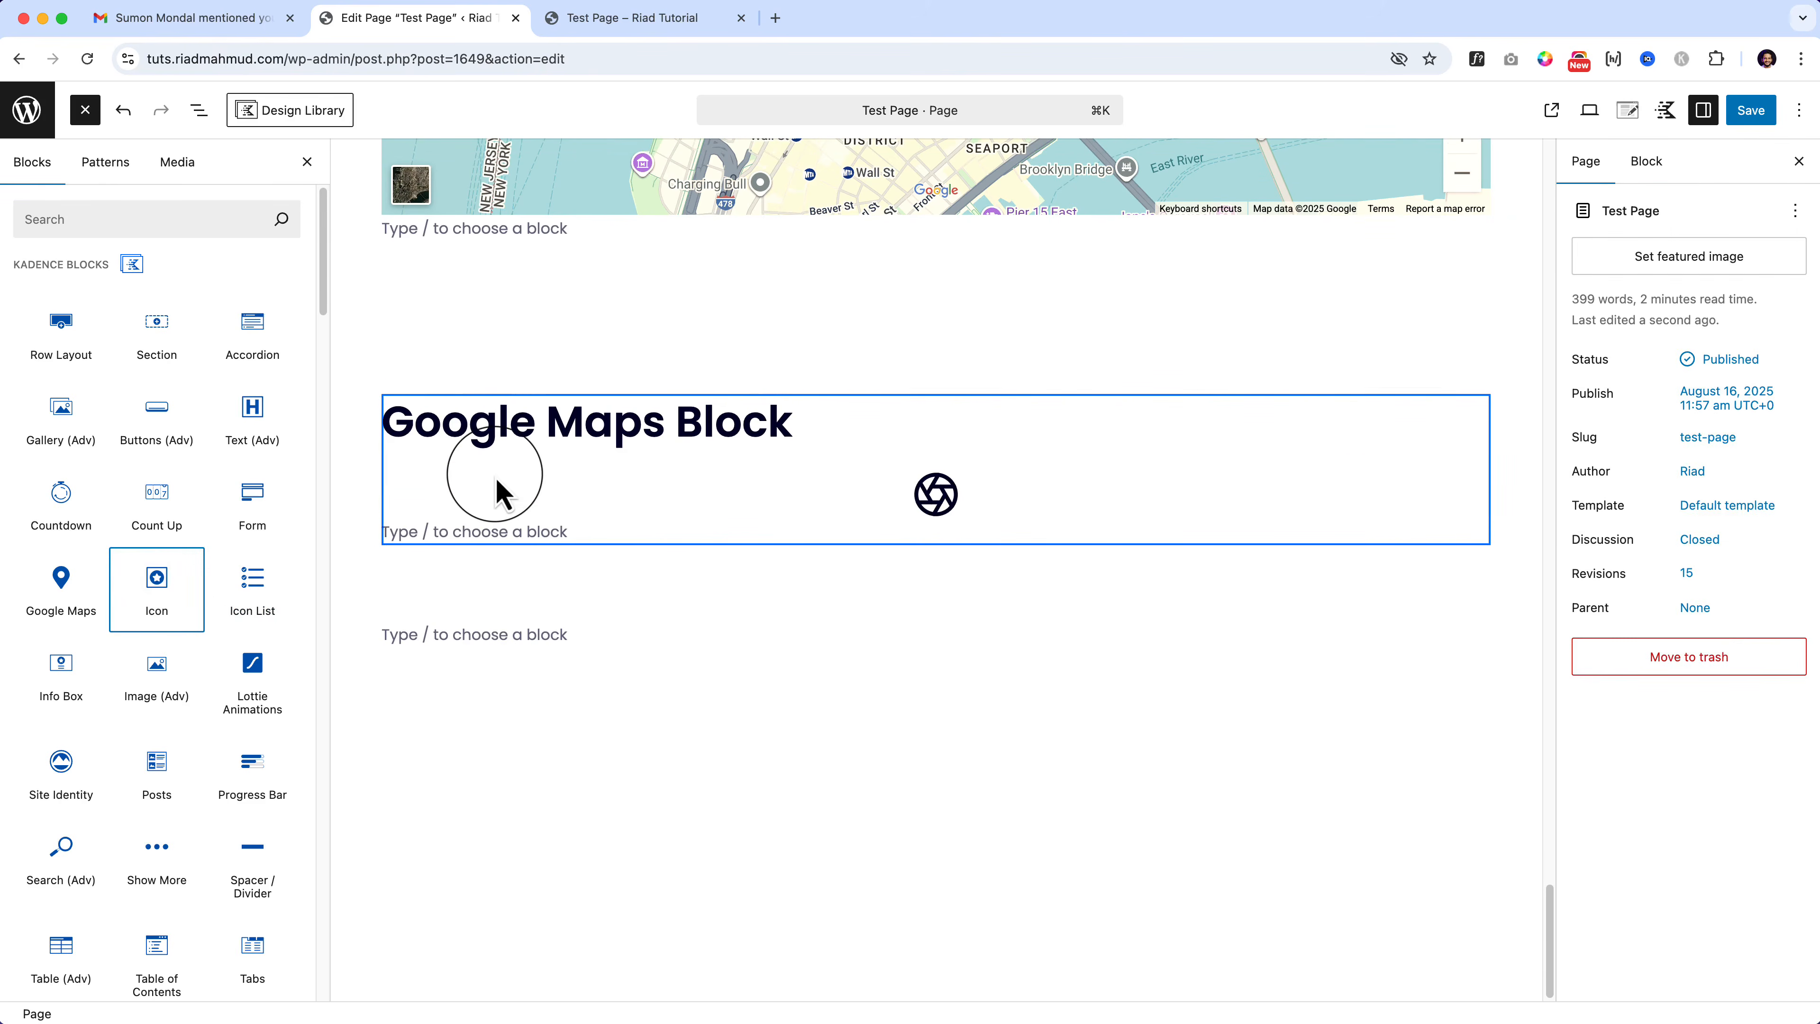
Step: Select the aperture icon and browse the icon picker list
click(919, 500)
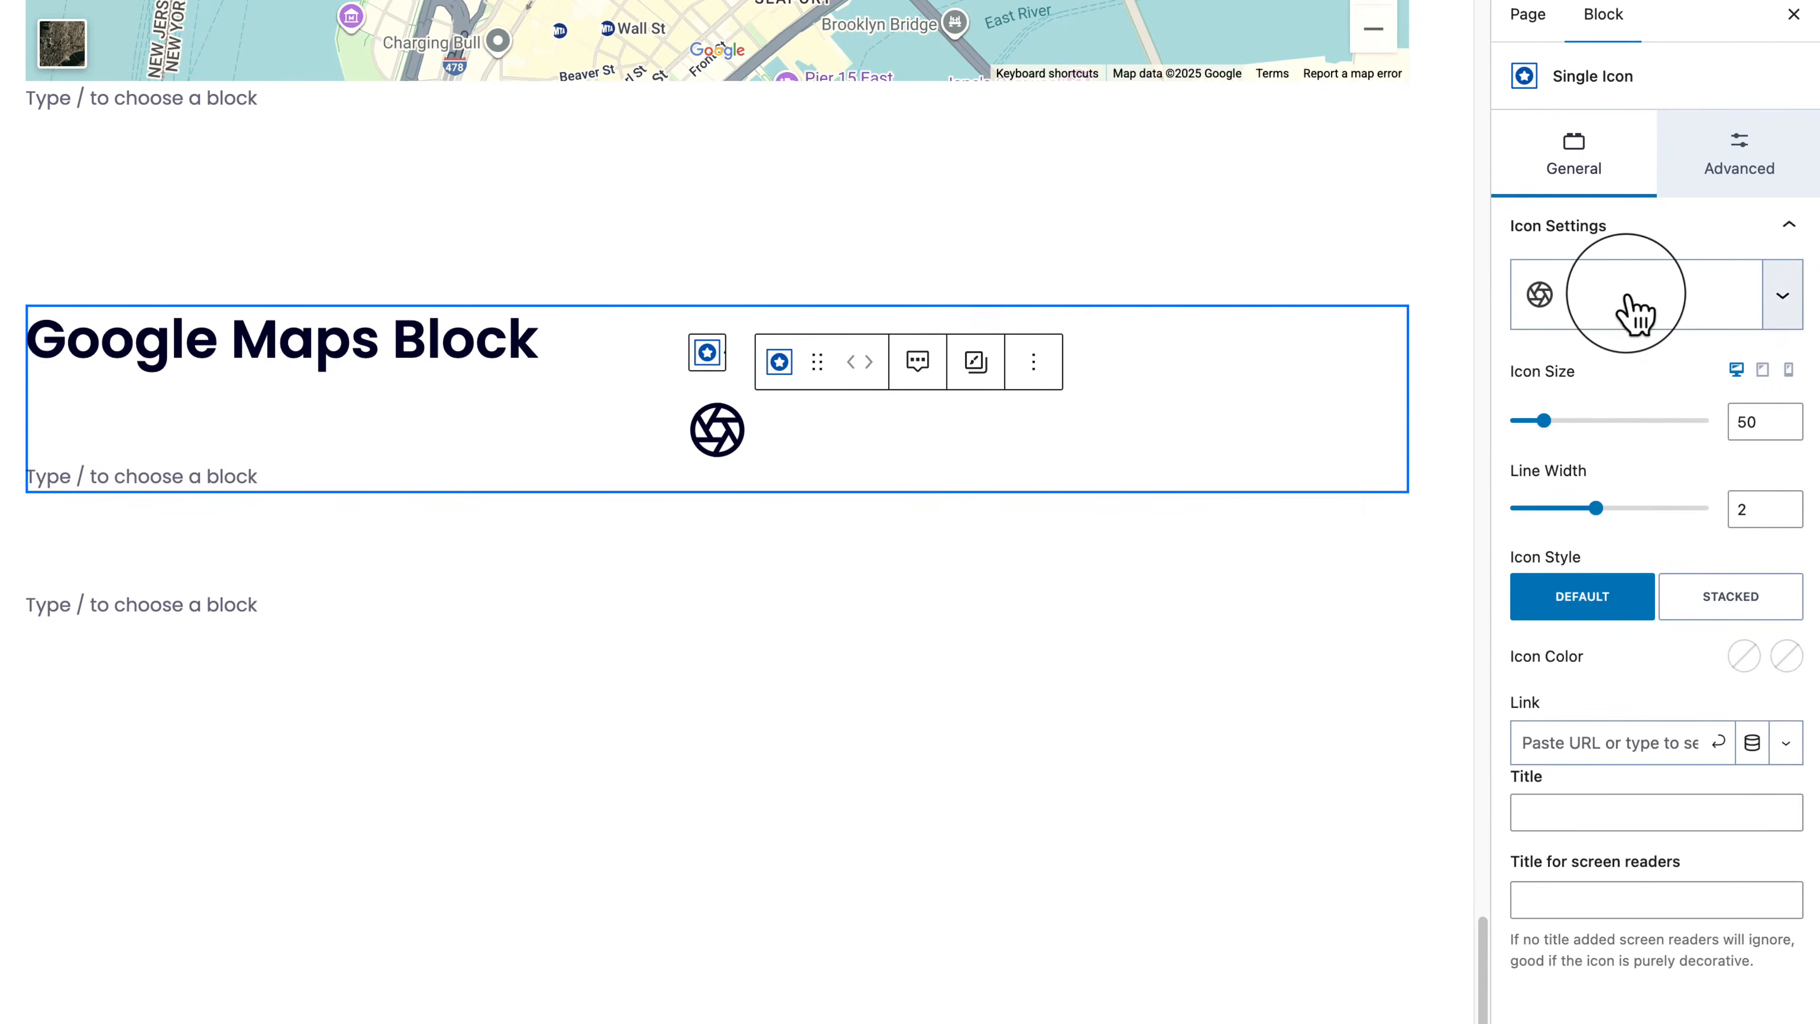
click(1636, 313)
scroll(1658, 710, down, 10)
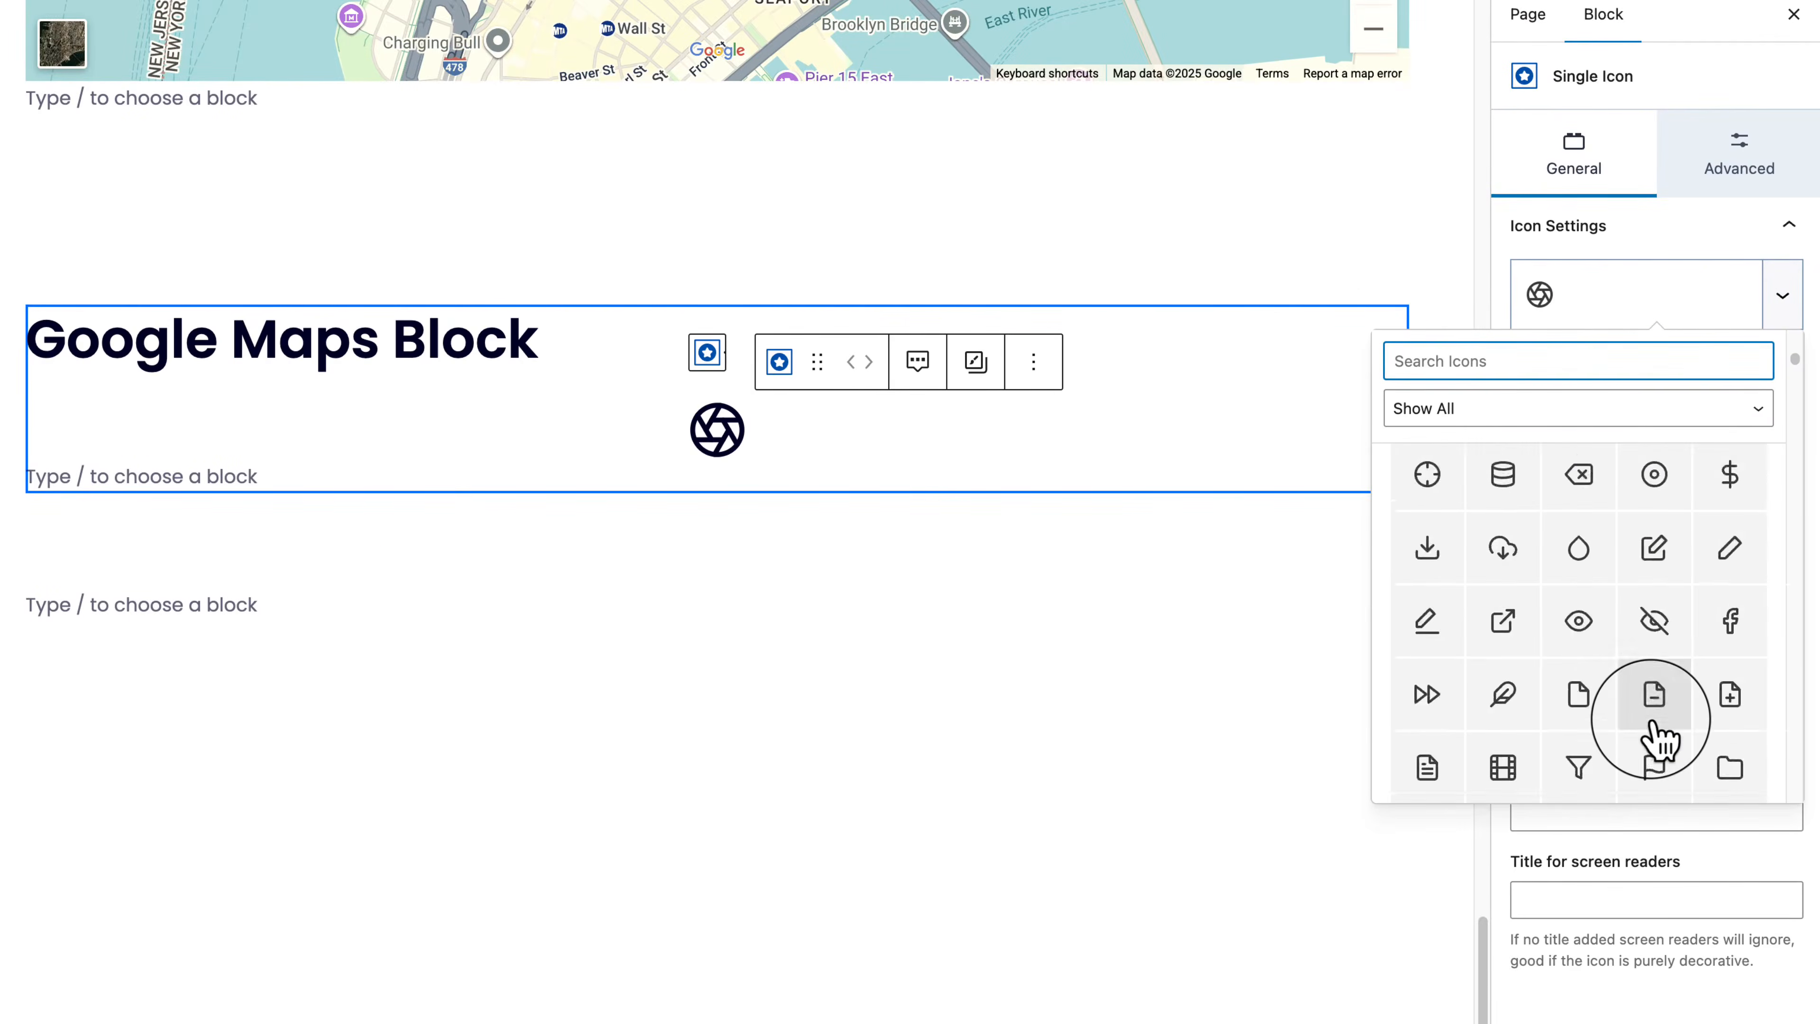
scroll(1657, 738, up, 10)
drag(1799, 362, 1686, 293)
click(1686, 292)
Step: Enlarge the icon to size 208 and thin its line width down toward 1
drag(1541, 420, 1650, 422)
mouse_move(1602, 507)
mouse_down()
mouse_move(1652, 515)
mouse_move(1516, 530)
mouse_move(1573, 545)
mouse_move(1544, 547)
mouse_move(1719, 520)
mouse_move(1532, 529)
mouse_move(1628, 548)
mouse_move(1570, 548)
mouse_up()
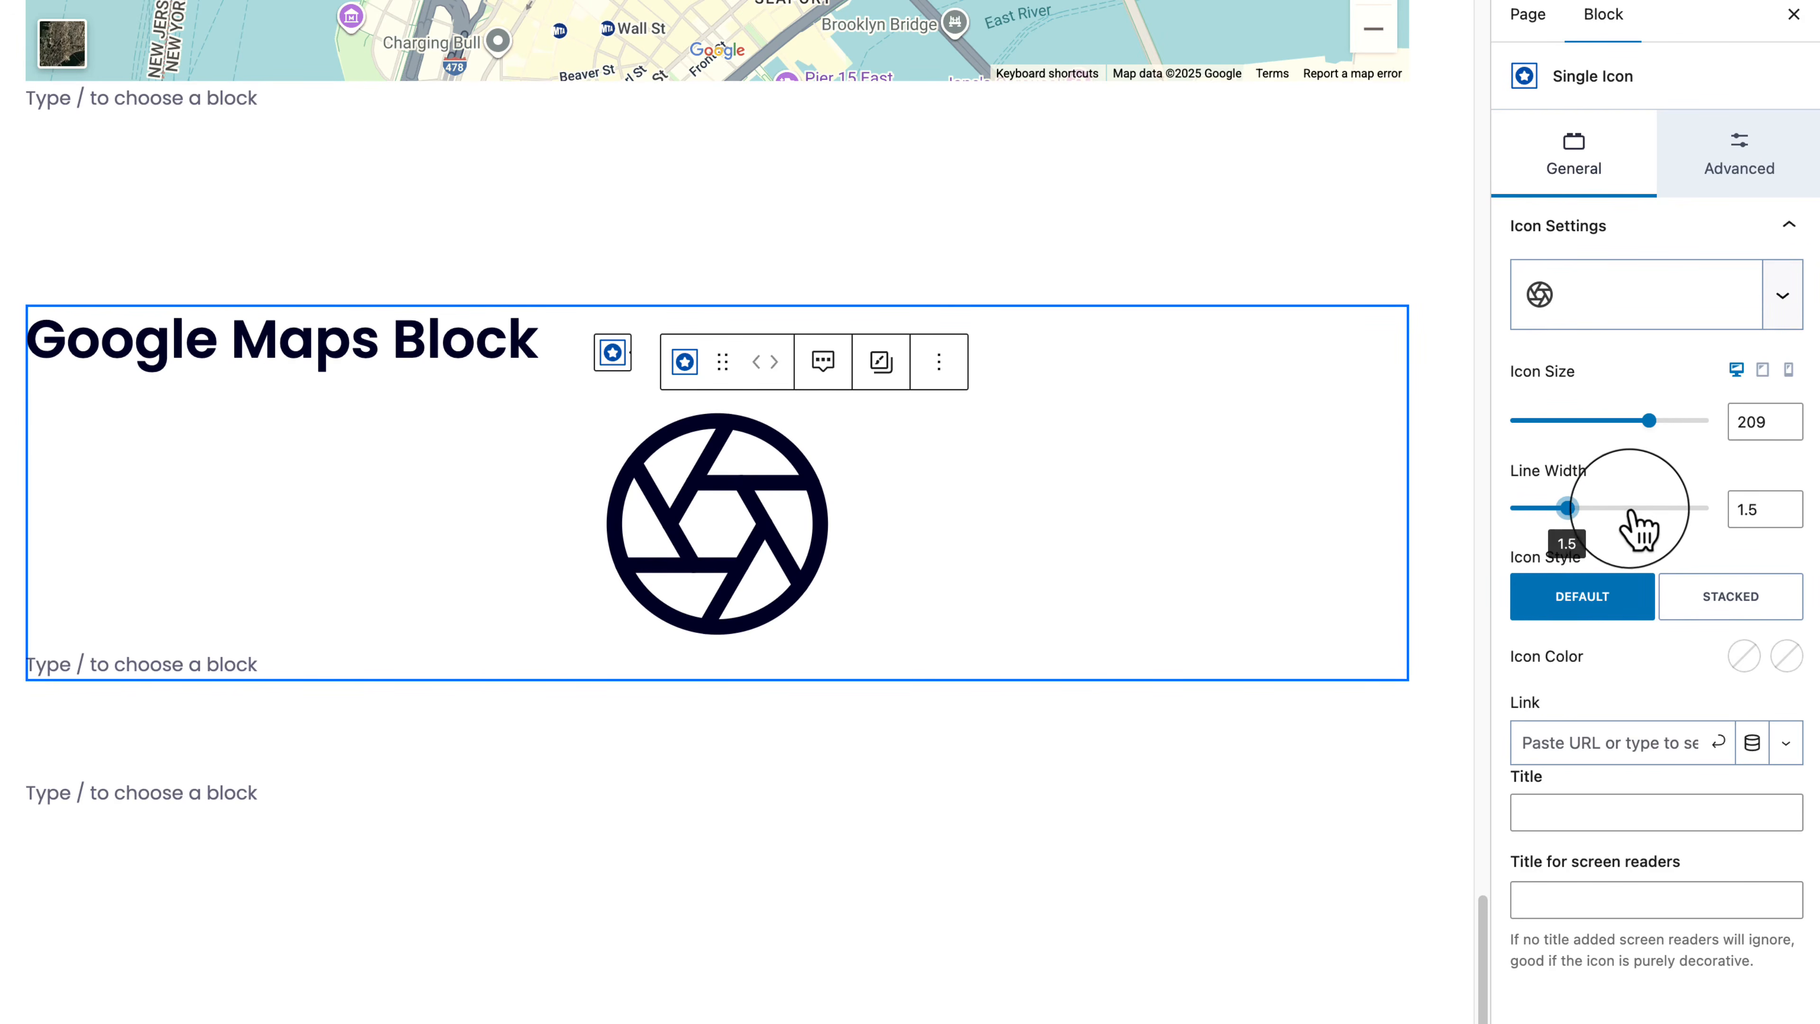
mouse_move(1639, 530)
mouse_down()
mouse_move(1515, 521)
mouse_move(1613, 532)
mouse_move(1541, 545)
mouse_up()
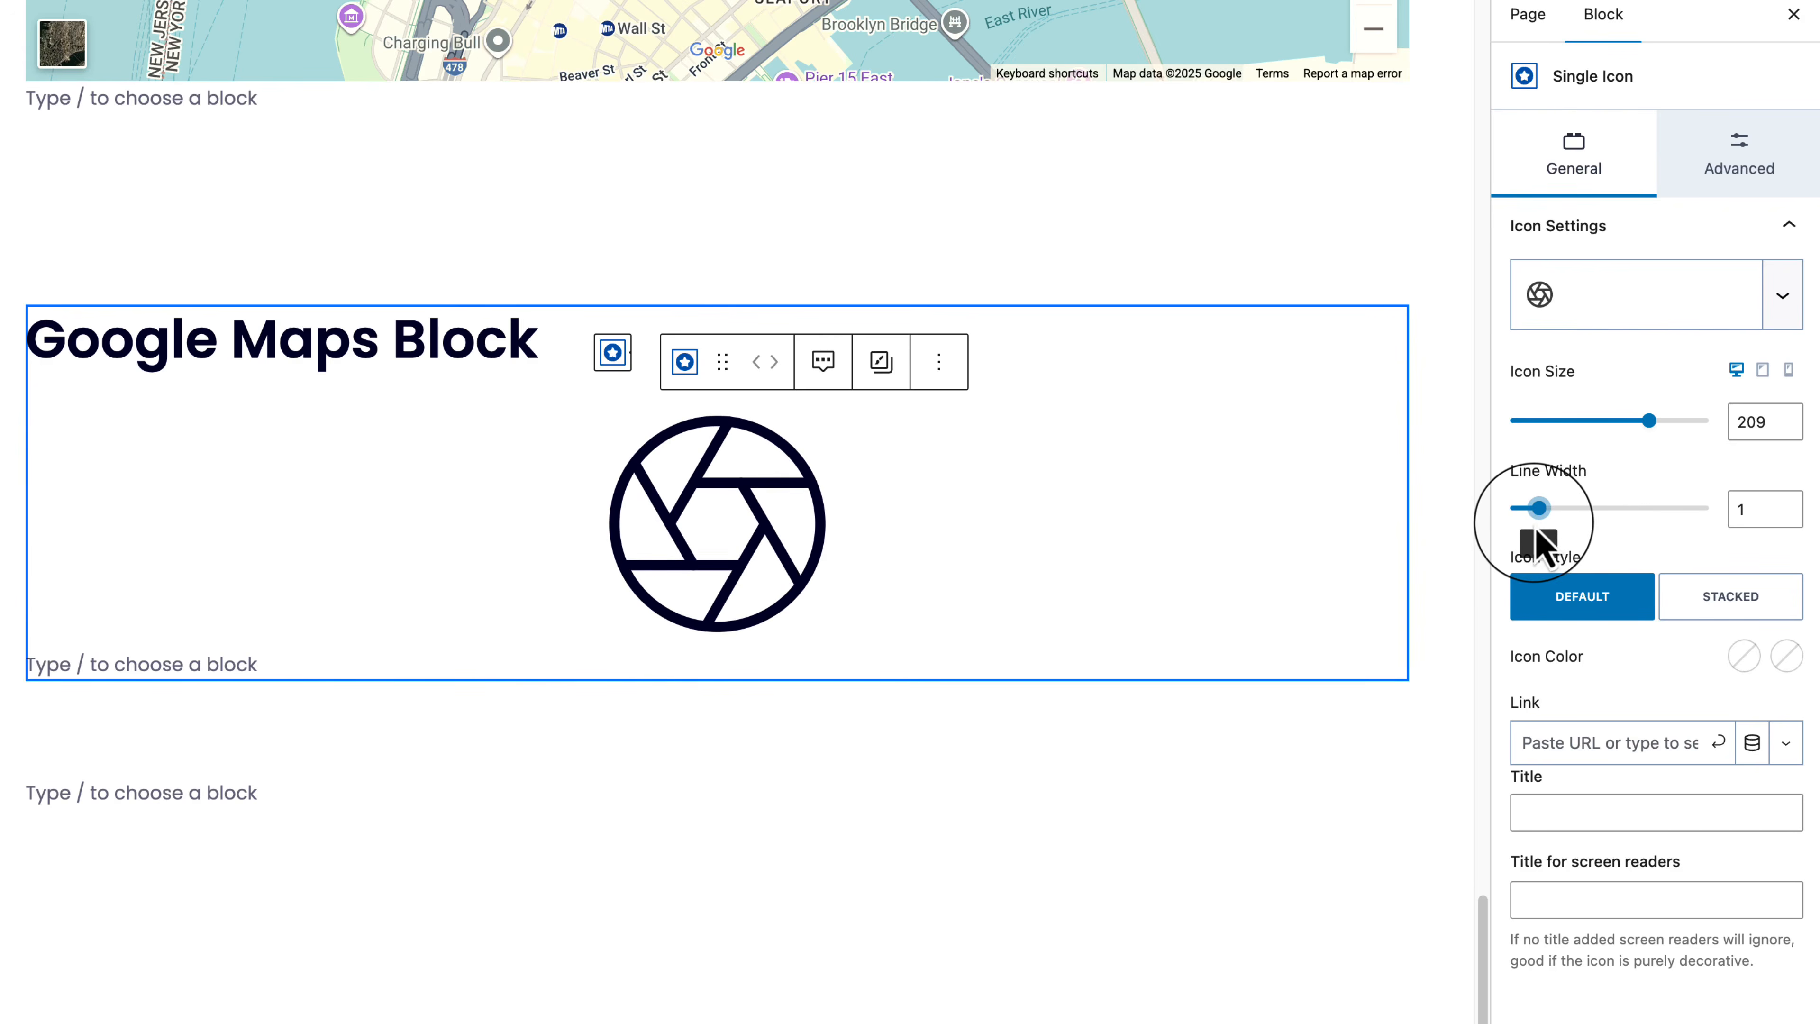
Step: Set the icon colour to orange-red FC5E1F and its hover colour to orange F48418
click(1743, 656)
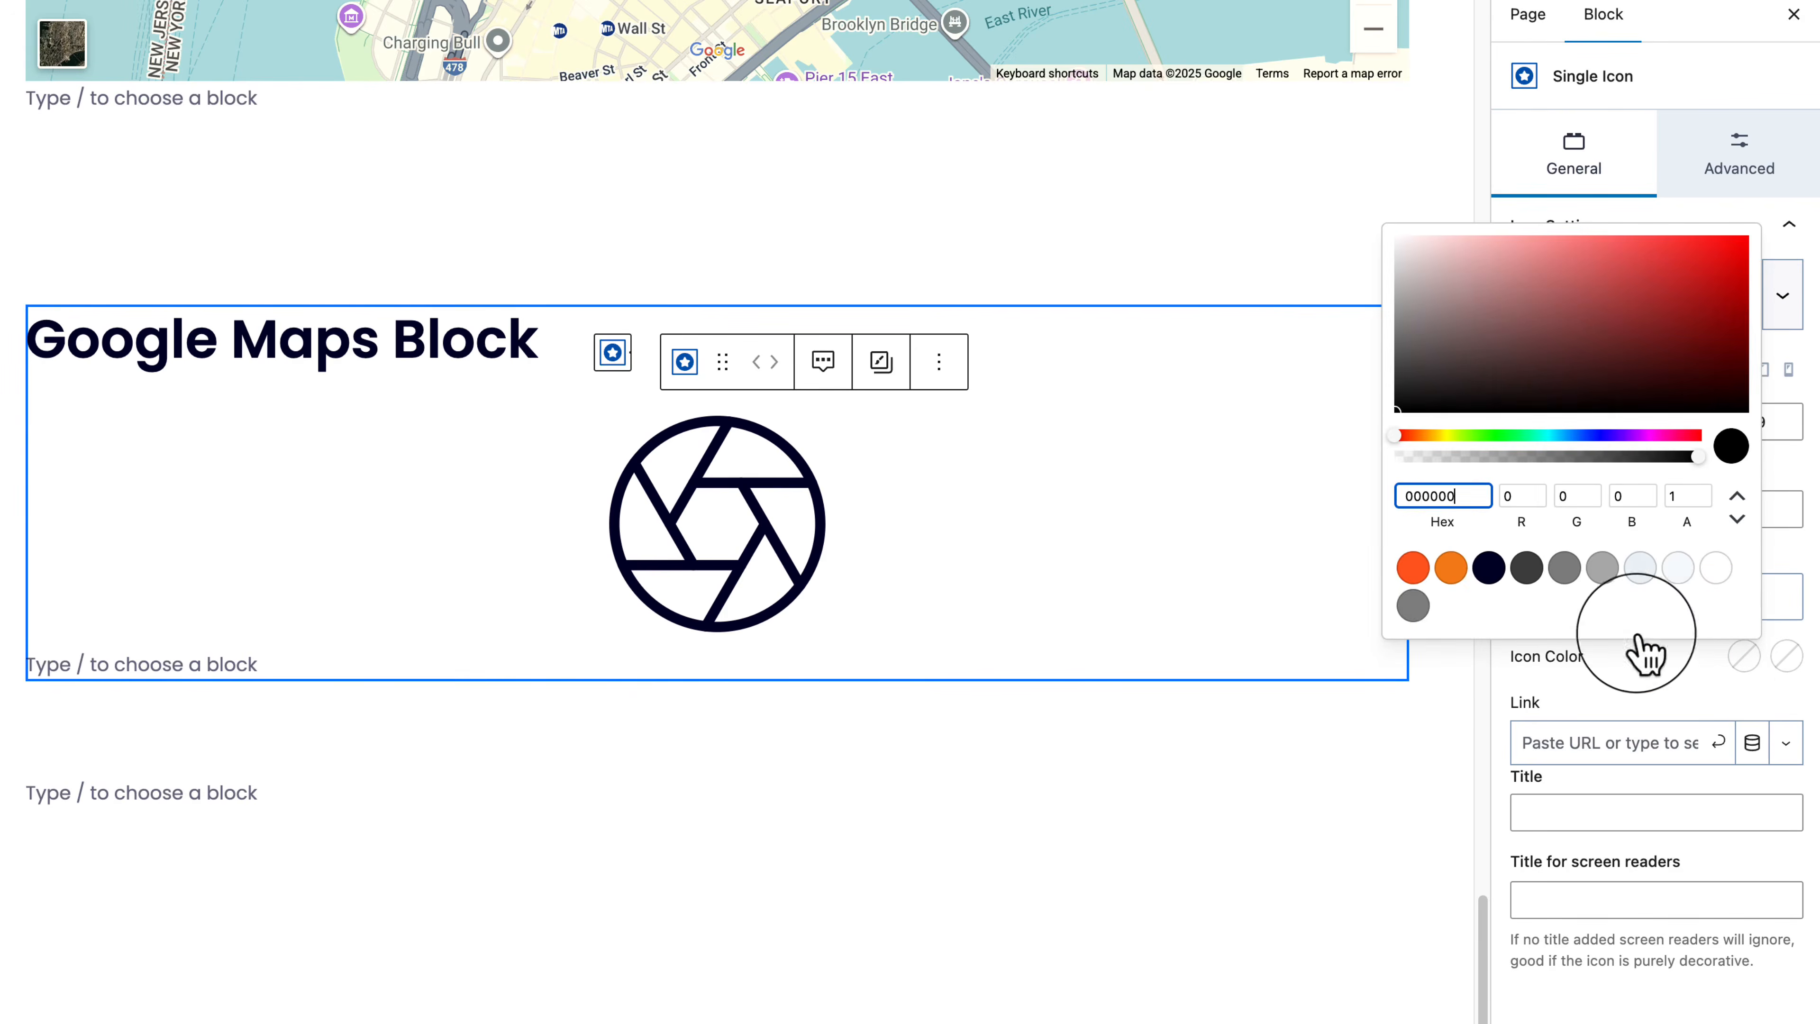
click(1412, 567)
click(1716, 660)
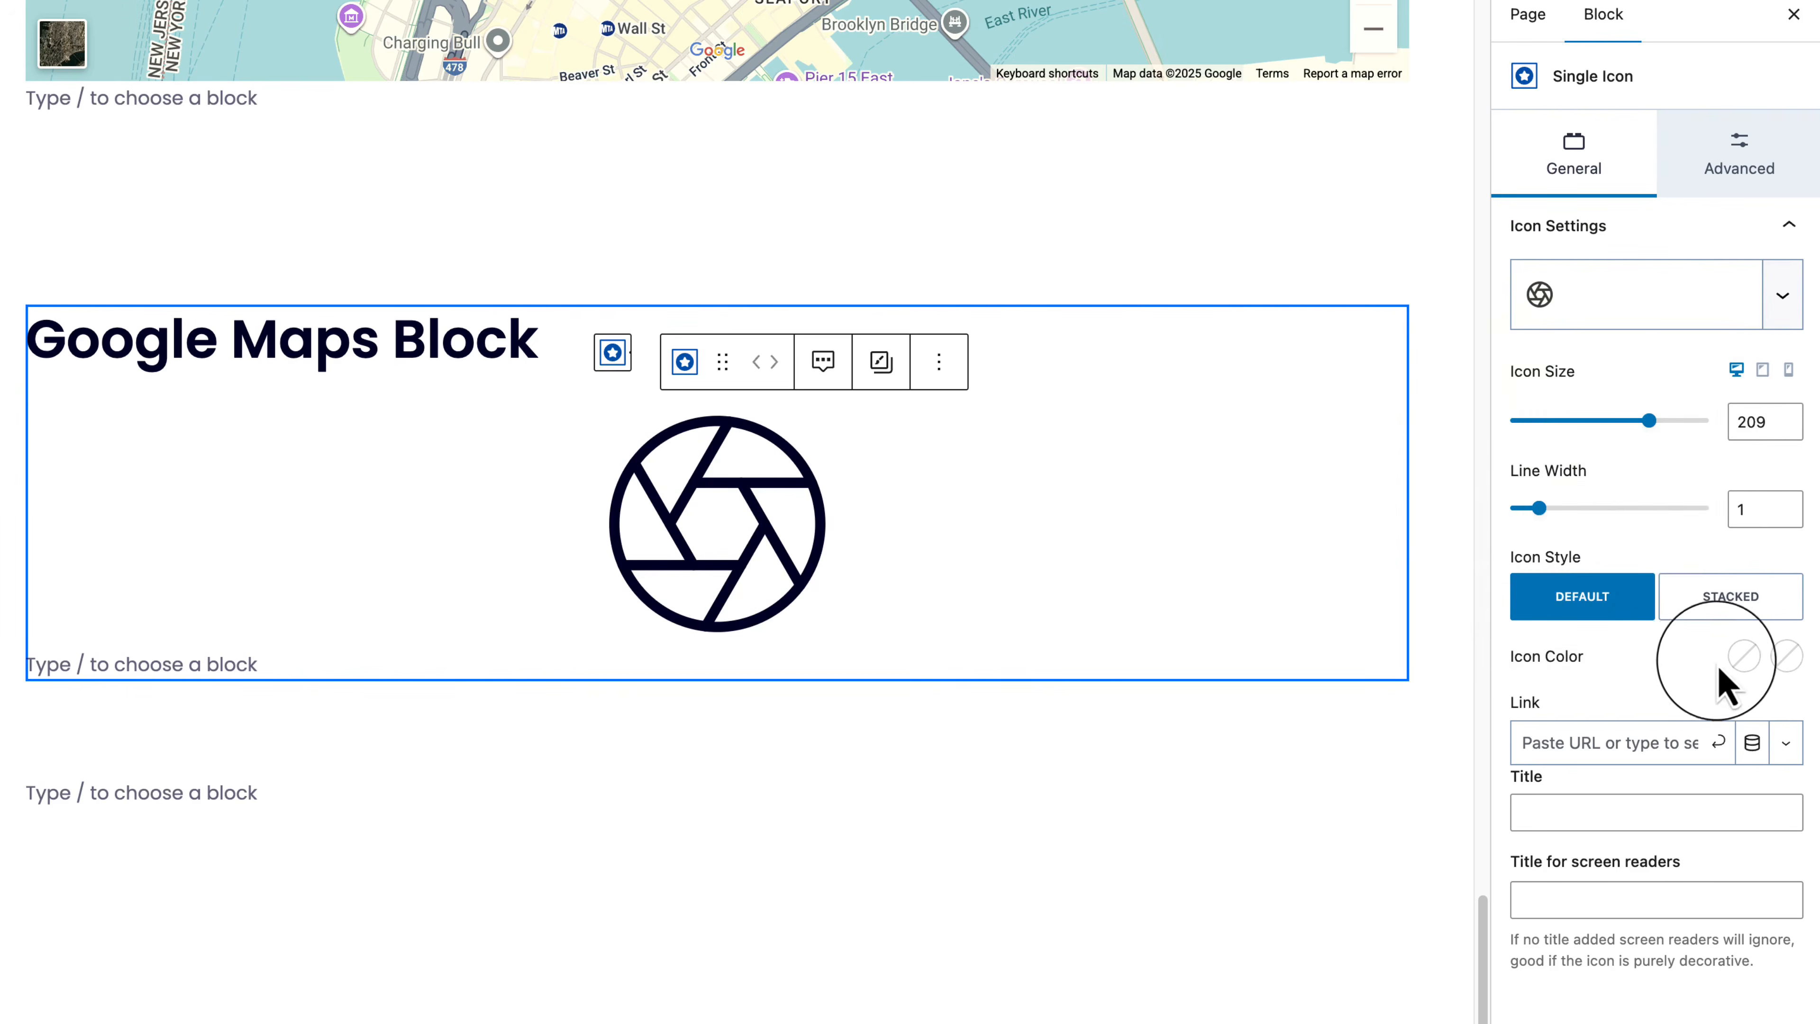
click(1743, 656)
click(1413, 567)
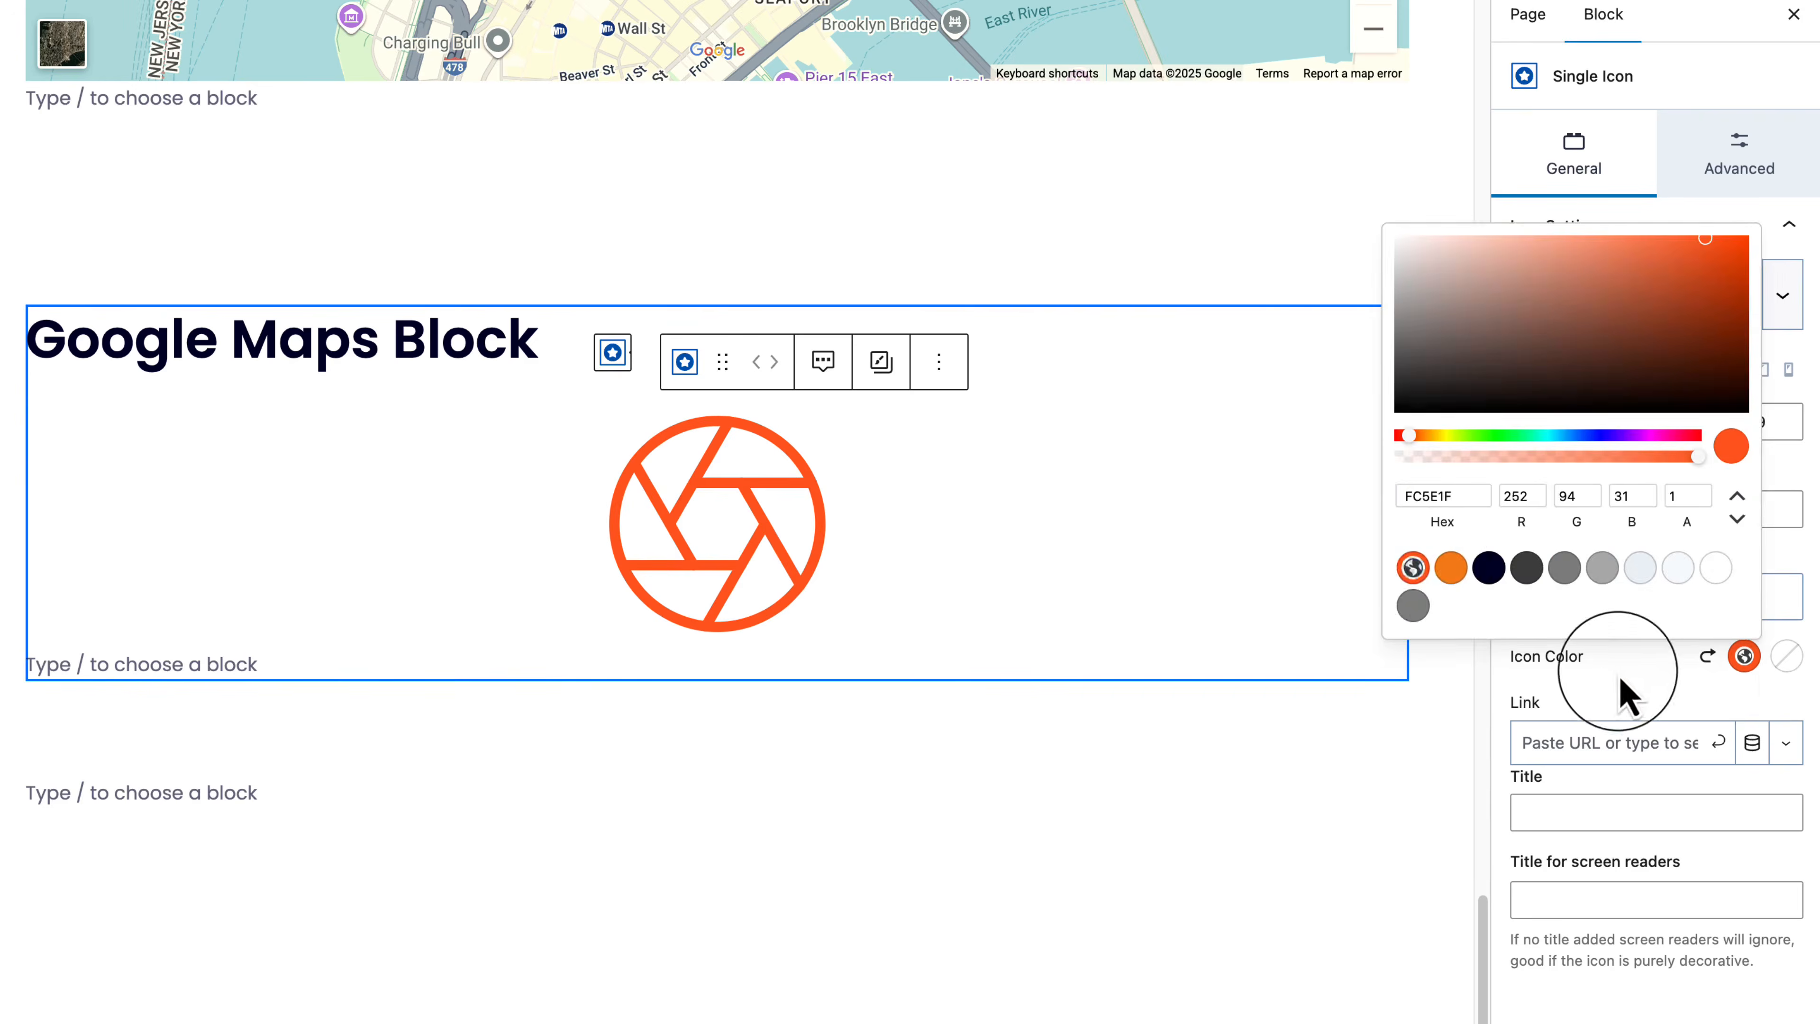
click(1623, 699)
click(1743, 657)
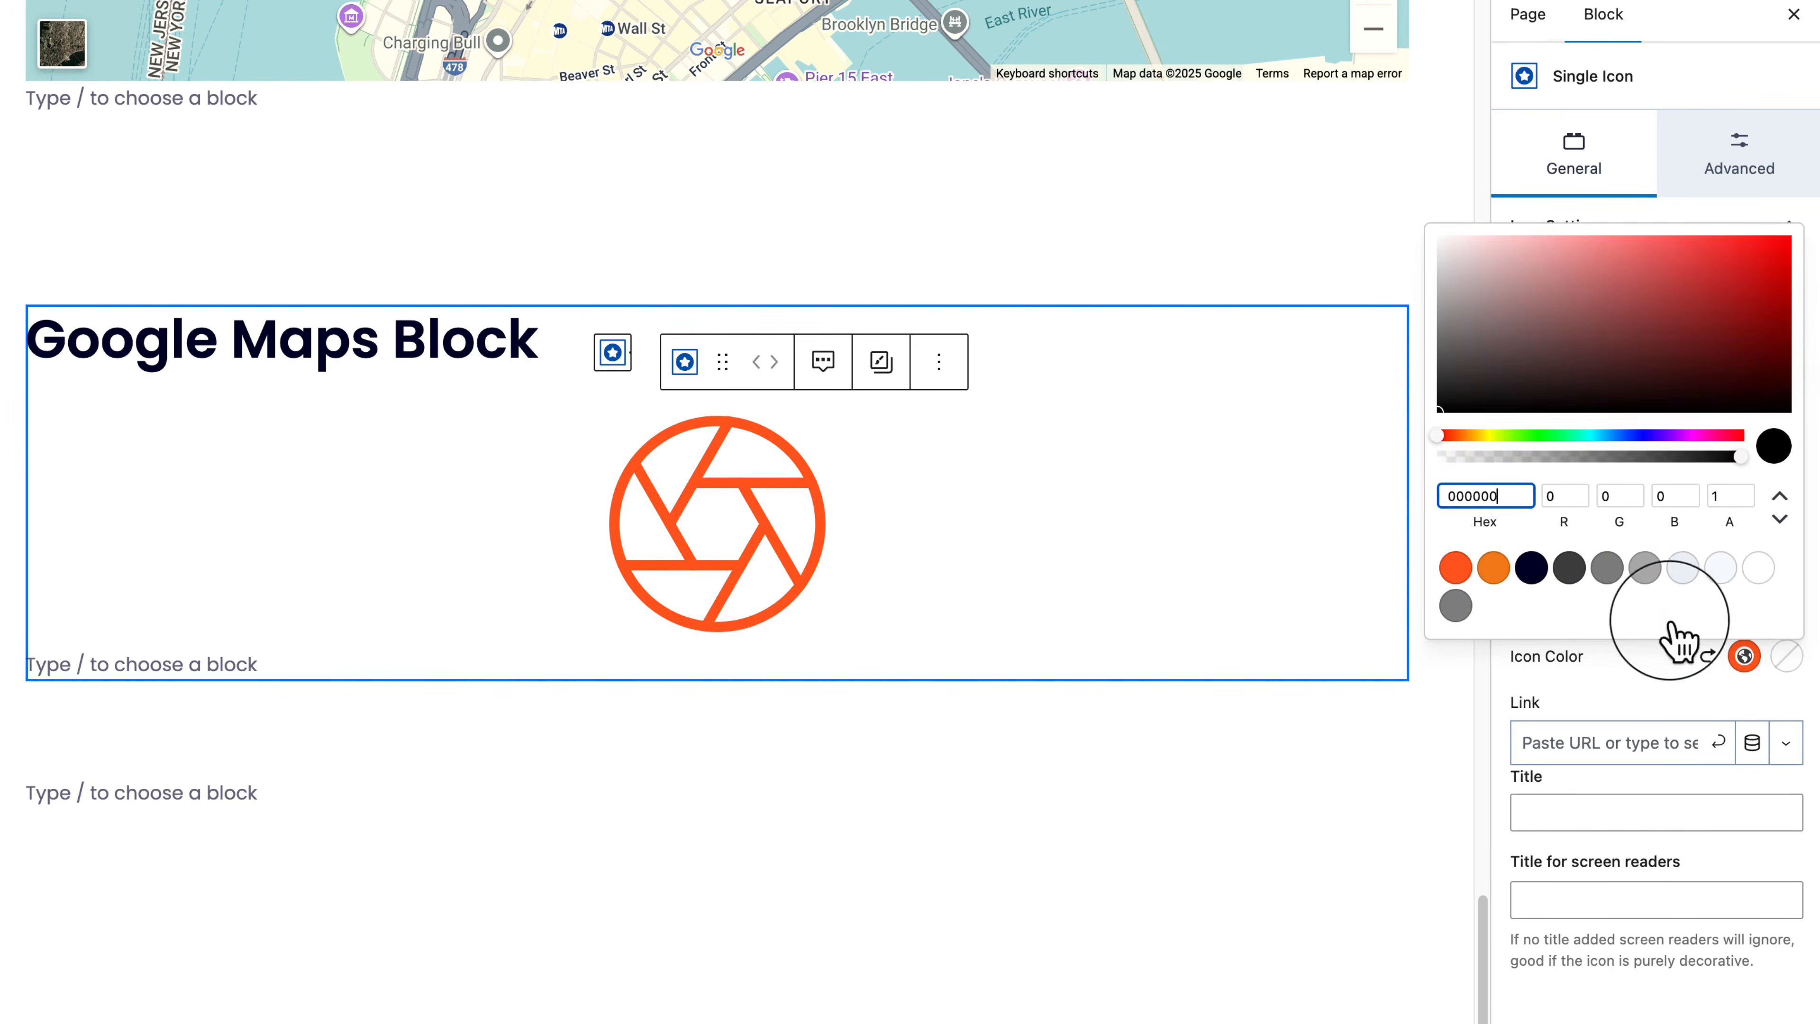
click(1502, 568)
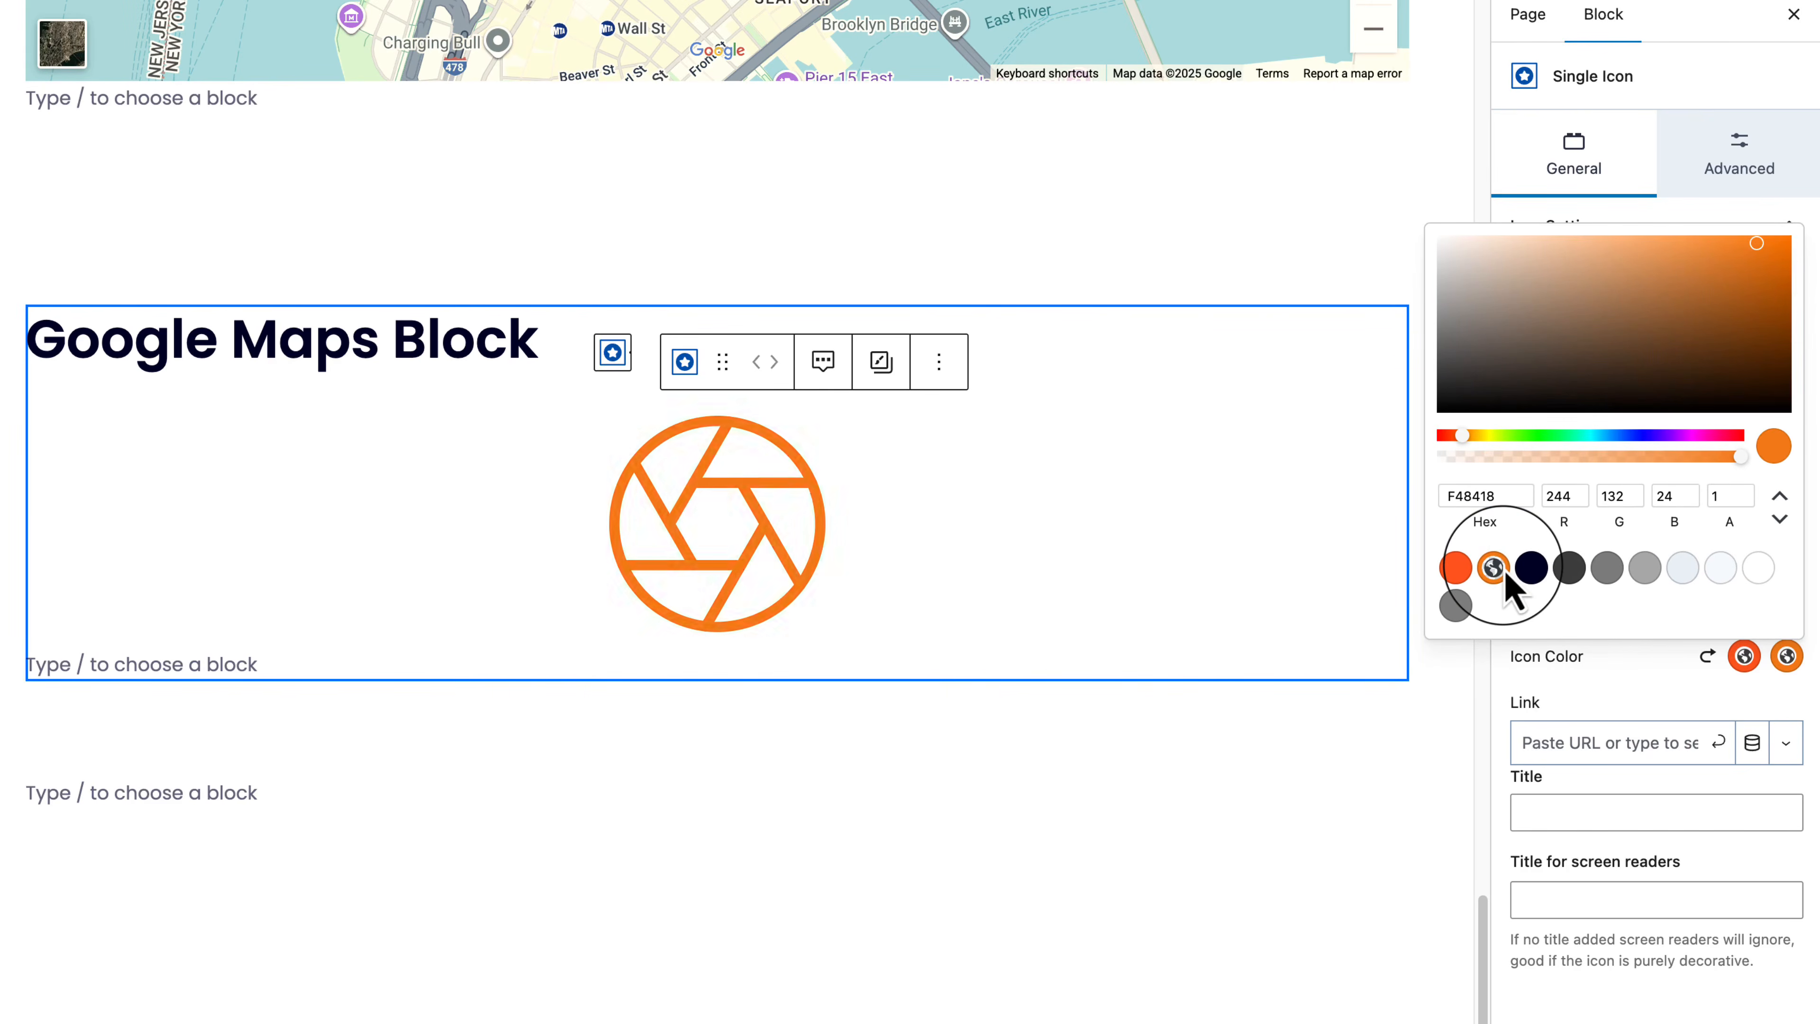
click(1648, 792)
Step: Try the Stacked style with an orange background, then revert to Default with line width 2
click(1747, 600)
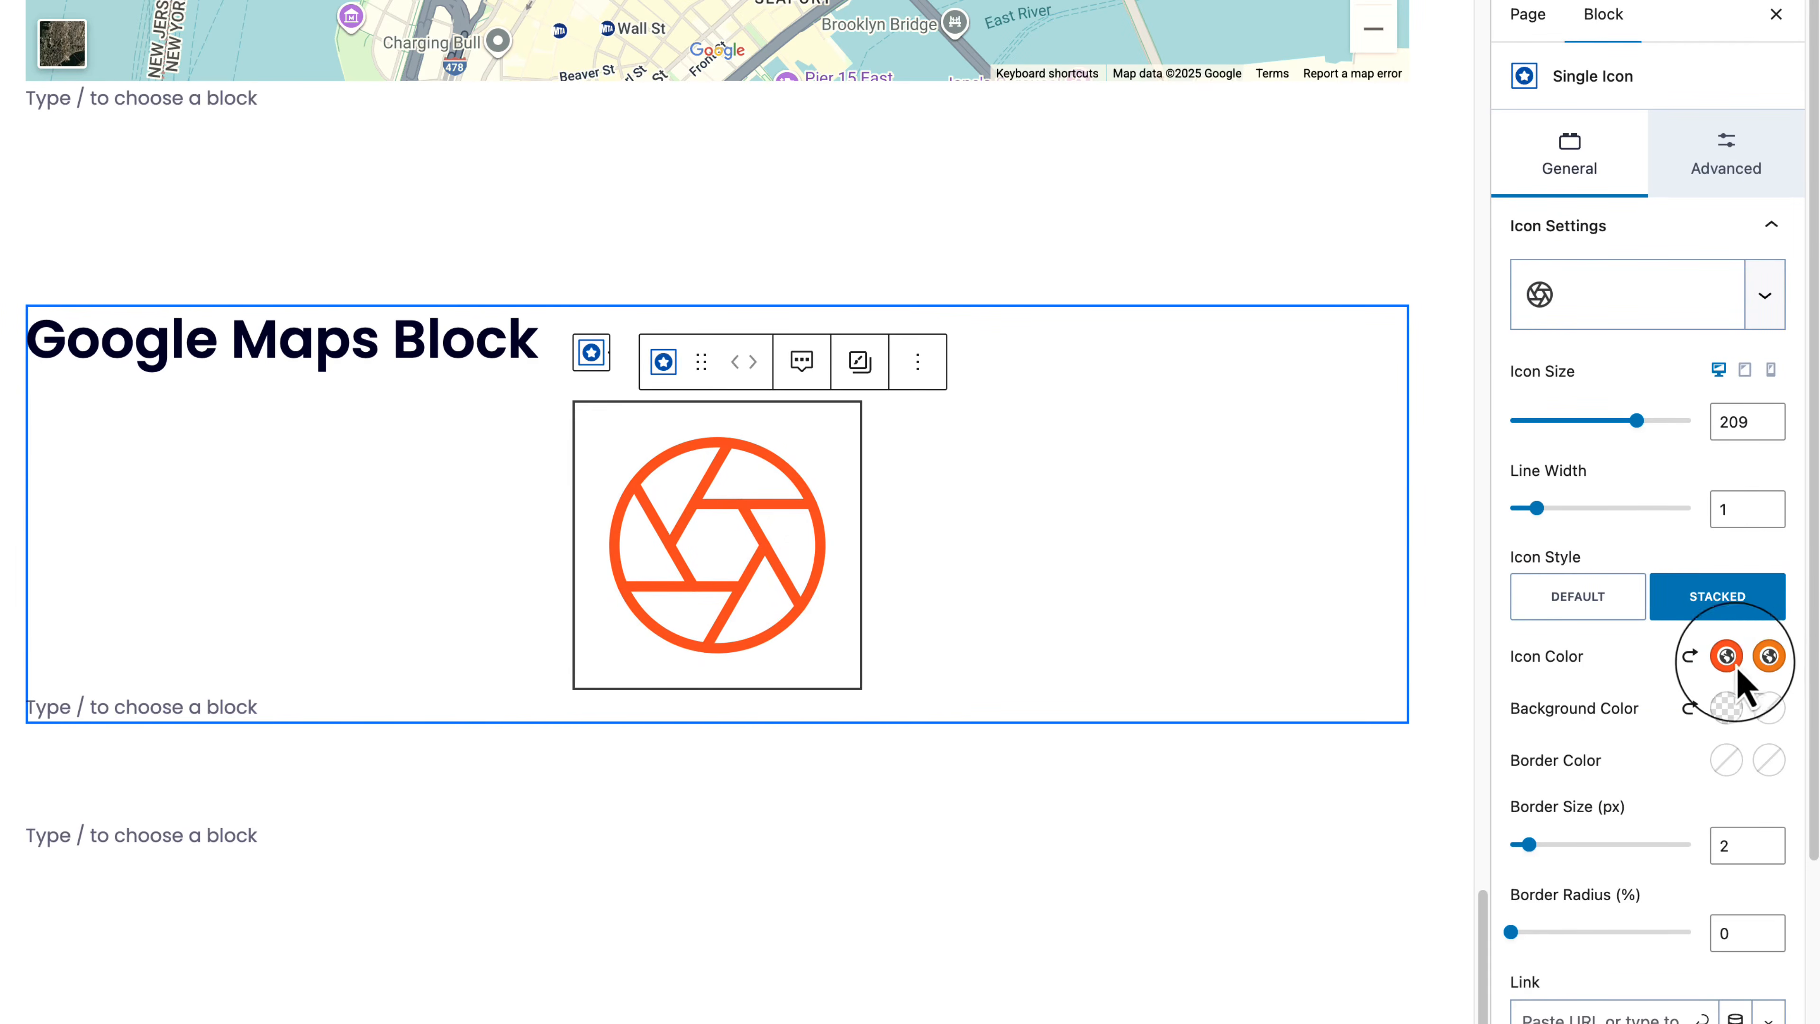
click(1727, 709)
click(1433, 618)
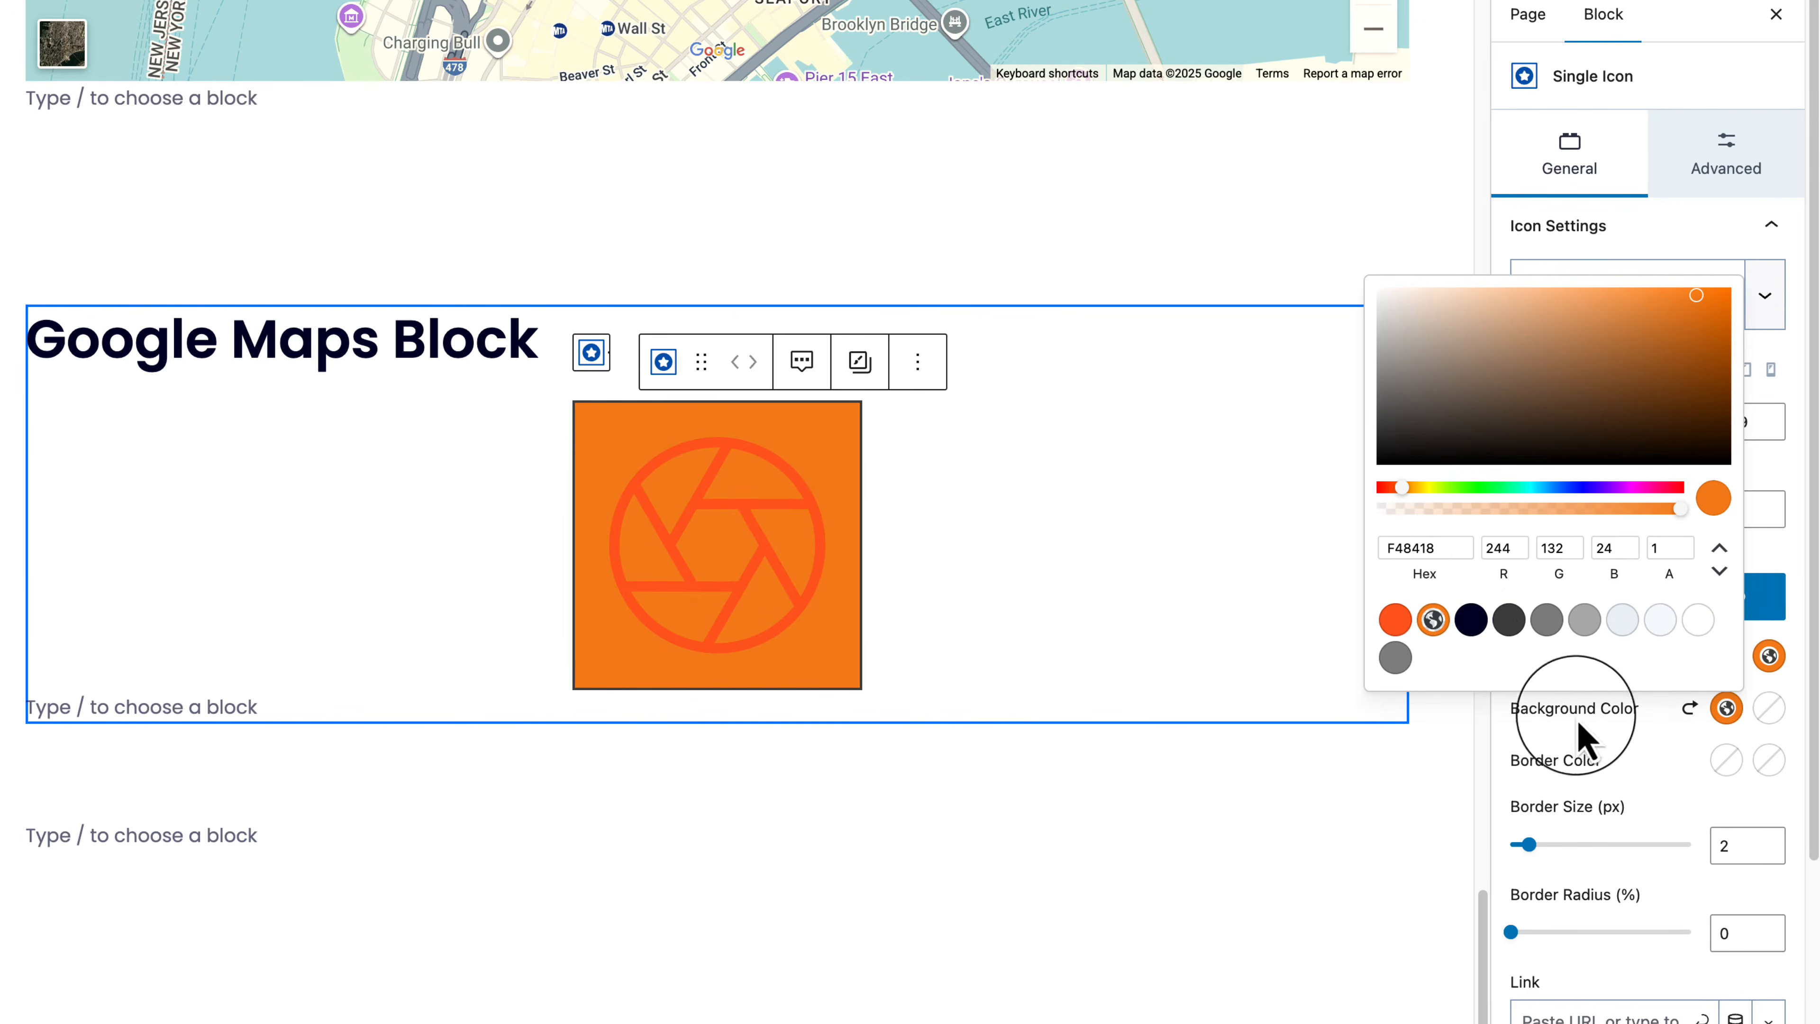
click(1631, 761)
click(1687, 712)
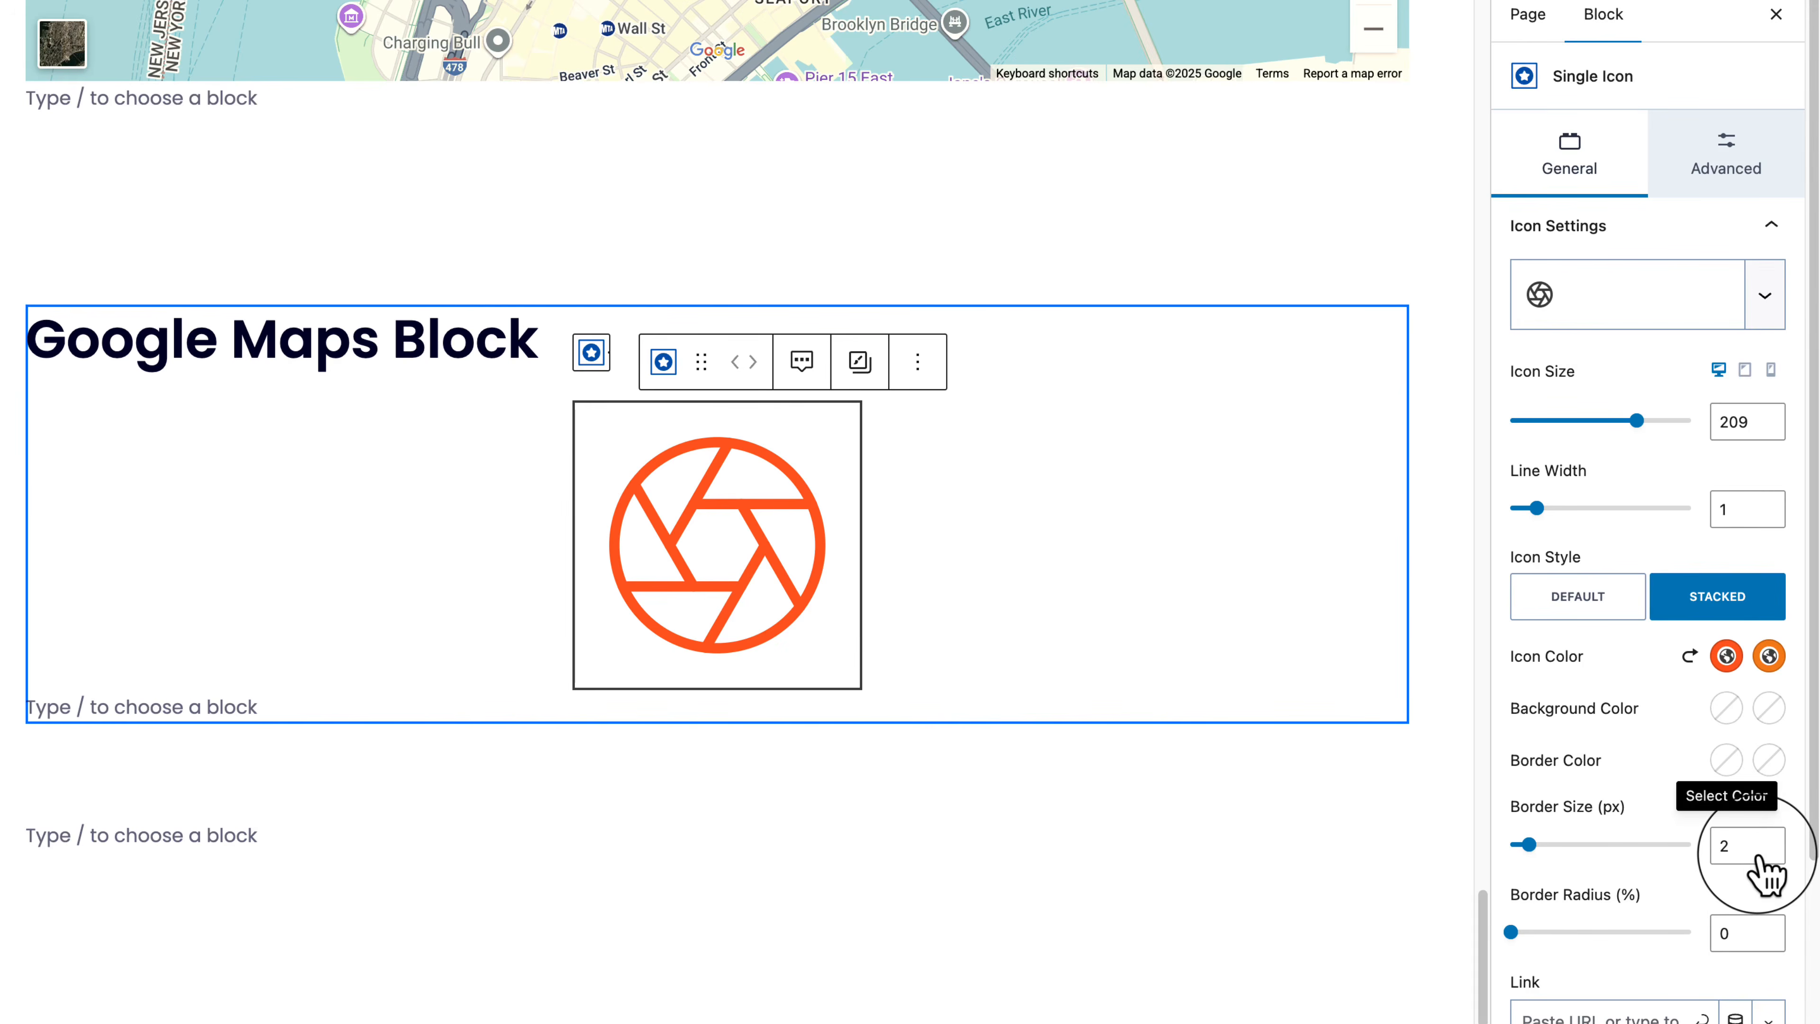
drag(1539, 509, 1587, 511)
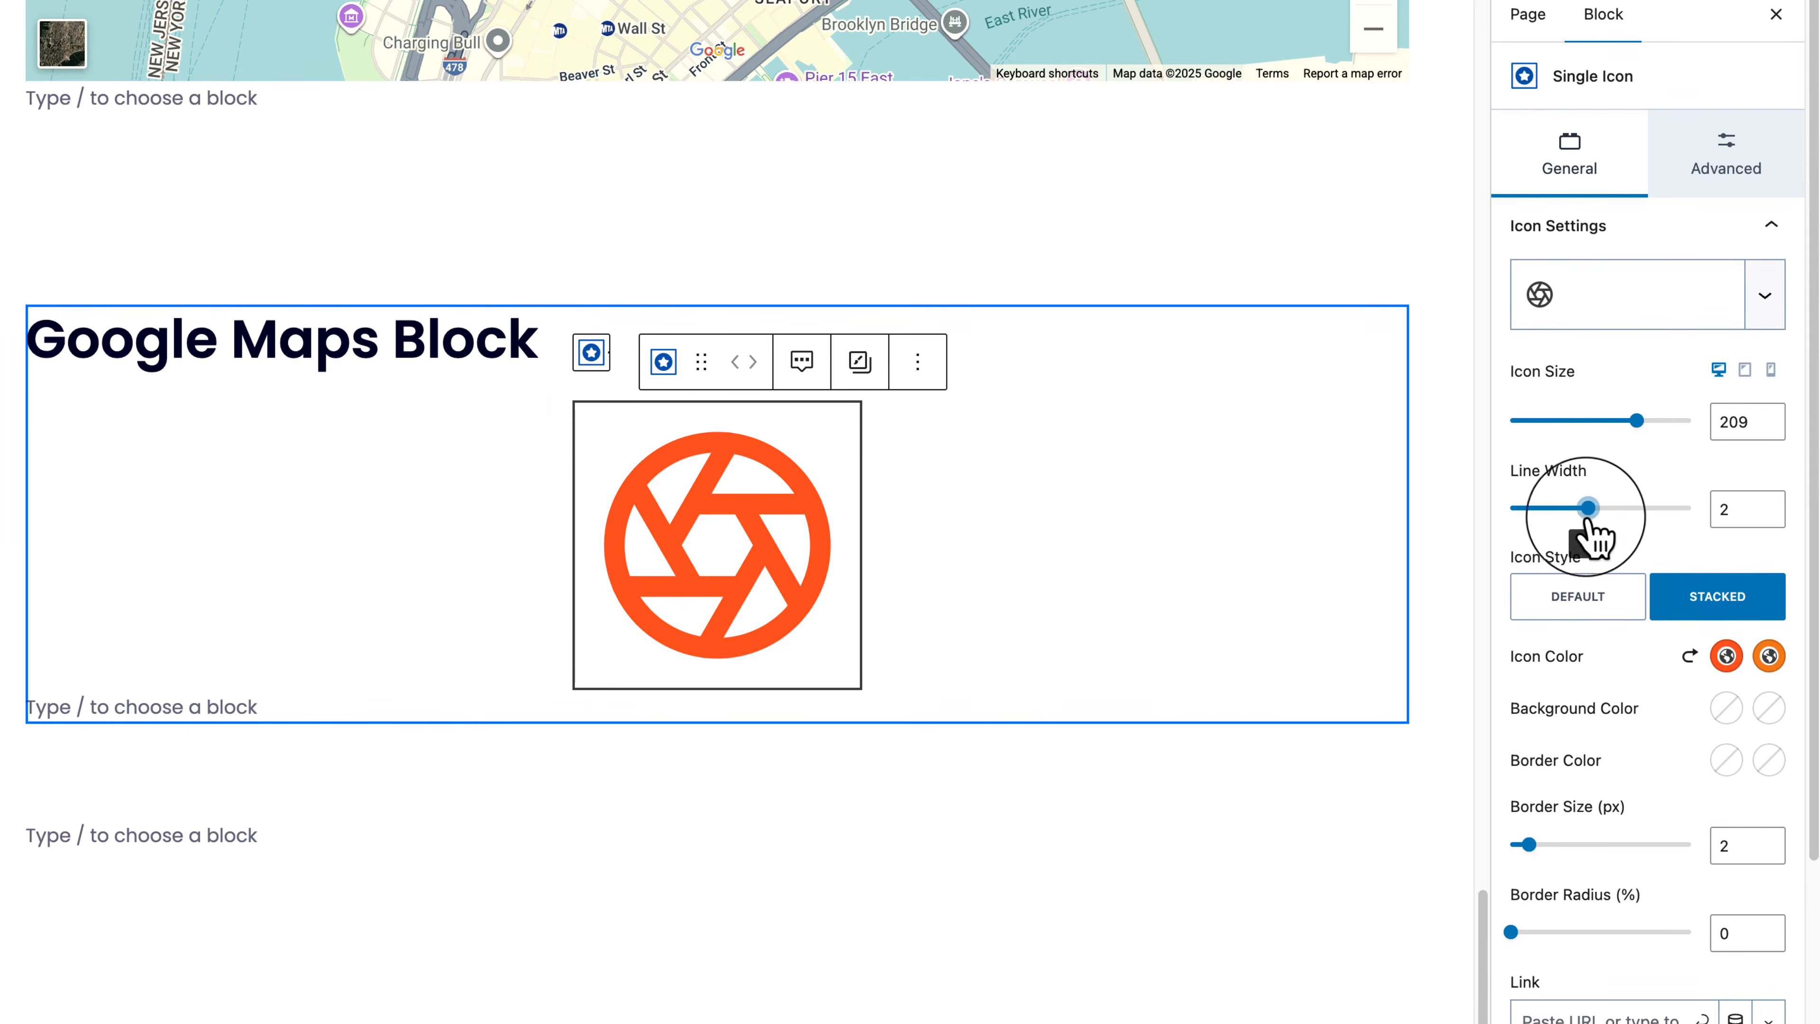
click(1581, 610)
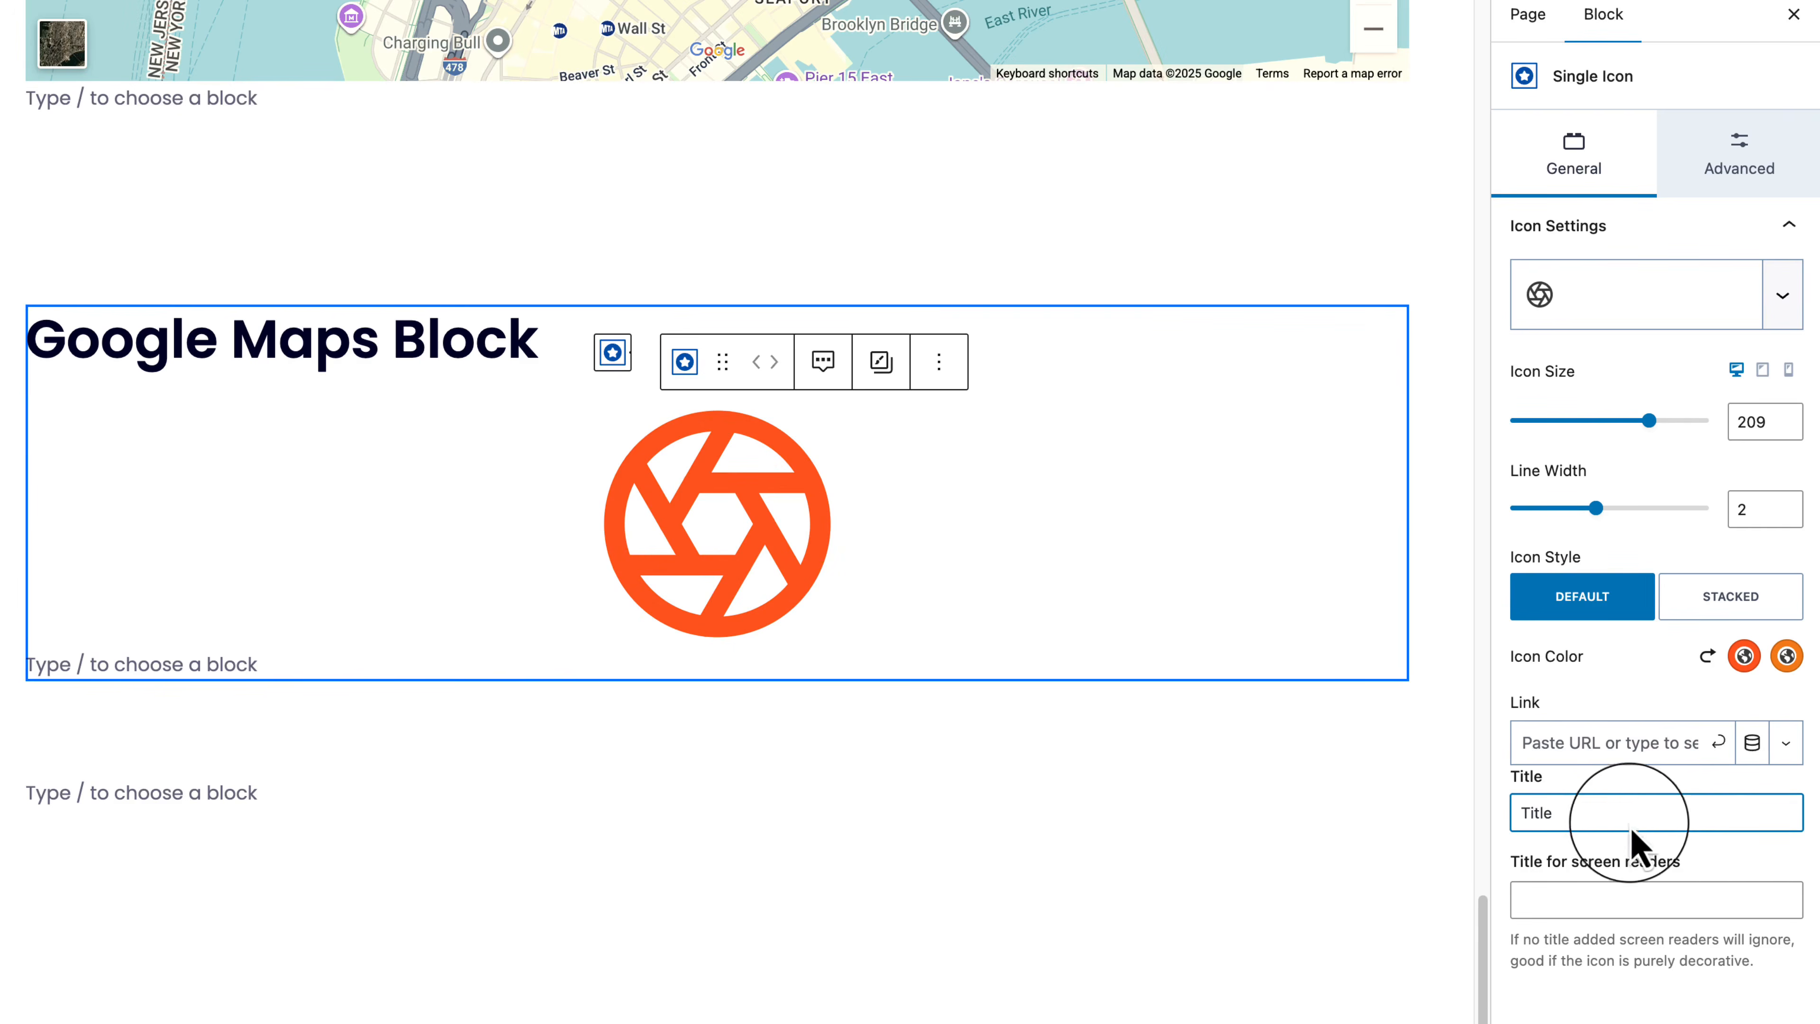
Step: Leave the screen reader title empty, check the spacing settings, then select the surrounding row
click(1655, 864)
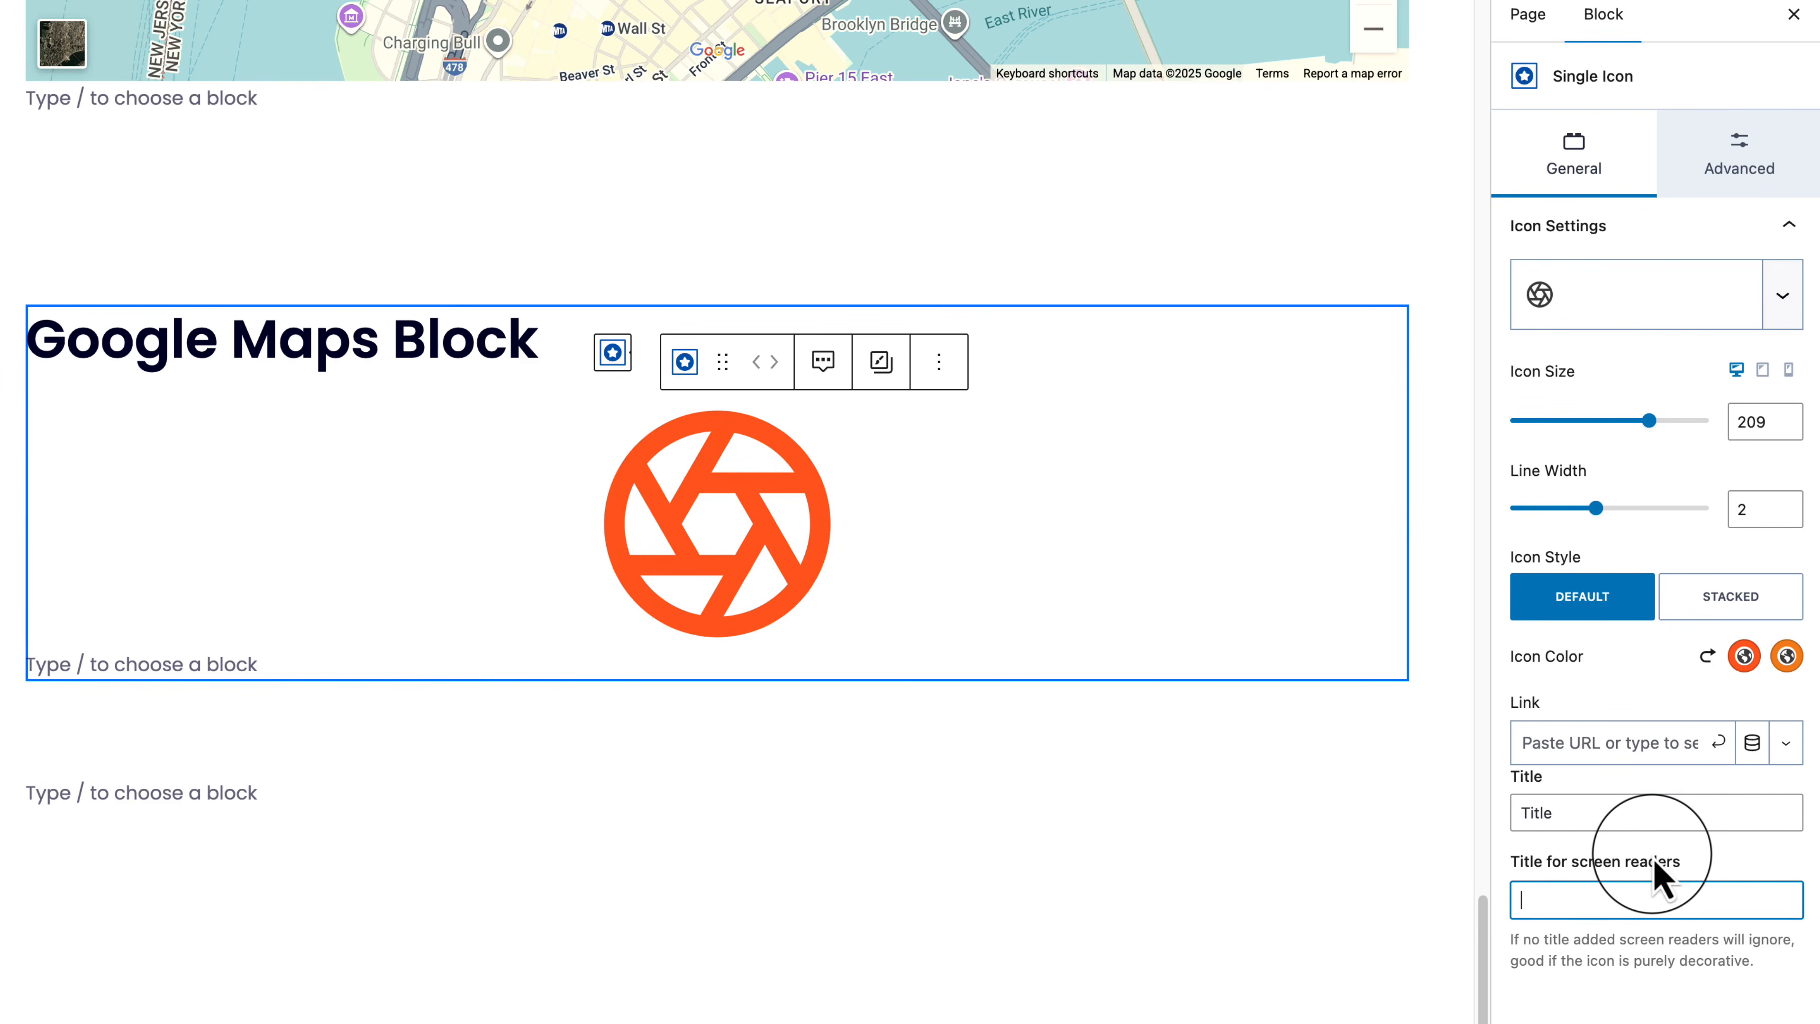
click(1652, 855)
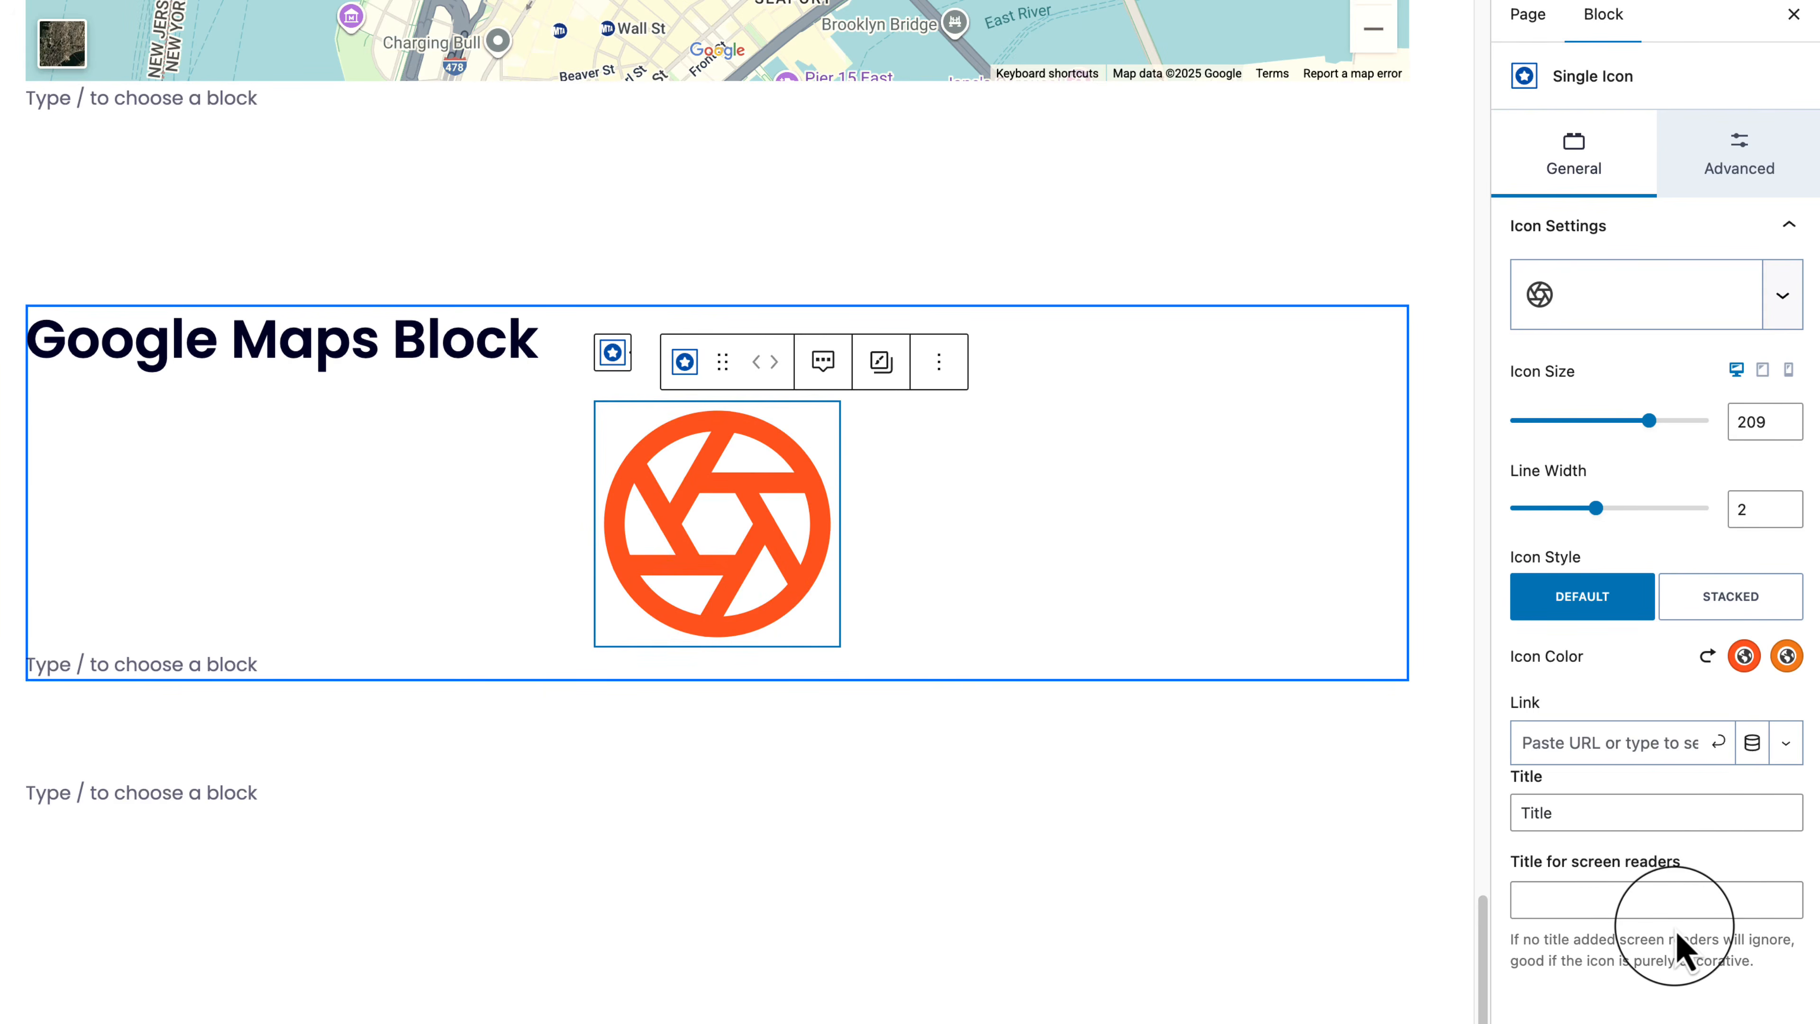
click(1738, 187)
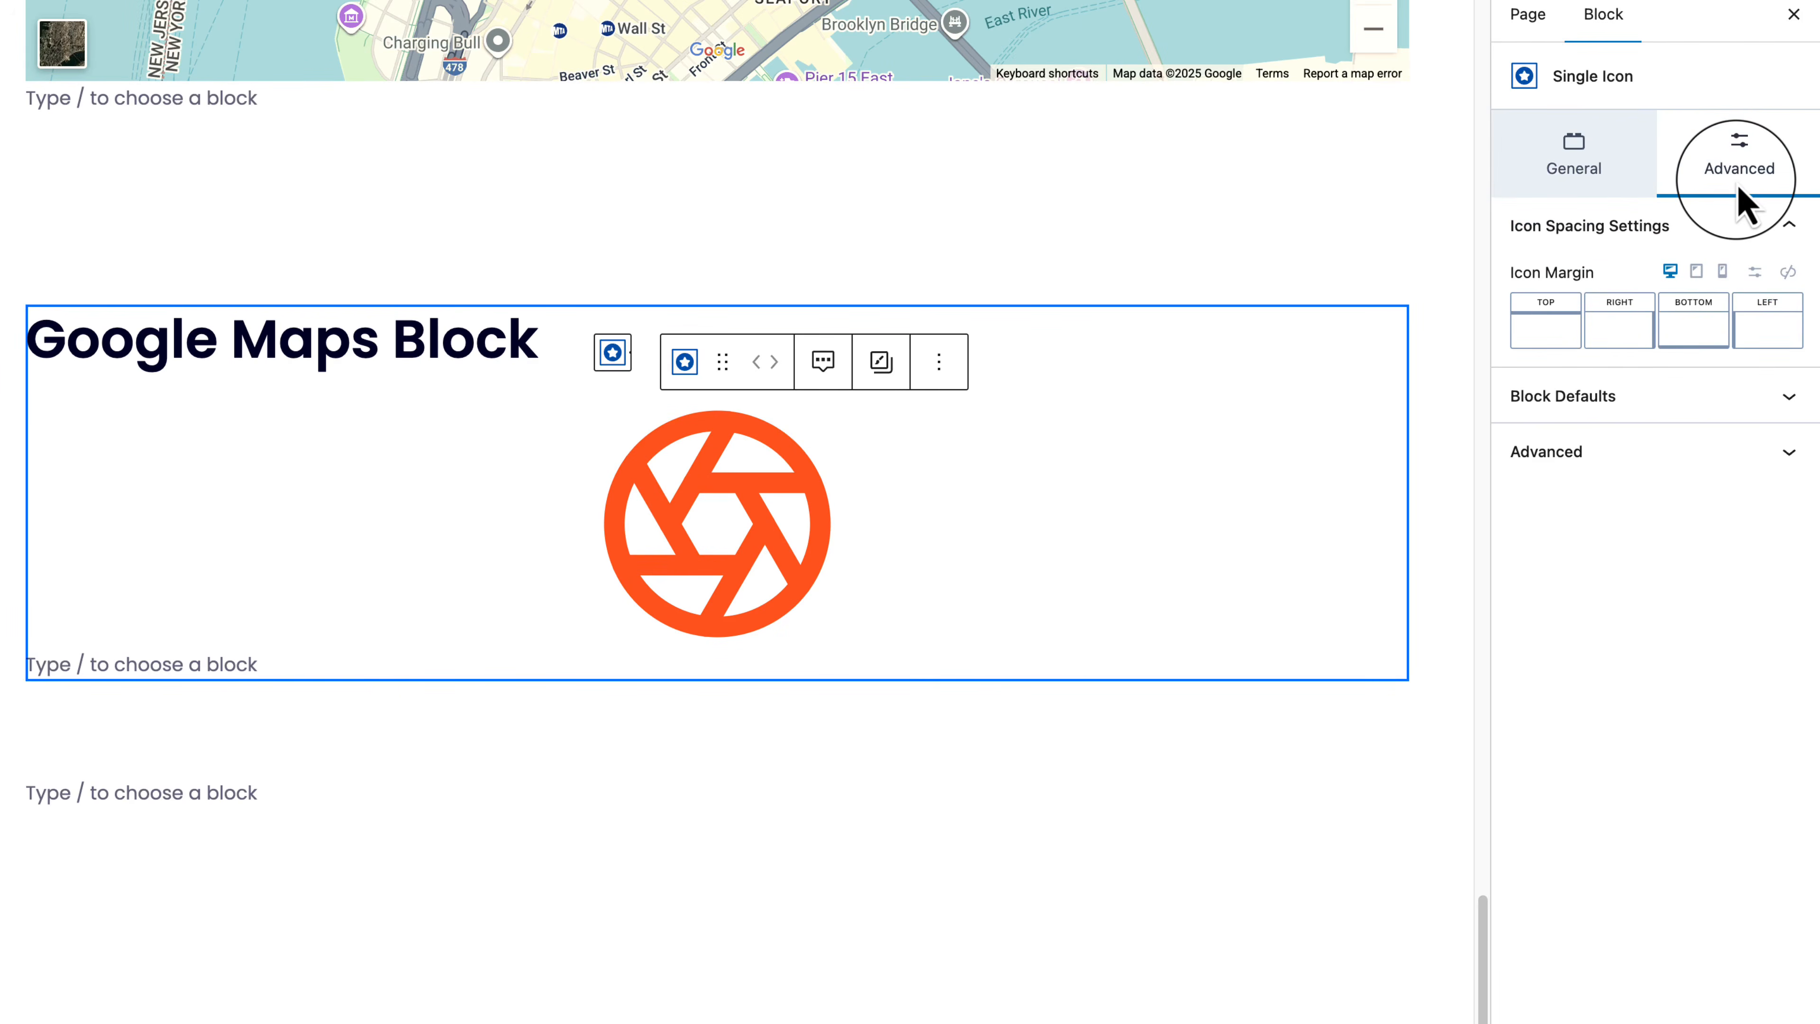
click(748, 538)
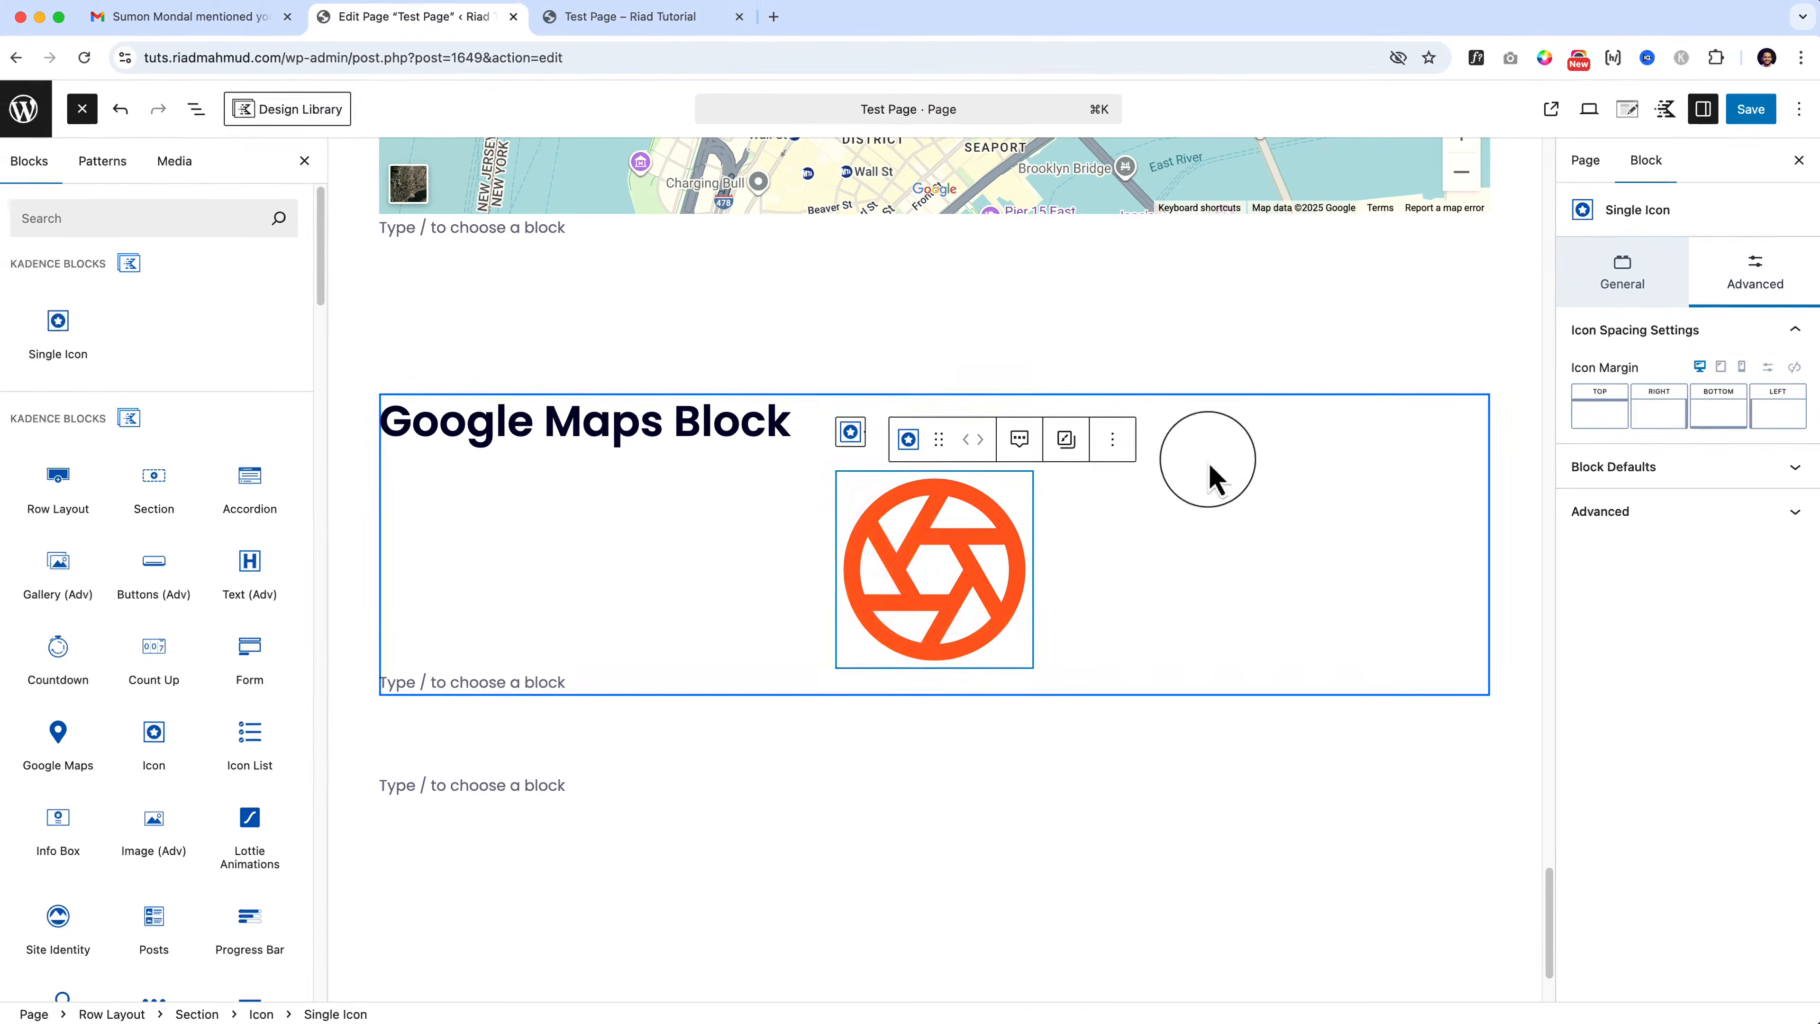
click(1627, 272)
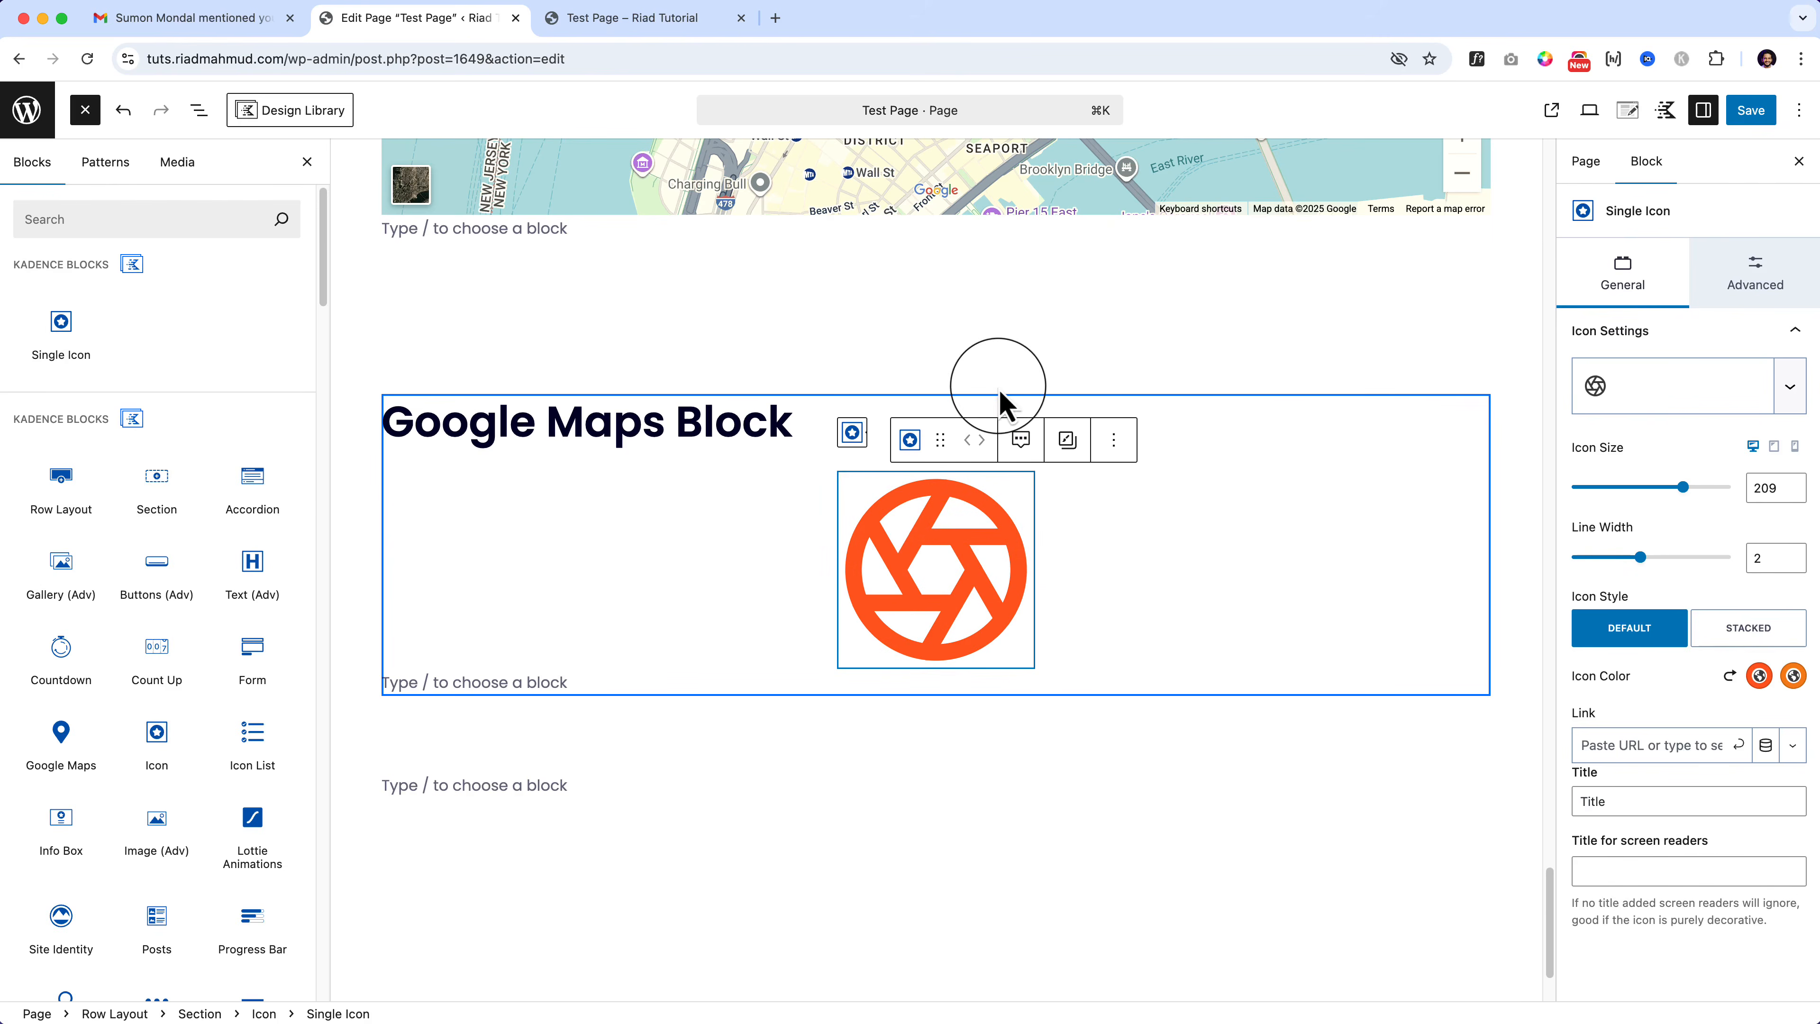
click(385, 461)
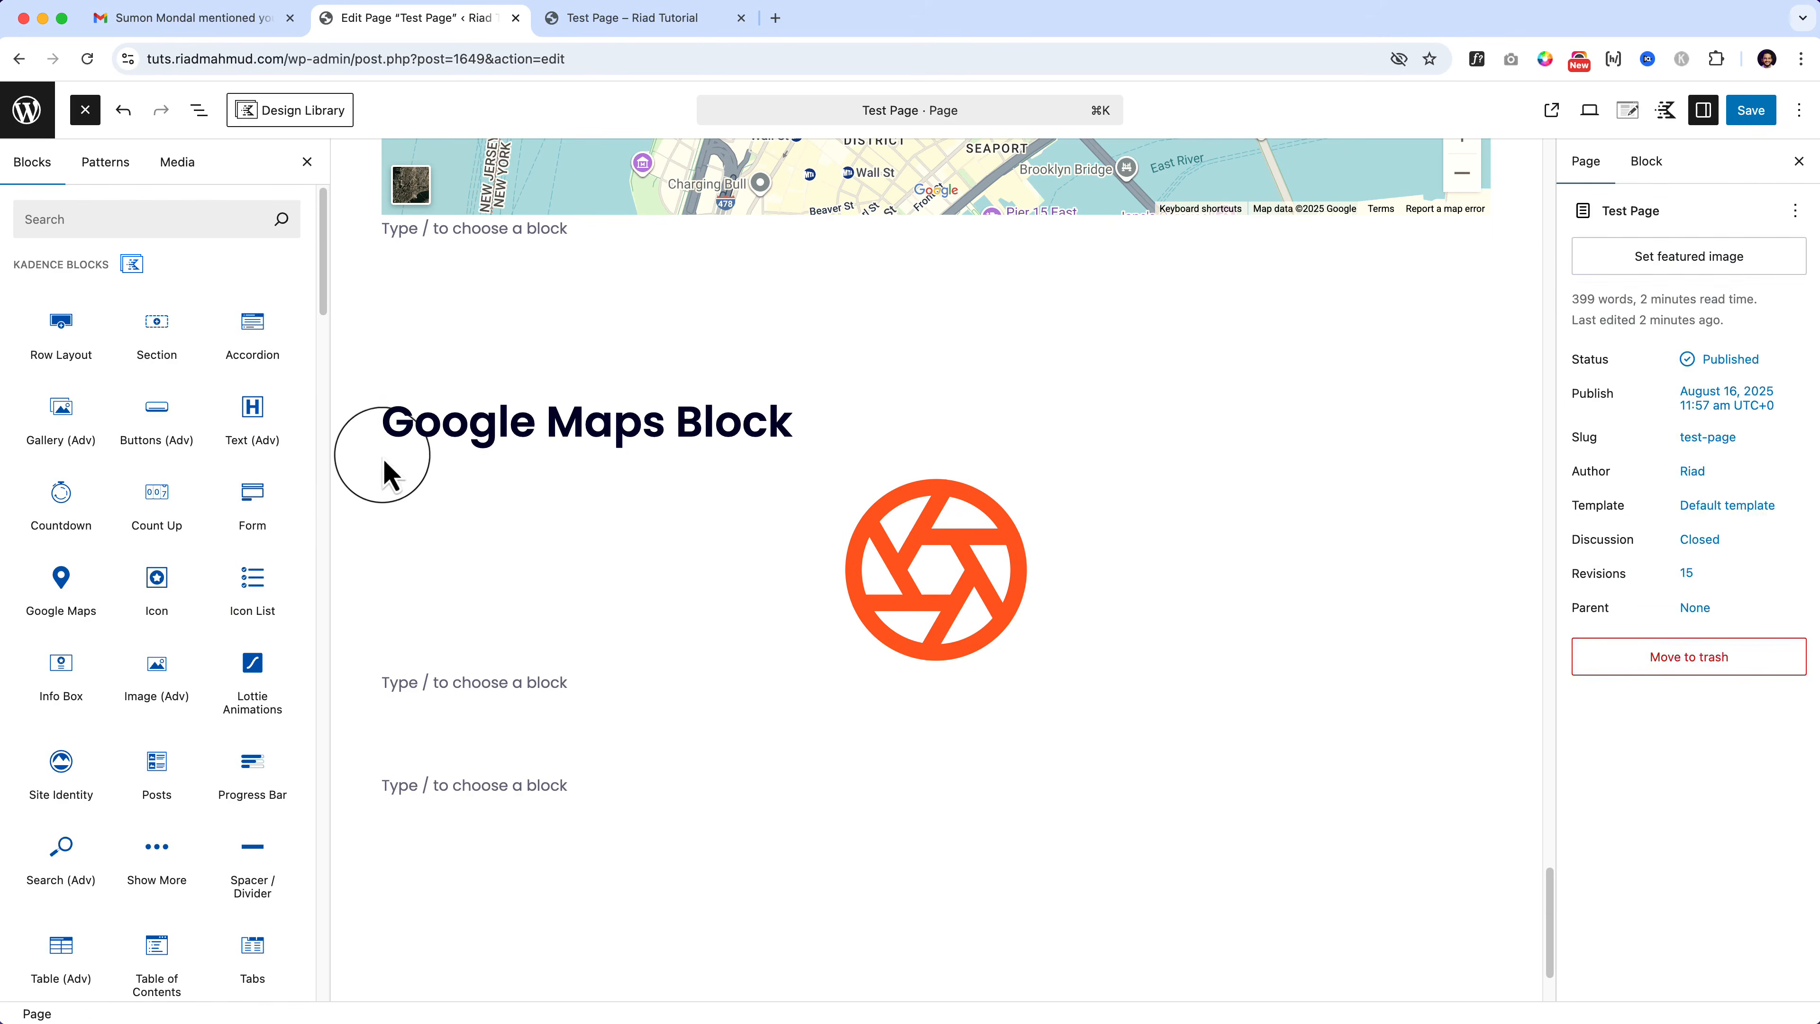
click(406, 381)
Step: Duplicate the row section and retitle the first heading to 'Icons Block'
click(741, 287)
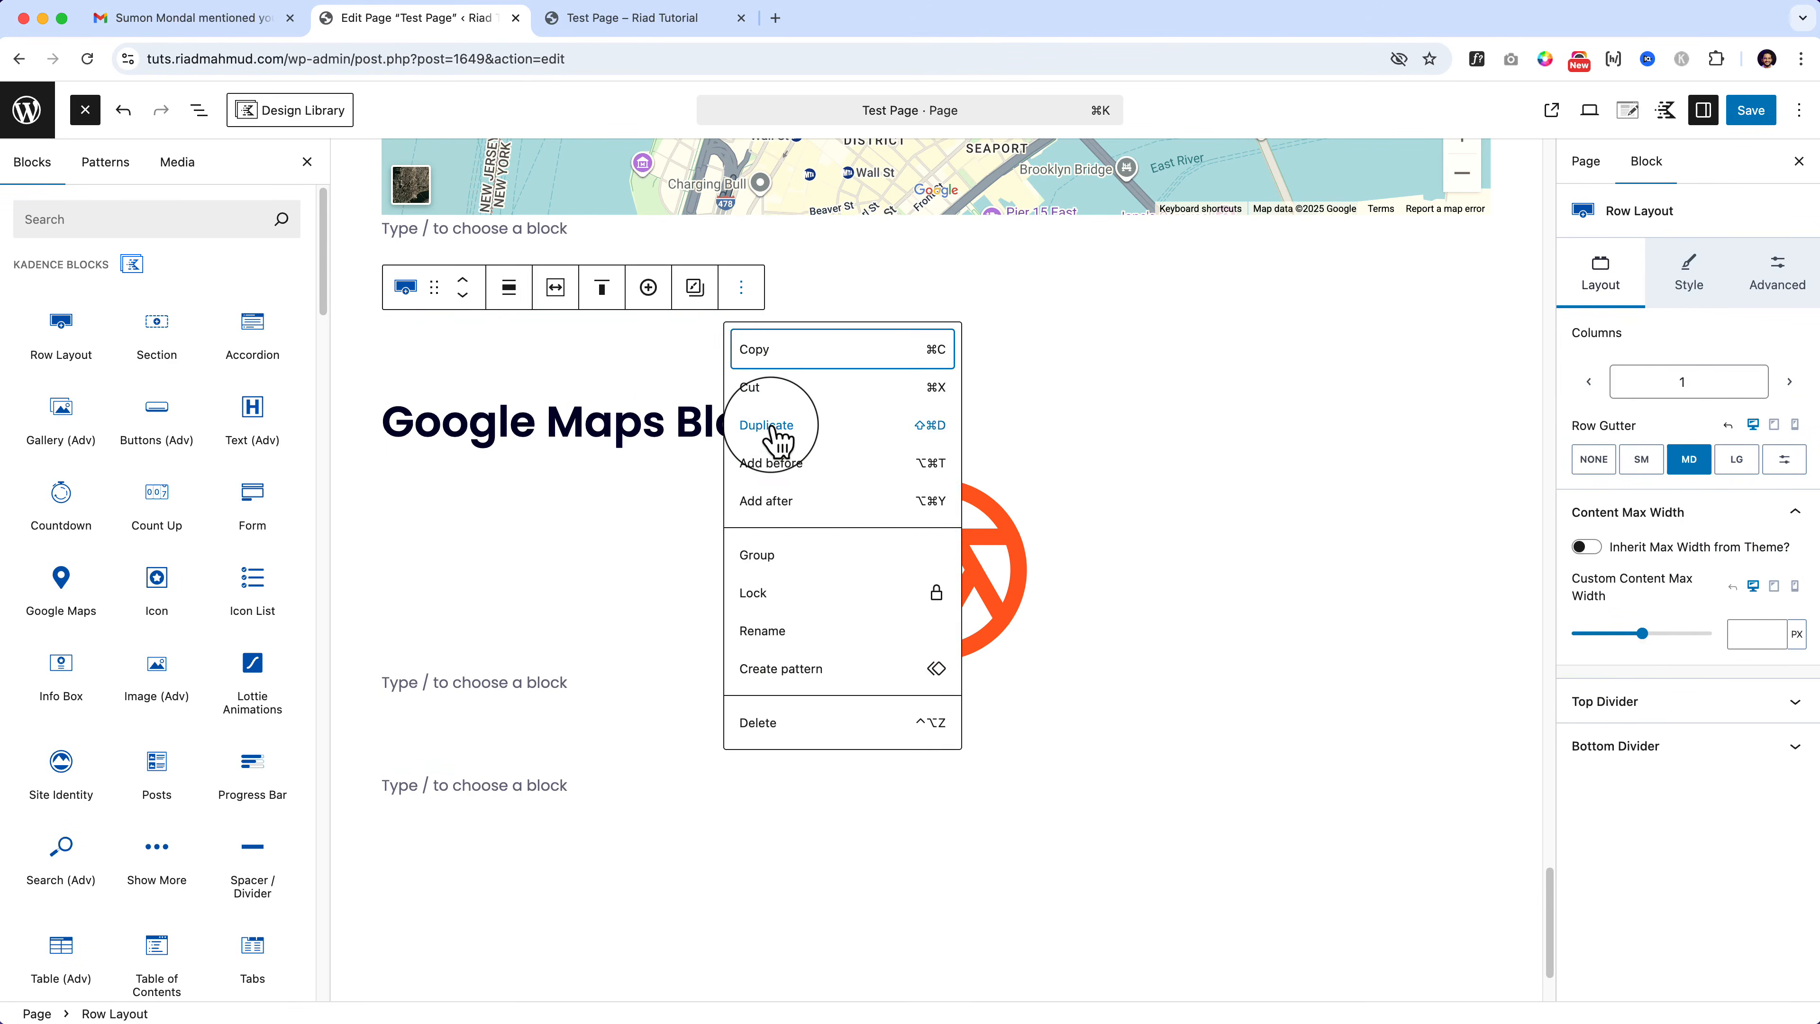
click(774, 428)
double_click(611, 203)
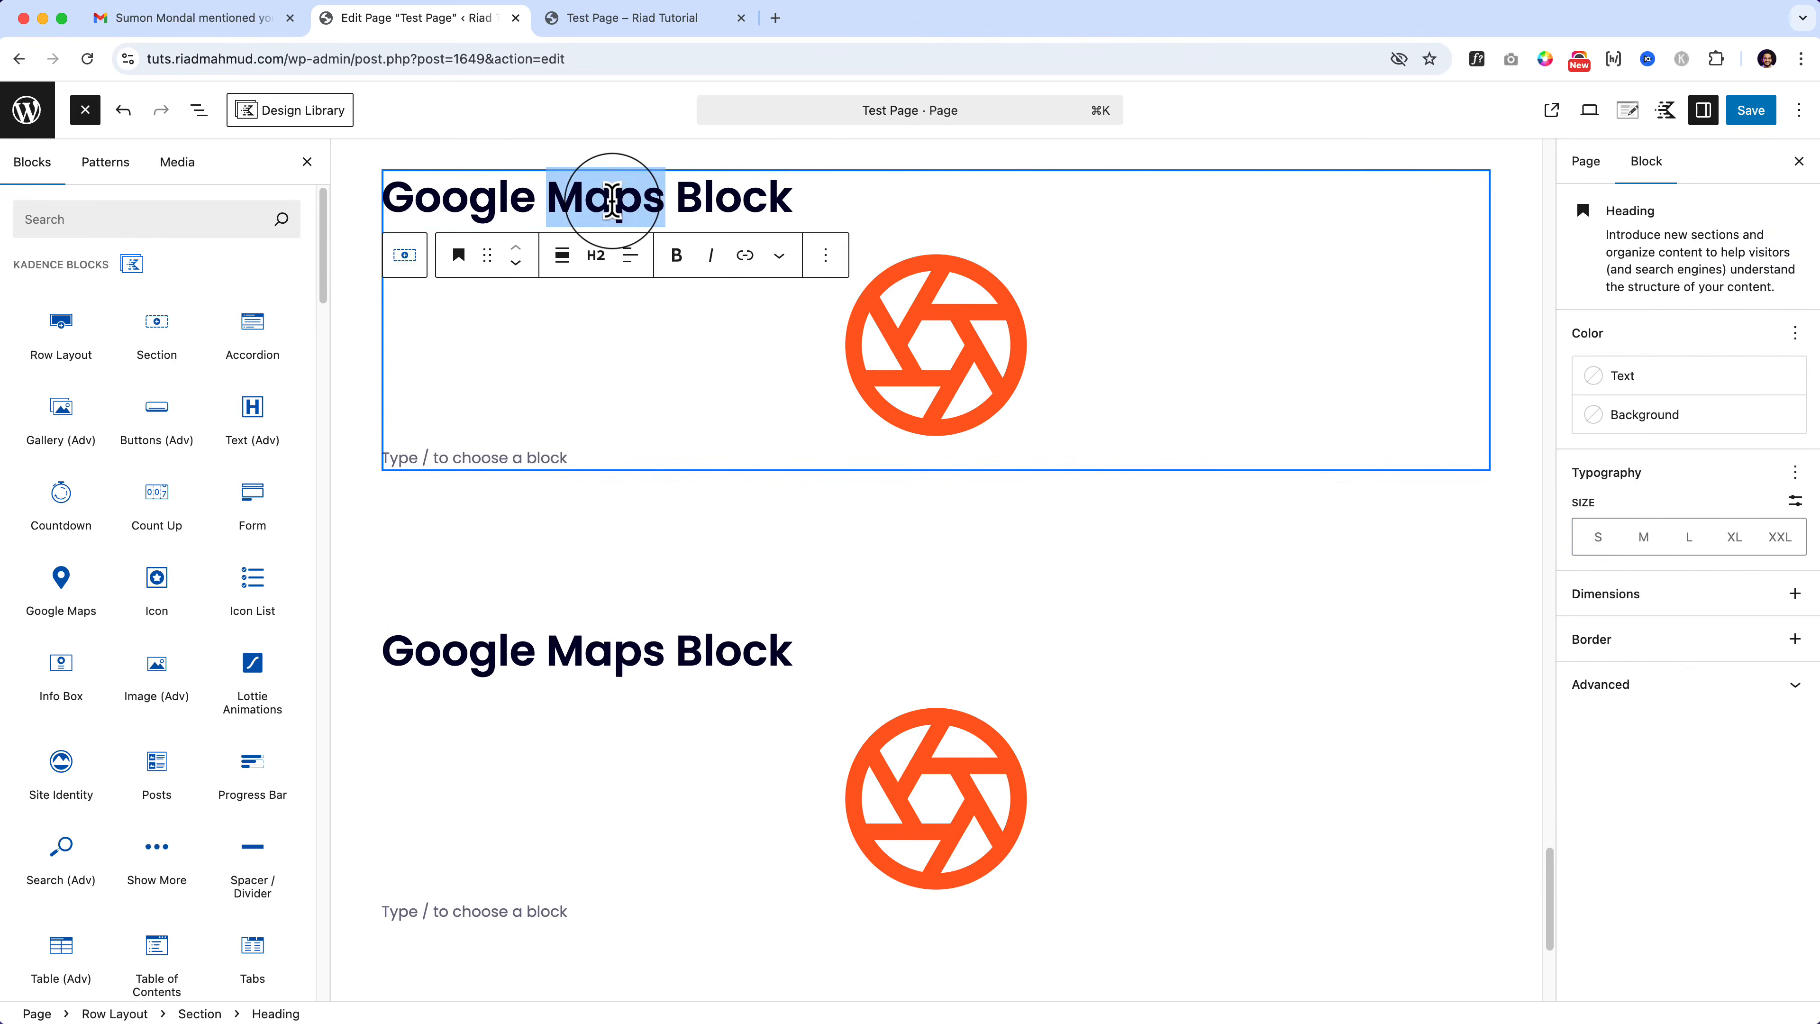
key(alt+shift+Left)
text(Icons)
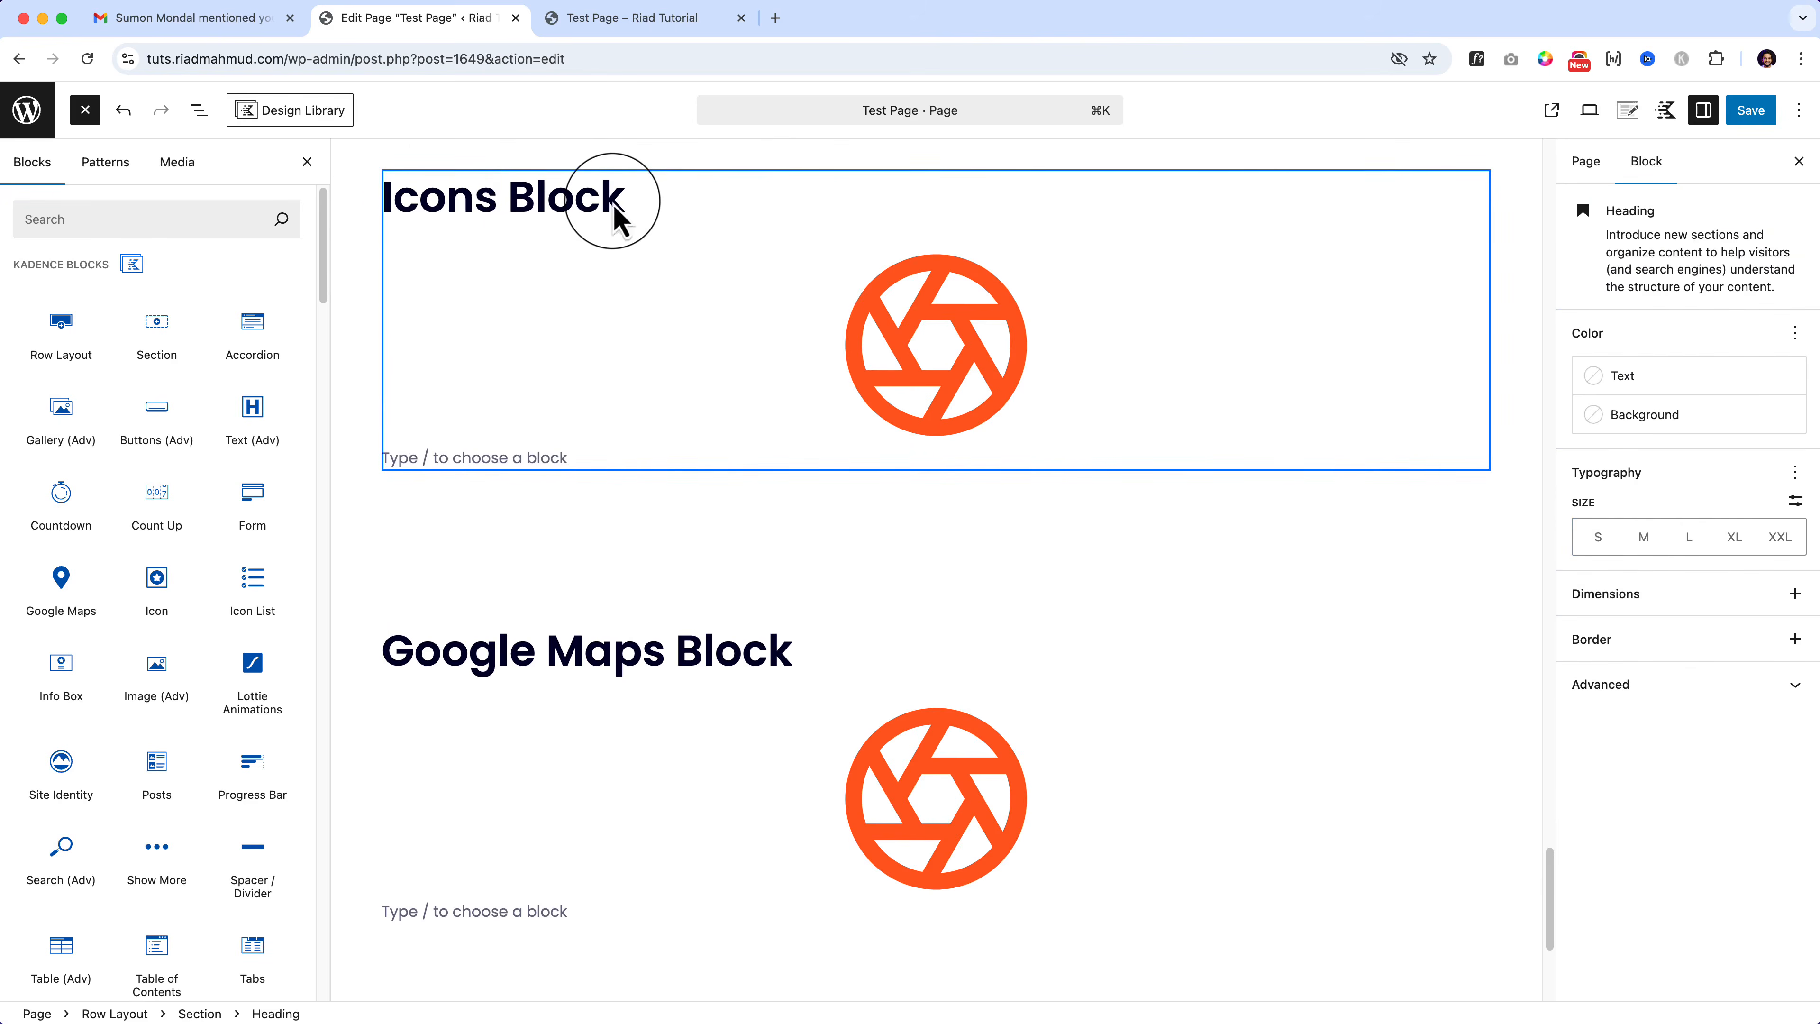
Step: Clear the copy's heading, delete its icon and insert an Icon List block
triple_click(459, 650)
key(BackSpace)
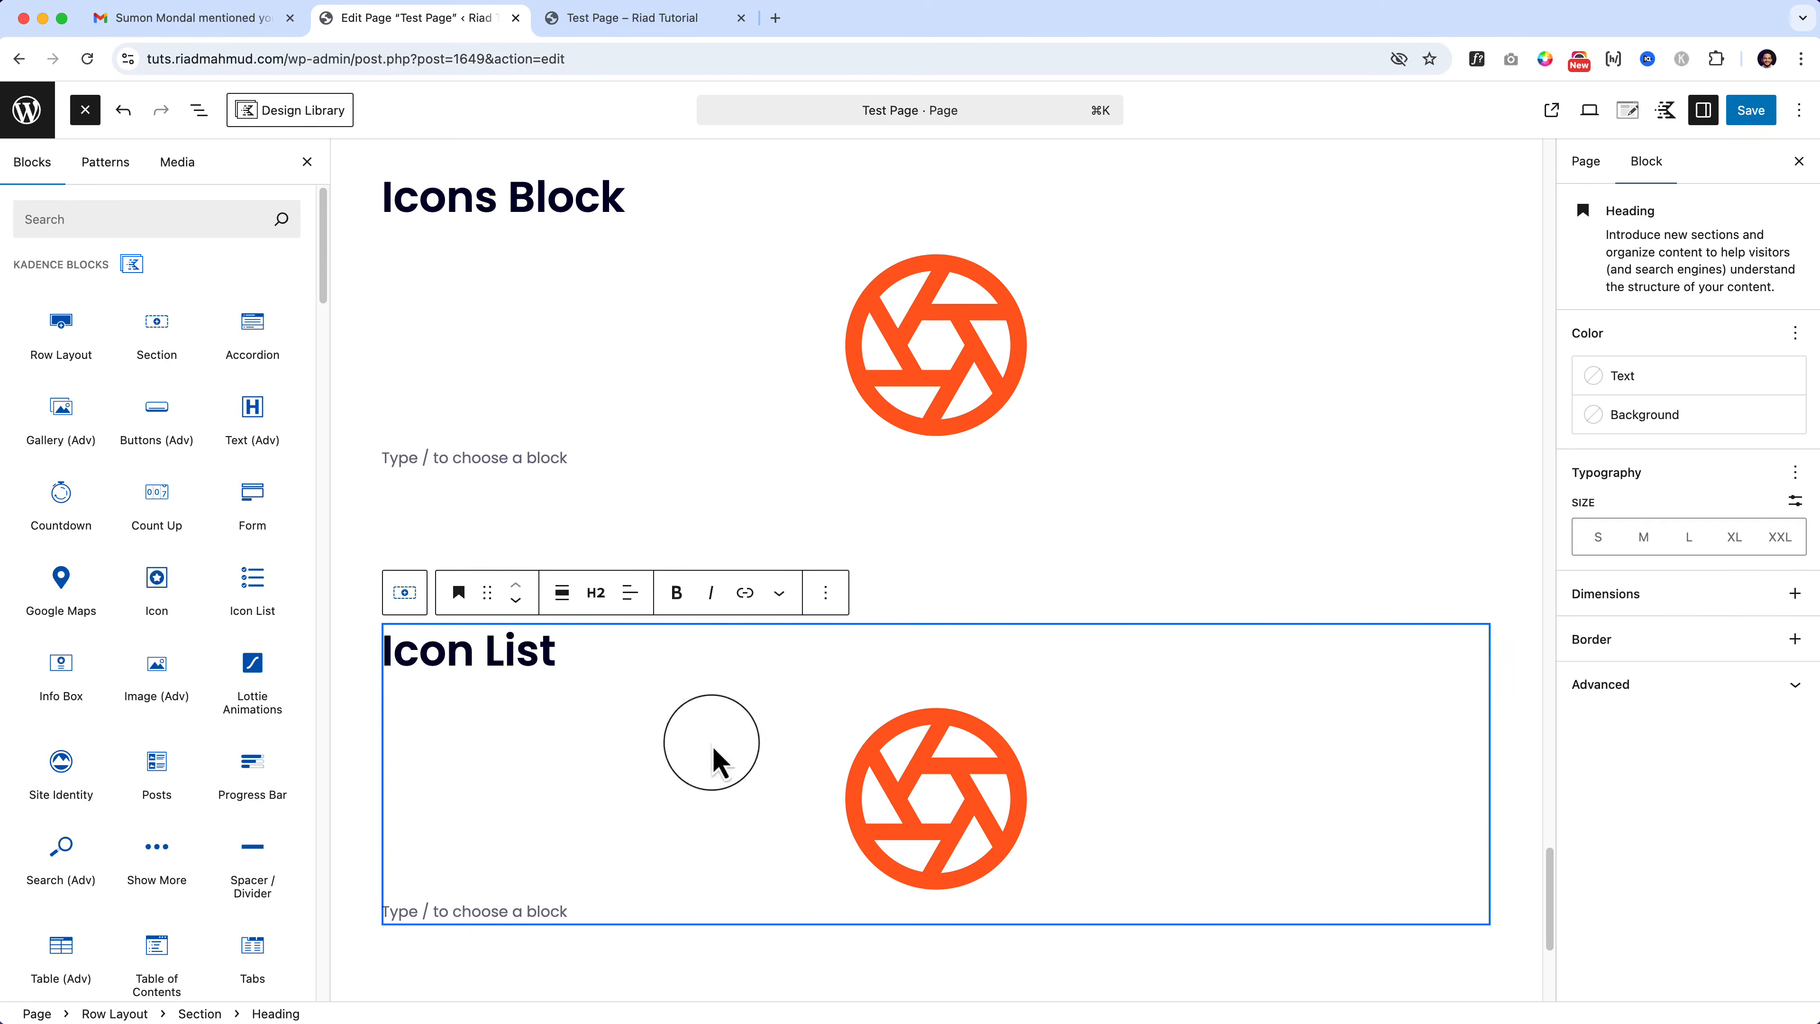
click(840, 797)
key(BackSpace)
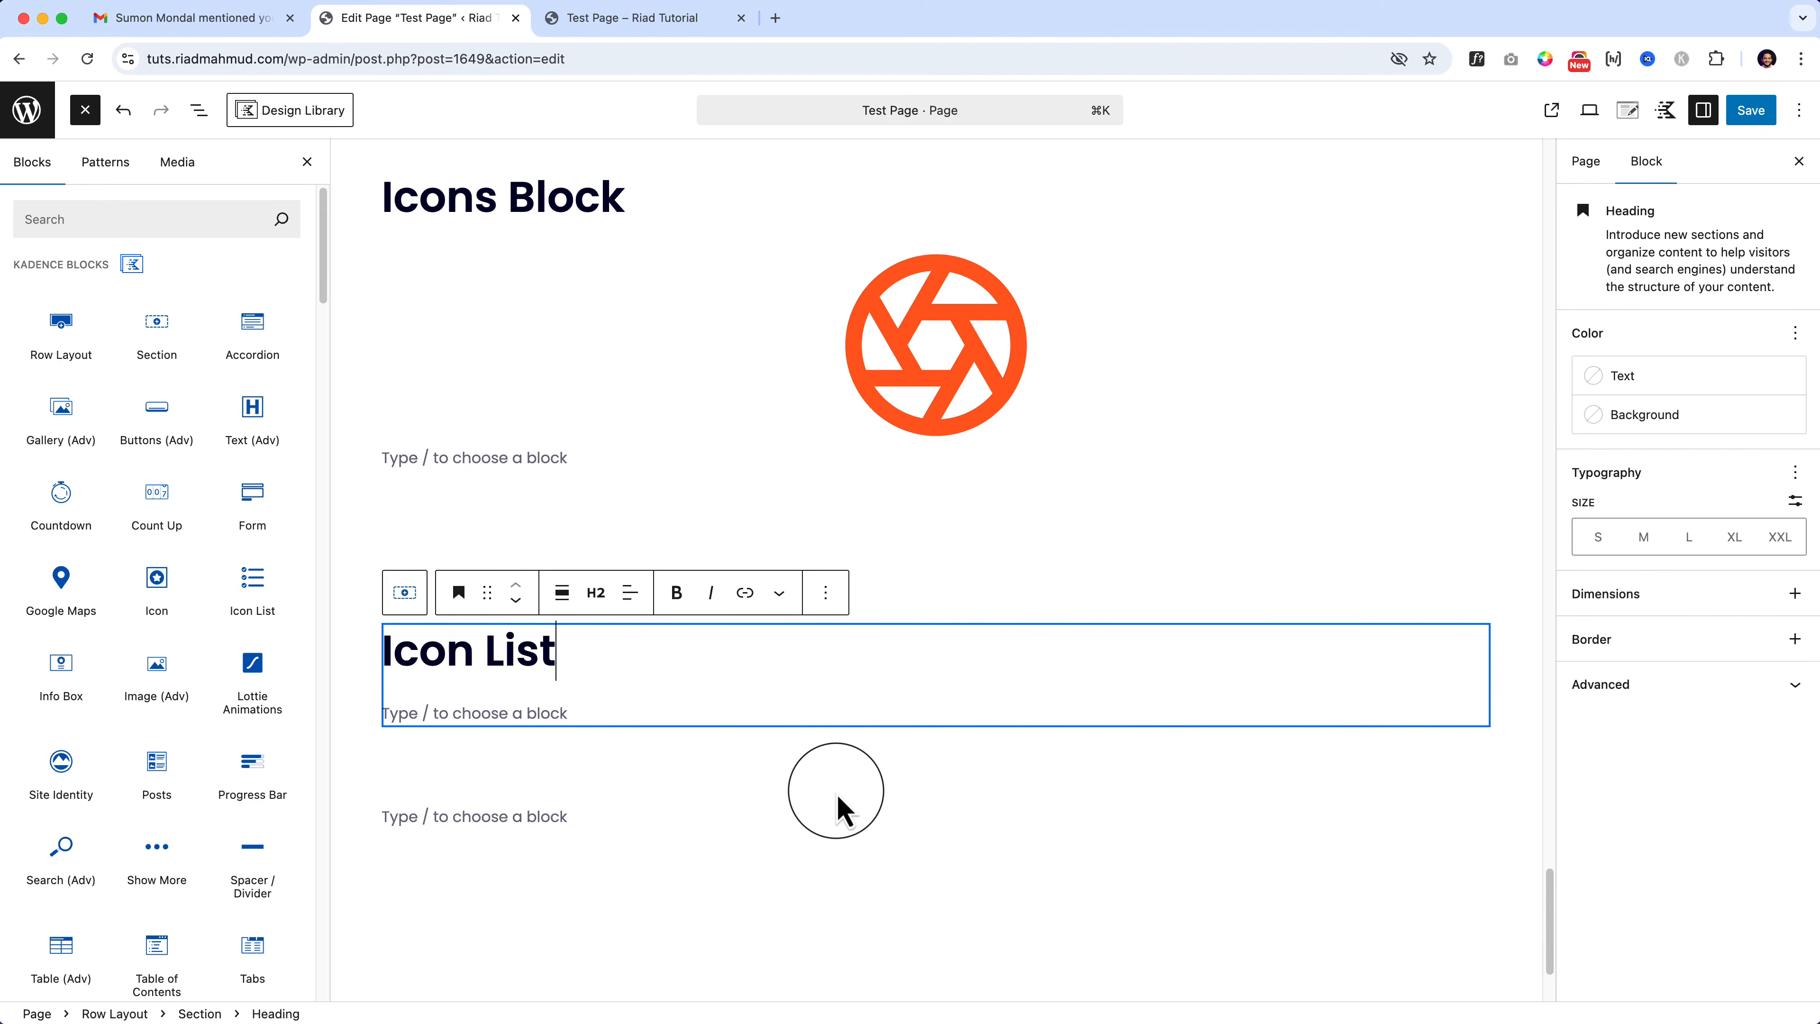
drag(252, 588, 531, 701)
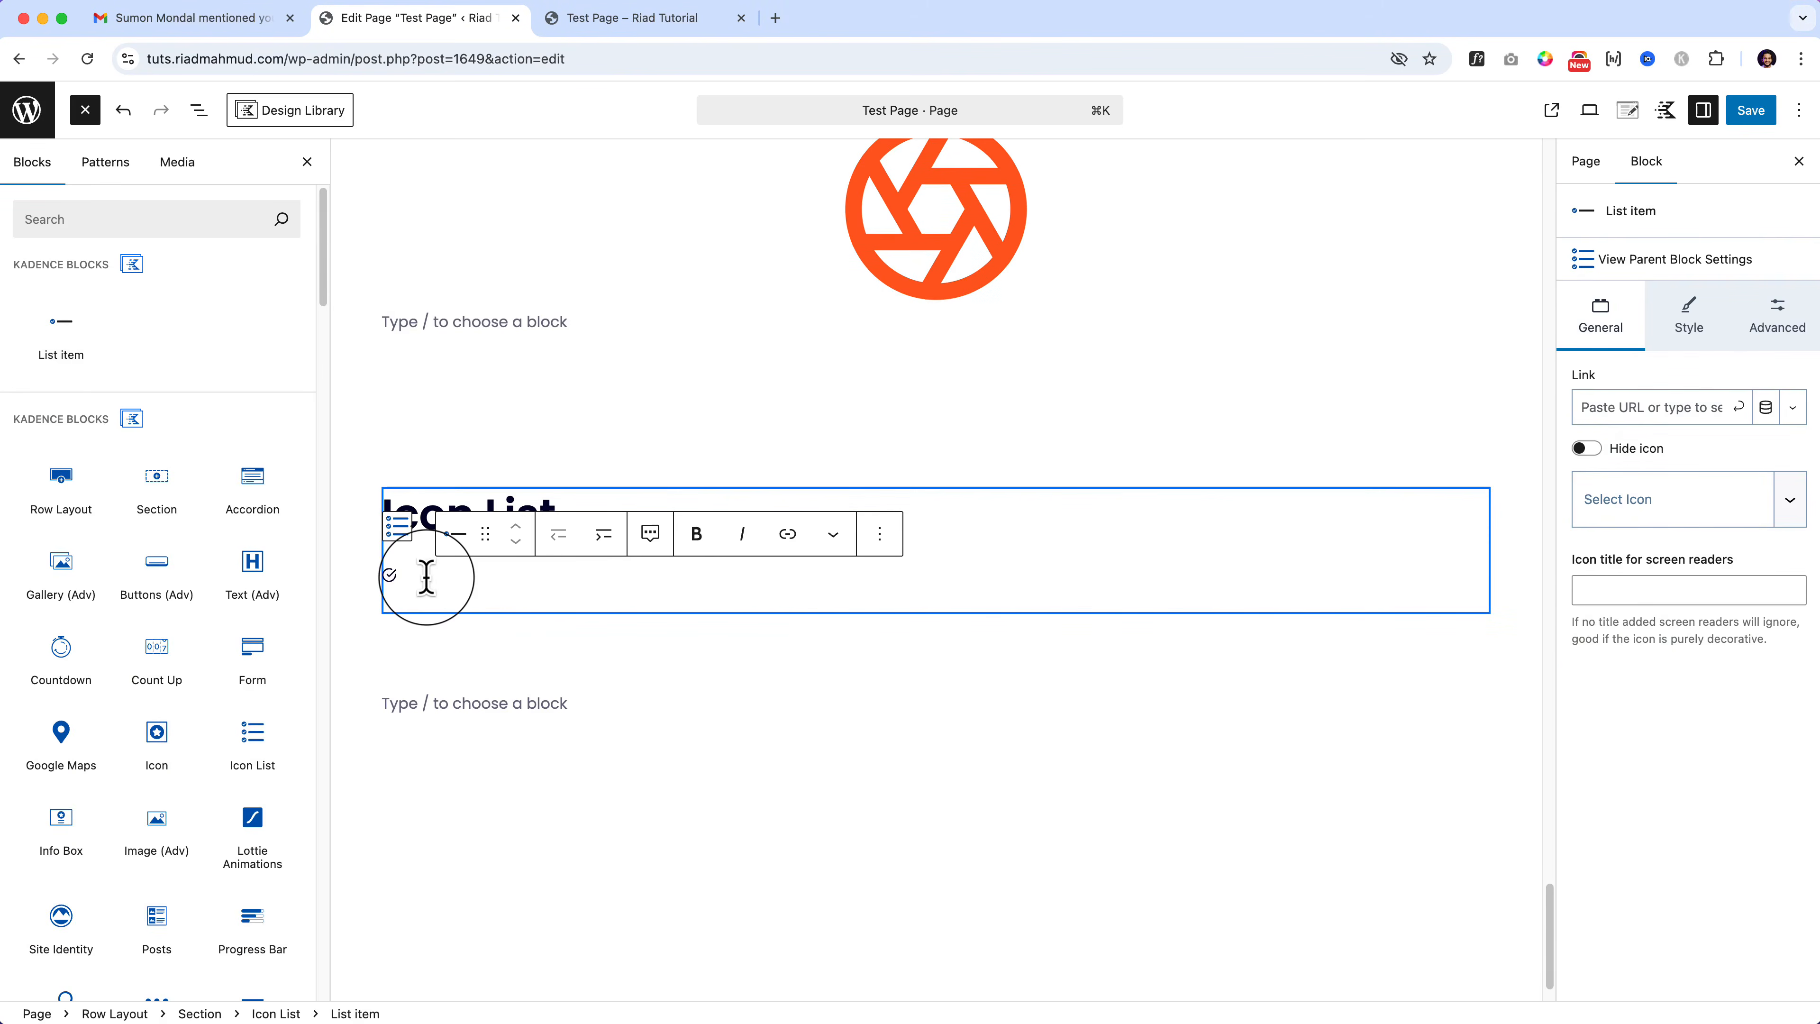
Step: Fill the Icon List with Item one, Item Two, Item Three and And Item Four
text(Item one)
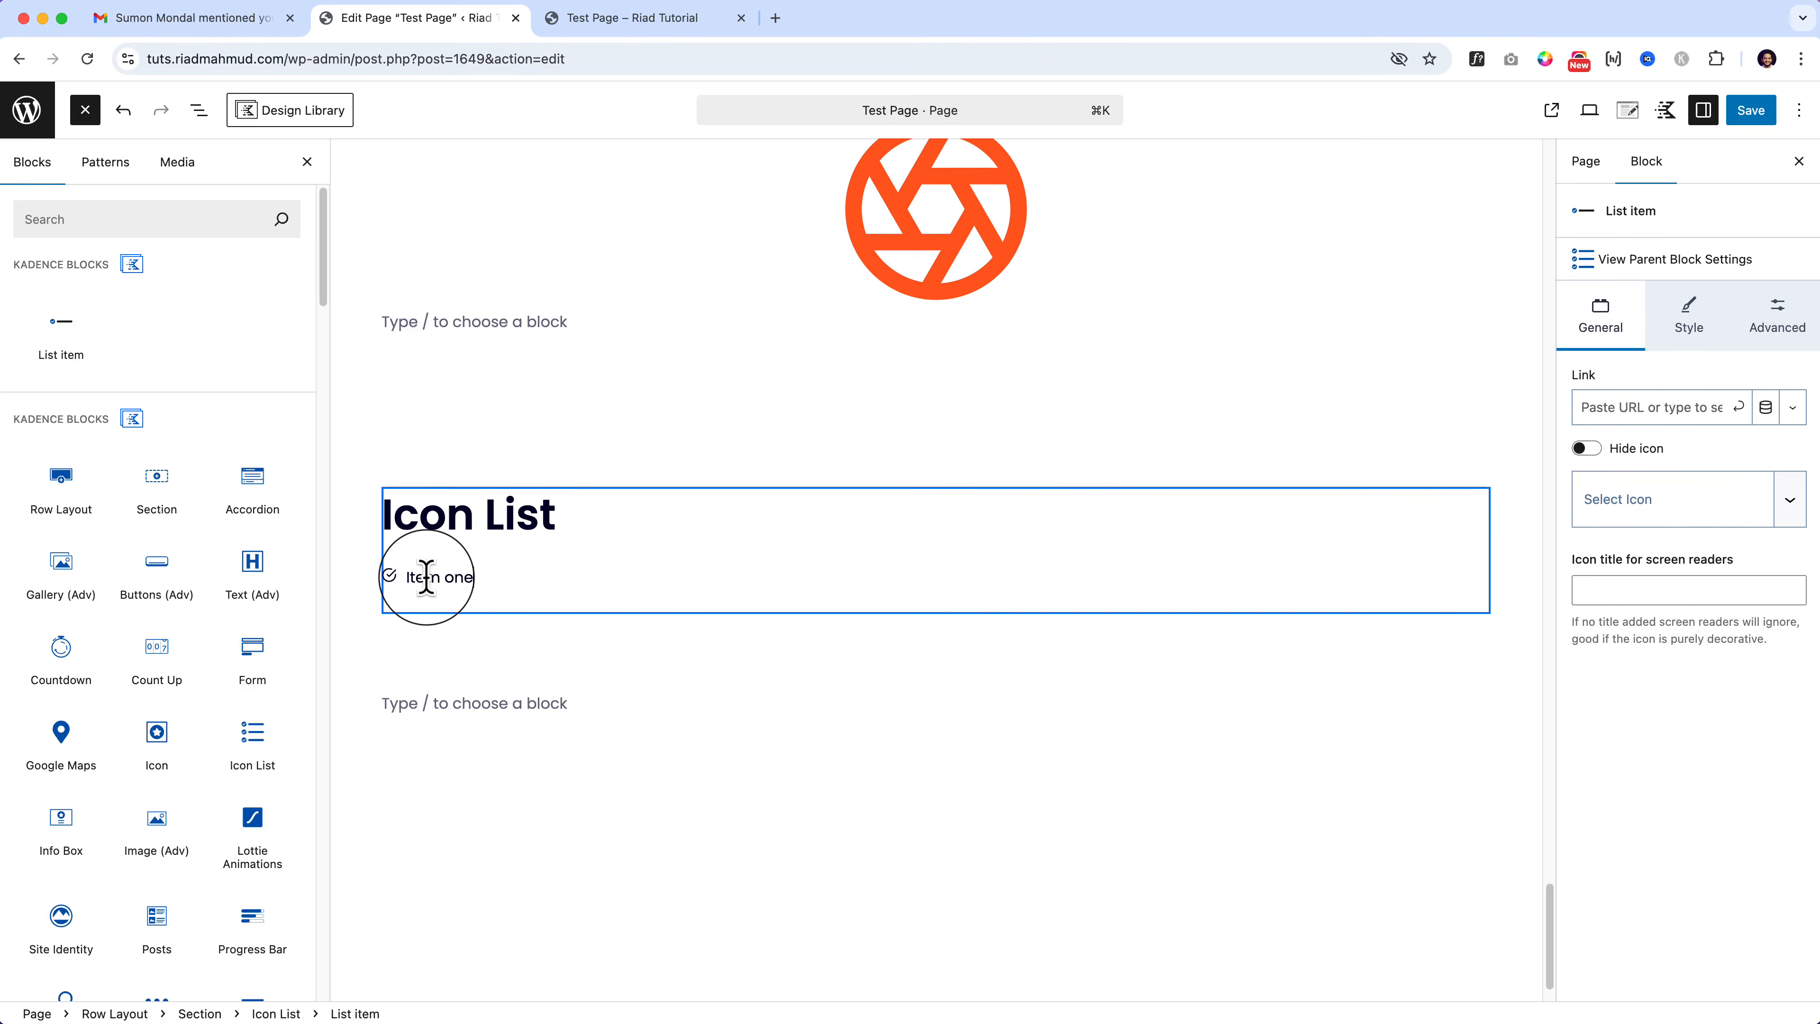
key(Return)
text(Item T)
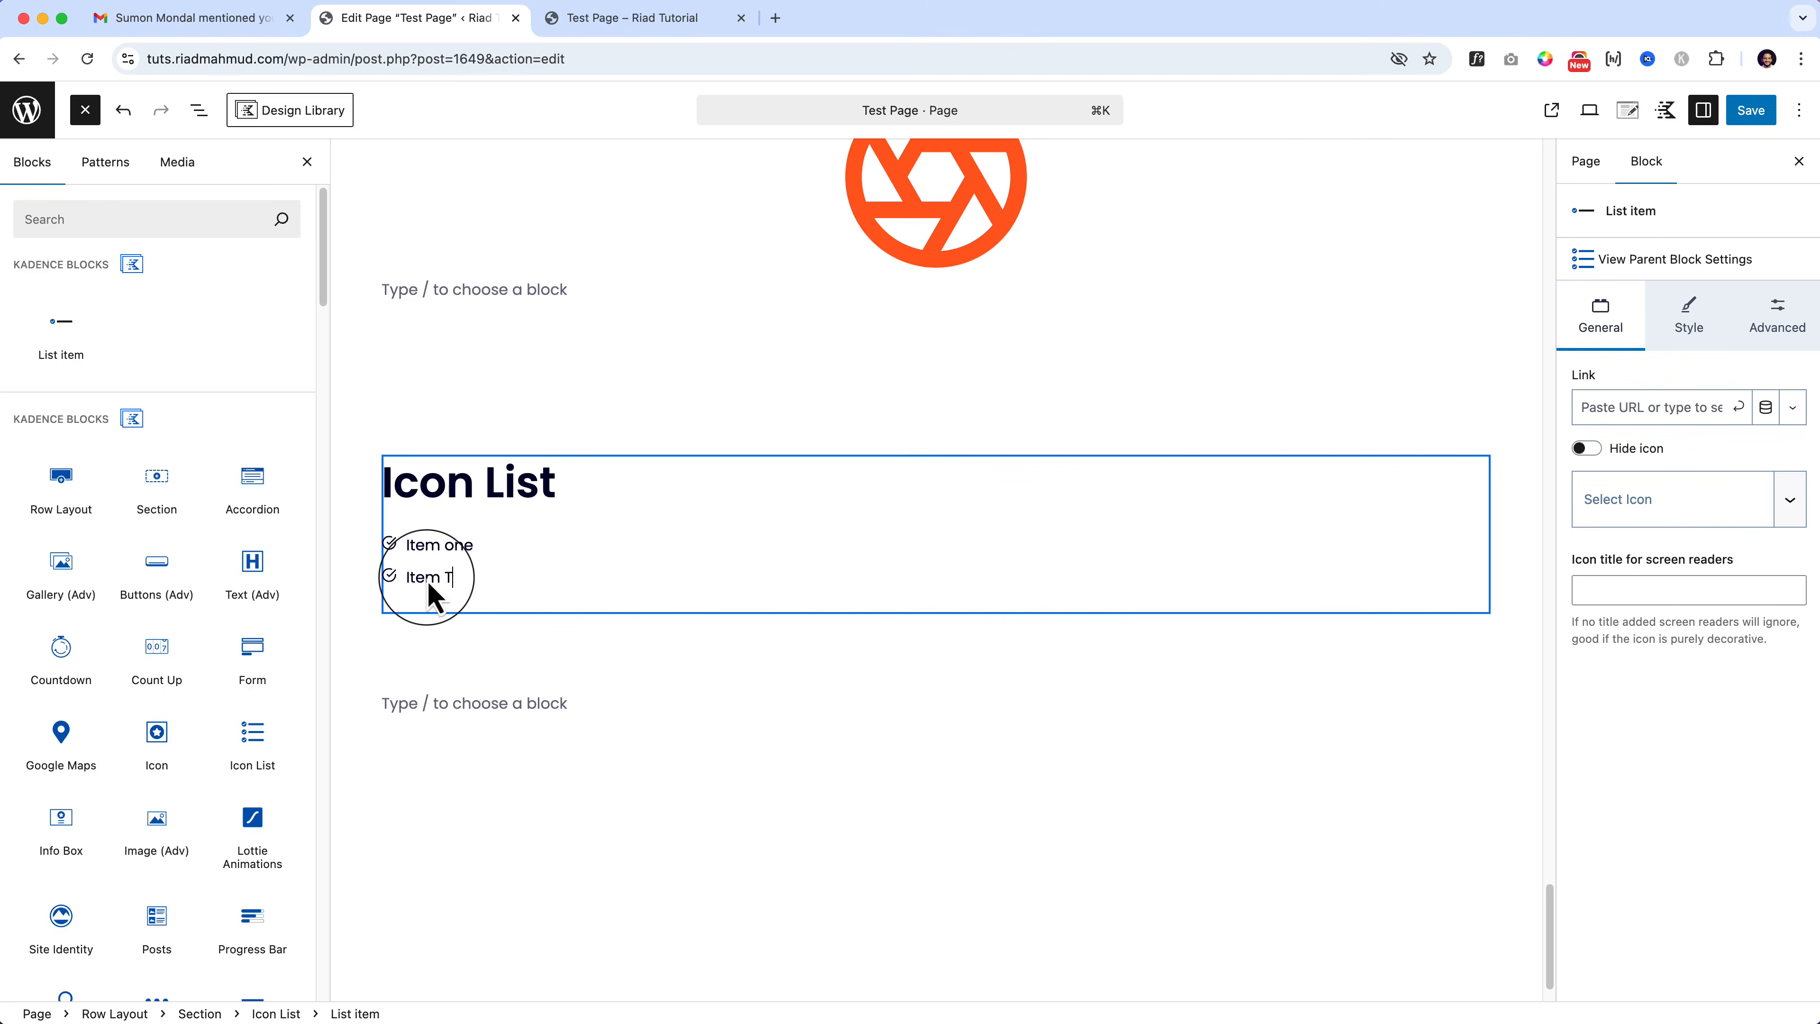
text(wo)
key(Return)
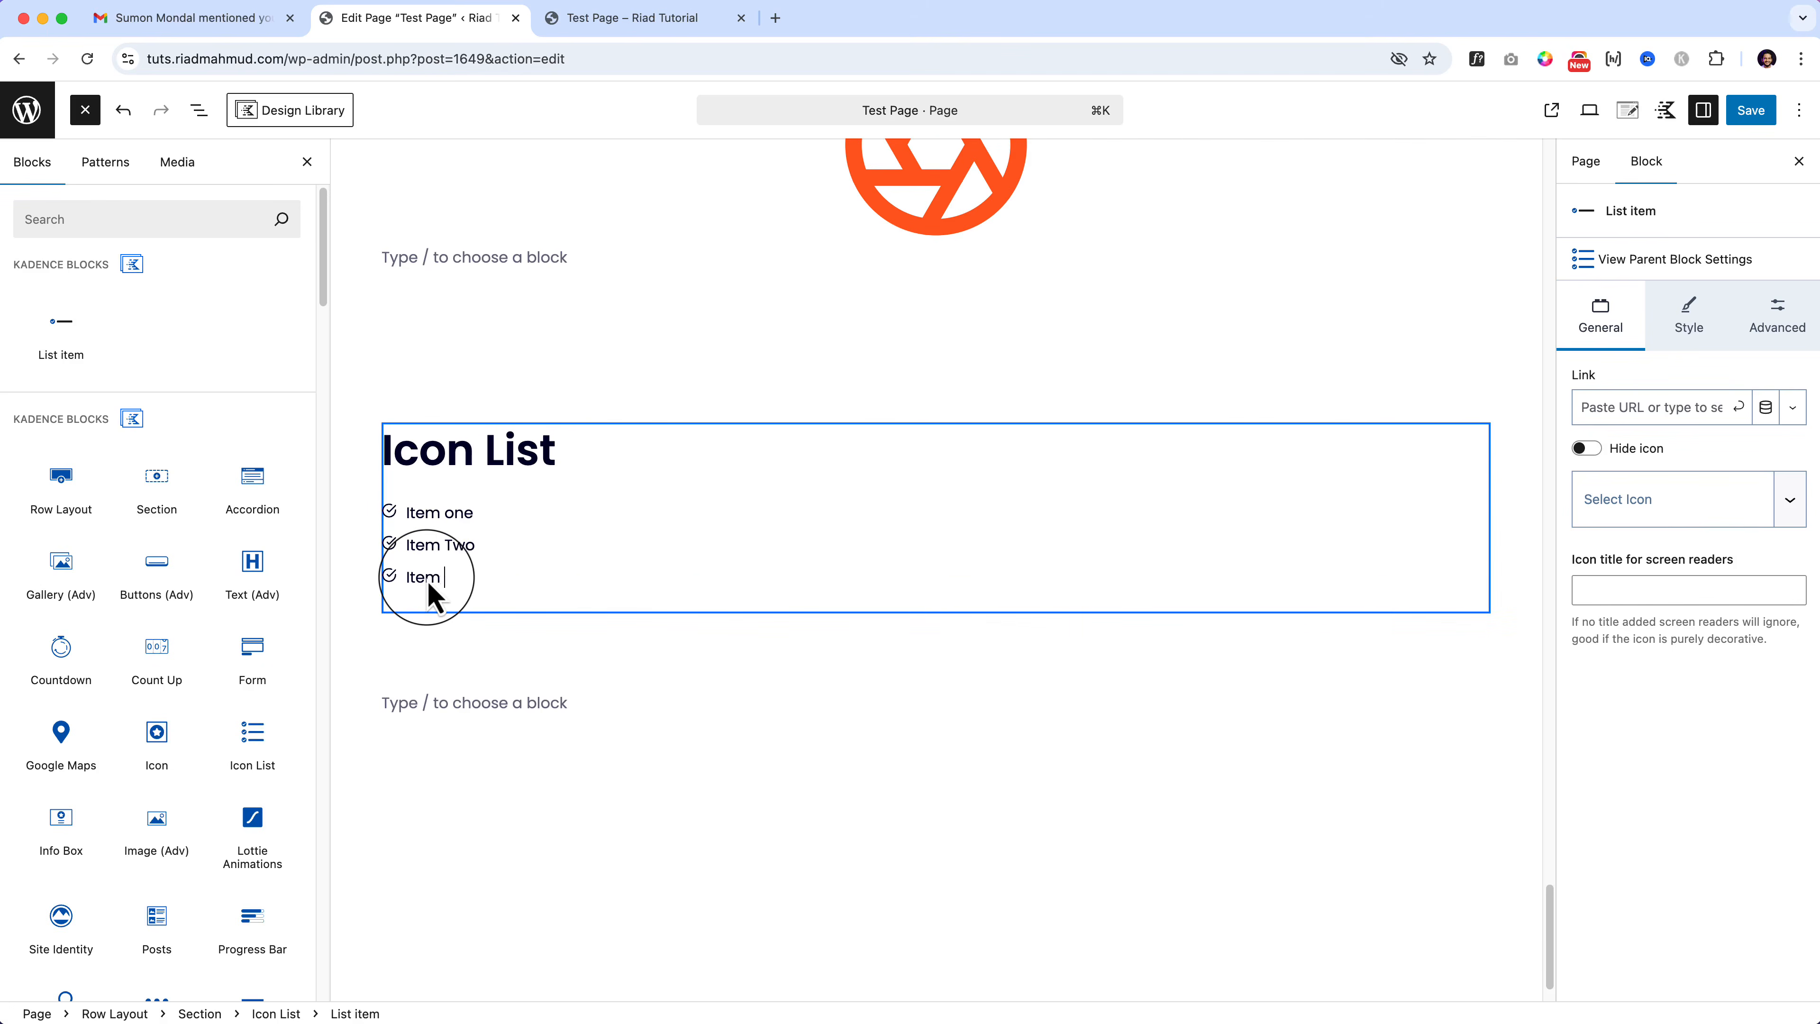
text(Item Three)
key(Return)
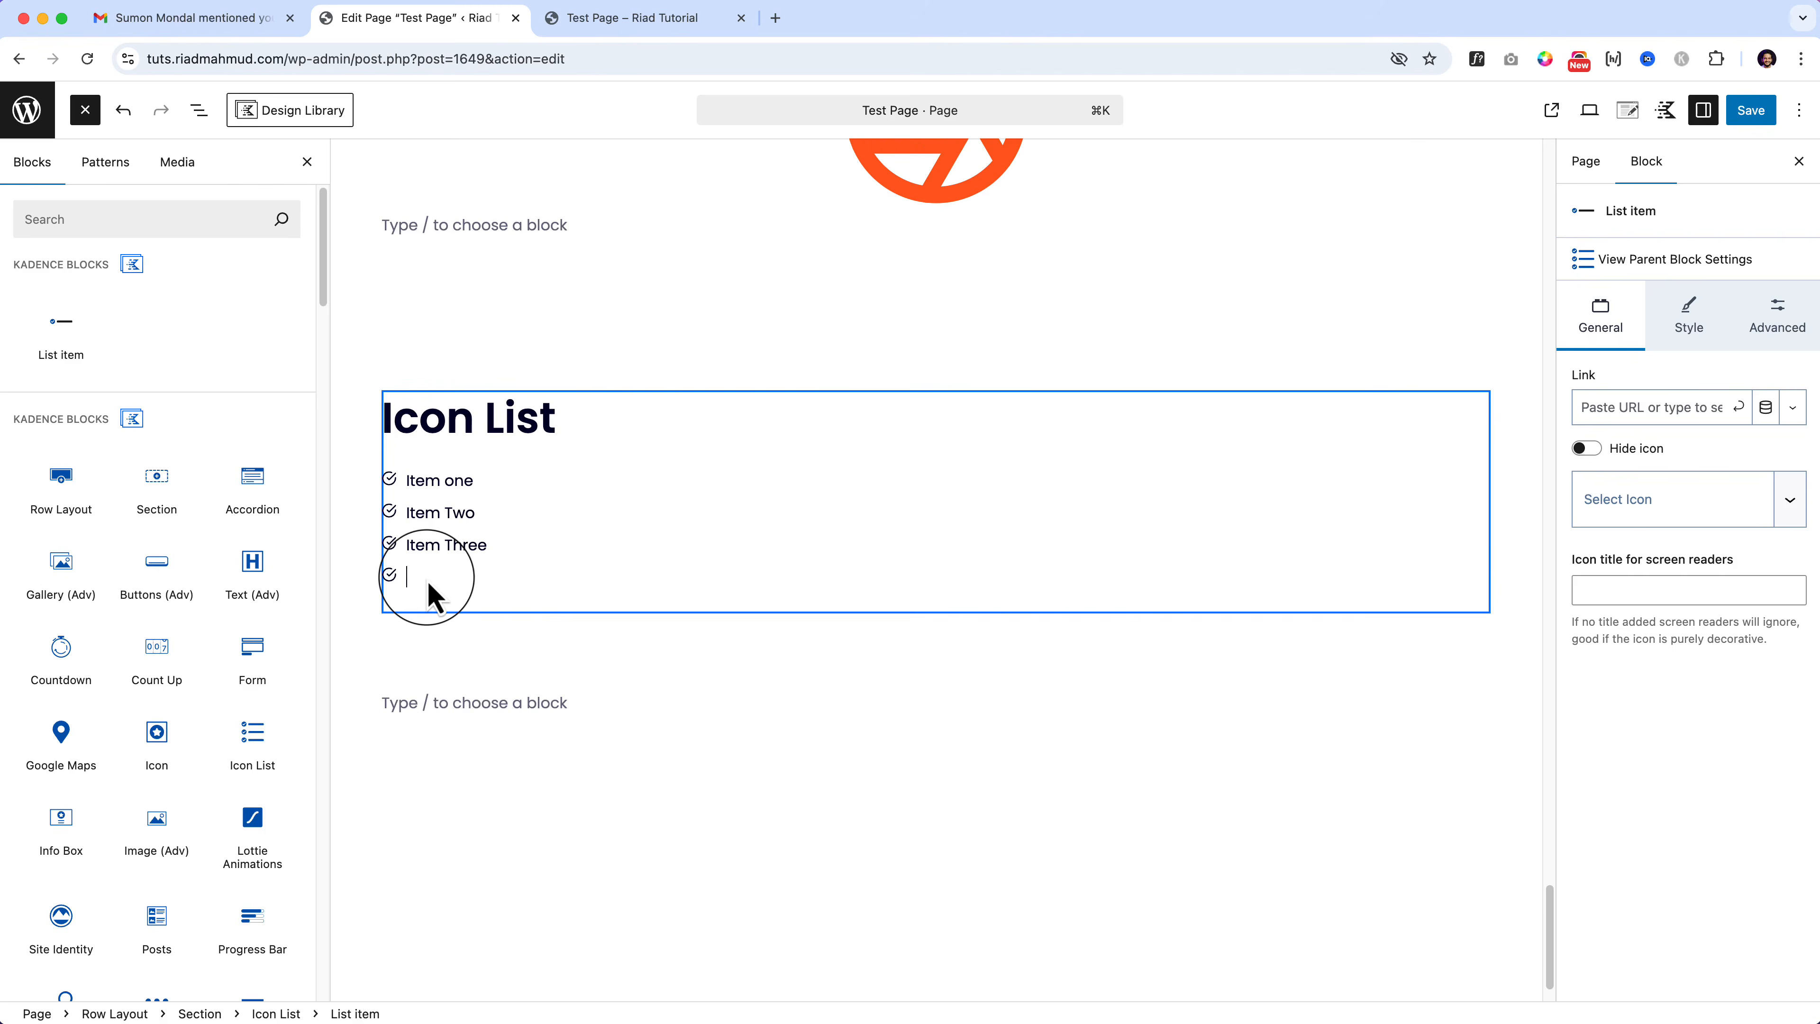
text(And Item Four)
Step: Select the parent Icon List block and show its General settings: 1 column, 0 gap, spacing 5
click(199, 109)
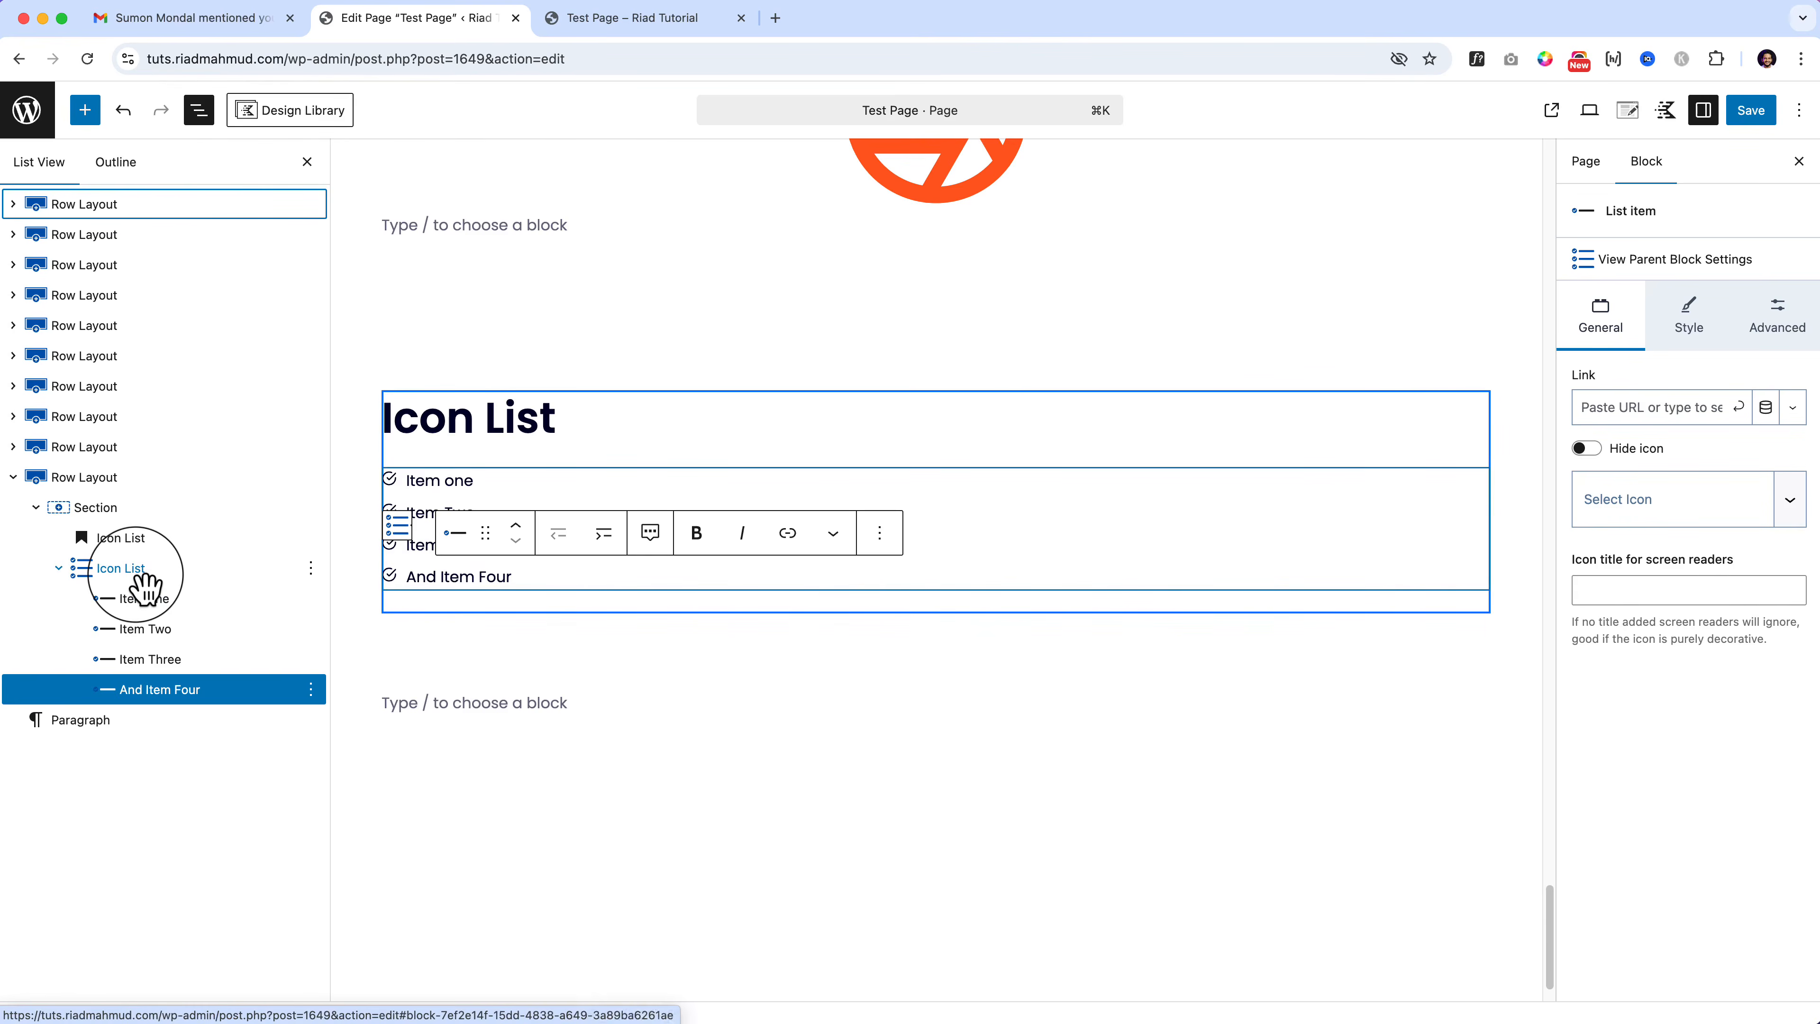
click(473, 573)
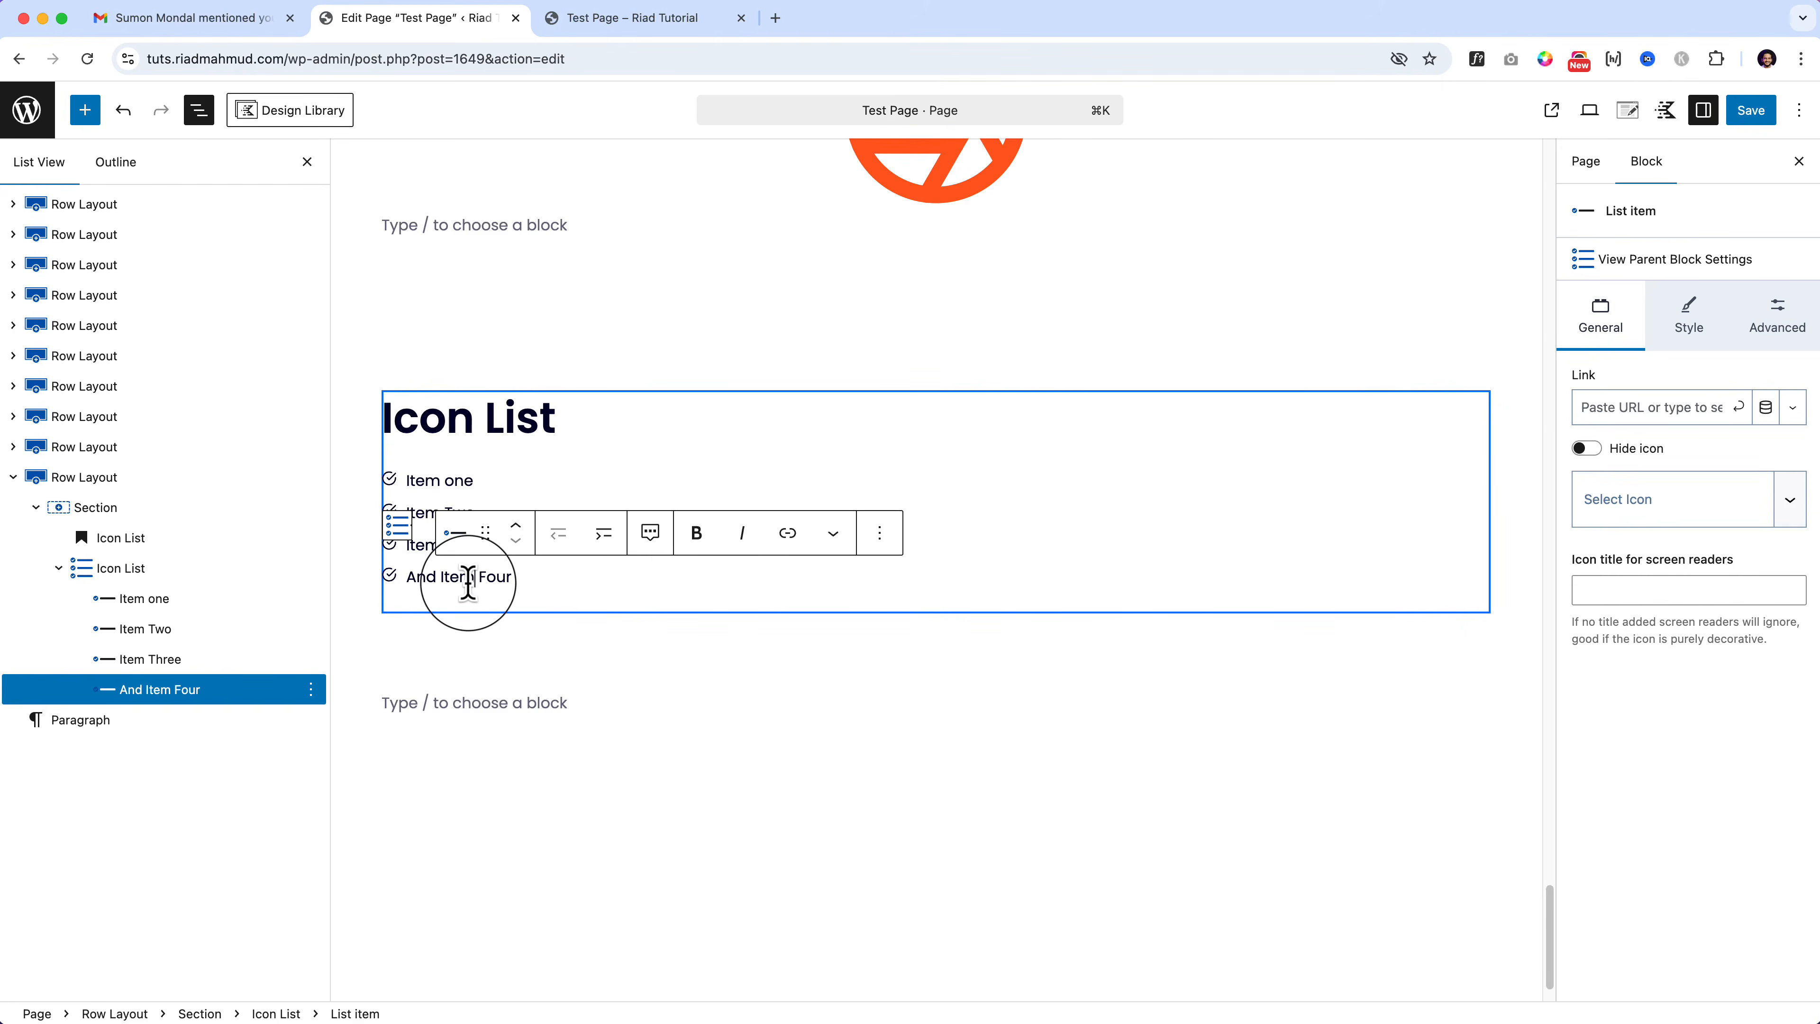
click(275, 1014)
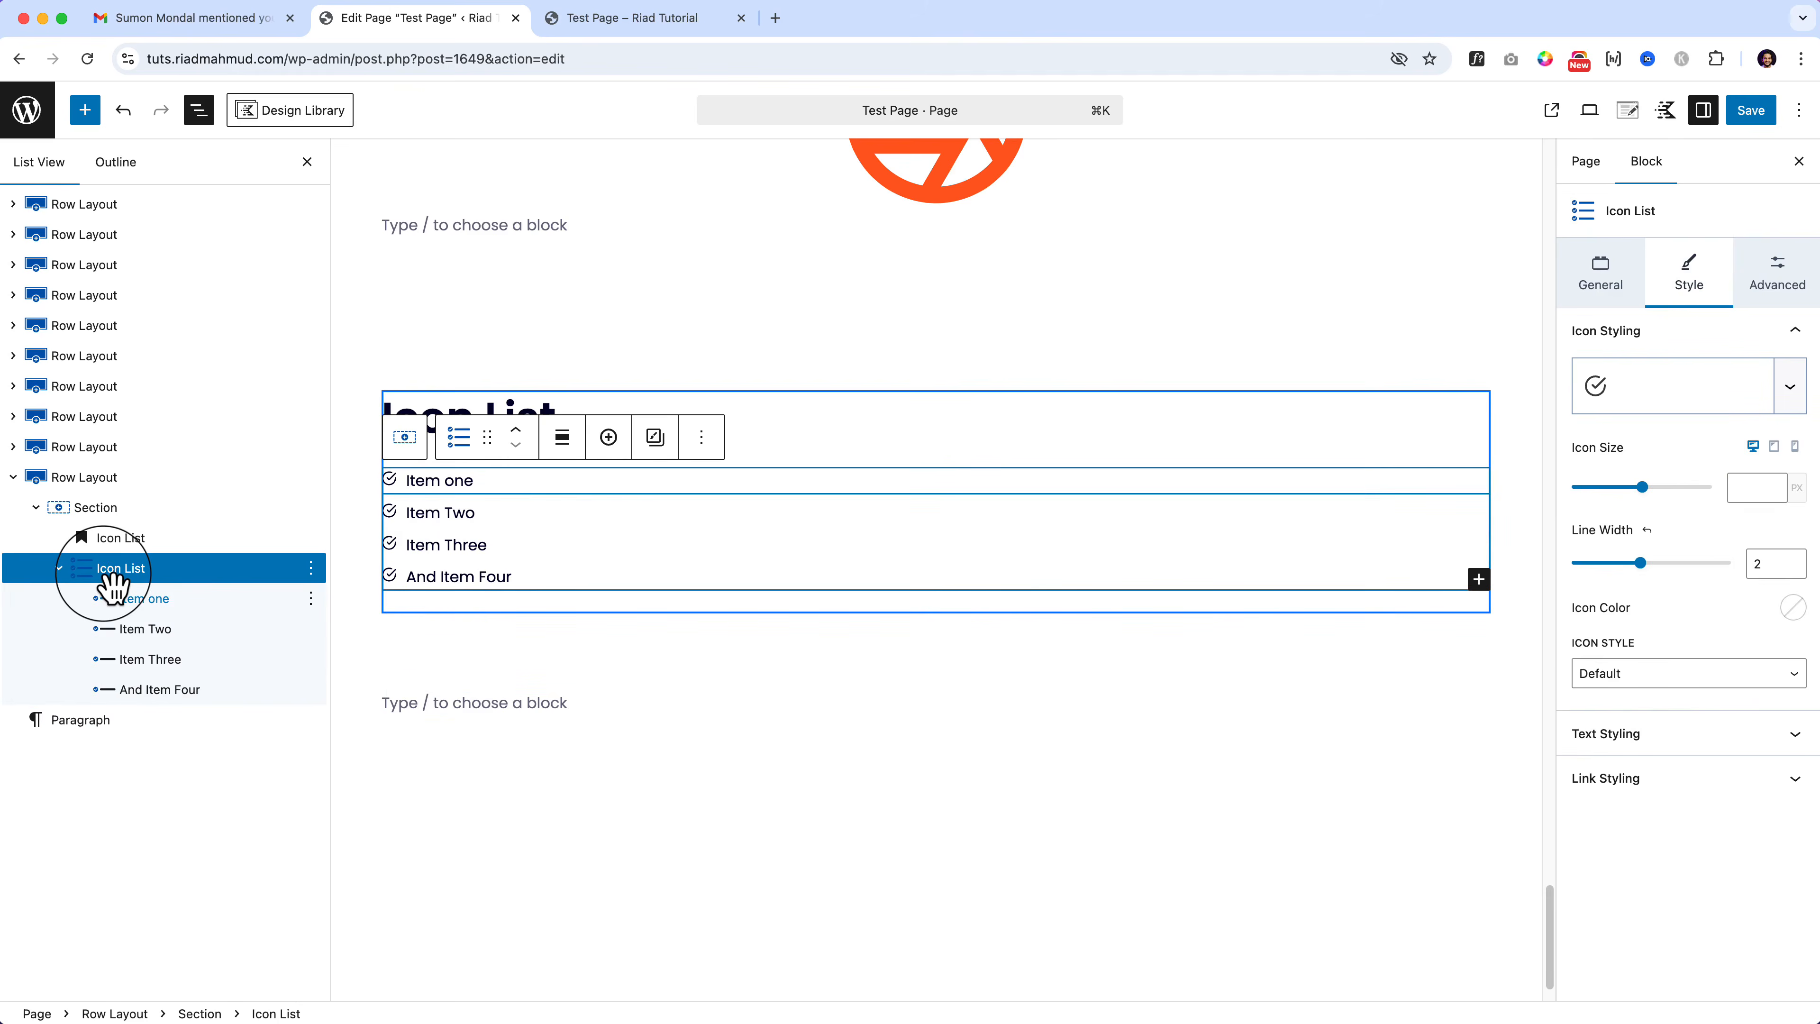
click(461, 548)
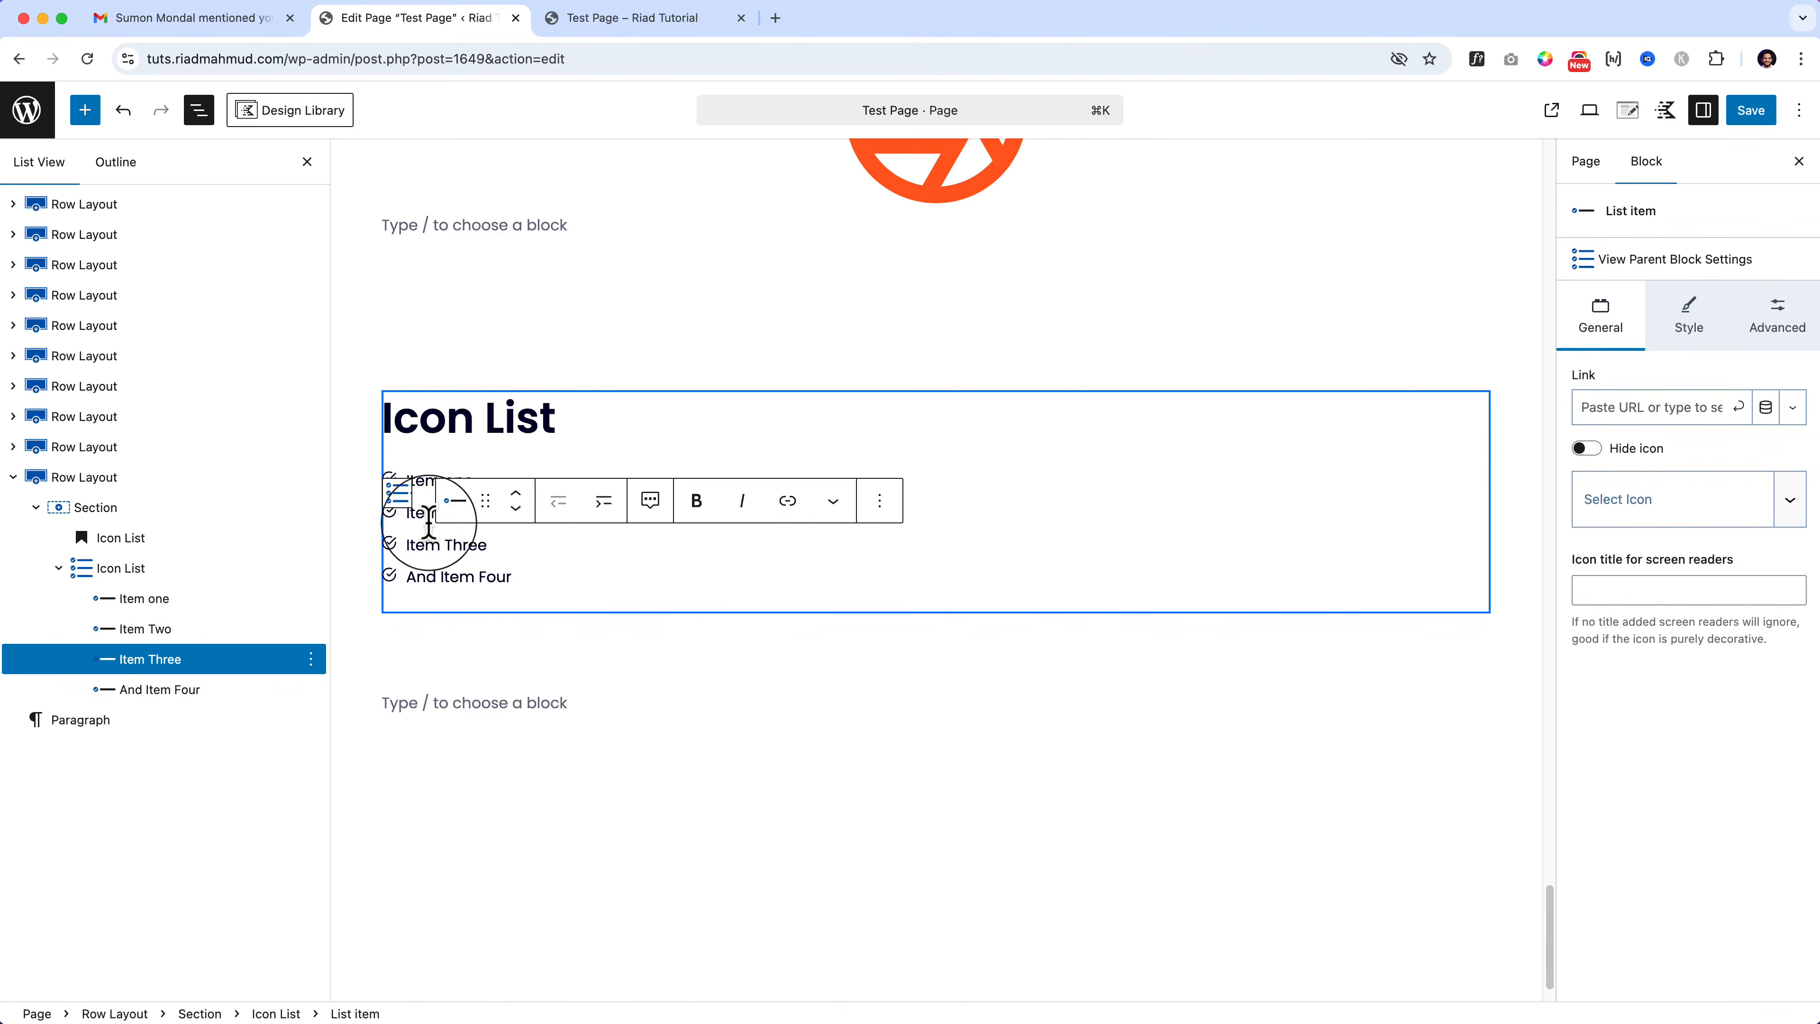
click(400, 500)
click(472, 573)
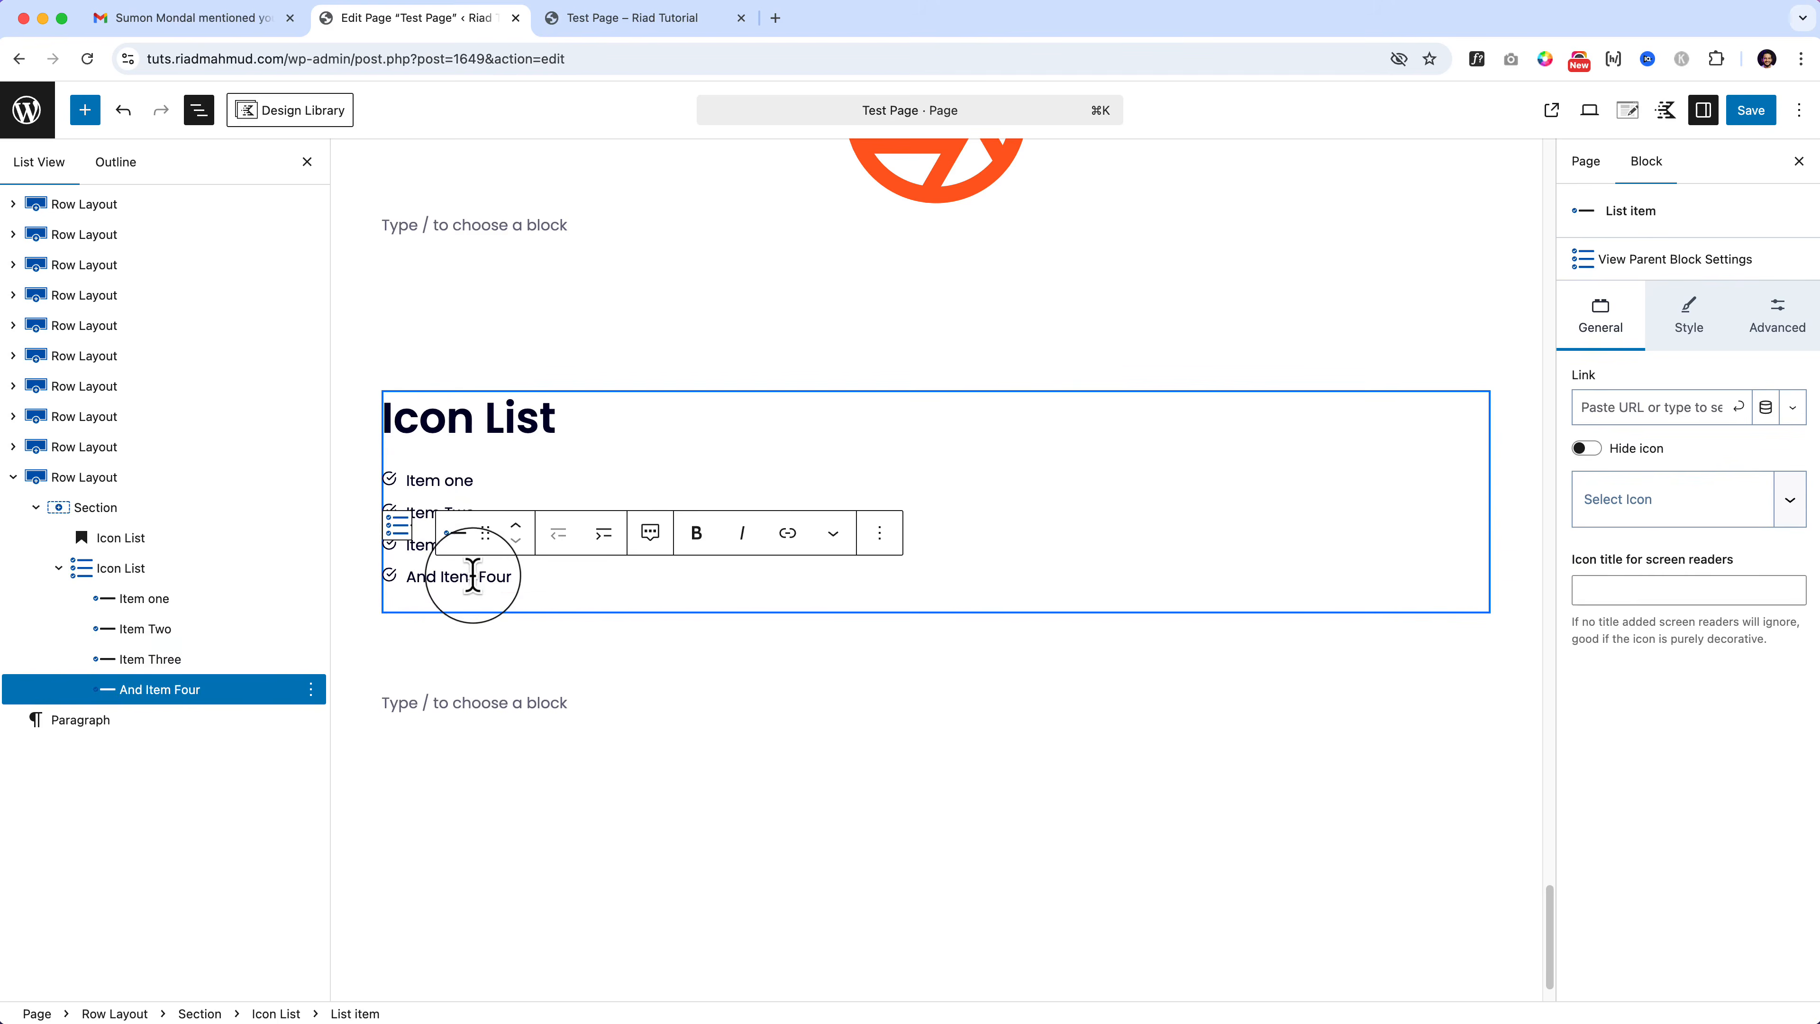
click(275, 1011)
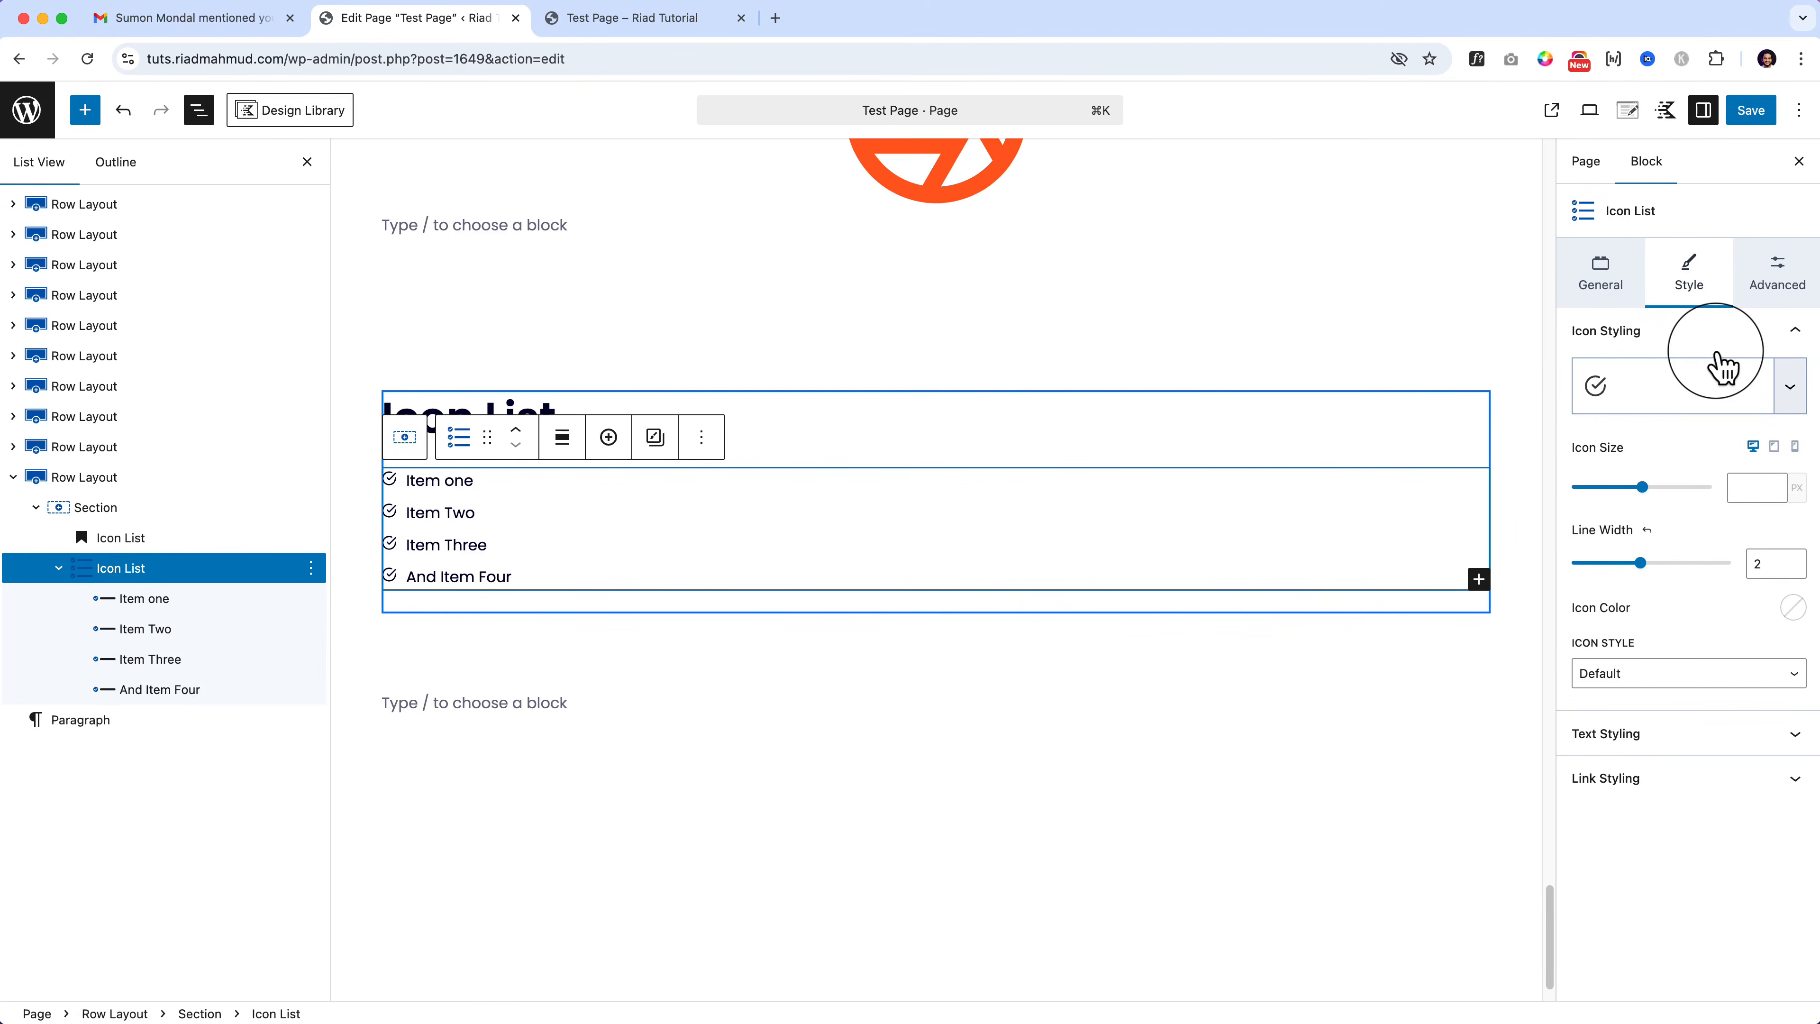
click(1600, 273)
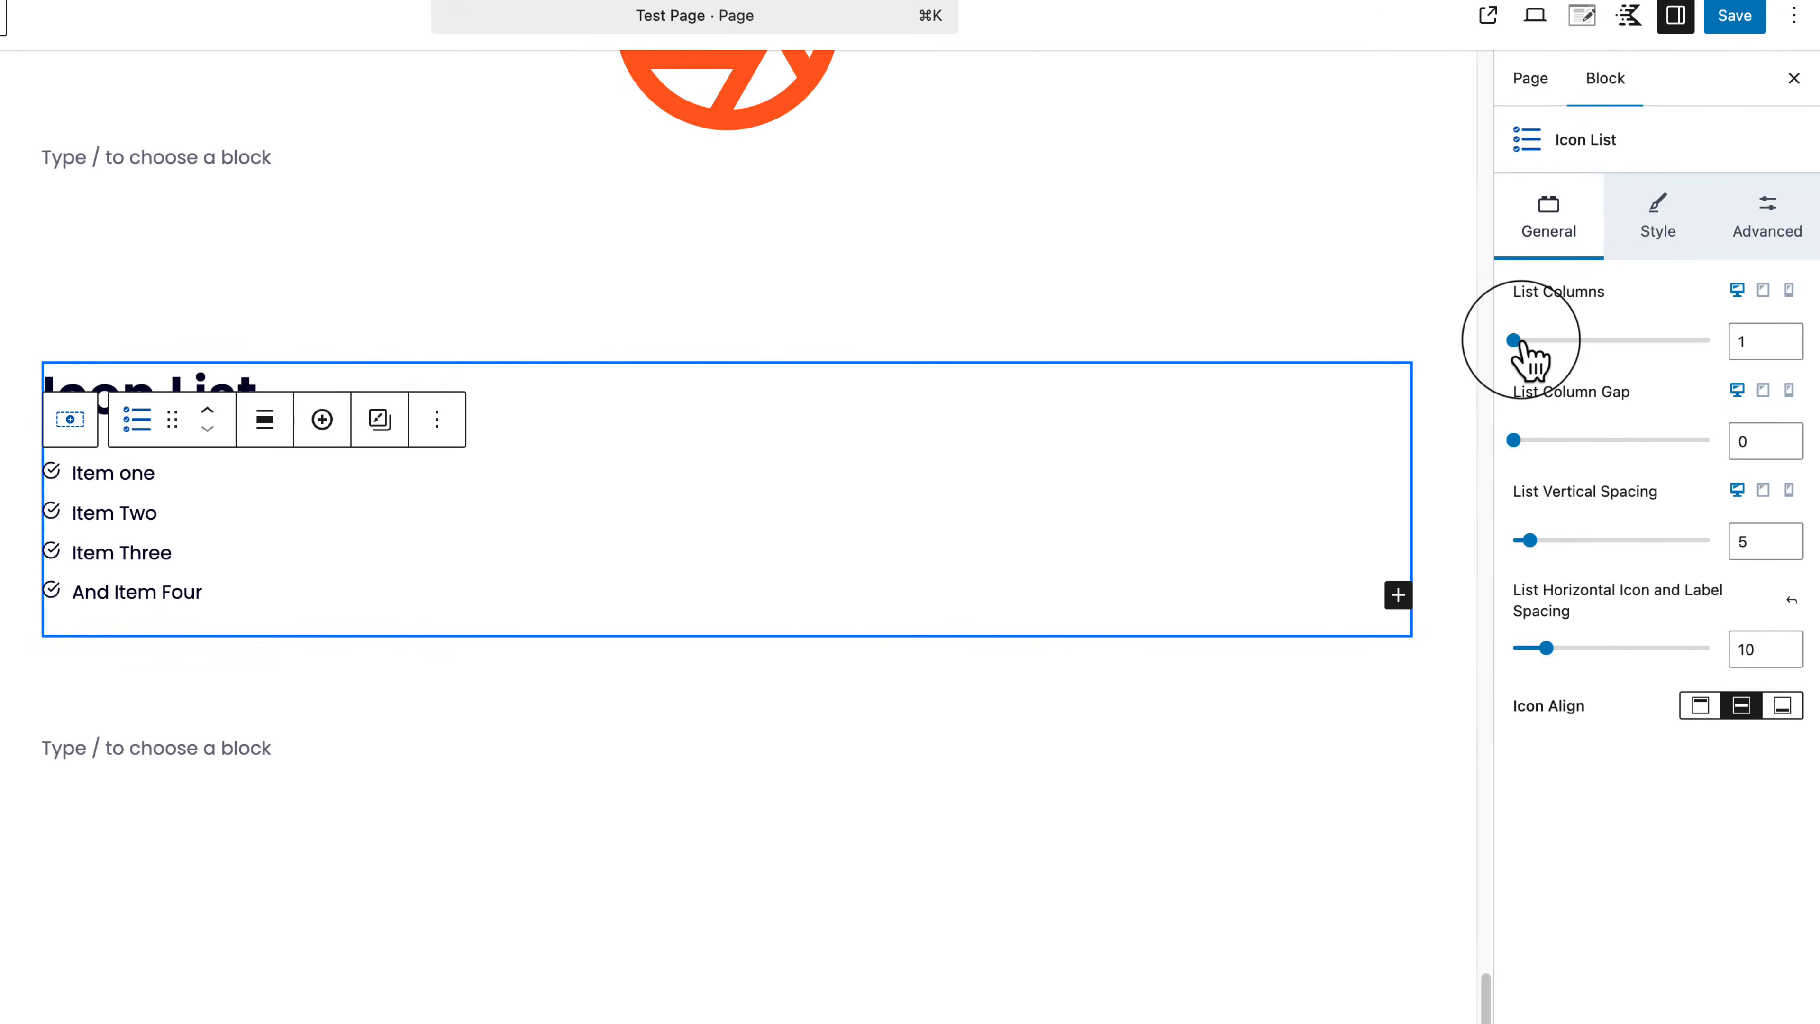
drag(1523, 344, 1602, 348)
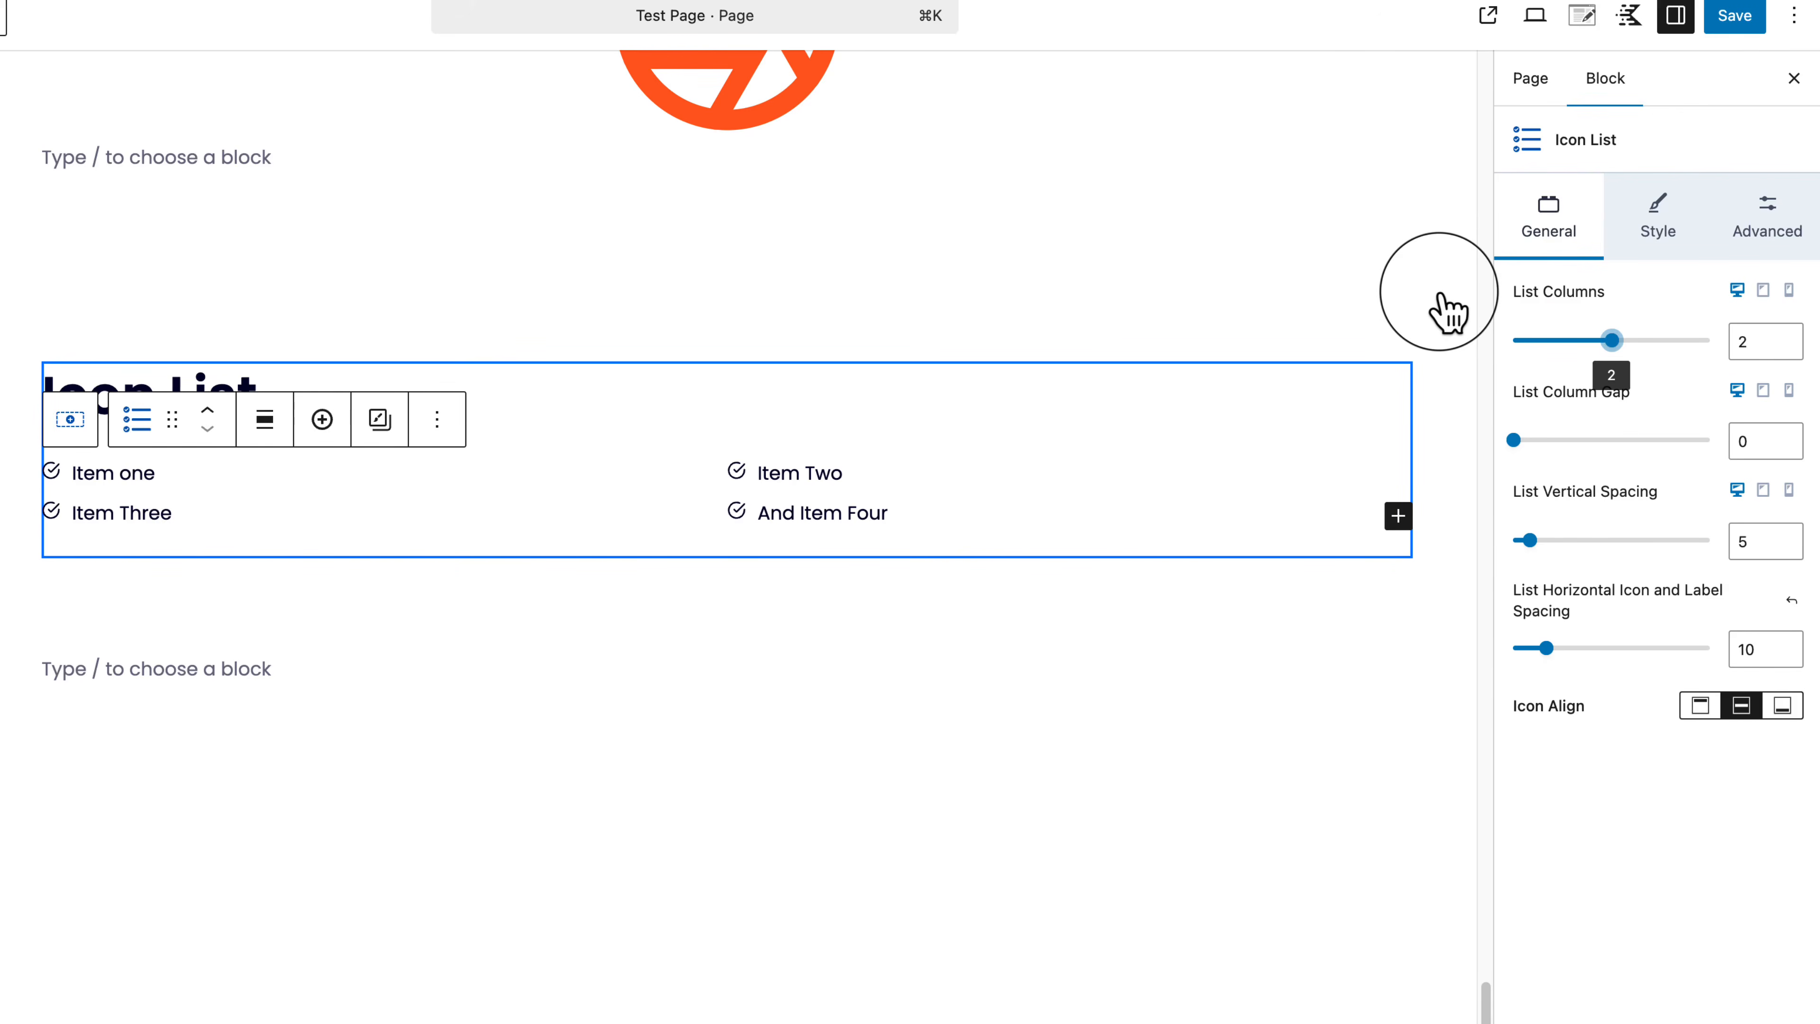
drag(1614, 343, 1745, 390)
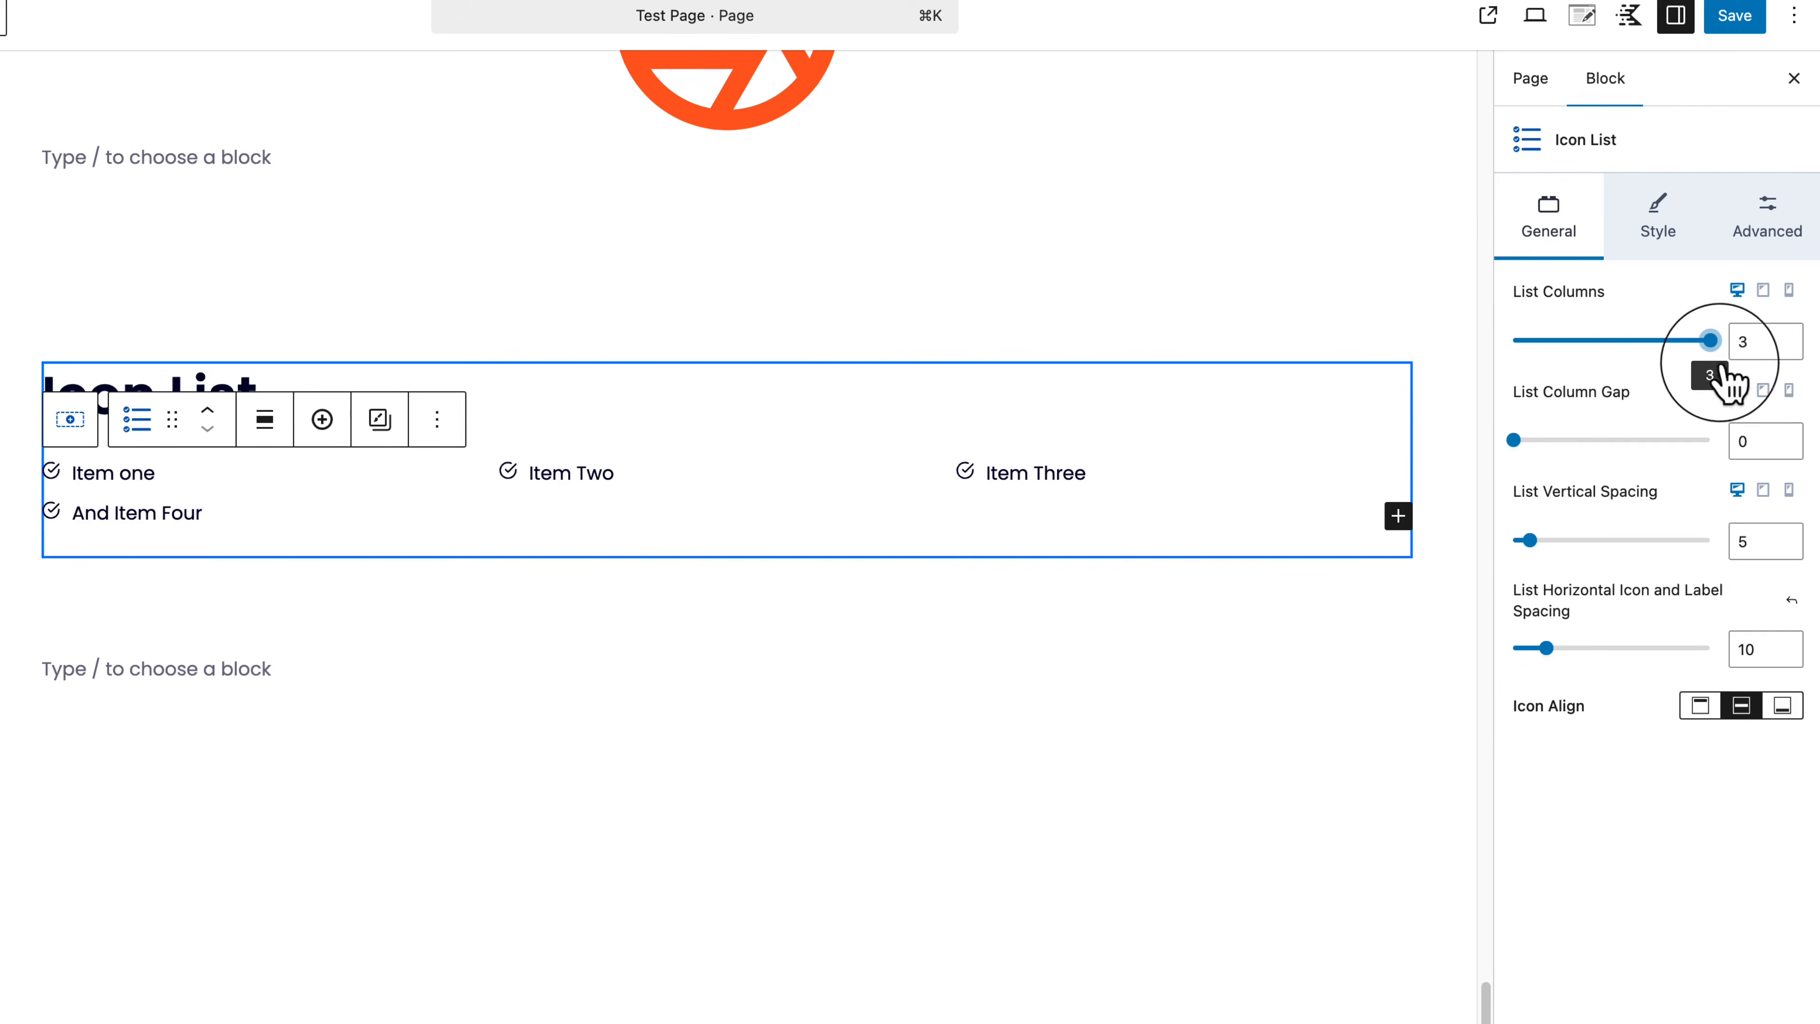
click(1537, 343)
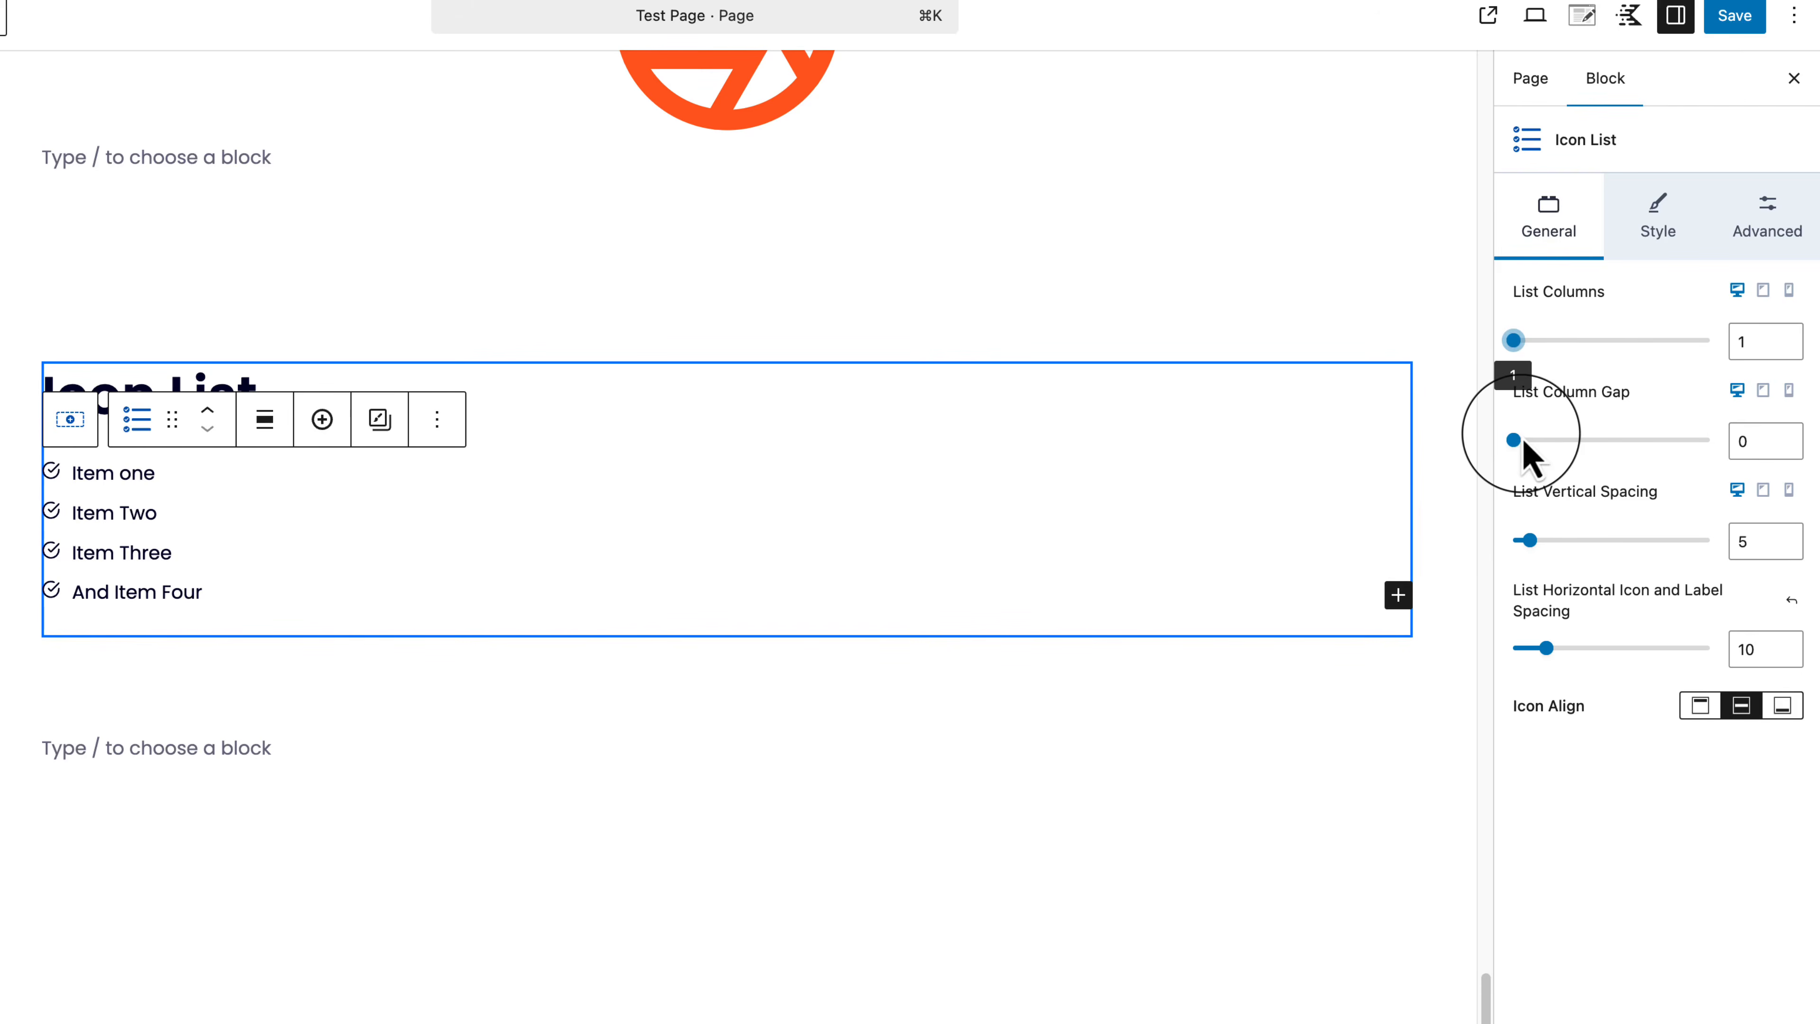
drag(1526, 441, 1583, 441)
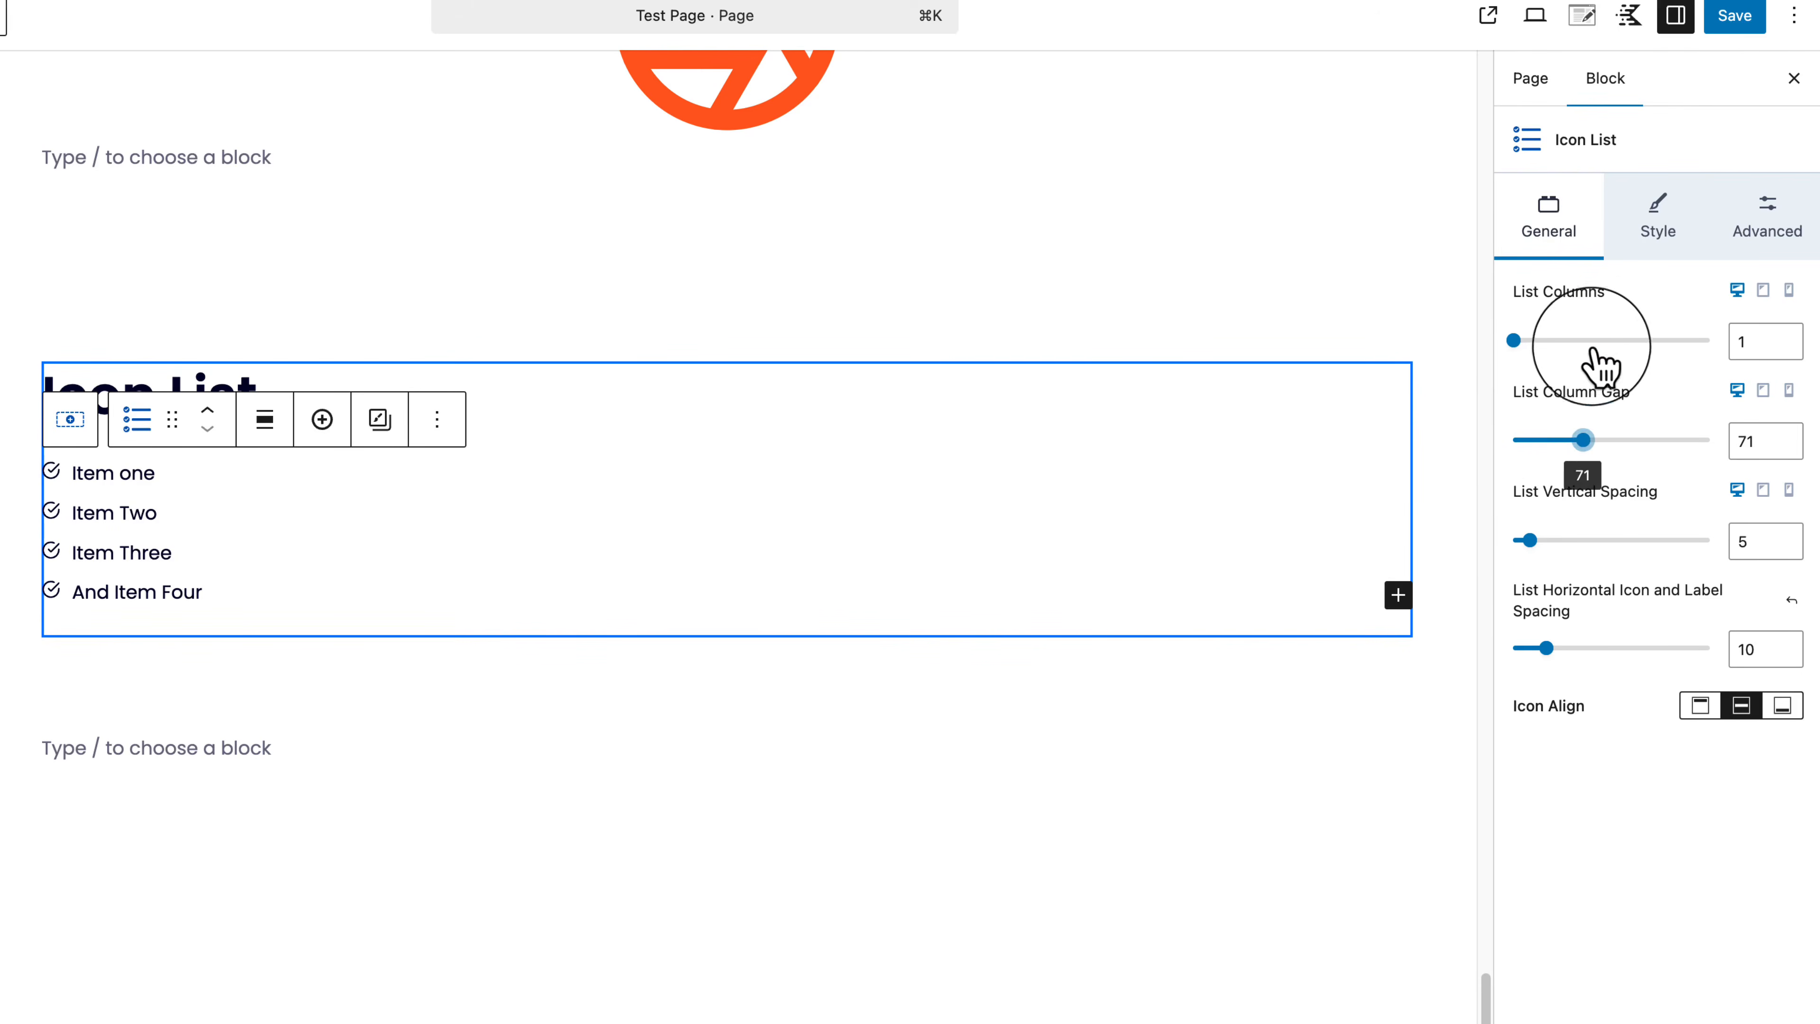
click(1605, 344)
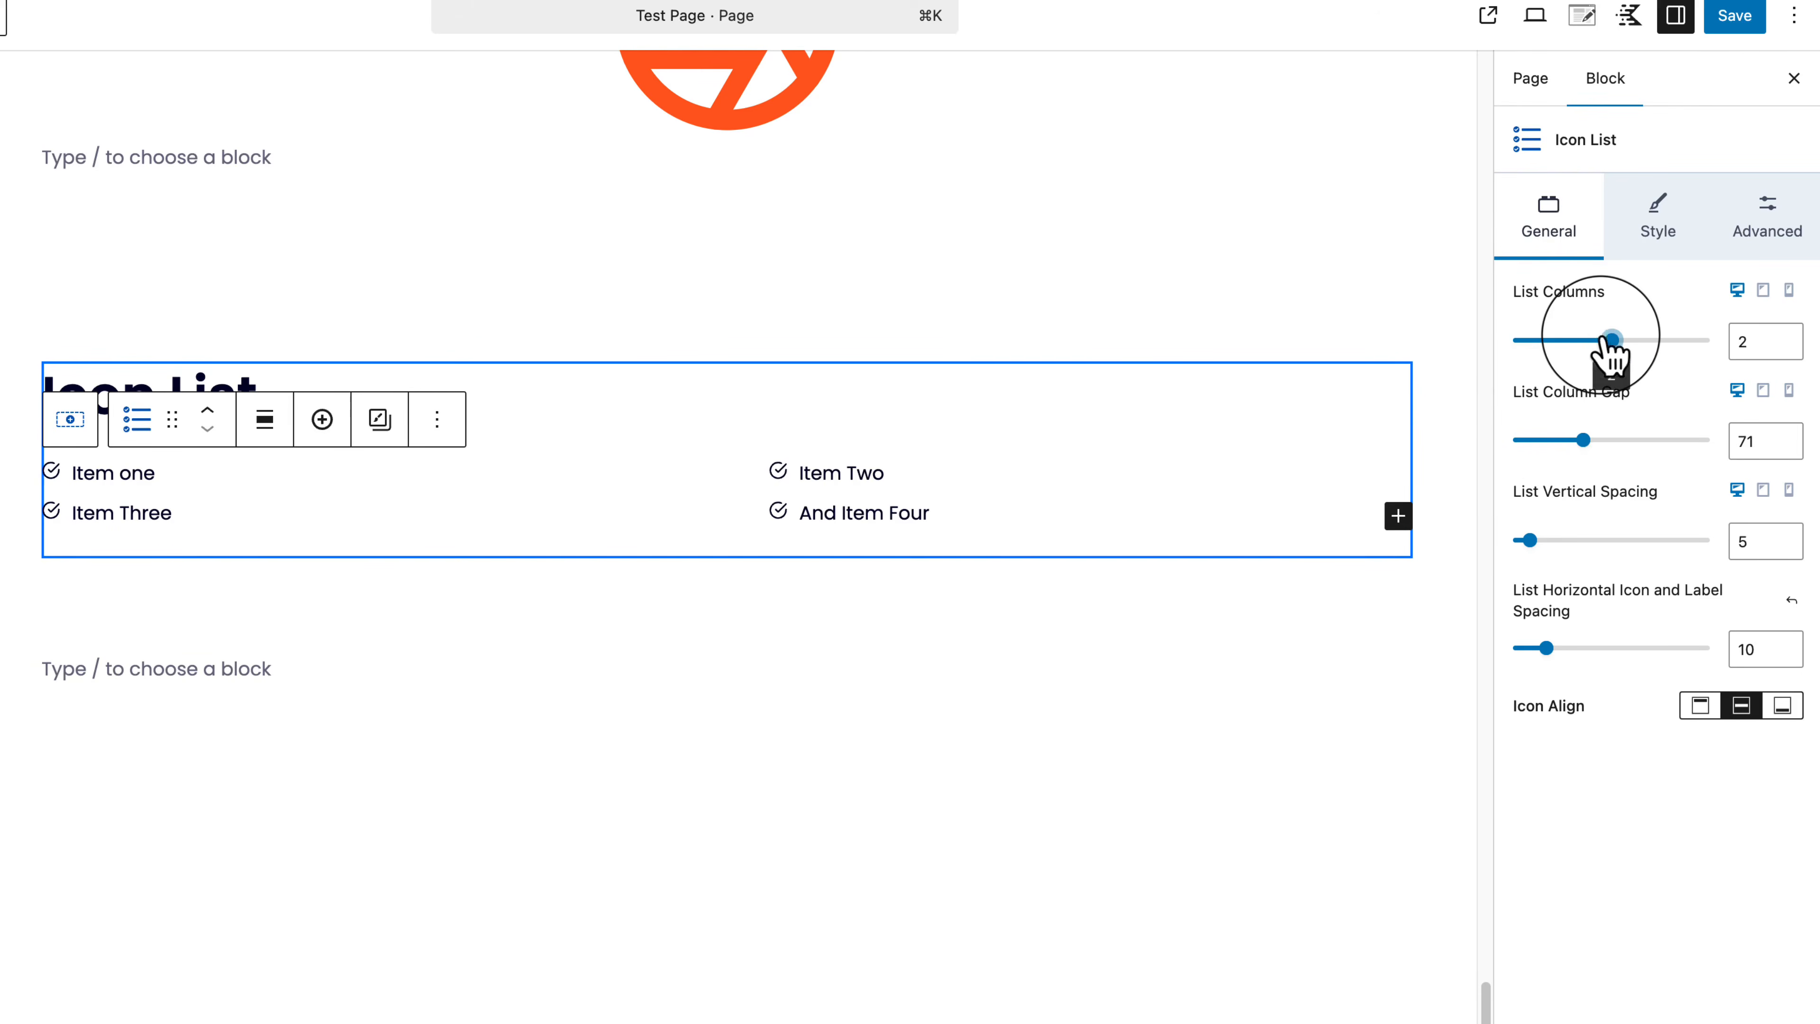
click(1670, 343)
drag(1530, 541, 1576, 566)
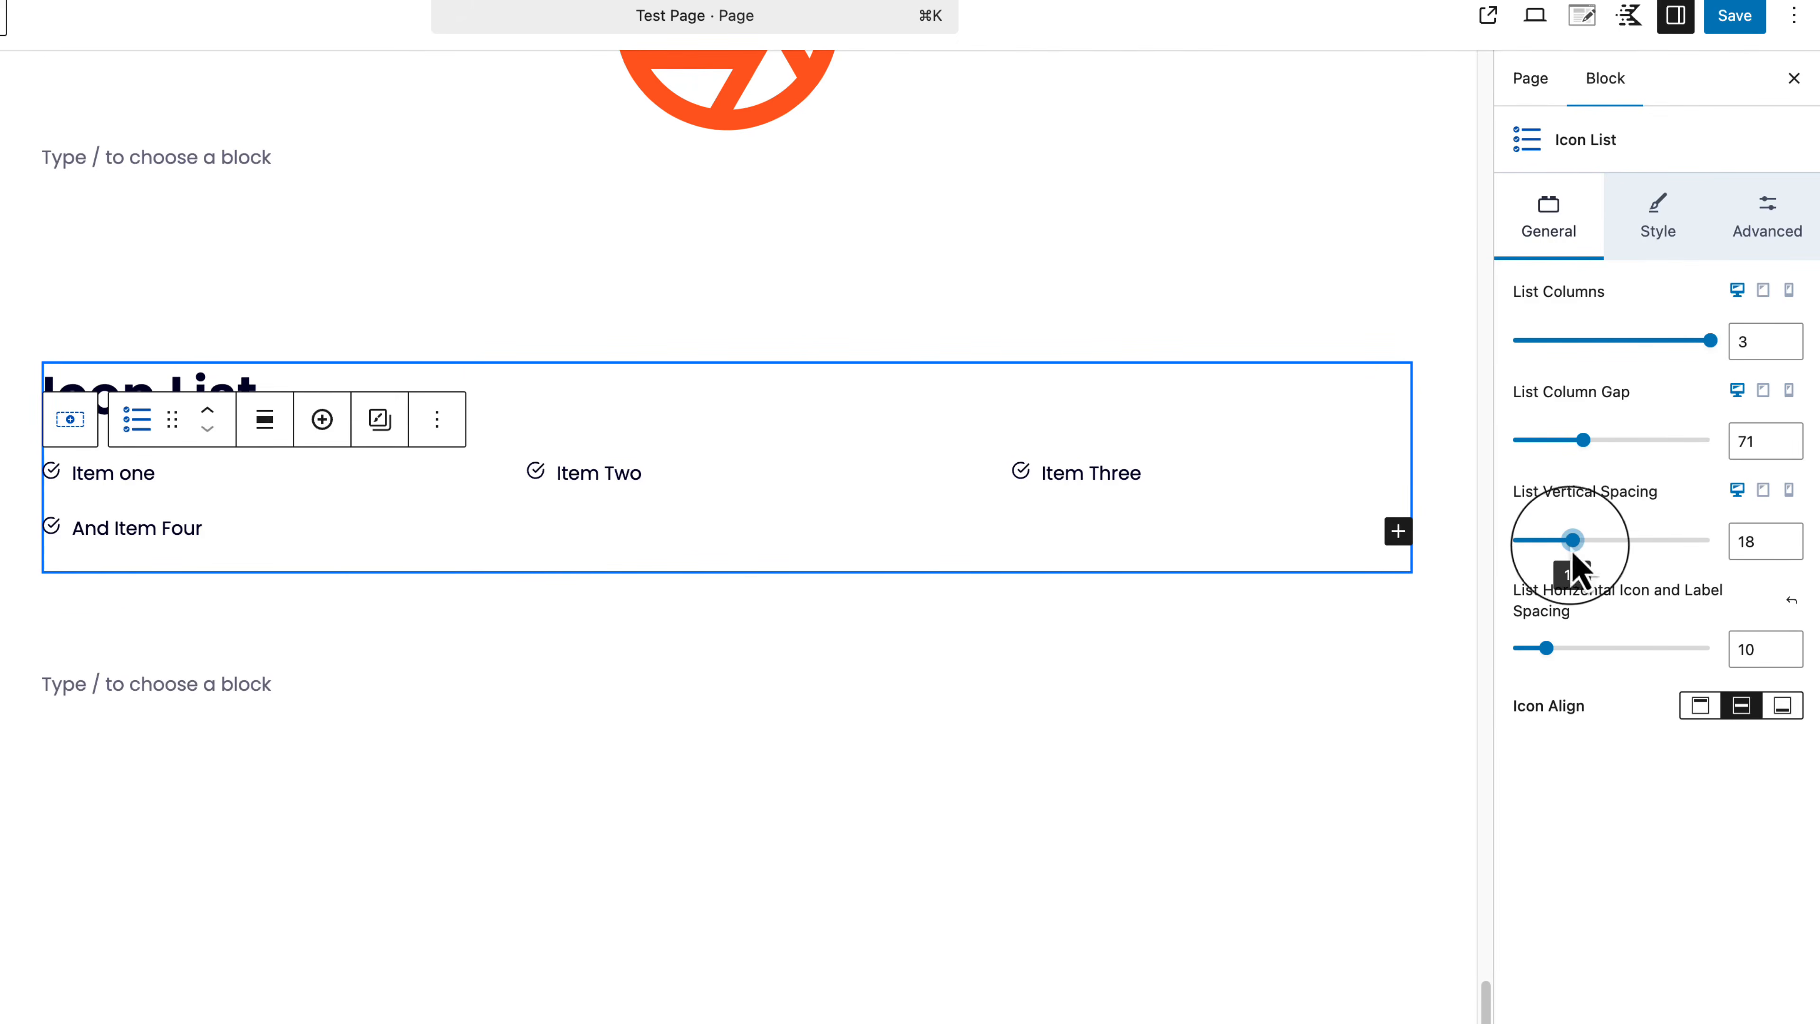
click(1551, 341)
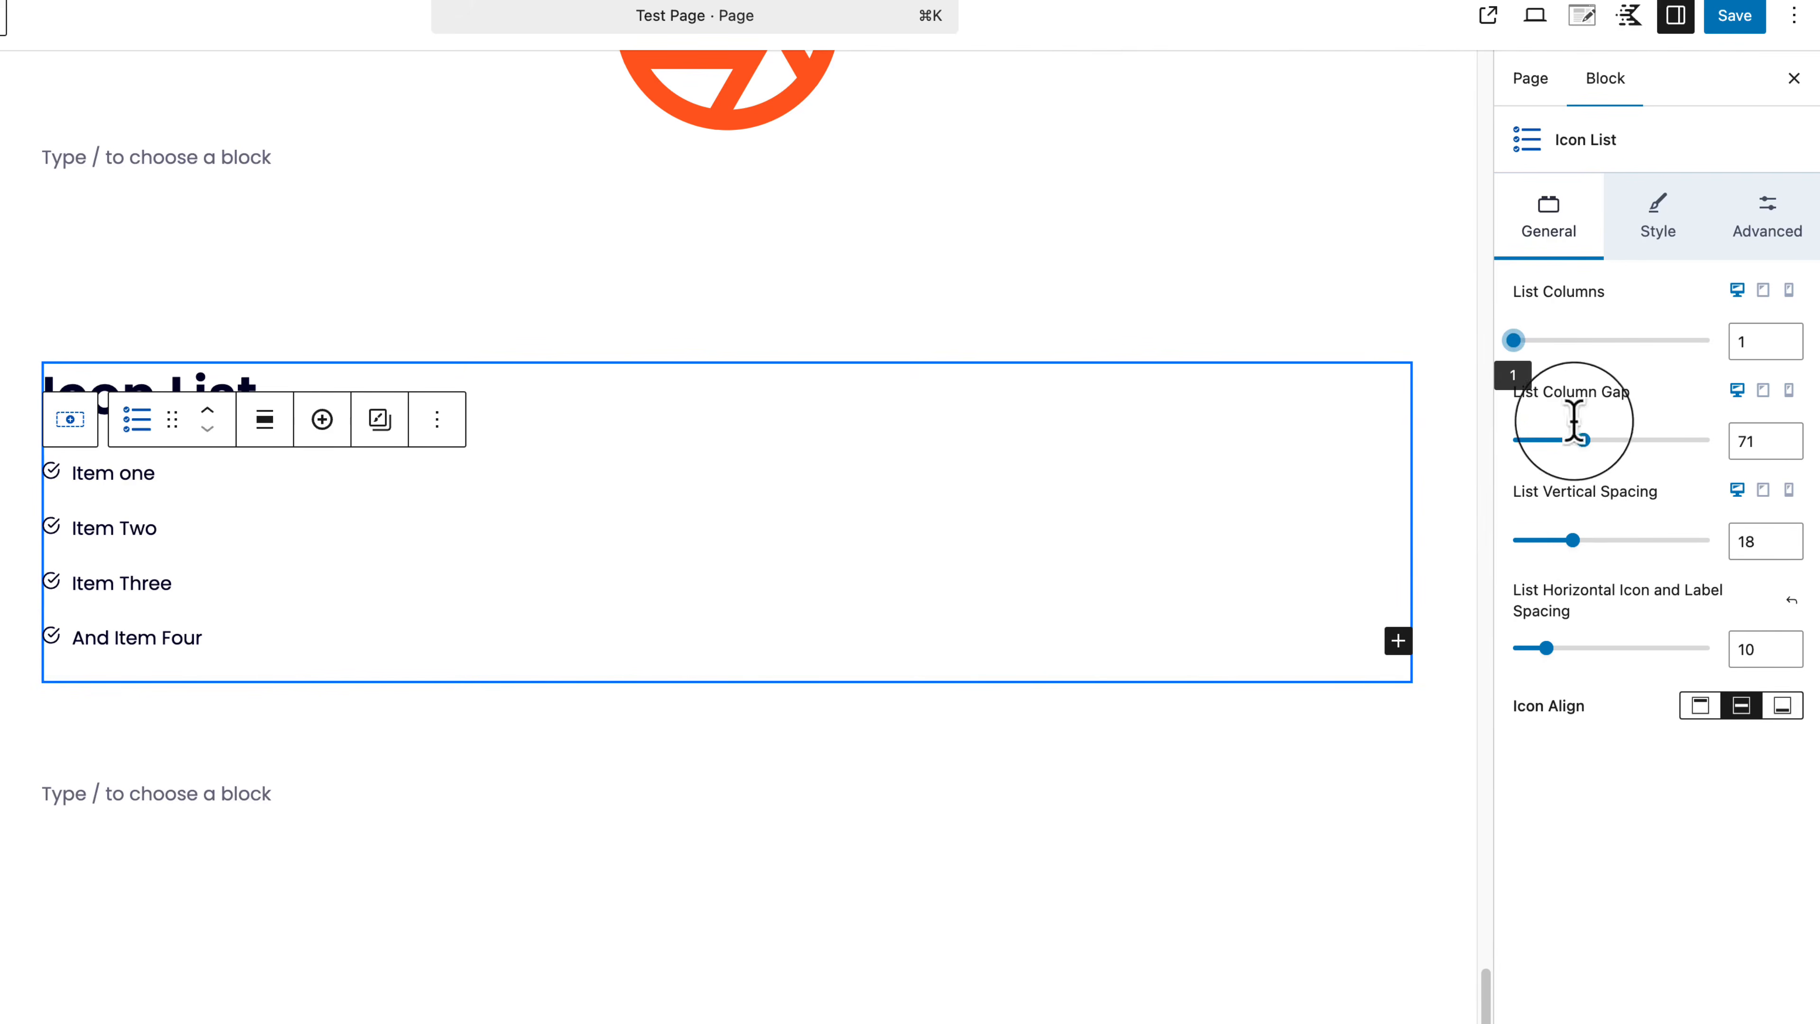
drag(1581, 447, 1619, 394)
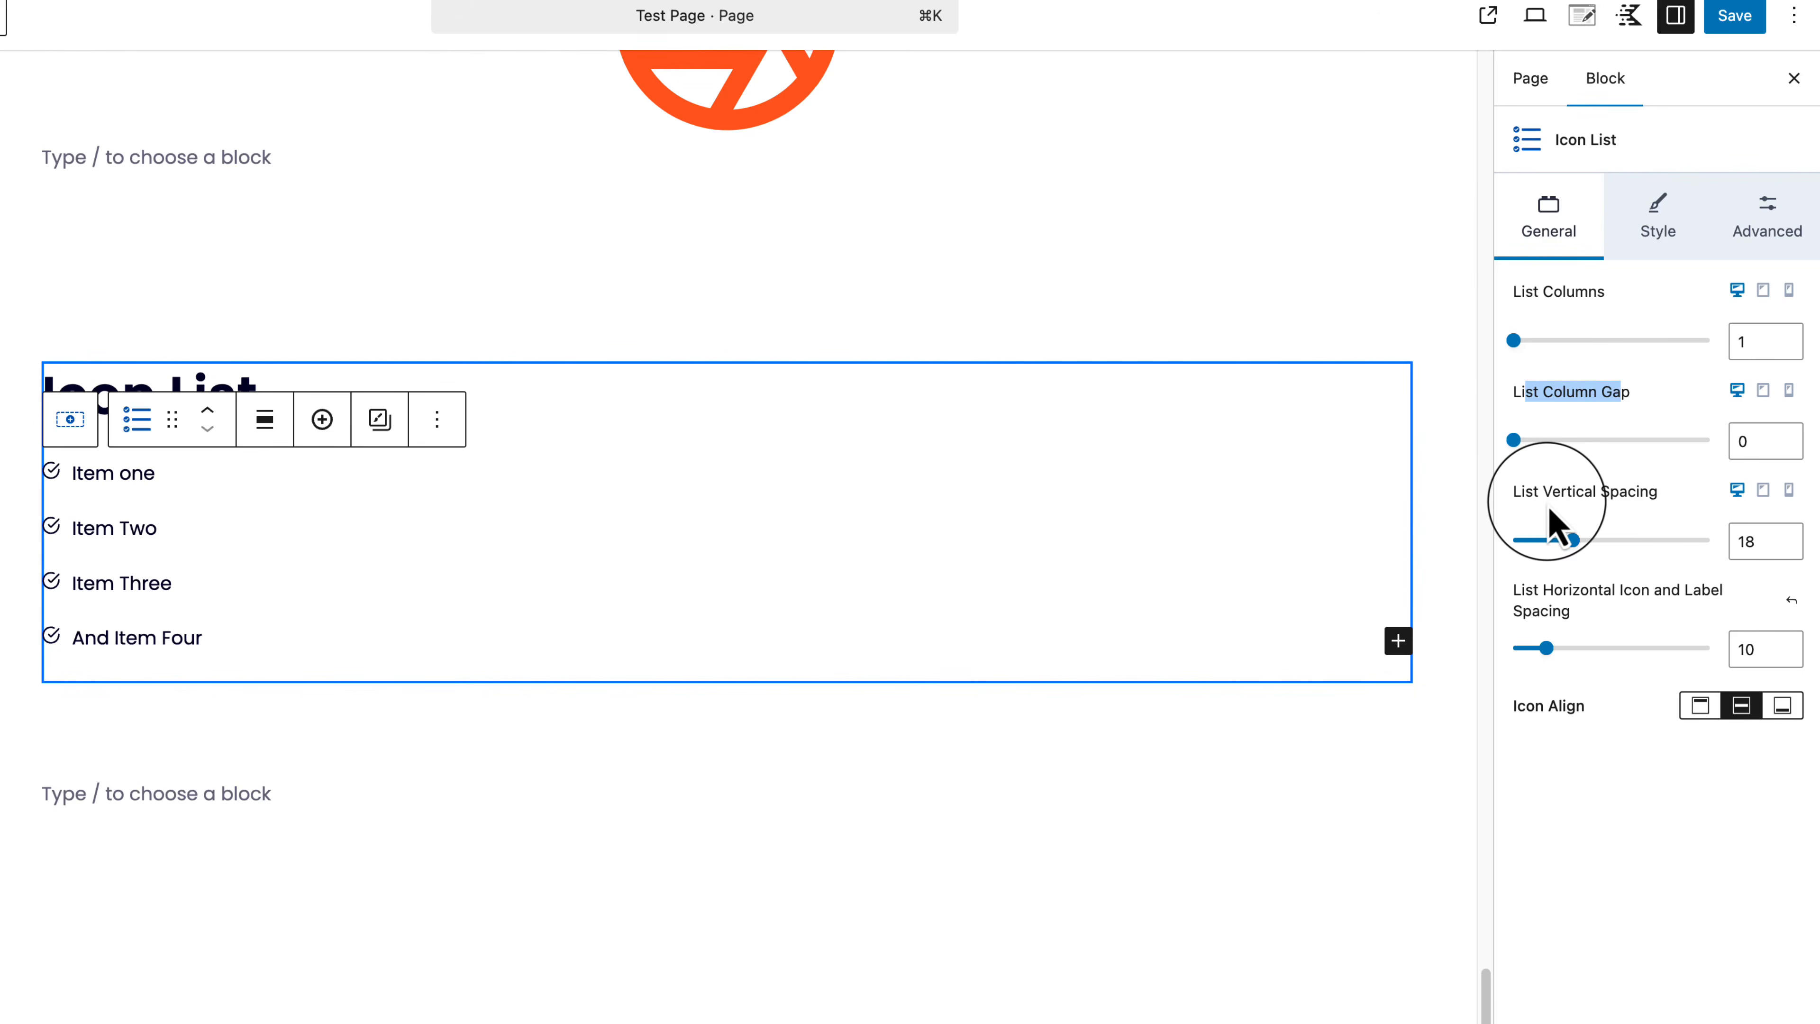
drag(1562, 530, 1530, 570)
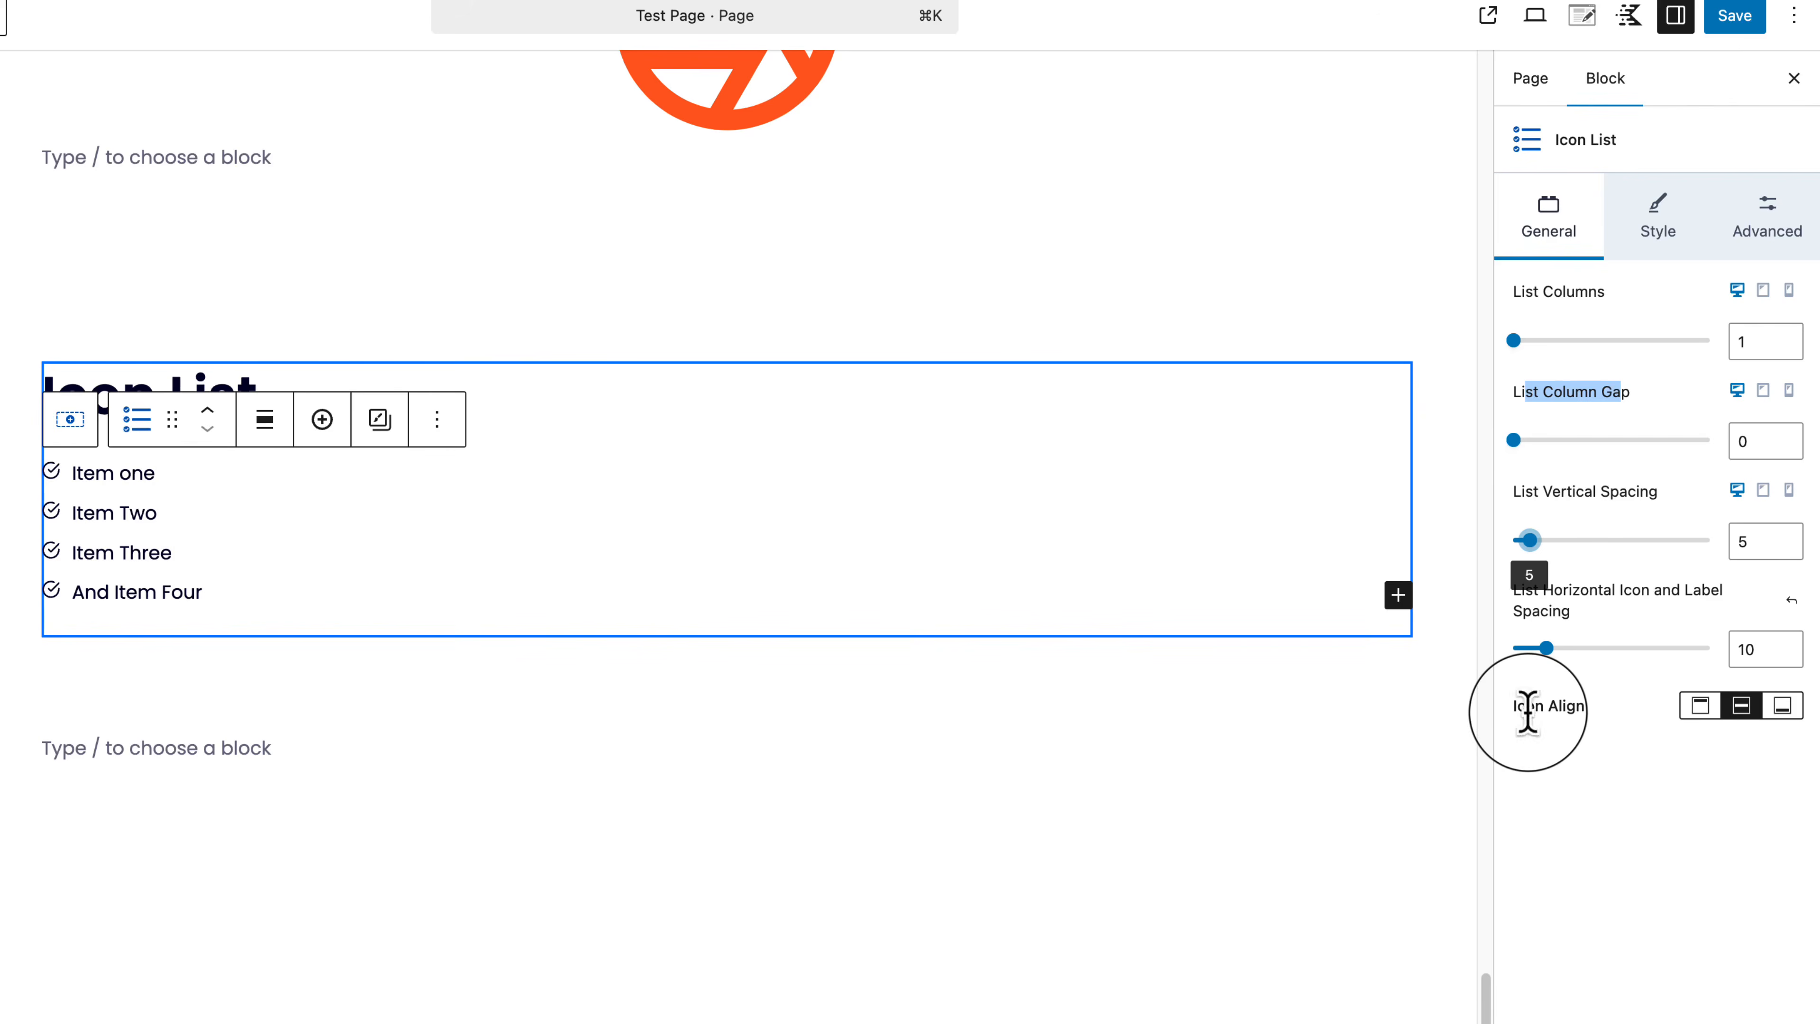
Step: Copy the Lorem ipsum paragraph from the live Test Page
click(181, 478)
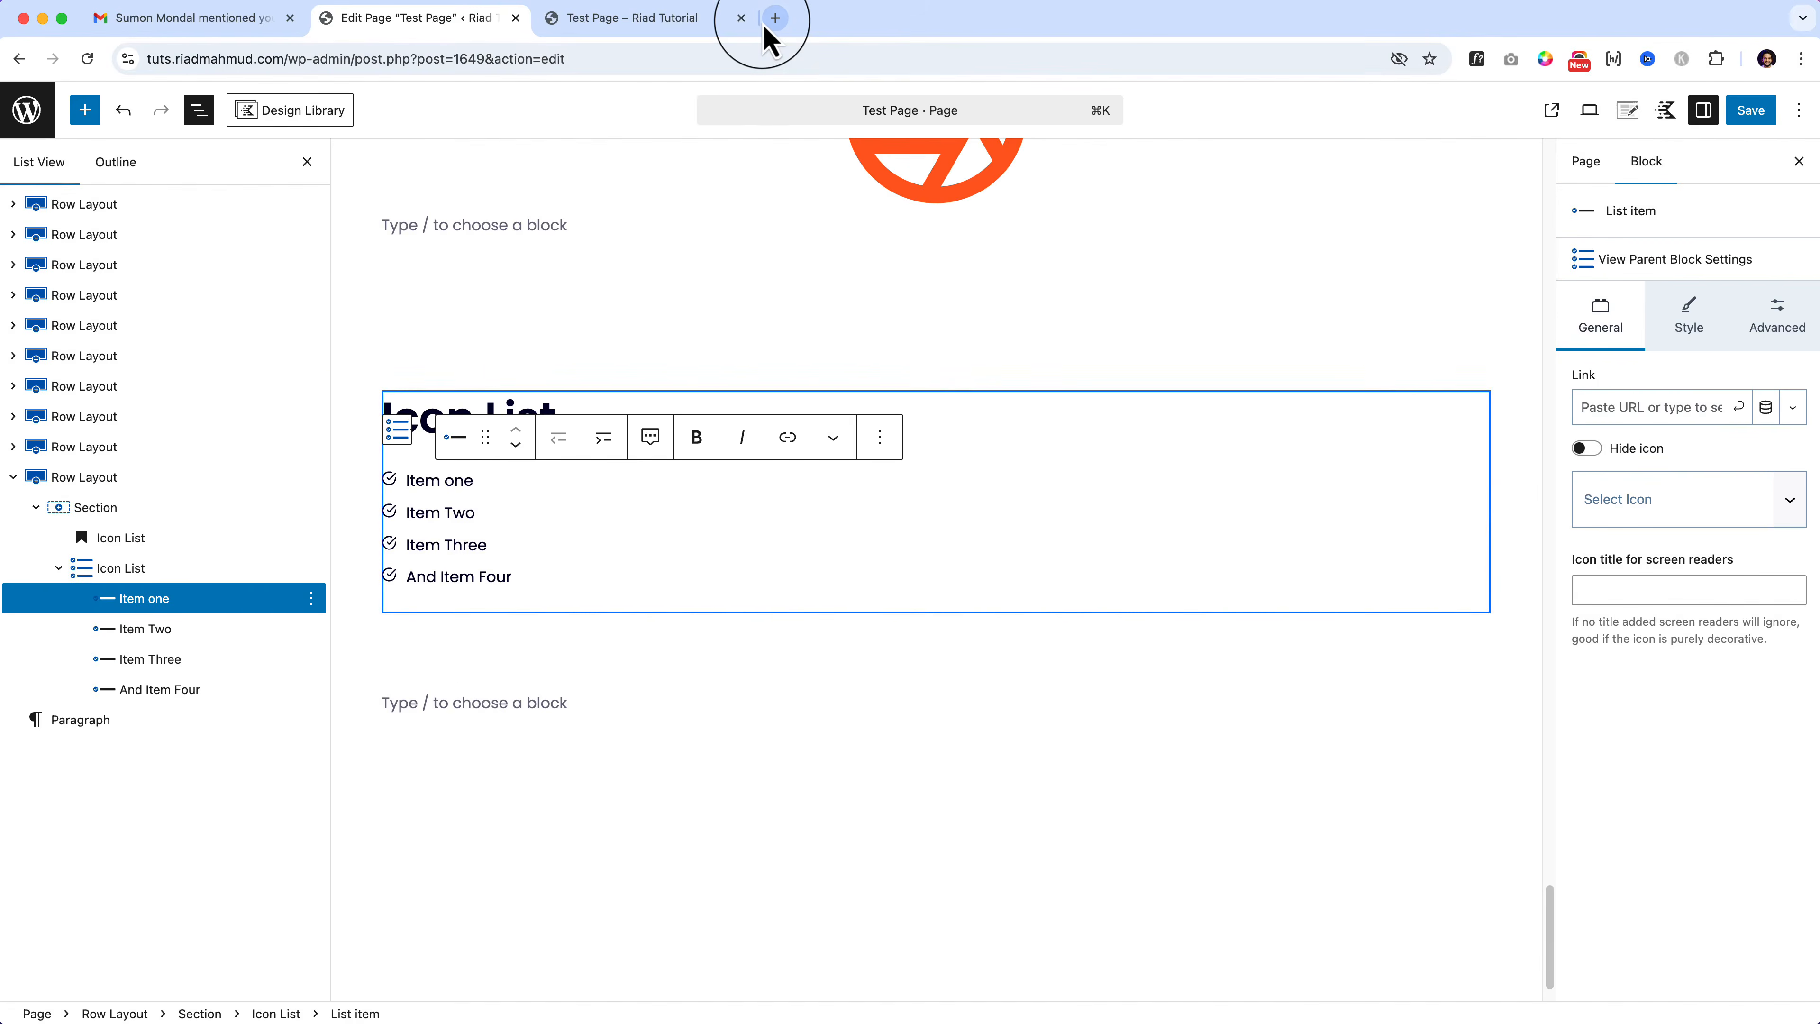
click(691, 20)
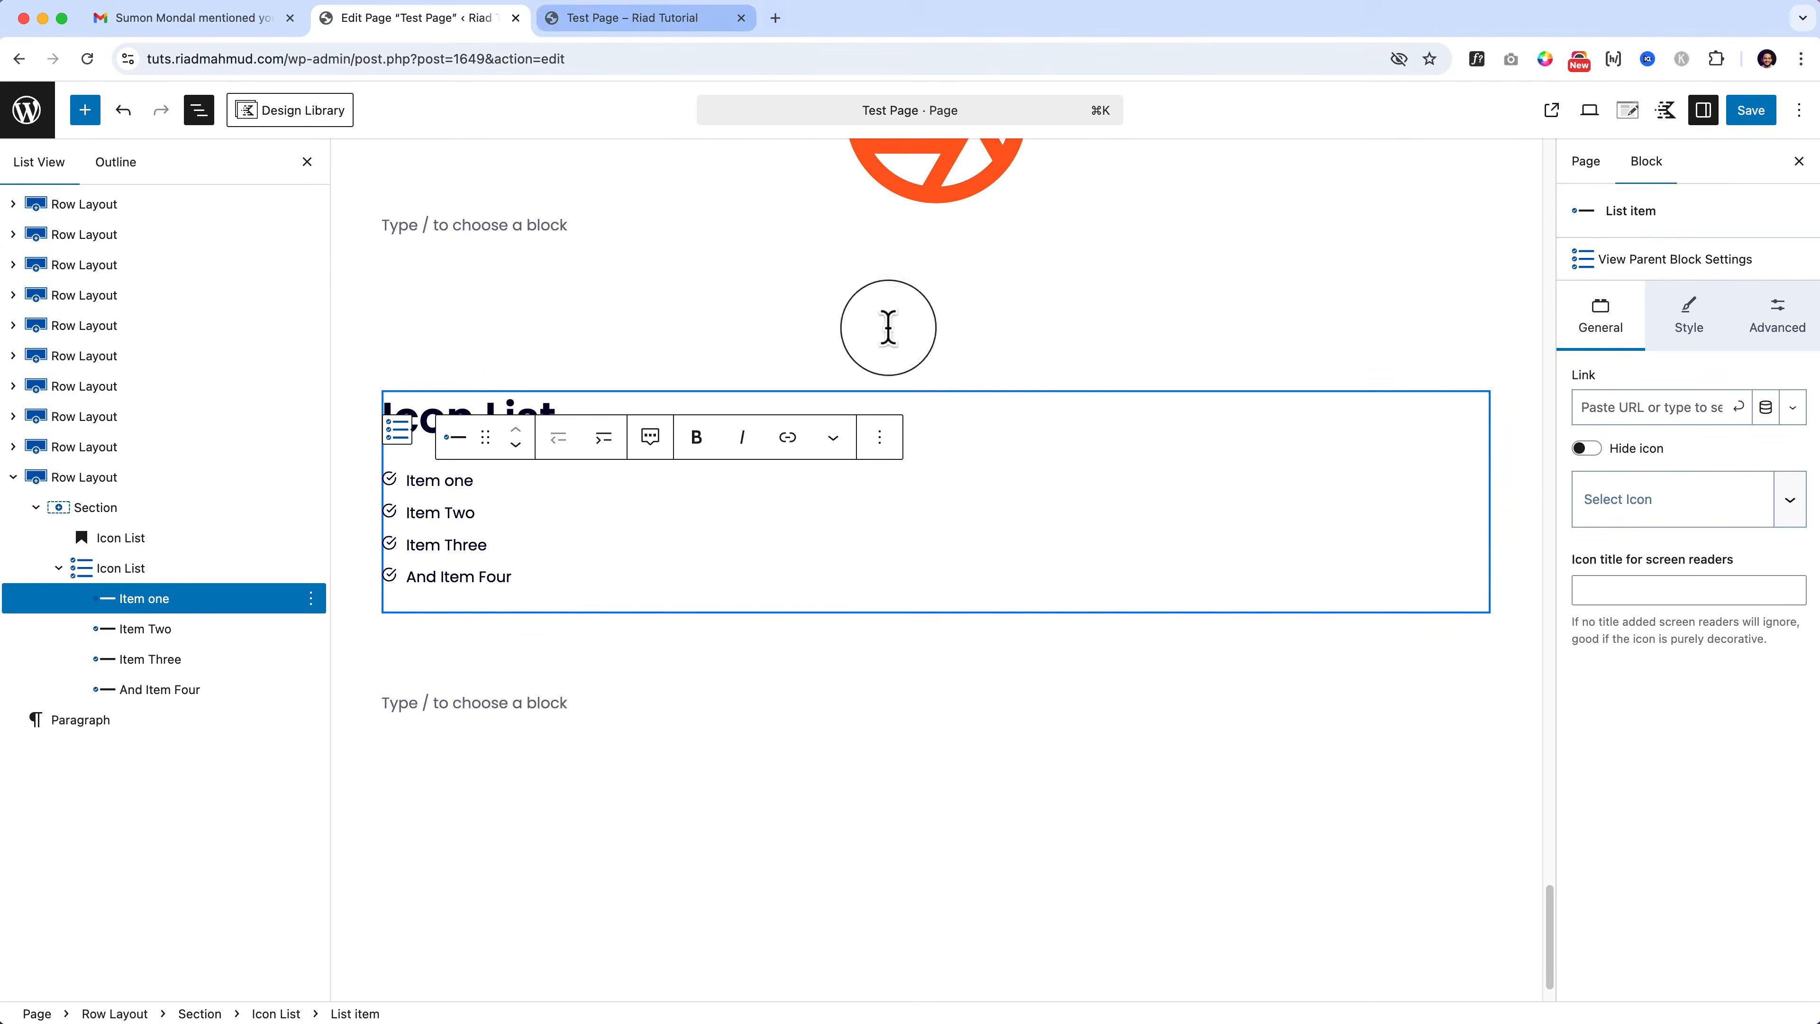
scroll(988, 480, up, 20)
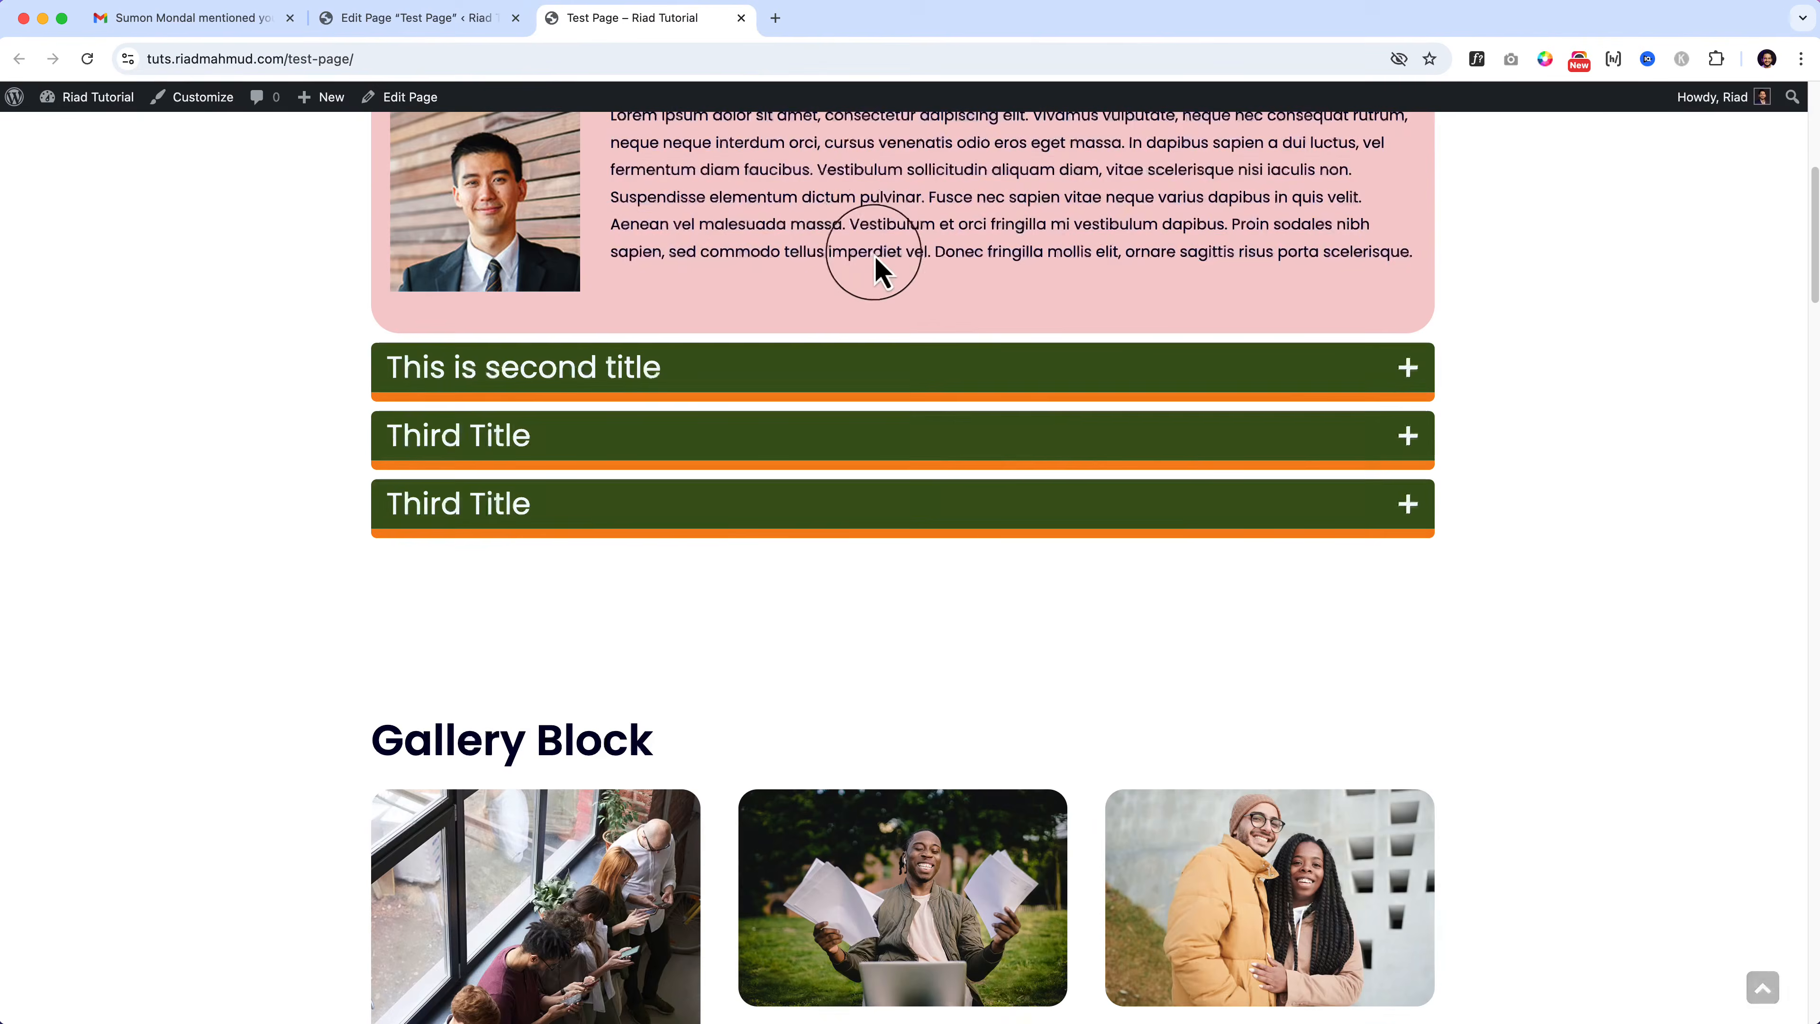
triple_click(870, 255)
key(super+c)
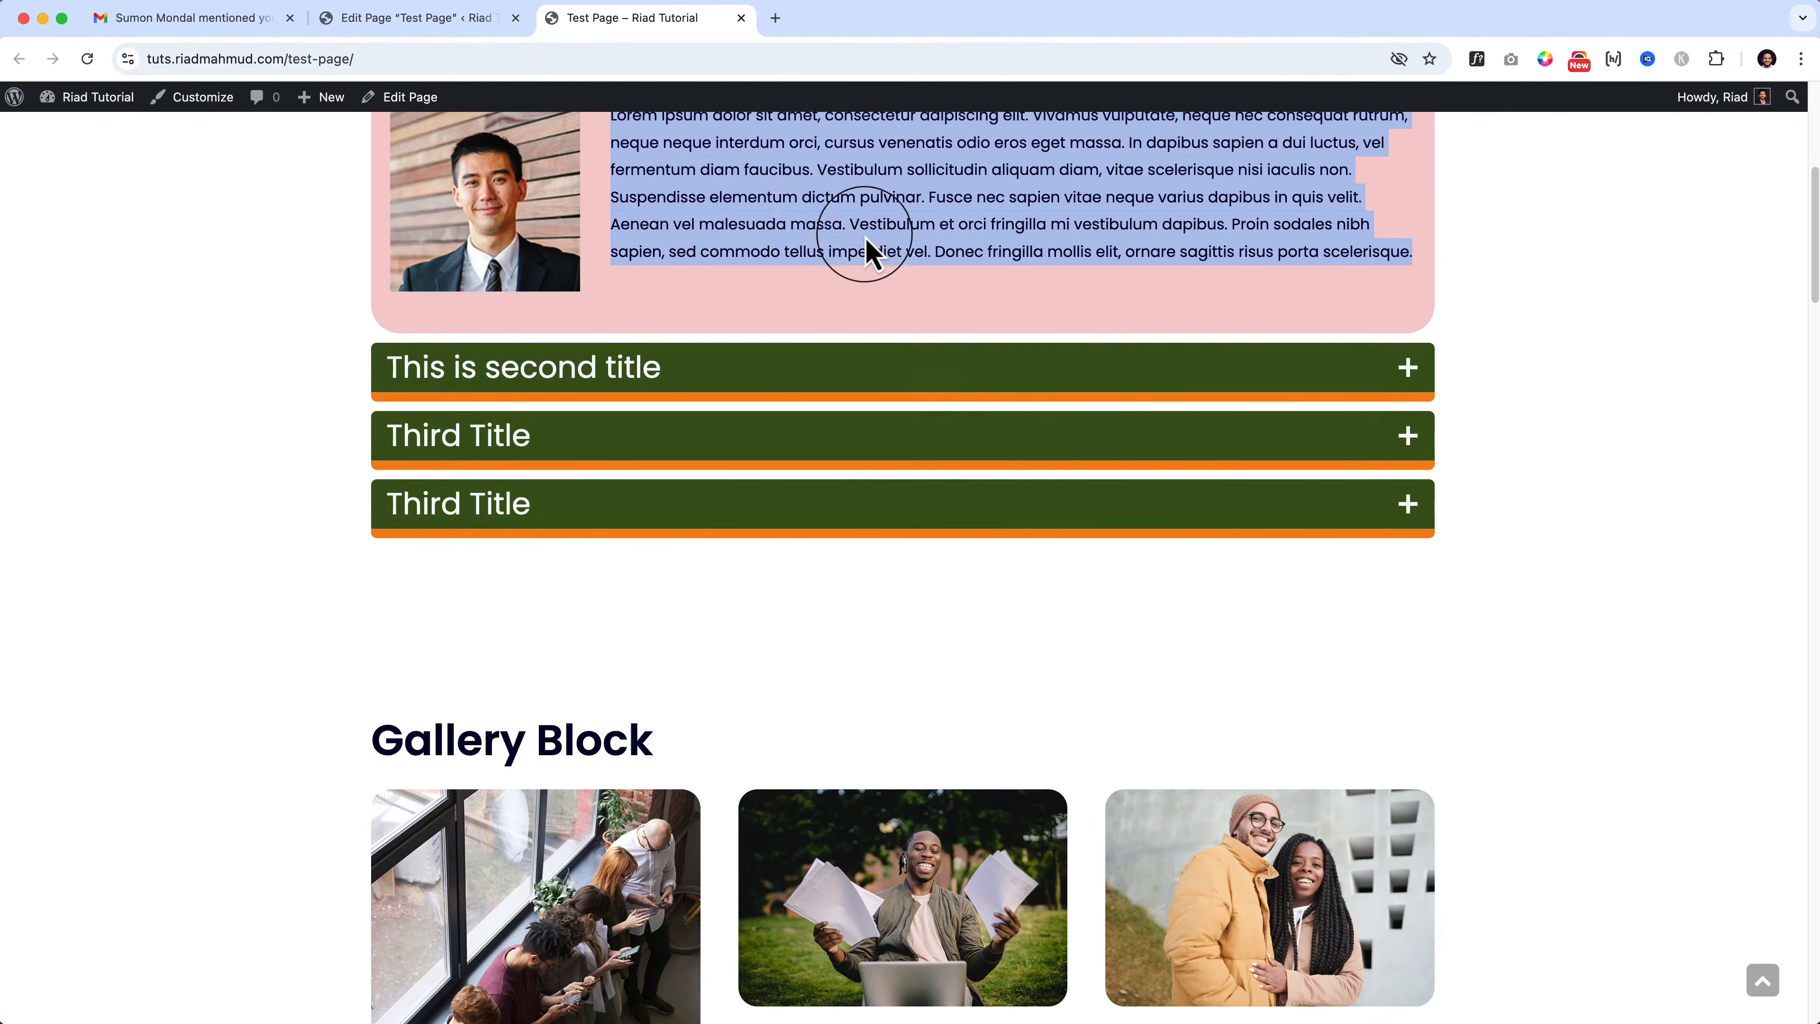
click(463, 20)
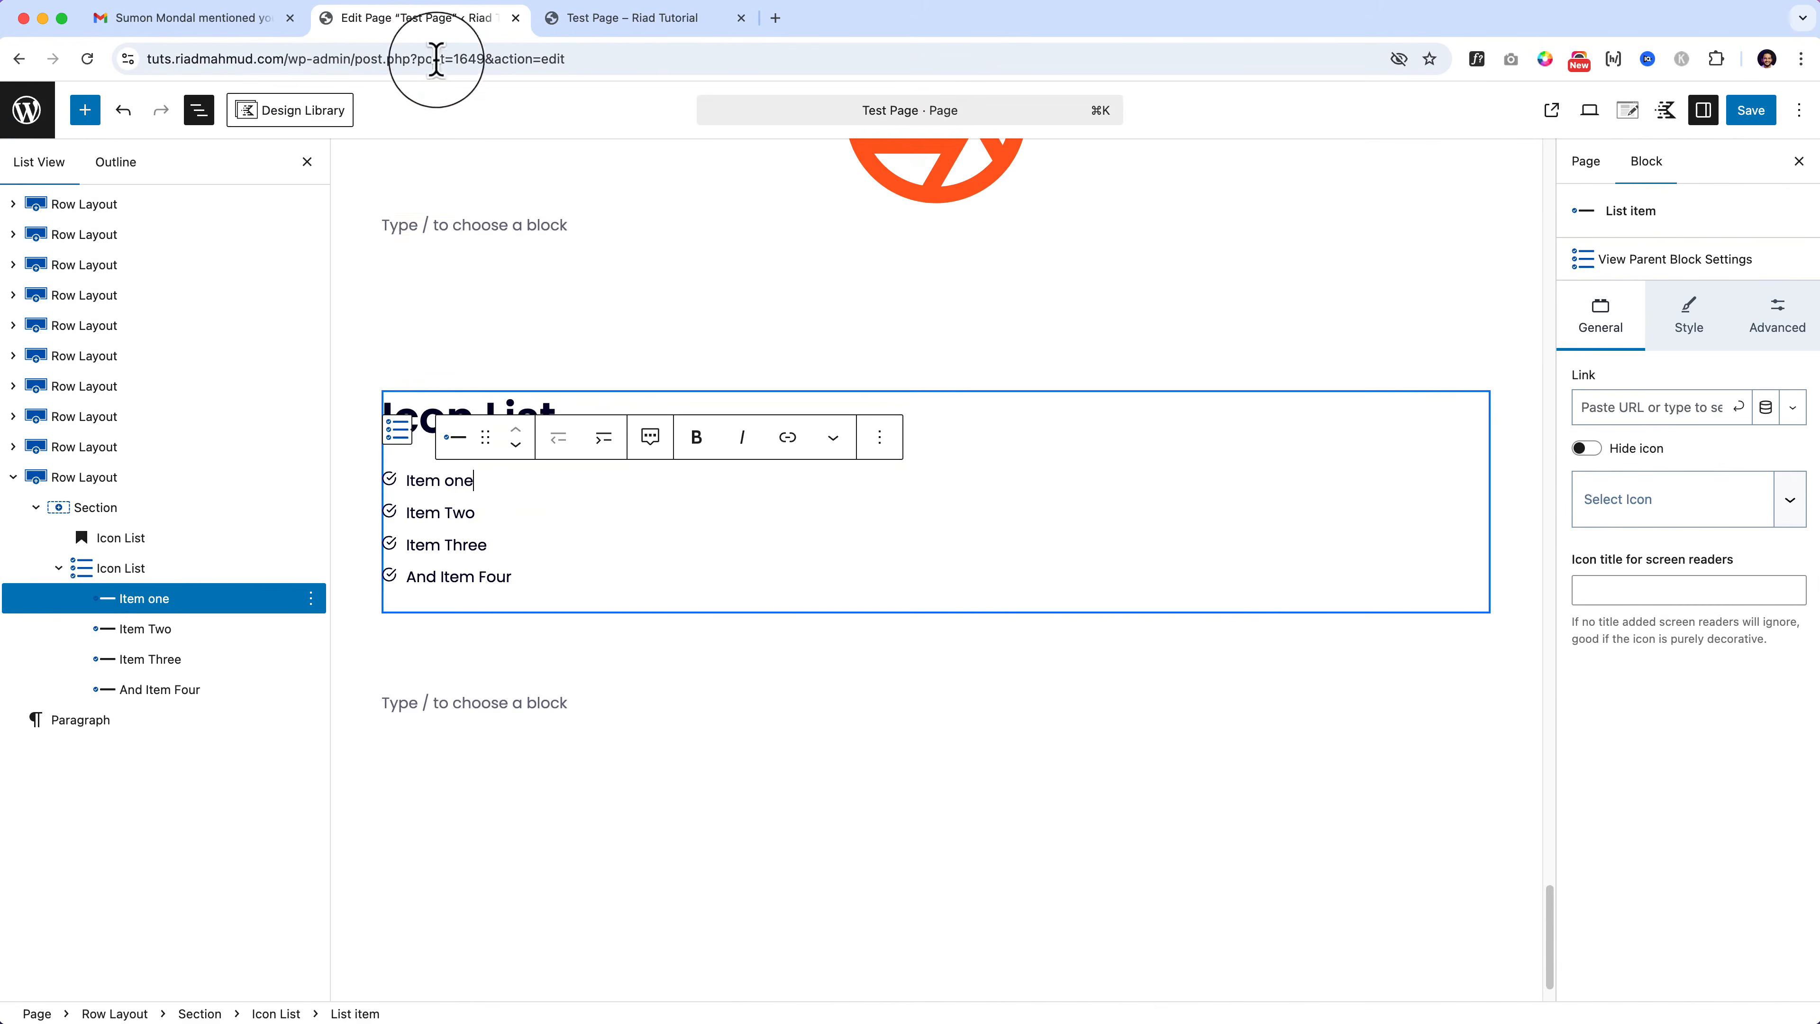
Step: Paste the paragraph over 'Item one' and delete the leftover empty line
triple_click(423, 480)
key(super+v)
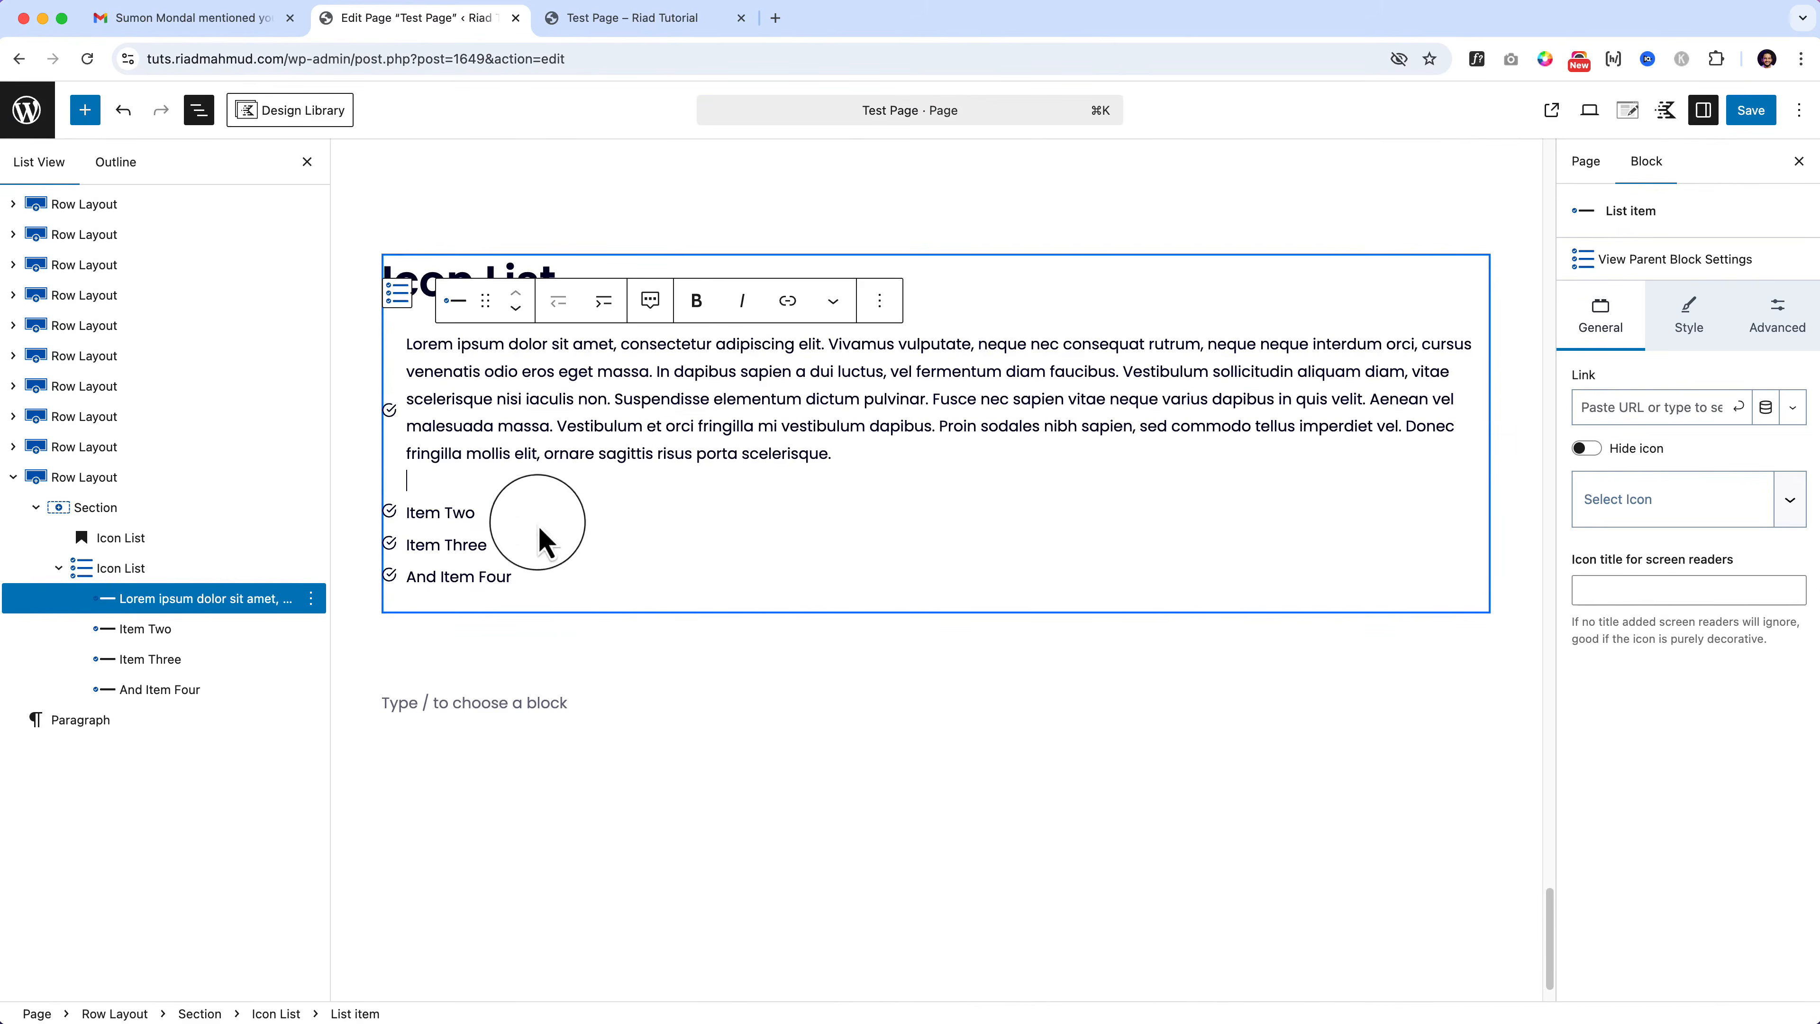
click(703, 581)
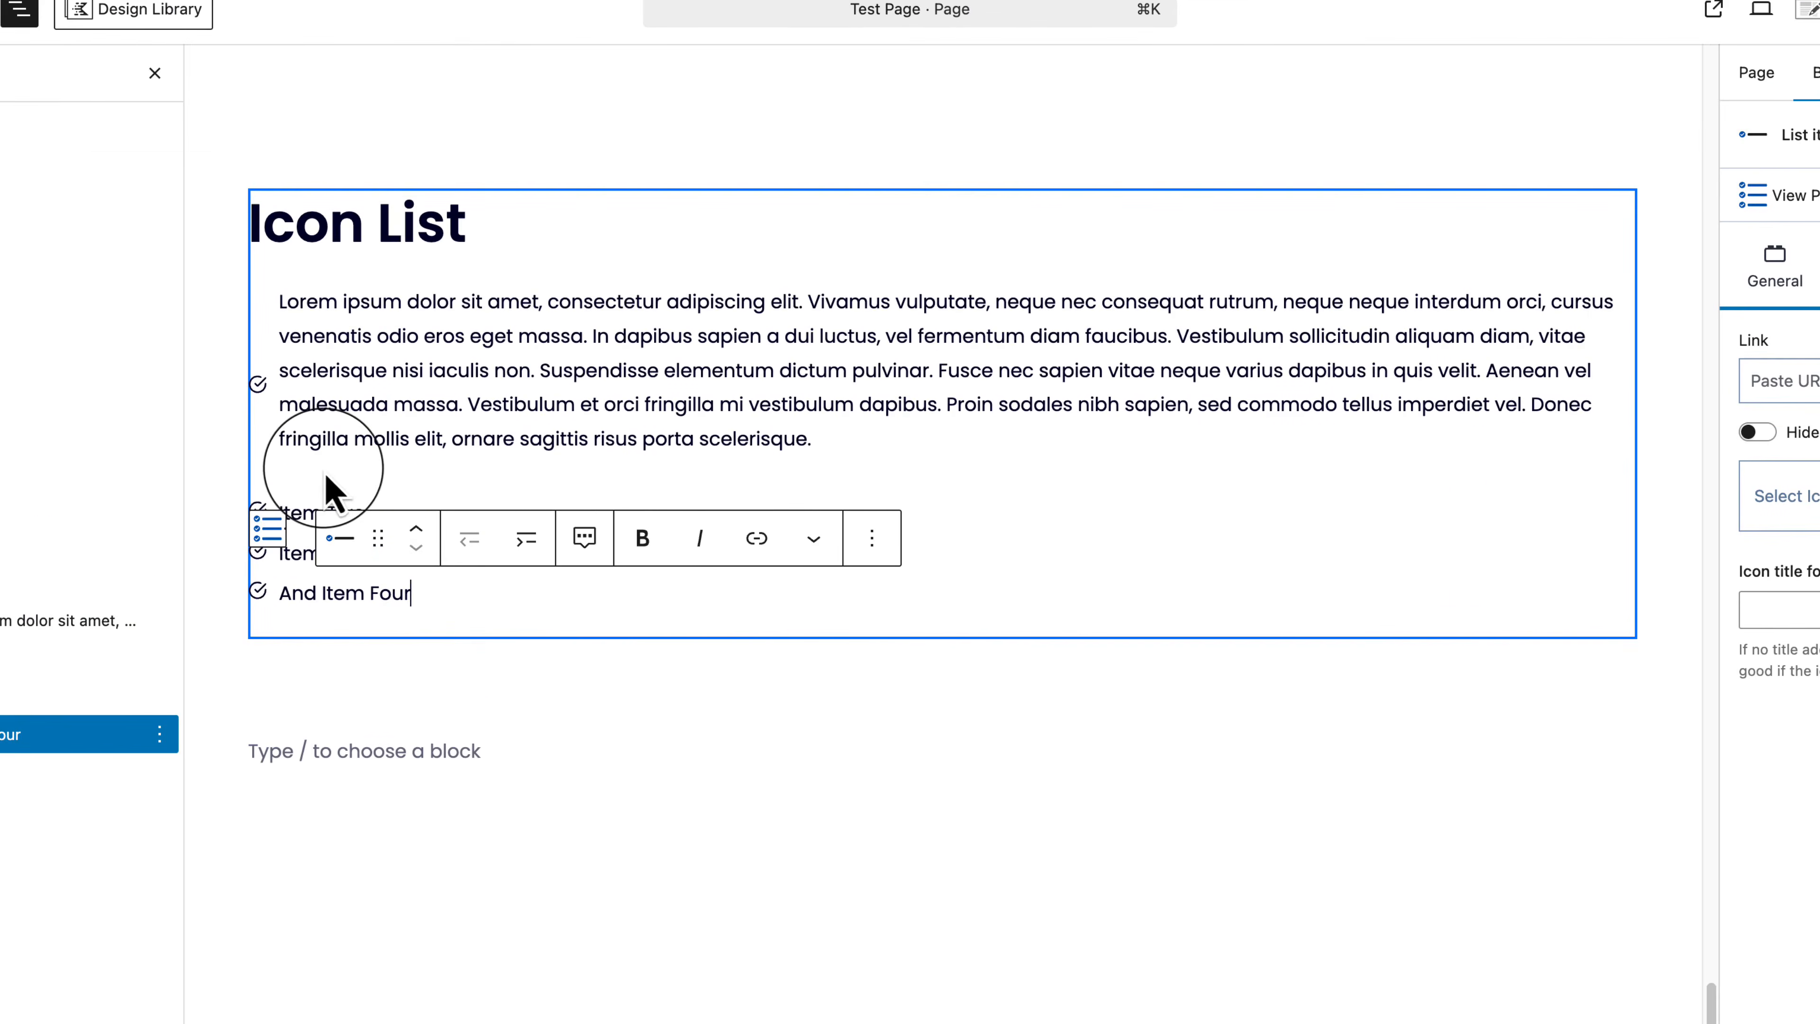
click(309, 466)
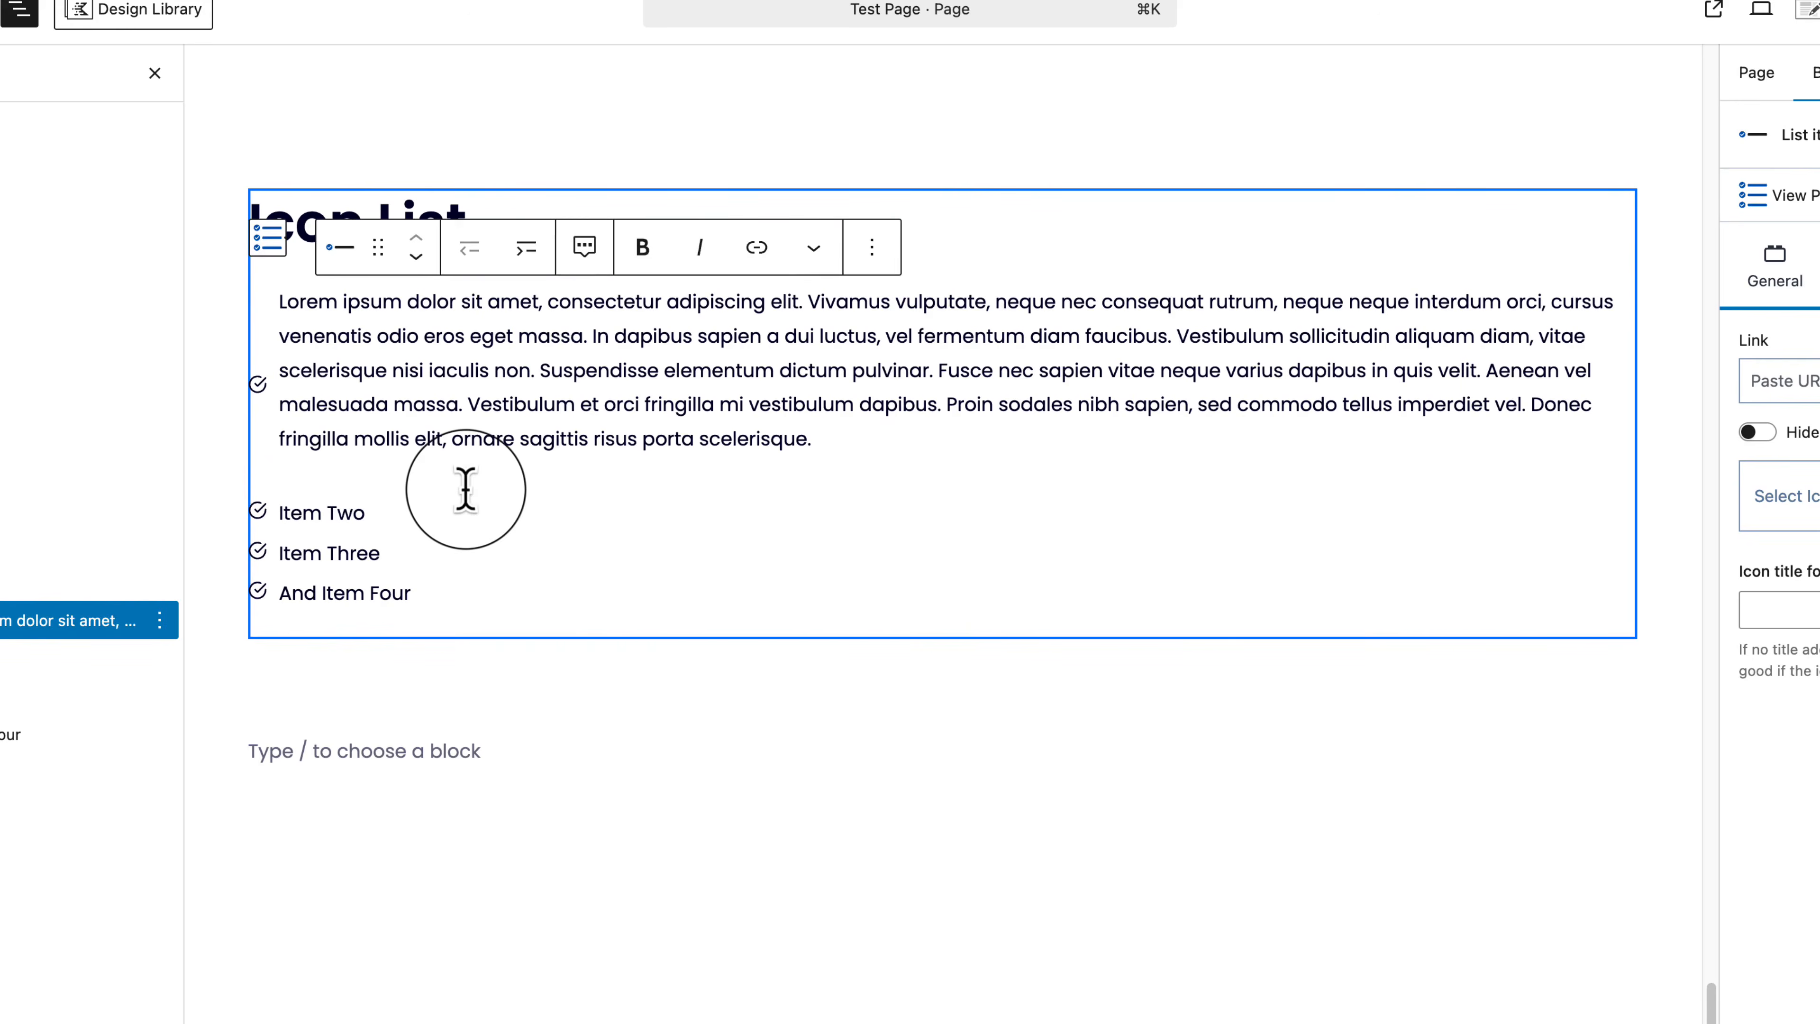
key(BackSpace)
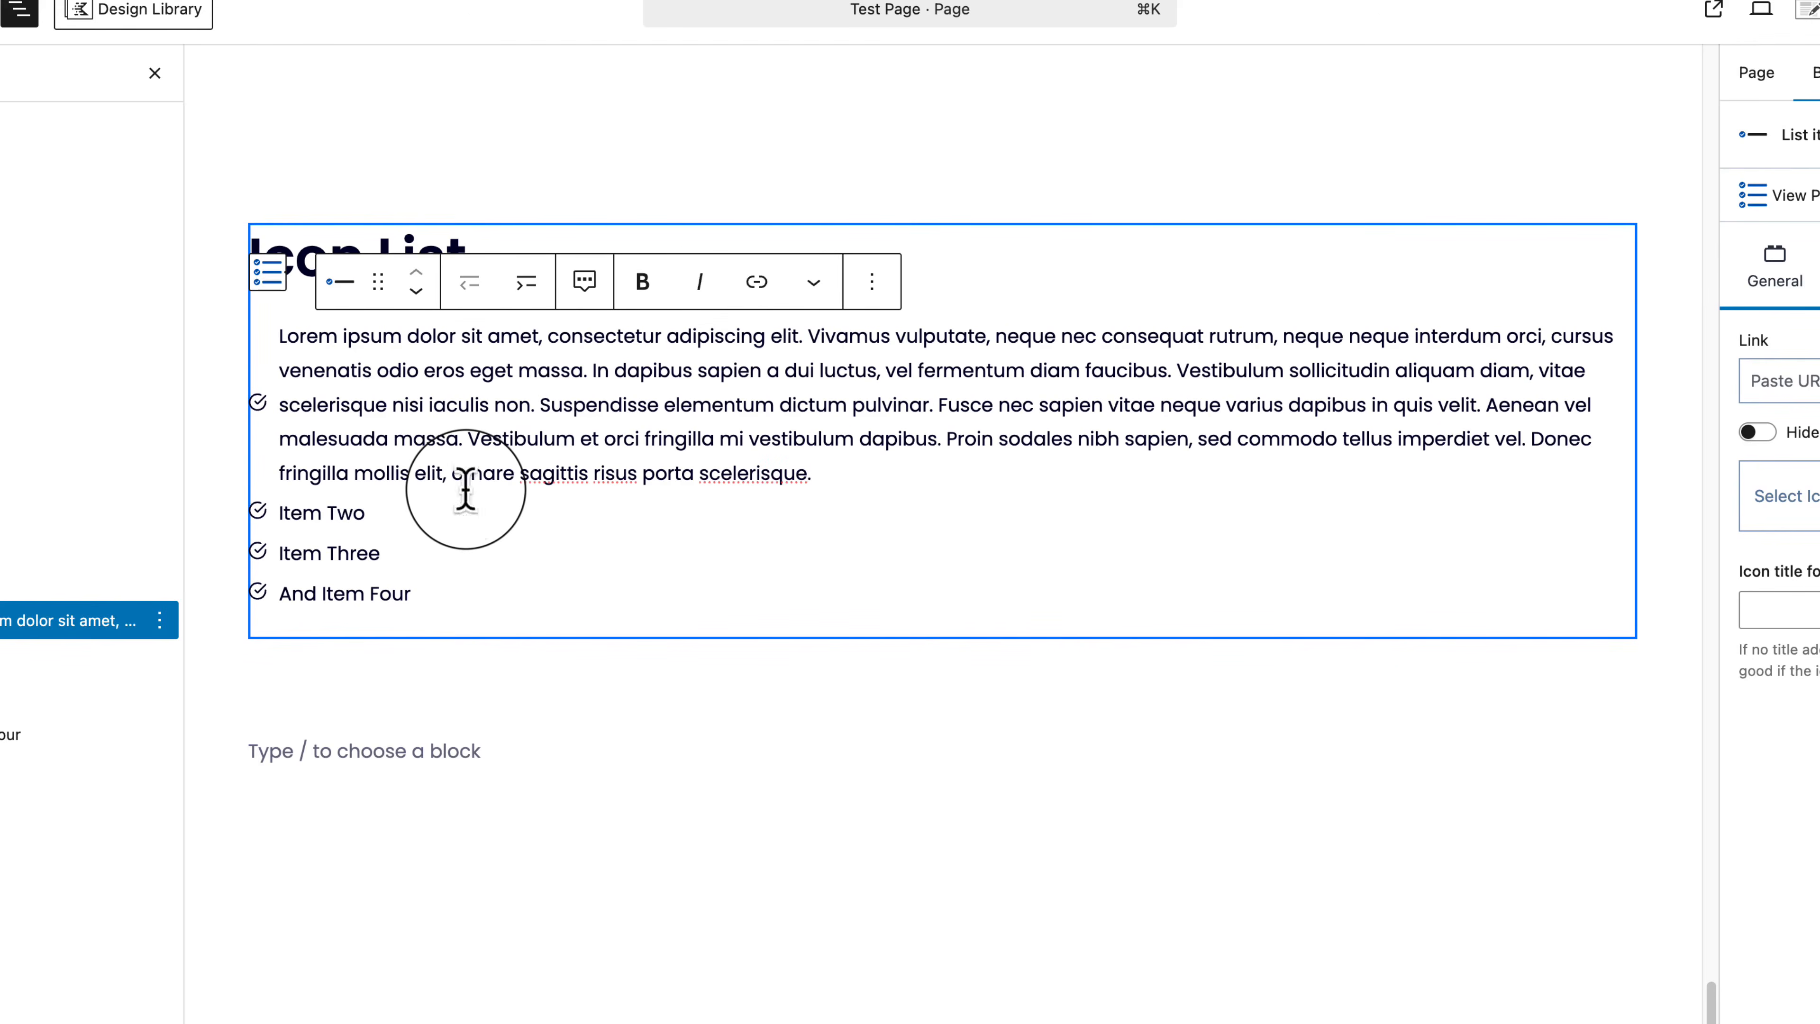
click(276, 283)
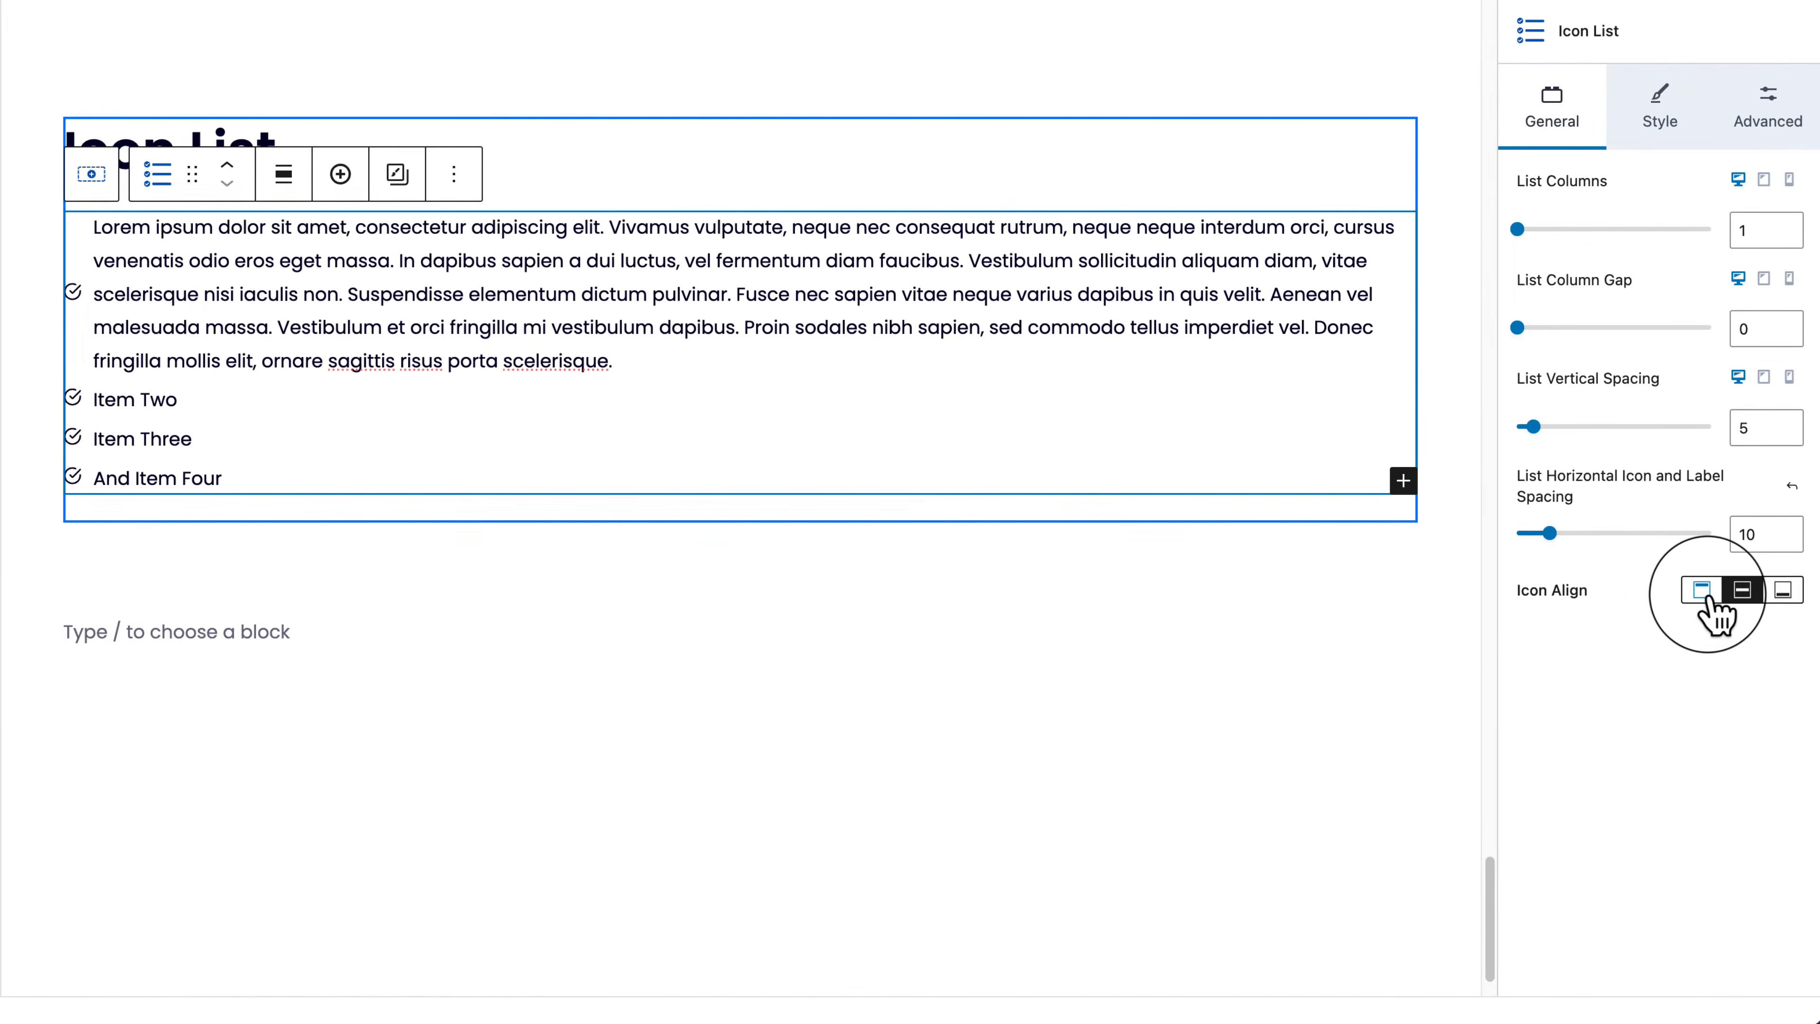
Step: Compare the Top, Middle and Bottom Icon Align options, then set the list icons to Top
click(1705, 595)
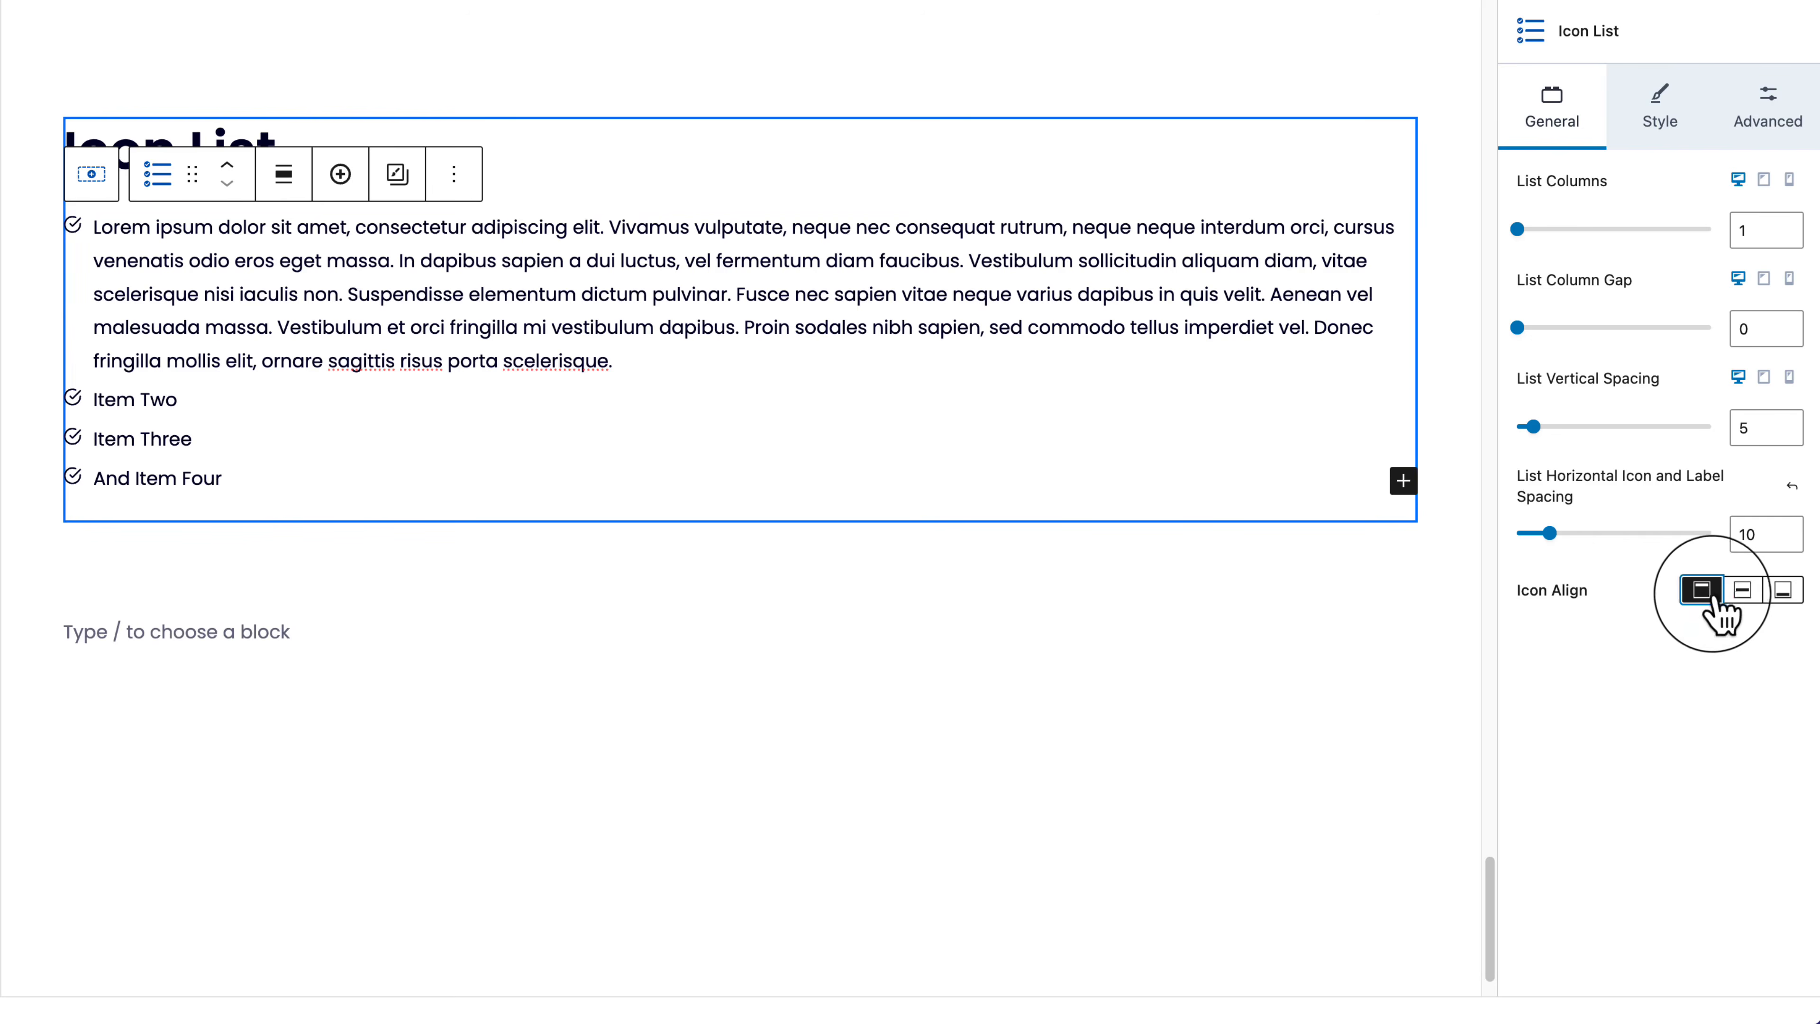
click(1745, 592)
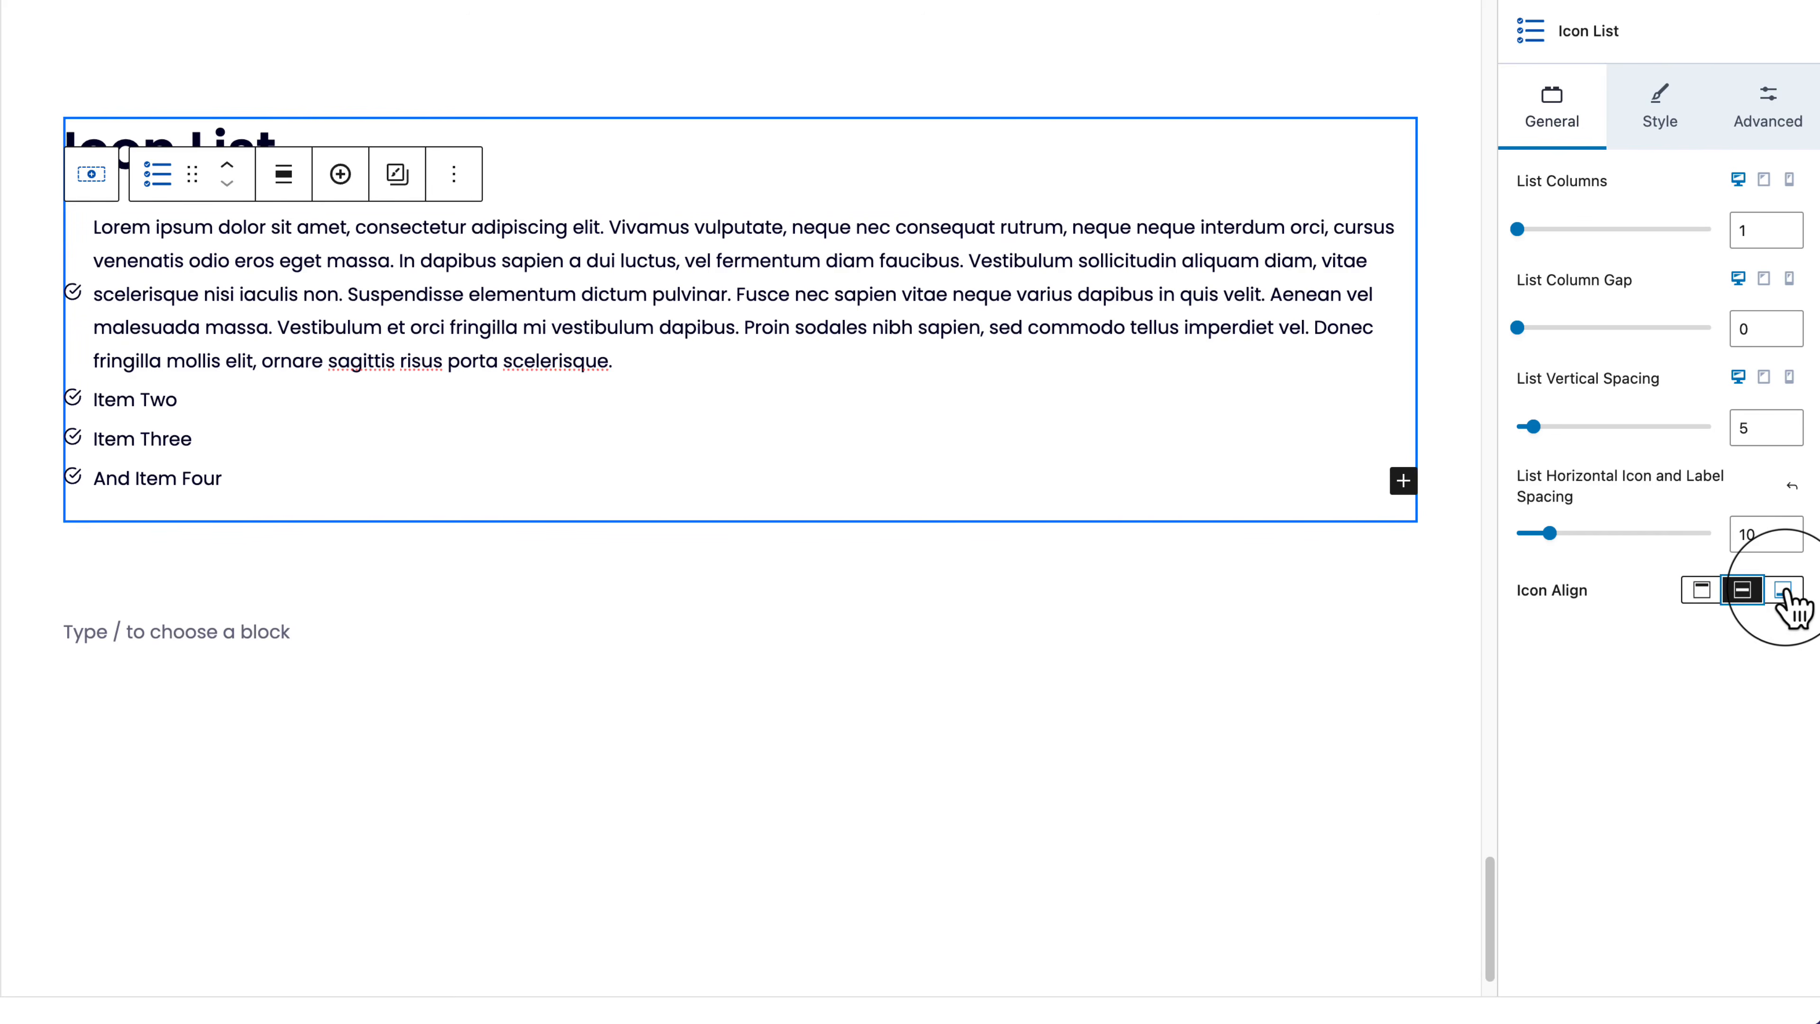
click(1784, 592)
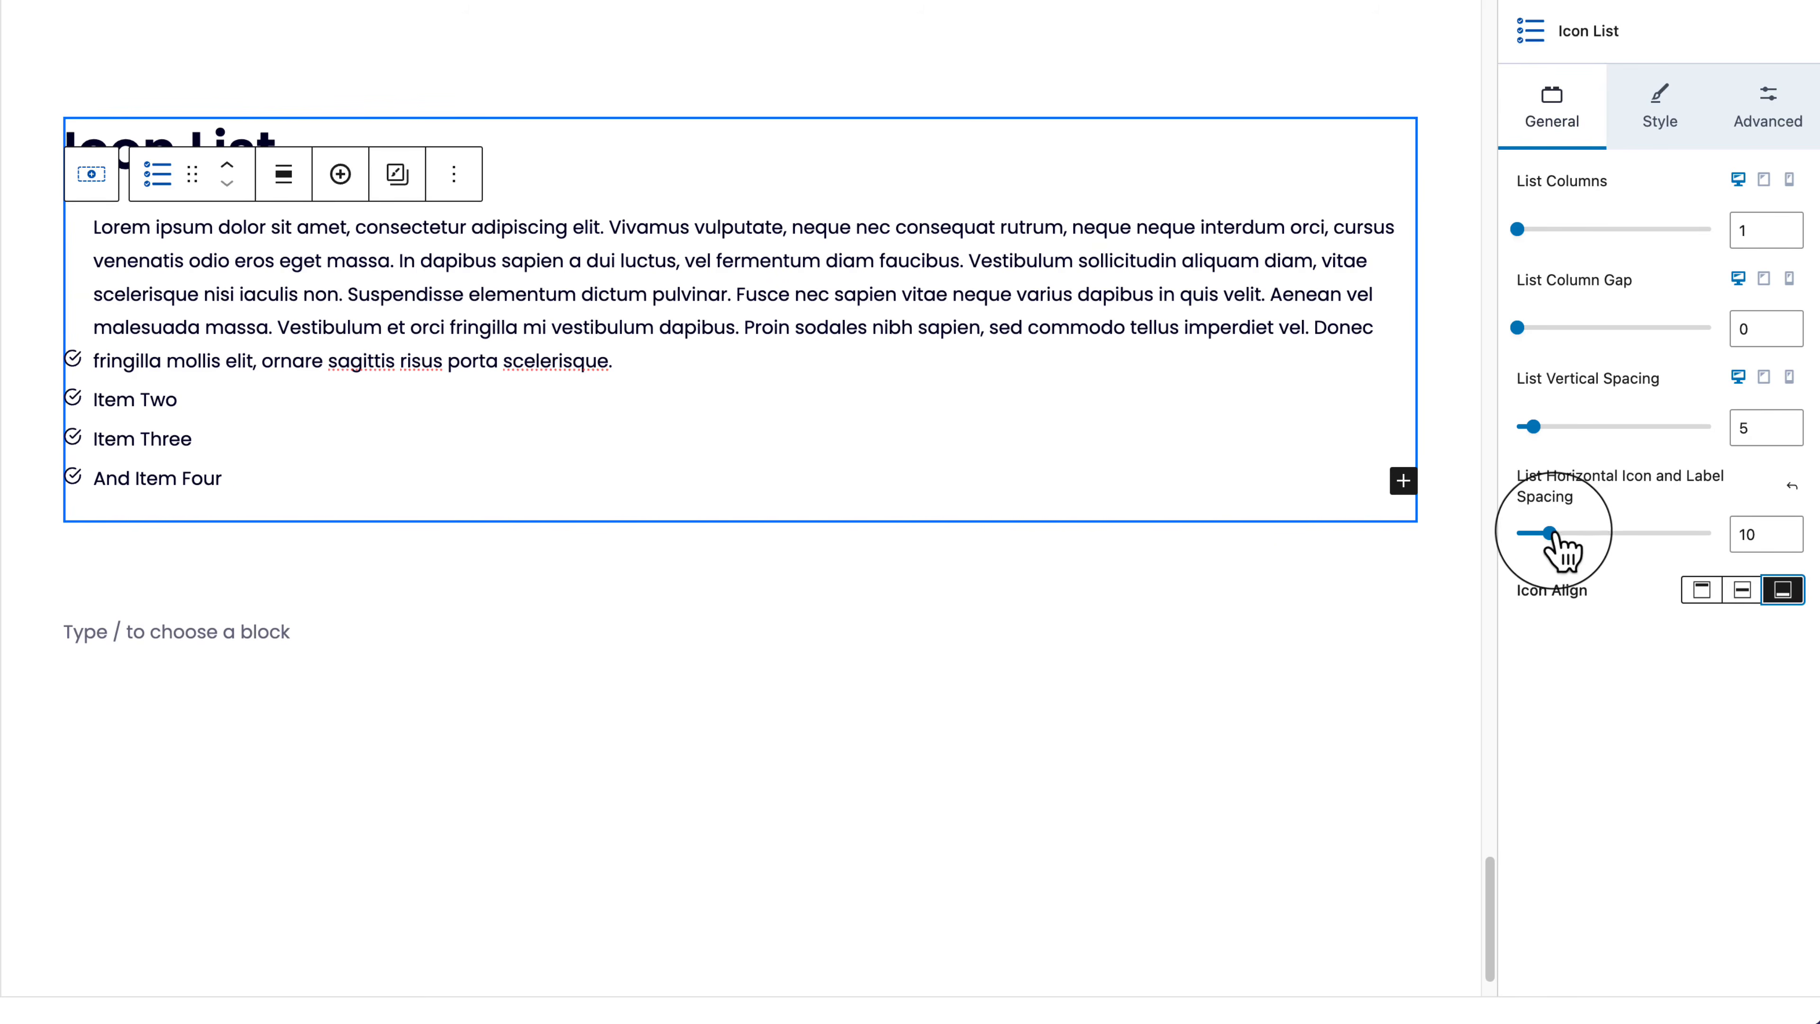
mouse_move(1551, 532)
mouse_down()
mouse_move(1584, 534)
mouse_move(1549, 534)
mouse_up()
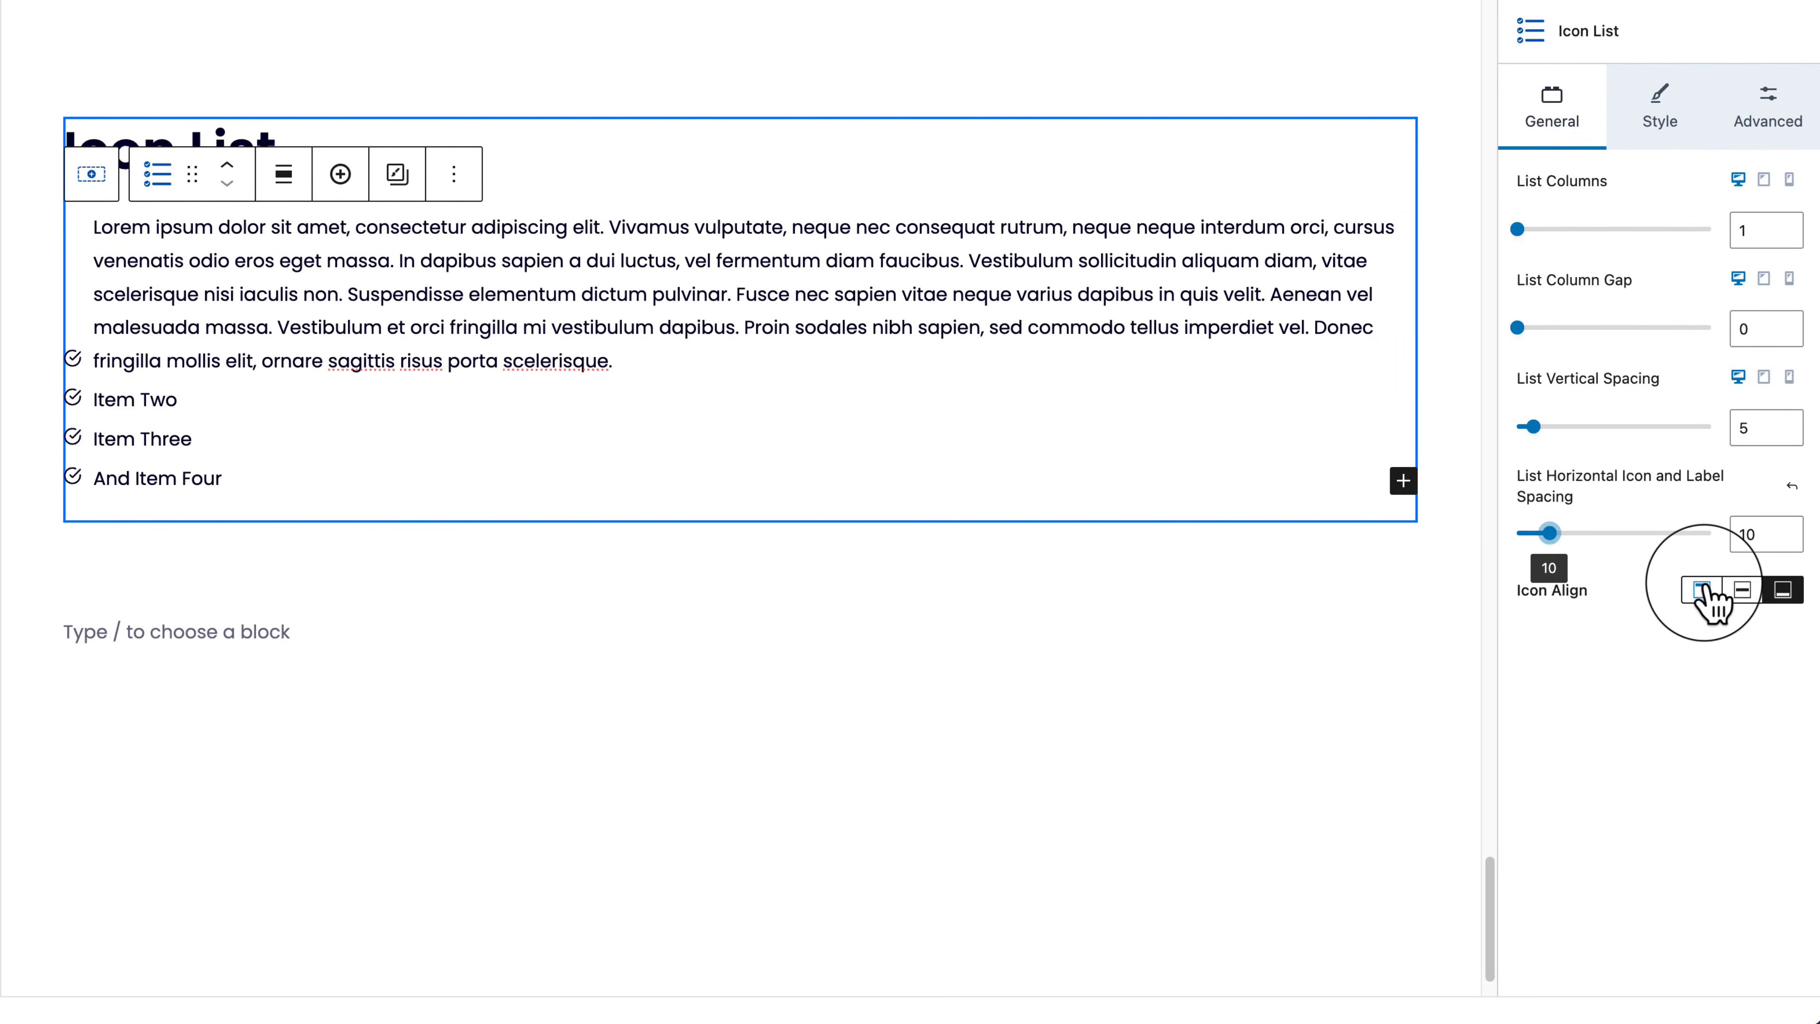
click(1704, 589)
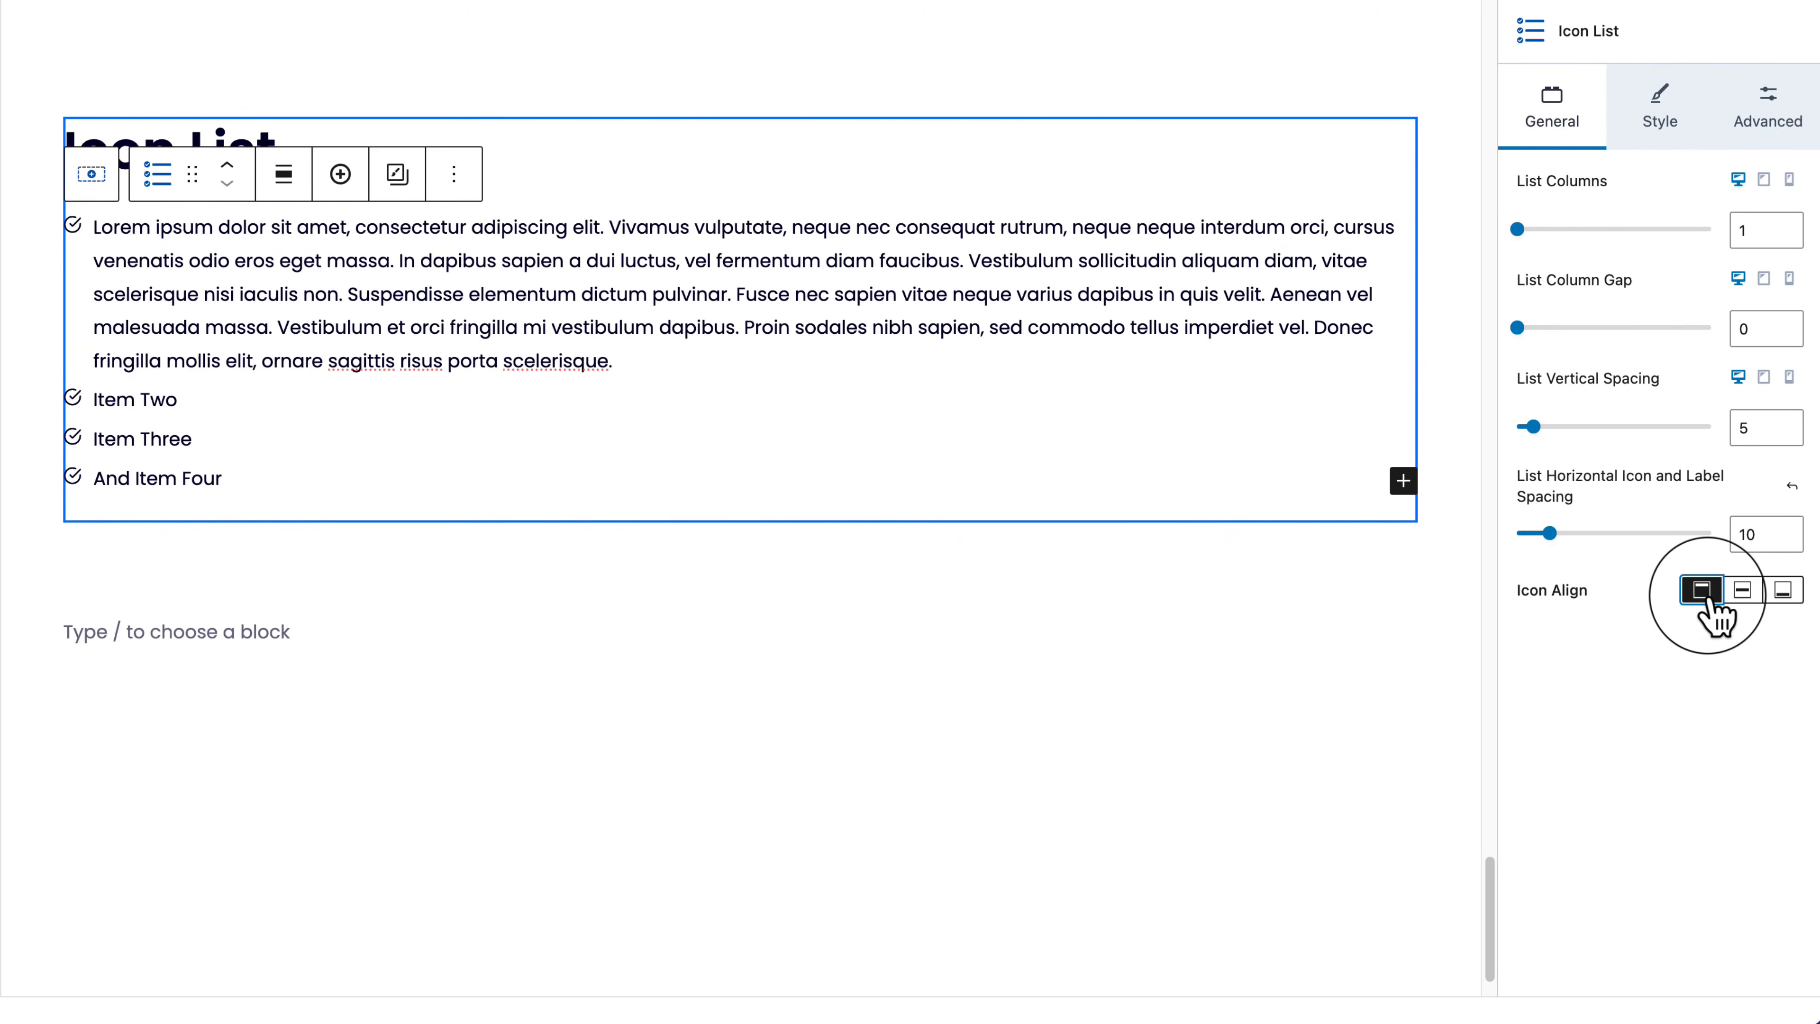
Step: In Icon Styling, try several icon sizes and line widths, settling on line width 1.5
click(1664, 115)
drag(1617, 374, 1517, 371)
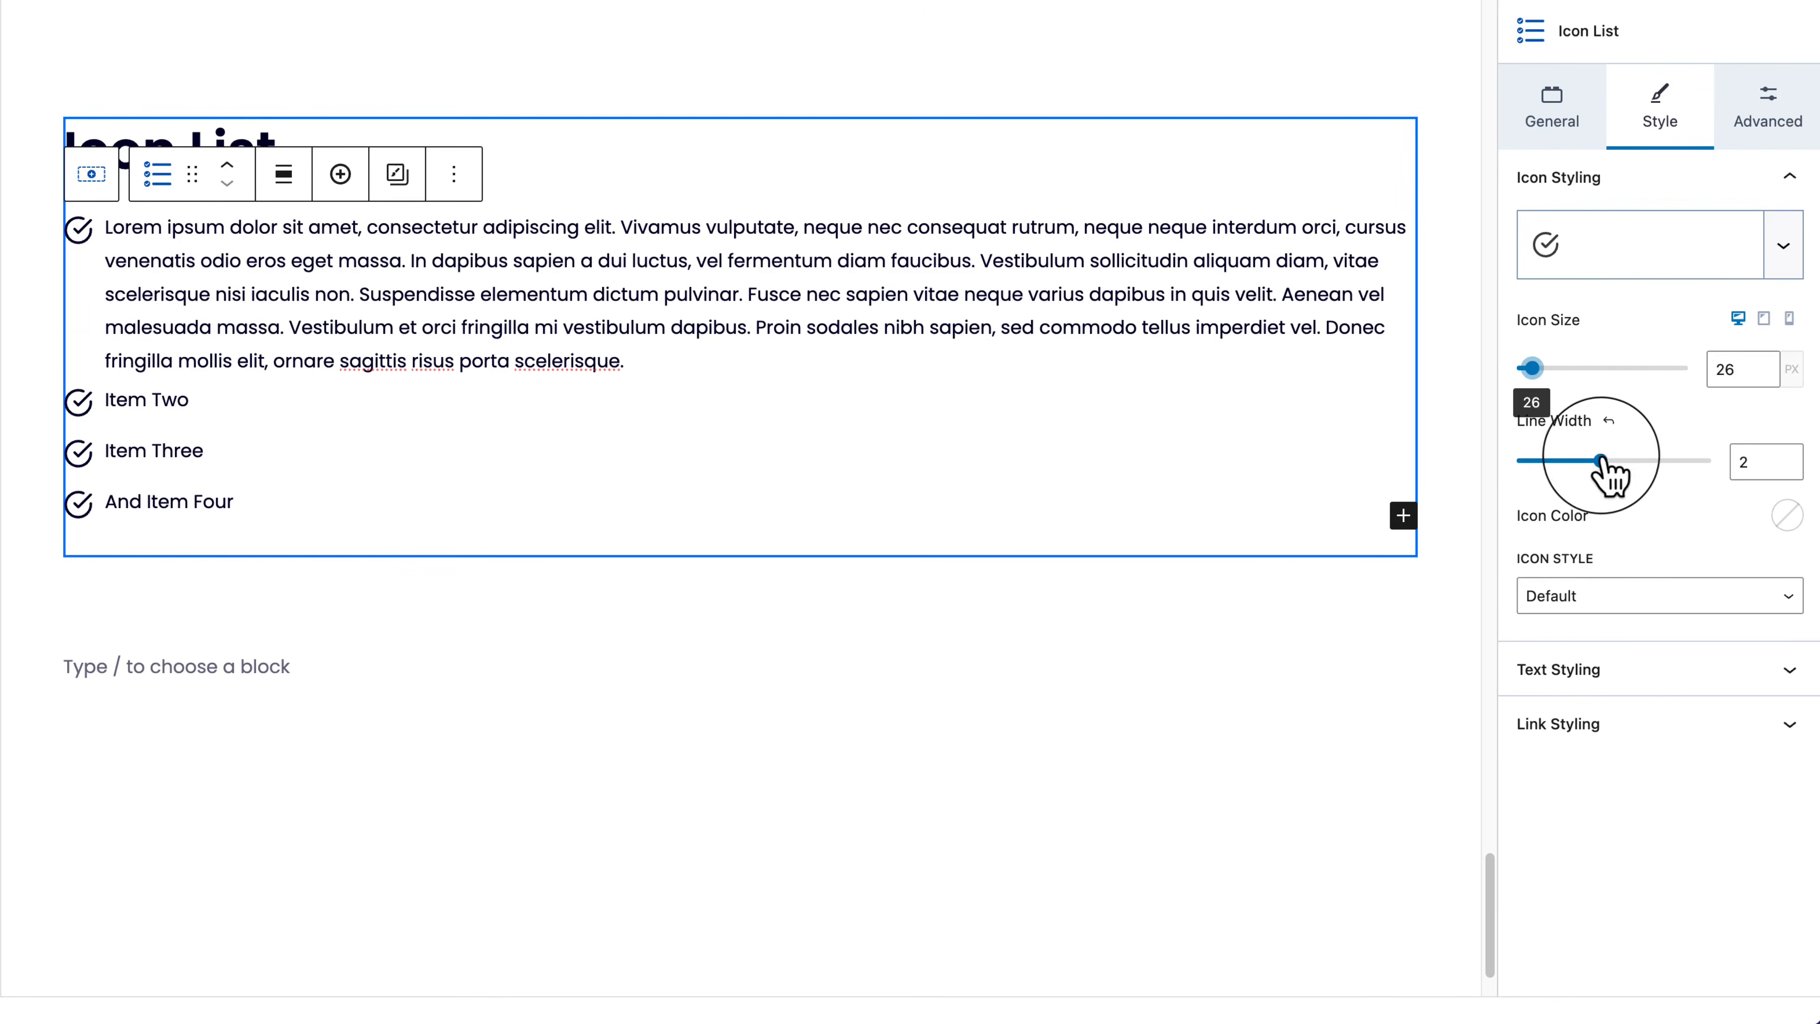
drag(1600, 460, 1639, 465)
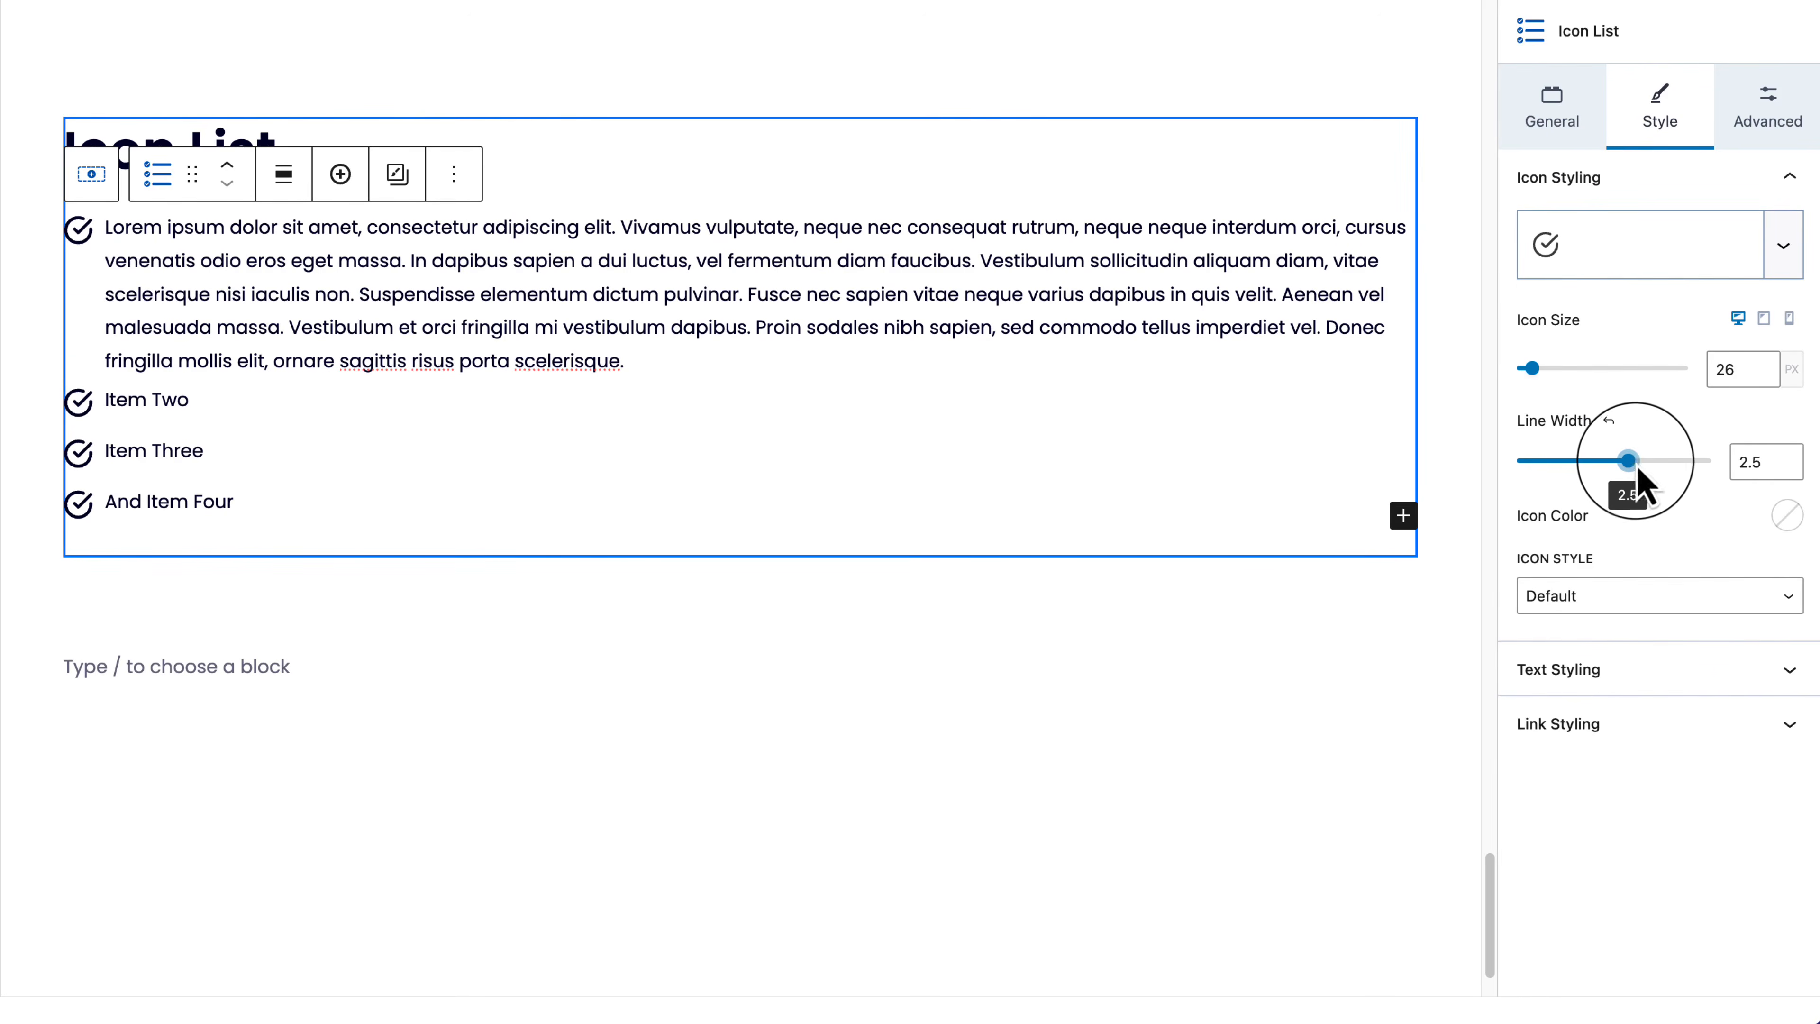
drag(1635, 463, 1715, 463)
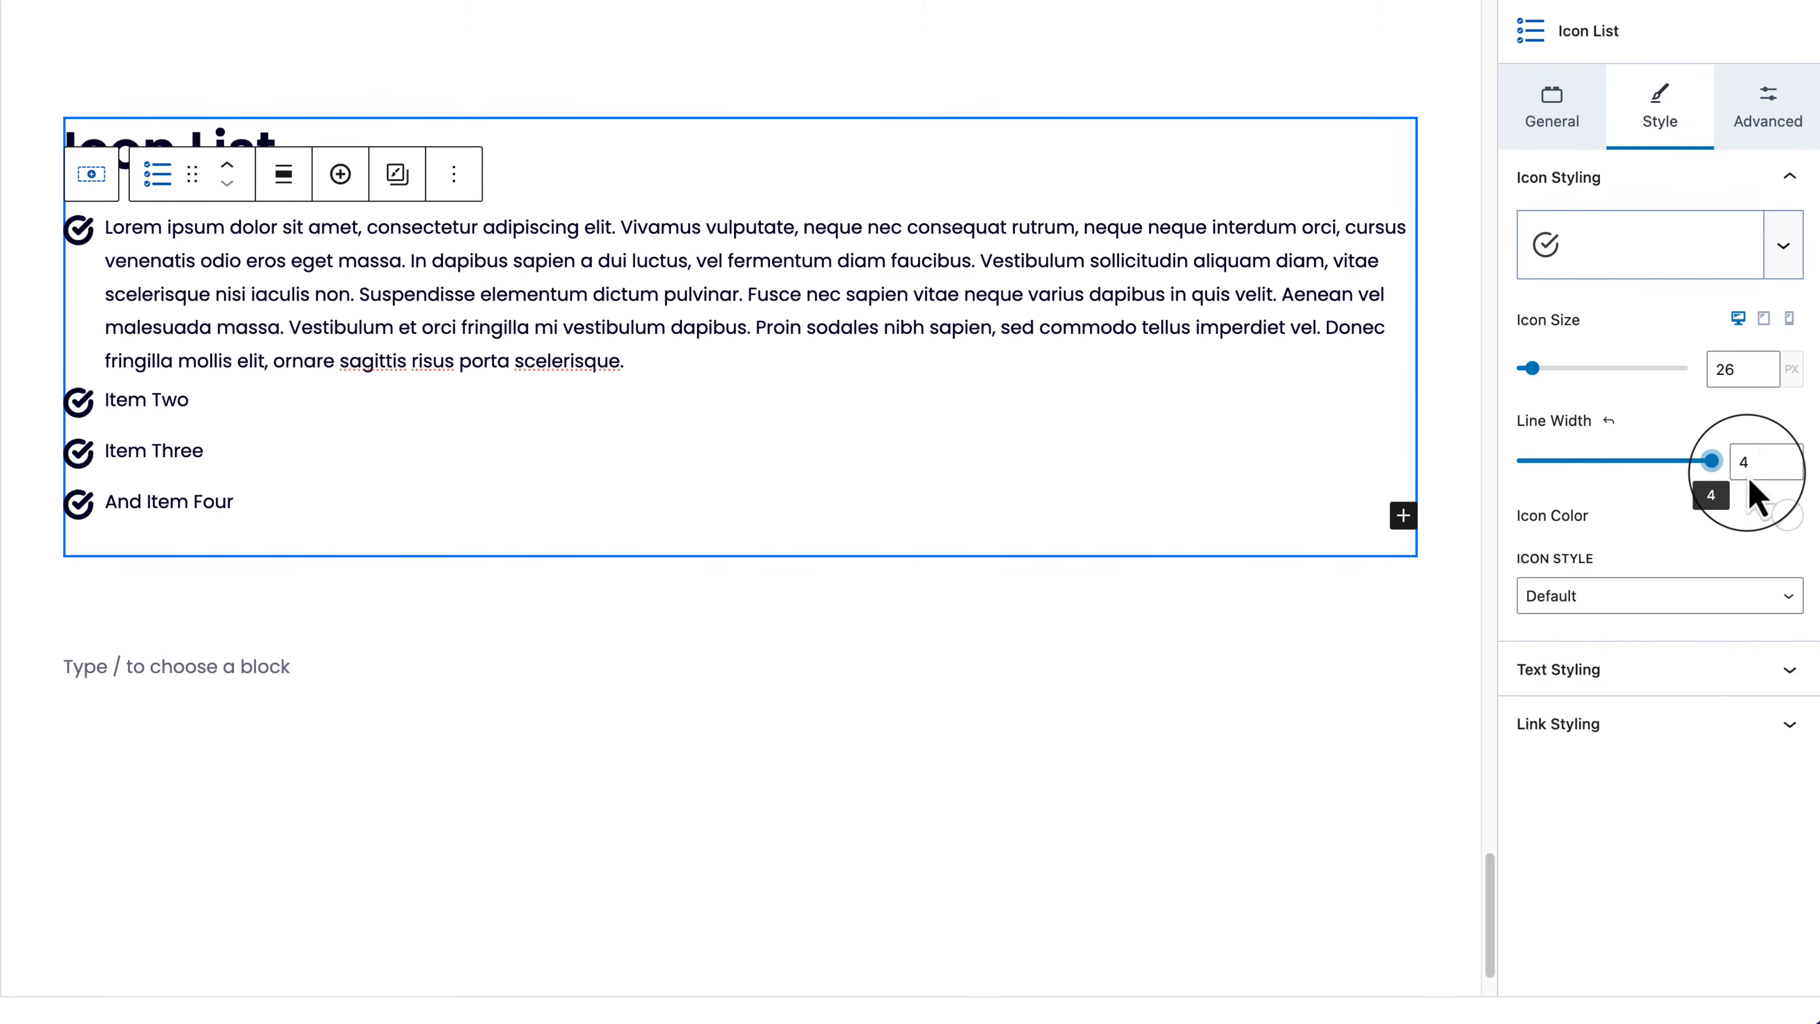
drag(1714, 462, 1570, 463)
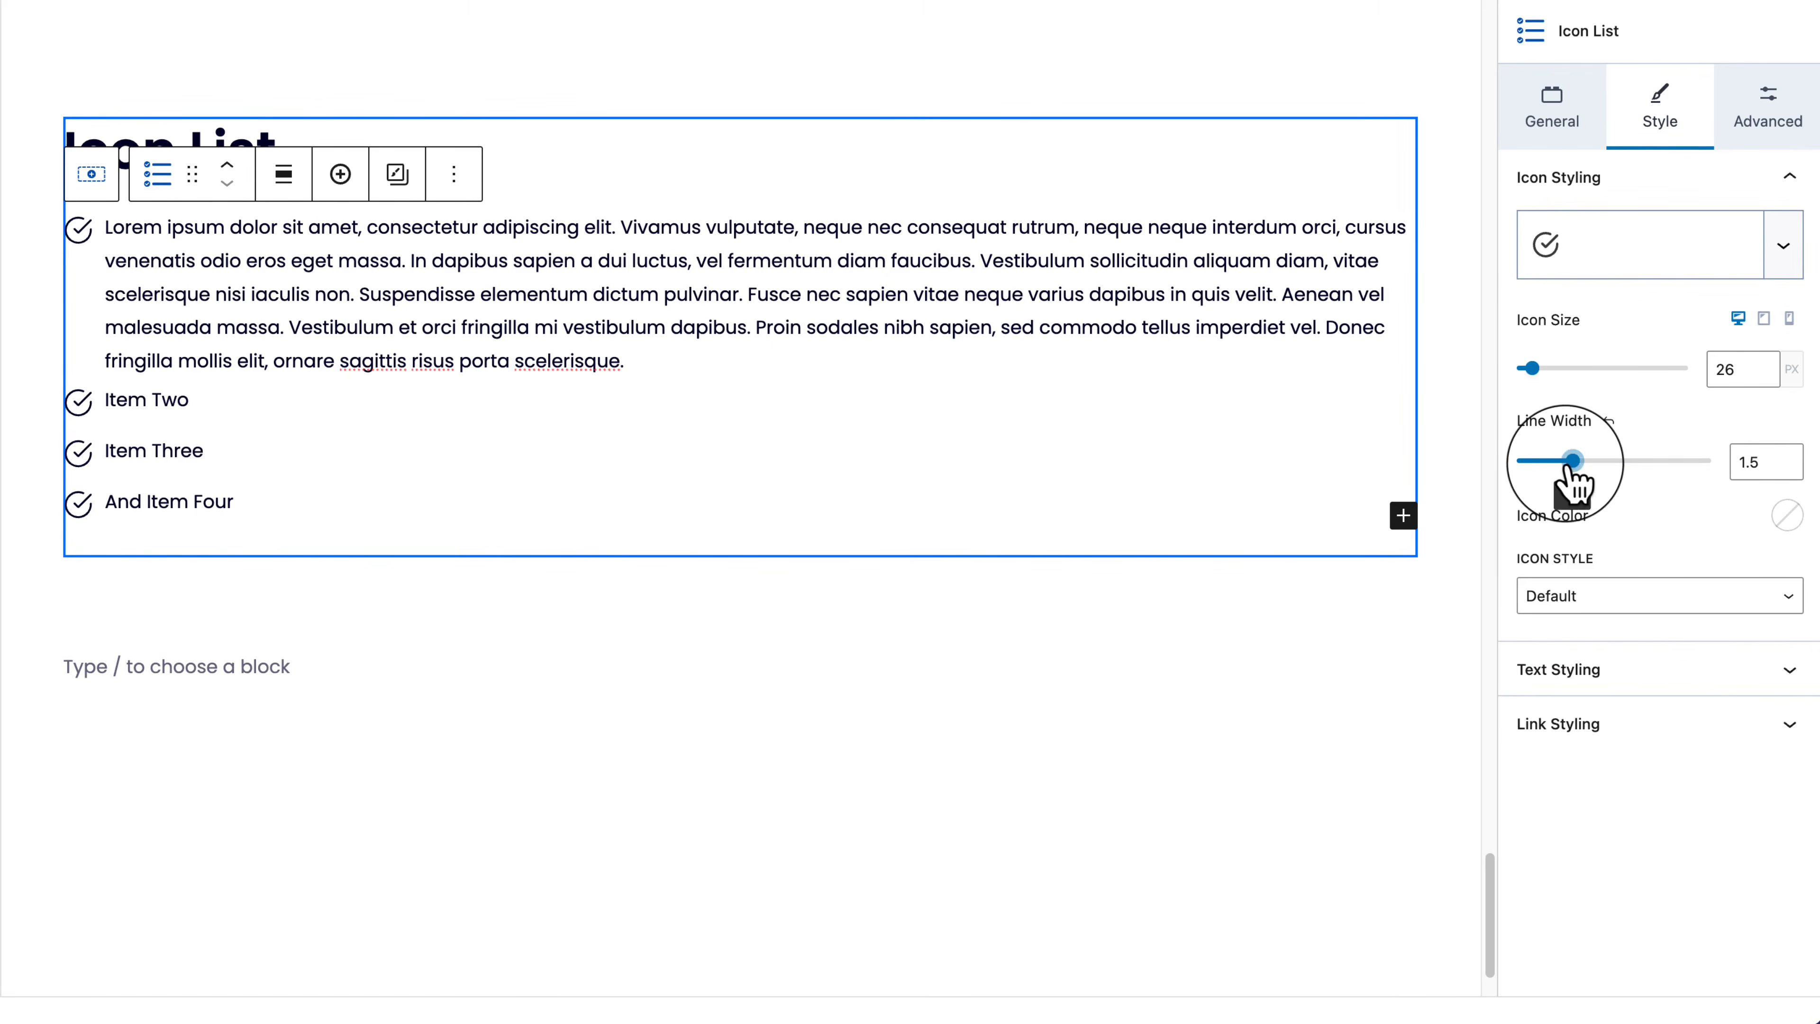
Step: Set the check icon colour to the orange swatch and keep the default icon style
click(1788, 515)
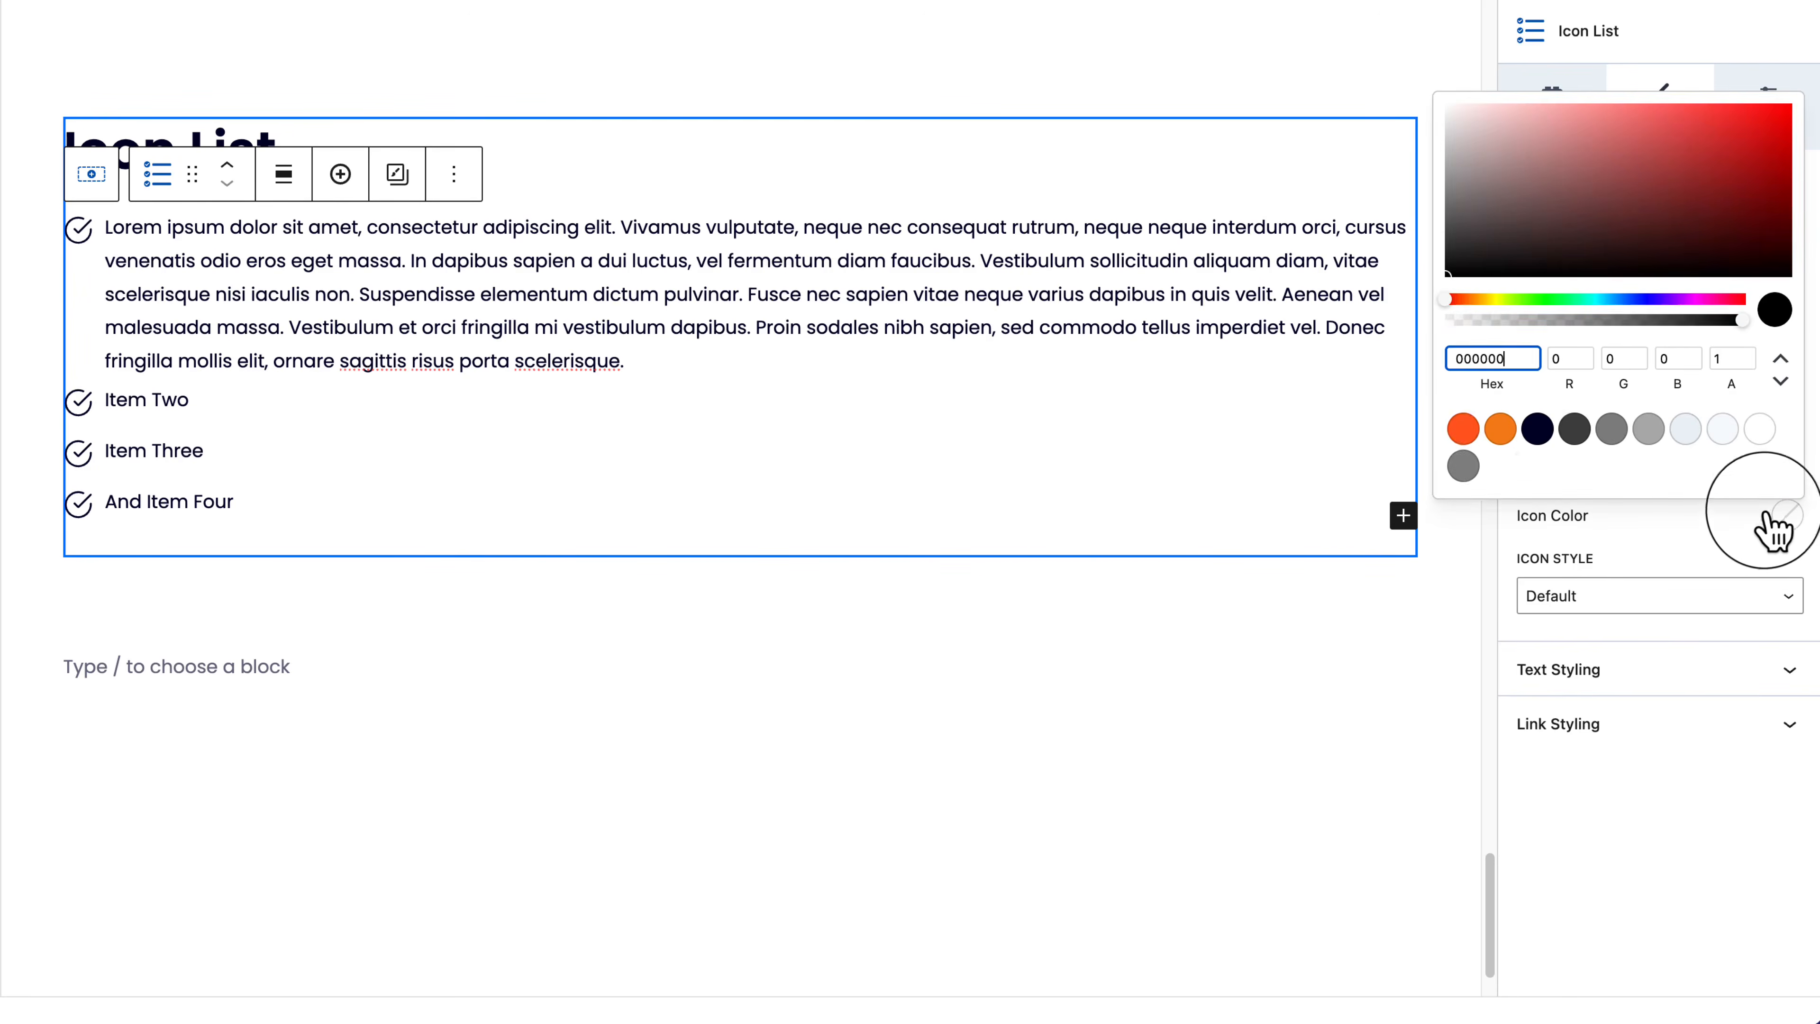
click(1463, 429)
click(1677, 832)
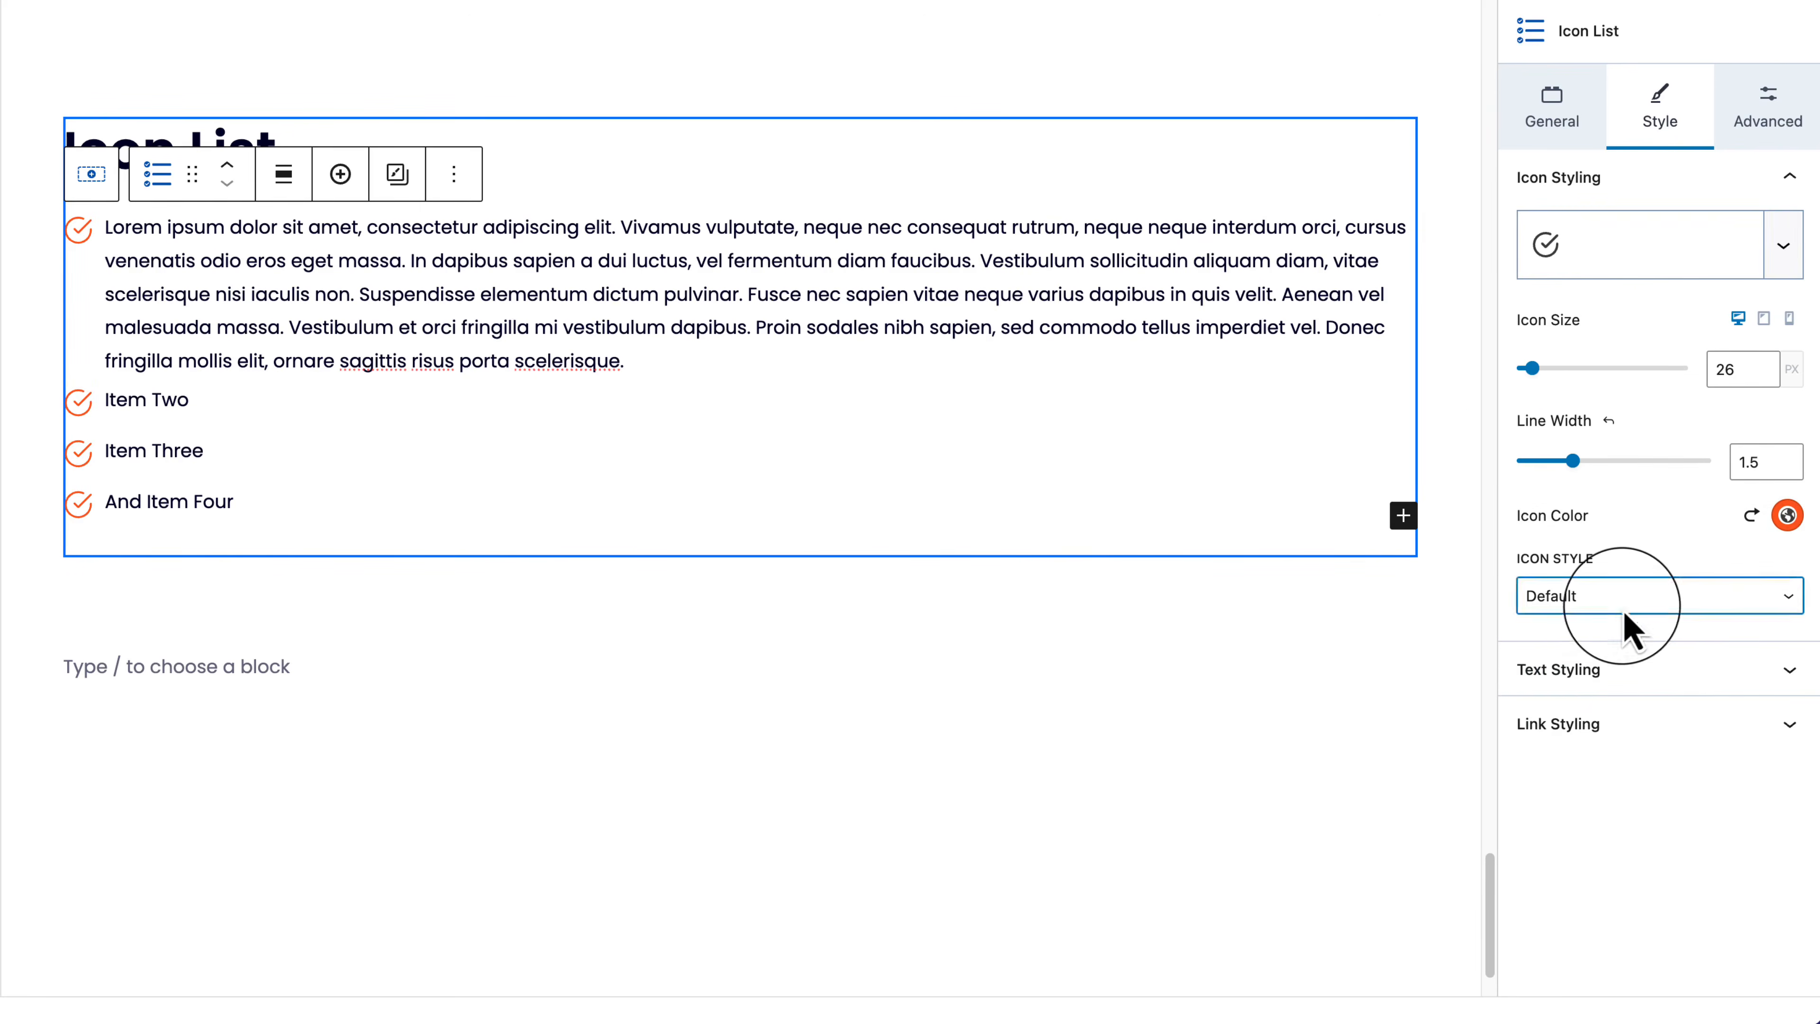
click(1597, 596)
click(1649, 556)
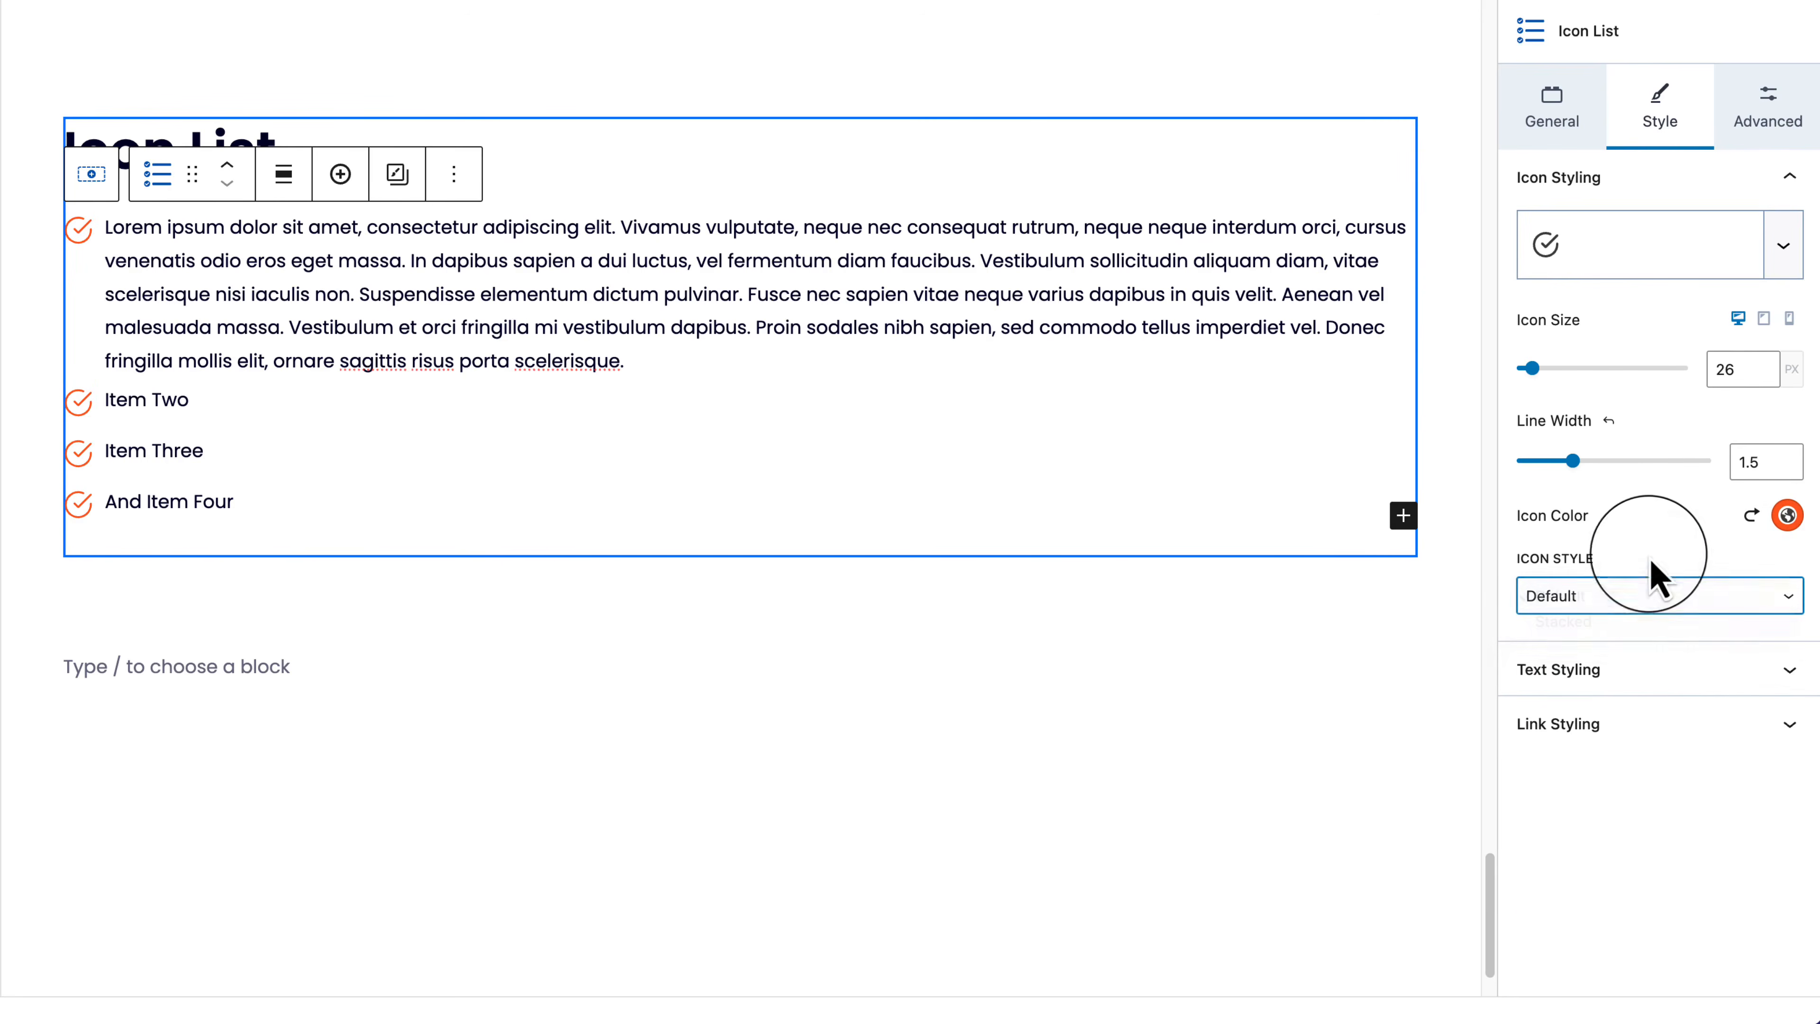
Step: Review the list's Text Styling and Link Styling options
click(1660, 683)
scroll(1664, 702, down, 3)
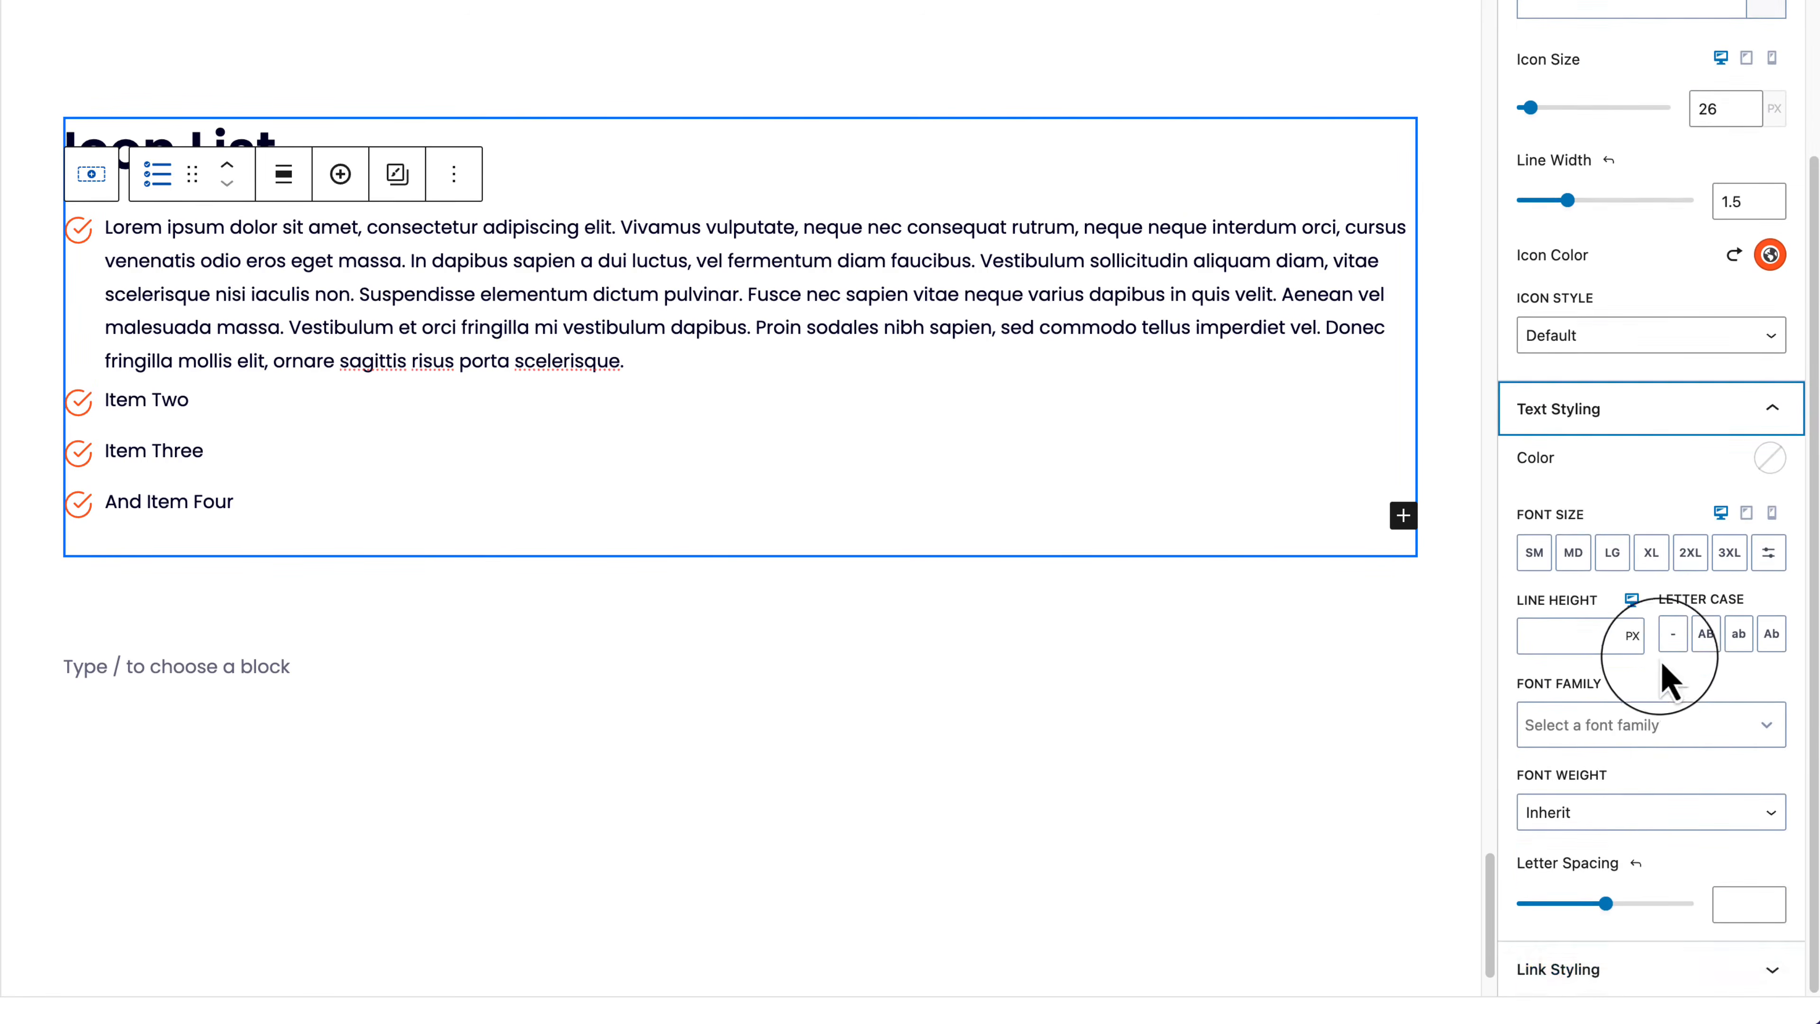
scroll(1666, 674, up, 5)
click(1649, 201)
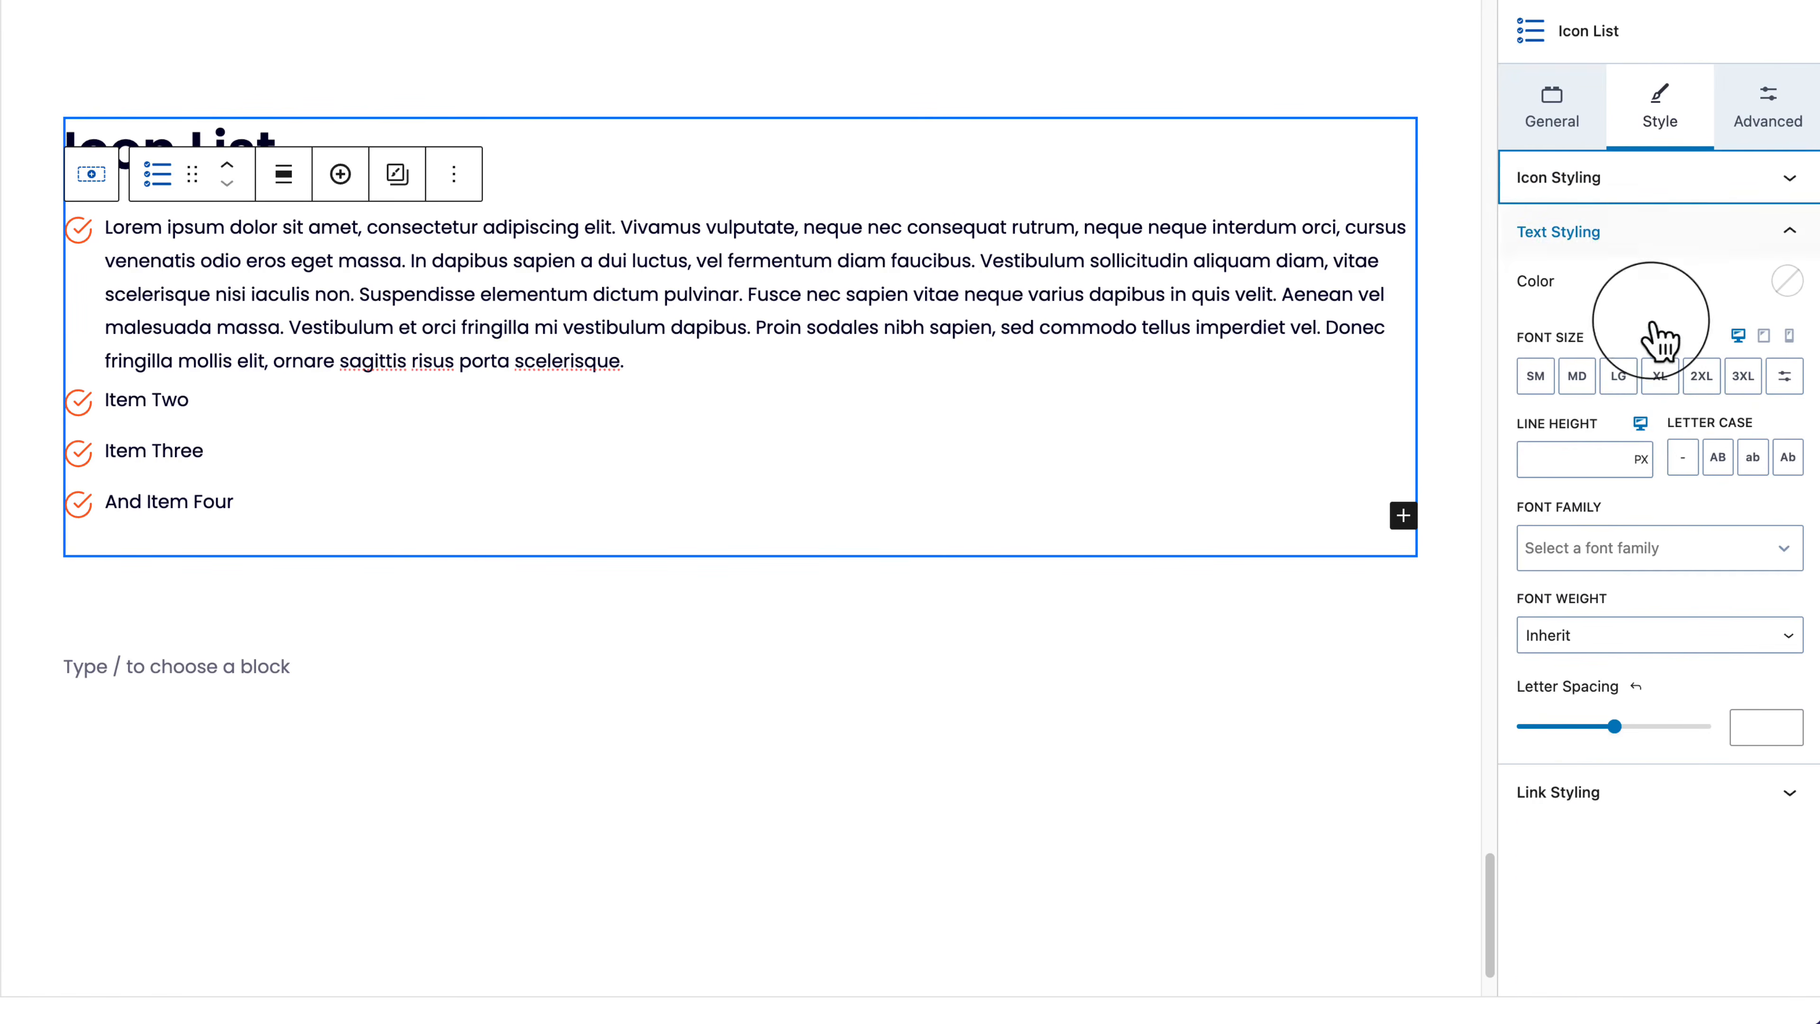
click(1656, 814)
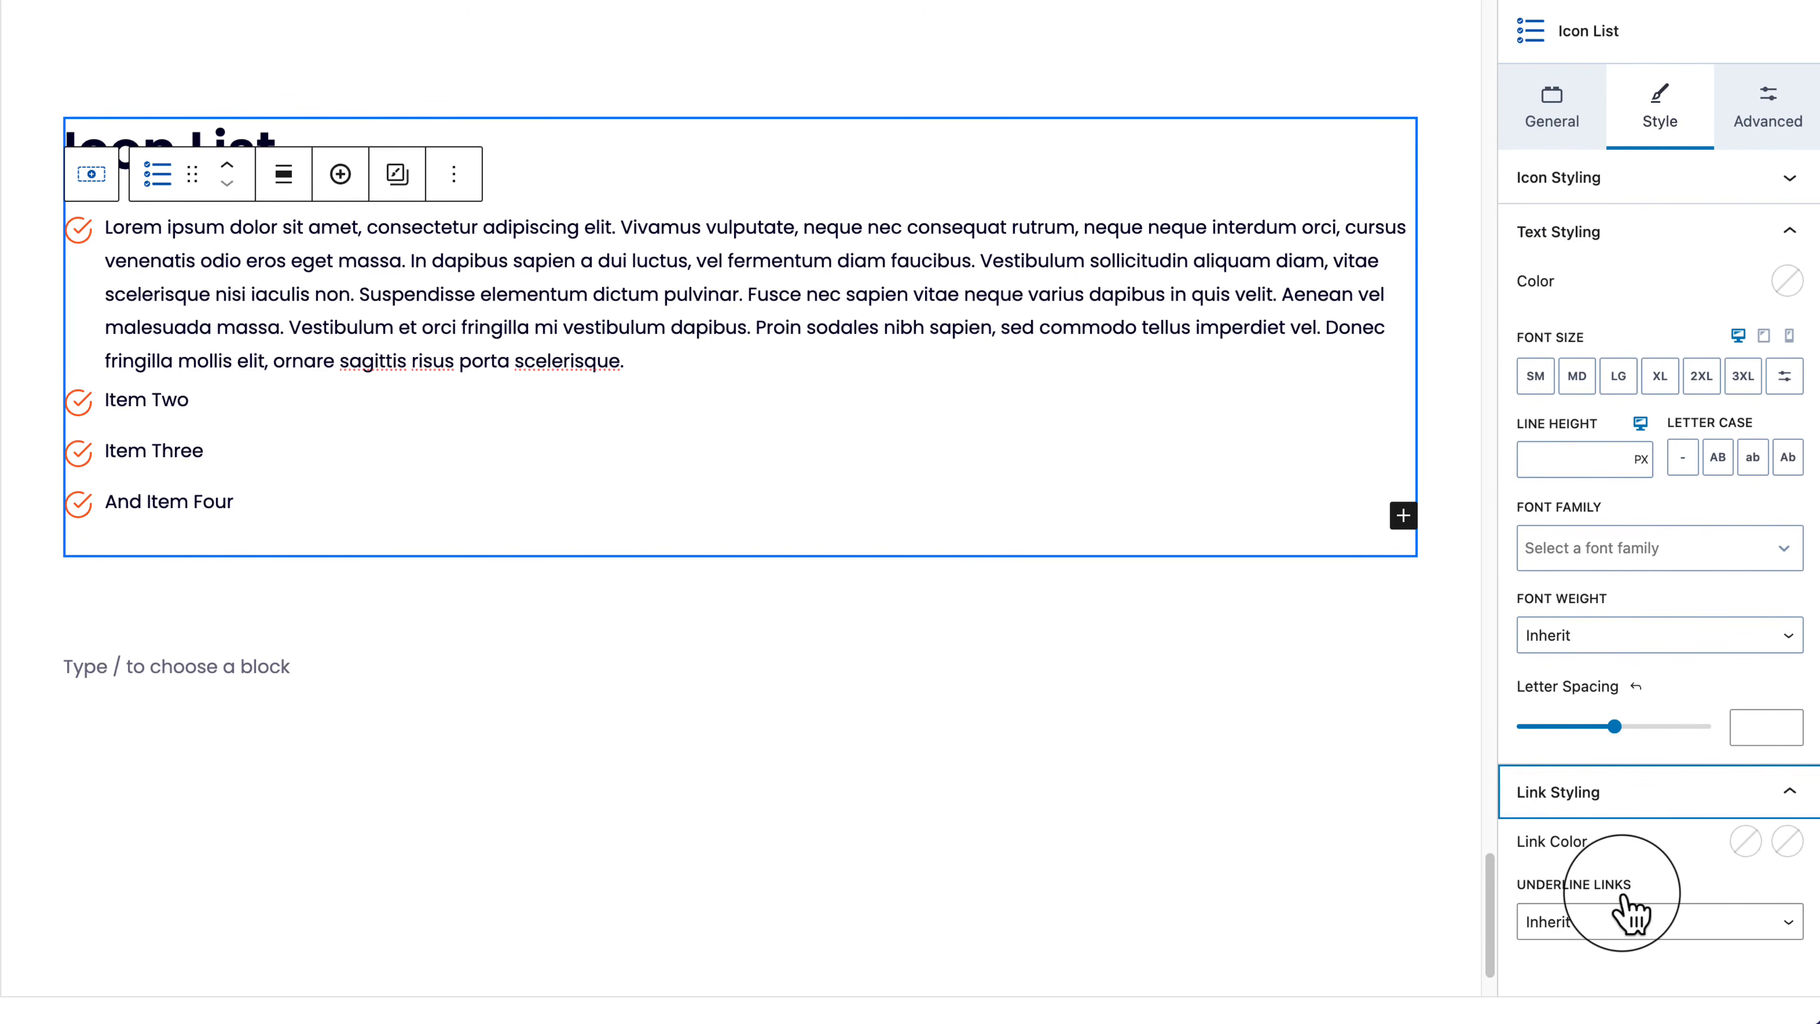
click(1541, 107)
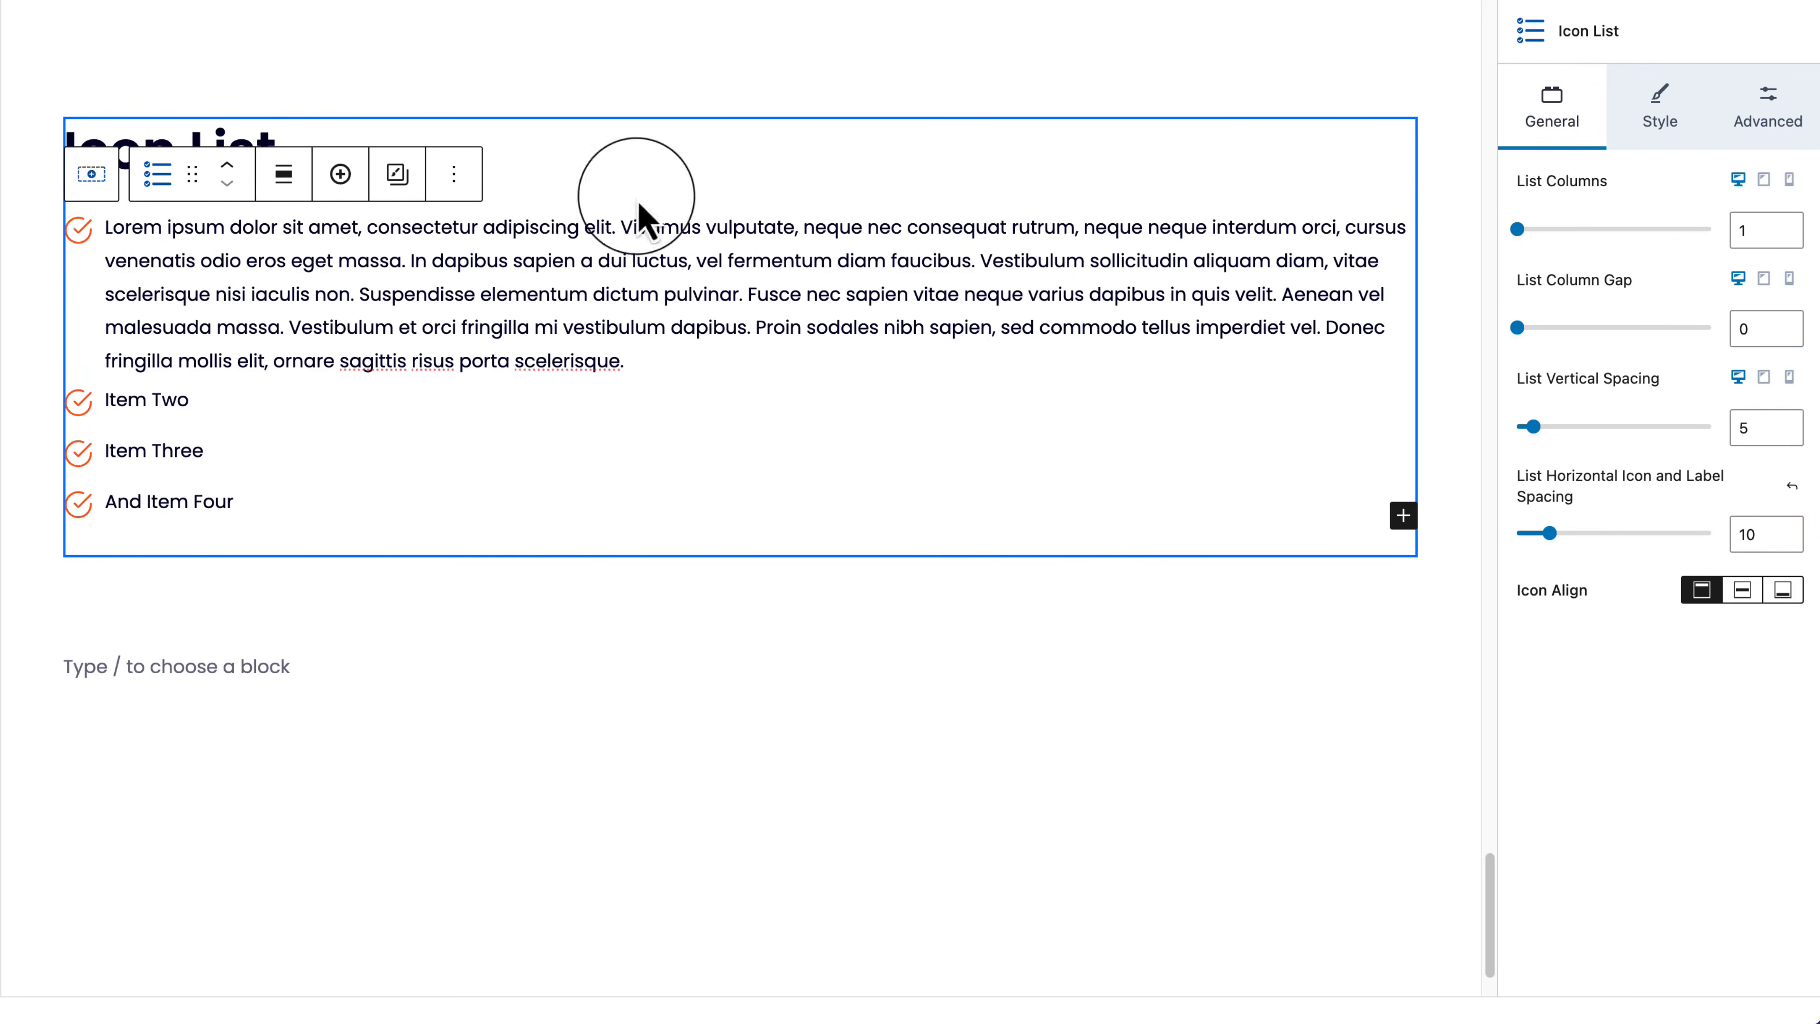
Step: Search the icon library for 'check' and replace the circled checks with the line check icon
click(1657, 126)
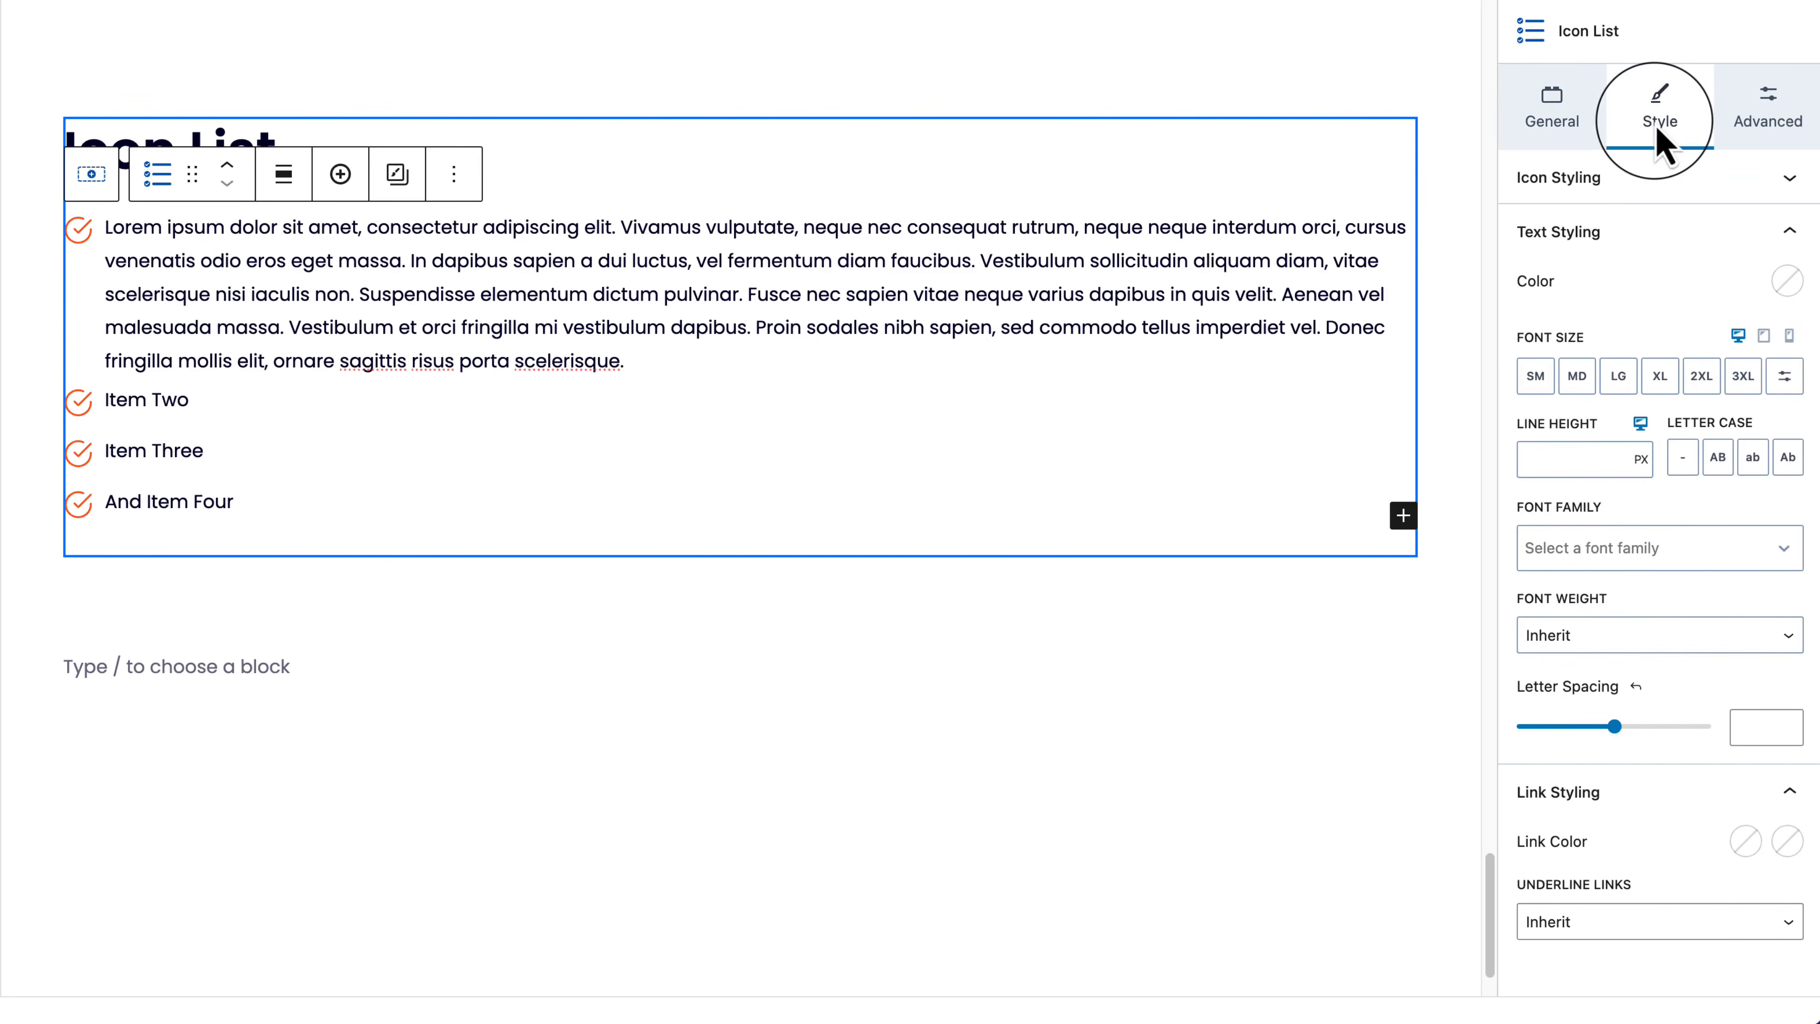
click(1617, 180)
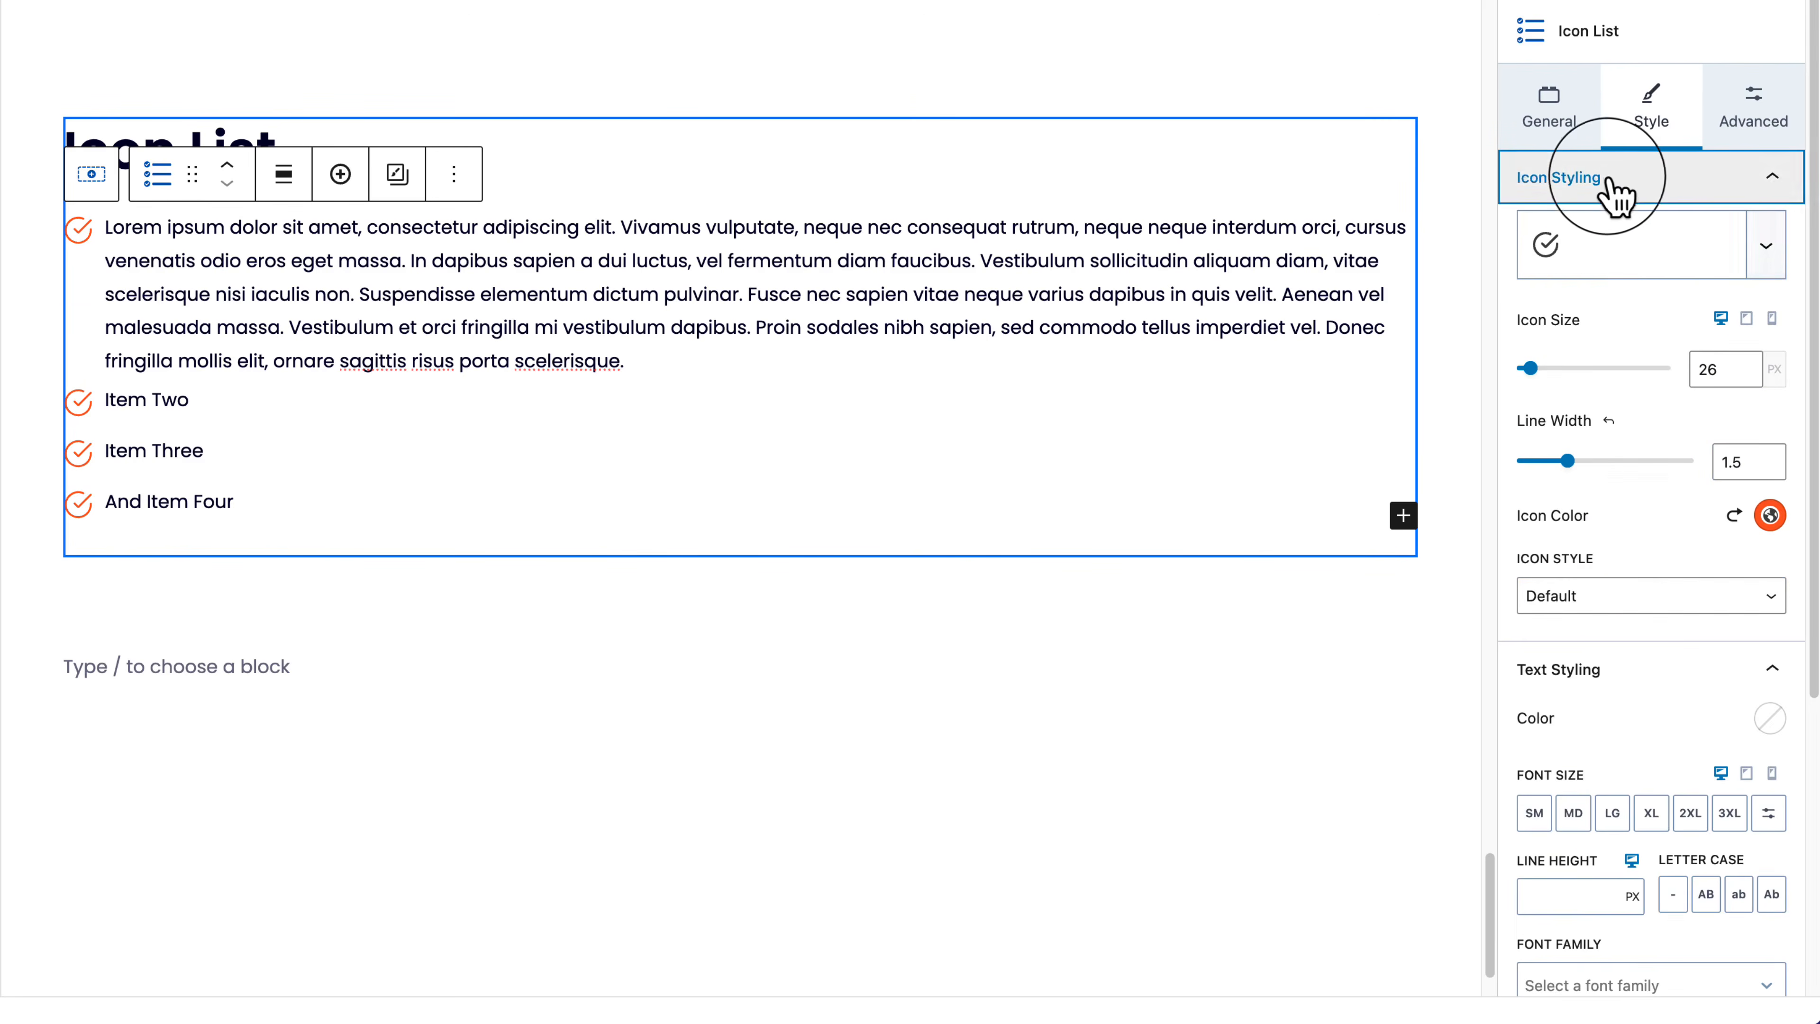
click(1621, 264)
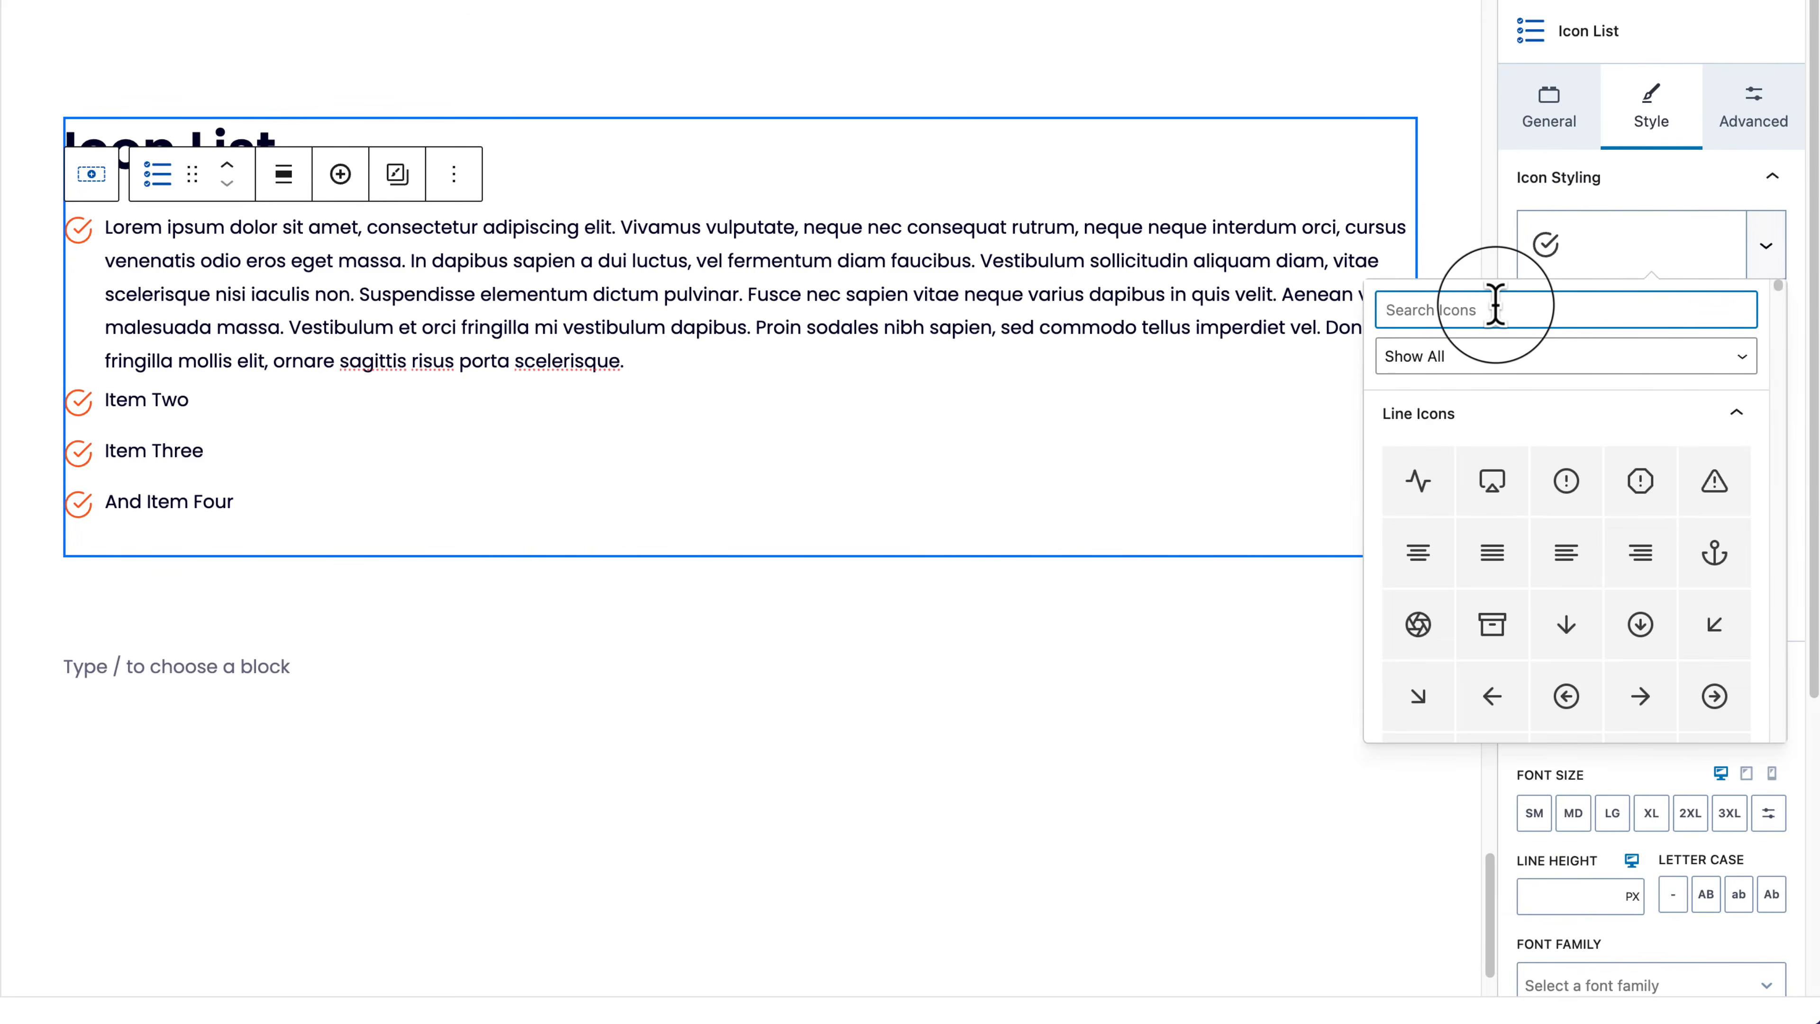
text(check)
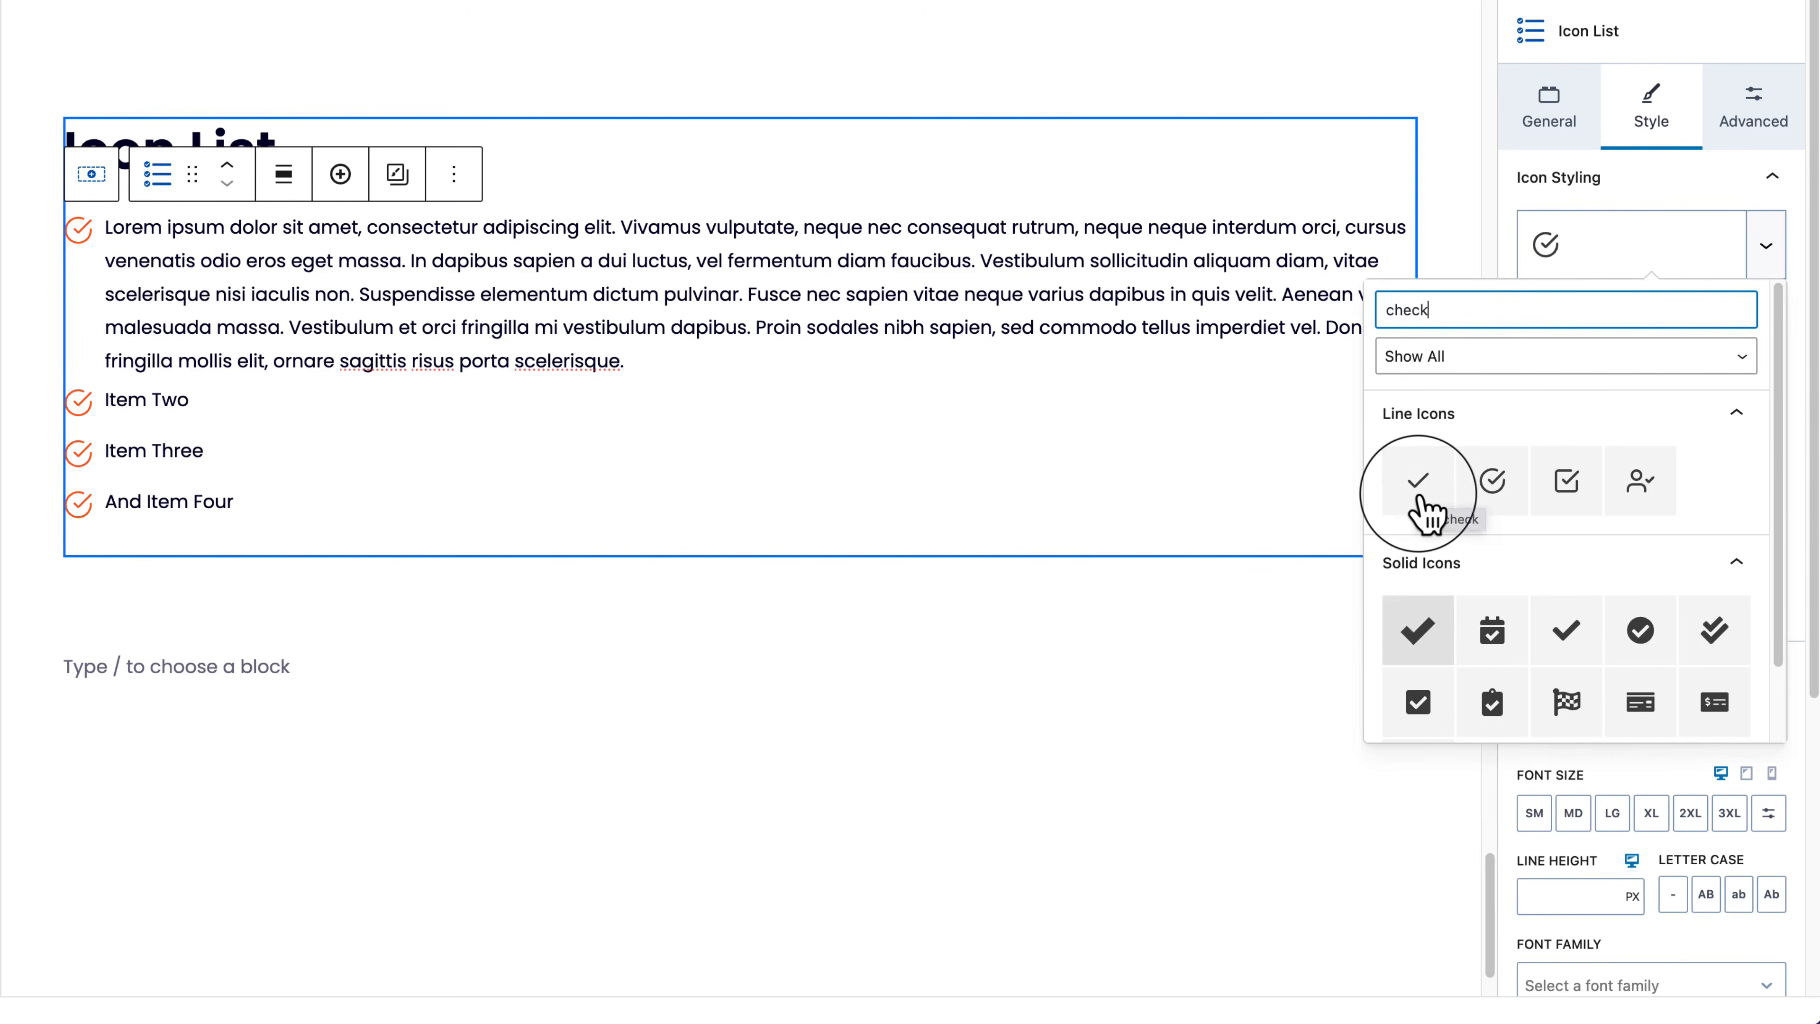
click(1419, 495)
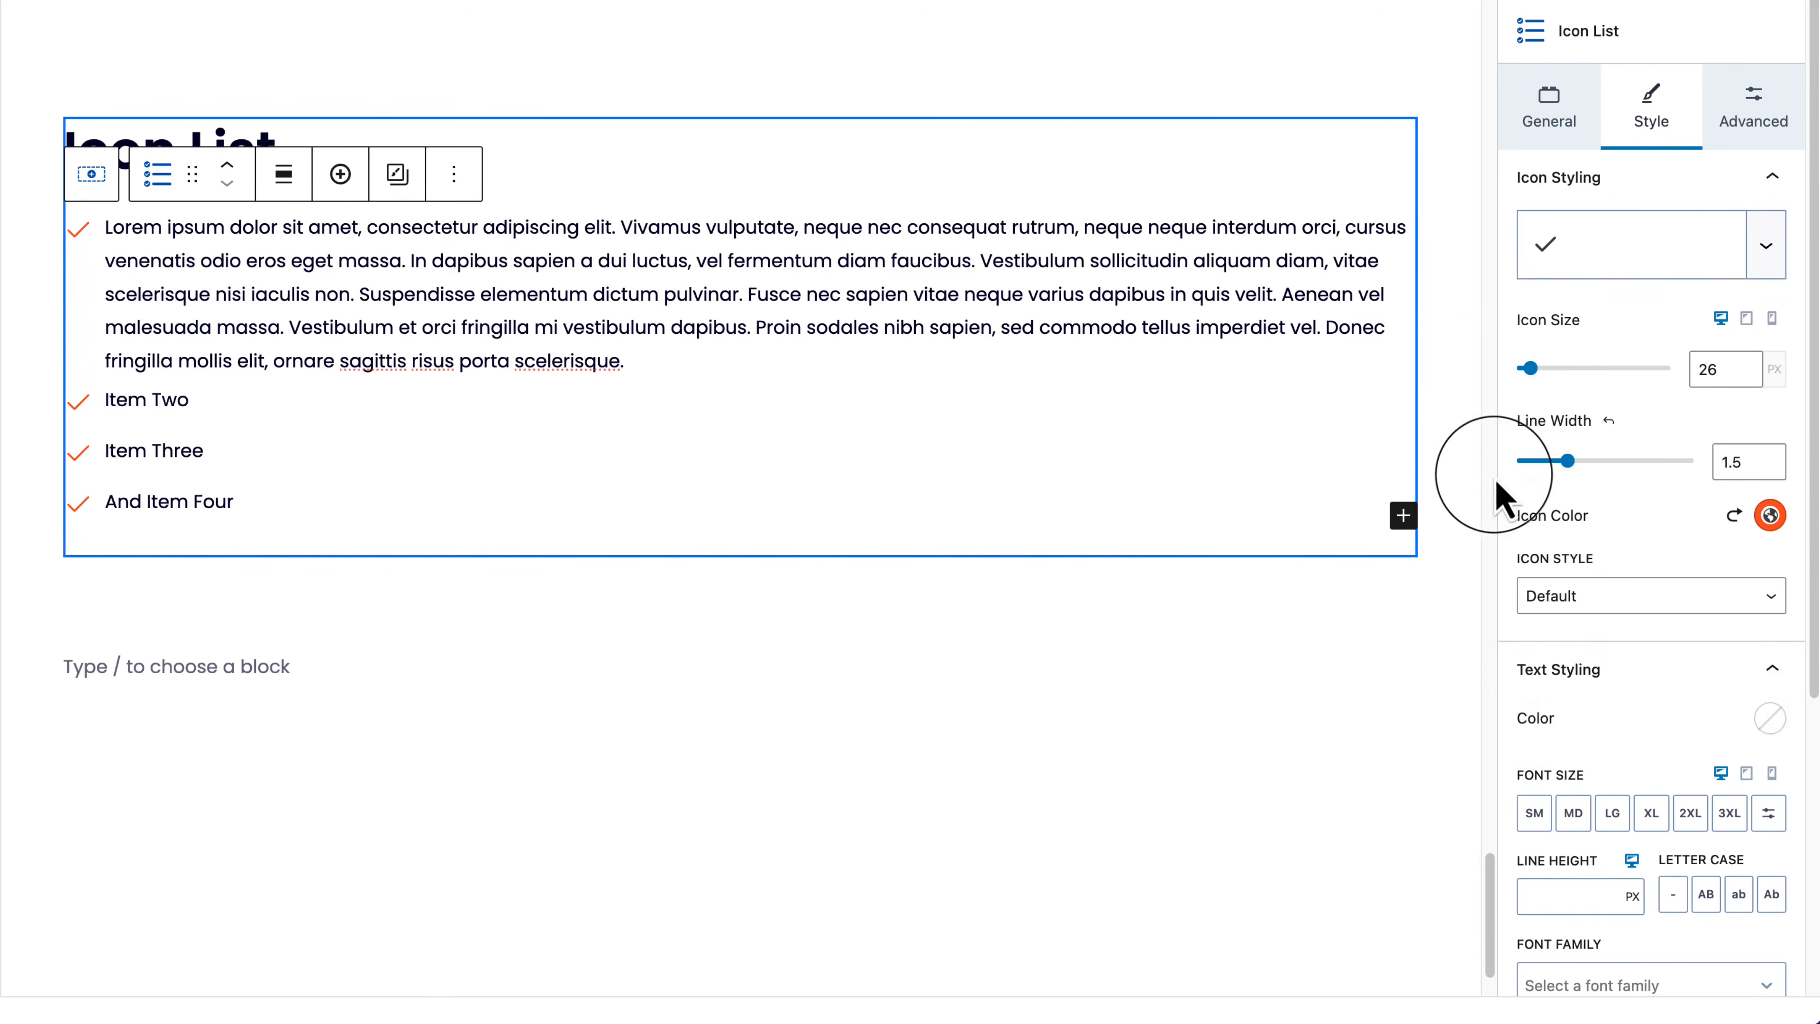
drag(1567, 462, 1695, 462)
Step: Try the bold solid check, return to the line check, and set line width to 4
click(1613, 251)
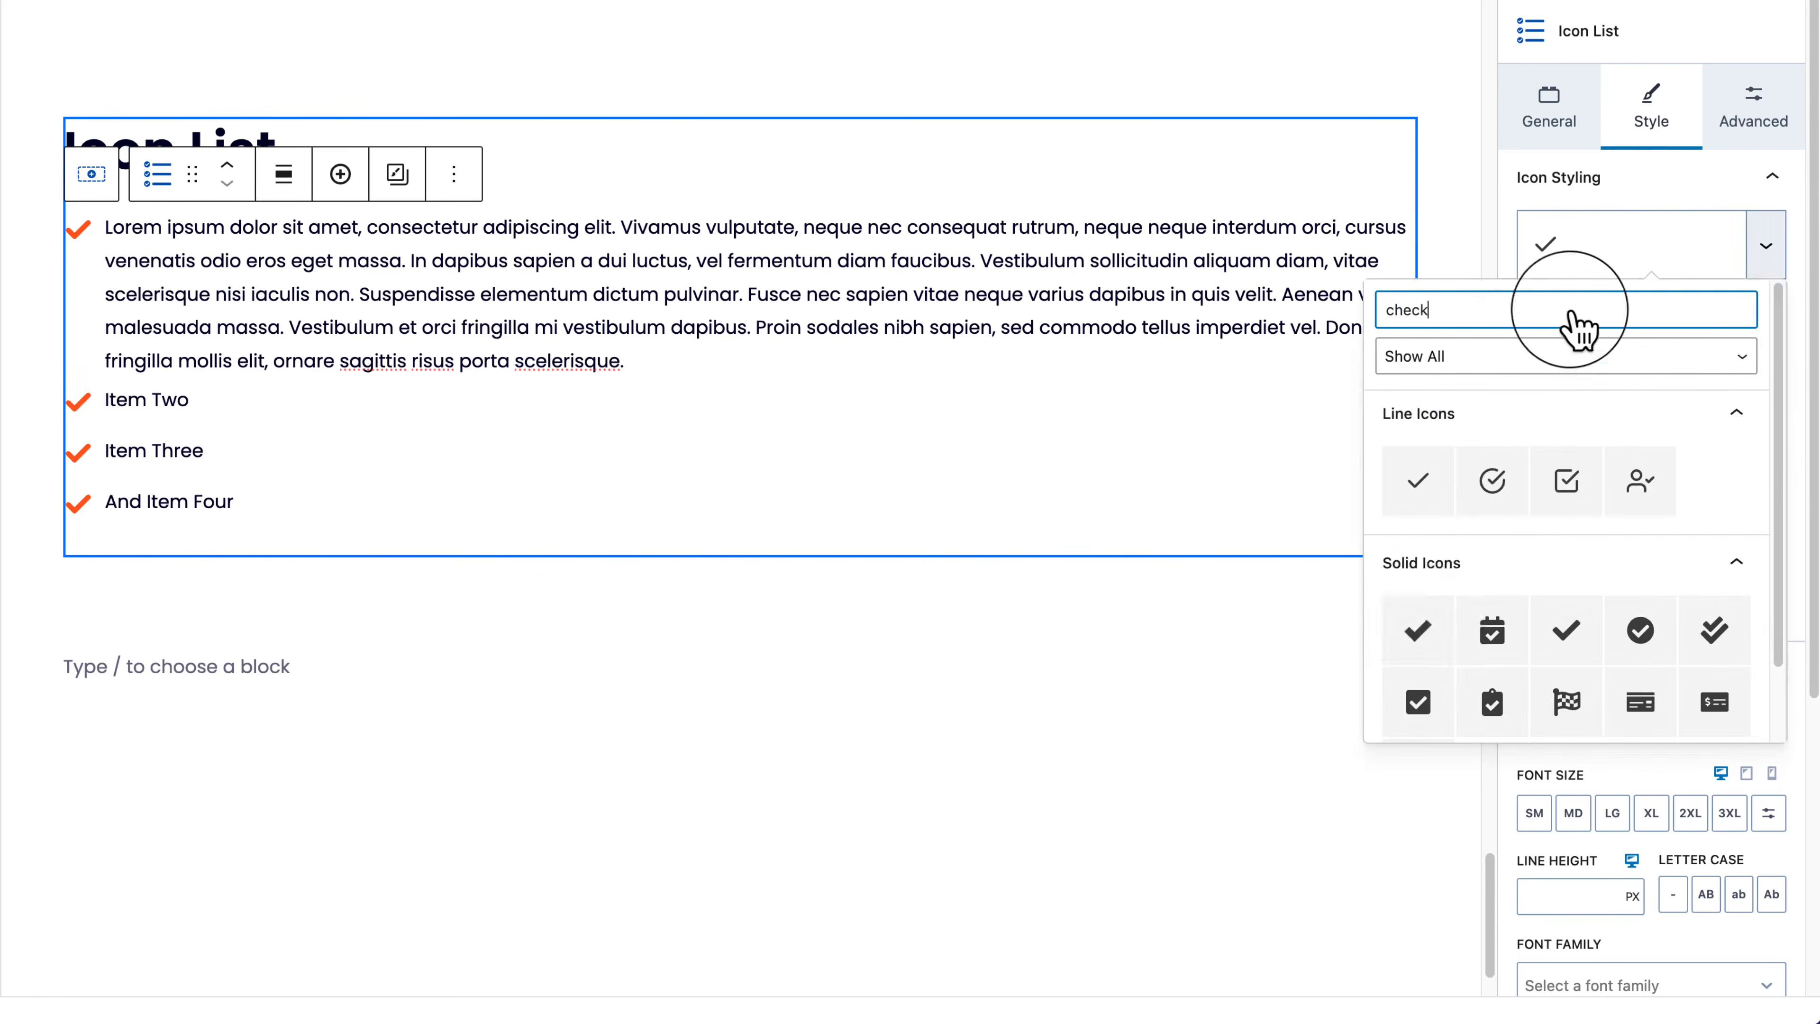
click(1423, 632)
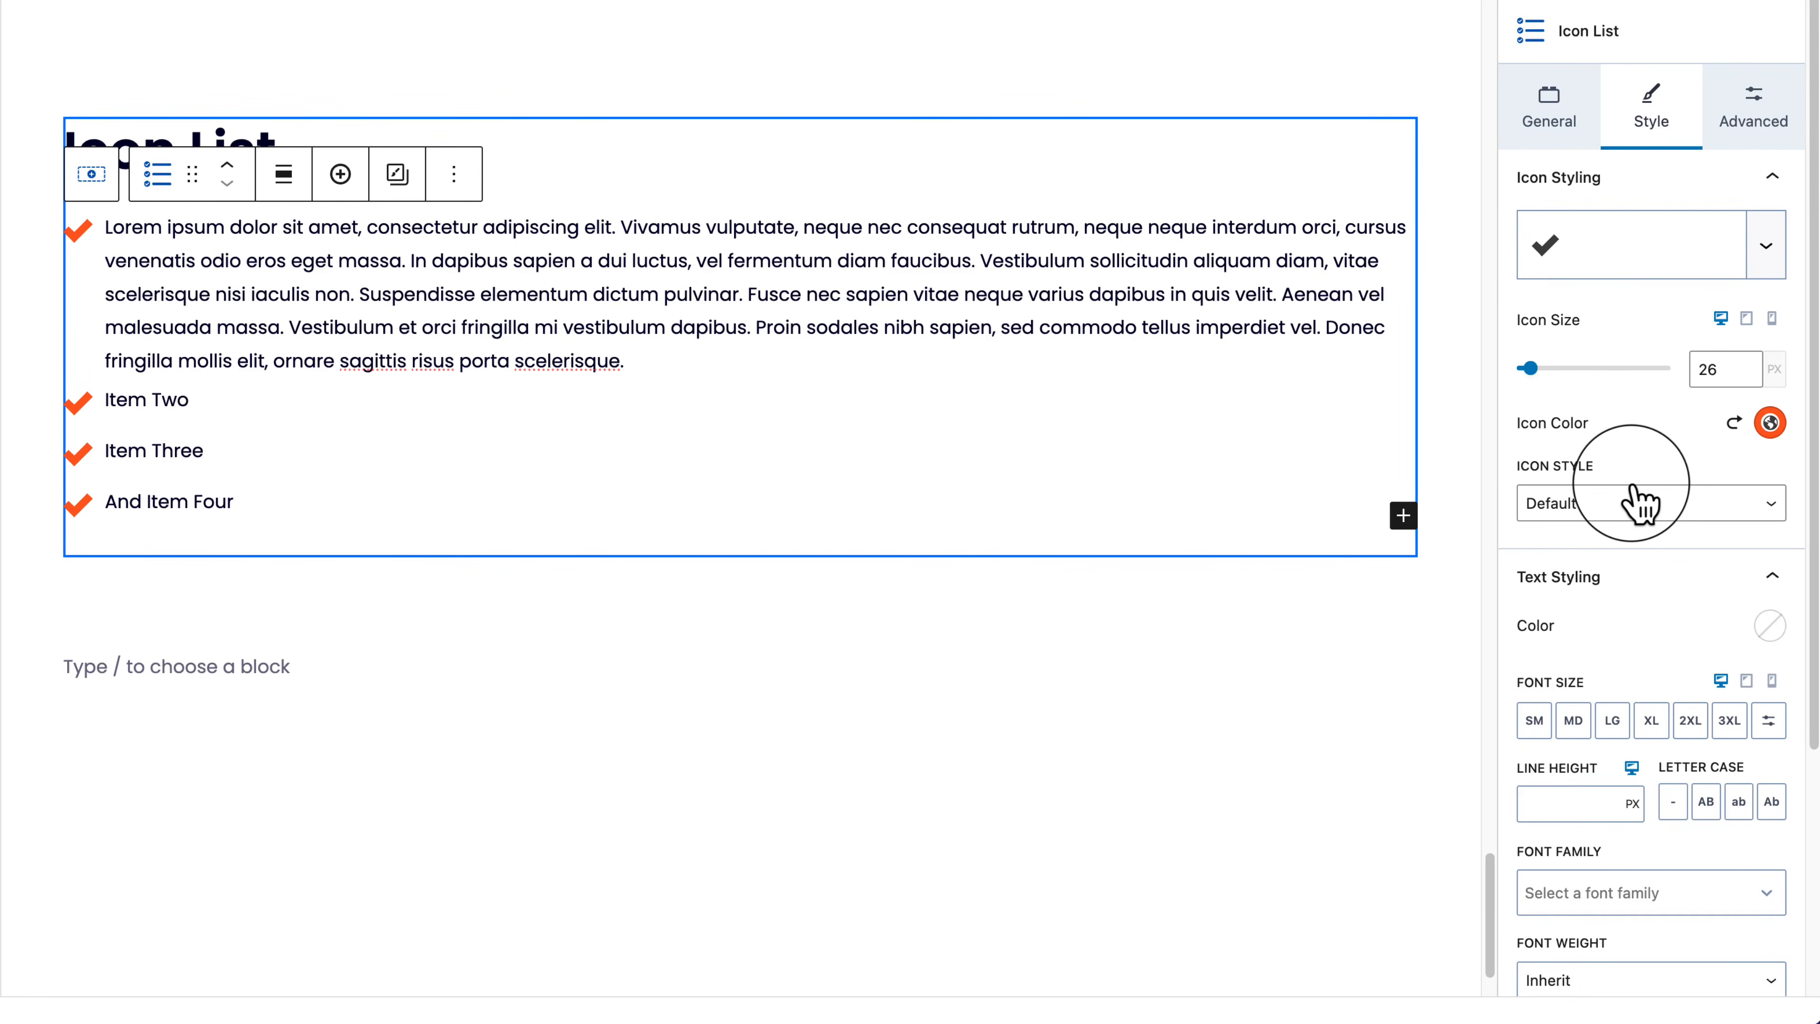
click(1595, 249)
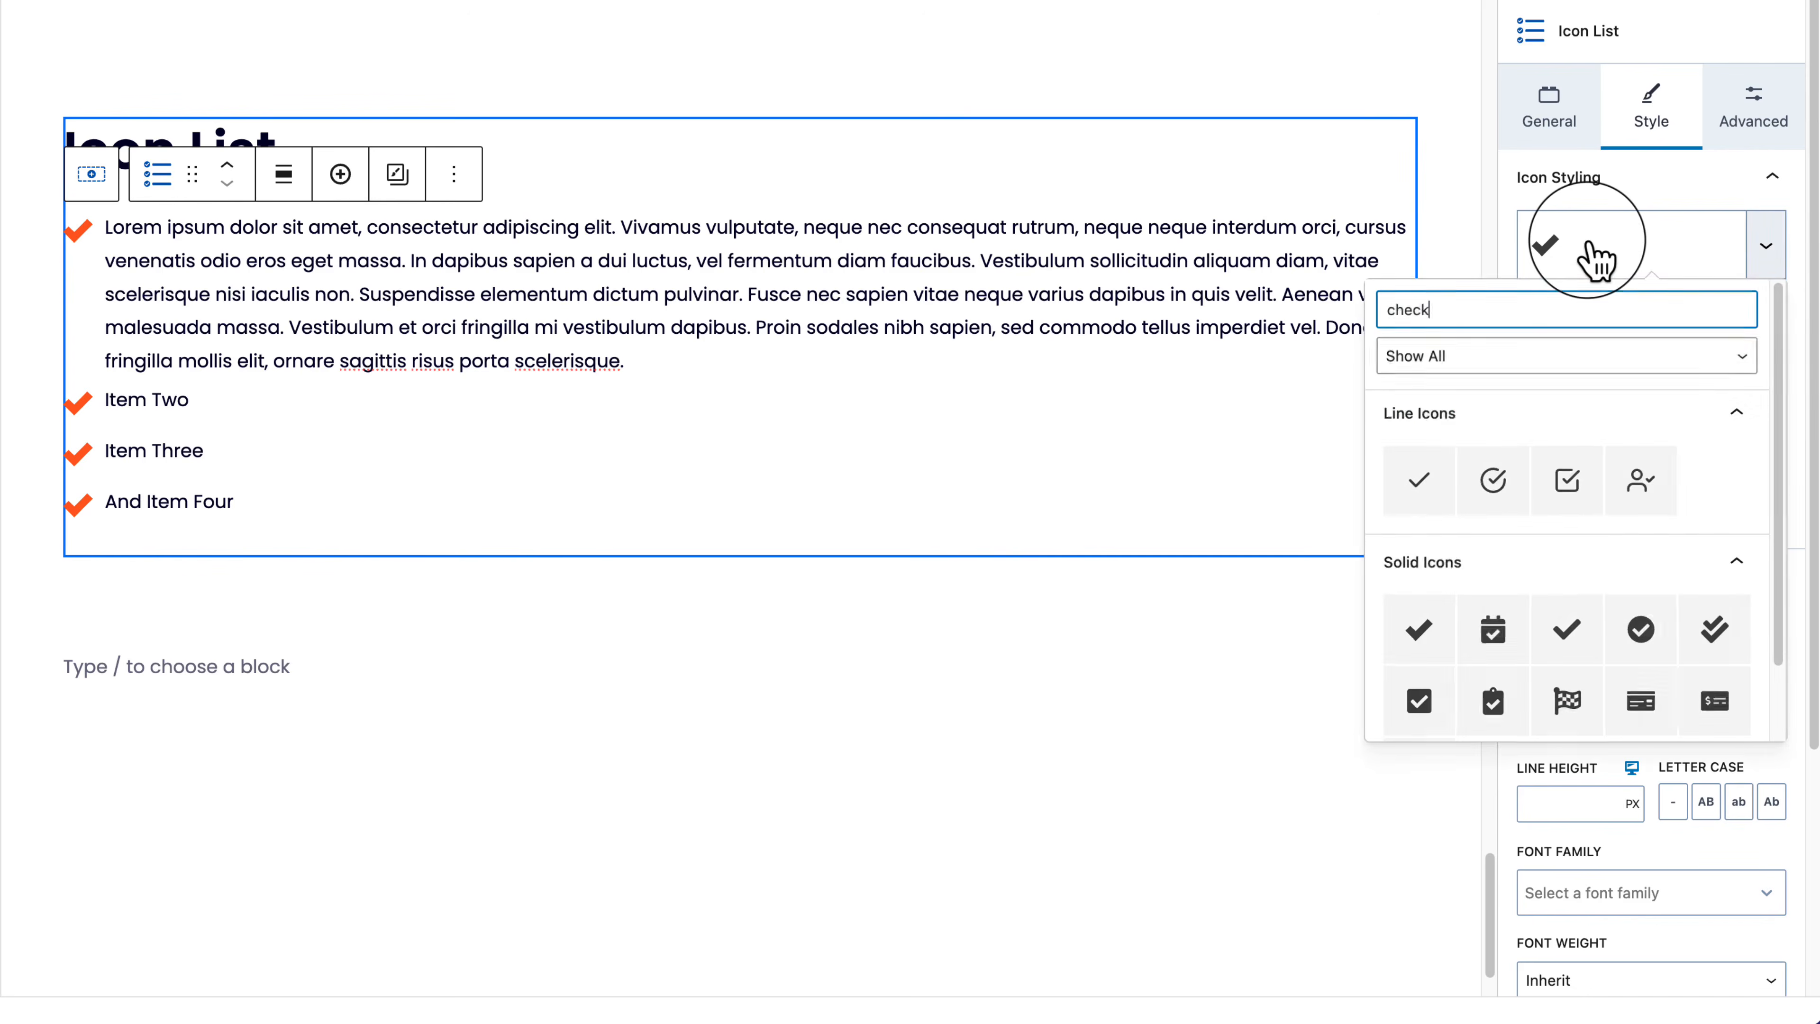
click(1451, 466)
drag(1568, 462, 1698, 489)
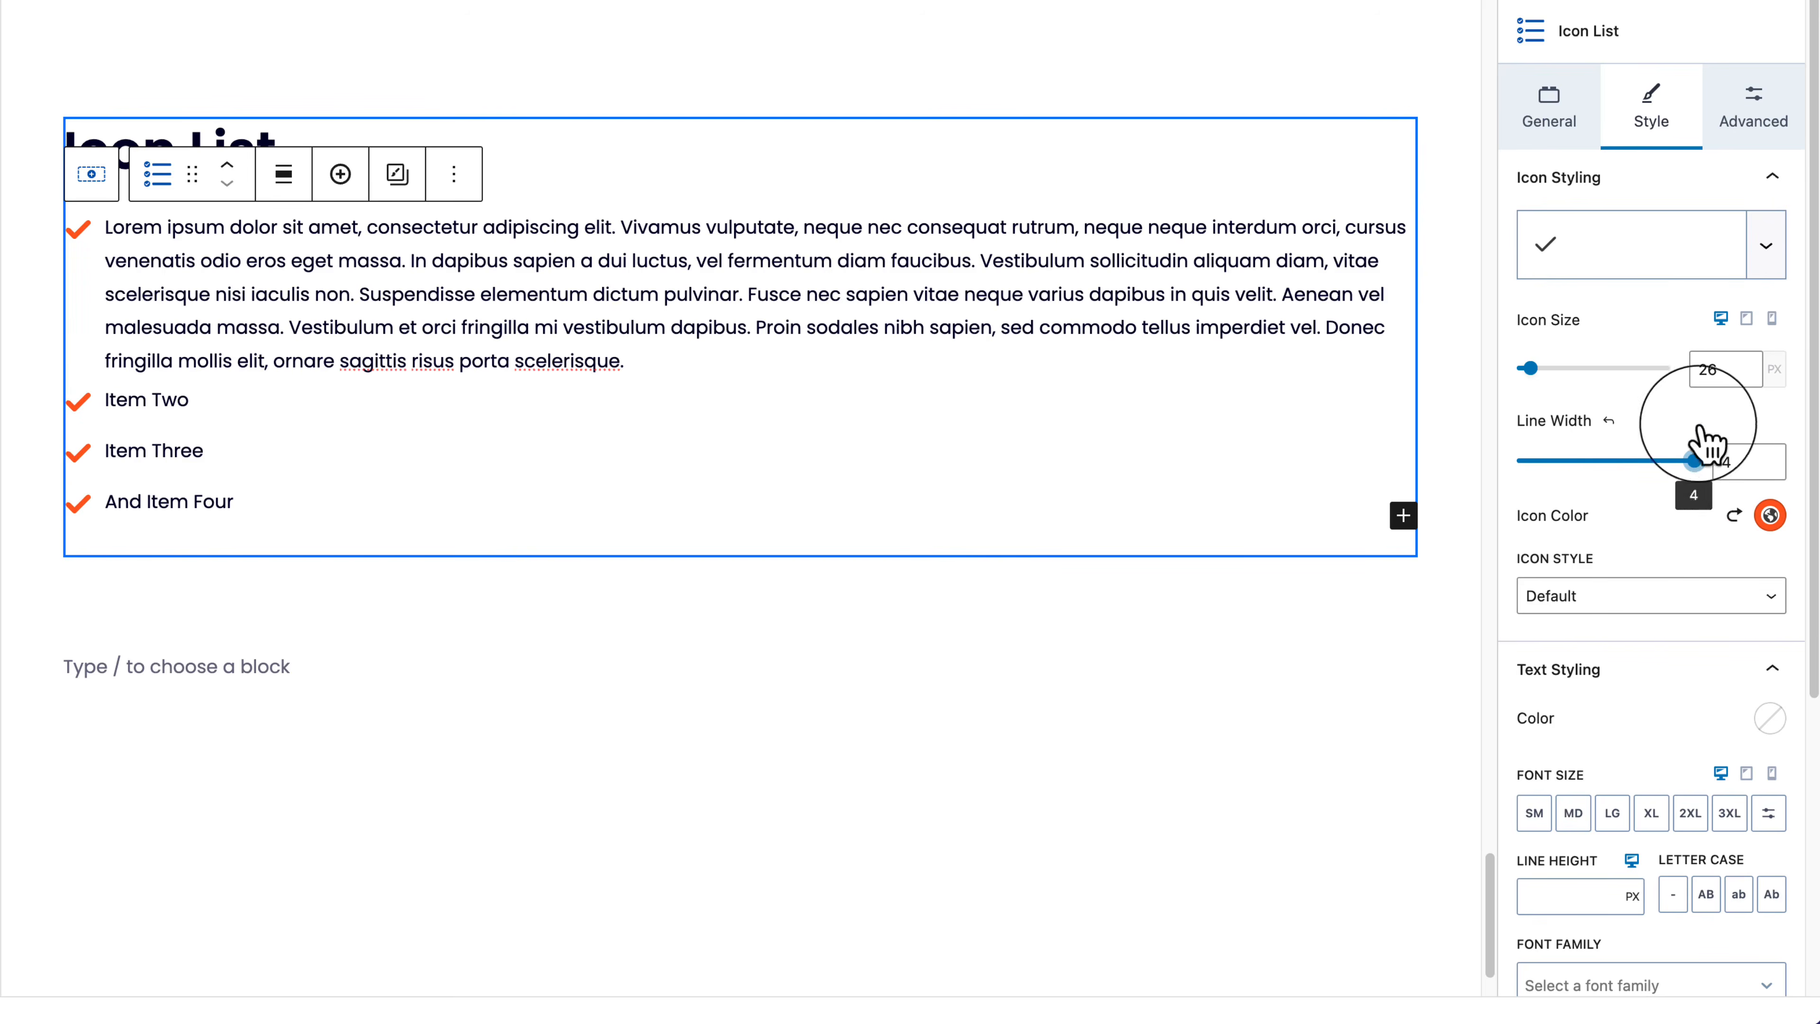
click(1750, 122)
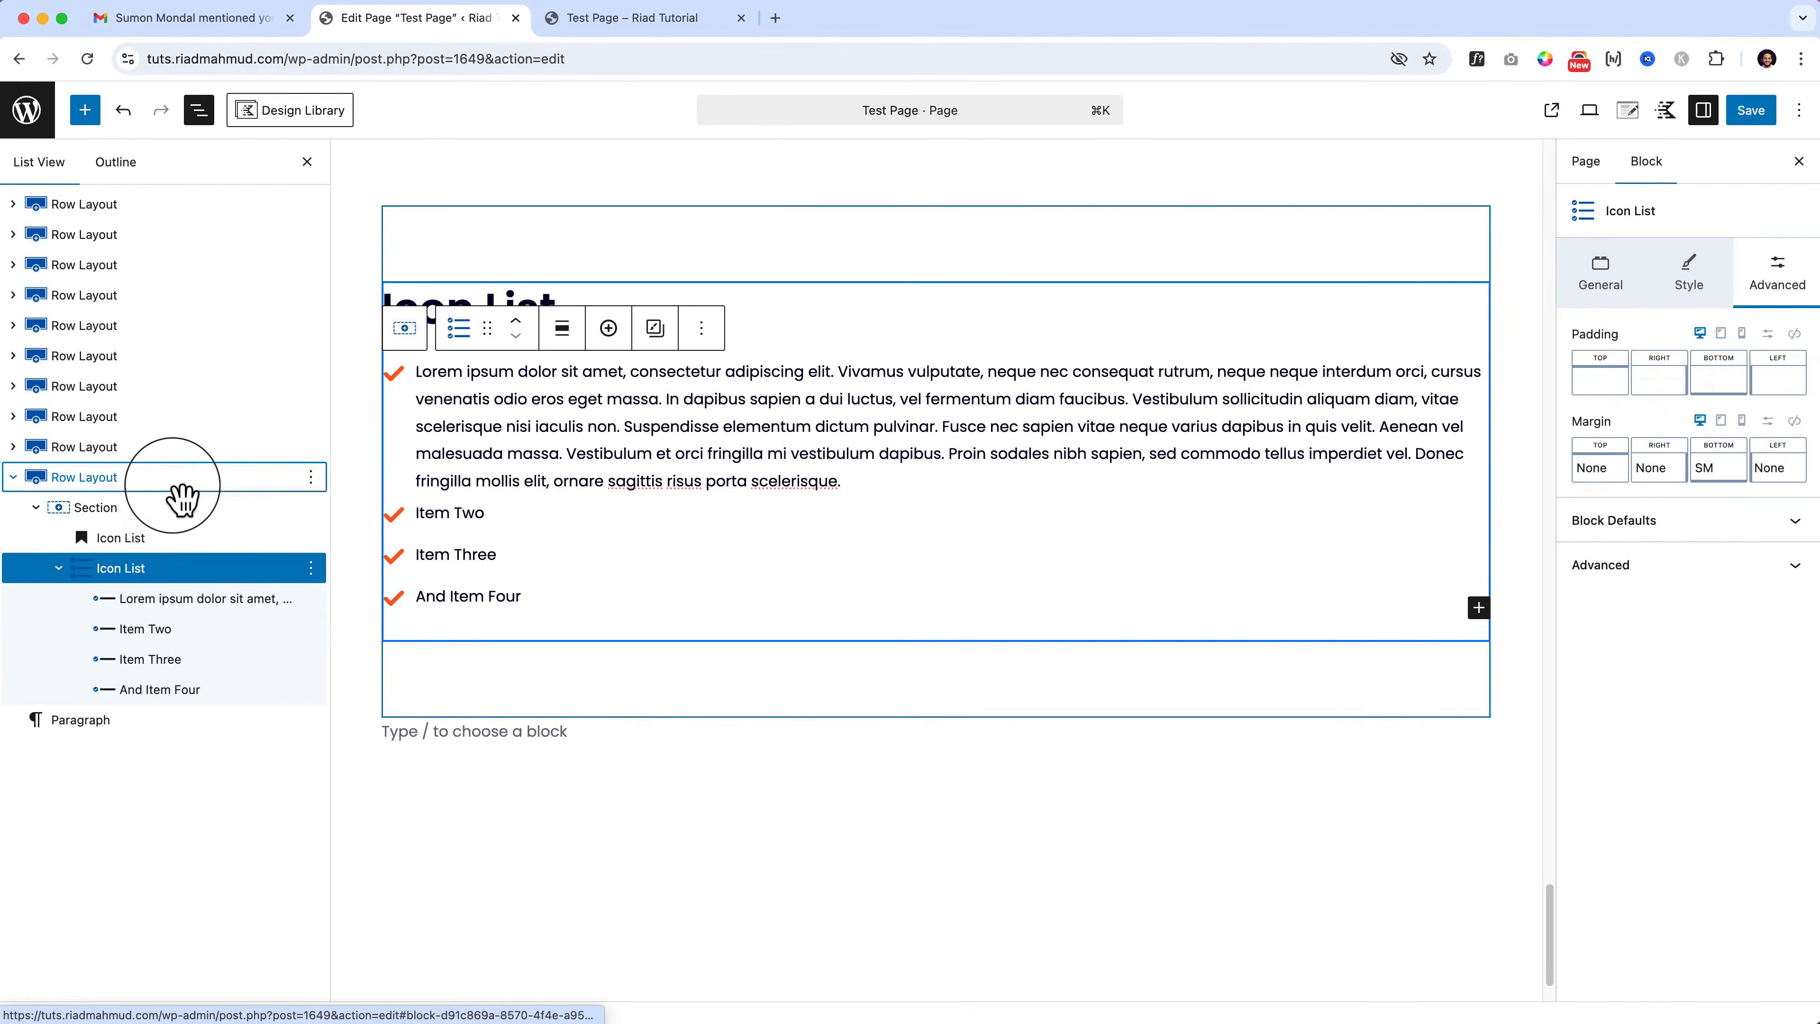
Step: Duplicate the Icon List row and delete the Icon List from the copy
click(183, 500)
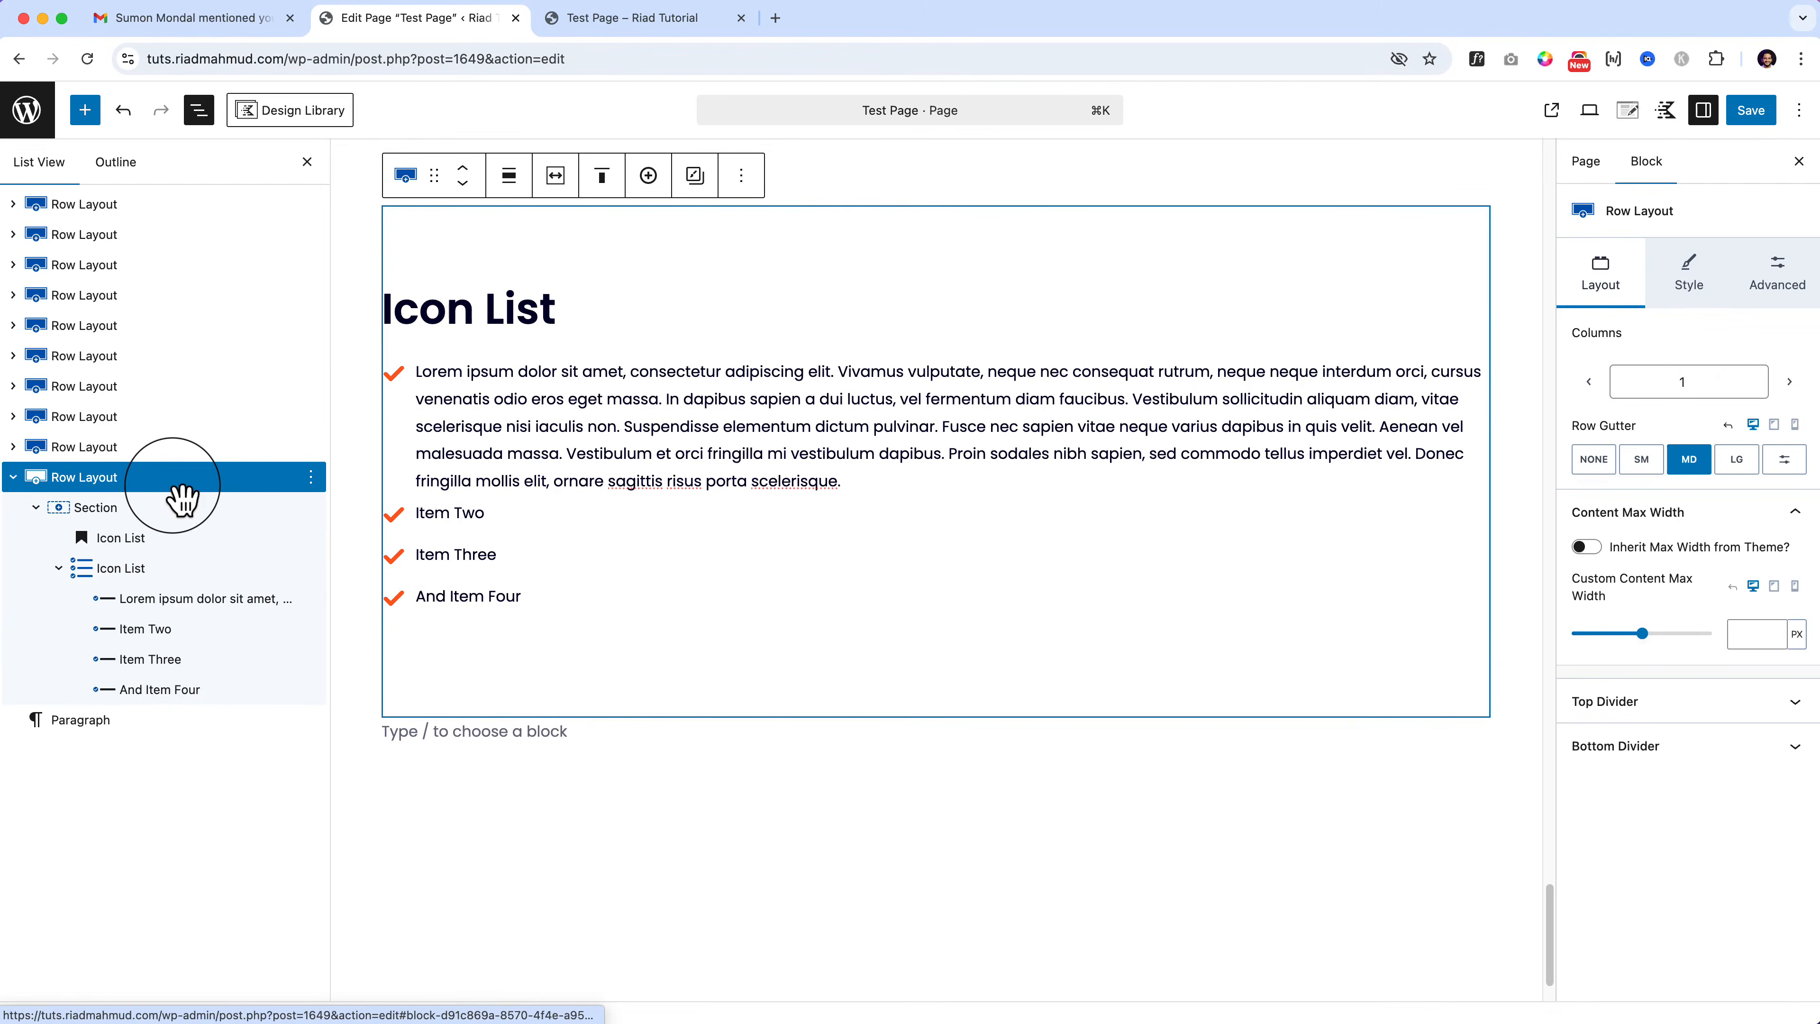
click(740, 174)
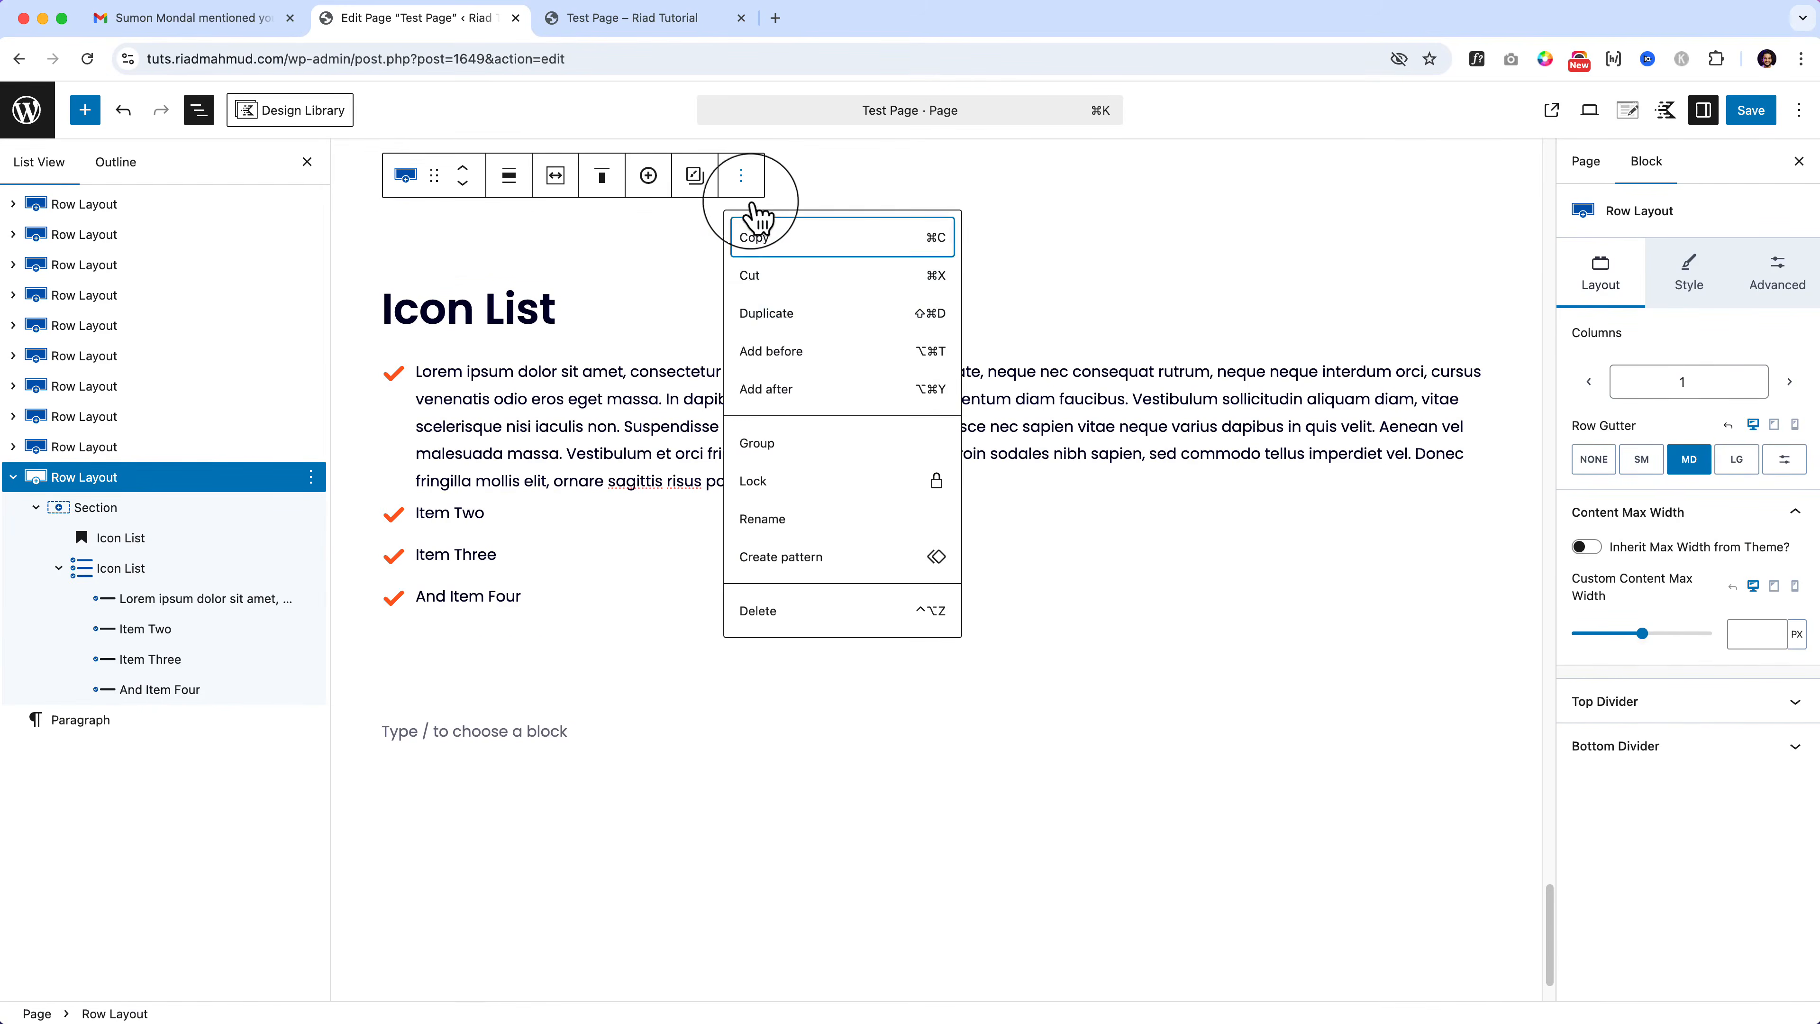
click(788, 316)
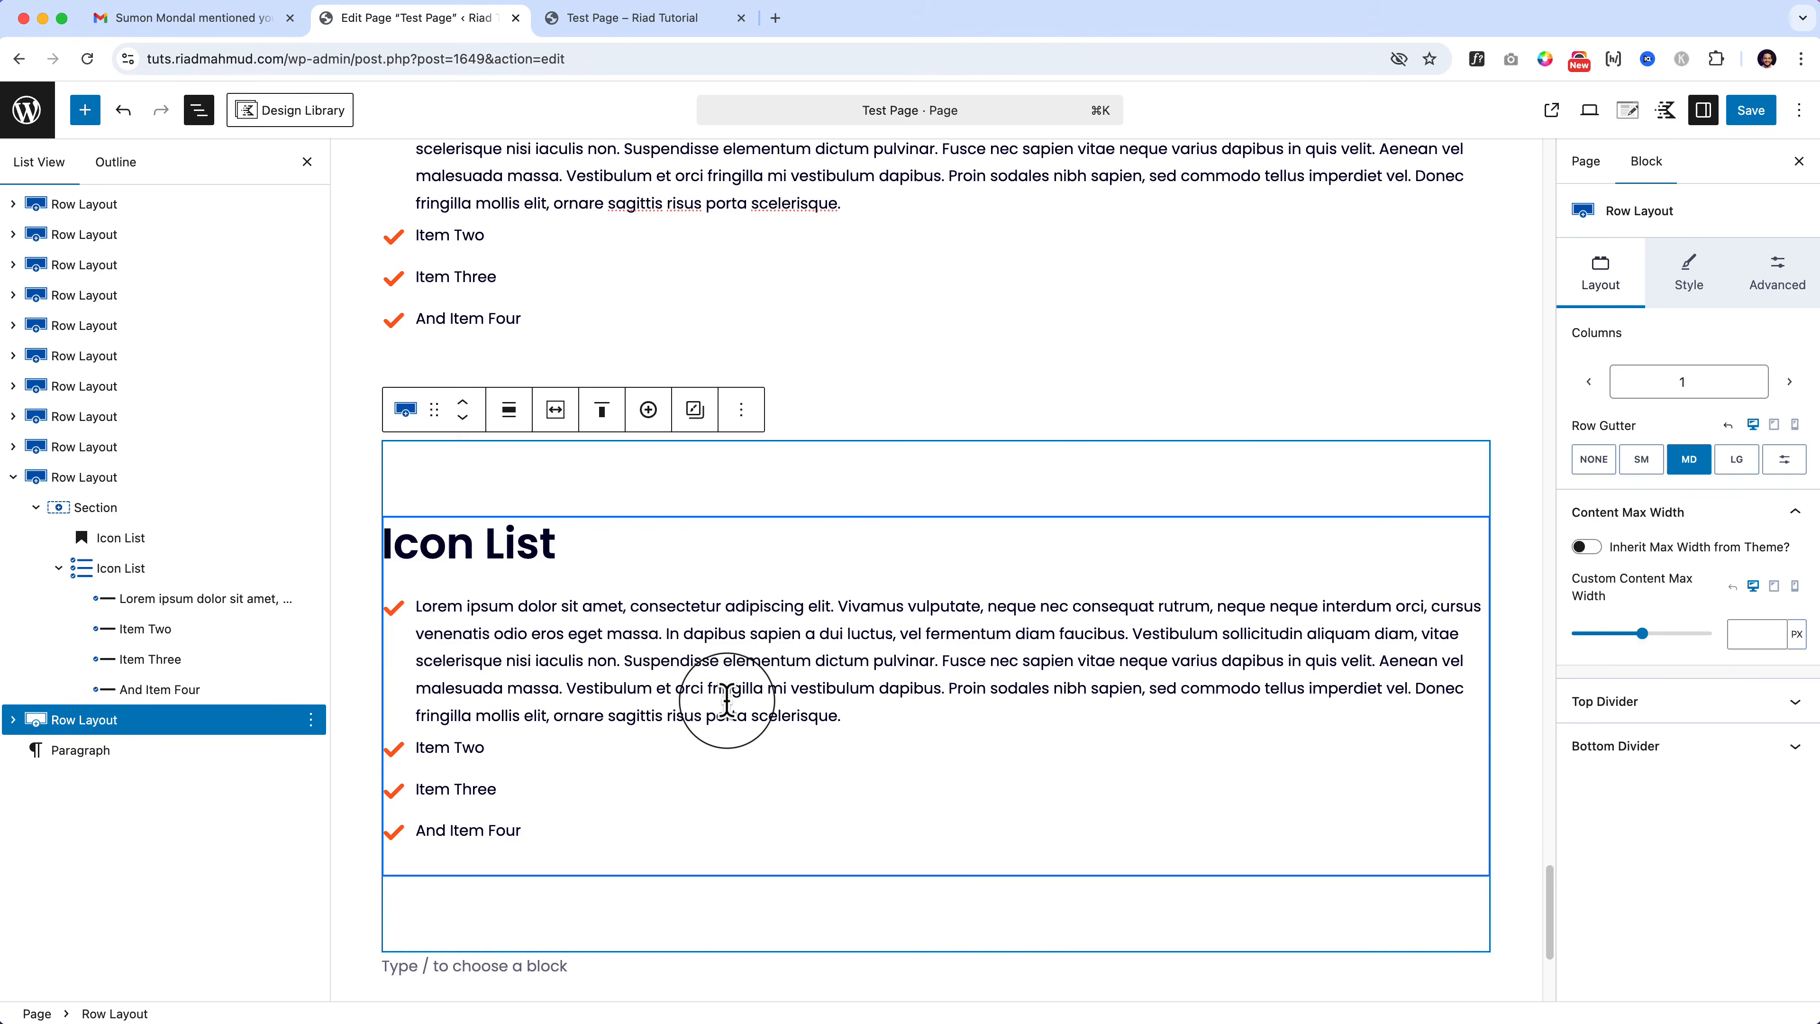
click(725, 699)
click(404, 554)
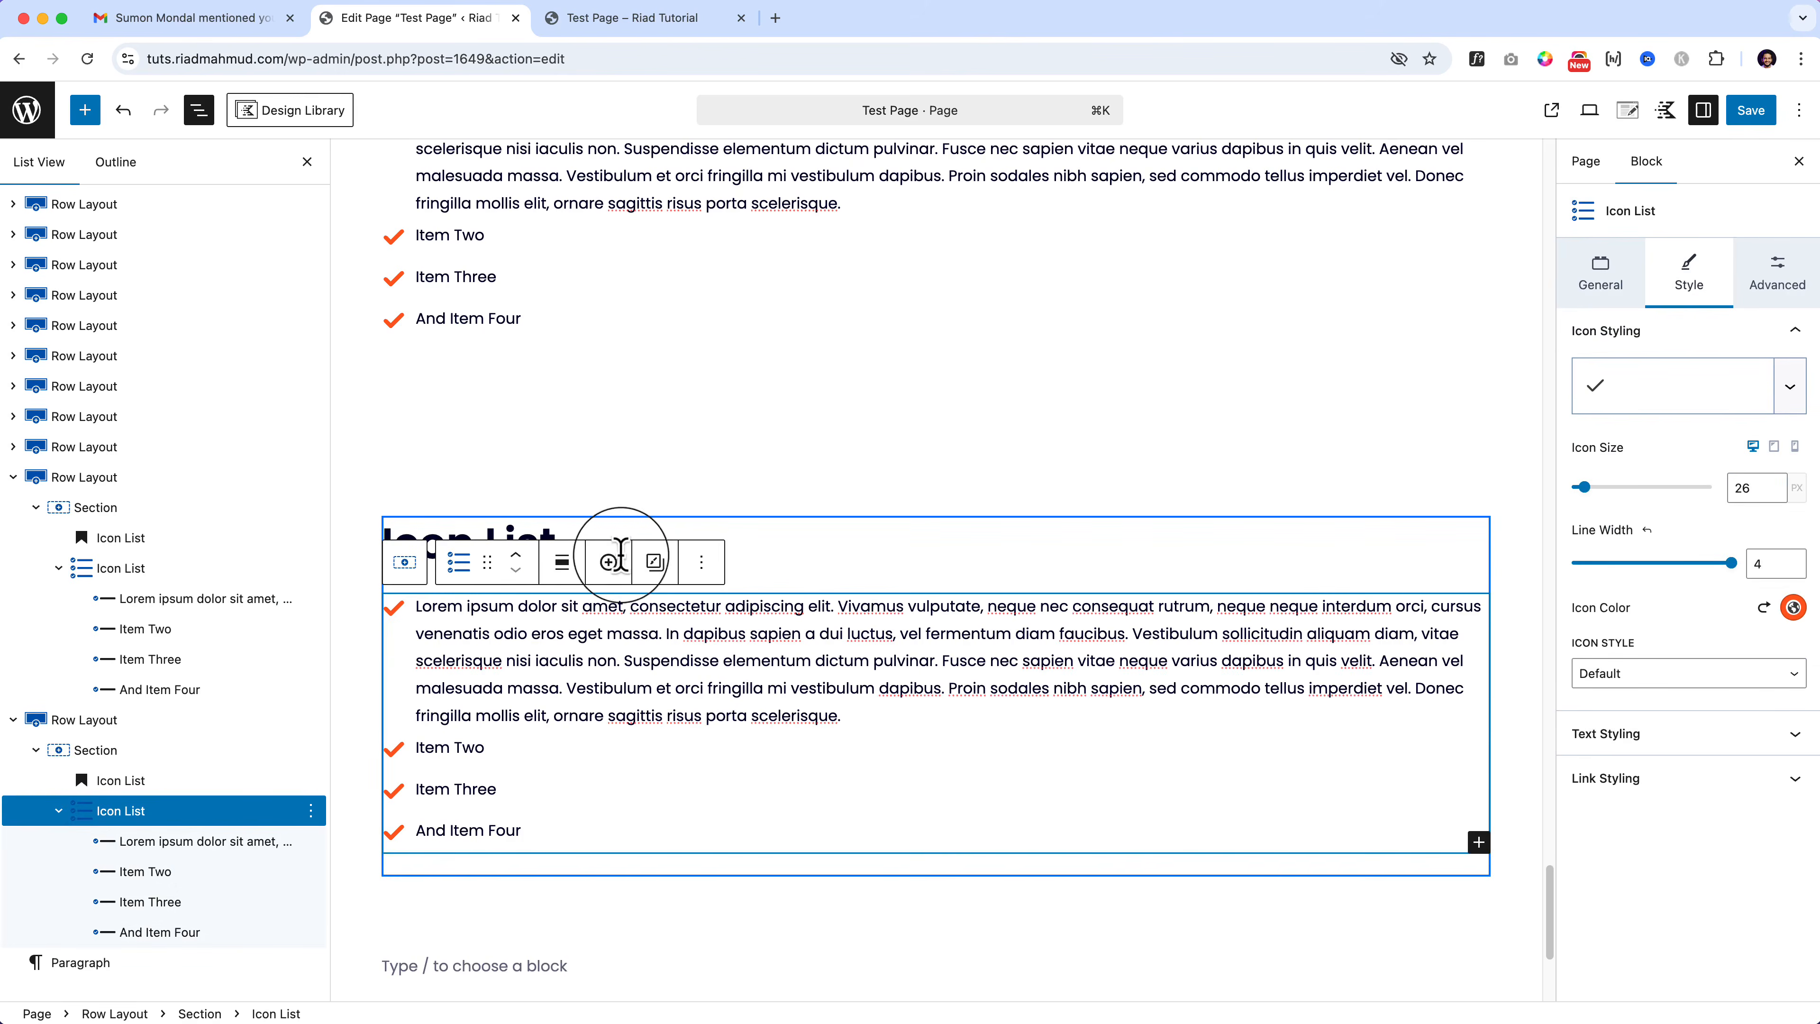
click(701, 562)
click(738, 522)
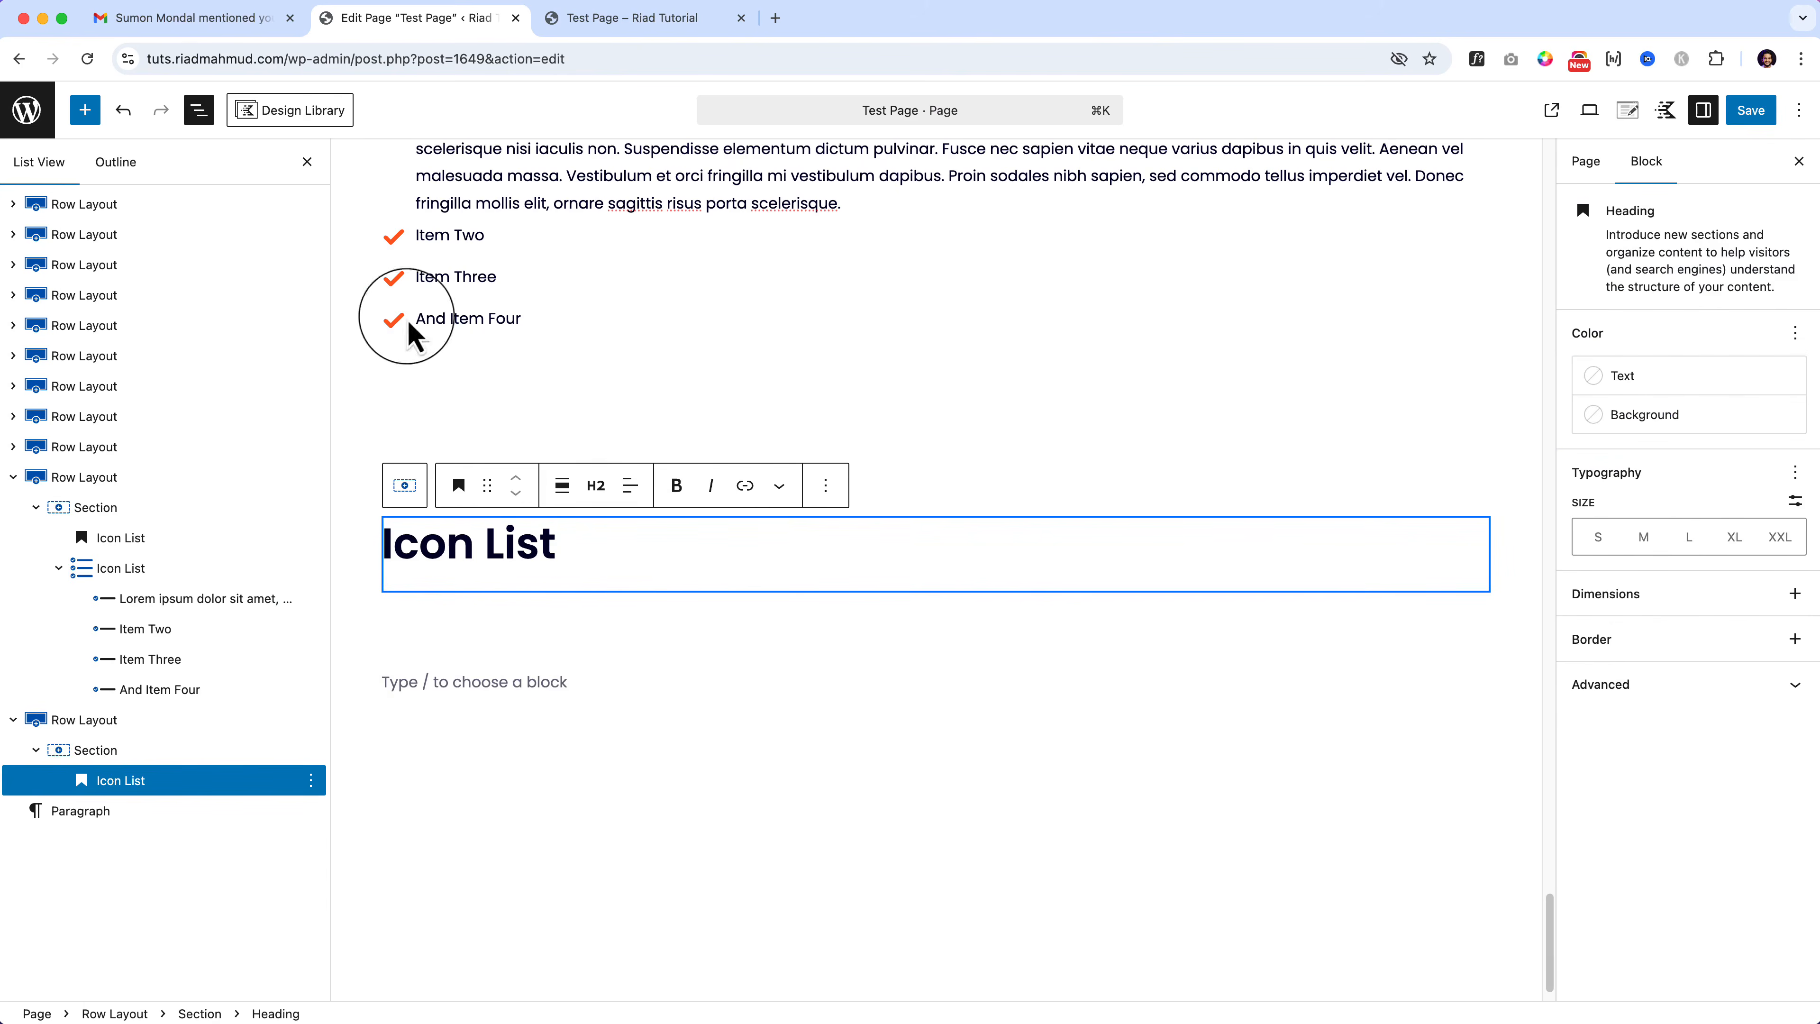
Step: Retitle the copied heading 'InfoBox Block' and drag an Info Box block beneath it
click(85, 110)
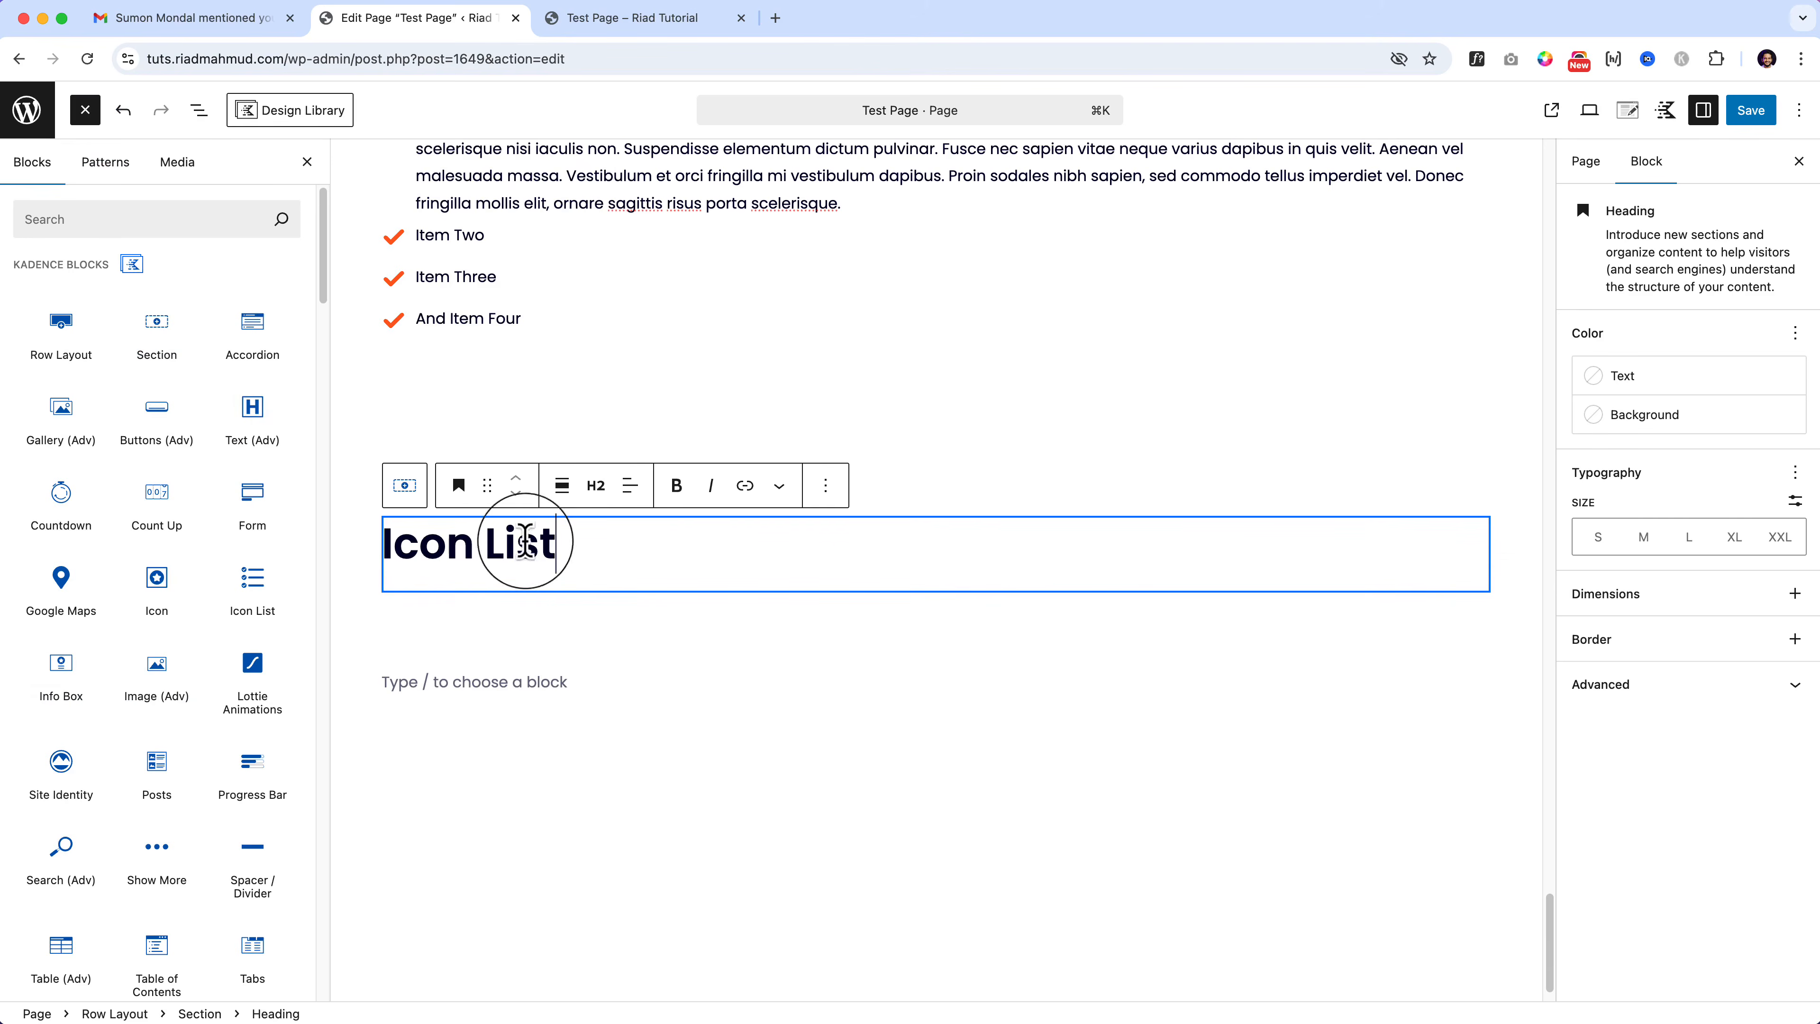
triple_click(437, 546)
text(InfoBox Block)
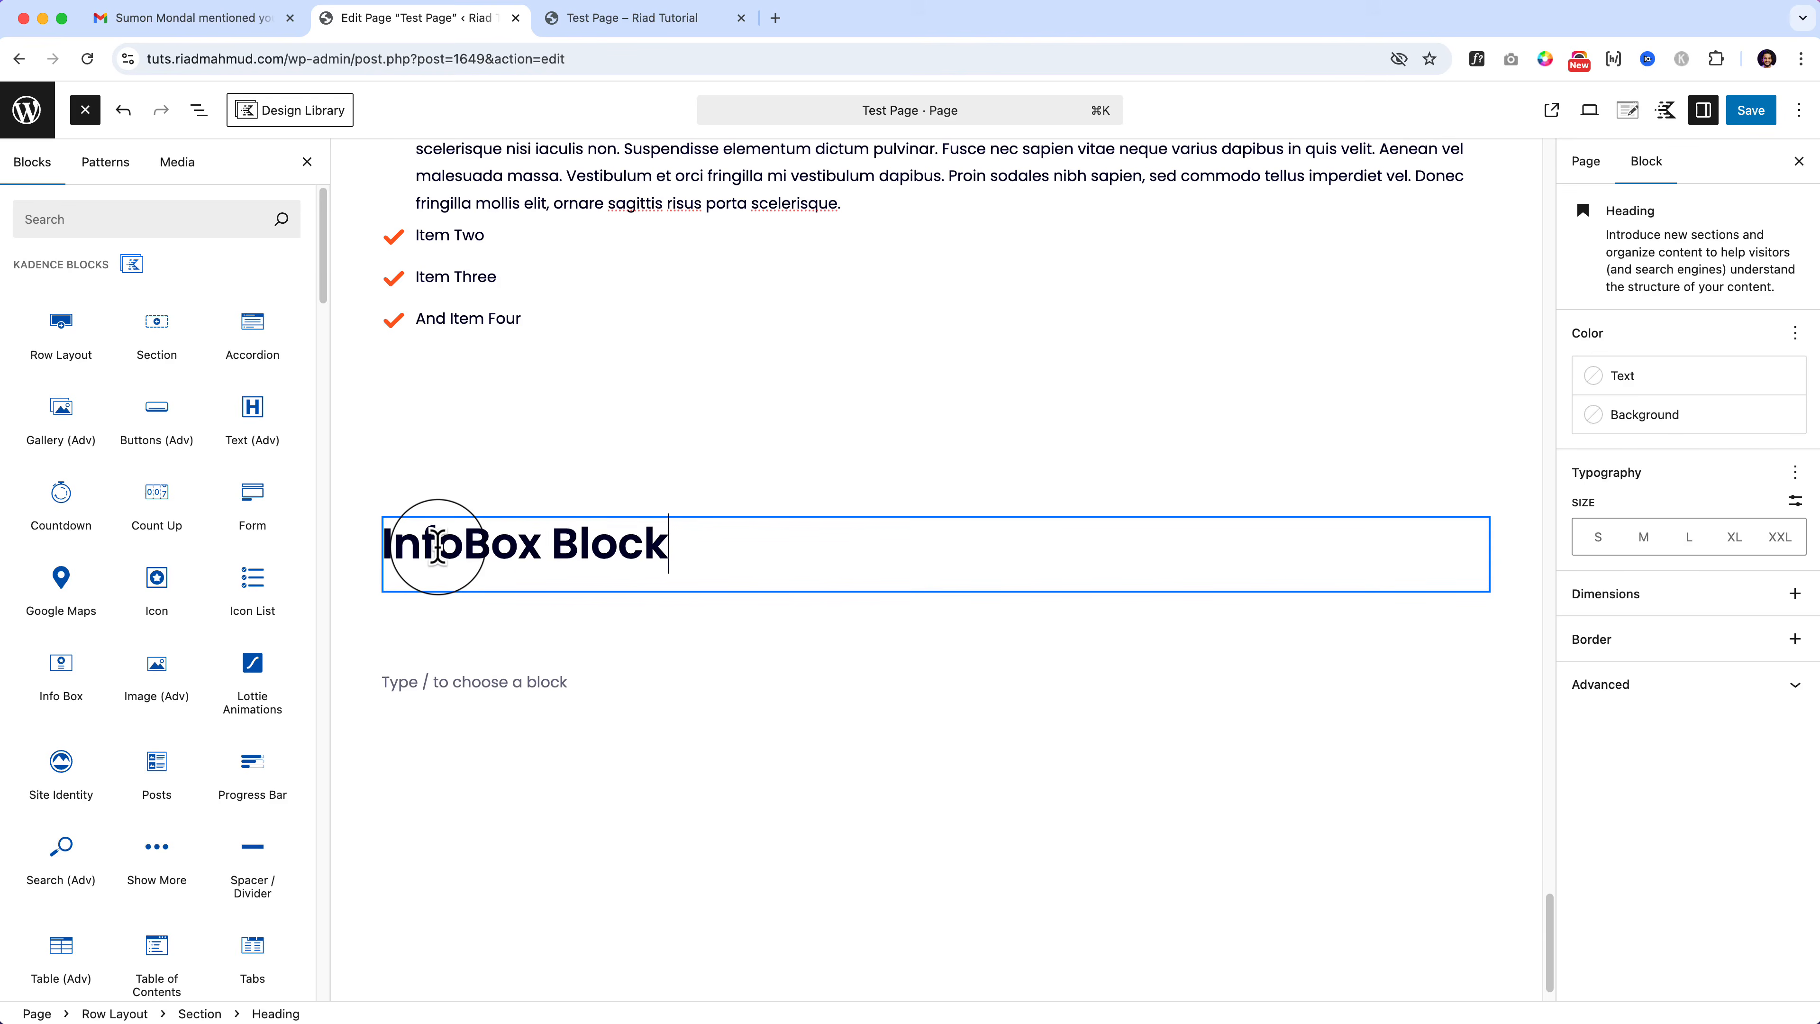
scroll(61, 459, down, 3)
drag(57, 460, 443, 573)
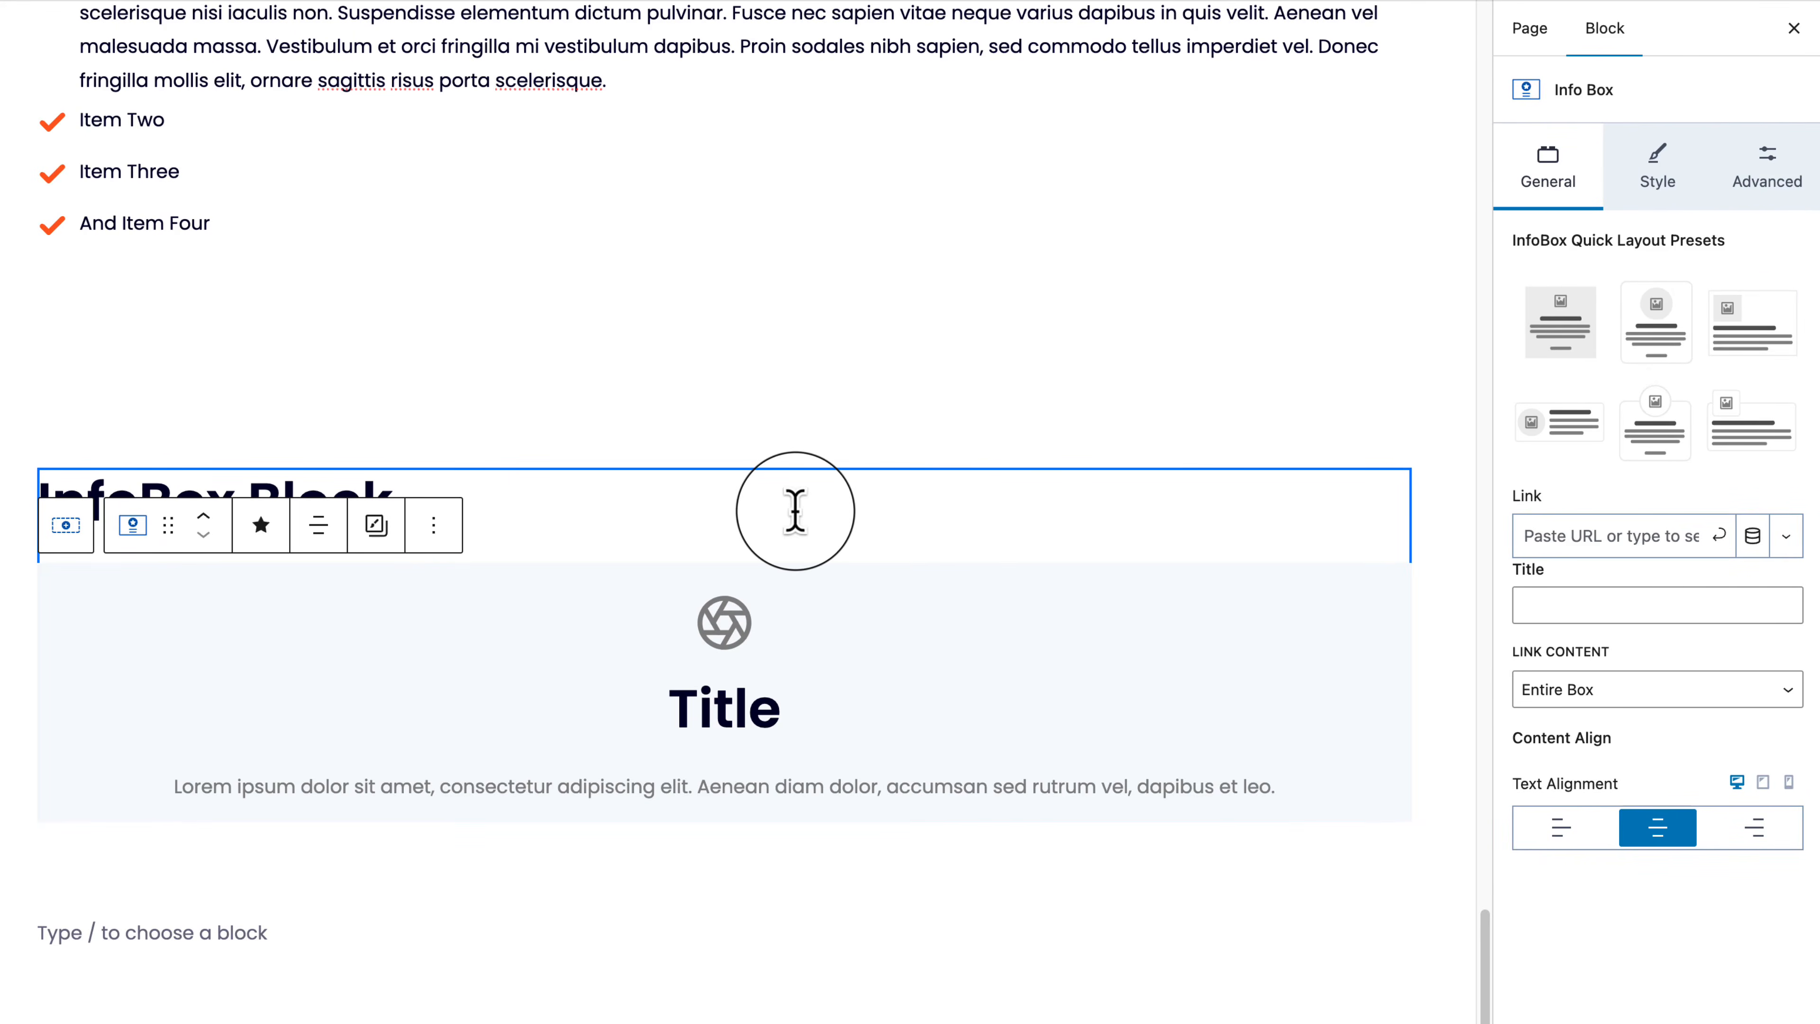
Step: Duplicate the Info Box twice to make three identical boxes
click(433, 527)
click(466, 69)
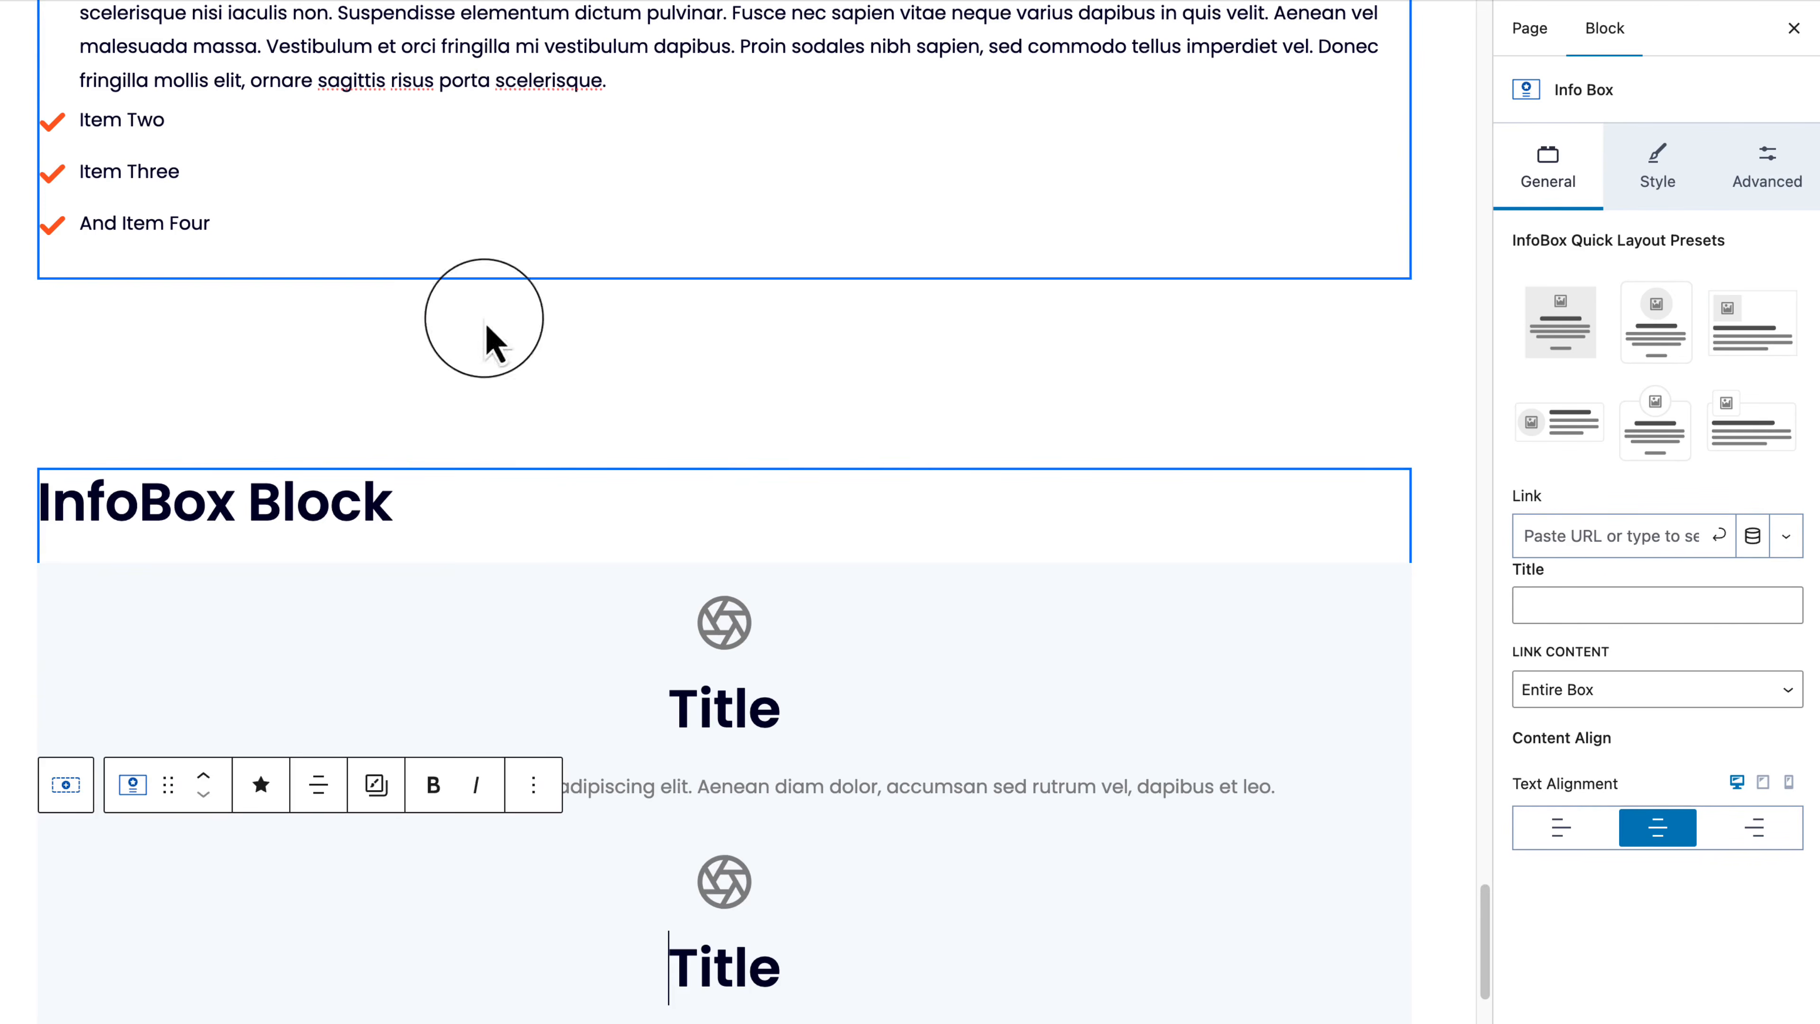
click(533, 785)
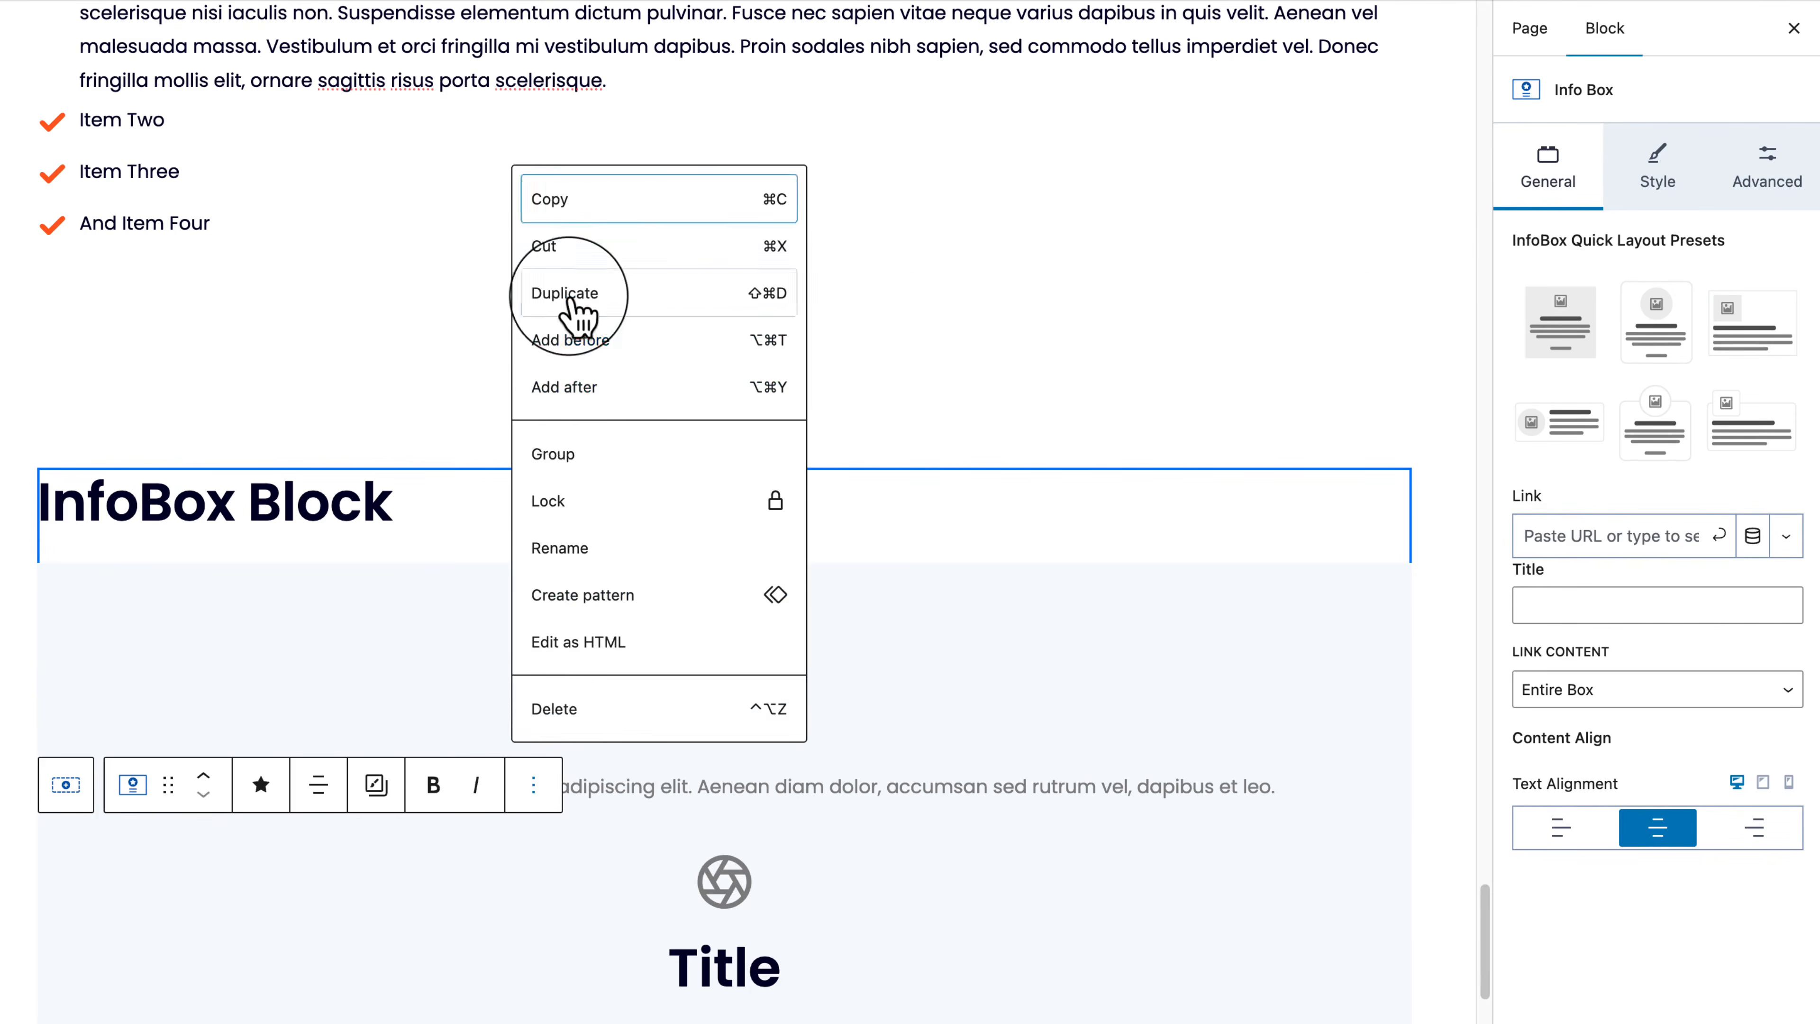
click(573, 289)
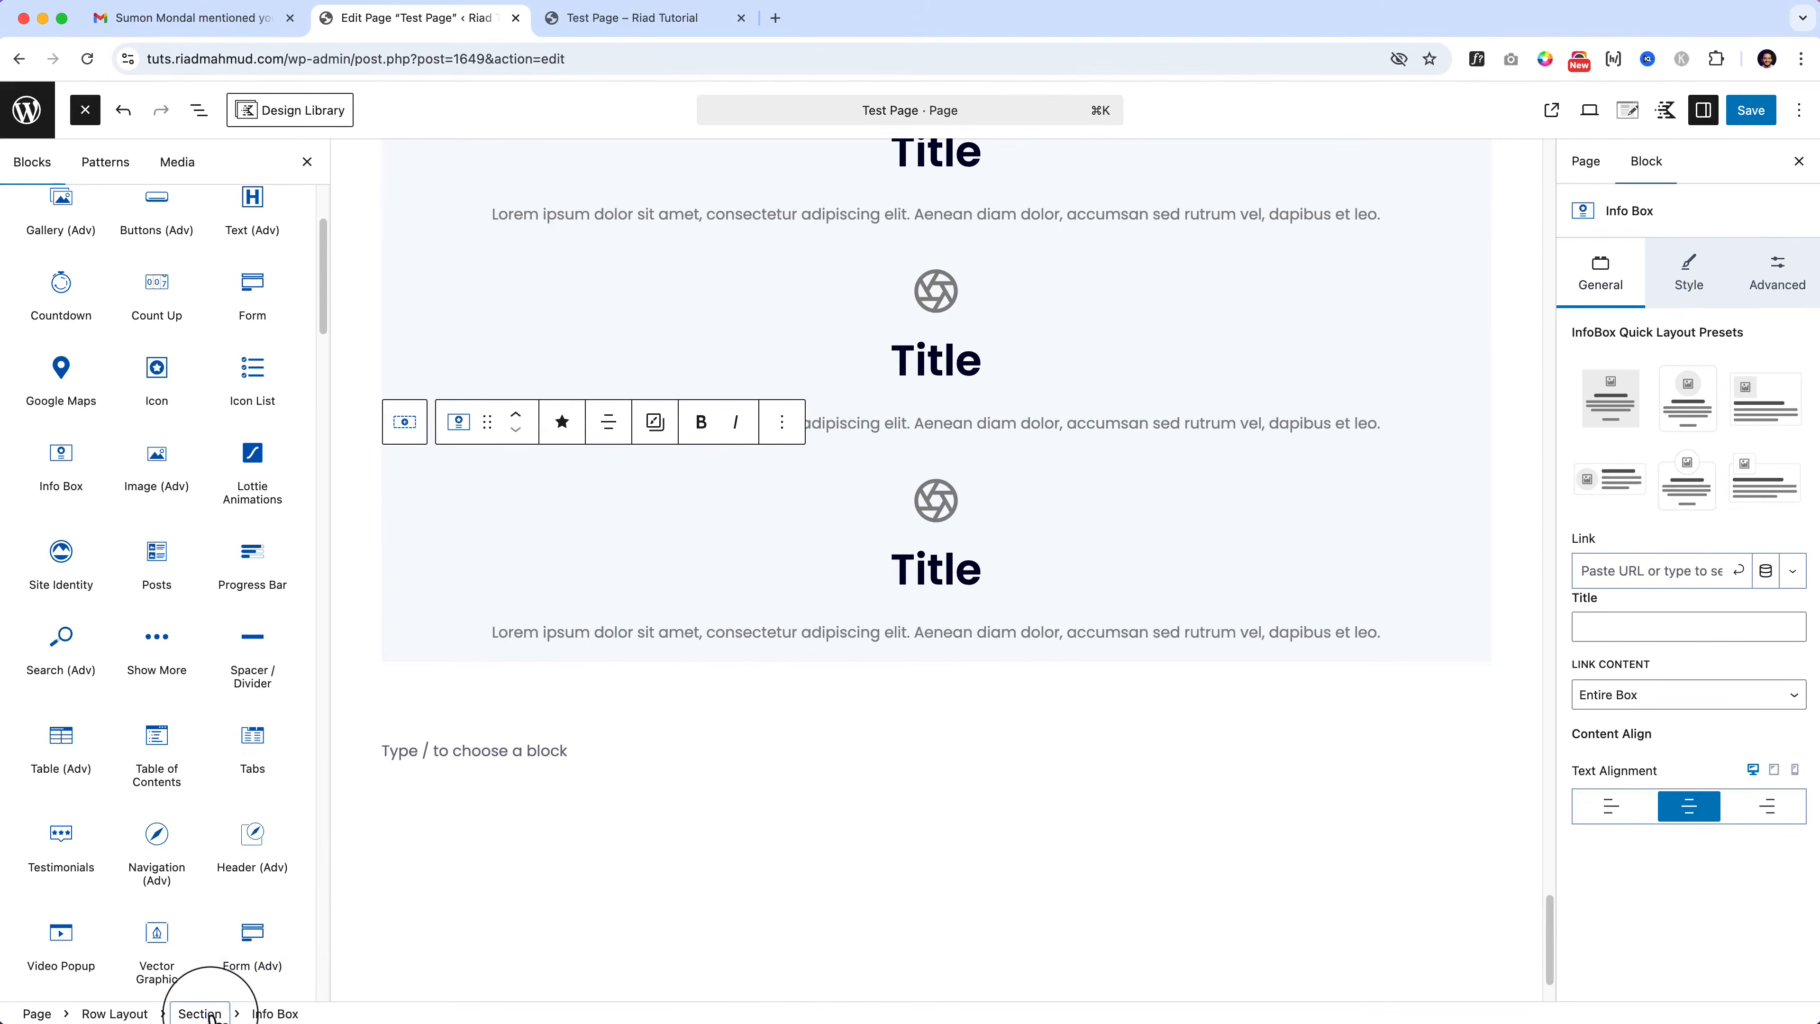
Step: Try a horizontal Direction on the Section, then set it back to vertical
click(207, 1012)
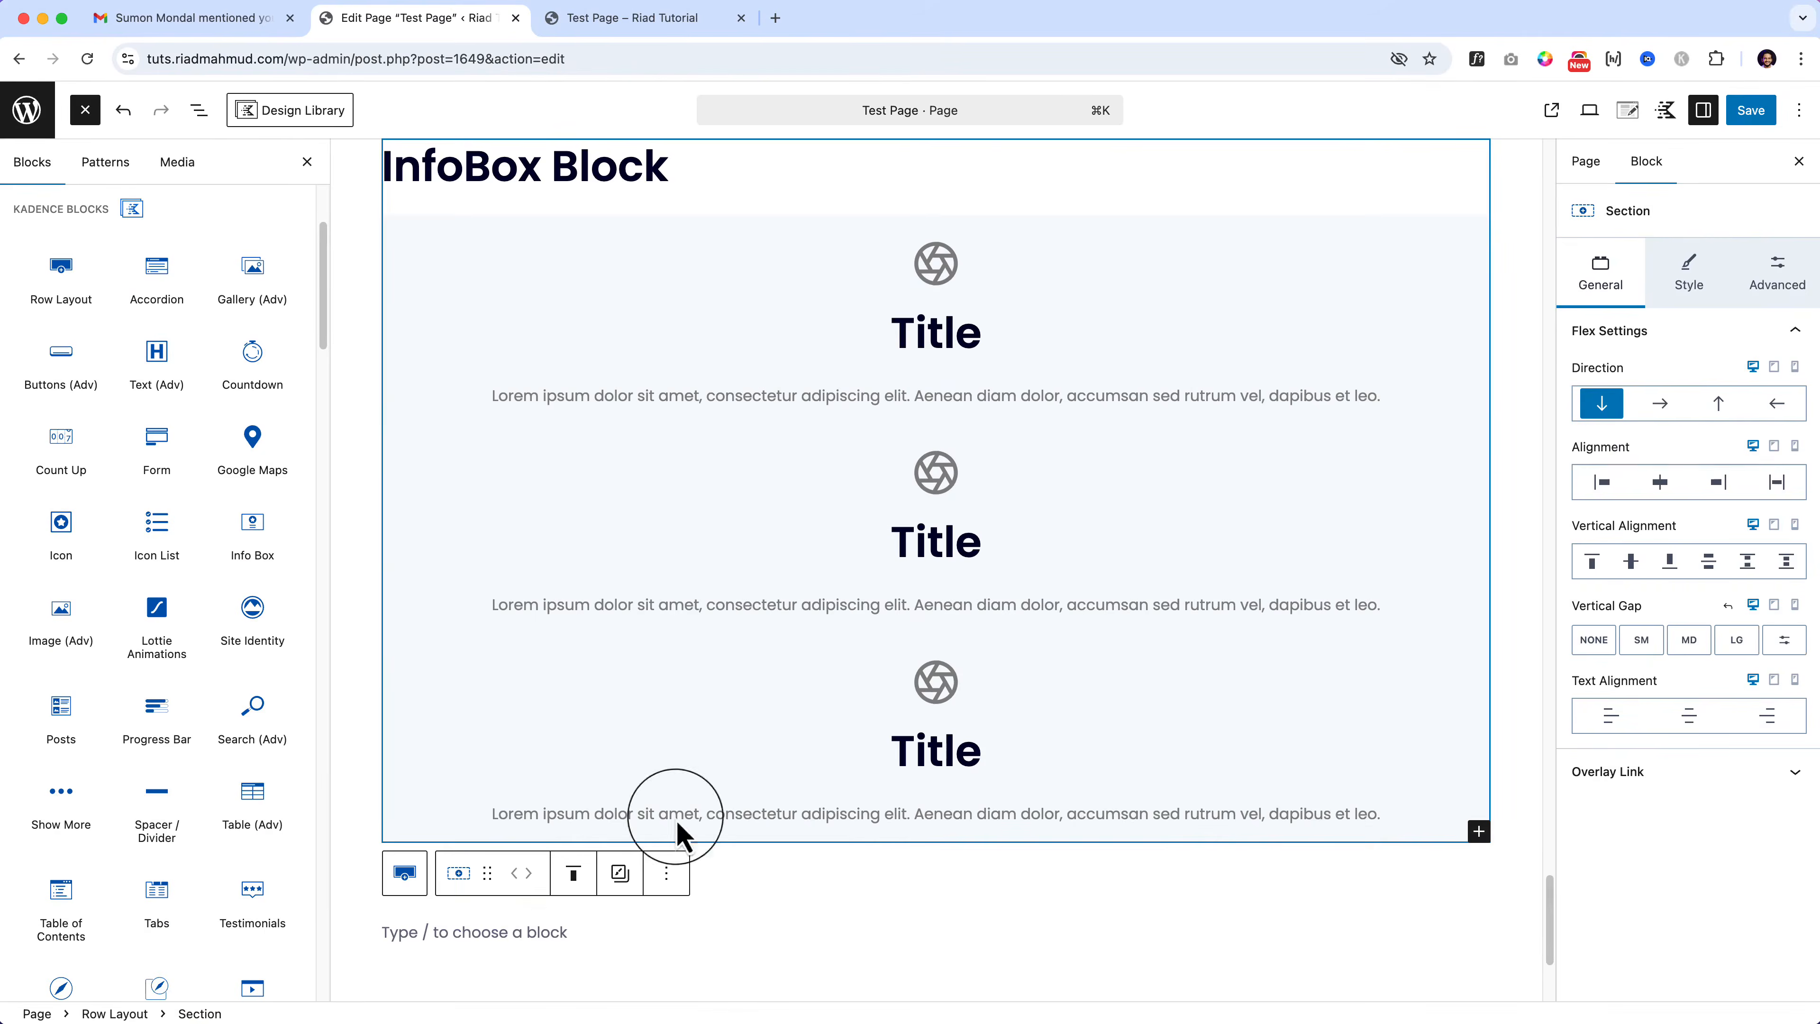
click(1662, 402)
click(1603, 401)
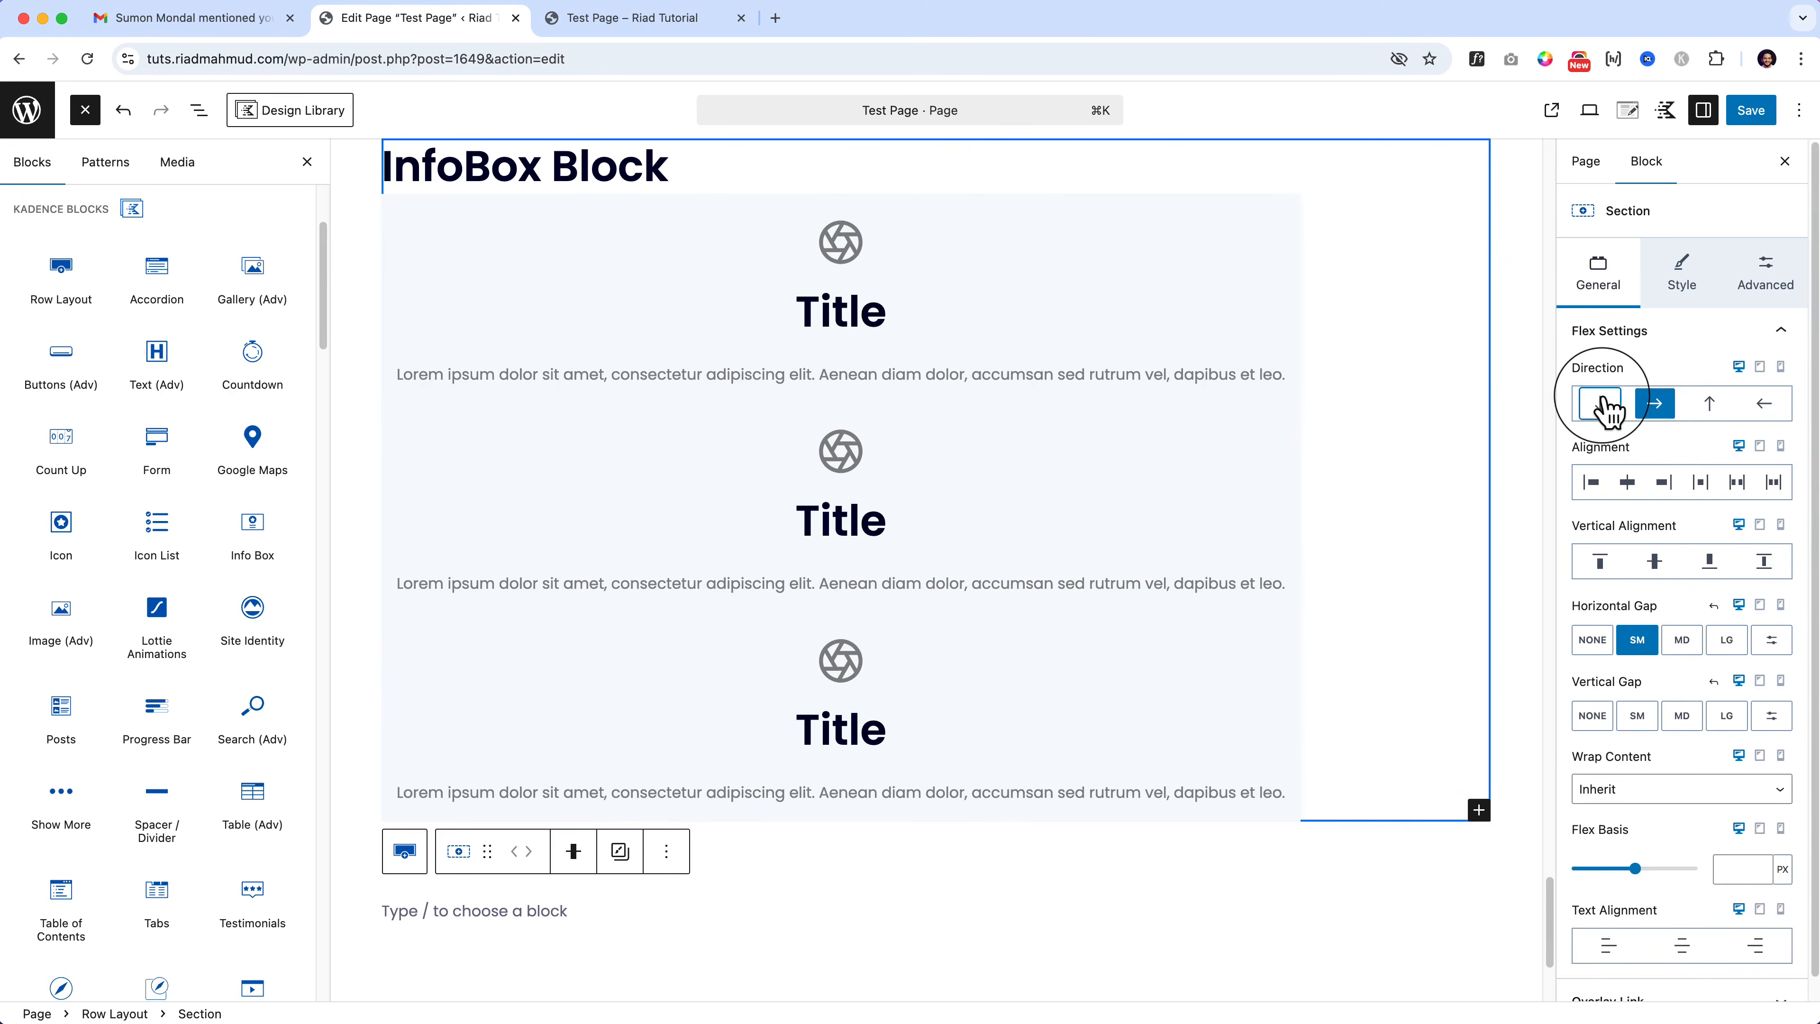
click(1662, 403)
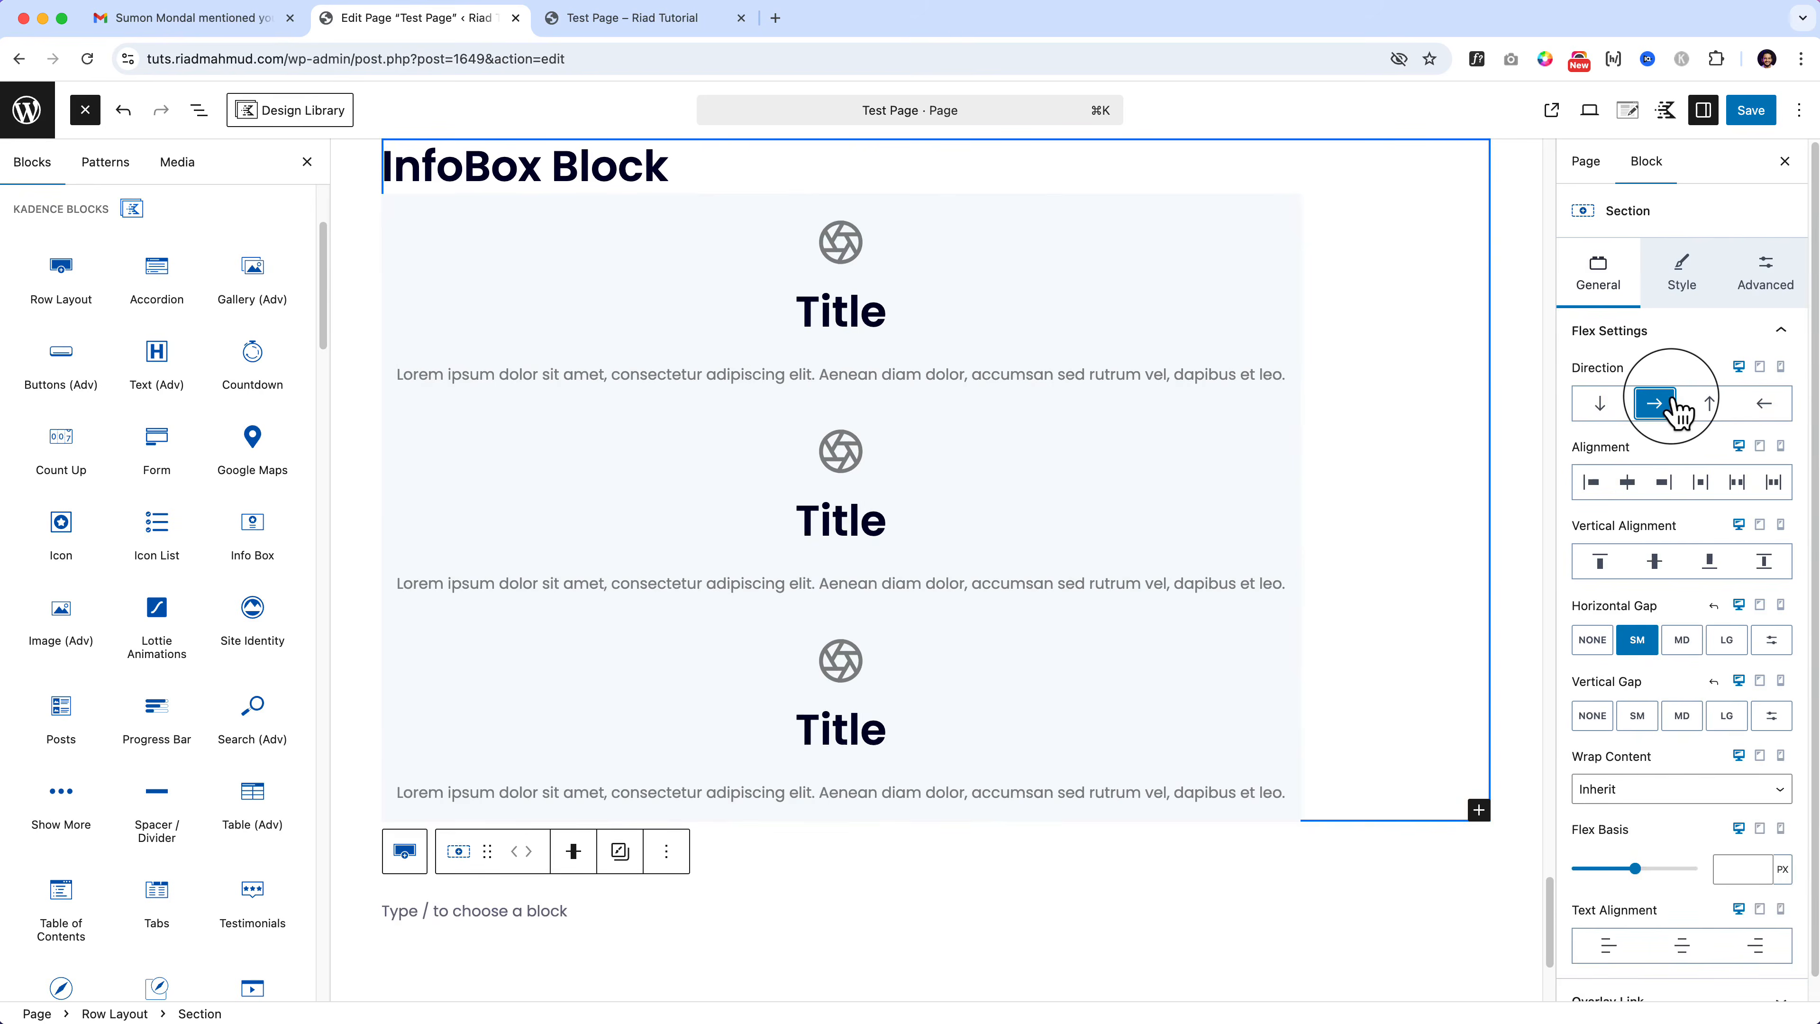
click(1599, 404)
Step: In List View, expand the Section and select the first Info Box
click(199, 109)
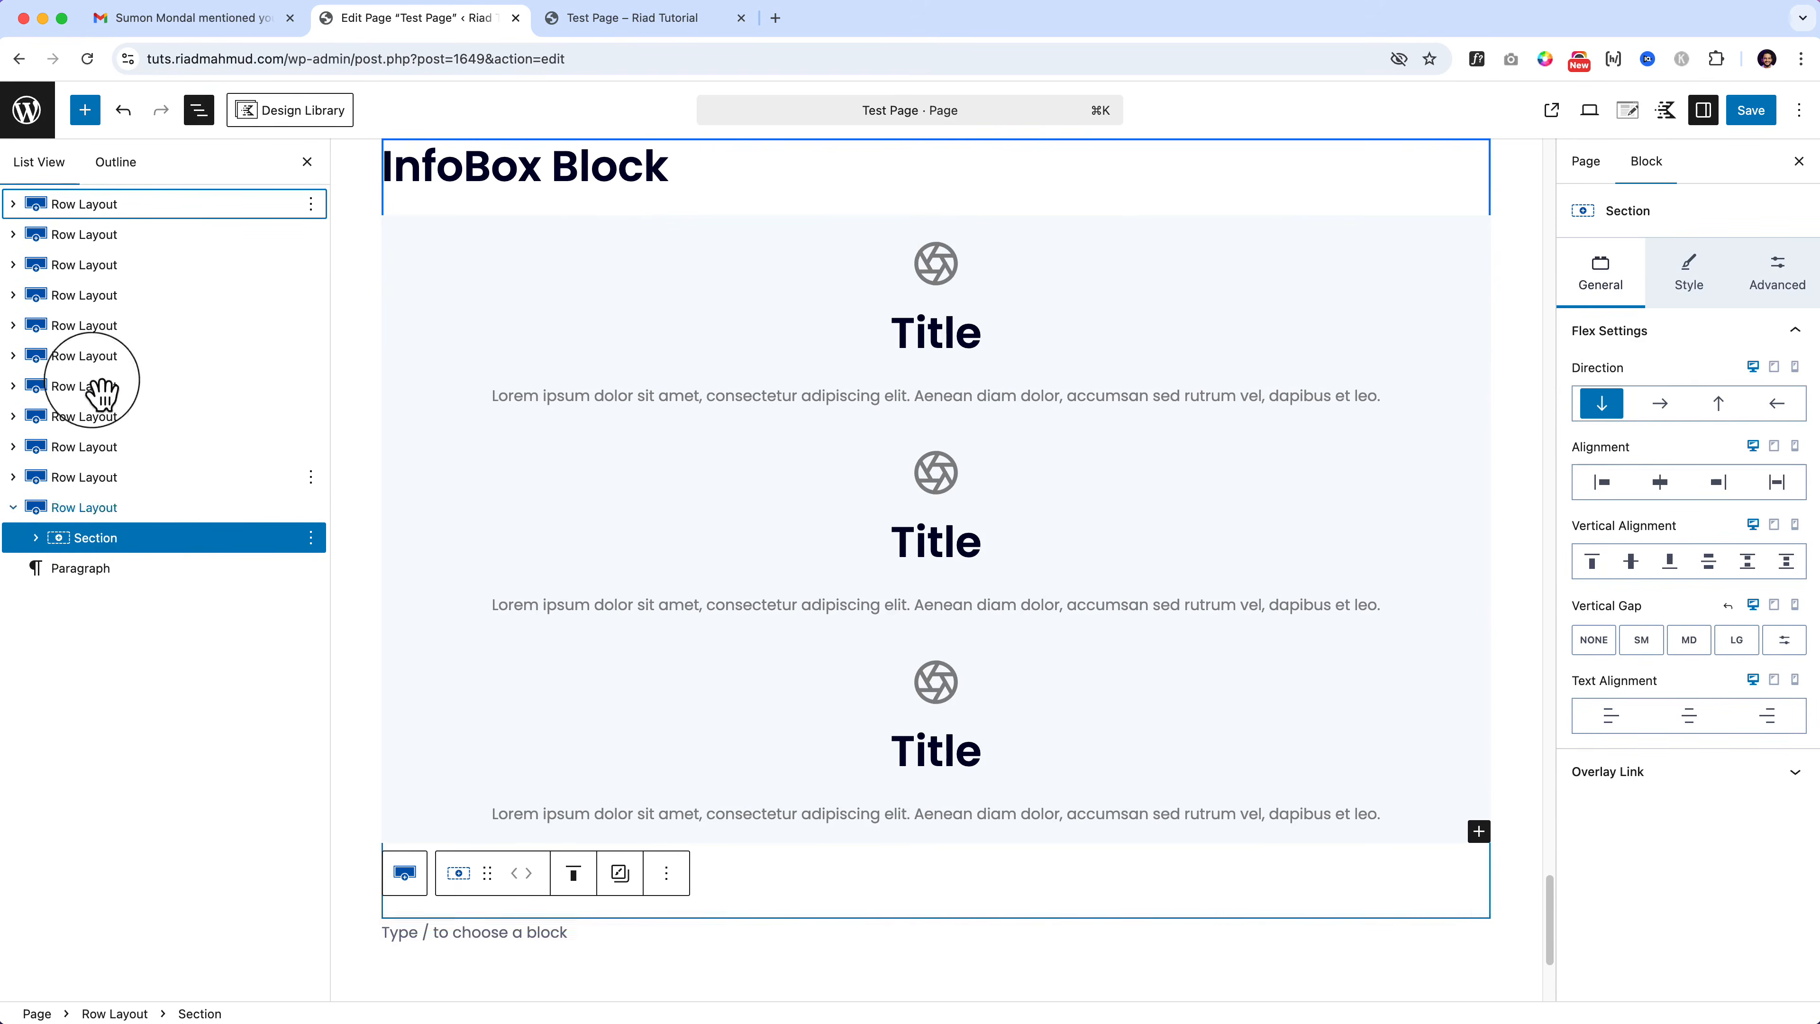
click(41, 538)
click(35, 537)
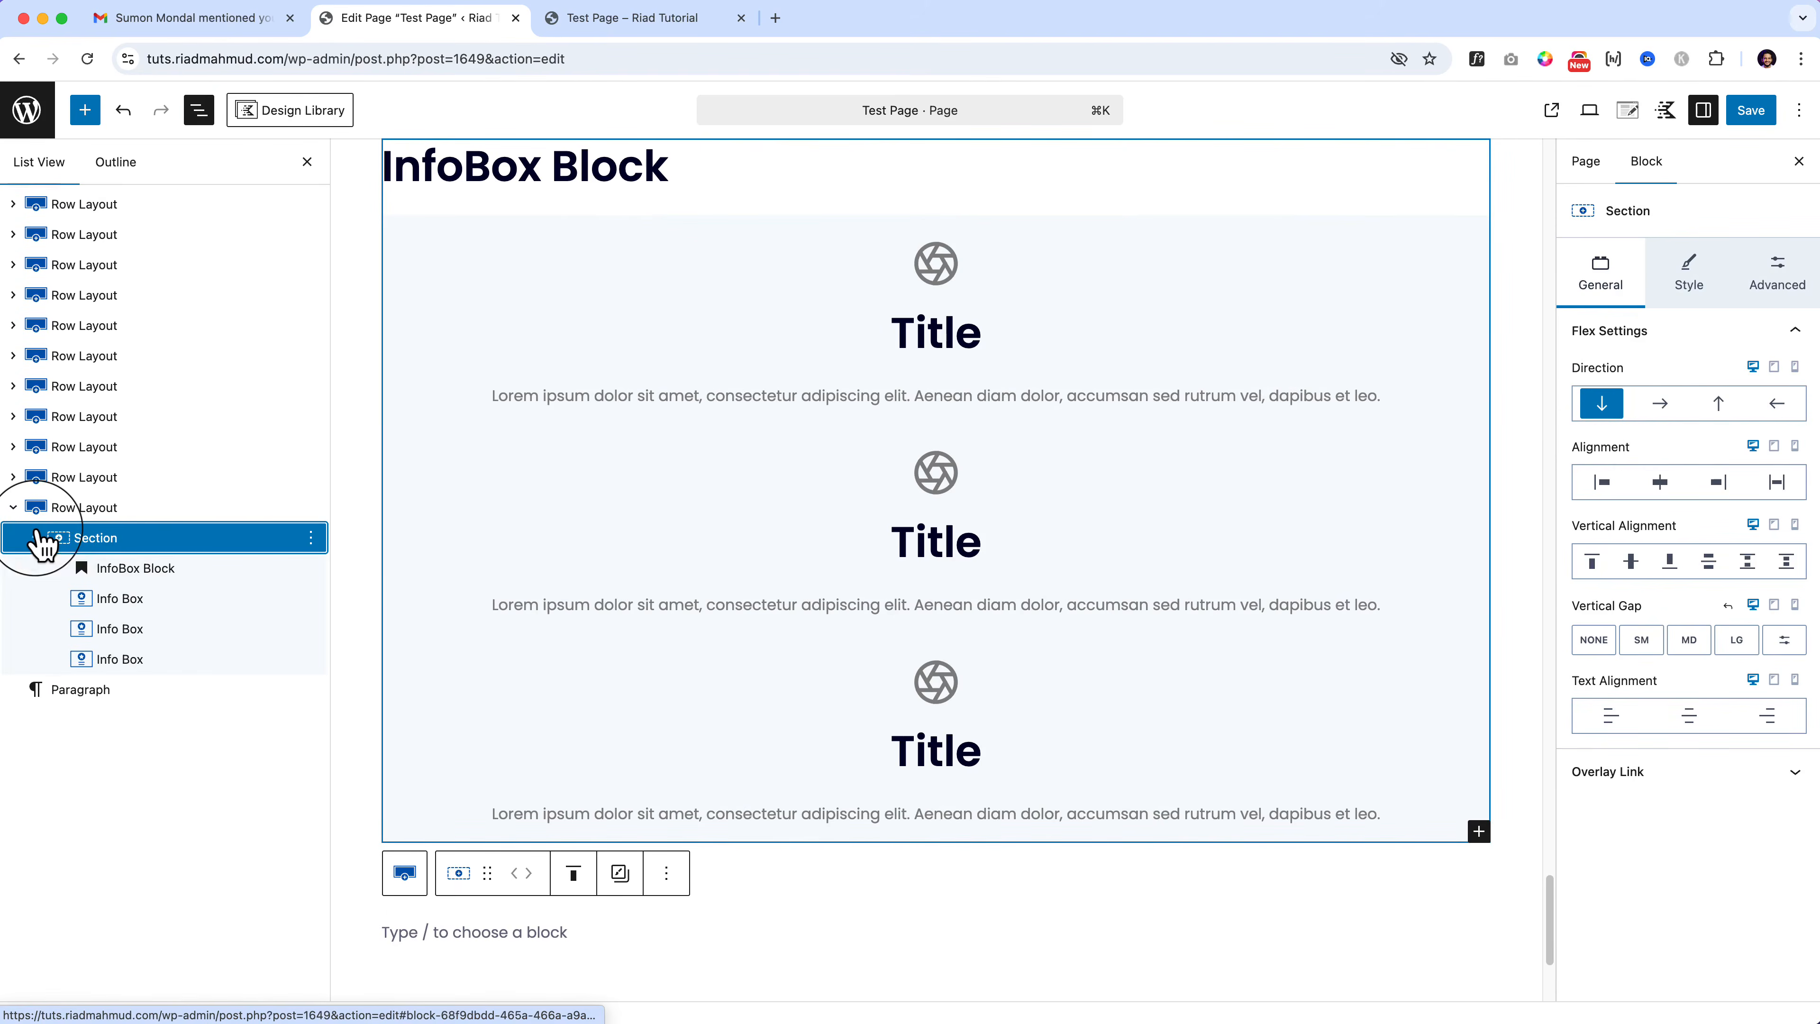
click(143, 601)
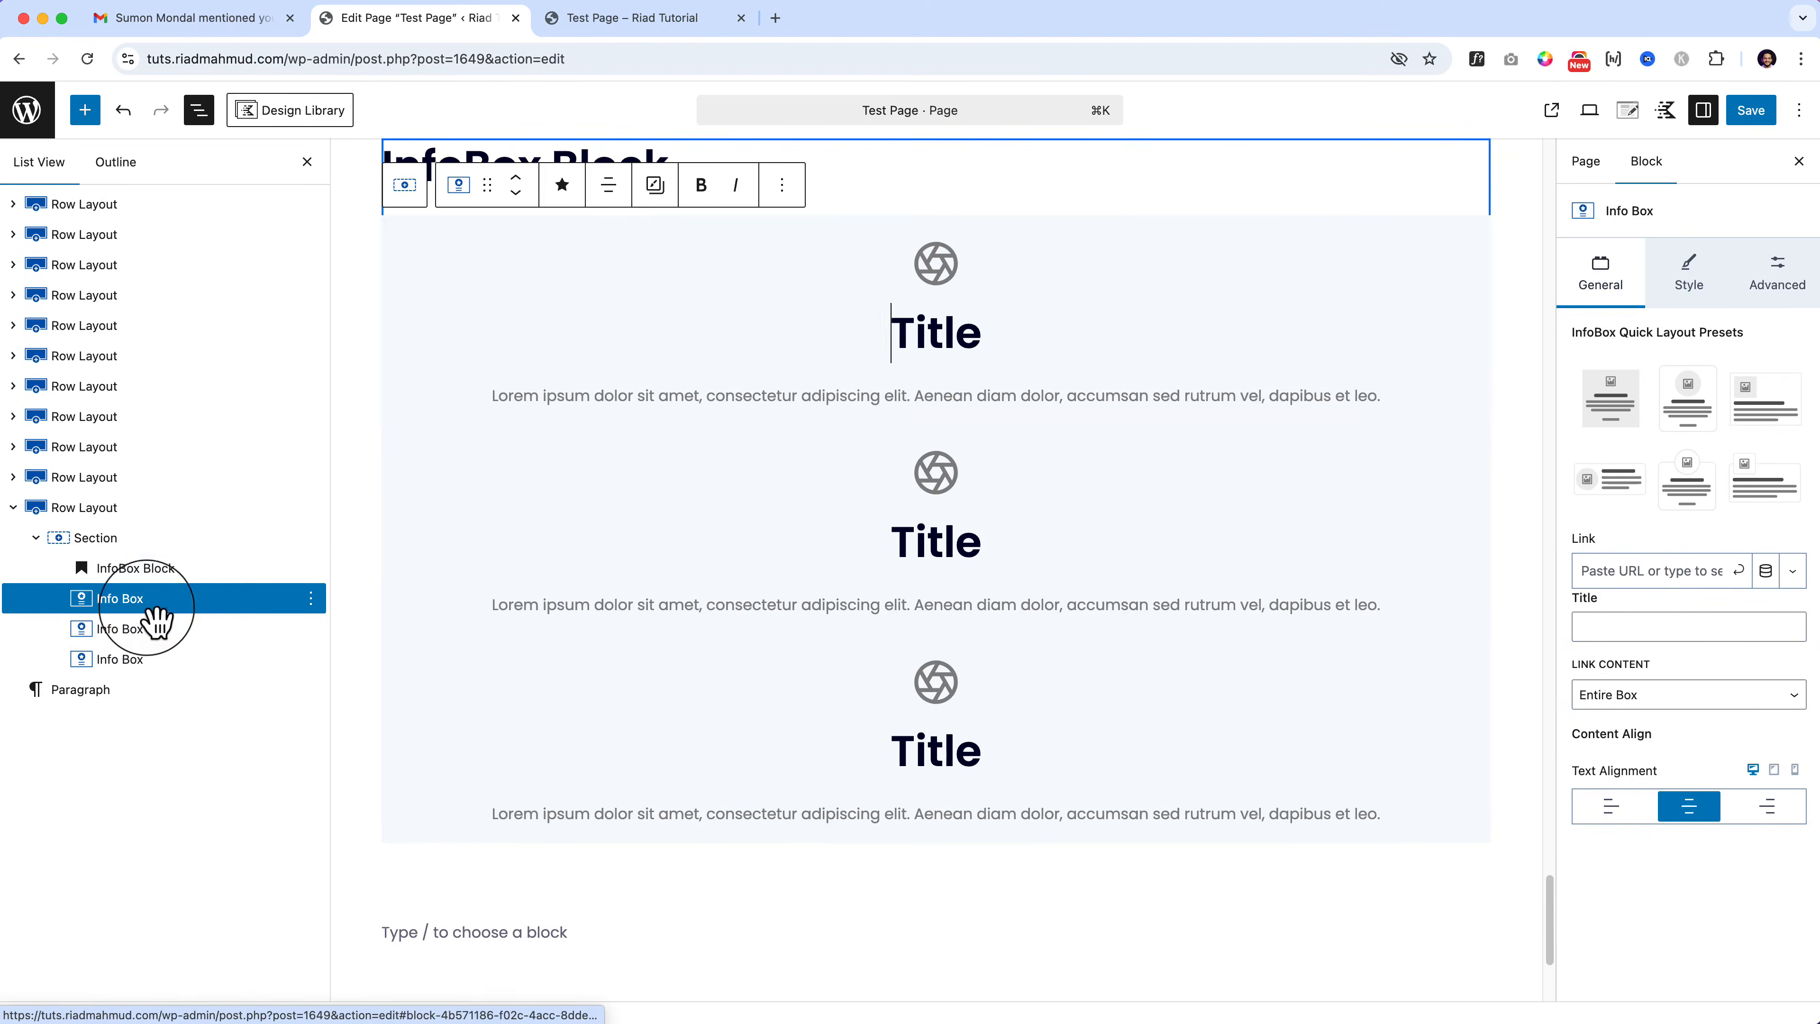
click(310, 599)
Step: Insert a new Section block above the info boxes using /sec
click(405, 259)
scroll(423, 323, up, 3)
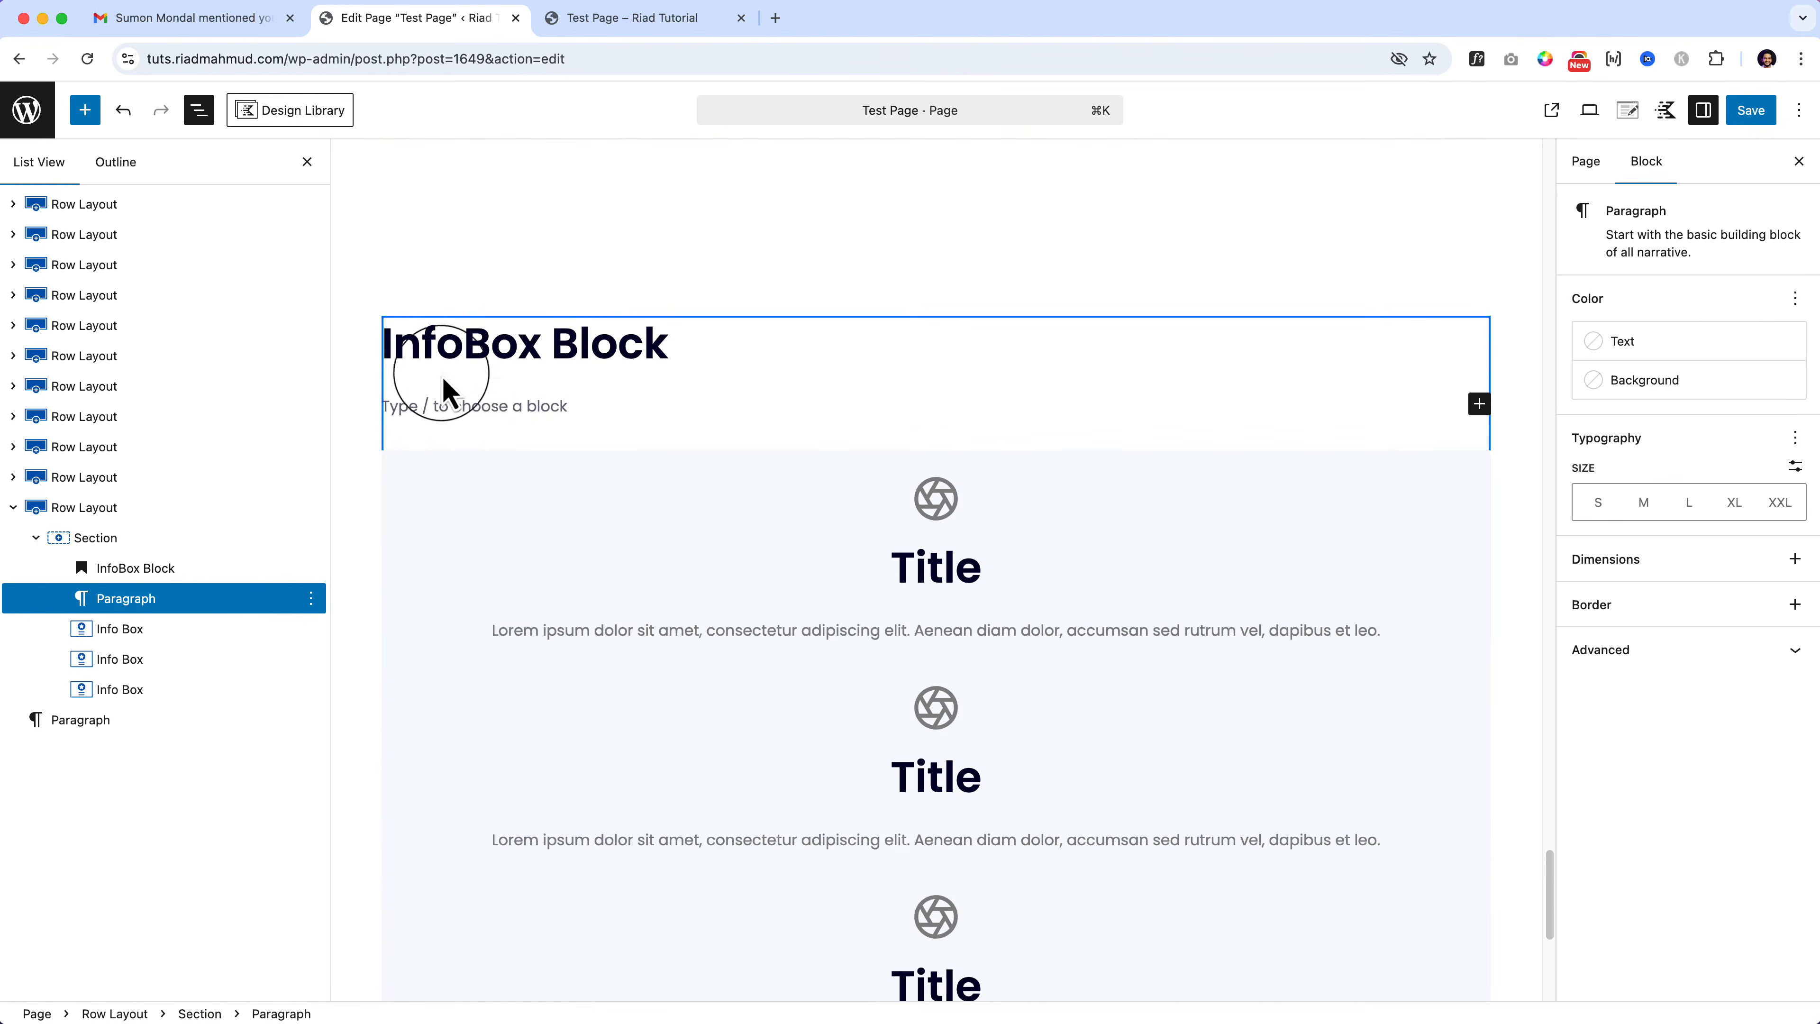
text(/sec)
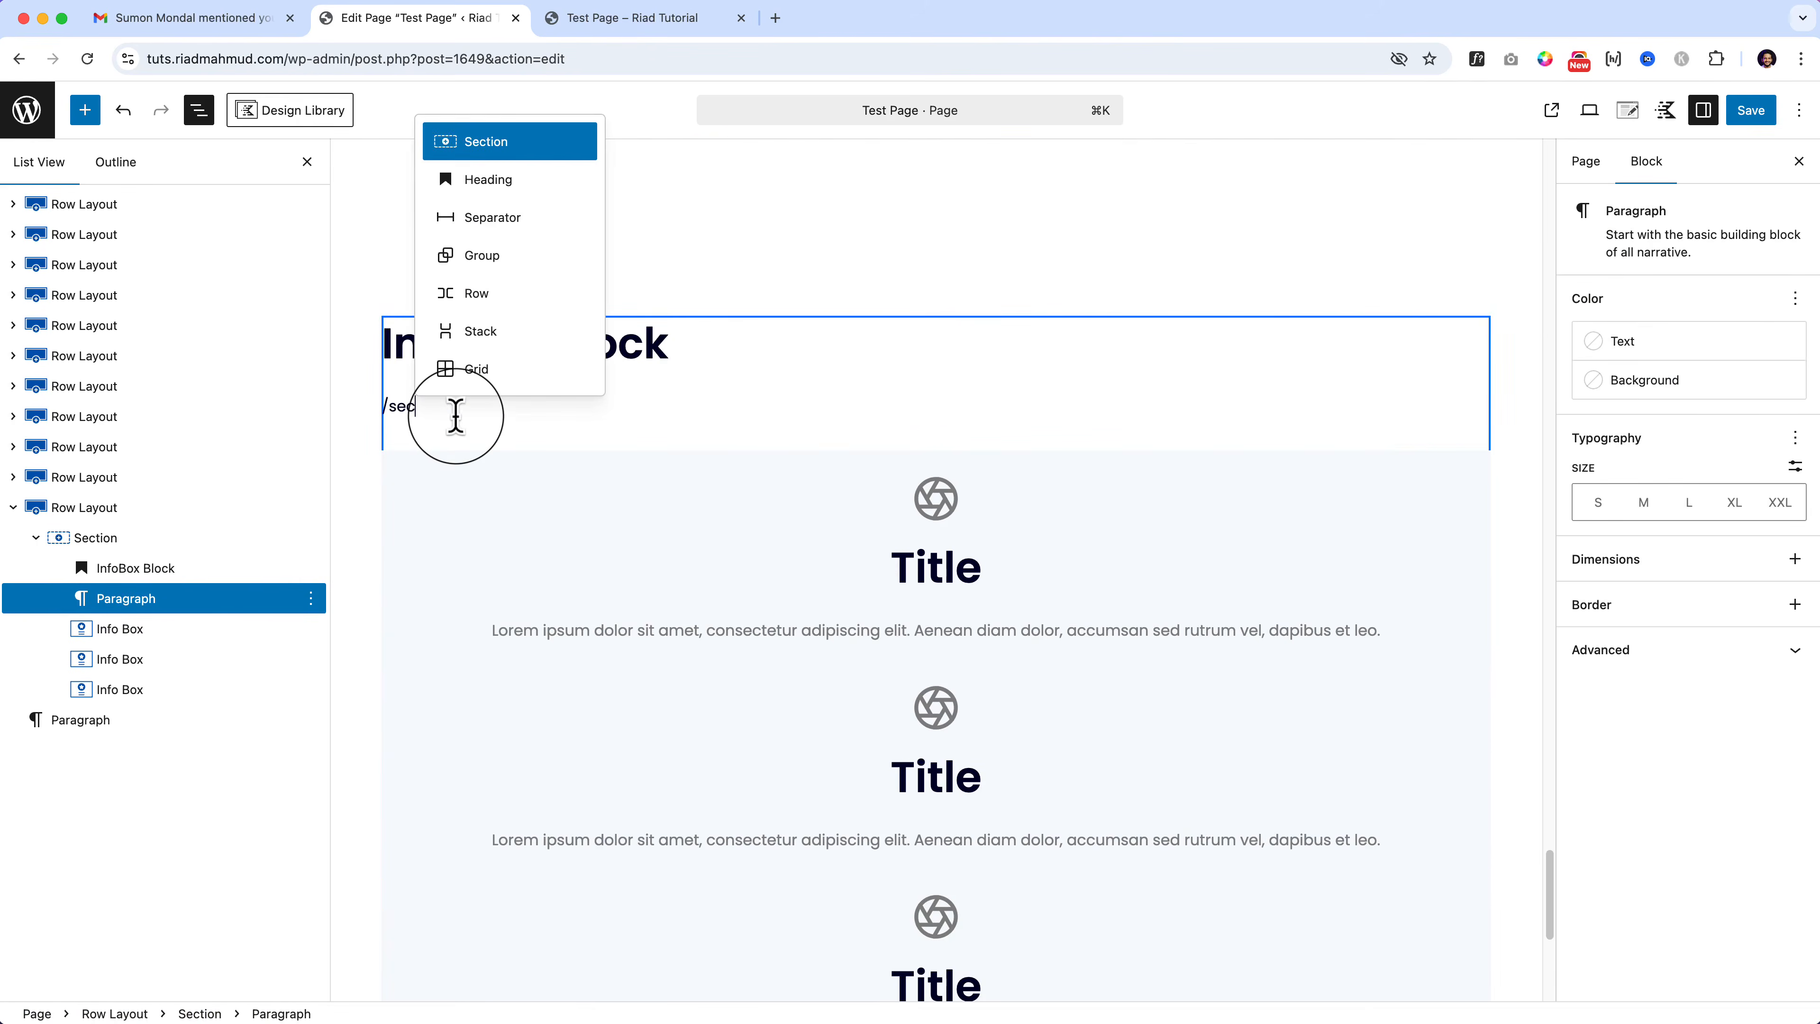
key(Return)
Step: Shift-select the three Info Boxes in List View and drag them into the new Section
click(137, 630)
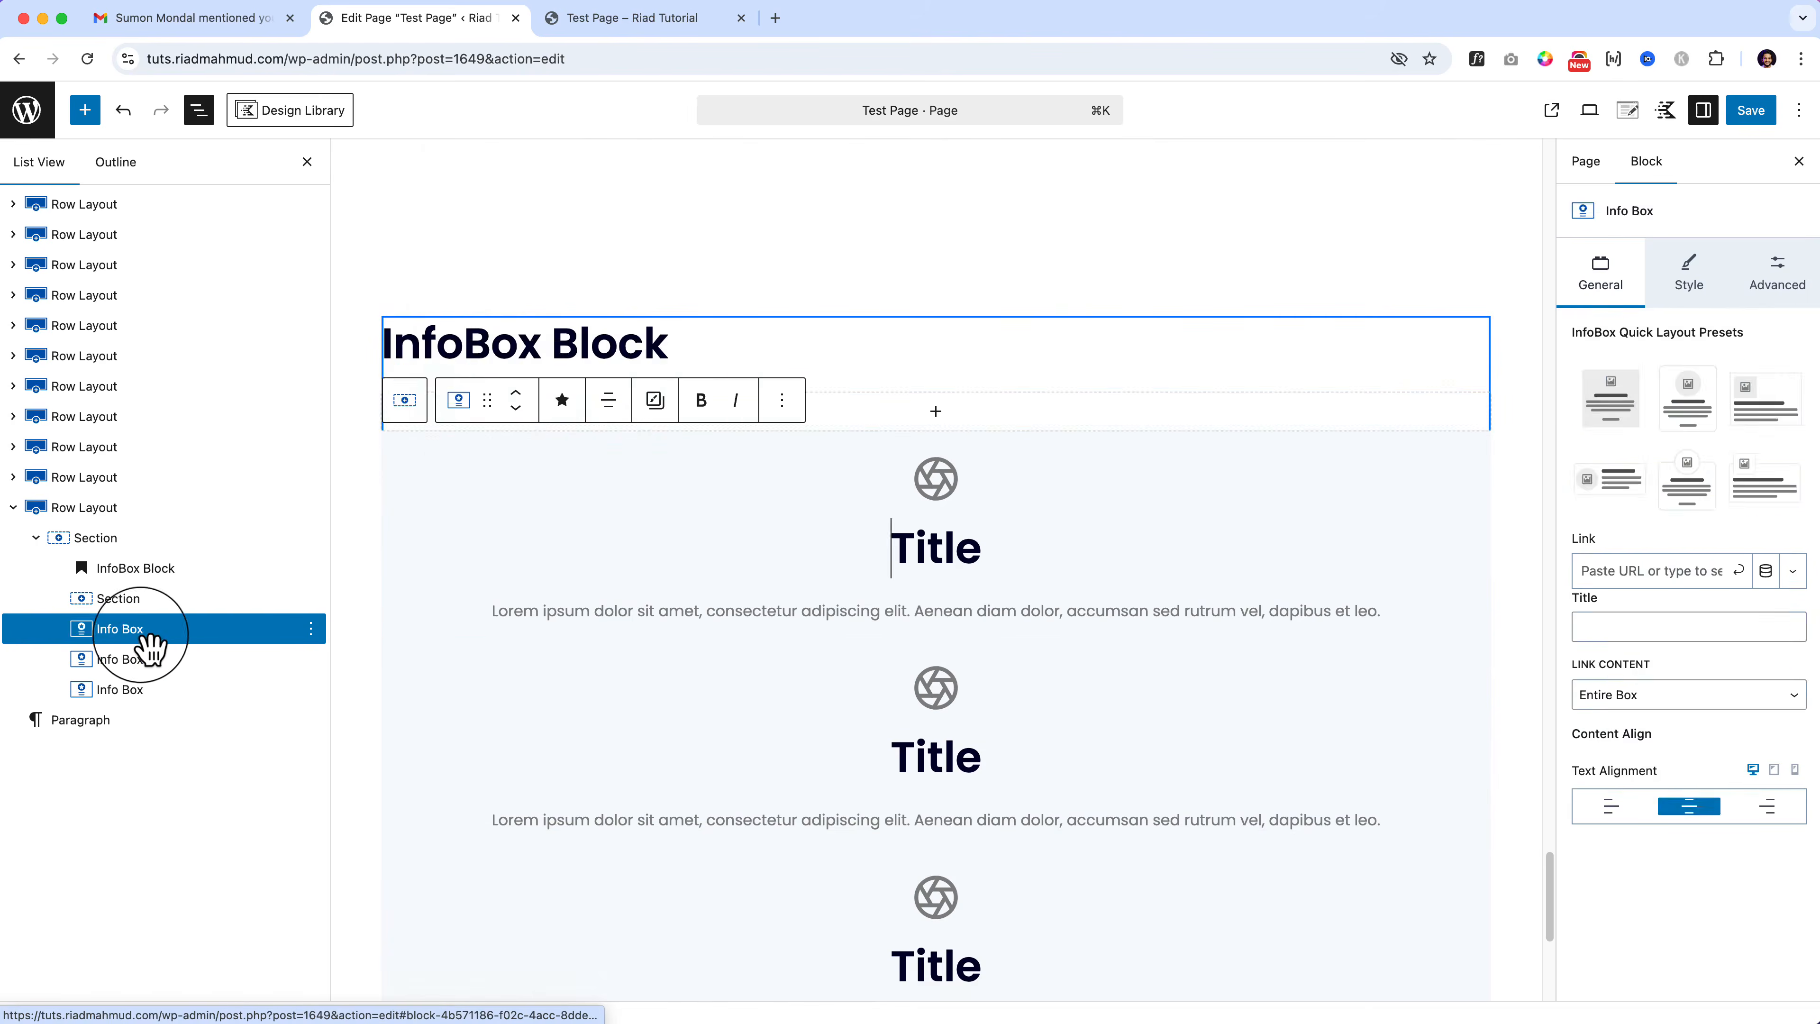
shift+click(154, 690)
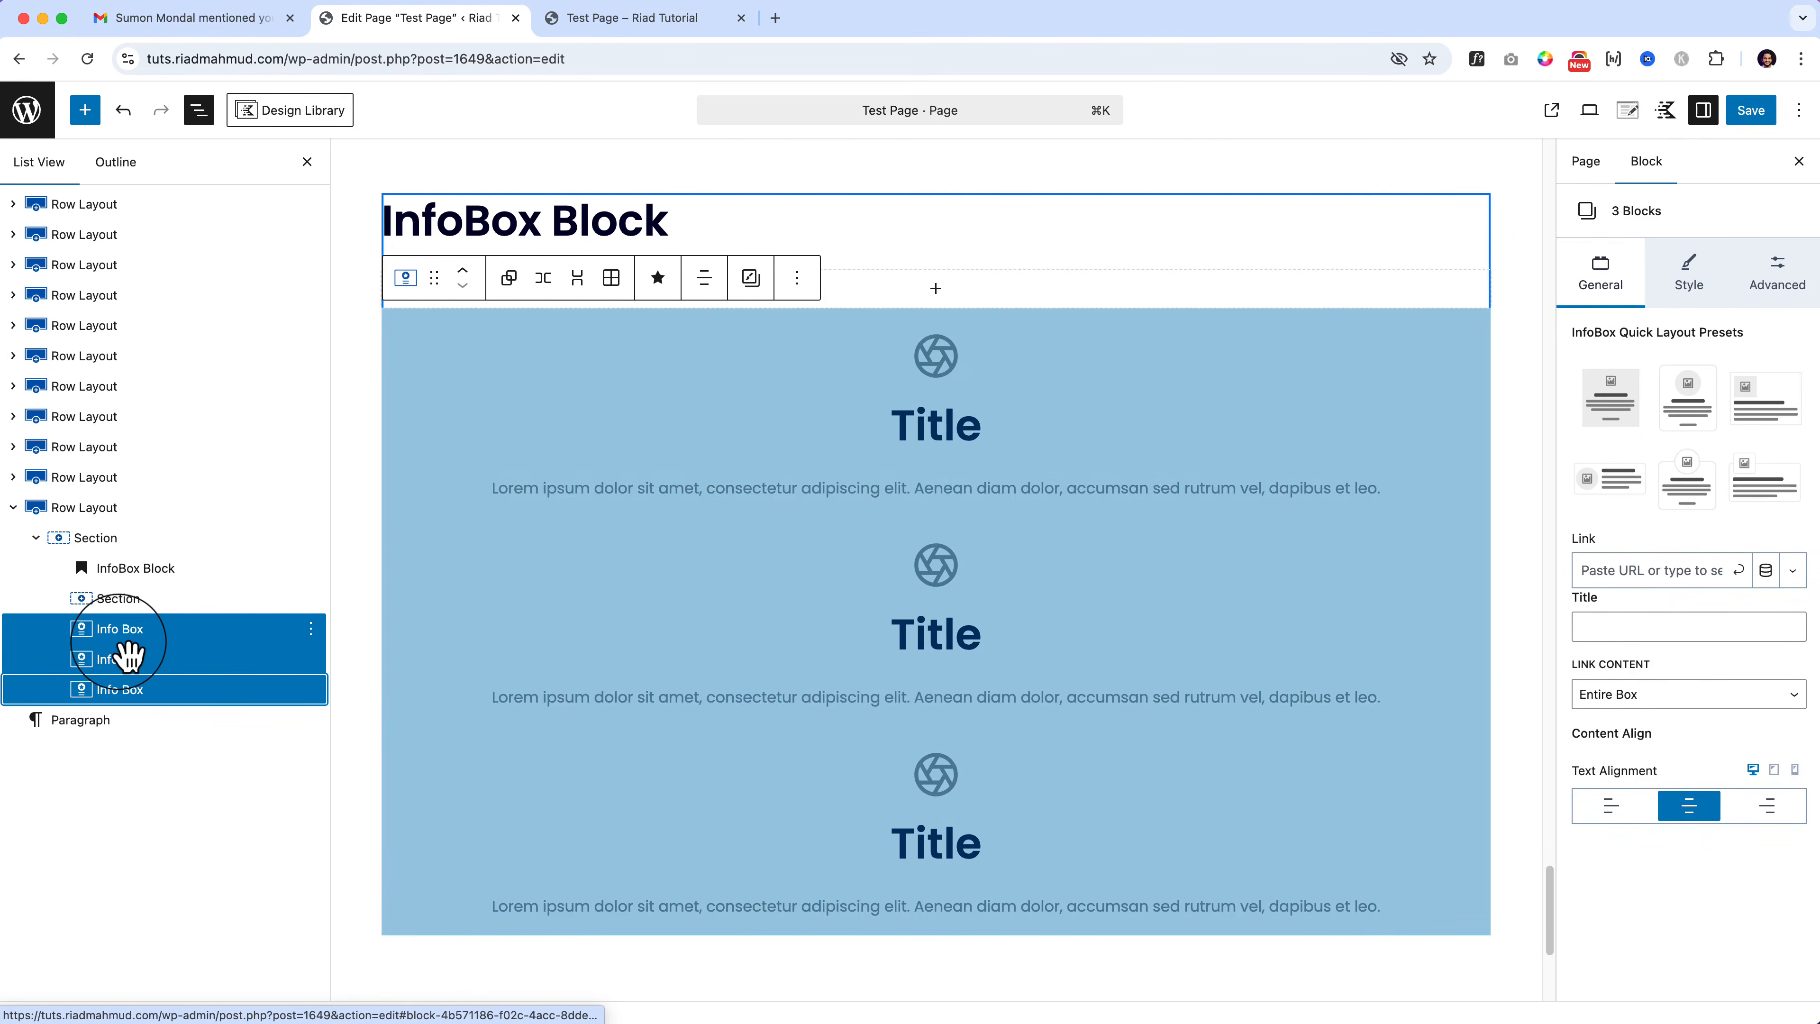
drag(127, 656, 154, 608)
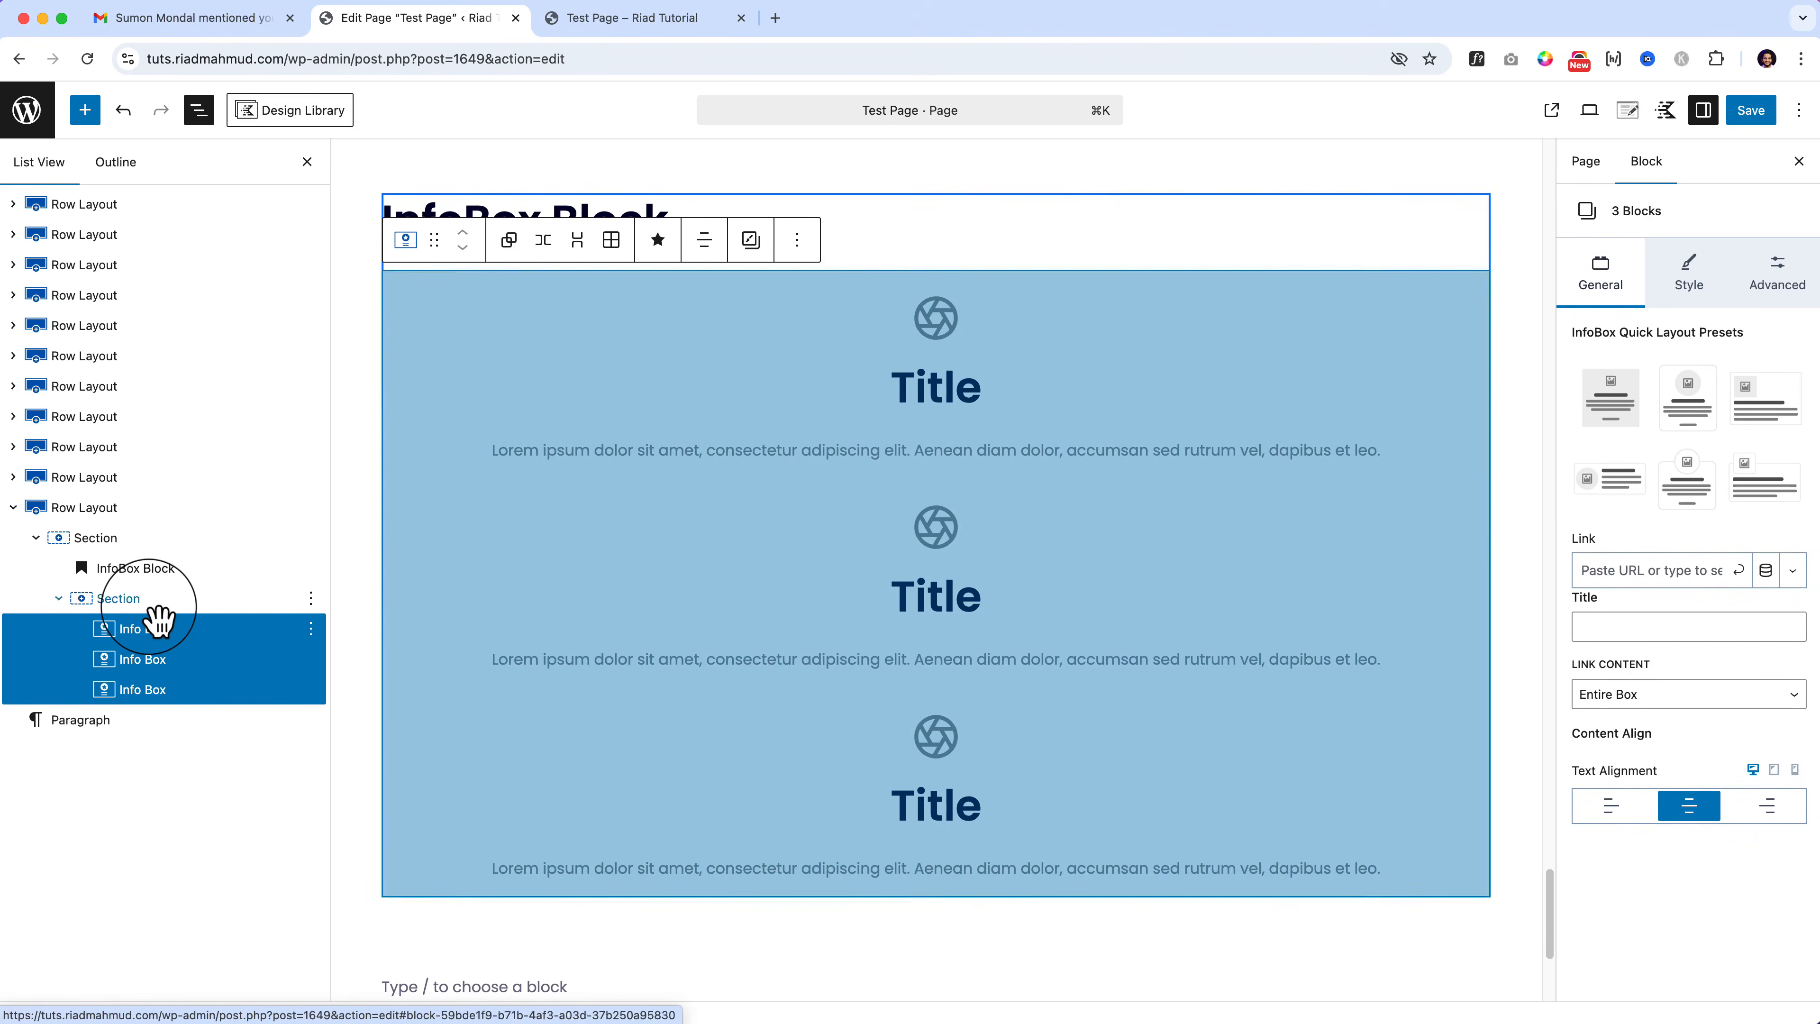
key(shift)
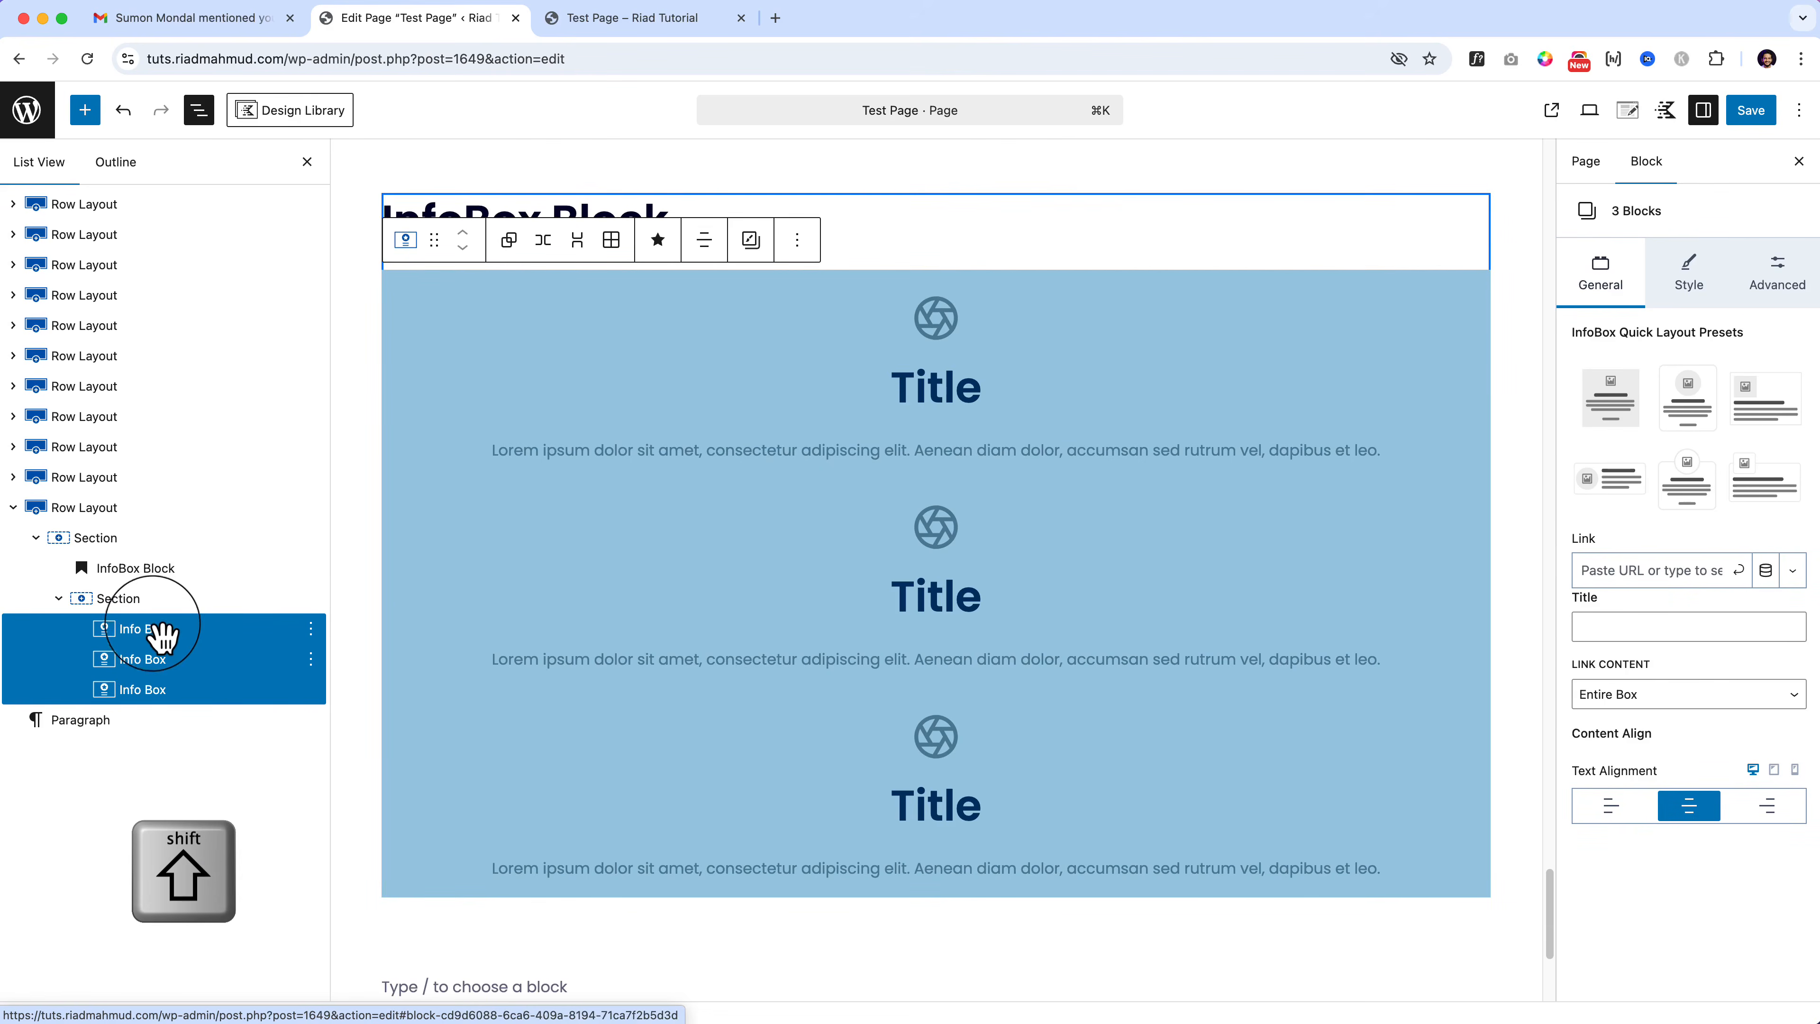
click(161, 630)
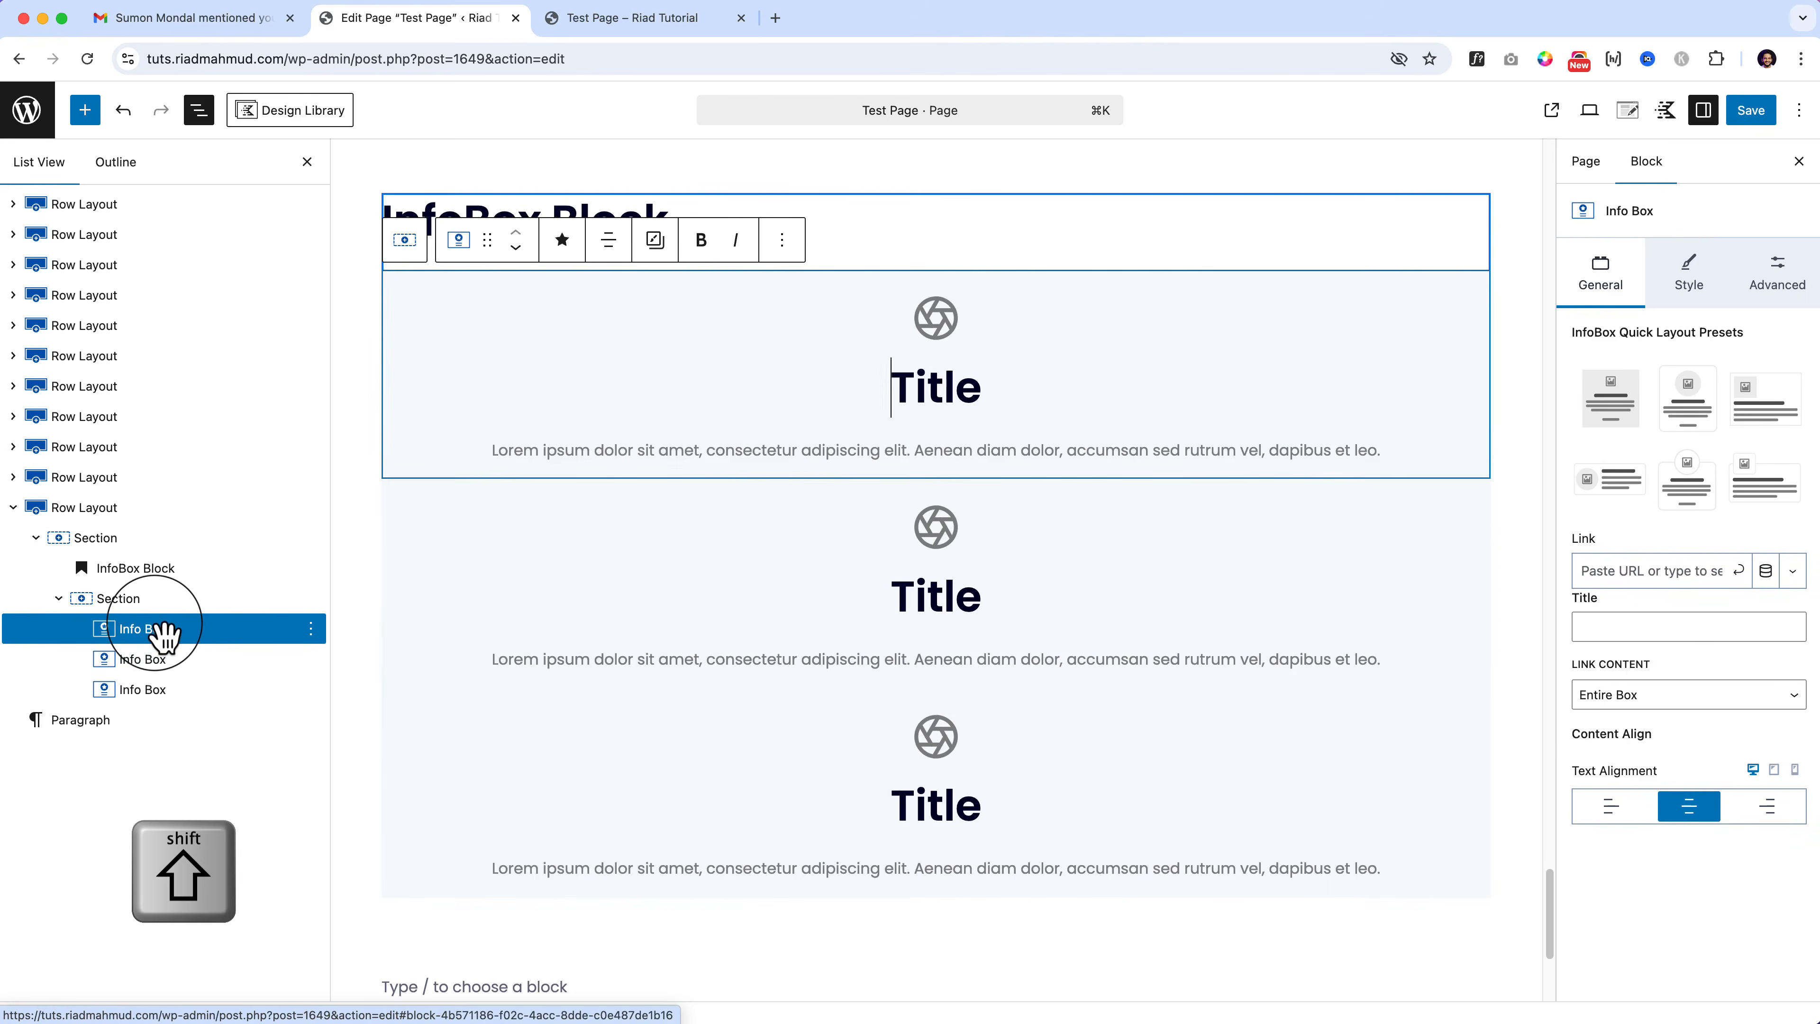
shift+click(161, 689)
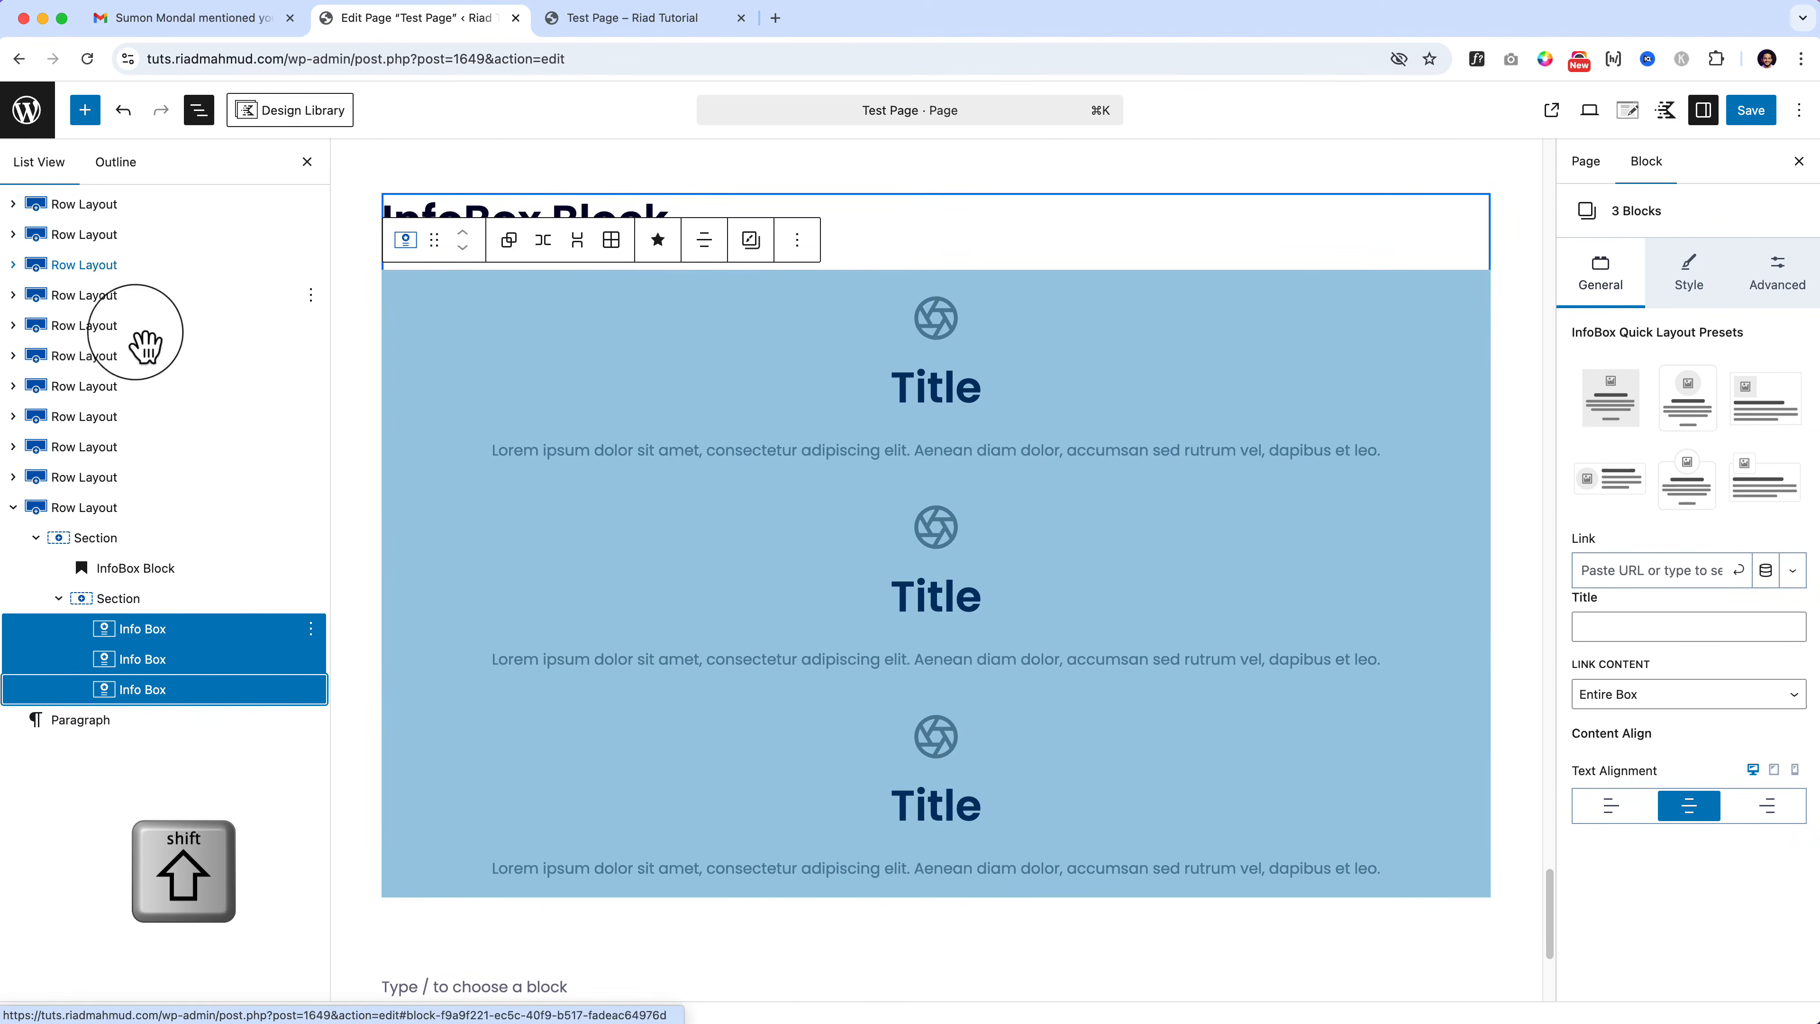
click(133, 205)
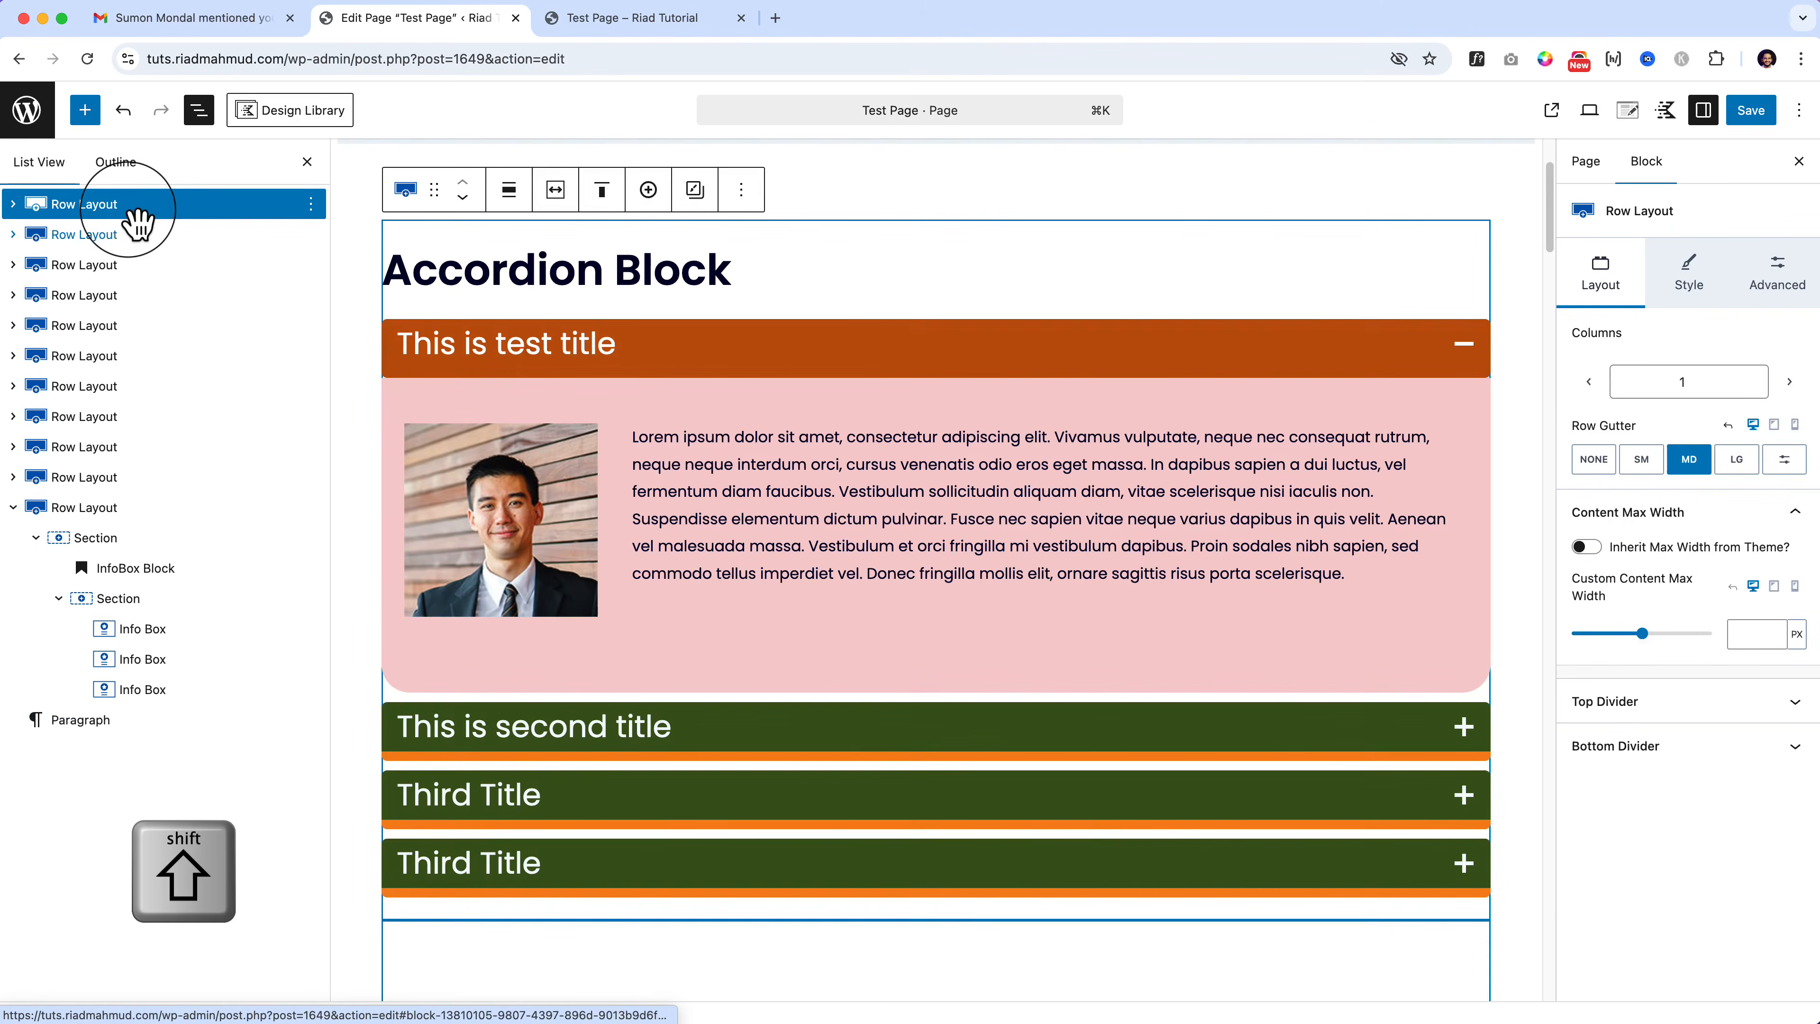
shift+click(113, 358)
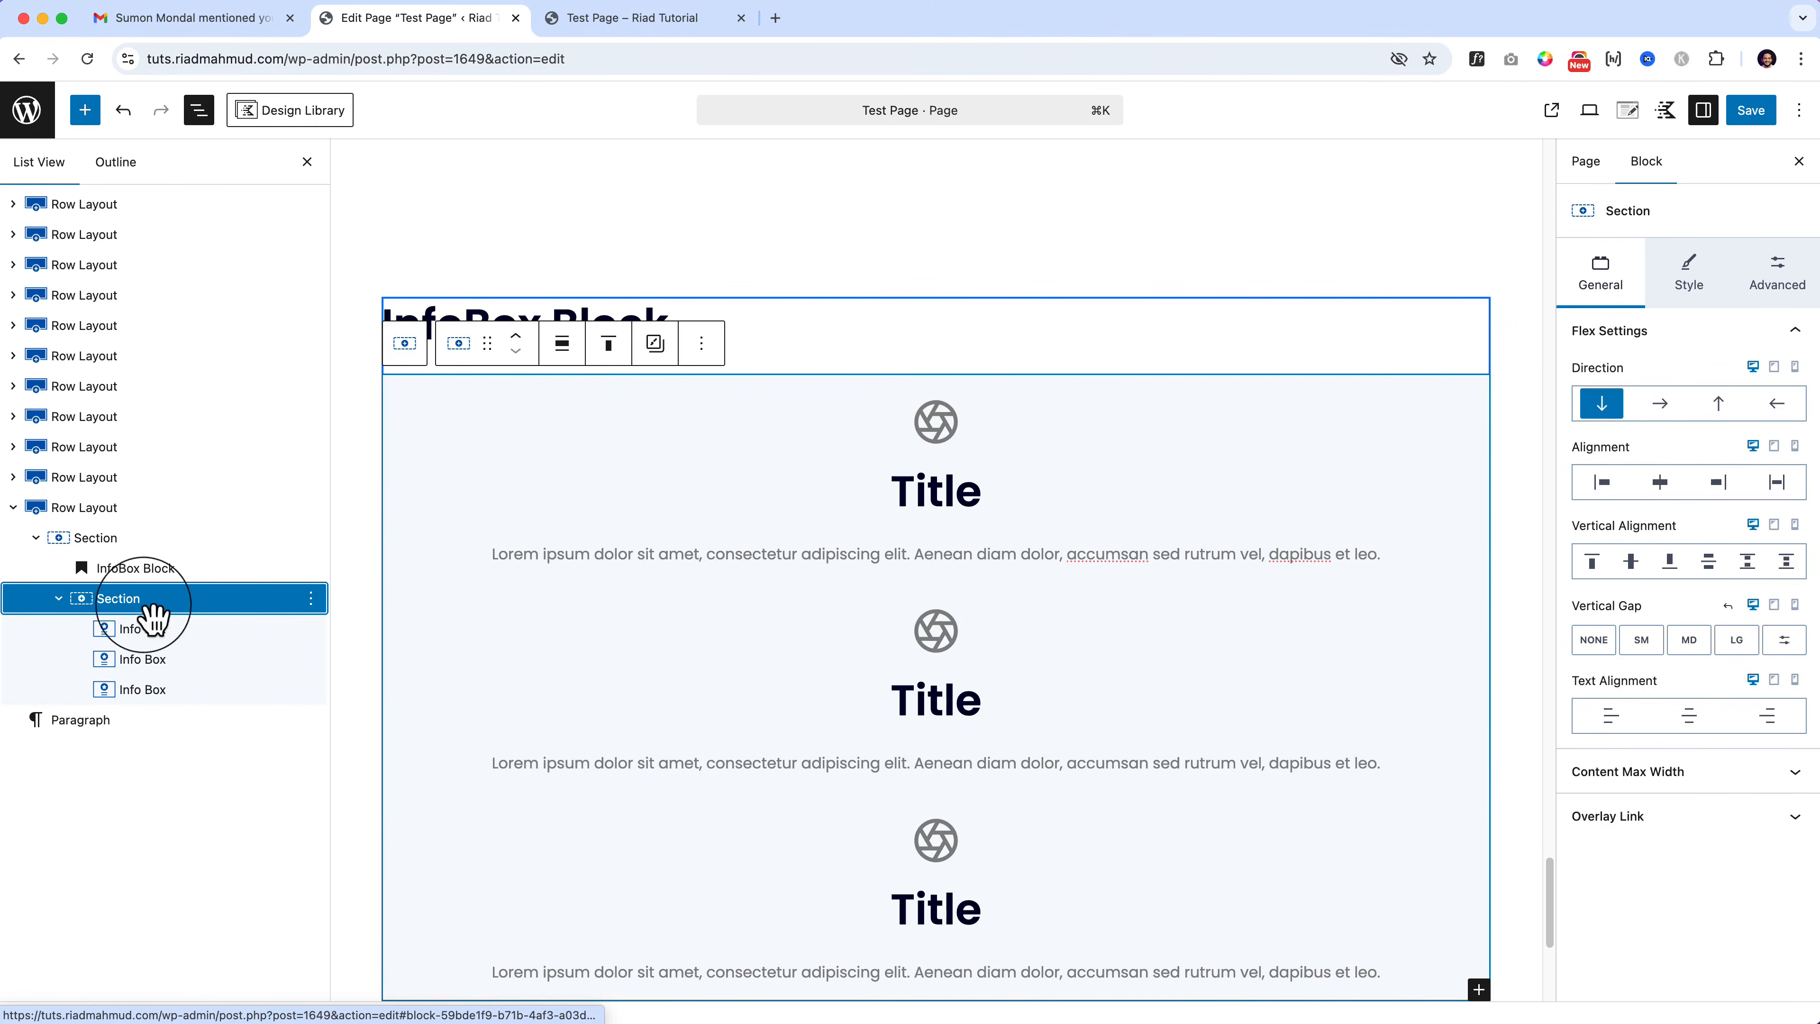
Step: Set the inner Section's Direction to Horizontal and its Flex Basis to 379 px
click(1663, 404)
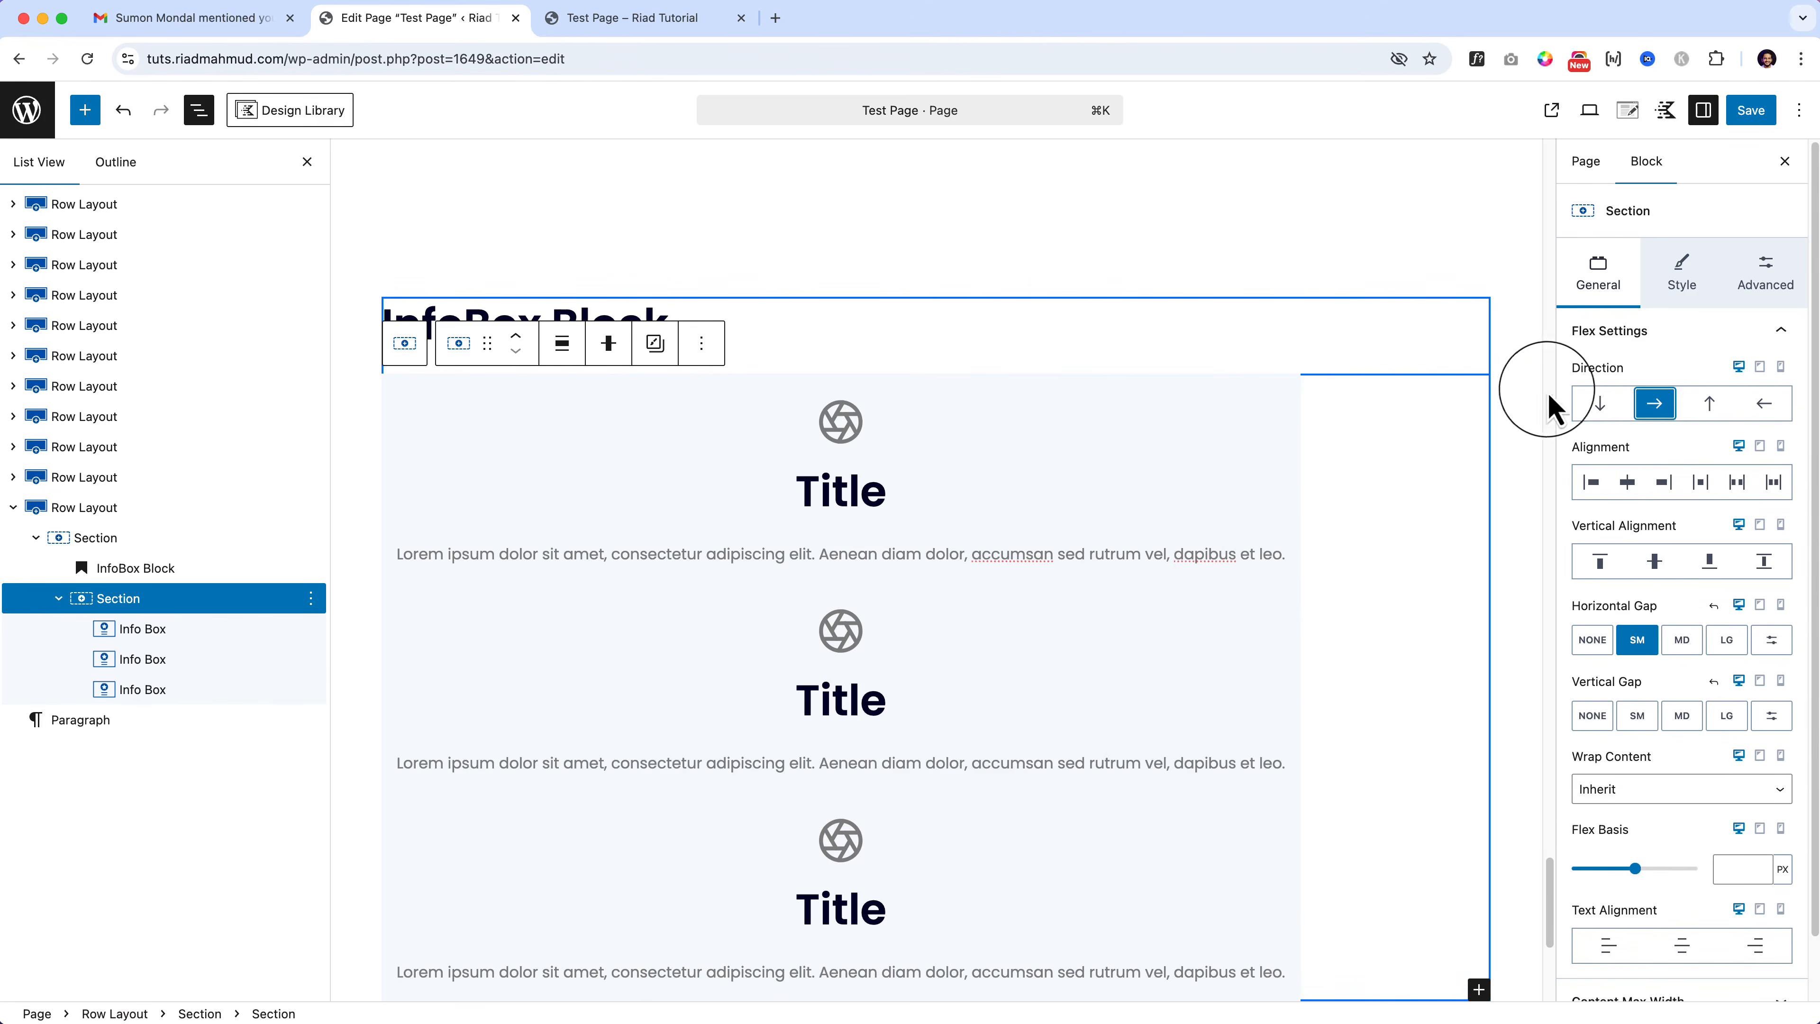
click(1284, 391)
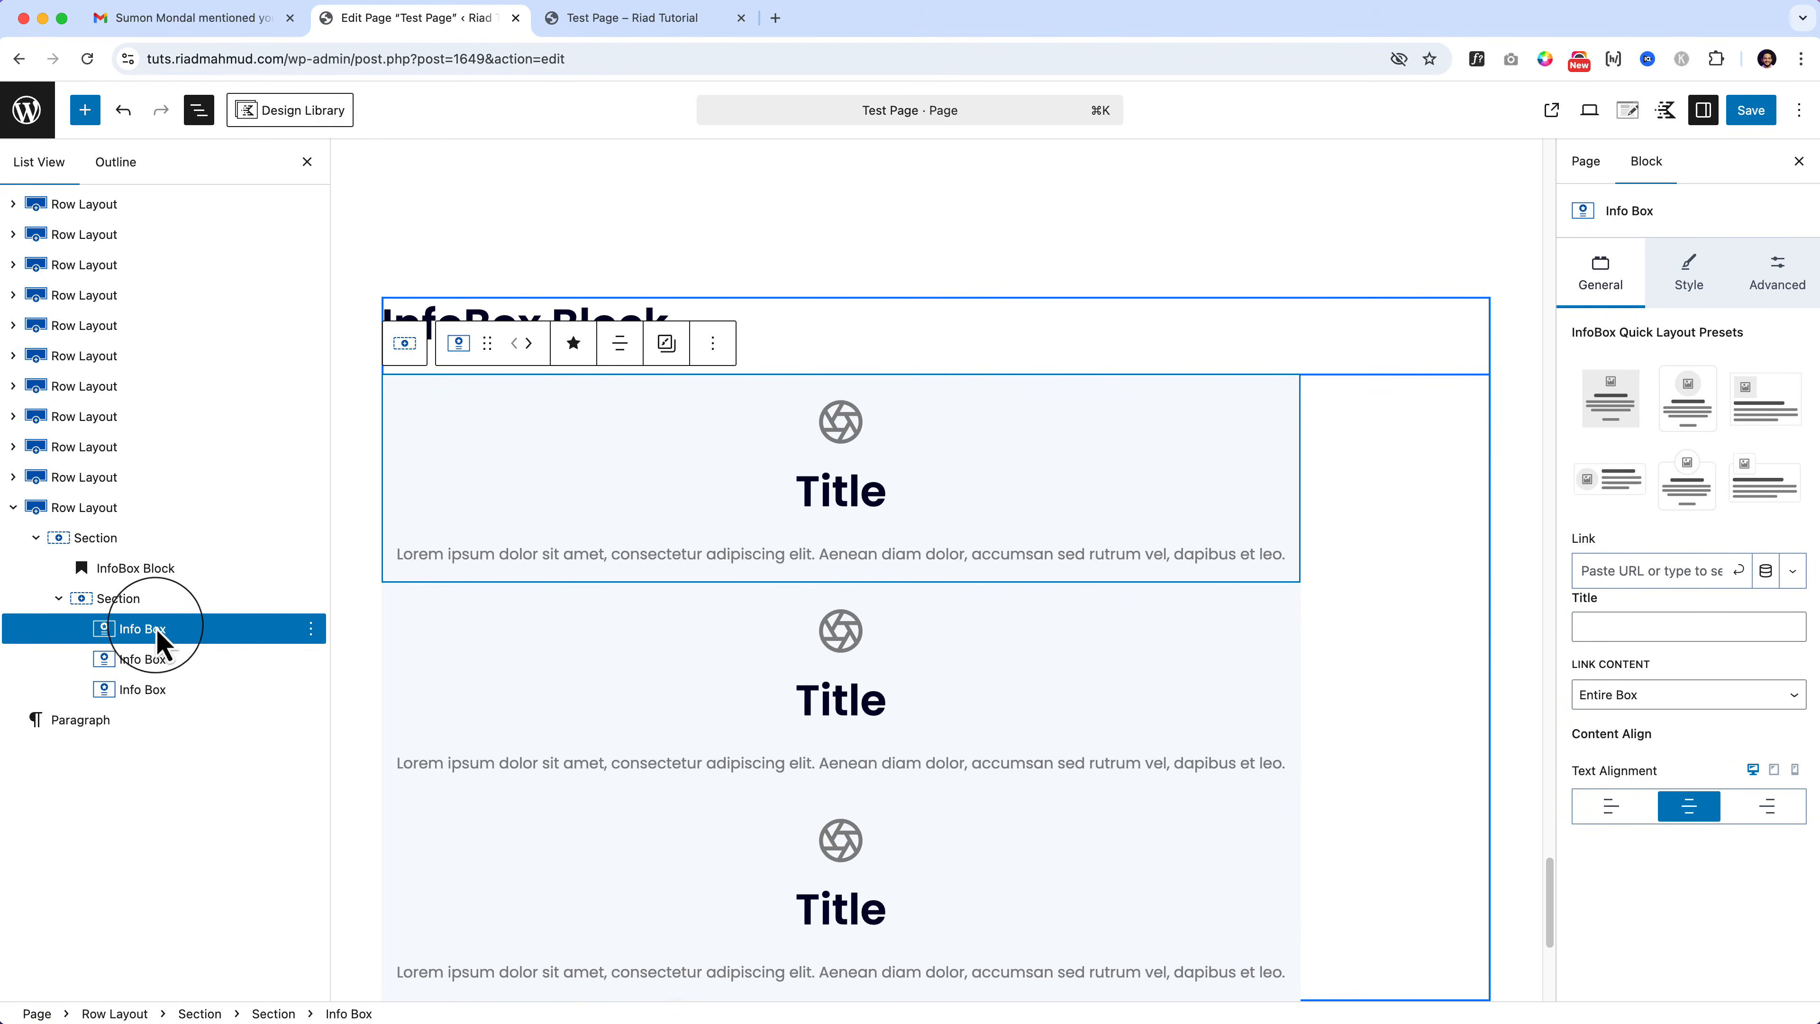
click(139, 604)
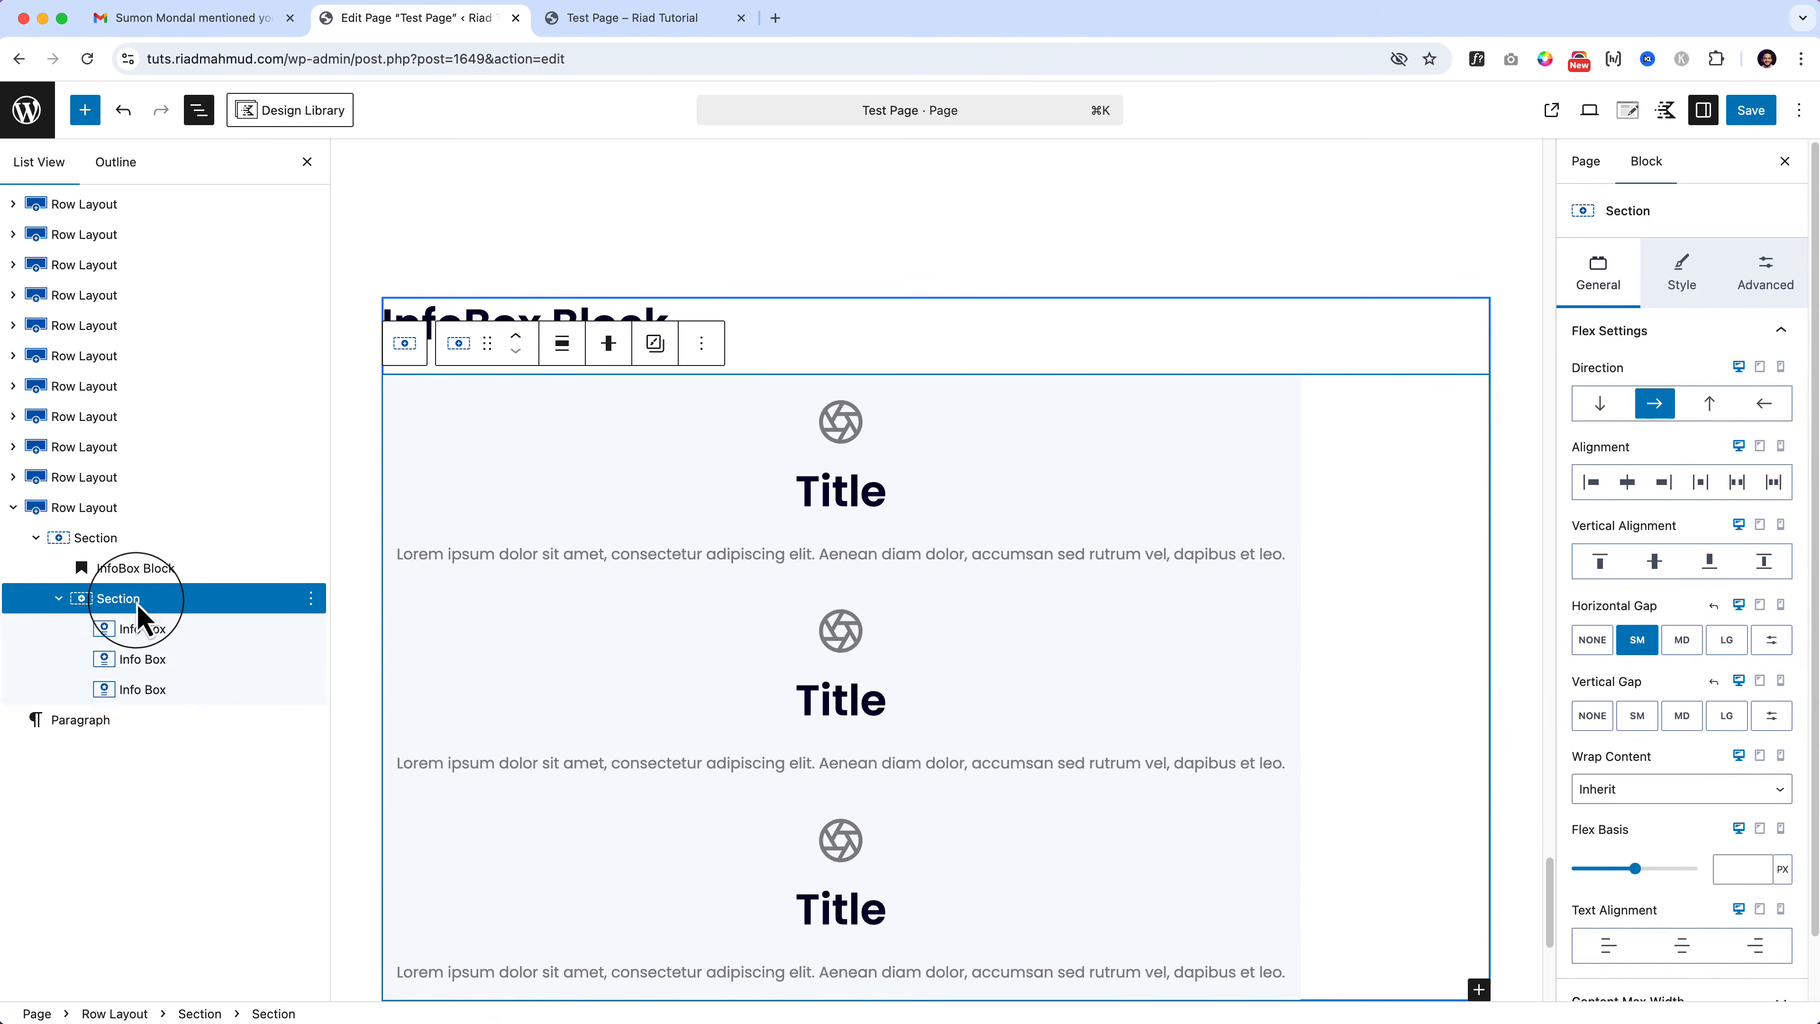
click(1648, 869)
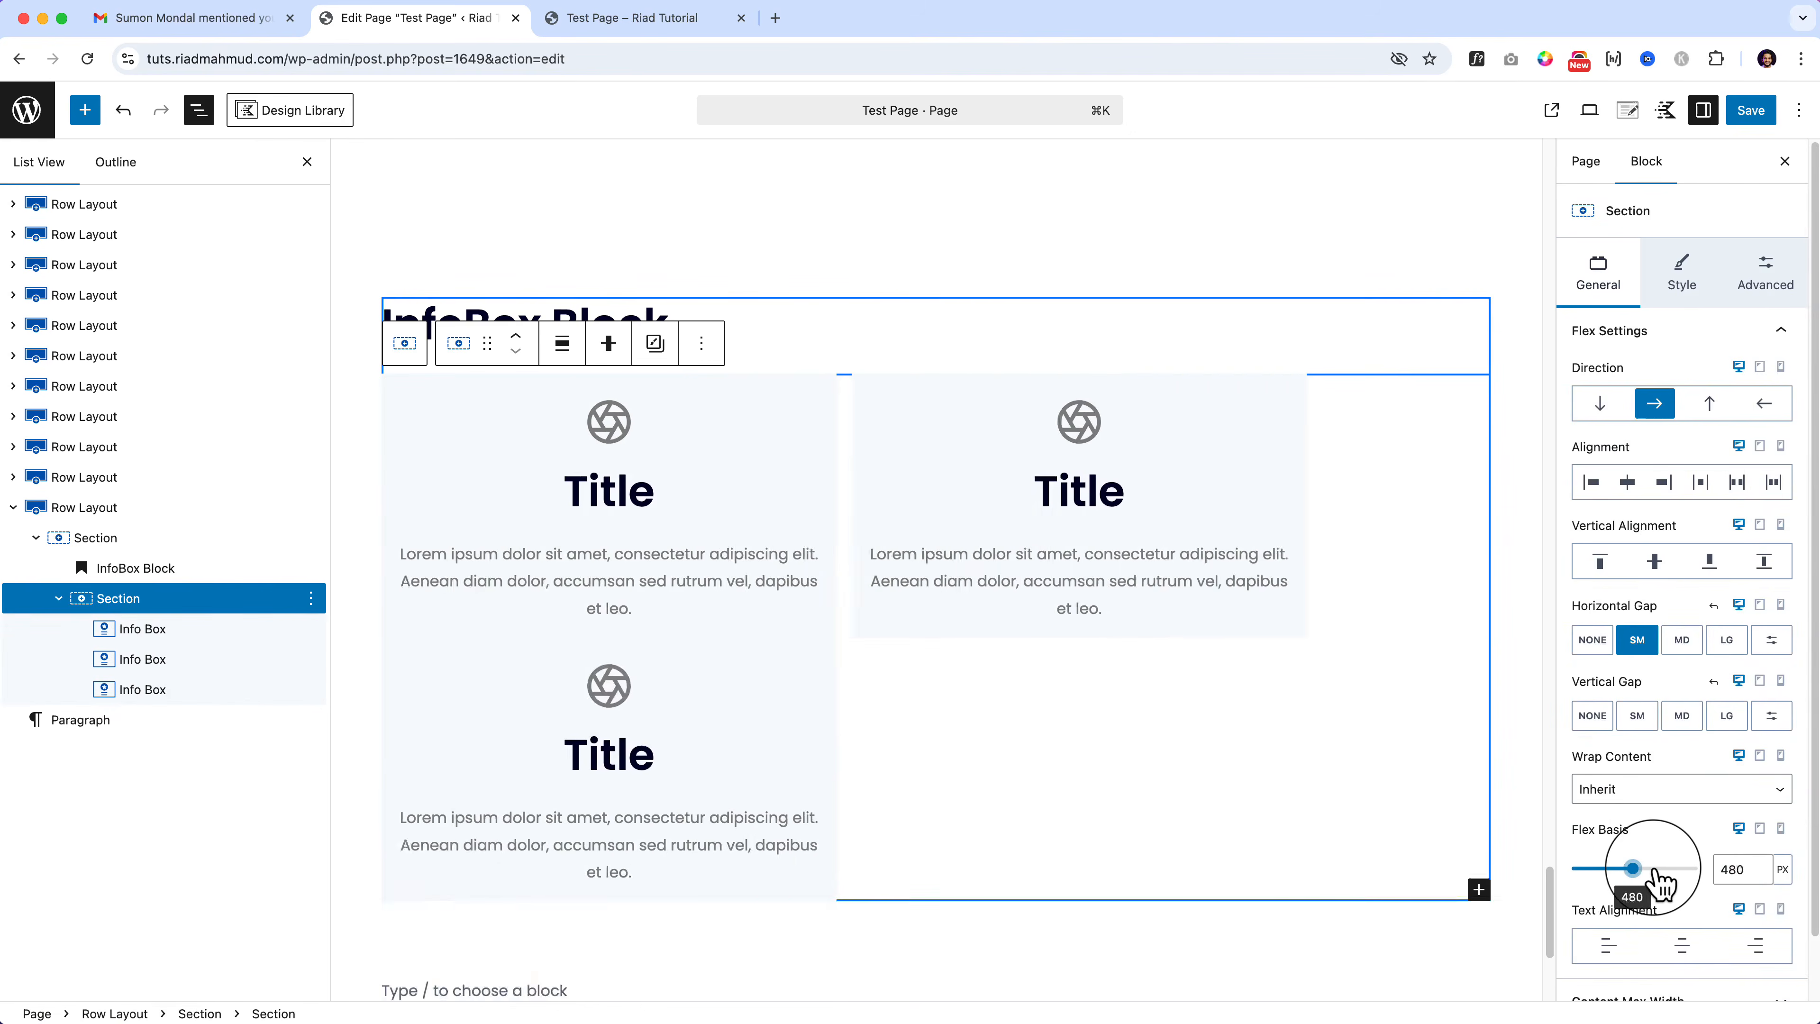
drag(1659, 882, 1659, 882)
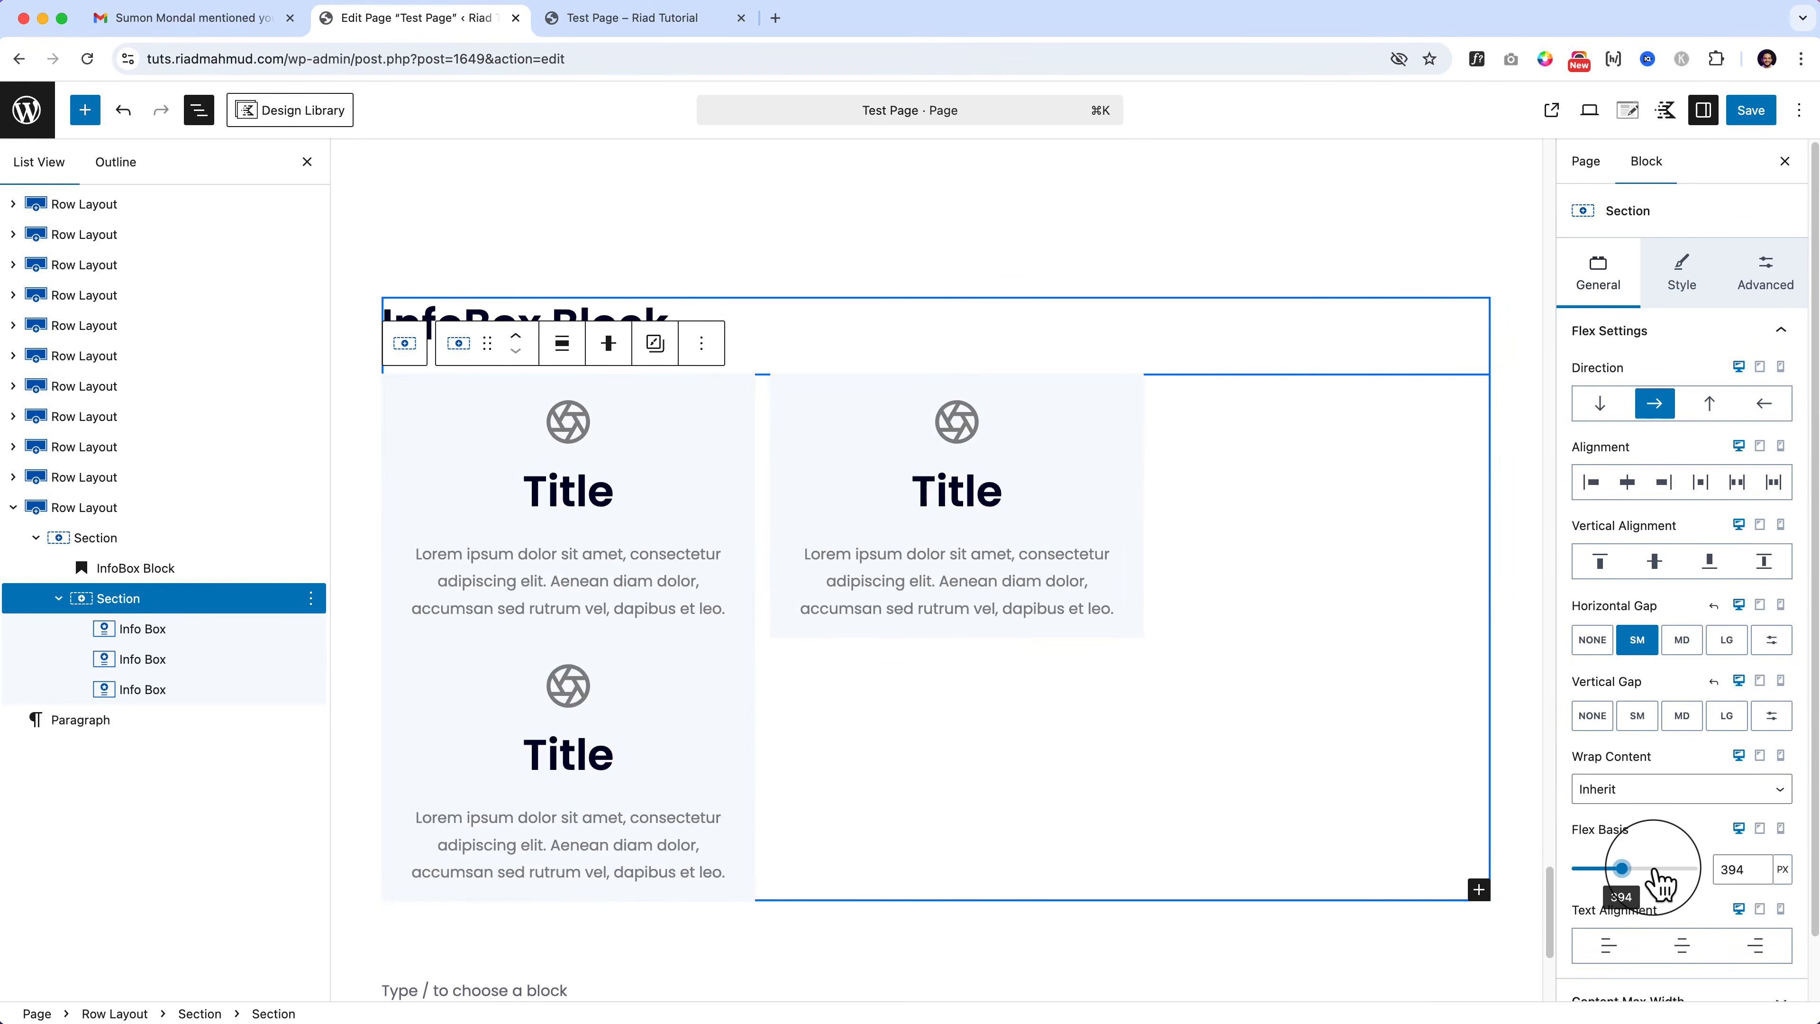
key(Left)
key(Left)
key(Left)
key(Left)
key(Left)
key(Left)
key(Left)
key(Left)
key(Left)
key(Left)
key(Left)
key(Left)
key(Left)
key(Left)
key(Left)
key(Left)
key(Left)
click(1760, 865)
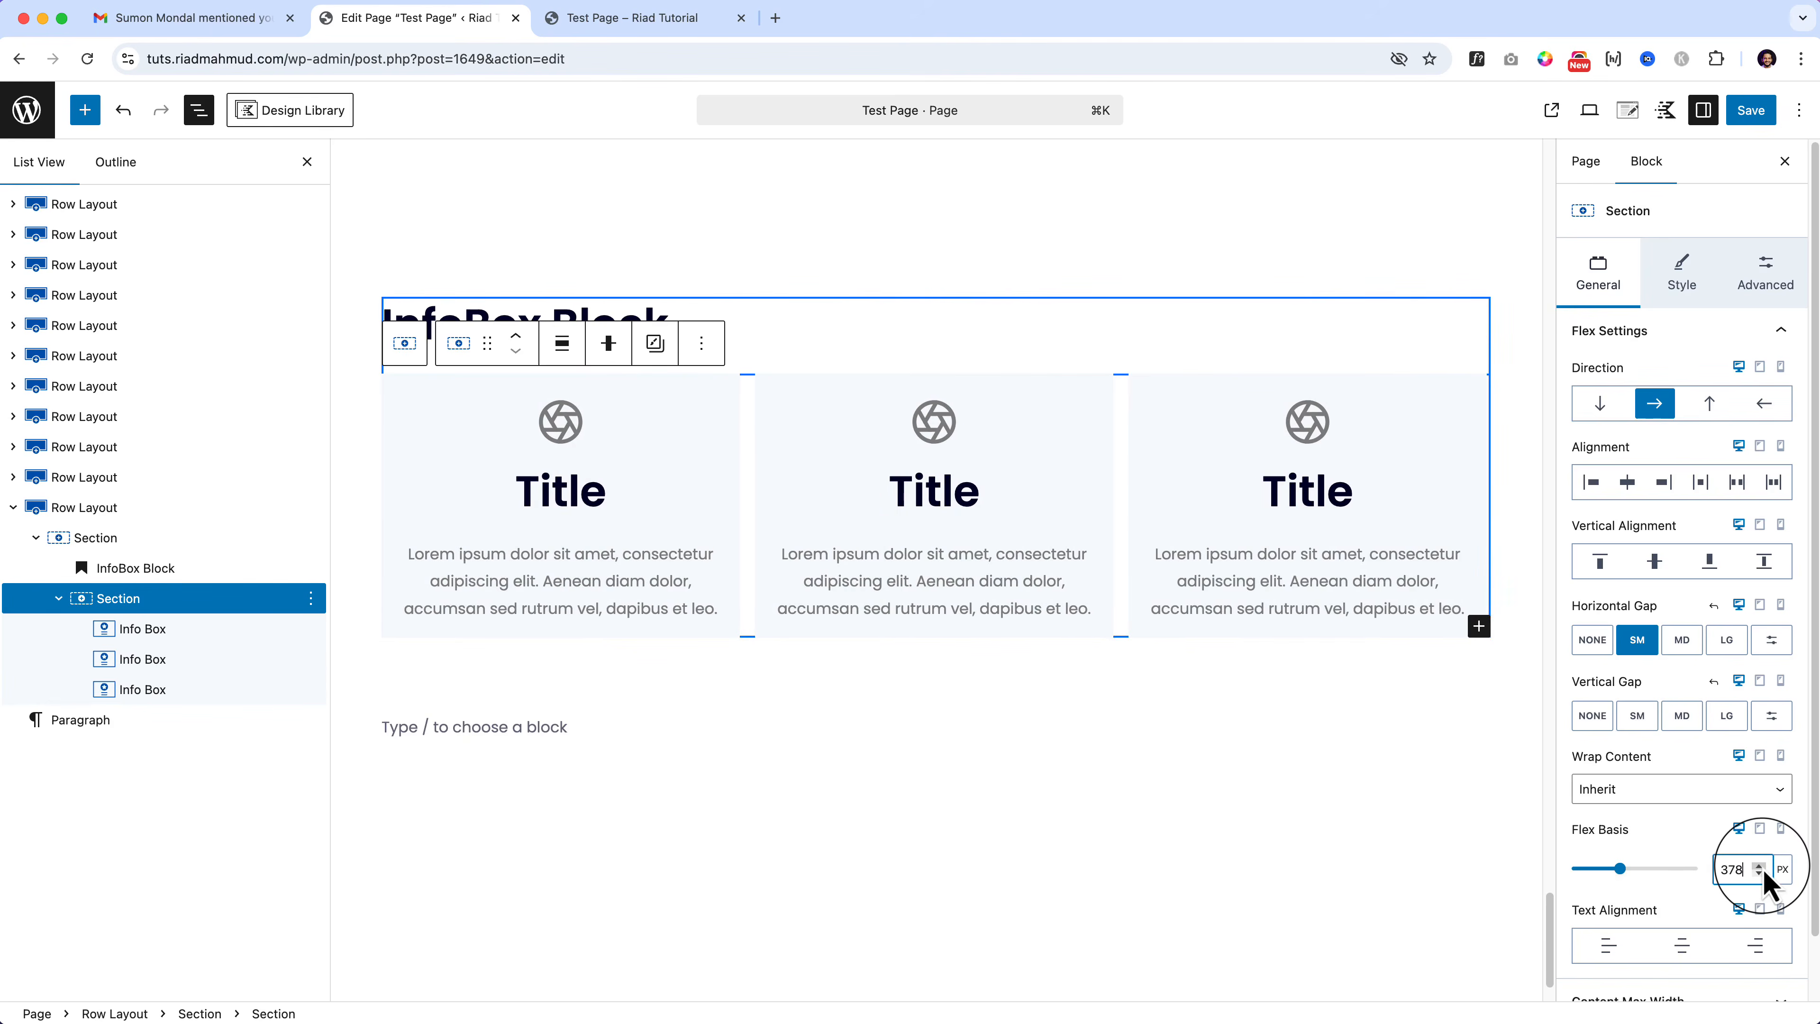
click(1760, 866)
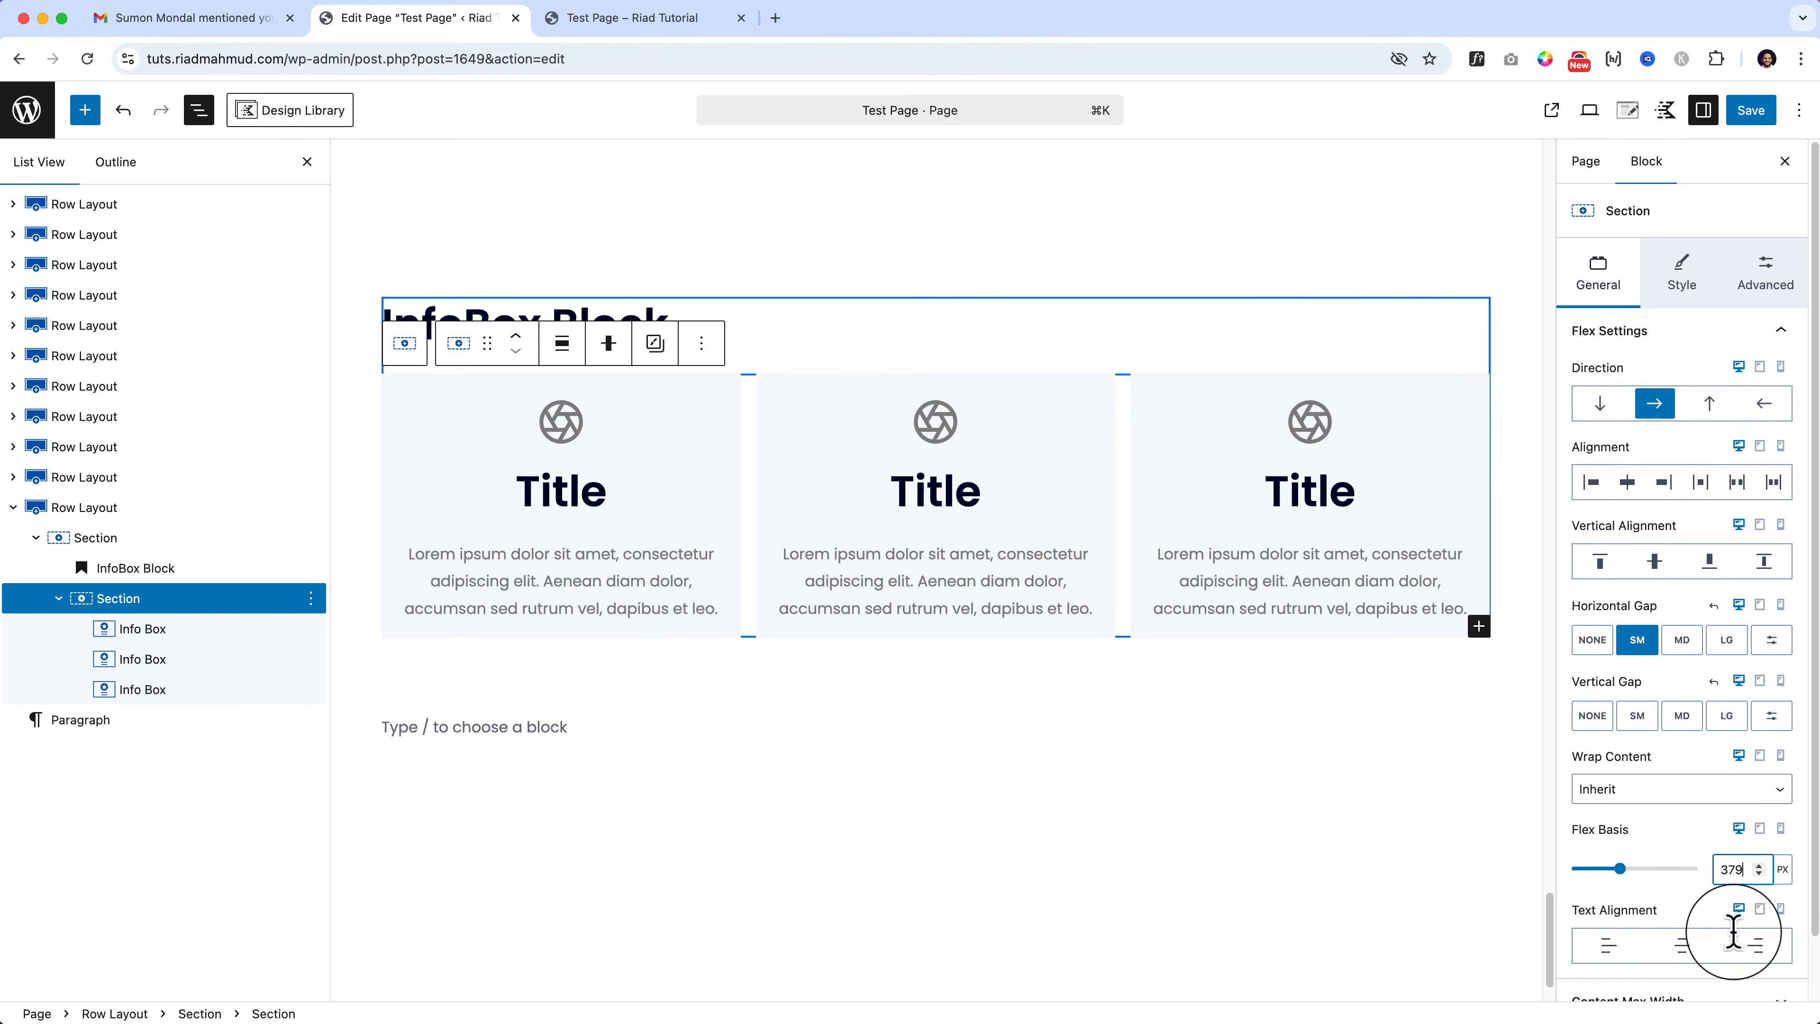
Step: Shrink the first Info Box's maximum width, then reselect the inner Section
click(121, 631)
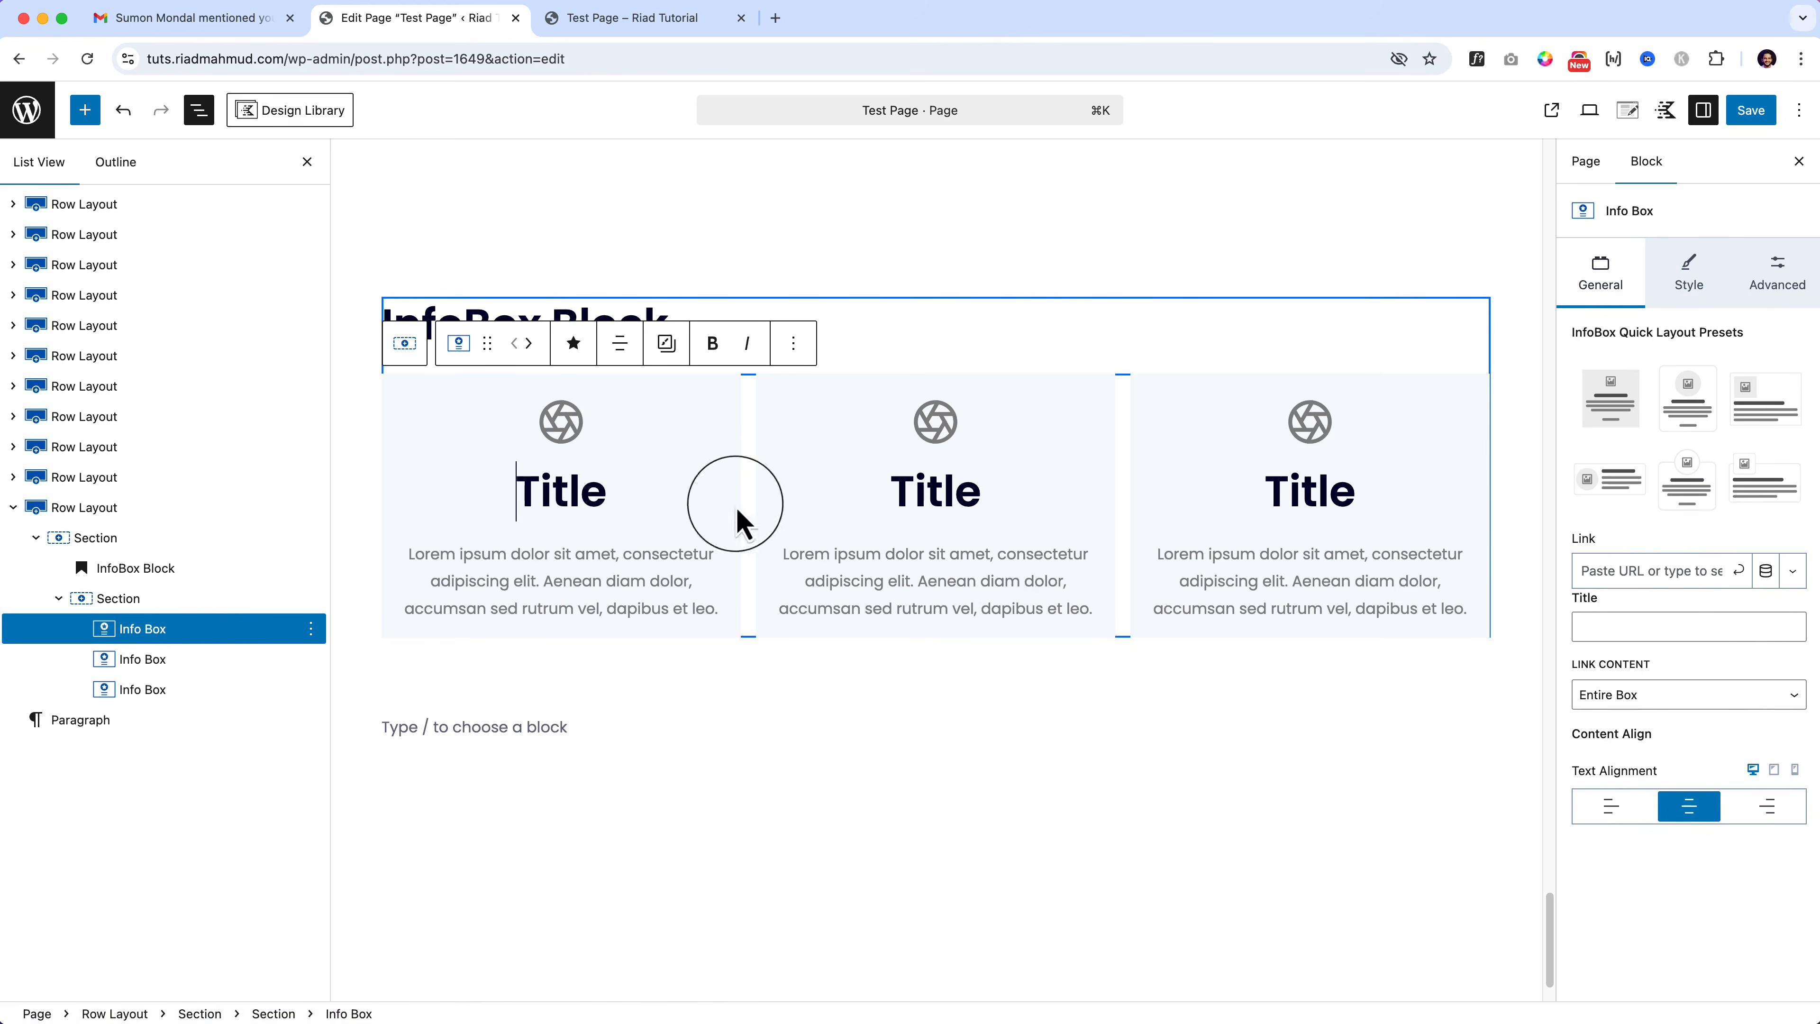
click(1798, 305)
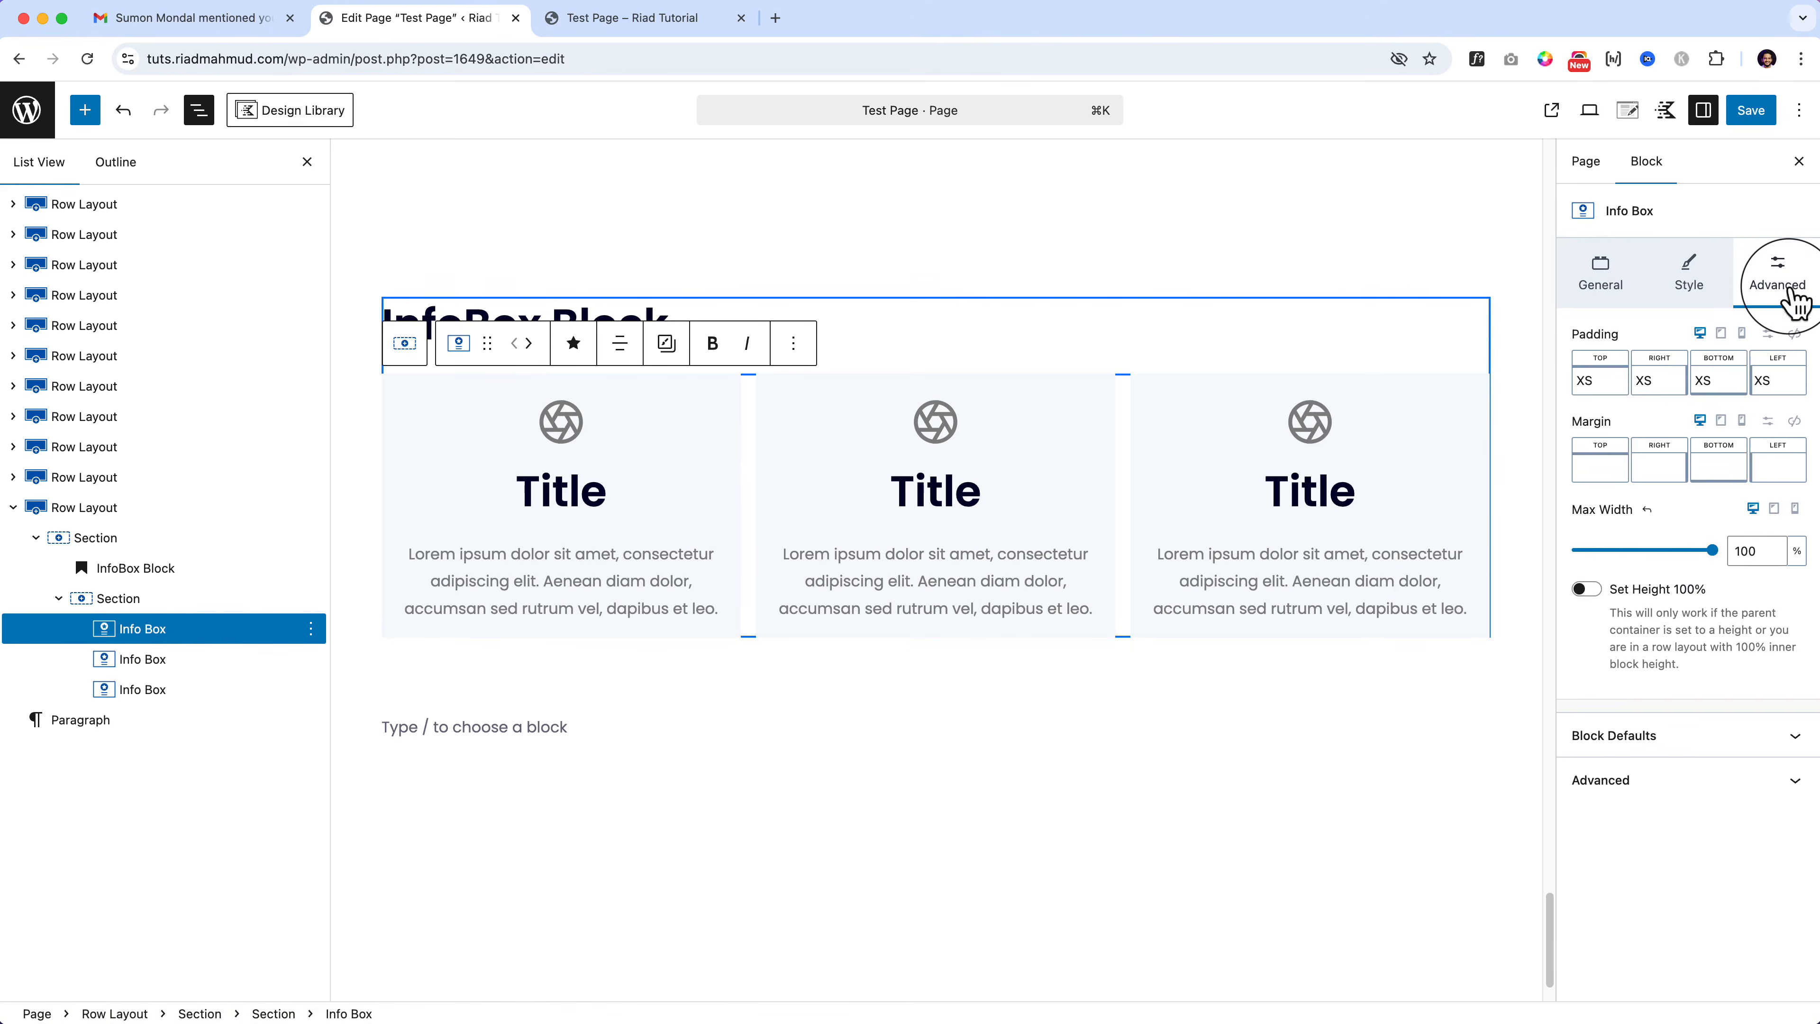
drag(1712, 550, 1621, 566)
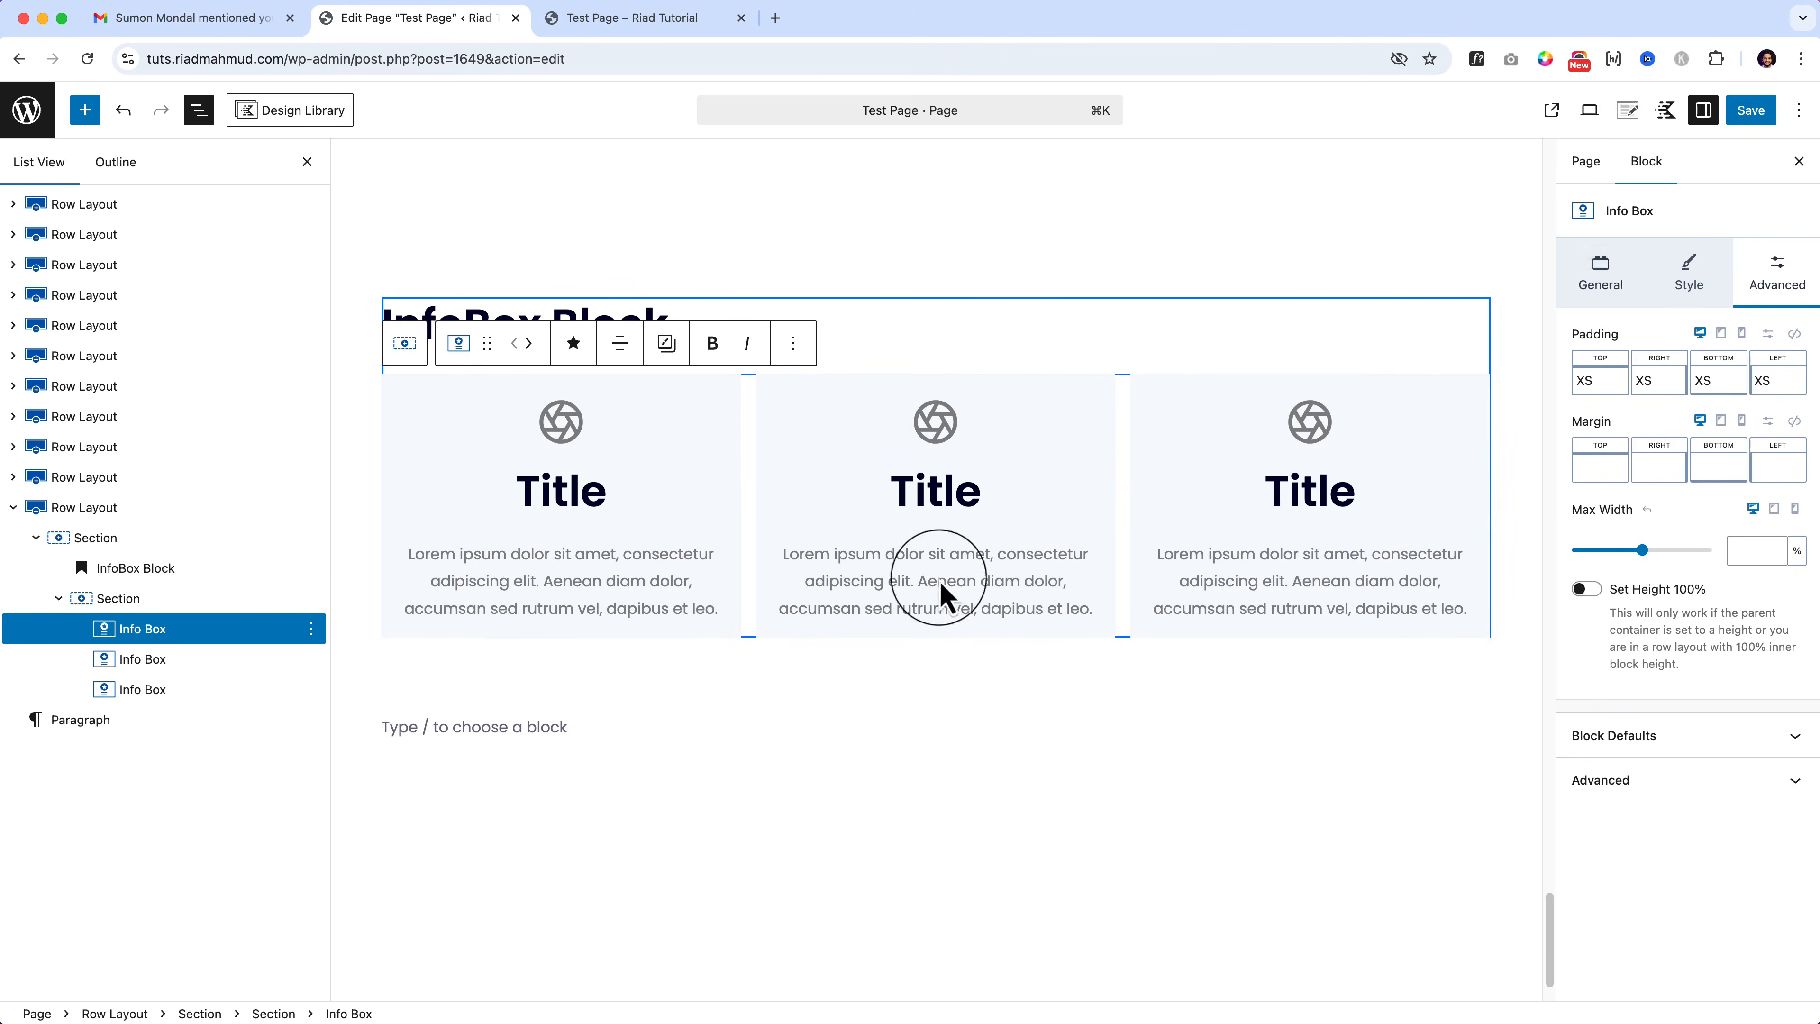
click(156, 604)
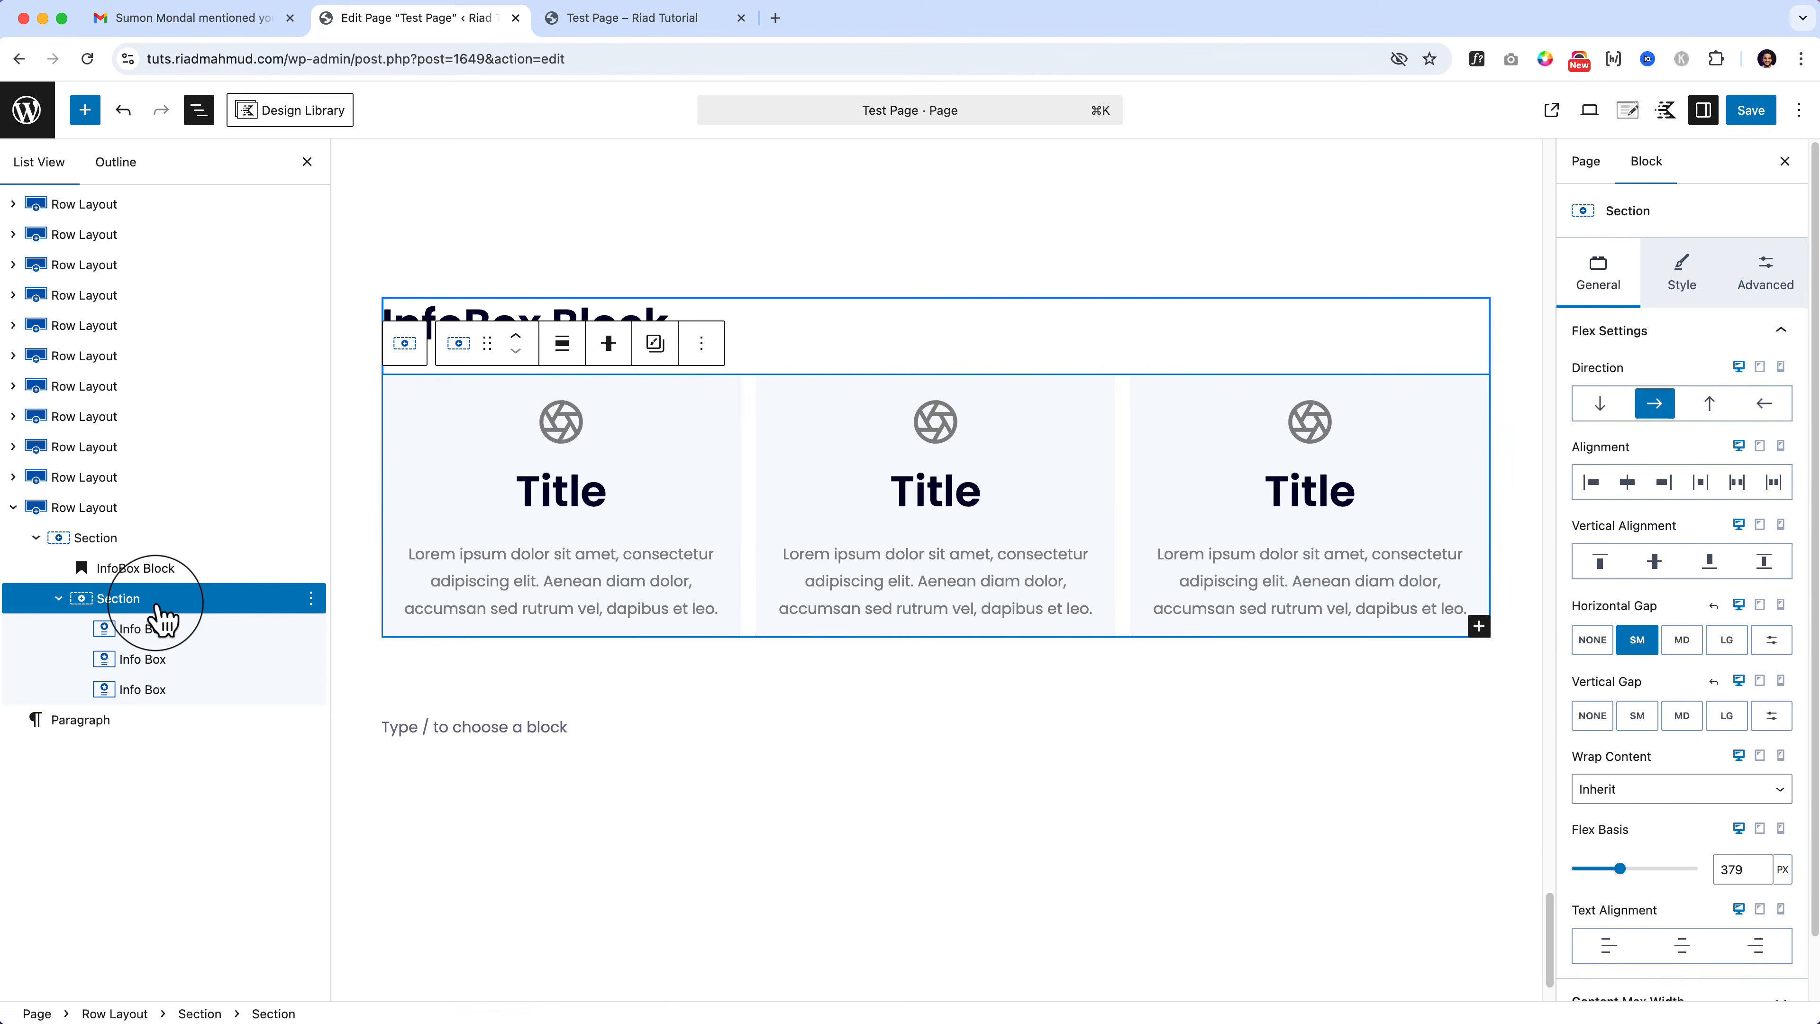
Step: Switch Flex Basis to percent and lower it to about 32% so three boxes fit
click(1782, 853)
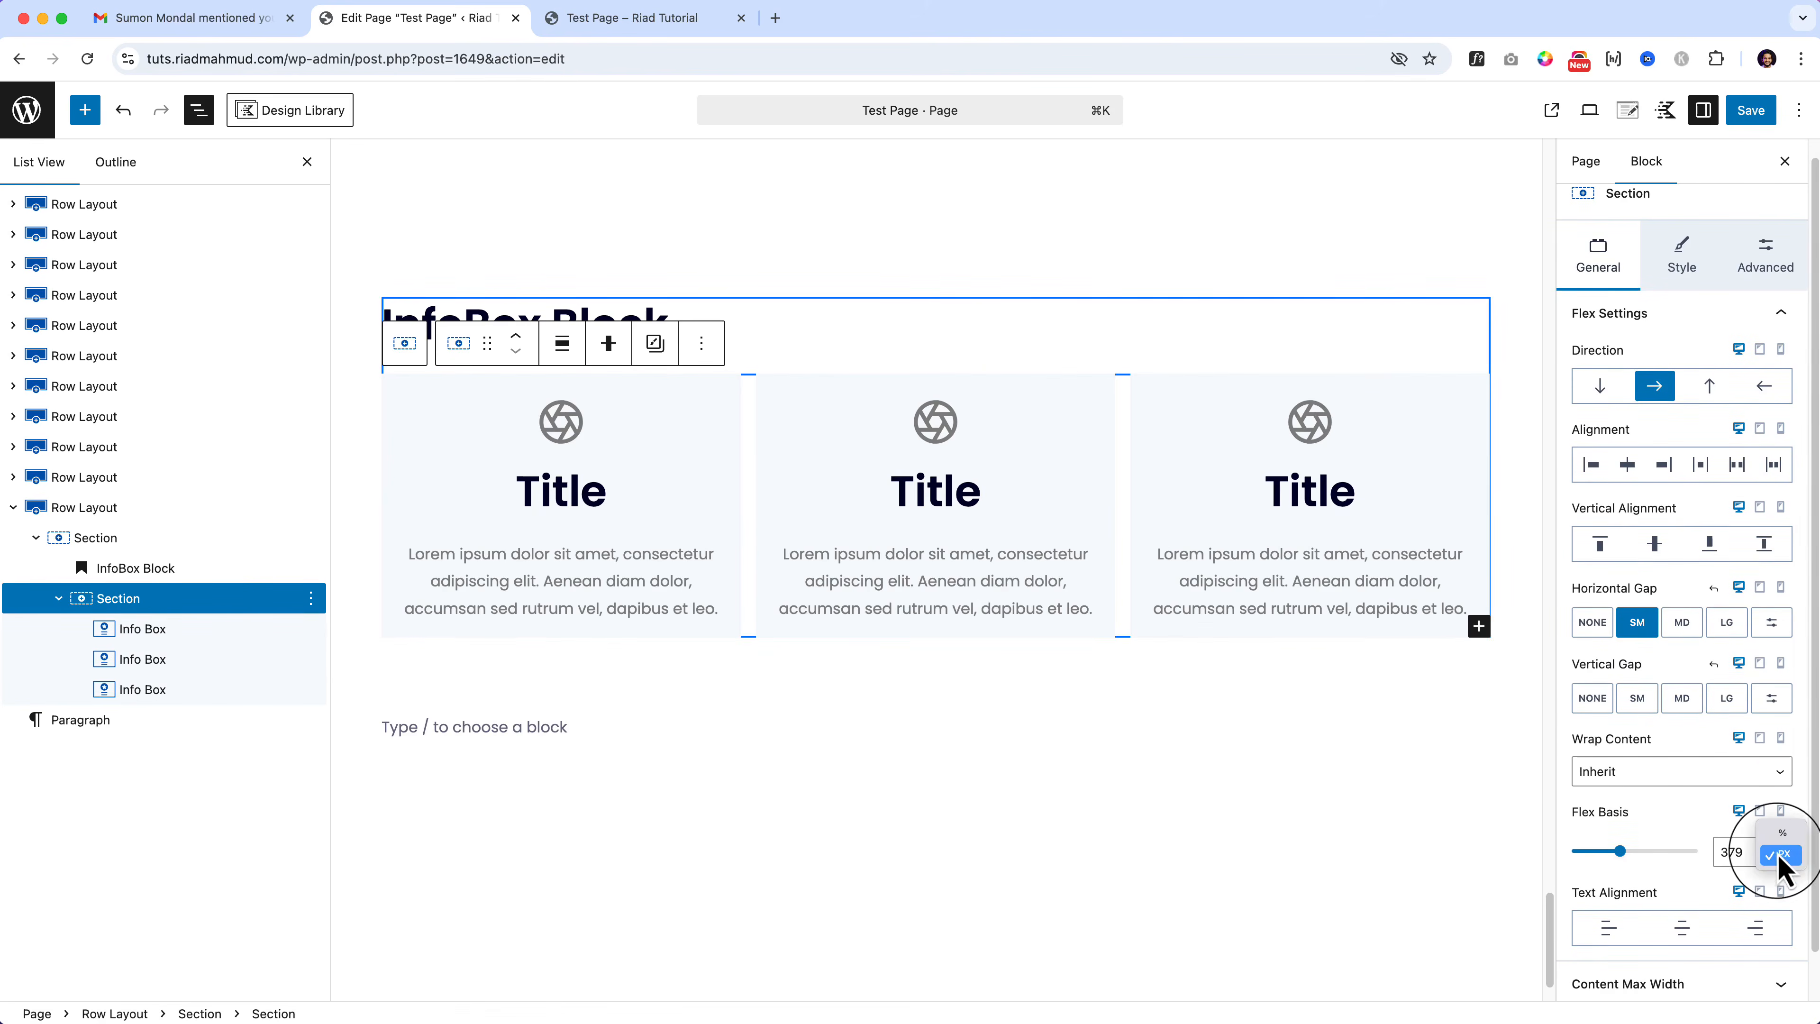
click(1782, 838)
drag(1696, 850, 1611, 851)
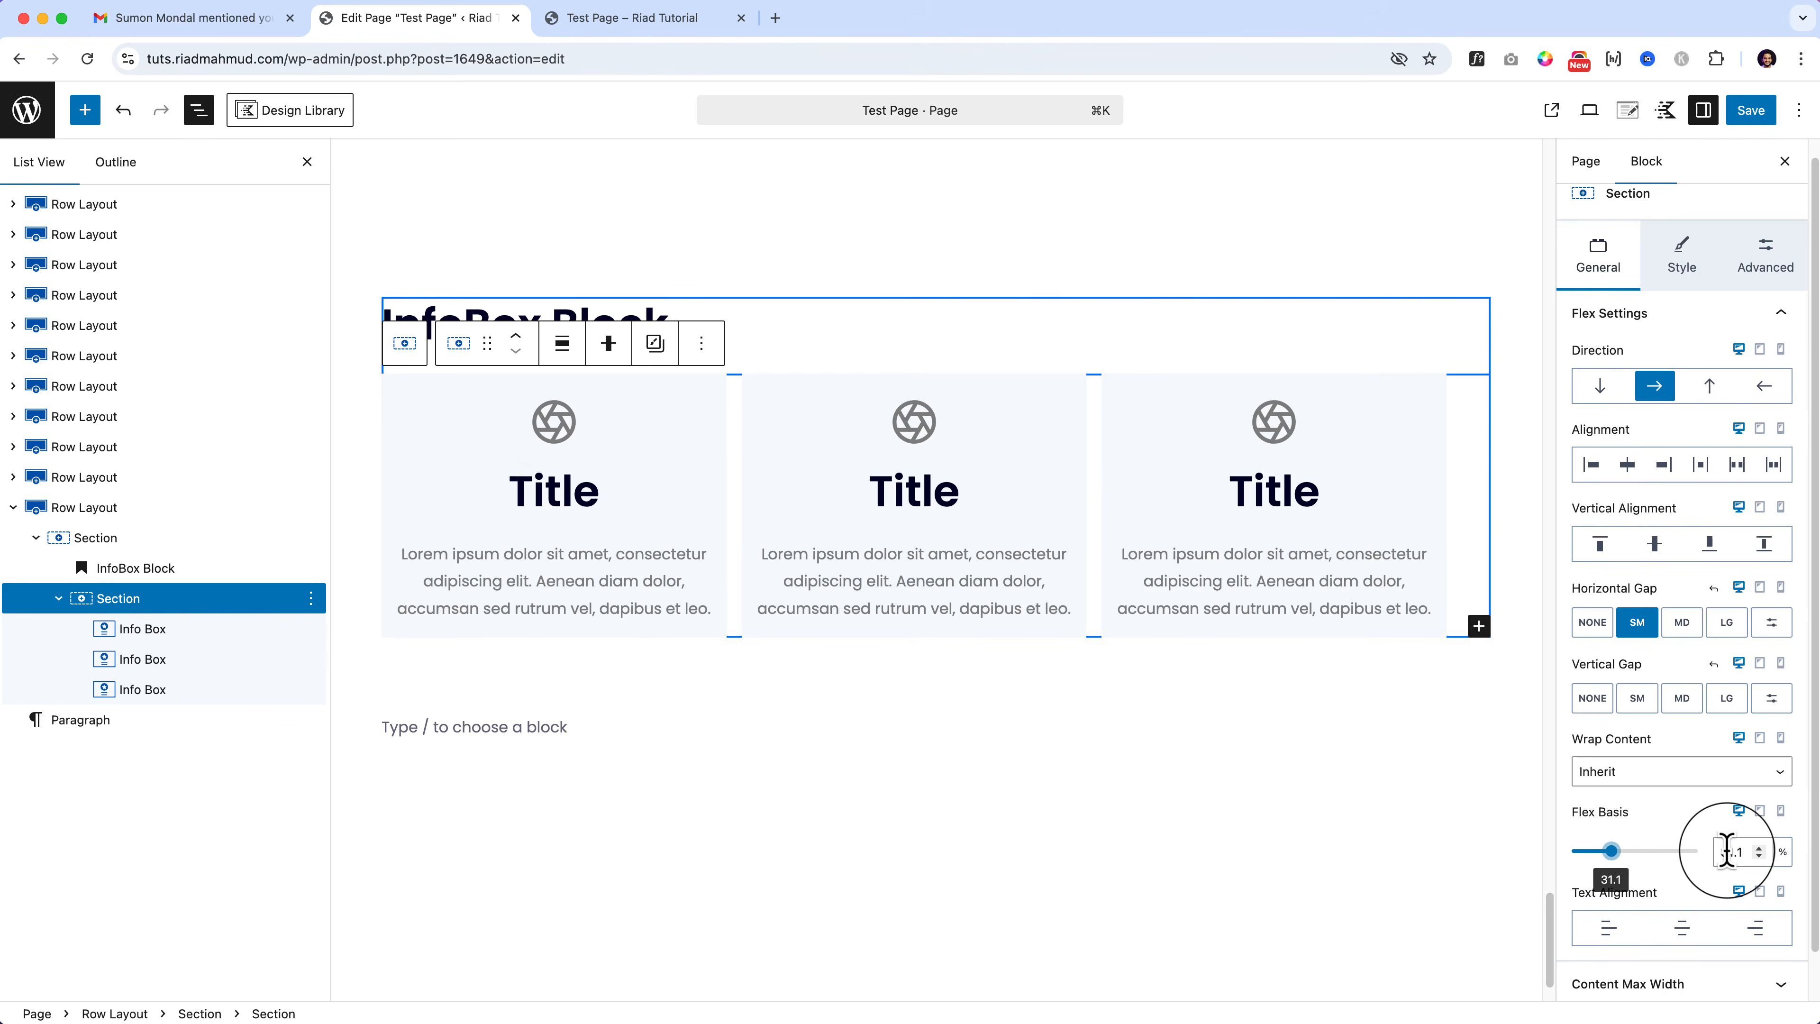
key(BackSpace)
key(BackSpace)
key(BackSpace)
text(33)
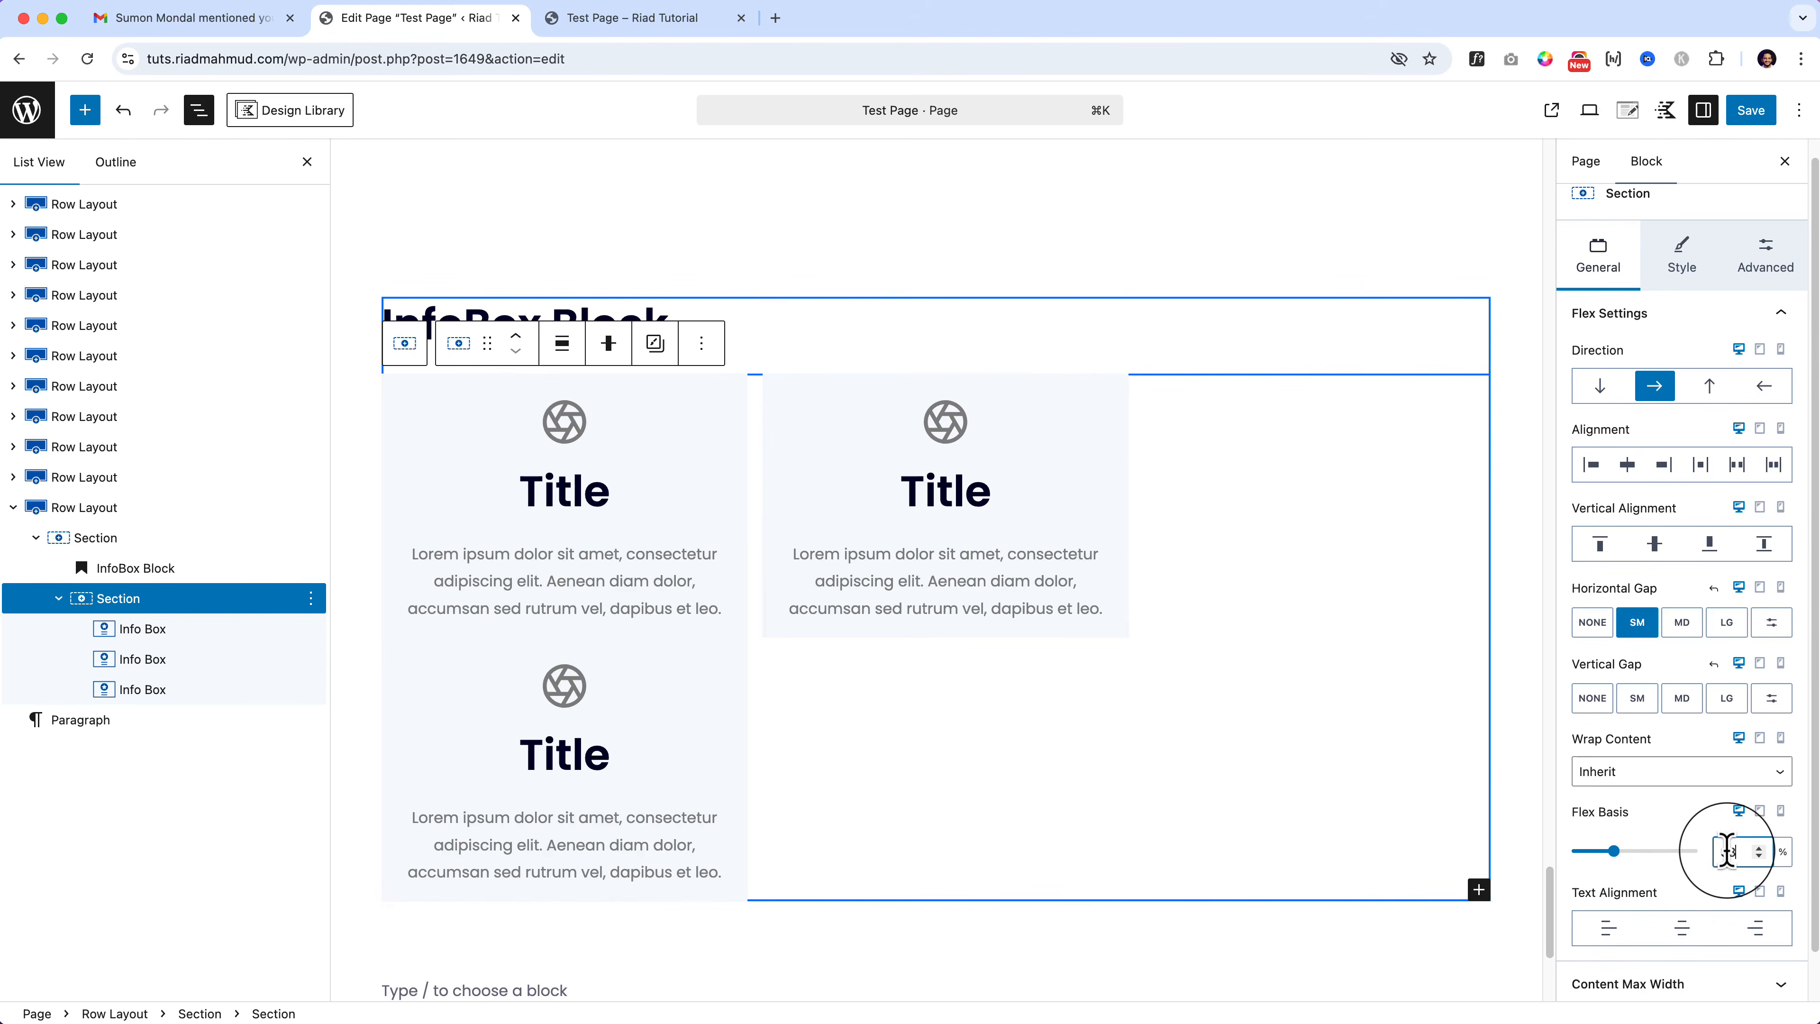
text(.33)
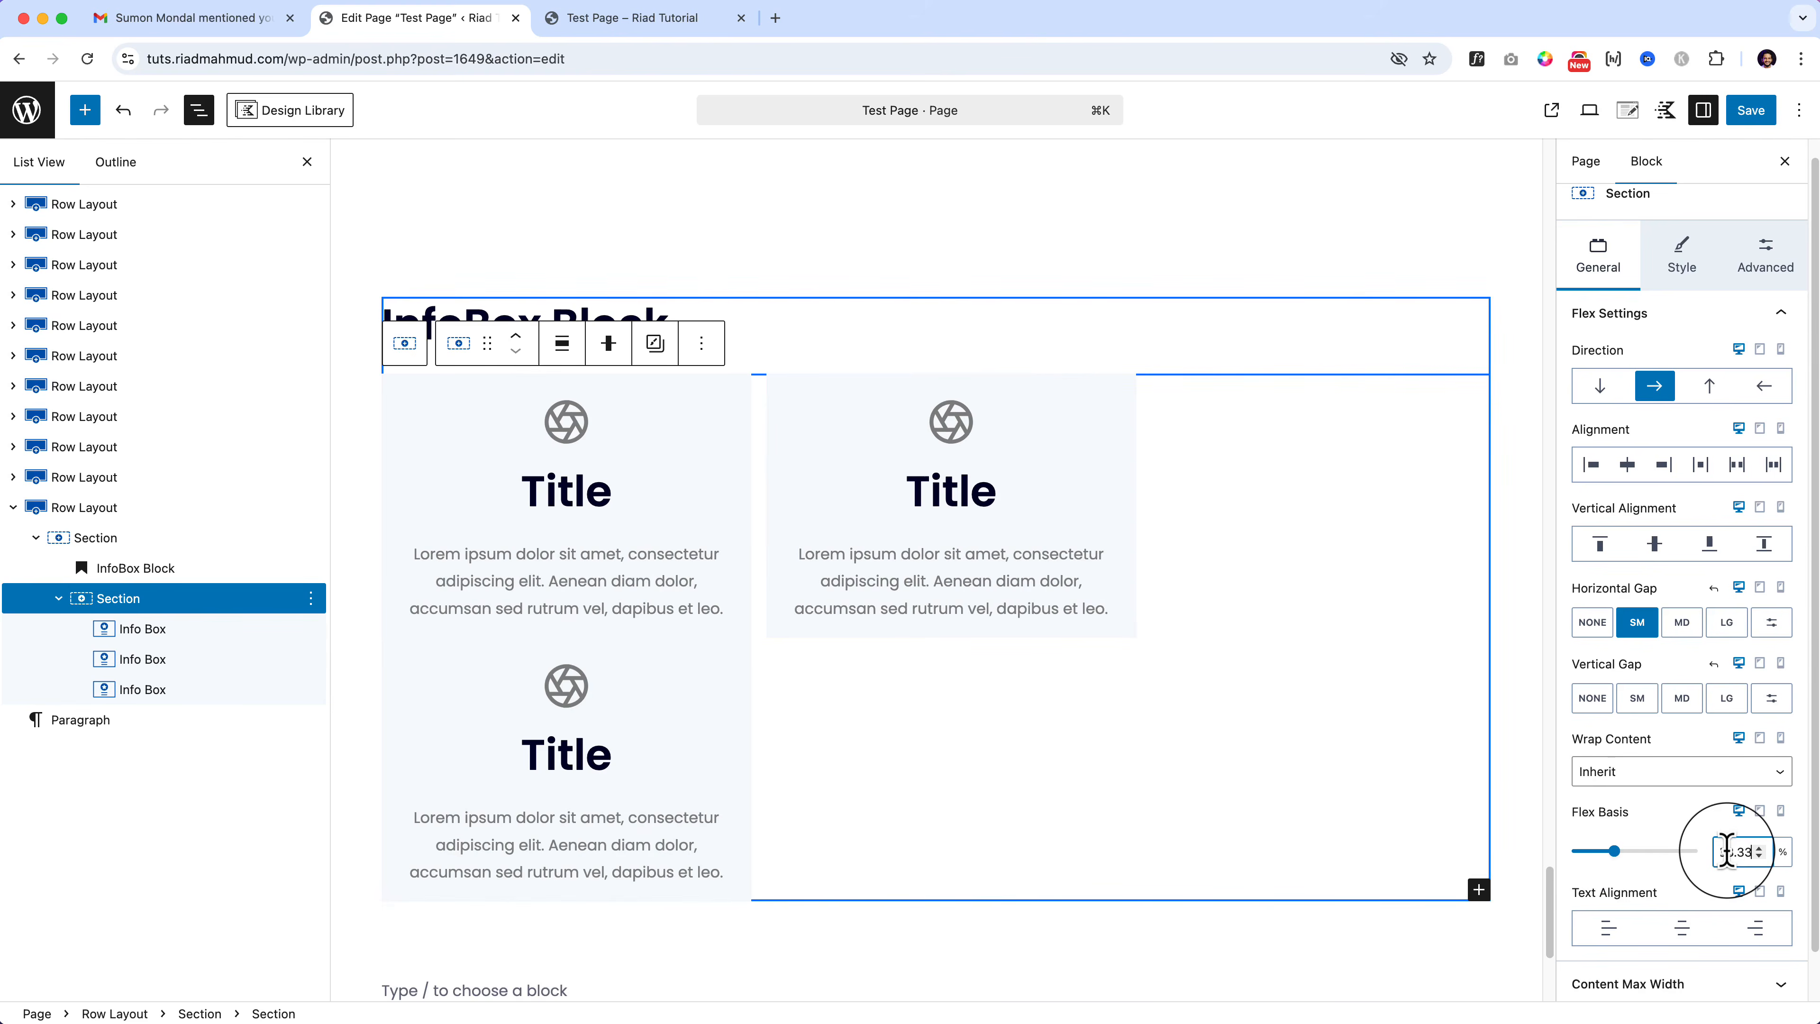
key(BackSpace)
key(BackSpace)
key(BackSpace)
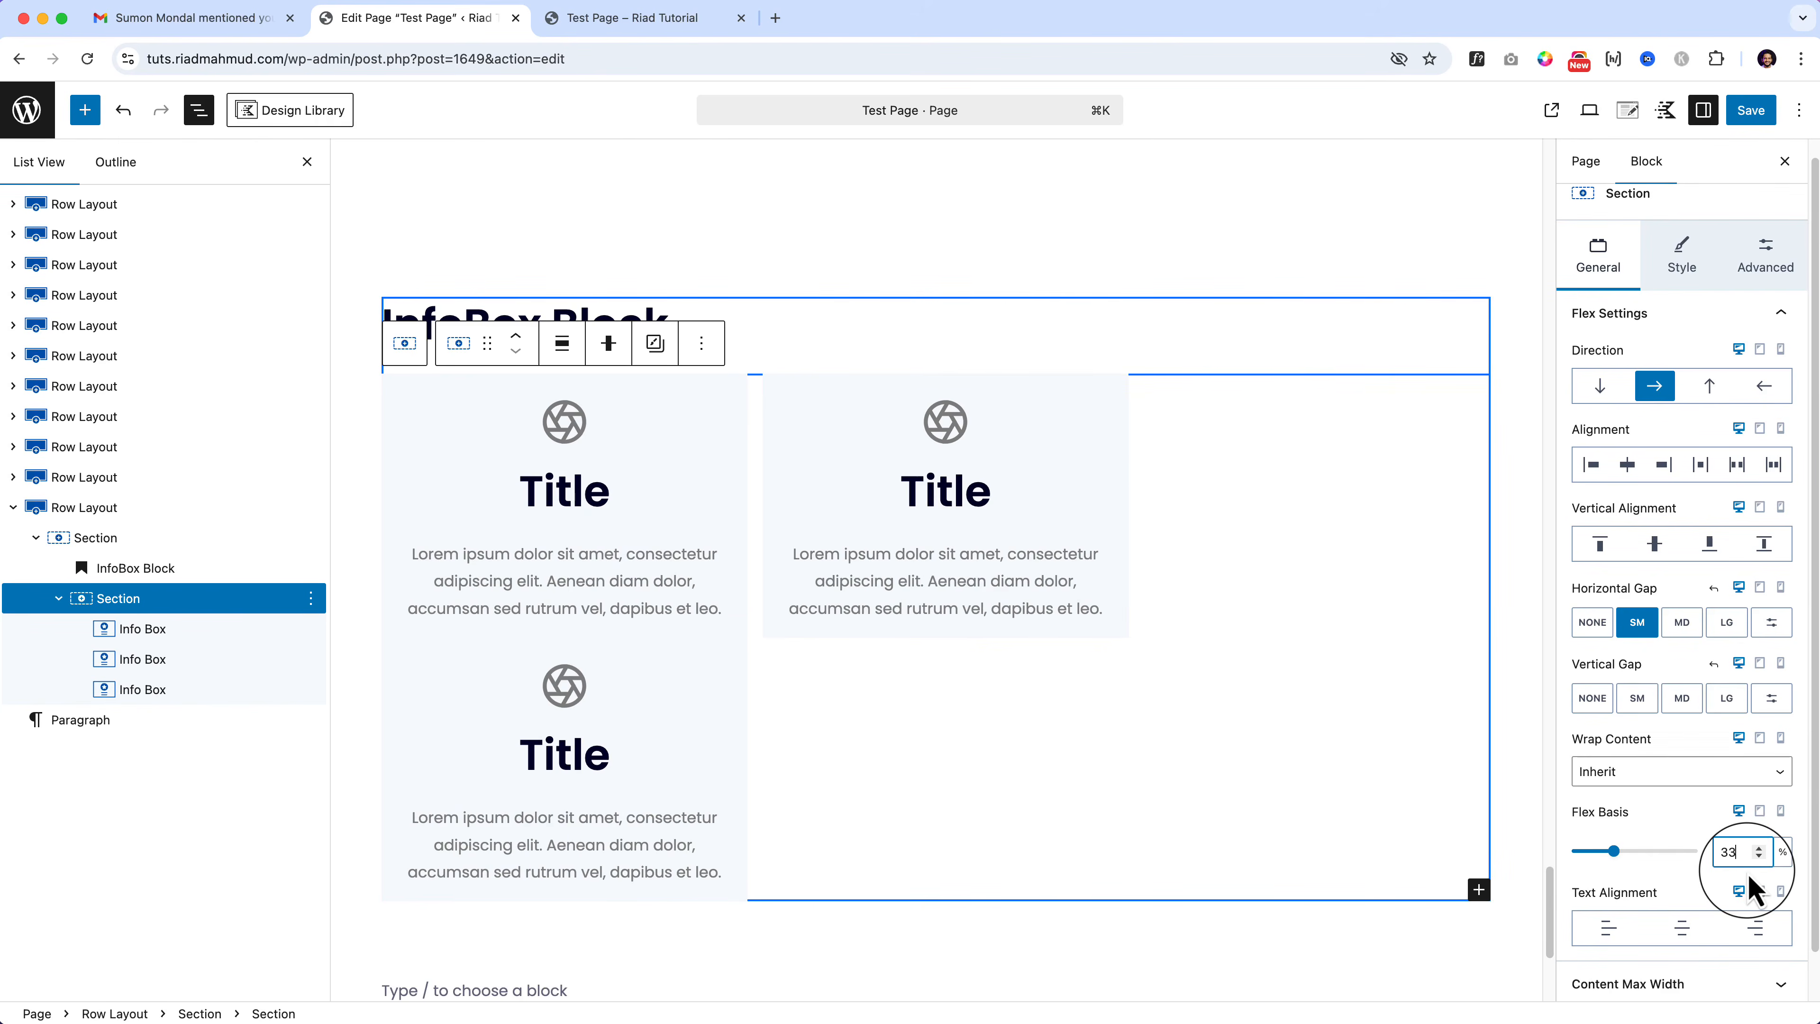
key(Down)
key(BackSpace)
key(BackSpace)
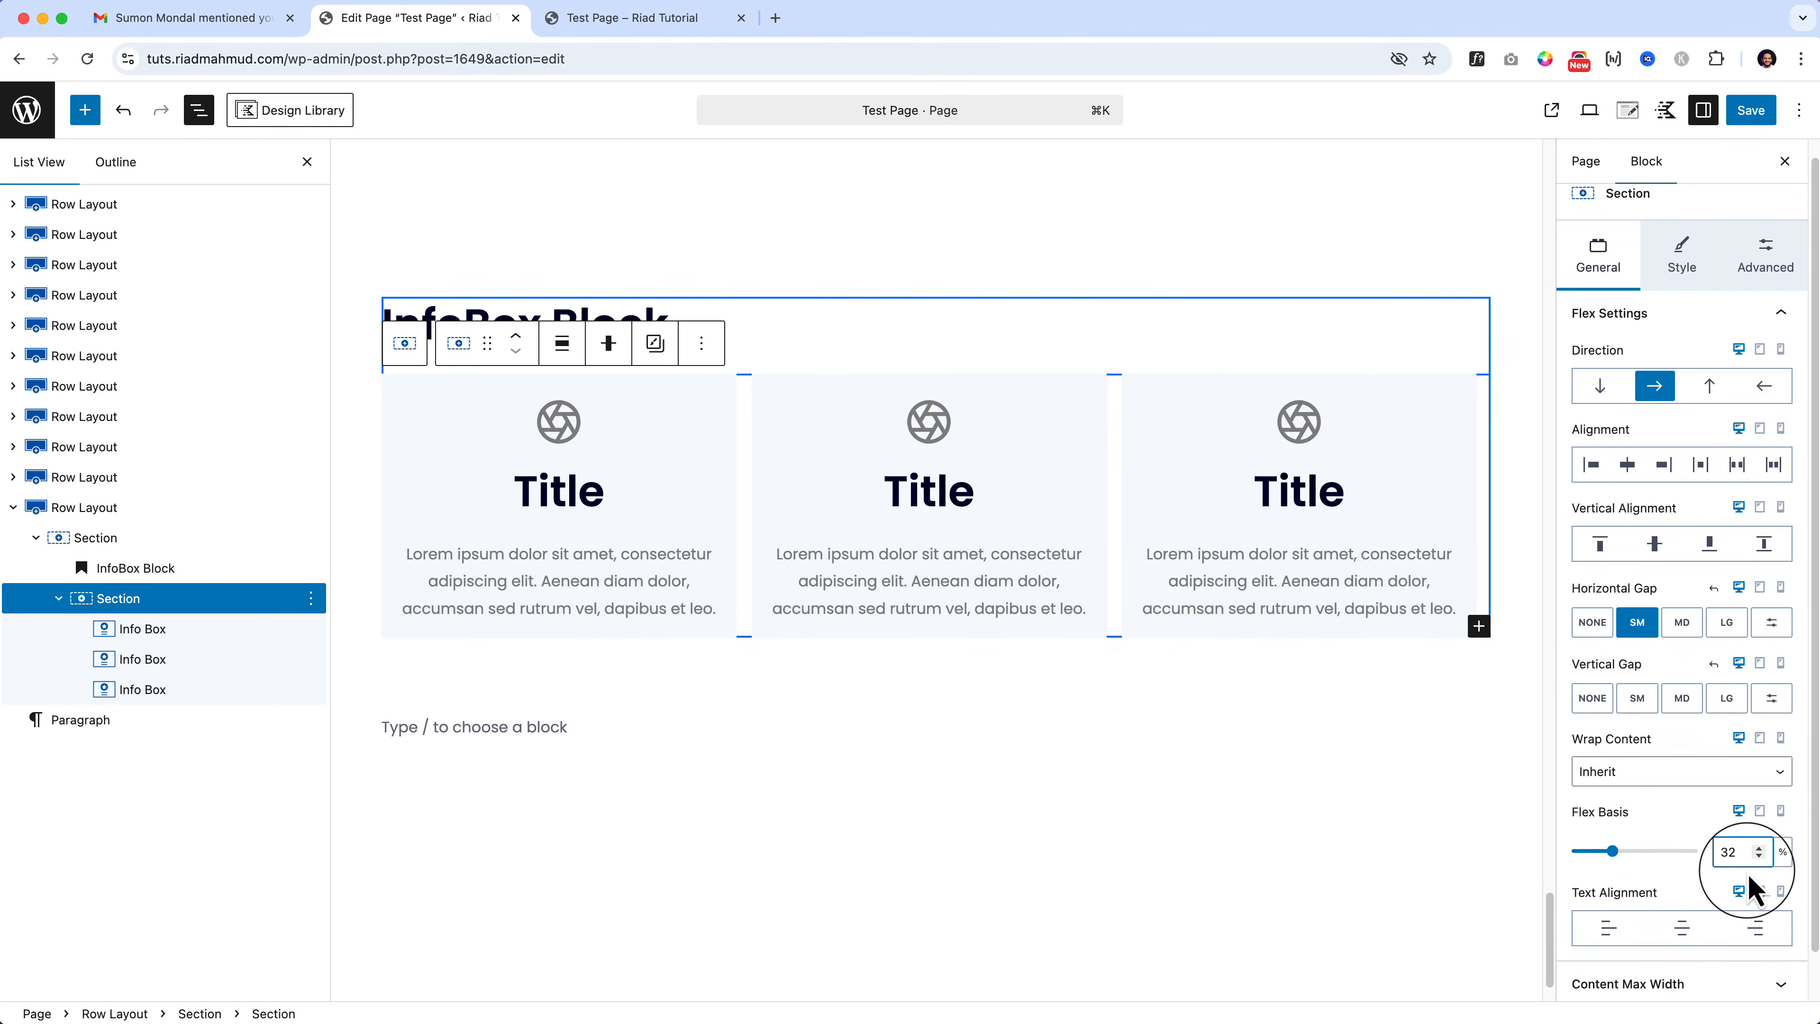
Step: Set Vertical and Horizontal Gap to MD, and Flex Basis to 365 px
click(1682, 702)
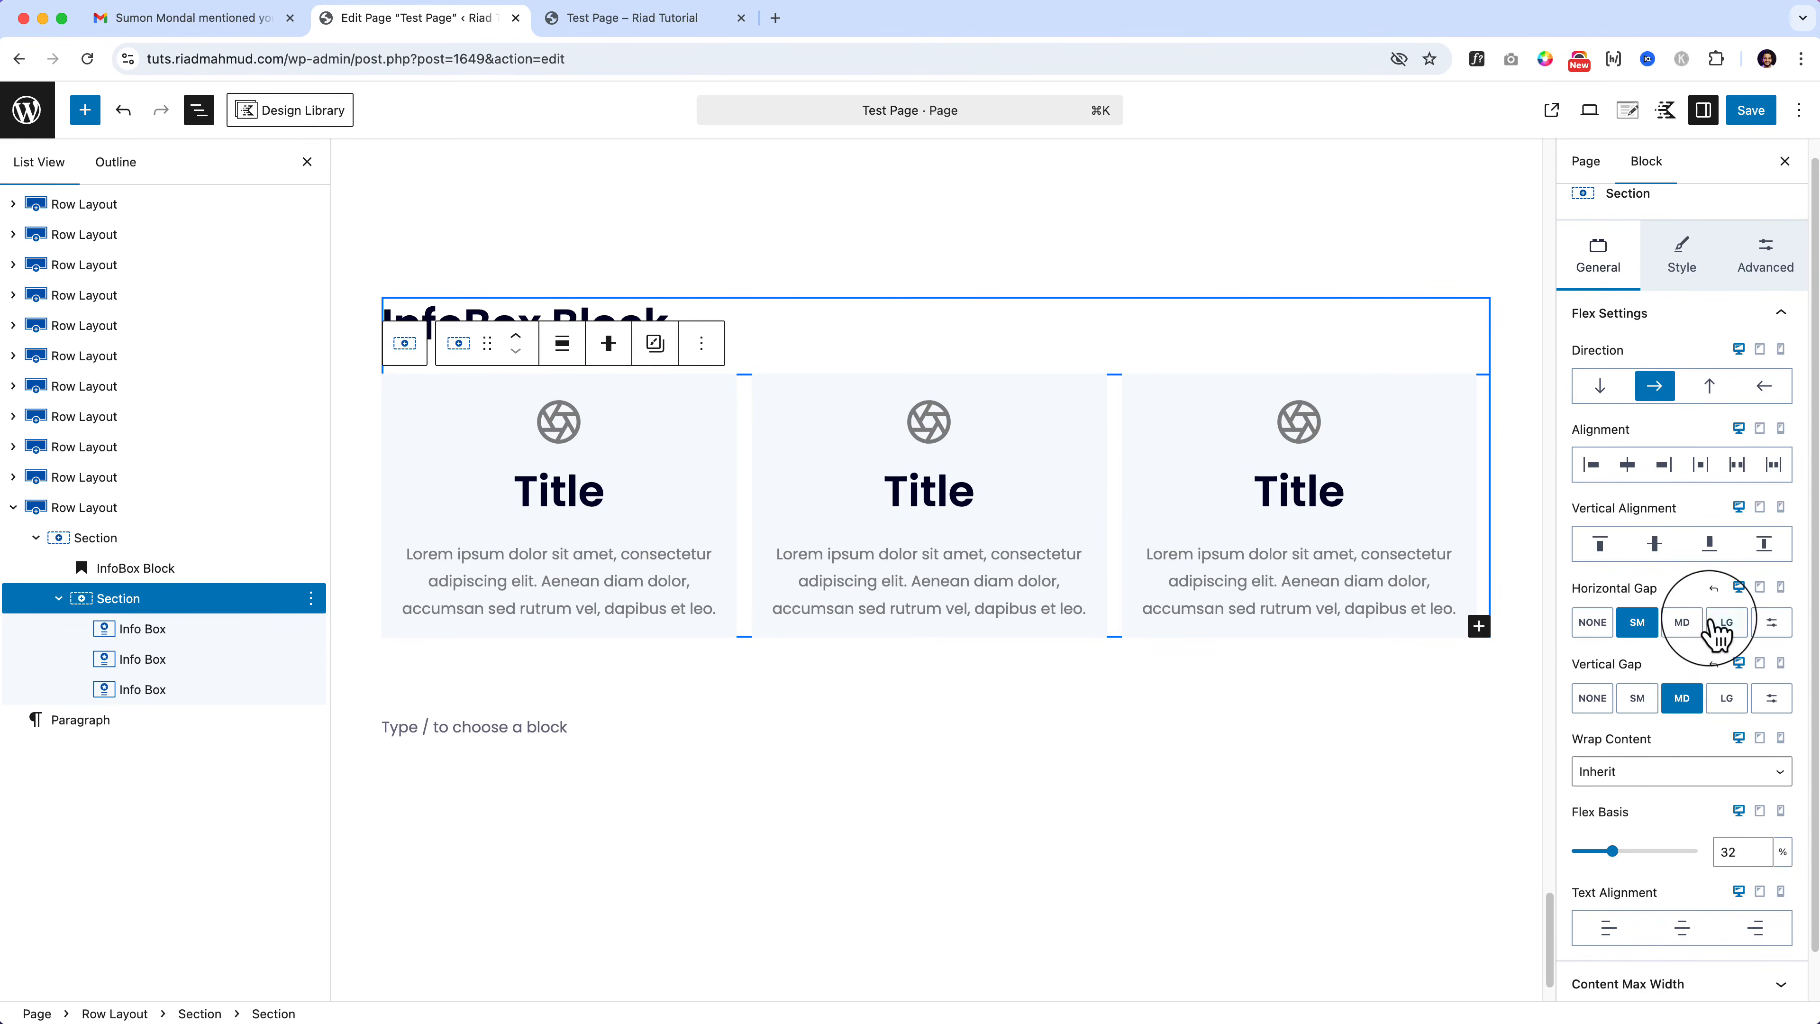
click(1693, 625)
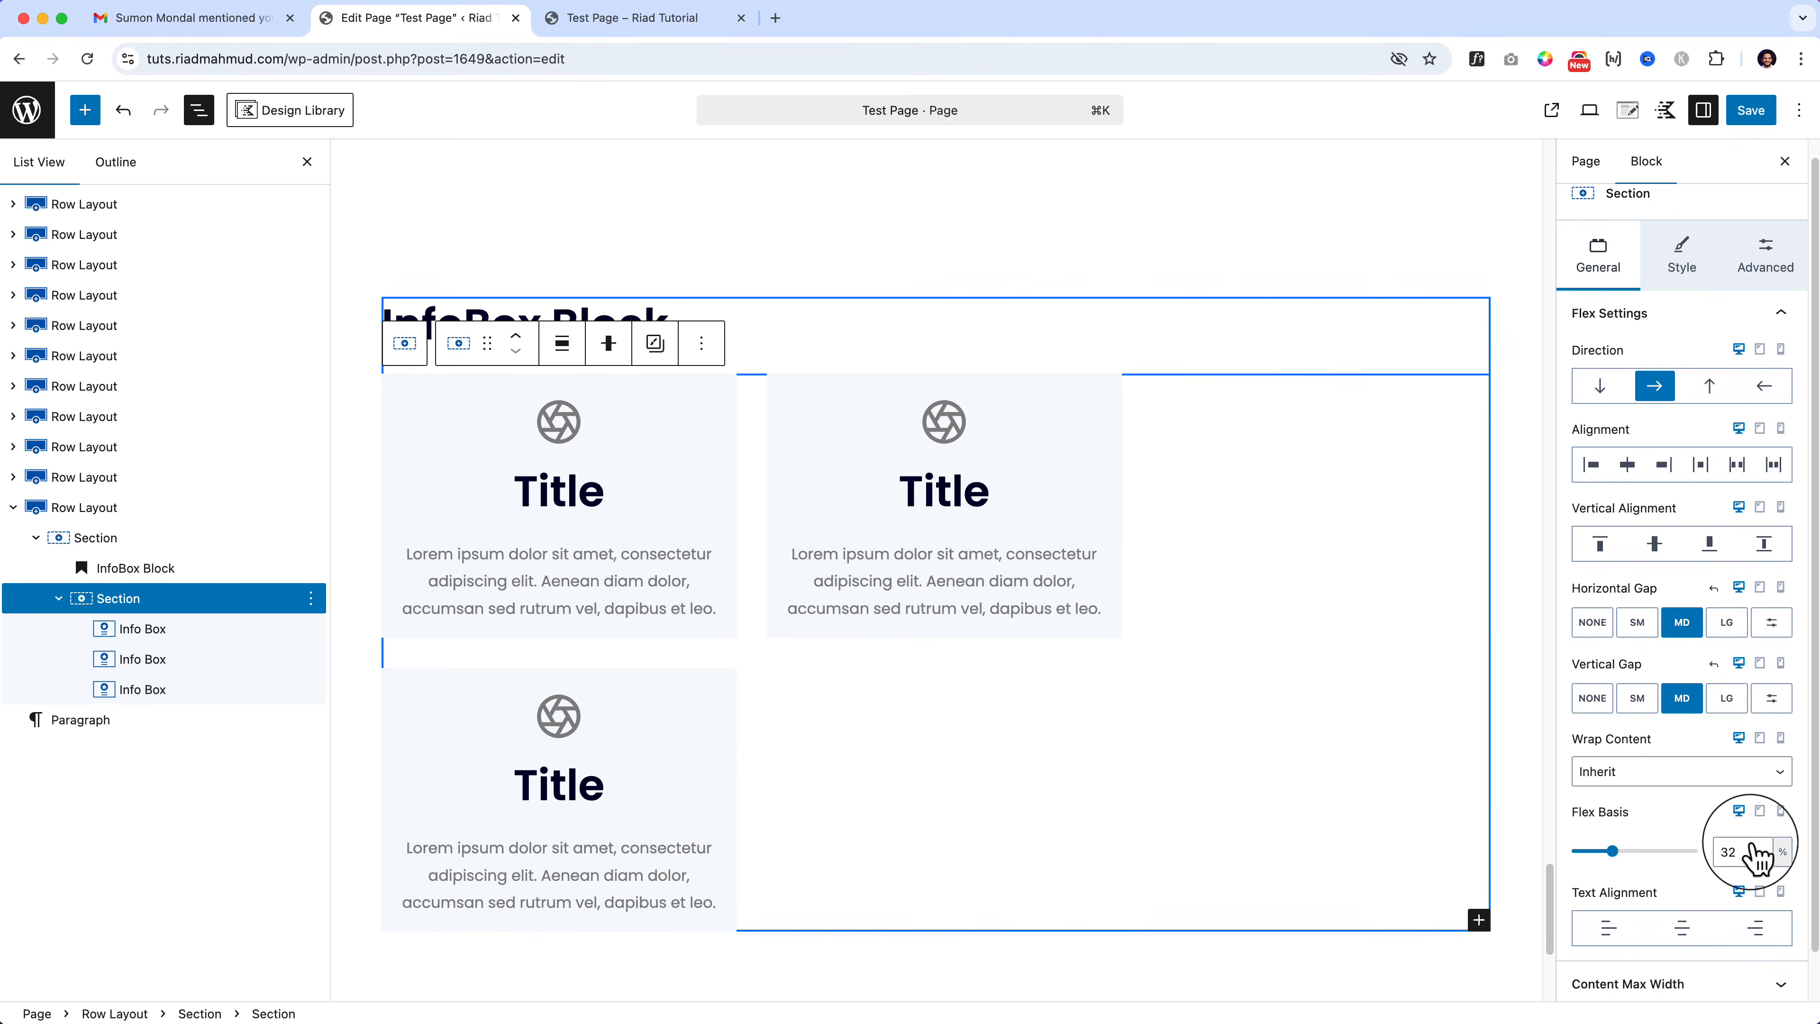
click(1785, 853)
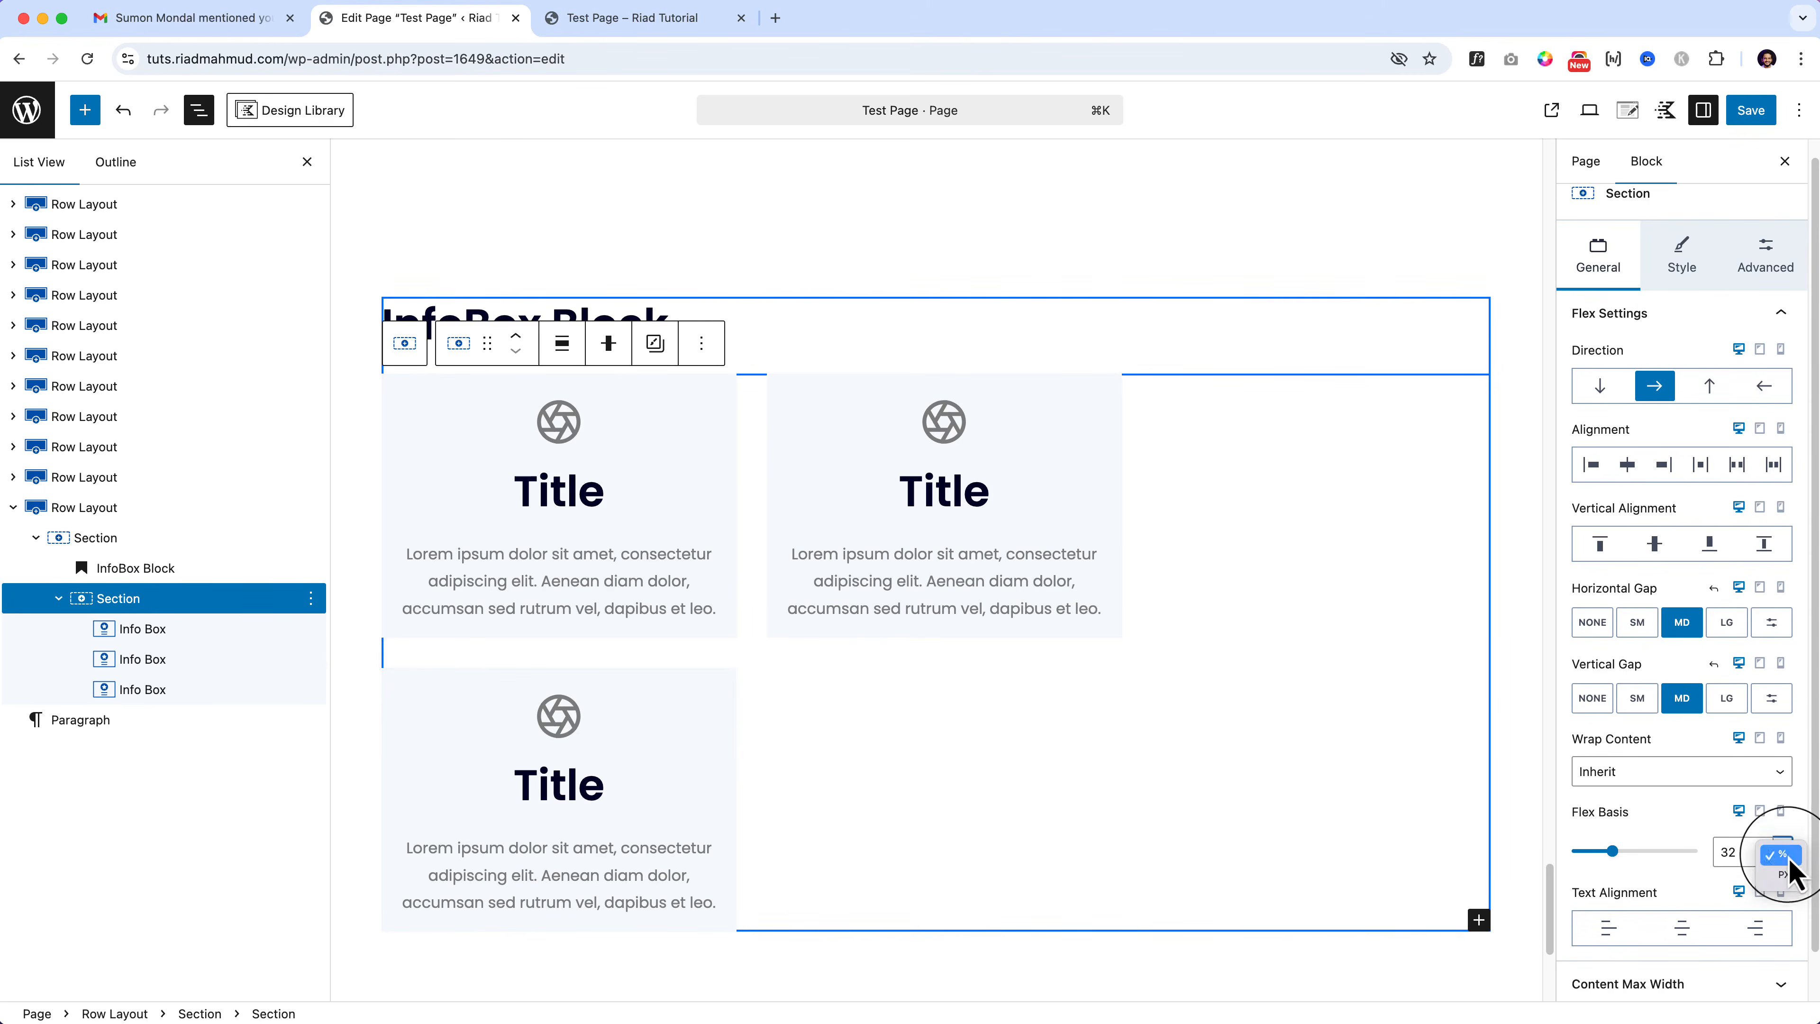
click(1788, 874)
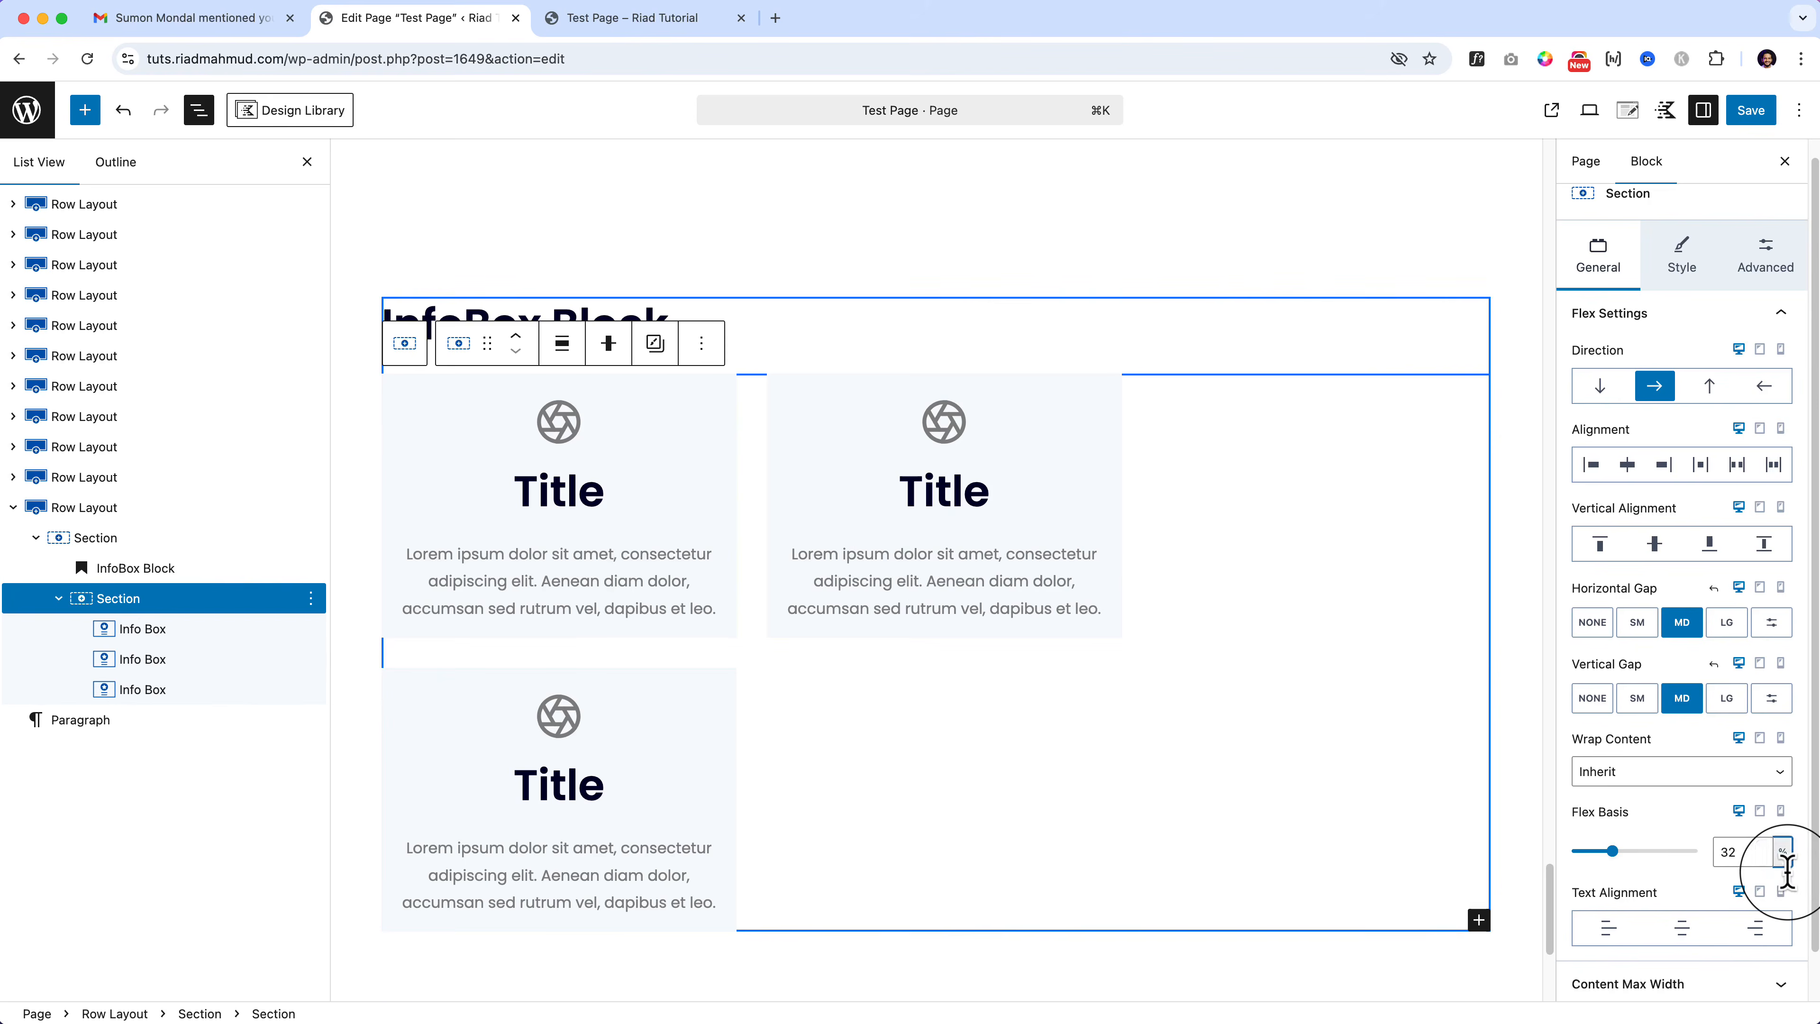
click(1601, 853)
drag(1607, 861, 1619, 864)
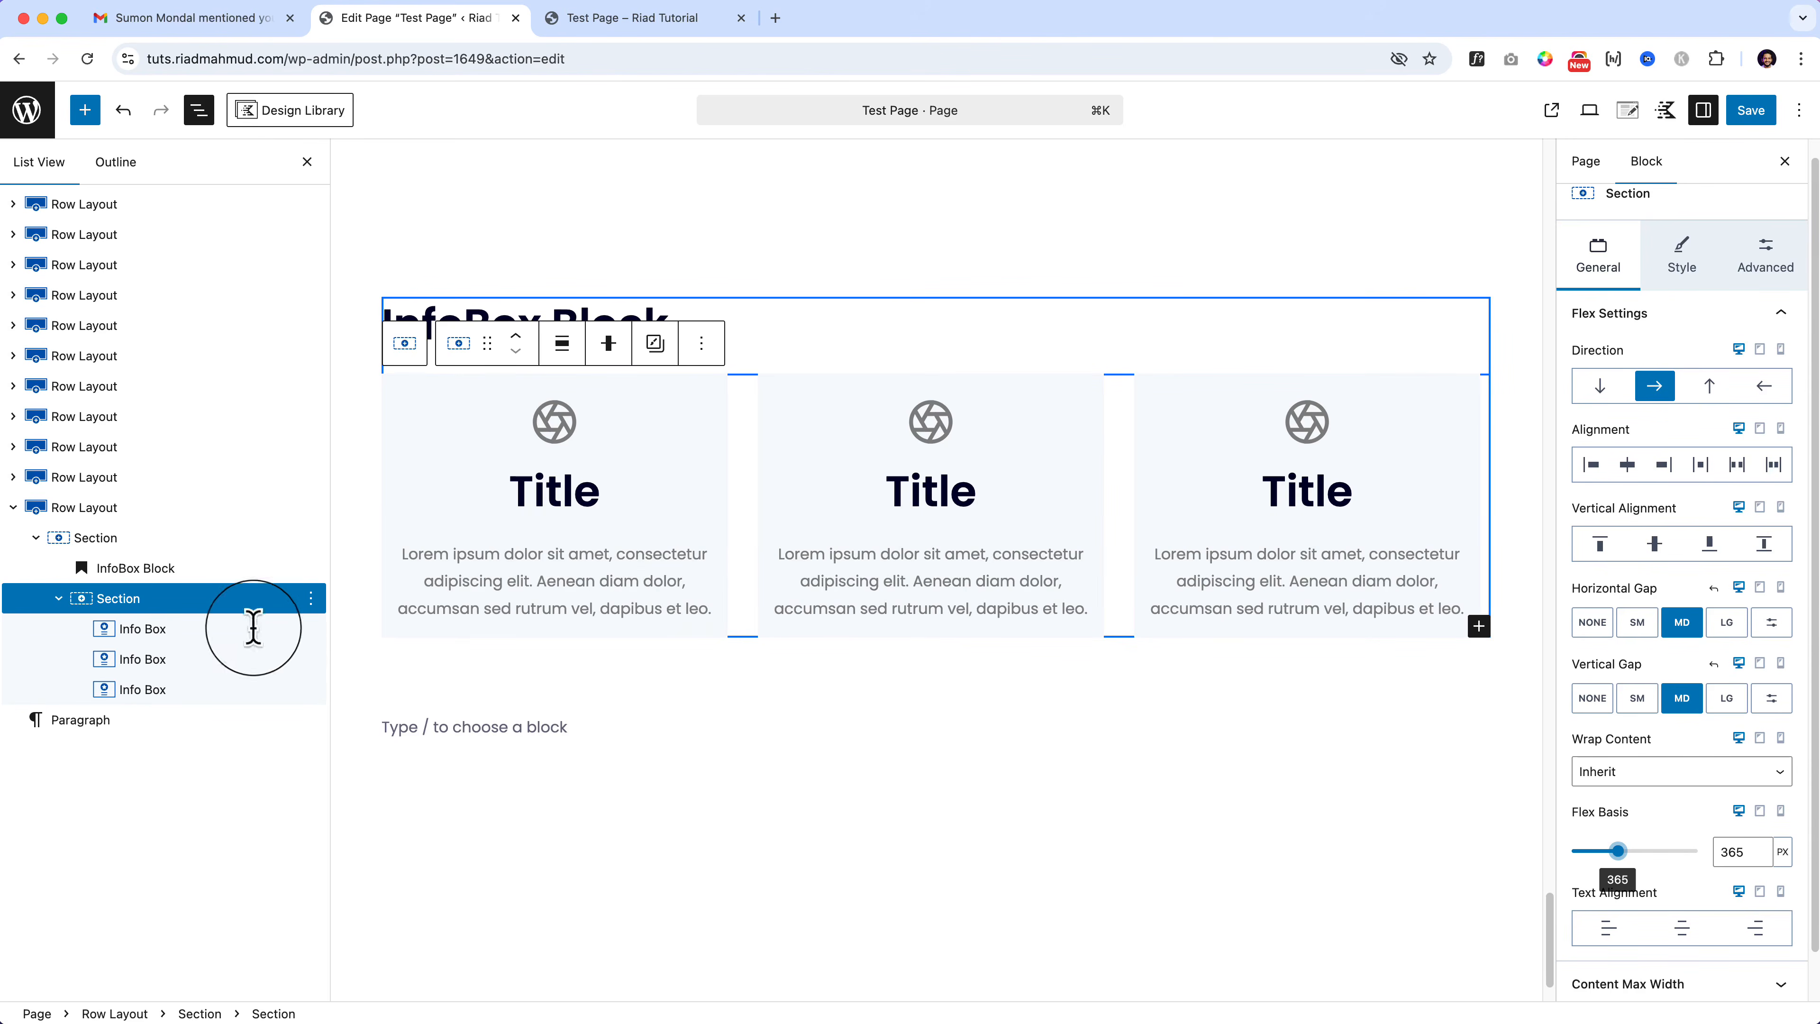
Step: Apply centred circular-icon, left-aligned square-icon, and icon-left Quick Layout presets to the three boxes
click(209, 630)
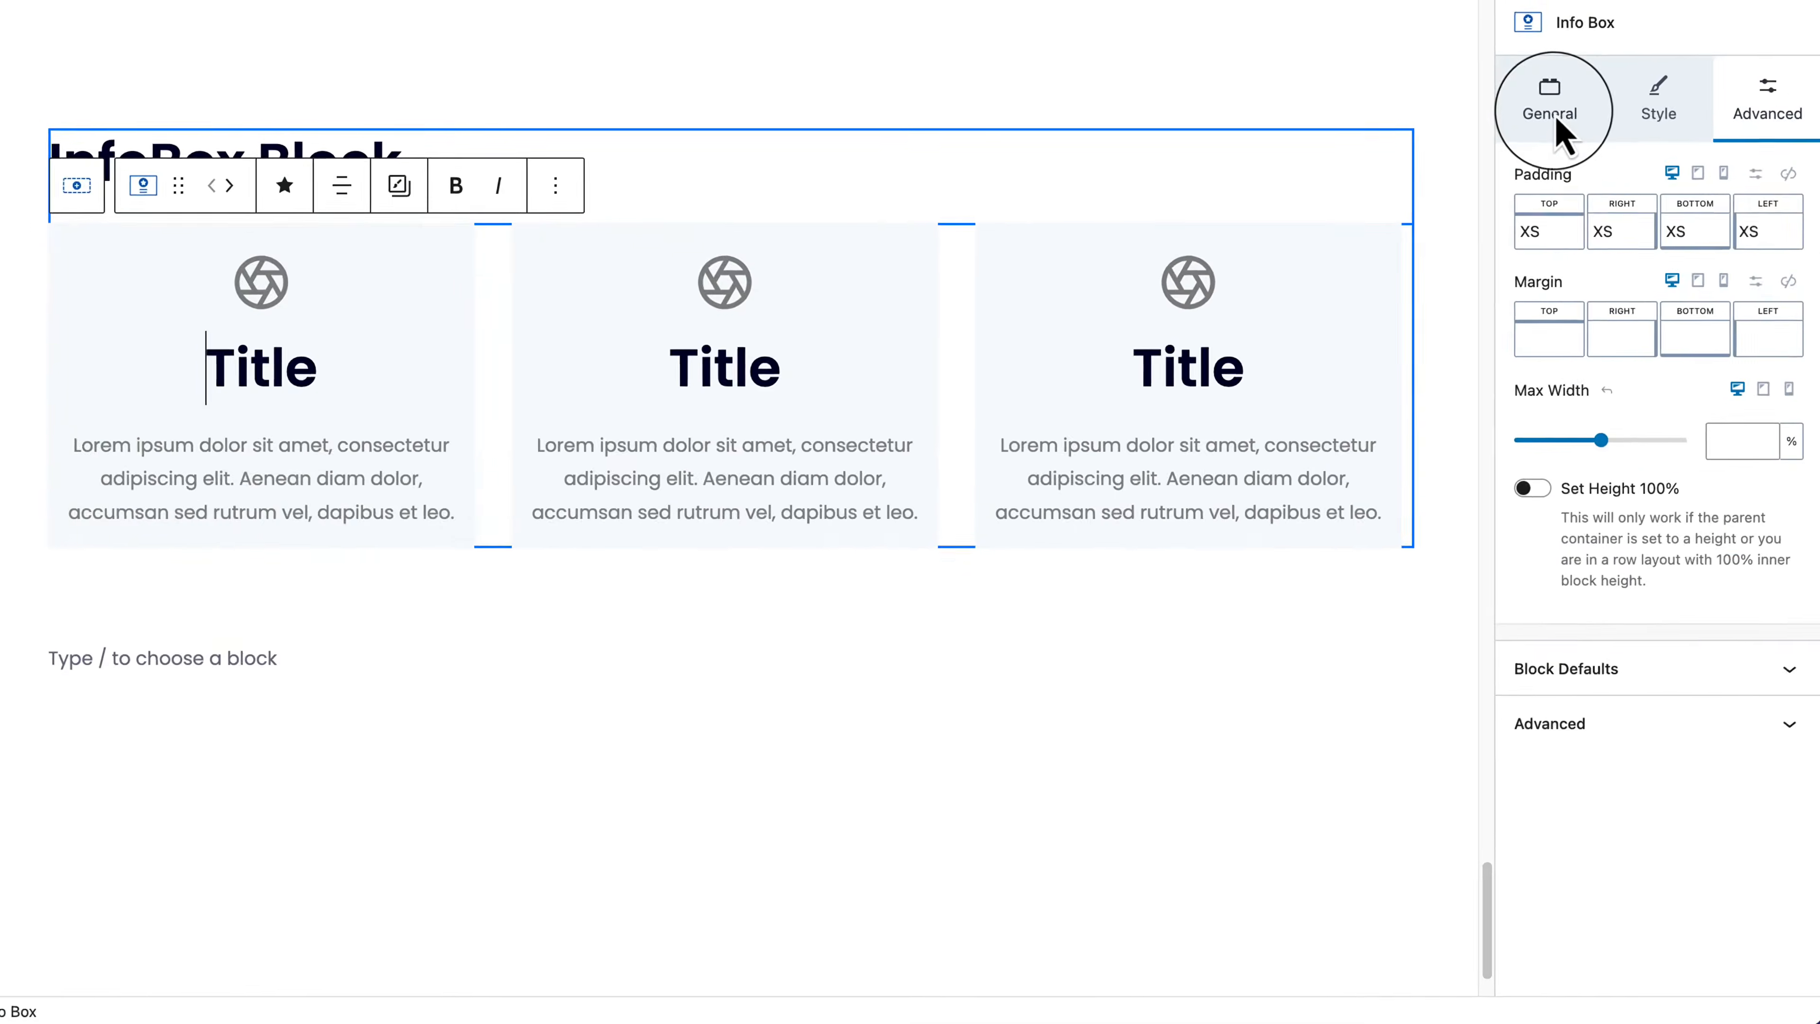
click(1602, 275)
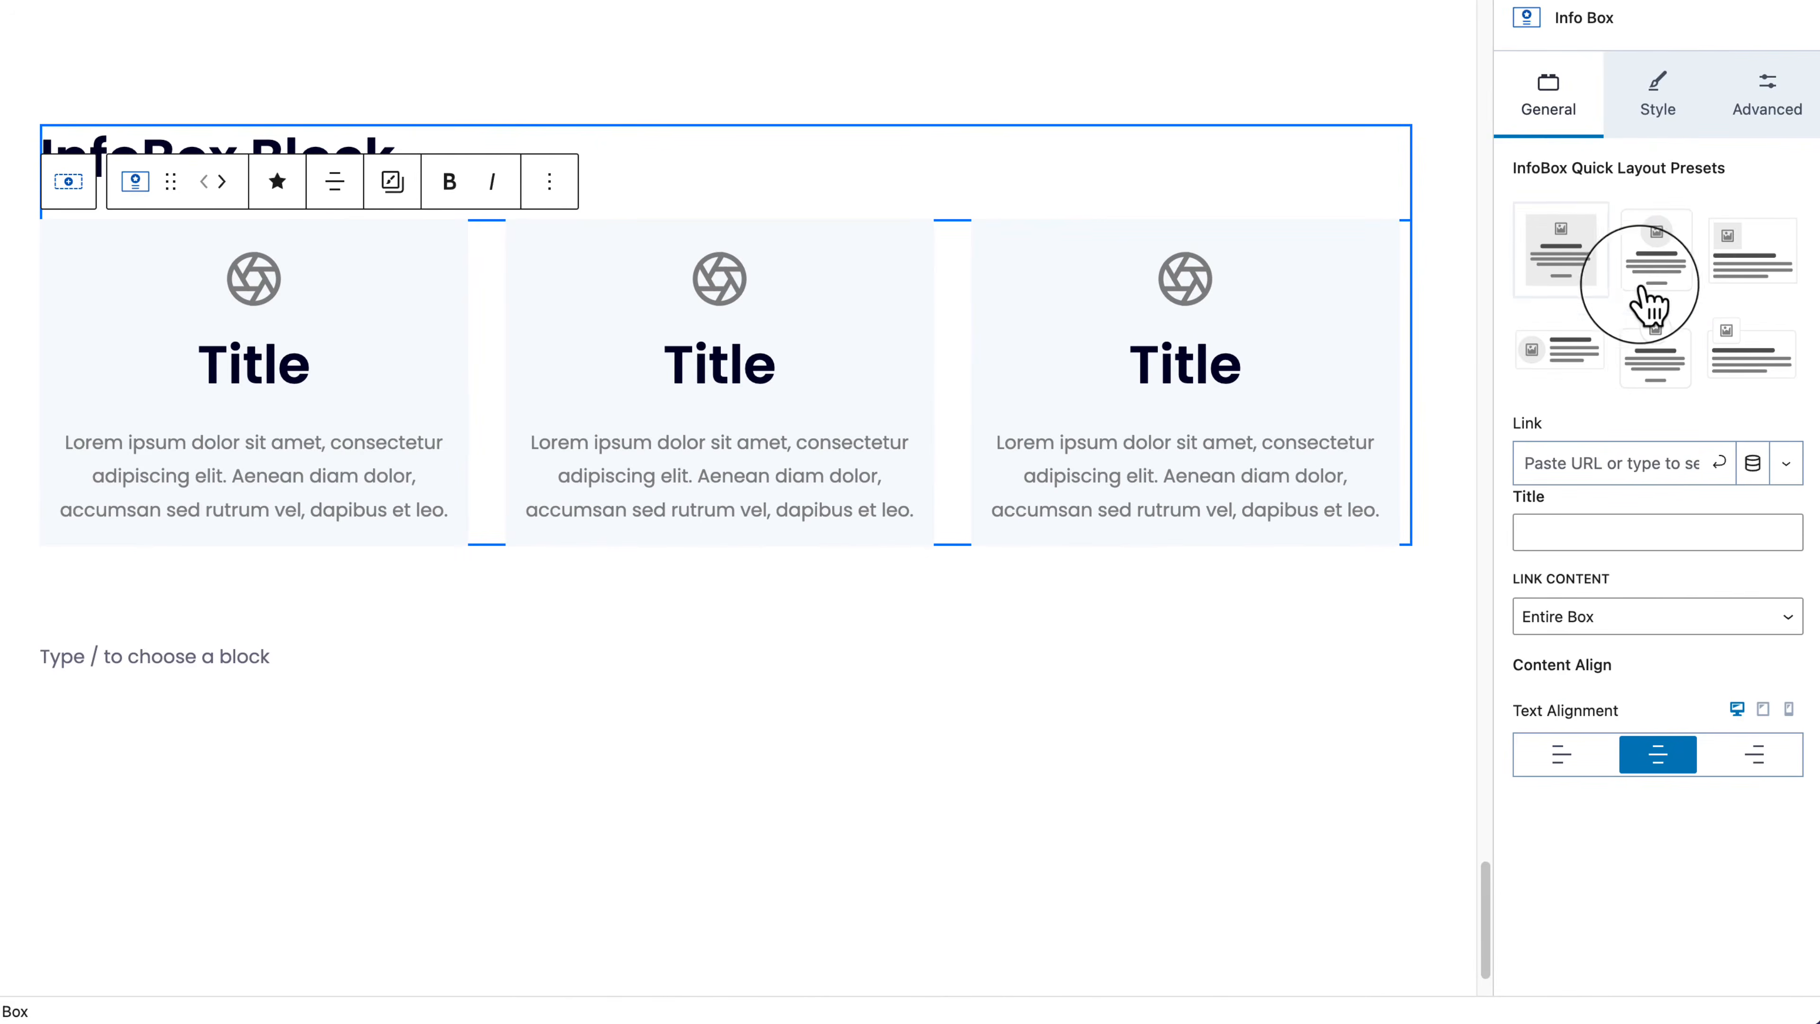
click(1605, 285)
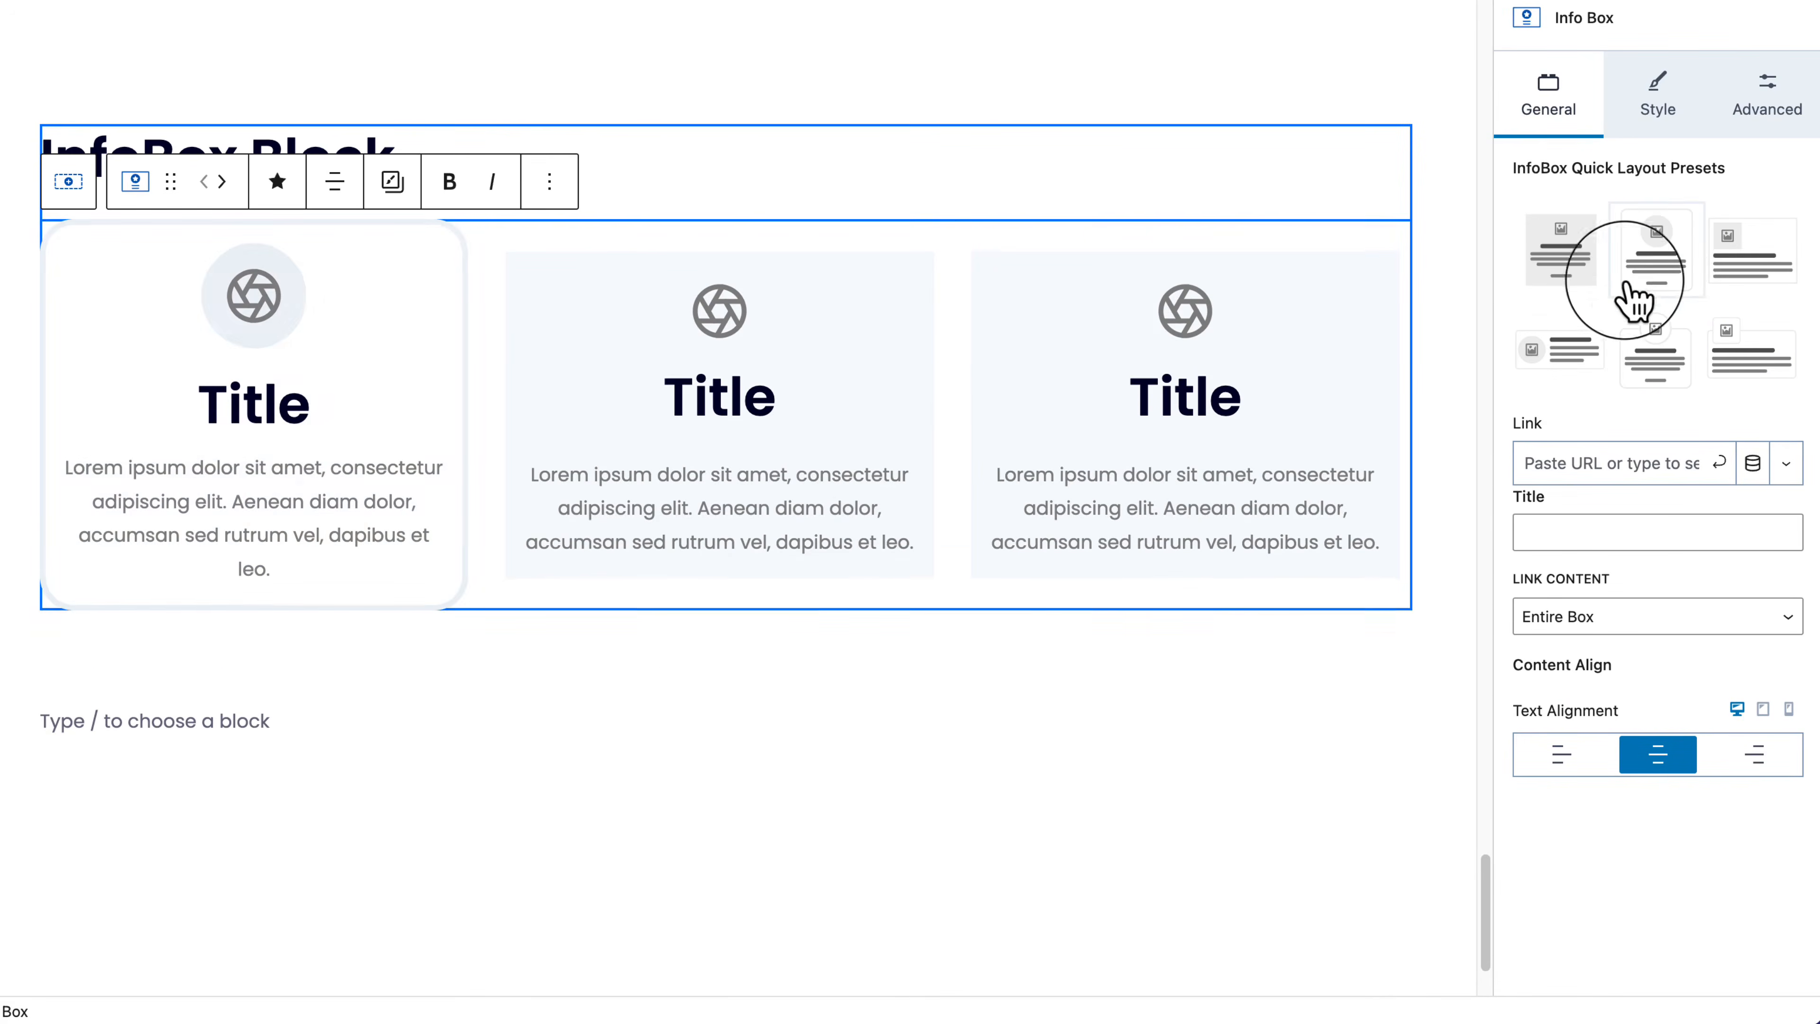
click(661, 731)
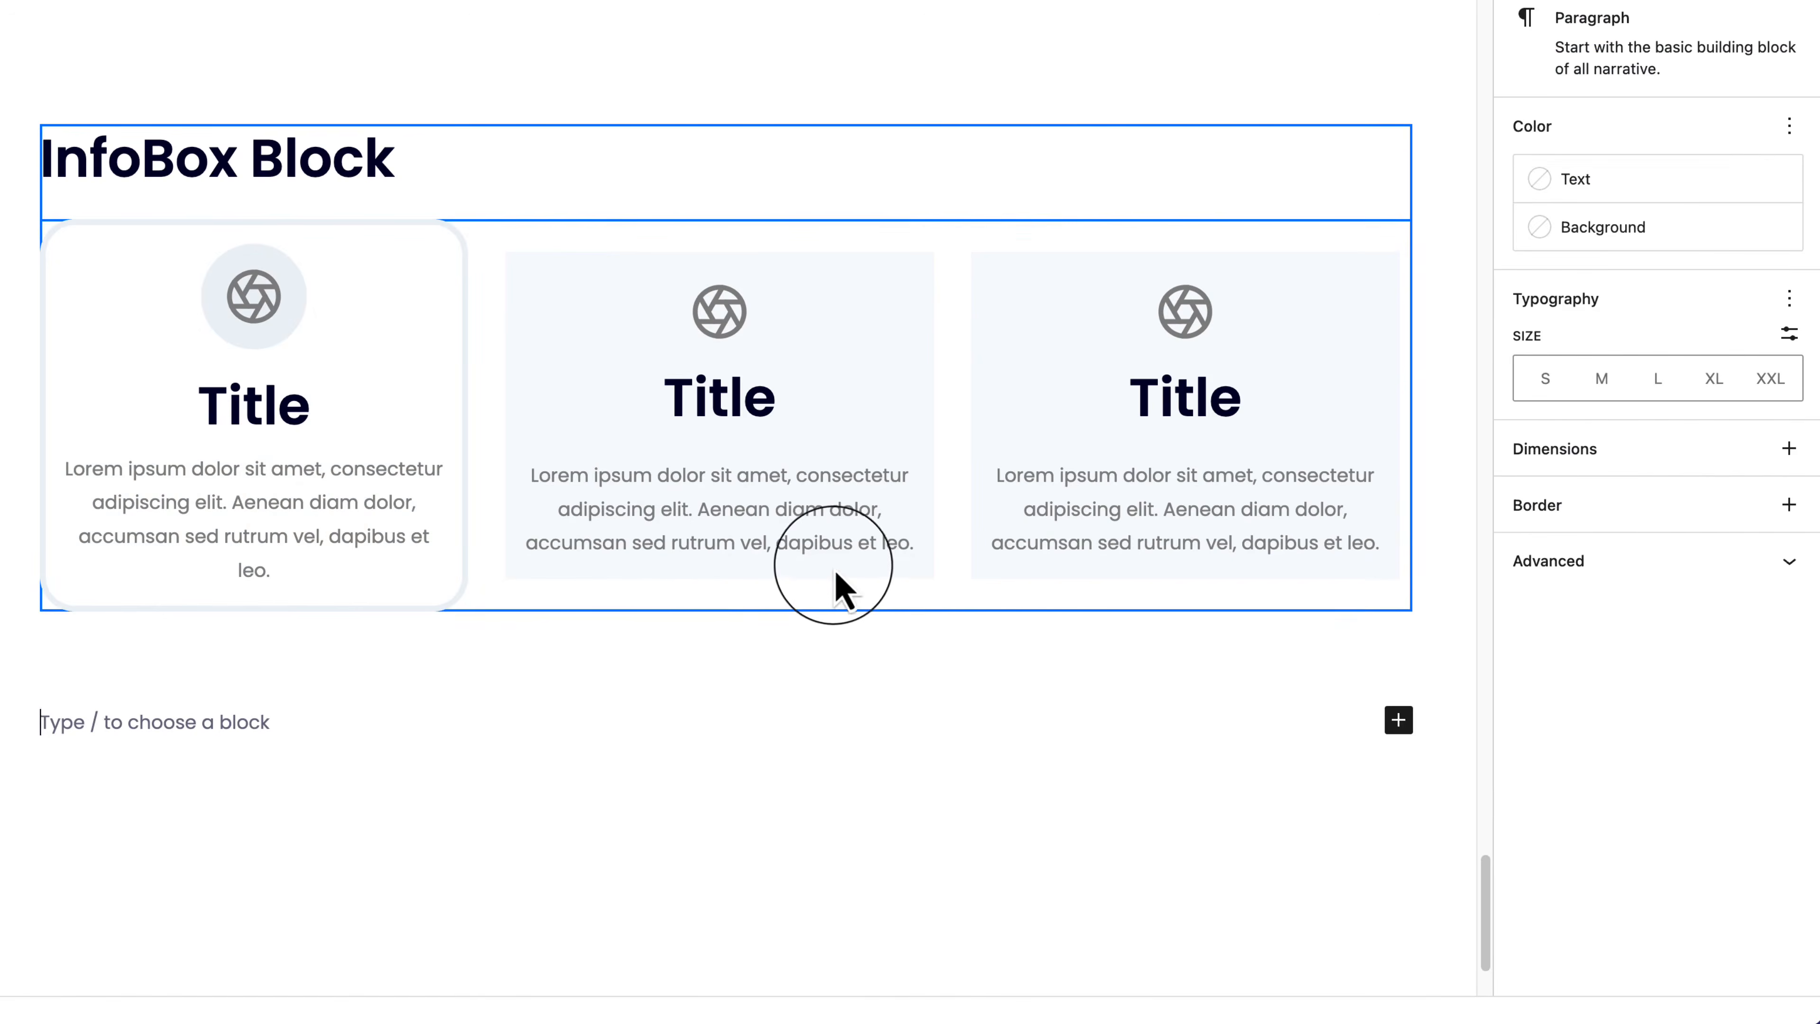
click(889, 560)
click(1788, 273)
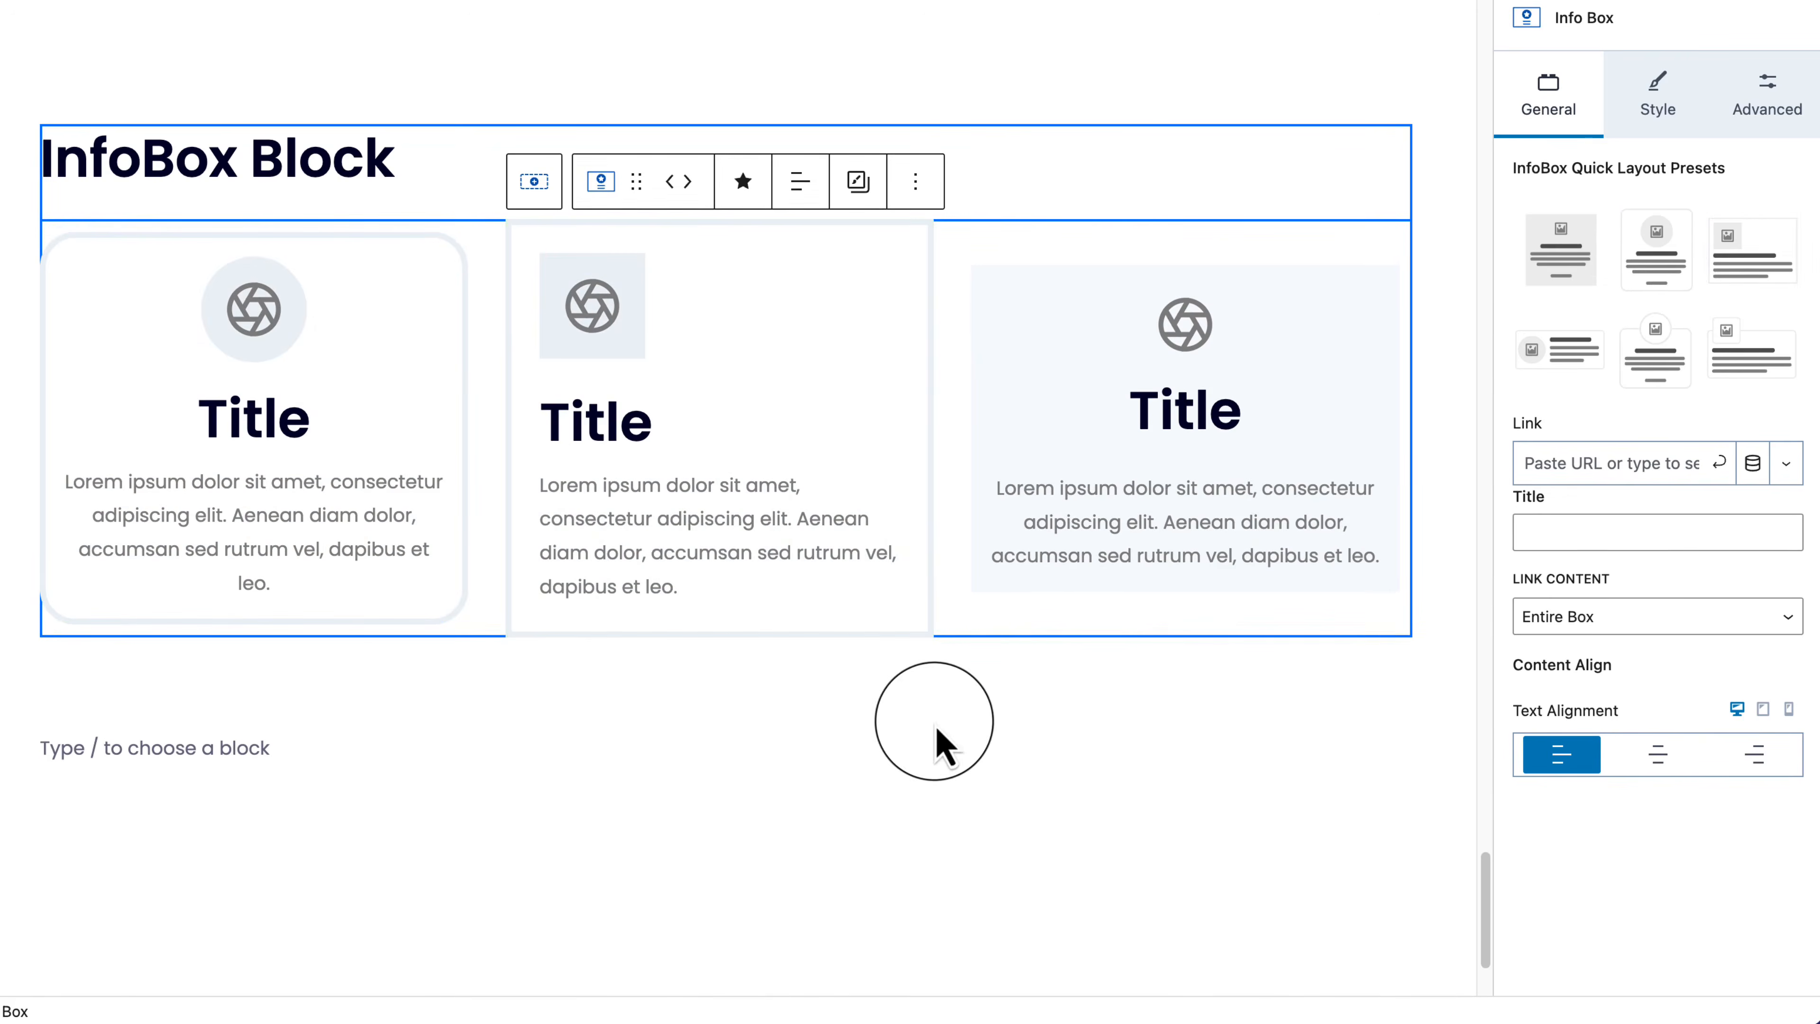
click(939, 744)
click(1222, 552)
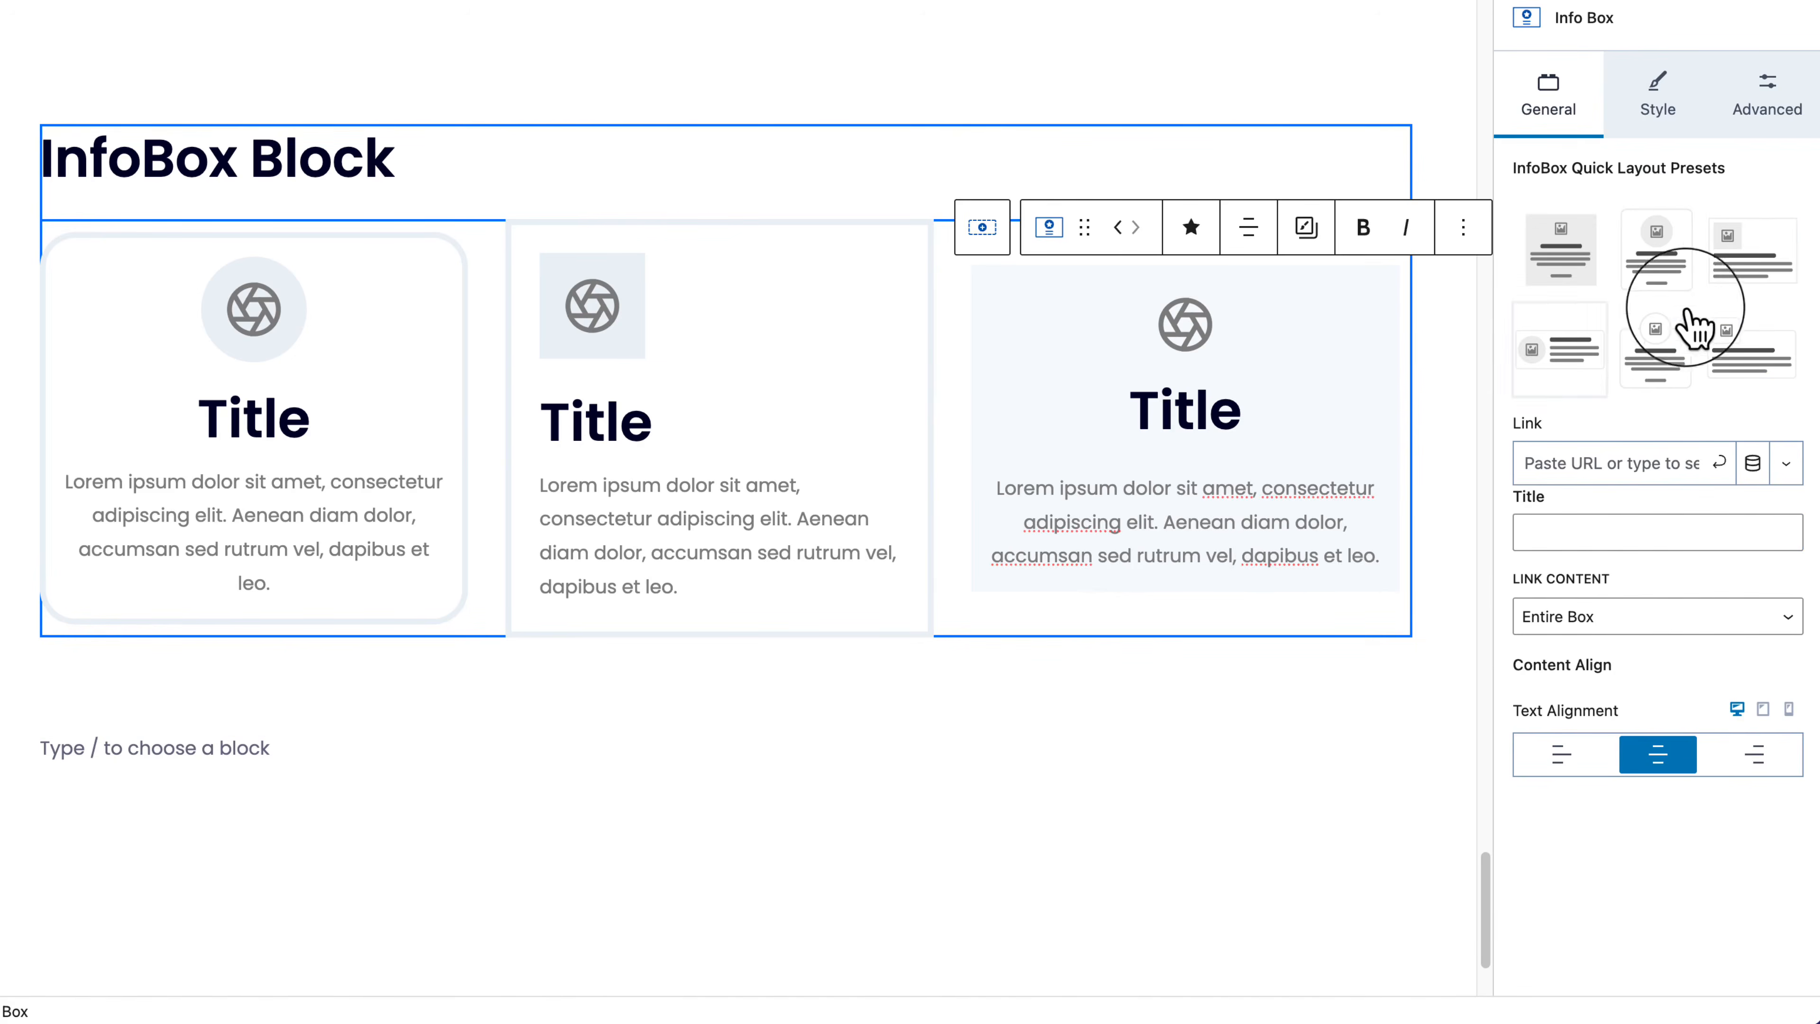
click(1558, 350)
click(901, 795)
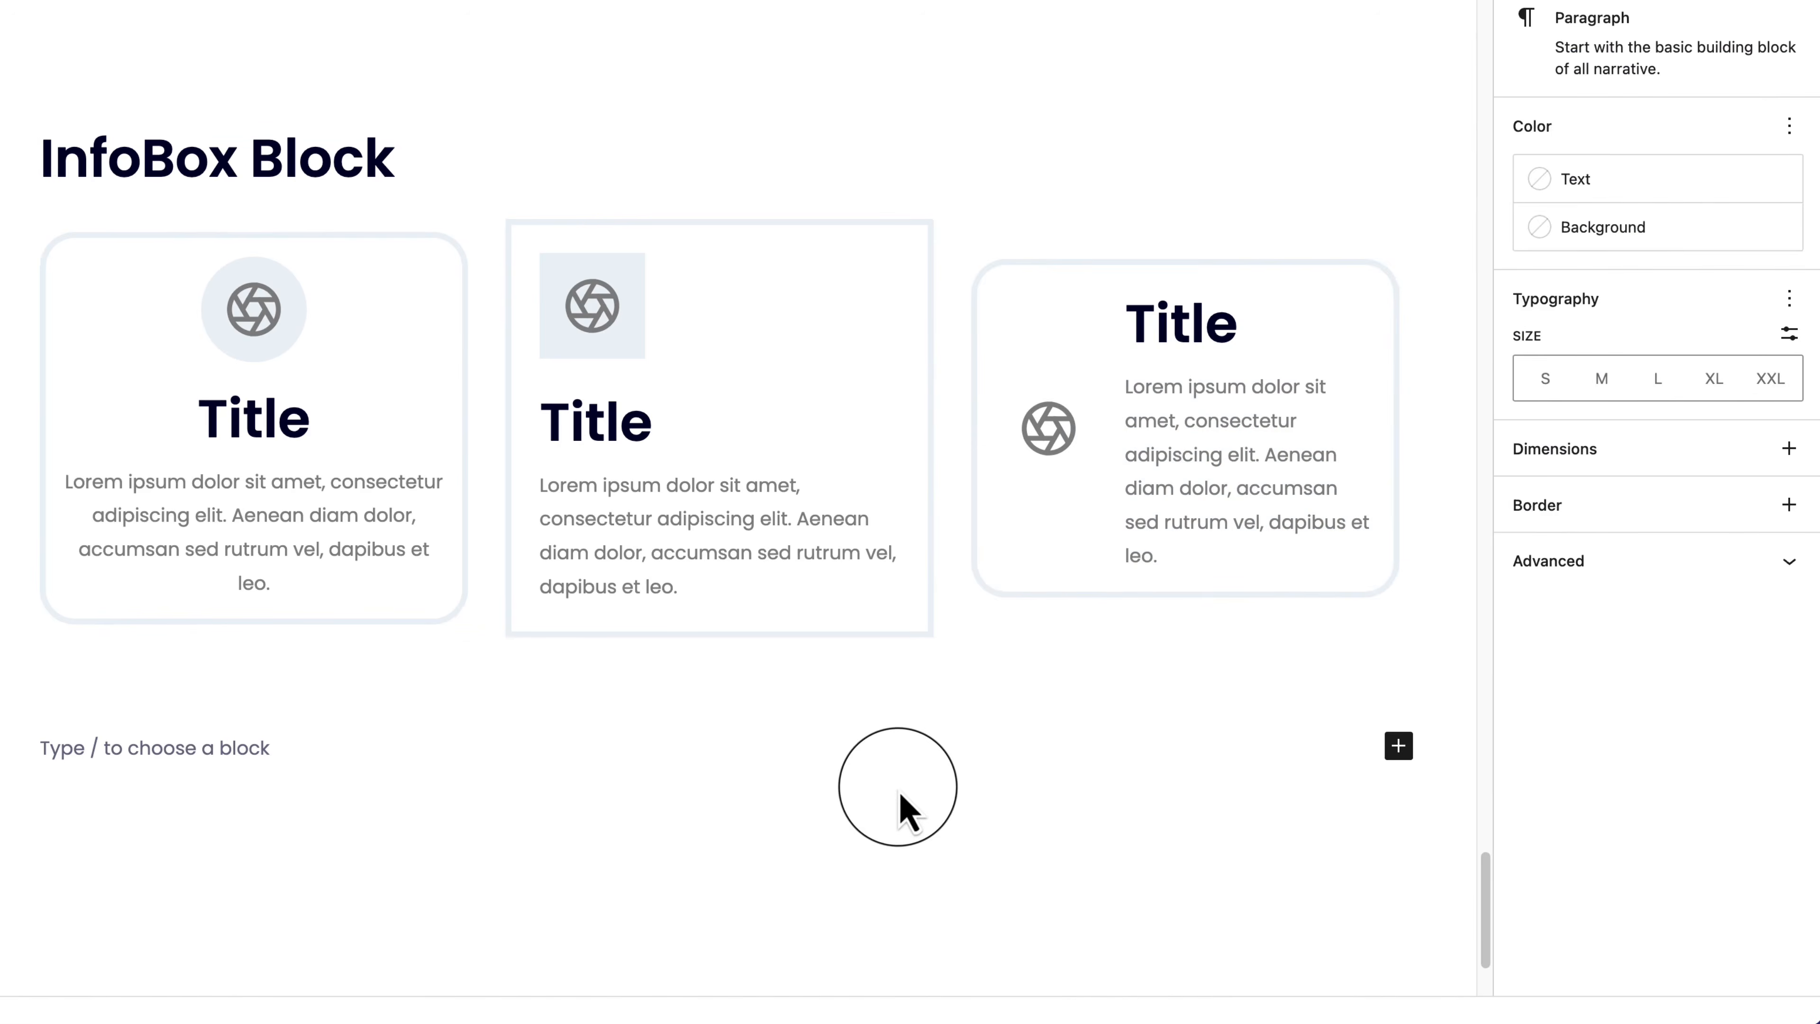
Step: Duplicate the third box twice, giving the copies centred icon-top and left-aligned square-icon presets
click(953, 606)
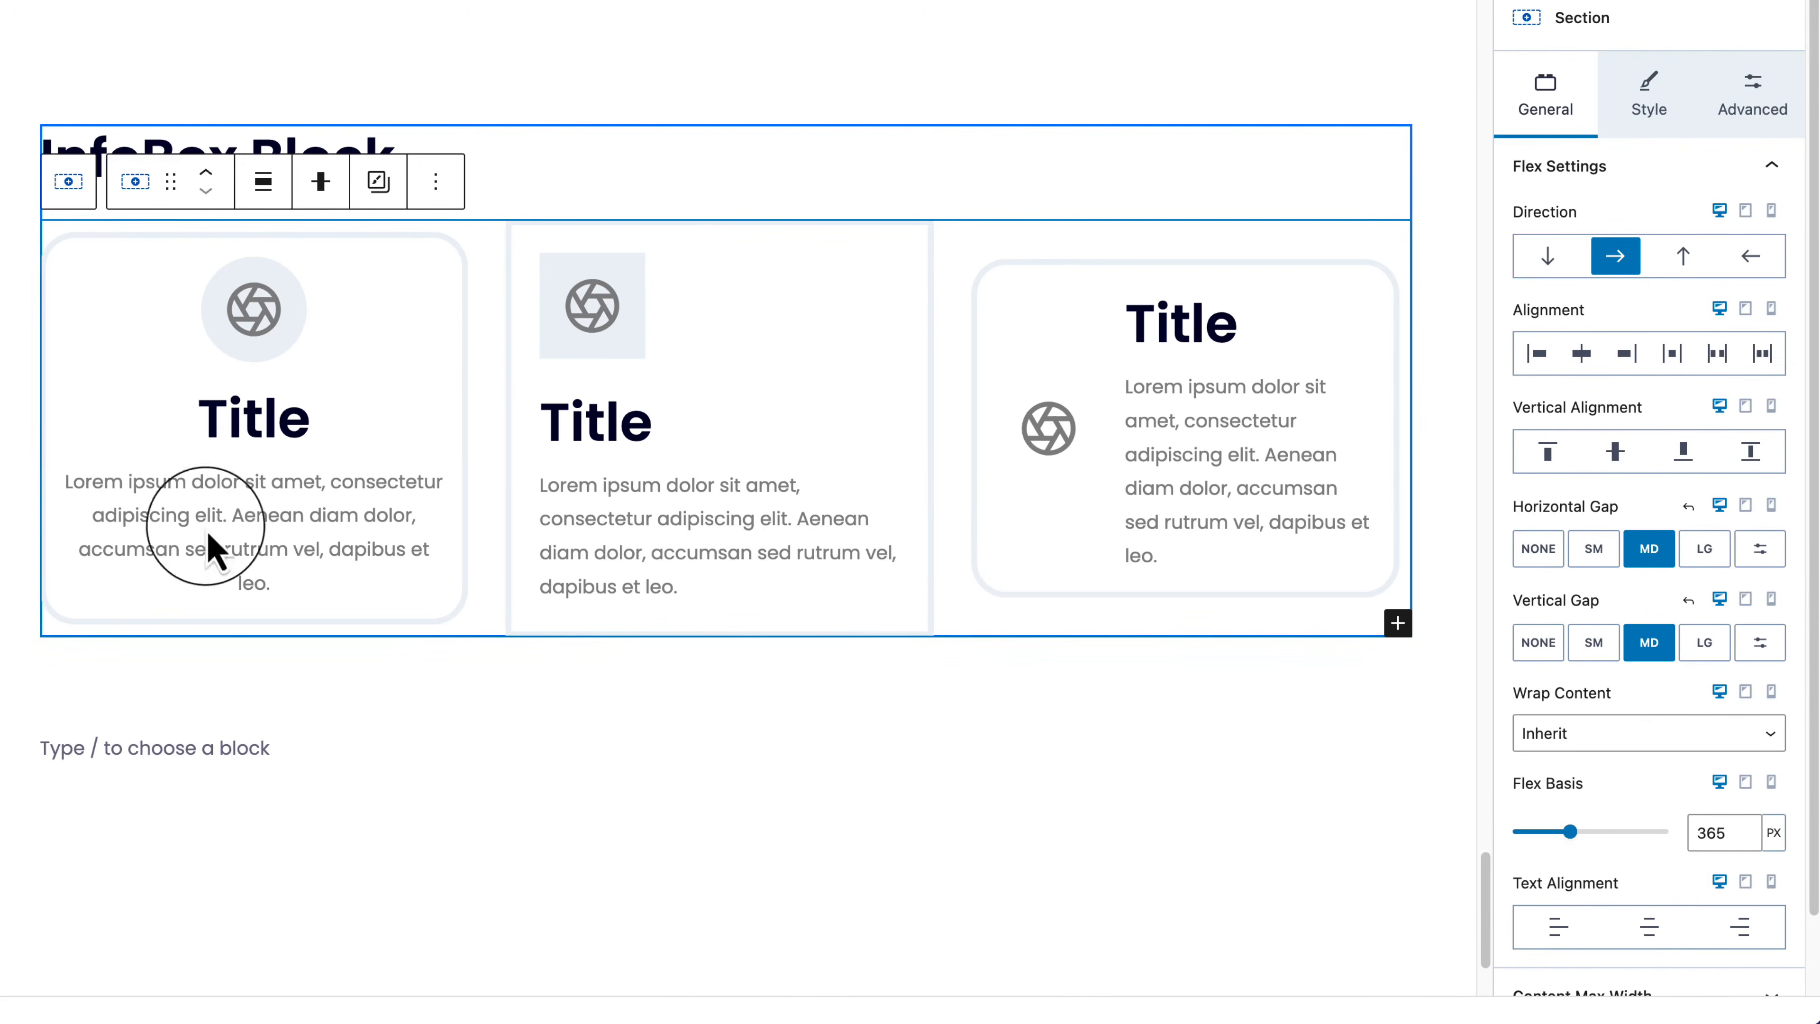
click(2, 496)
click(1004, 288)
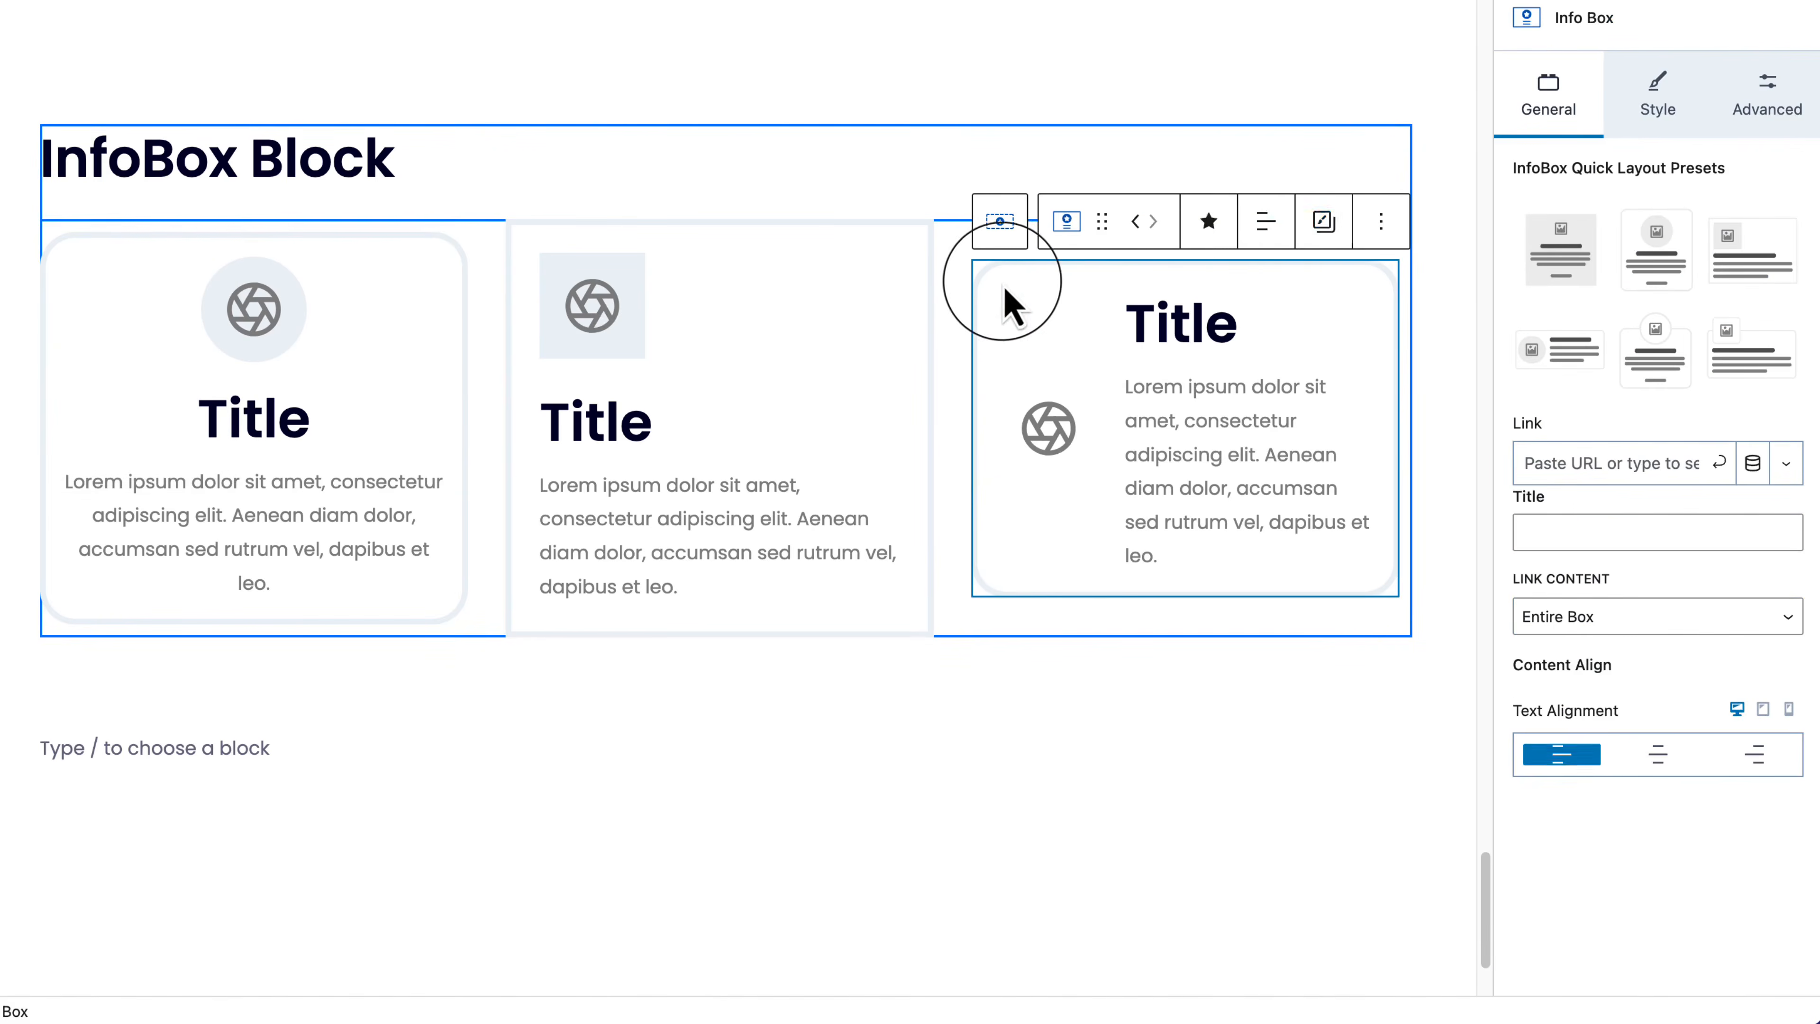
click(1380, 222)
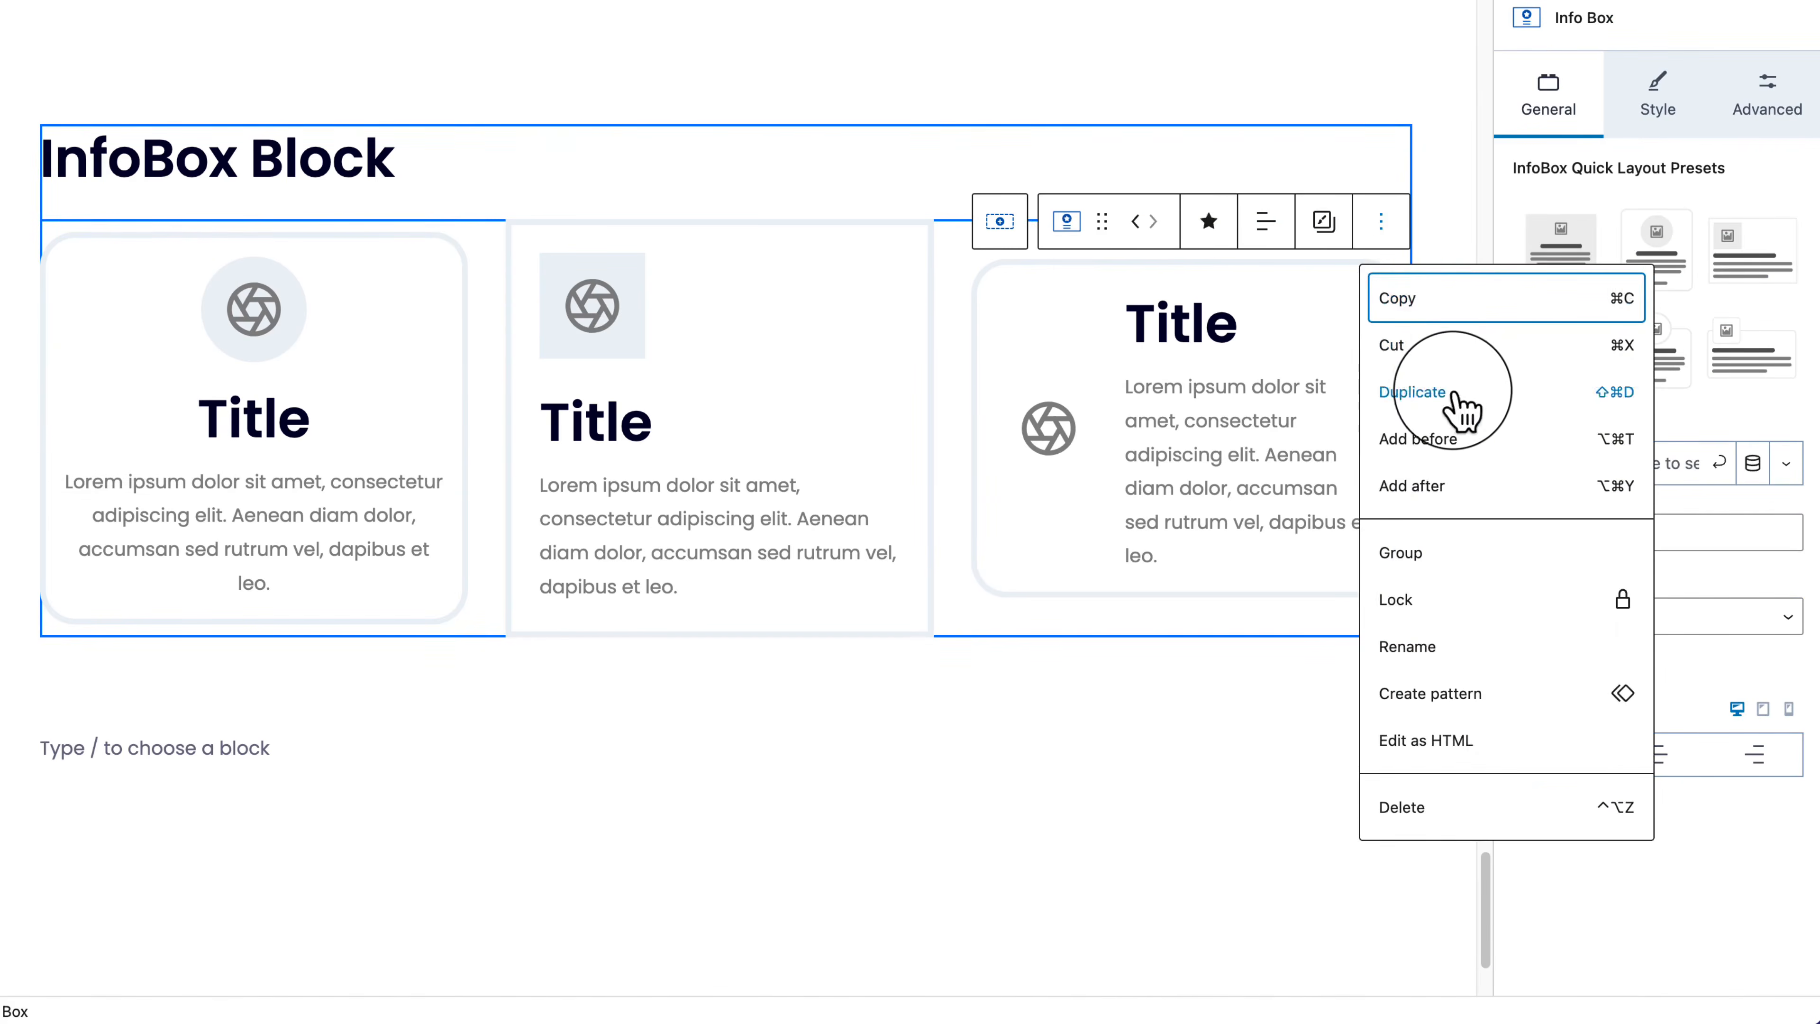
click(1433, 393)
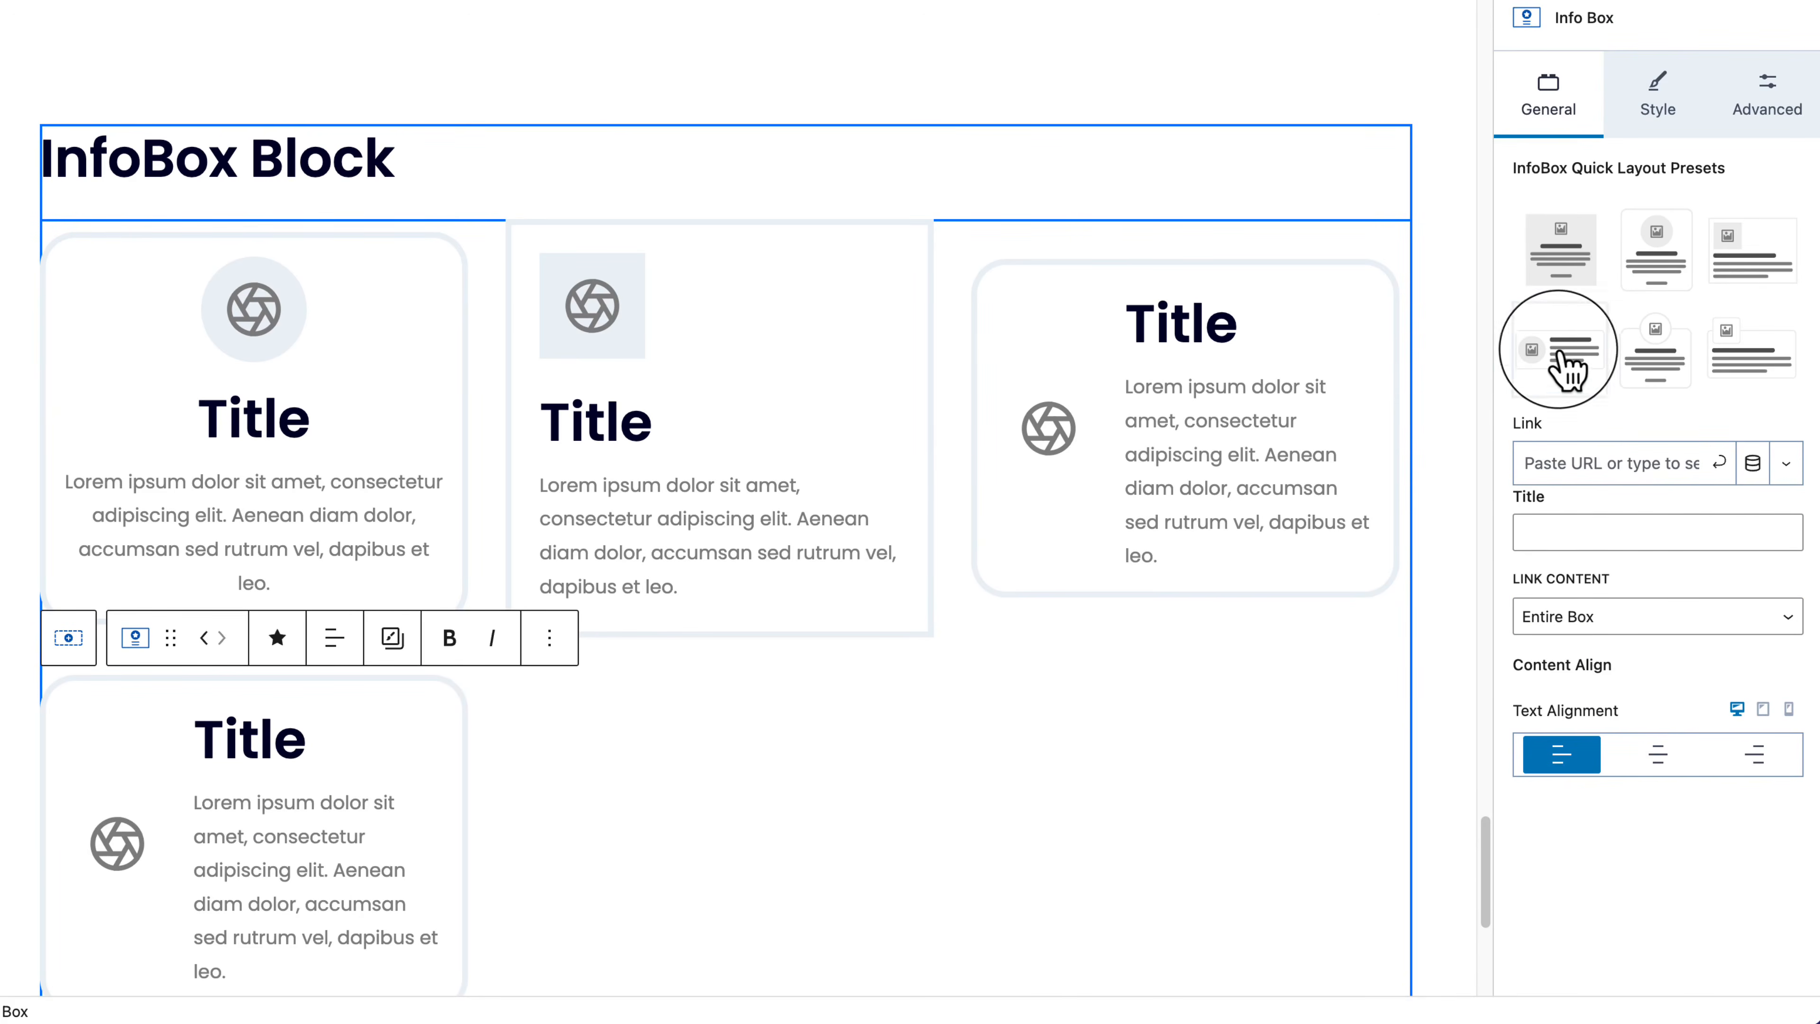
click(1627, 376)
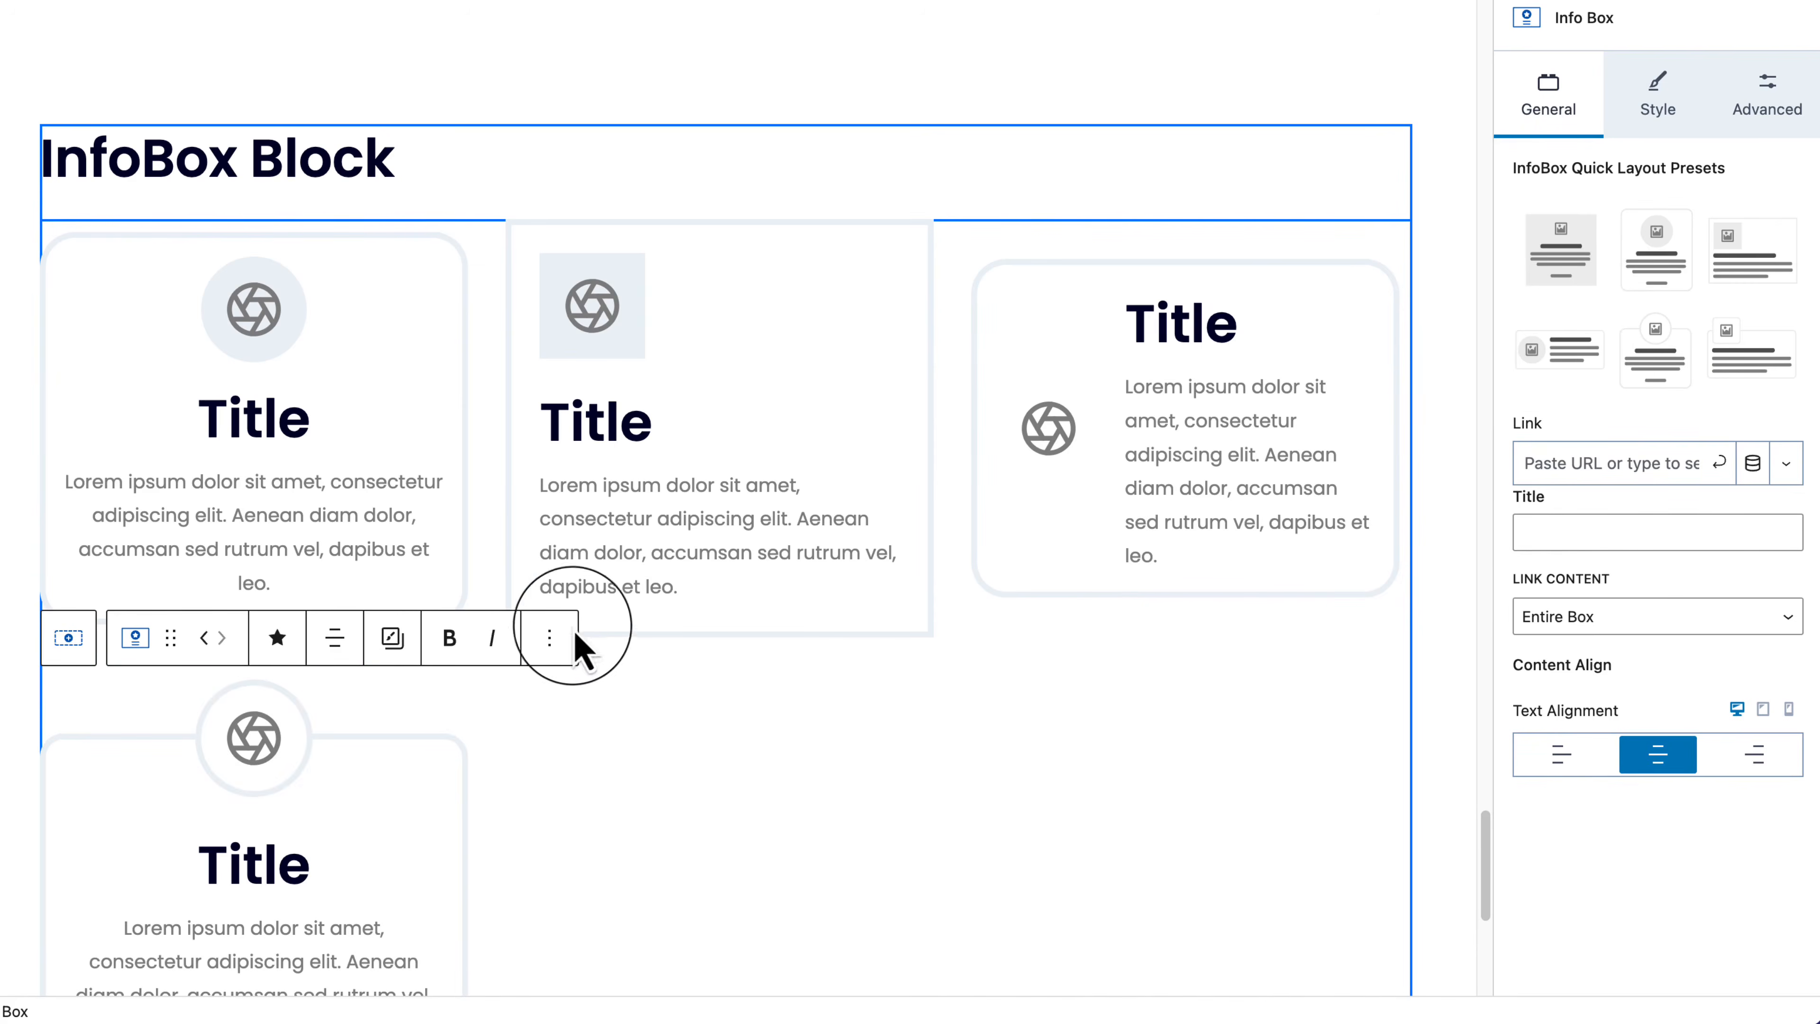
click(550, 638)
click(588, 147)
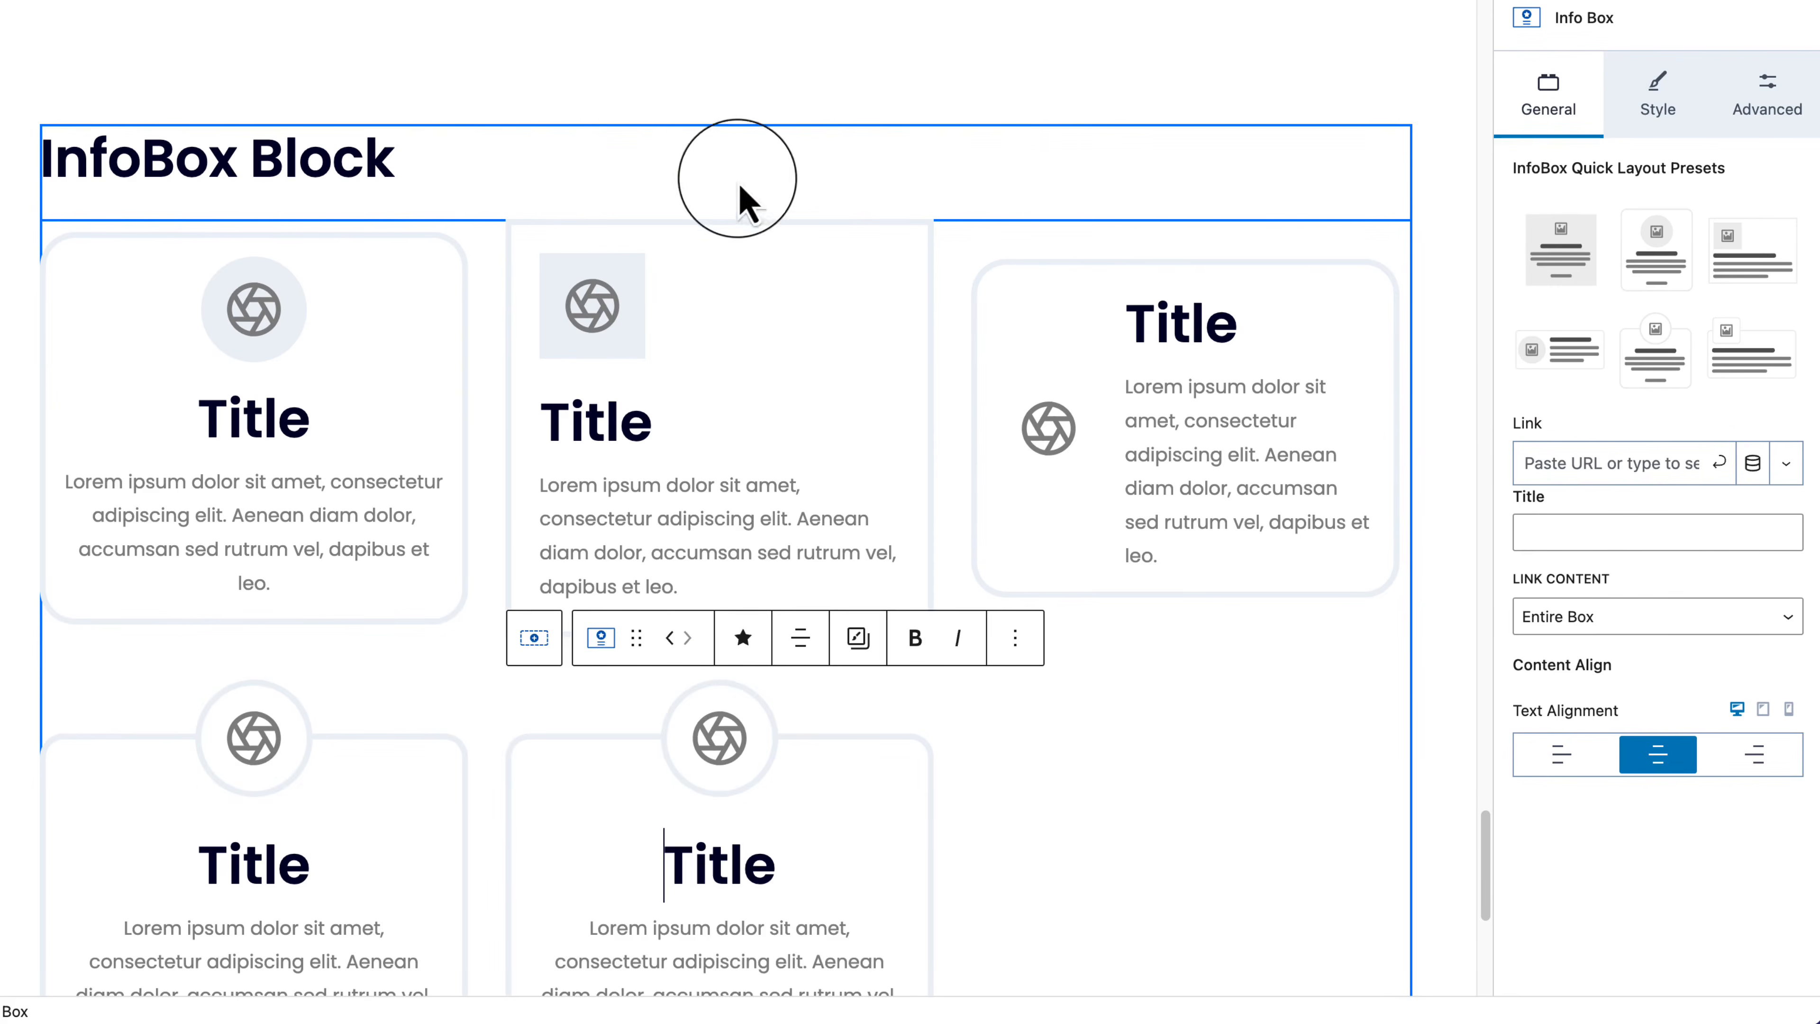
click(1752, 369)
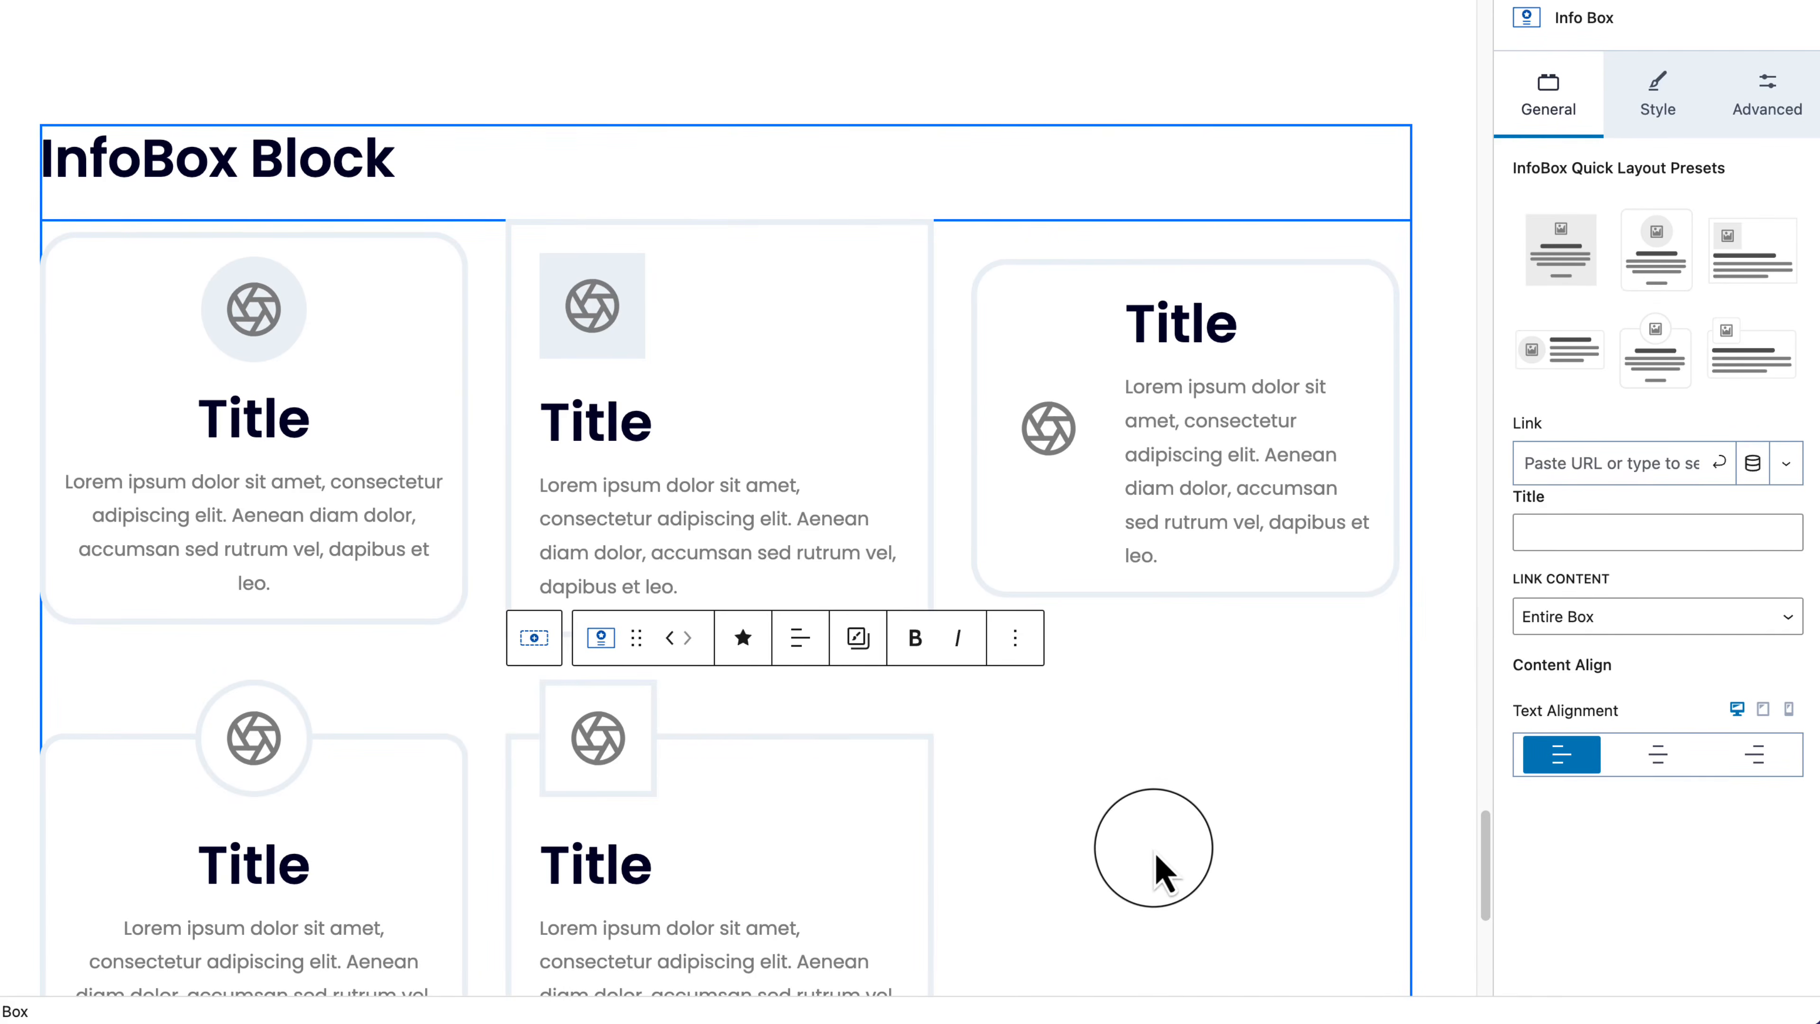
click(1156, 876)
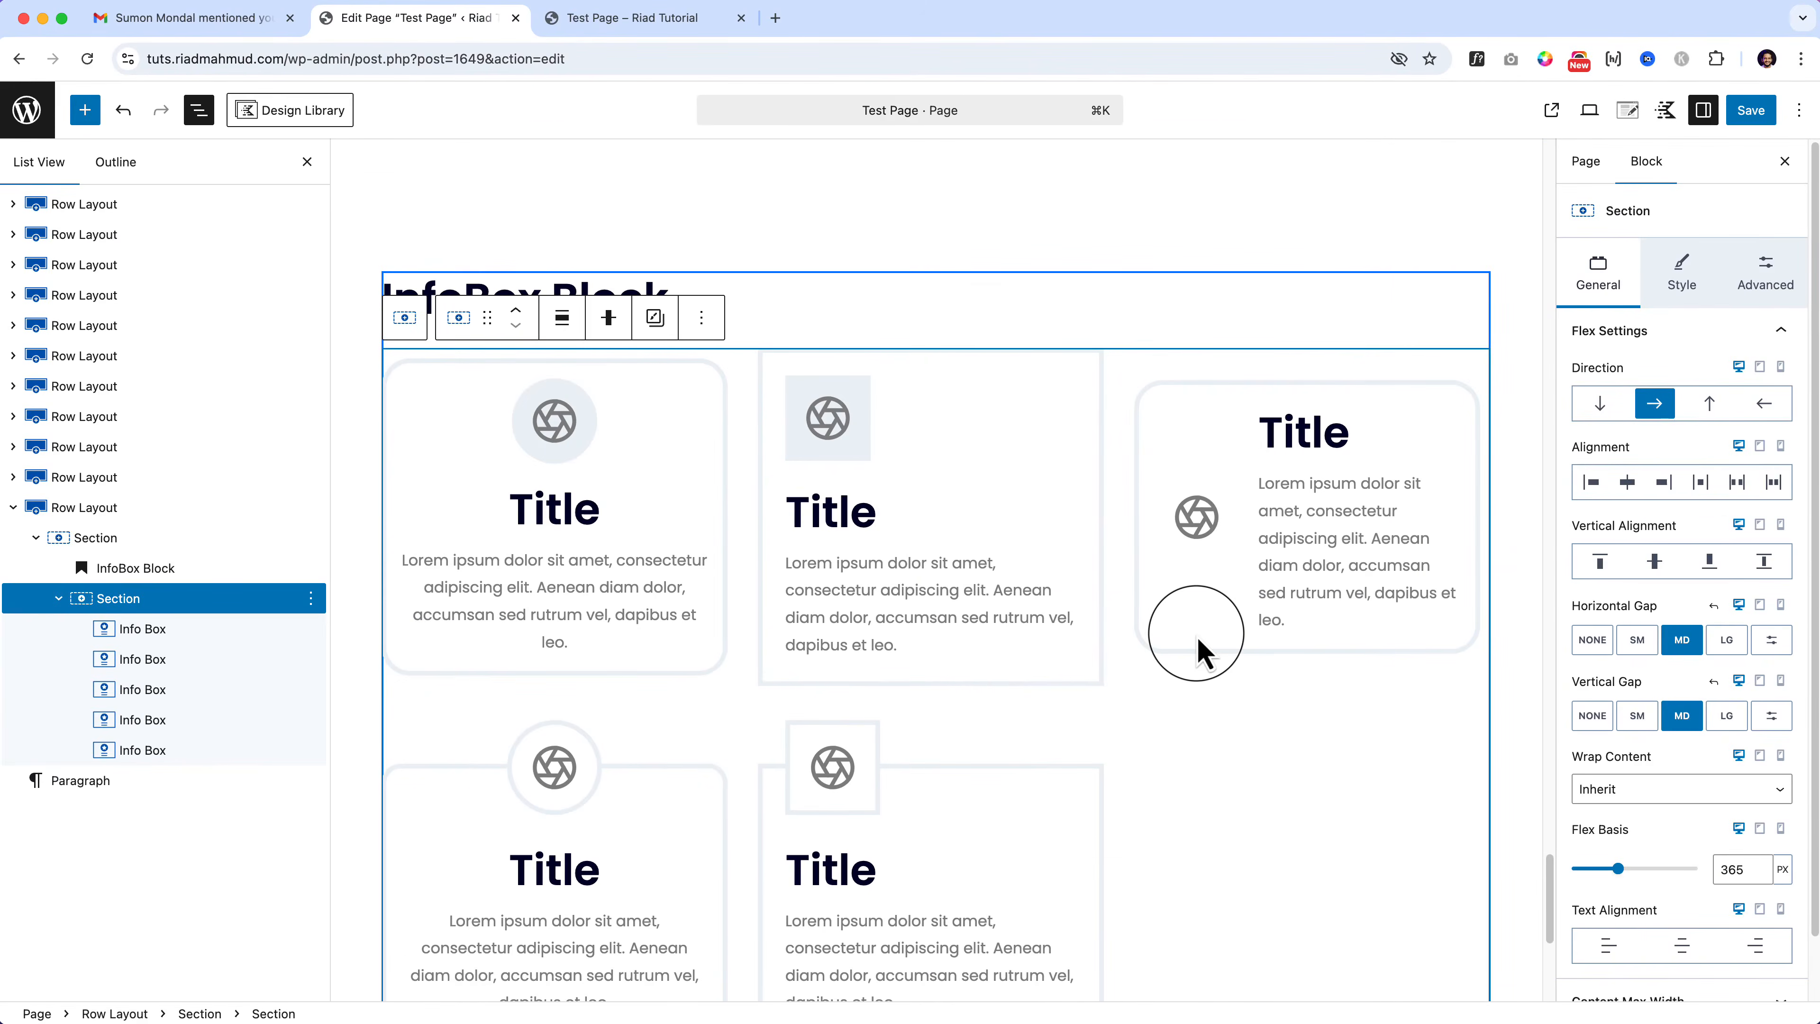
Step: Select the first Info Box and show its Style tab's Container Settings
click(939, 601)
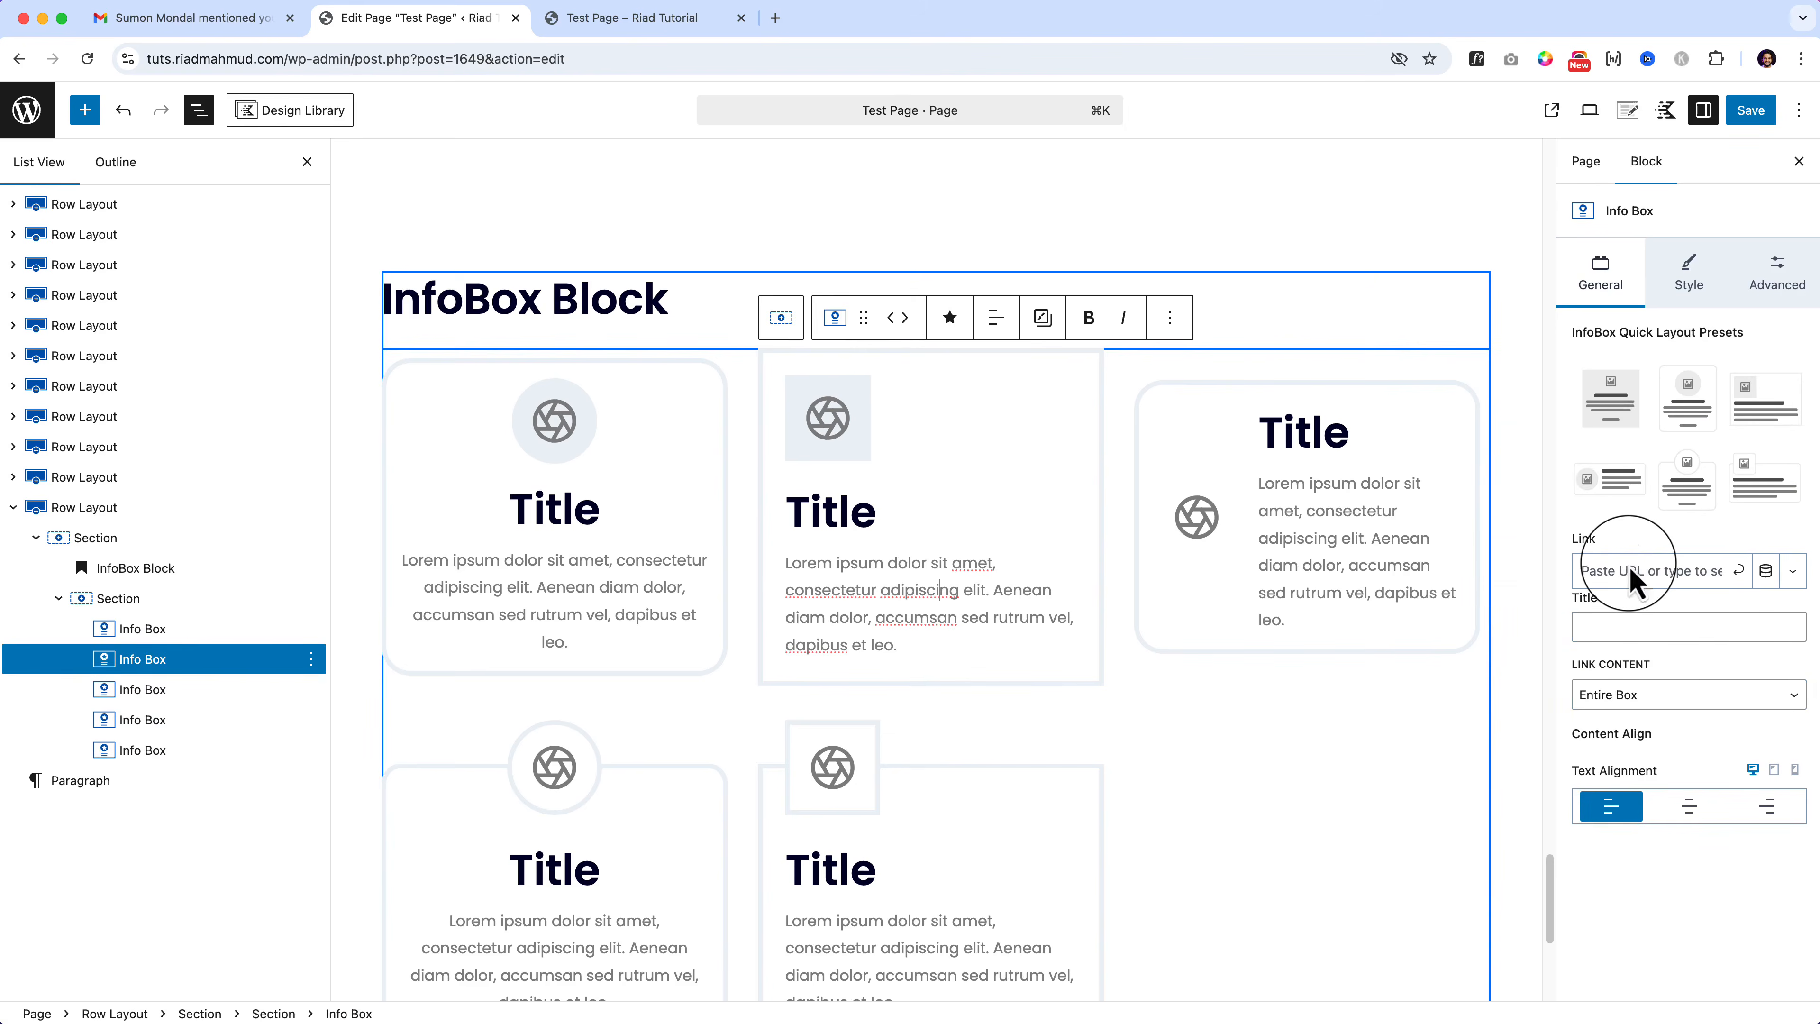
click(280, 629)
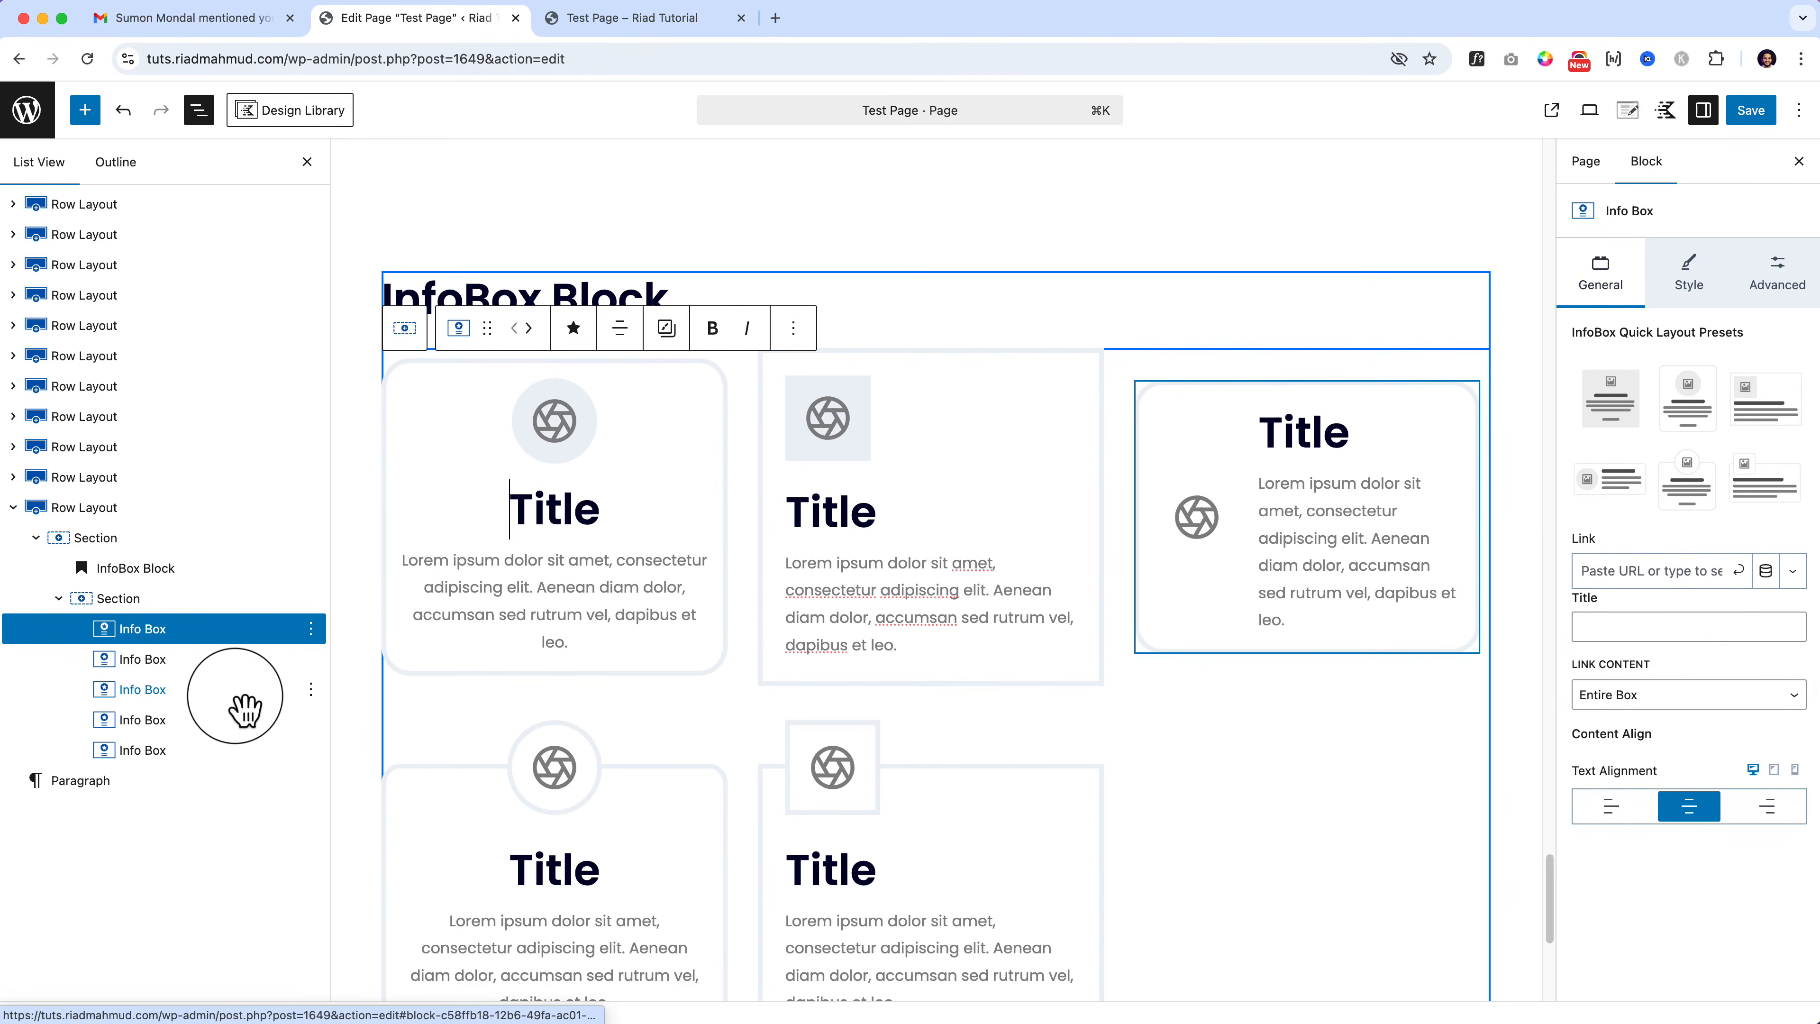
click(1700, 304)
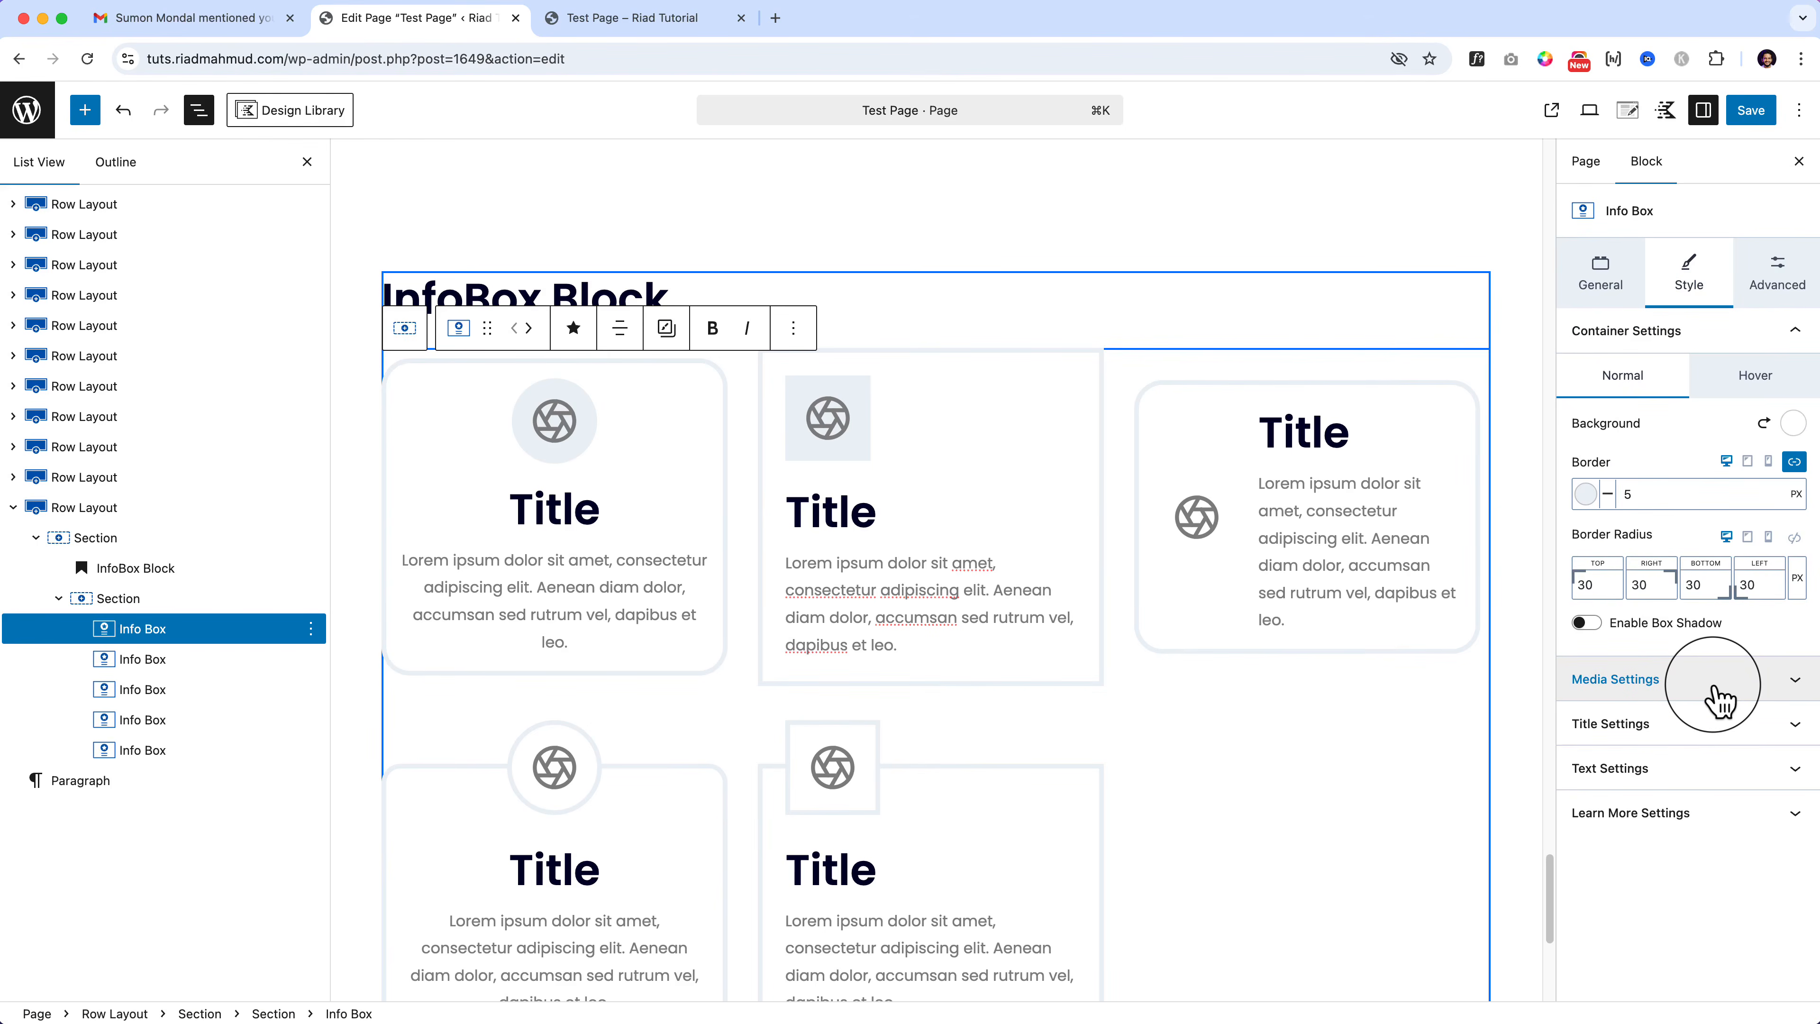
click(830, 459)
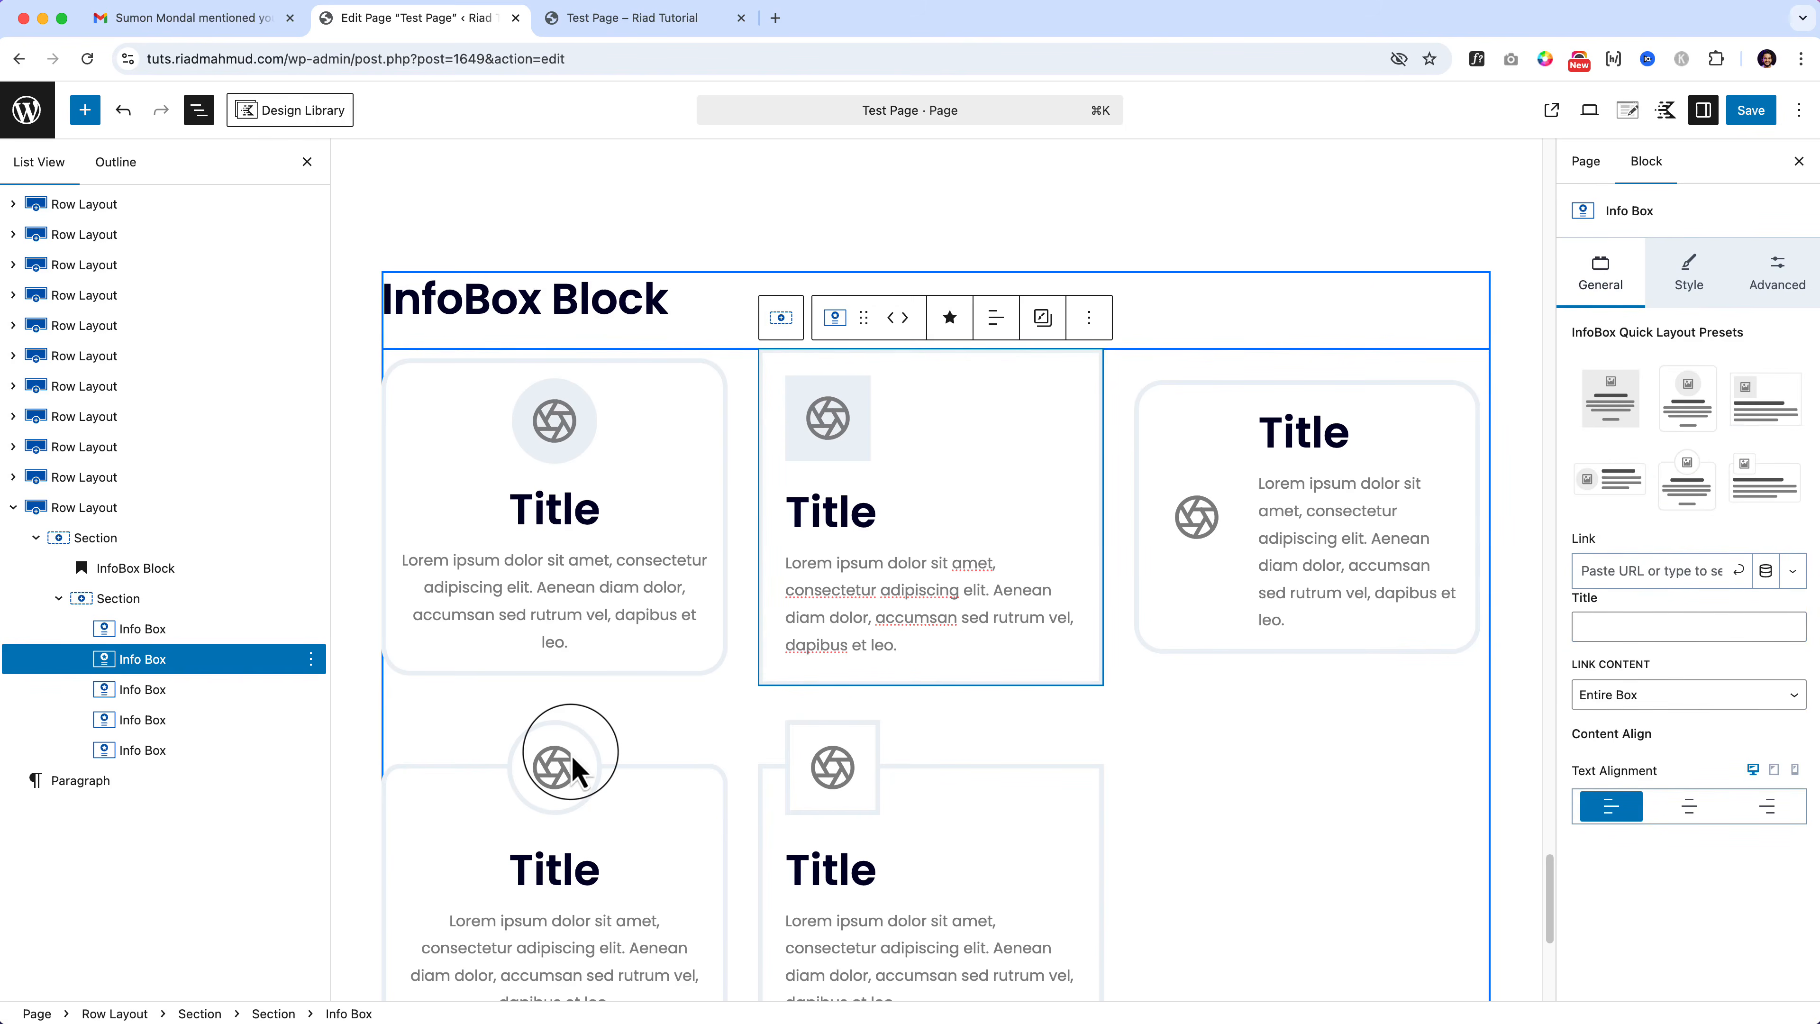
click(543, 432)
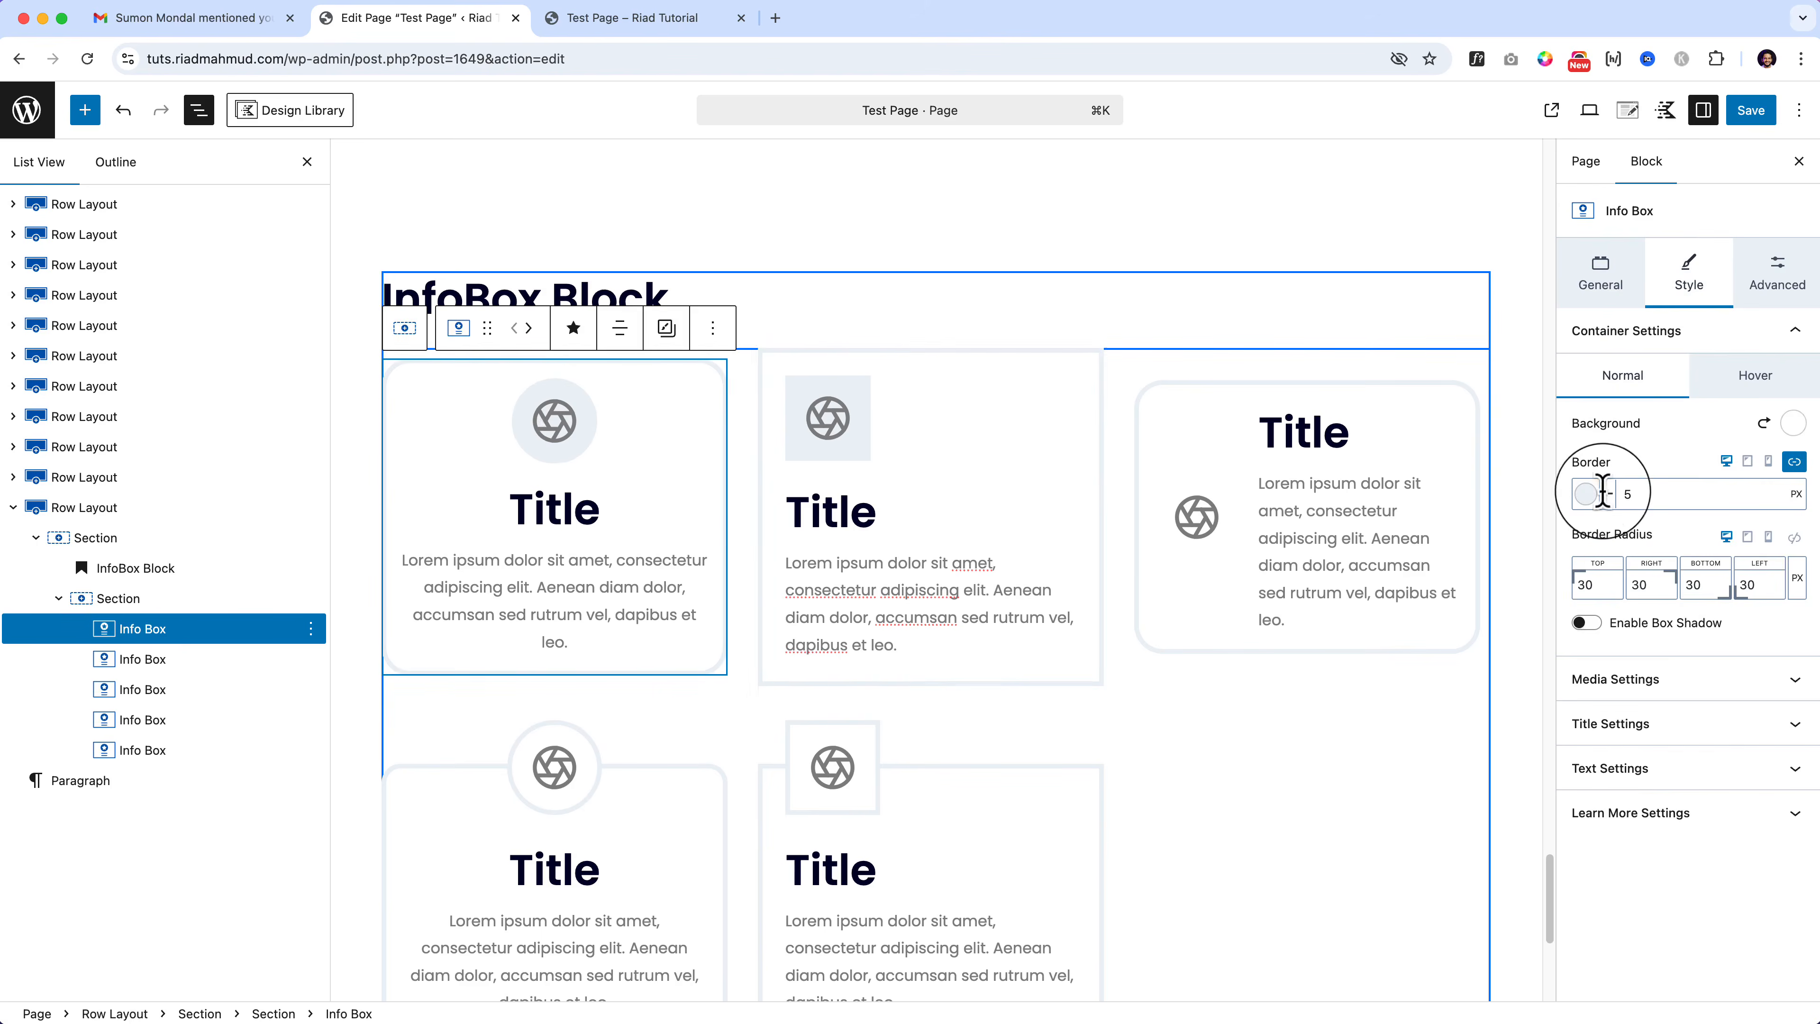
Step: Set the first box's border width to 1 and link all four corners to a 10 px radius
drag(1604, 391, 1552, 396)
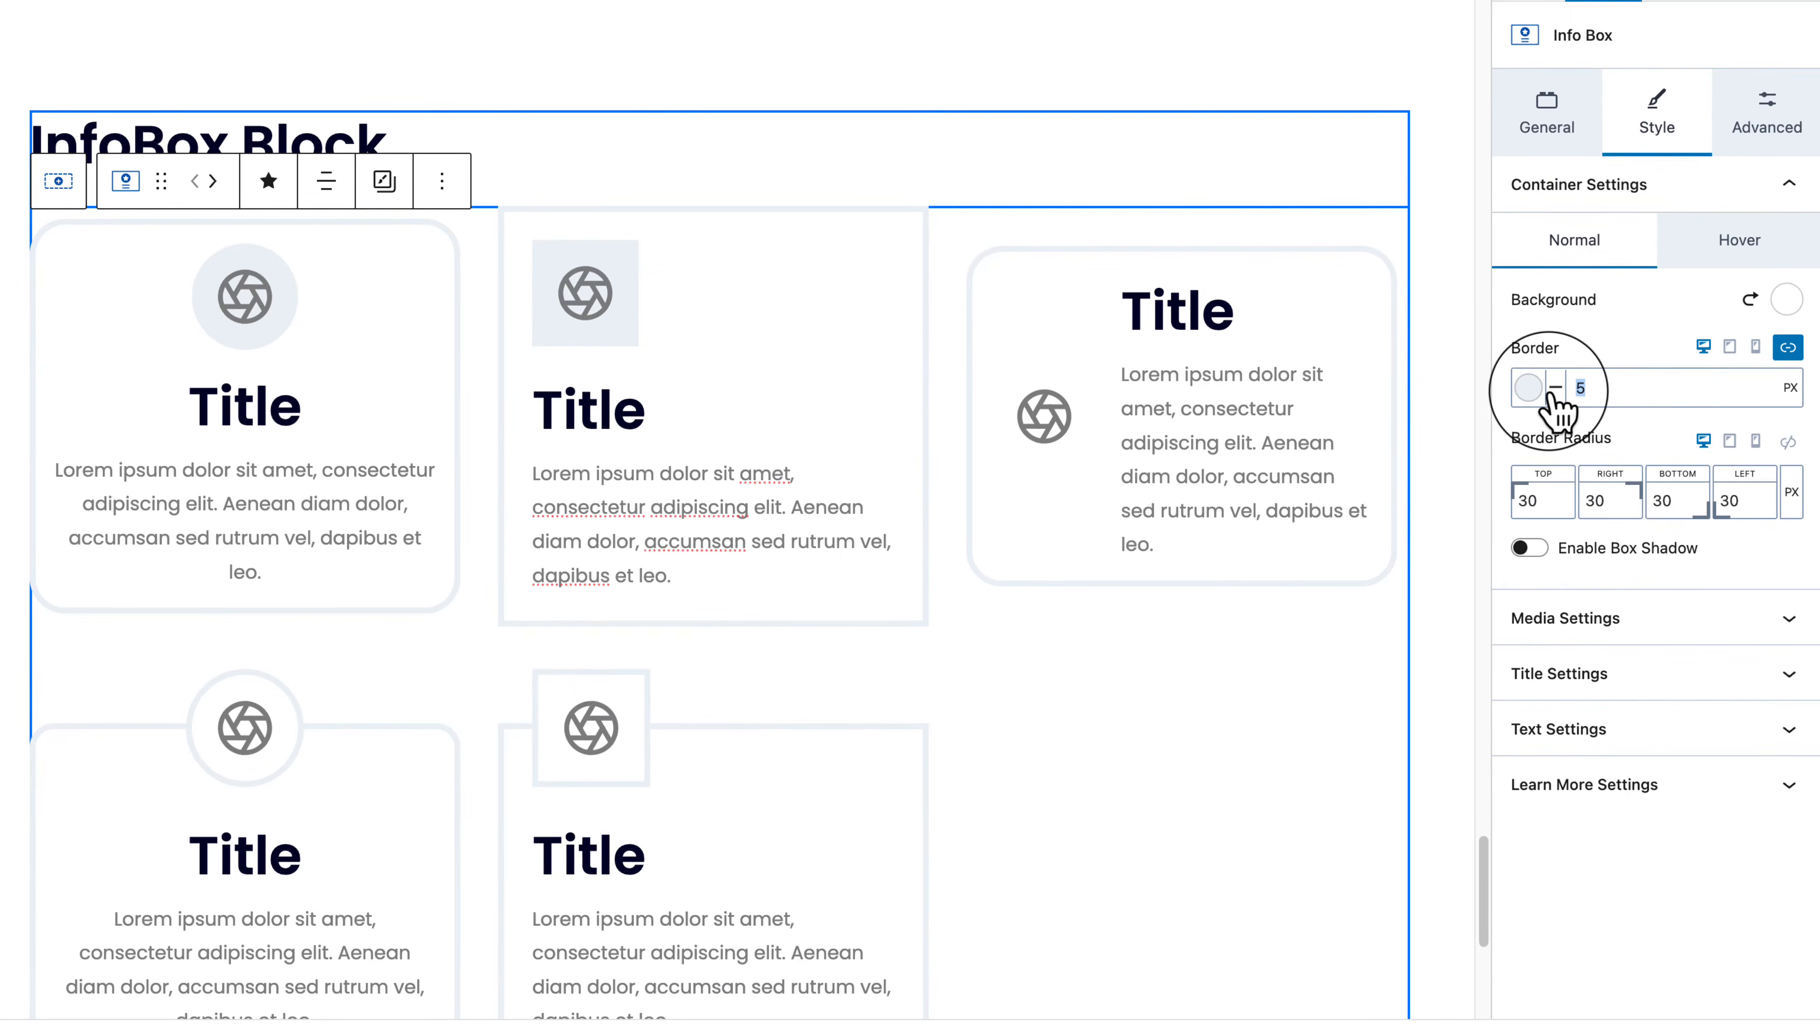
text(1)
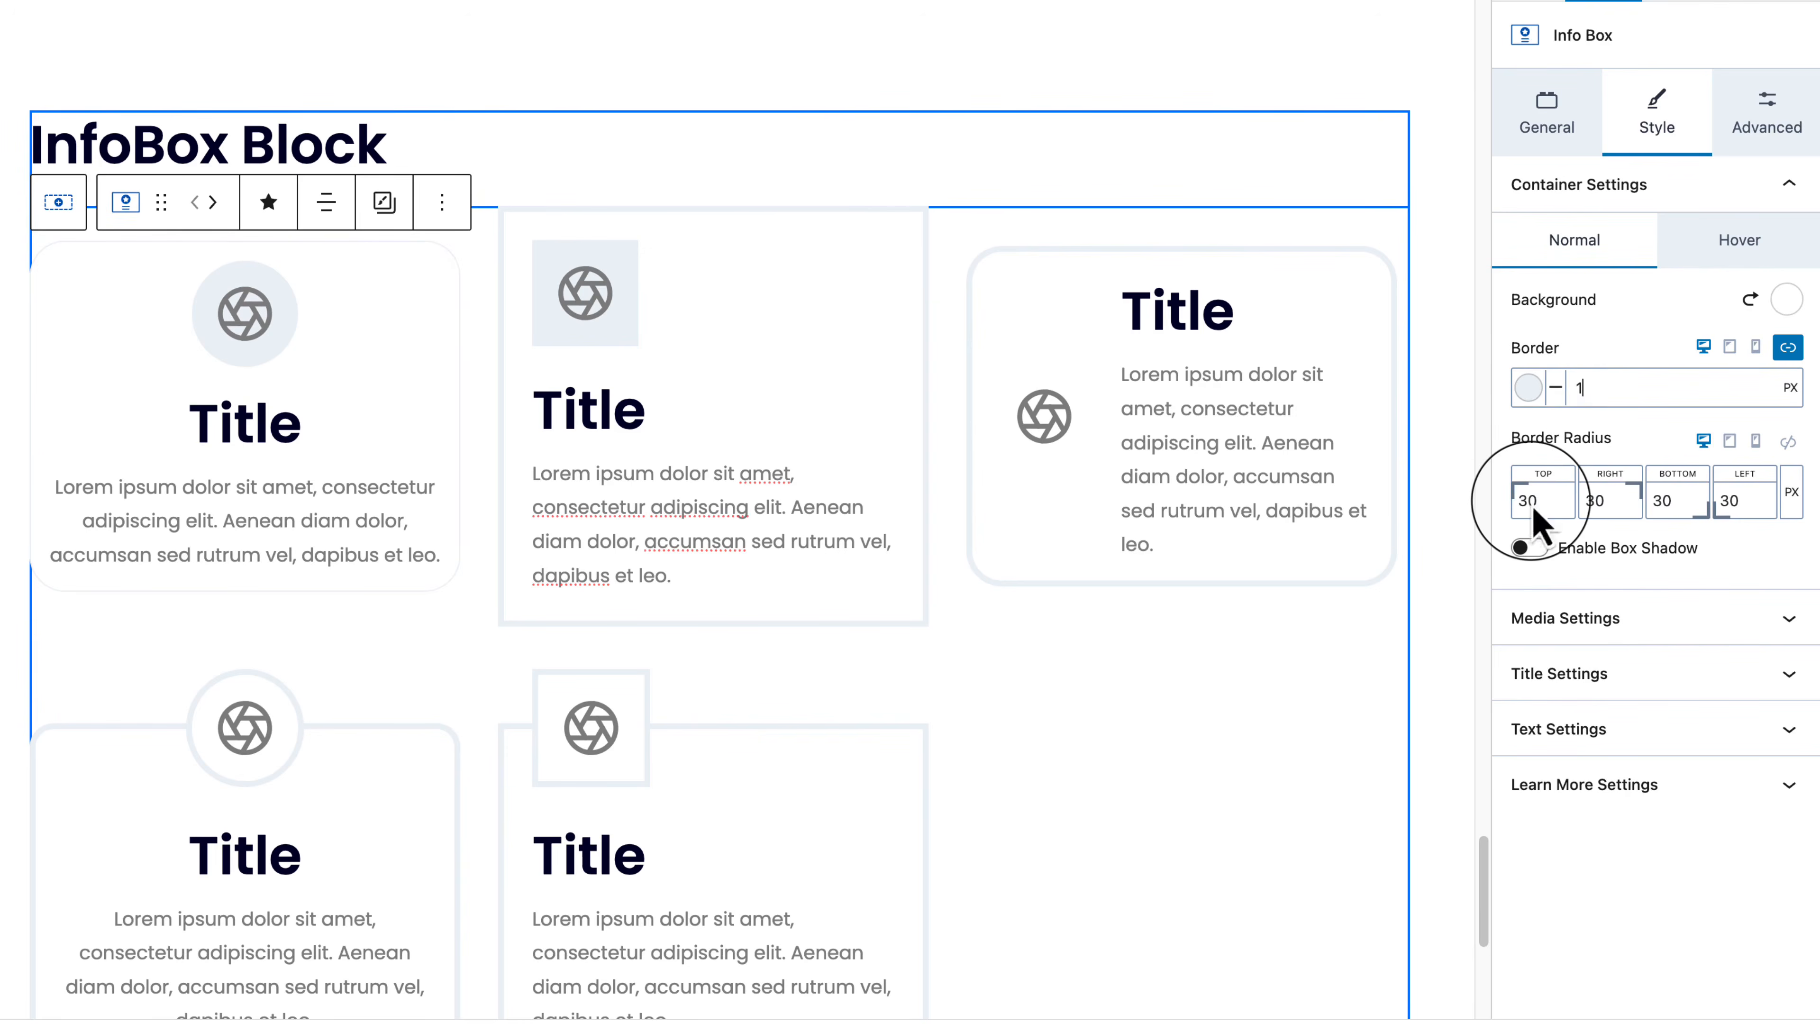
drag(1530, 500, 1512, 515)
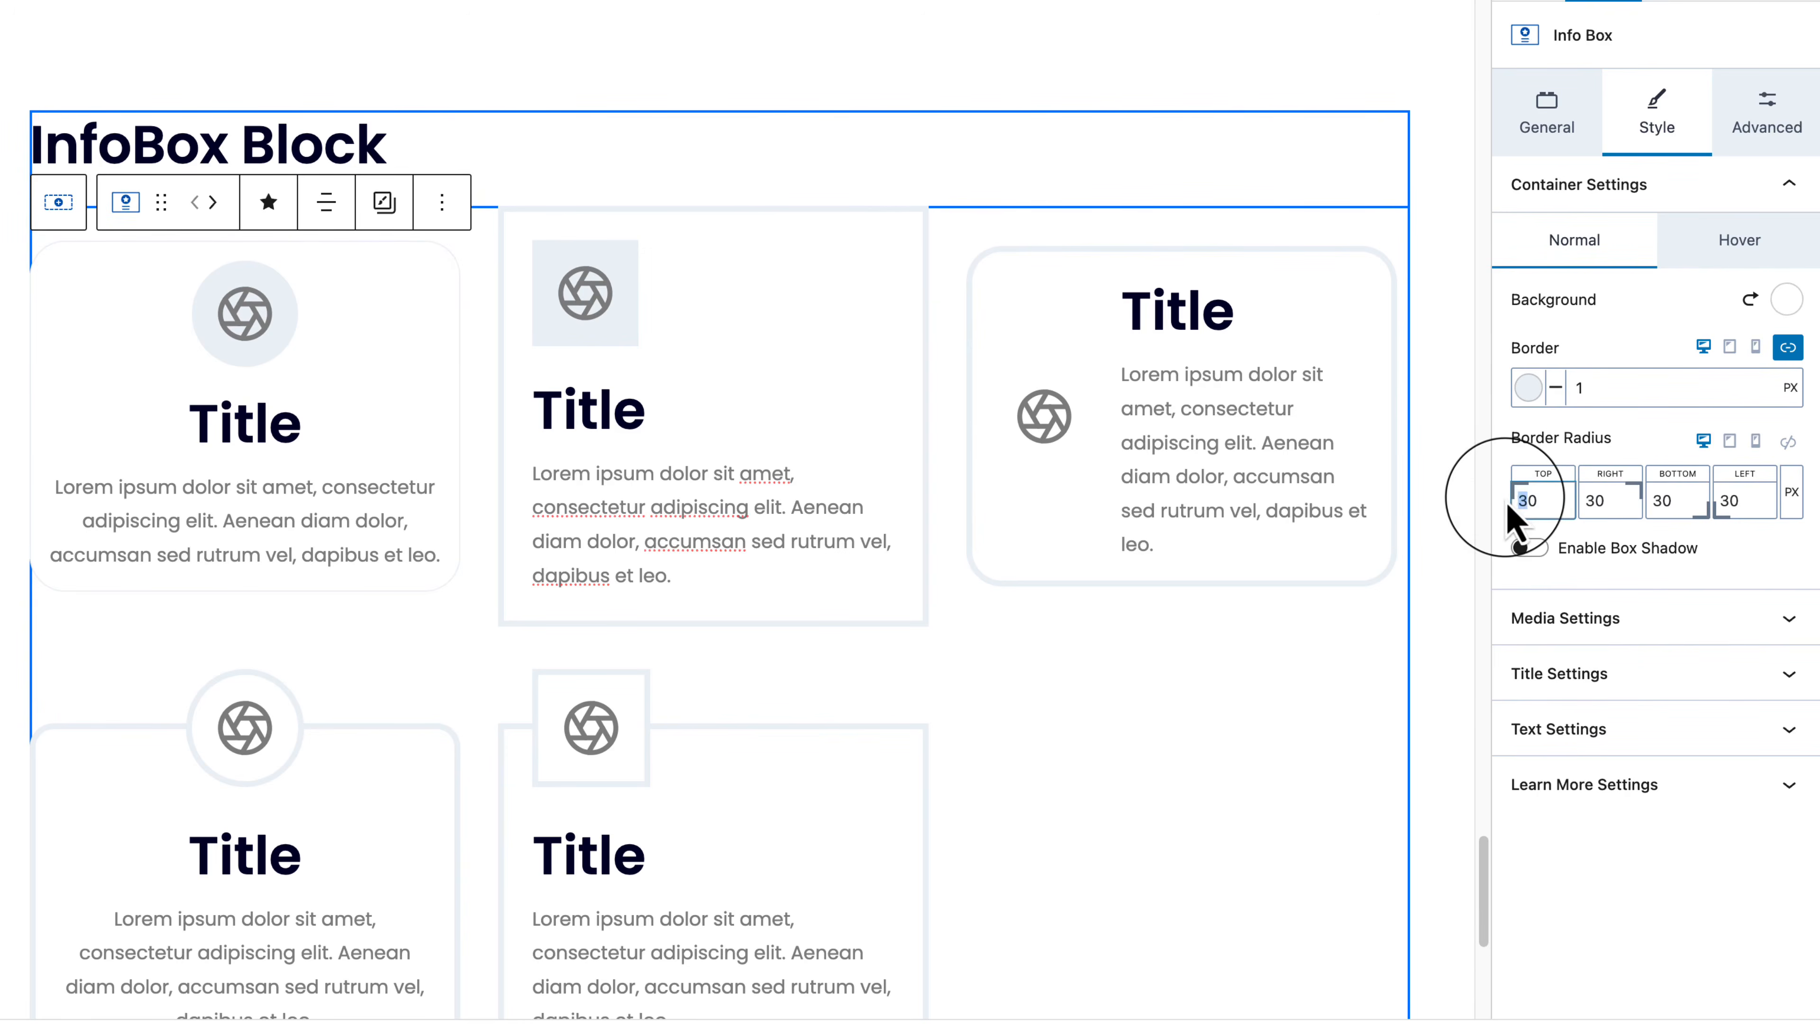
click(1788, 444)
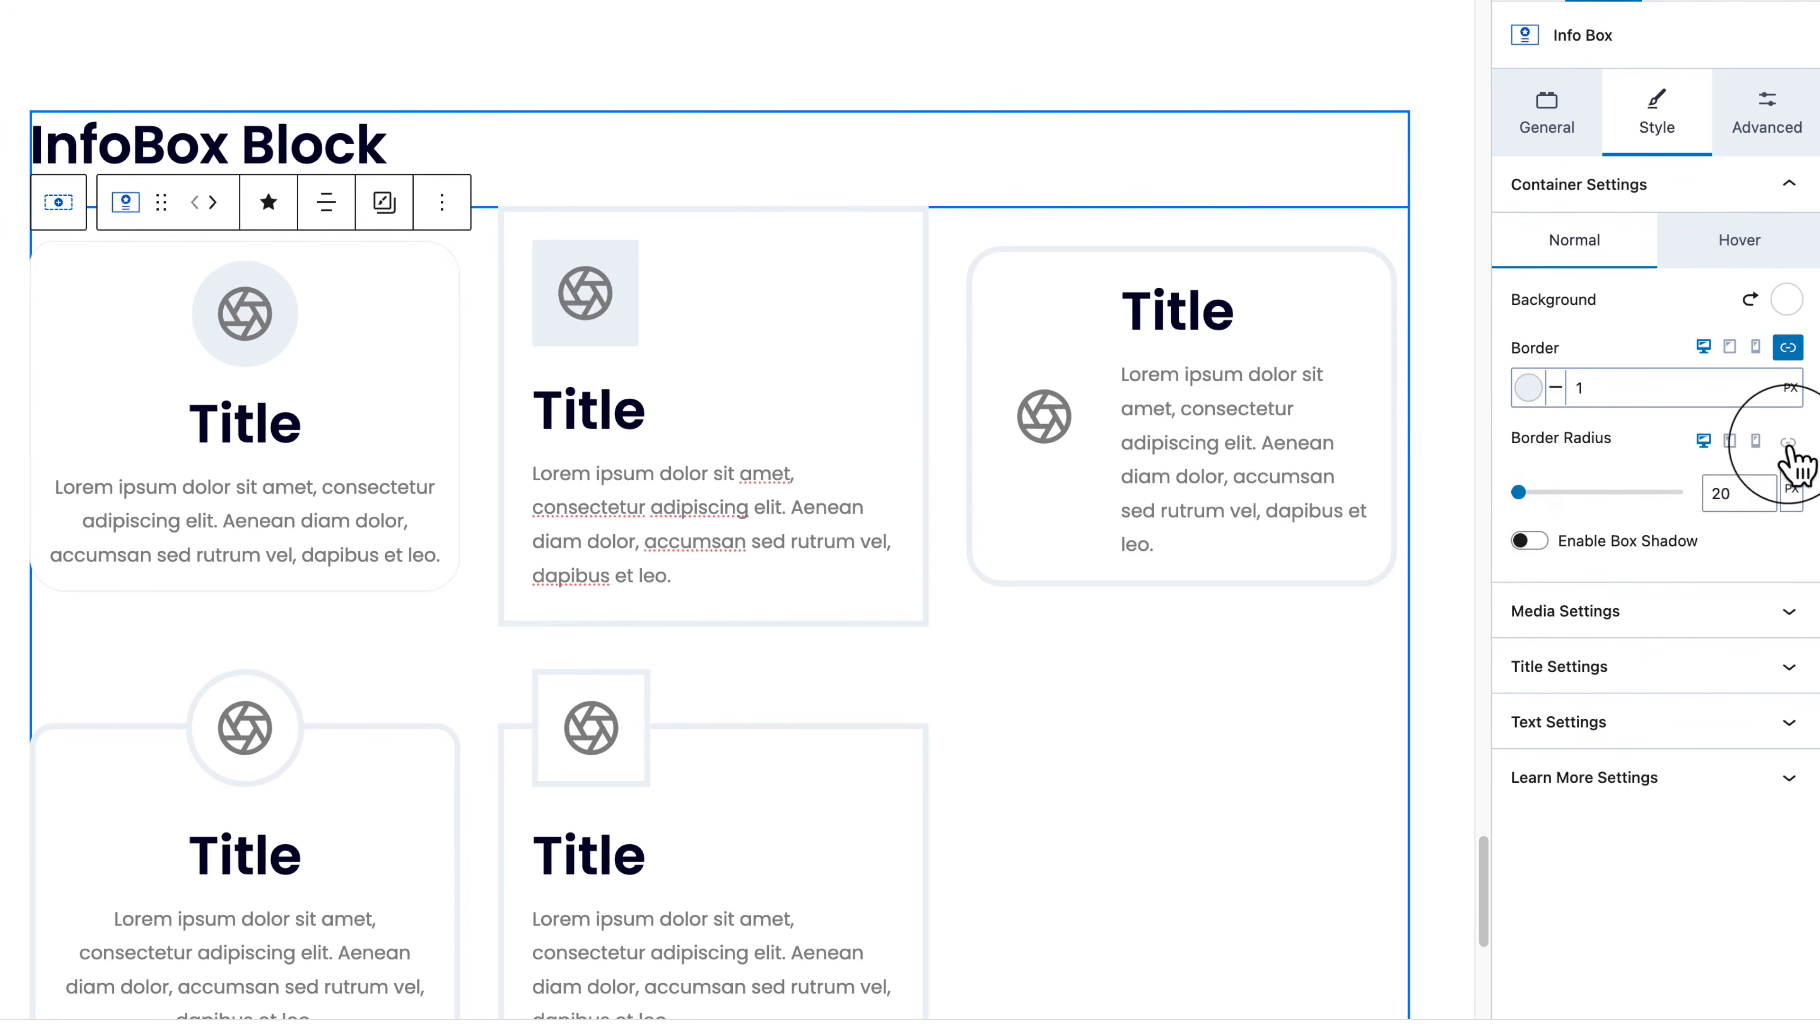
drag(1722, 496, 1704, 497)
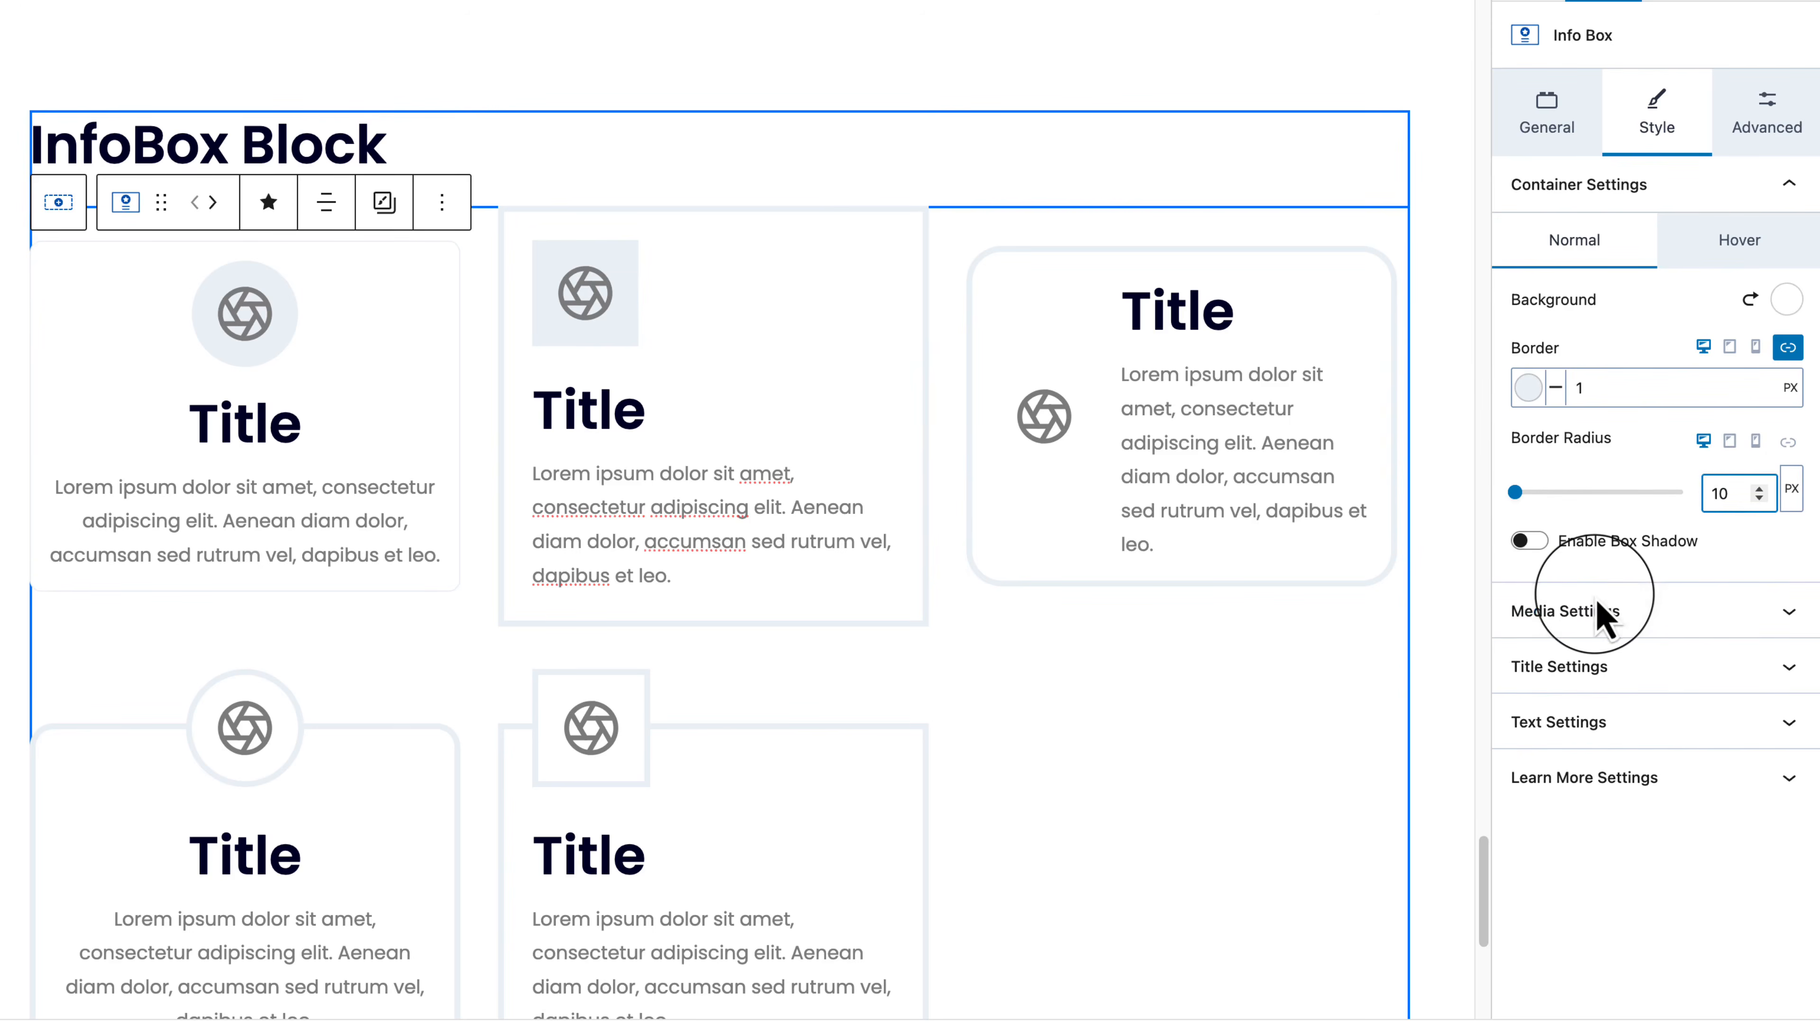
Step: Enable box shadow, try the soft glow and bottom-offset presets, reset them, then disable it
click(1533, 545)
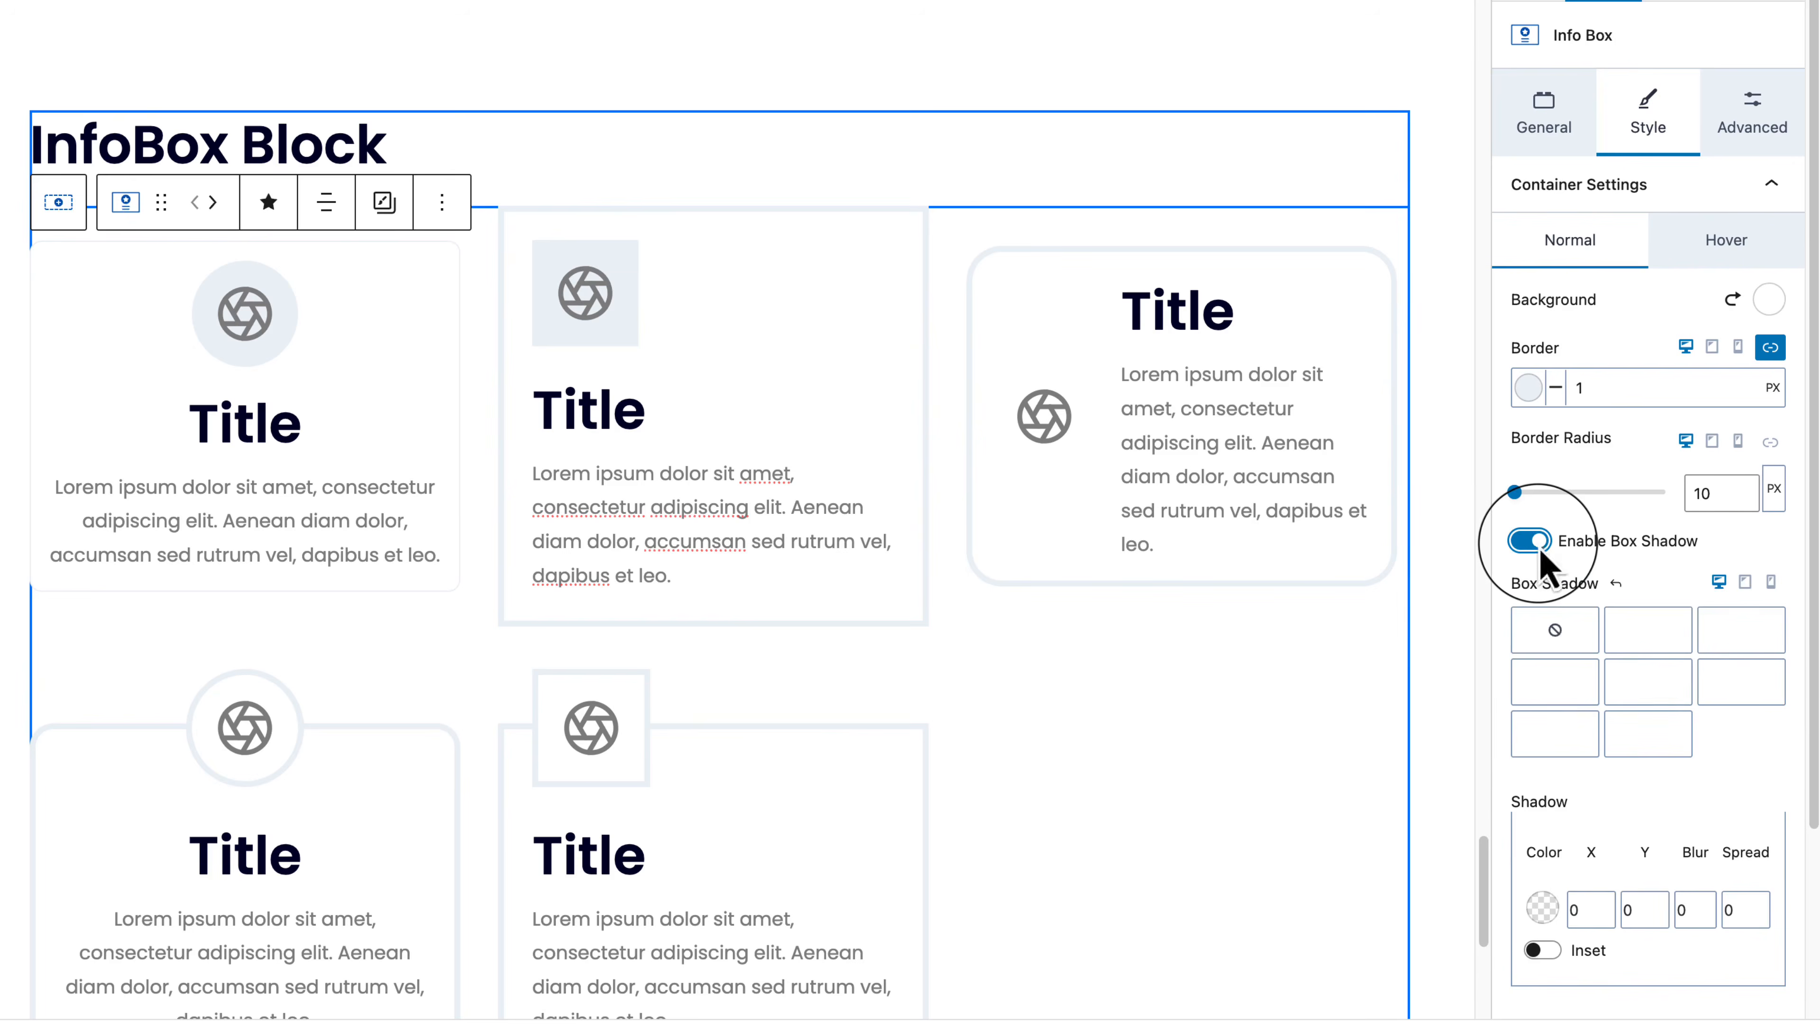
click(1665, 641)
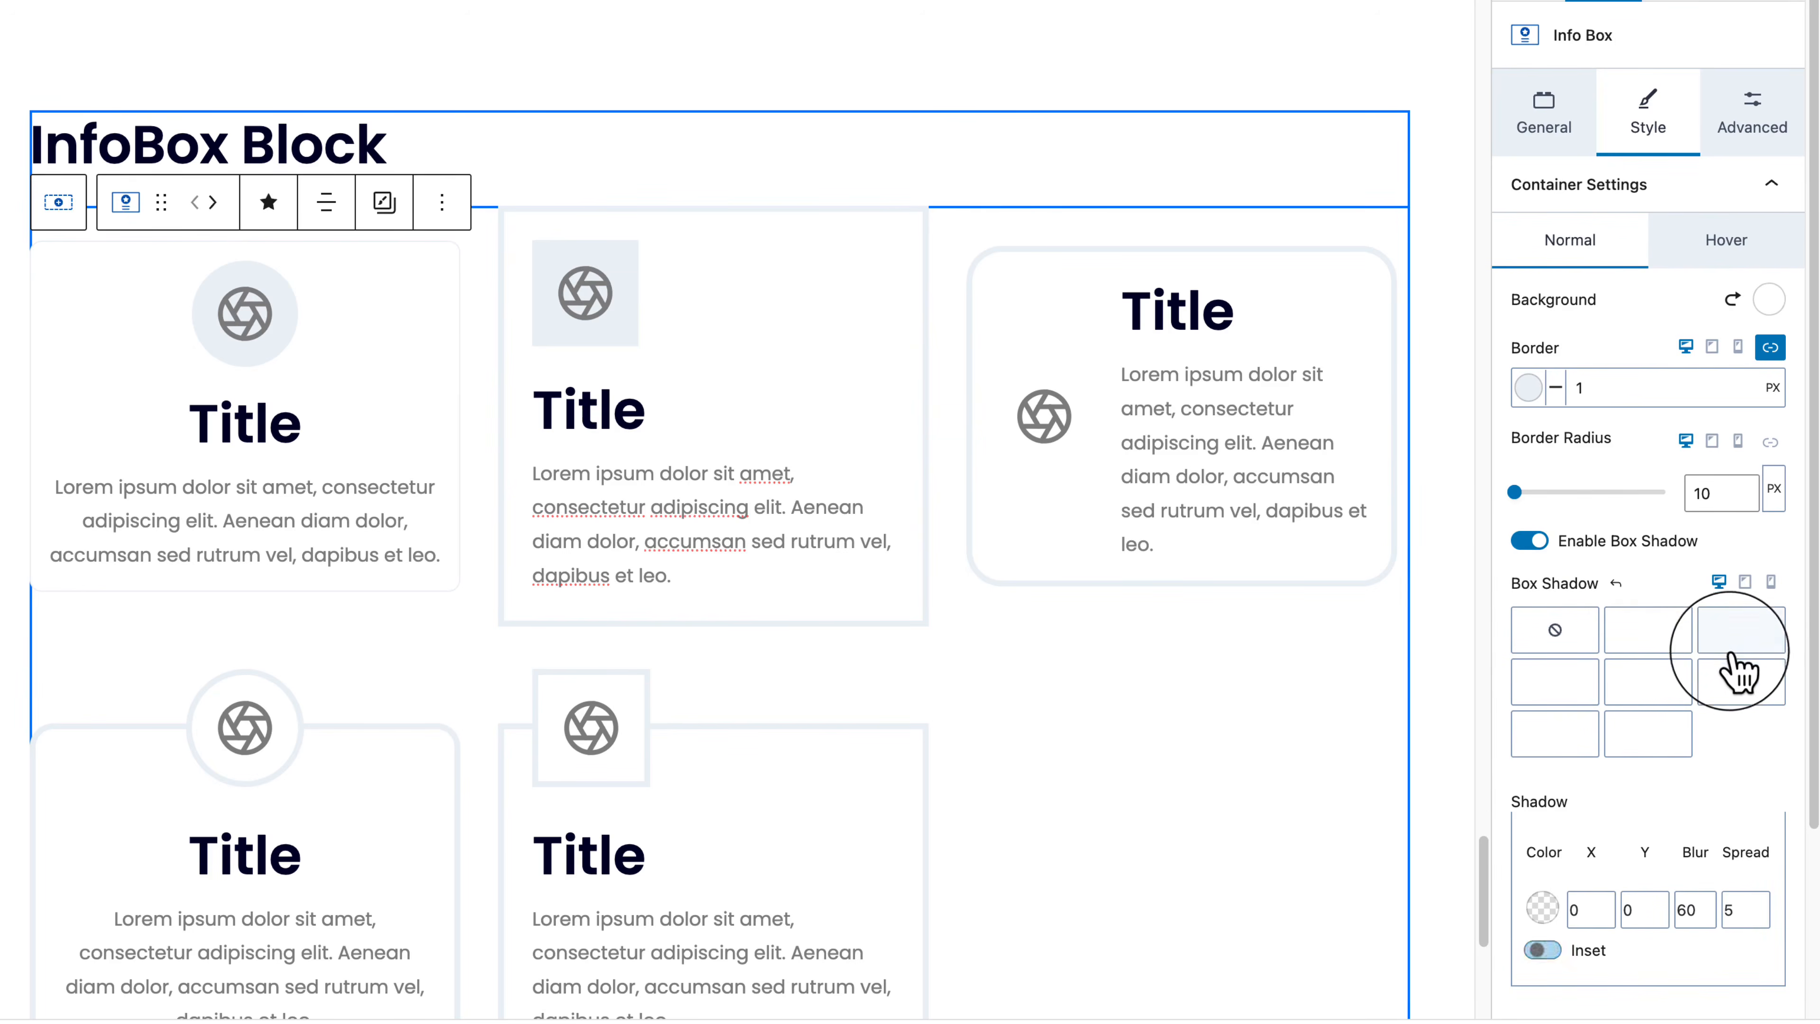
click(1648, 683)
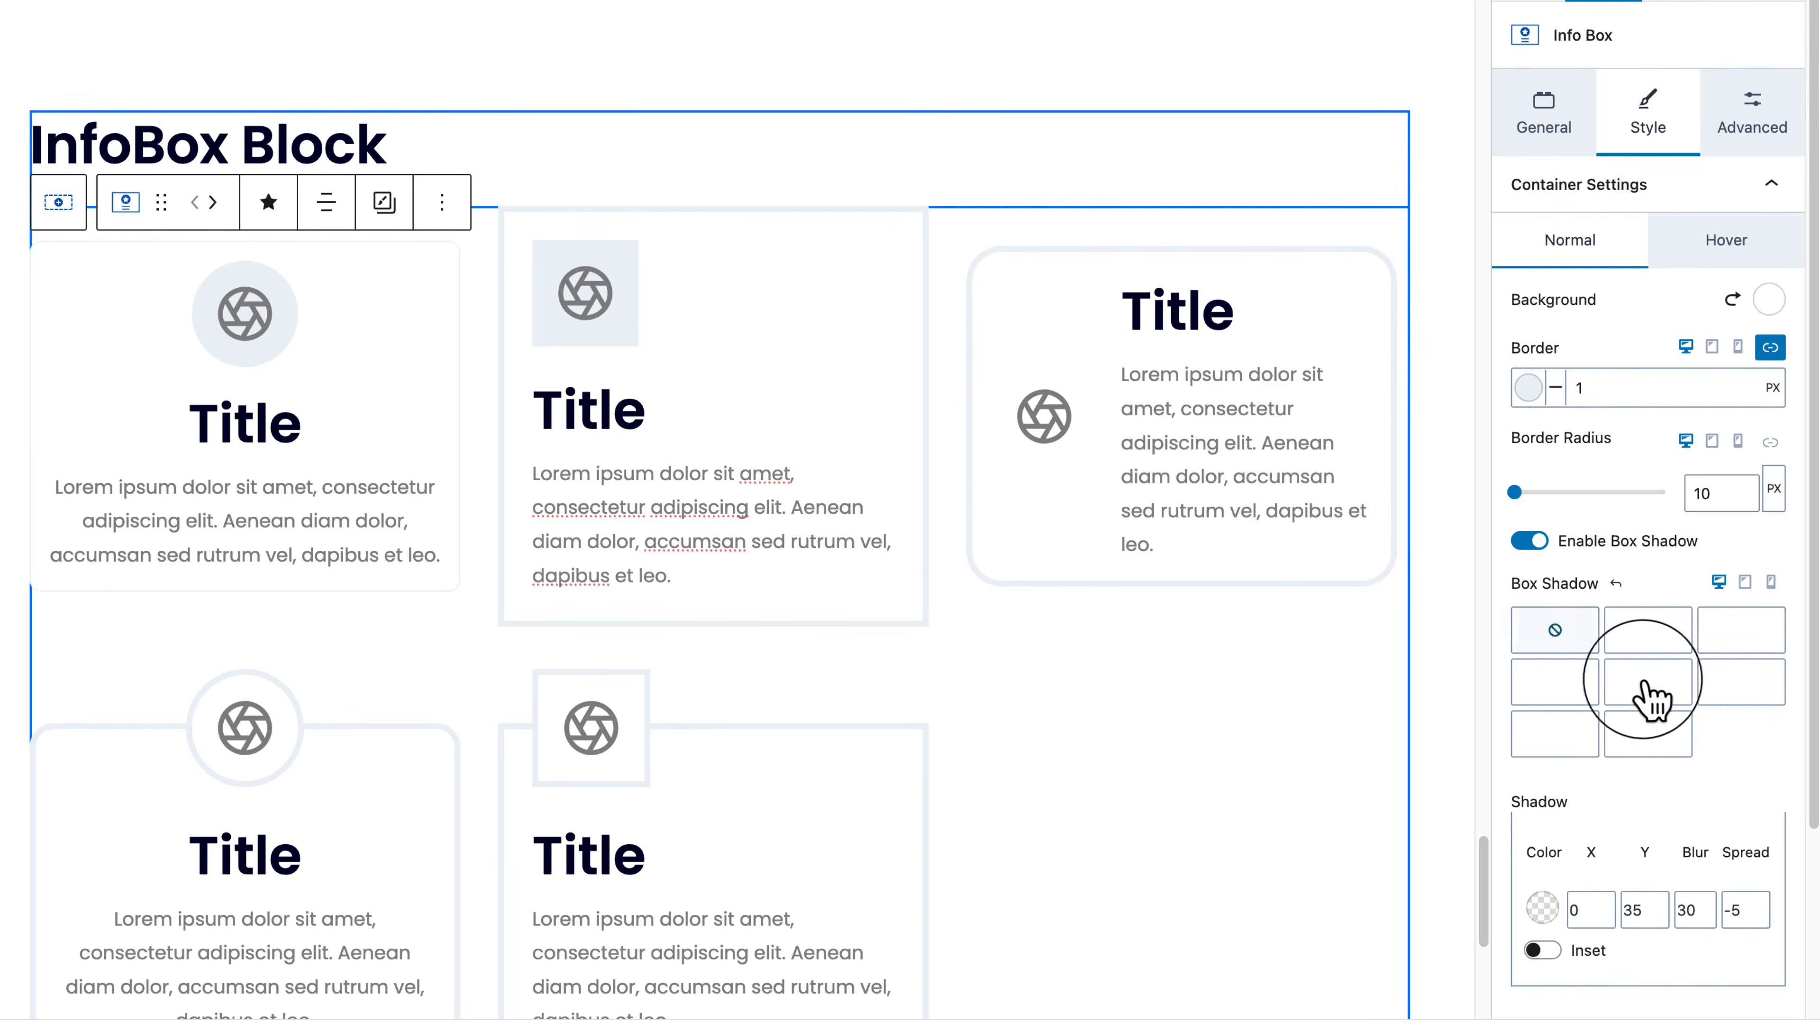
click(1616, 583)
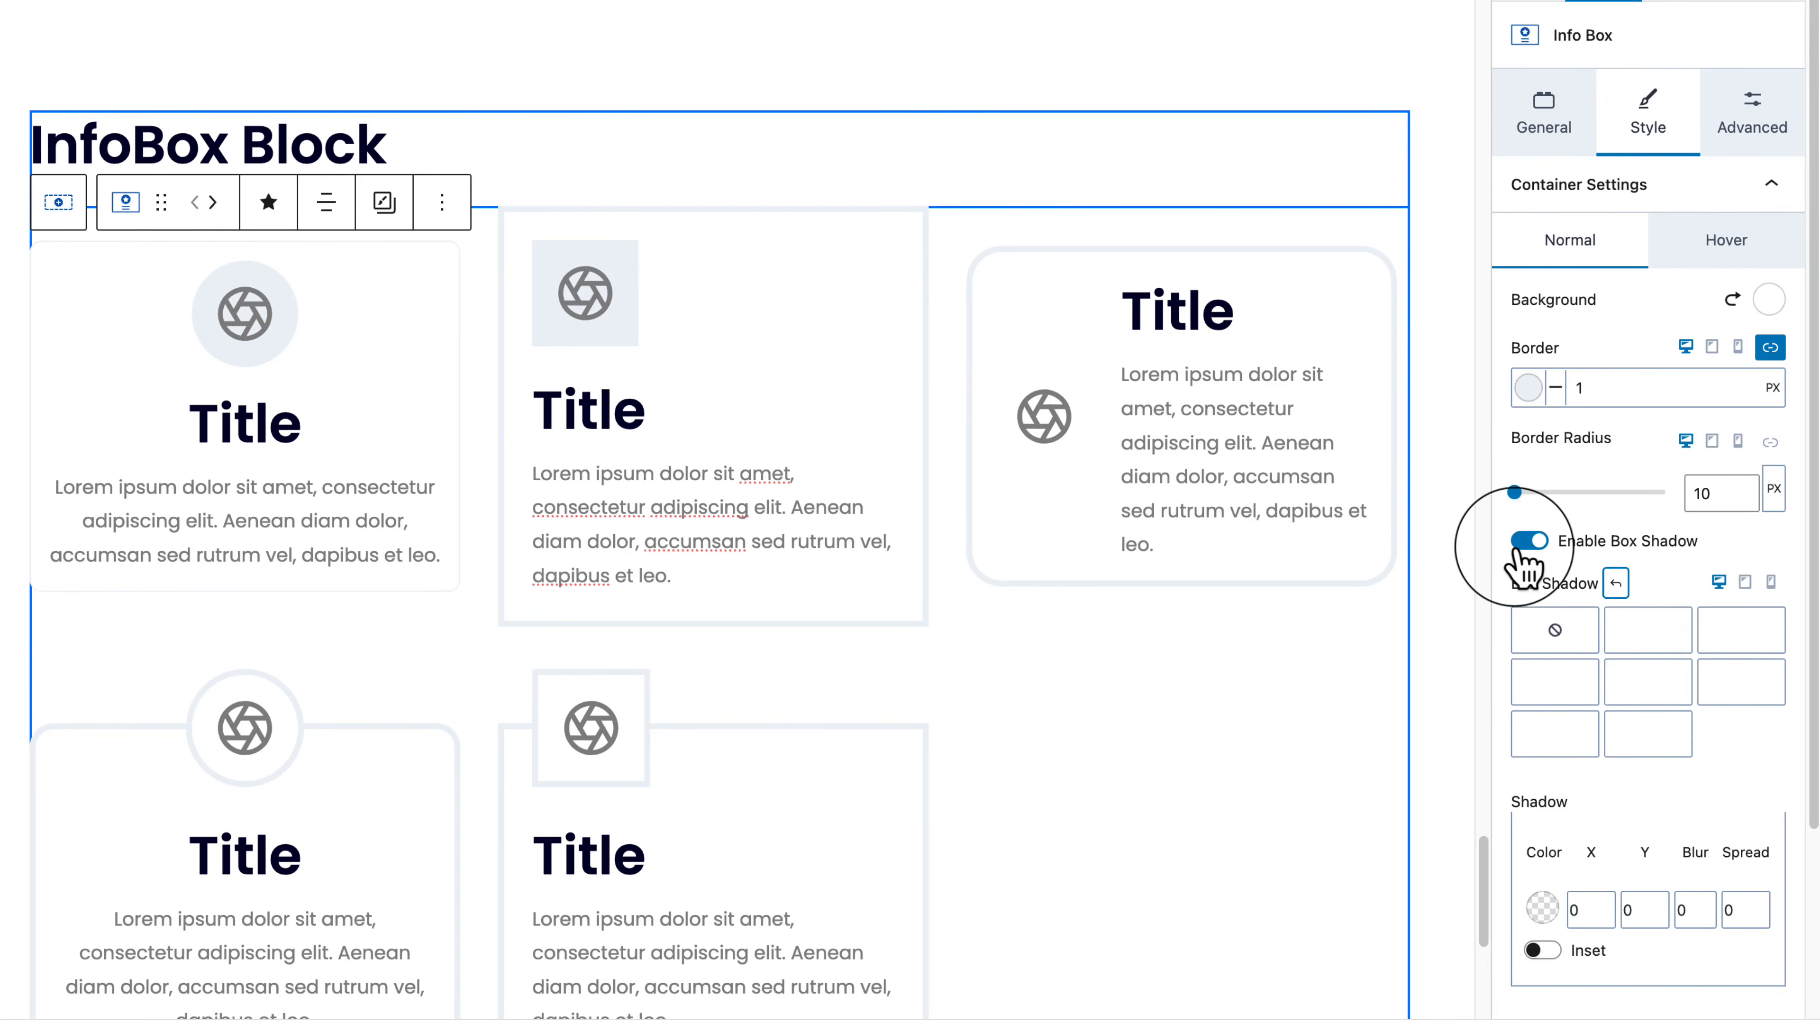
click(1529, 541)
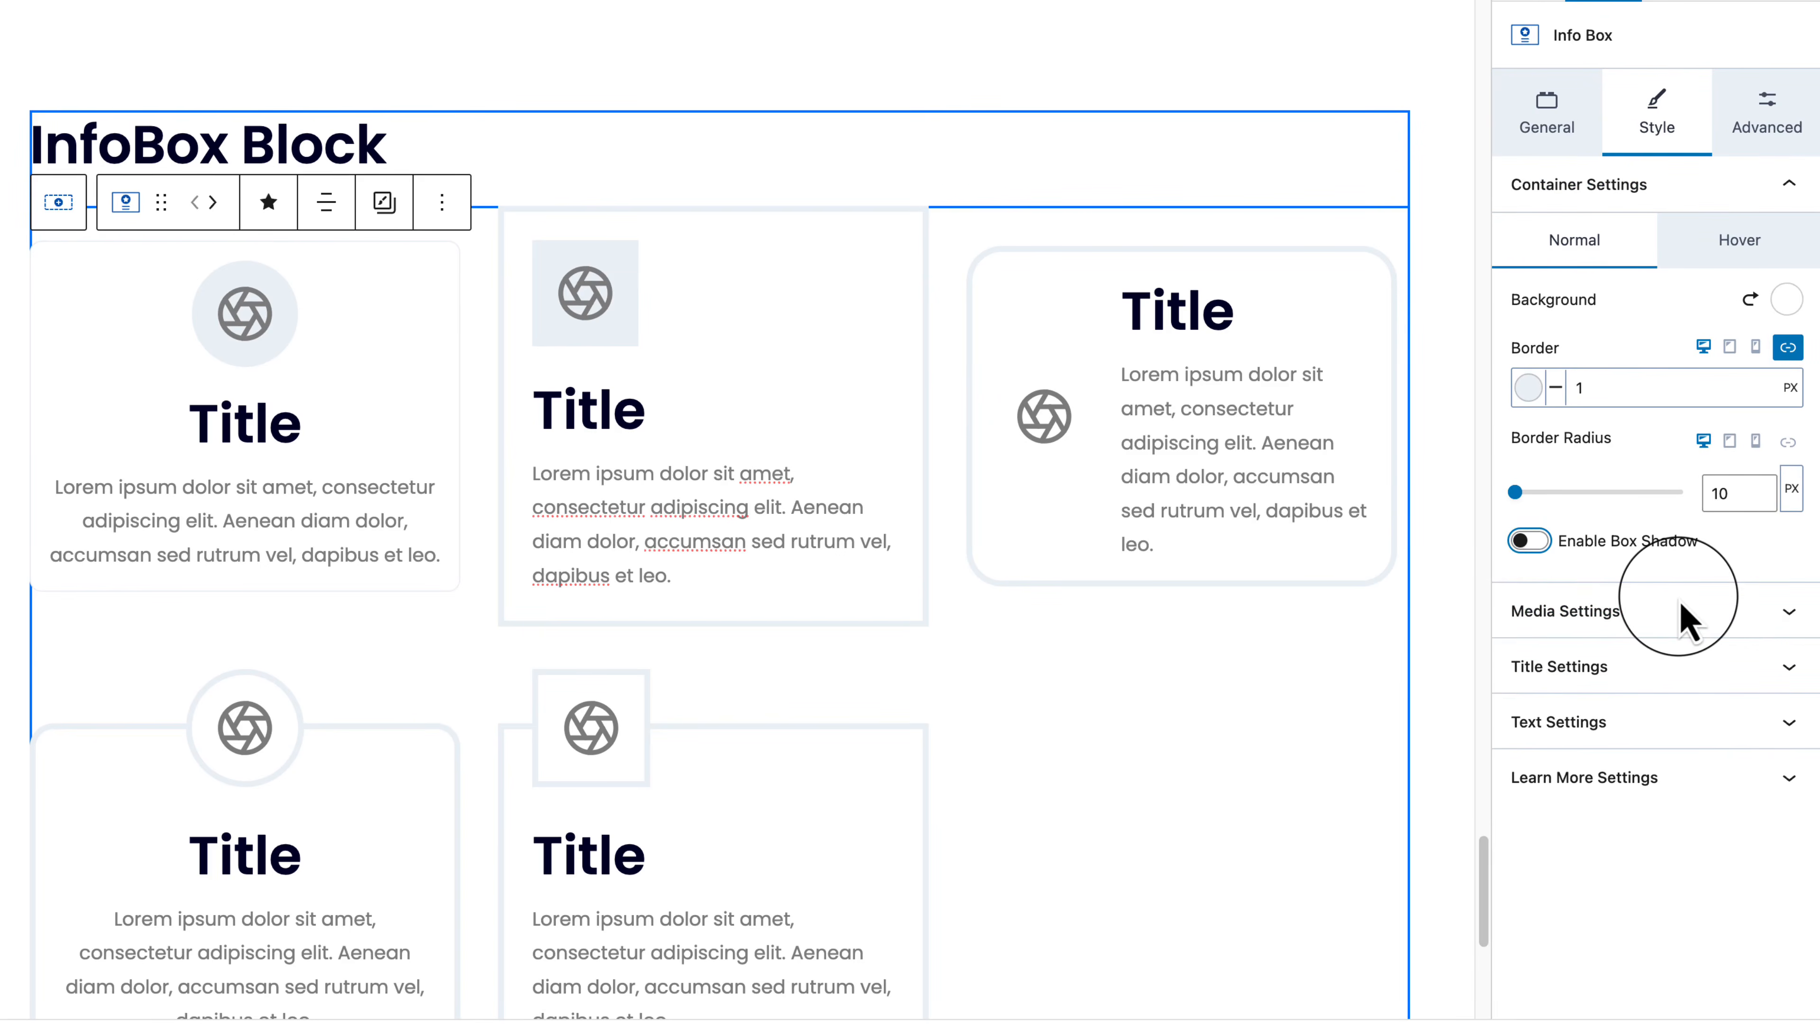
Step: In Media Settings, try Media Align Left and Right, then return it to Top
click(1740, 621)
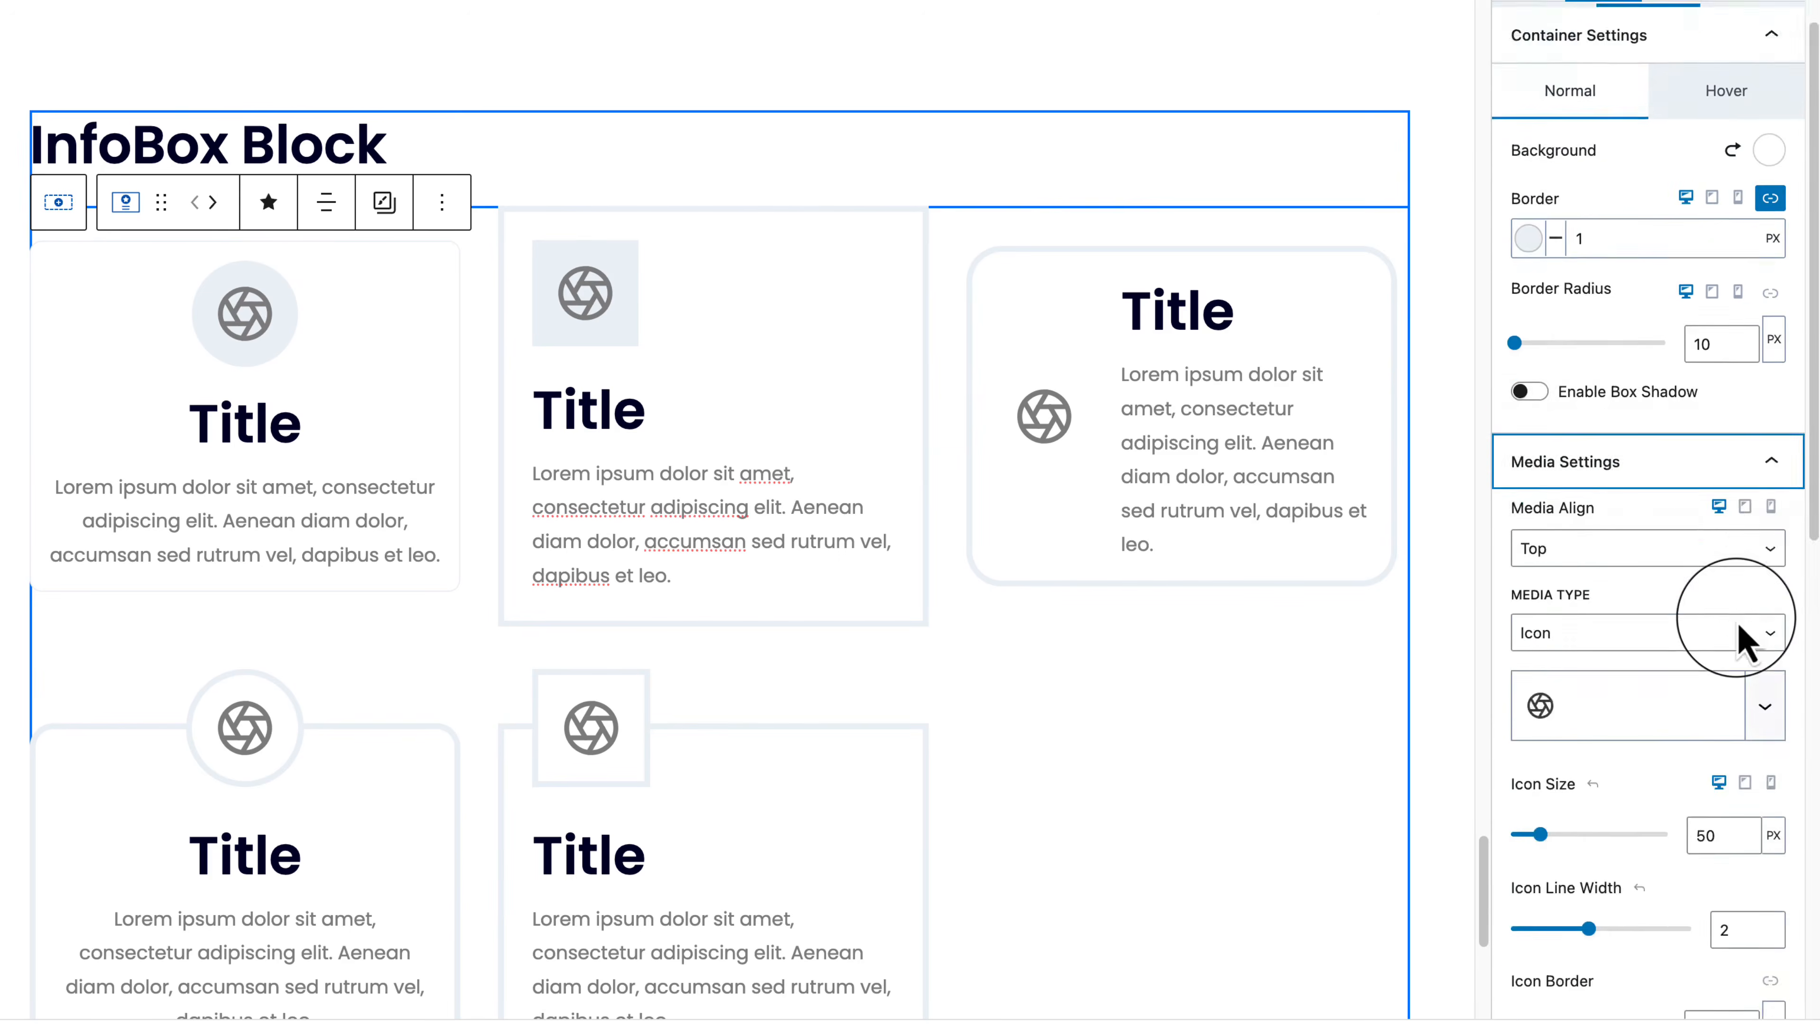
click(1561, 59)
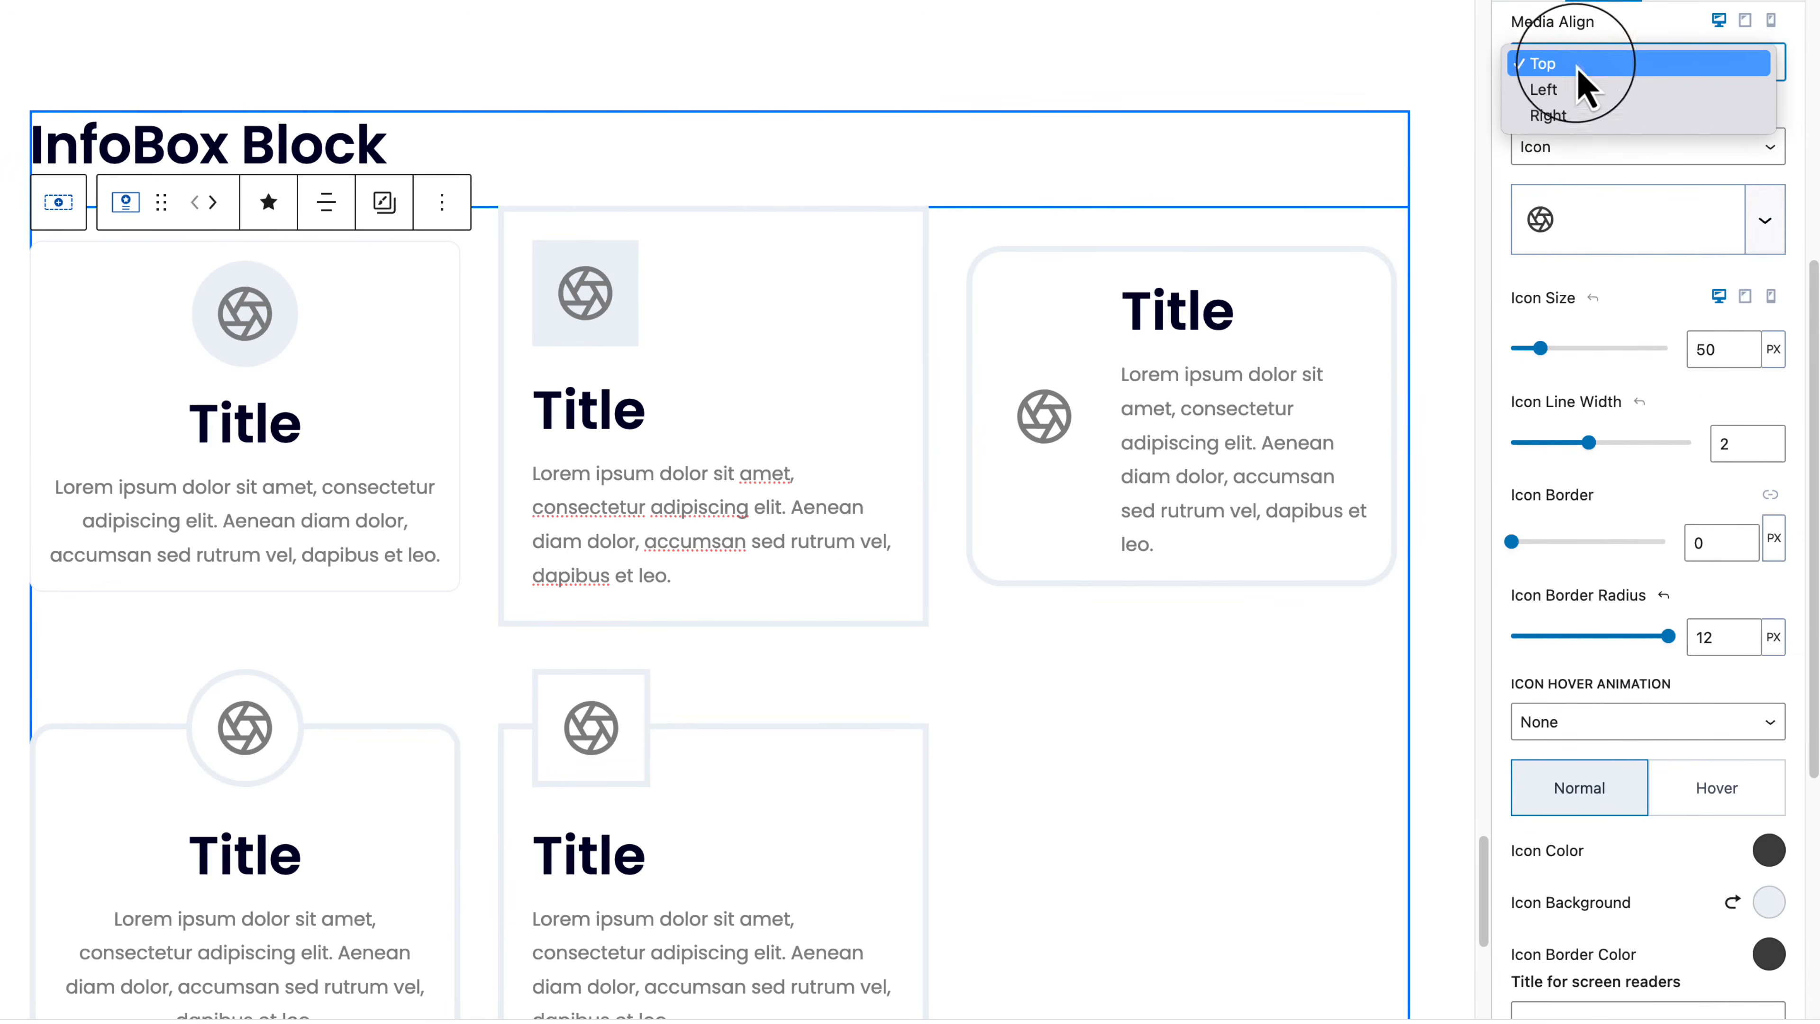
click(1627, 92)
click(1631, 68)
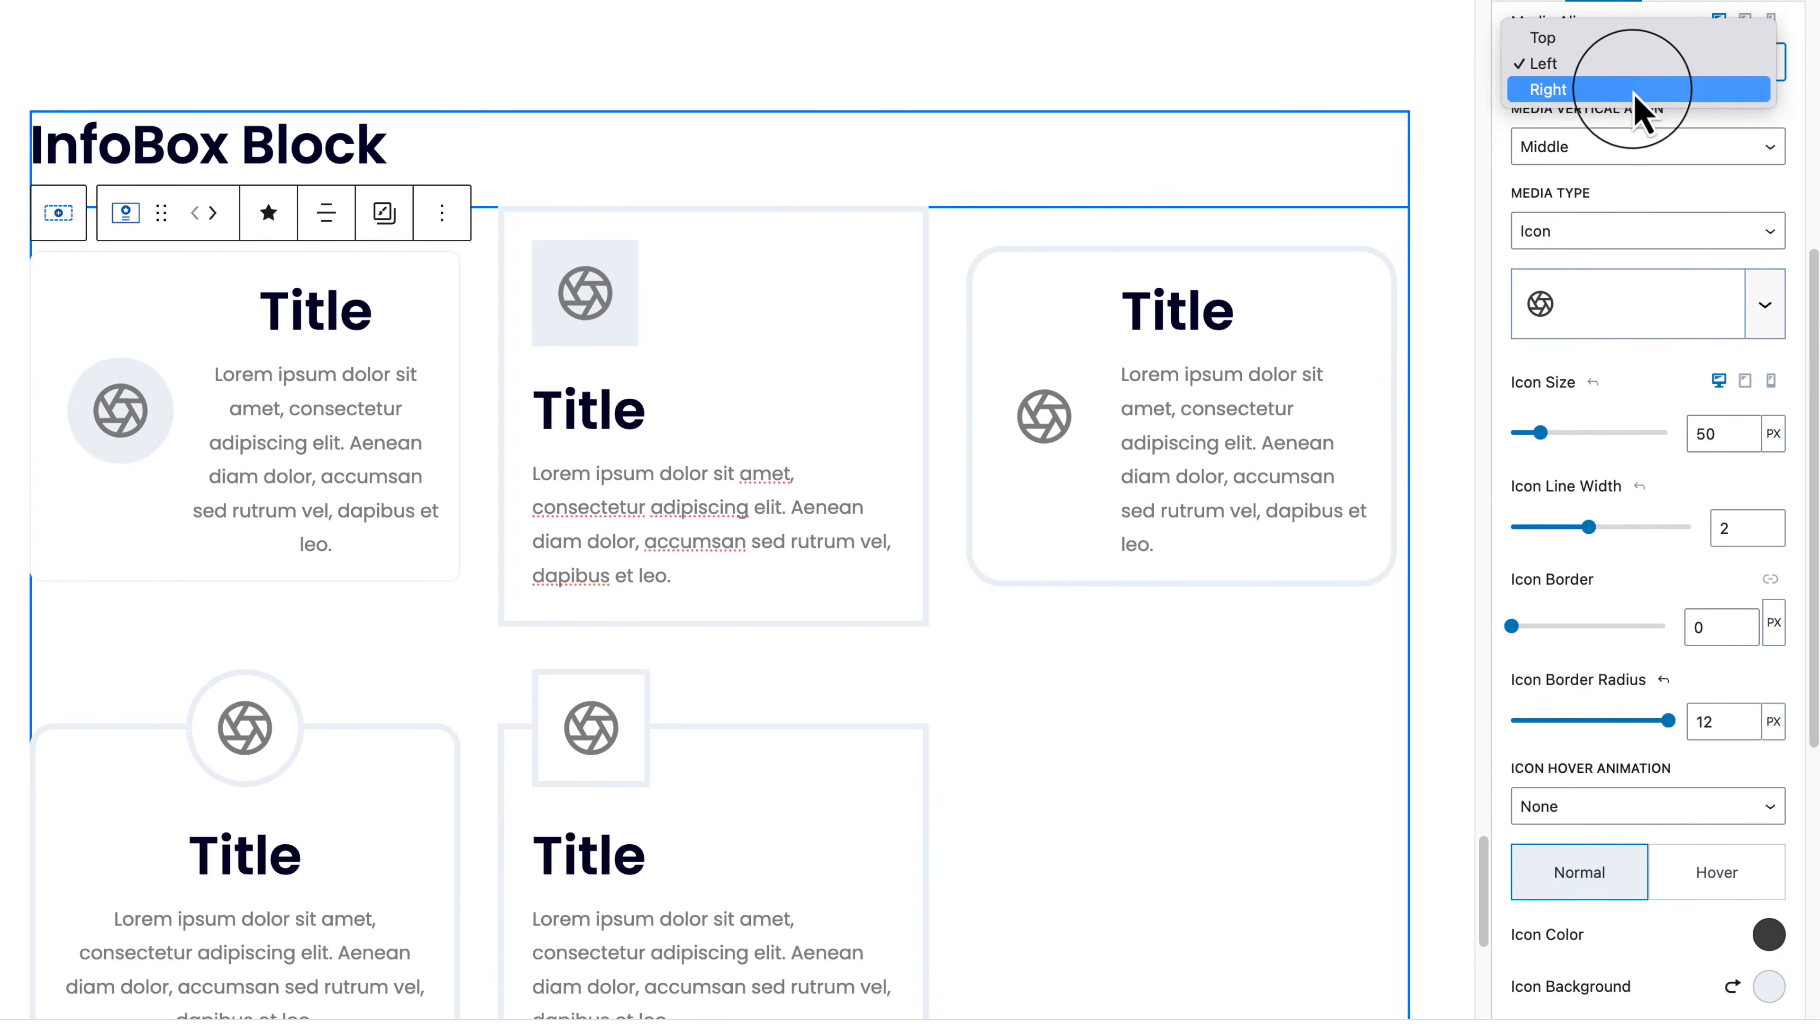
click(1633, 82)
click(1639, 61)
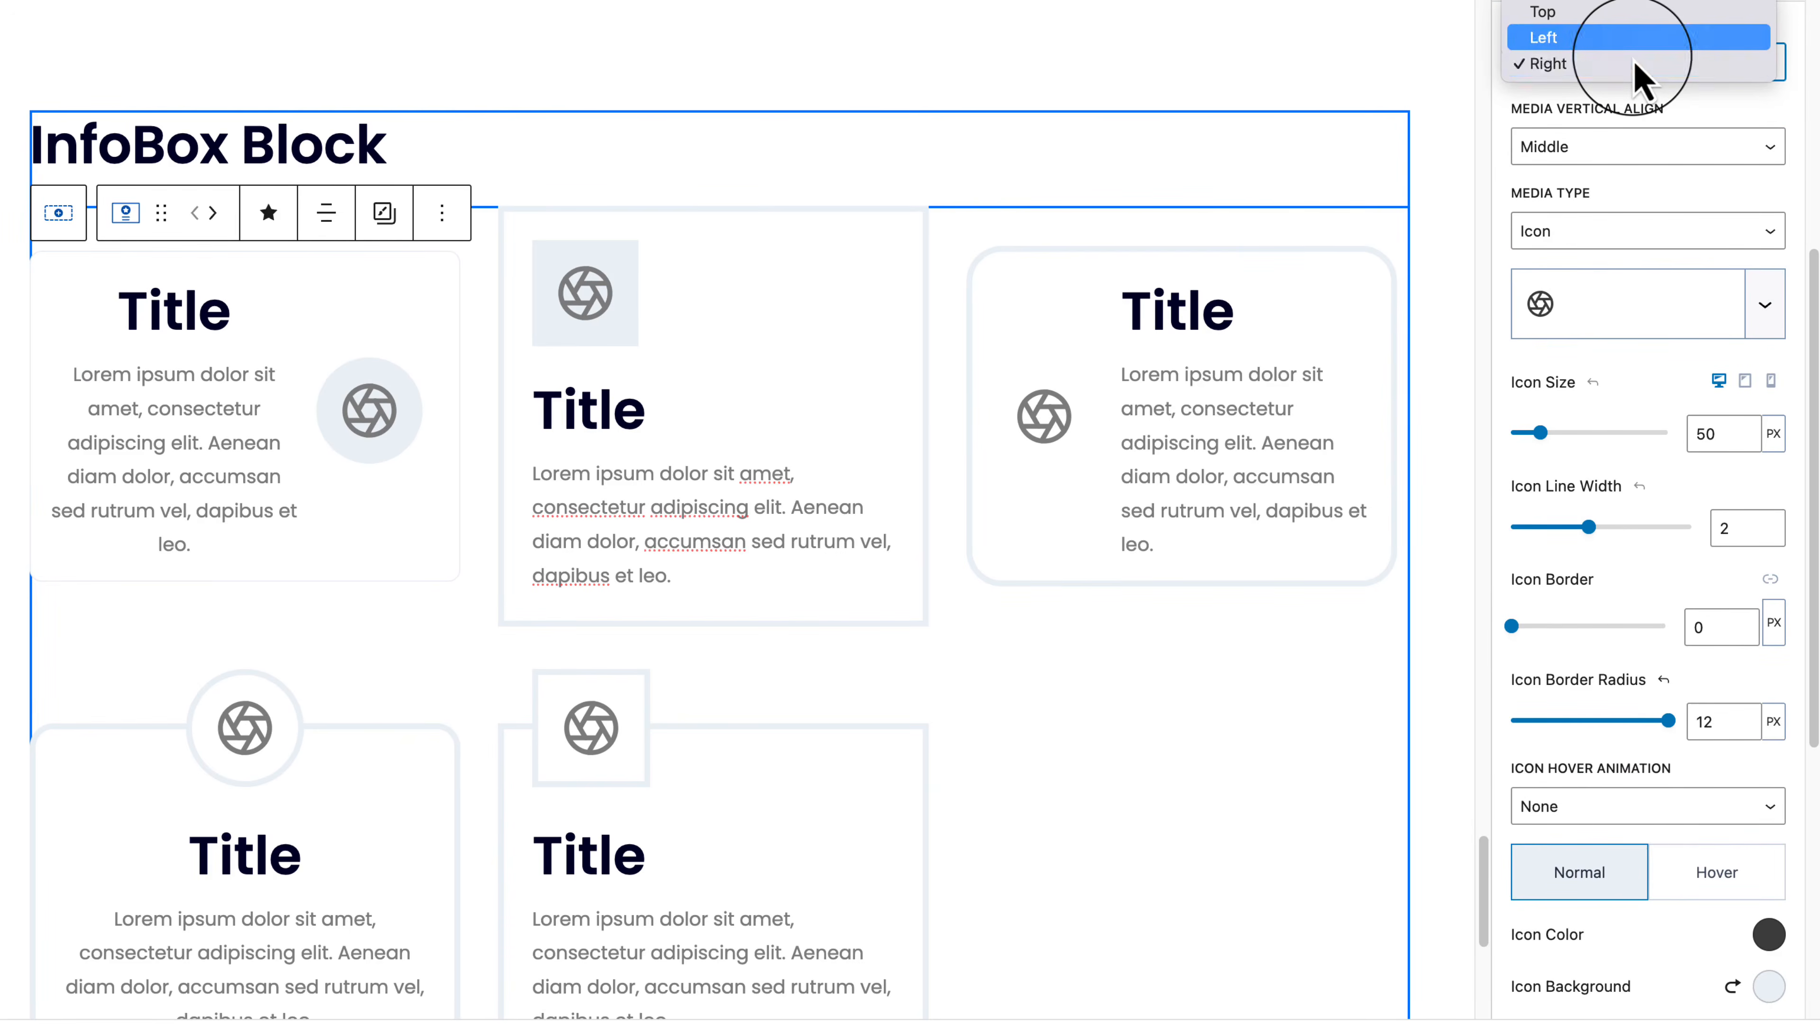
click(1640, 15)
Step: Set the first box's Media Type to None so the icon disappears
scroll(1641, 32, up, 1)
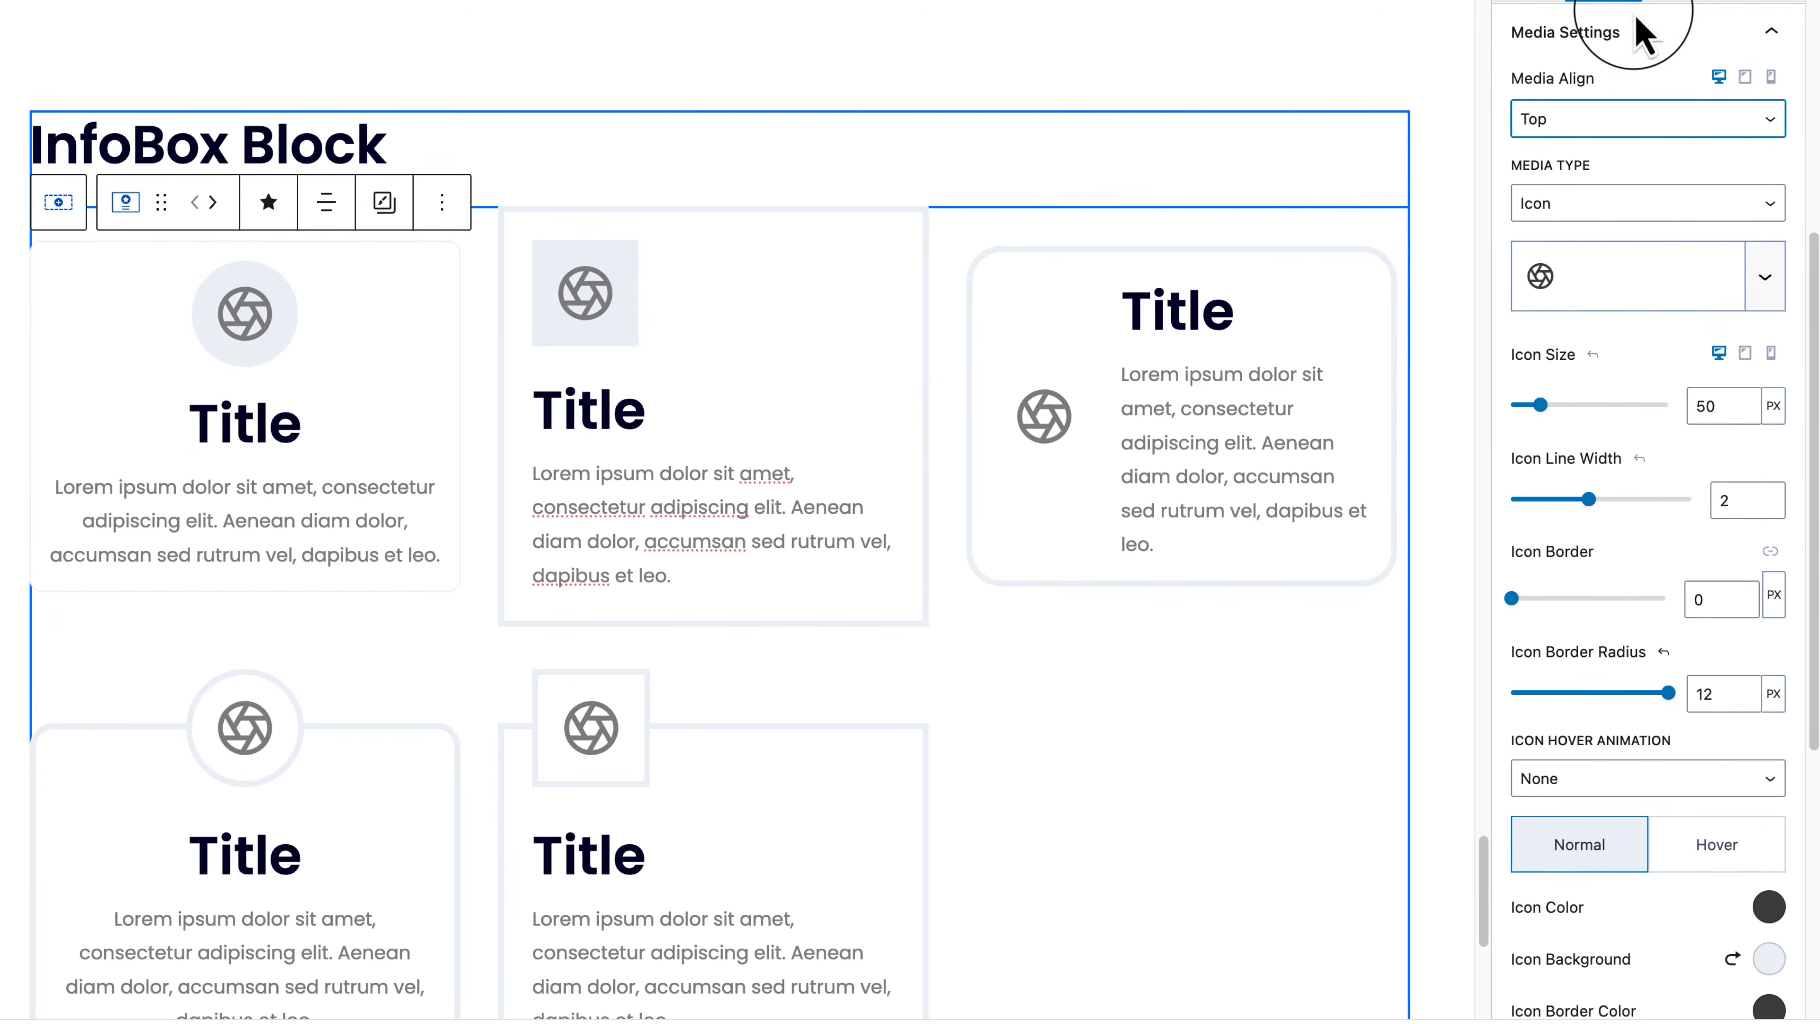
click(1595, 209)
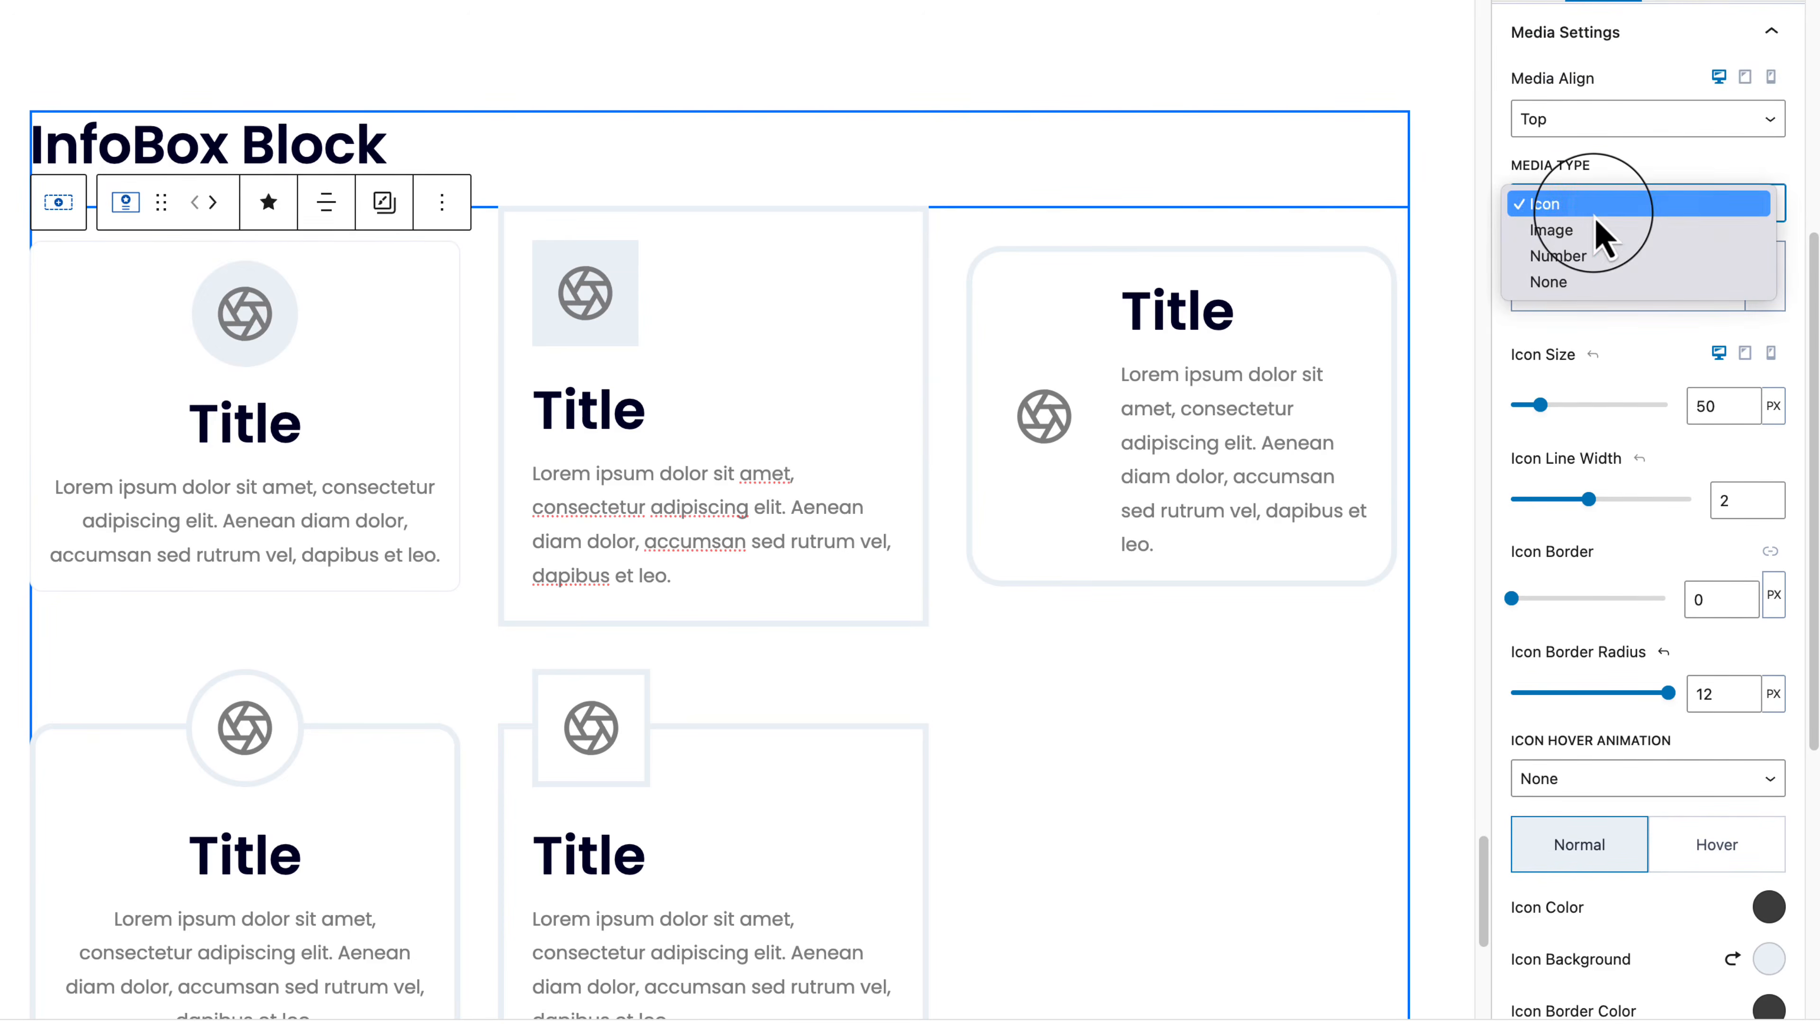
click(1603, 287)
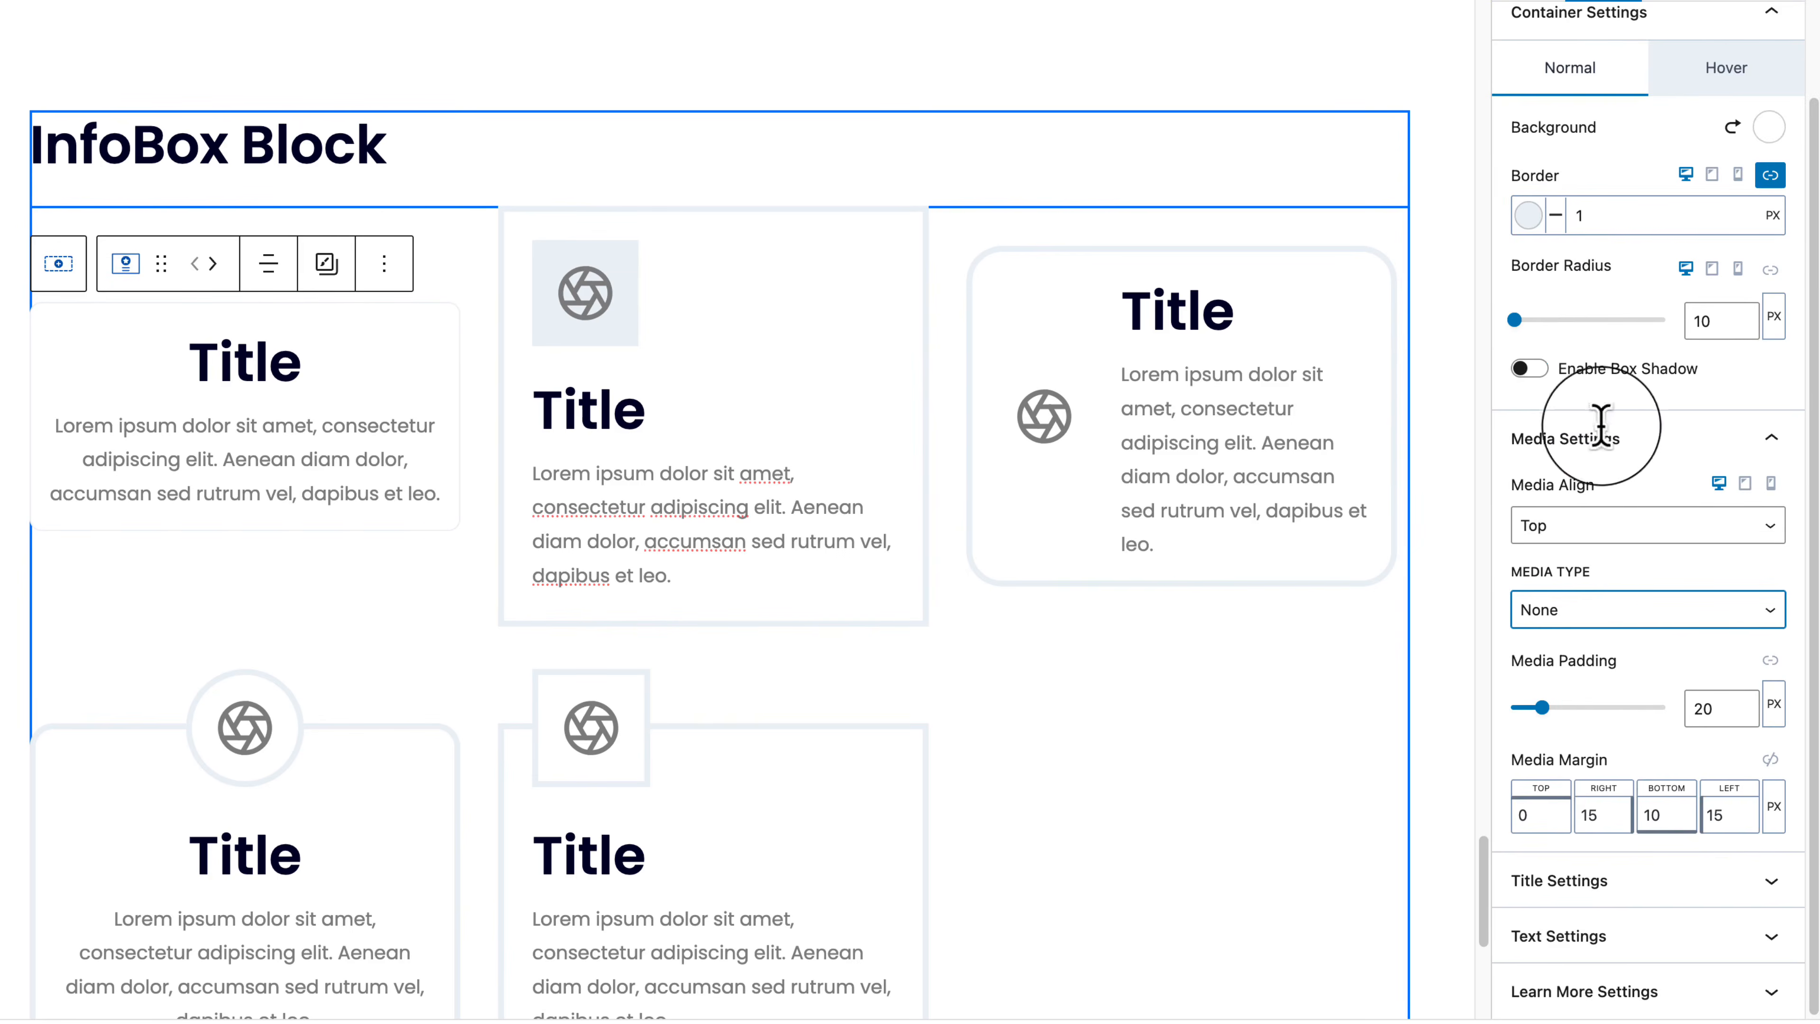
Step: Switch the first box's media type to Number and select the number in the card
click(1616, 528)
click(1624, 479)
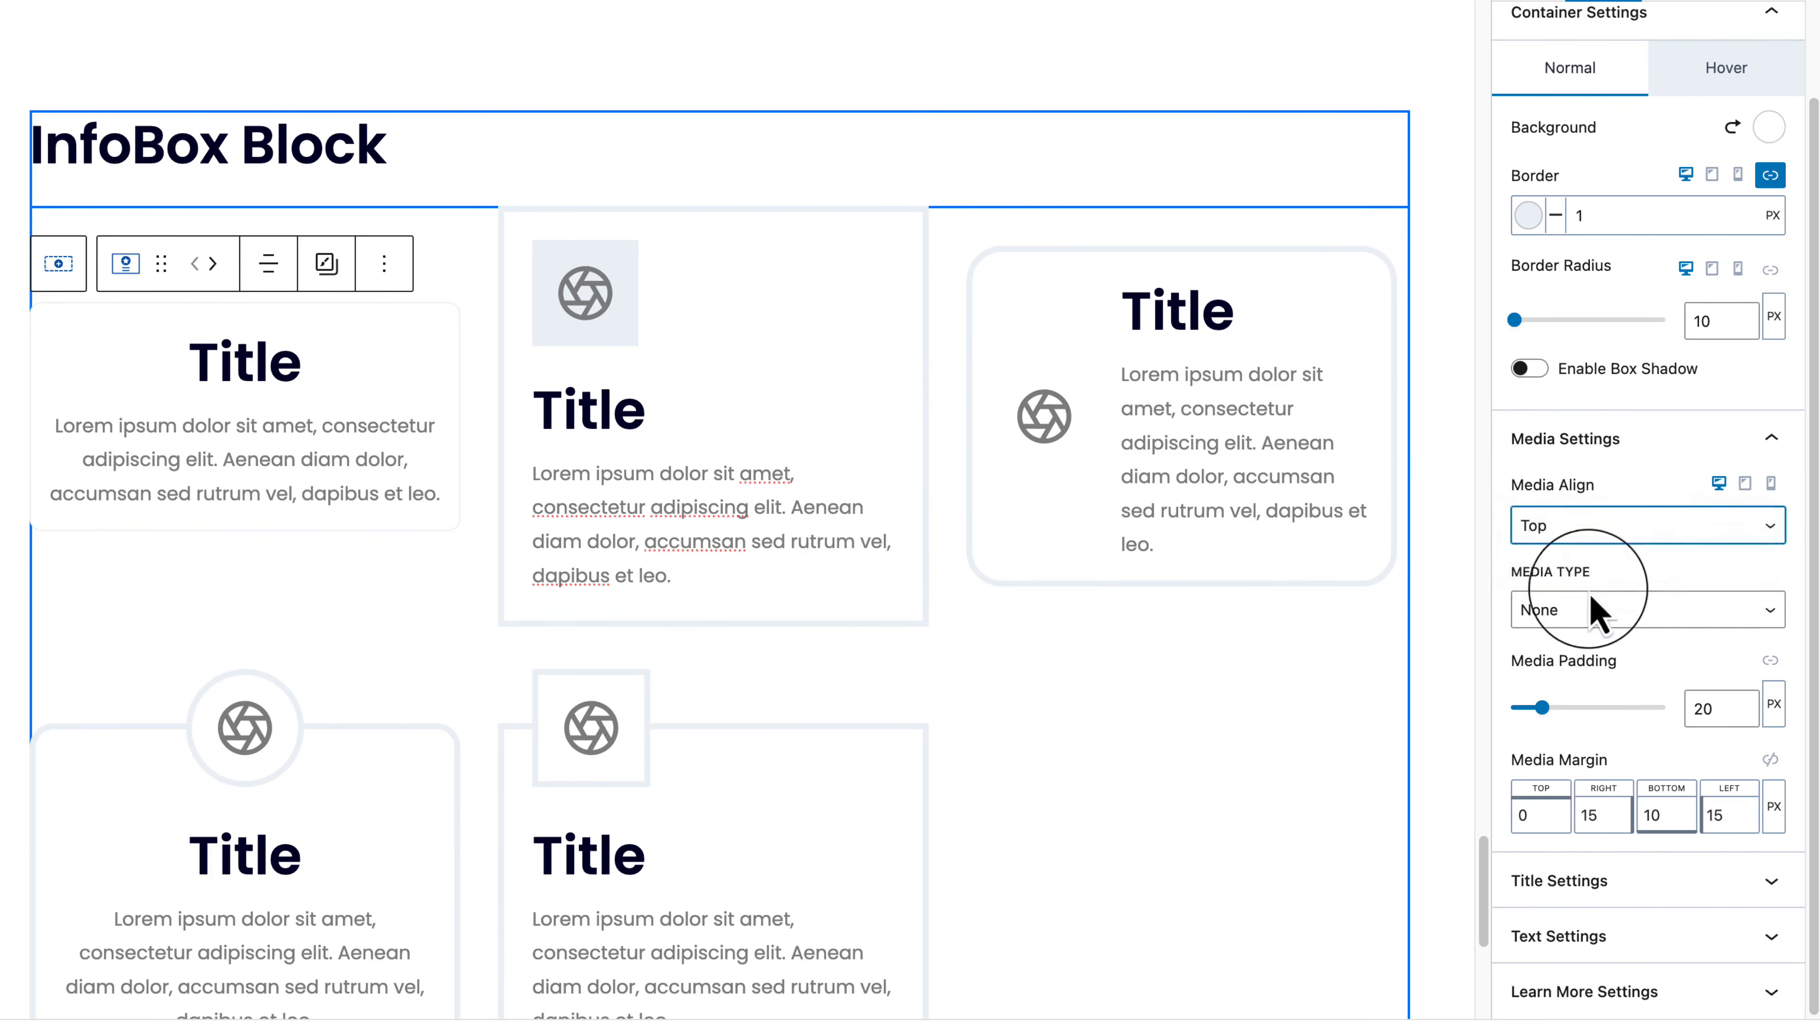
click(1577, 621)
click(1606, 589)
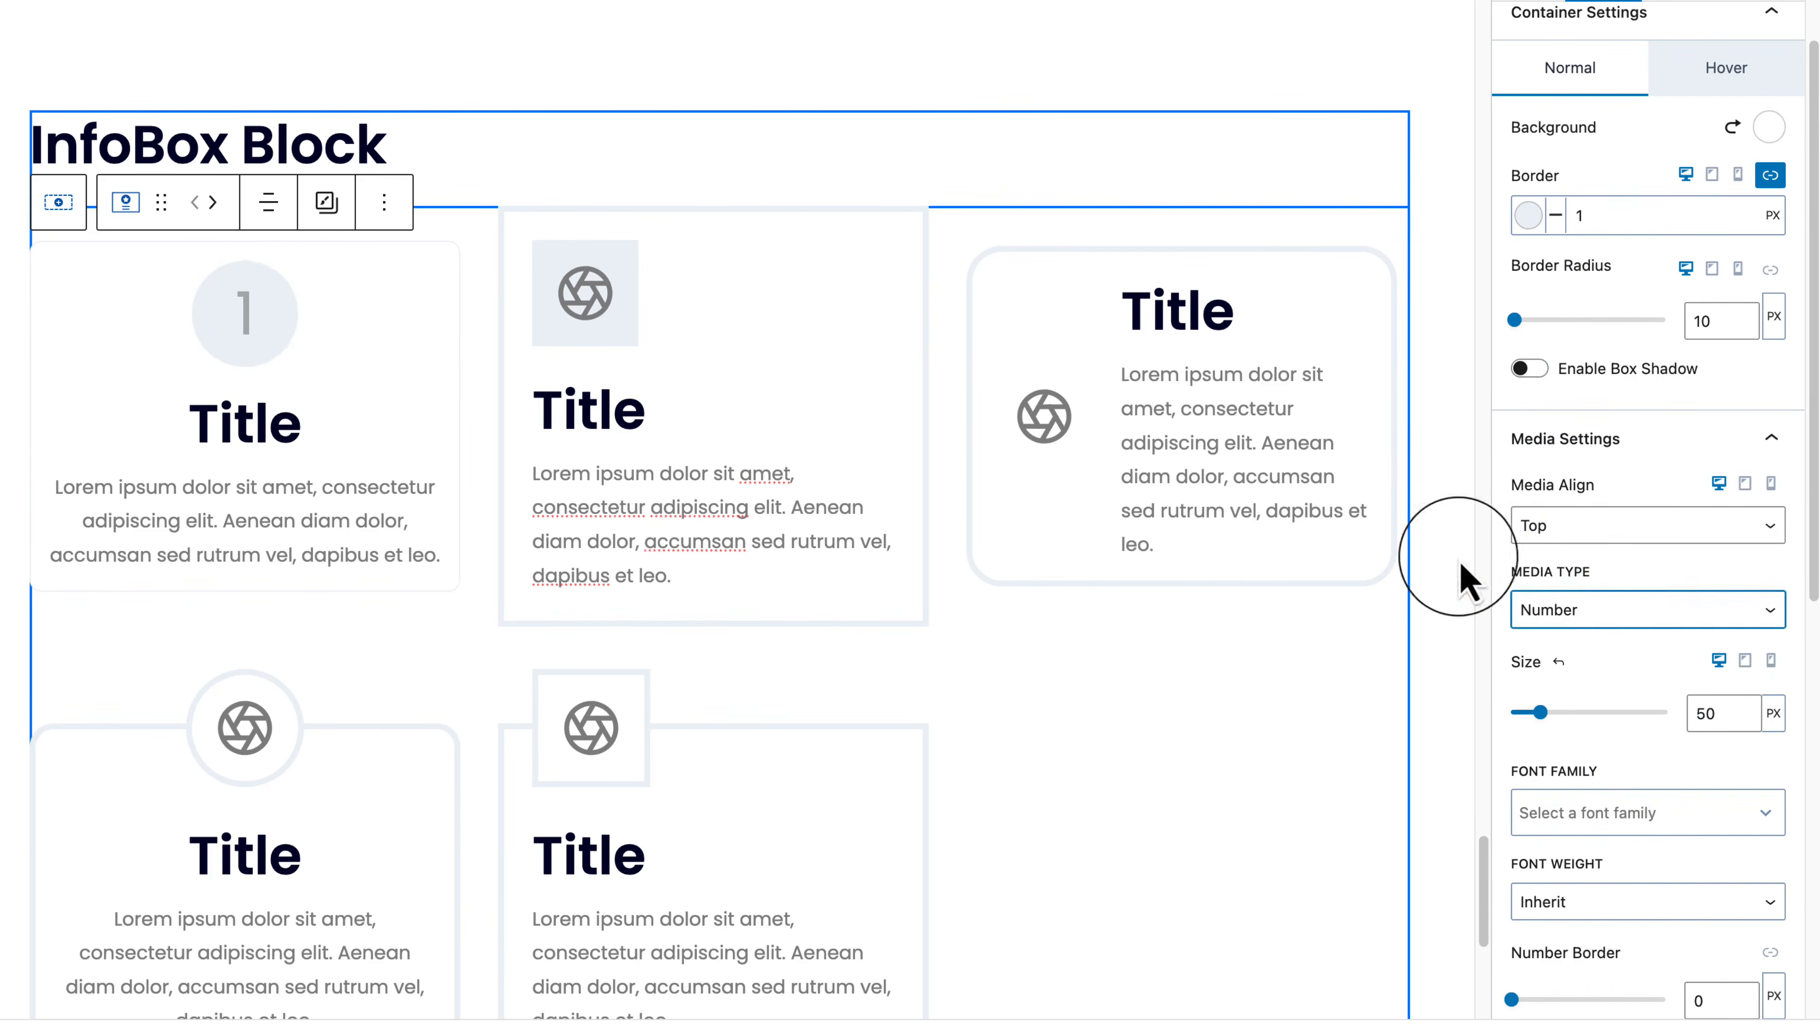
click(249, 313)
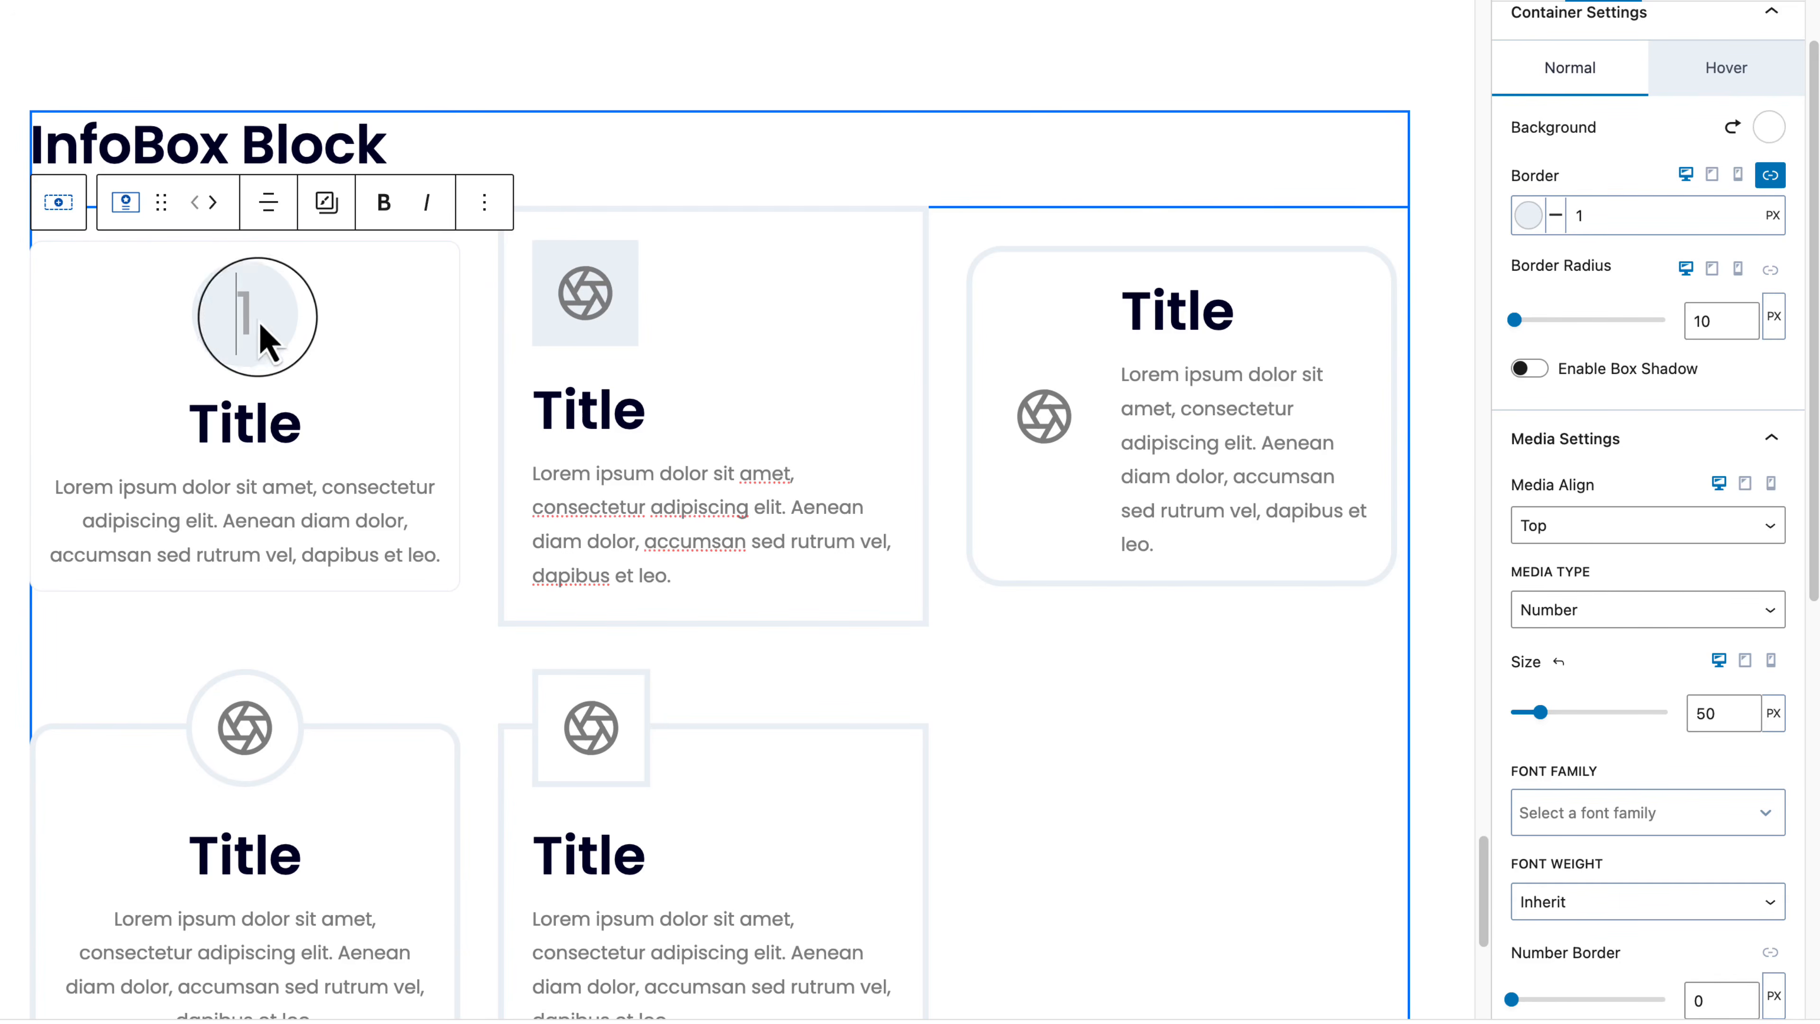
drag(232, 311, 262, 311)
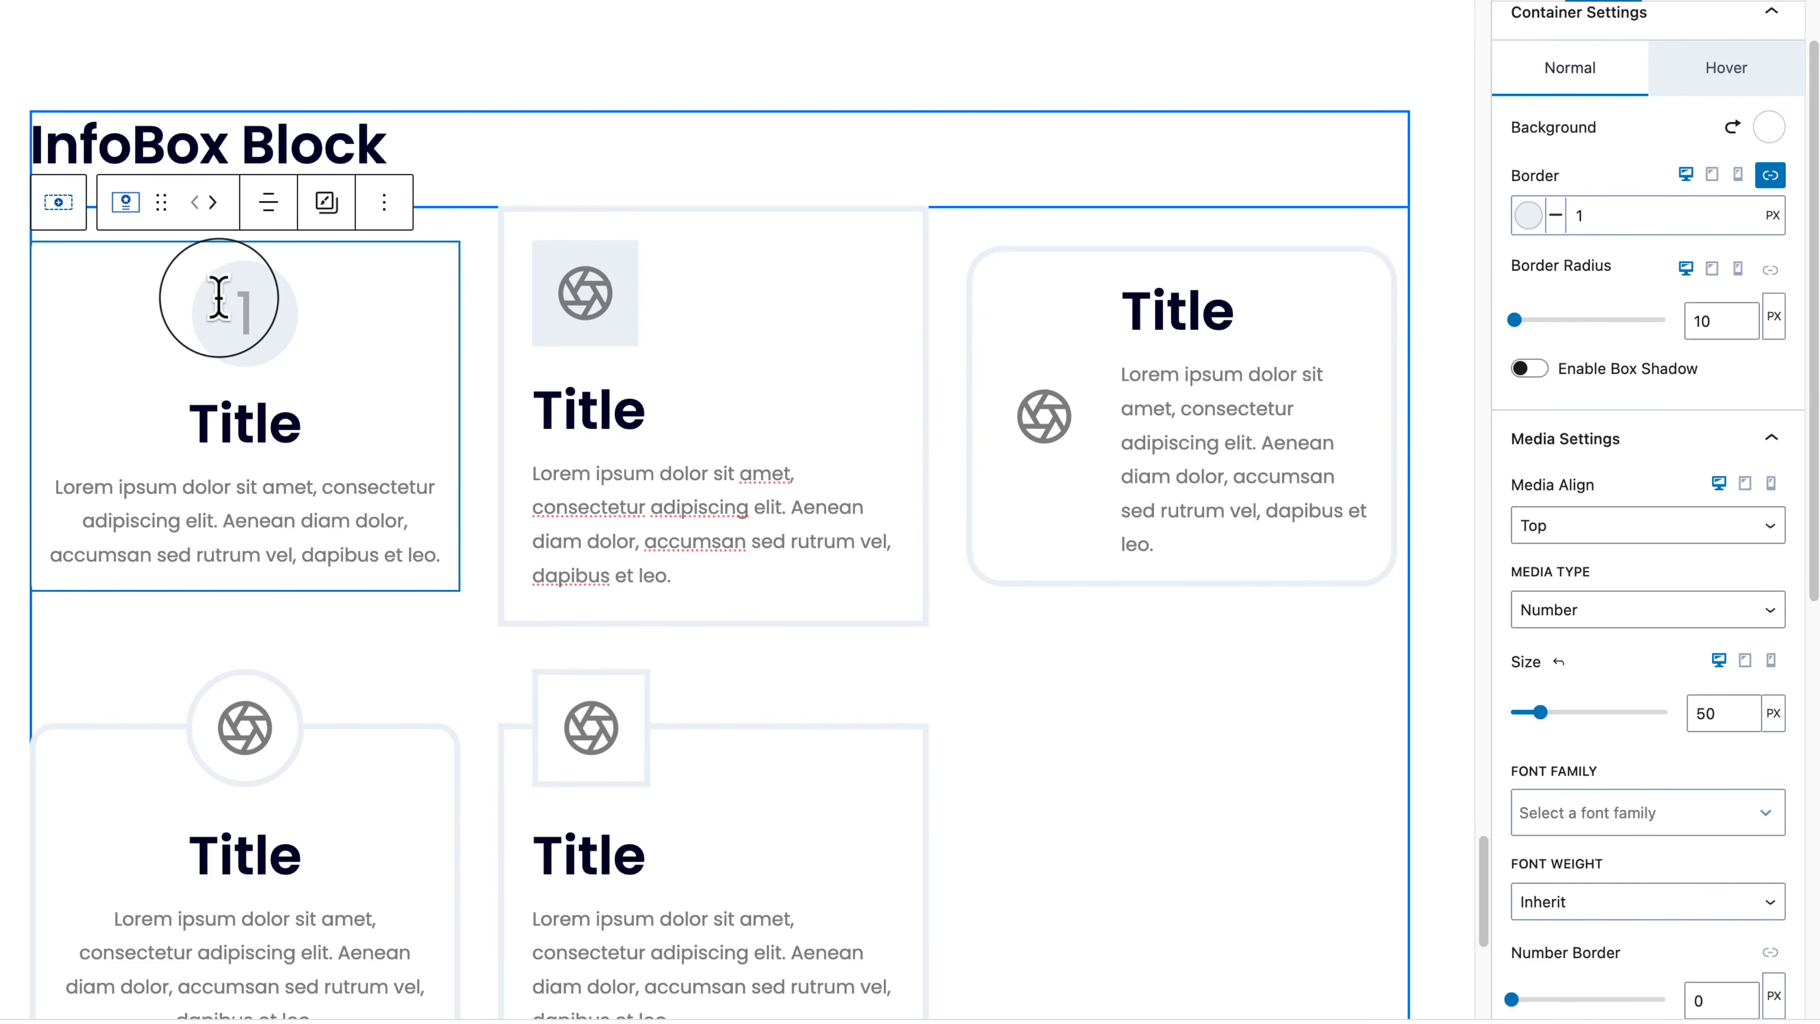
Step: Change the media type to Image, then switch it back to Icon
click(1605, 613)
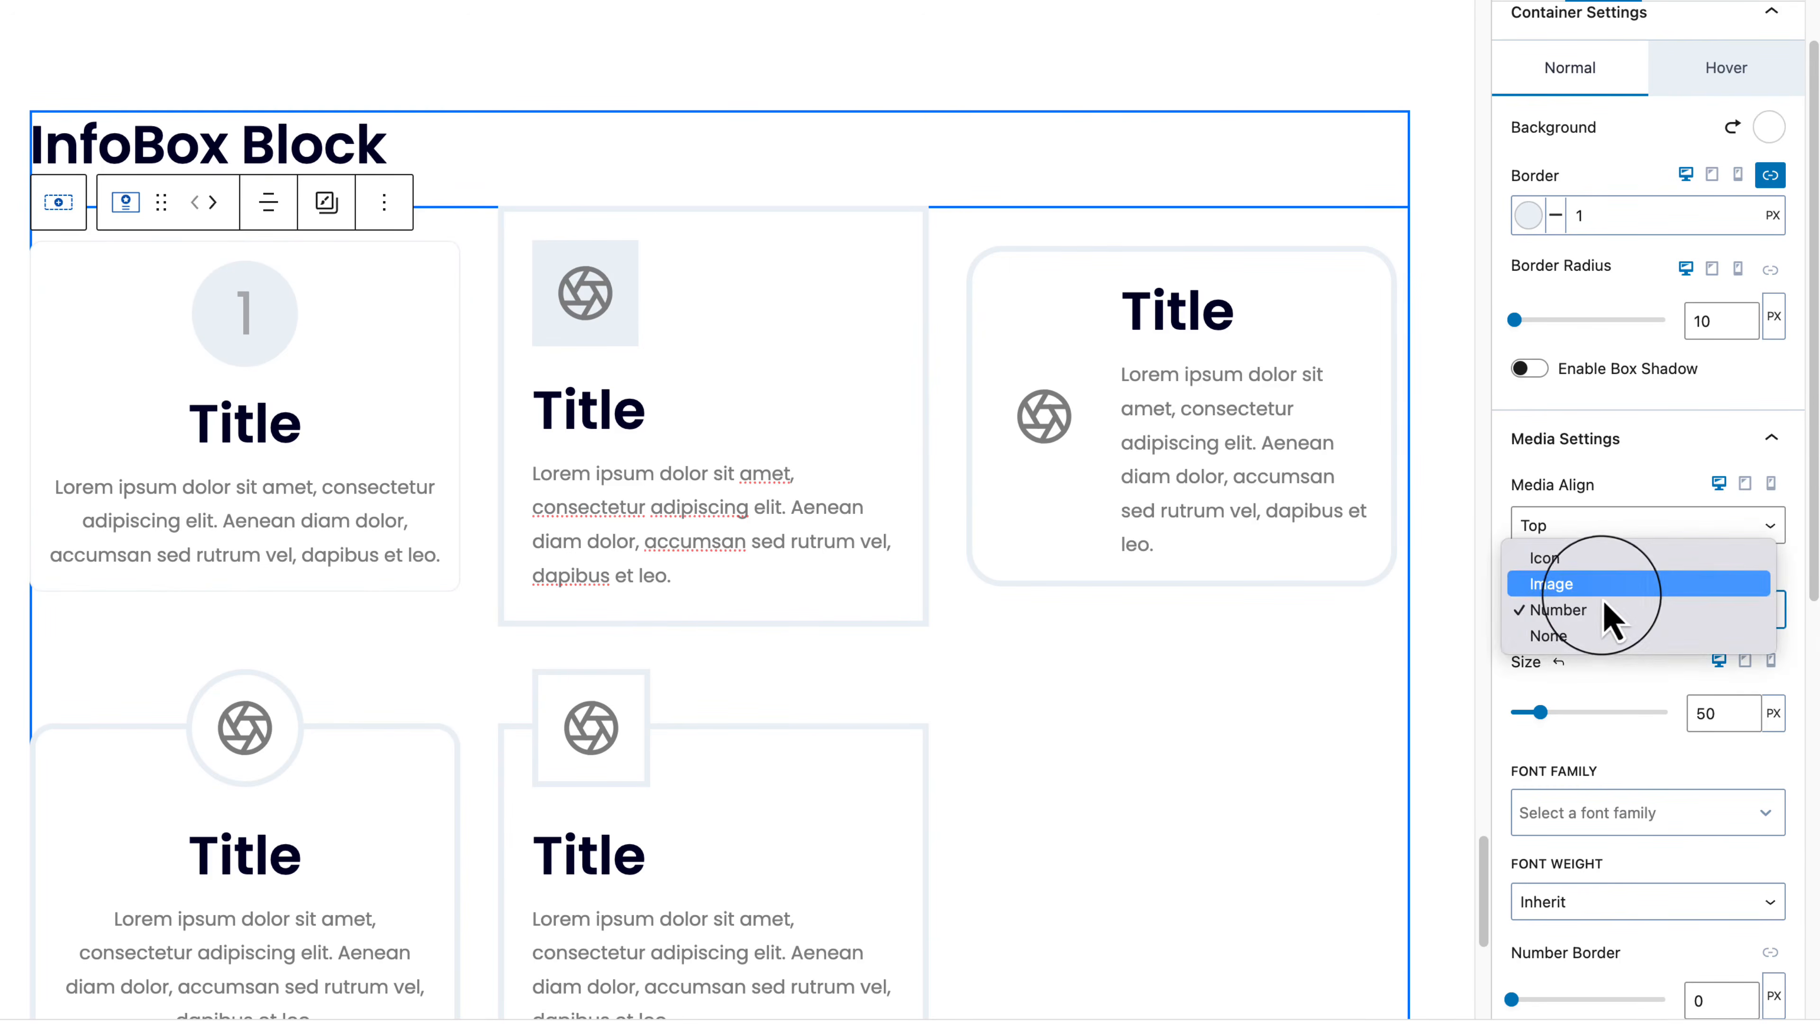
click(1603, 586)
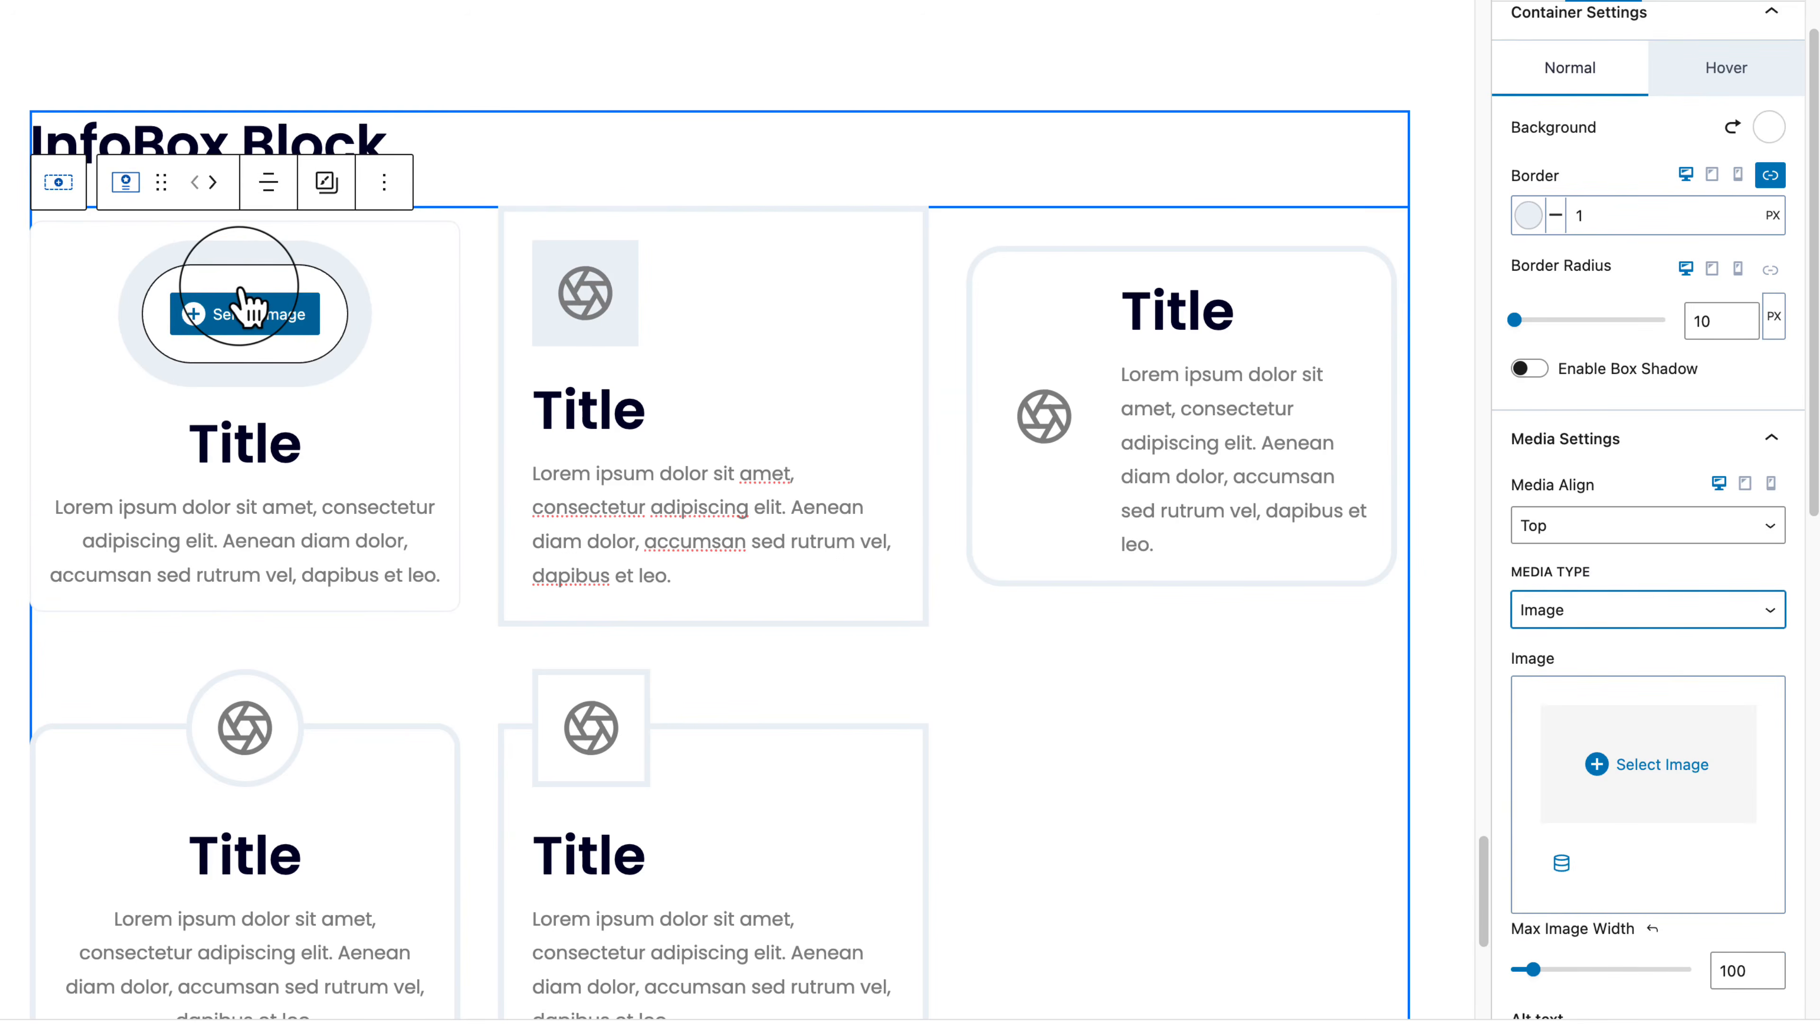
click(1566, 610)
click(1613, 608)
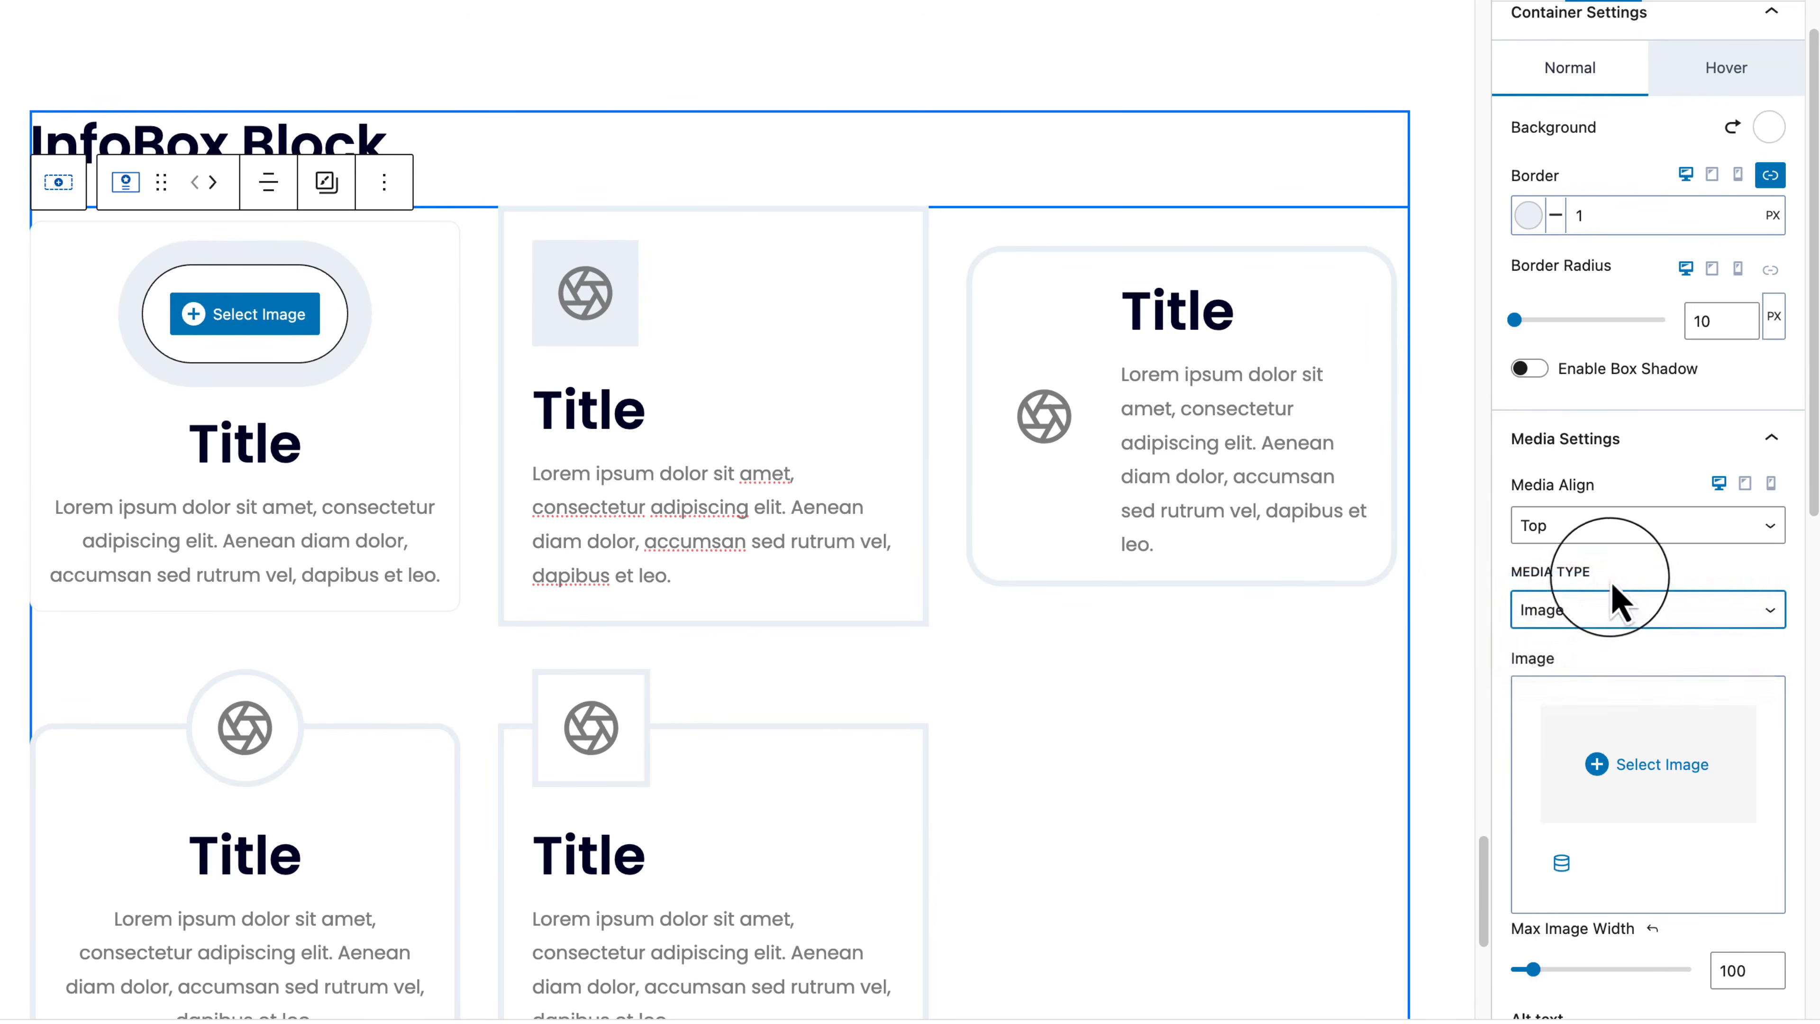
click(1621, 531)
Step: Try the icon on the left with bottom, top and centre alignment, then return it above the title
click(1627, 553)
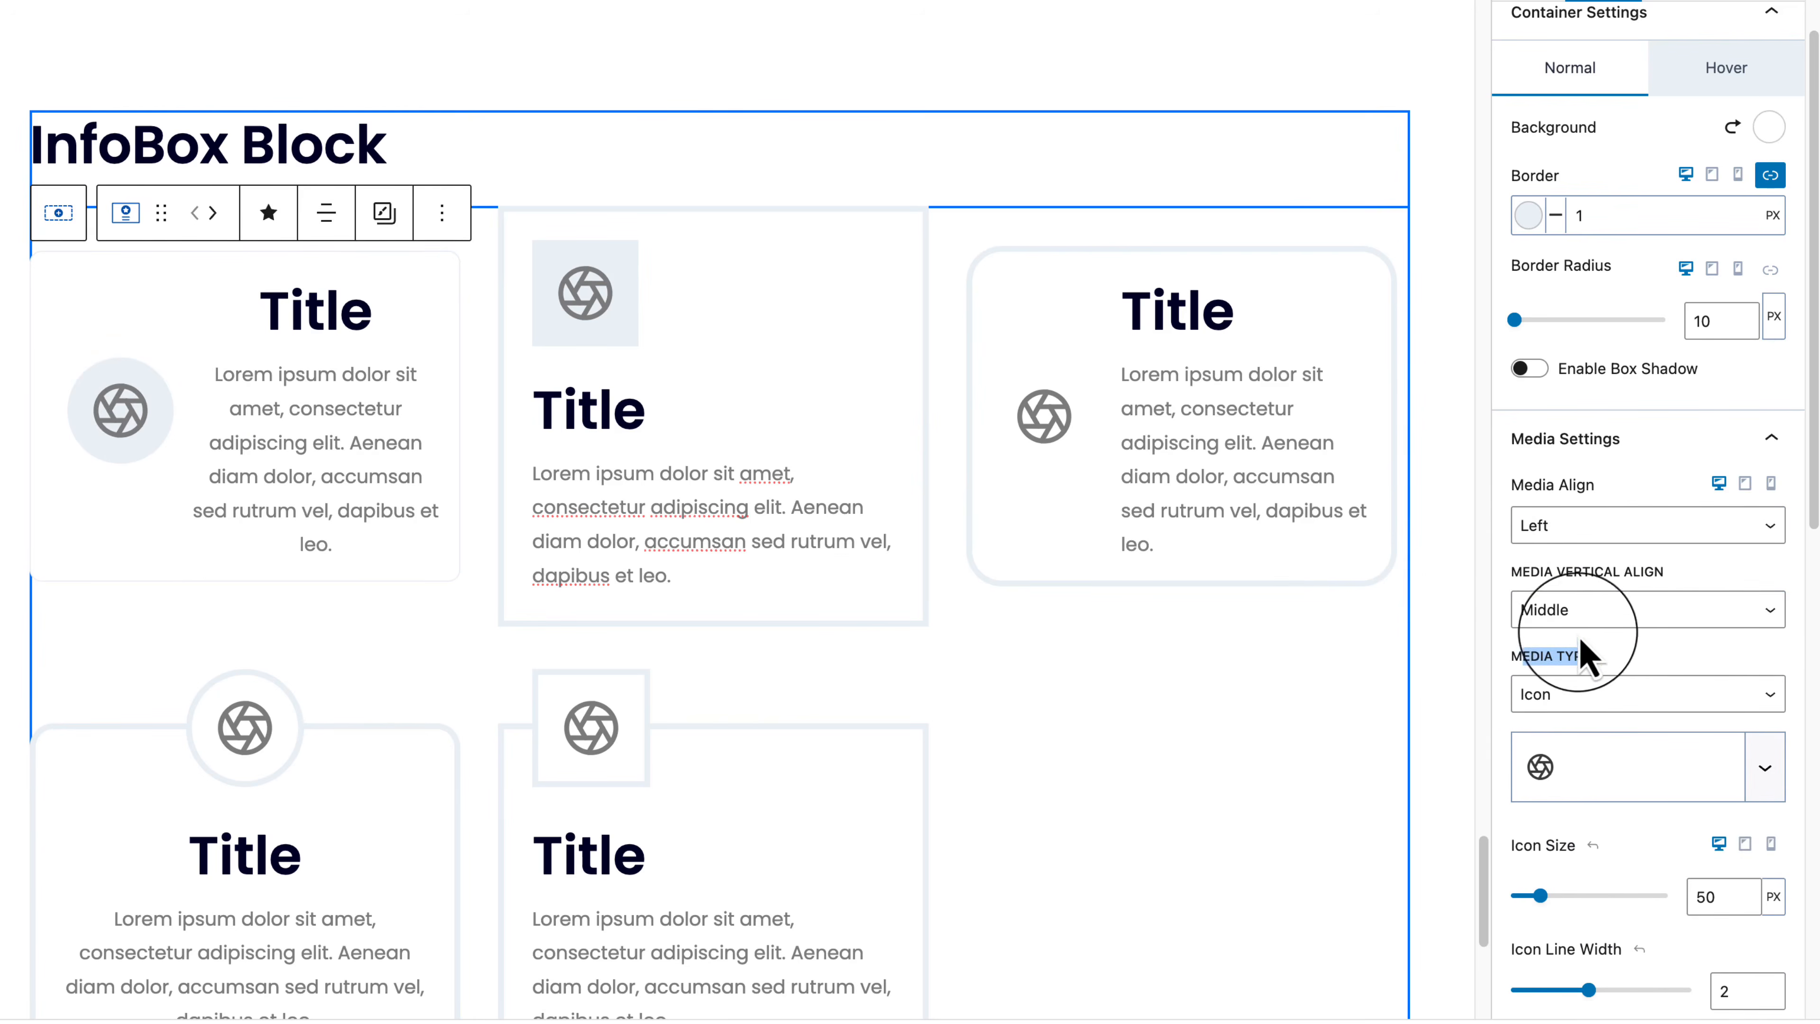
click(1570, 615)
click(1580, 635)
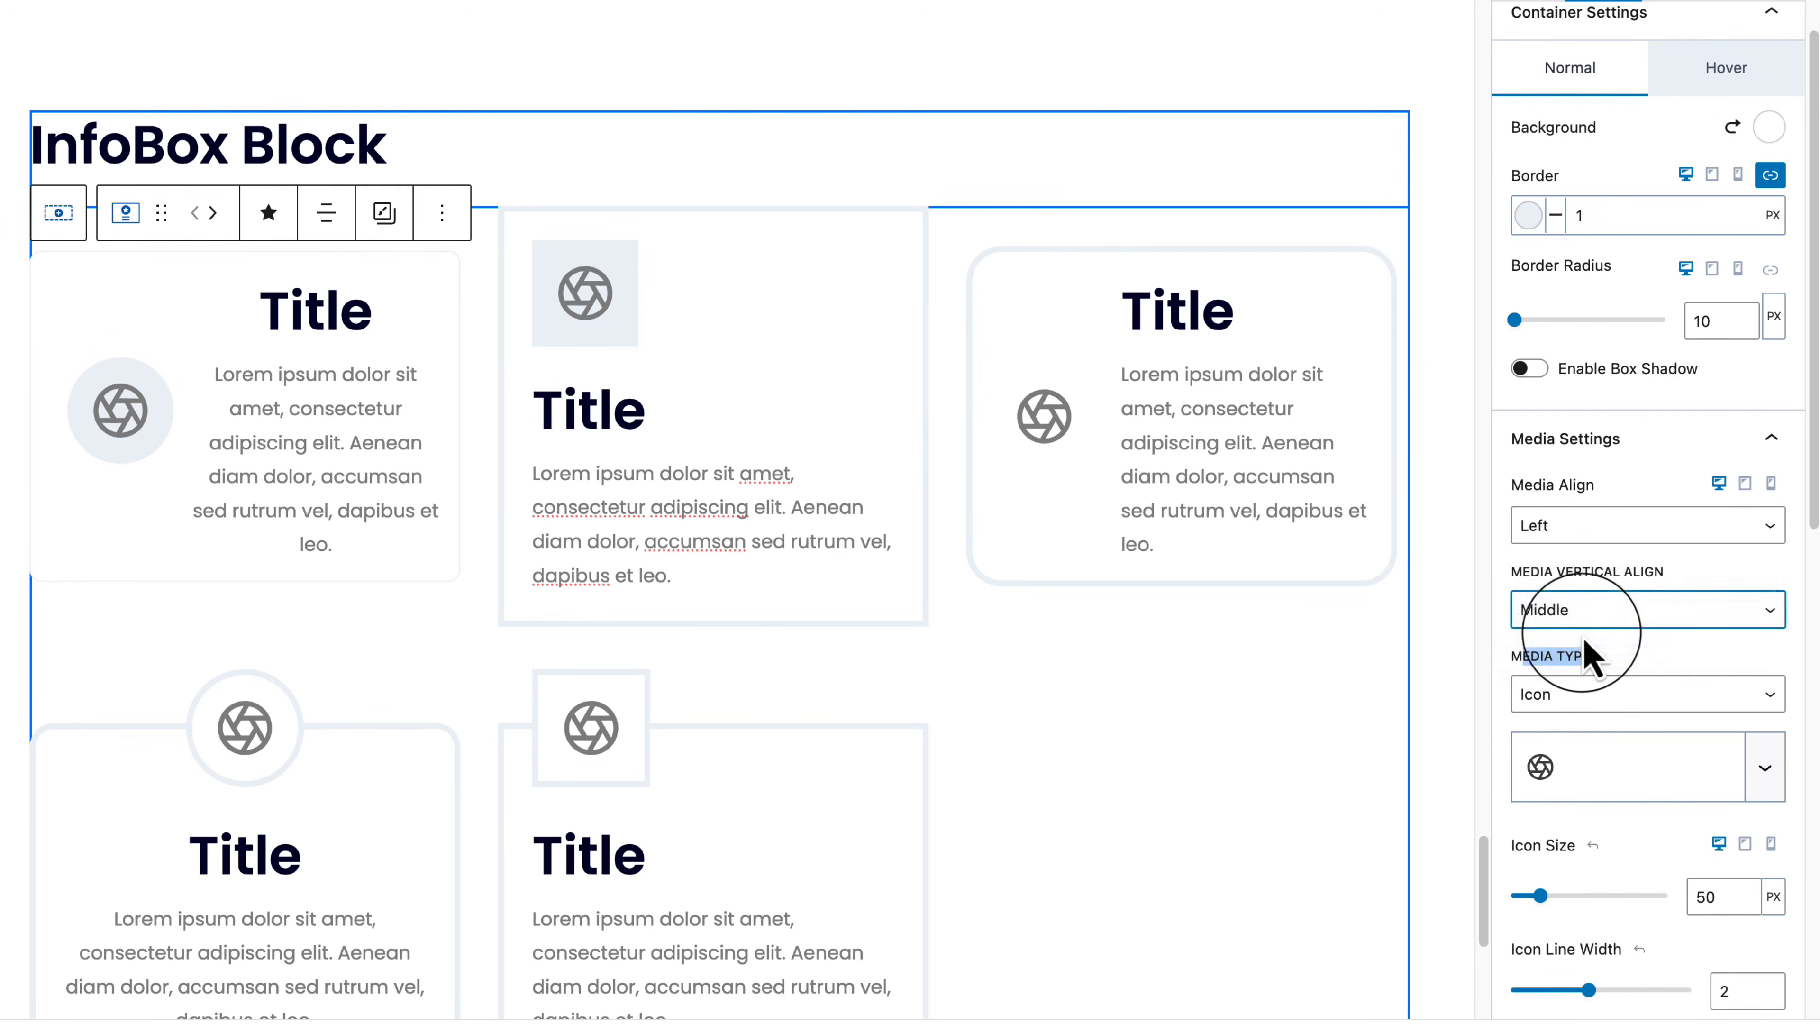
click(1584, 610)
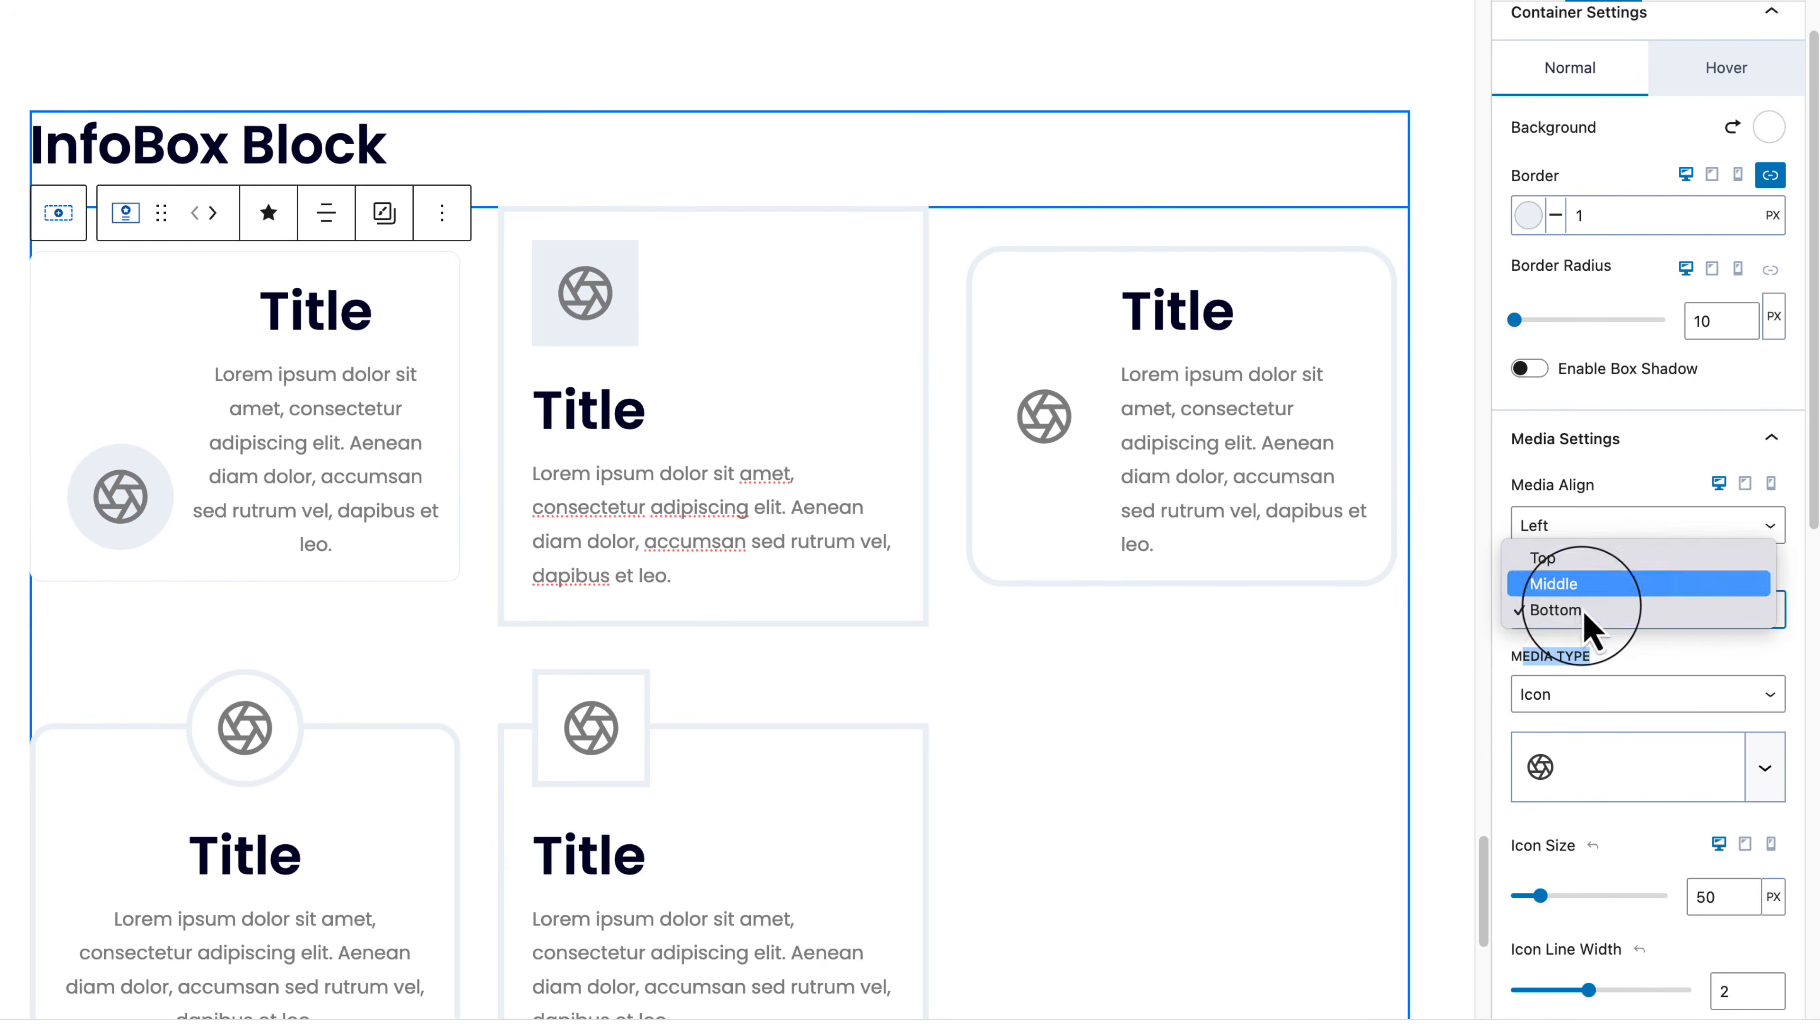
click(1575, 567)
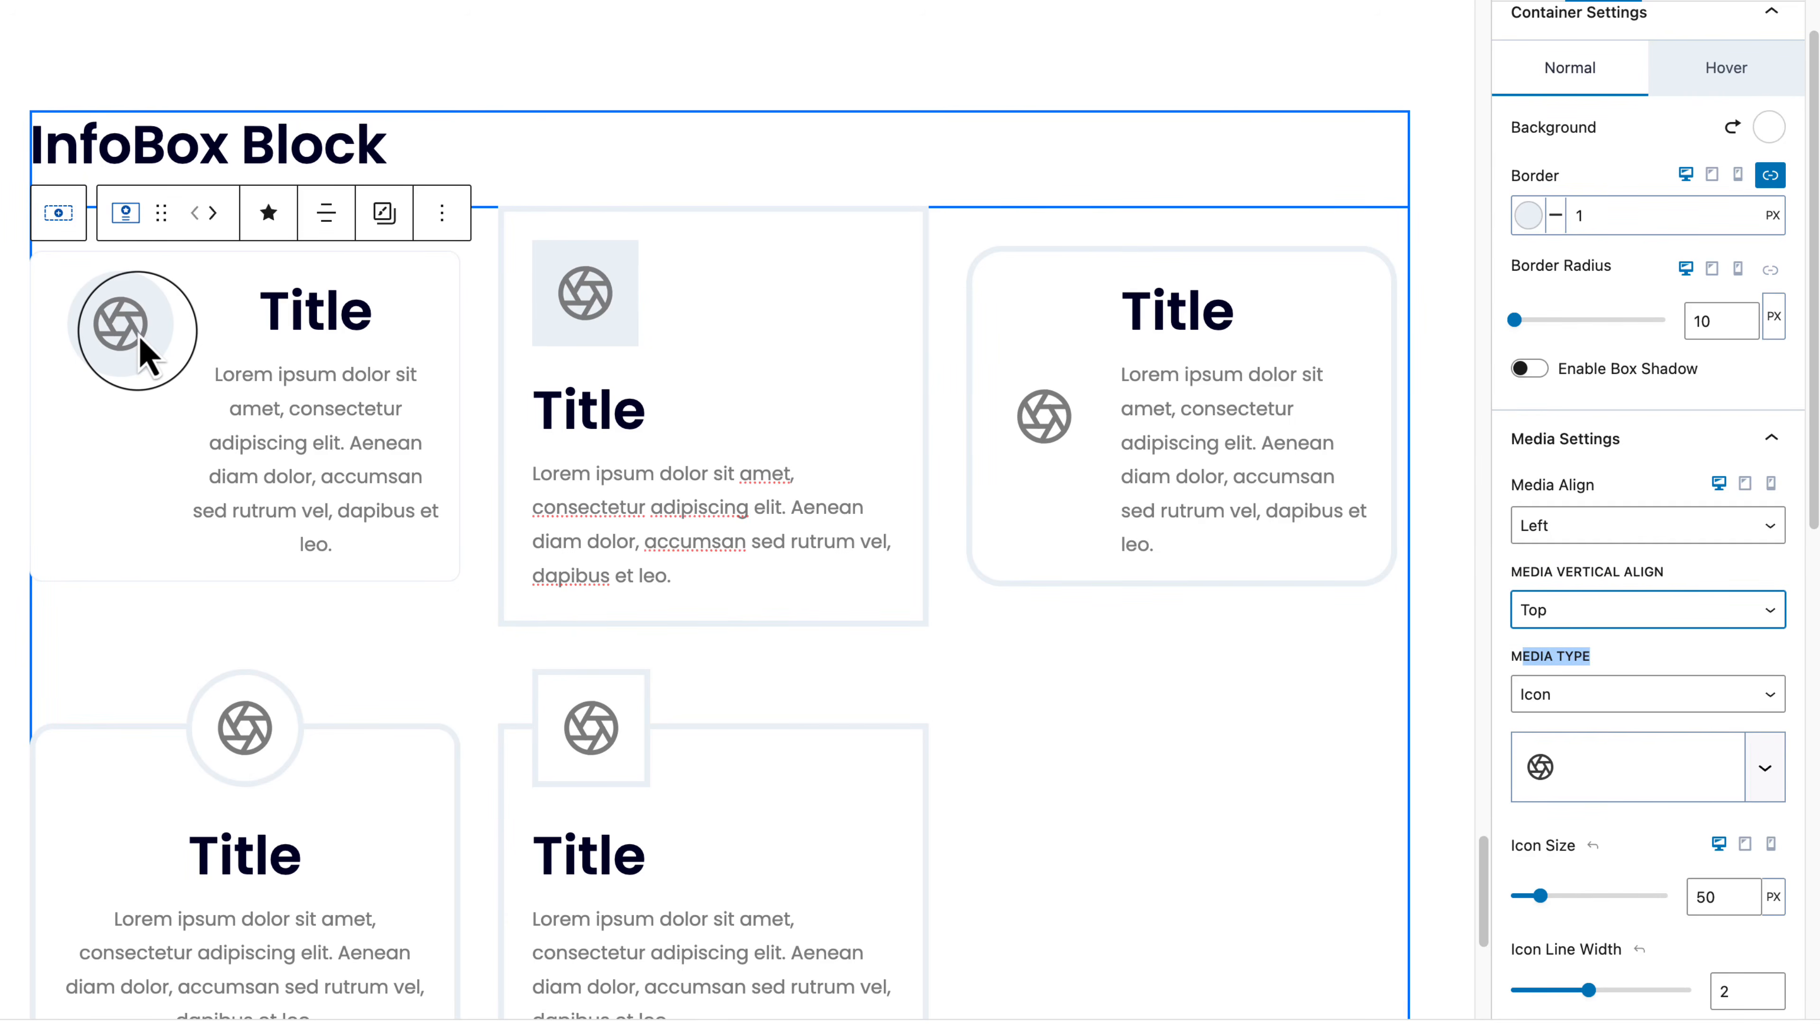
click(1619, 613)
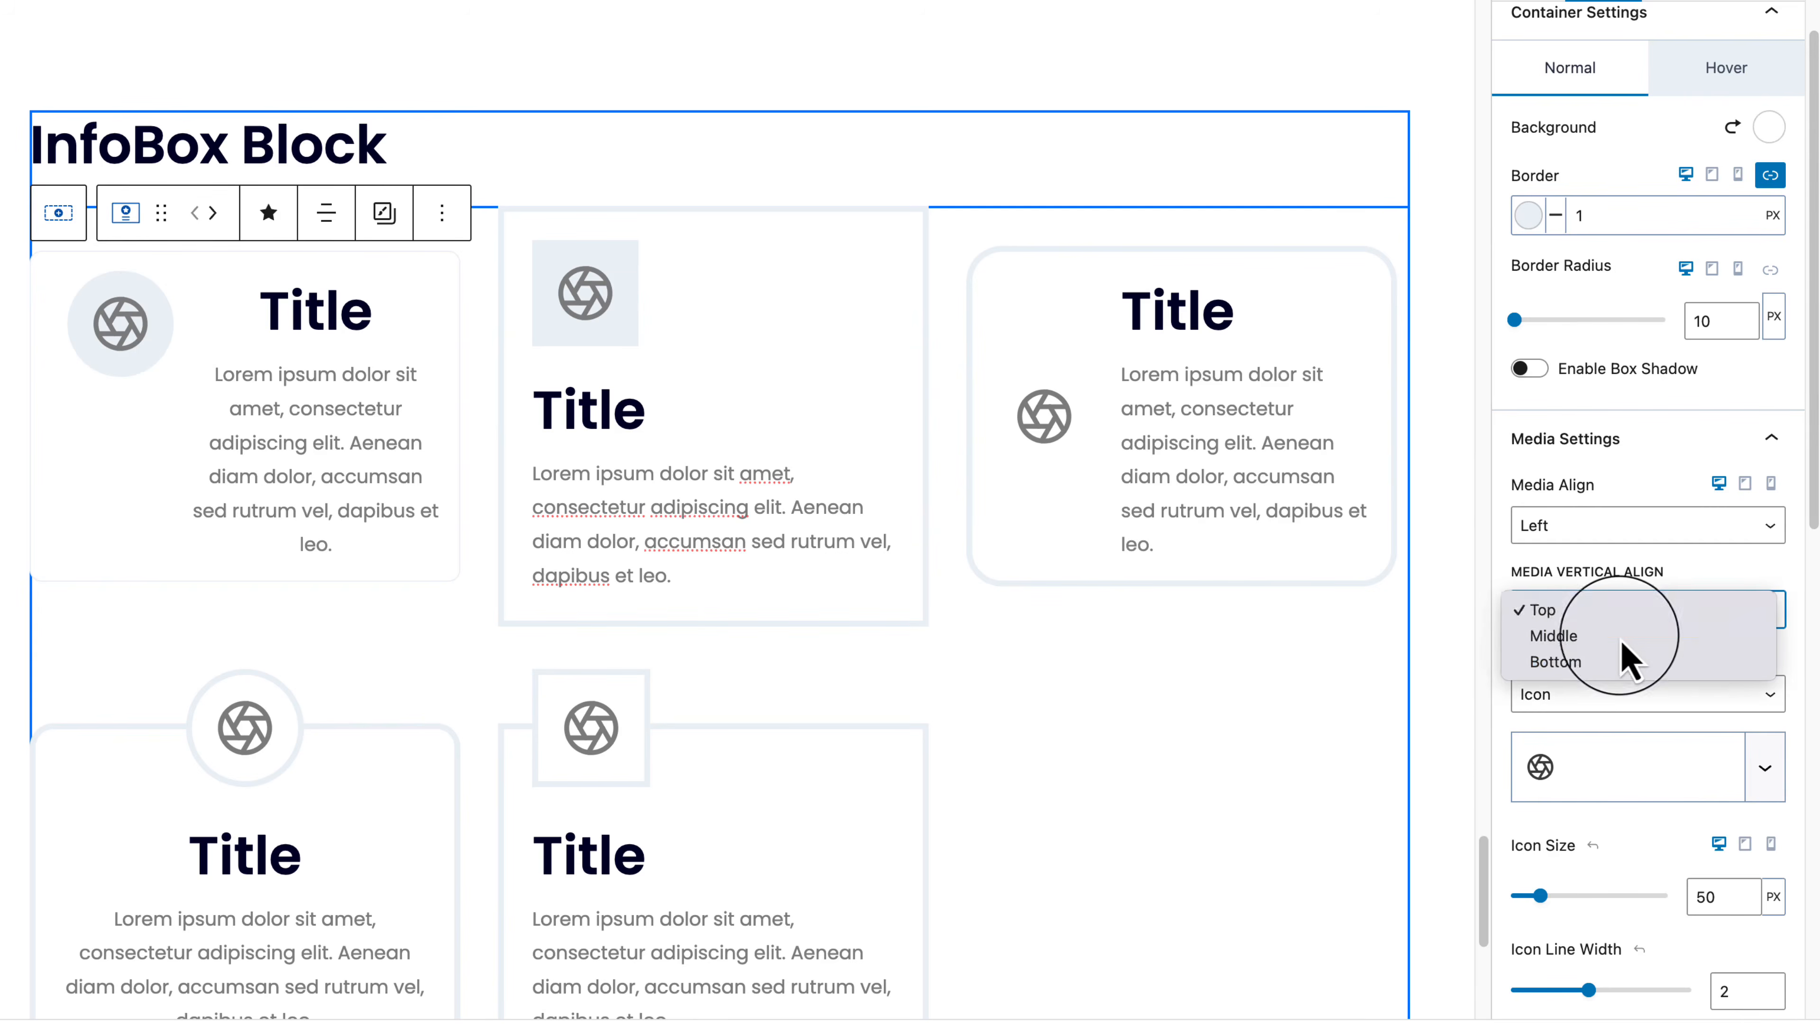
click(1621, 635)
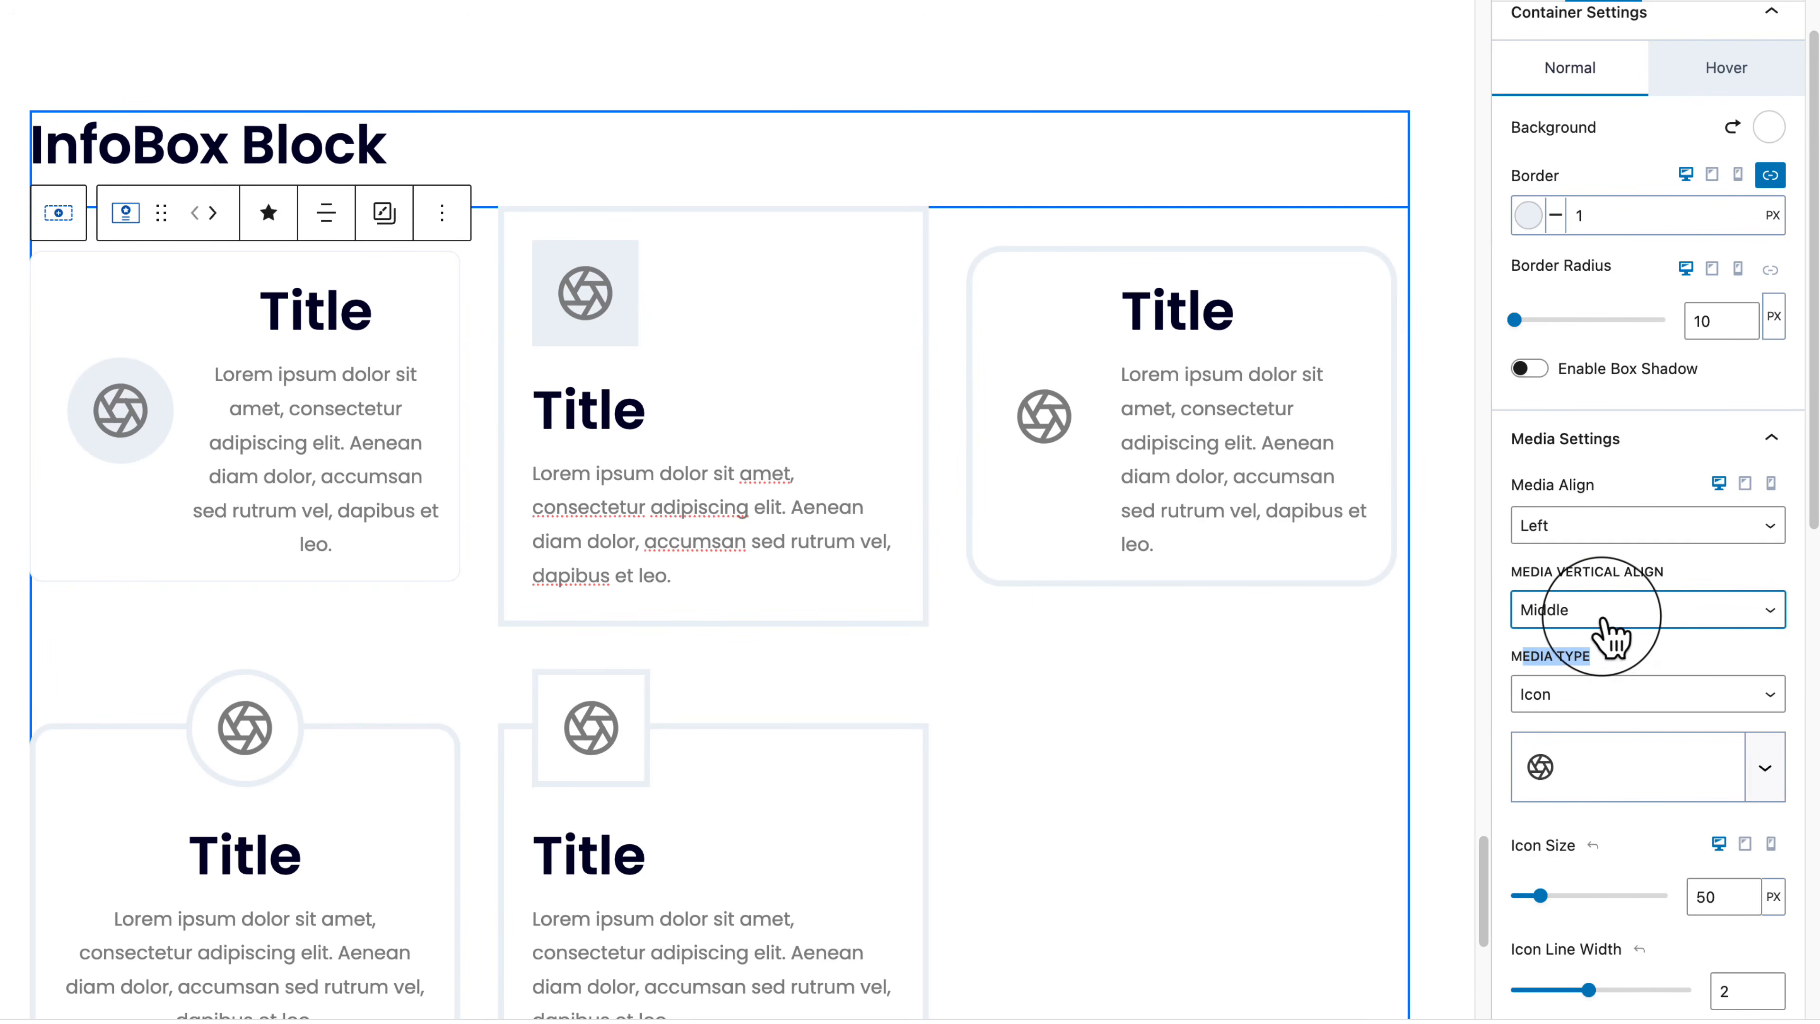
click(1616, 618)
click(1637, 531)
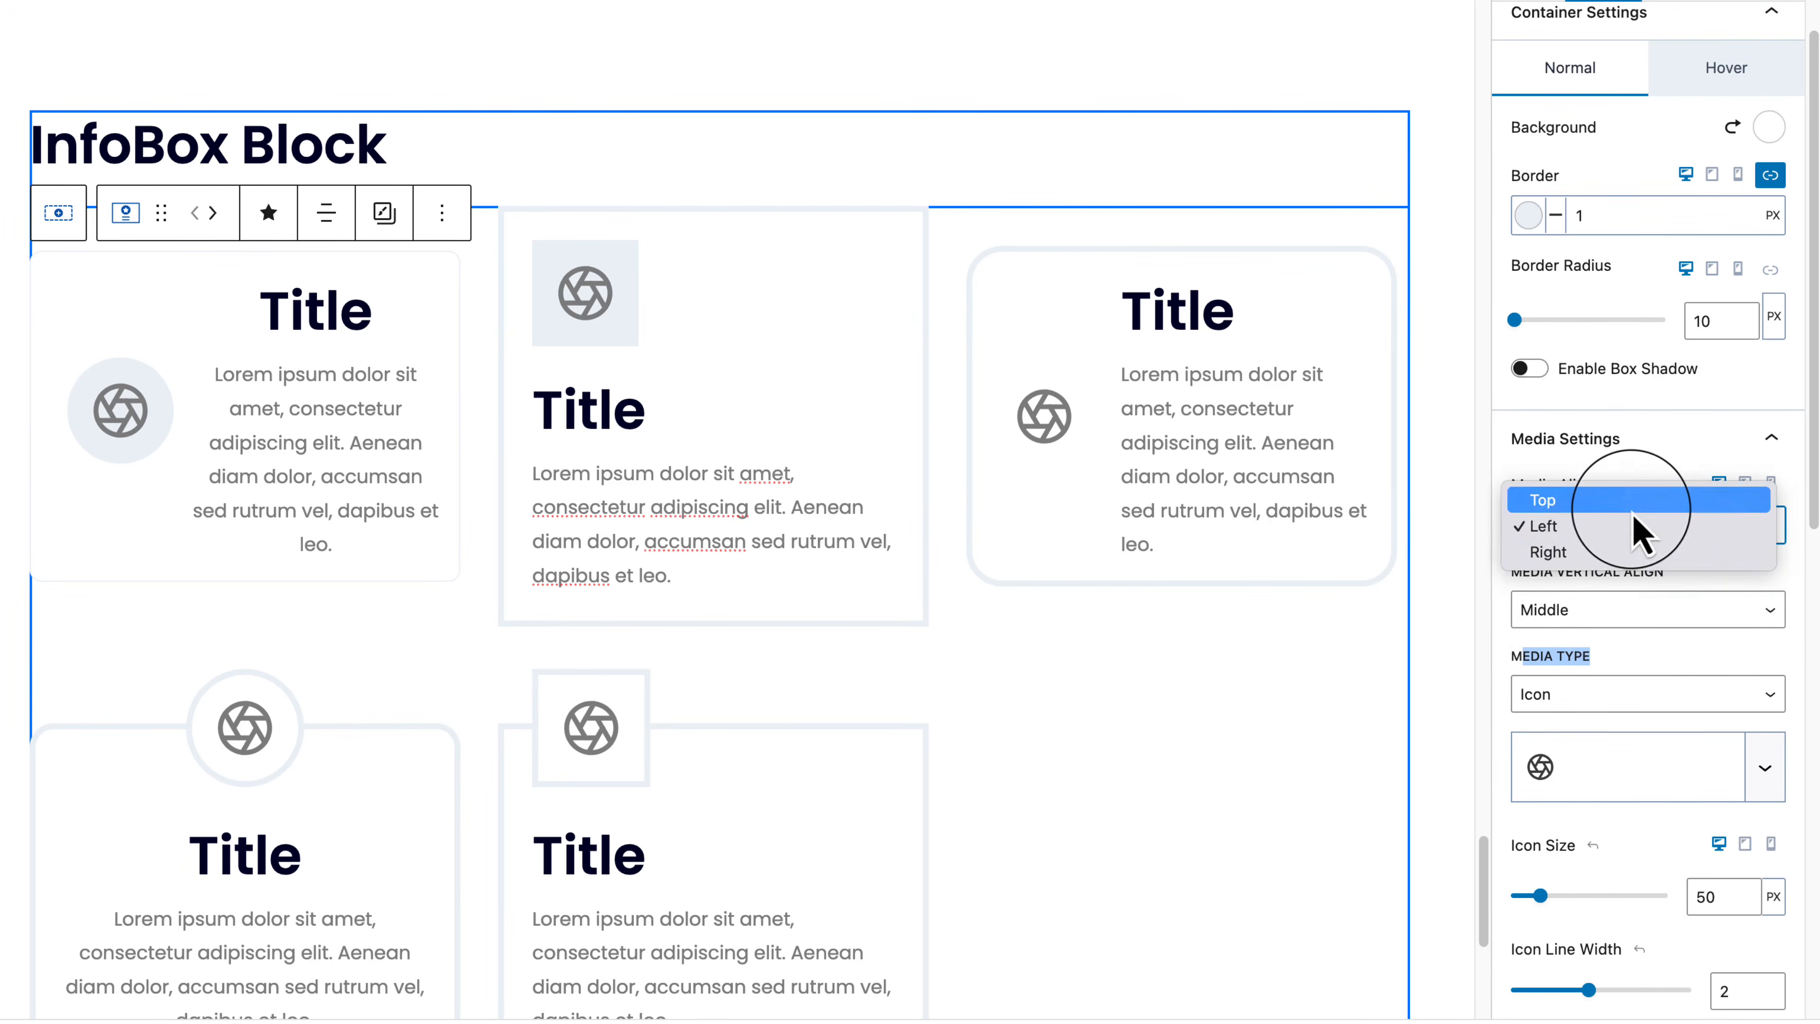
click(1636, 498)
Step: Shrink the icon to 58 px and thin its line width to 1.2
scroll(1627, 560, down, 3)
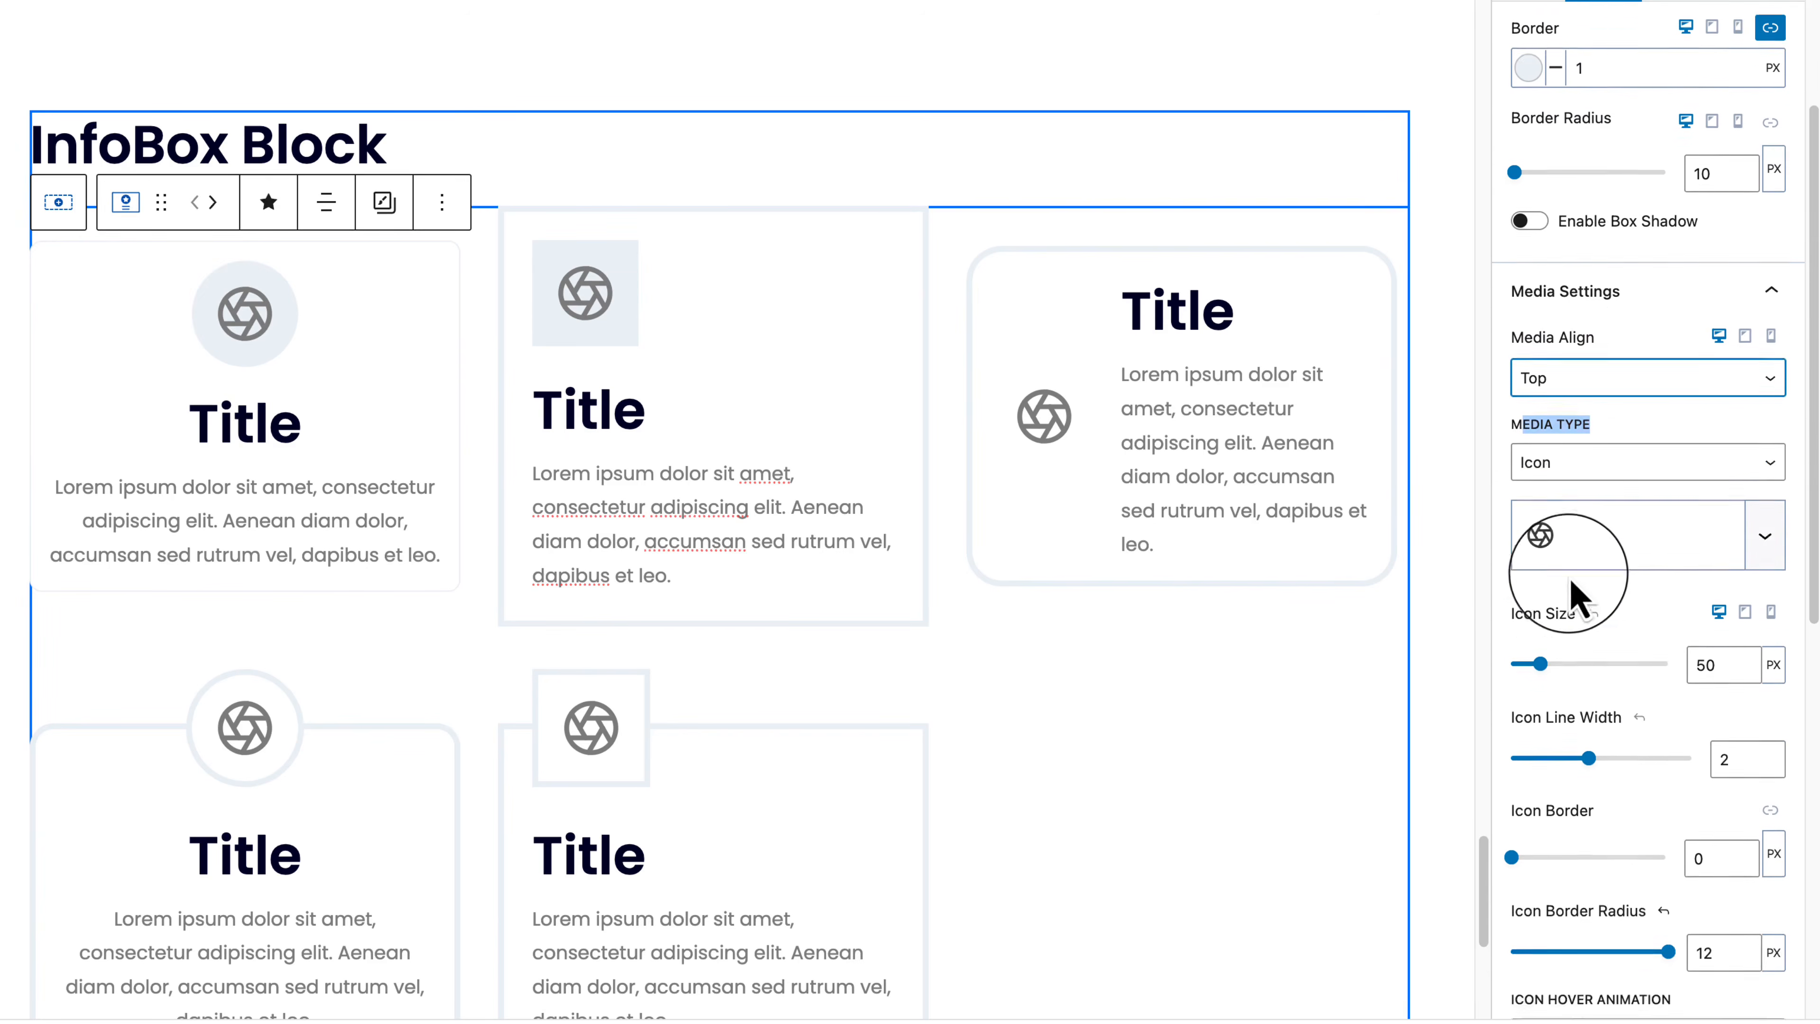
mouse_move(1541, 606)
mouse_down()
mouse_move(1565, 609)
mouse_move(1545, 609)
mouse_up()
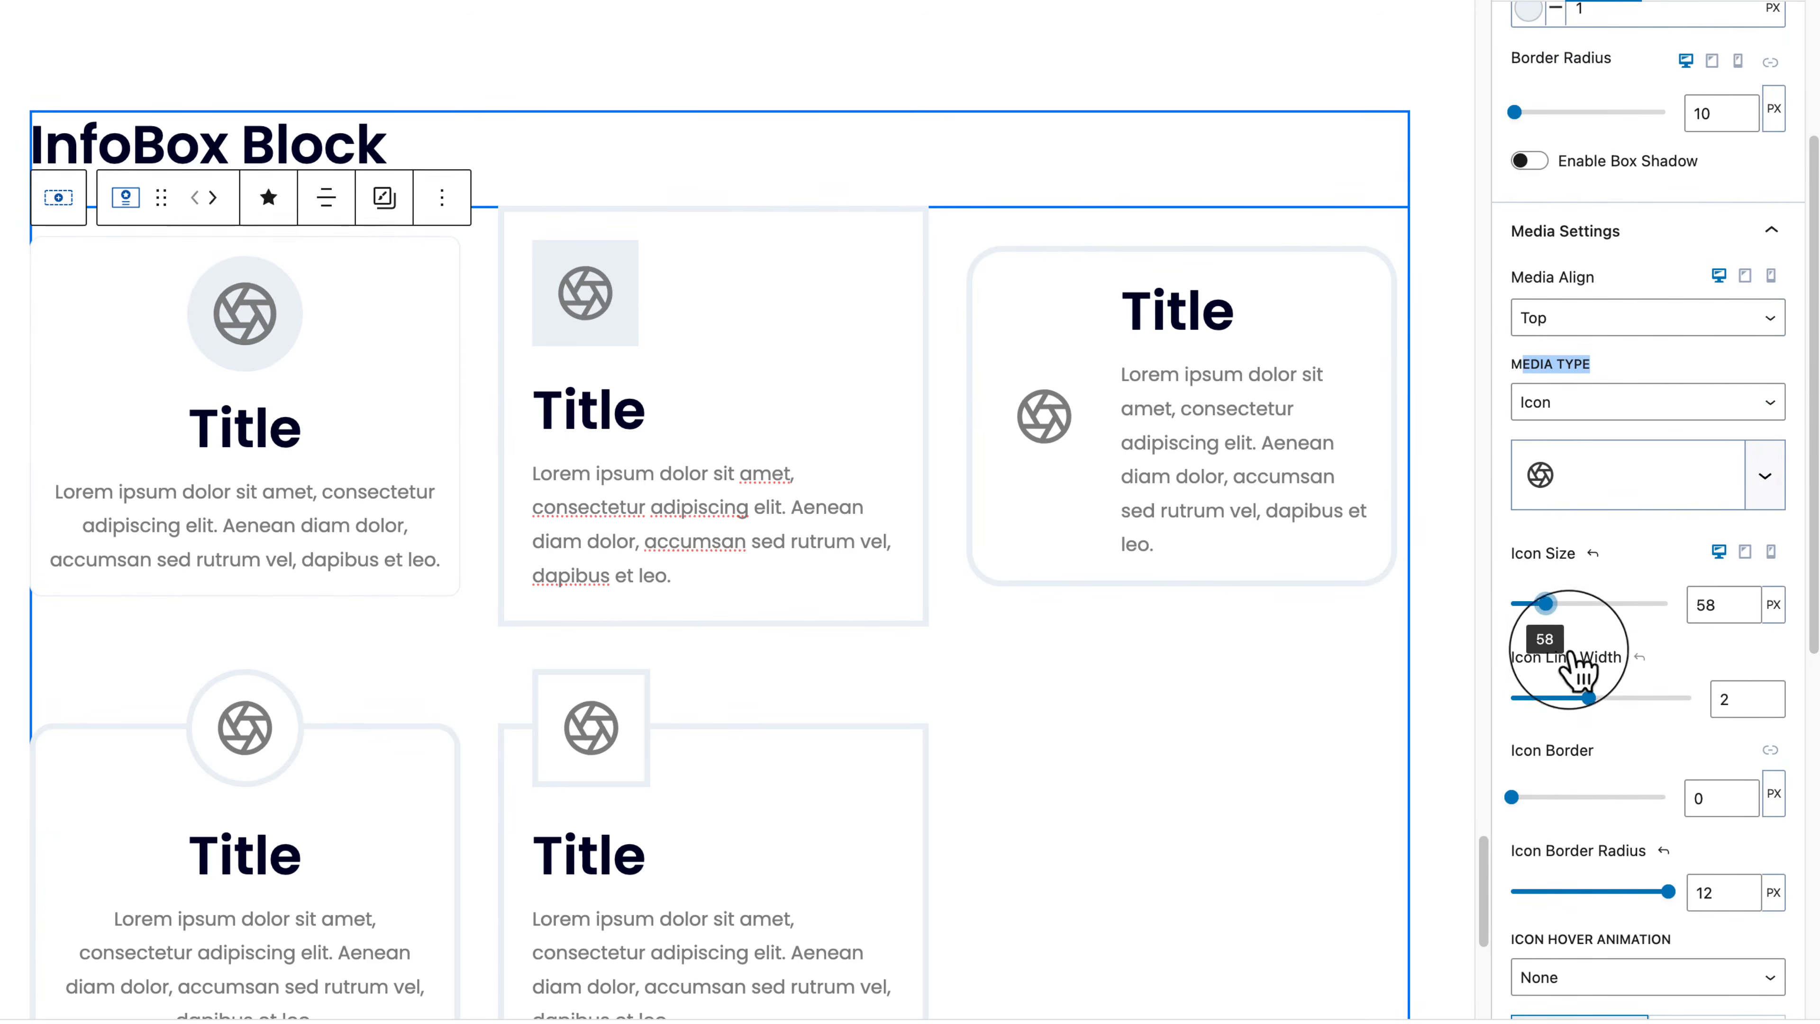
drag(1589, 699, 1548, 699)
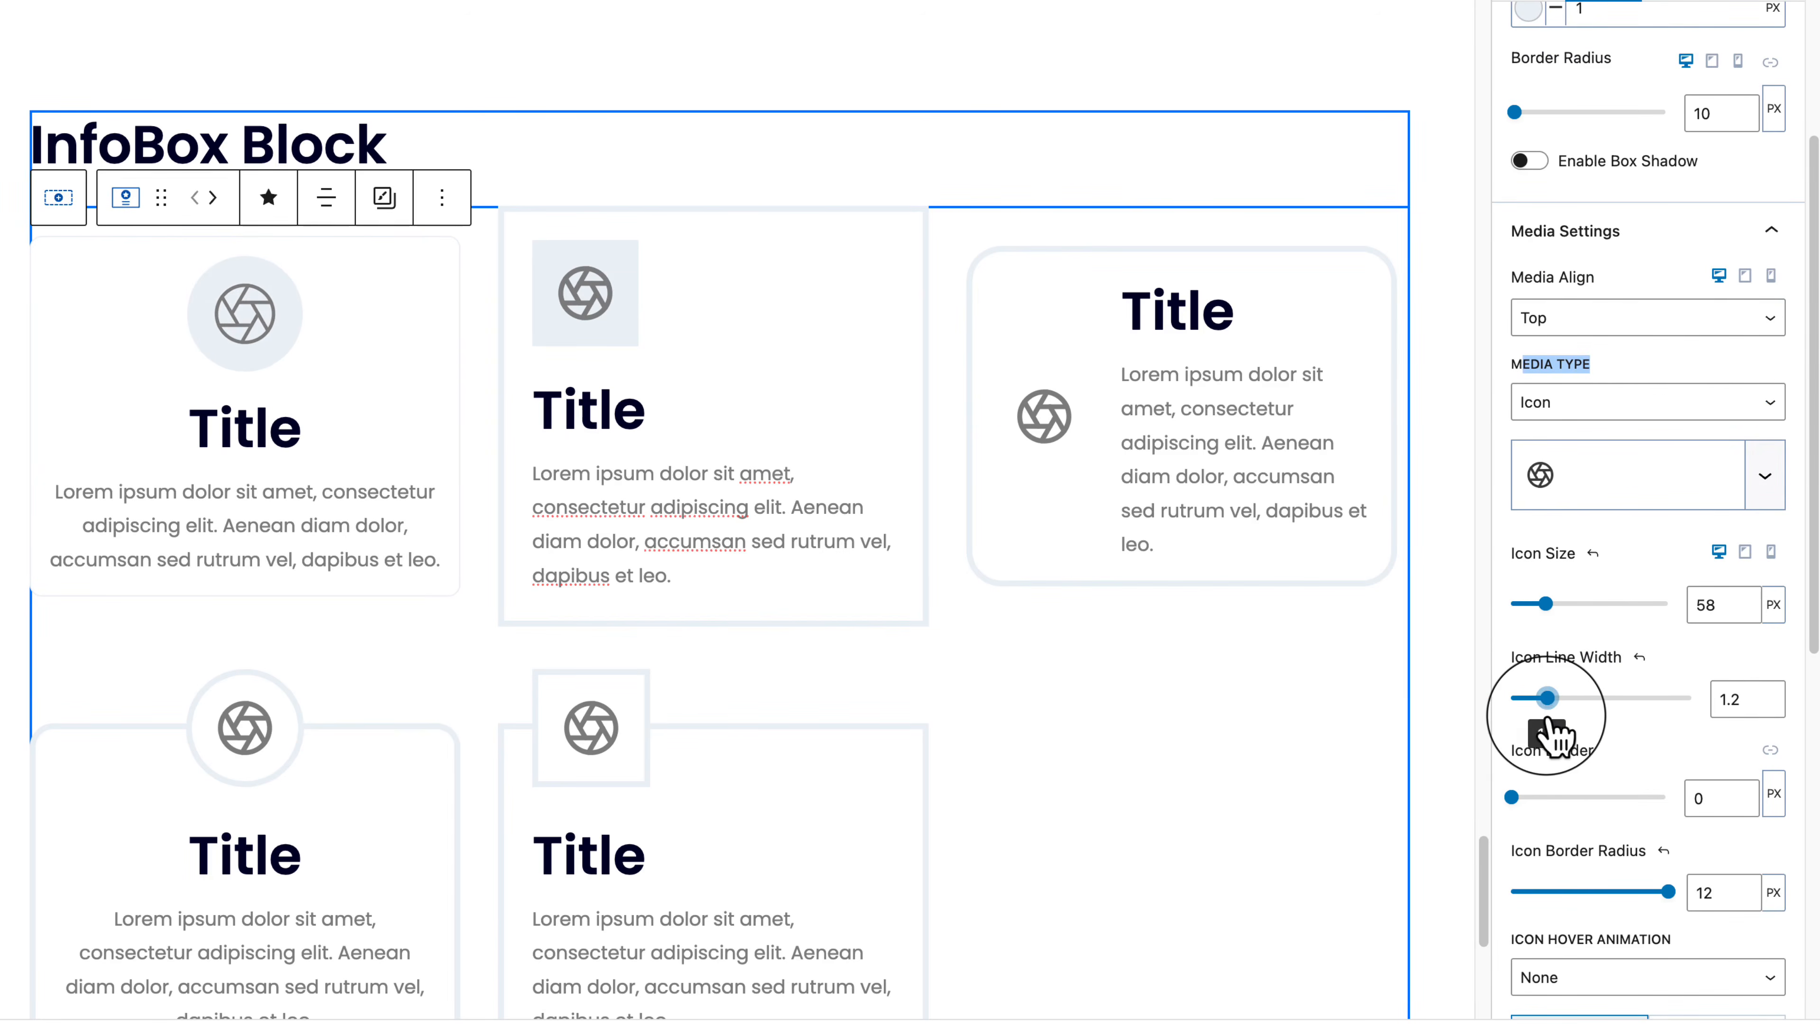
scroll(1584, 764, down, 1)
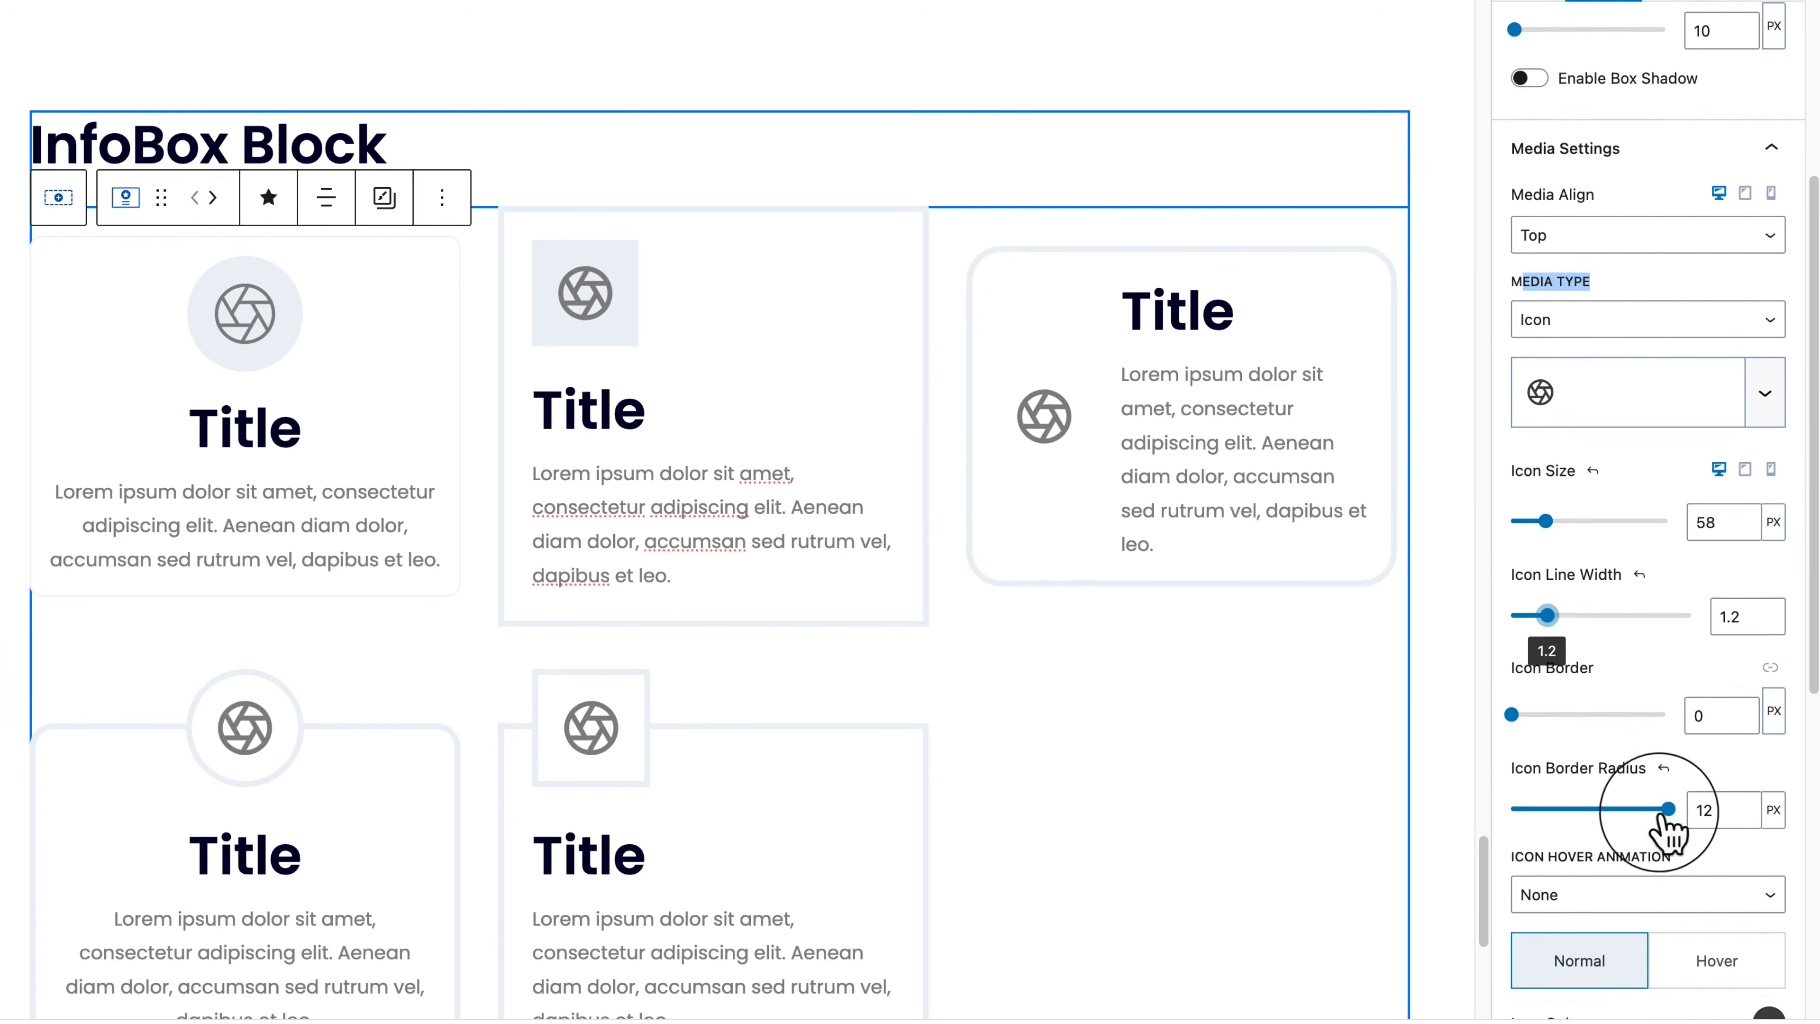
mouse_move(1664, 810)
mouse_down()
mouse_move(1458, 826)
mouse_move(1536, 840)
mouse_move(1639, 827)
mouse_up()
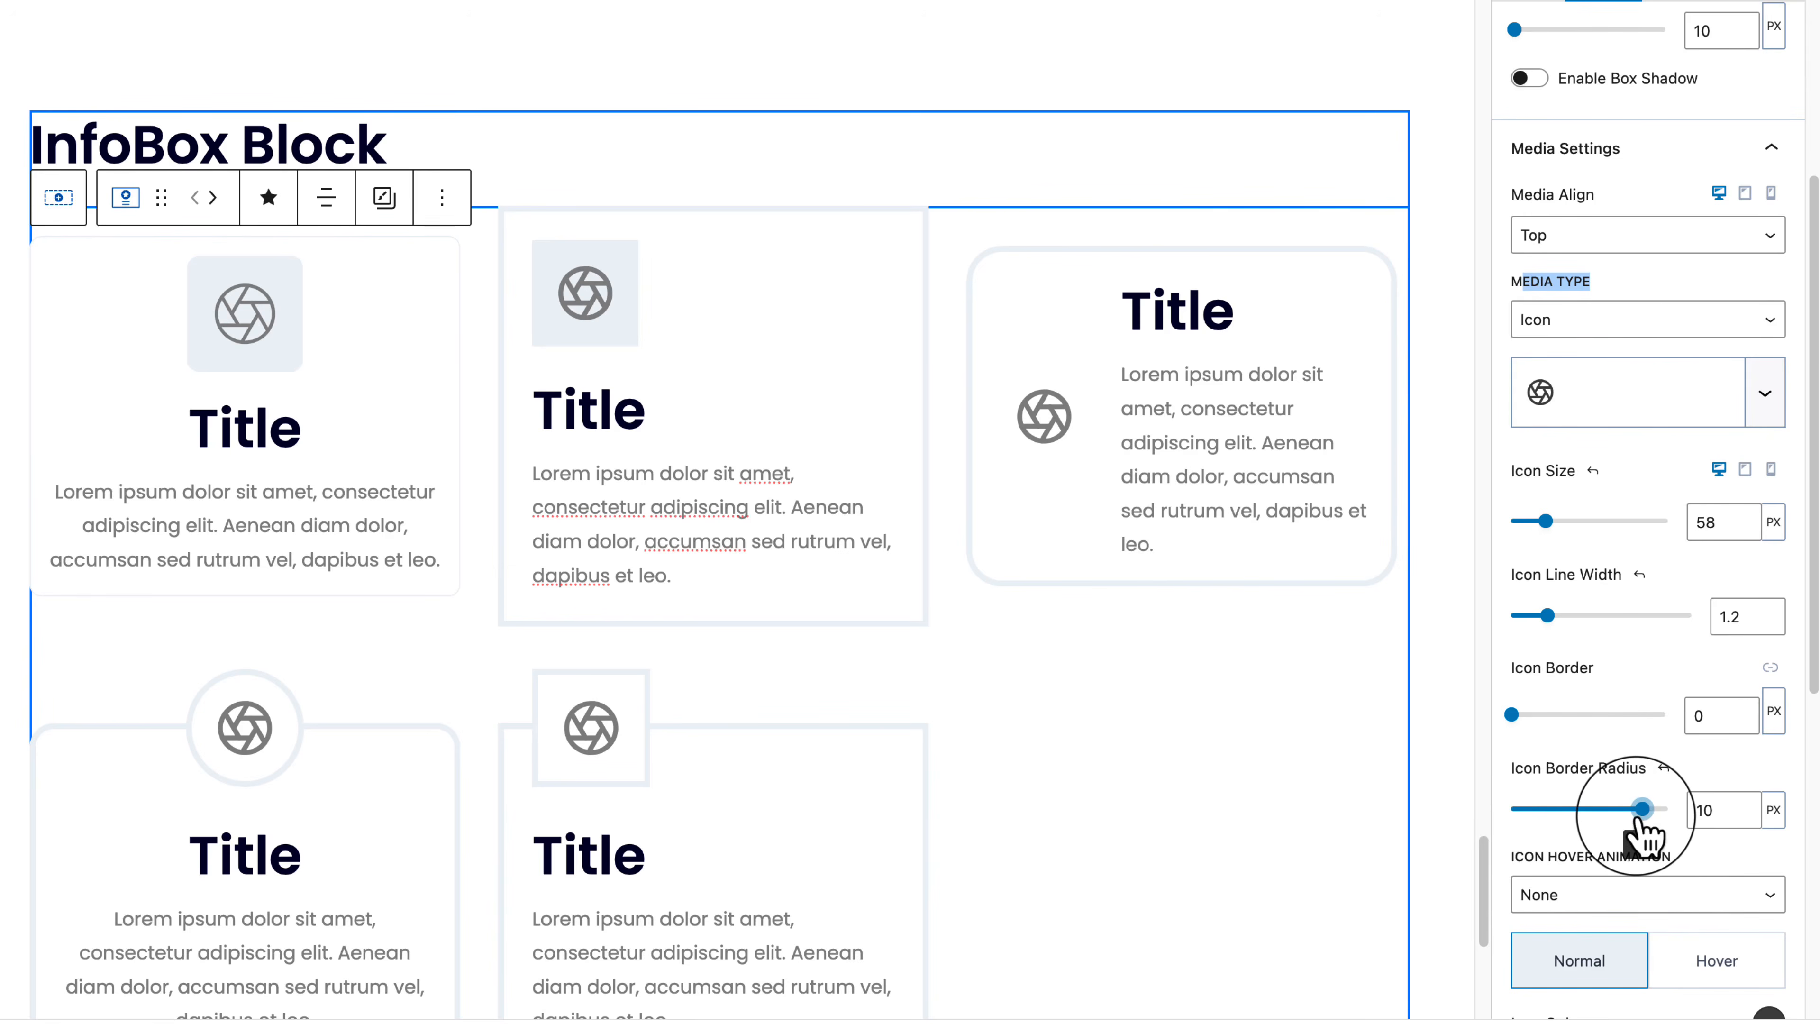
scroll(1641, 842, down, 4)
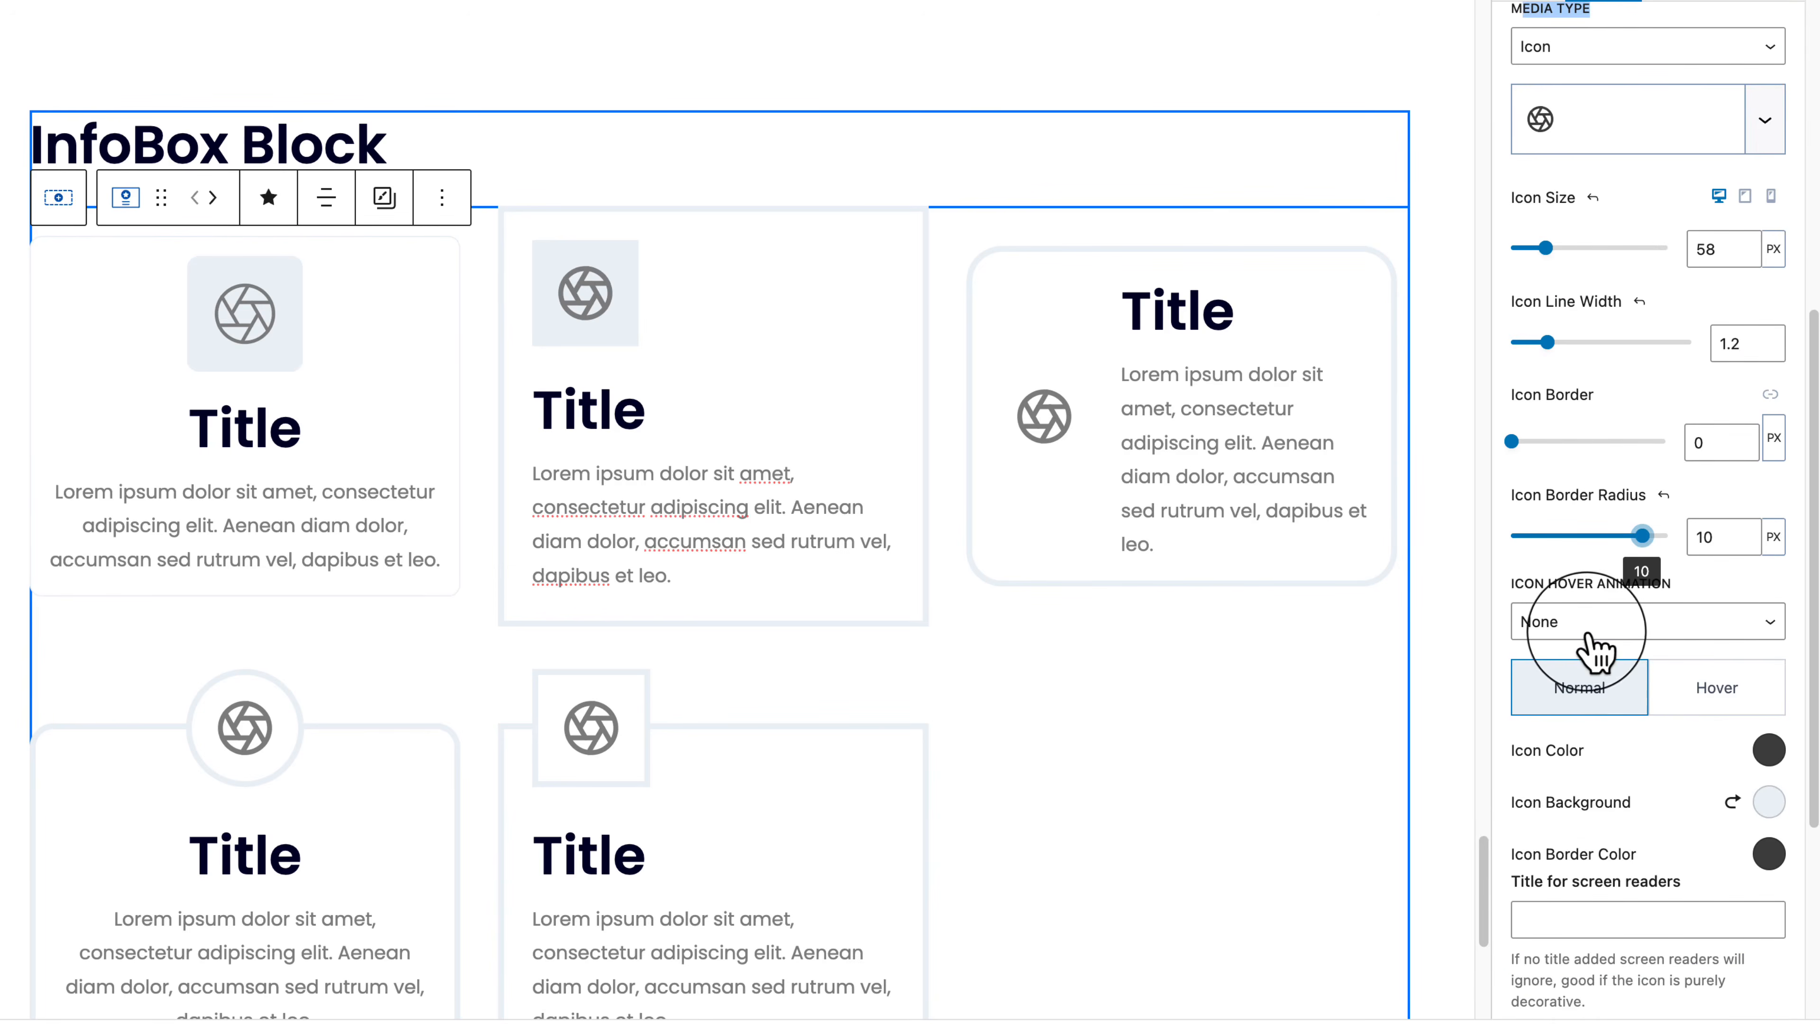
Step: Set the icon hover animation to Flip to Another Icon, flipping to an arrow-circle icon
click(1589, 634)
click(1596, 645)
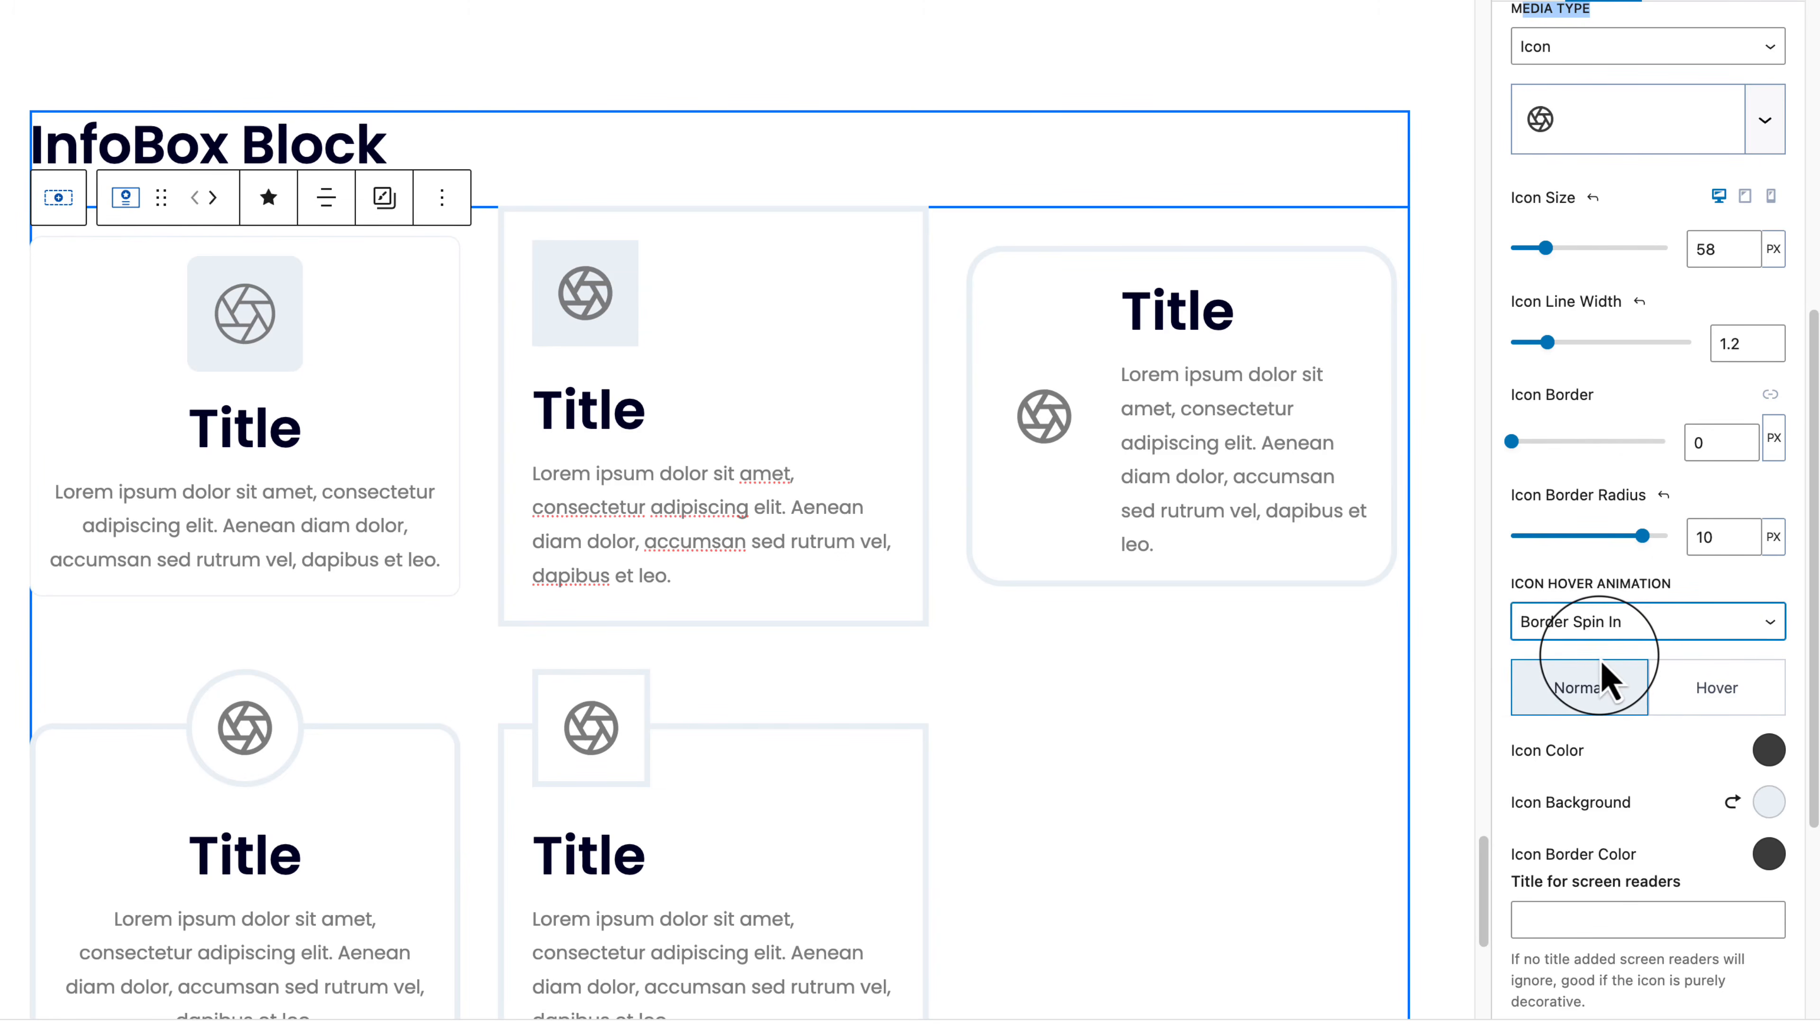
click(1650, 635)
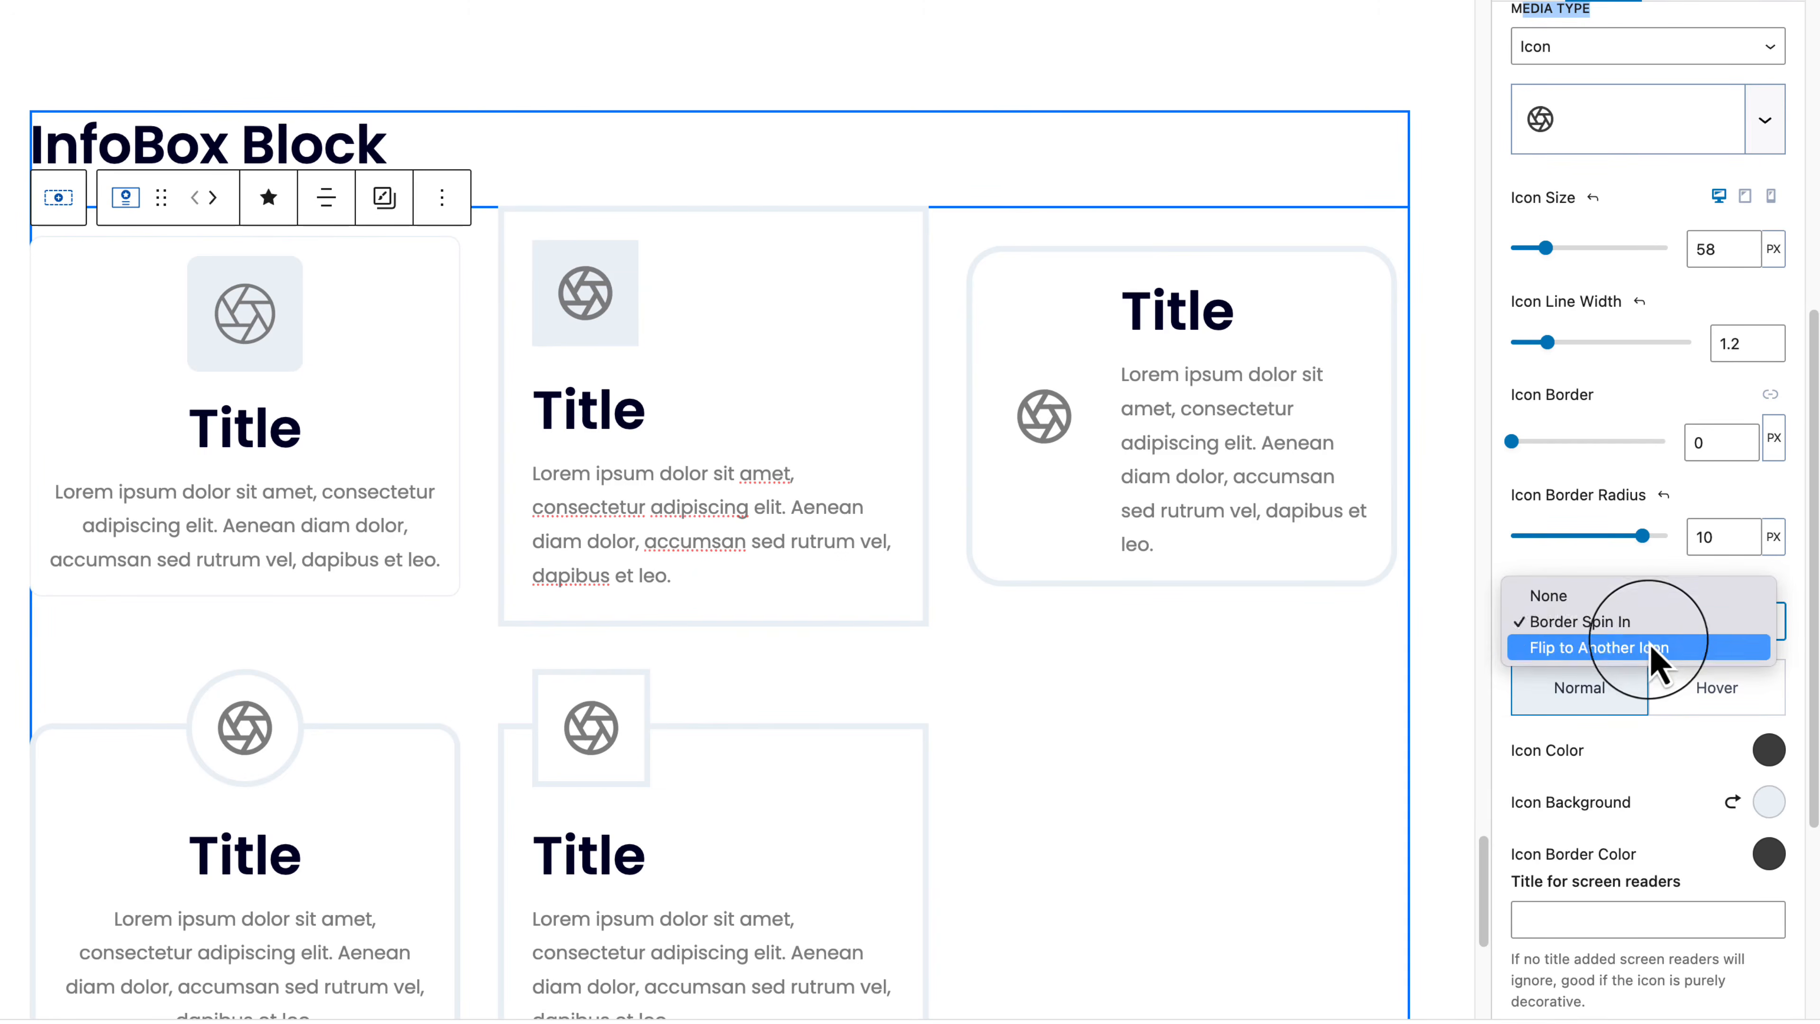
click(1637, 638)
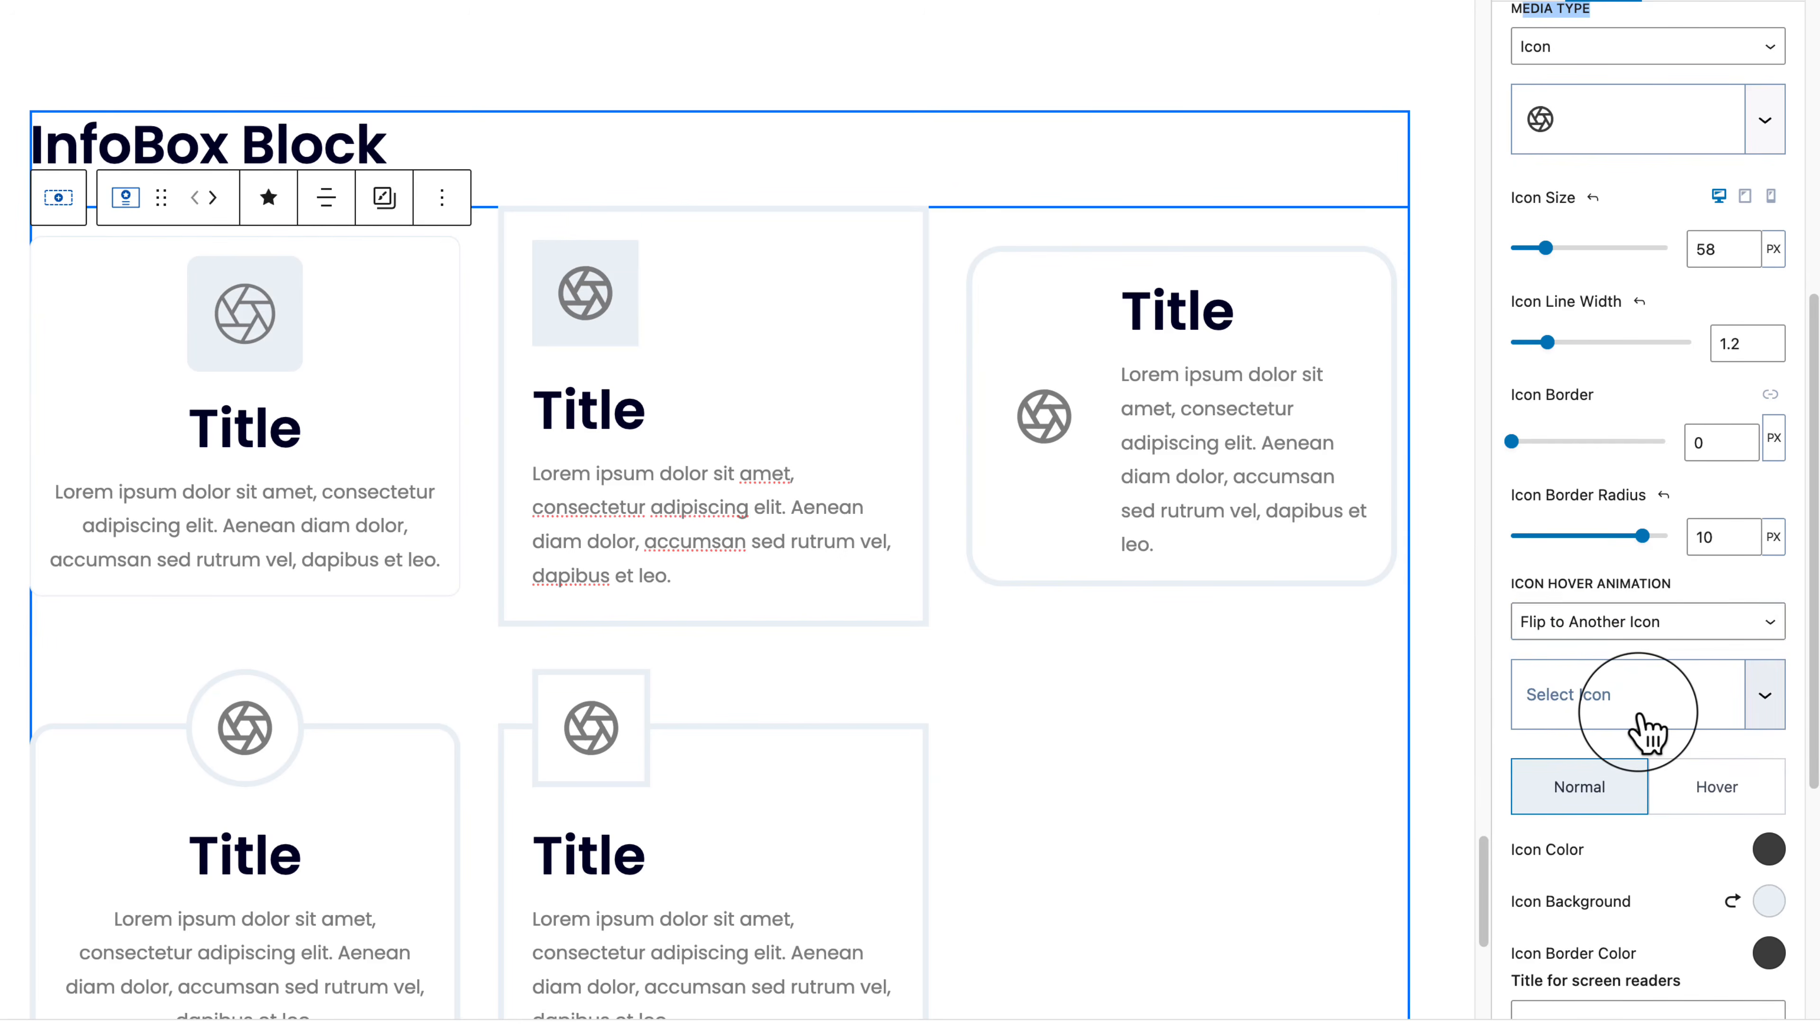
click(1645, 731)
click(1559, 609)
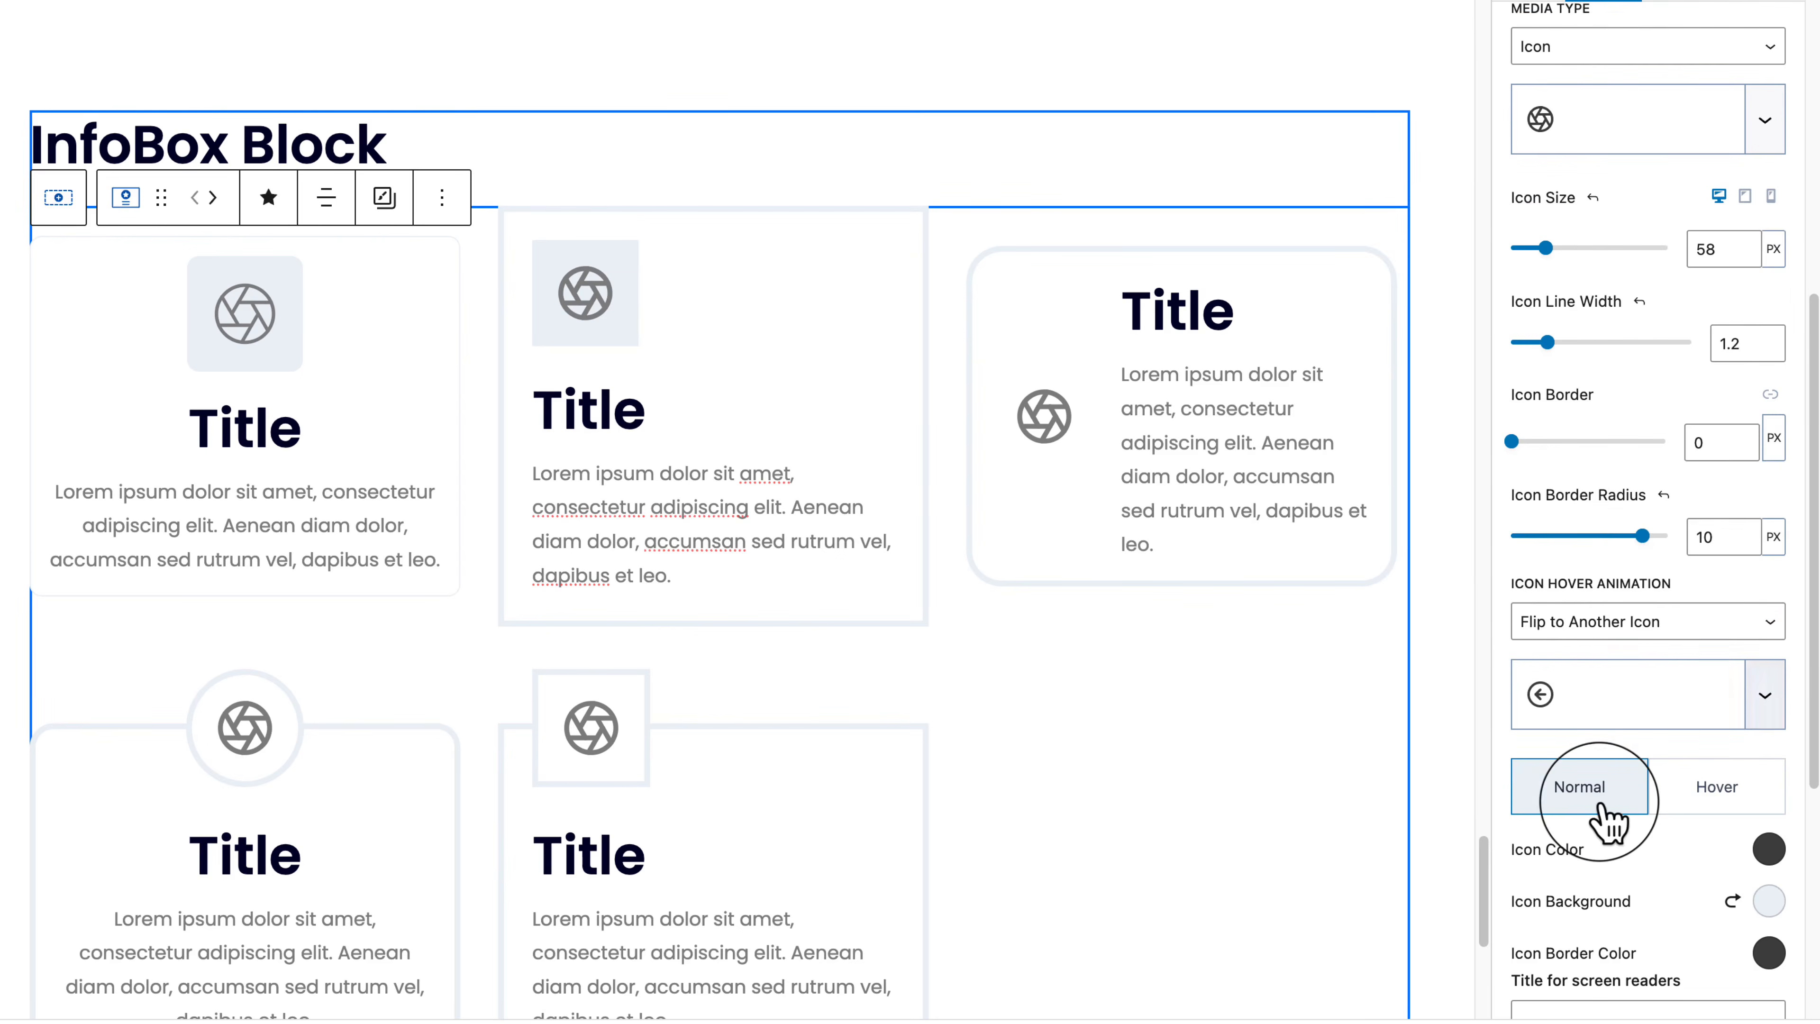
Step: Check the icon's hover colours and raise the media padding to 31 px
scroll(1605, 817, down, 3)
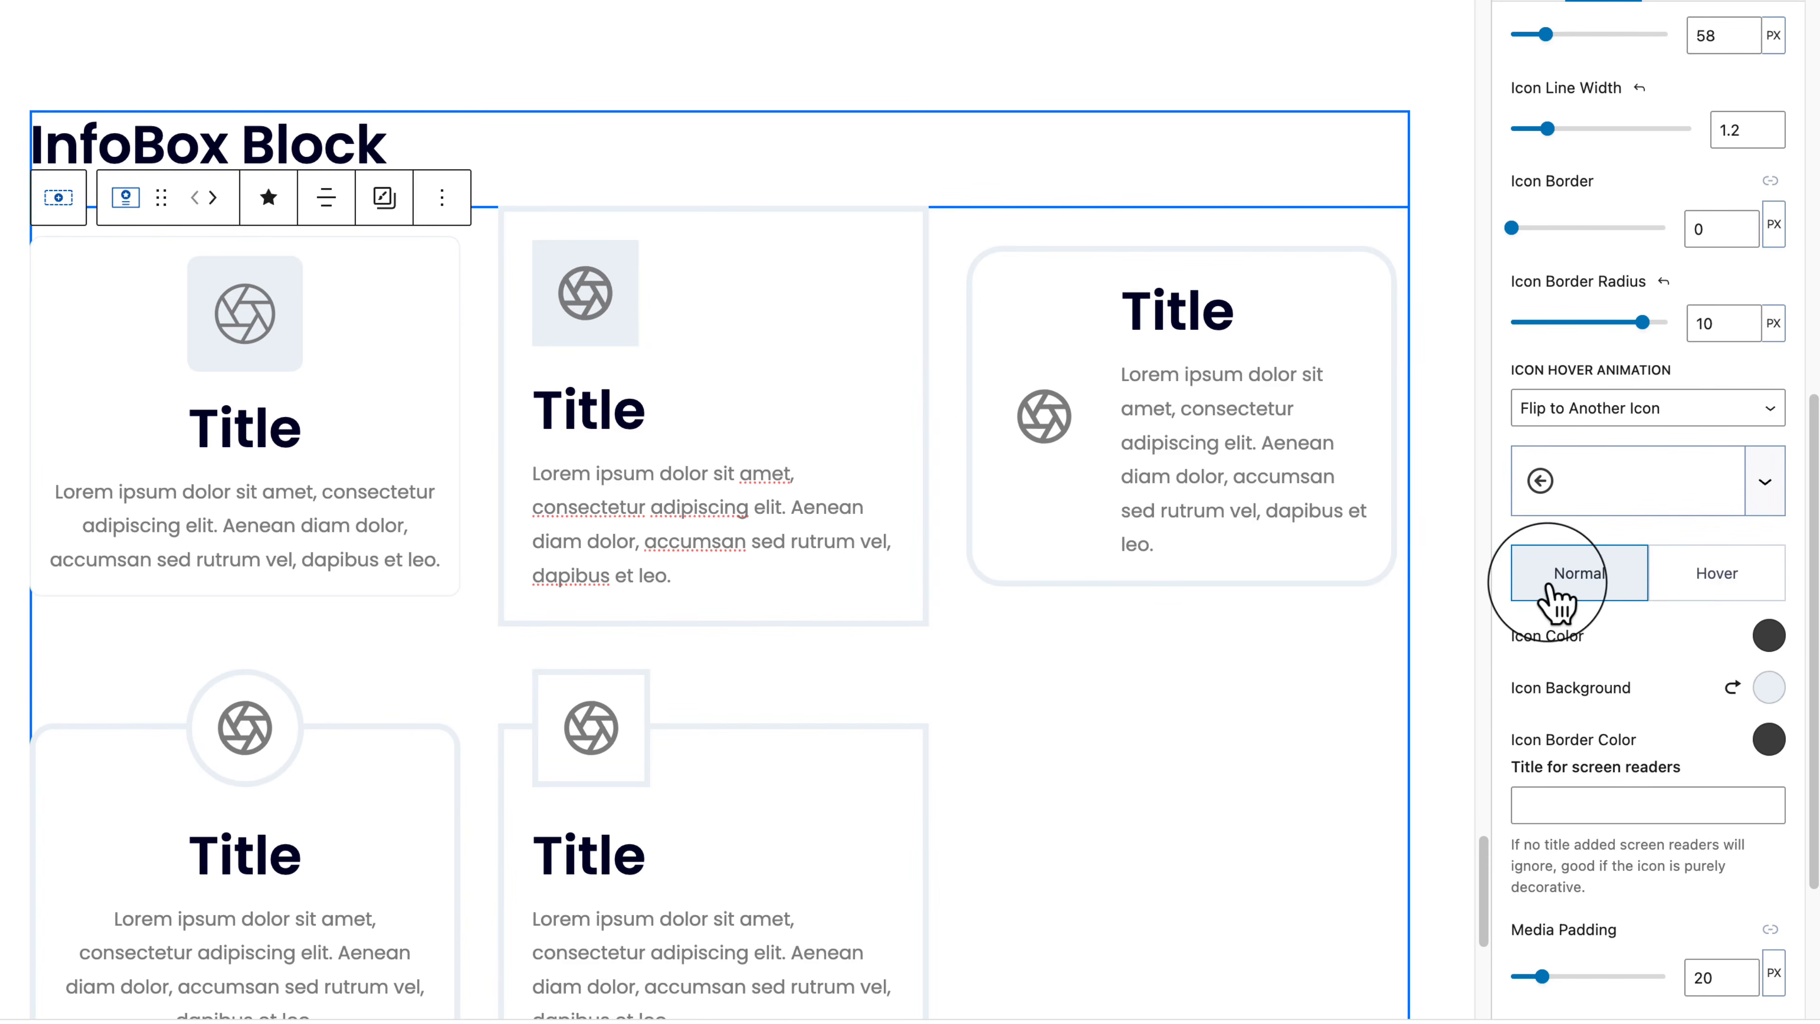
click(1720, 573)
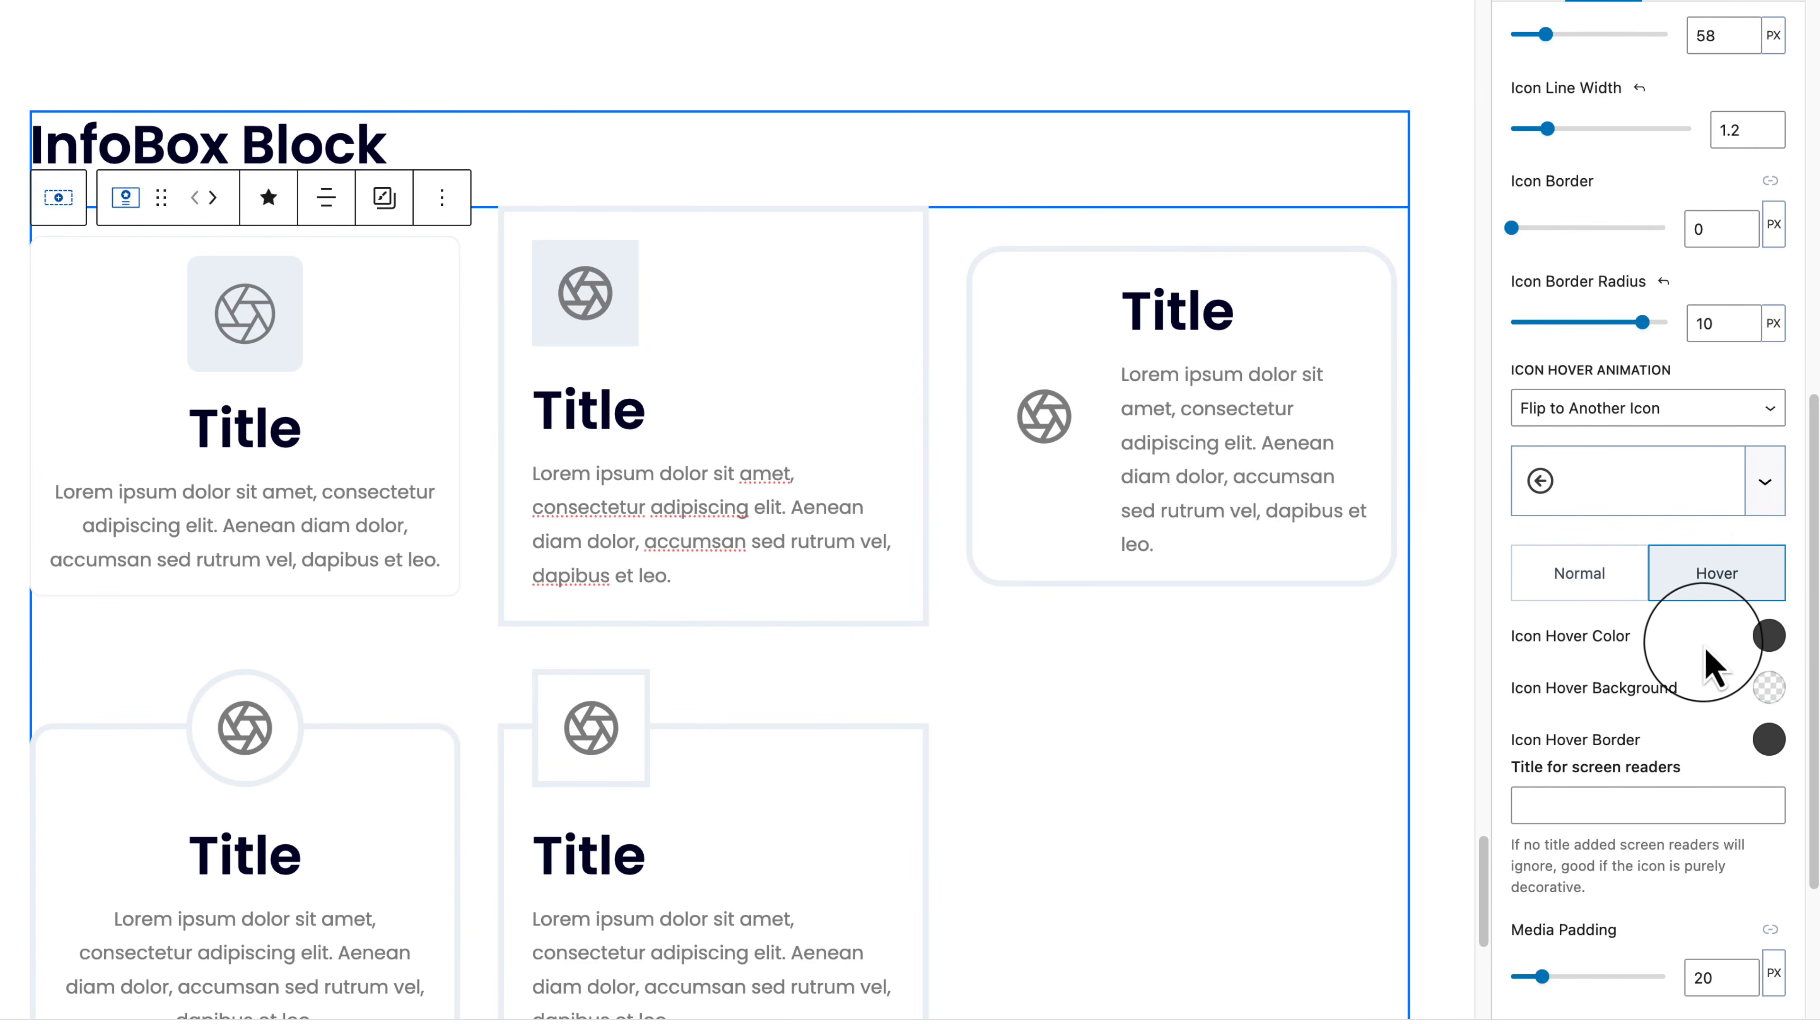
scroll(1709, 663, down, 5)
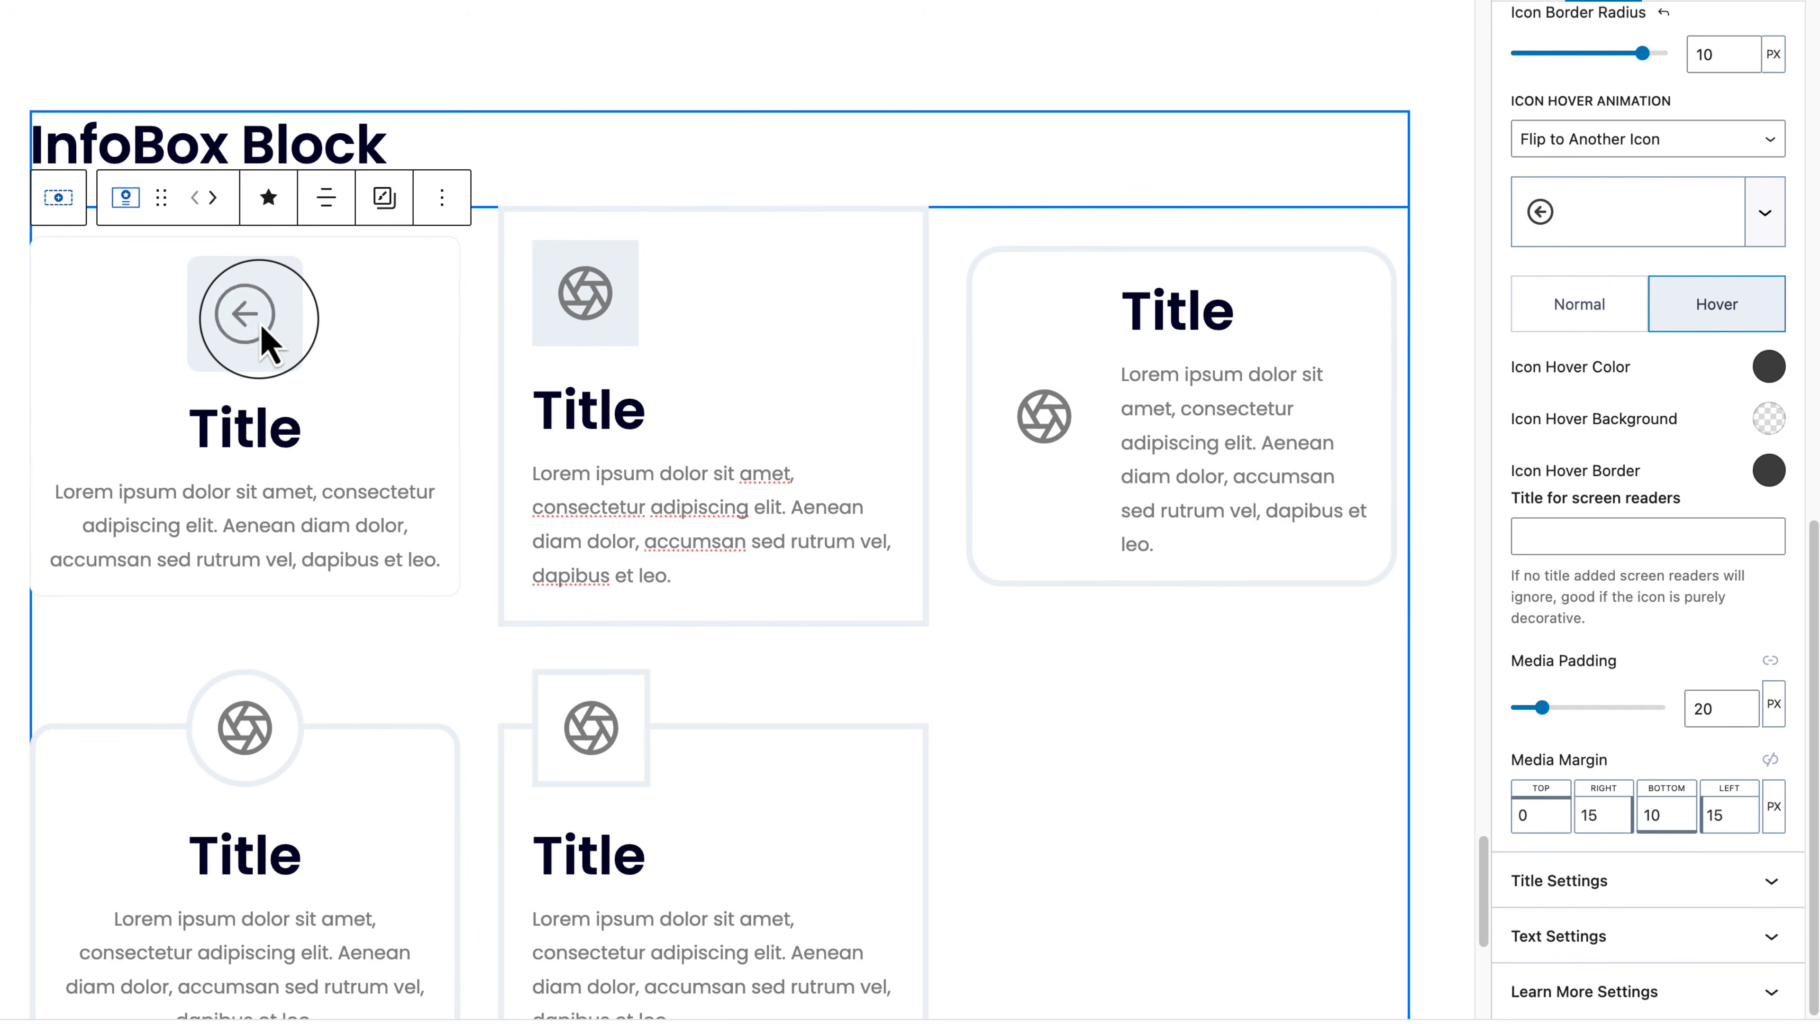
mouse_move(1542, 708)
mouse_down()
mouse_move(1591, 708)
mouse_move(1537, 715)
mouse_move(1560, 714)
mouse_up()
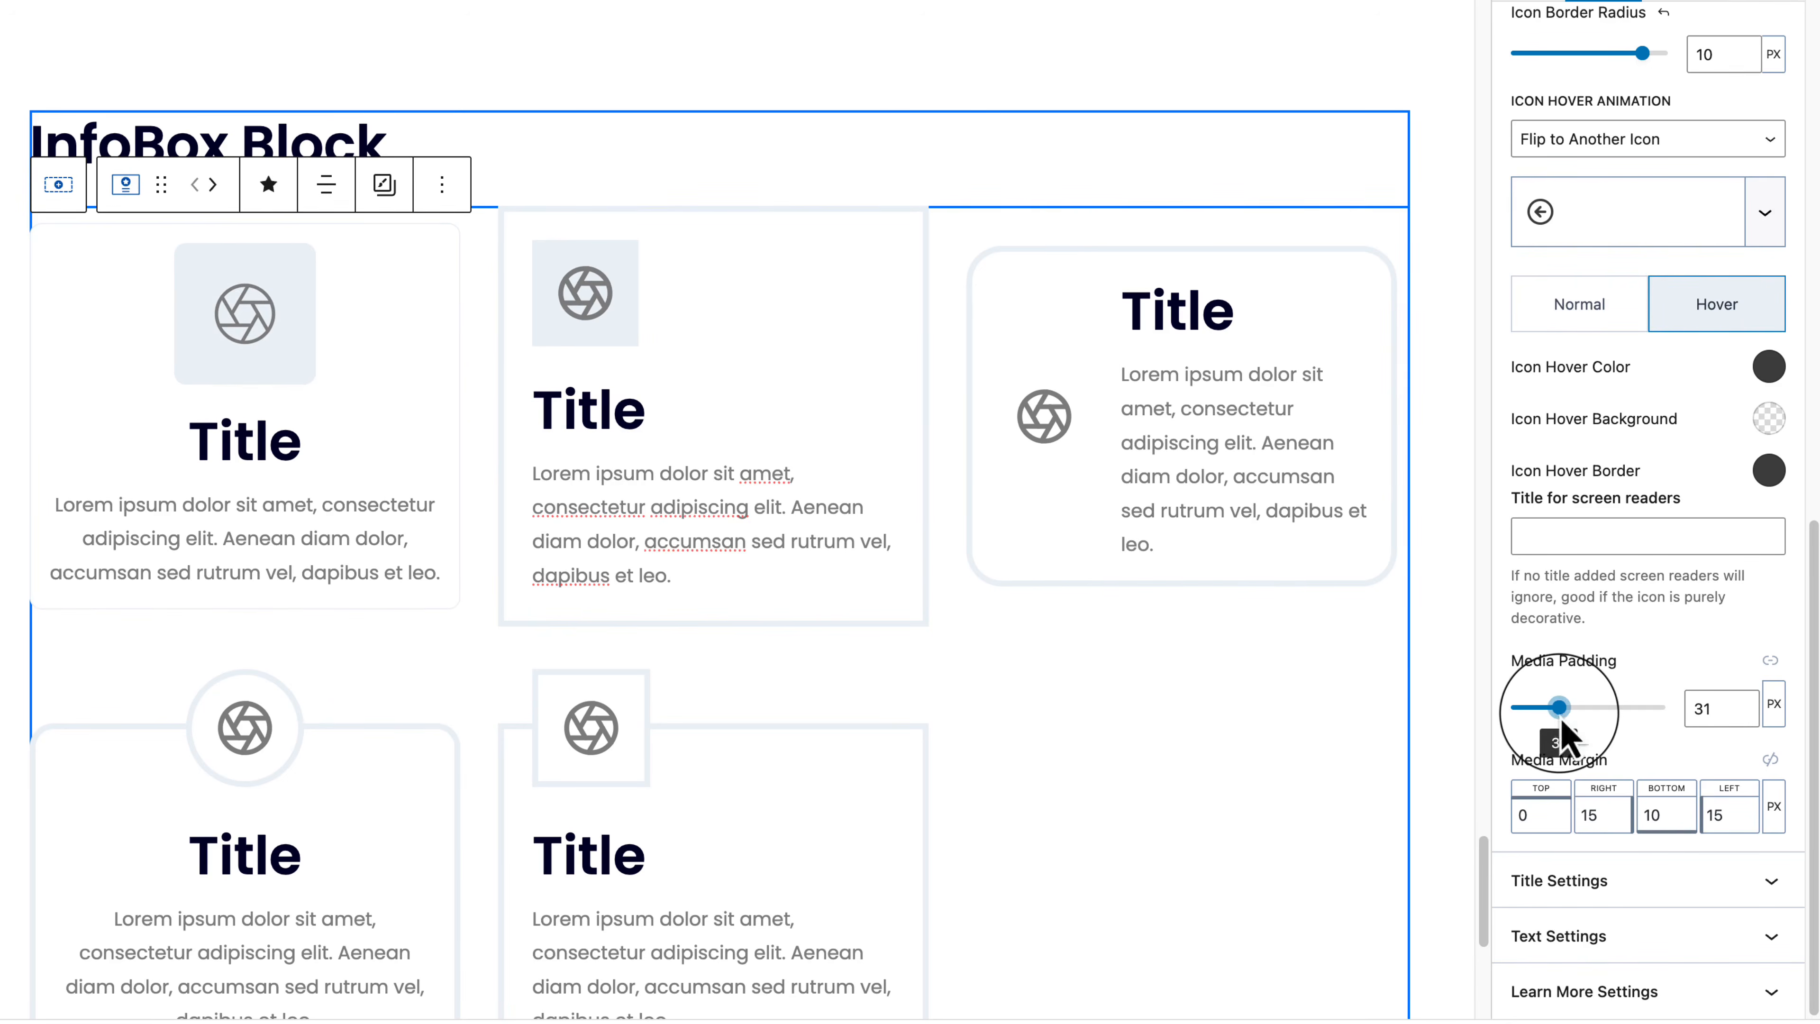
click(1692, 898)
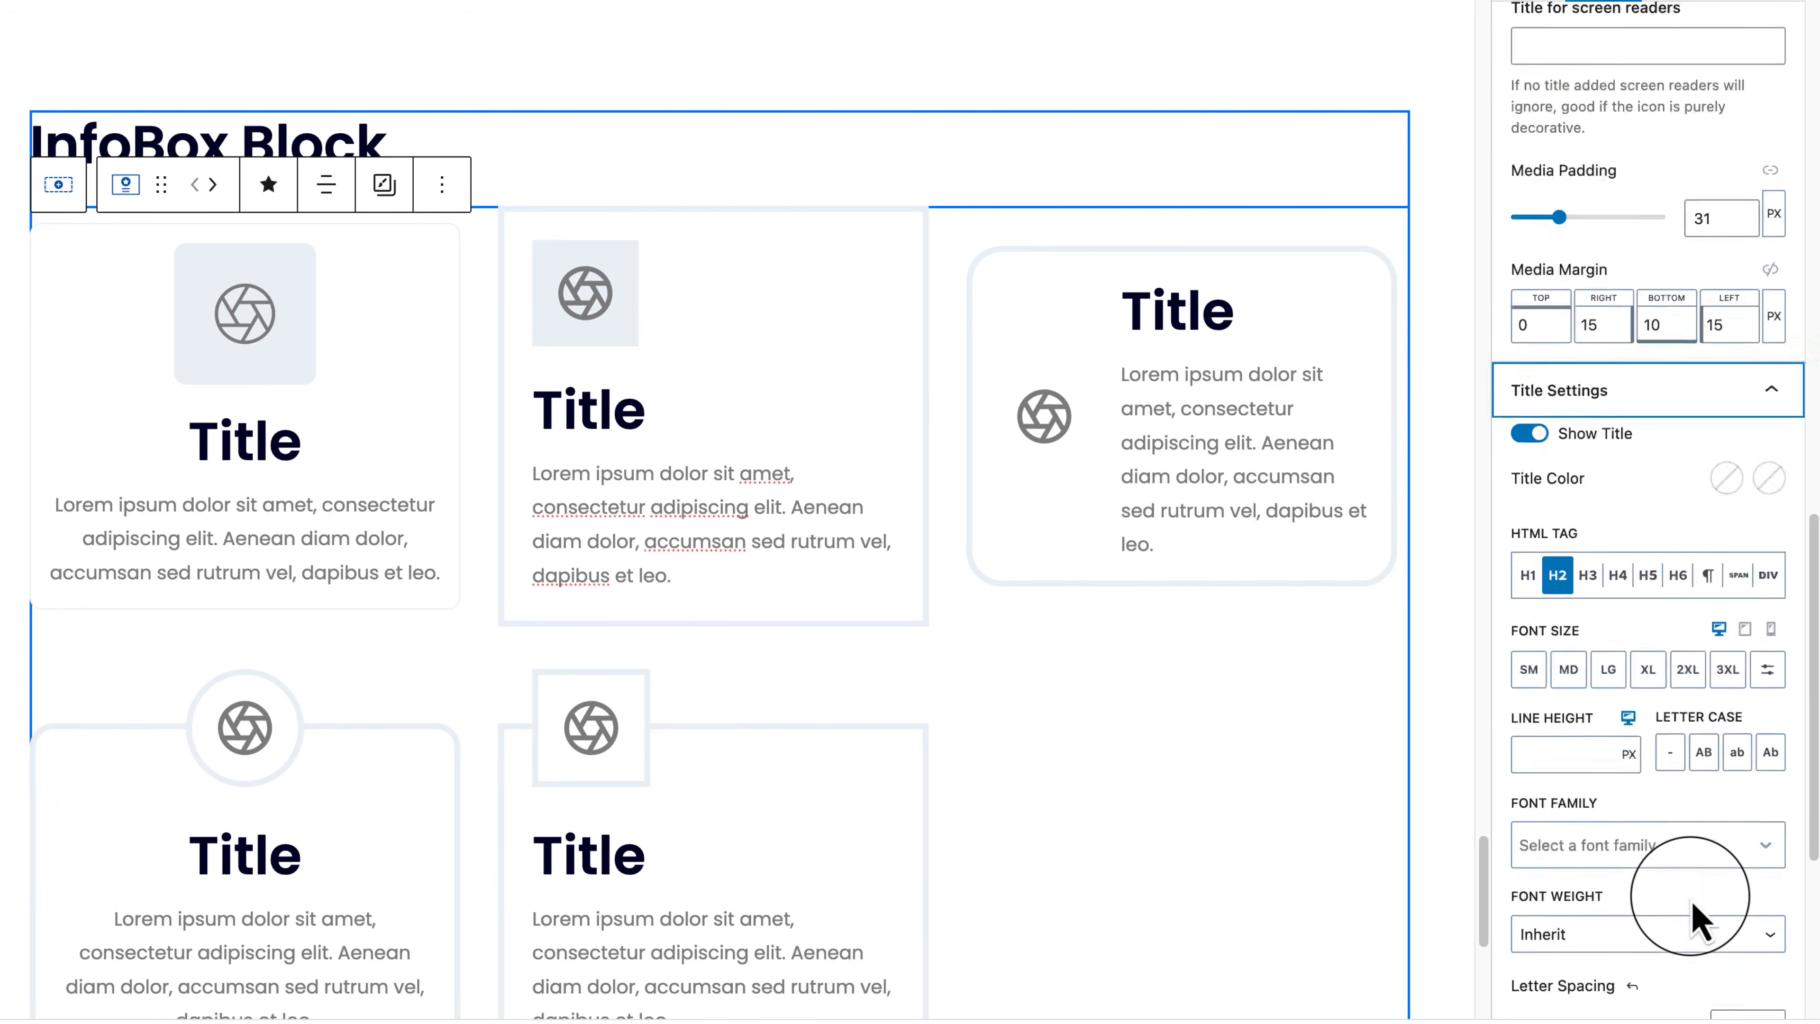
scroll(1697, 905, down, 4)
scroll(1530, 688, up, 5)
drag(1514, 238, 1600, 254)
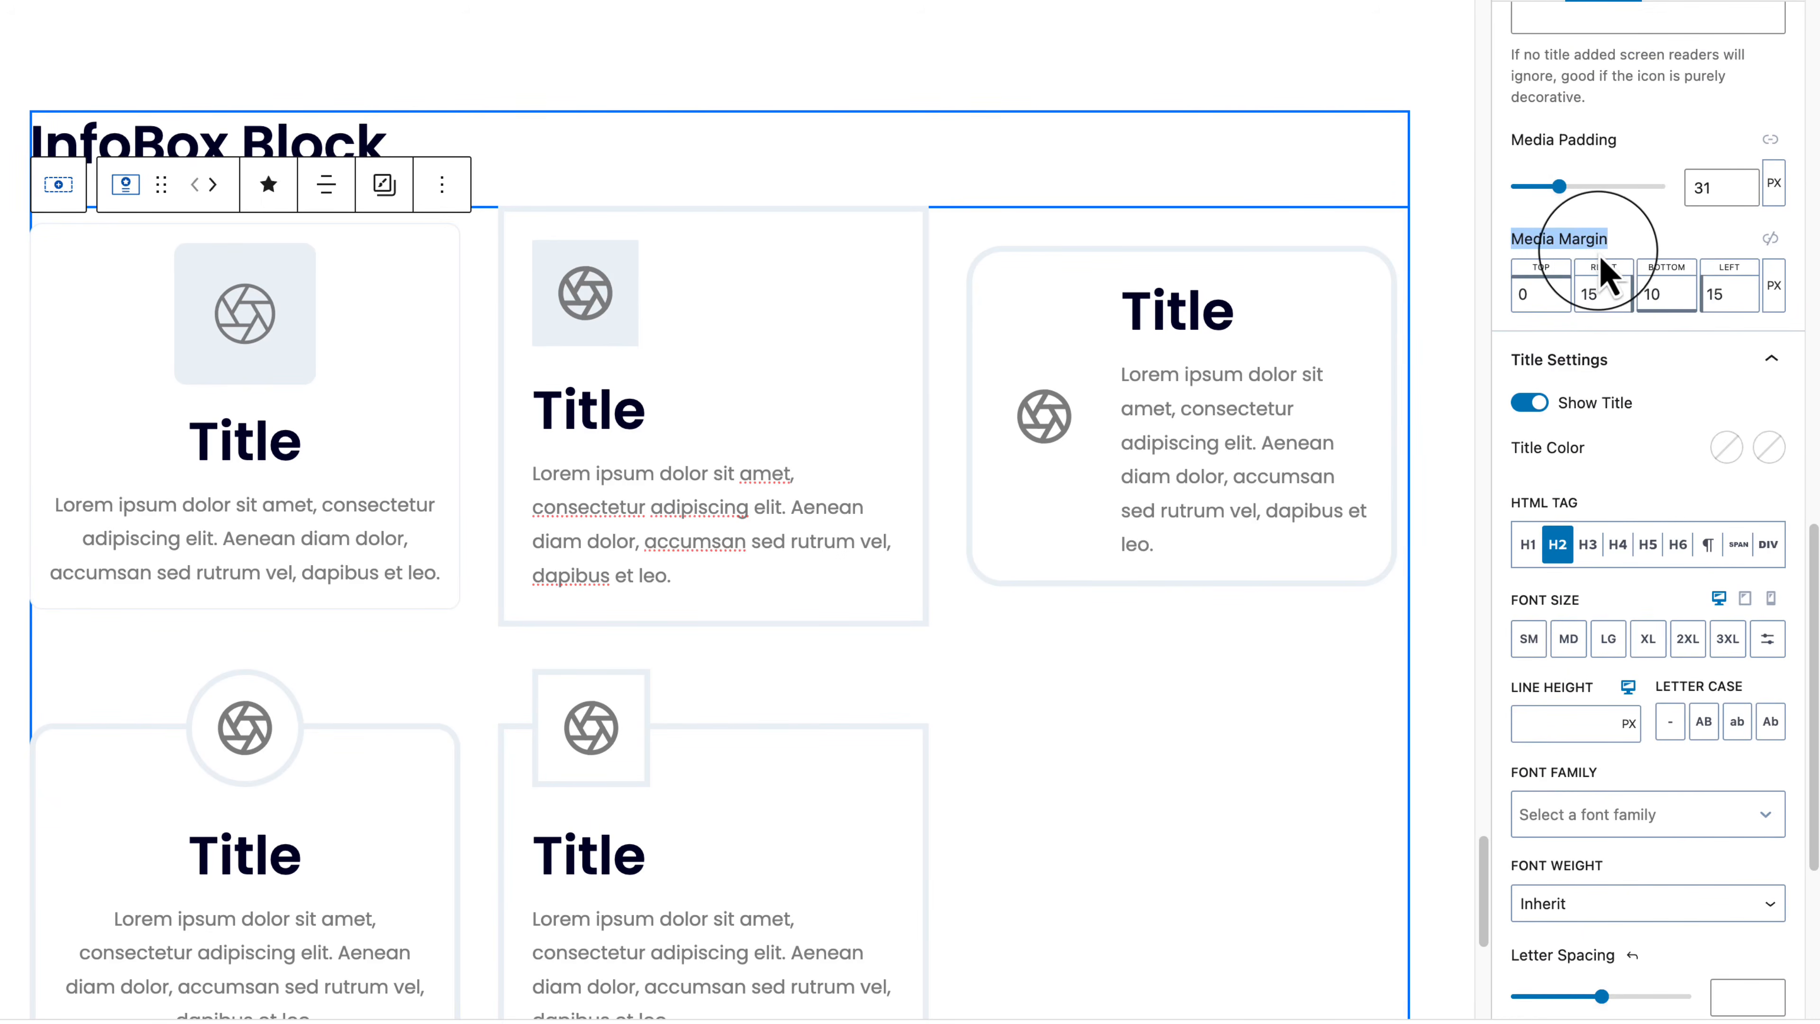
Step: Toggle the title off and back on, then make it an H3 heading
click(1525, 403)
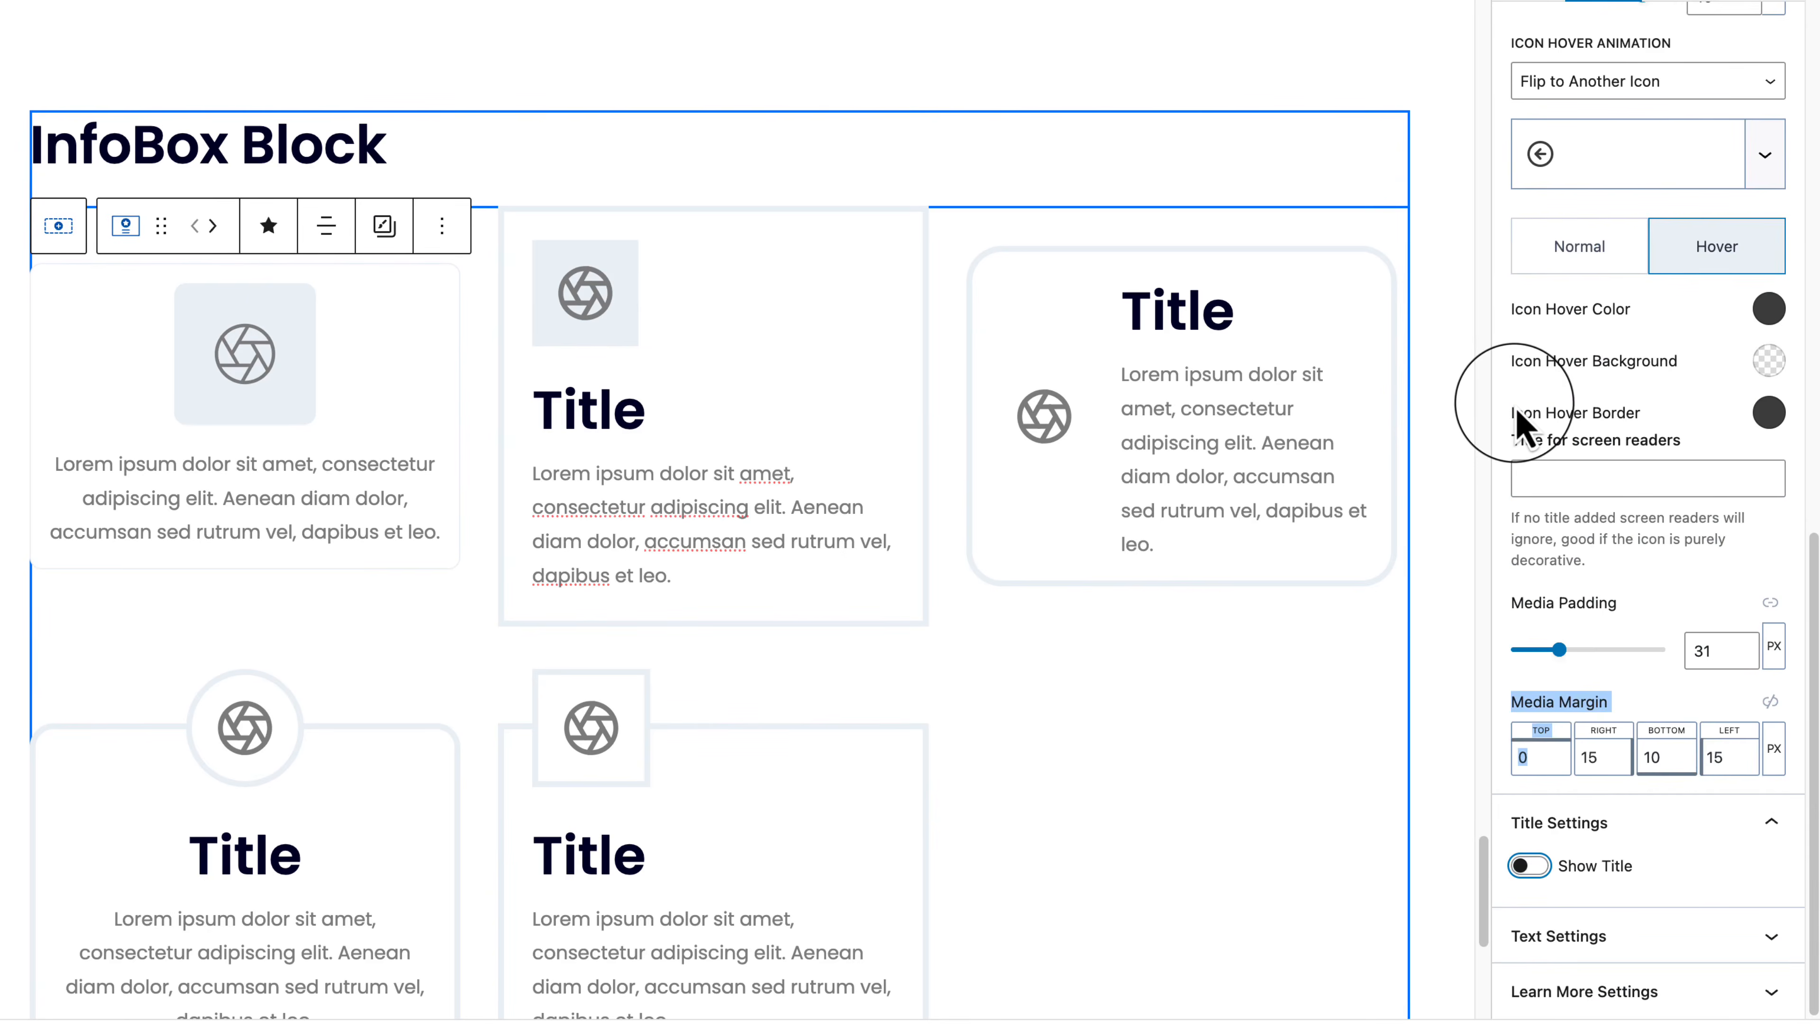
click(1527, 866)
scroll(1709, 542, up, 15)
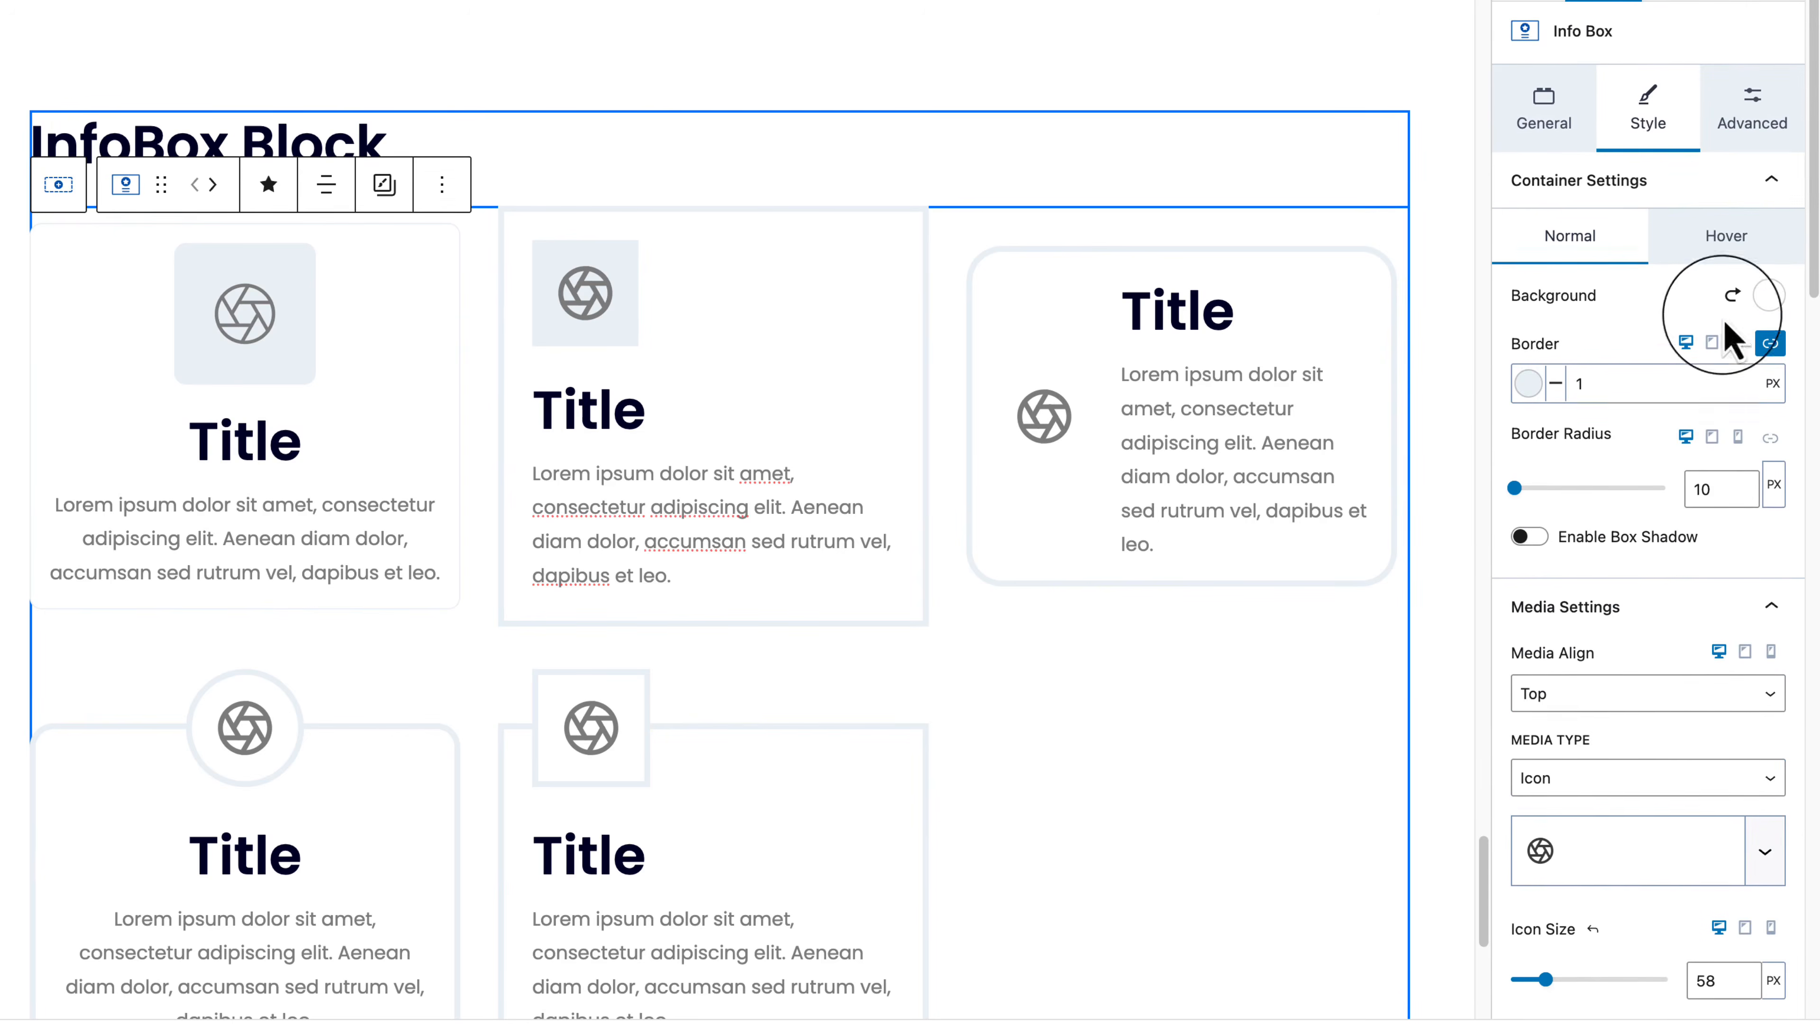
click(1740, 190)
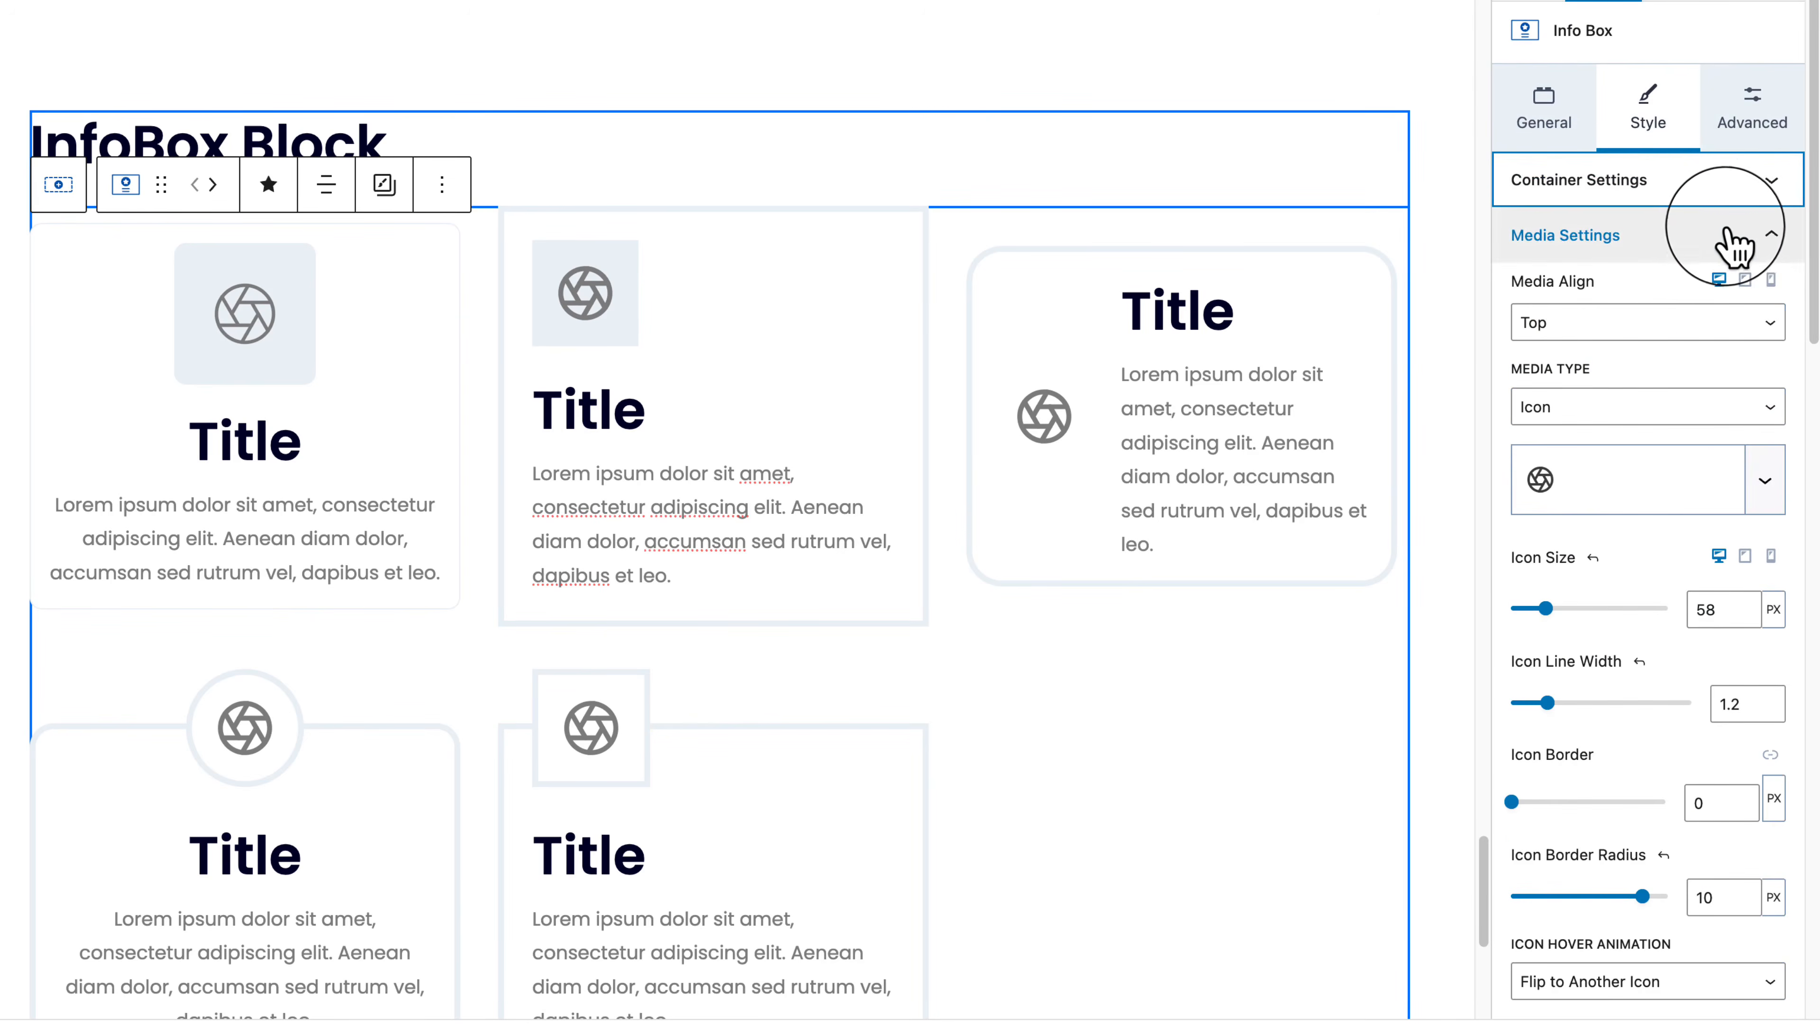
click(1736, 247)
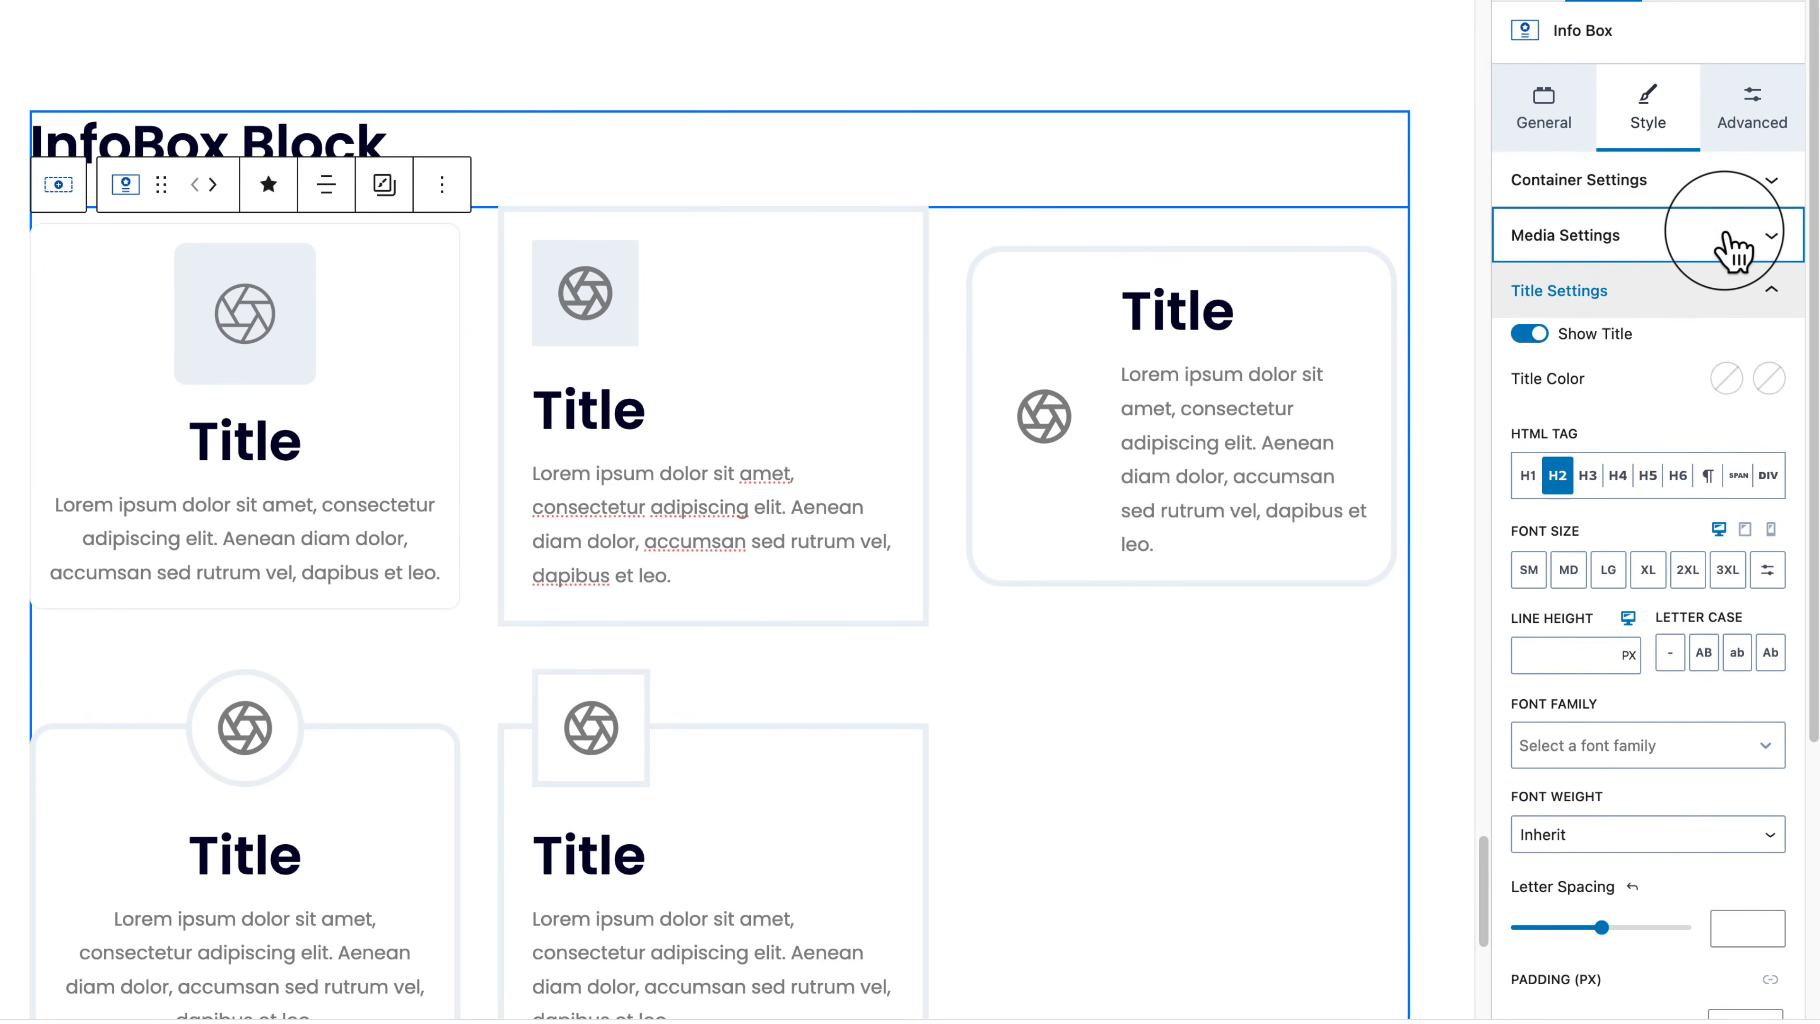
click(1620, 477)
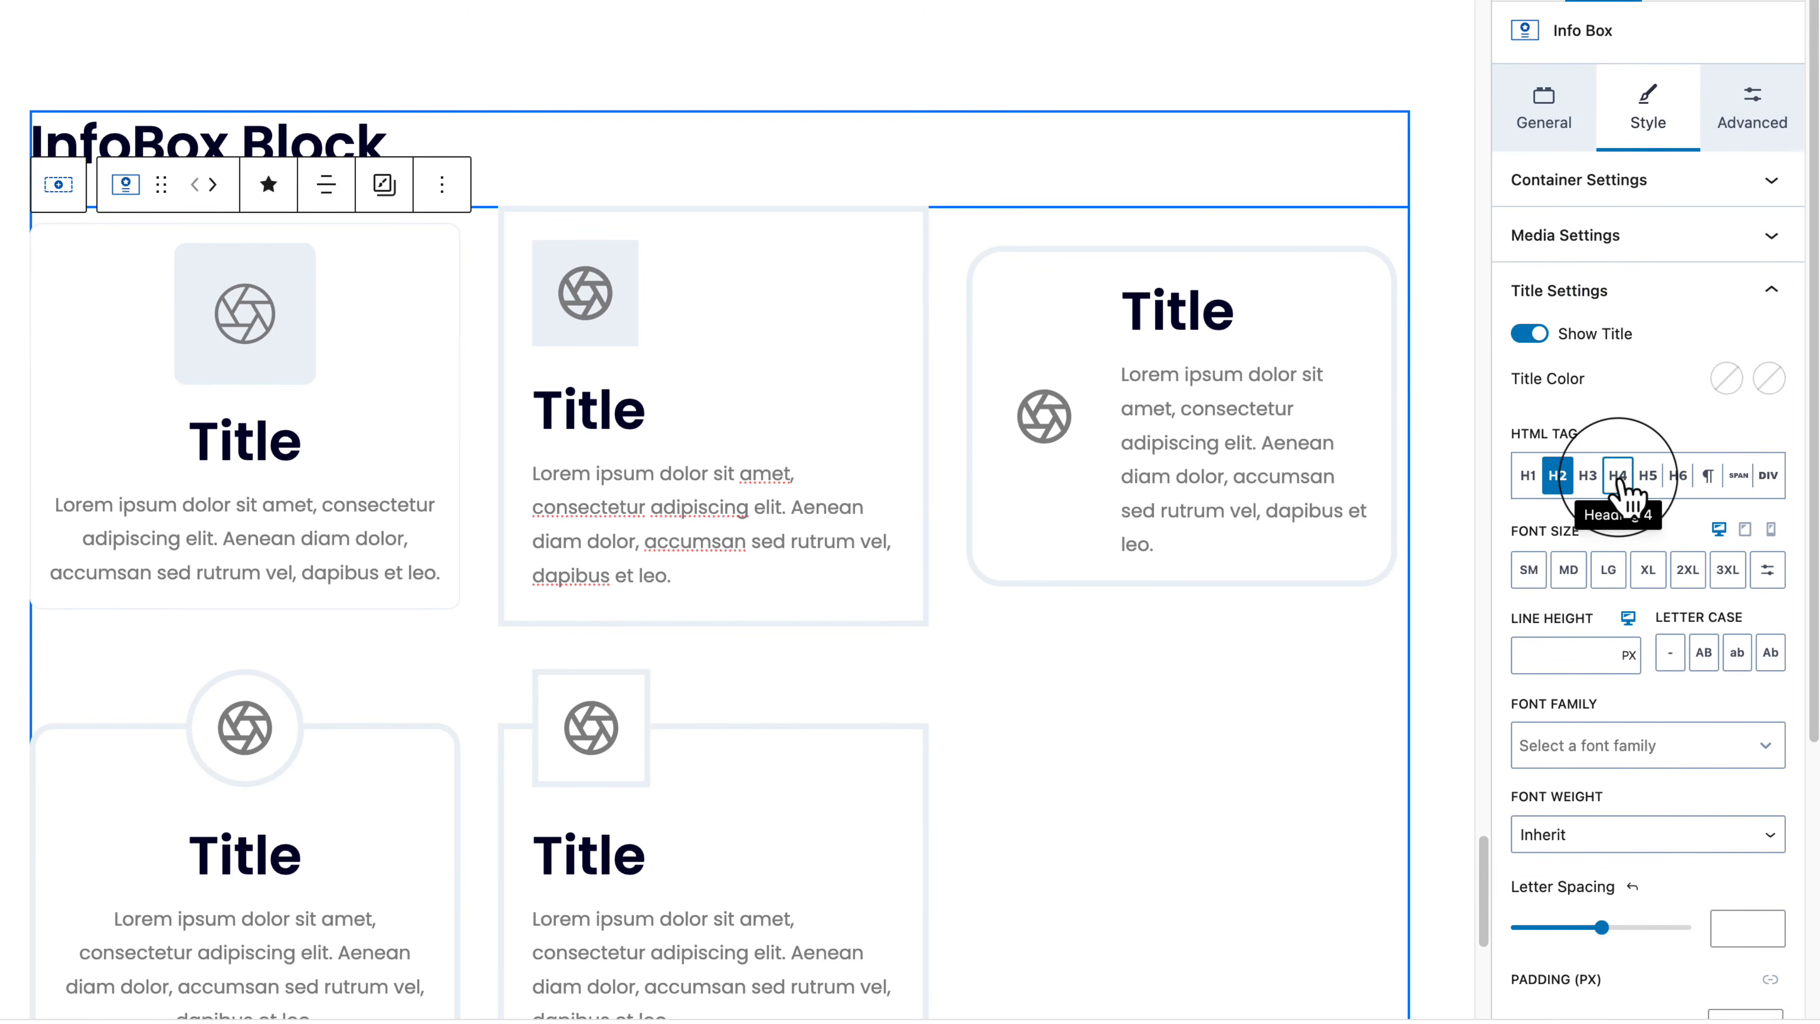
click(1749, 303)
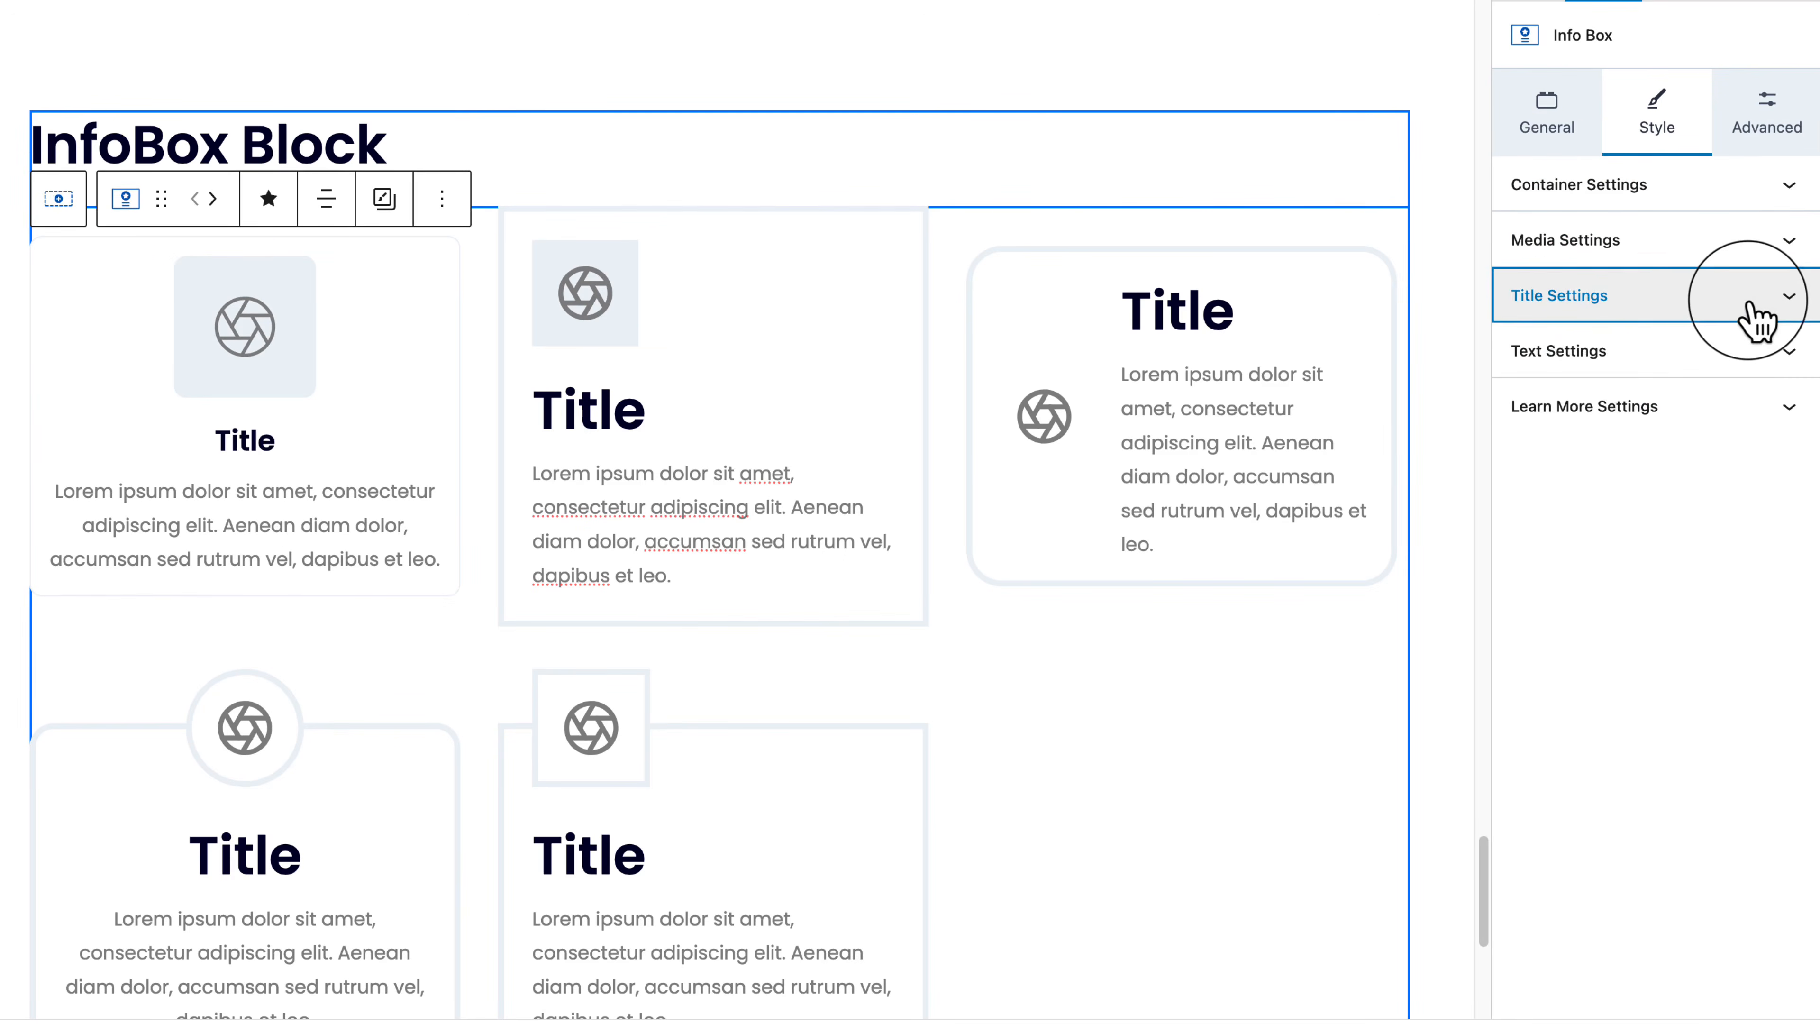
Step: Try wider letter spacing on the body text, then reset it to 0
click(1712, 354)
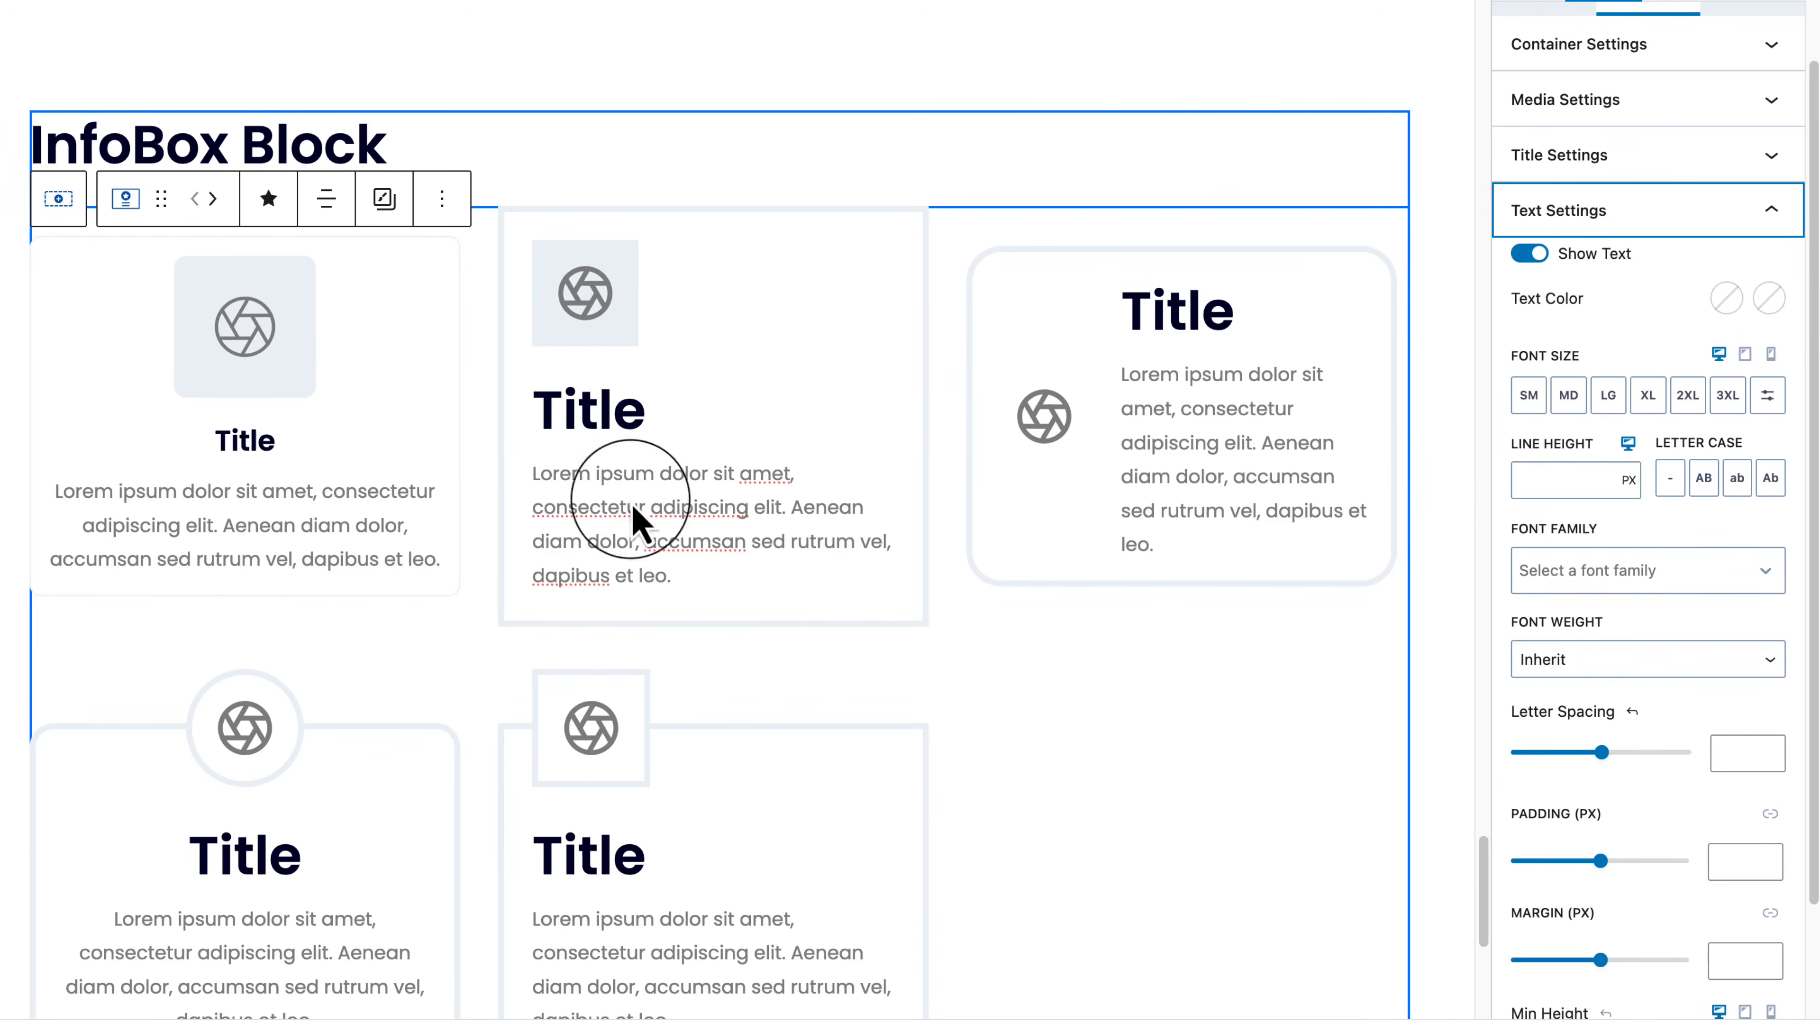
click(260, 559)
scroll(1634, 753, down, 4)
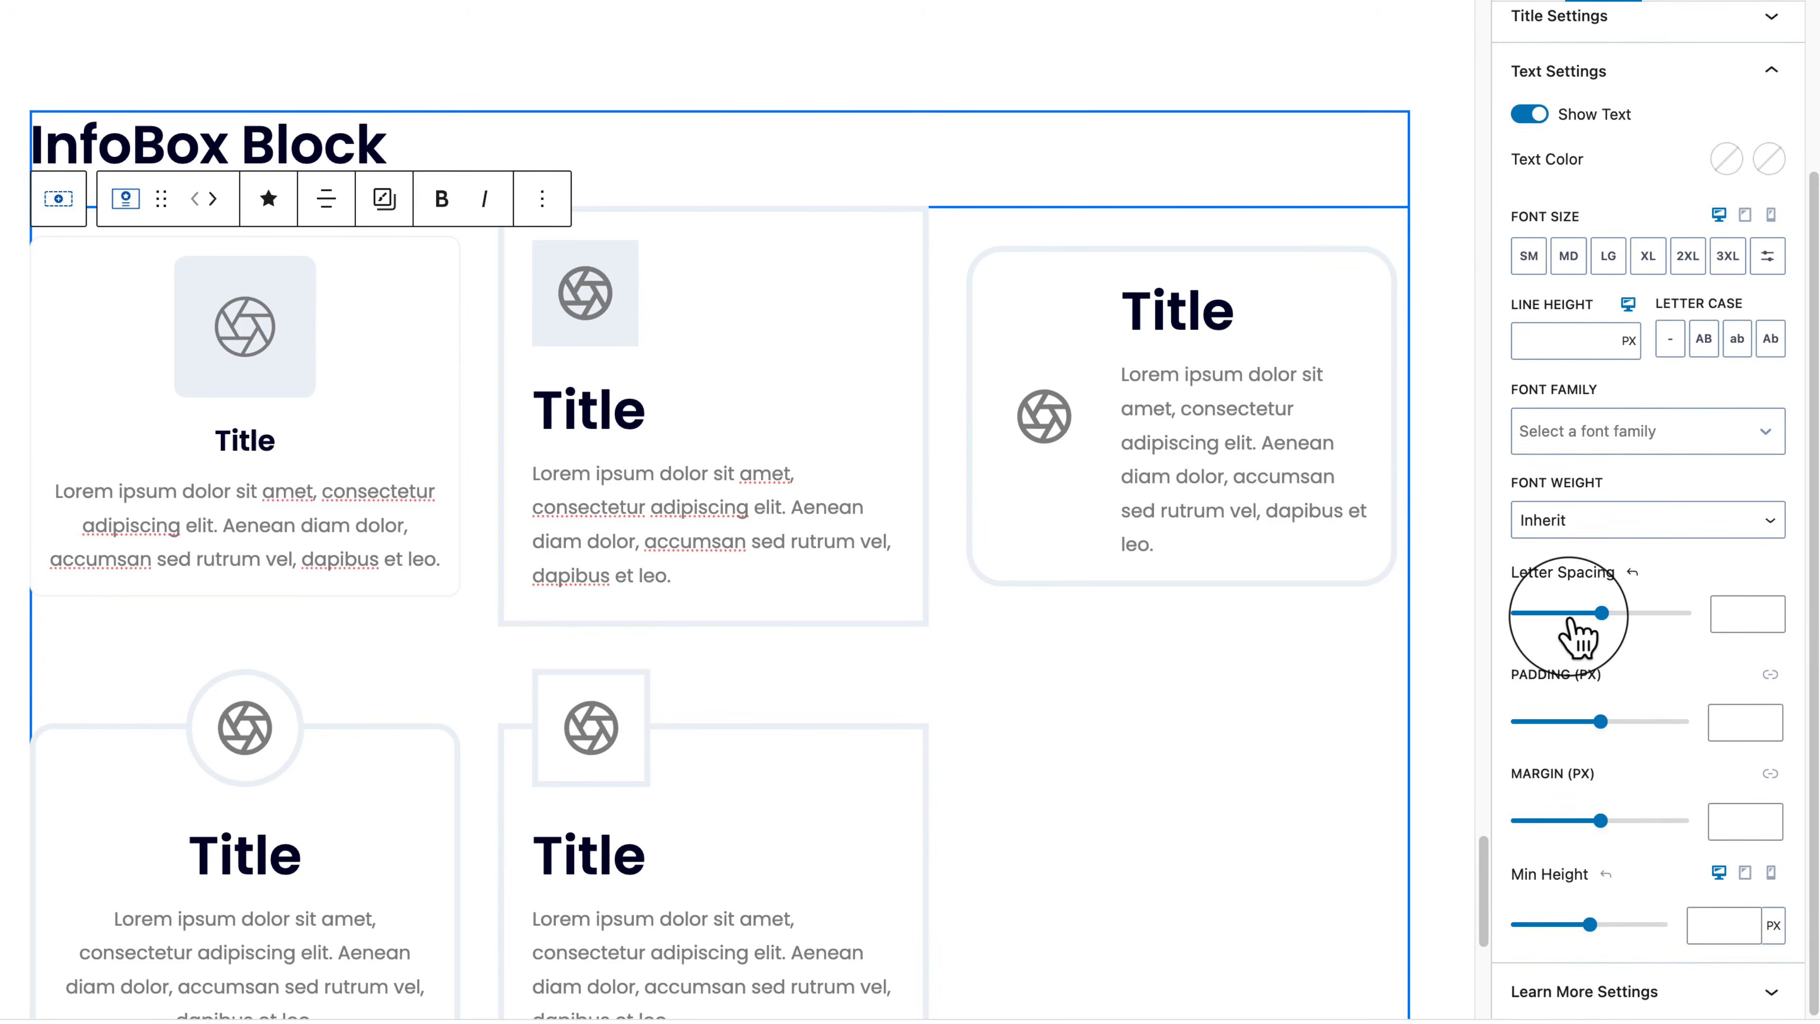
drag(1565, 611, 1571, 620)
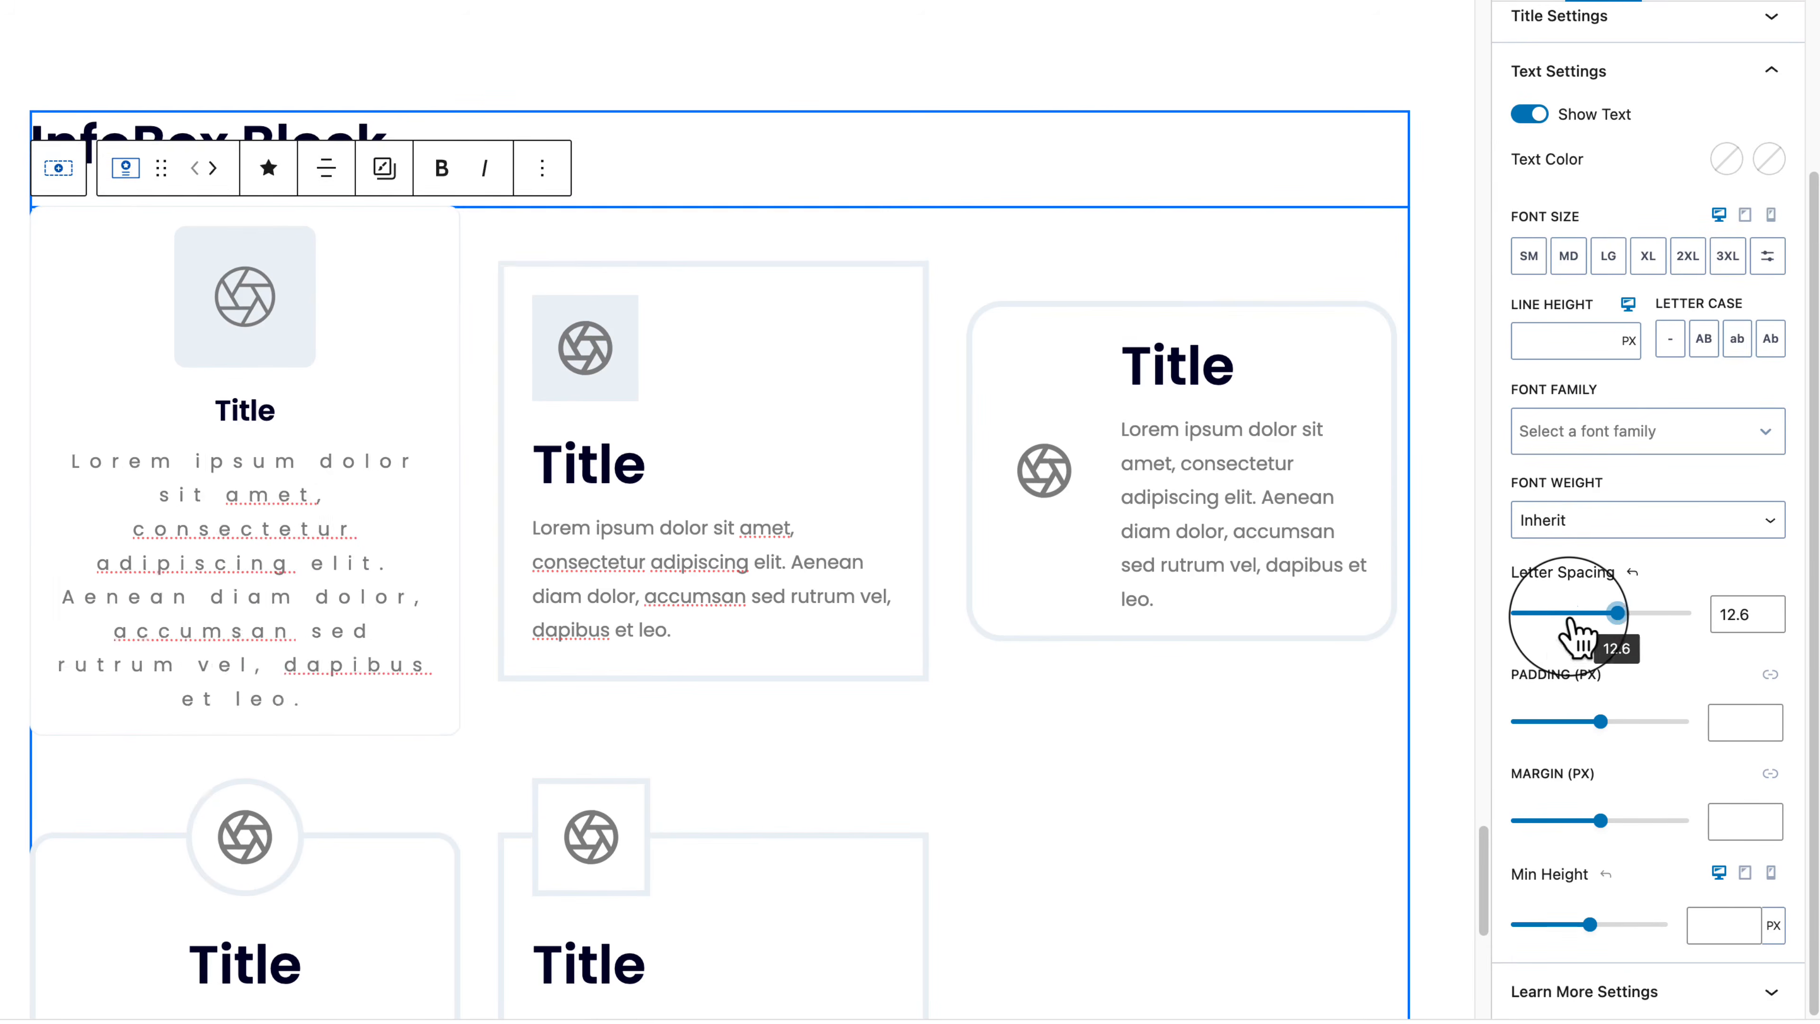
click(1632, 572)
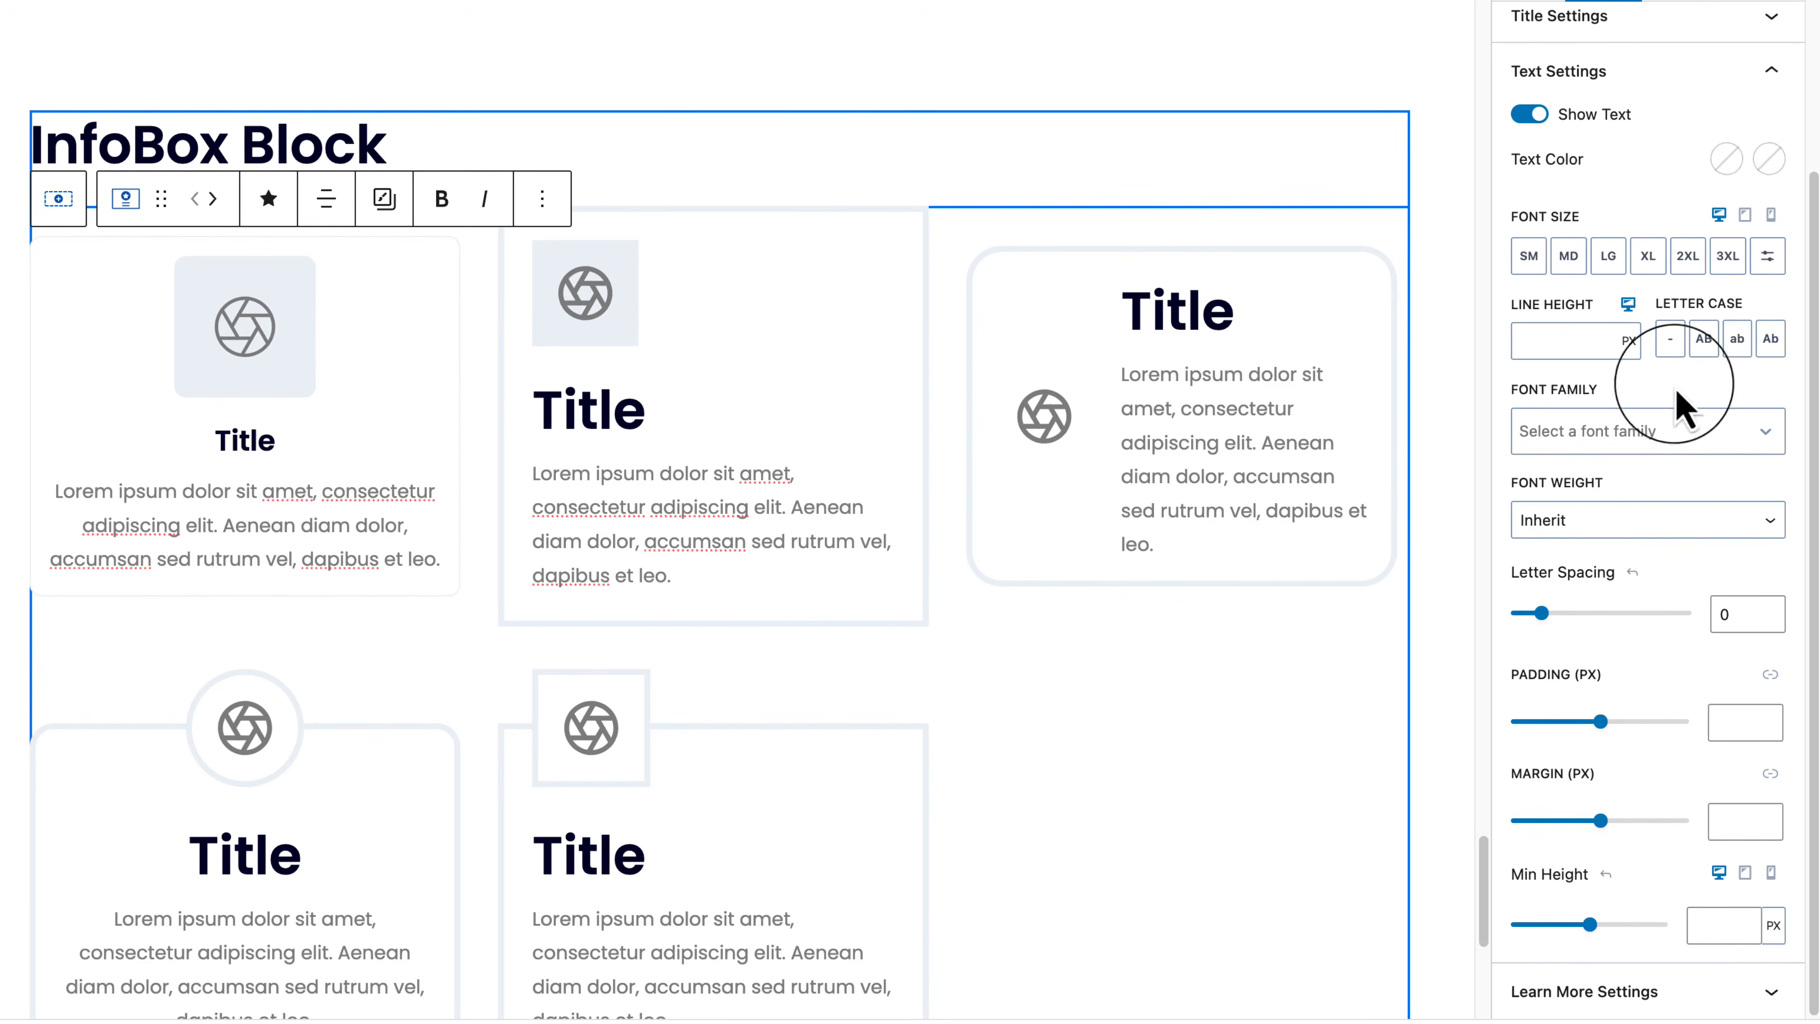
click(1724, 71)
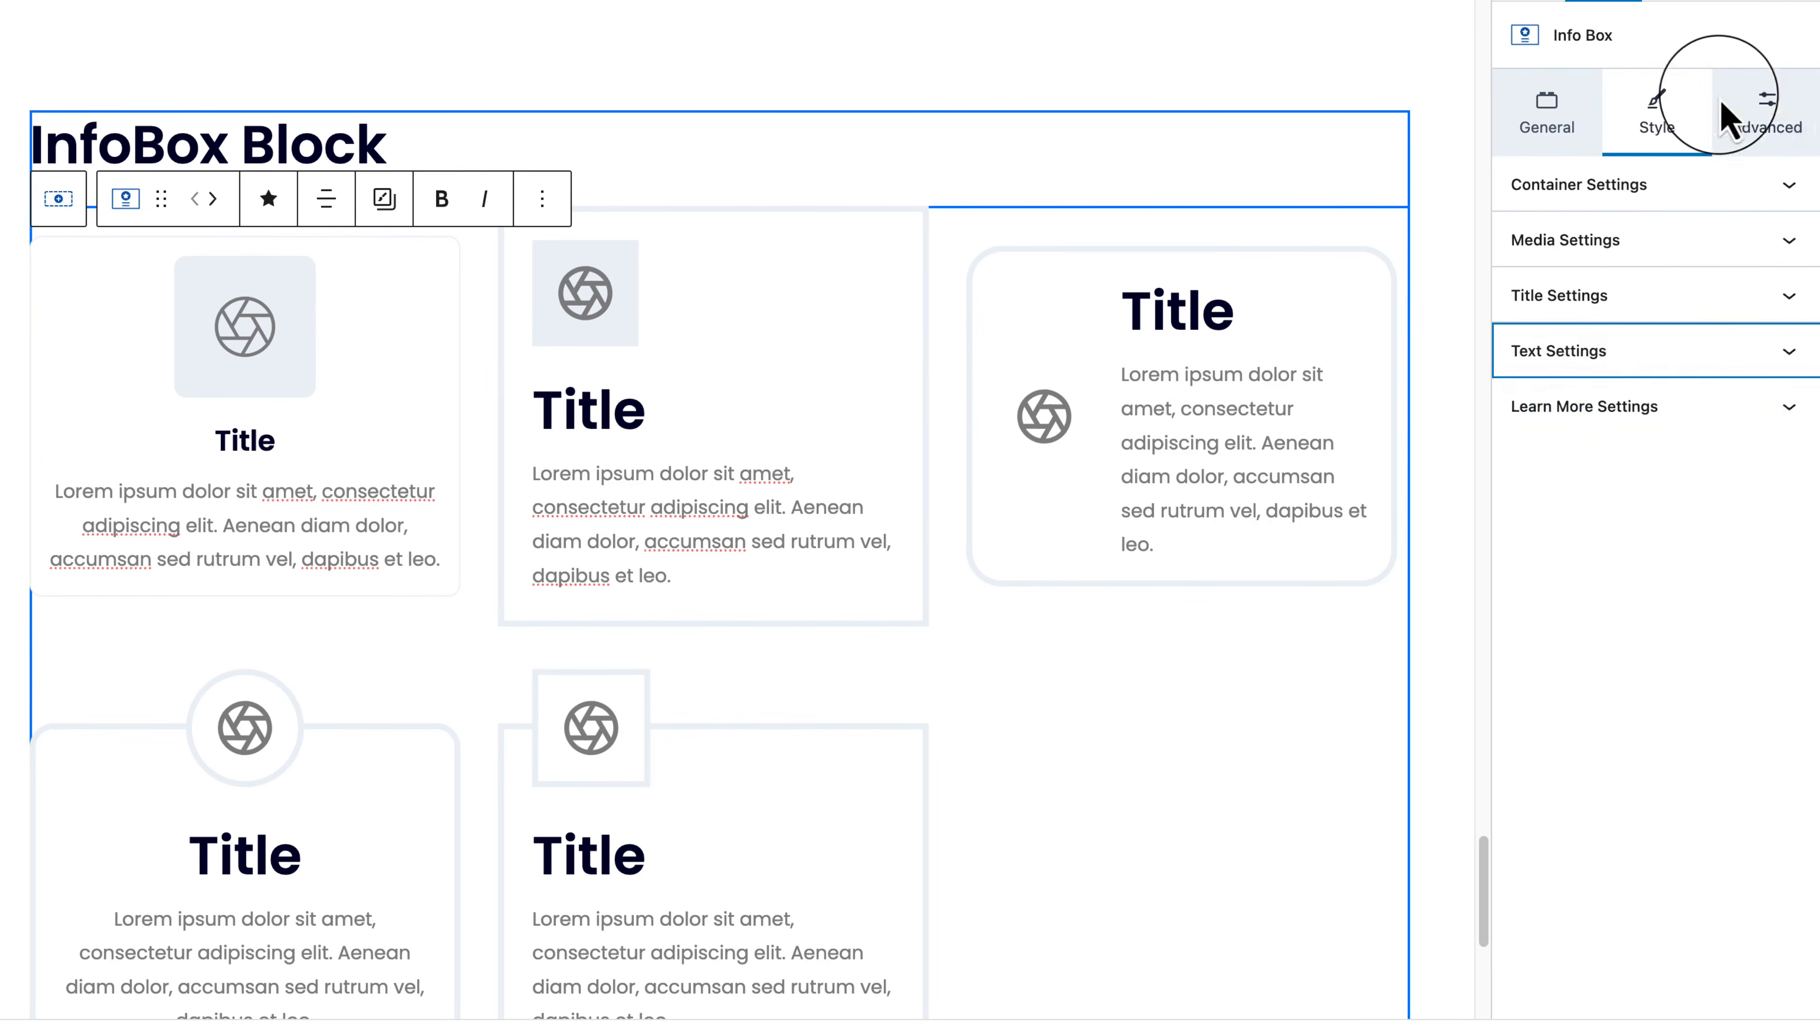
Step: Enable the Learn More link on the first box and edit its wording
click(1590, 421)
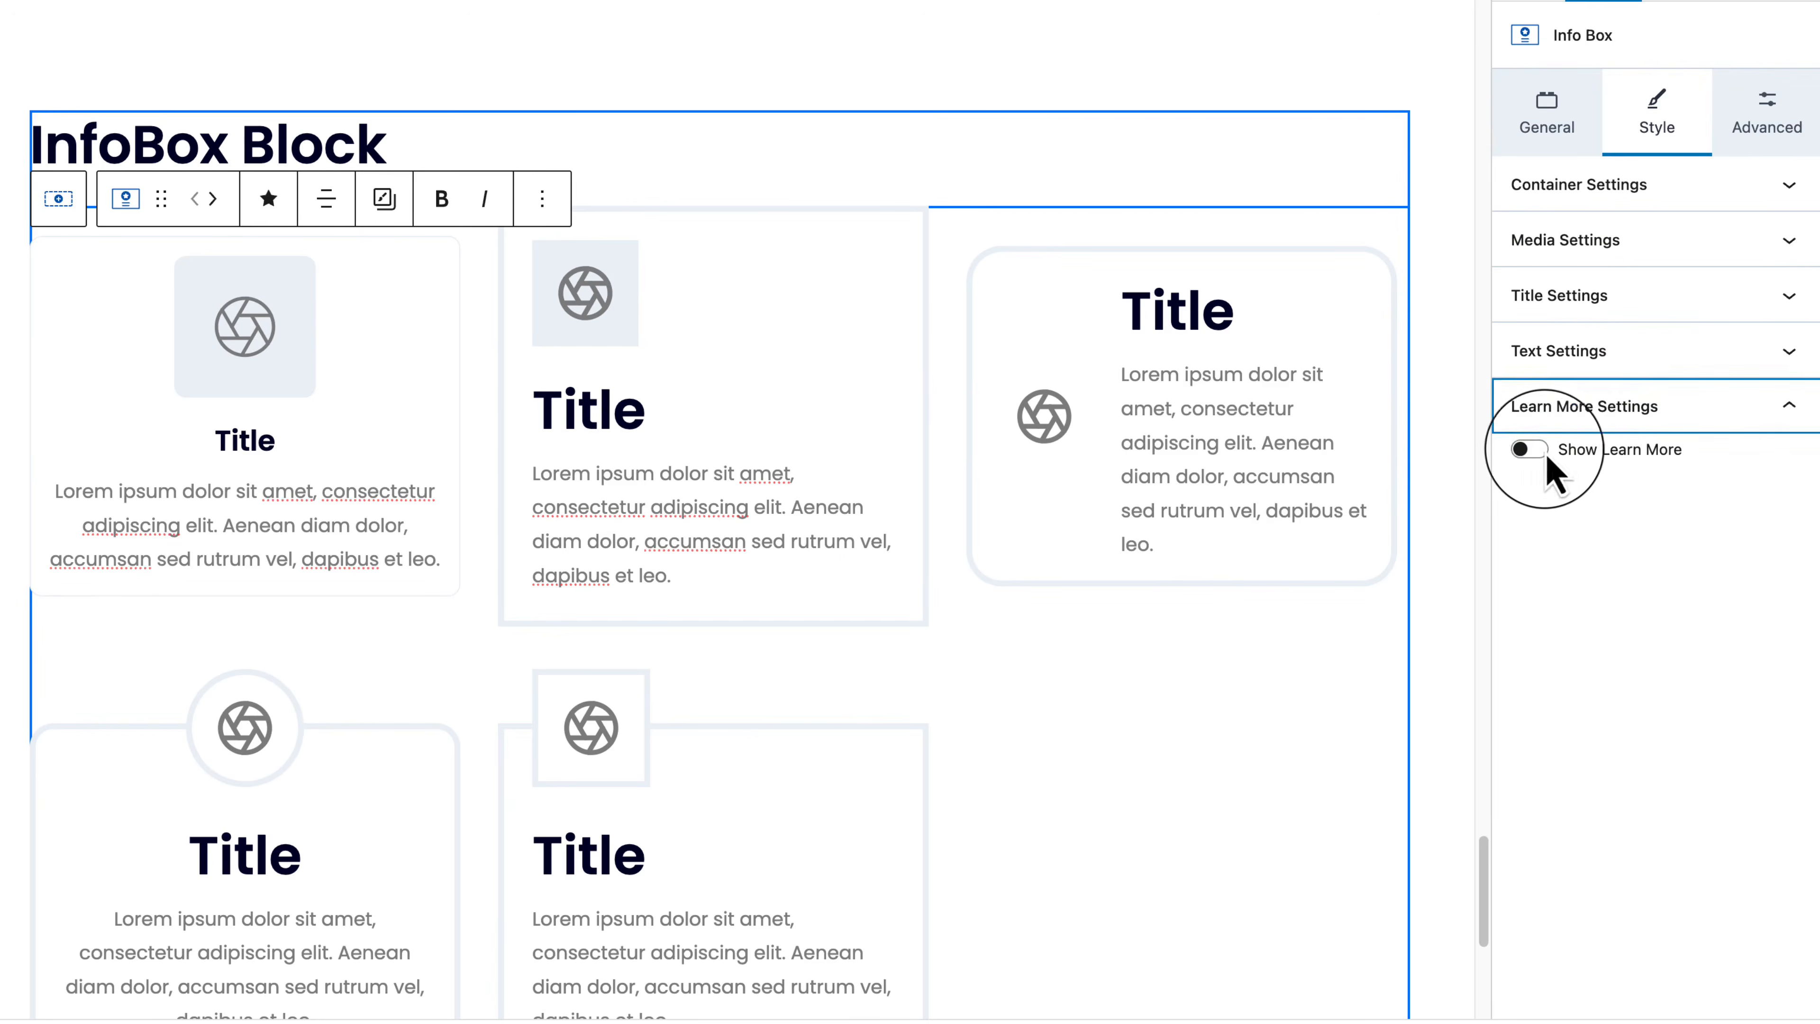
click(1542, 454)
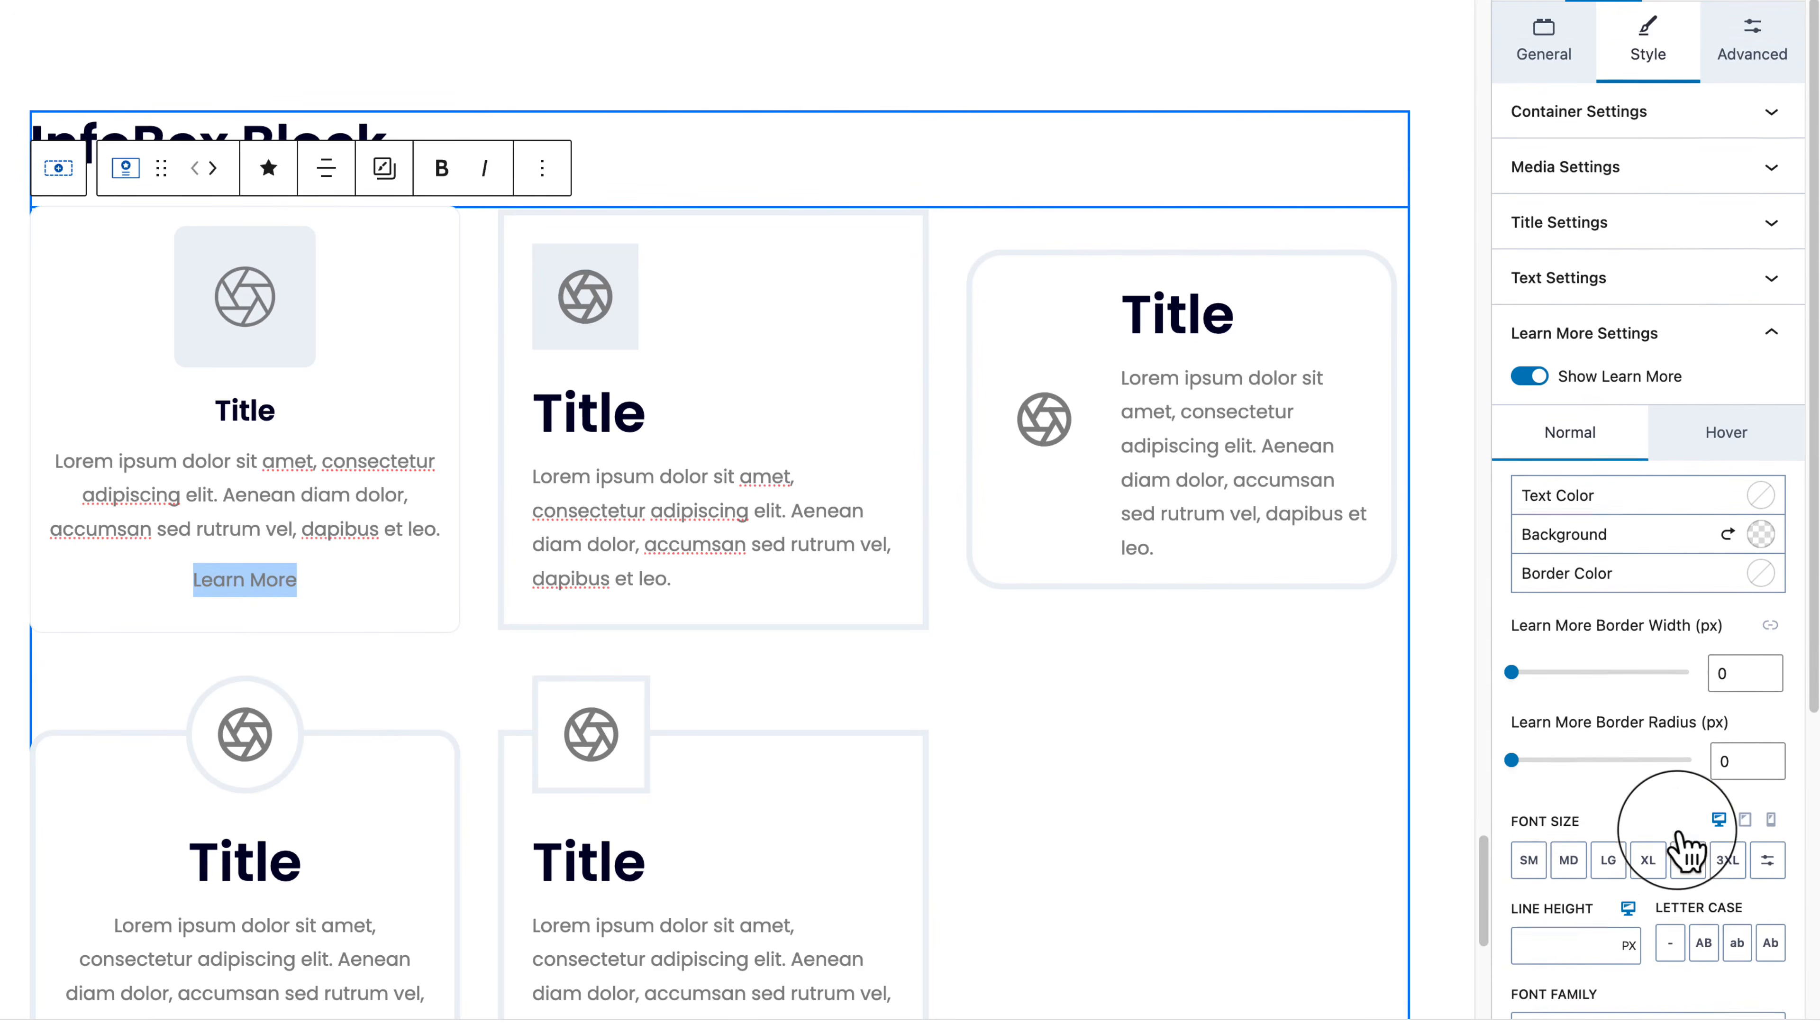
scroll(1677, 845, down, 3)
click(246, 574)
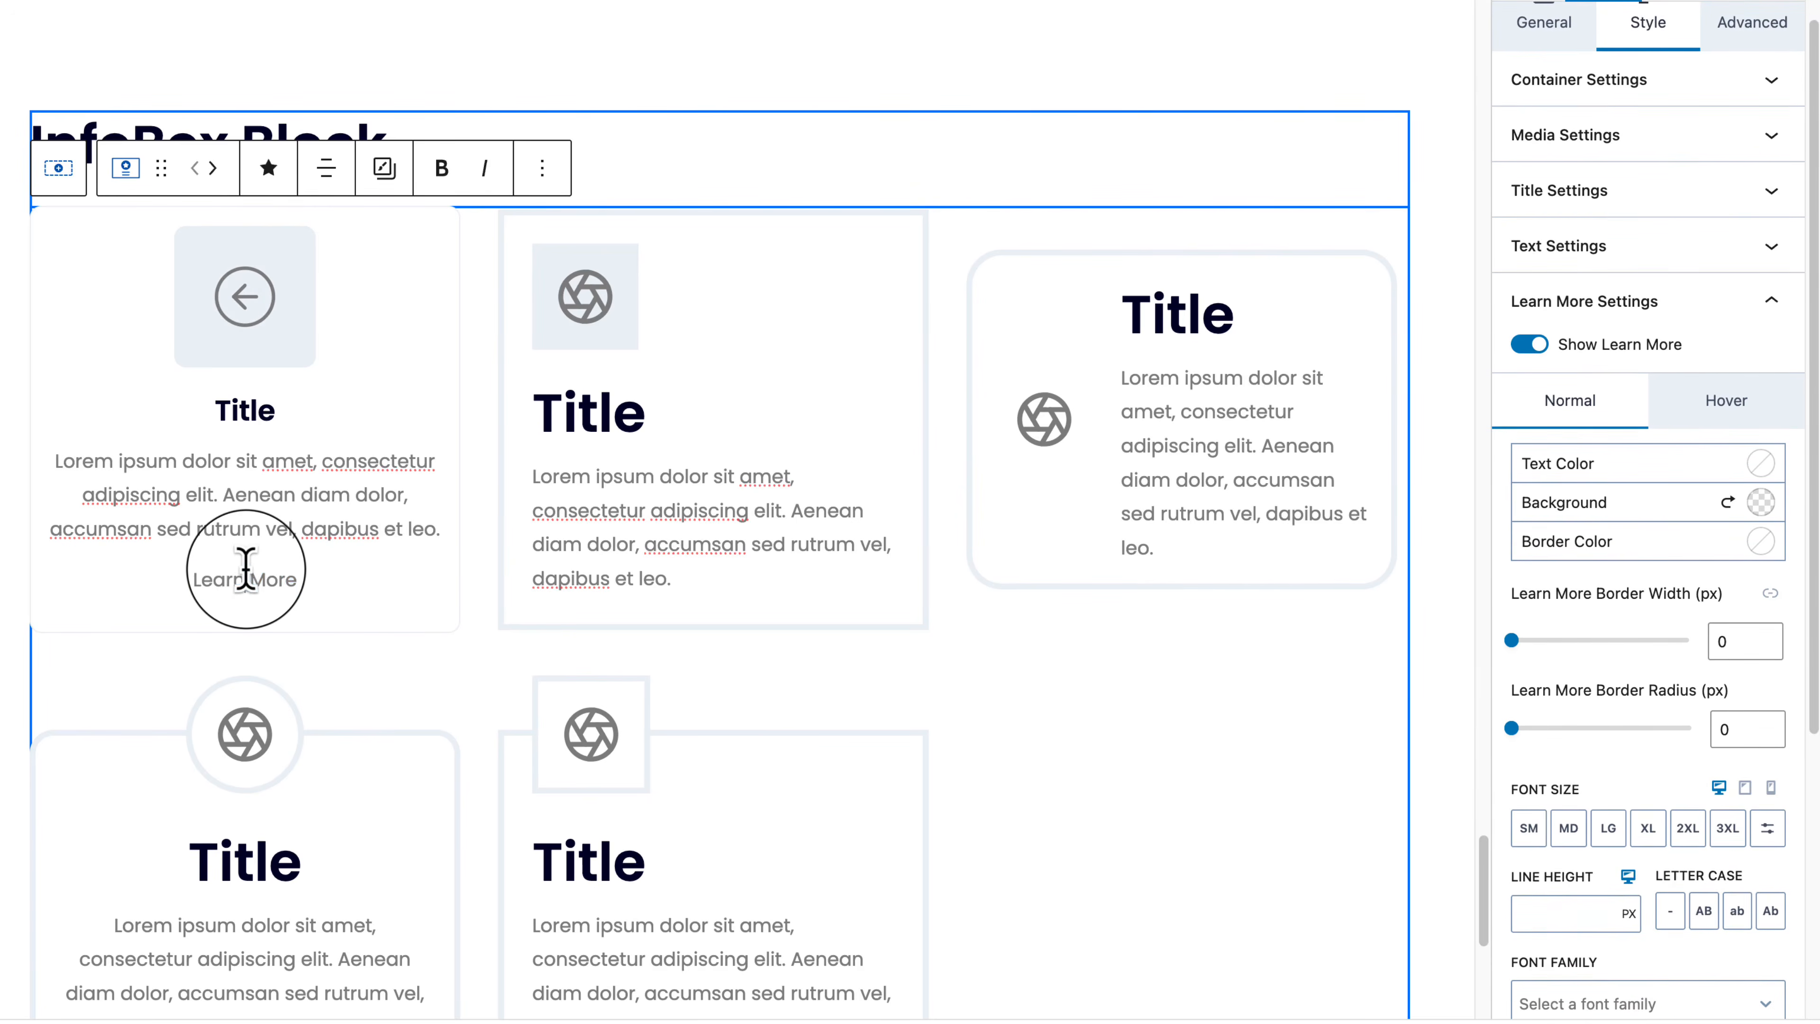
key(BackSpace)
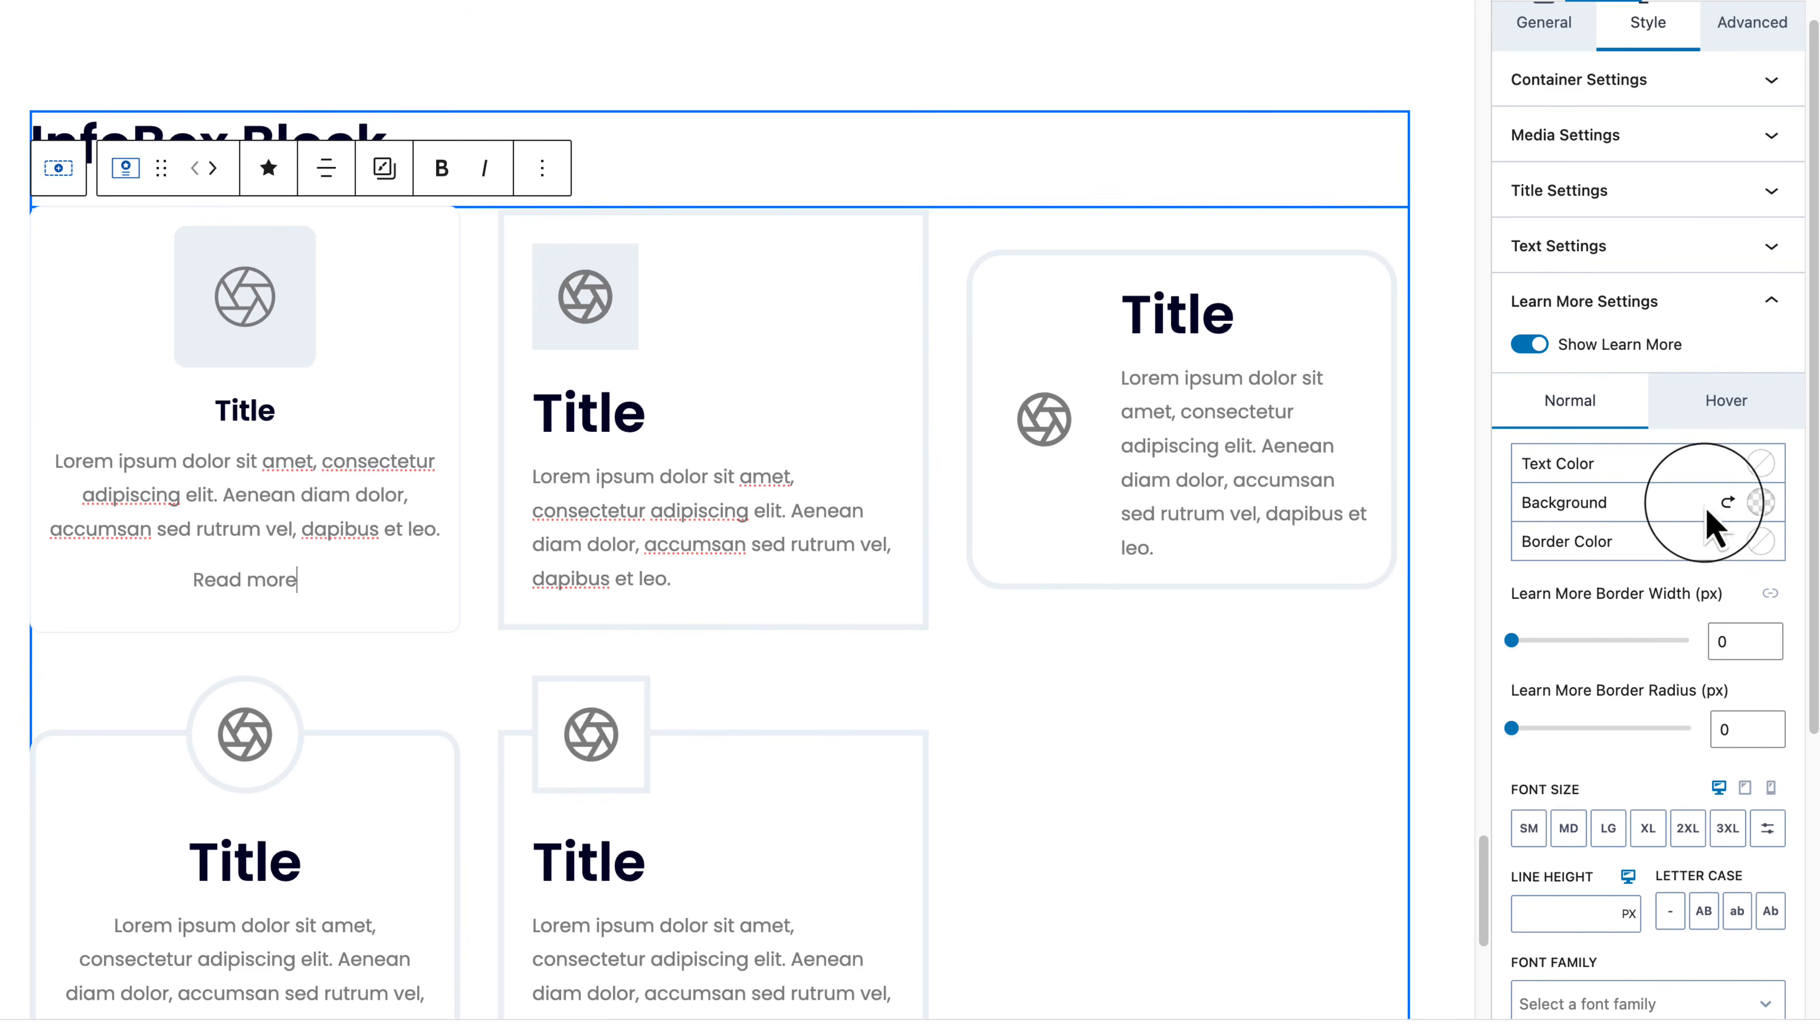
Step: Make the Read more button background orange (FC5E1F) with white text
click(1761, 504)
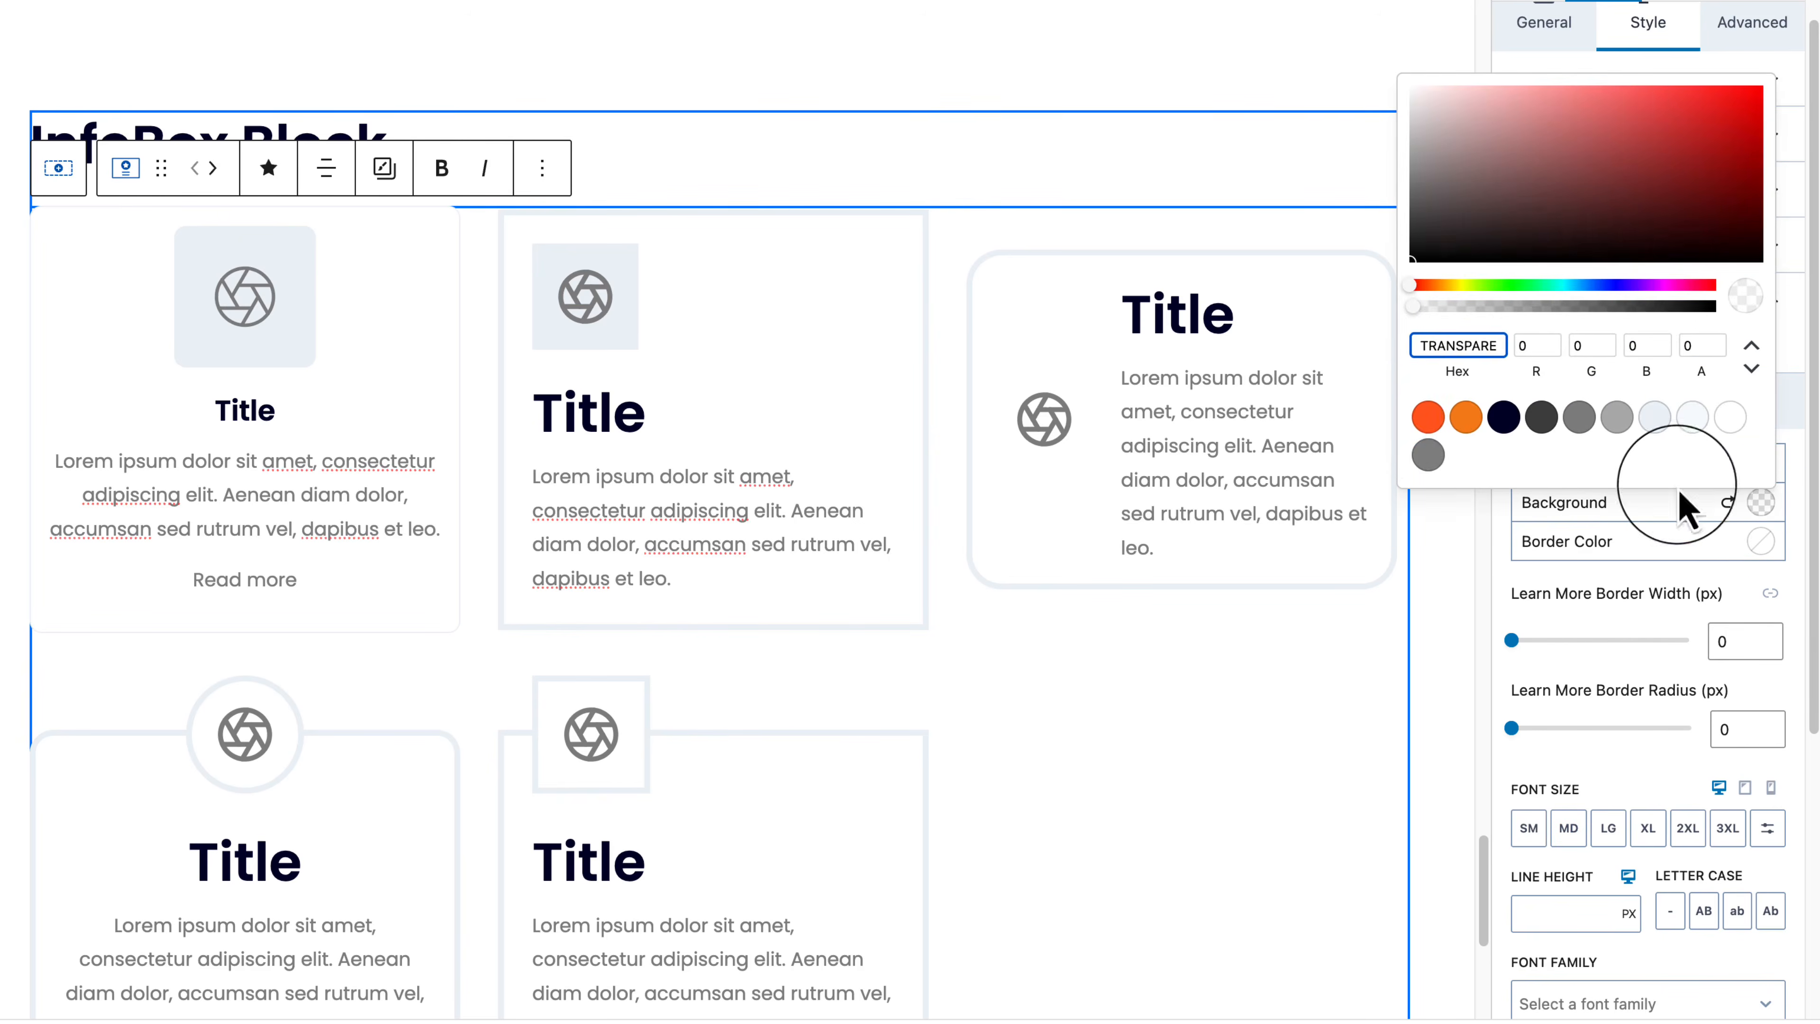
click(1427, 417)
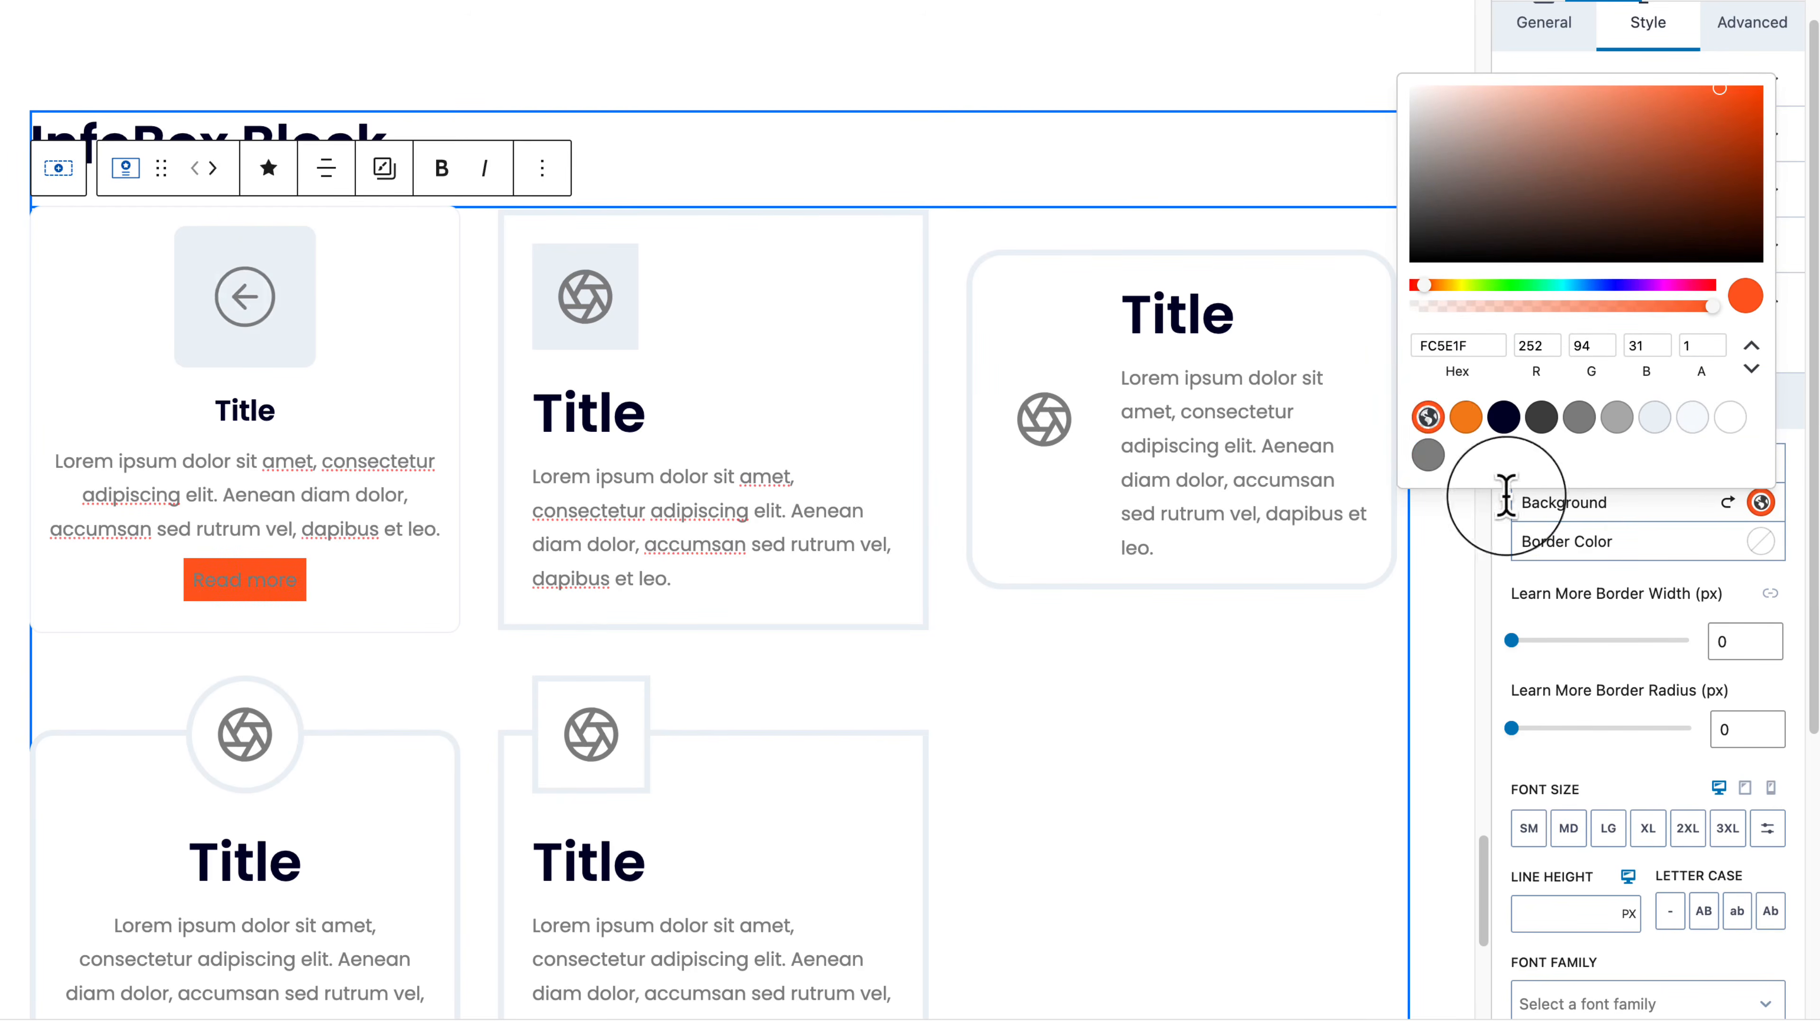
click(1609, 574)
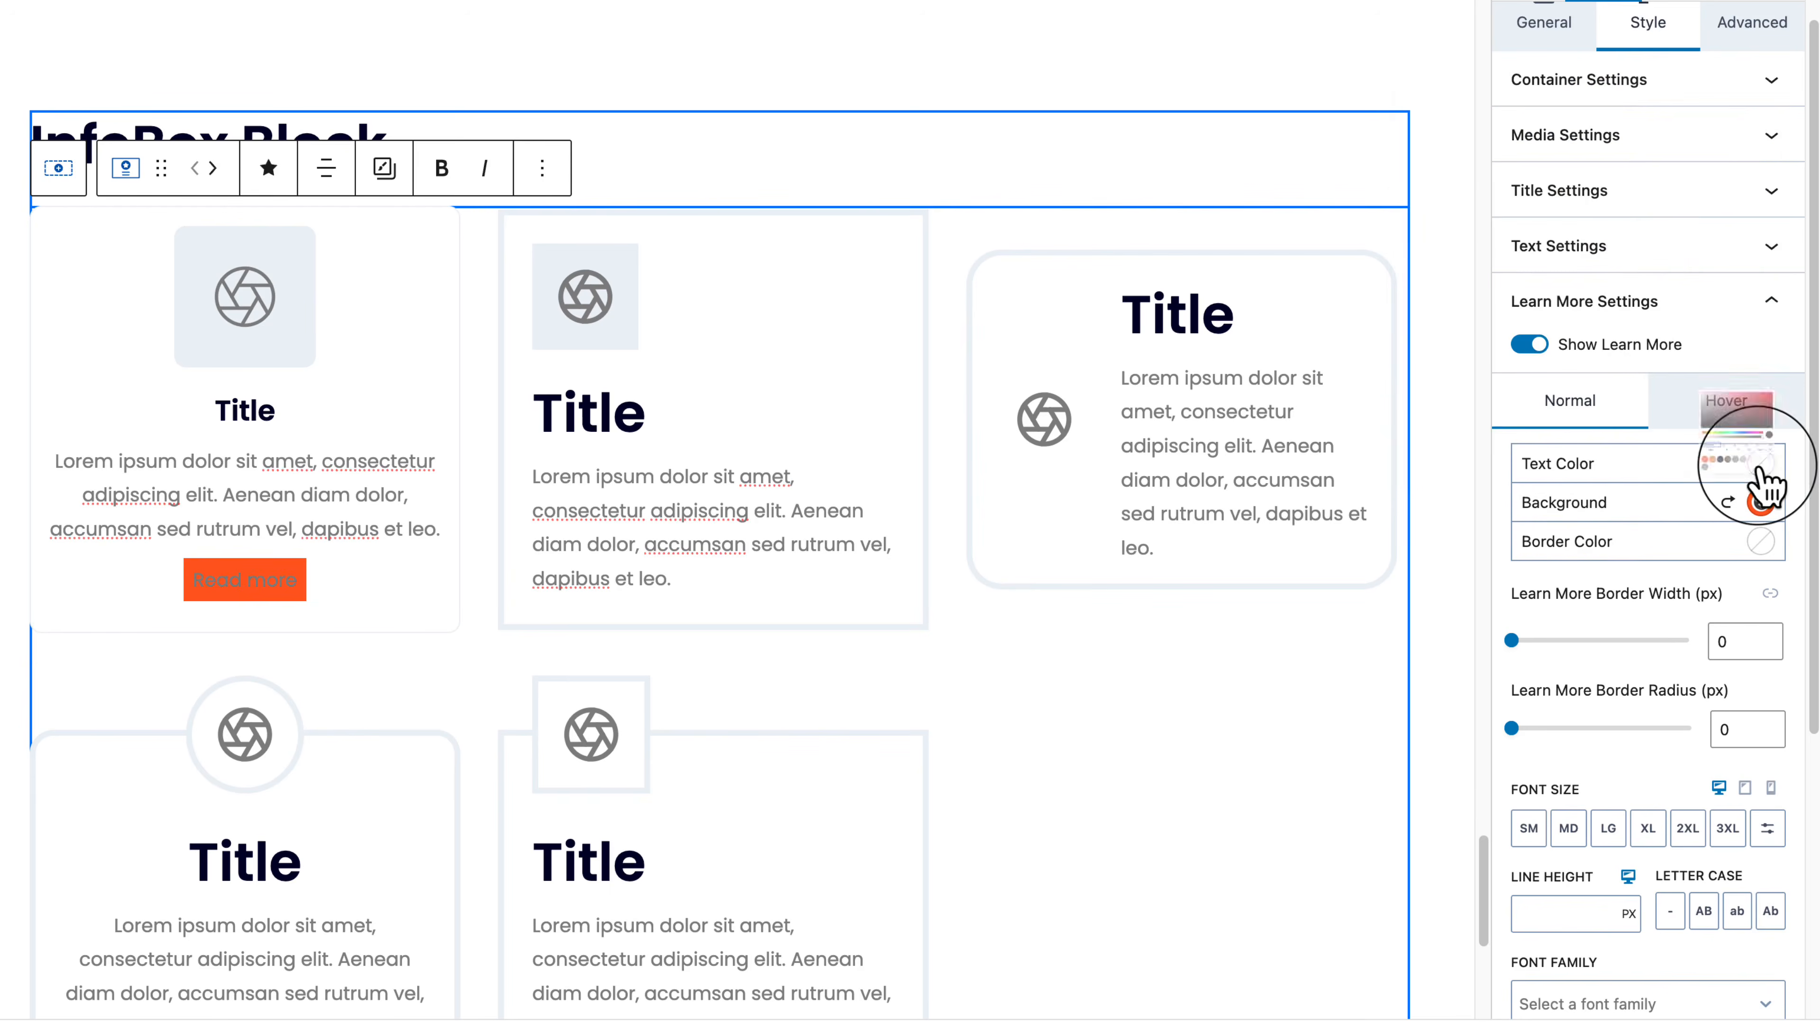
click(1760, 466)
click(1730, 379)
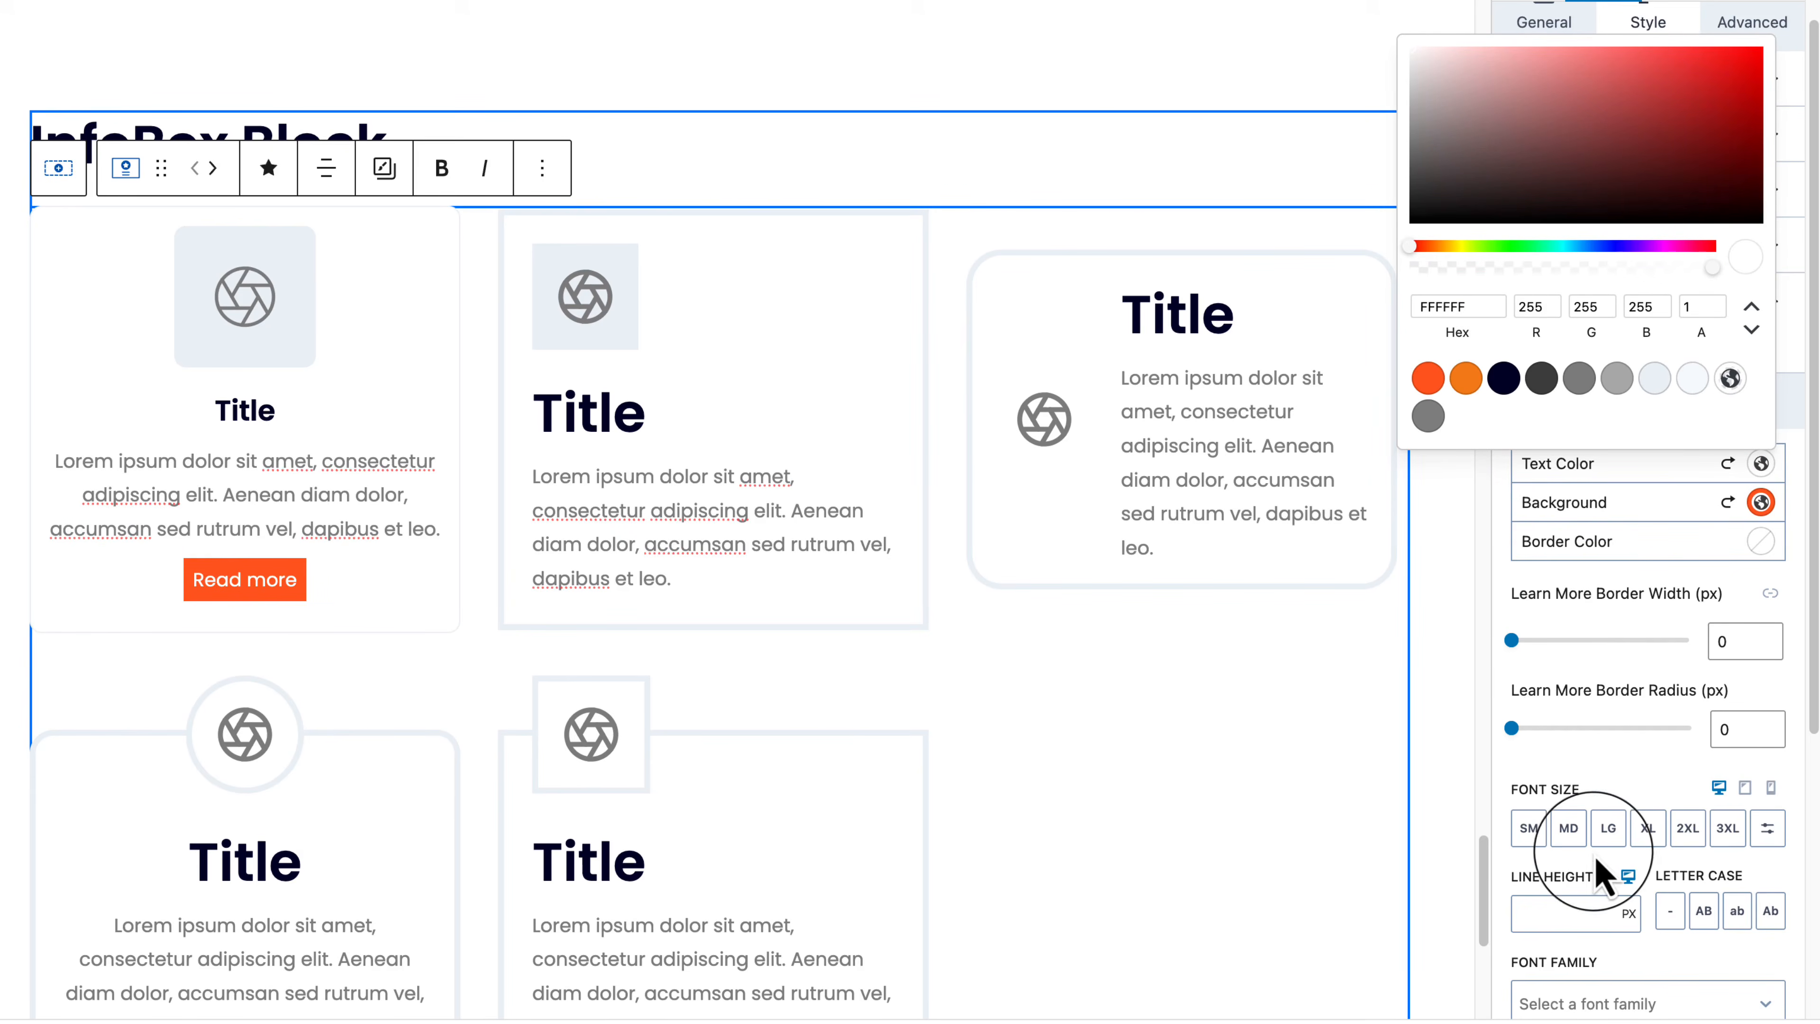
scroll(1595, 875, down, 5)
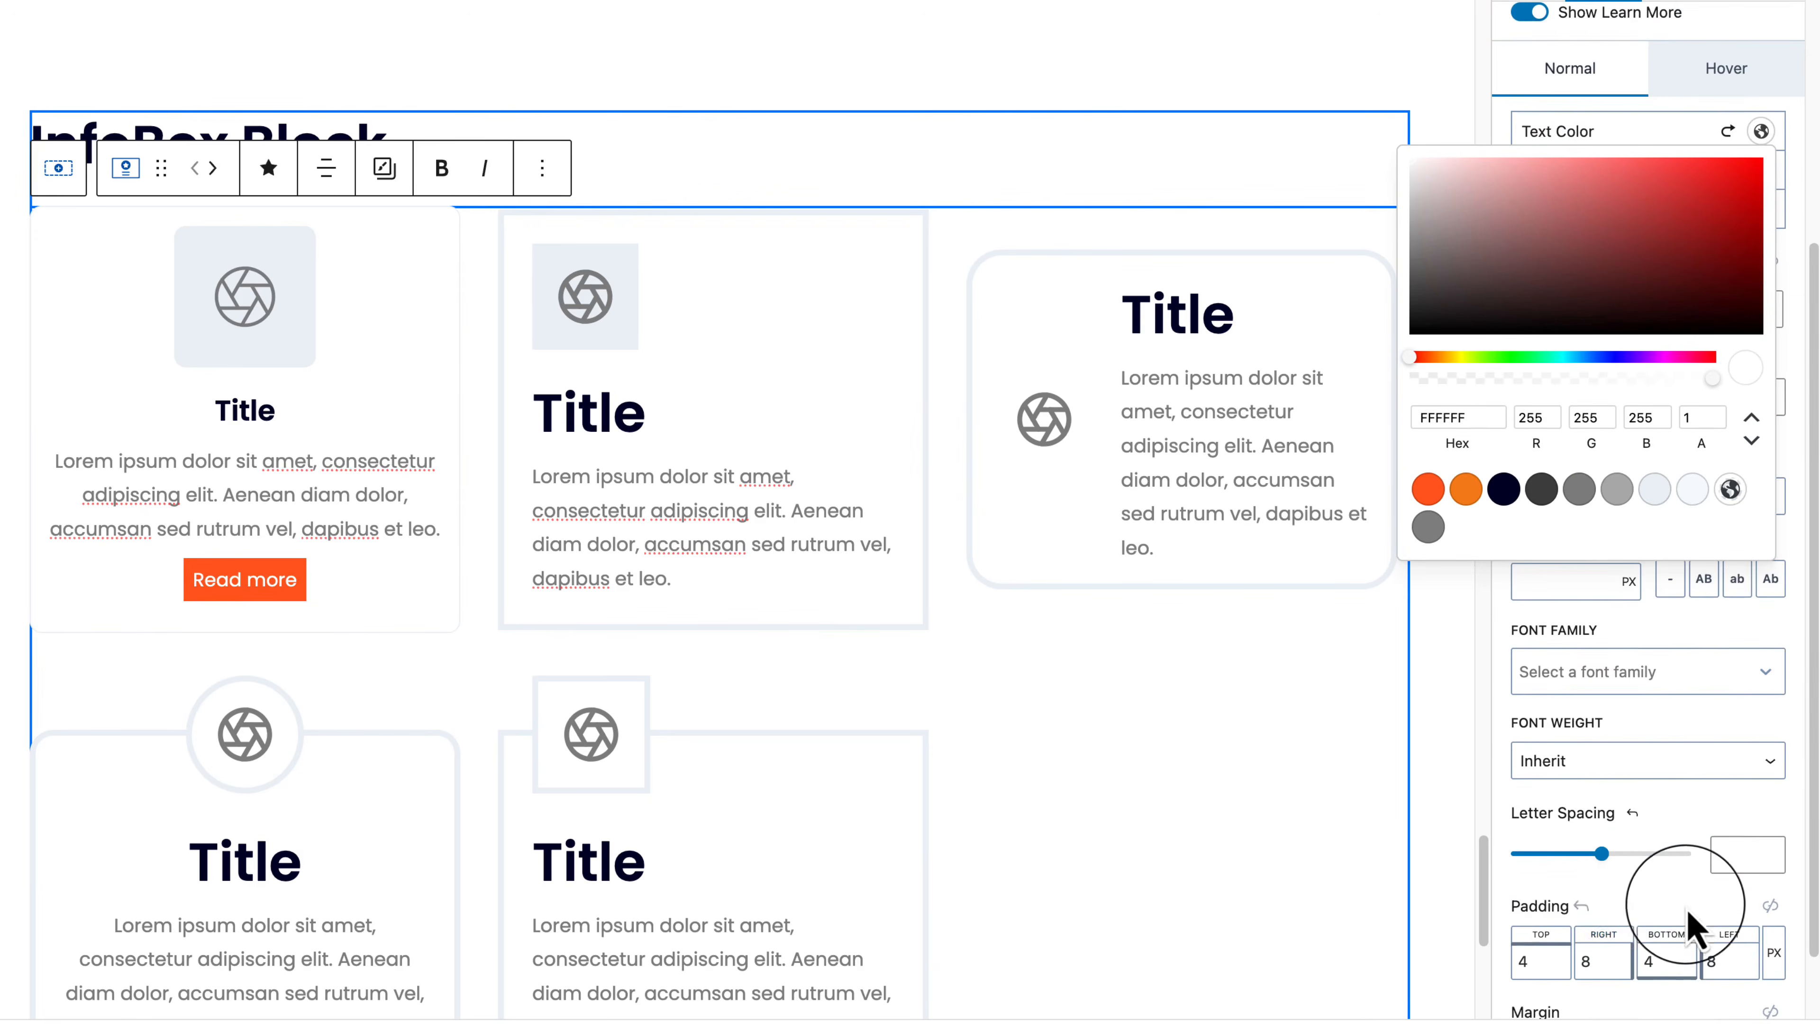
click(1558, 949)
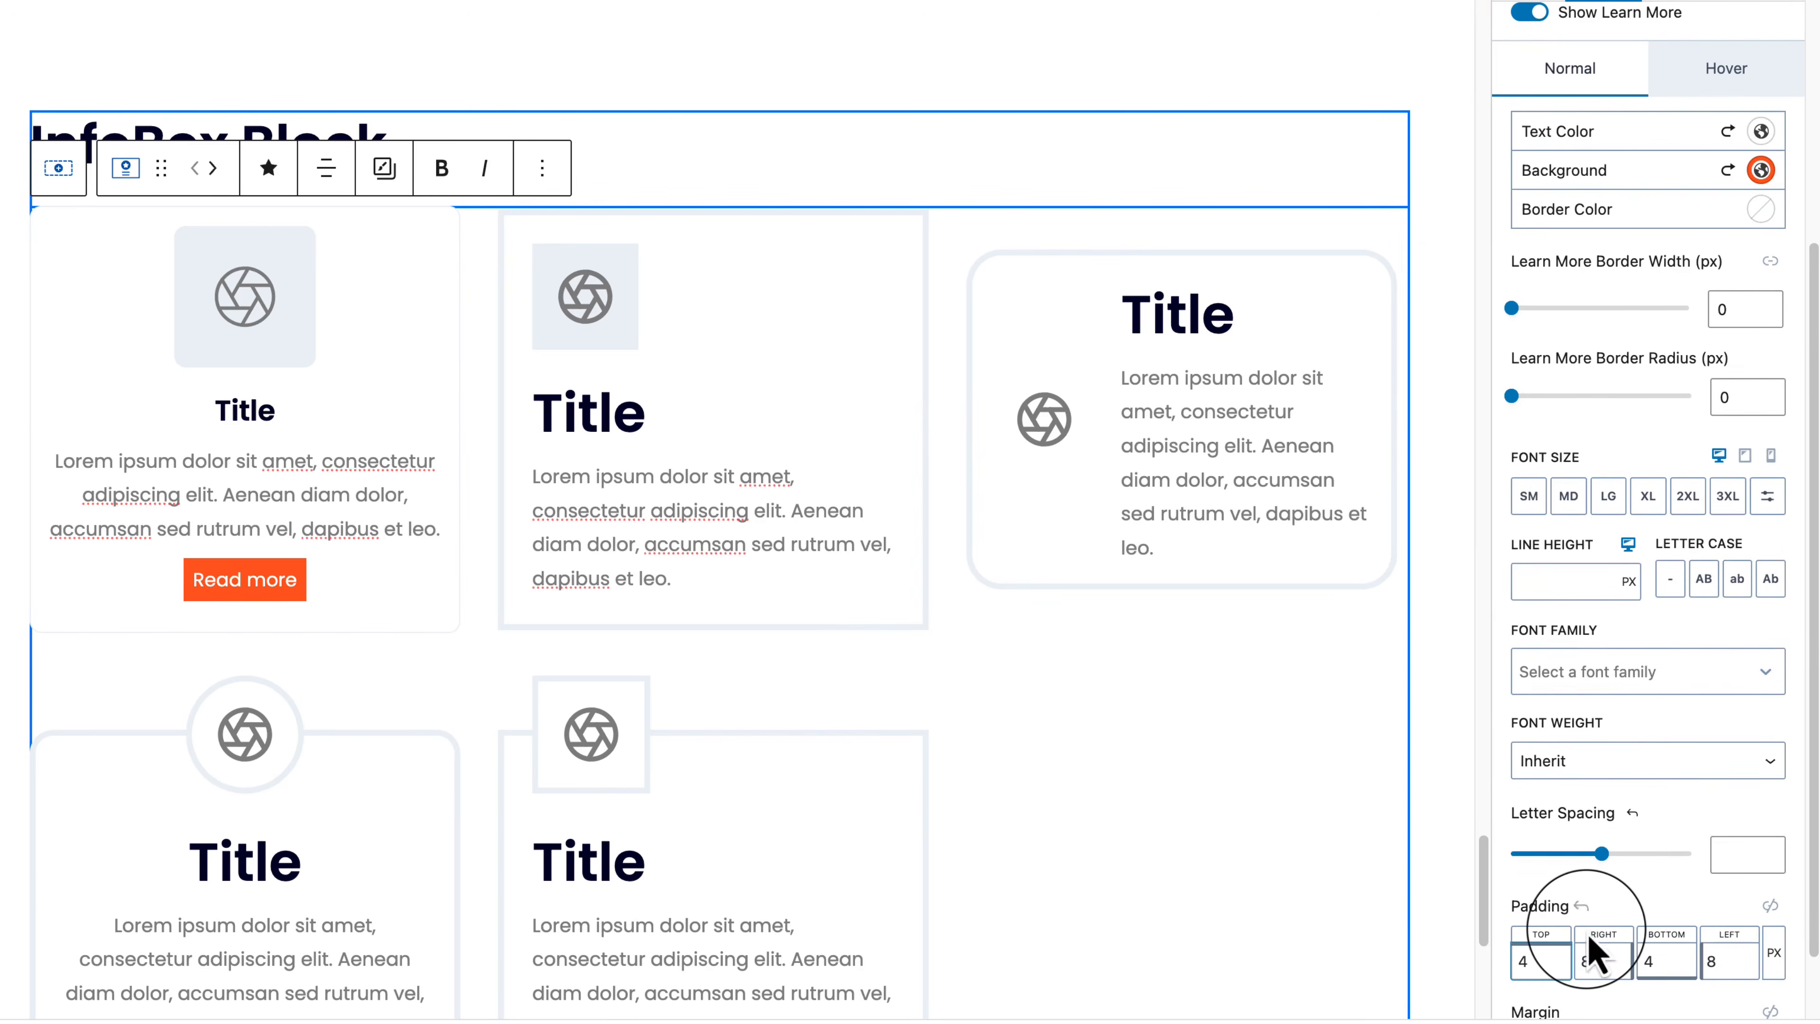
Step: Set the button padding to 9/19/9/19
click(1566, 934)
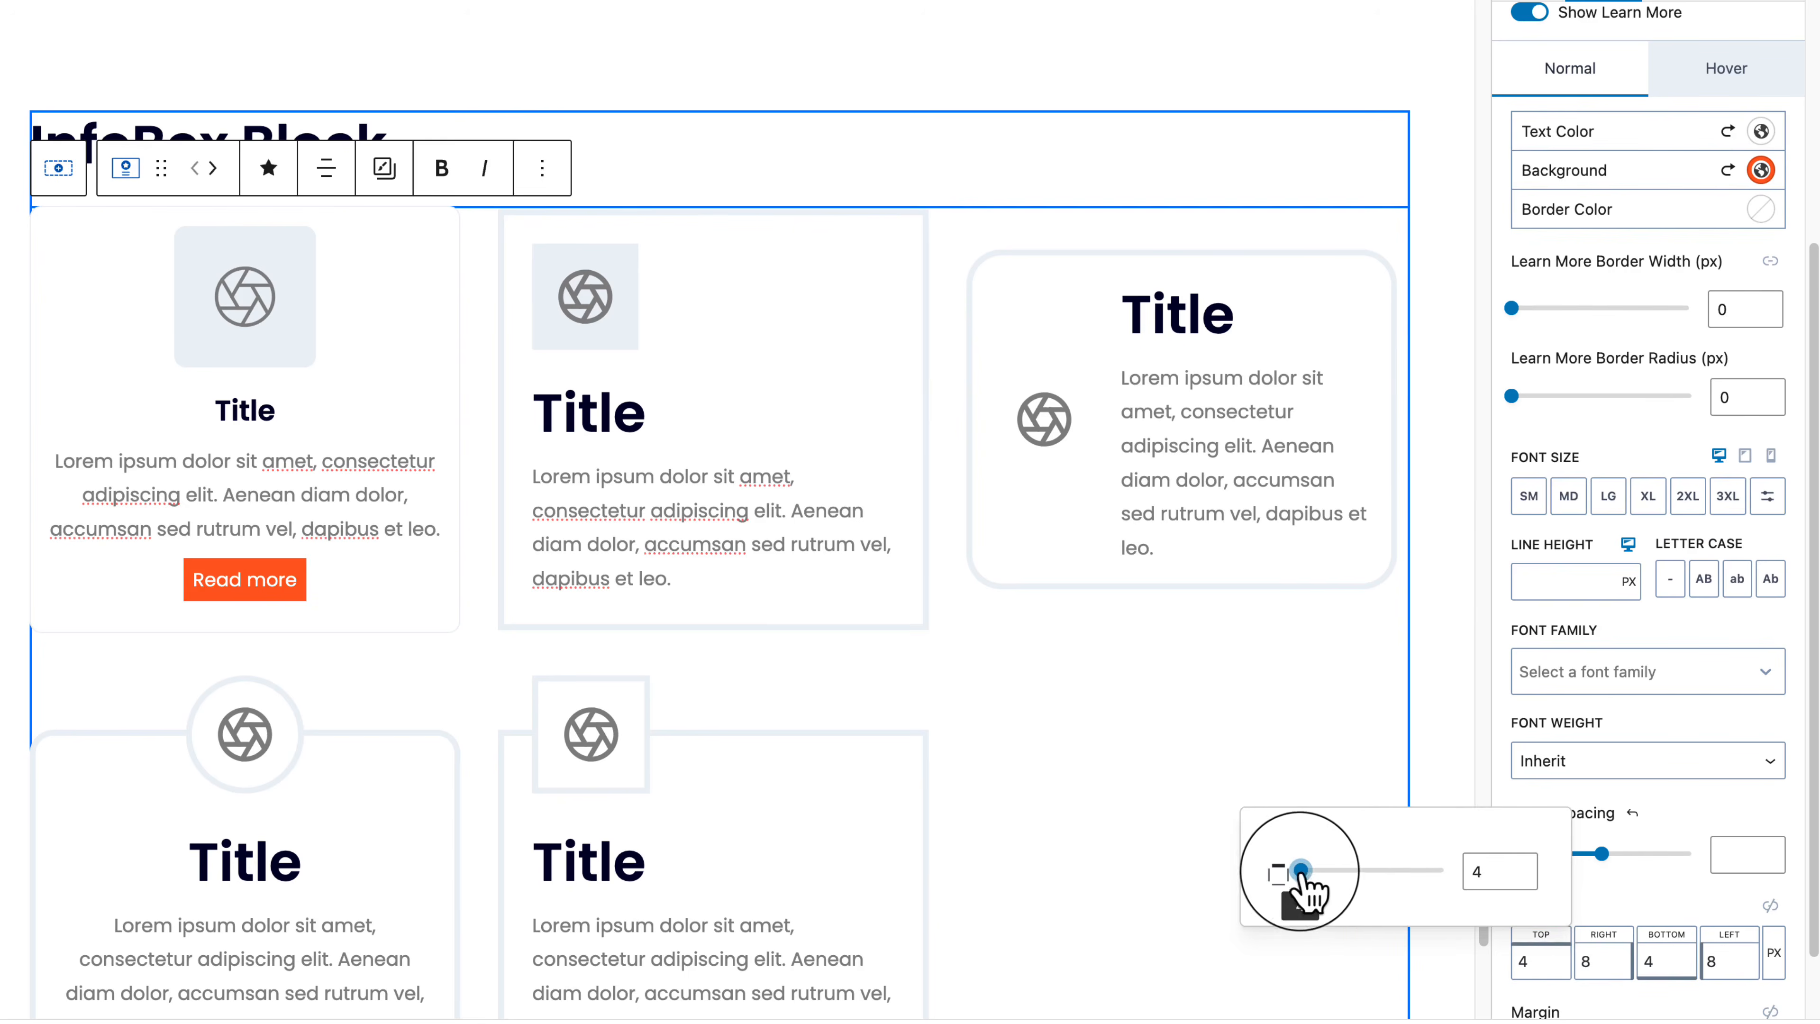
drag(1302, 873, 1310, 876)
click(1770, 904)
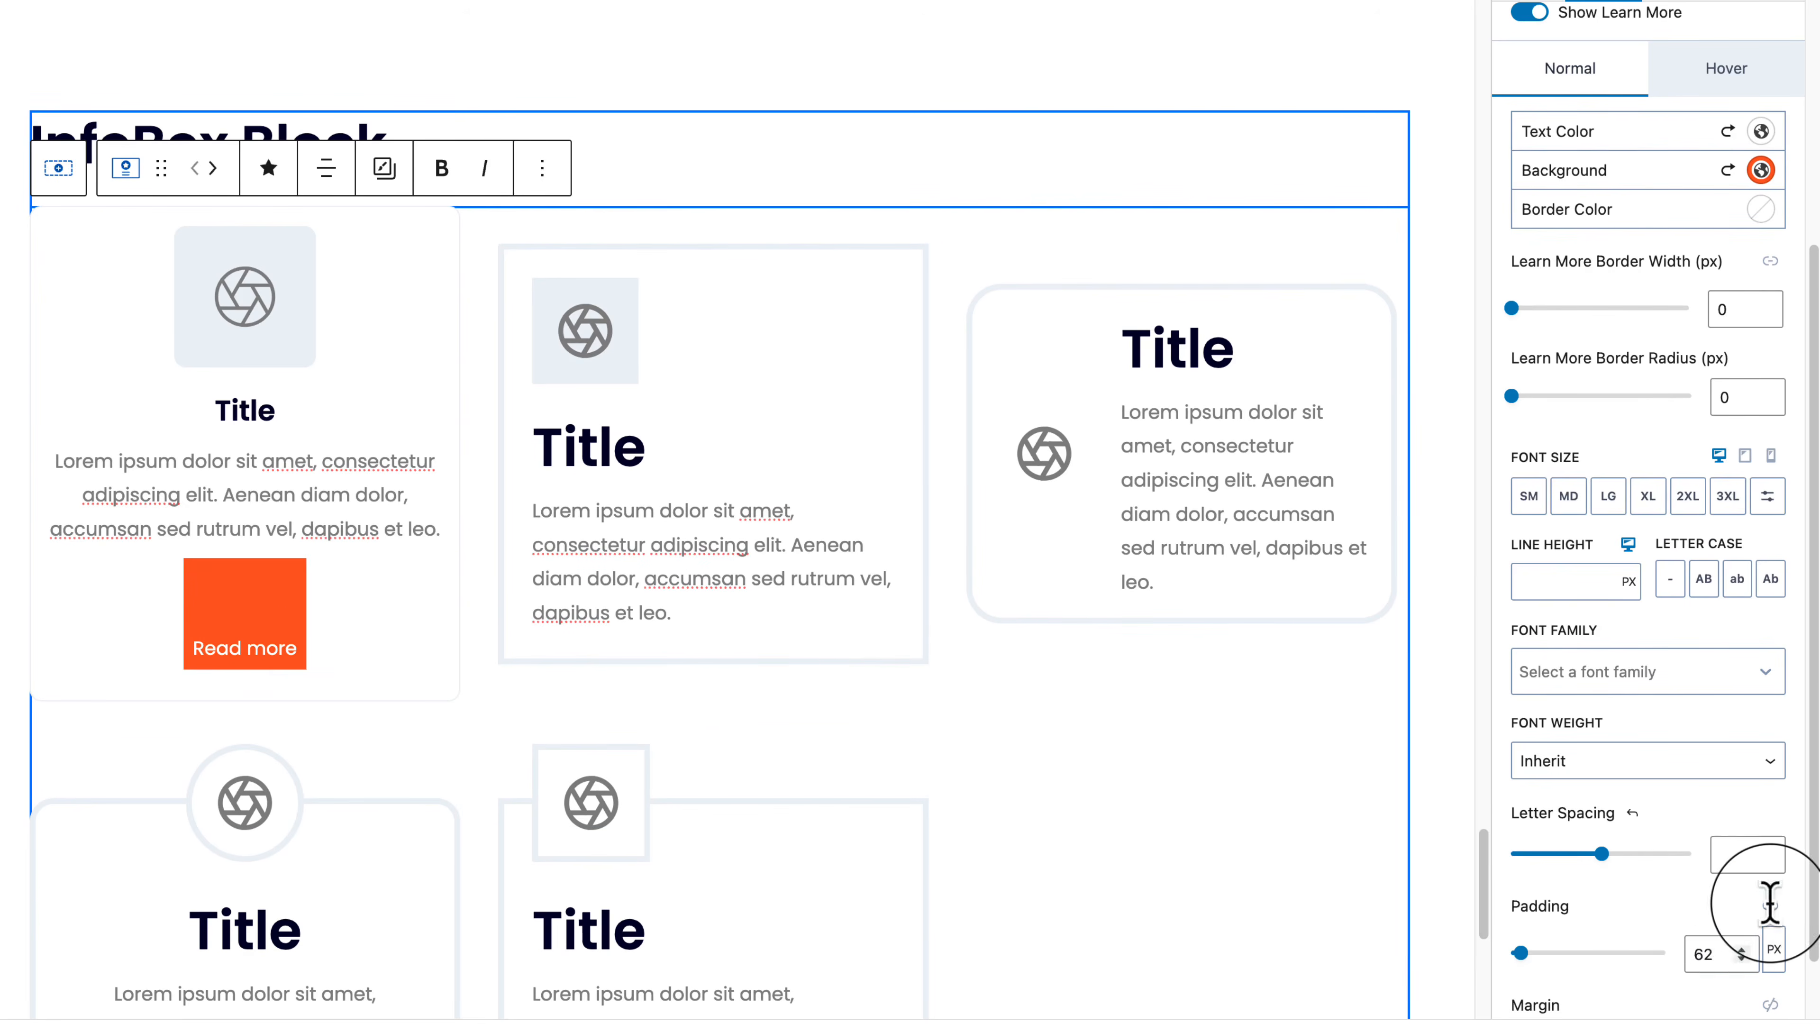
drag(1537, 959, 1513, 959)
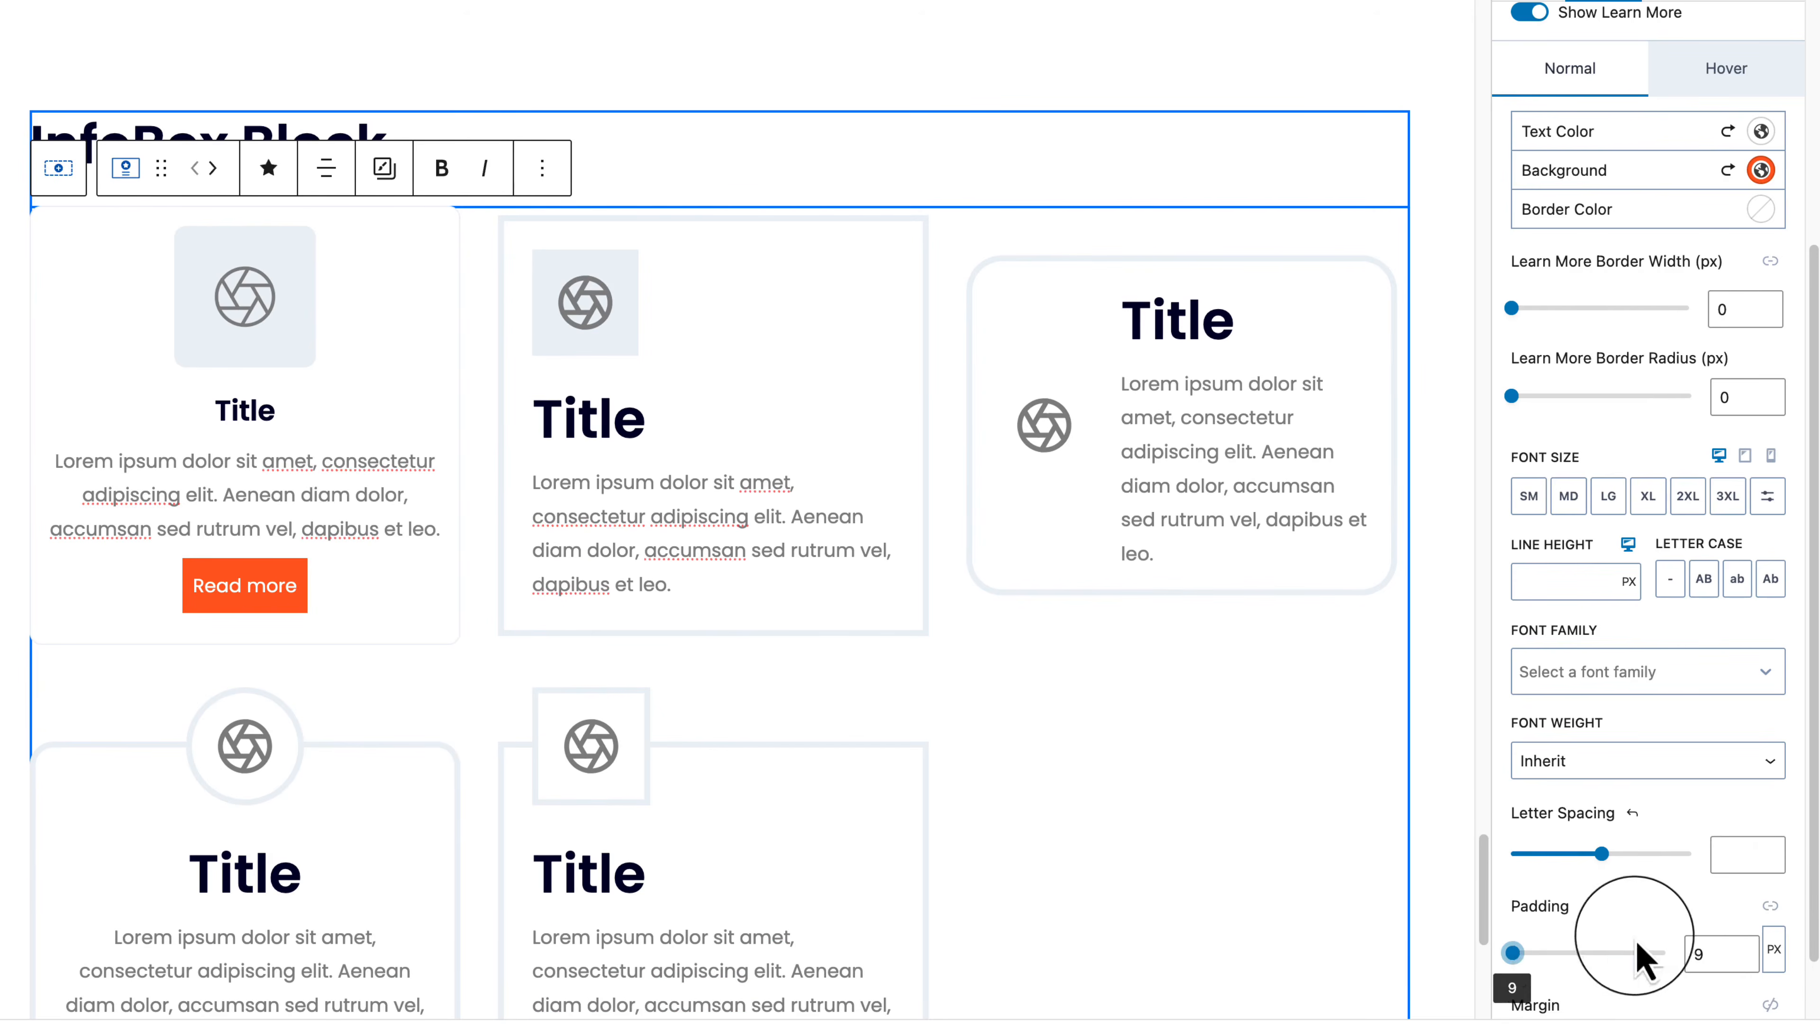
click(1770, 906)
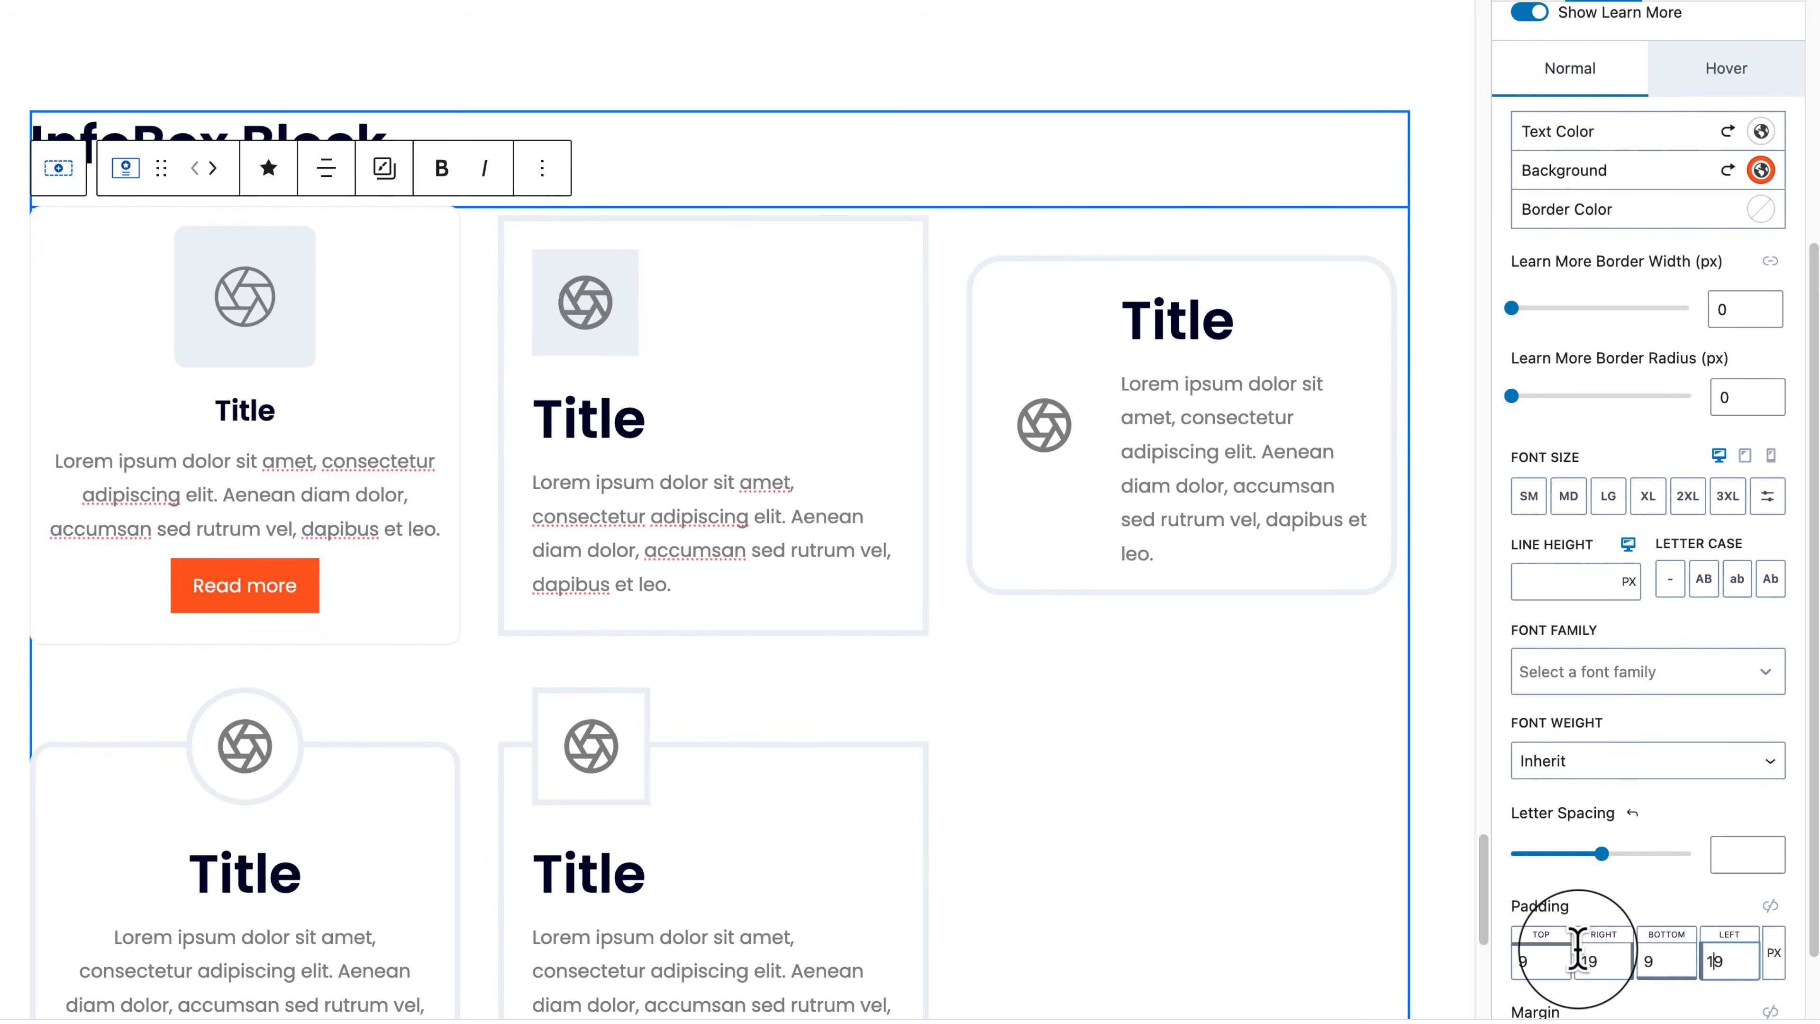
scroll(1646, 892, down, 2)
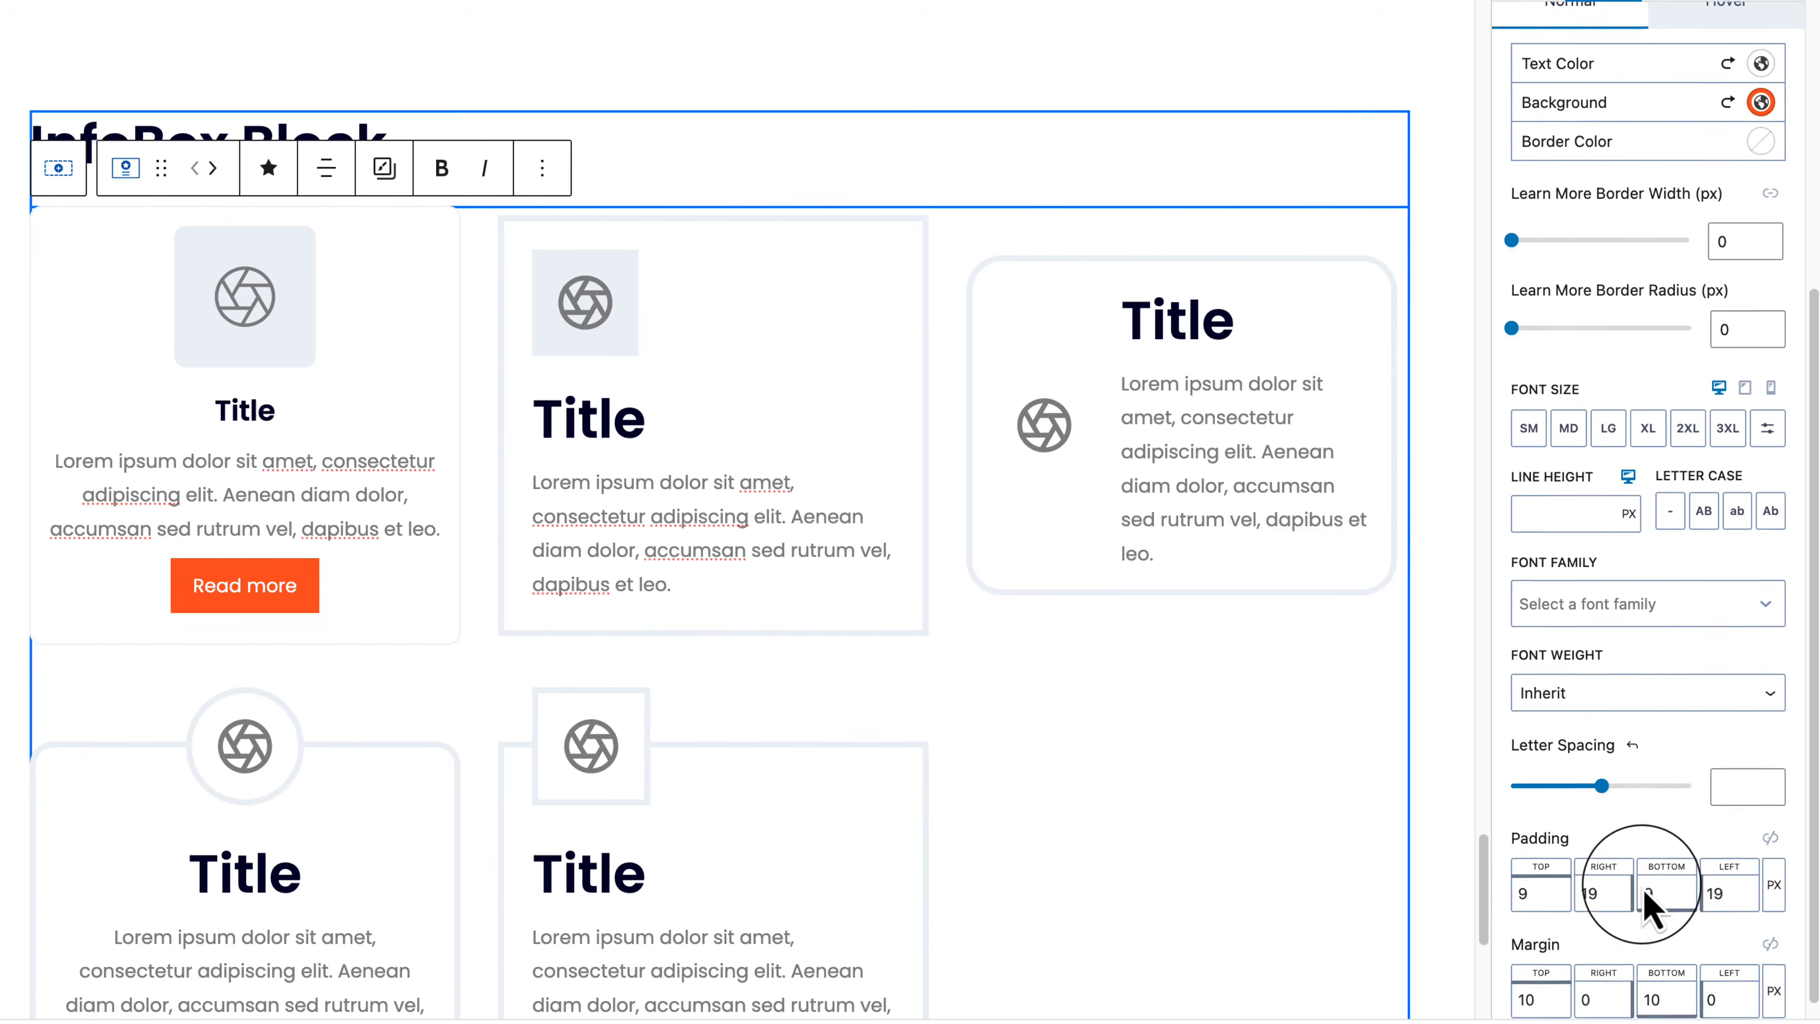
Step: Give the button a 20 px top margin and collapse its styling options
click(1551, 972)
drag(1387, 897, 1326, 895)
double_click(1480, 892)
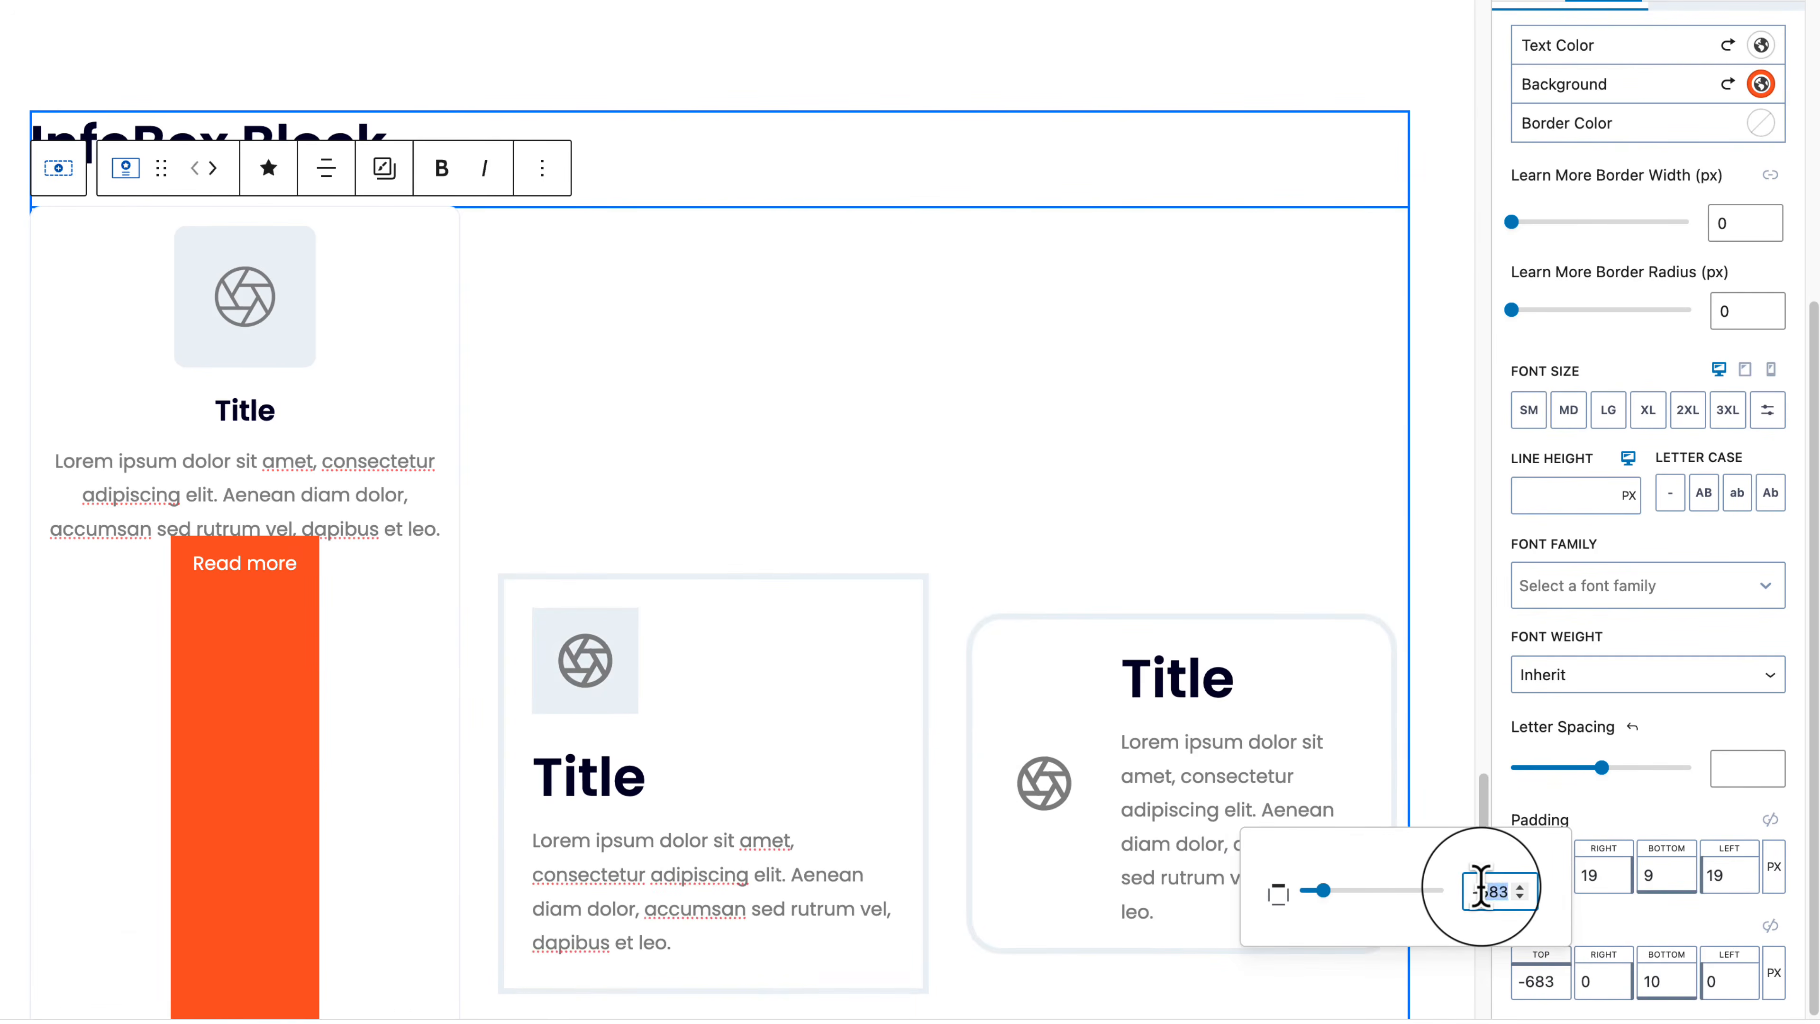
text(20)
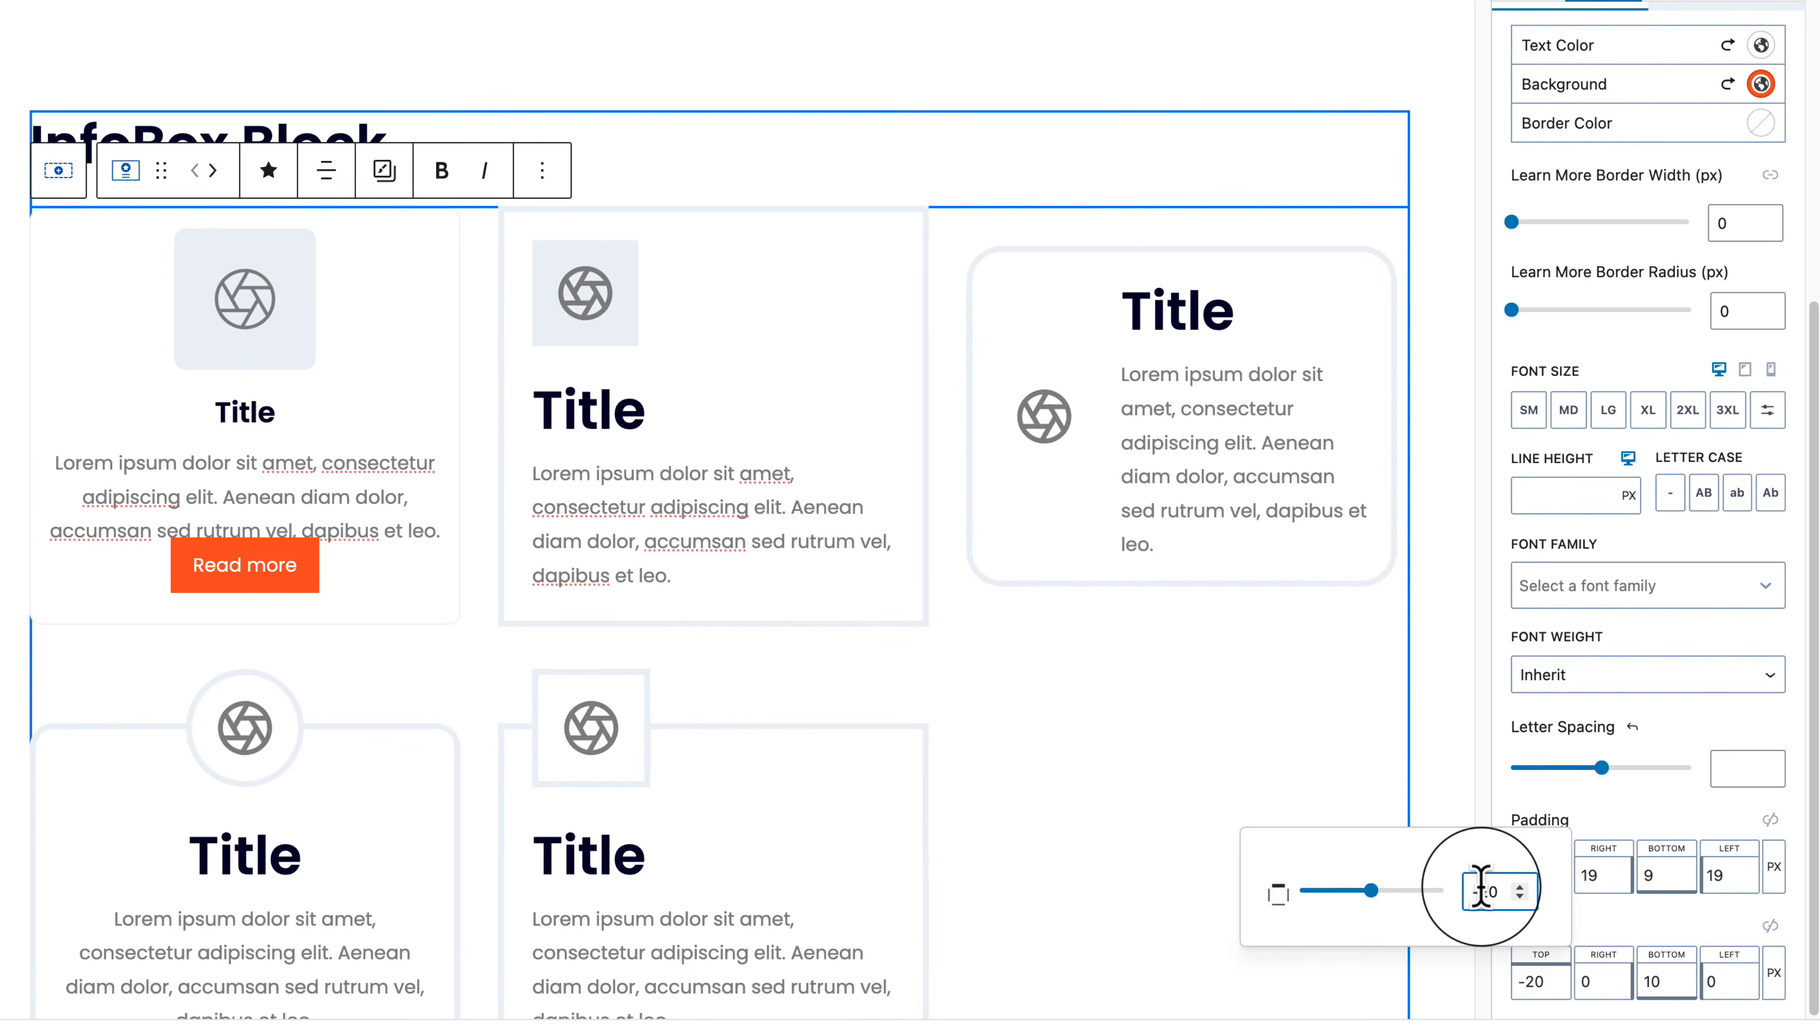
click(1480, 893)
key(BackSpace)
click(1646, 915)
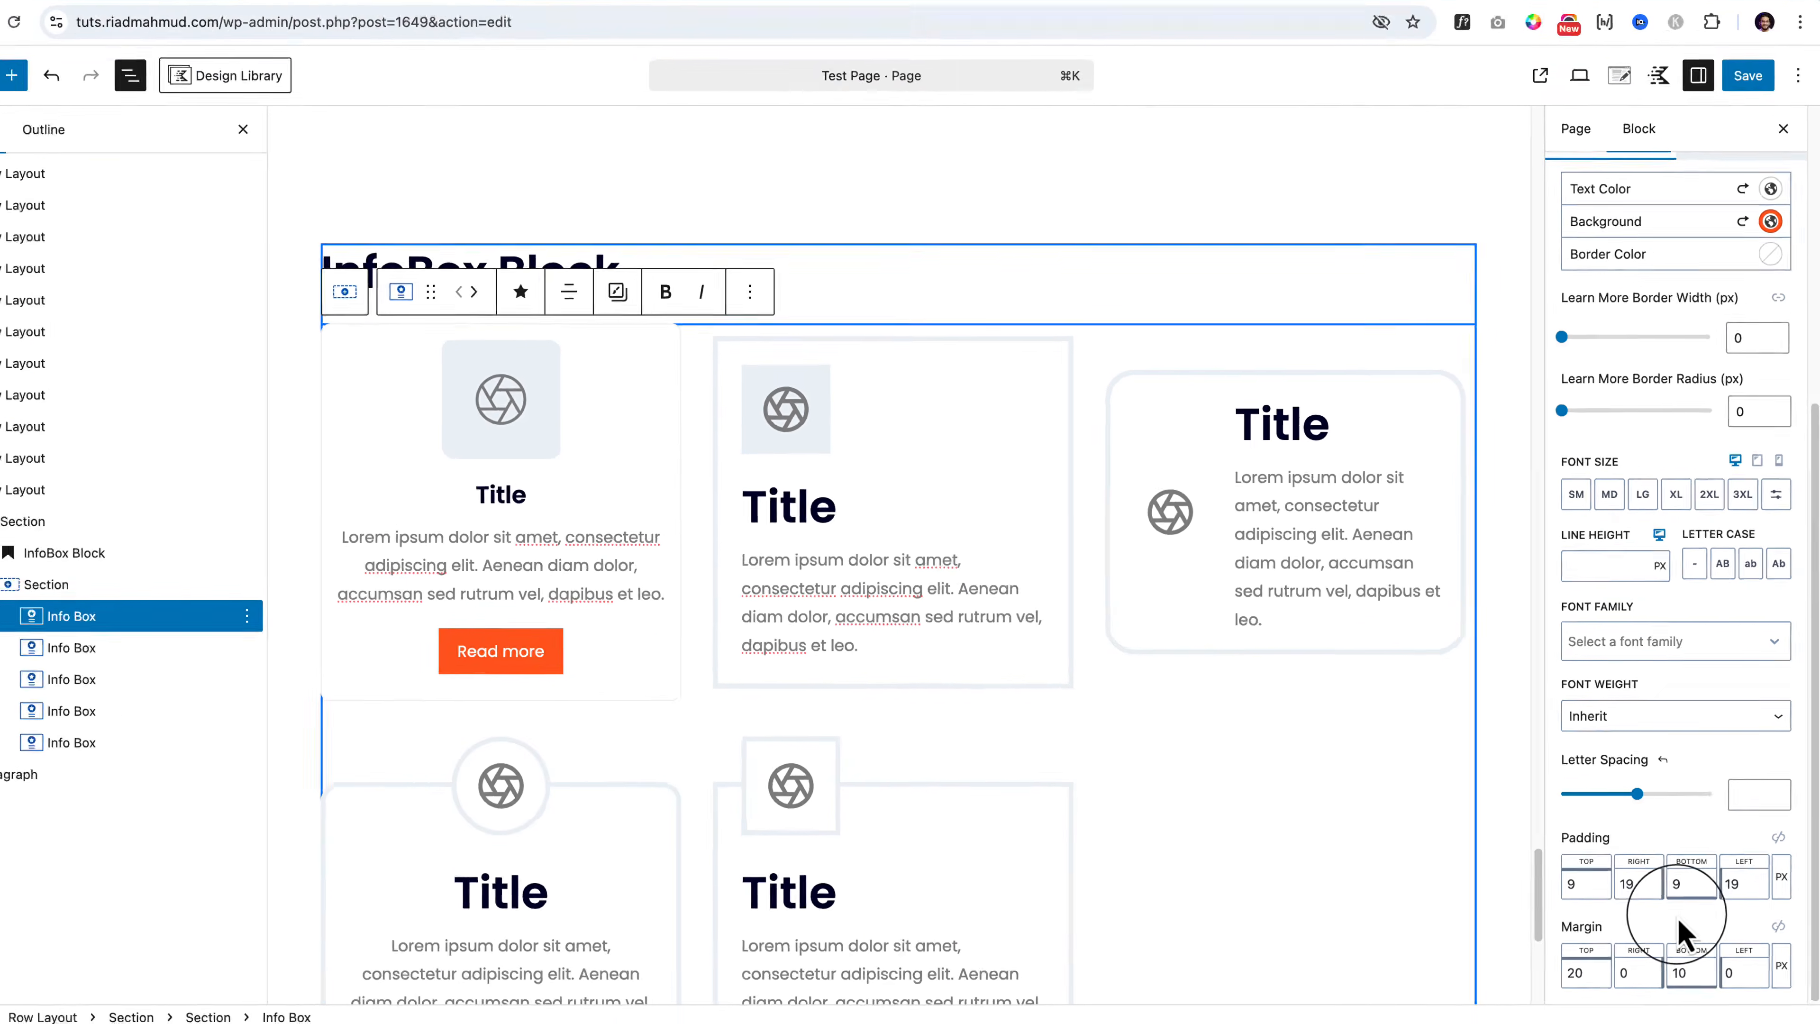
scroll(1666, 915, up, 5)
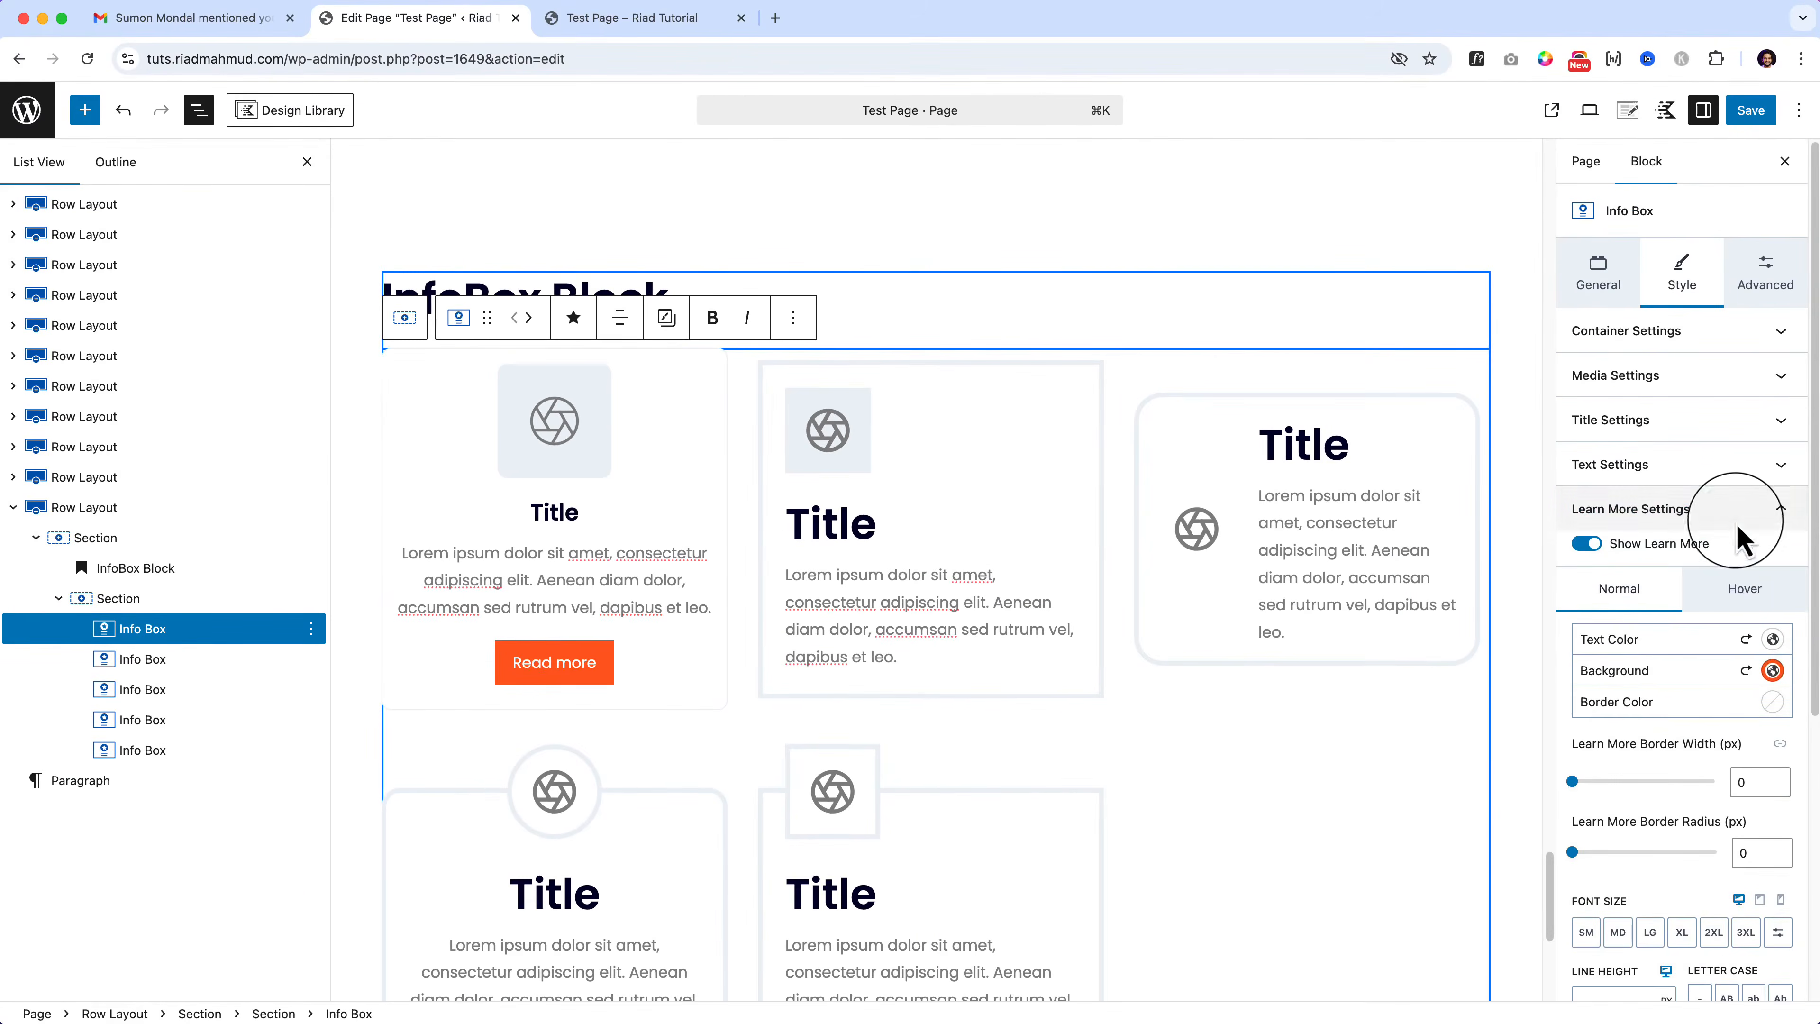
click(1737, 509)
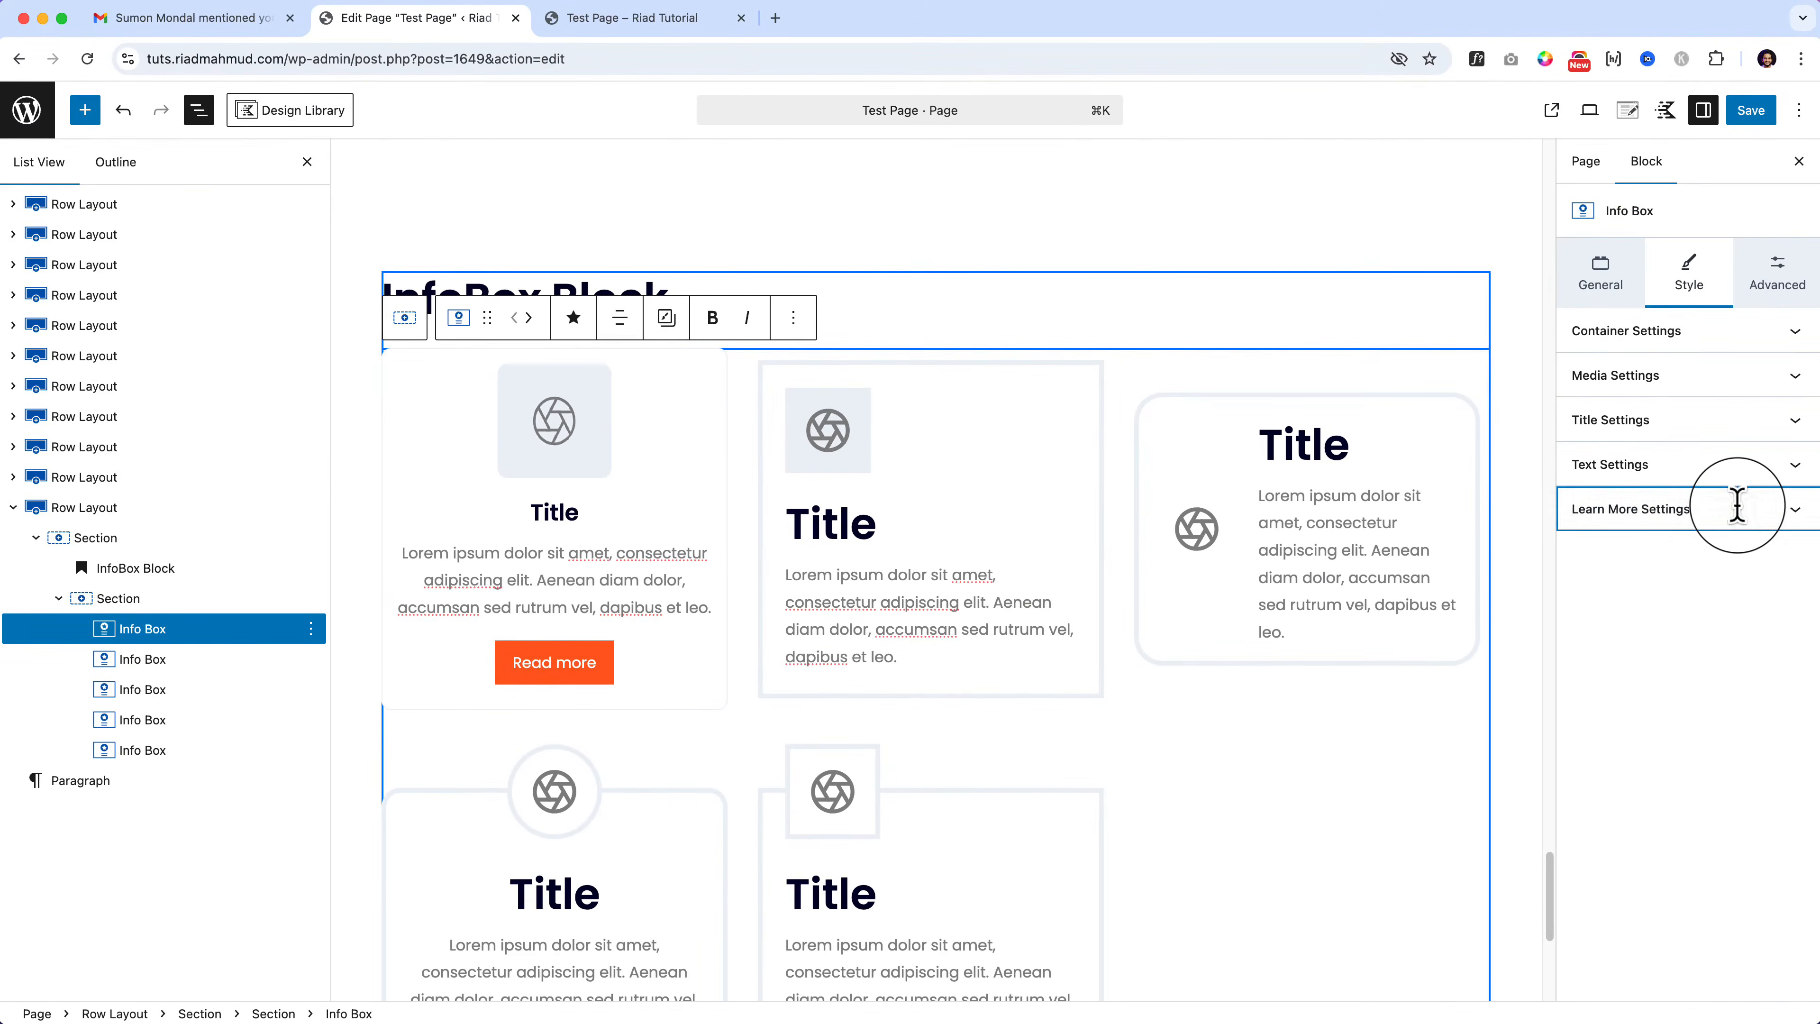
click(150, 629)
Step: Tint the box background, then set the hover background to pale peach FFF1E5
click(1641, 341)
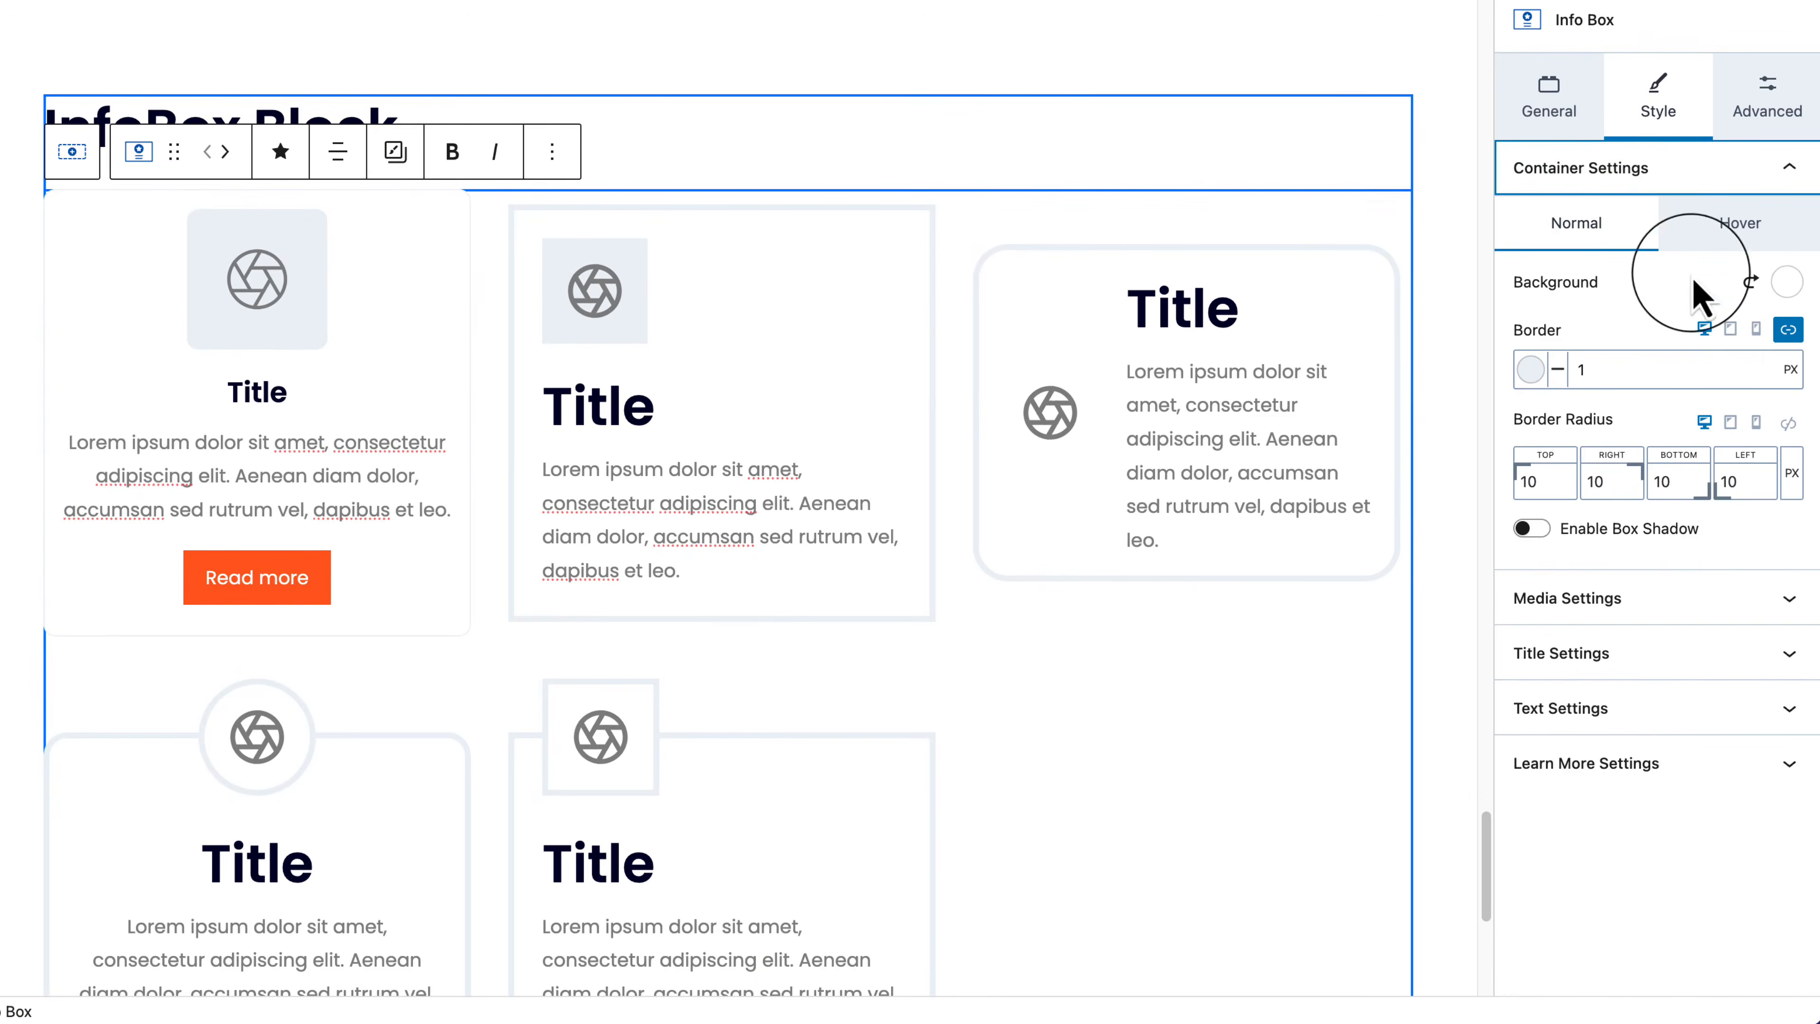
click(1787, 285)
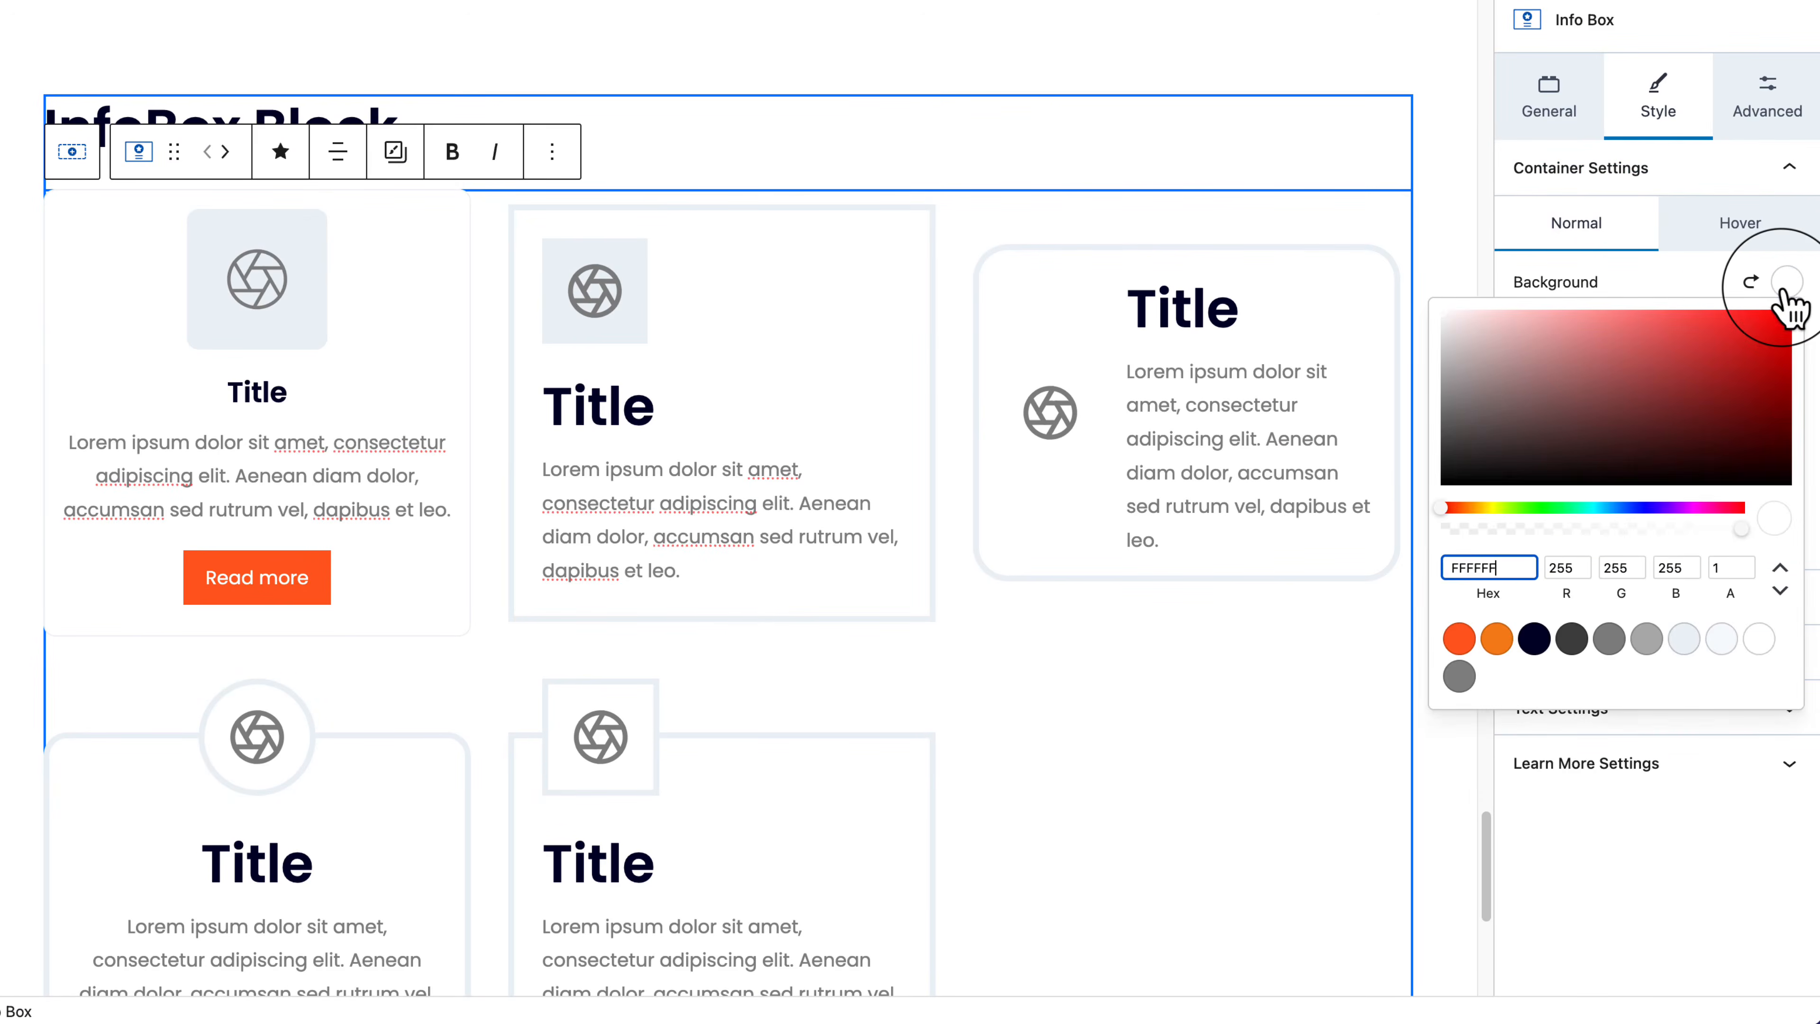
mouse_move(1784, 309)
mouse_down()
mouse_move(1482, 316)
mouse_move(1495, 340)
mouse_move(1441, 326)
mouse_up()
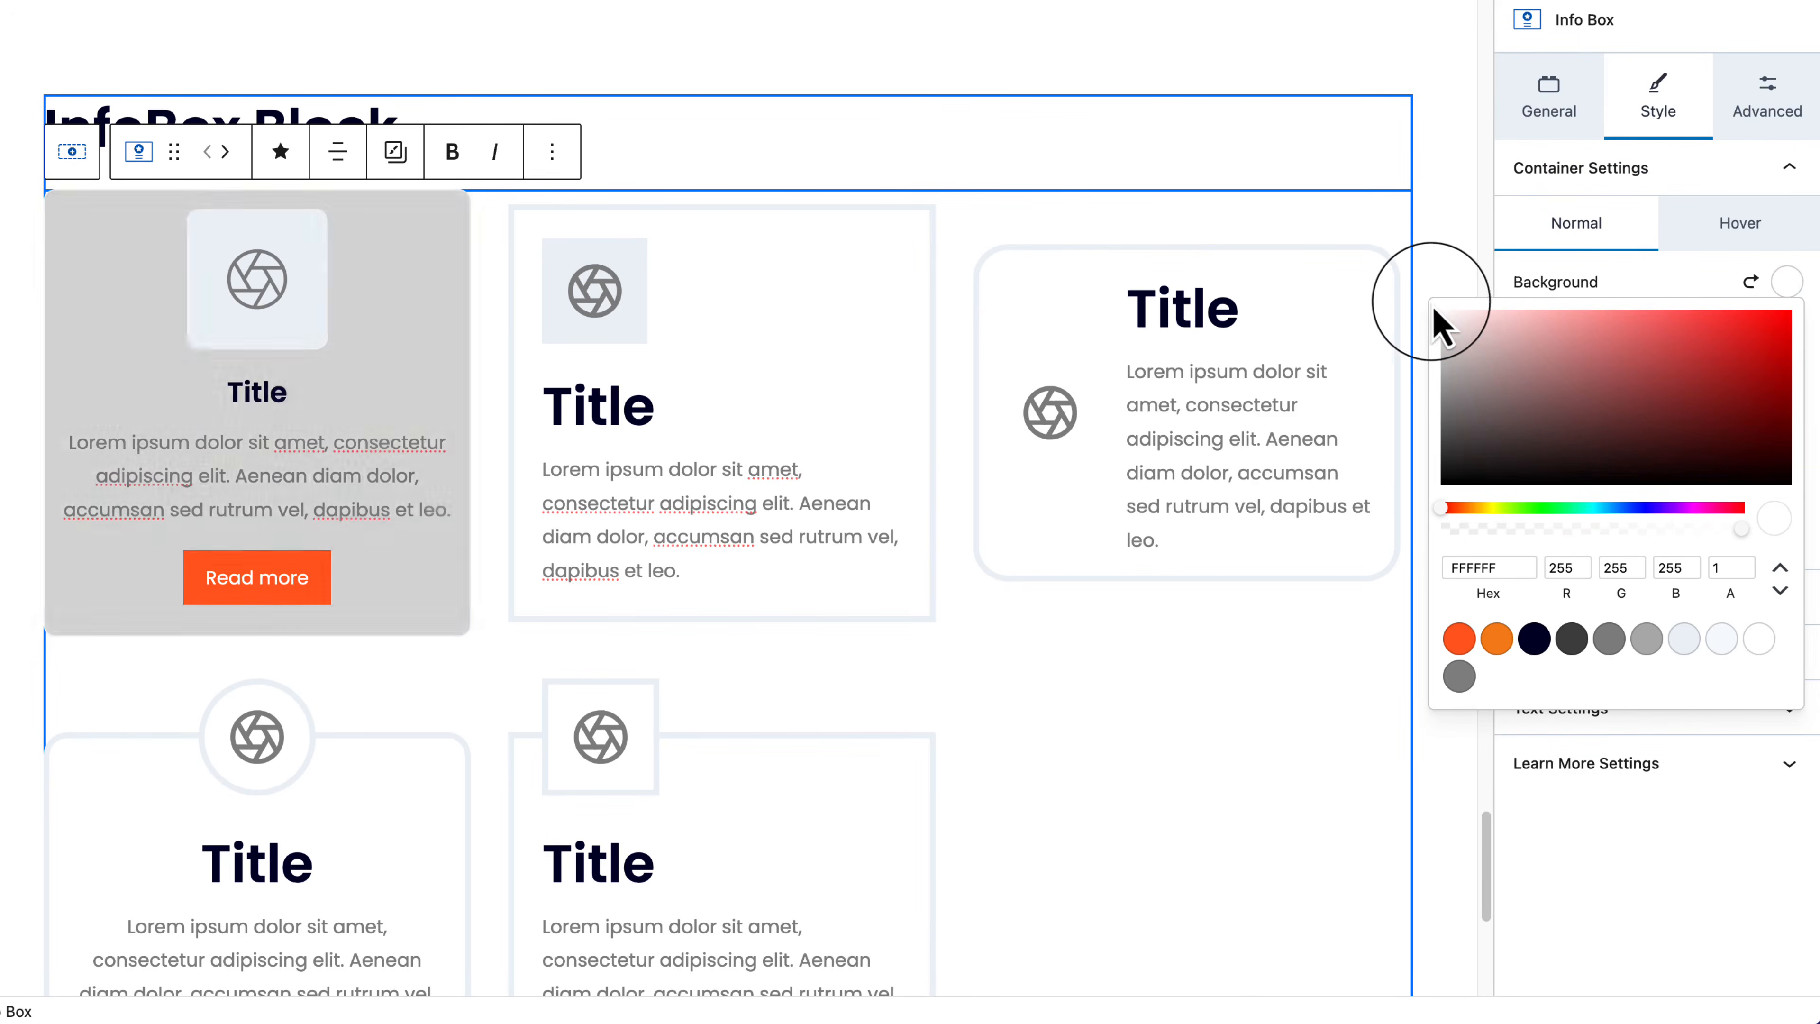
click(1743, 226)
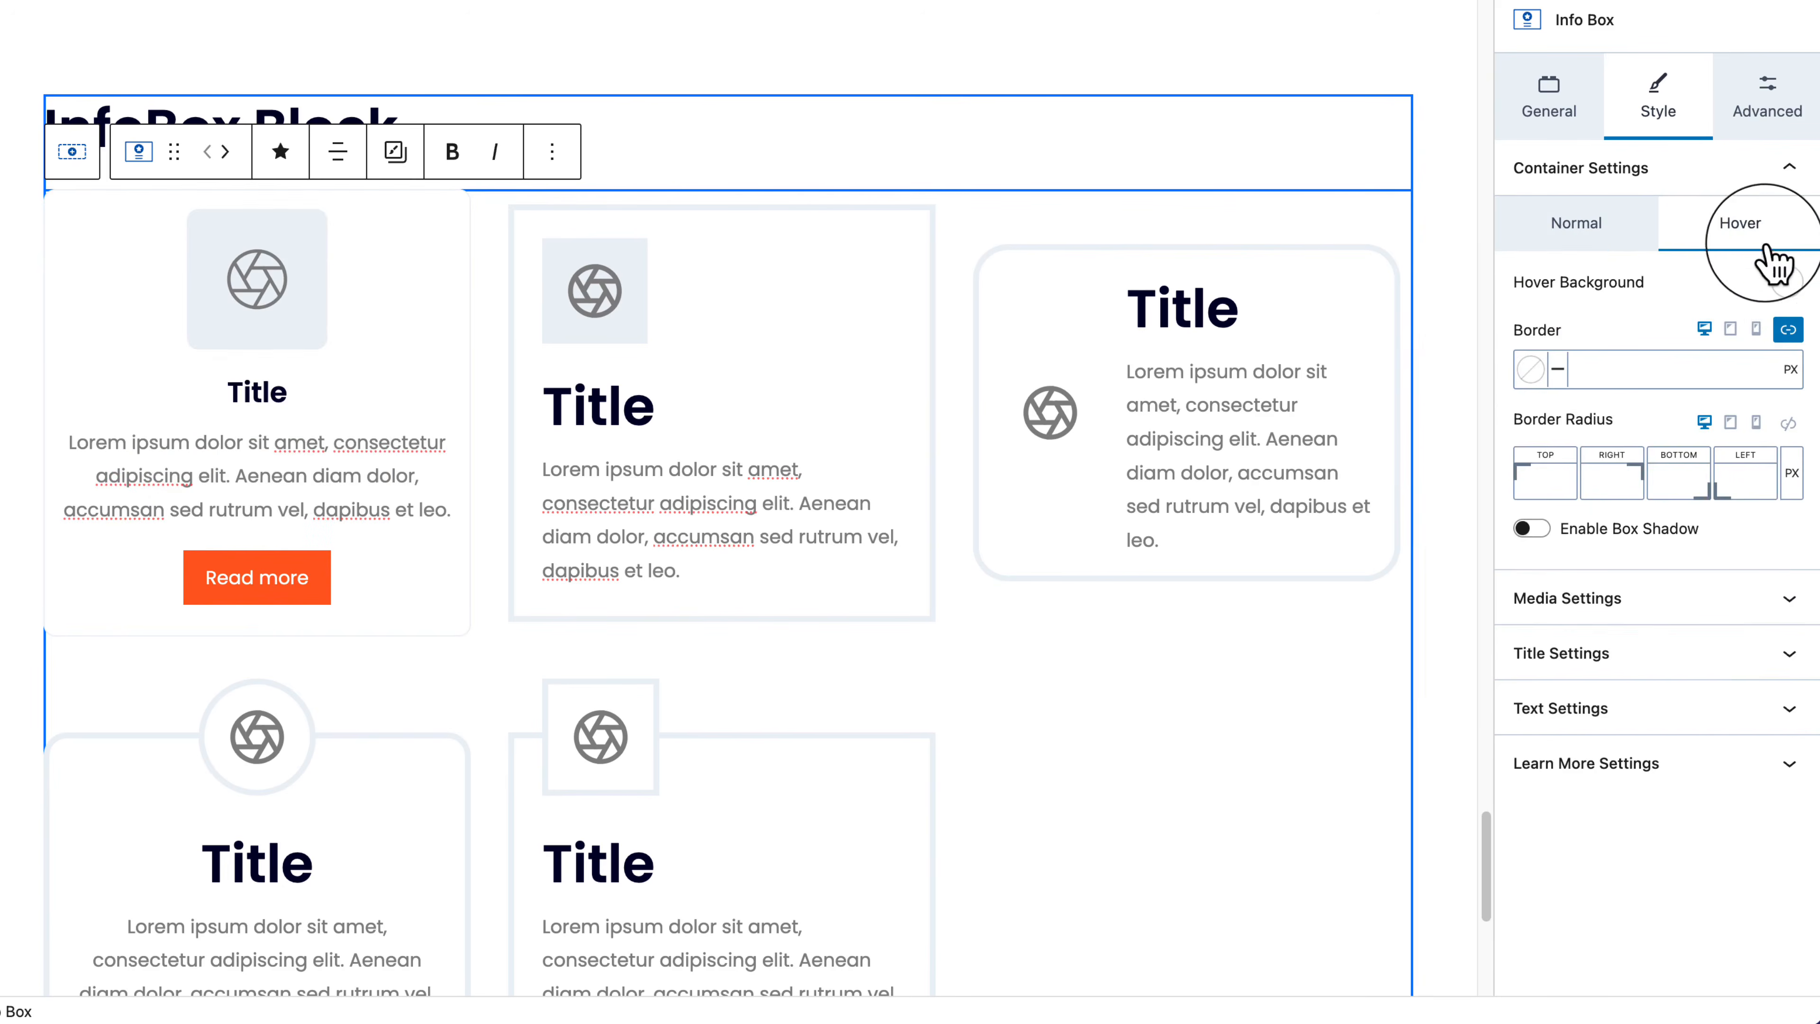
click(1787, 283)
click(1496, 638)
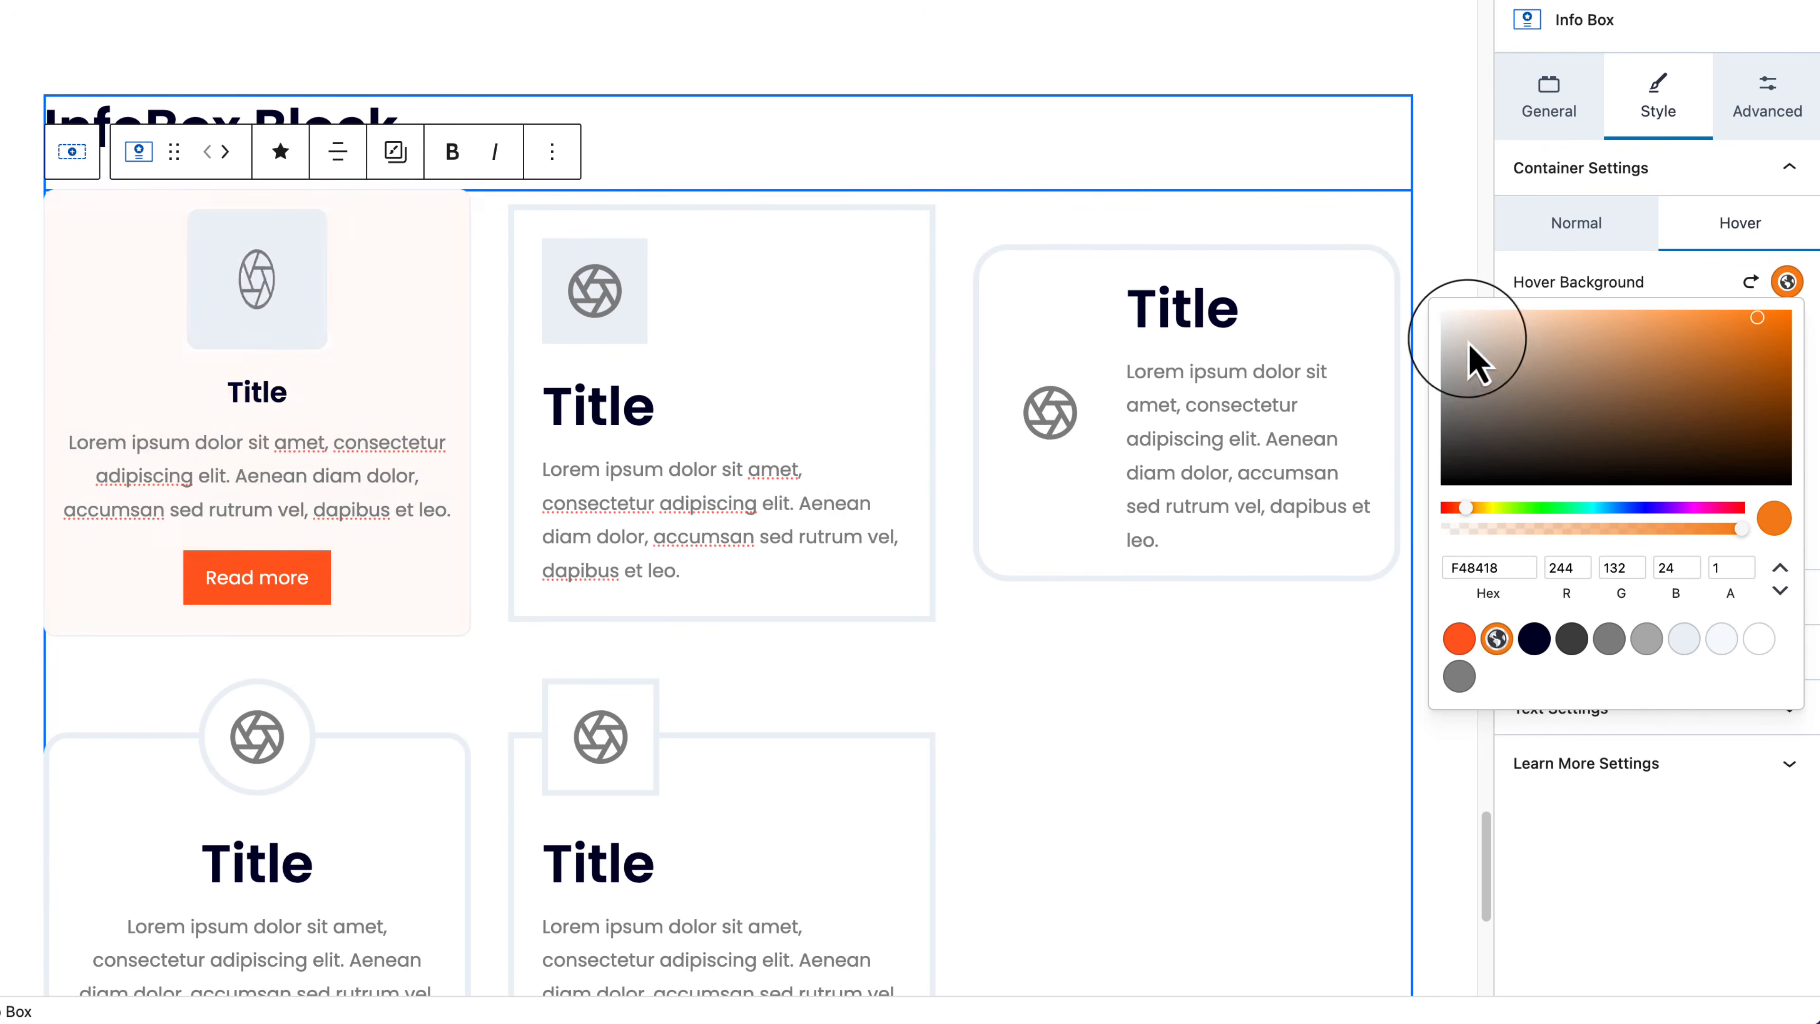
mouse_move(1467, 346)
mouse_down()
mouse_move(1511, 341)
mouse_move(1488, 323)
mouse_up()
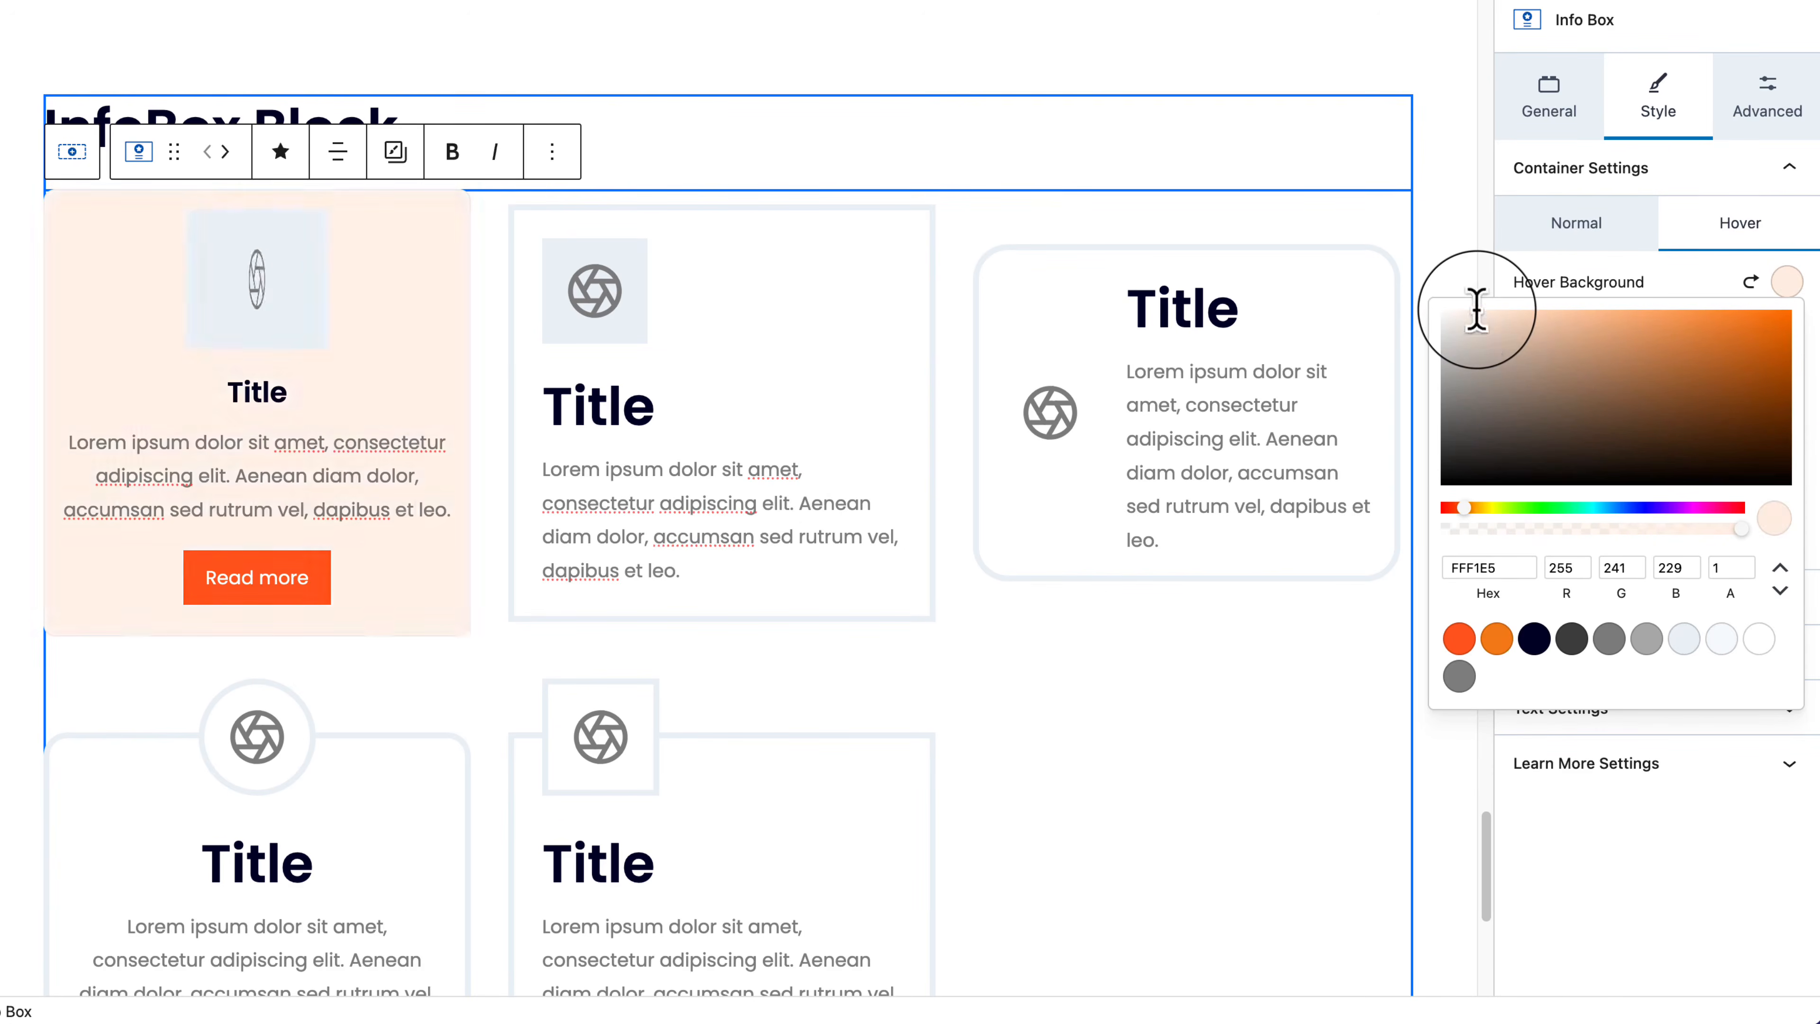
click(1478, 320)
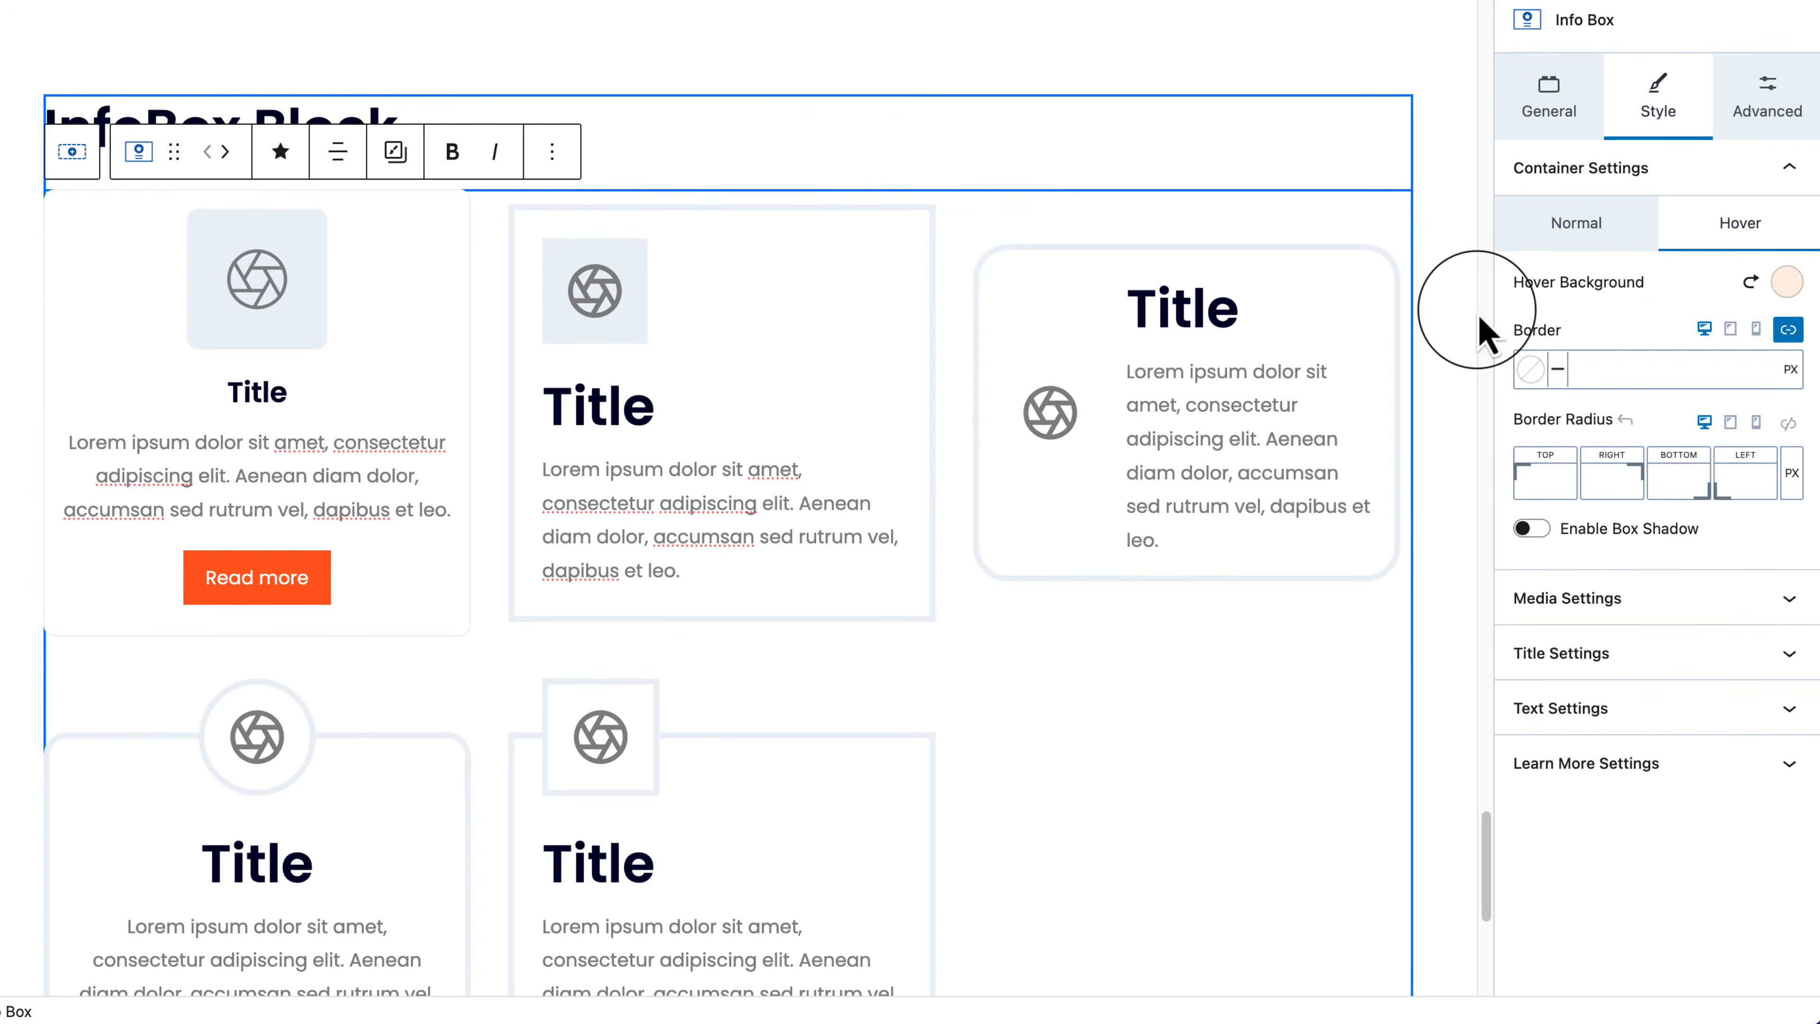
Step: Enable a box shadow for the hover state and collapse Container Settings
click(1527, 529)
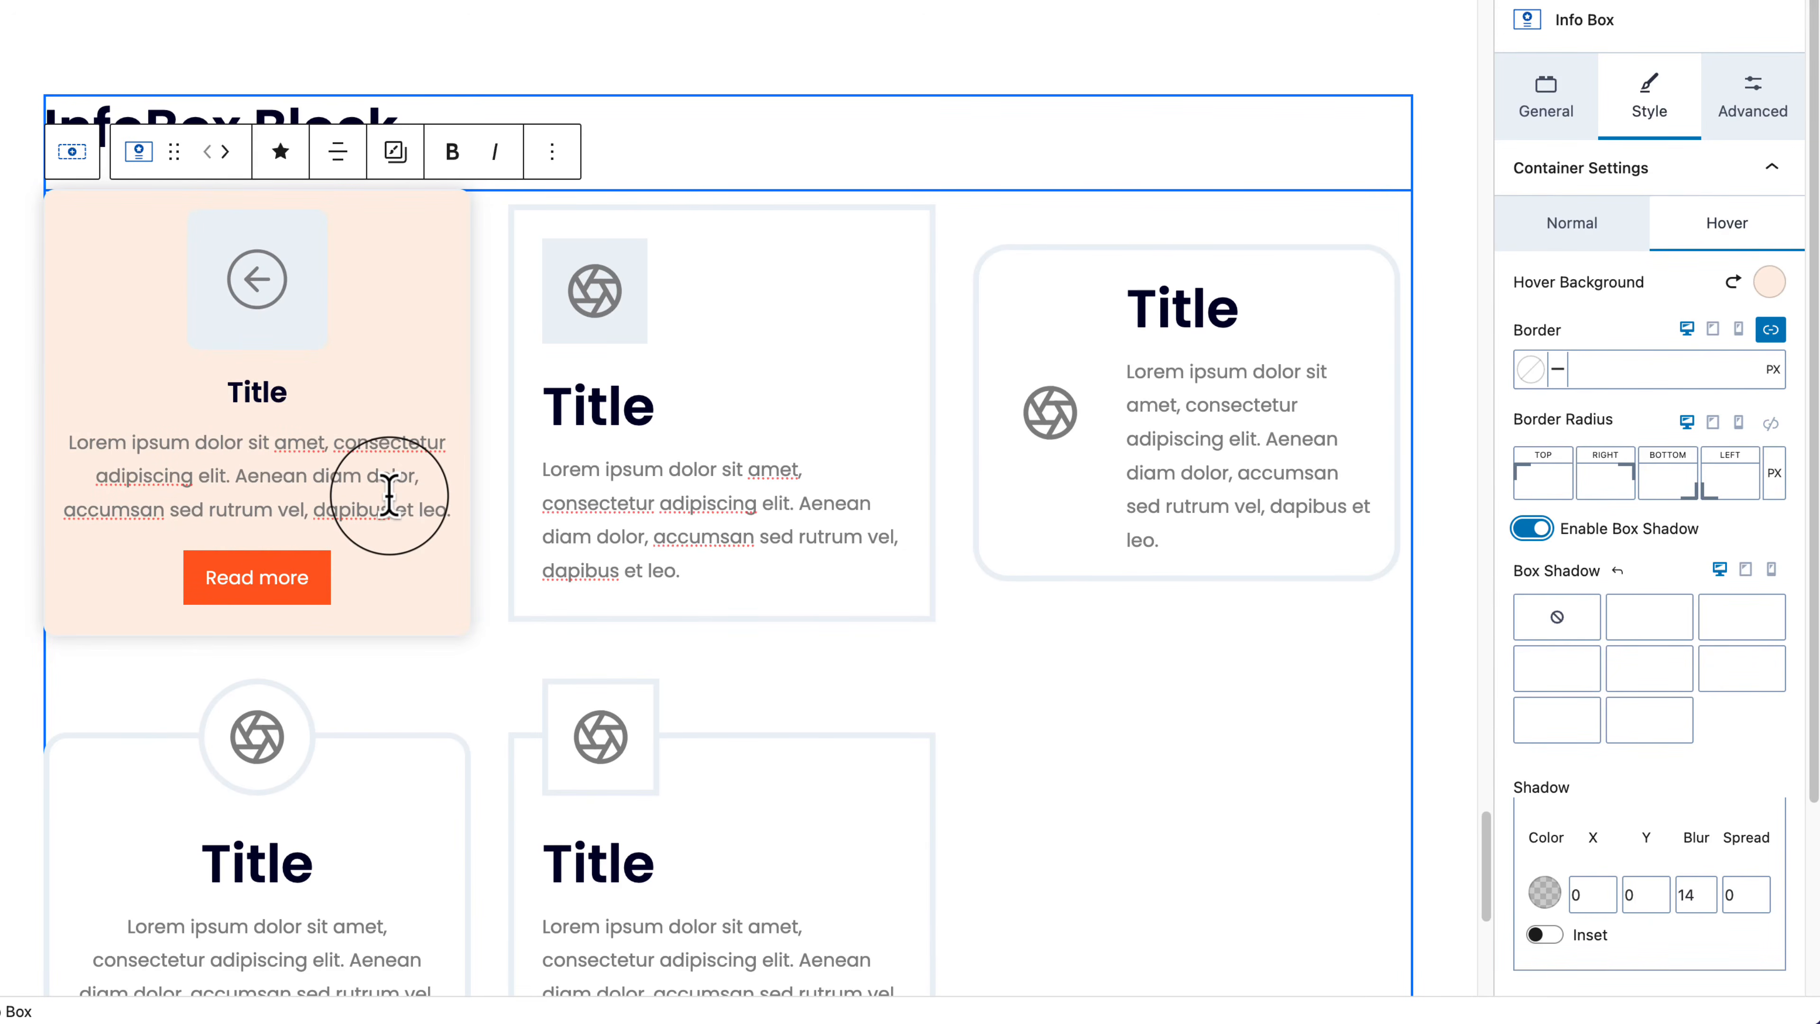
click(1645, 209)
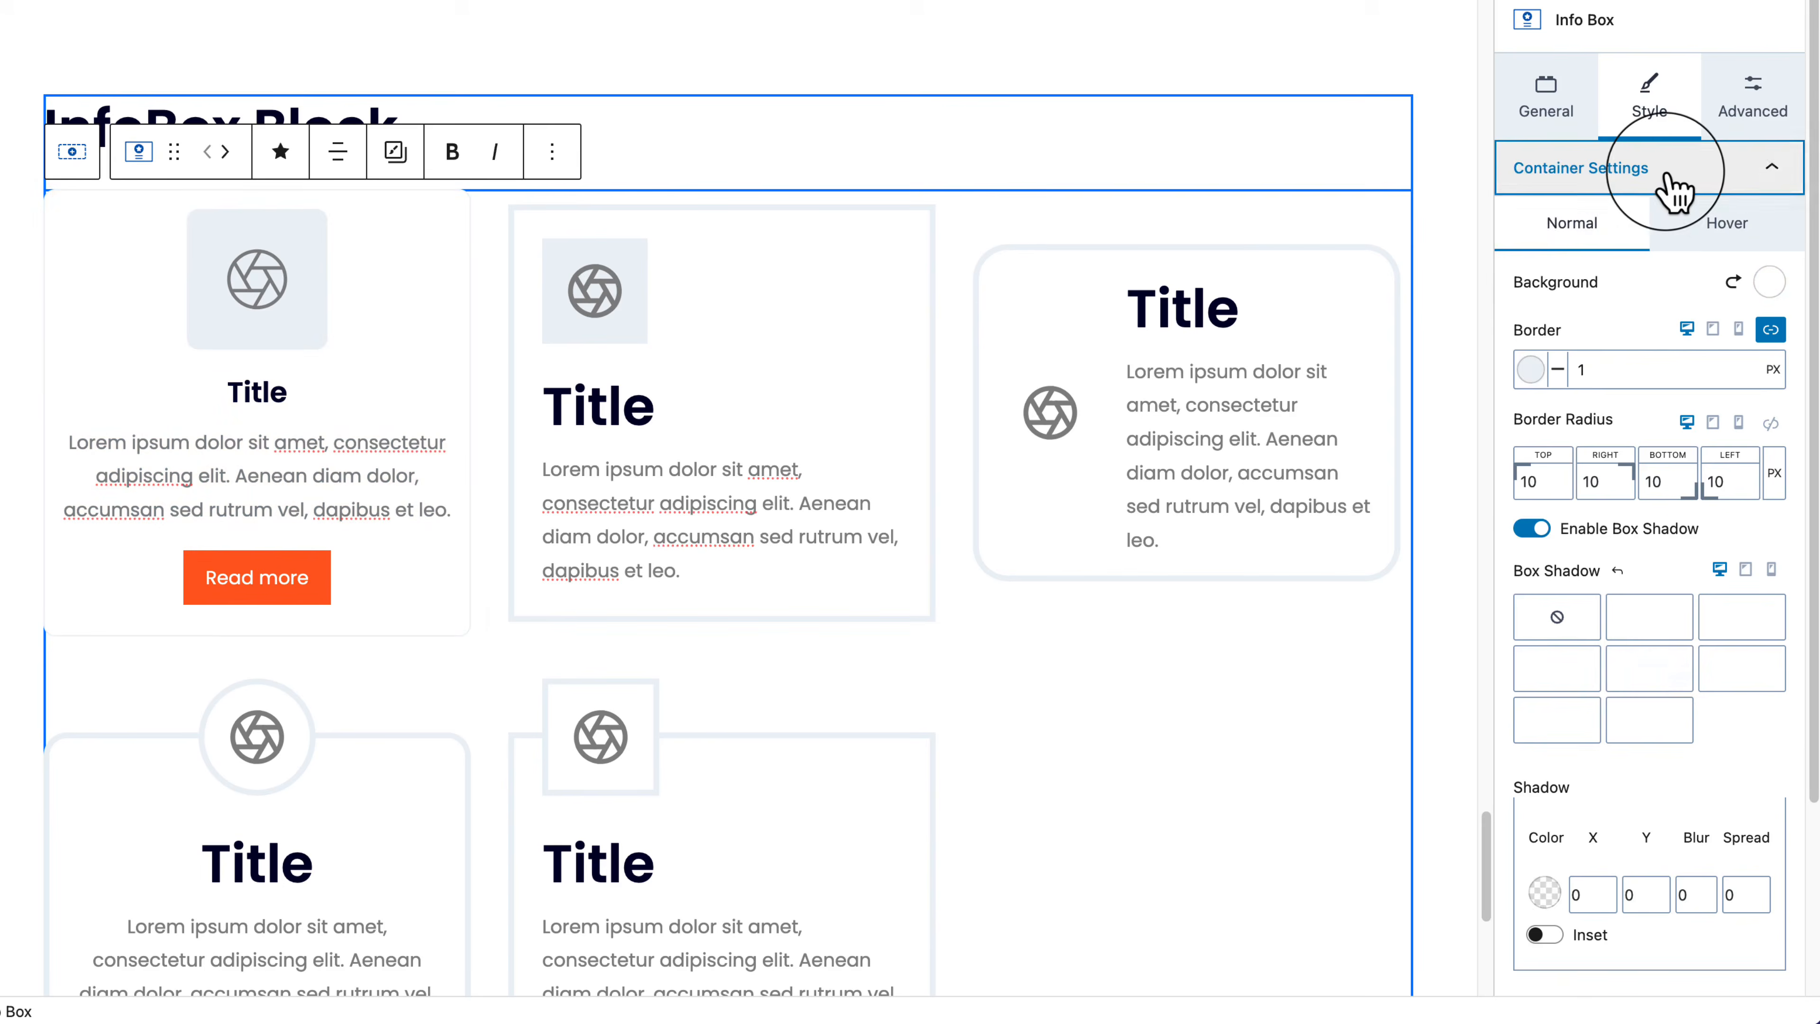
scroll(1670, 190, down, 3)
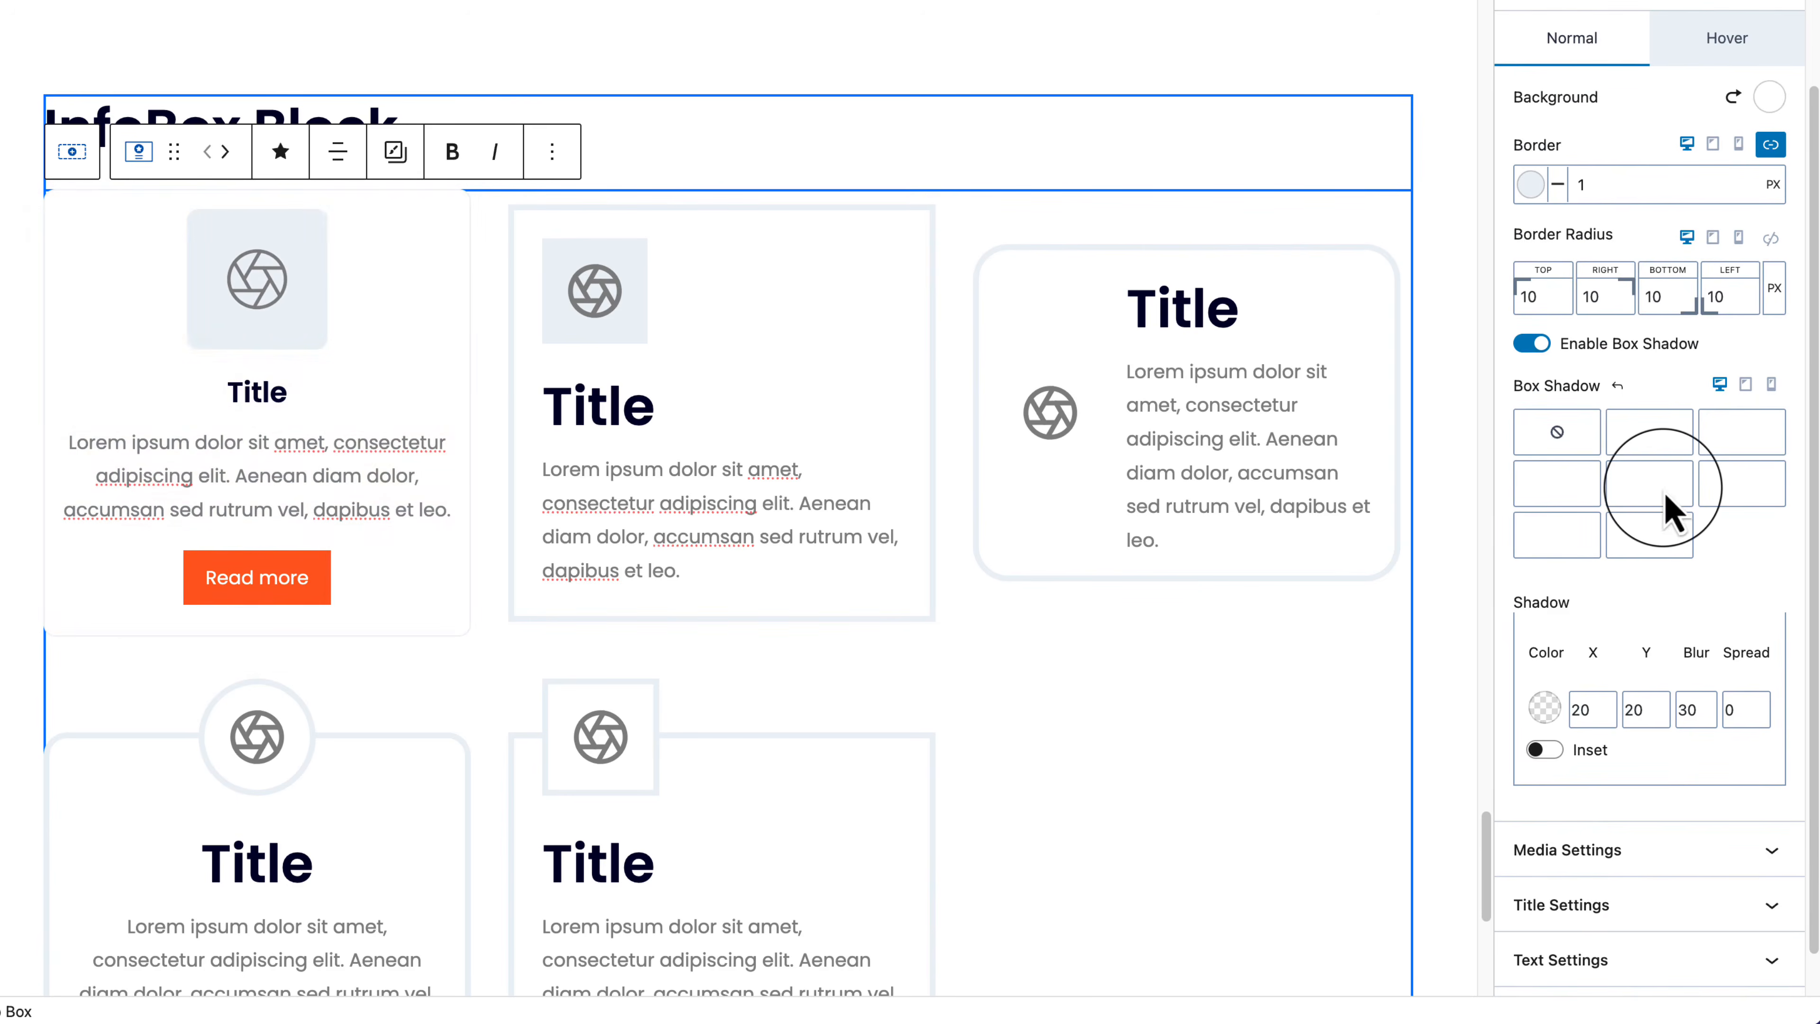
scroll(1648, 287, up, 3)
click(1648, 176)
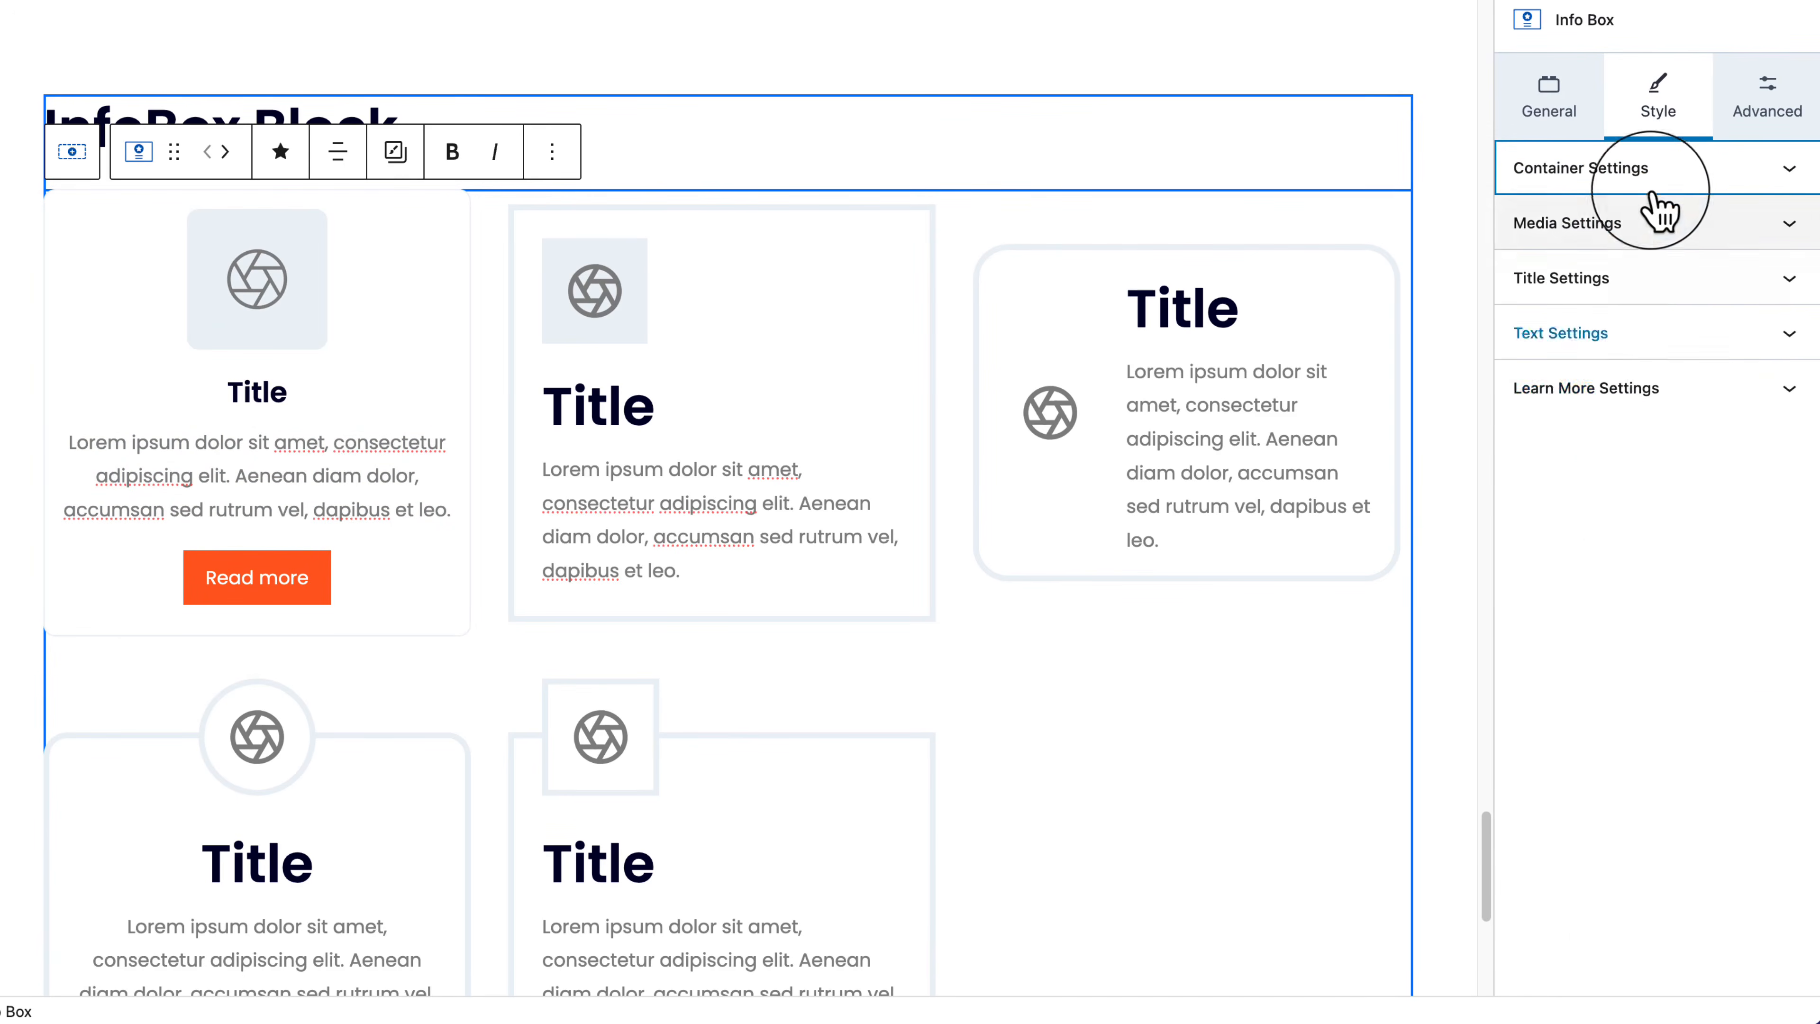
click(1691, 223)
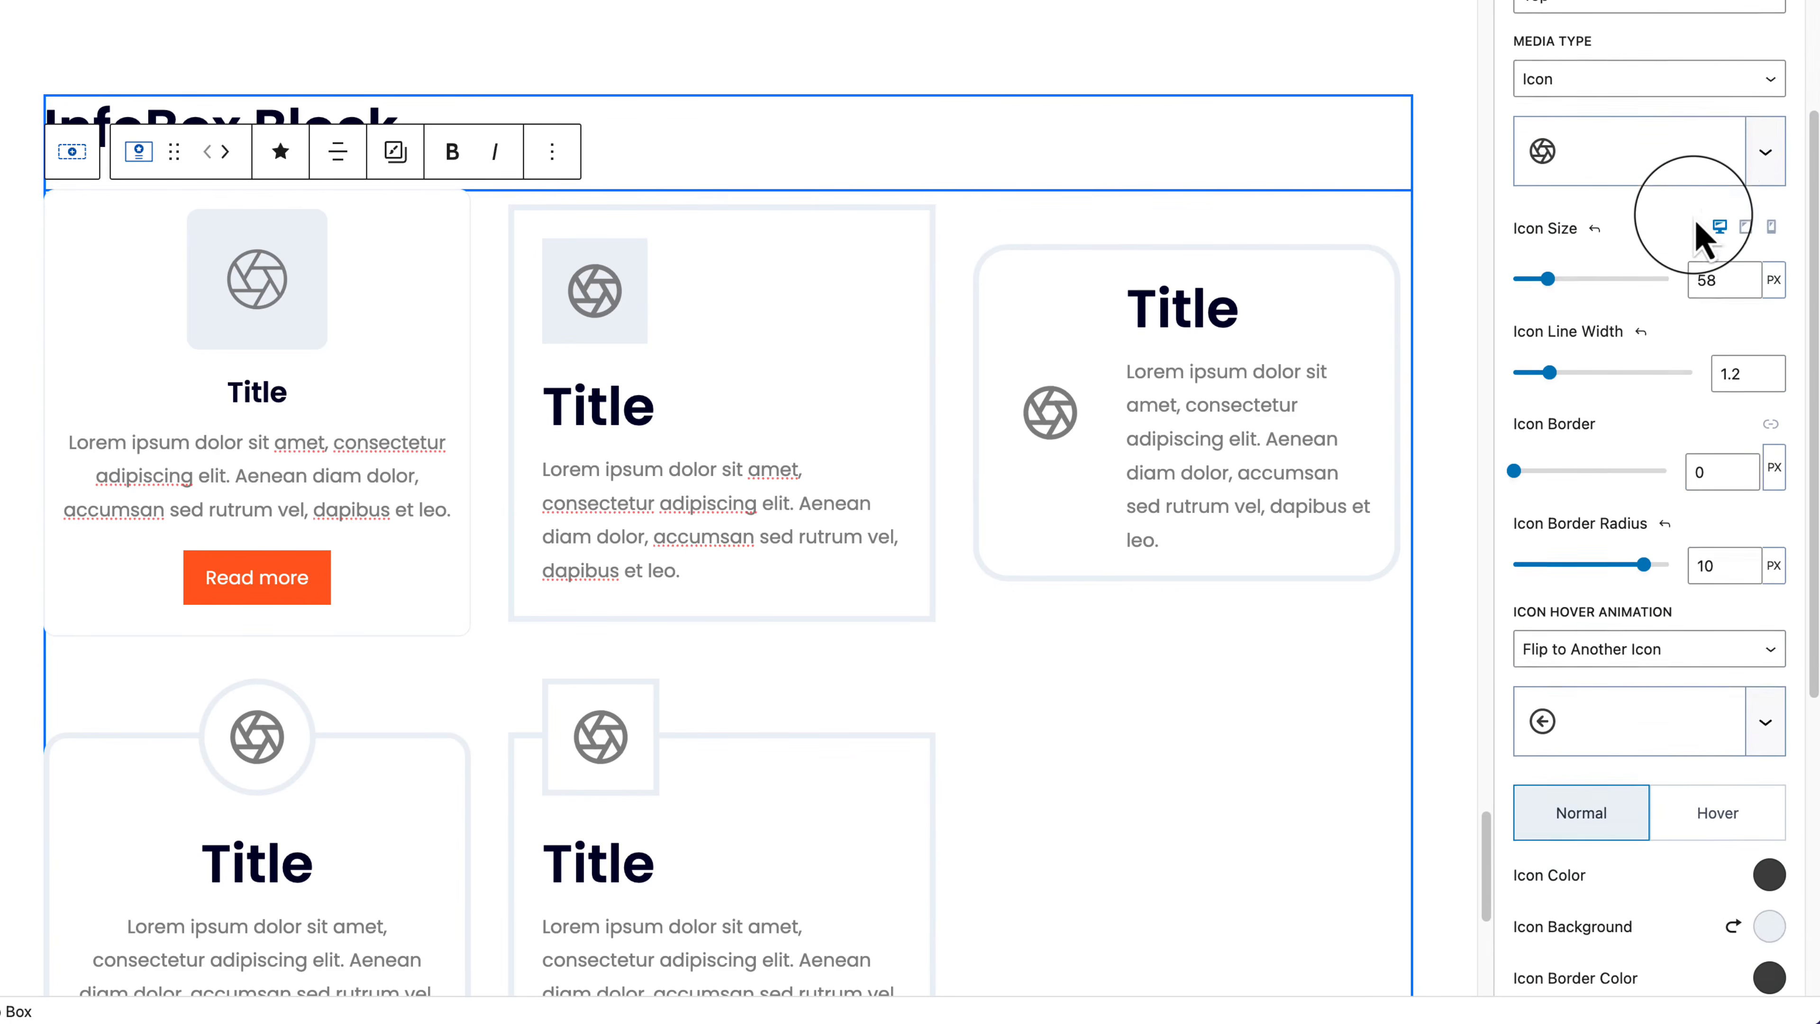
scroll(1702, 236, up, 1)
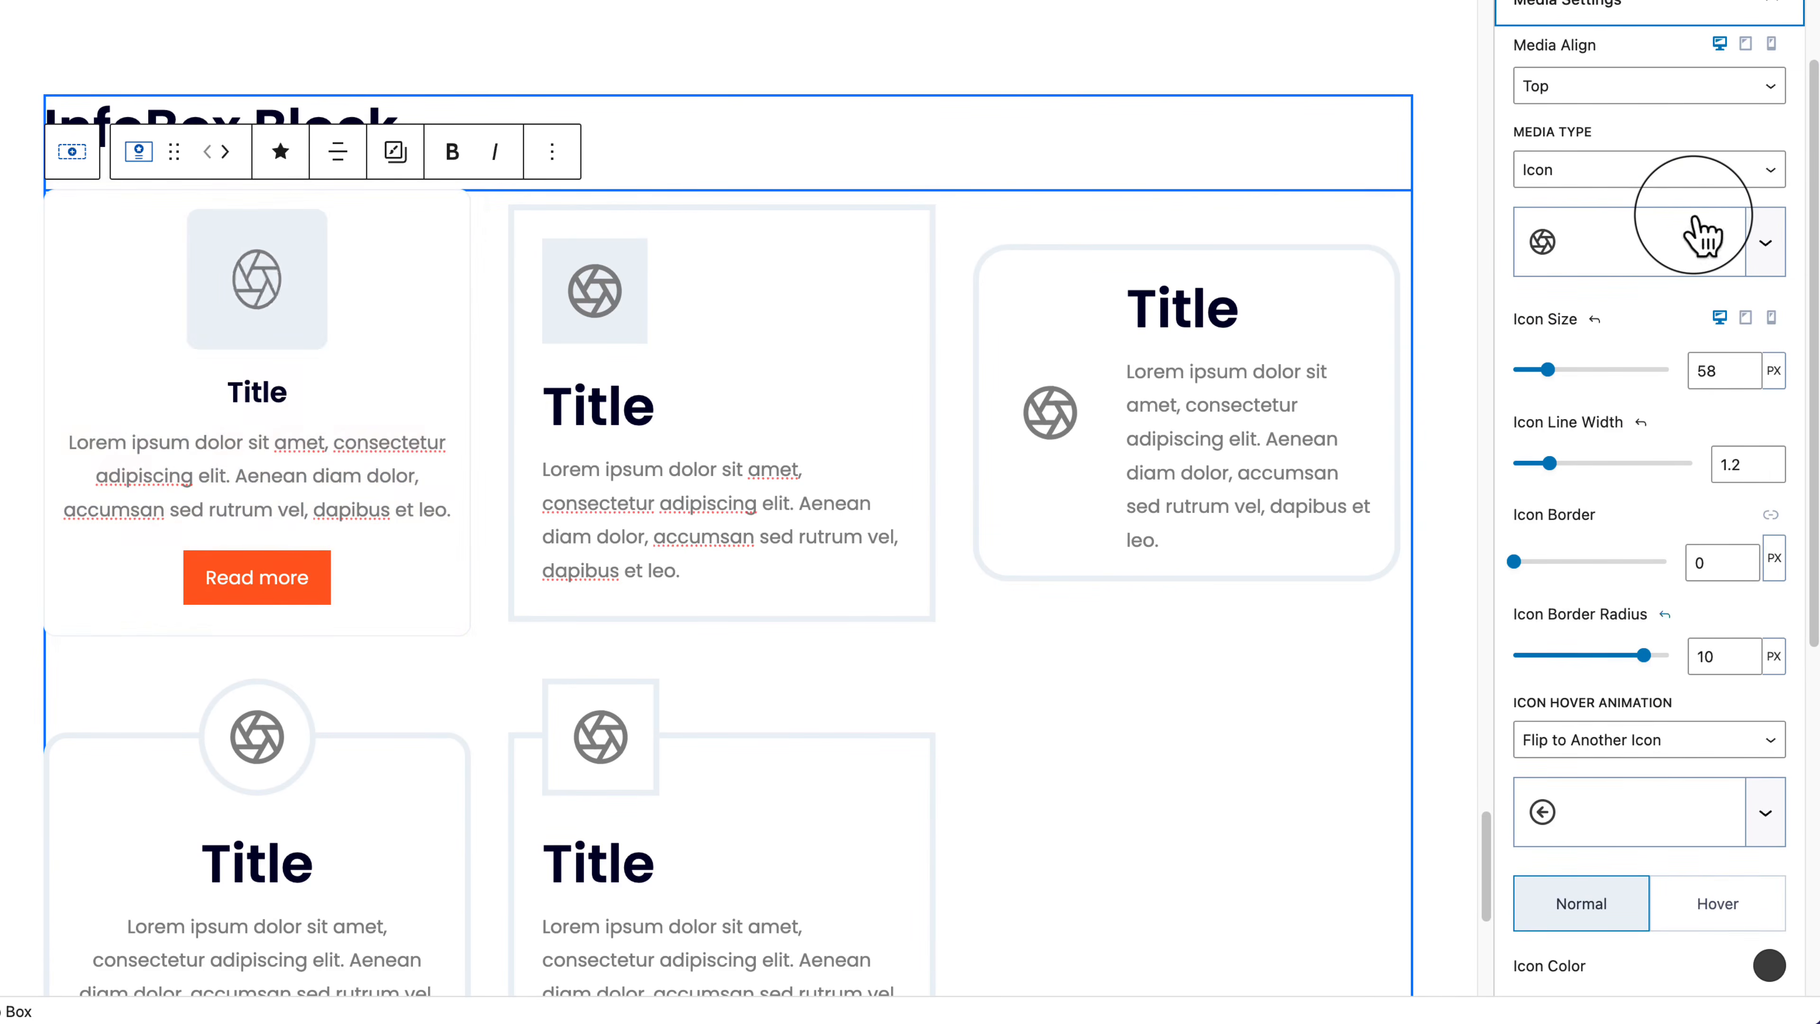
drag(1551, 464, 1625, 466)
scroll(1628, 480, down, 5)
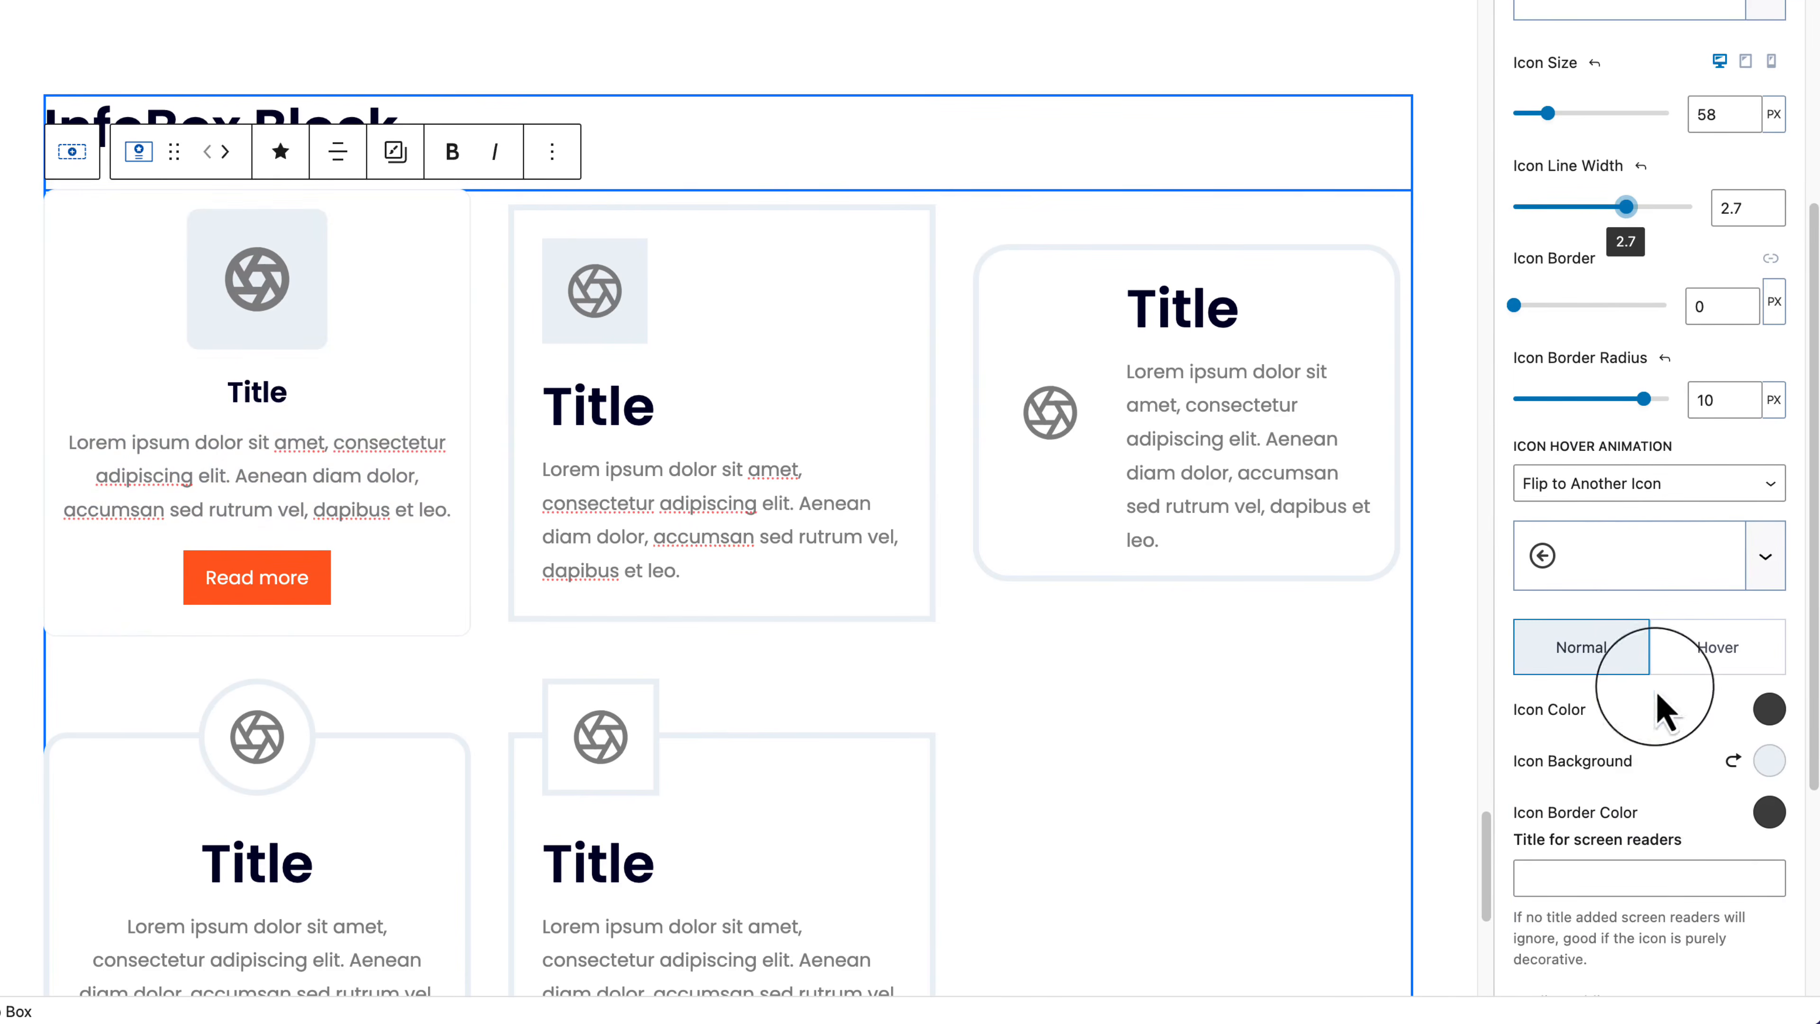
scroll(1677, 831, down, 5)
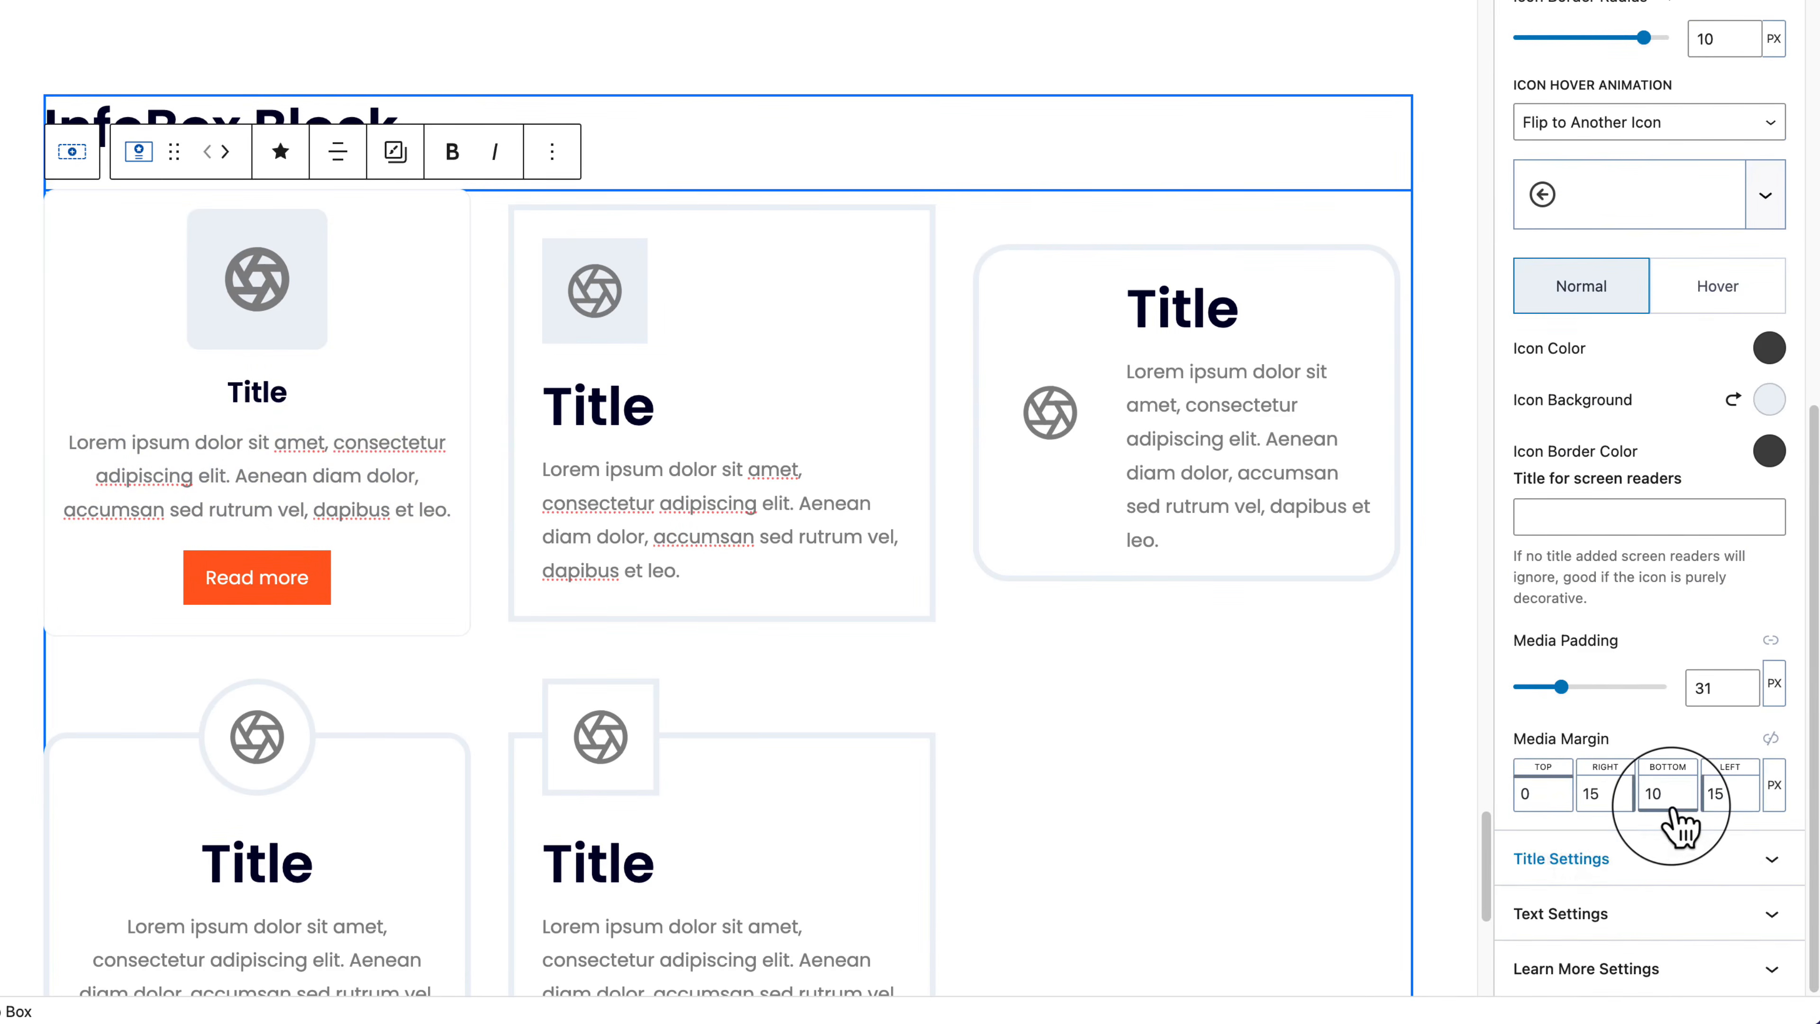
scroll(1670, 810, up, 10)
click(1641, 241)
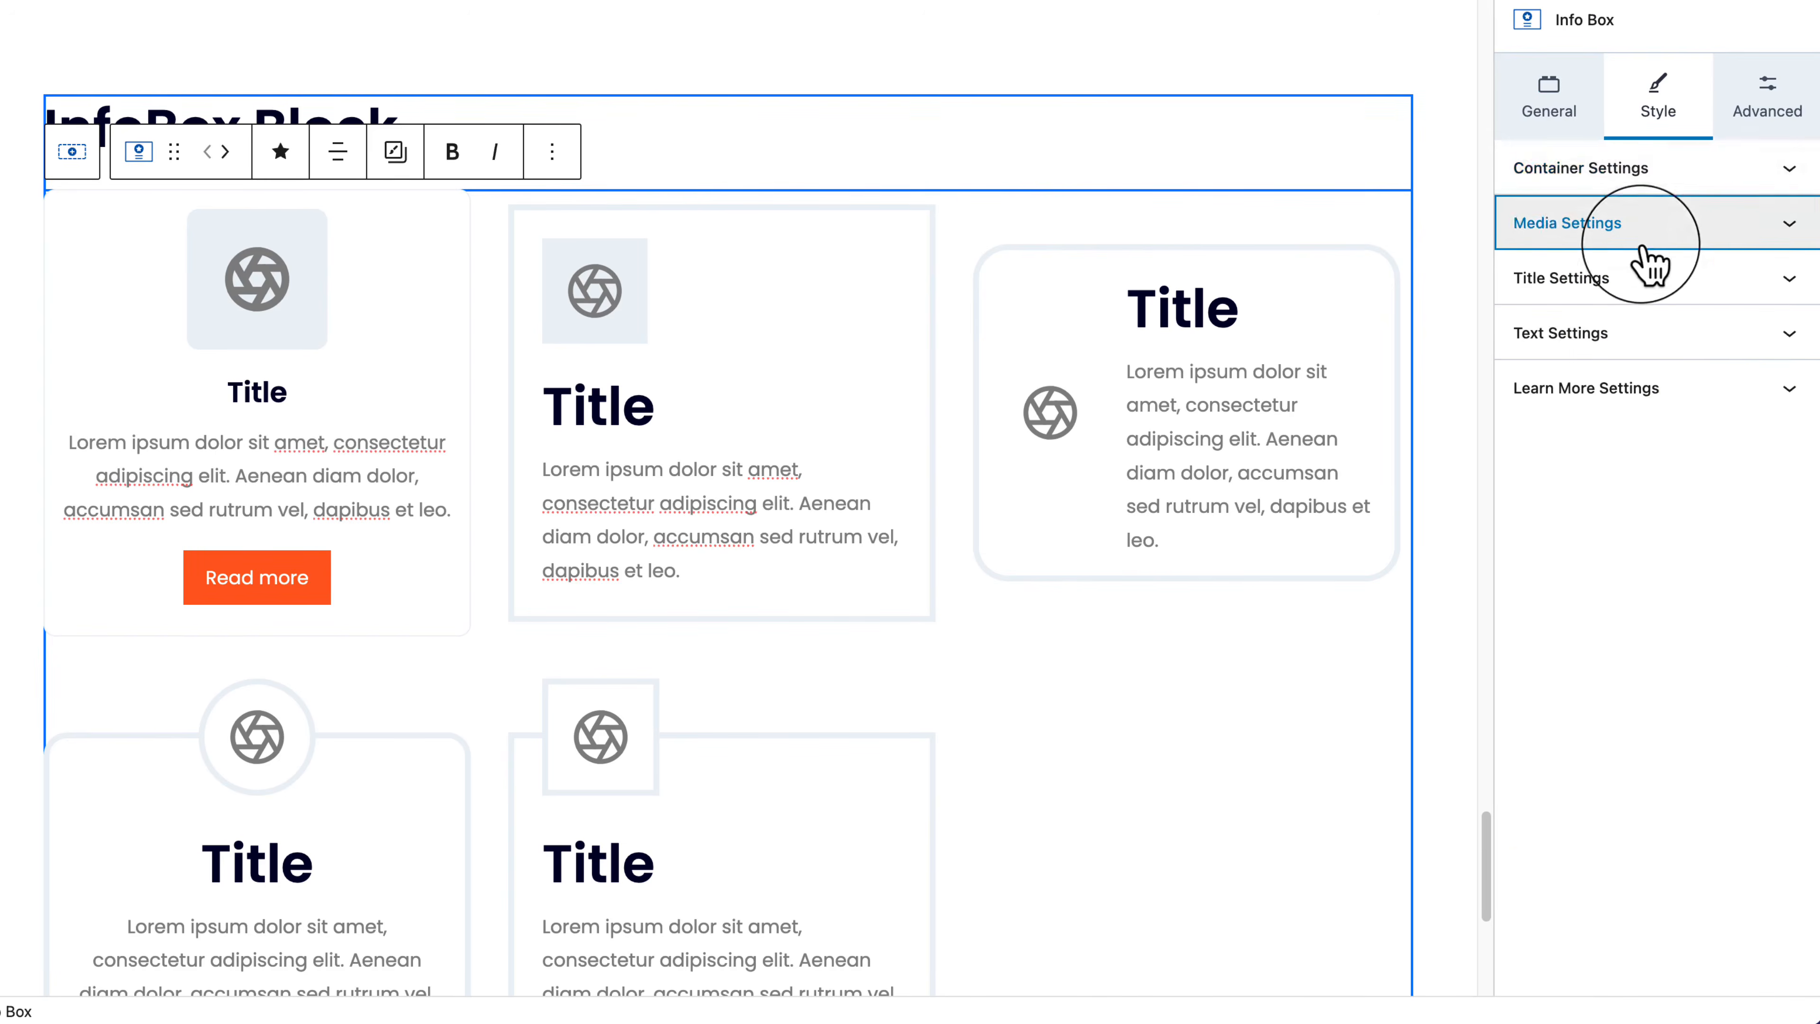
click(1691, 391)
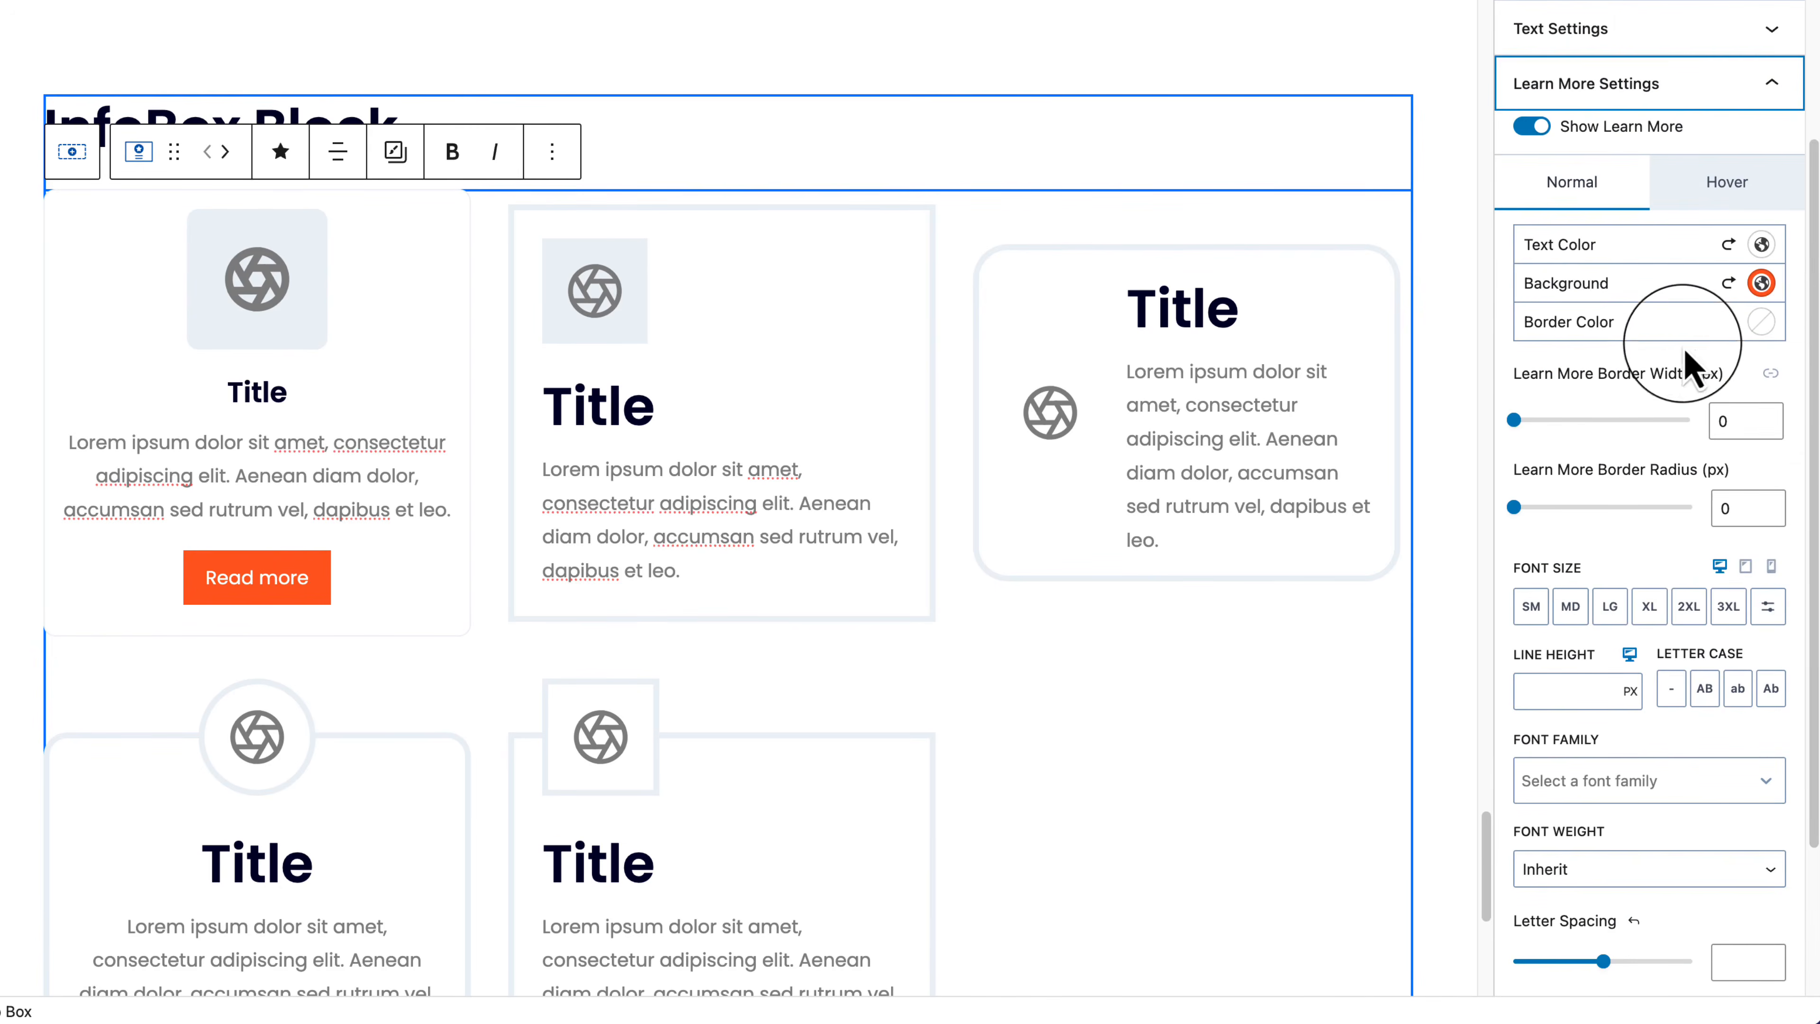
click(1655, 90)
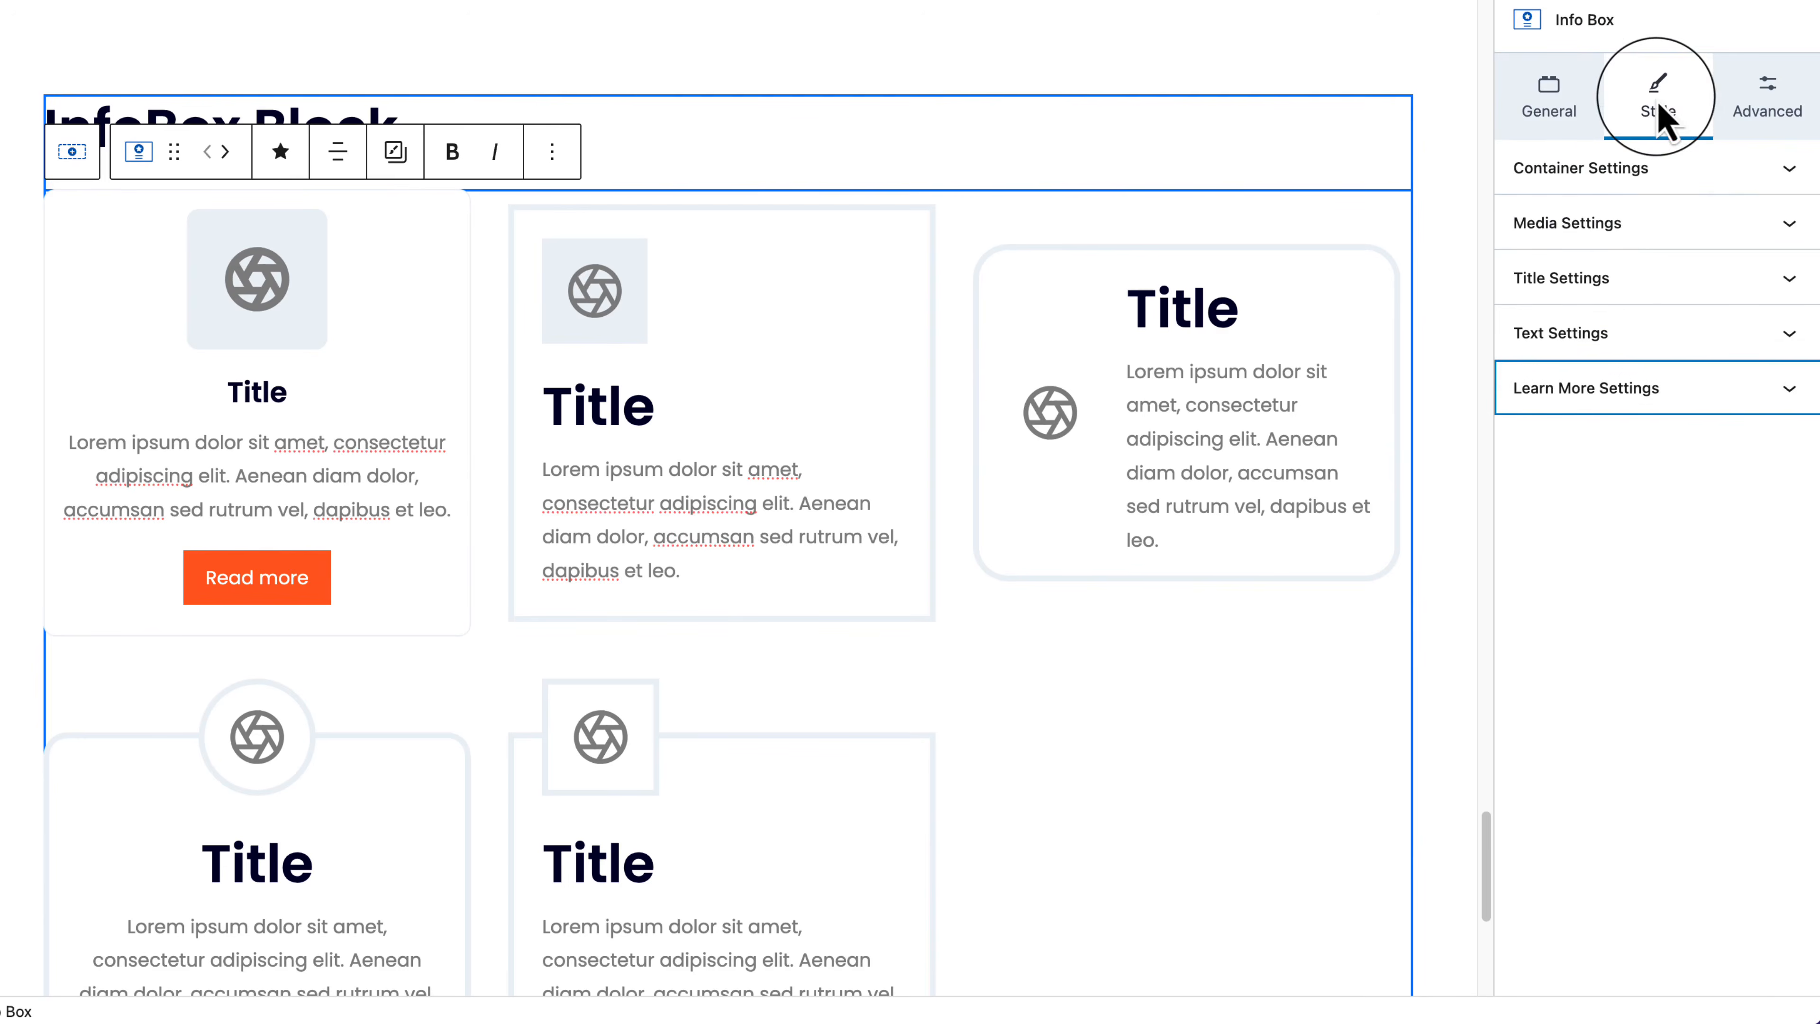
click(1641, 172)
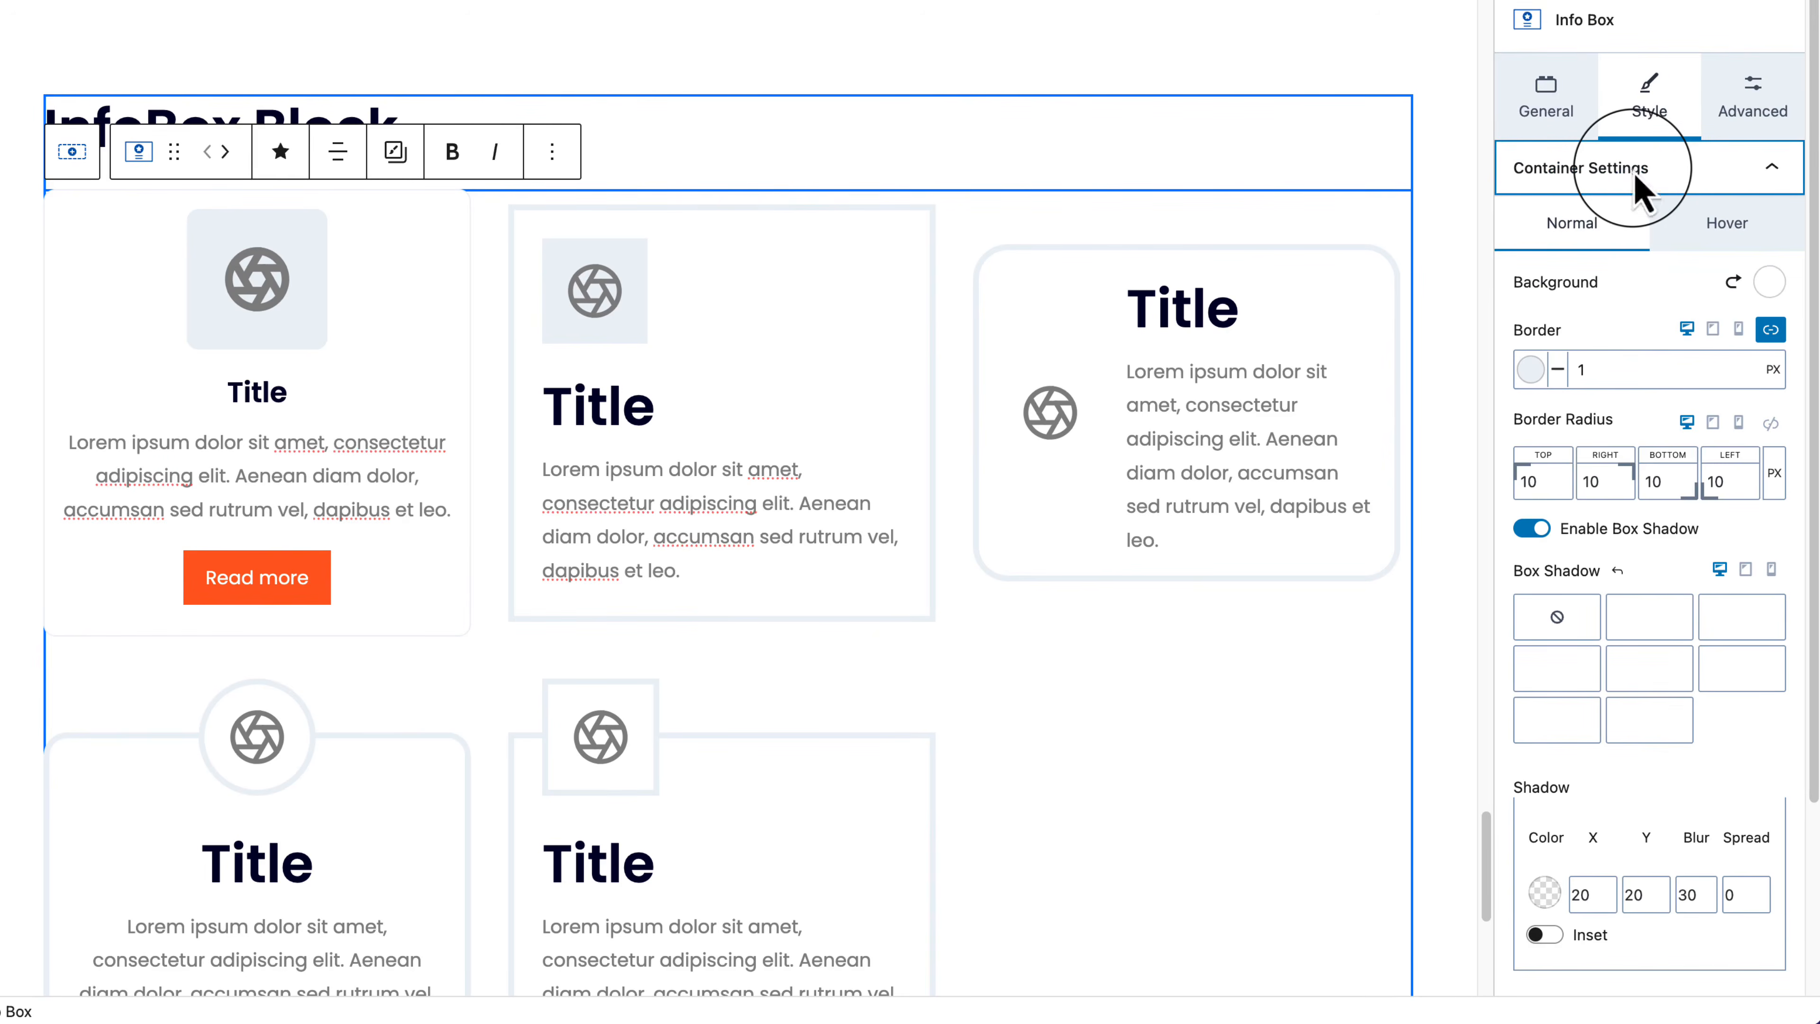
click(1684, 169)
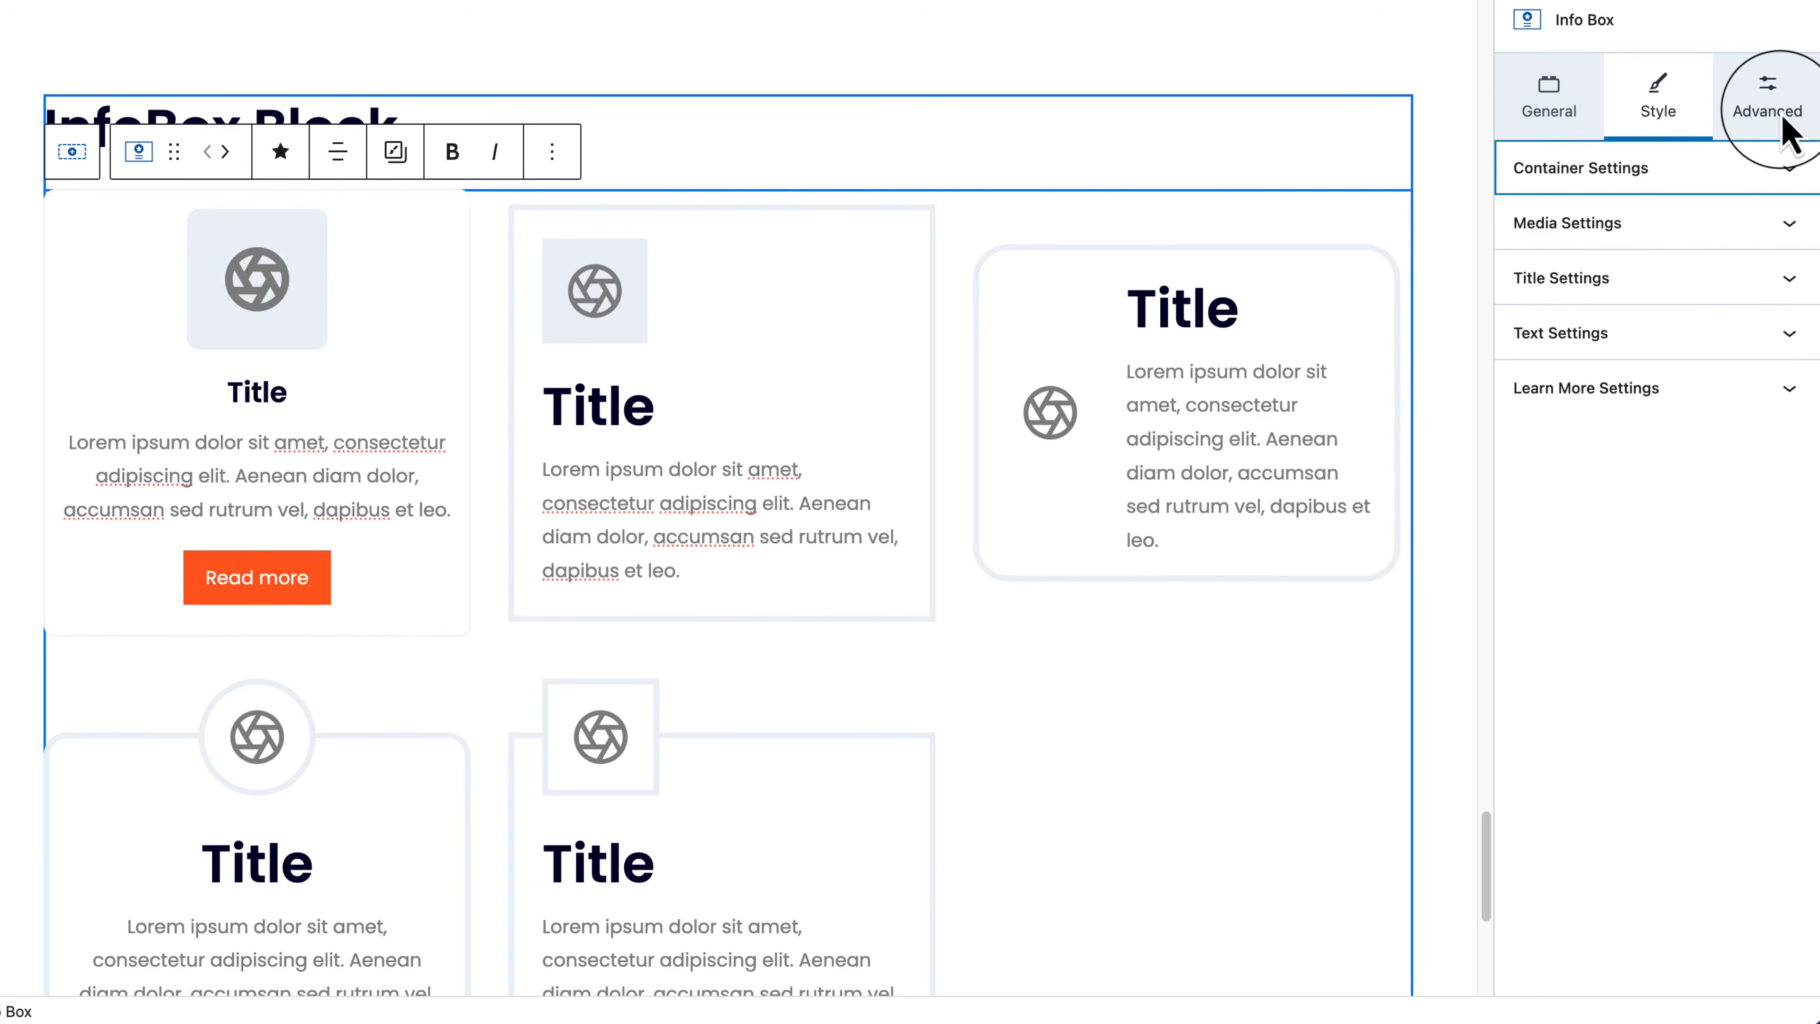
Step: Set the box's top and bottom padding to XL, with right padding briefly at MD
click(1787, 133)
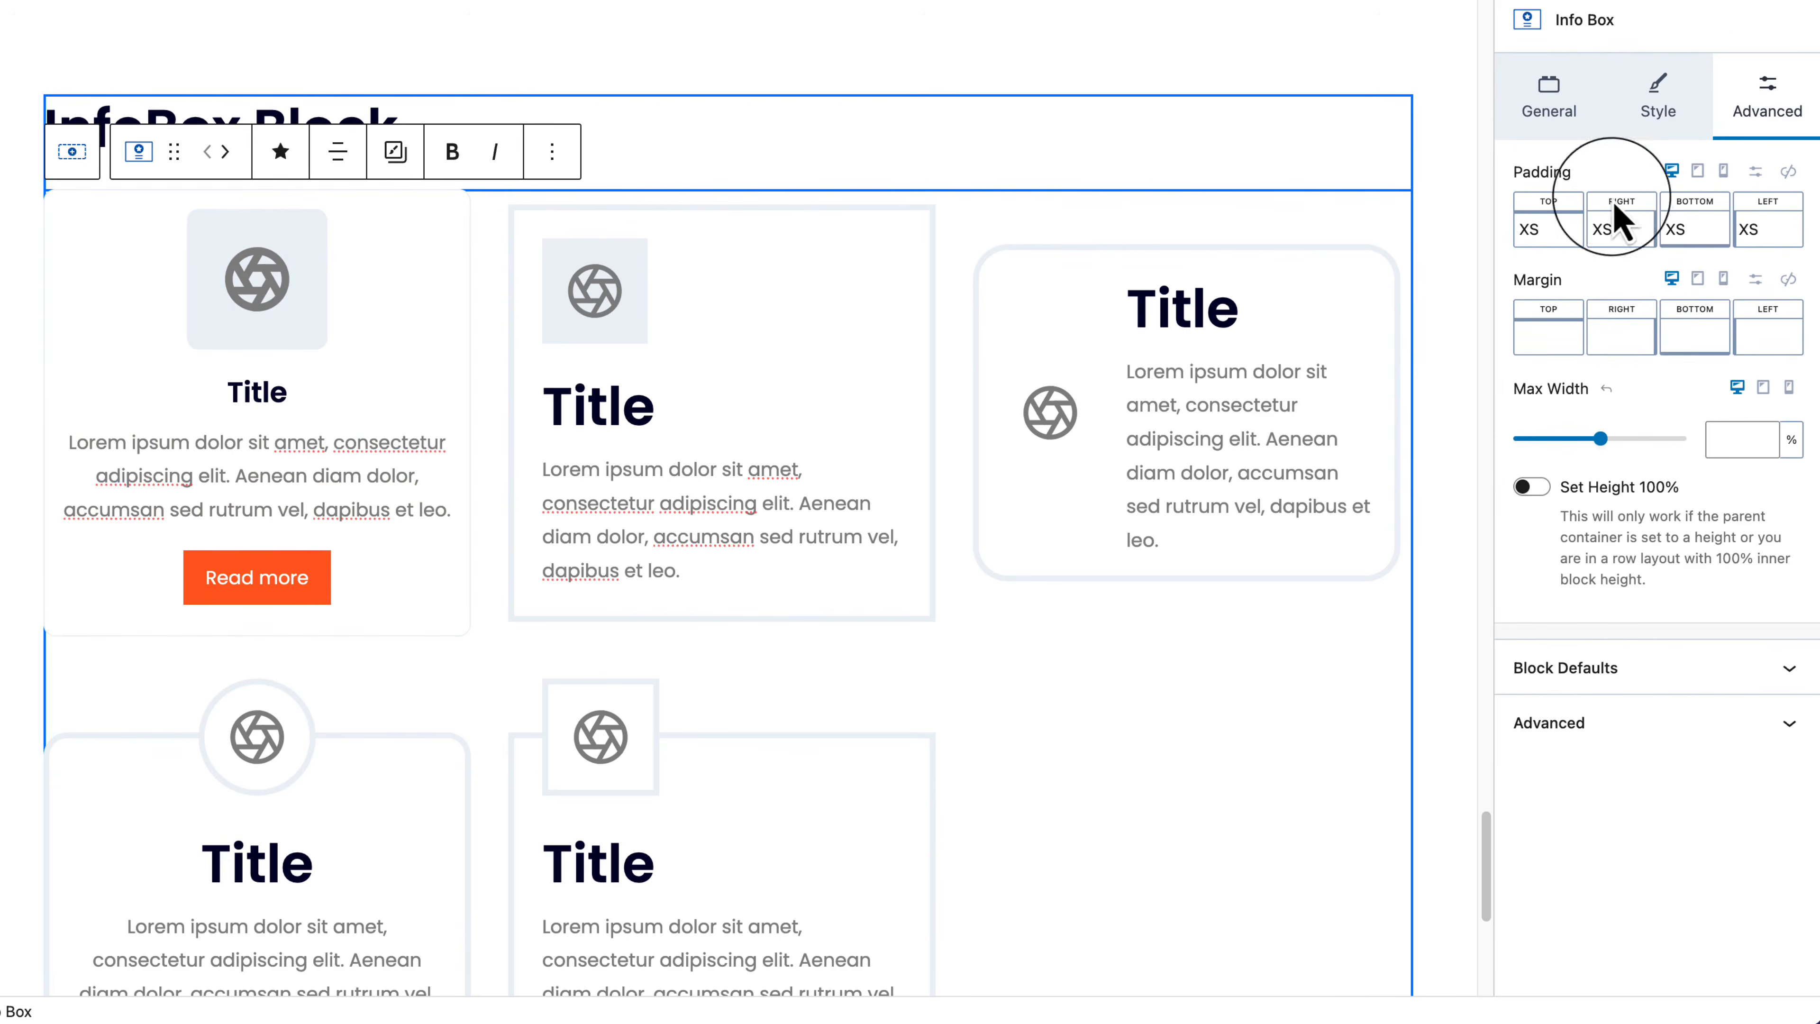
click(1542, 233)
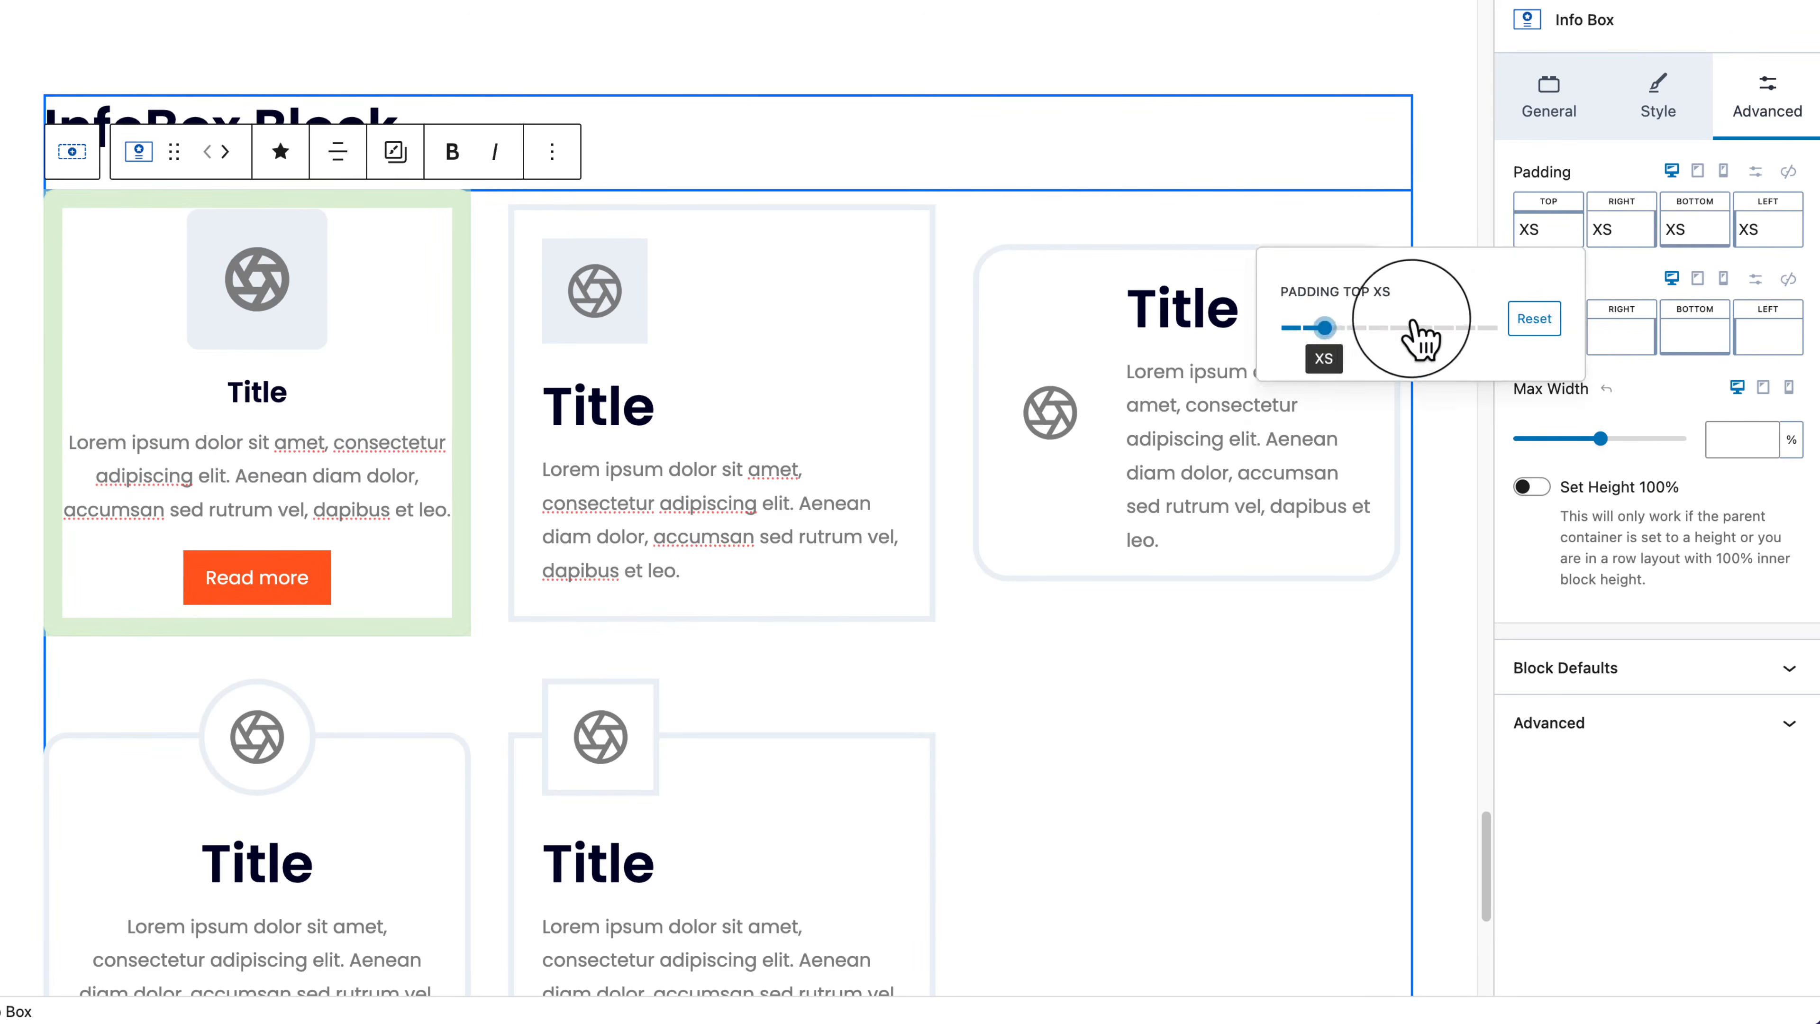
click(1404, 334)
click(1621, 231)
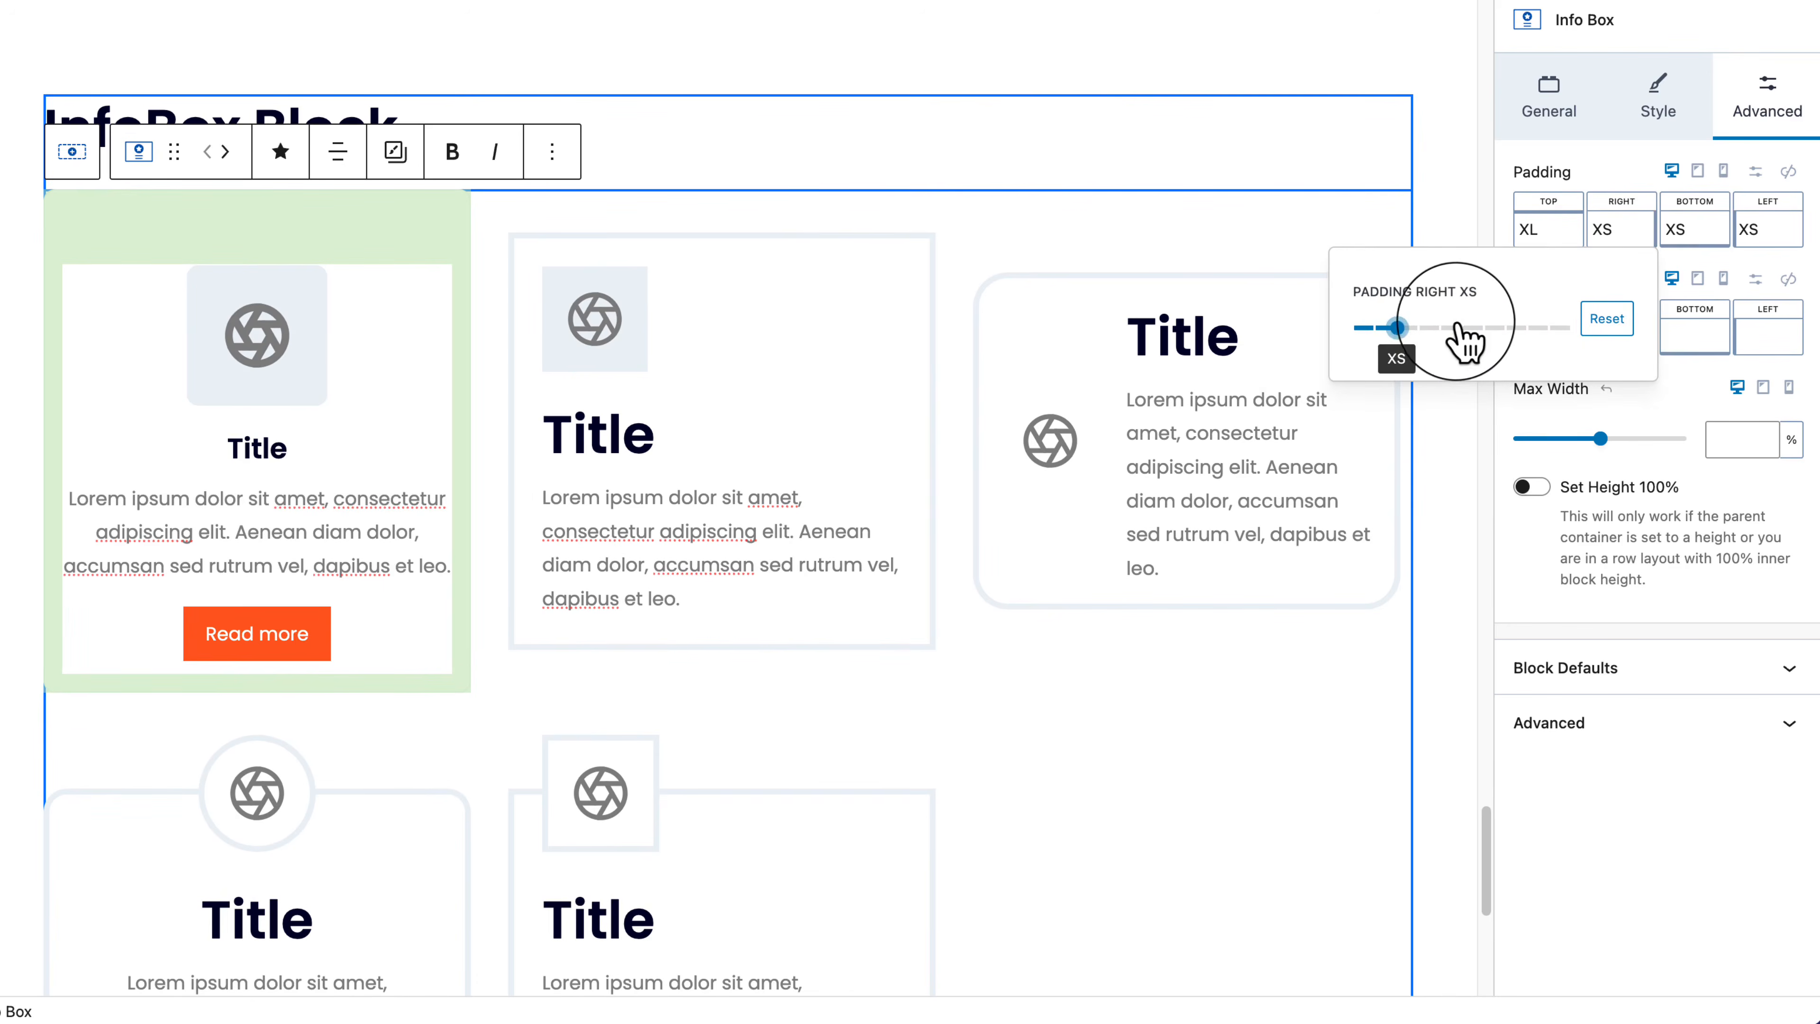
click(1440, 327)
click(1693, 228)
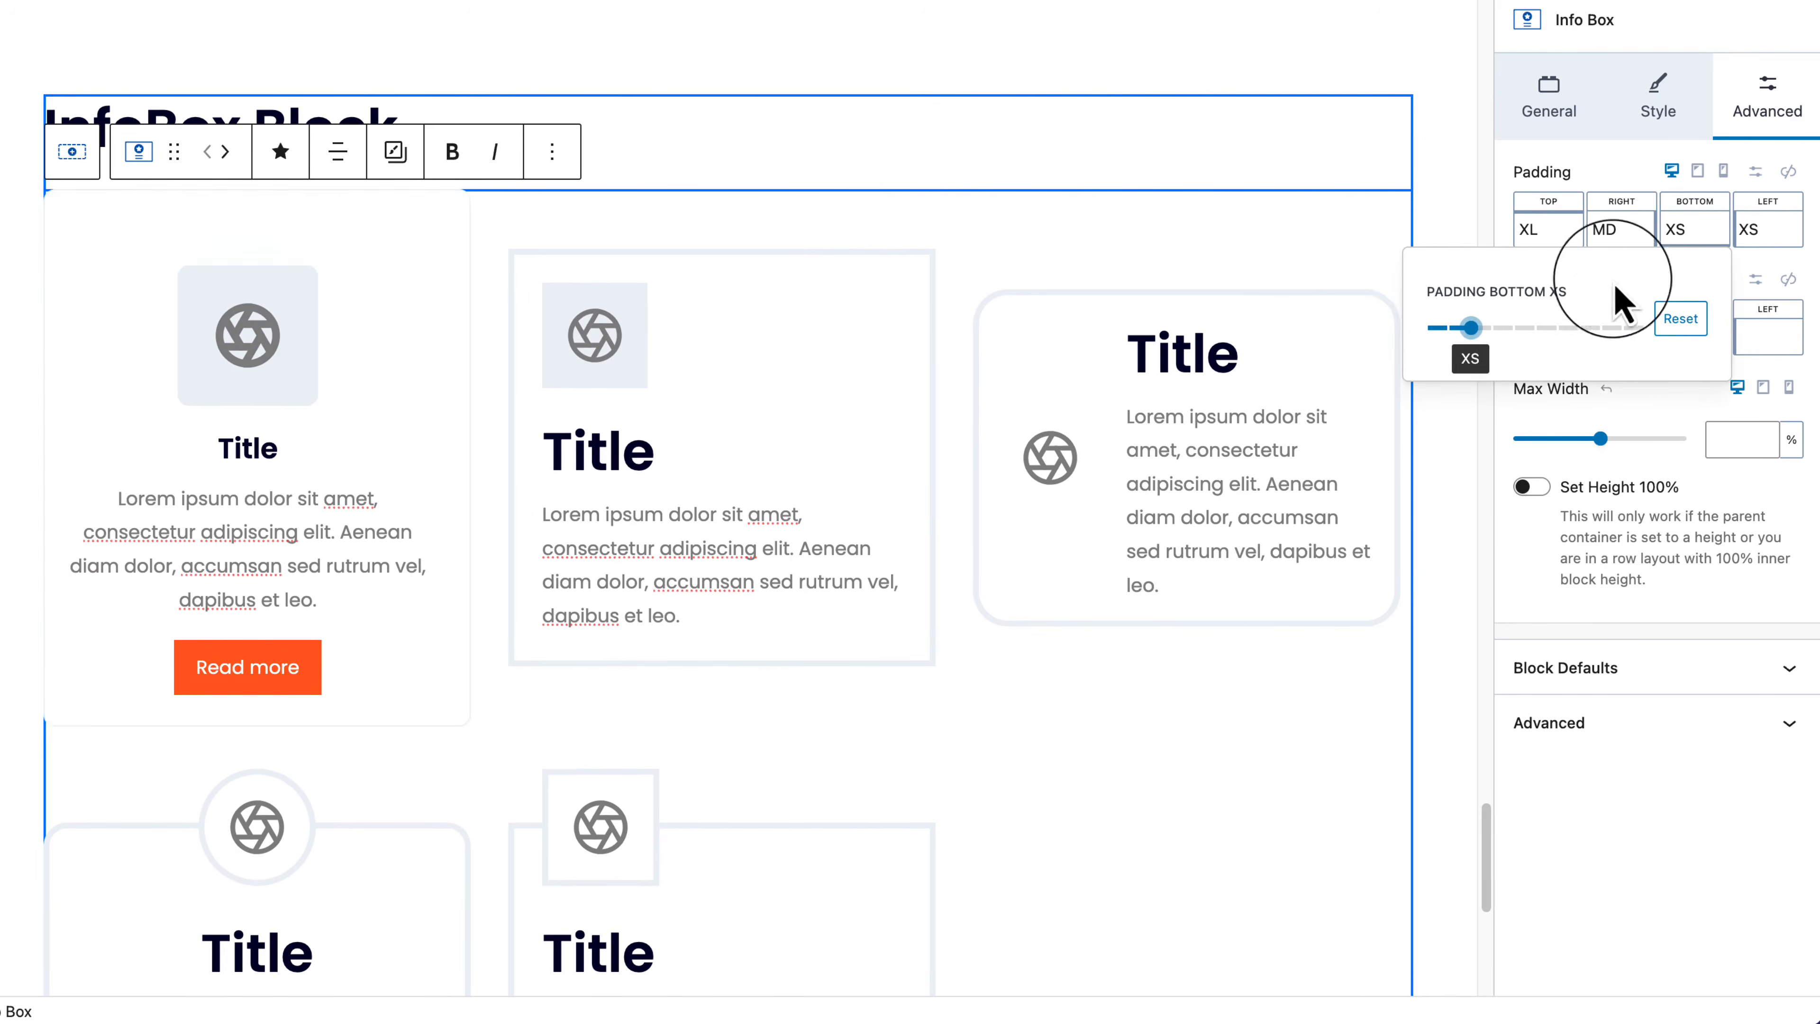
click(1556, 334)
click(1116, 726)
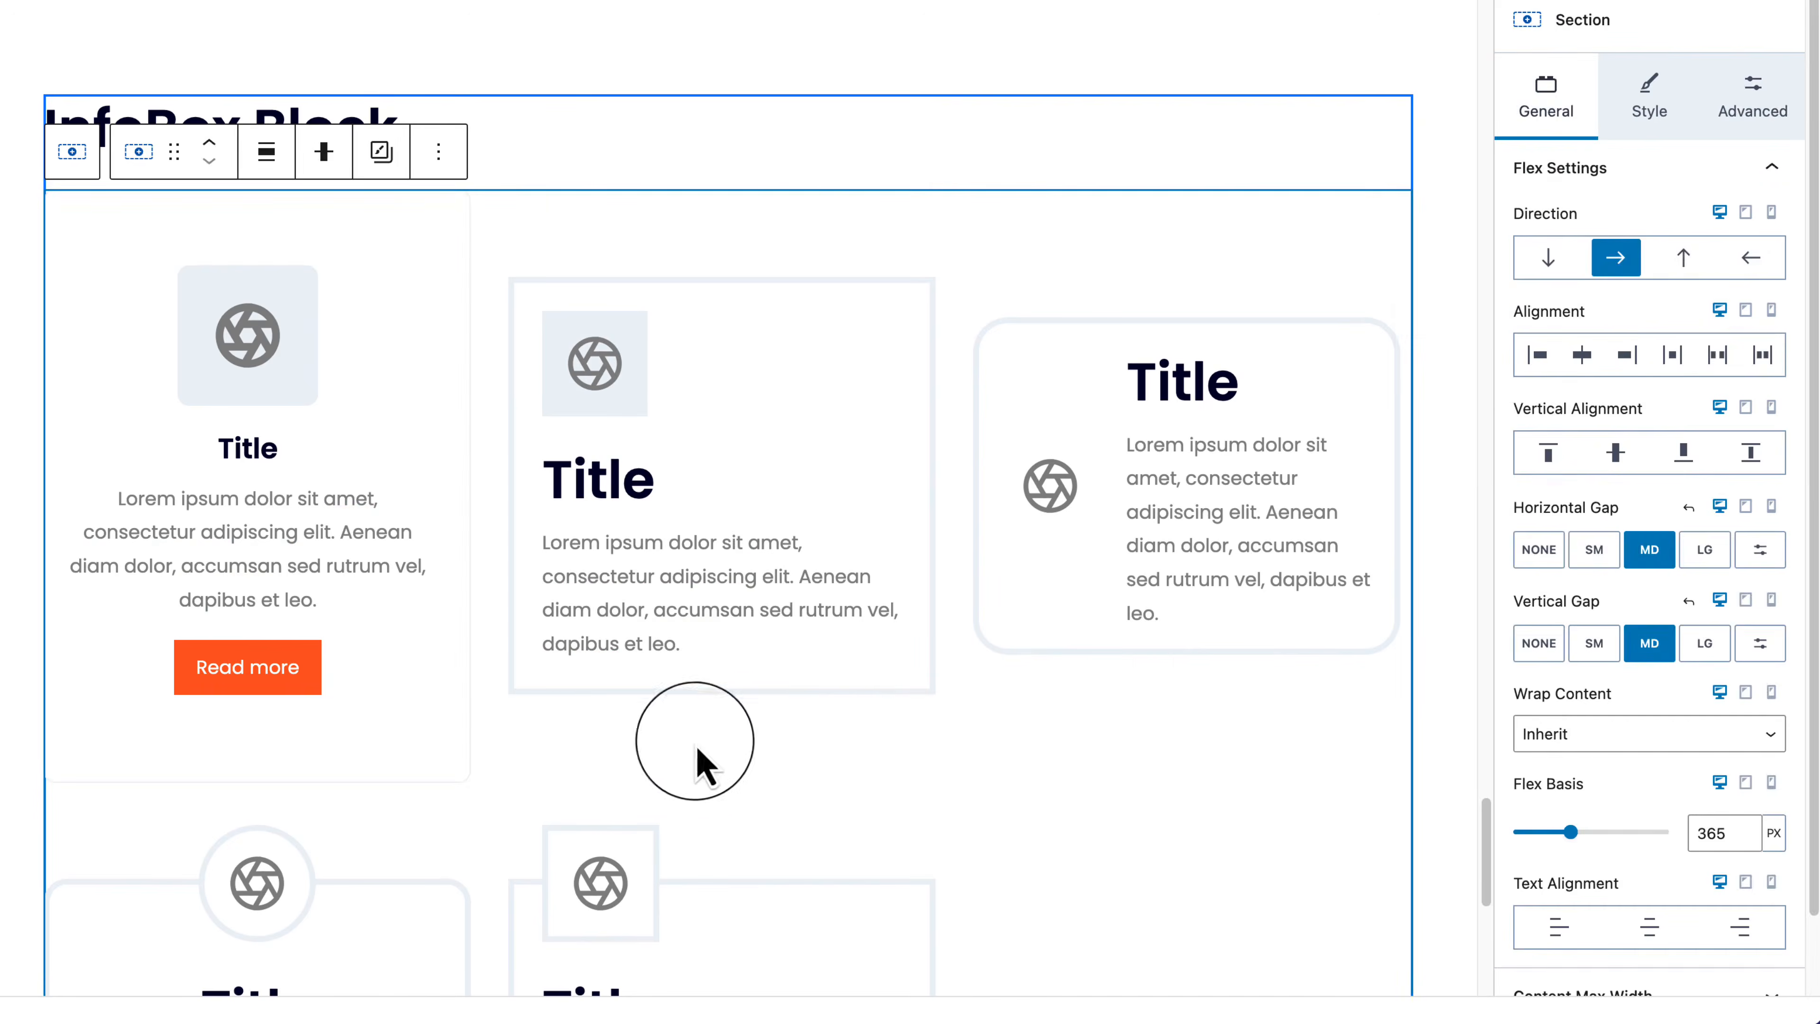
Step: Reselect the first info box and return its right padding to XS
click(357, 772)
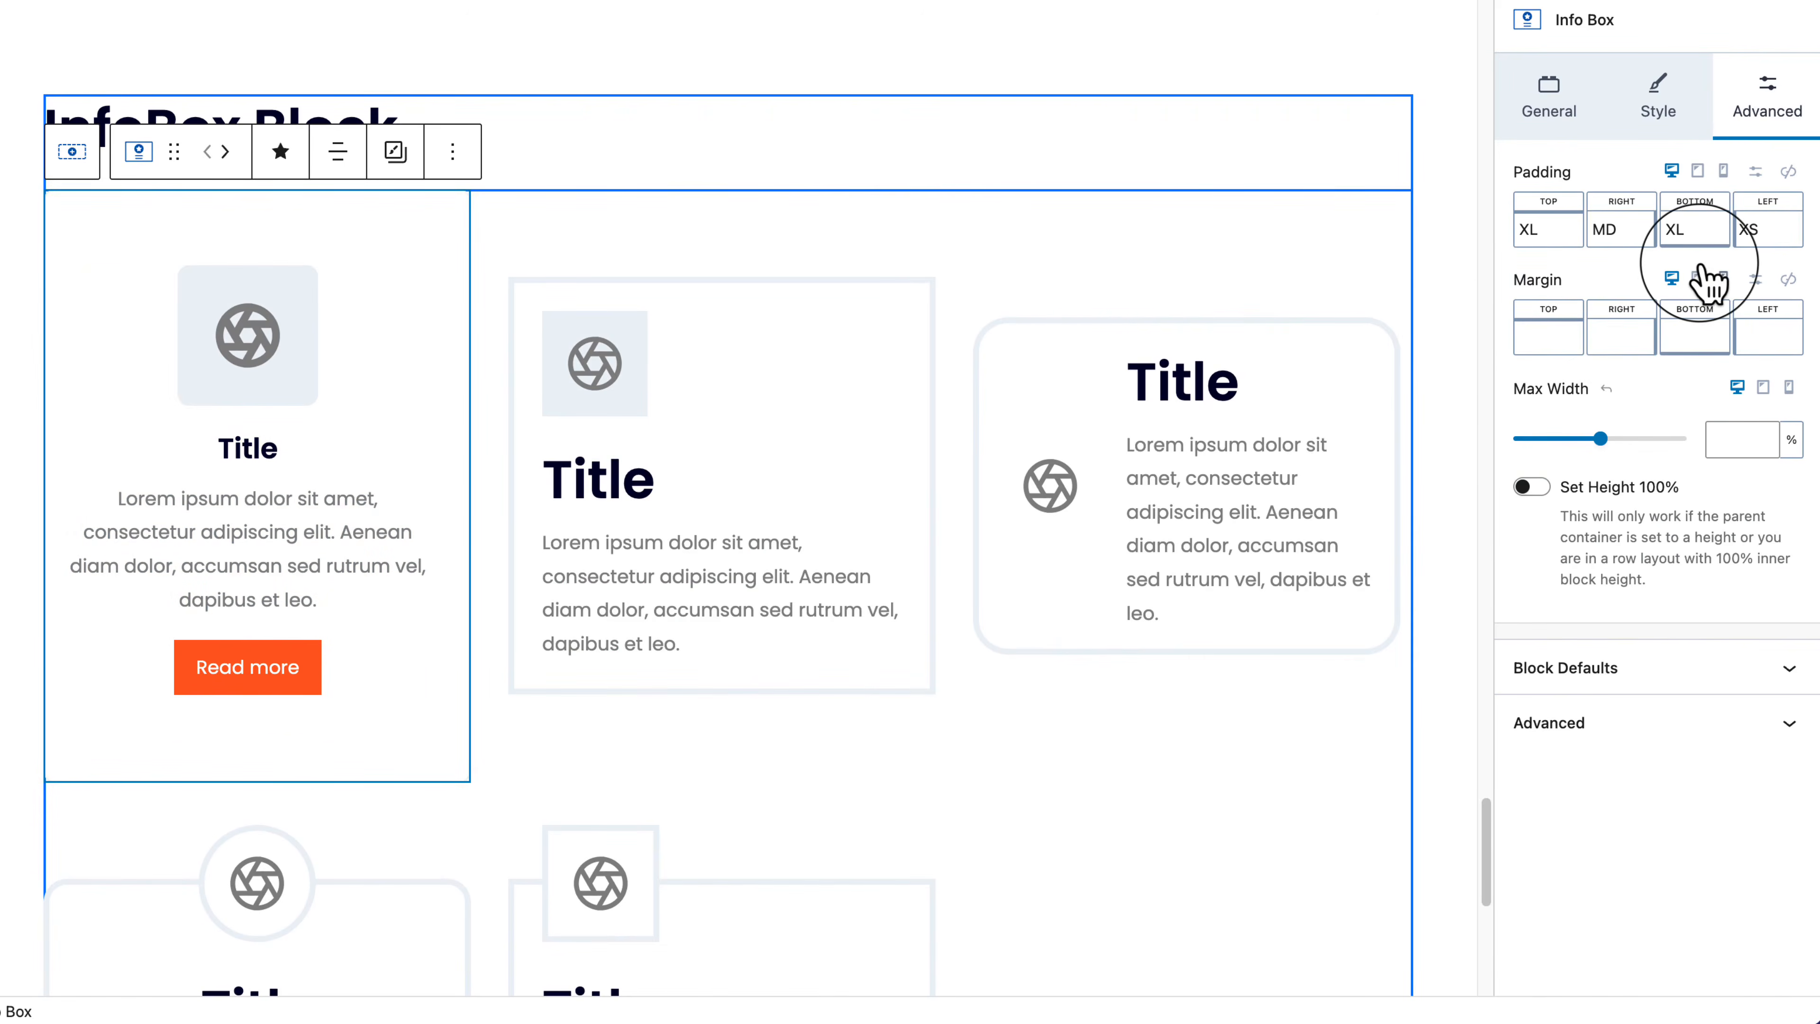
click(1621, 229)
click(1397, 327)
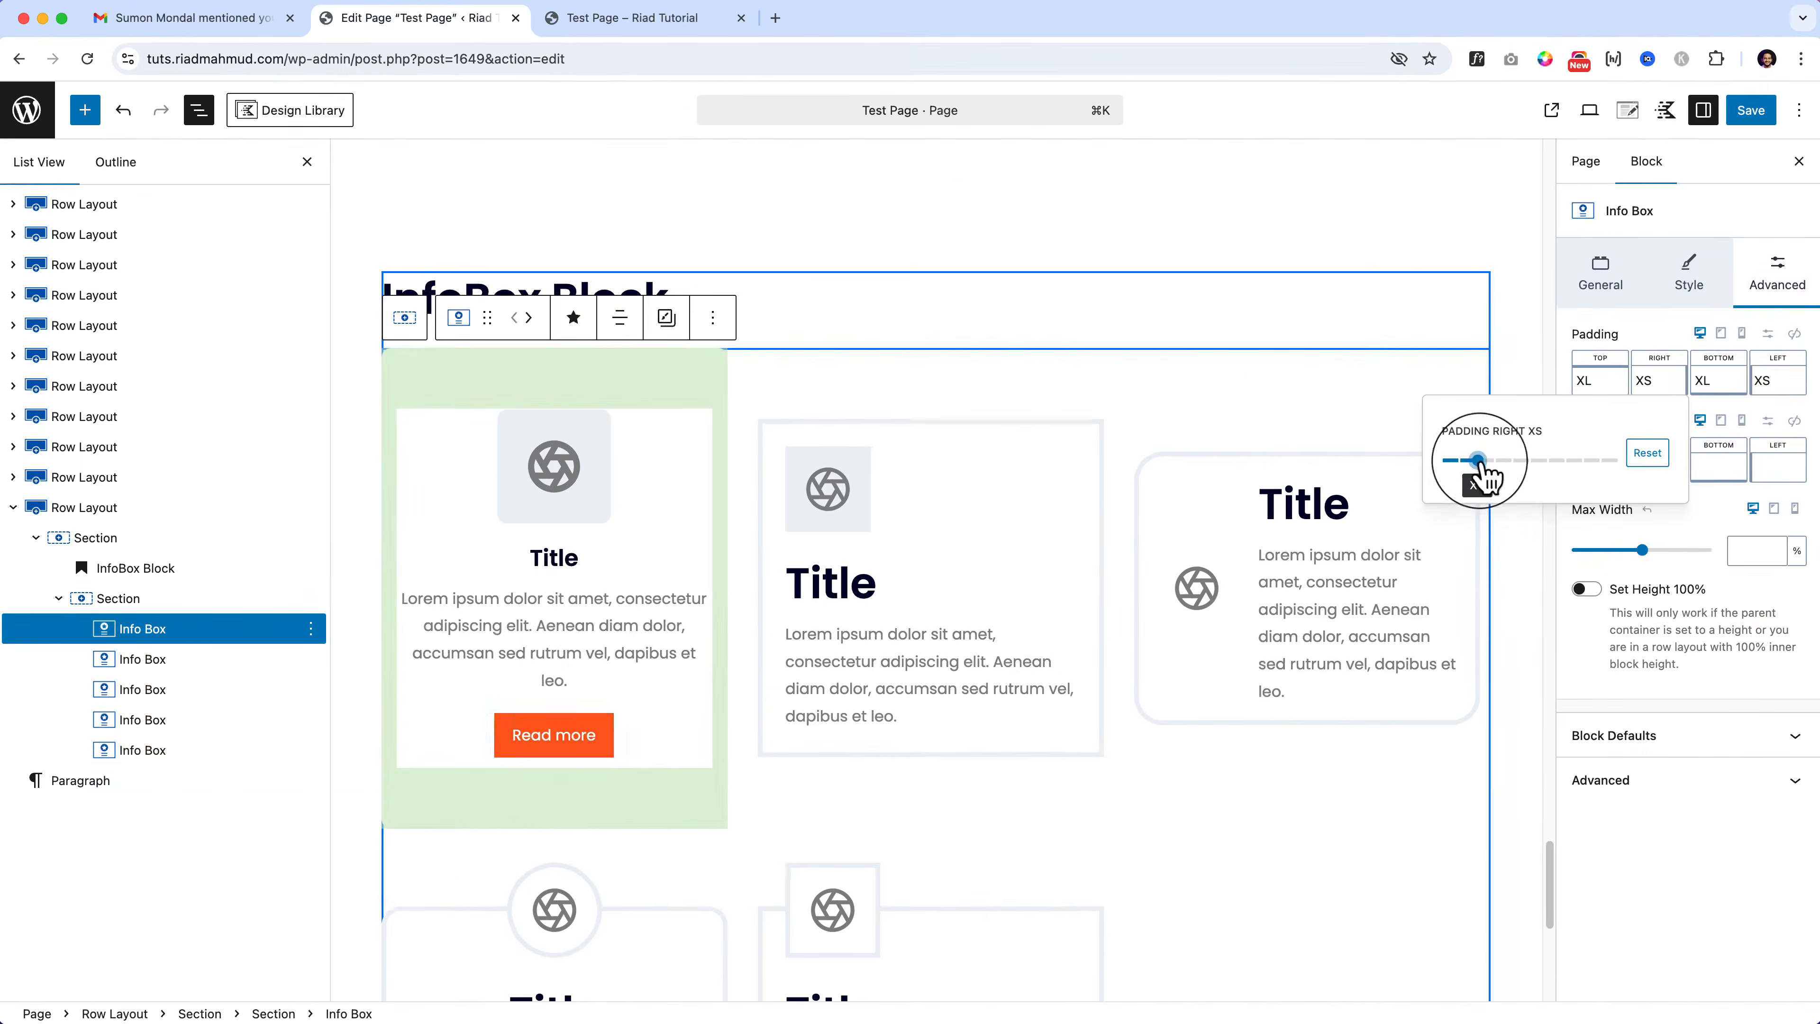
click(1138, 792)
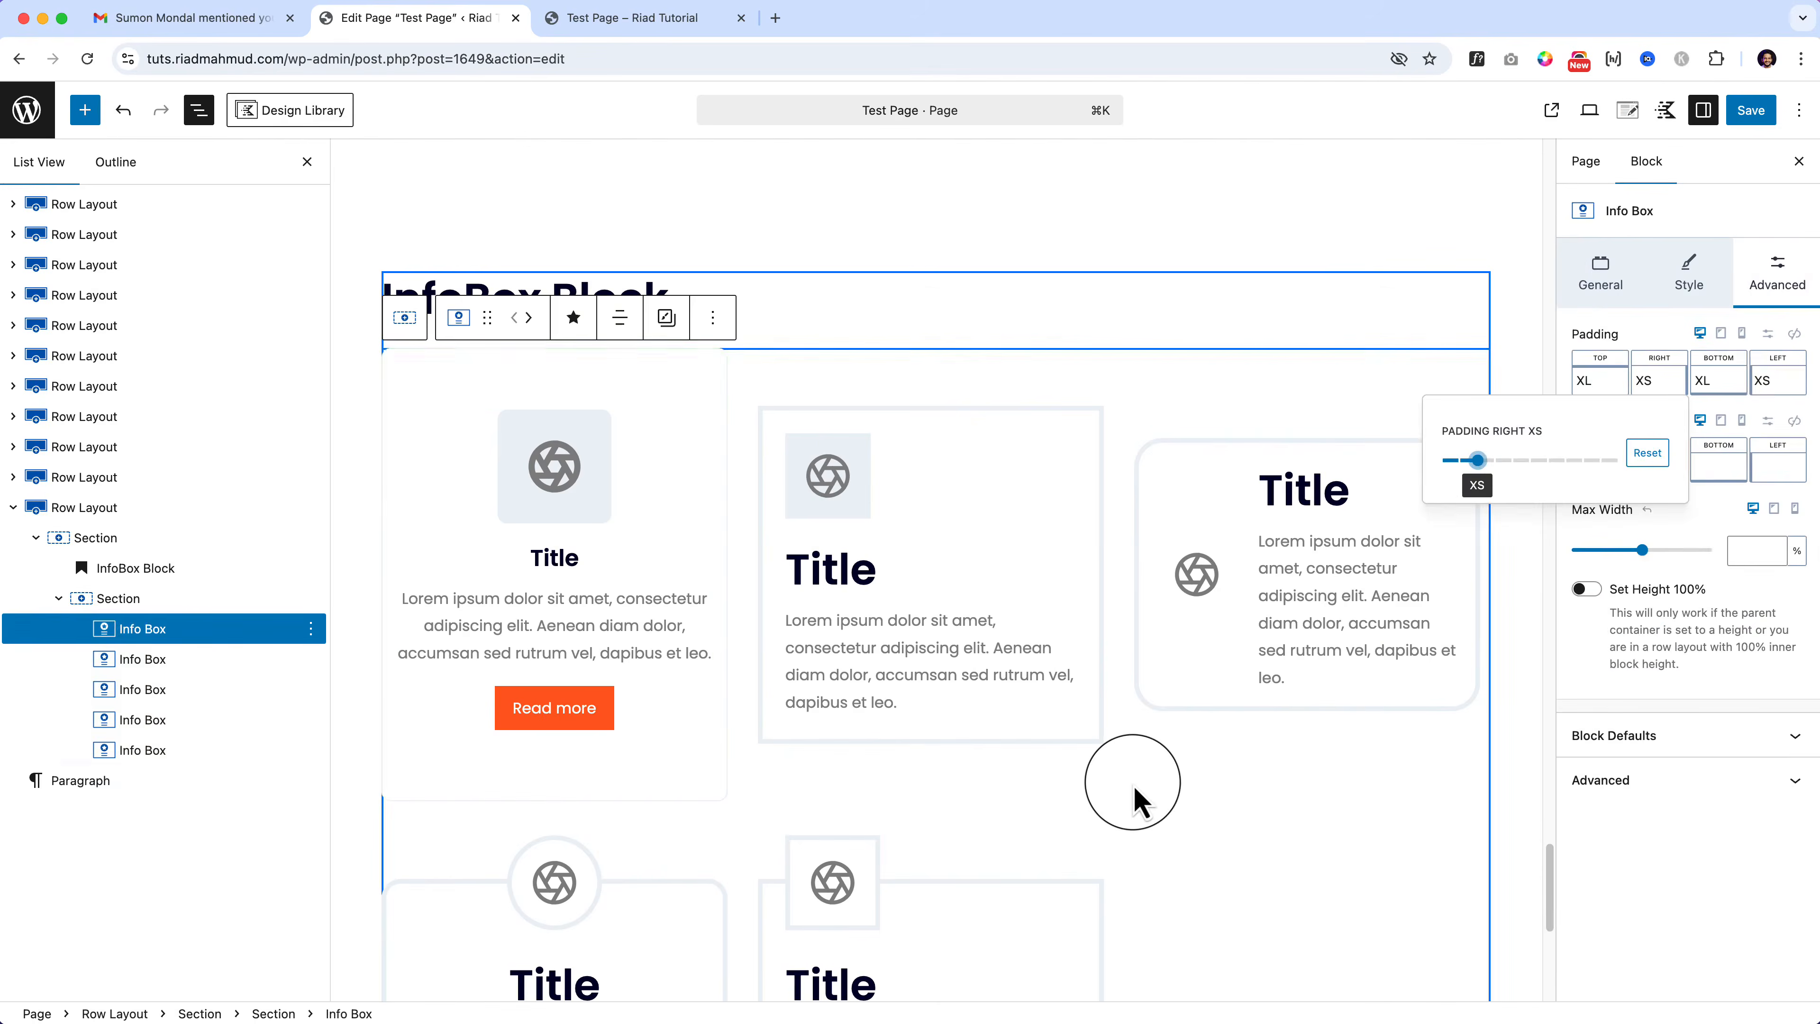
Step: Select the first info box in List View and set its text alignment to left
click(1770, 283)
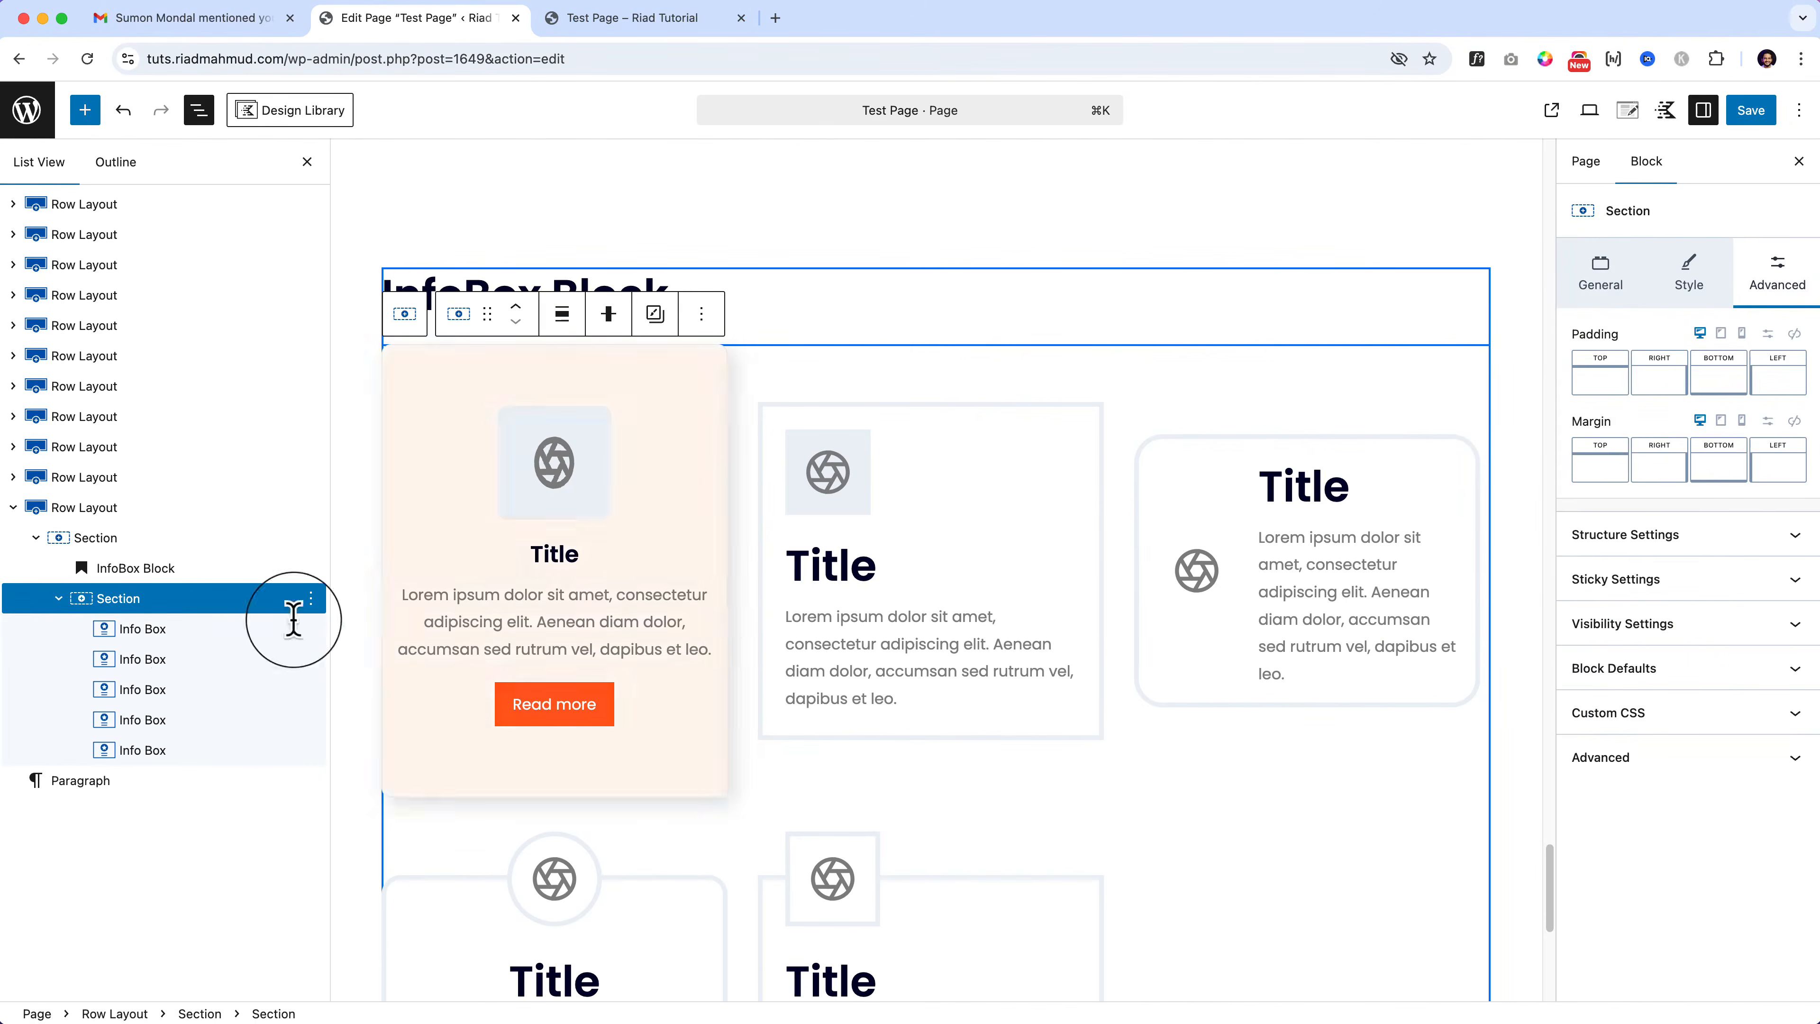
click(197, 653)
click(195, 629)
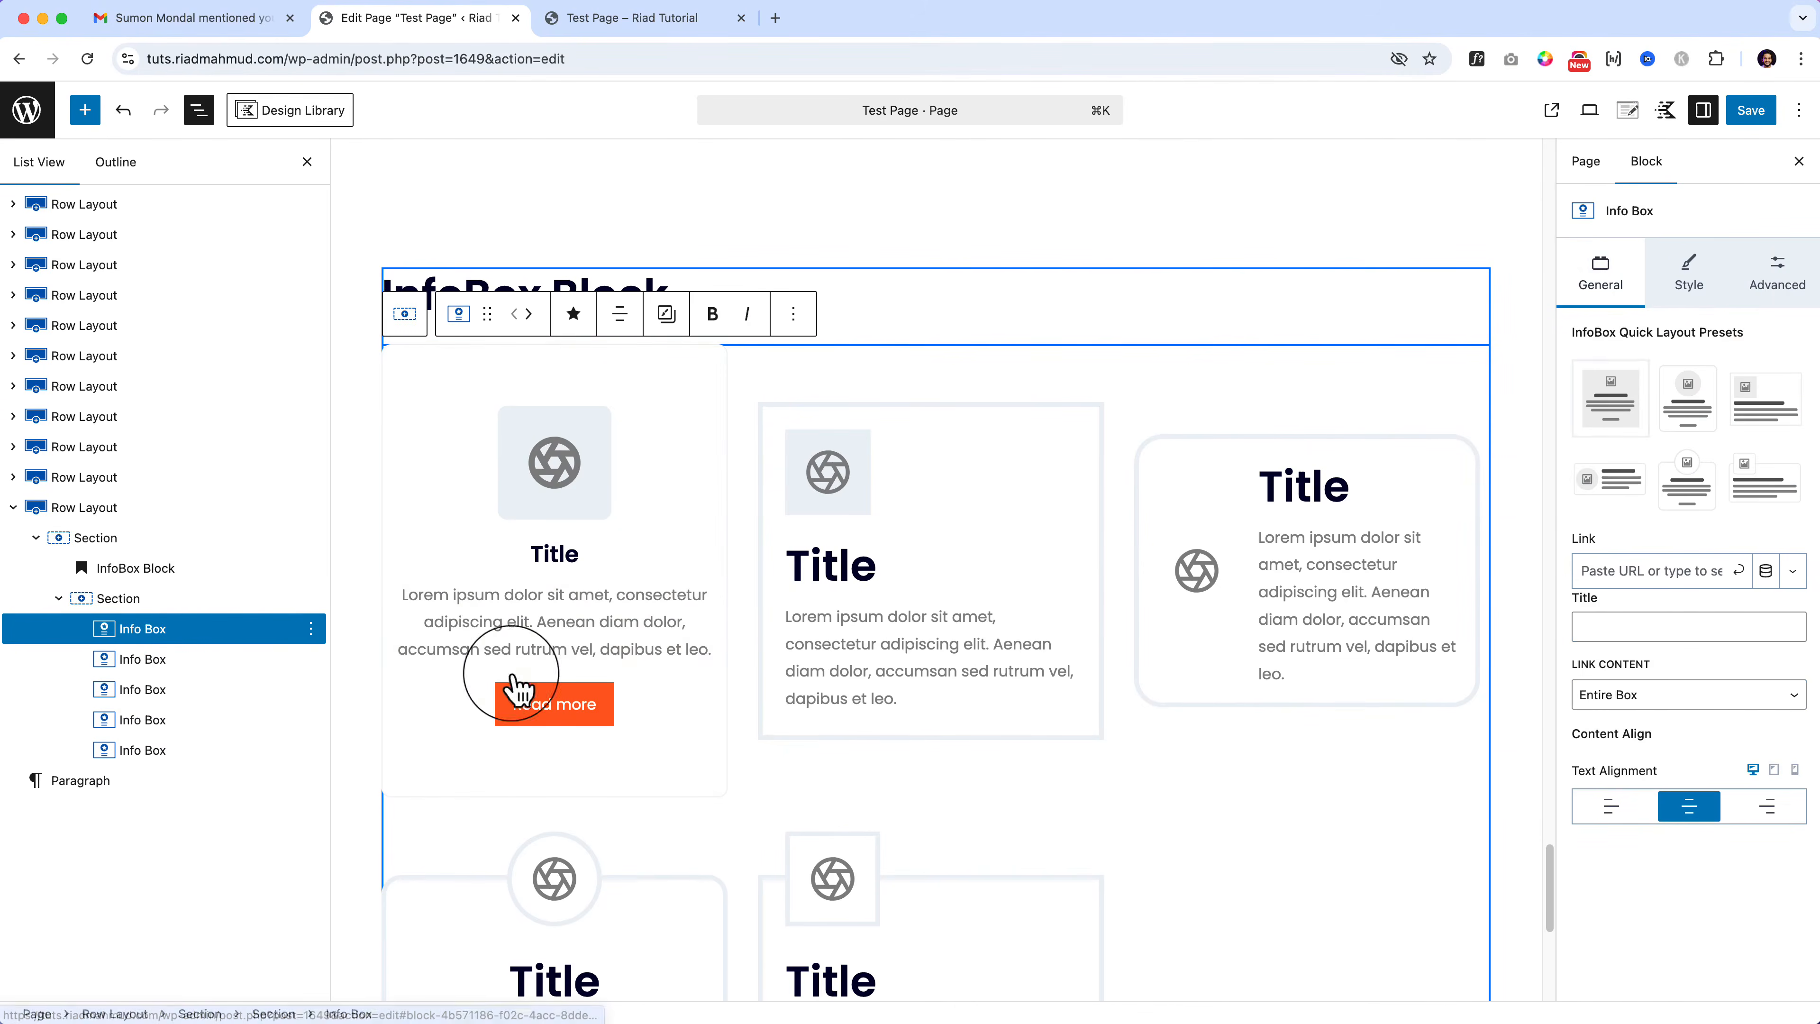
click(1613, 806)
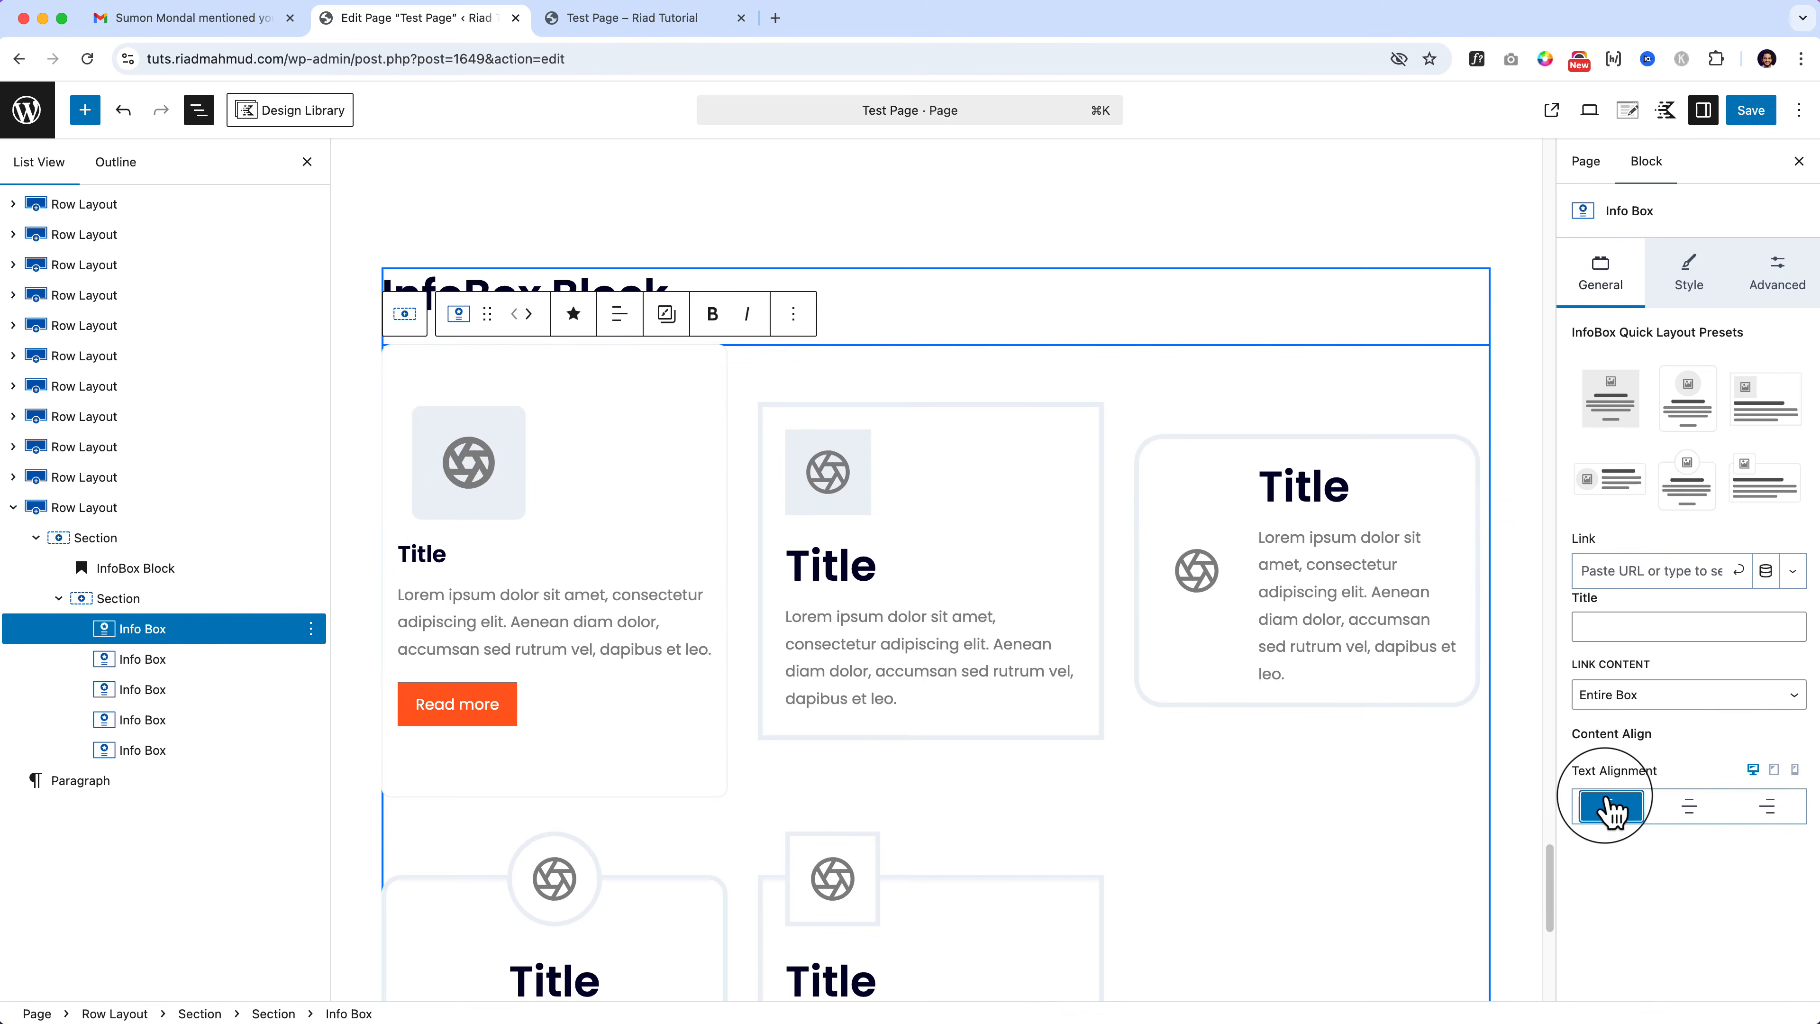
click(1768, 806)
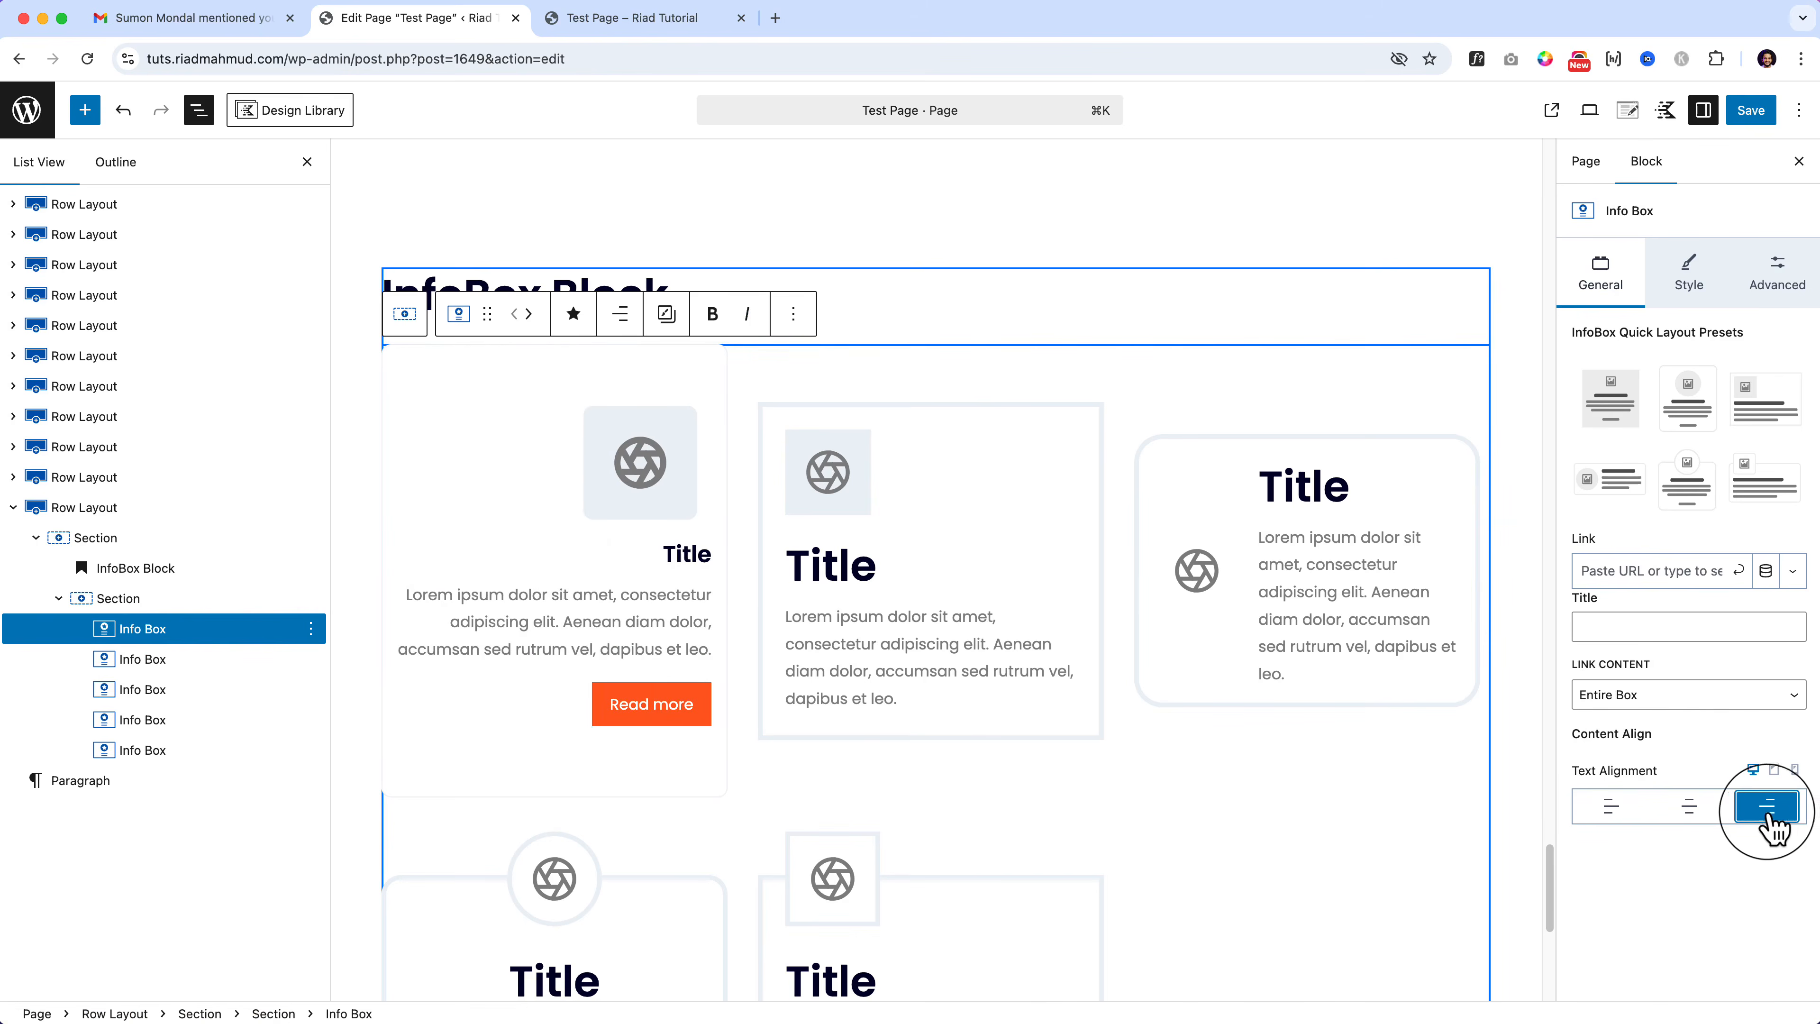
click(1689, 806)
click(1612, 806)
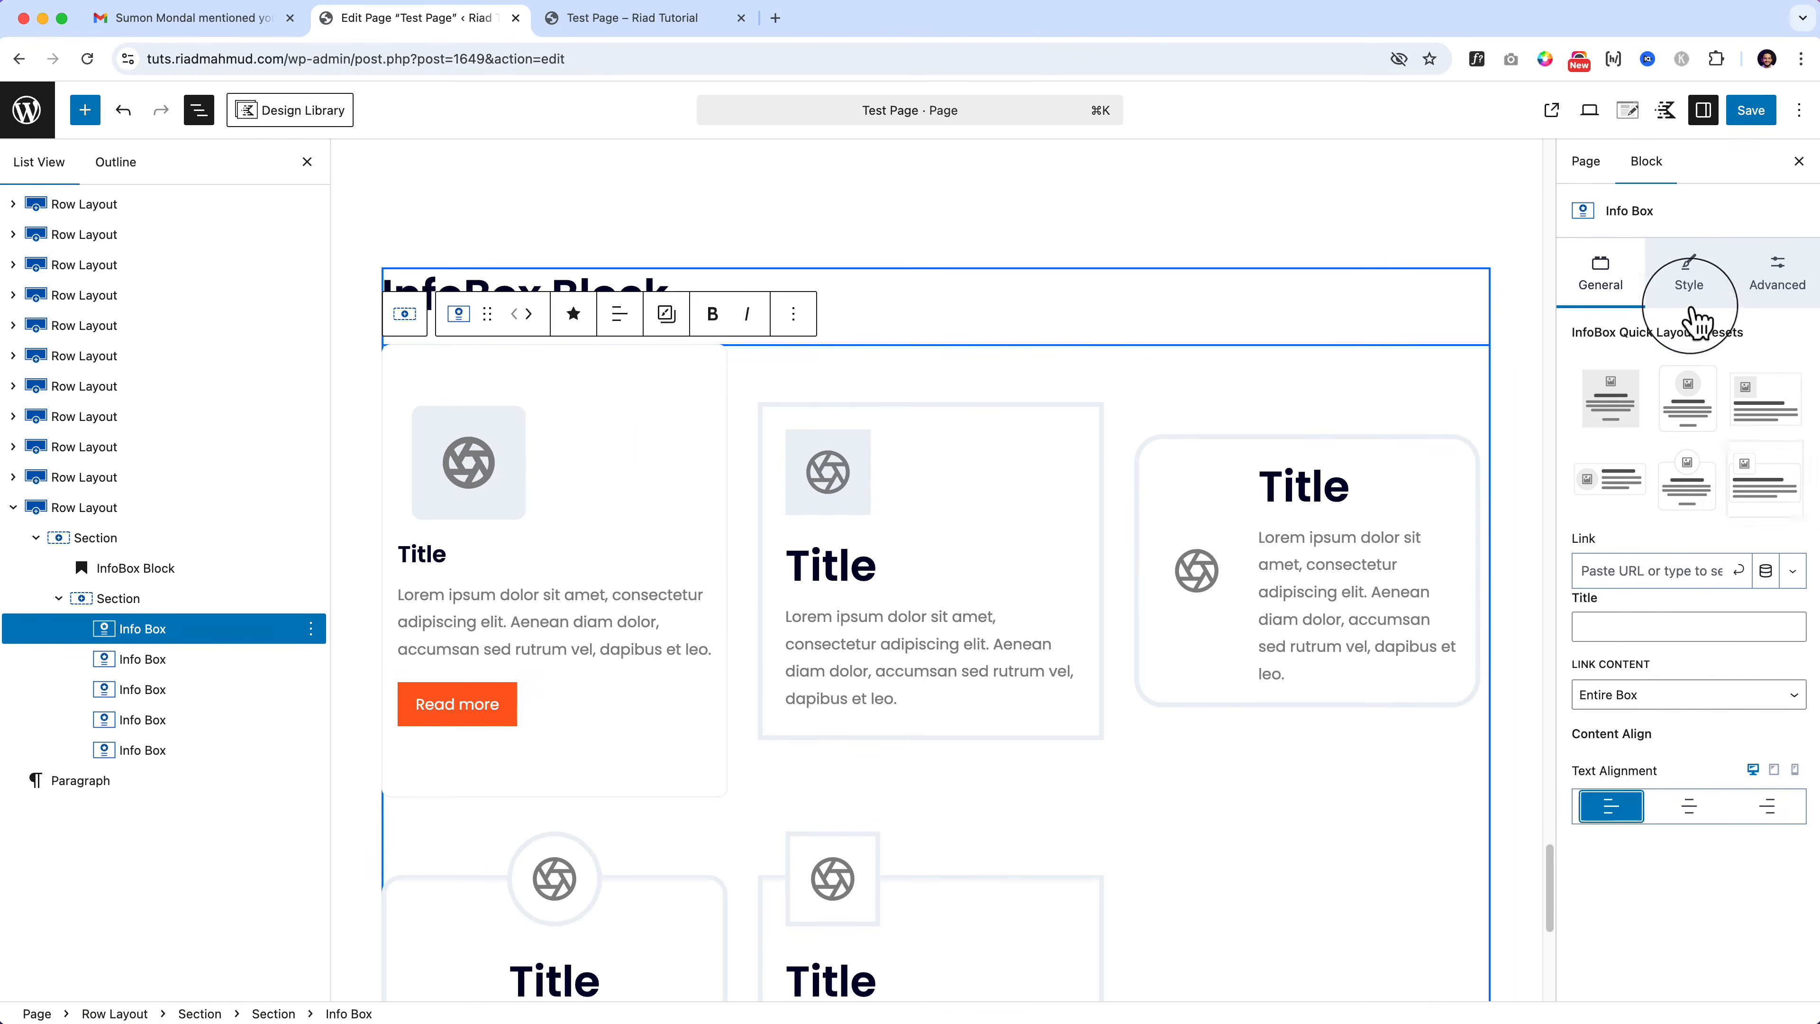
Step: Switch on Set Height 100% for the first info box
click(1698, 271)
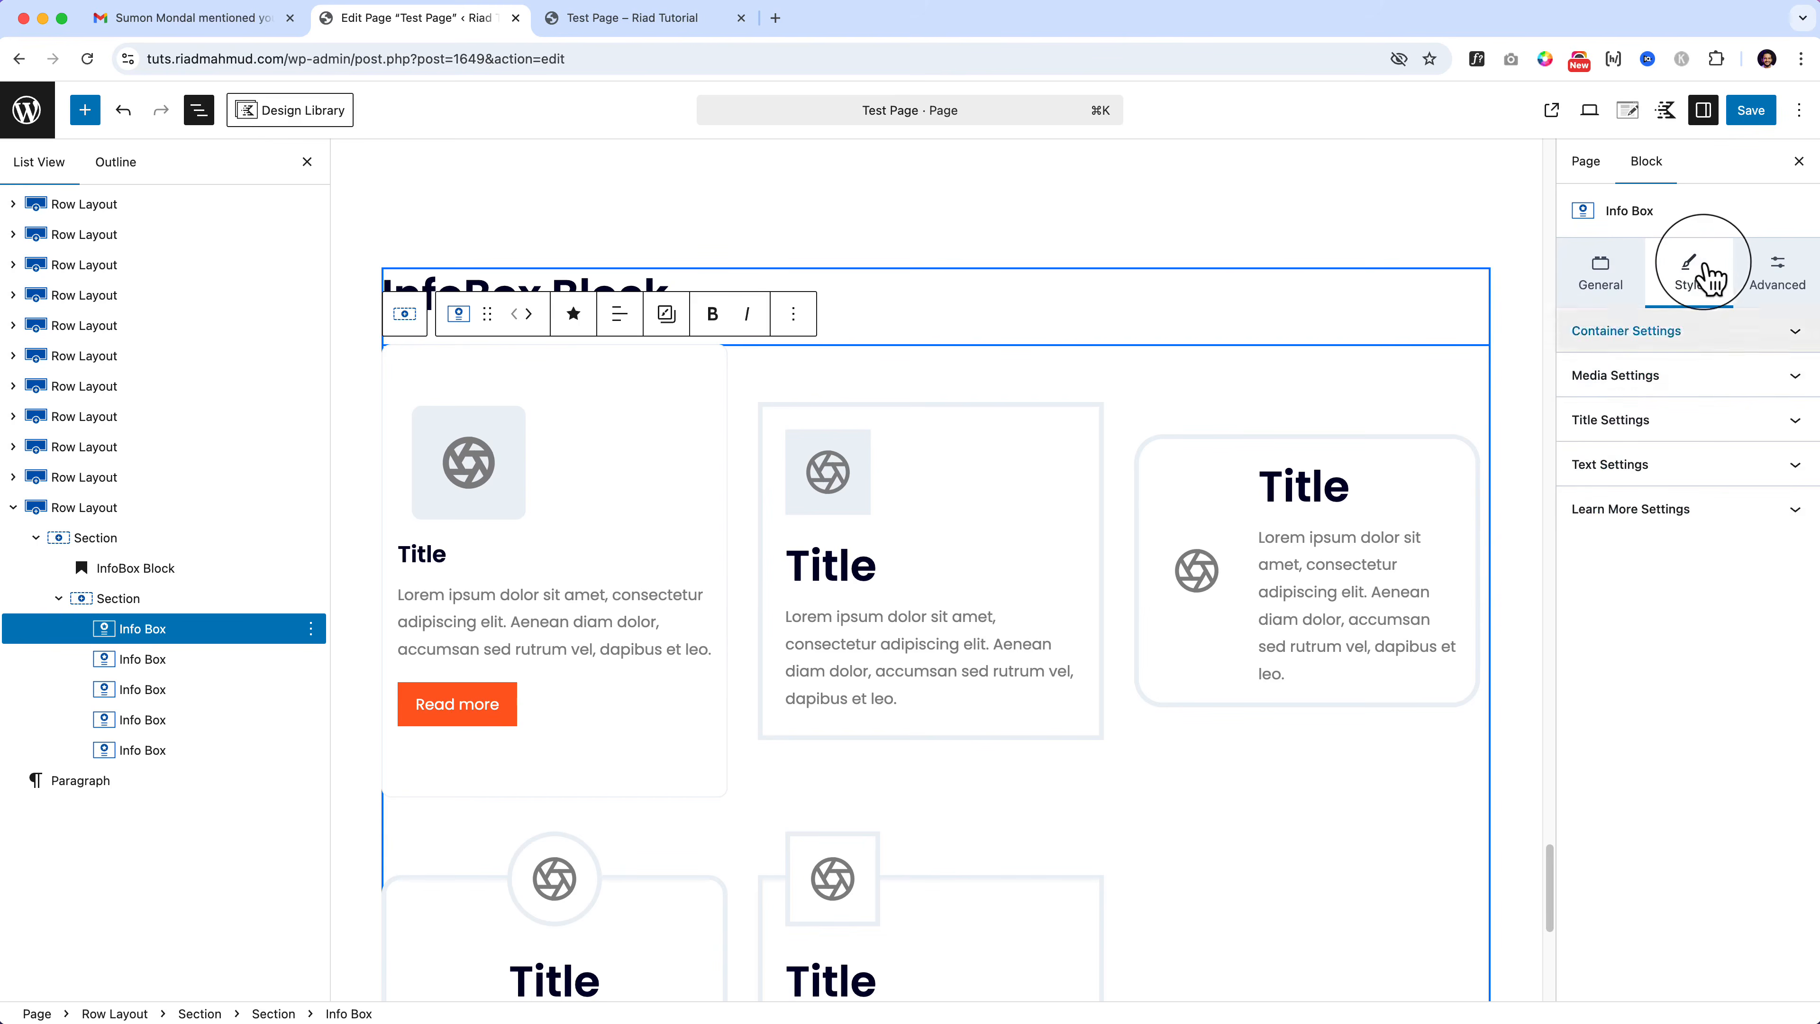
click(1761, 296)
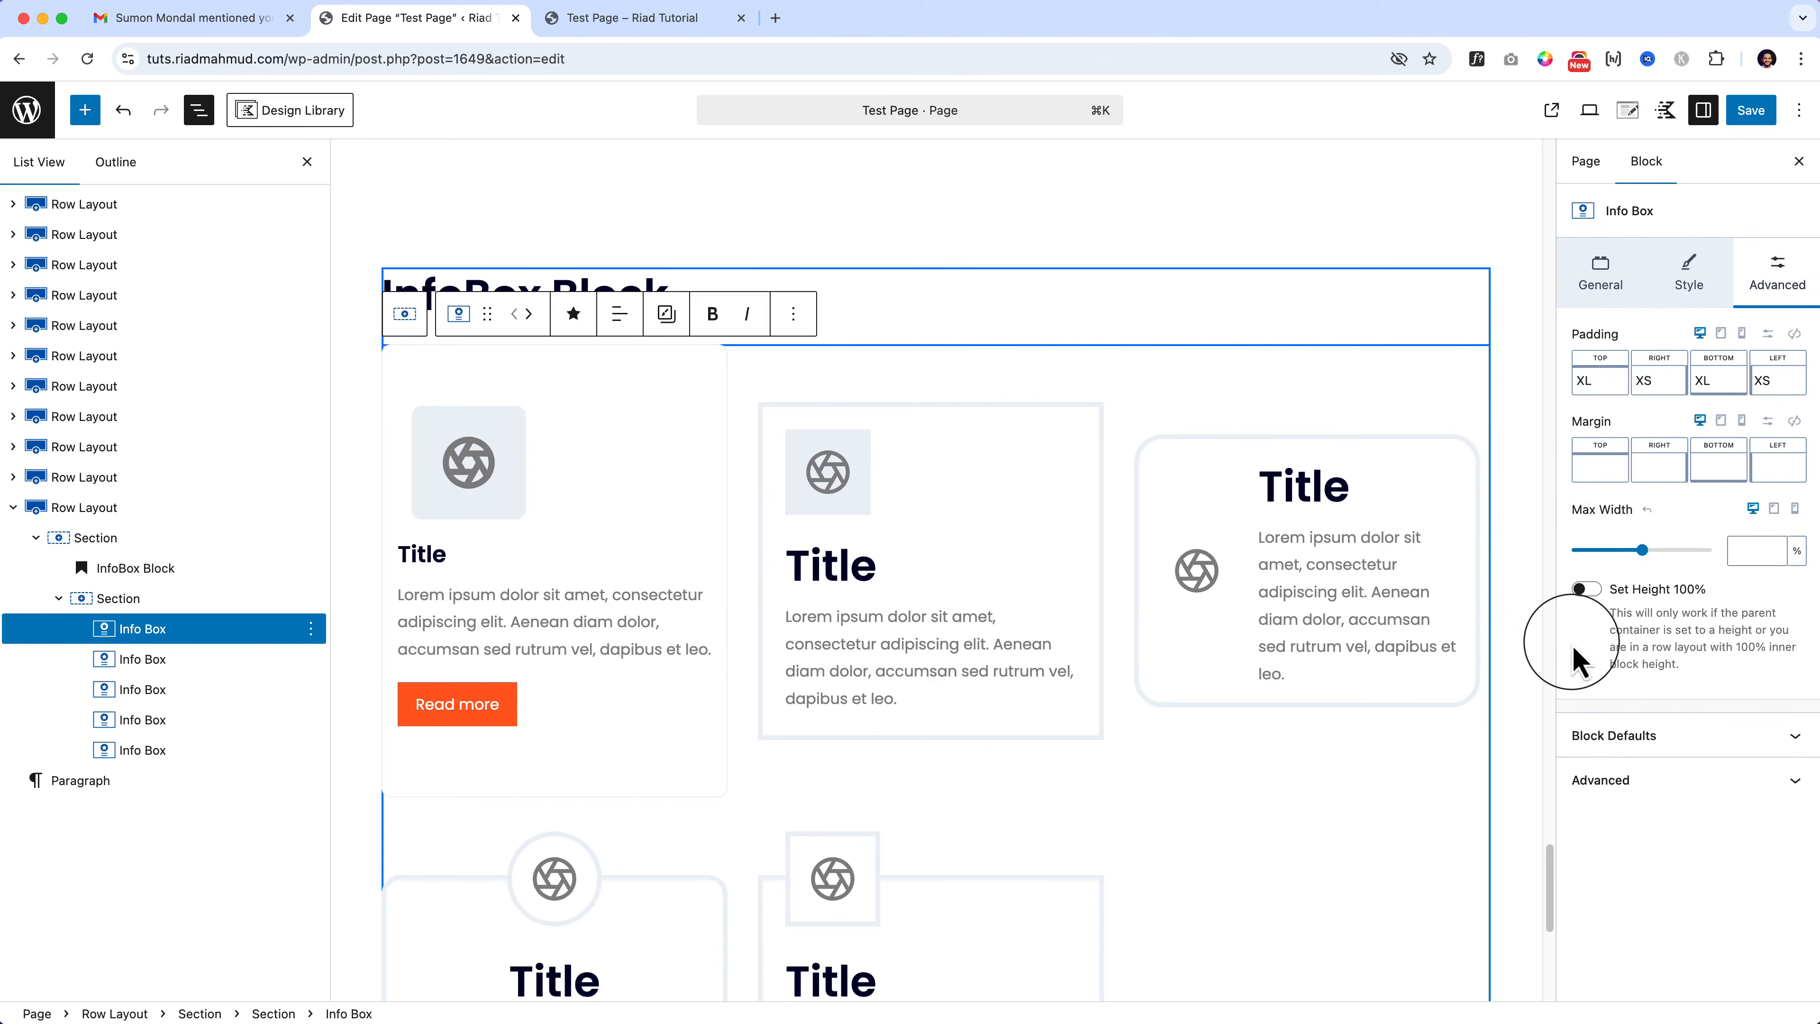
click(1587, 589)
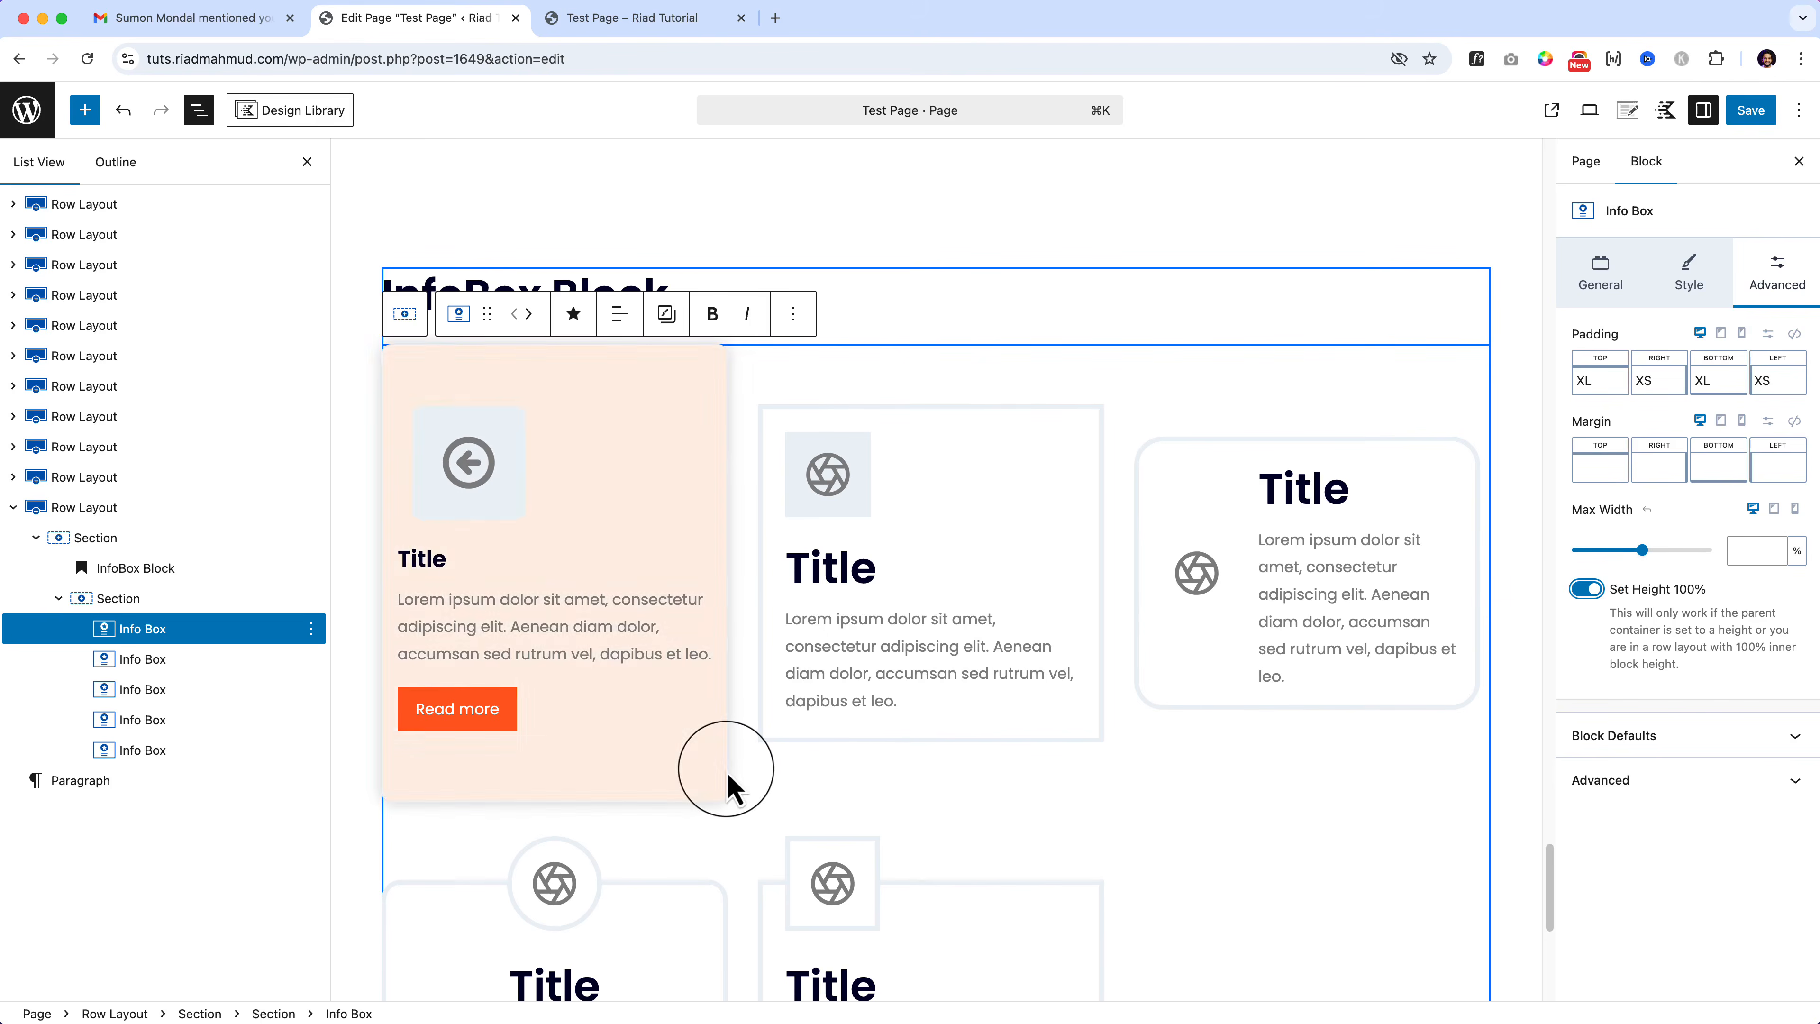
click(1586, 589)
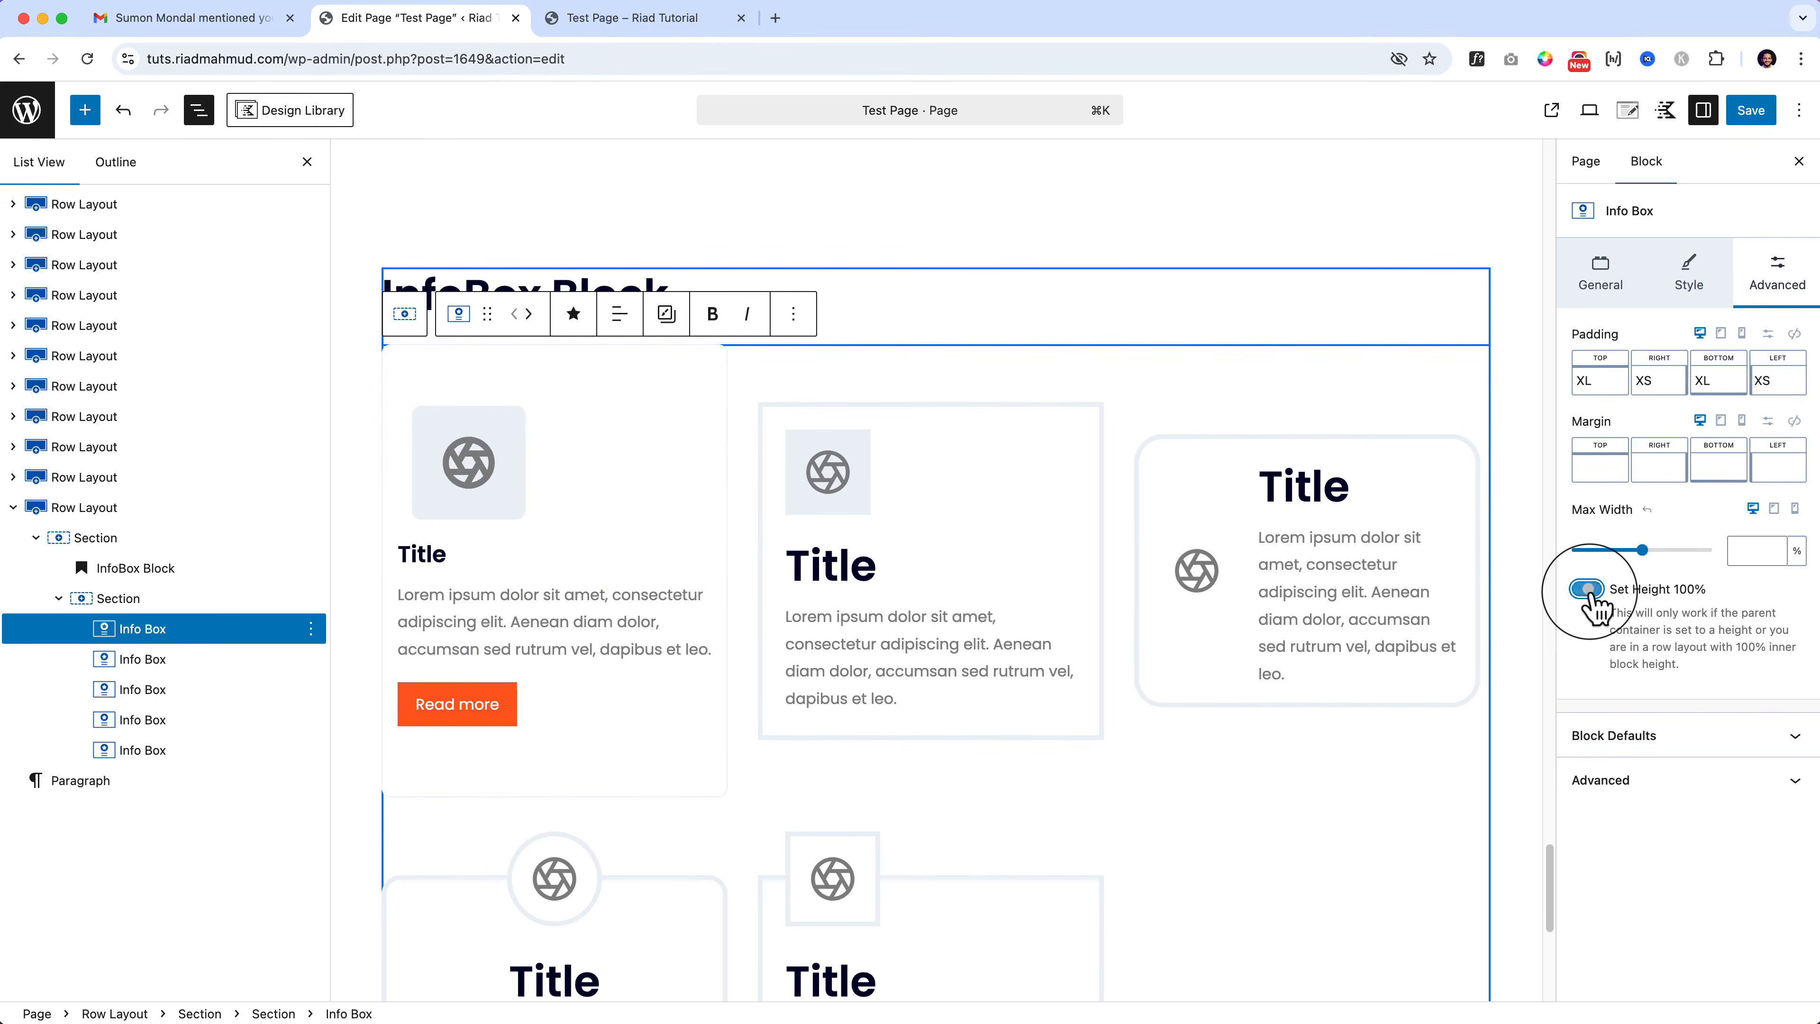
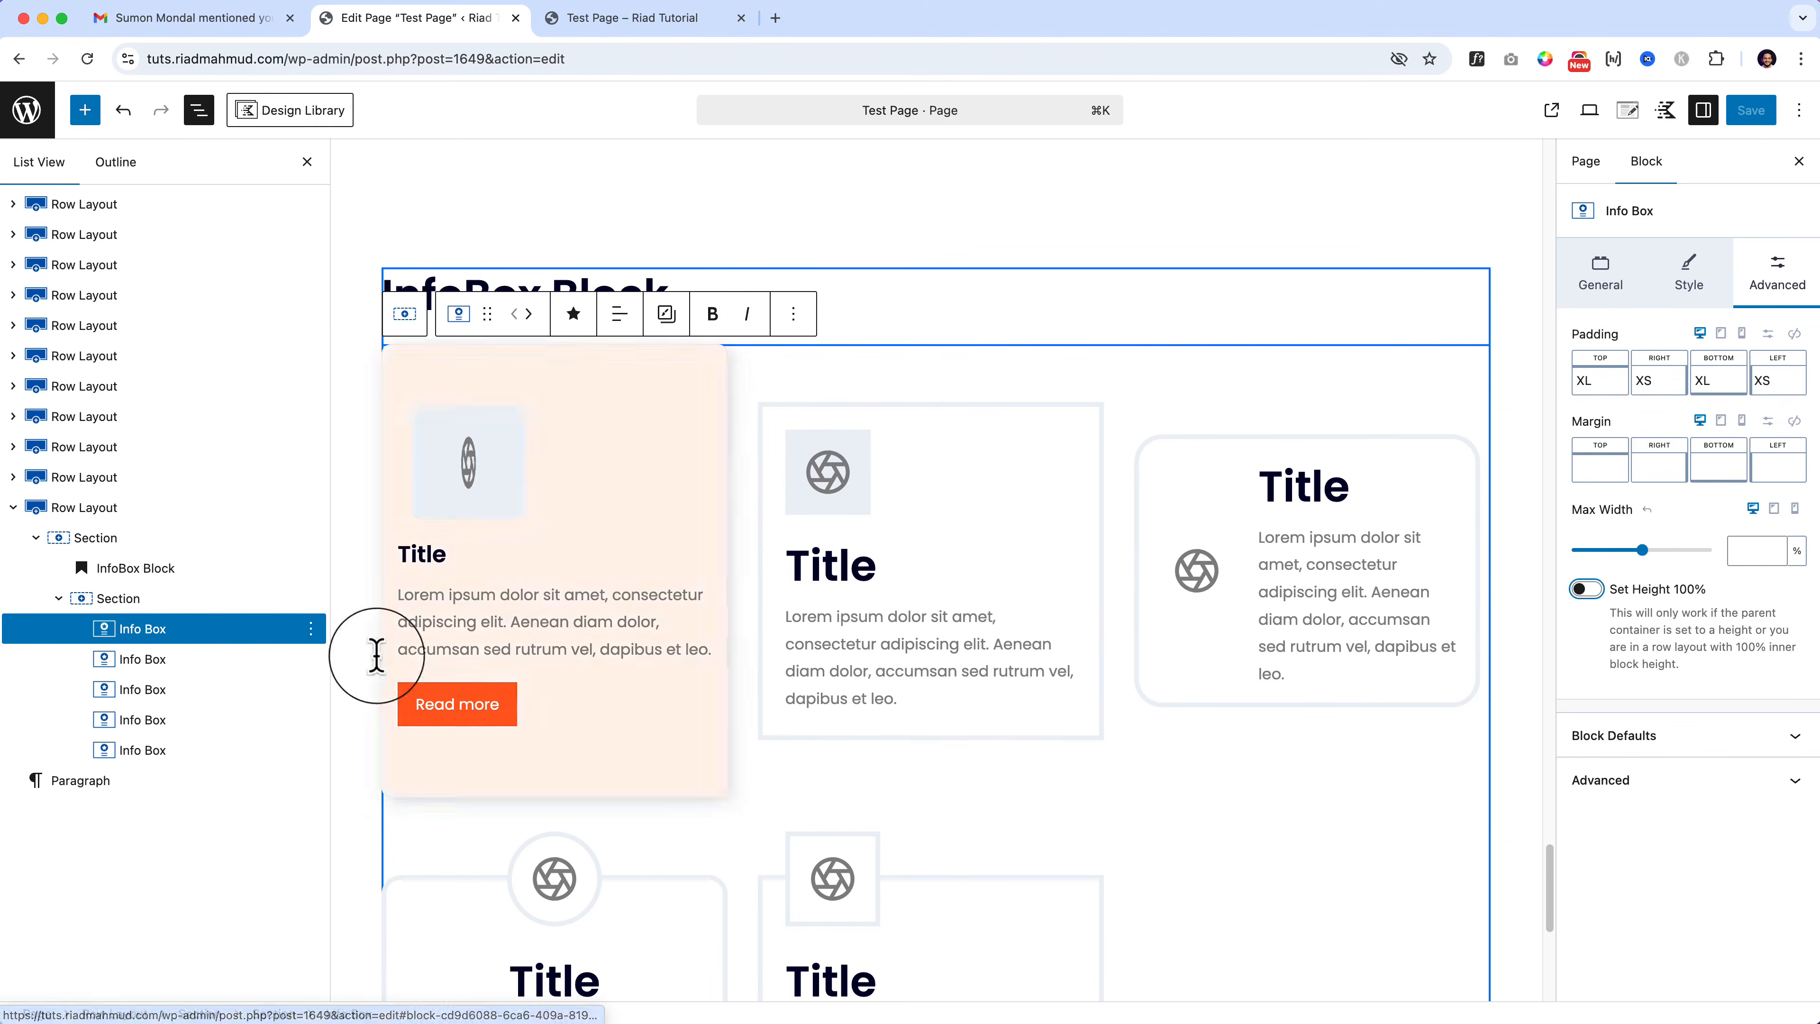
Step: Expand Block Defaults and select the Row Layout holding the InfoBox section in List View
click(1563, 739)
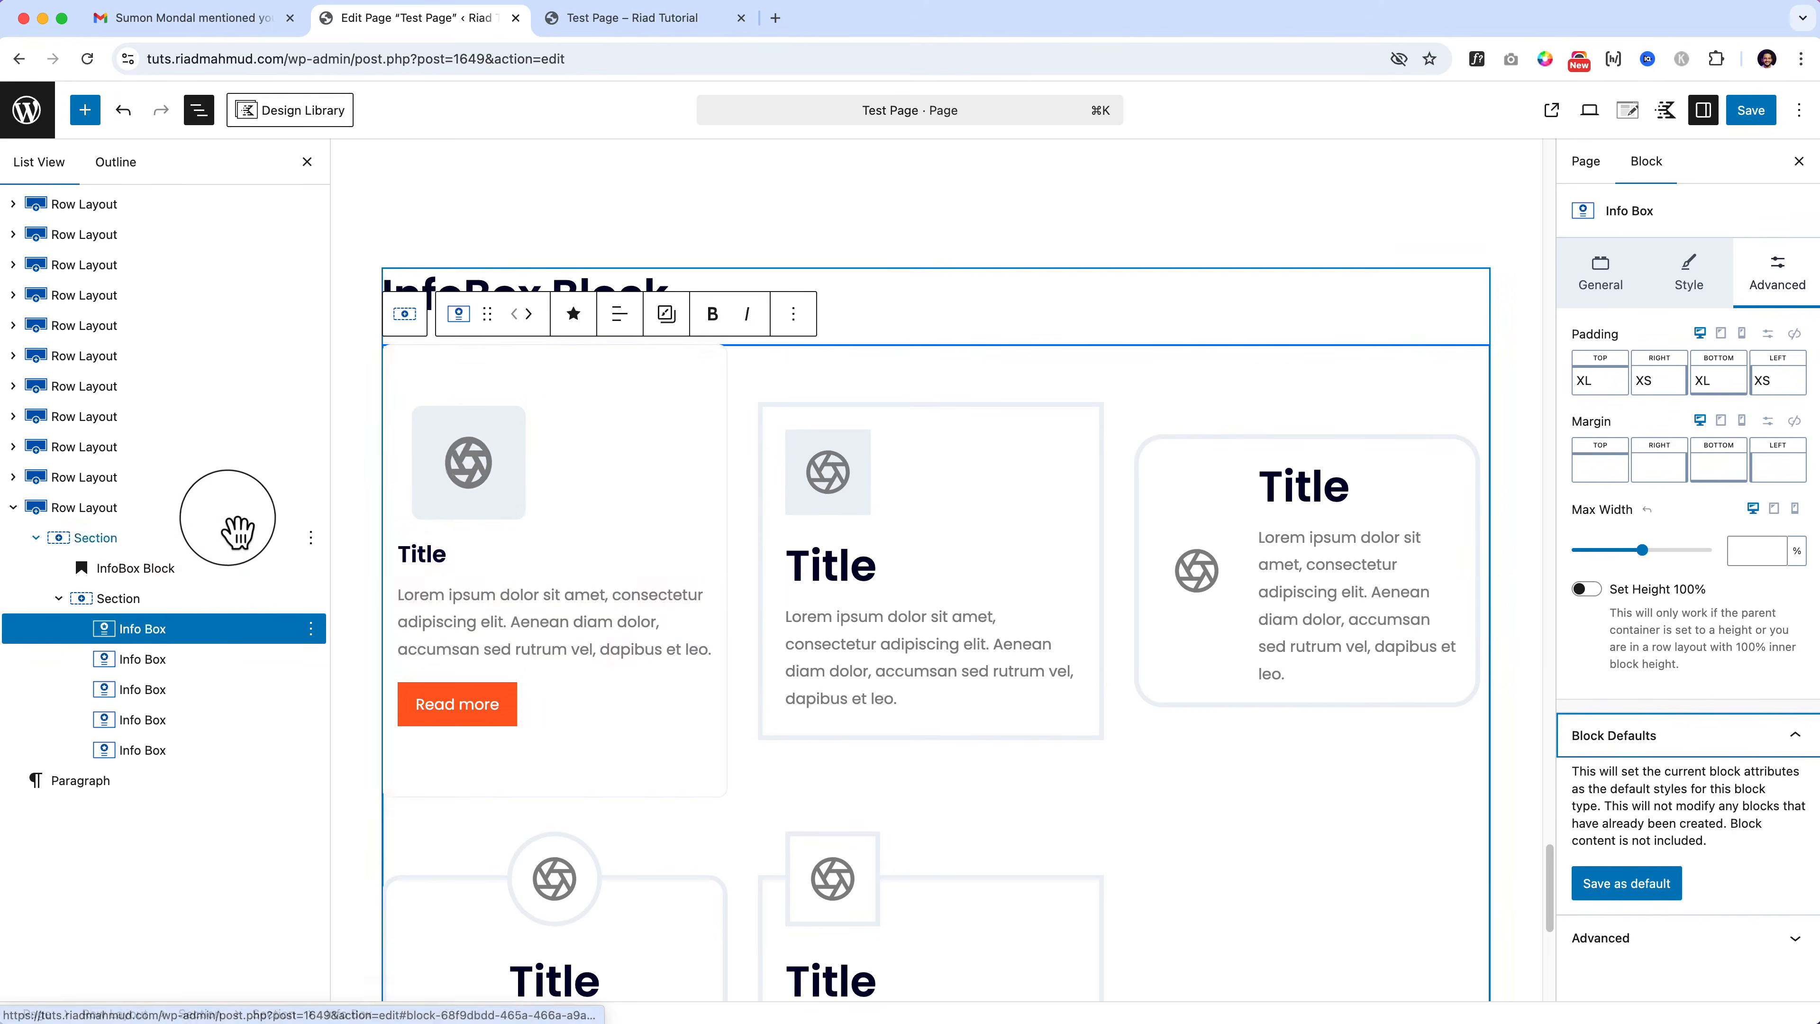
click(230, 515)
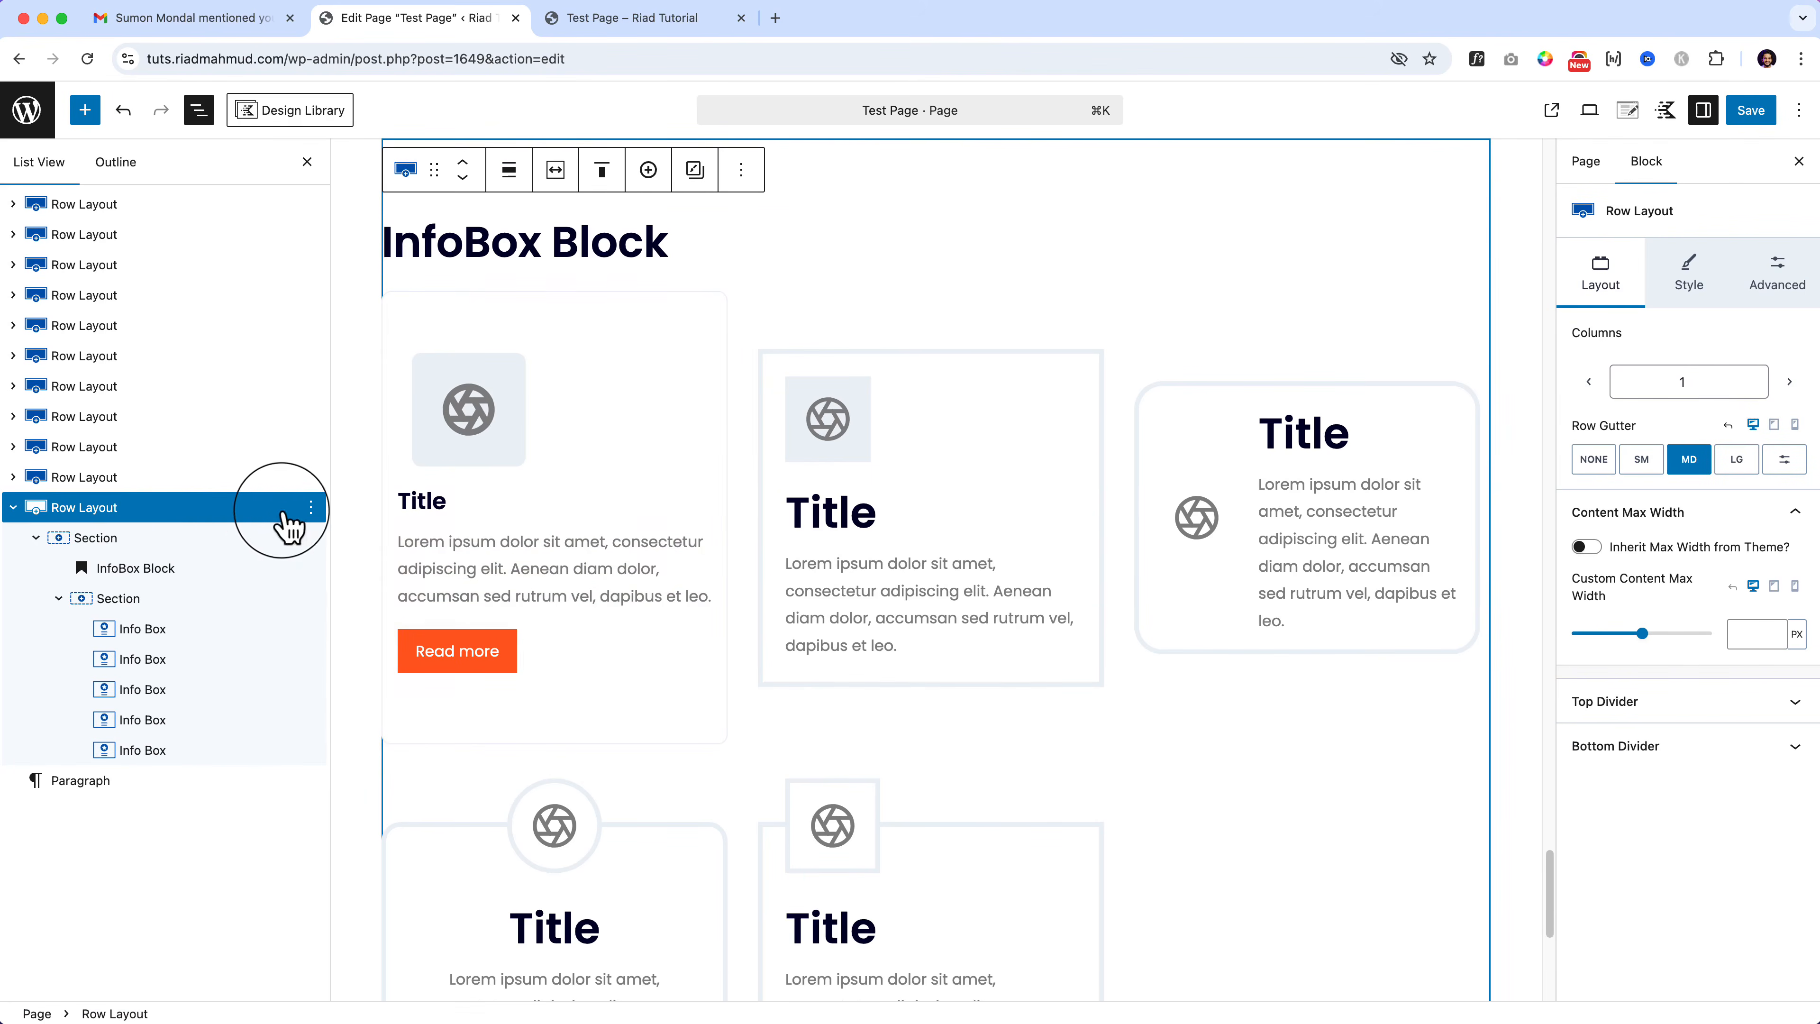
Step: Duplicate the InfoBox row layout and delete the copied info-box section
click(310, 506)
click(406, 633)
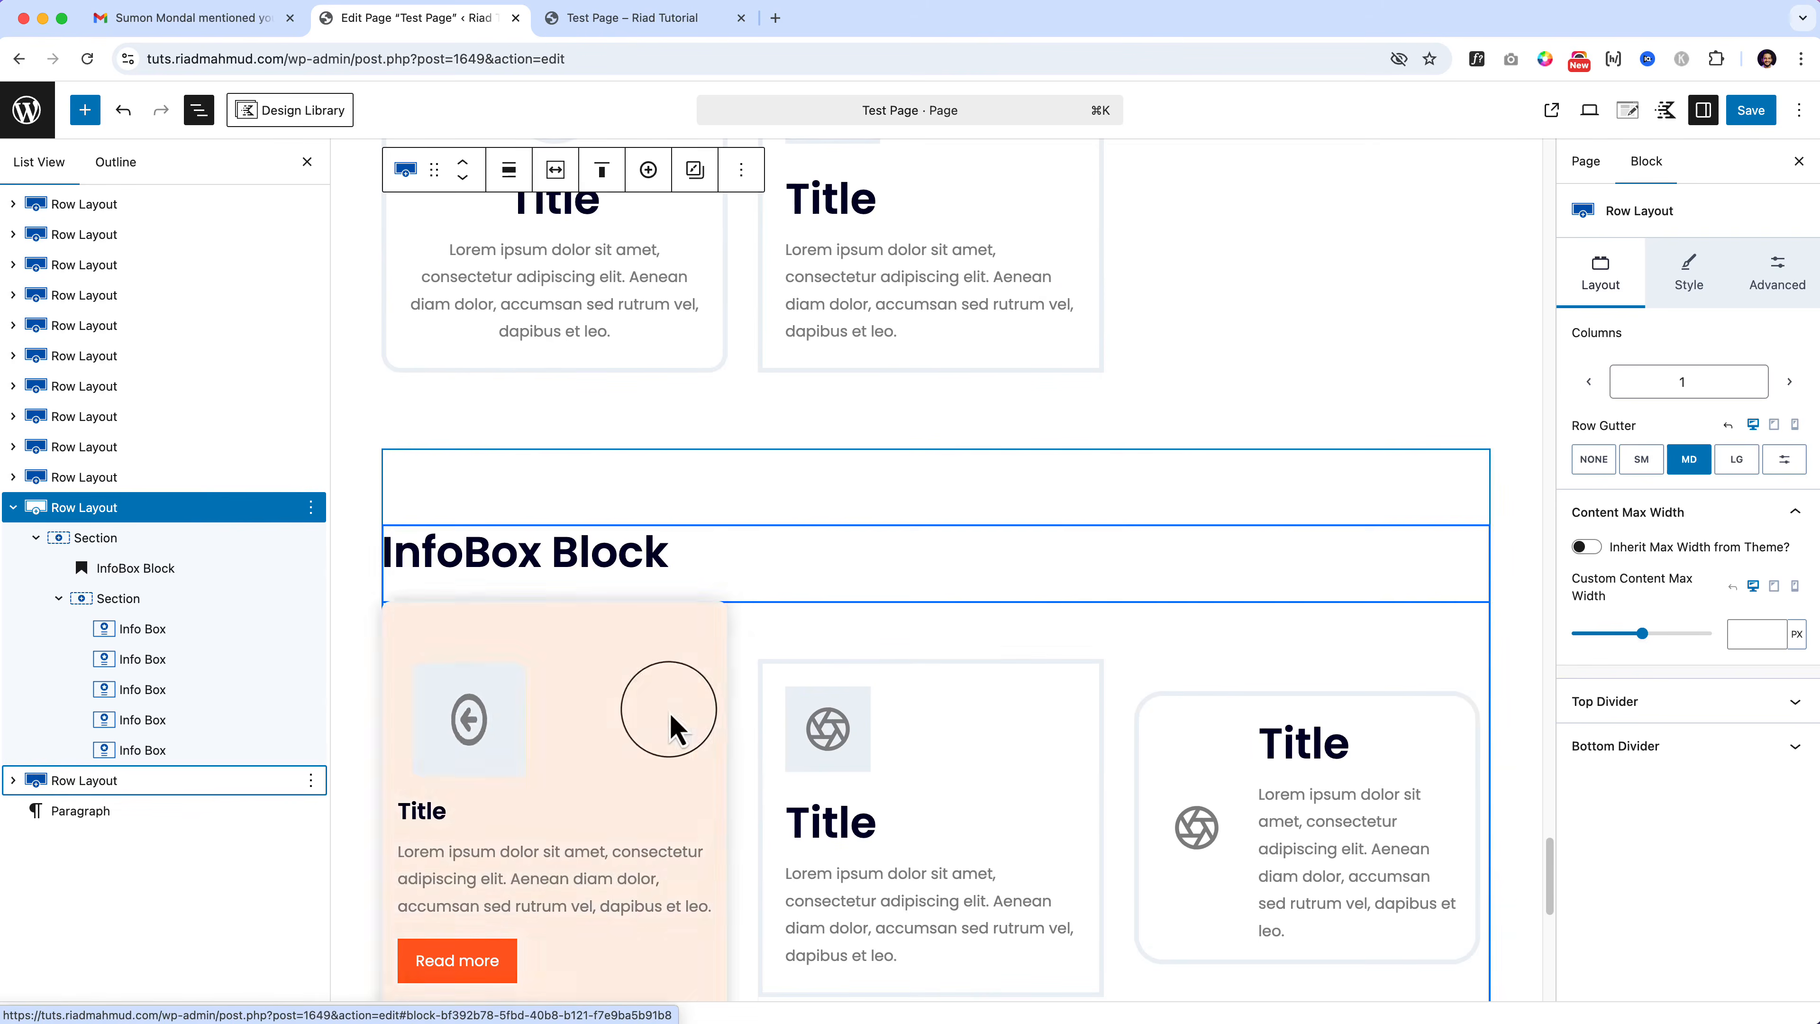
click(742, 749)
click(701, 760)
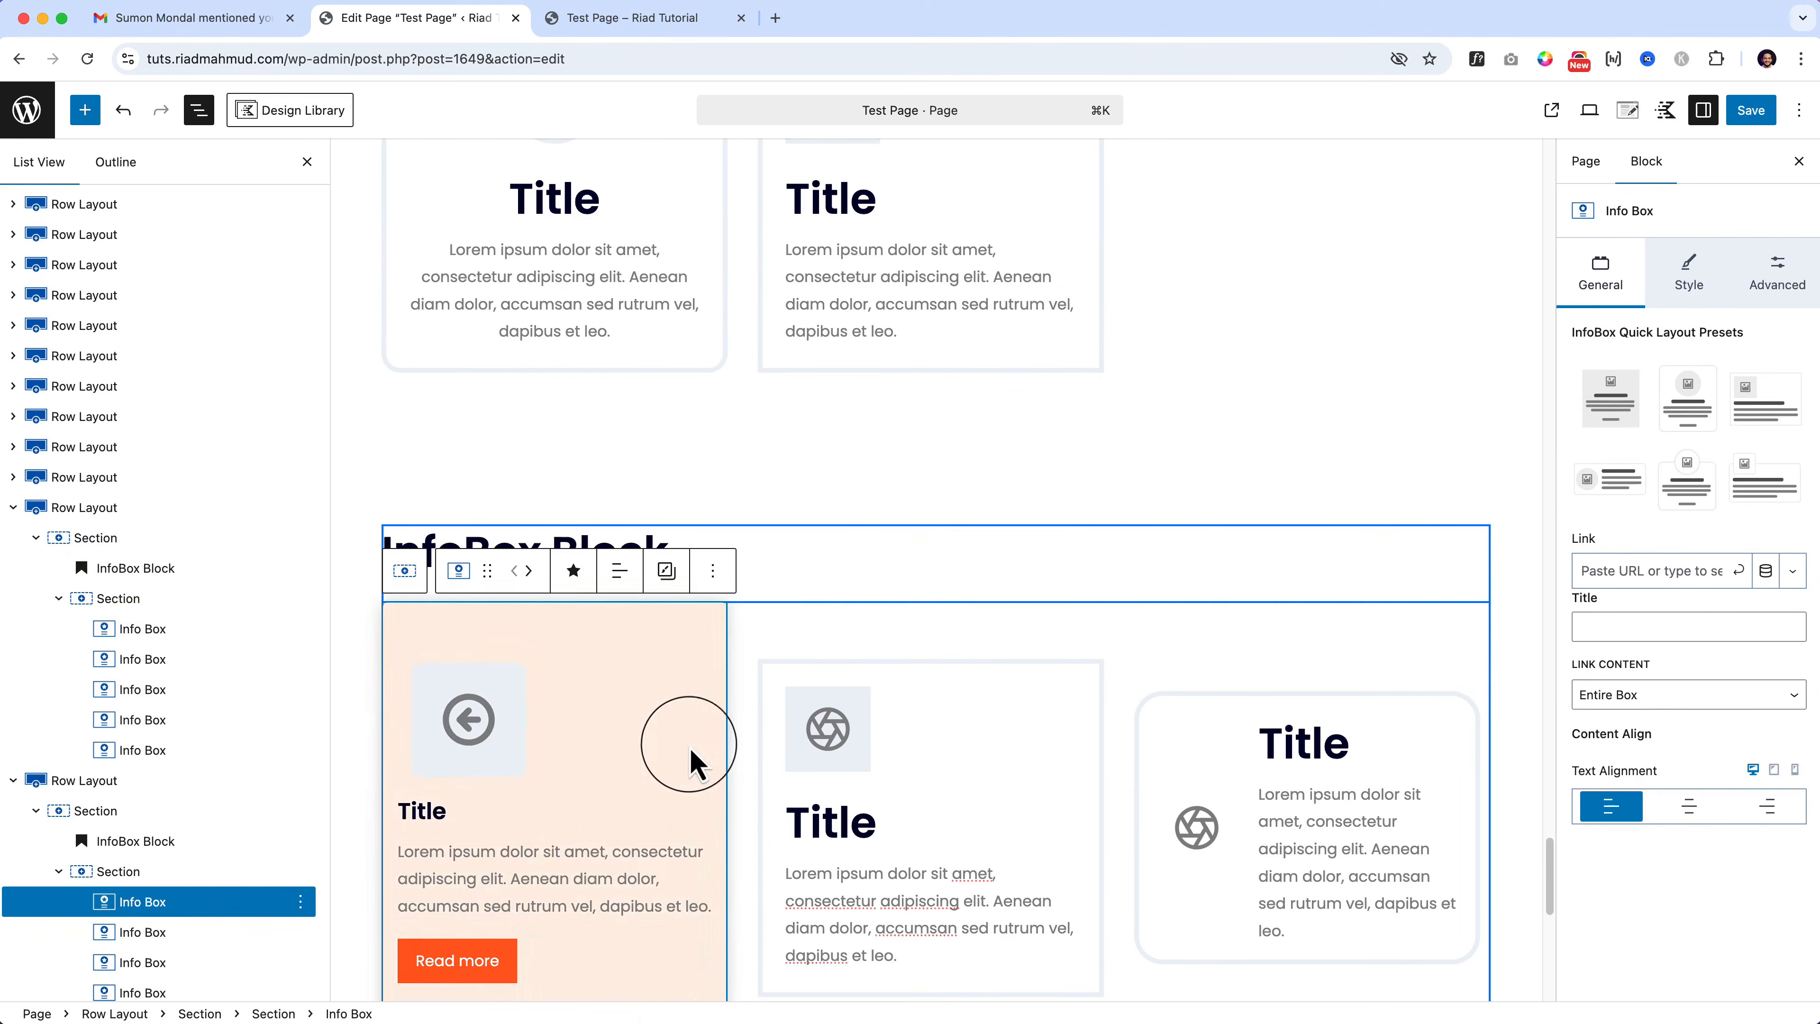
click(192, 876)
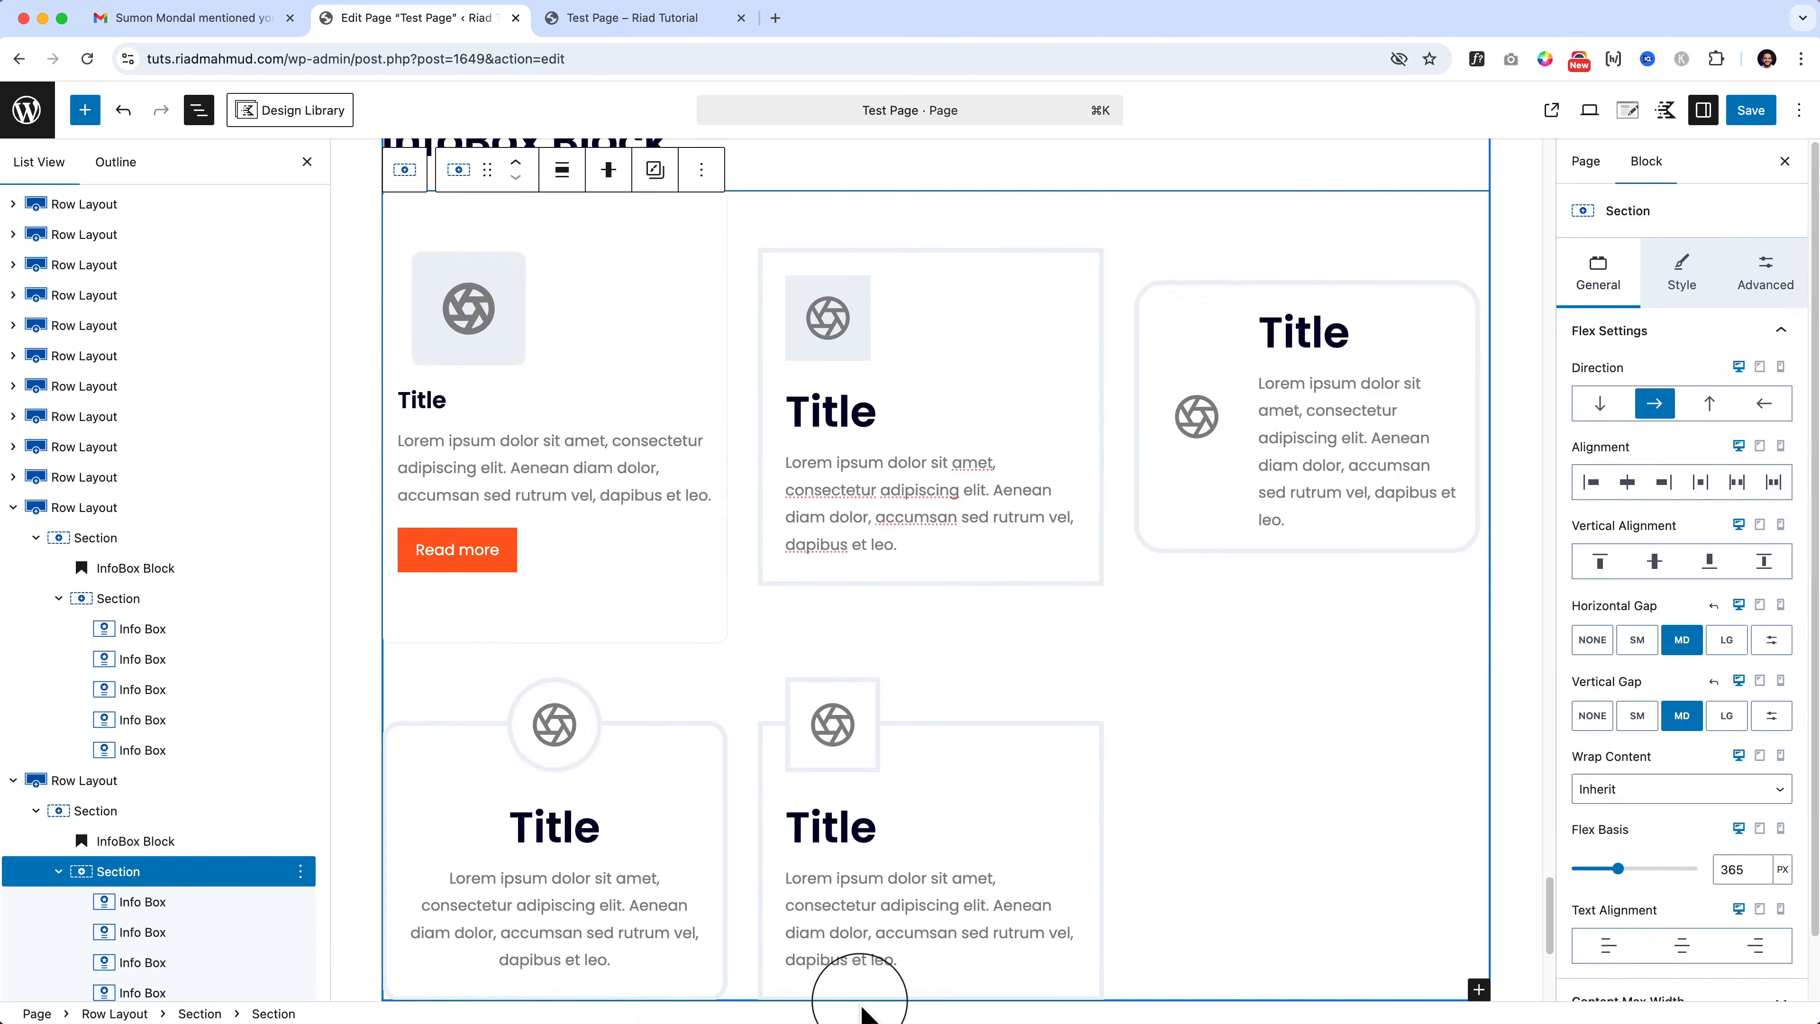
key(BackSpace)
Step: Add an Image (Adv) block under the heading, renamed 'Advance Image Block', and open Select Image
click(84, 109)
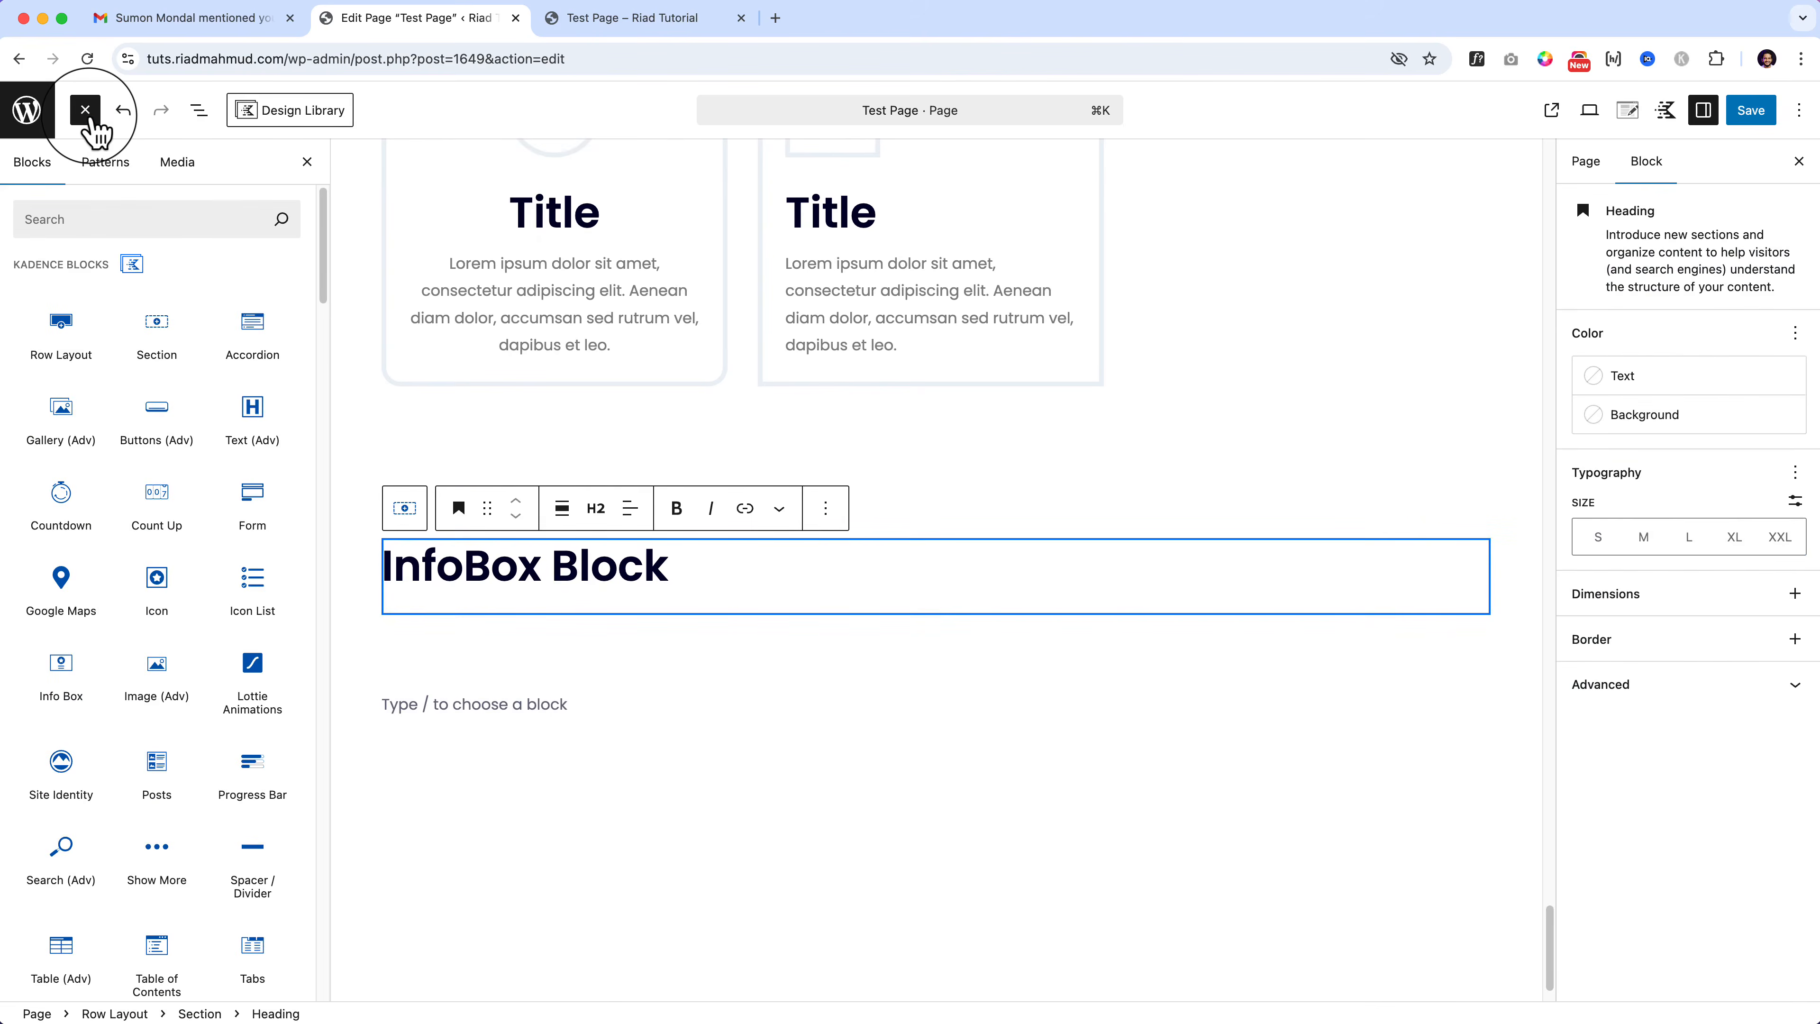
mouse_move(154, 674)
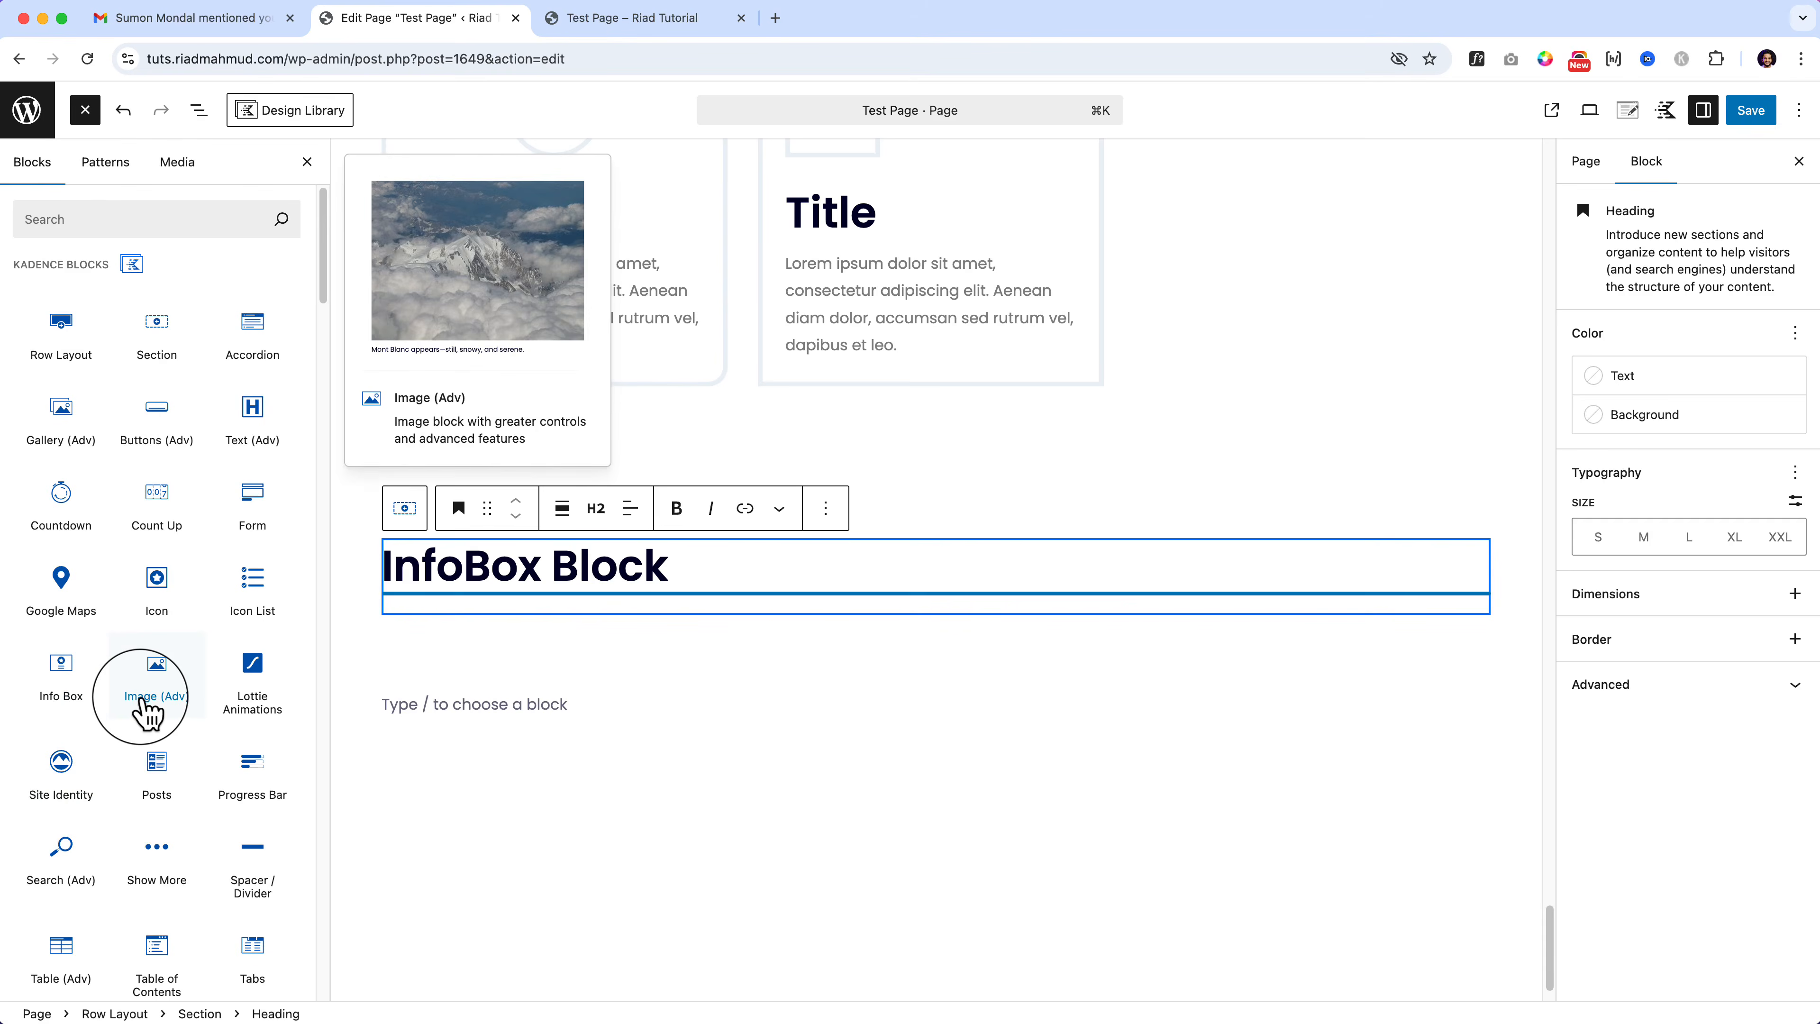
drag(147, 709, 608, 596)
double_click(468, 555)
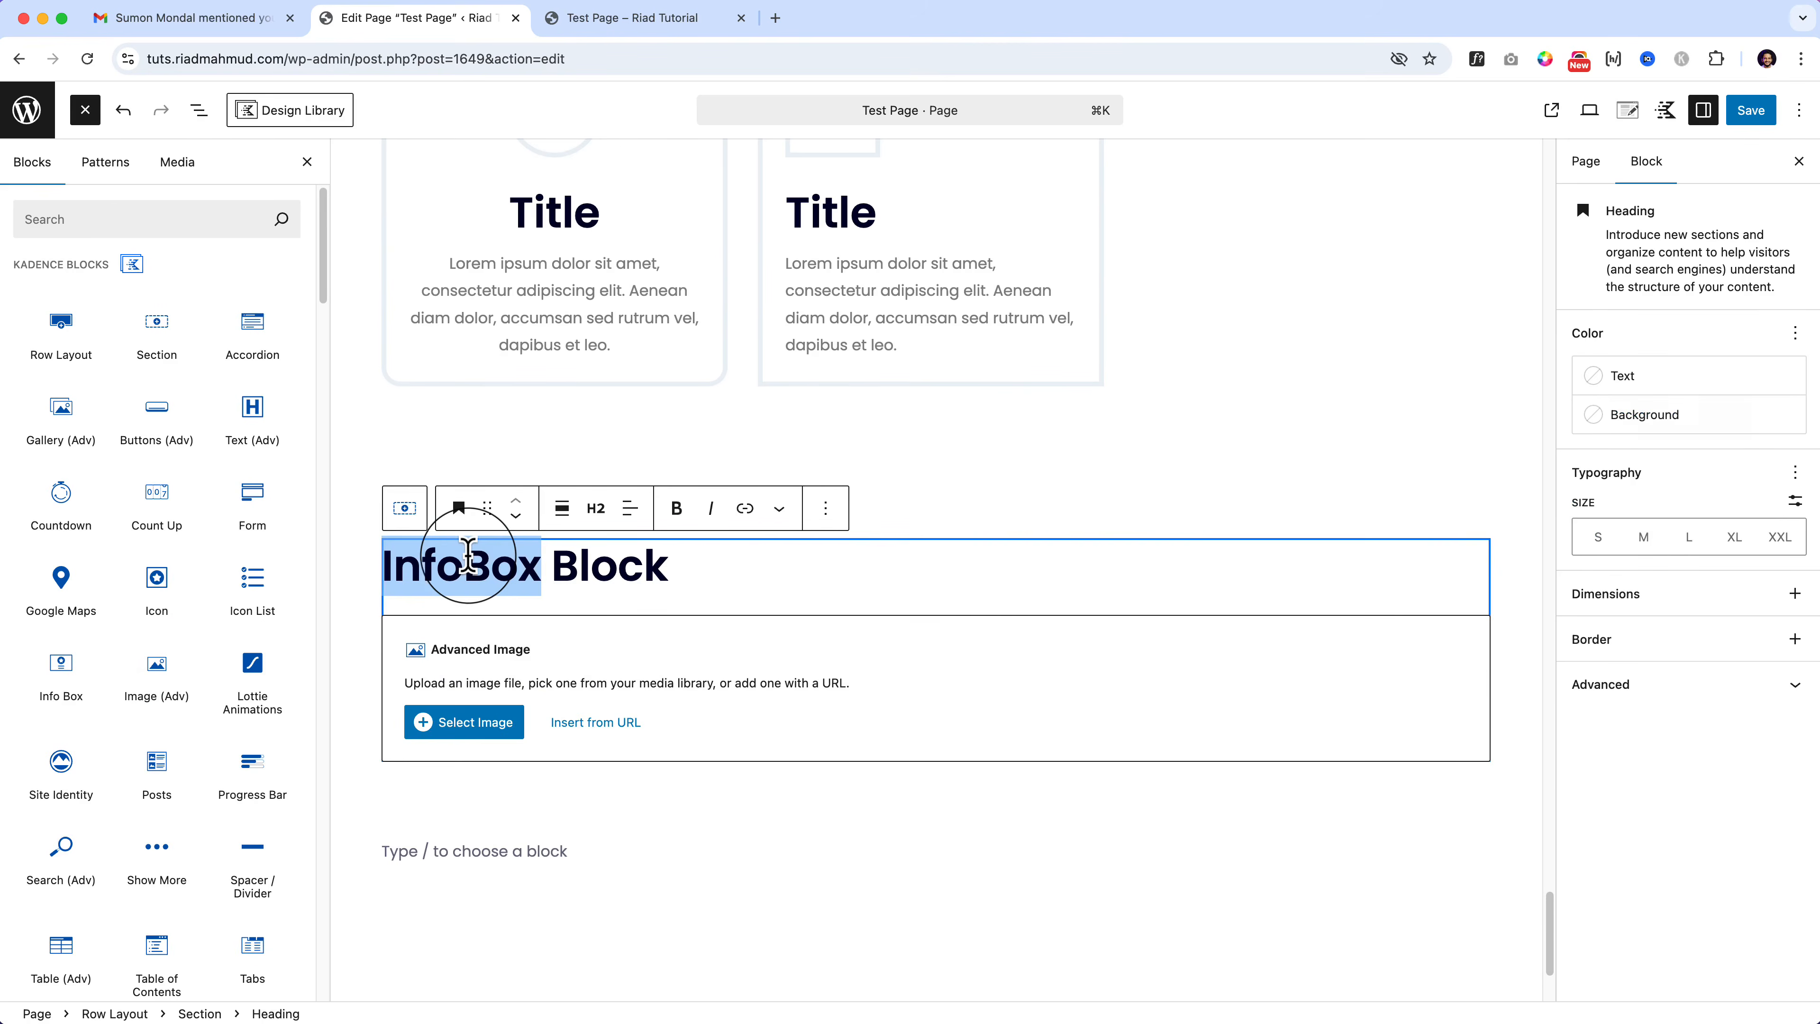
text(Advance Image)
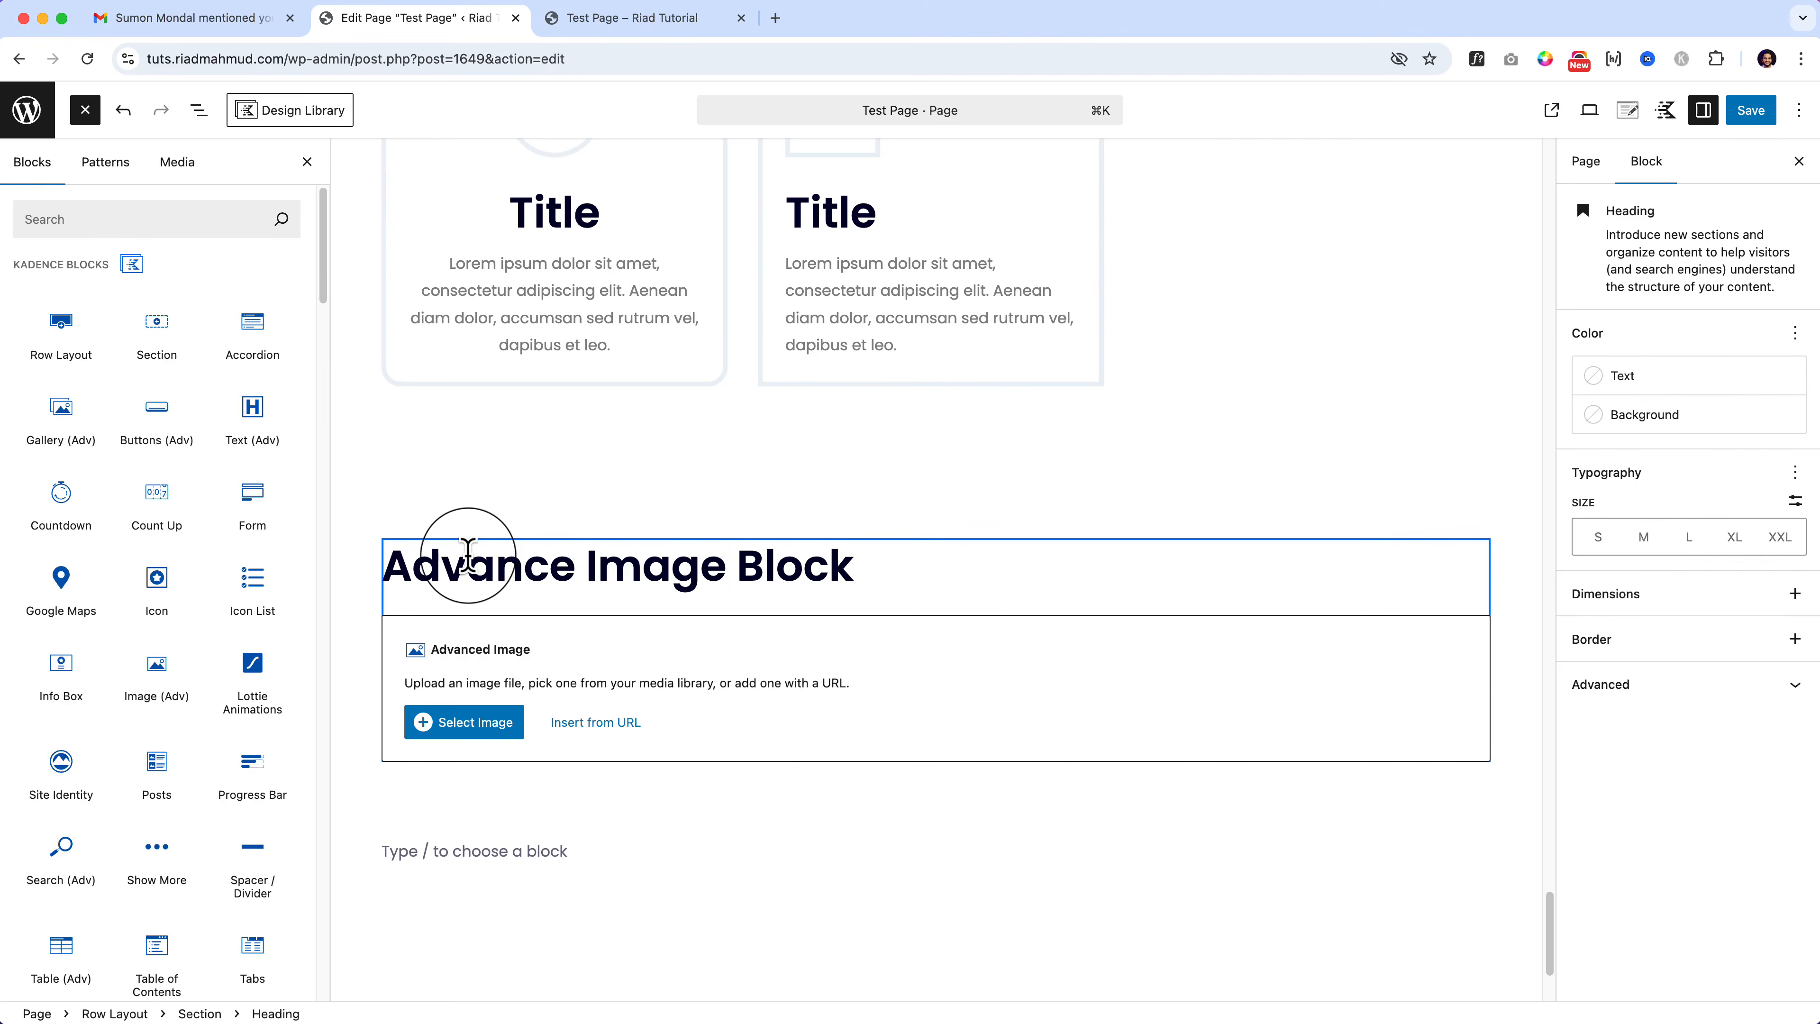
click(487, 725)
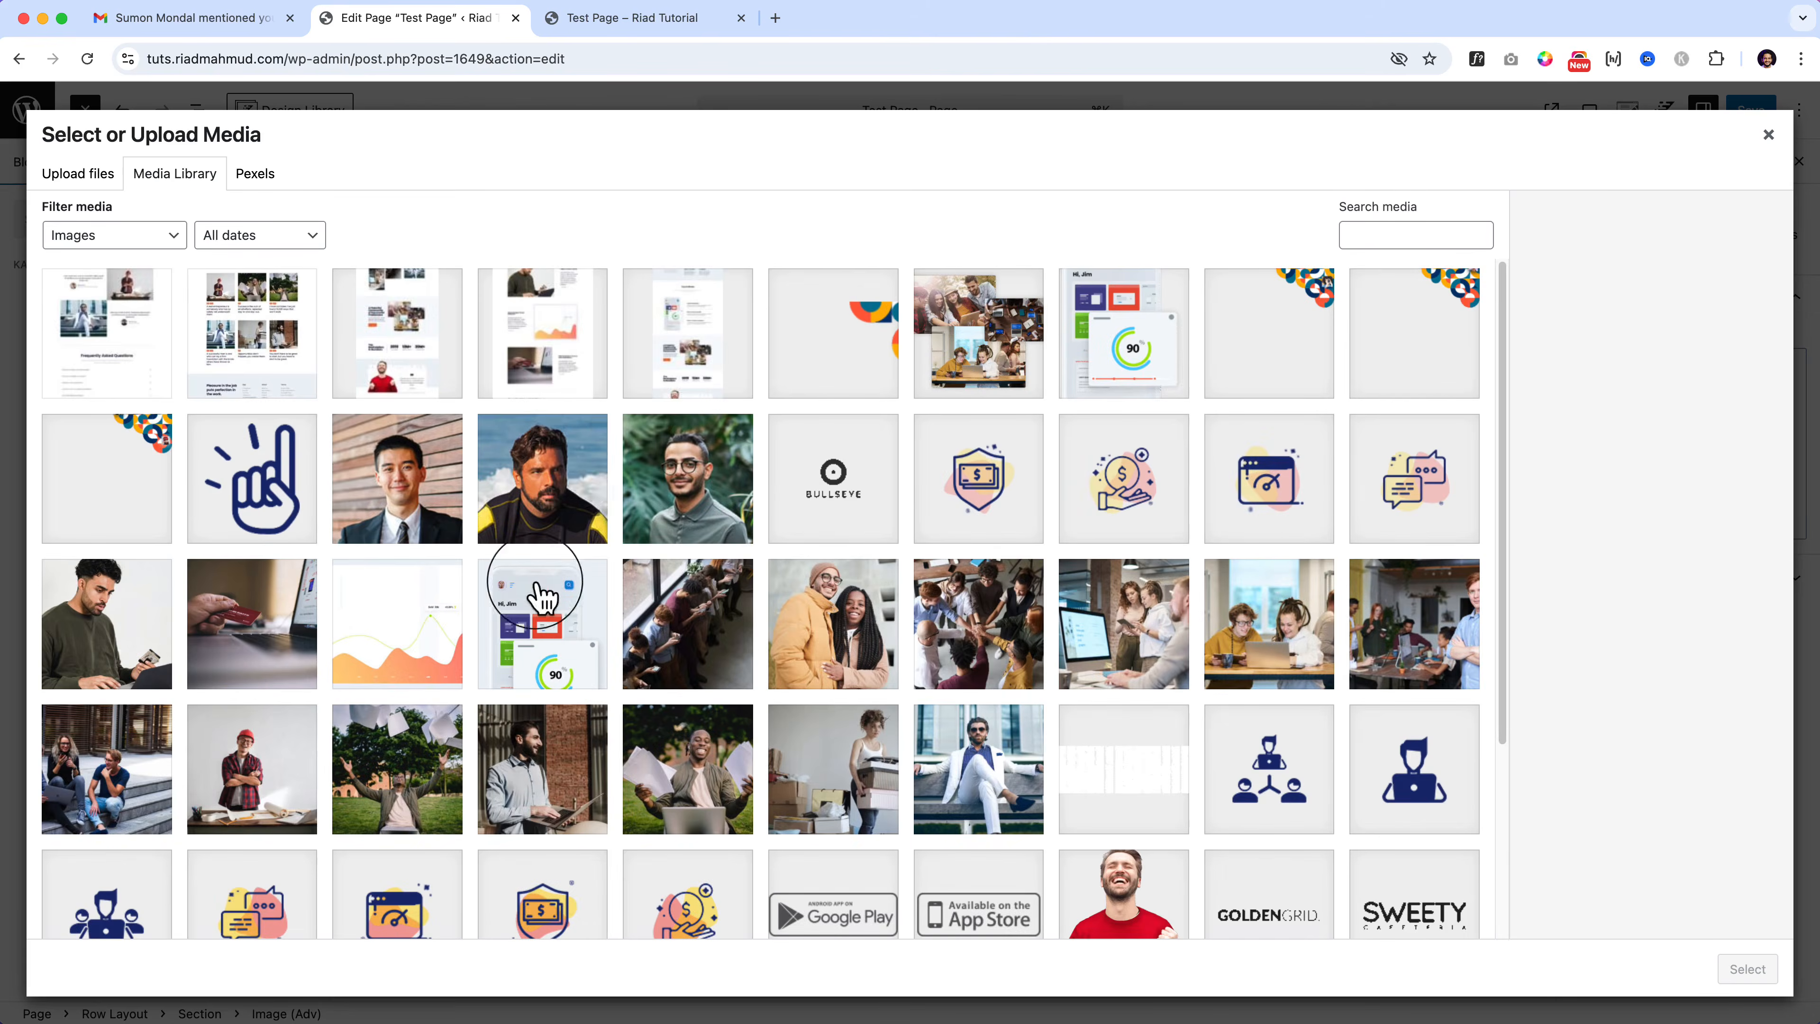
Step: Insert the smiling couple photo from the Media Library into the image block
click(580, 476)
click(471, 498)
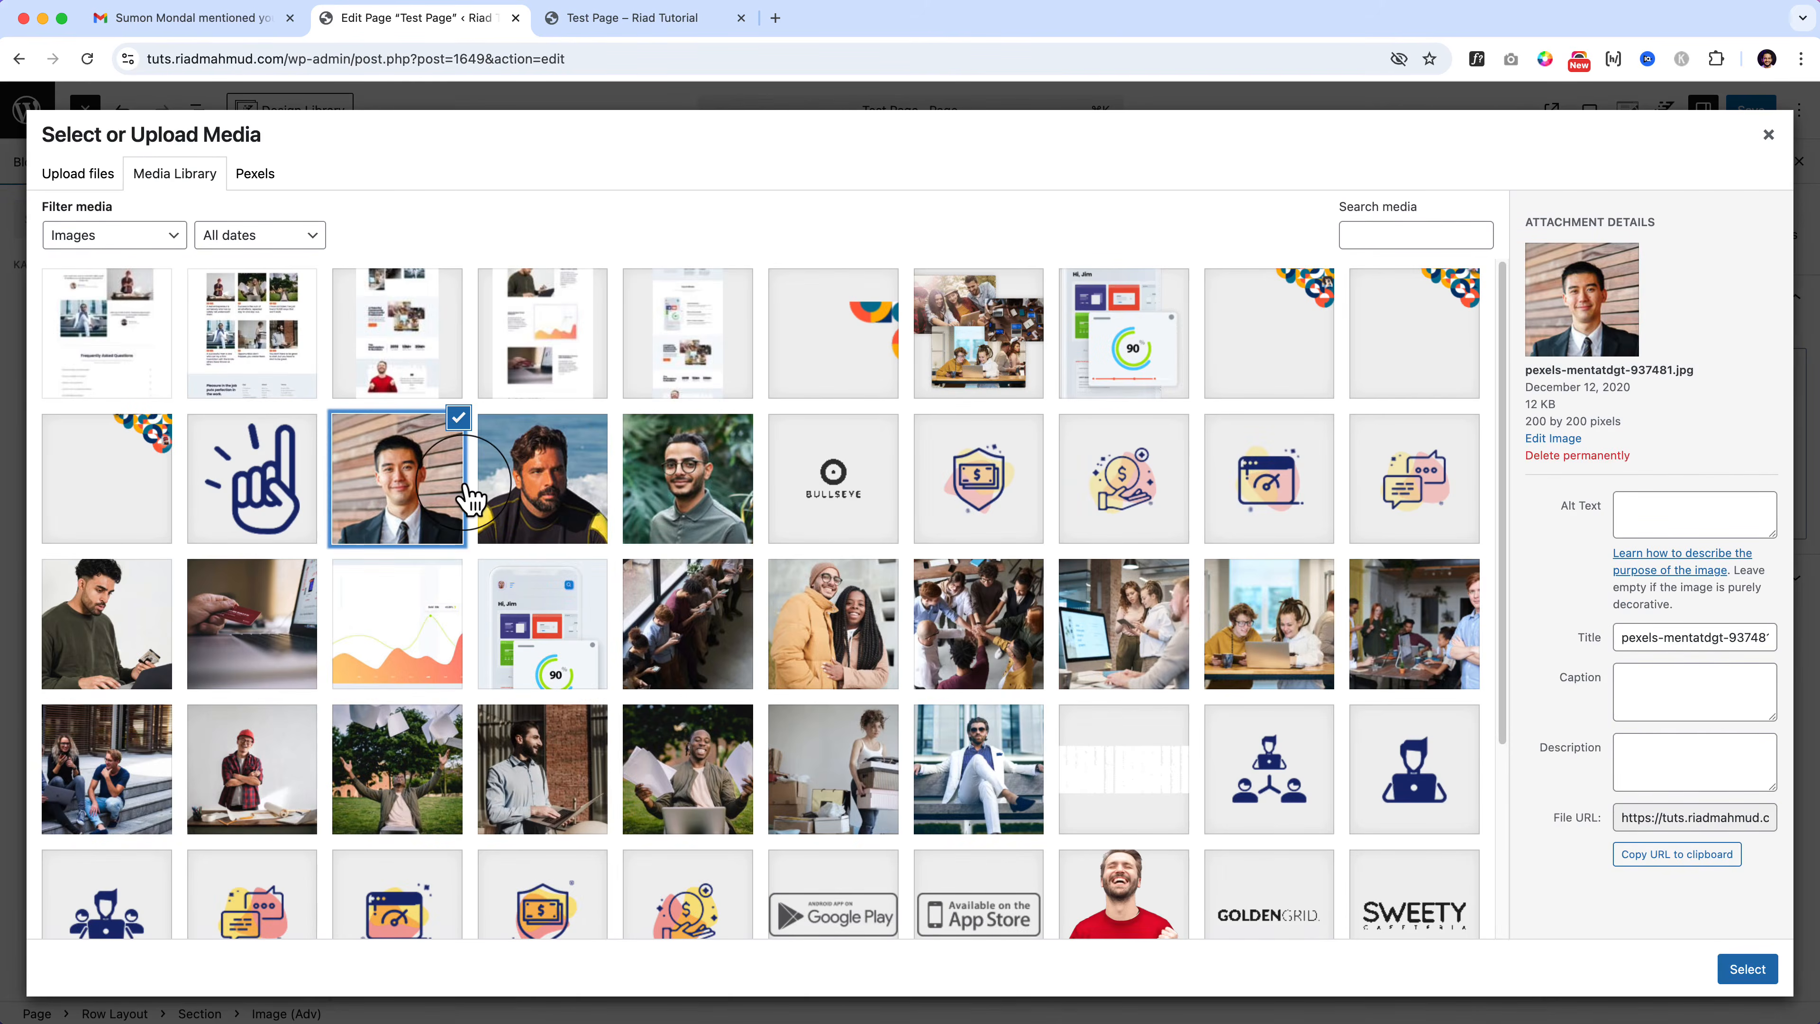
click(142, 648)
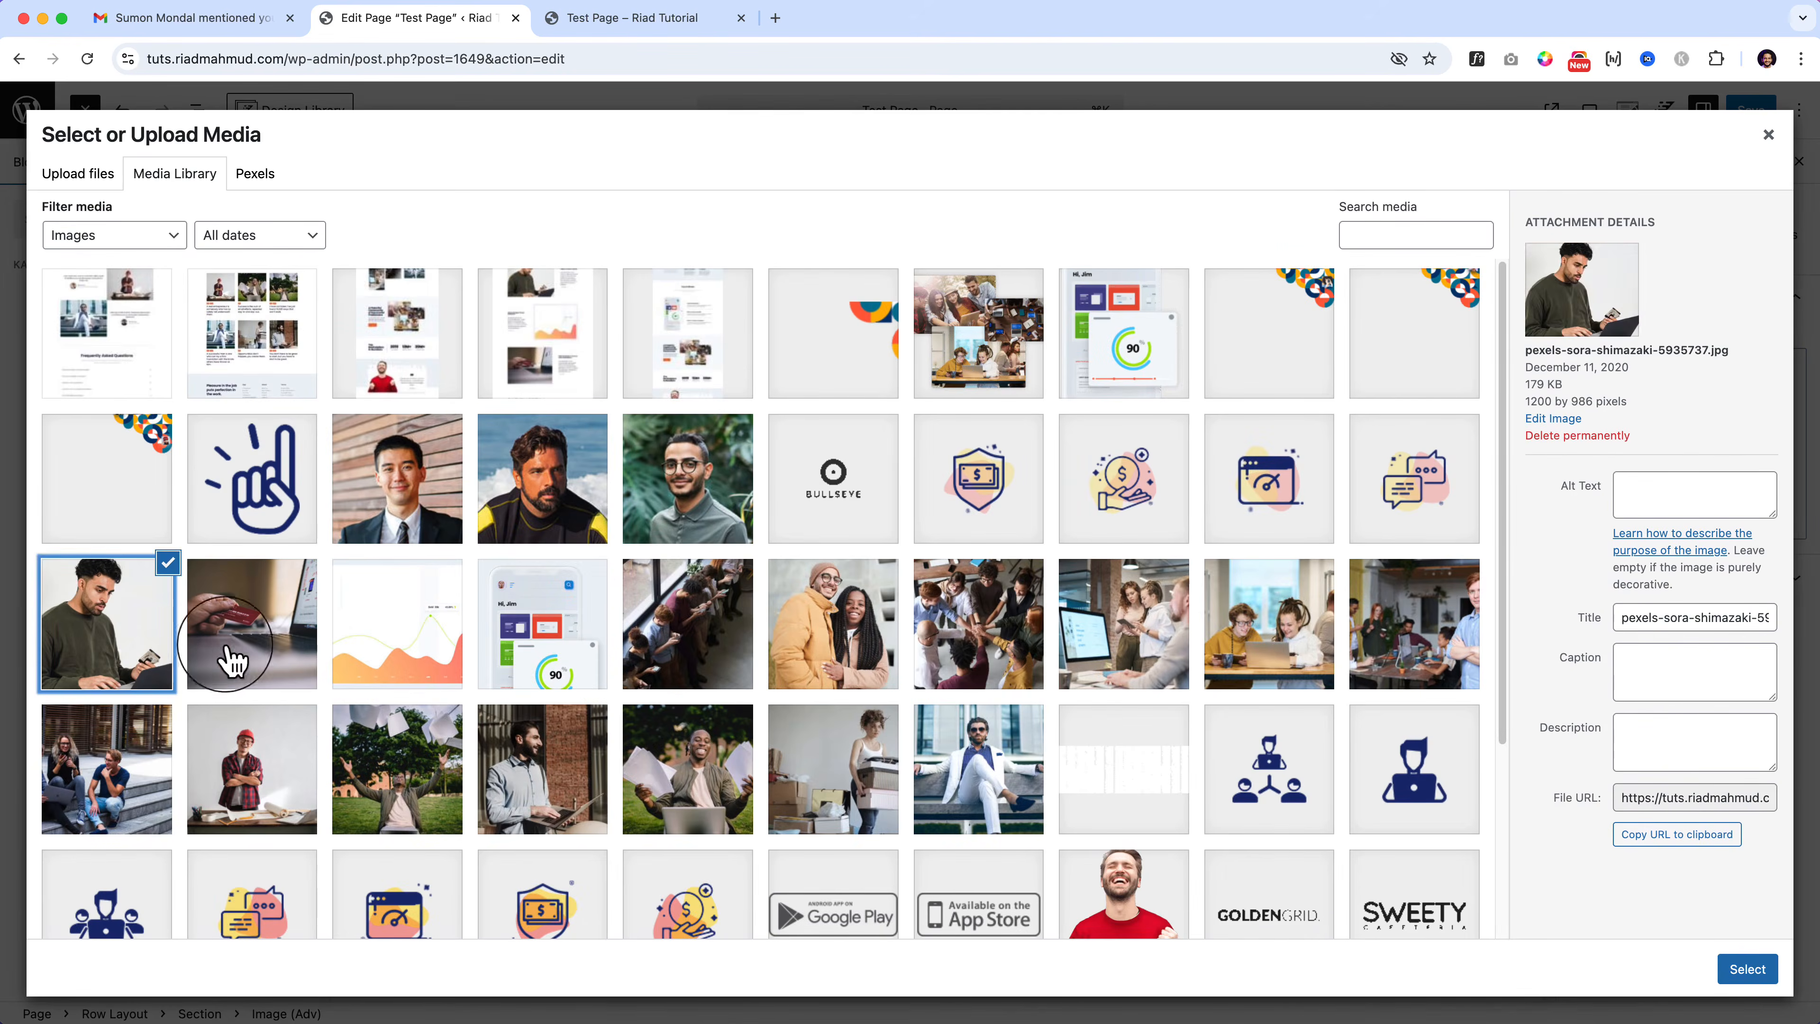
click(856, 654)
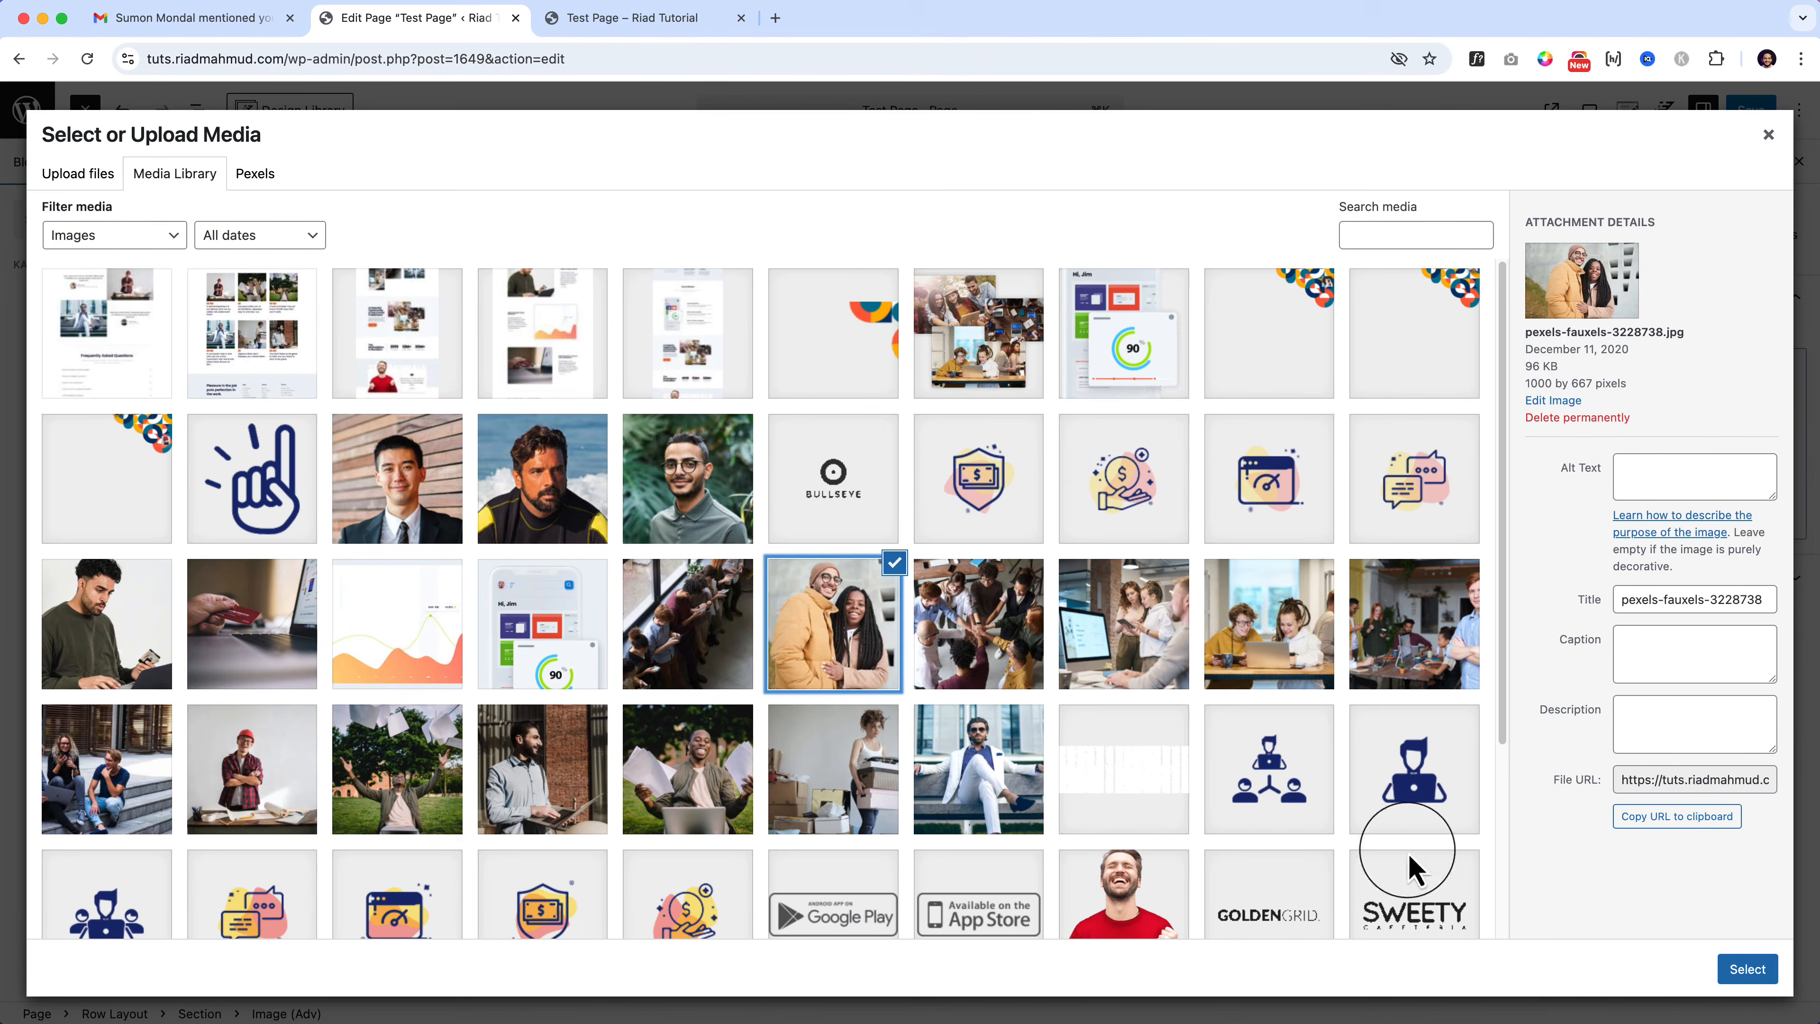
click(1747, 969)
Step: Dismiss the Dynamic Image upgrade notice and switch the image to a fixed Landscape 4:3 ratio
scroll(1138, 773, down, 3)
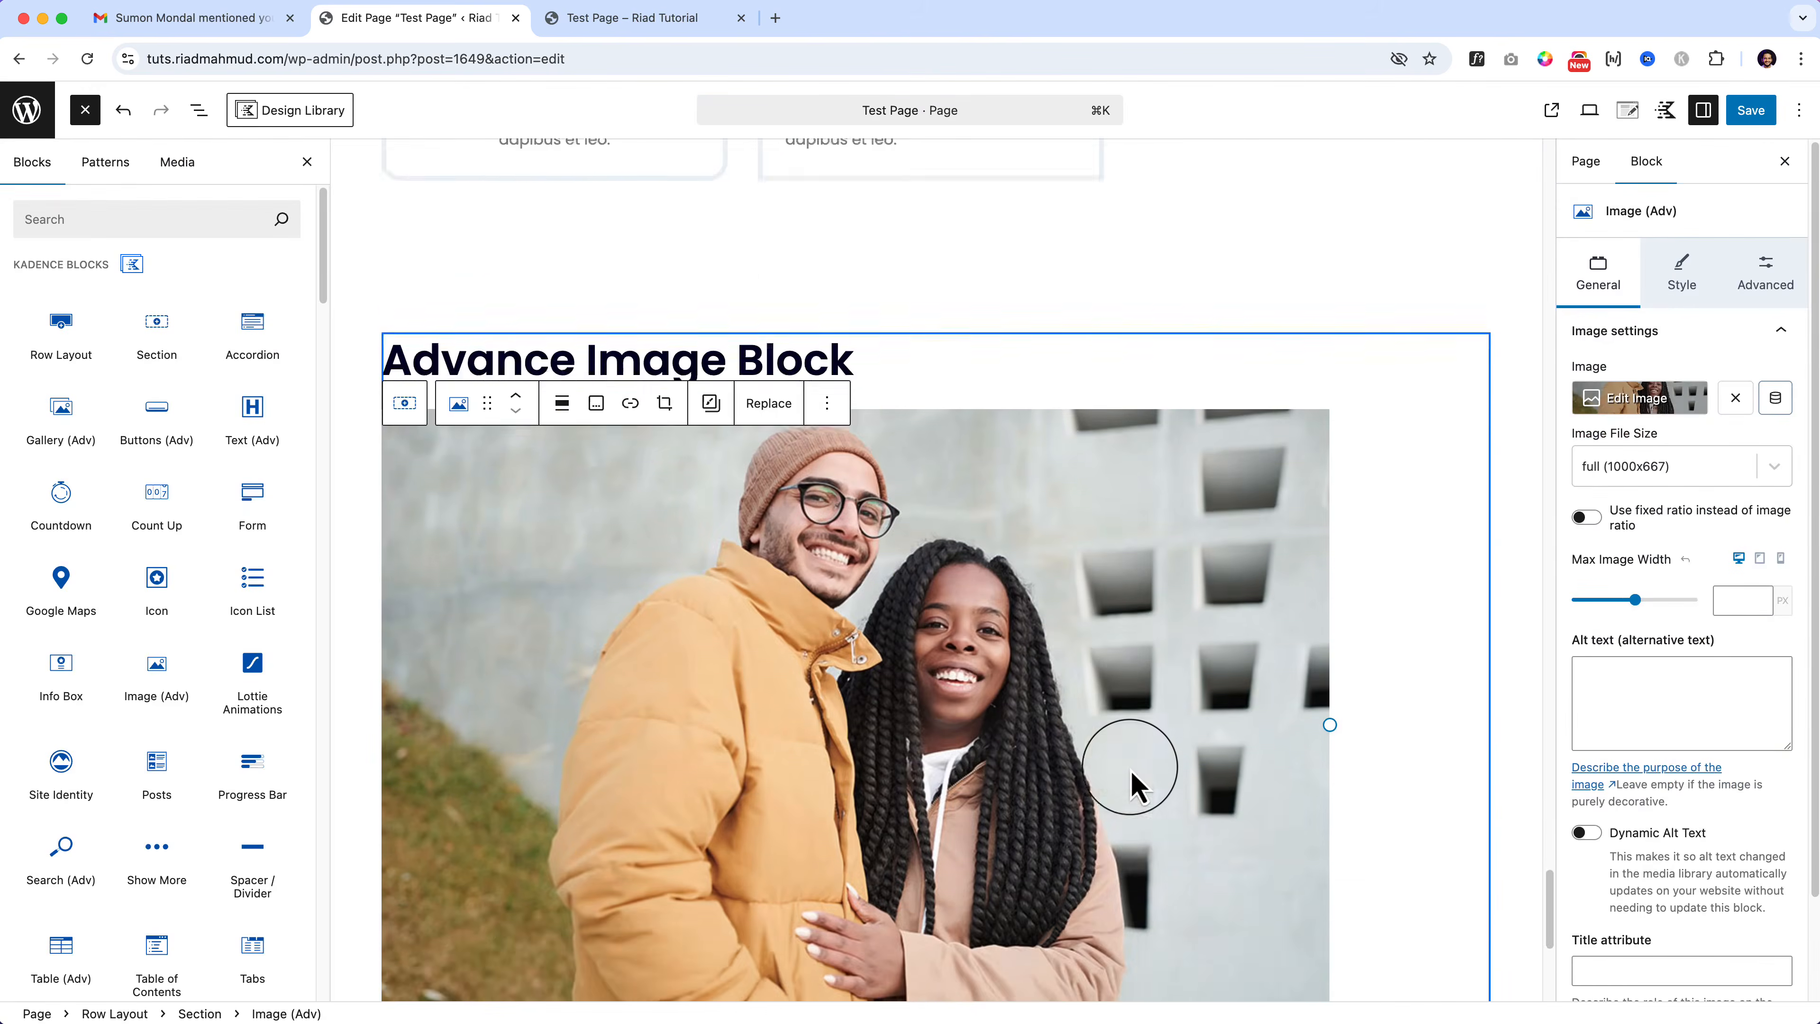
scroll(1138, 785, down, 2)
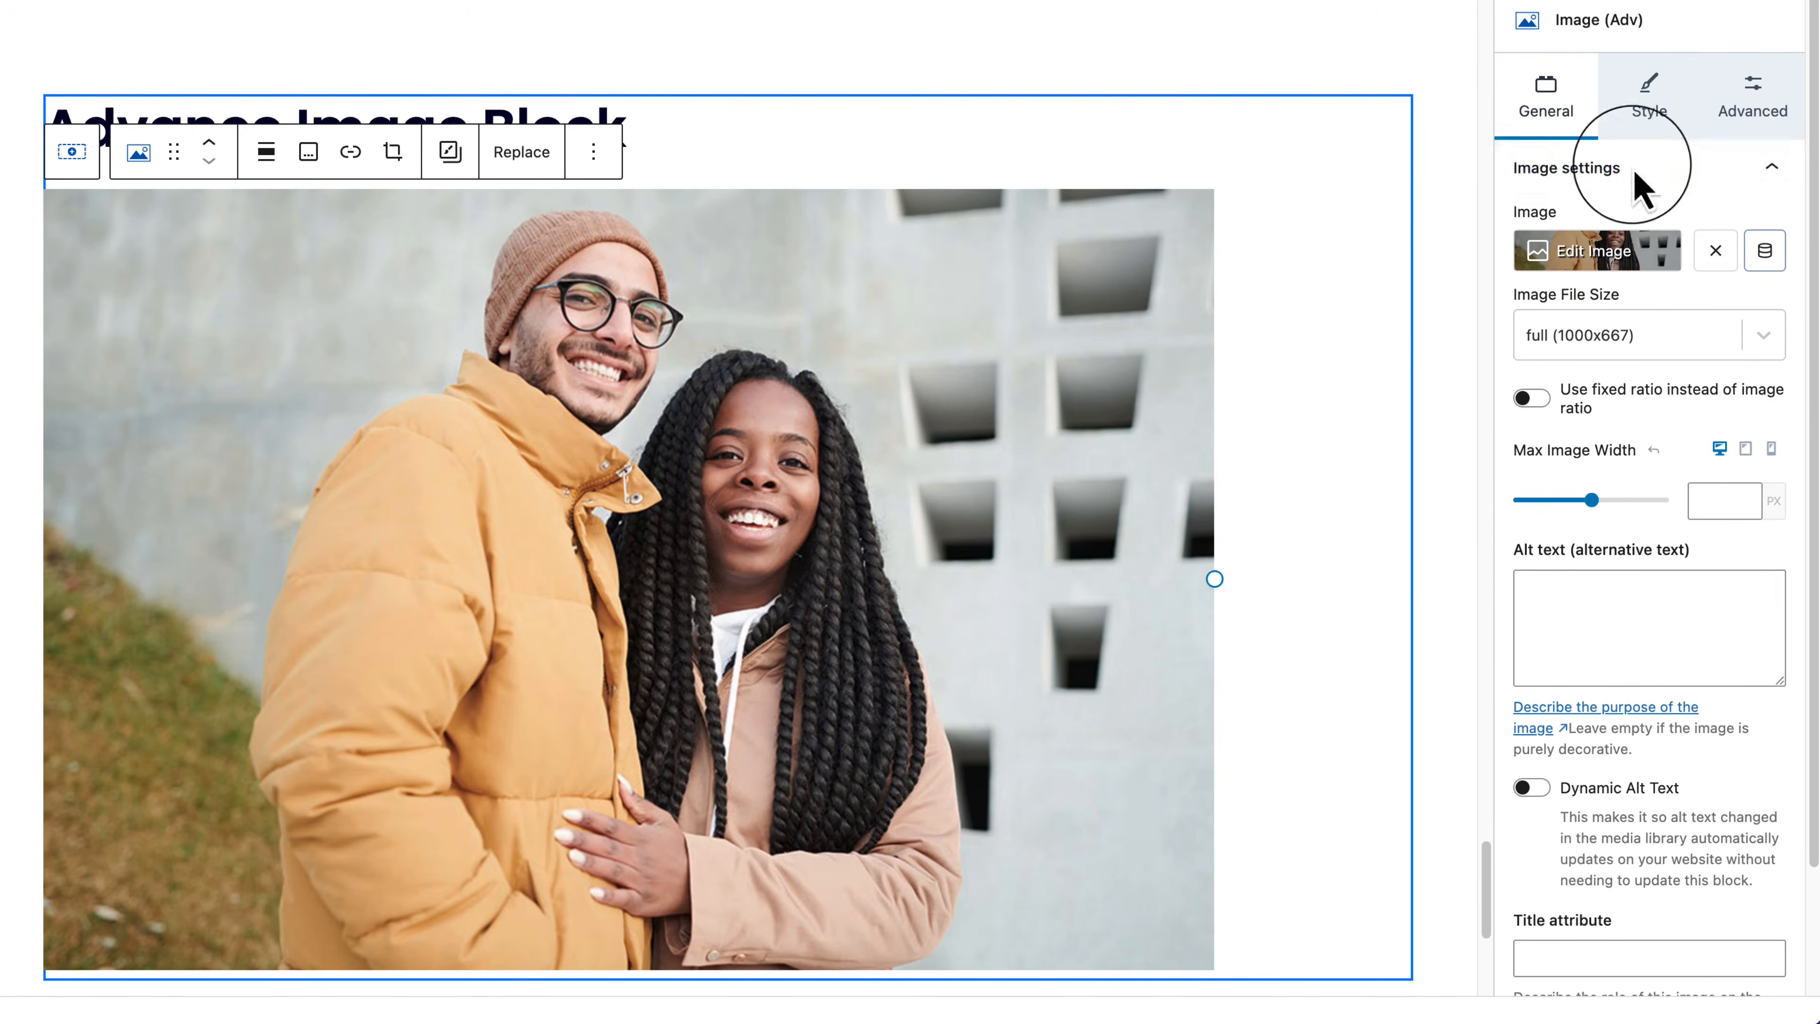
click(1765, 251)
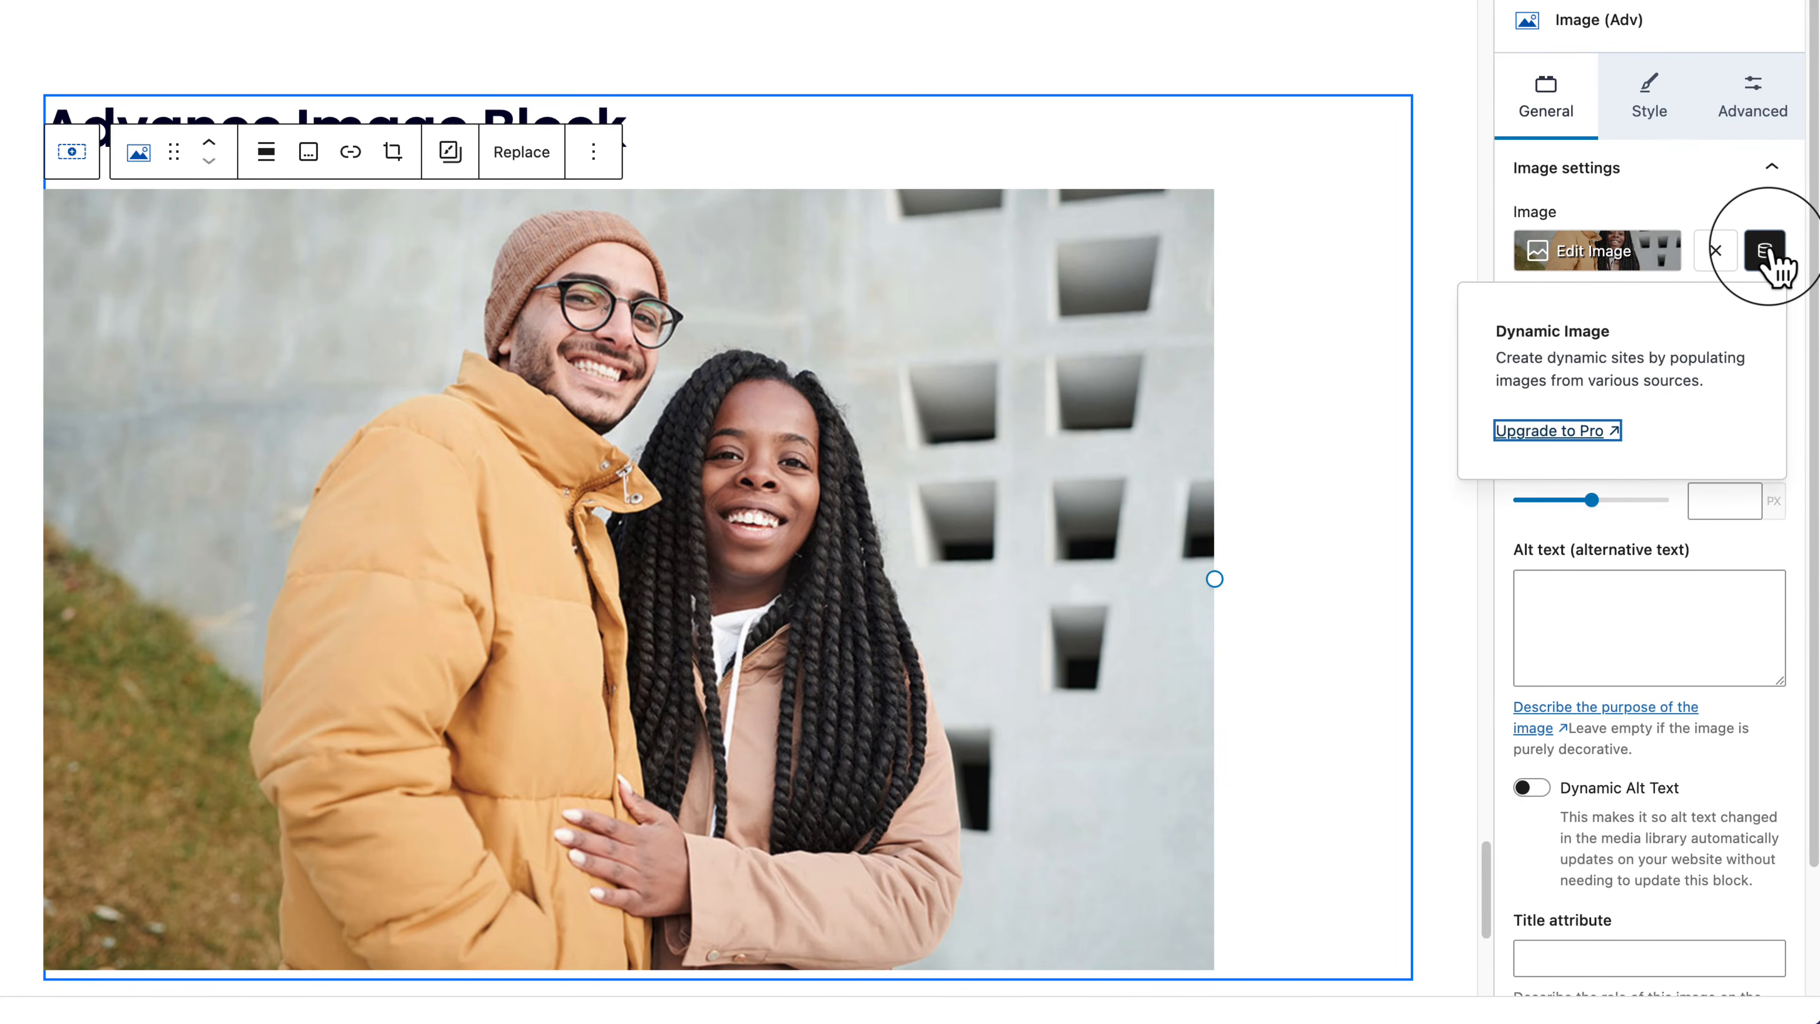
click(1768, 265)
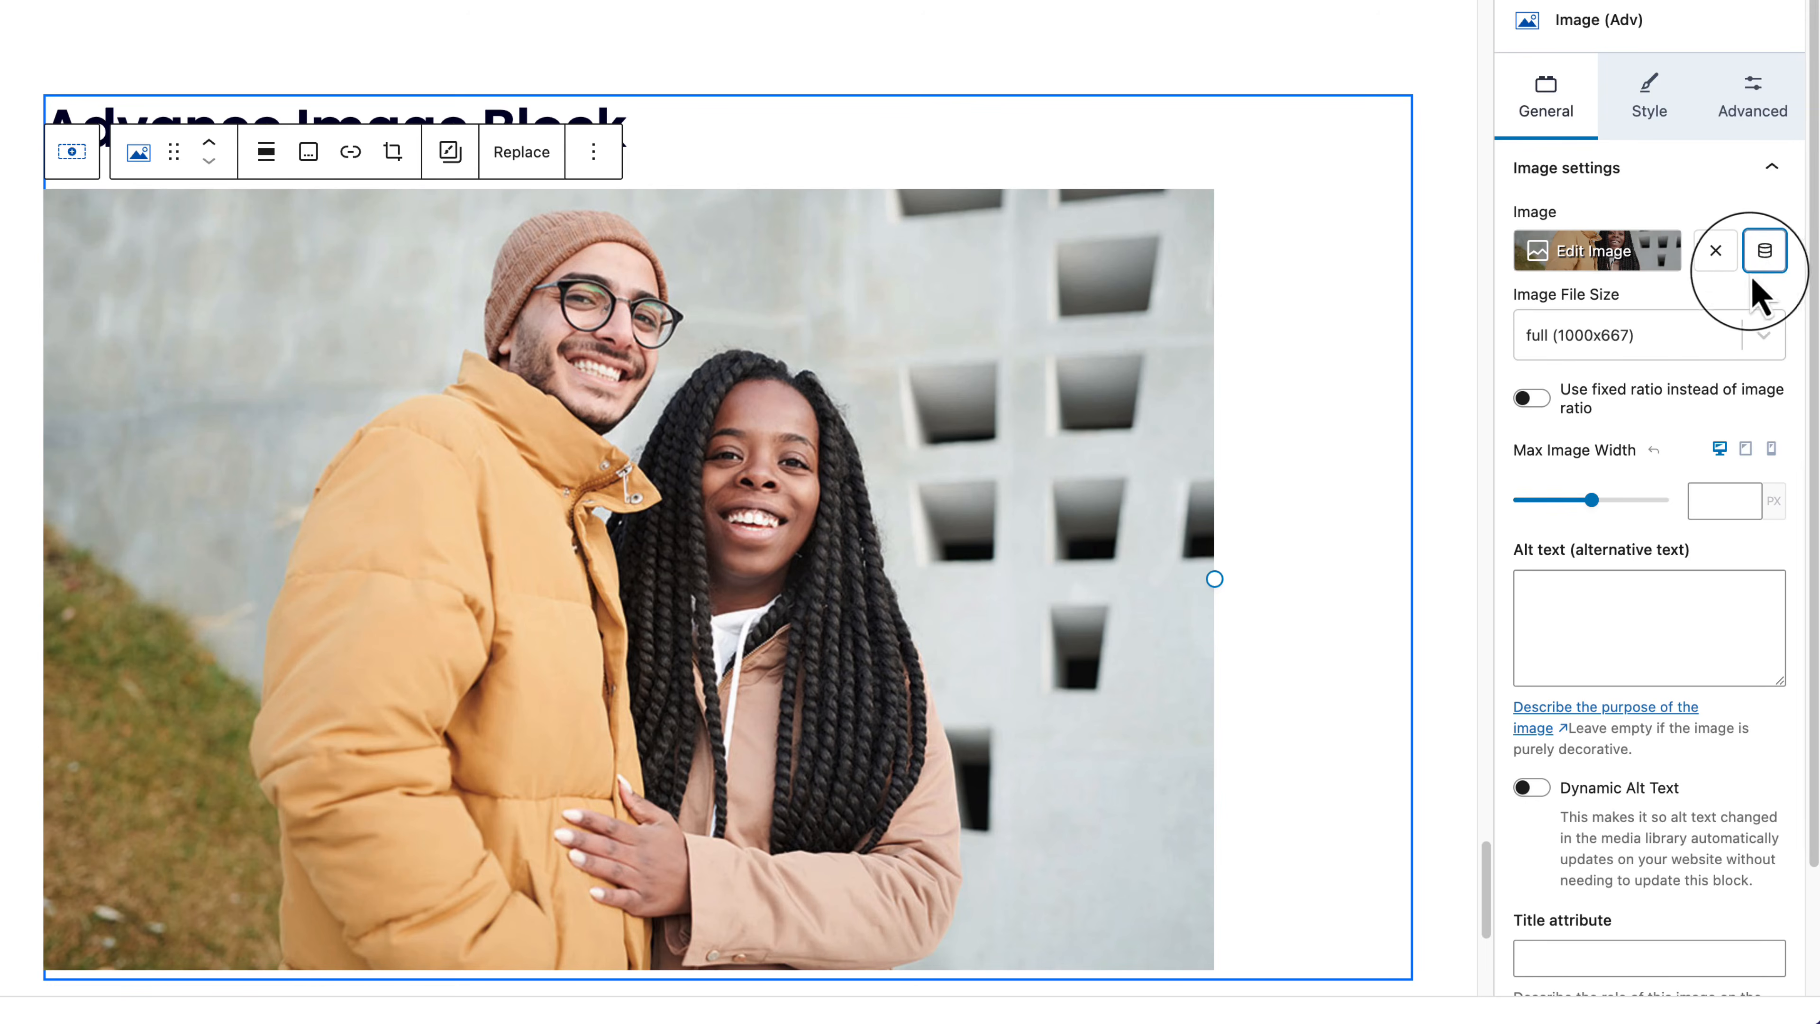
click(1533, 399)
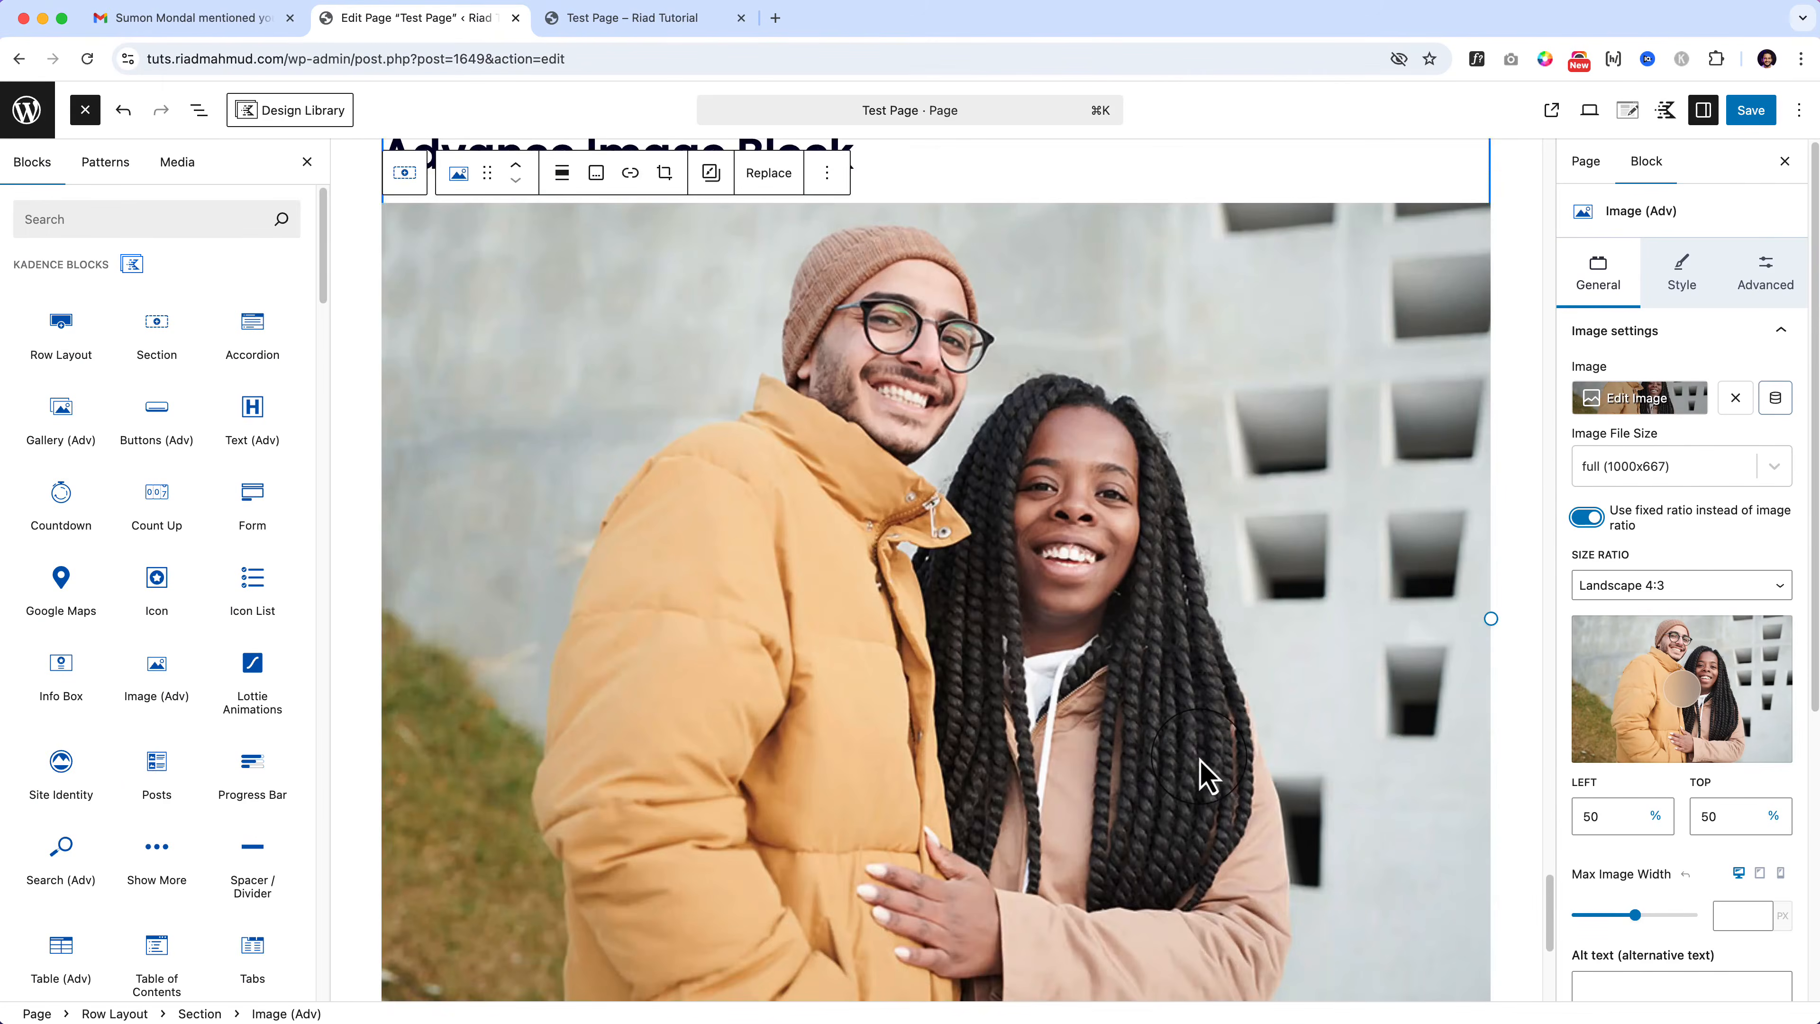
scroll(1206, 775, down, 4)
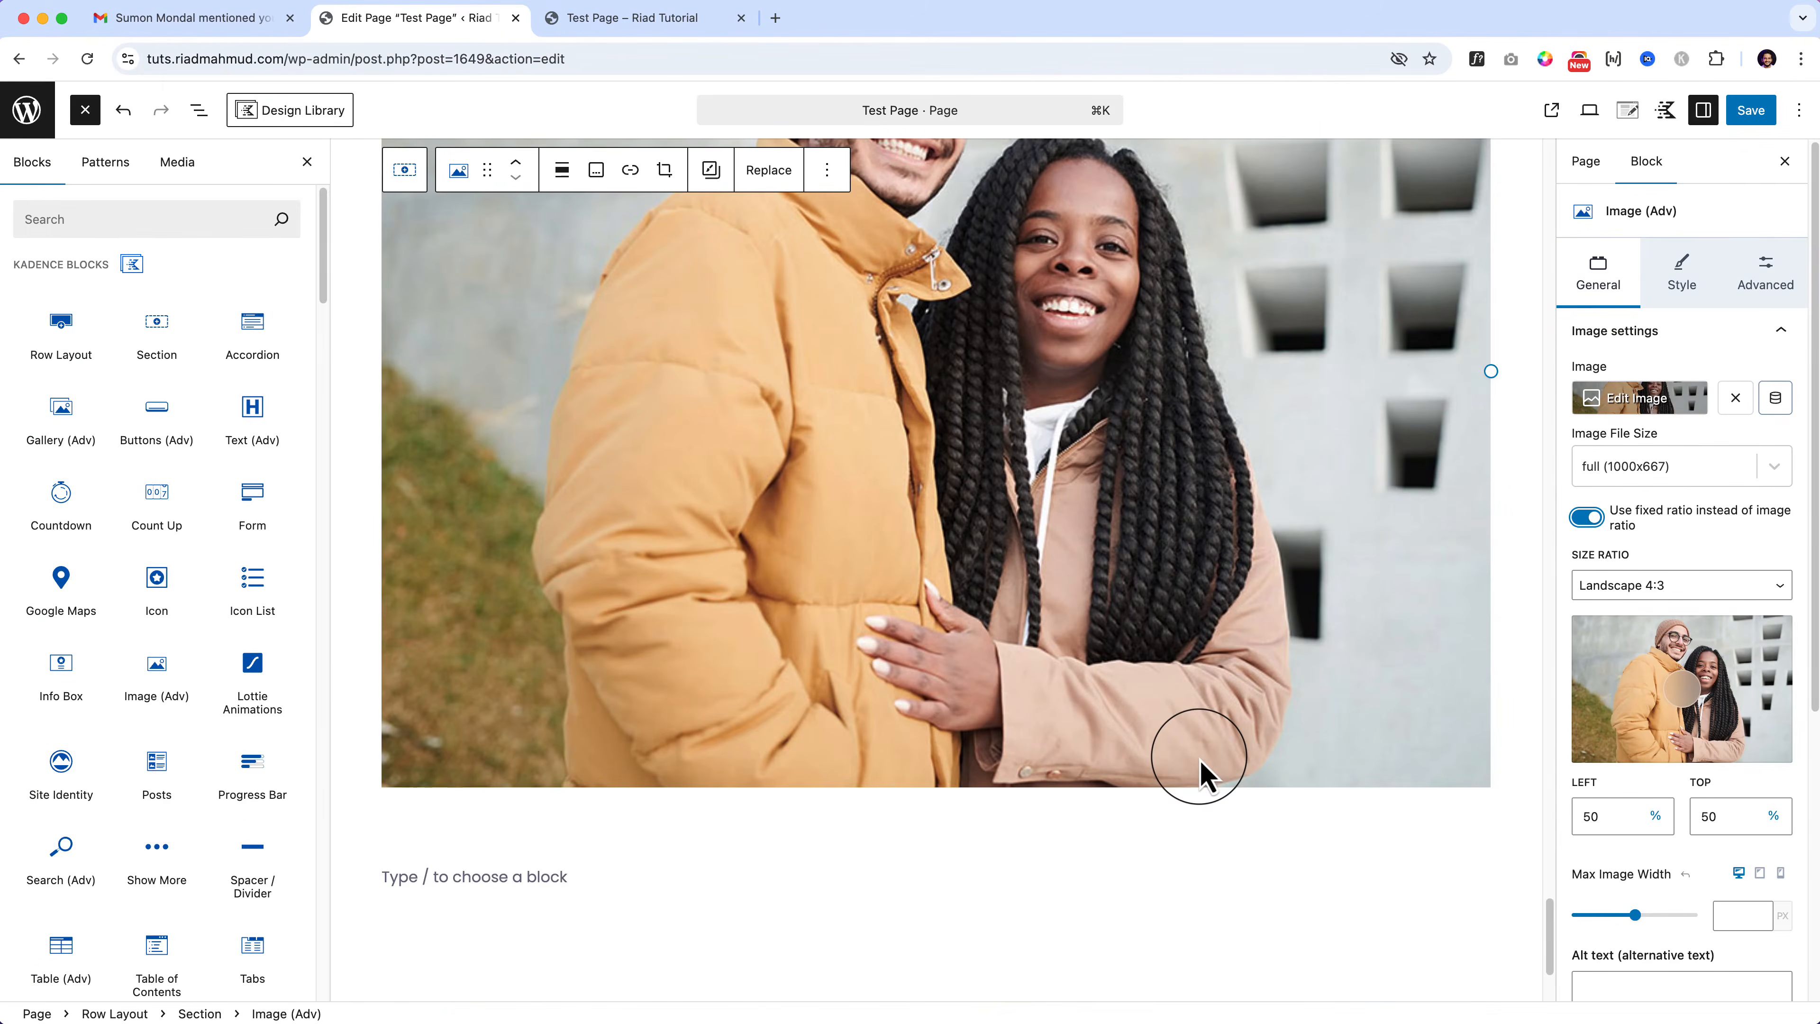
click(1590, 111)
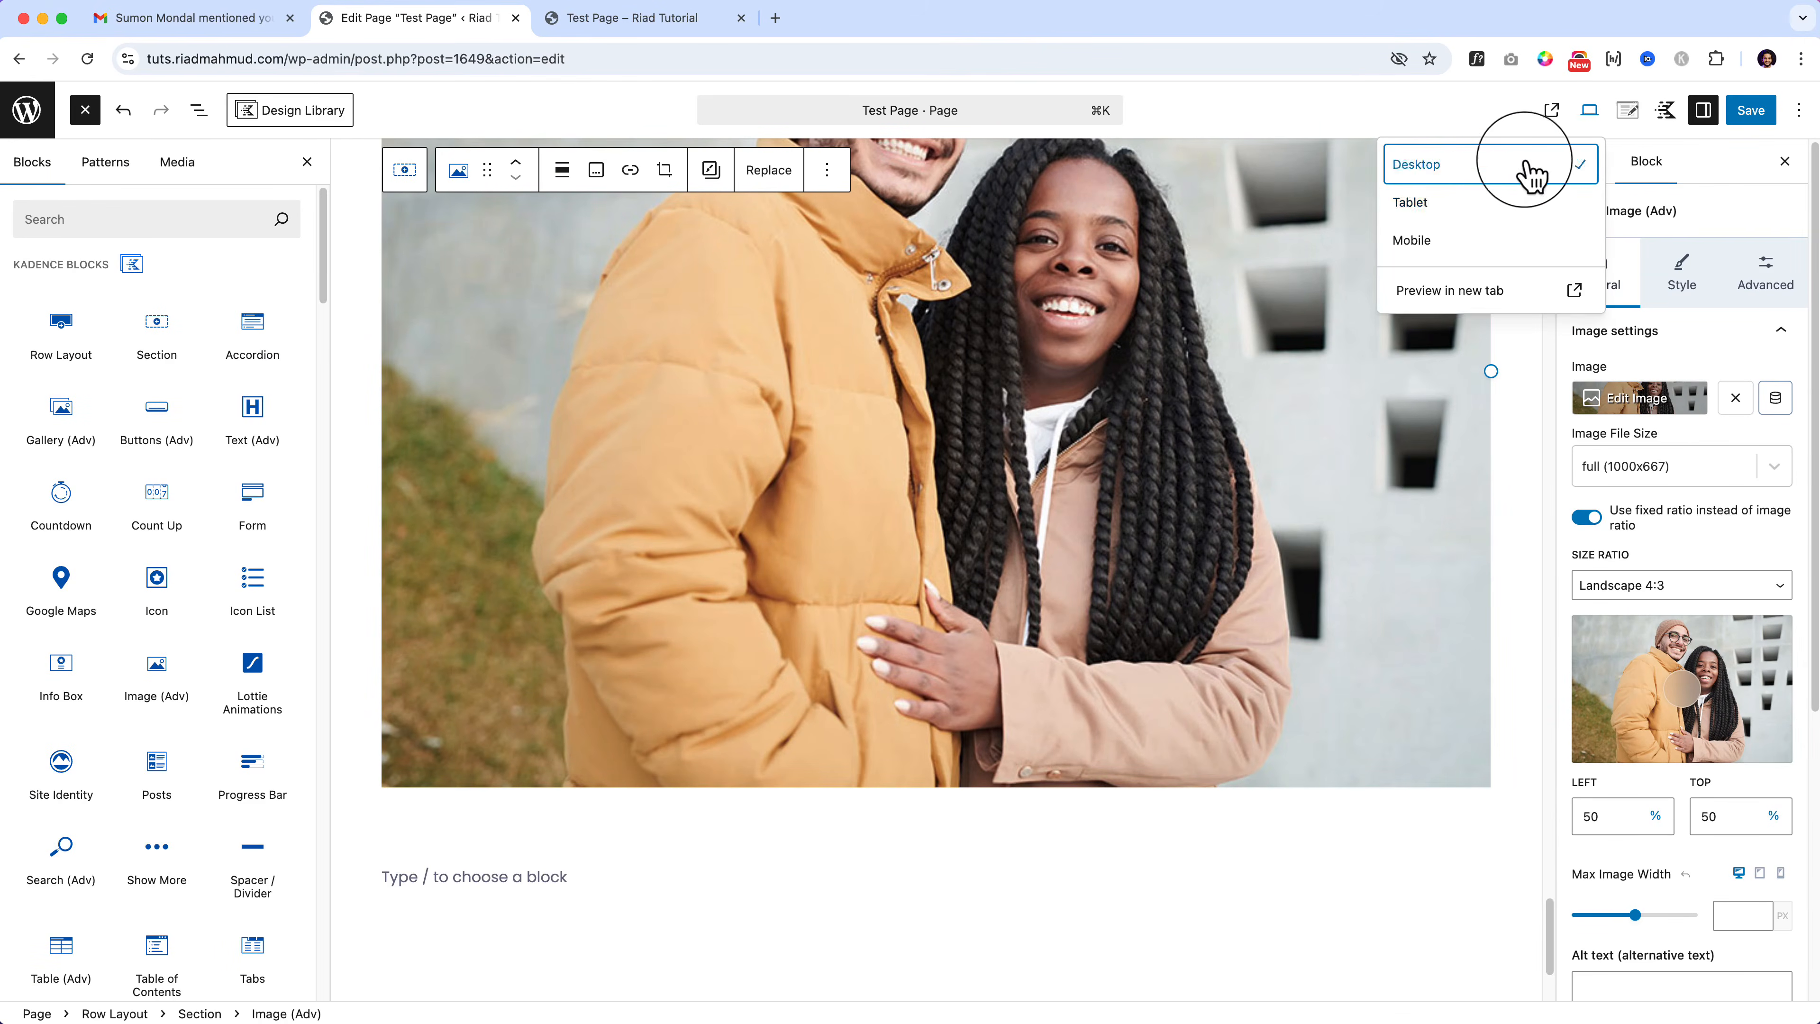
click(1473, 210)
scroll(1226, 495, down, 5)
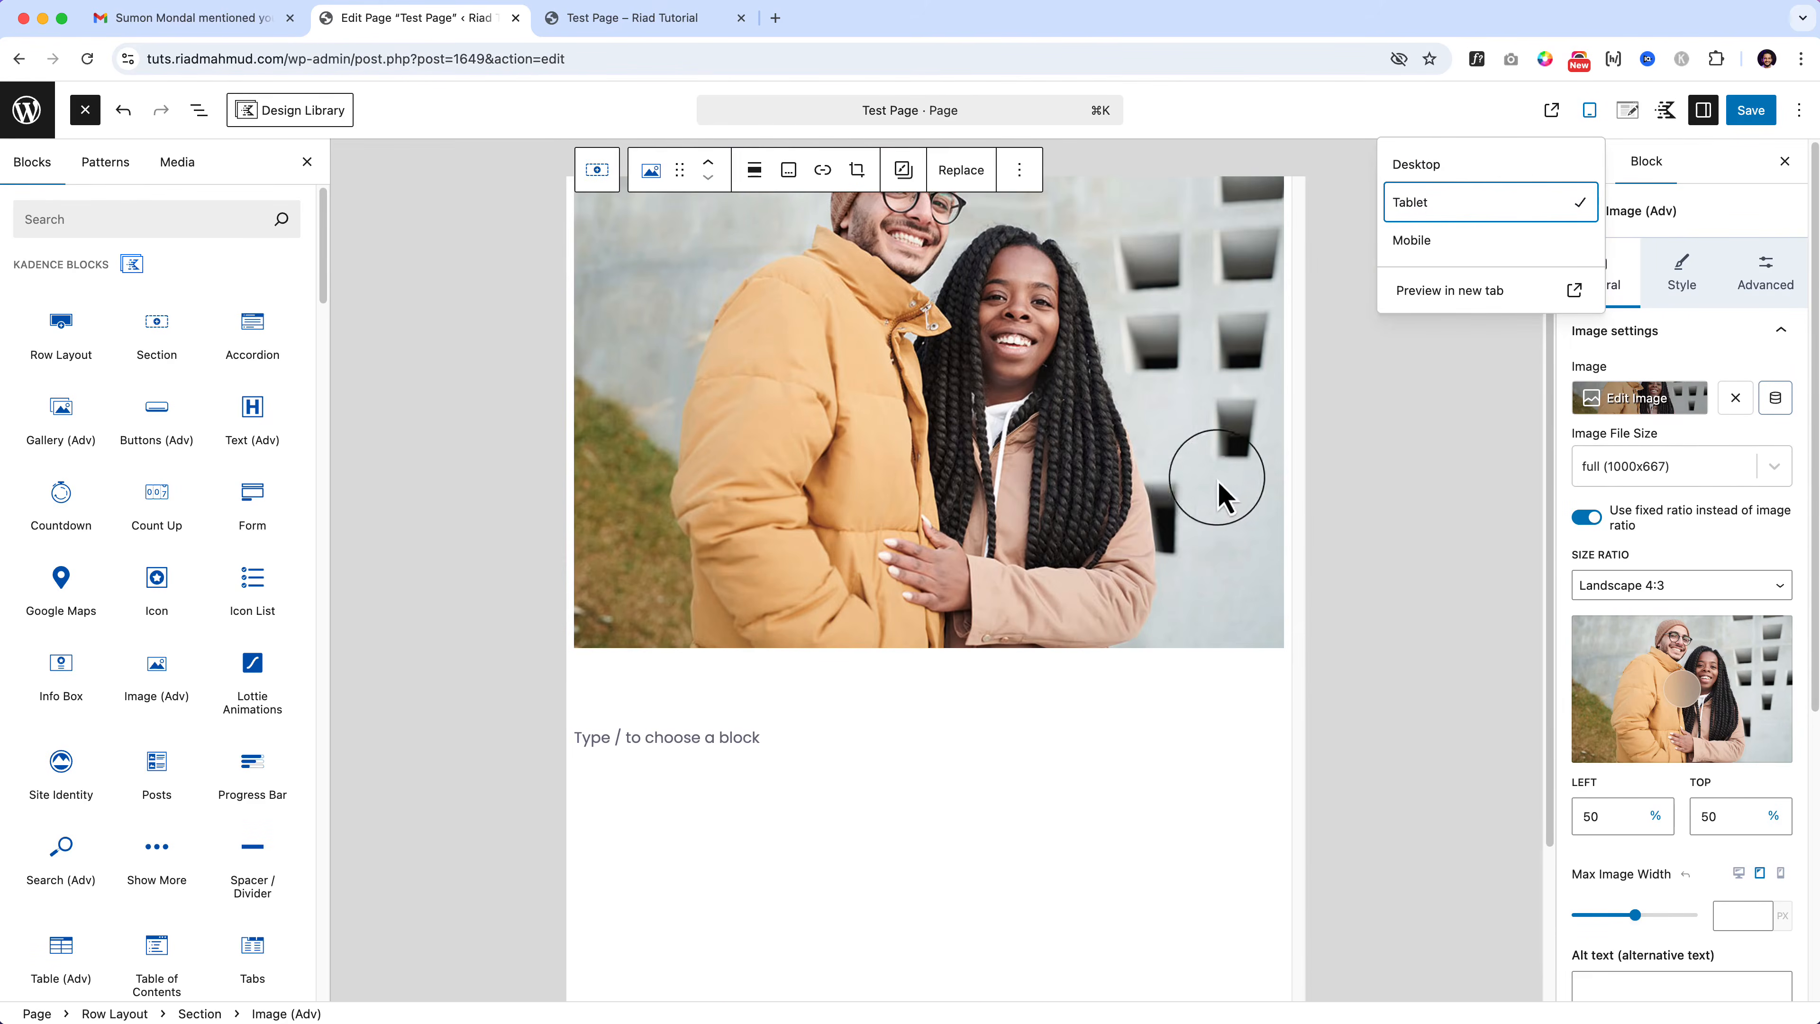
scroll(1146, 560, up, 2)
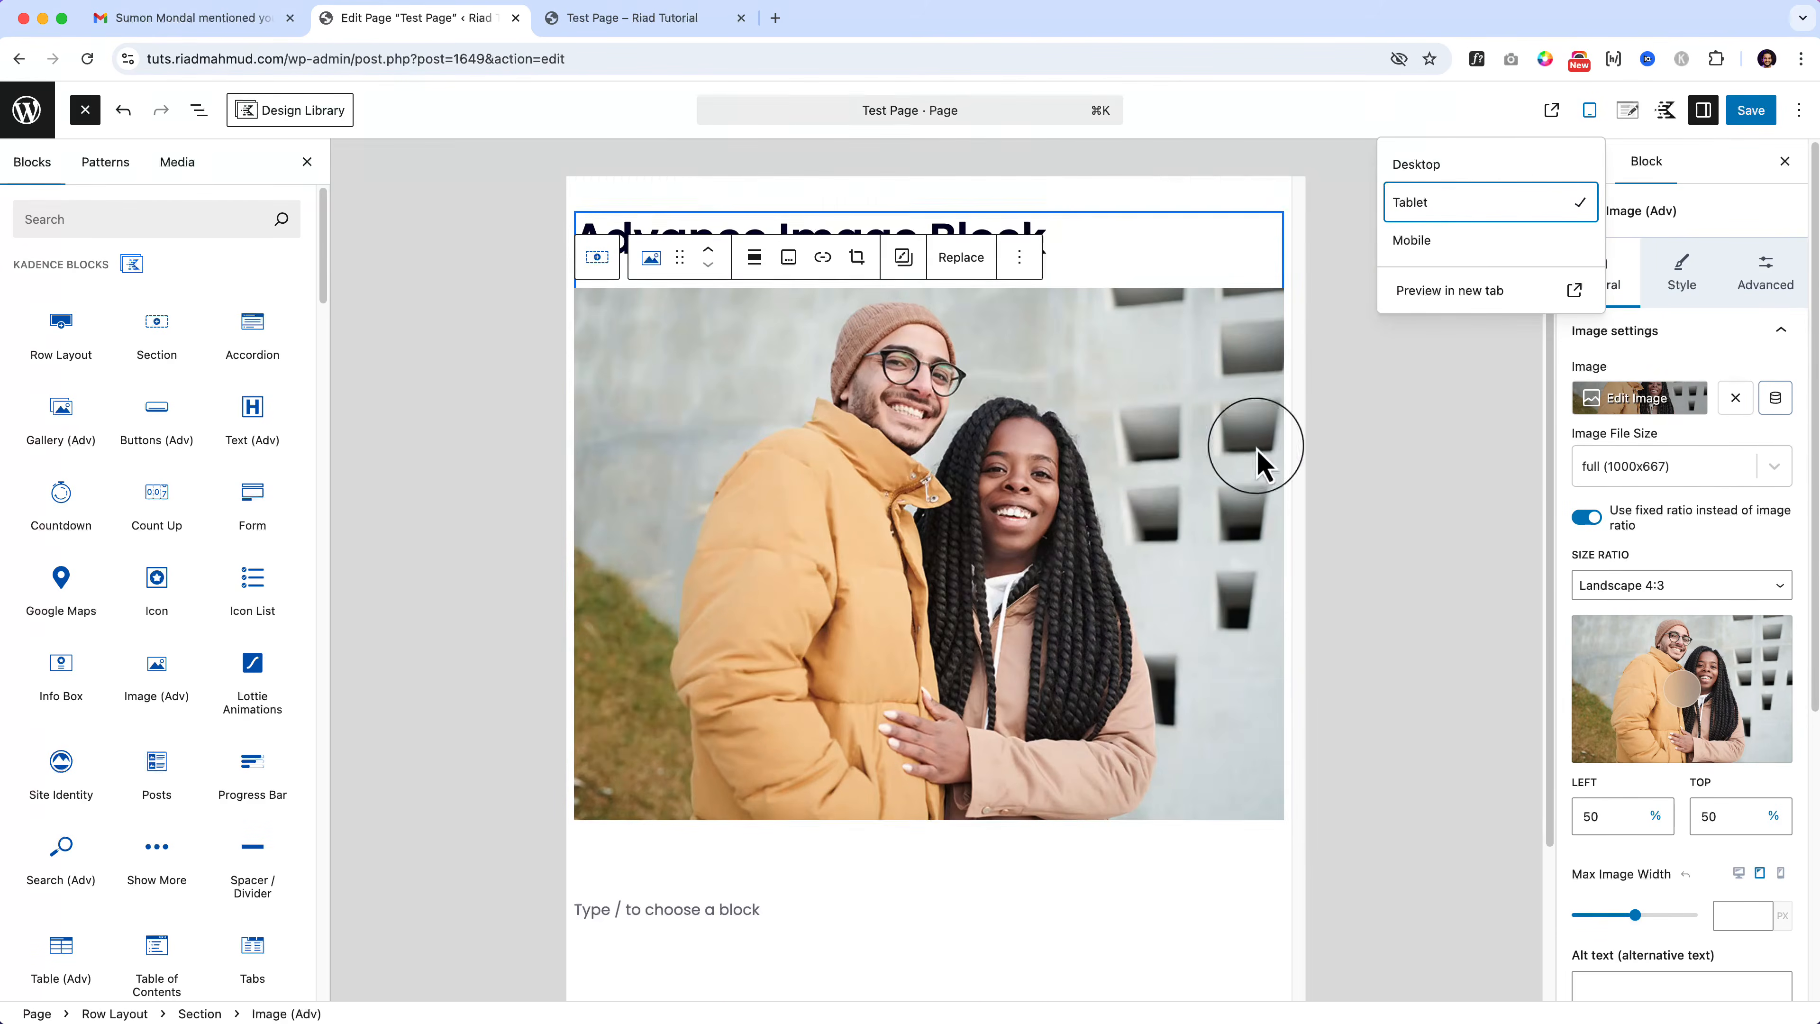
click(1444, 244)
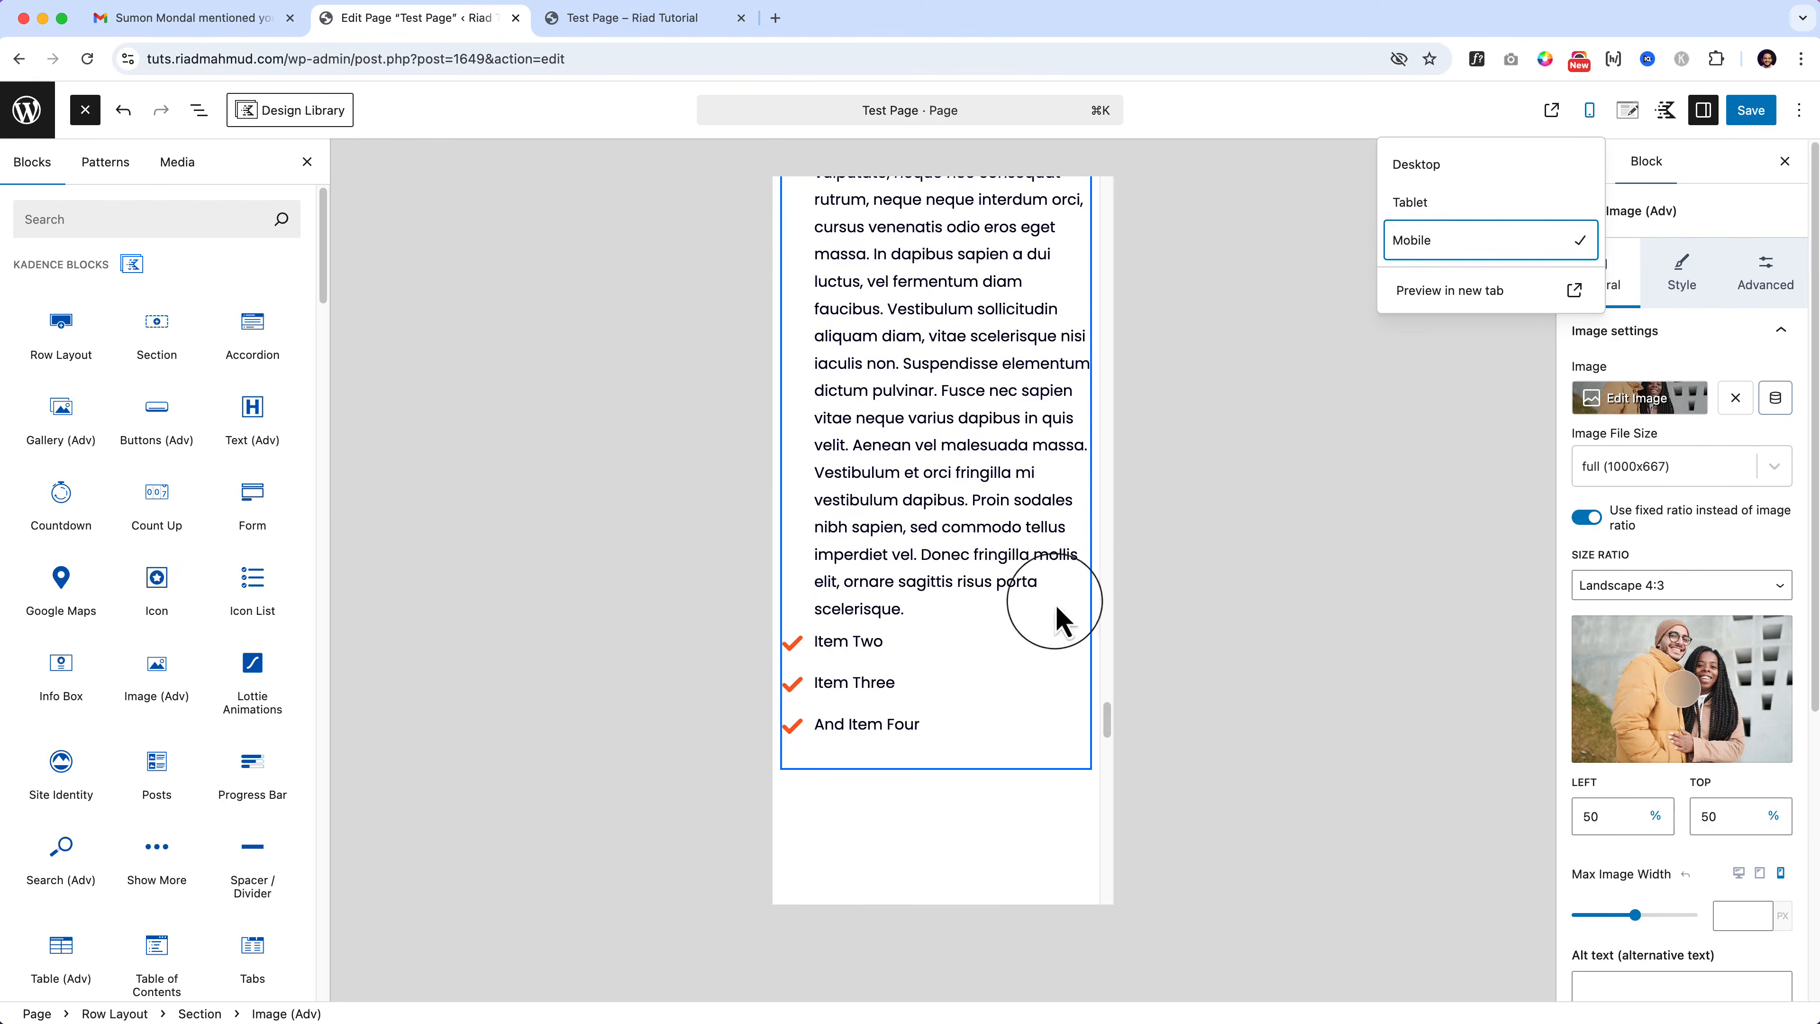
scroll(1018, 645, down, 15)
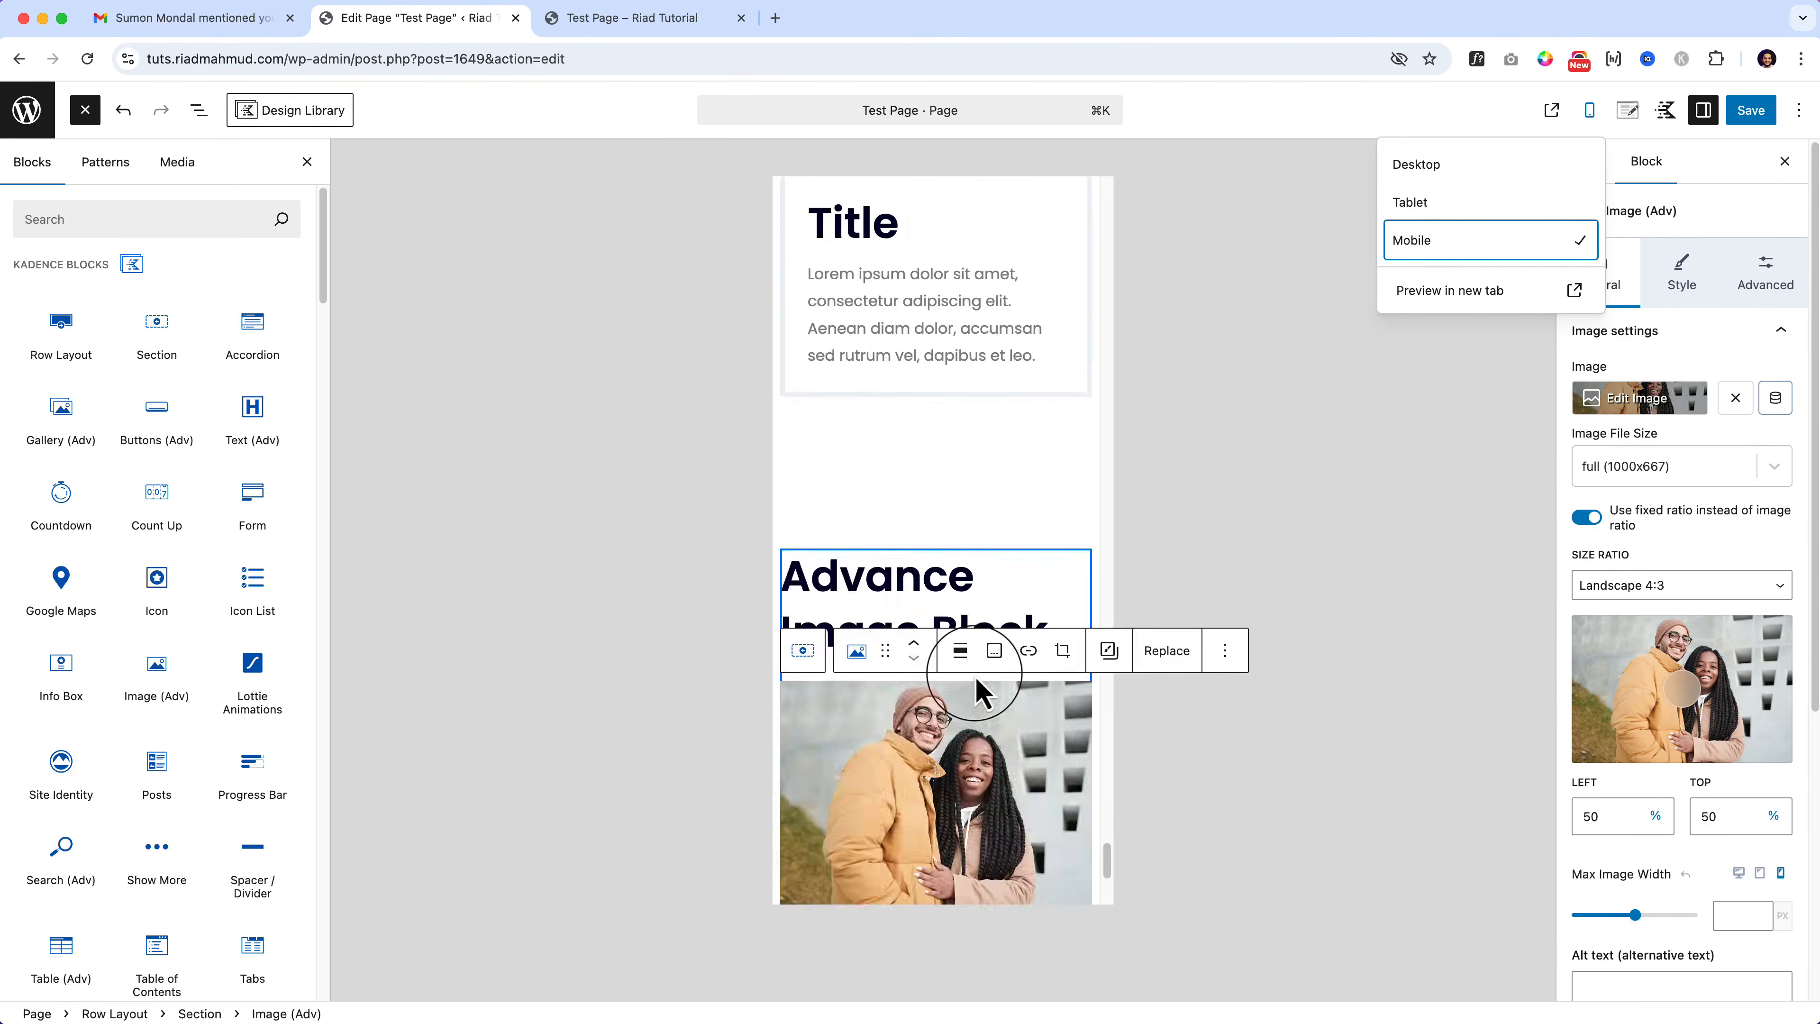
scroll(979, 693, down, 3)
click(1461, 167)
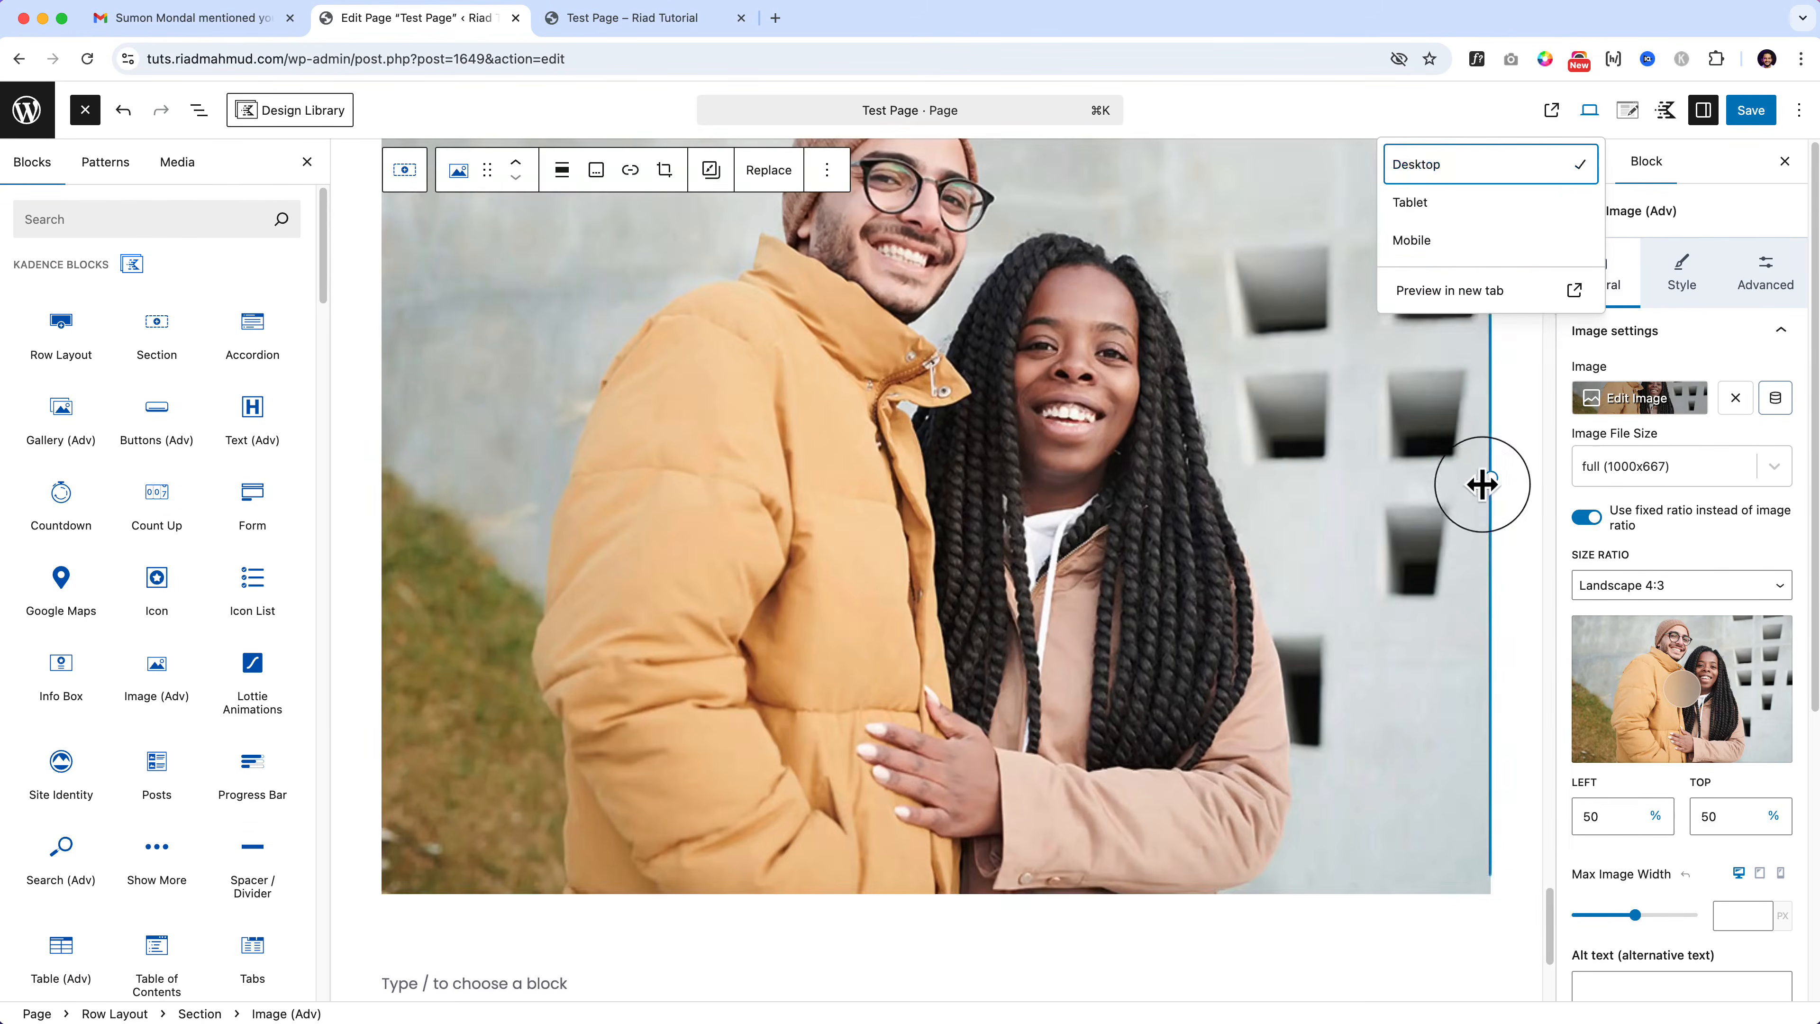
drag(1482, 484, 1204, 513)
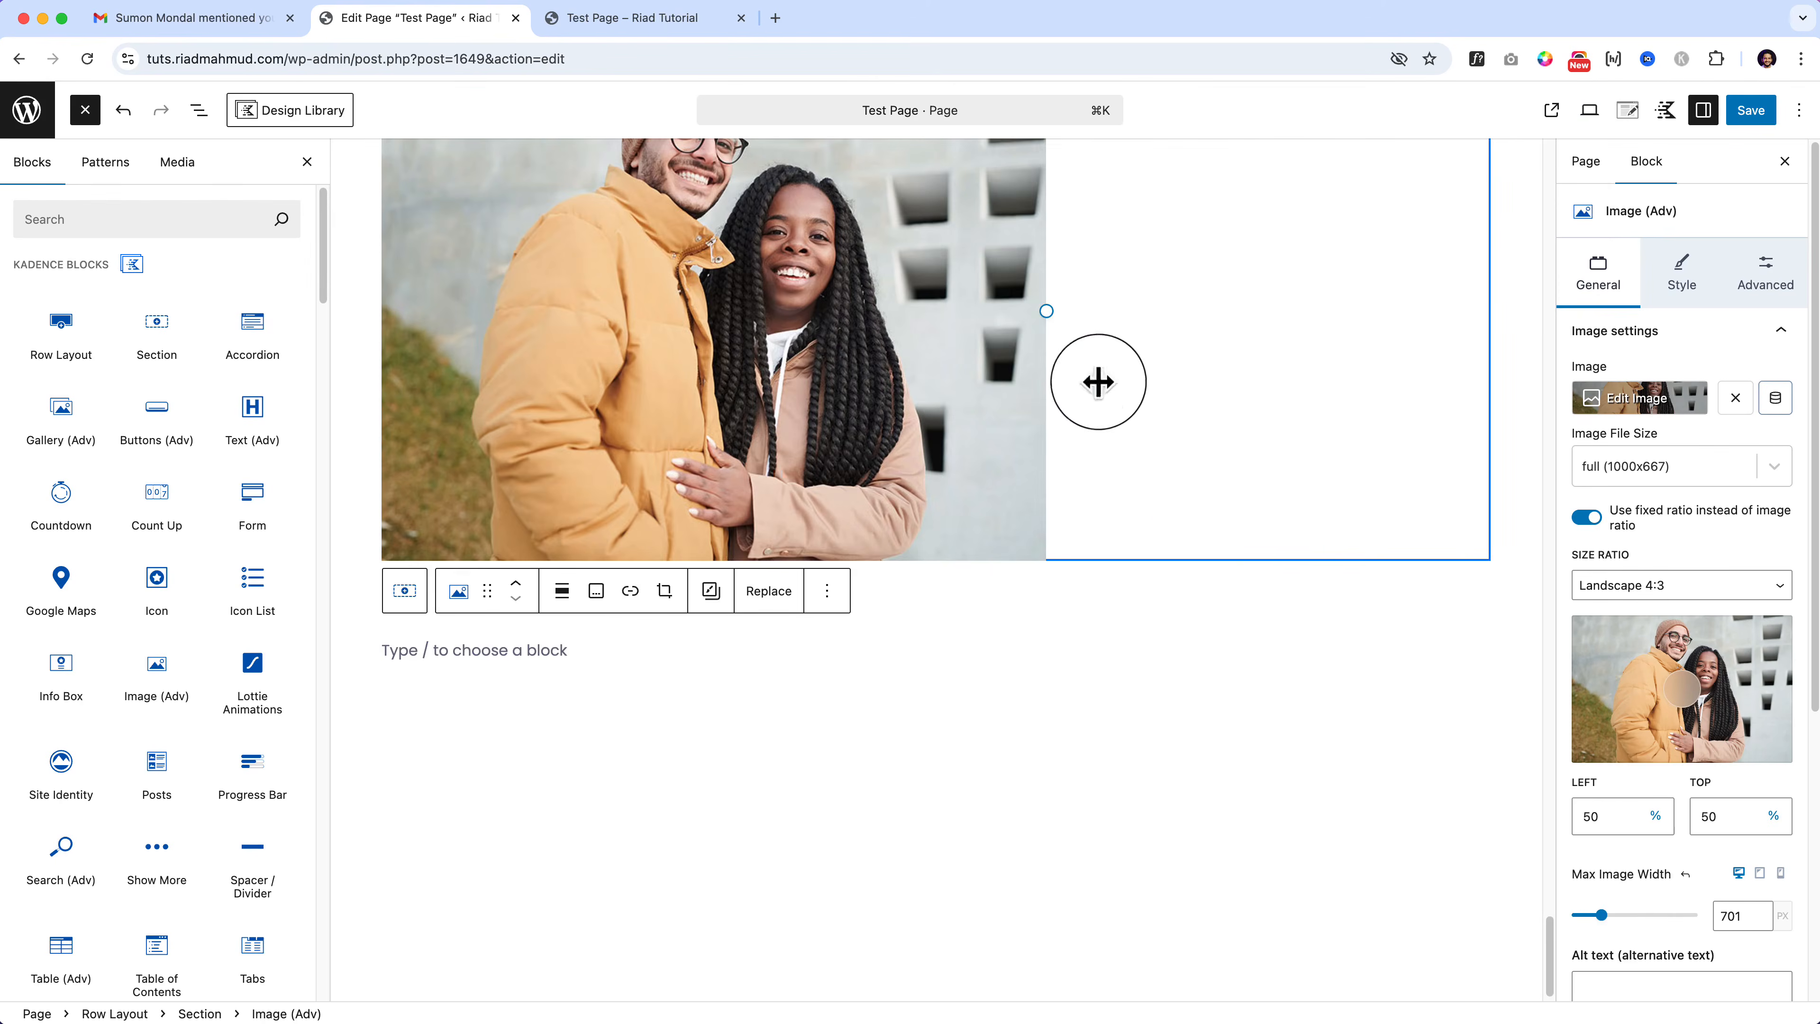
drag(1038, 323, 1357, 459)
click(1585, 517)
click(1581, 519)
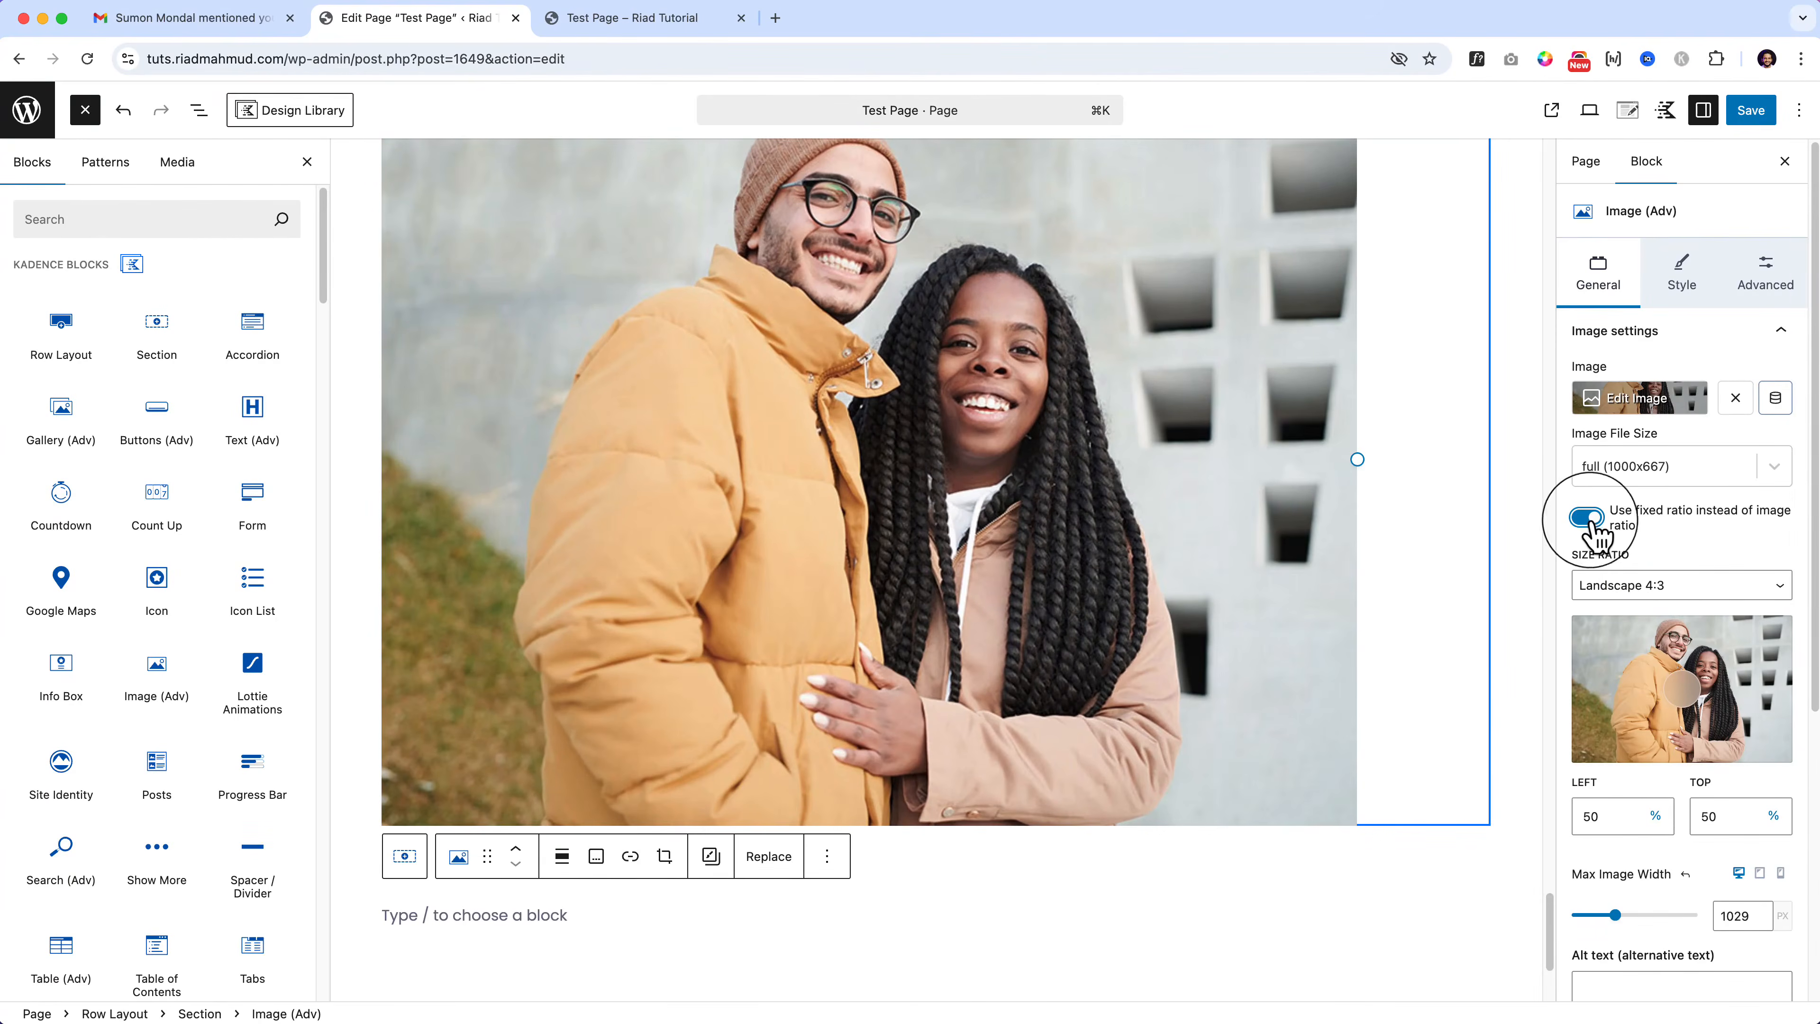
click(1670, 585)
click(1663, 617)
click(1684, 875)
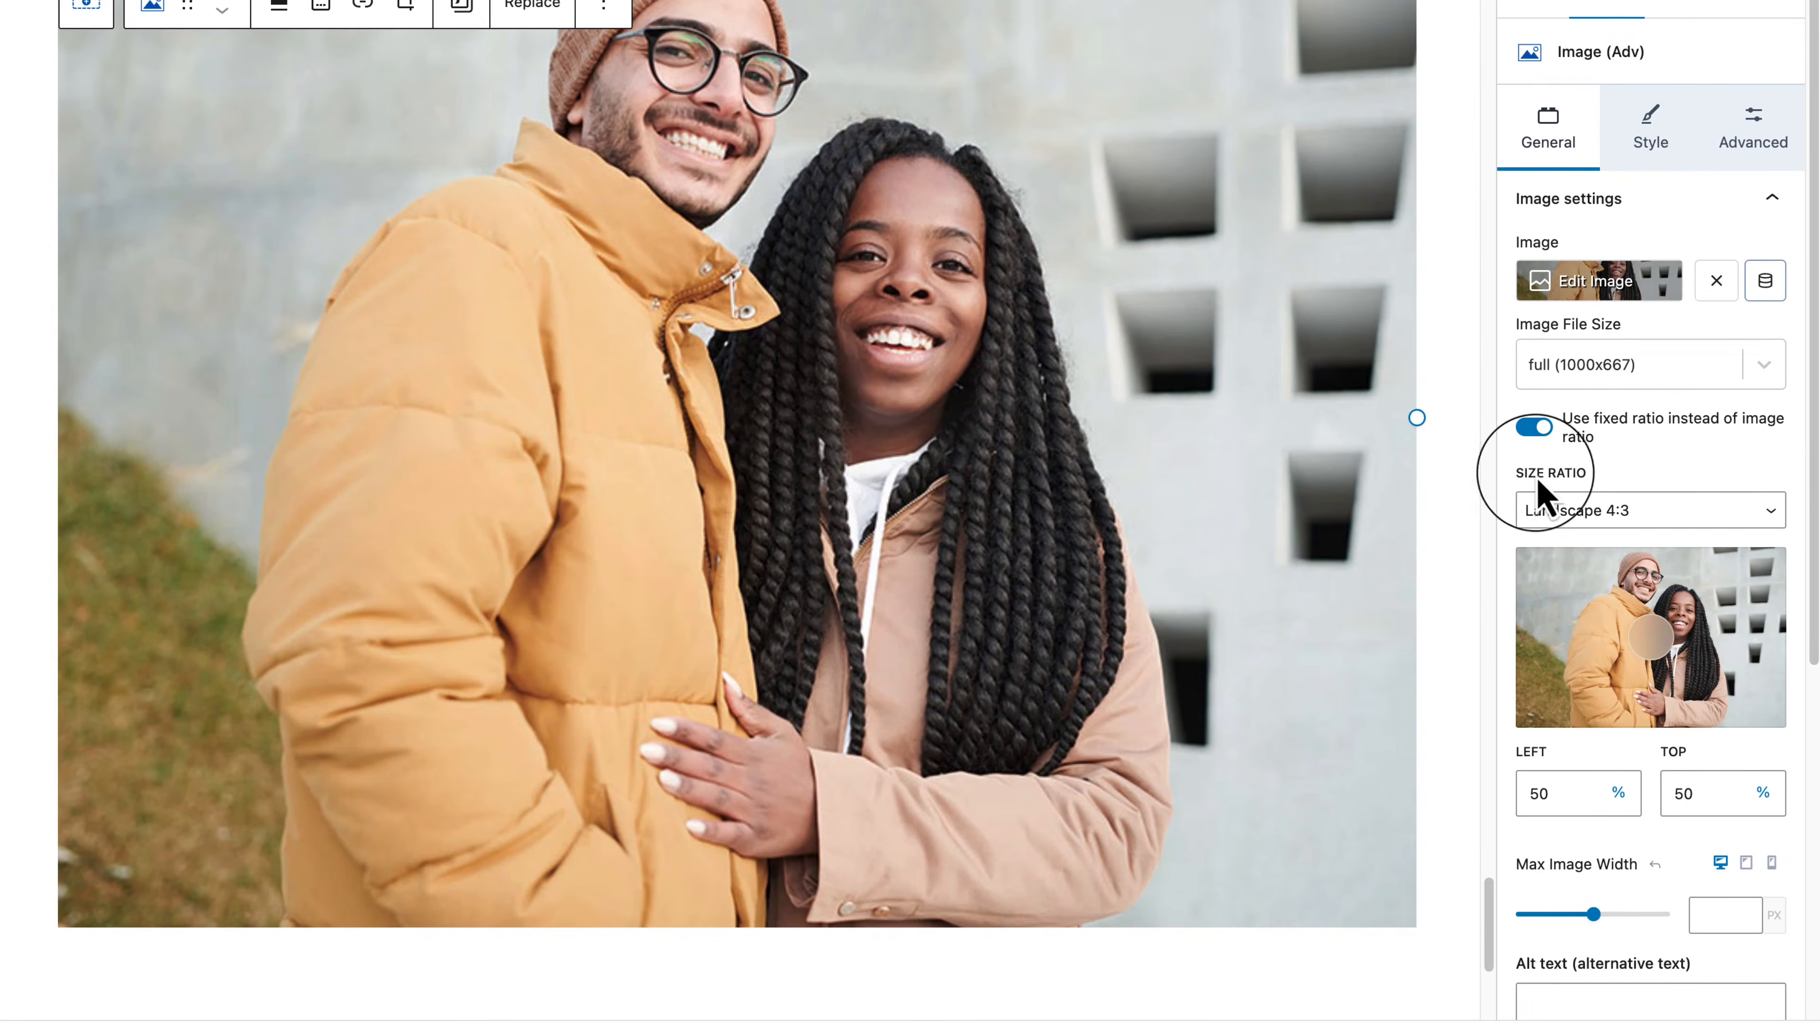
Step: Crop the image to Landscape 3:2 after trying Portrait 3:4 and Landscape 16:9
drag(1536, 473, 1625, 462)
click(1641, 509)
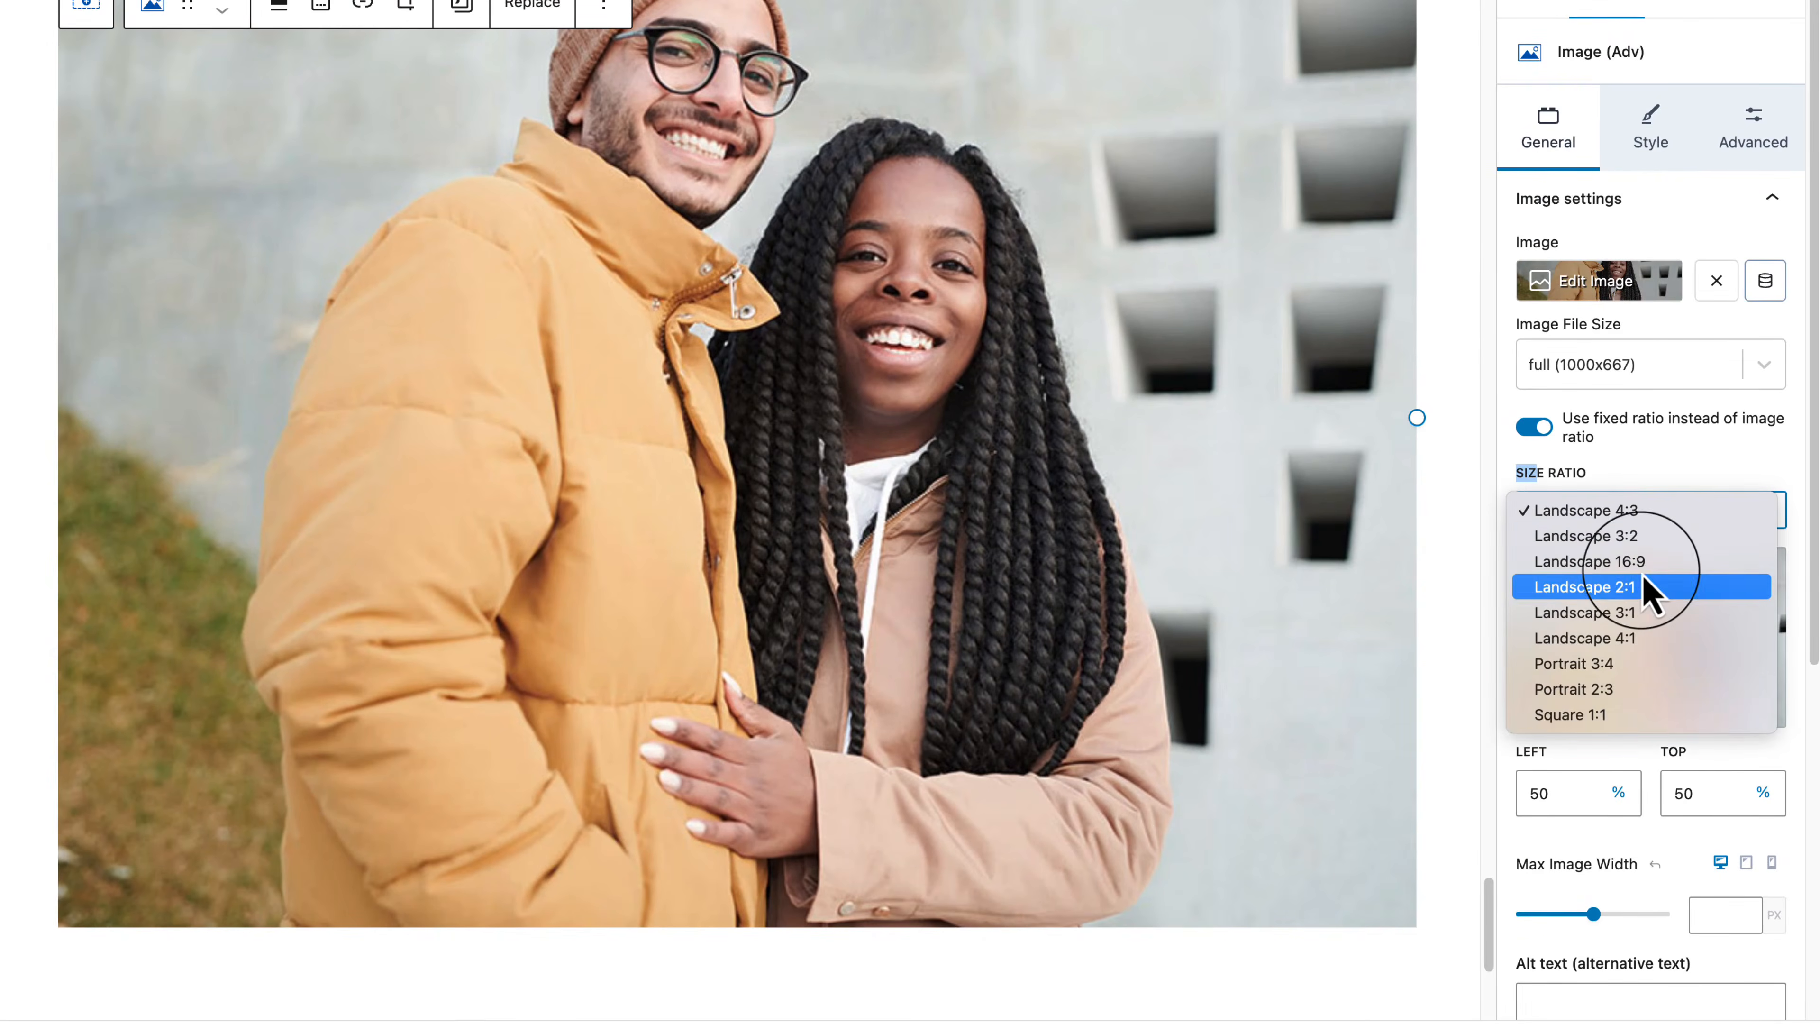
click(1623, 720)
click(1613, 517)
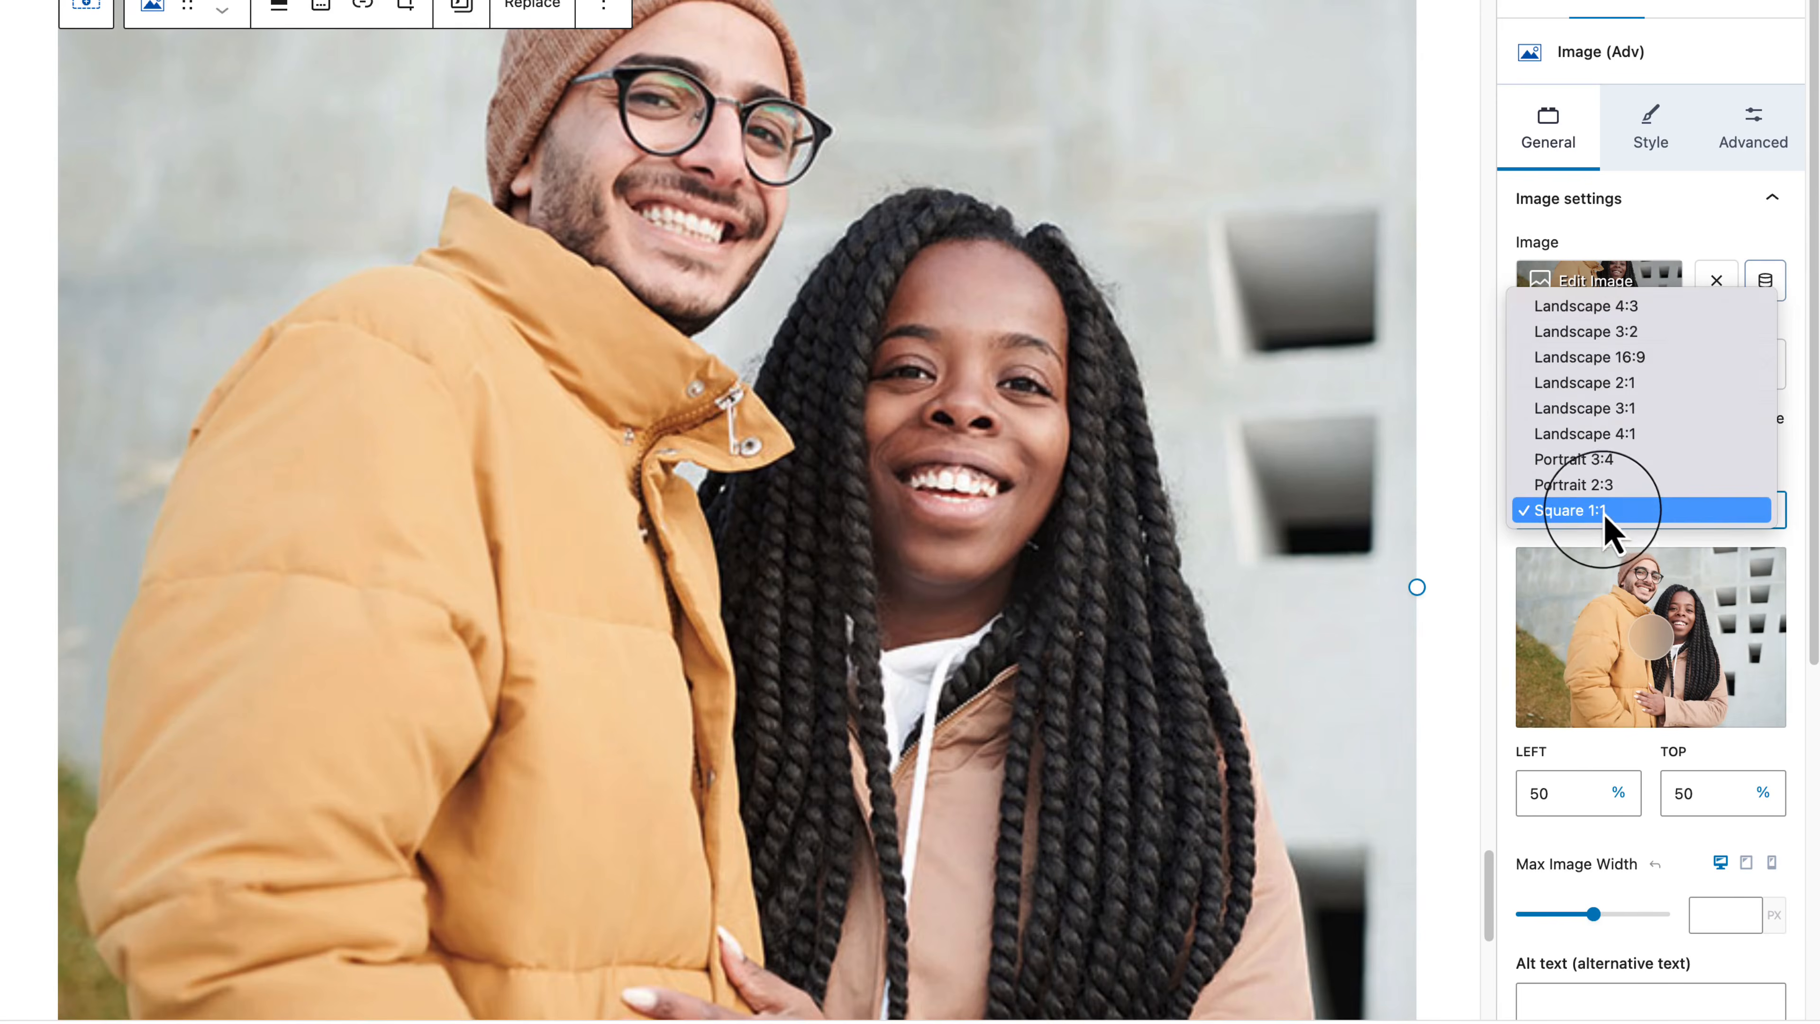
click(1602, 467)
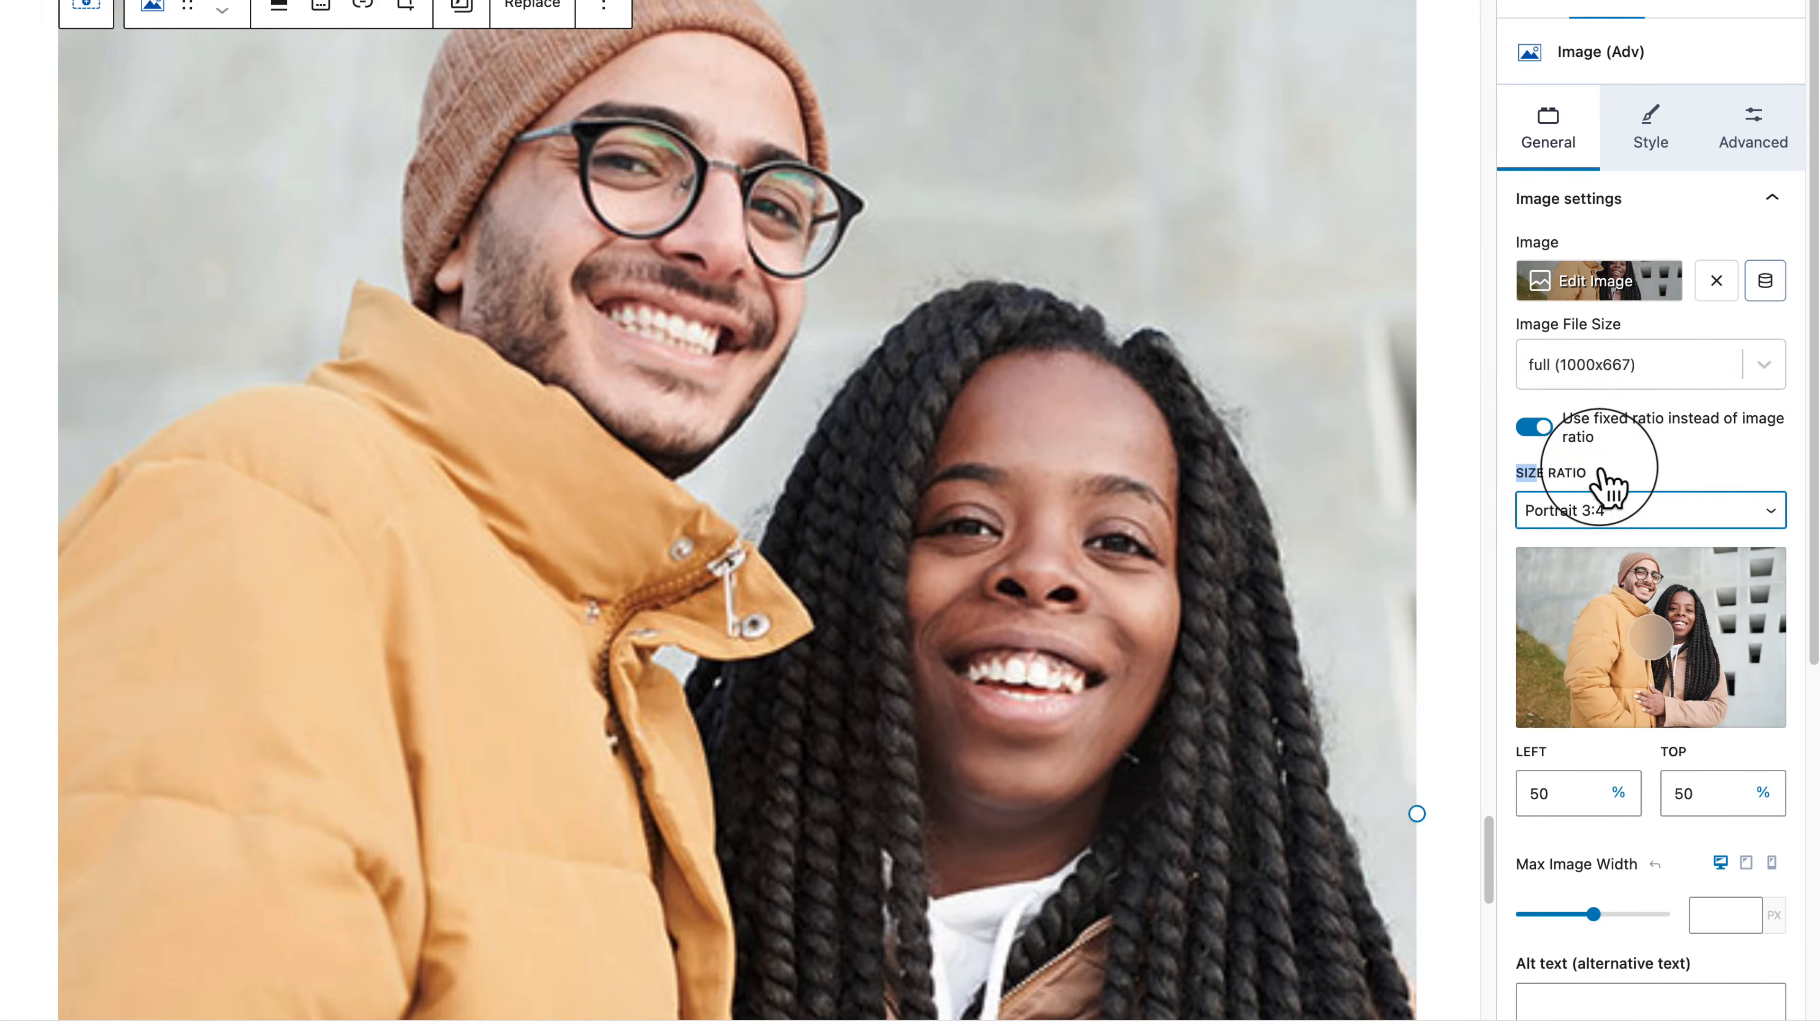
click(1613, 514)
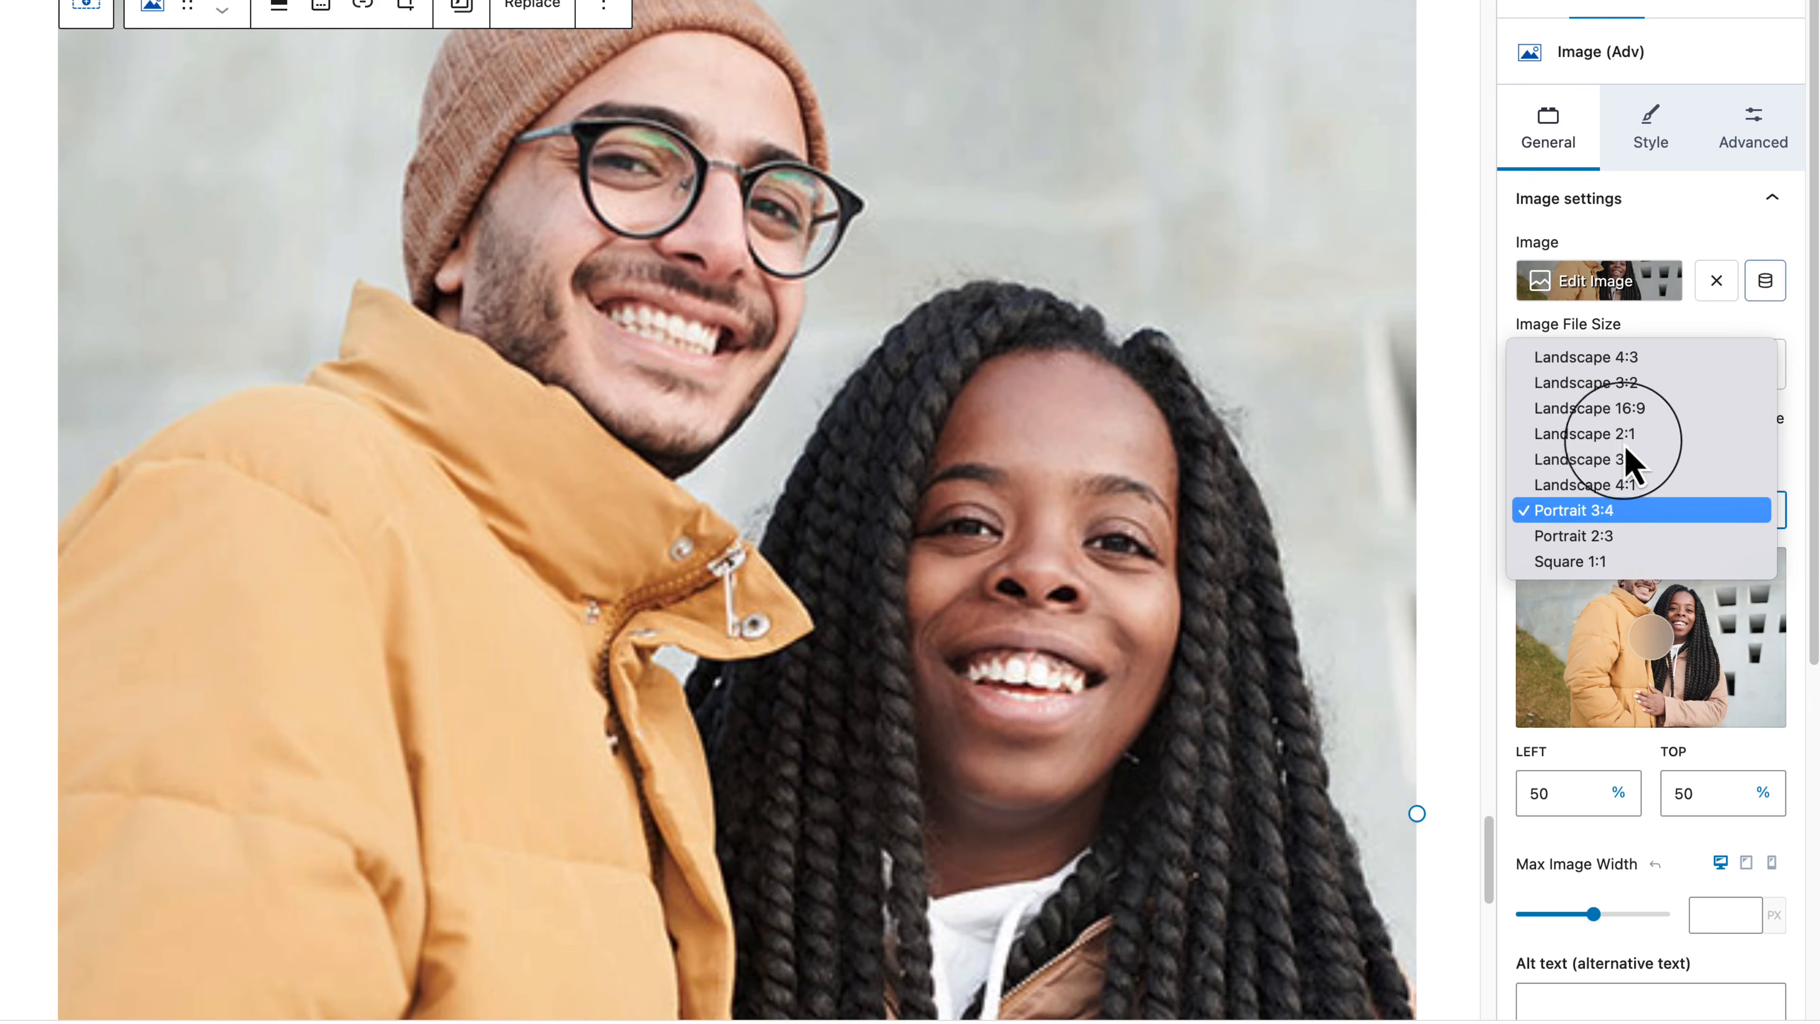
click(1637, 408)
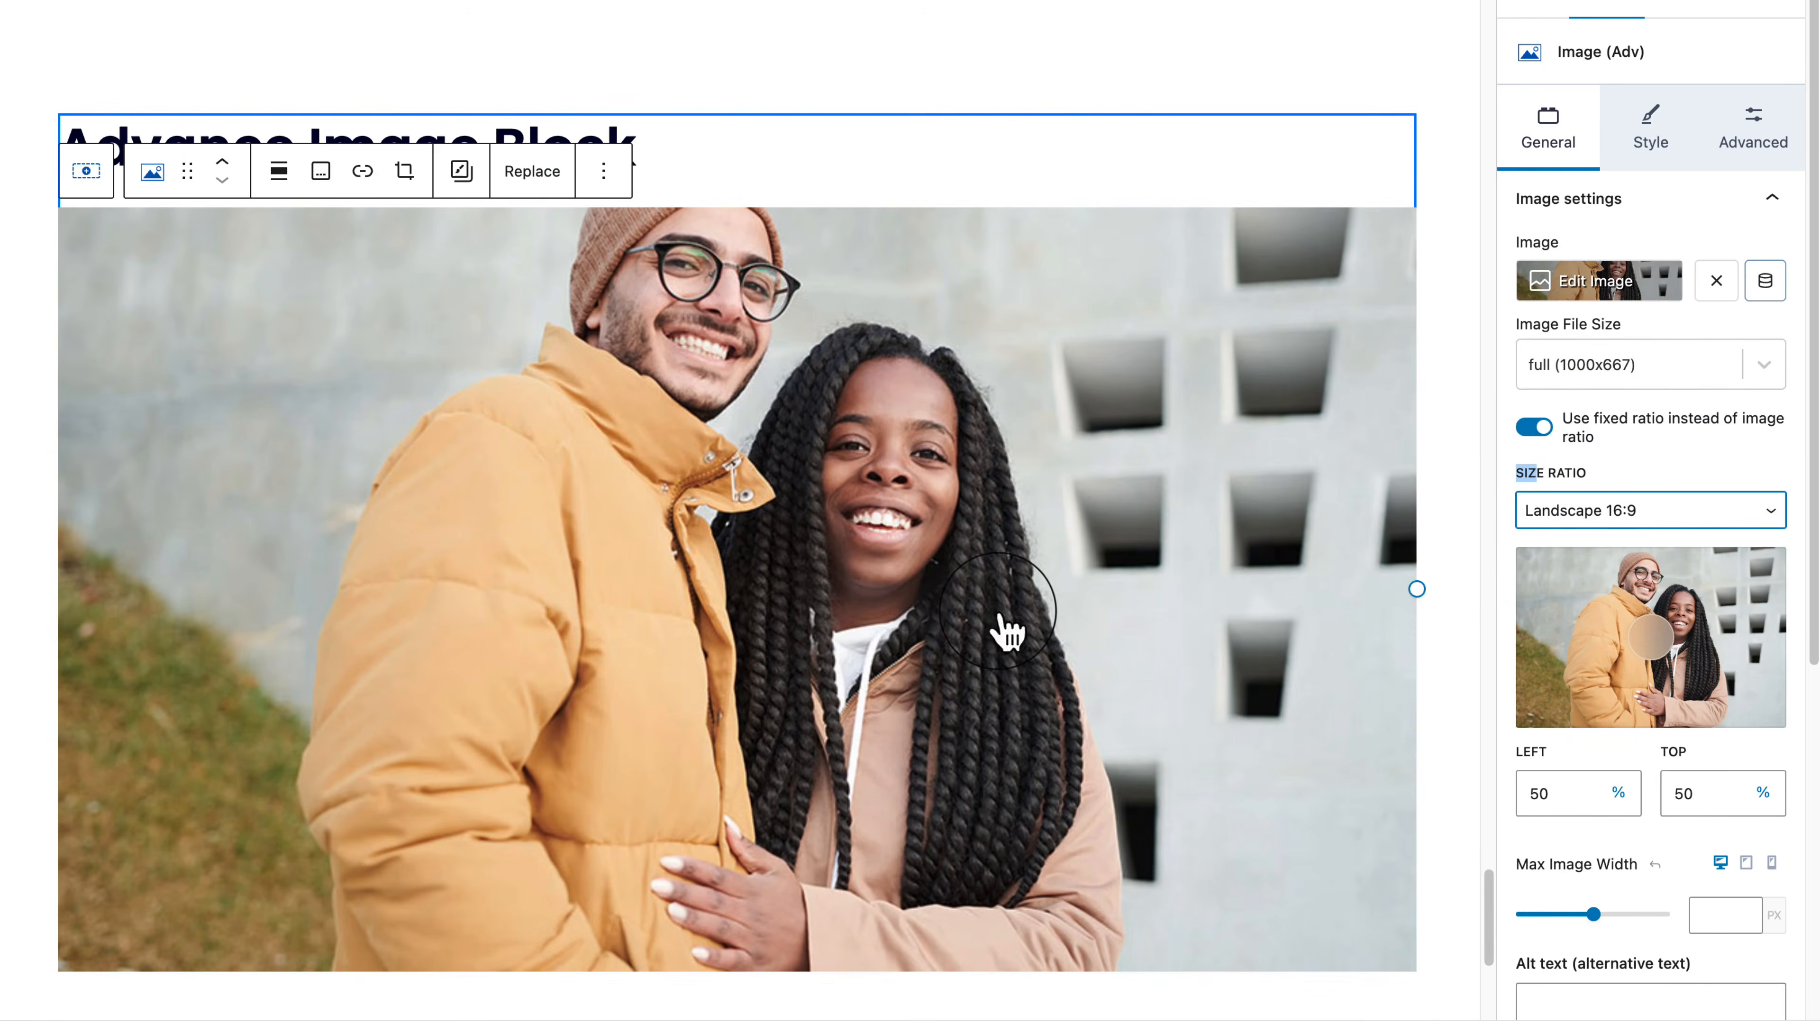
click(1706, 513)
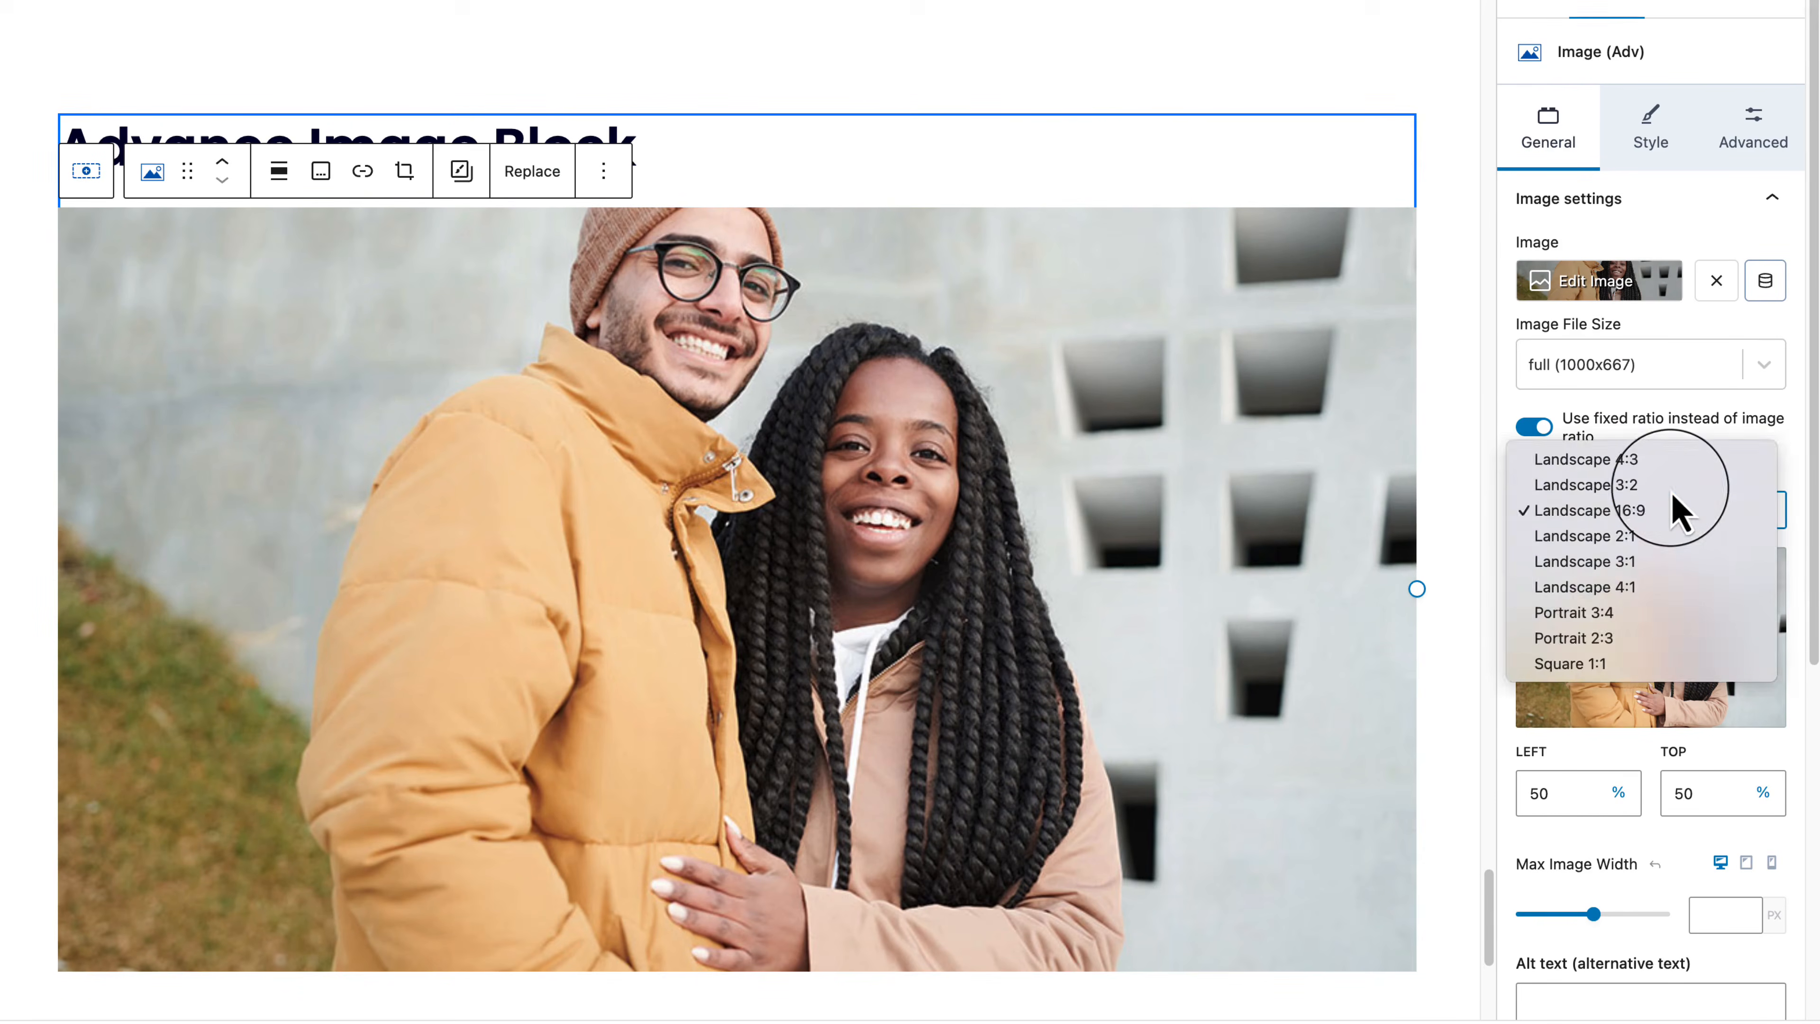
click(1674, 494)
Step: Toggle Dynamic Alt Text on and off, expand Link Settings, then show the Style tab
scroll(1734, 803, down, 5)
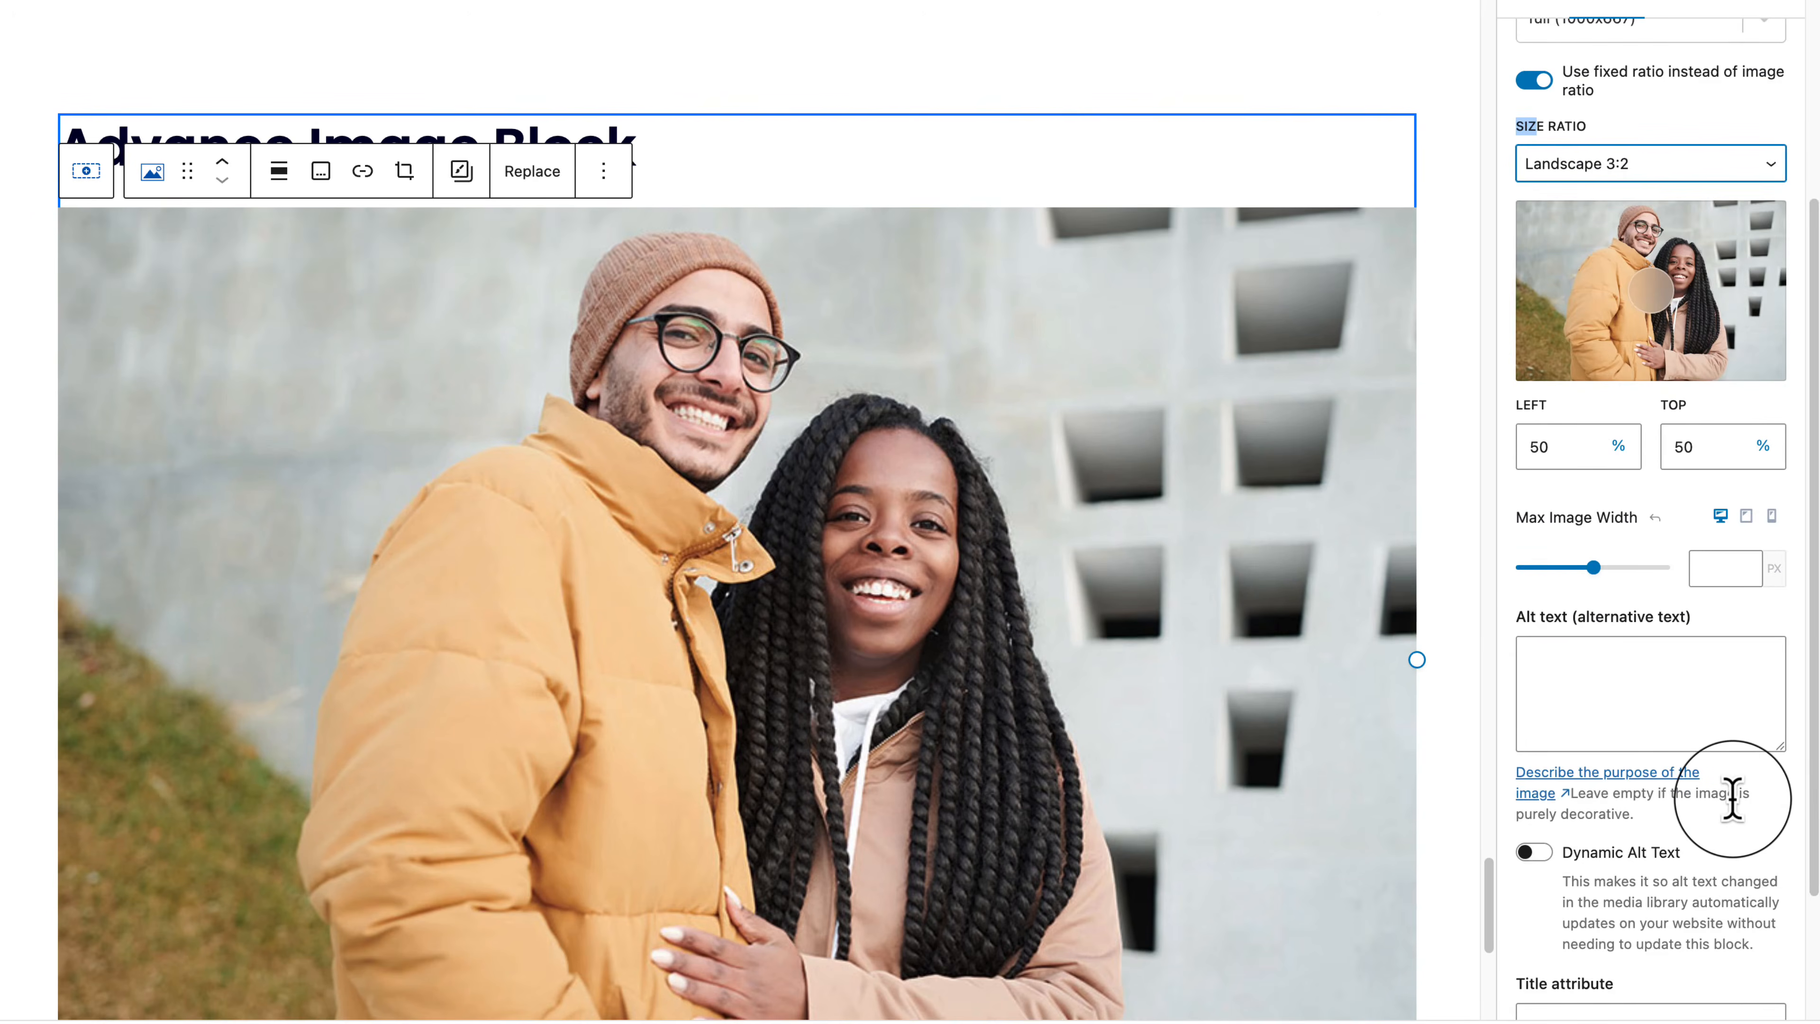
scroll(1733, 797, down, 3)
click(1532, 674)
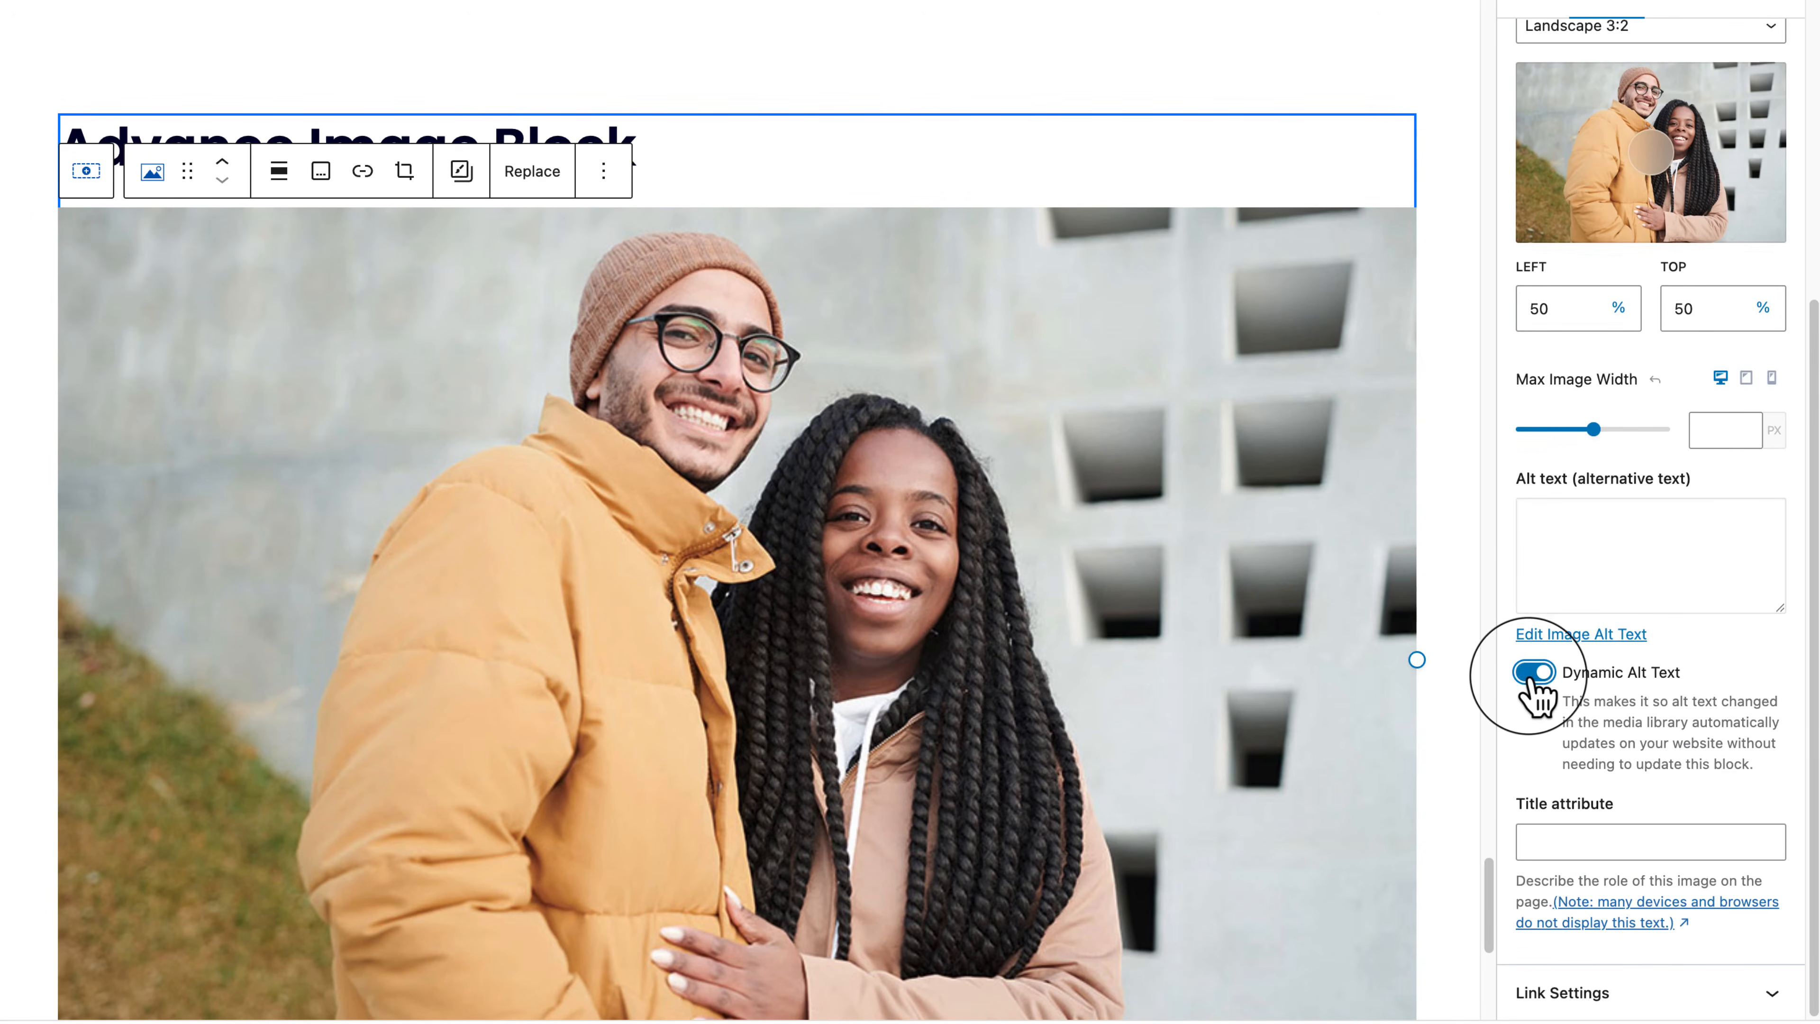
click(1532, 674)
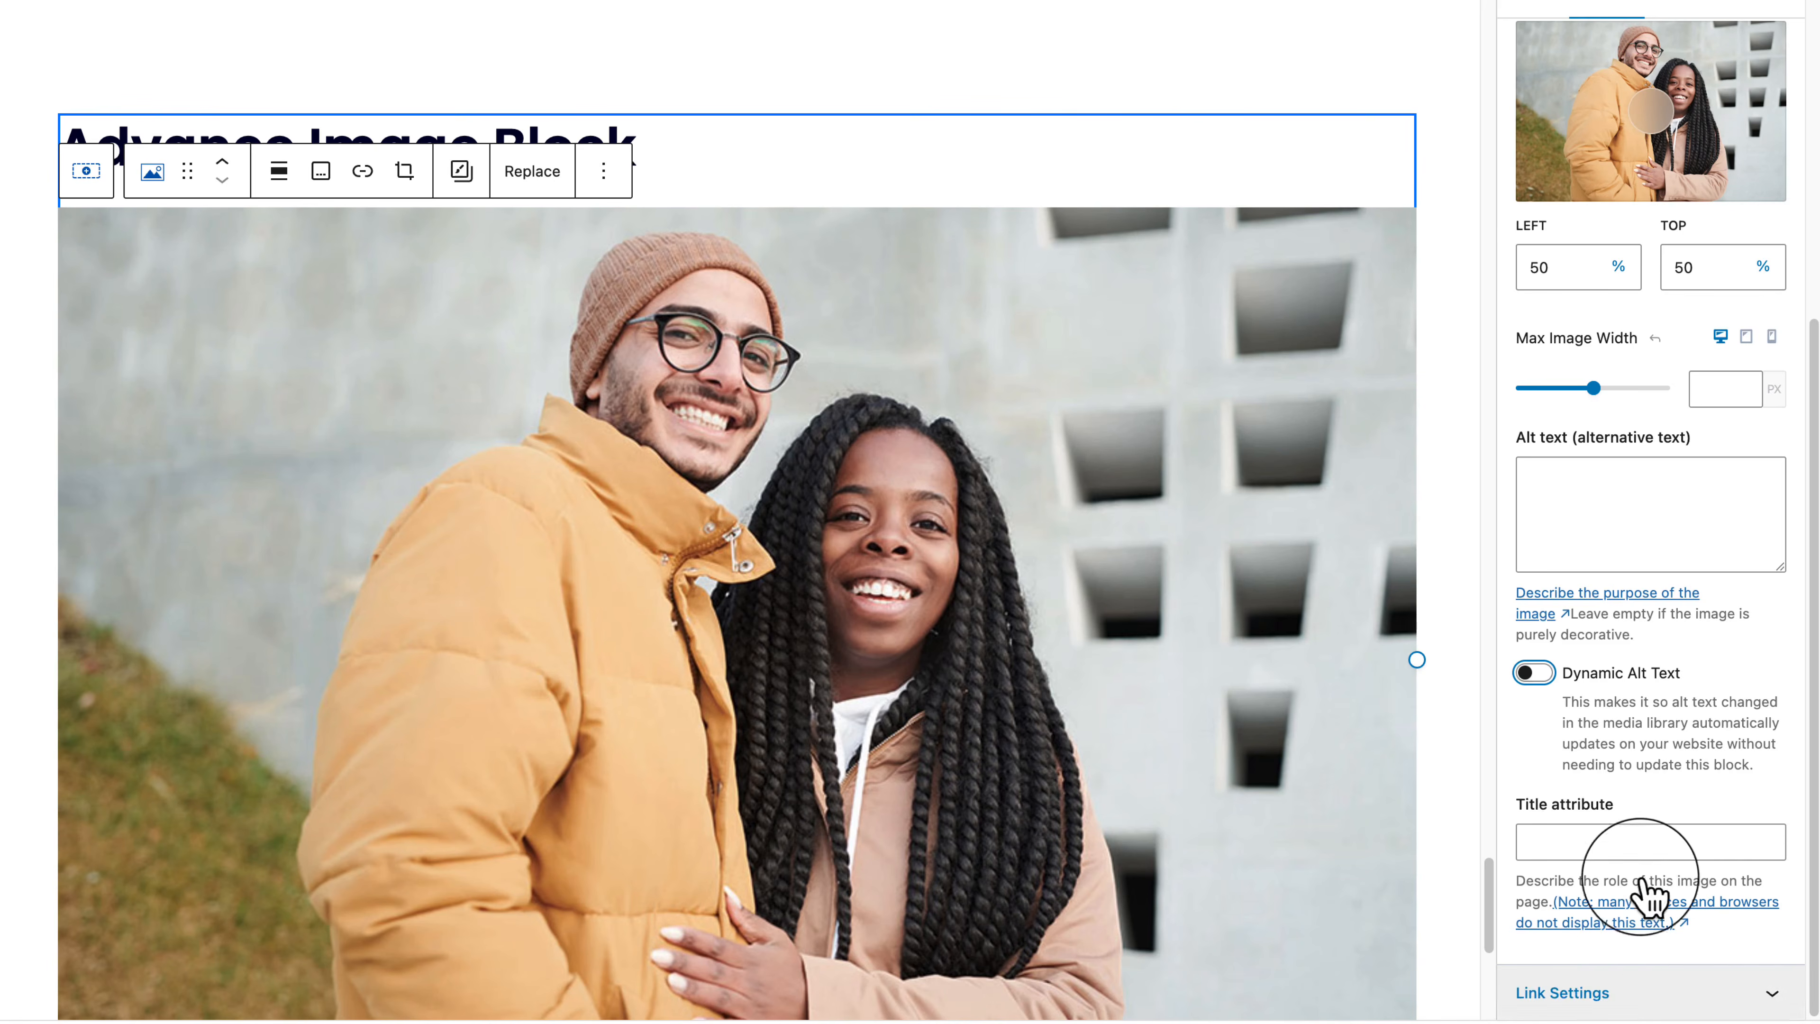
click(1641, 1003)
click(1612, 906)
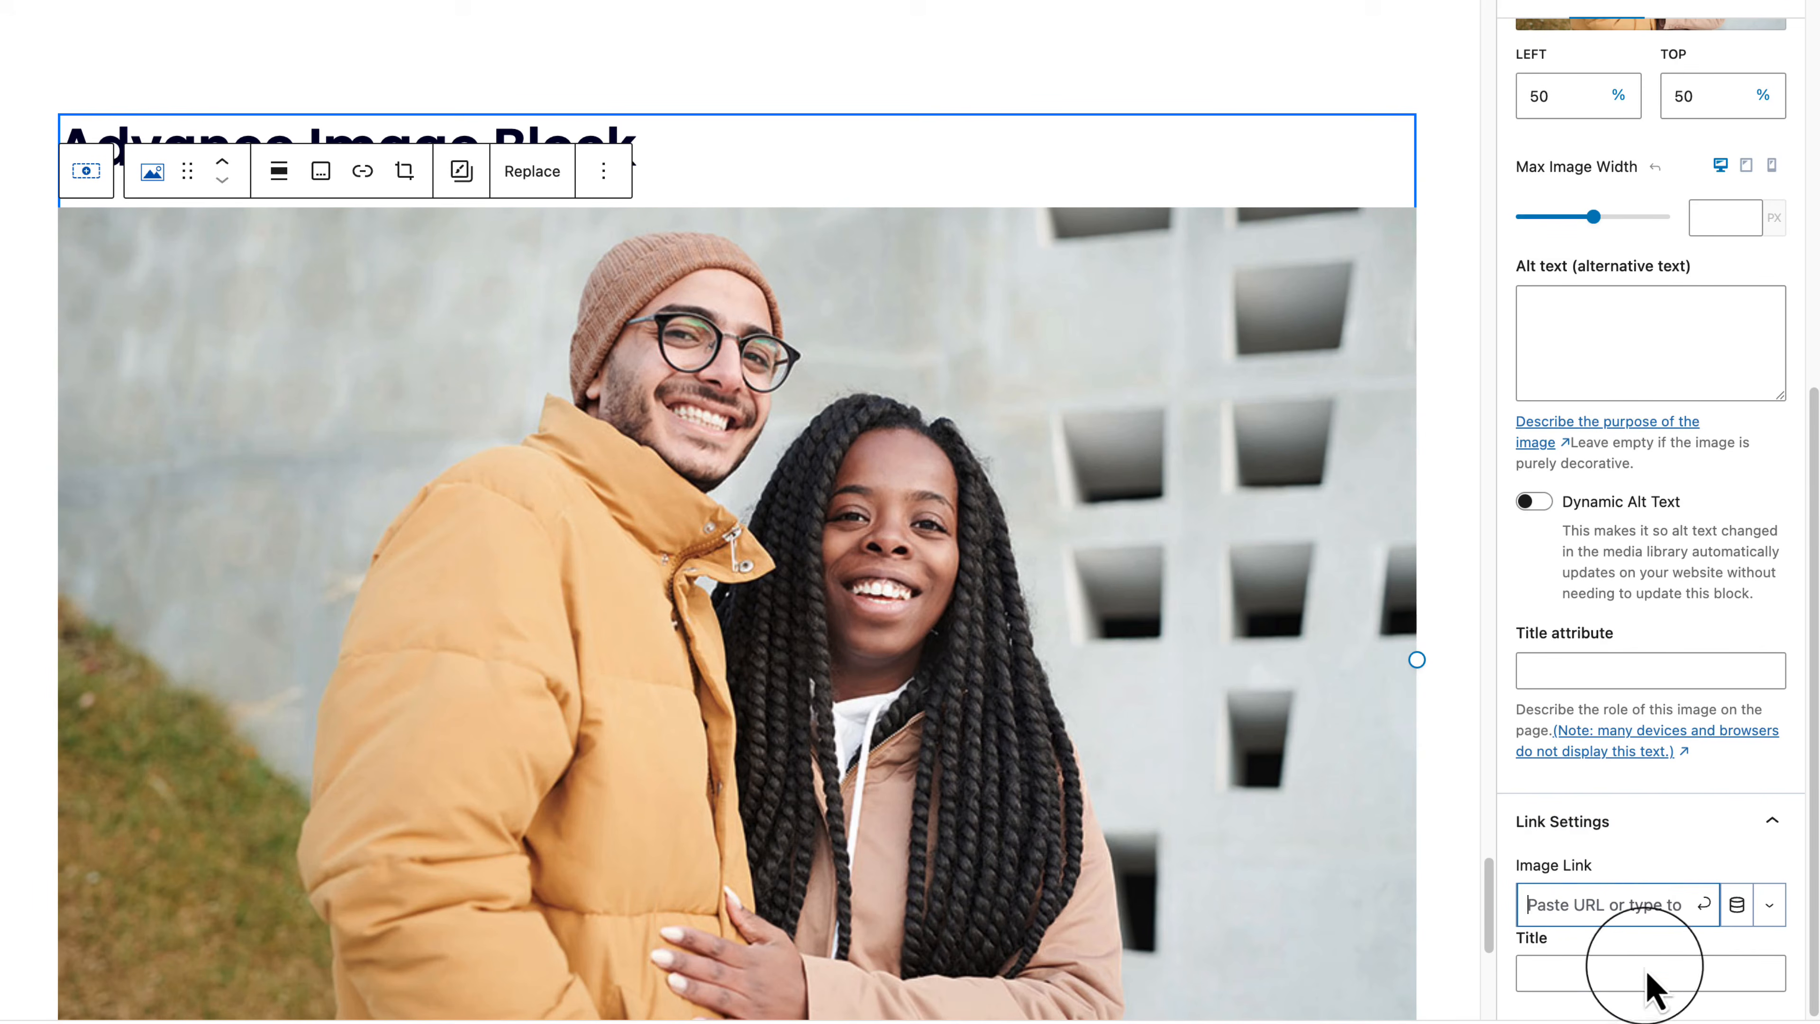
scroll(1713, 867, up, 2)
scroll(1713, 860, up, 5)
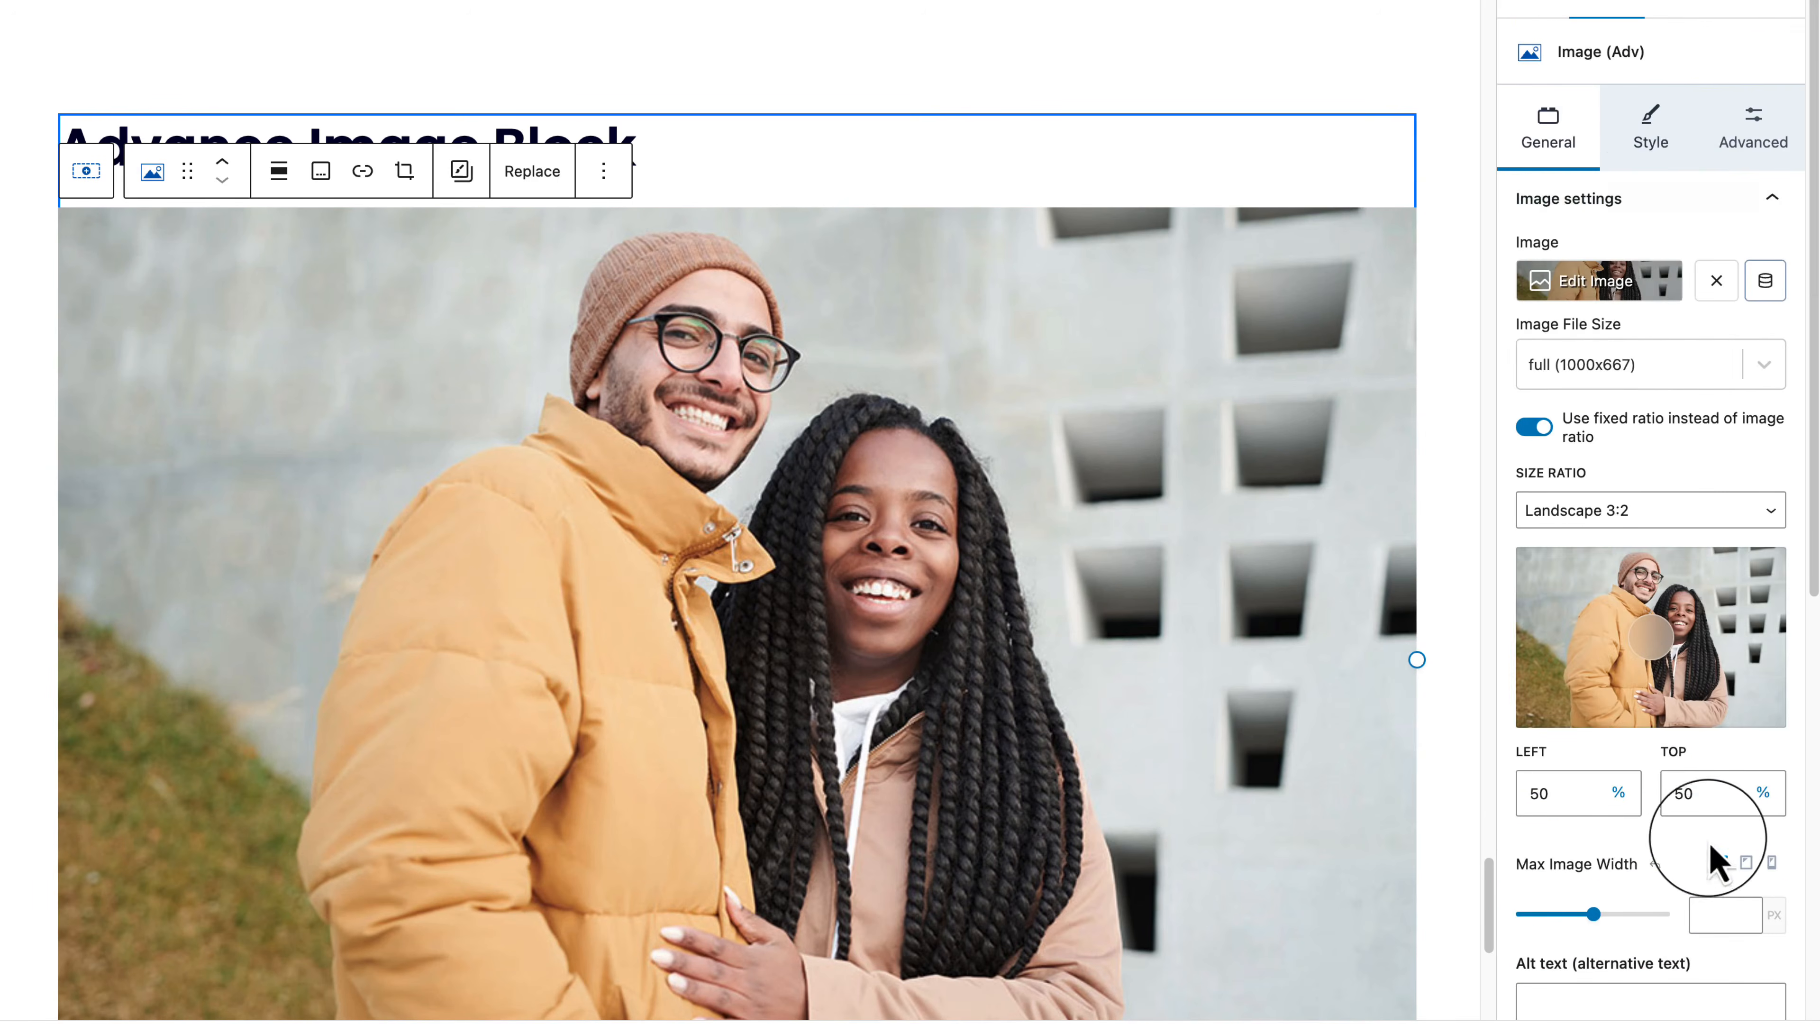
click(1659, 136)
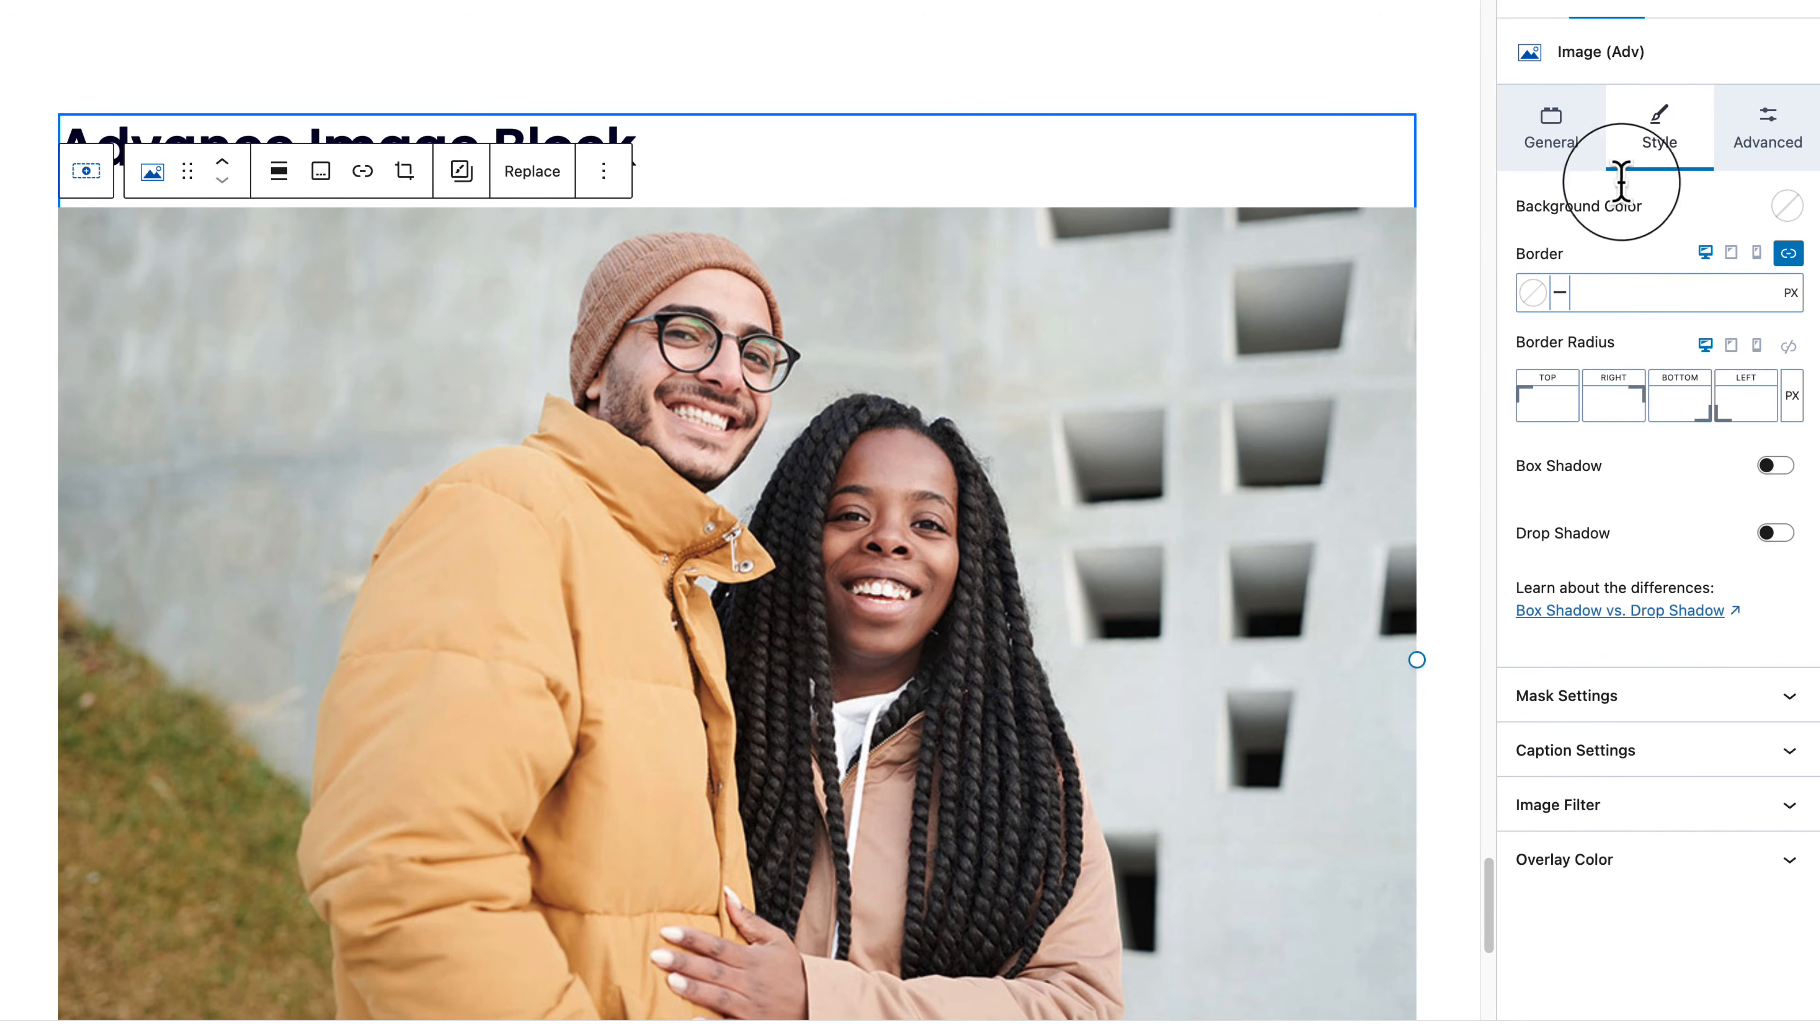
Step: Give the image a double border 30 wide in bright red
click(1560, 294)
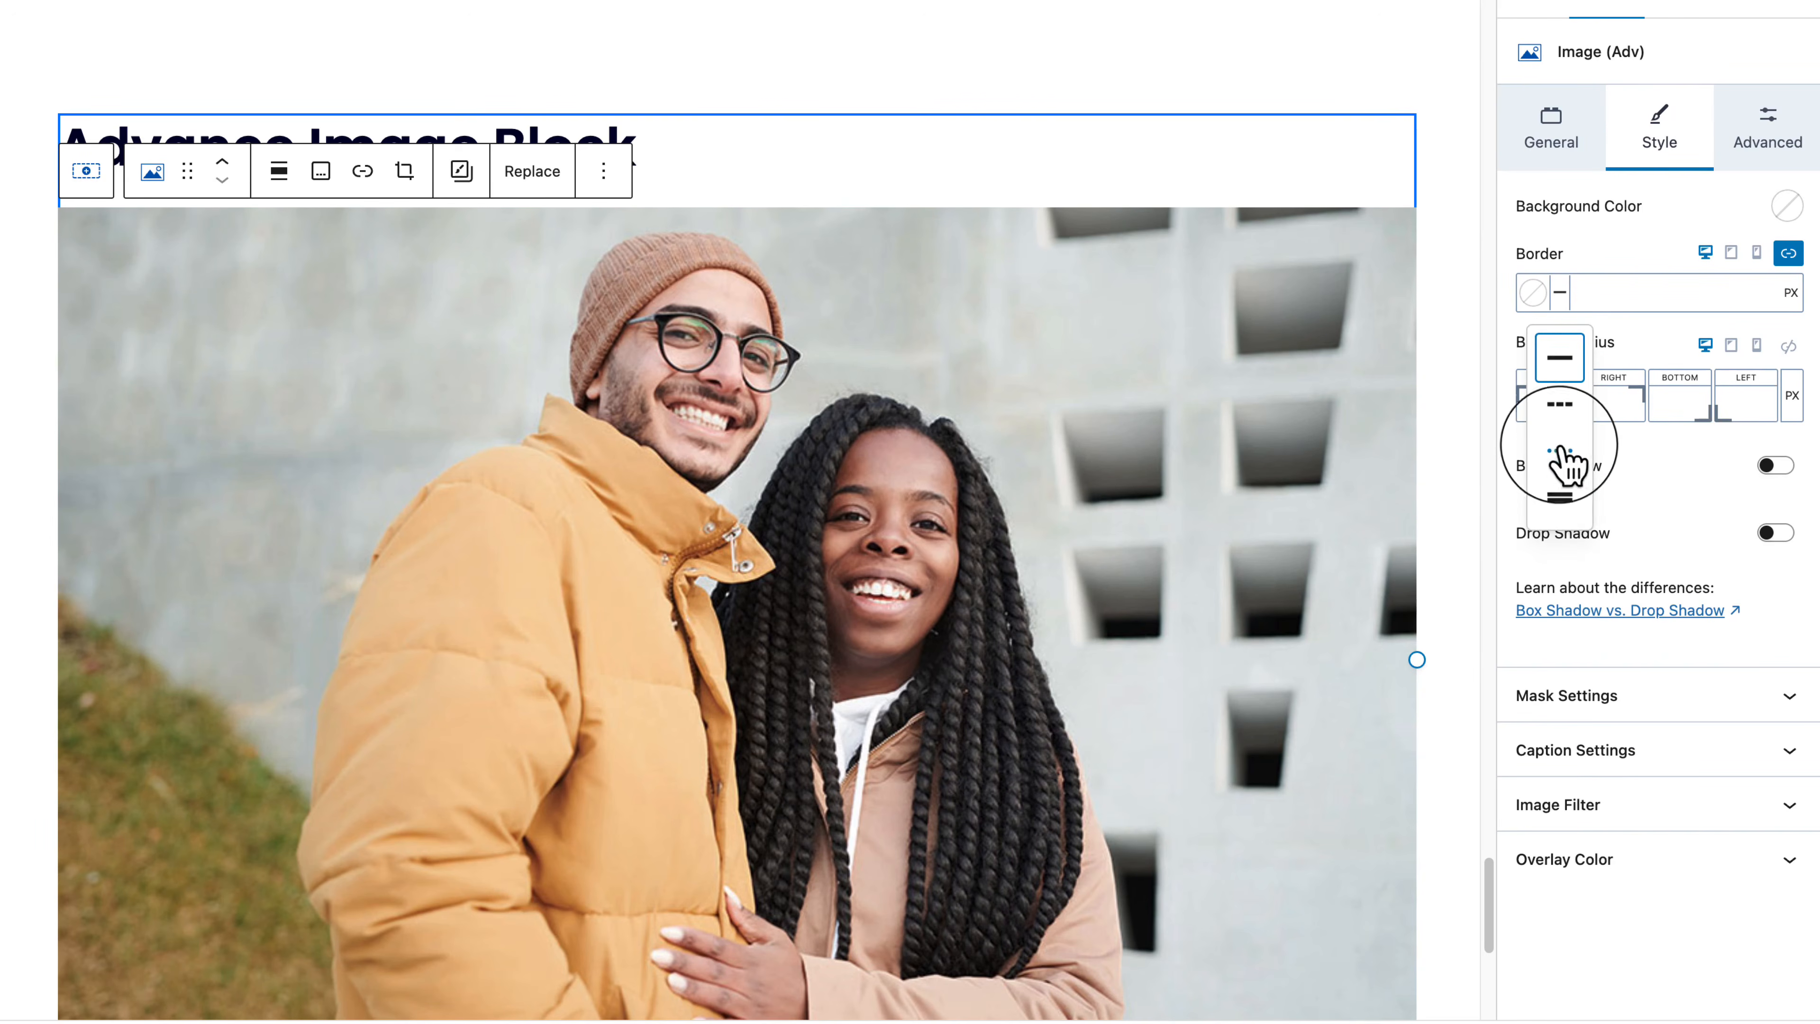
click(1560, 496)
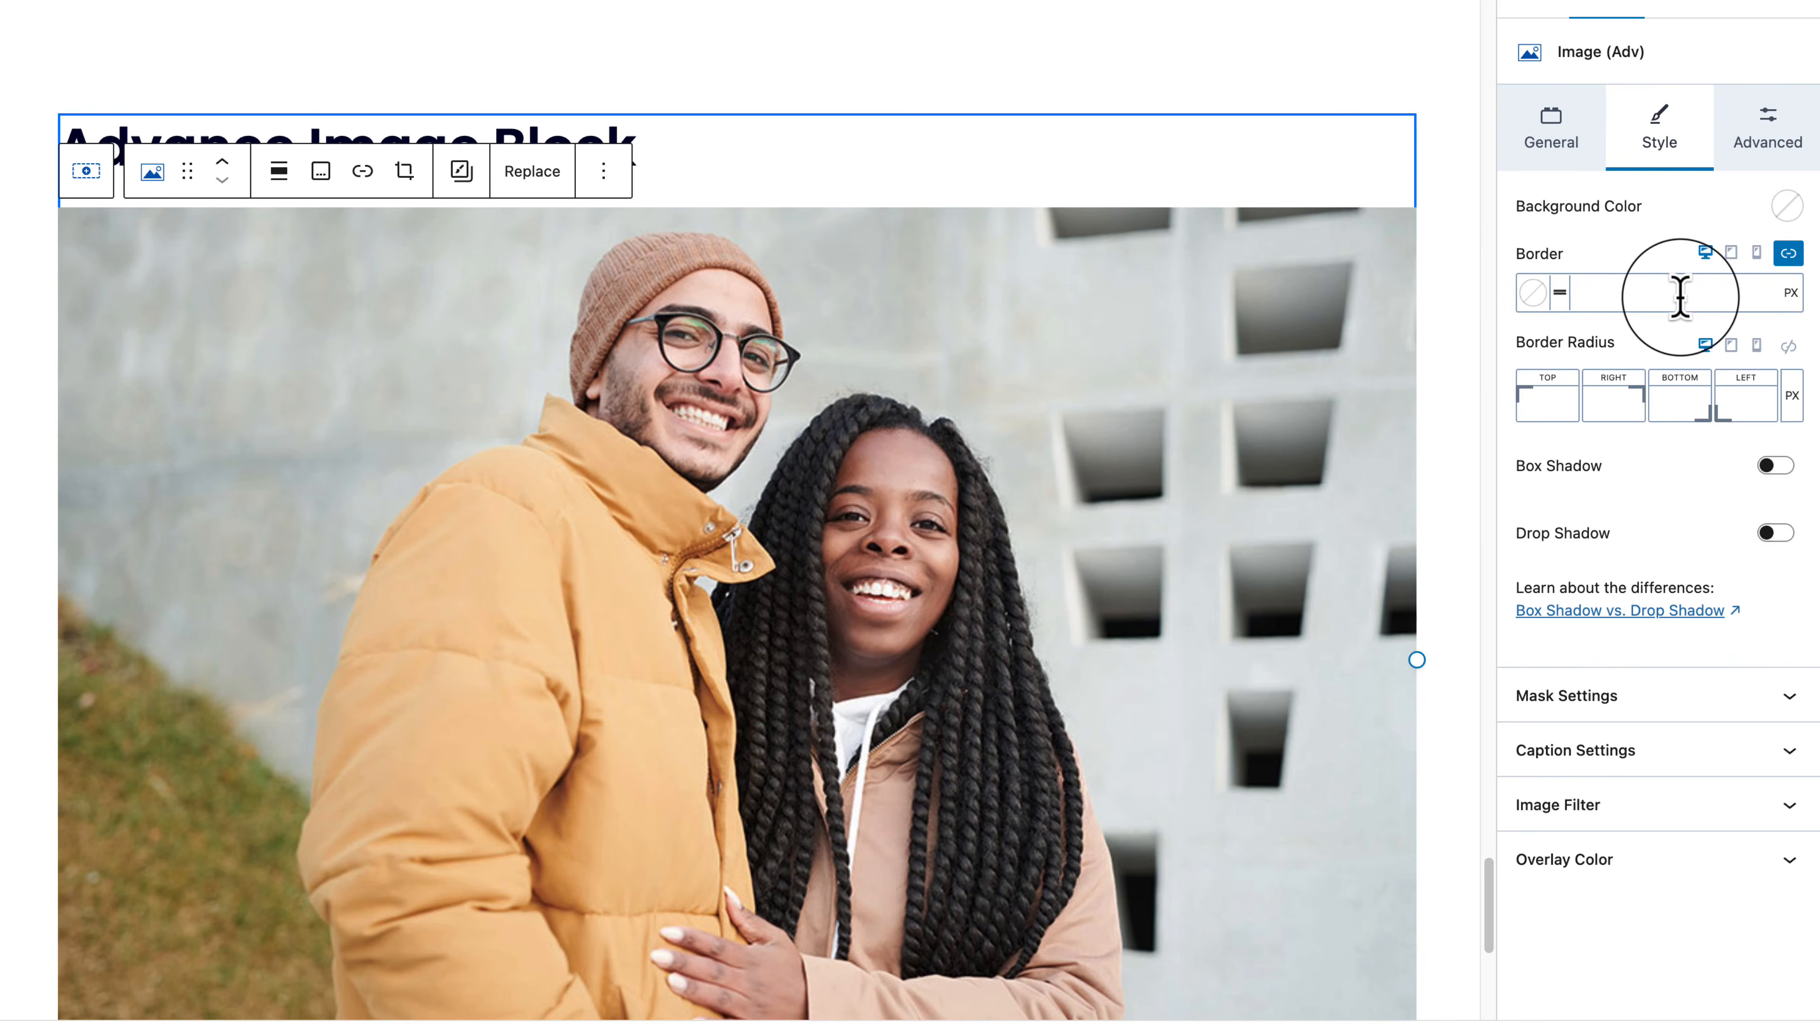
click(1680, 294)
text(30)
click(1533, 293)
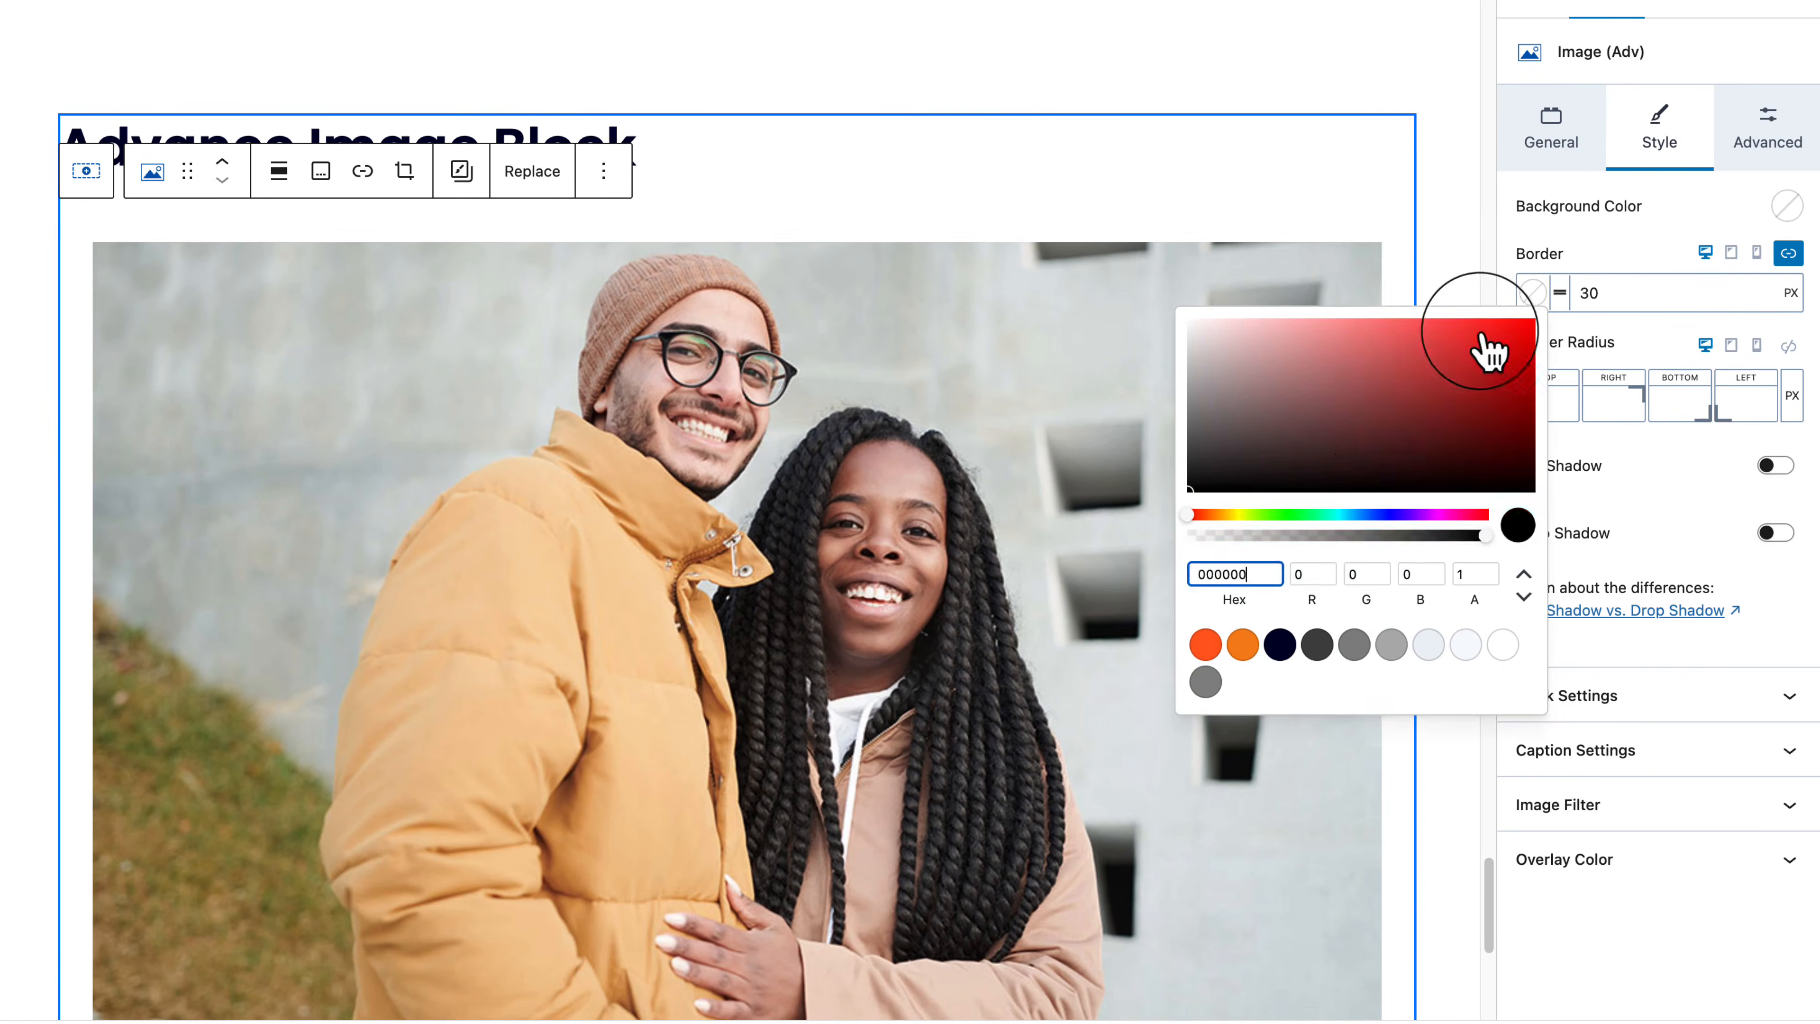
click(1383, 416)
drag(1383, 416, 1447, 357)
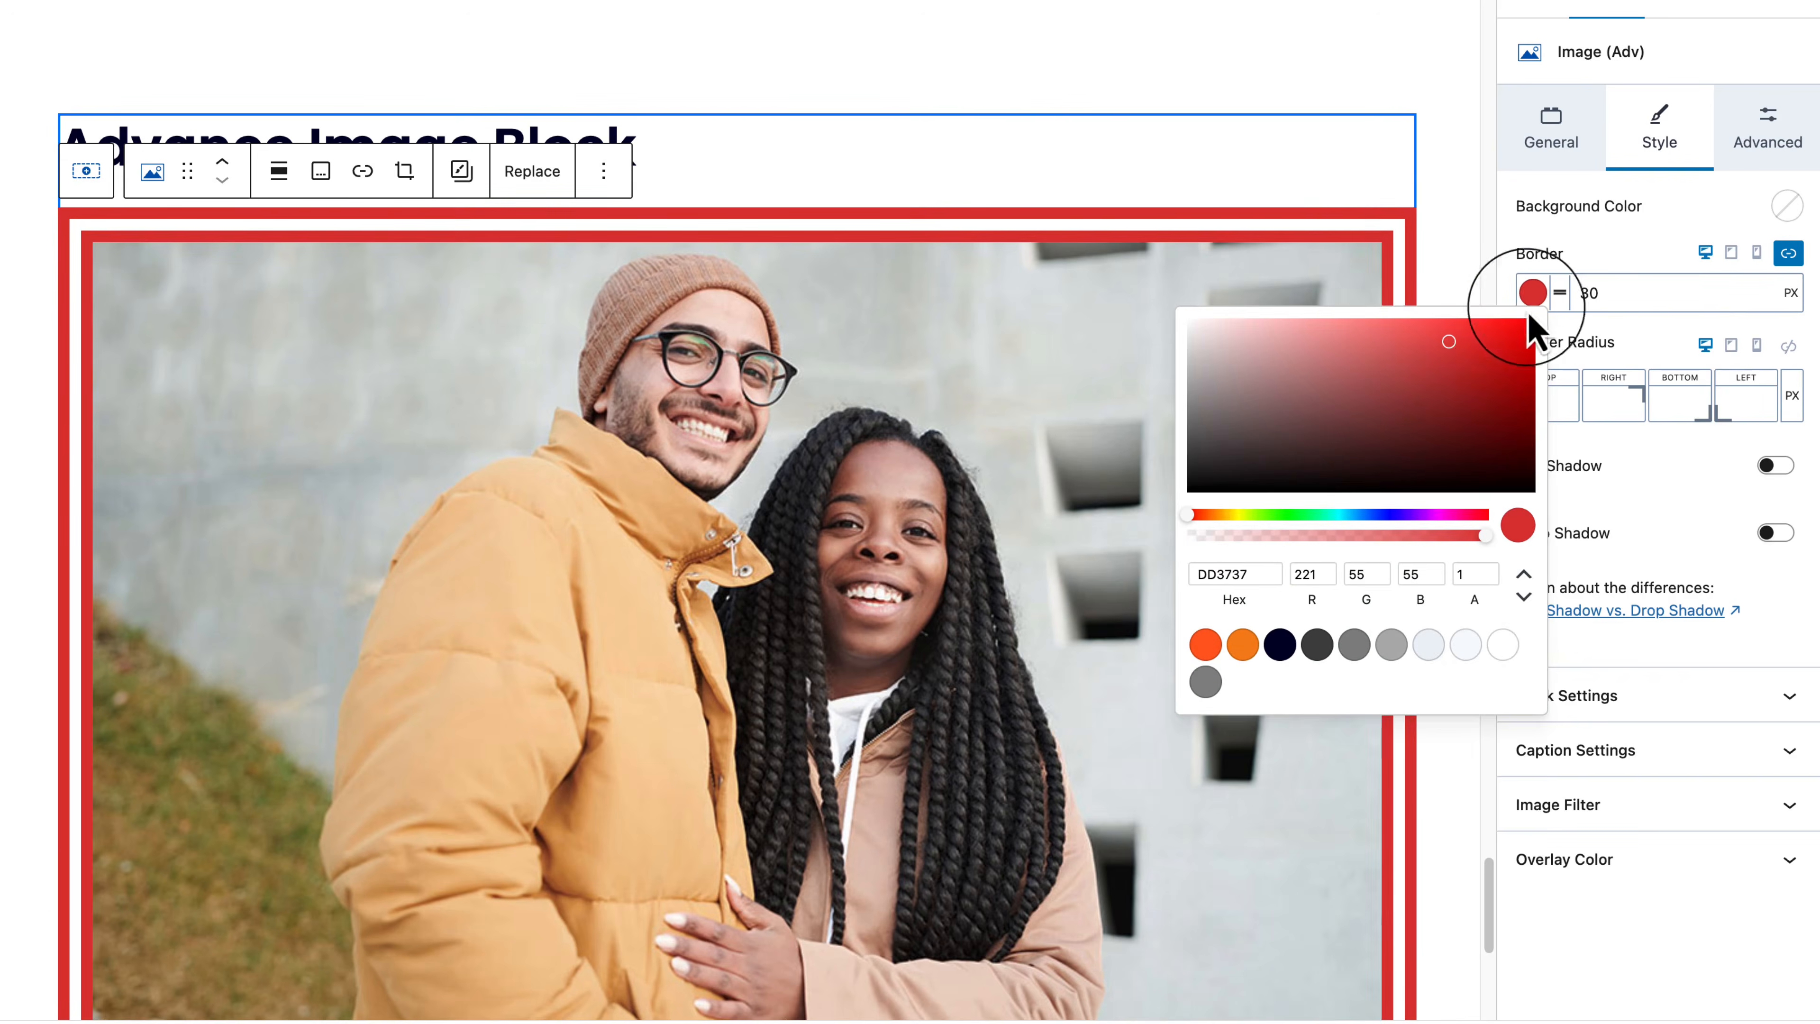
Step: Try dashed and dotted border styles, settle on double, and set border width to 10
click(1560, 293)
click(1562, 407)
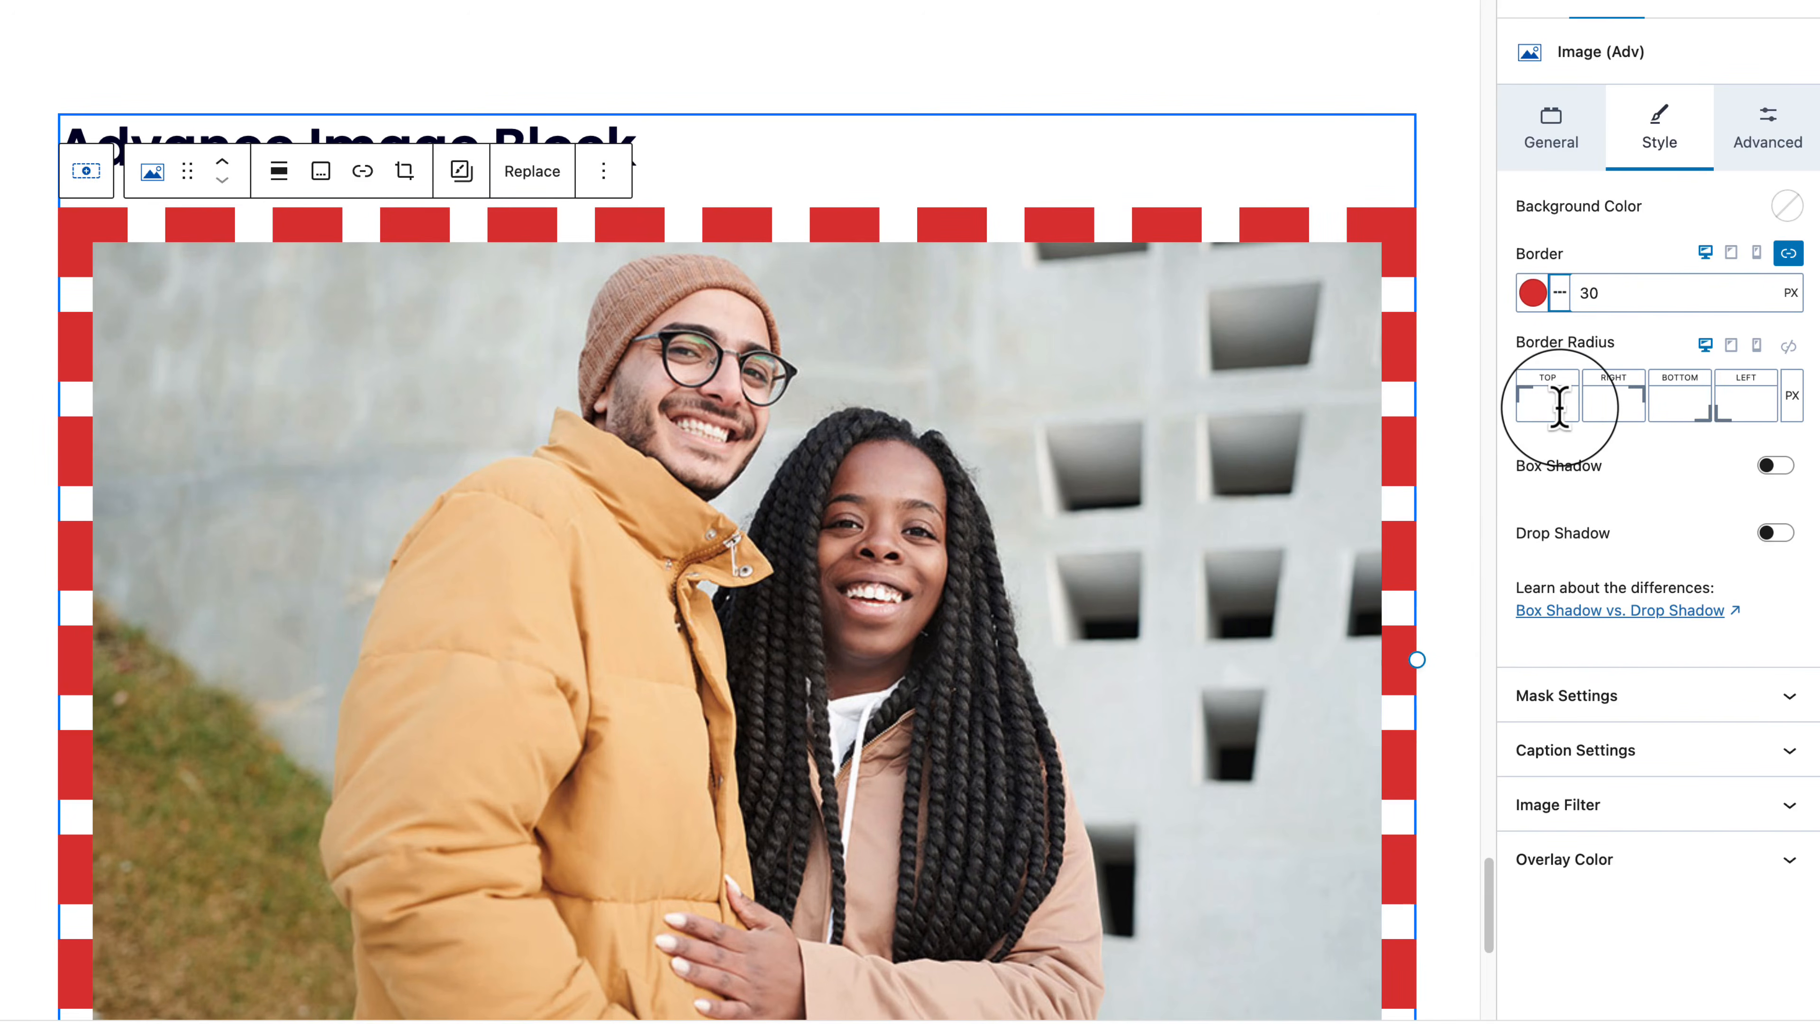
click(1560, 292)
click(1568, 448)
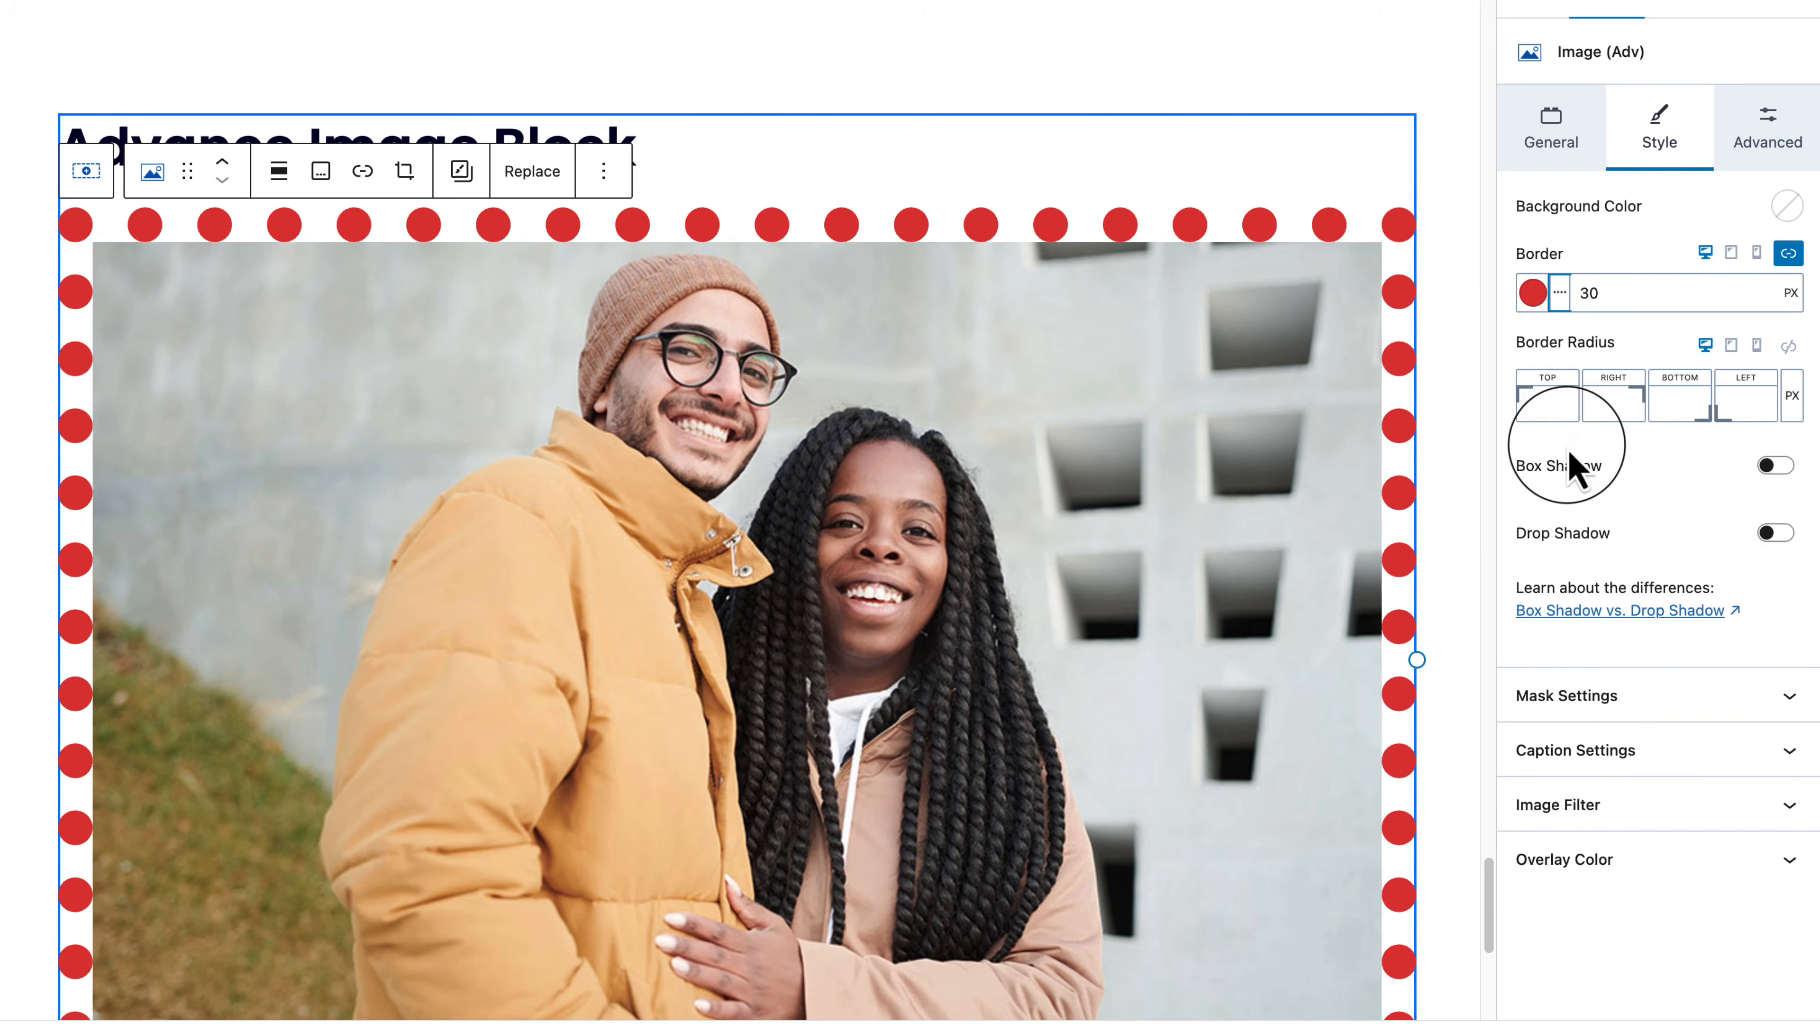
click(1559, 292)
click(1567, 491)
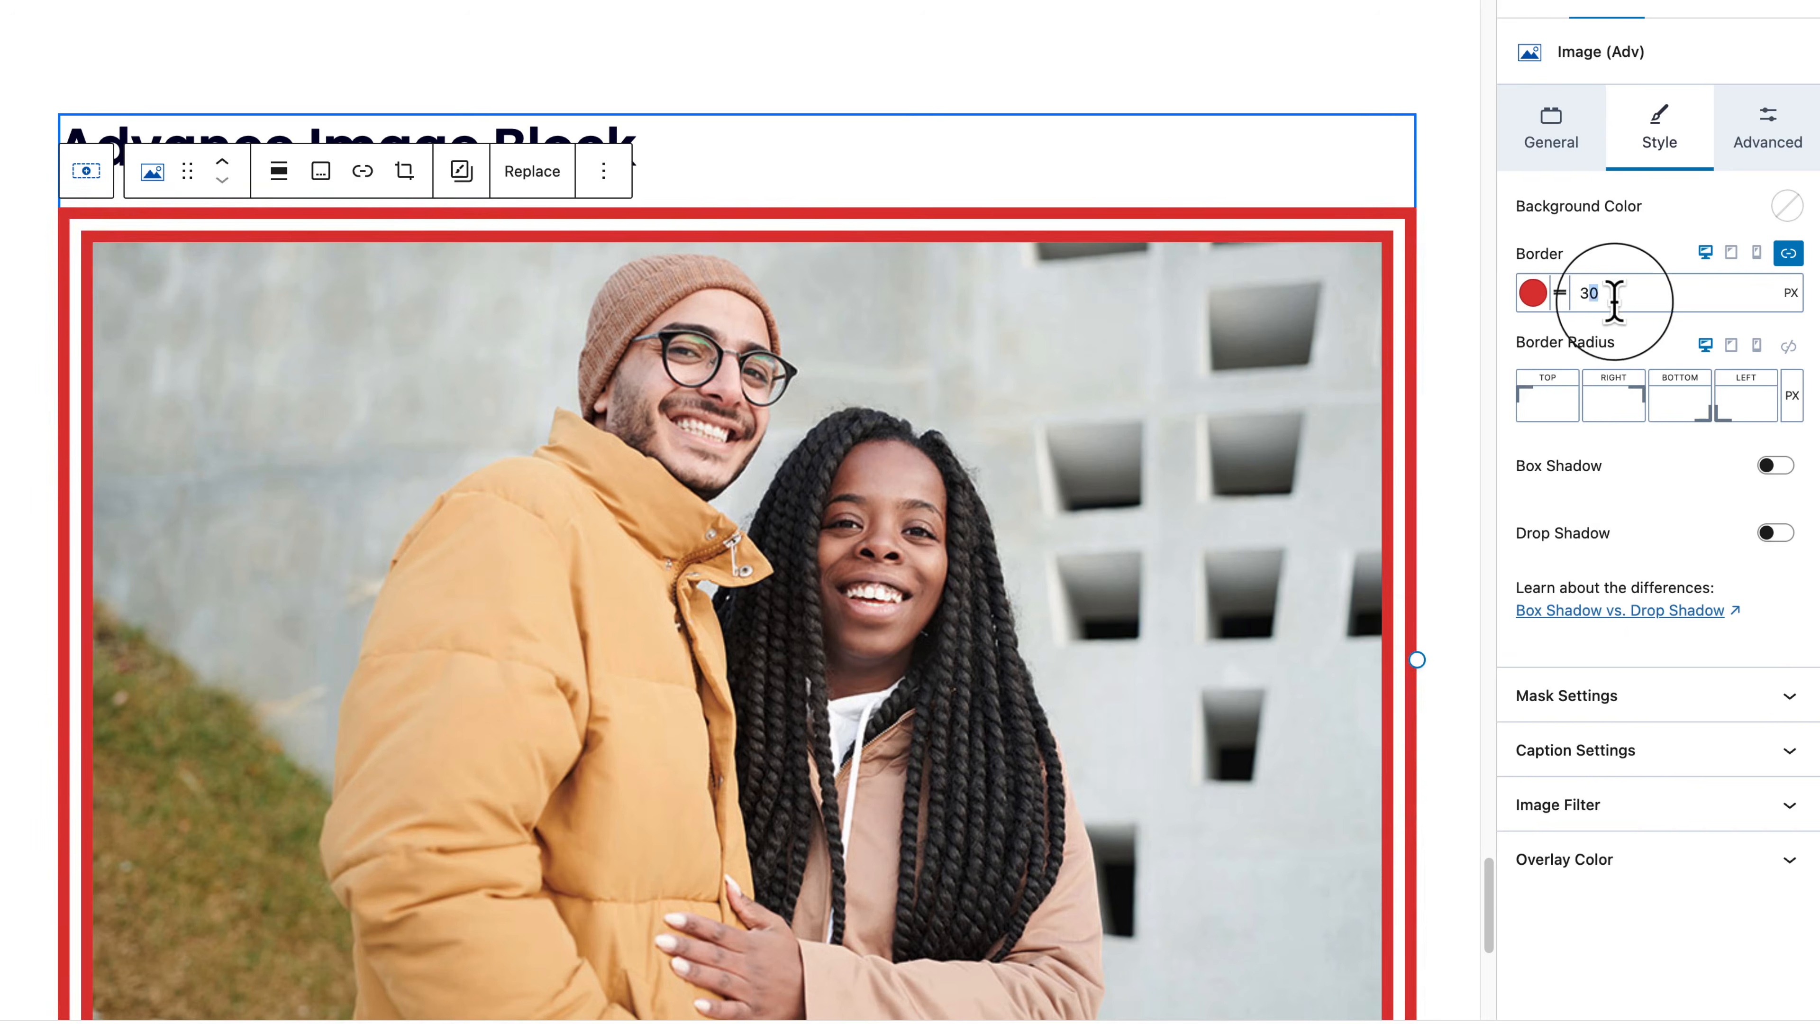
key(BackSpace)
key(BackSpace)
text(10)
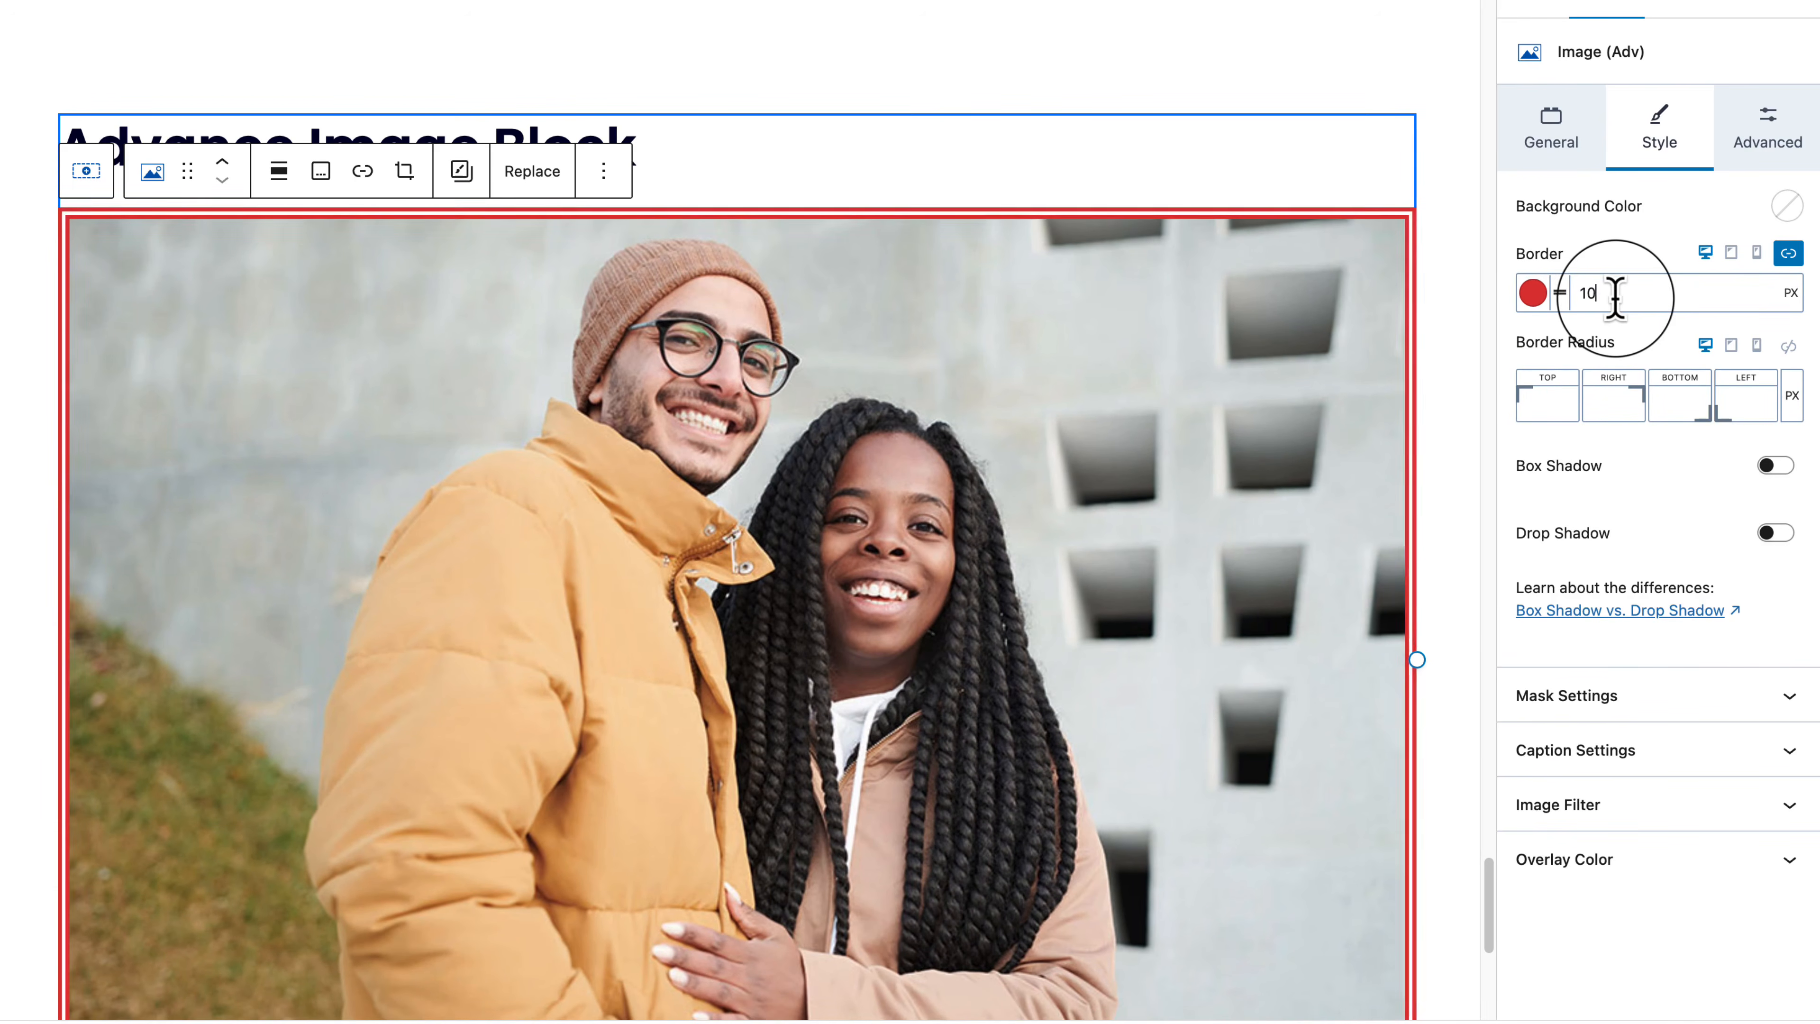
Step: Round all image corners to 200 px and shrink the image to about 648 px wide
click(1788, 346)
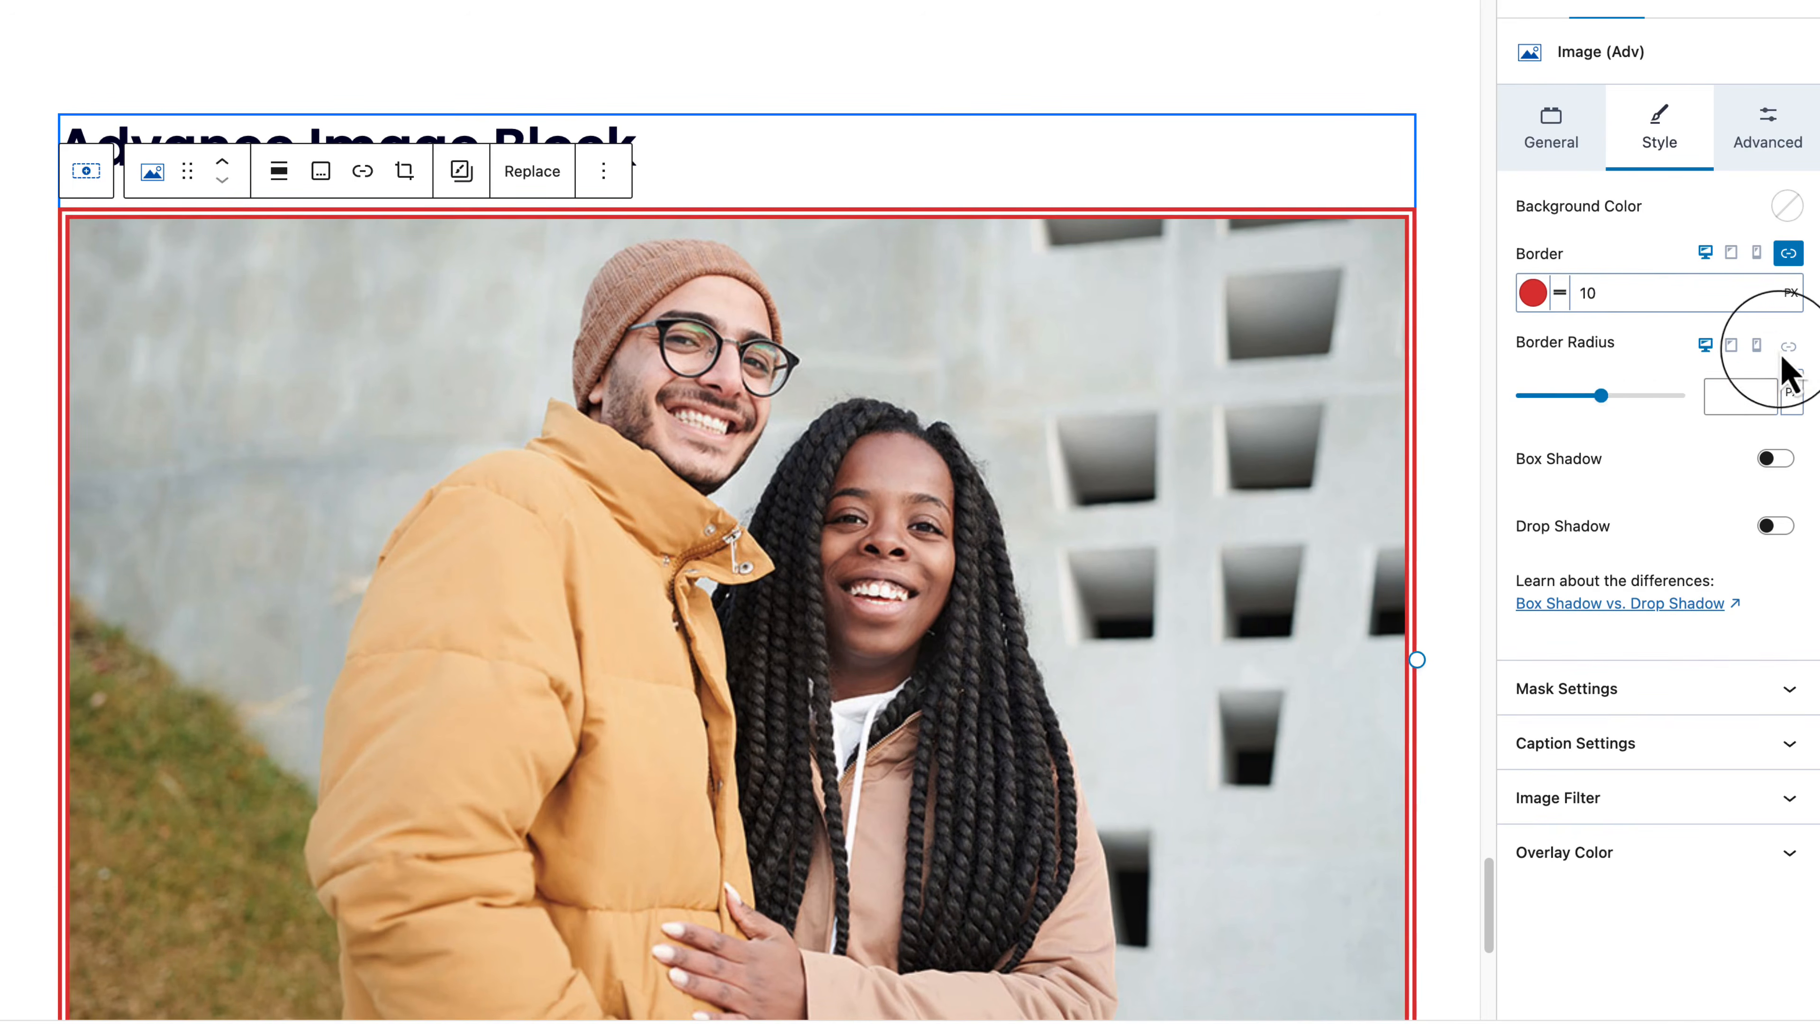
drag(1603, 398, 1792, 408)
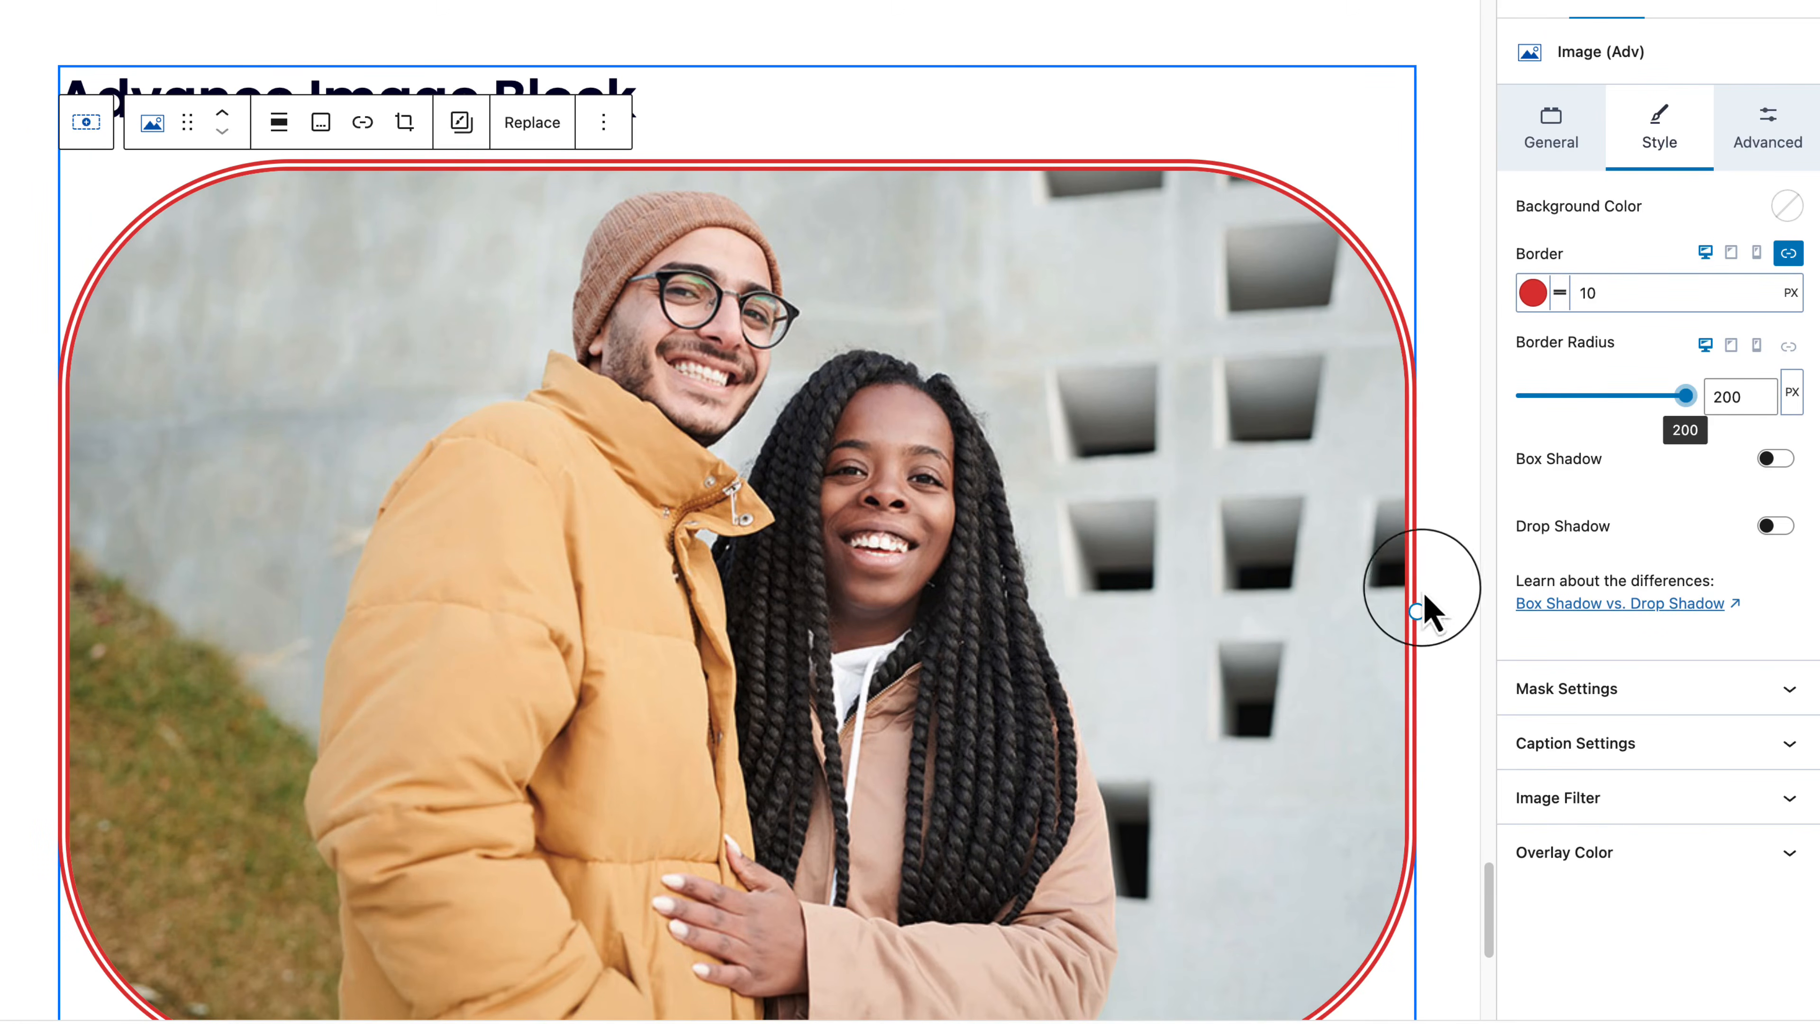
drag(1410, 593, 810, 570)
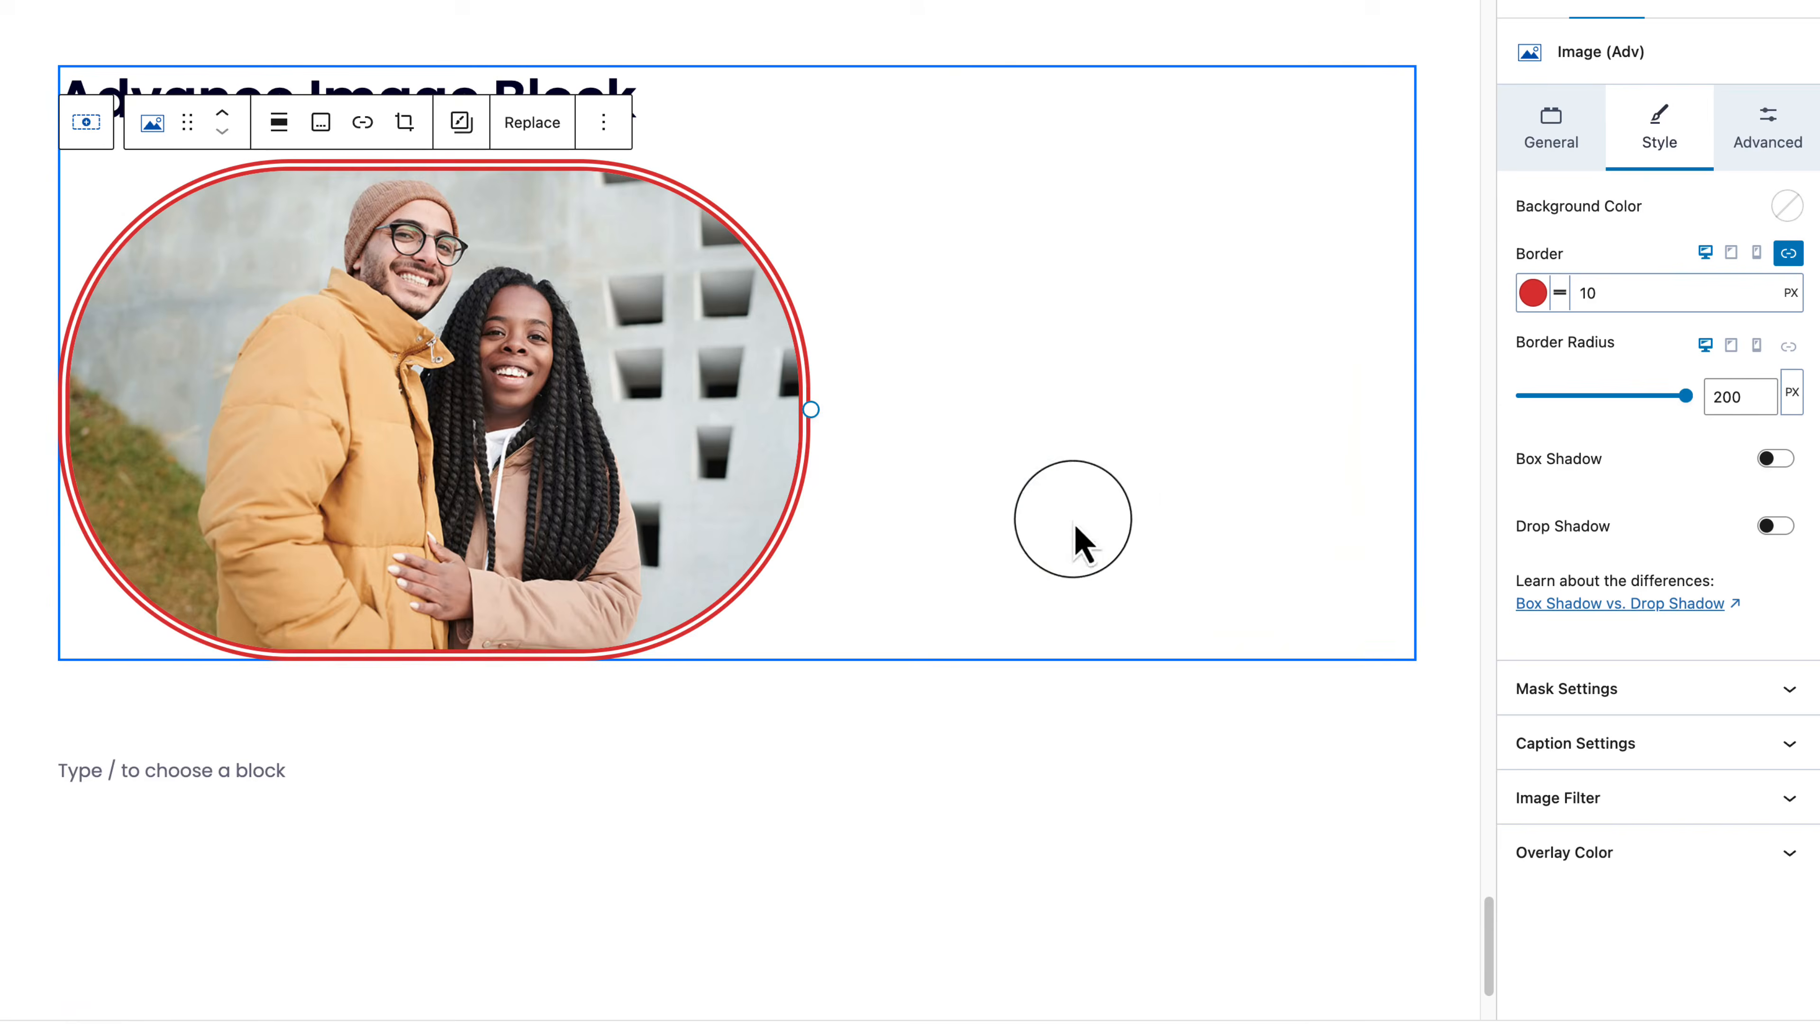
click(1577, 136)
Step: Center-align the image on the page
scroll(1677, 642, down, 10)
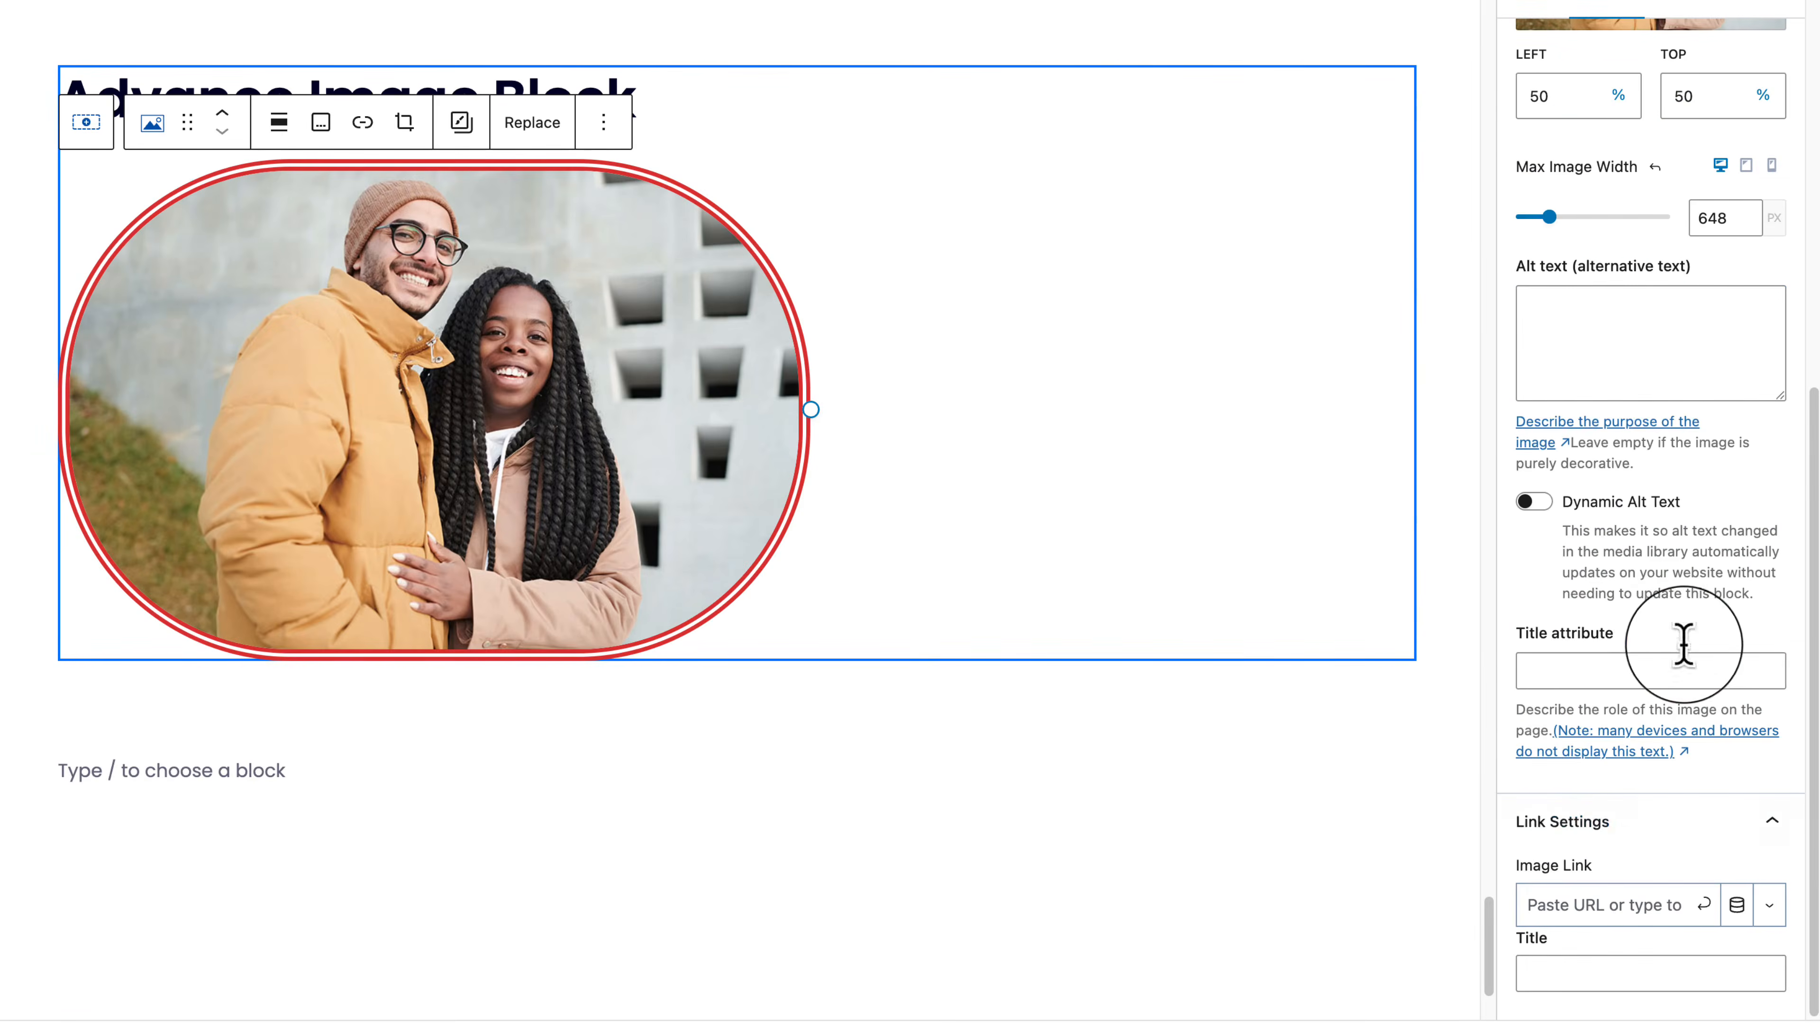
click(279, 123)
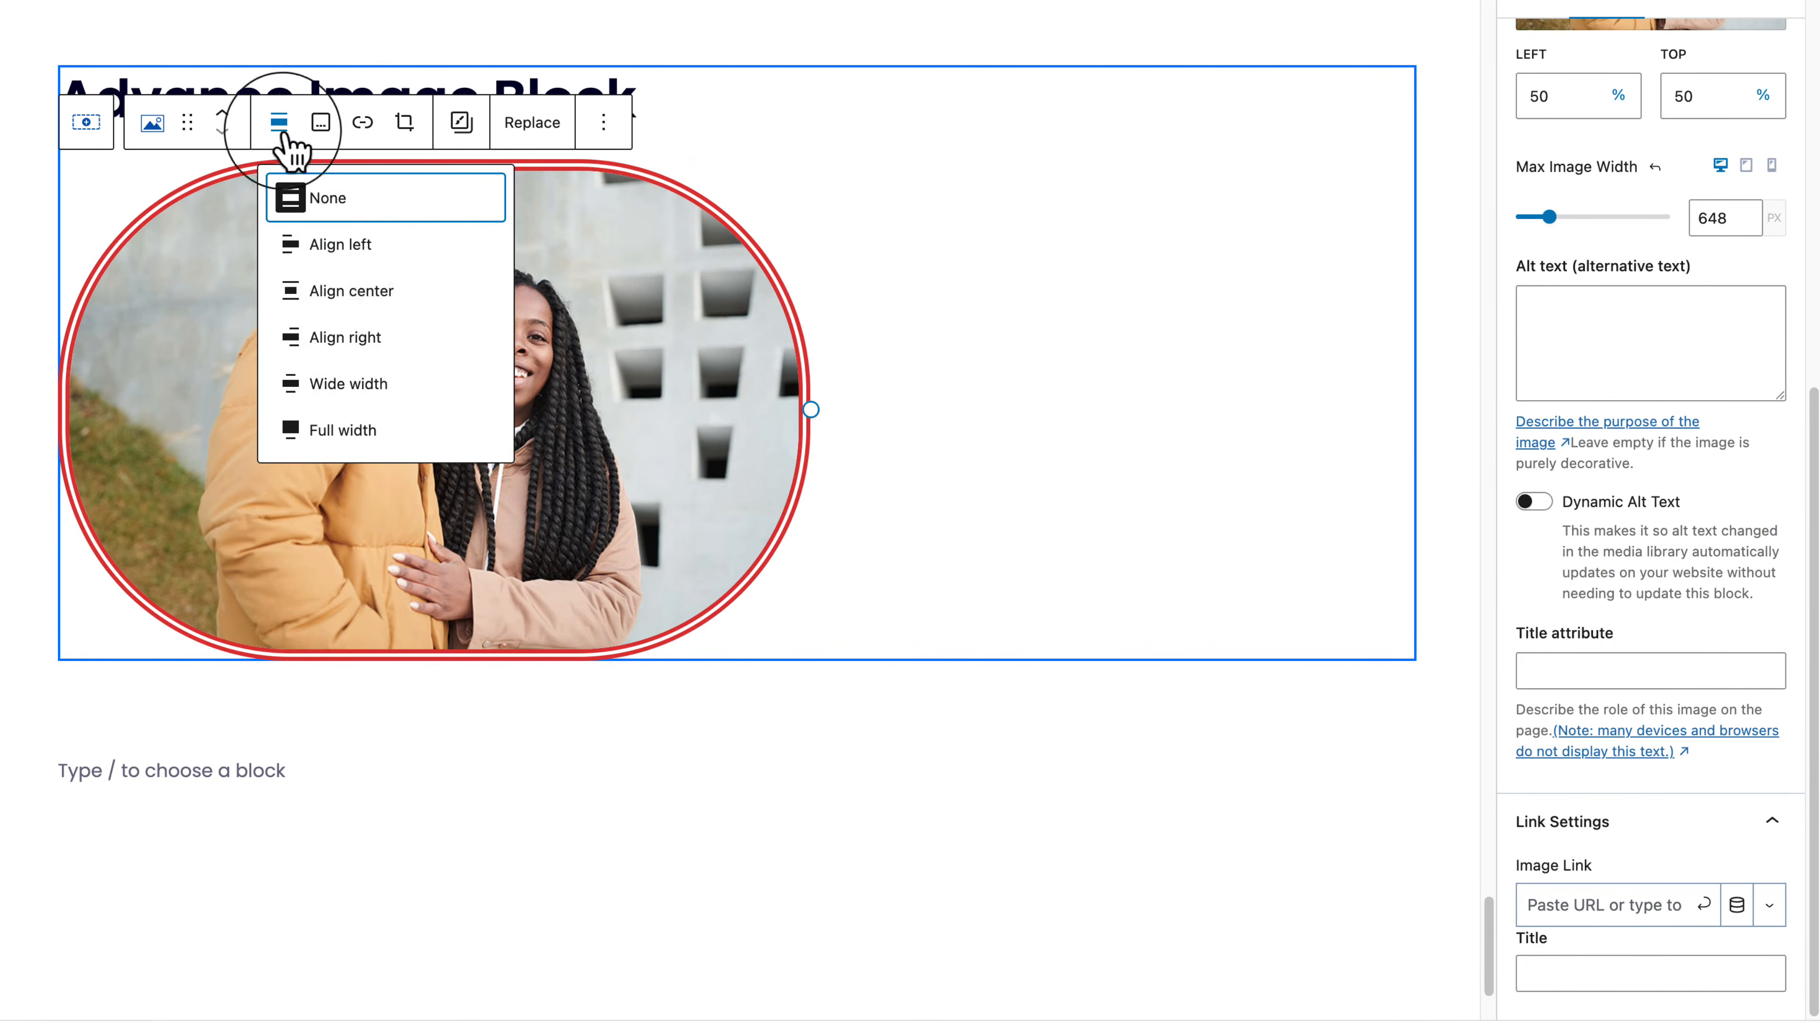
click(373, 294)
scroll(1648, 144, up, 10)
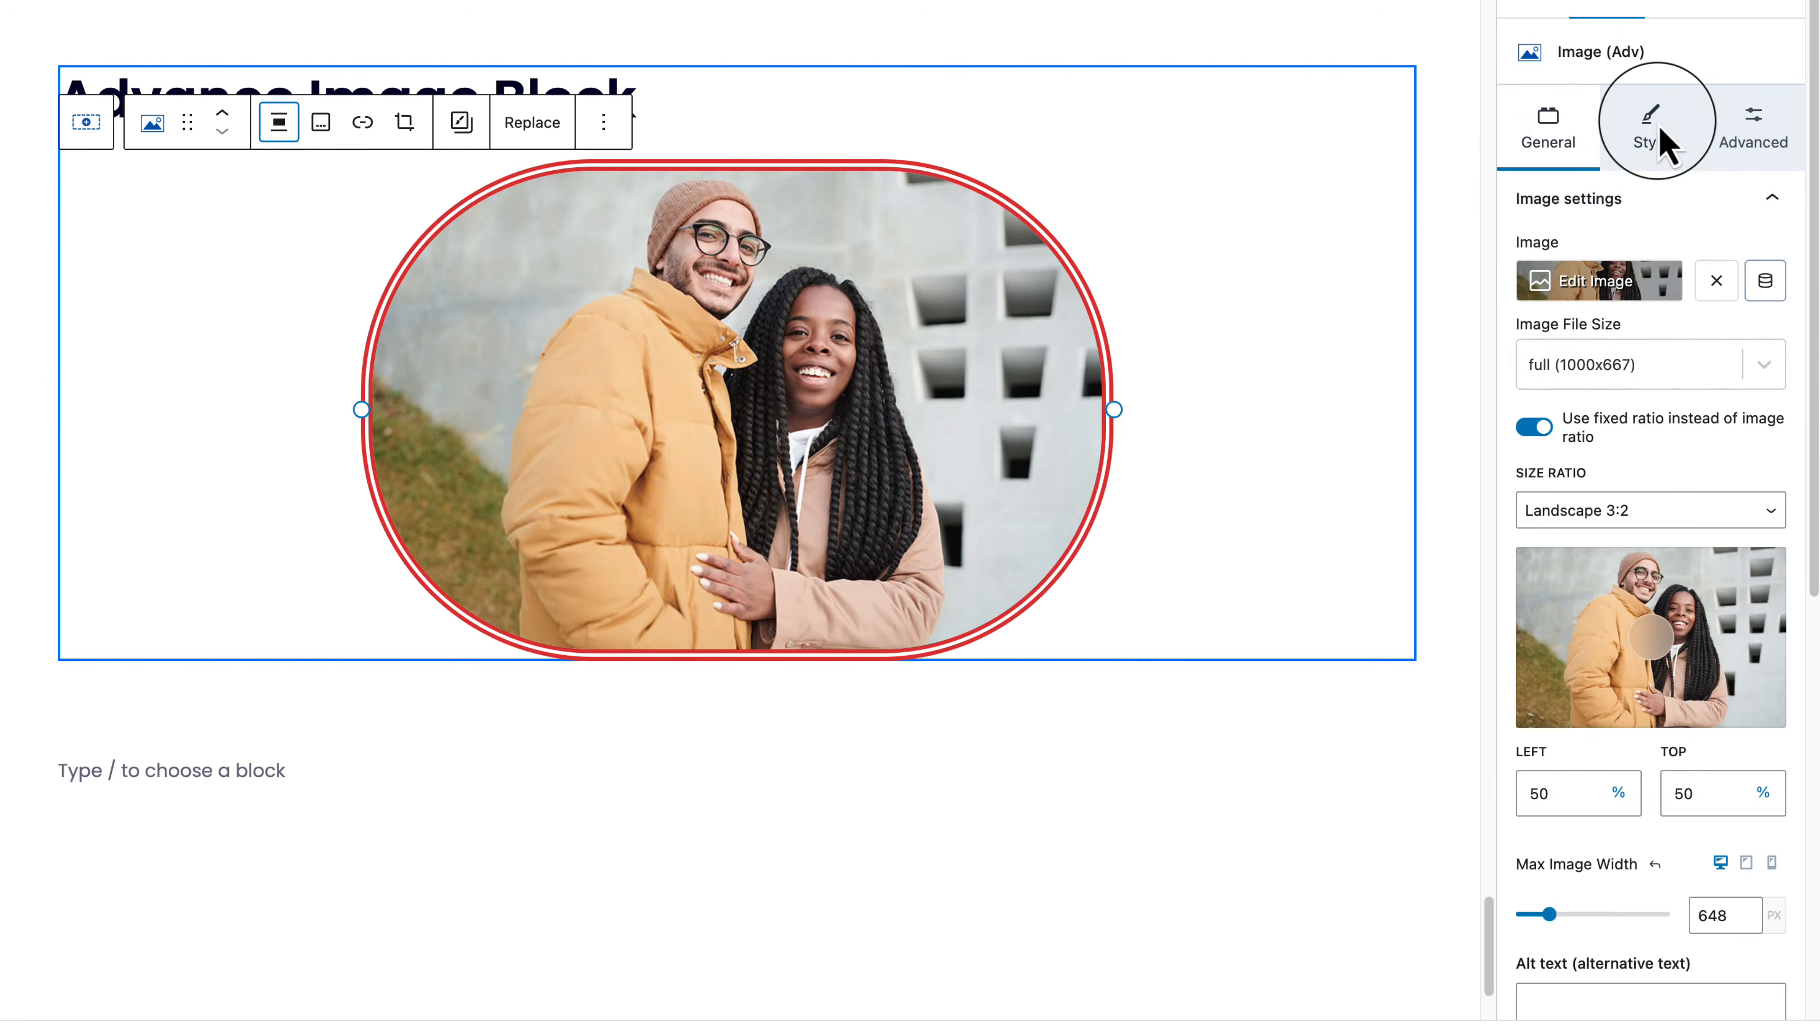
Step: Add a red box shadow (0.2 alpha, blur 6, spread 5) to the image
click(1657, 128)
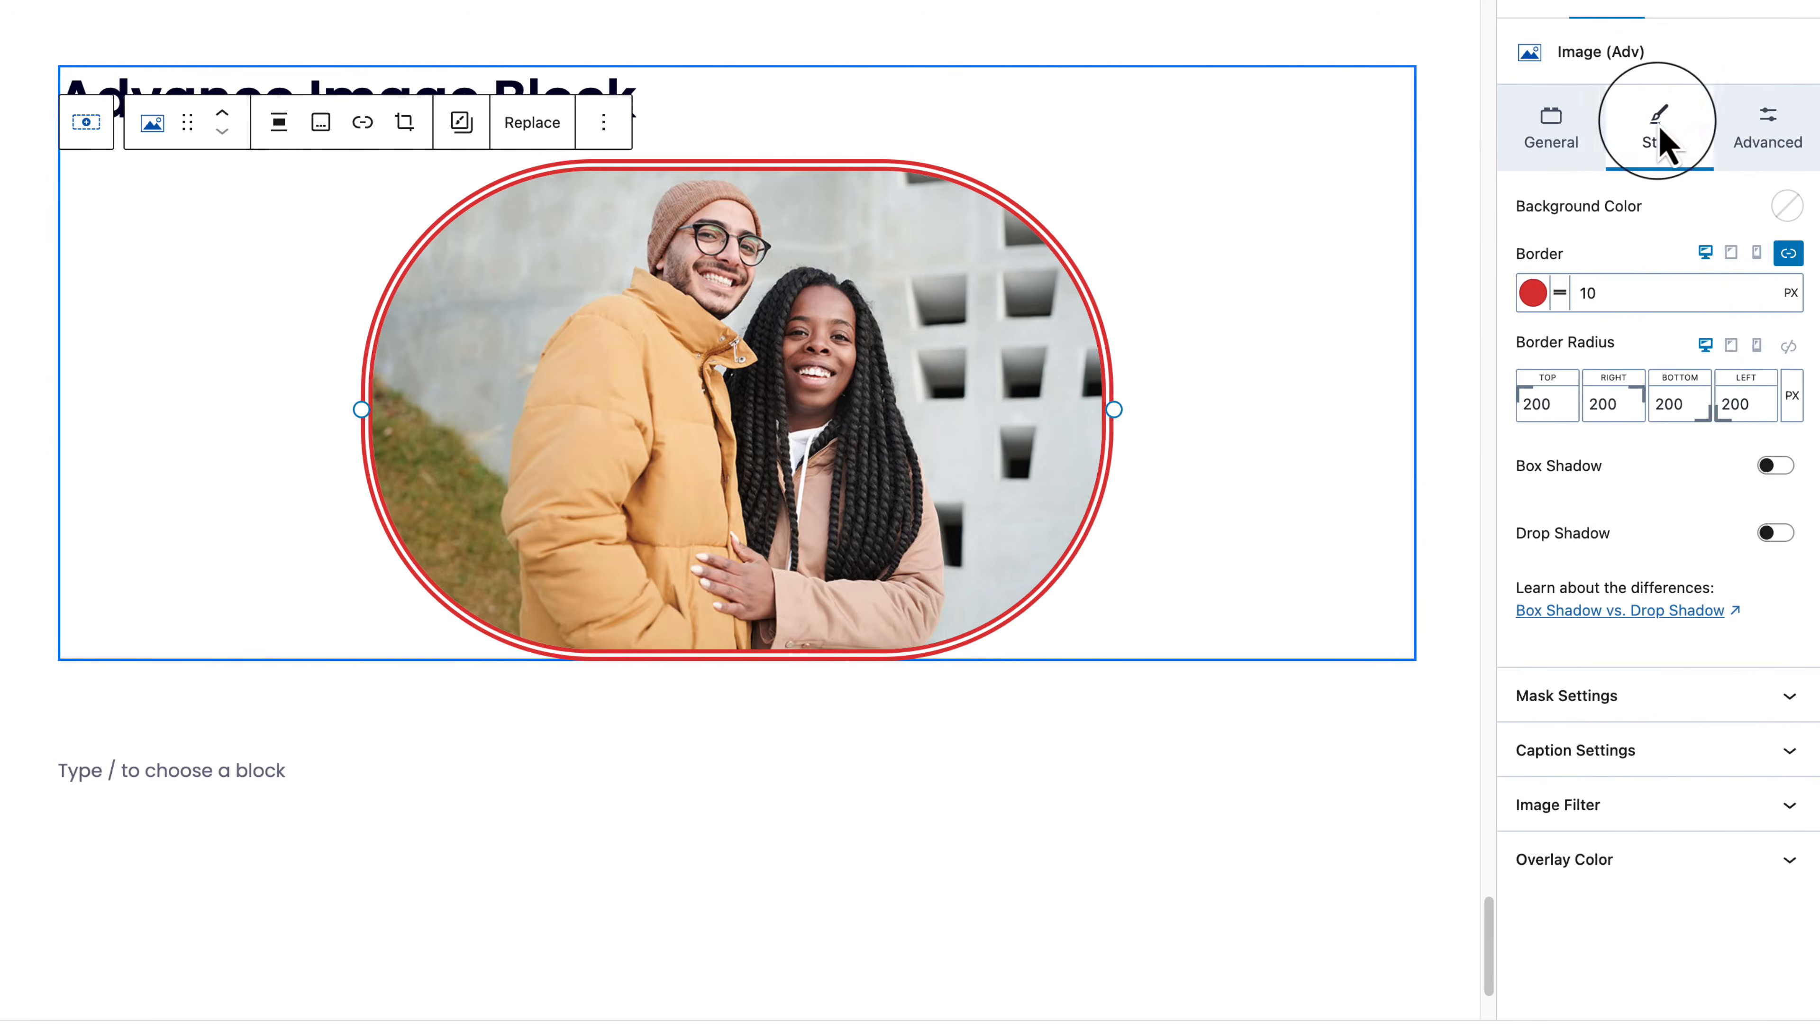
click(1775, 466)
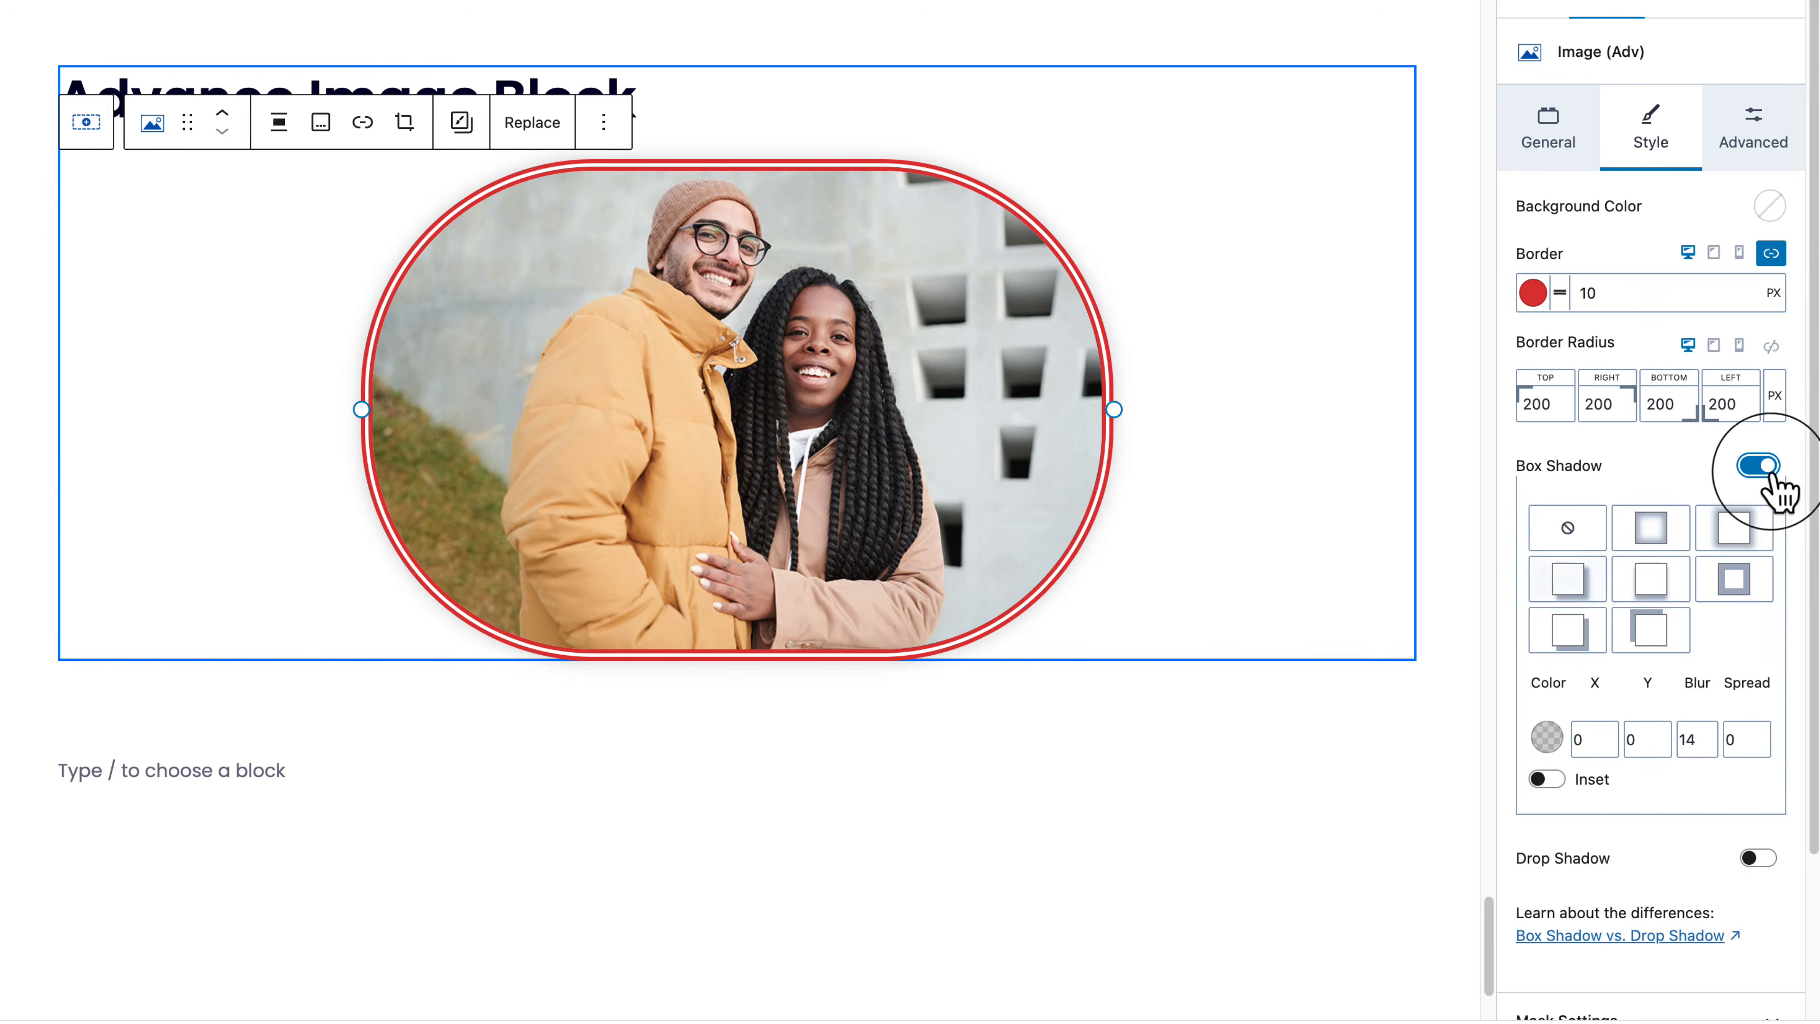
click(1716, 563)
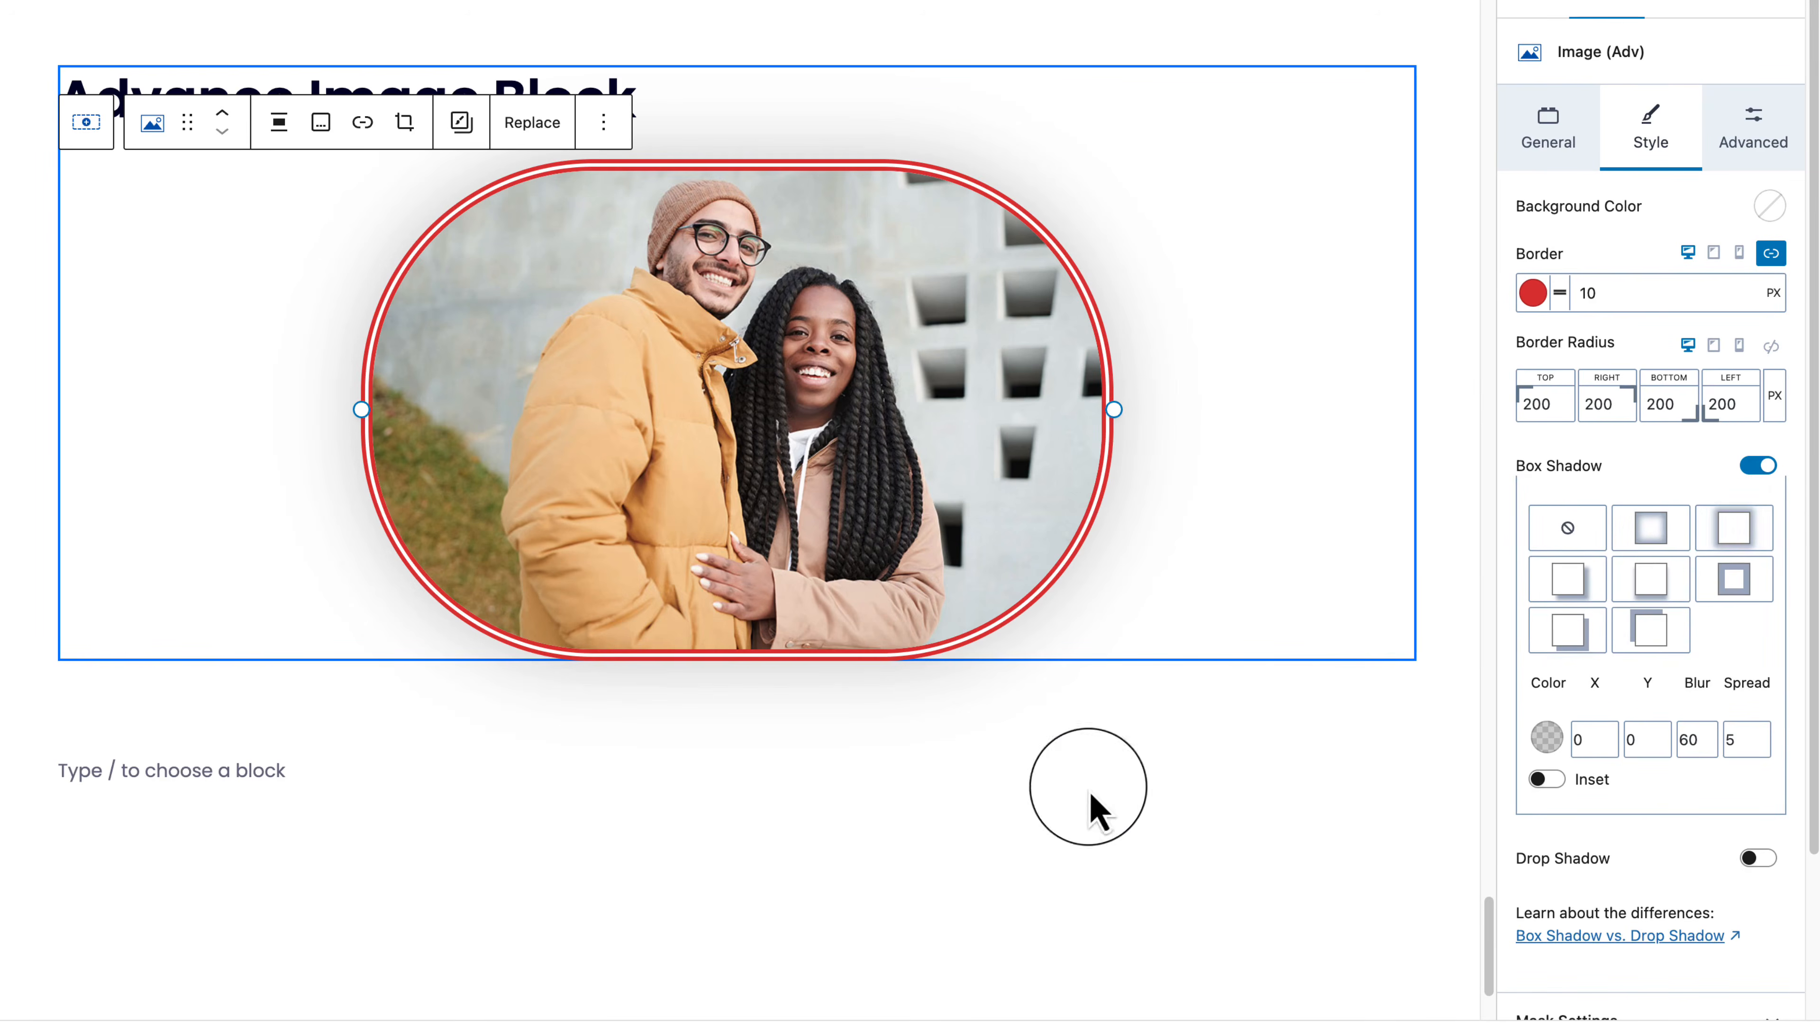
click(964, 855)
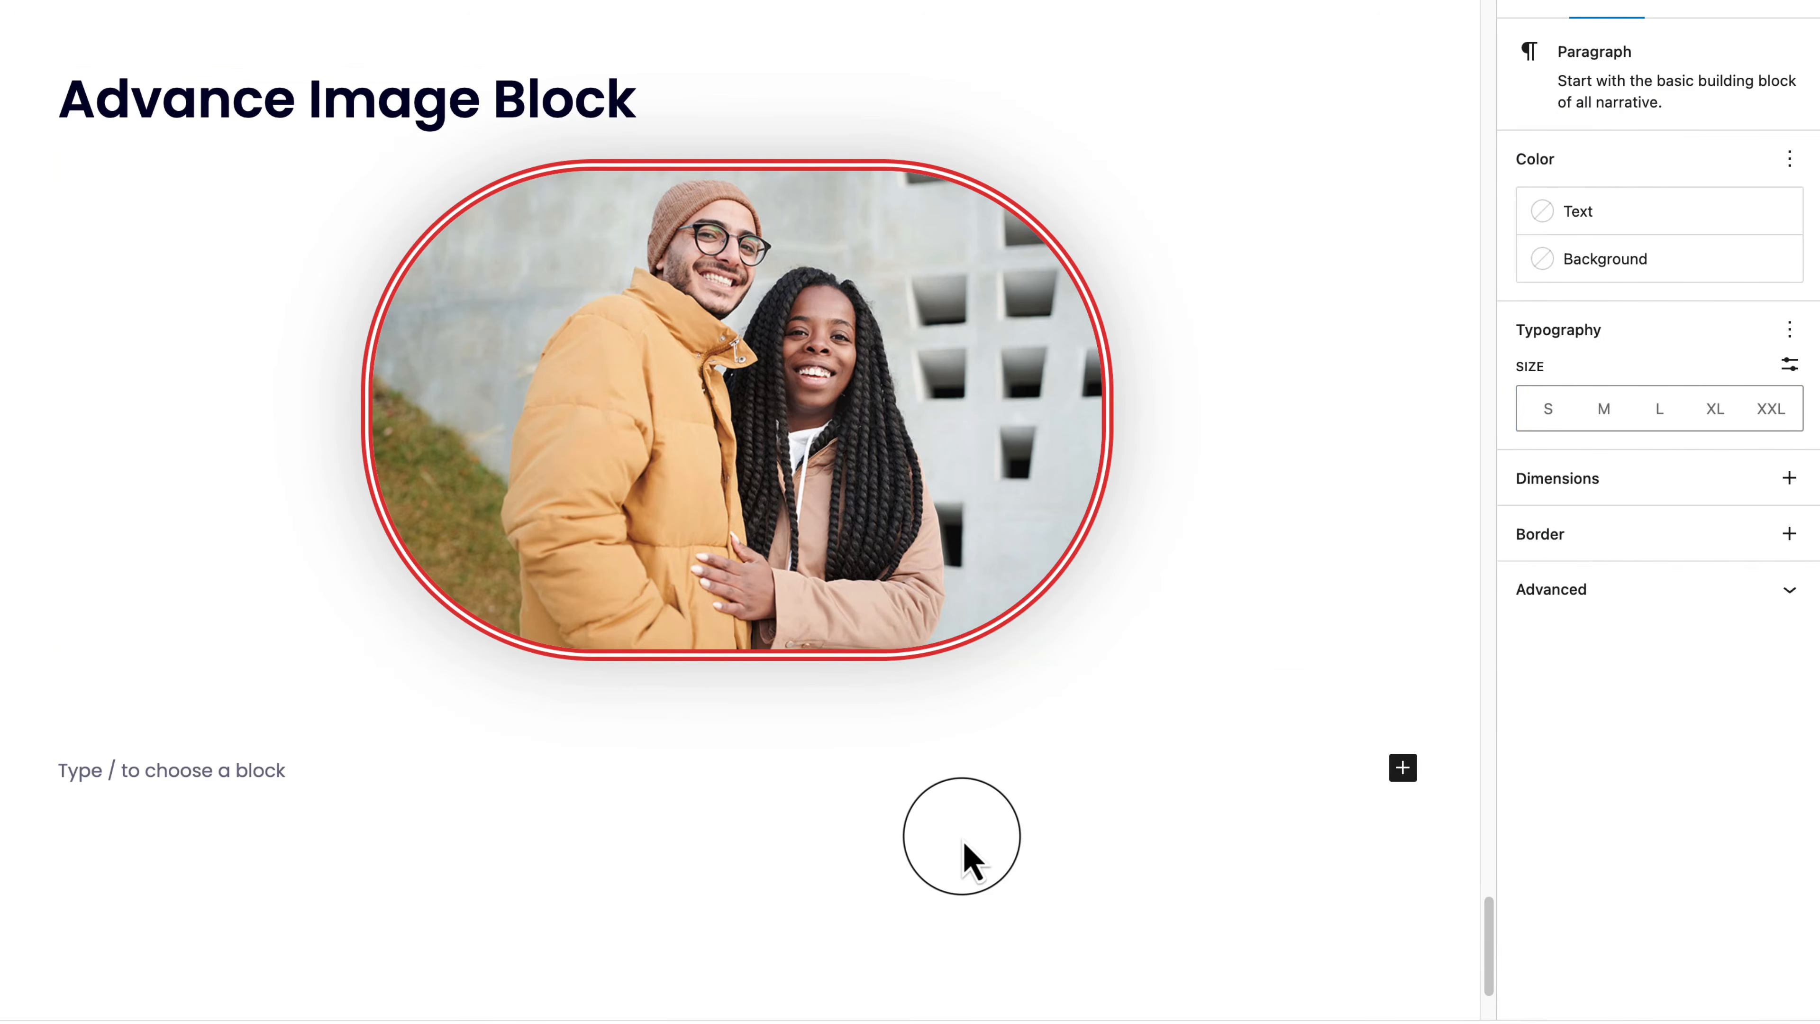
click(1026, 645)
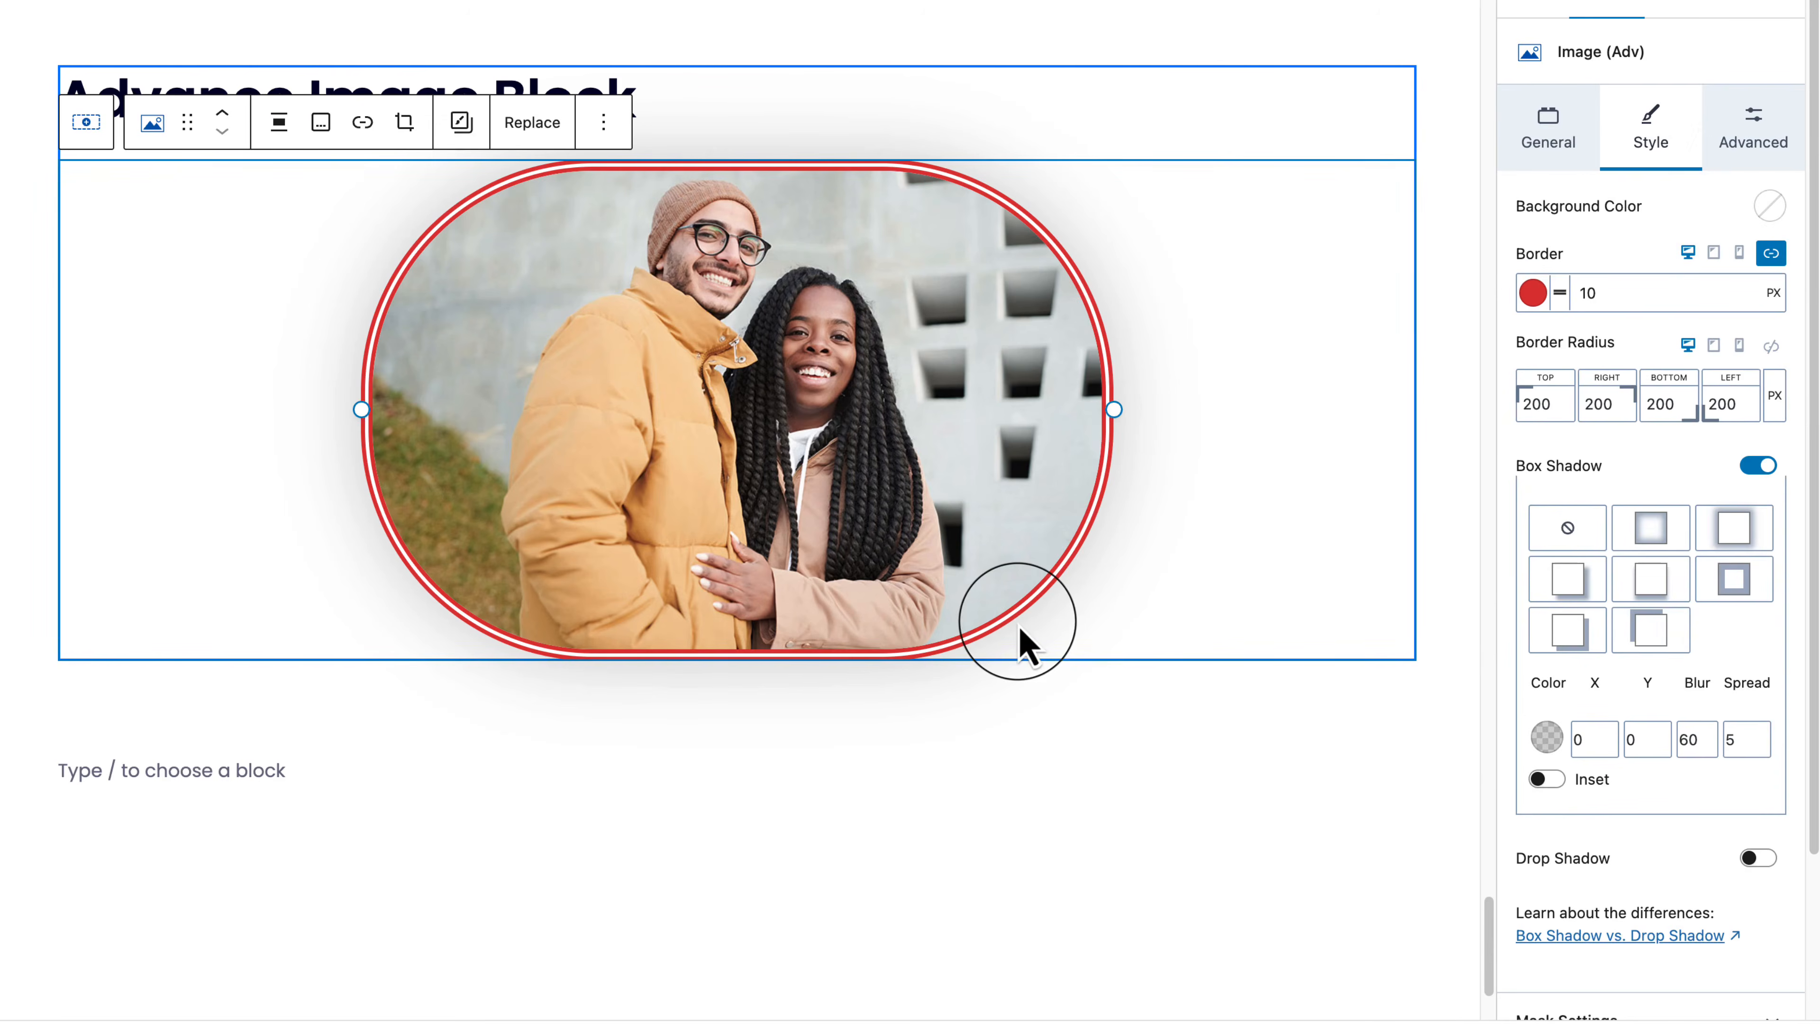
click(1546, 738)
drag(1482, 488, 1545, 342)
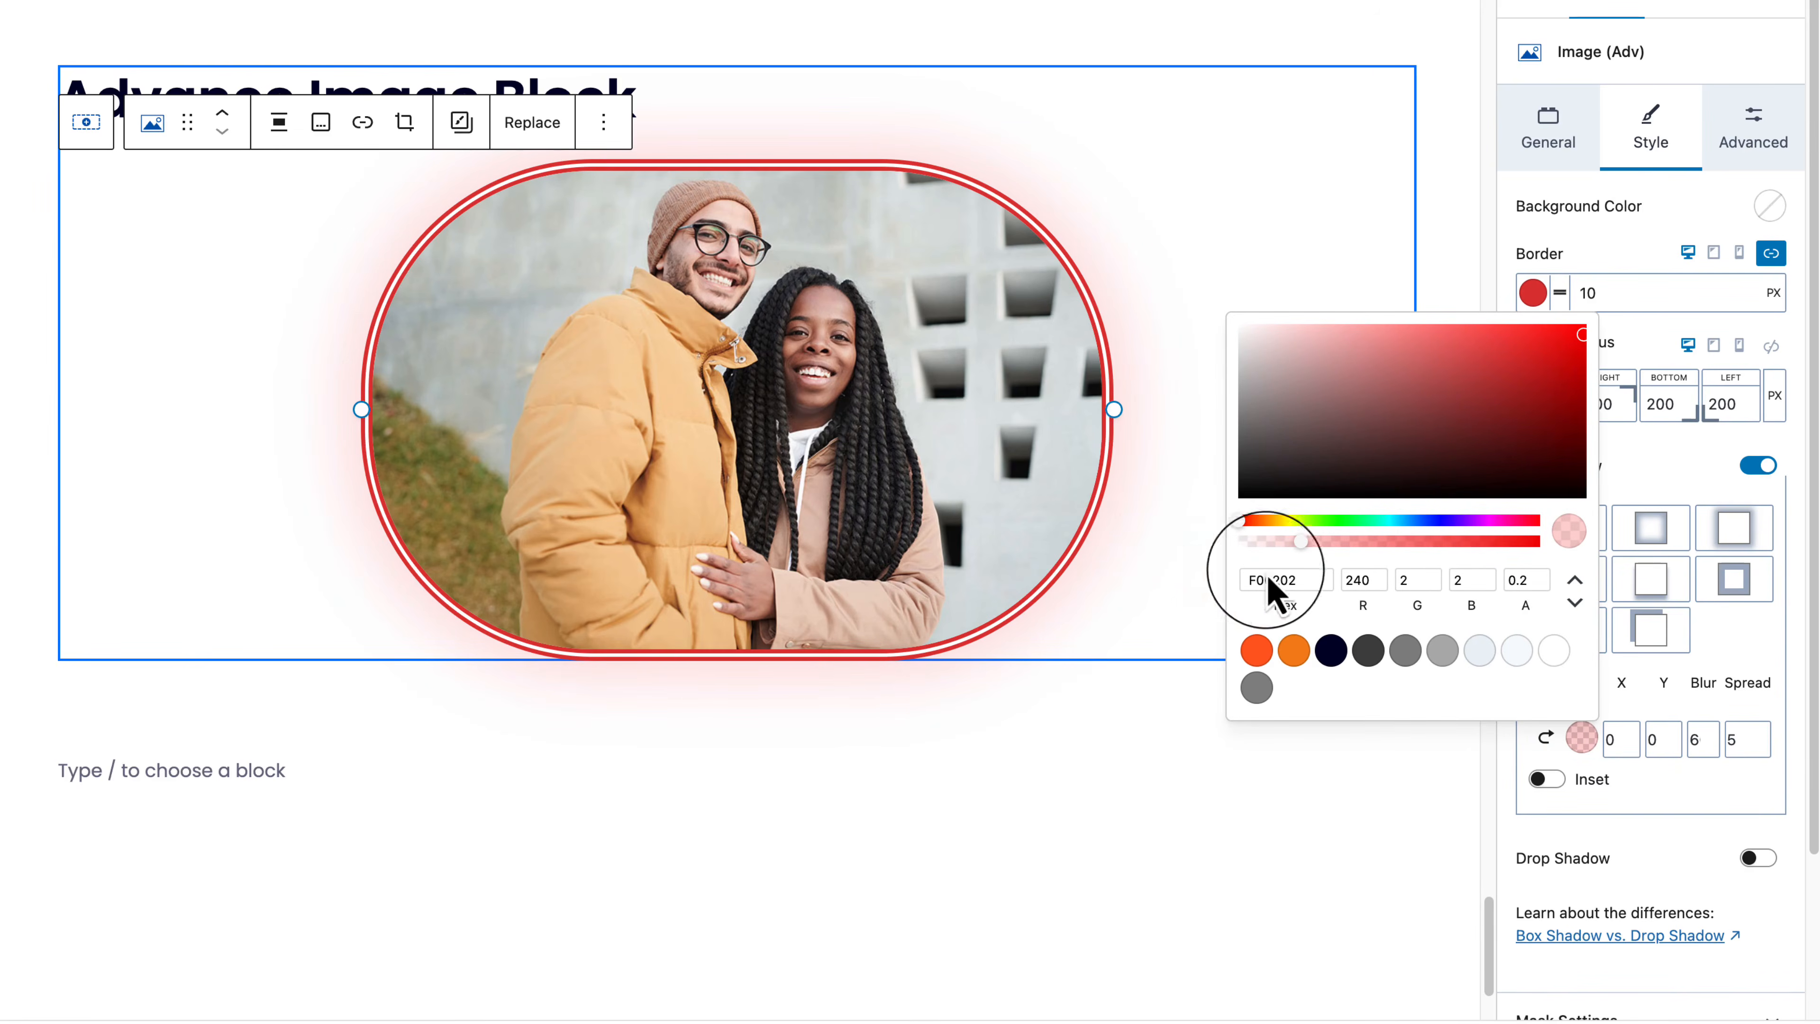
click(1731, 742)
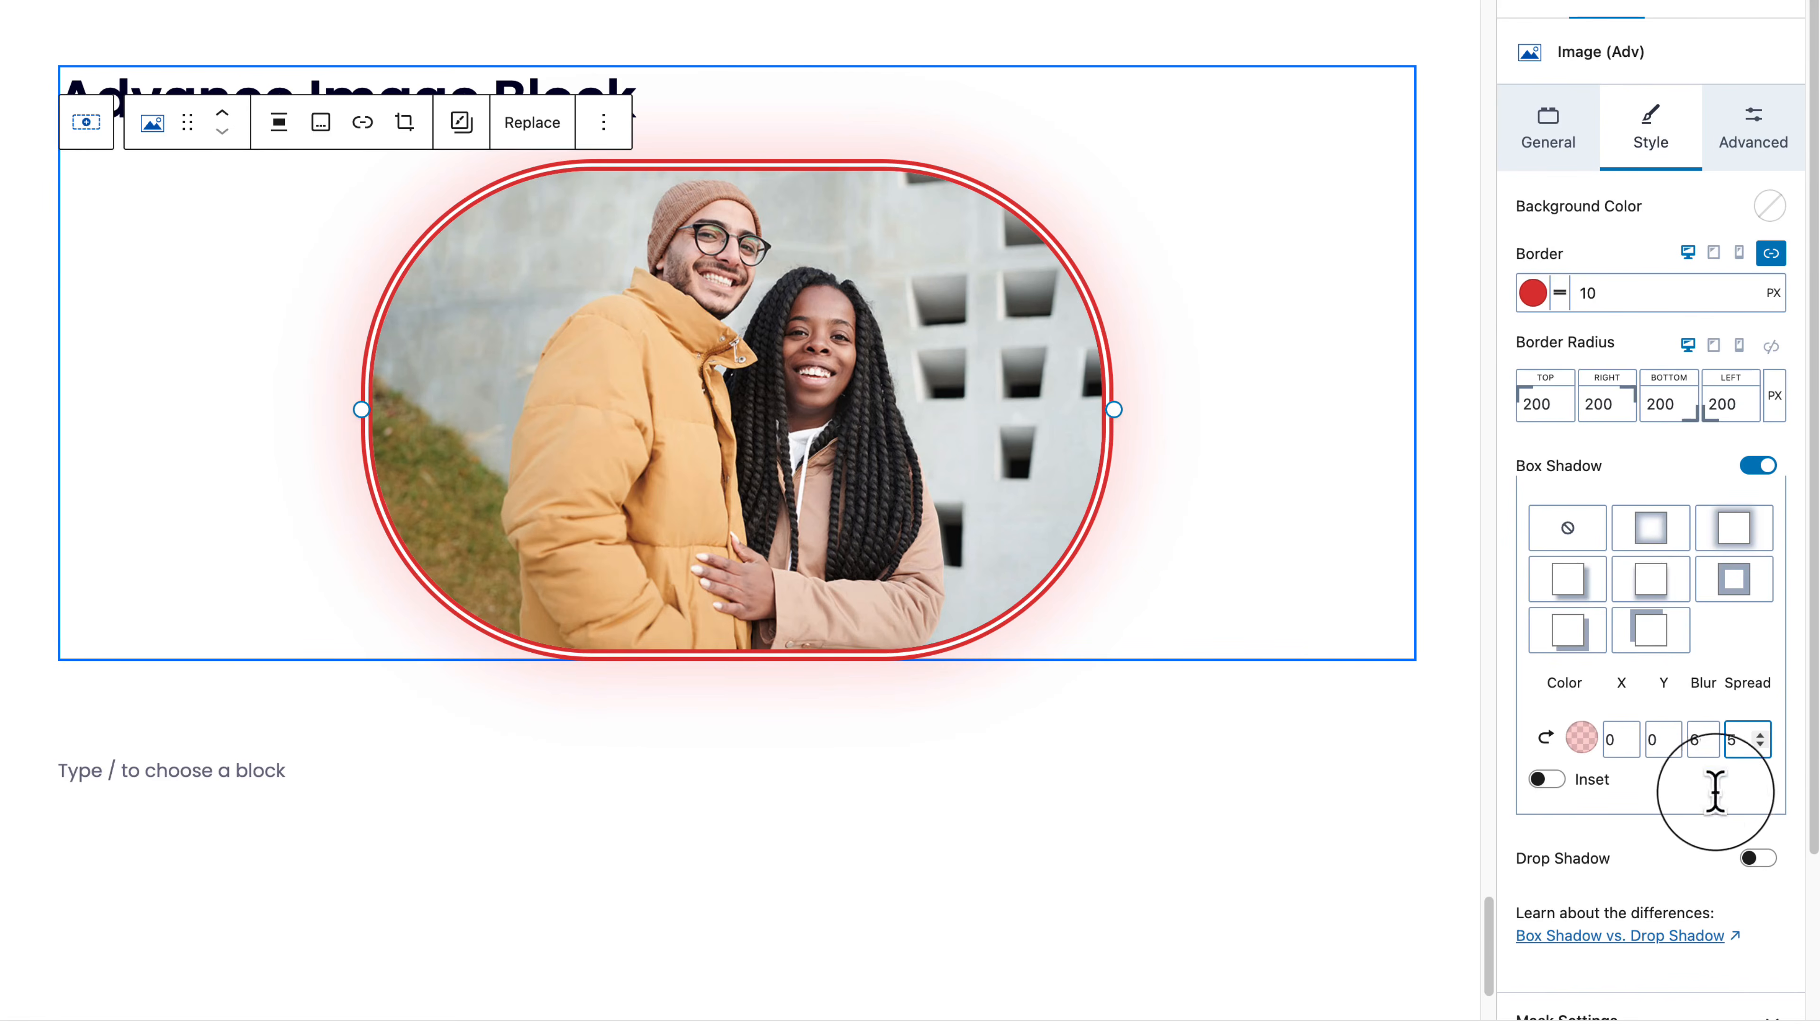
Step: Turn Drop Shadow on, then back off
click(1765, 860)
scroll(1676, 871, down, 1)
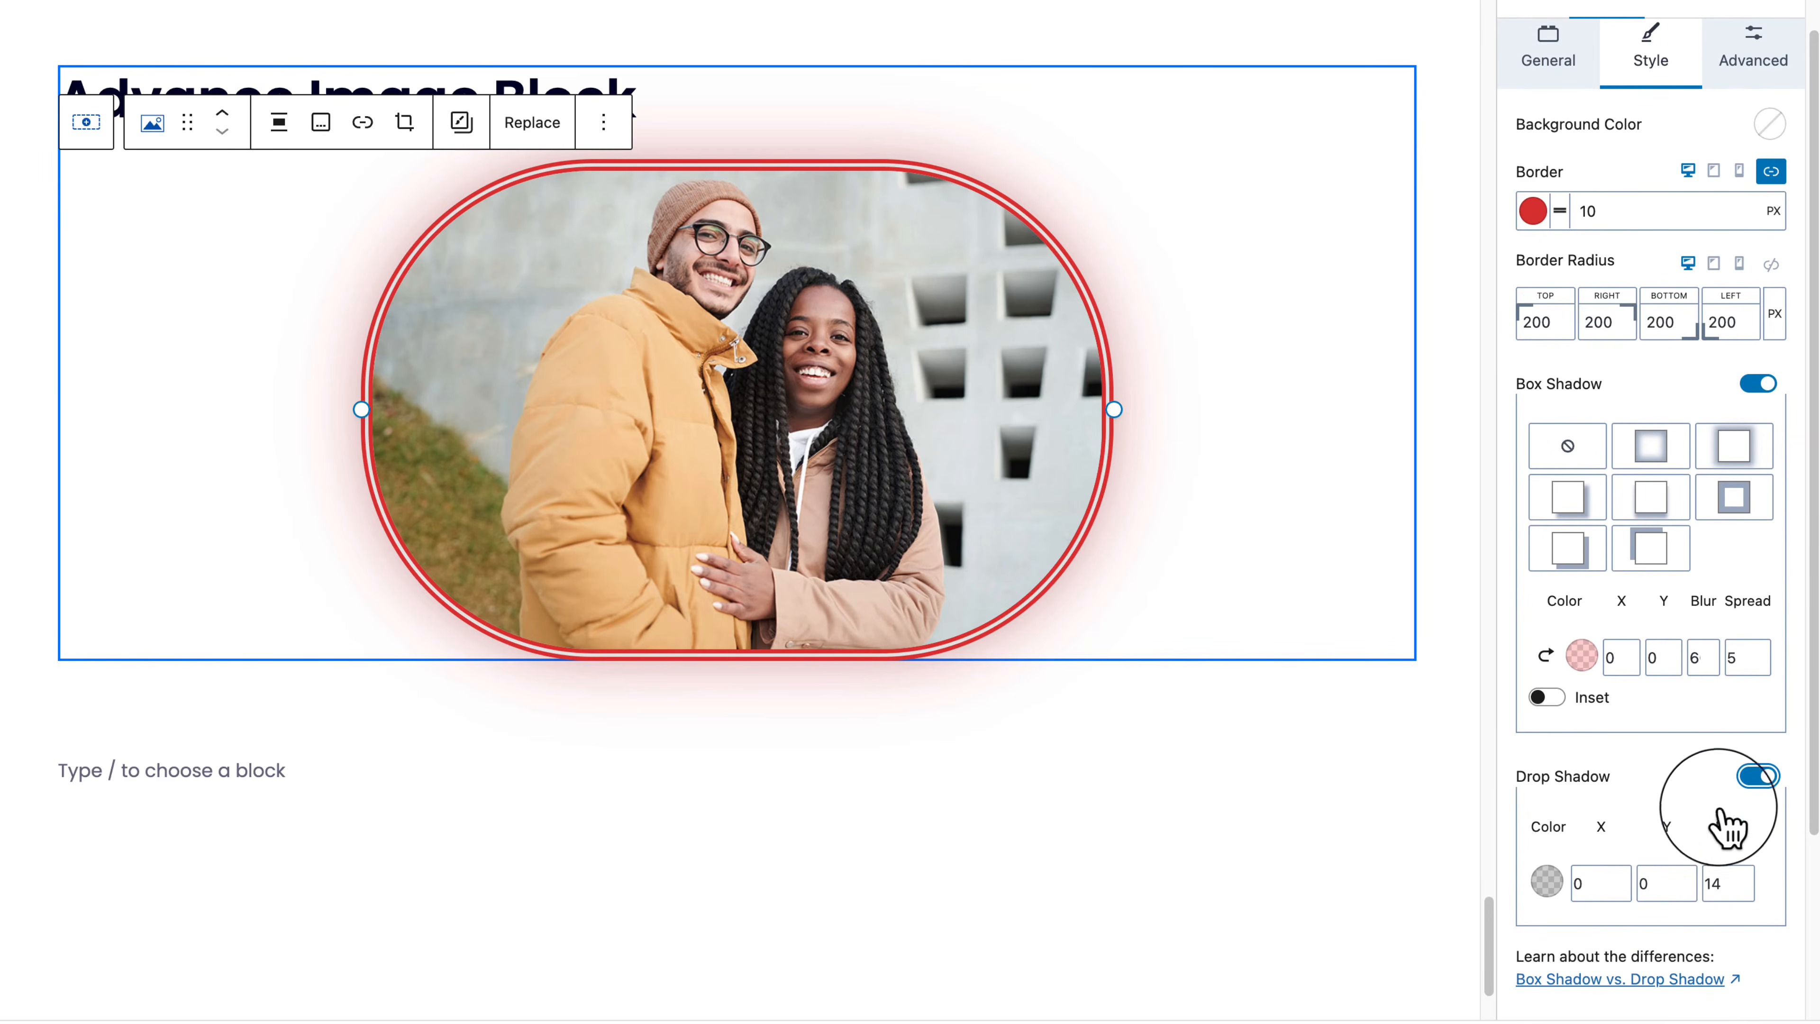
click(1757, 777)
Step: Expand Mask Settings and try the Hexagon and Blob 2 mask shapes
scroll(1745, 782, down, 1)
scroll(1741, 792, up, 2)
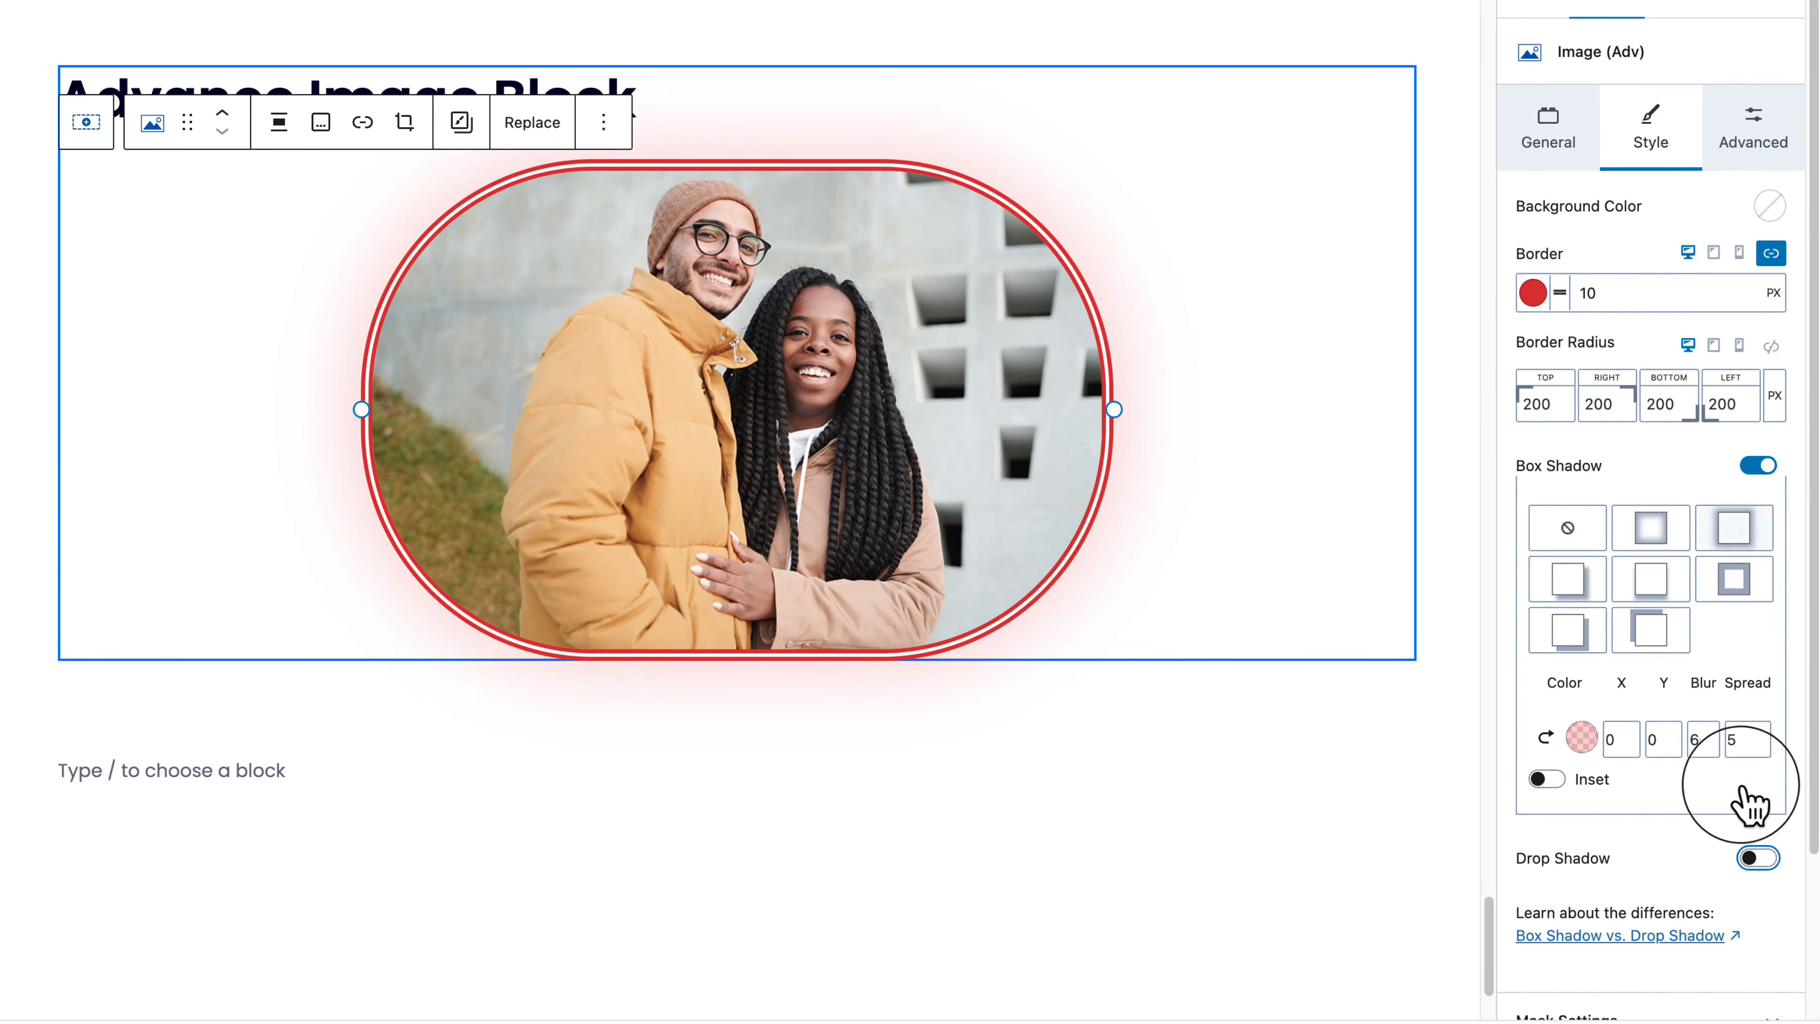
scroll(1738, 849, down, 2)
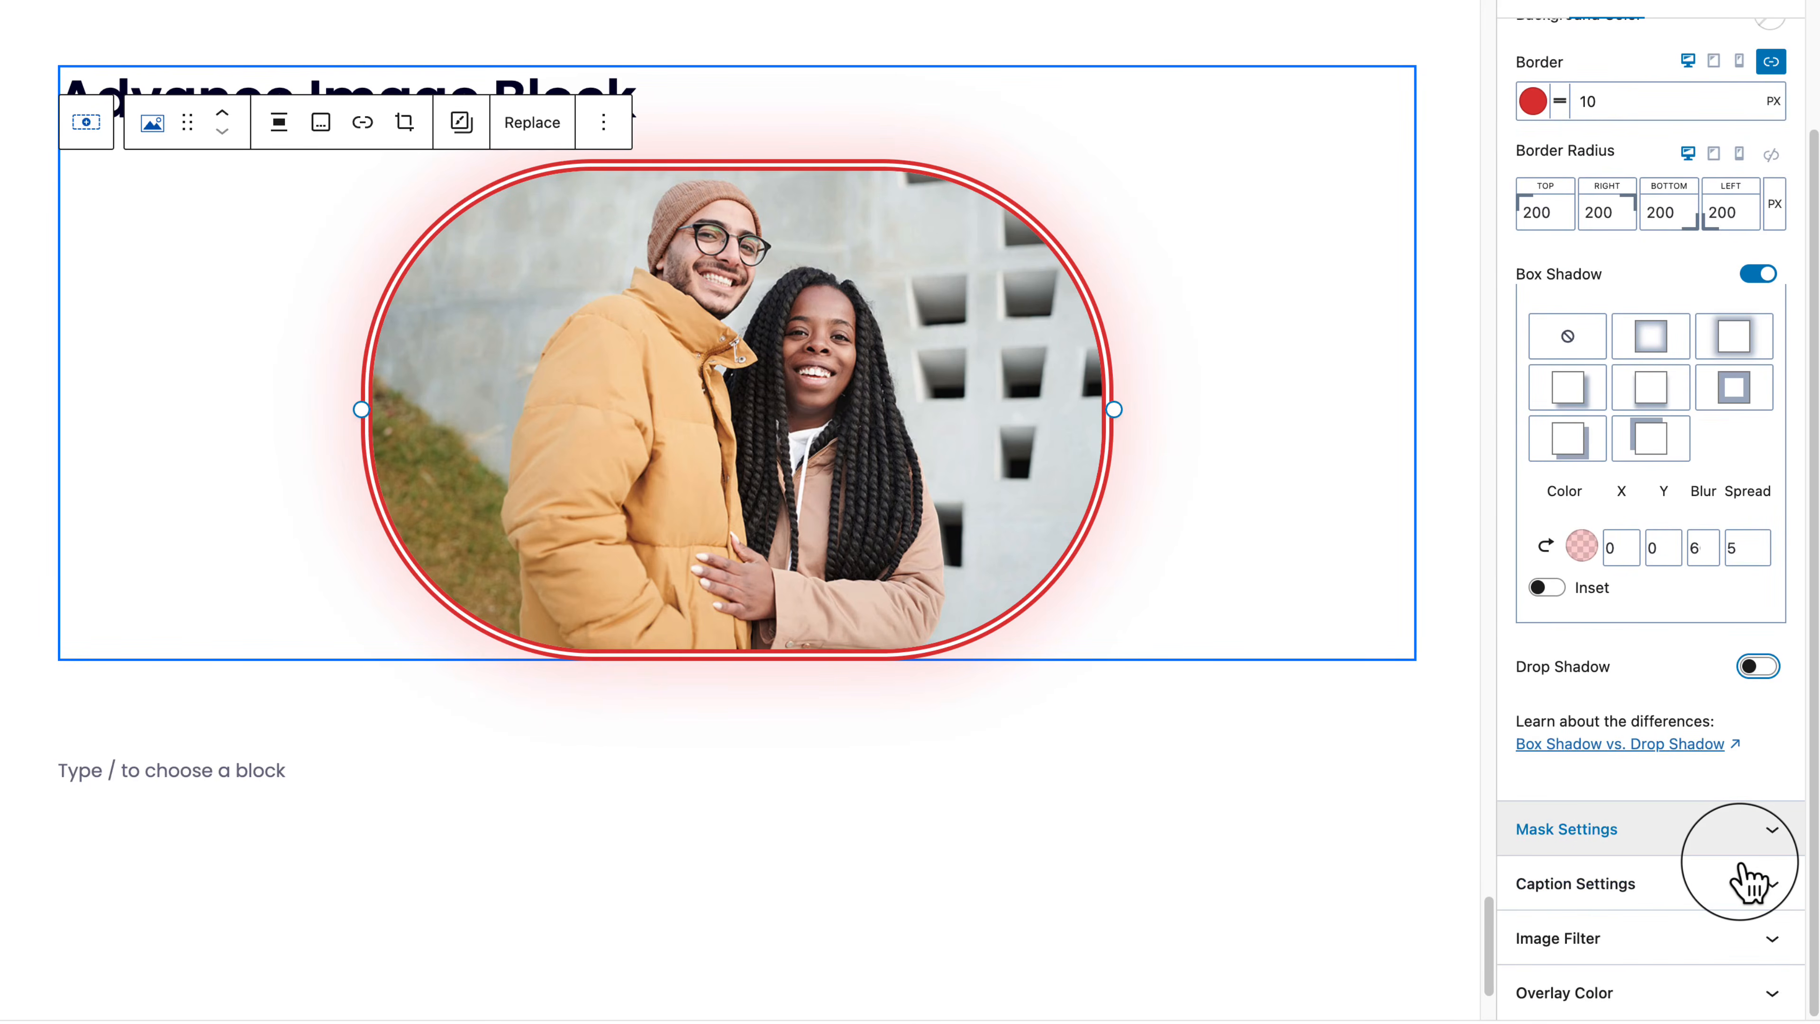
scroll(1749, 878, up, 2)
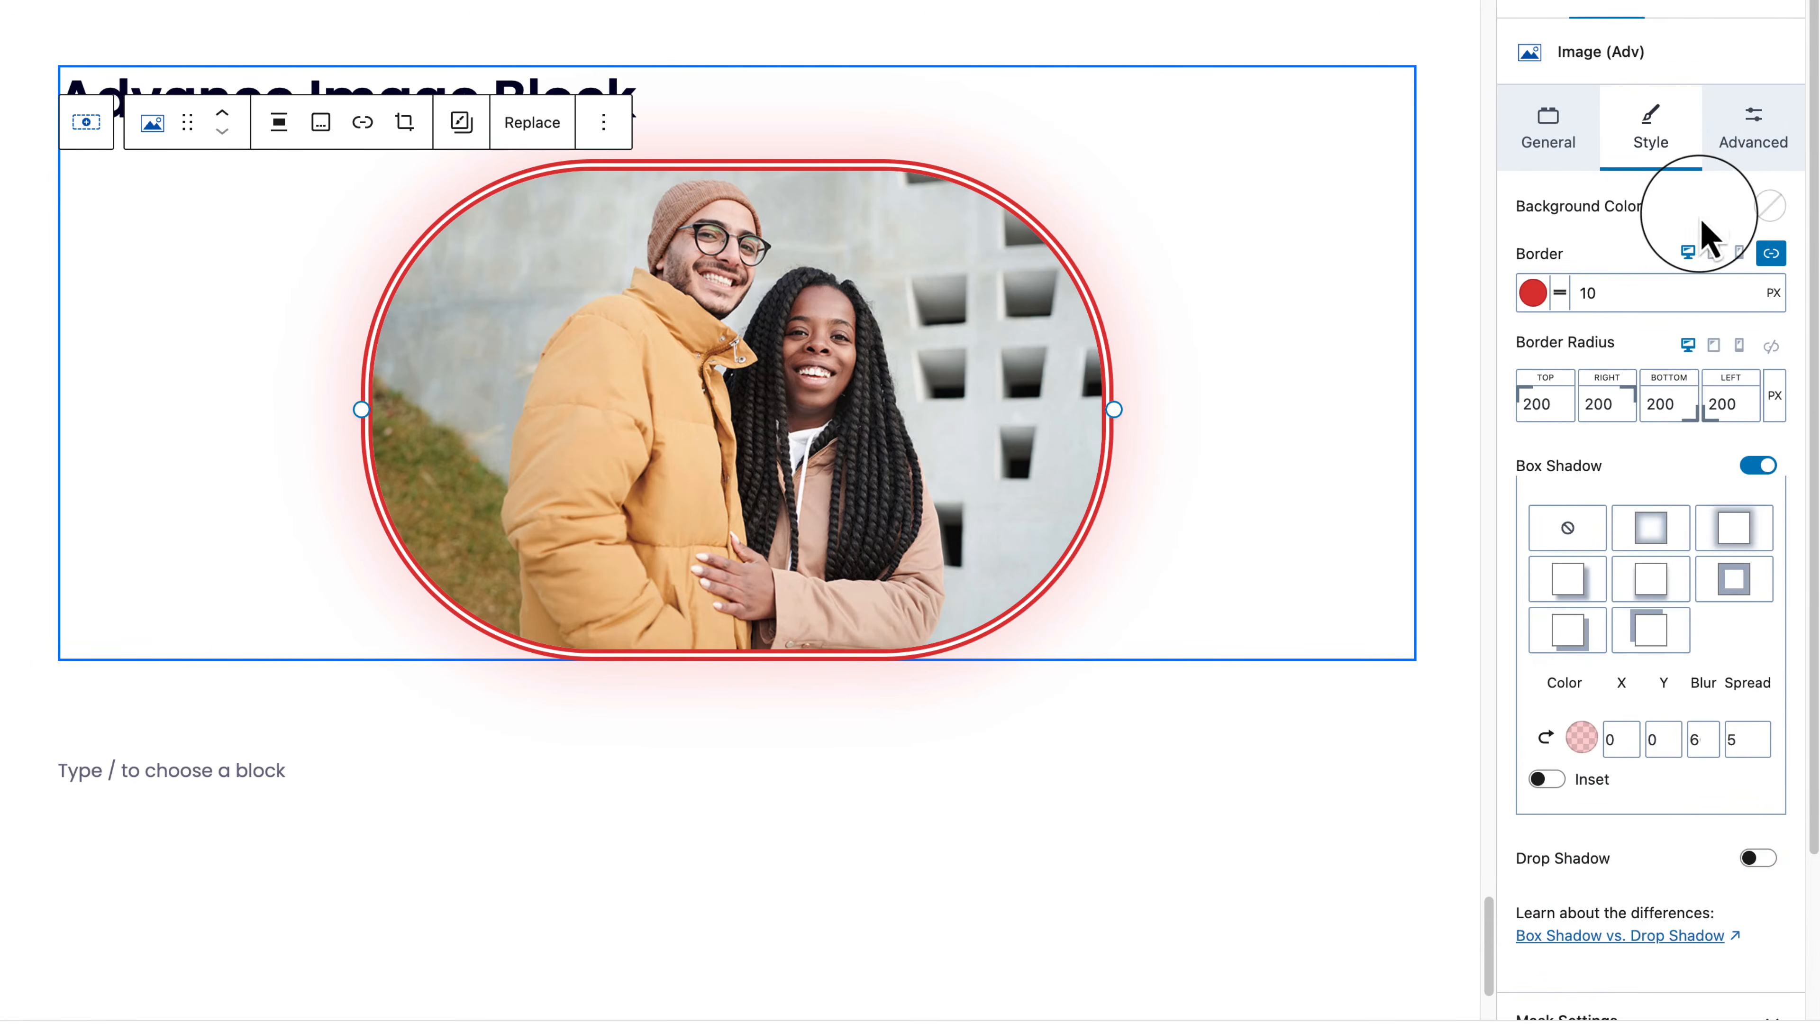
scroll(1709, 237, down, 2)
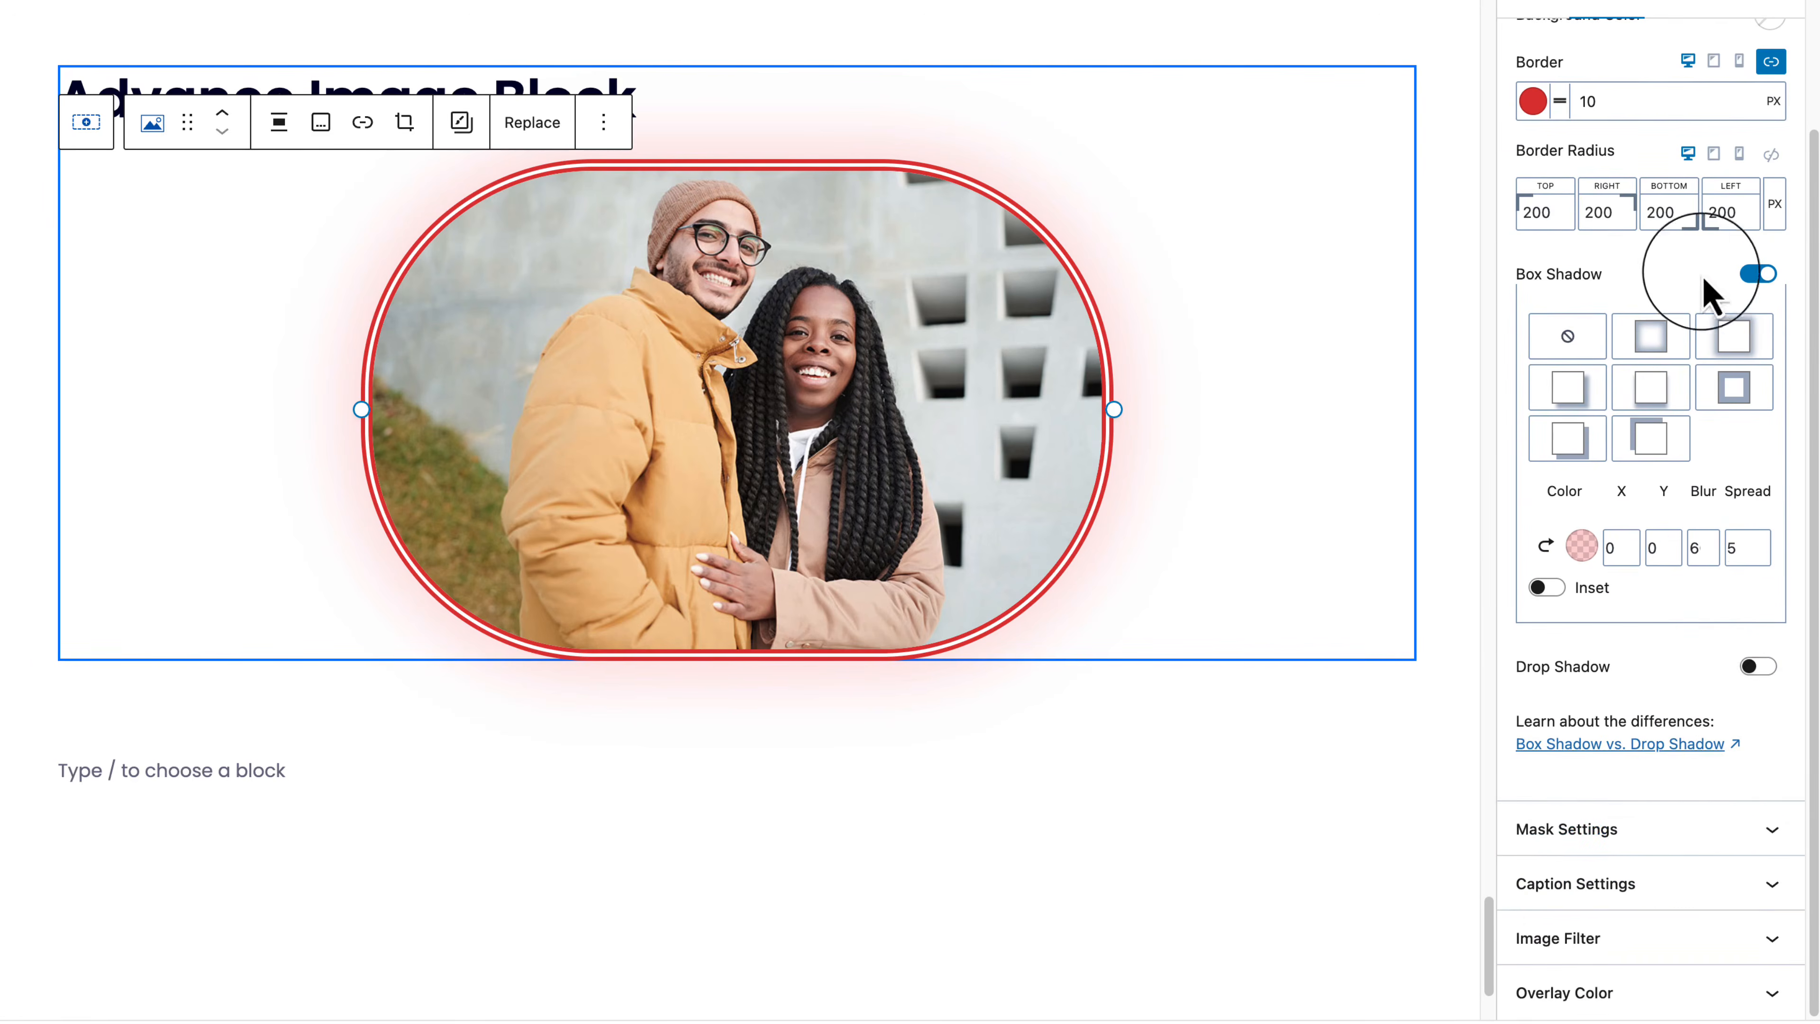
click(1730, 847)
scroll(1720, 848, down, 1)
click(1709, 808)
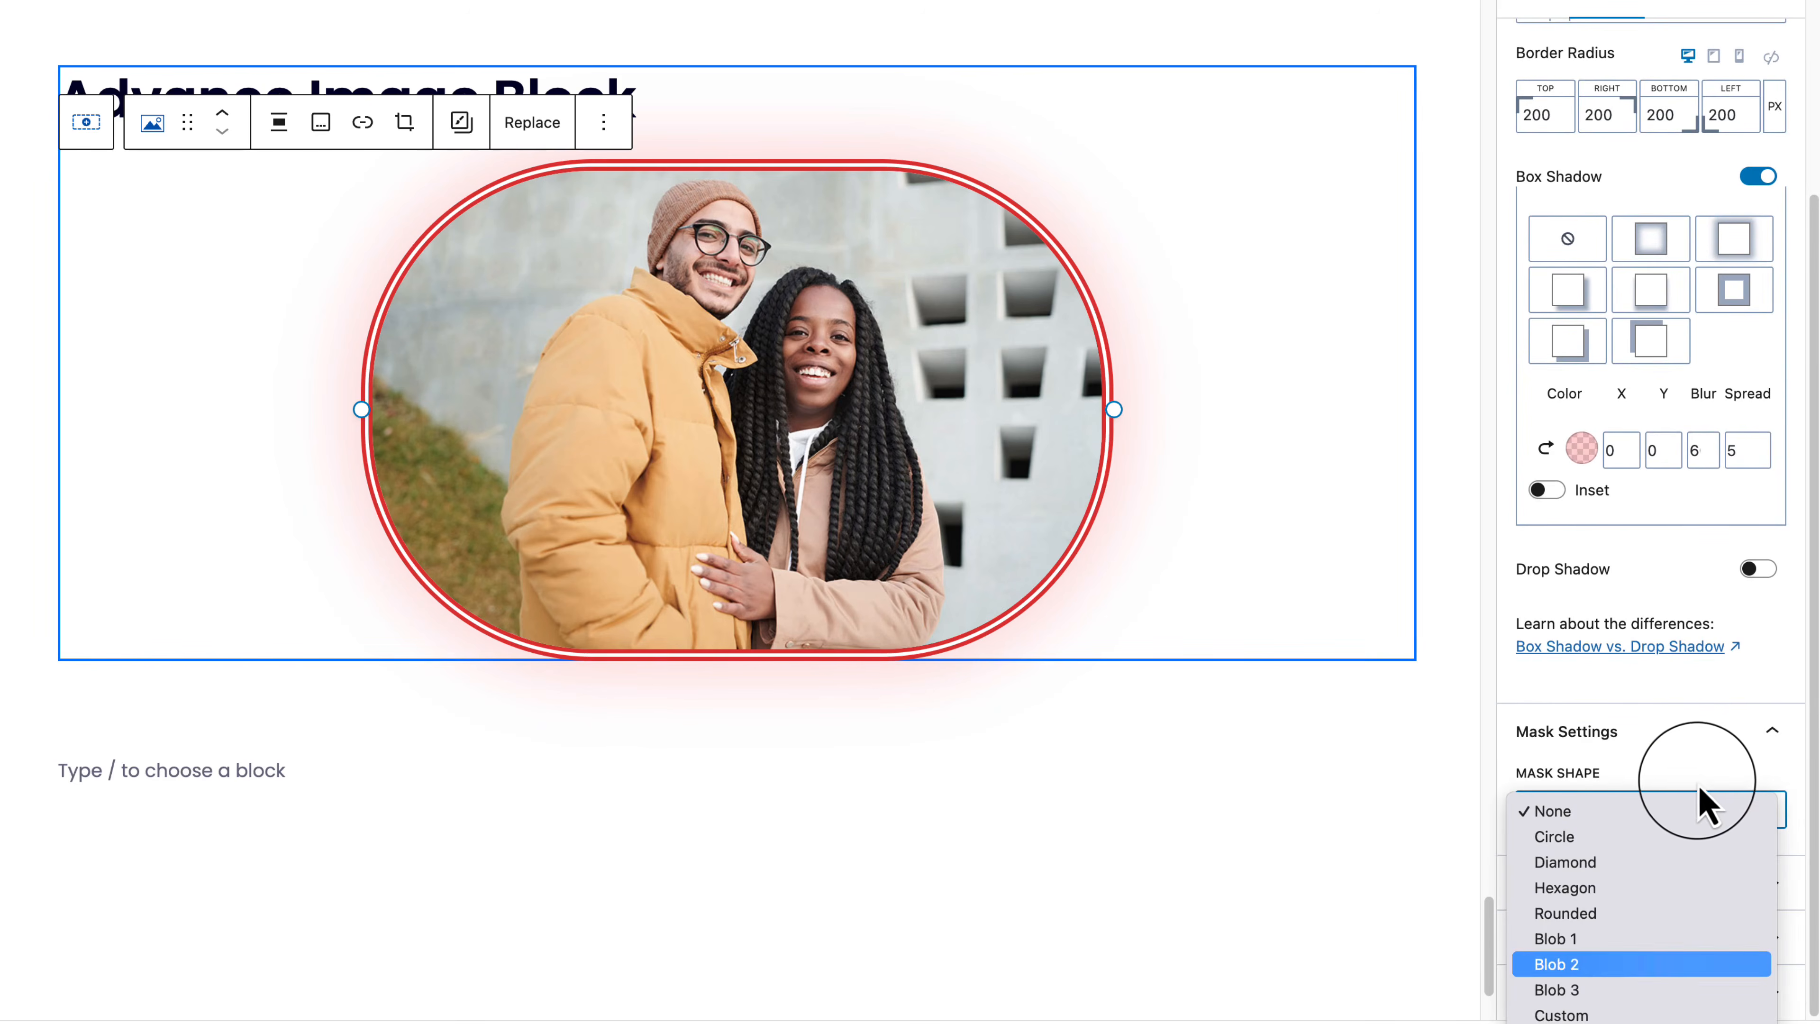
click(1627, 895)
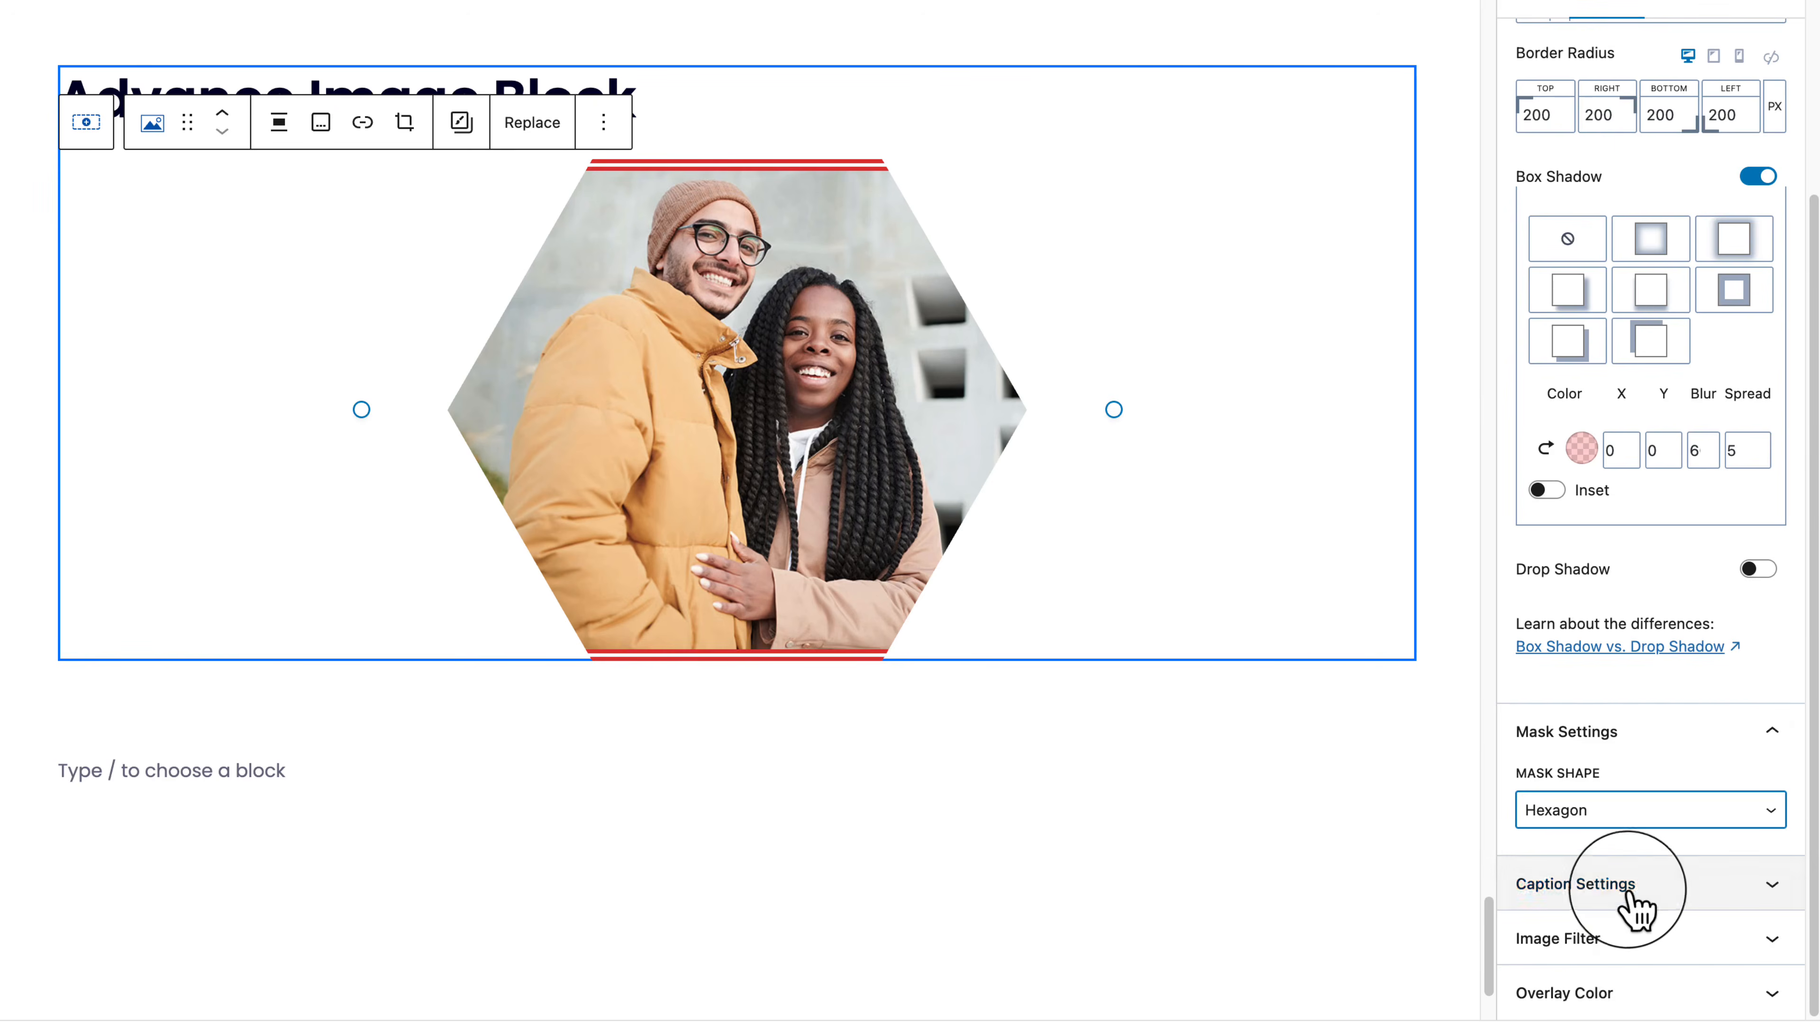
click(1641, 814)
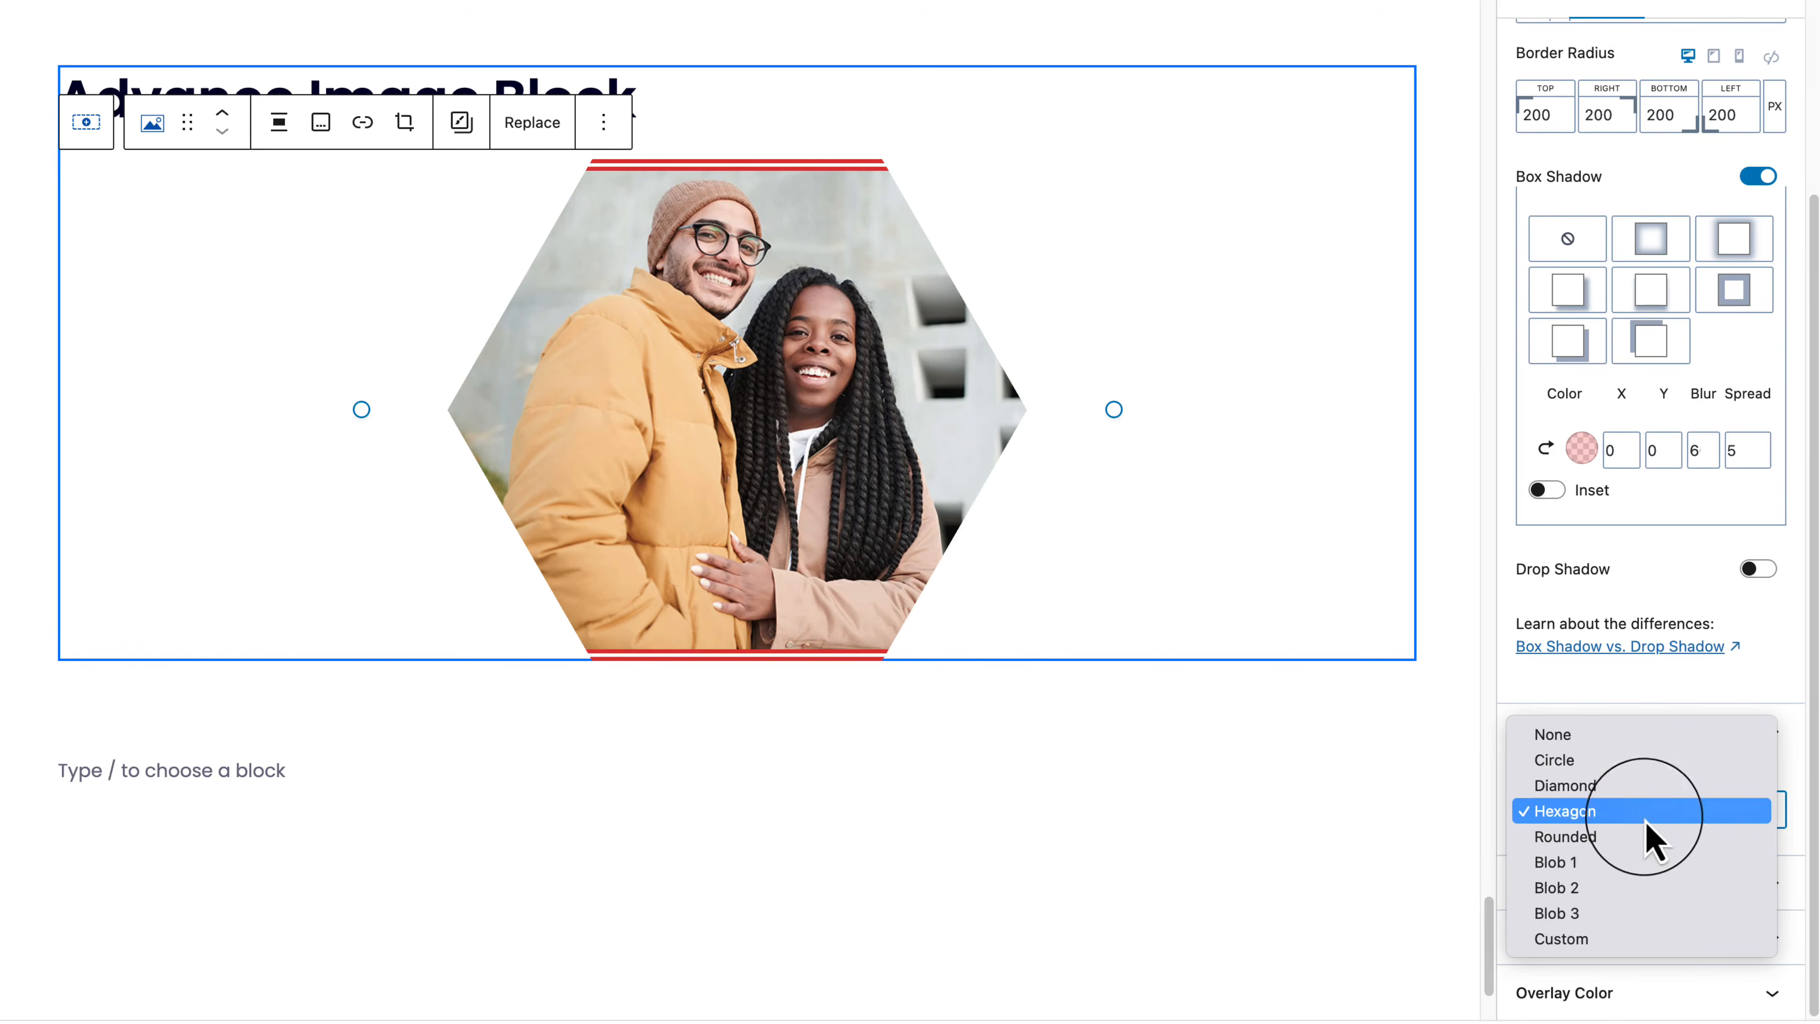
click(1632, 896)
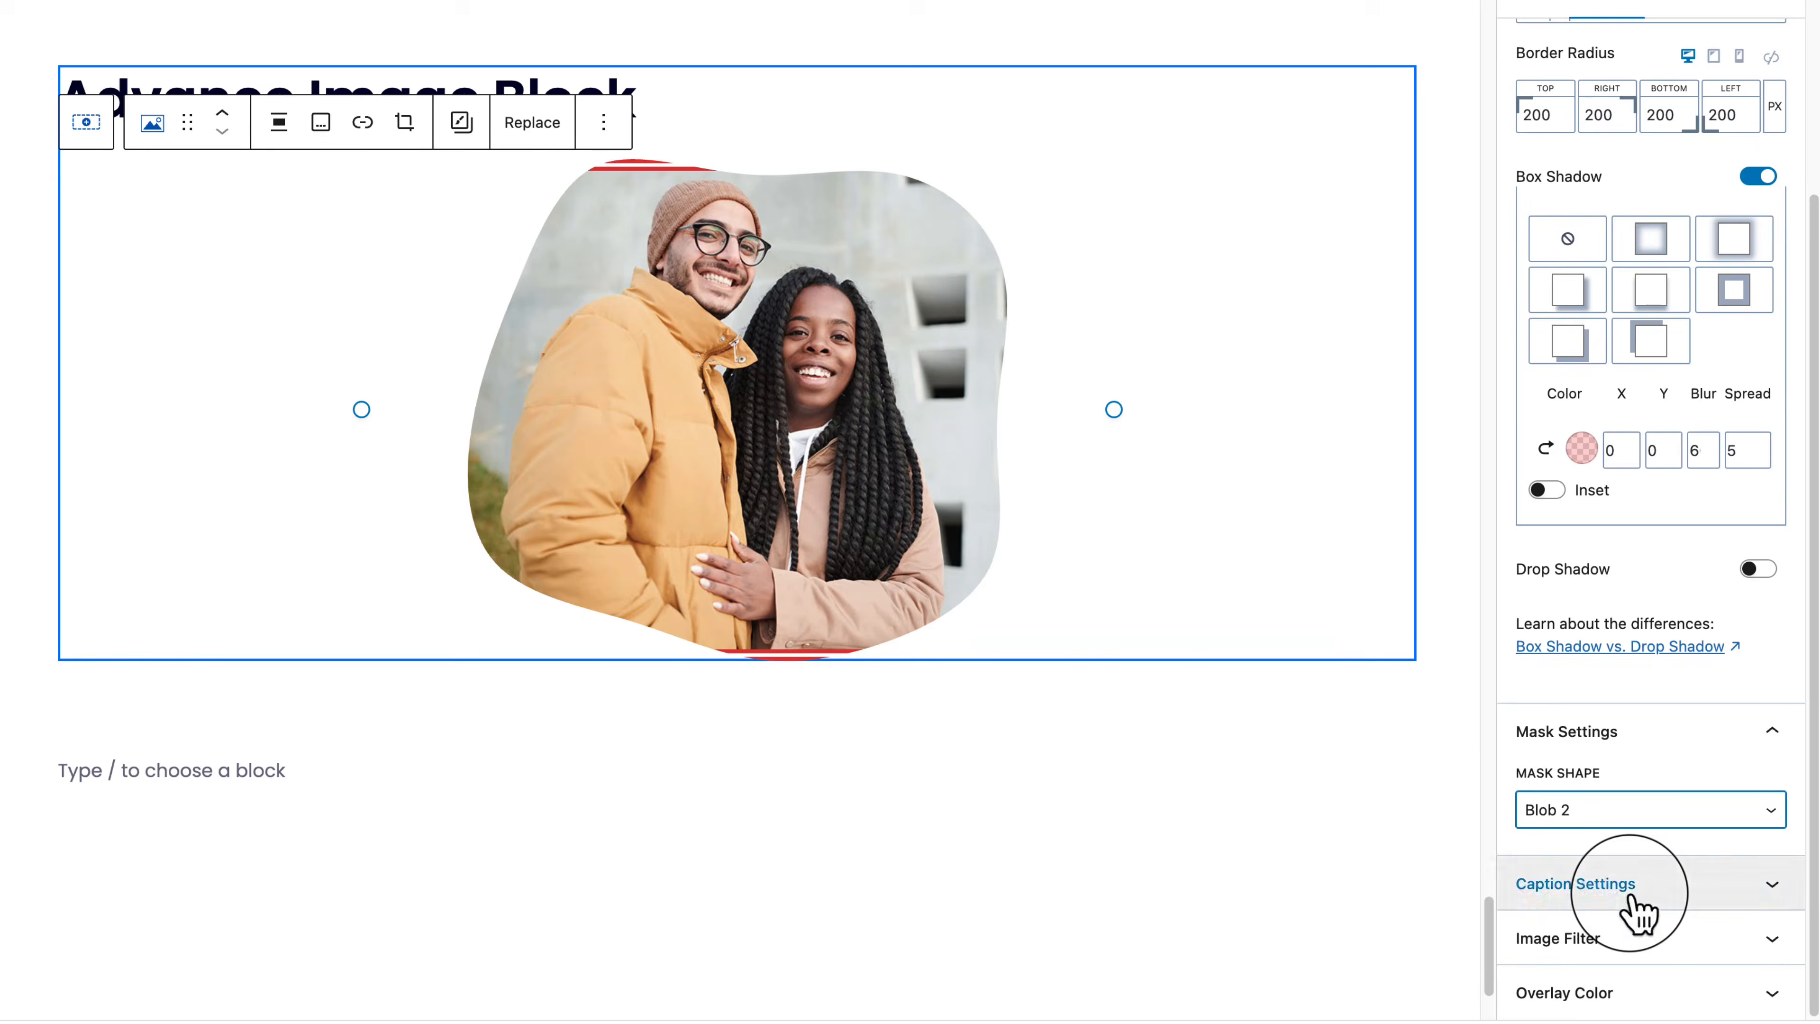
Step: Try the Blob 1, Blob 3 and Diamond masks before settling on Blob 2
click(1642, 812)
click(1643, 788)
click(1645, 813)
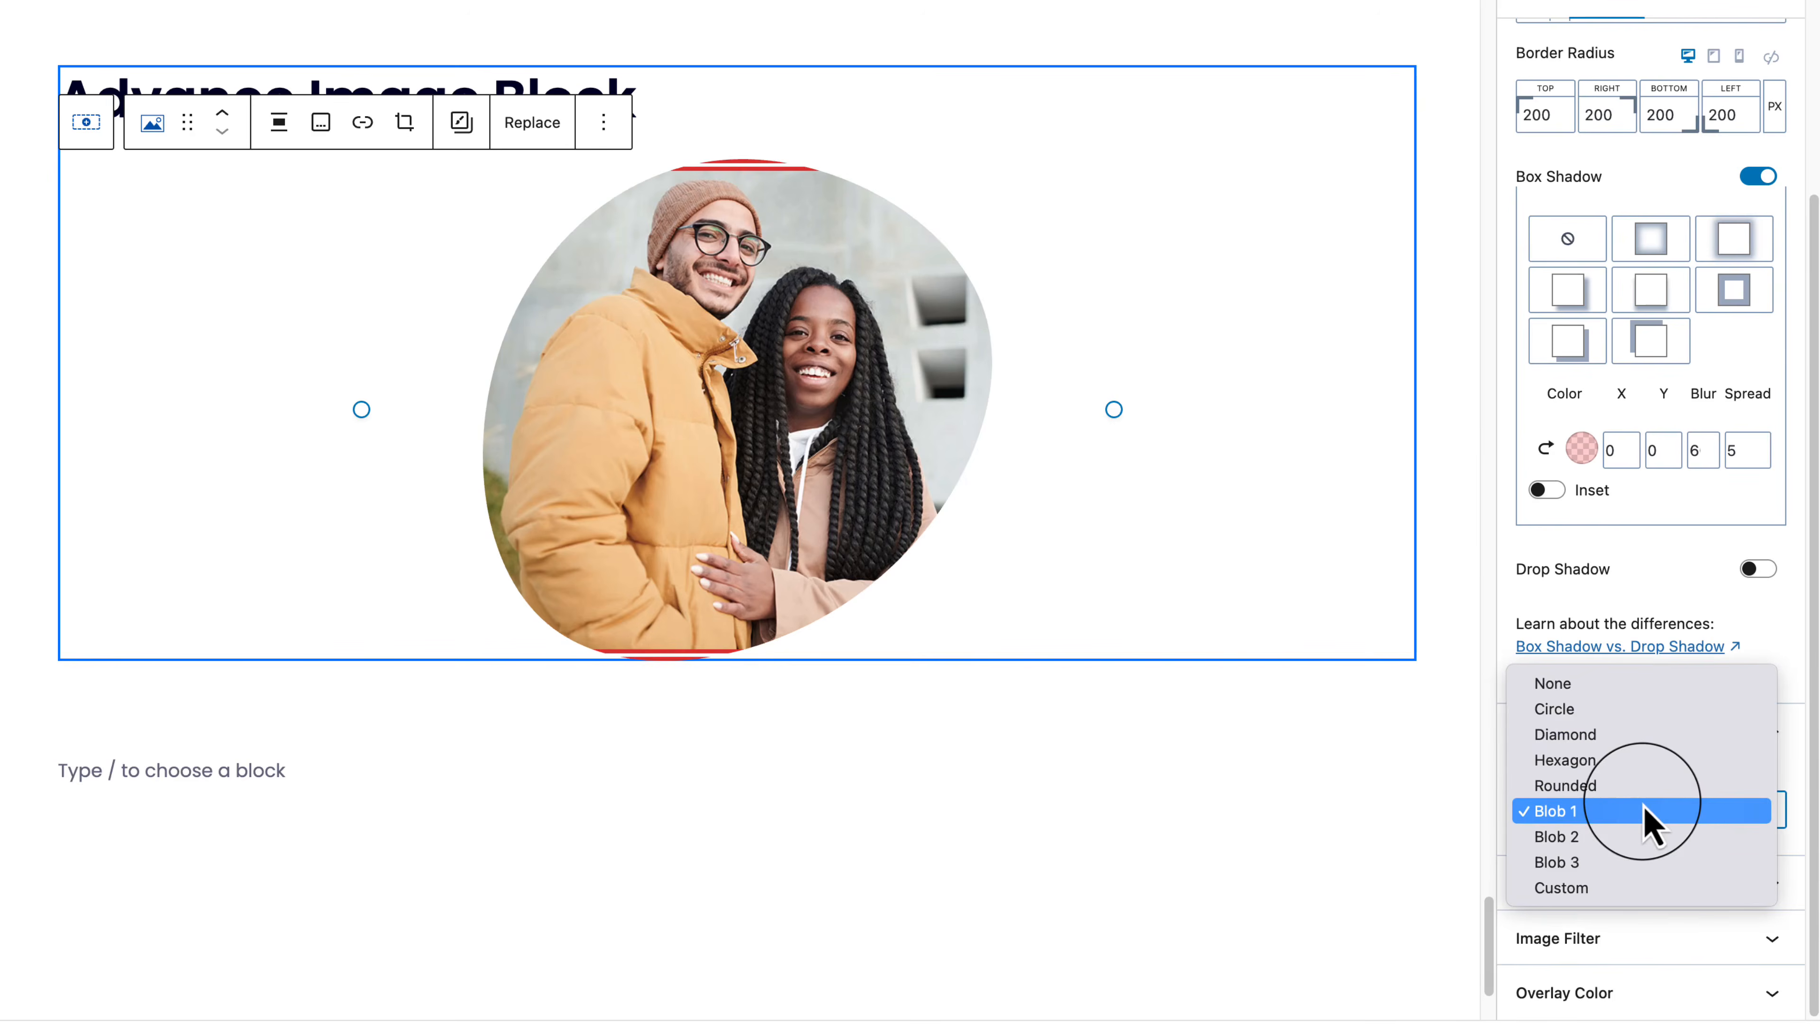
click(1625, 861)
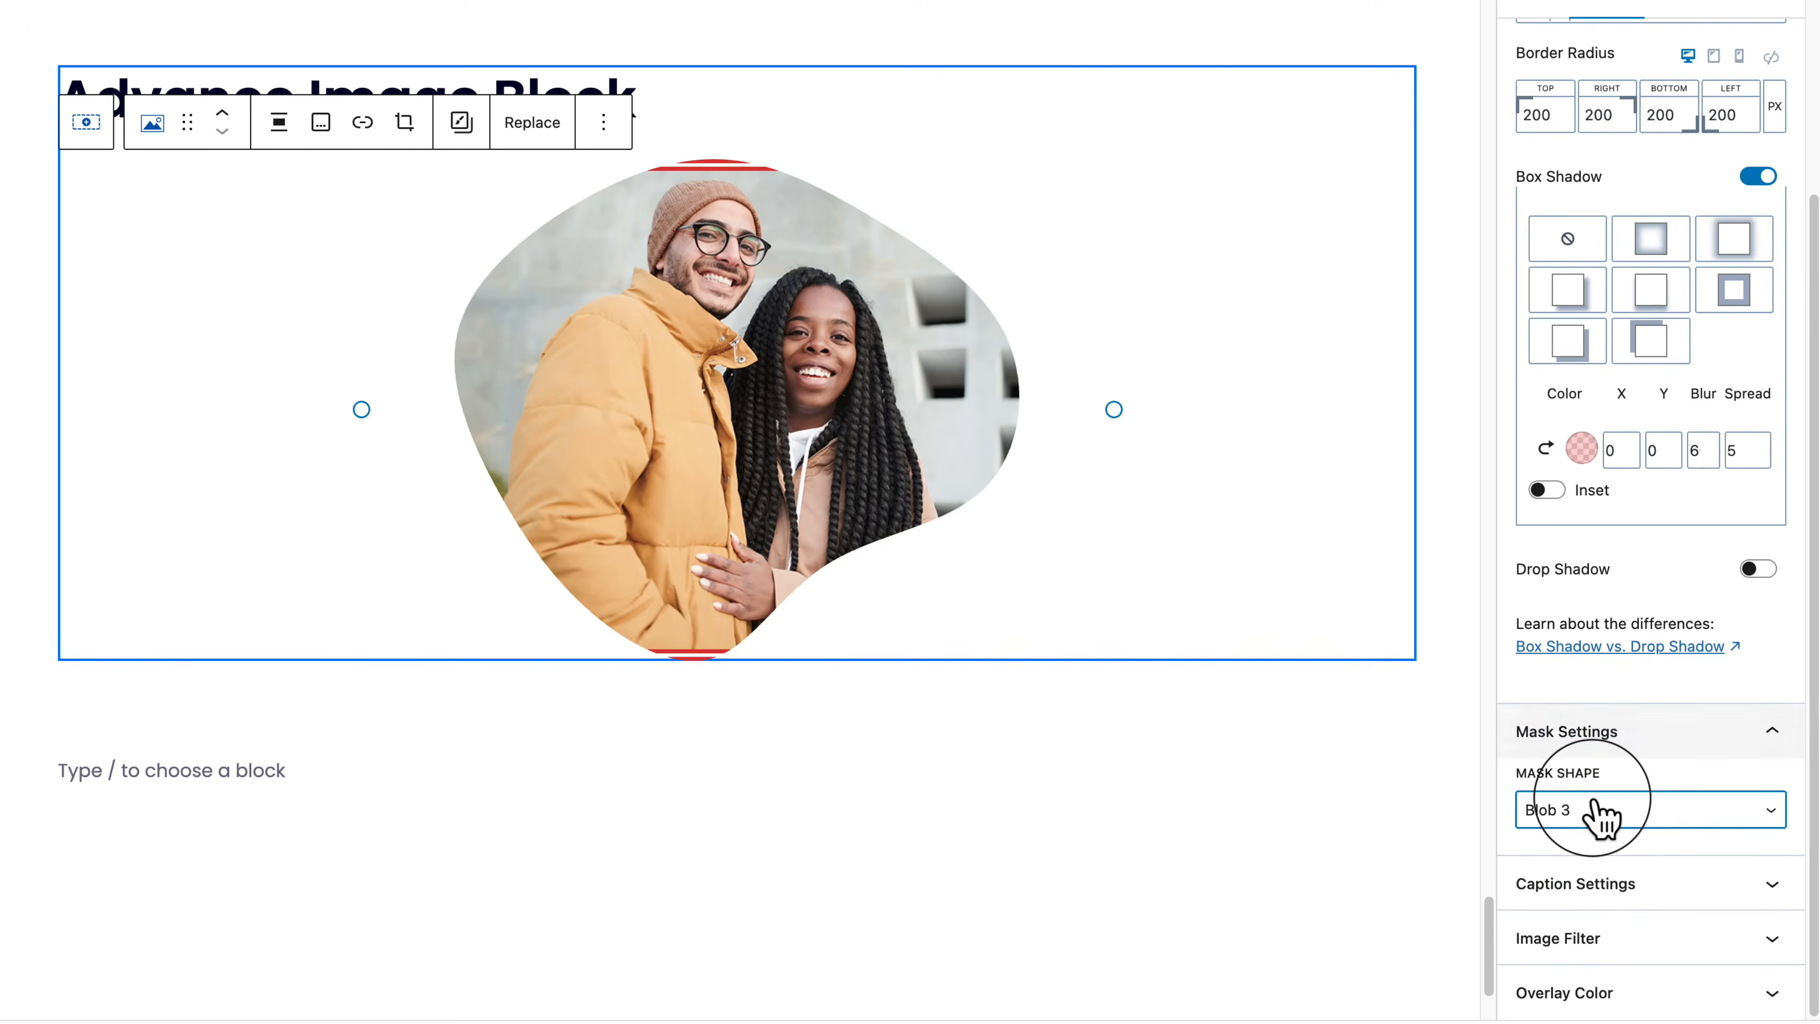
click(1598, 815)
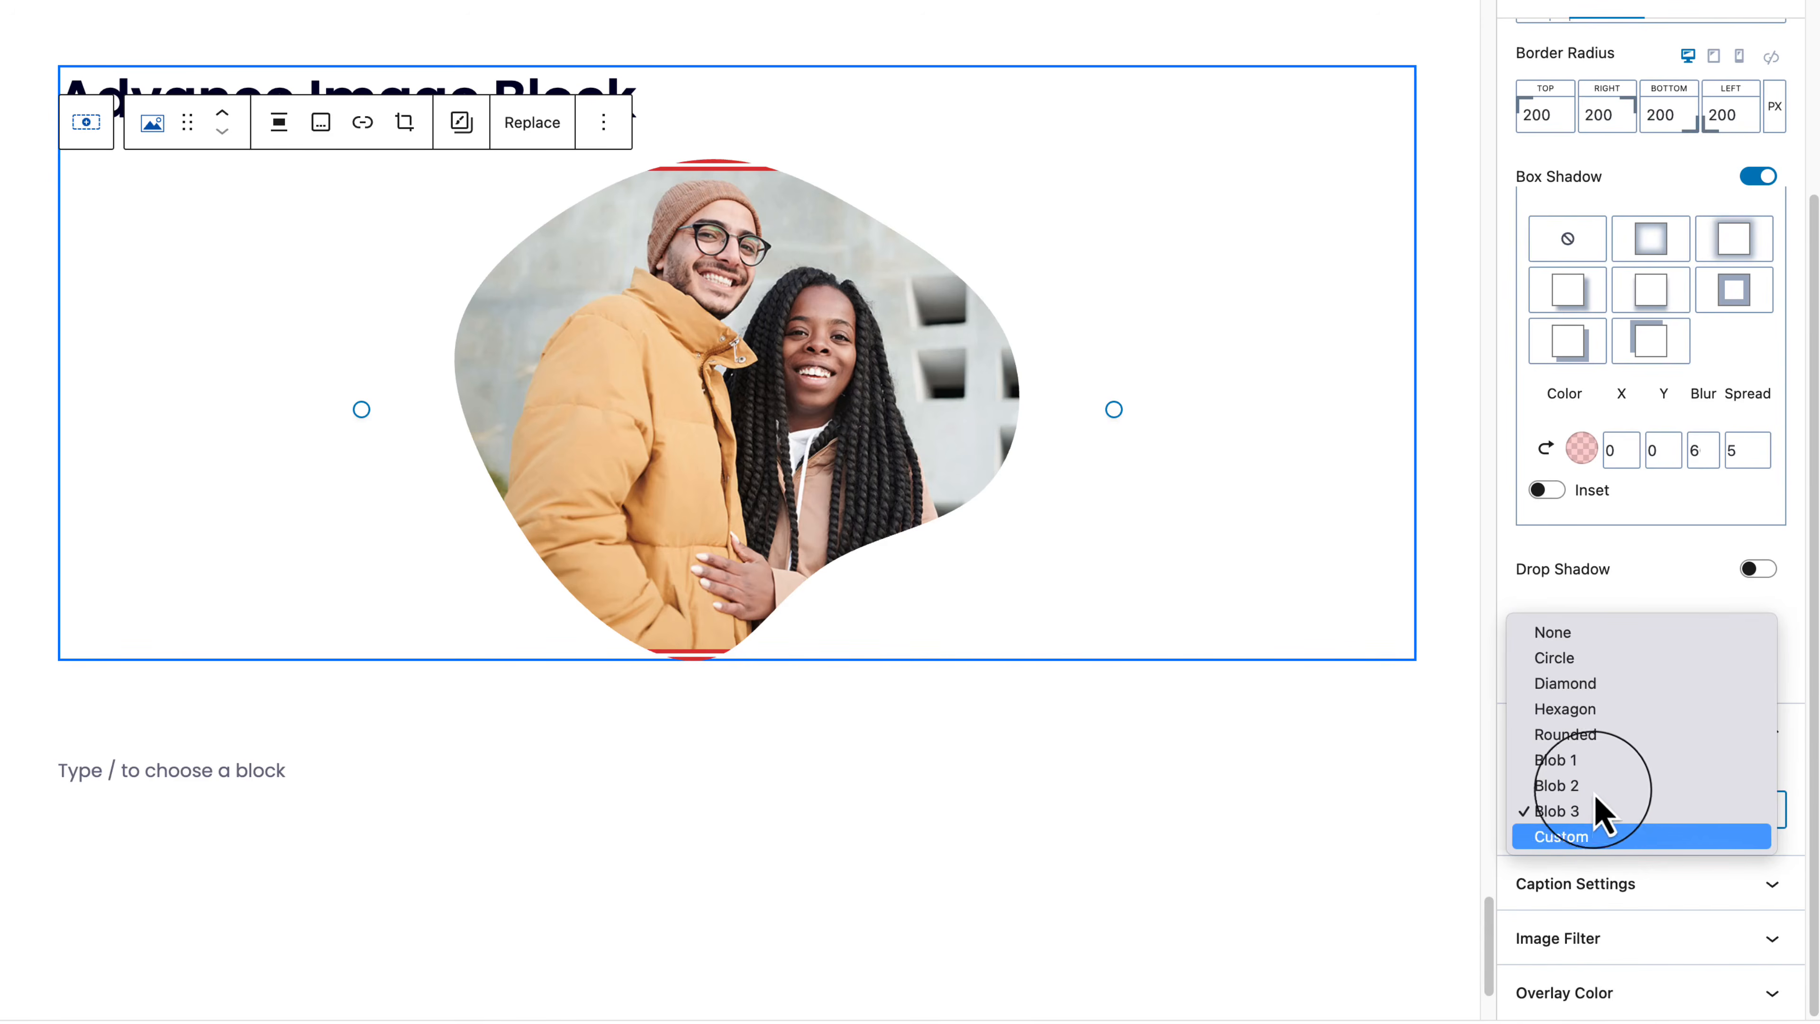
click(1602, 687)
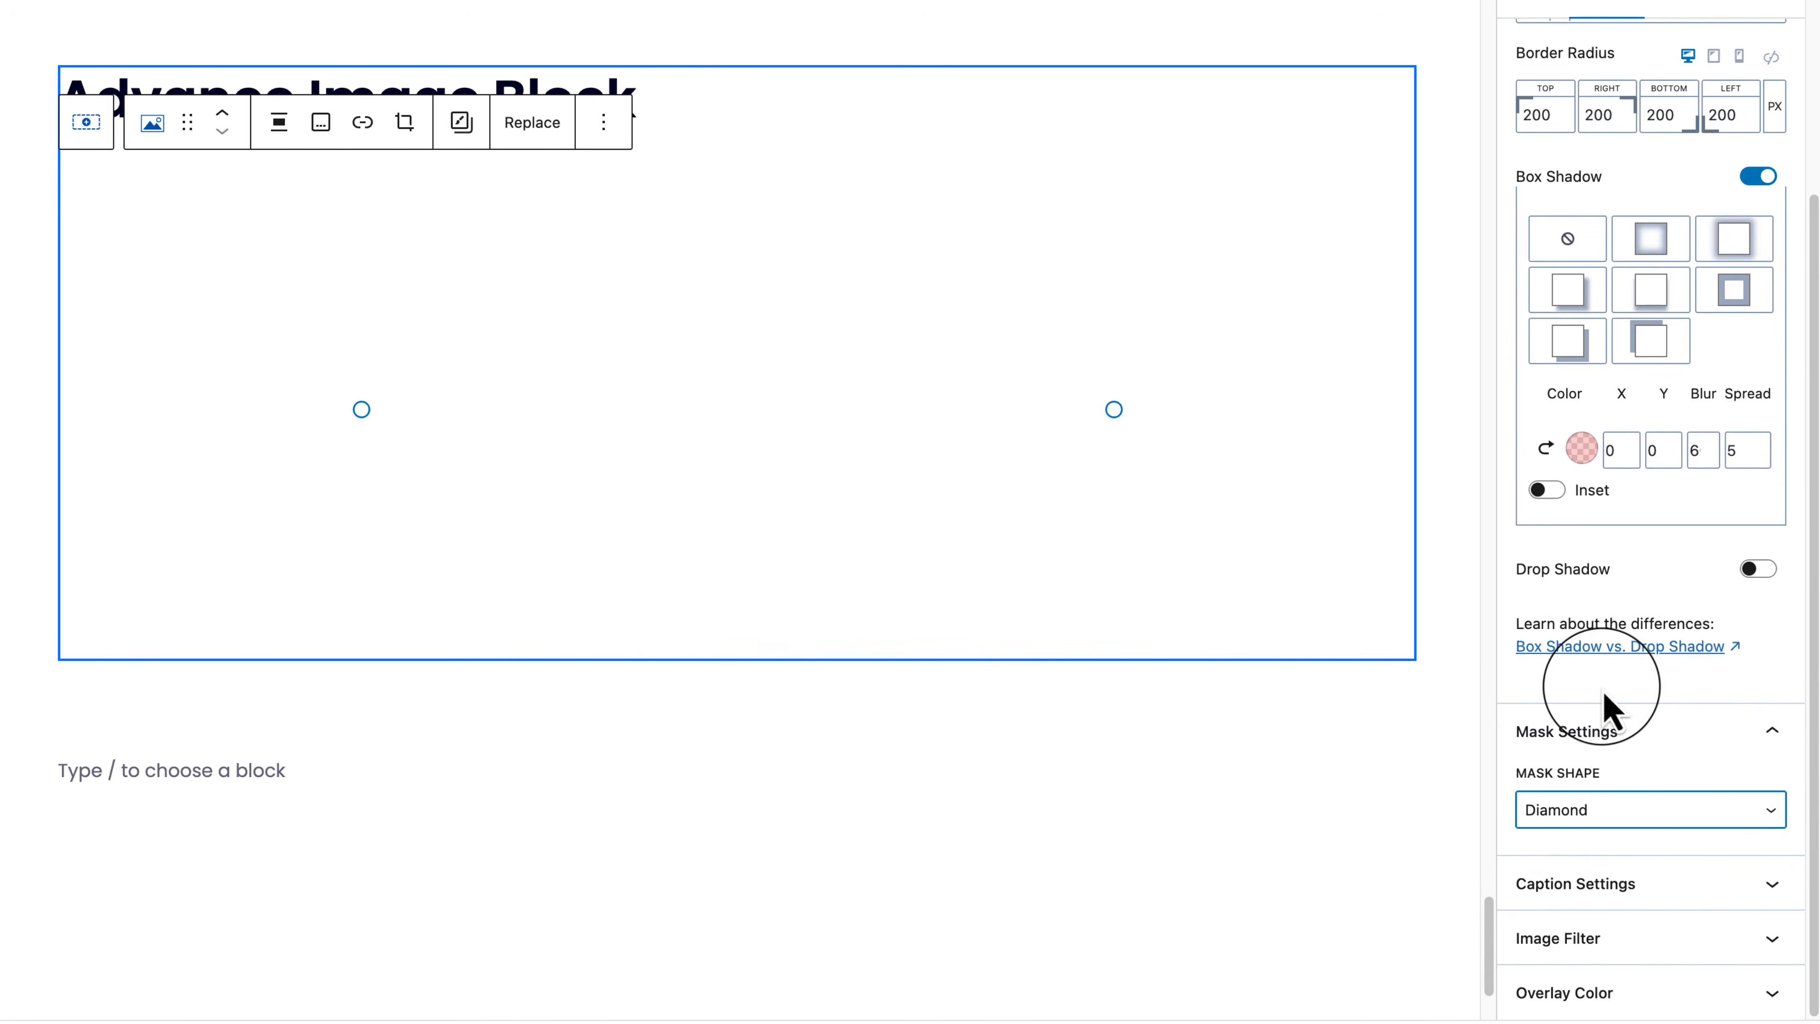
click(1691, 817)
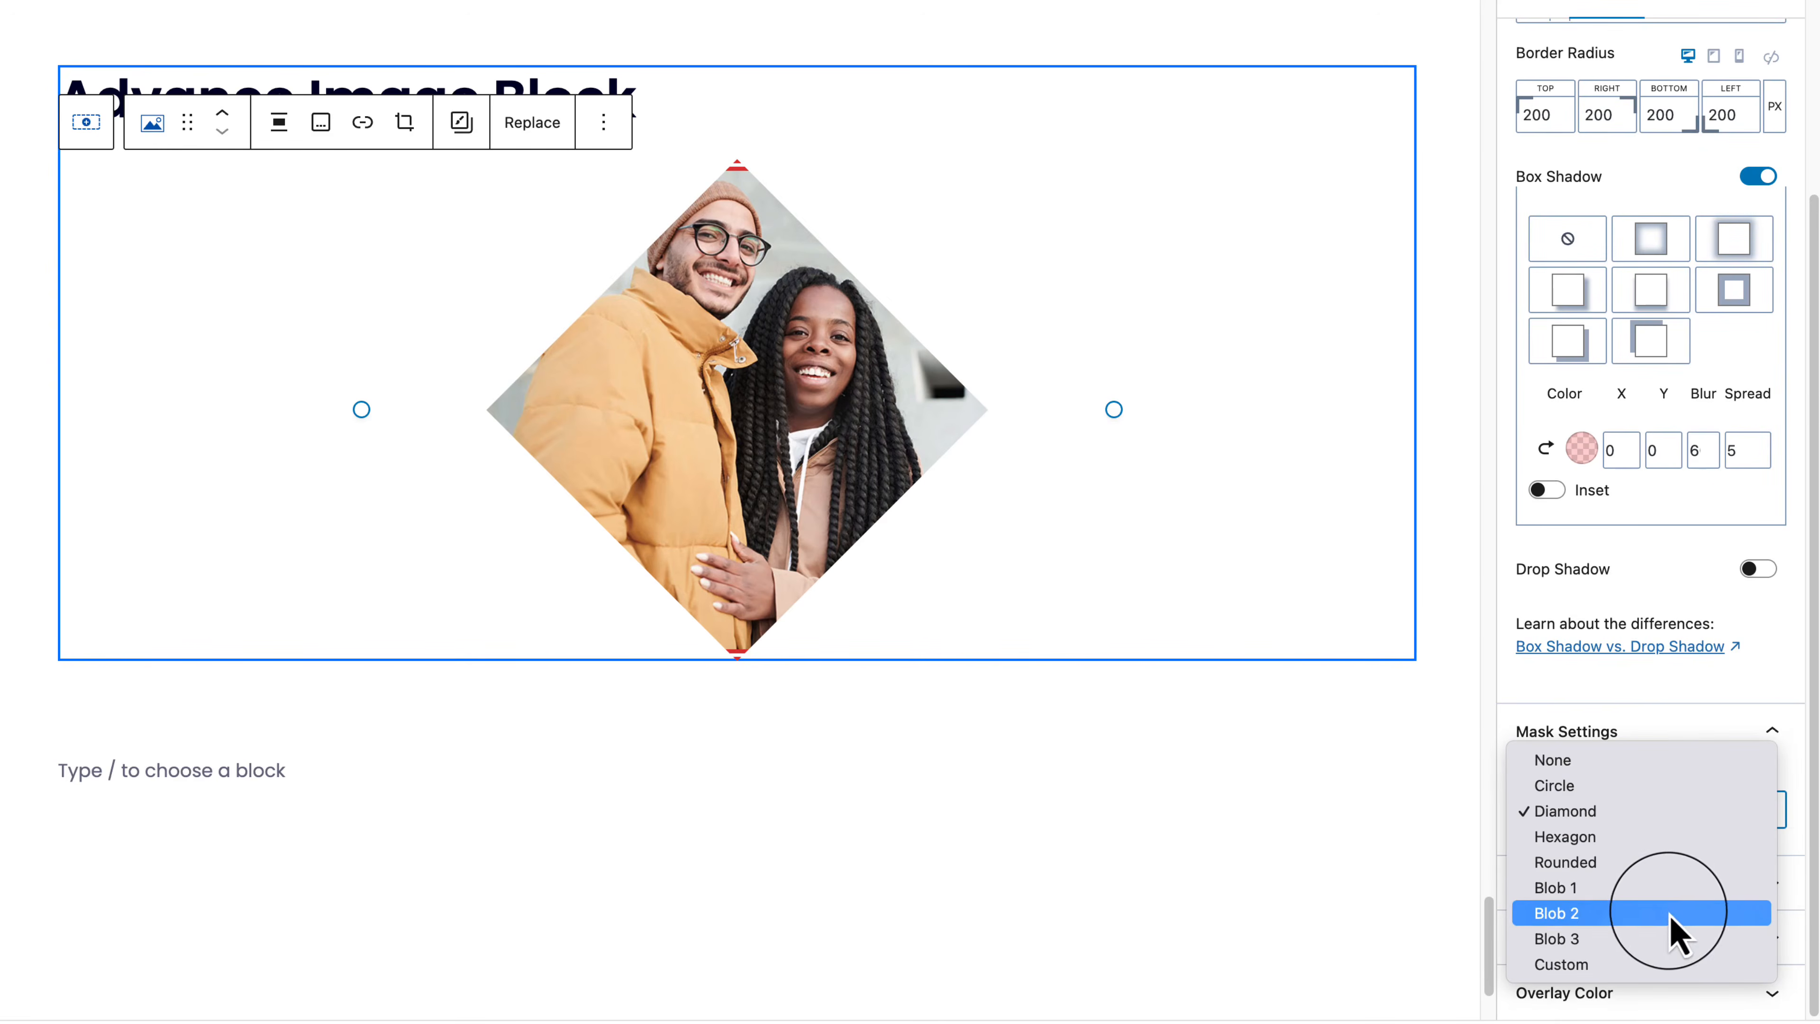
click(1670, 916)
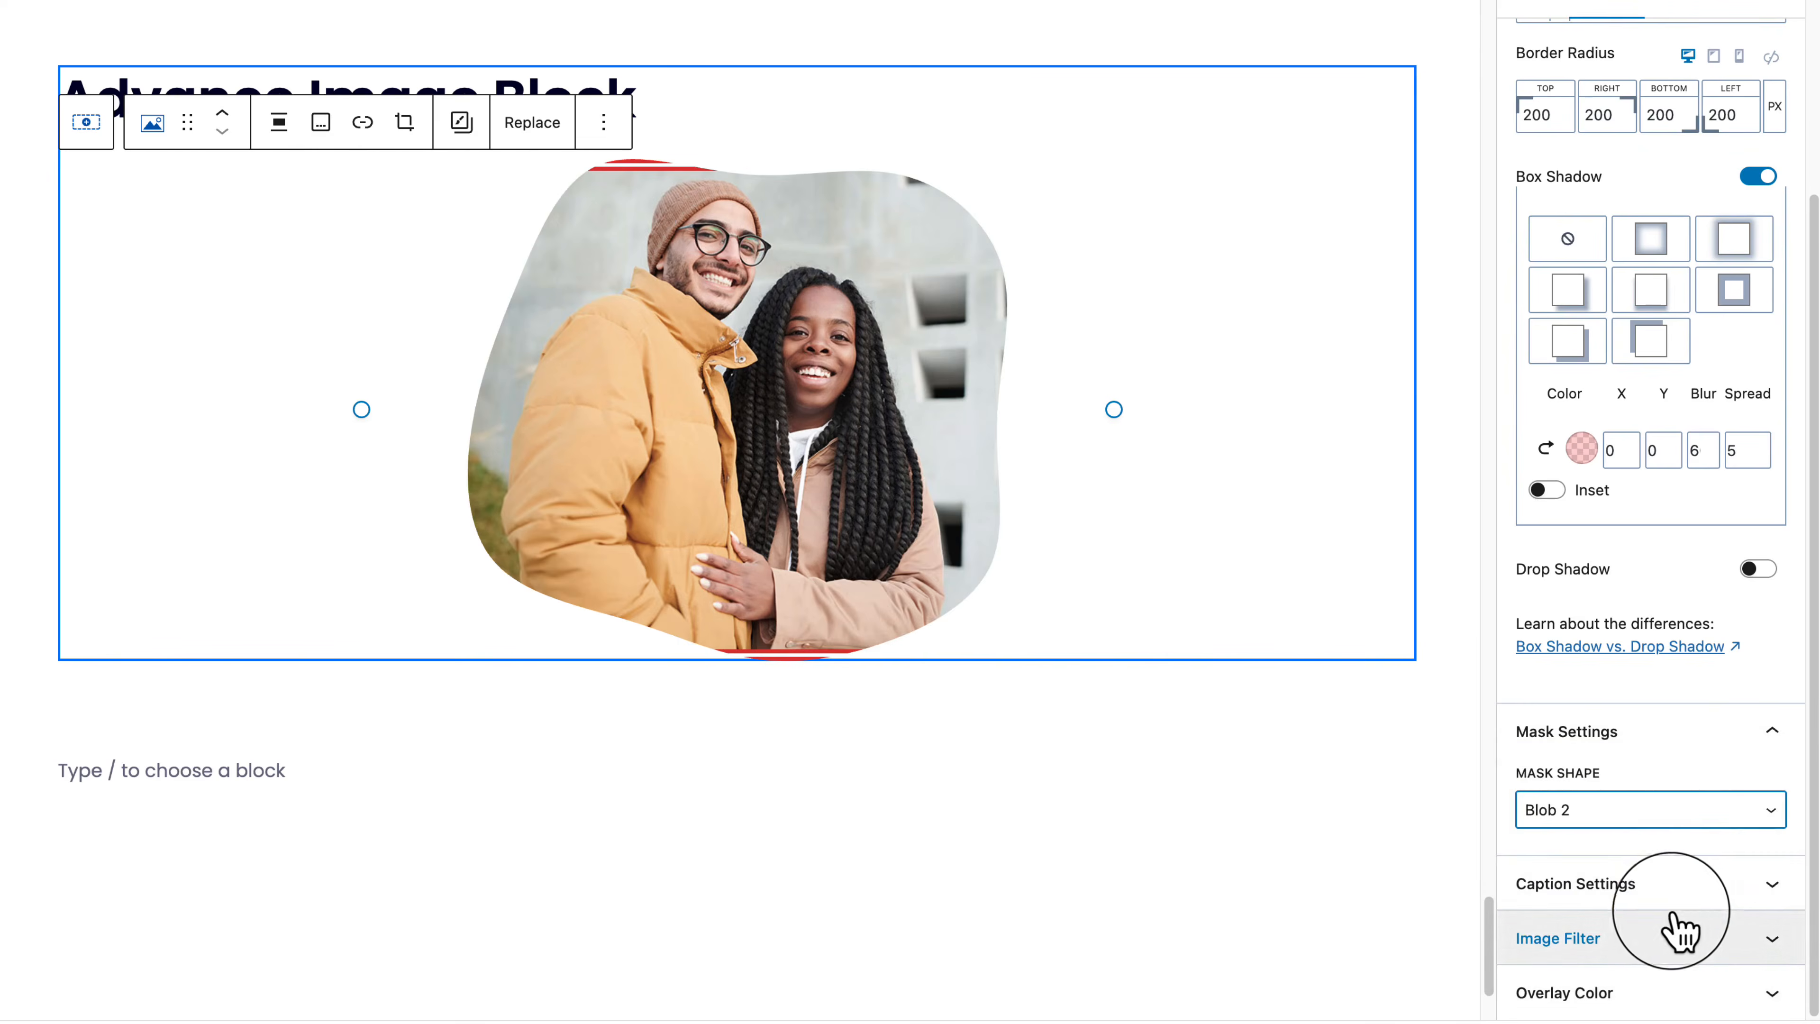
Step: Expand Caption Settings and Image Filter, try Grayscale and Earlybird, then reset the filter to None
click(1696, 905)
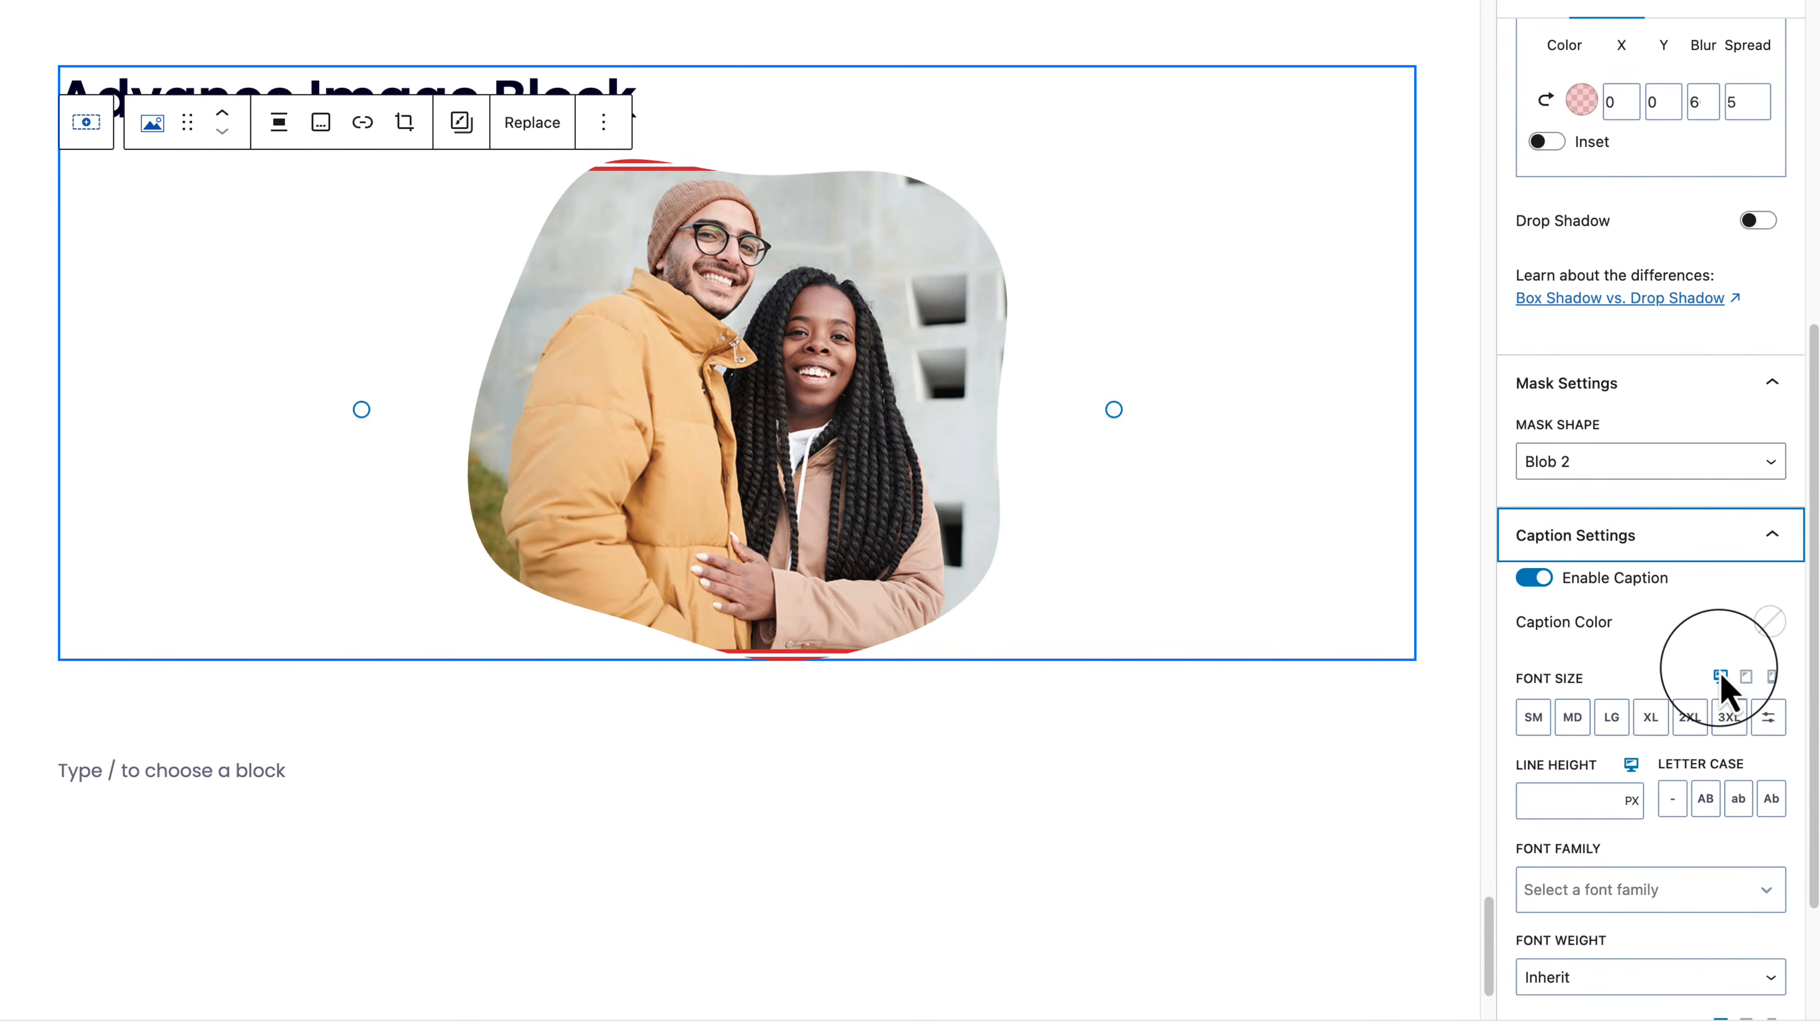
scroll(1718, 667, down, 1)
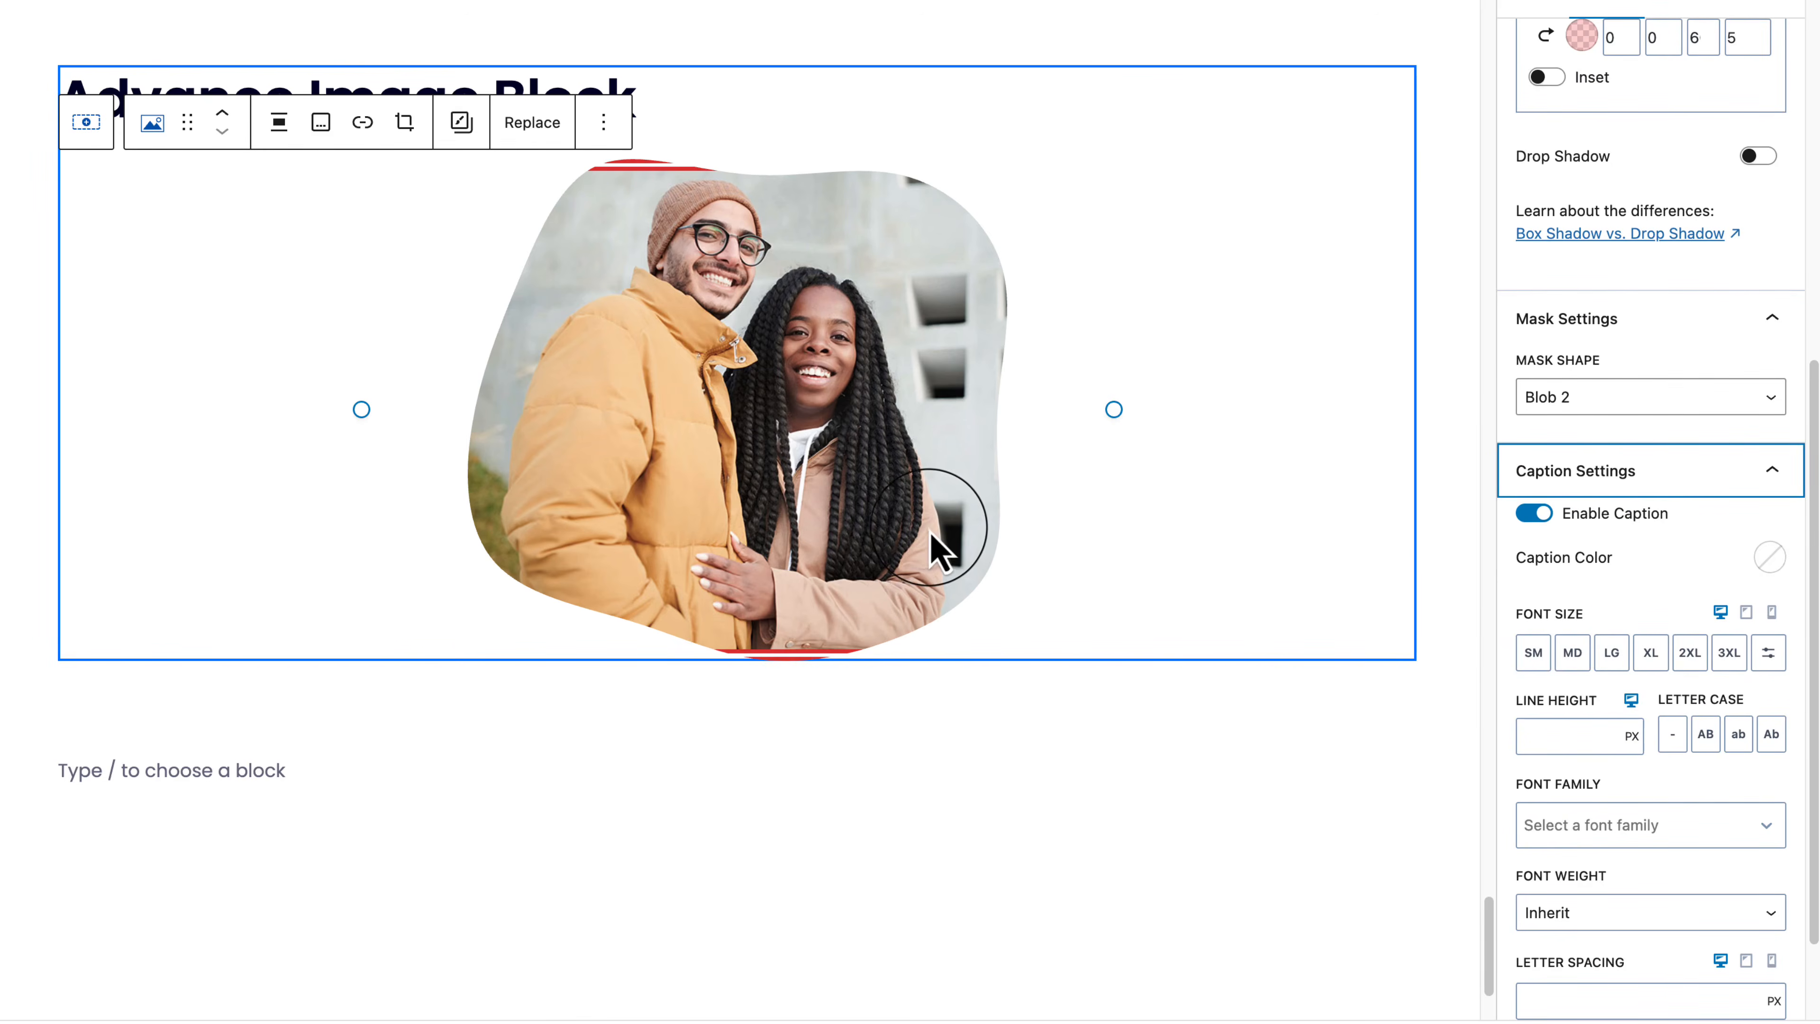
drag(859, 402, 860, 402)
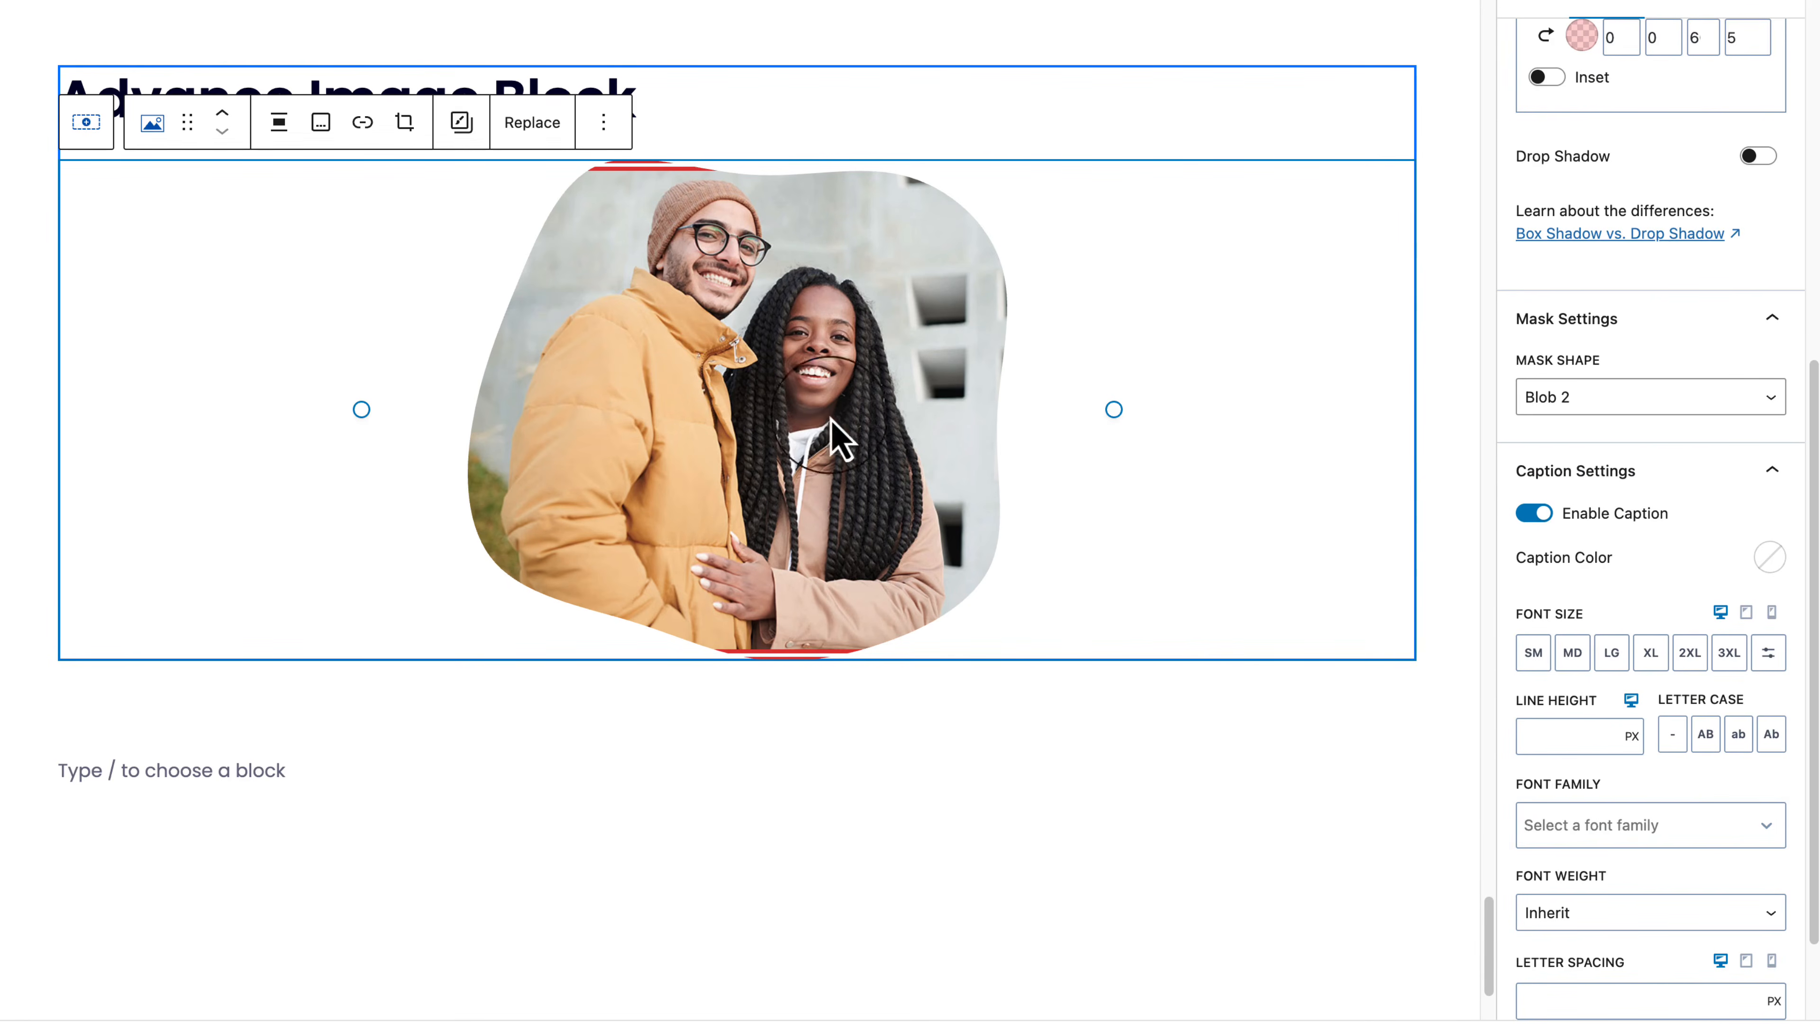
scroll(1520, 825, down, 2)
click(1609, 954)
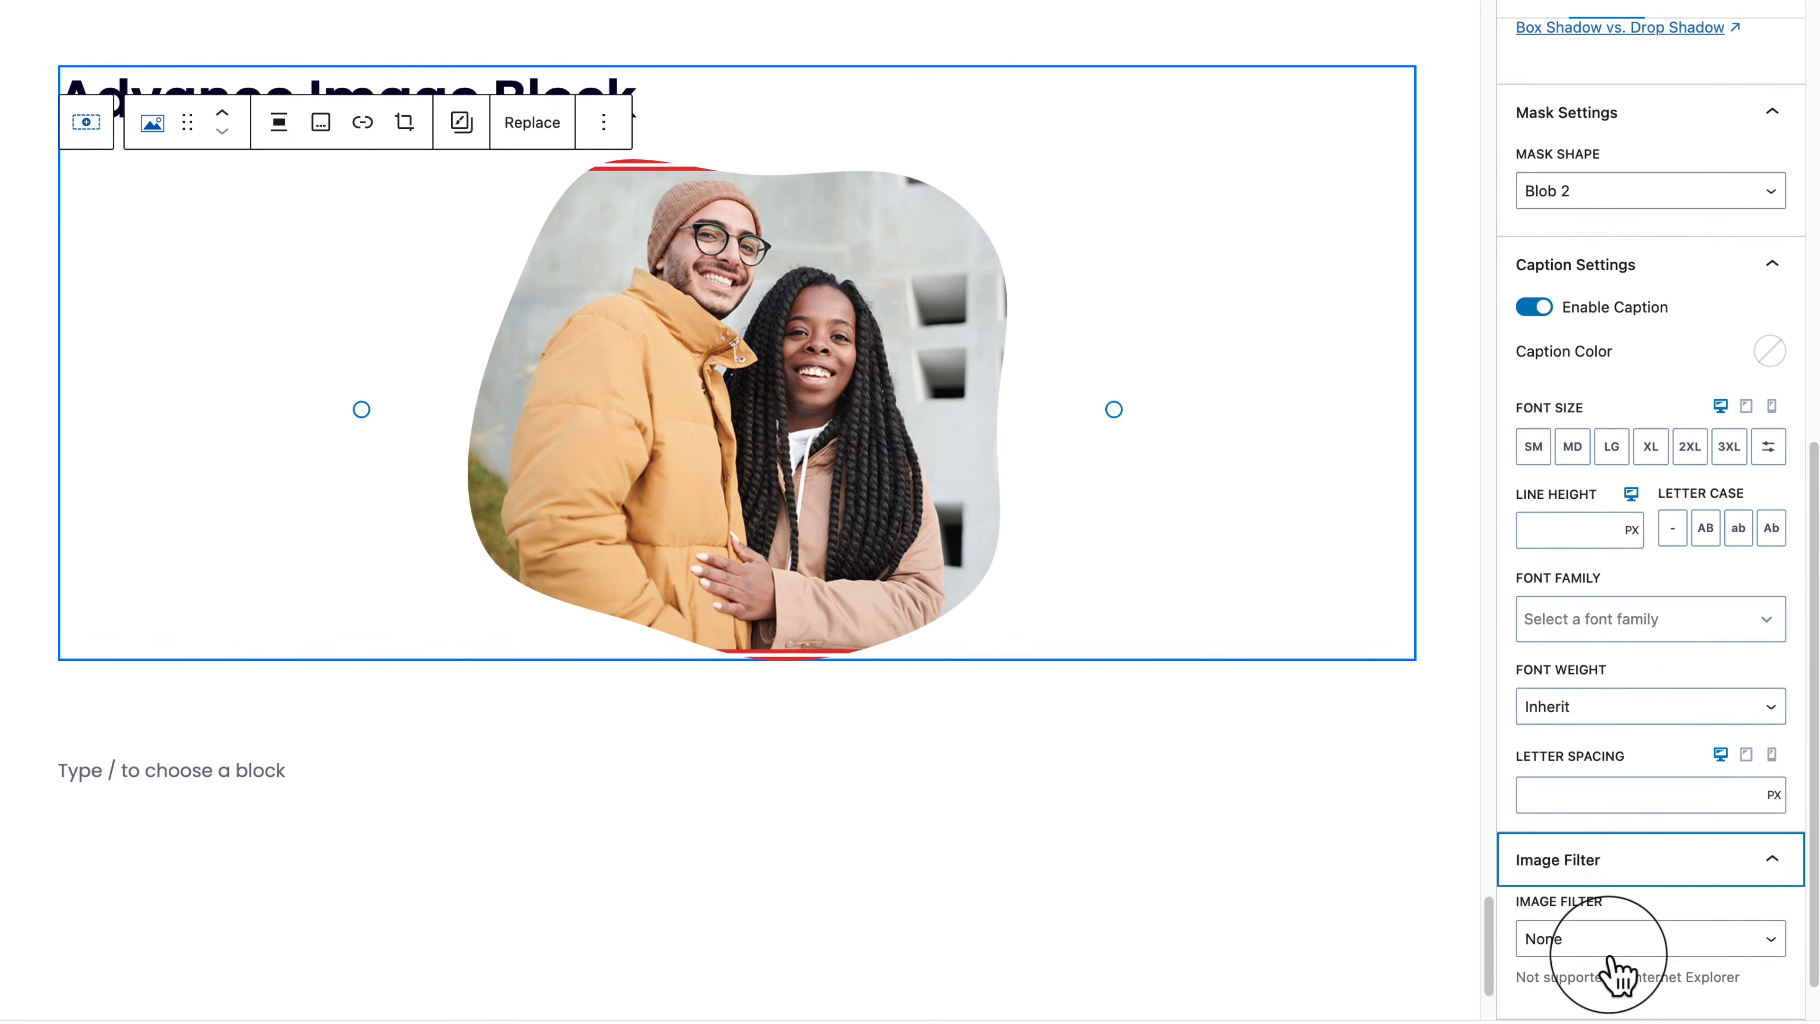
scroll(1634, 954, down, 1)
click(1670, 892)
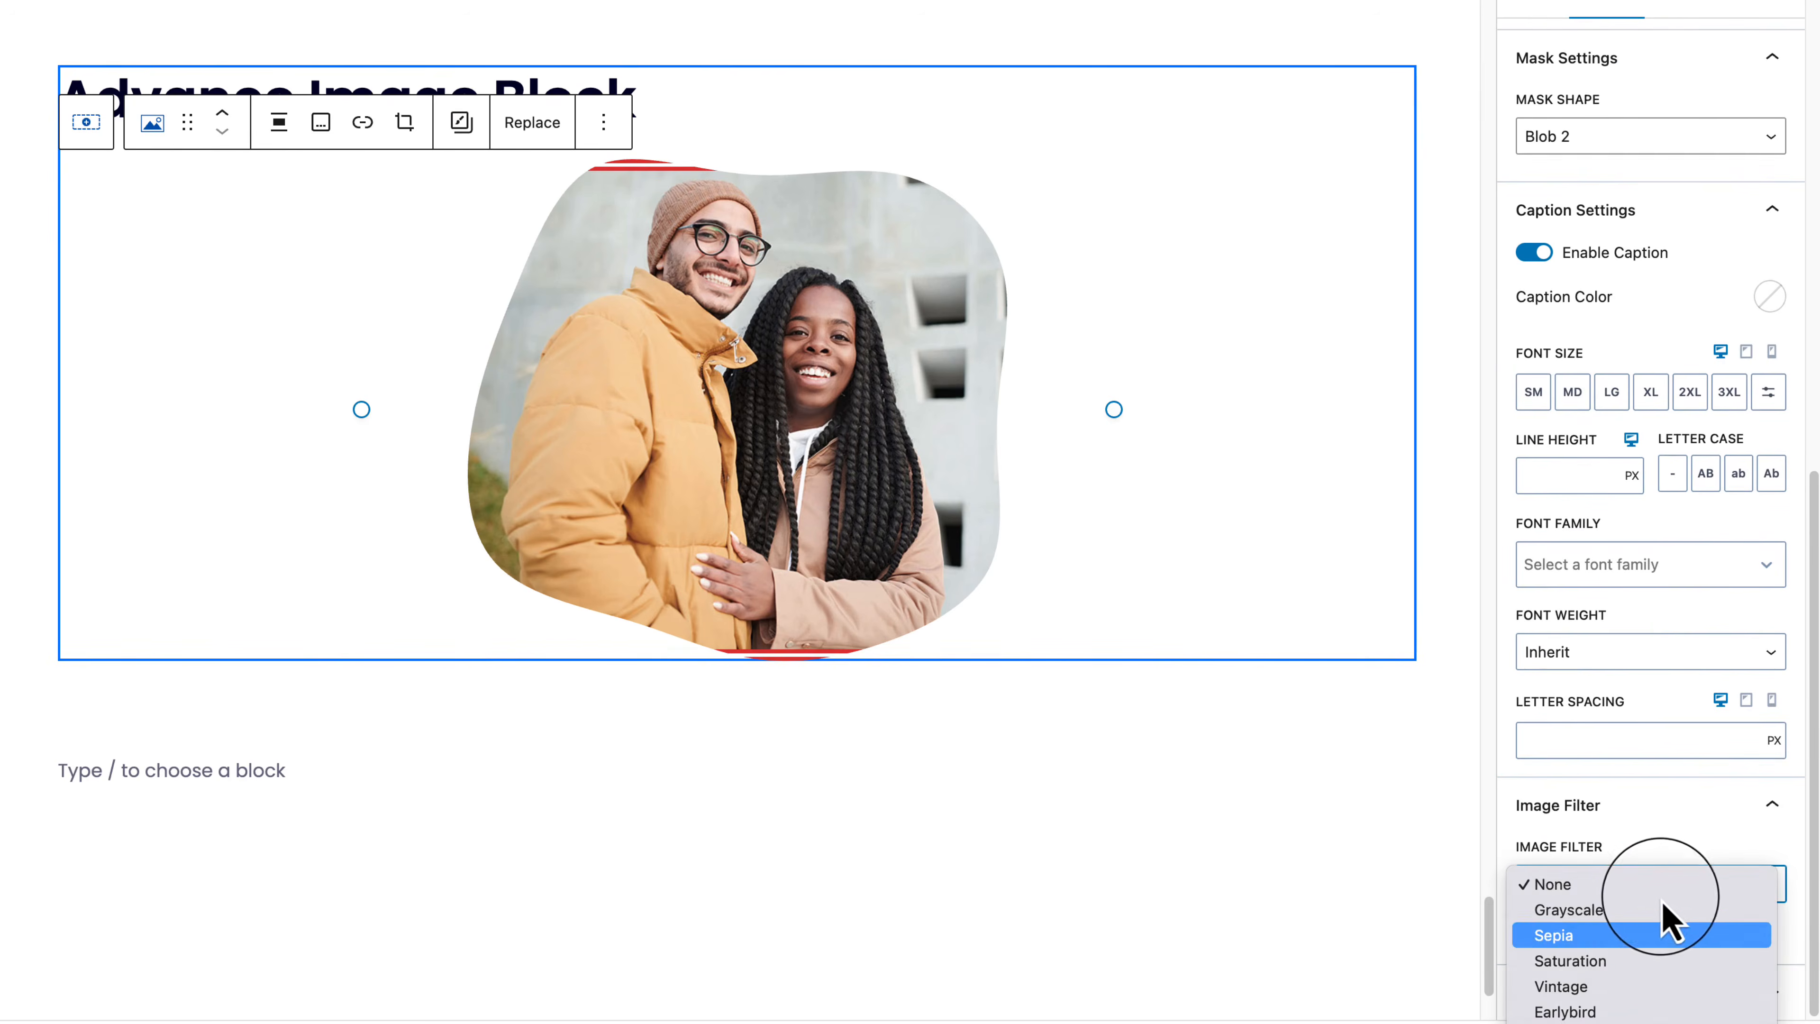
click(1645, 921)
click(1684, 886)
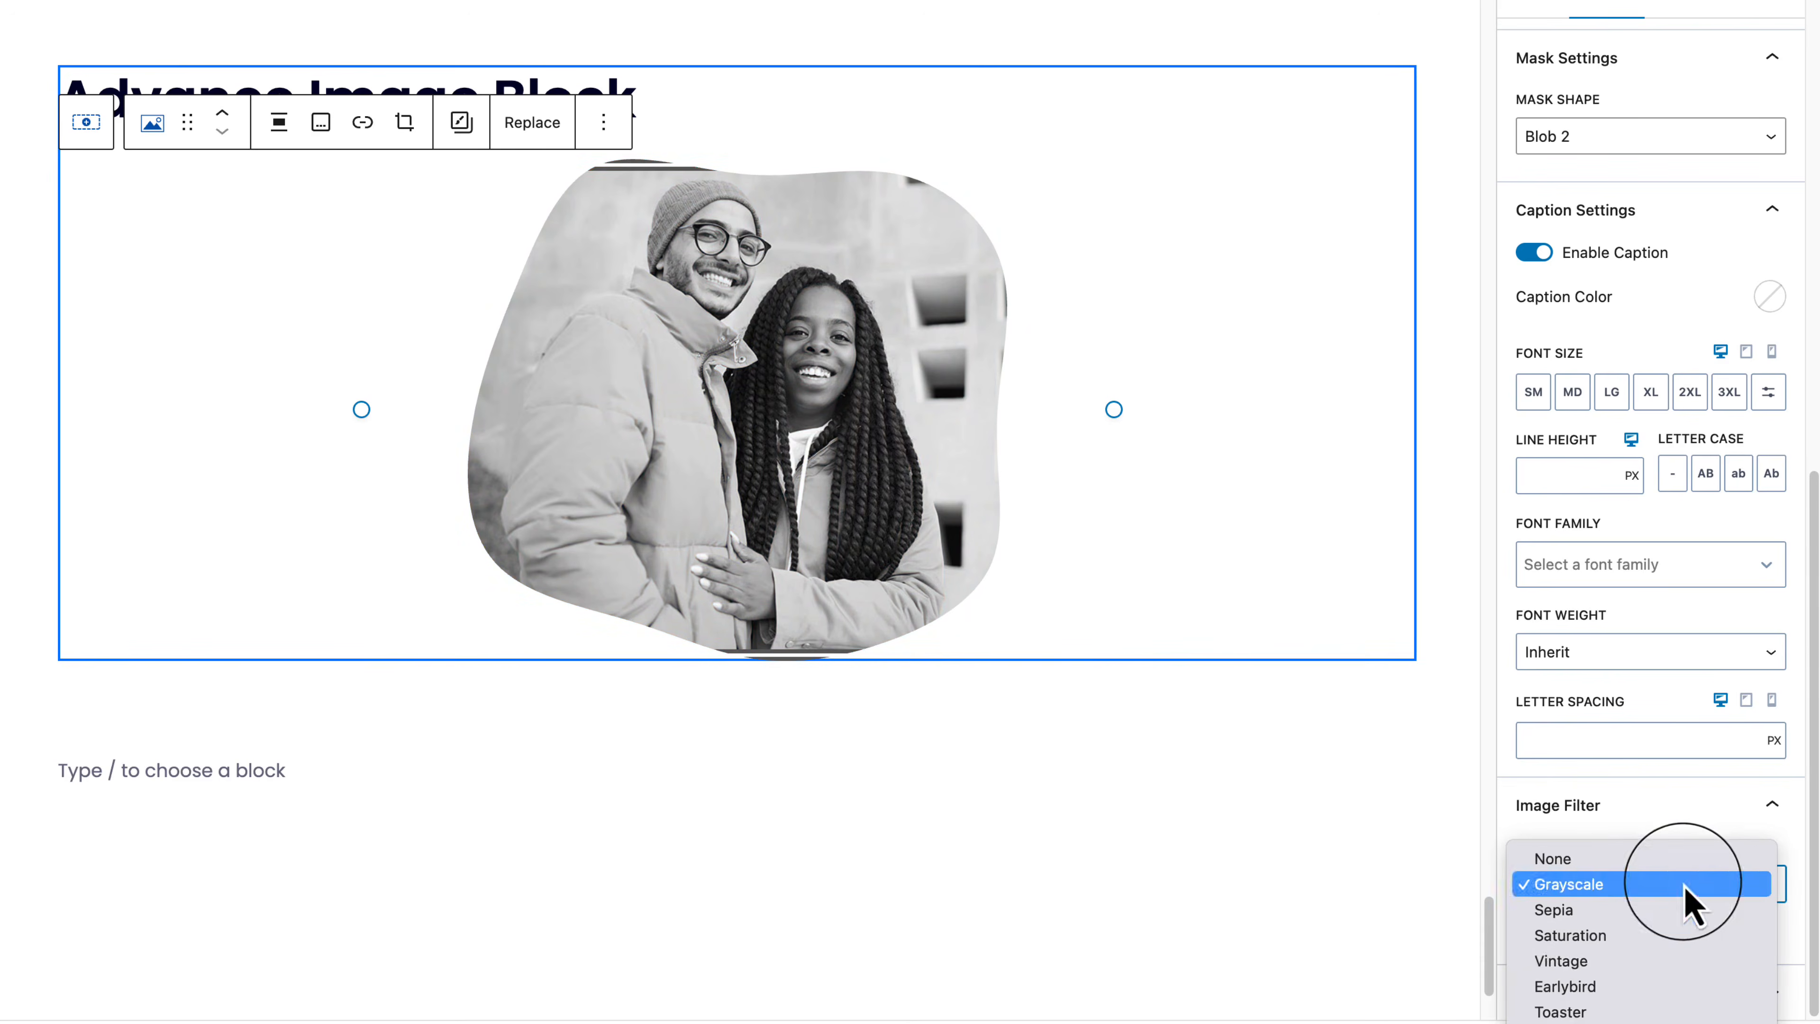
click(1684, 987)
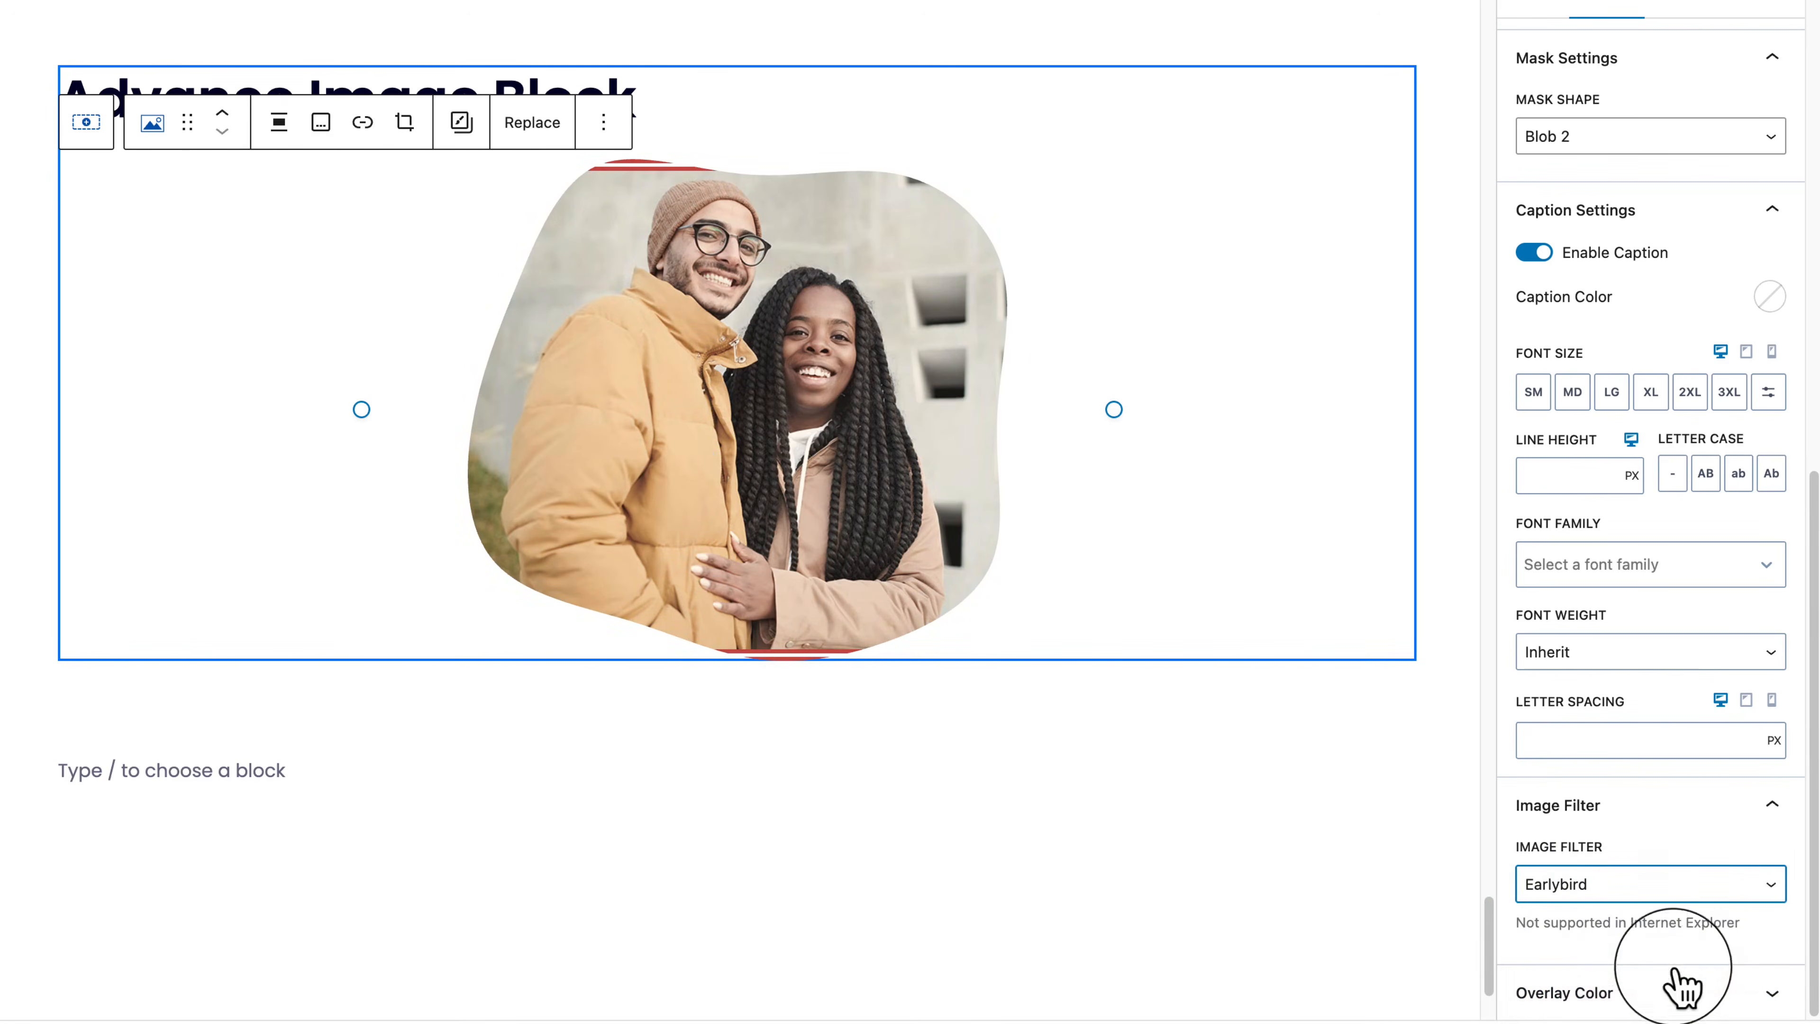
click(1685, 875)
click(1633, 761)
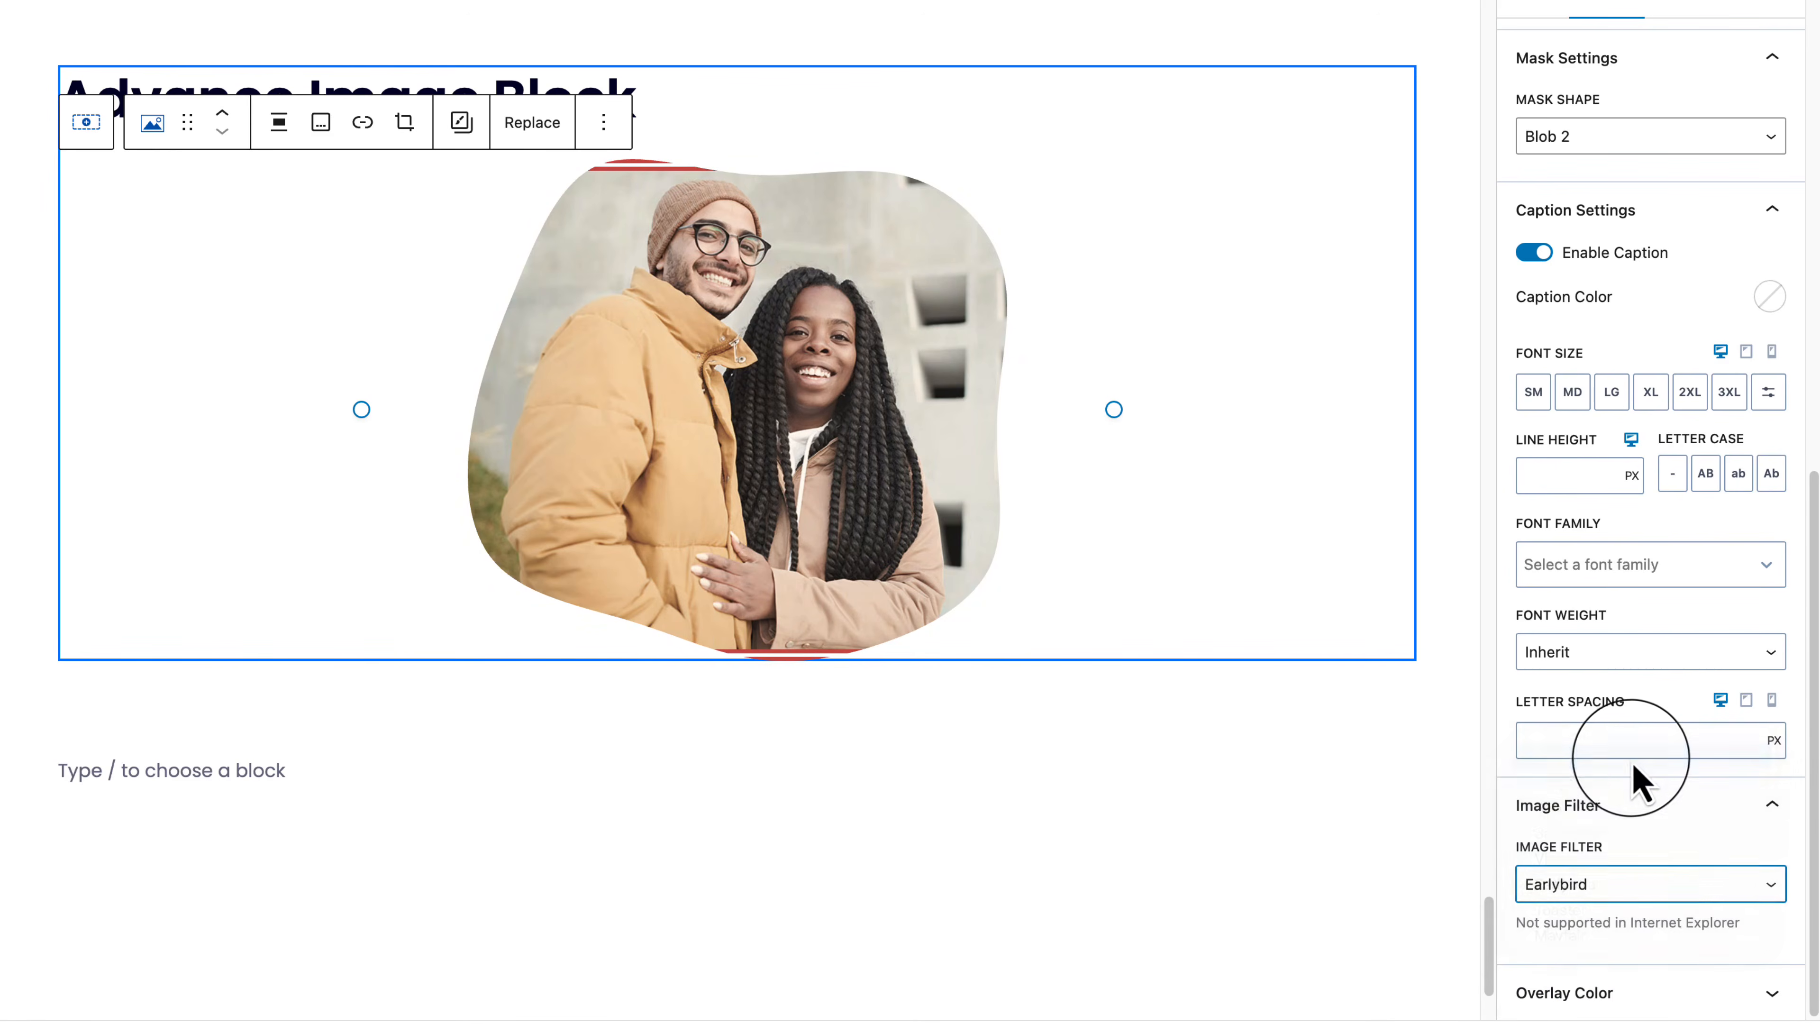
Step: Set the image overlay colour to dark red 9E2020
click(1666, 995)
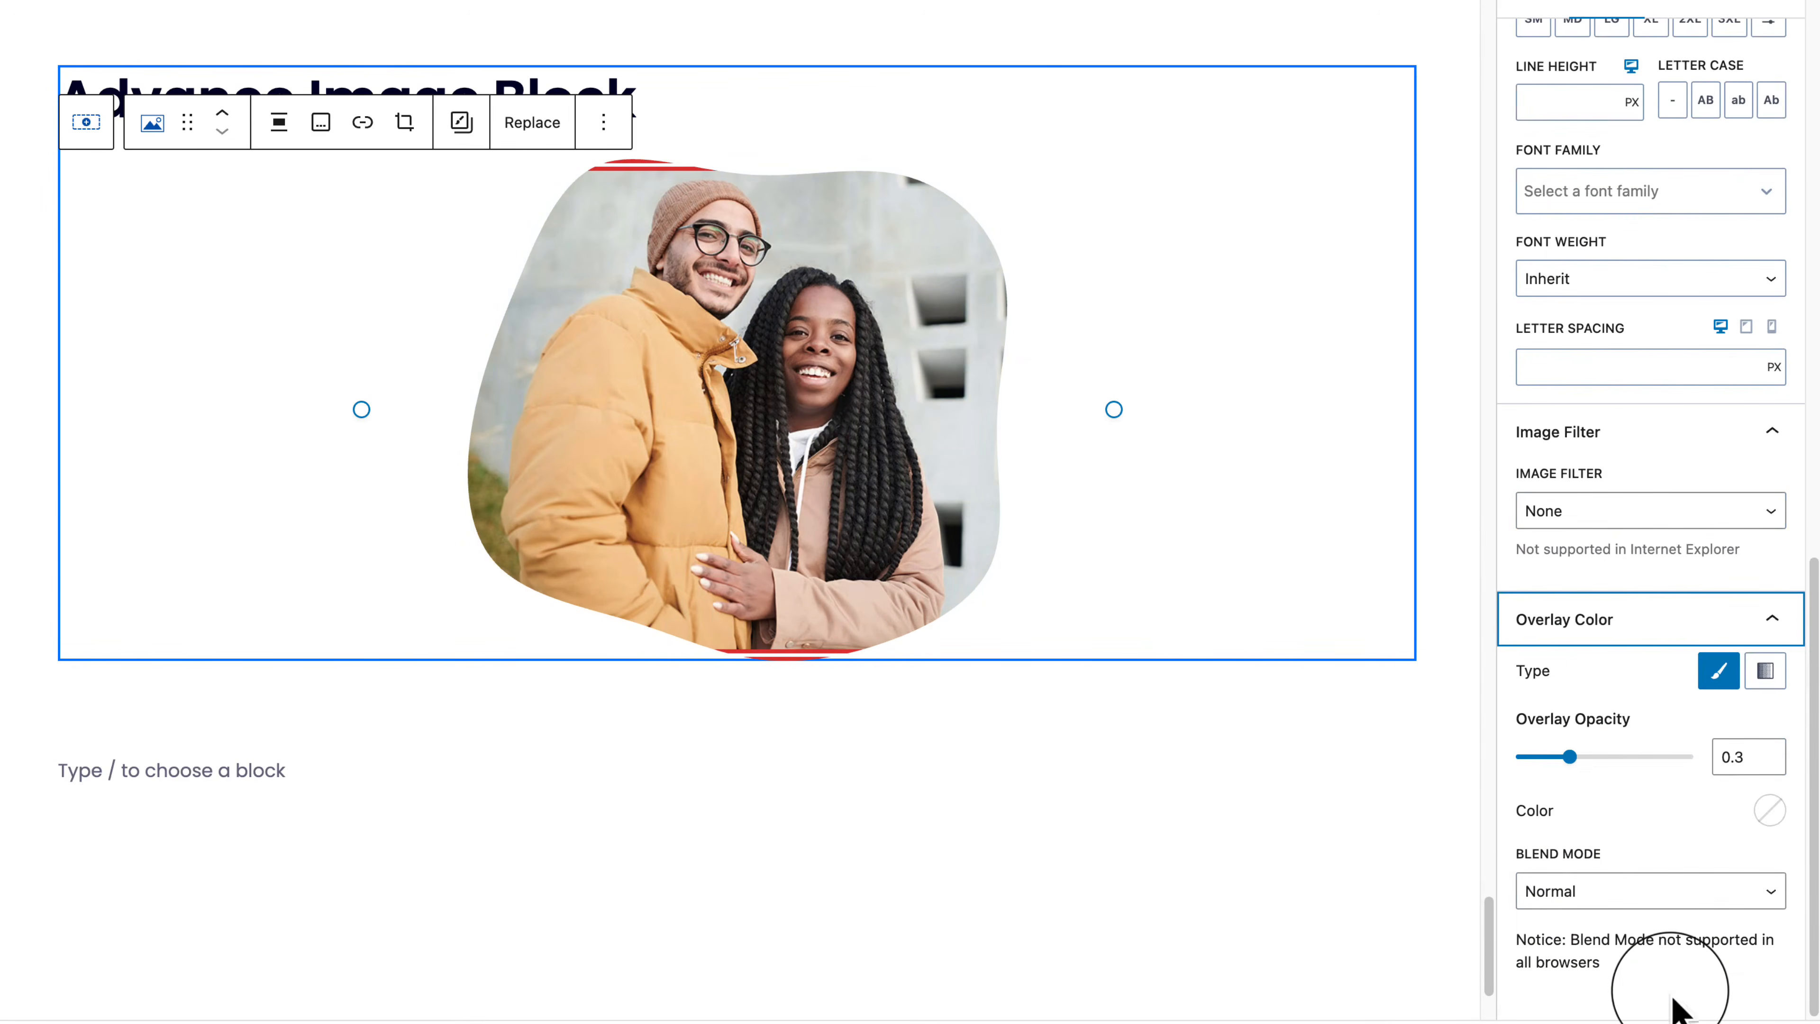
click(1768, 811)
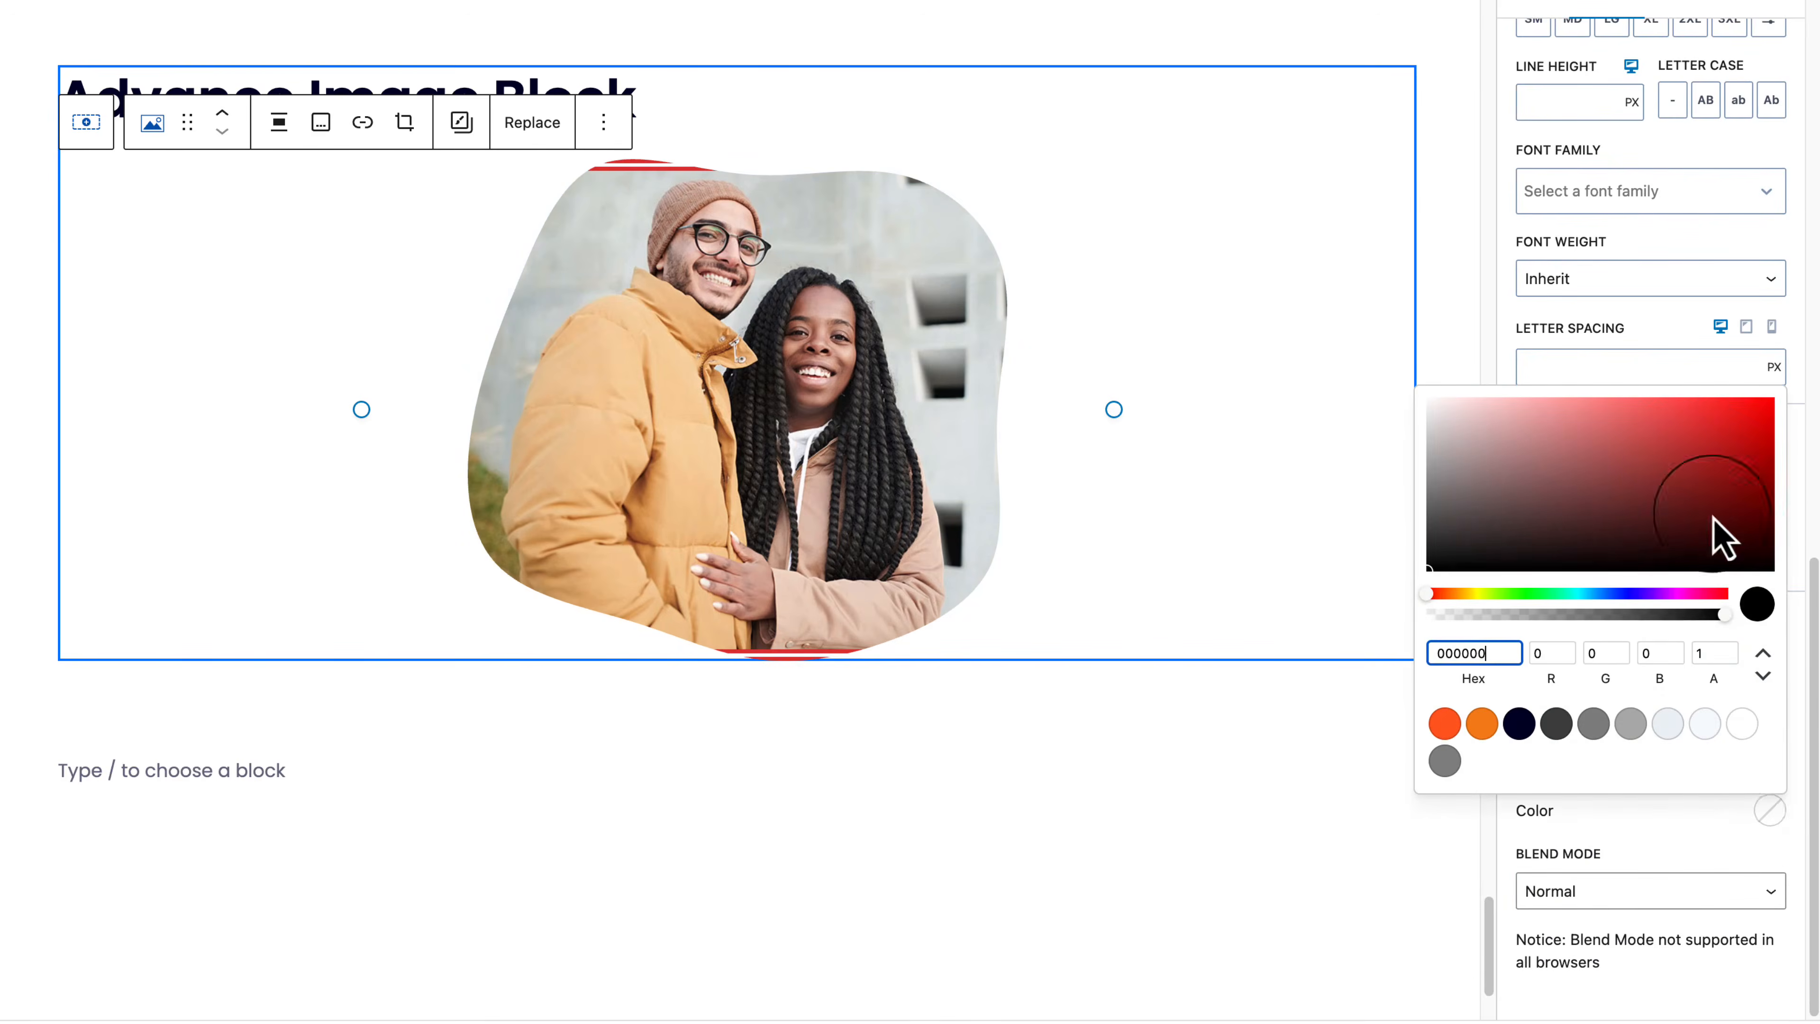
click(1705, 464)
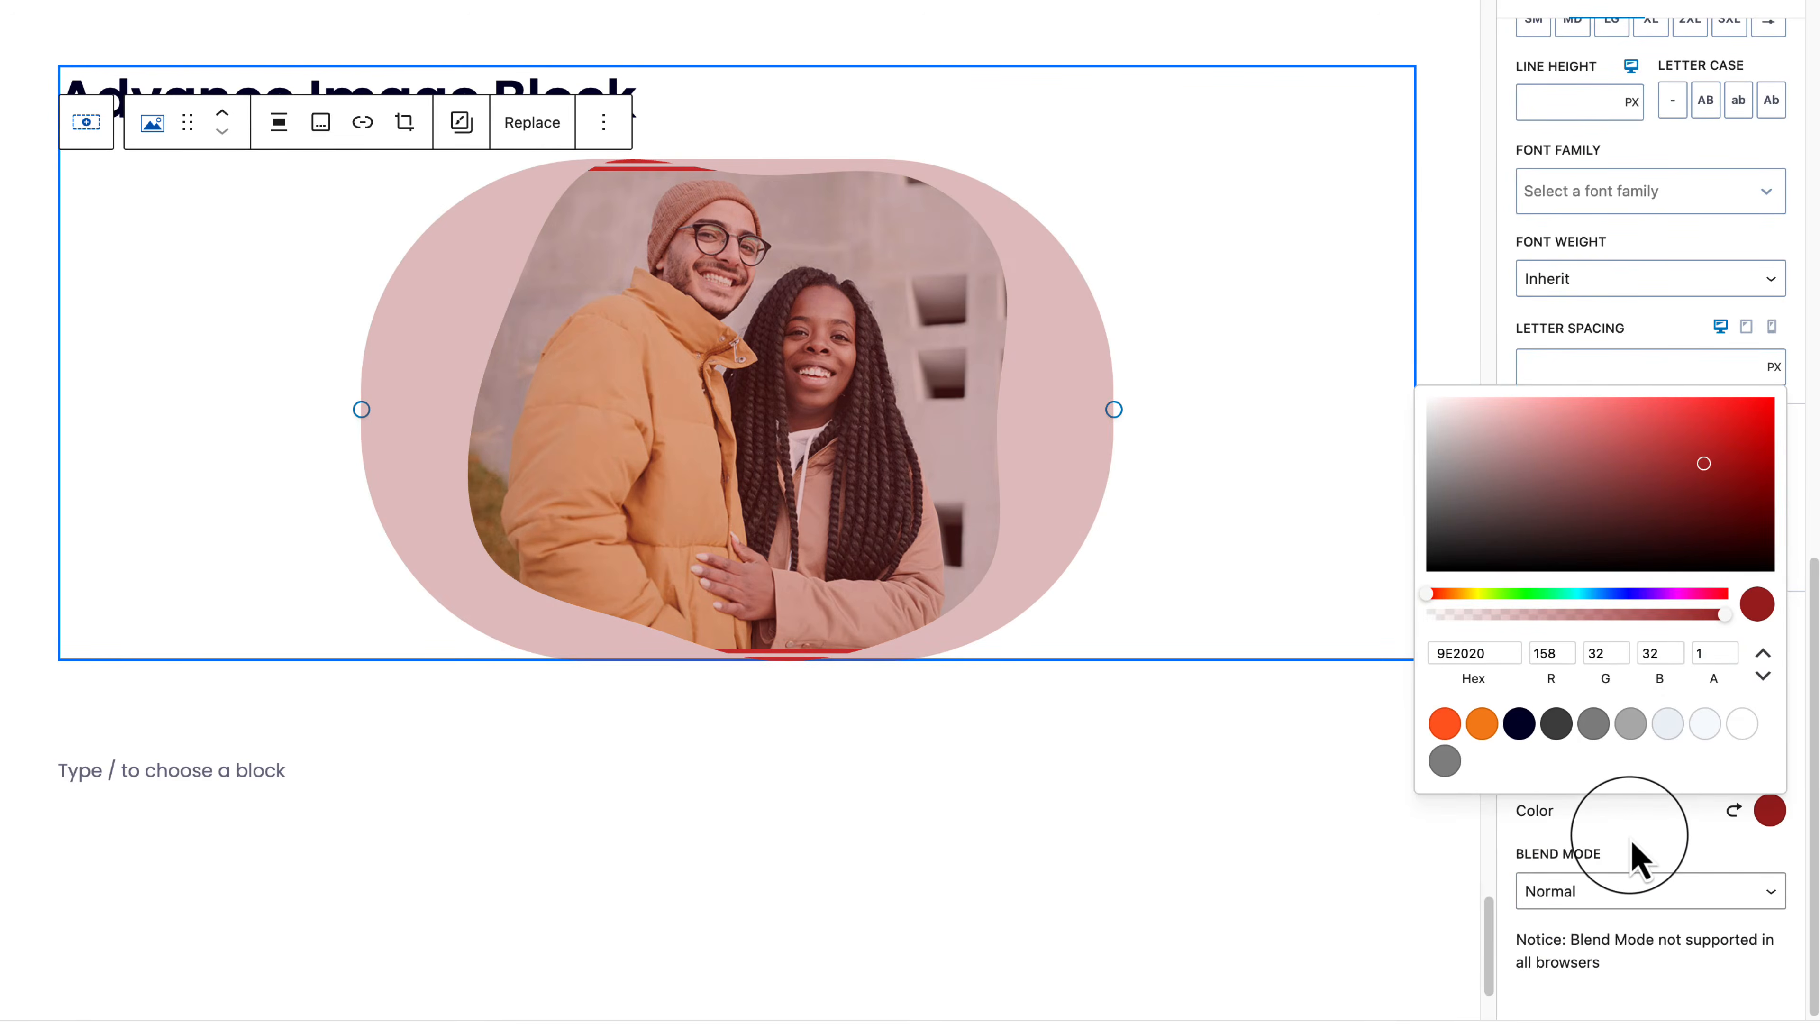
click(1636, 857)
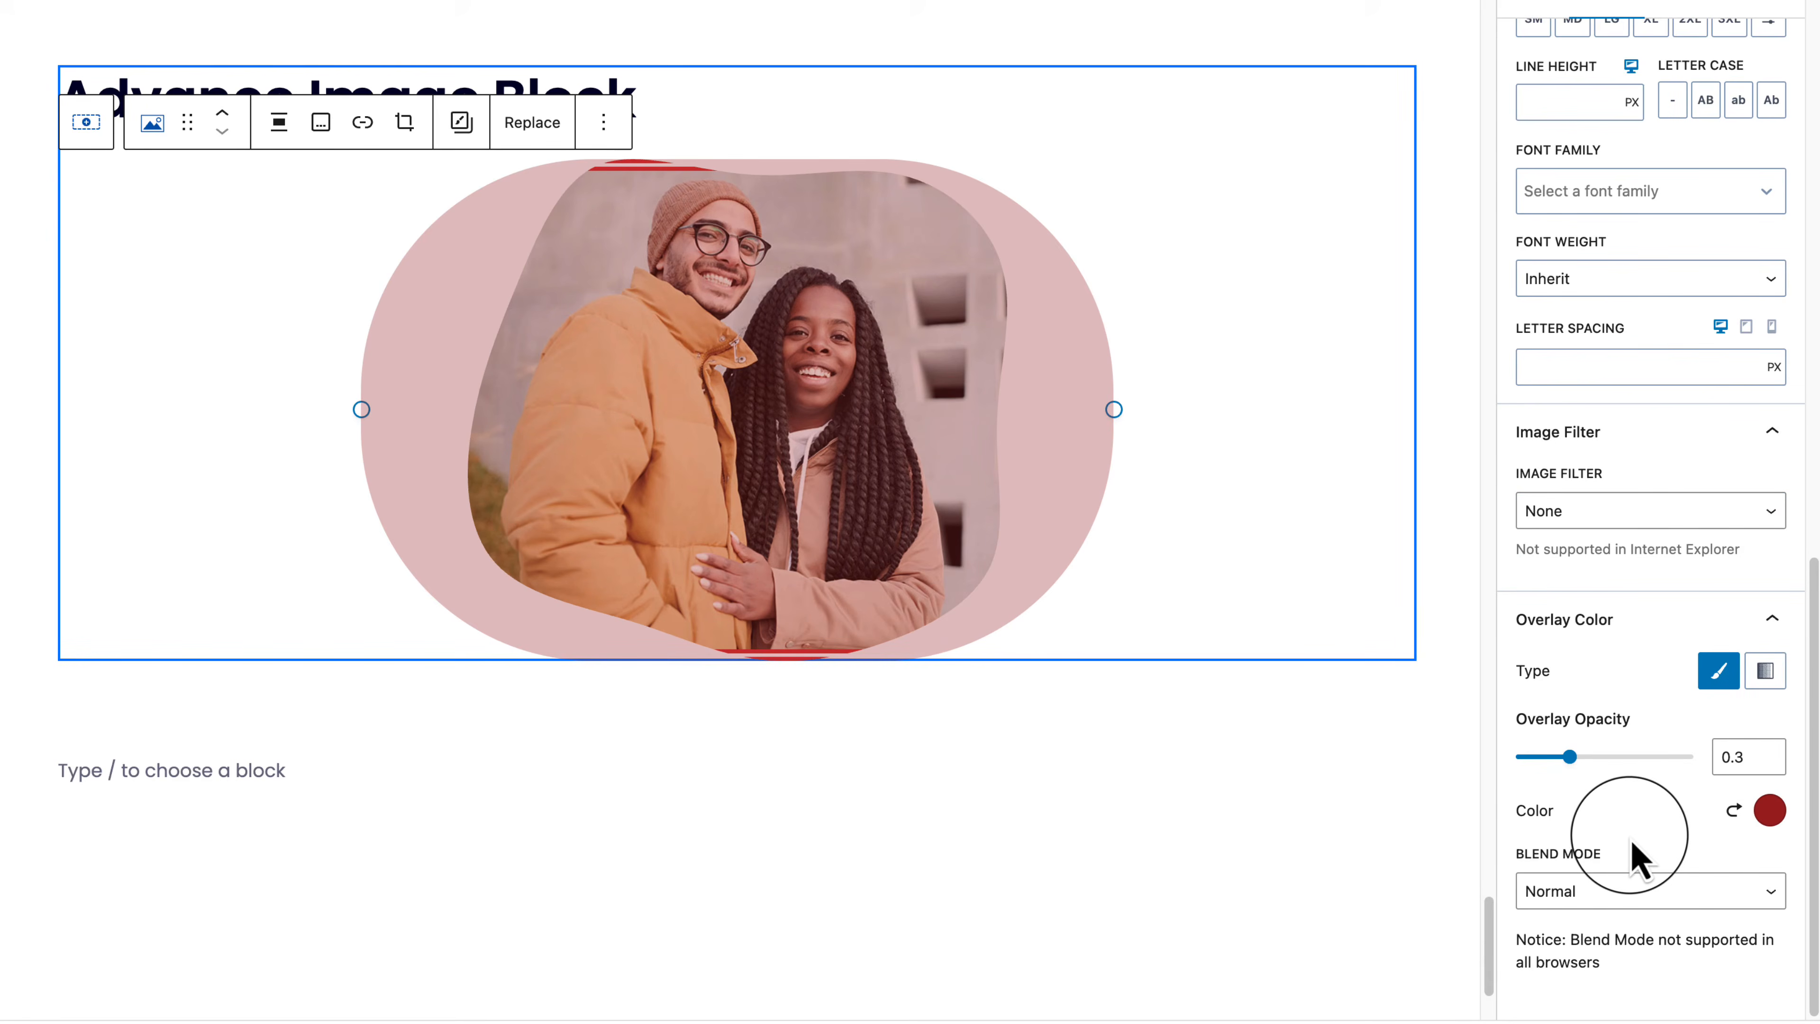
Step: Reset the image's mask shape to None
scroll(1631, 839, up, 6)
scroll(1637, 857, up, 1)
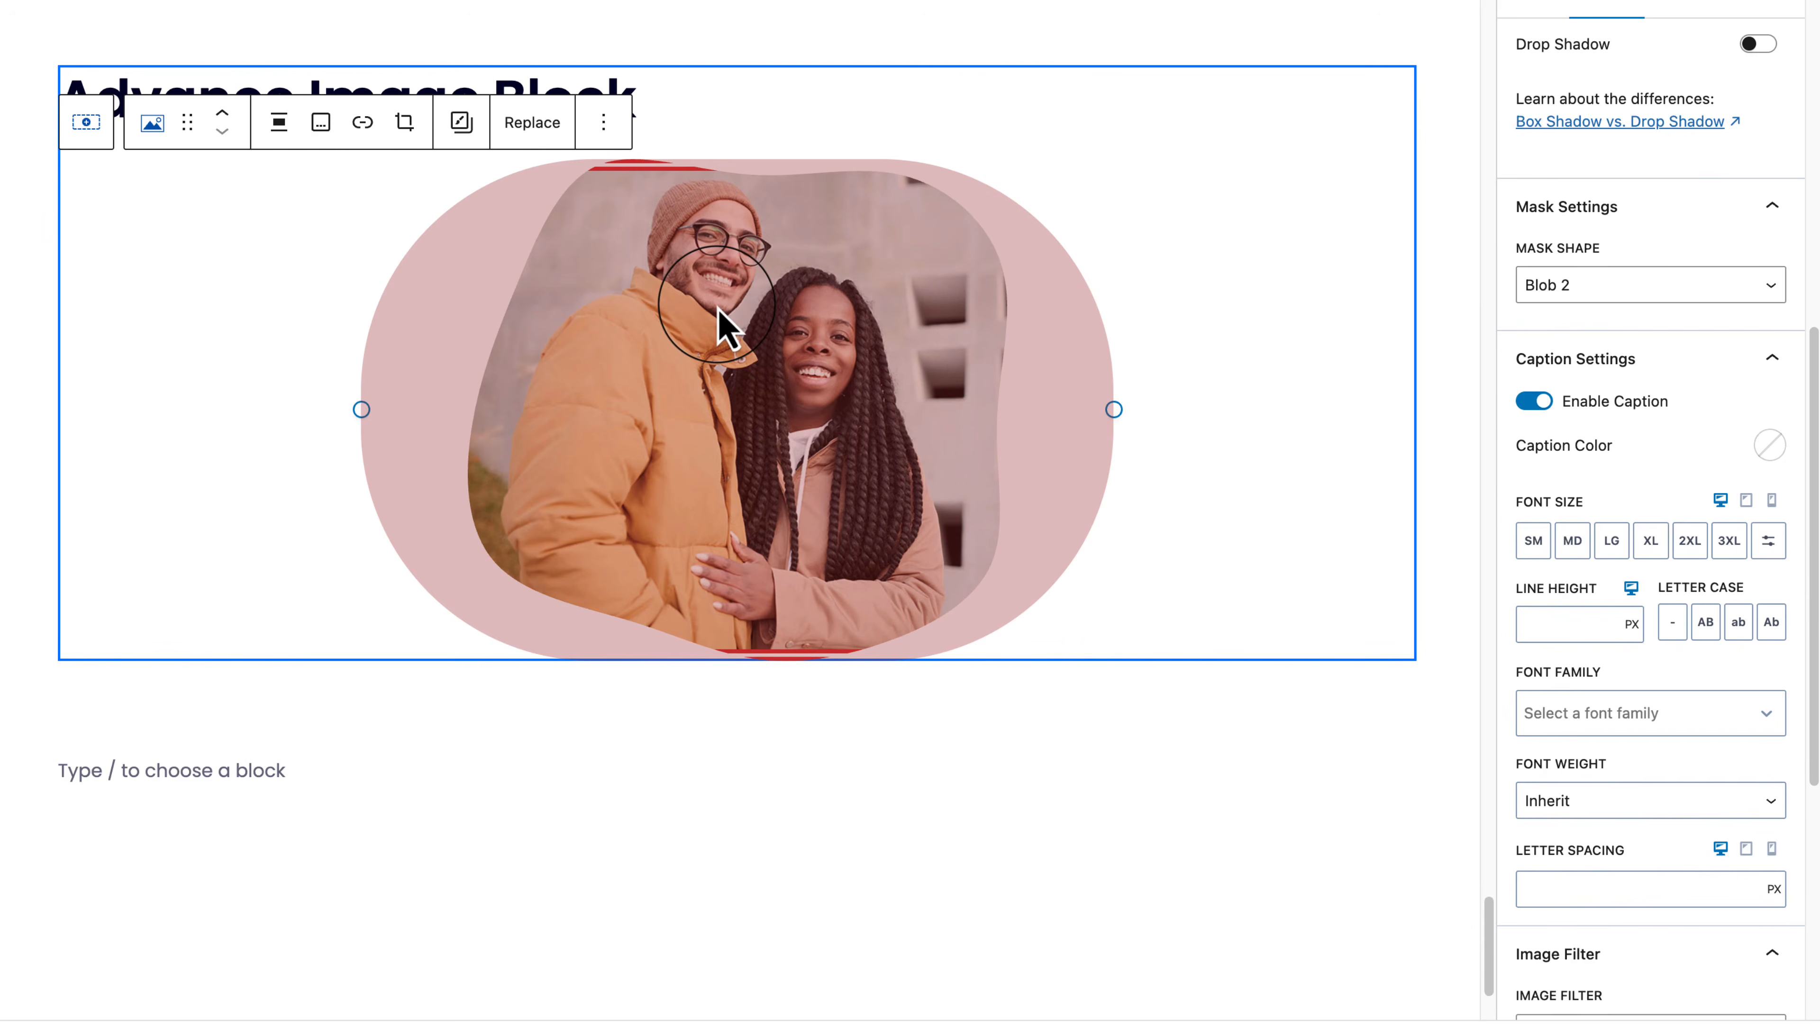
click(1673, 291)
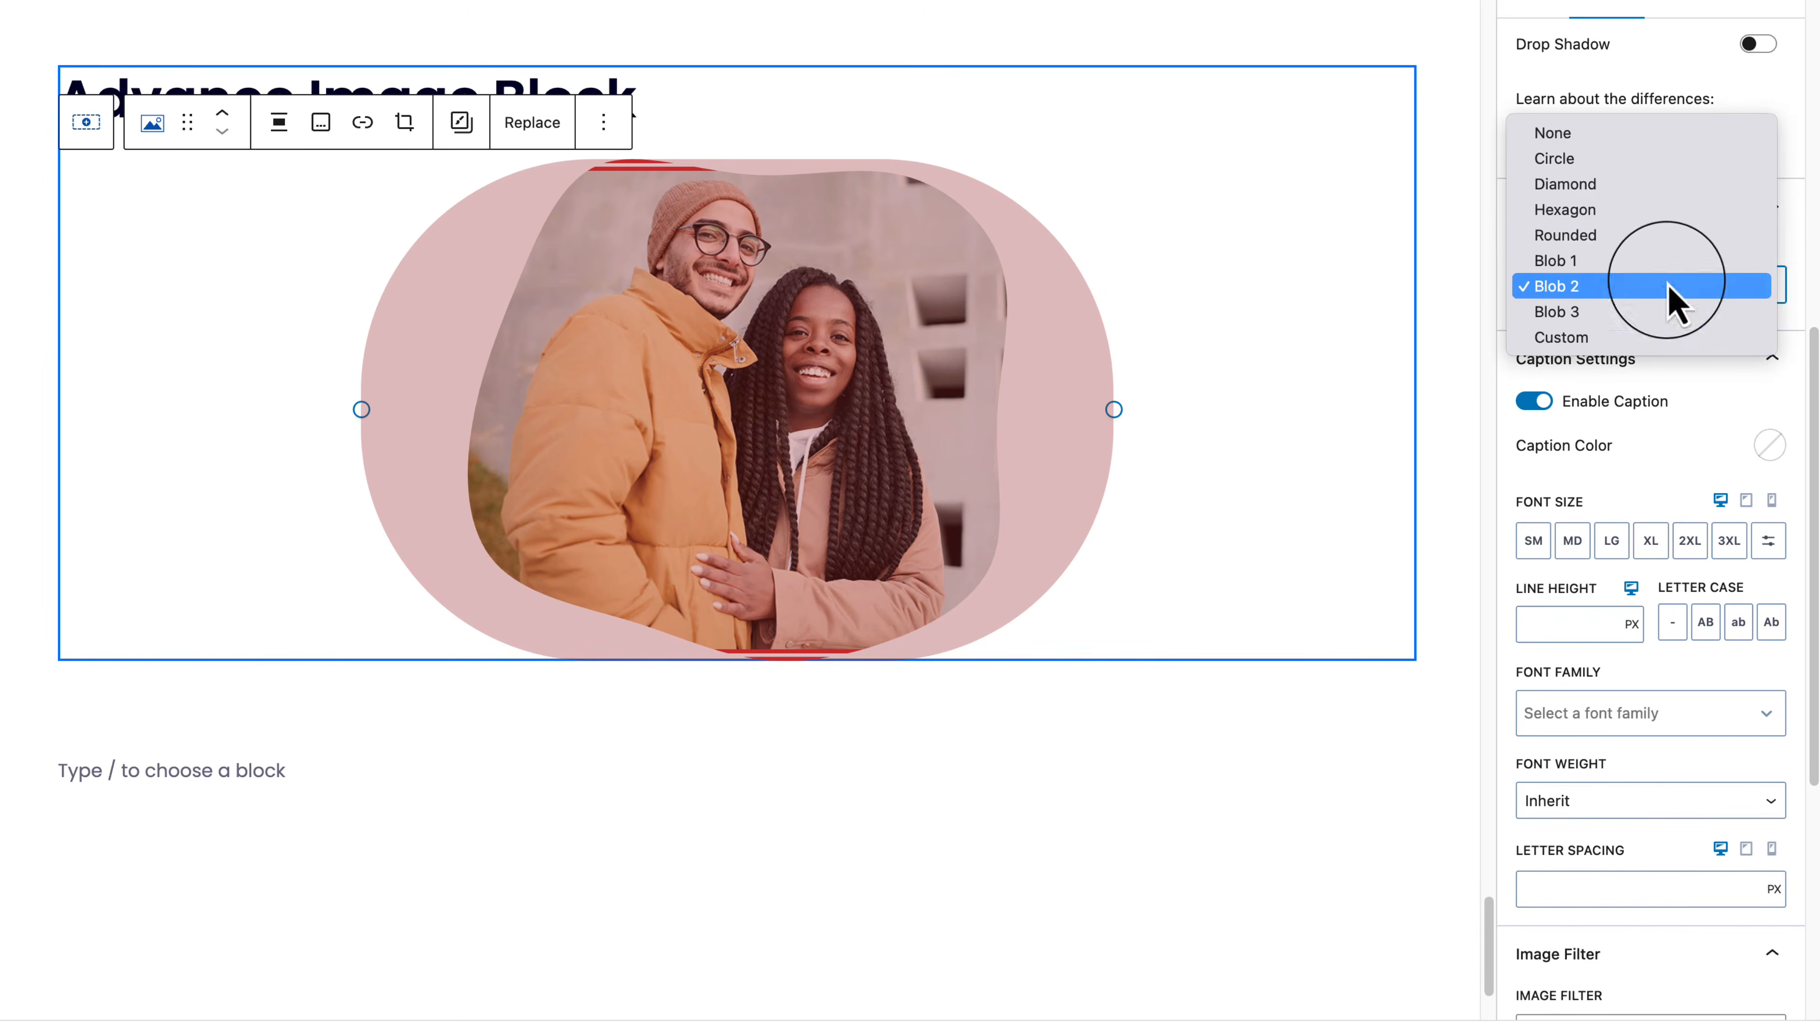
click(1634, 133)
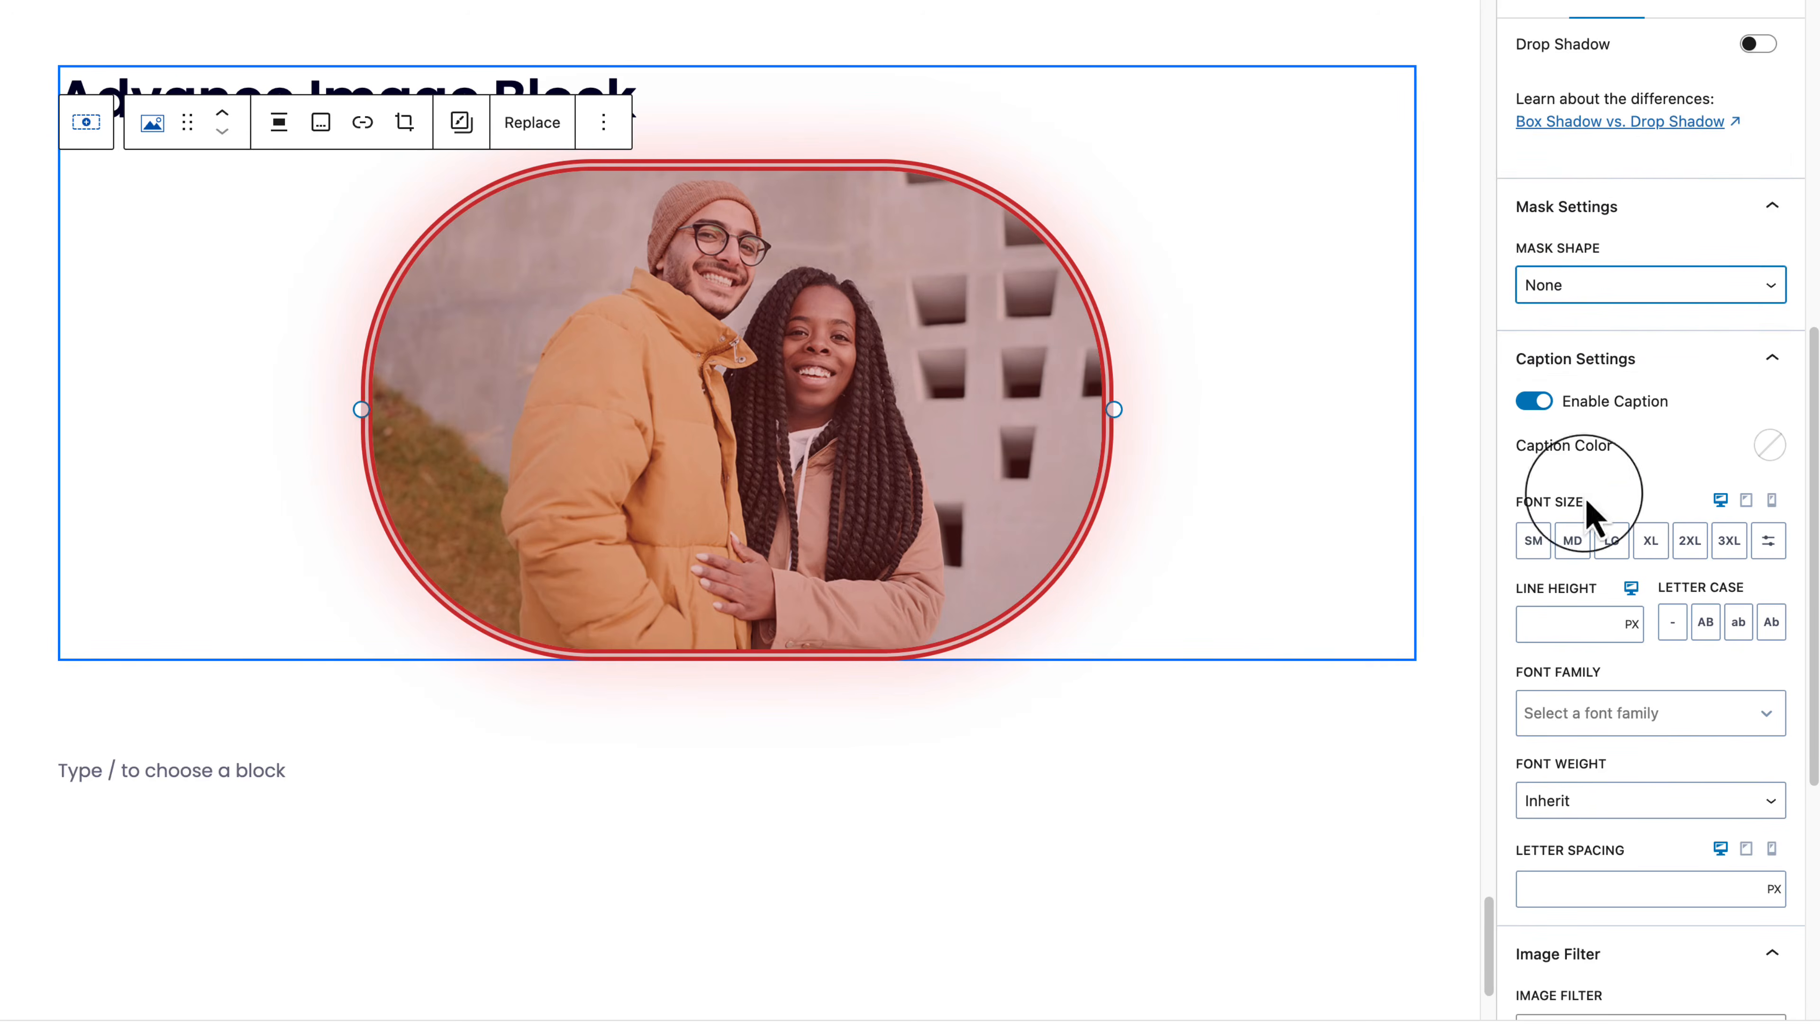
Step: Set overlay opacity to 0.6 and the overlay colour alpha to 0.29
scroll(1584, 645, down, 7)
click(1668, 756)
drag(1670, 758, 1625, 758)
click(1769, 810)
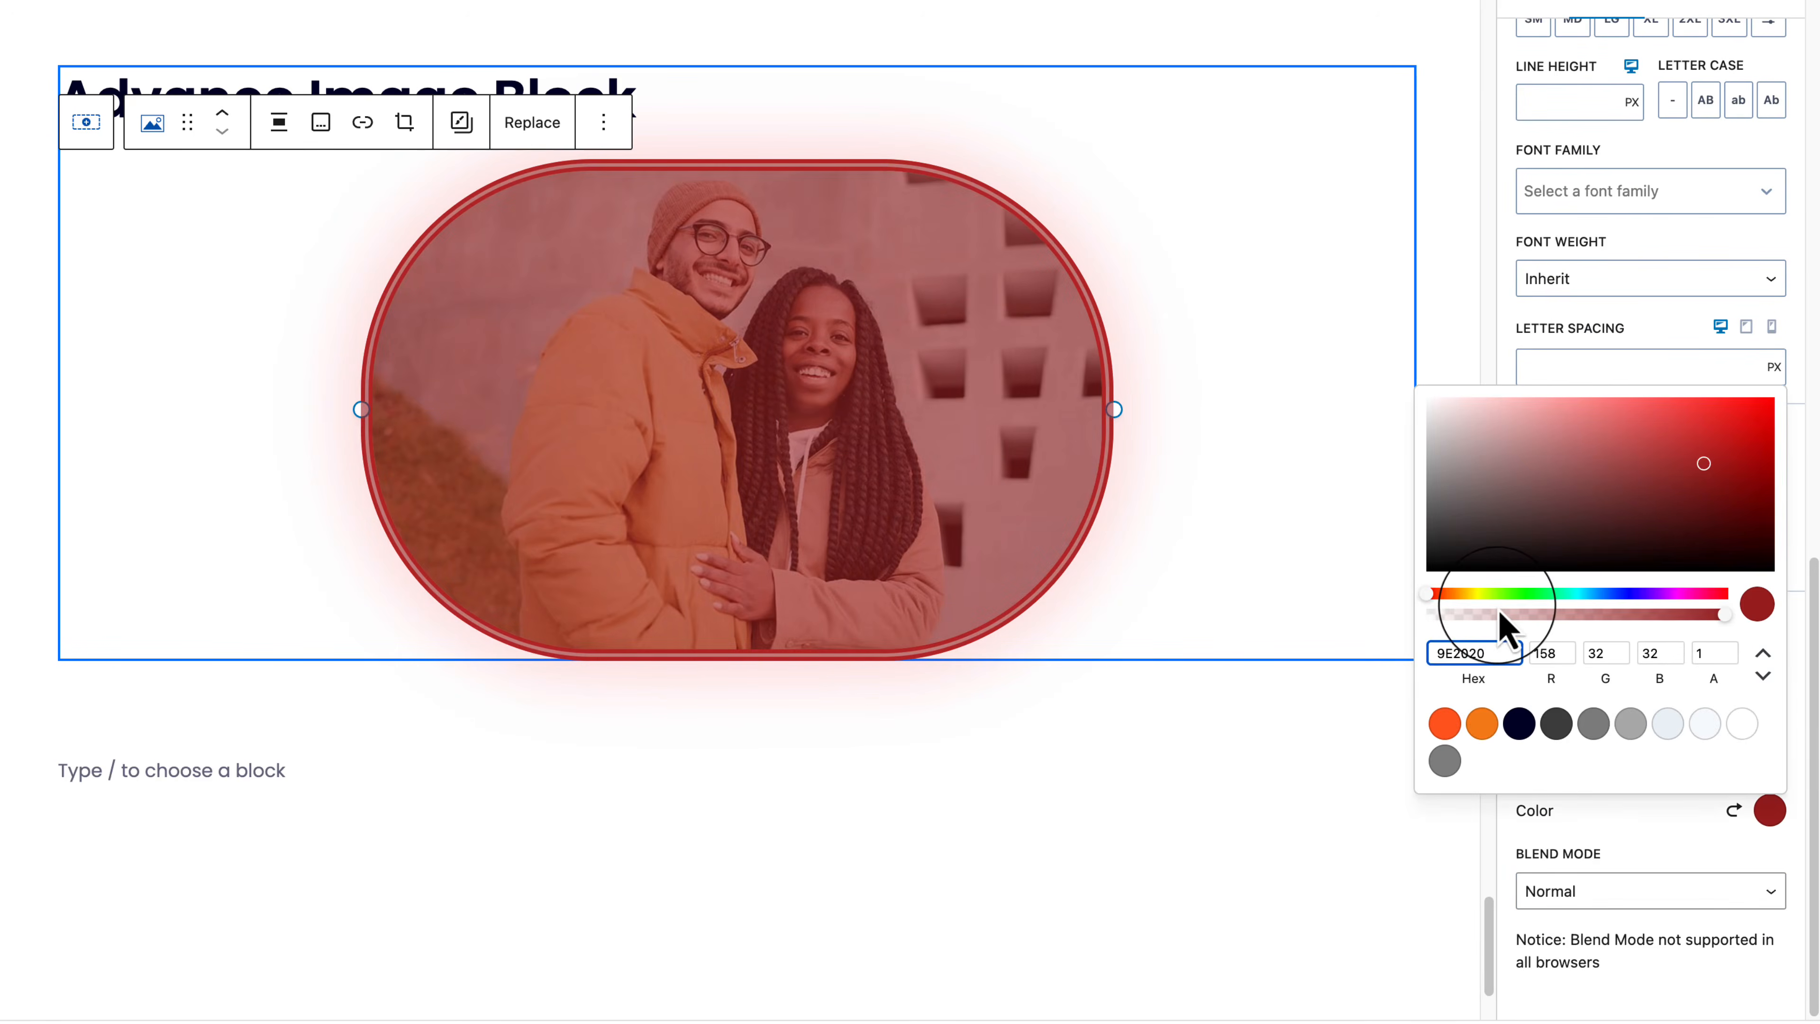
drag(1484, 617, 1516, 617)
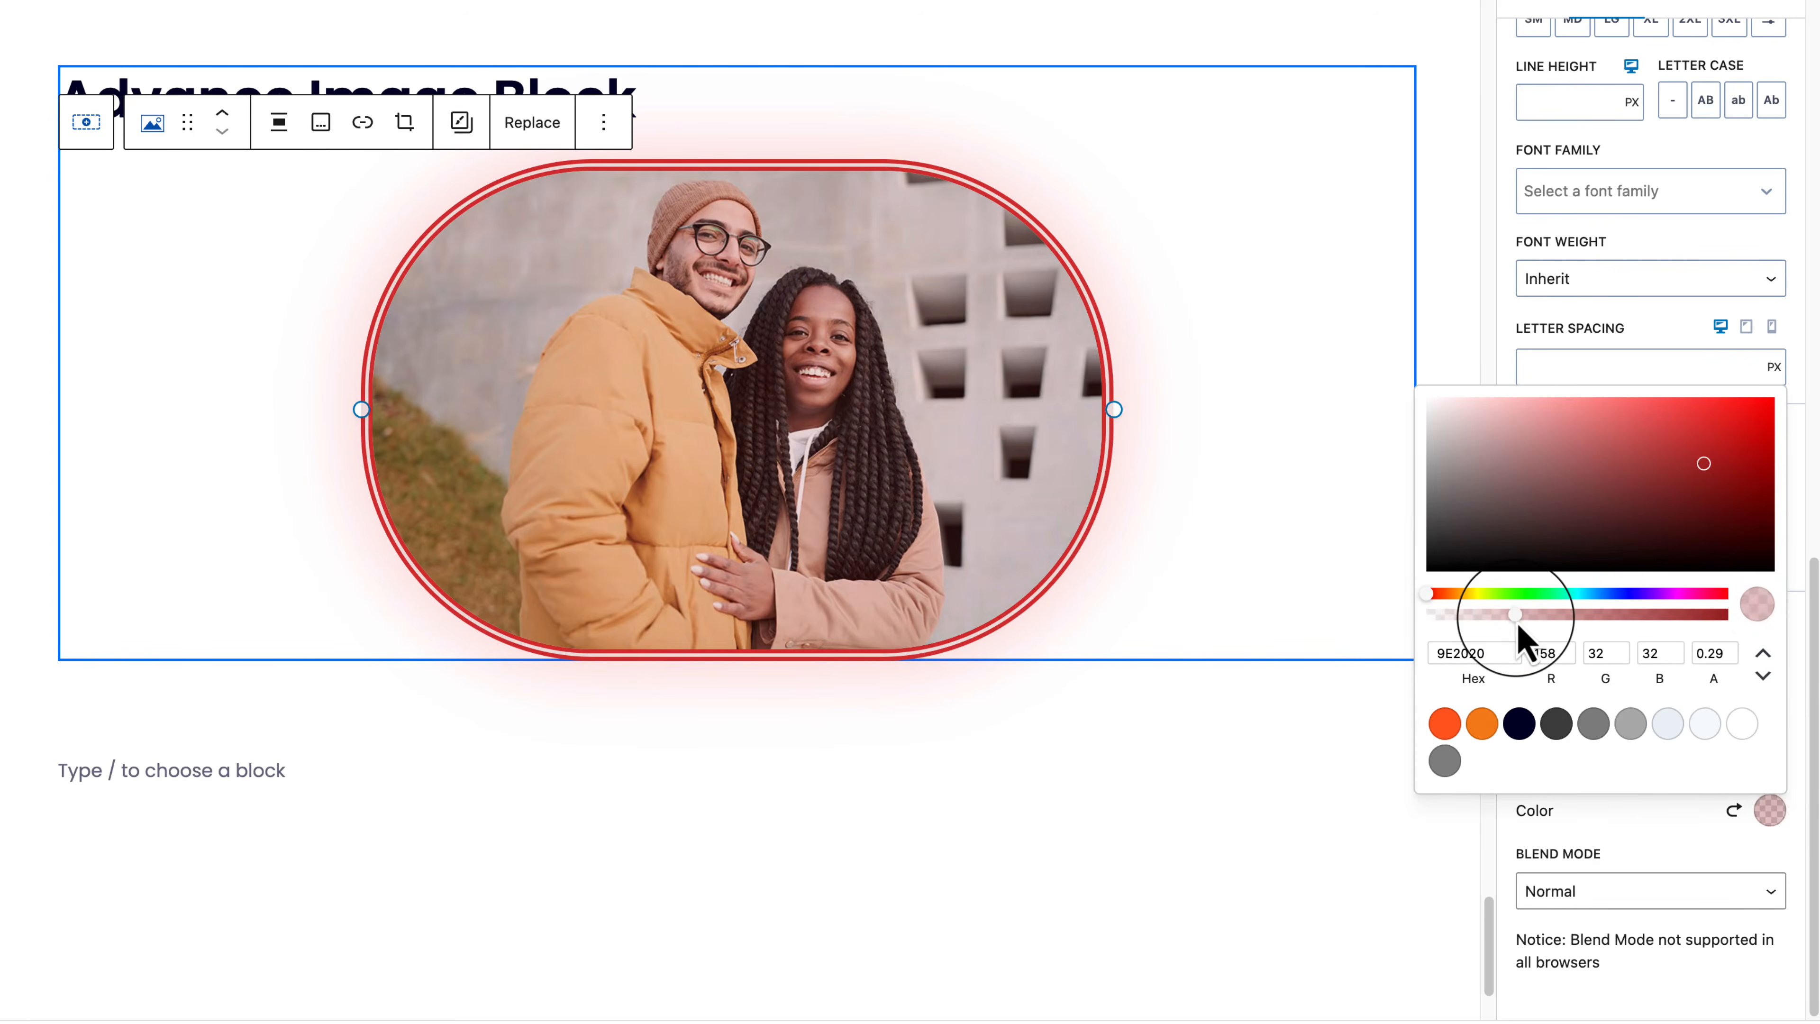
click(1059, 897)
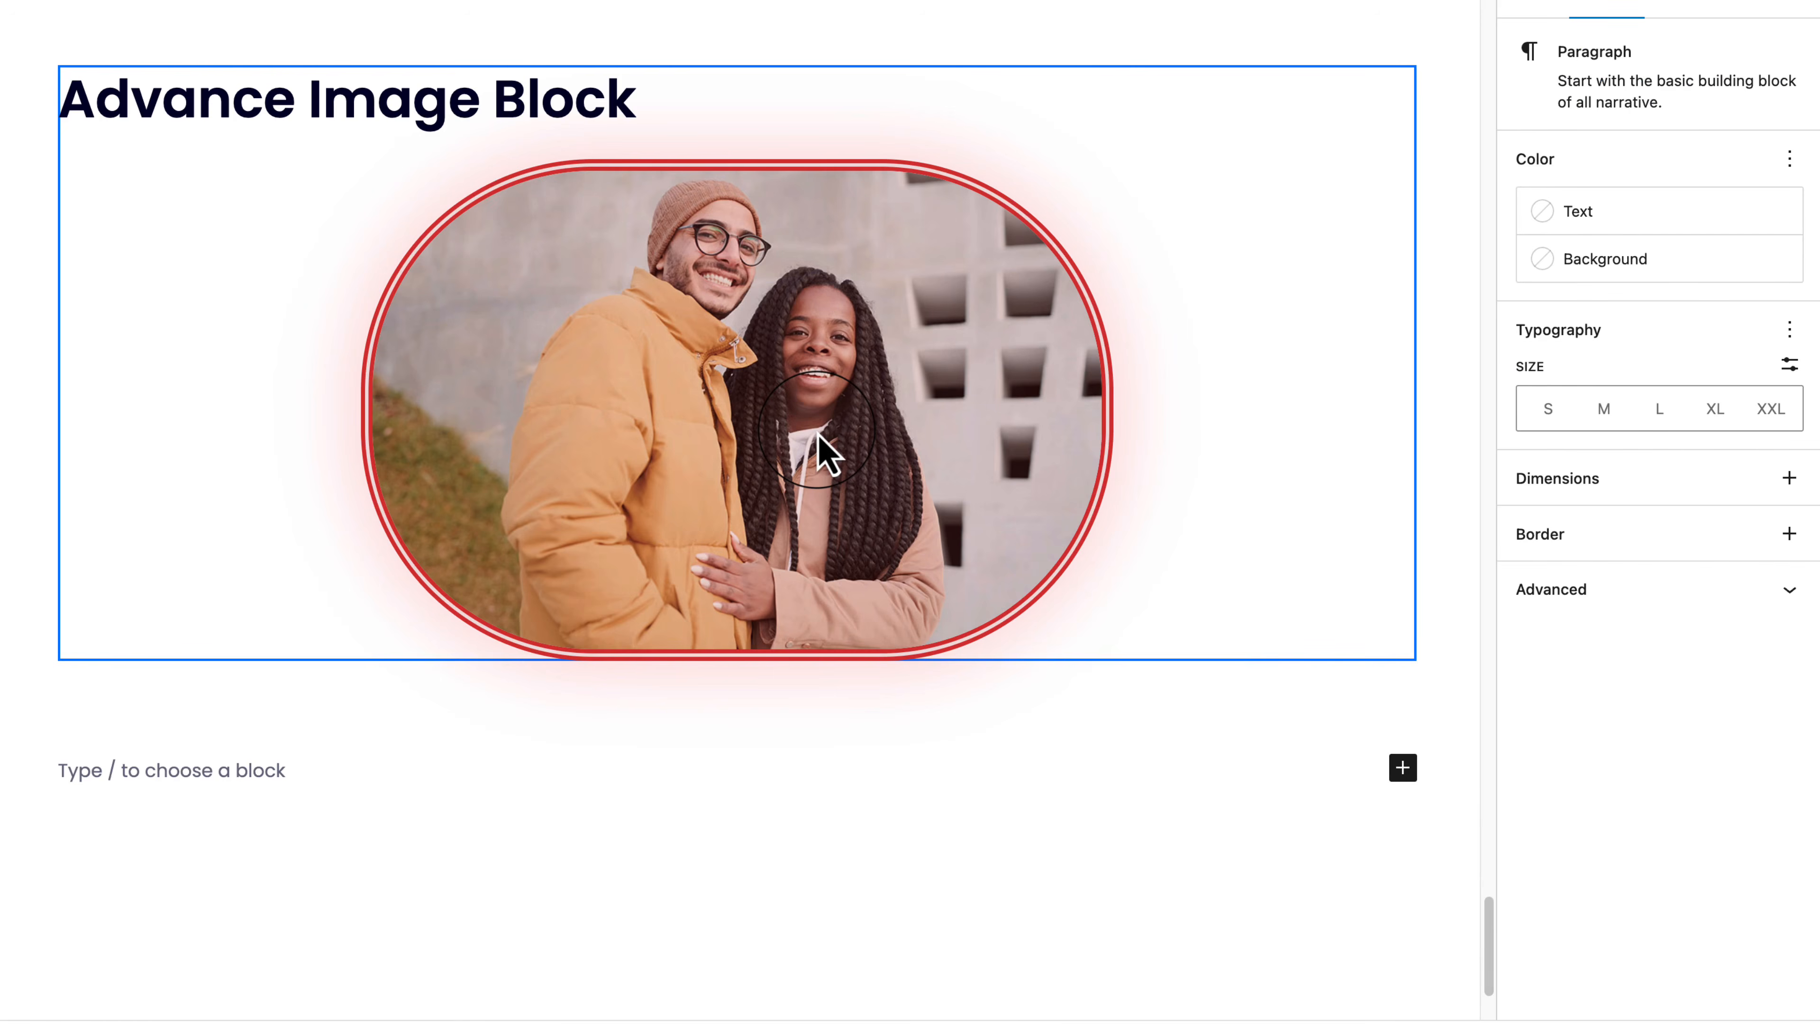
Step: Collapse the Overlay, Caption and Mask settings panels
click(914, 488)
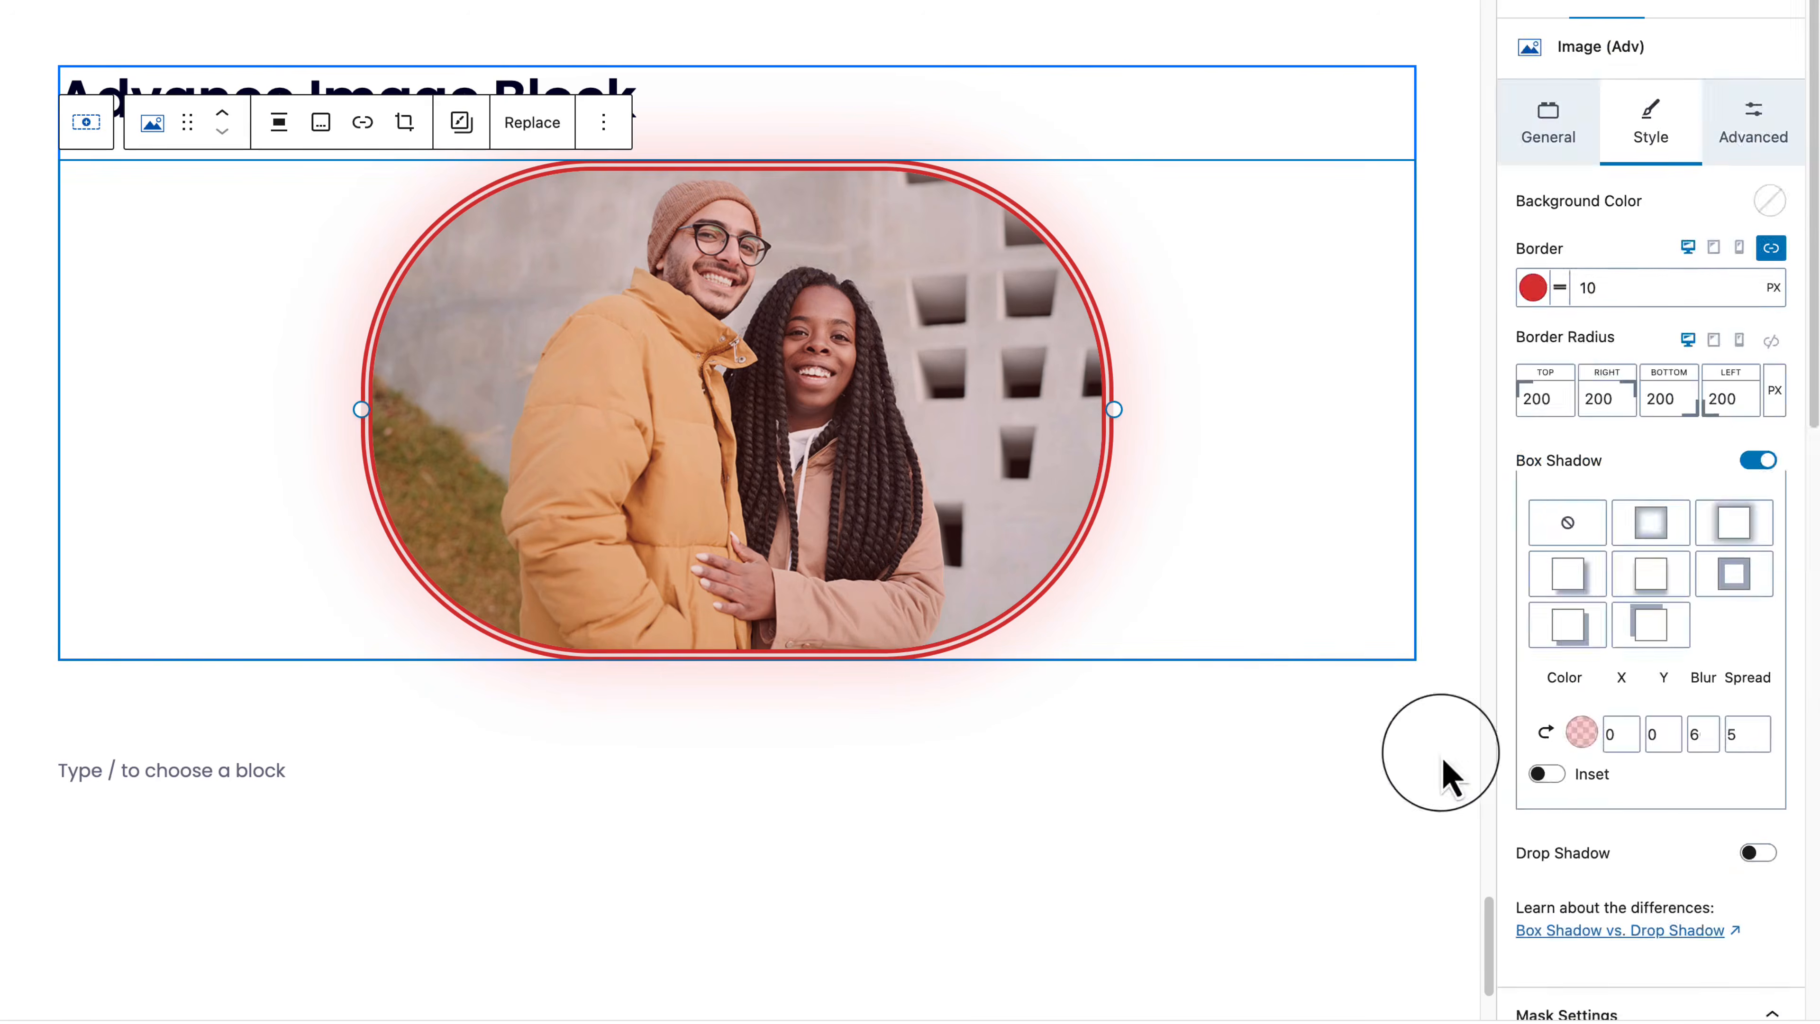
scroll(1739, 928, down, 15)
scroll(1739, 927, down, 3)
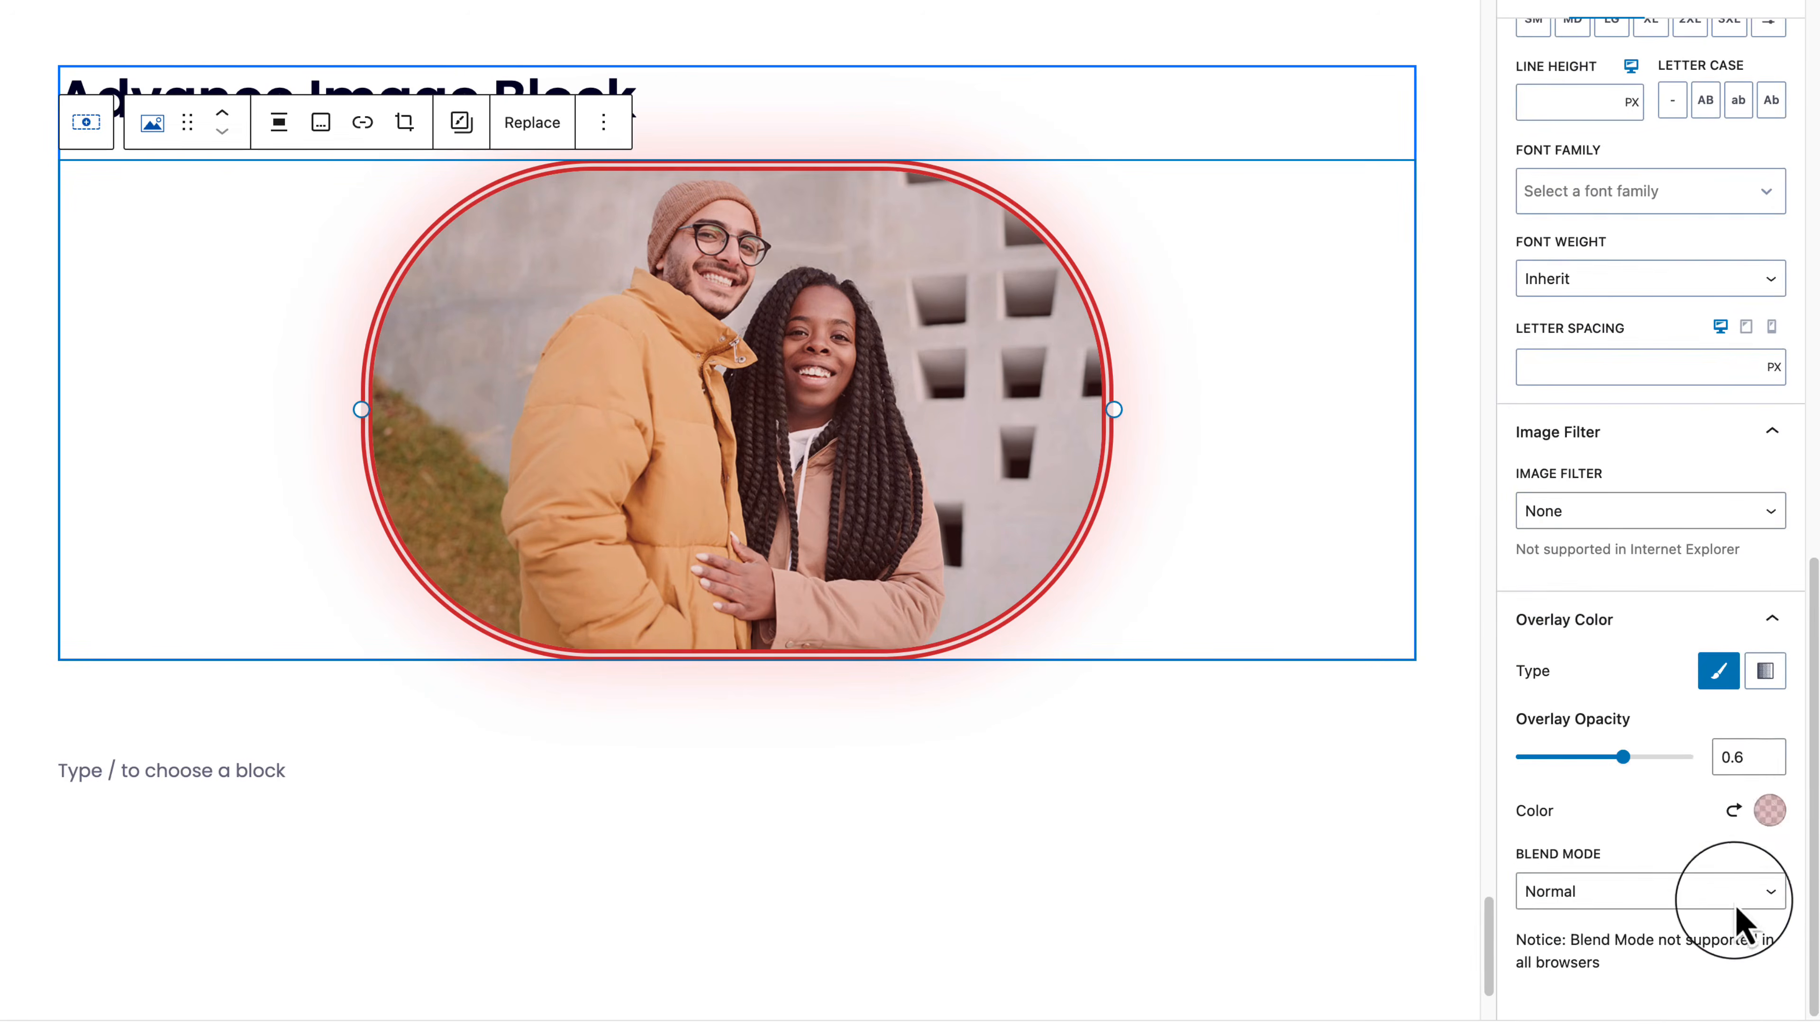
click(1776, 622)
scroll(1766, 573, up, 4)
click(1754, 517)
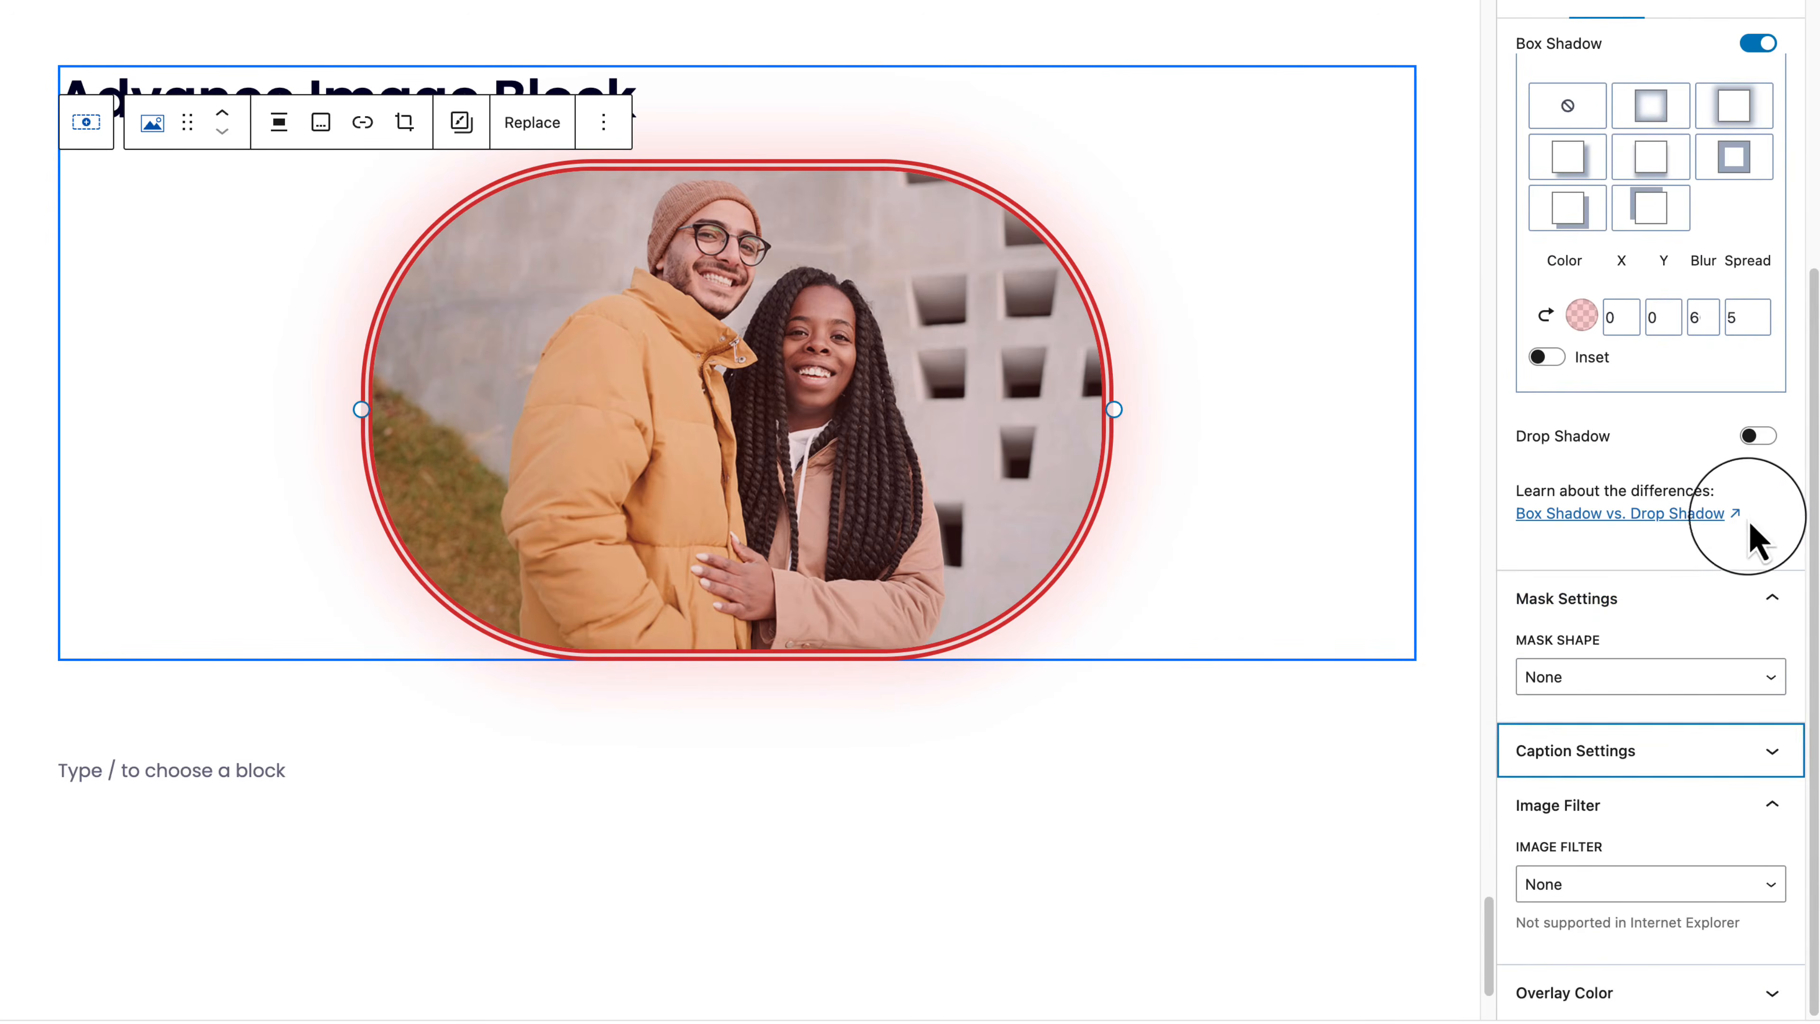
click(1768, 603)
scroll(1768, 604, up, 6)
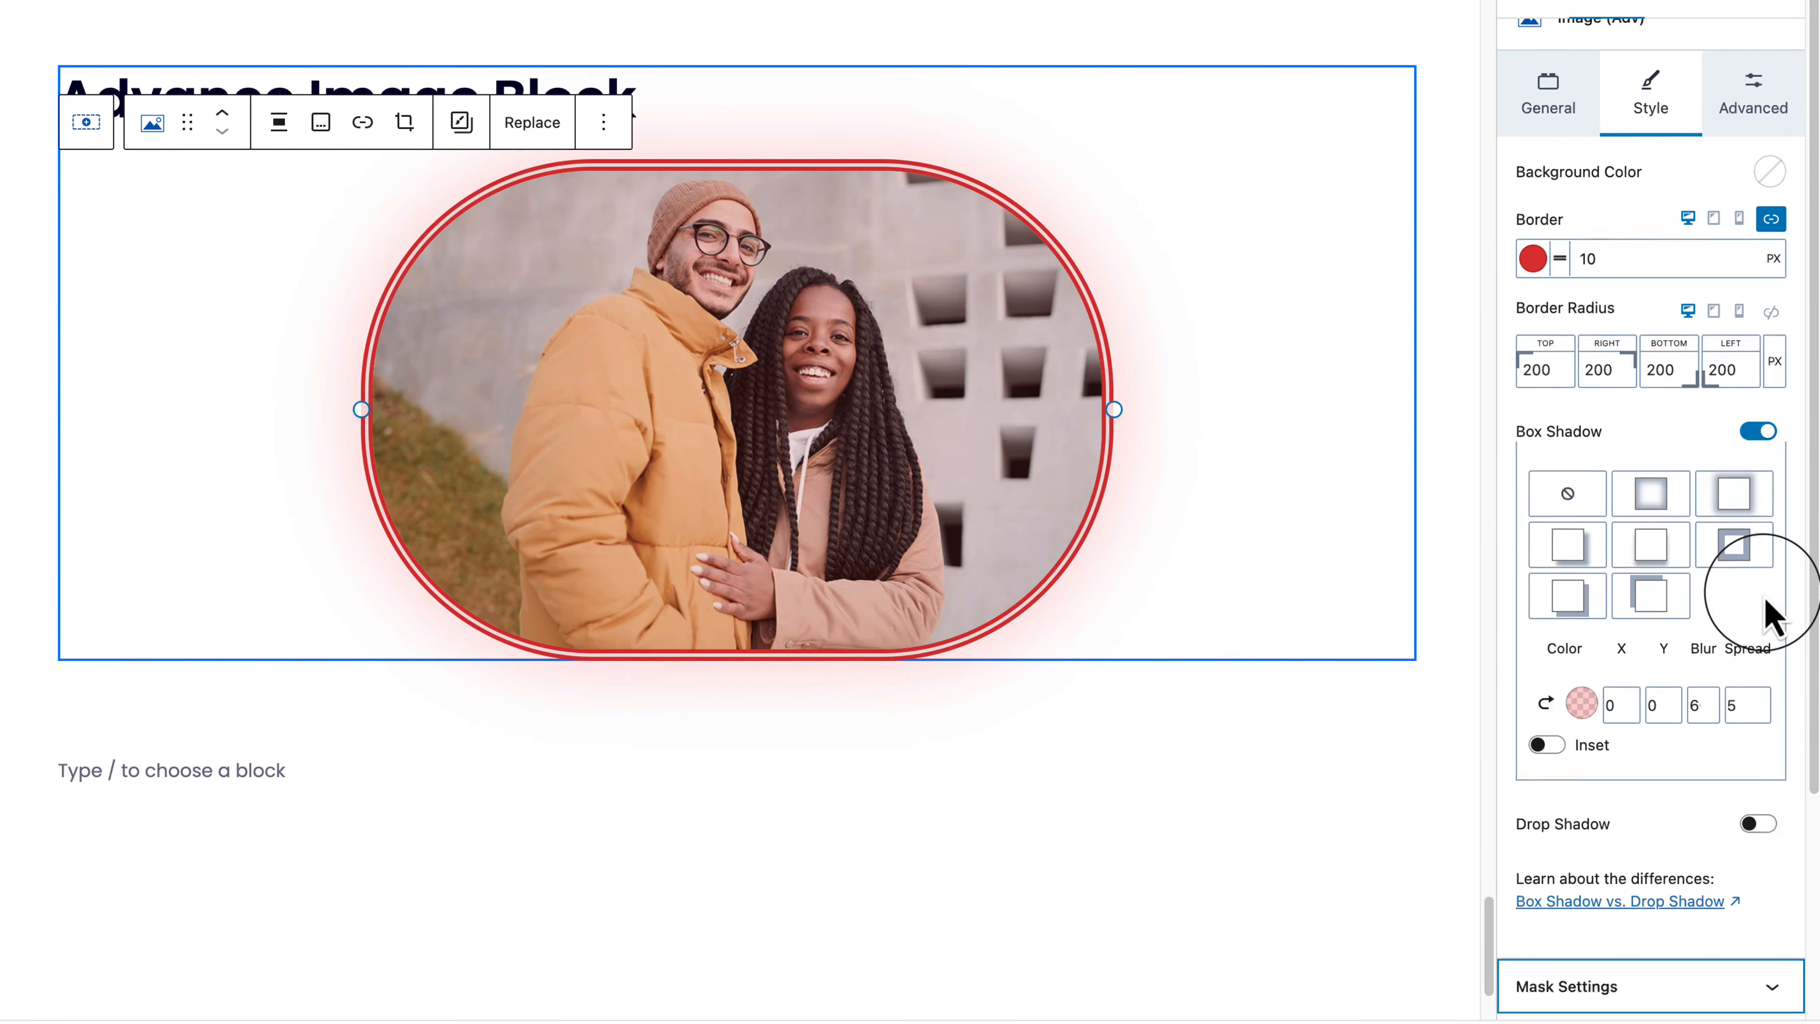
scroll(988, 508, up, 2)
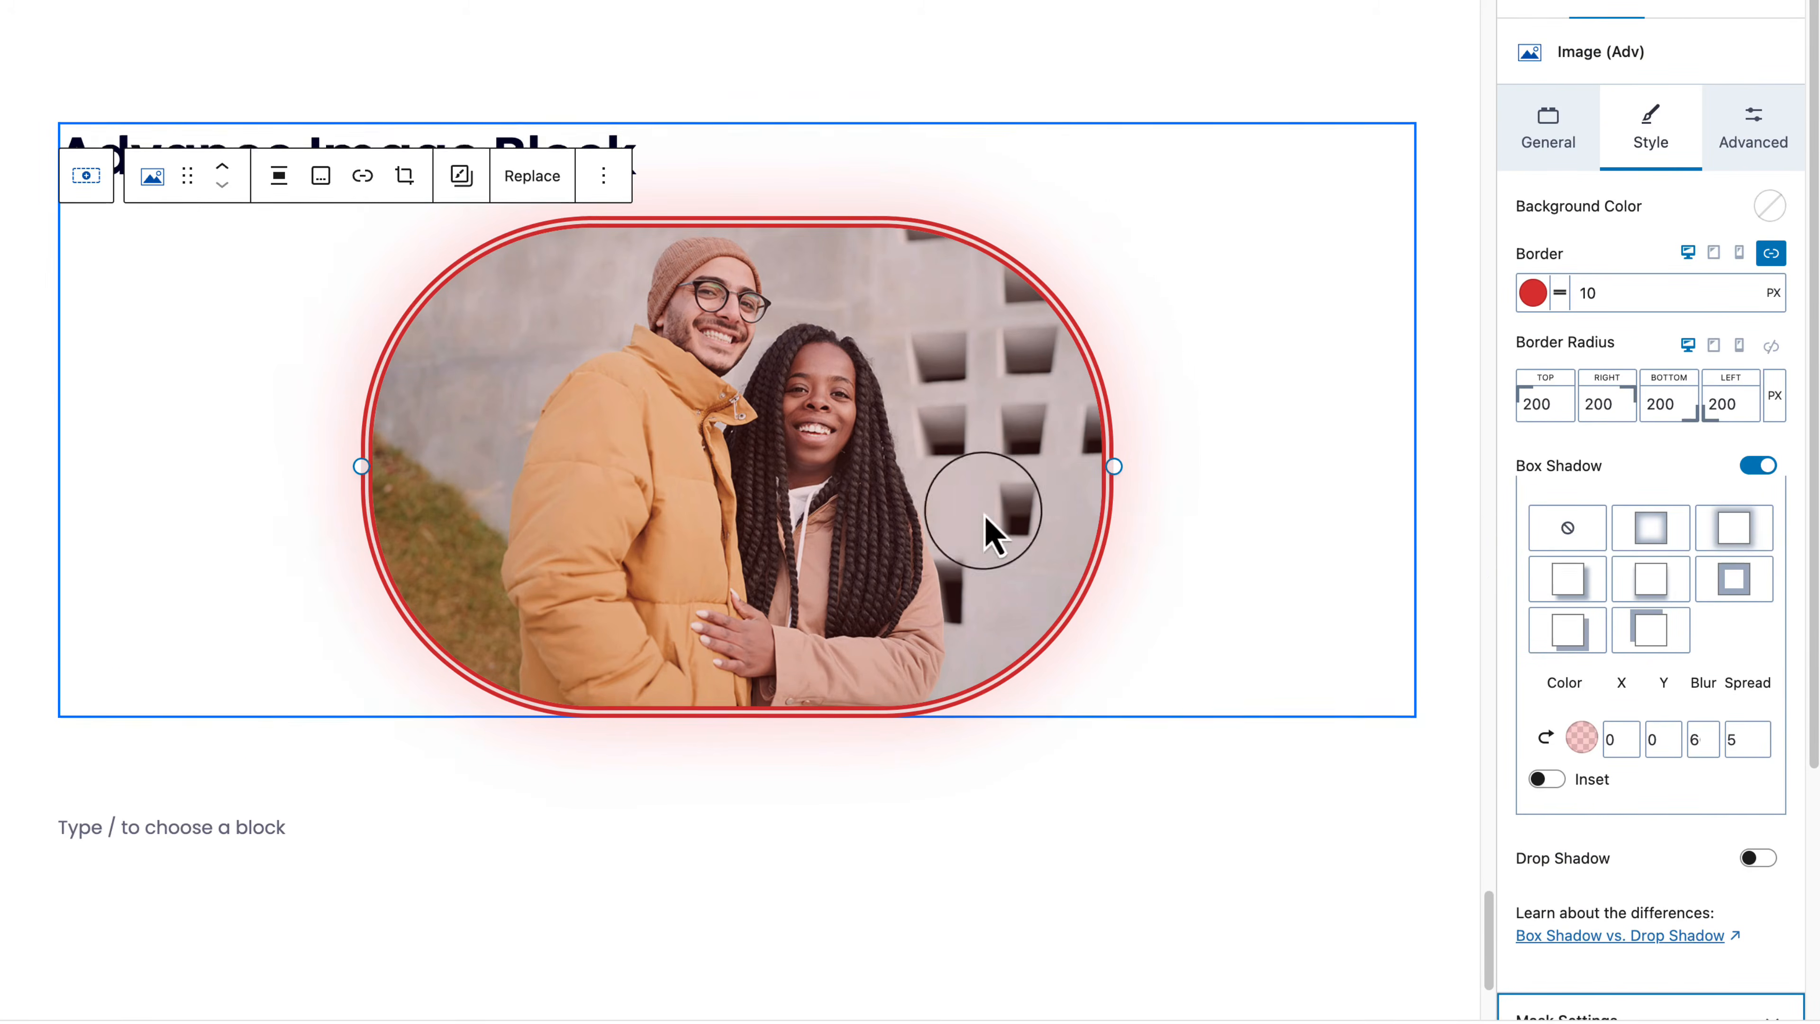
Step: Add the tooltip 'This is tooltip text' placed Top with the indicator underline enabled
click(1753, 147)
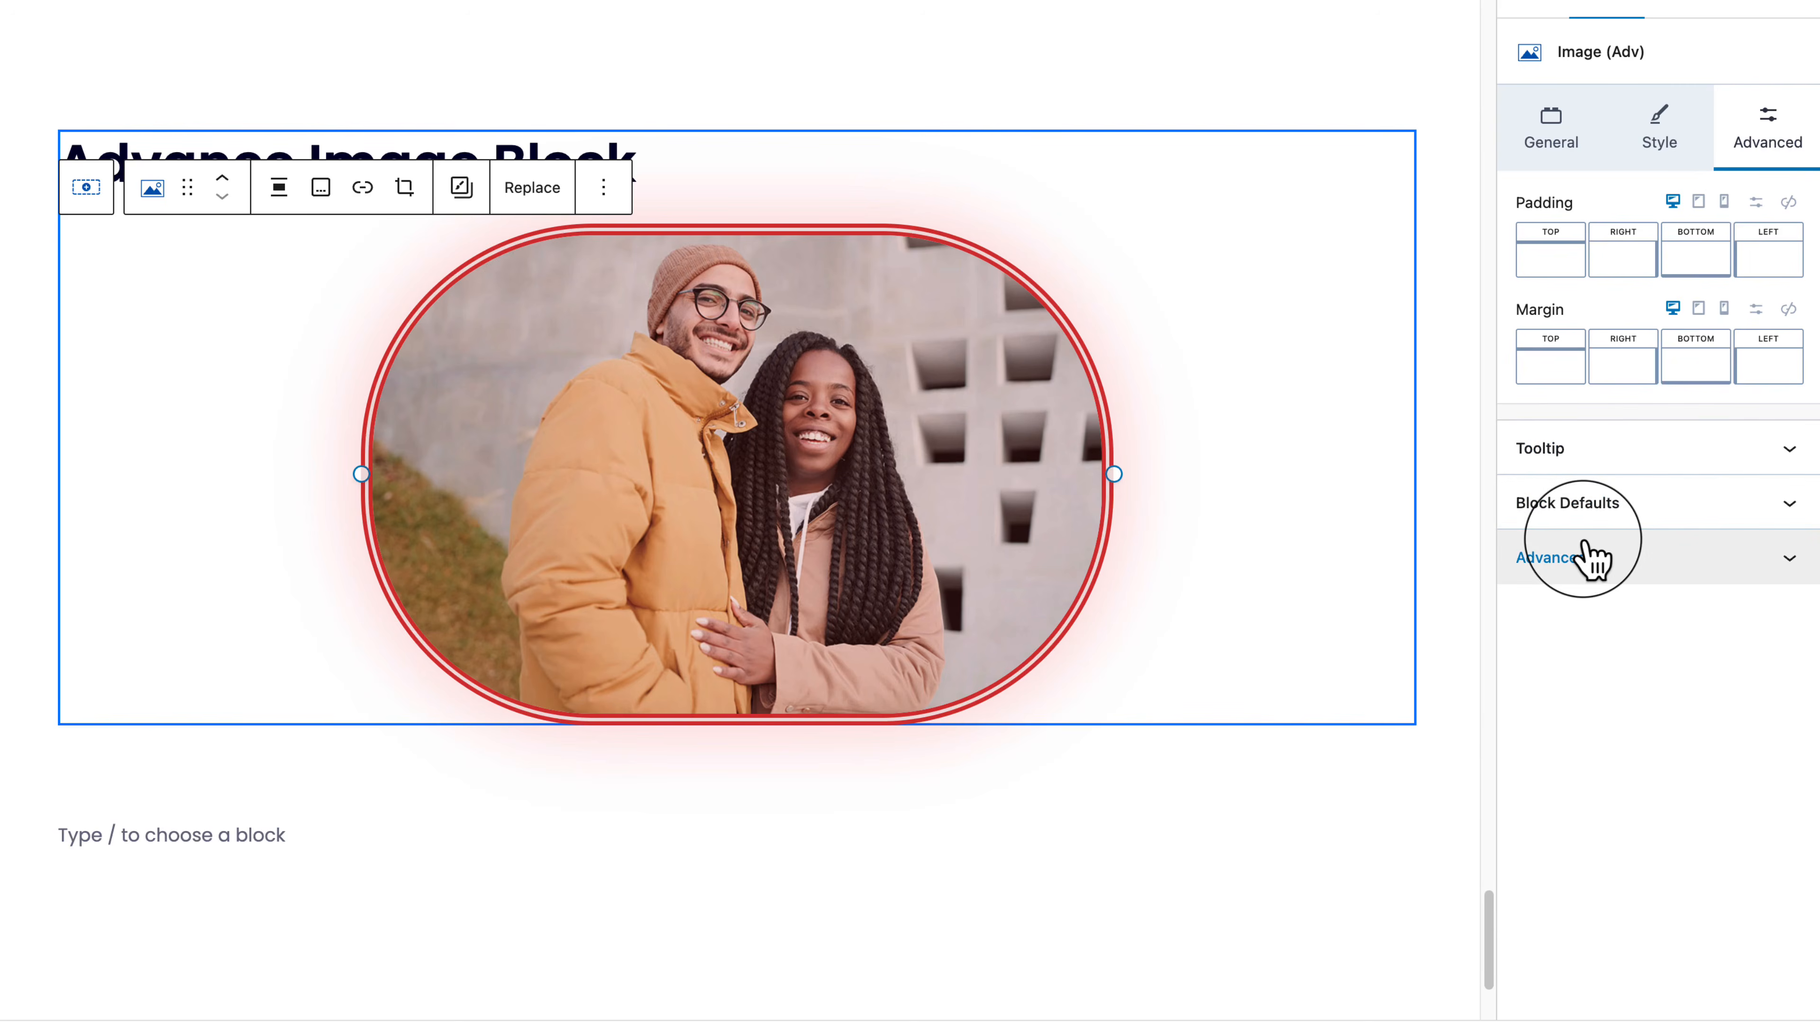
click(1641, 450)
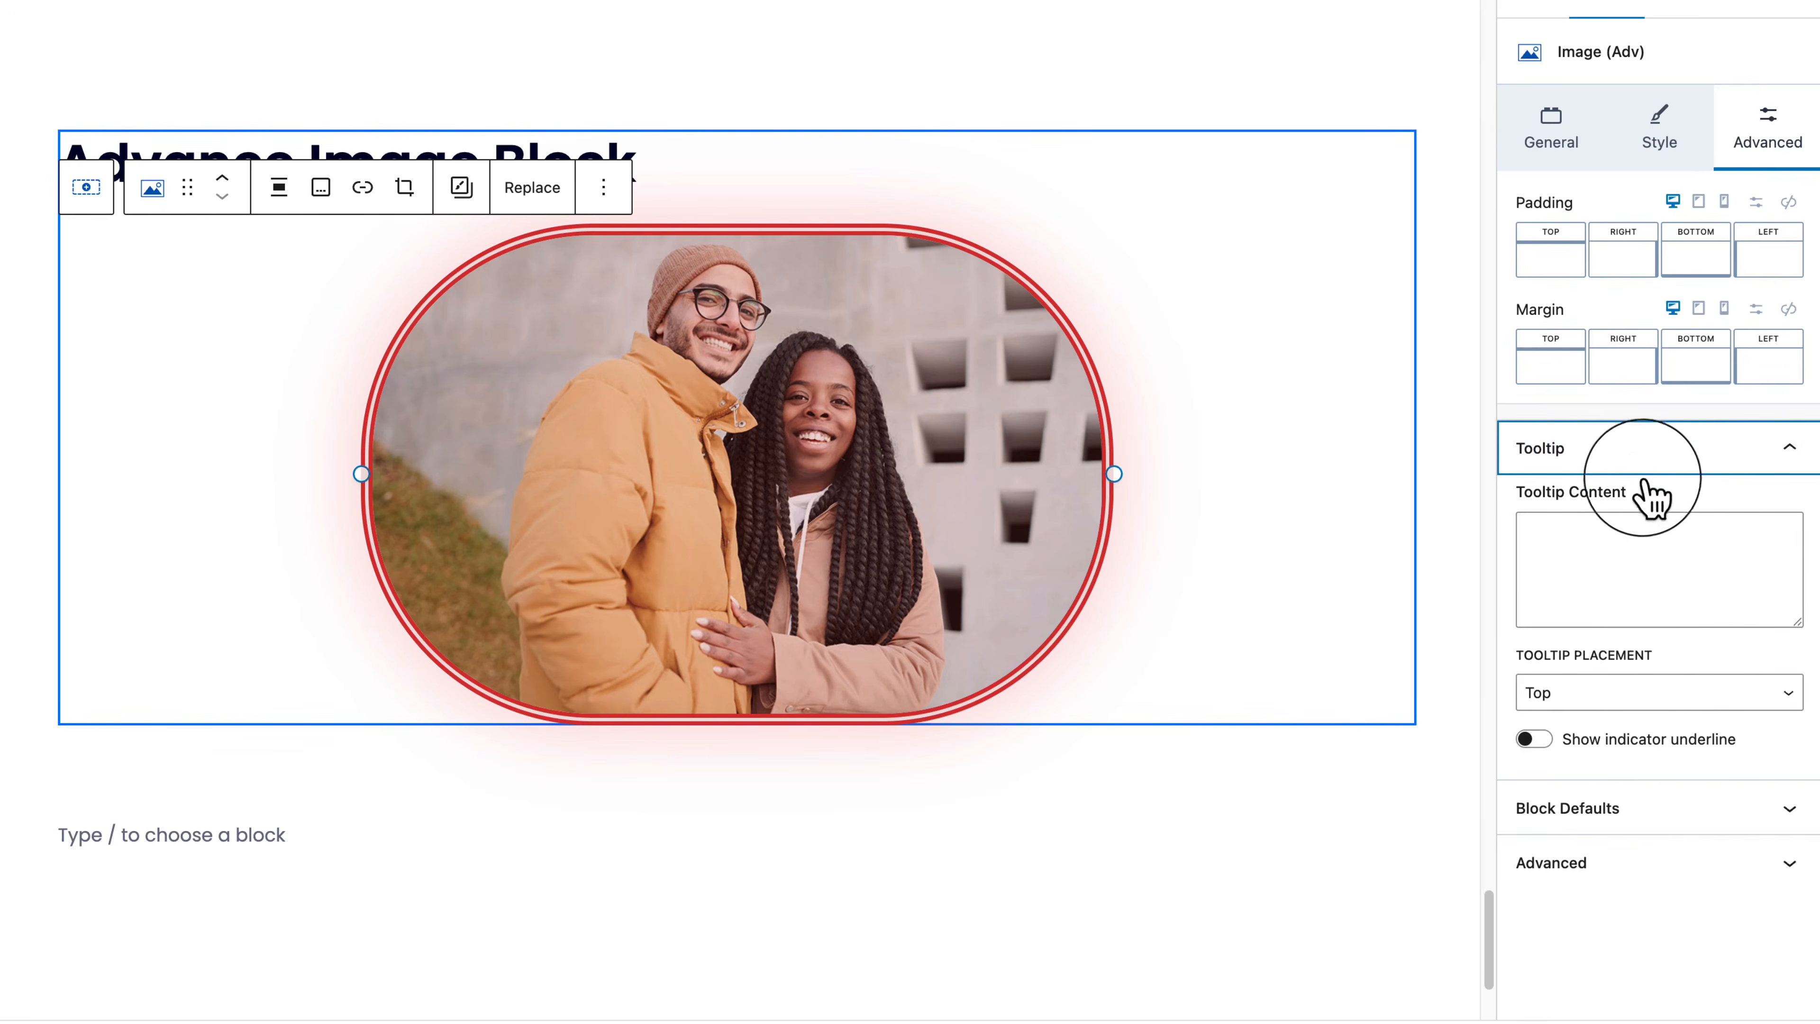
click(1655, 570)
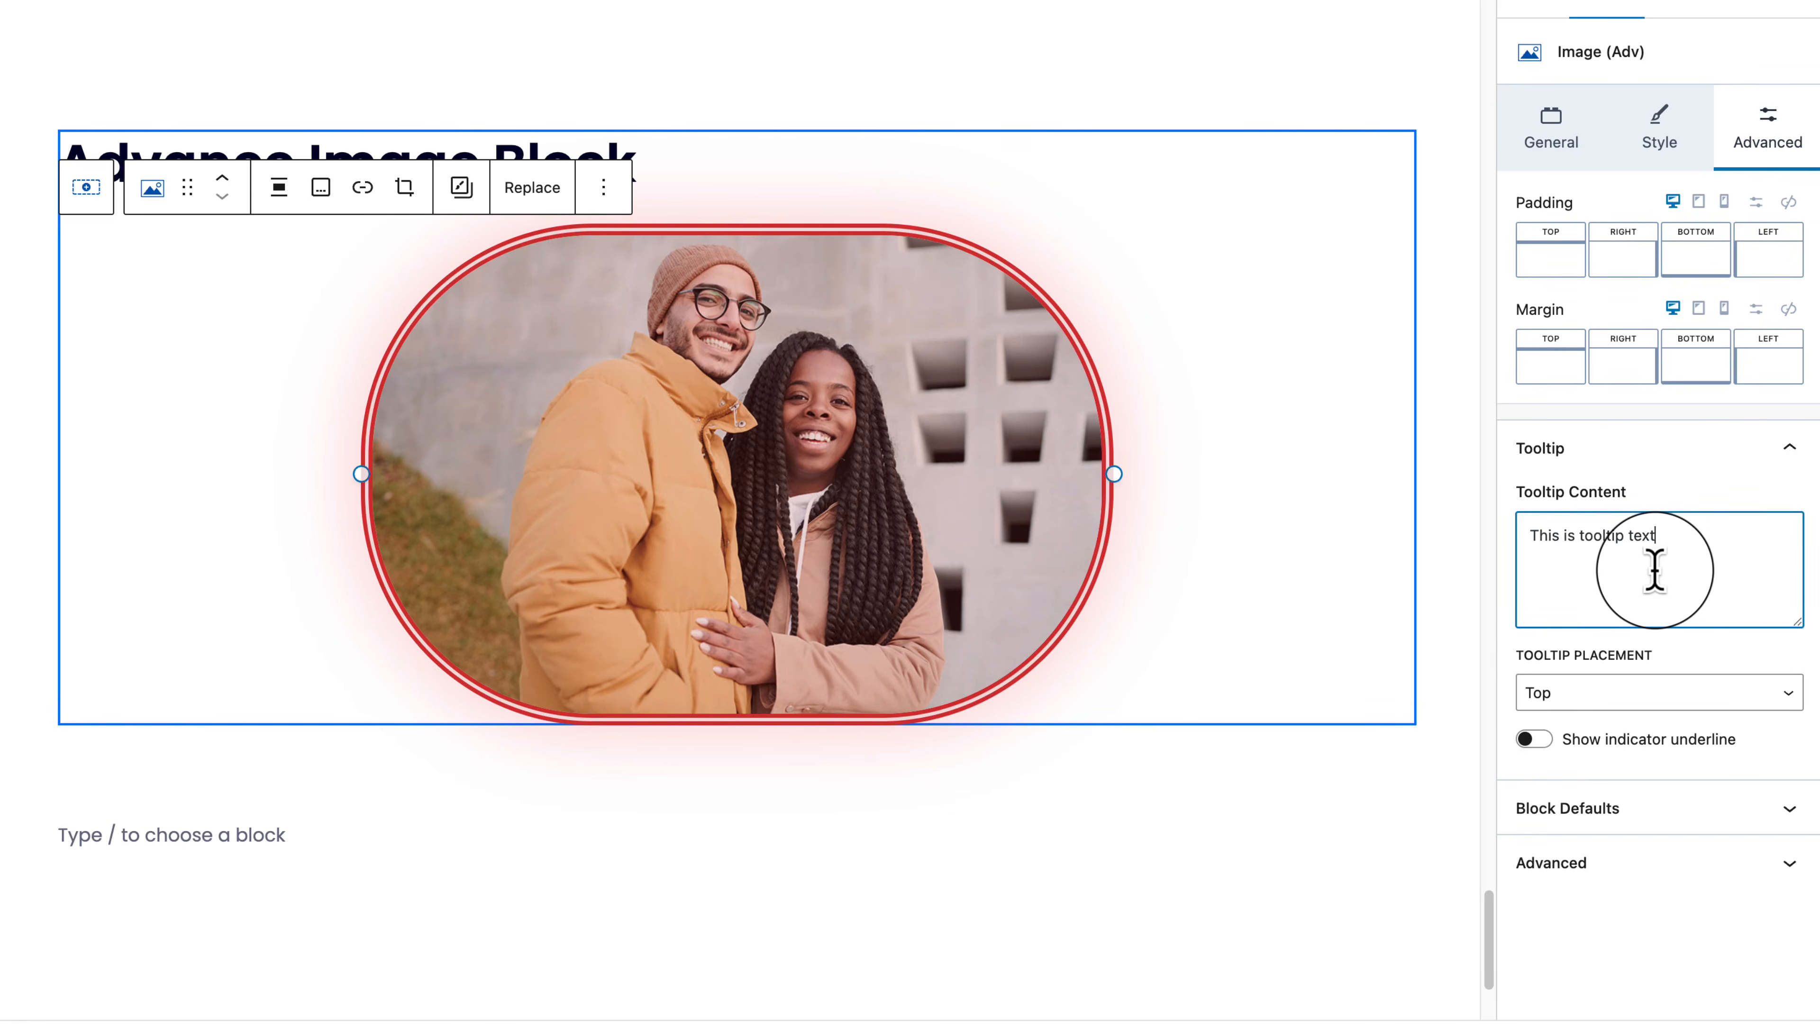
click(1616, 706)
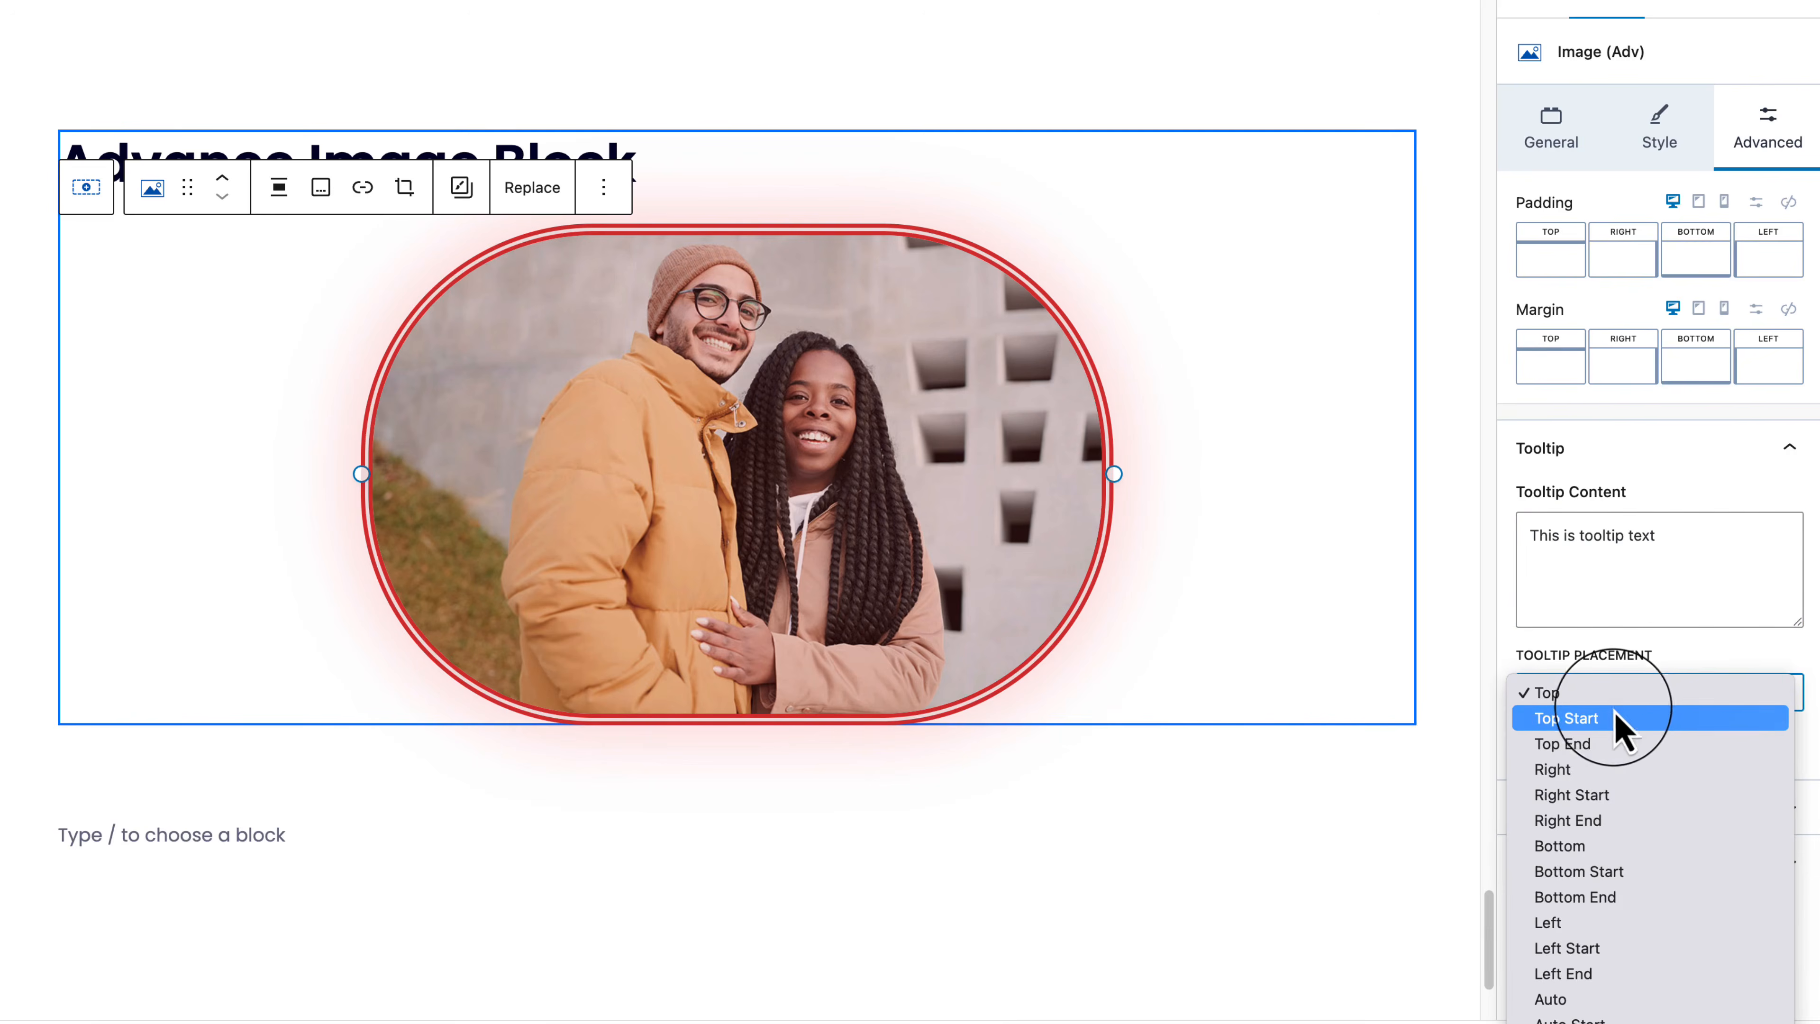
click(1620, 698)
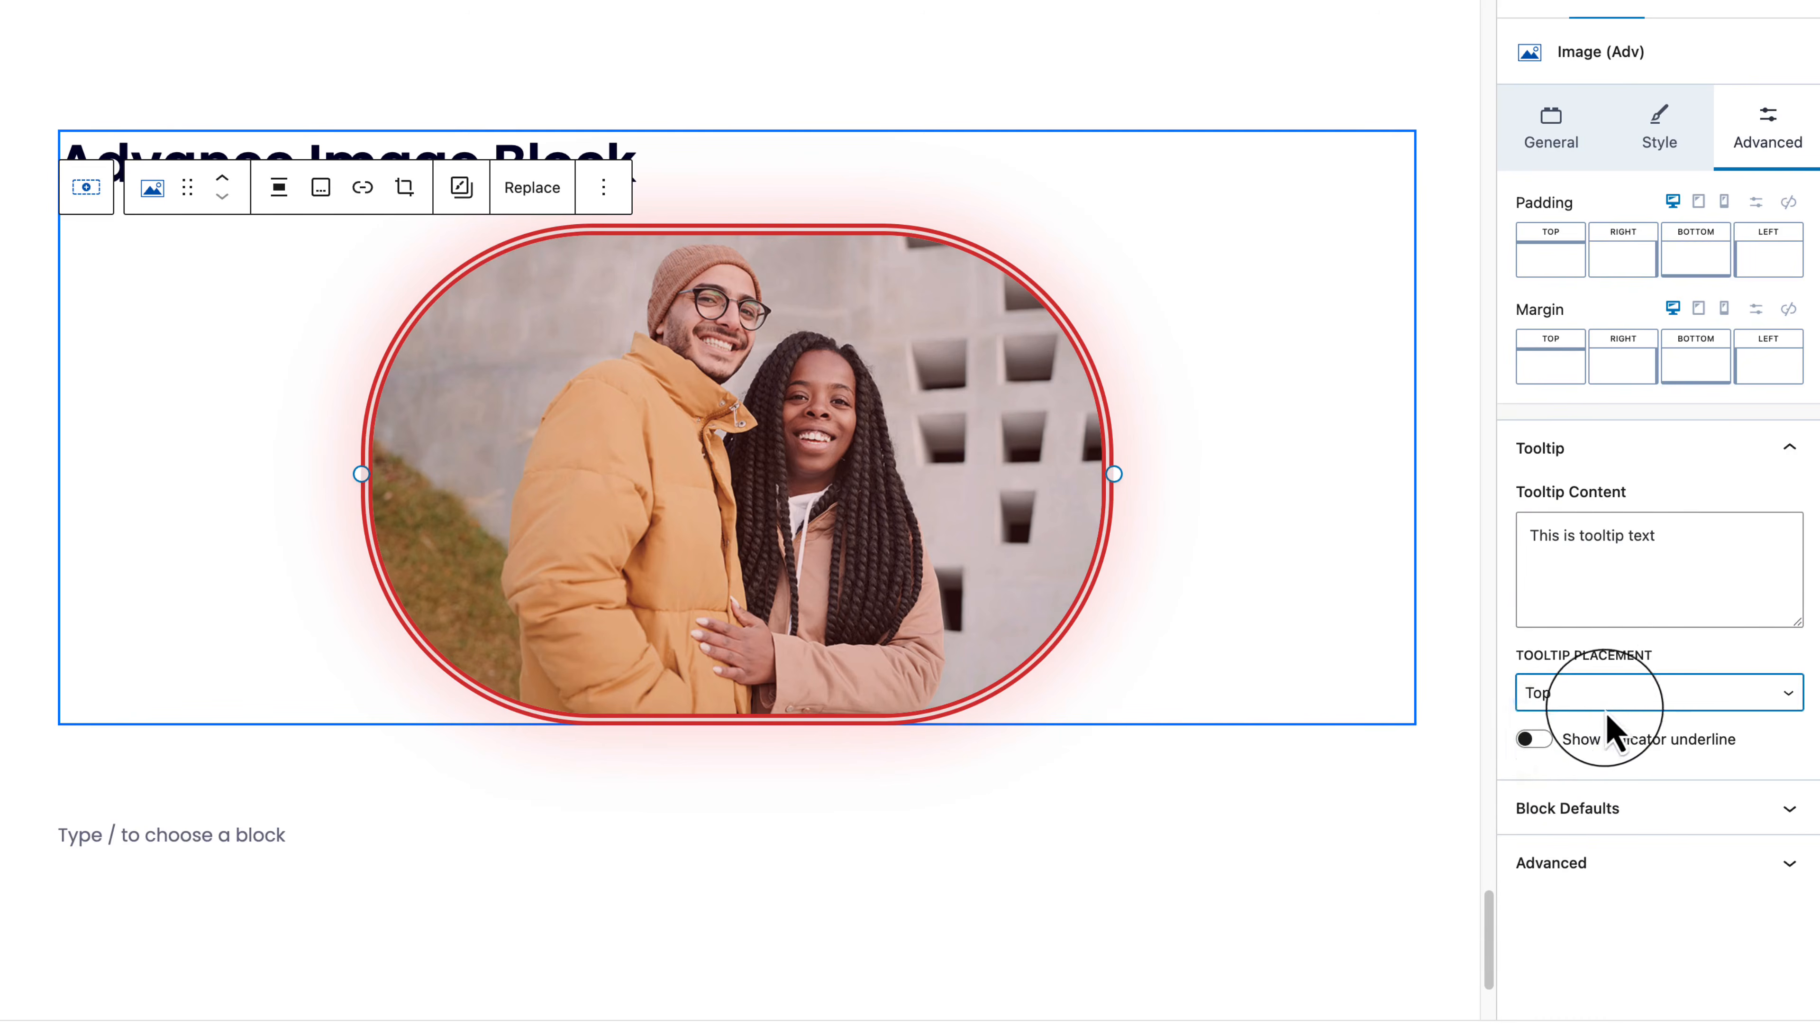
click(1541, 743)
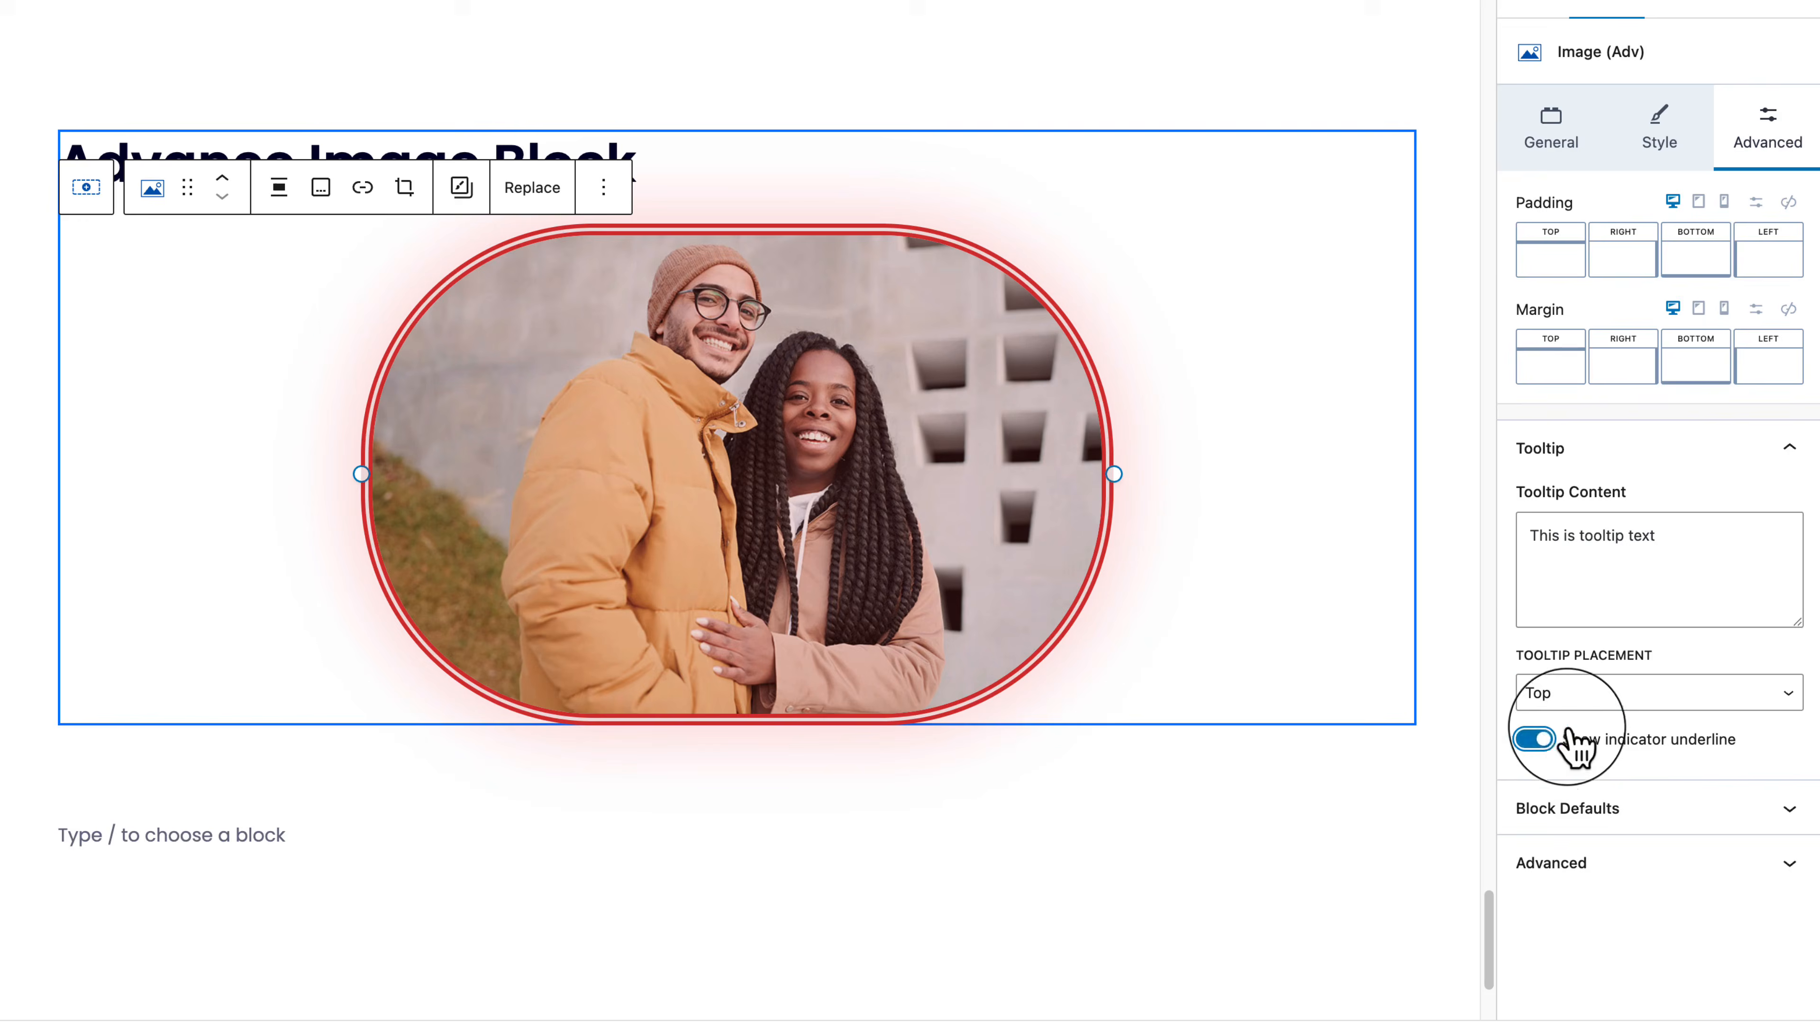
click(1613, 703)
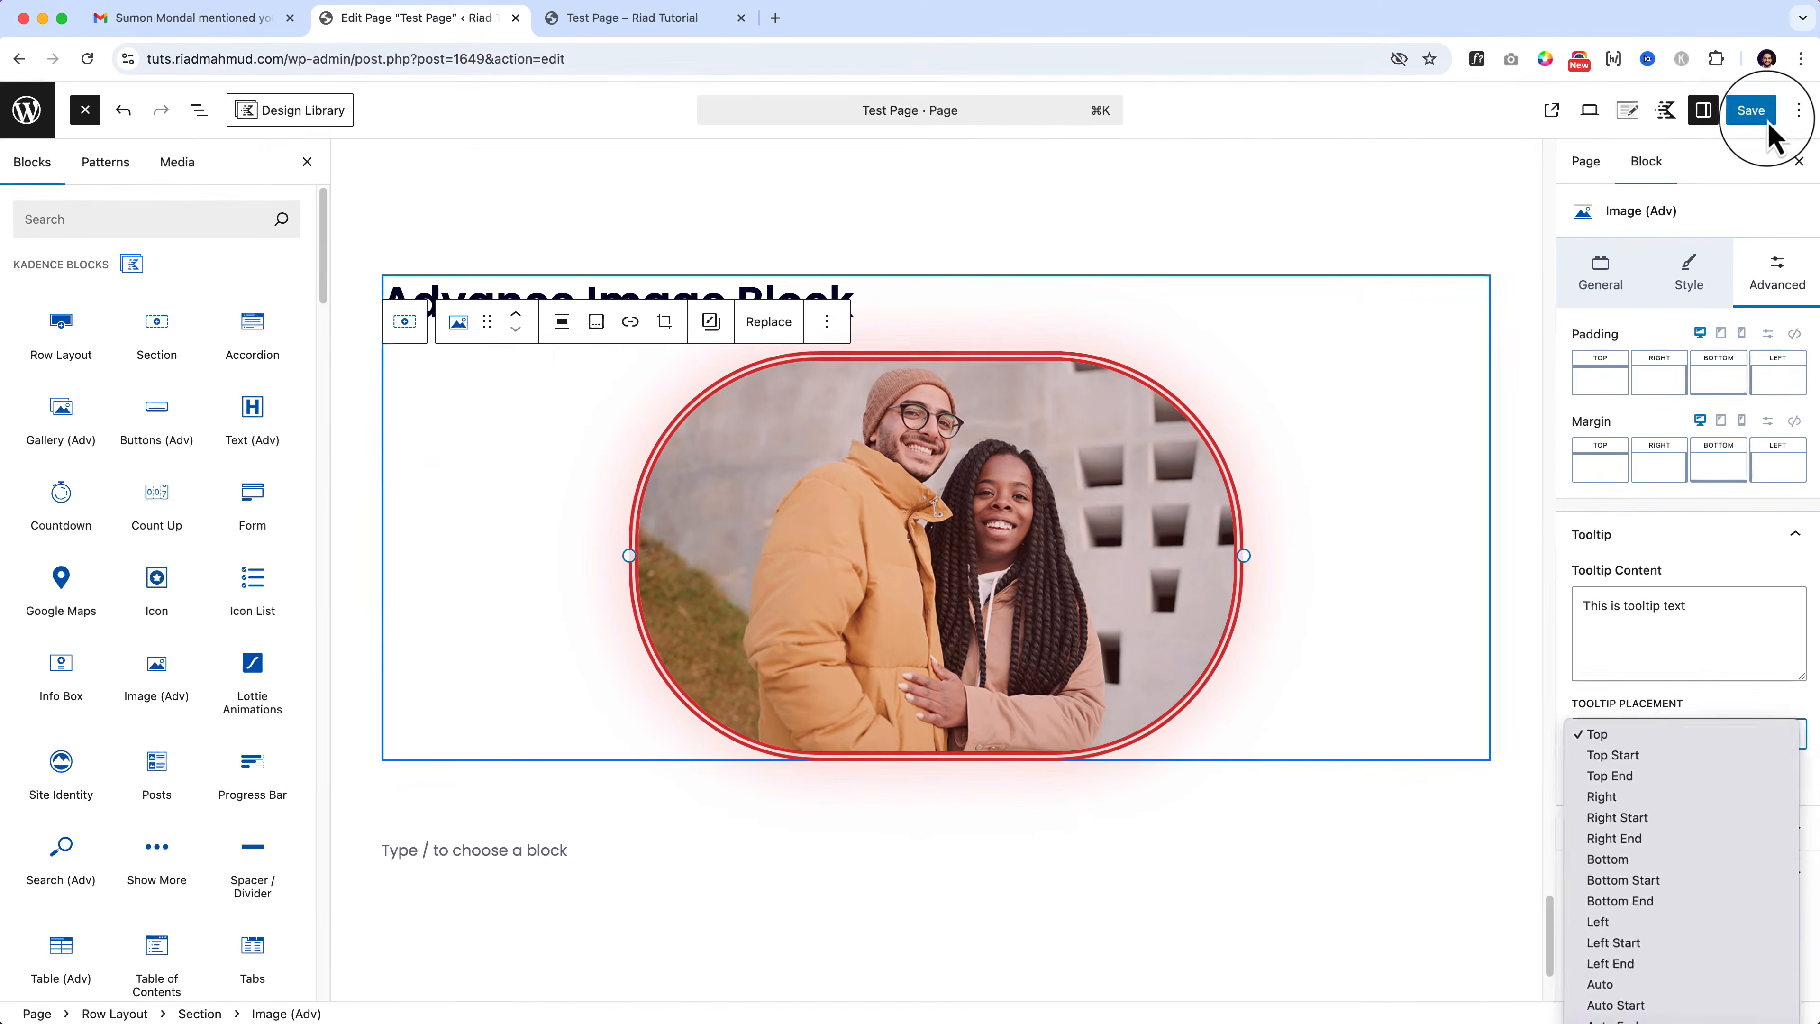
click(1763, 118)
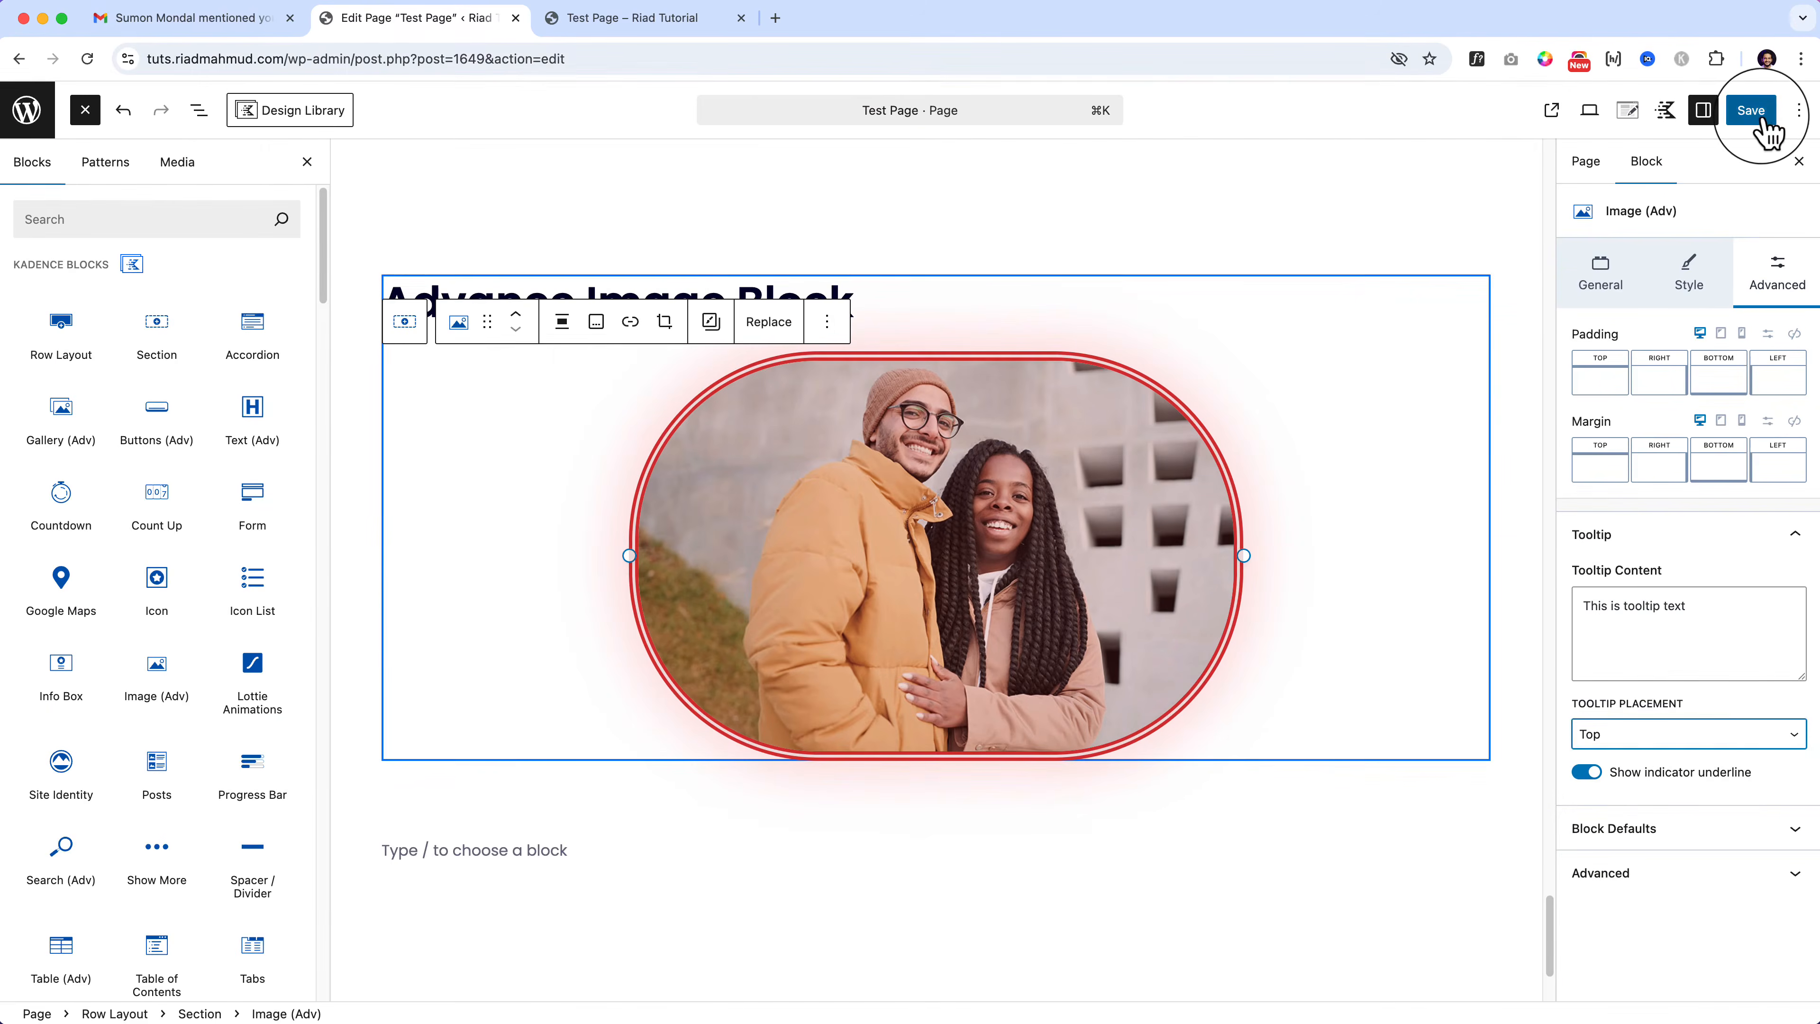
Step: Save the page and check the reloaded live Test Page down to the Advance Image Block
click(1763, 118)
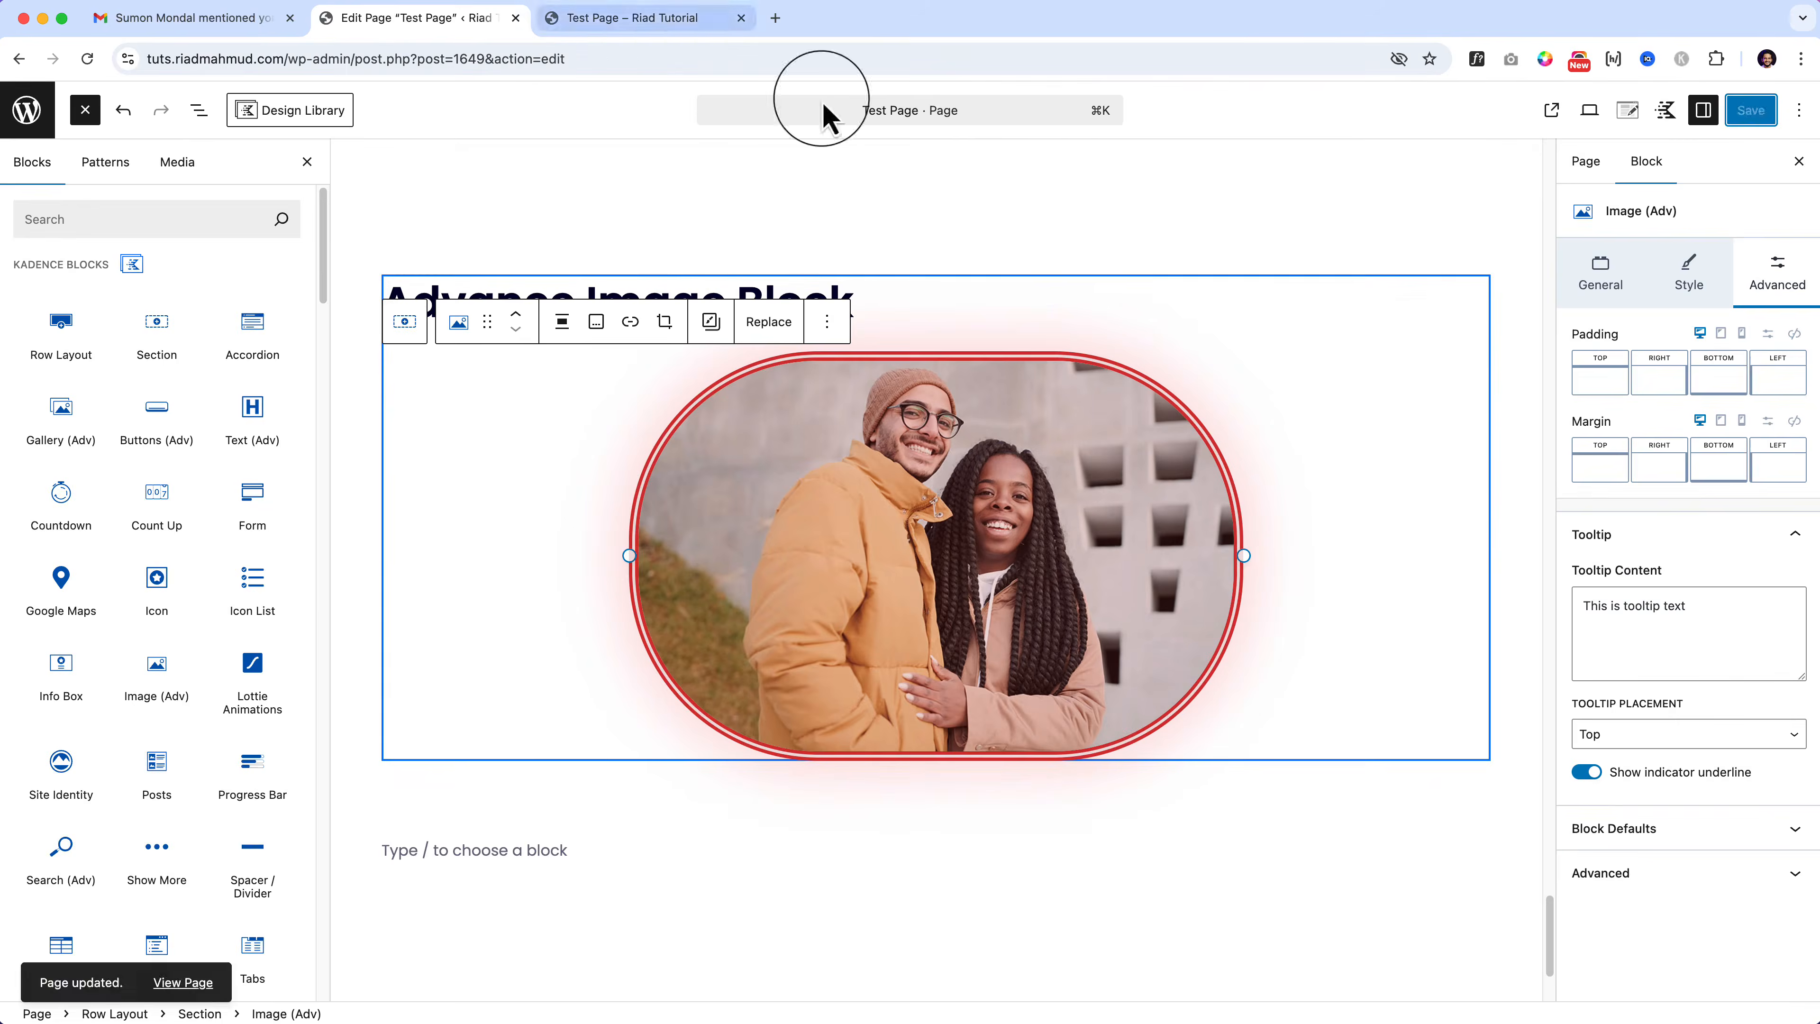
click(623, 18)
click(87, 59)
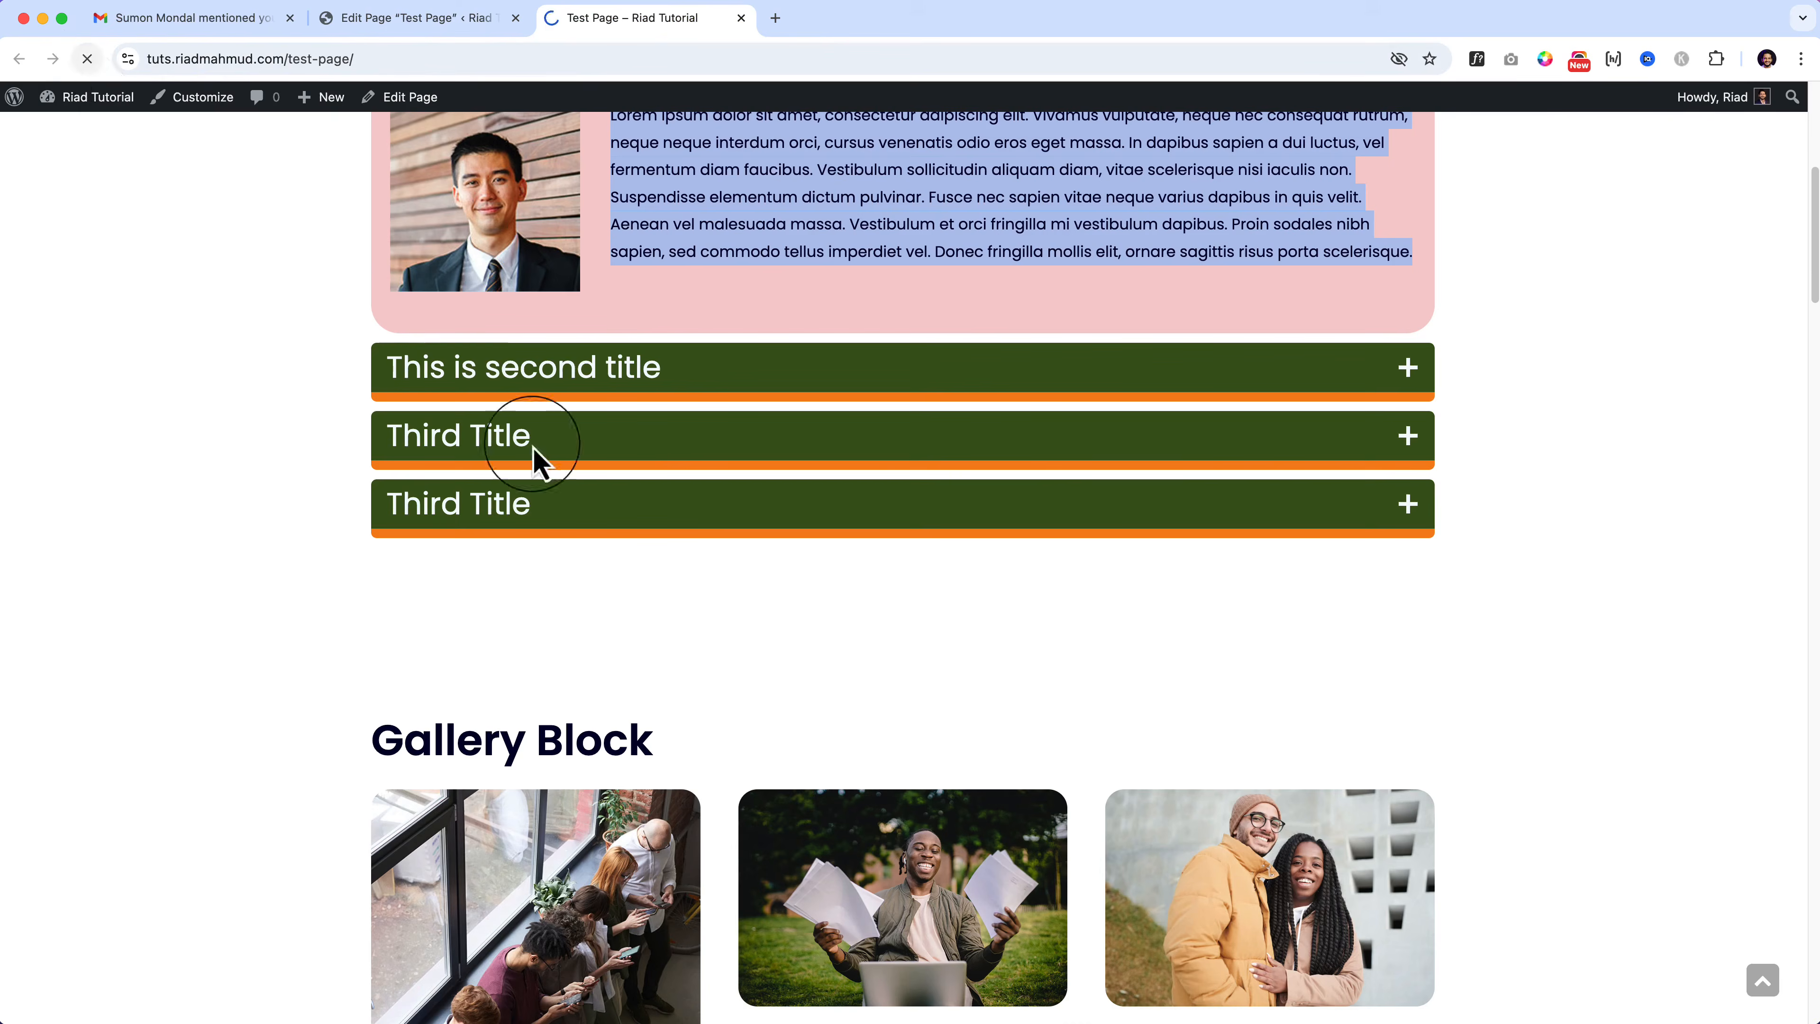
scroll(934, 813, down, 15)
scroll(940, 817, down, 20)
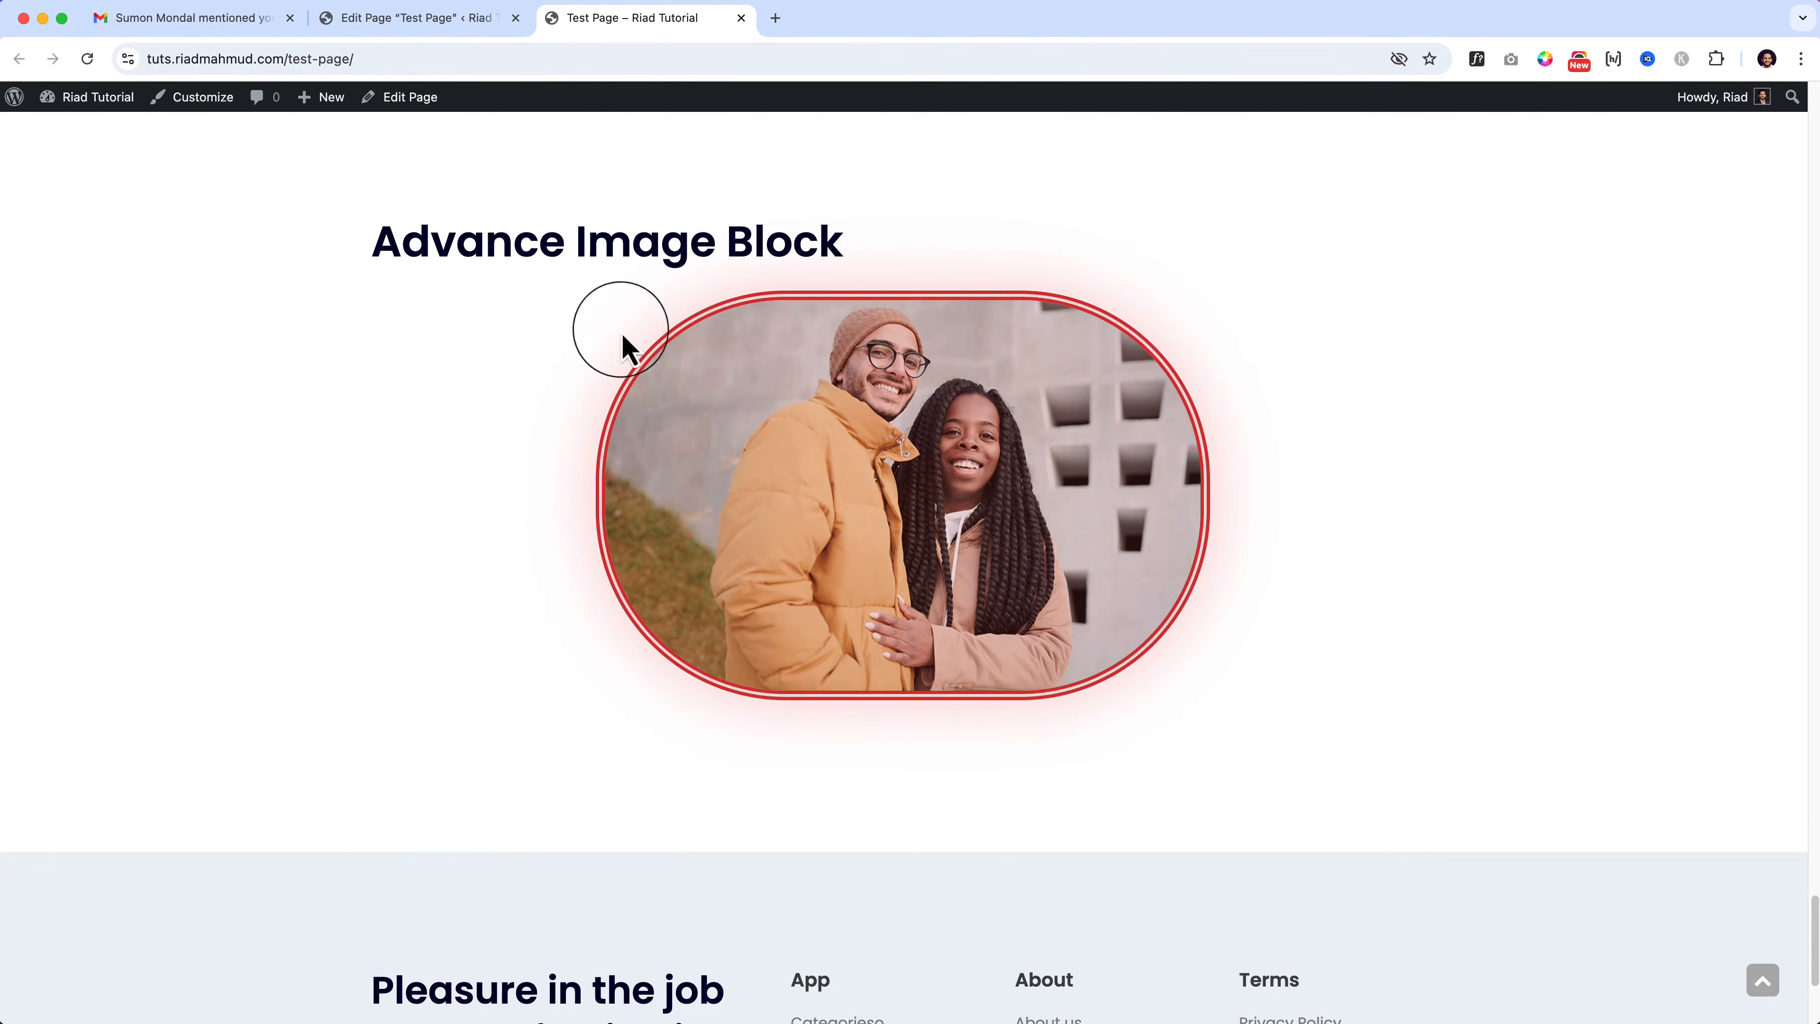
click(412, 21)
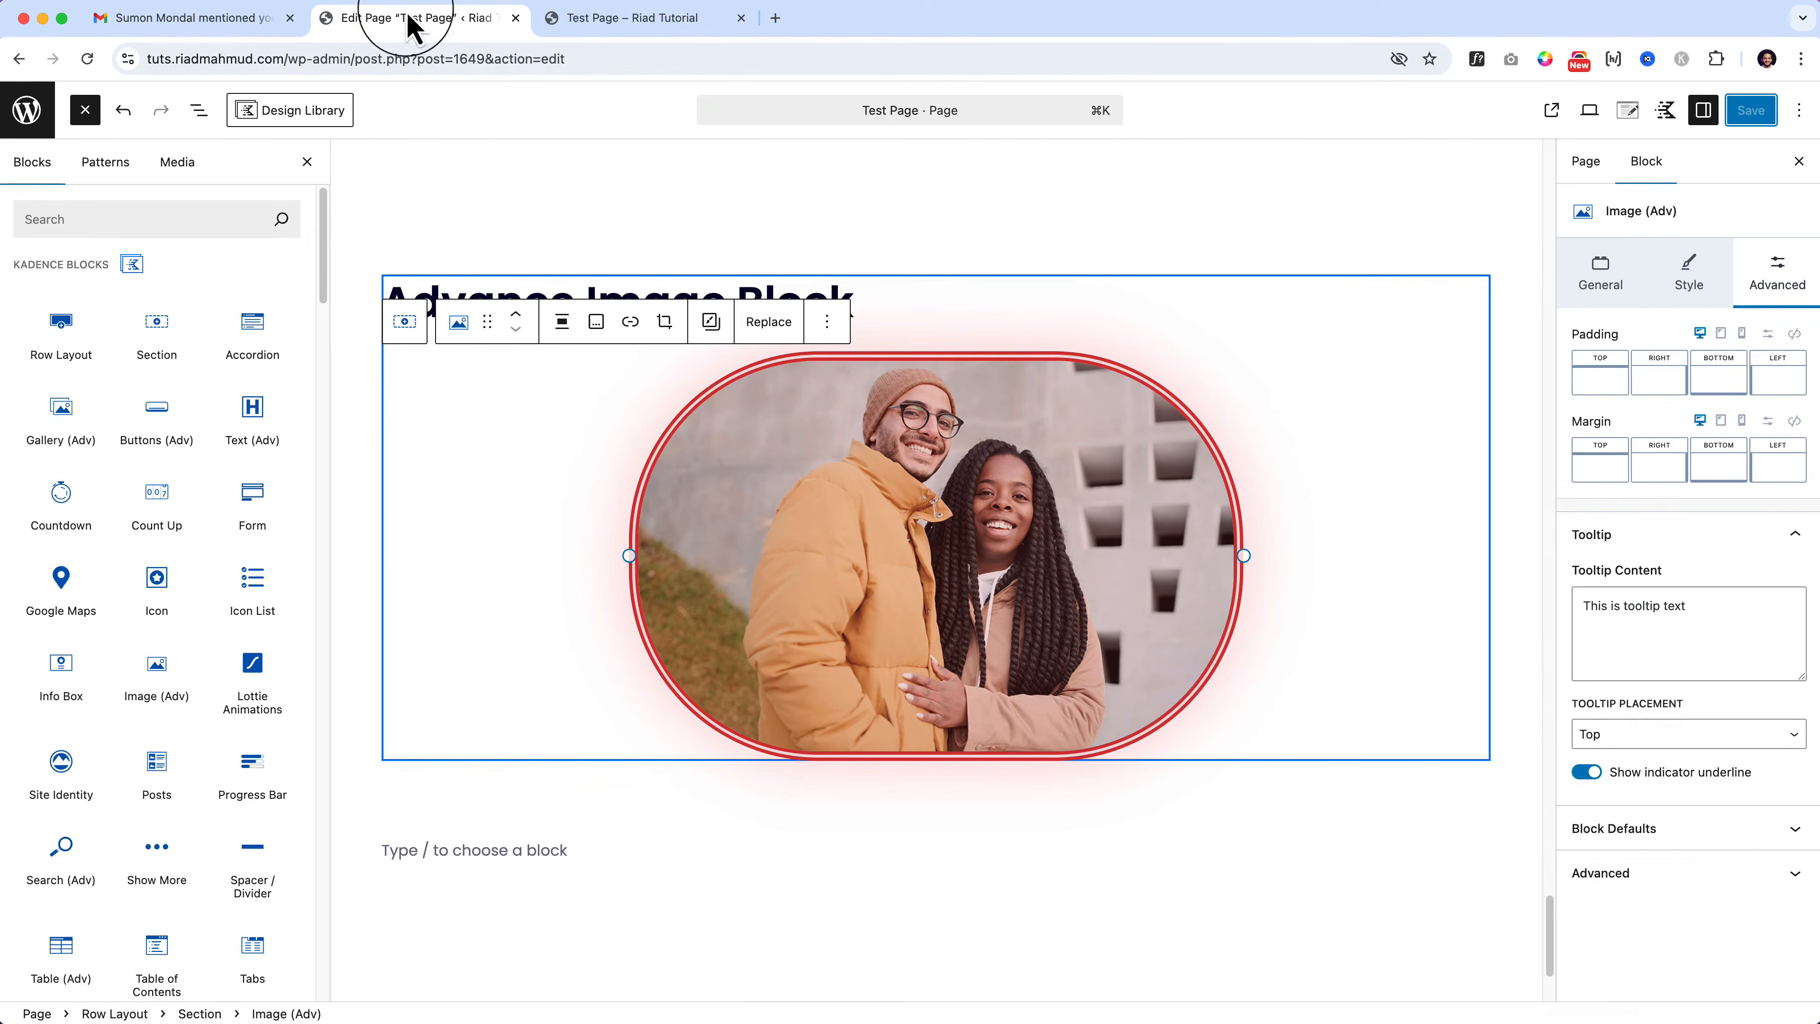
Step: Set the image tooltip to Right, turn off the fixed size ratio, and set max width to 447 px
click(1677, 746)
click(1676, 803)
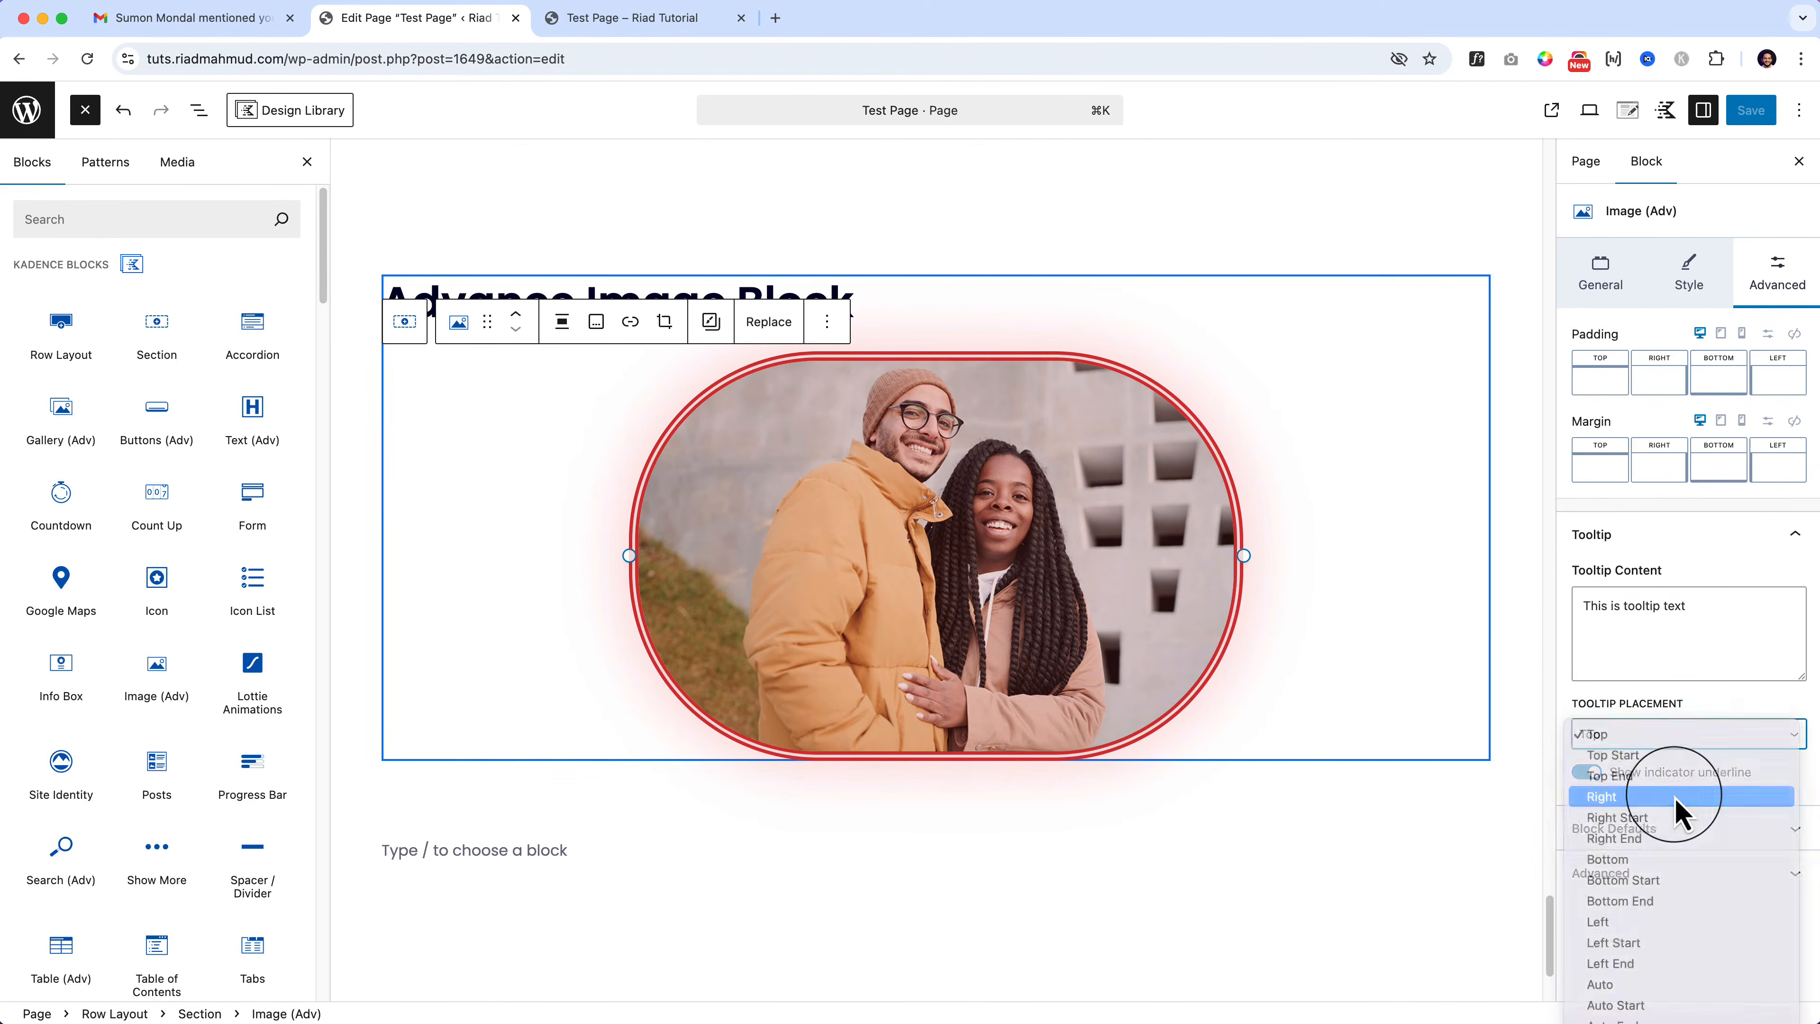
click(1618, 287)
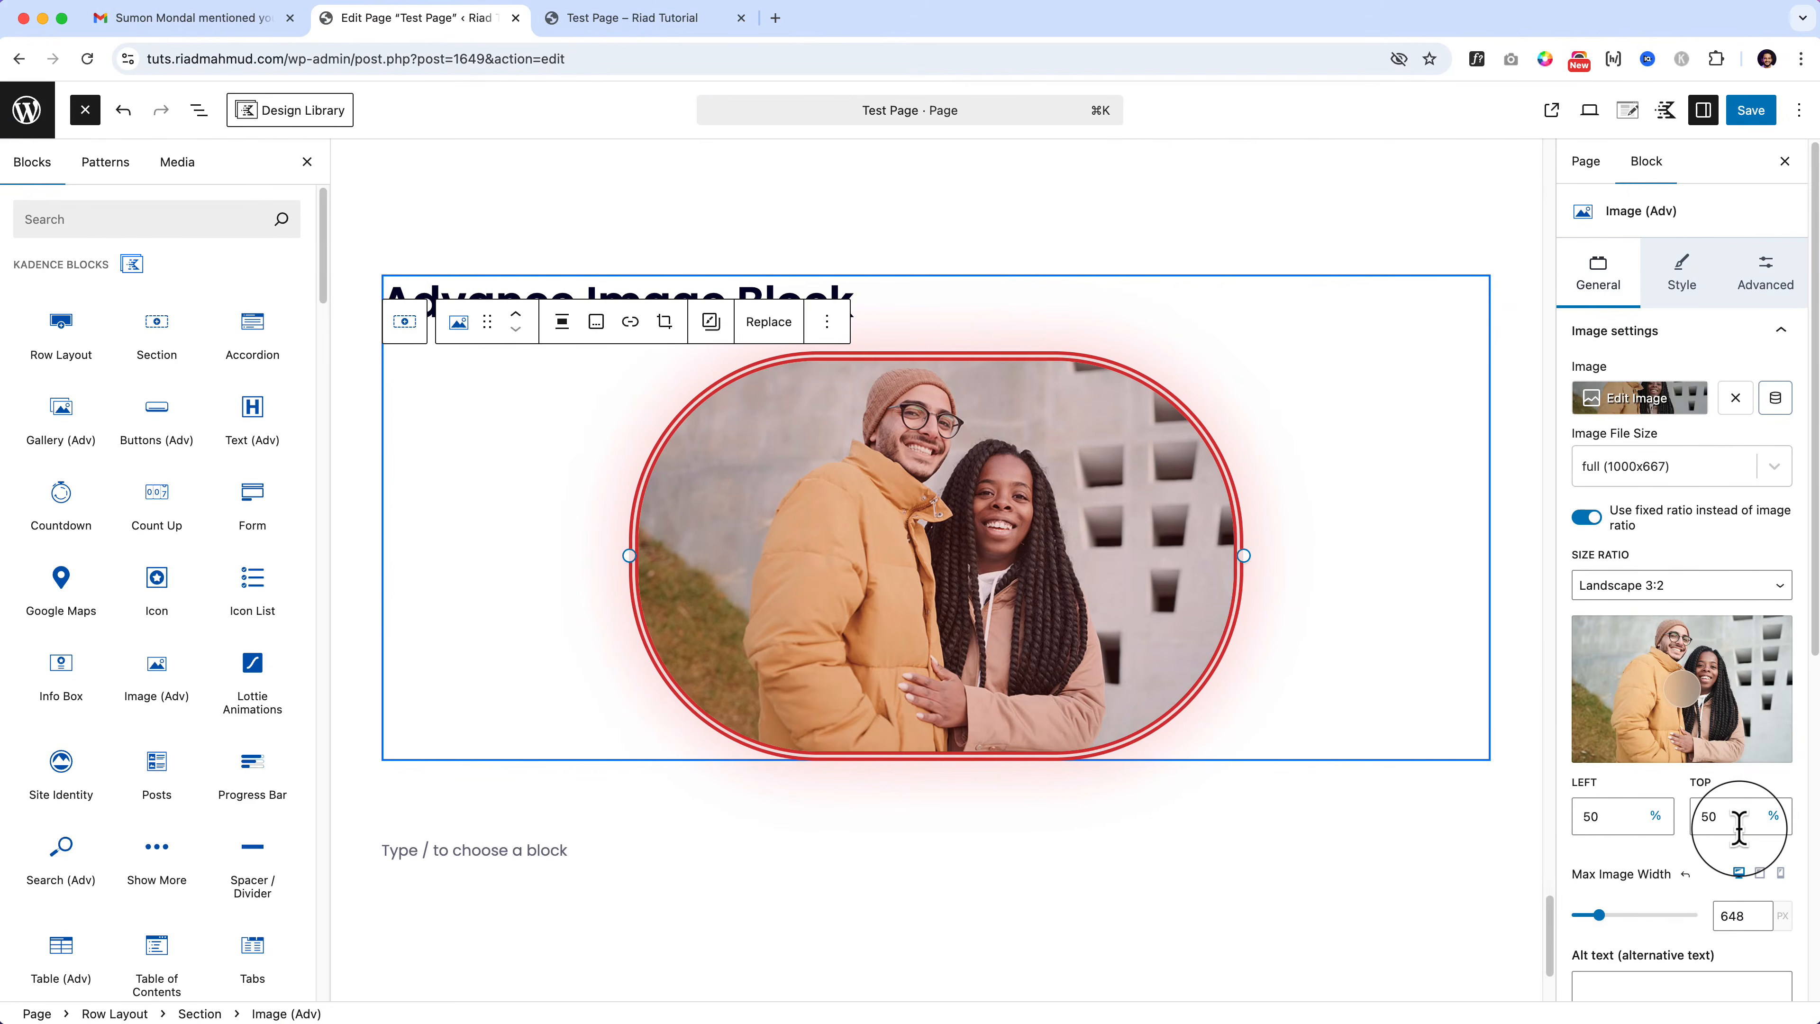
click(1587, 516)
drag(1599, 595, 1601, 599)
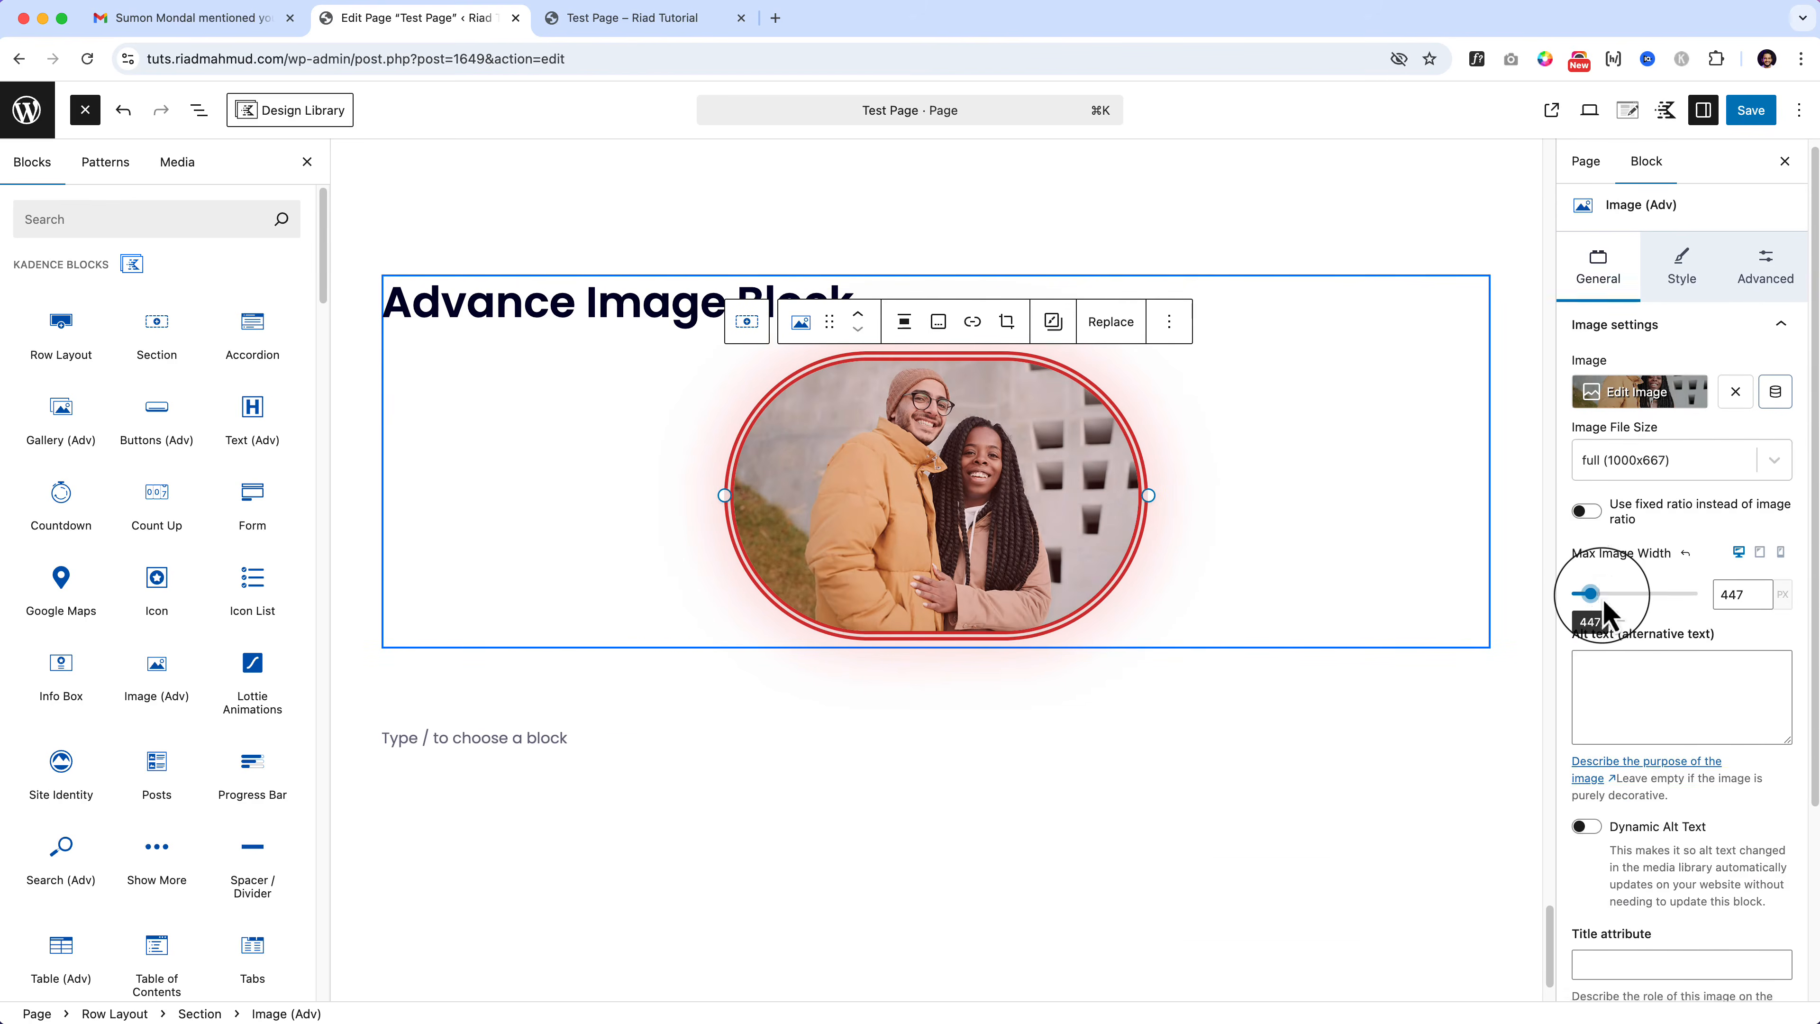
scroll(1605, 602, down, 4)
scroll(1605, 573, up, 4)
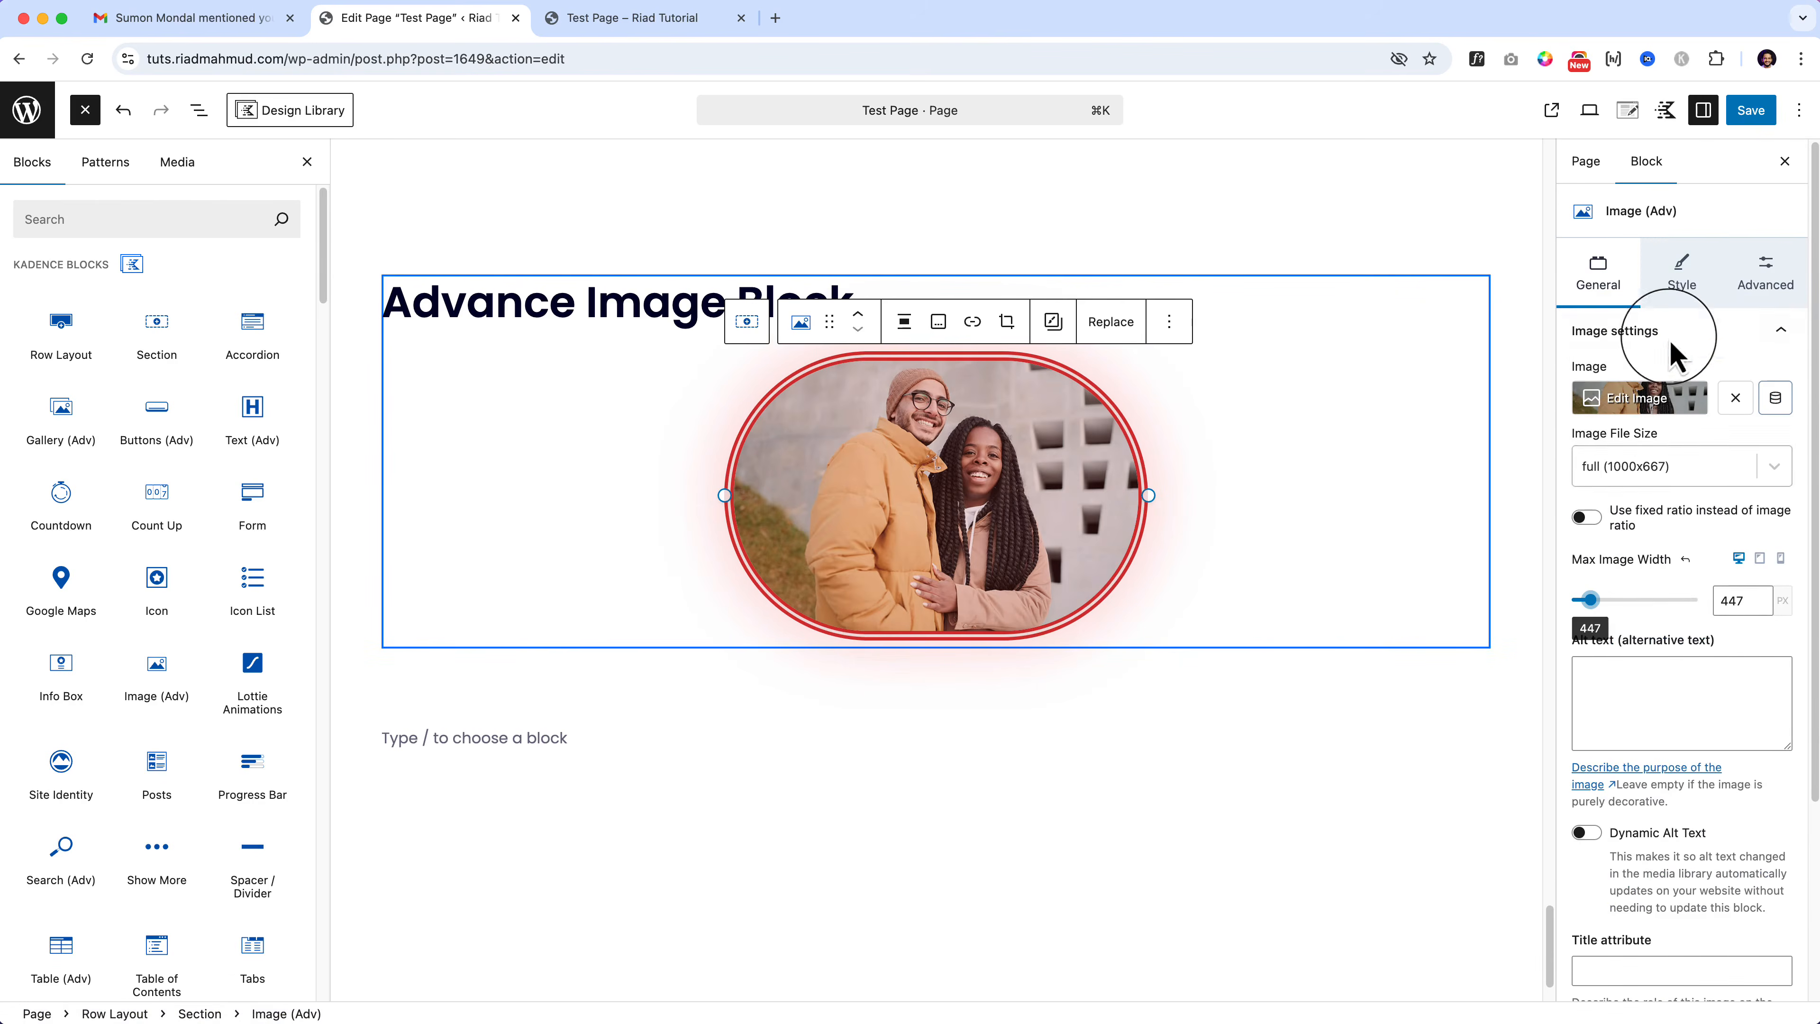
Step: Review the image's style and advanced settings and change the tooltip placement to Left Start
click(1682, 268)
scroll(1688, 287, down, 4)
scroll(1742, 287, up, 4)
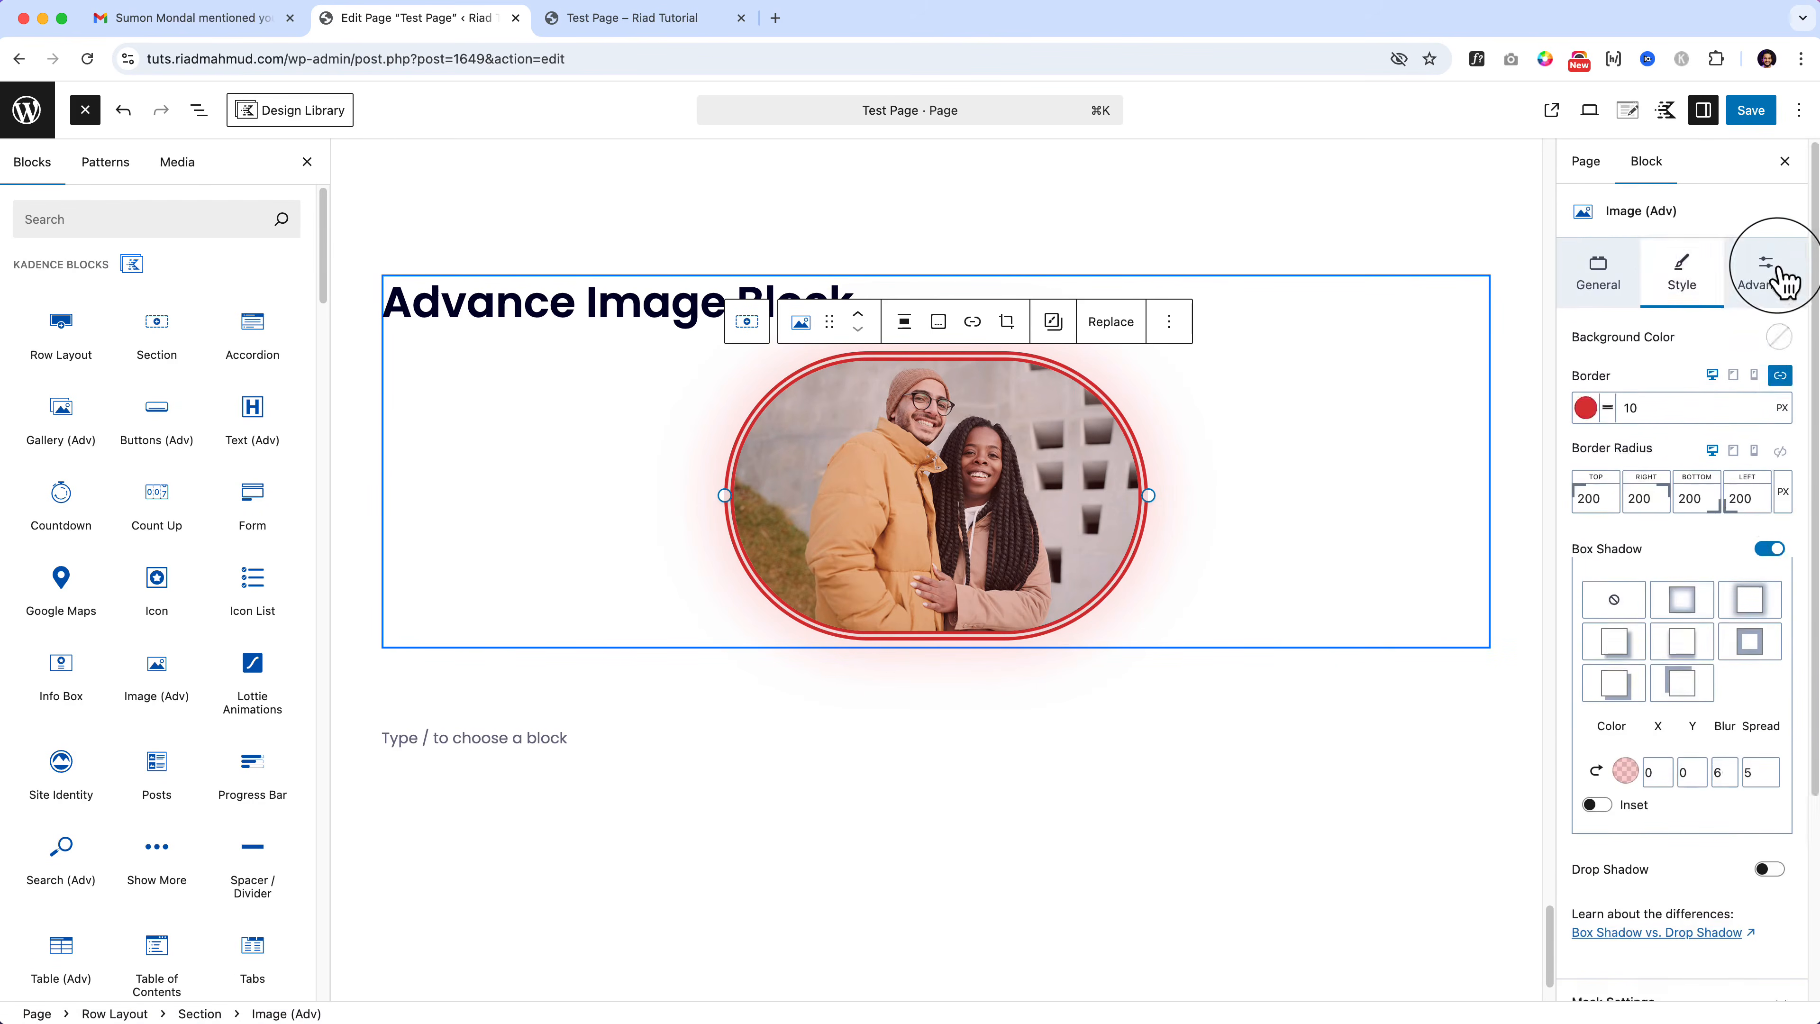
click(1776, 274)
click(1699, 558)
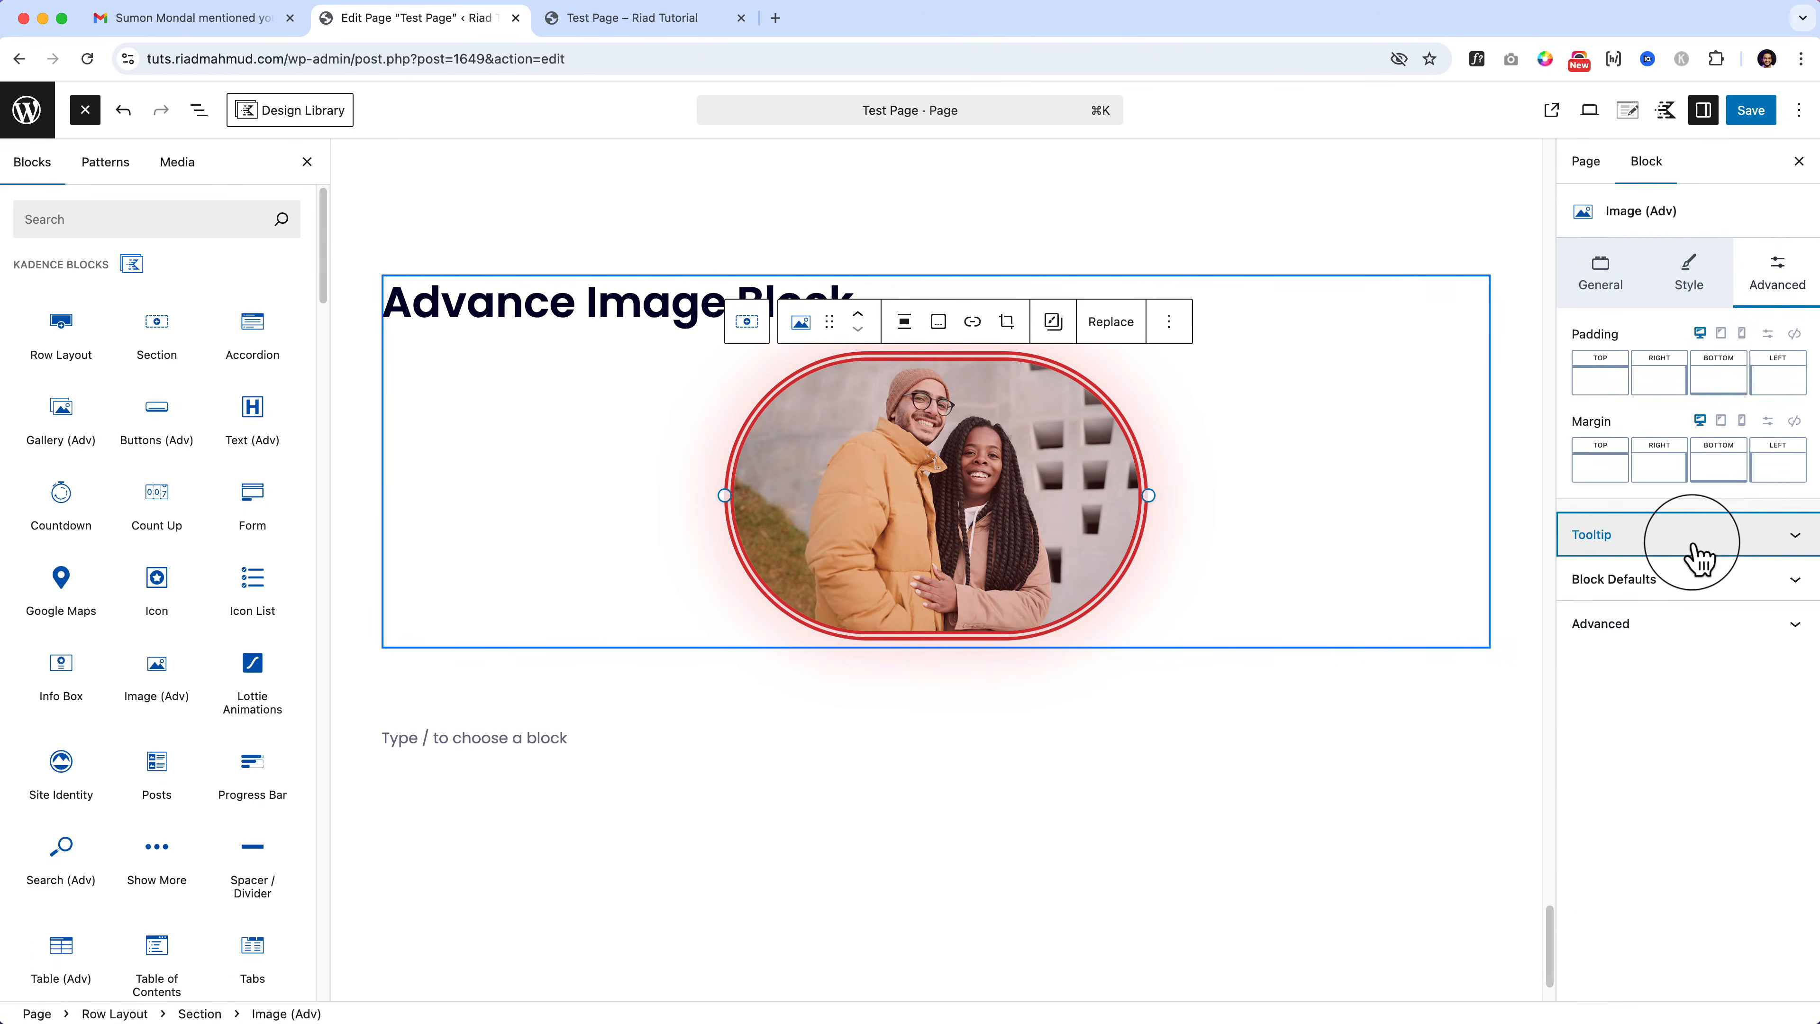
click(1700, 558)
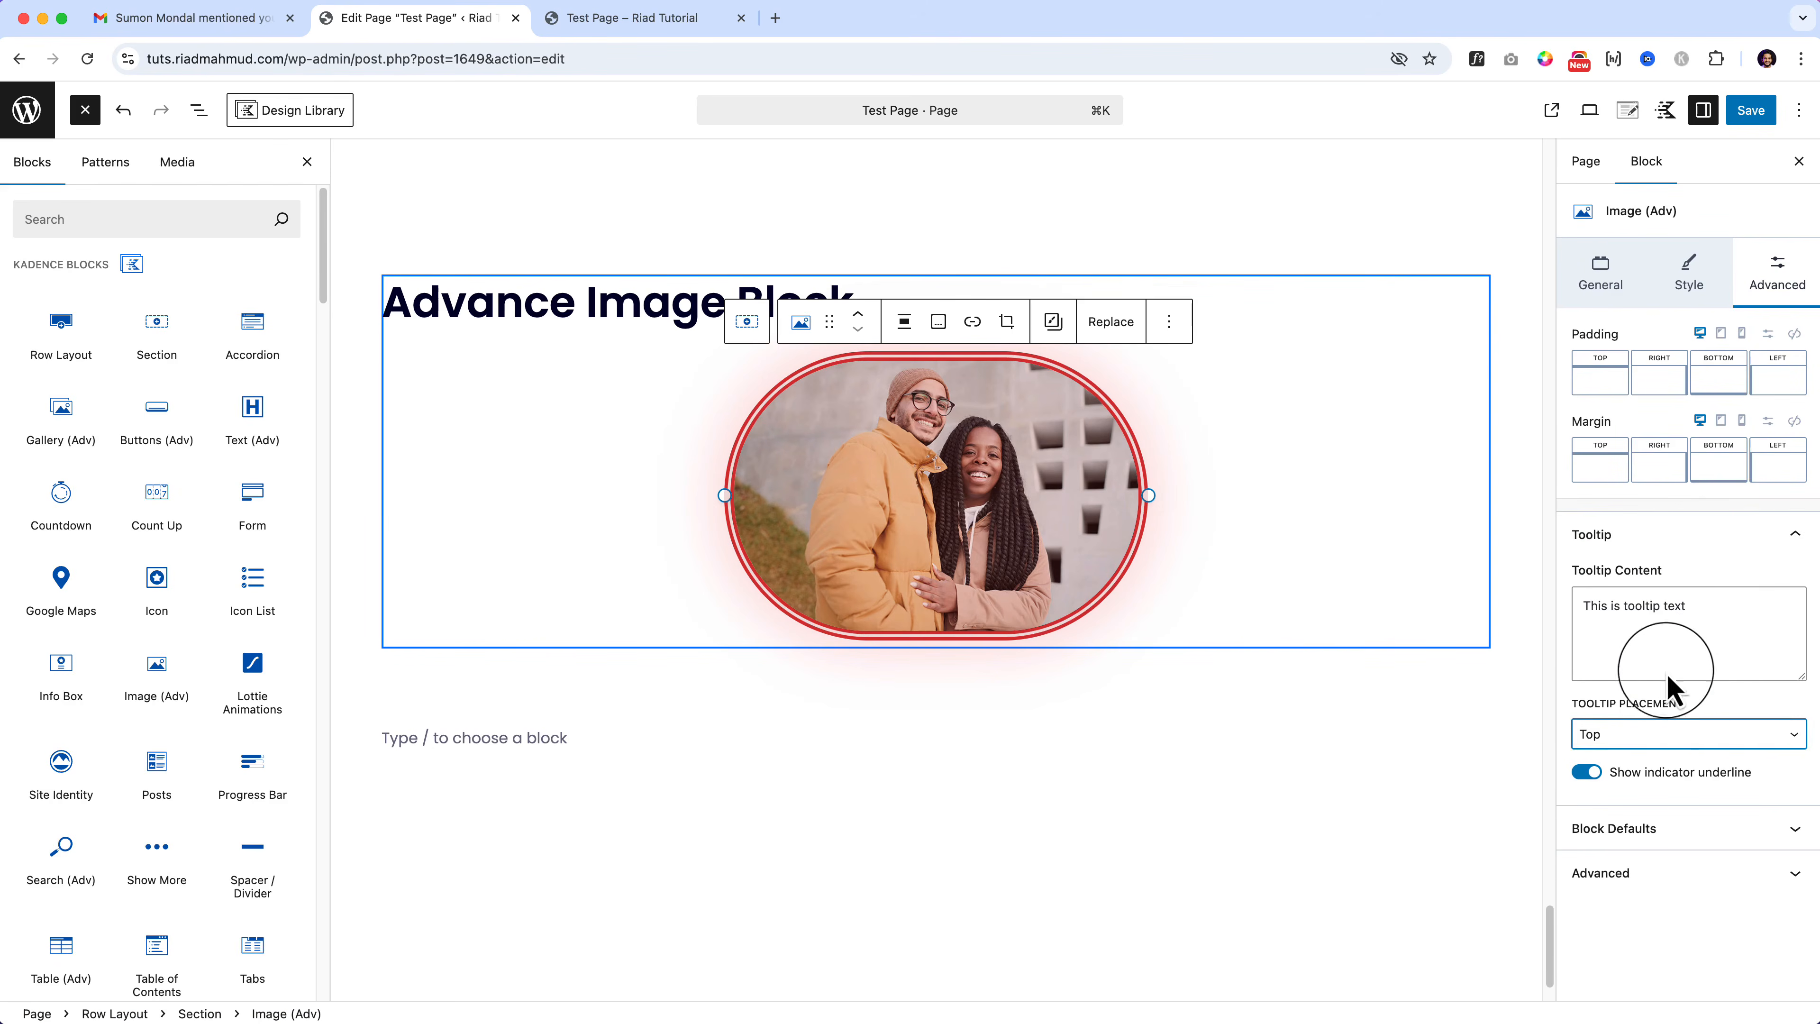
click(1661, 745)
click(1661, 958)
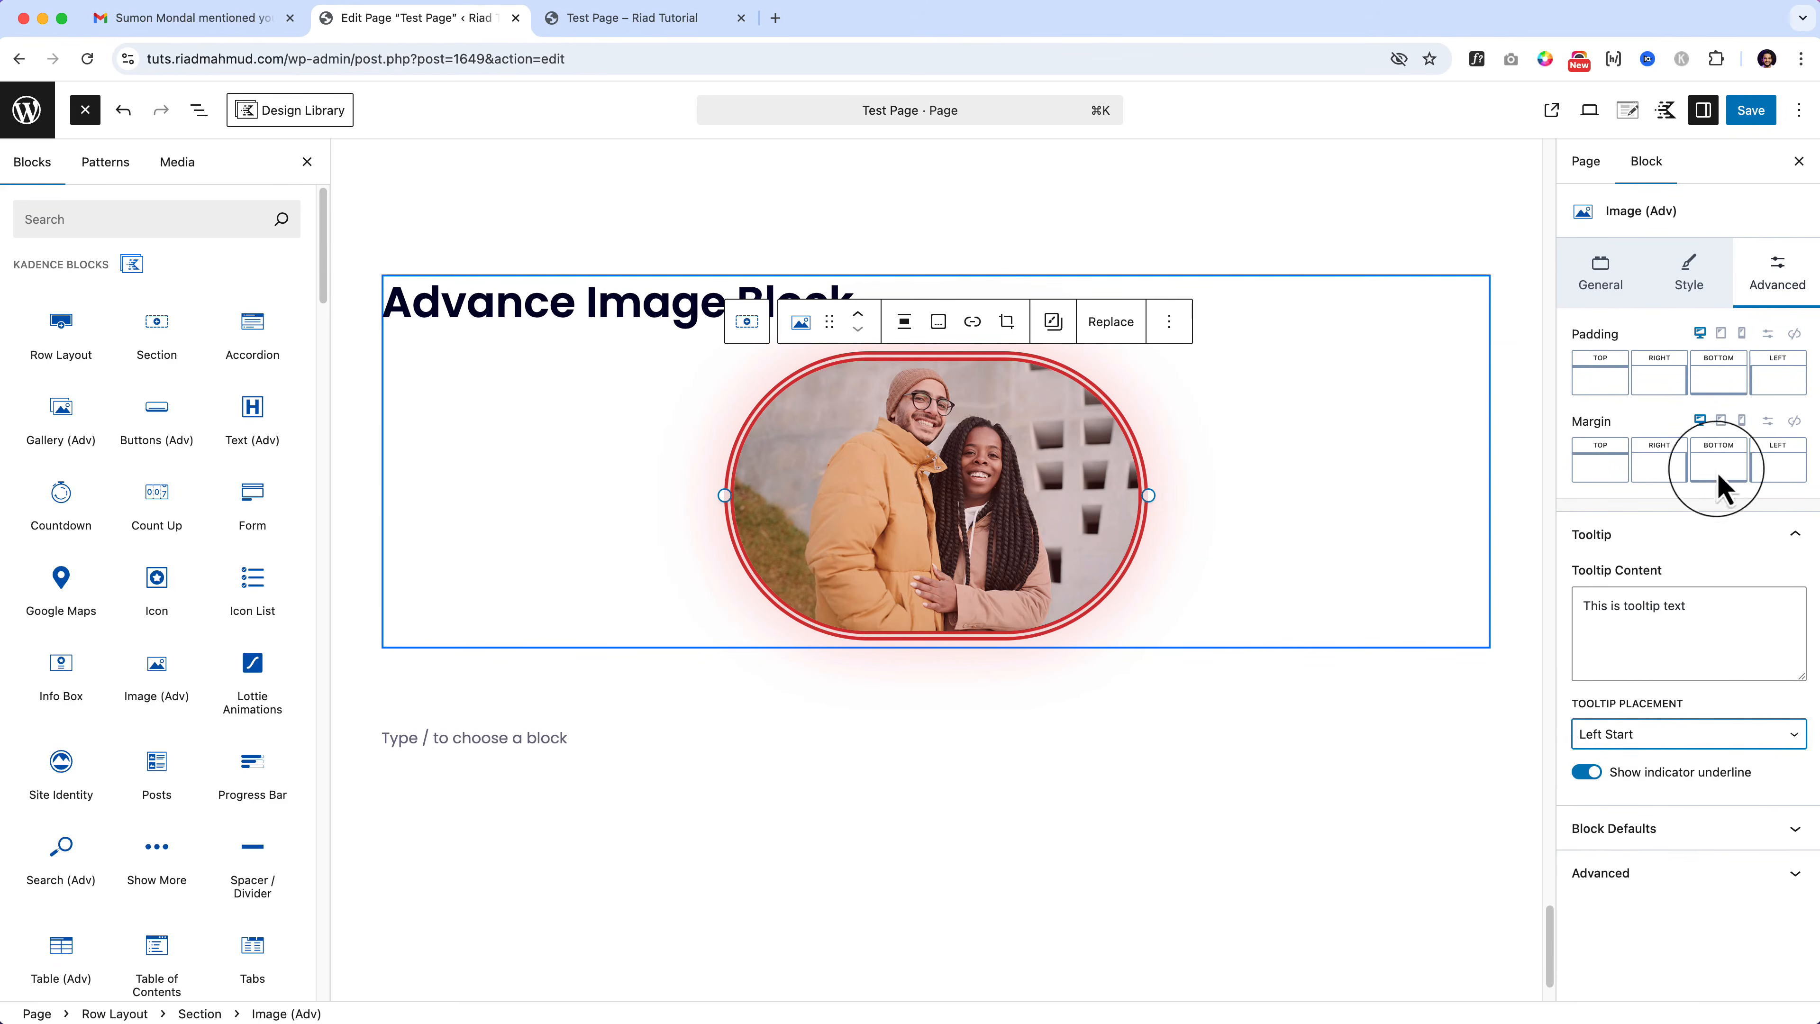
Step: Save the page and check the Left Start tooltip on the reloaded live Test Page
click(1751, 110)
click(691, 22)
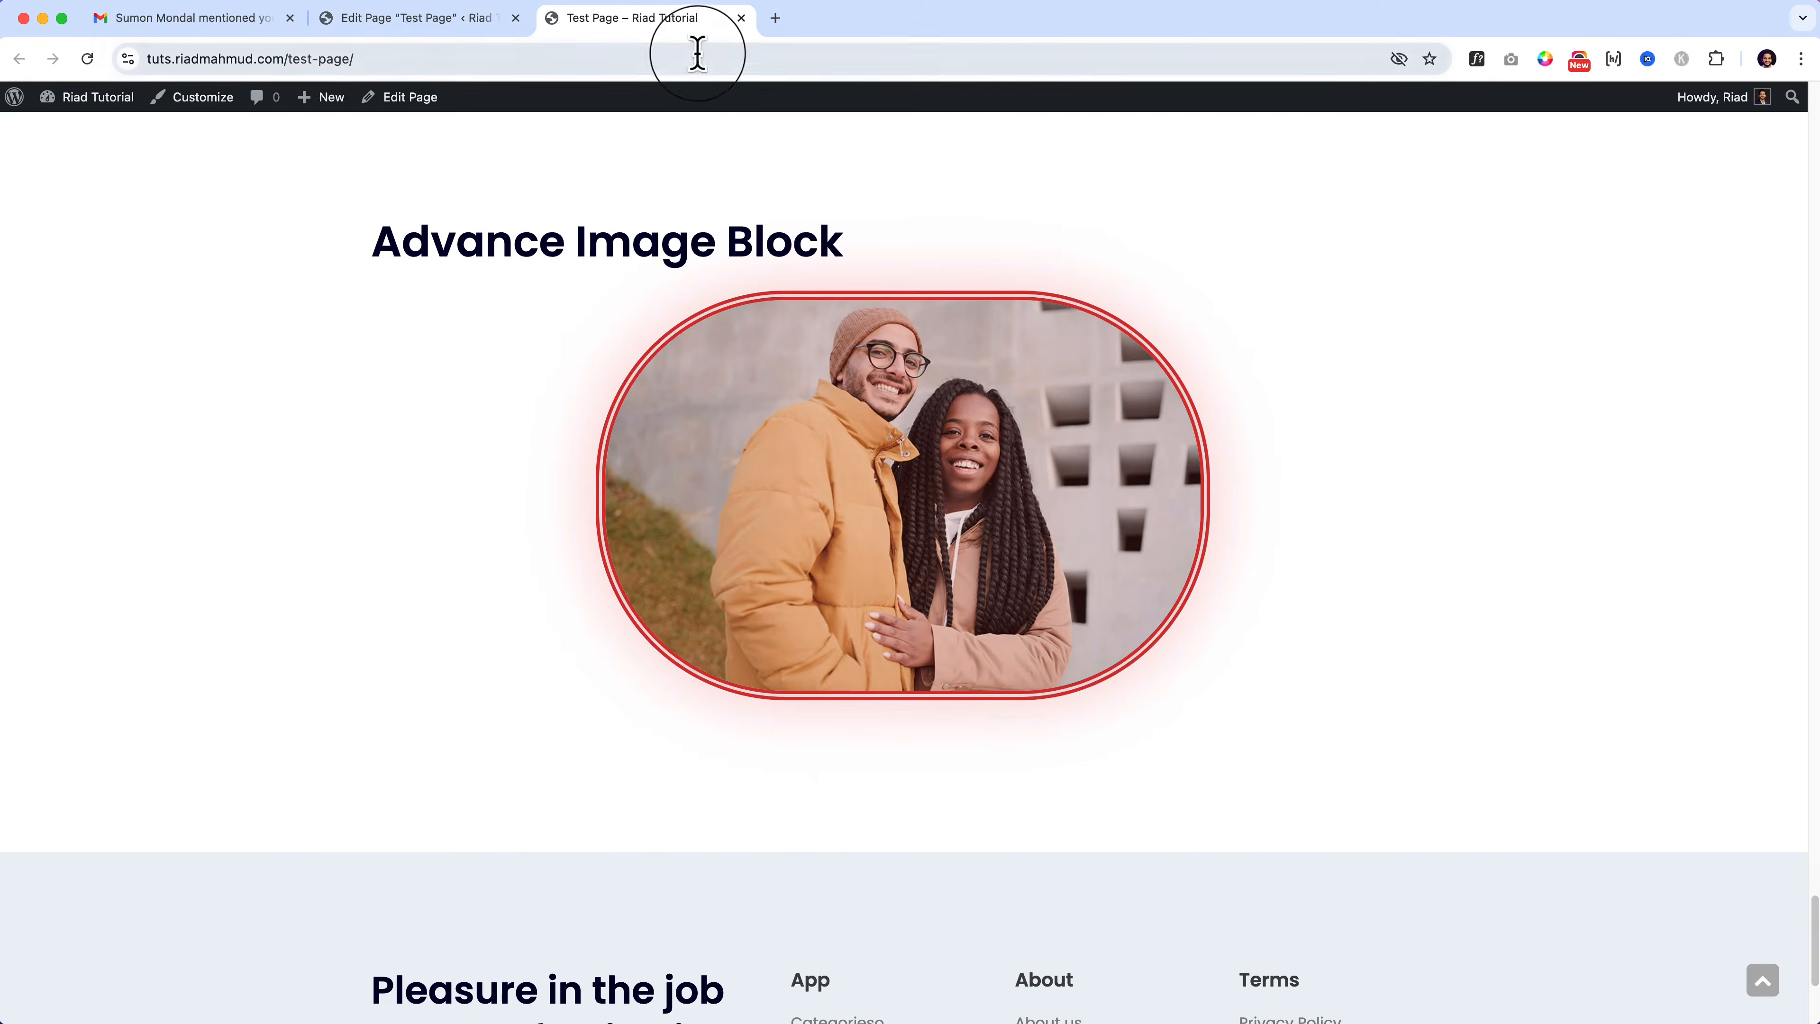
click(699, 59)
key(Return)
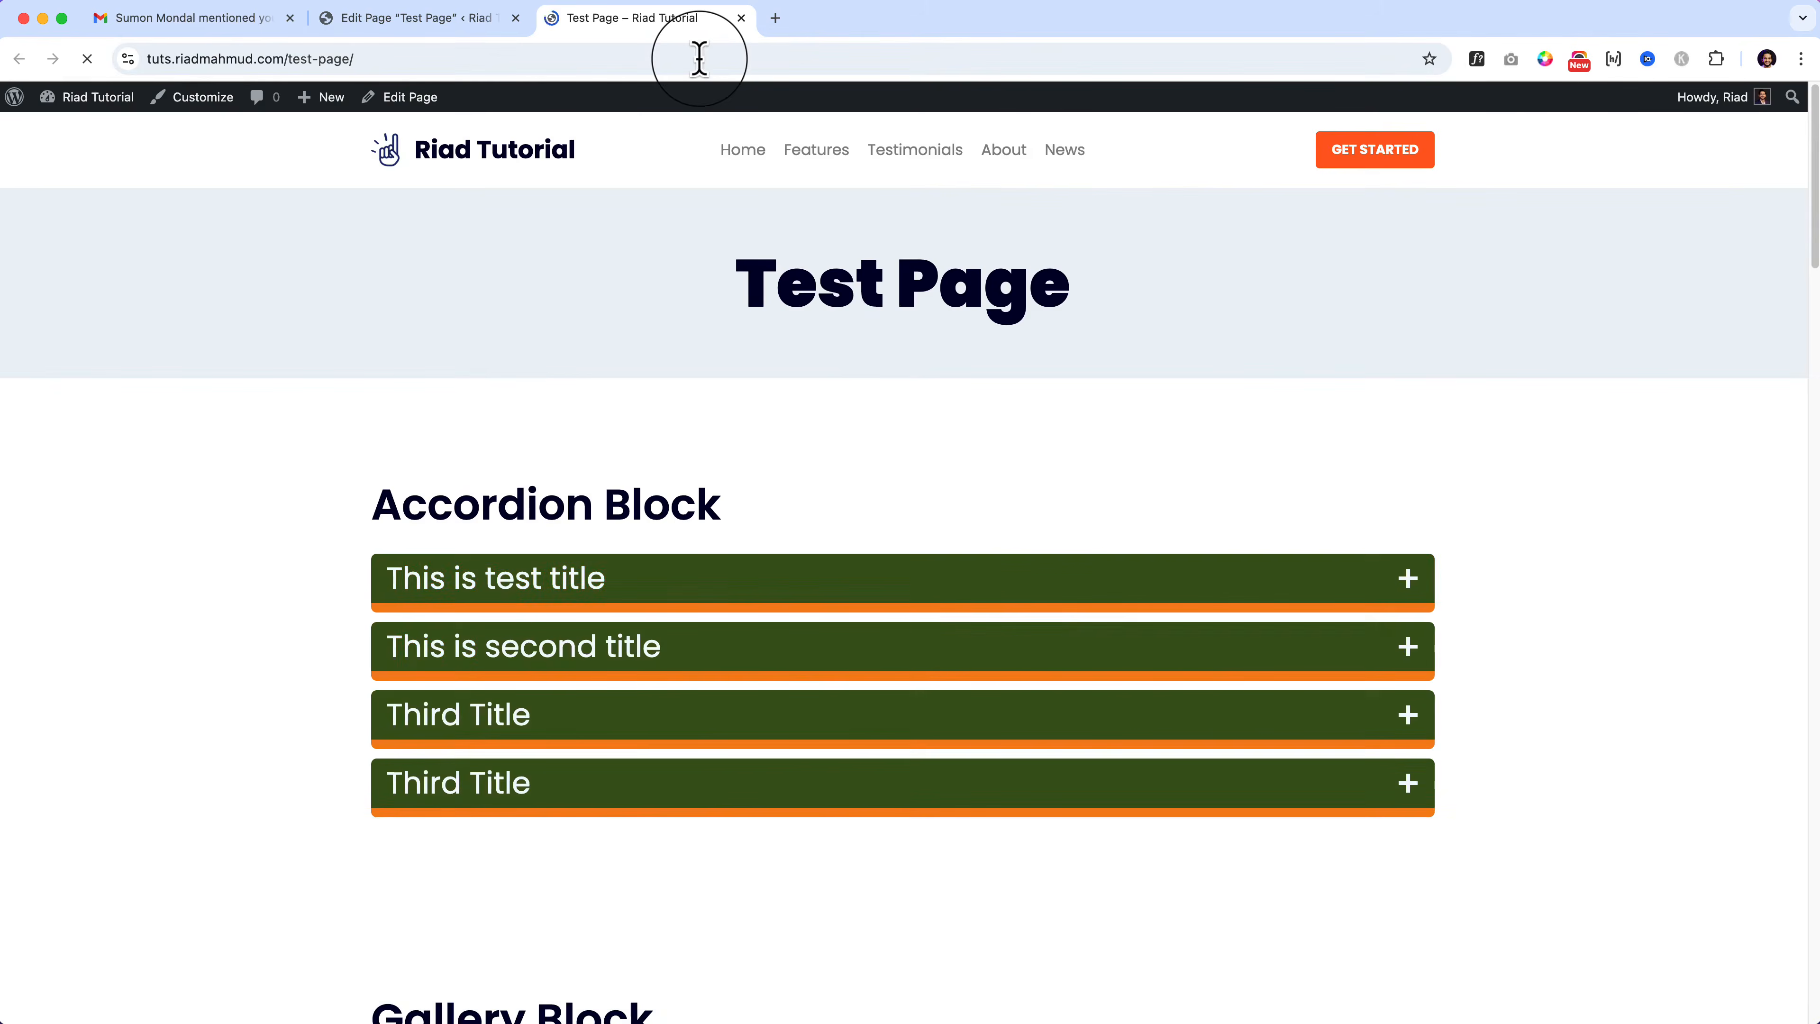
scroll(1127, 727, down, 8)
scroll(1122, 718, down, 20)
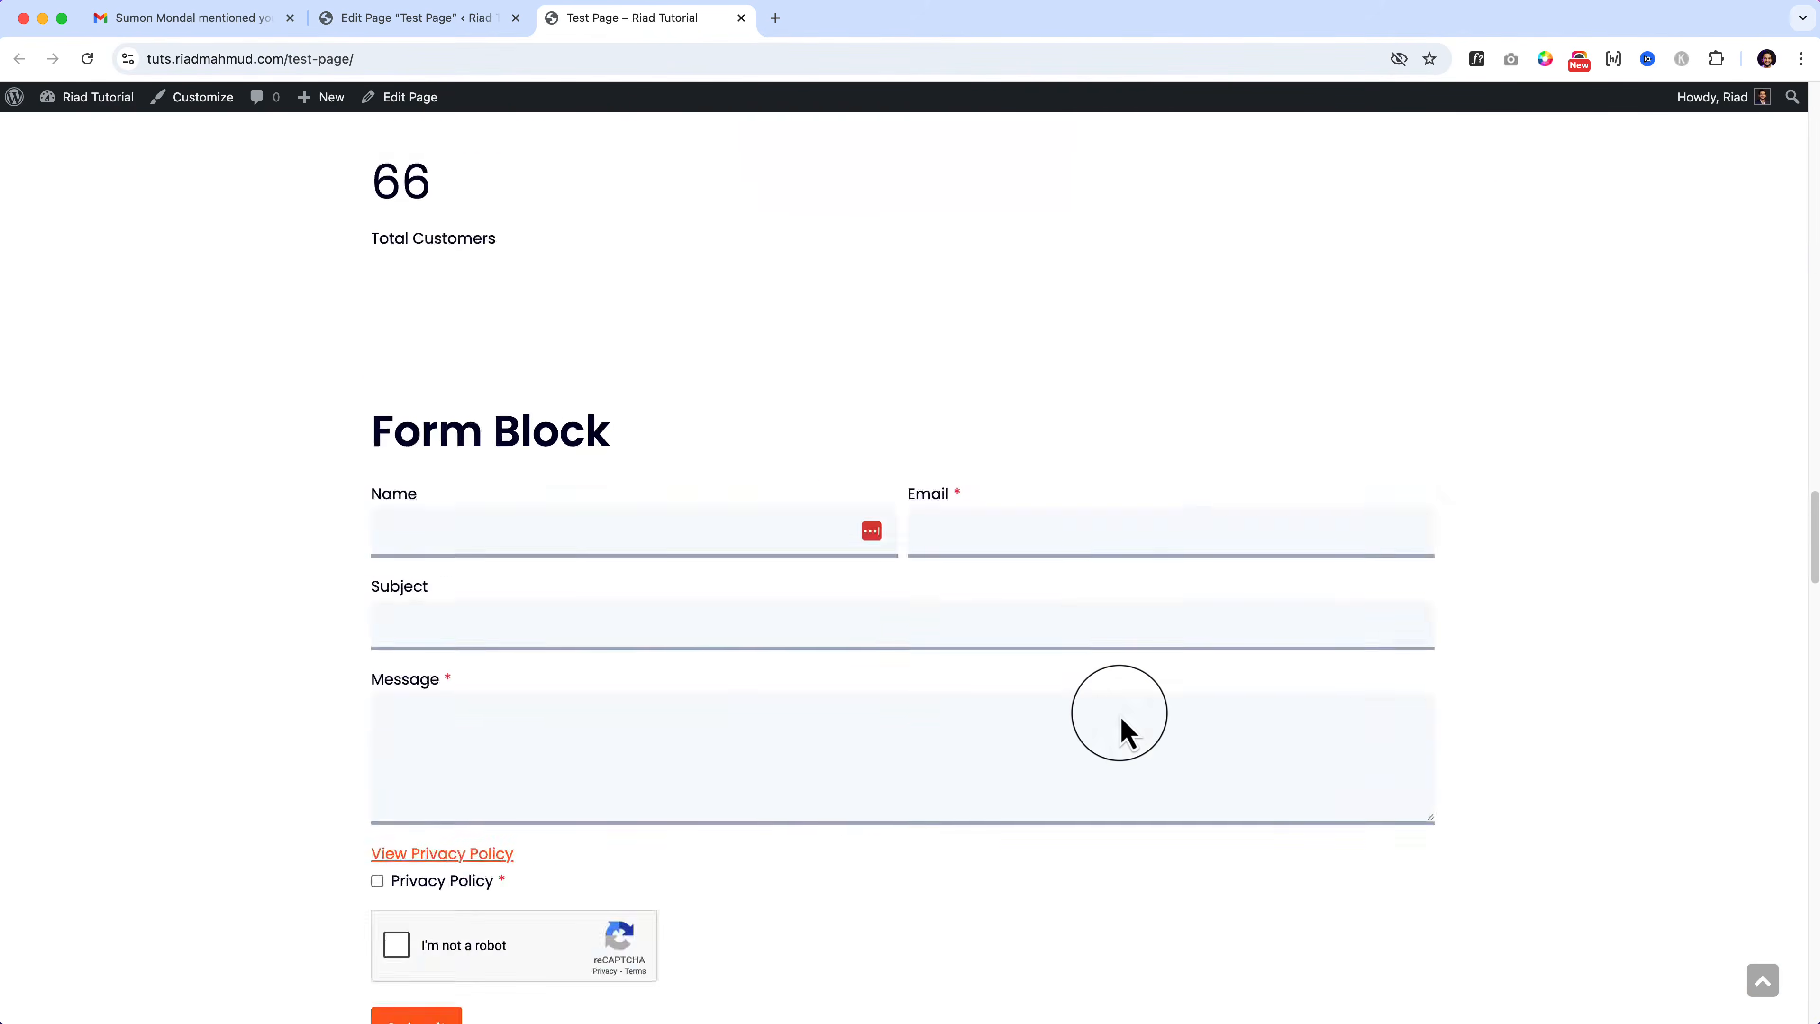
scroll(1122, 730, down, 8)
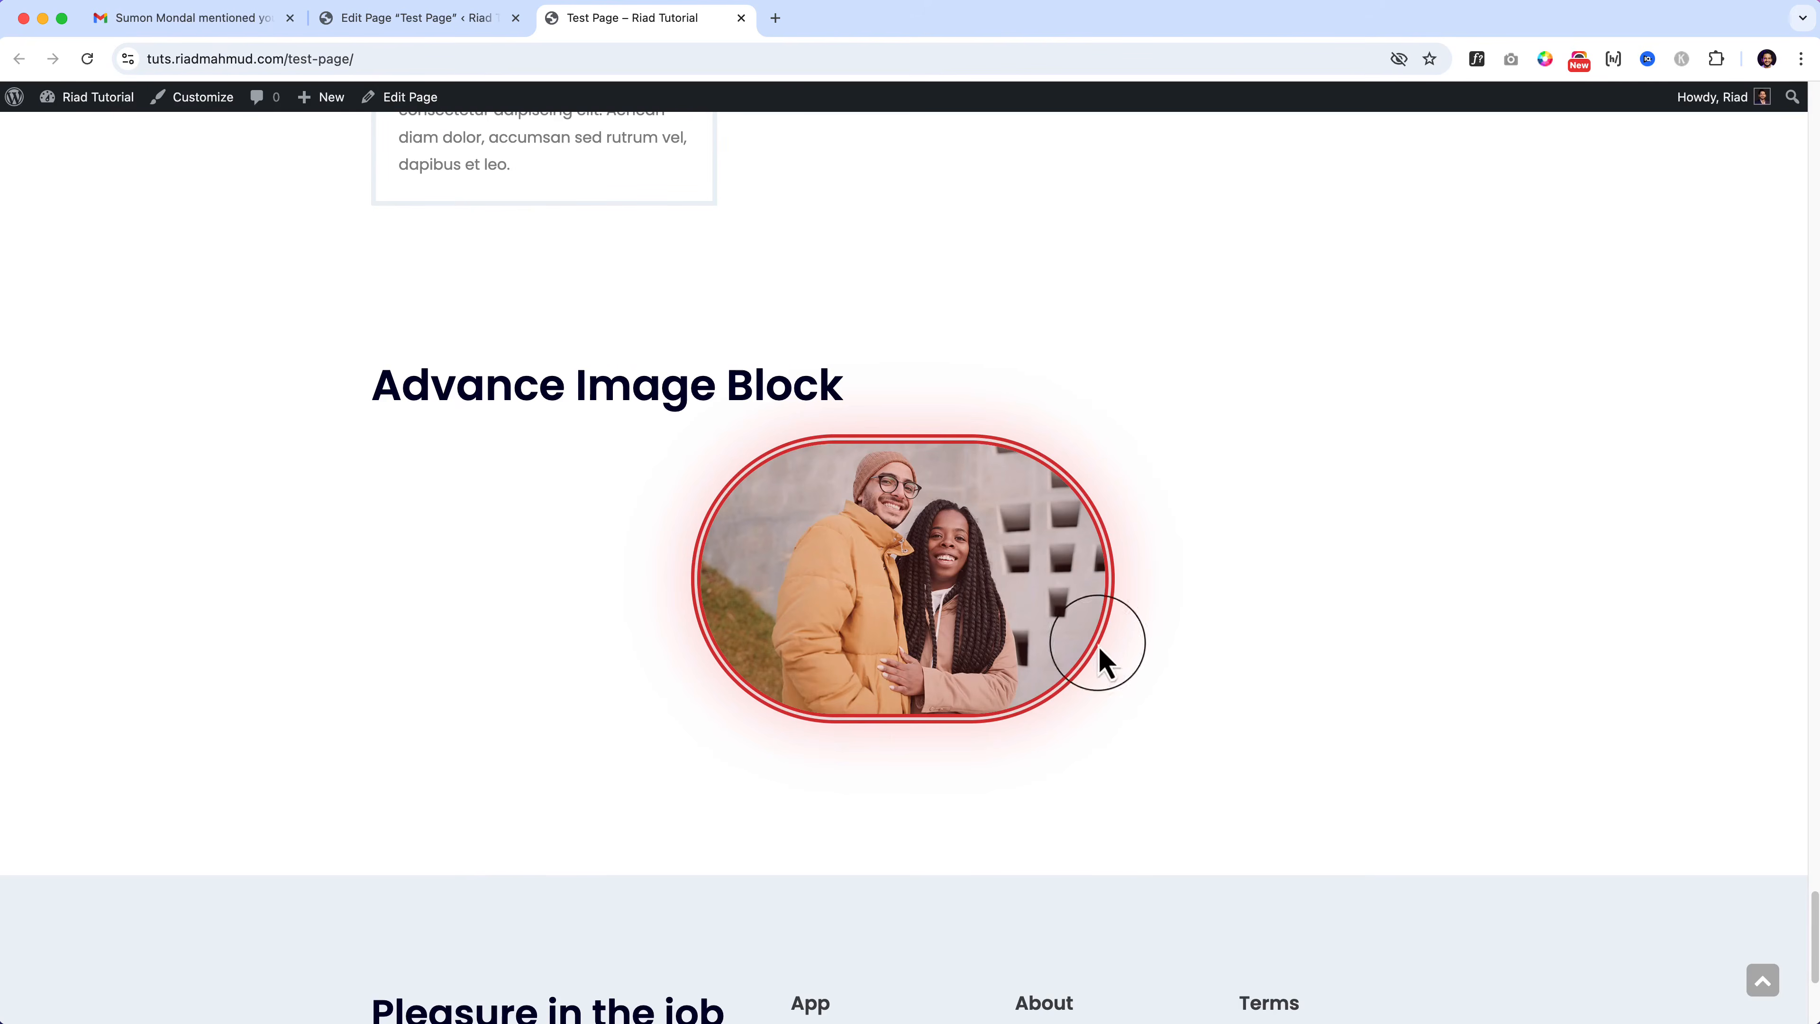
scroll(867, 516, down, 3)
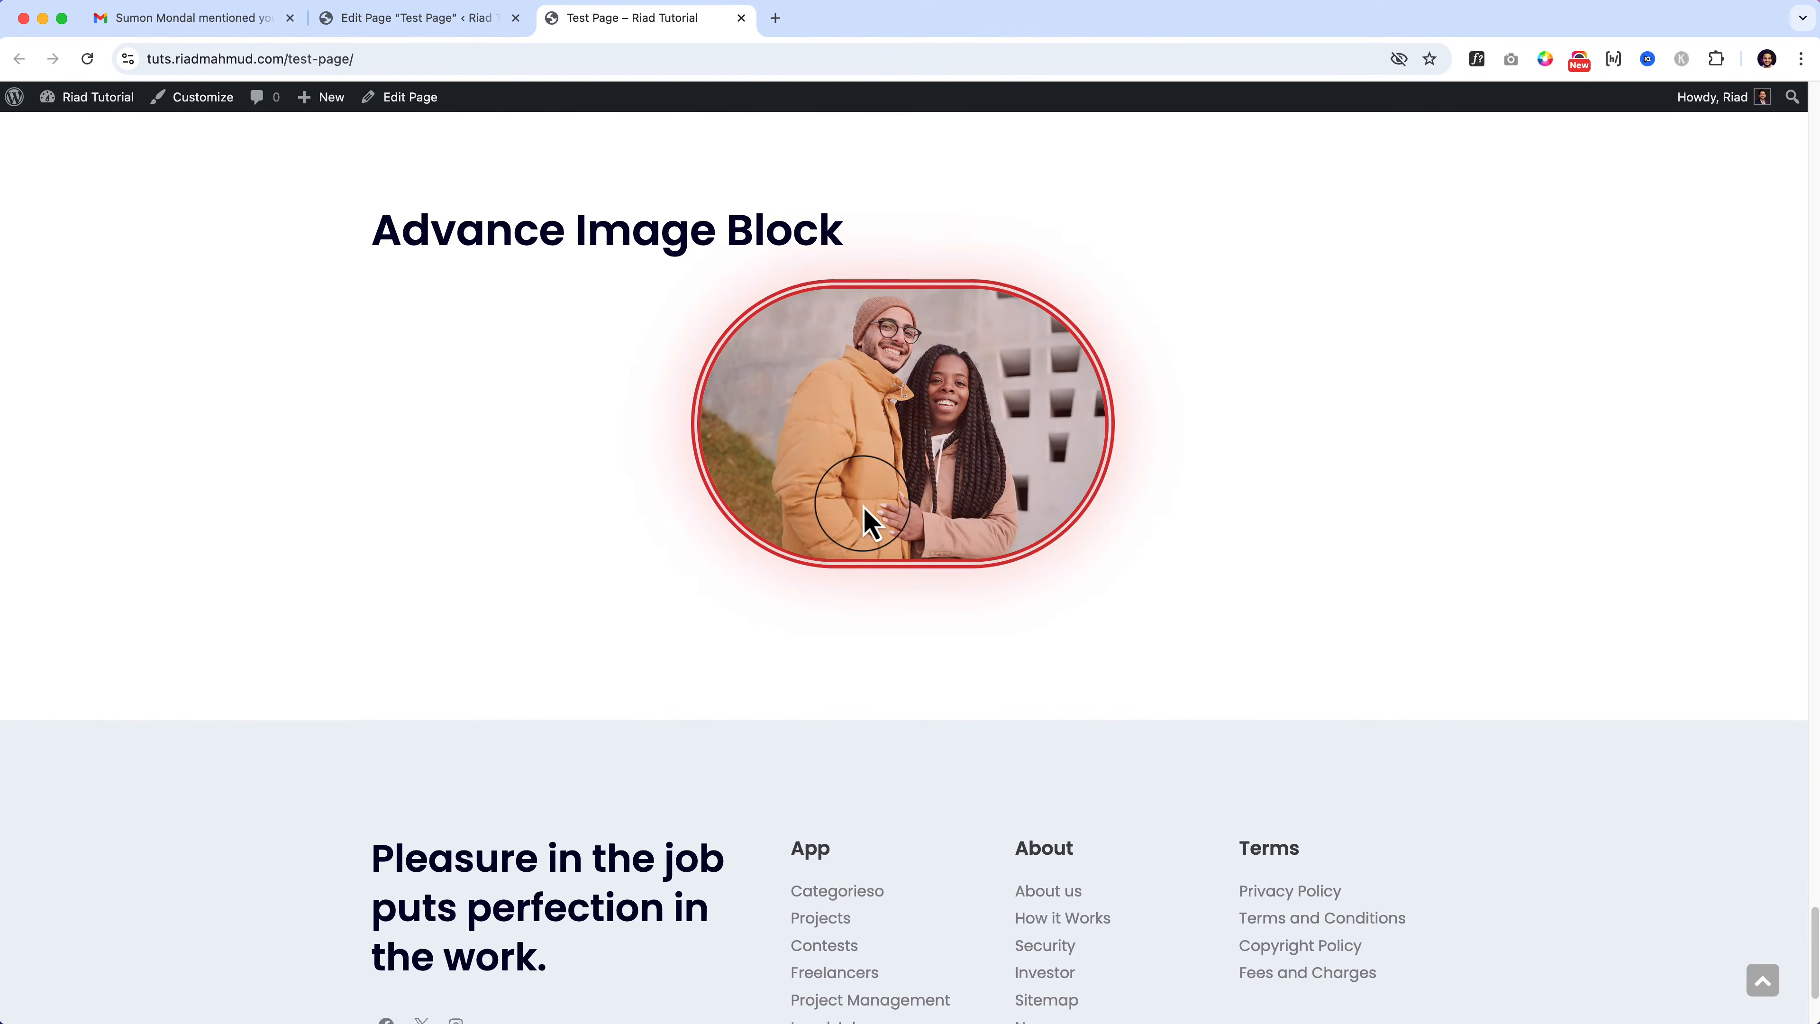
click(402, 18)
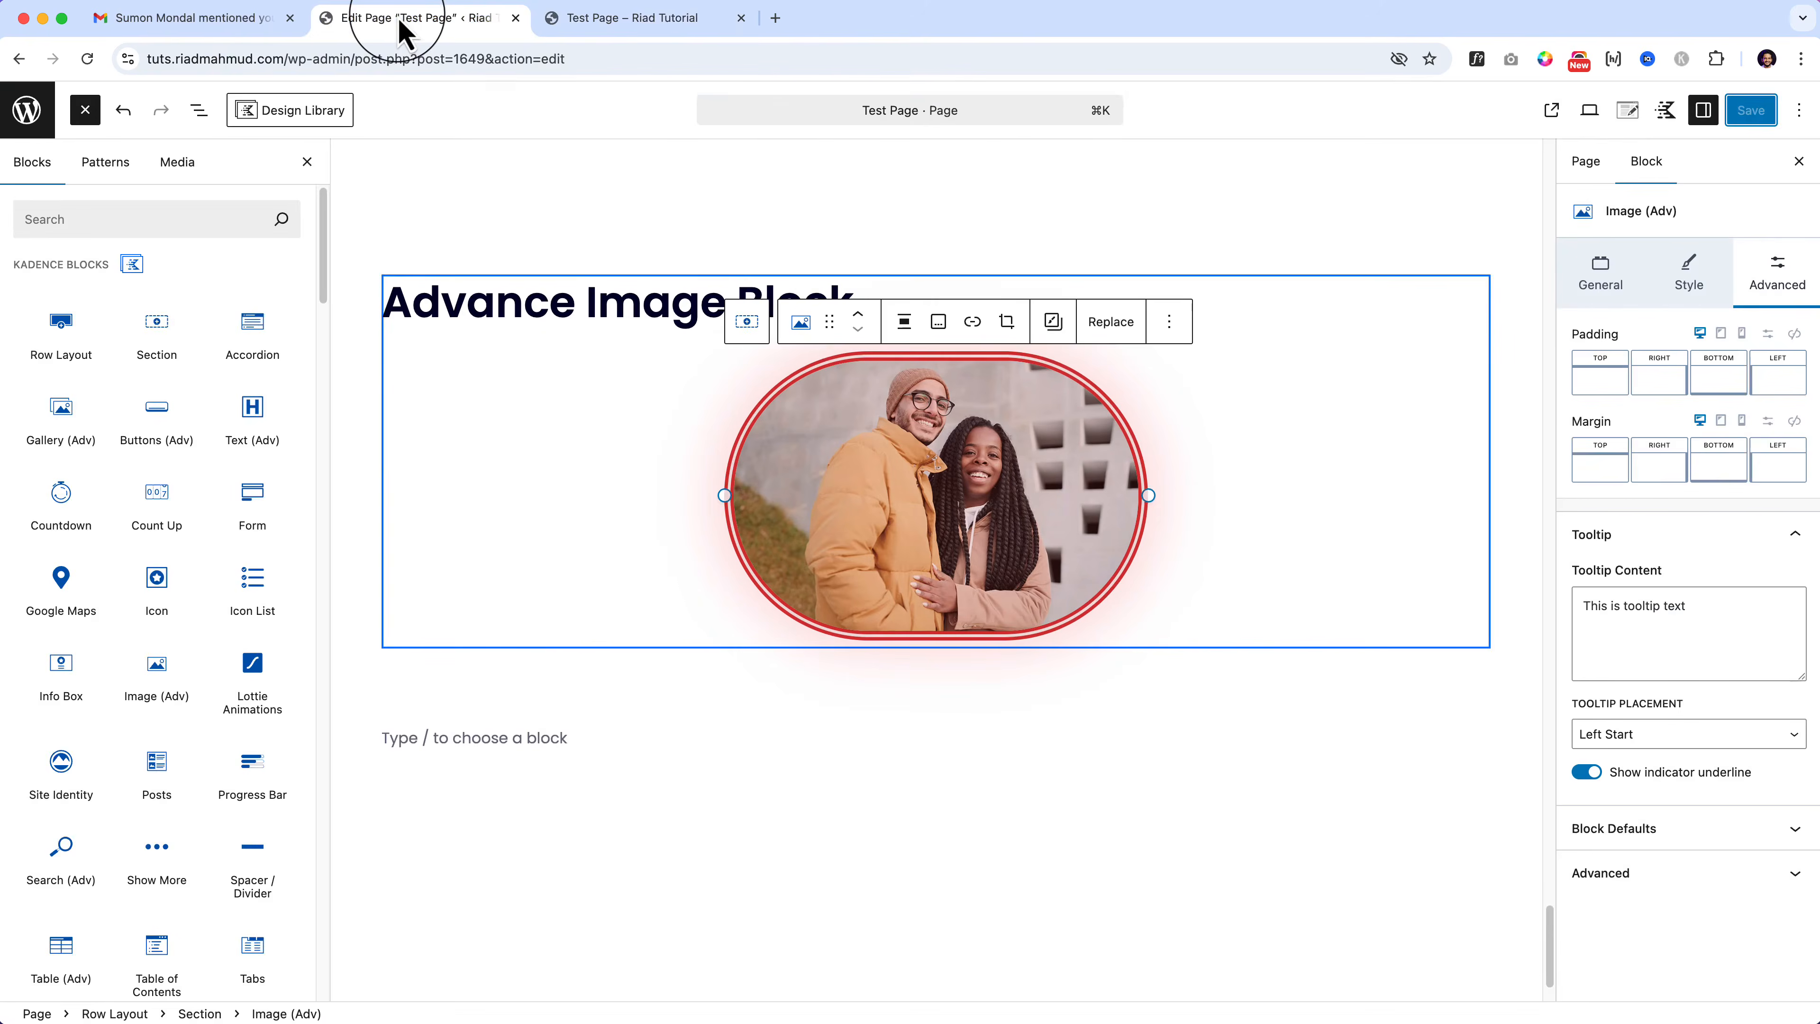
Step: Duplicate the image row and retitle the copy's heading 'Lottie Animation'
click(461, 215)
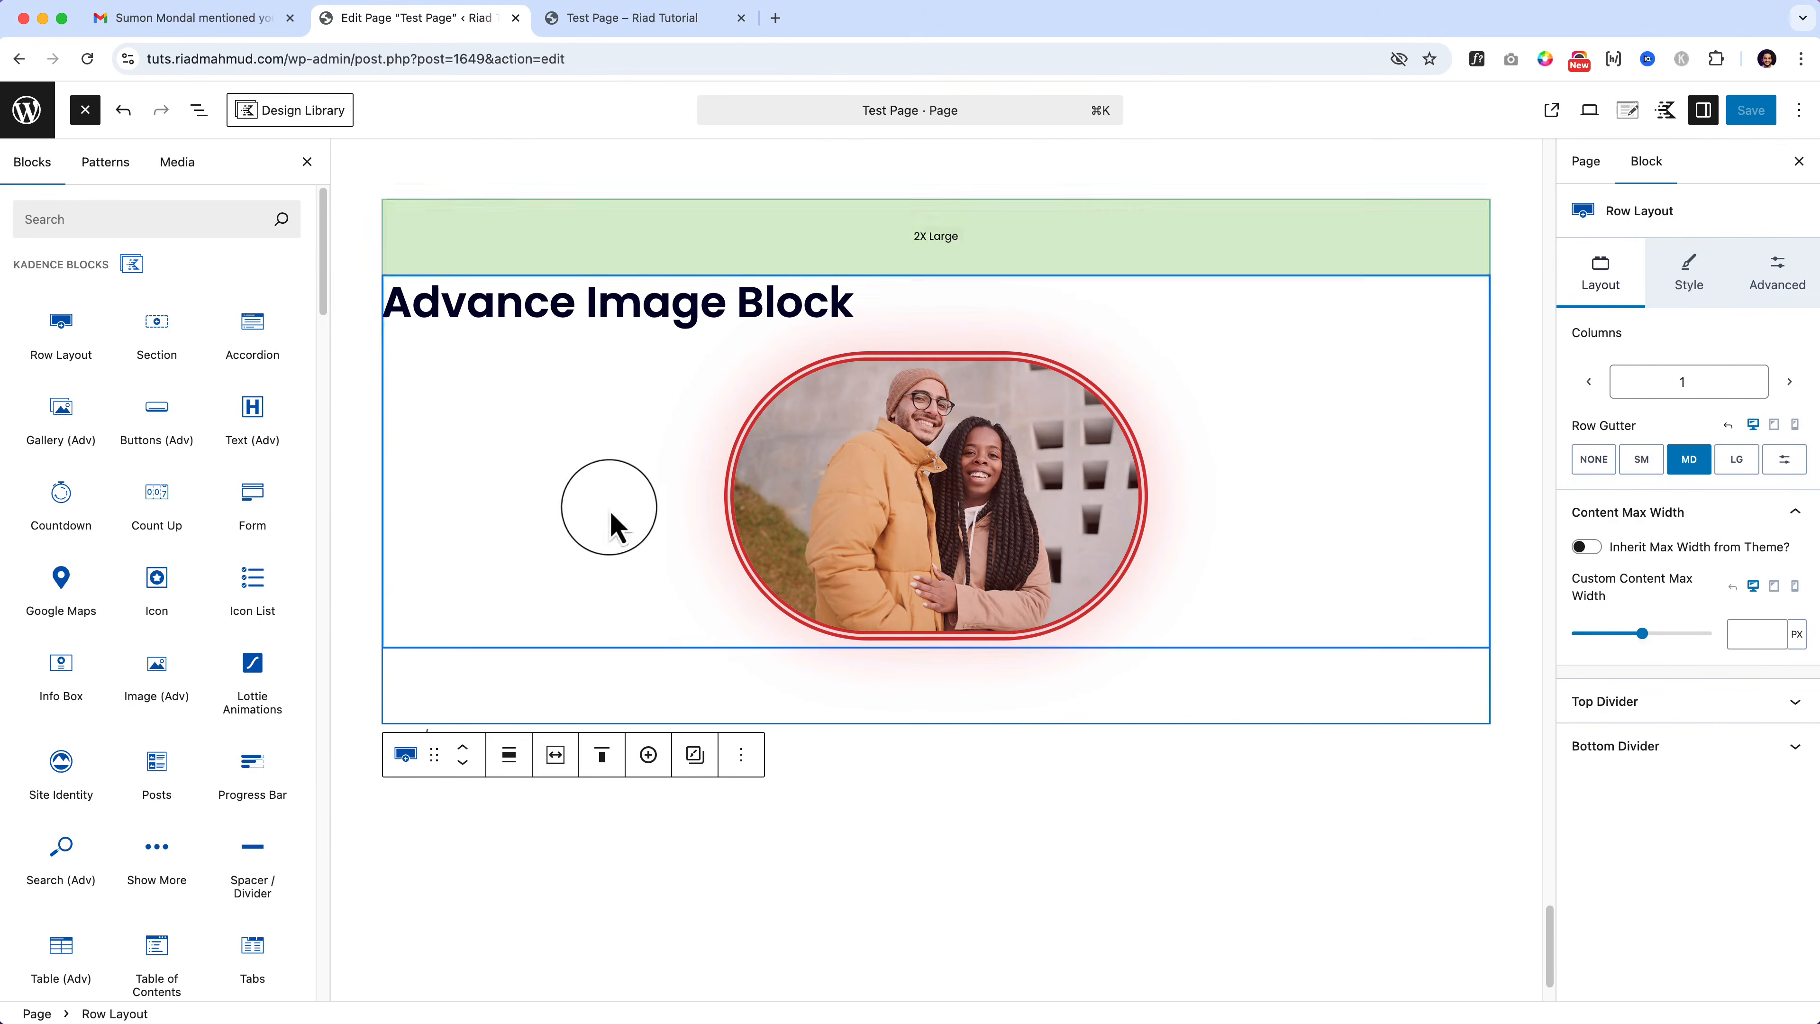
click(741, 756)
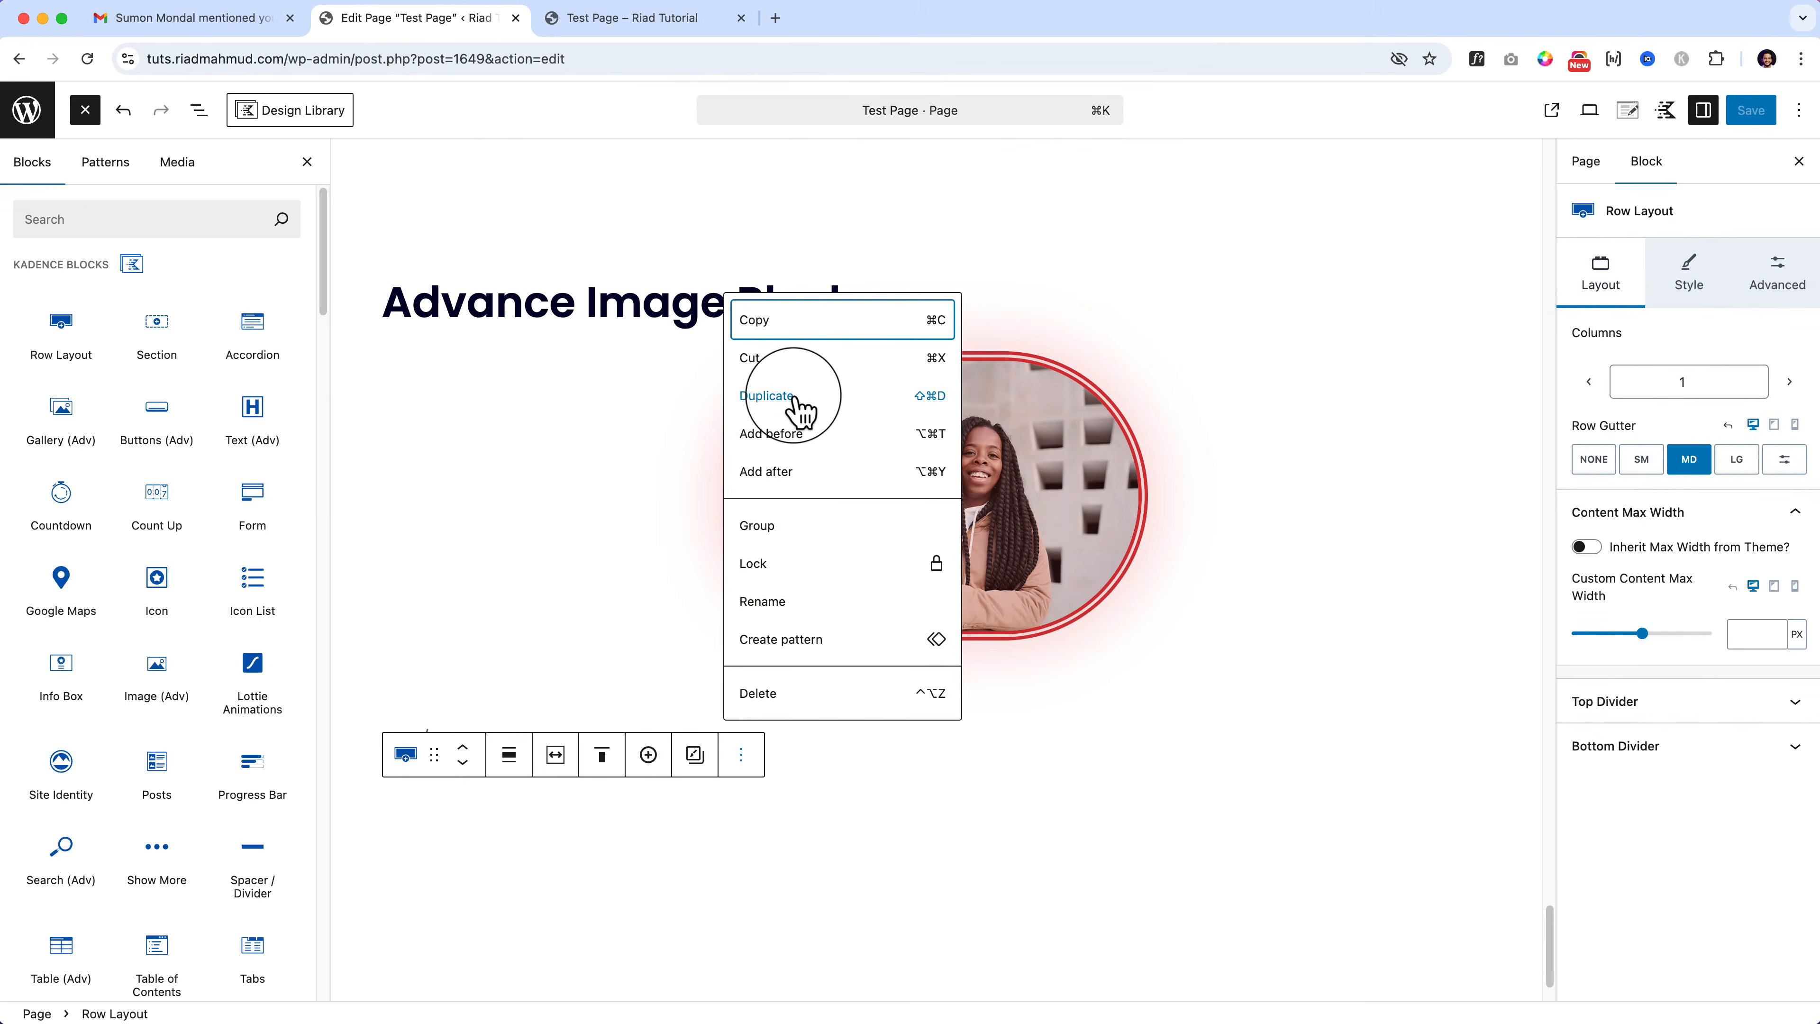
click(796, 411)
scroll(229, 760, down, 2)
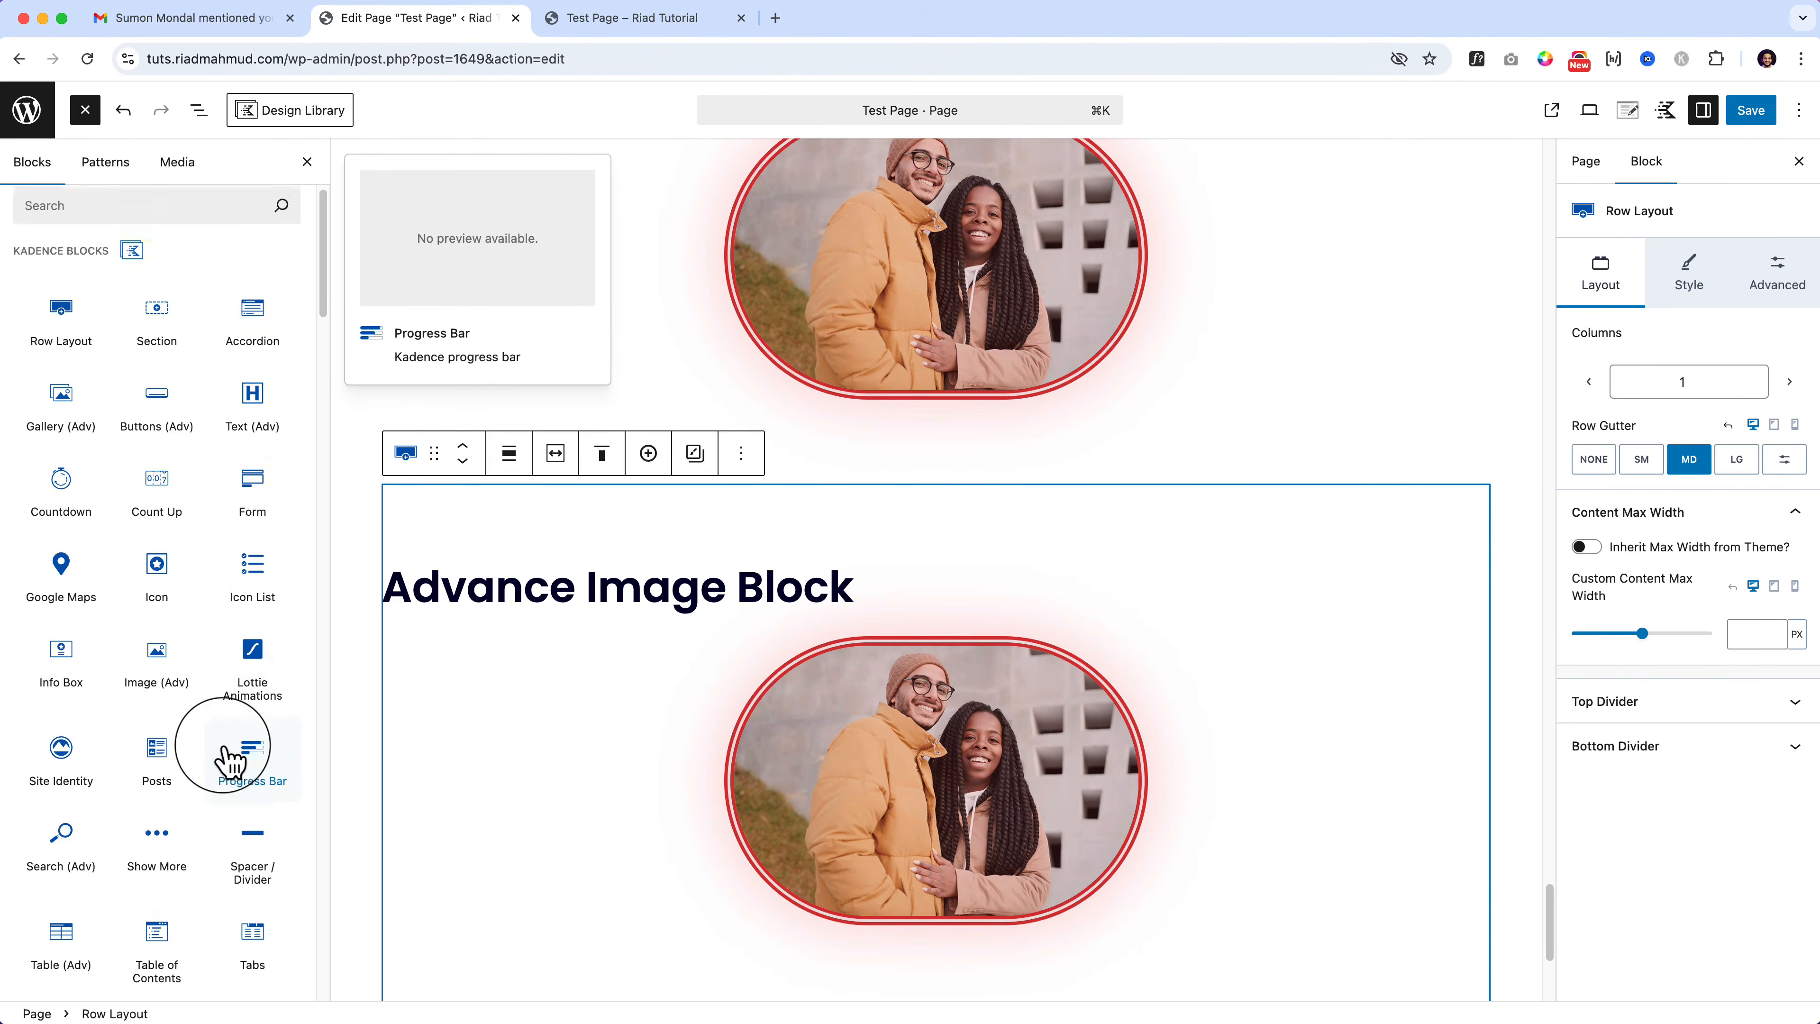
triple_click(394, 594)
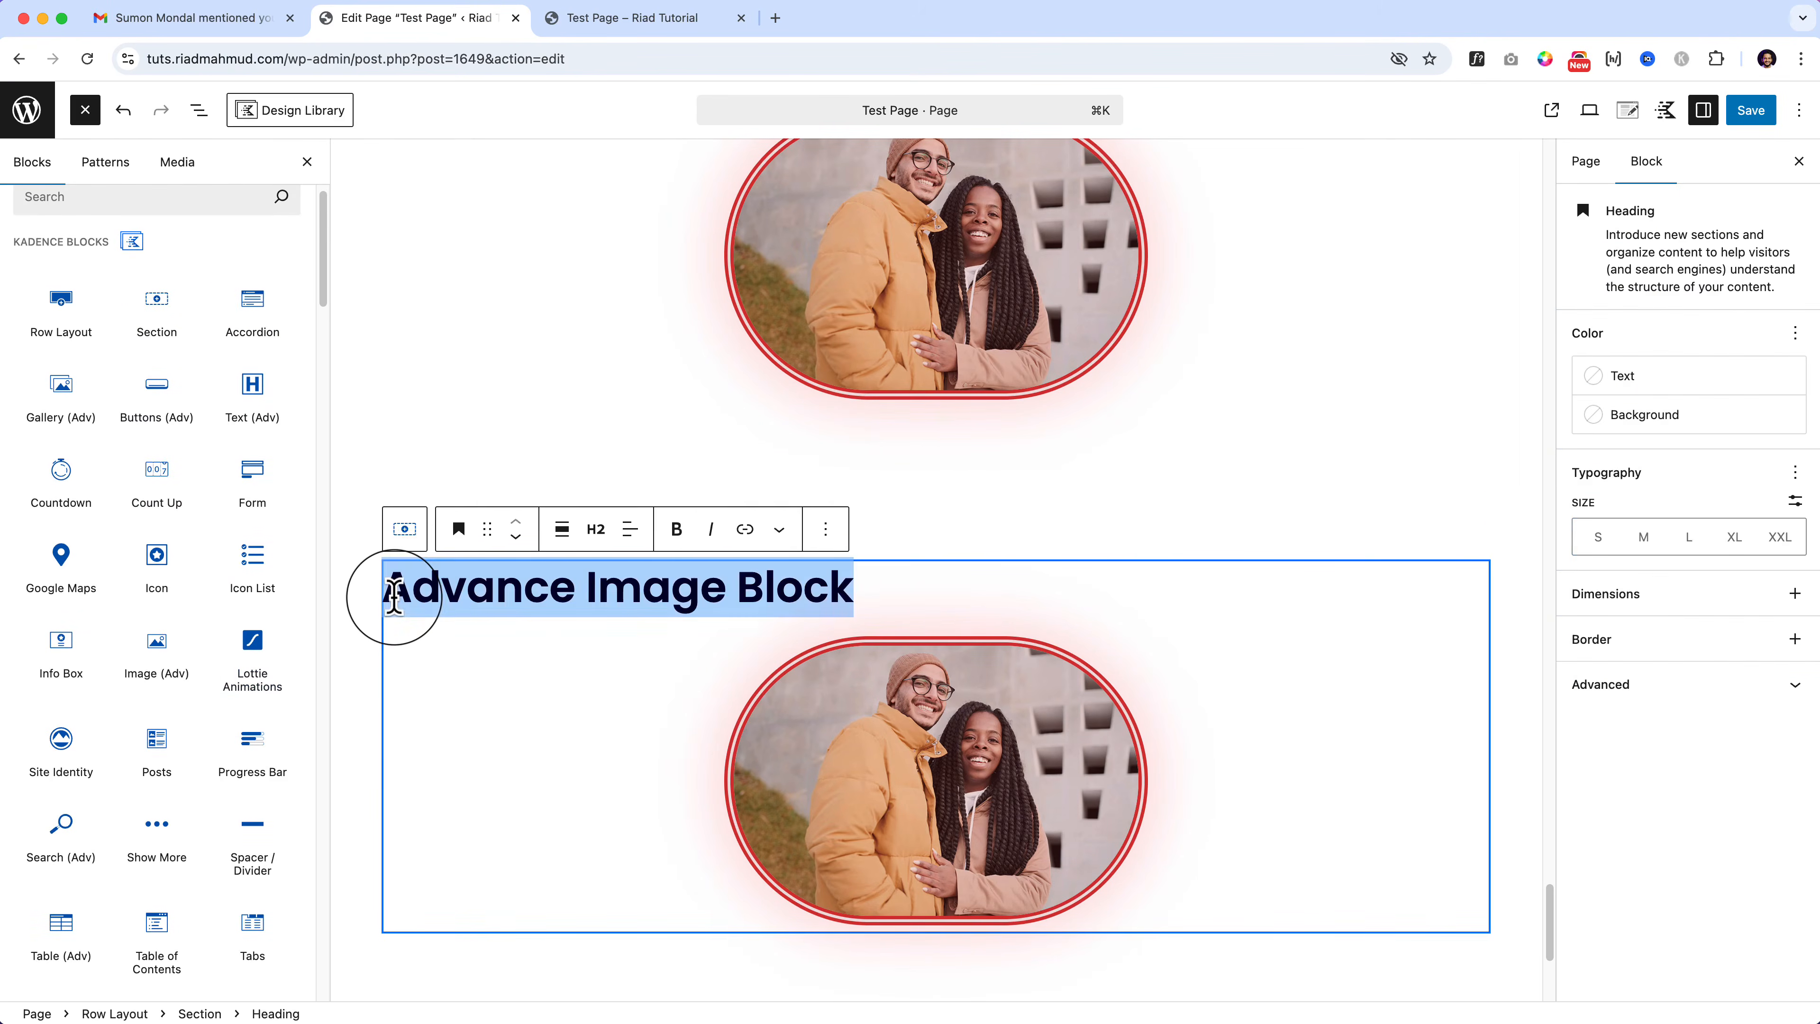
text(Io)
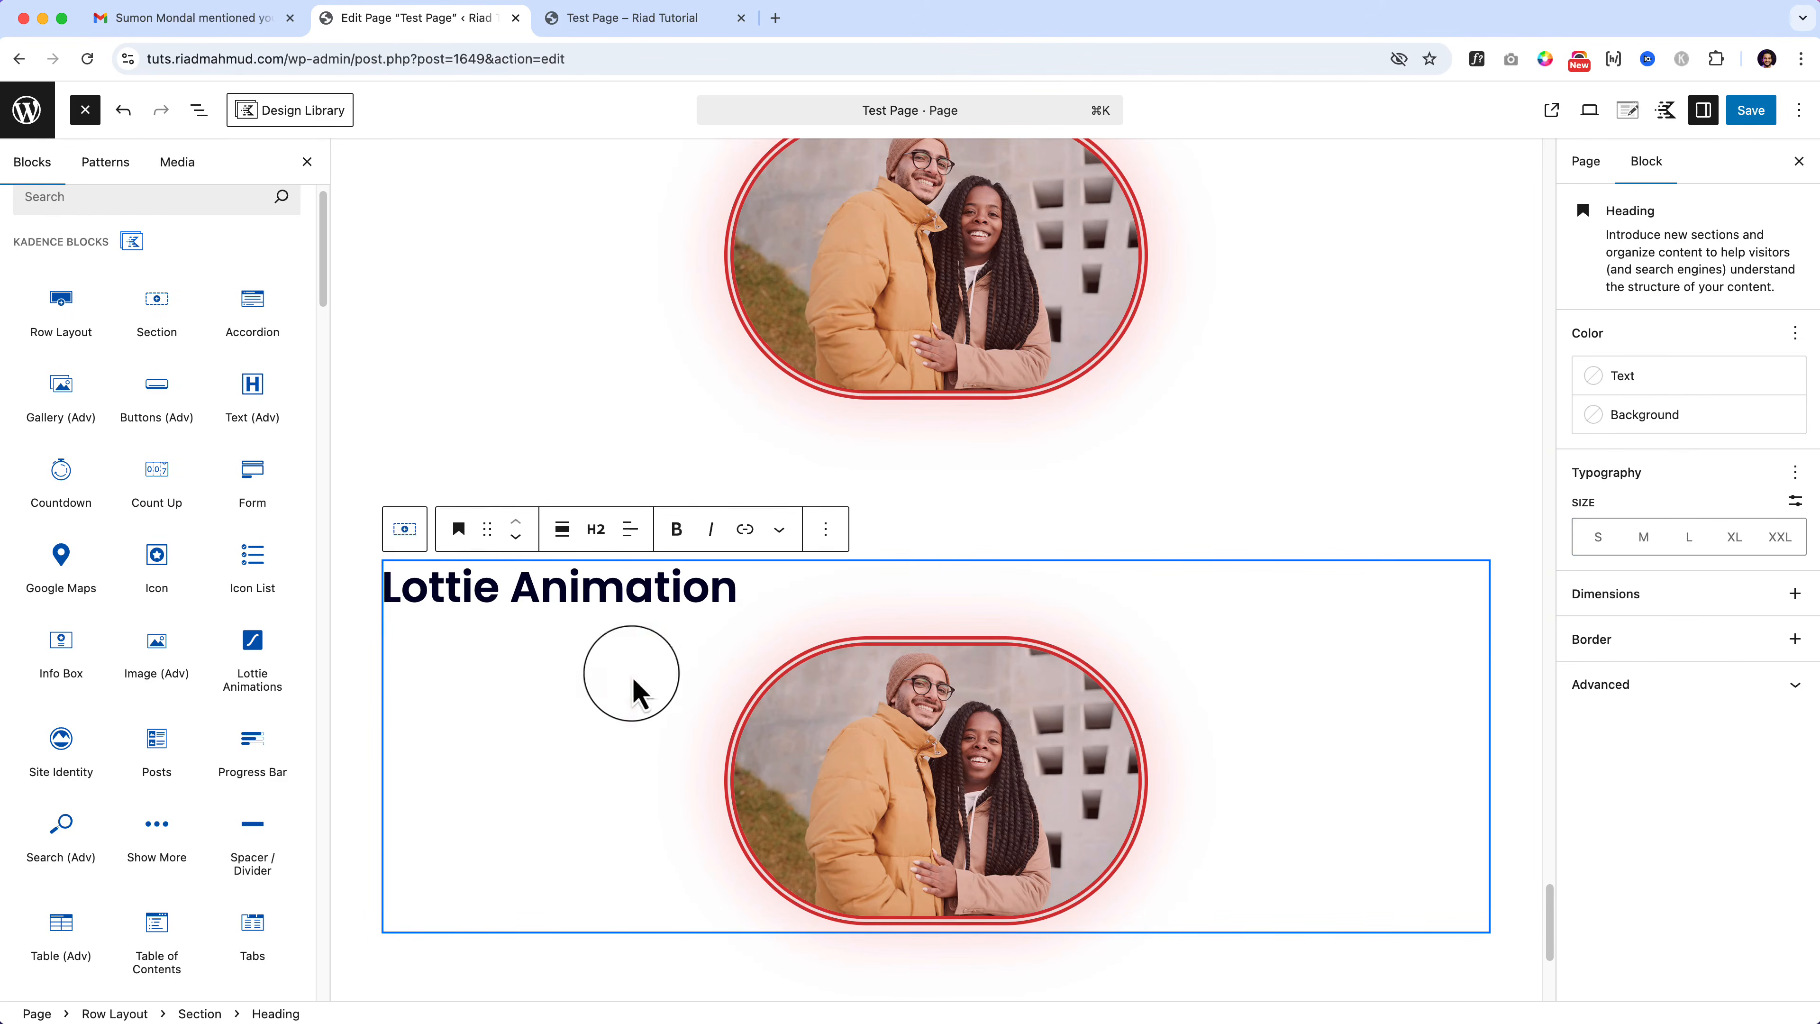
Step: Replace the copied image with a Lottie Animations block
click(926, 773)
key(BackSpace)
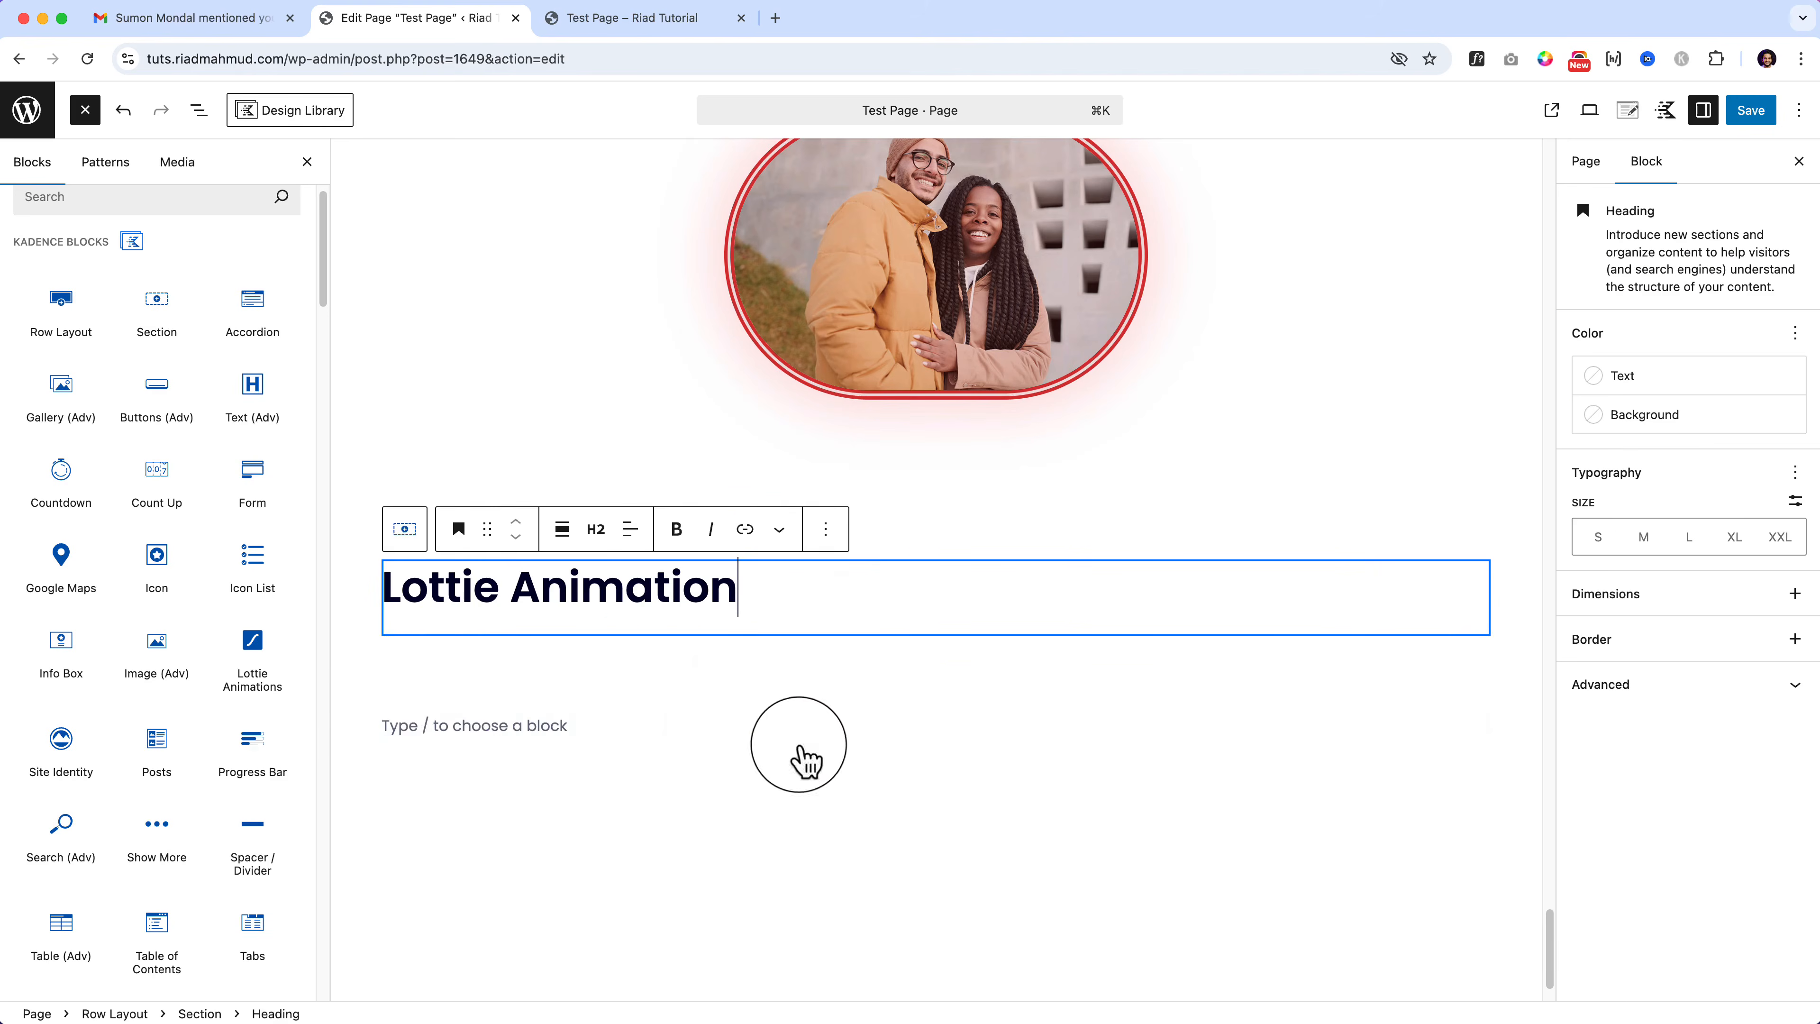
drag(252, 609, 640, 623)
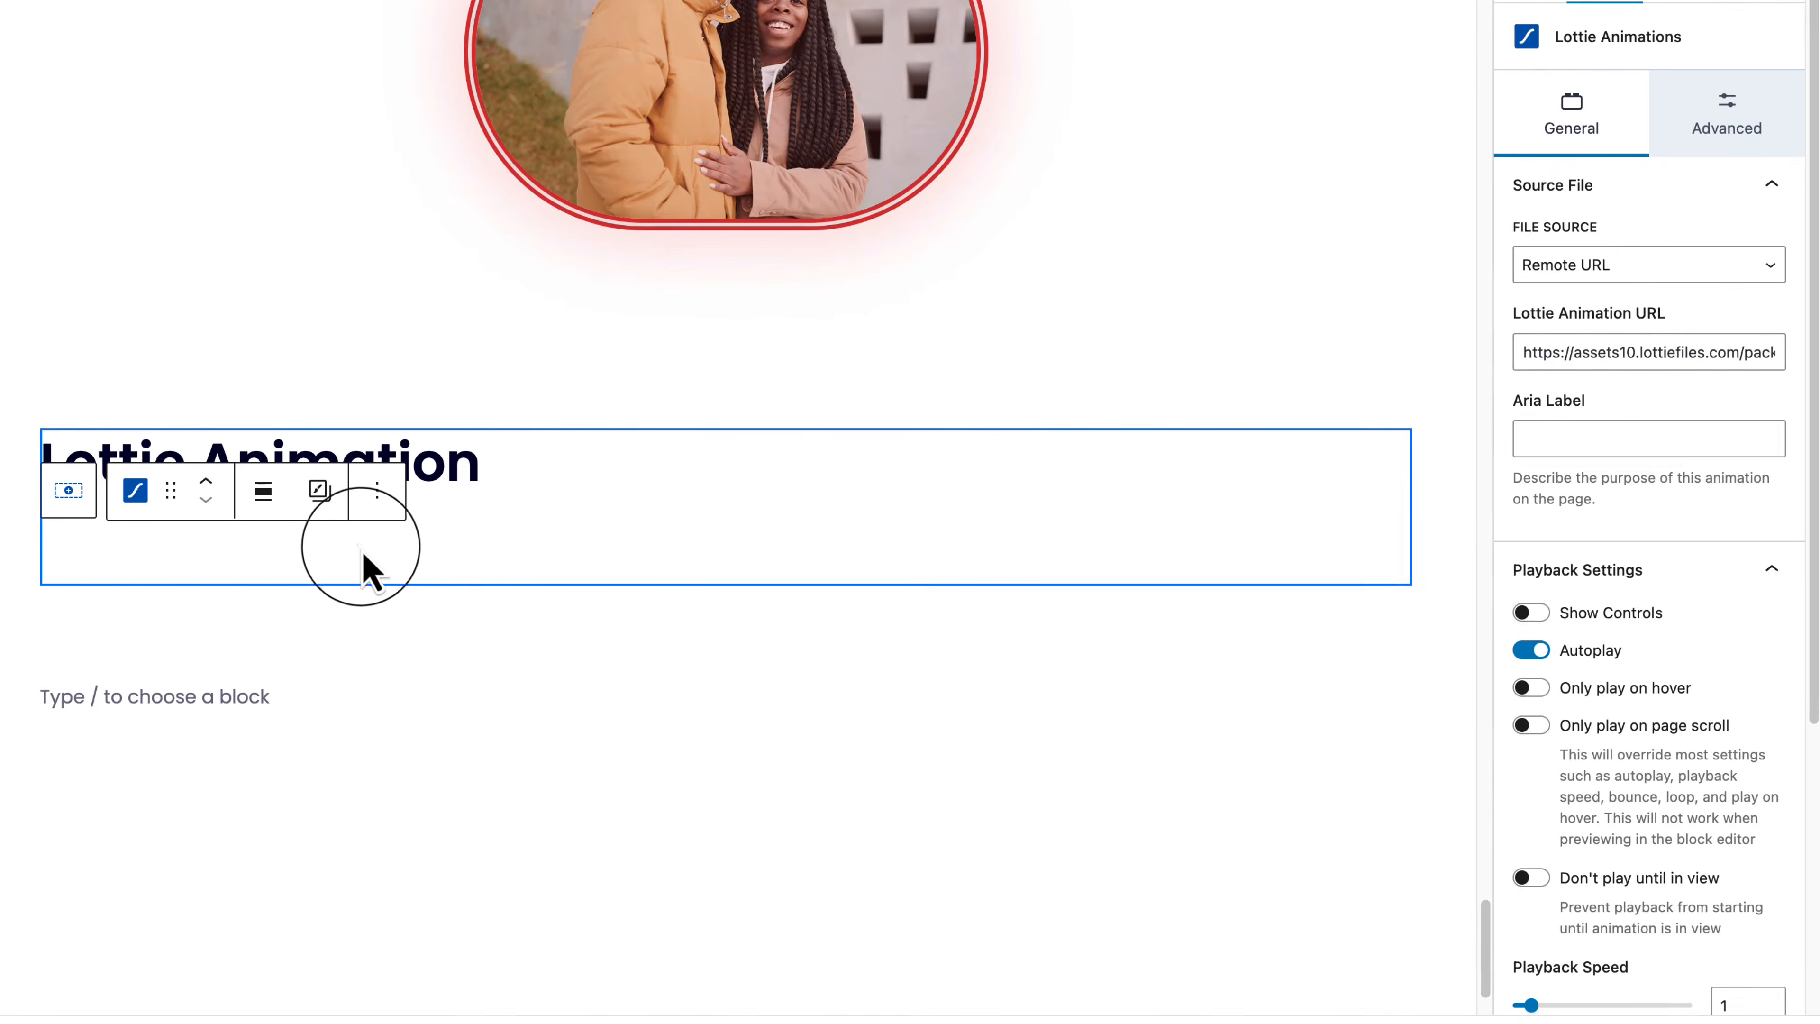
click(342, 553)
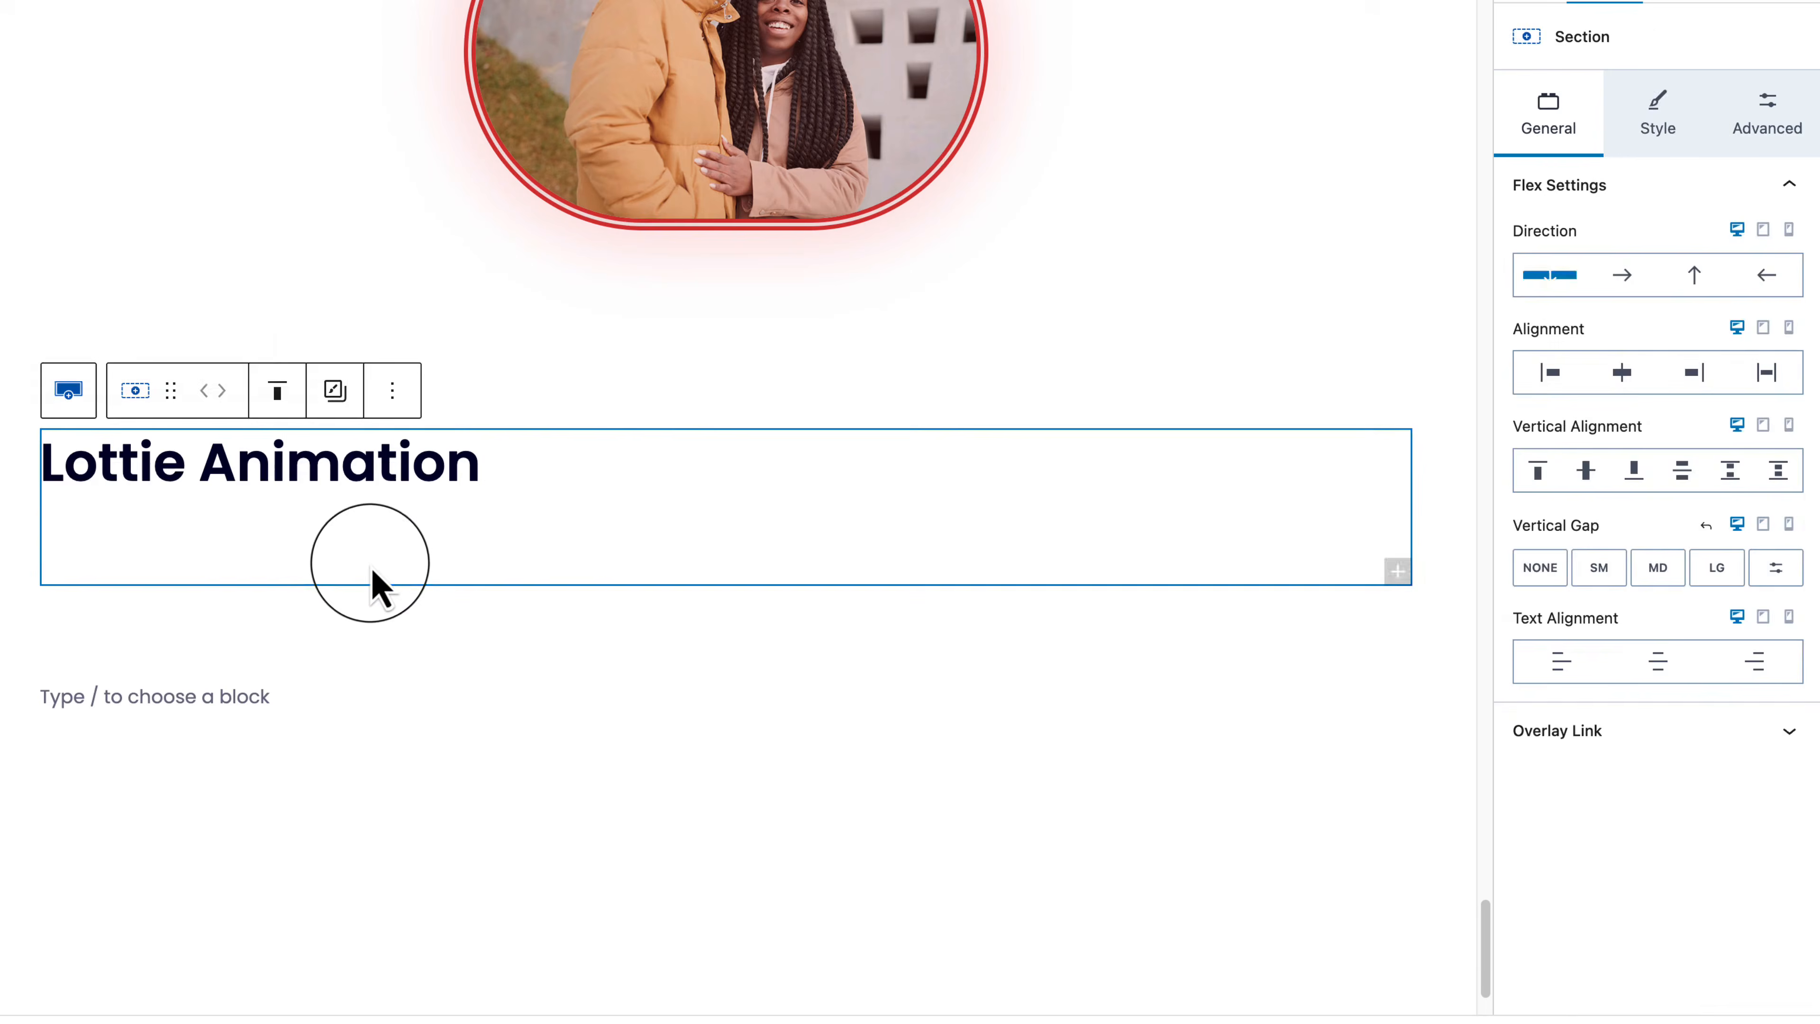
click(342, 553)
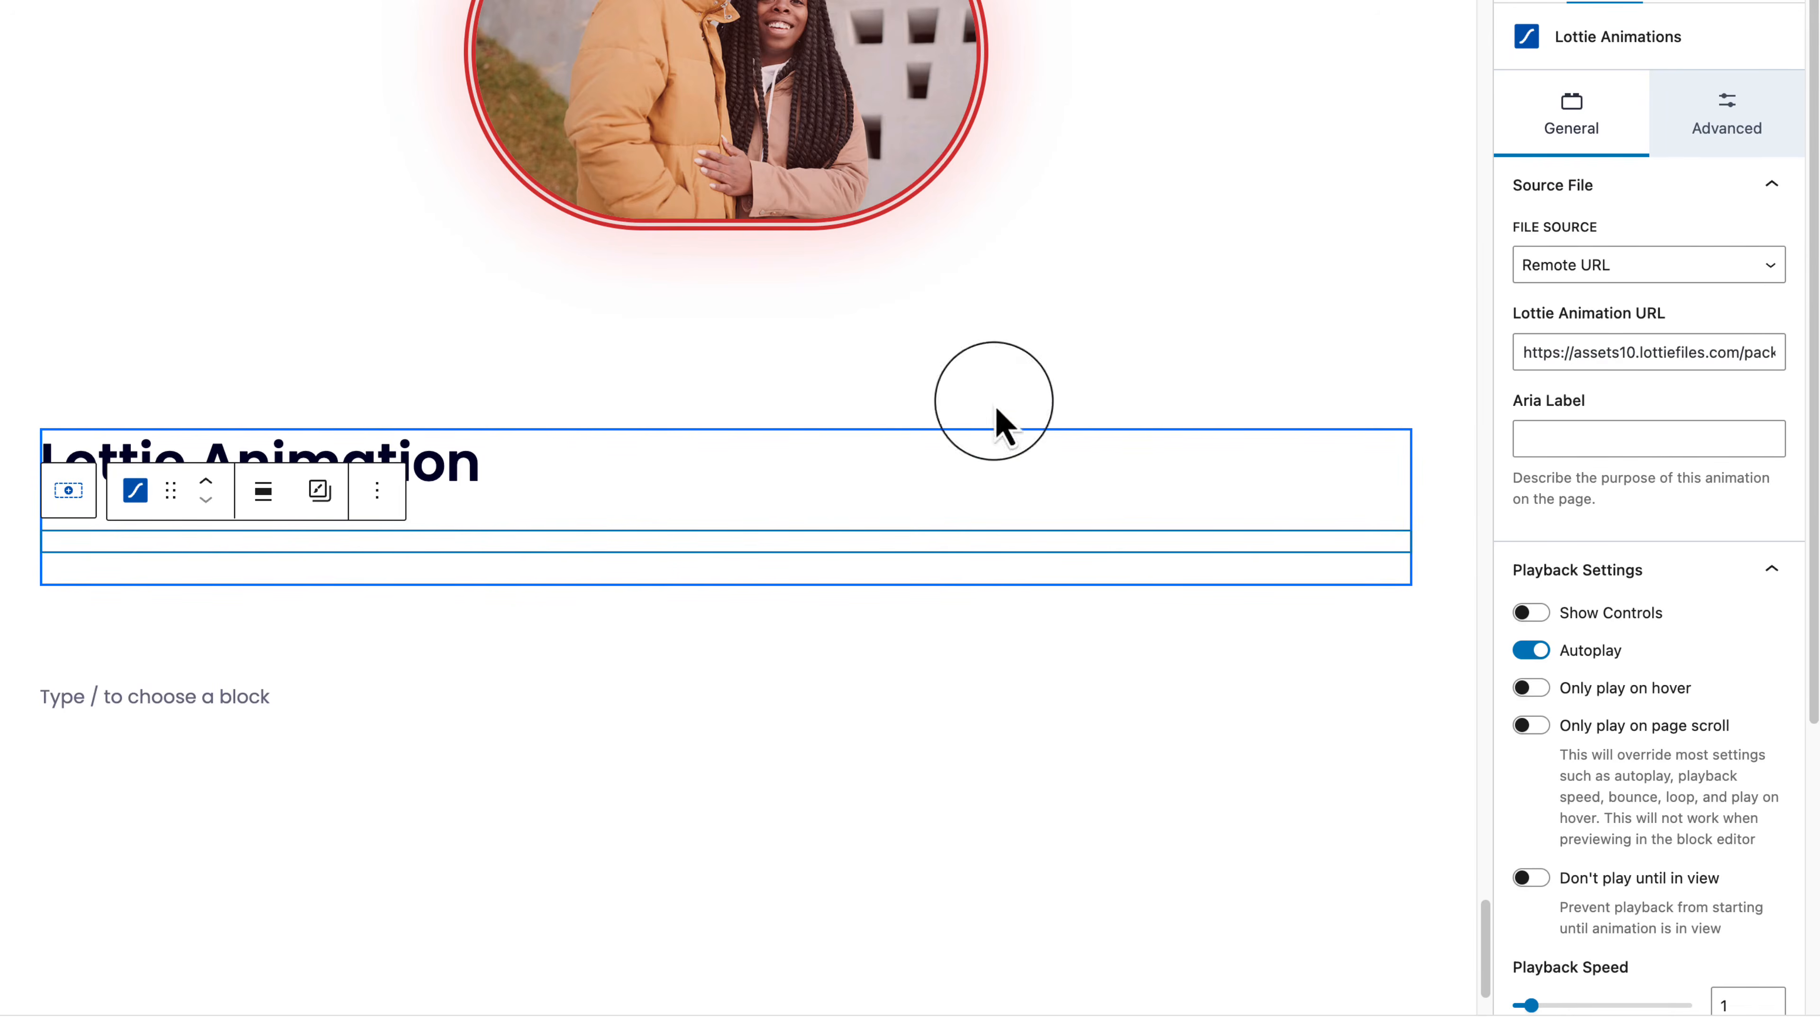
Step: Keep the Lottie block's remote LottieFiles URL as its file source and save the page
click(1691, 272)
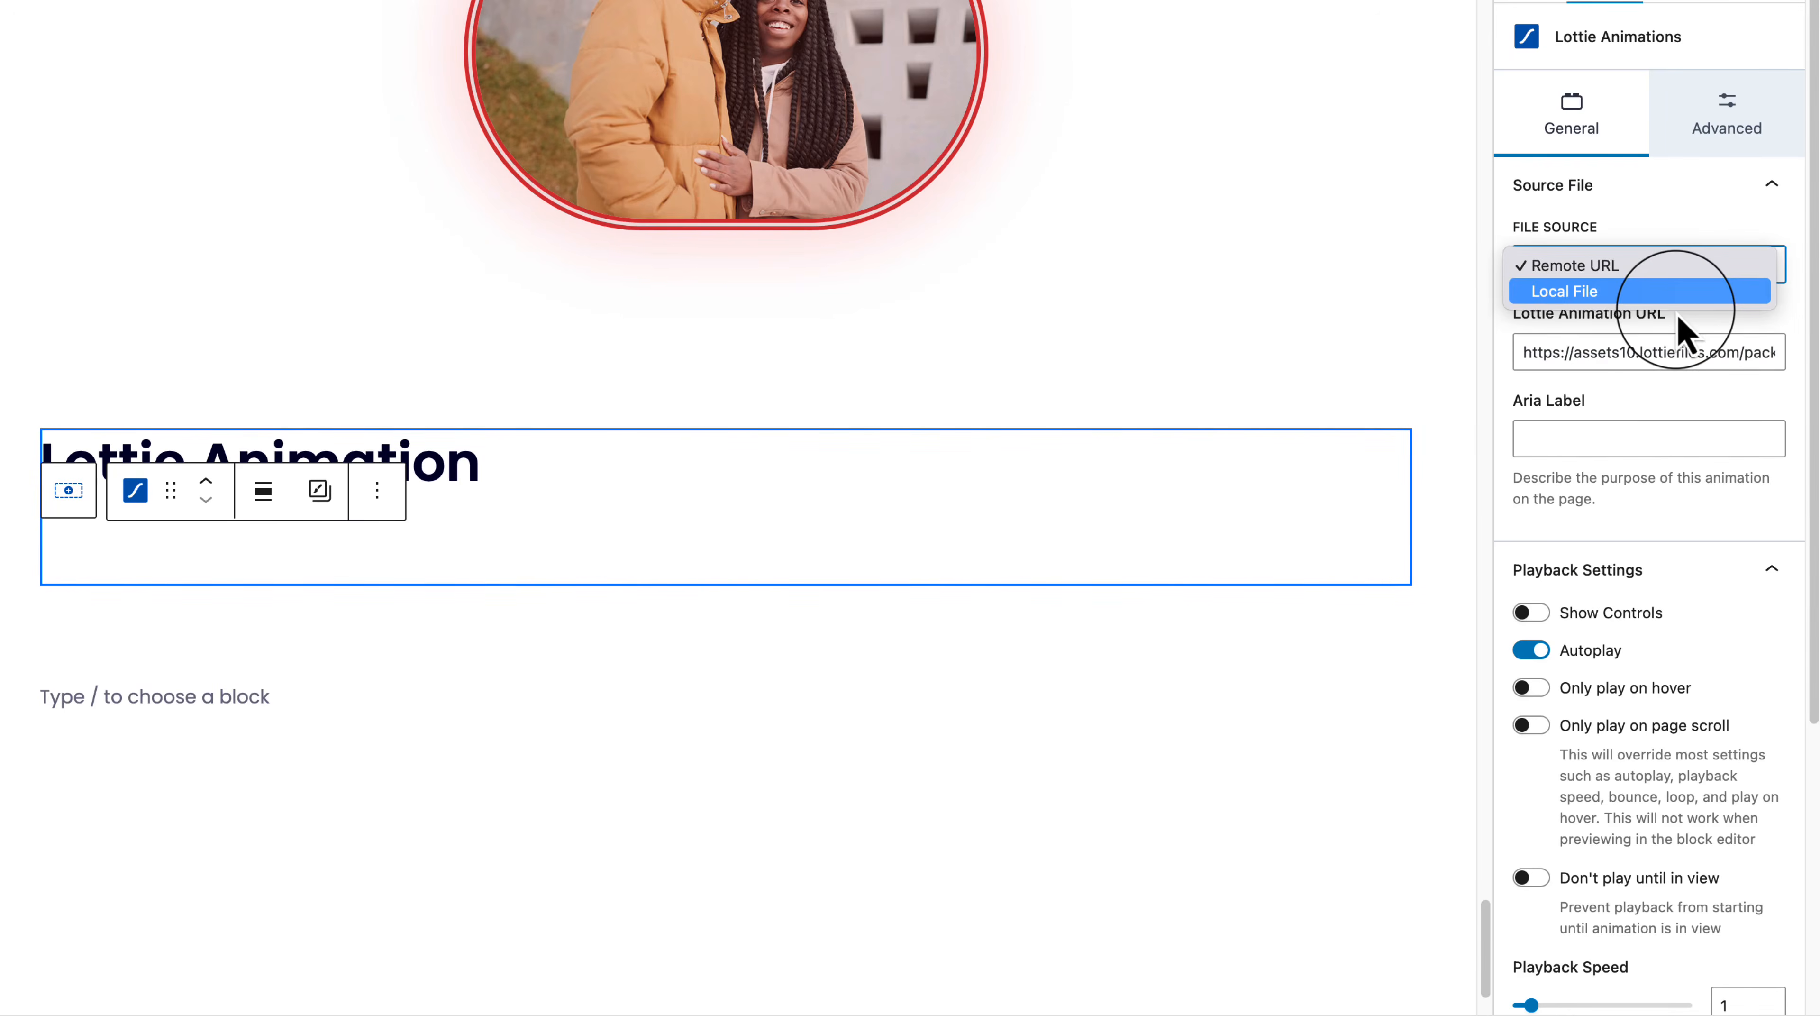
click(1685, 430)
drag(1523, 351, 1765, 351)
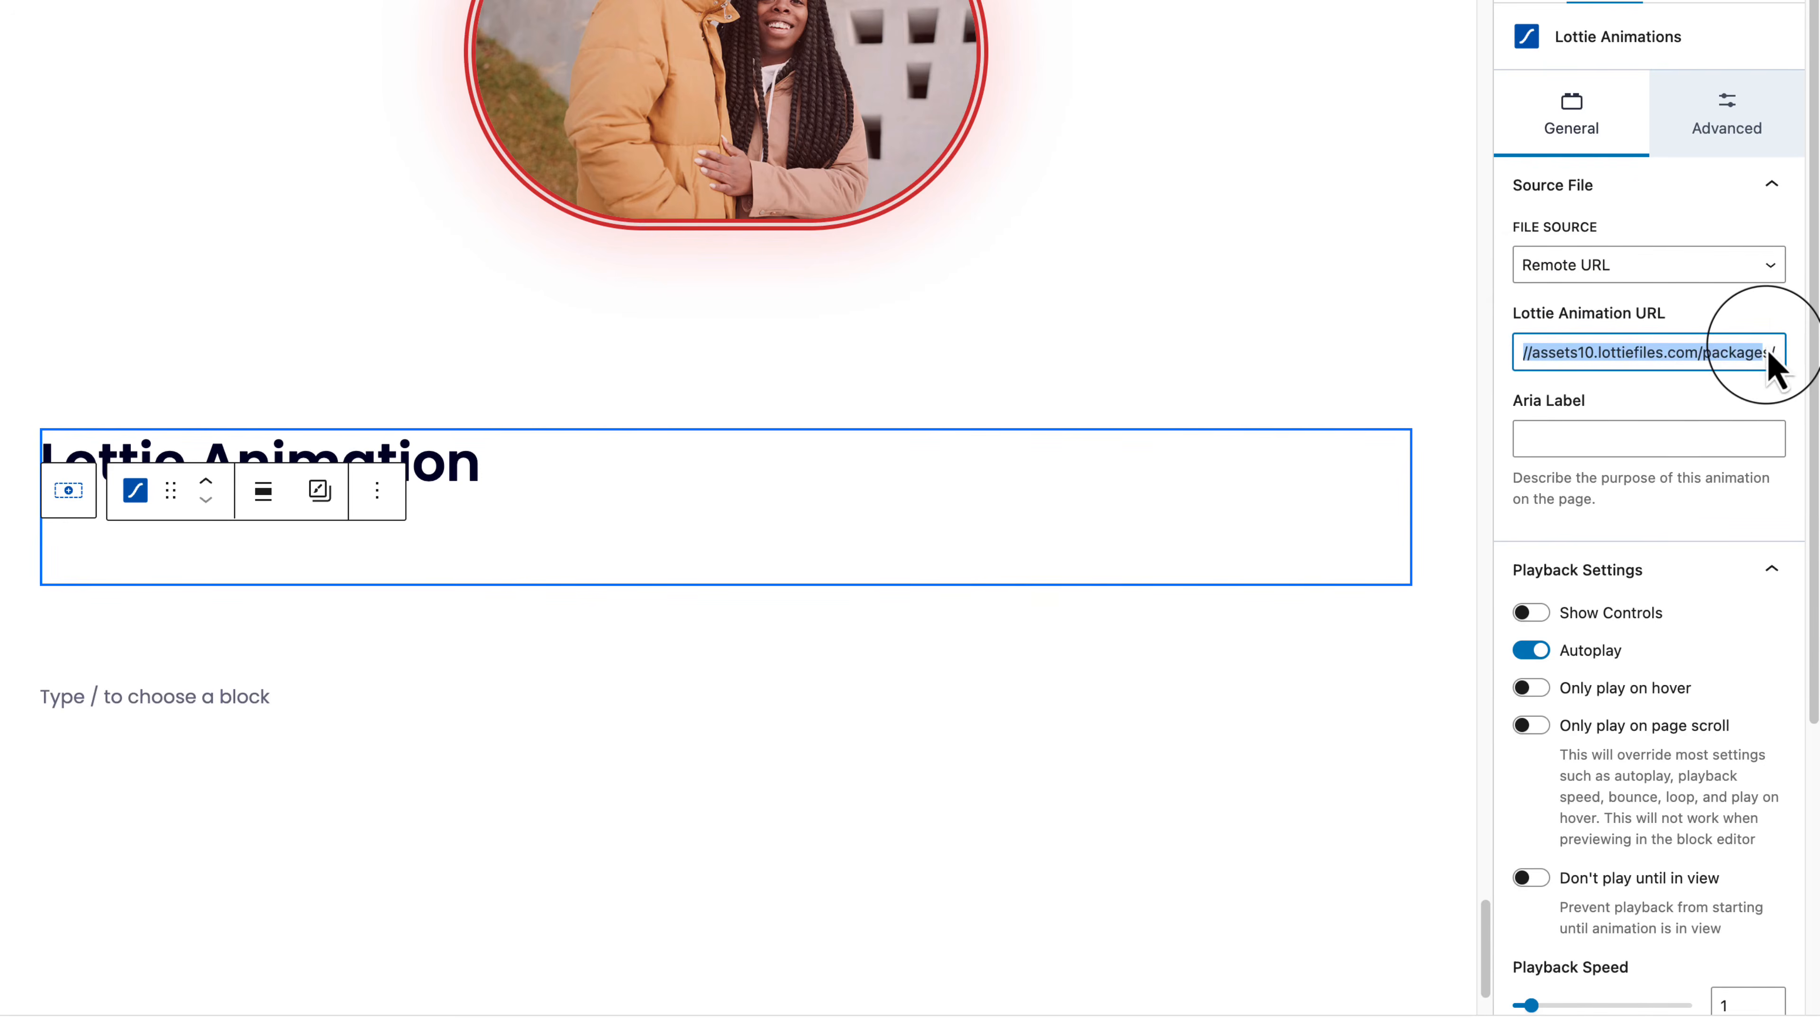
triple_click(1696, 357)
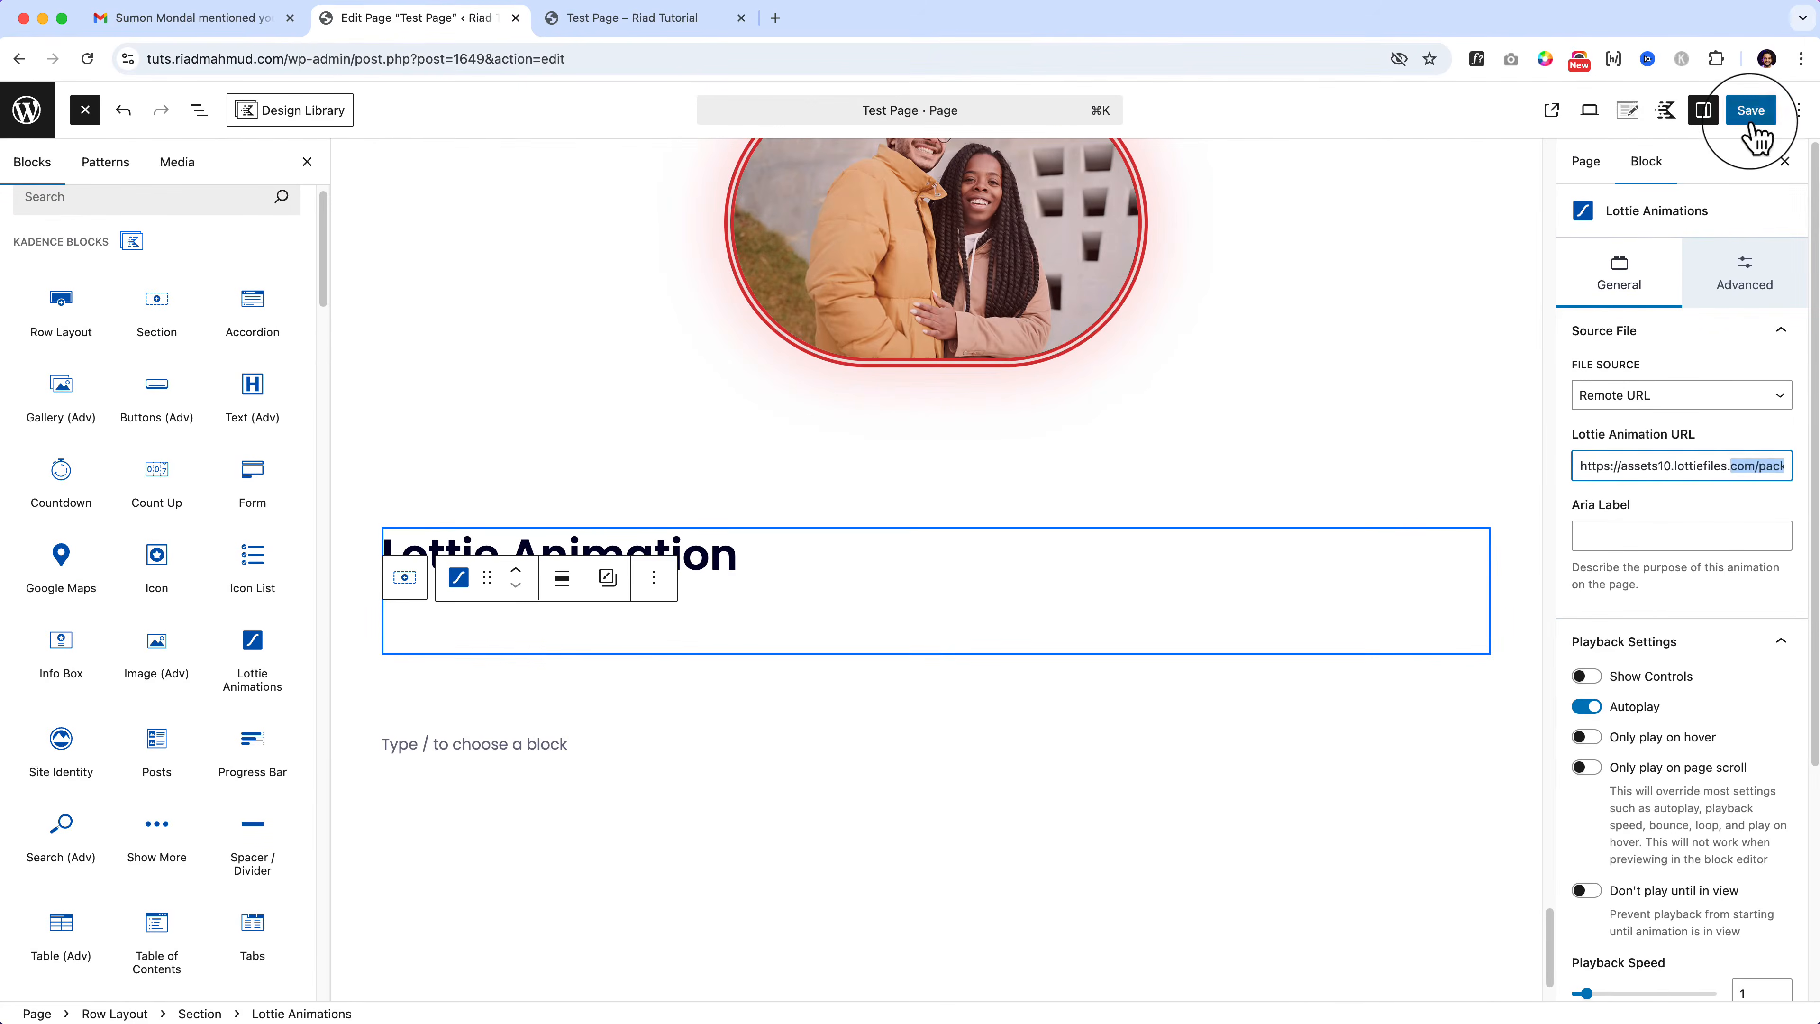
click(1751, 123)
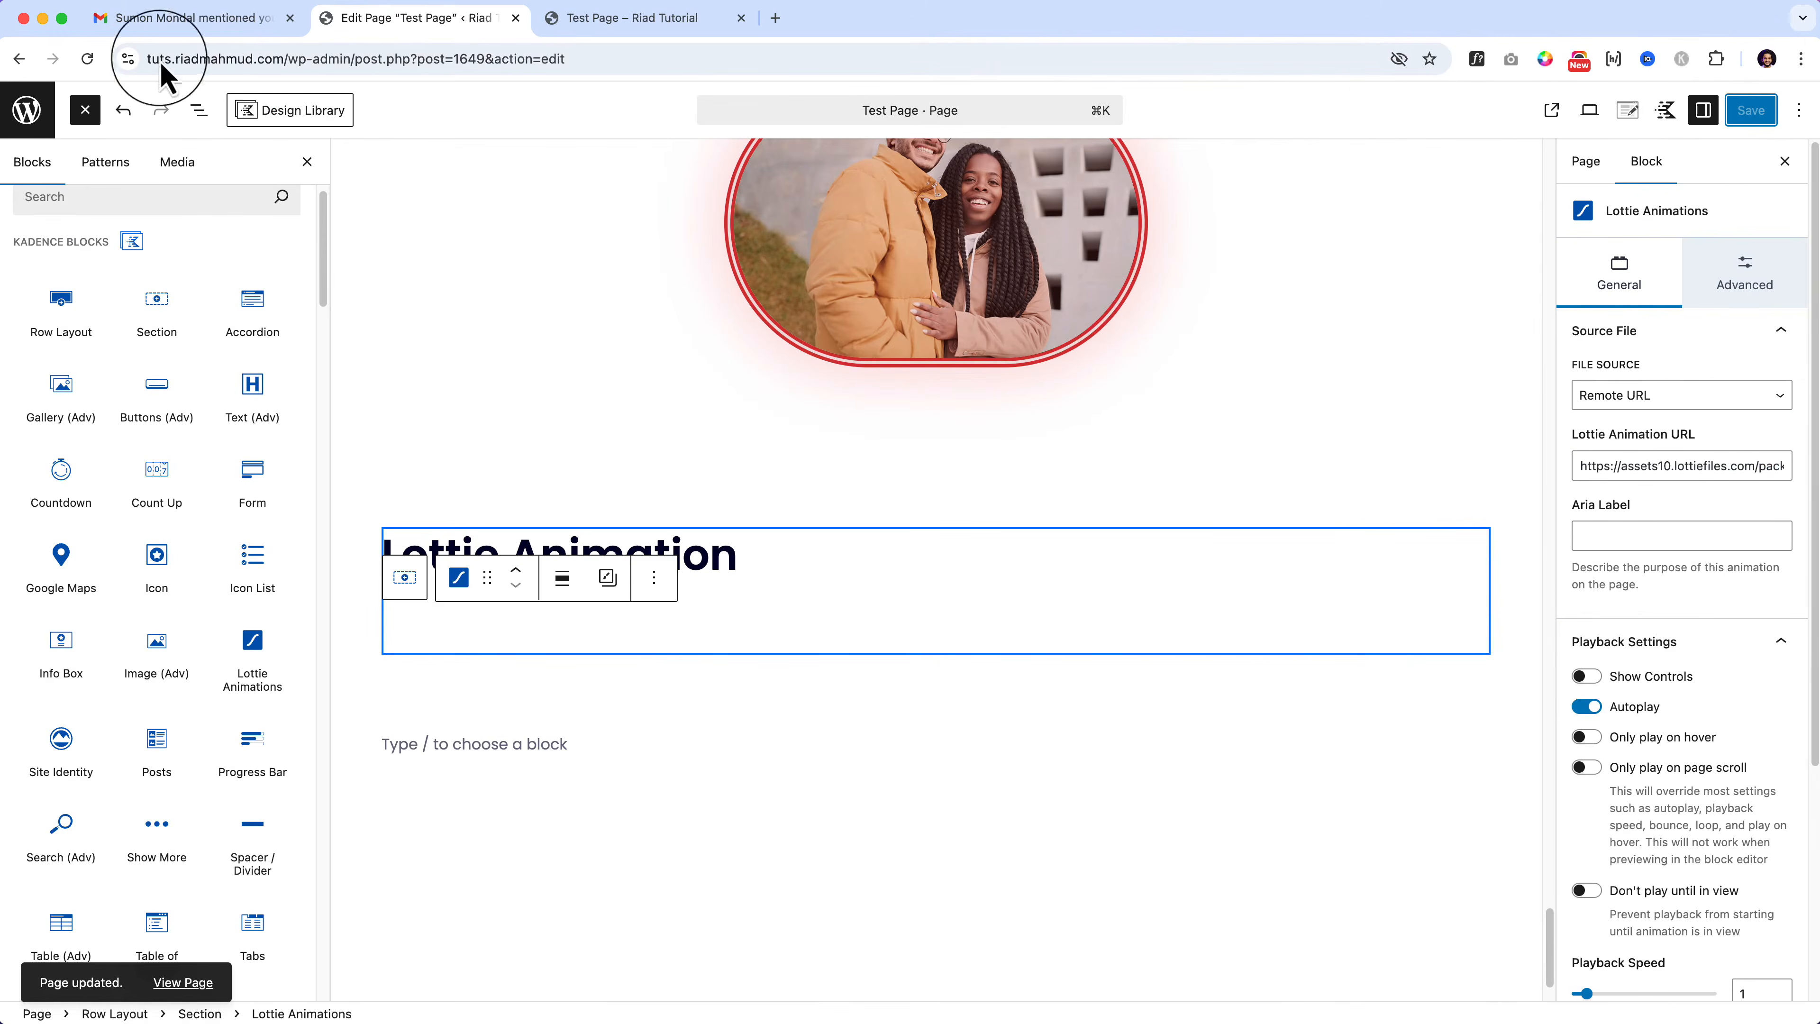
Step: Reload the live Test Page and scroll to the playing Lottie logo animation
click(645, 20)
click(642, 57)
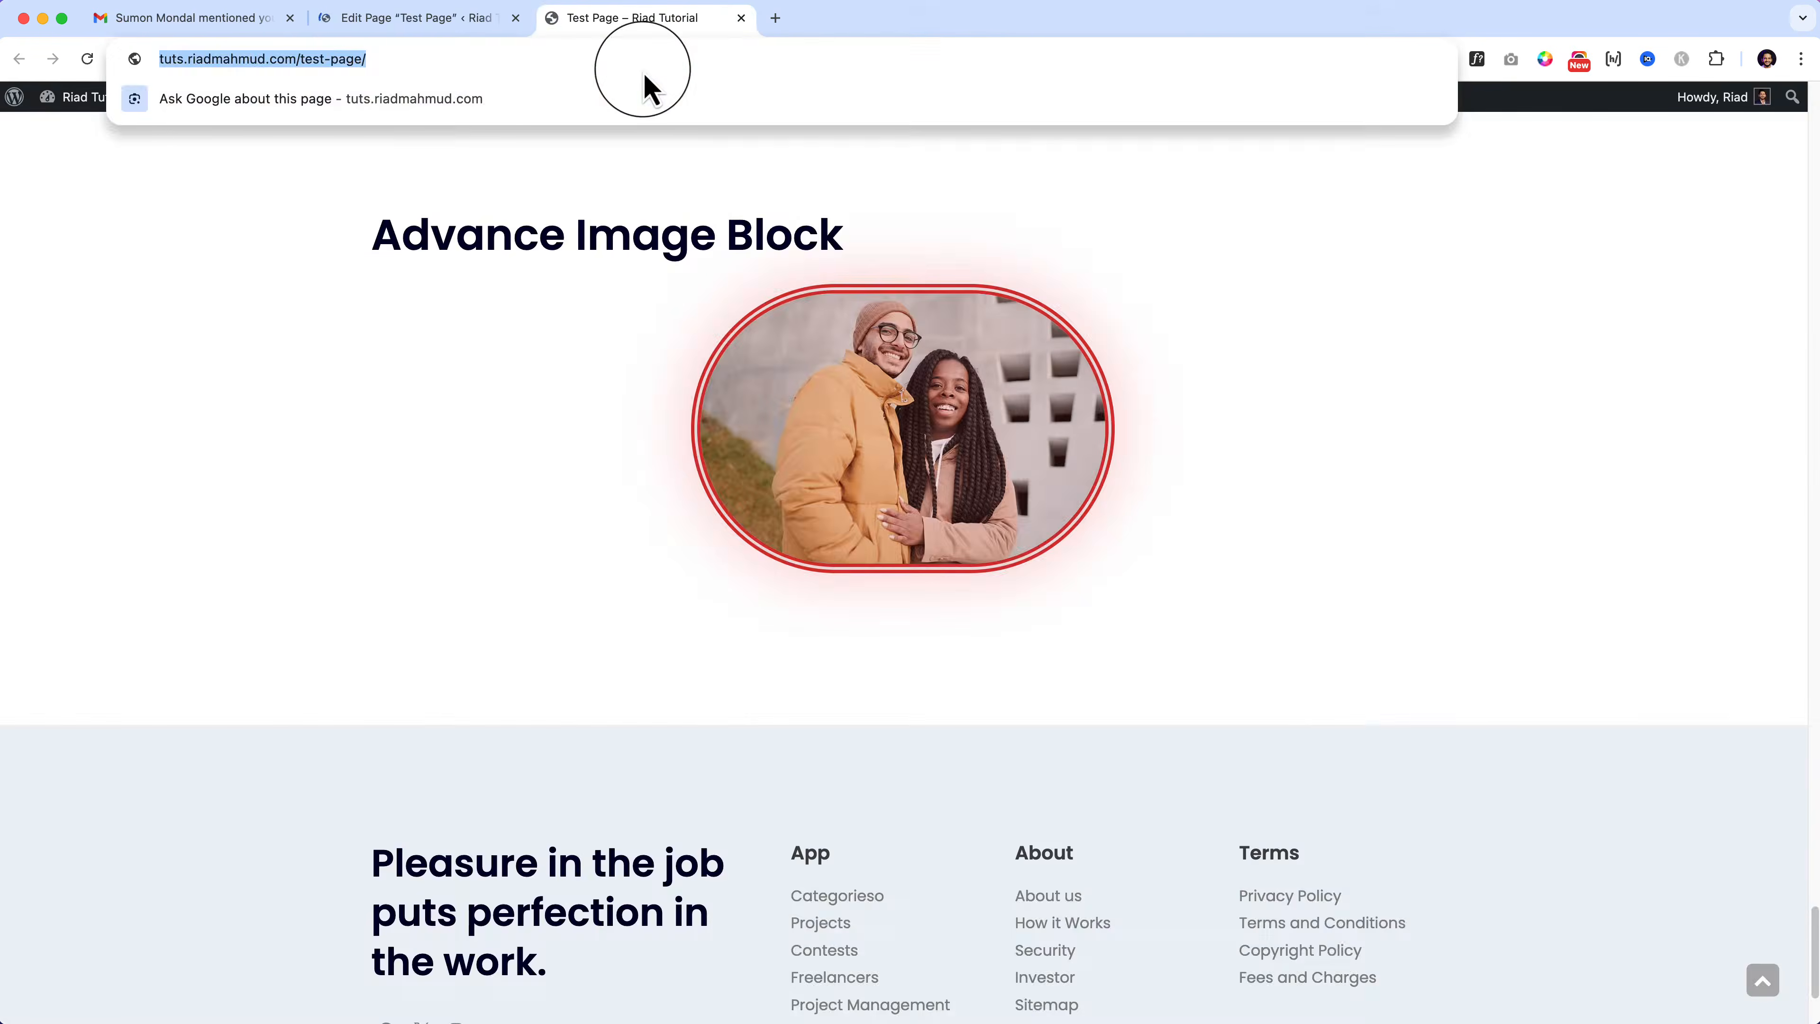
key(Return)
scroll(939, 660, down, 20)
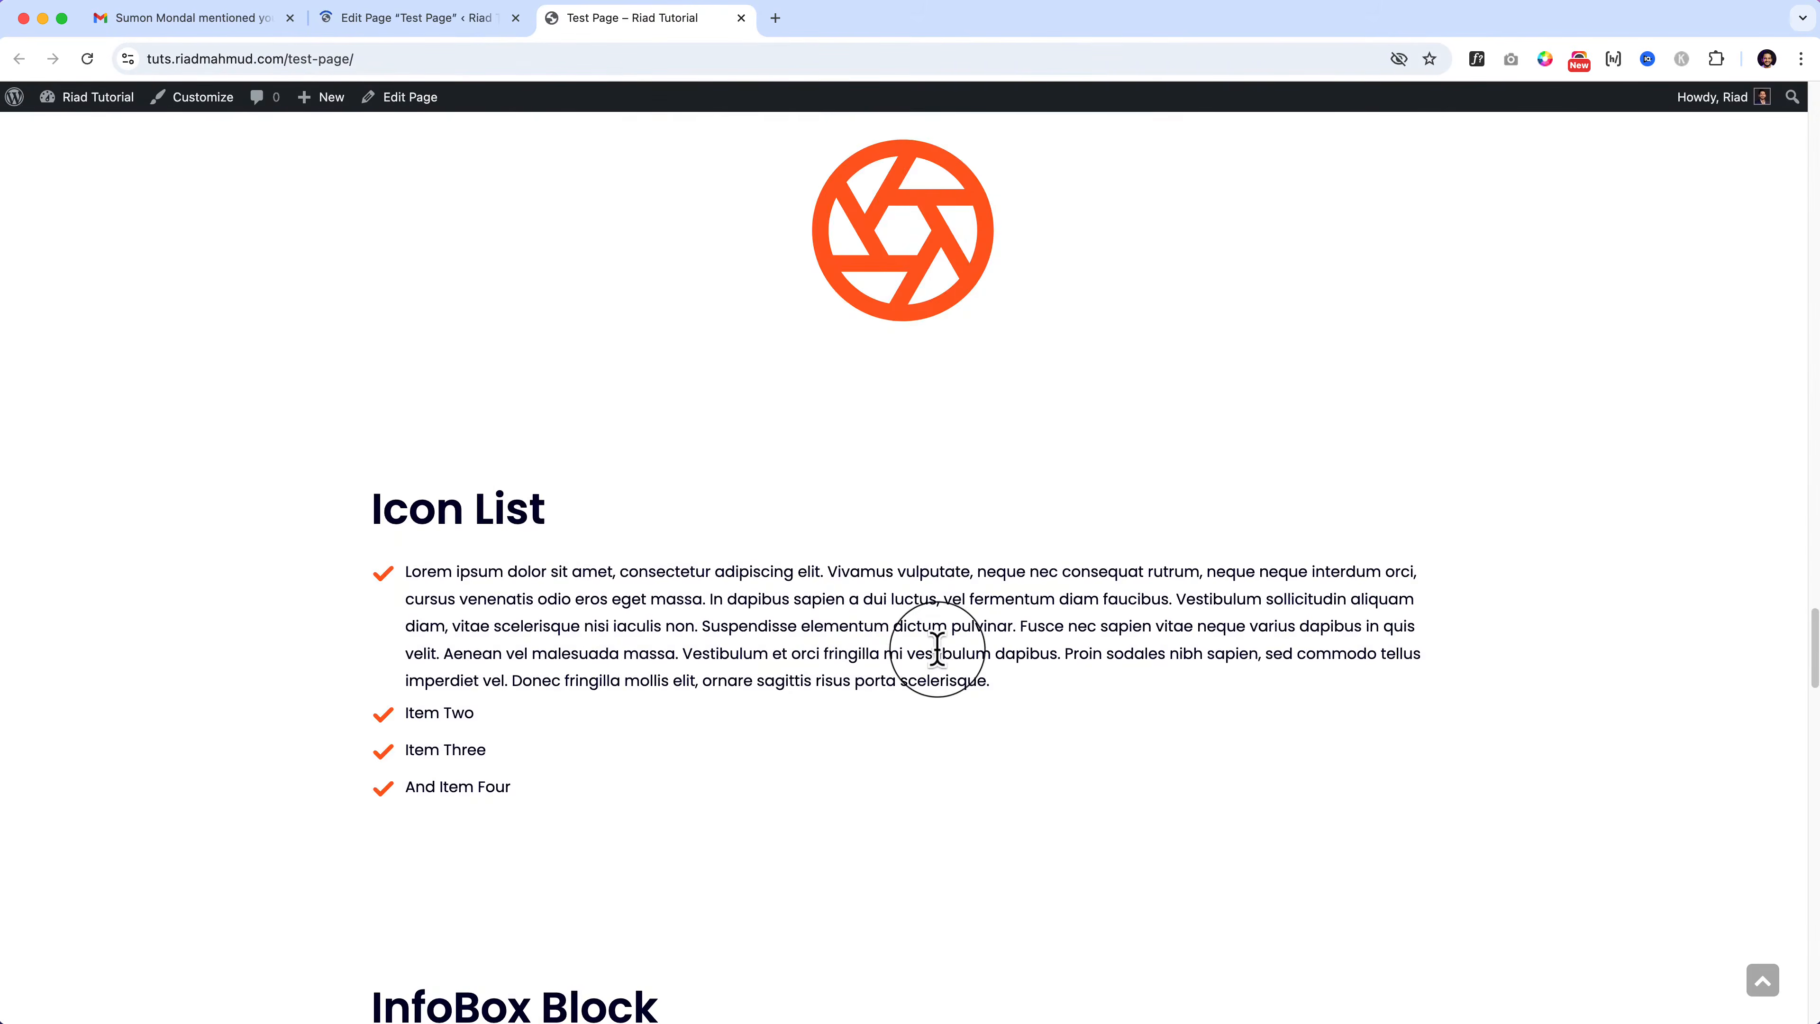
scroll(938, 659, down, 13)
scroll(935, 663, up, 3)
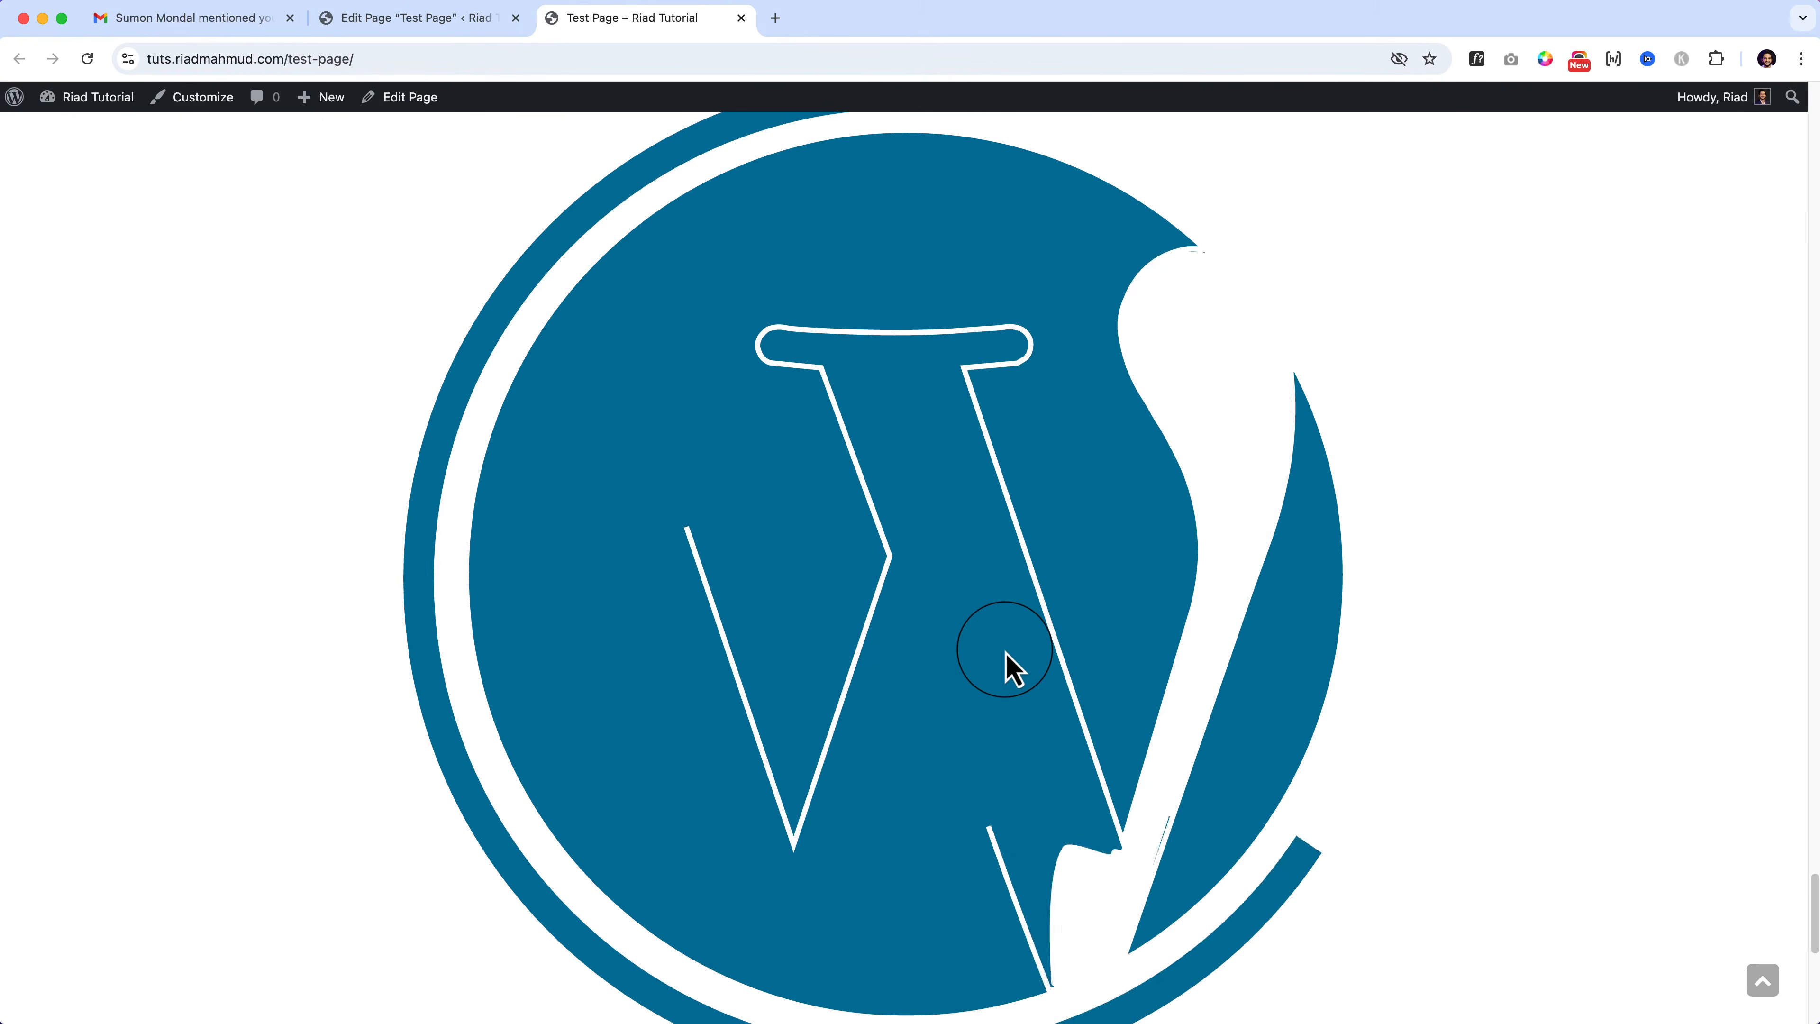
scroll(974, 573, down, 3)
key(super+t)
Step: Go to lottiefiles.com and open the Free boxer lottie Animation detail page
text(lo)
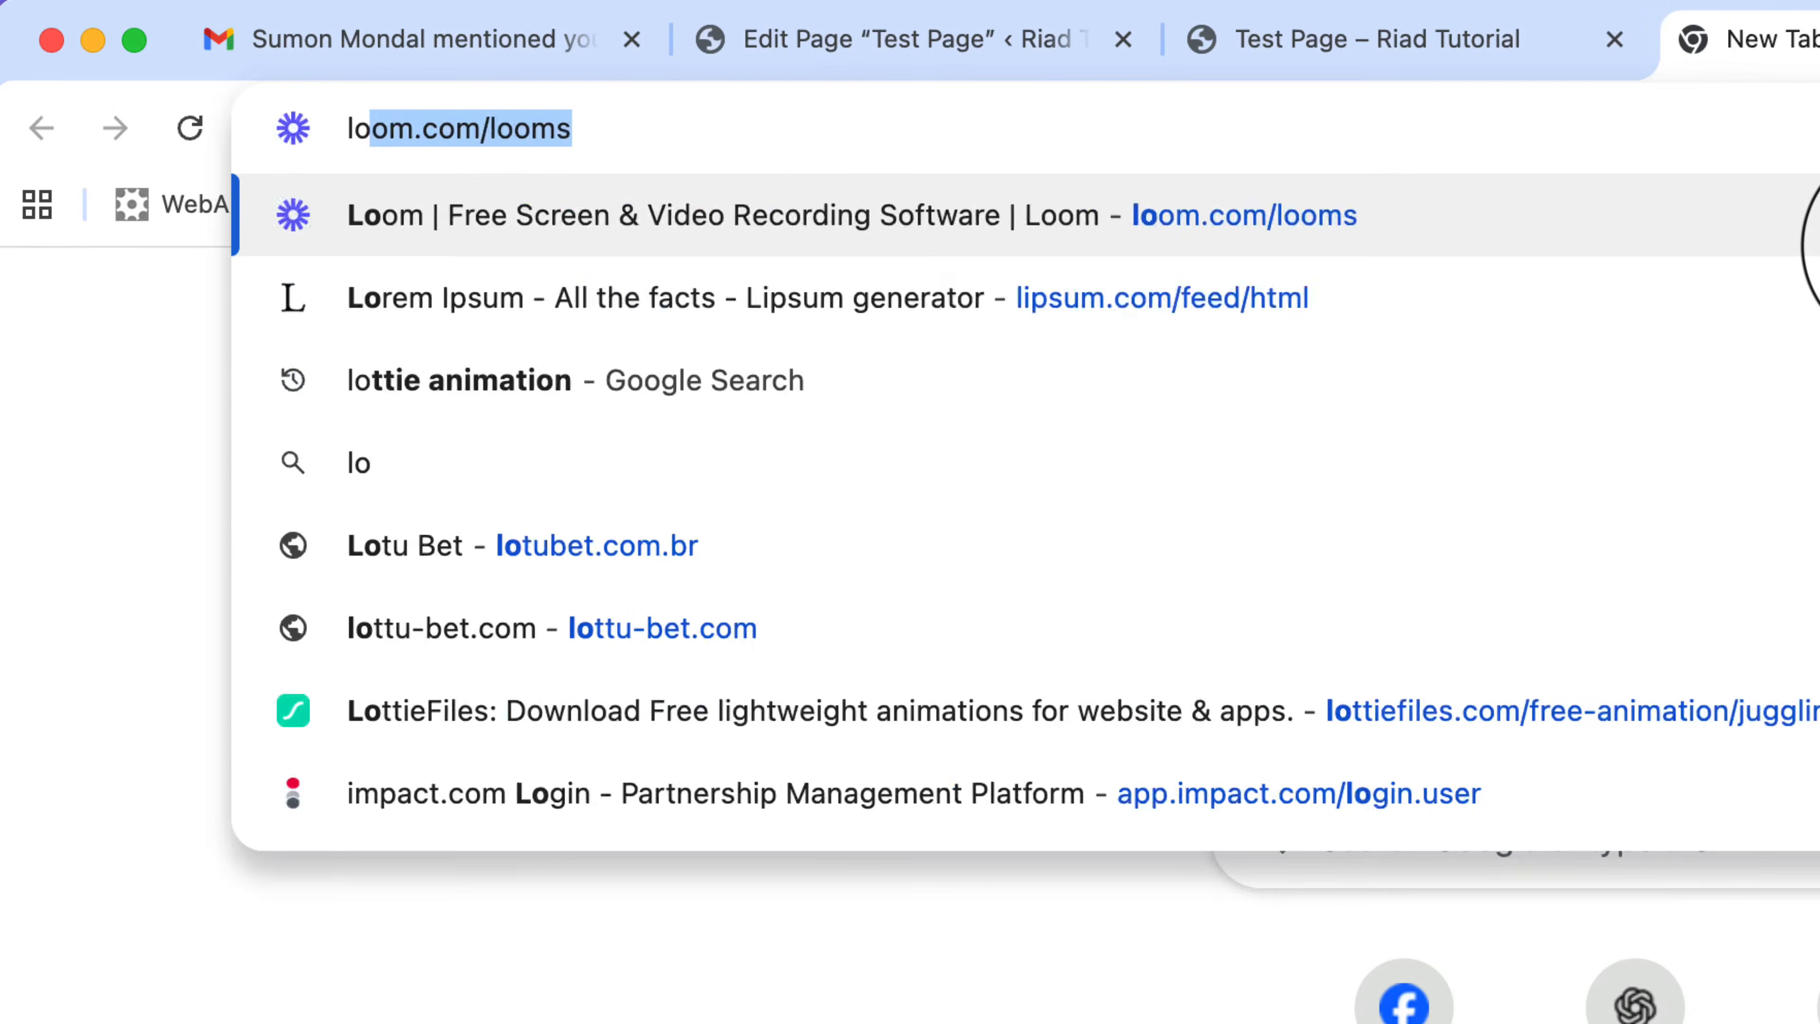
text(ttiefi)
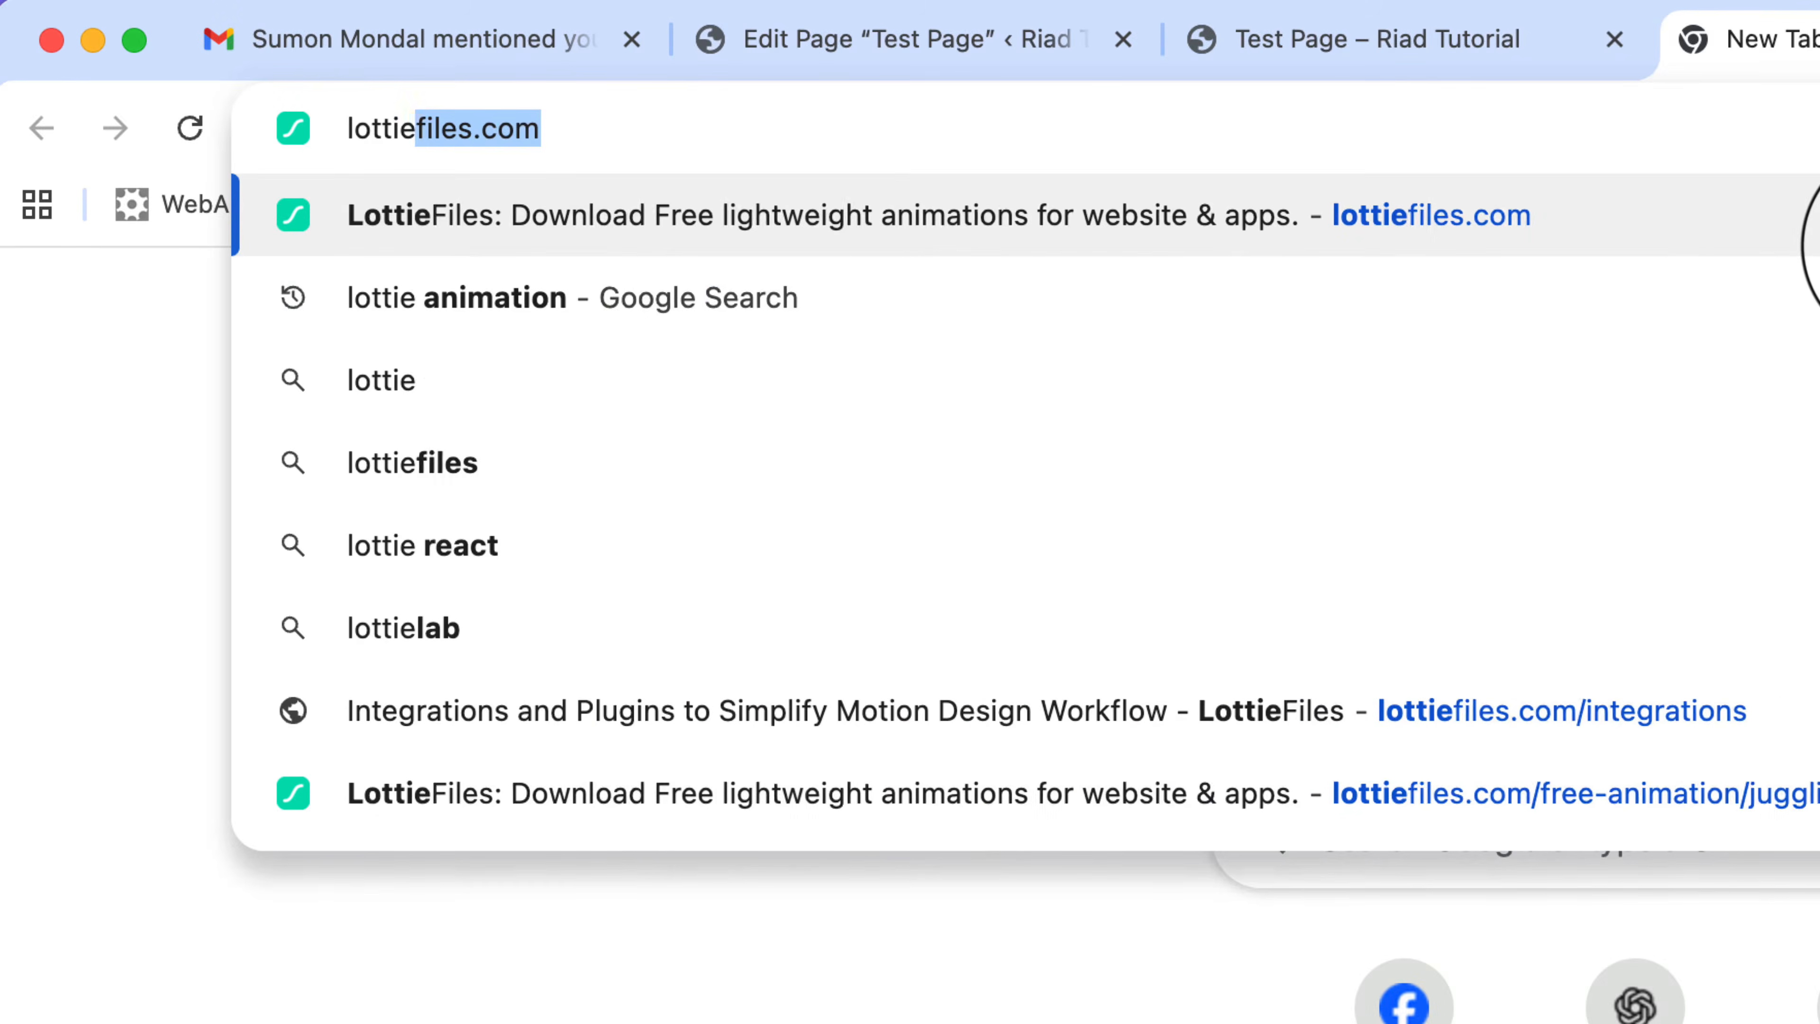
text(les.com)
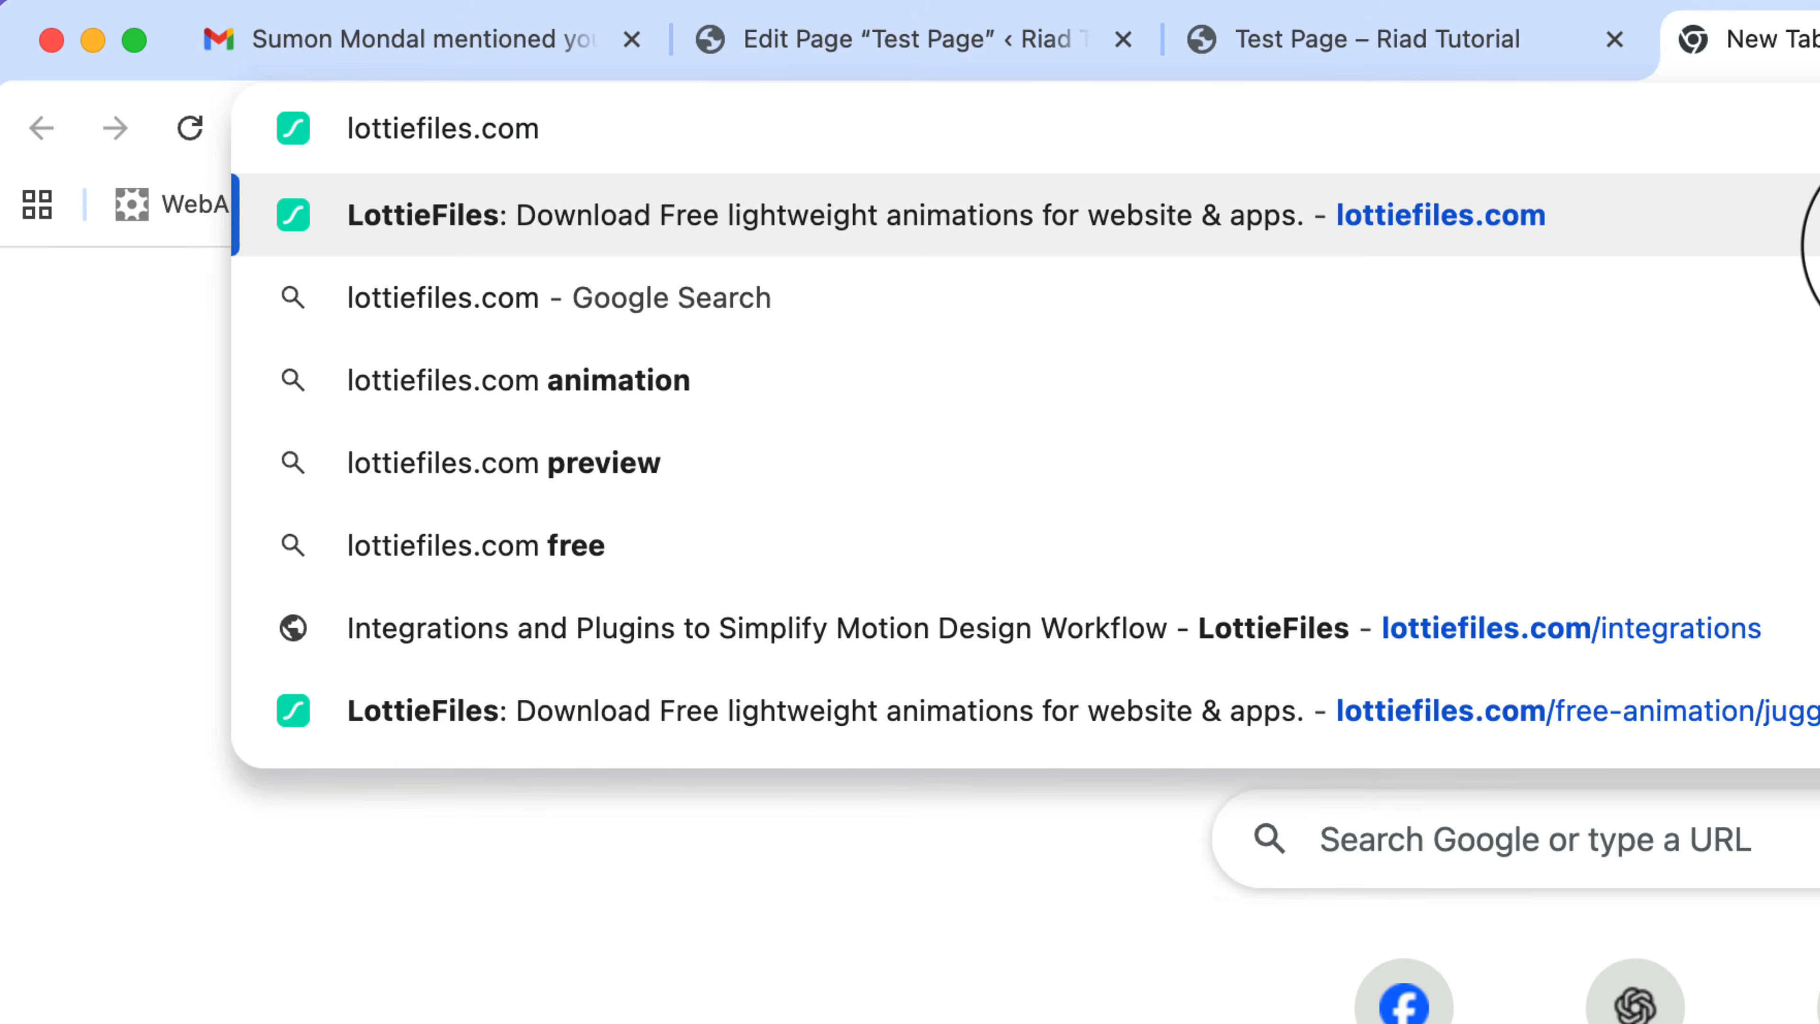
key(Return)
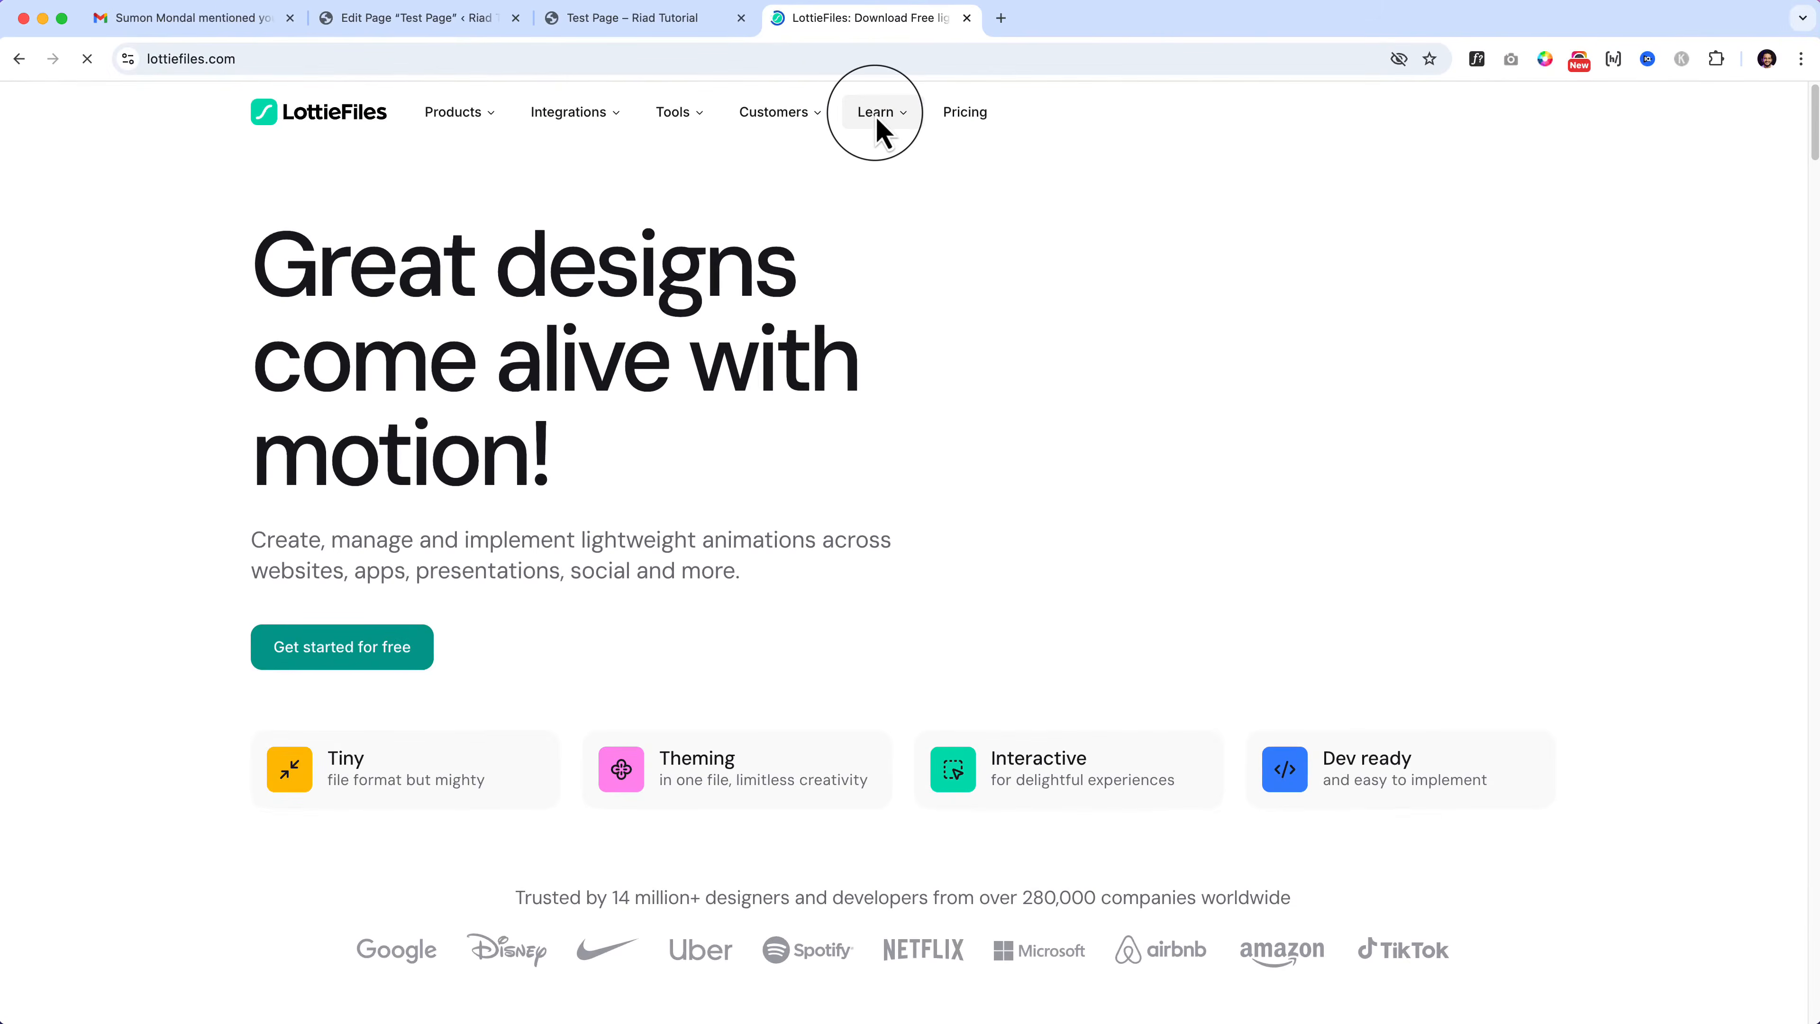
mouse_move(883, 133)
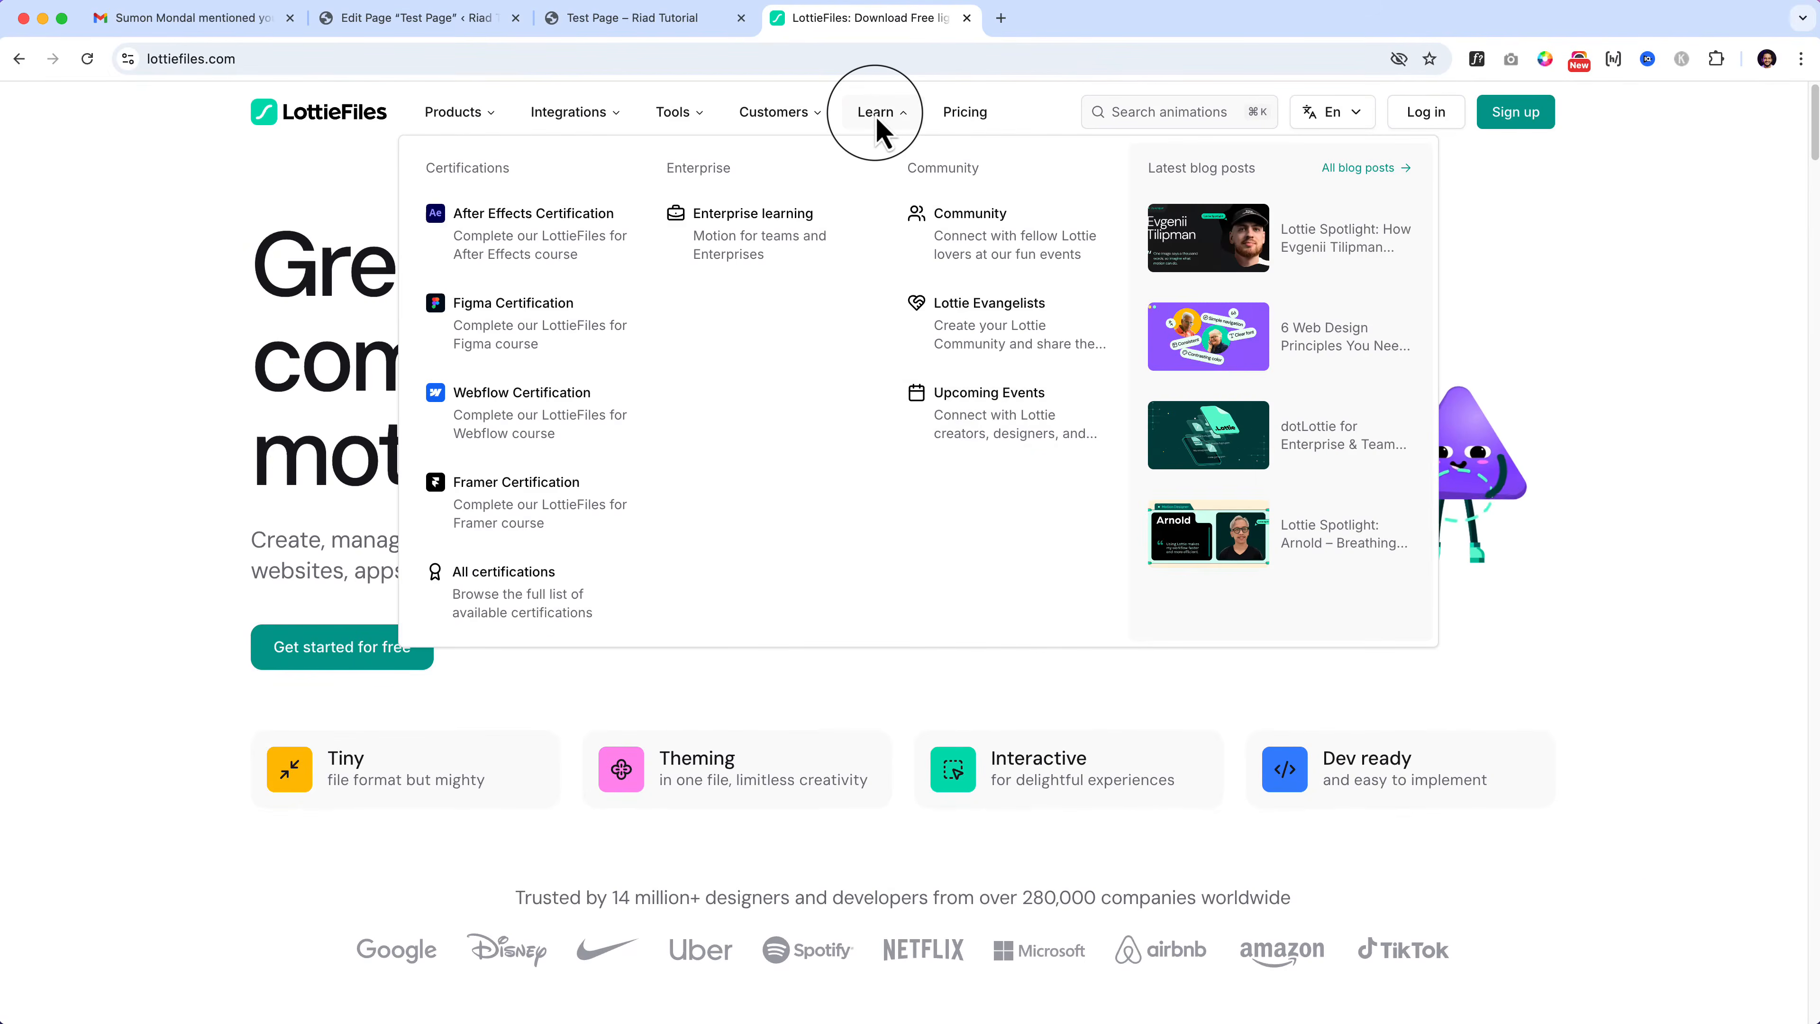
scroll(875, 117, down, 18)
scroll(877, 119, up, 7)
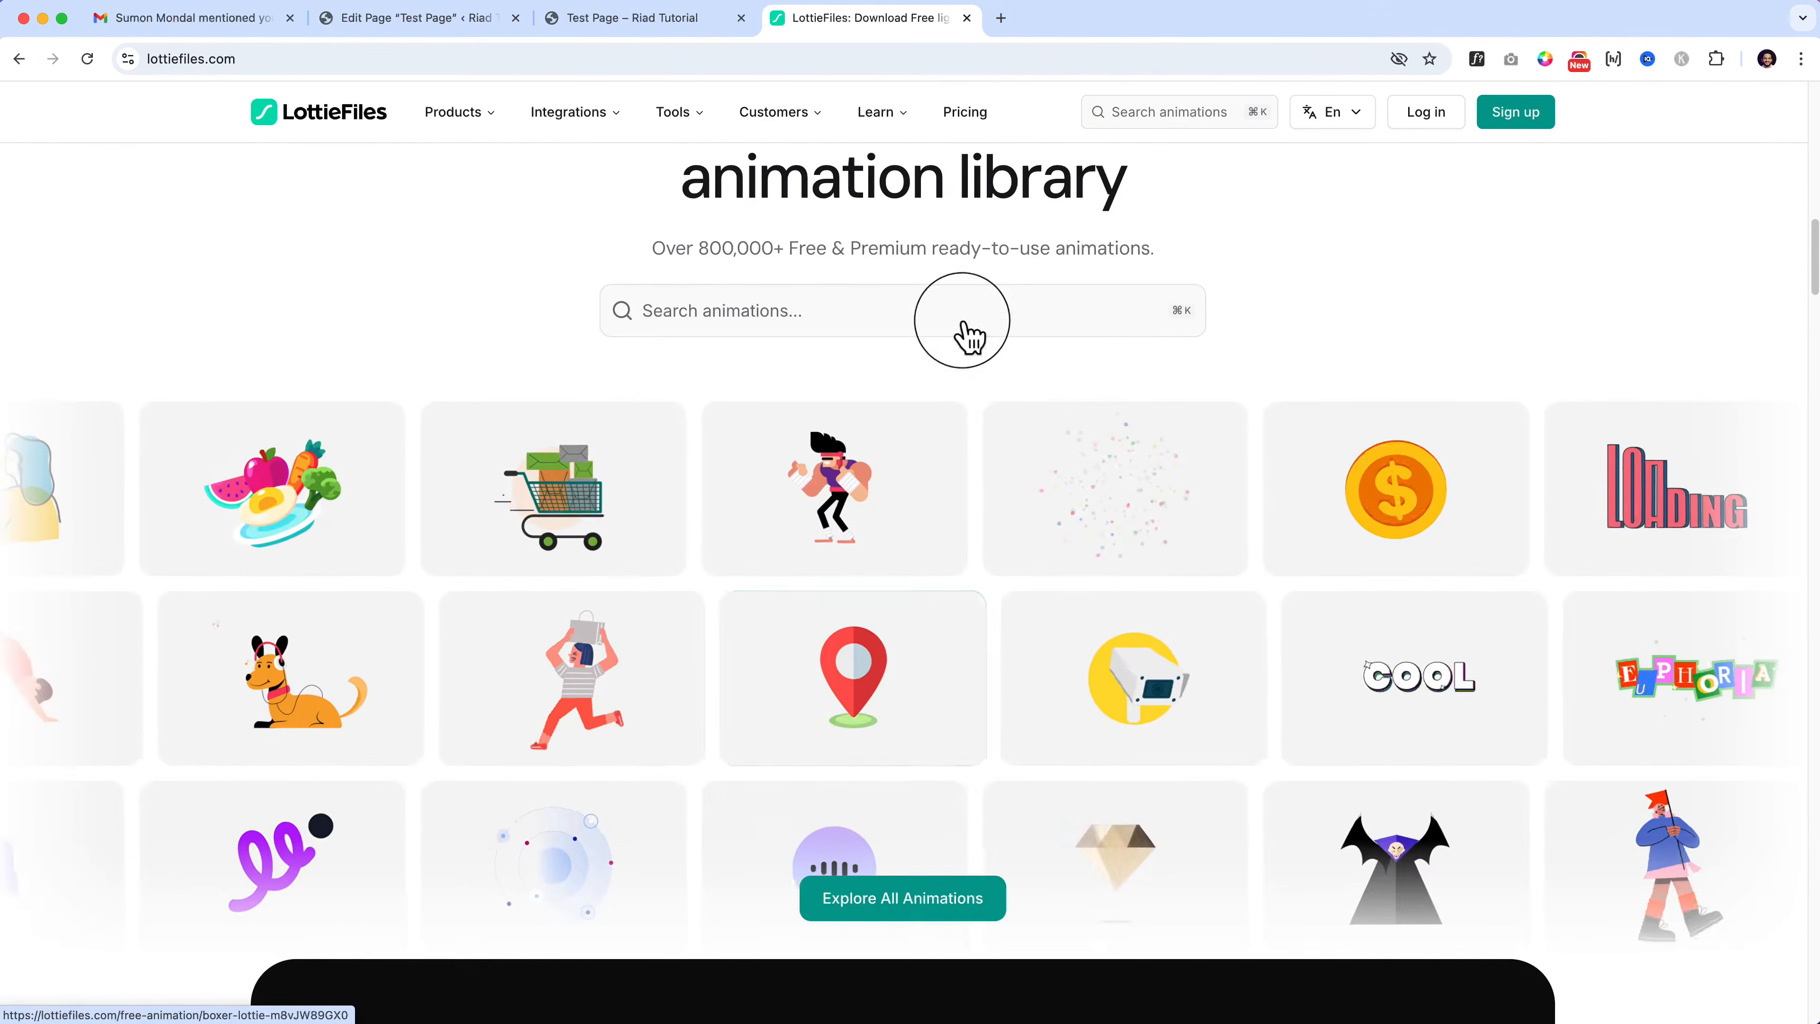
scroll(1149, 767, down, 3)
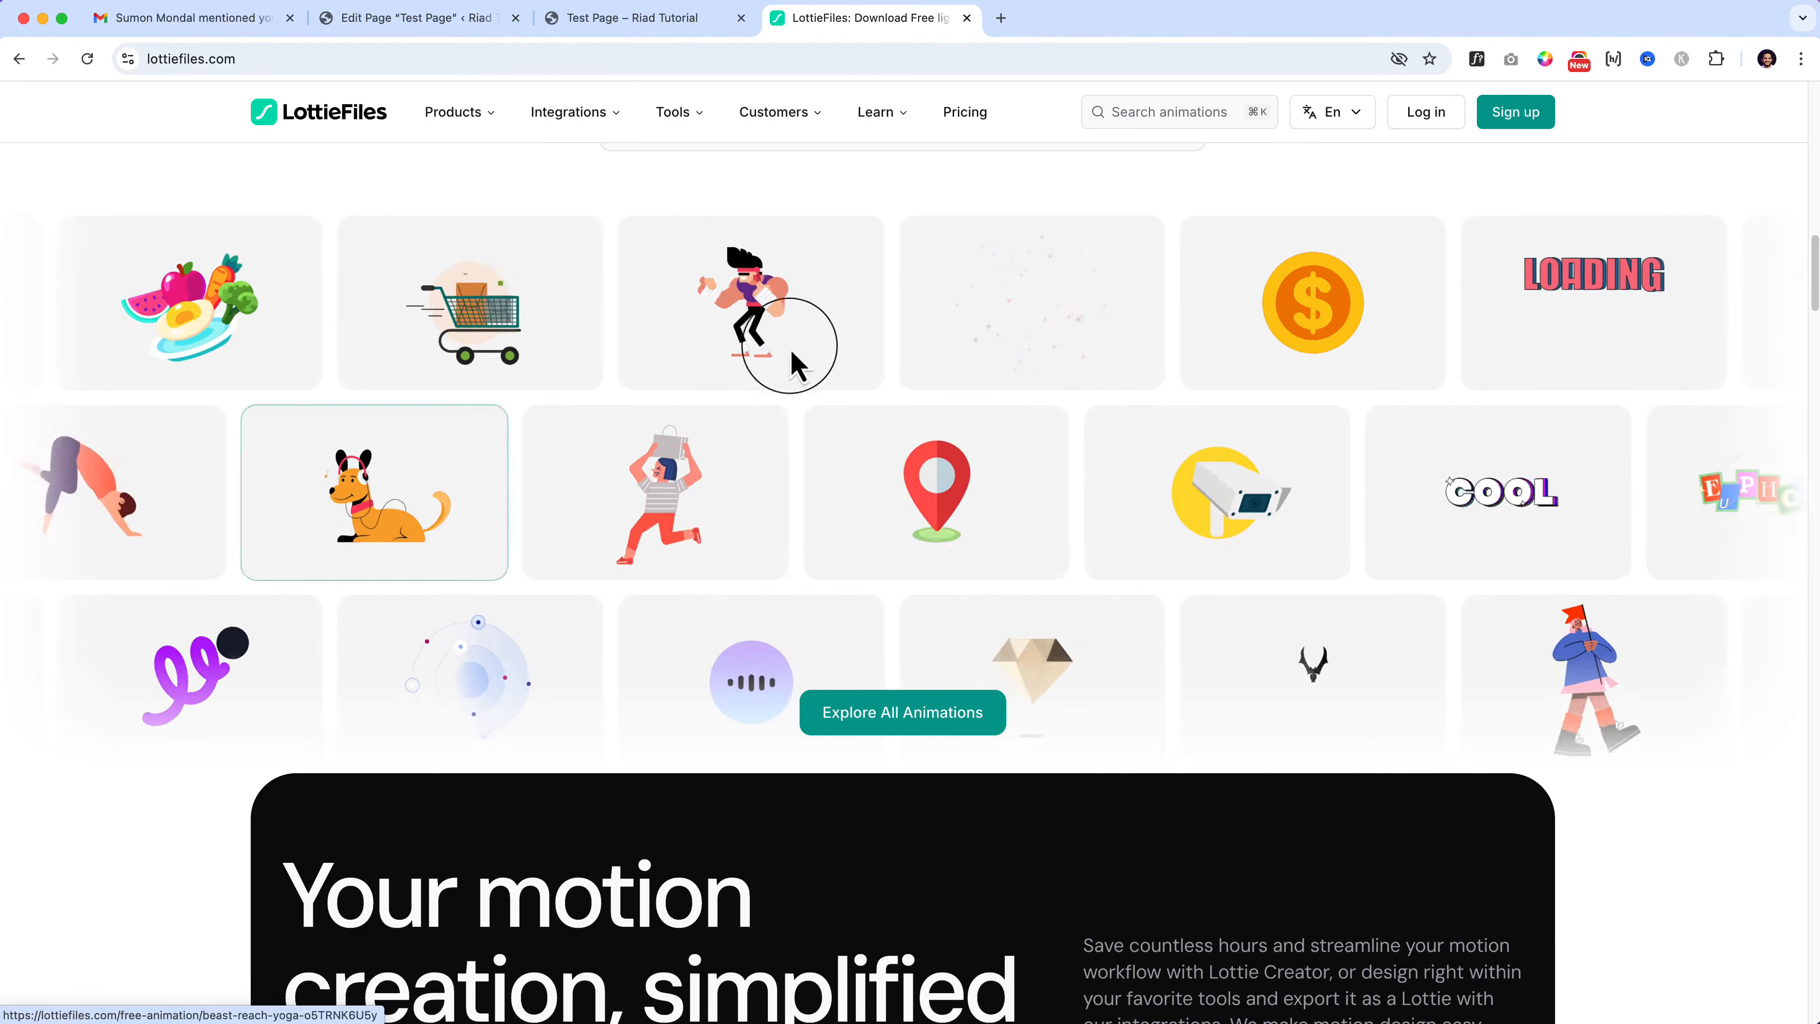
click(735, 287)
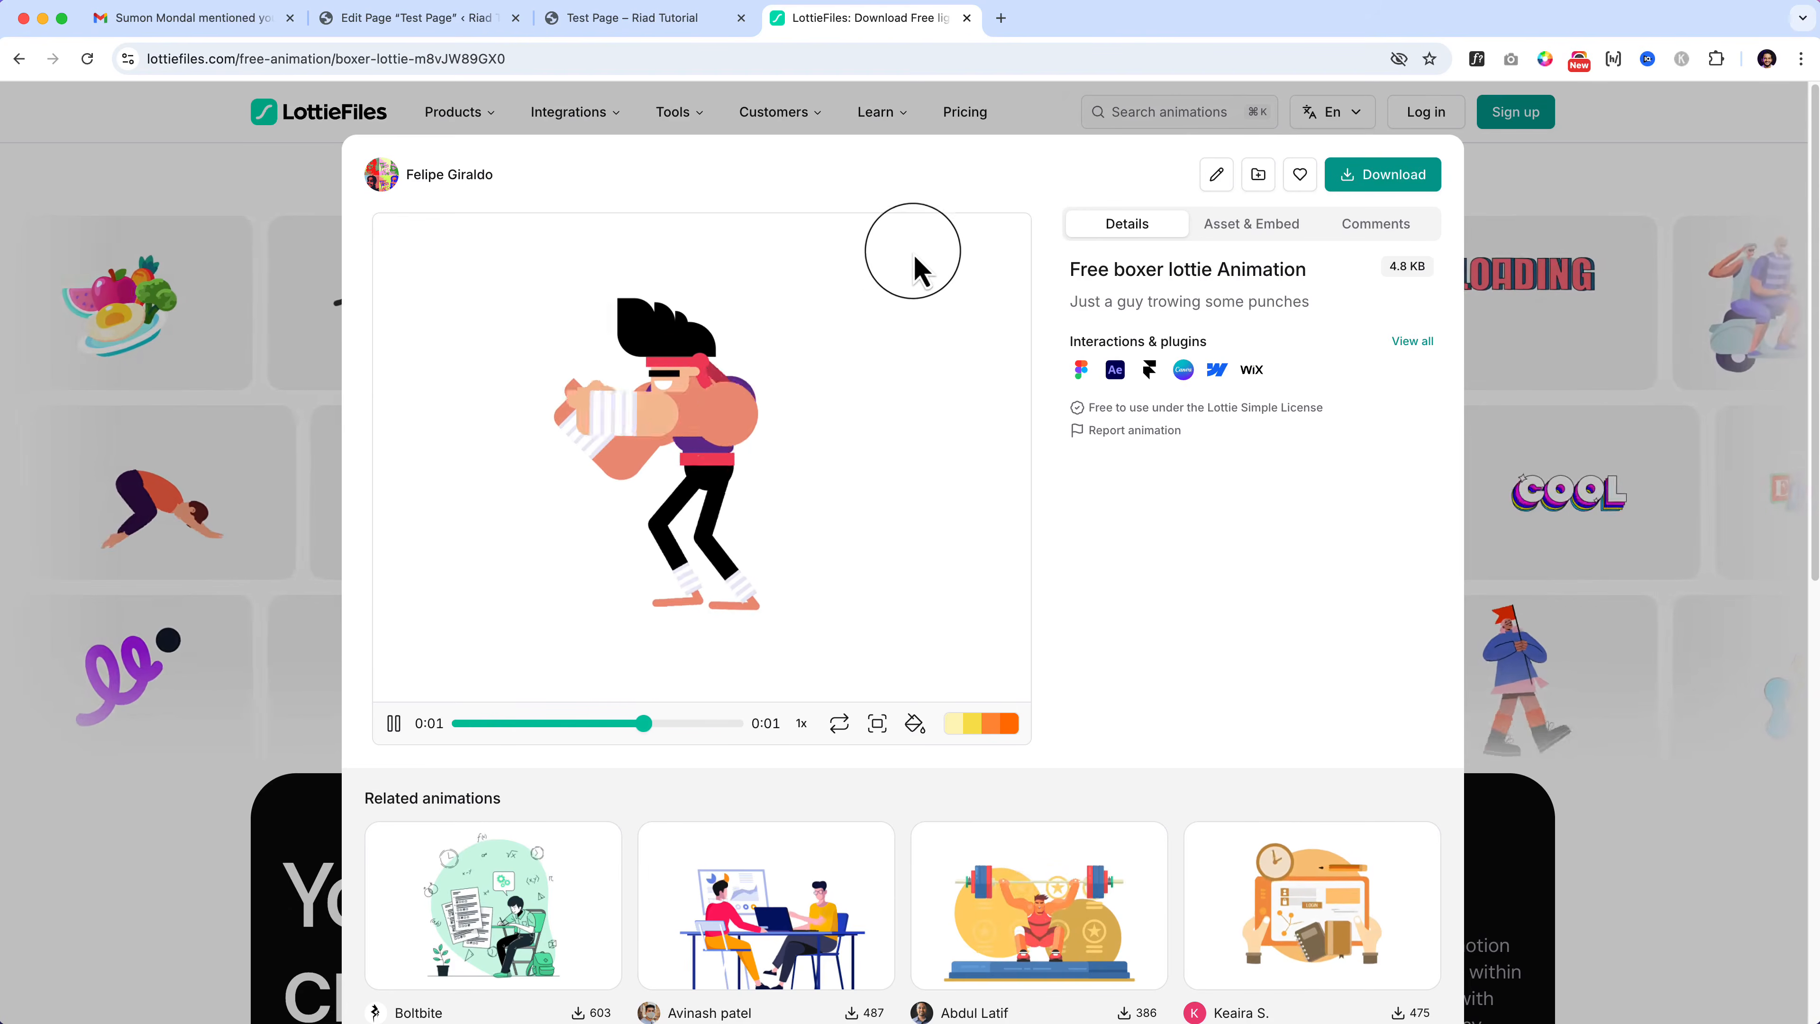
Step: Sign in to LottieFiles with a Google account to download the boxer animation
click(1375, 188)
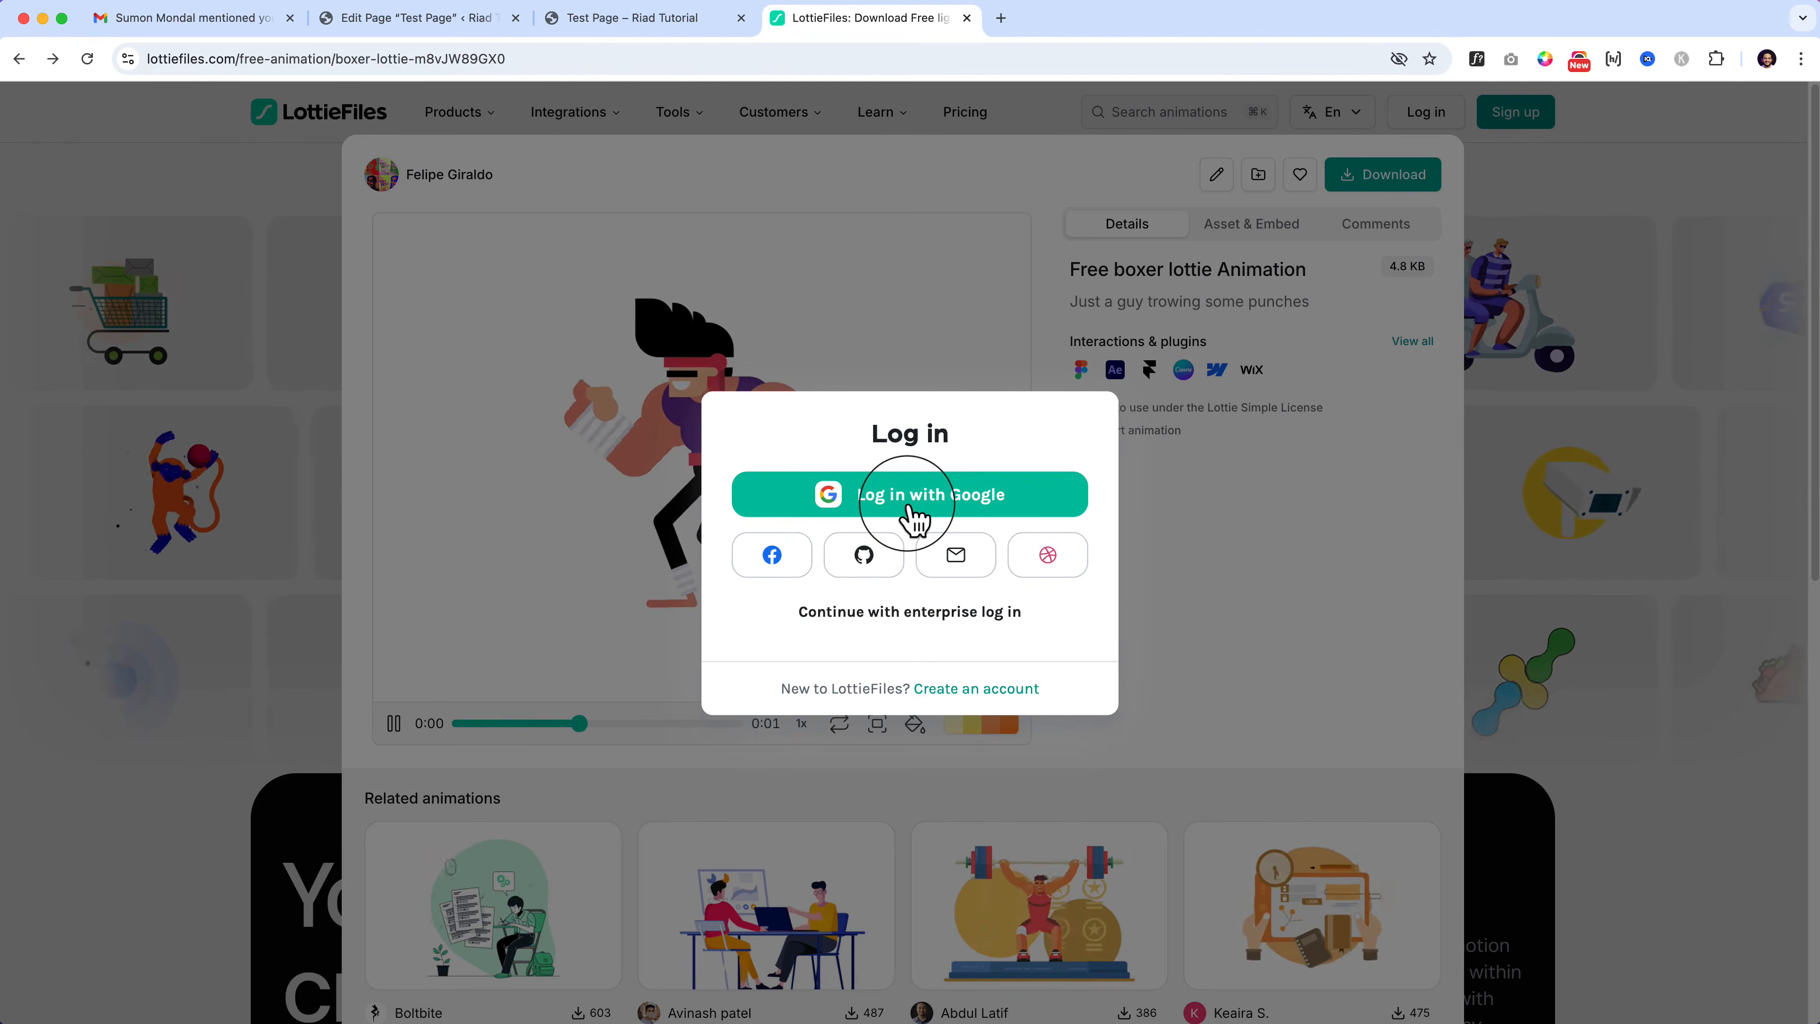
click(953, 509)
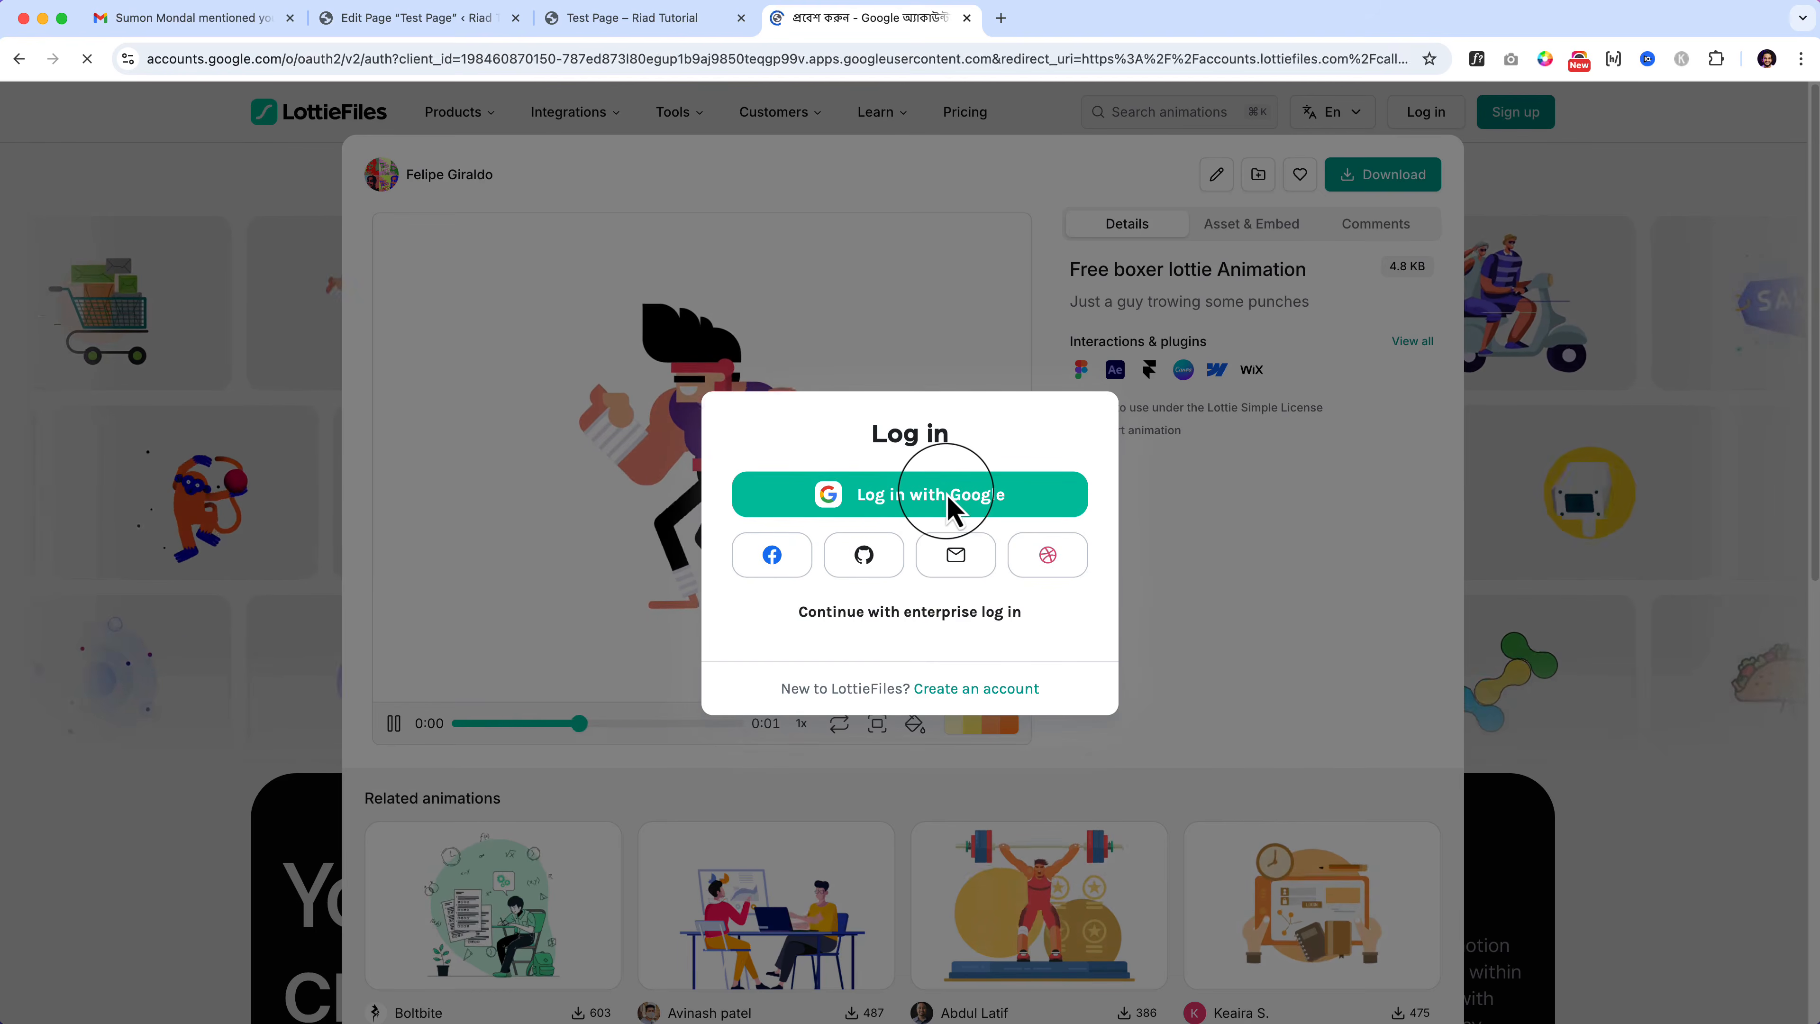
click(1078, 327)
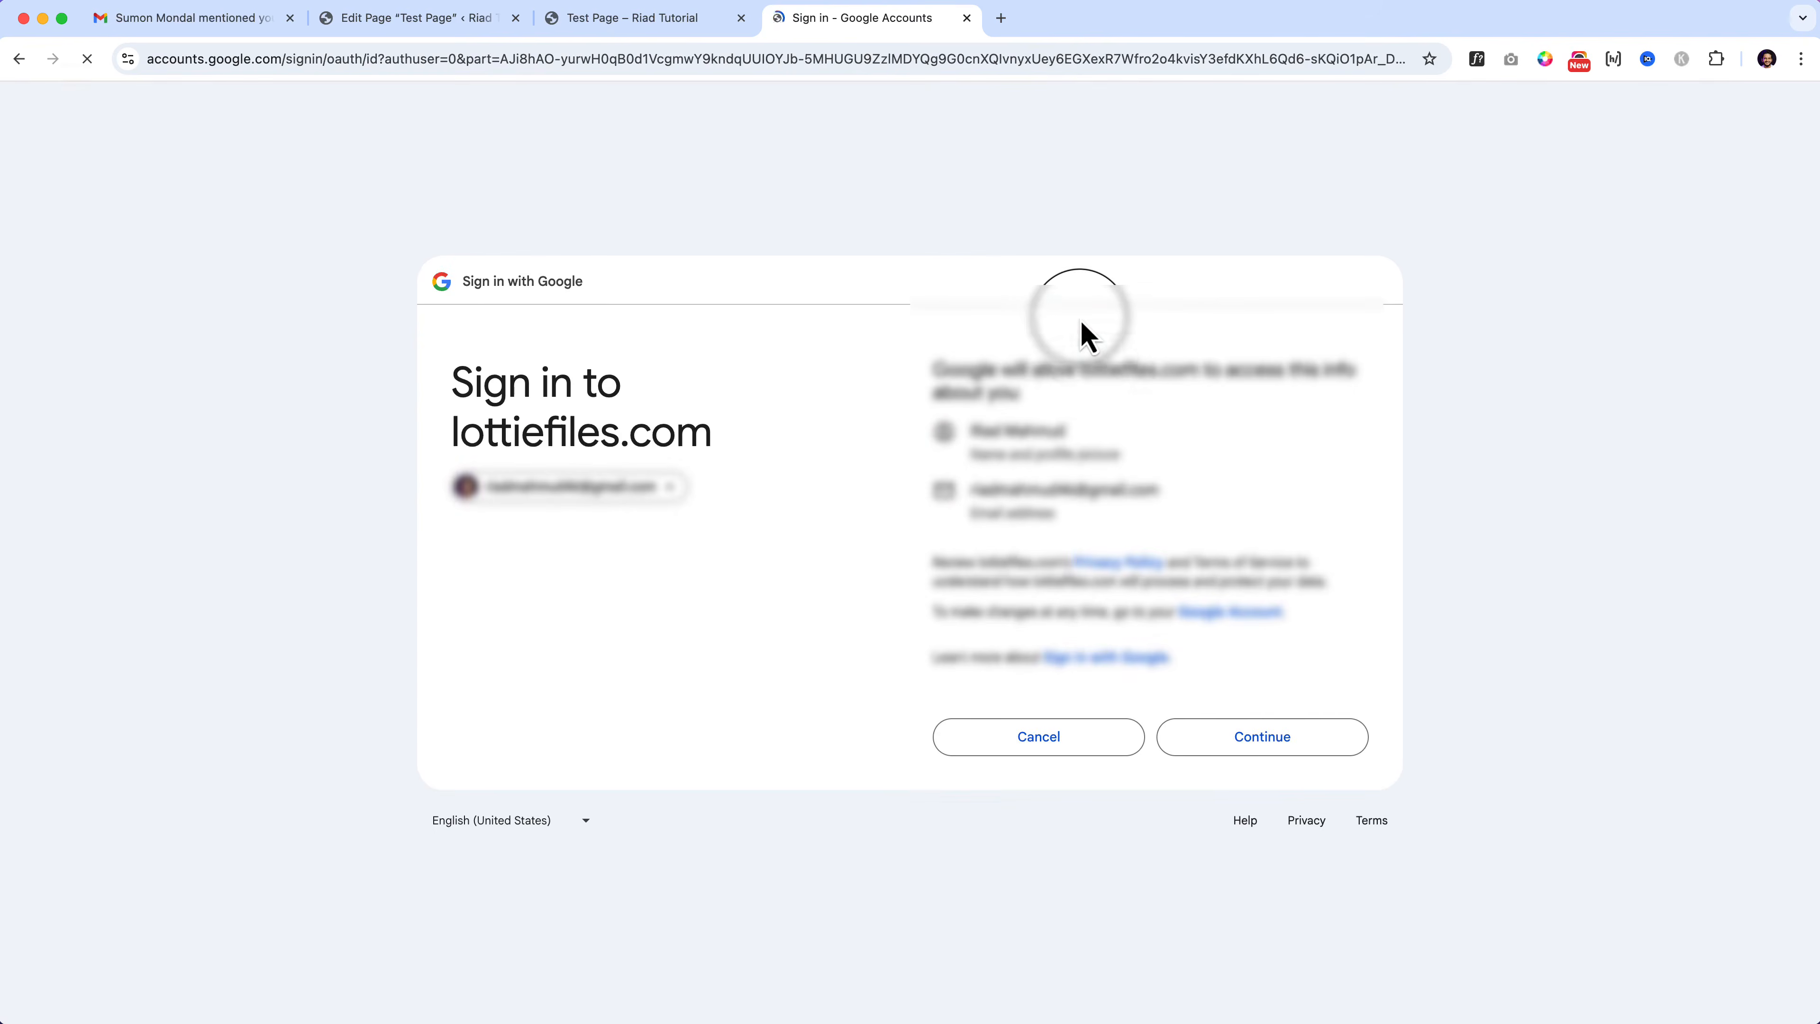
click(1246, 733)
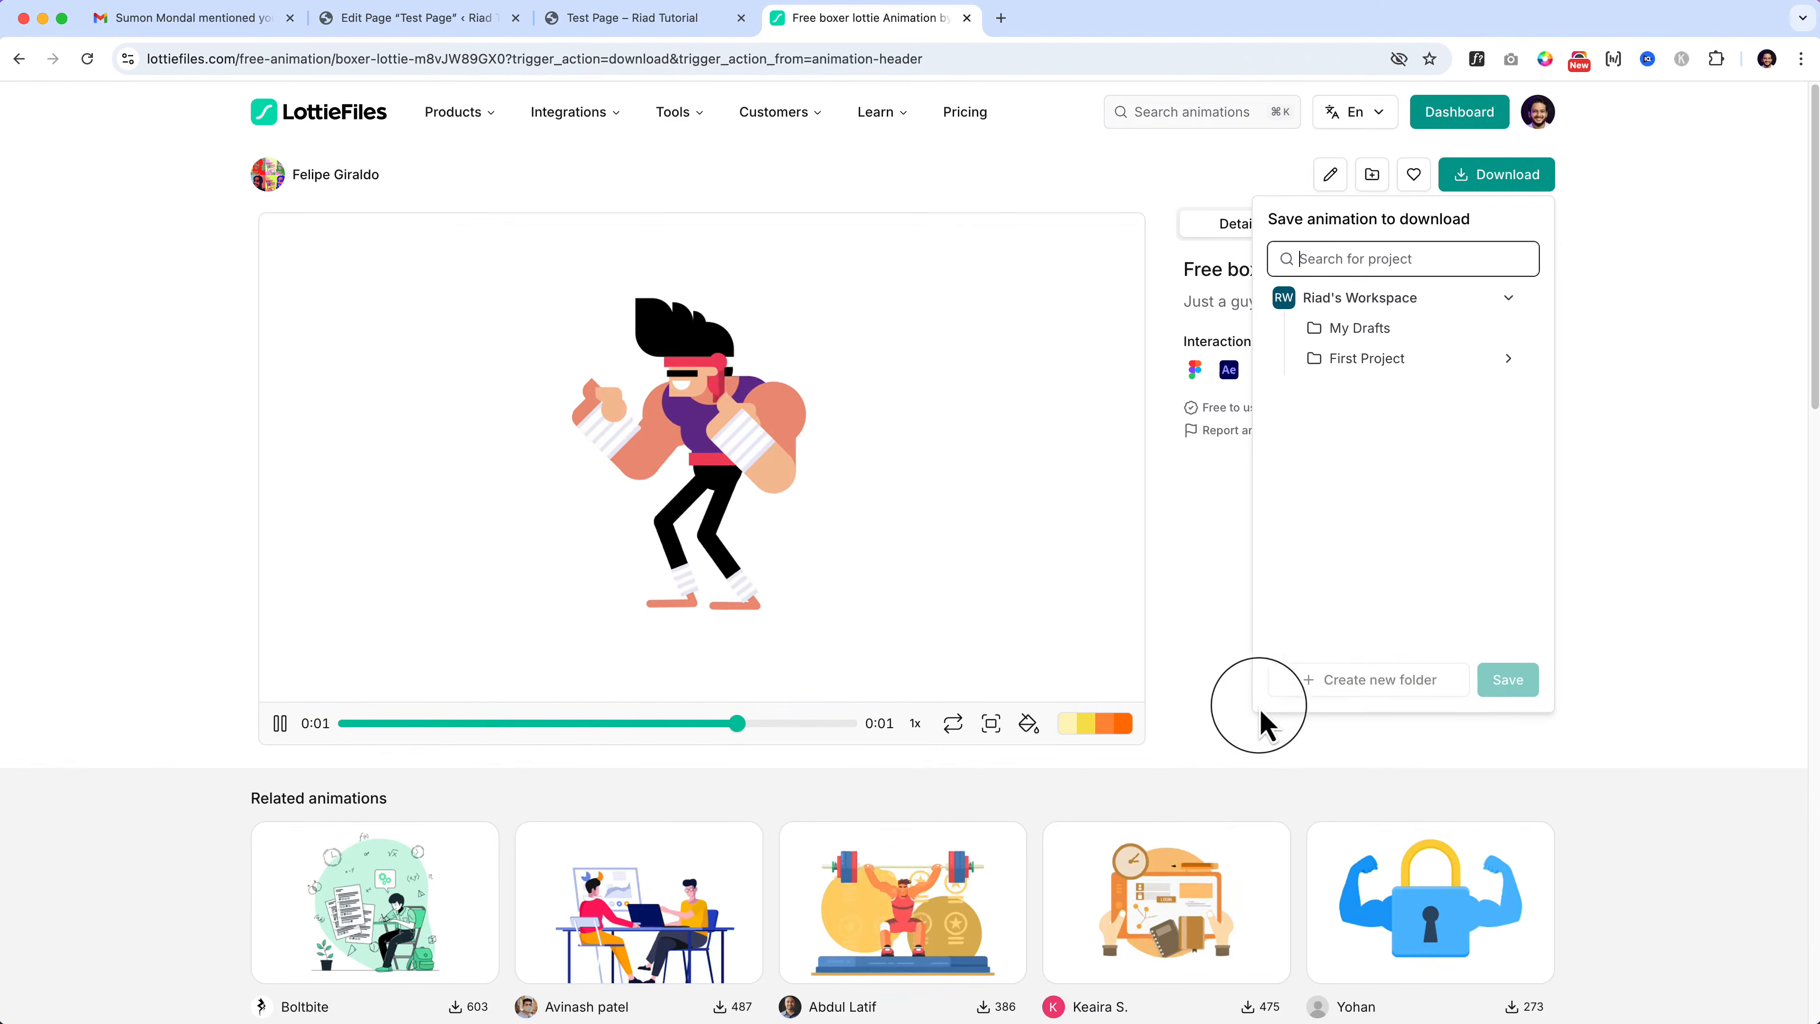
Step: Save the boxer animation into the First Project folder
click(1534, 175)
click(1500, 174)
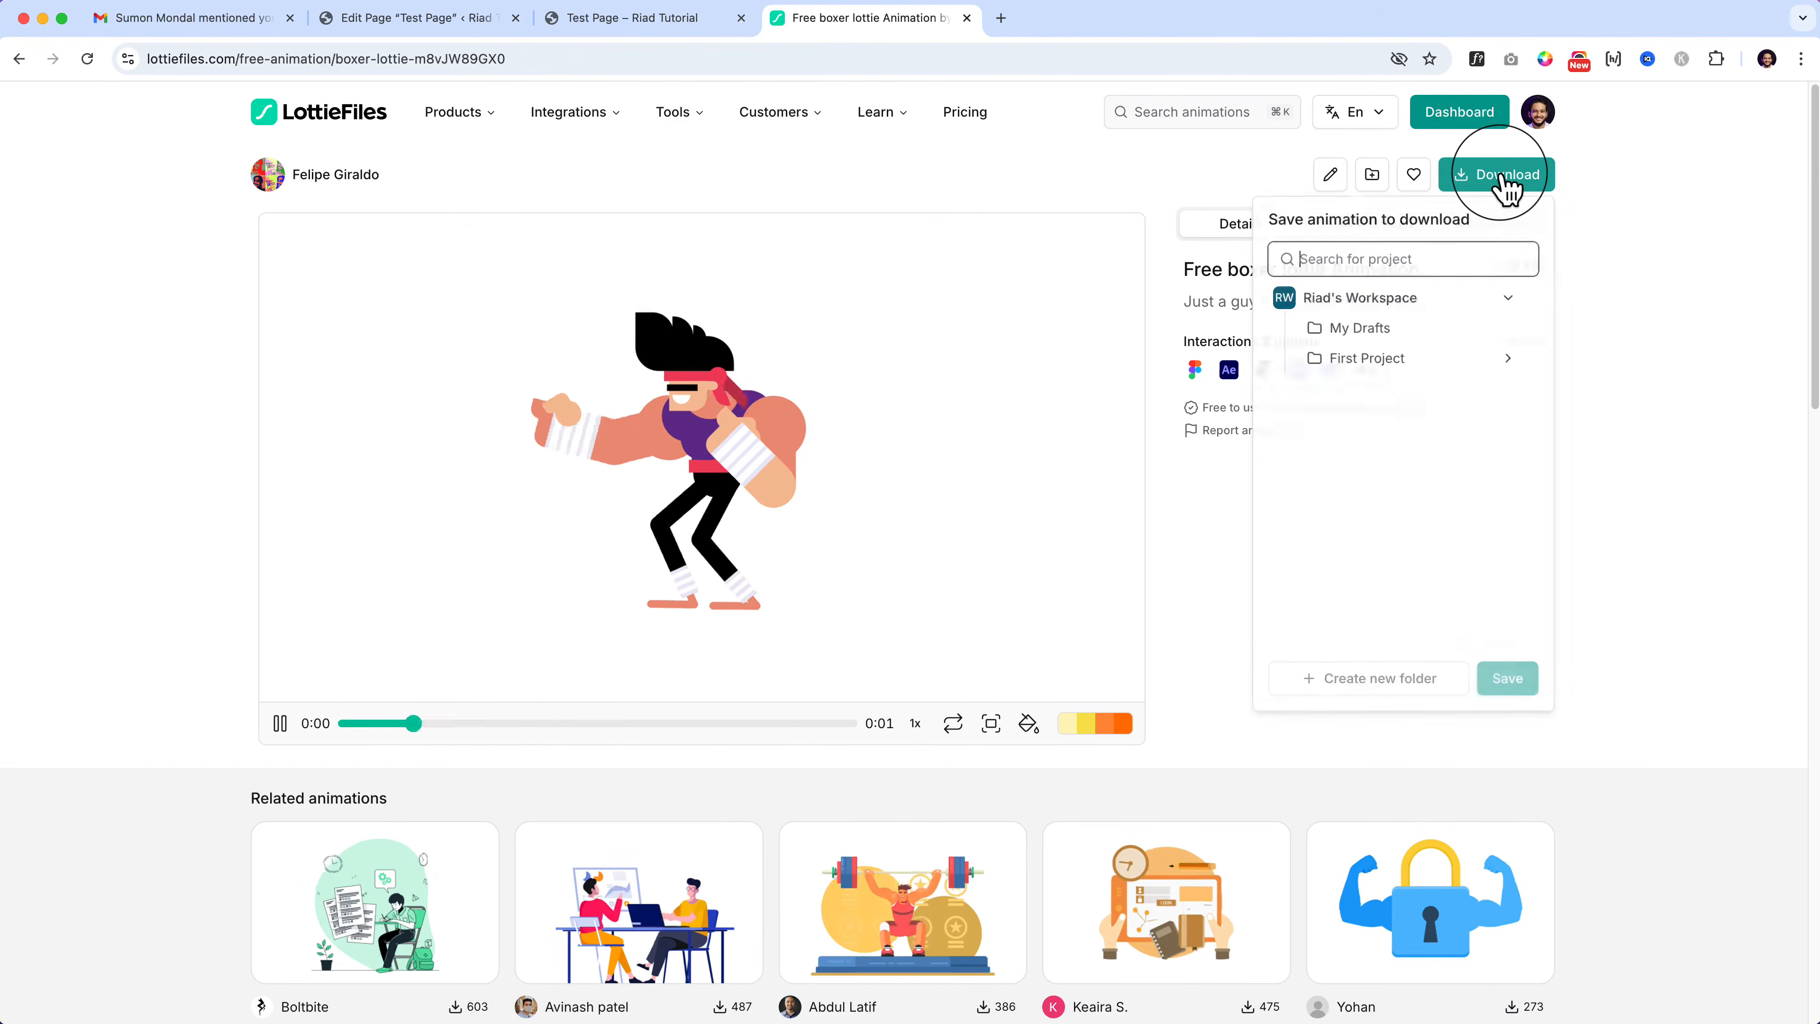
click(1397, 332)
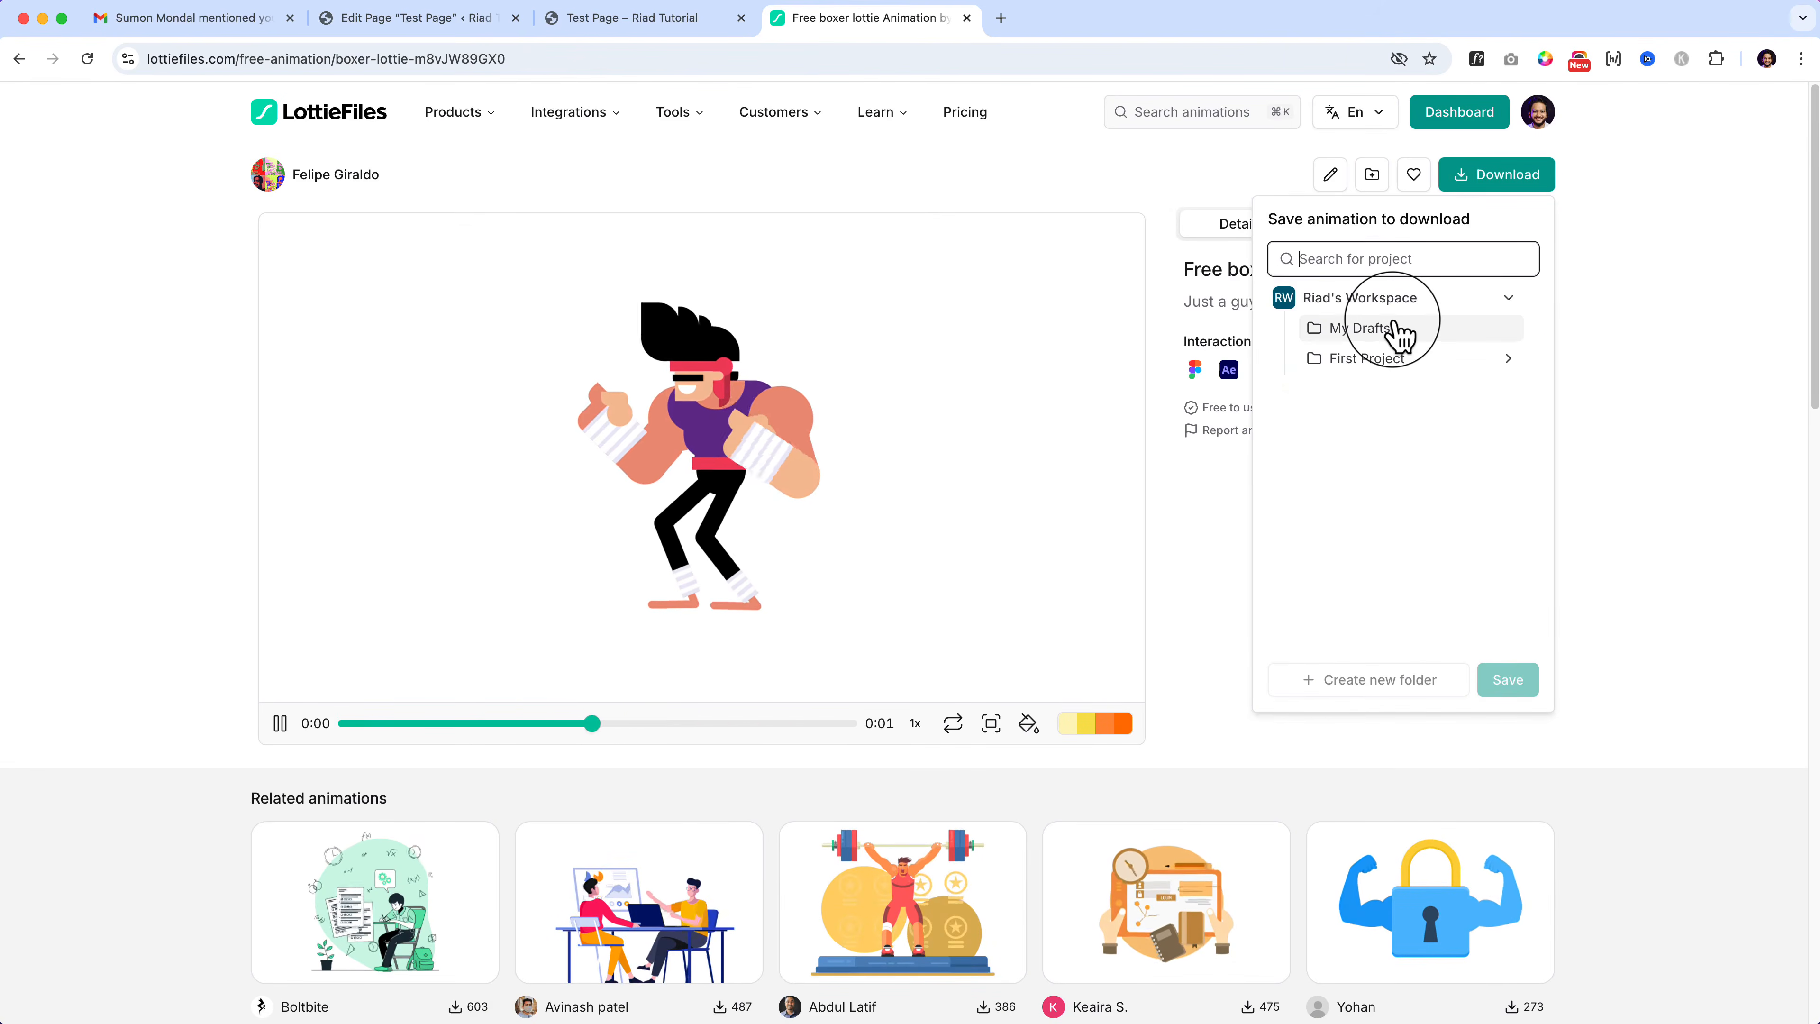
click(1417, 356)
click(1512, 742)
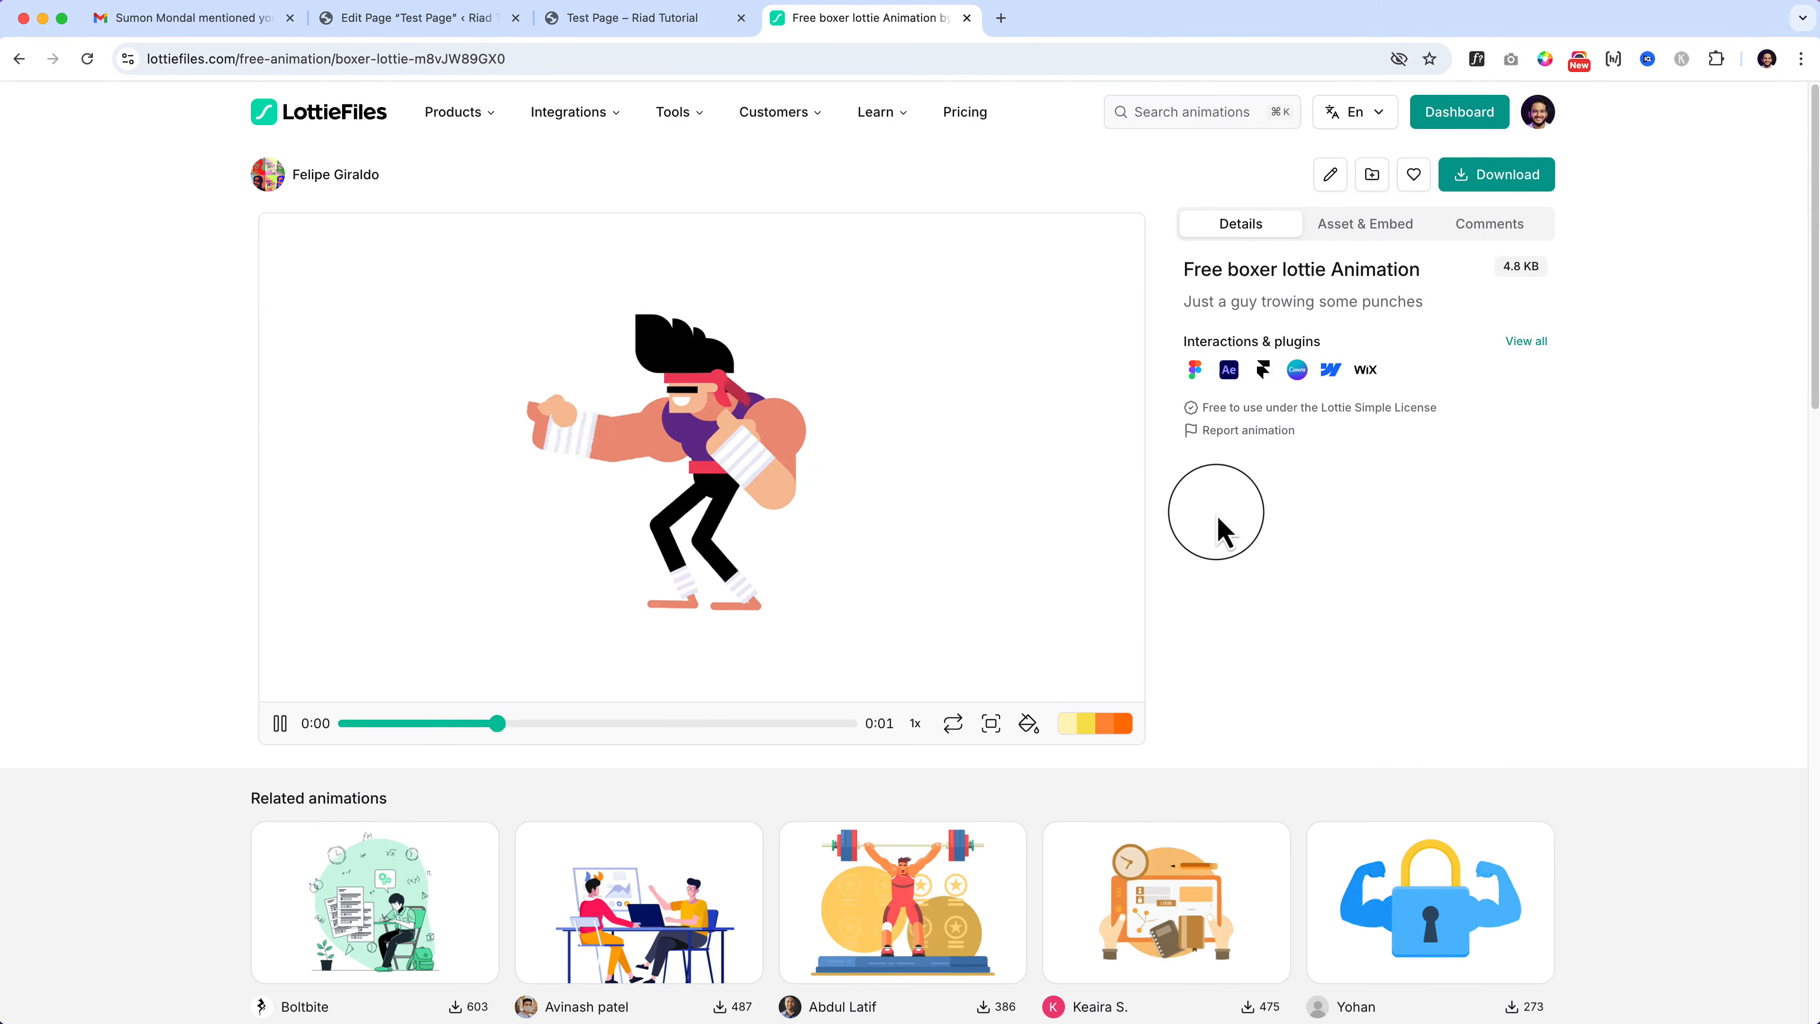
Step: From the workspace dashboard, download Aniki Hamster as a Lottie JSON file
click(1537, 112)
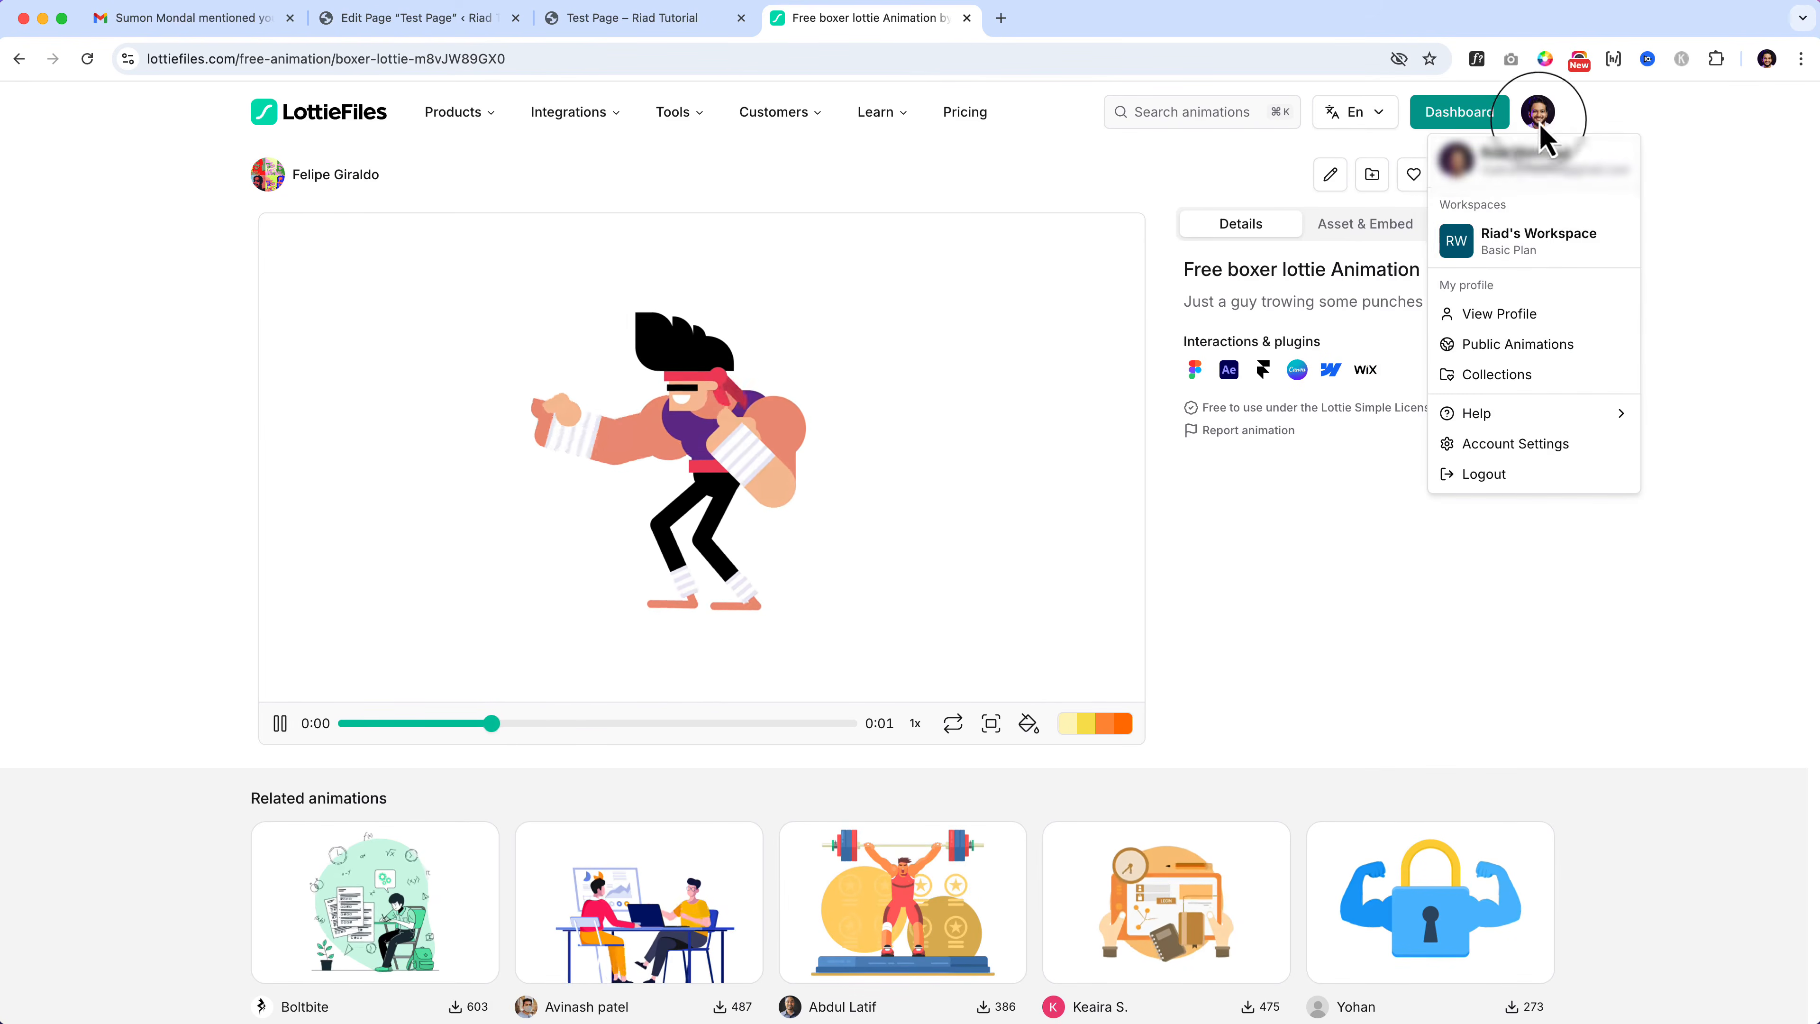
click(1530, 254)
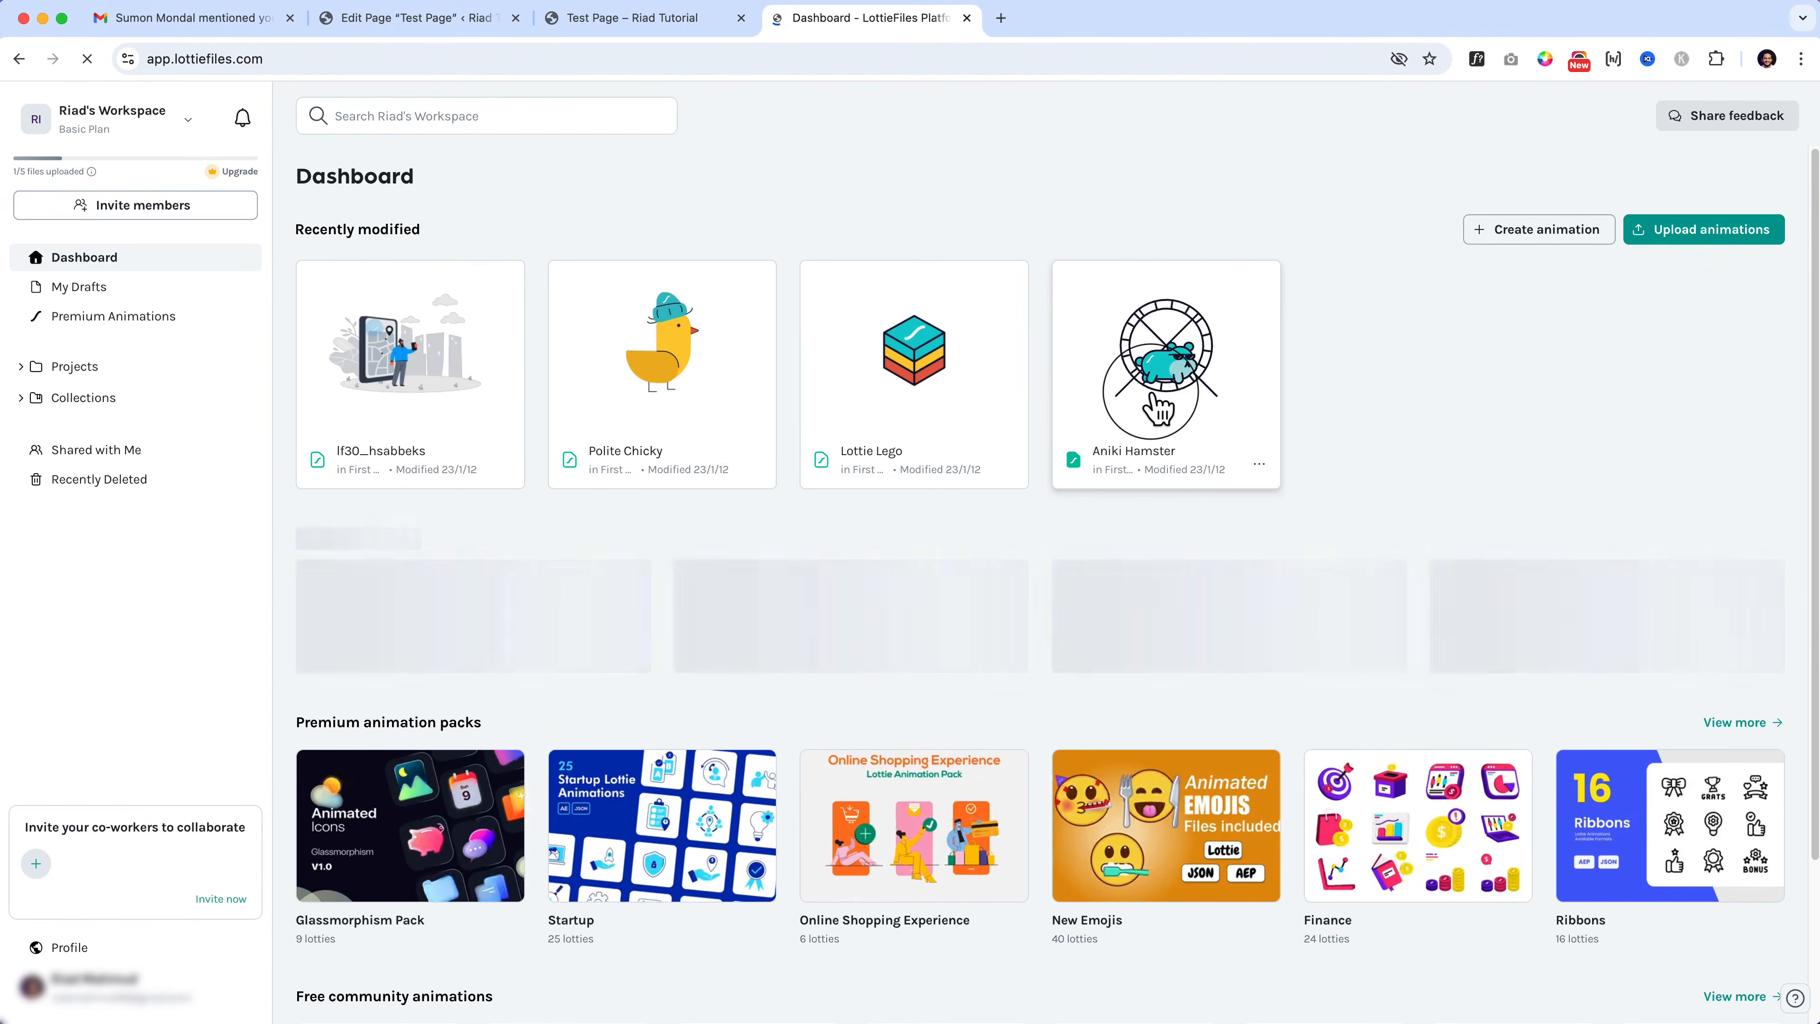
click(1159, 408)
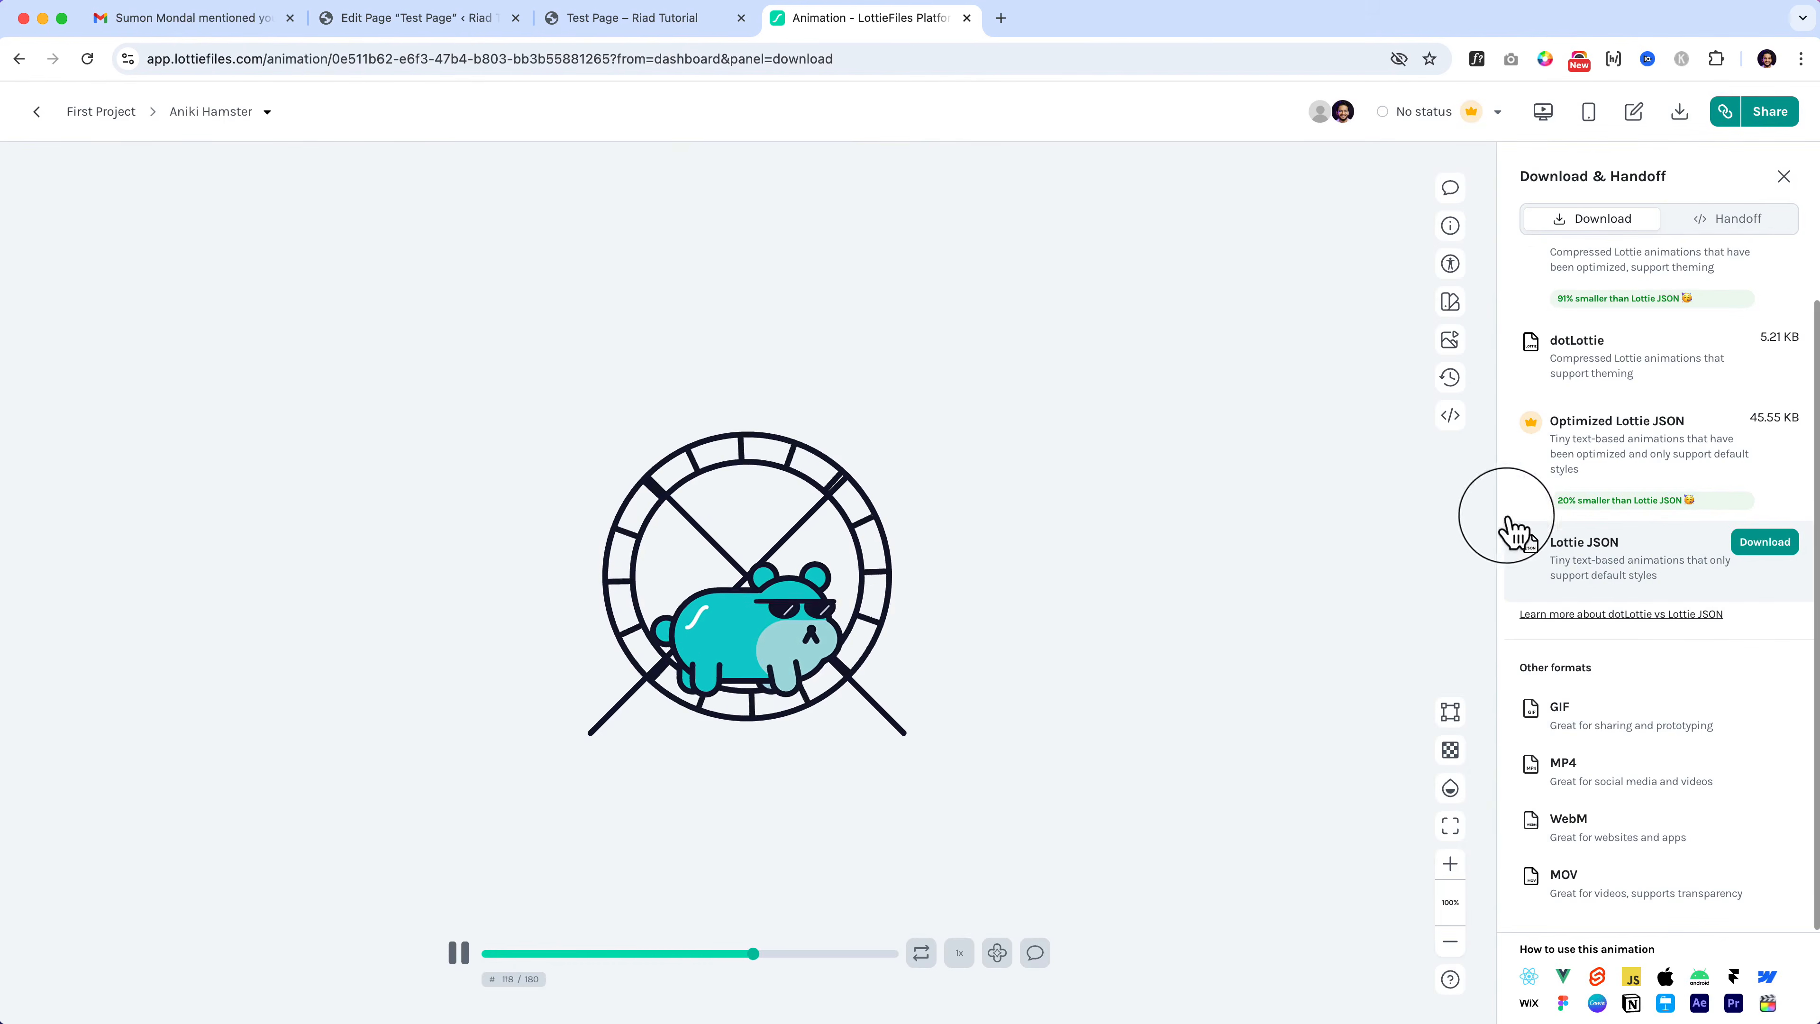
scroll(1670, 585, up, 1)
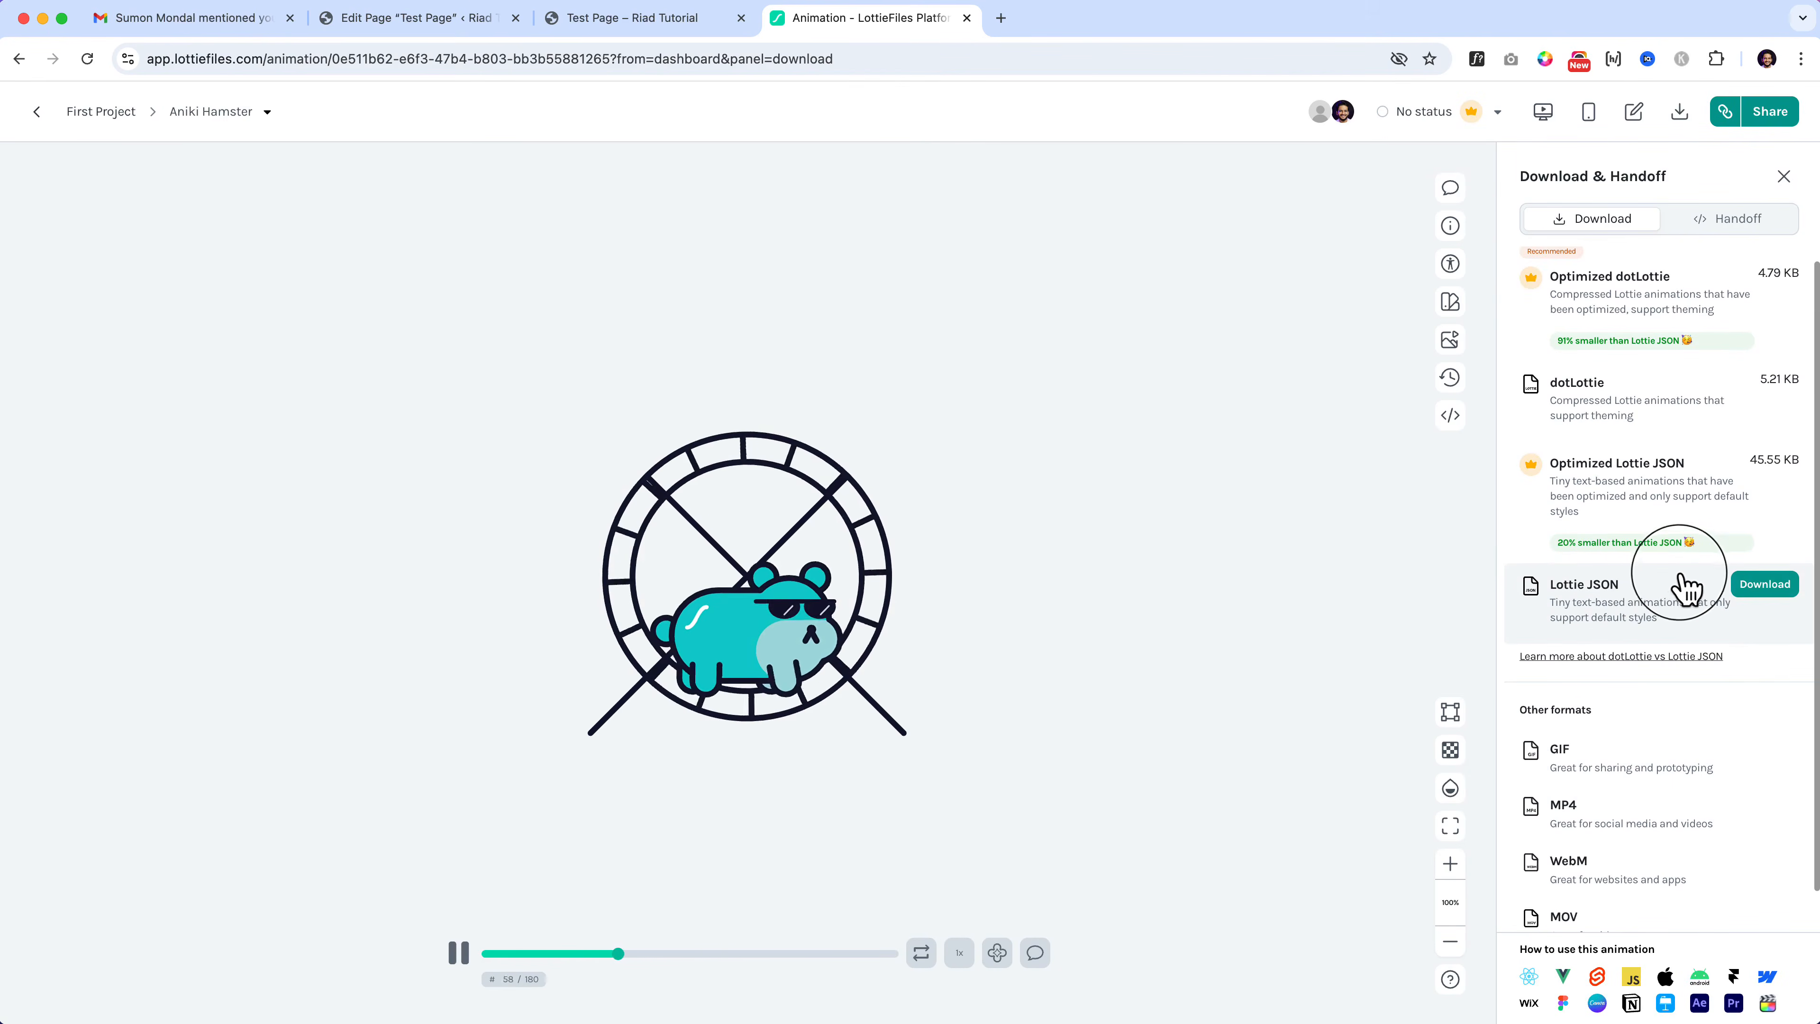
click(1777, 592)
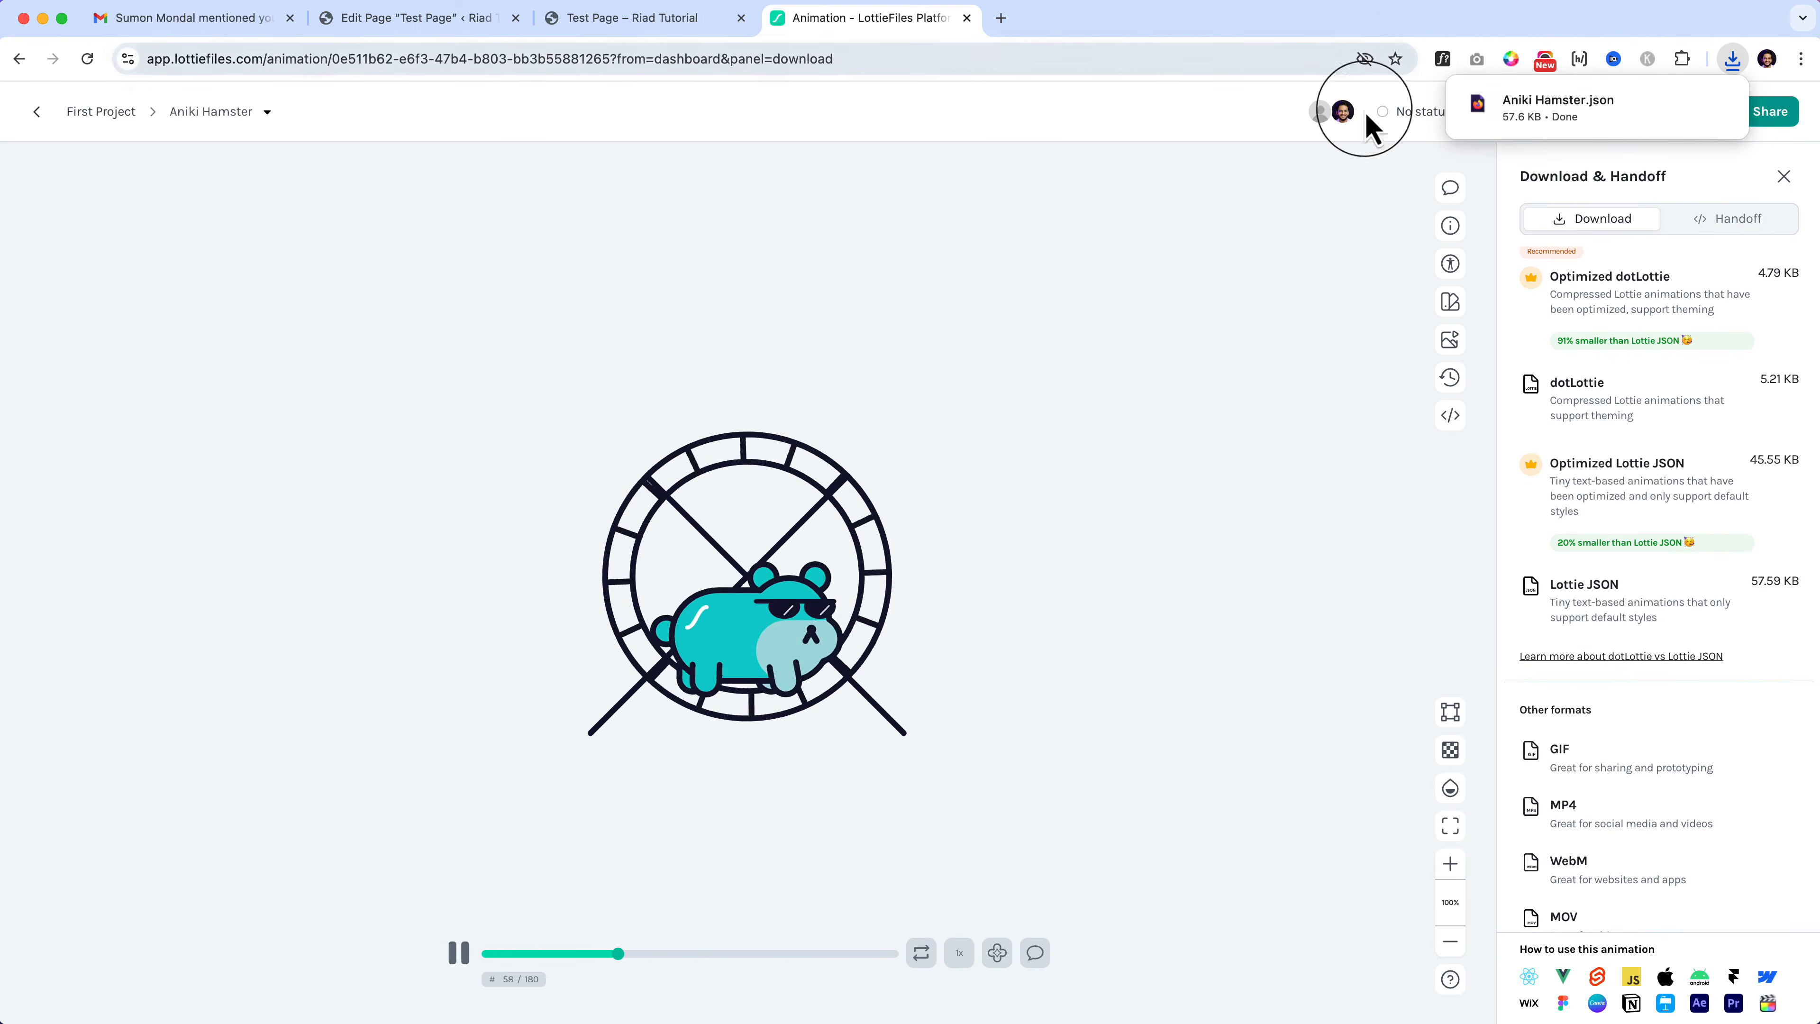
Step: In the Test Page editor, switch the Lottie Animations block's file source to Local File
click(458, 22)
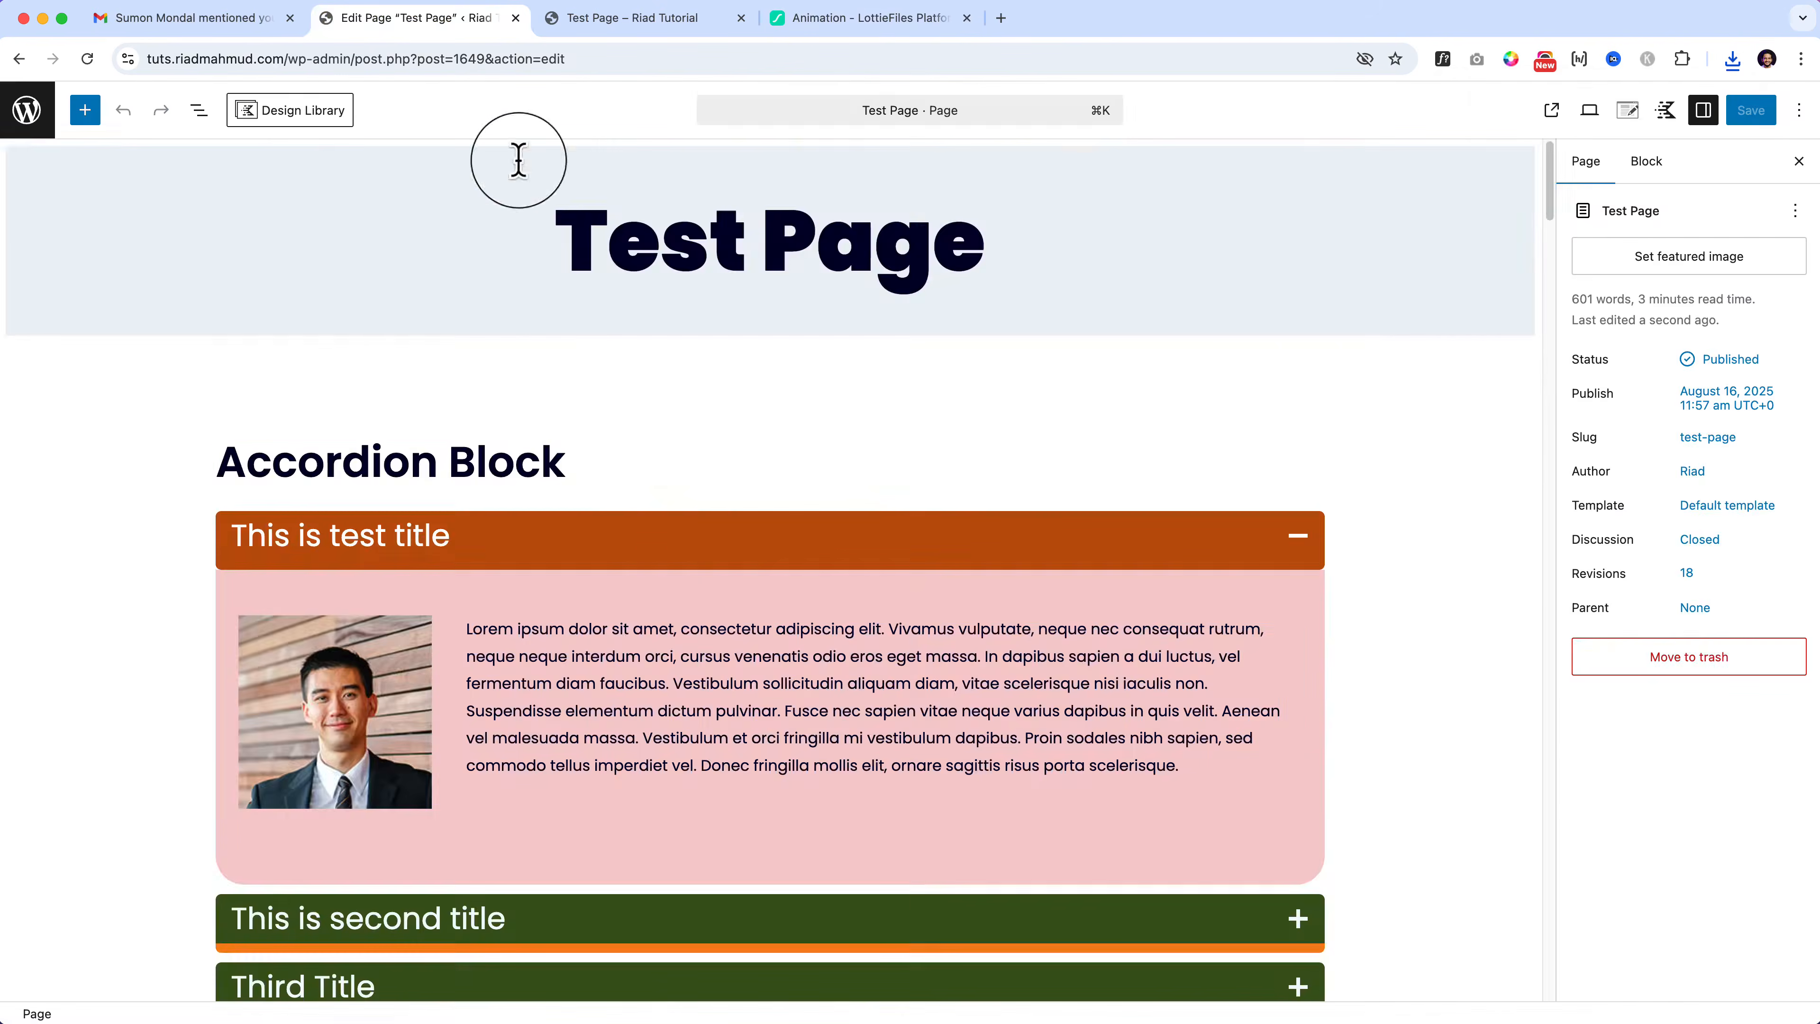
scroll(801, 797, down, 20)
scroll(826, 860, down, 20)
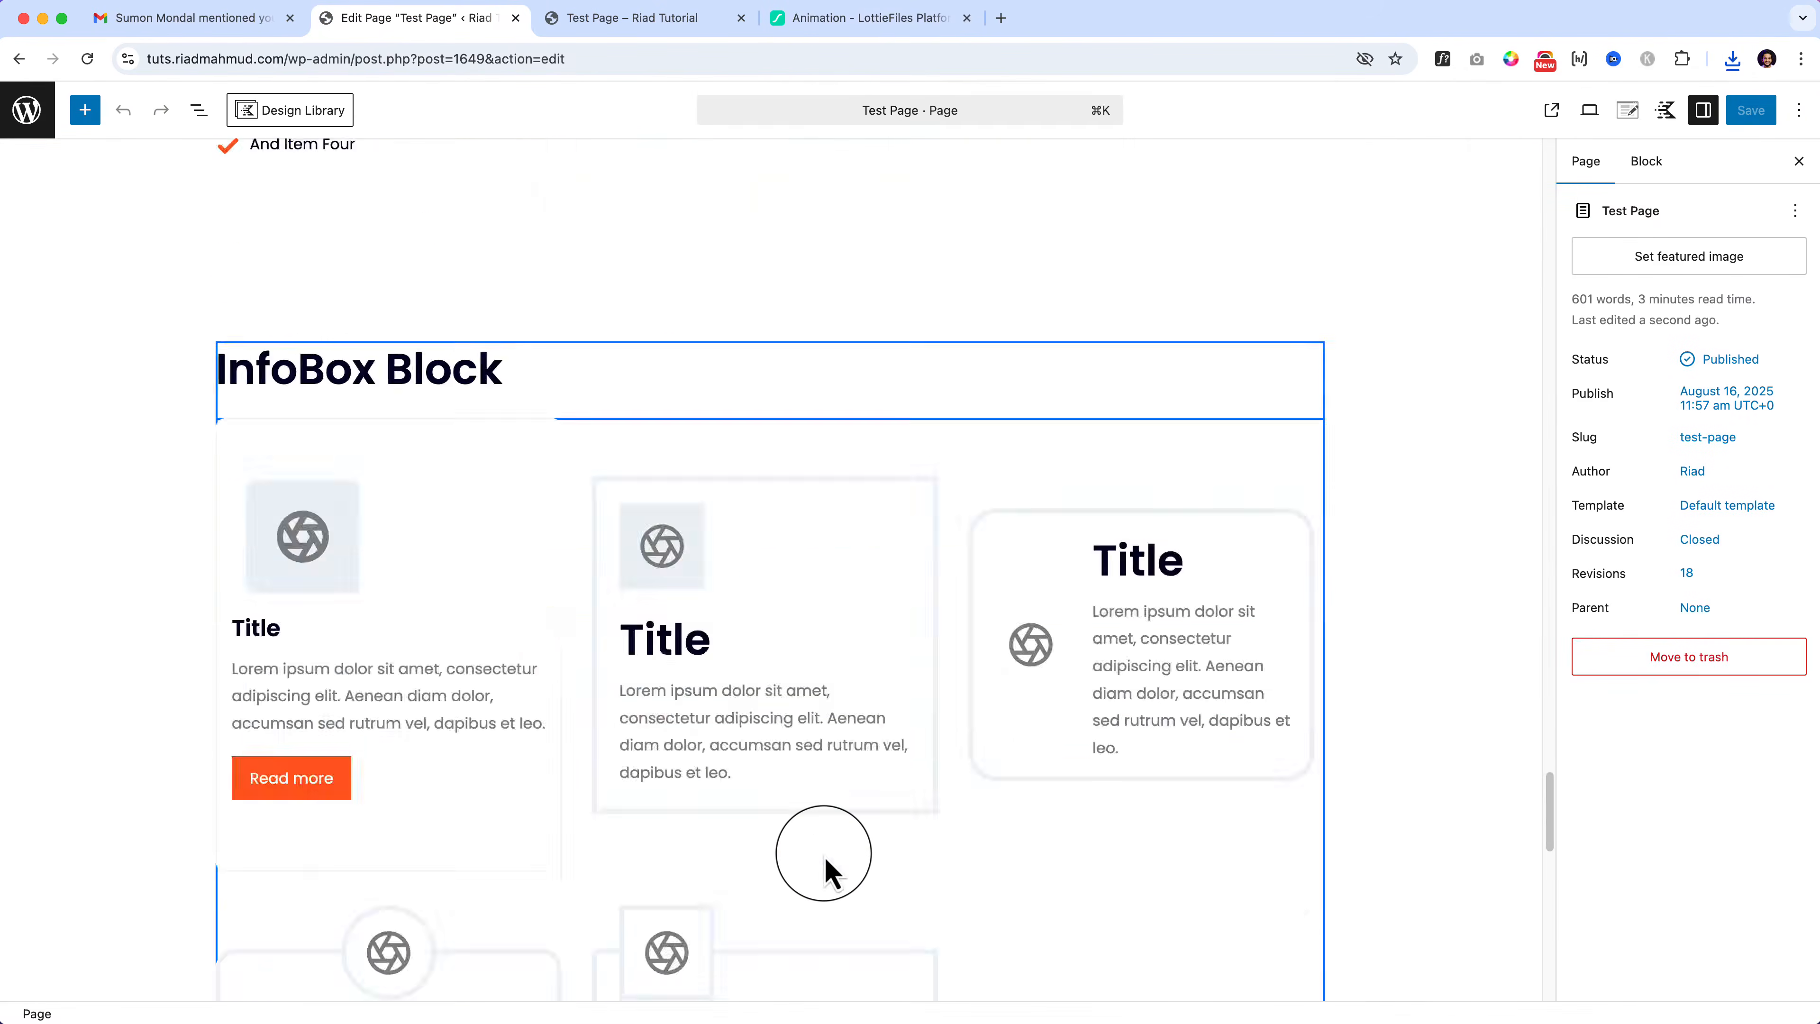
click(421, 529)
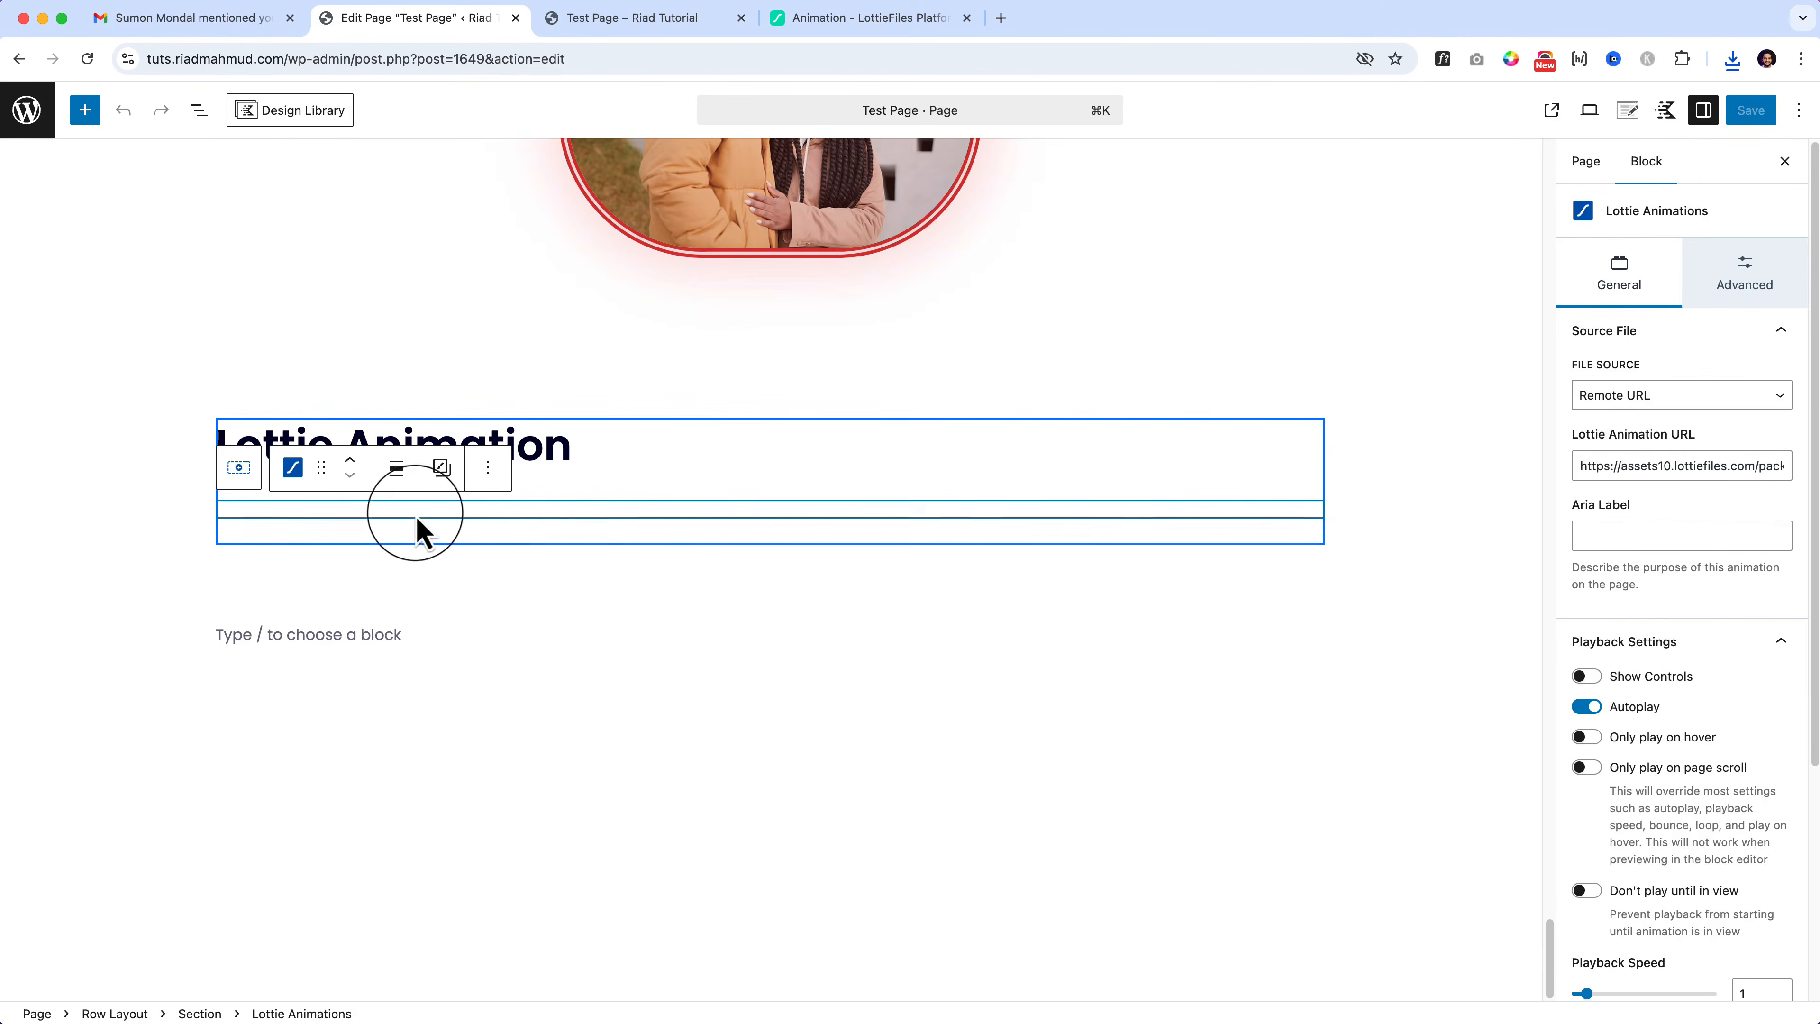
click(1689, 407)
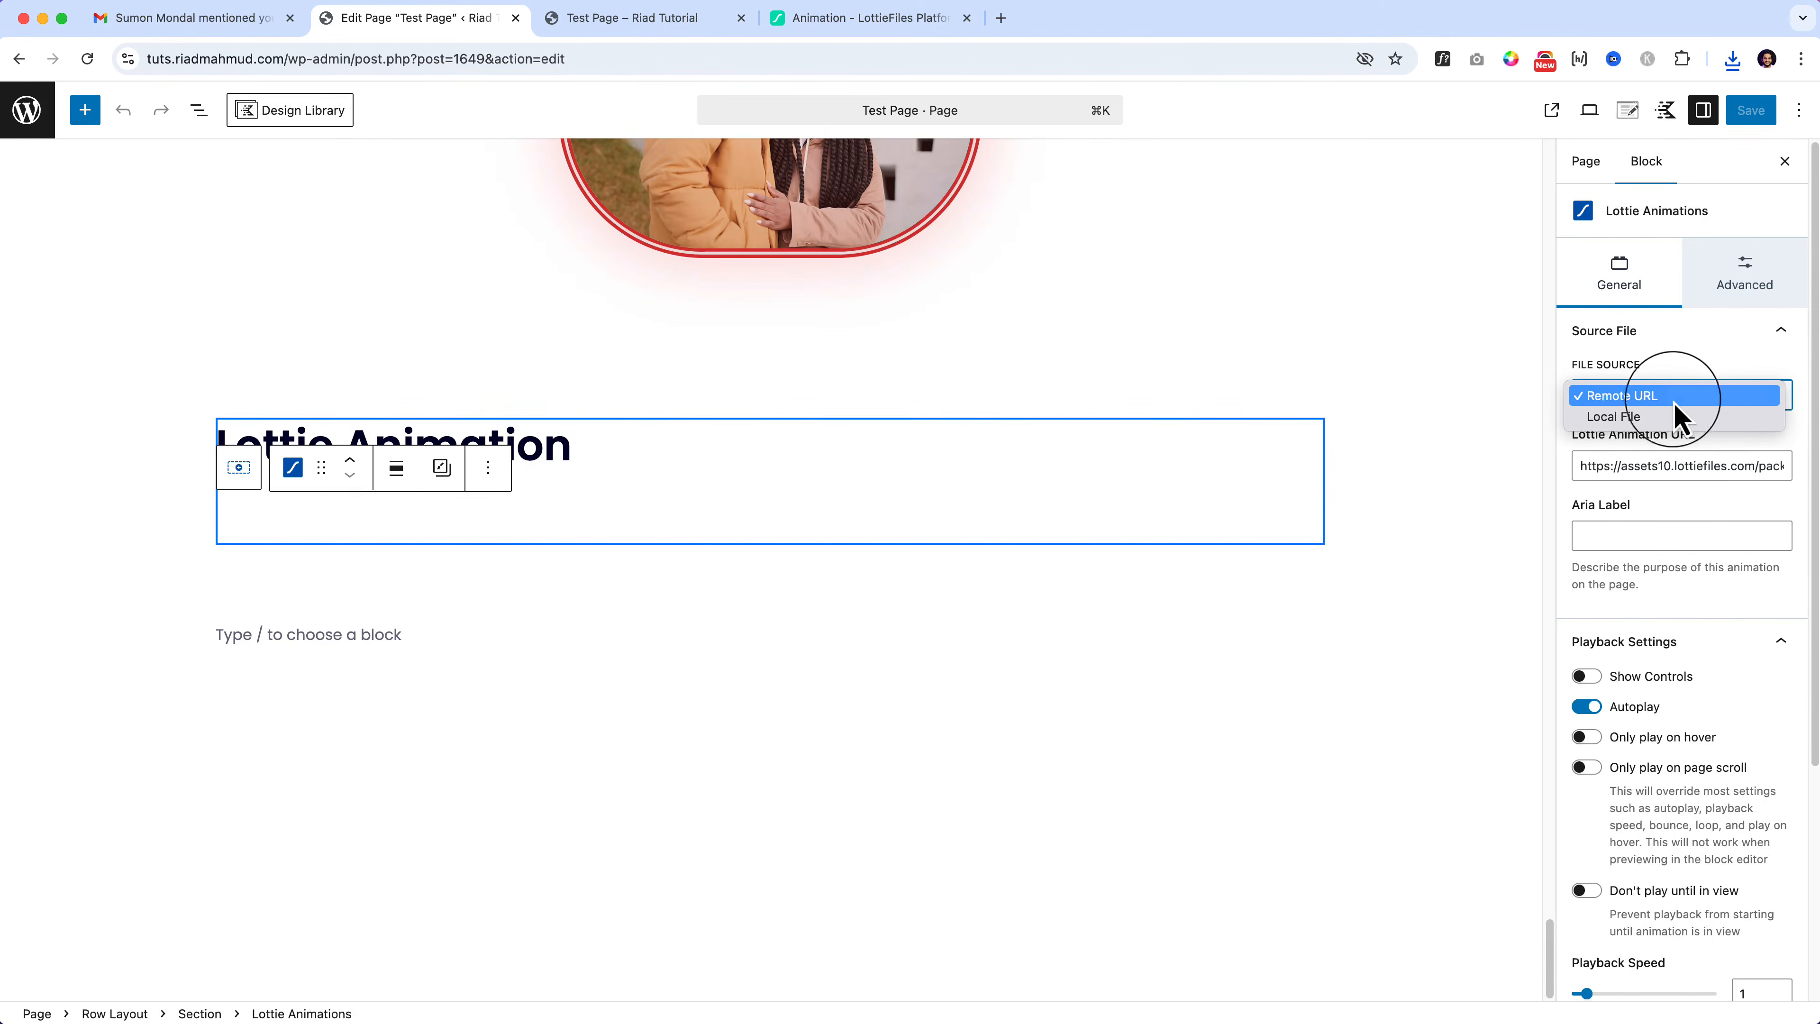
click(1639, 416)
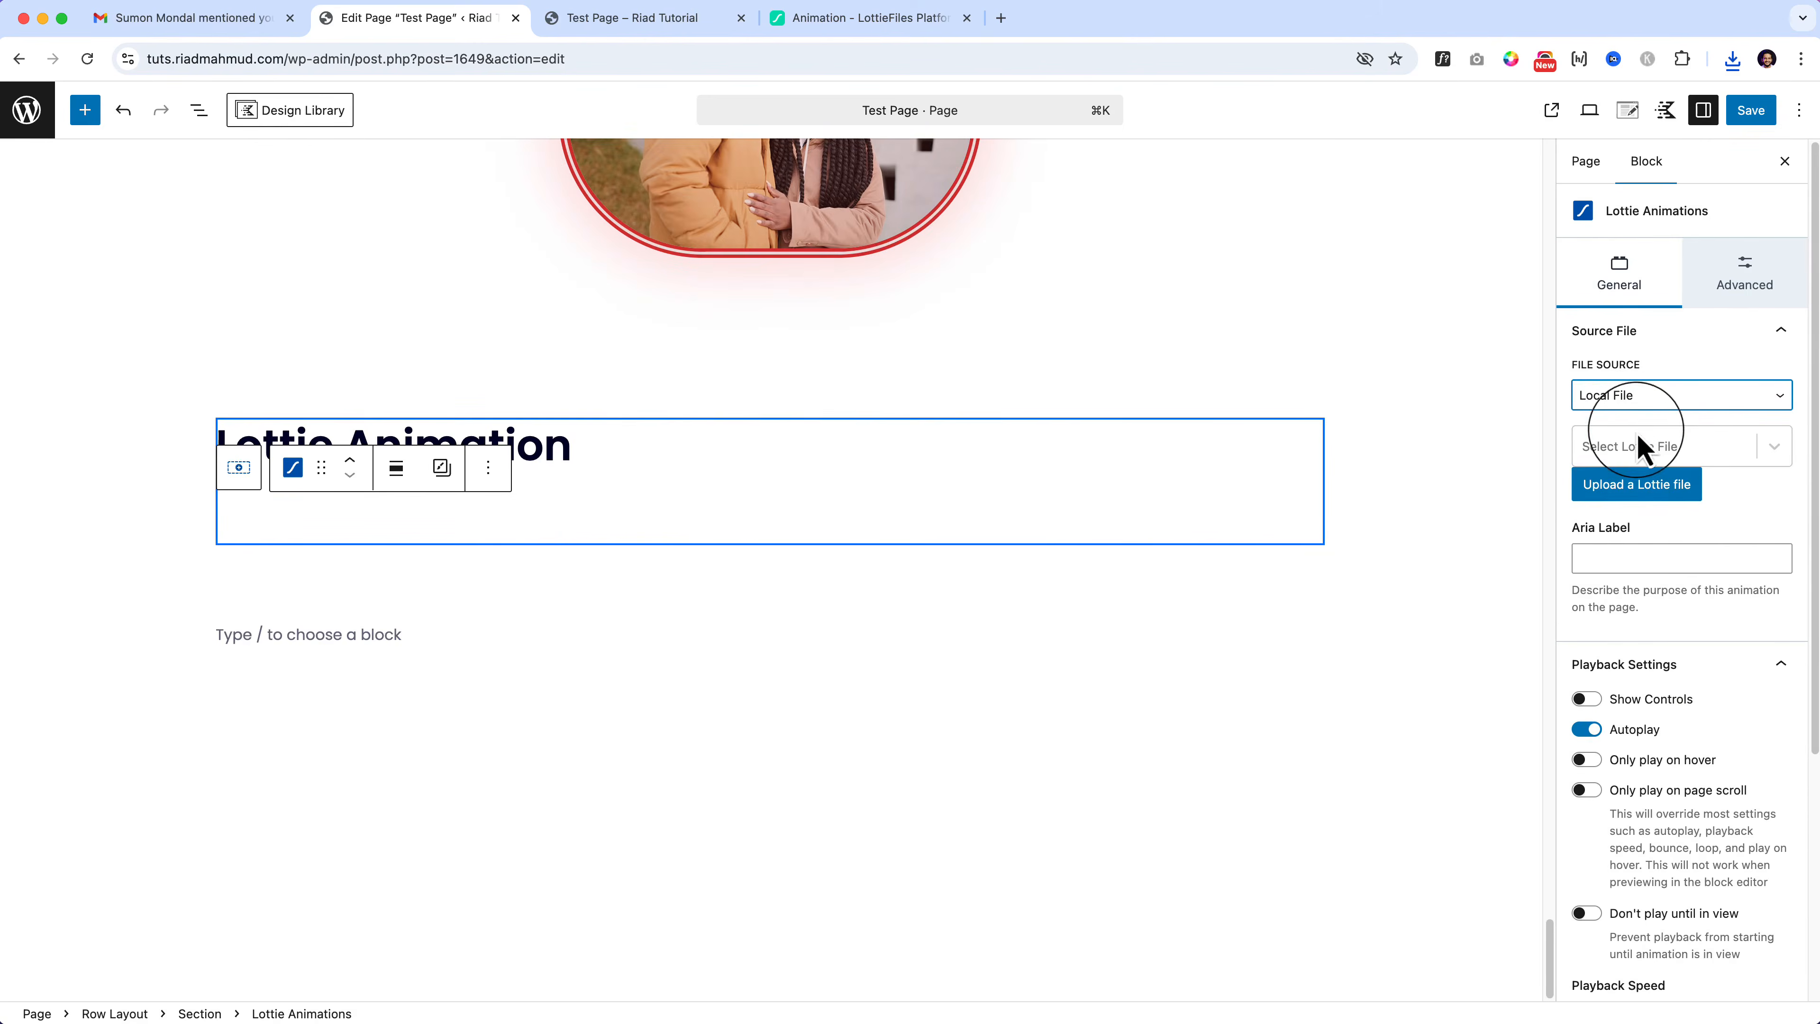
Step: Upload Aniki Hamster.json with a title as the block's Lottie file
click(1642, 491)
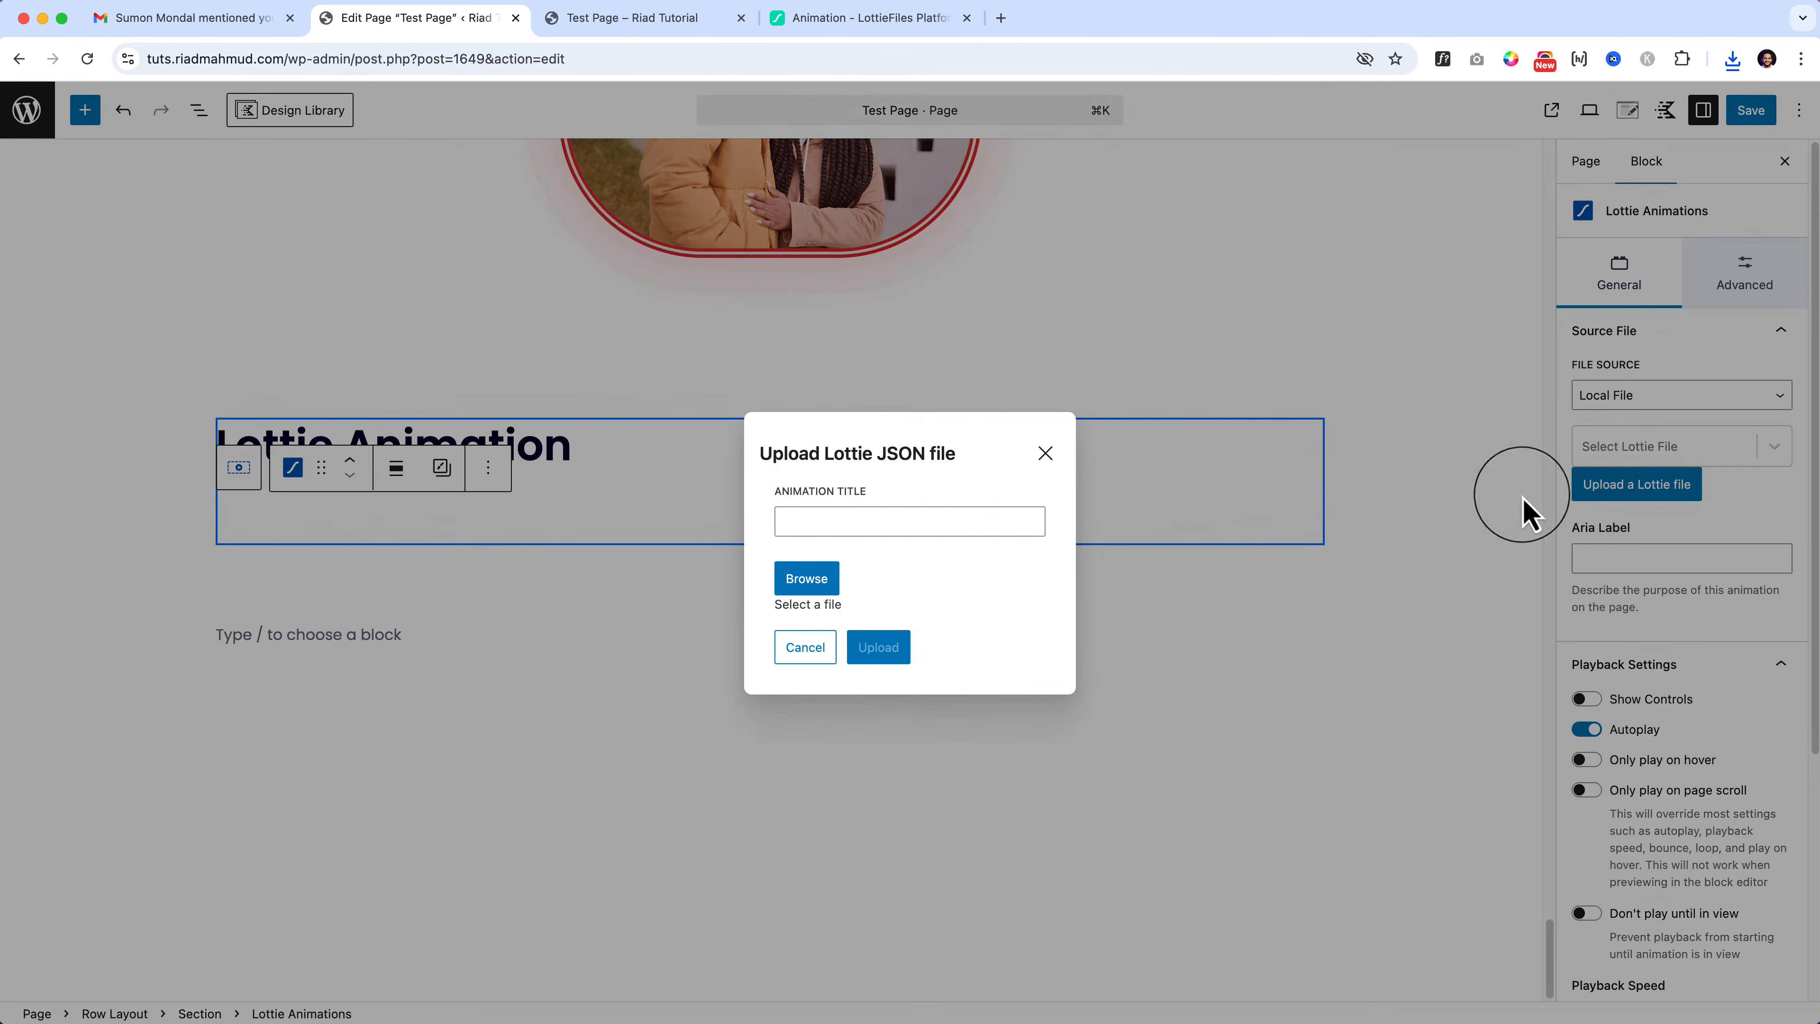
click(783, 586)
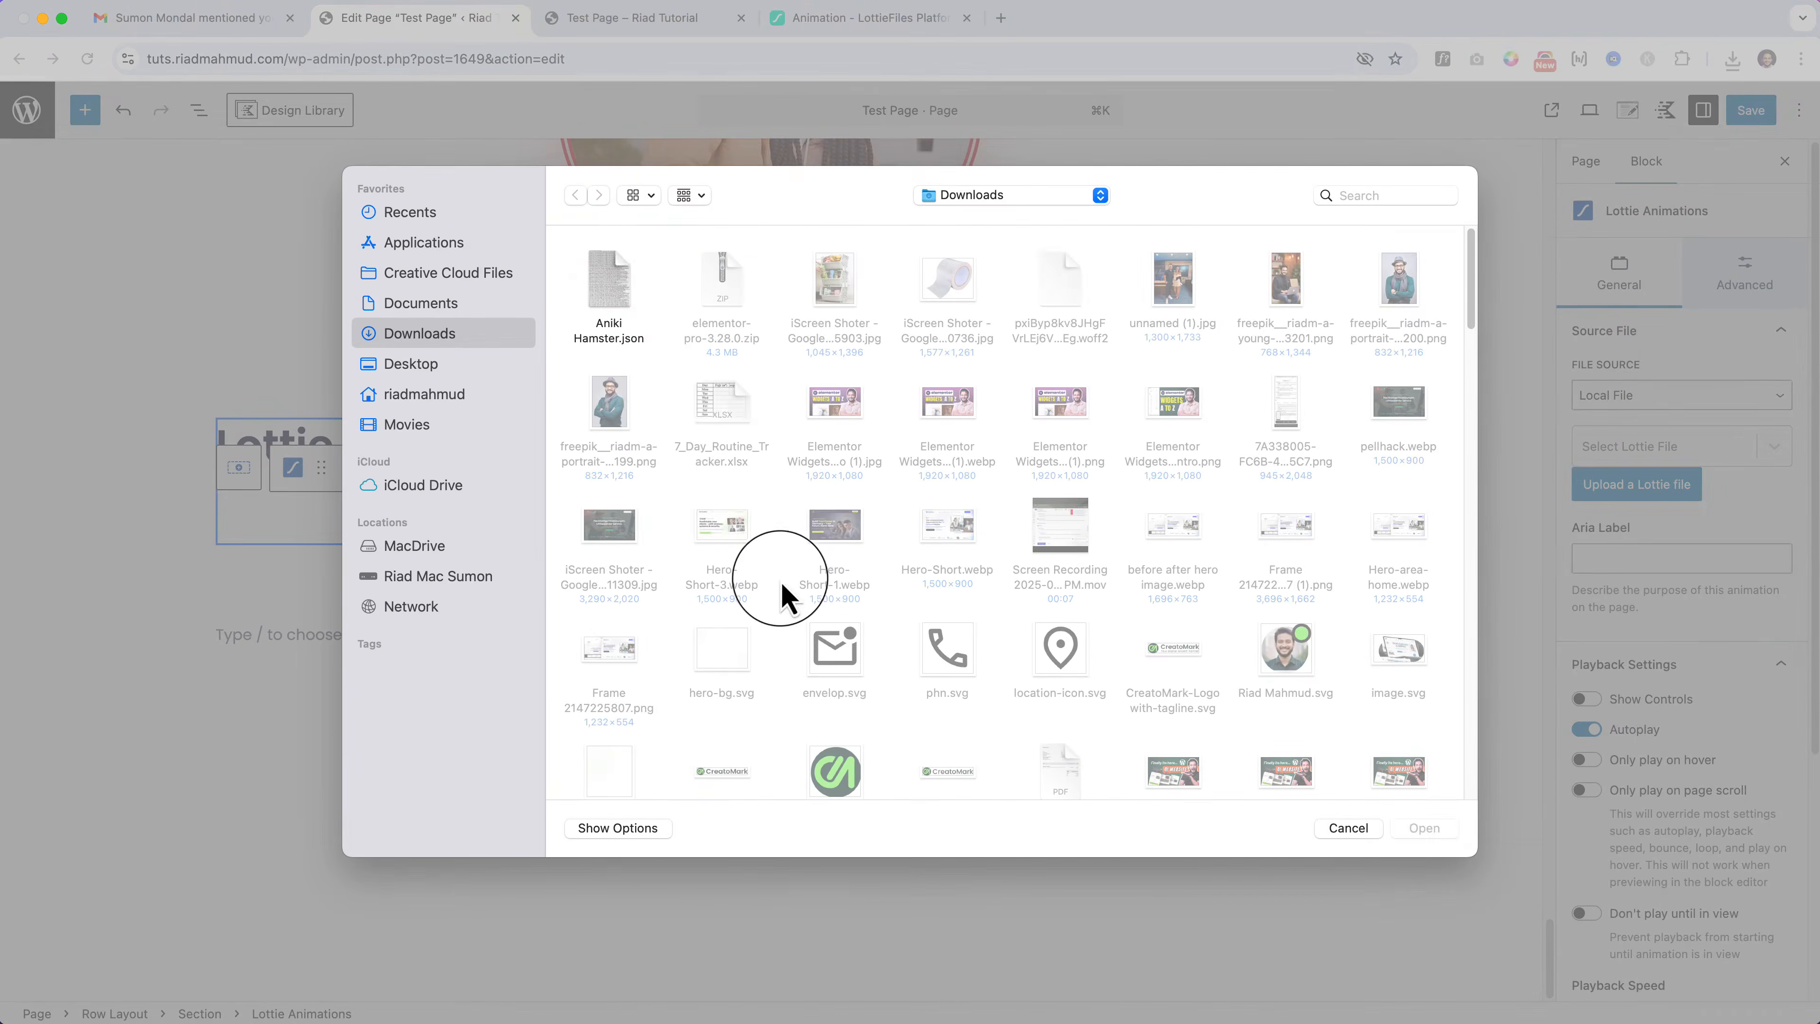
click(610, 296)
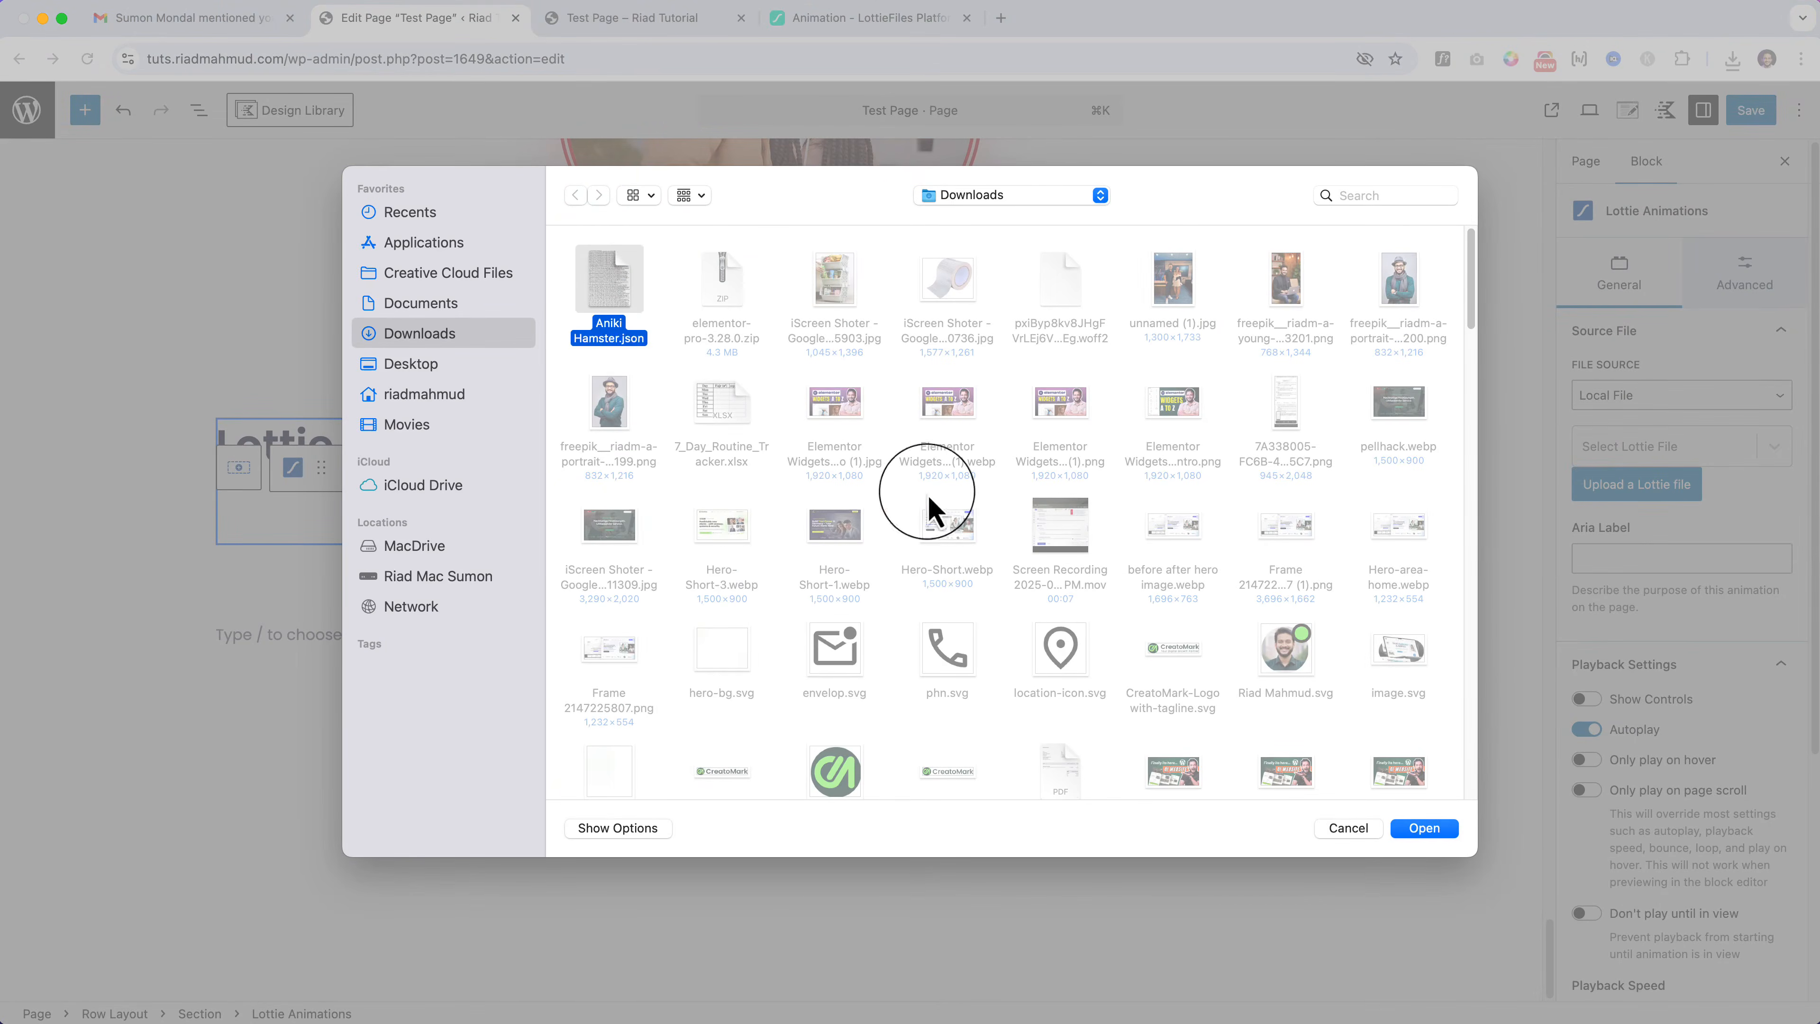
click(1426, 829)
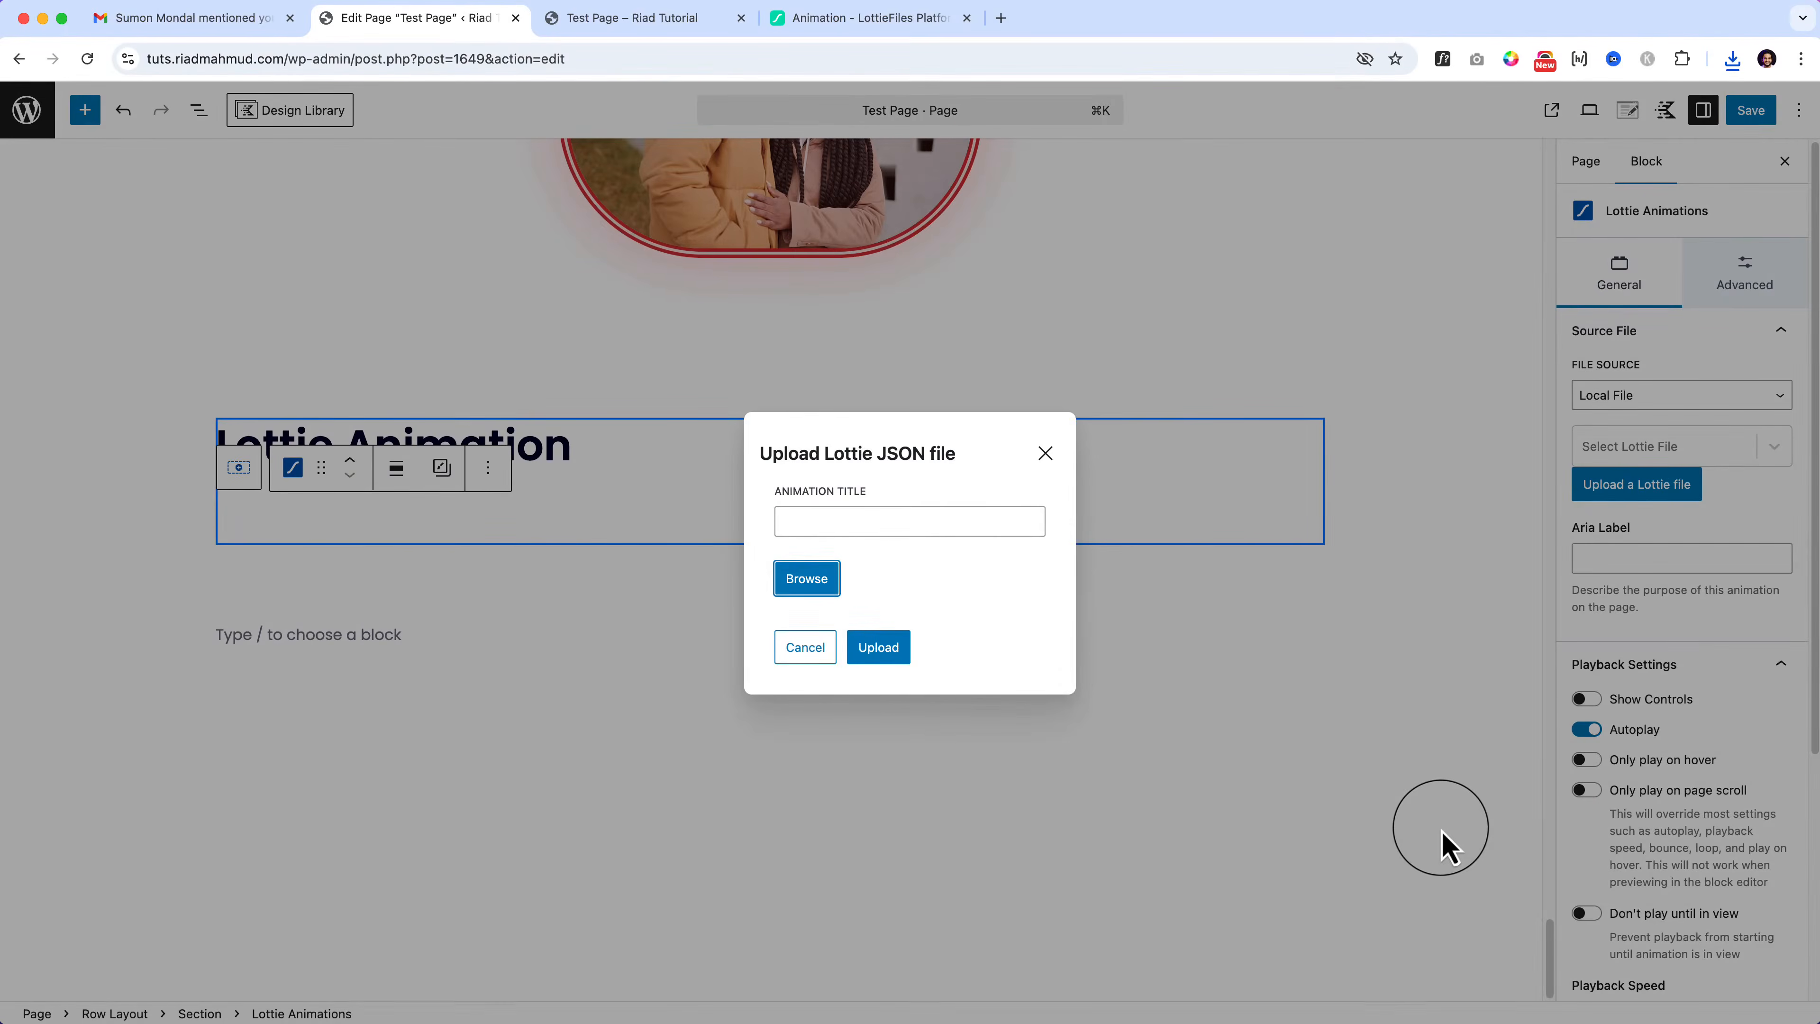
click(945, 523)
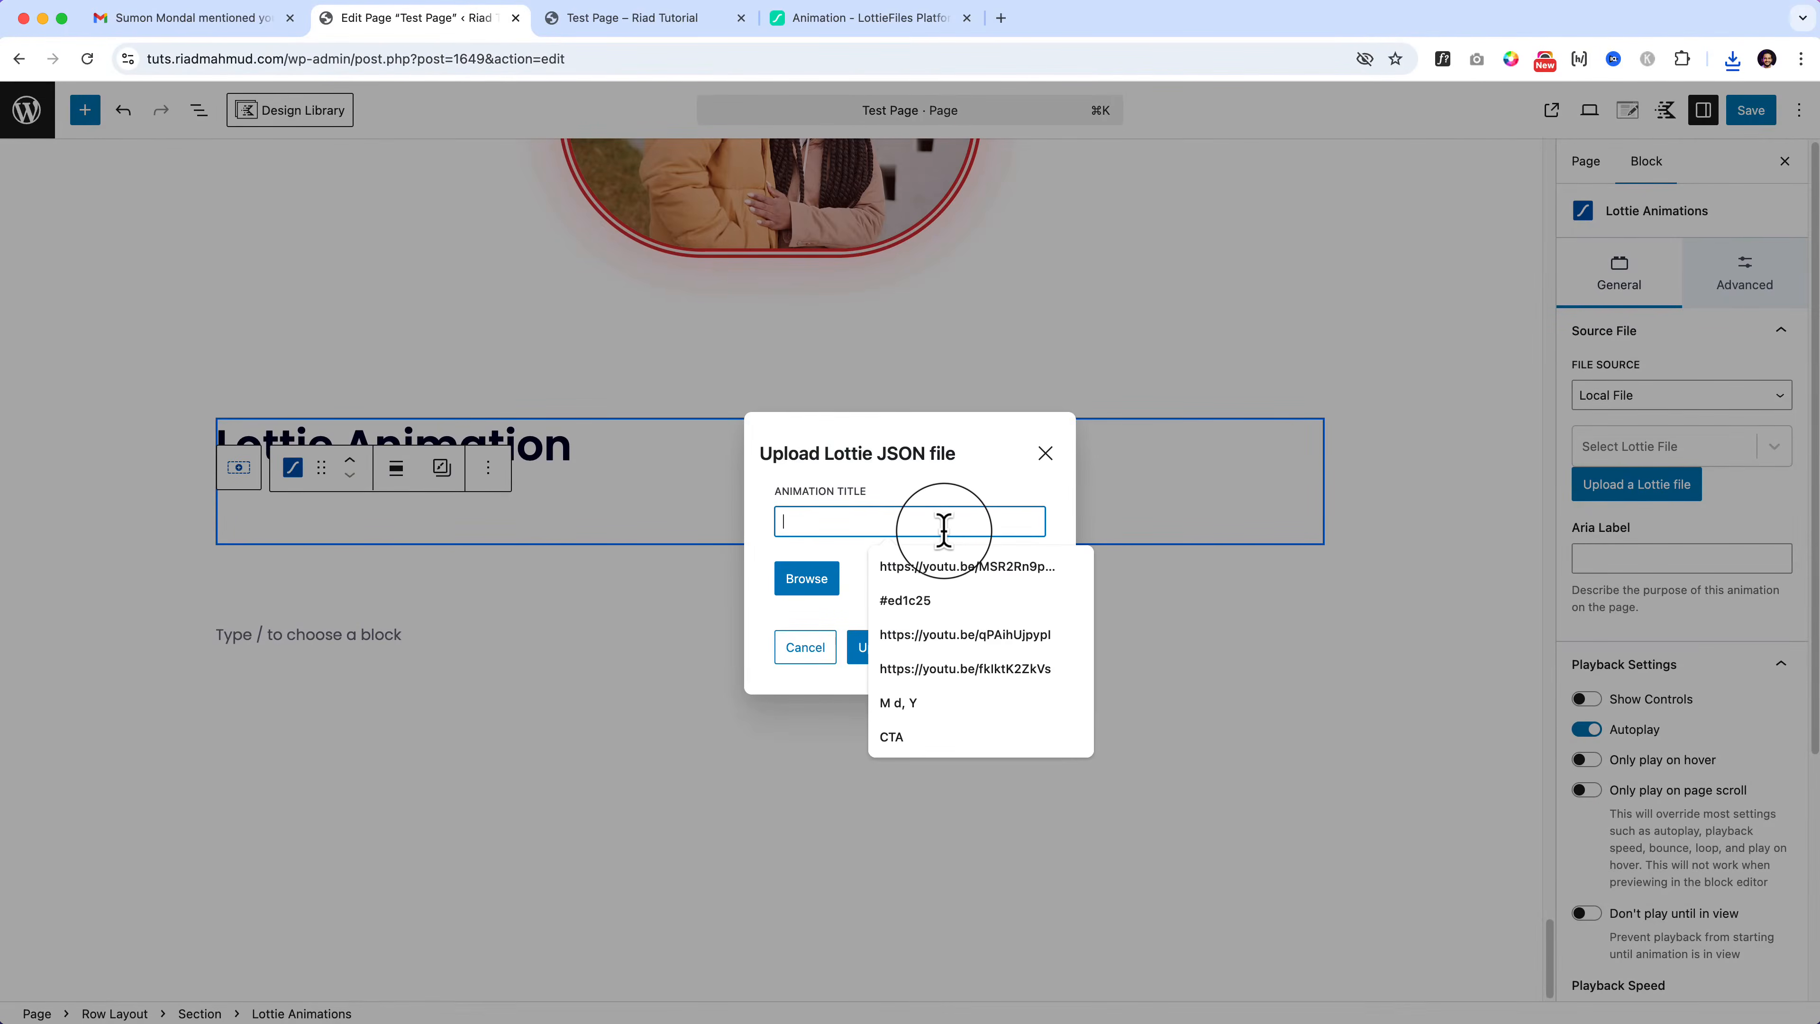
text(L)
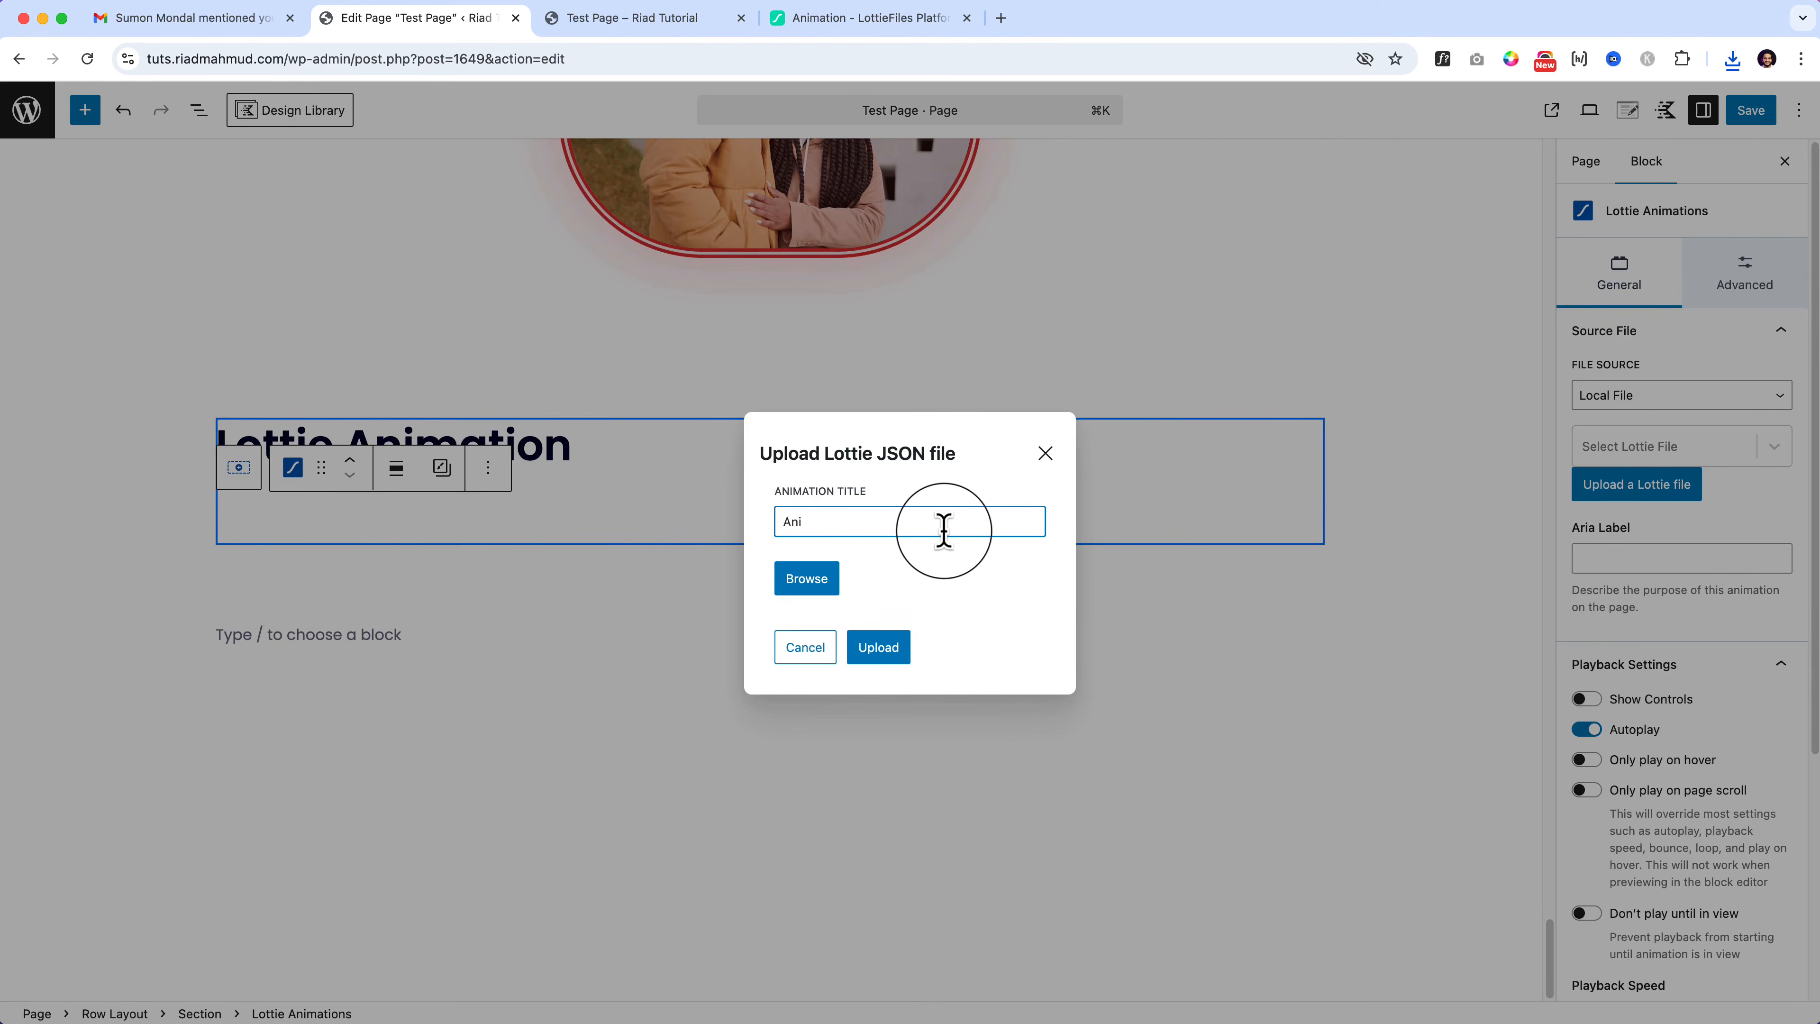
click(873, 649)
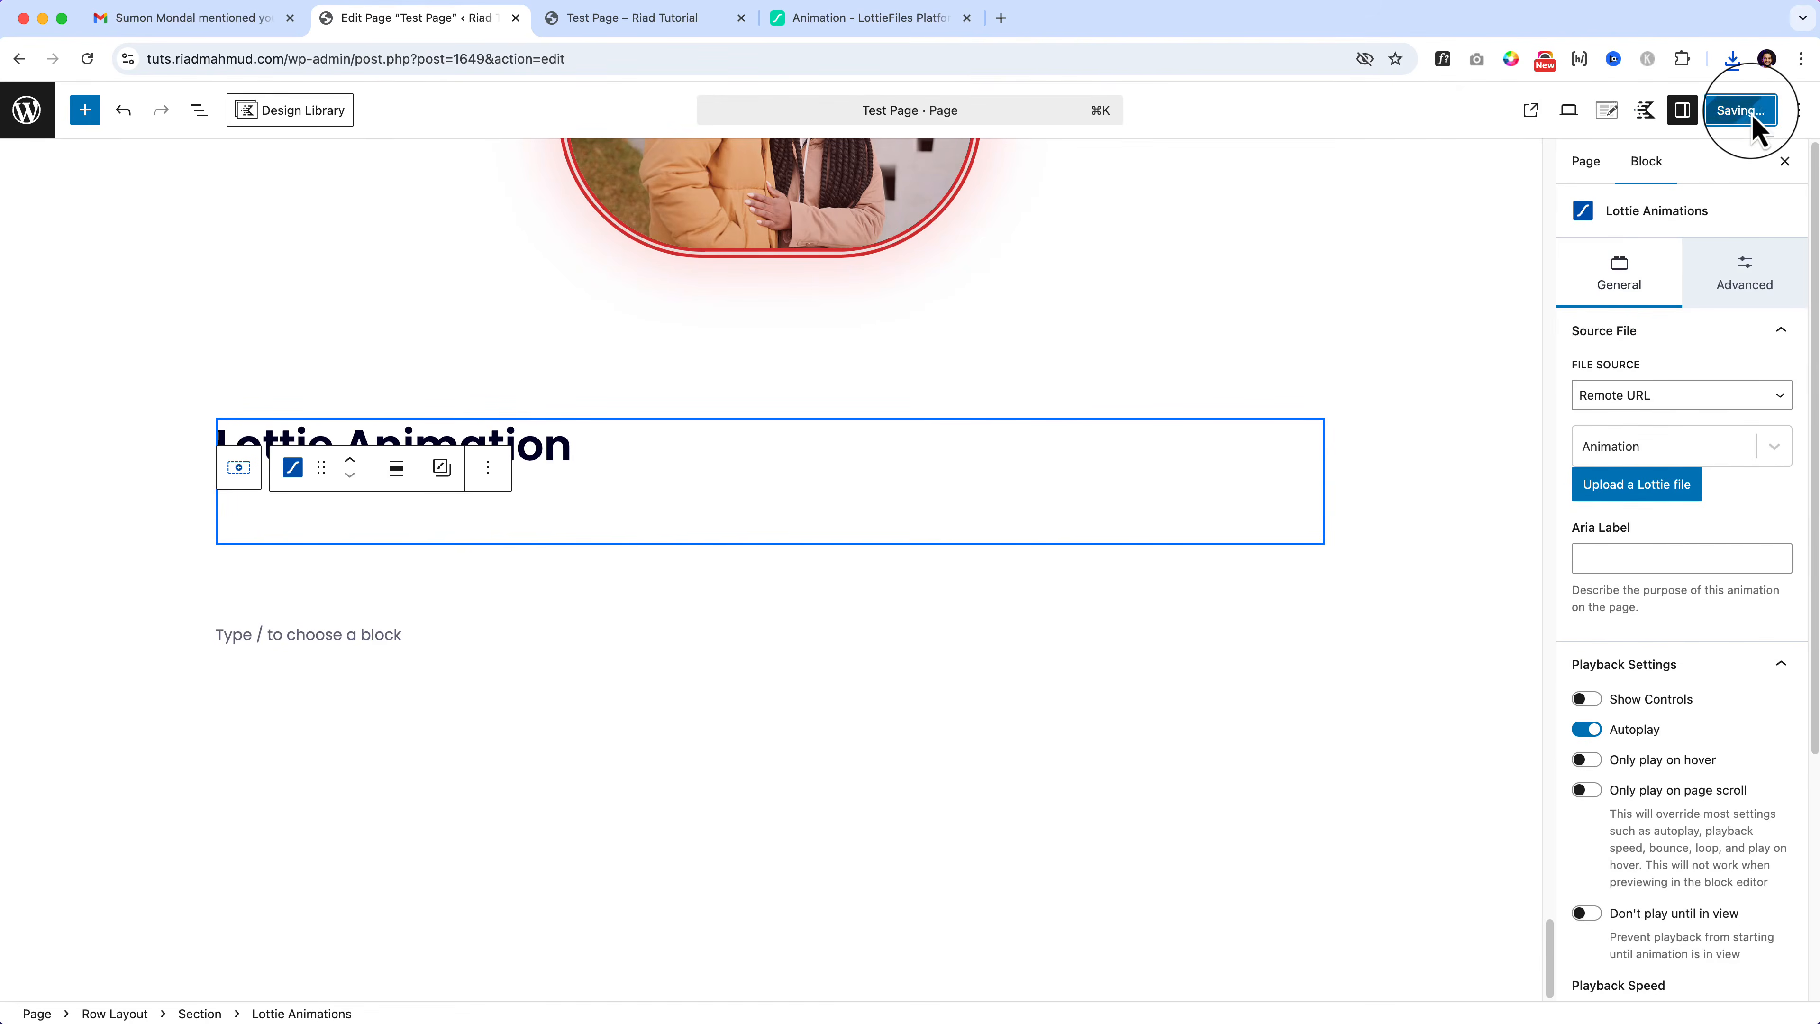
Step: Reload the live Test Page to show the Aniki Hamster wheel animation
click(691, 21)
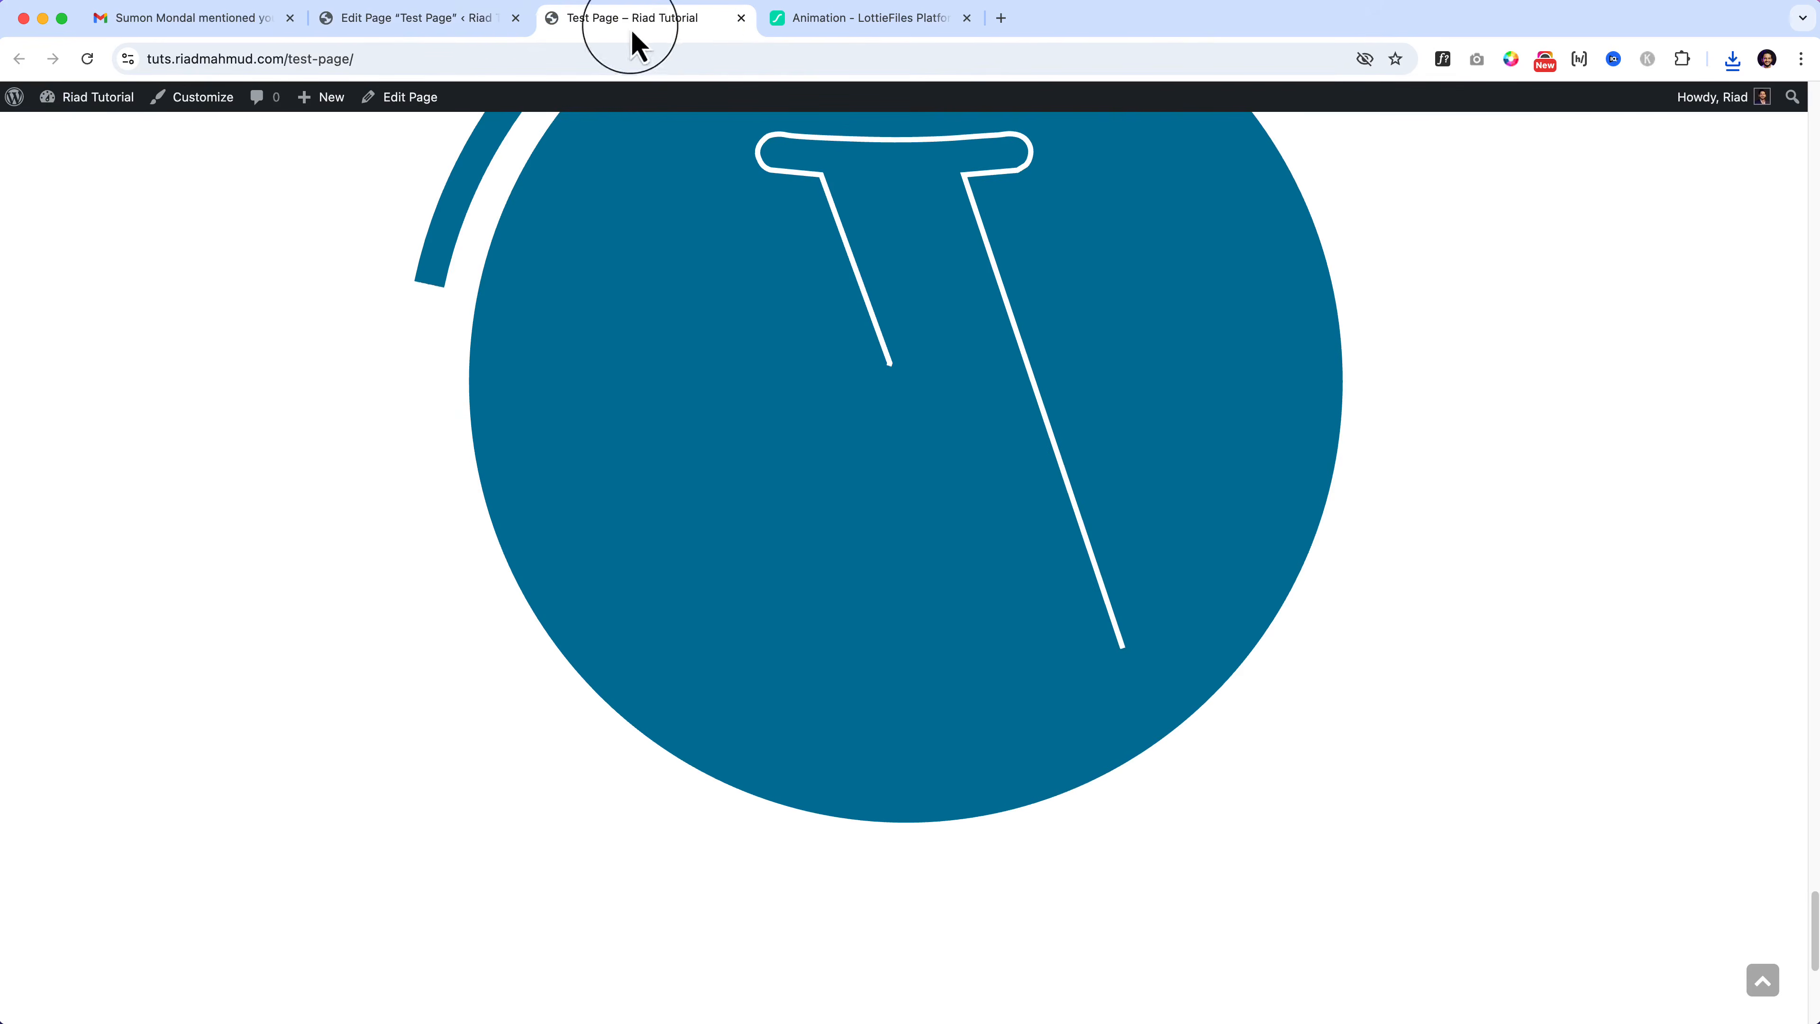
click(87, 59)
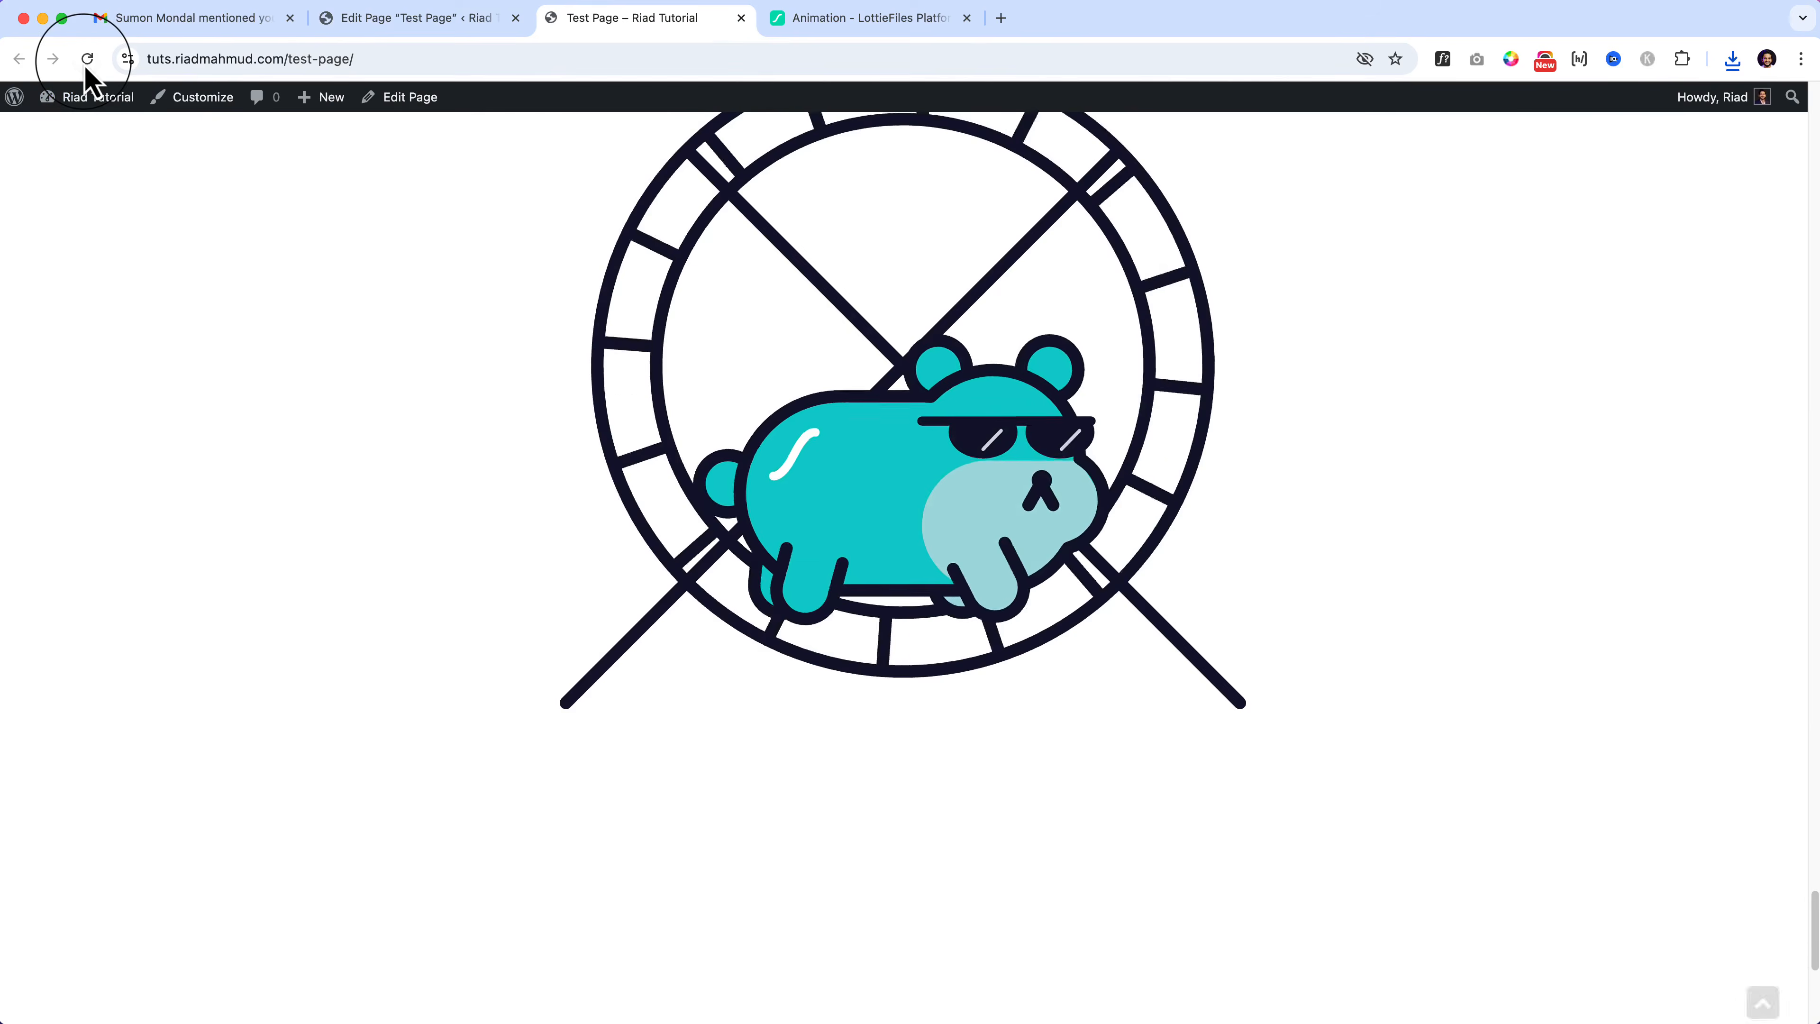
scroll(849, 491, up, 3)
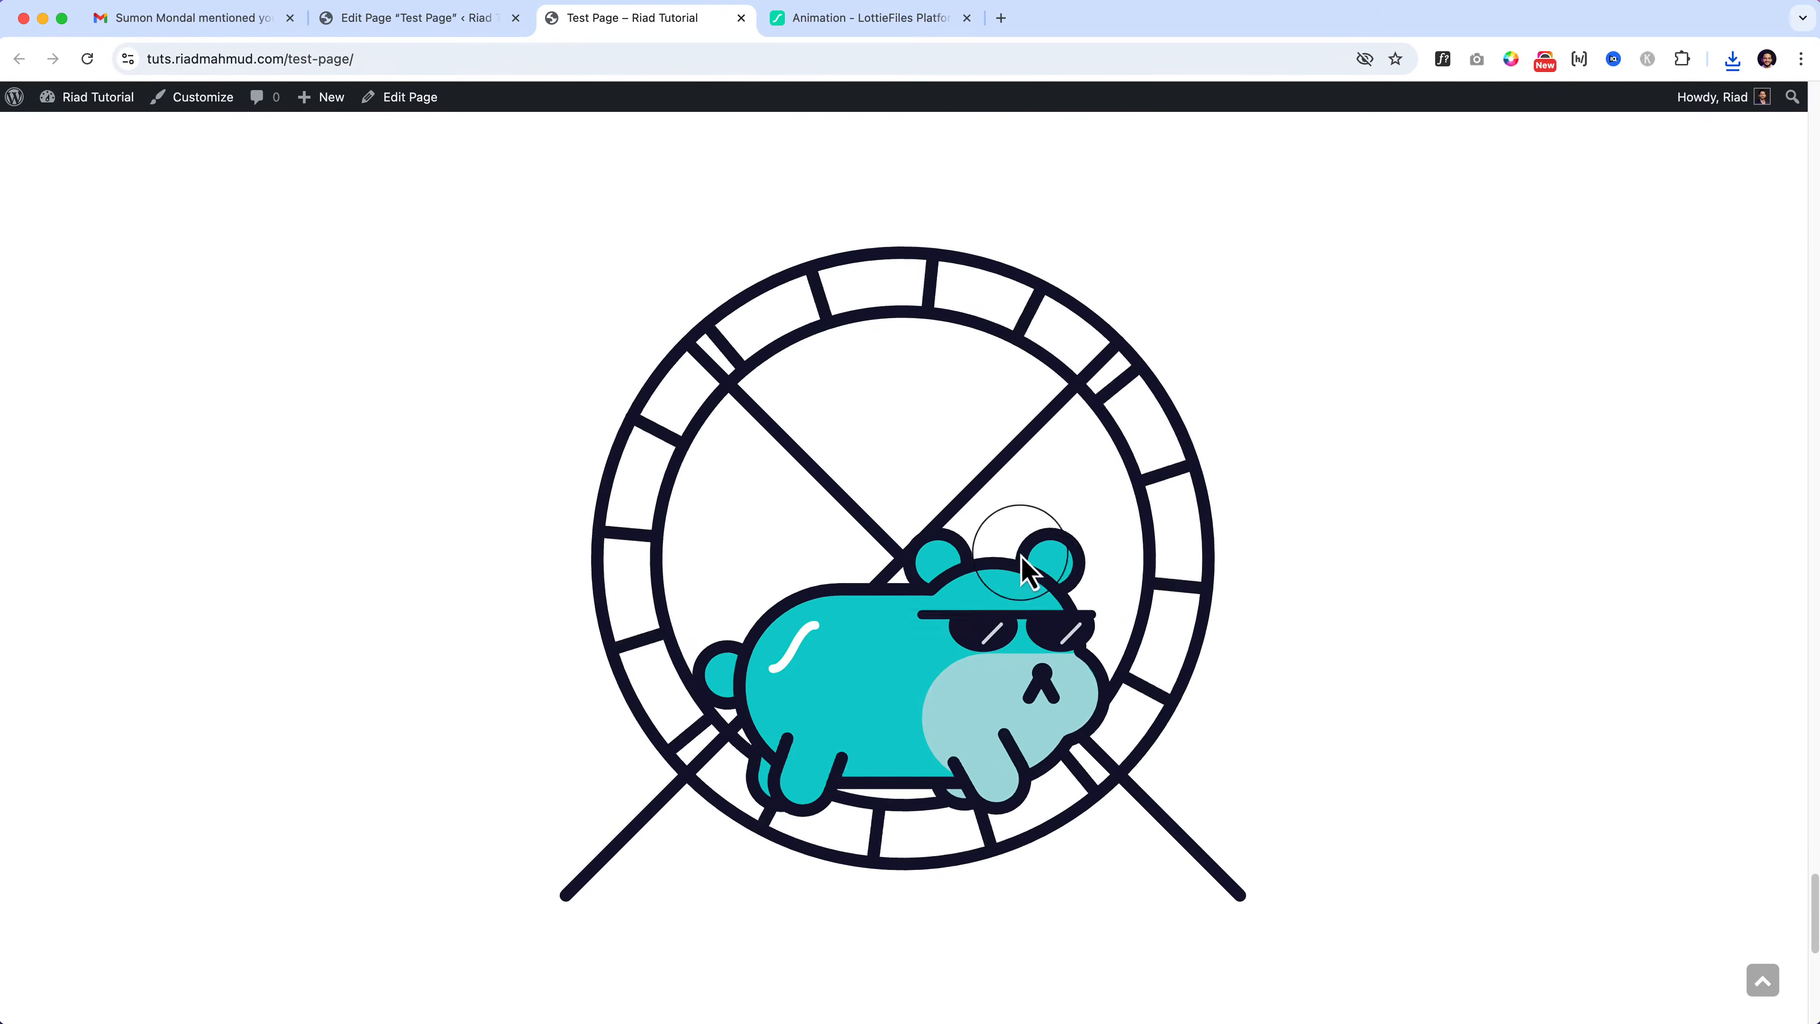
Step: Return to LottieFiles and open the First Project listing of four animations
click(862, 29)
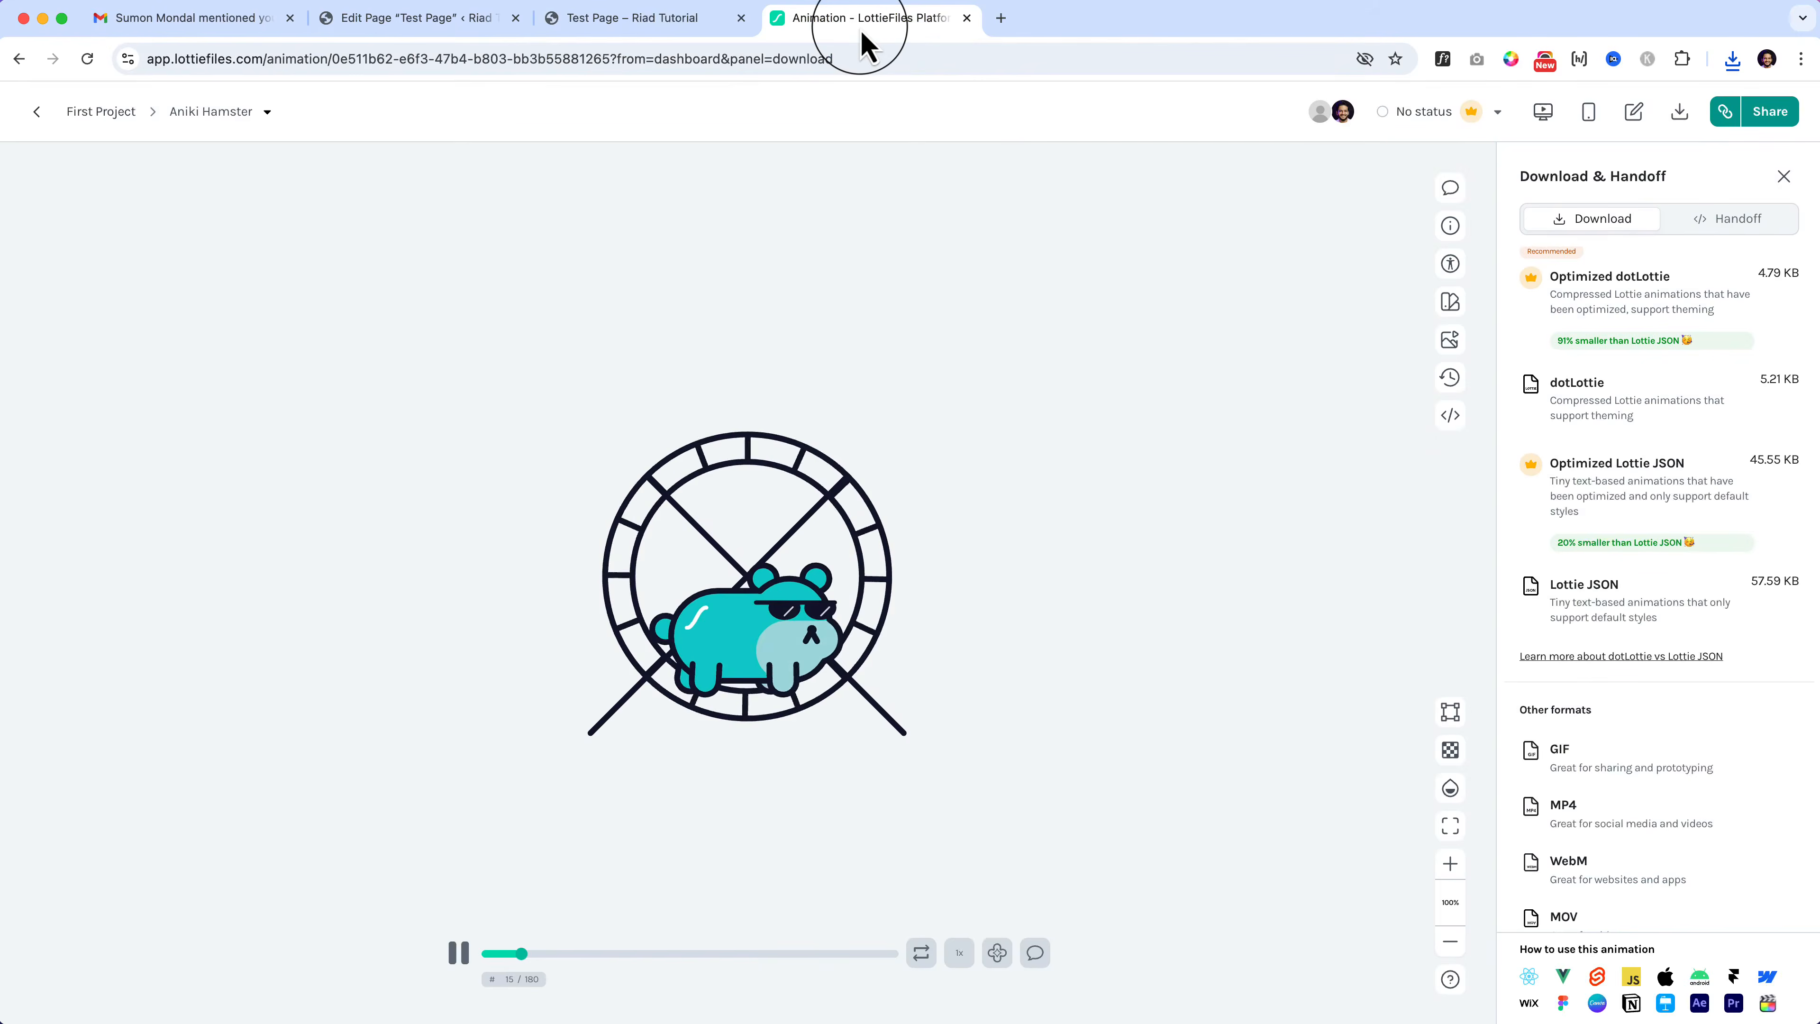
scroll(1677, 849, down, 1)
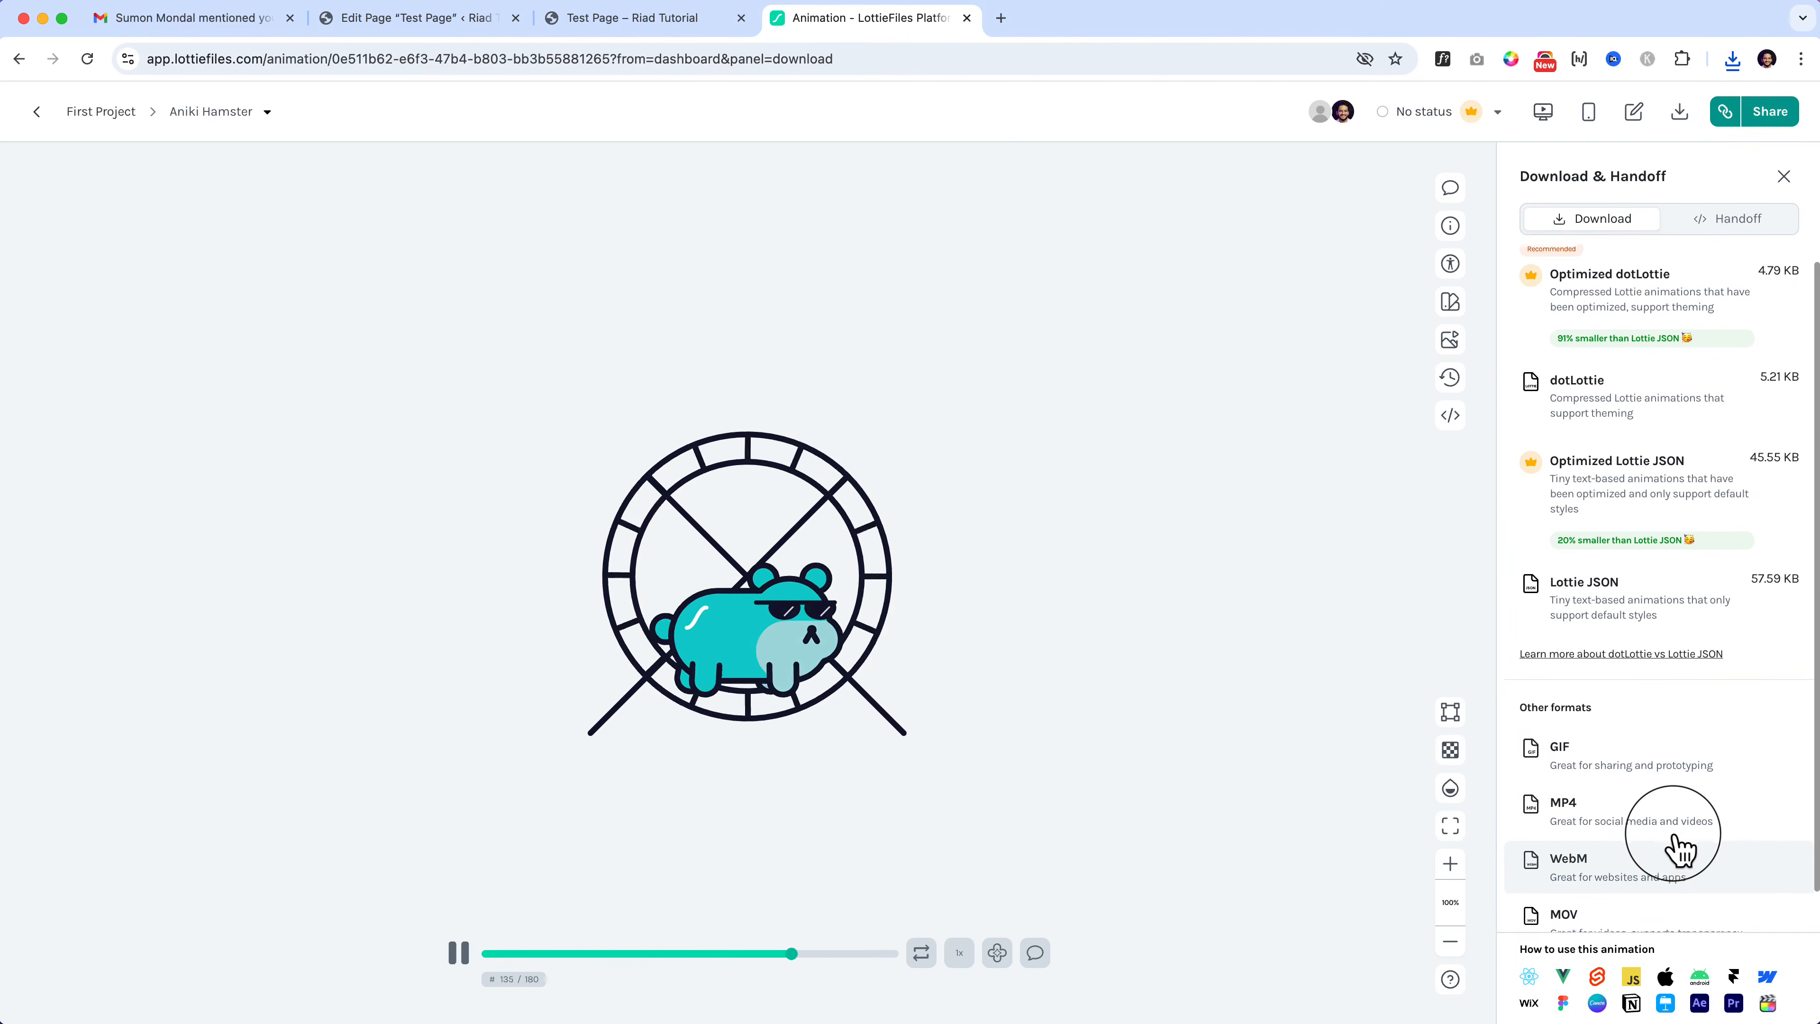
scroll(1677, 850, down, 1)
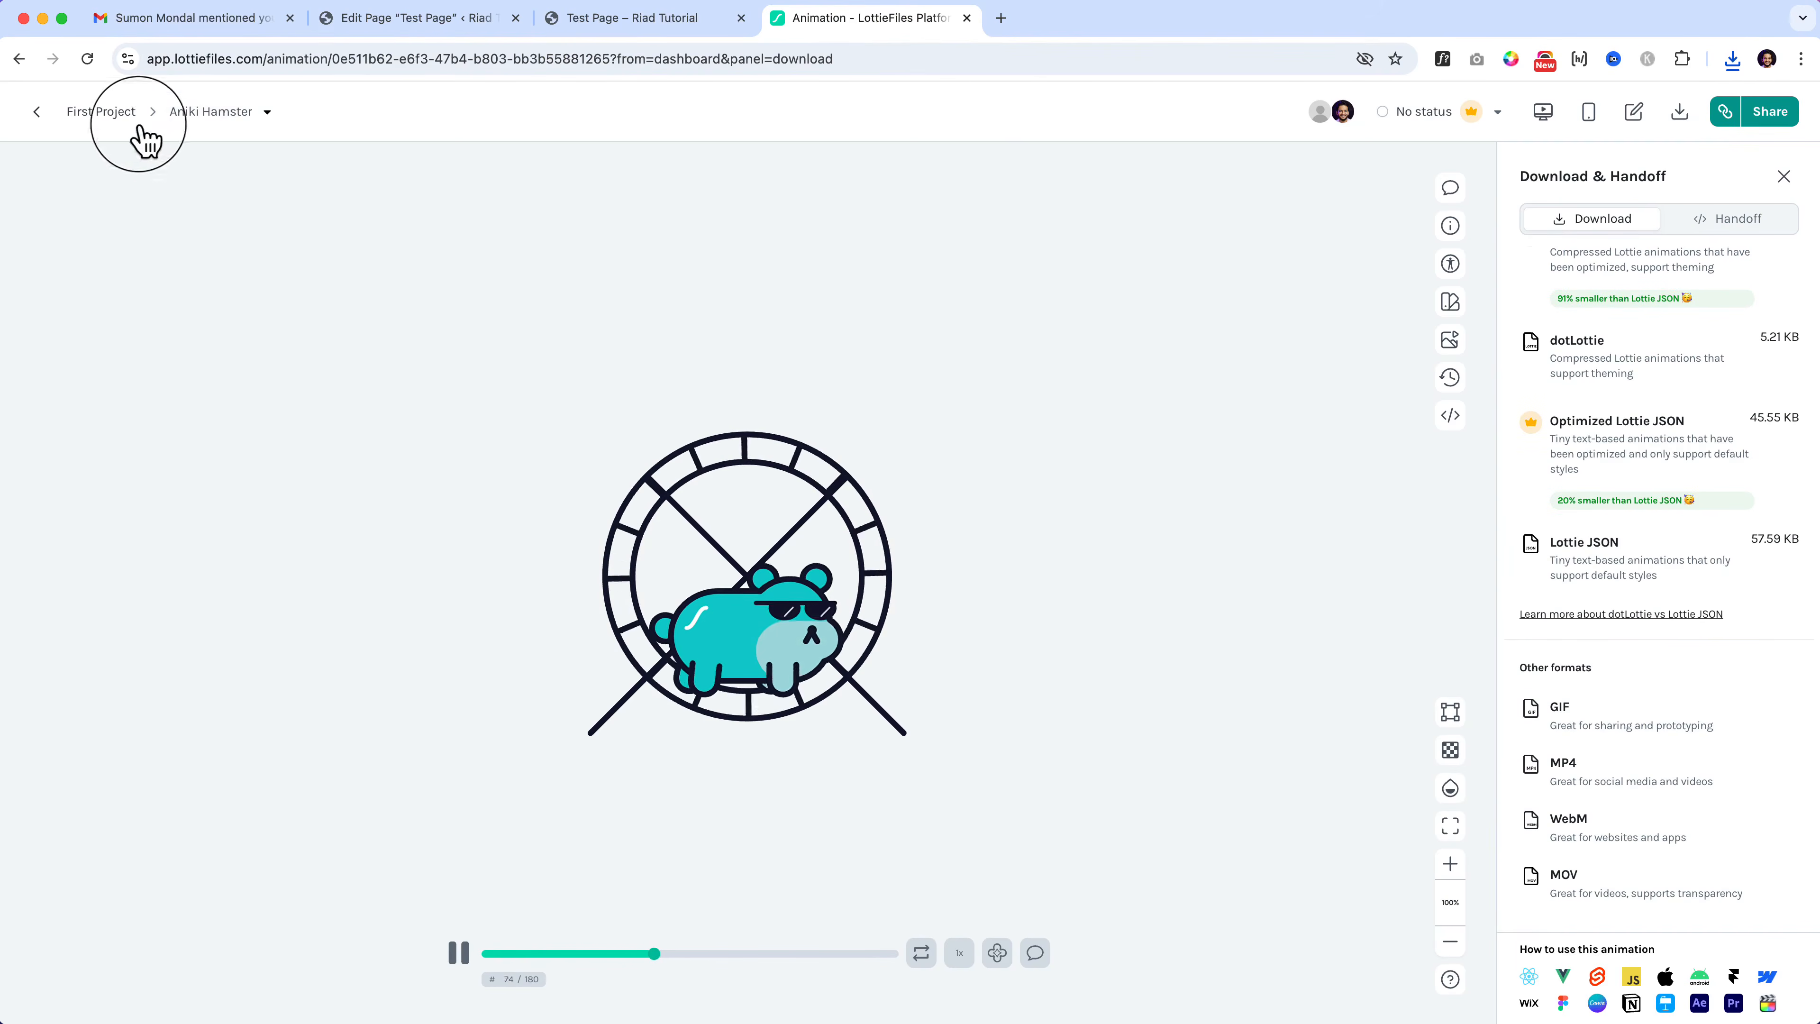
click(108, 114)
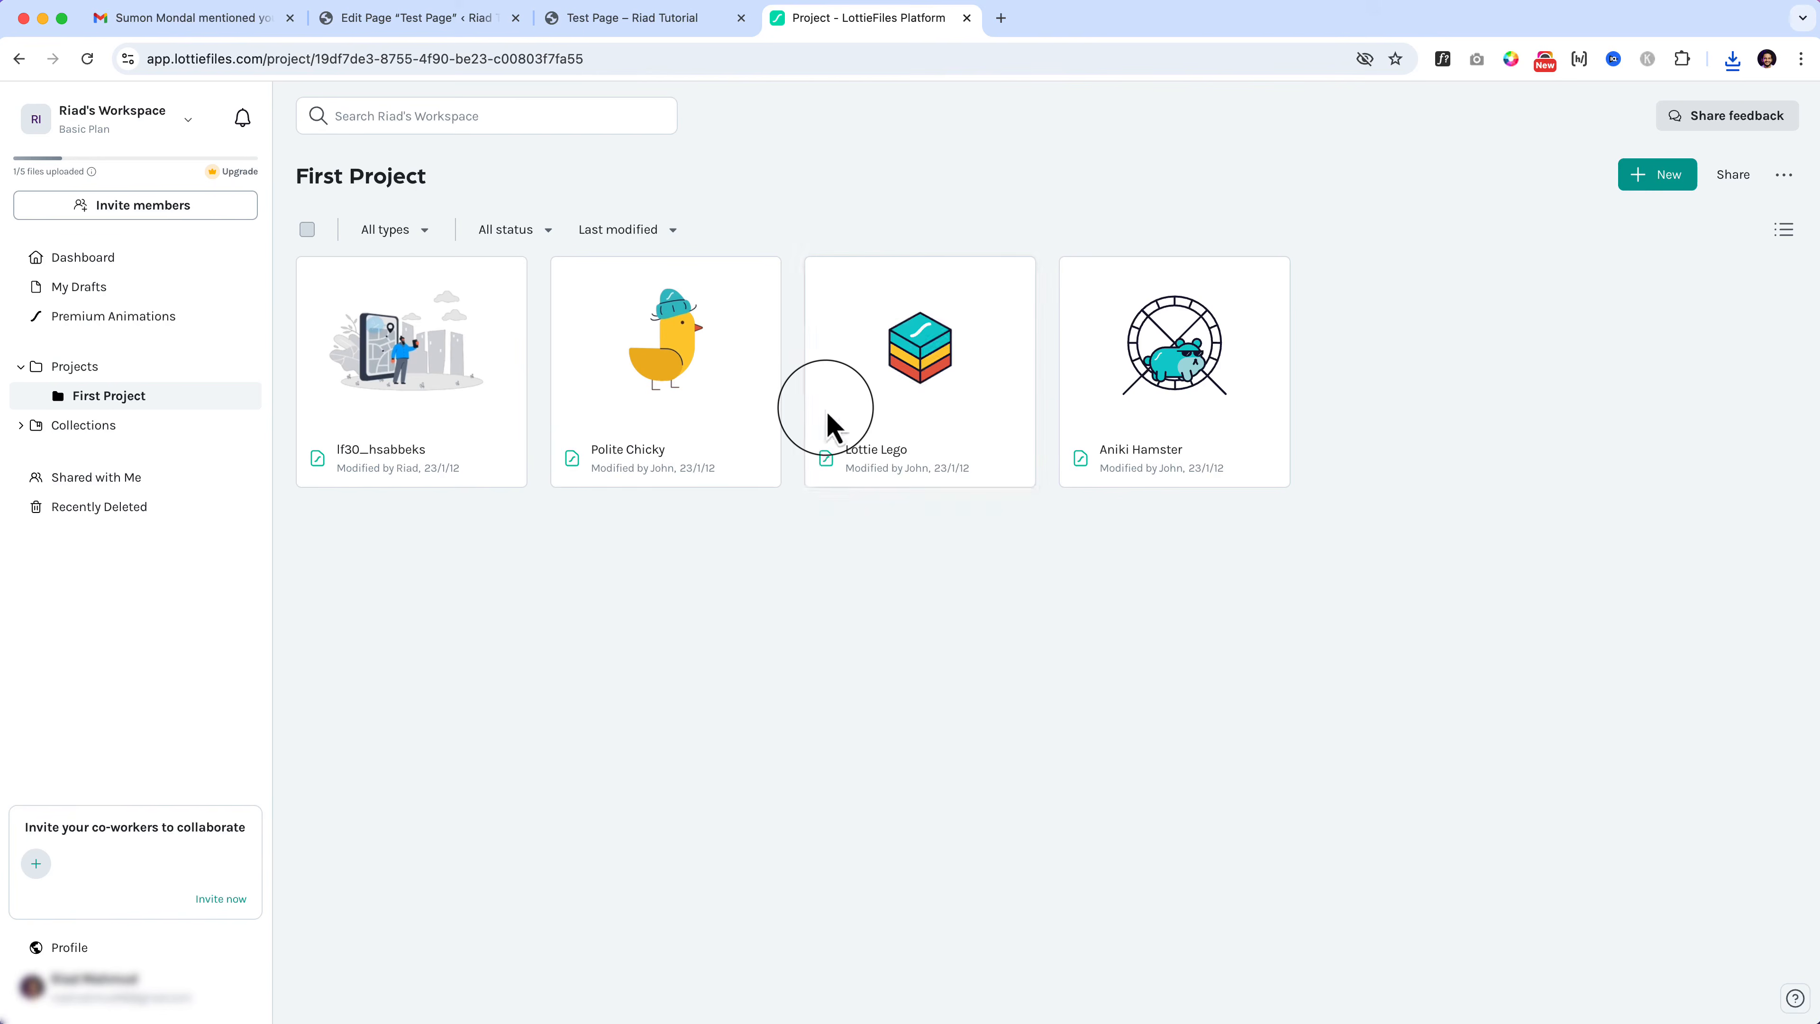
Step: Back in the editor, review the Lottie block settings and open its Advanced size controls
click(500, 44)
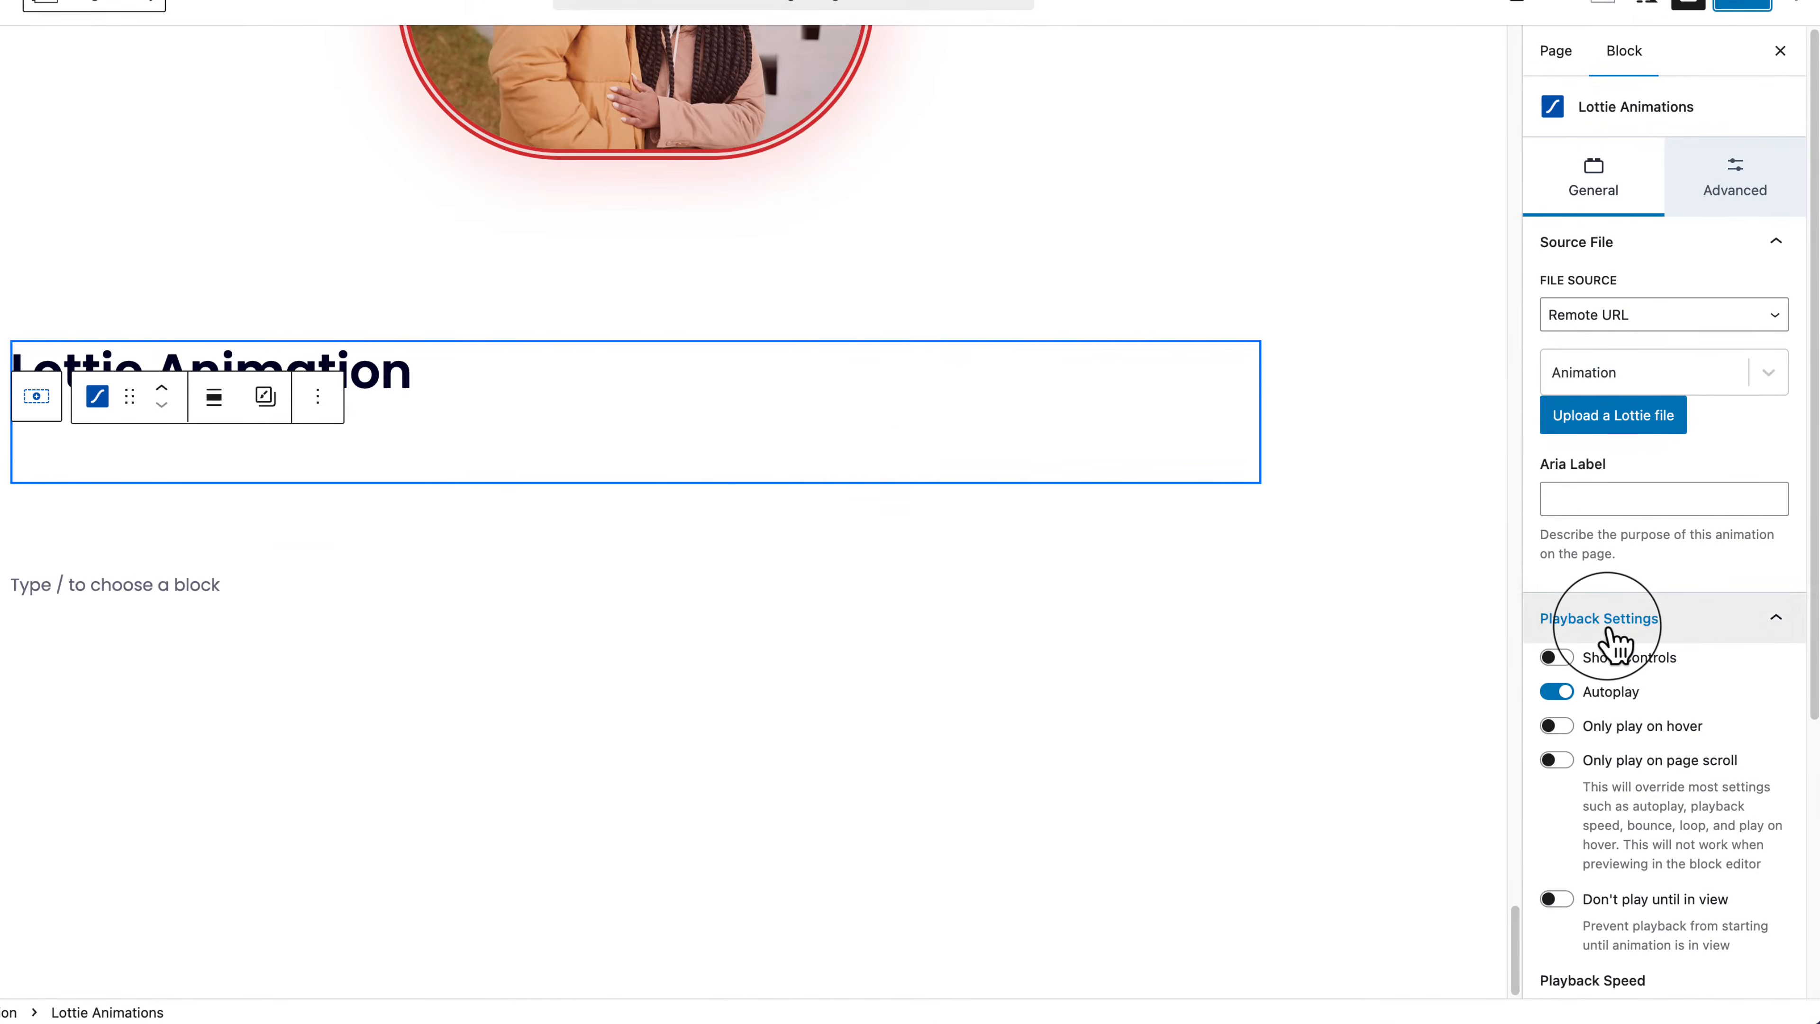
scroll(1670, 702, down, 5)
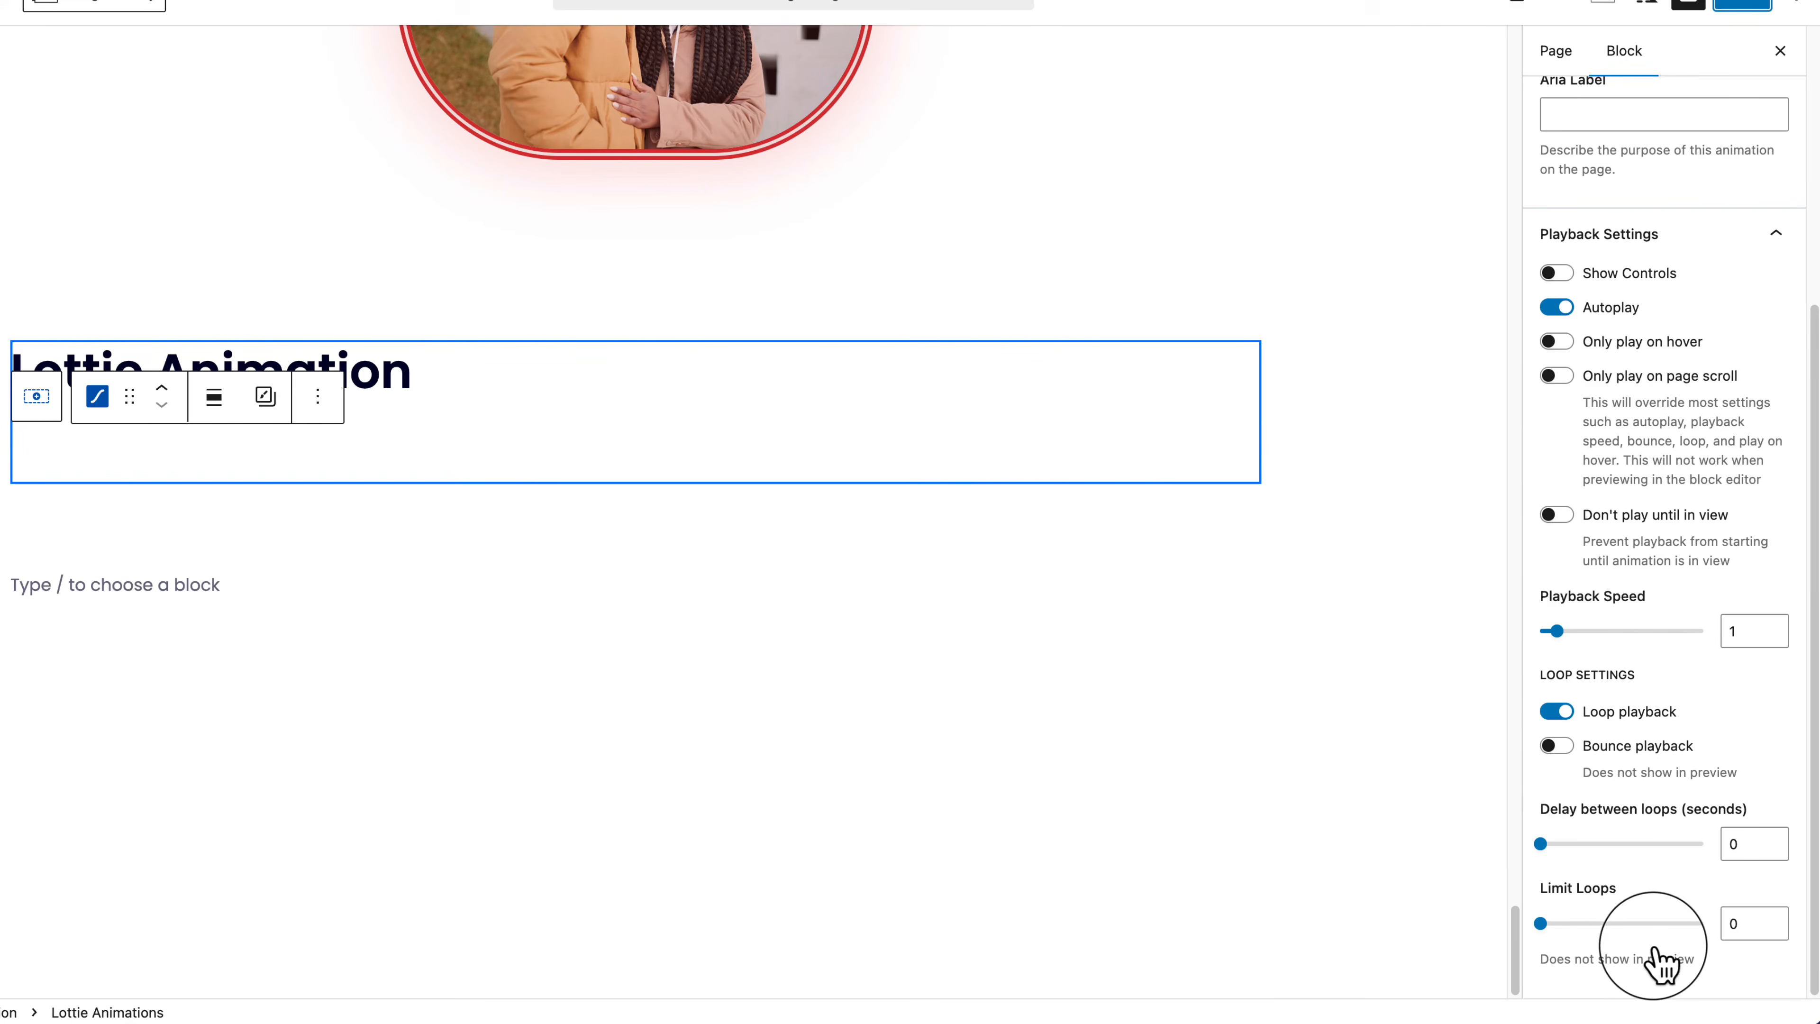
scroll(1661, 964, up, 5)
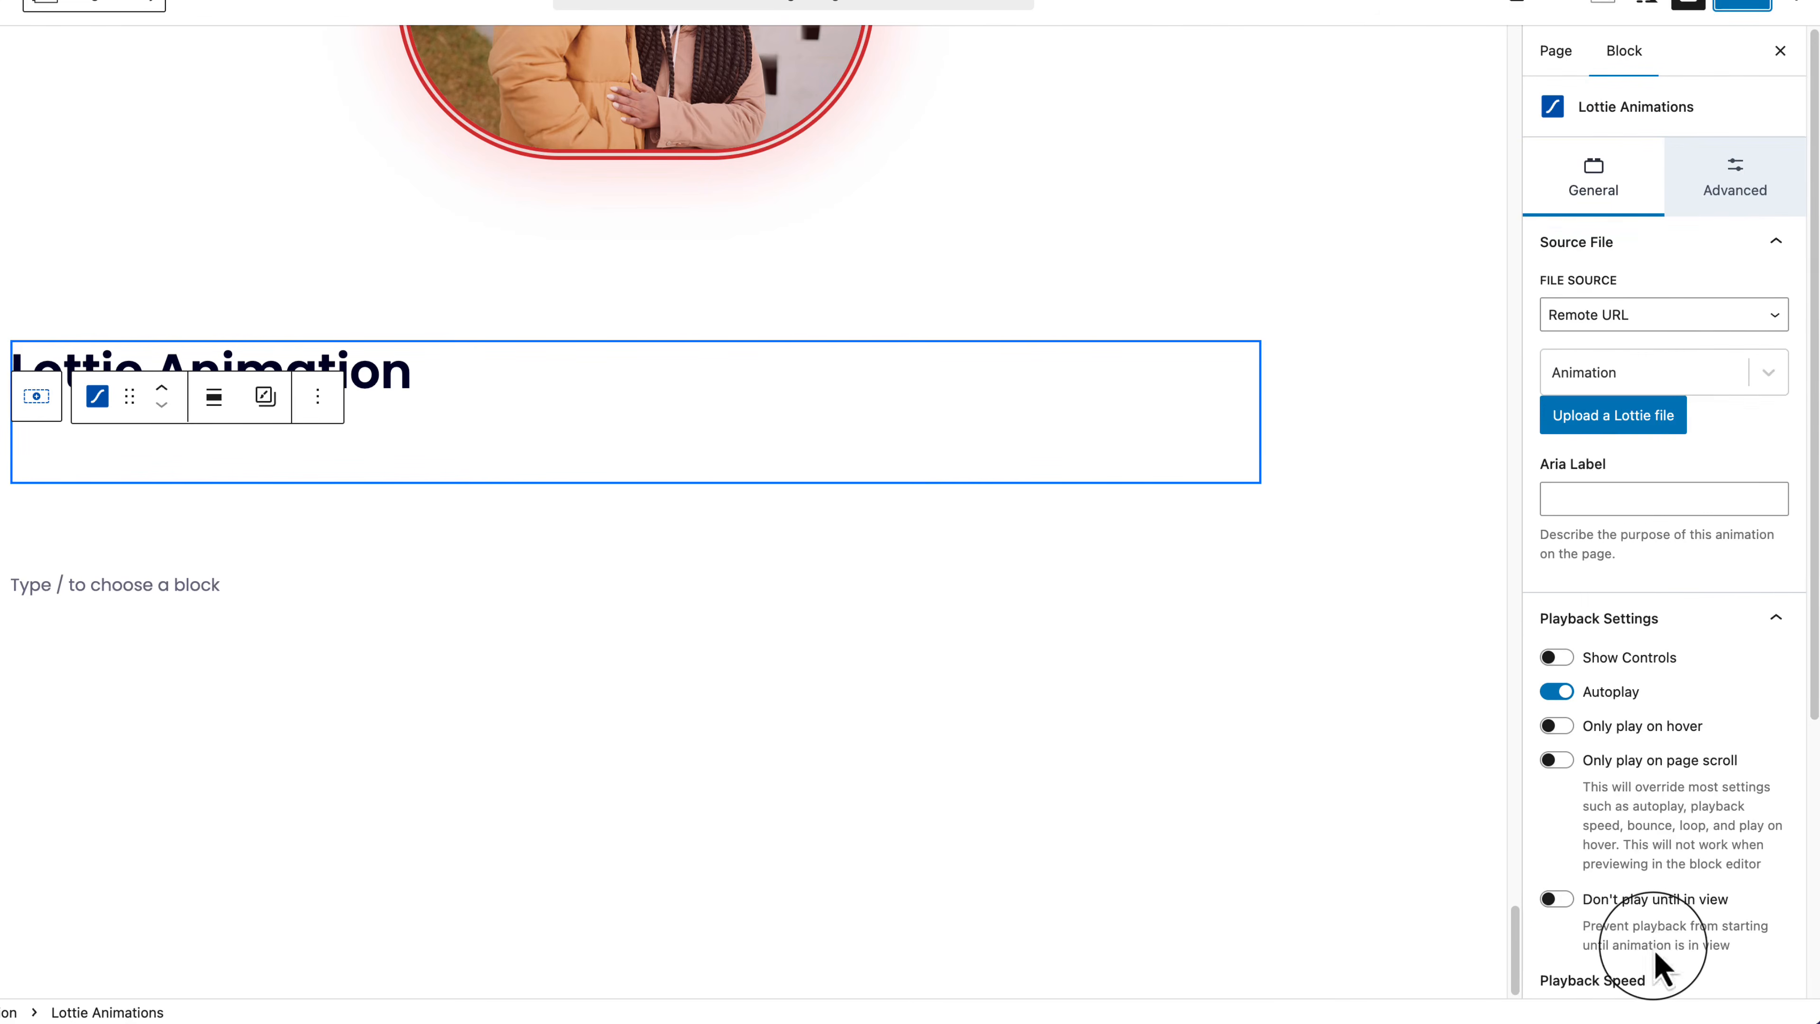
click(1746, 182)
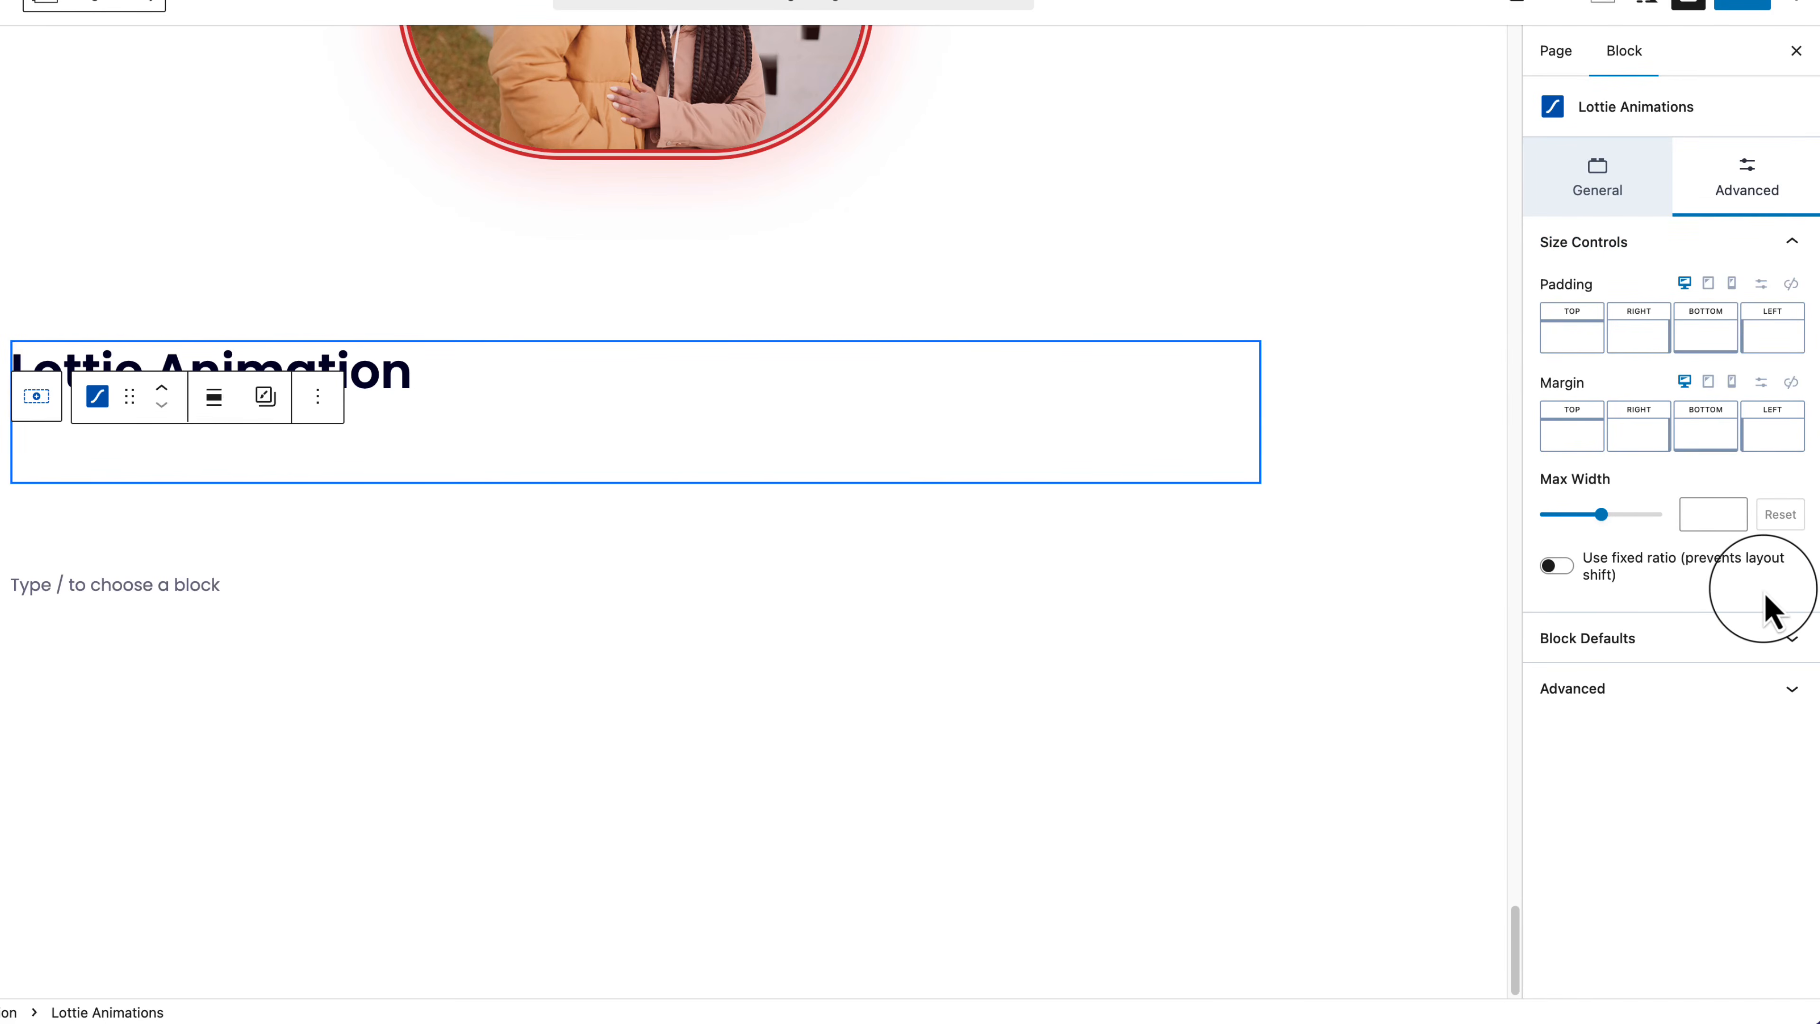
Step: Duplicate the last Lottie Animation row from List View
click(196, 365)
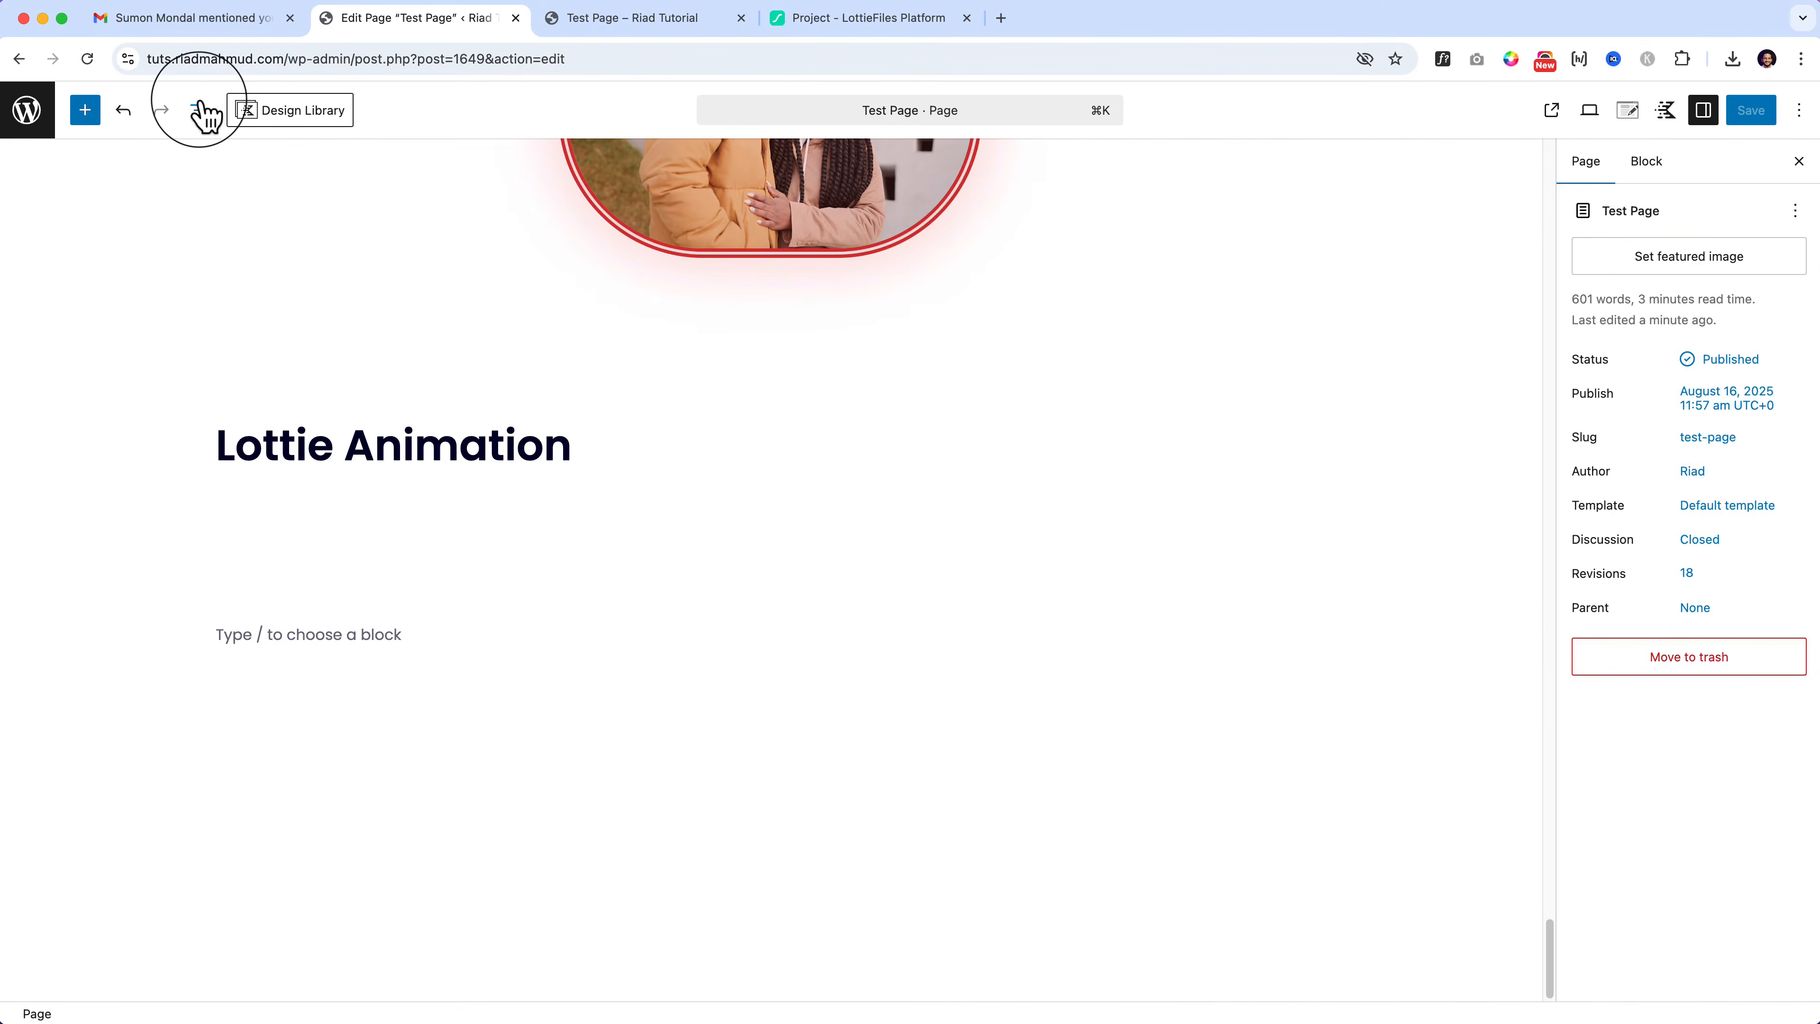
click(200, 111)
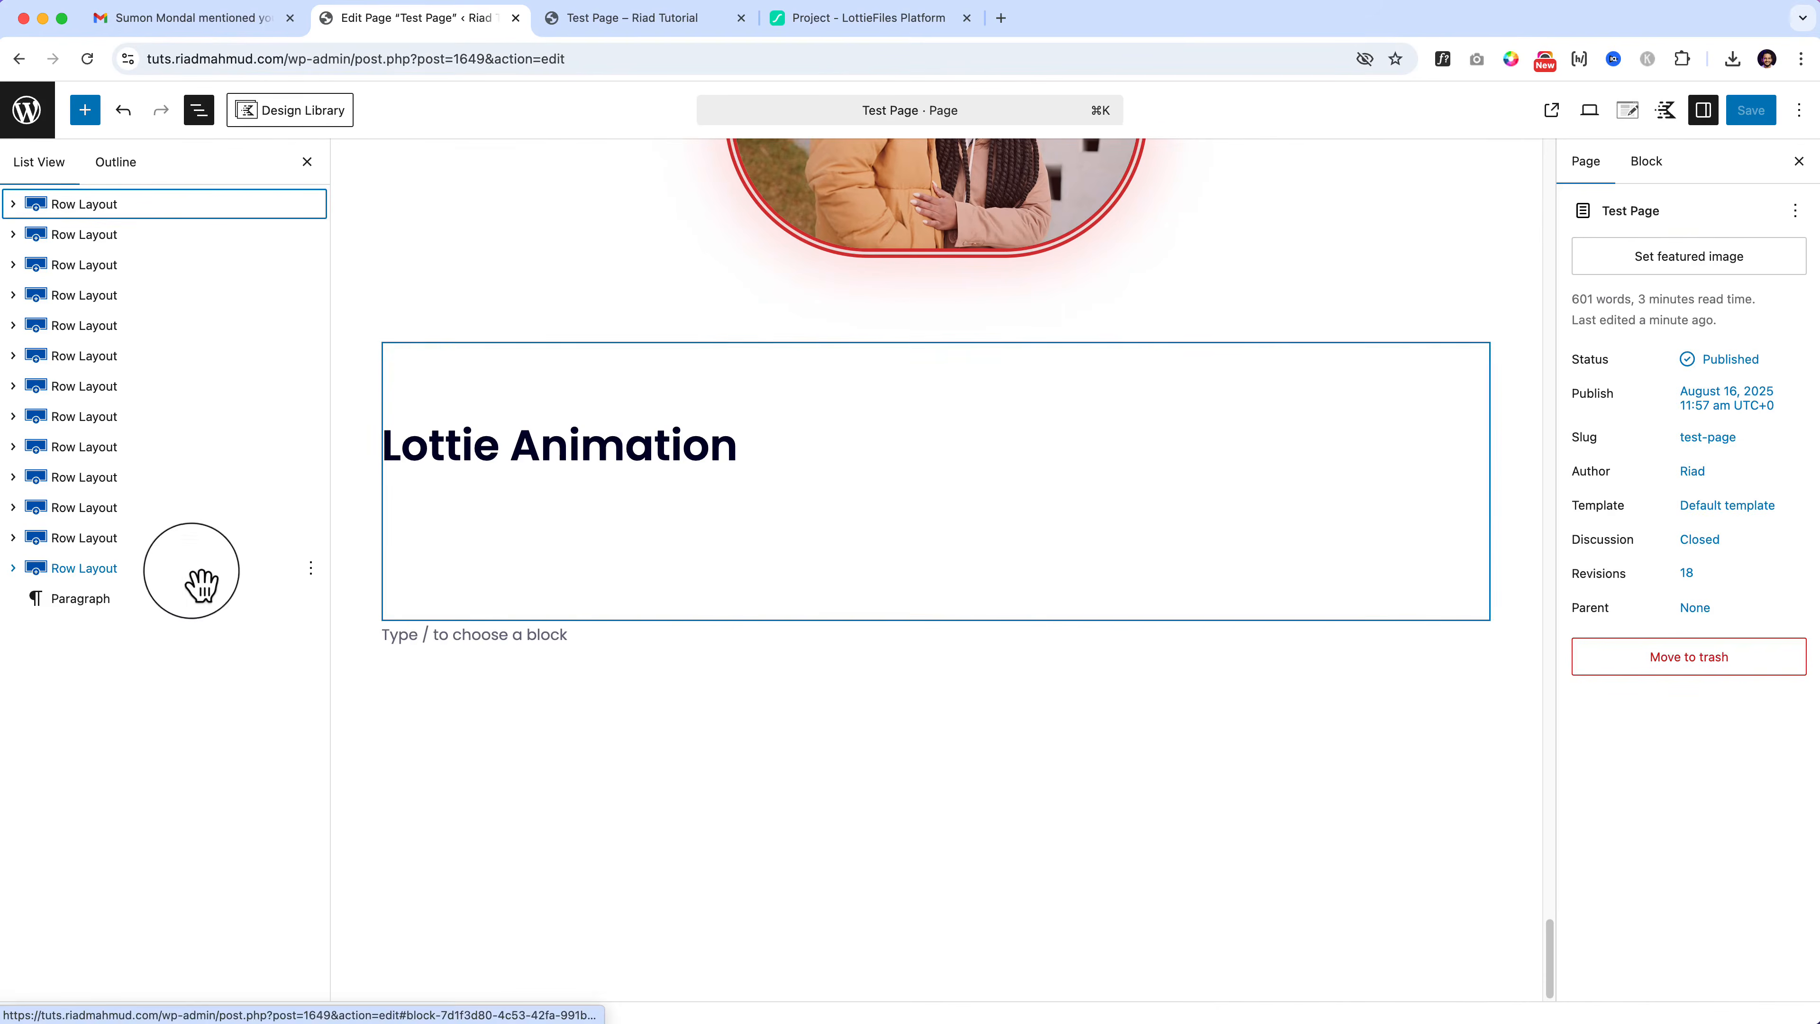
click(215, 567)
click(744, 315)
click(780, 449)
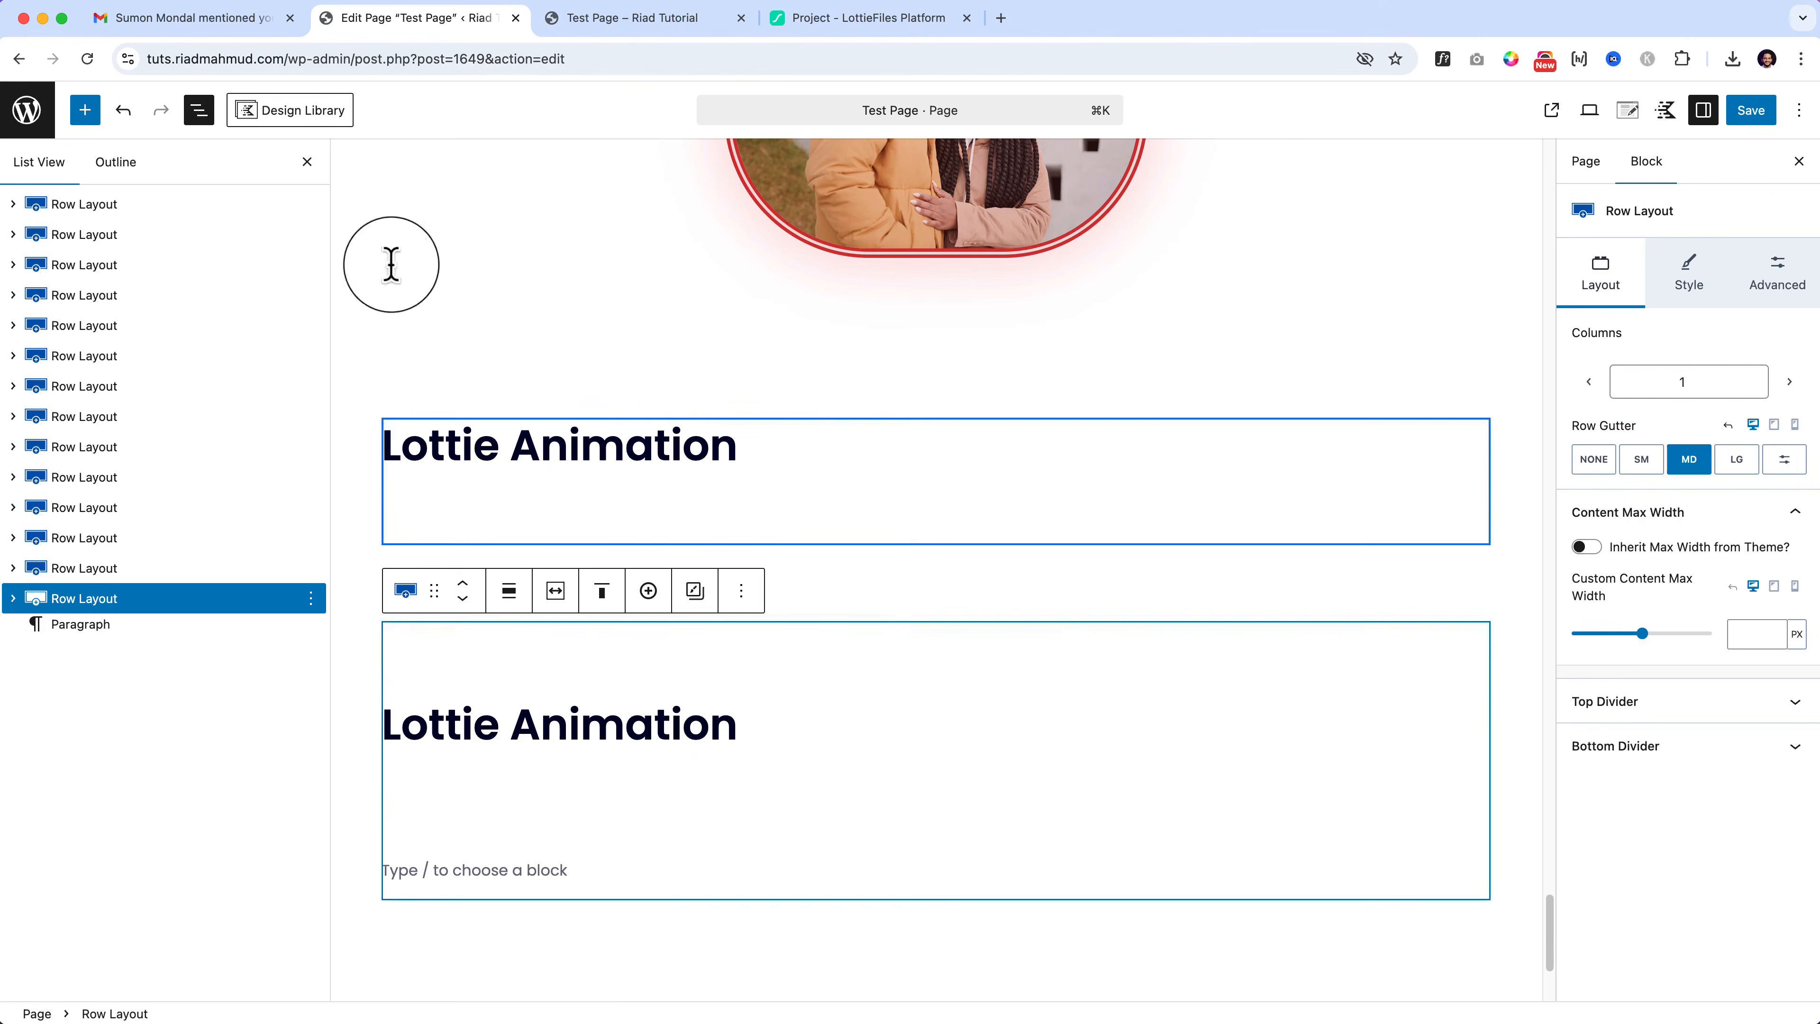
Step: Retitle the copy's heading 'Site Identity' and add a Site Identity block beneath it
click(84, 109)
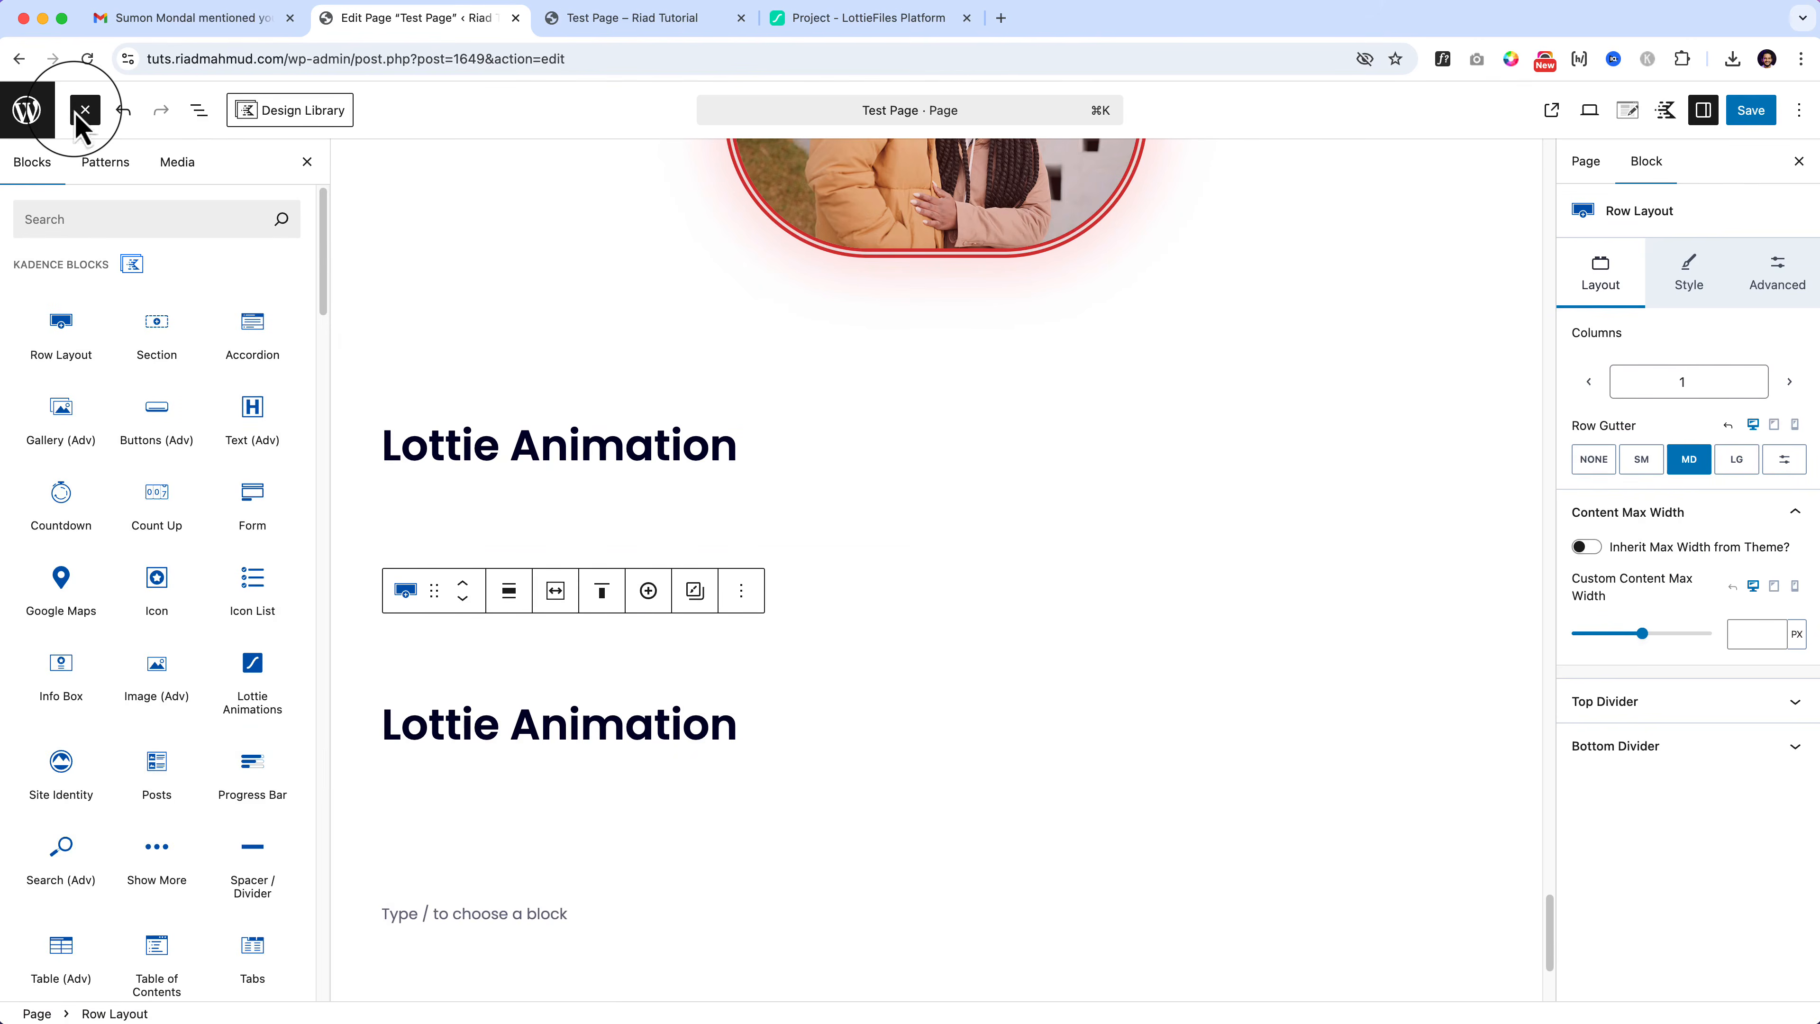
scroll(57, 746, down, 1)
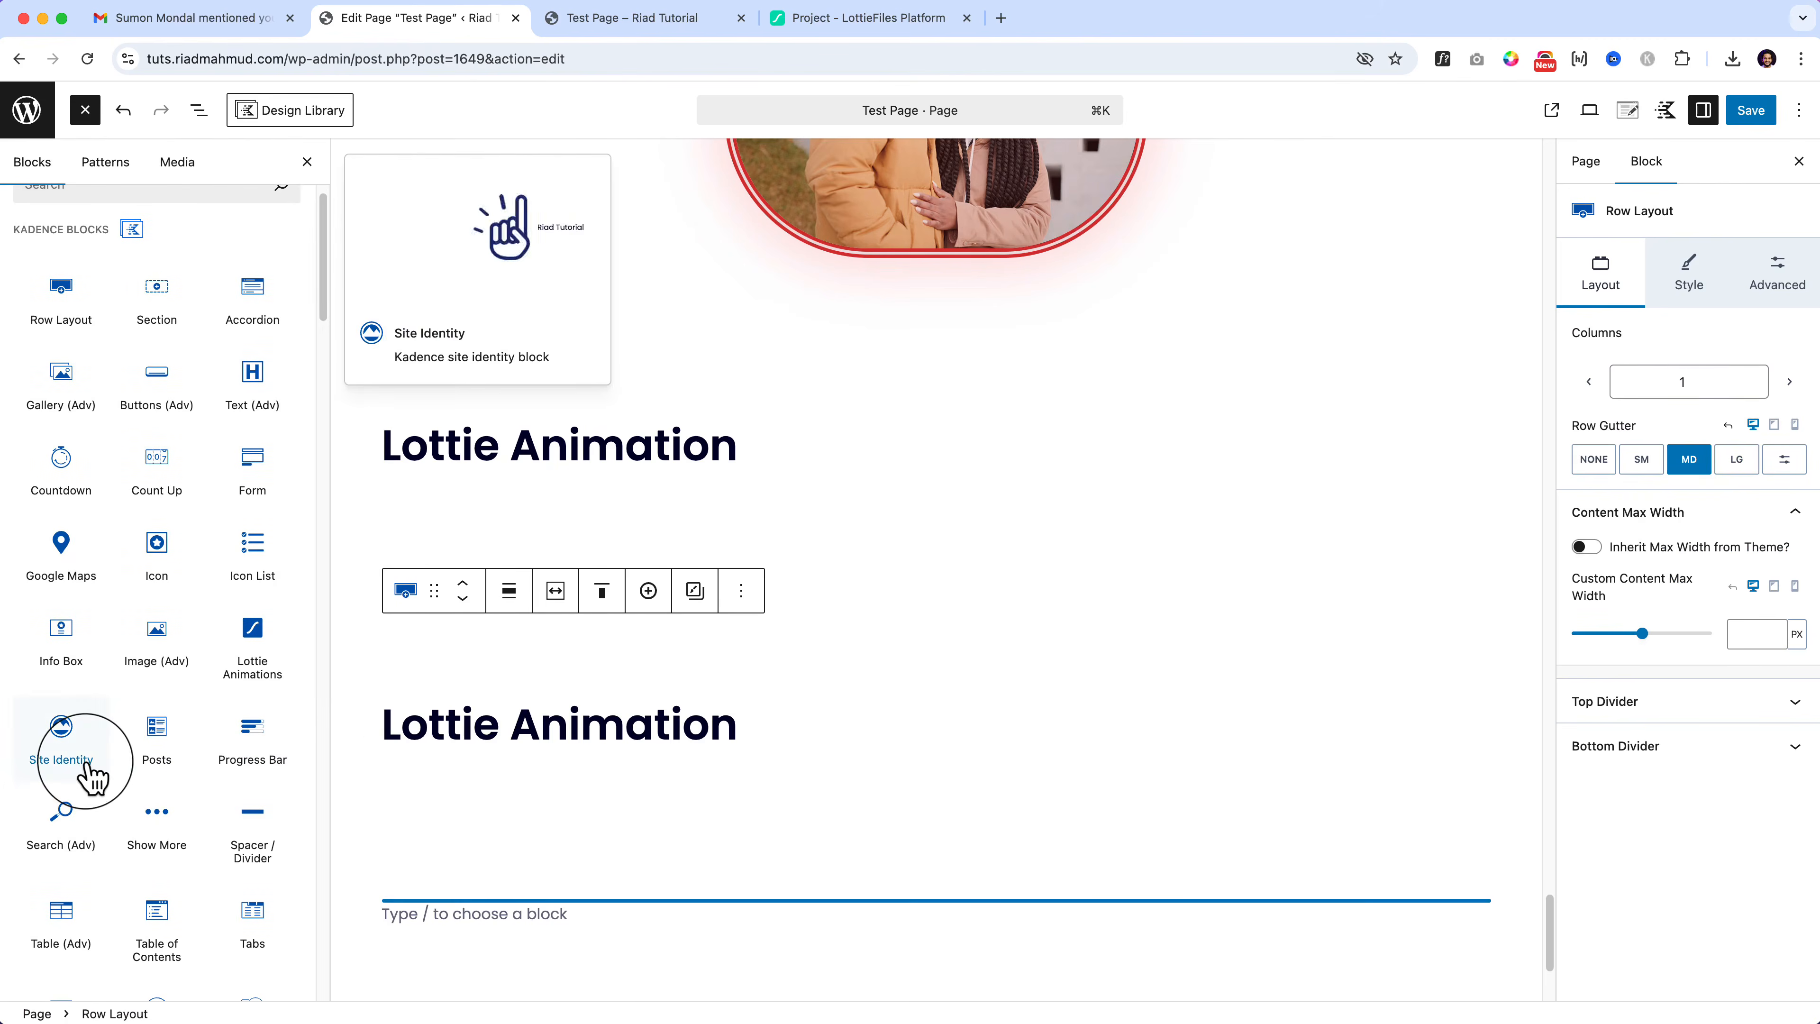
triple_click(427, 726)
text(Site Identity)
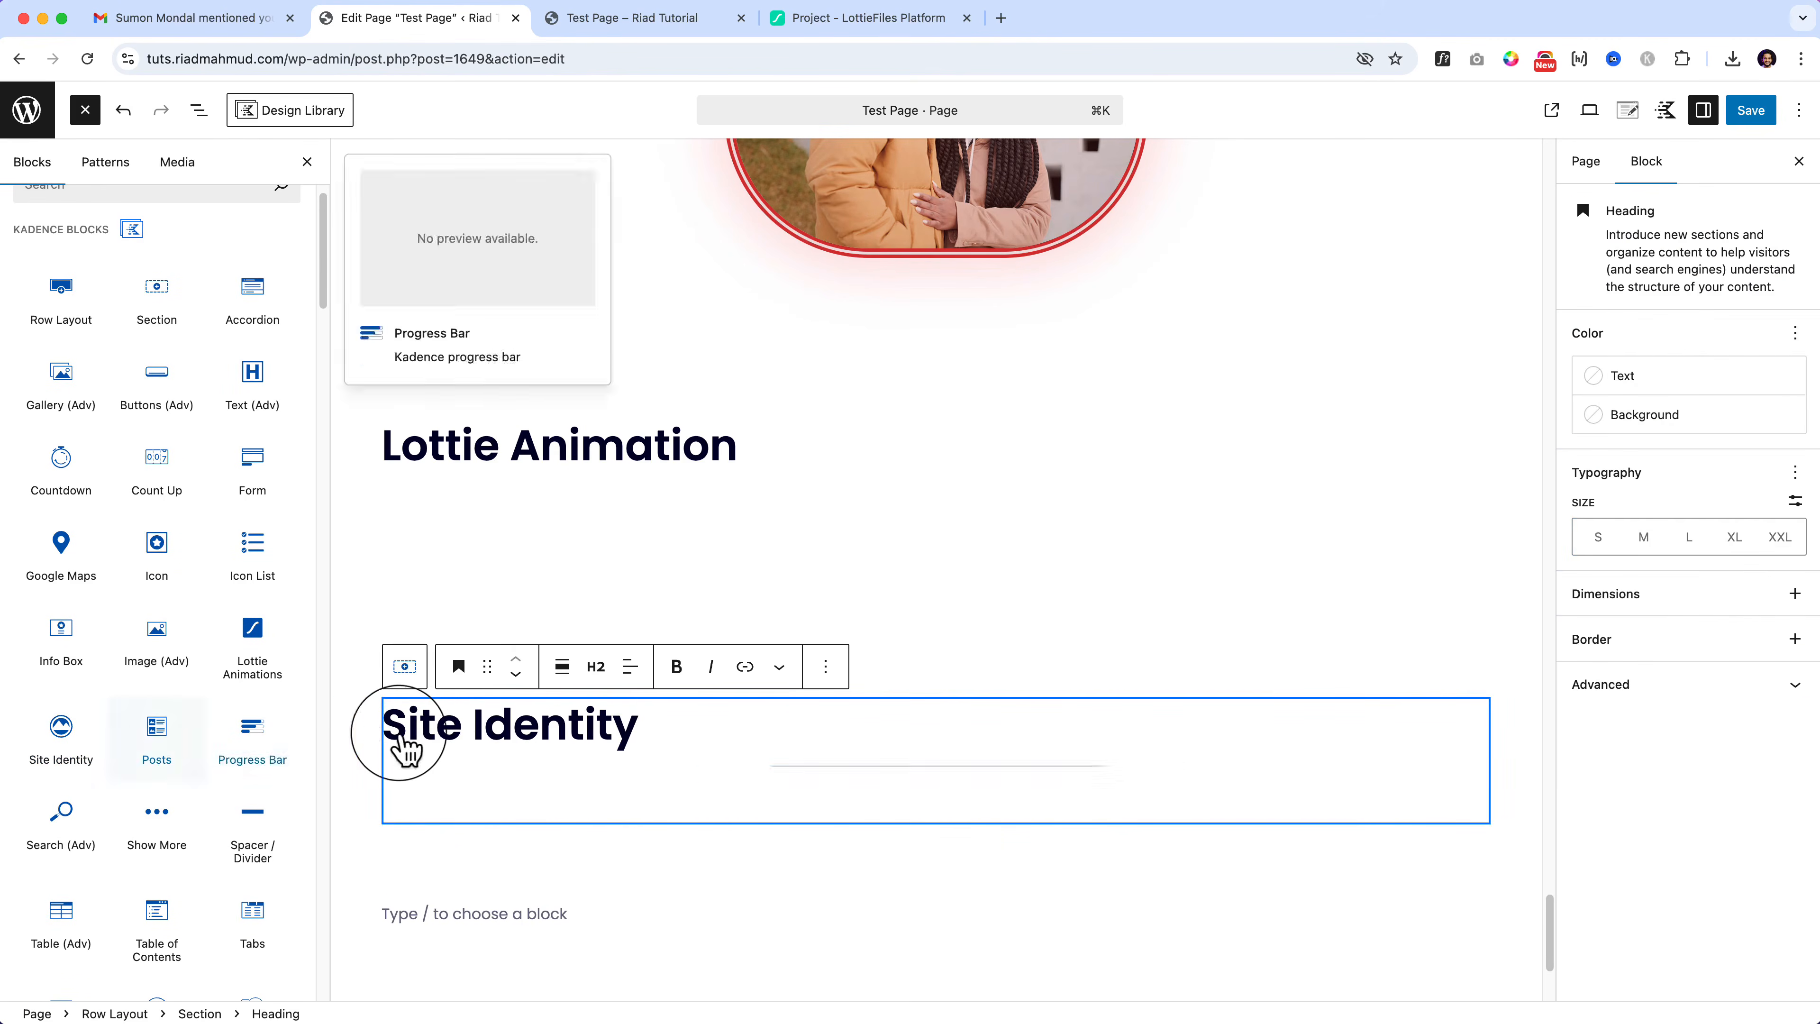
drag(77, 744, 521, 753)
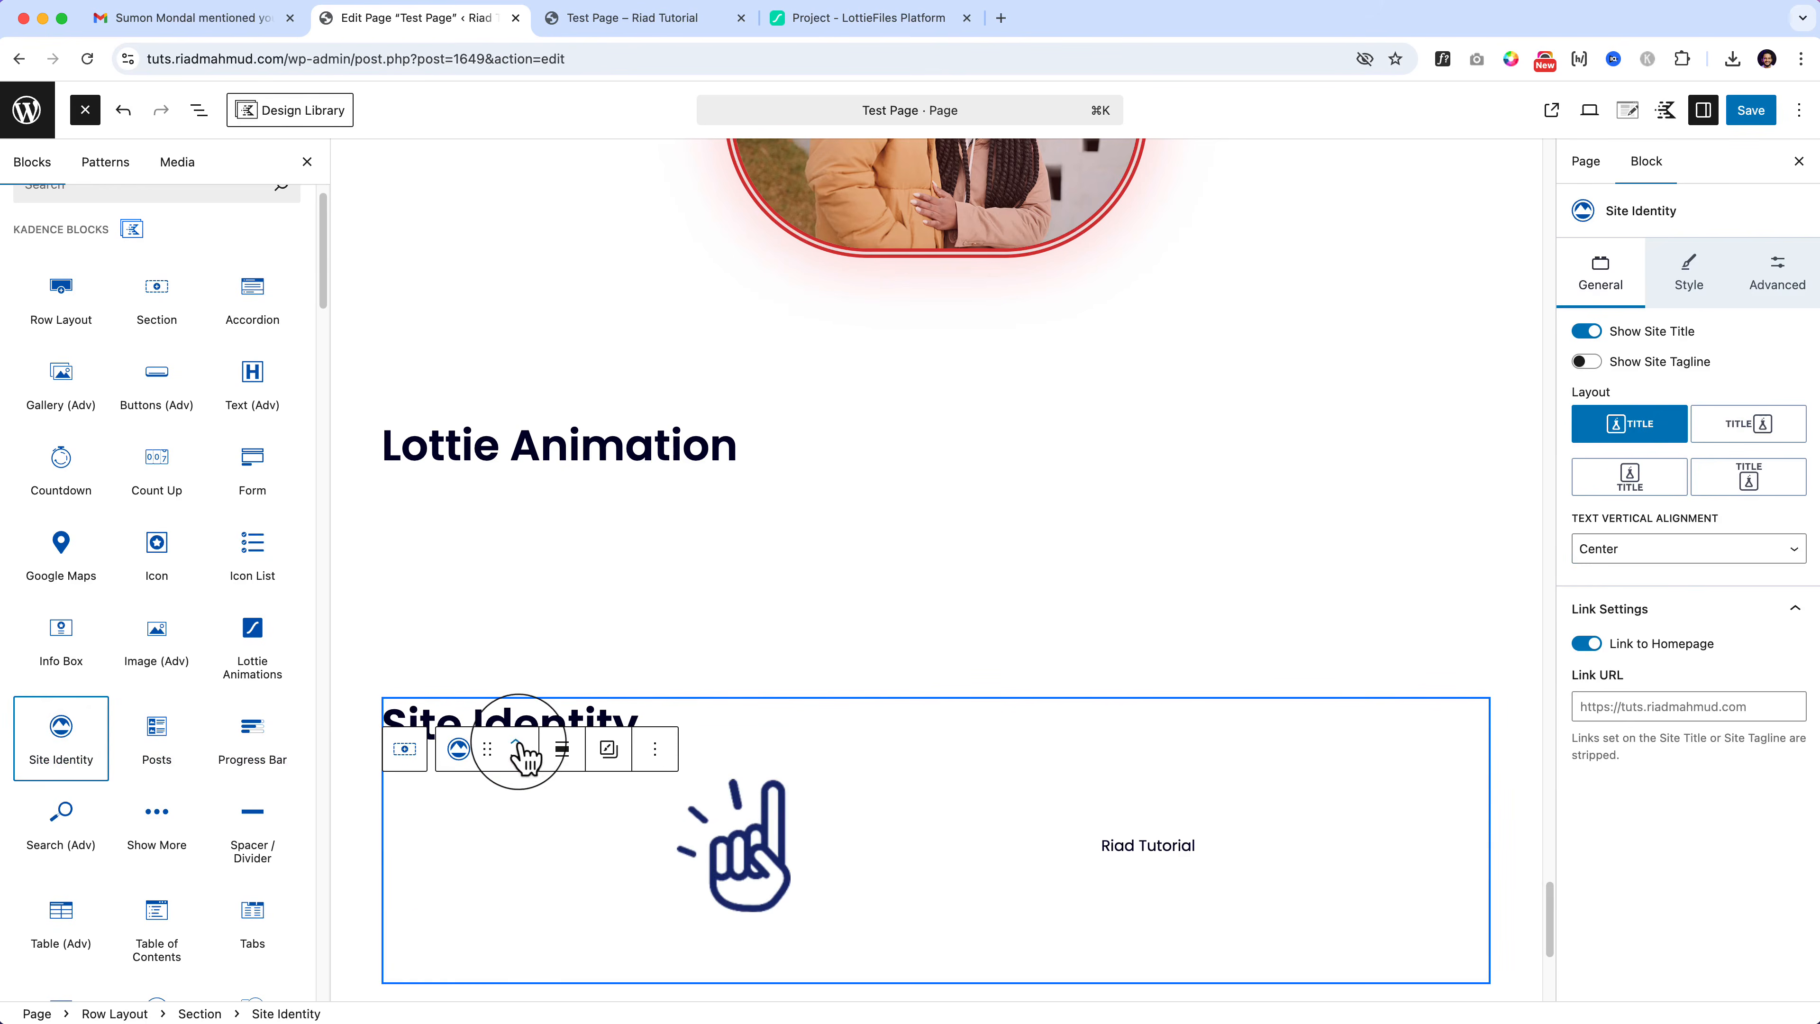
Step: Bring up the Site Logo's Replace options, then view the live Test Page from the top
click(752, 857)
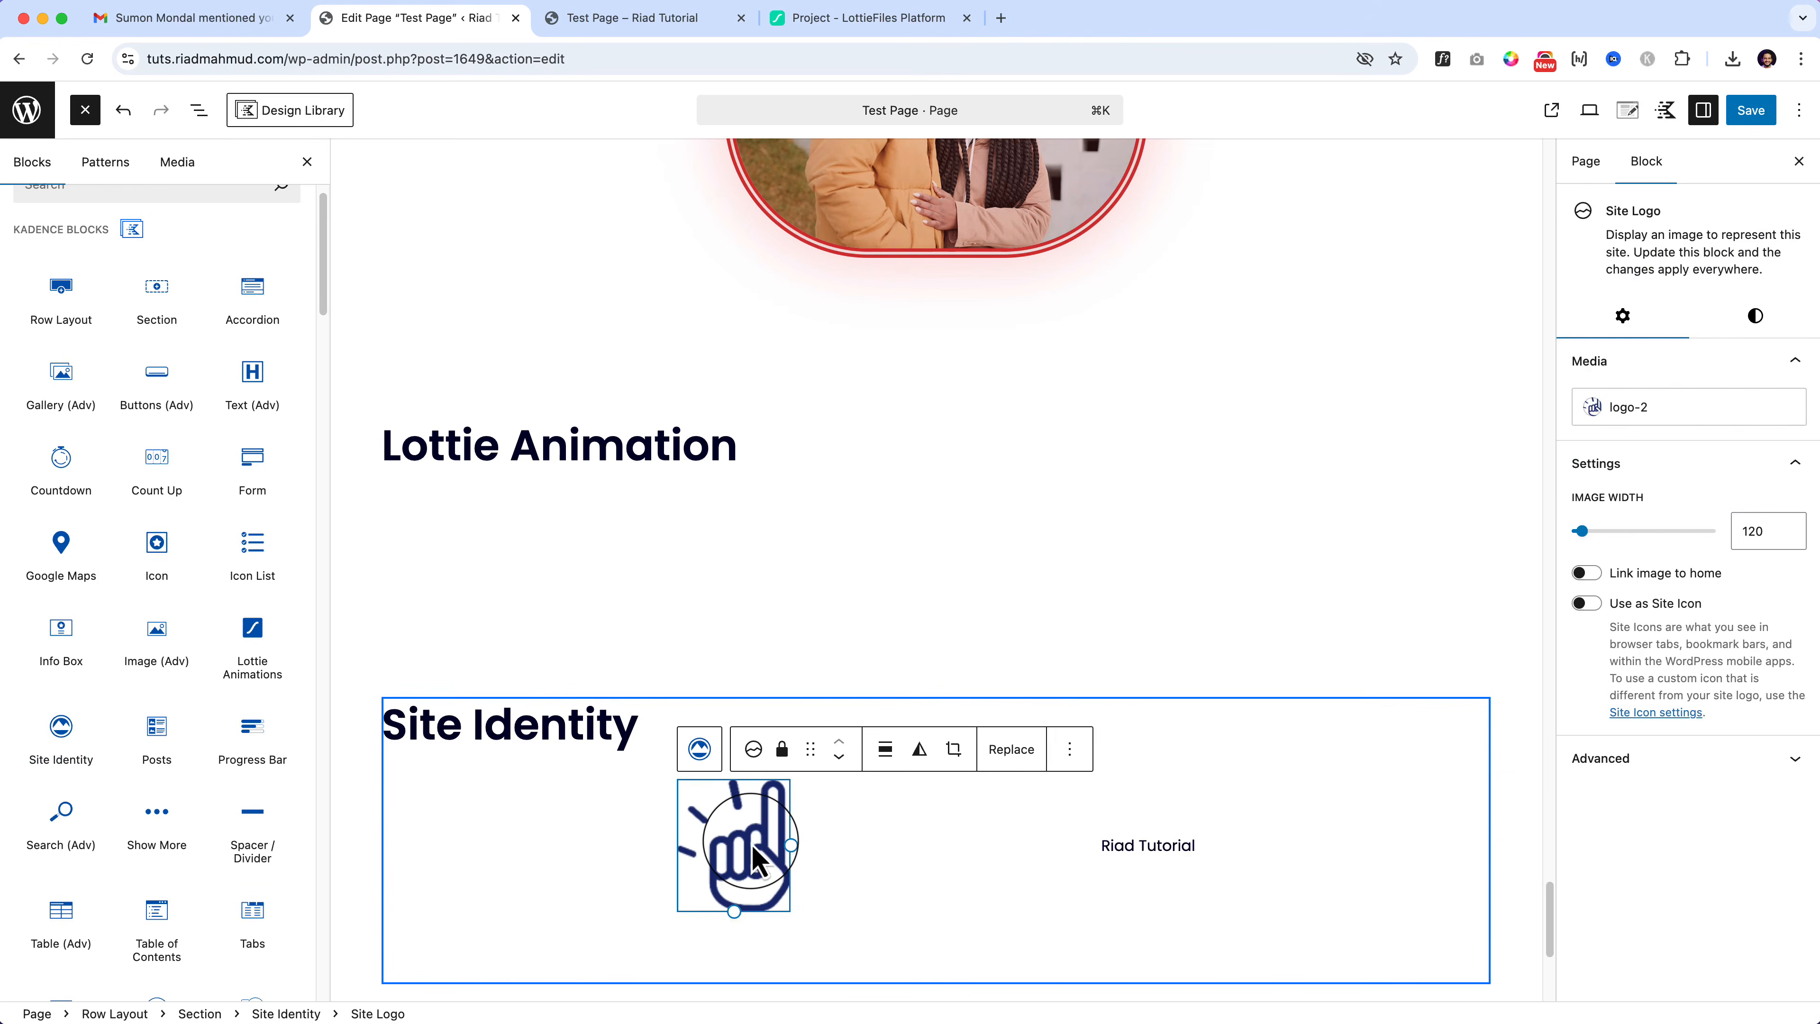
click(1010, 750)
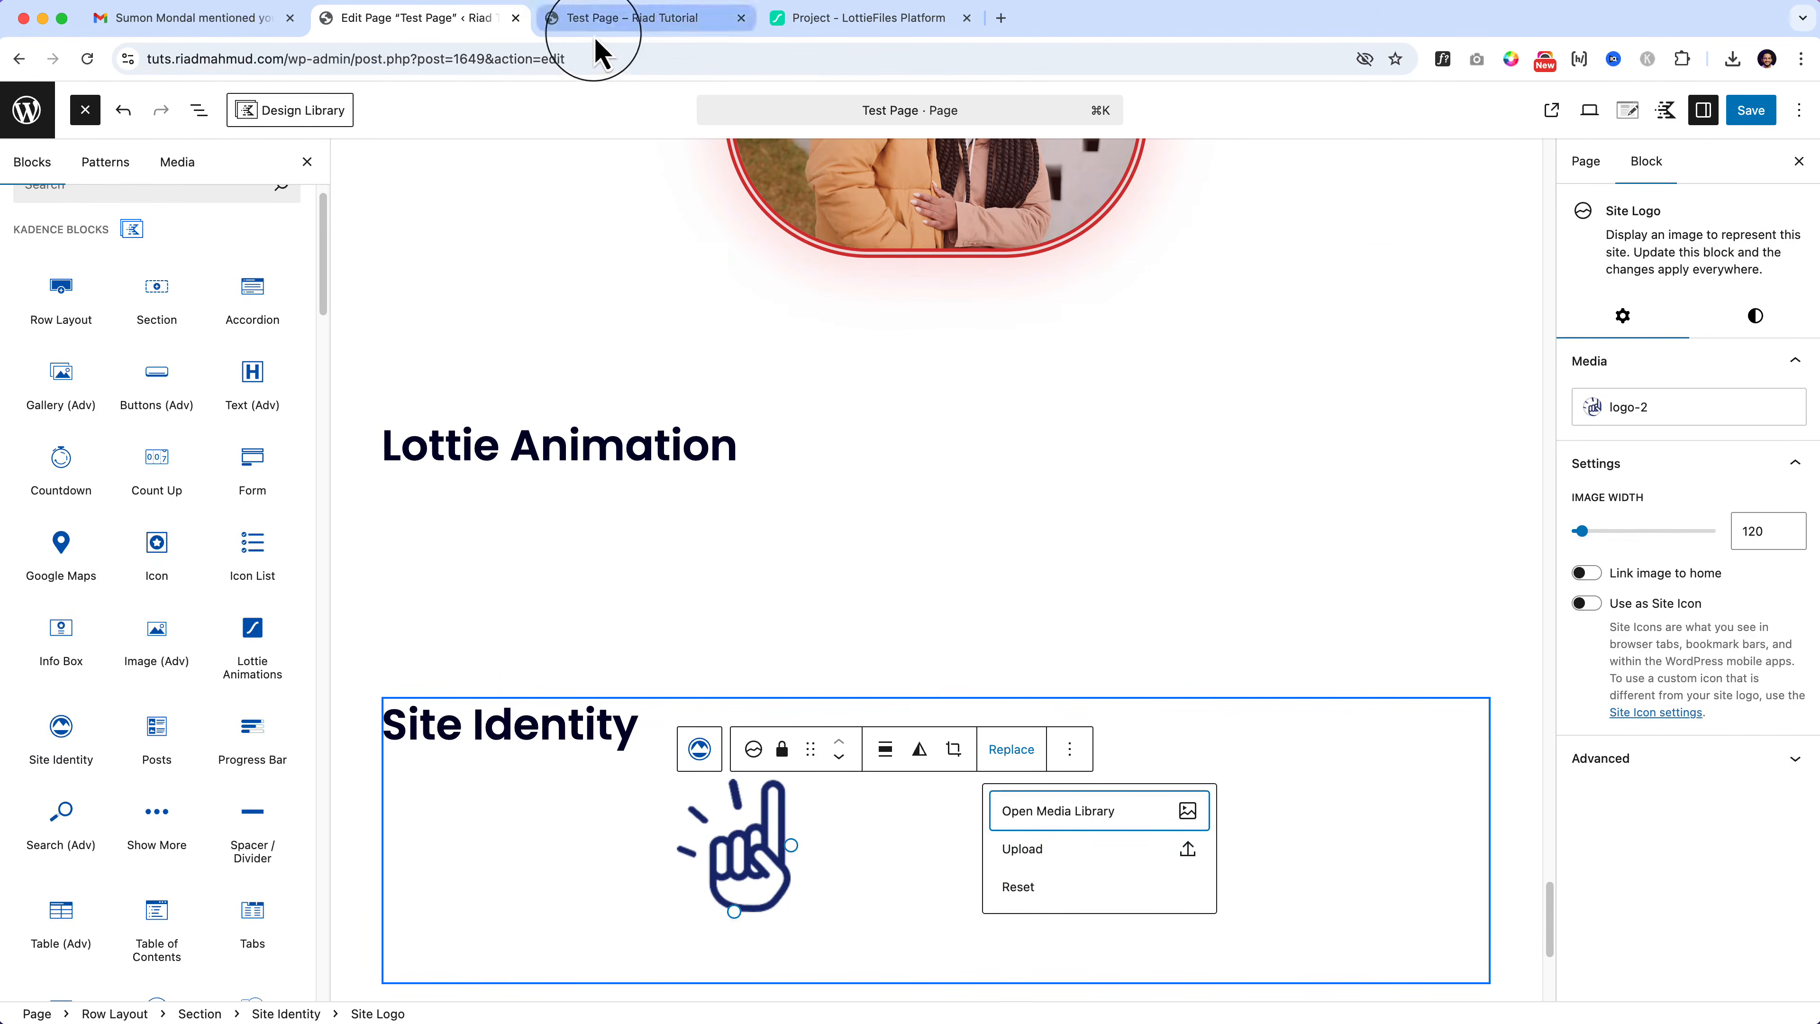
click(613, 20)
click(1759, 984)
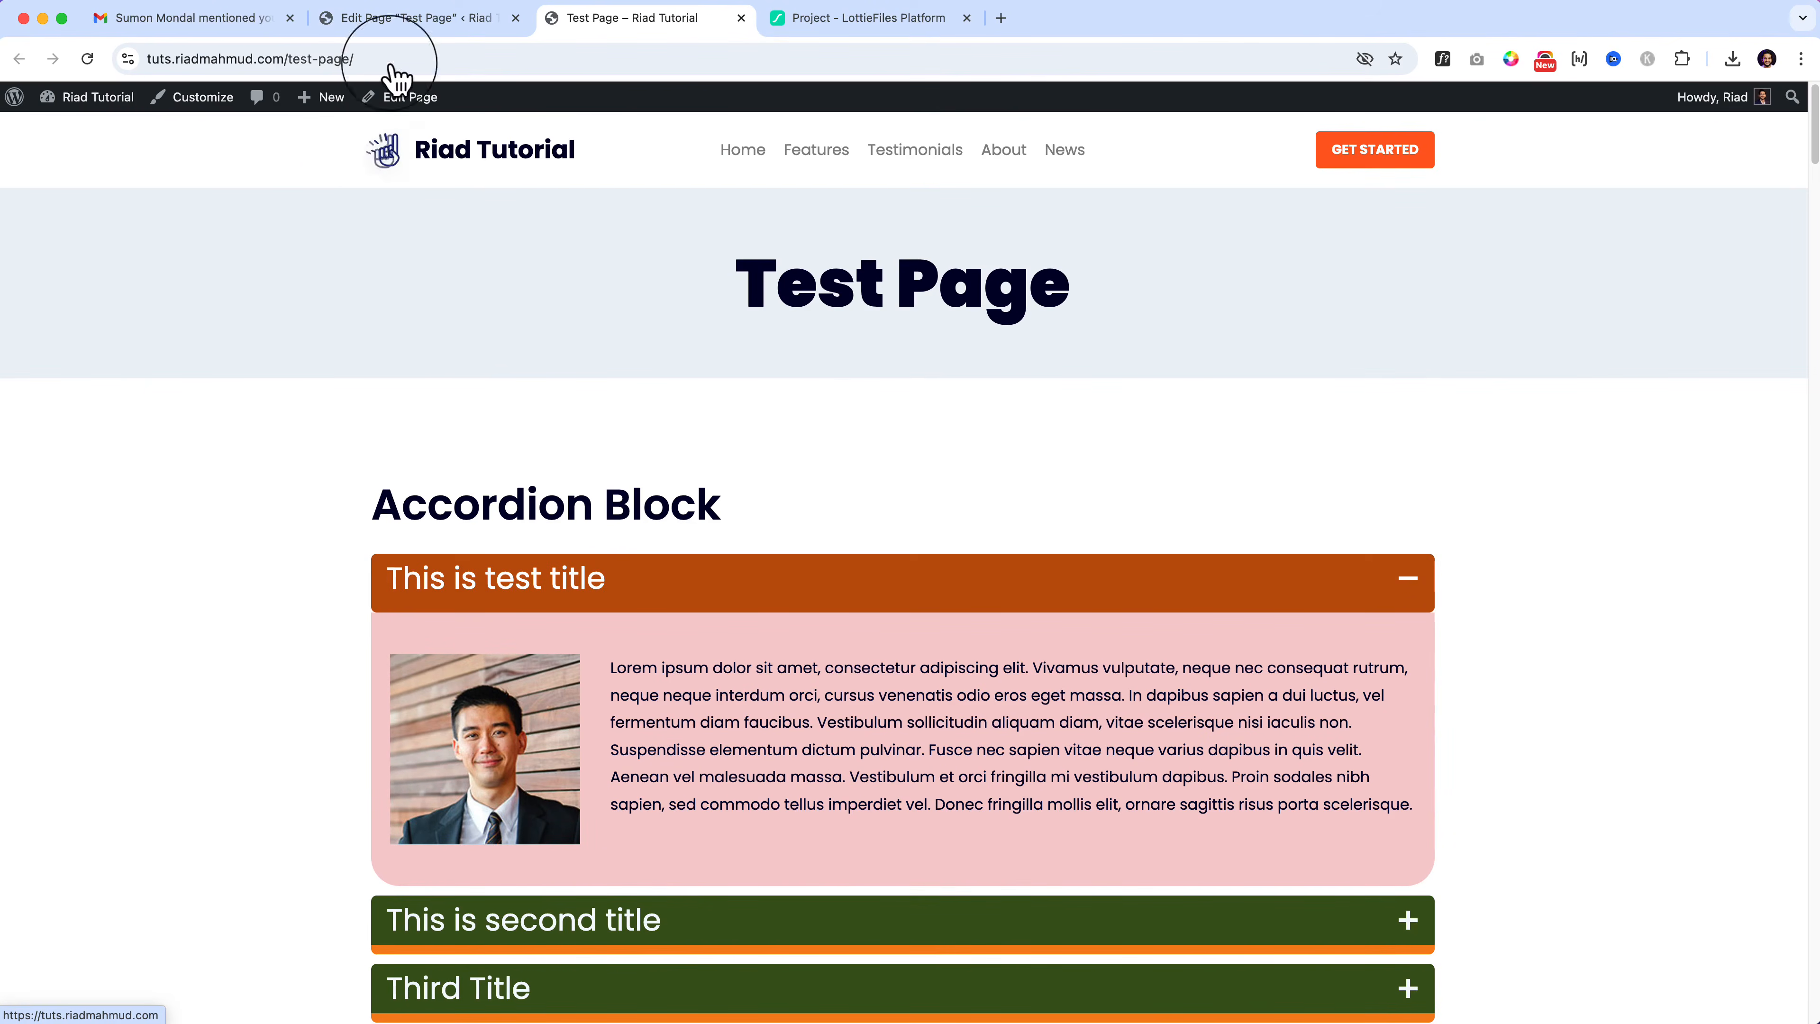
Step: Switch back to the Edit Page browser tab to return to the block editor
click(410, 28)
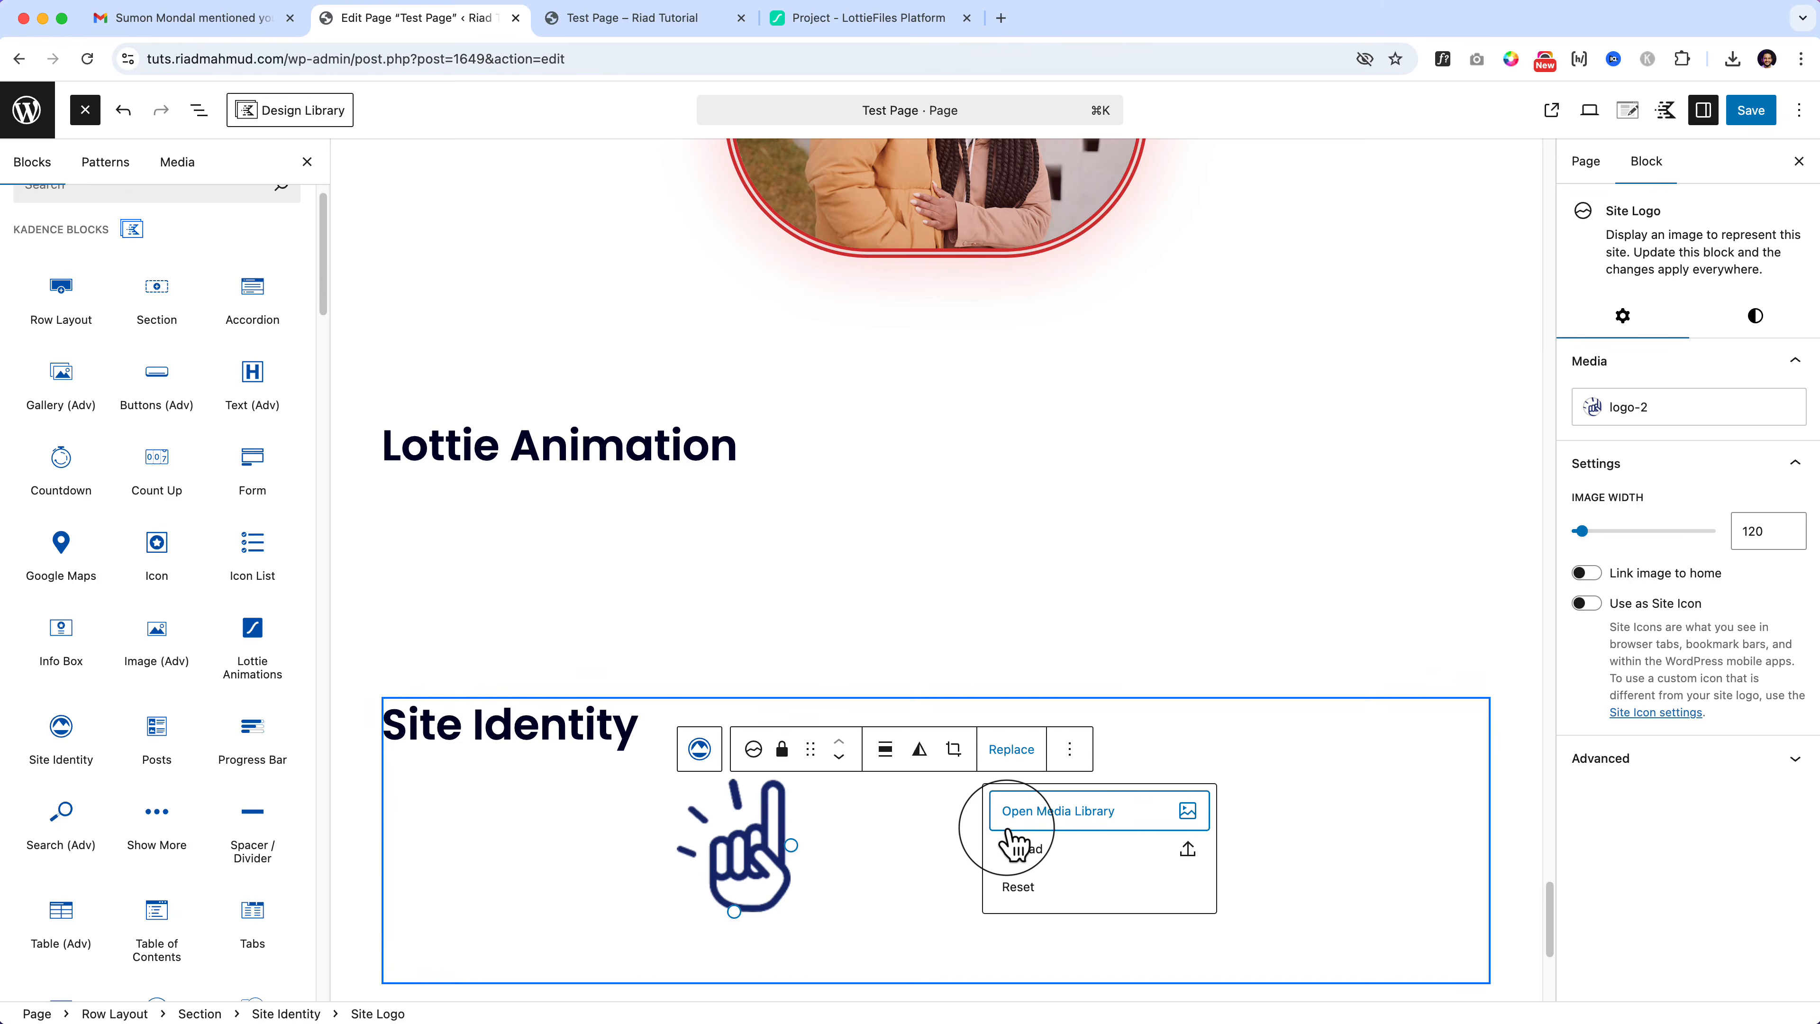
Step: Select the Site Identity block through List View, checking its Site Logo and Site Title inner blocks
click(860, 827)
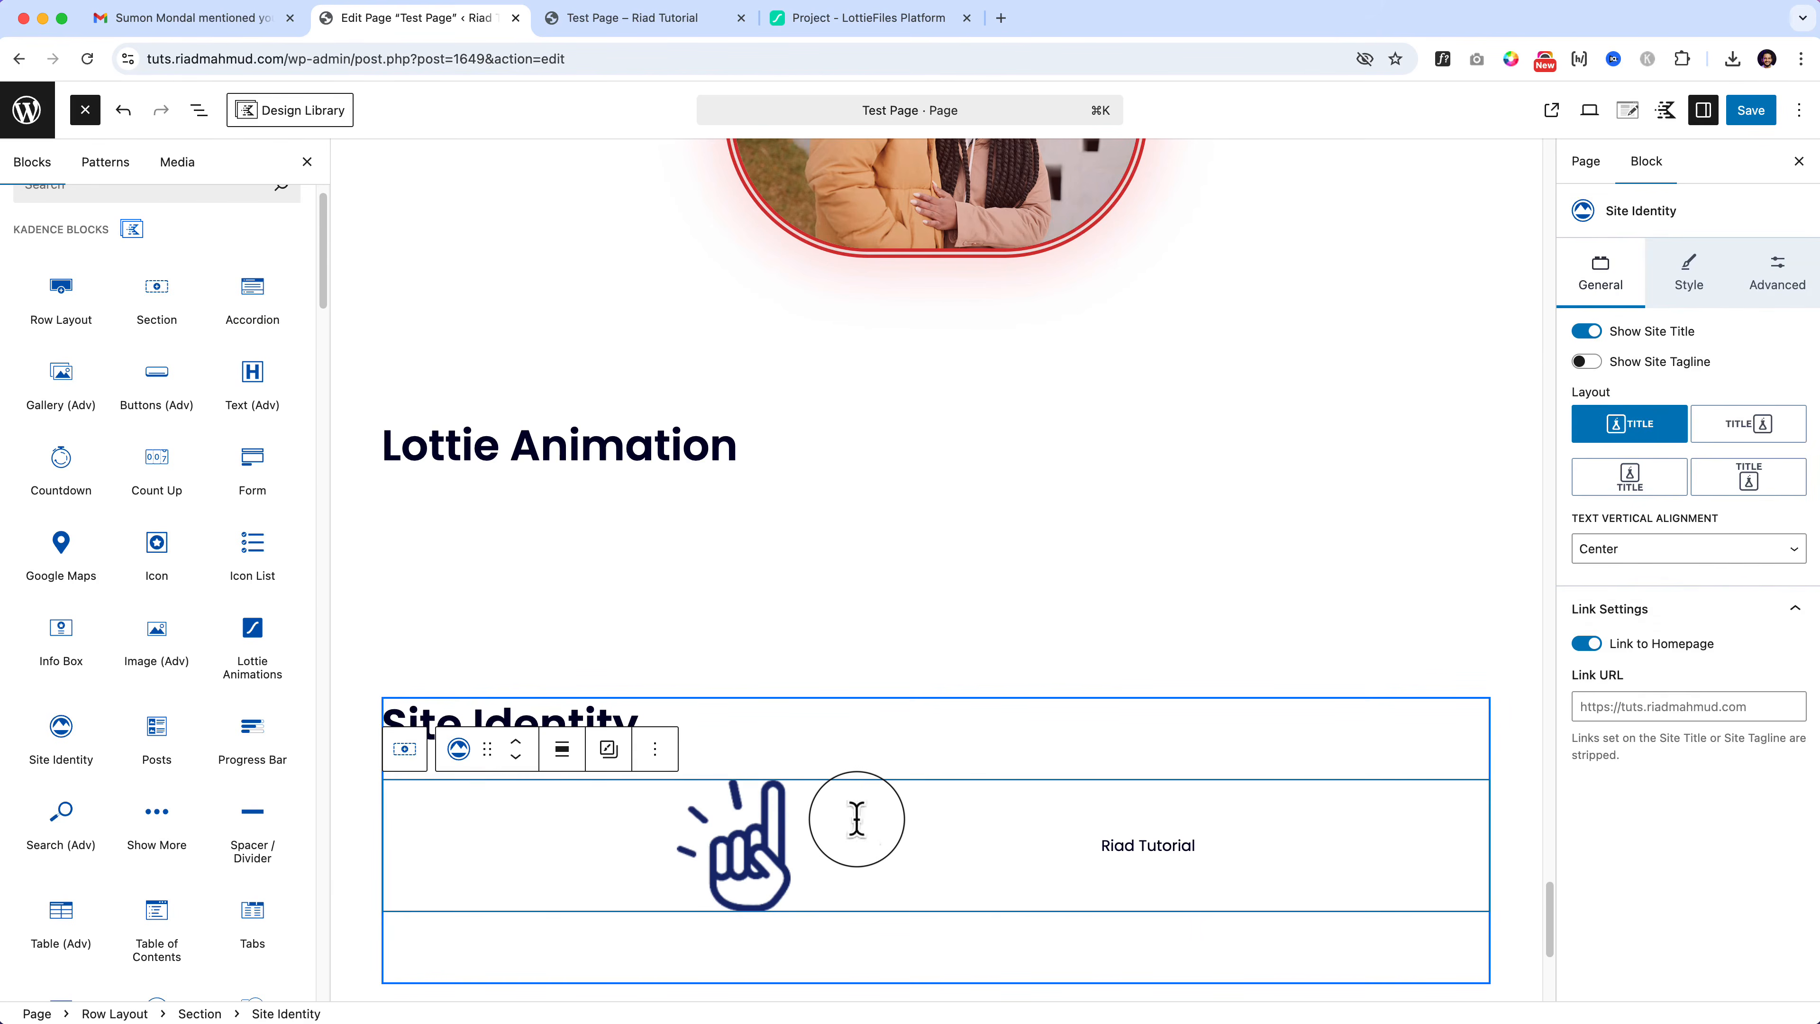
click(745, 897)
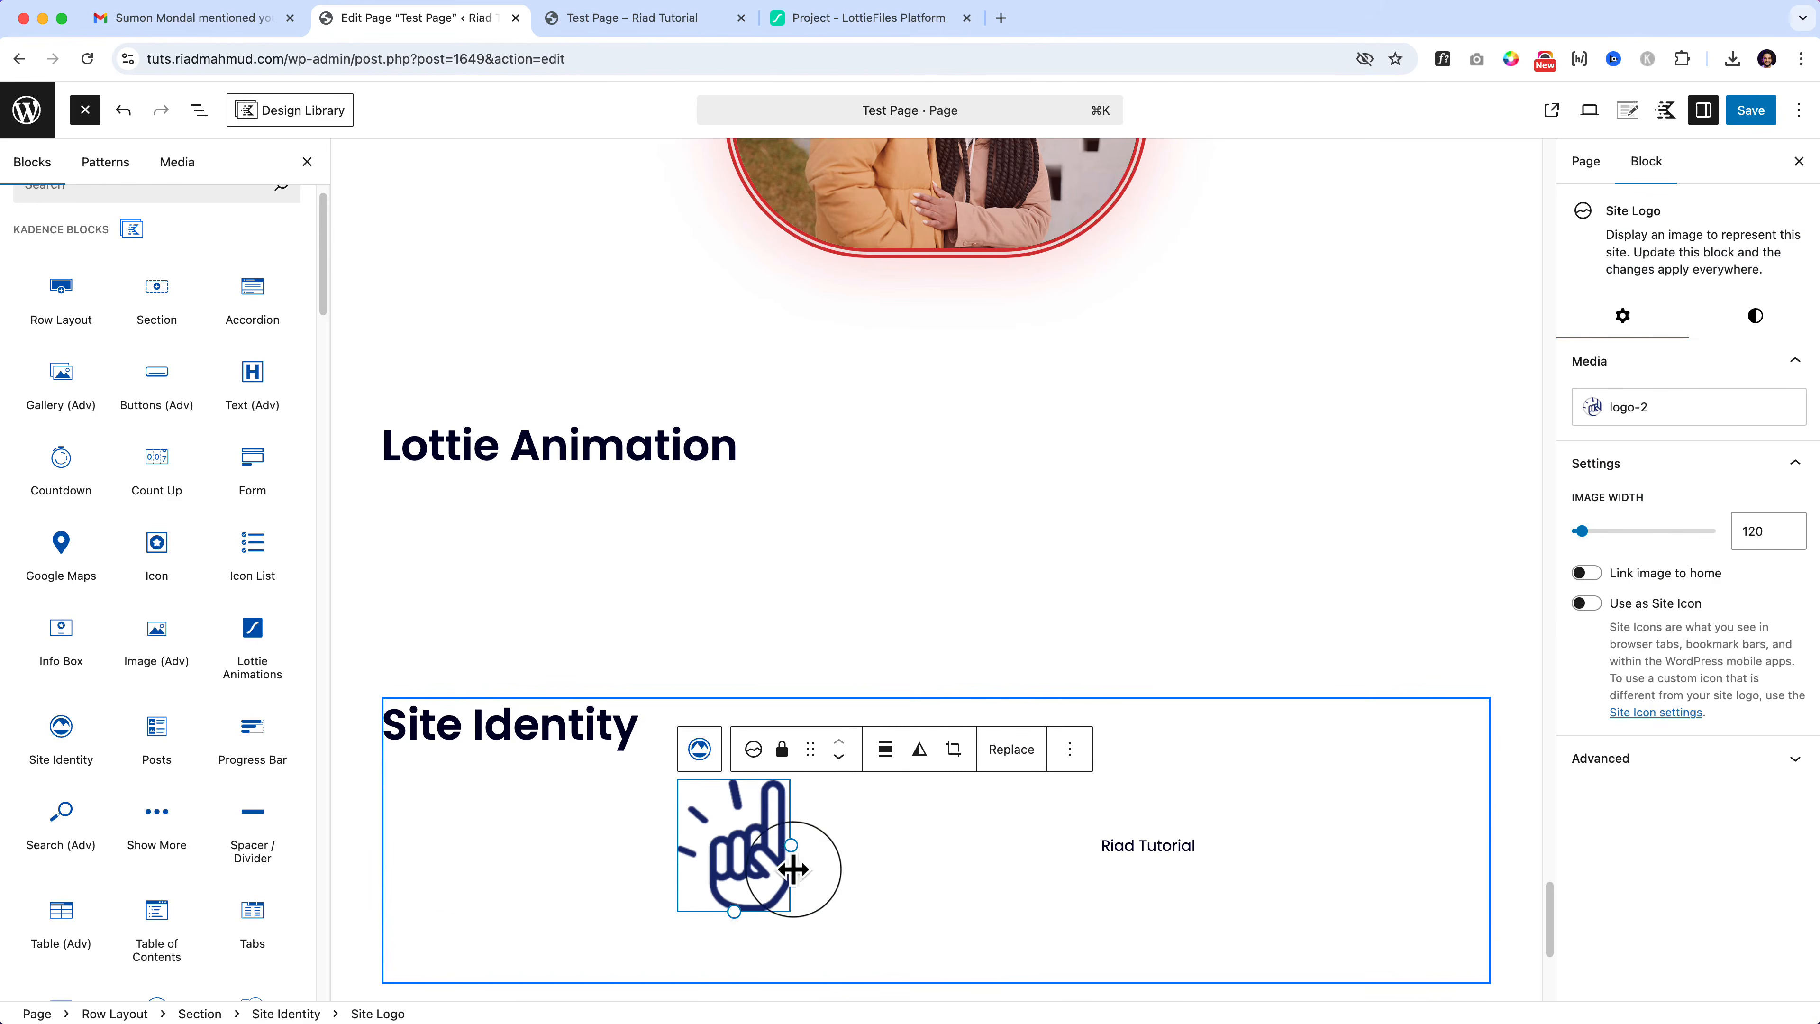
click(878, 853)
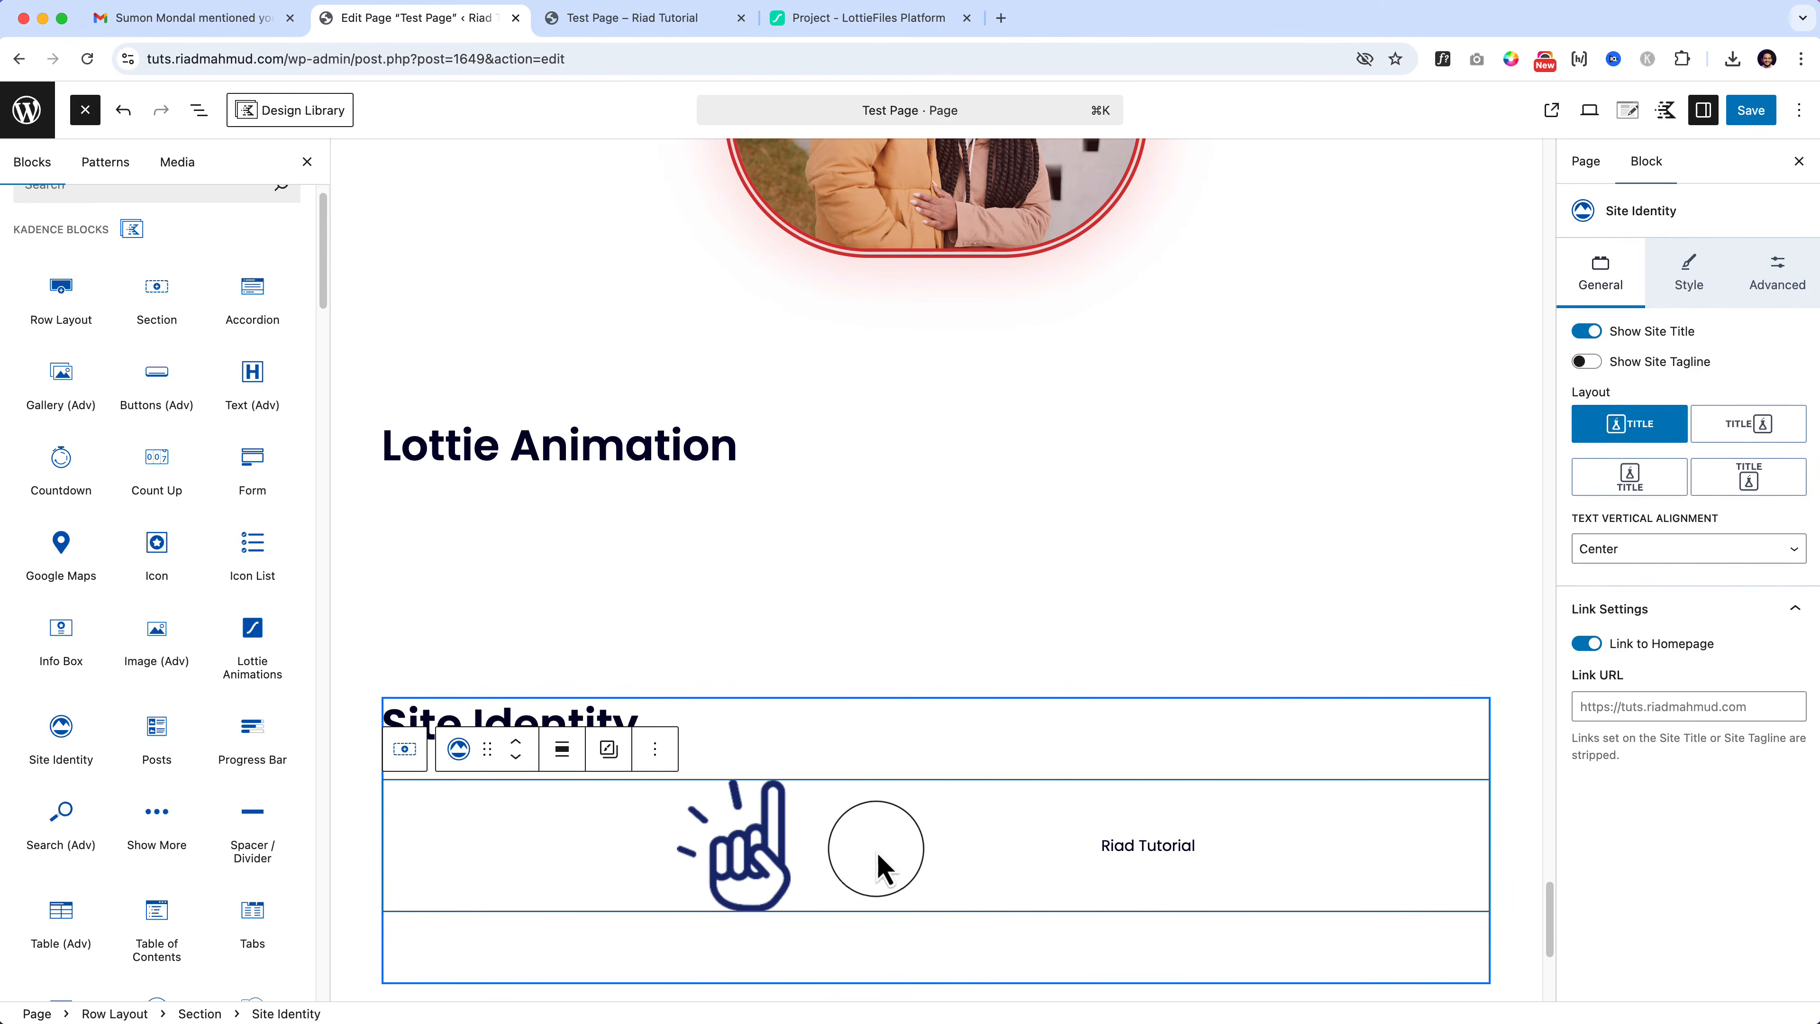
click(199, 108)
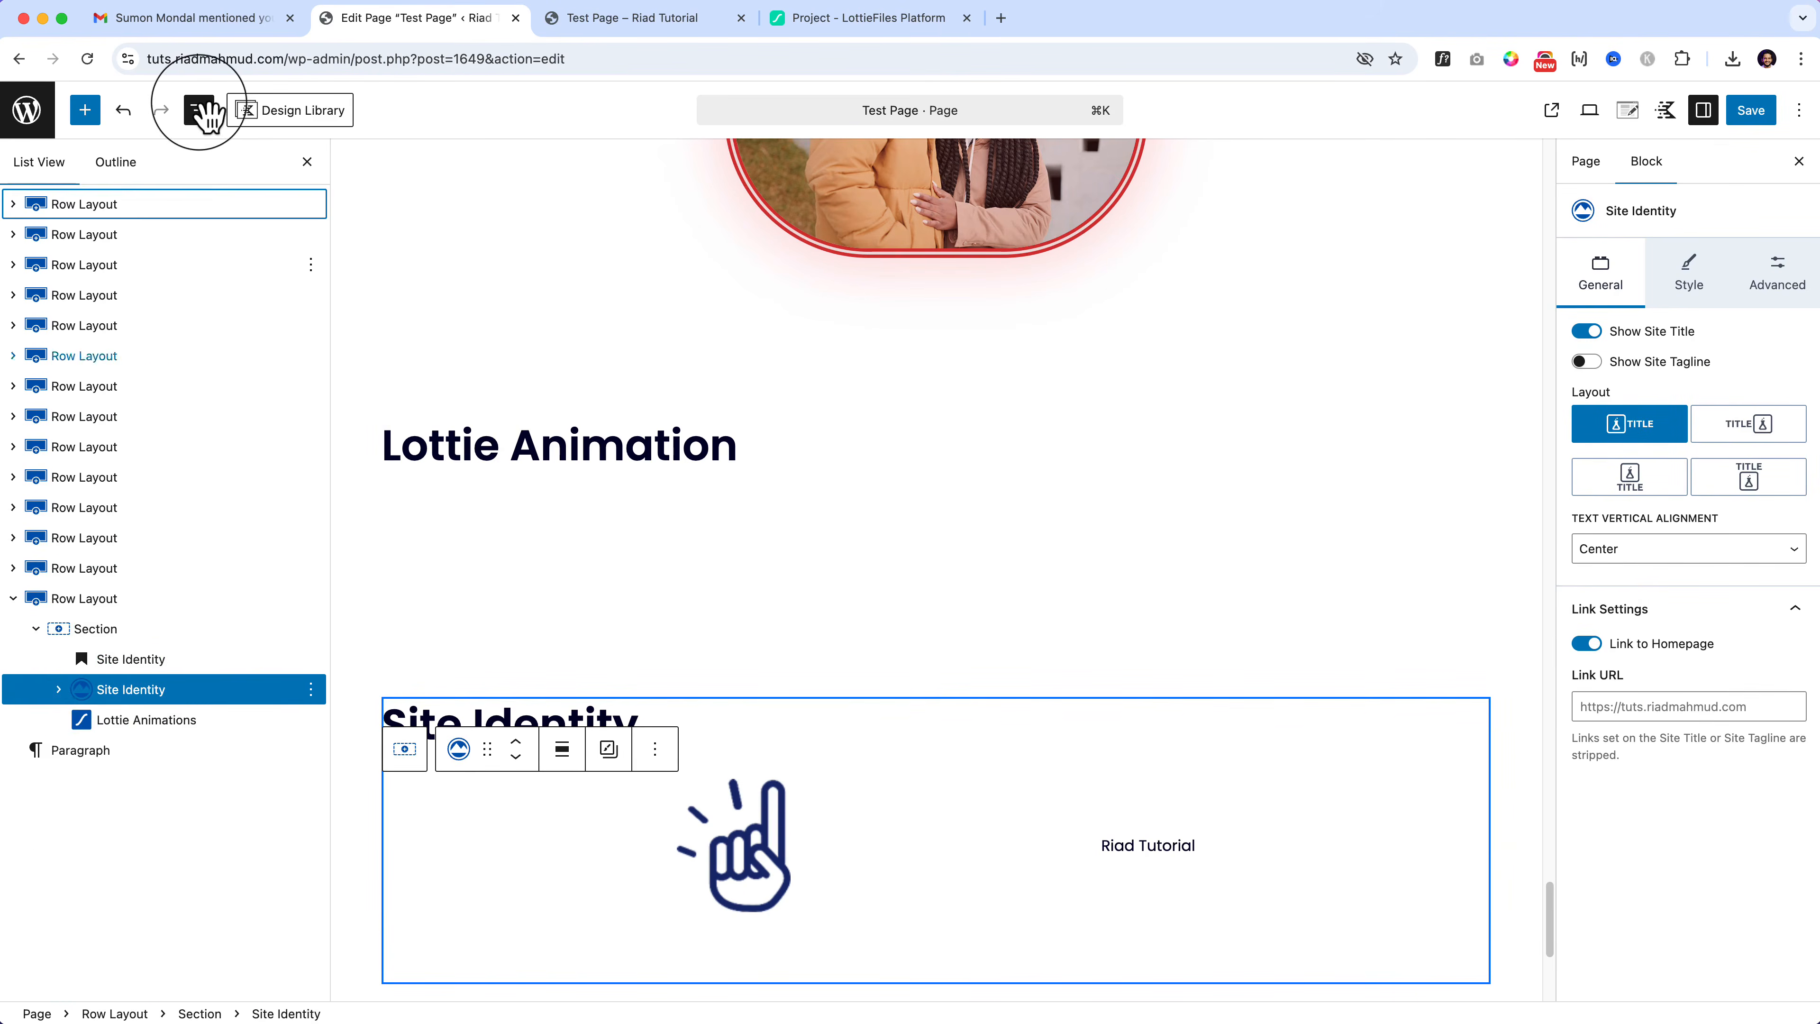
click(58, 690)
click(207, 724)
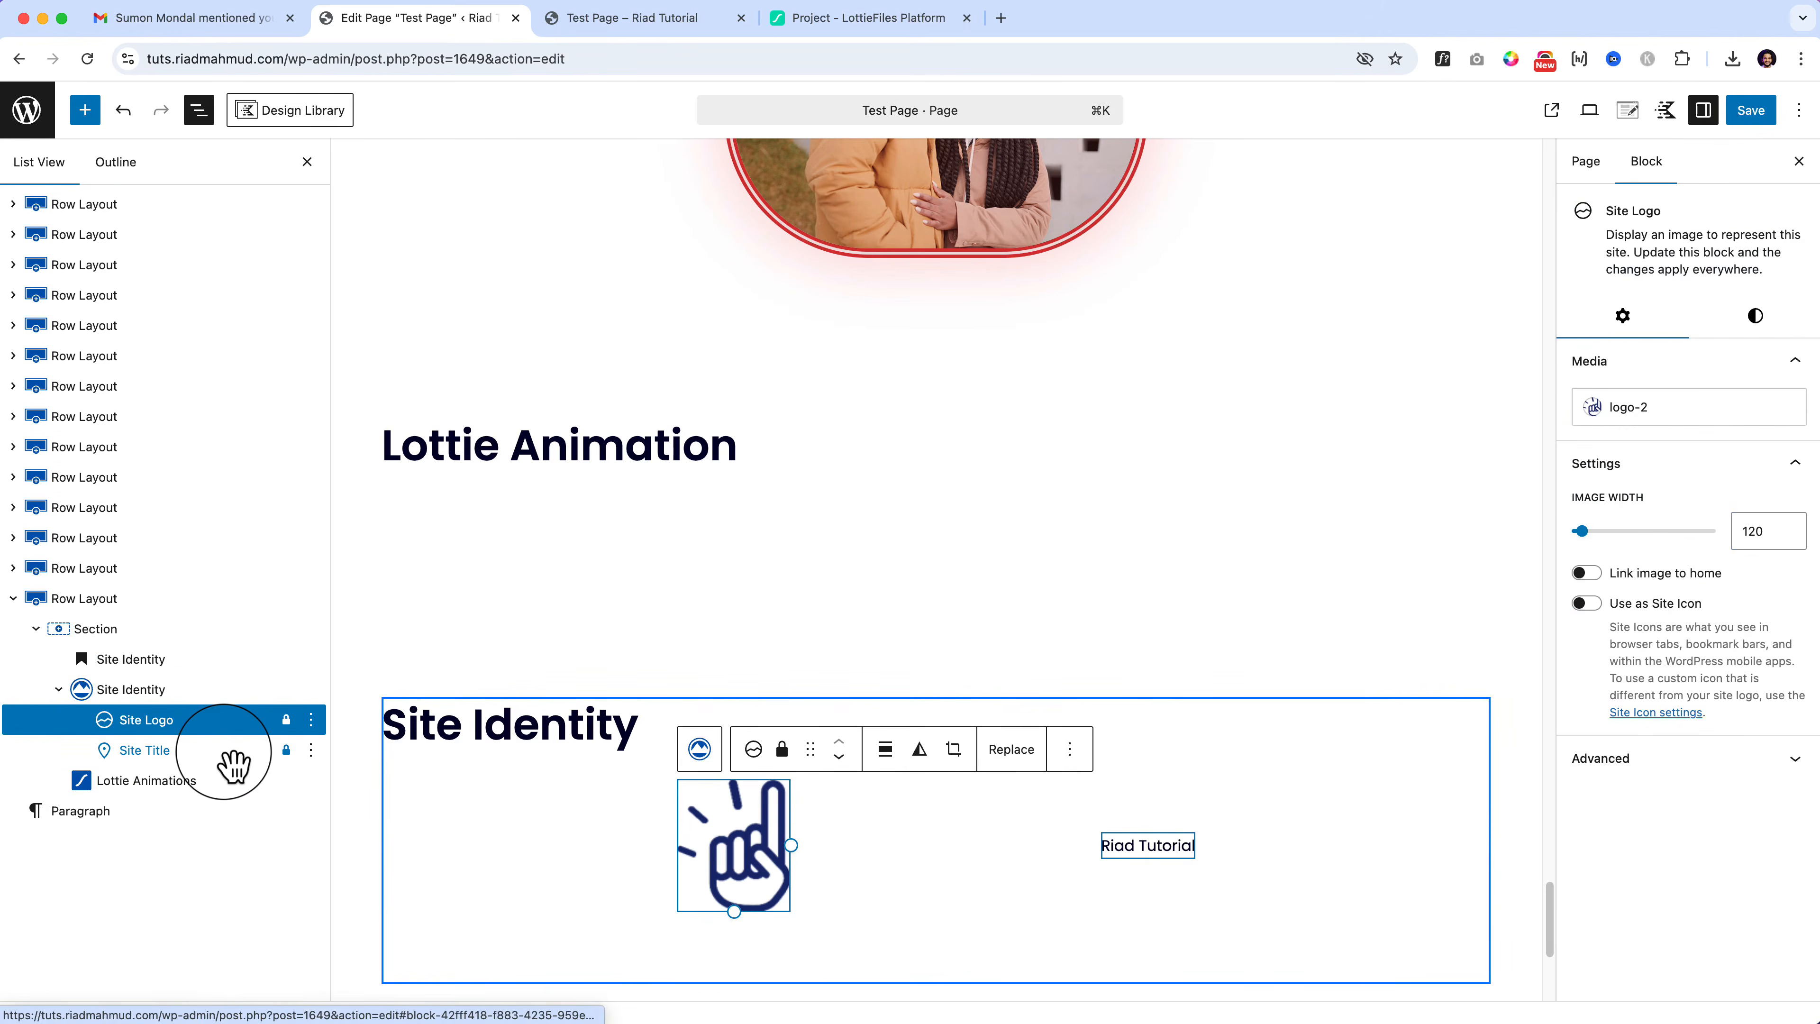
click(183, 758)
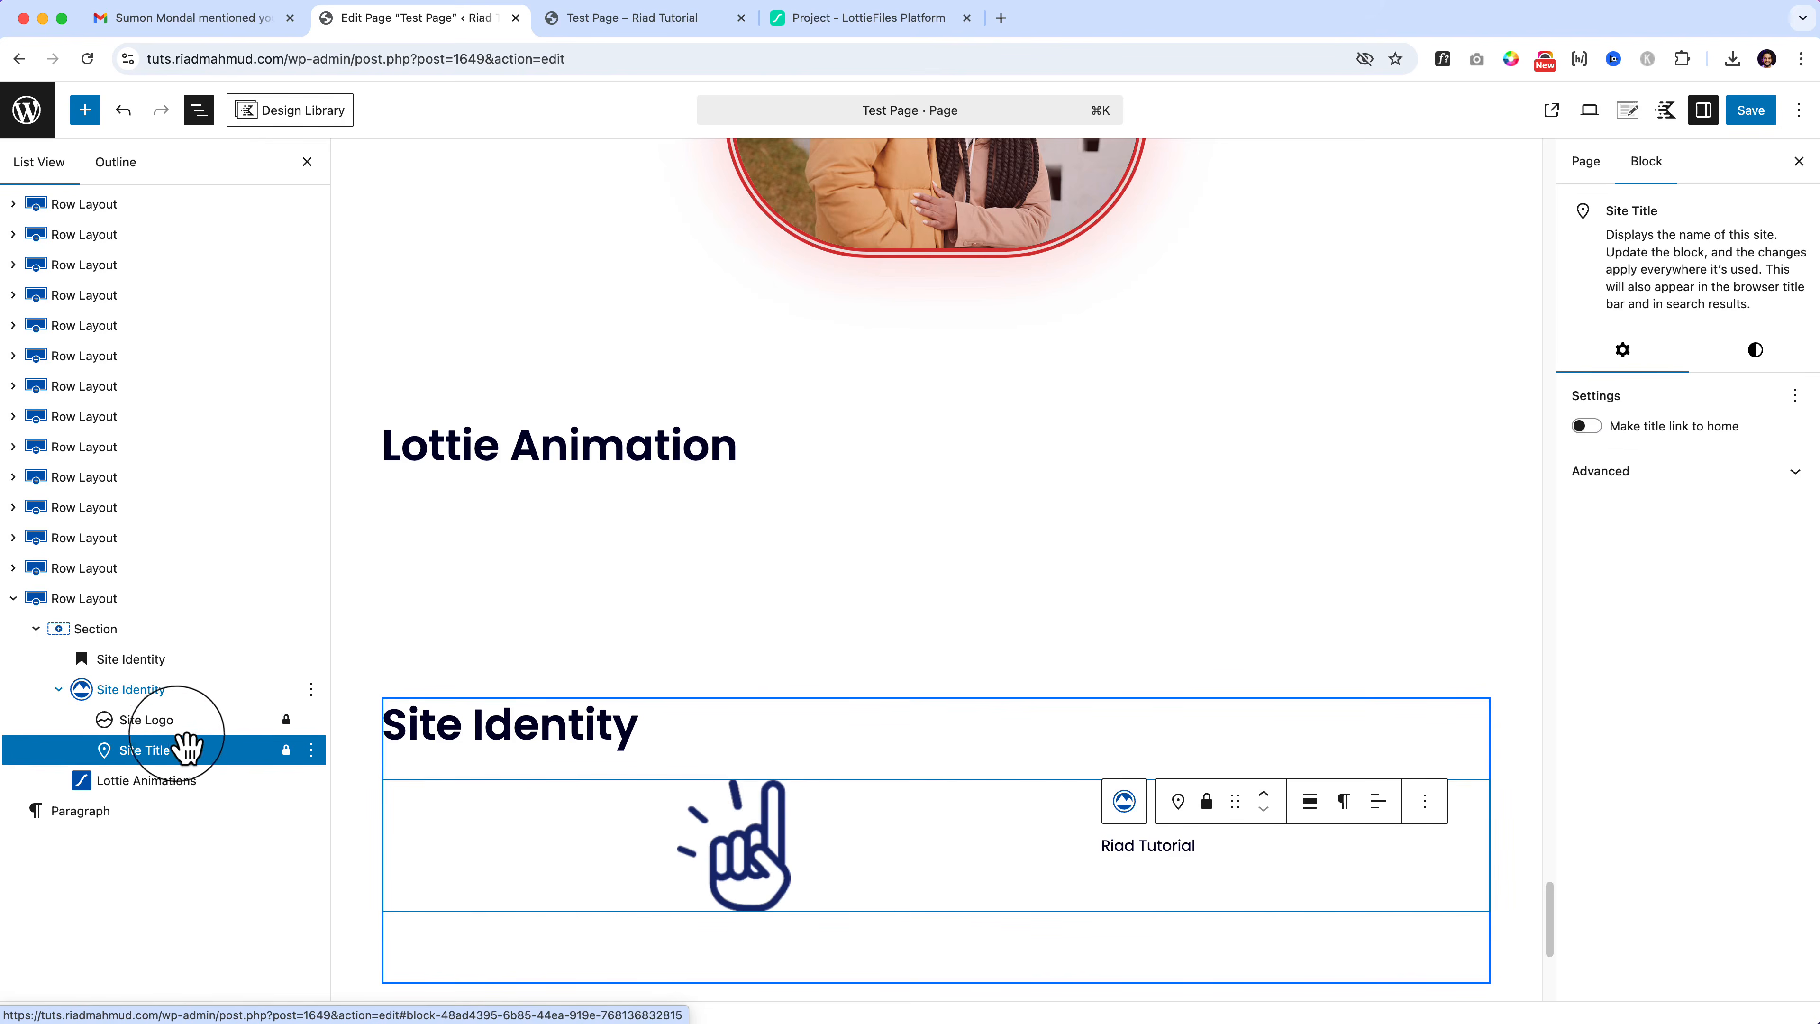
click(174, 699)
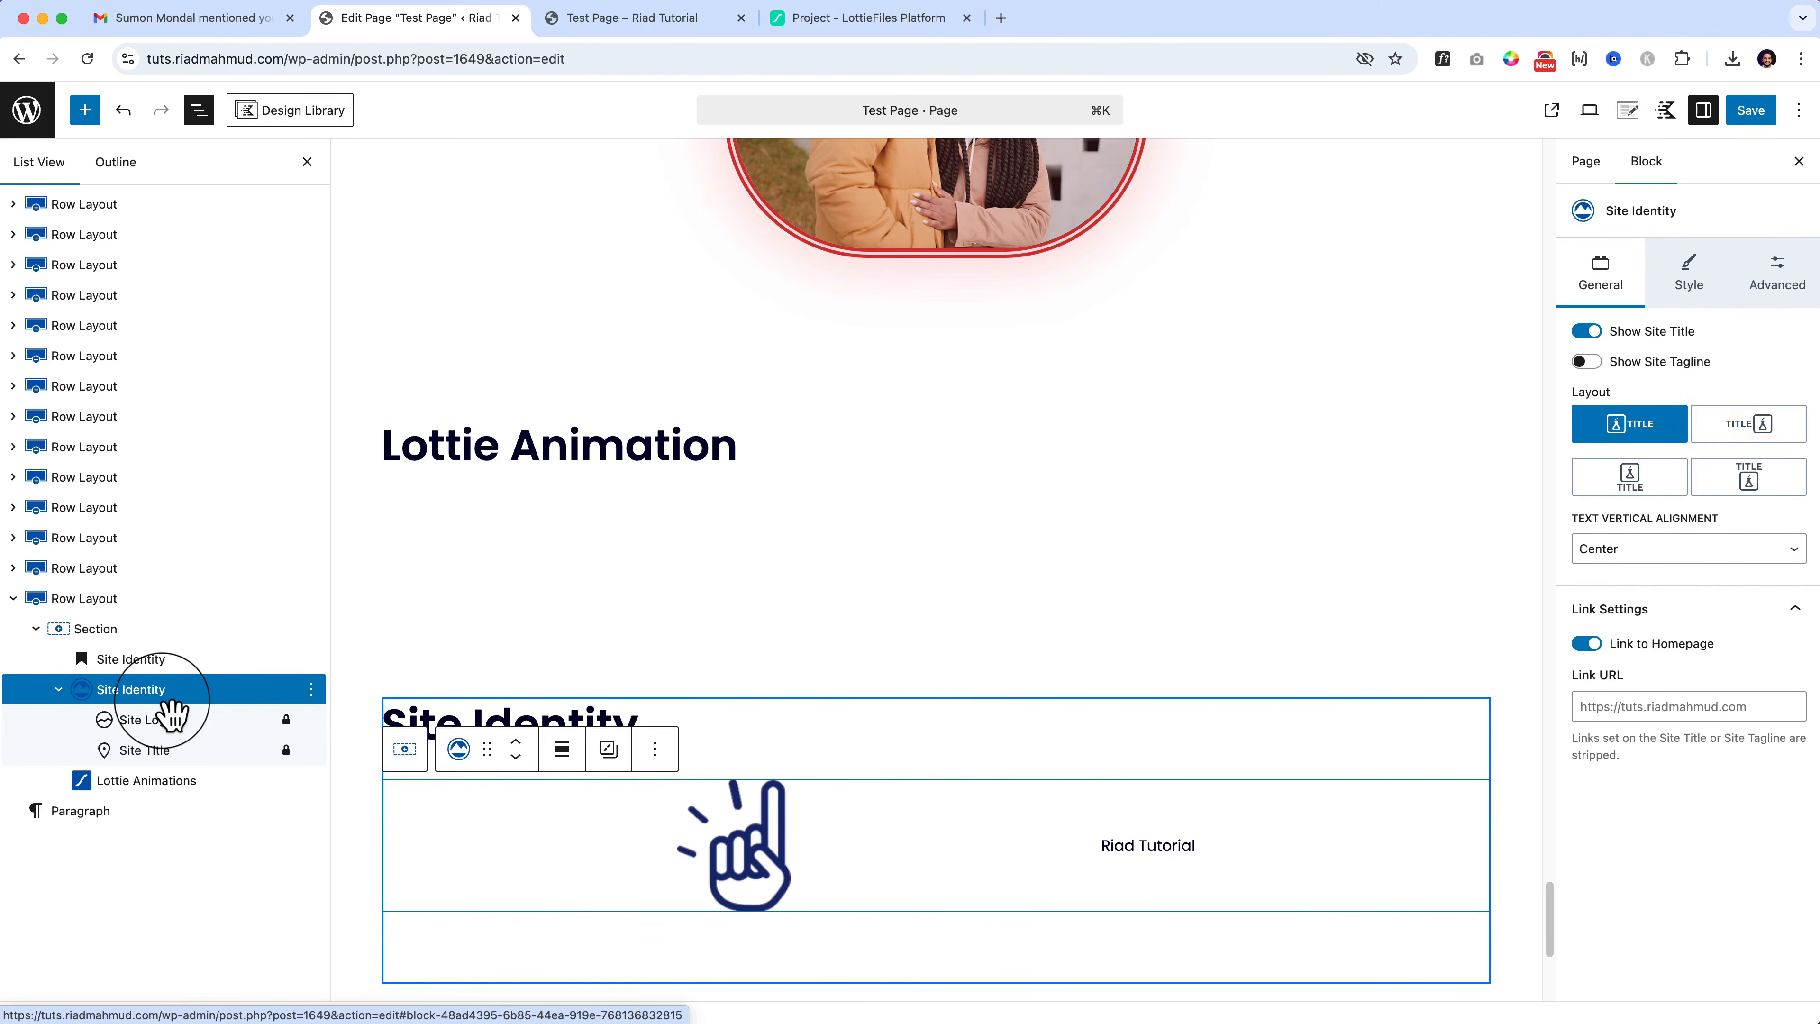
Step: Try each Site Identity layout, ending with the logo beside the title
click(1758, 427)
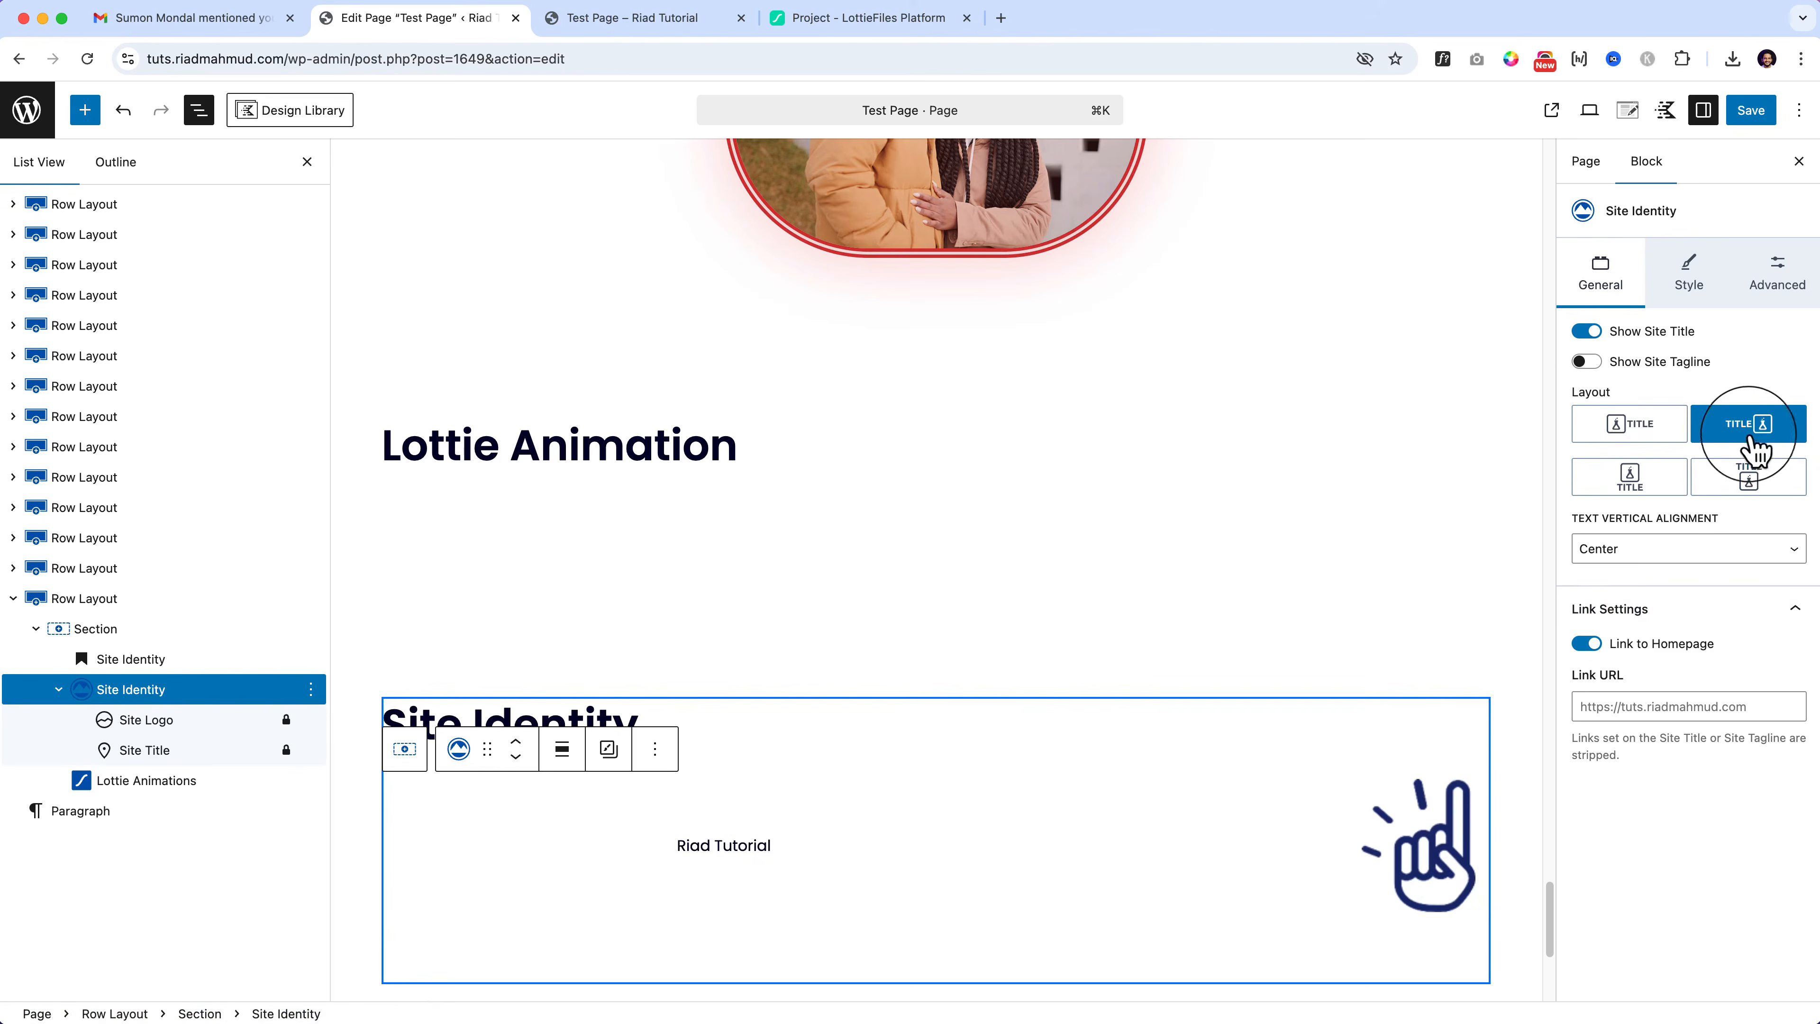
click(1641, 495)
click(1755, 493)
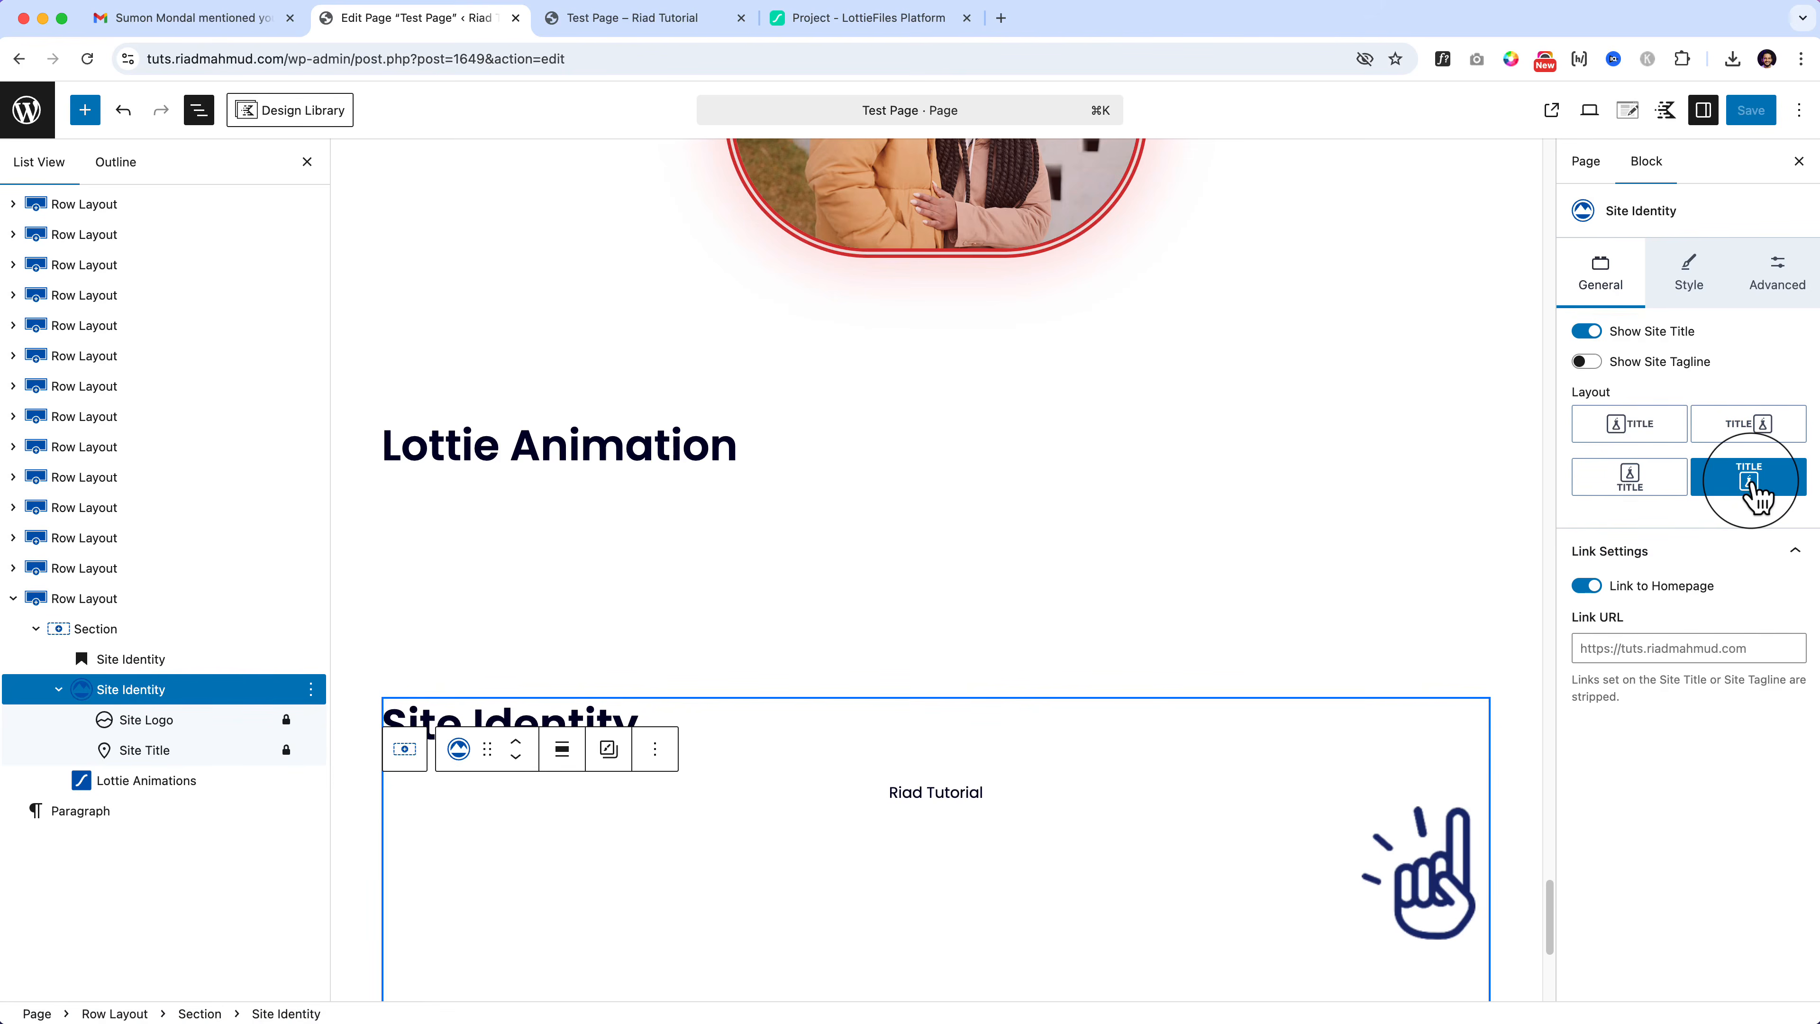
click(1642, 485)
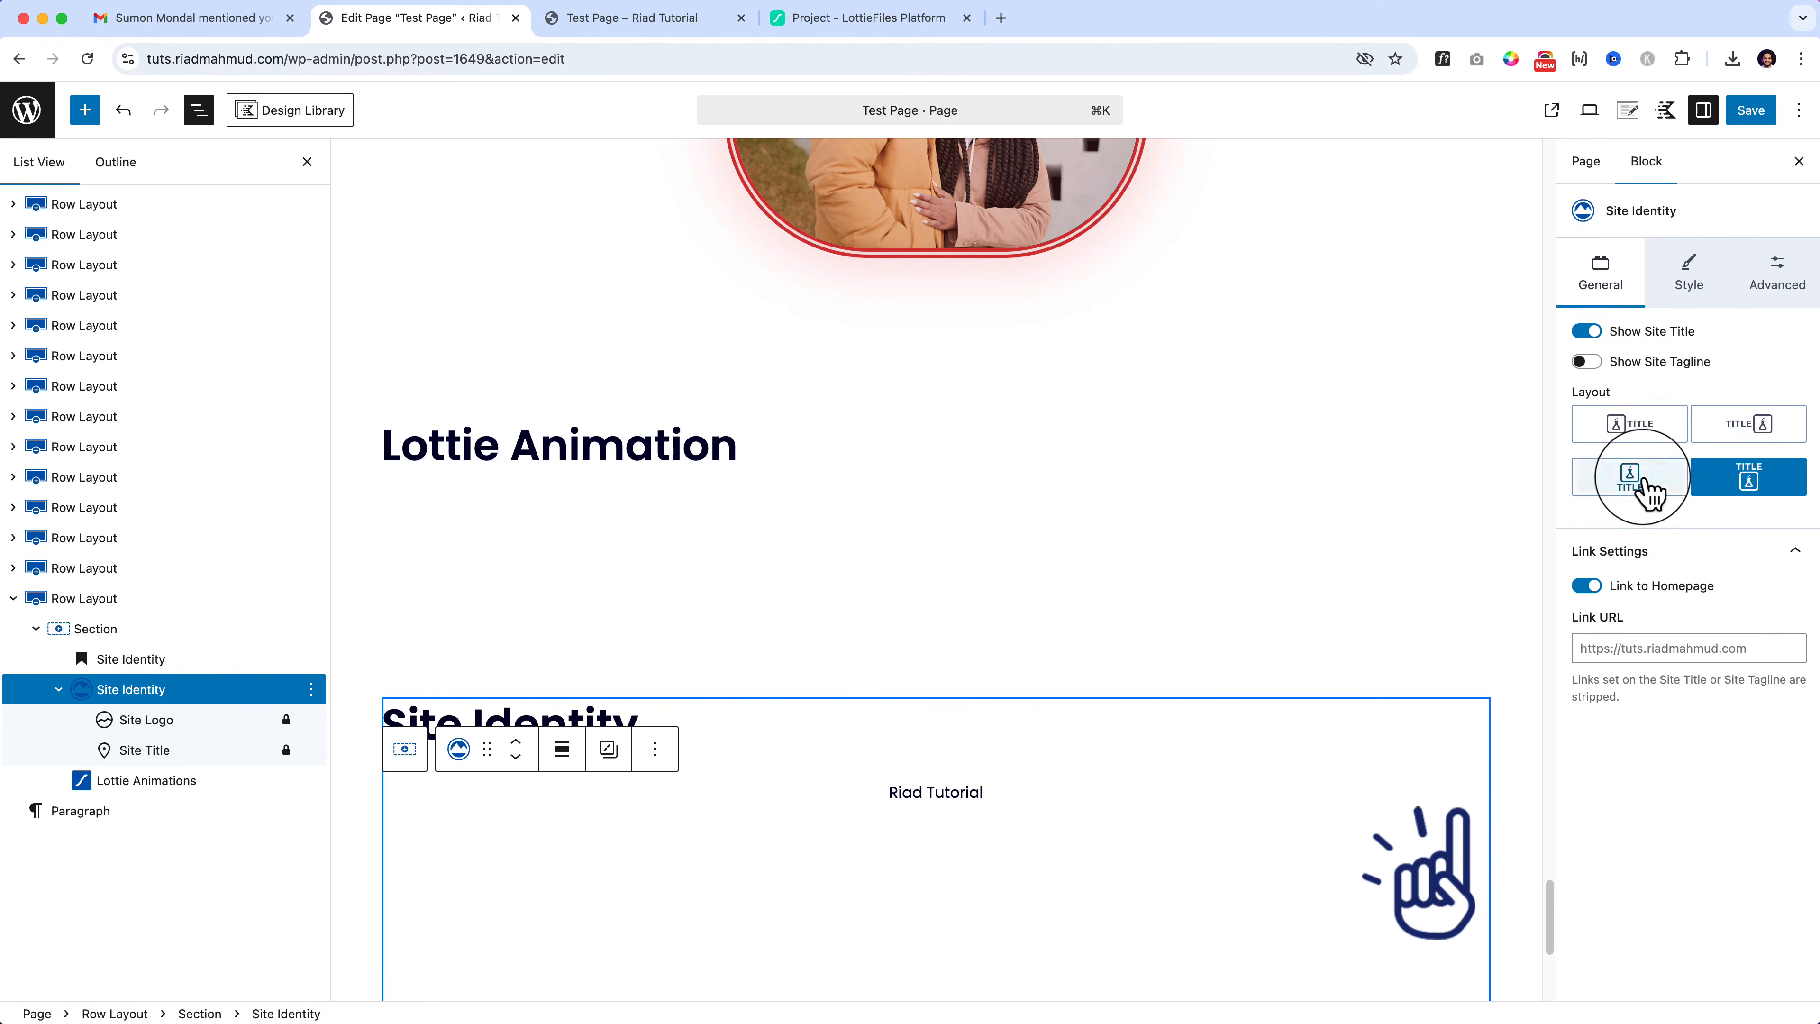
click(1639, 434)
Step: Make the Riad Tutorial site title a Heading 1
click(1118, 843)
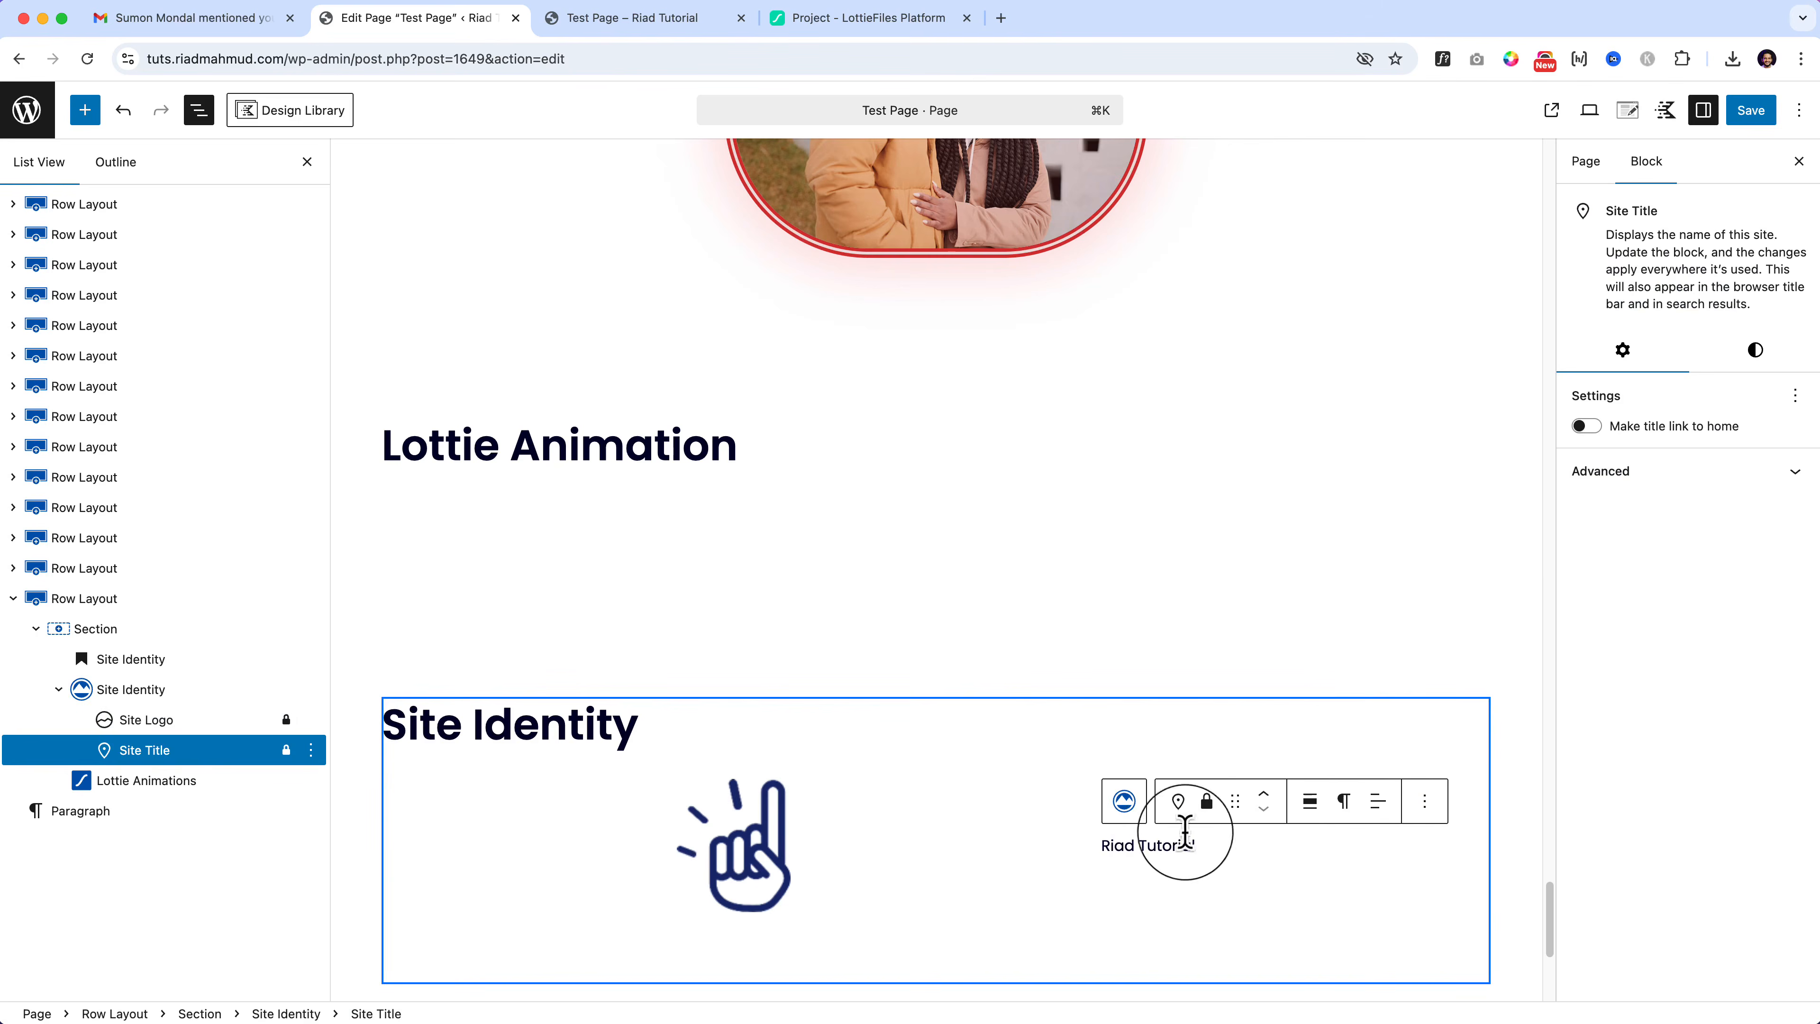
click(1344, 801)
click(1388, 567)
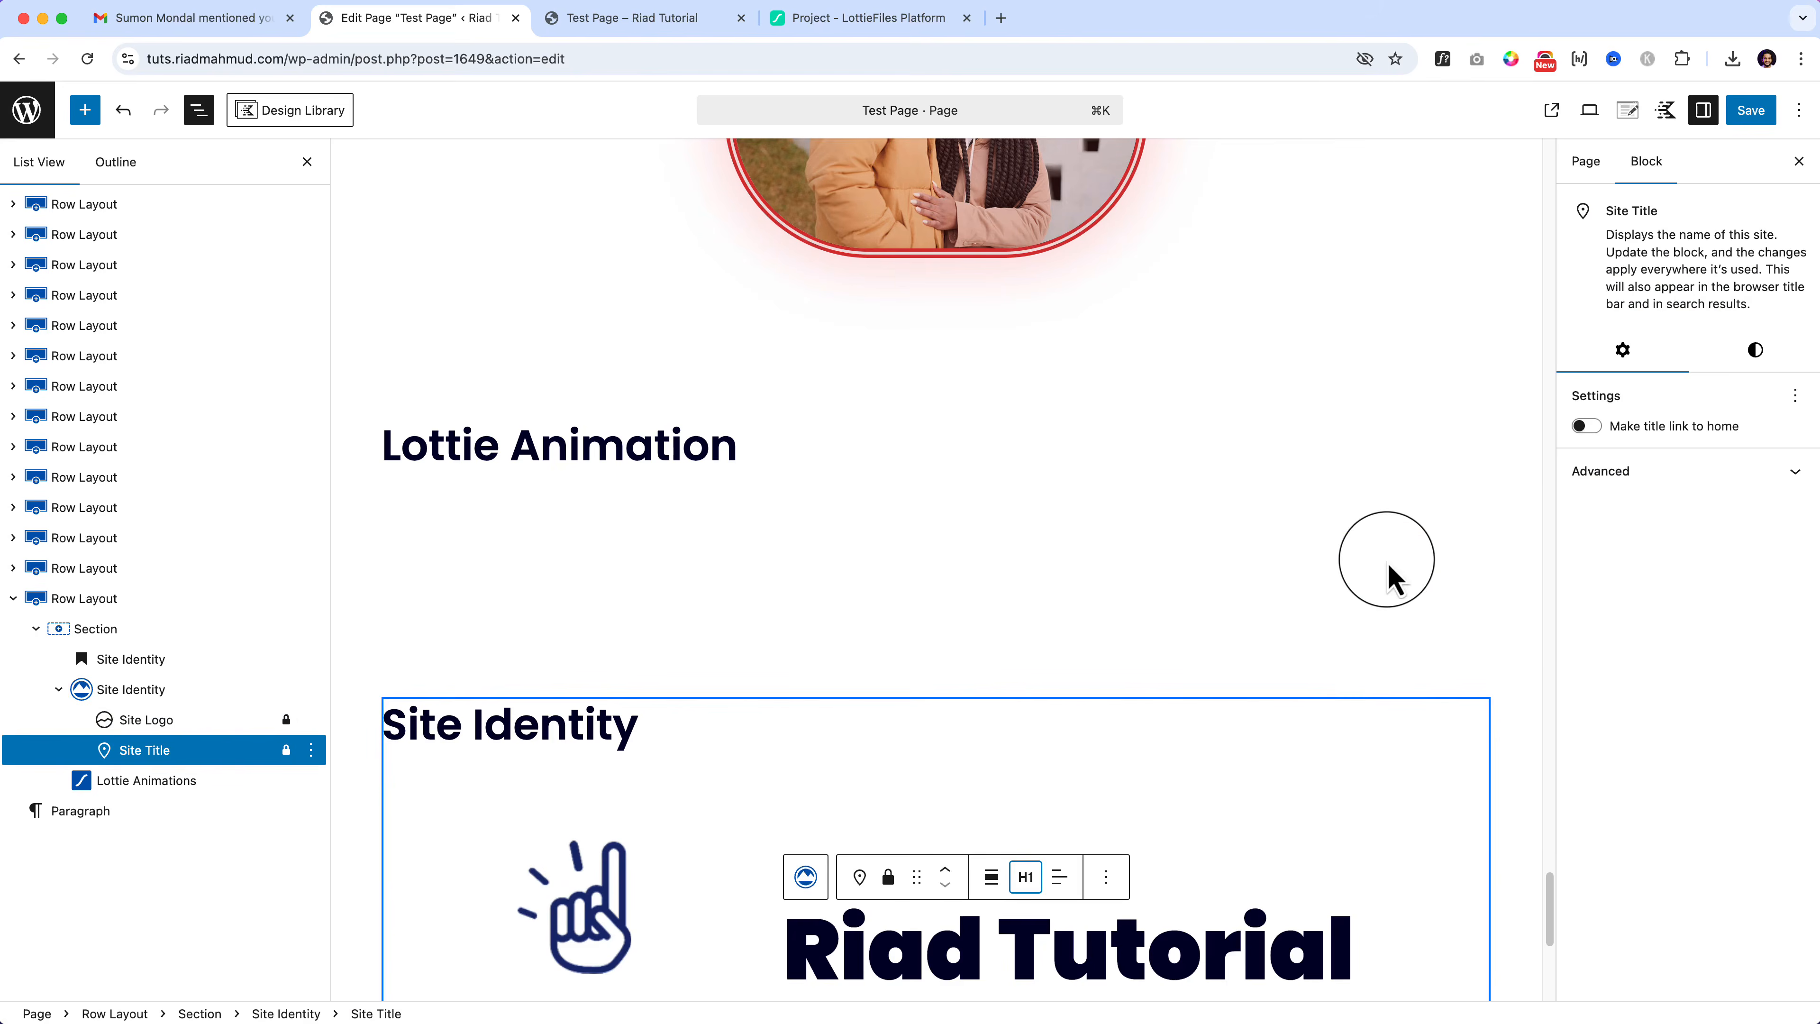
Step: Change the site title's heading level to H3, then to H2
scroll(1182, 724, down, 1)
click(1032, 832)
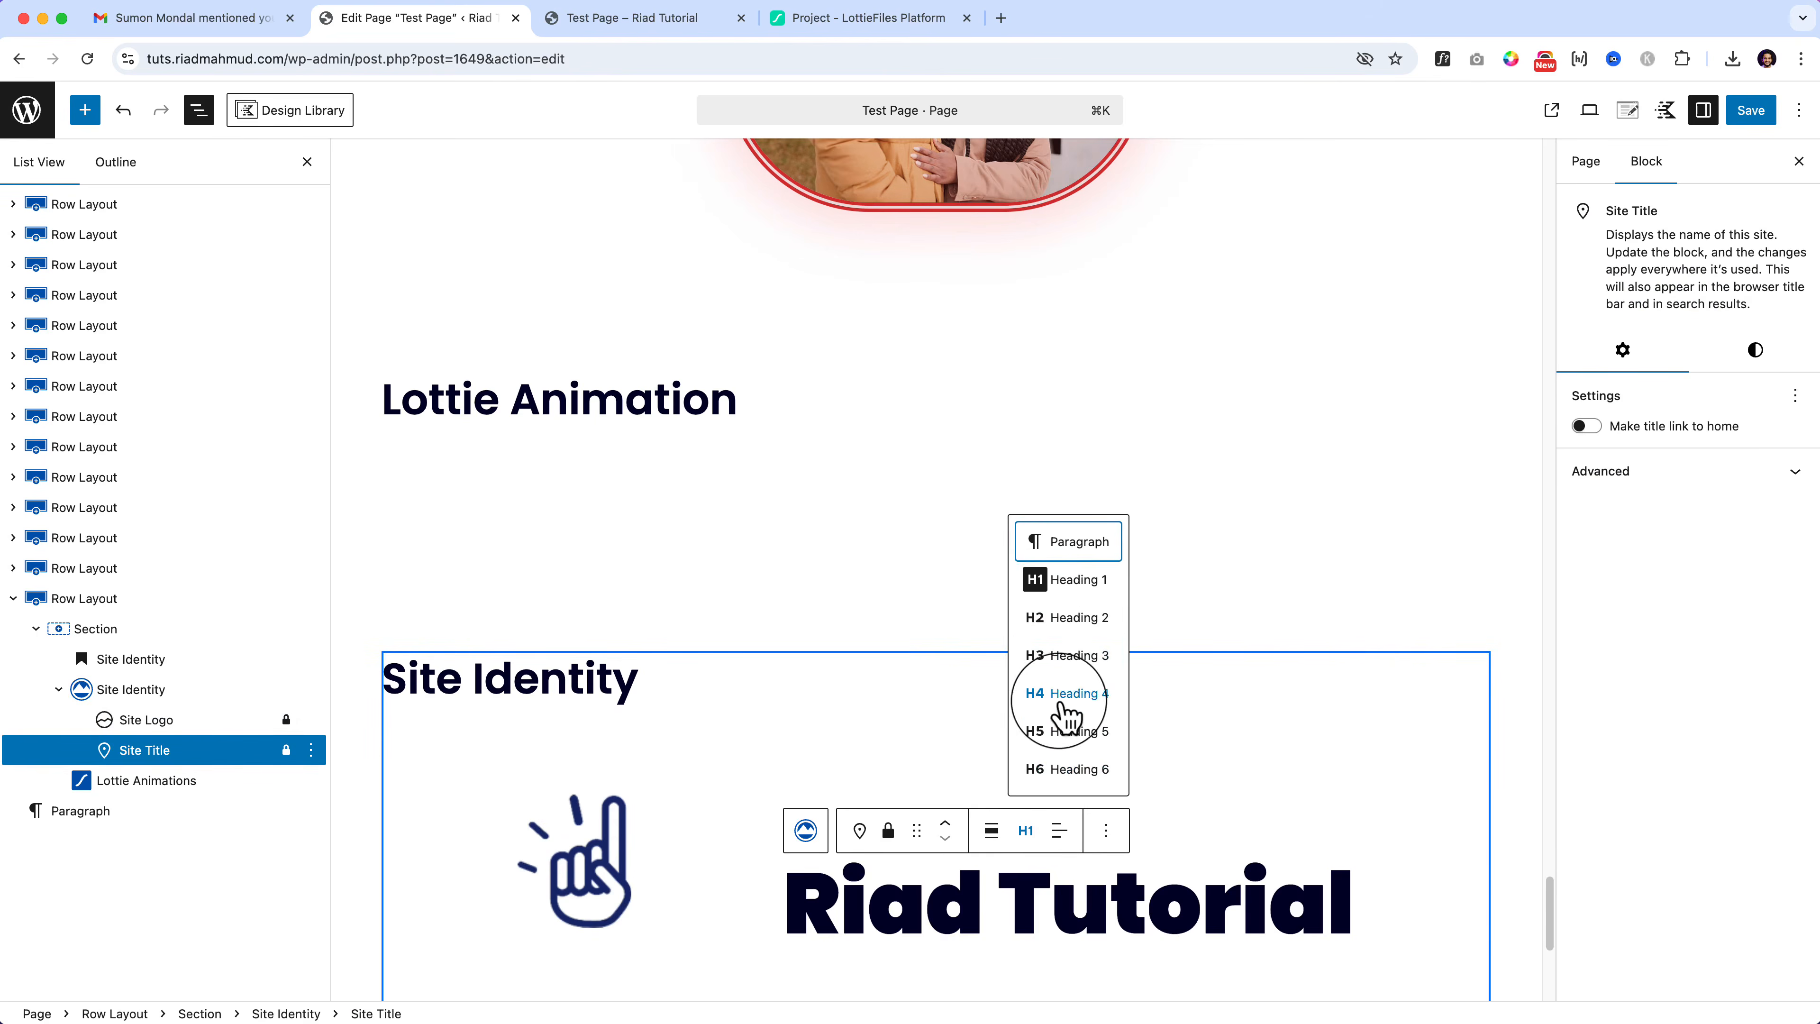
click(1070, 656)
click(1308, 763)
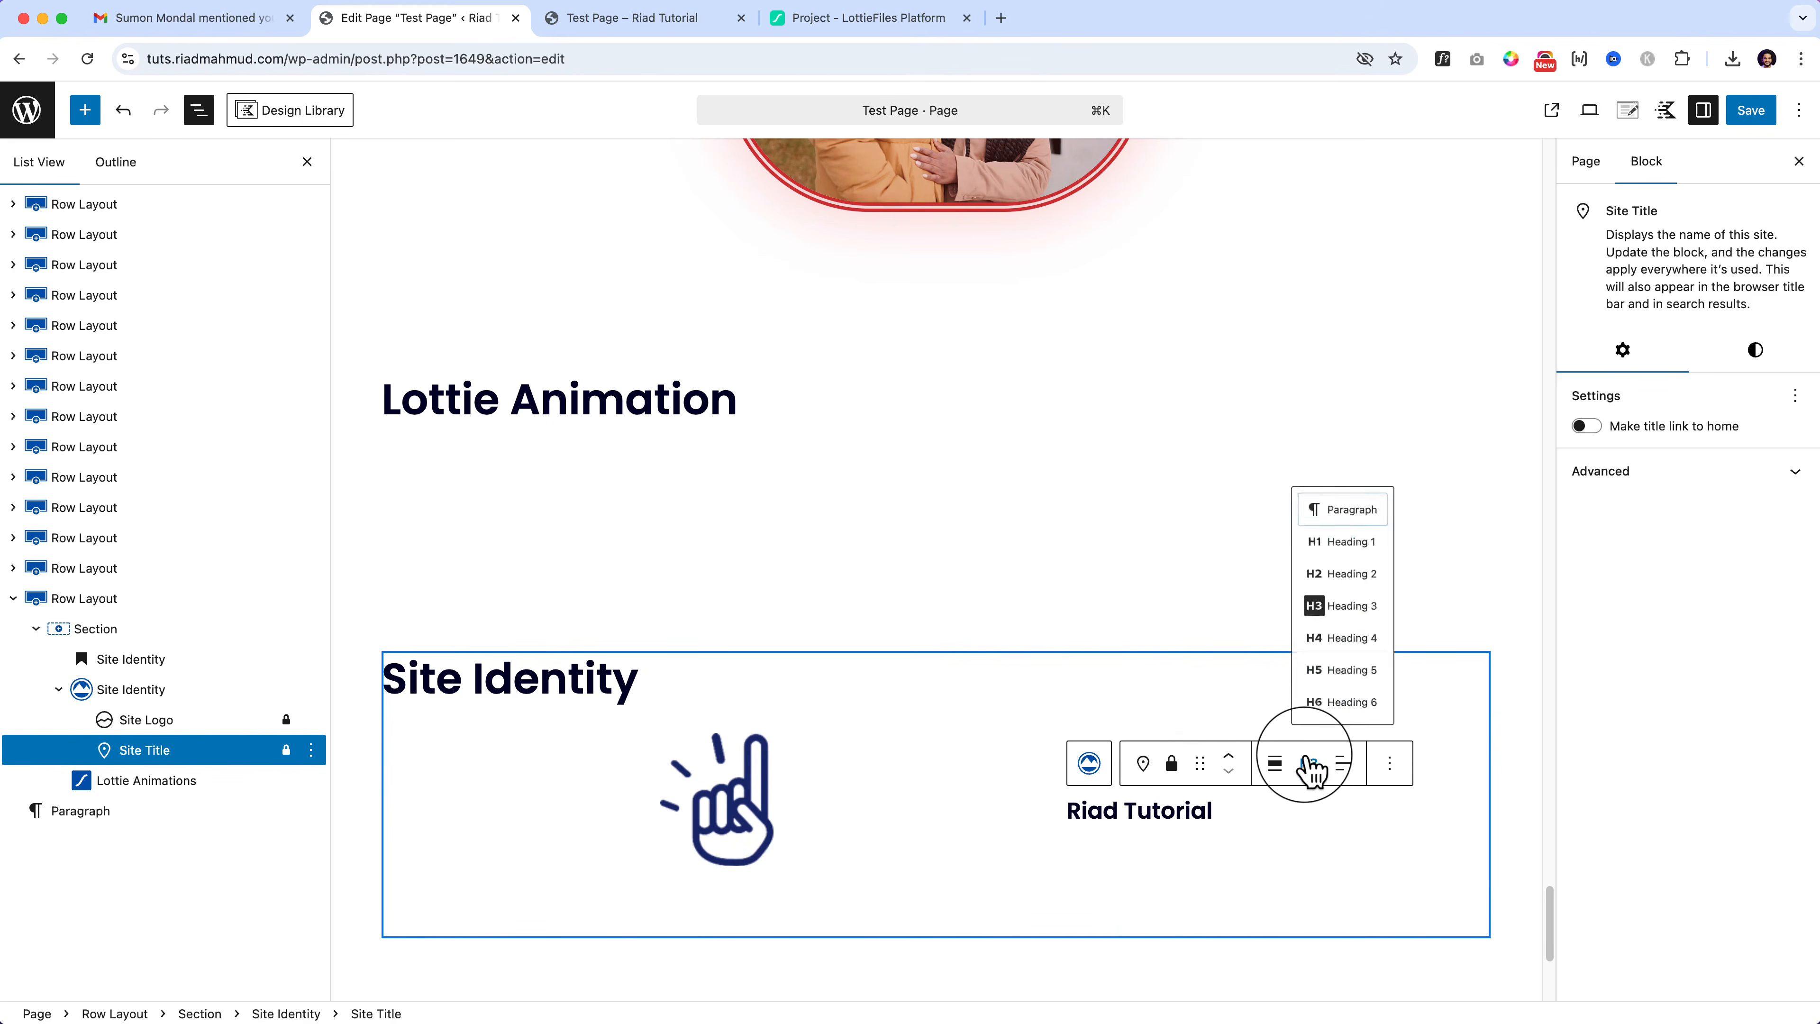
click(1358, 551)
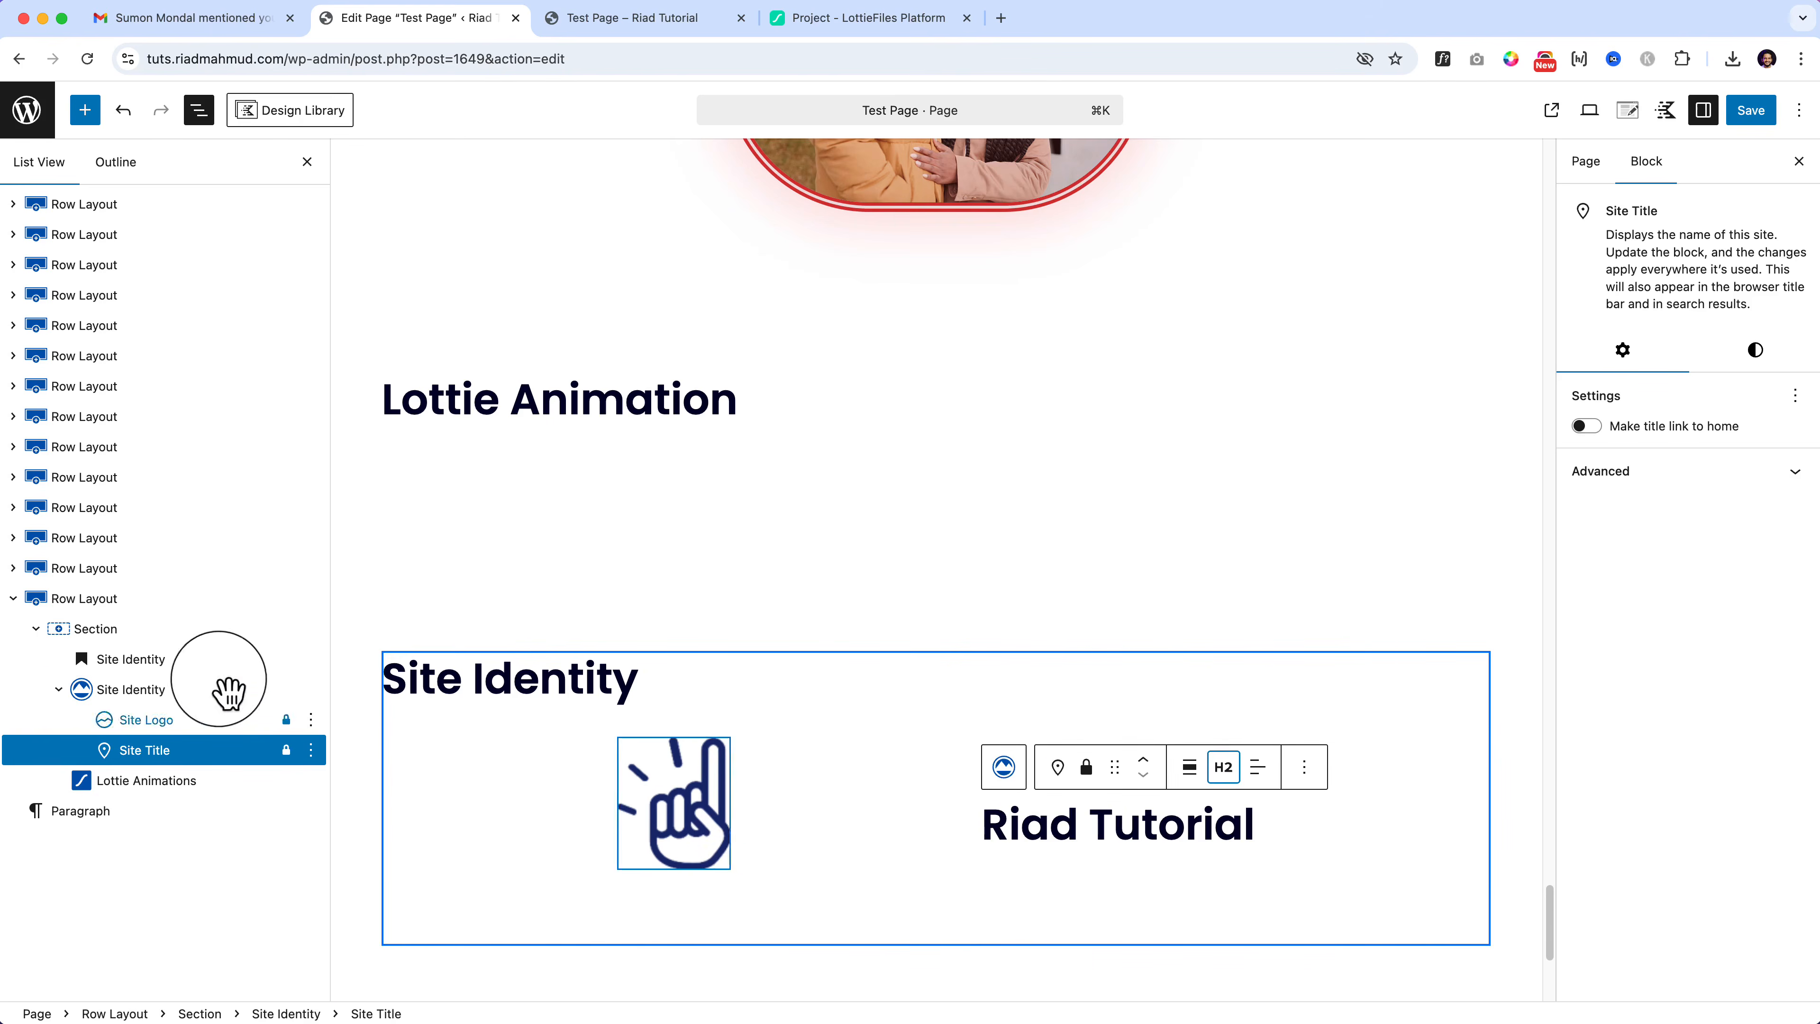
Step: Try bottom text vertical alignment for the Site Identity block, then set it back to center
click(154, 692)
click(1721, 558)
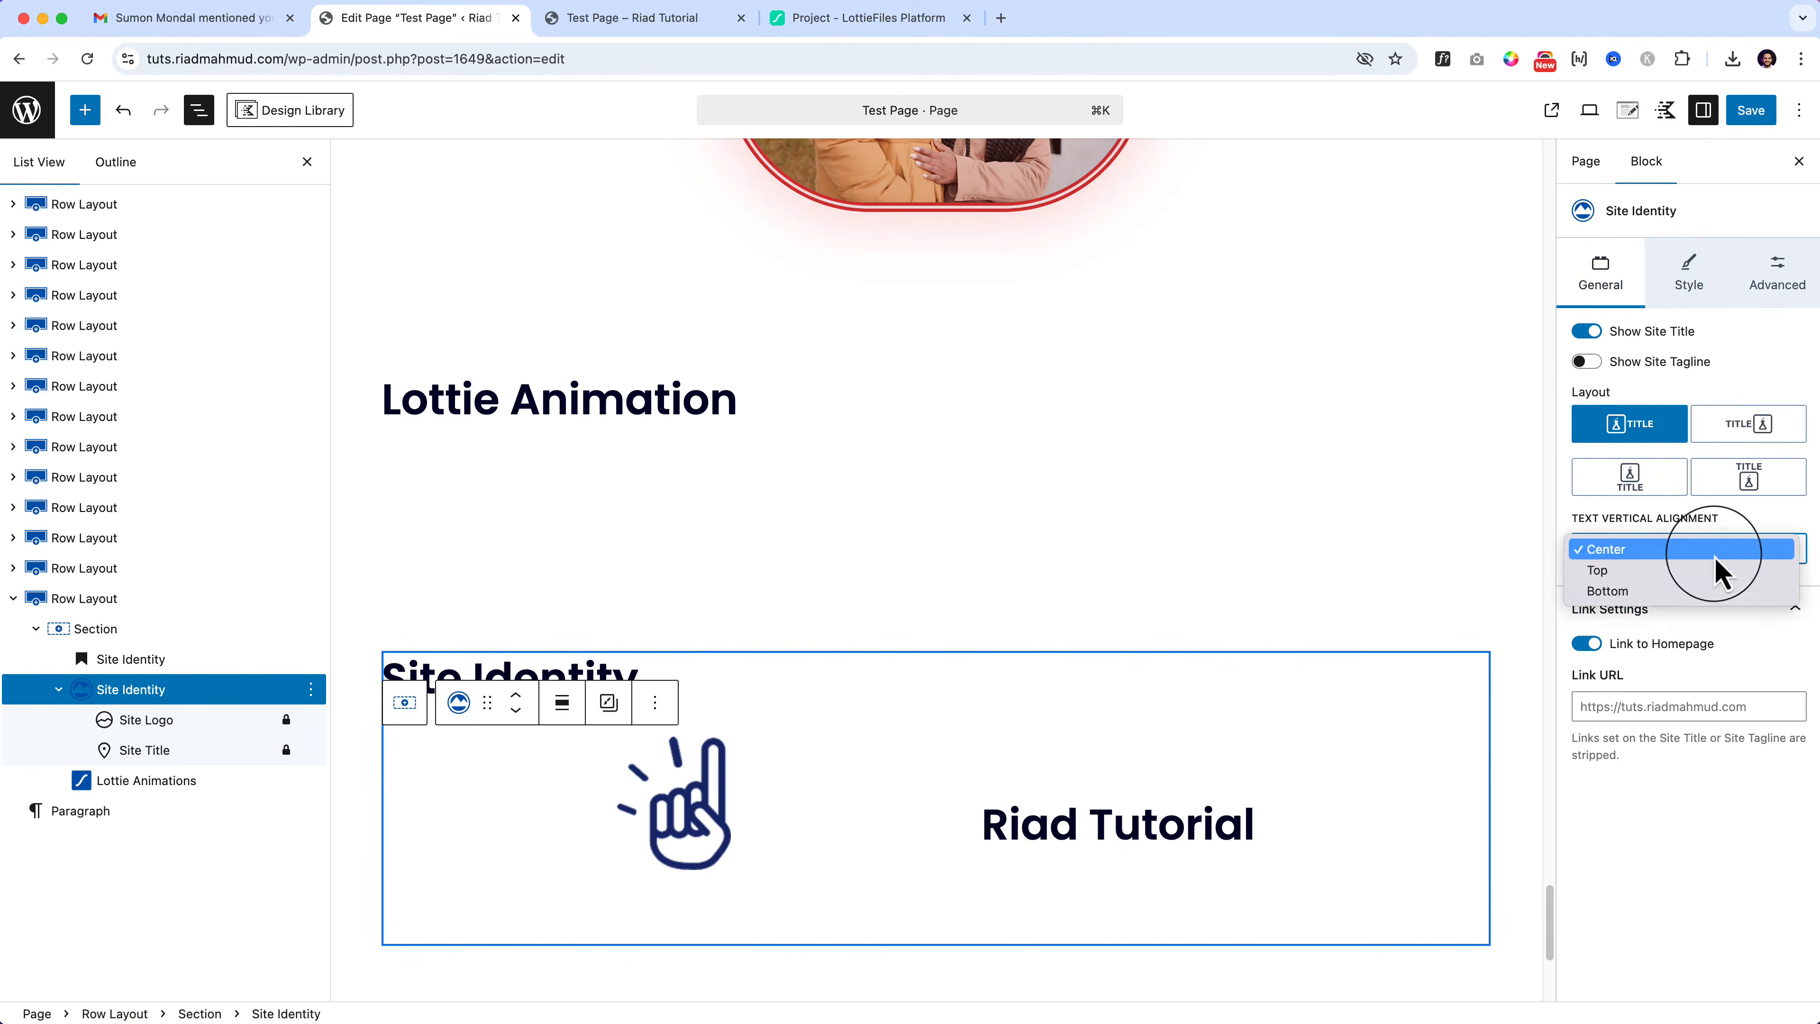
click(1698, 590)
click(1686, 557)
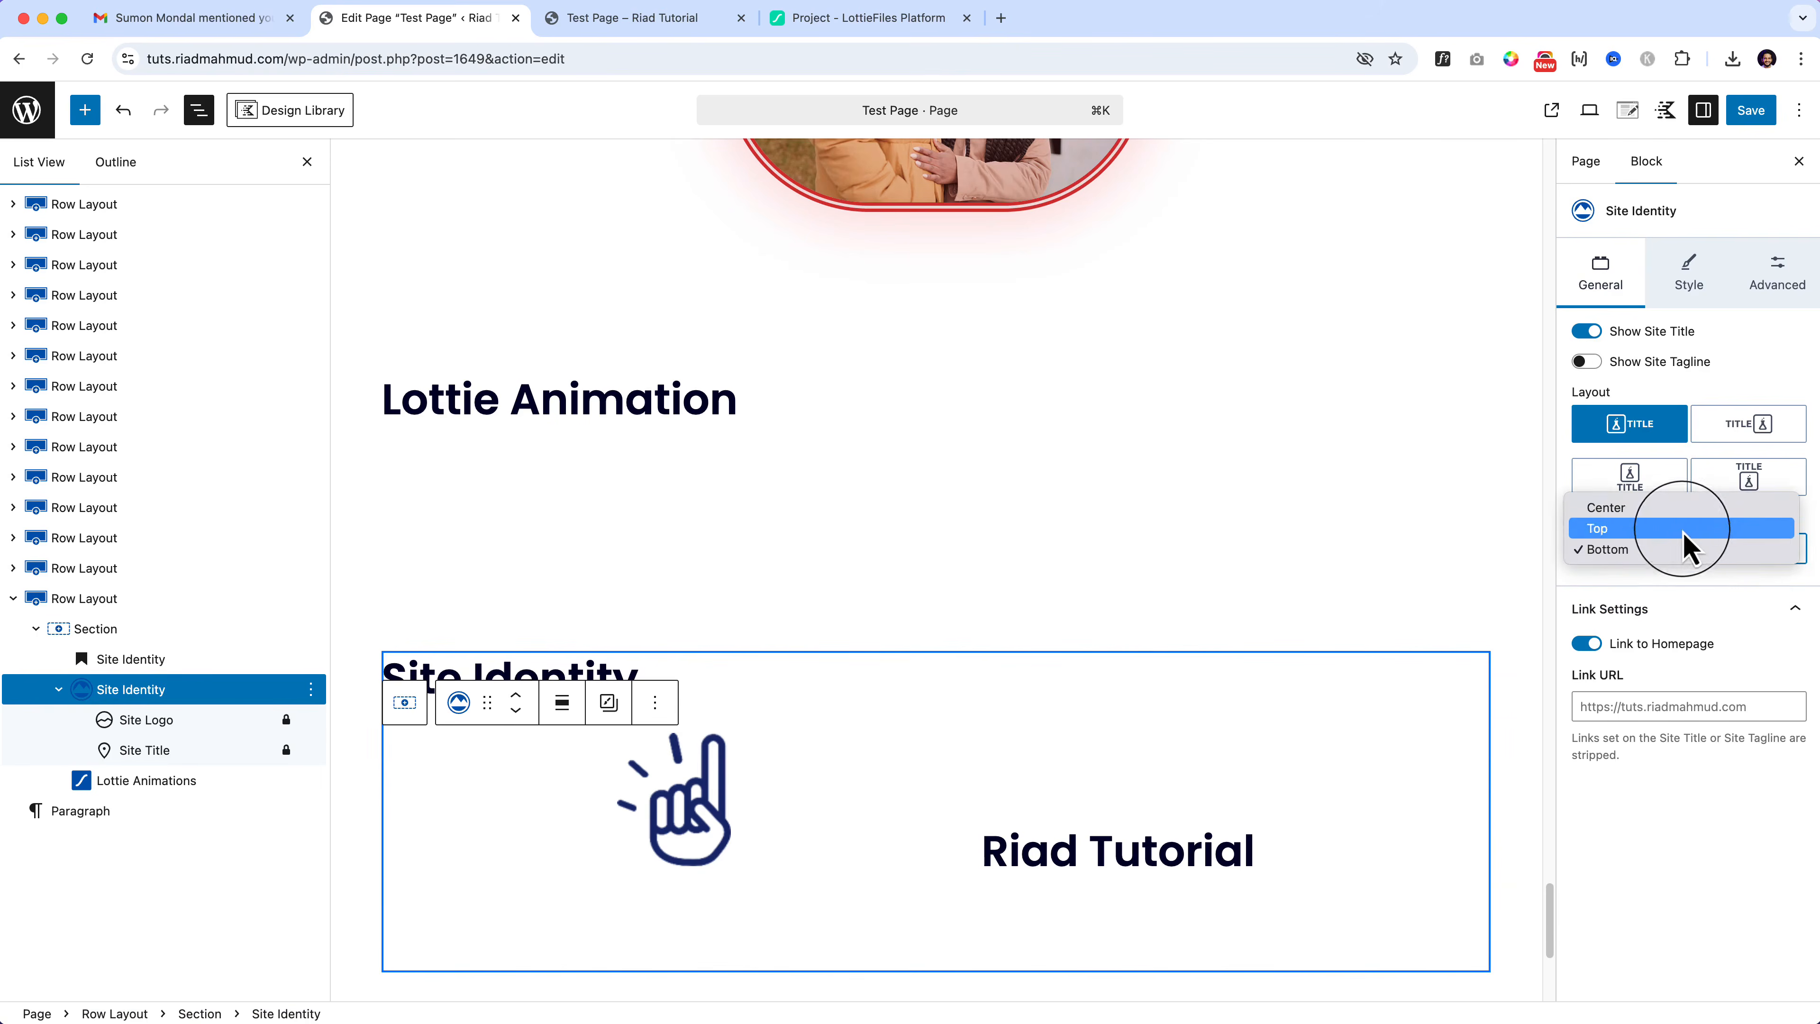
click(1680, 516)
Step: Toggle Show Site Tagline several times, leaving the tagline hidden
click(1586, 362)
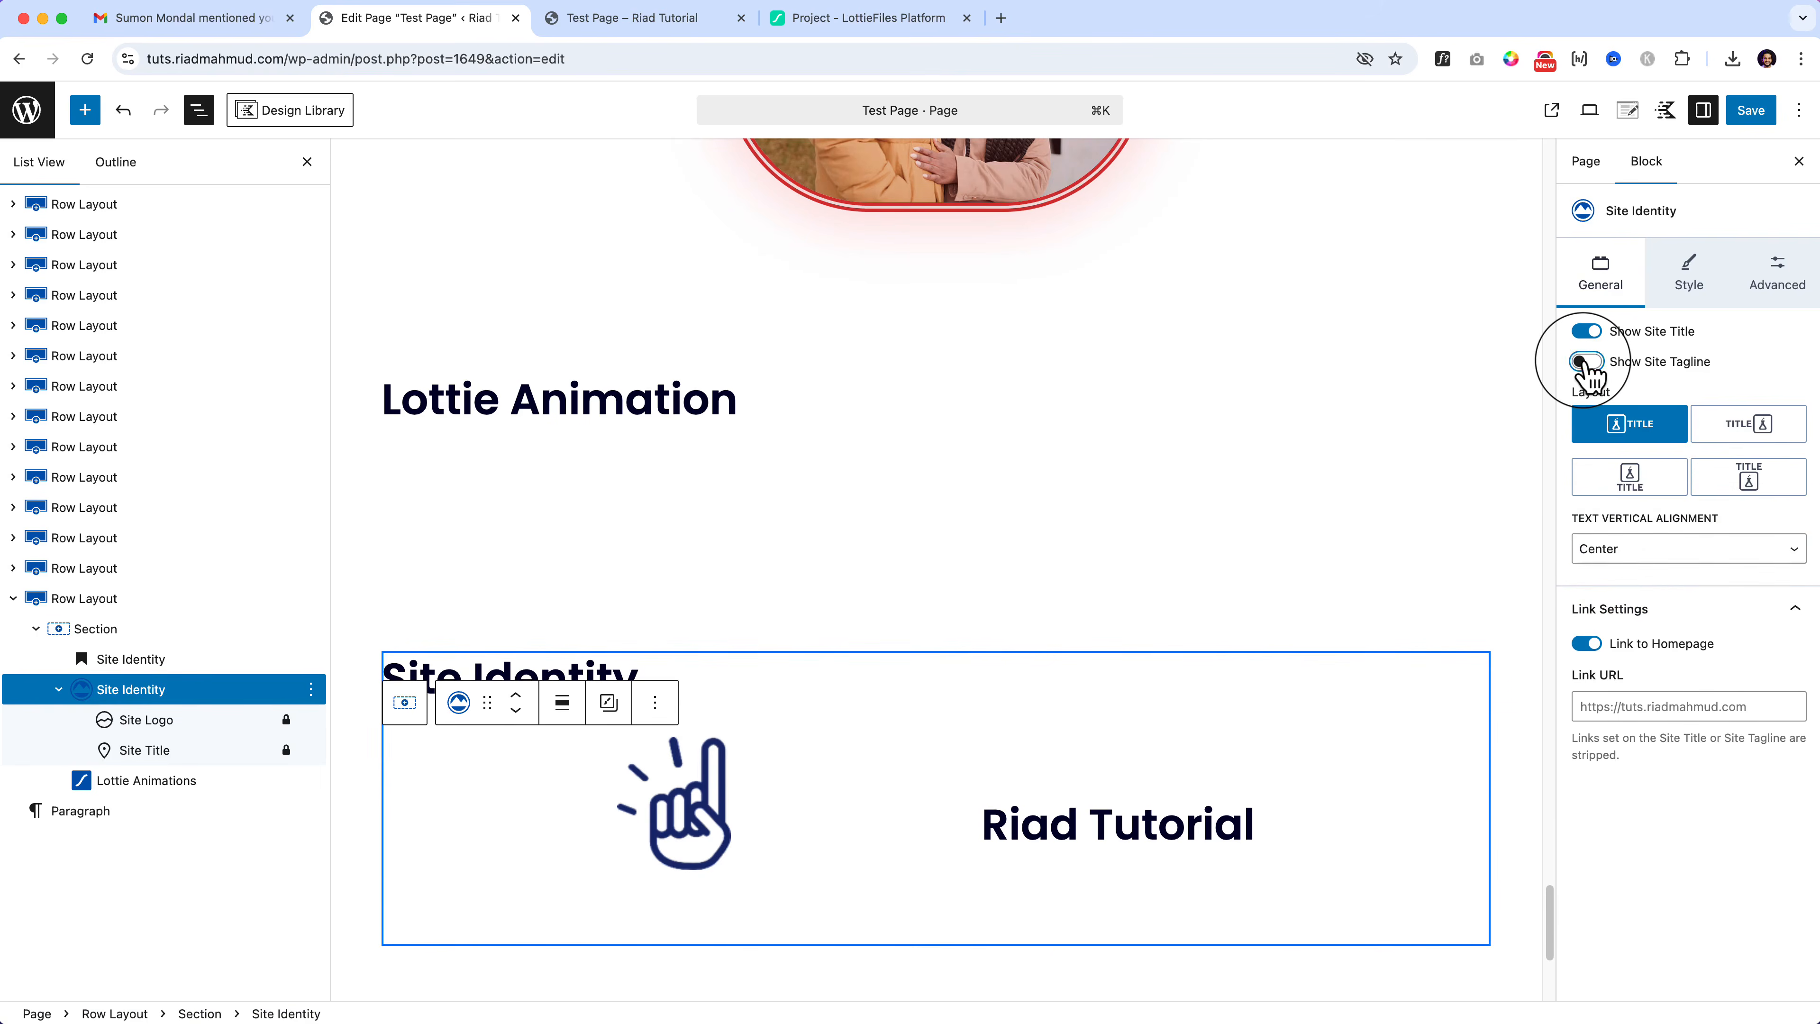
click(1586, 362)
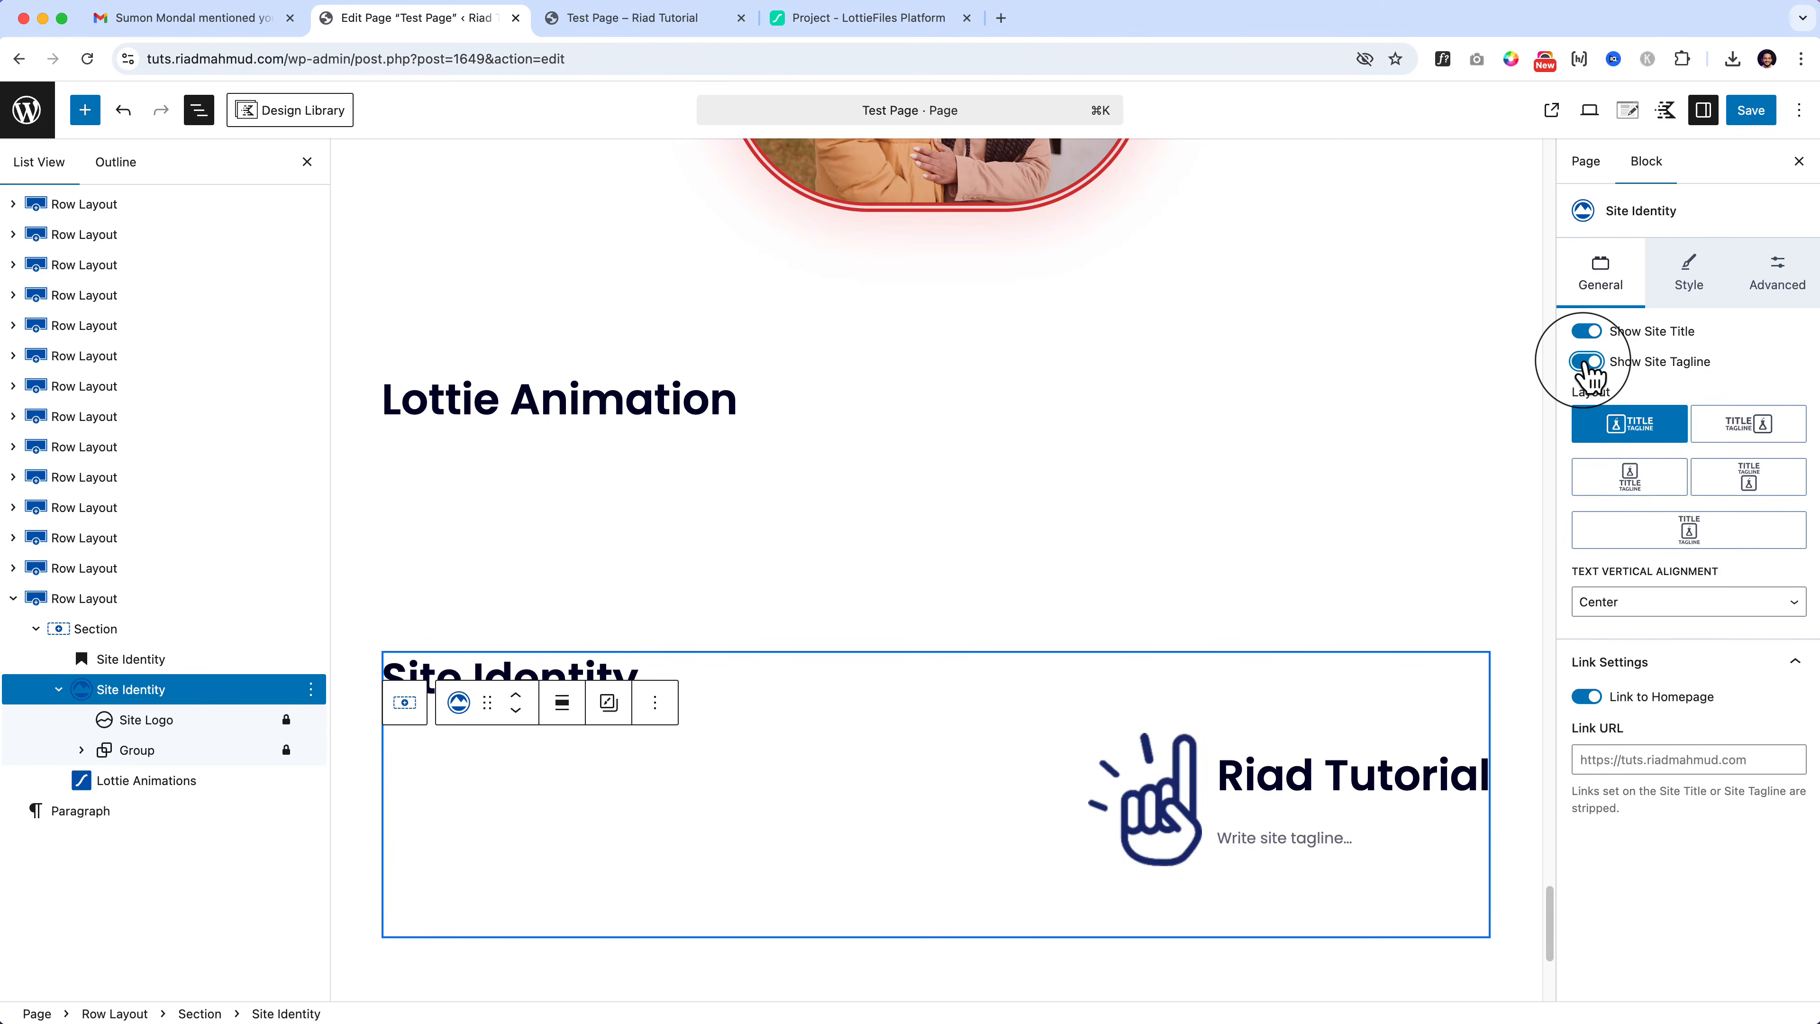
click(1586, 362)
click(1586, 363)
click(1685, 273)
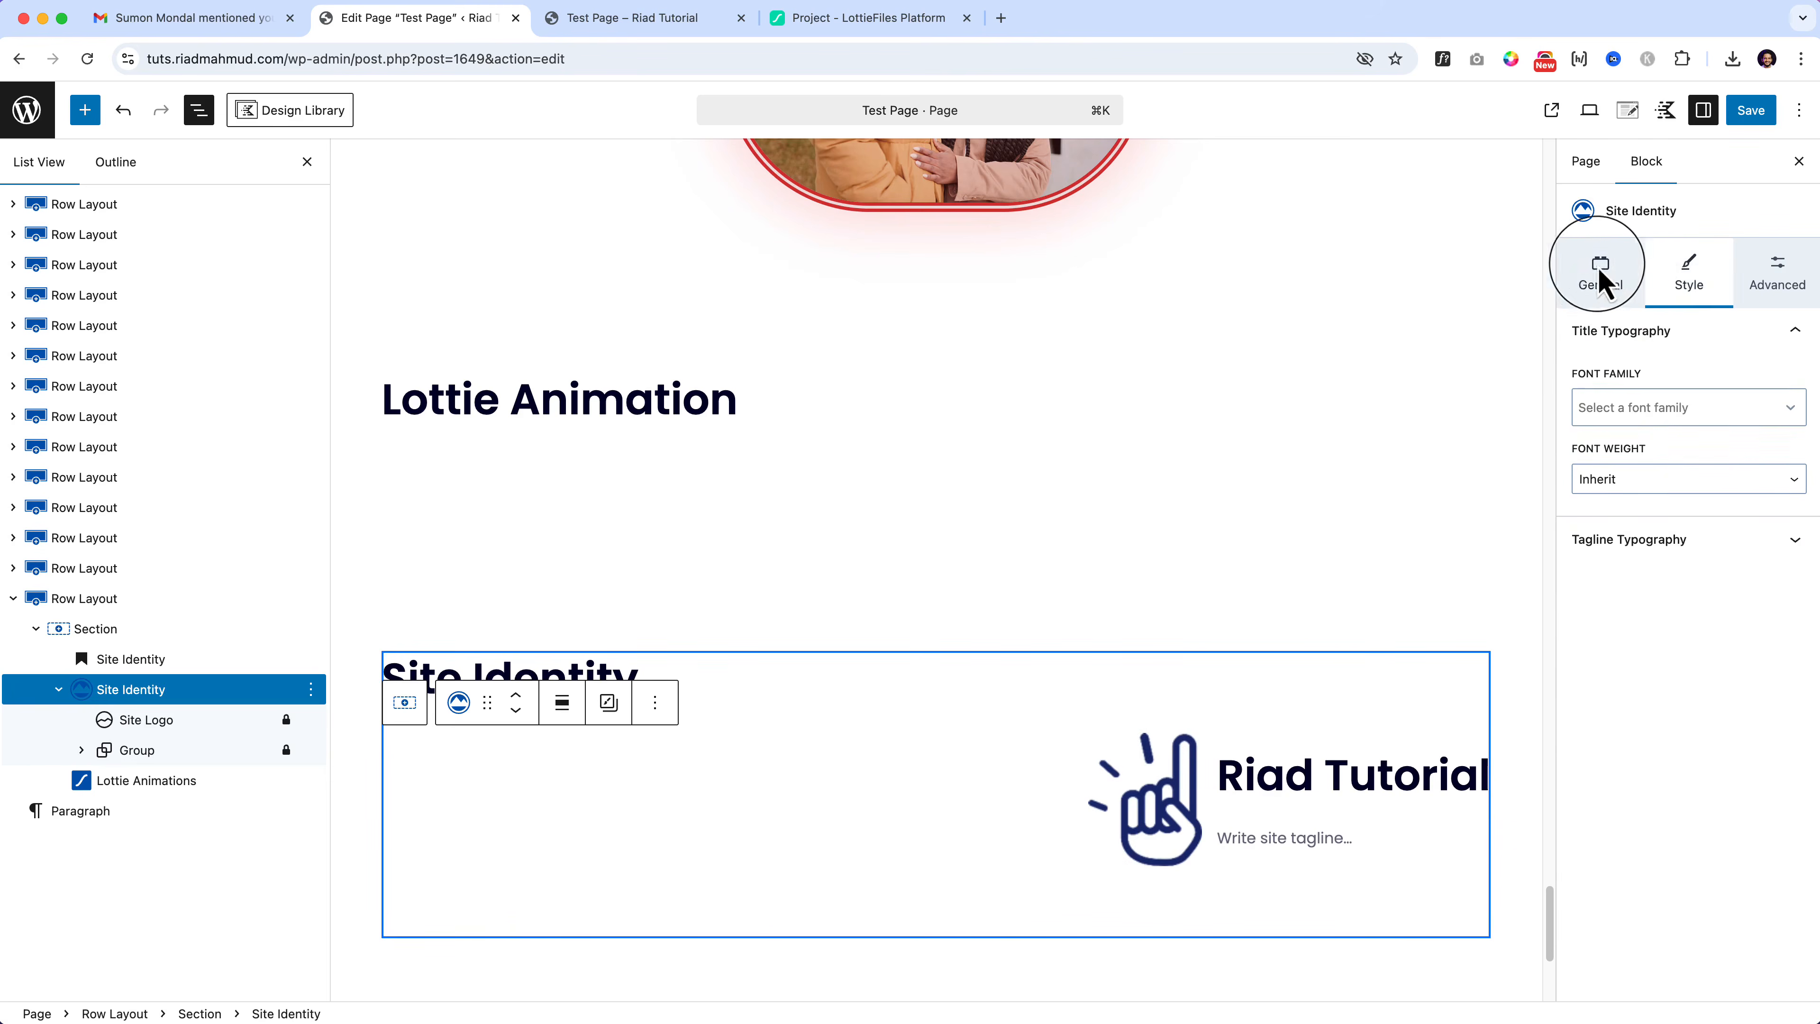
click(1599, 276)
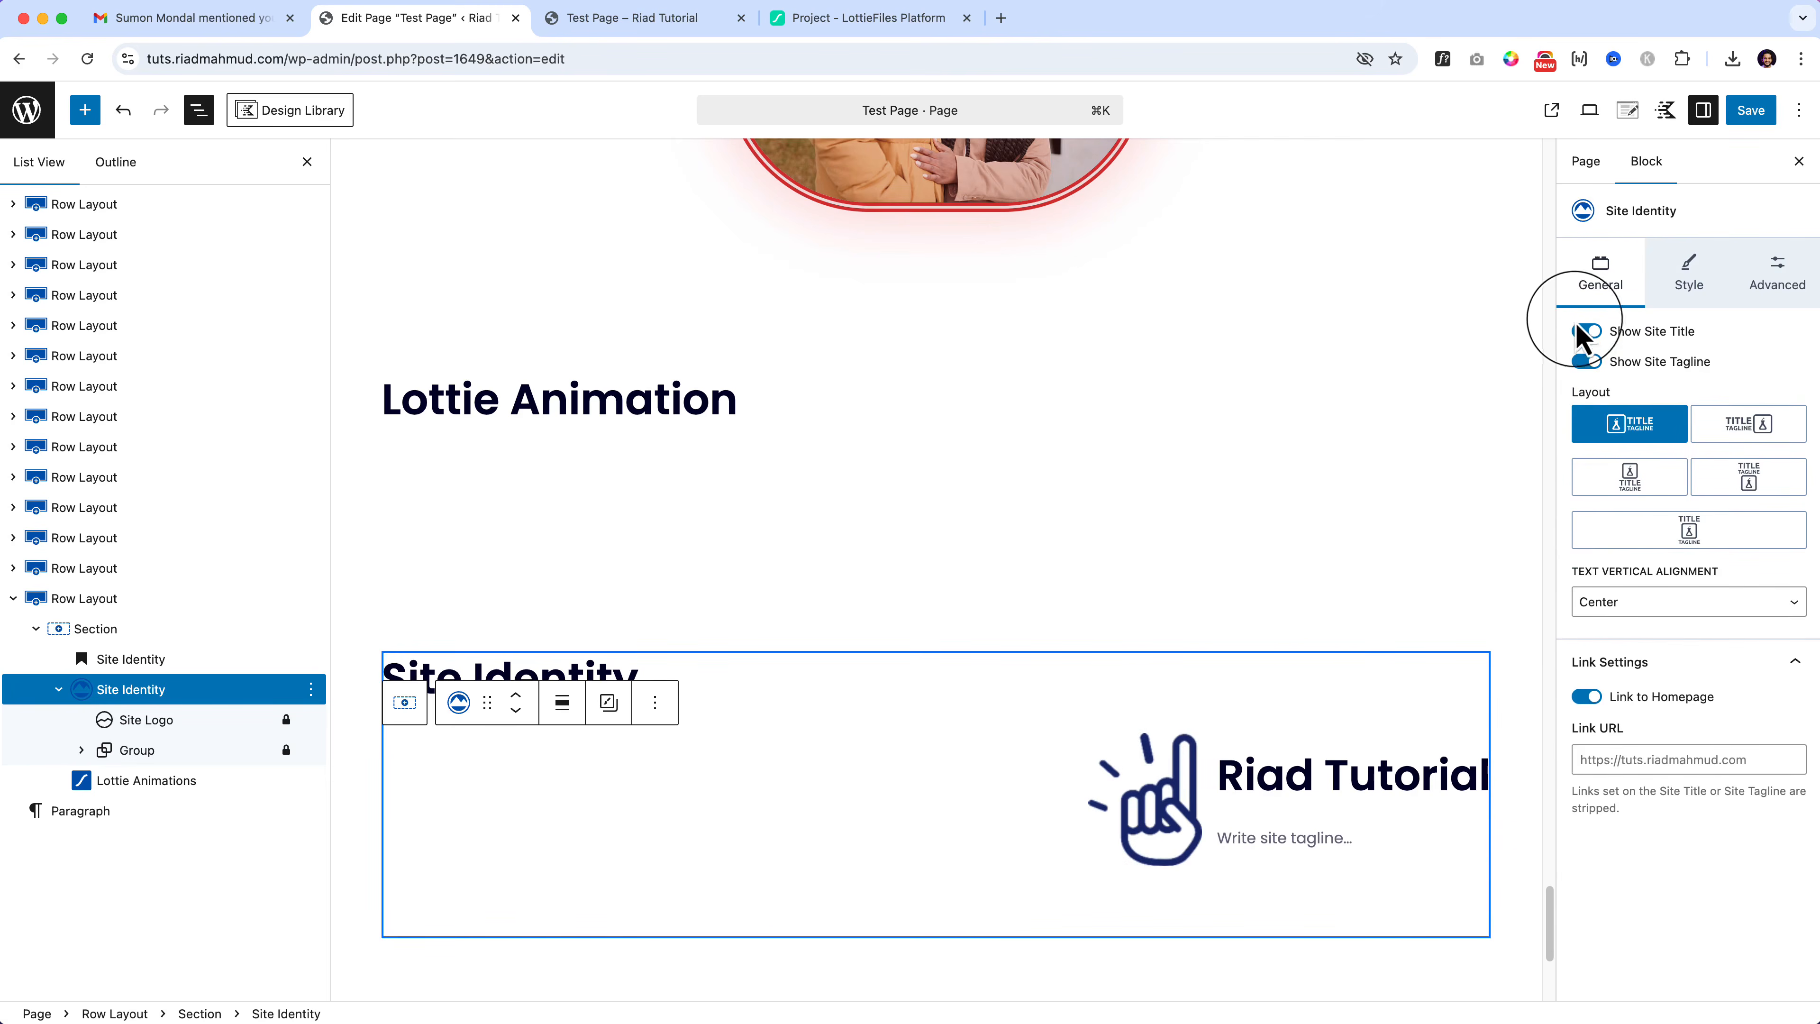
click(1586, 362)
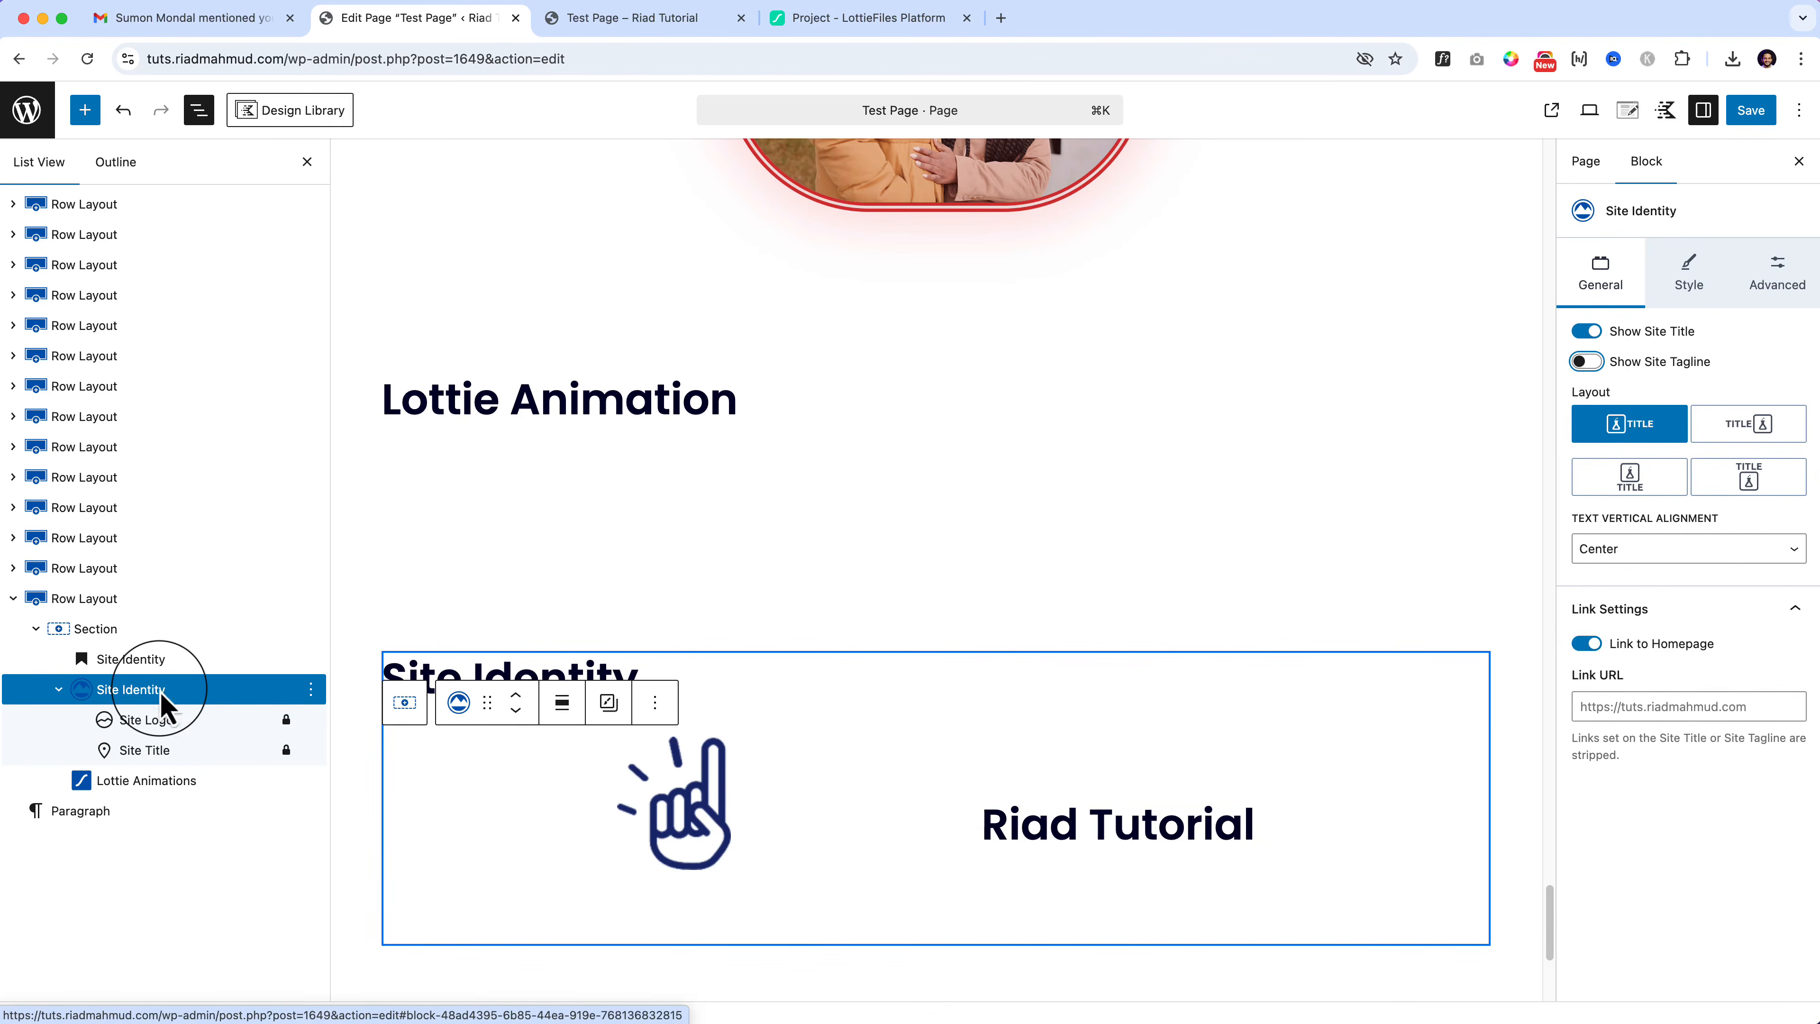
click(1775, 285)
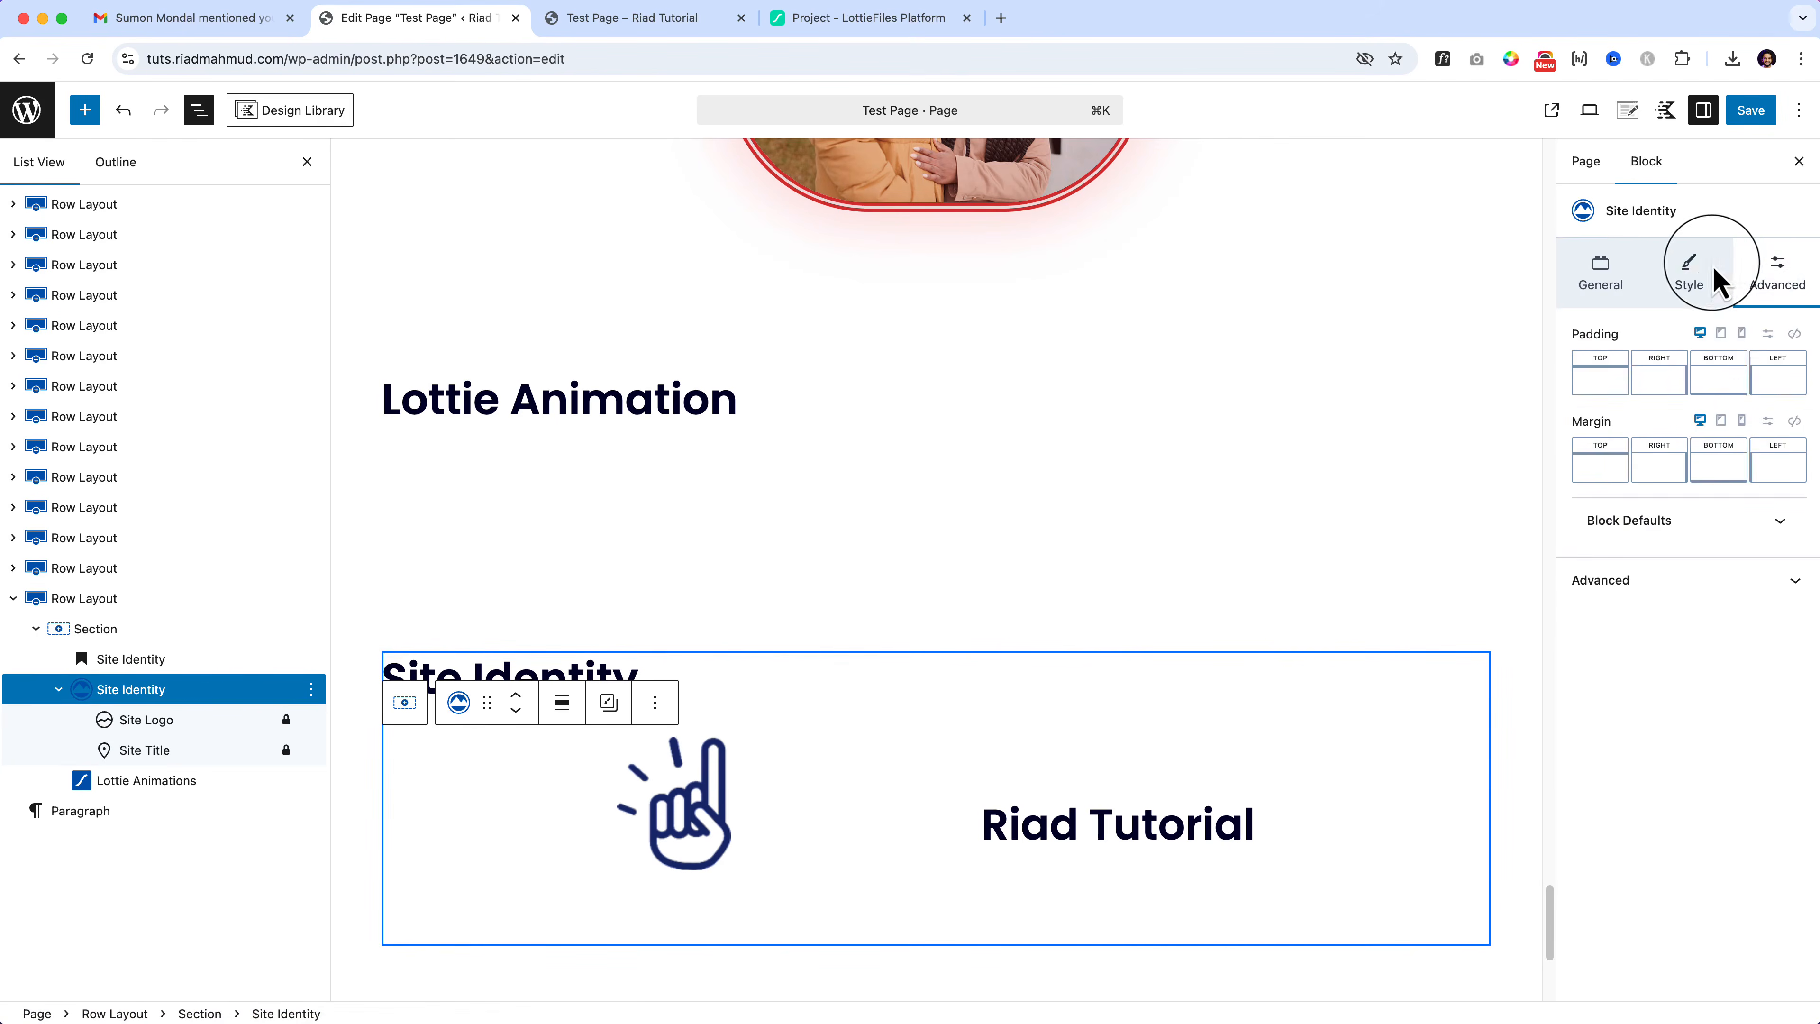
click(1716, 275)
click(1602, 273)
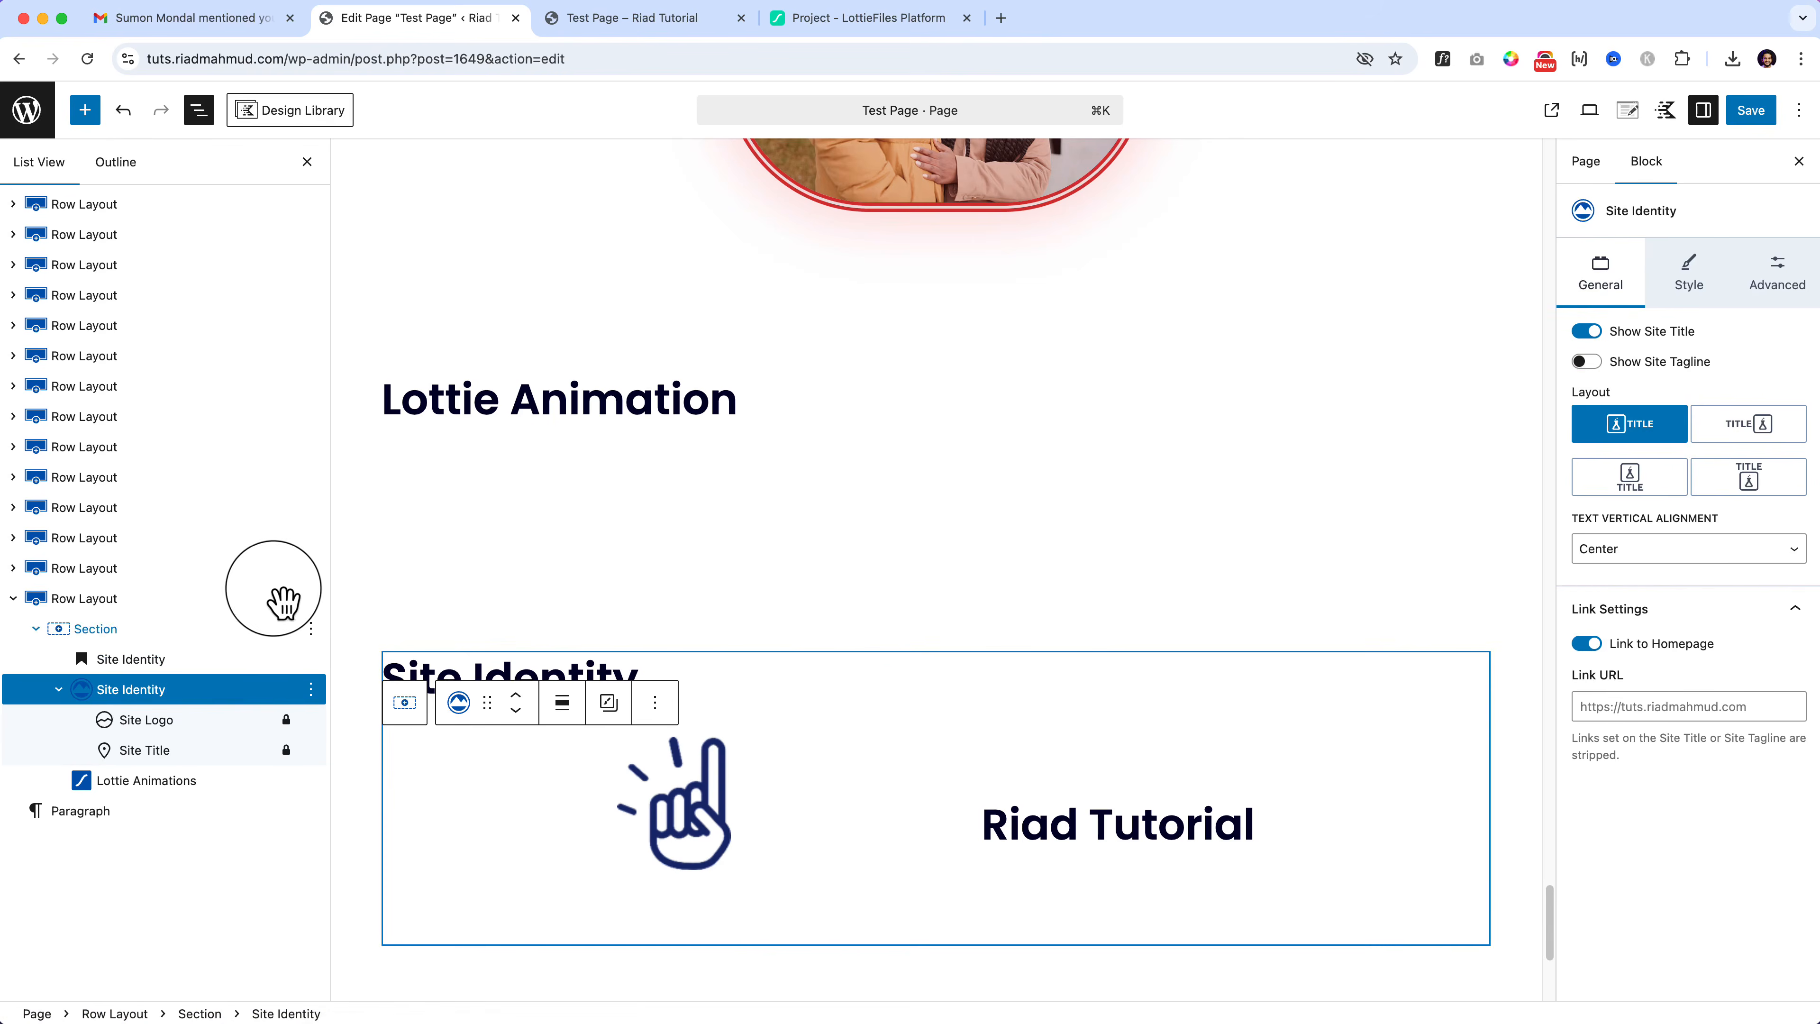
Step: Duplicate the row containing the Site Identity section from List View
click(283, 600)
click(310, 599)
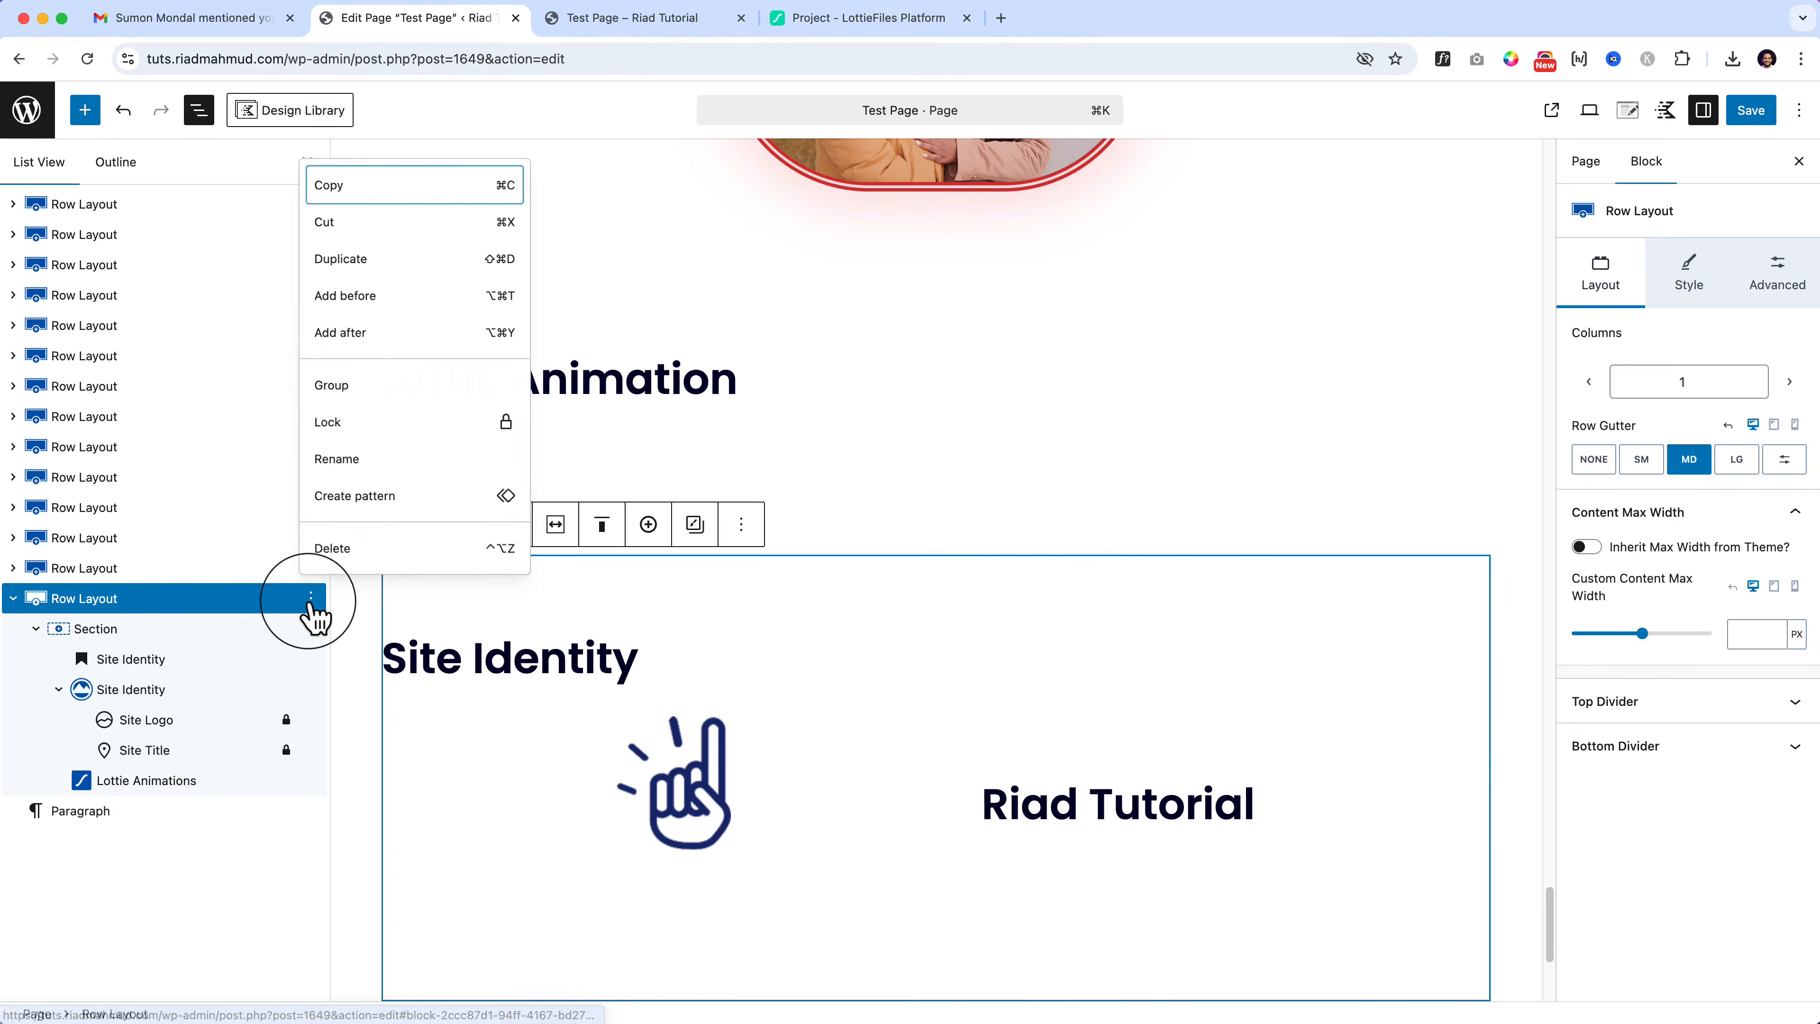
click(345, 259)
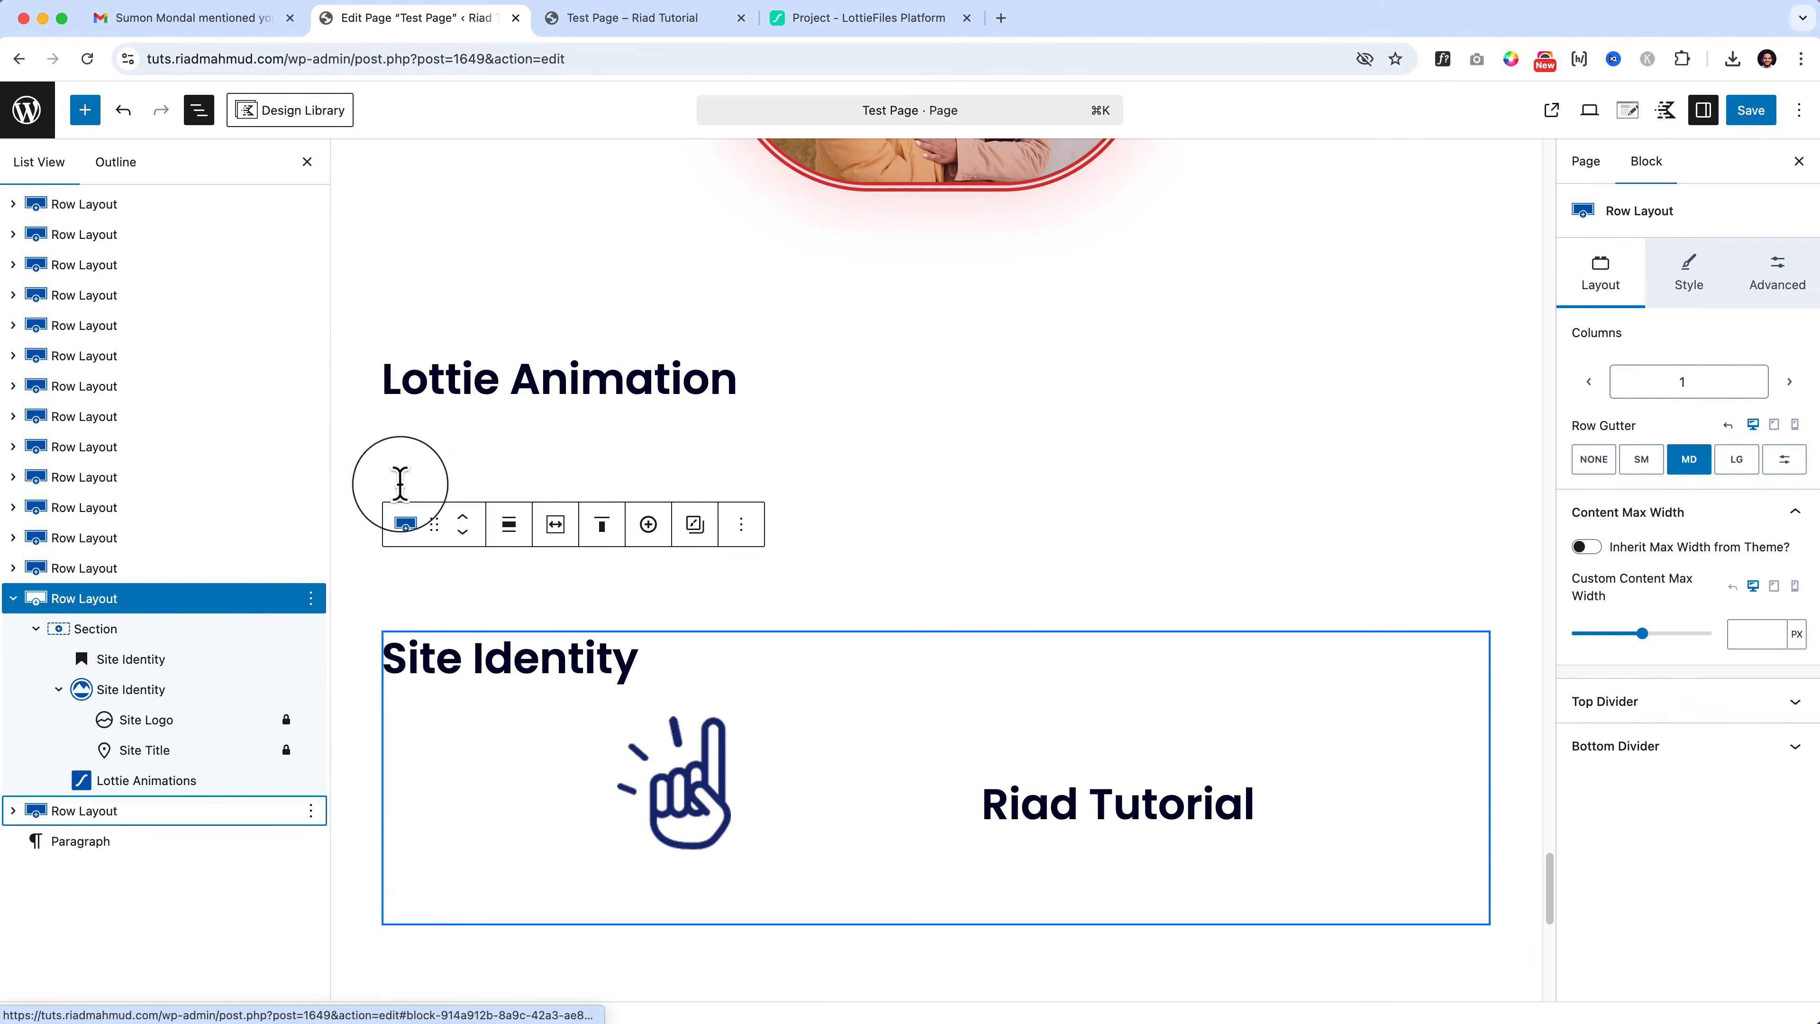
scroll(400, 484, down, 6)
click(528, 772)
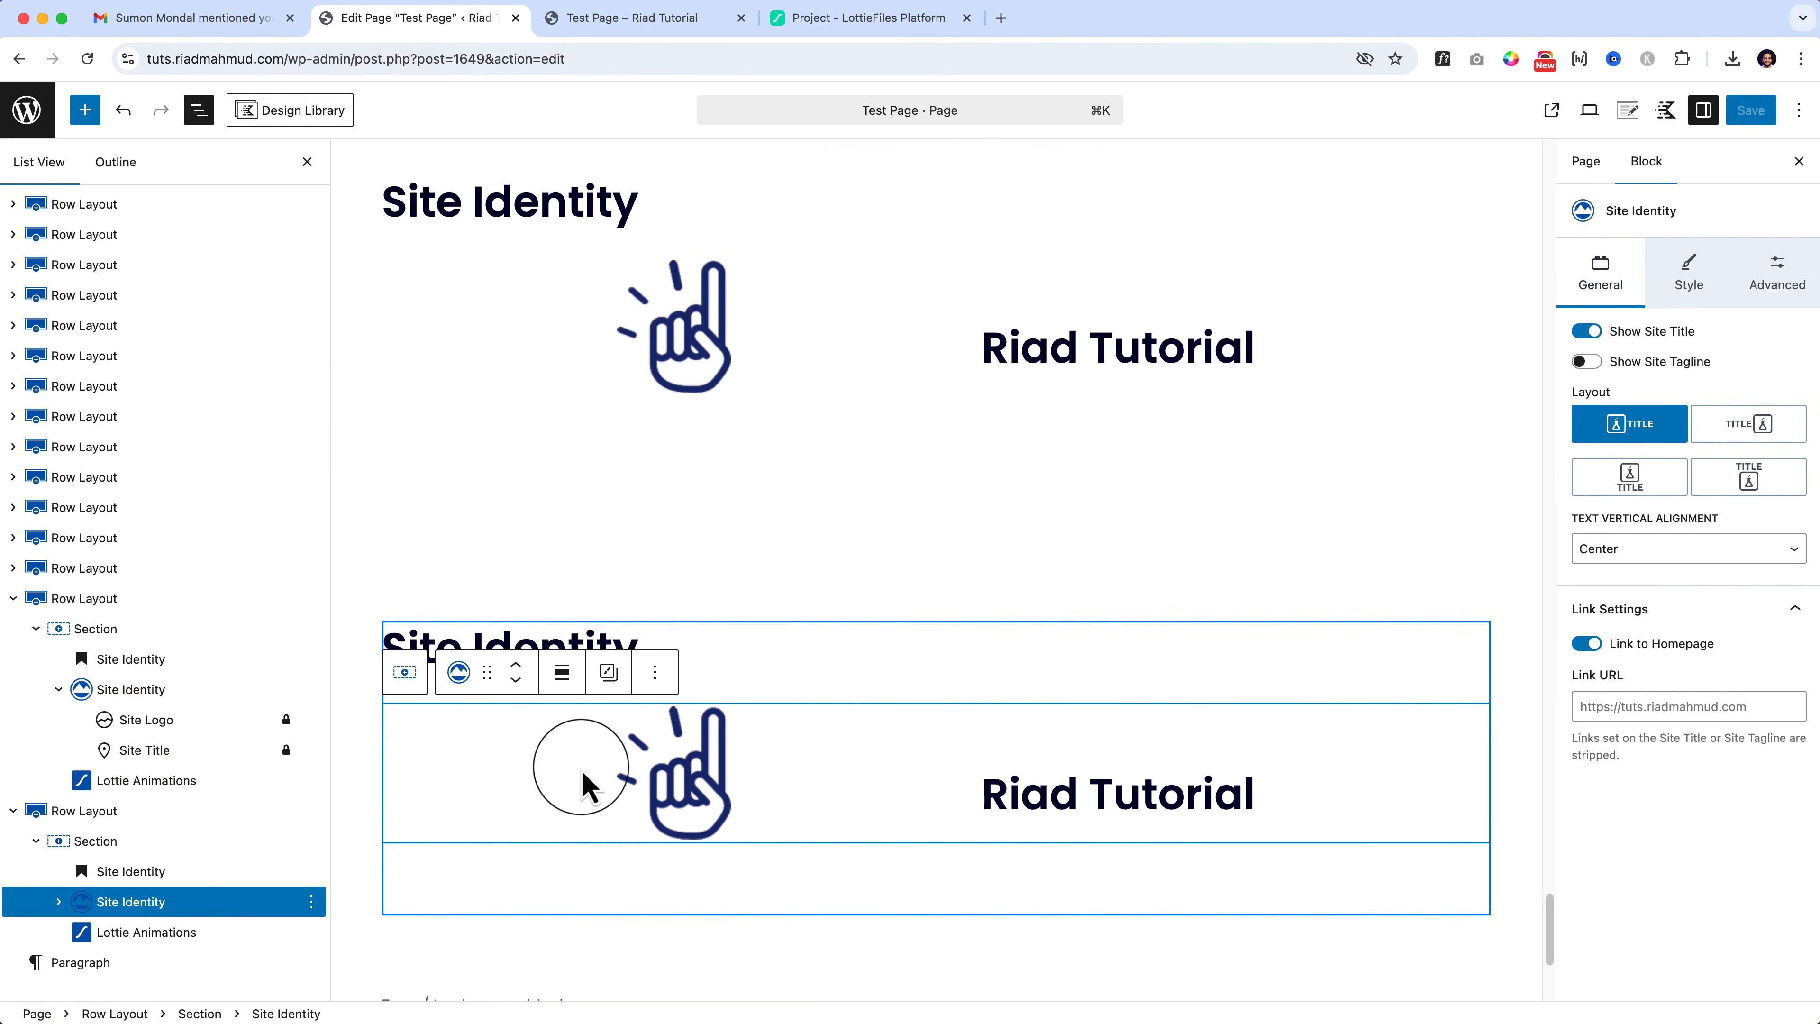
Step: Delete the copied Site Identity and Lottie blocks, plus the first row's Lottie animation
key(Delete)
click(208, 903)
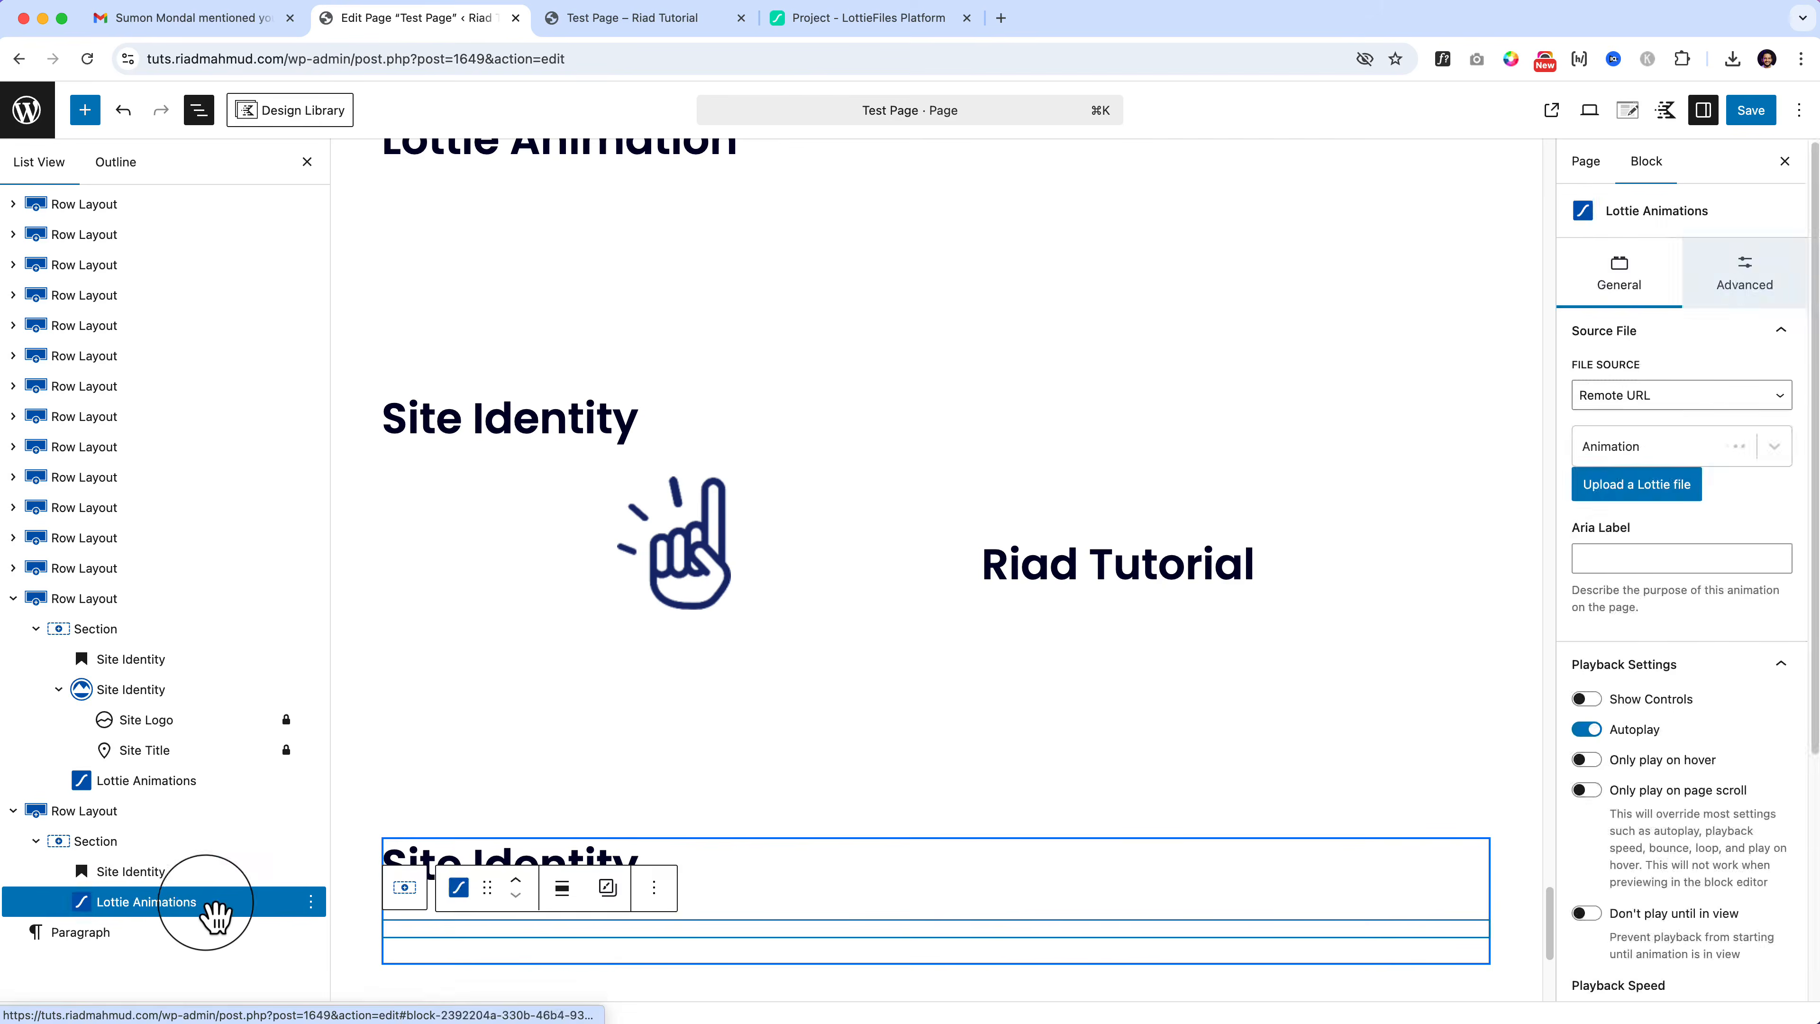
key(Delete)
click(569, 677)
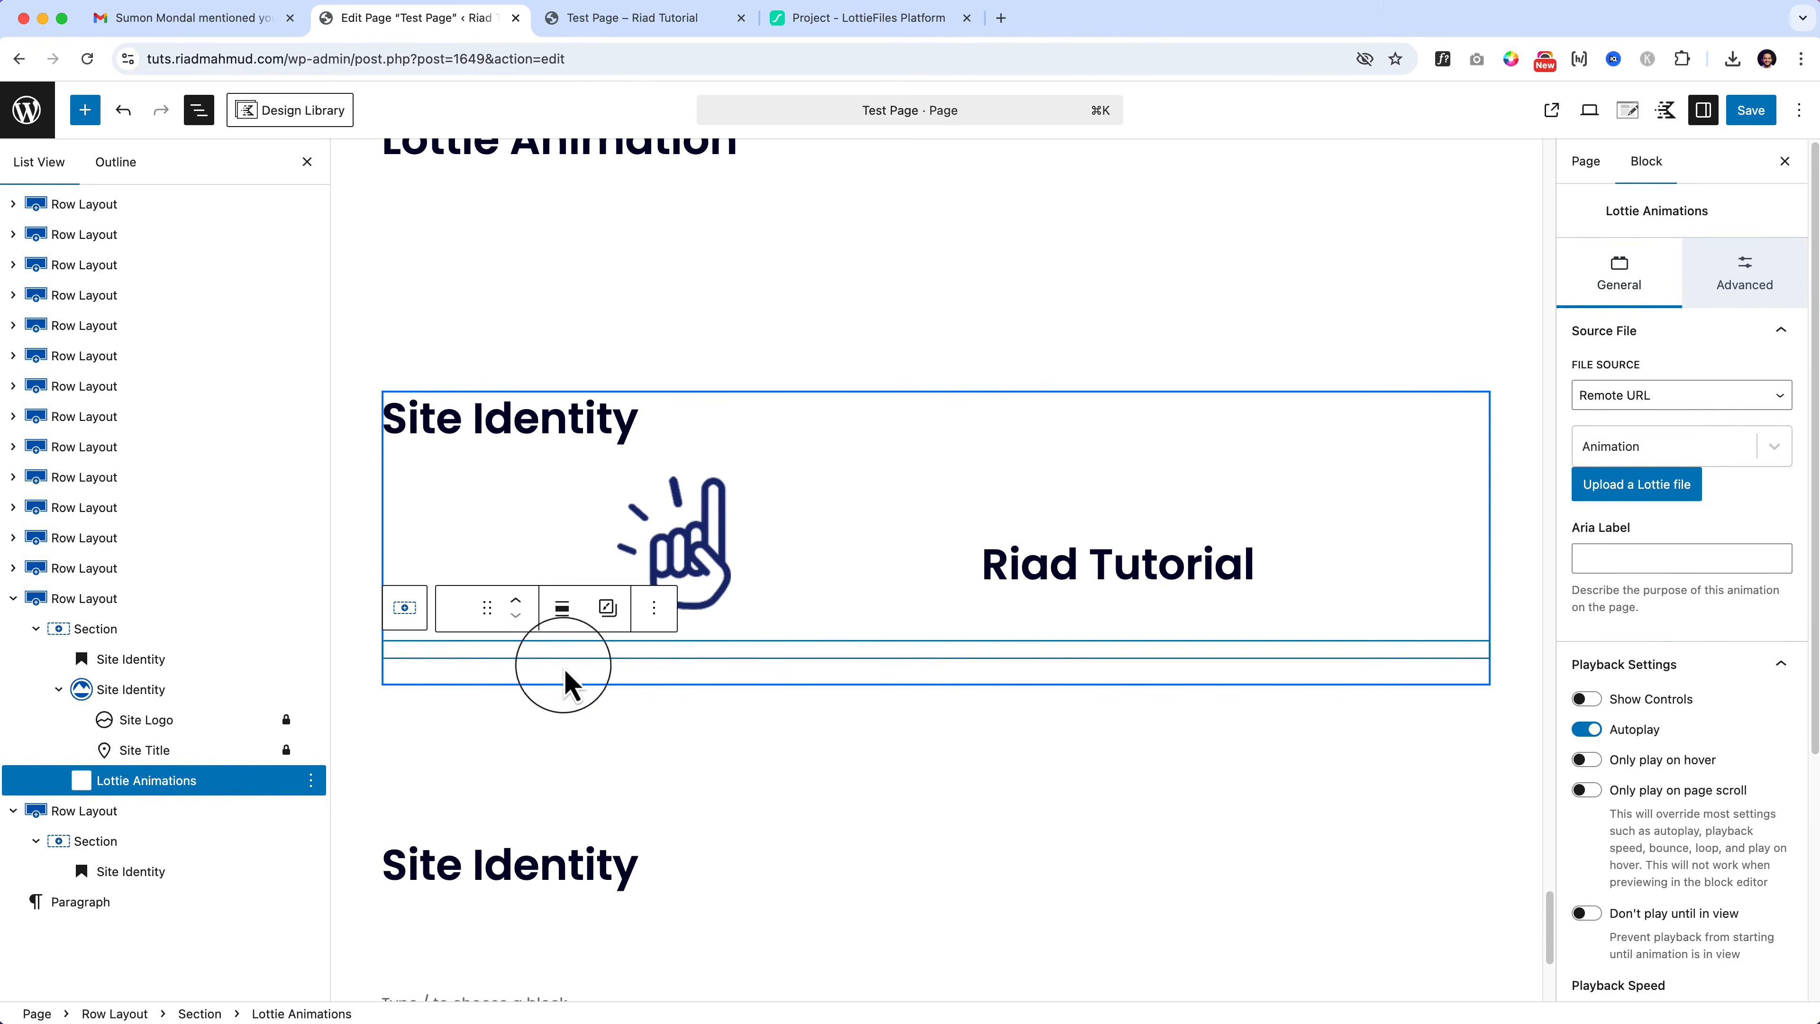
click(311, 780)
click(333, 724)
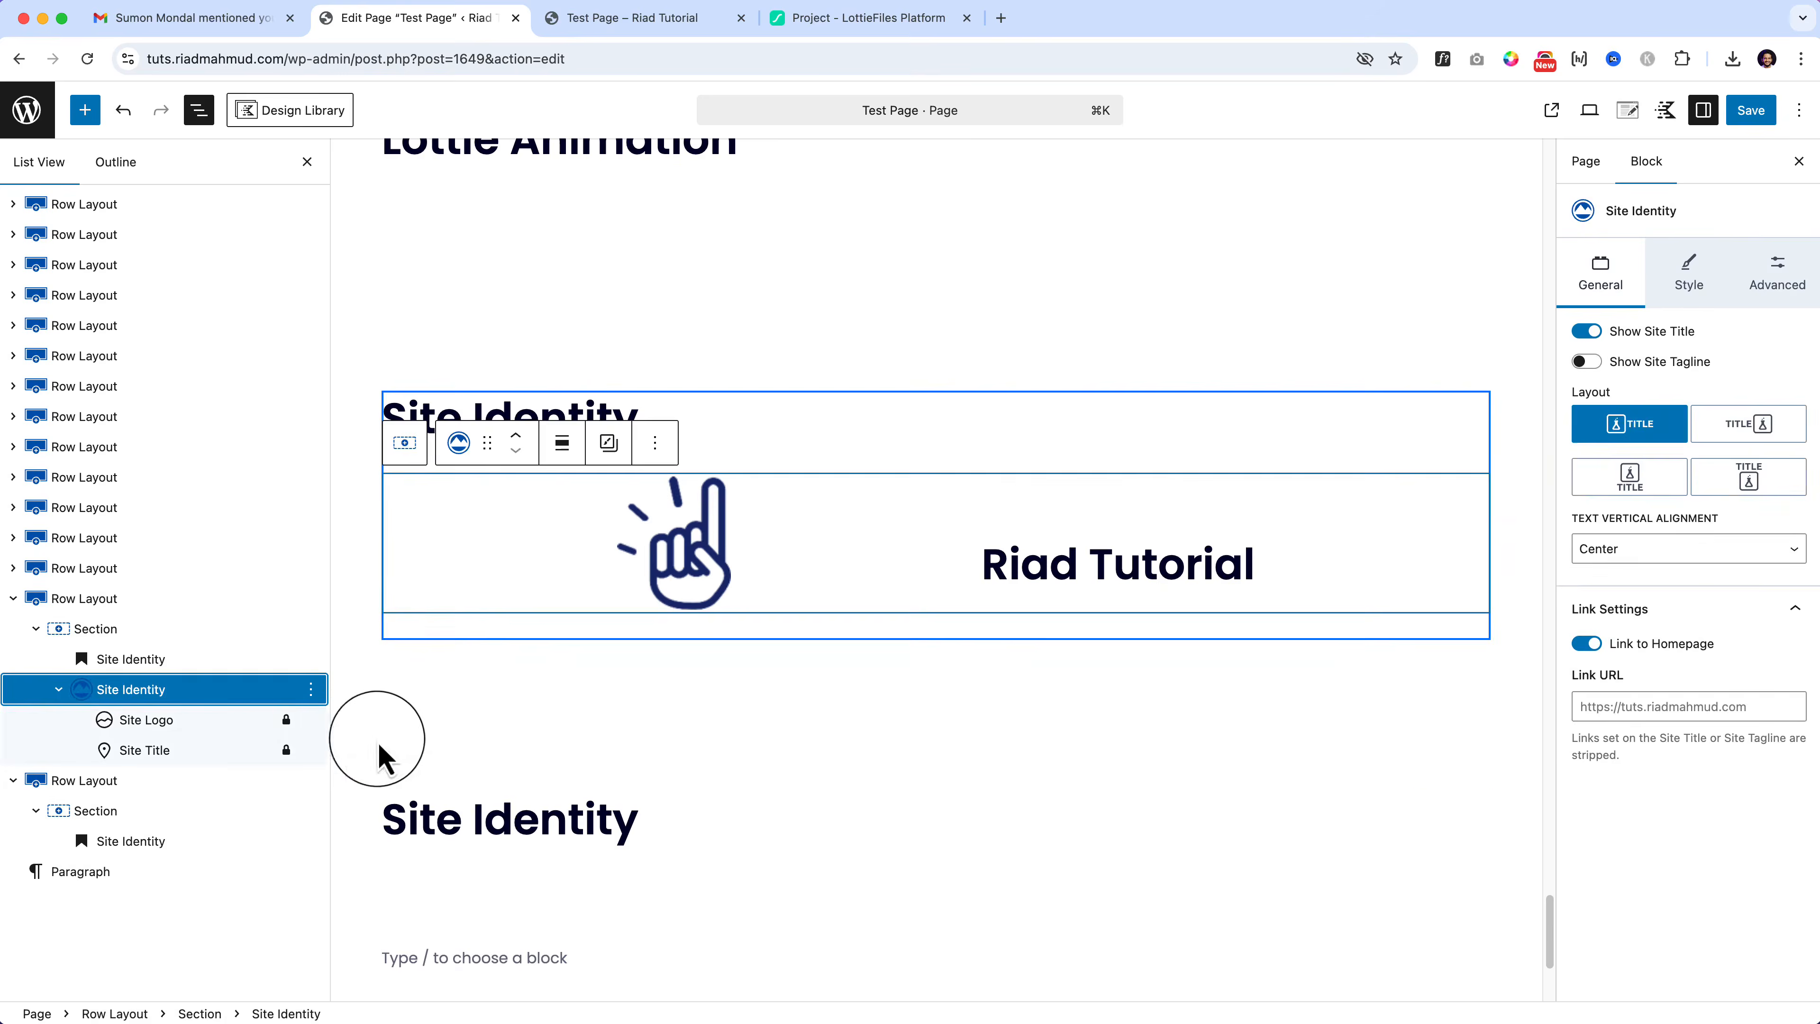
Step: Rename the lower heading from 'Site Identity' to 'Post Block'
click(667, 820)
click(85, 110)
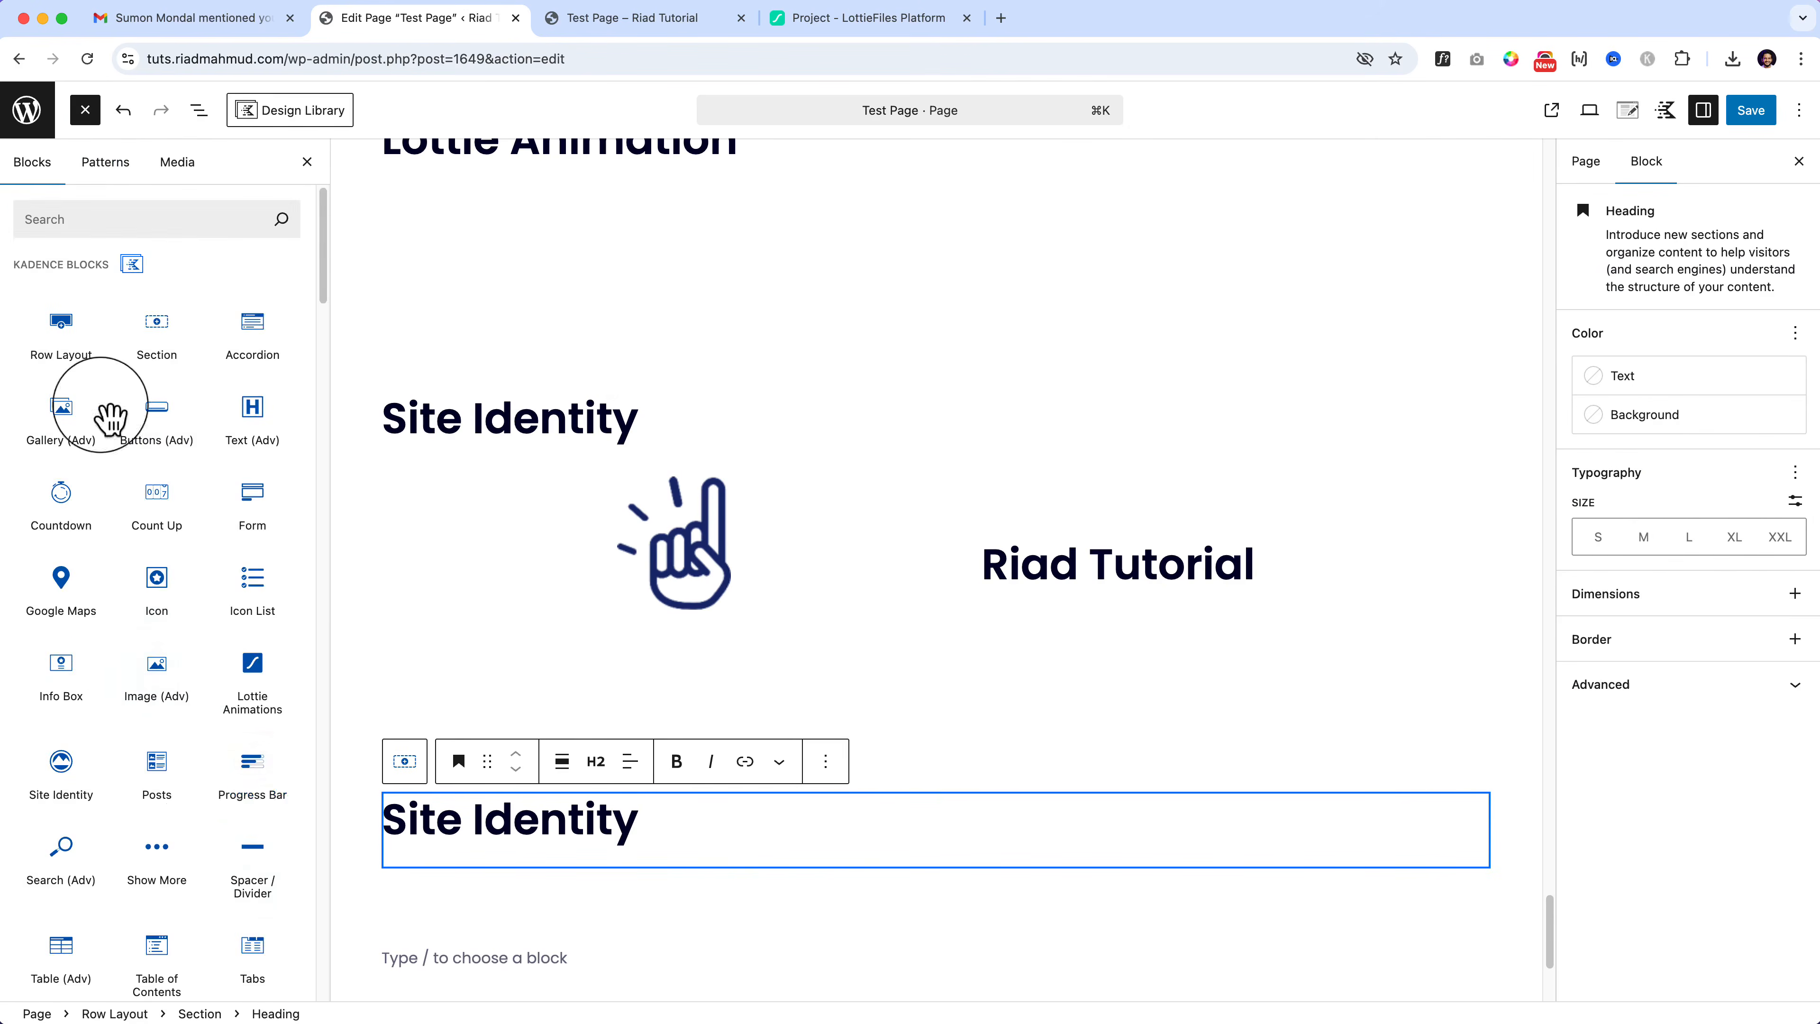
scroll(222, 889, down, 5)
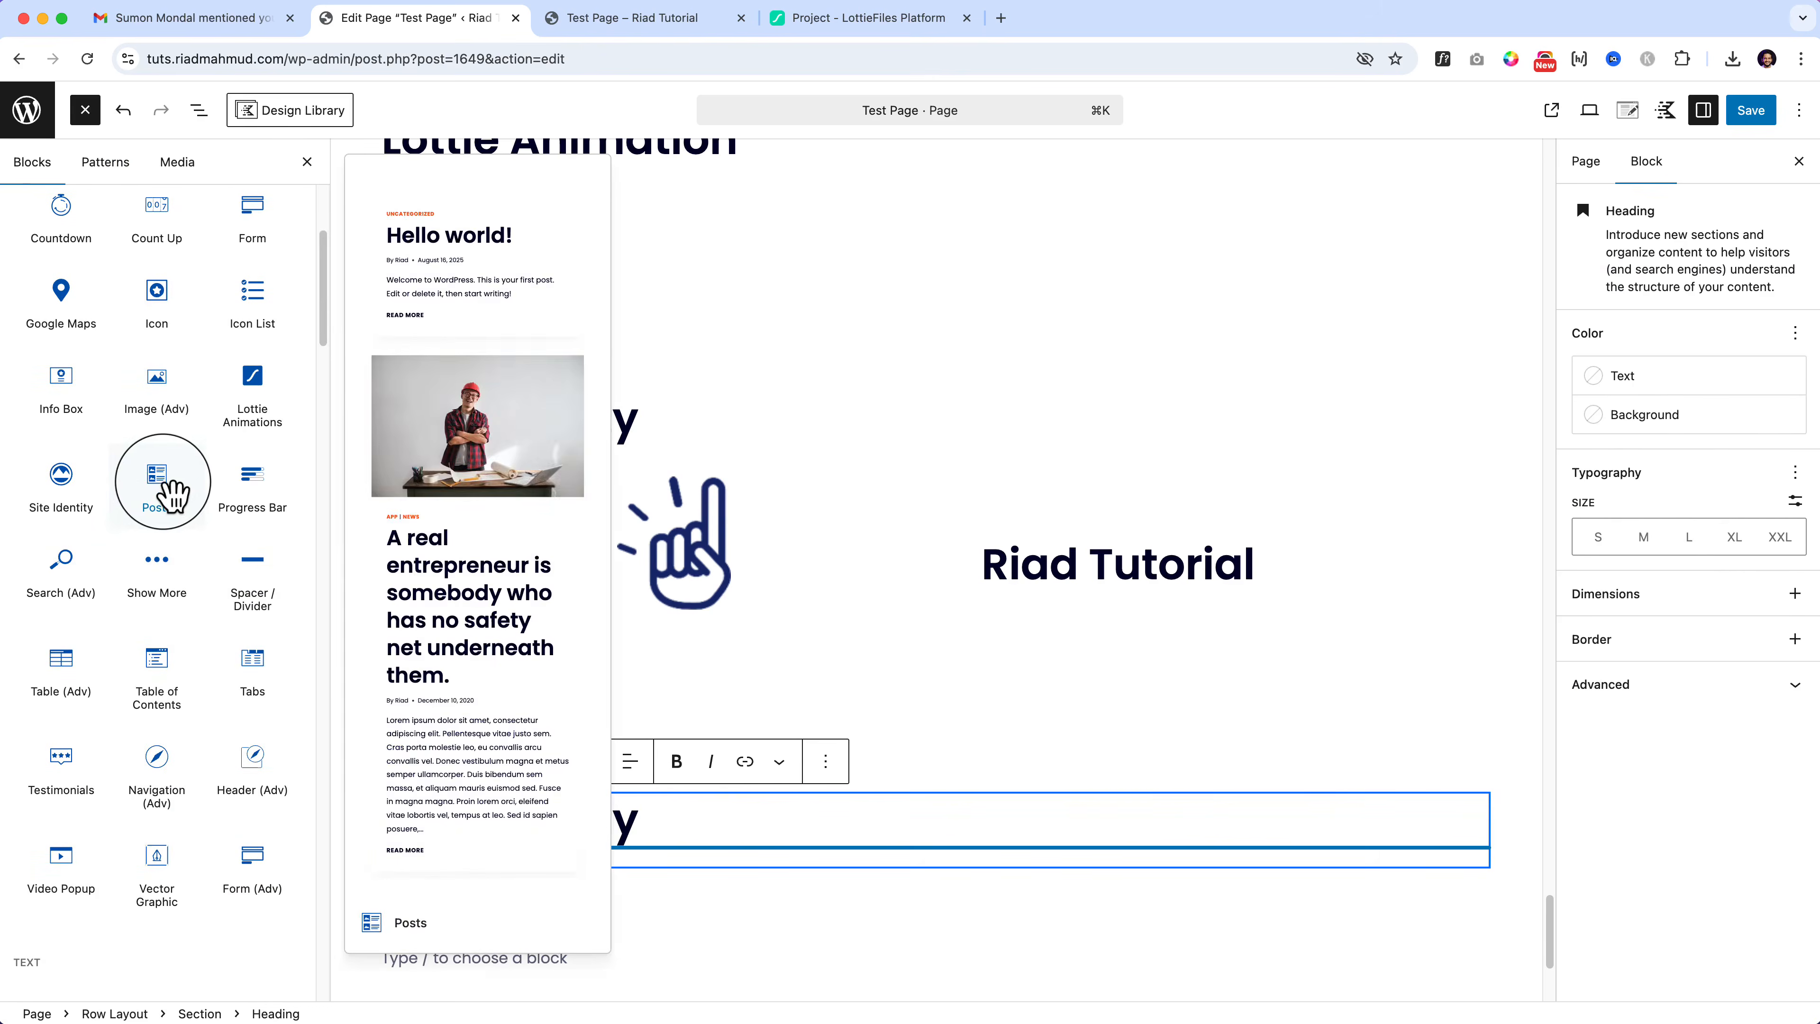
double_click(416, 817)
text(Post)
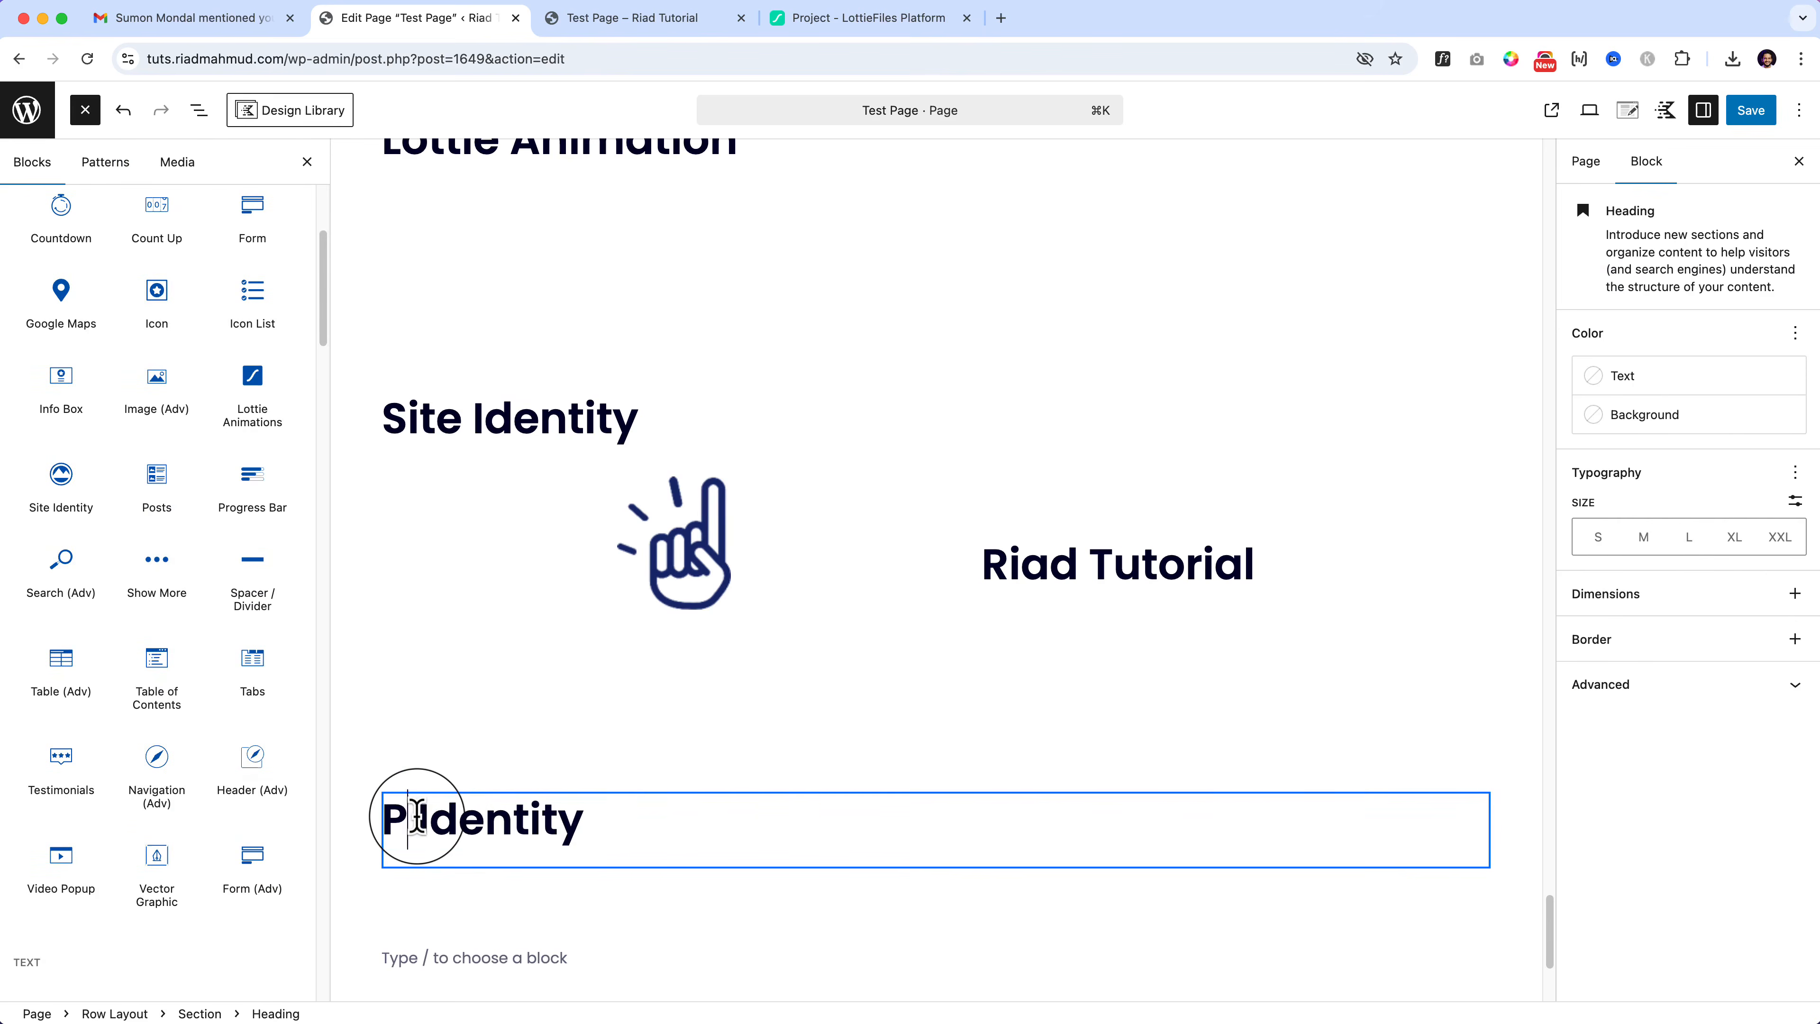
text( Block)
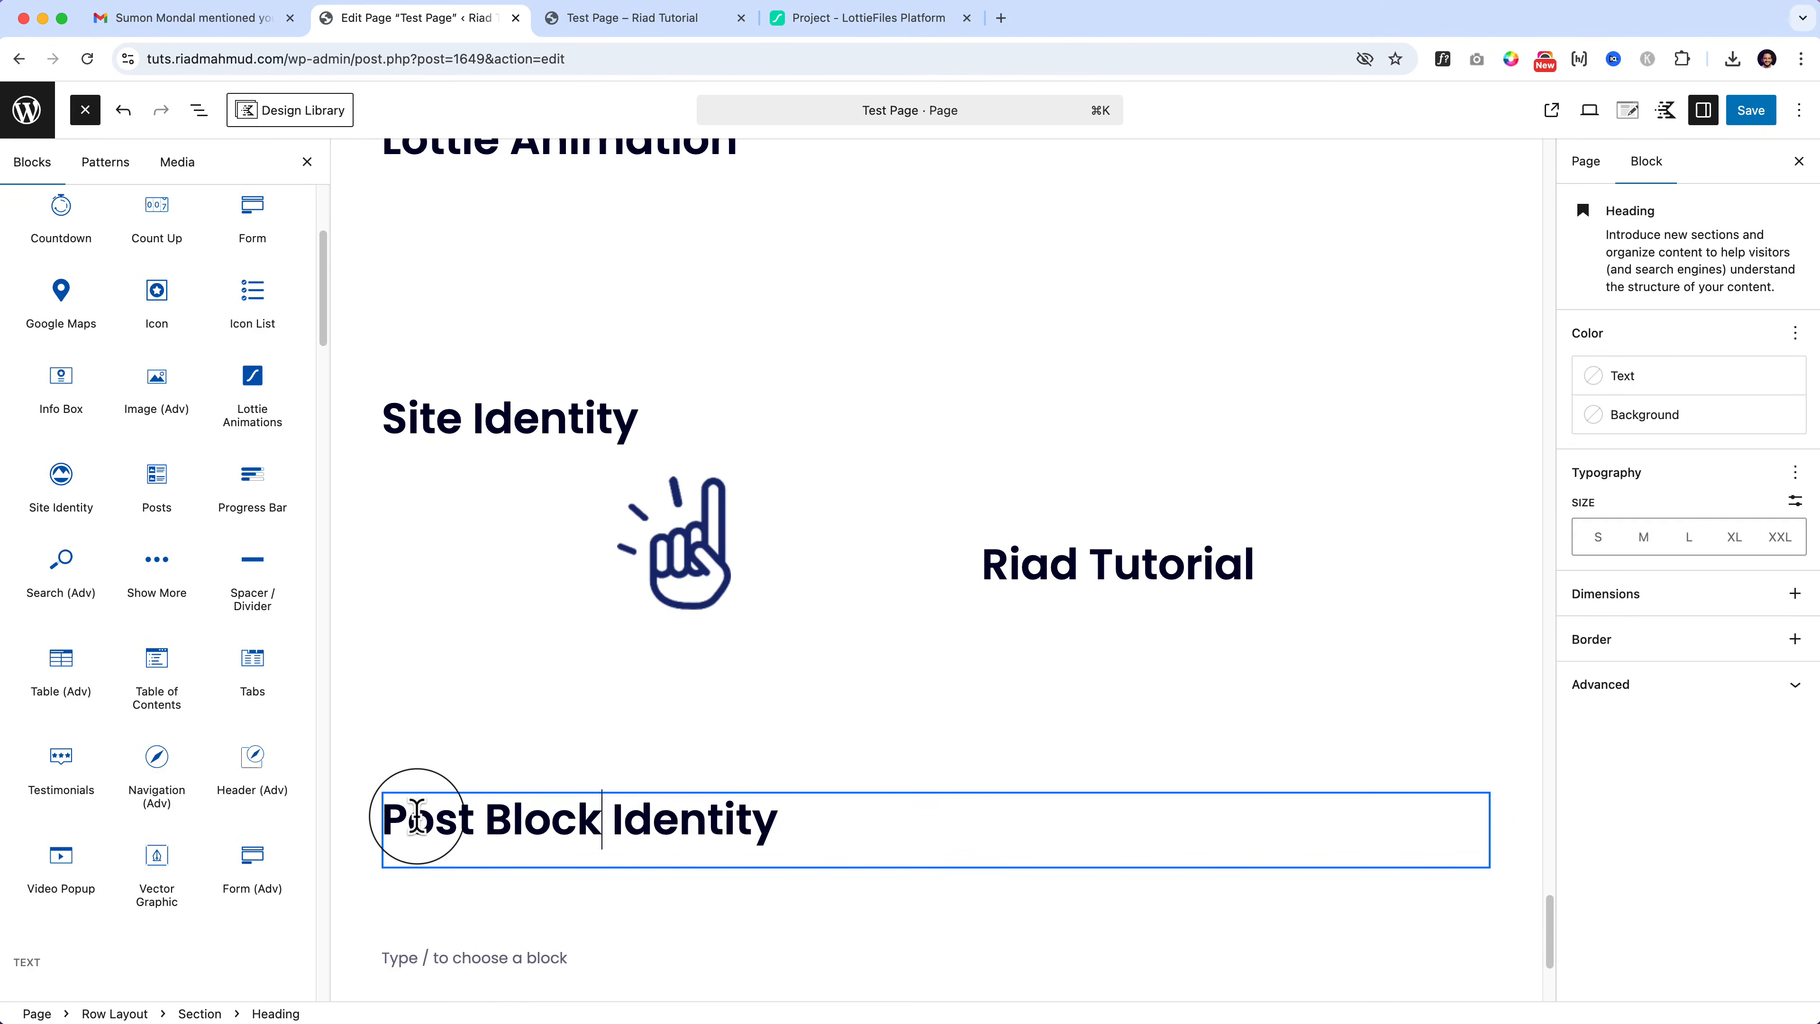
key(shift+End)
key(BackSpace)
Step: Add a Kadence Posts grid below the Post Block heading and save the page
drag(172, 480, 438, 853)
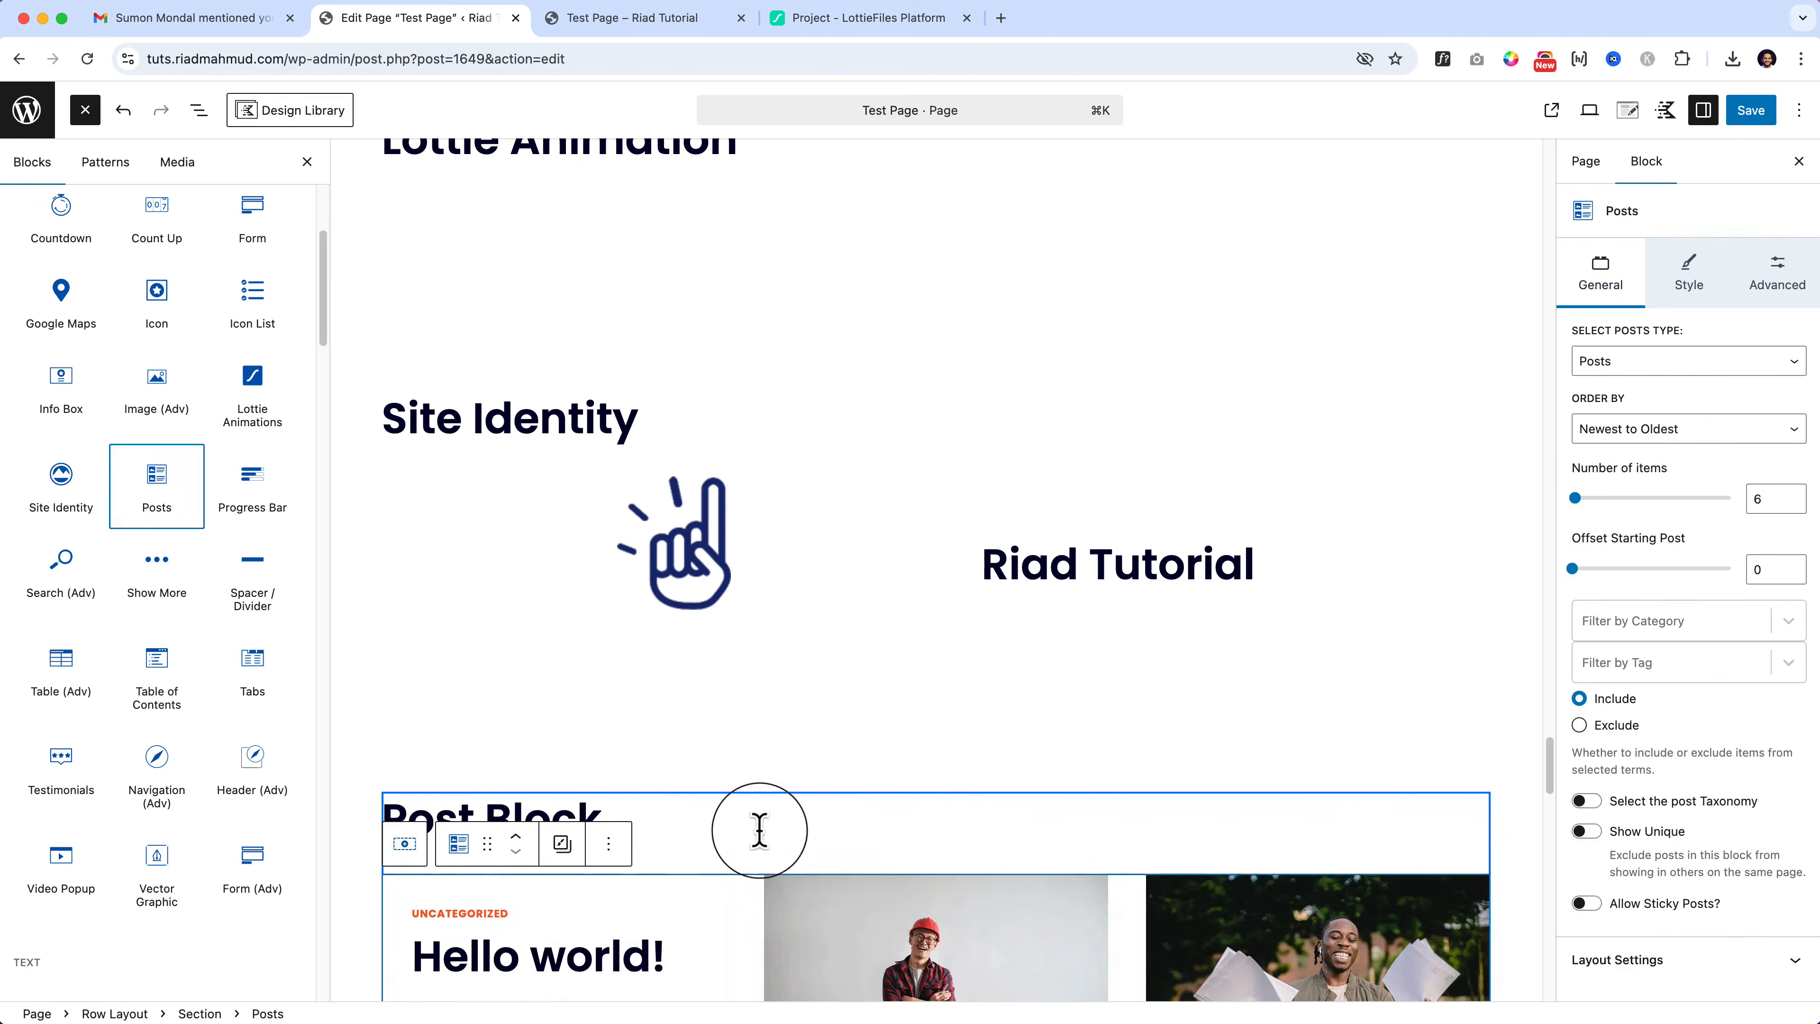
scroll(759, 839, down, 3)
scroll(767, 846, down, 8)
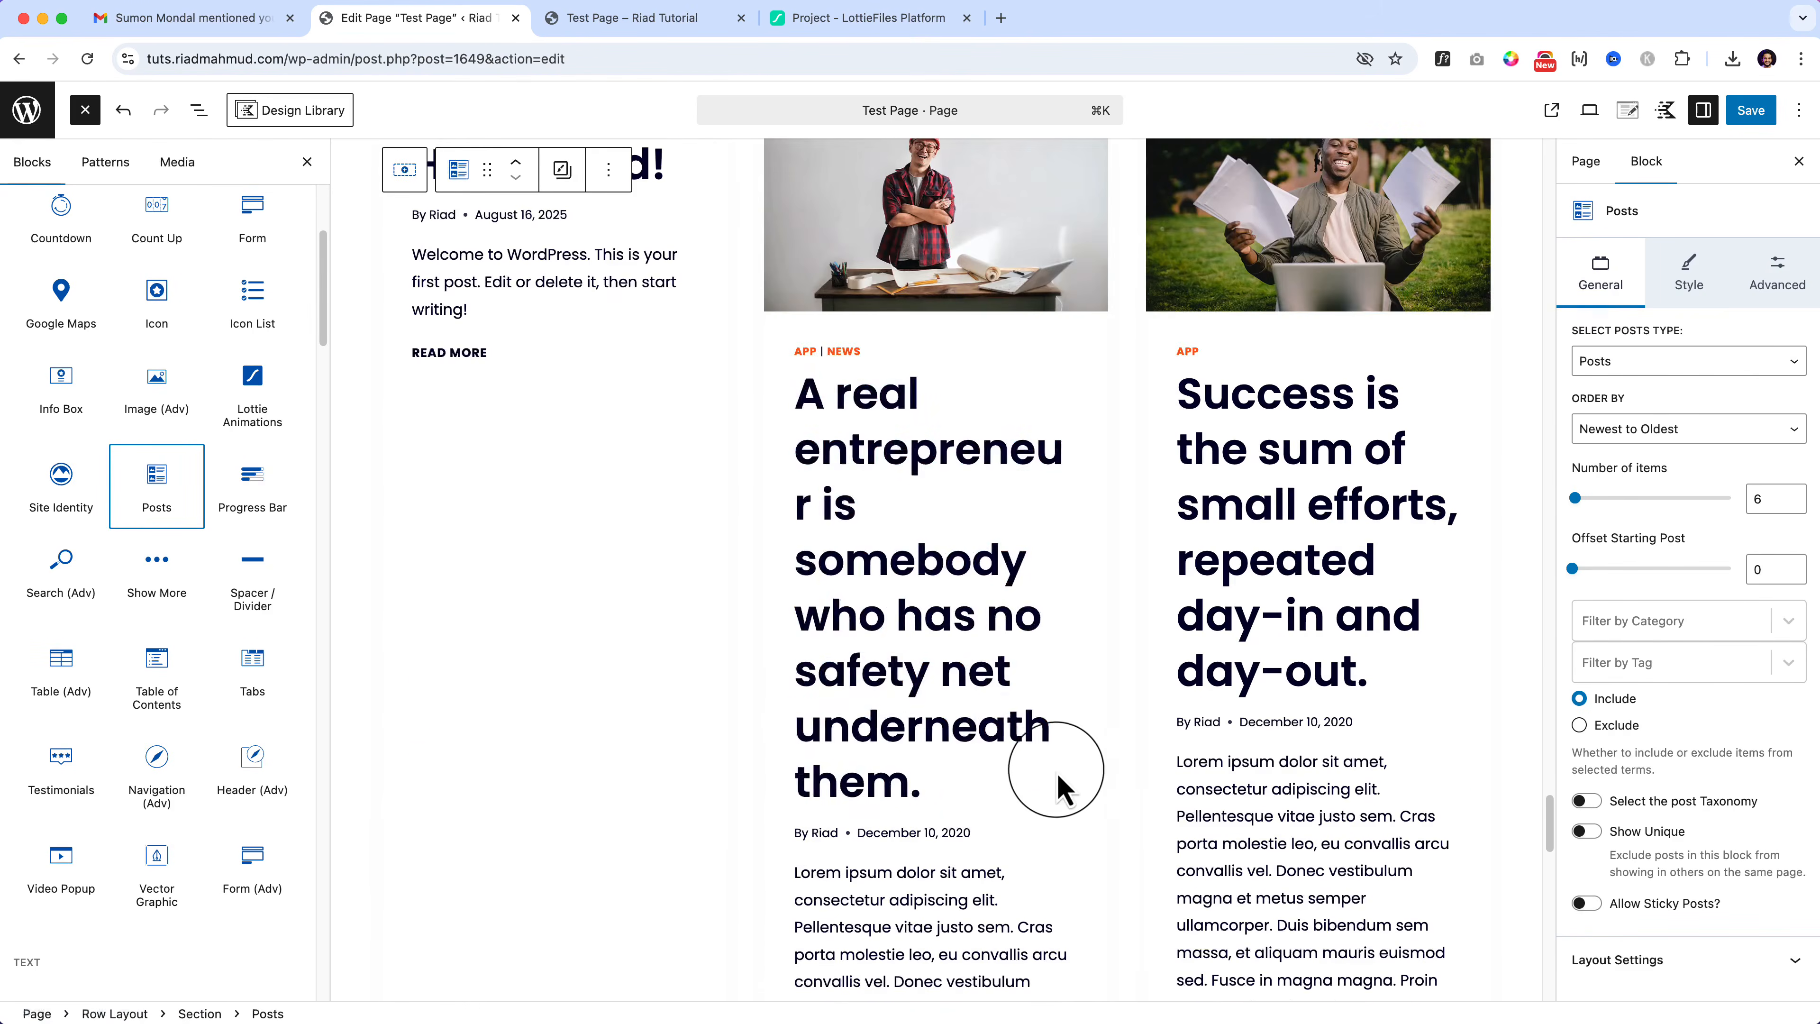
scroll(1061, 782, up, 3)
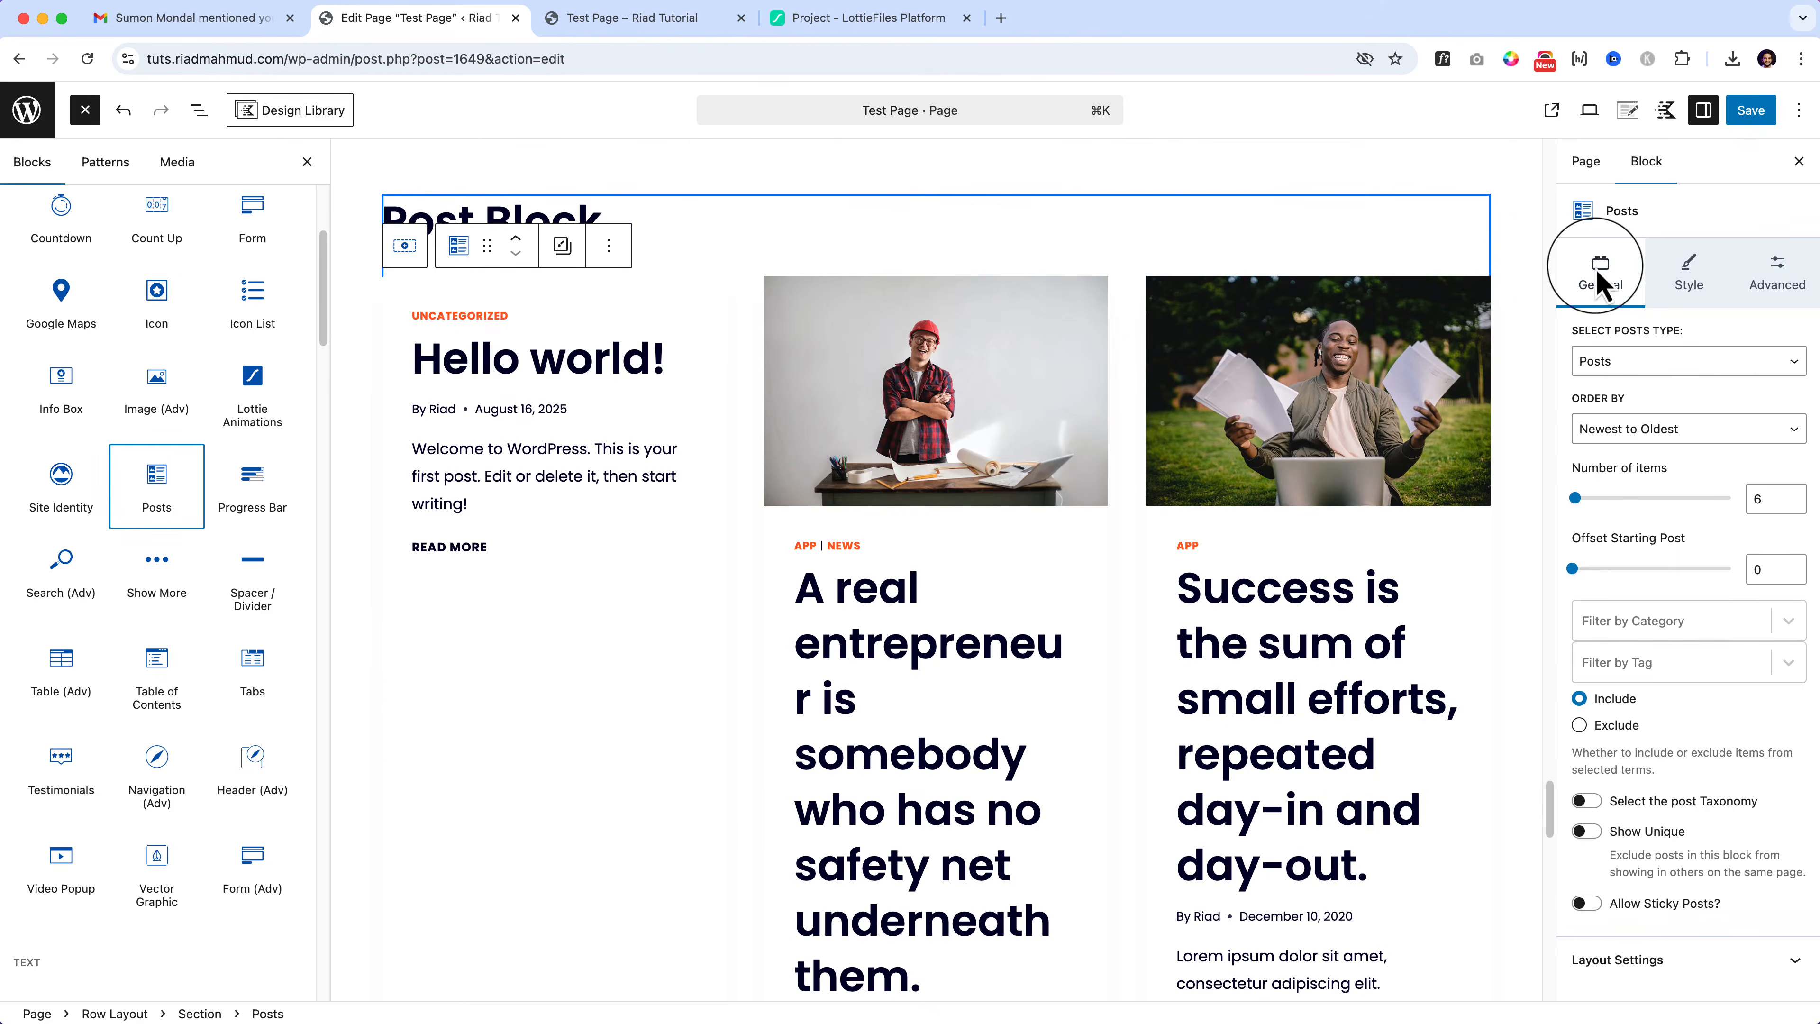
click(1748, 115)
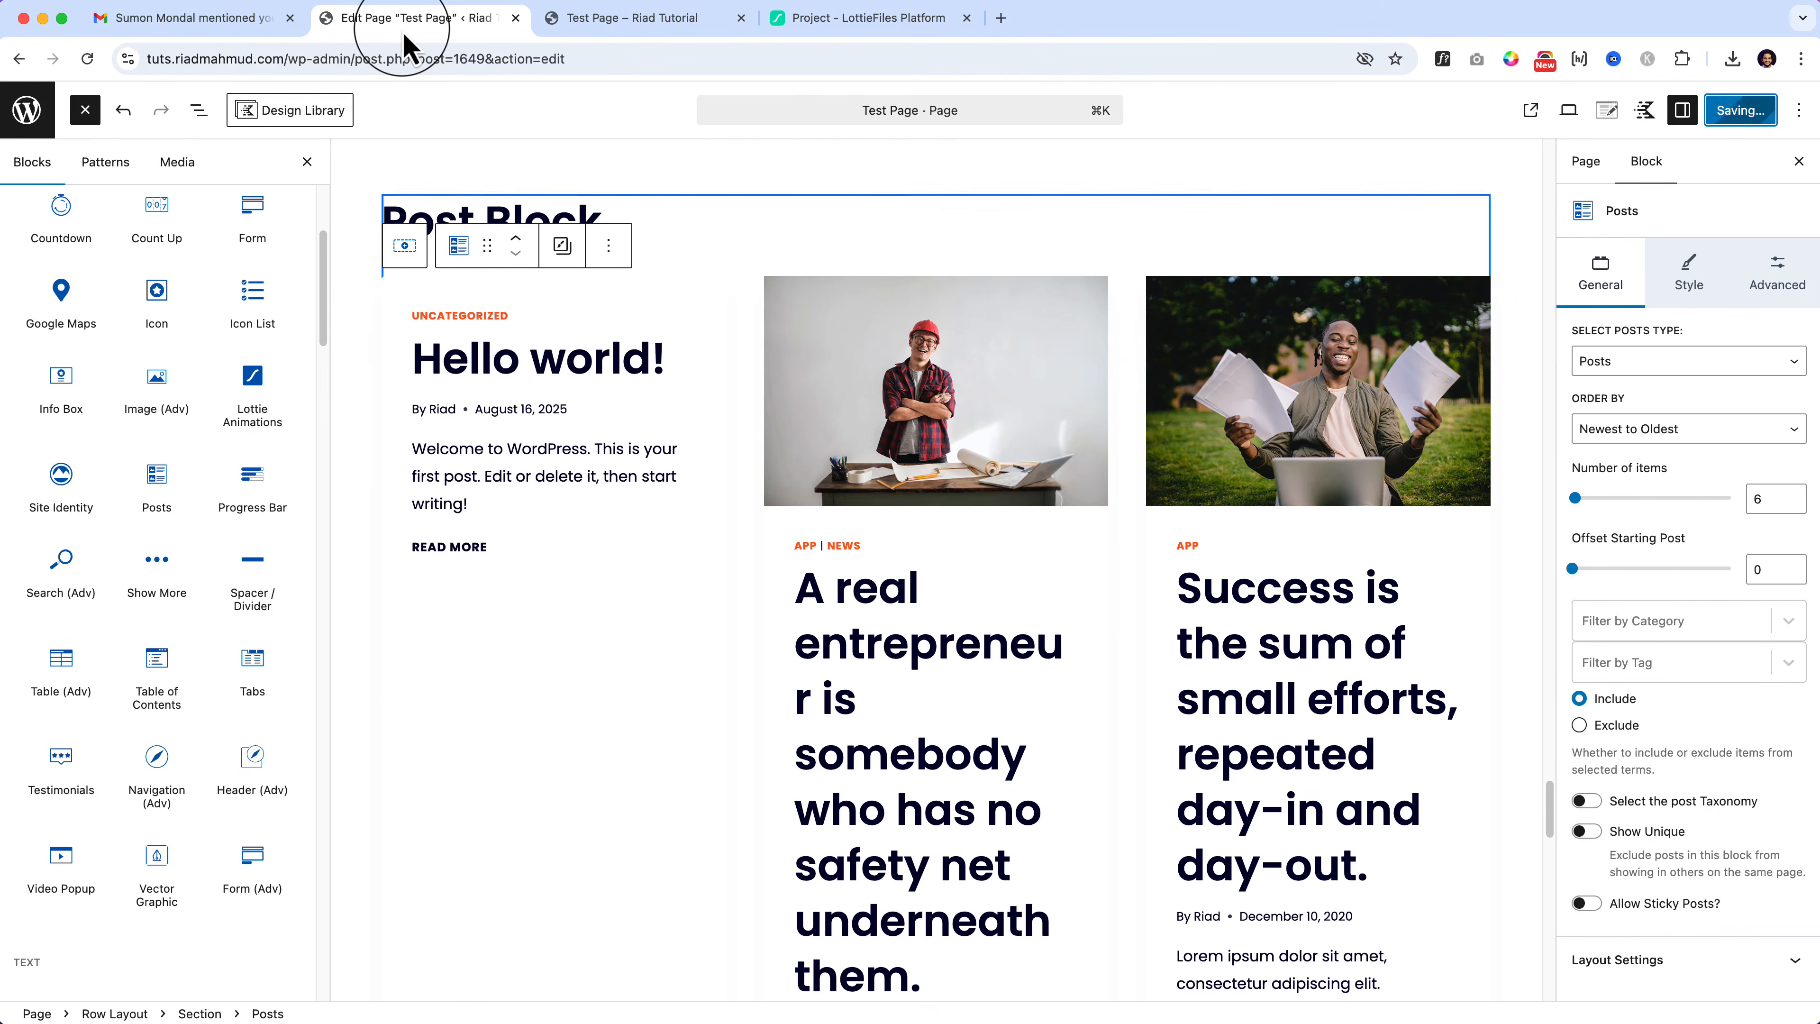
Step: Trash the Hello world! post, then reopen Test Page in the editor
click(36, 113)
click(73, 185)
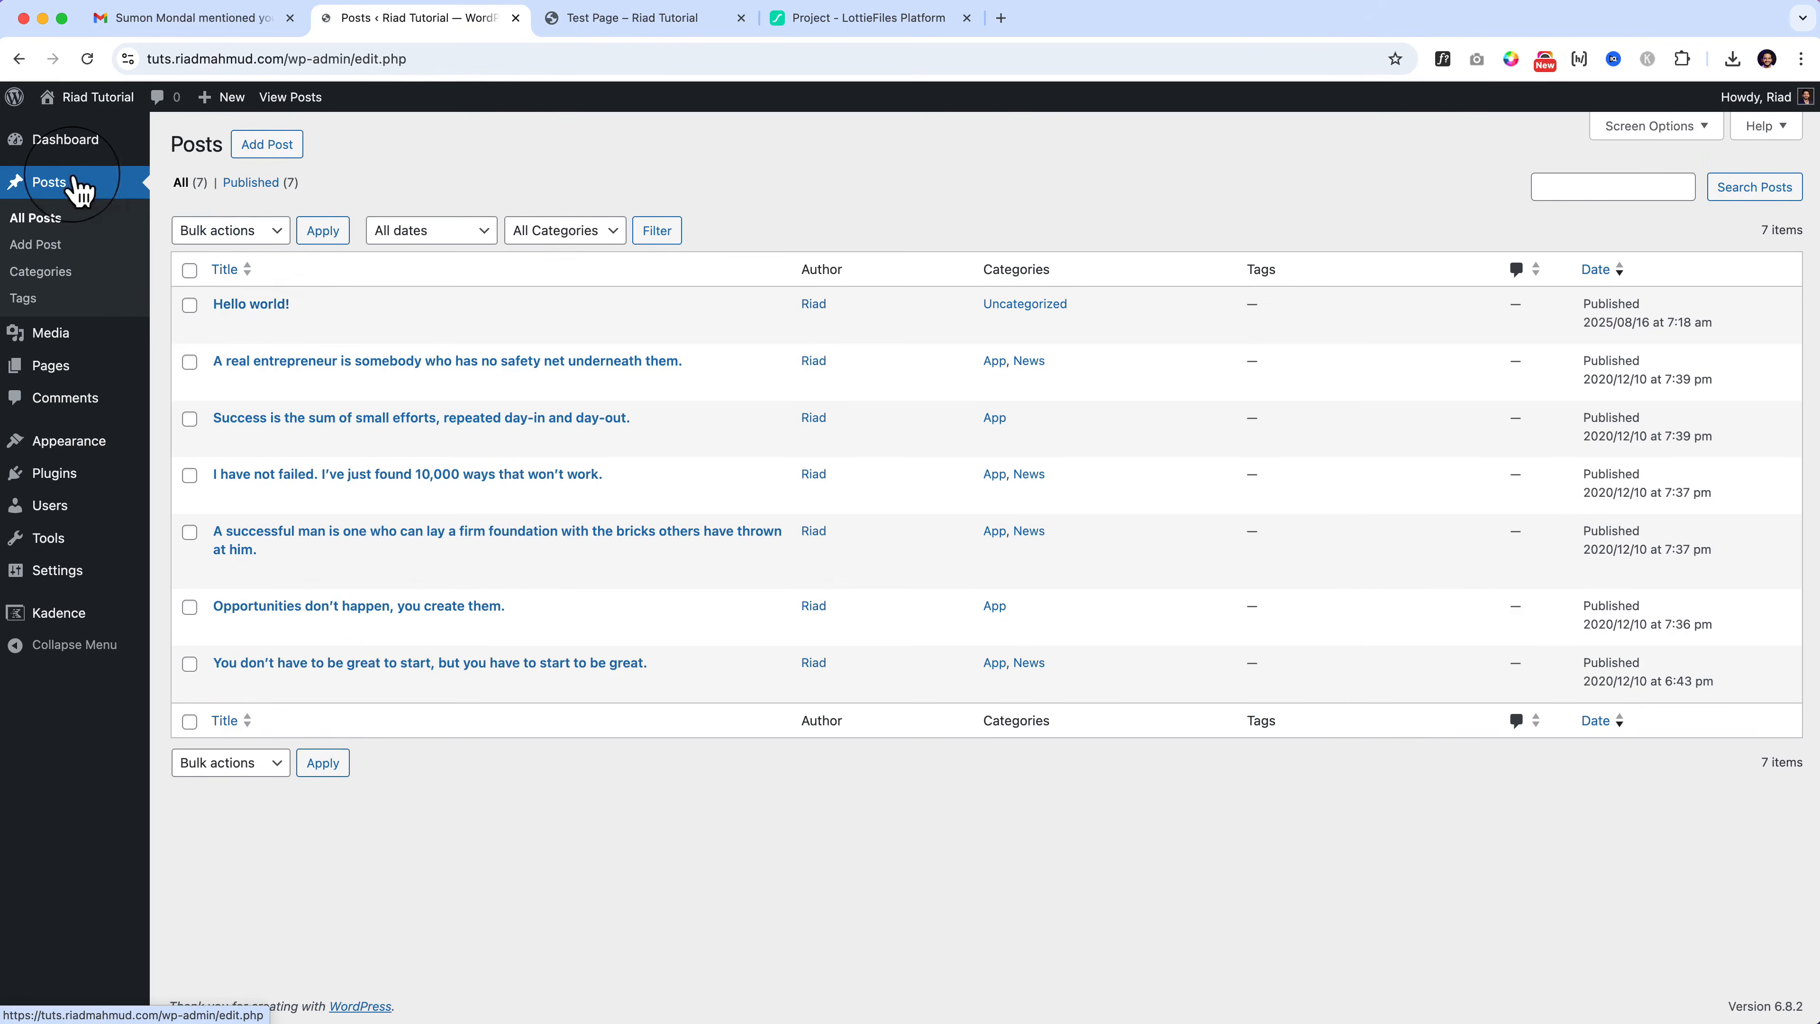
click(329, 328)
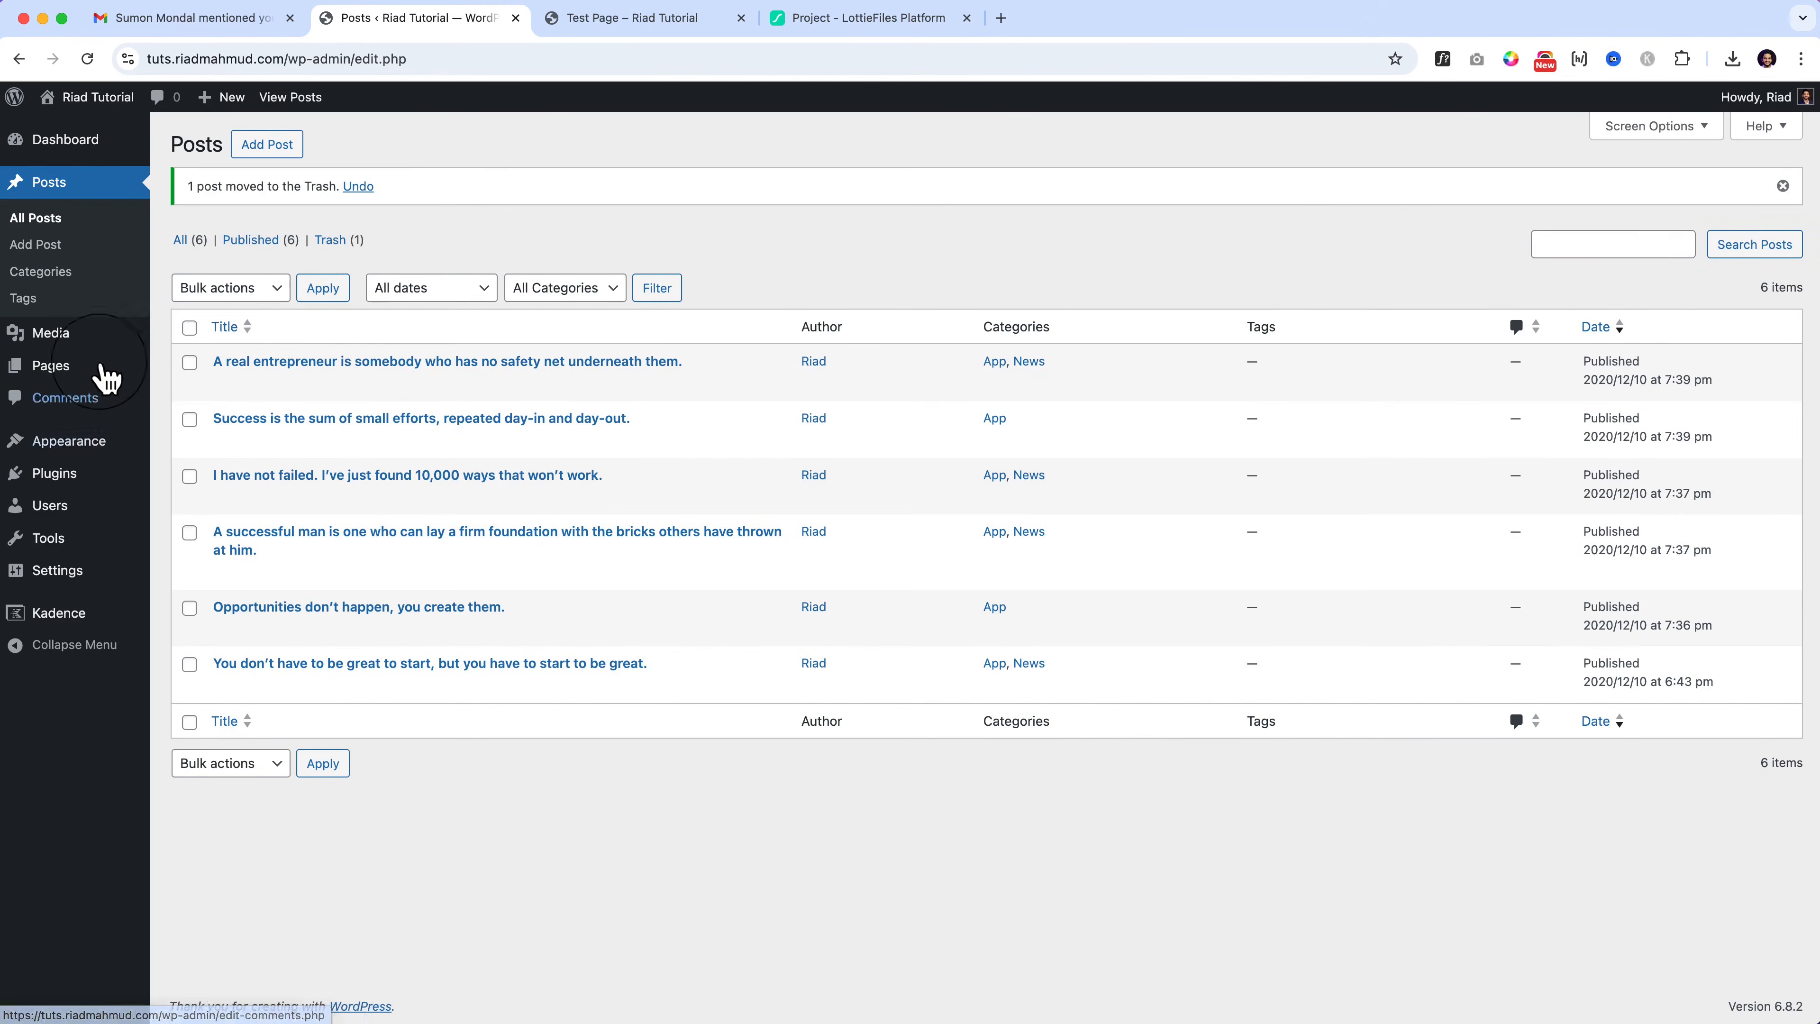
click(72, 375)
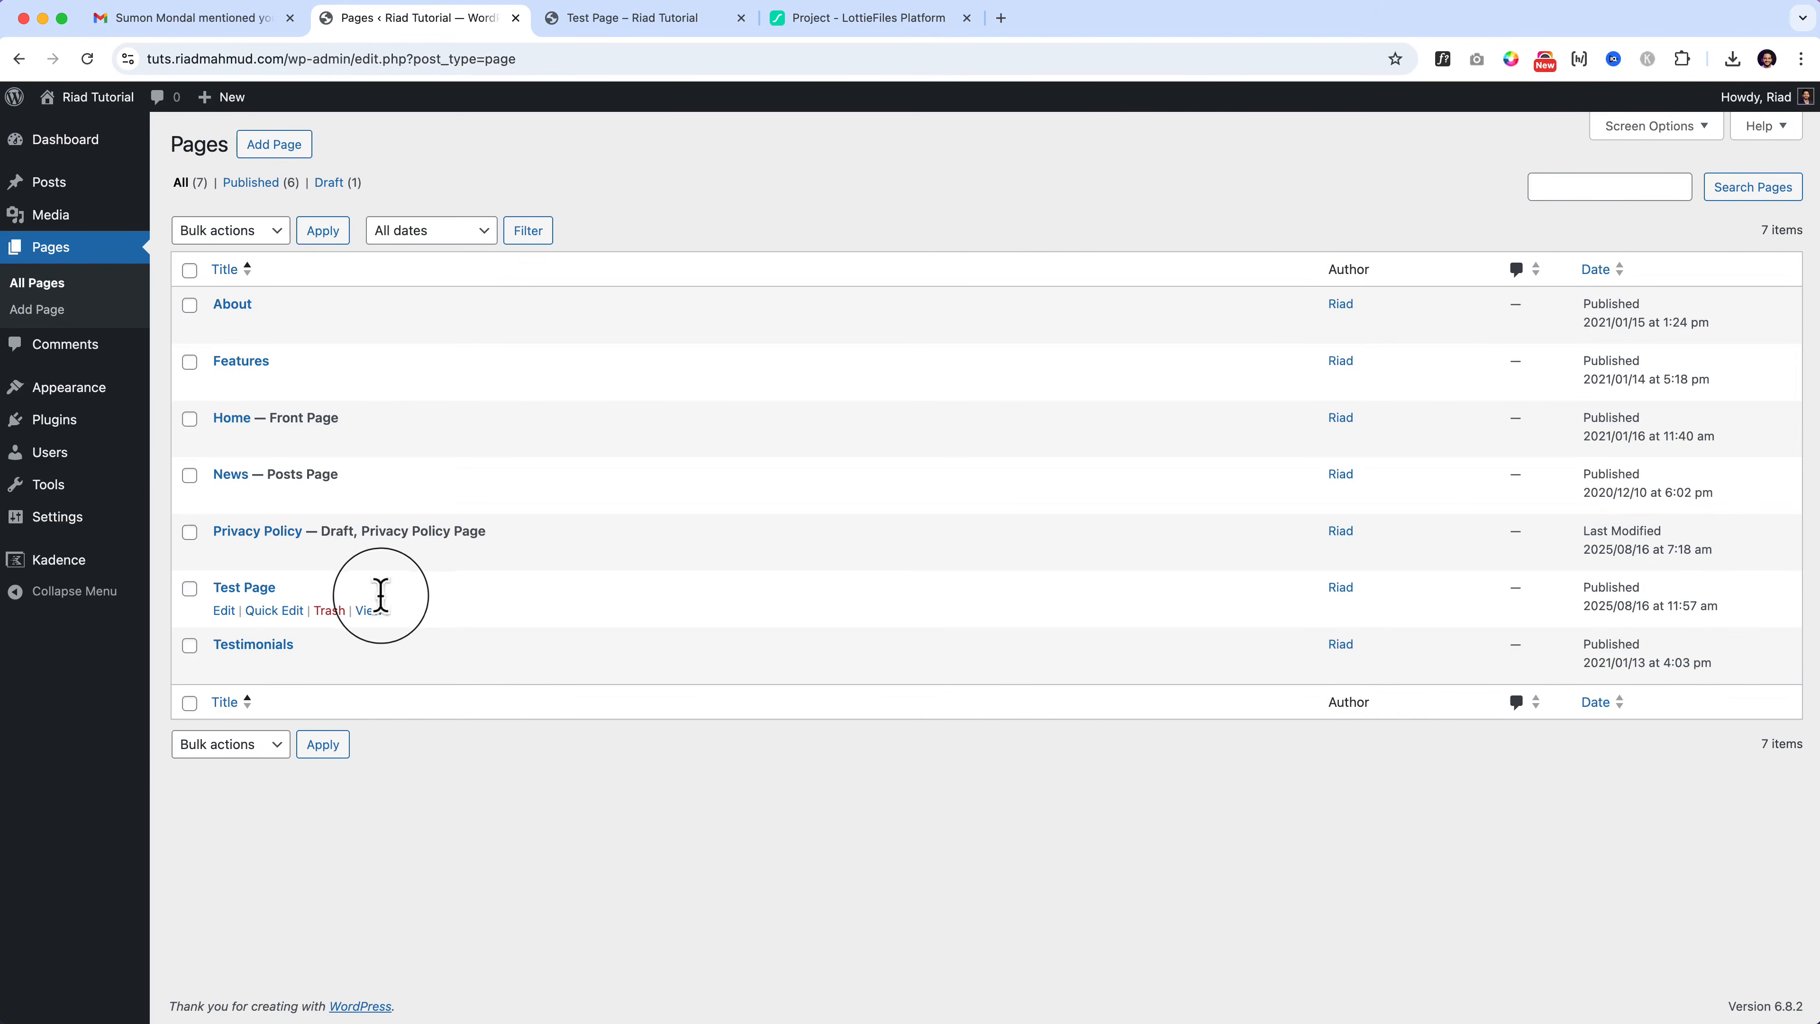
click(224, 611)
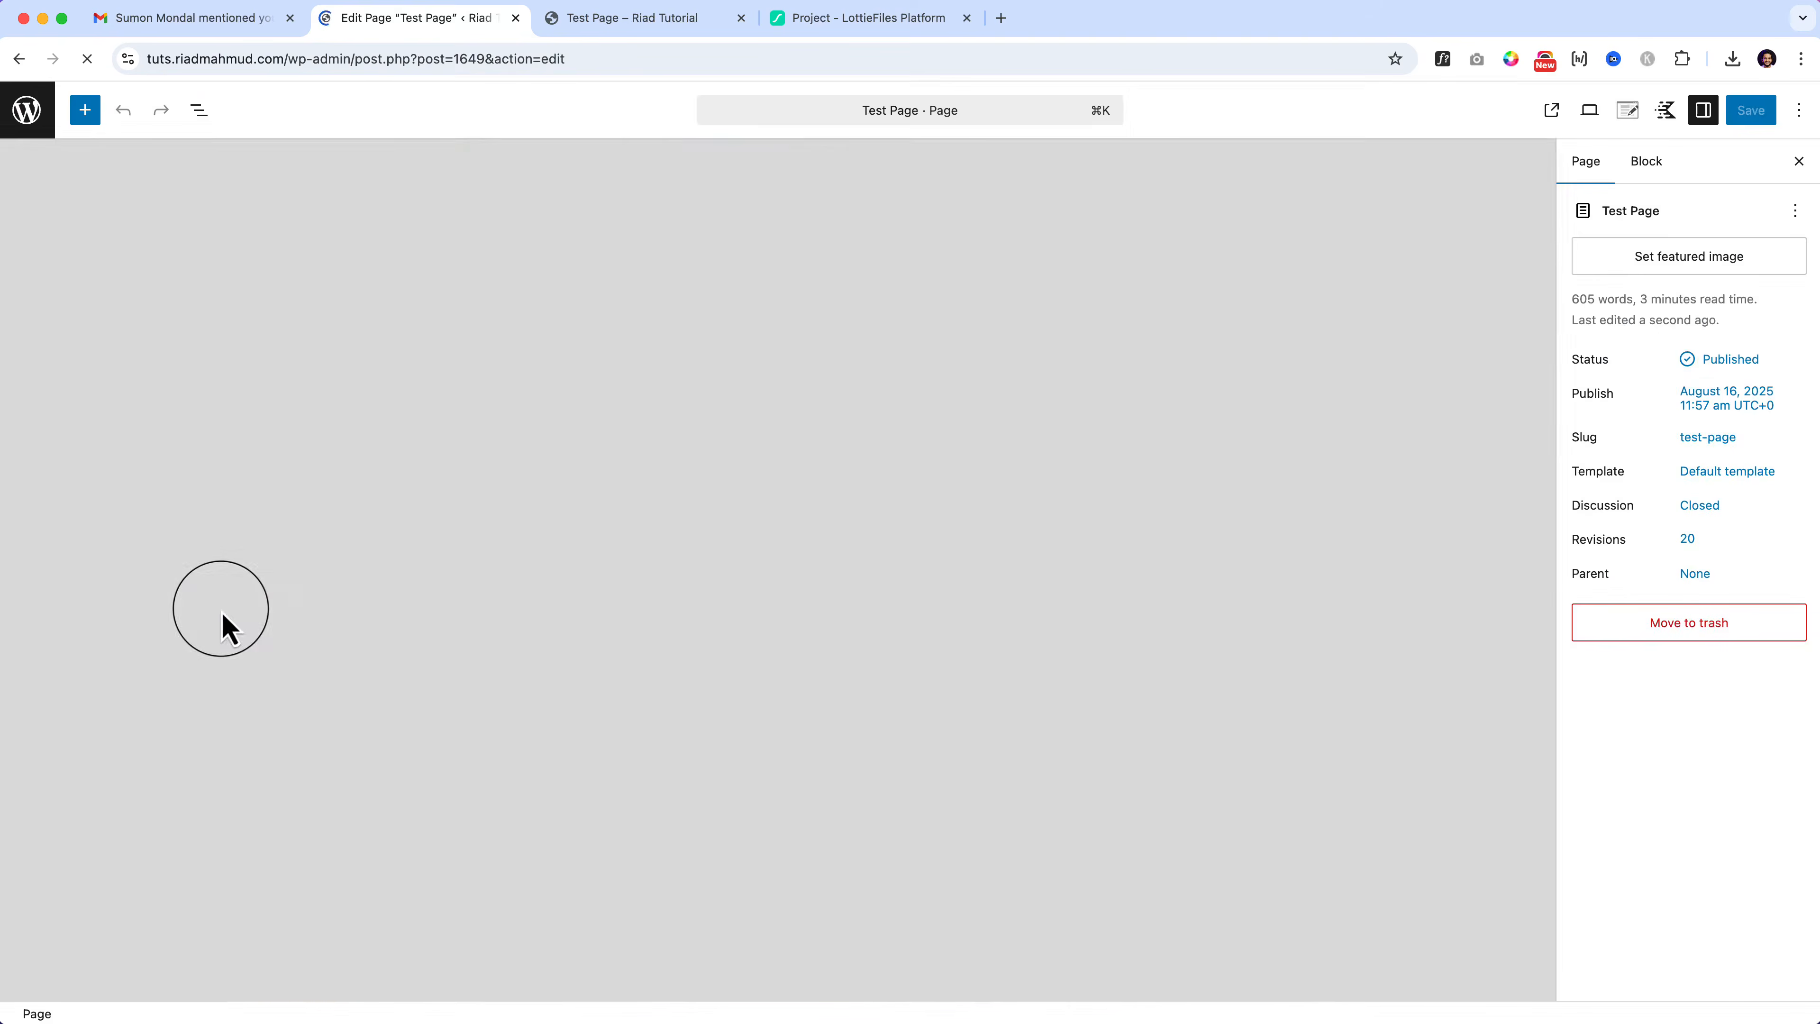
scroll(841, 620, down, 10)
scroll(842, 619, down, 20)
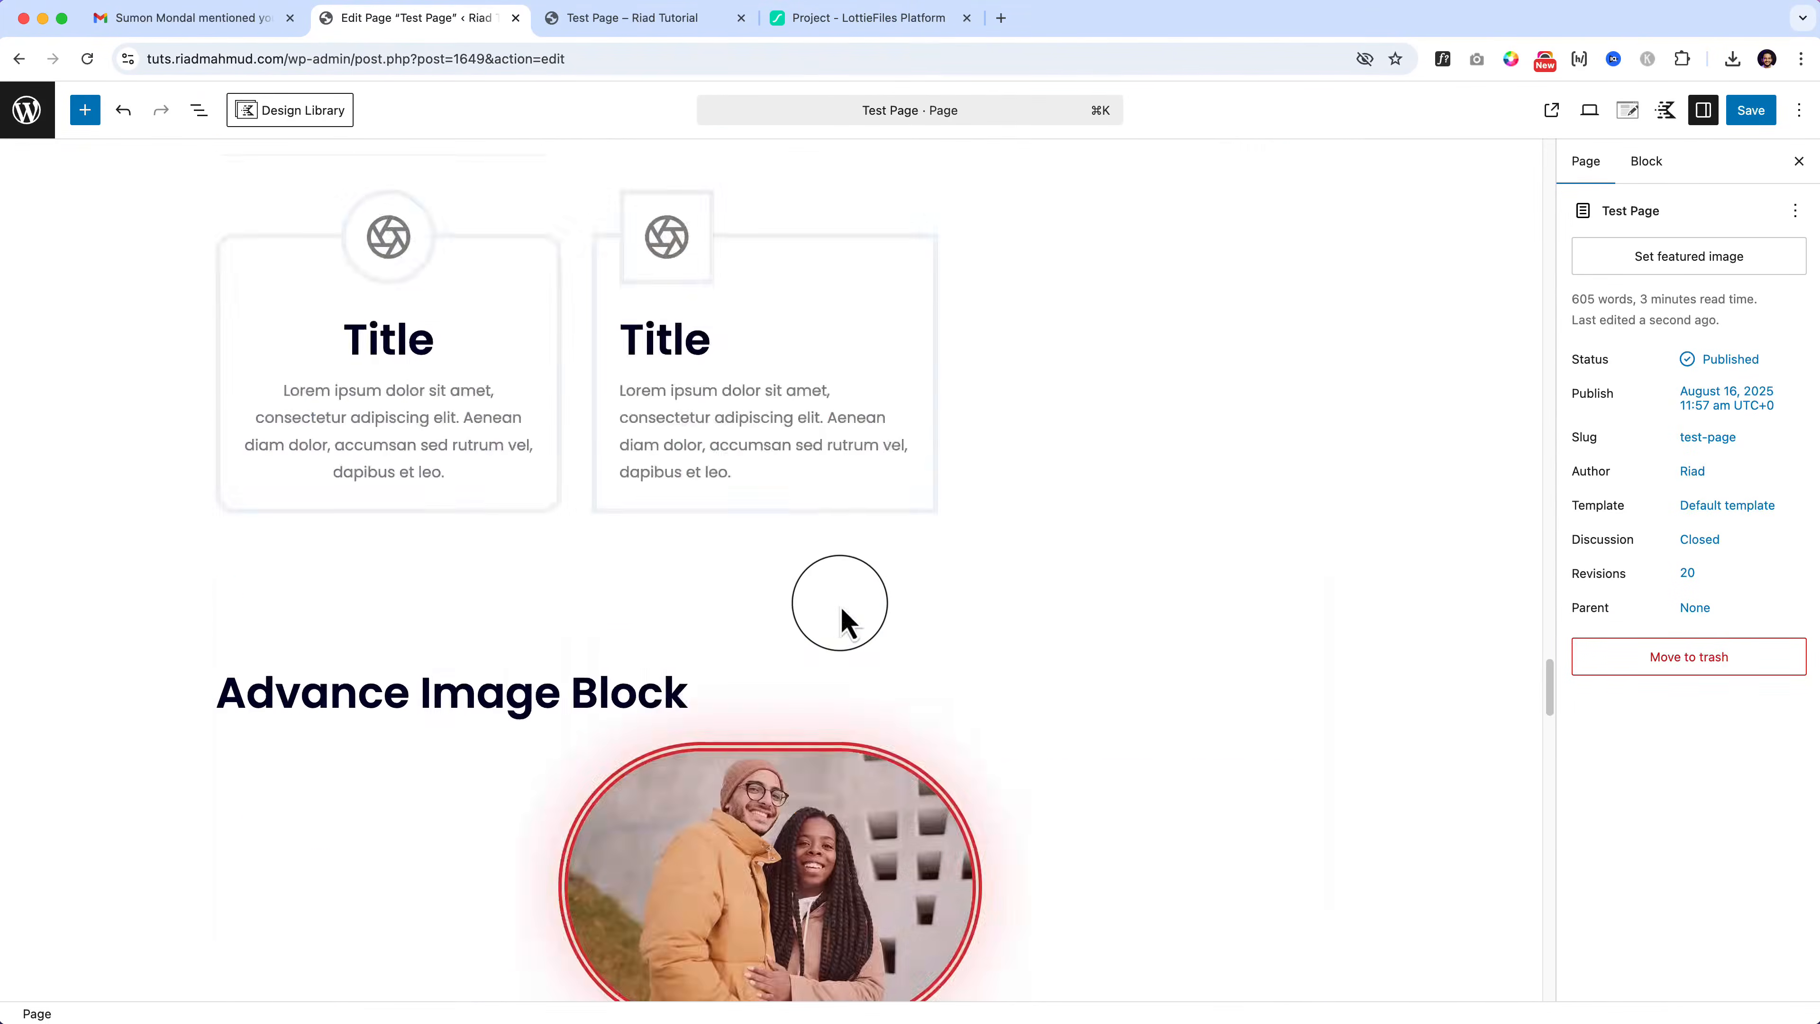
scroll(838, 606, down, 5)
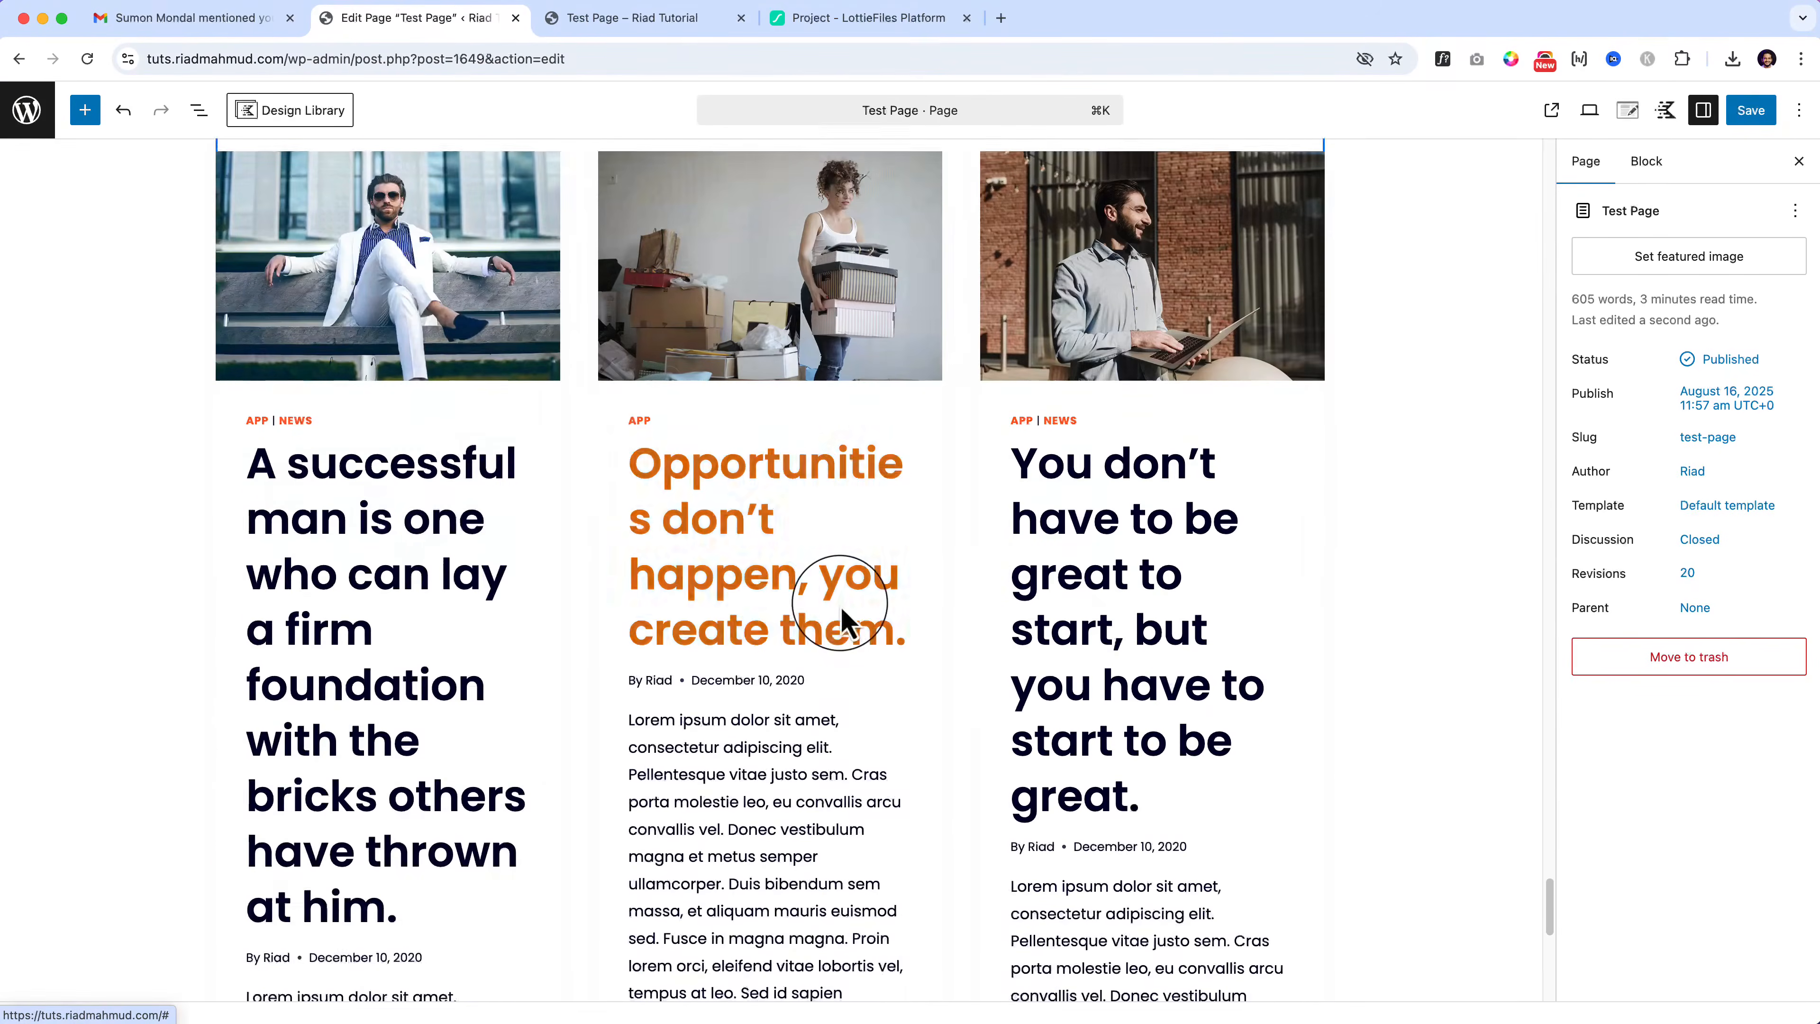
scroll(839, 606, up, 8)
scroll(446, 319, up, 6)
click(199, 109)
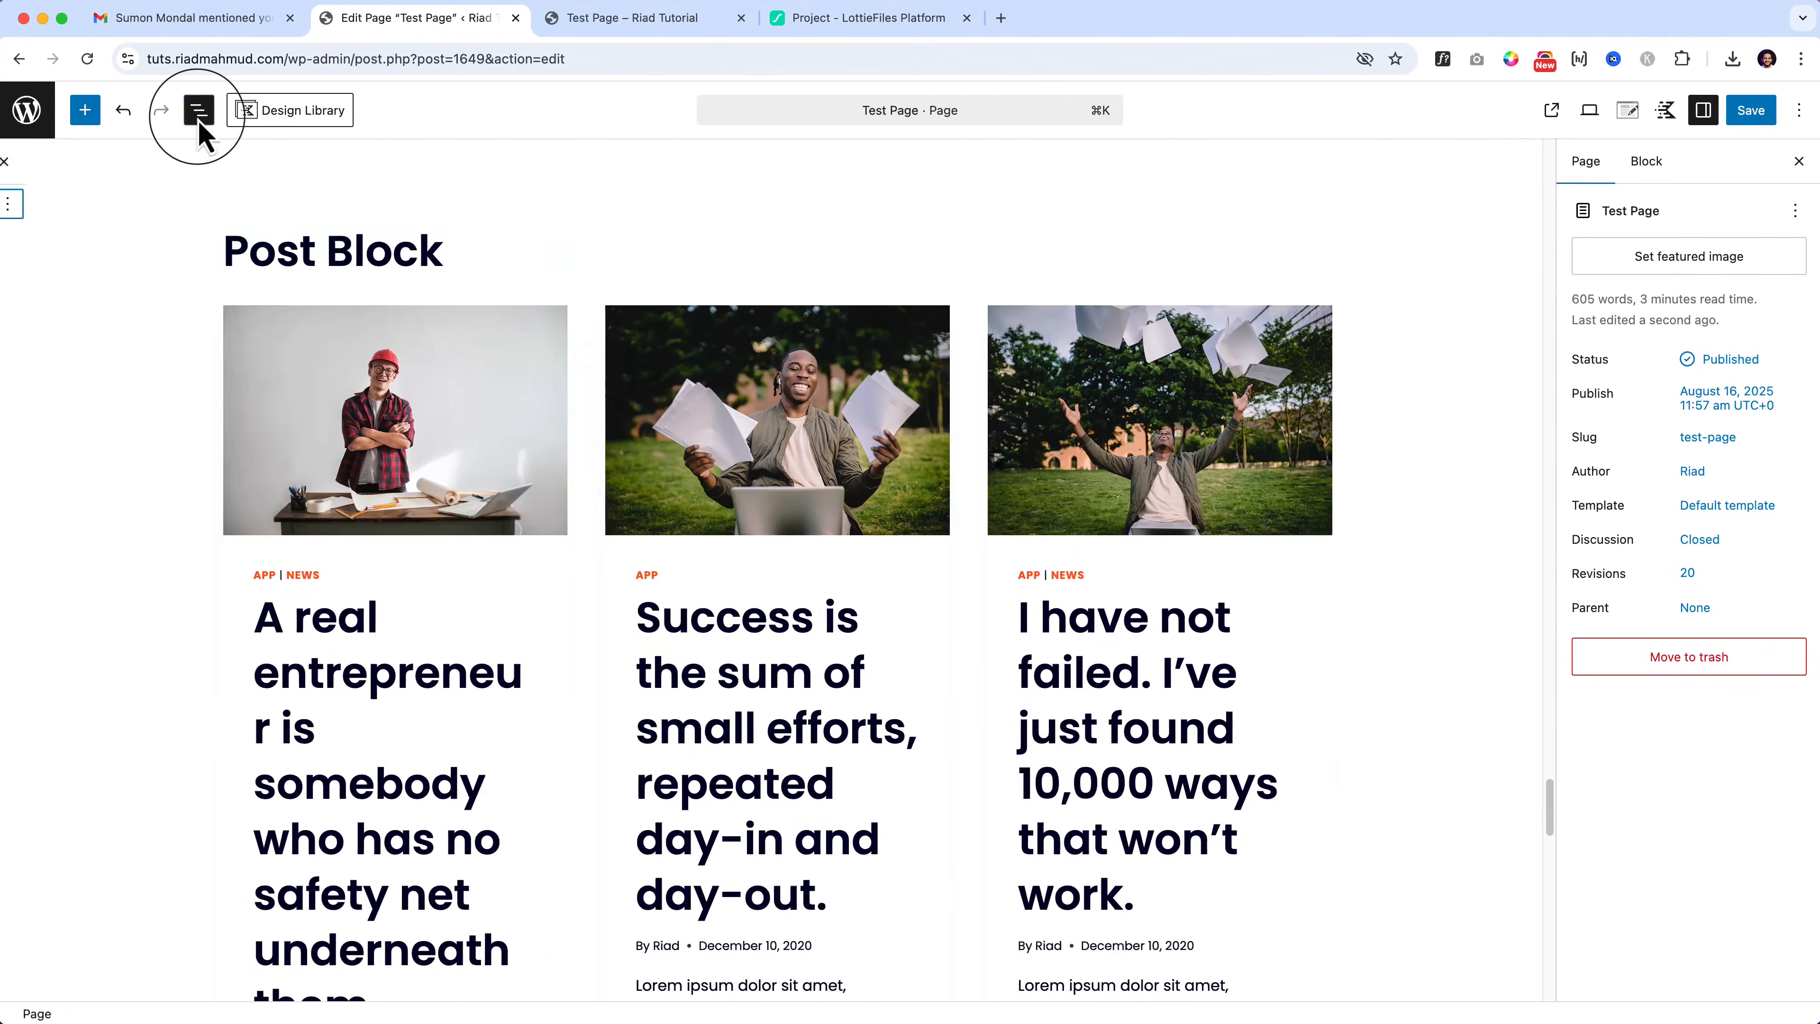
scroll(735, 807, up, 2)
click(734, 802)
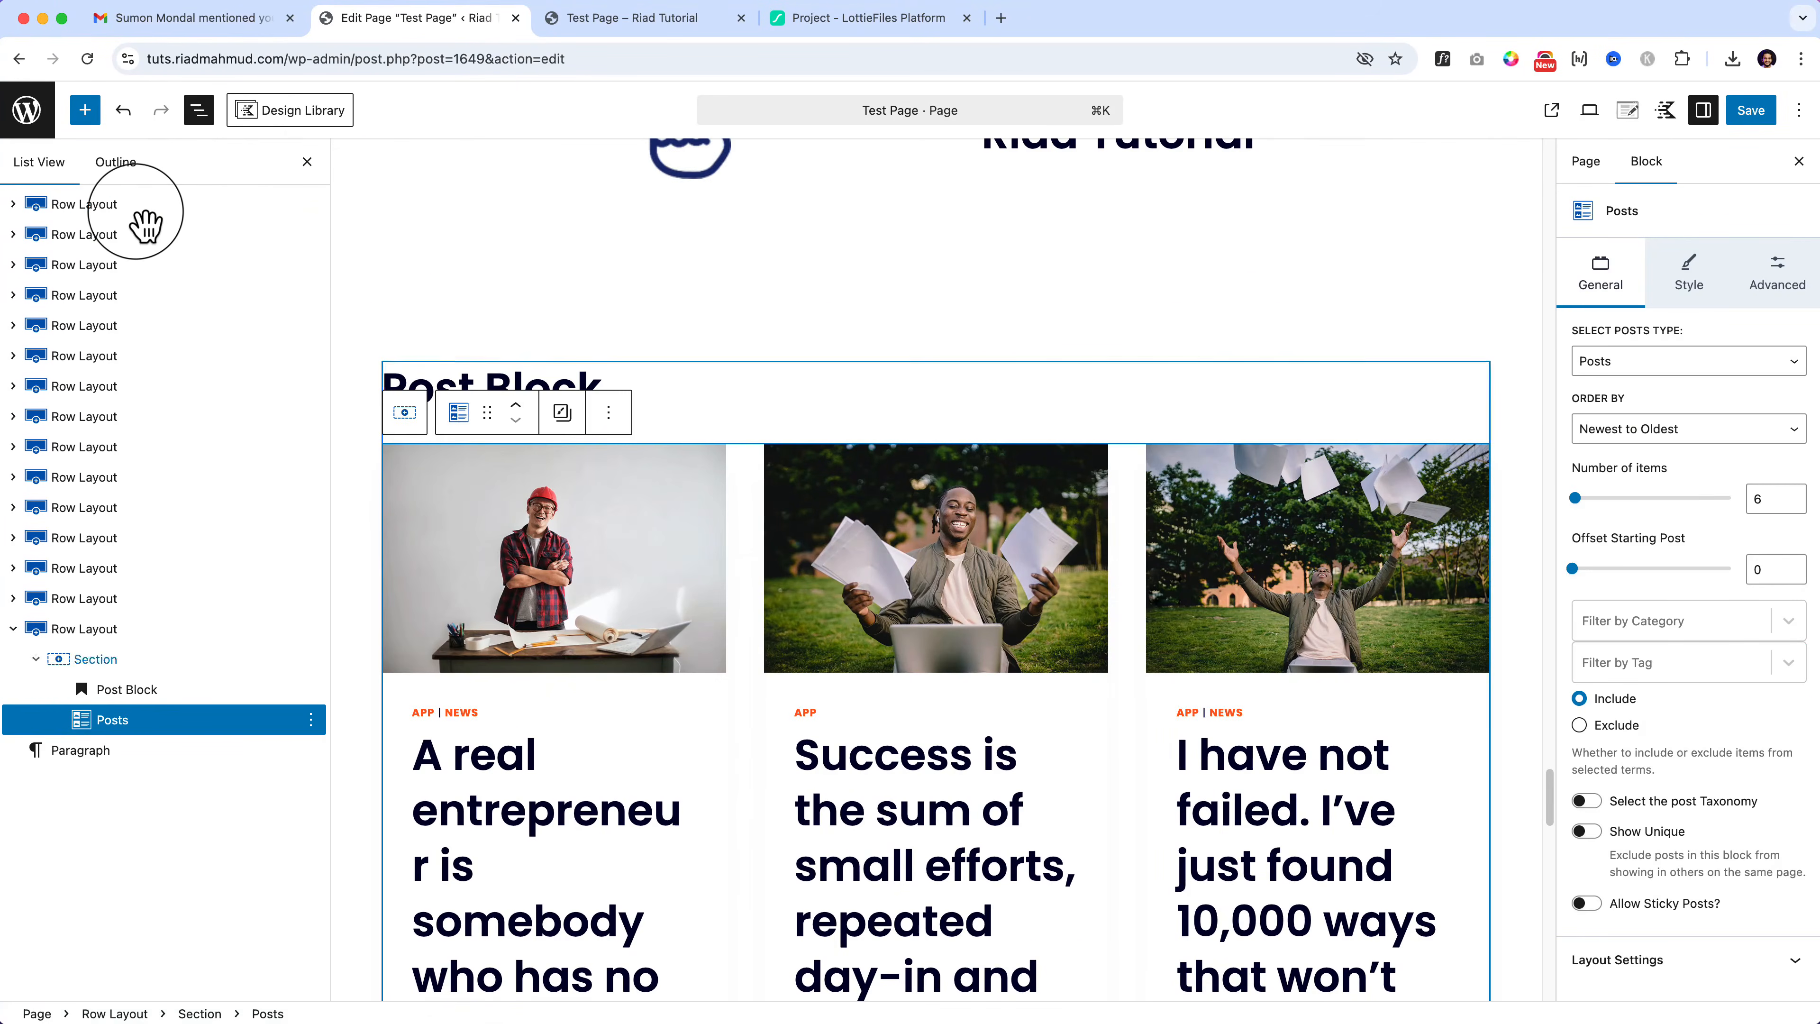
scroll(595, 709, down, 3)
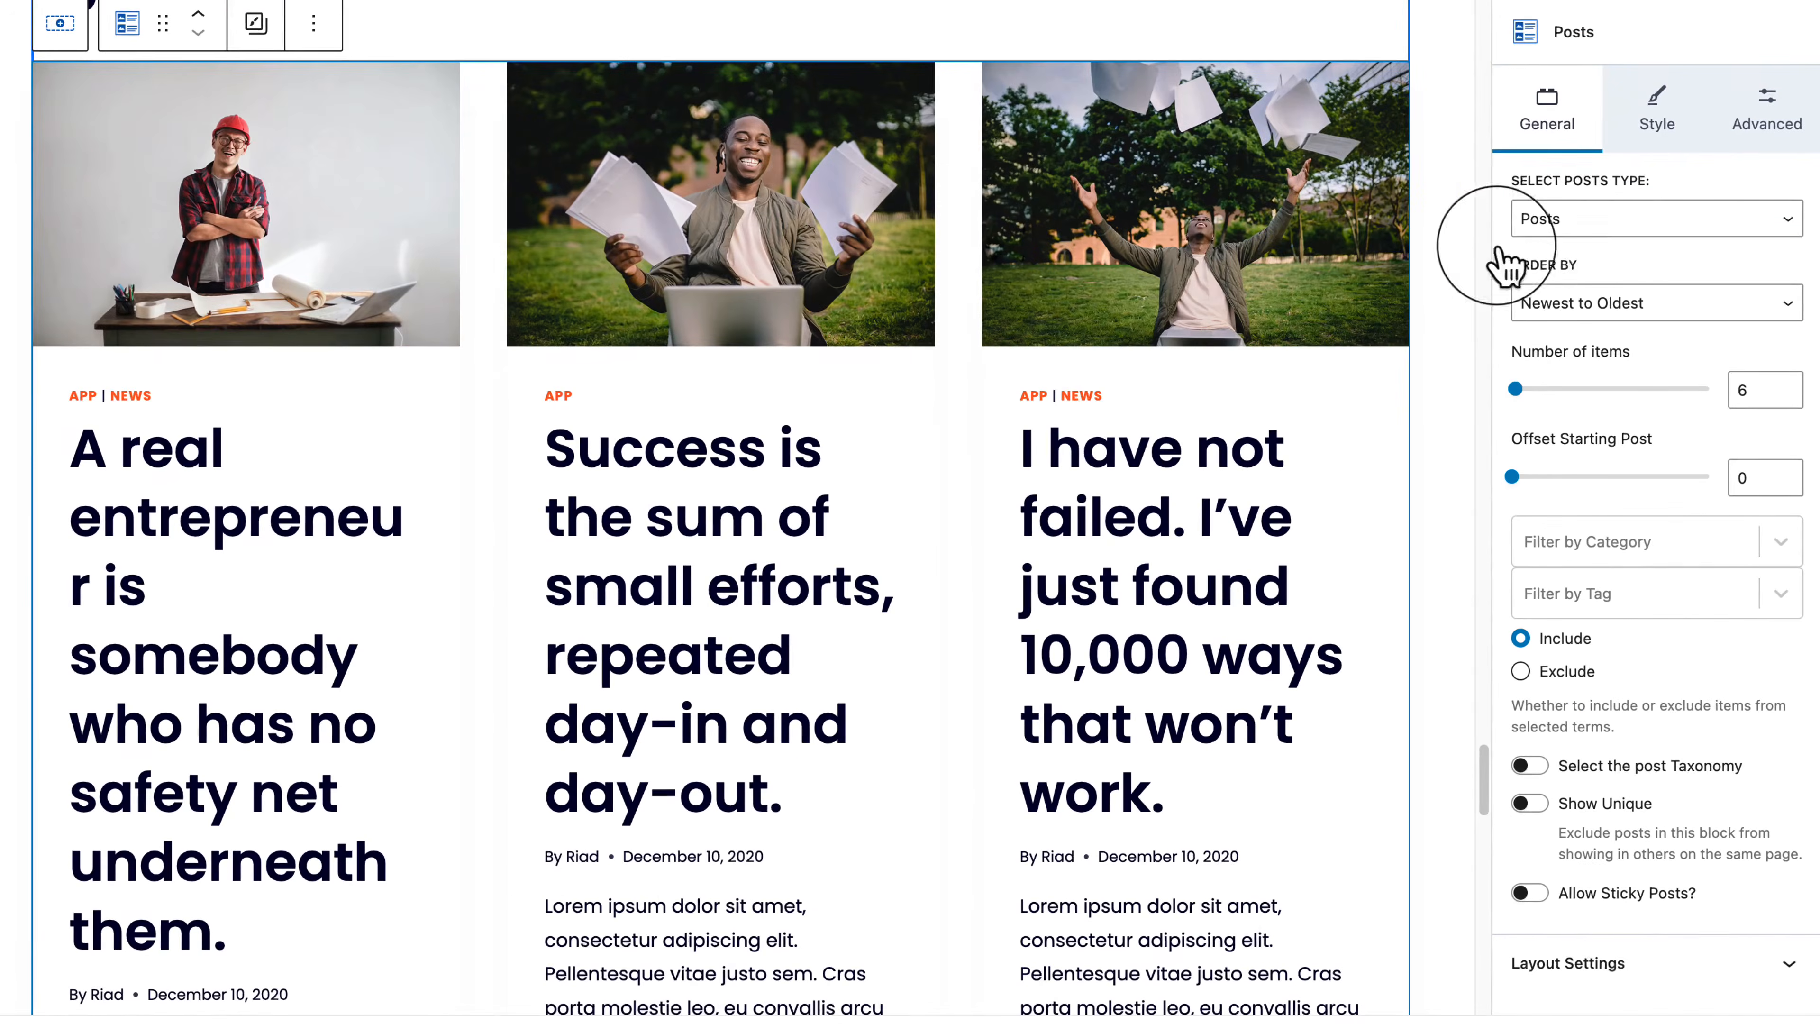
click(1615, 367)
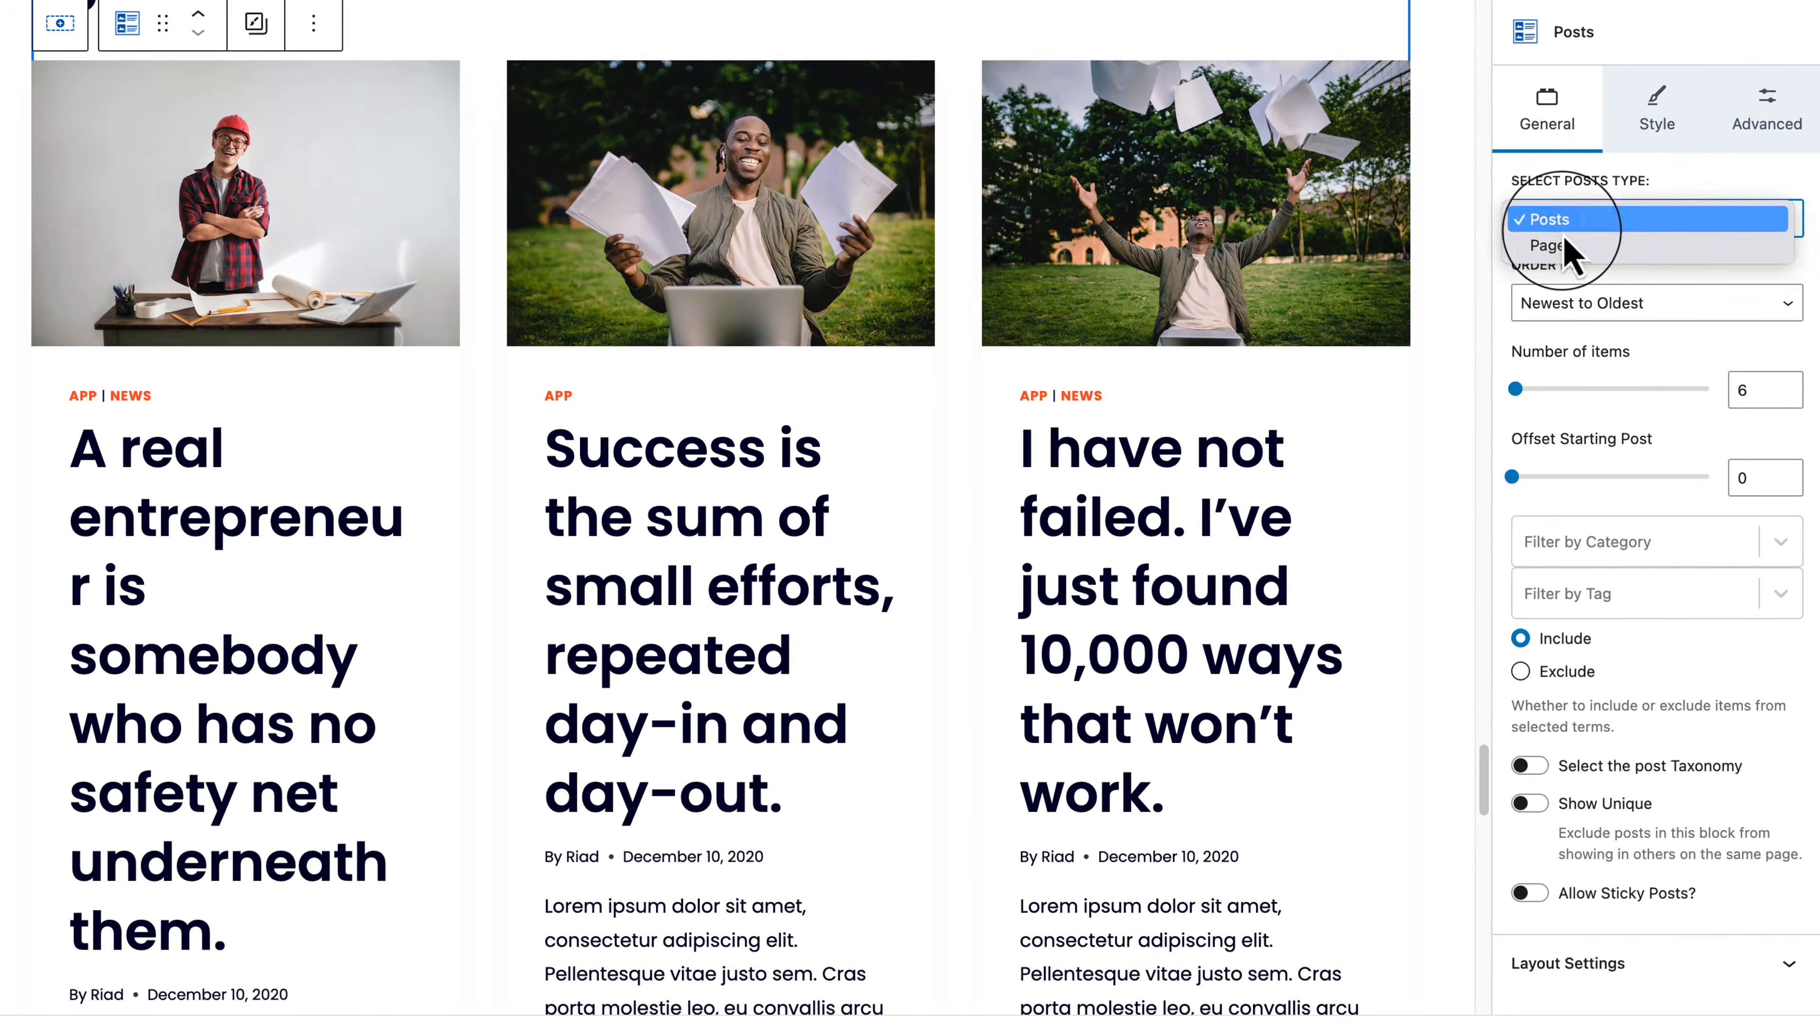
click(1621, 185)
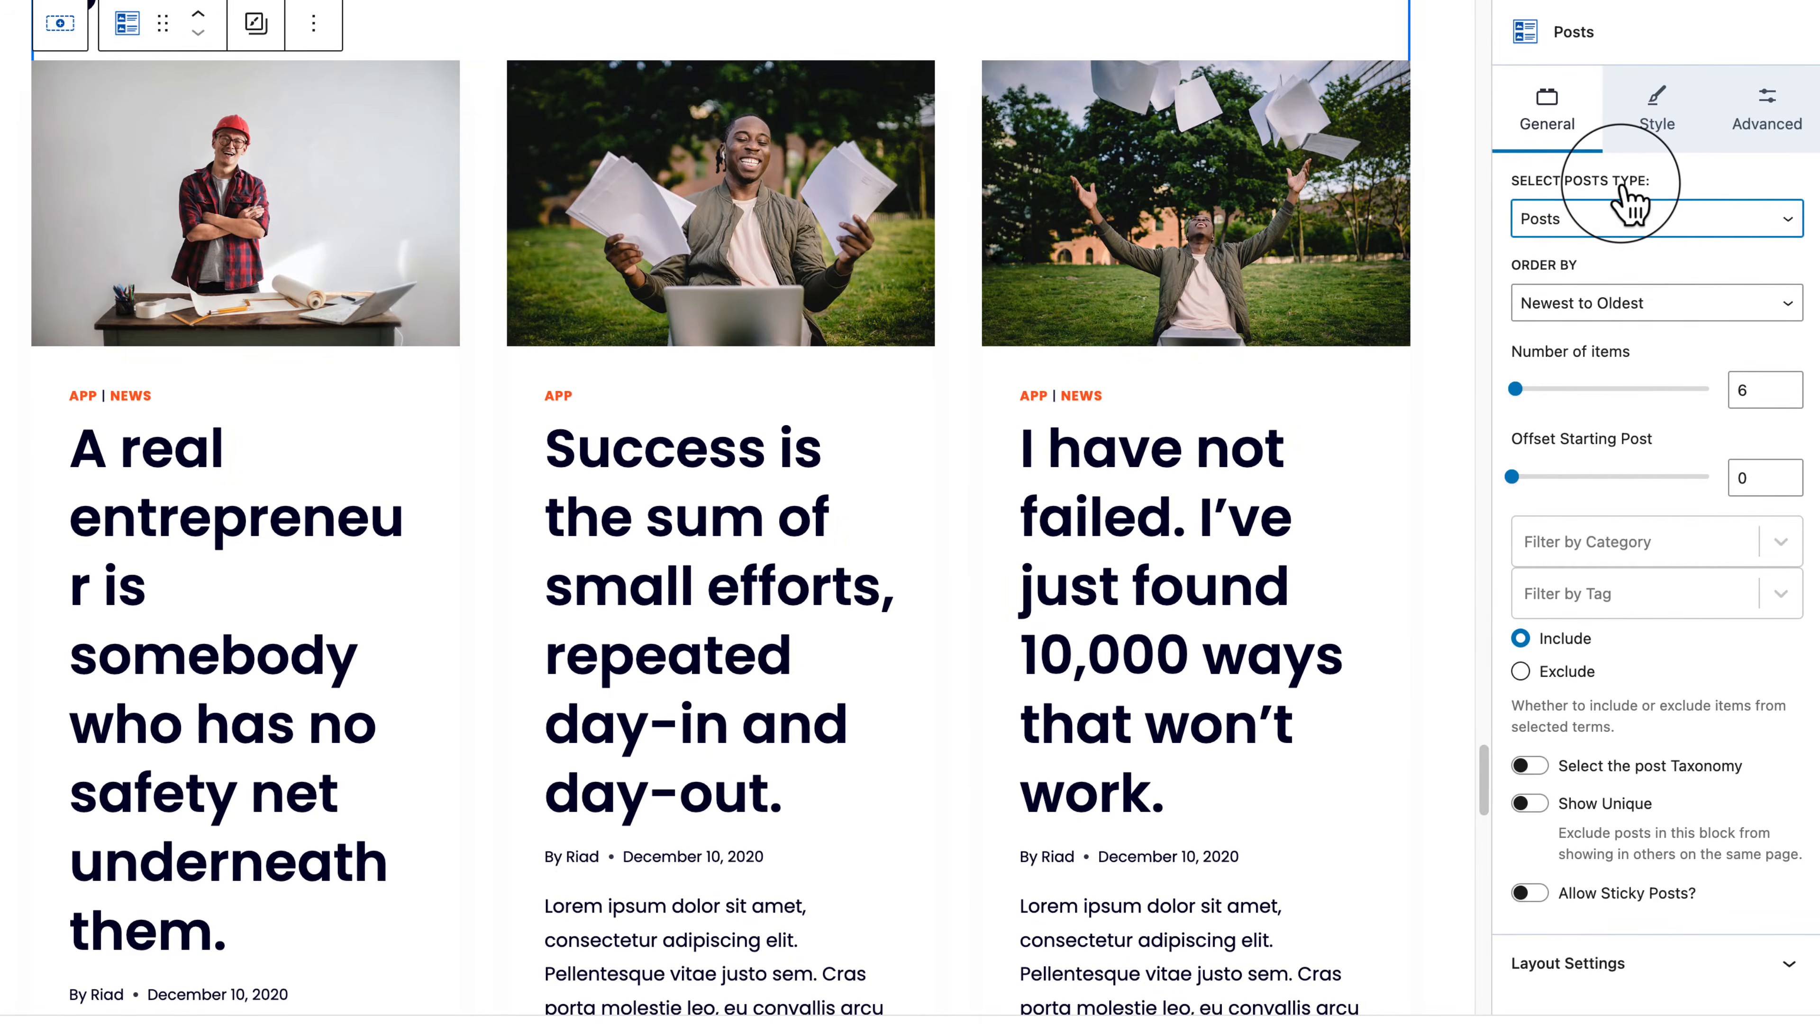
click(1598, 229)
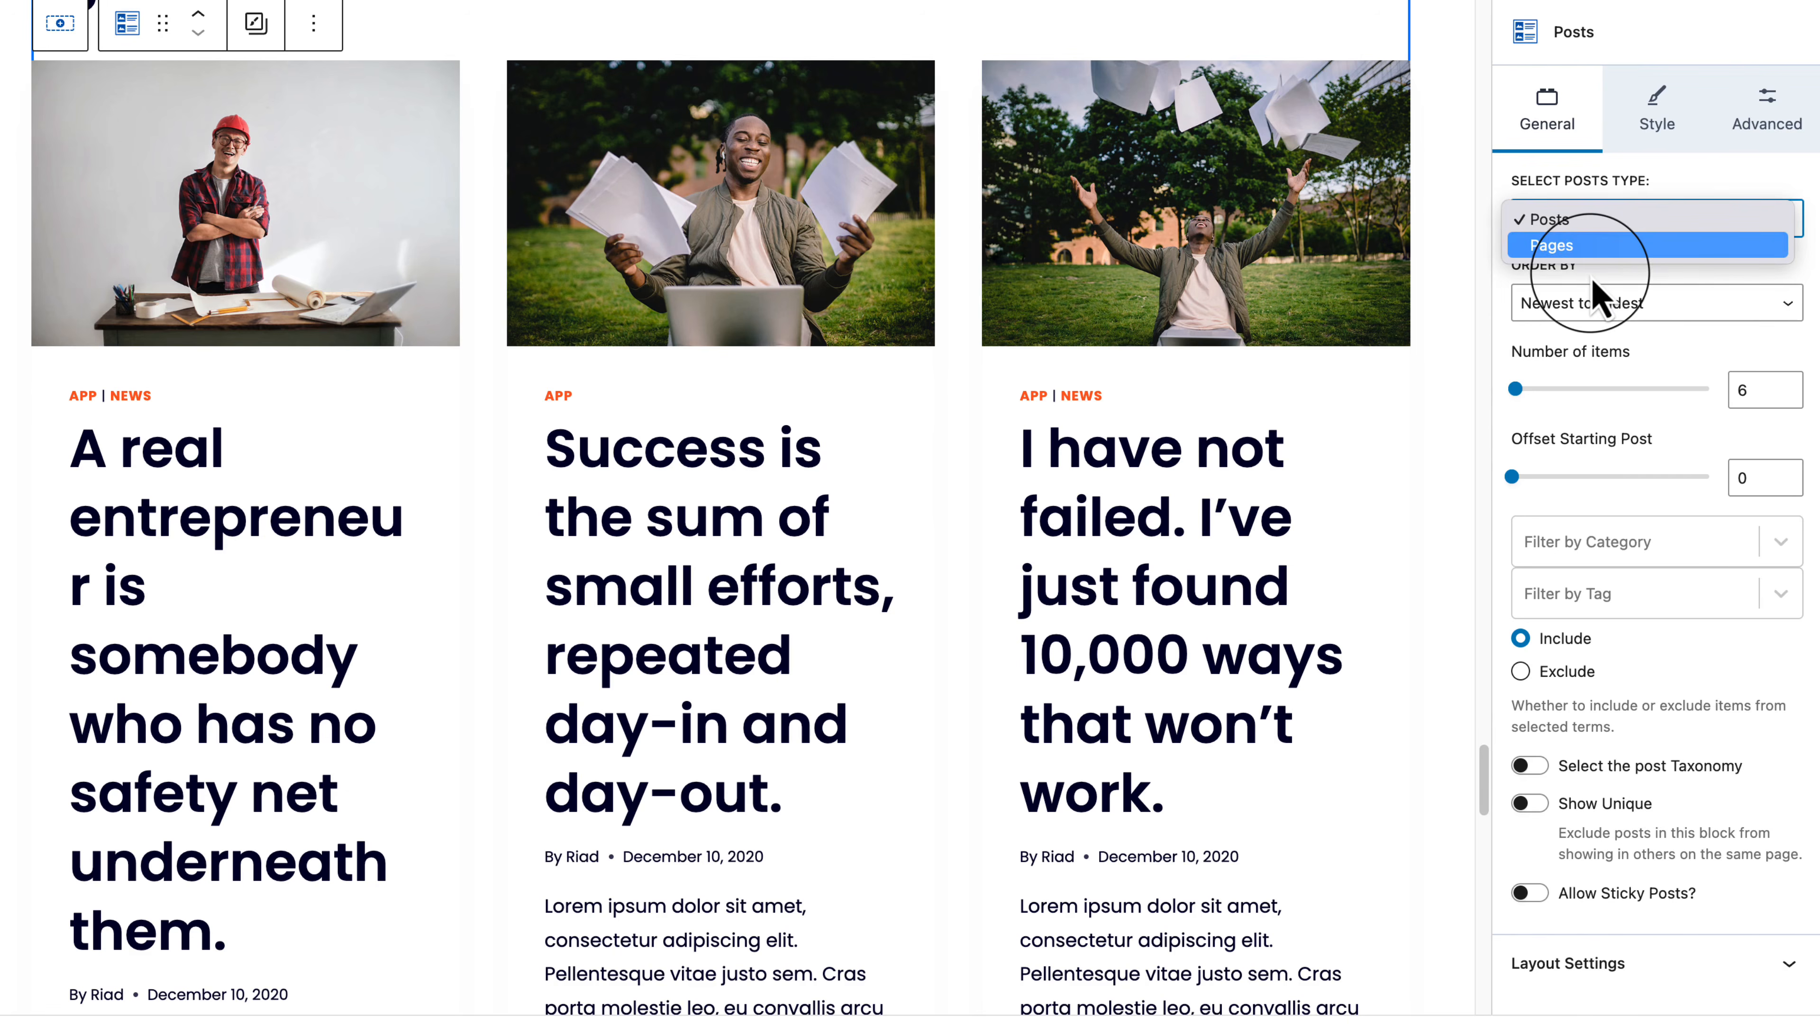
click(1696, 677)
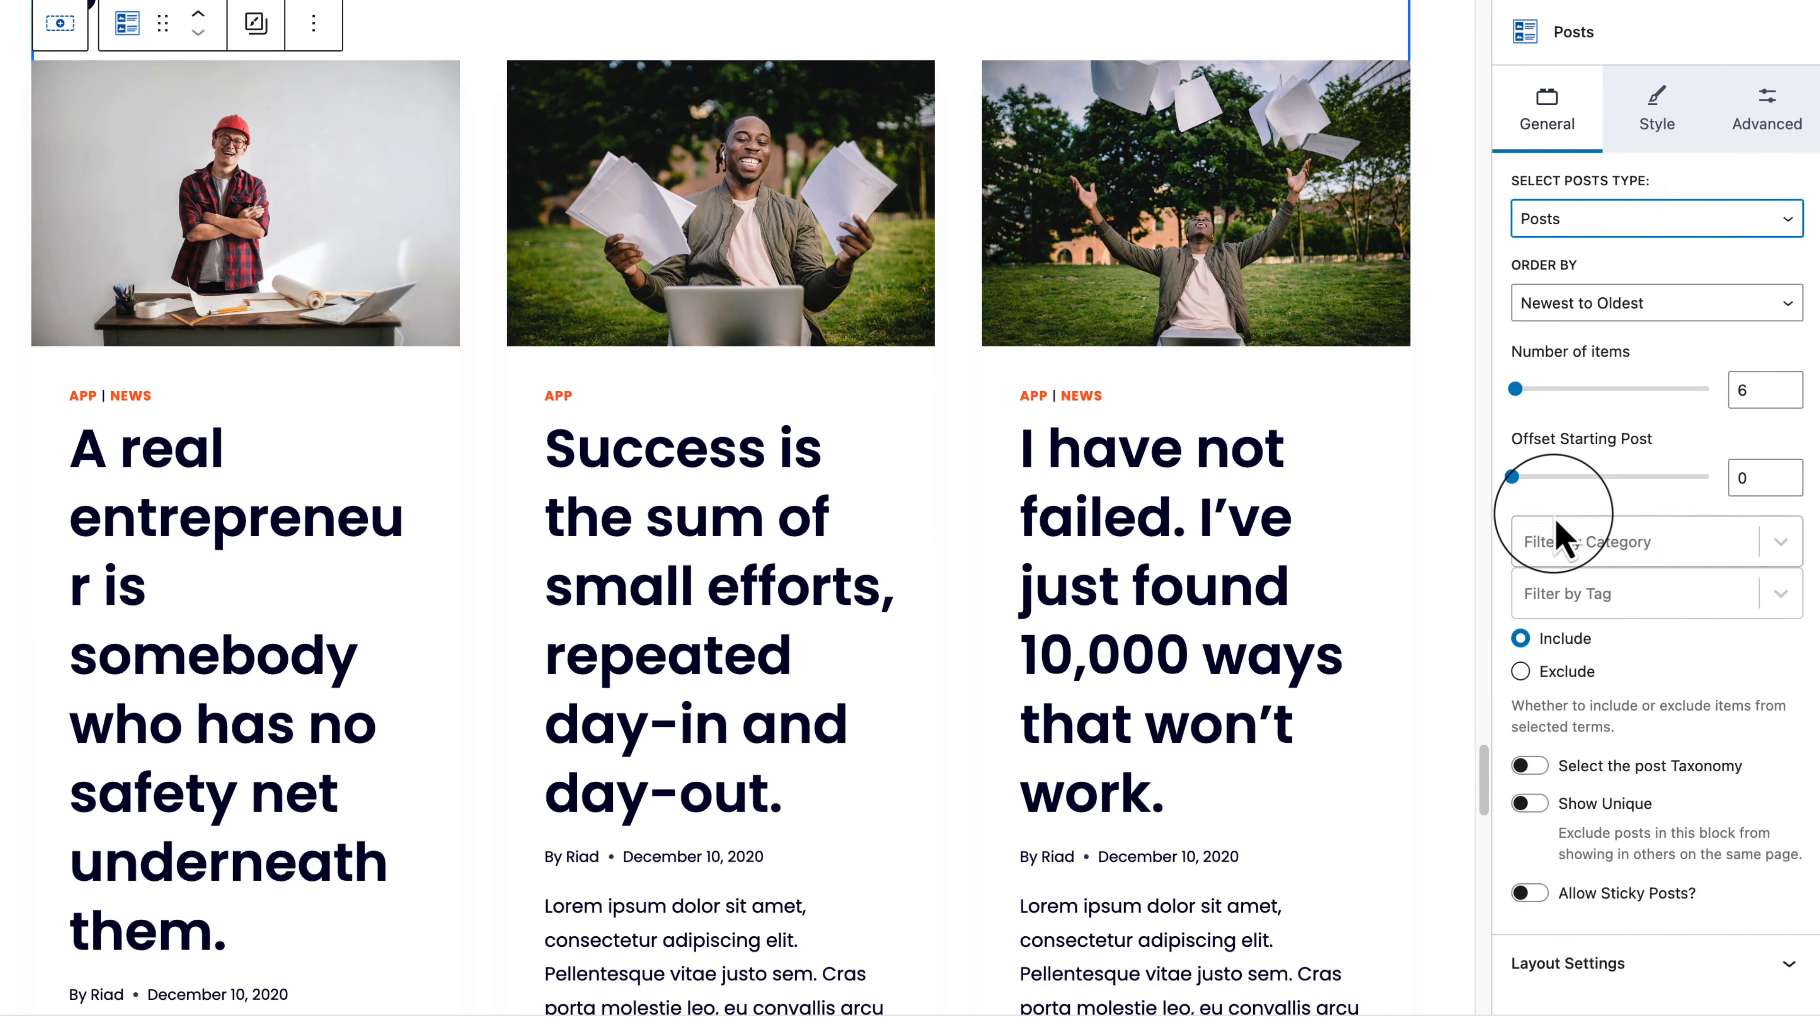
click(1663, 541)
click(1616, 478)
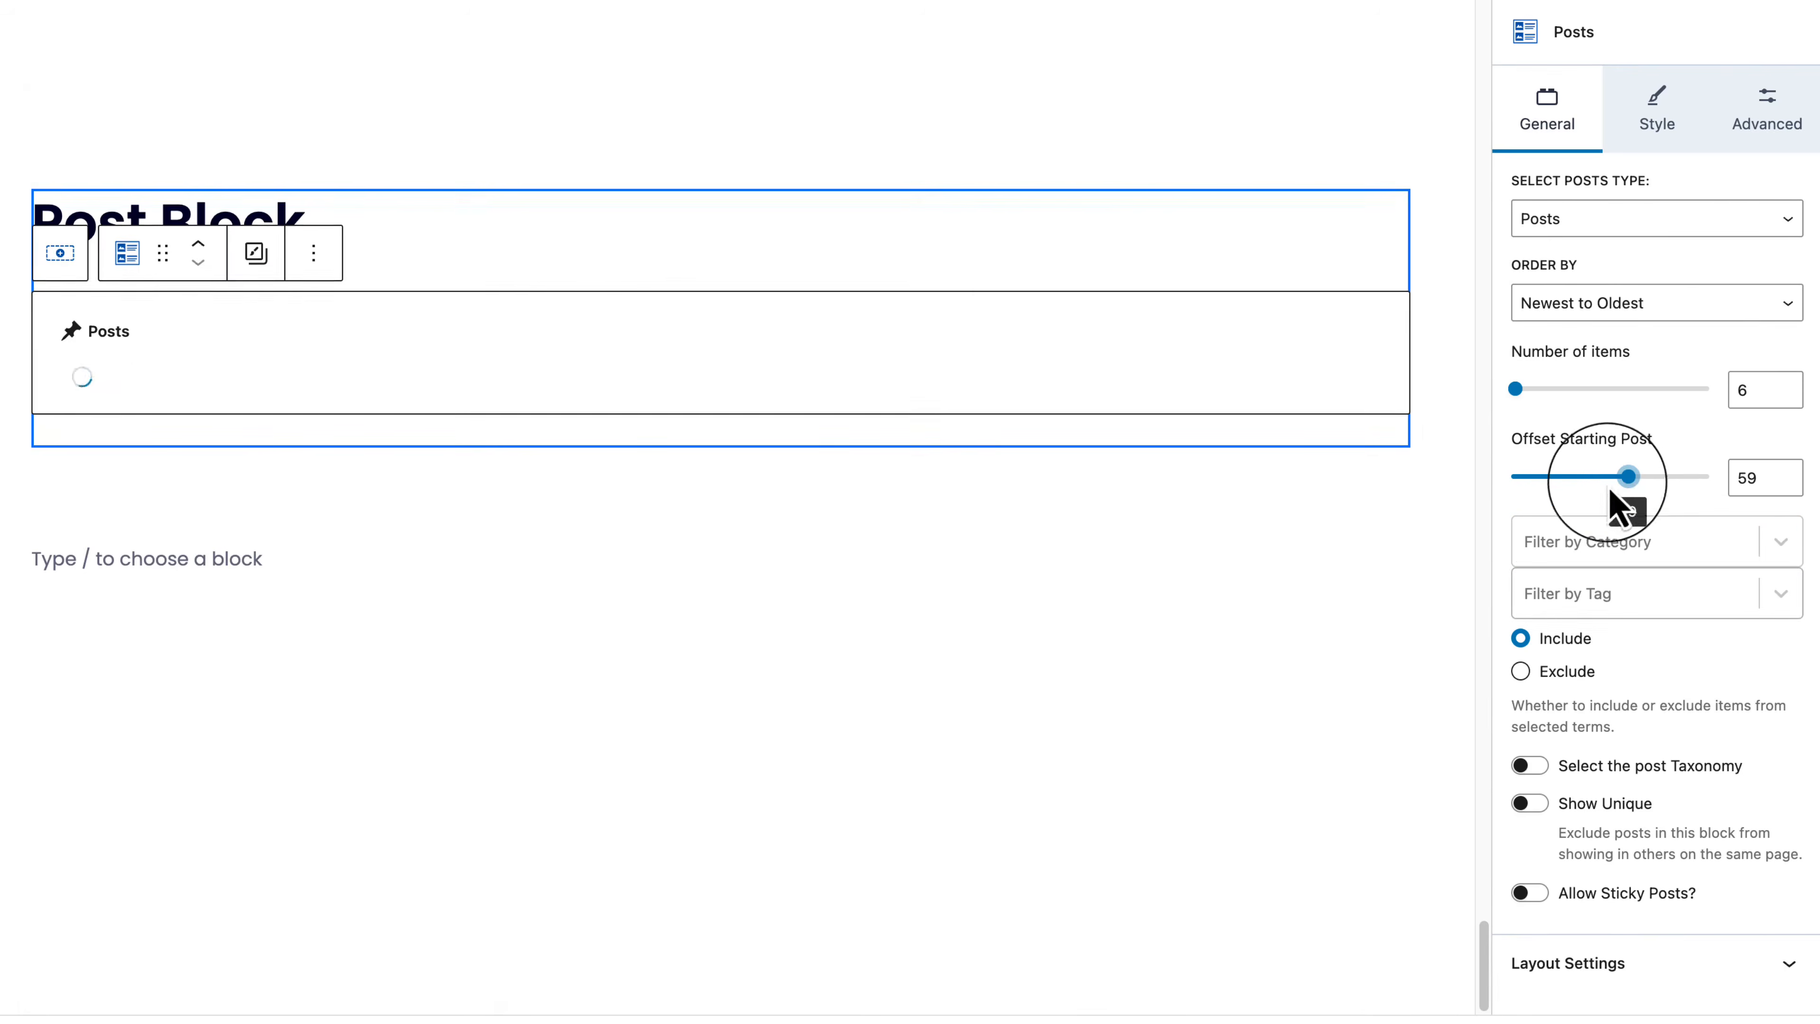
click(1566, 476)
double_click(1740, 477)
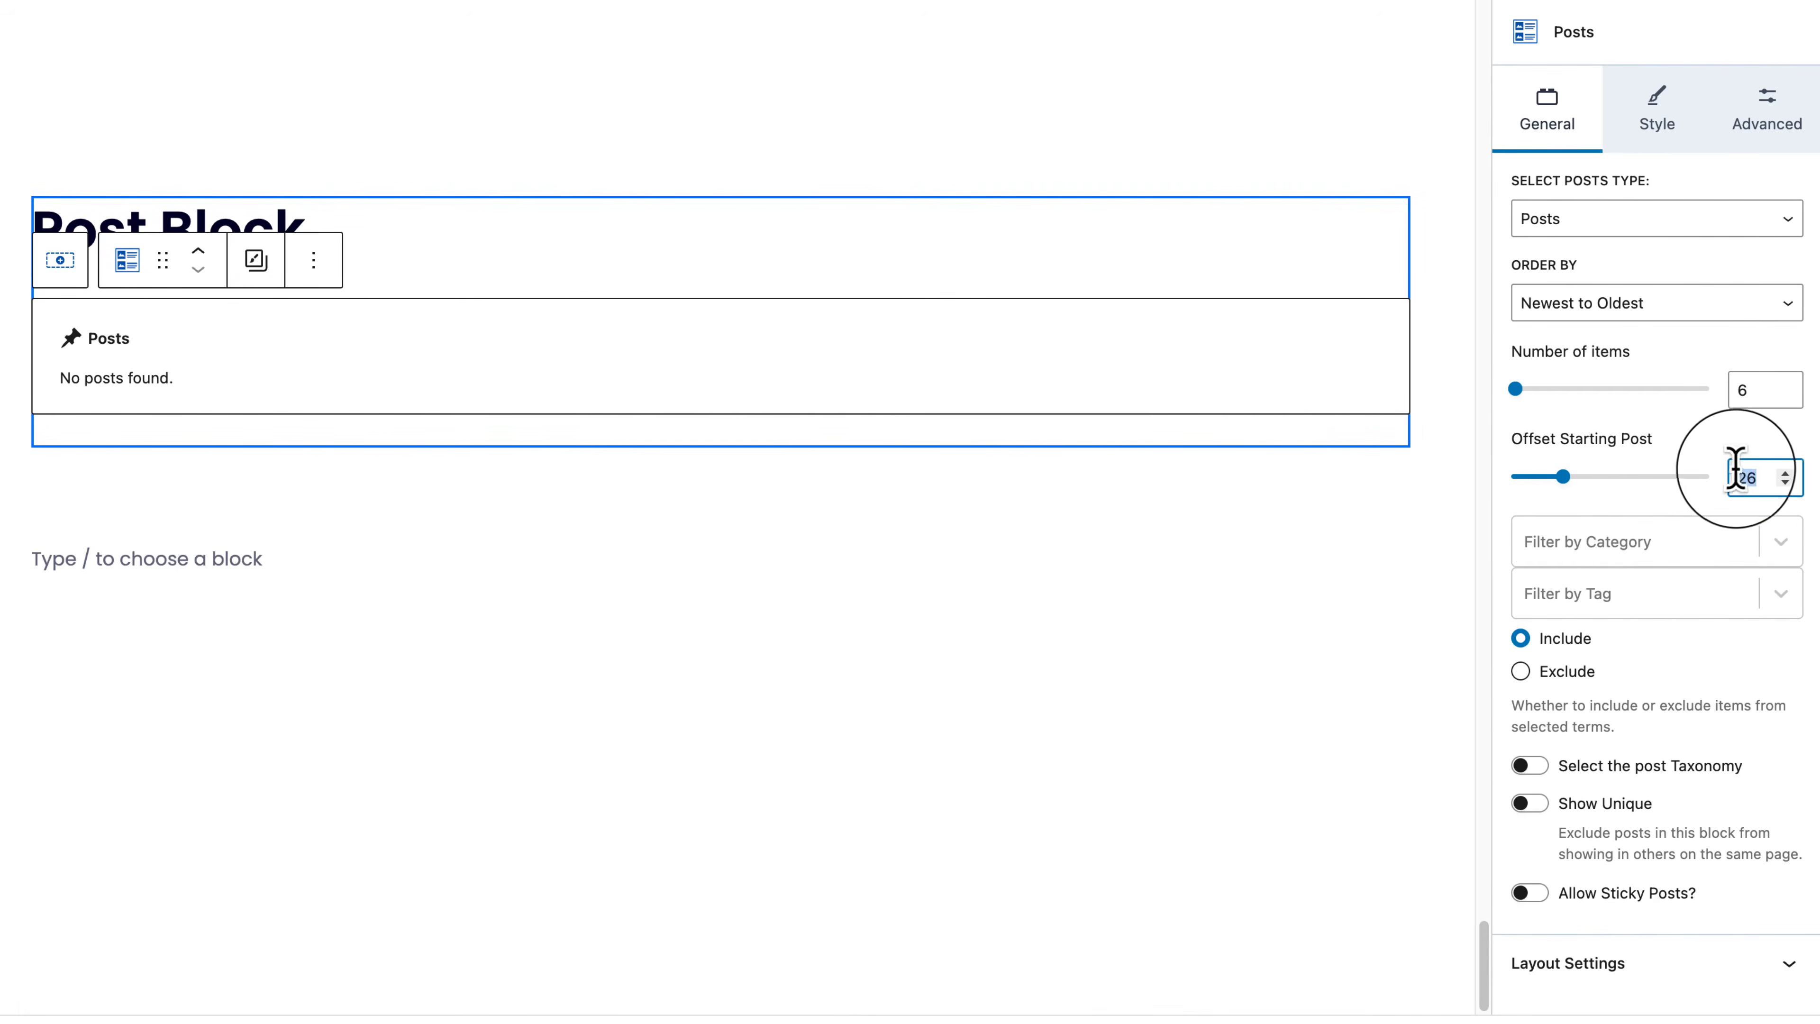
key(BackSpace)
text(0)
click(1674, 594)
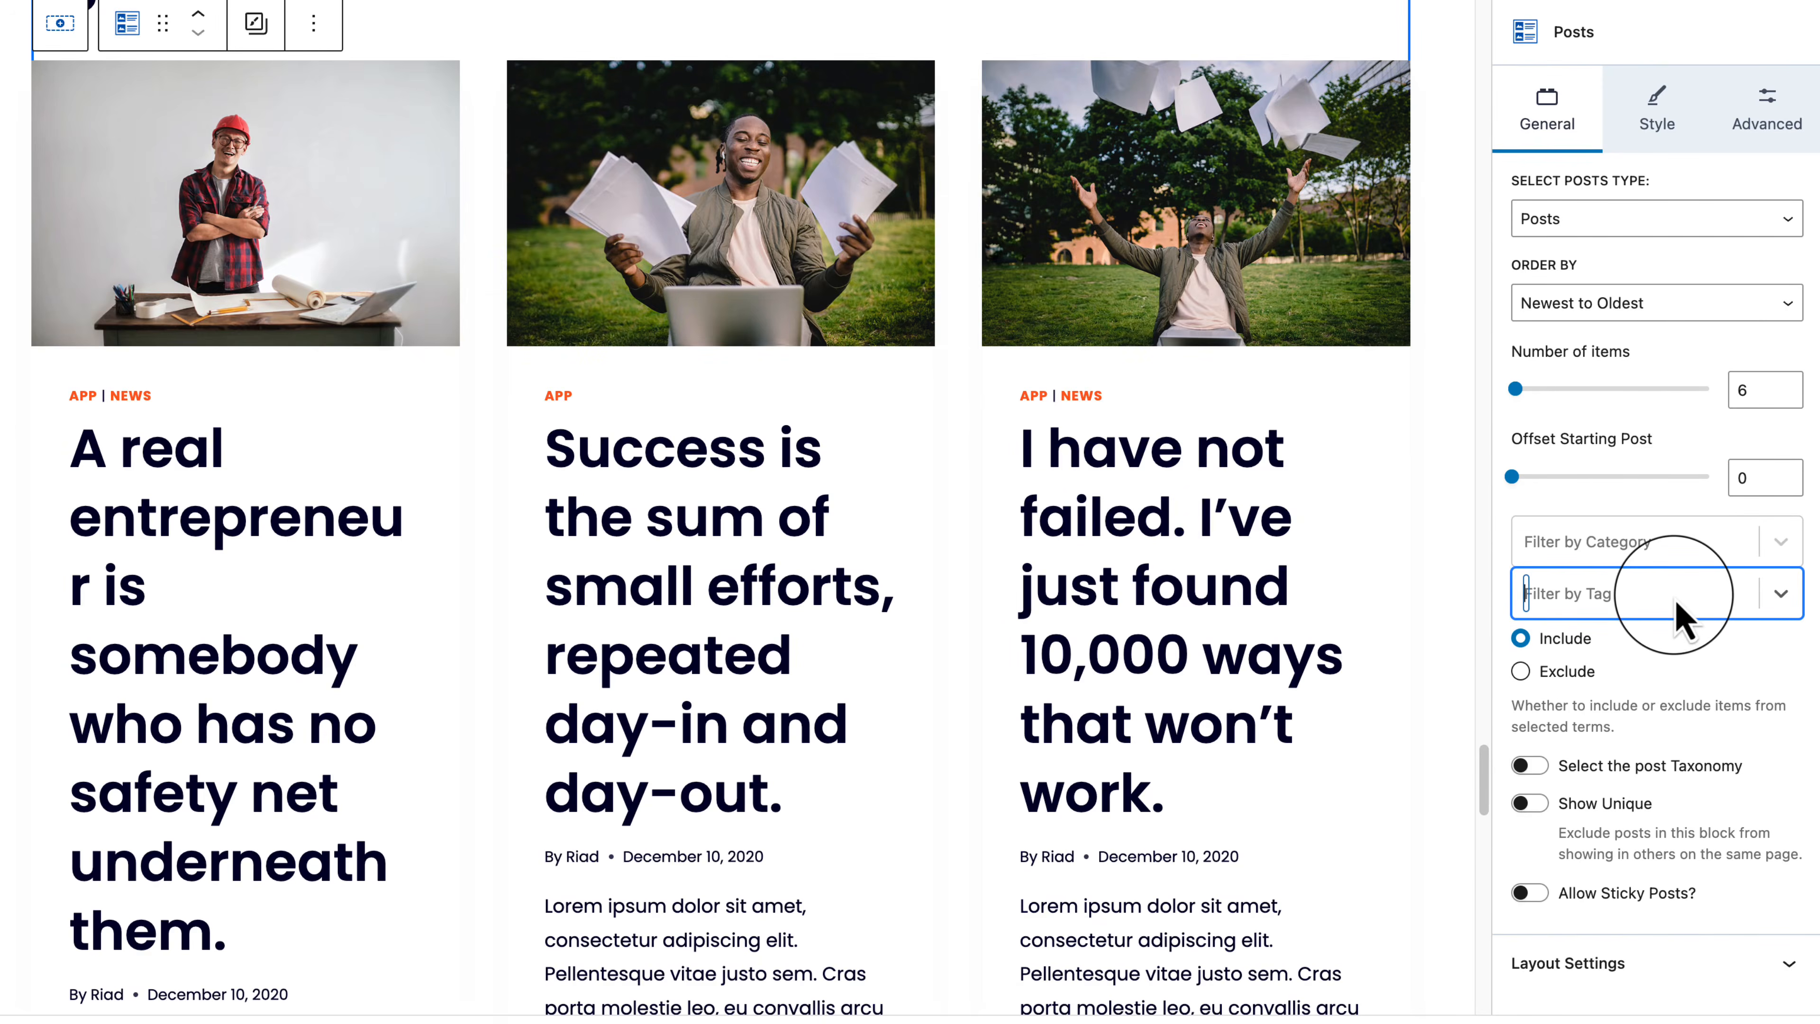
click(1537, 765)
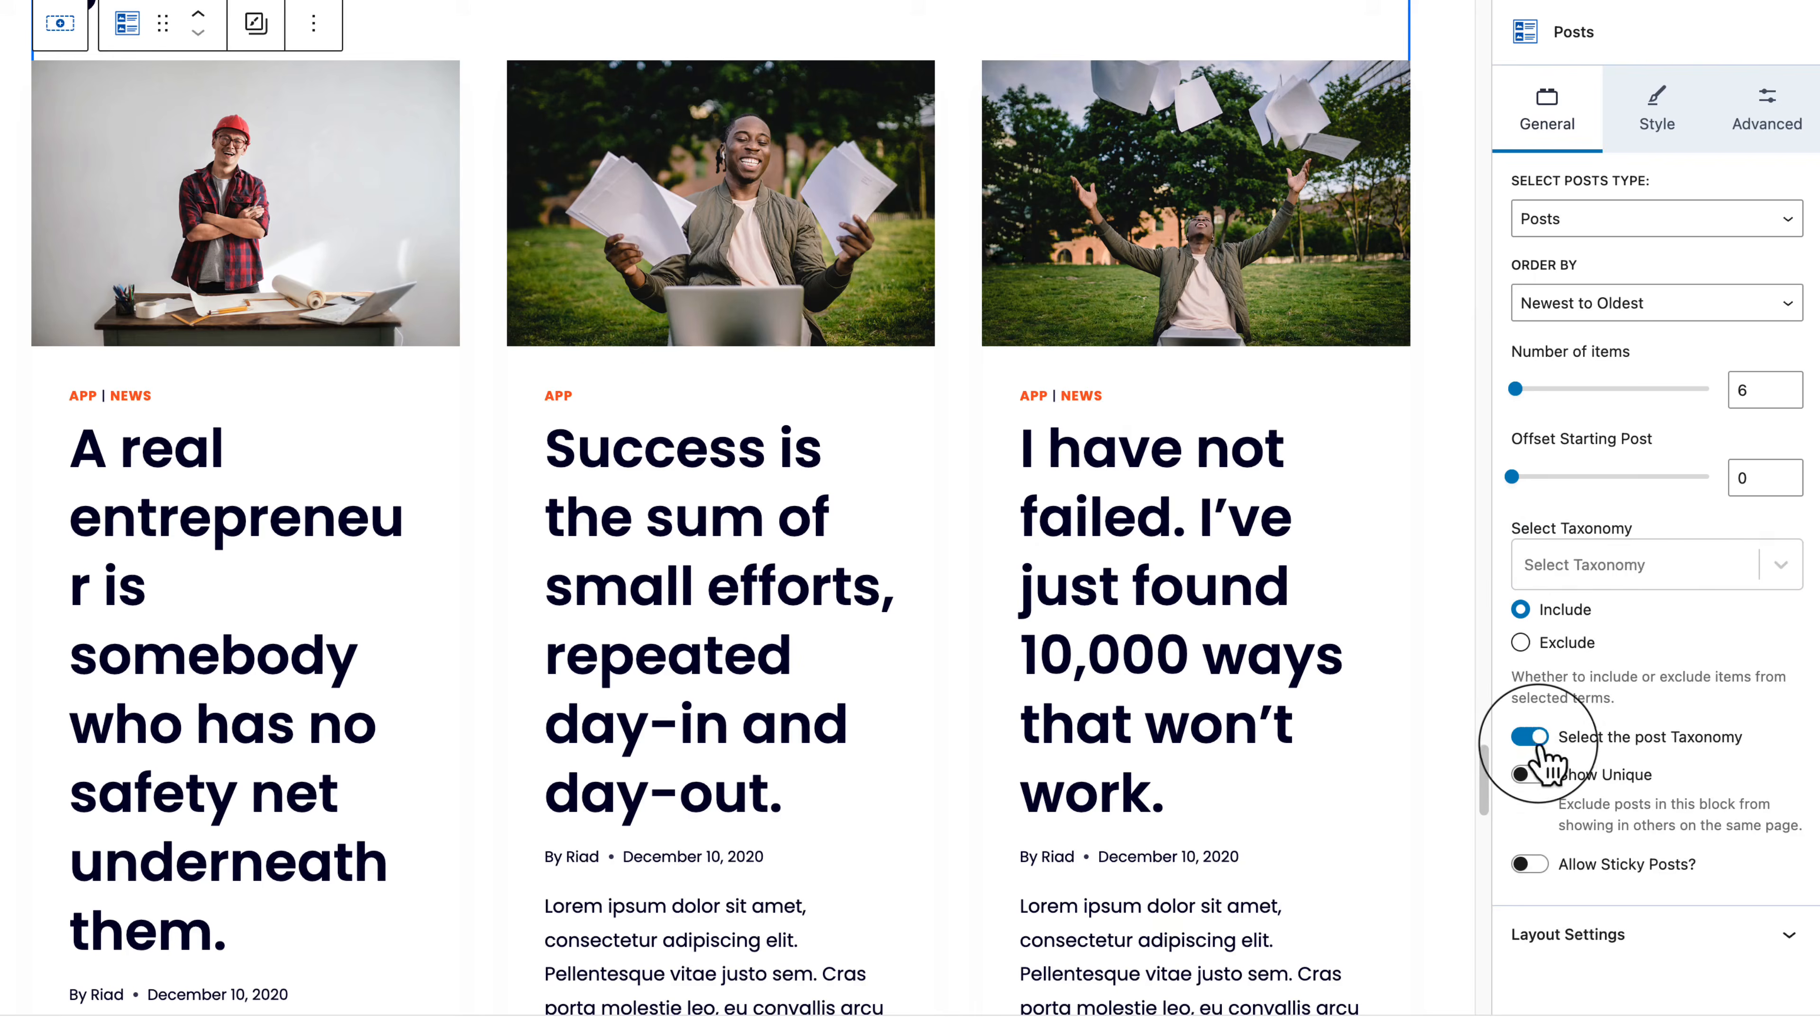
click(1533, 740)
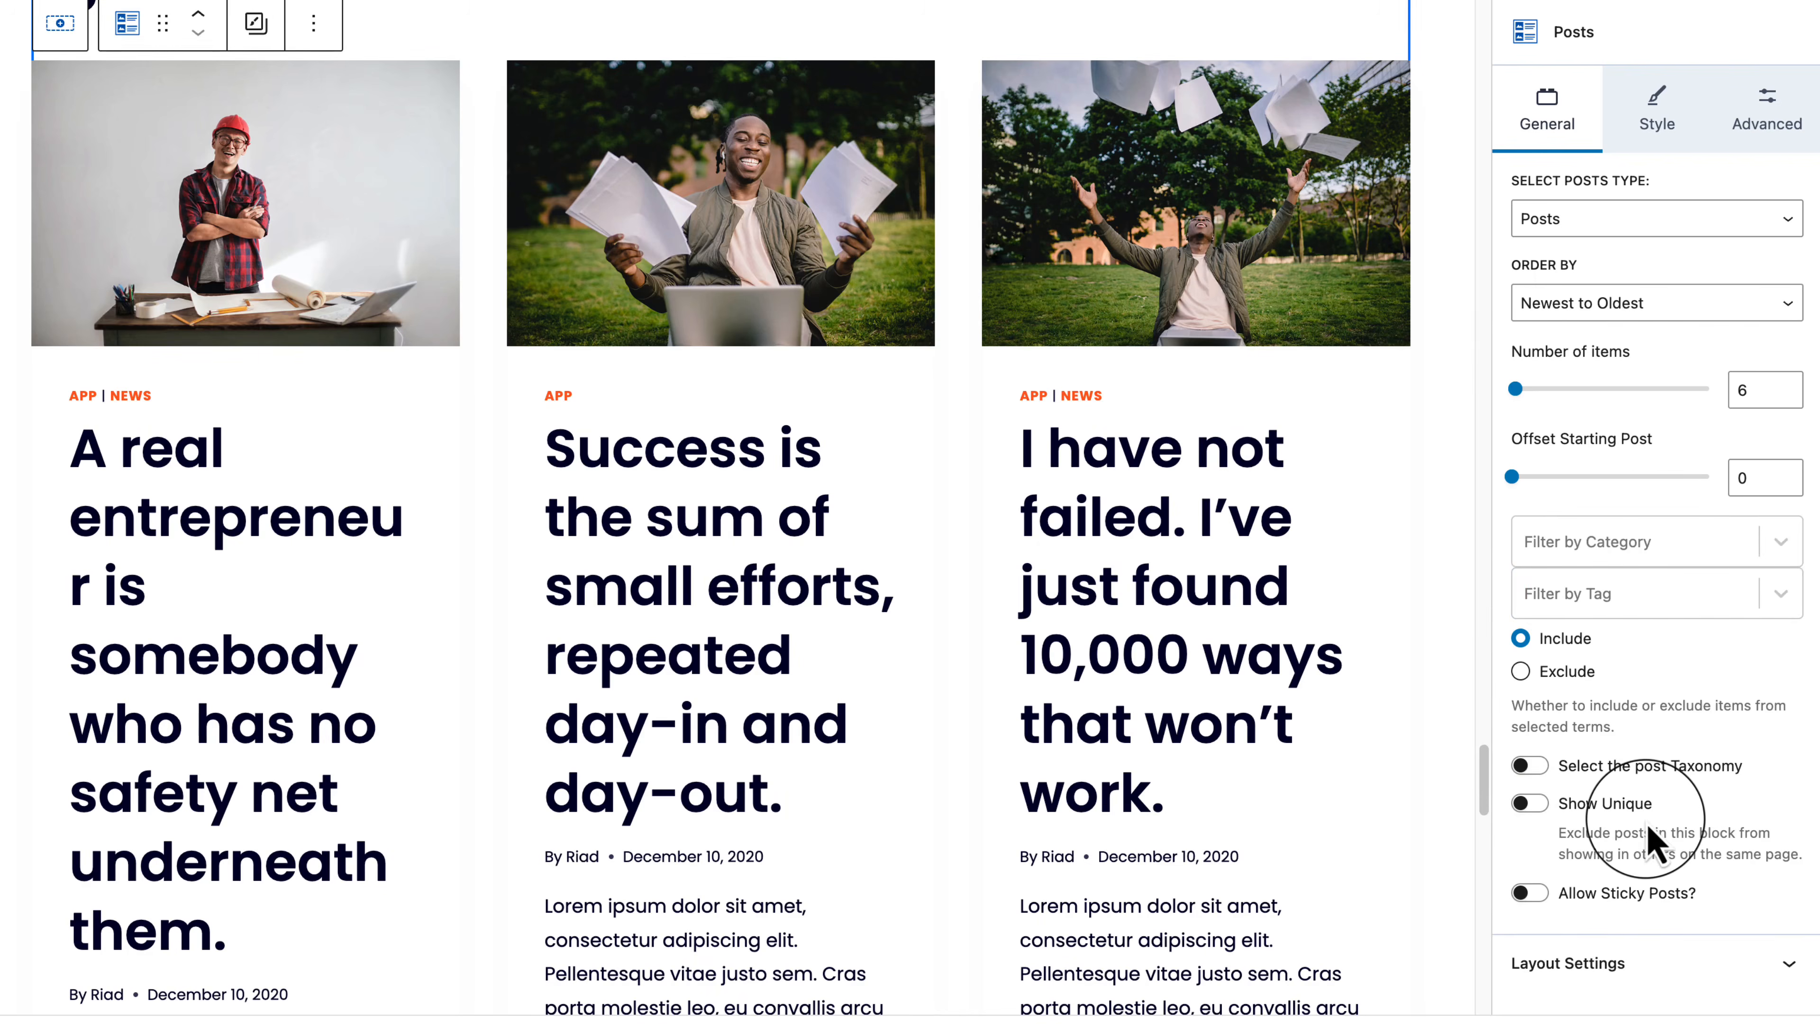
click(1573, 961)
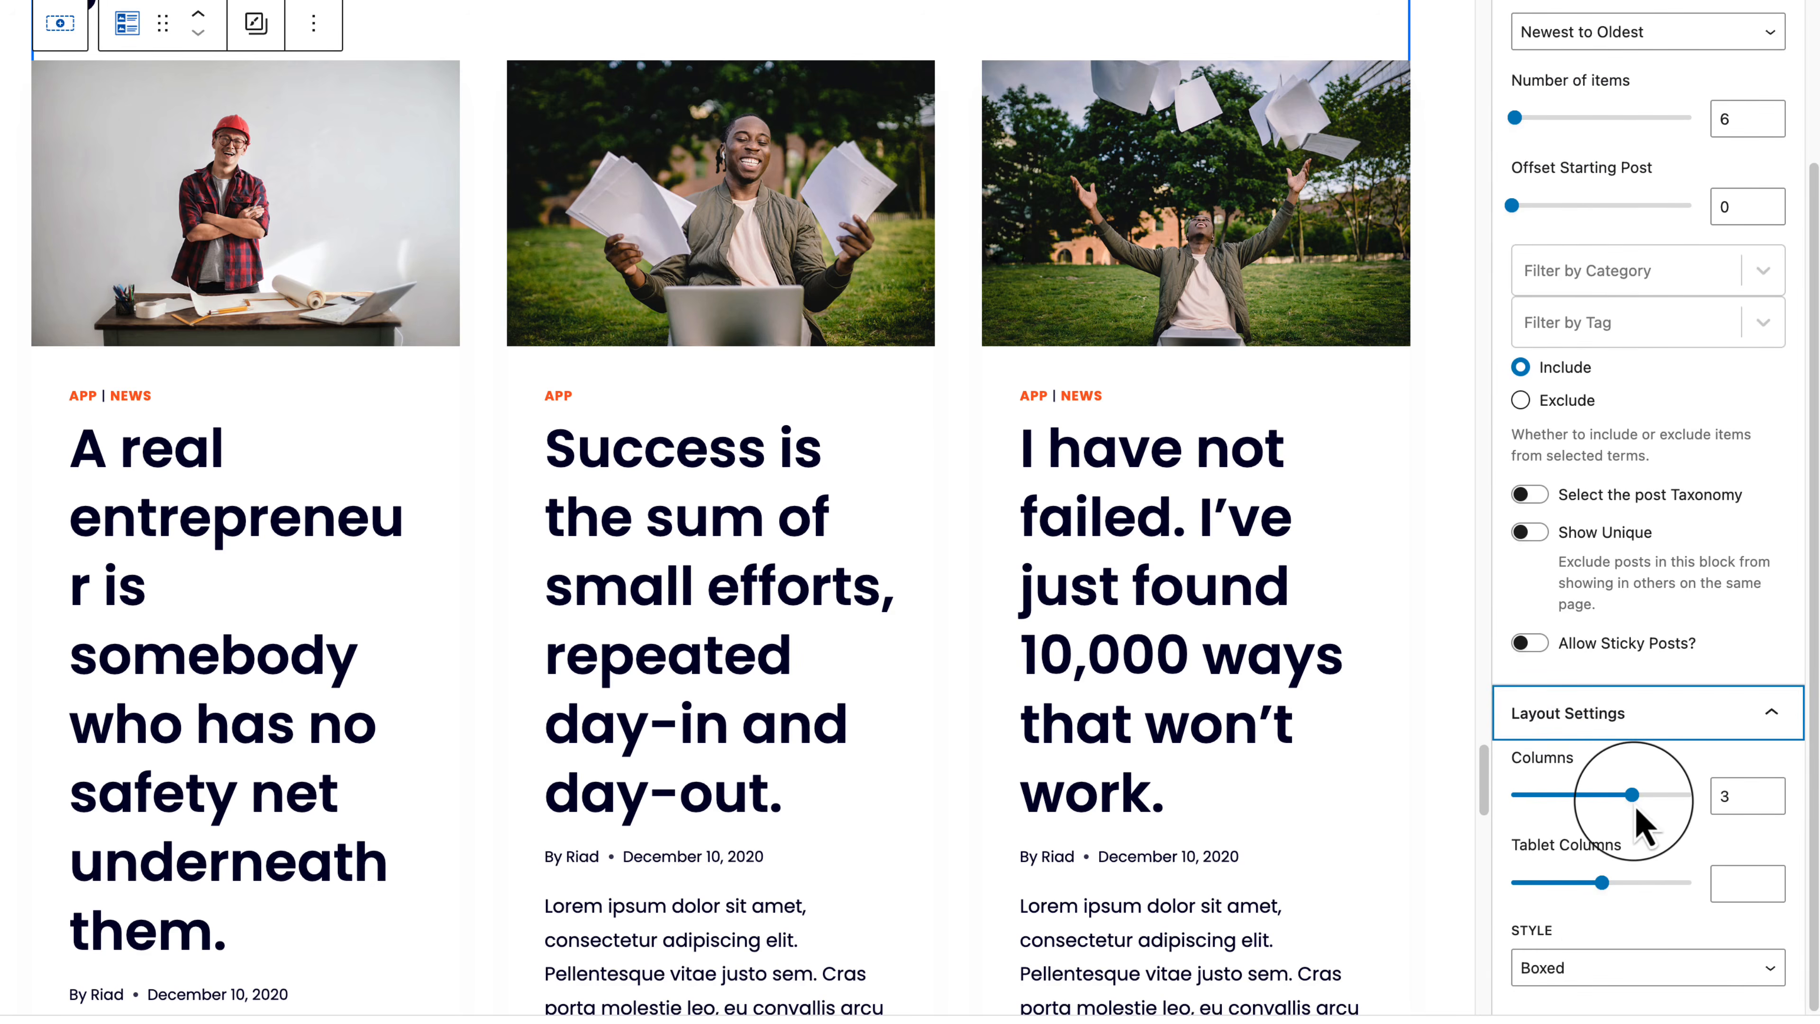
mouse_move(1634, 796)
mouse_down()
mouse_move(1695, 796)
mouse_move(1591, 807)
mouse_move(1618, 807)
mouse_up()
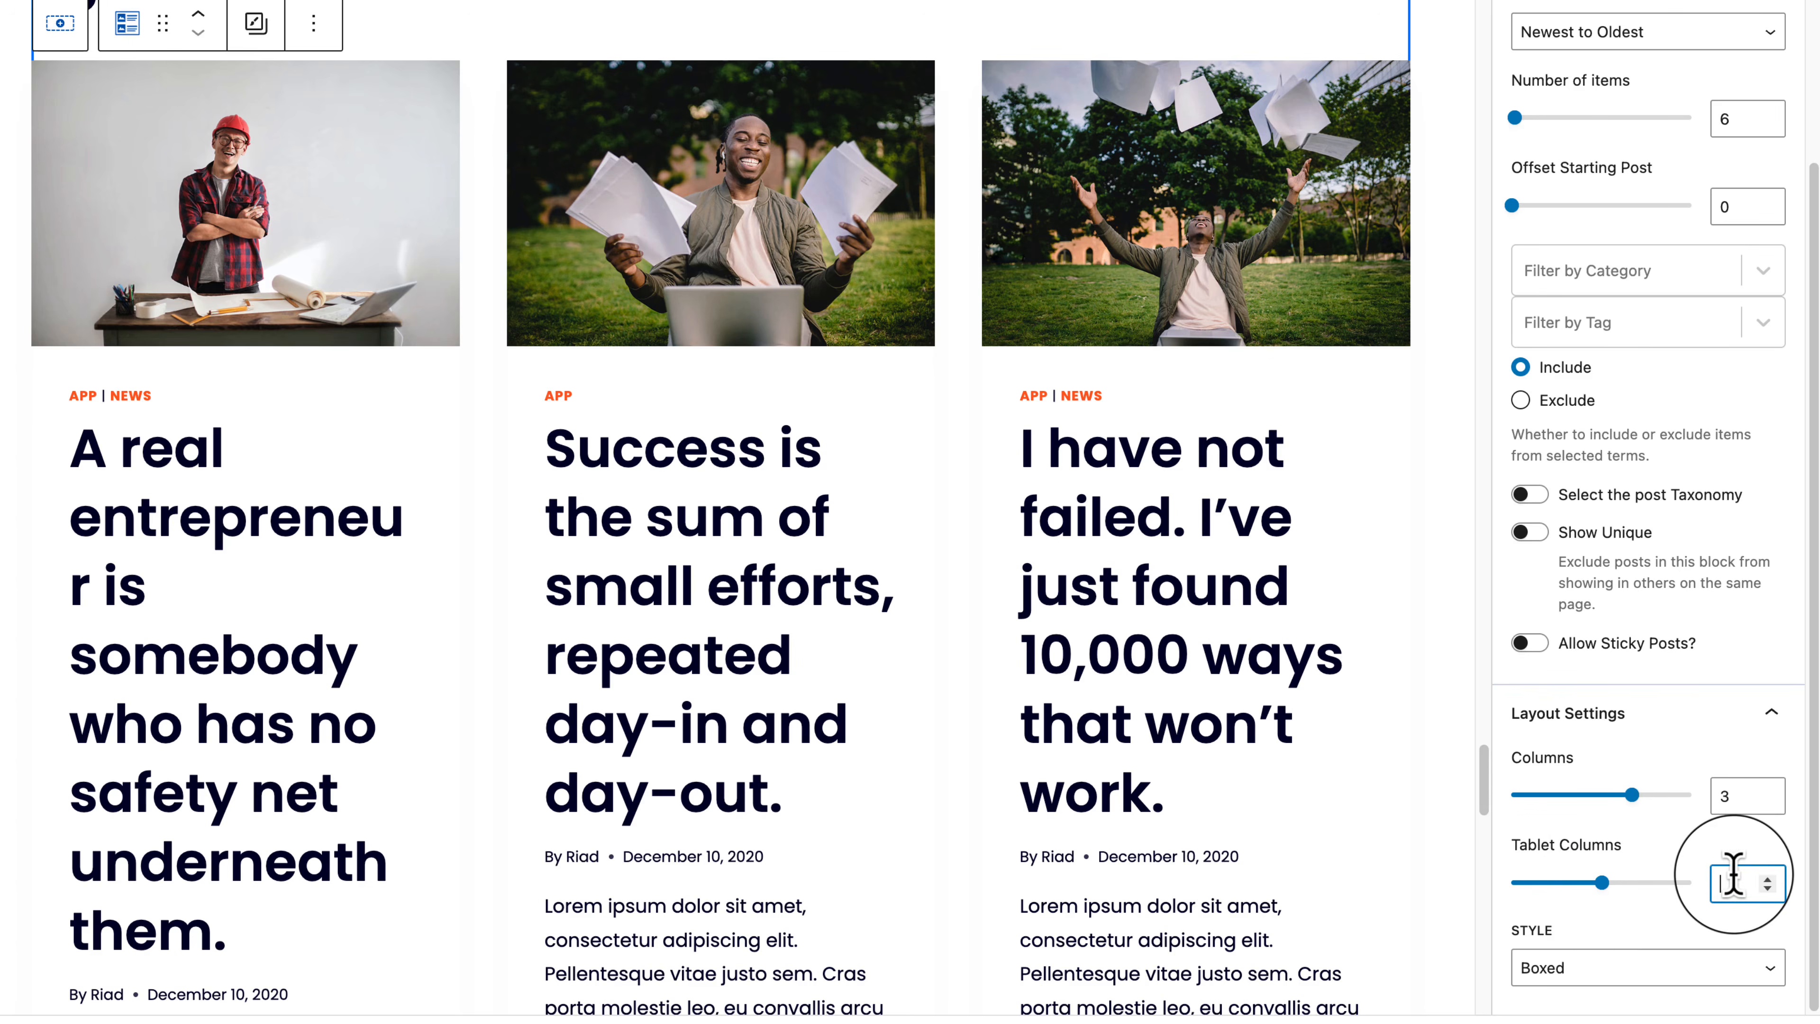
scroll(1648, 662, up, 10)
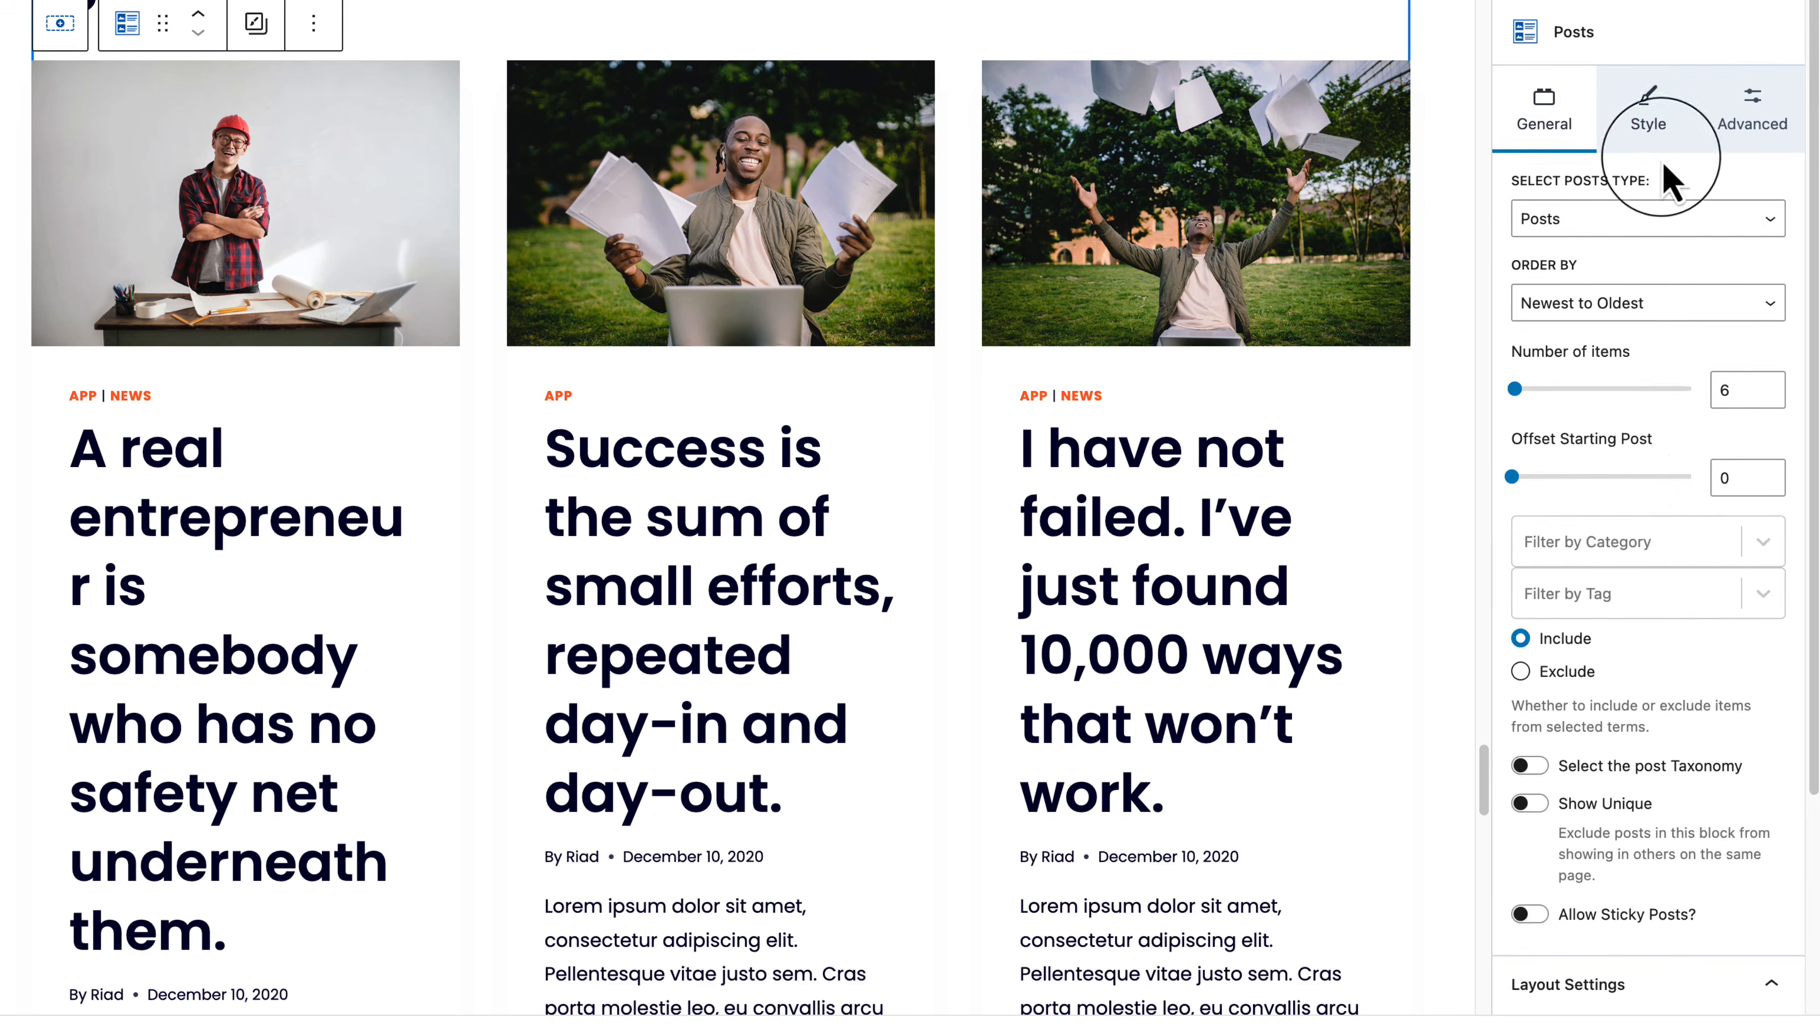
Step: Set the Posts block's title HTML tag to H4, then review the category and featured image options
click(1657, 136)
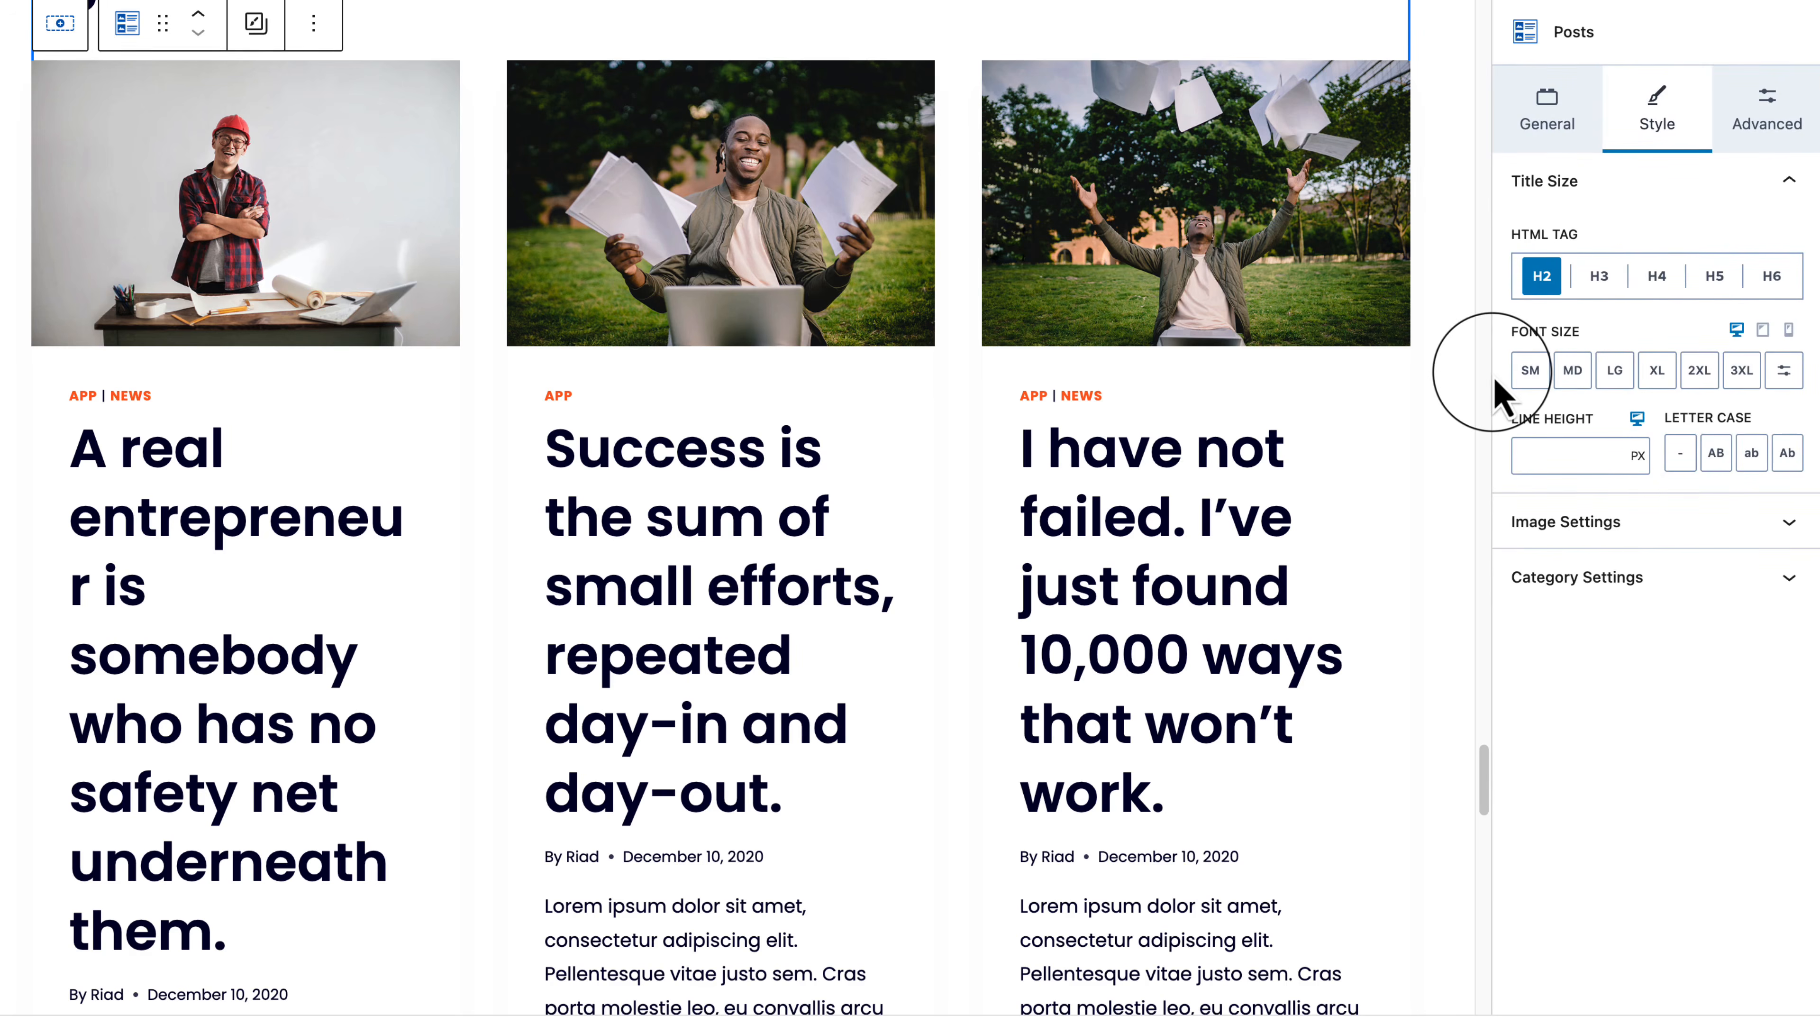
click(1657, 278)
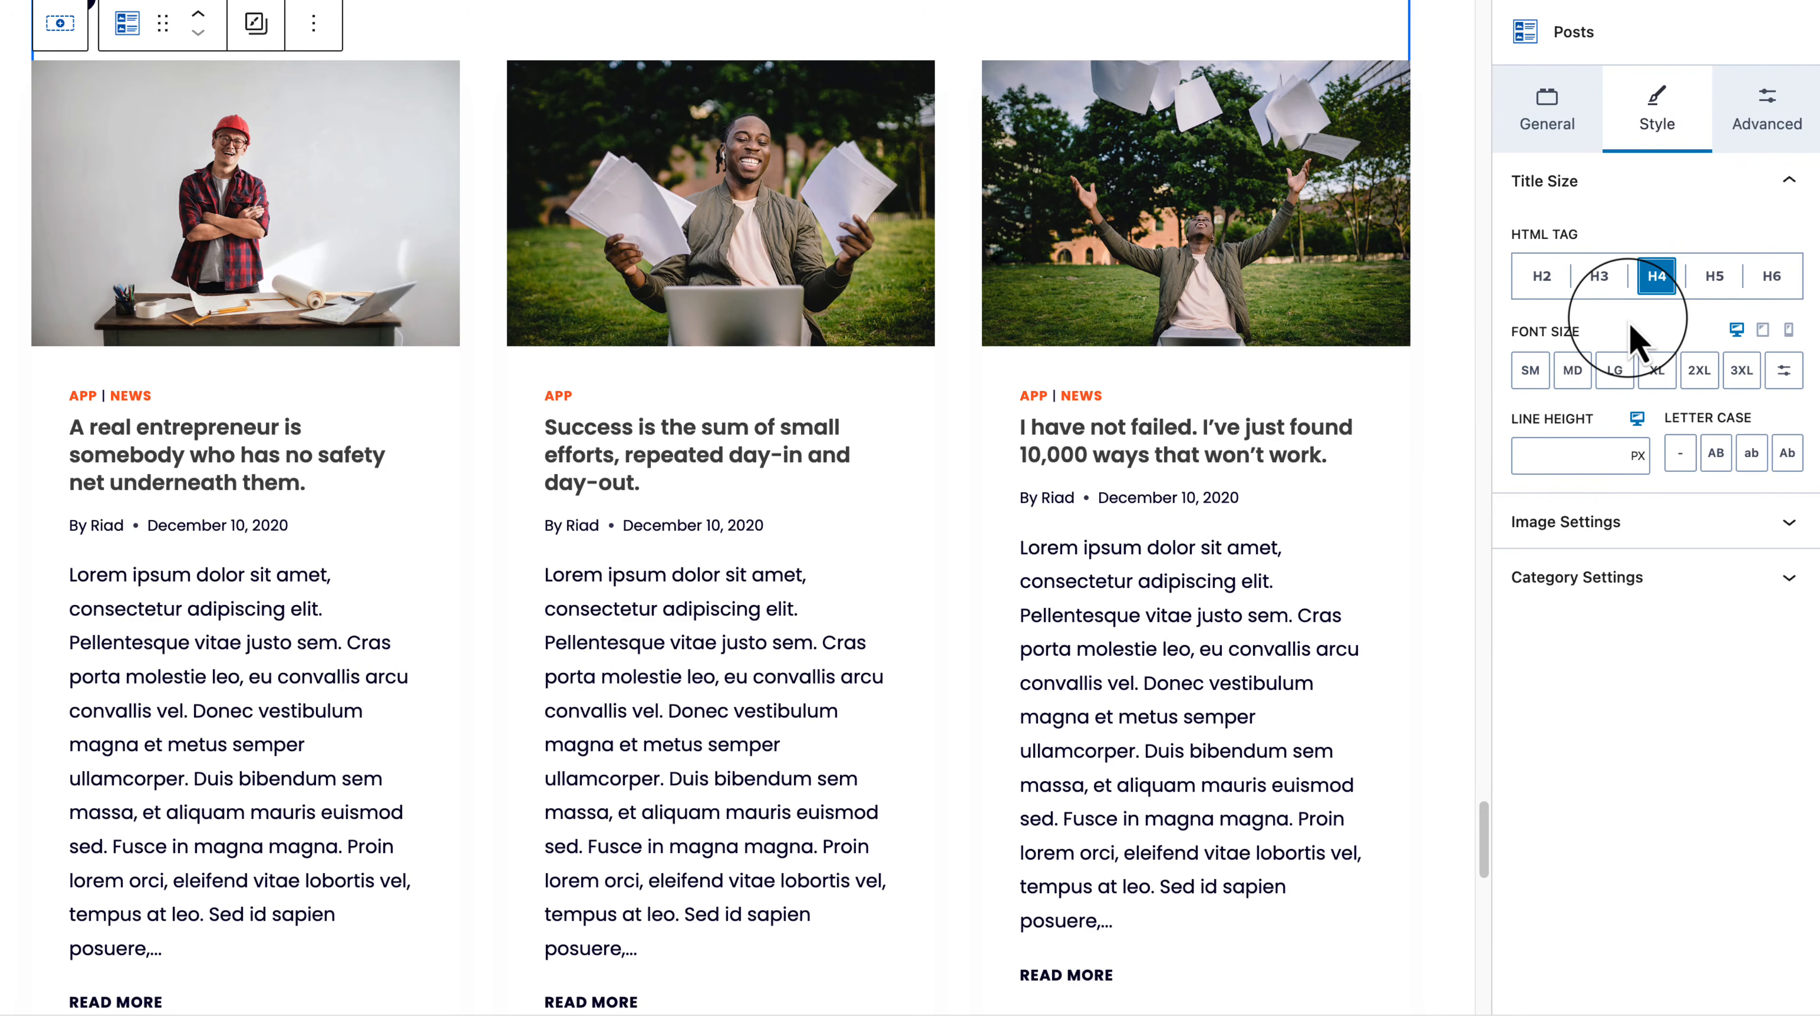
click(1553, 120)
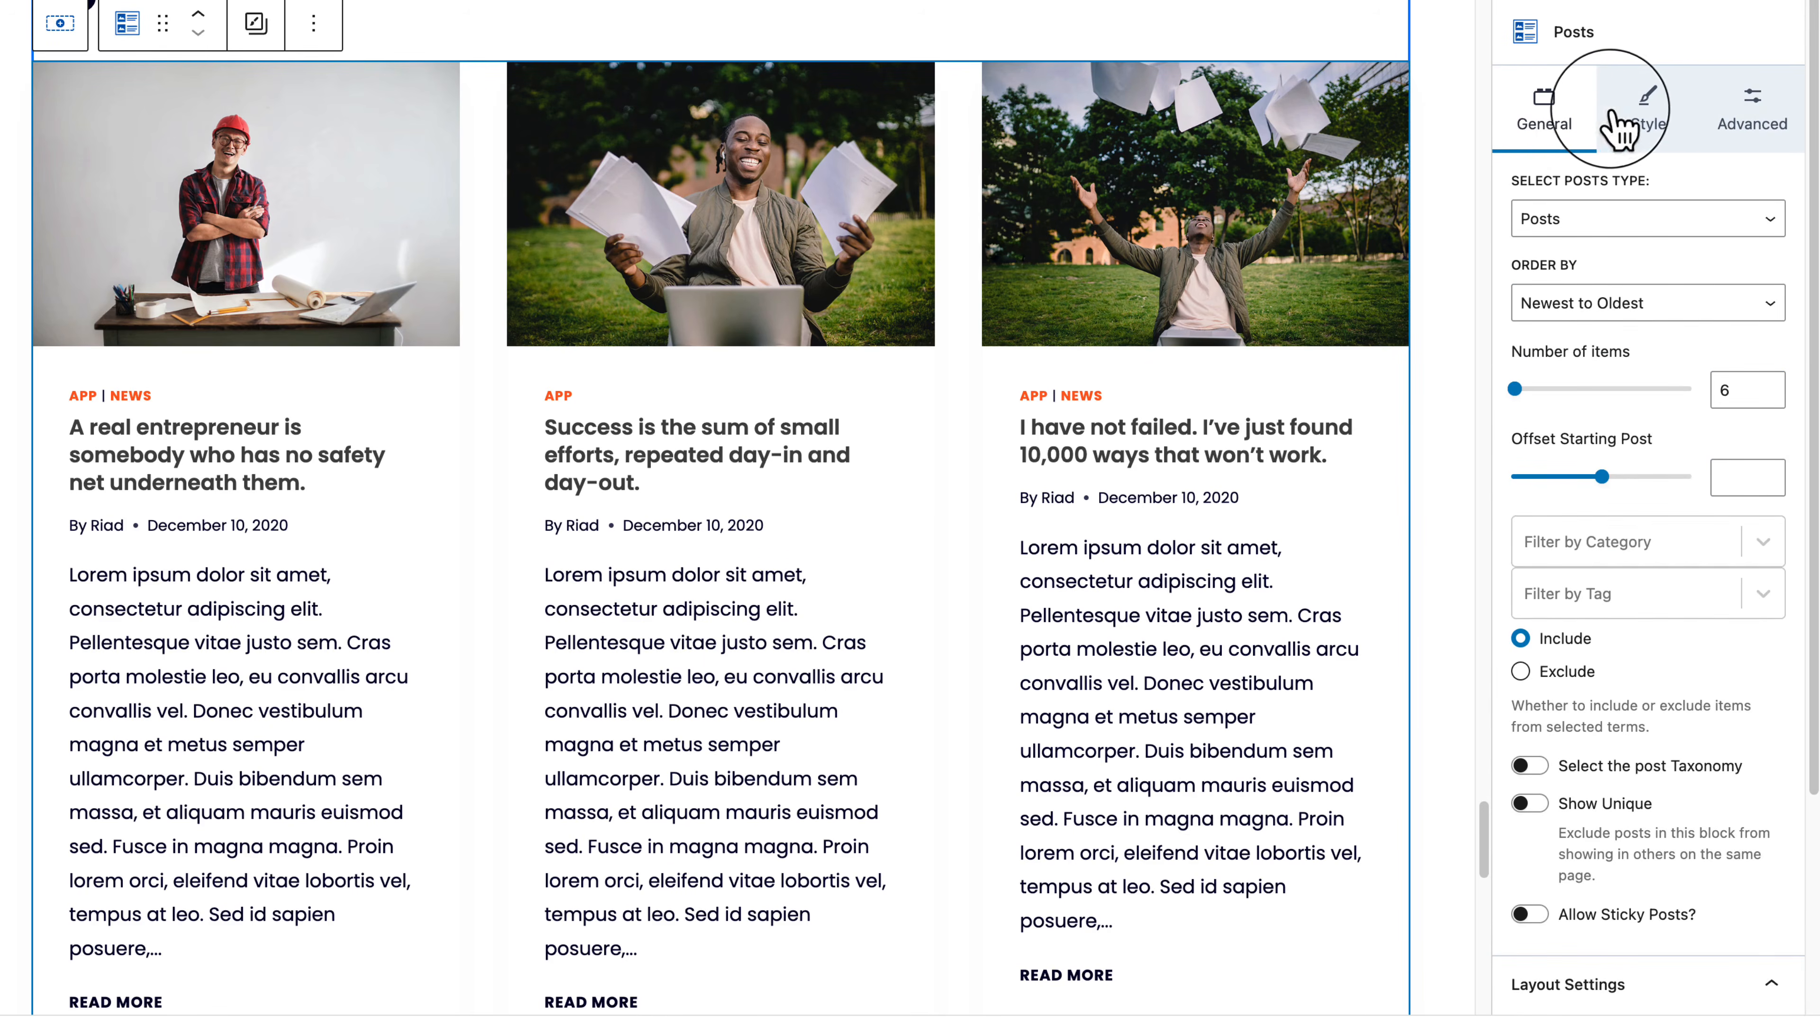
click(1642, 104)
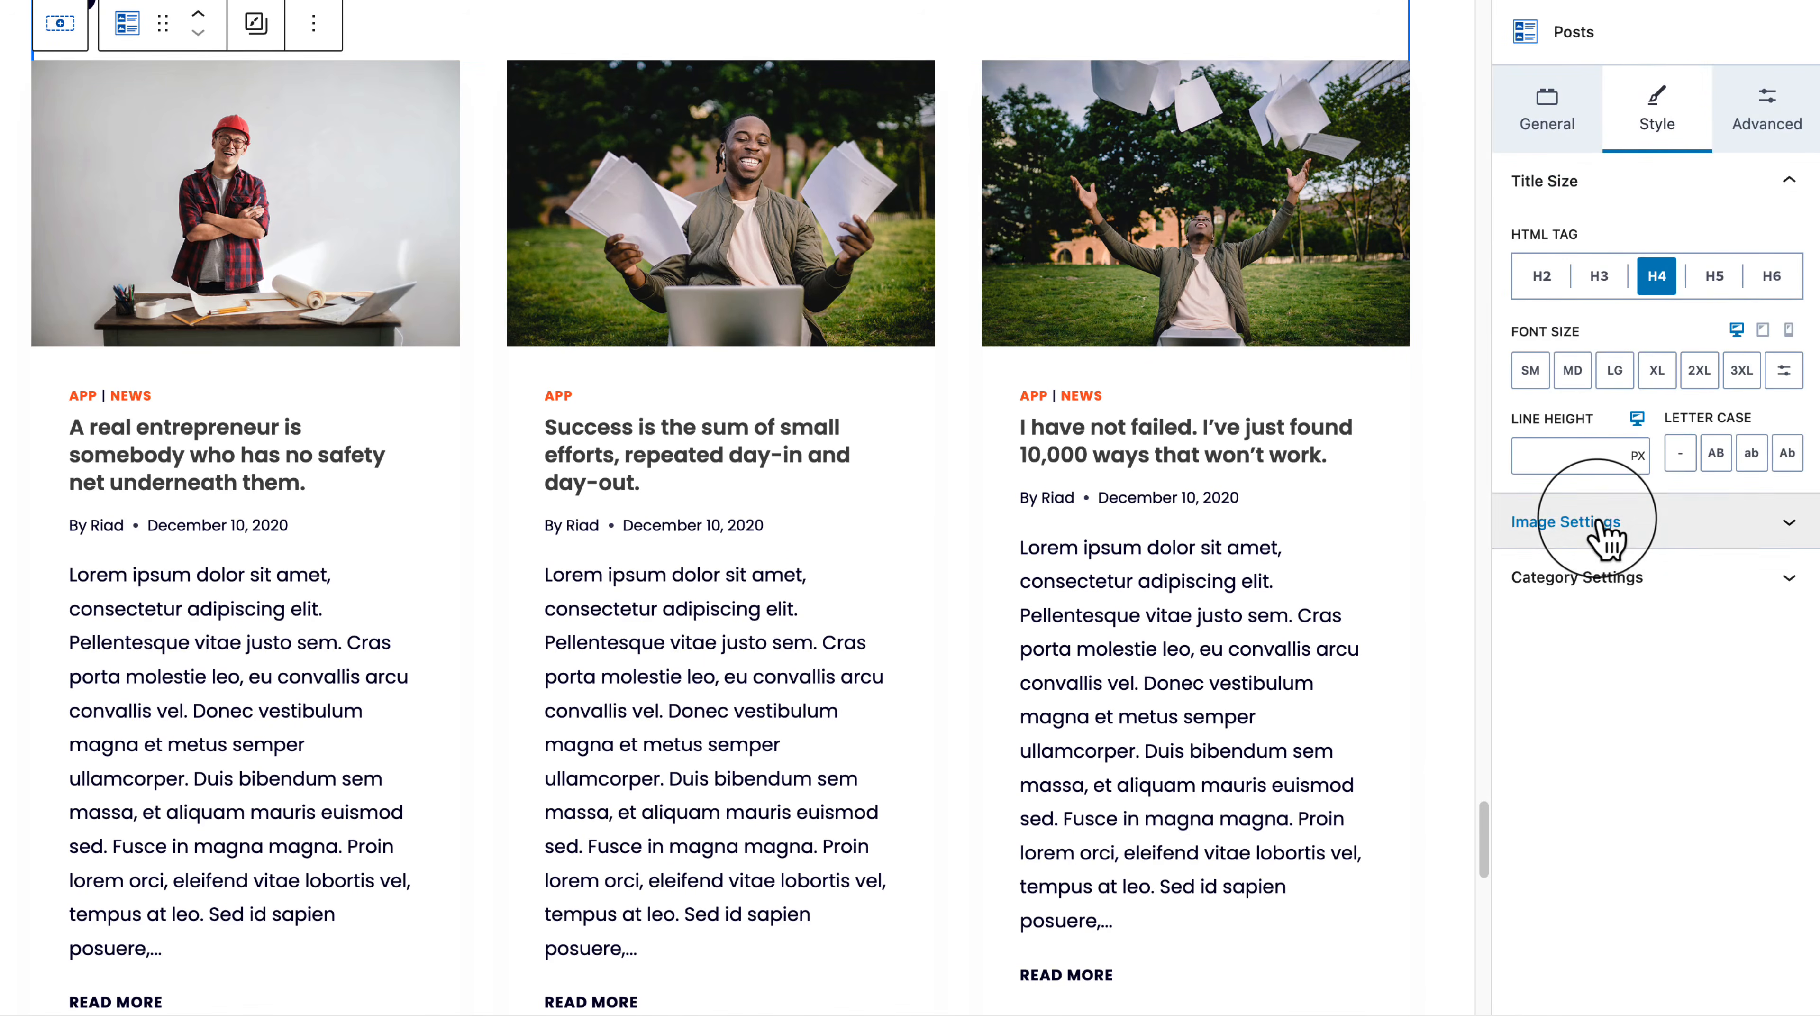
click(1639, 577)
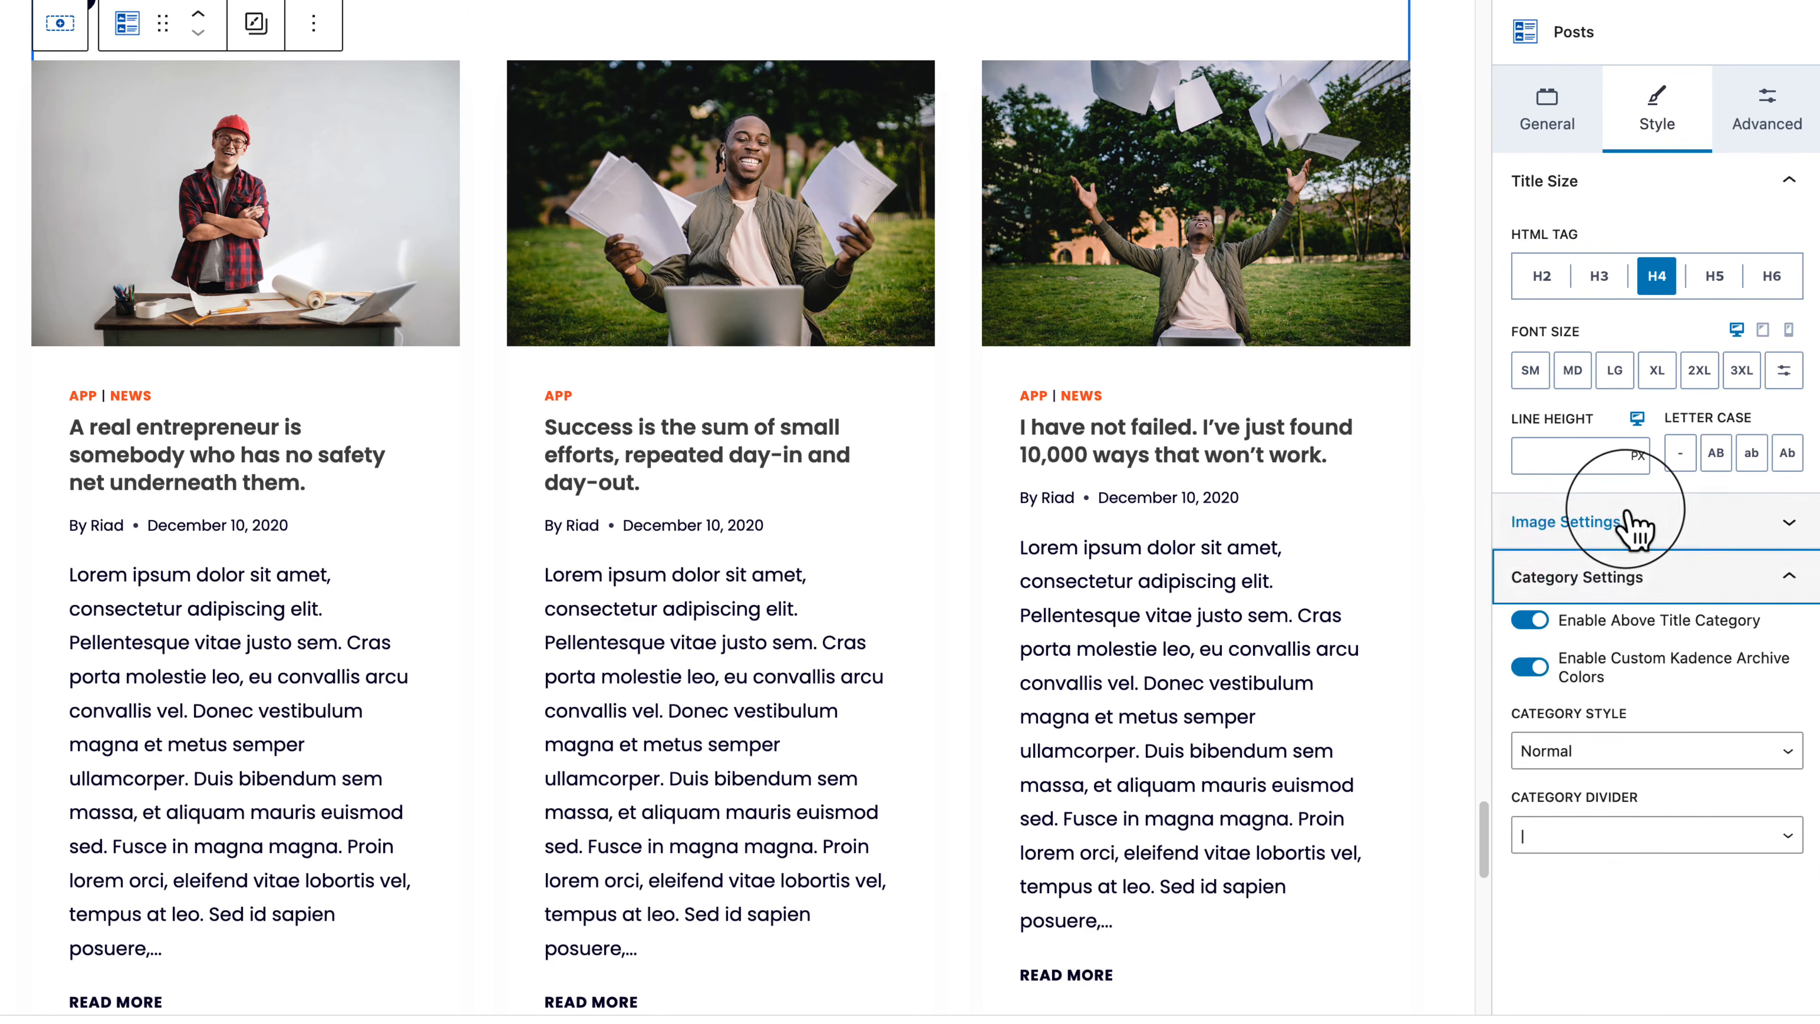
click(1641, 522)
scroll(1664, 718, down, 2)
scroll(1665, 718, up, 2)
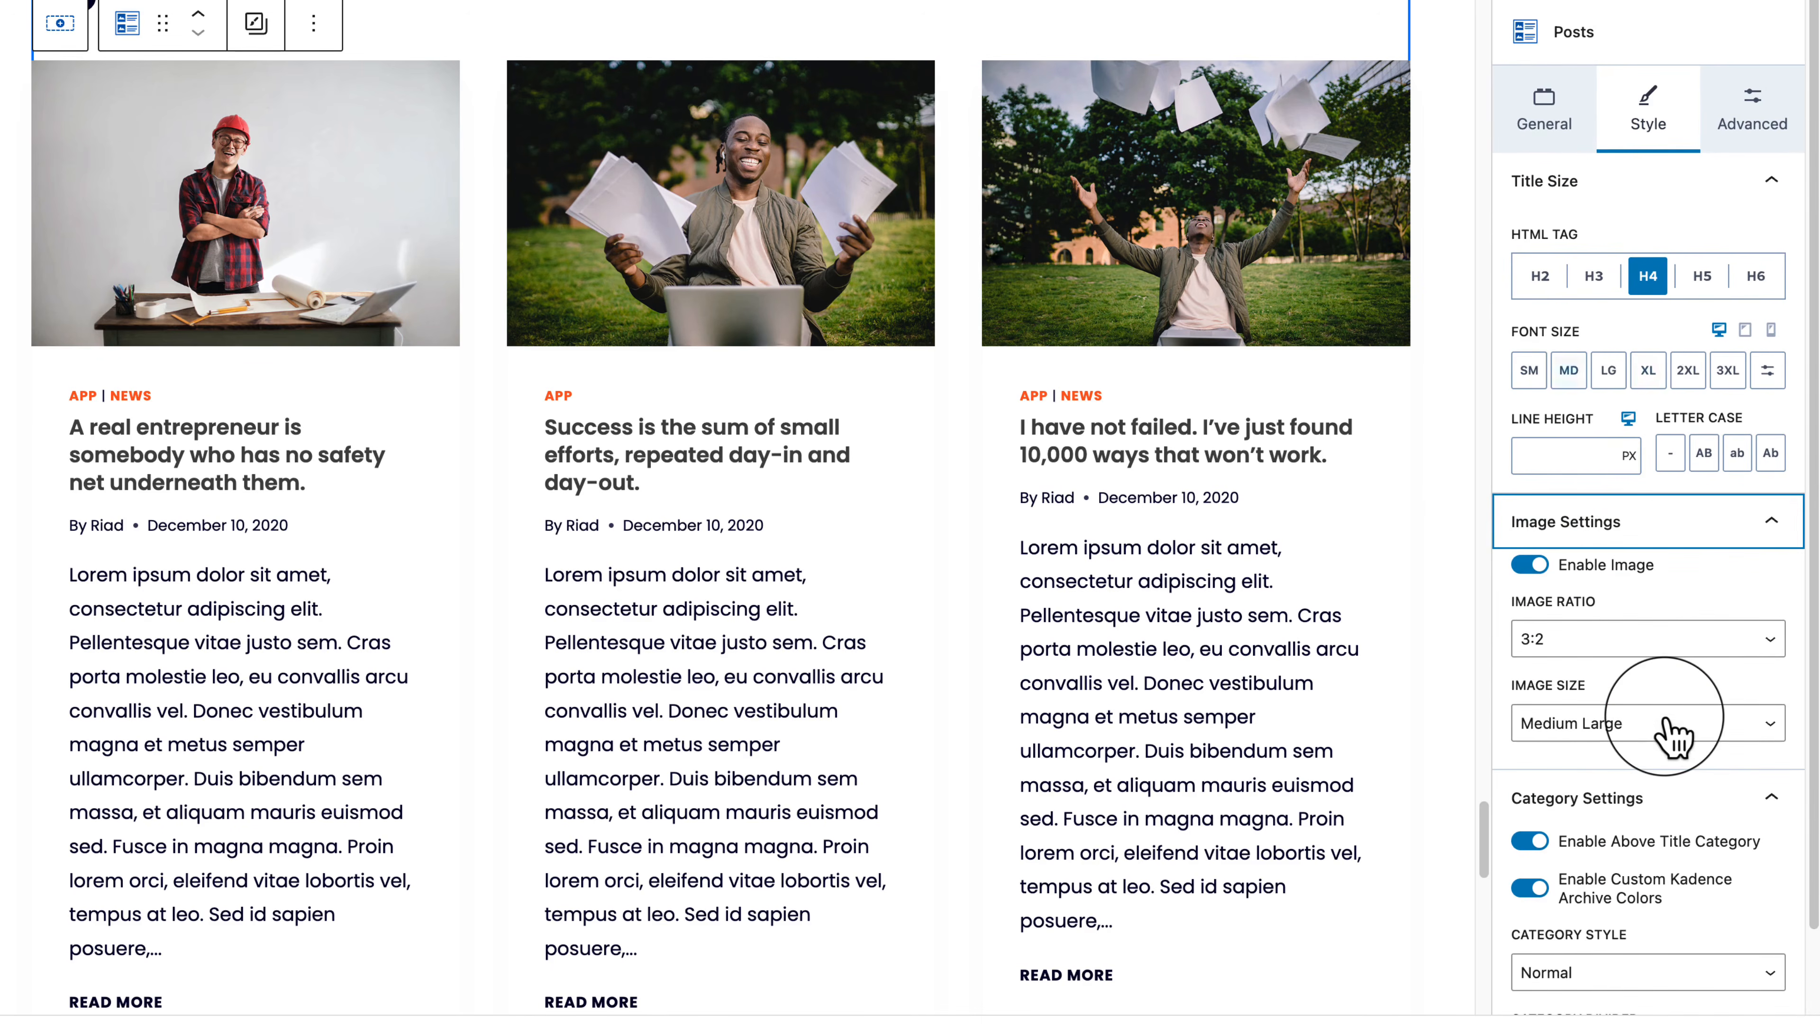
Step: Enable Custom Excerpt Length in Content Settings and cap excerpts at 29 words
click(1542, 108)
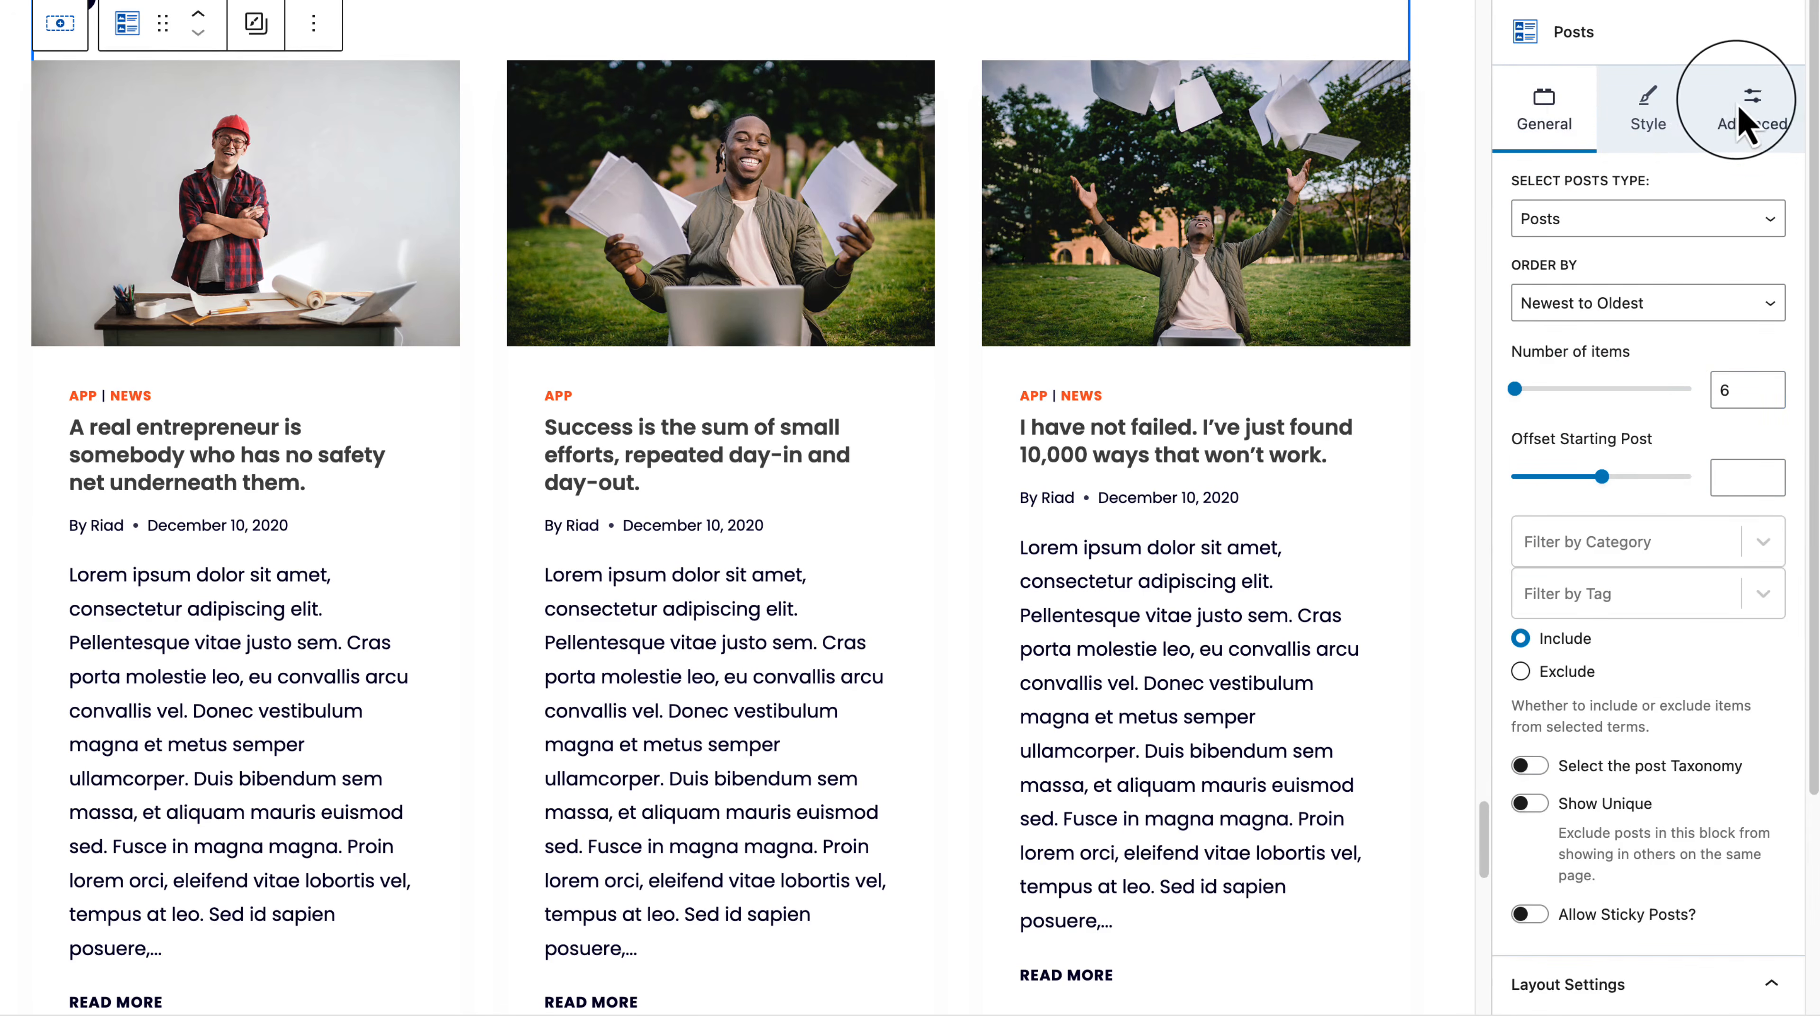
click(1752, 111)
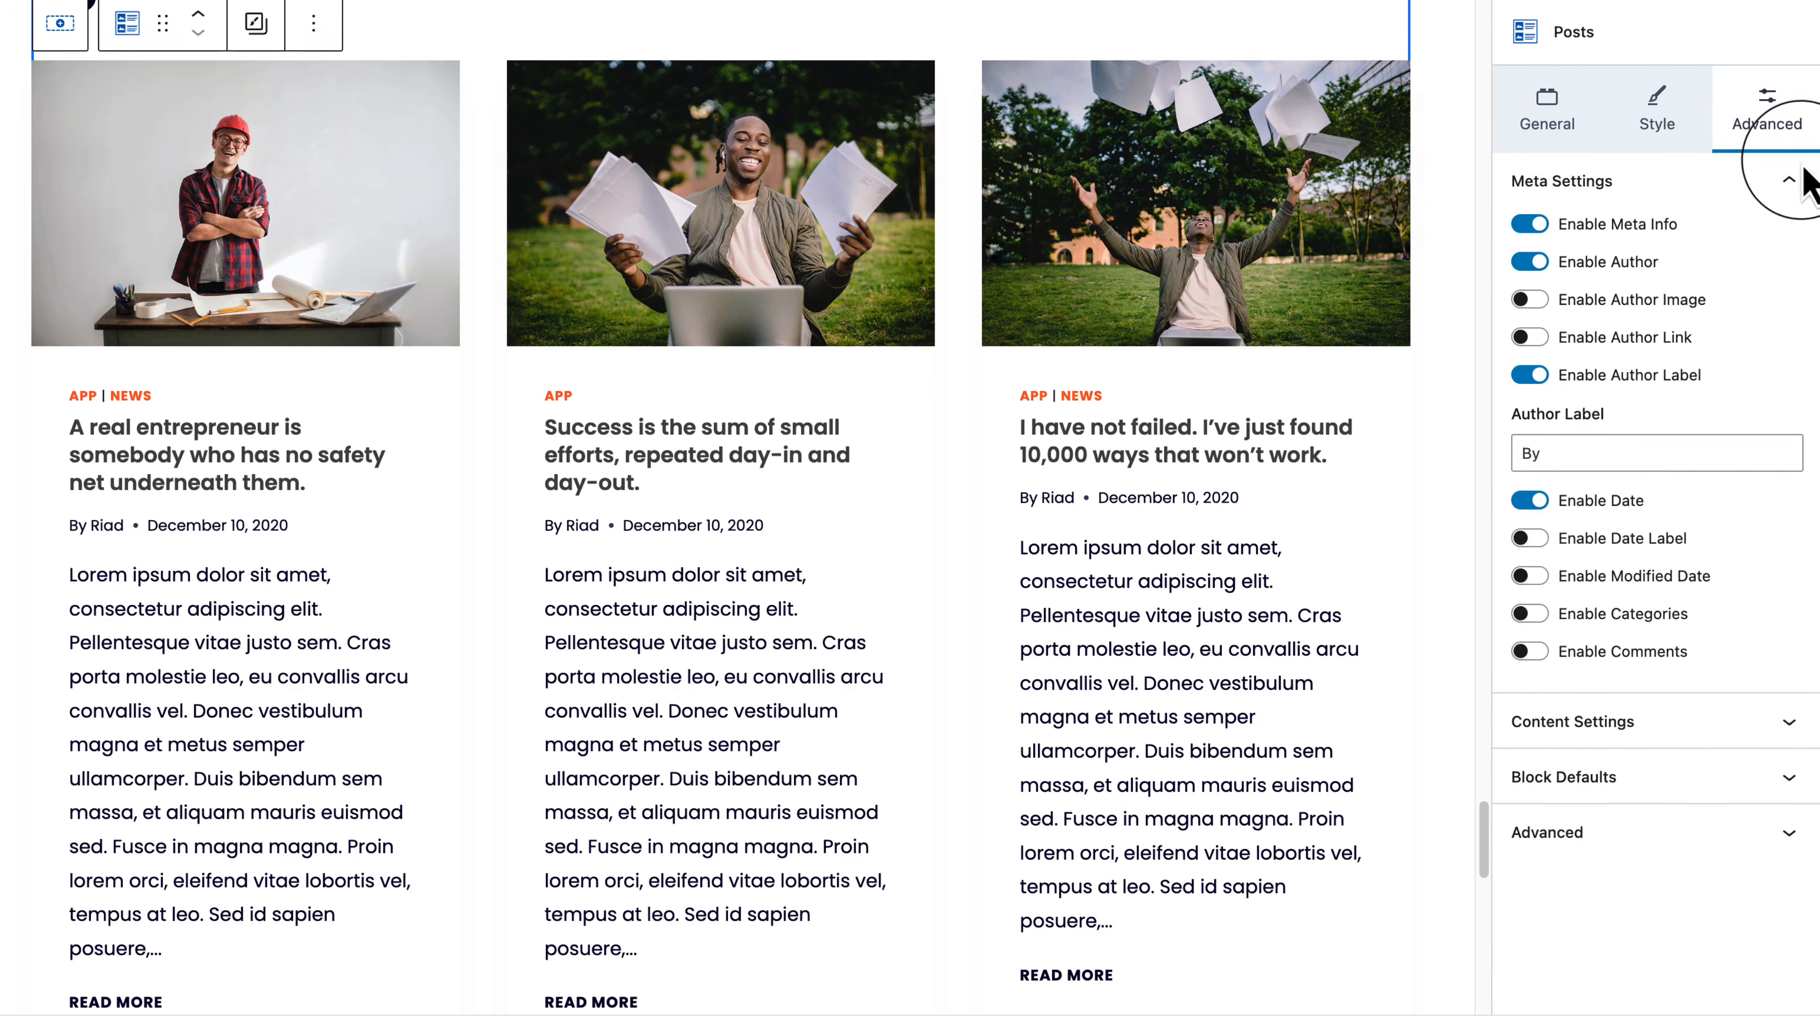
click(1592, 721)
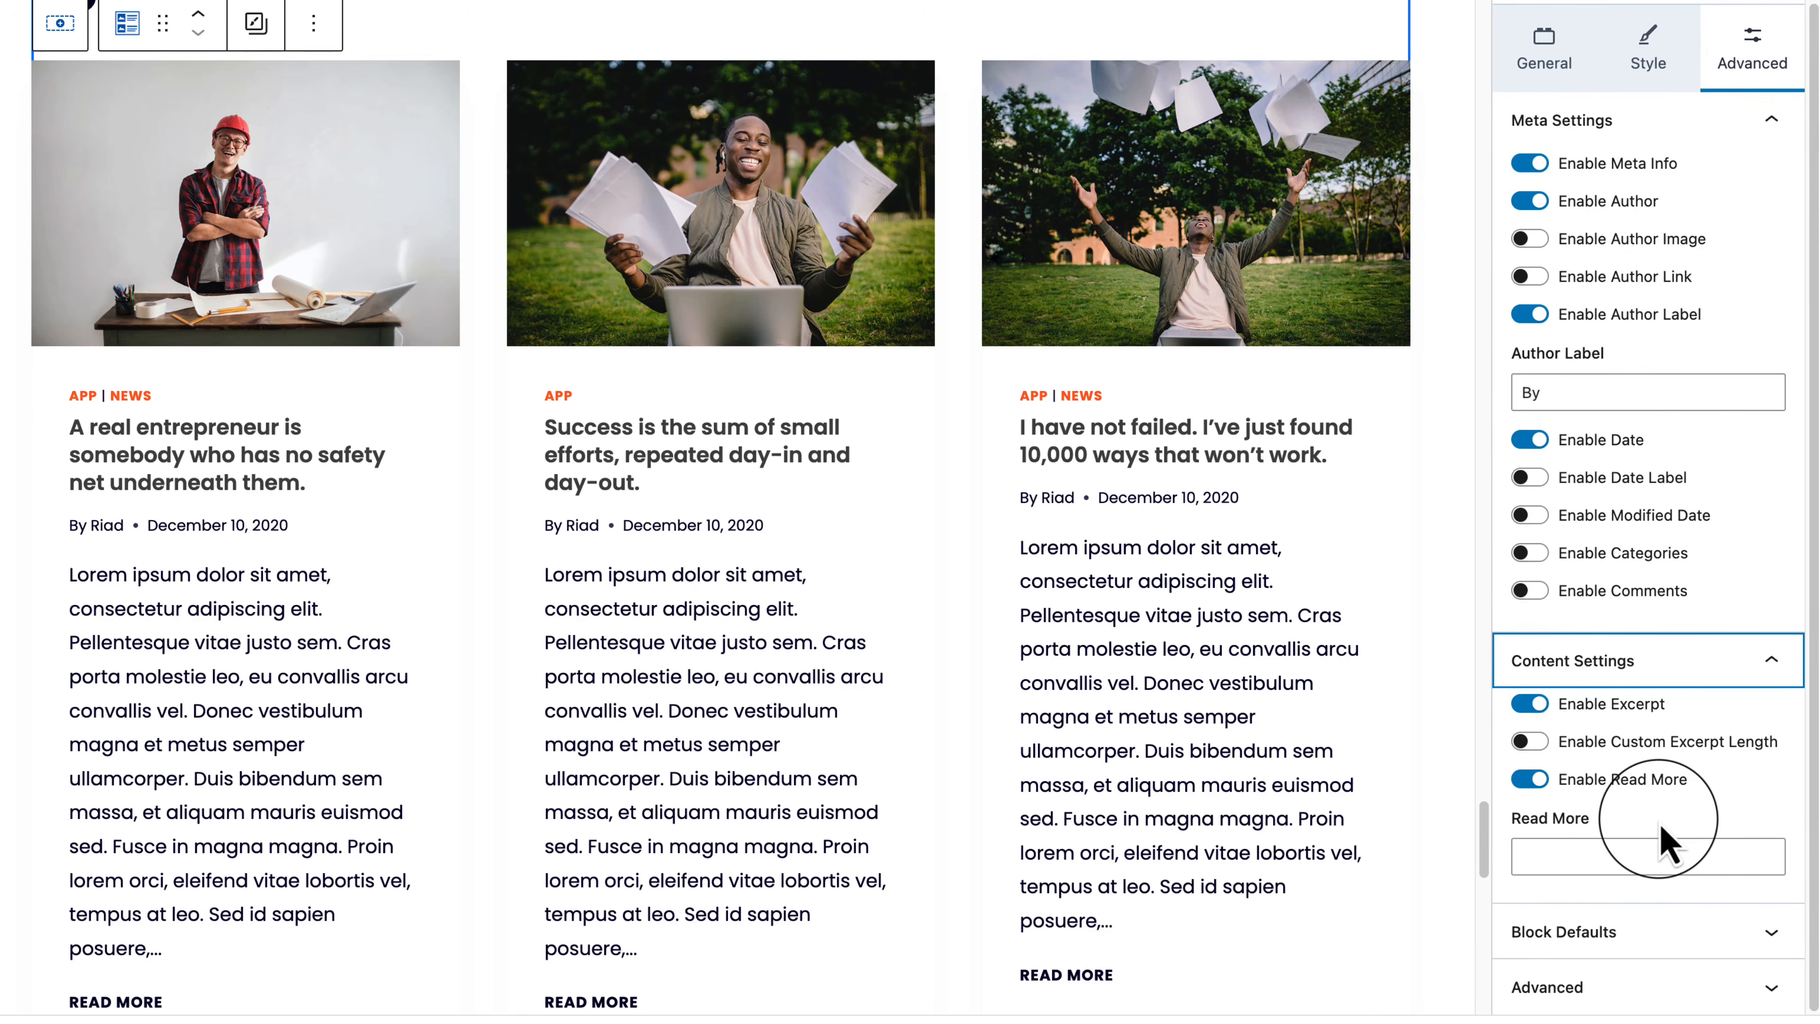
click(1529, 741)
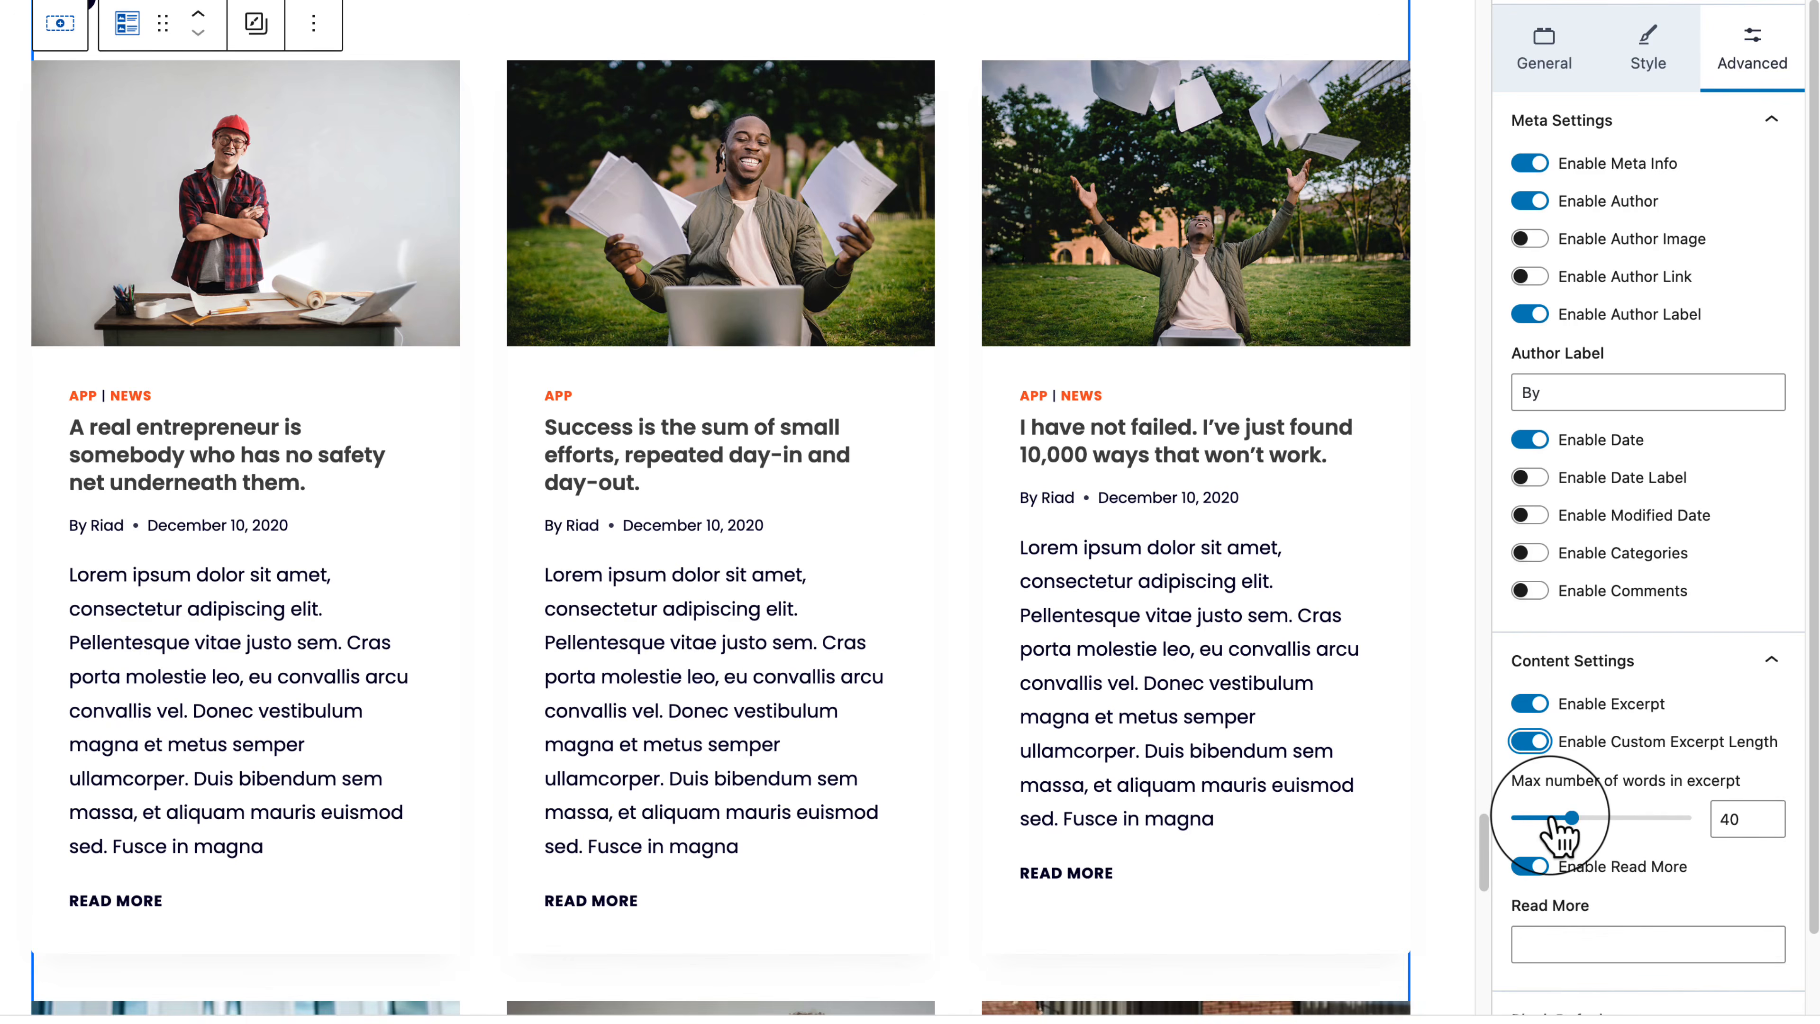
click(1550, 817)
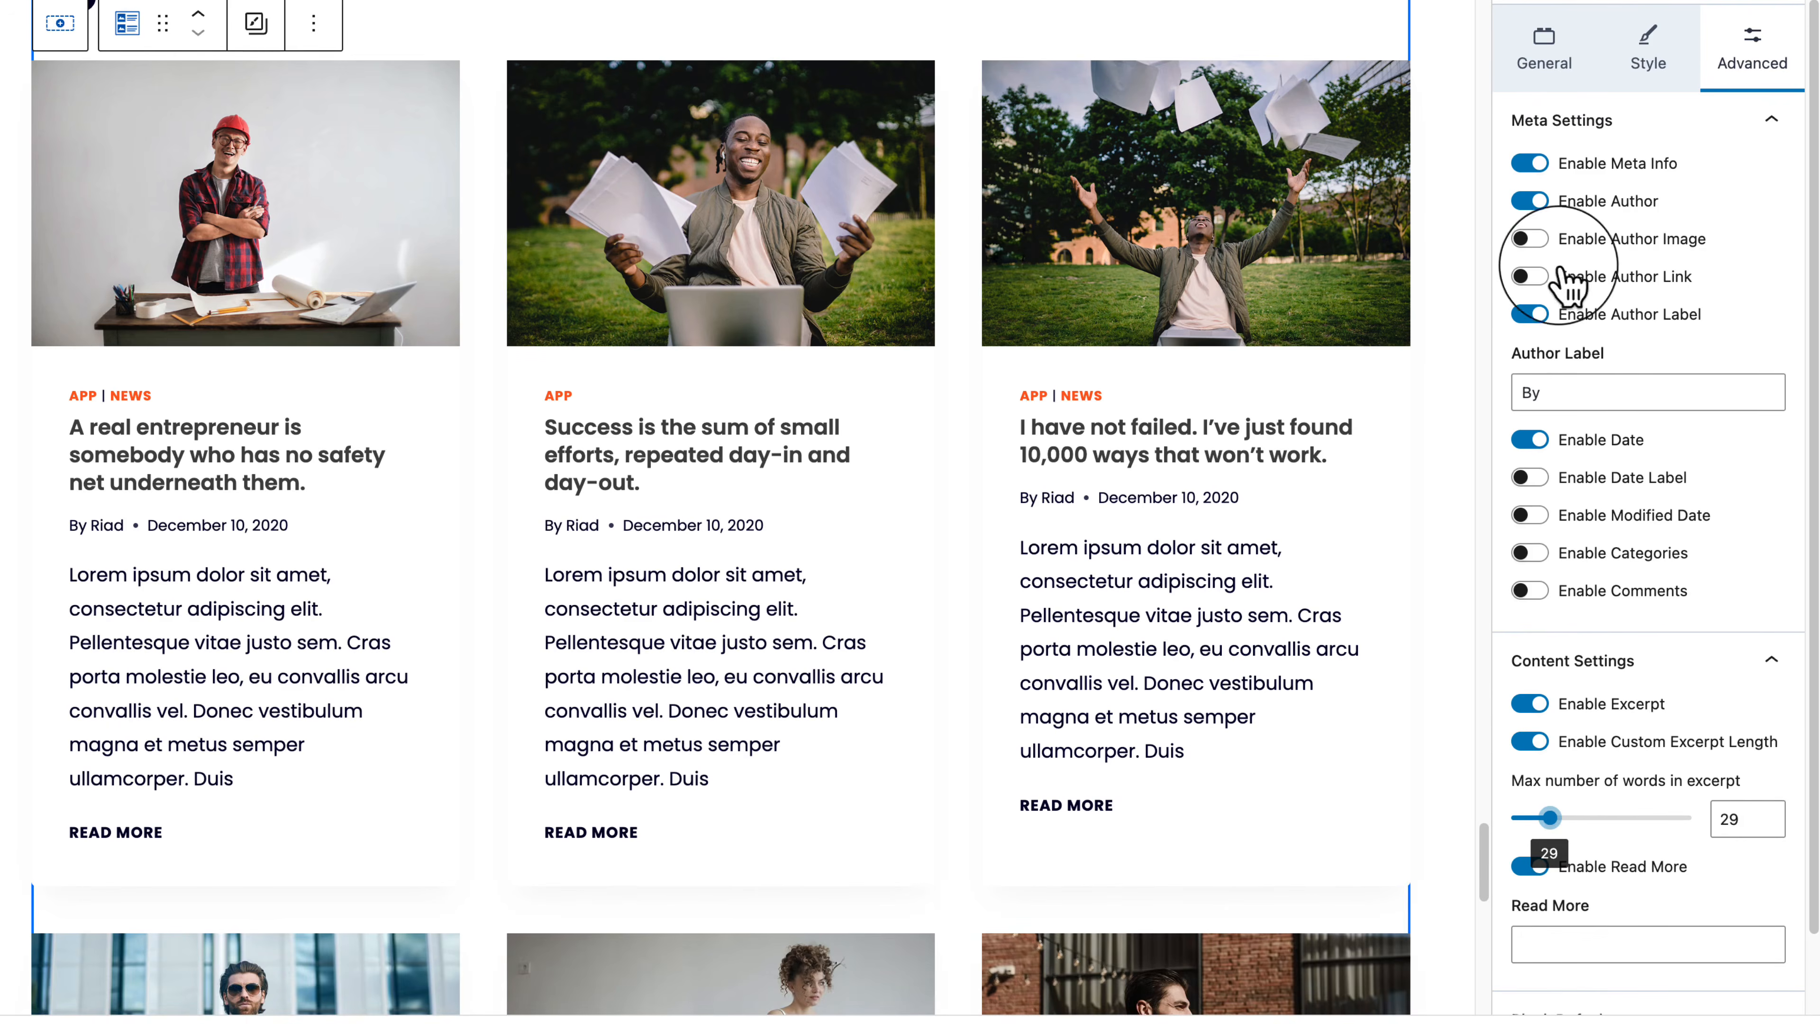
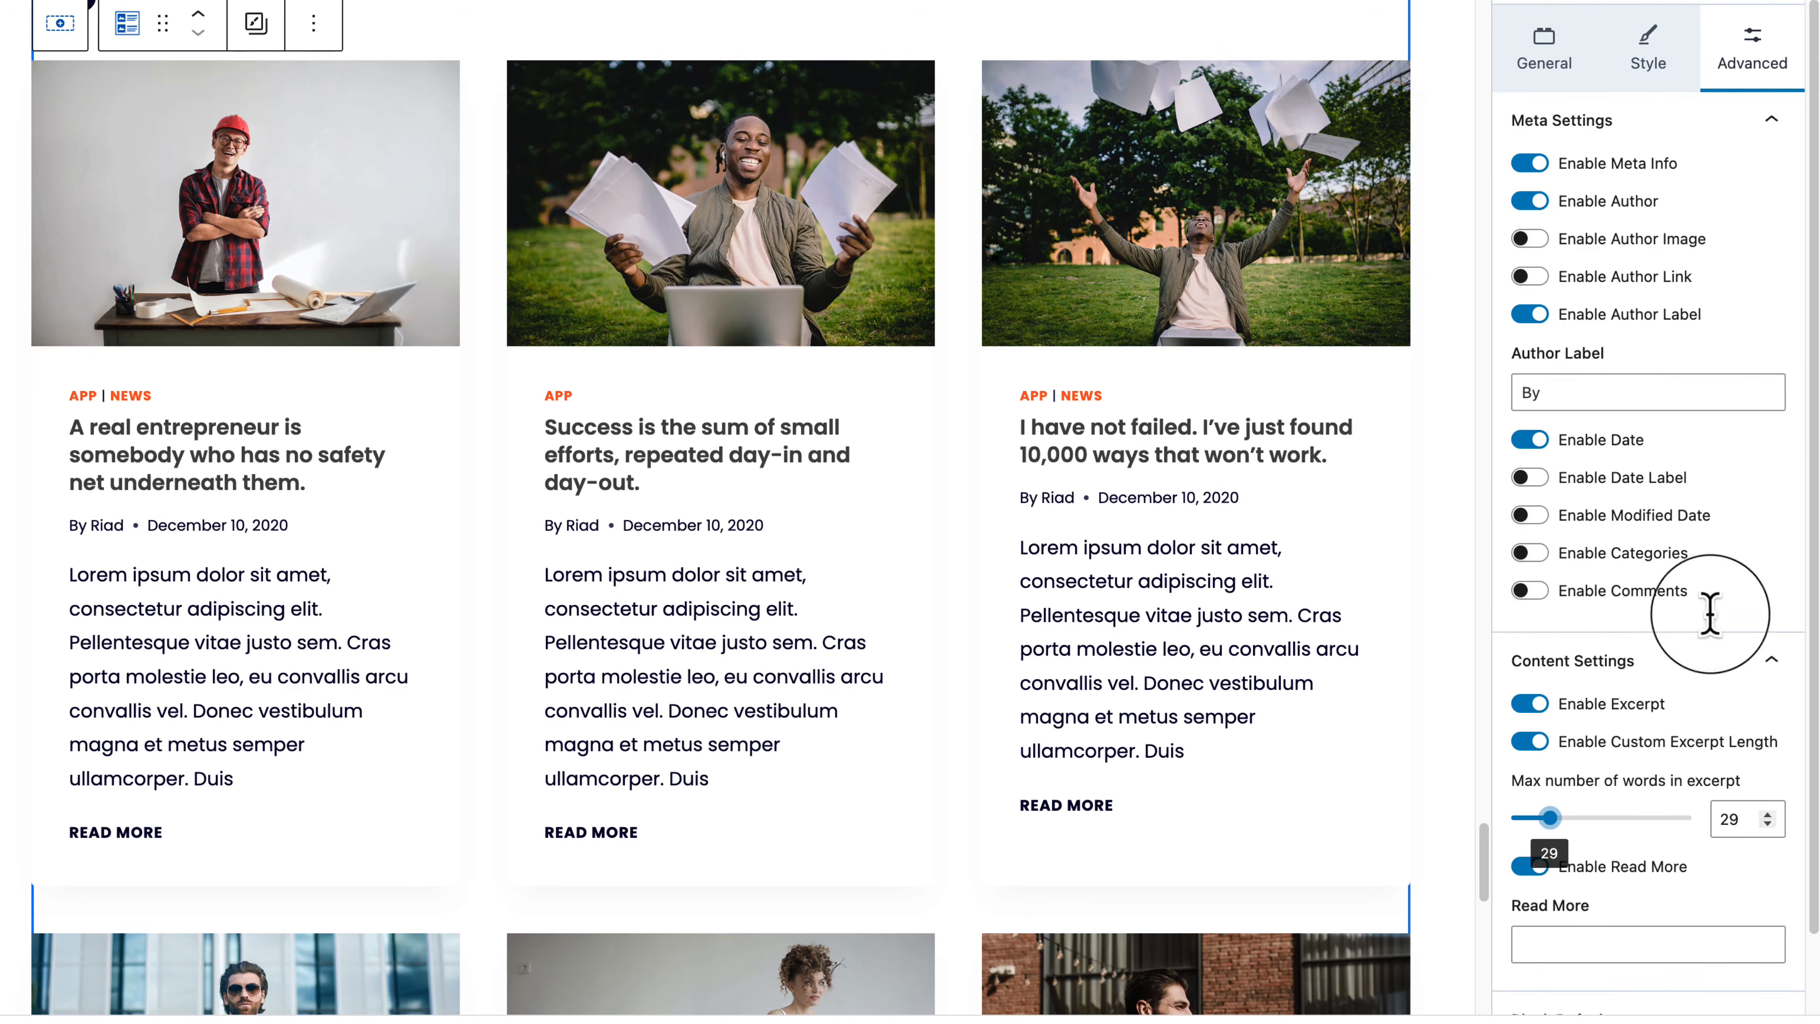
Step: Lower the excerpt word limit from 29 to 19 words
click(1768, 824)
click(1768, 824)
click(1768, 824)
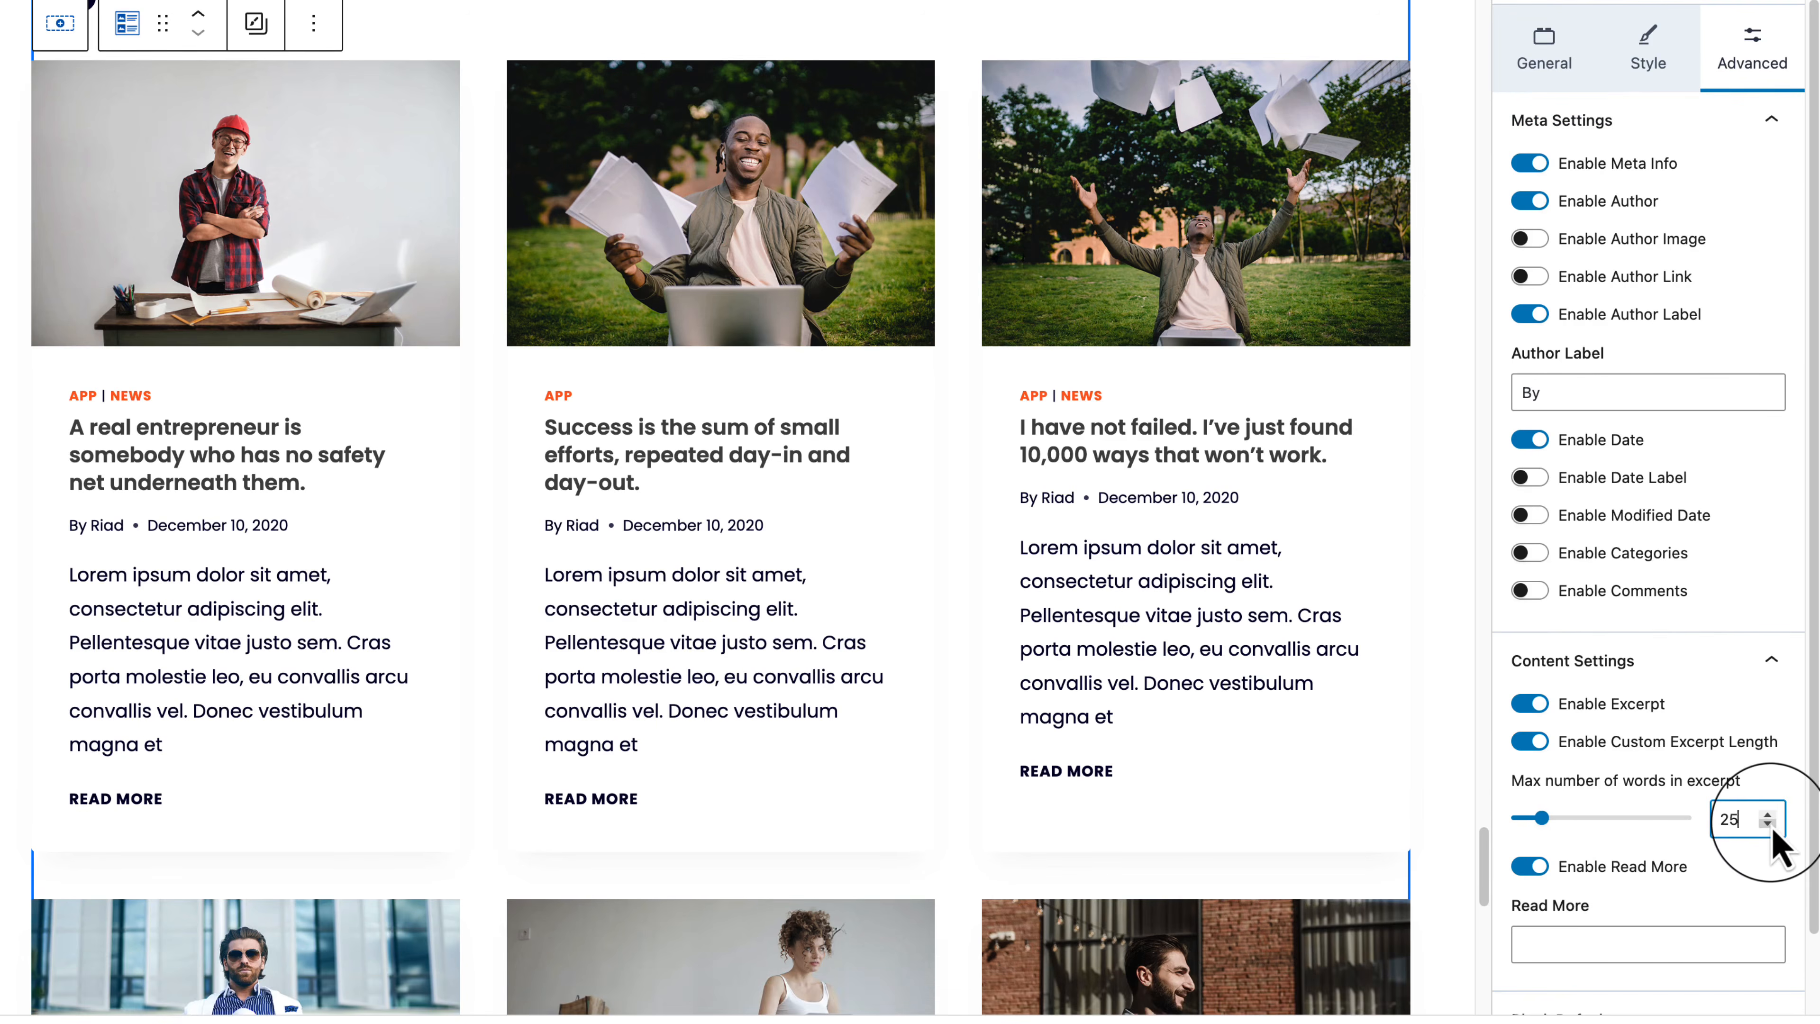
click(1769, 825)
click(1769, 825)
click(1769, 824)
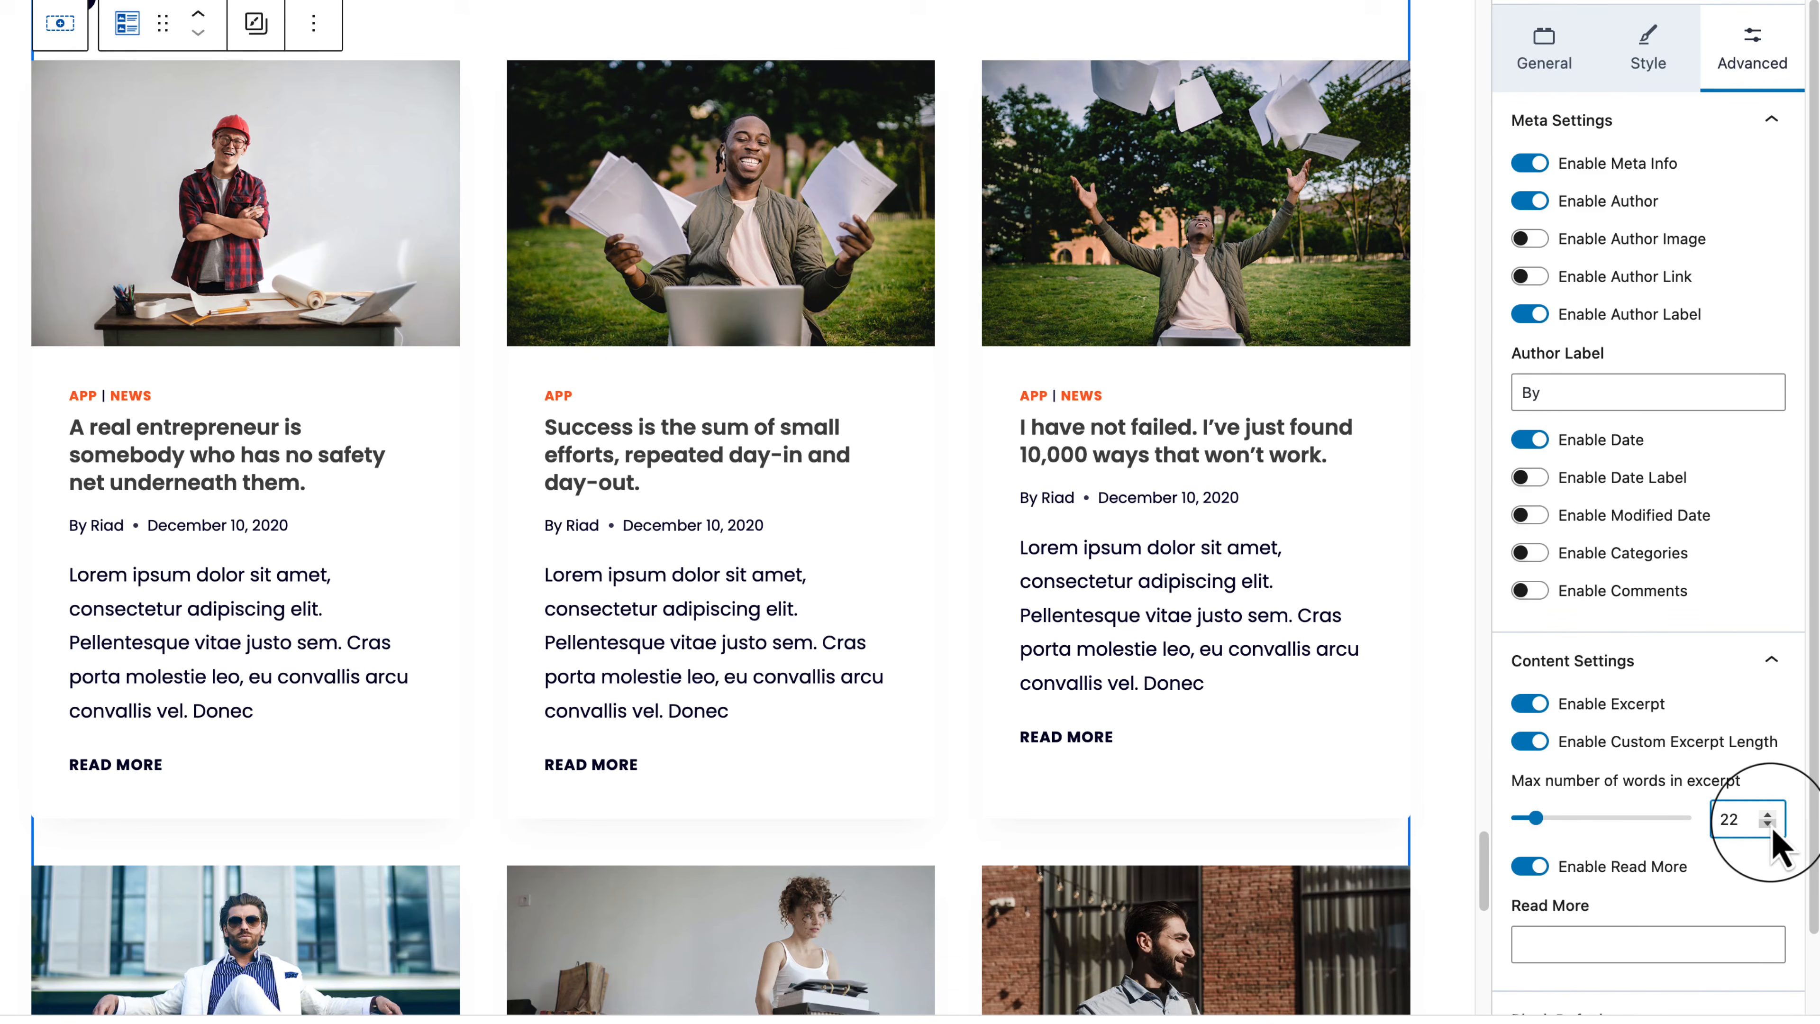
click(1769, 824)
click(1768, 825)
click(1768, 824)
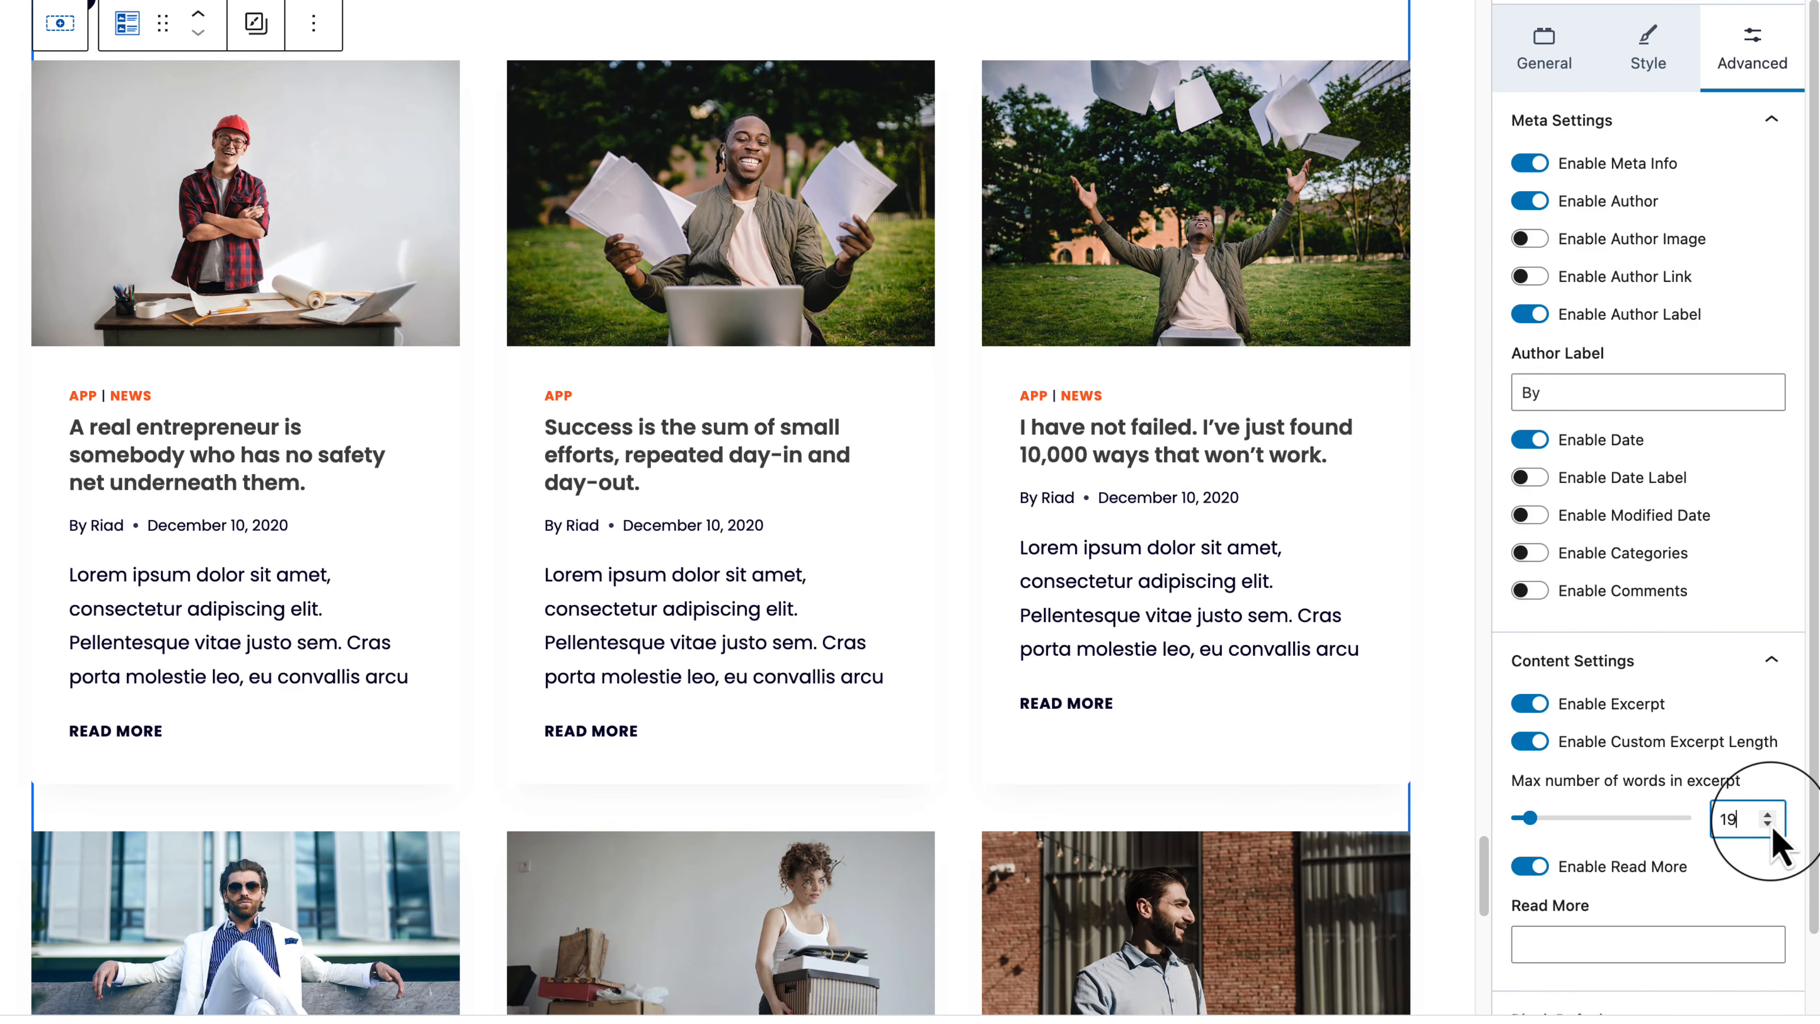
Step: Look over the Posts block's Style settings, then return to its Advanced settings
scroll(1767, 785, up, 1)
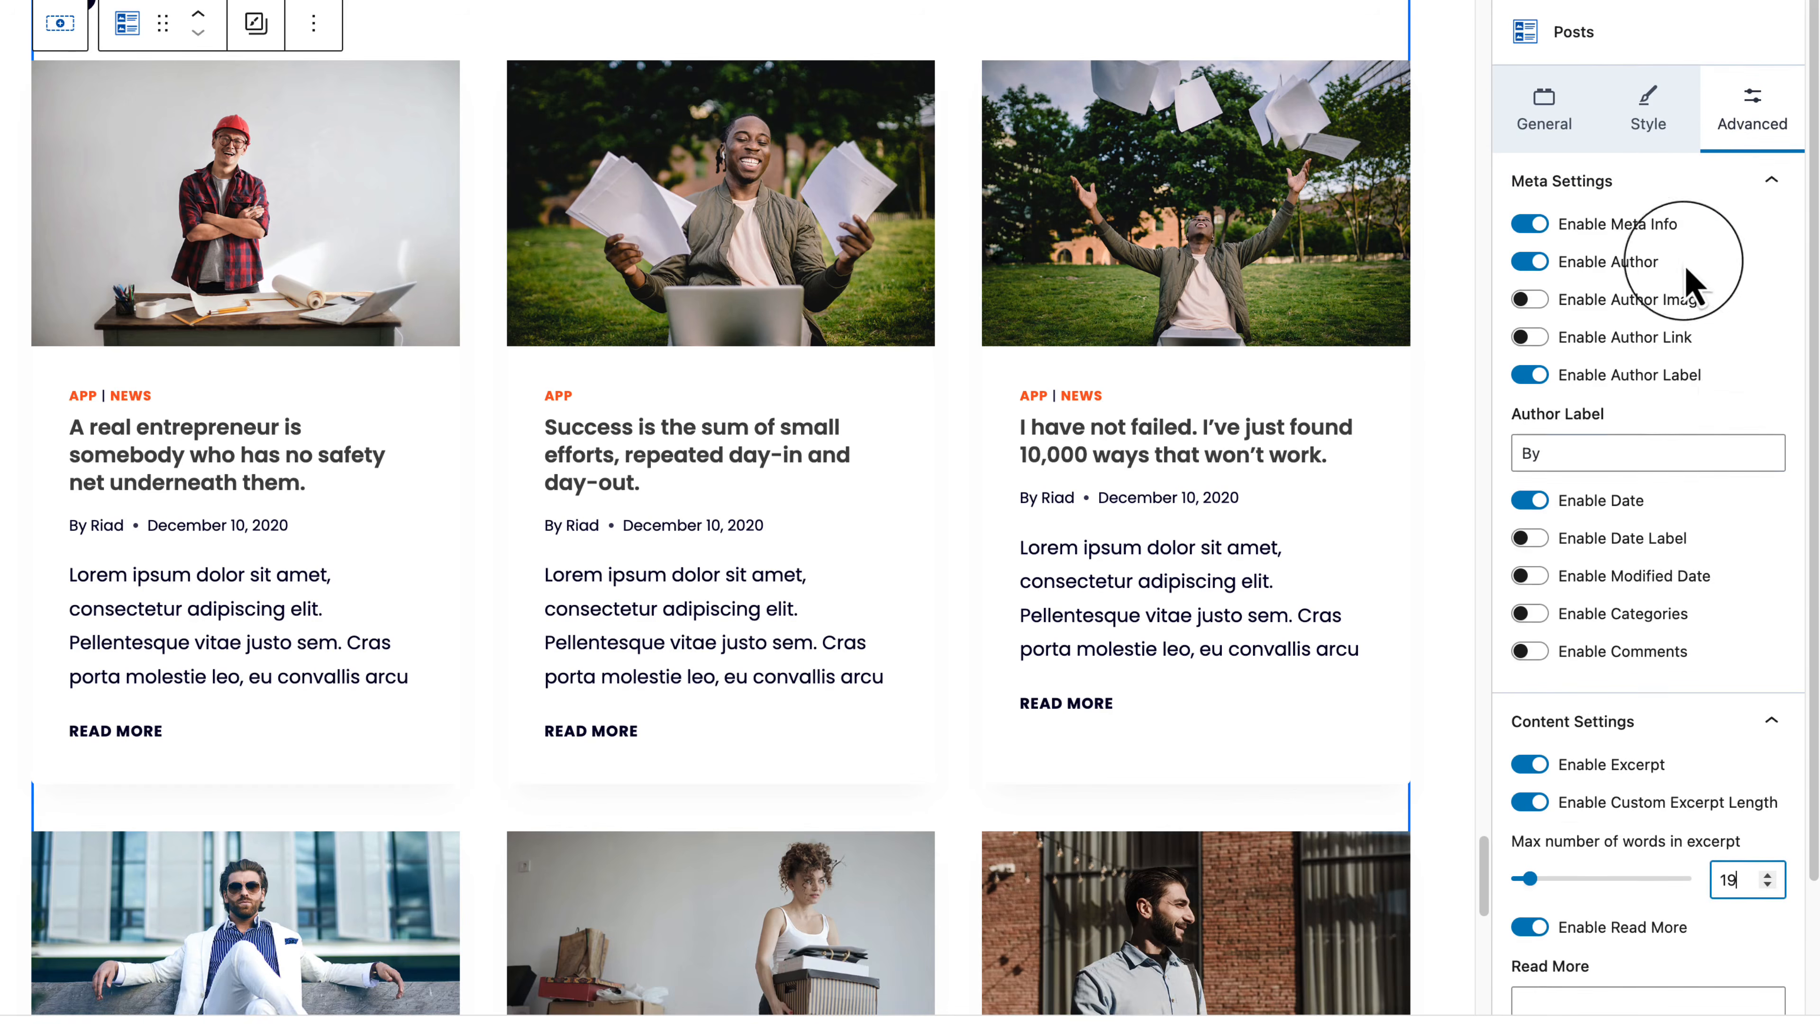
click(1650, 108)
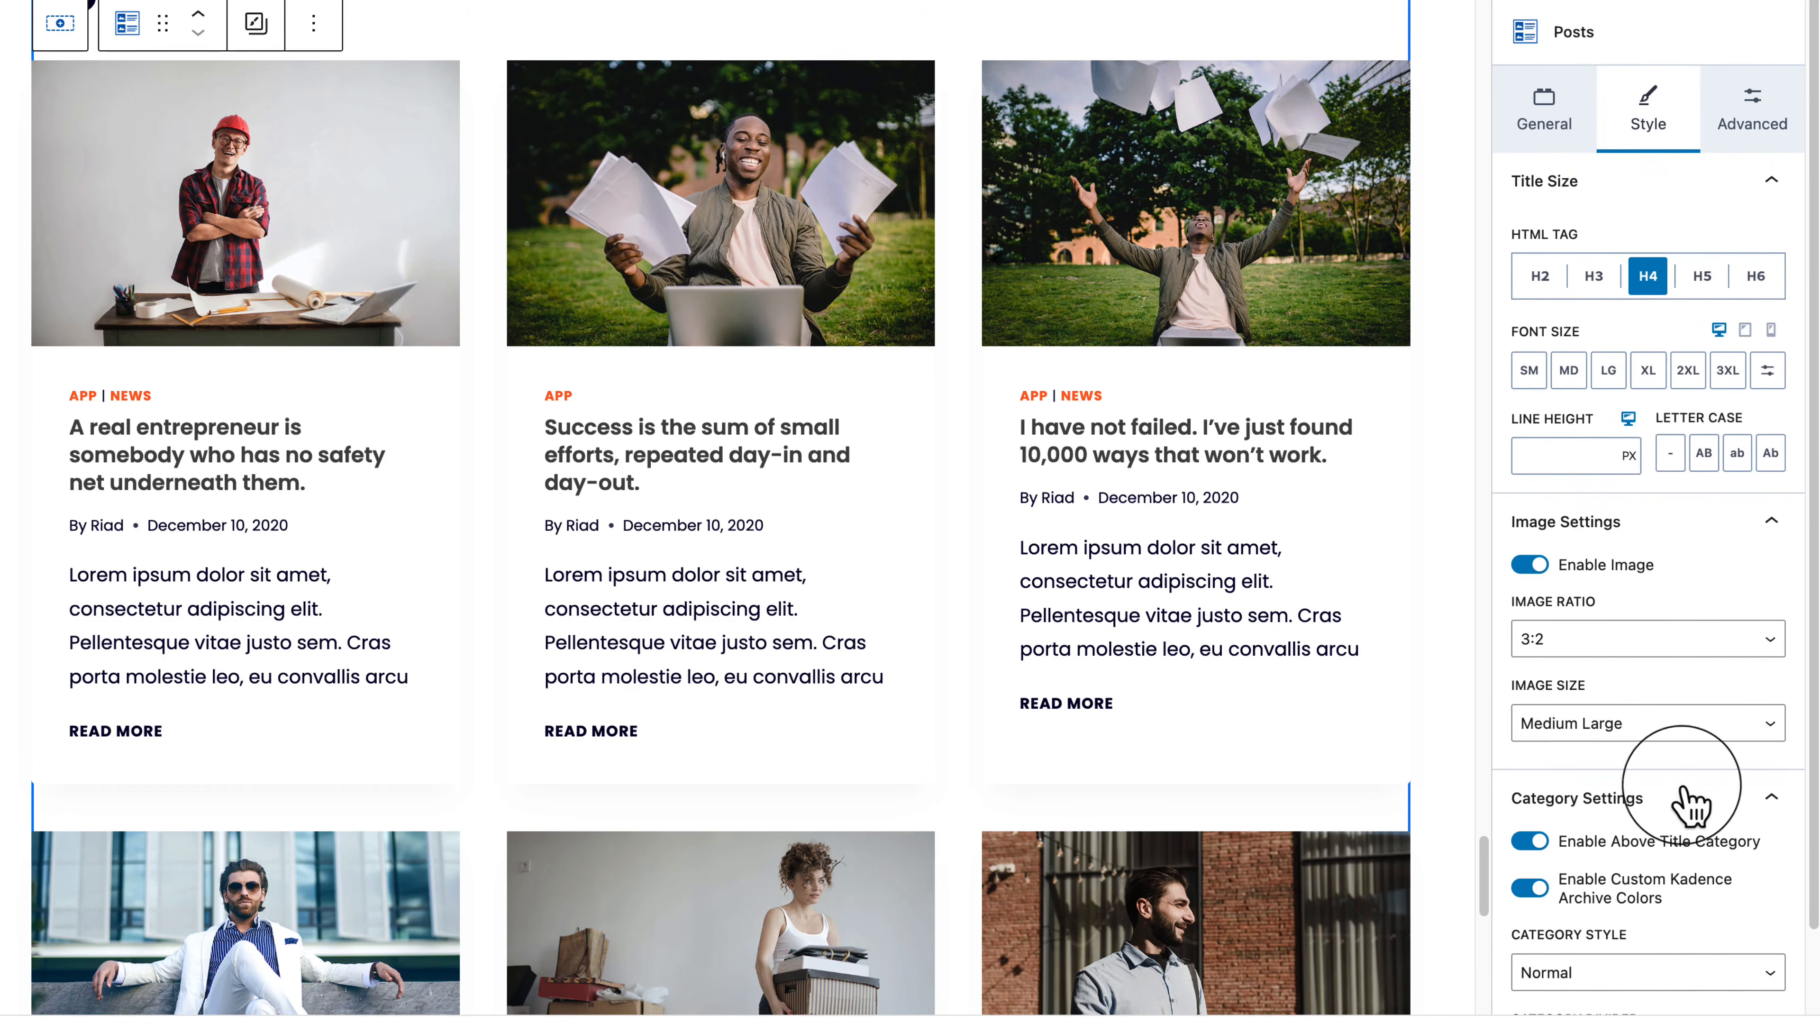
scroll(1687, 807, down, 2)
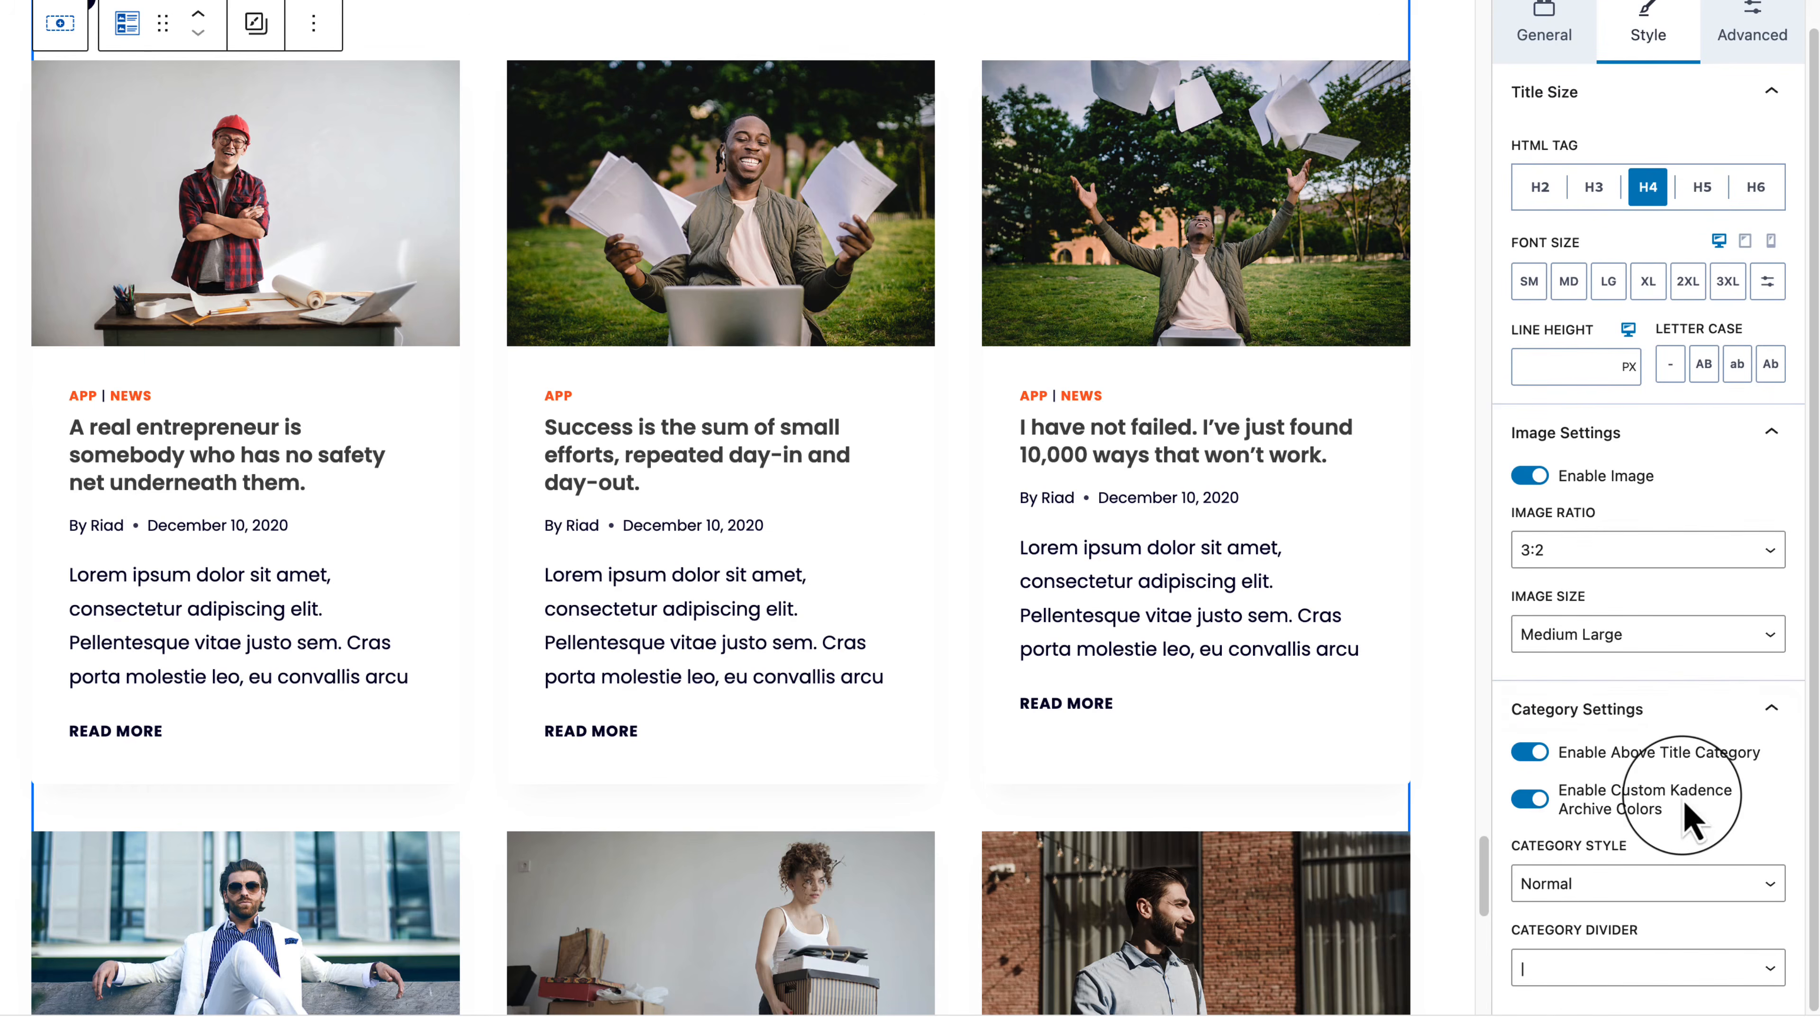
scroll(1727, 394, up, 2)
click(1750, 121)
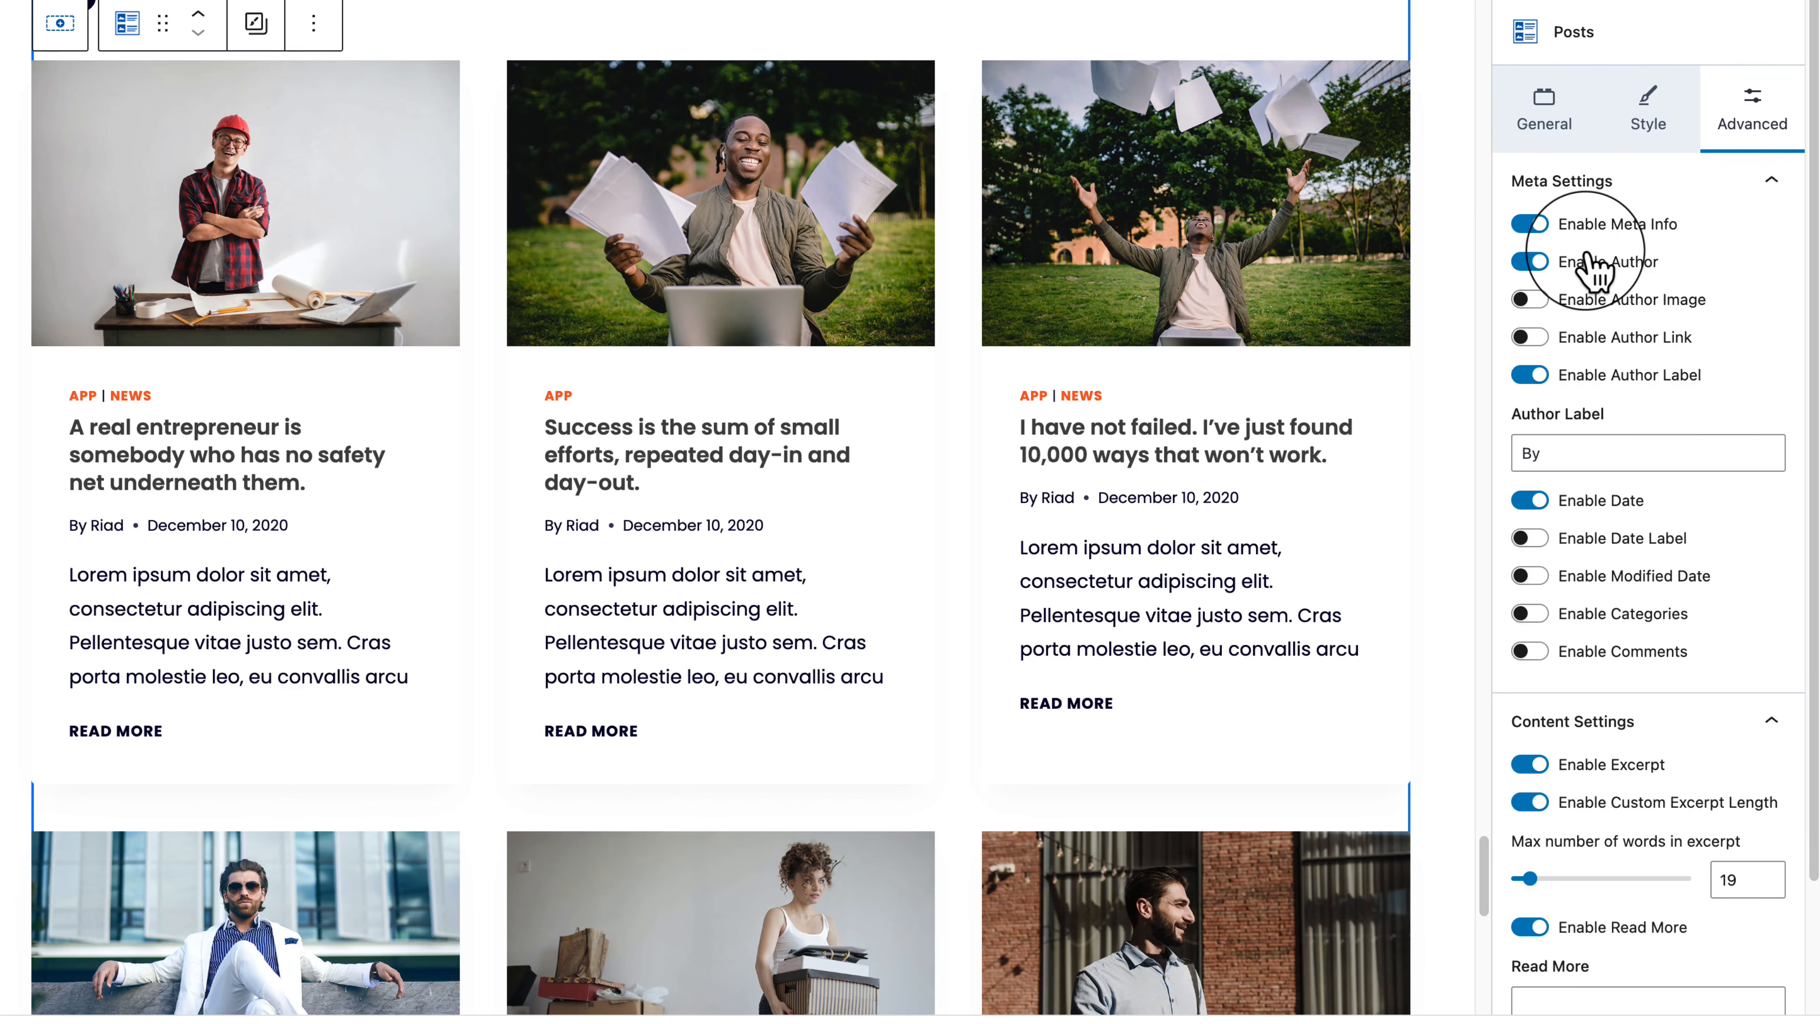
click(1529, 225)
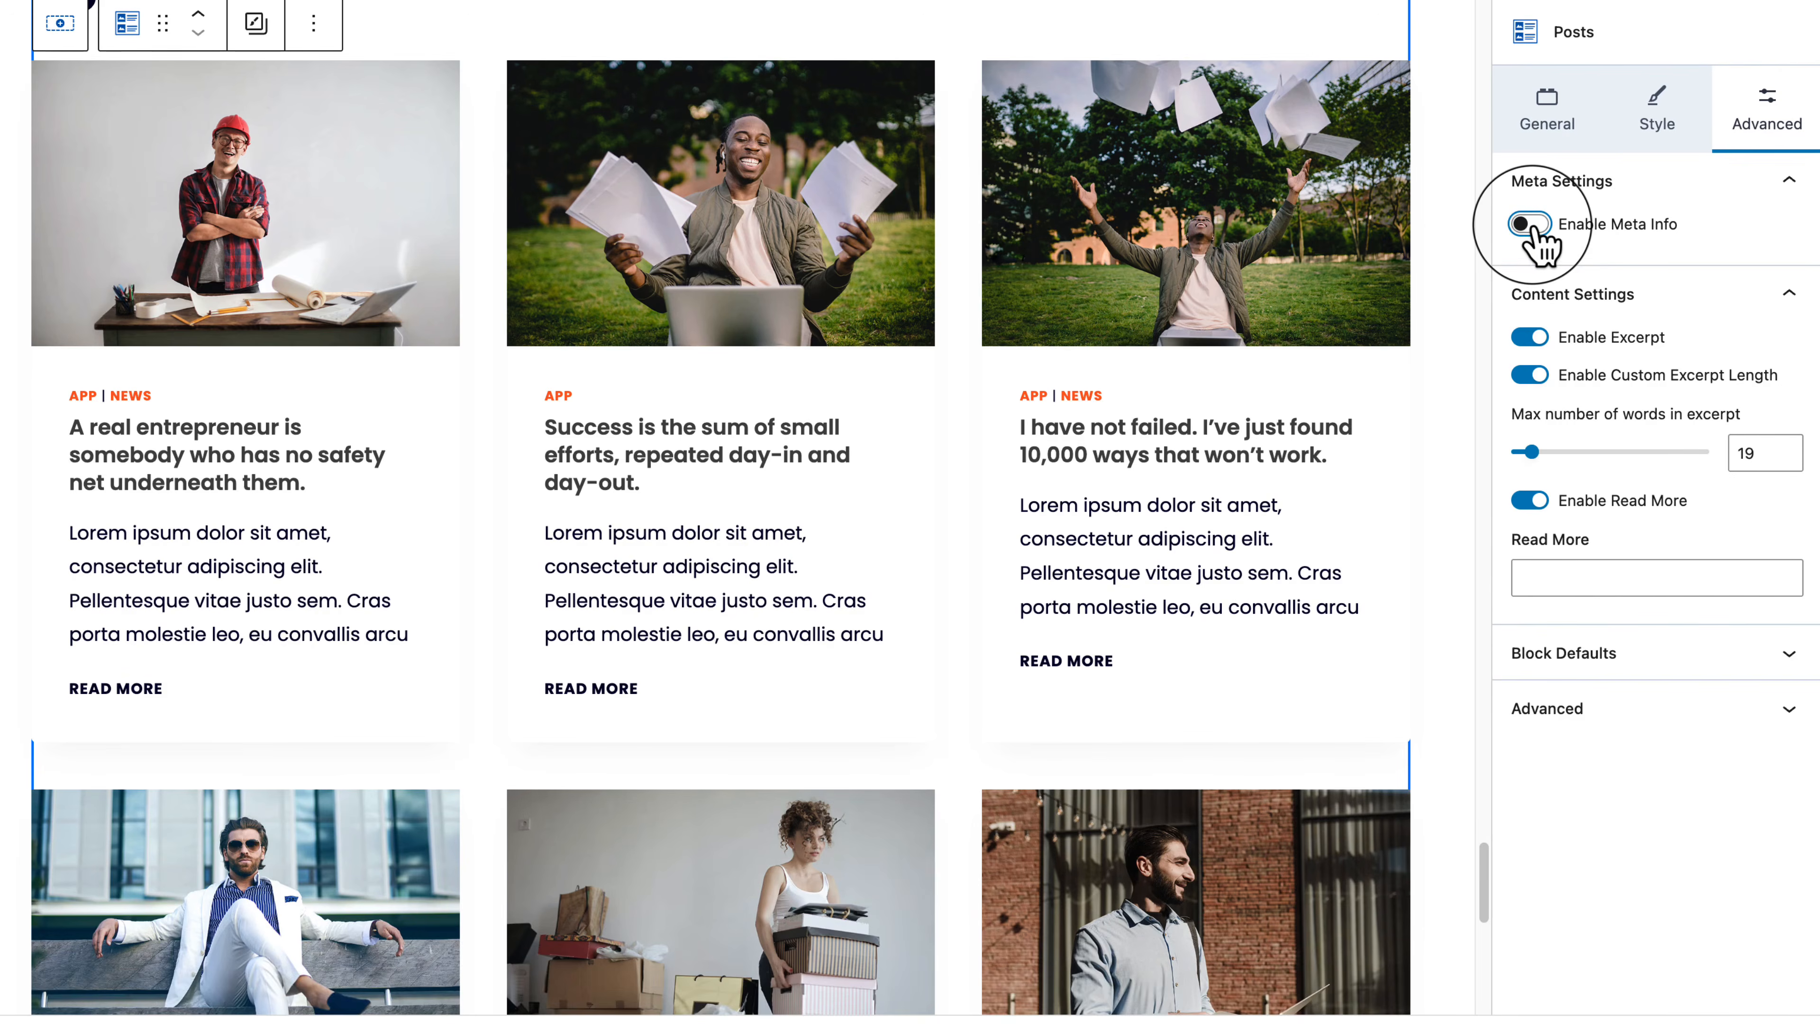
click(1529, 225)
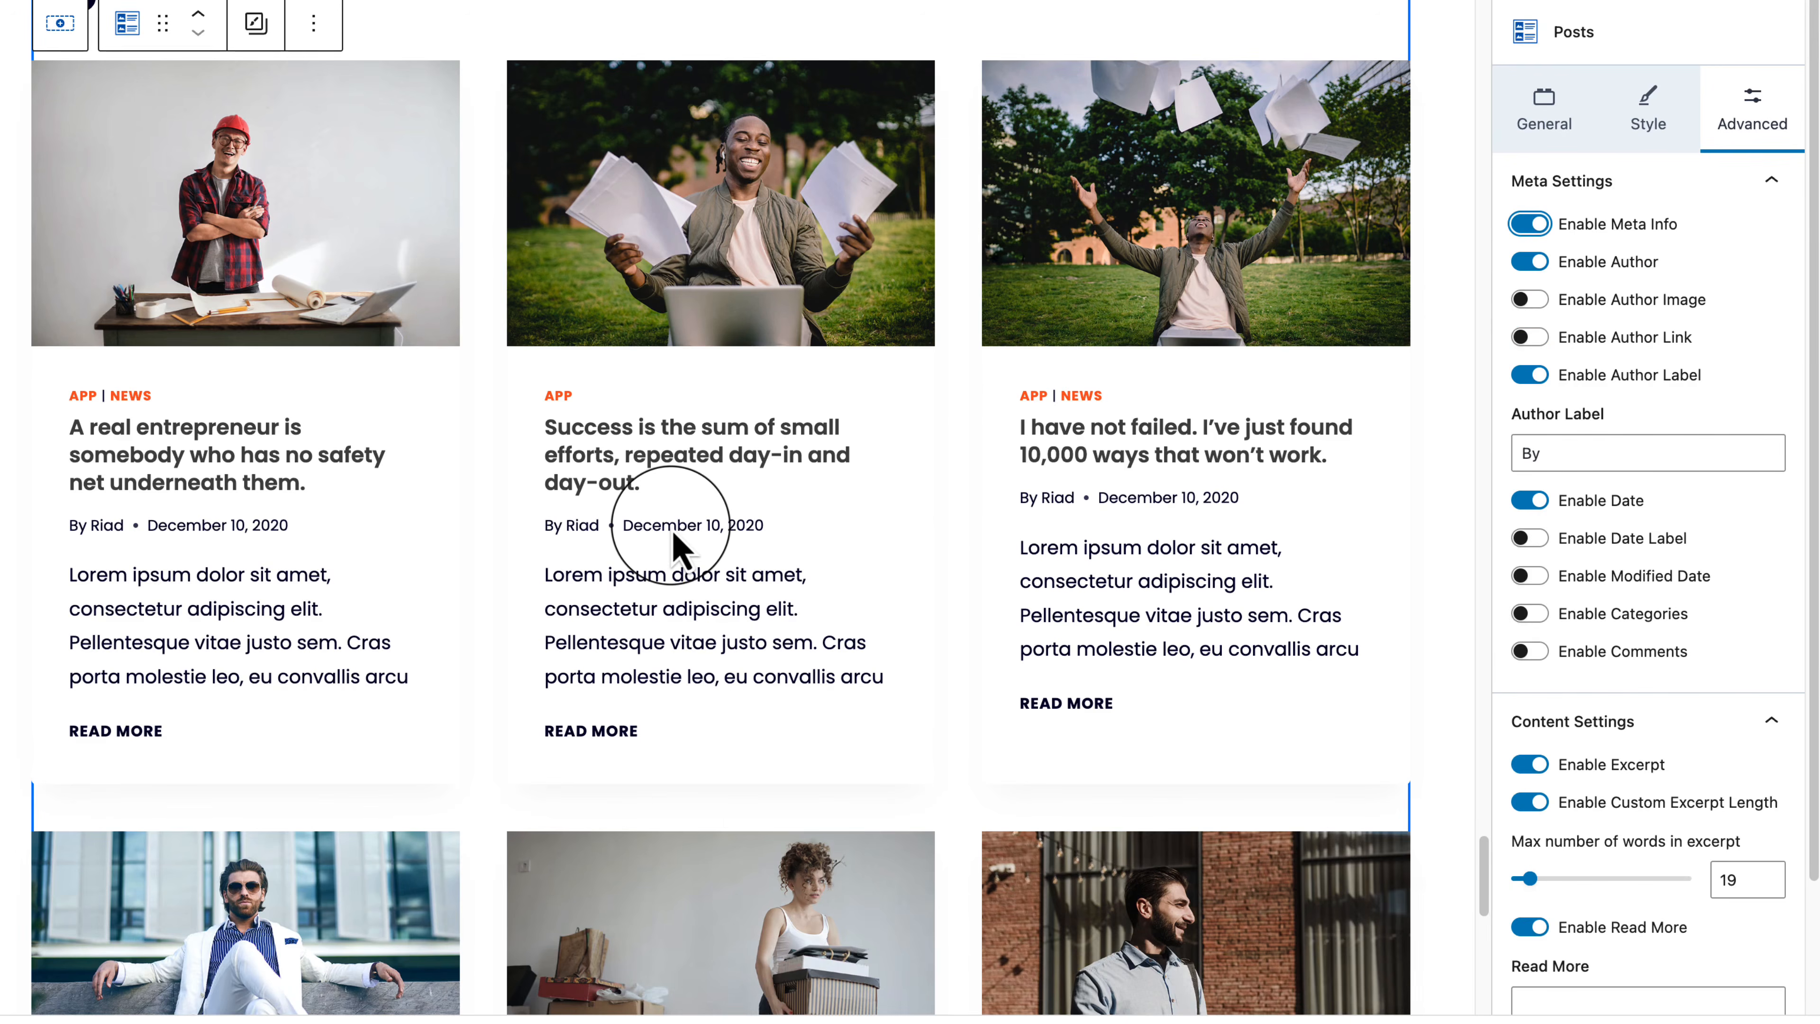
click(1529, 299)
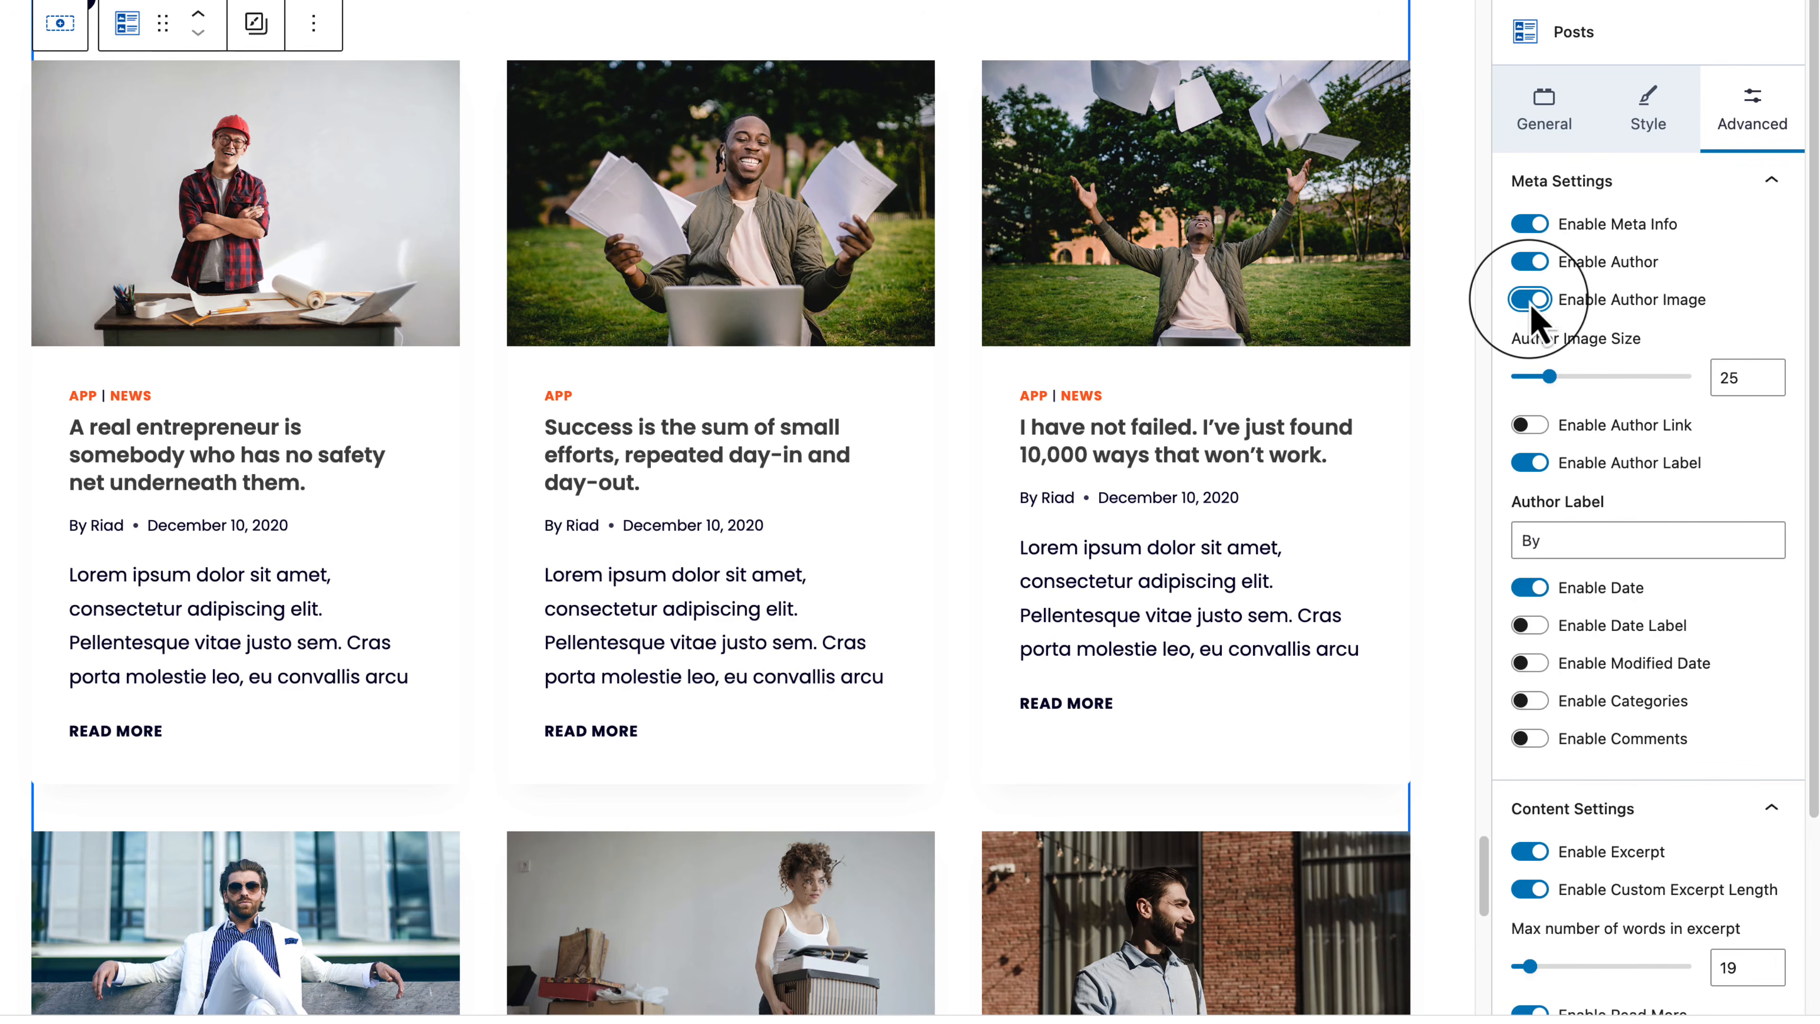
click(1529, 300)
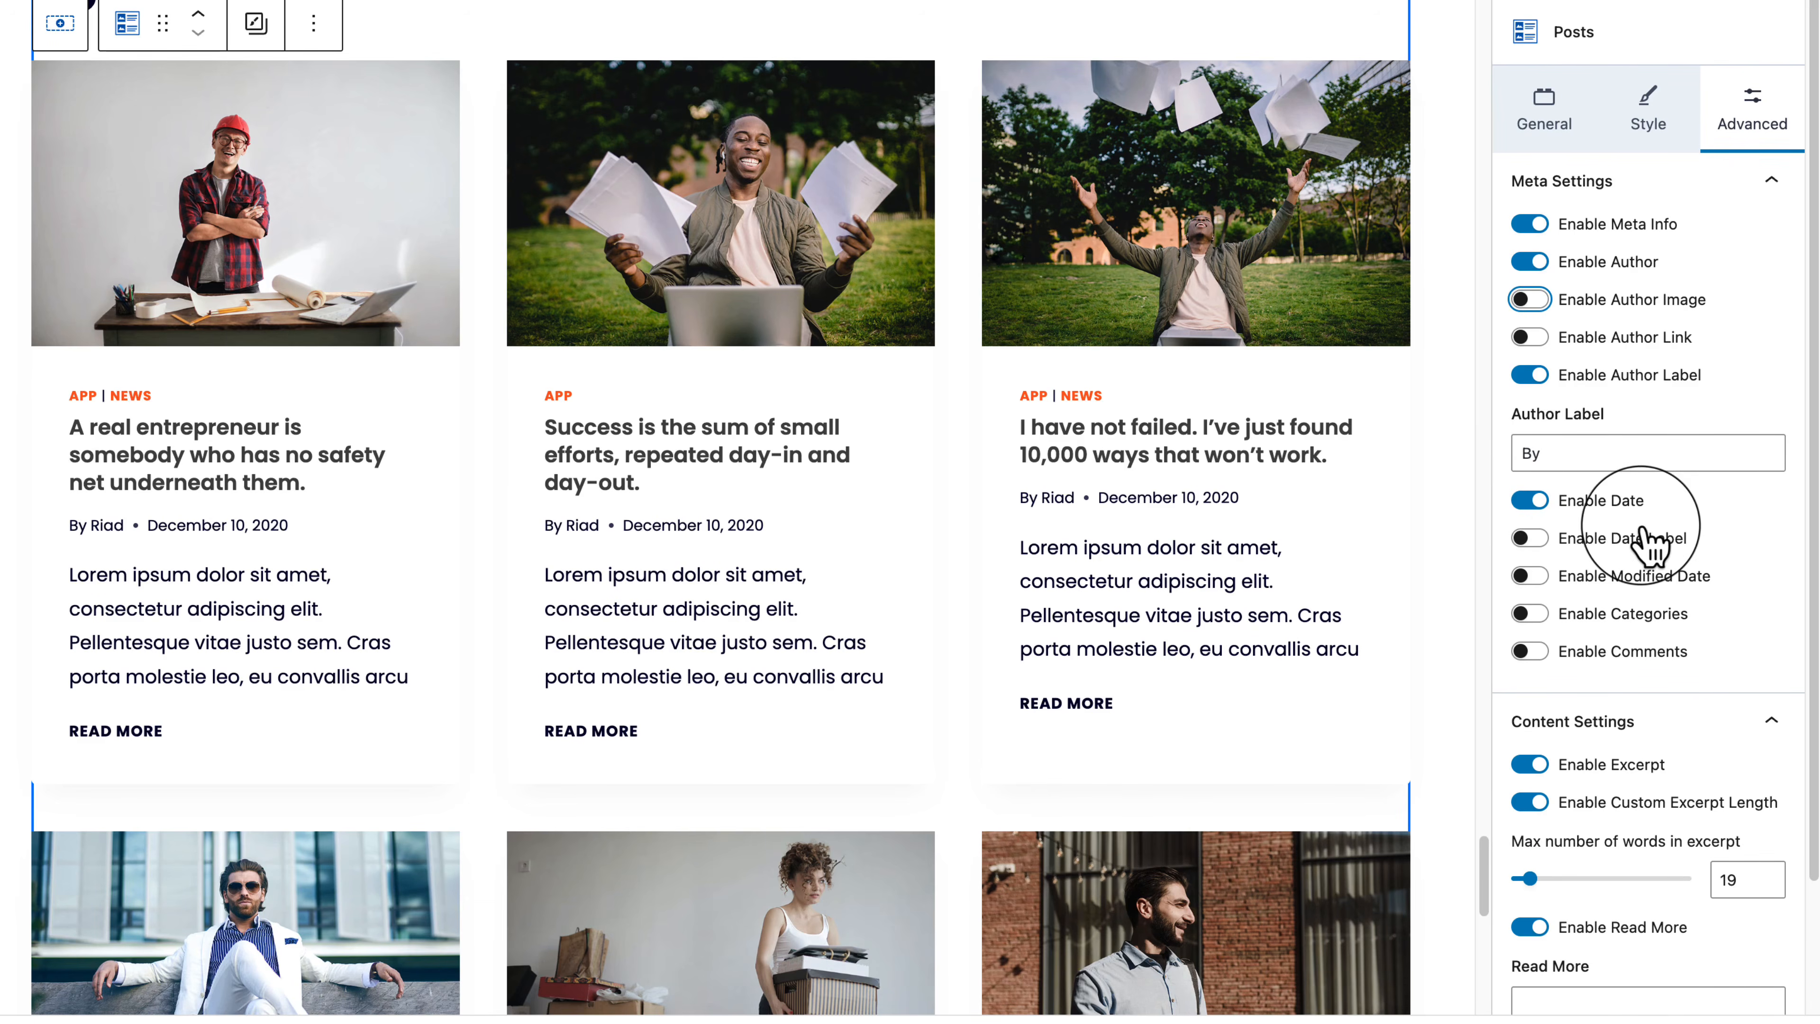
click(1529, 575)
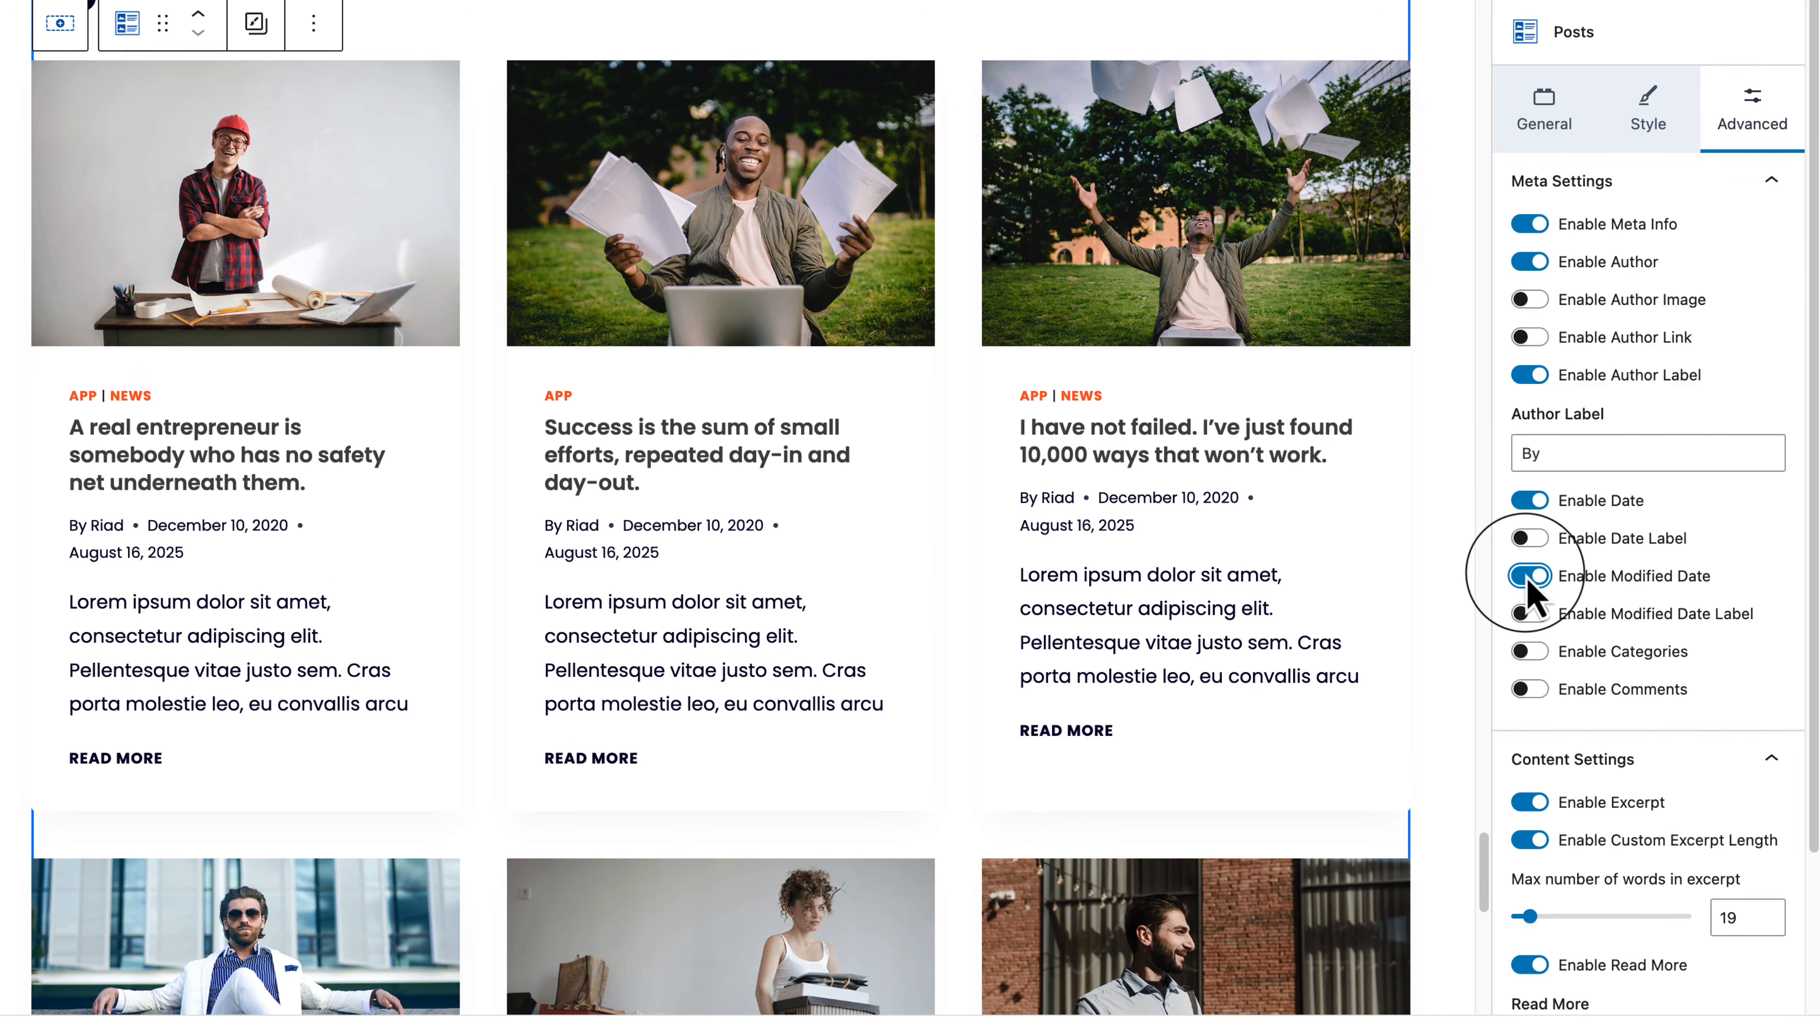
click(1529, 576)
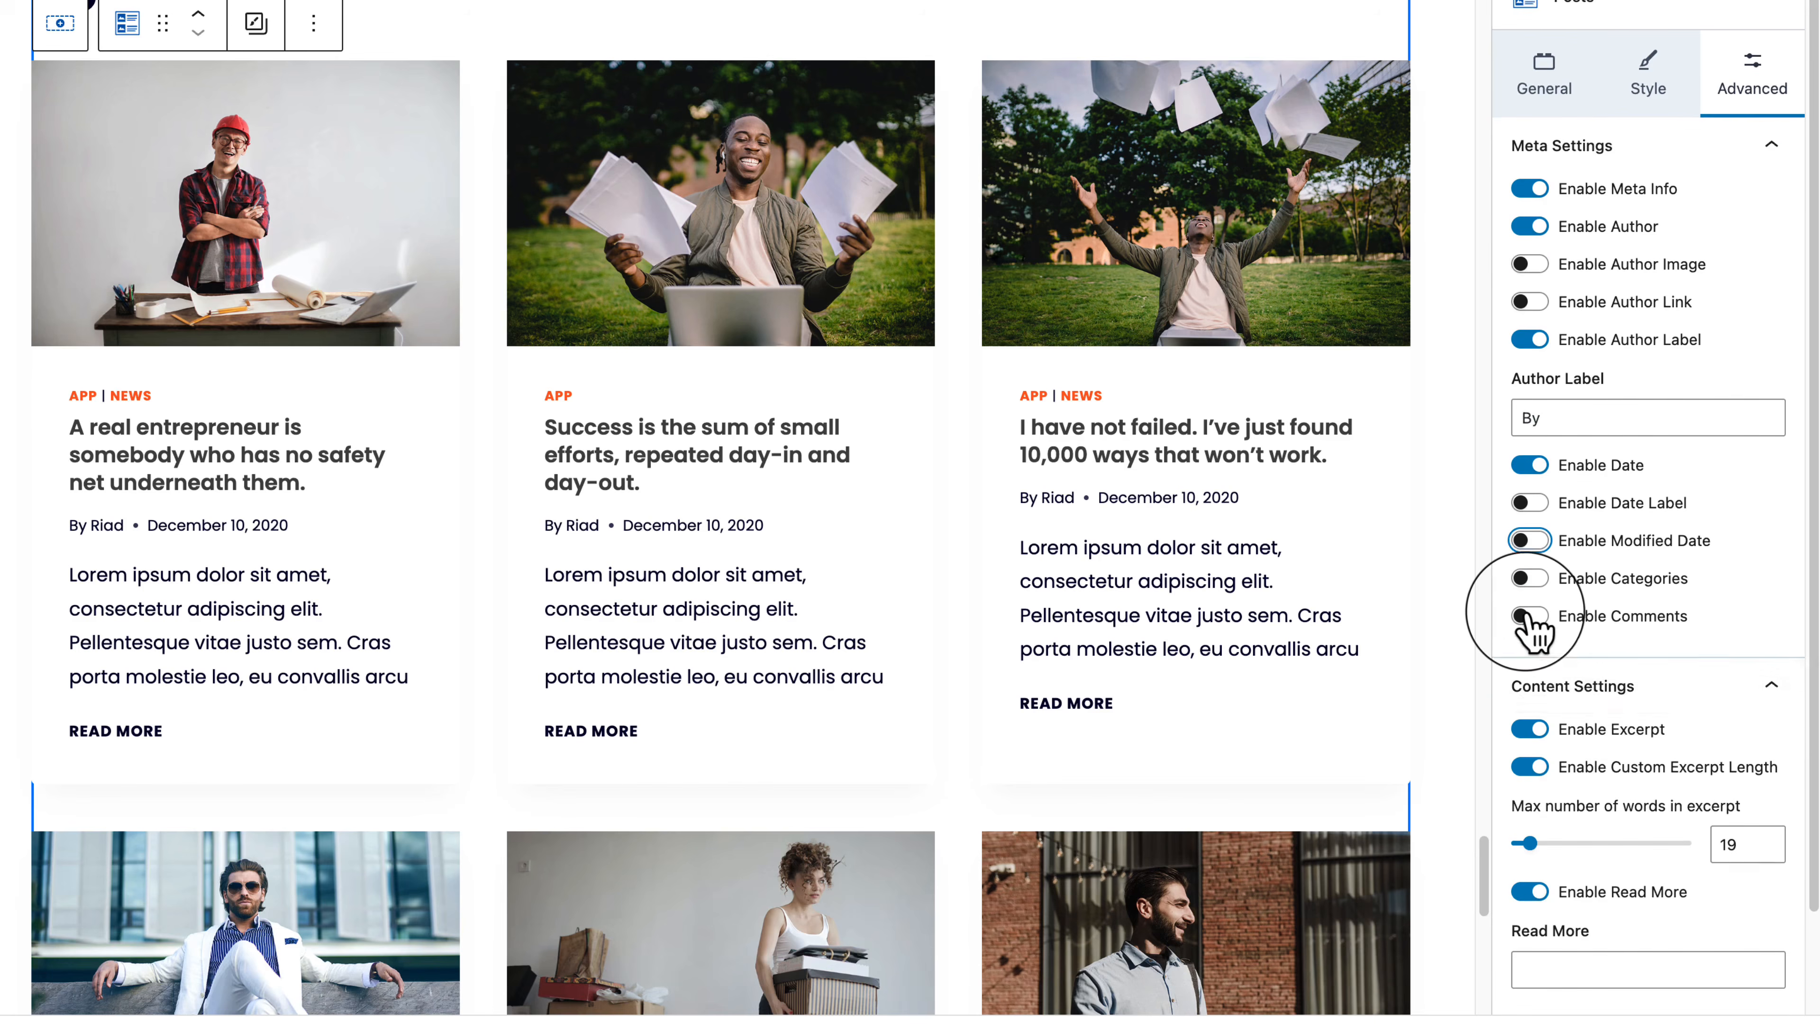
scroll(1592, 683, down, 2)
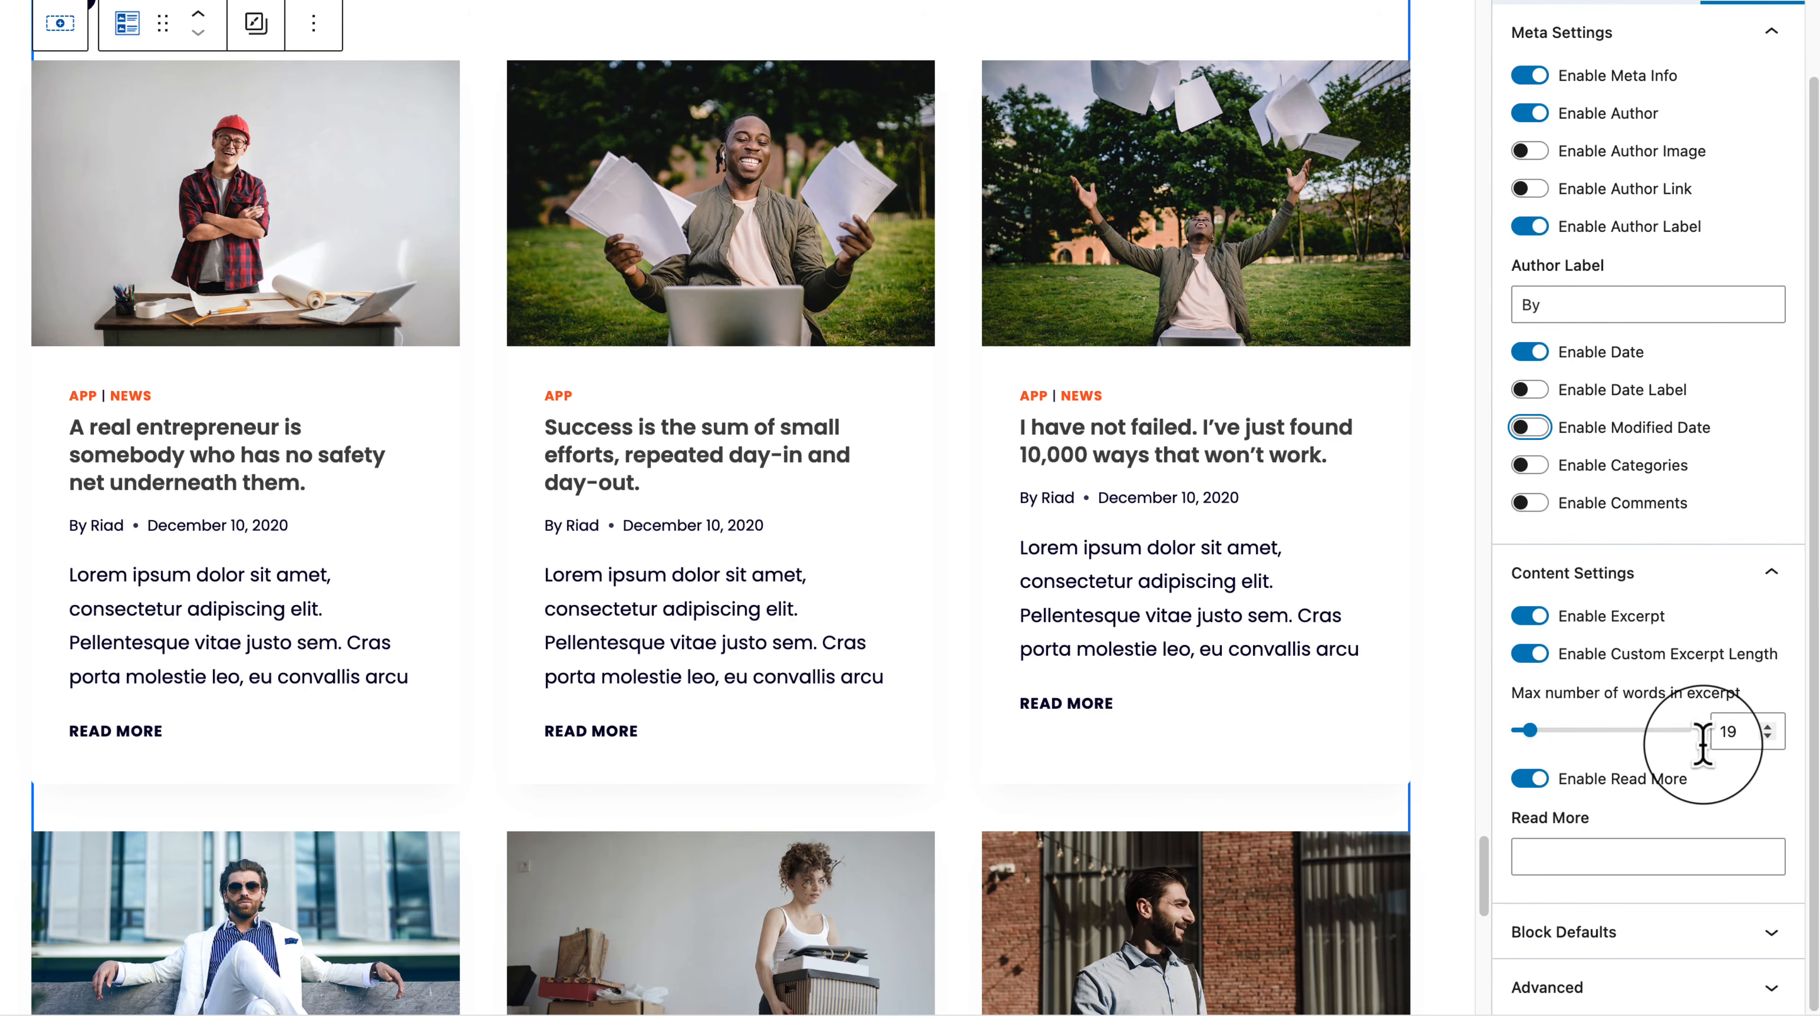
Step: Change the read-more text to 'View More', then collapse the Meta, Content and Block Defaults sections
click(1659, 839)
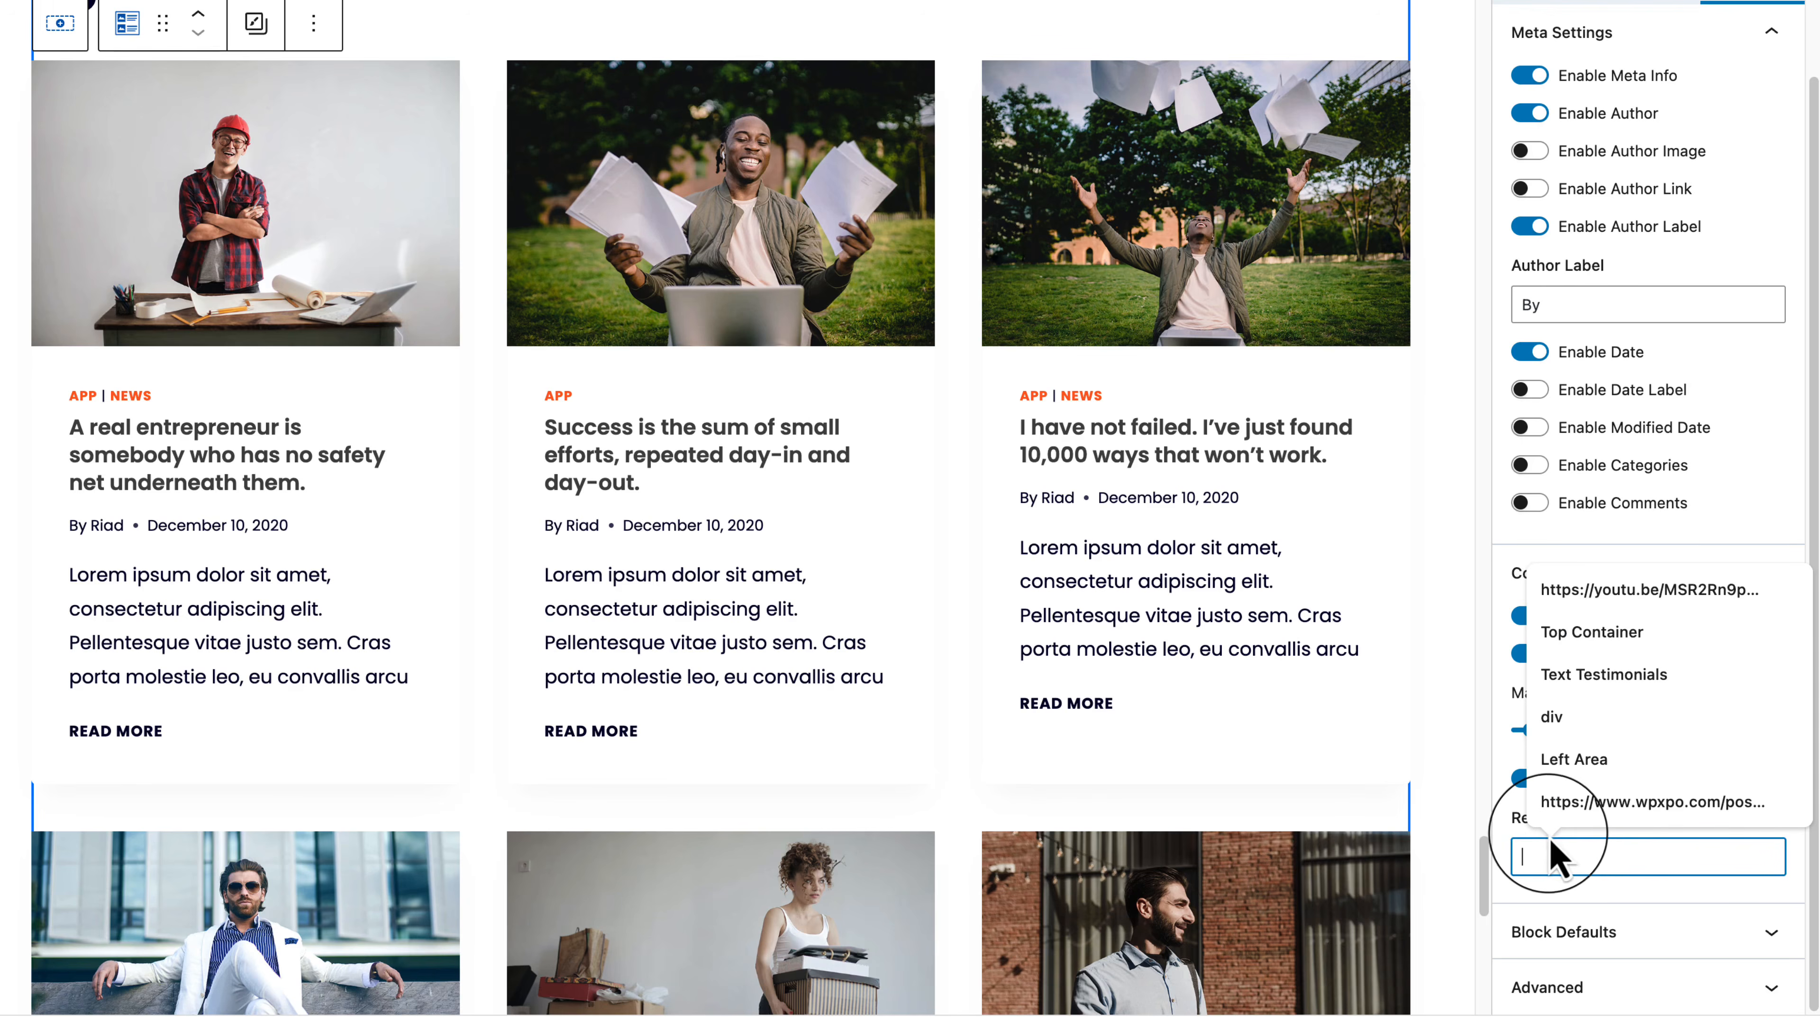
text(Vie)
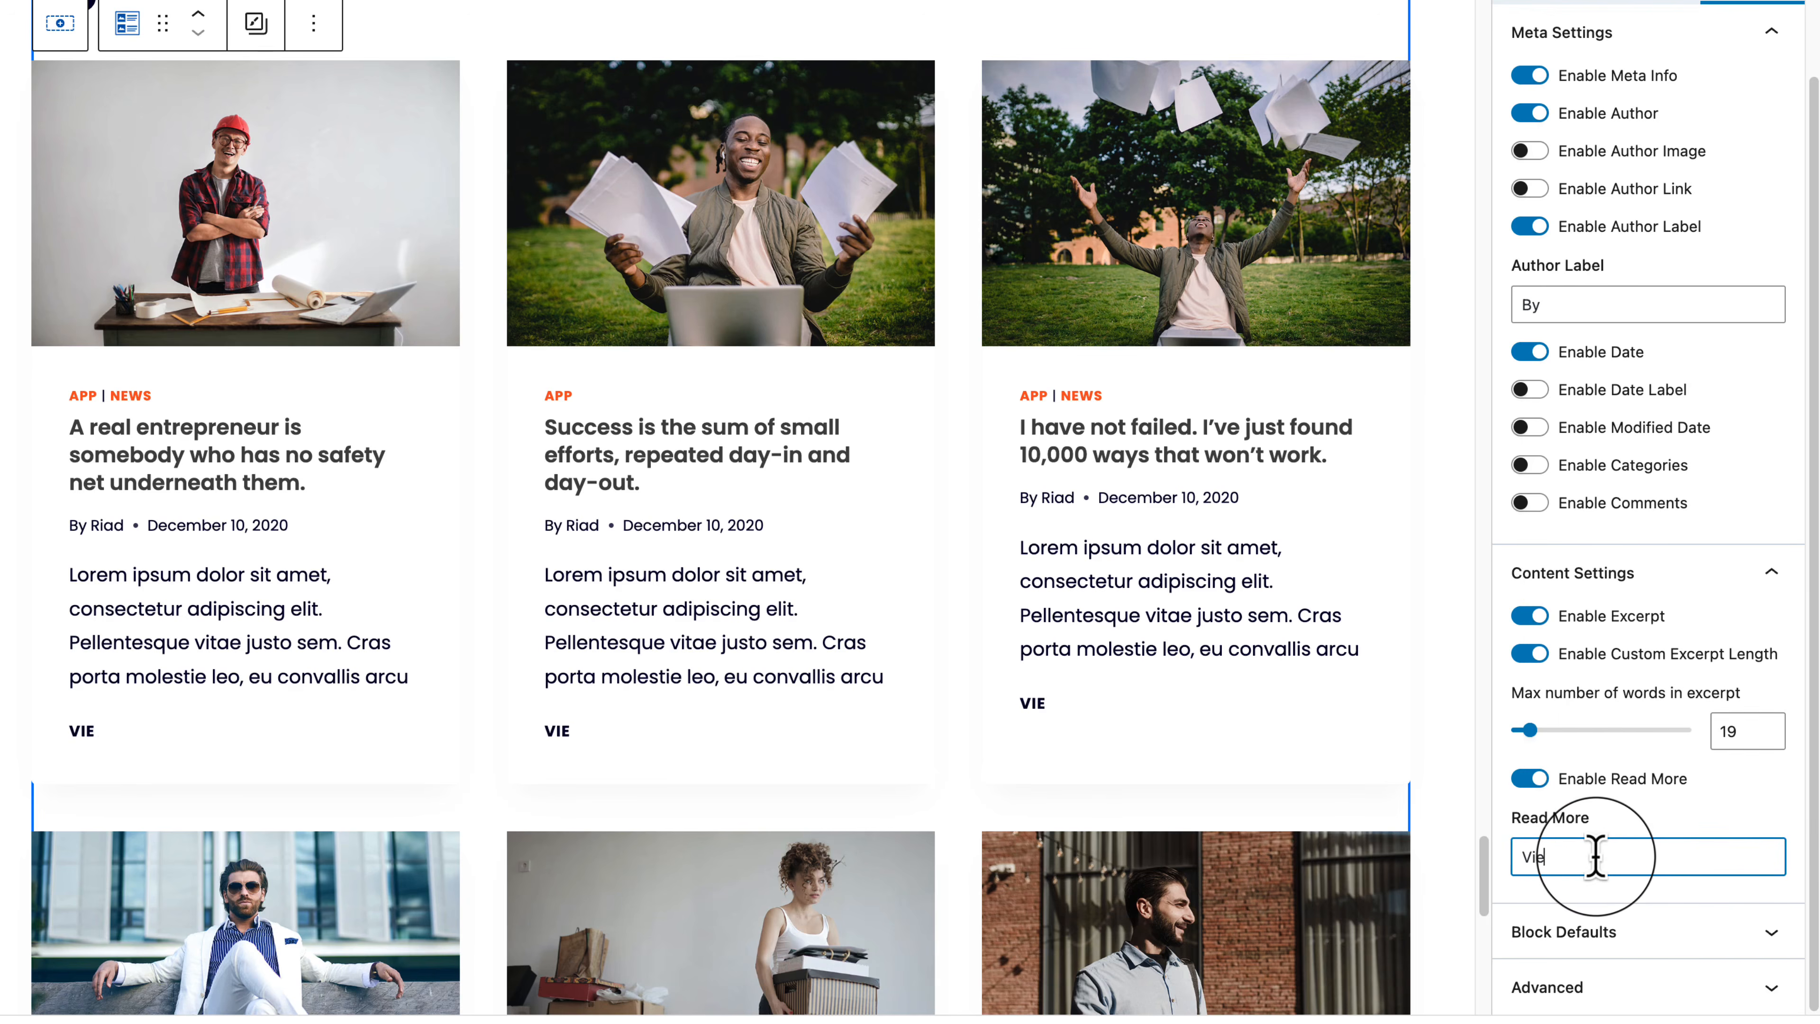
text(w More)
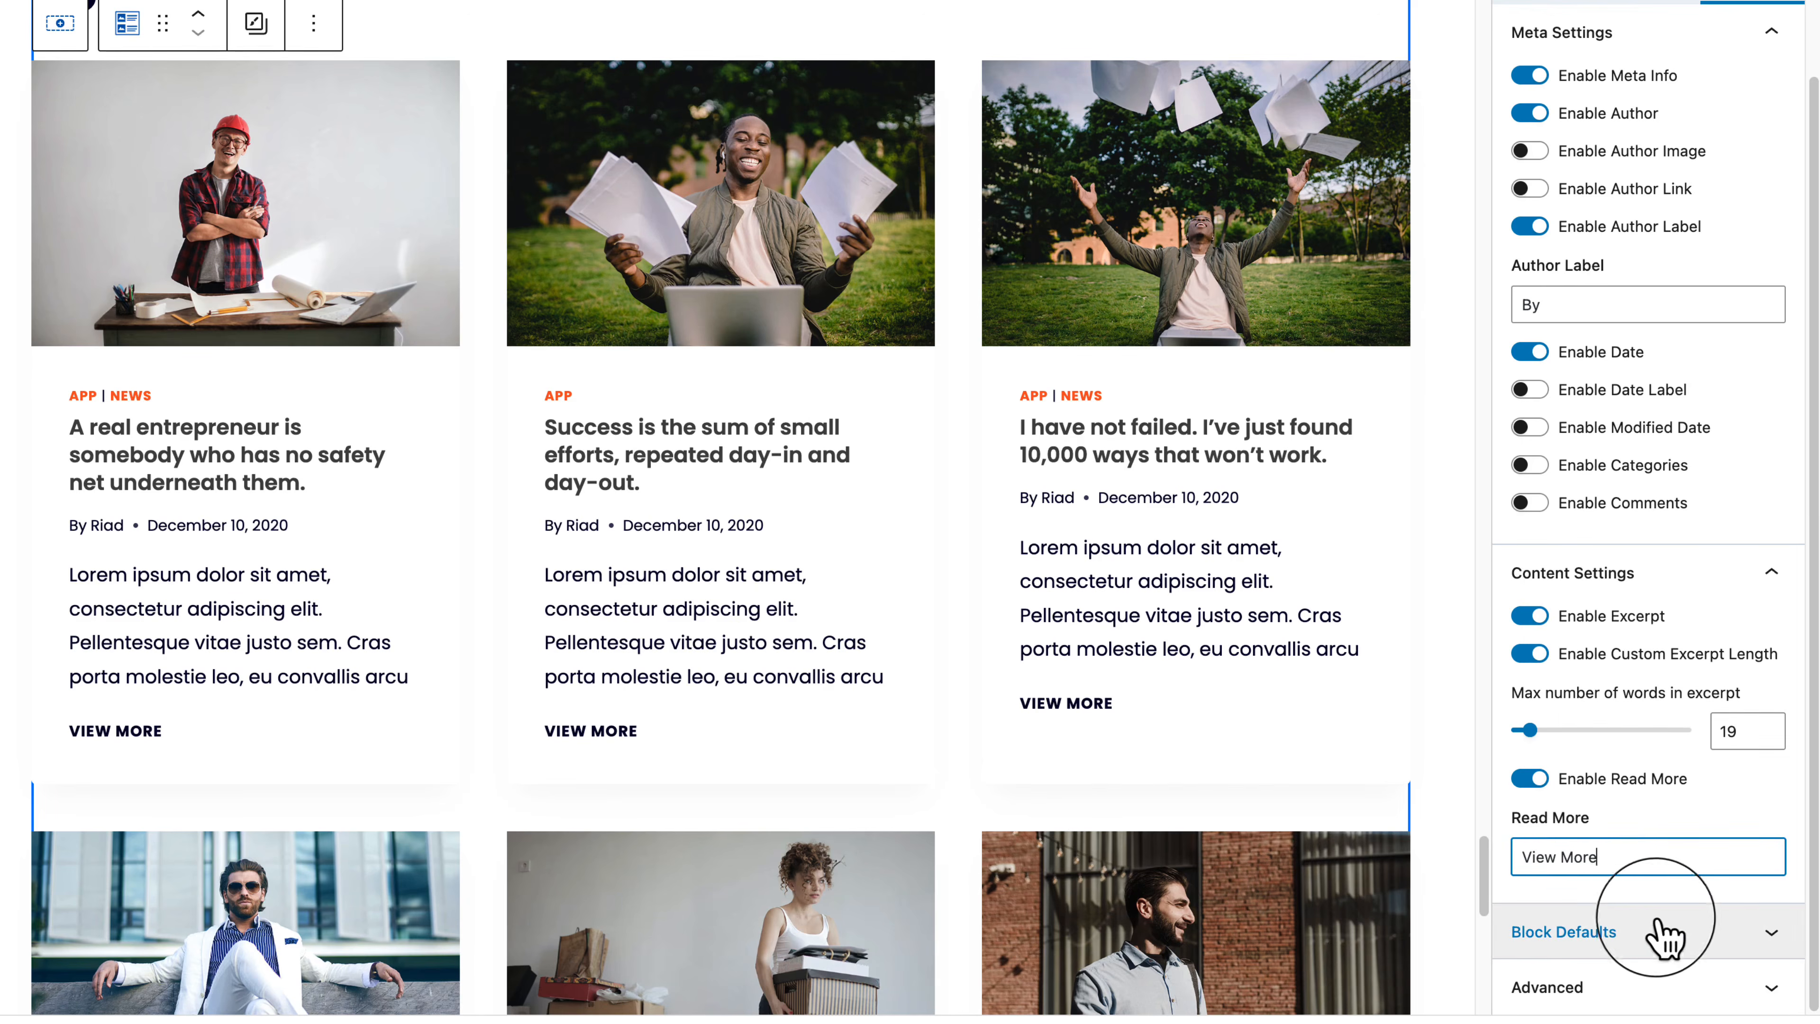
click(1684, 935)
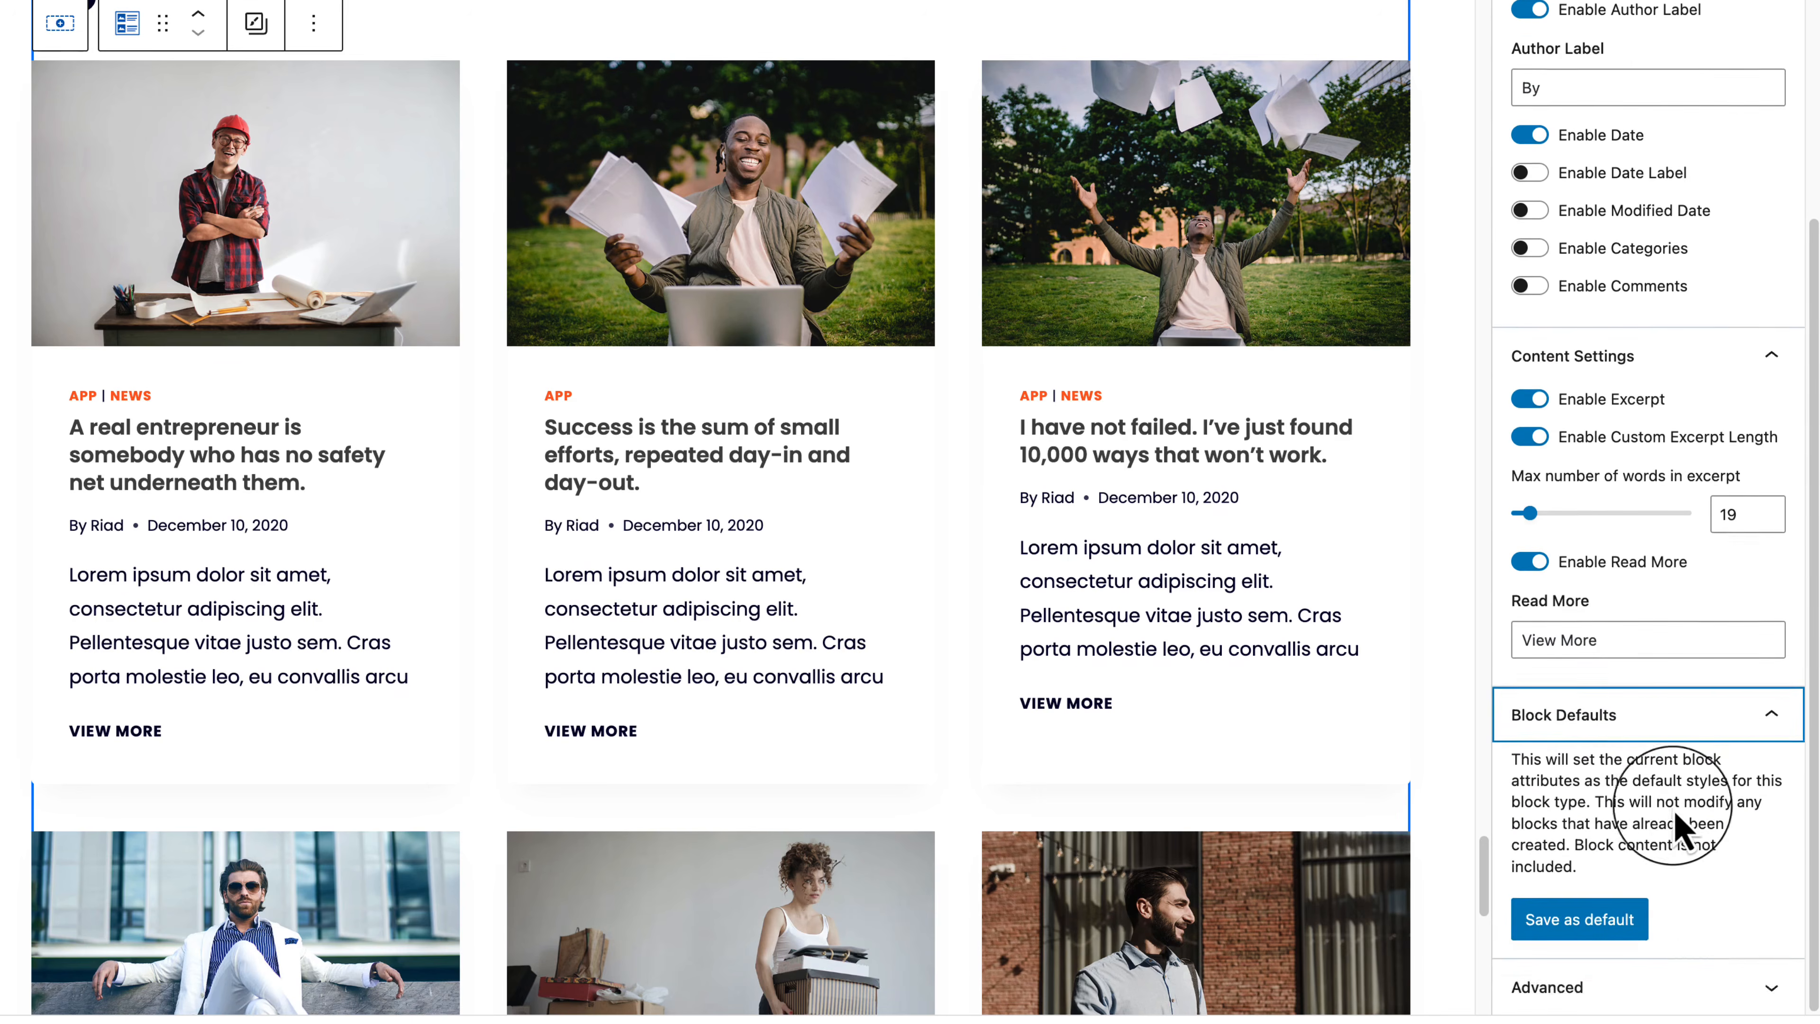
scroll(1670, 718, up, 5)
click(1717, 188)
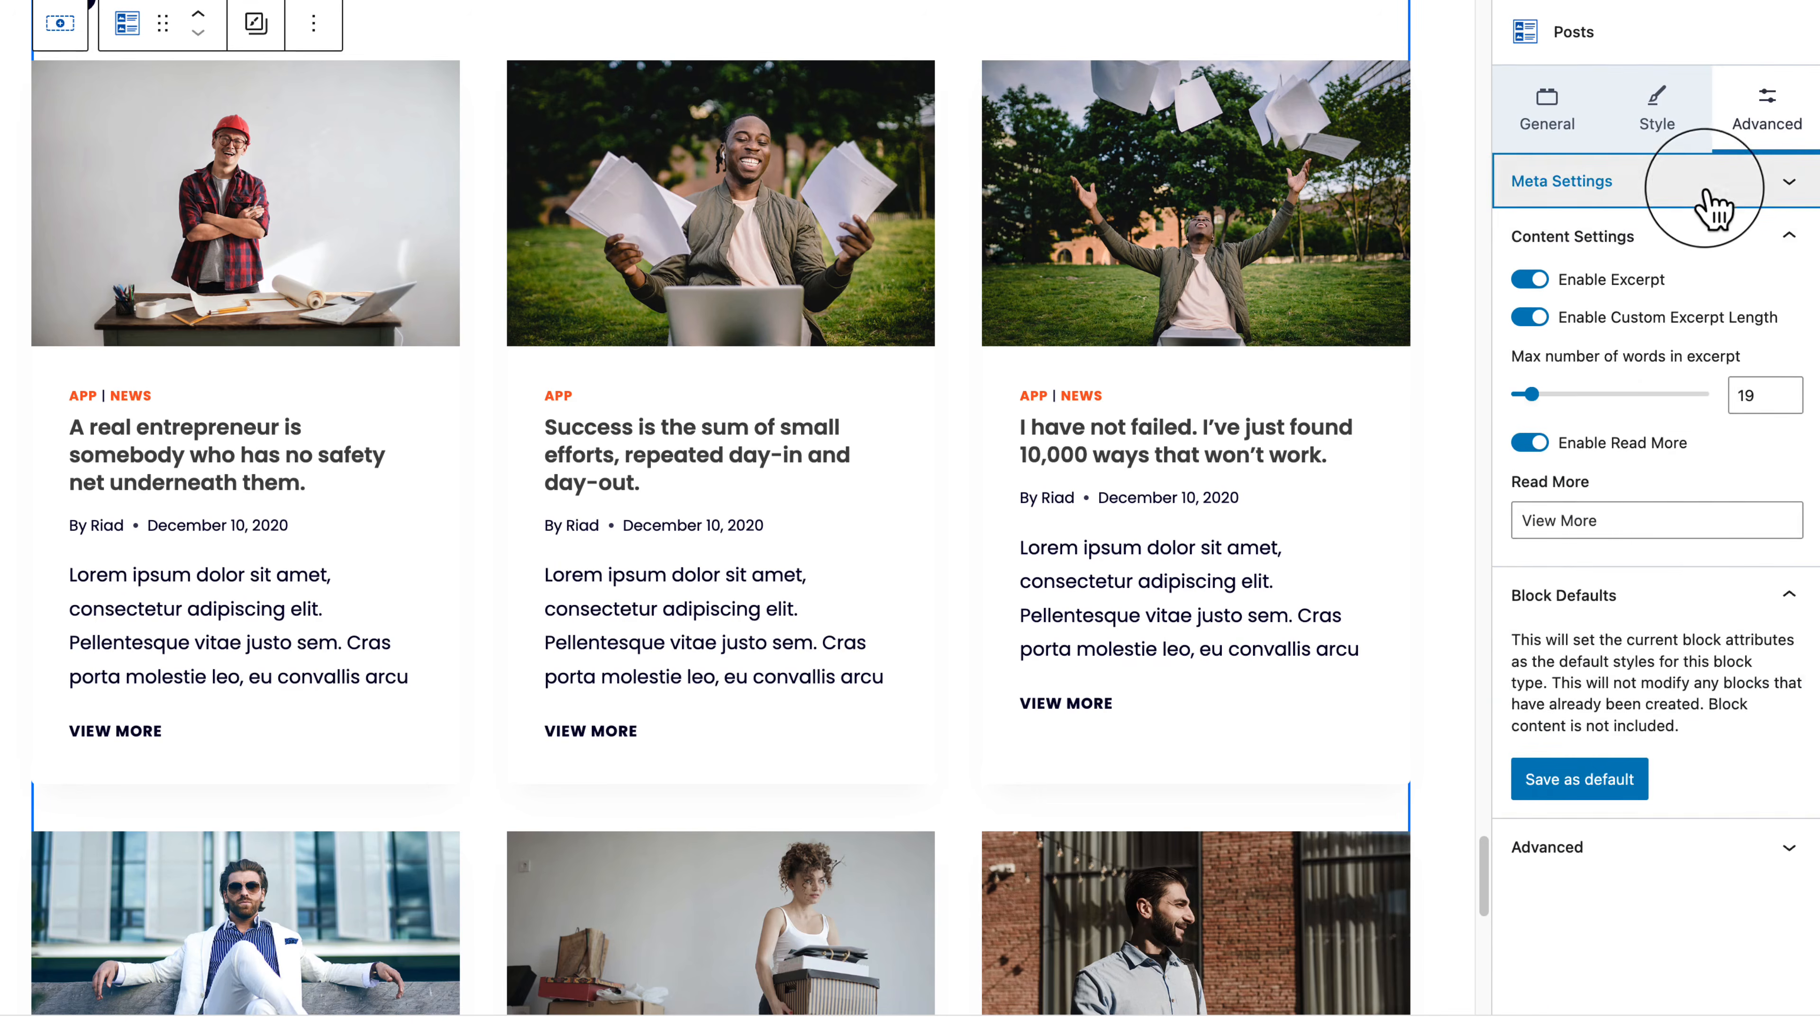
click(1719, 238)
click(1735, 294)
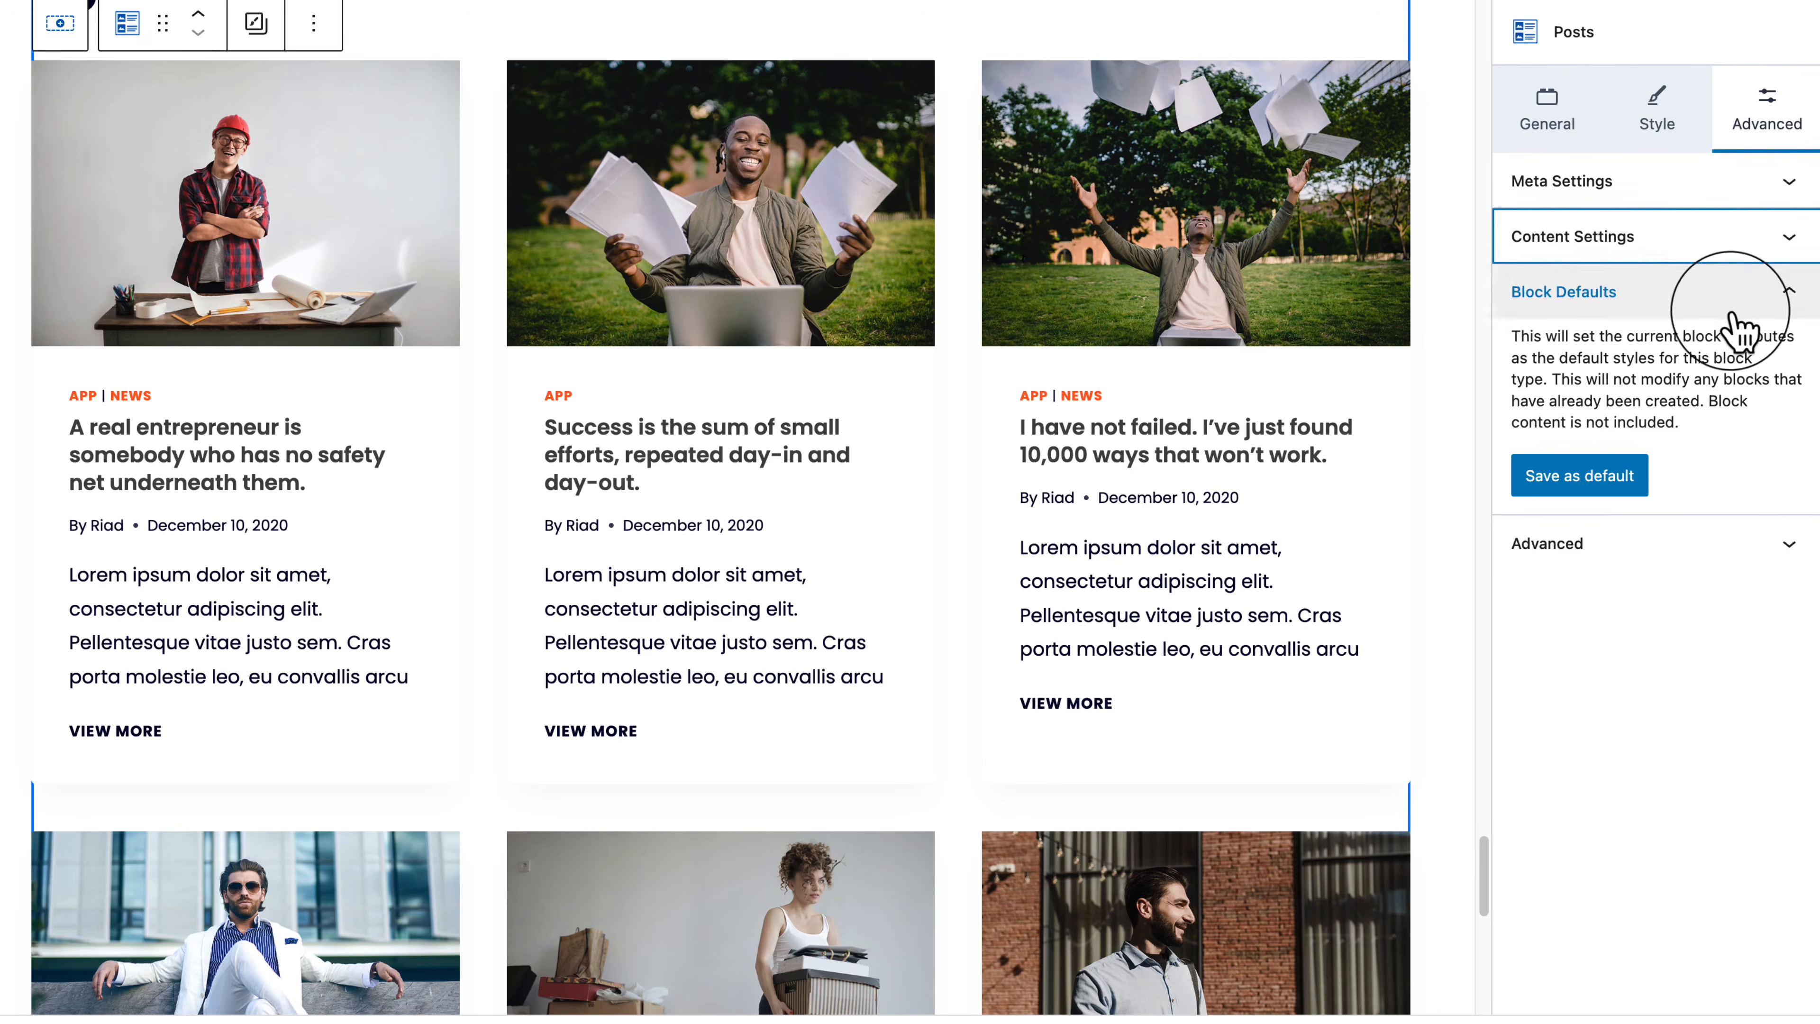
click(1648, 118)
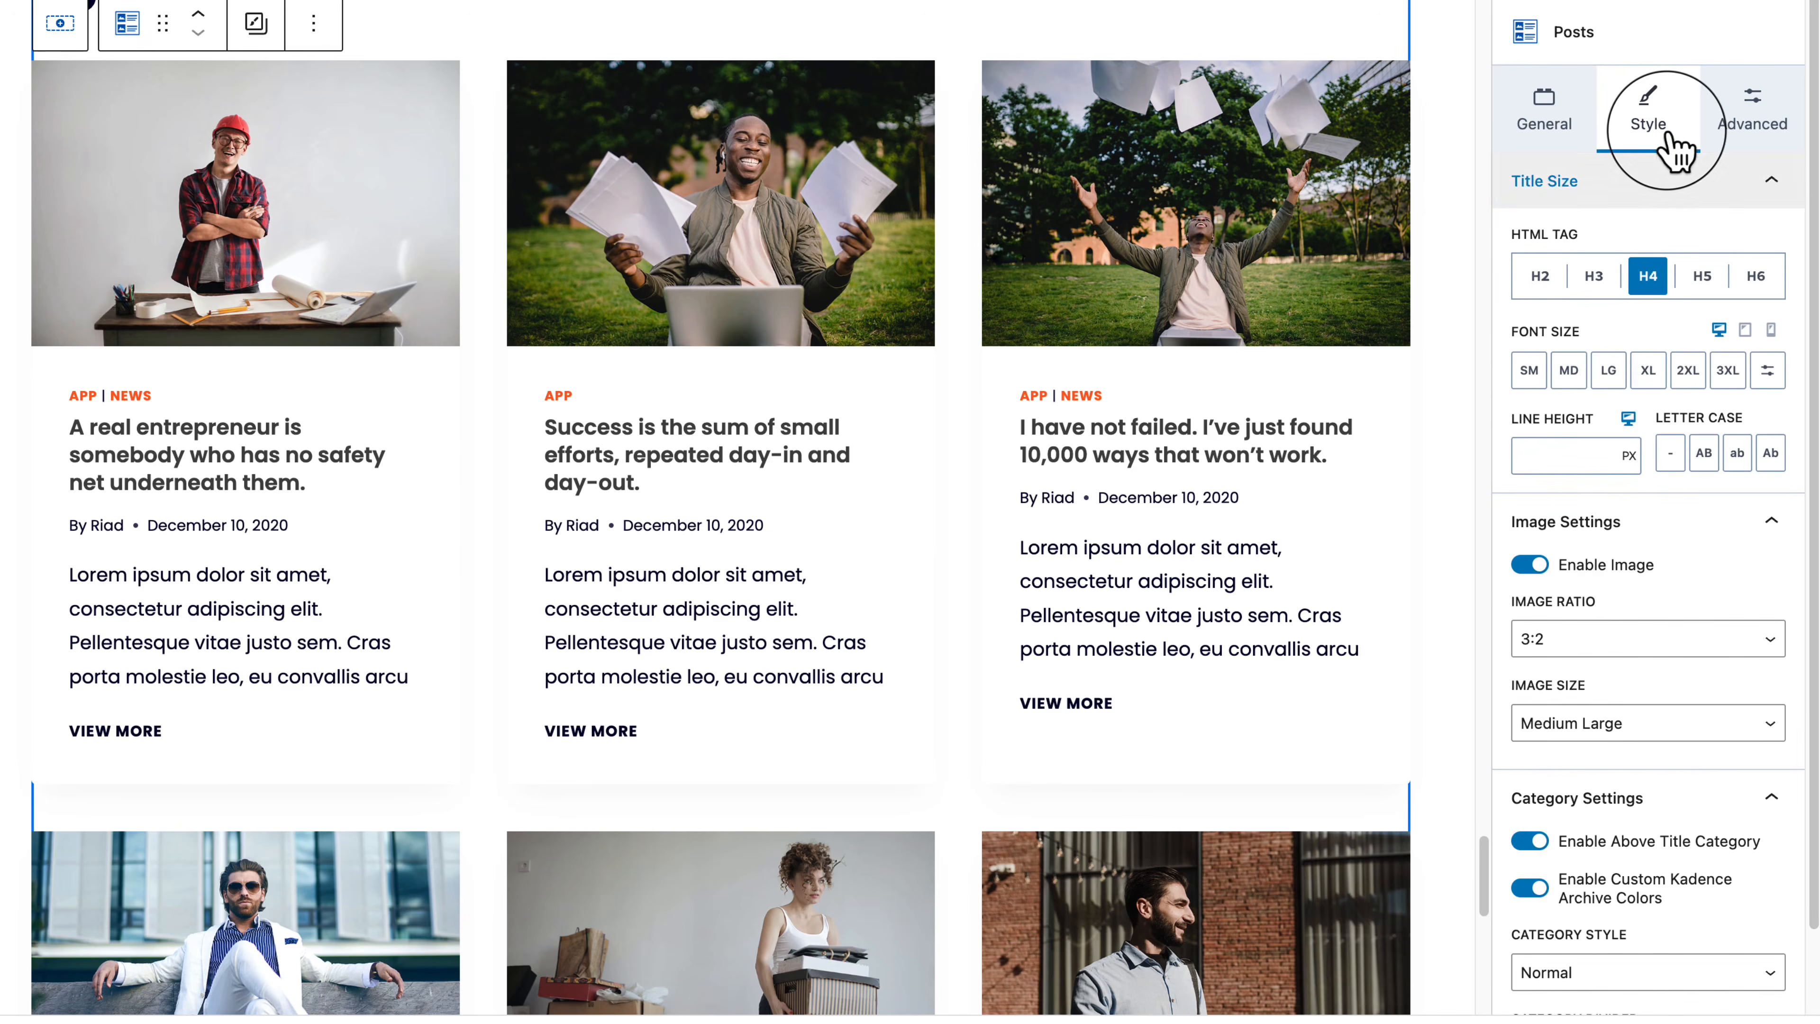
Step: Set the Posts block's image ratio to 2:1, then move to the General query settings
click(1617, 645)
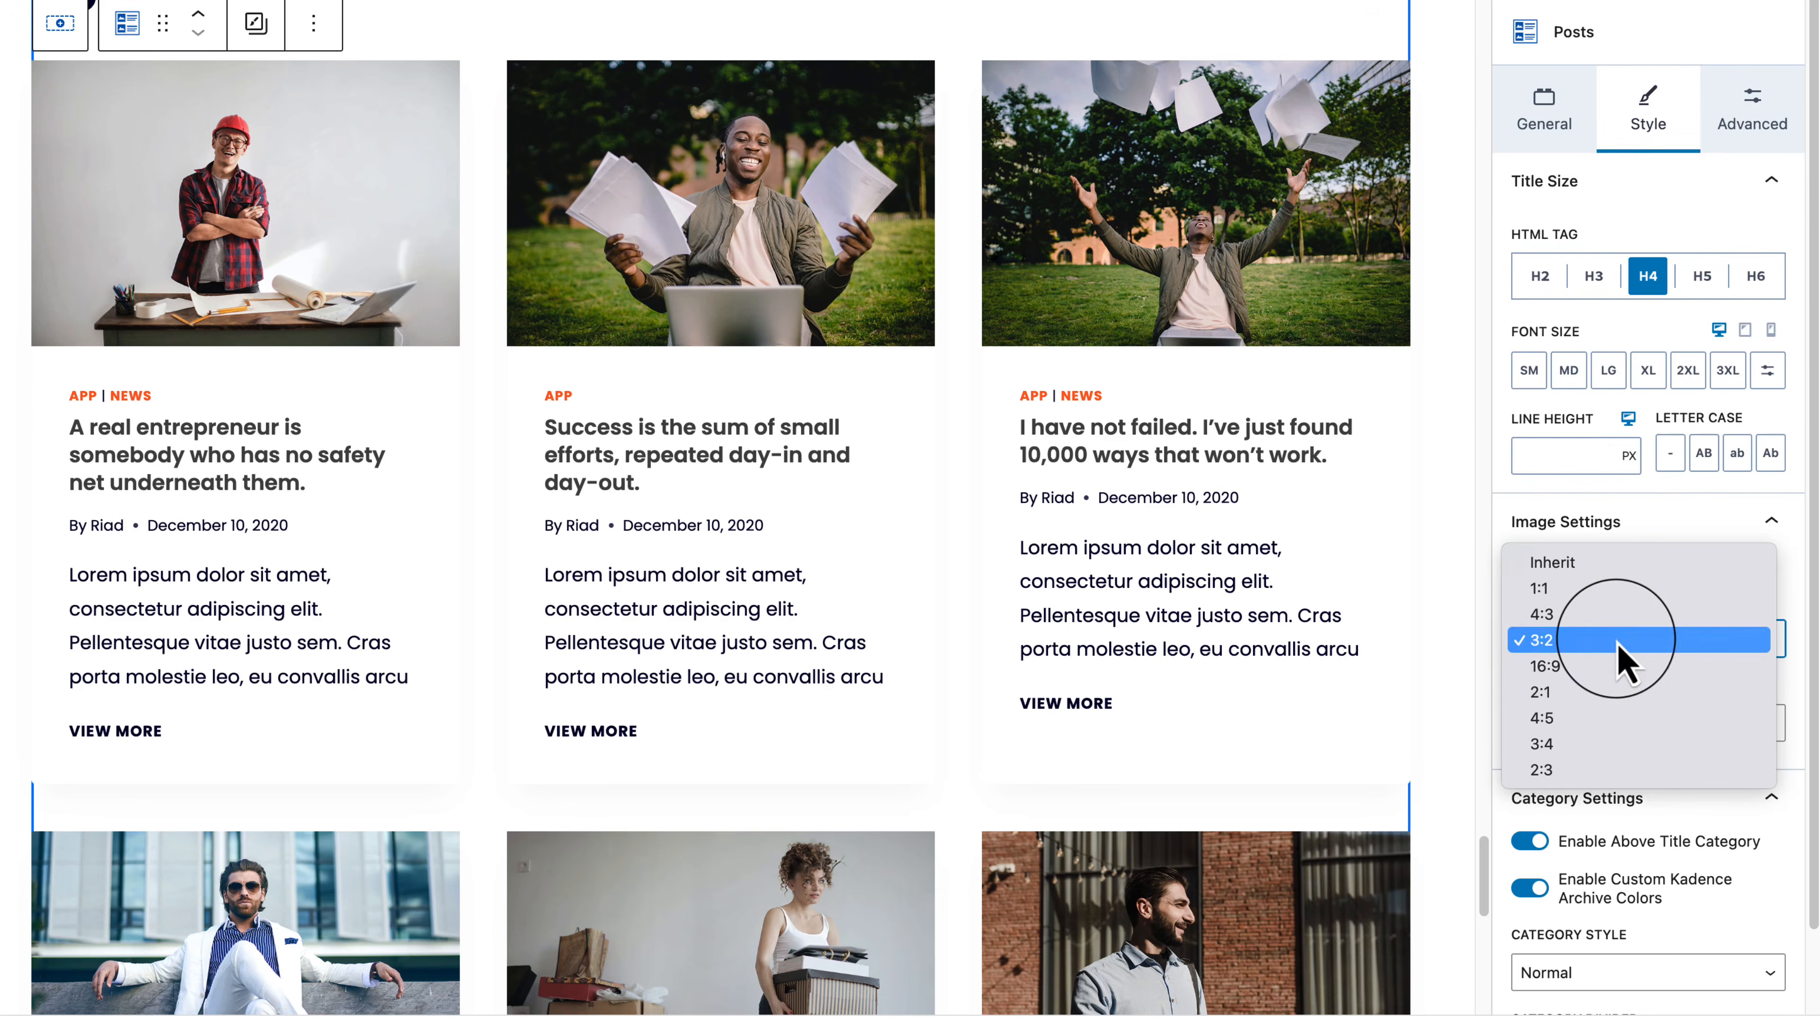
click(1621, 693)
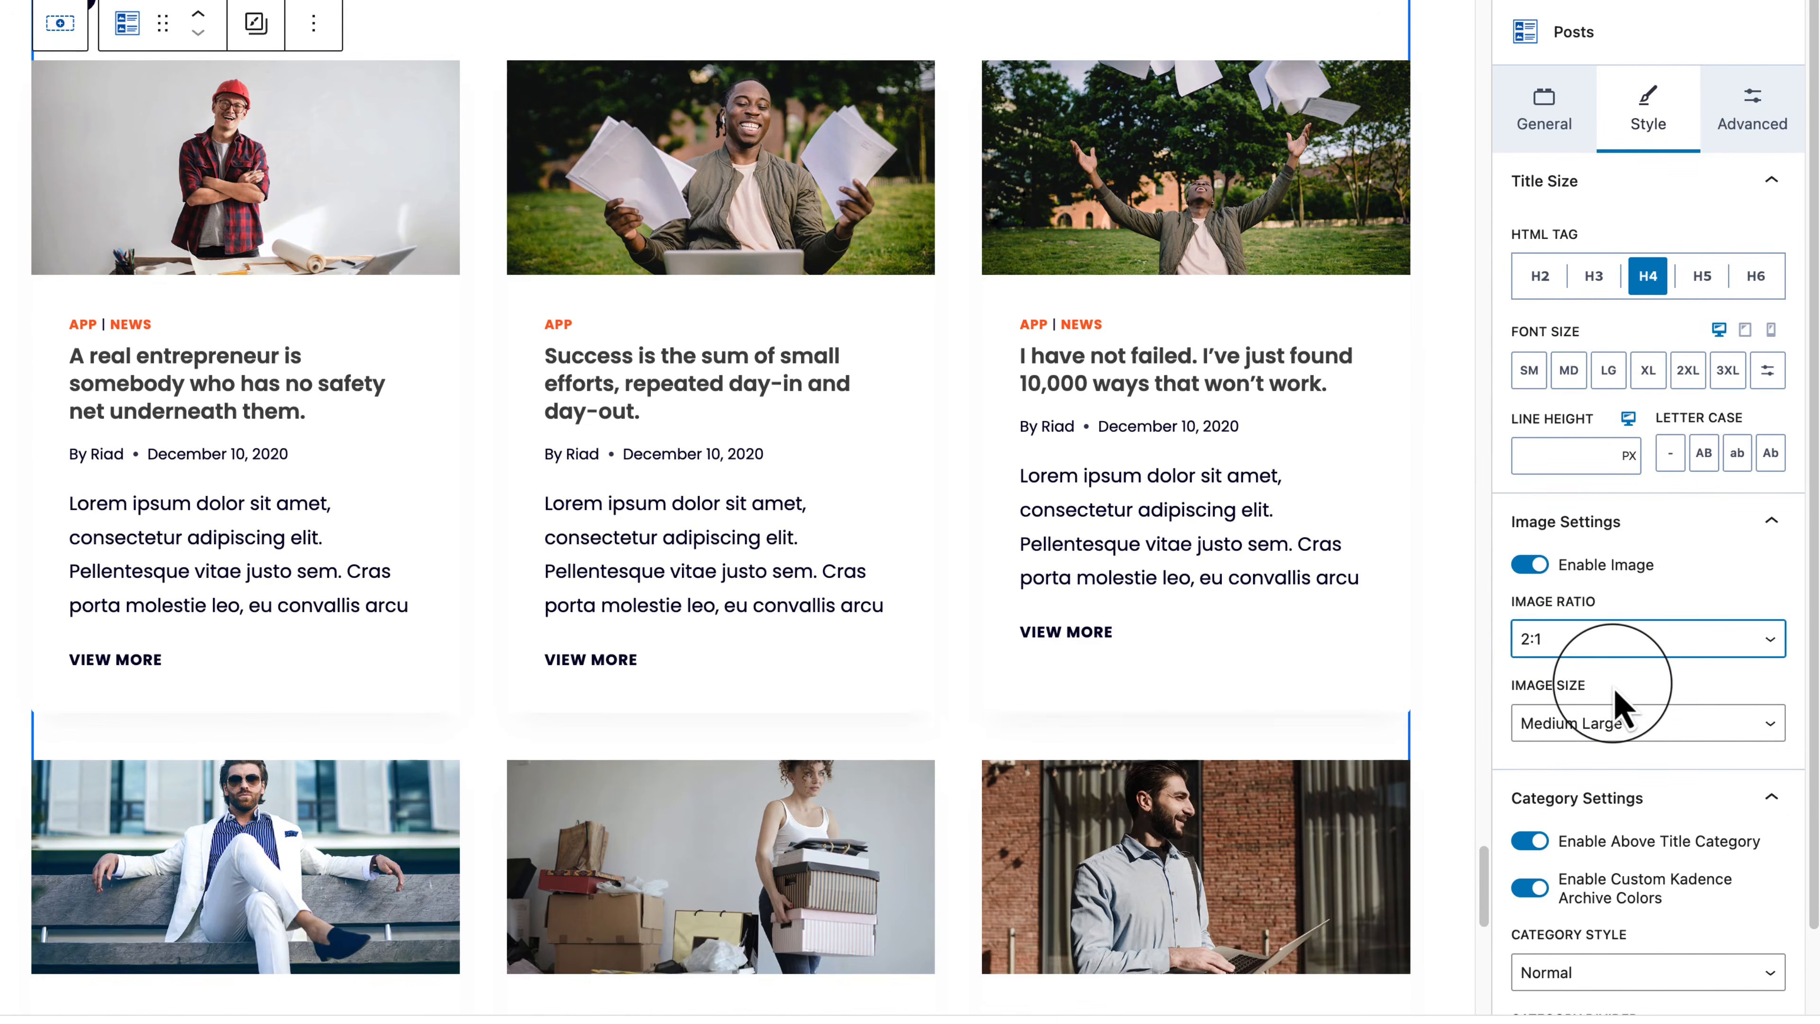
scroll(1709, 911, down, 2)
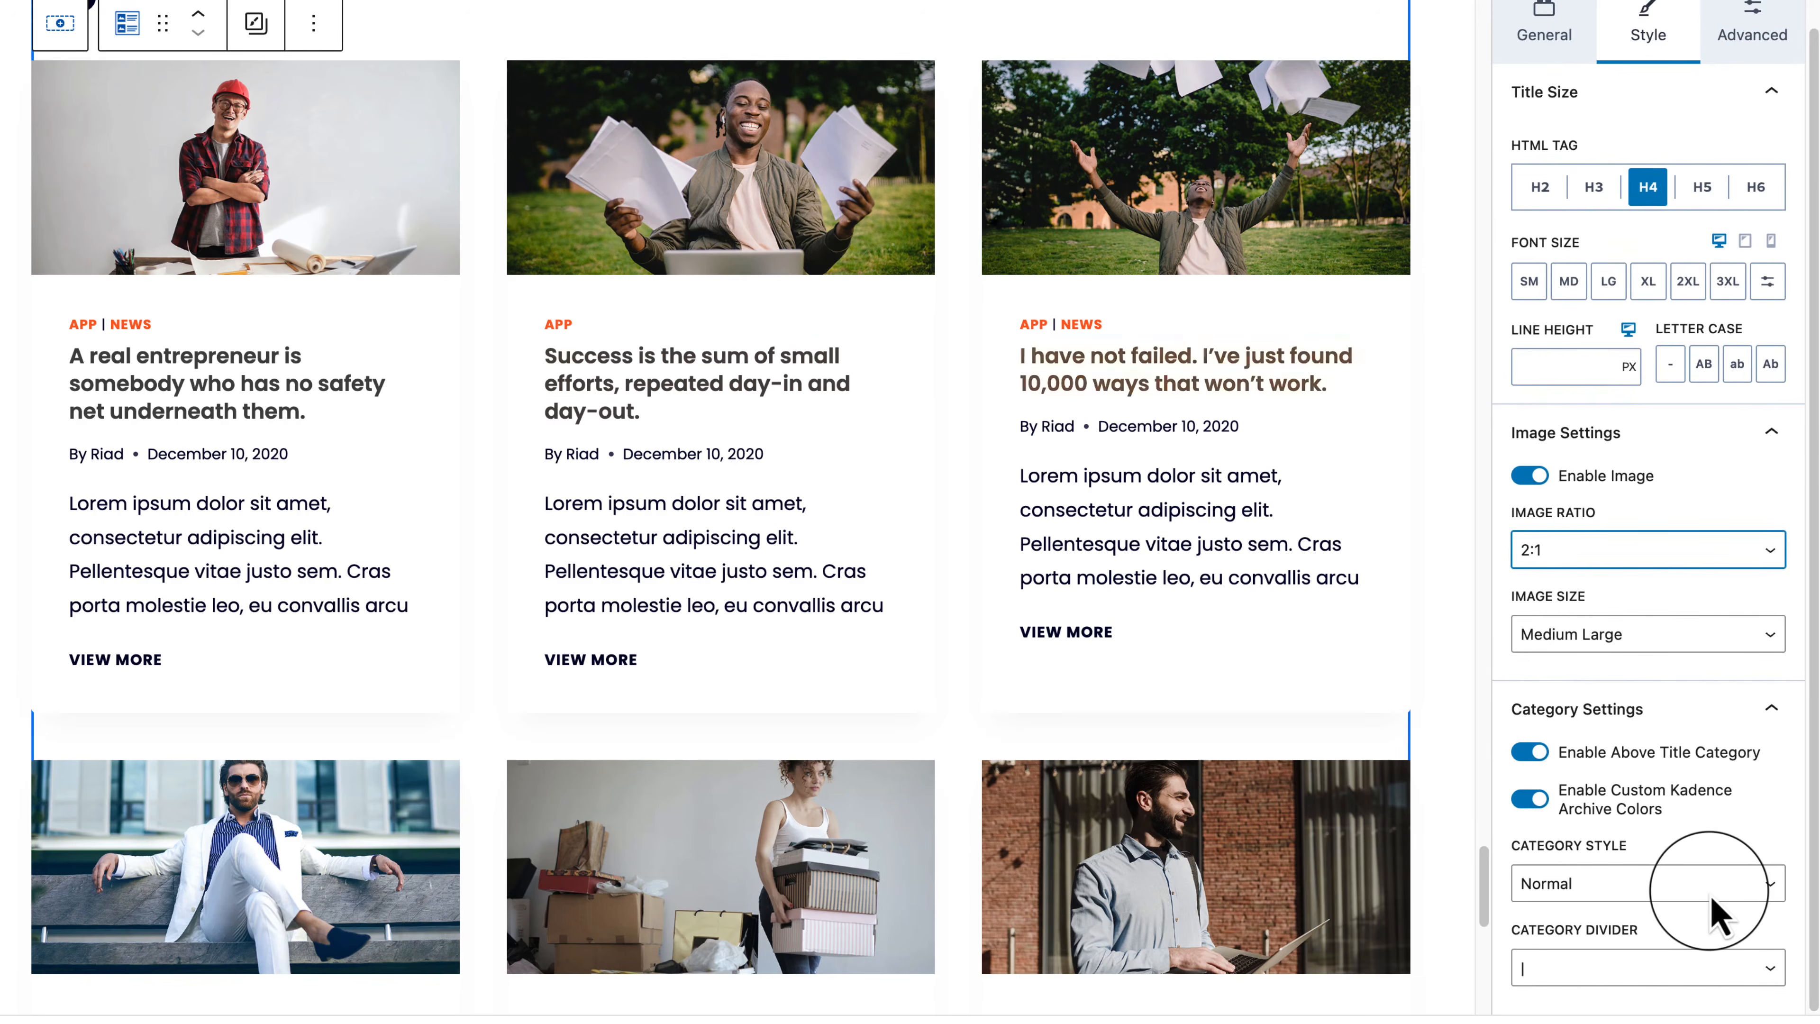
scroll(1712, 899, up, 2)
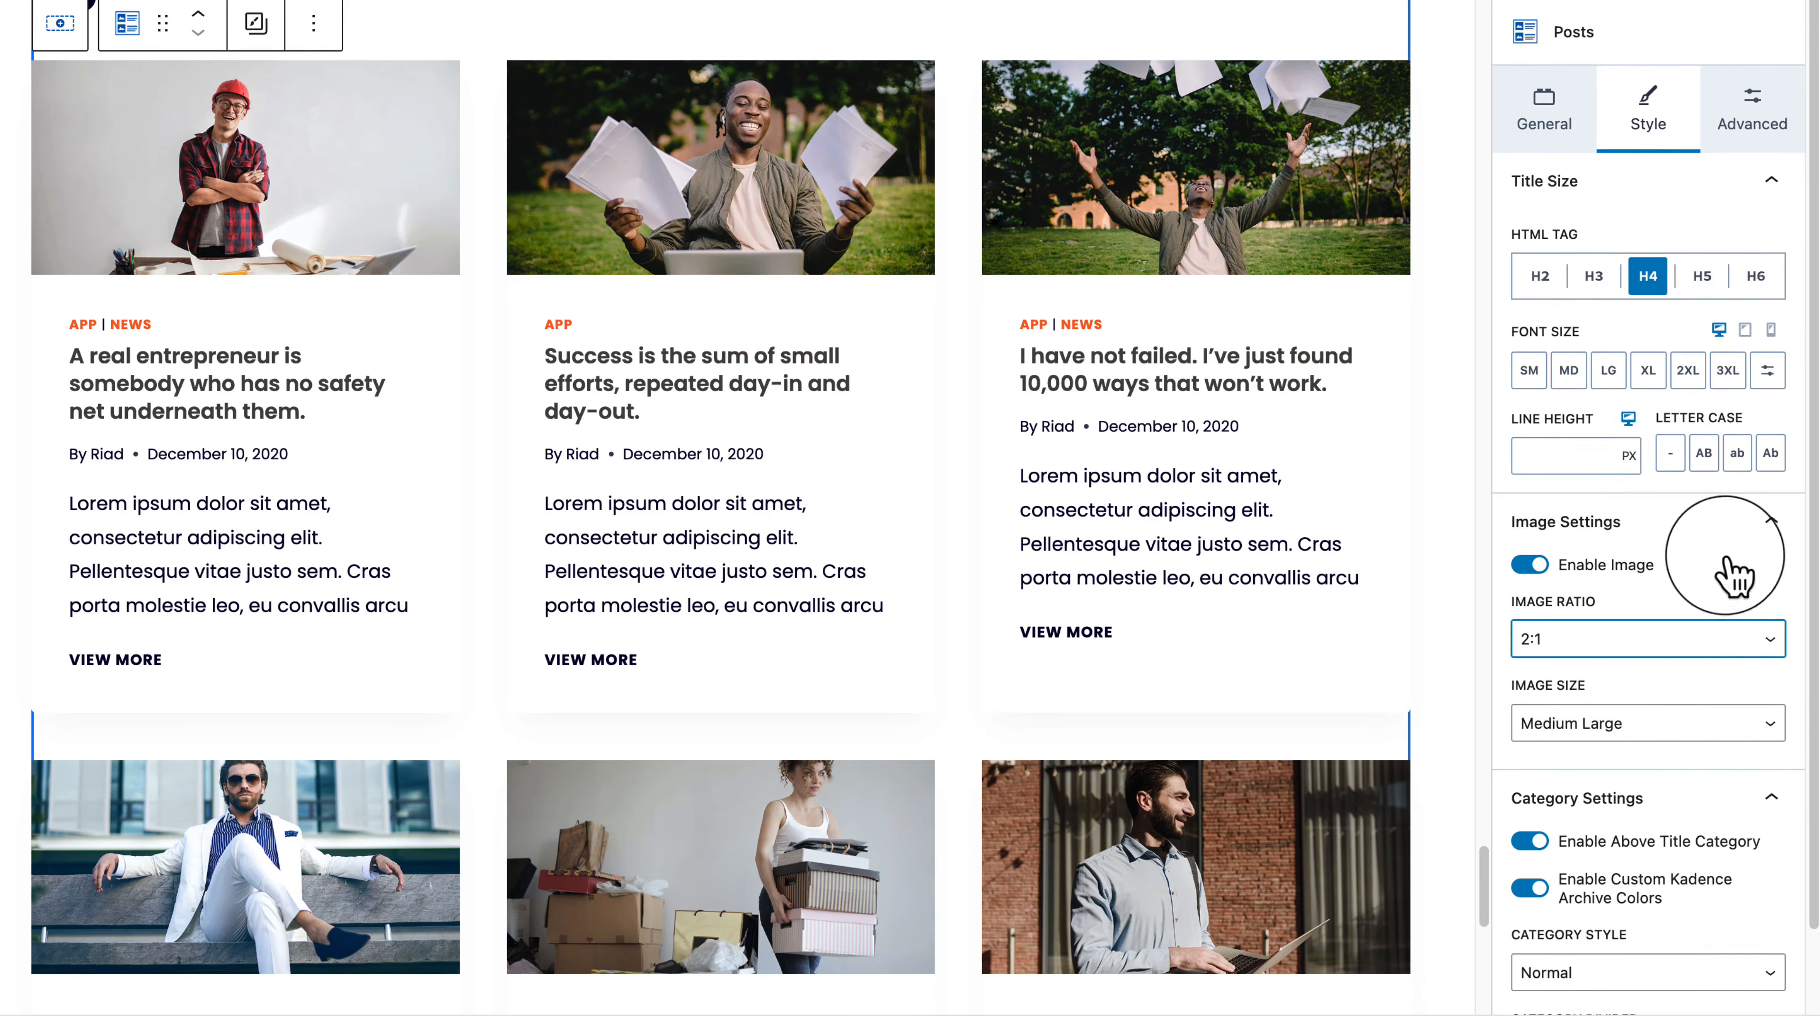
click(1755, 111)
click(1592, 120)
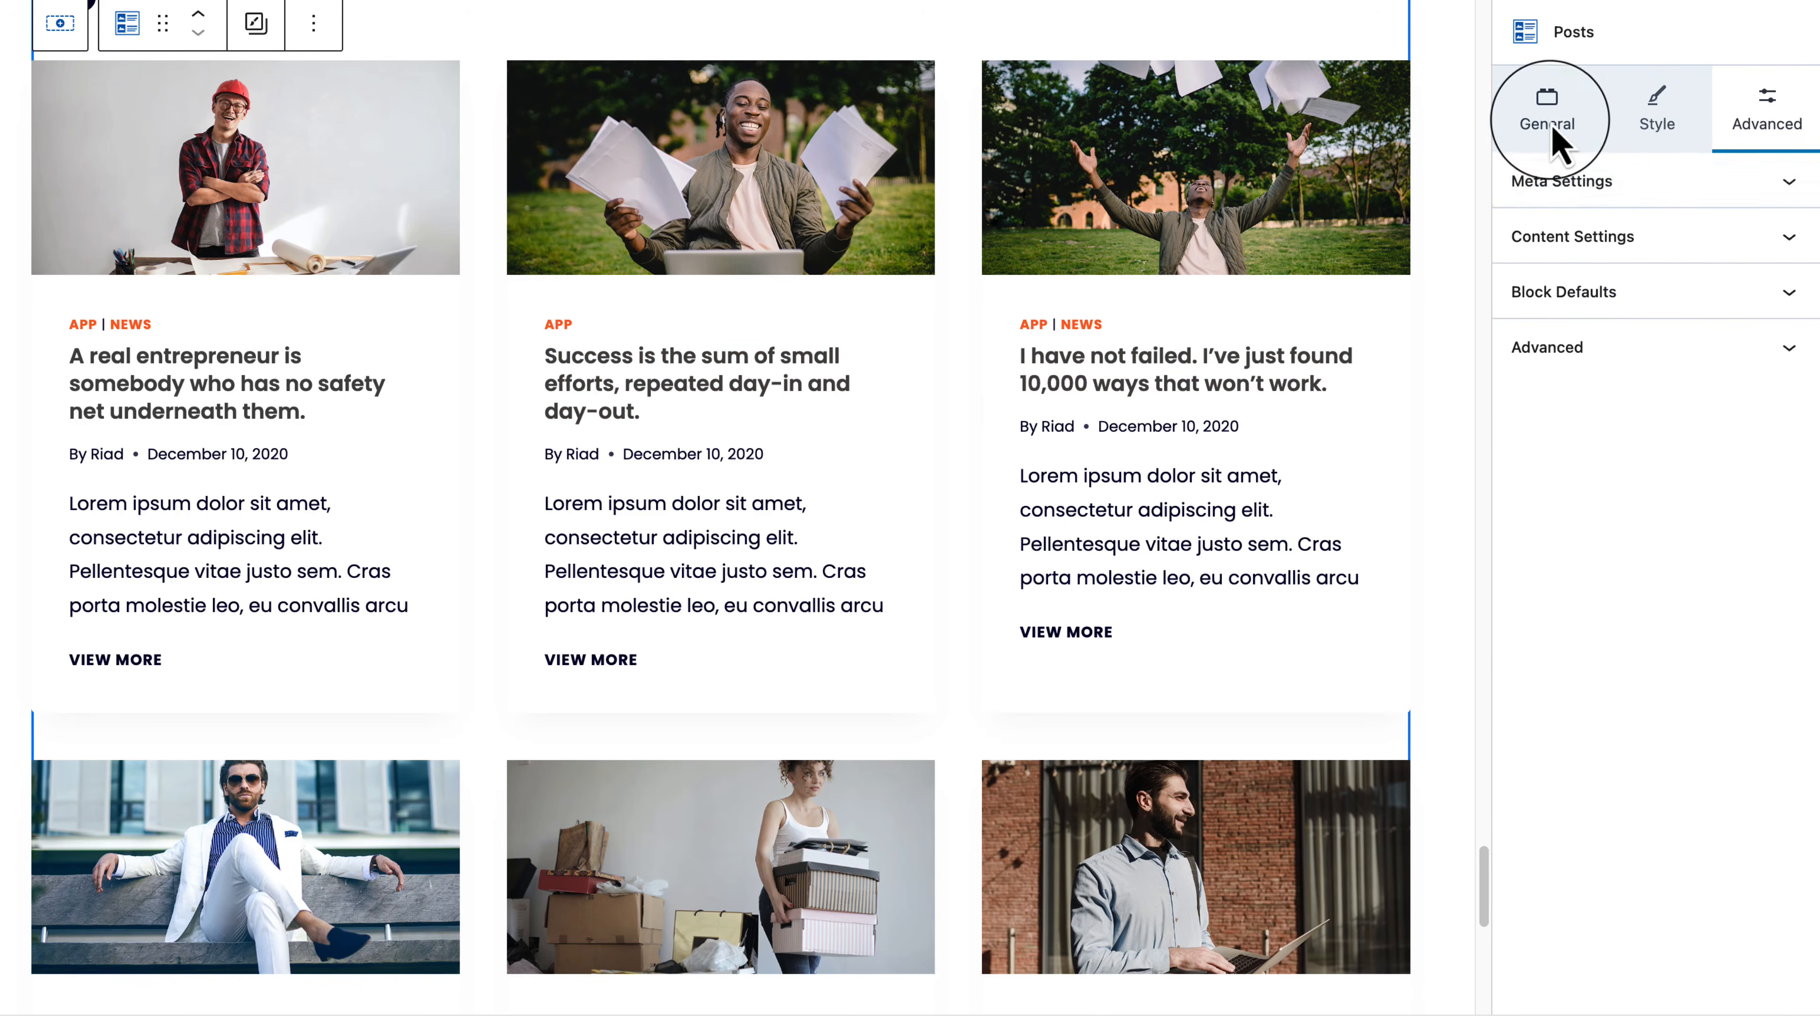
scroll(1684, 717, down, 4)
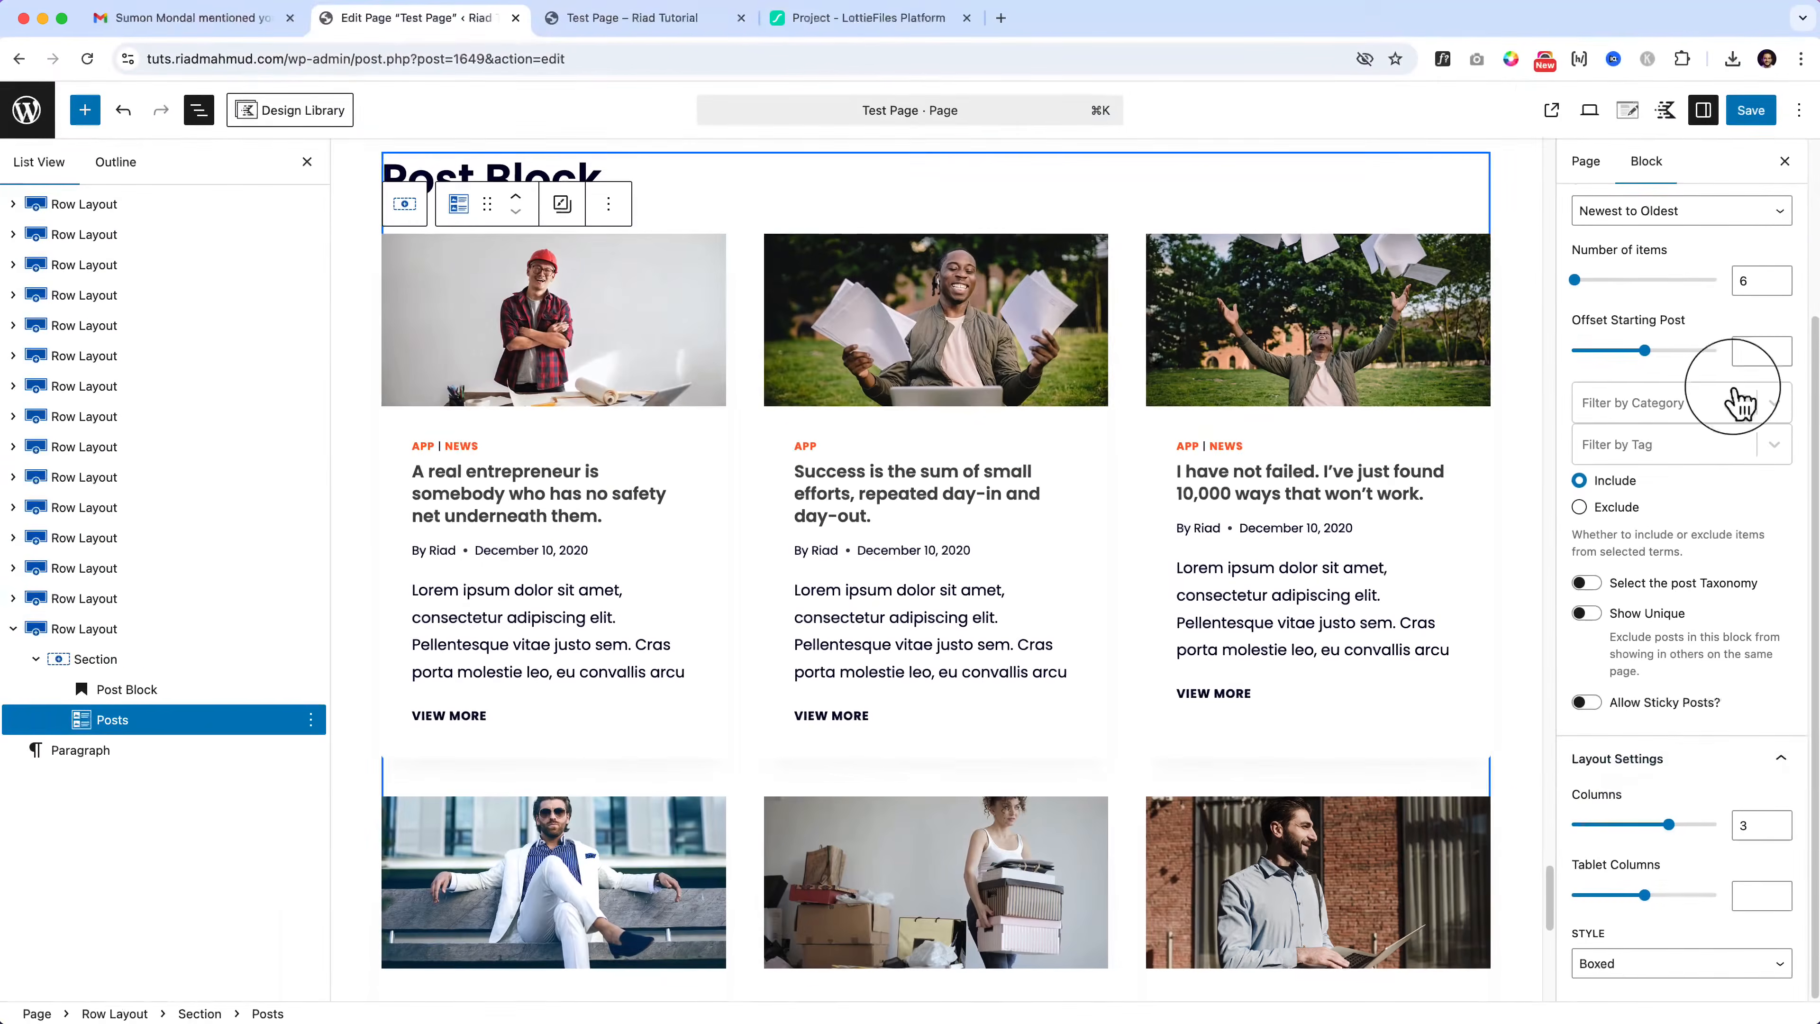
Step: Save the page and reload the live Test Page
click(1750, 109)
click(659, 20)
click(663, 55)
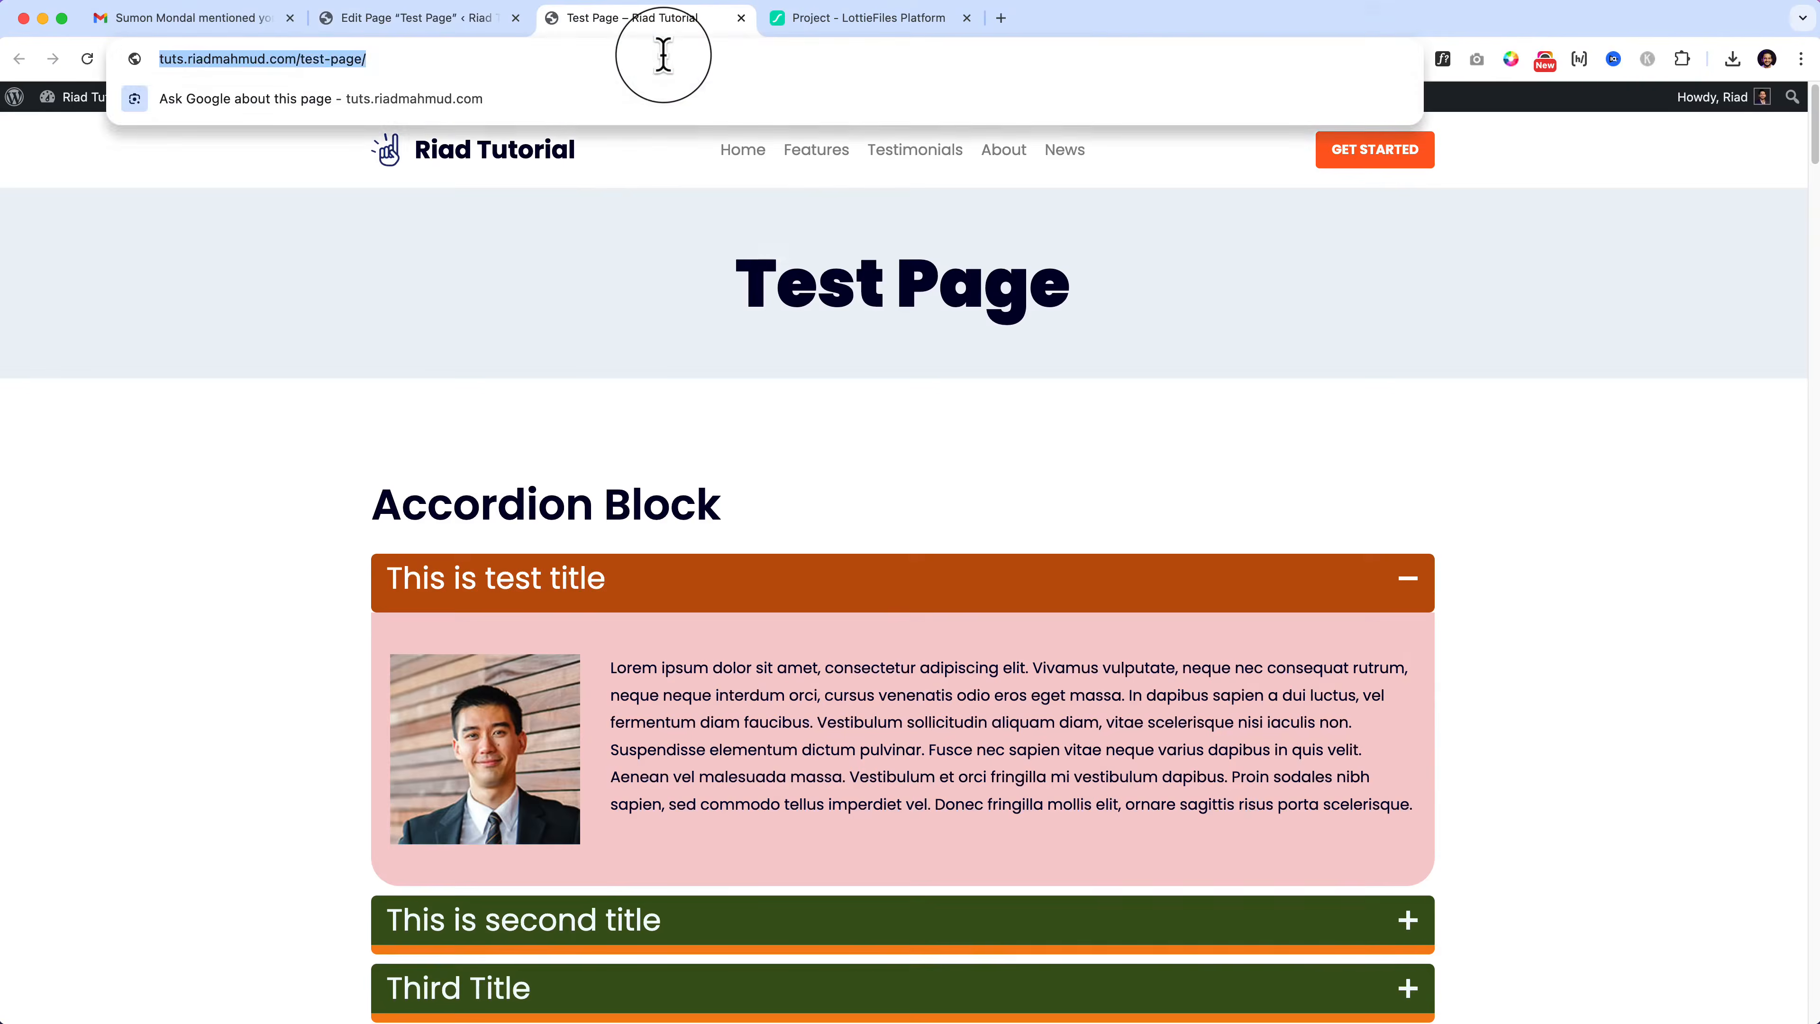
key(Return)
Step: Scroll through the live six-card post grid, then return to the page editor
scroll(910, 670, down, 20)
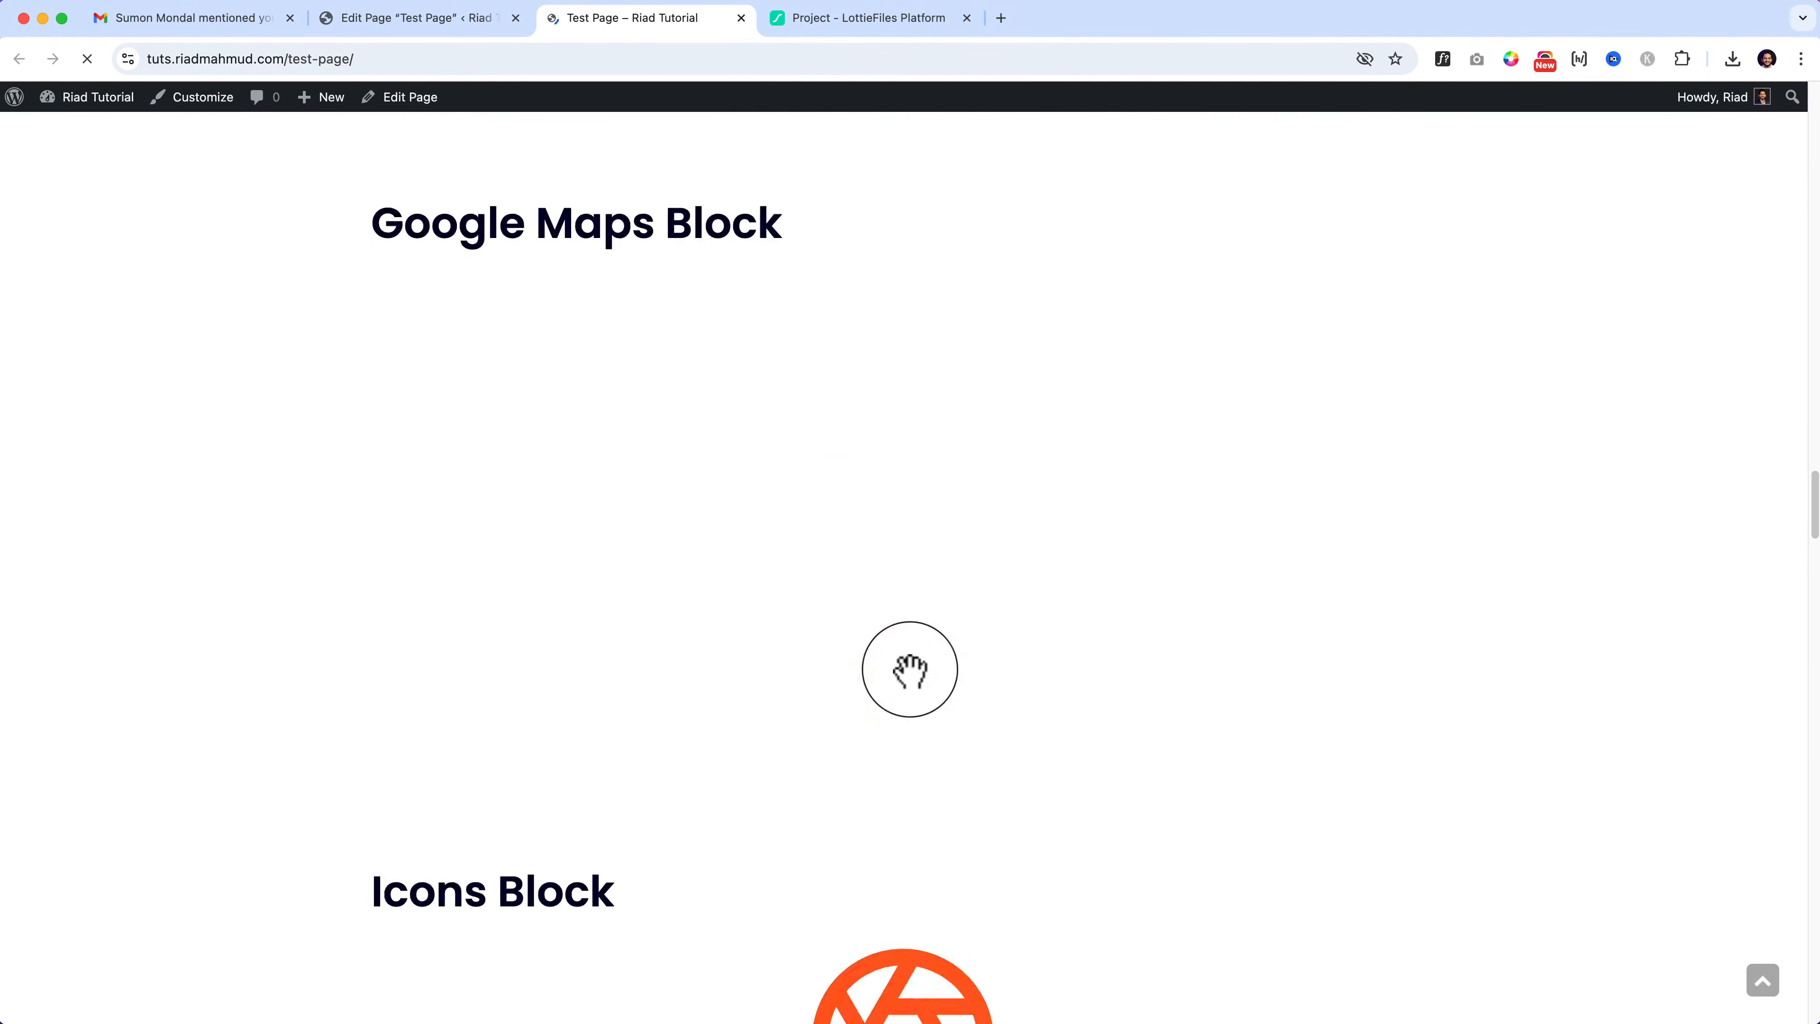
scroll(910, 670, down, 15)
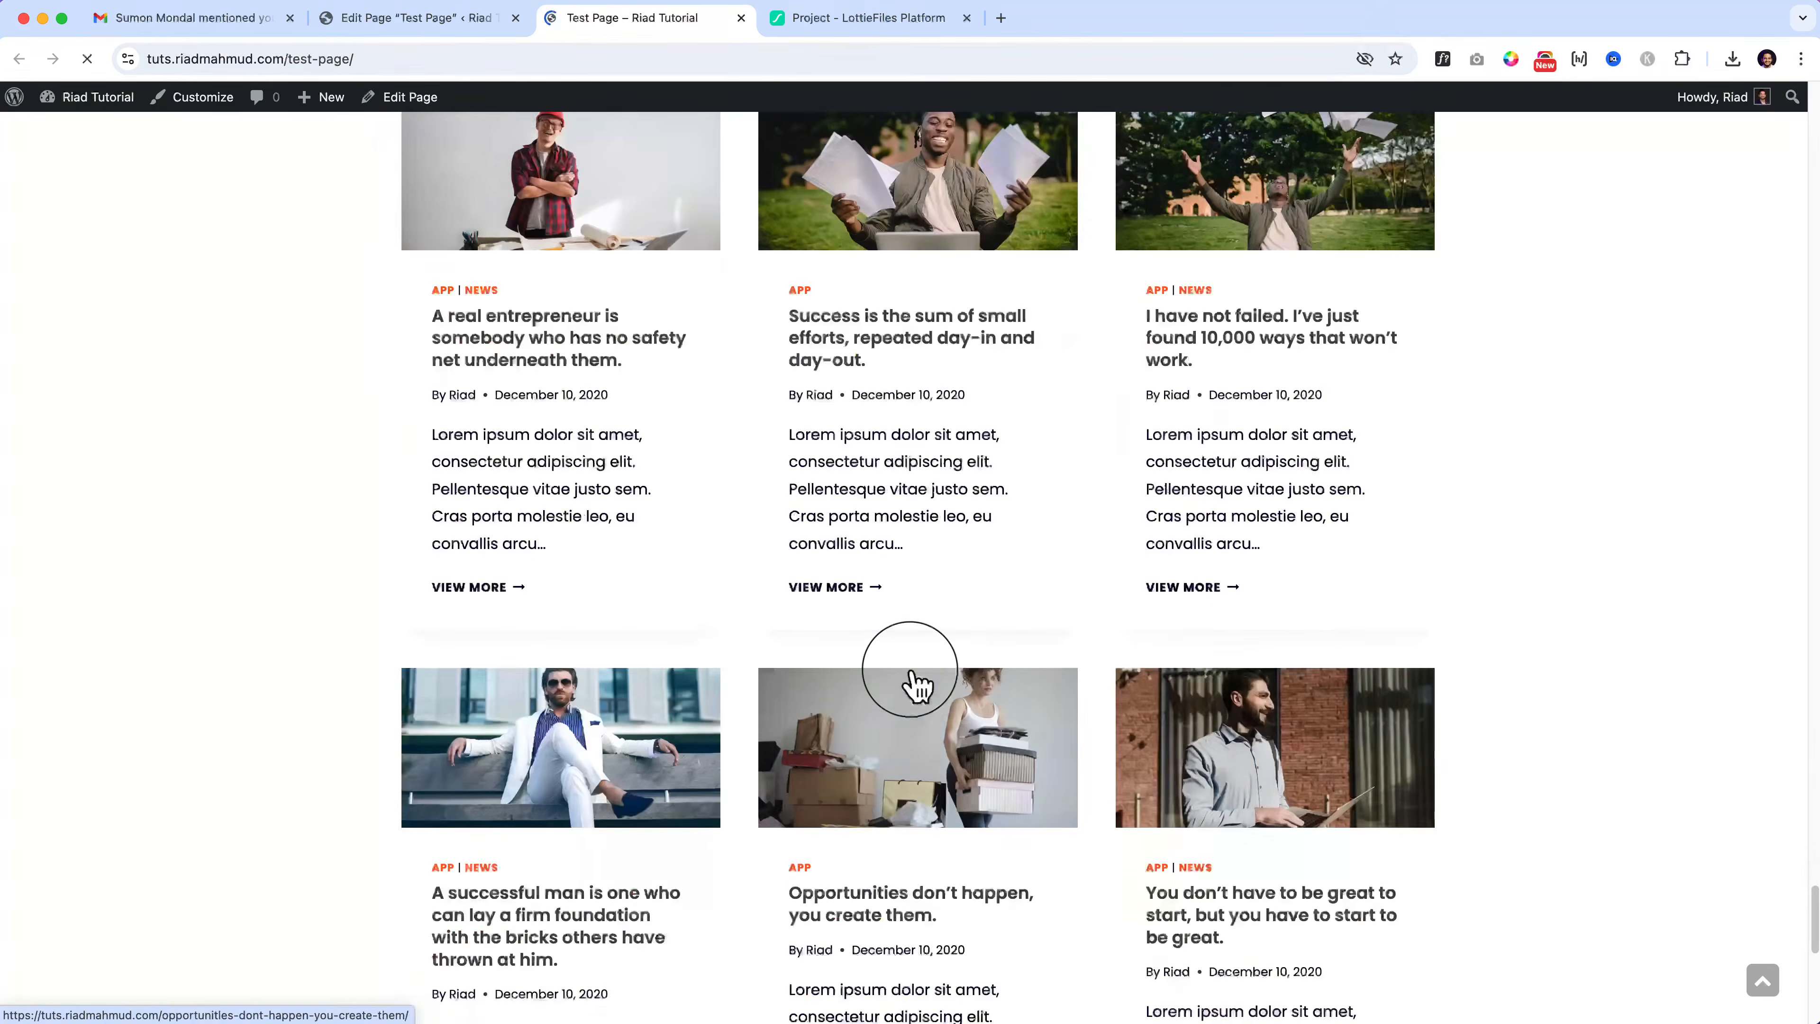
scroll(910, 681, up, 3)
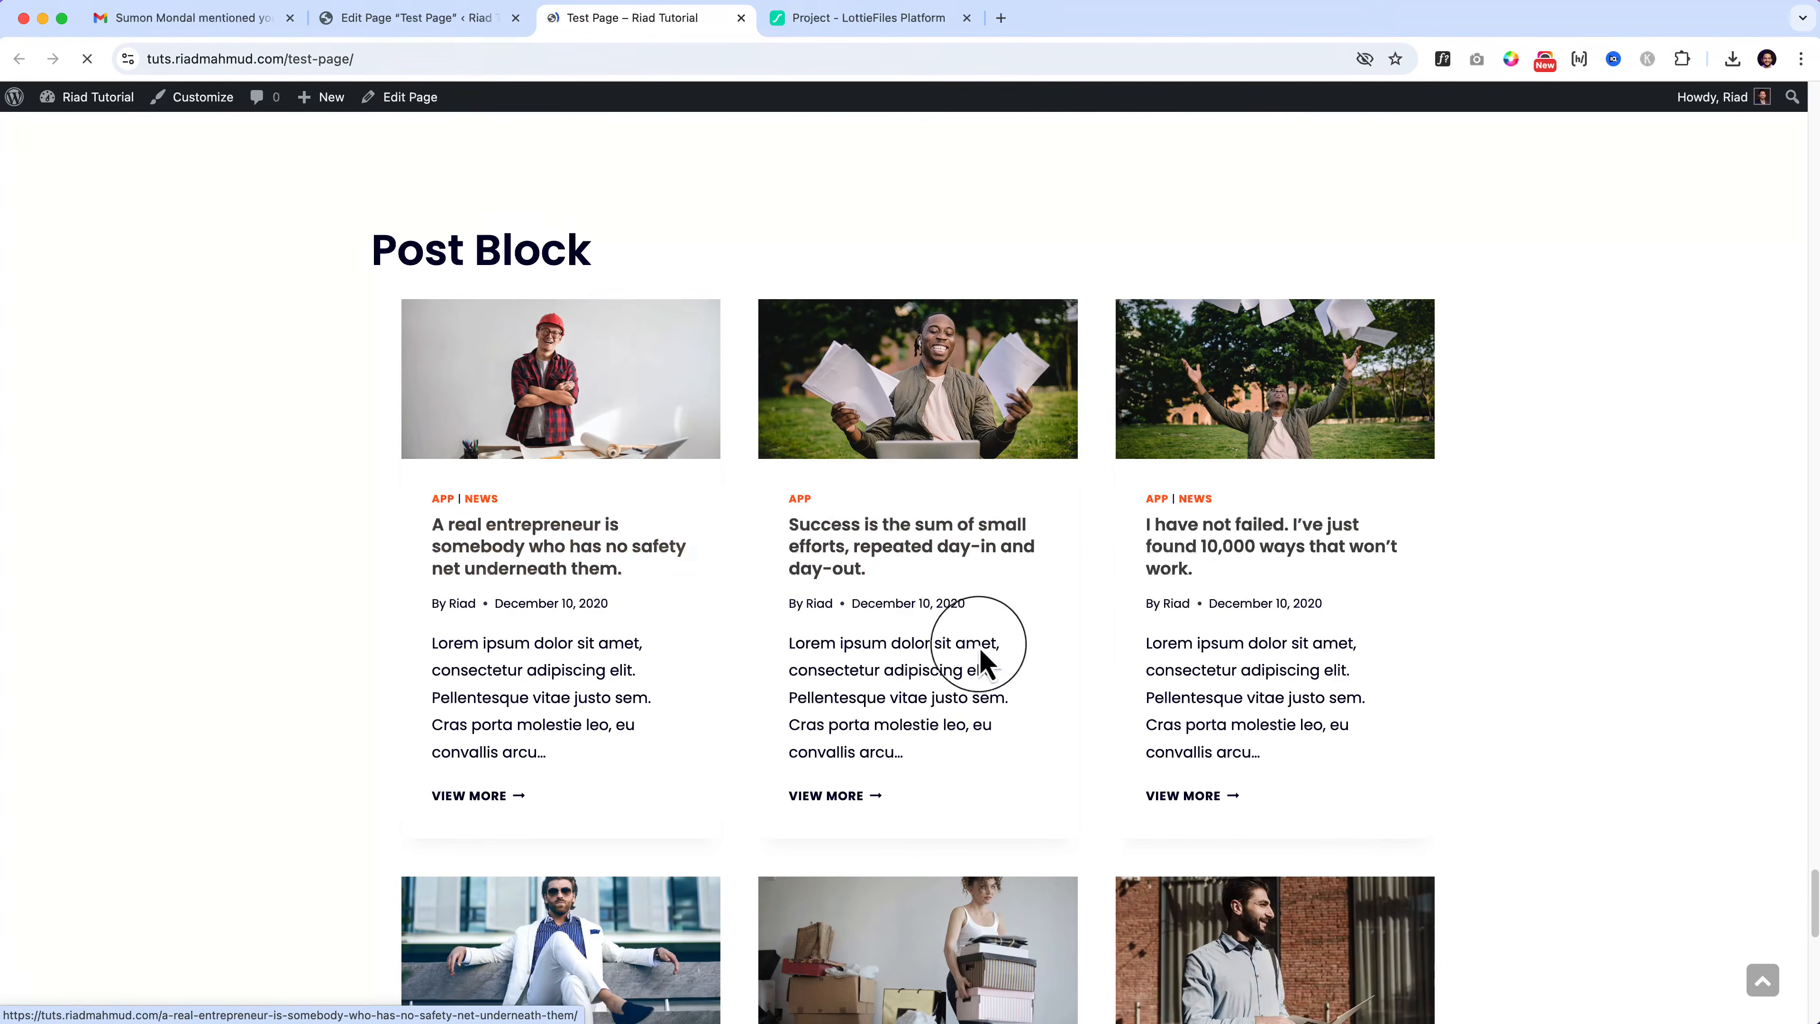
scroll(1215, 570, down, 3)
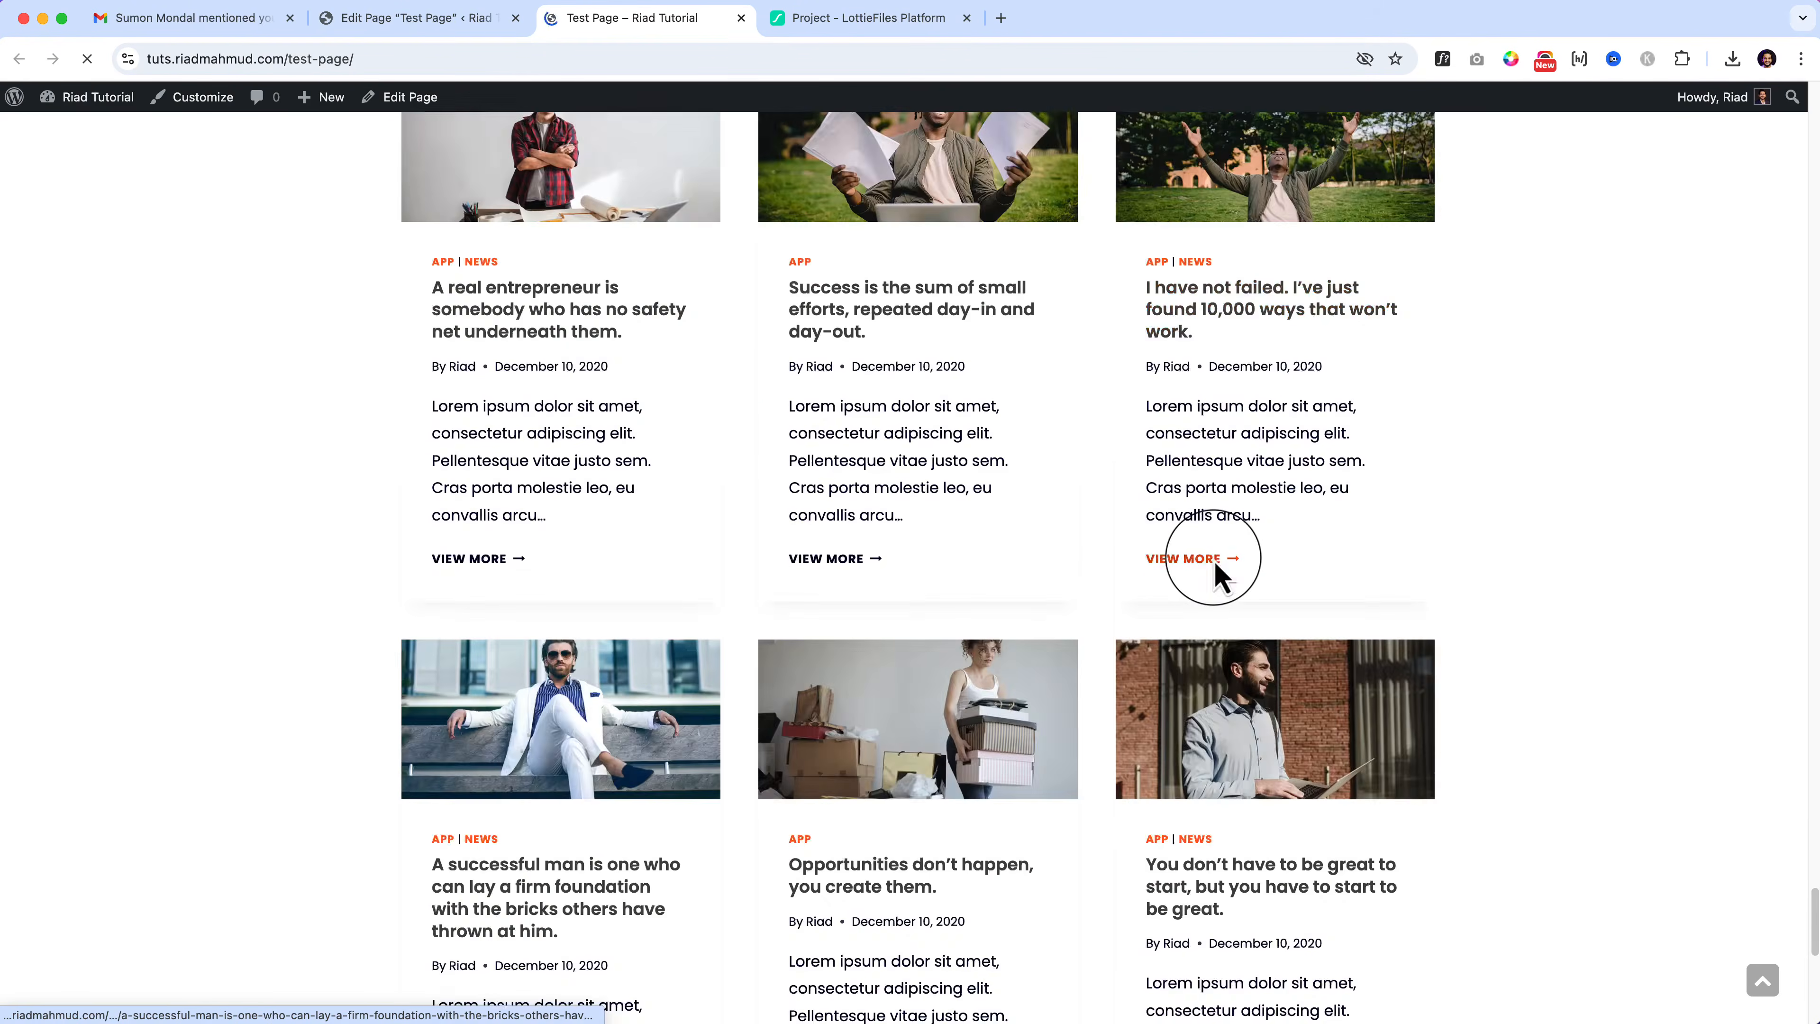
click(390, 21)
scroll(351, 216, down, 6)
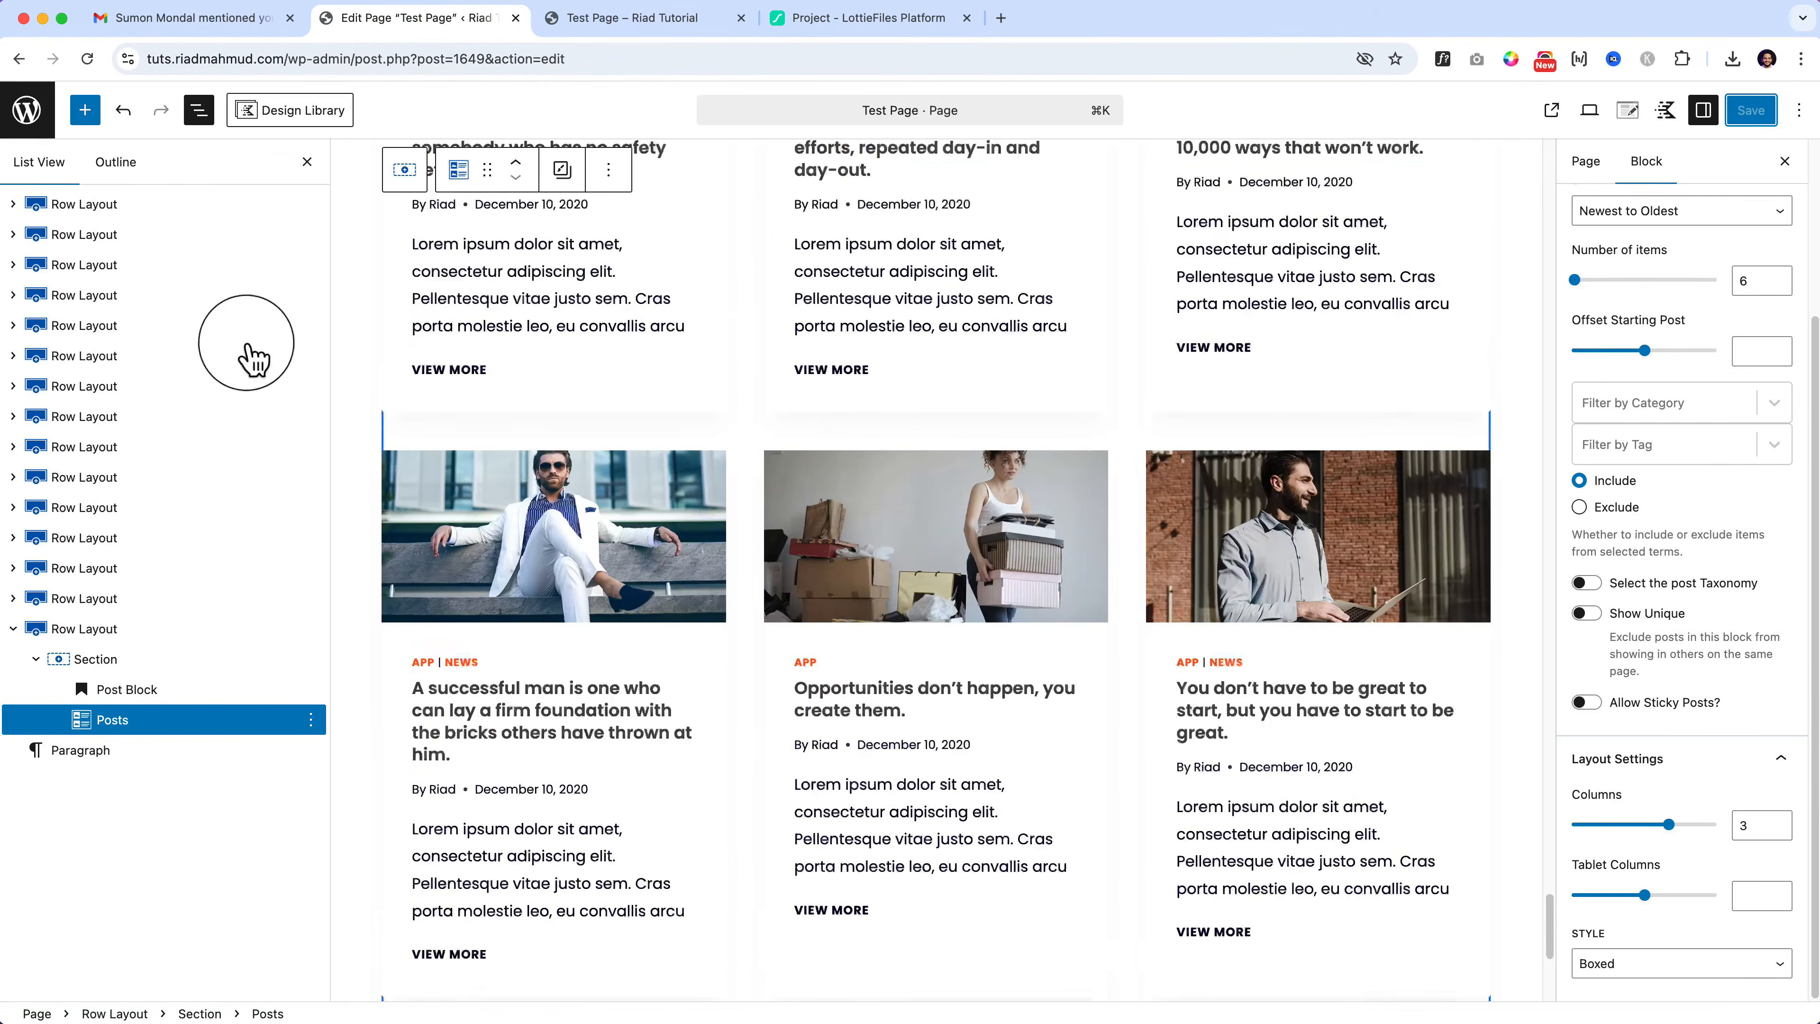
Step: Select the Post Block row layout and browse the Kadence block library
click(122, 630)
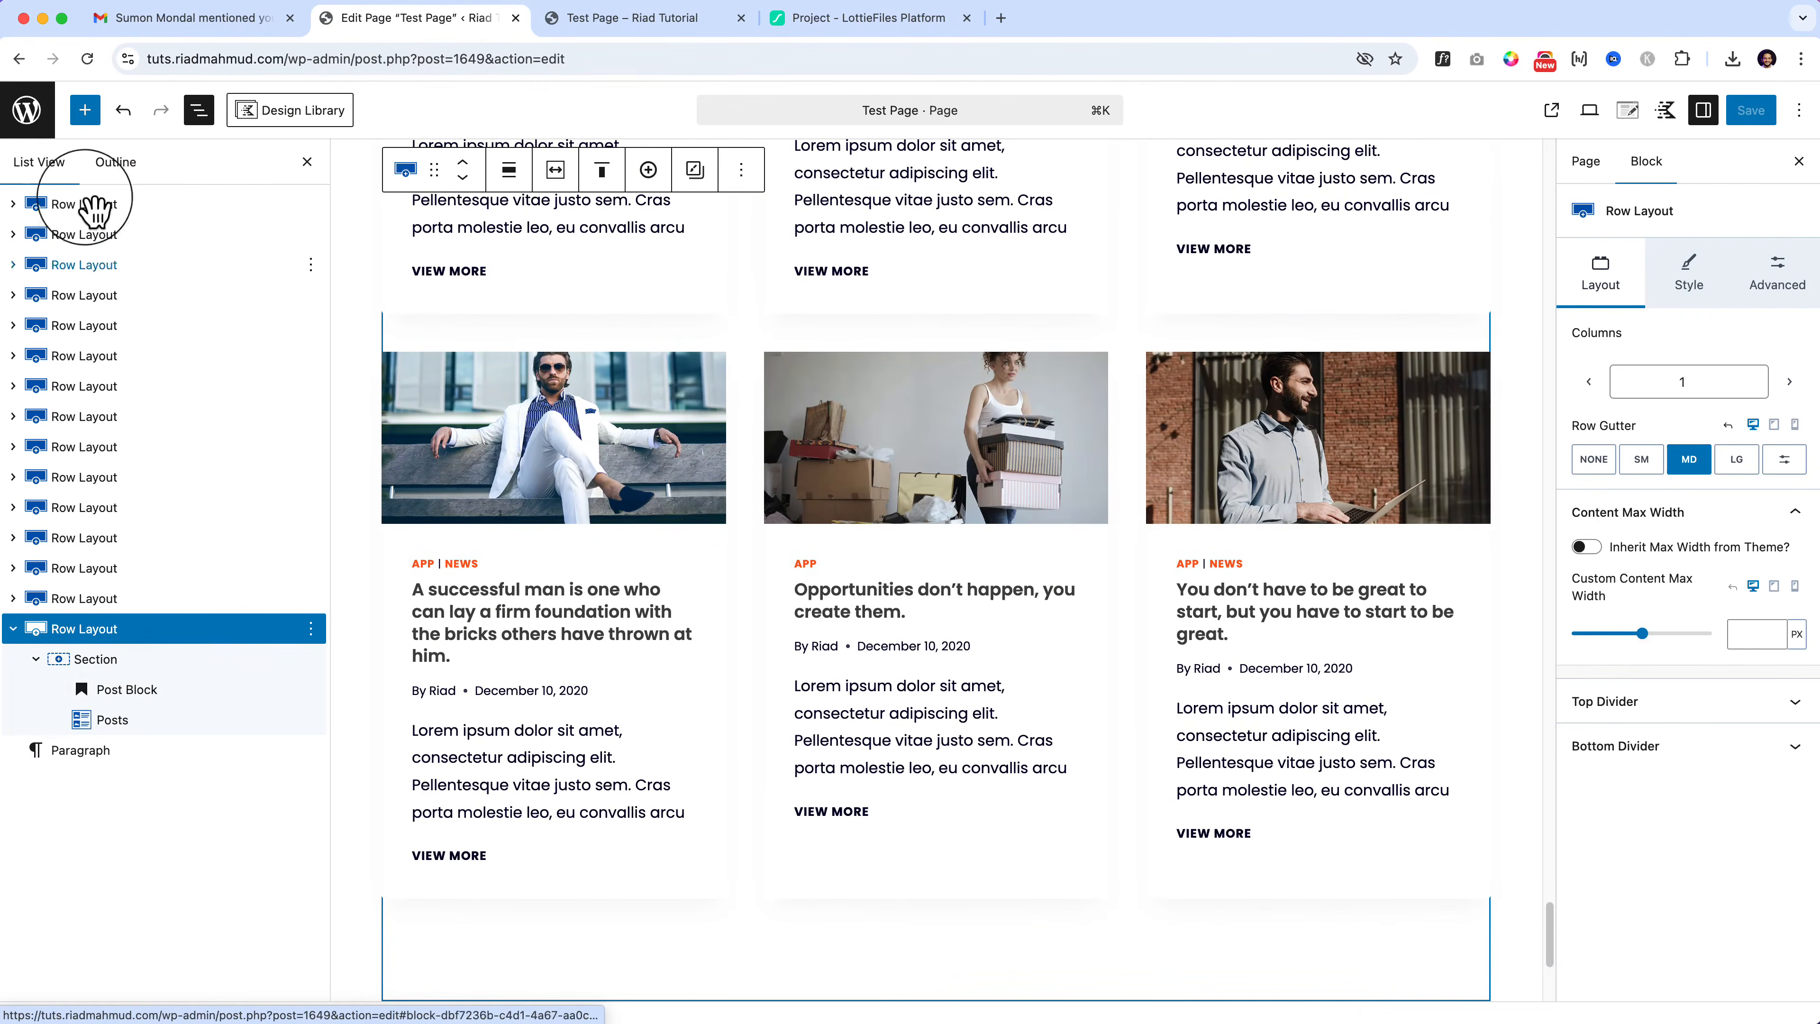
click(84, 109)
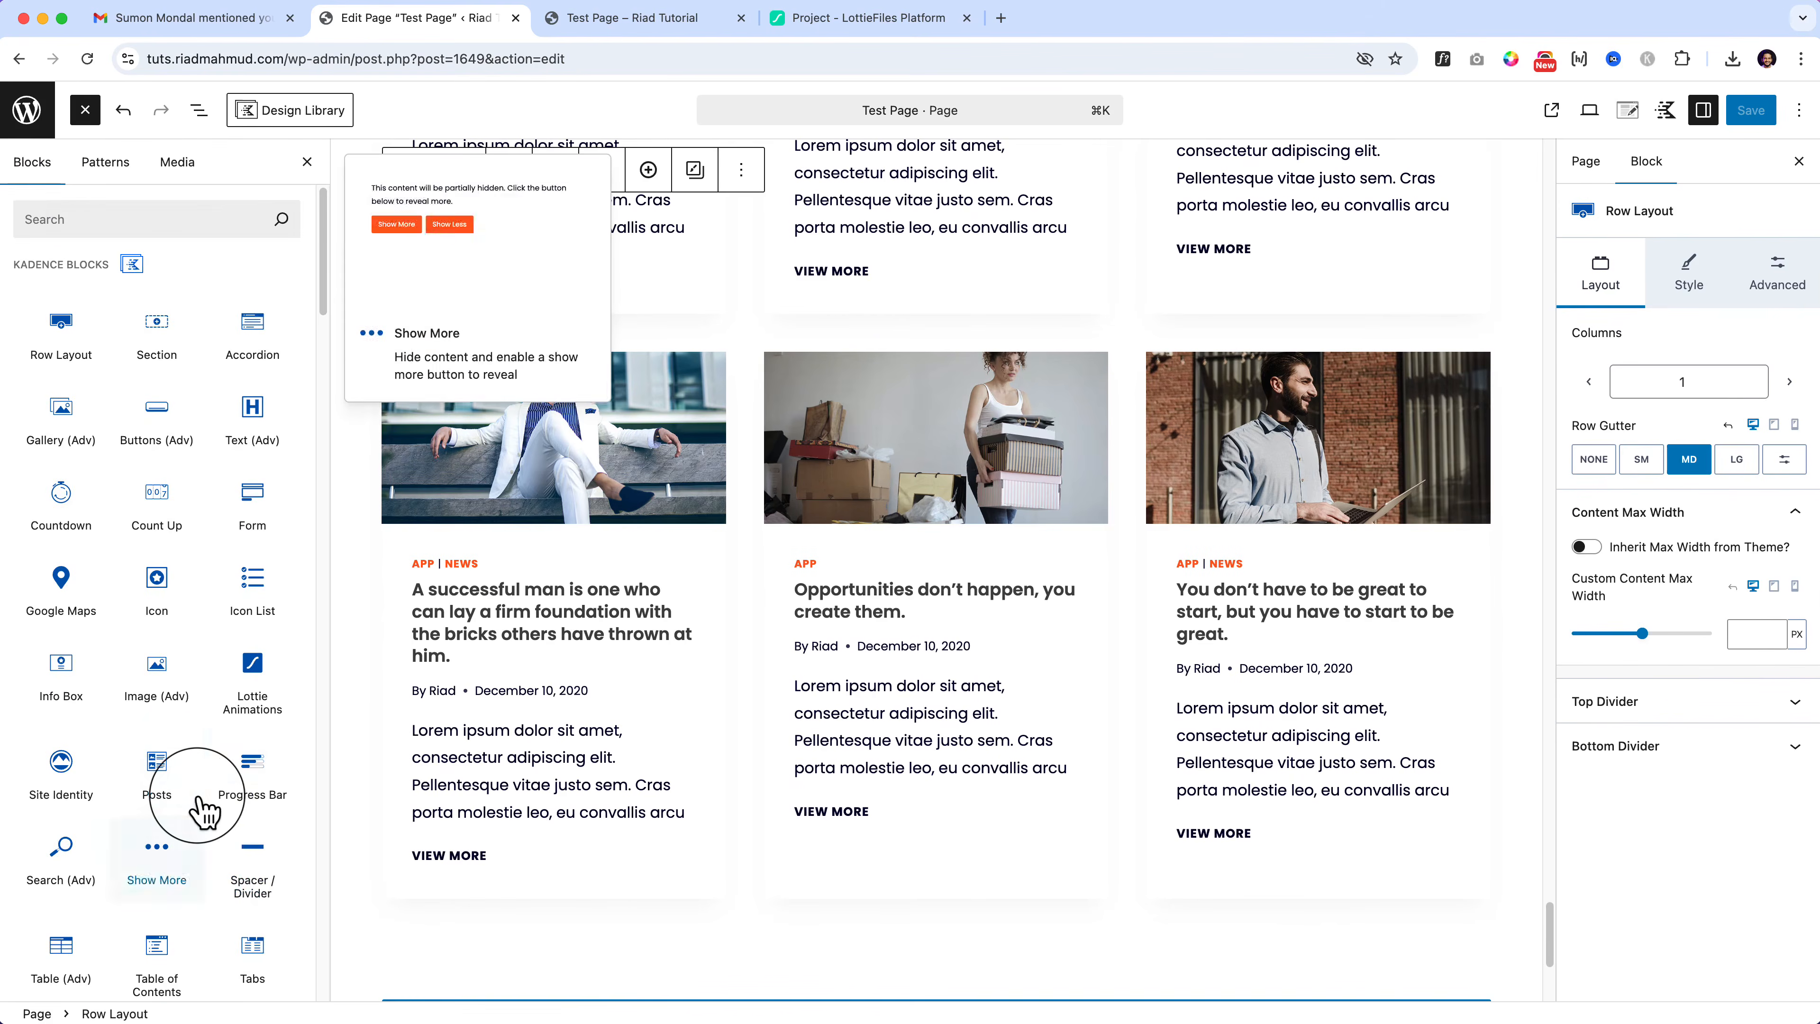
scroll(204, 810, down, 4)
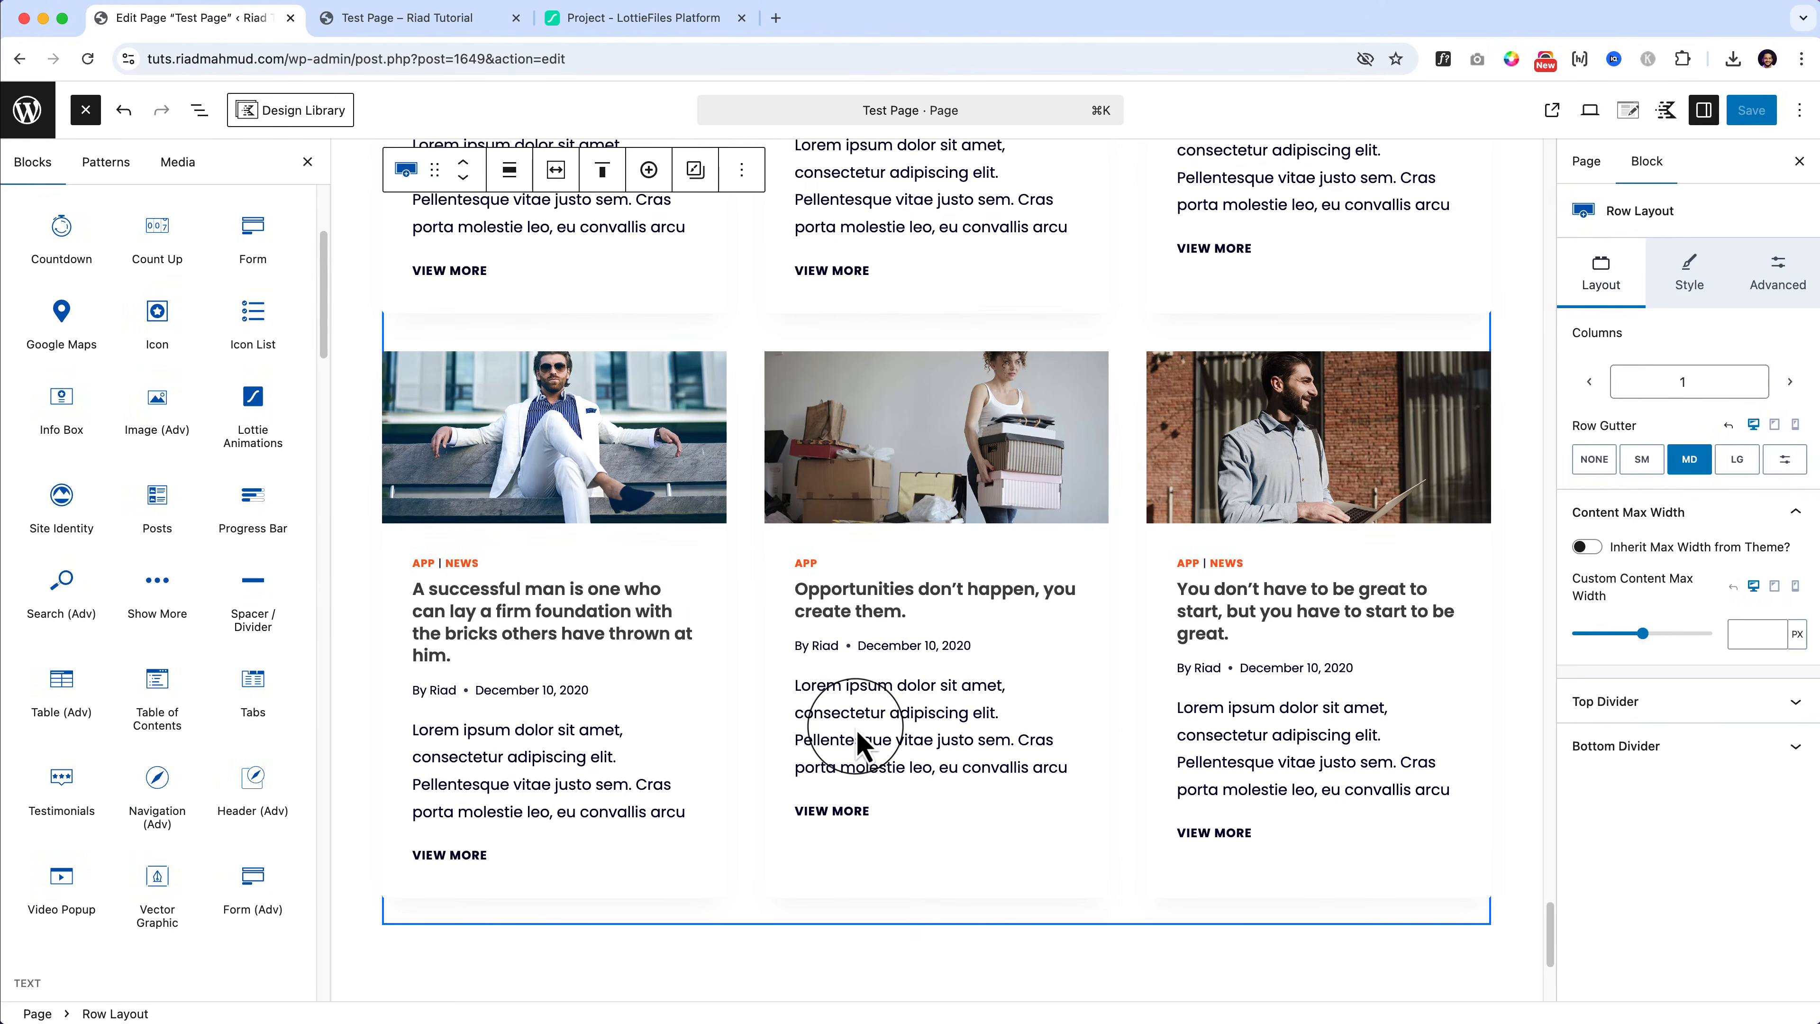
click(356, 608)
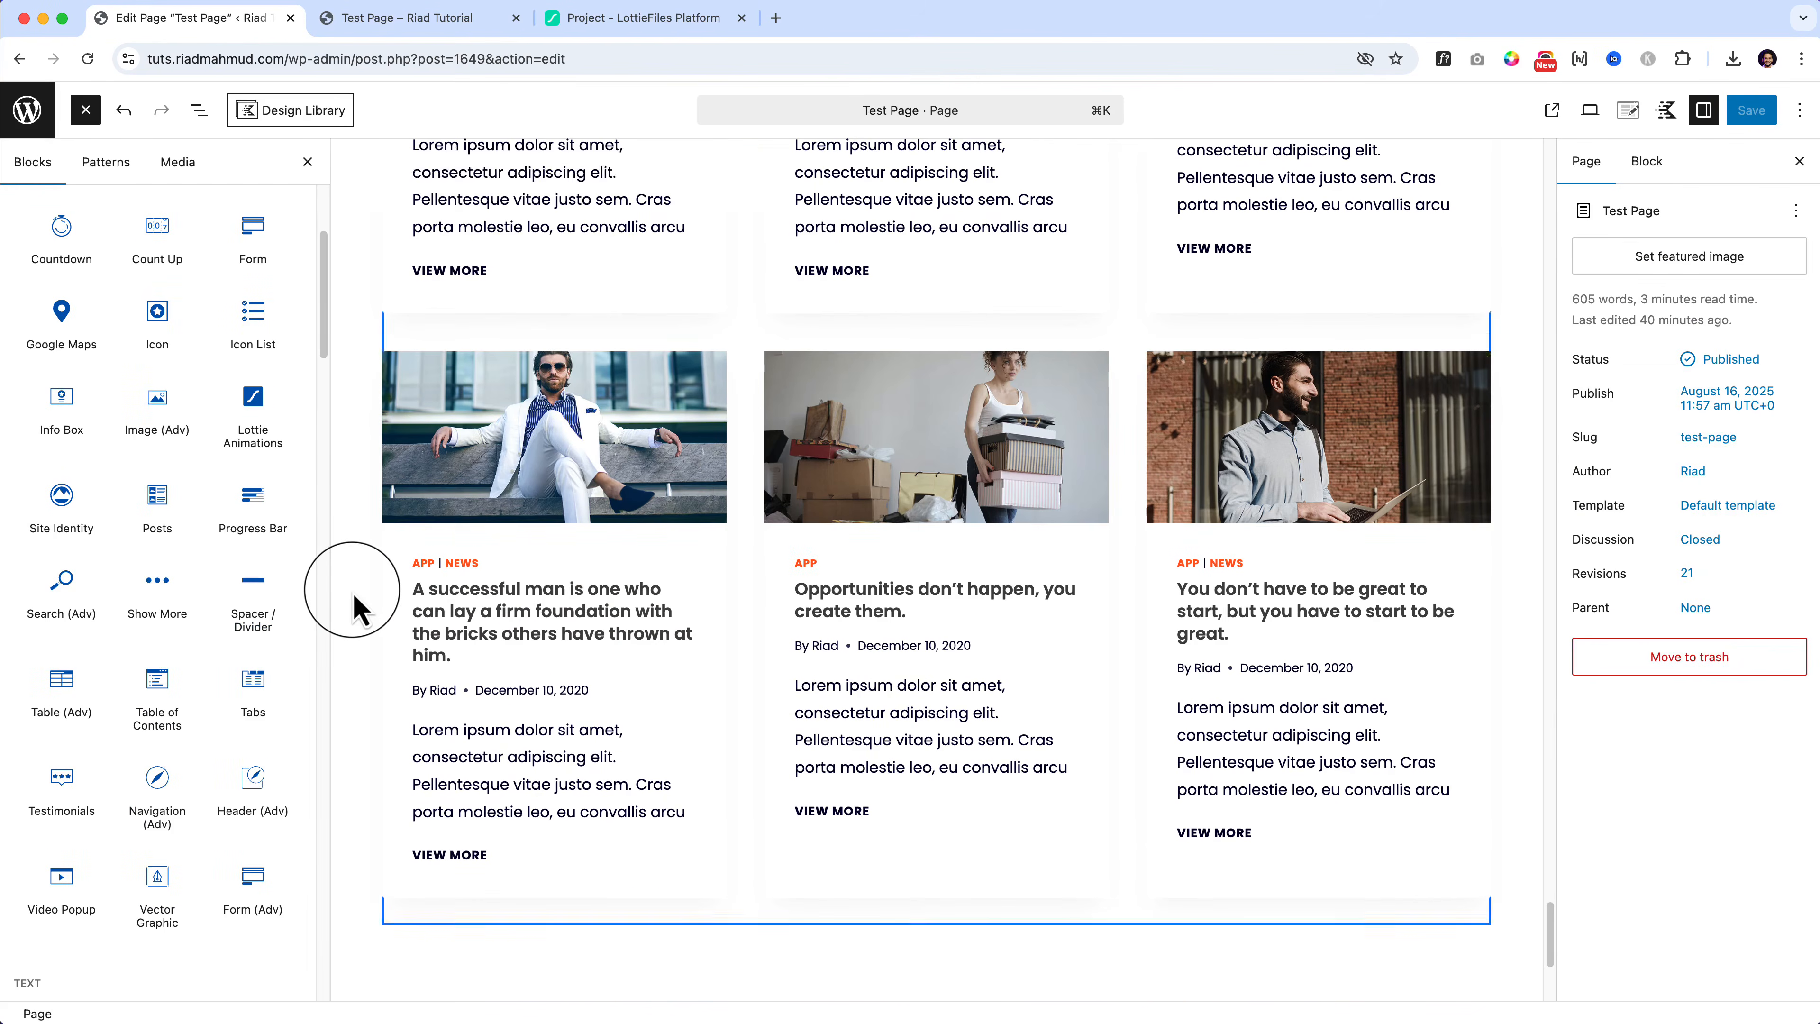
scroll(356, 609, up, 6)
click(647, 208)
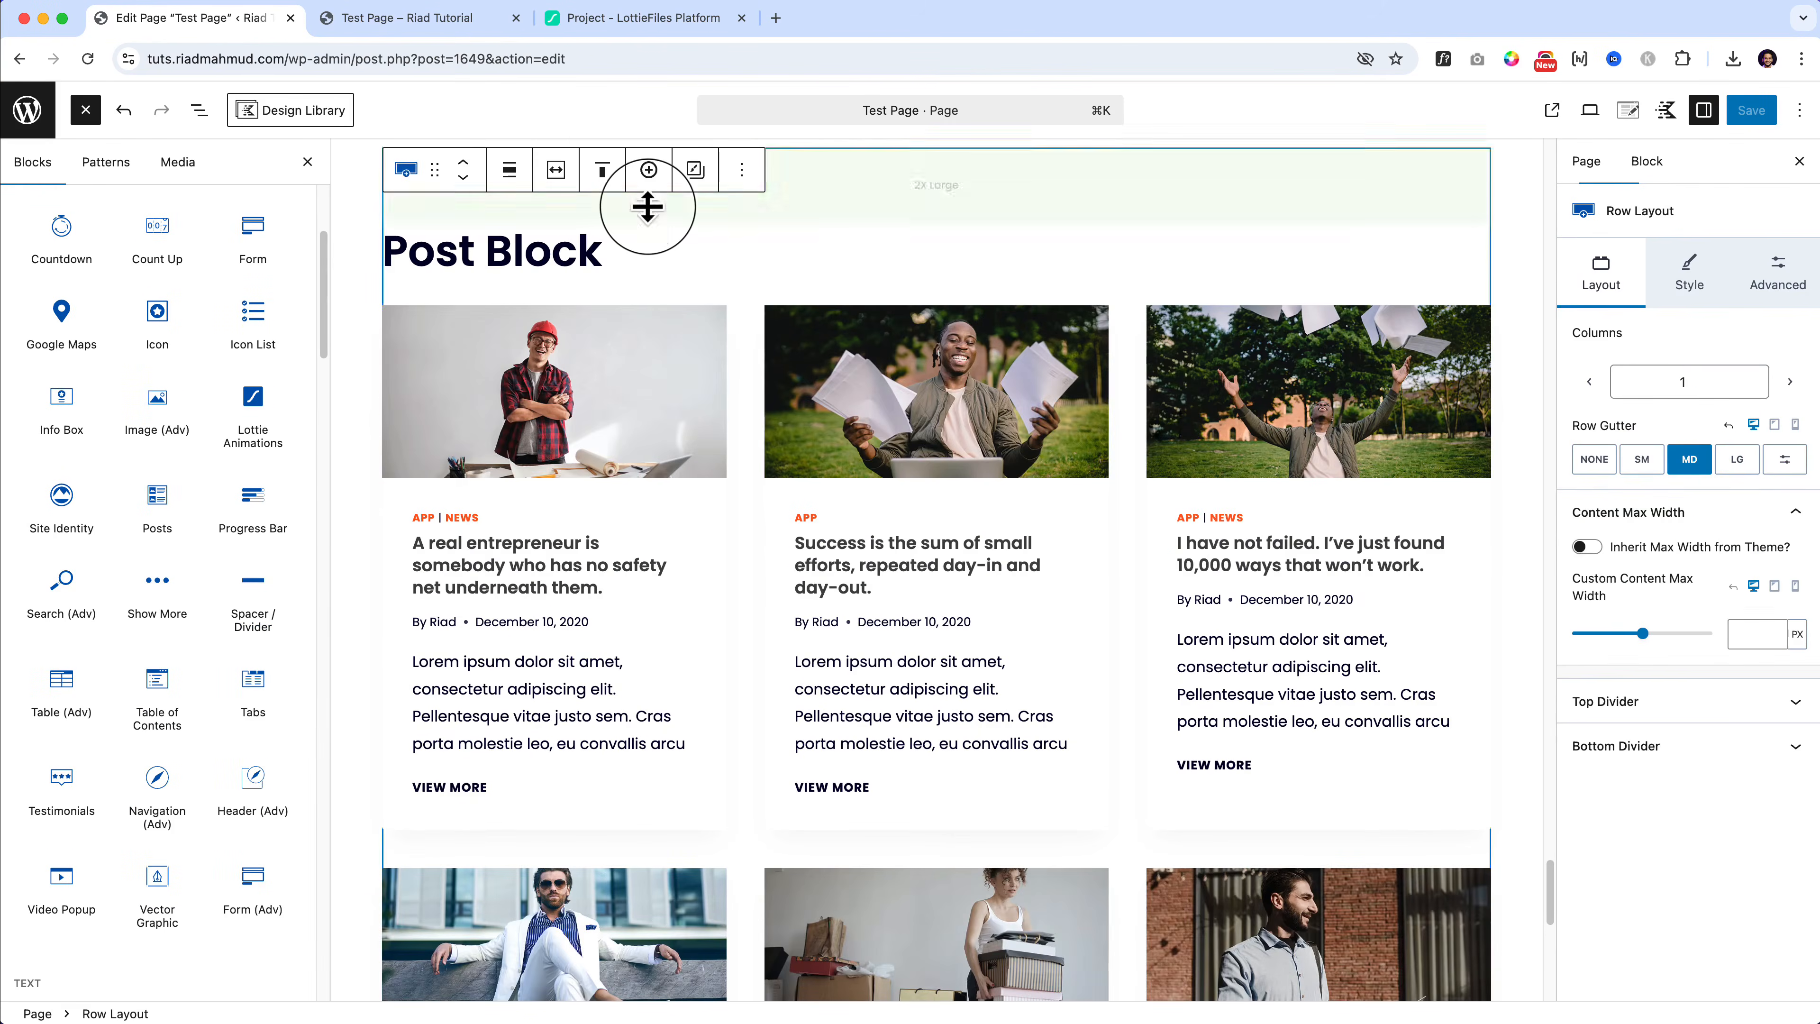
scroll(682, 276, up, 4)
Step: Duplicate the Post Block row layout and delete the posts grid from the copy
click(742, 393)
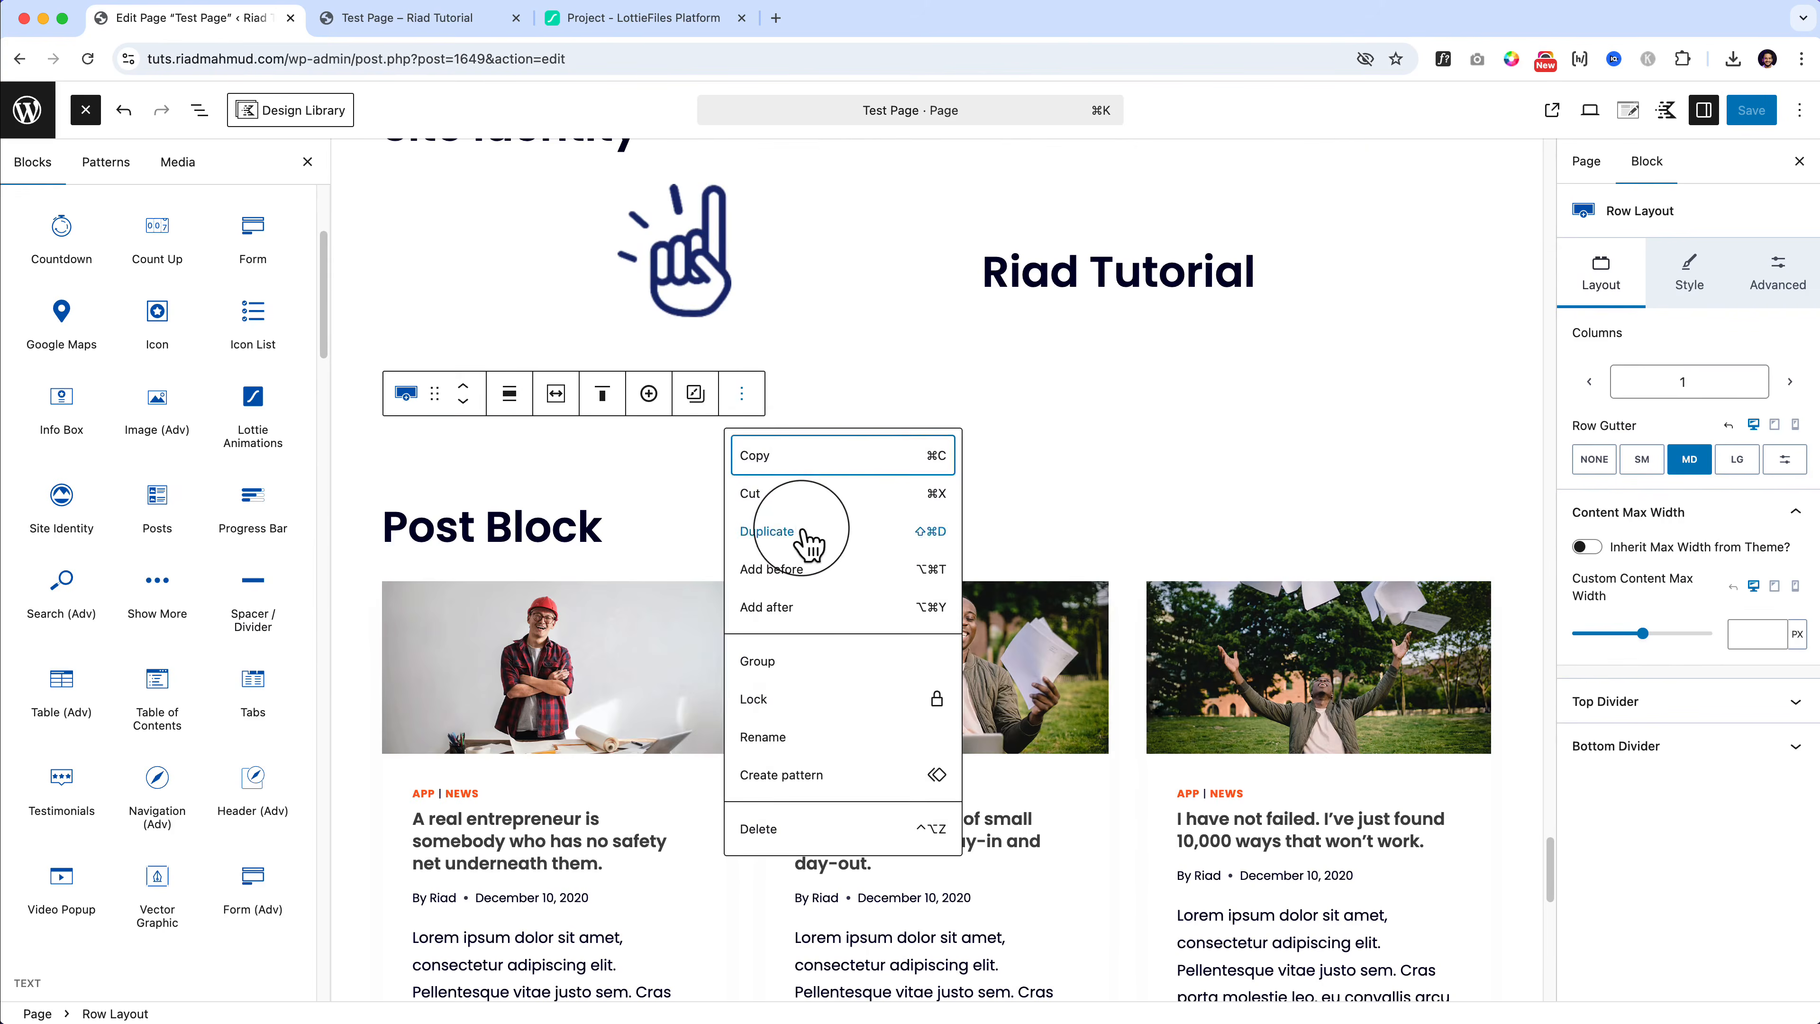
click(804, 534)
click(742, 511)
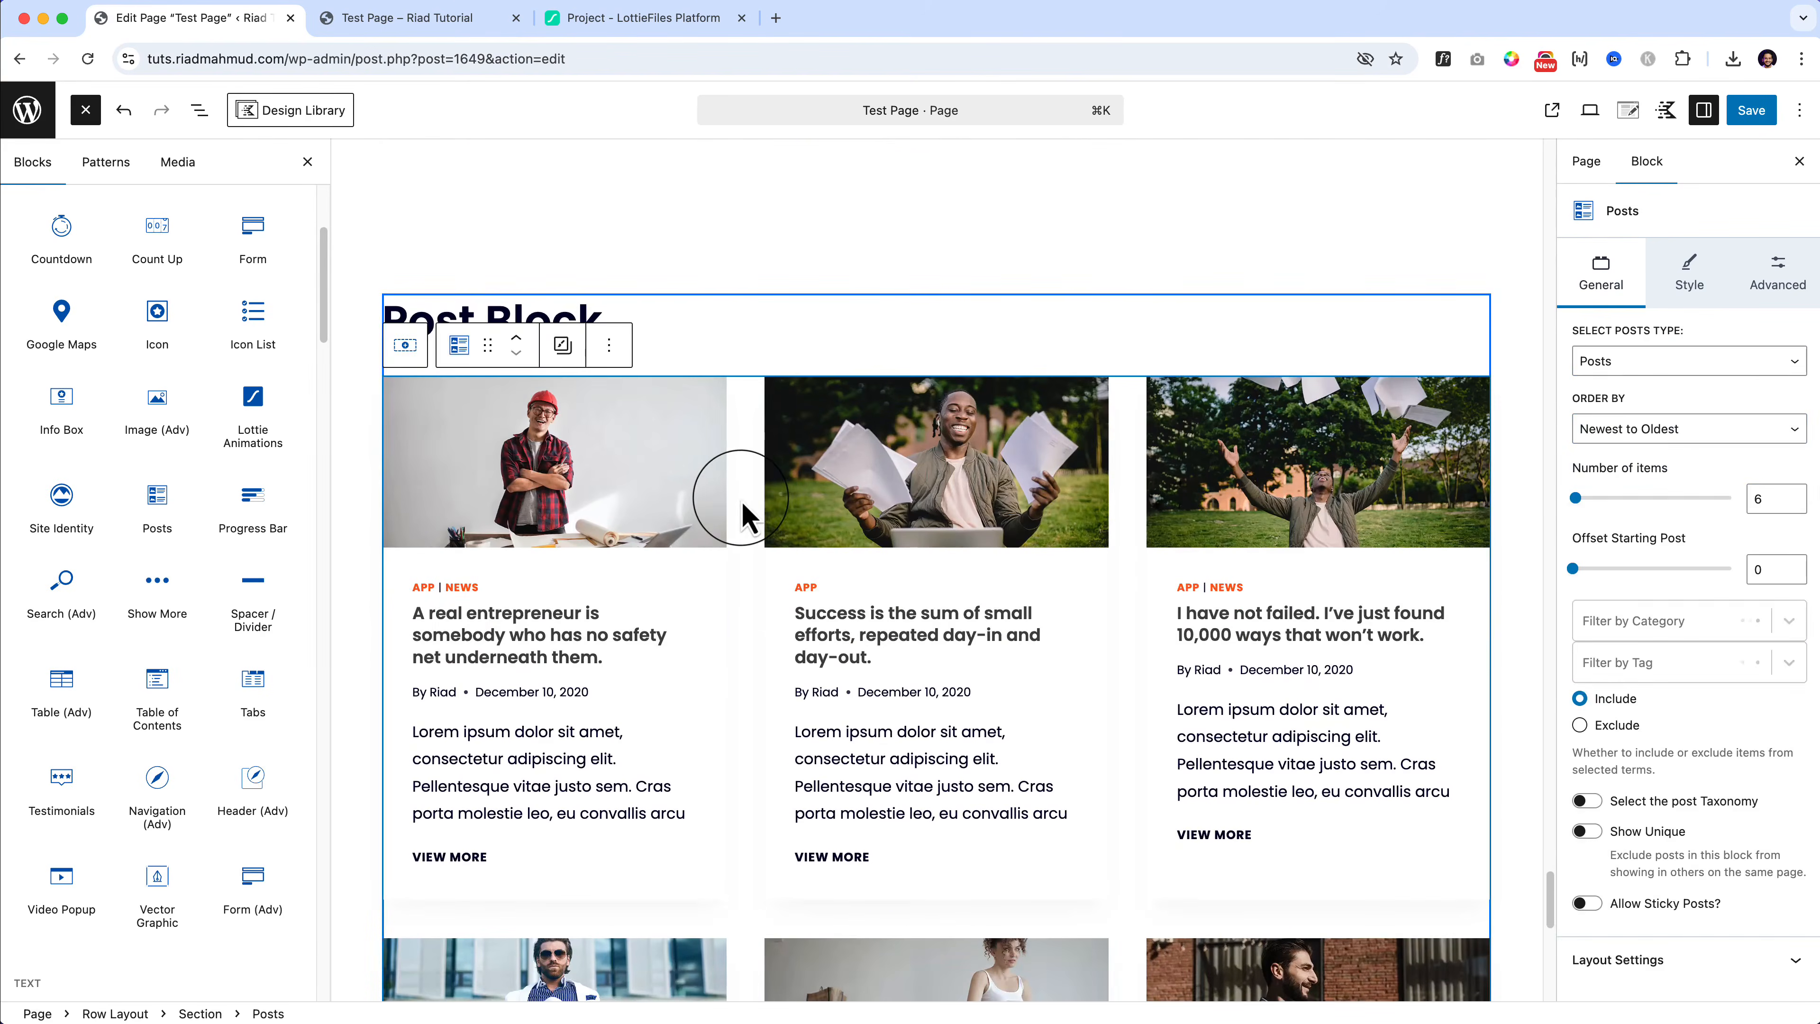
key(BackSpace)
Step: Retitle the copied heading 'Progress Bar Block' and drag a Progress Bar block beneath it
click(529, 485)
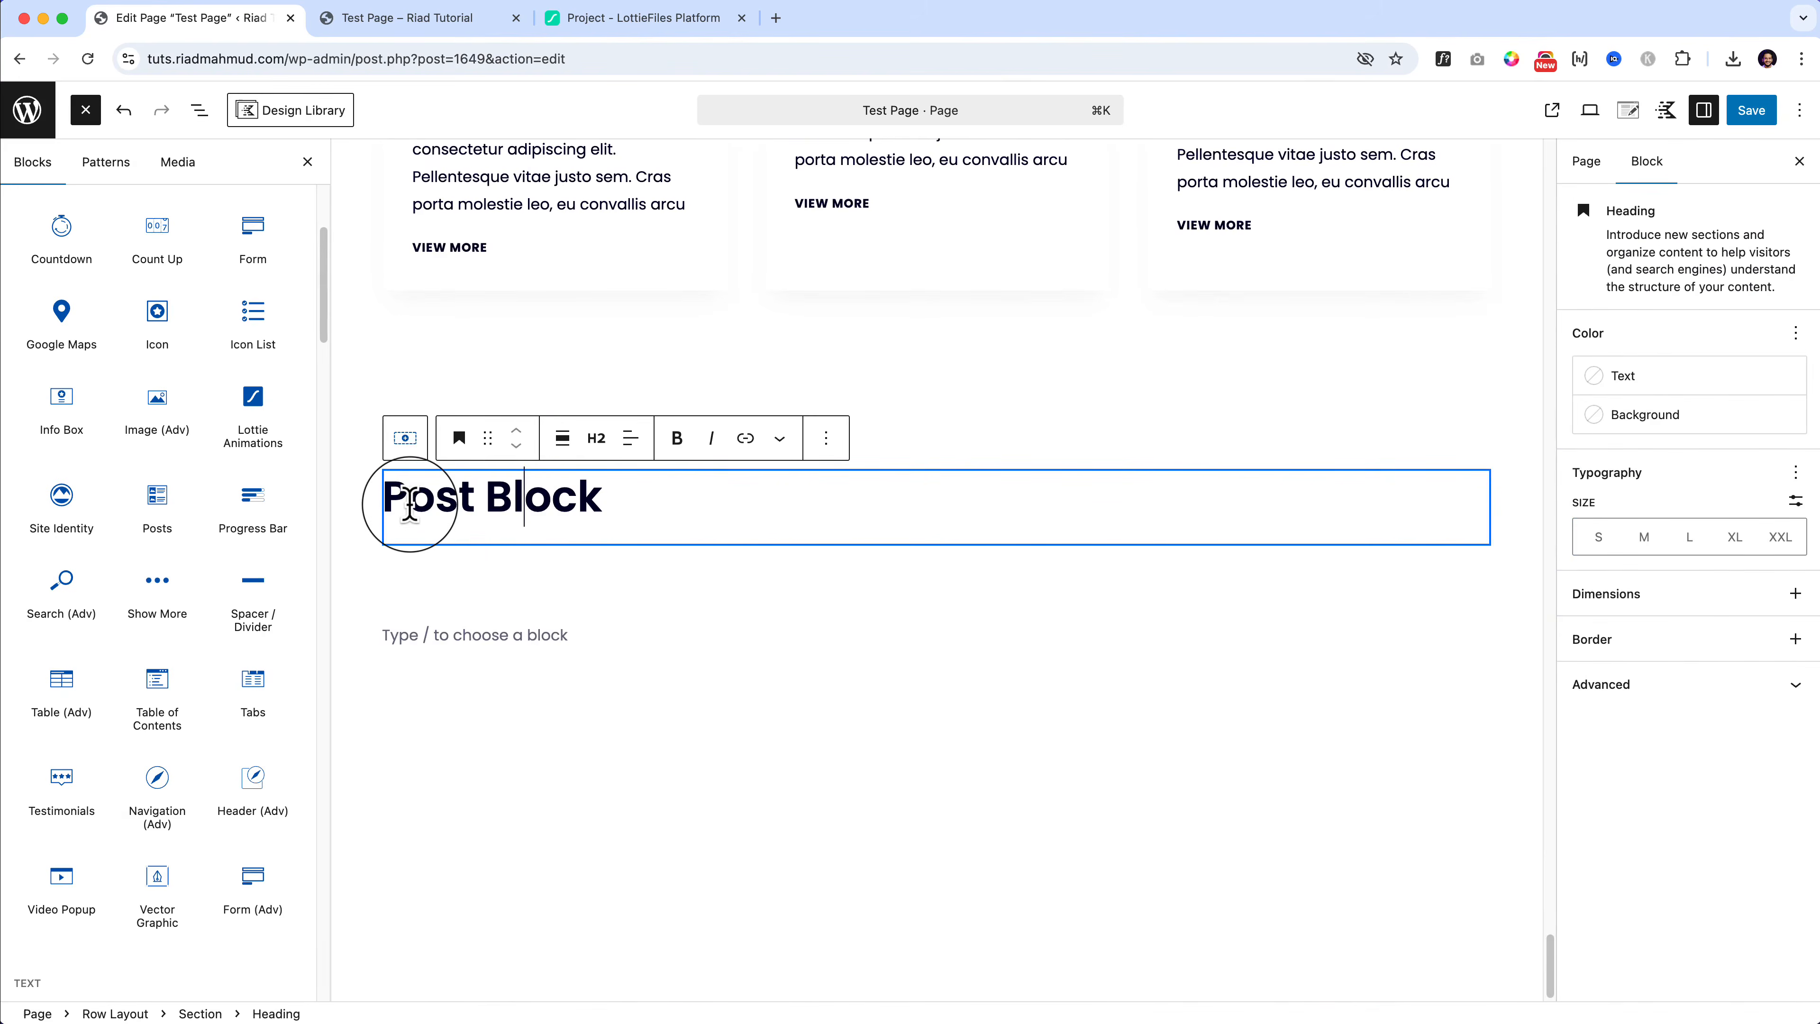
triple_click(410, 505)
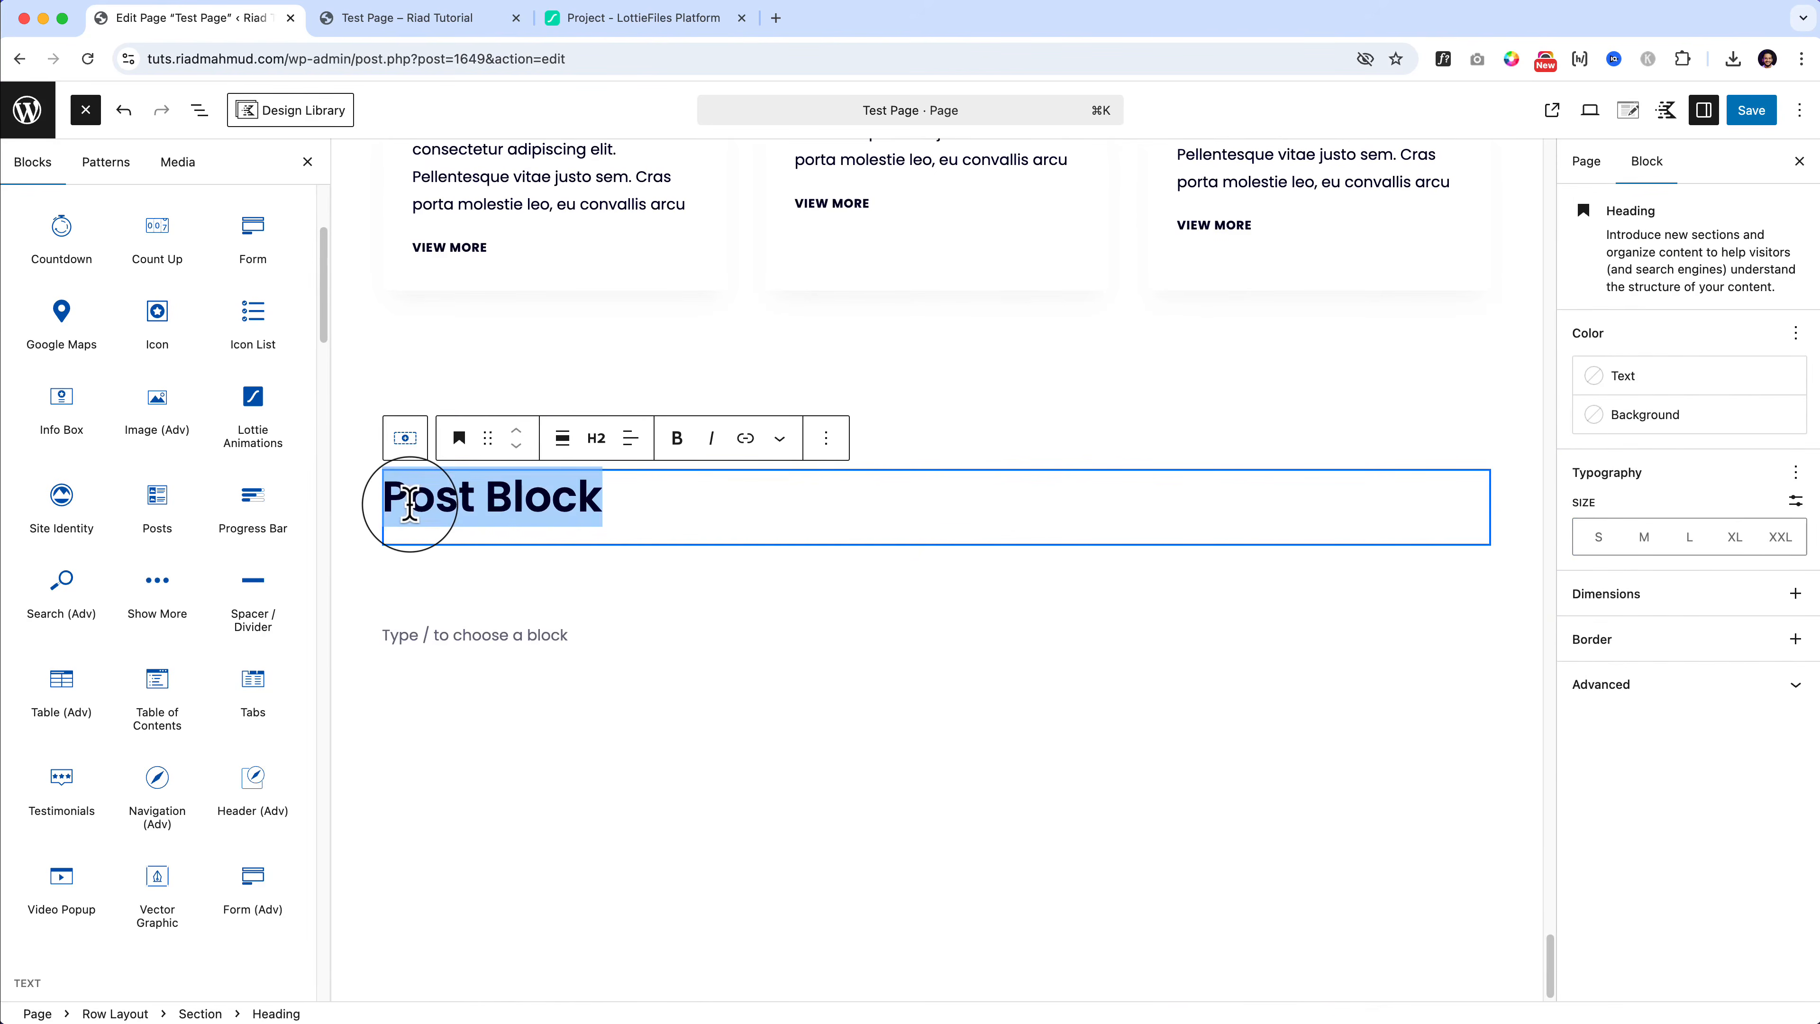
text(P)
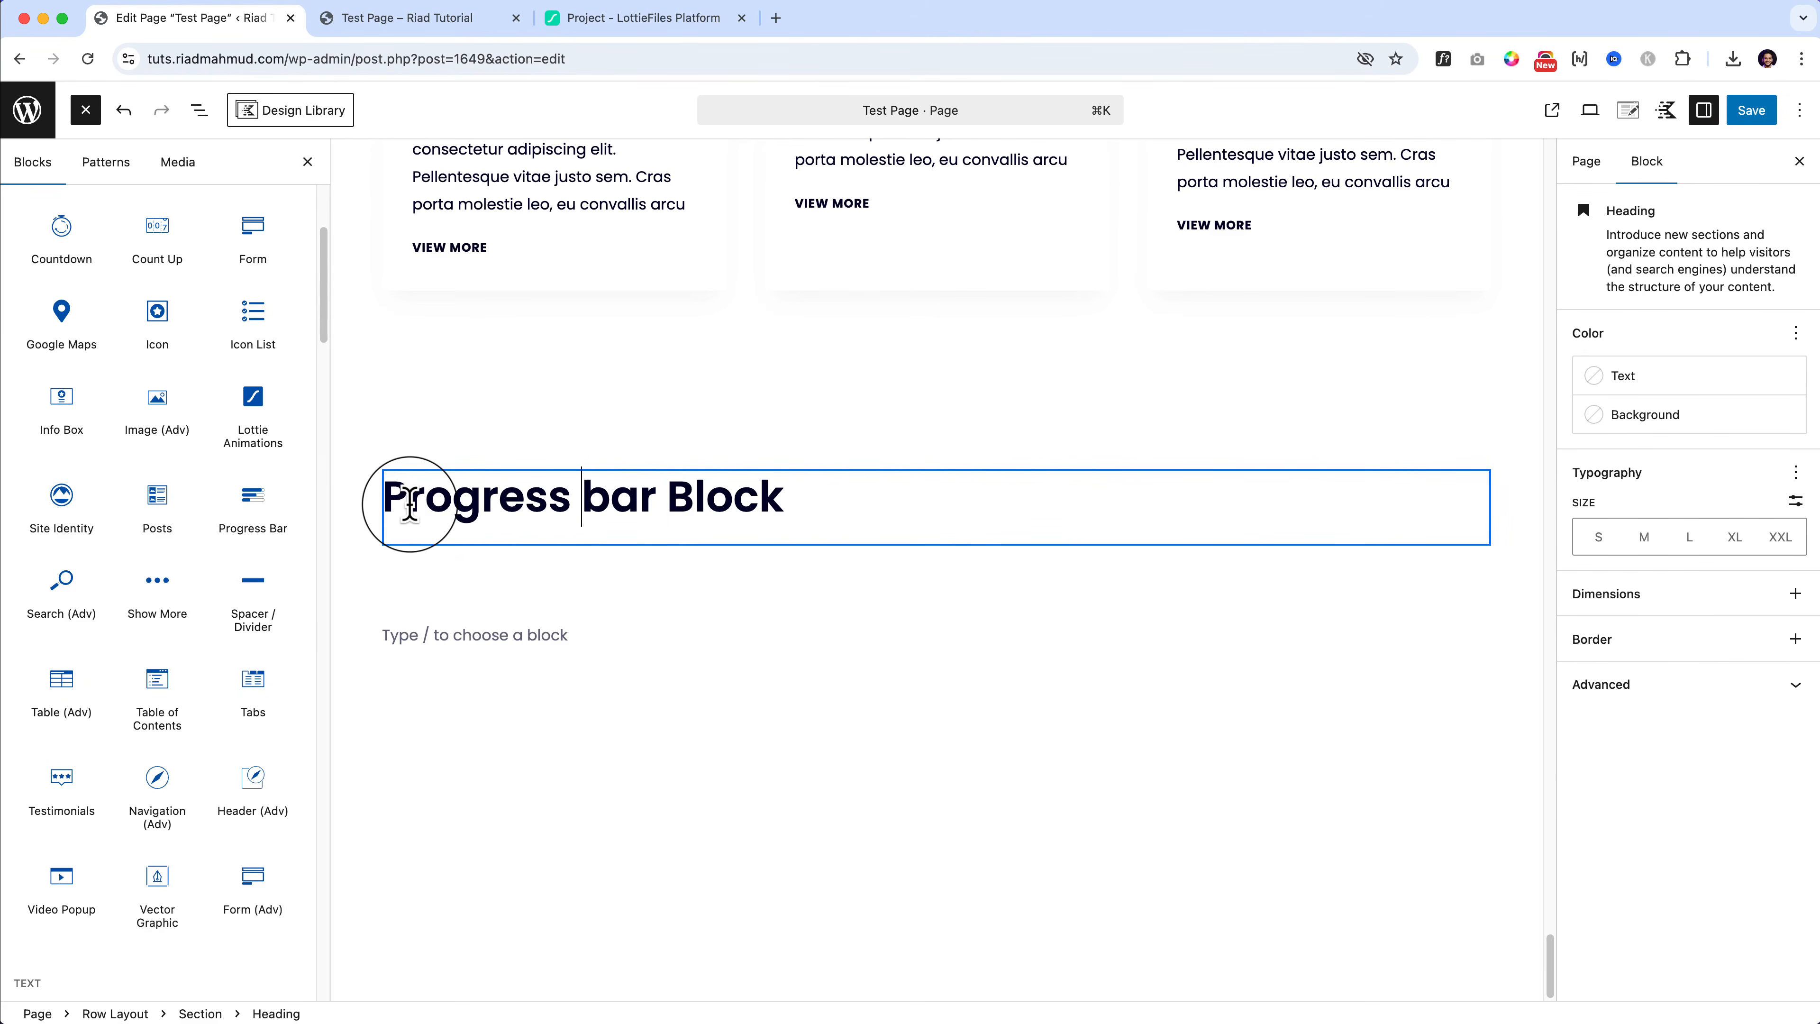
key(shift+Right)
text(B)
drag(253, 502, 505, 523)
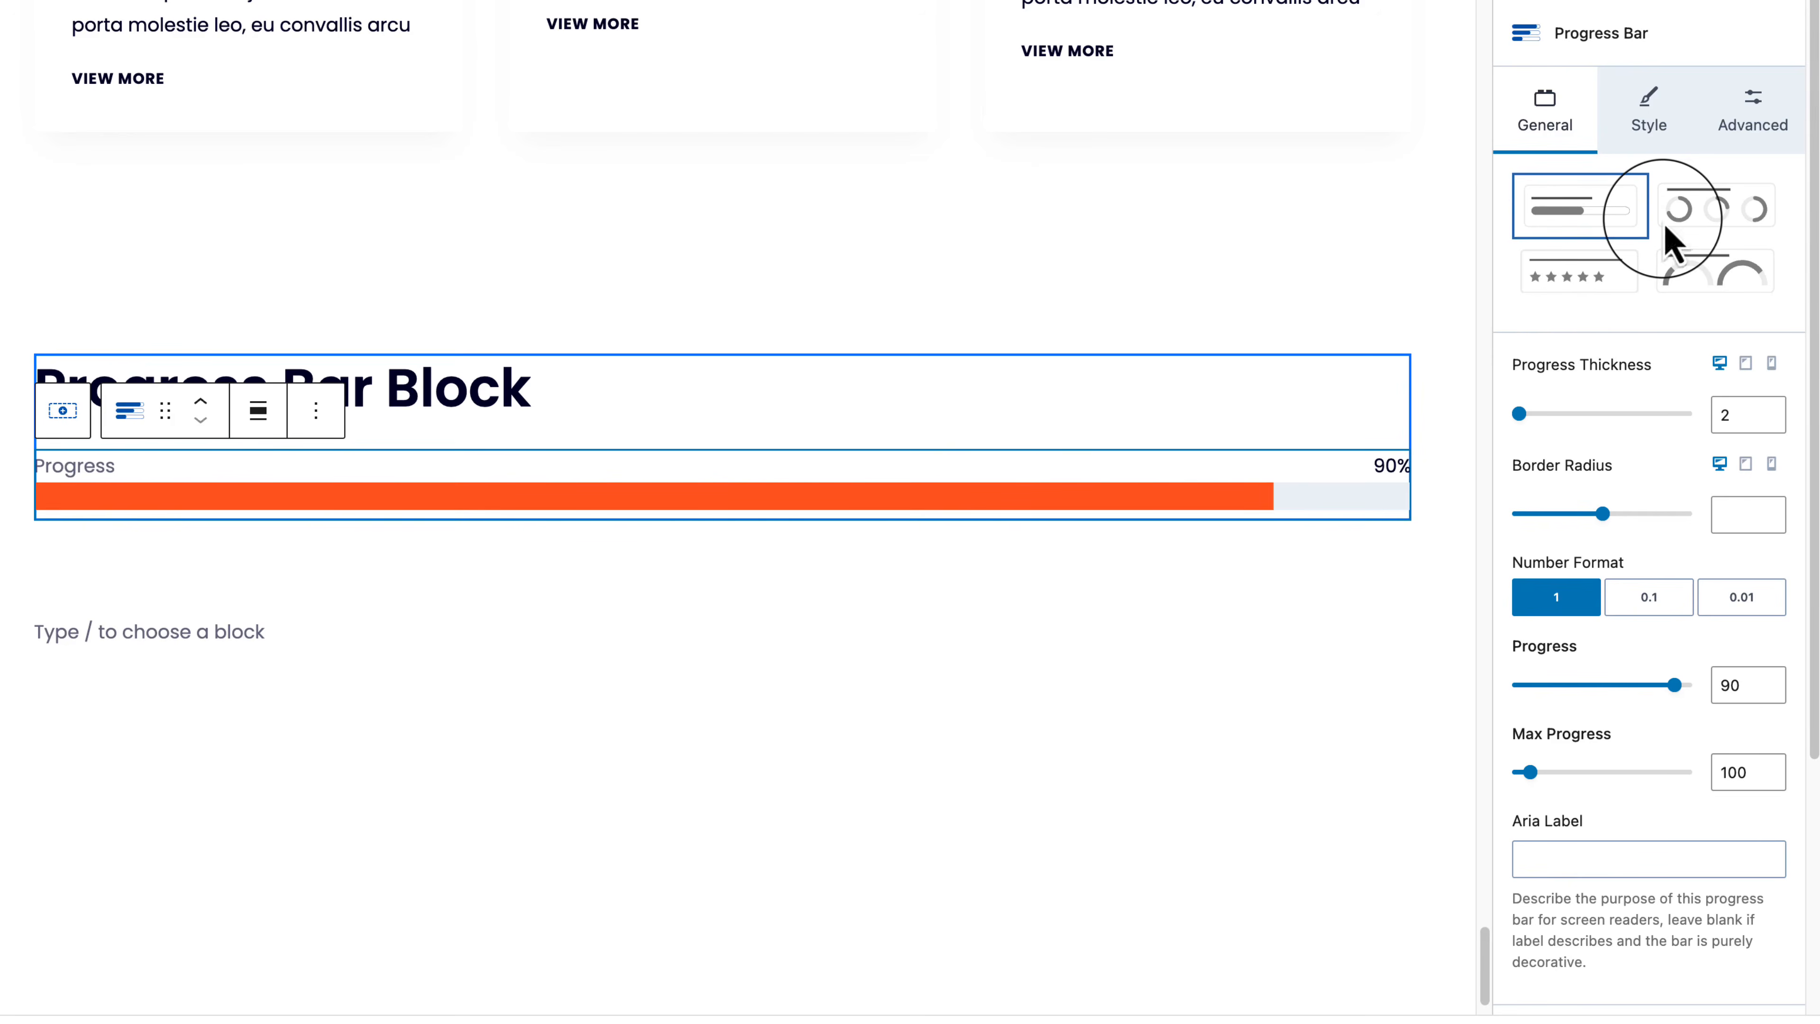
Step: Duplicate the 90% progress bar from its block options menu
click(315, 411)
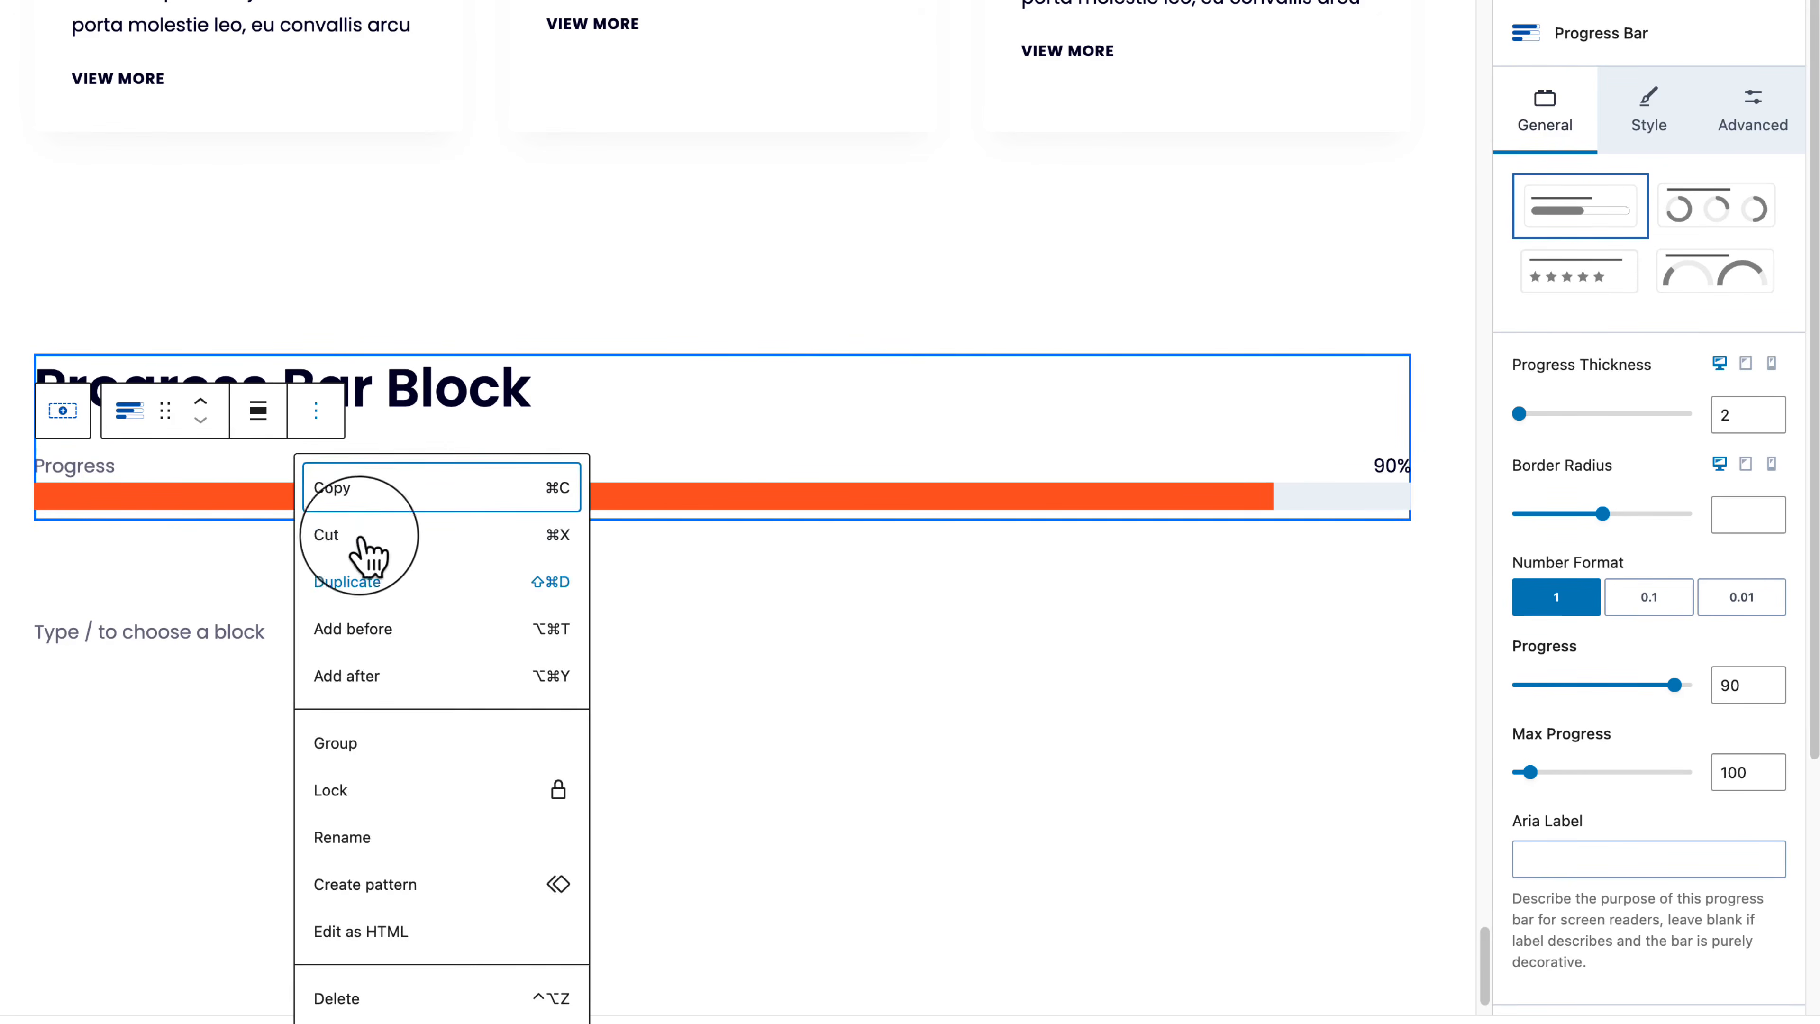
click(365, 582)
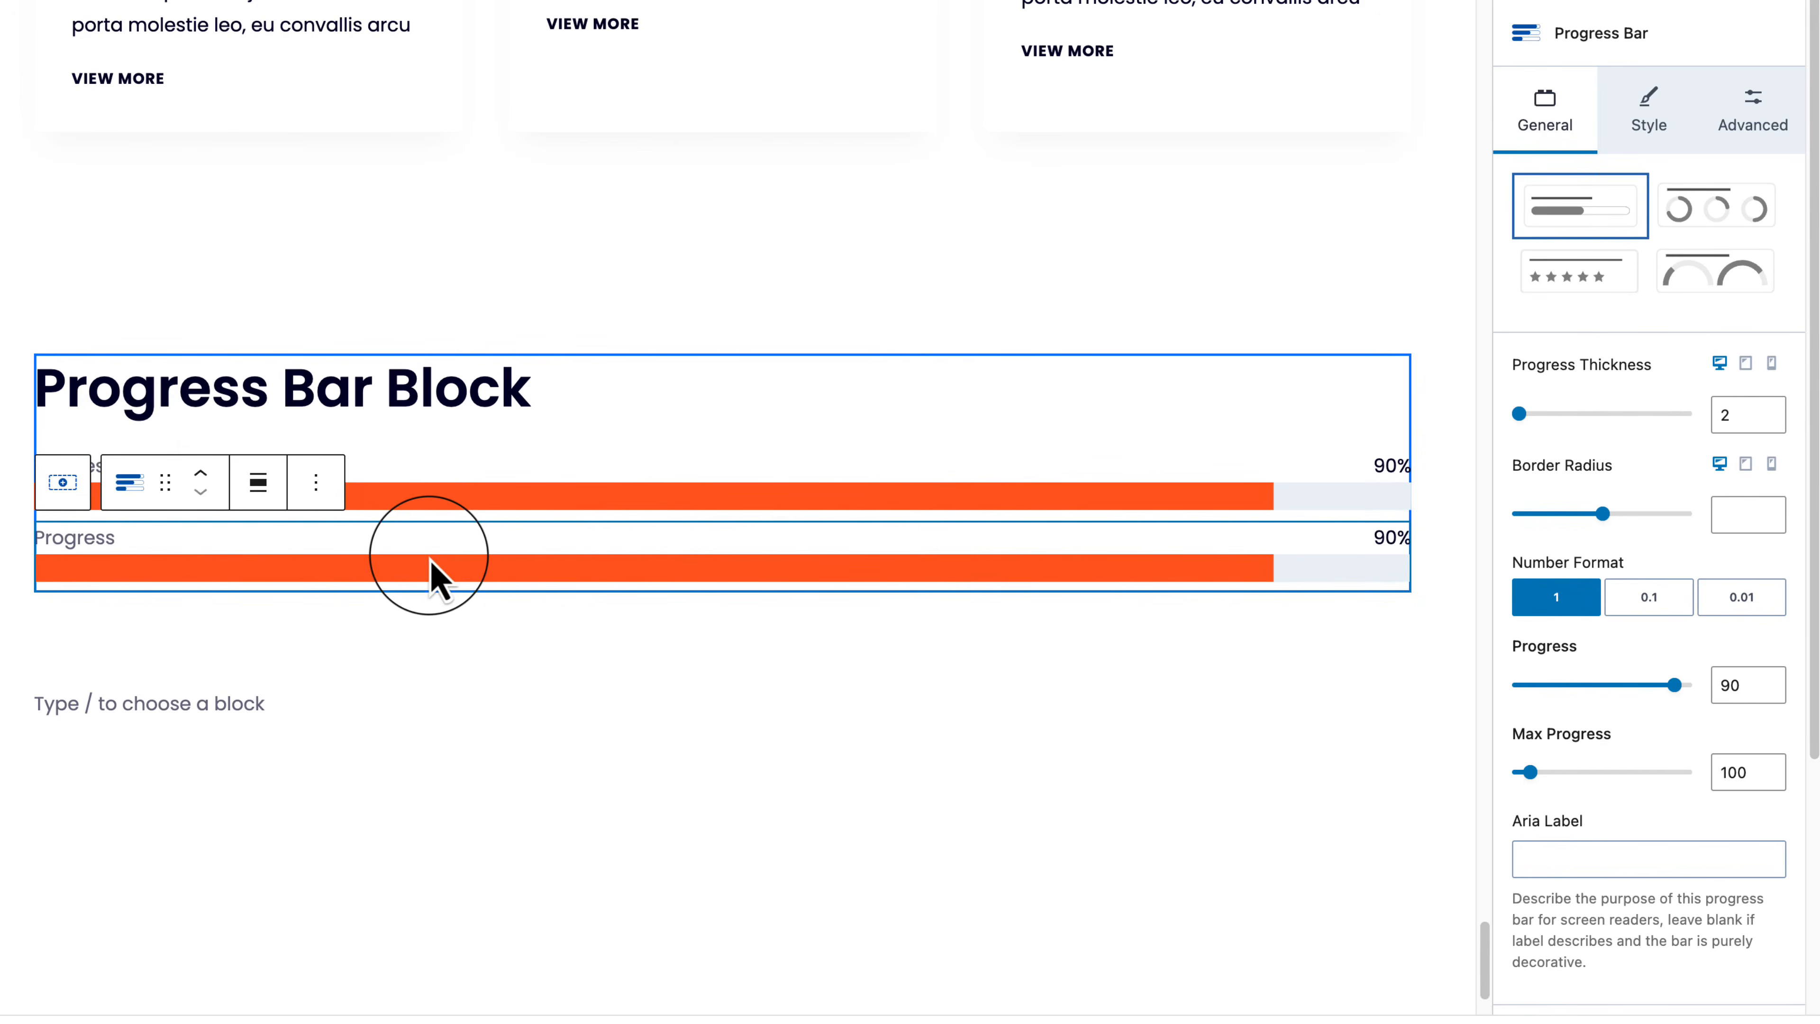
Step: Switch the second bar to the Circle layout with a 290 px max width
click(1719, 209)
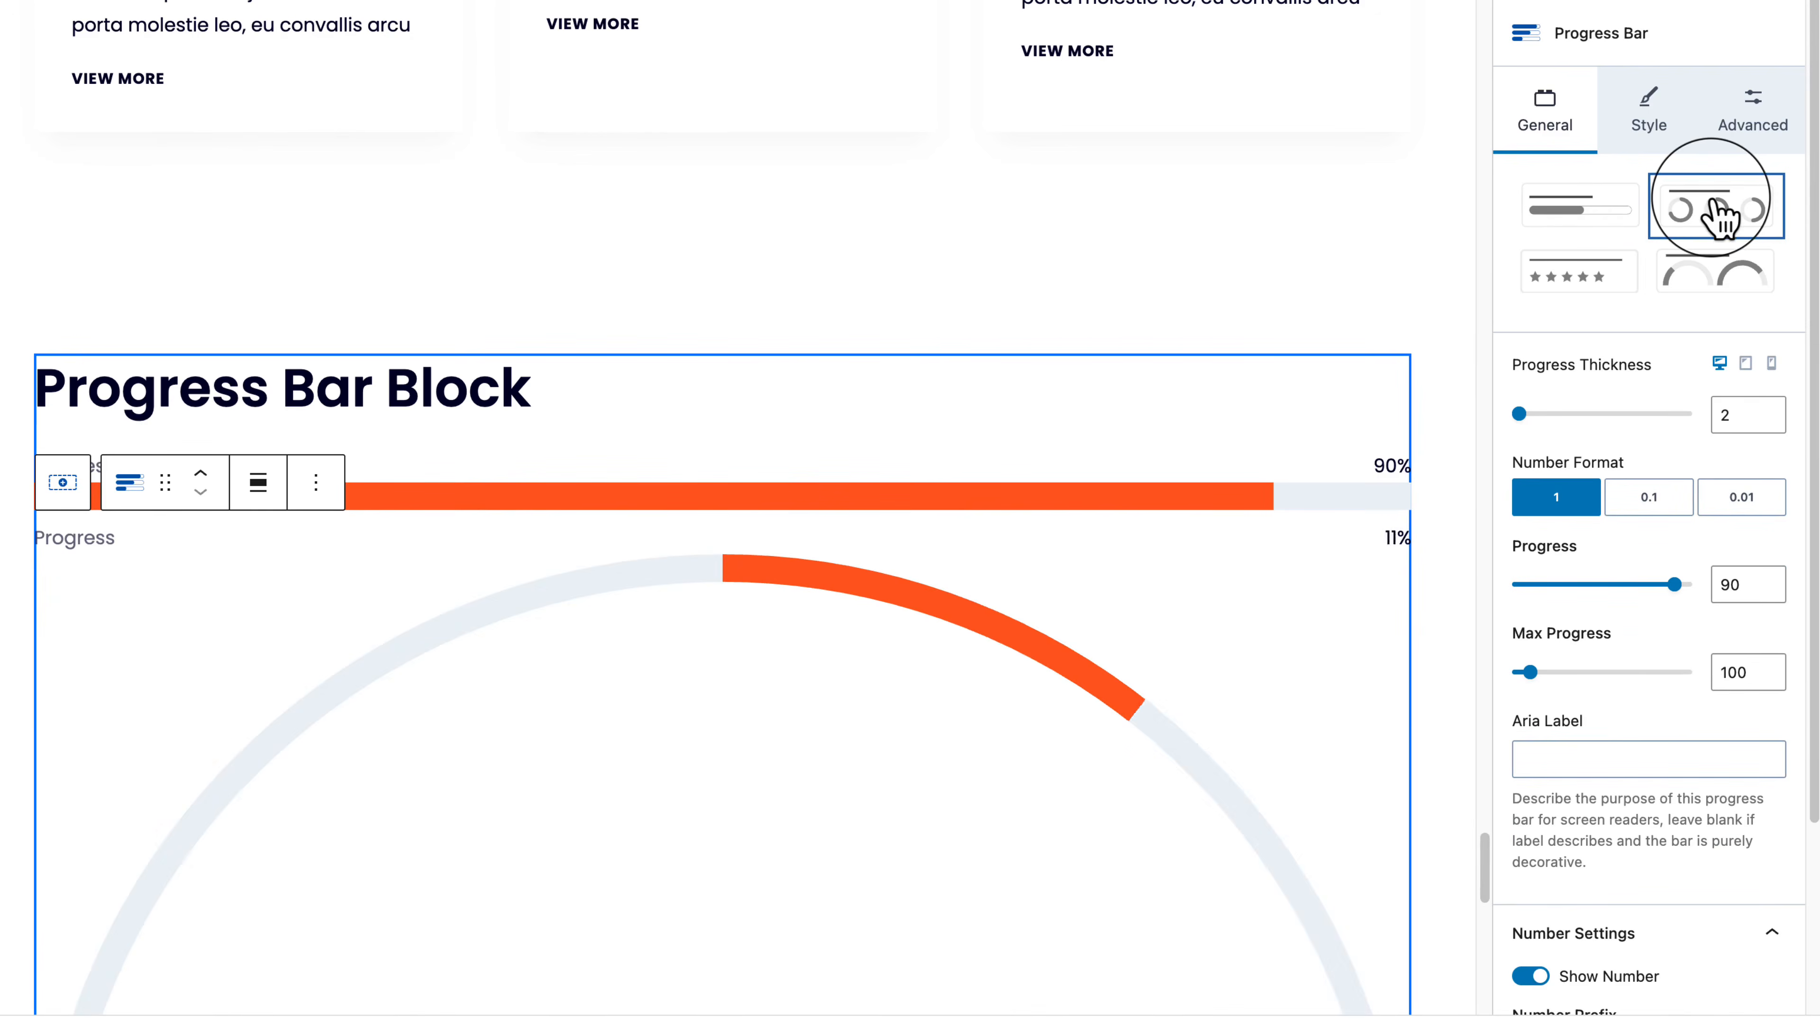
scroll(766, 637, down, 11)
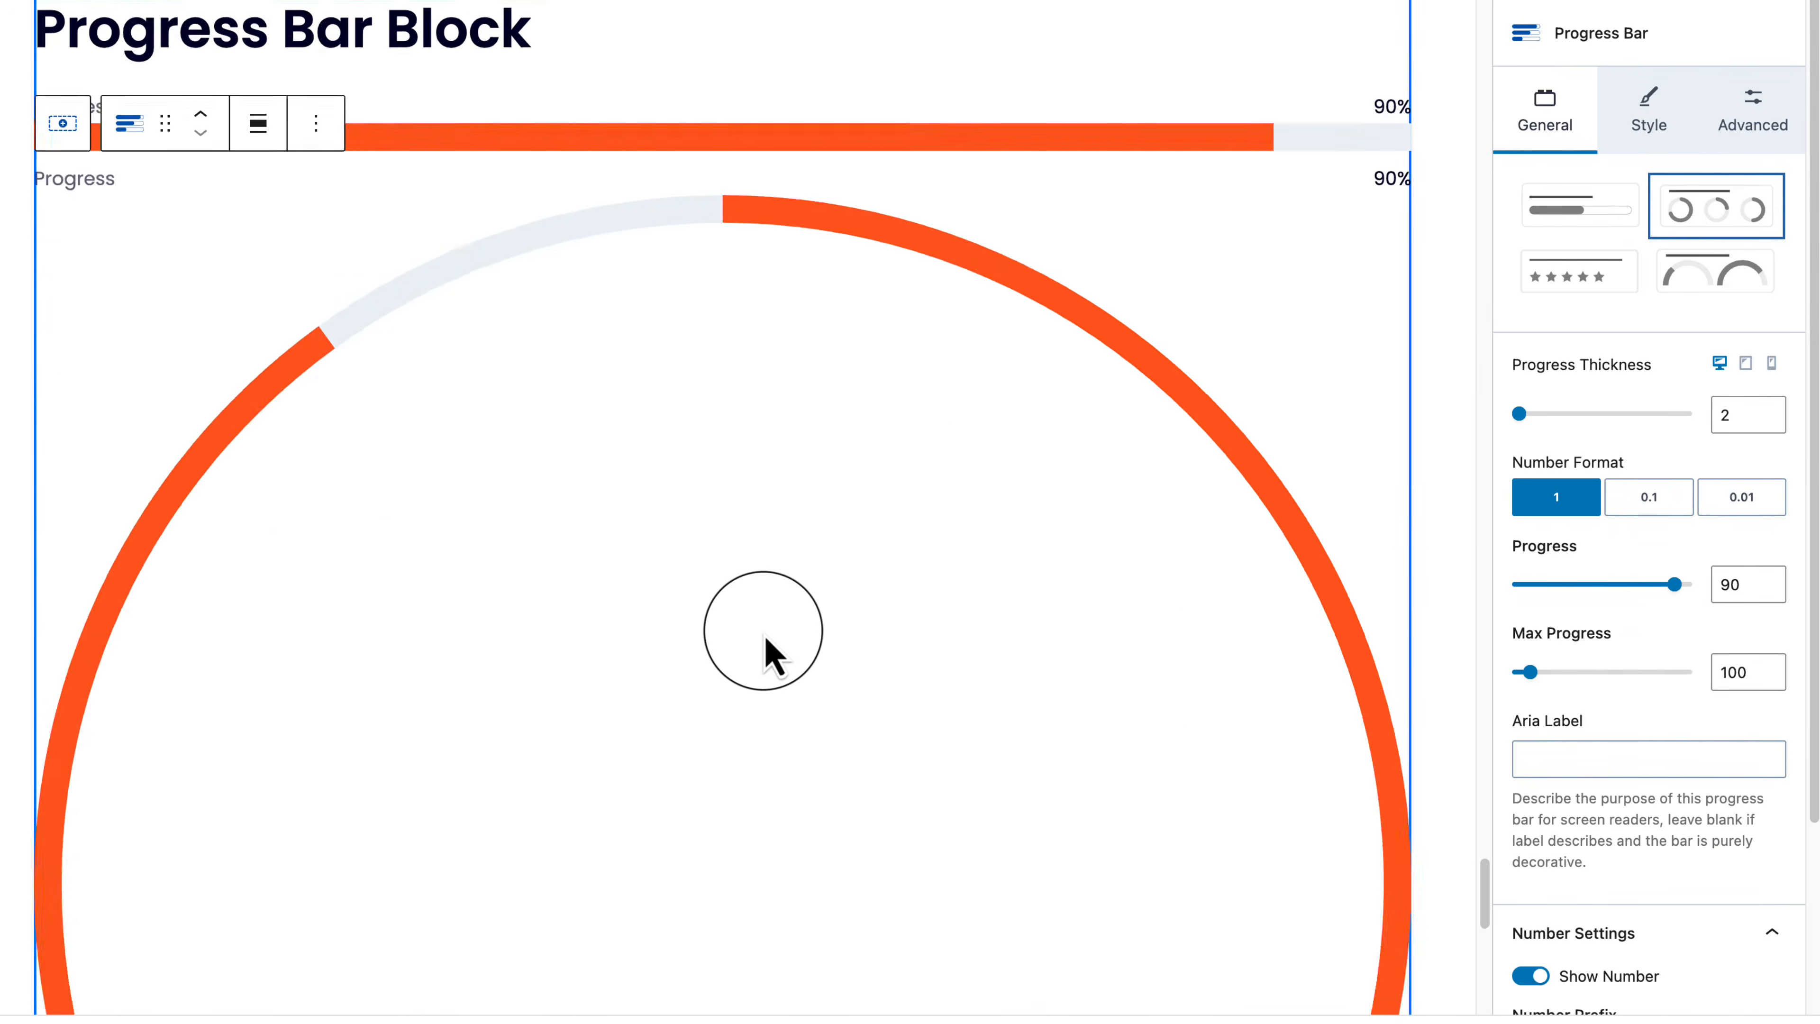
scroll(765, 636, up, 7)
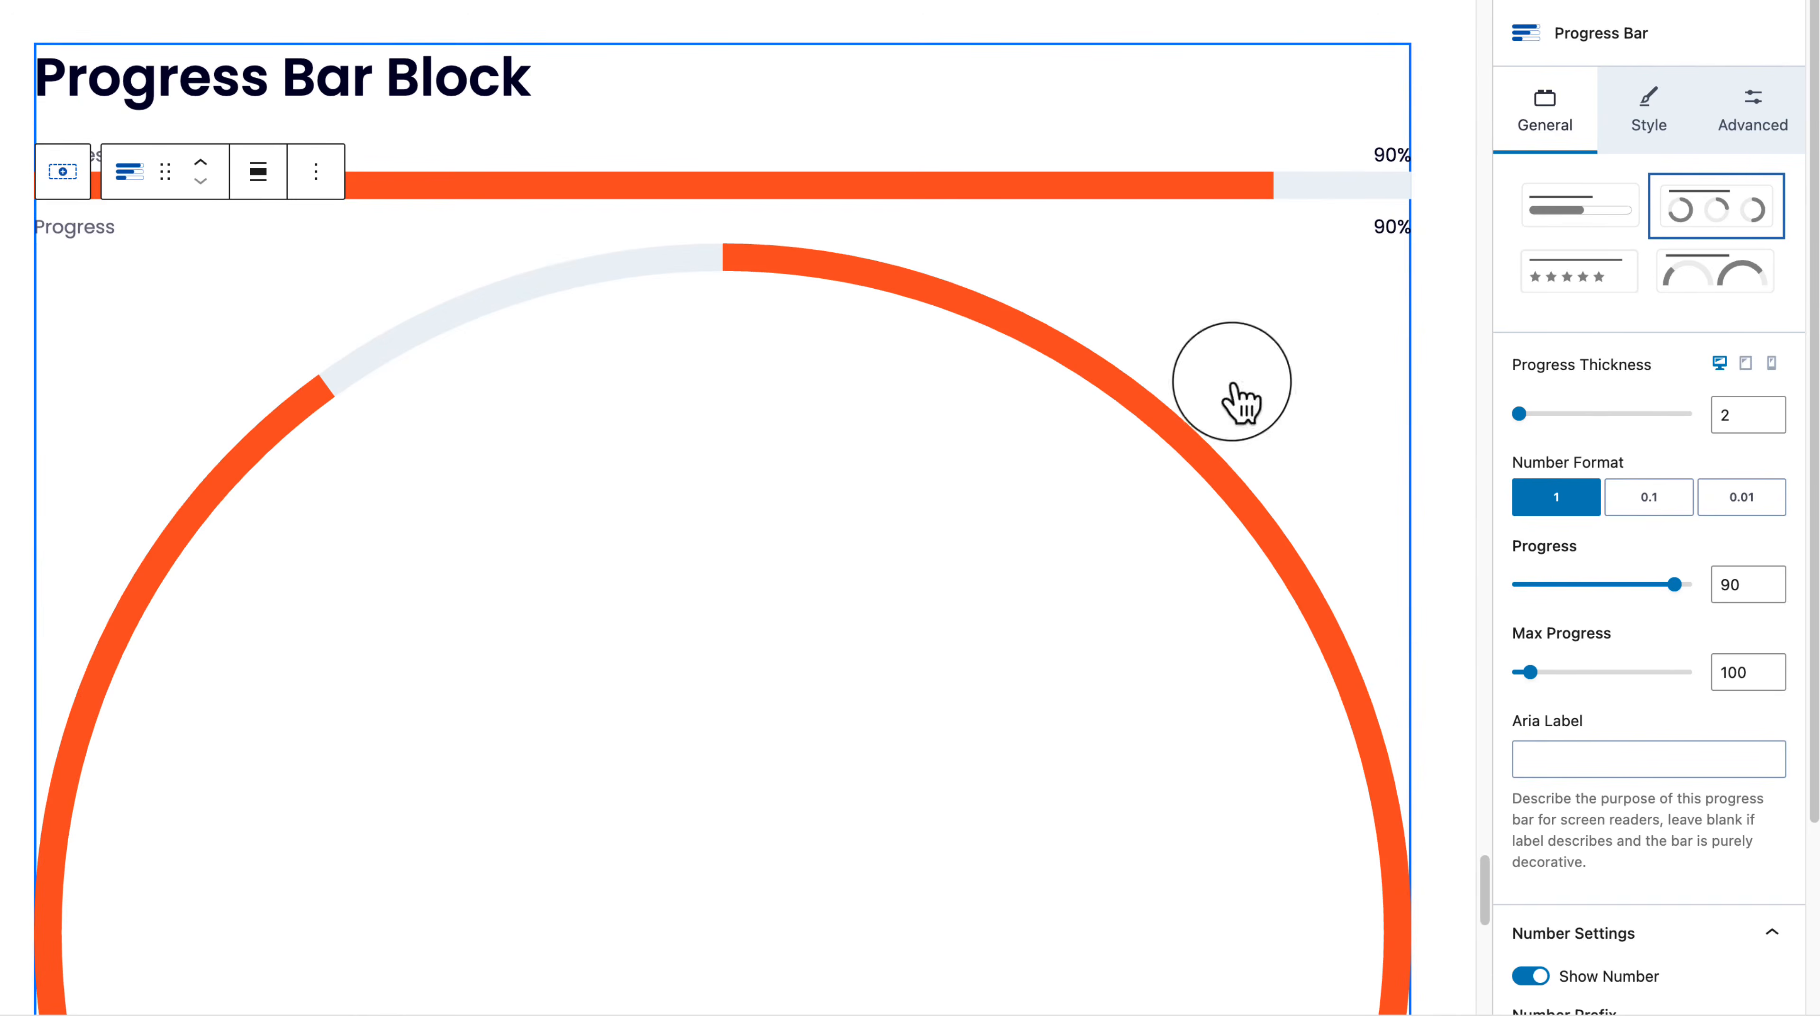
click(1754, 115)
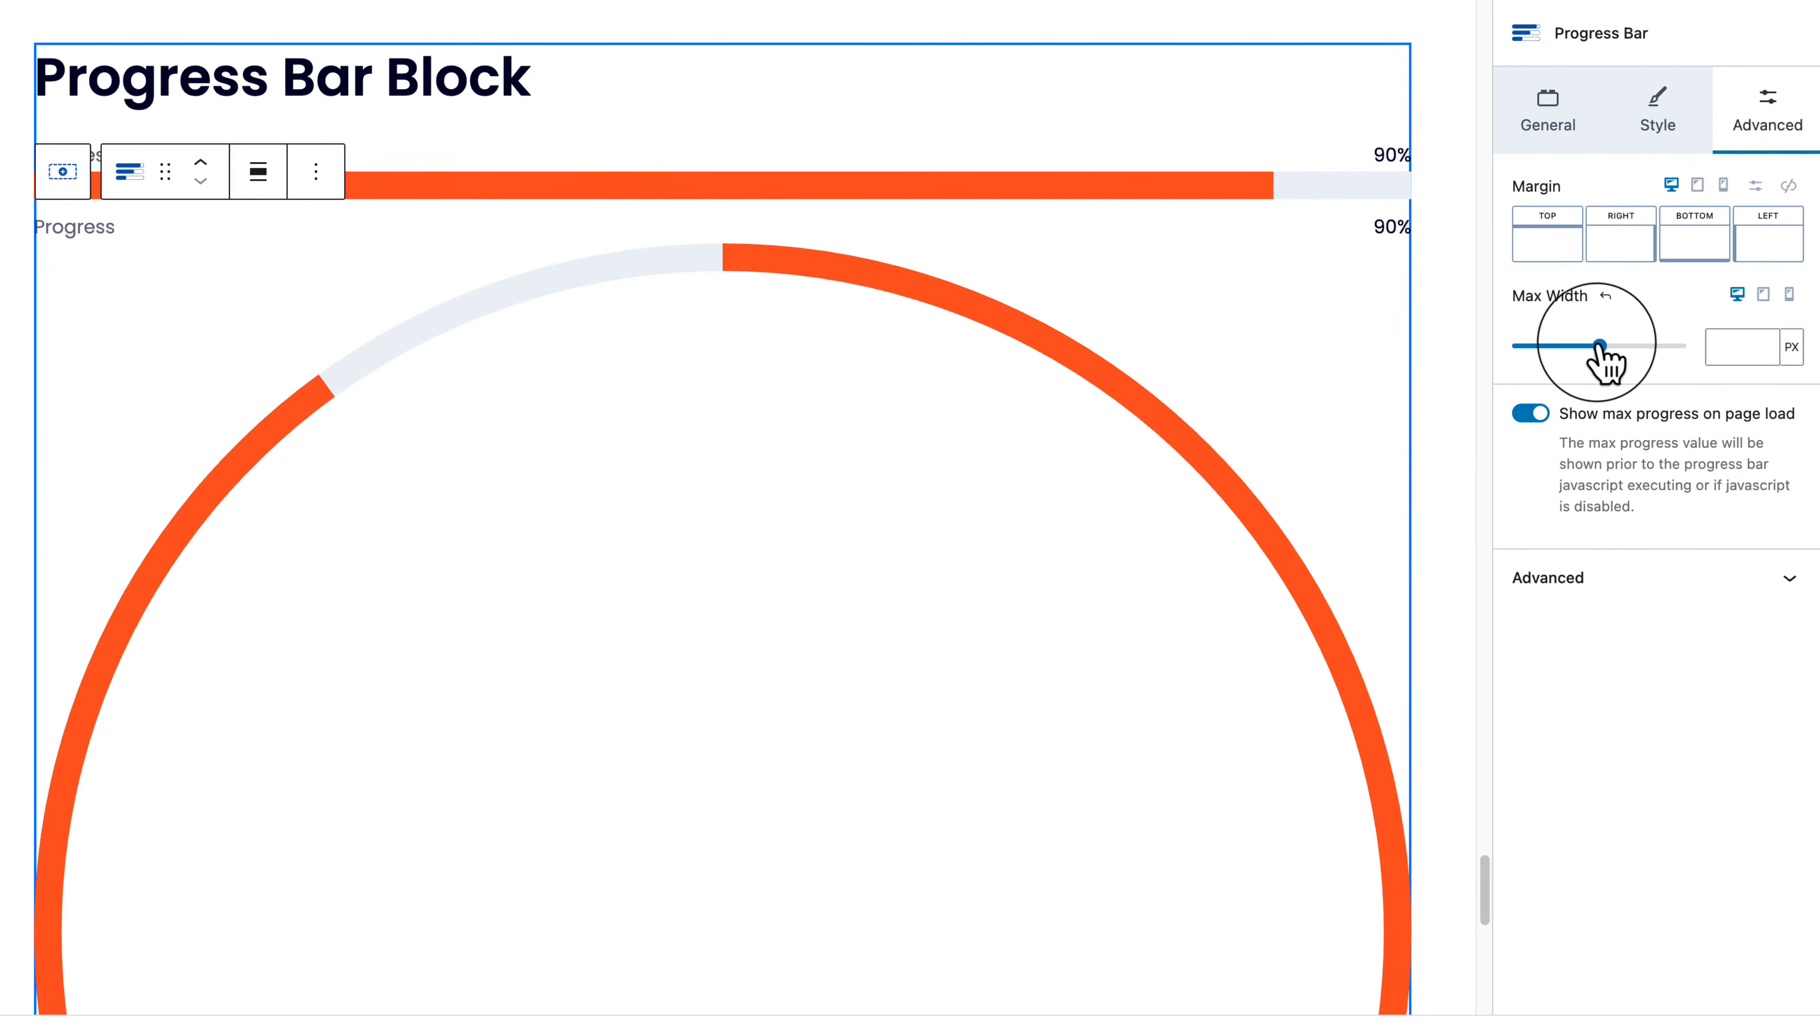
drag(1599, 347, 1519, 350)
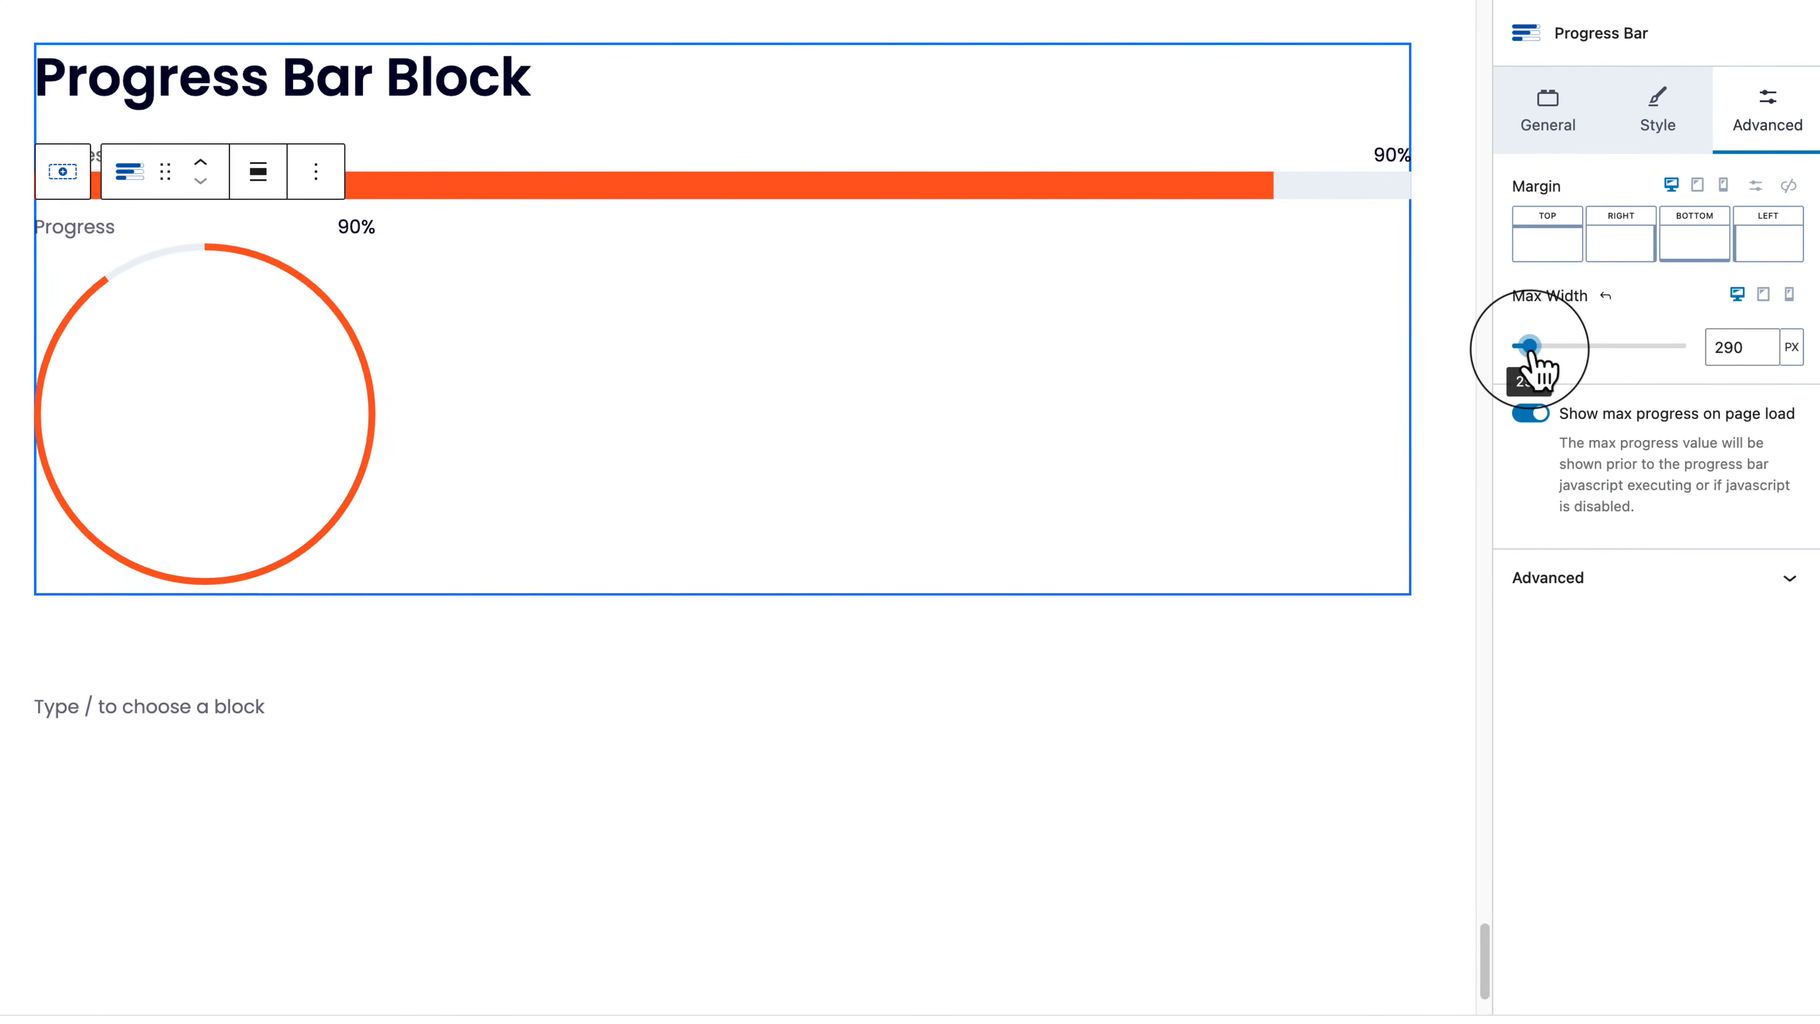
click(1652, 122)
click(1599, 126)
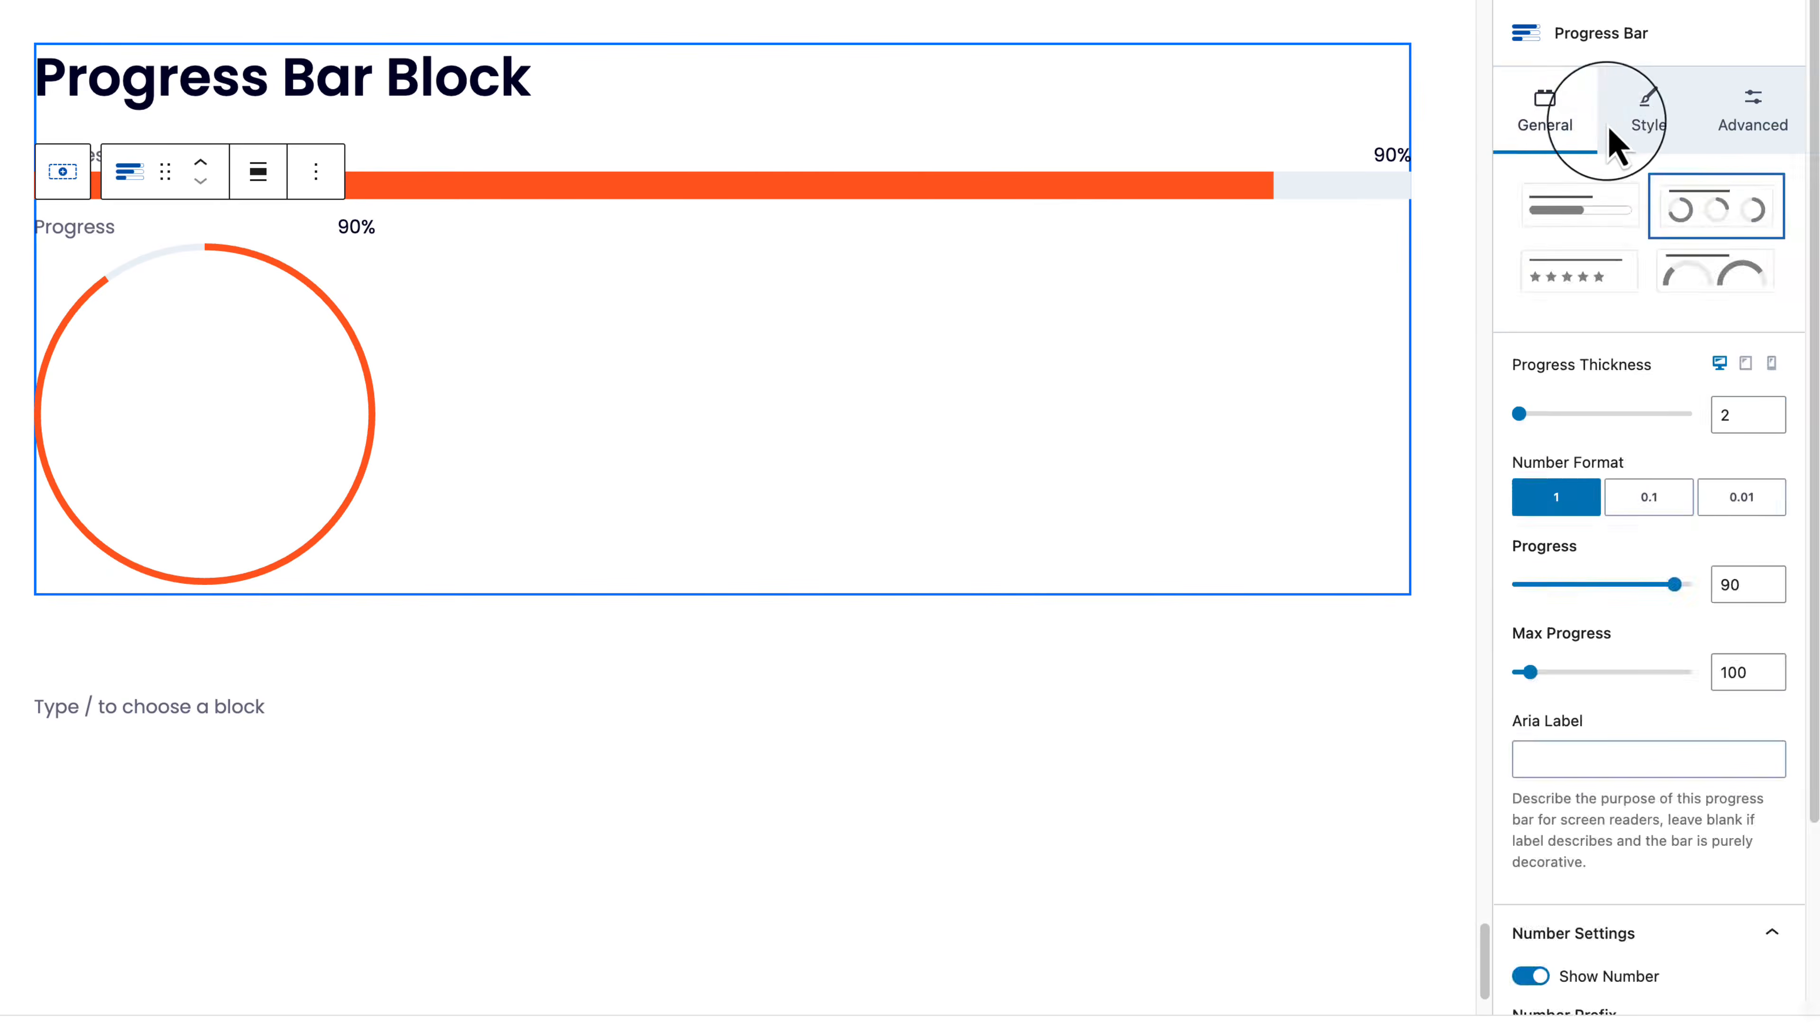
click(1652, 126)
click(1767, 136)
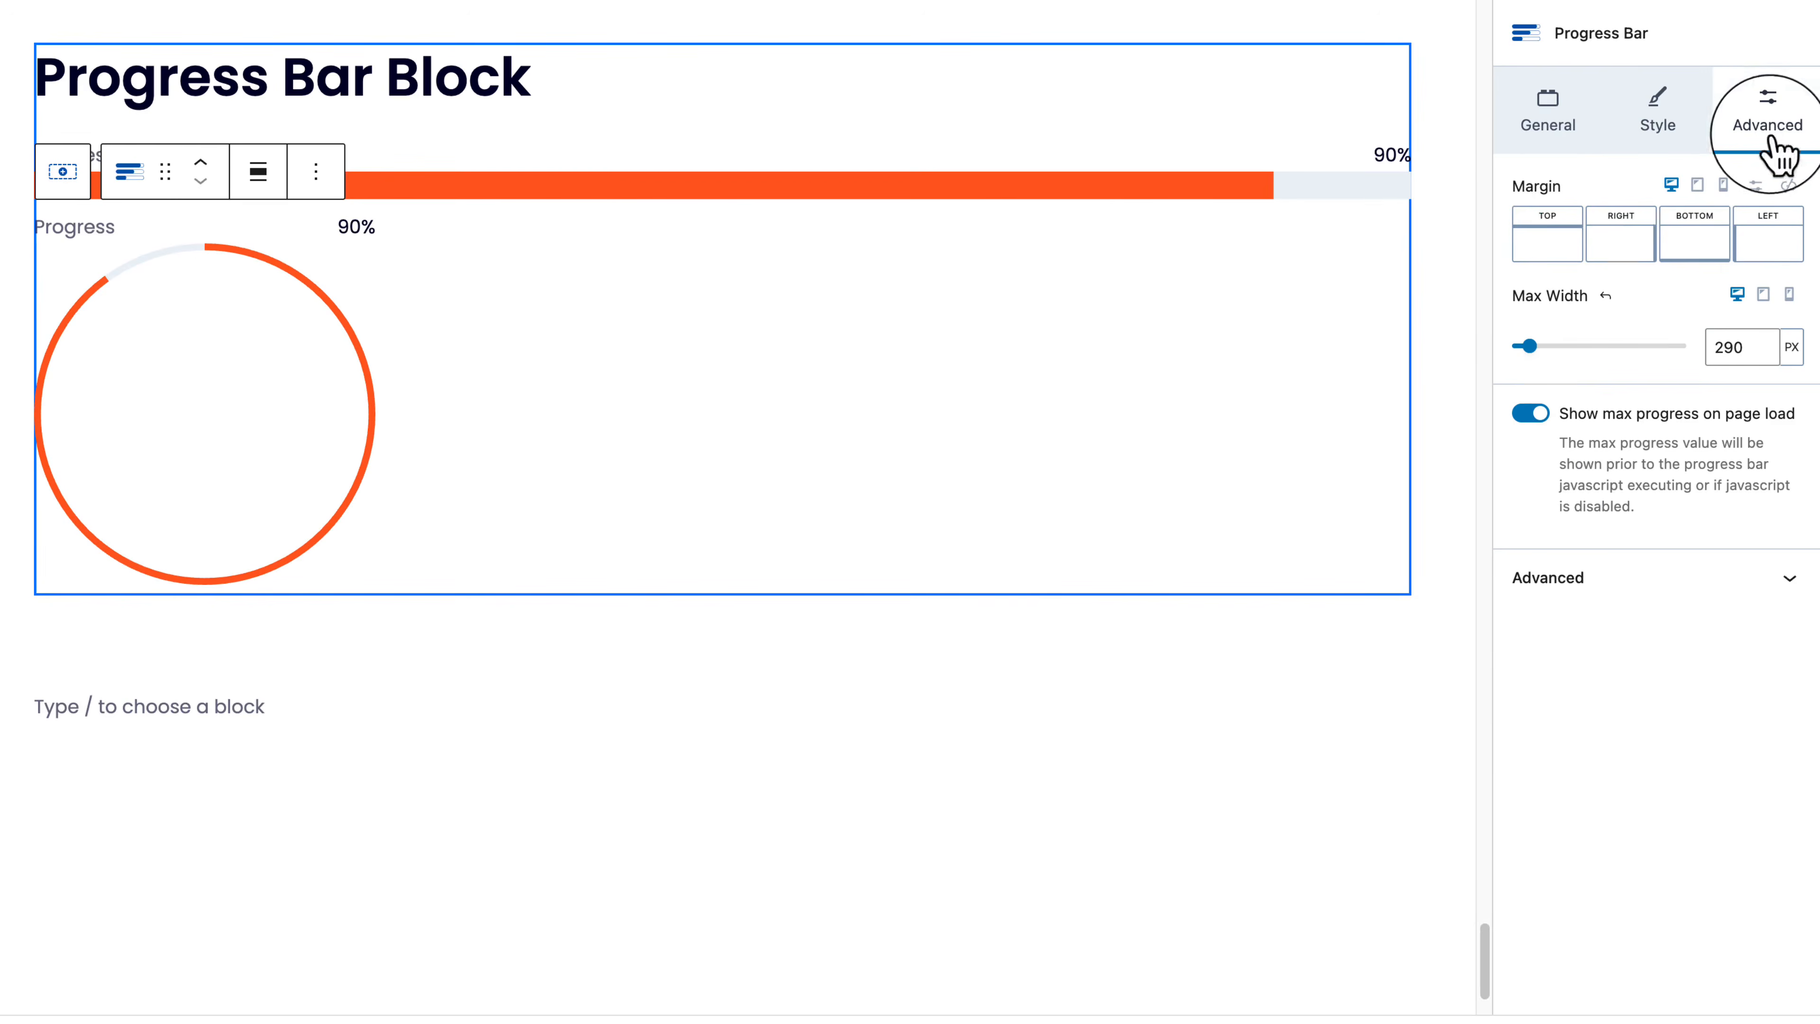
Step: Give the circle progress bar an XXL top margin
click(1539, 240)
click(1348, 344)
drag(1360, 348, 1391, 346)
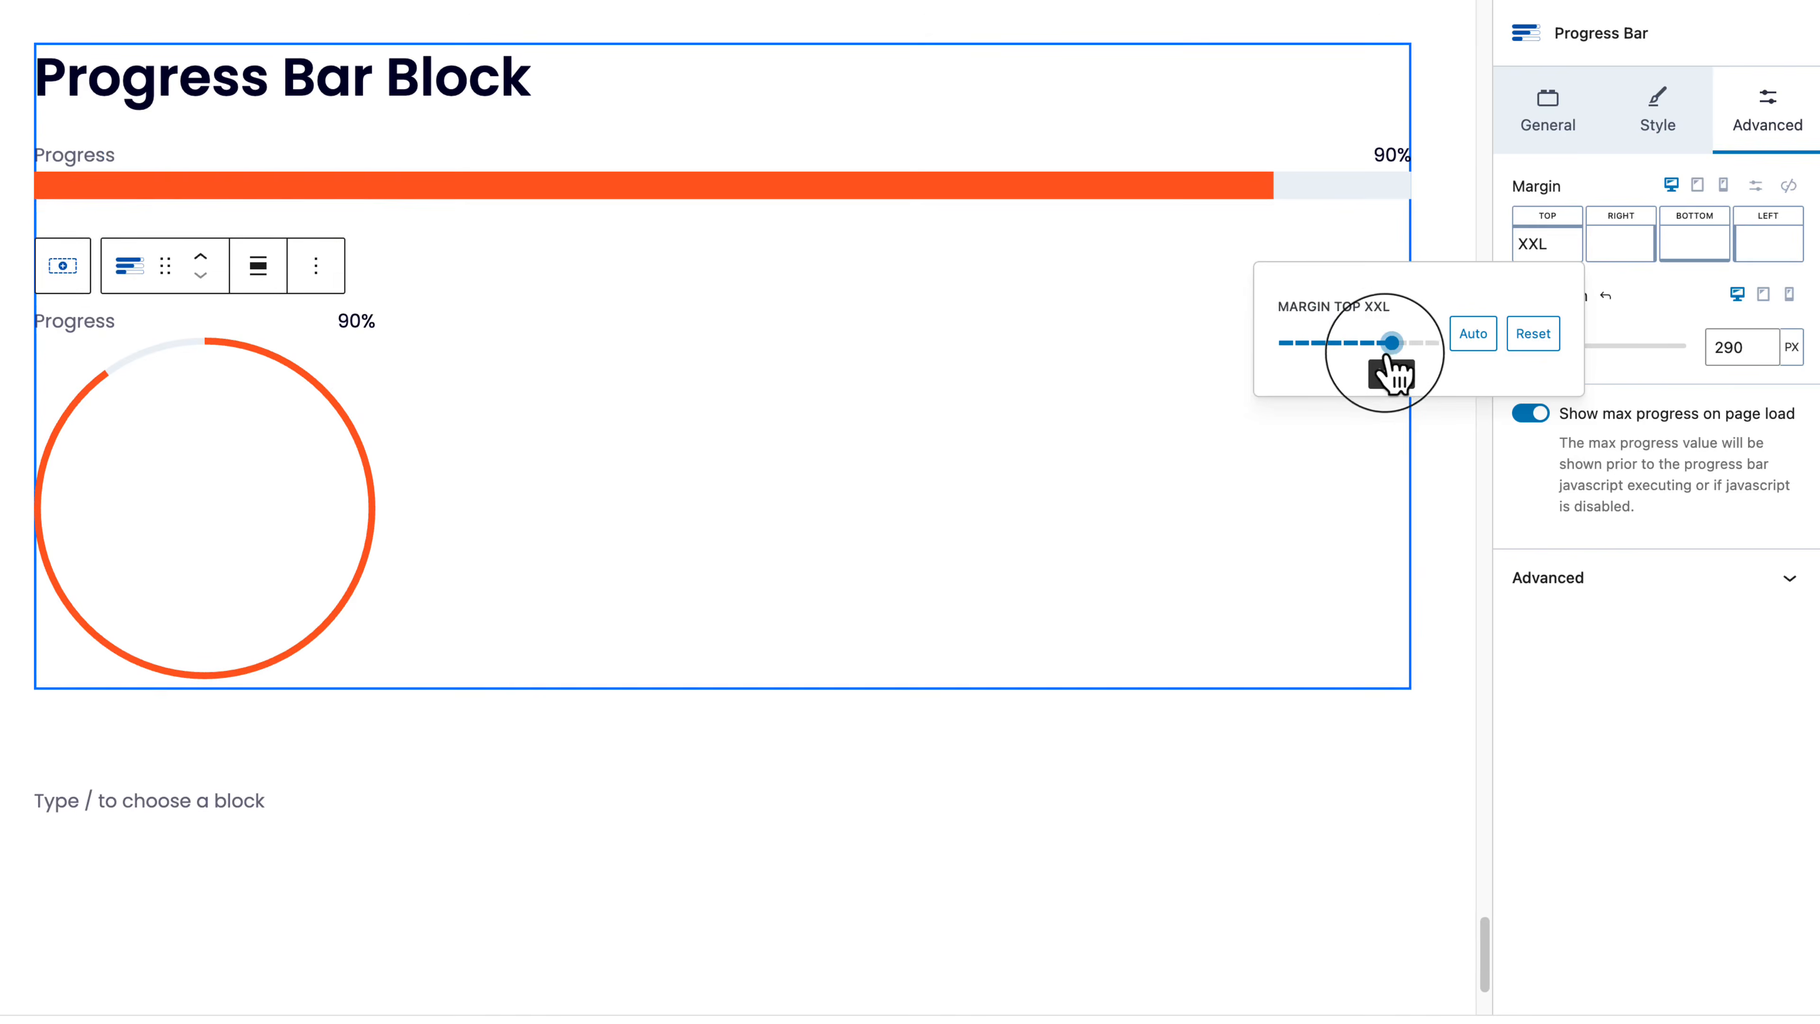
click(752, 435)
Step: Rename the circle's label to 'Circle Progress bar'
click(332, 459)
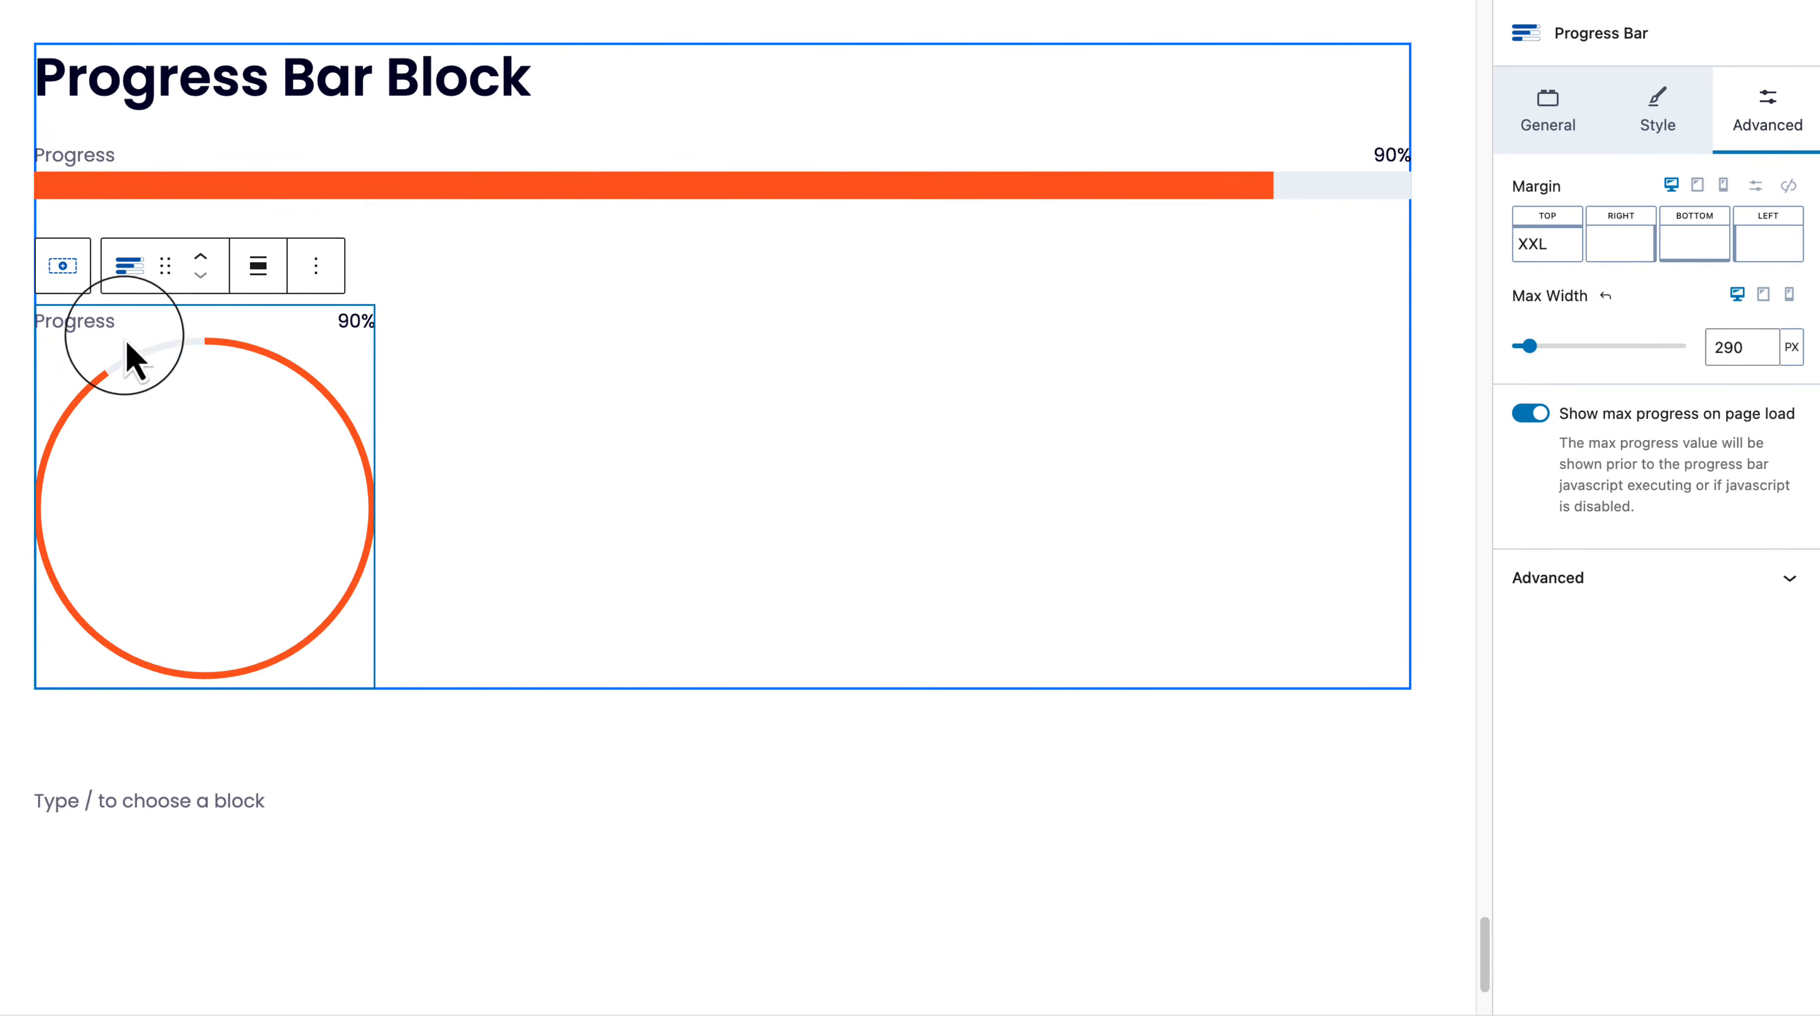
click(105, 323)
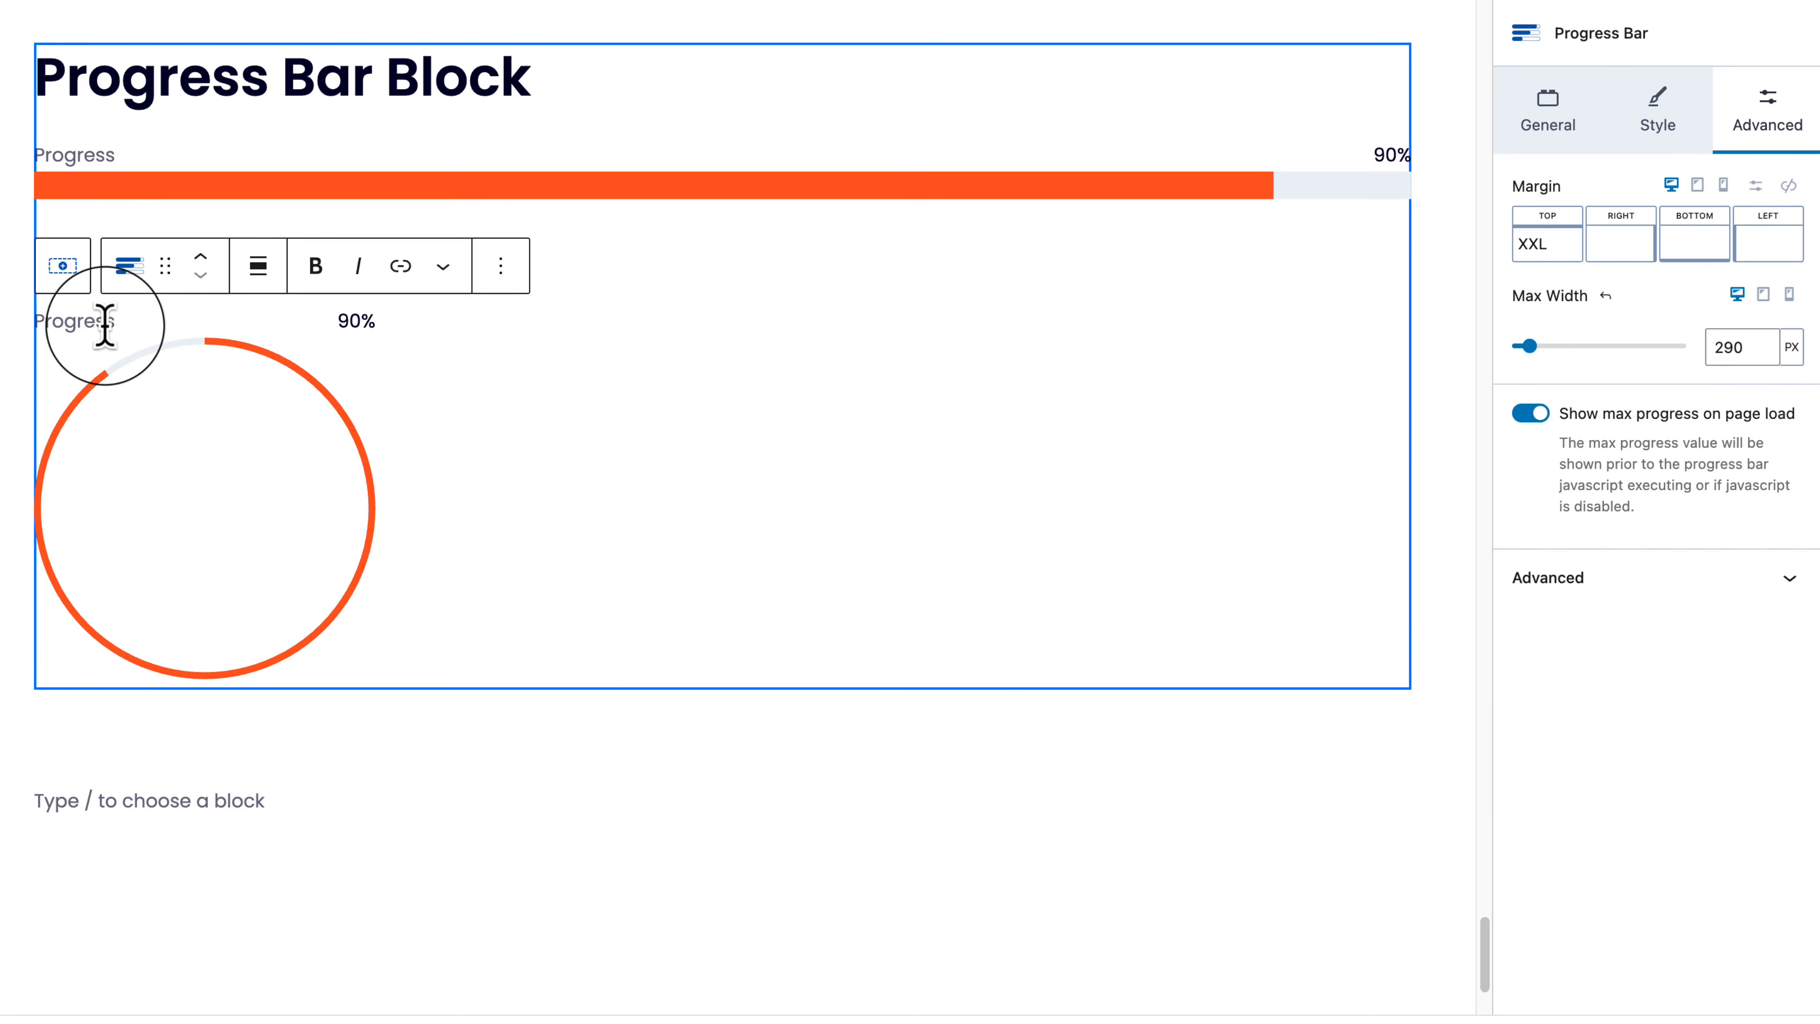
double_click(105, 323)
text(Circle Progress bar)
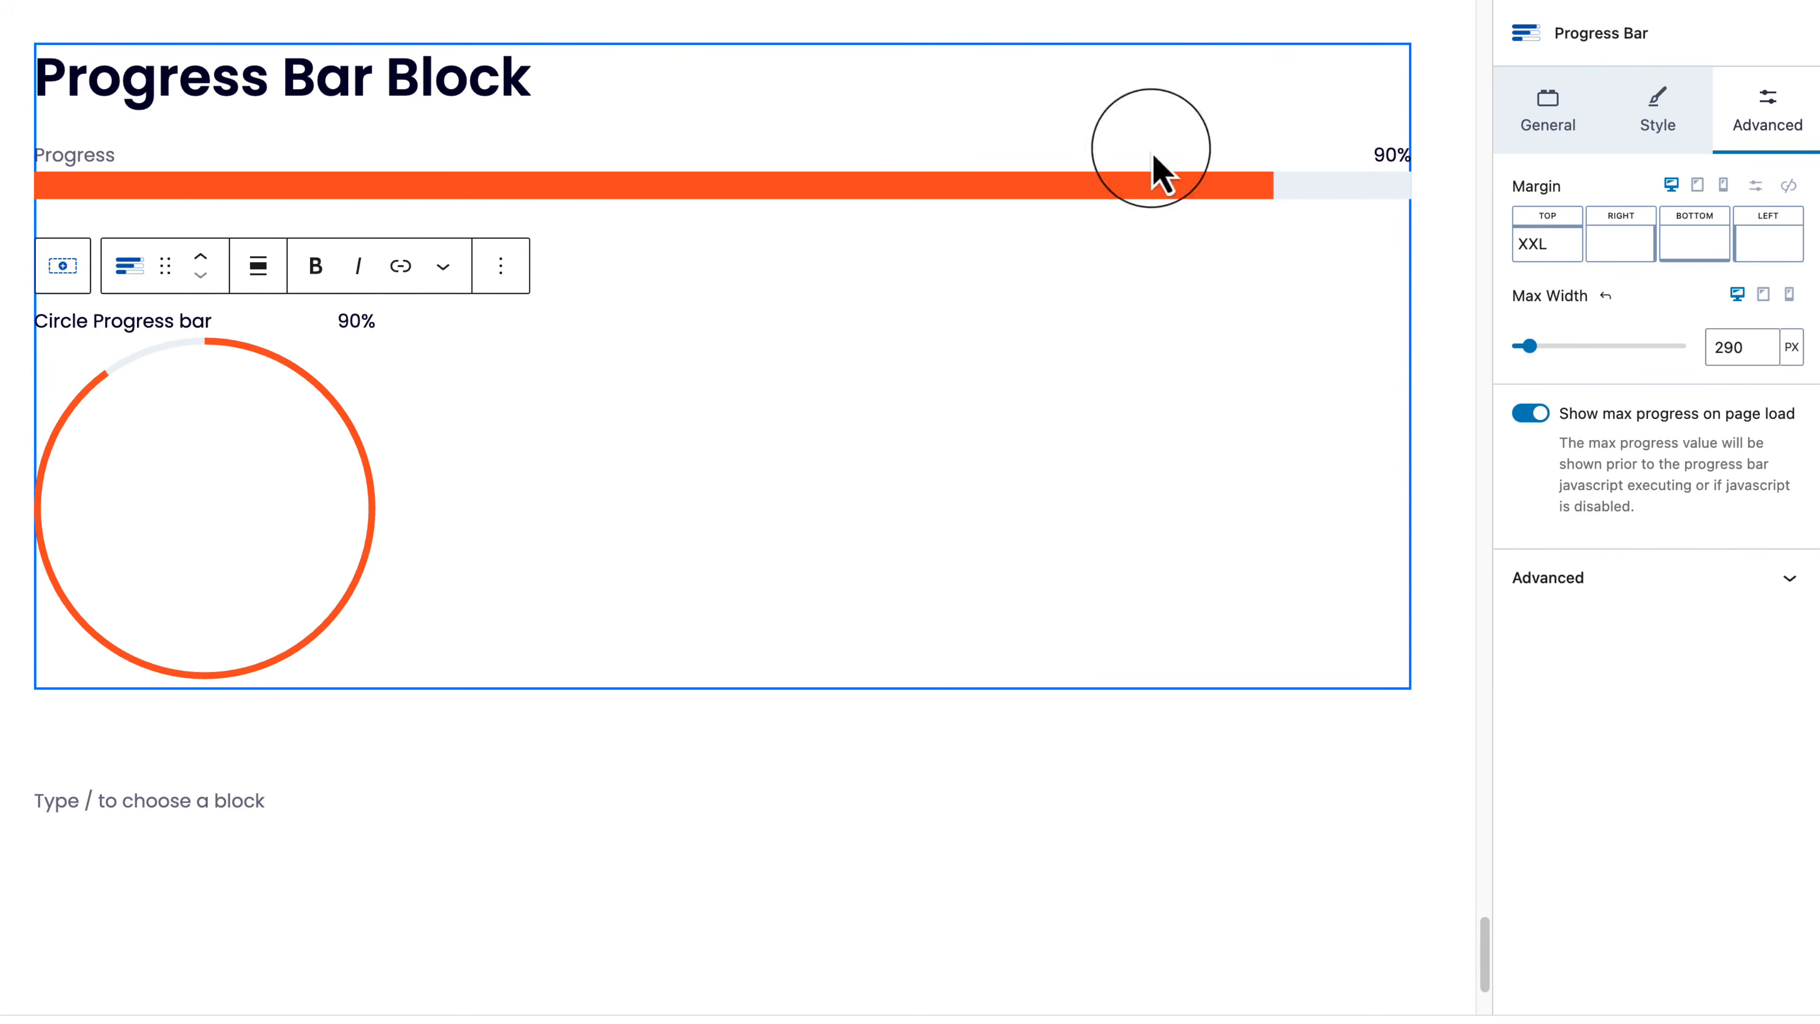
click(1550, 99)
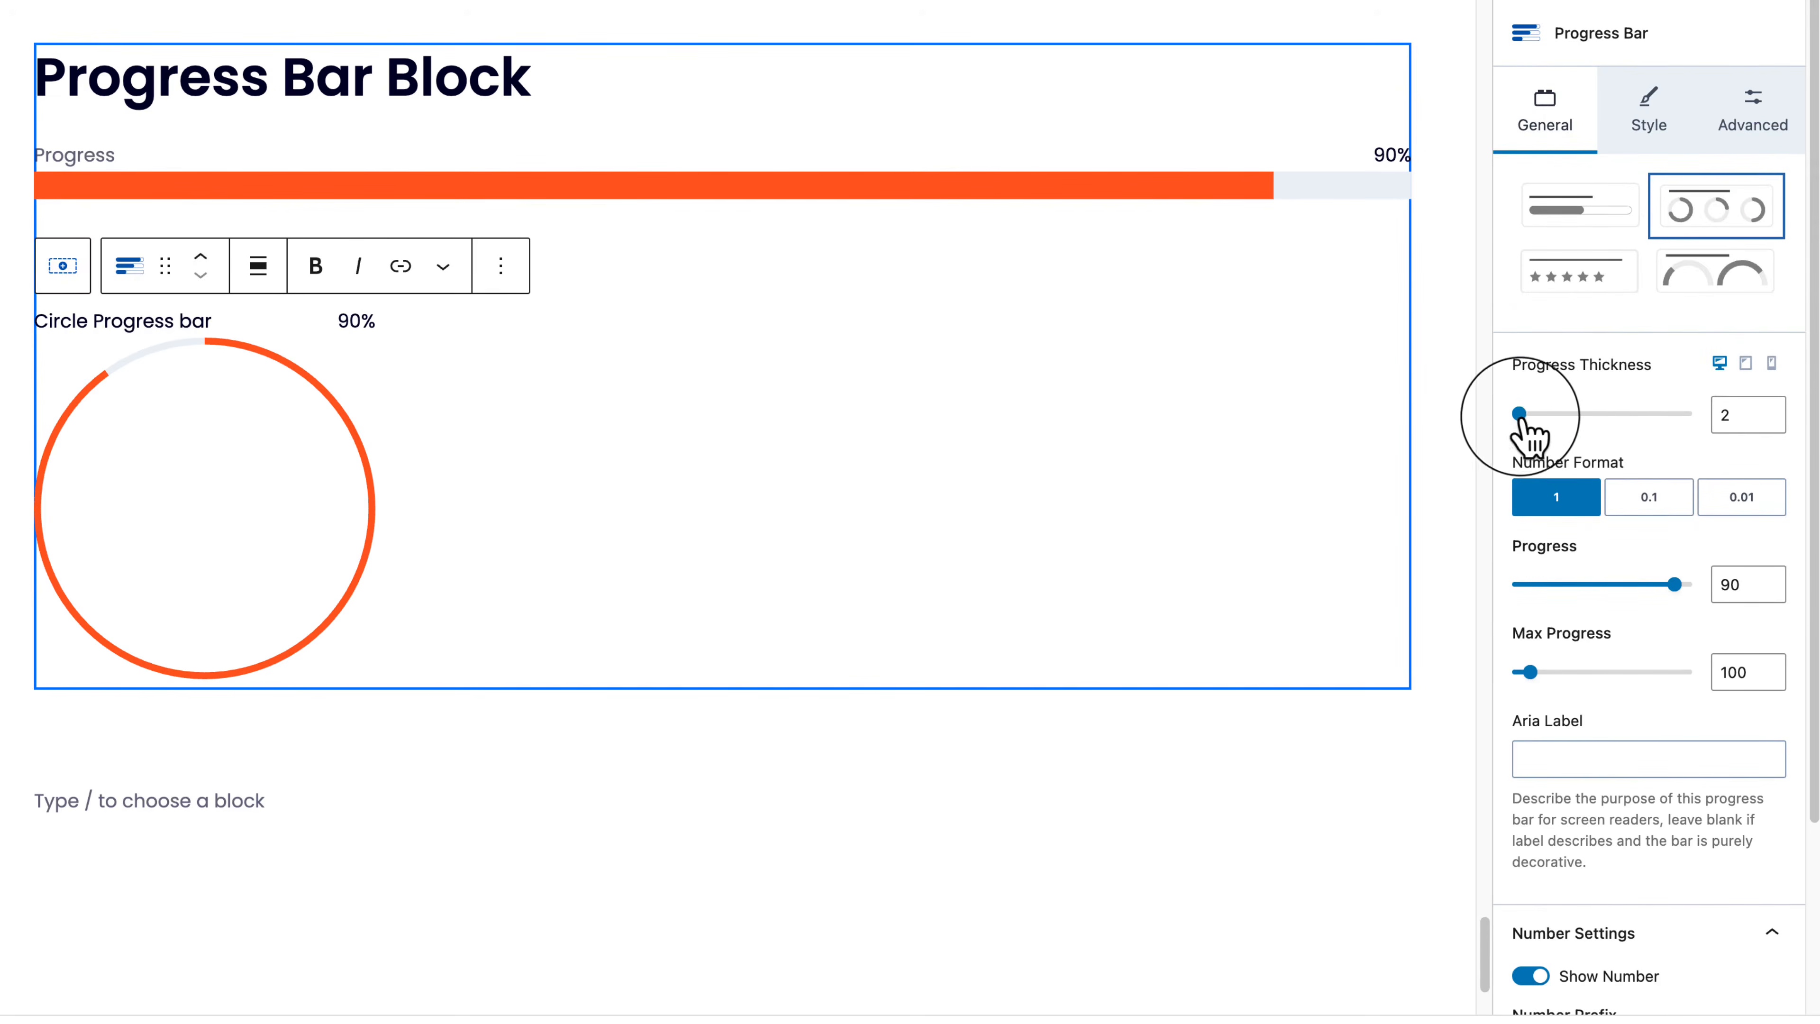
Step: Thicken the ring to 33.5, show one decimal place, and set progress to 70.7
drag(1520, 414, 1635, 426)
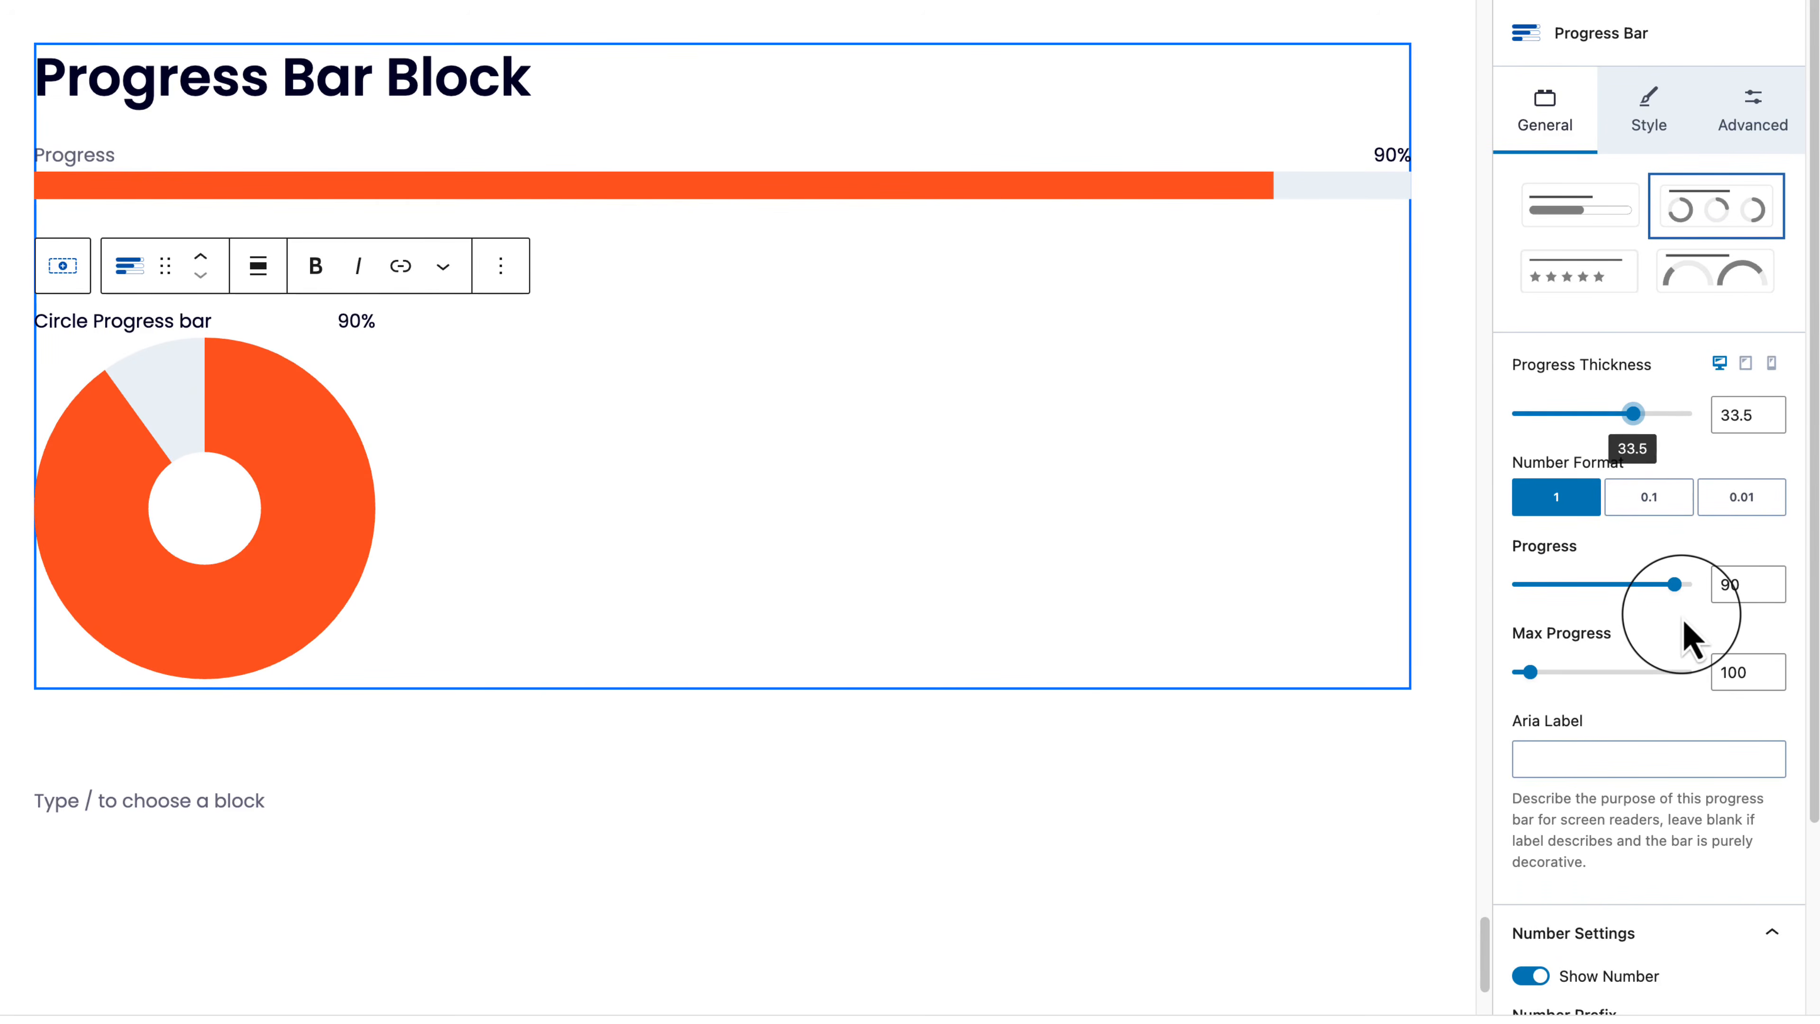
click(1660, 505)
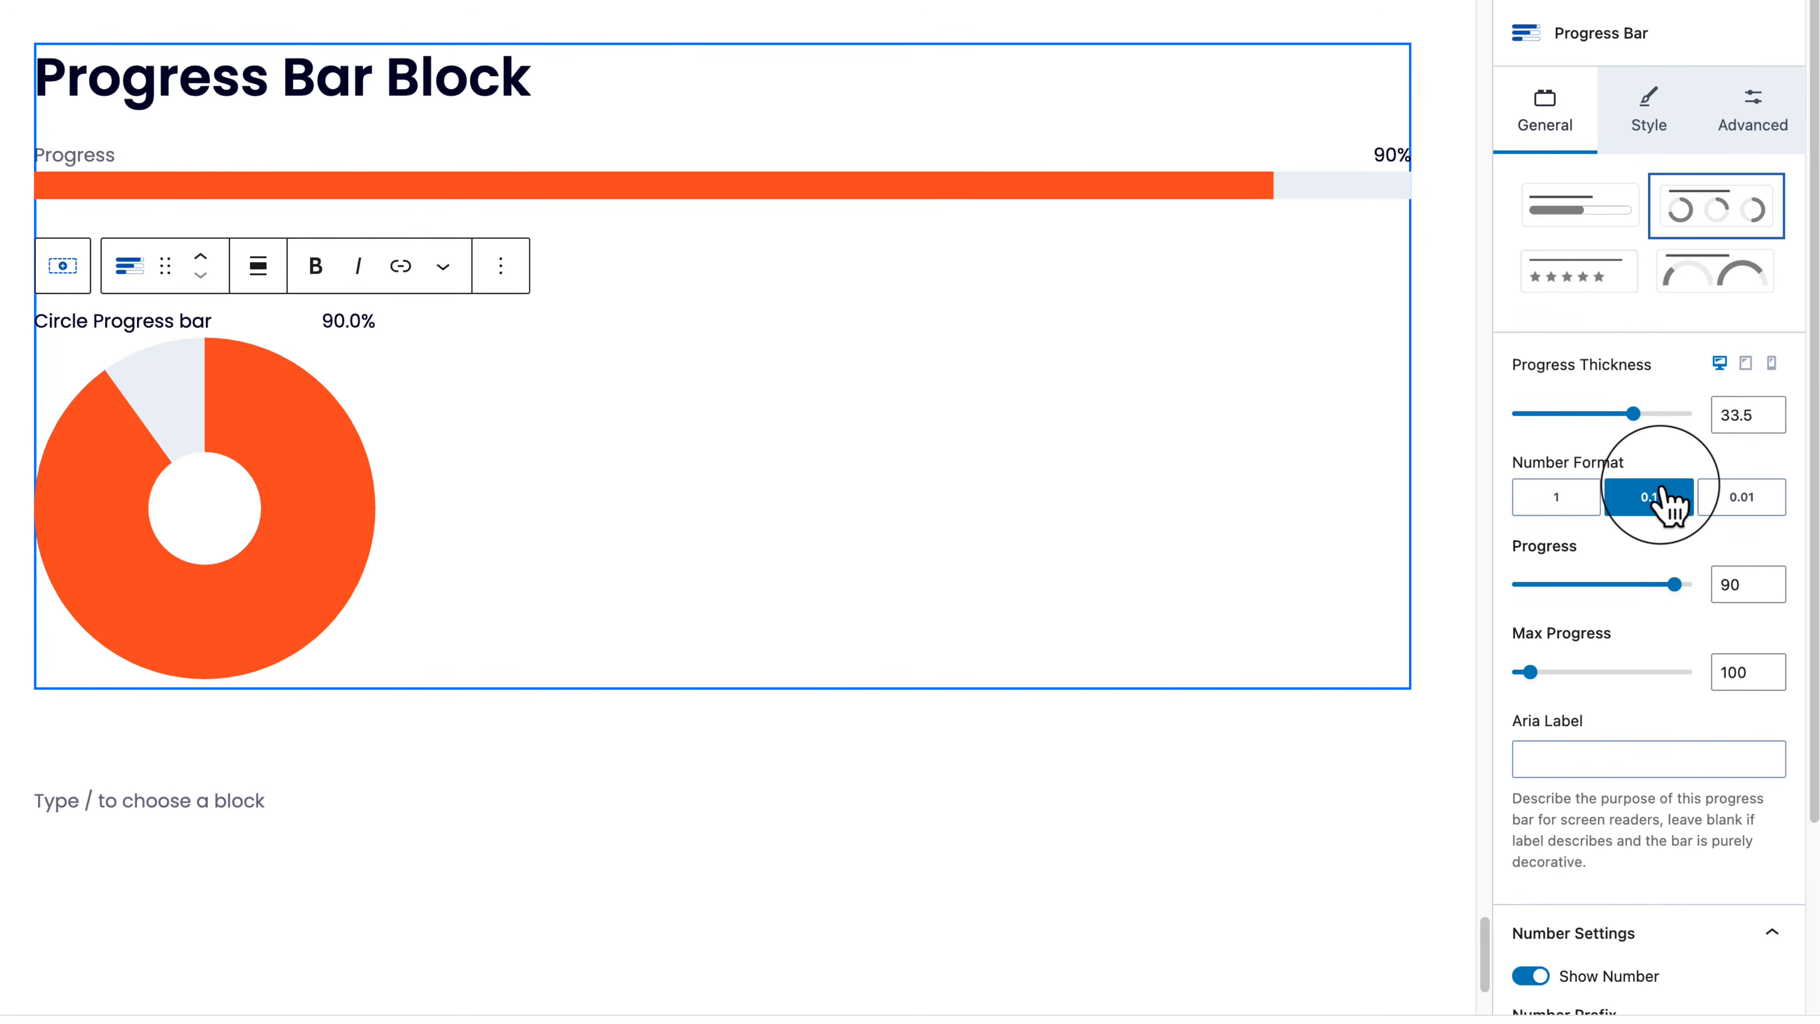
click(1641, 585)
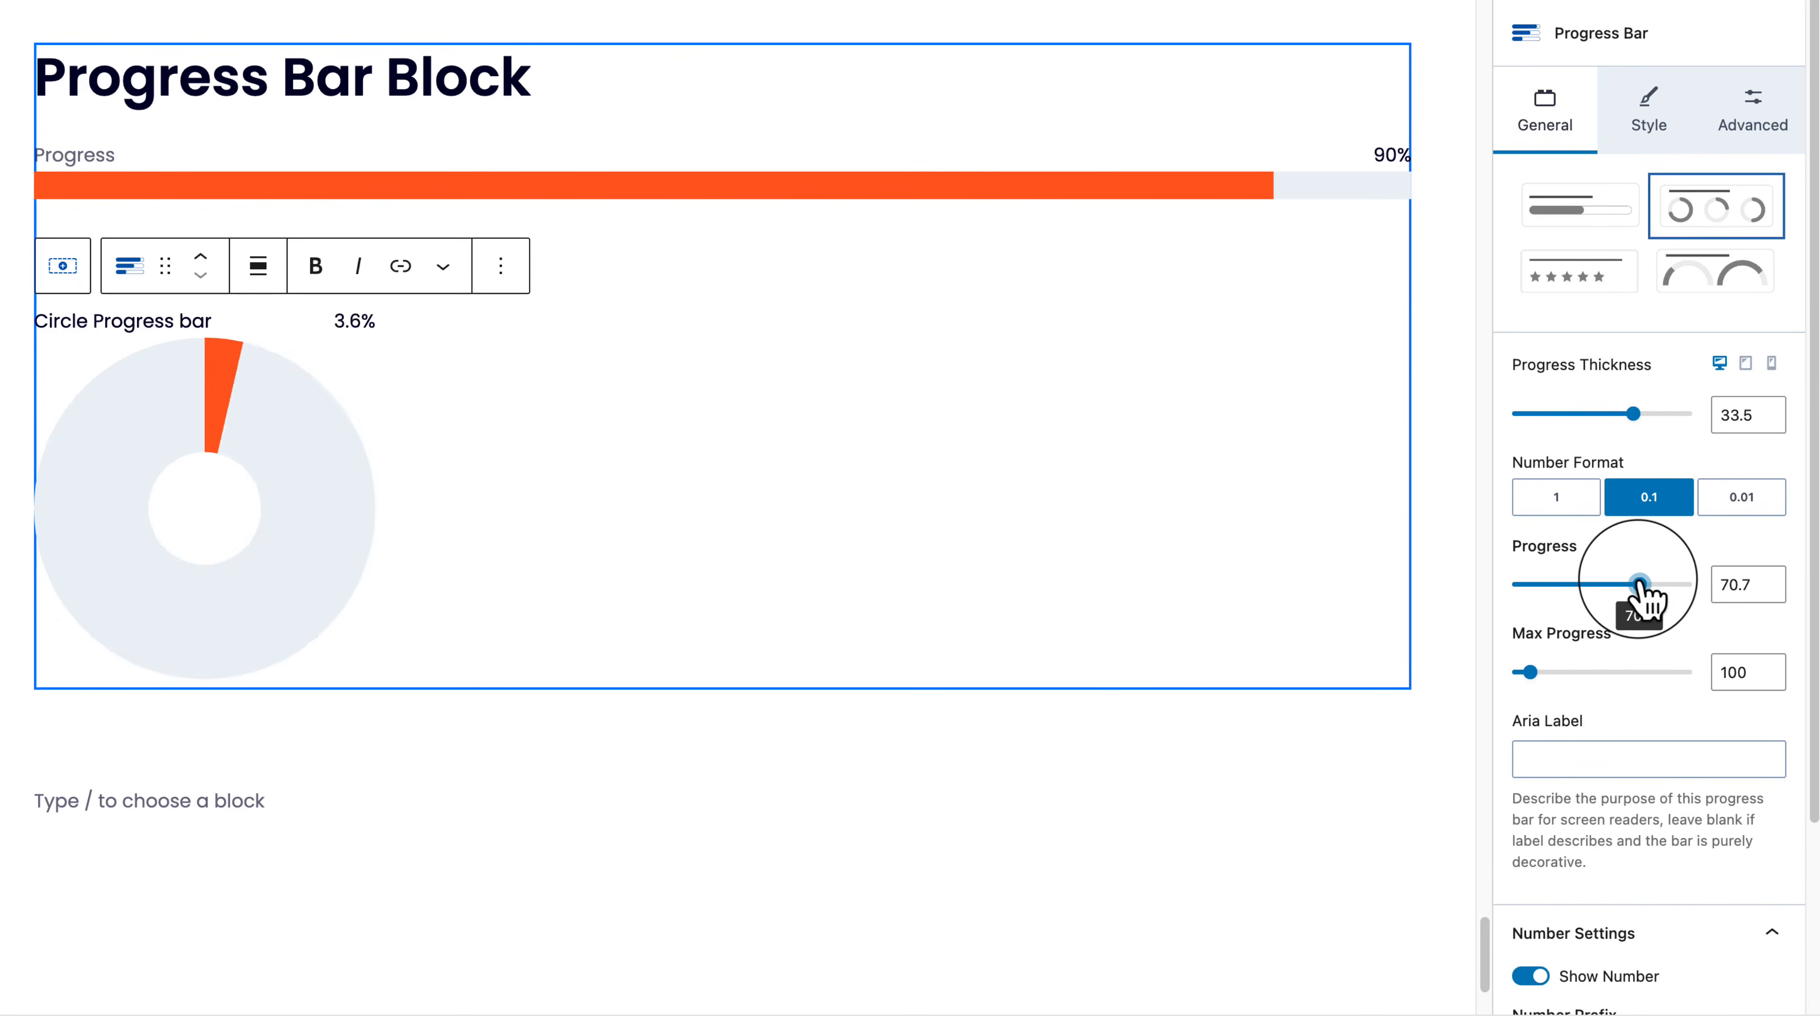
Step: Try several Max Progress values before settling back on 100
click(1604, 671)
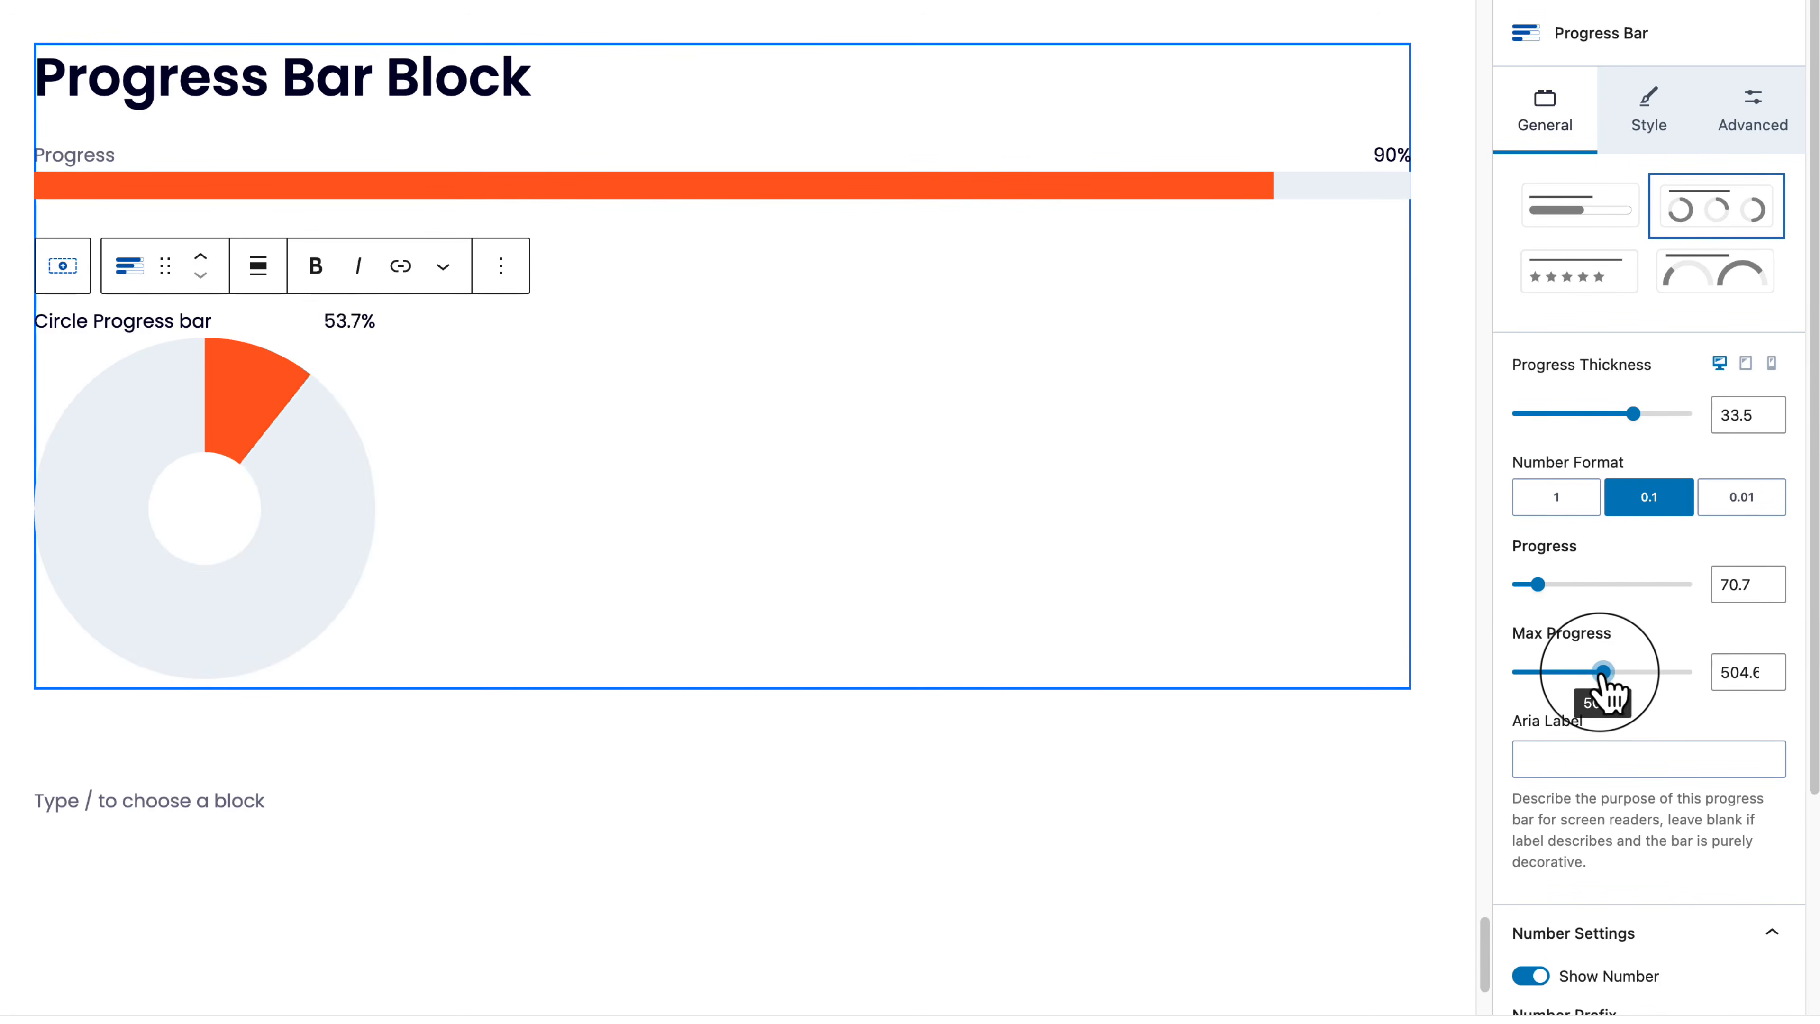
drag(1603, 671, 1524, 671)
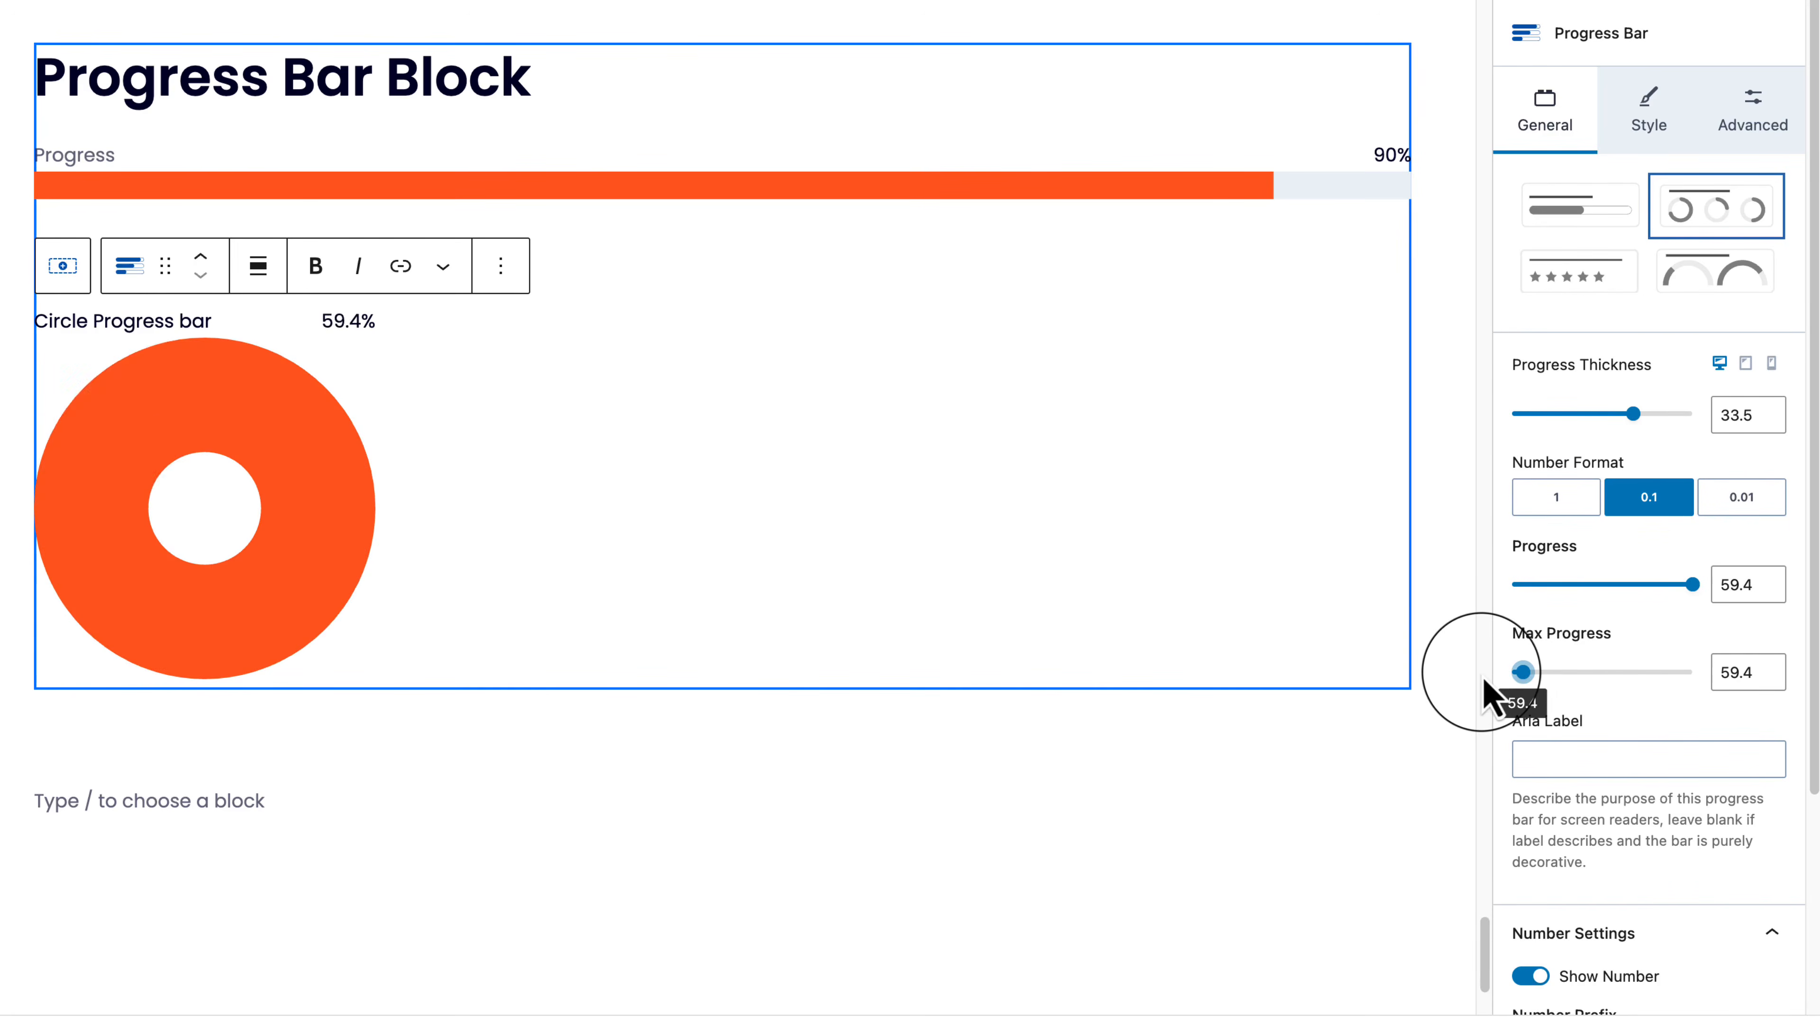
click(1588, 671)
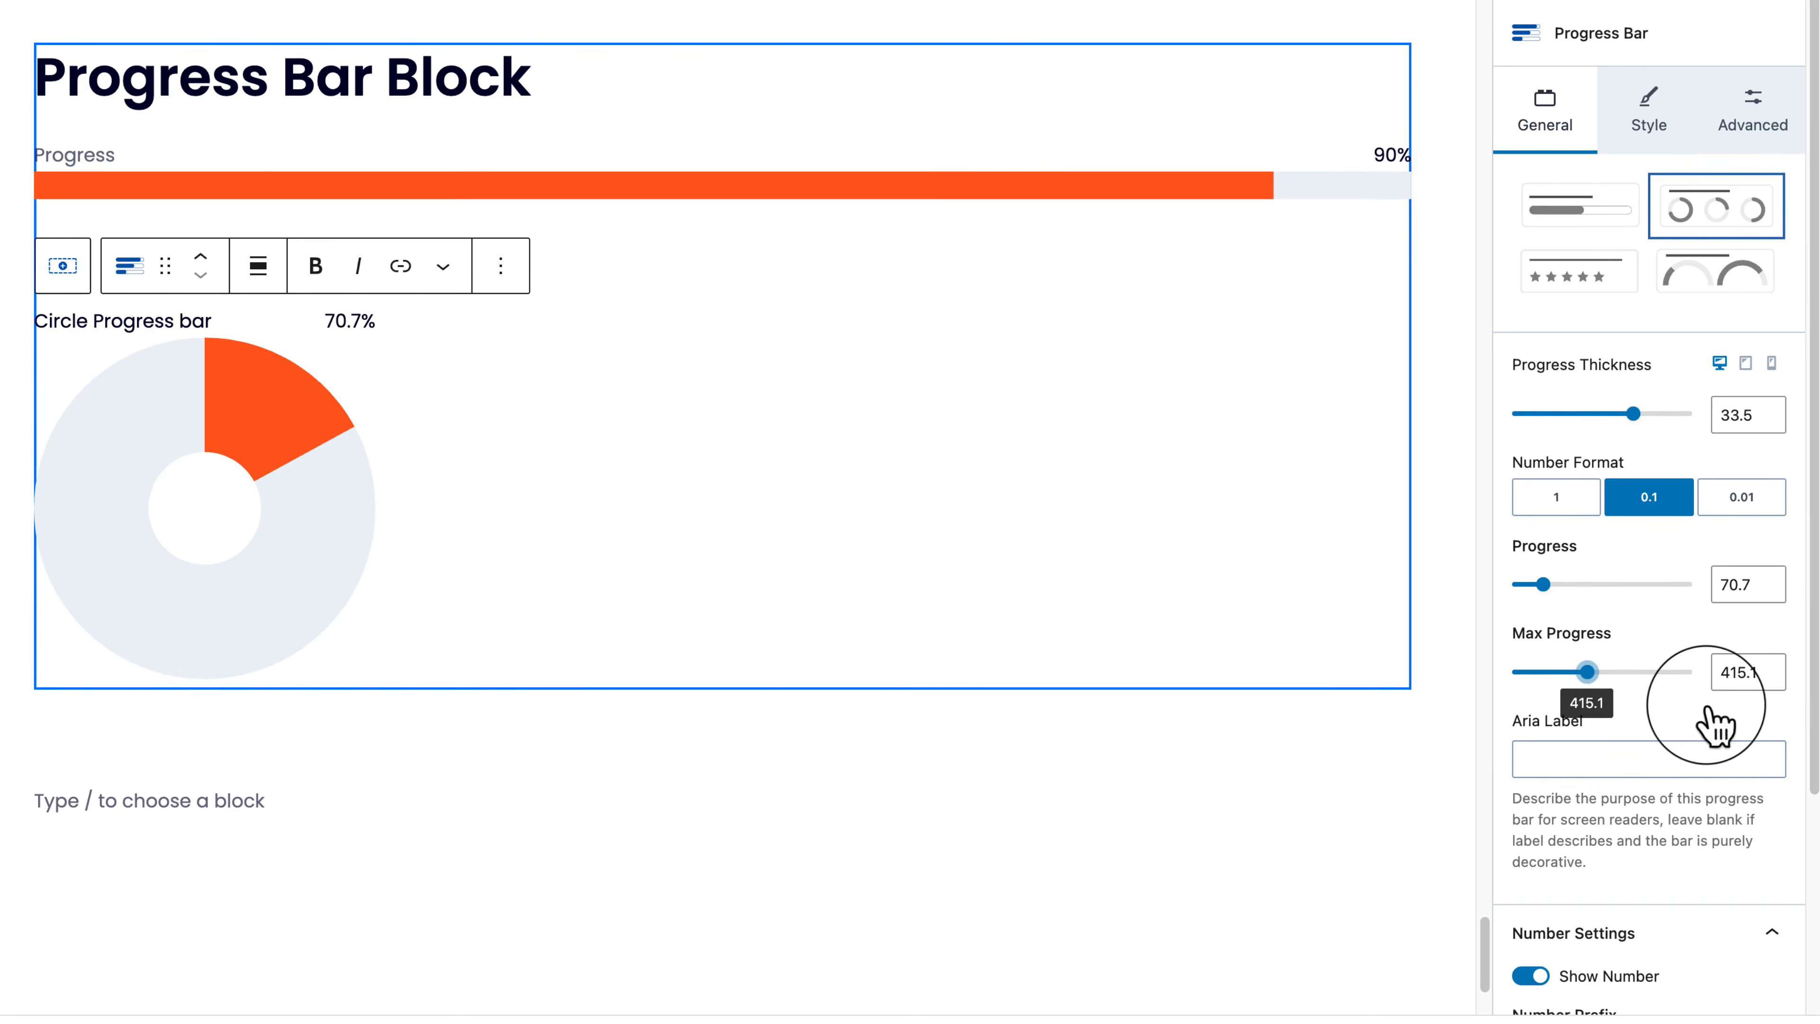
click(1539, 672)
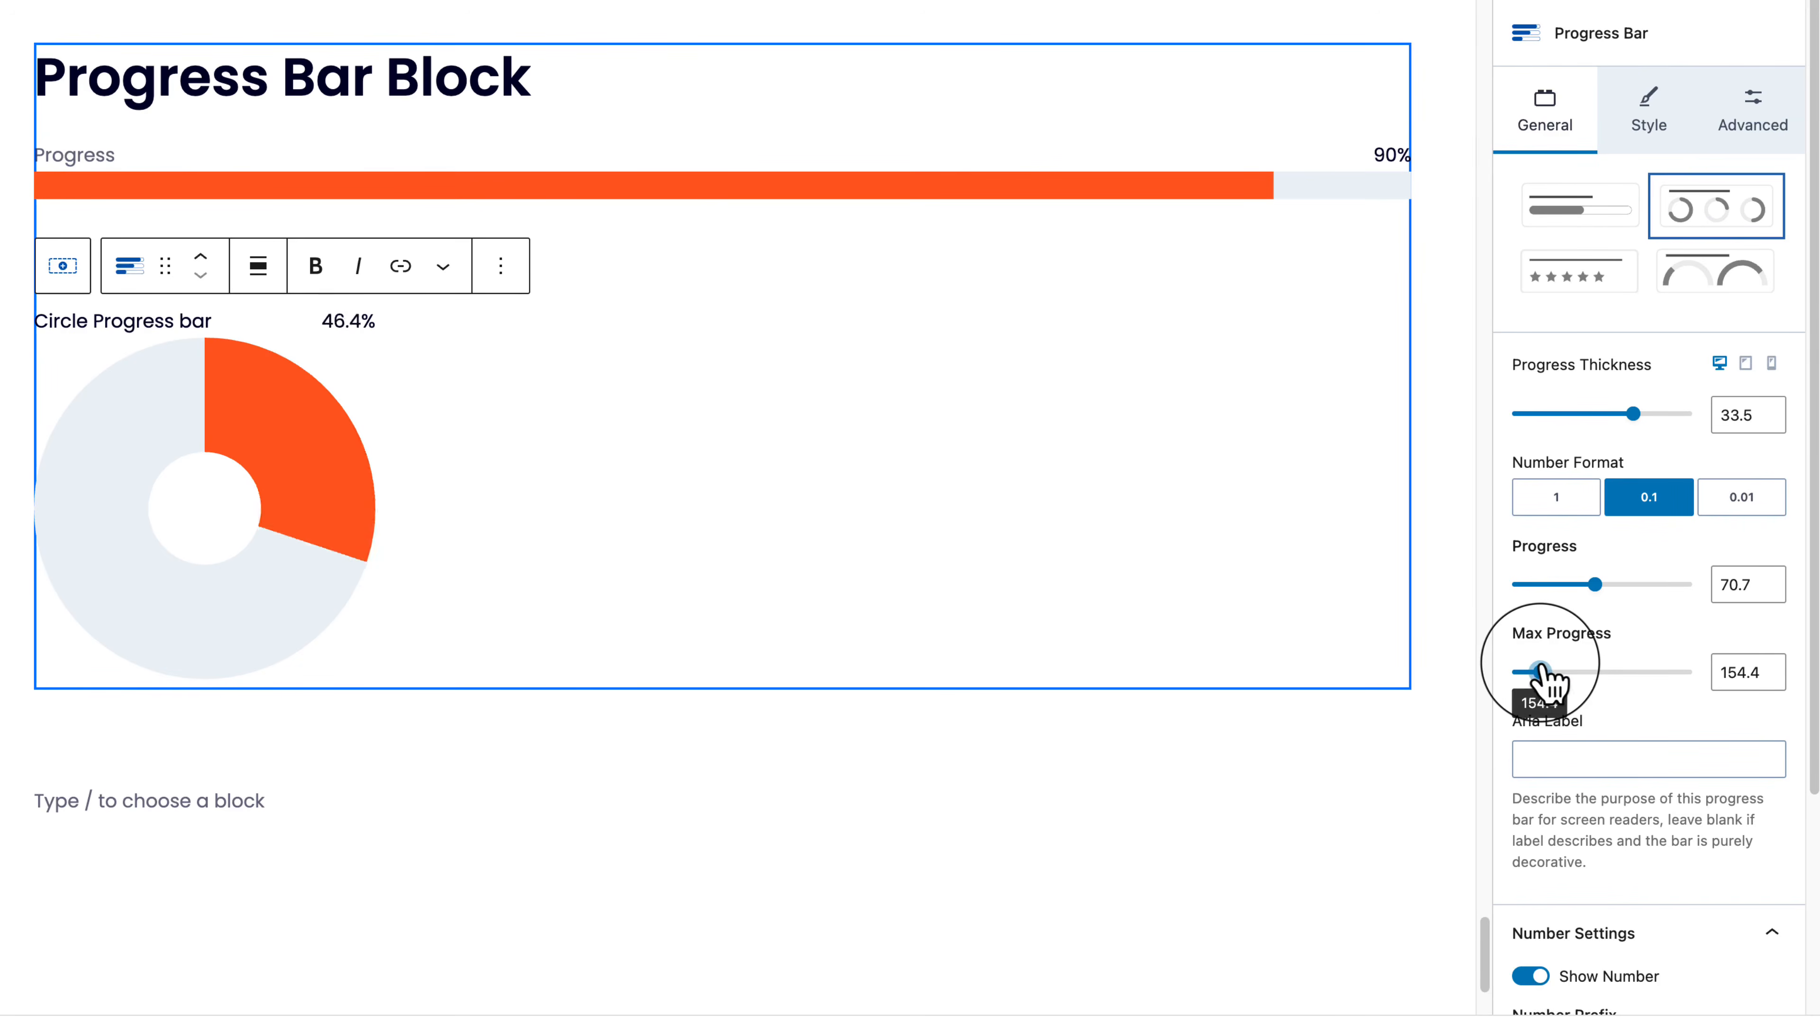
click(1539, 672)
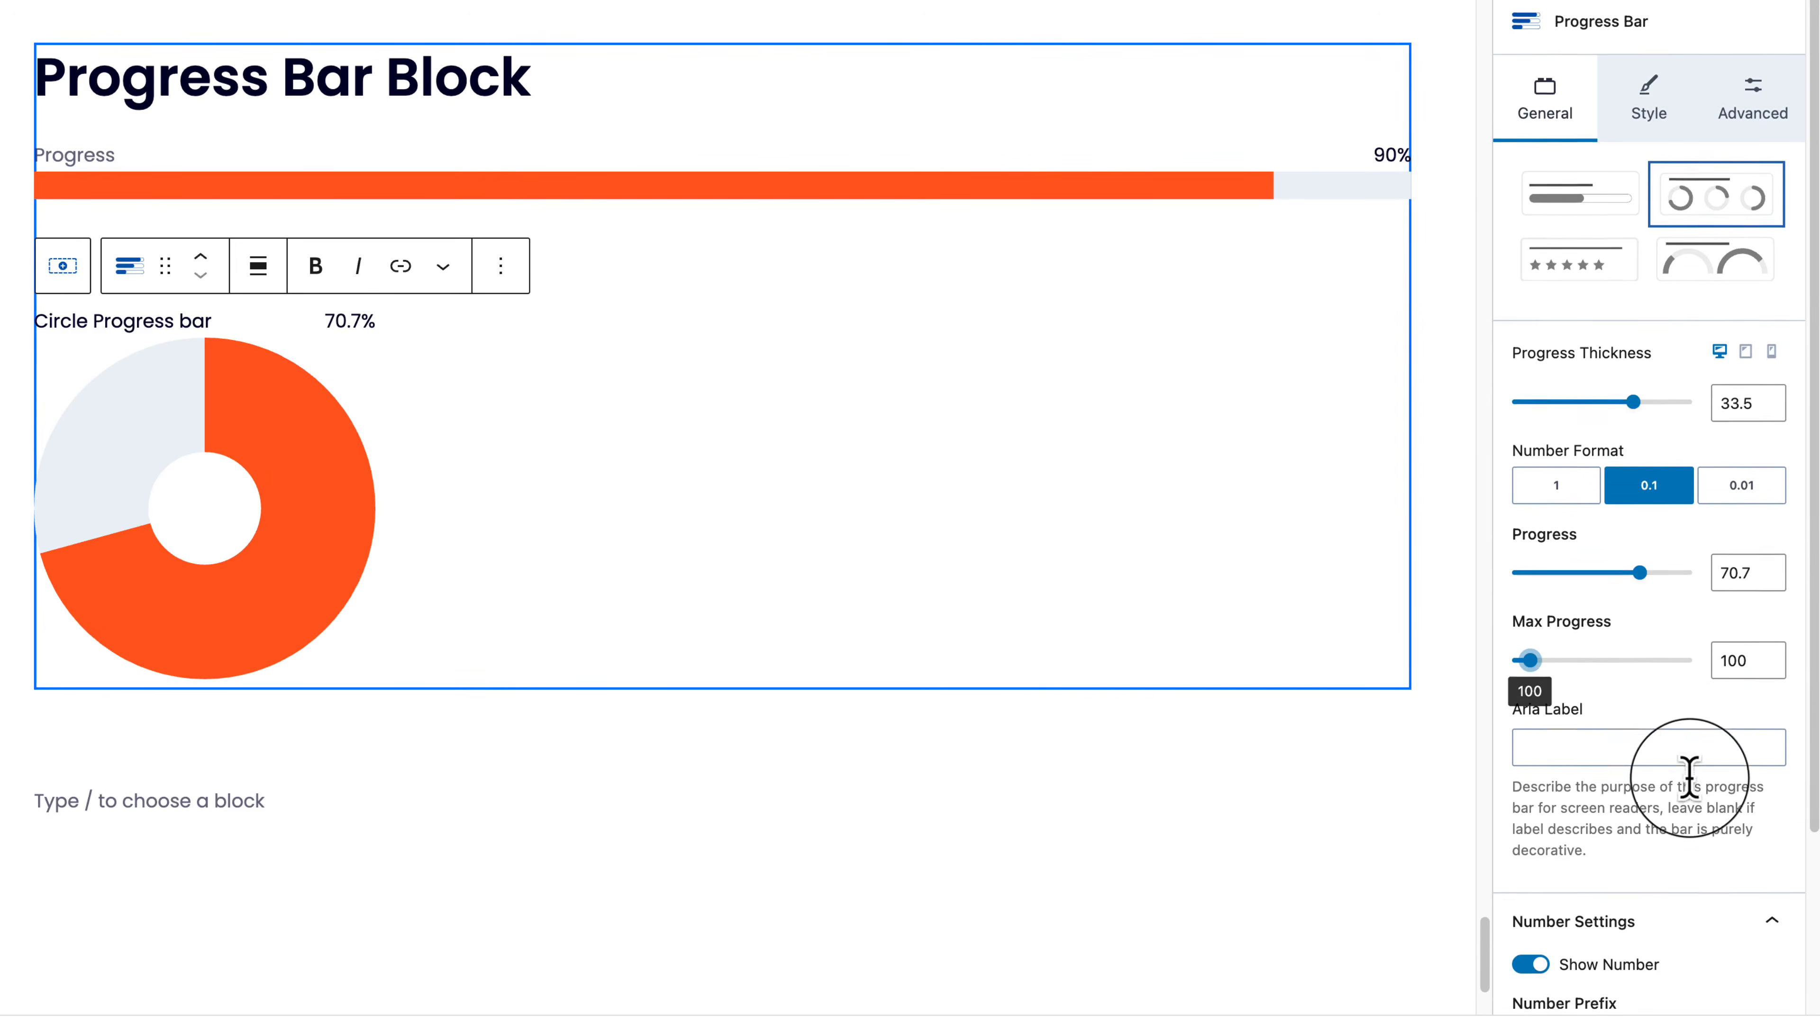
scroll(1691, 785, down, 1)
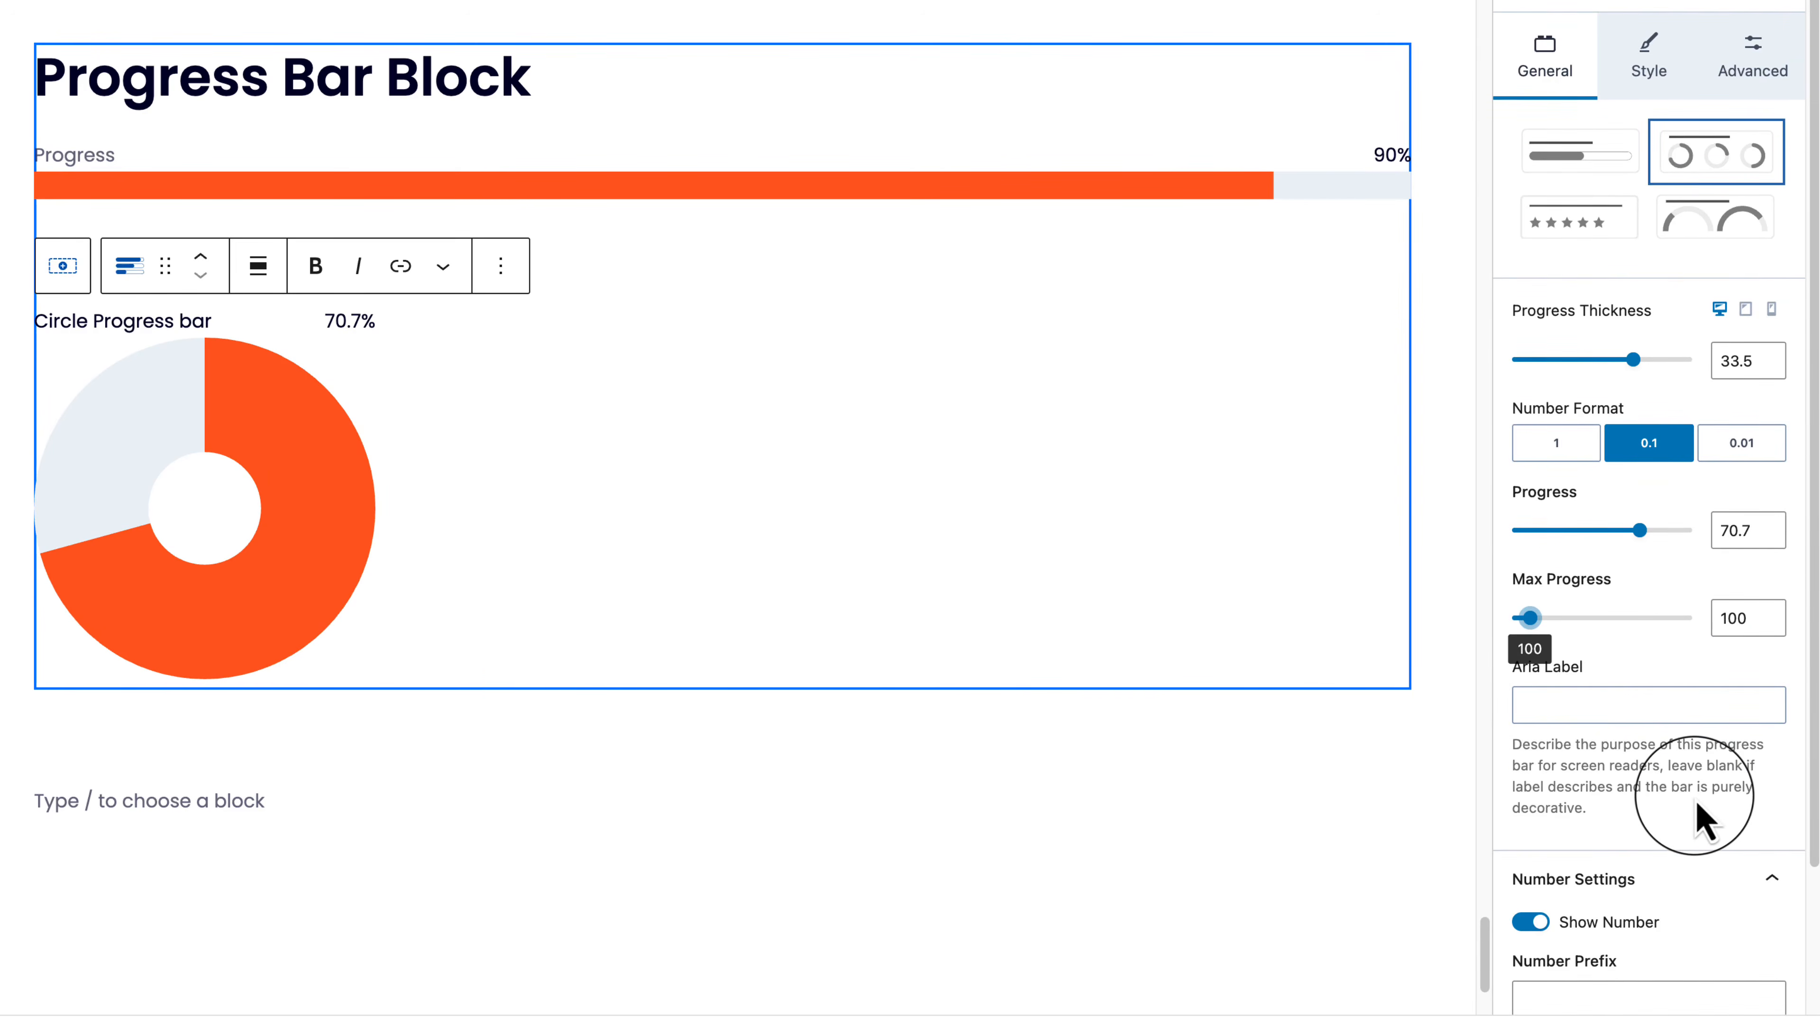
Step: Add a $ number prefix and remove the % number suffix
scroll(1702, 817, down, 3)
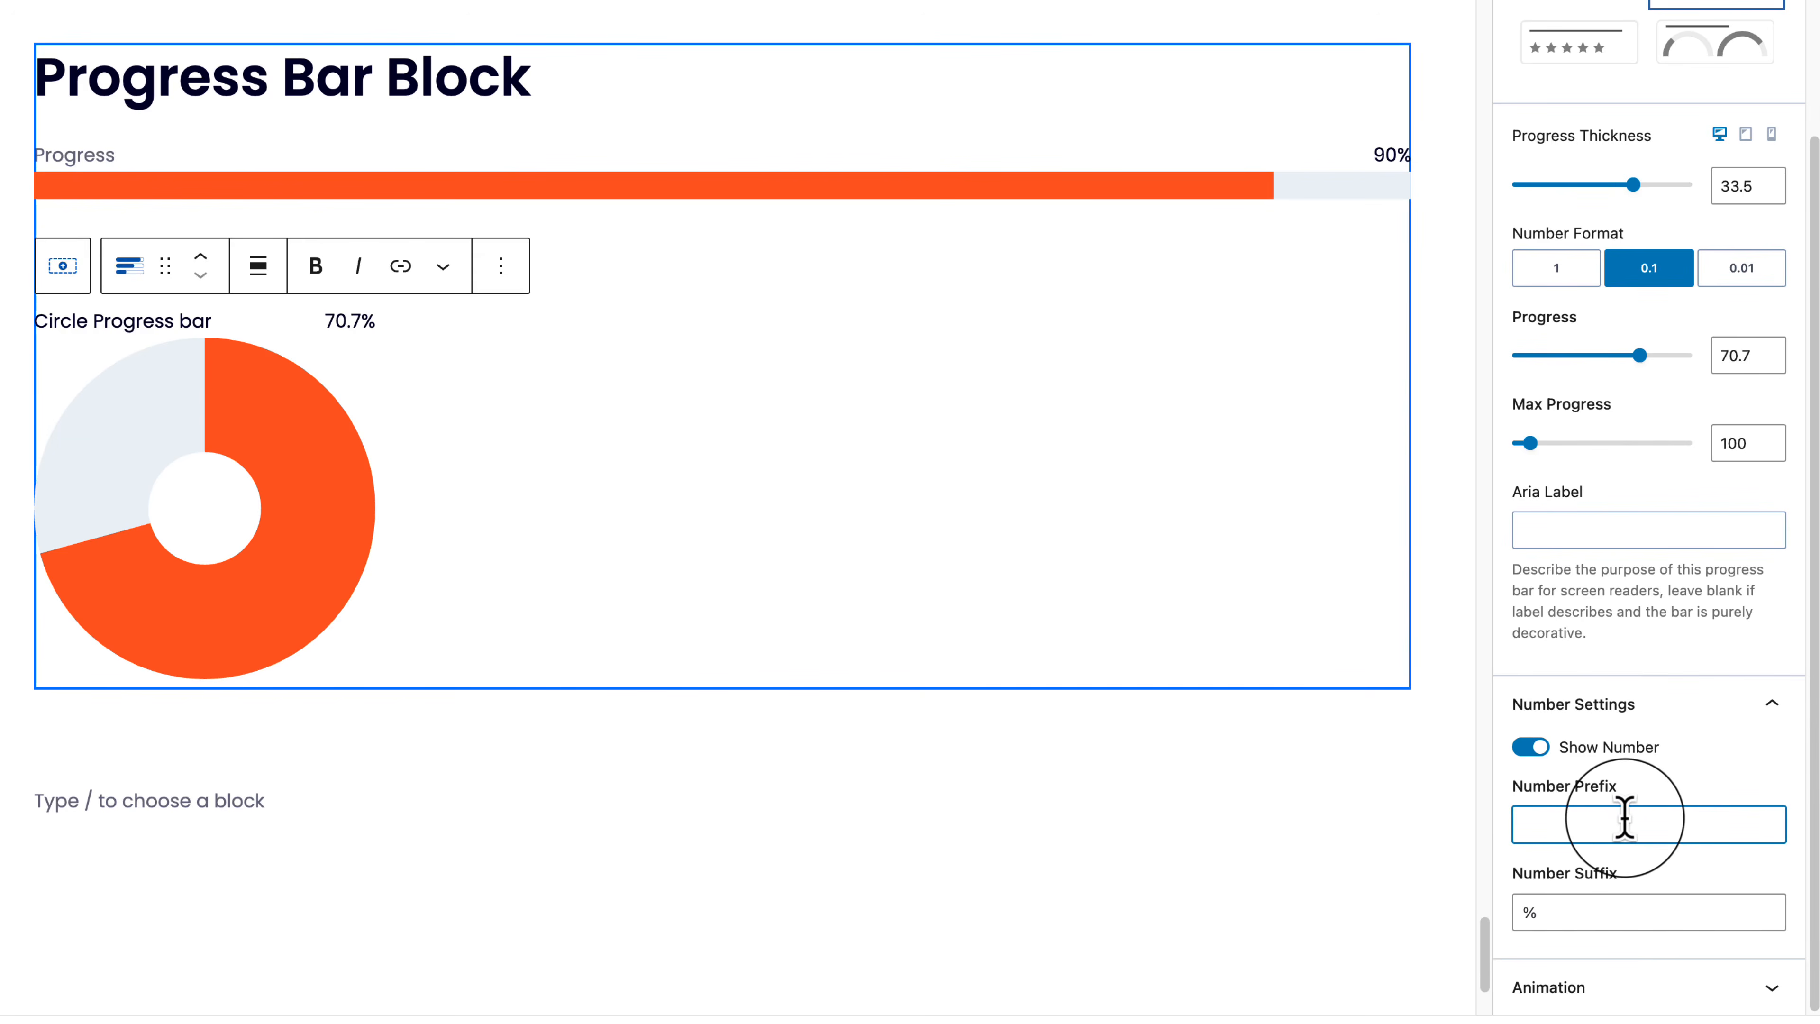
text($)
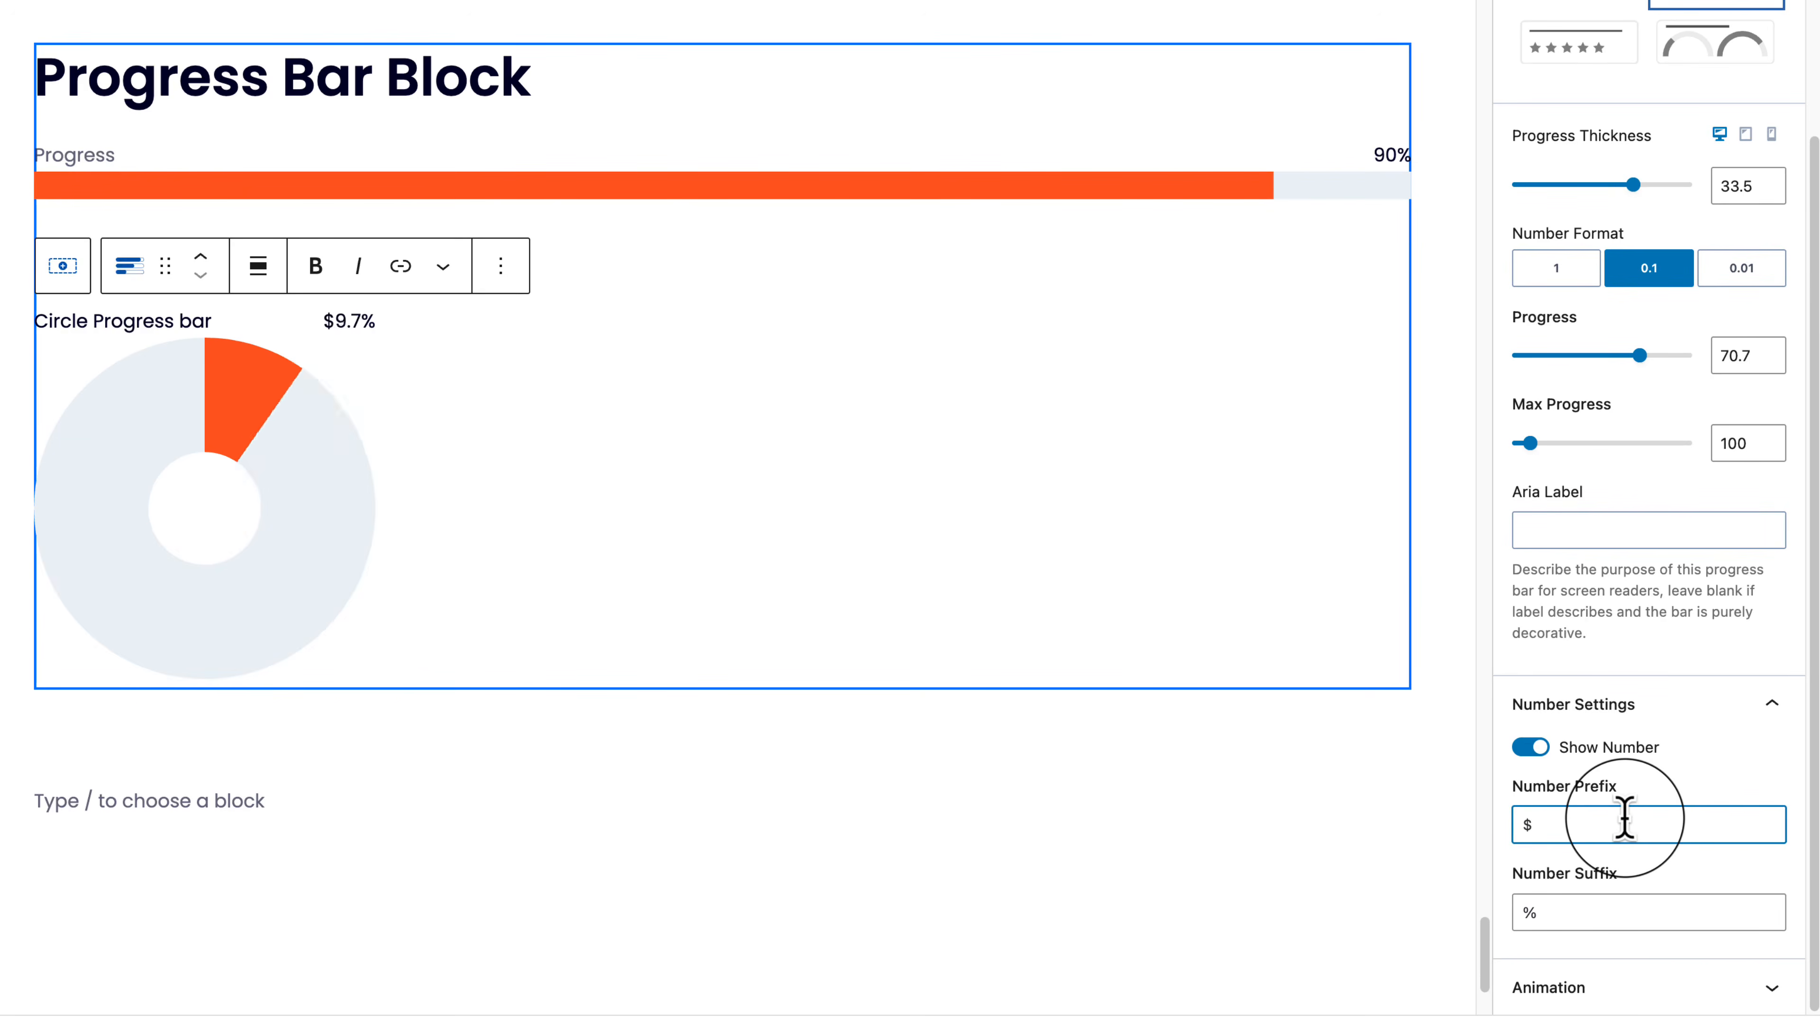
double_click(1662, 914)
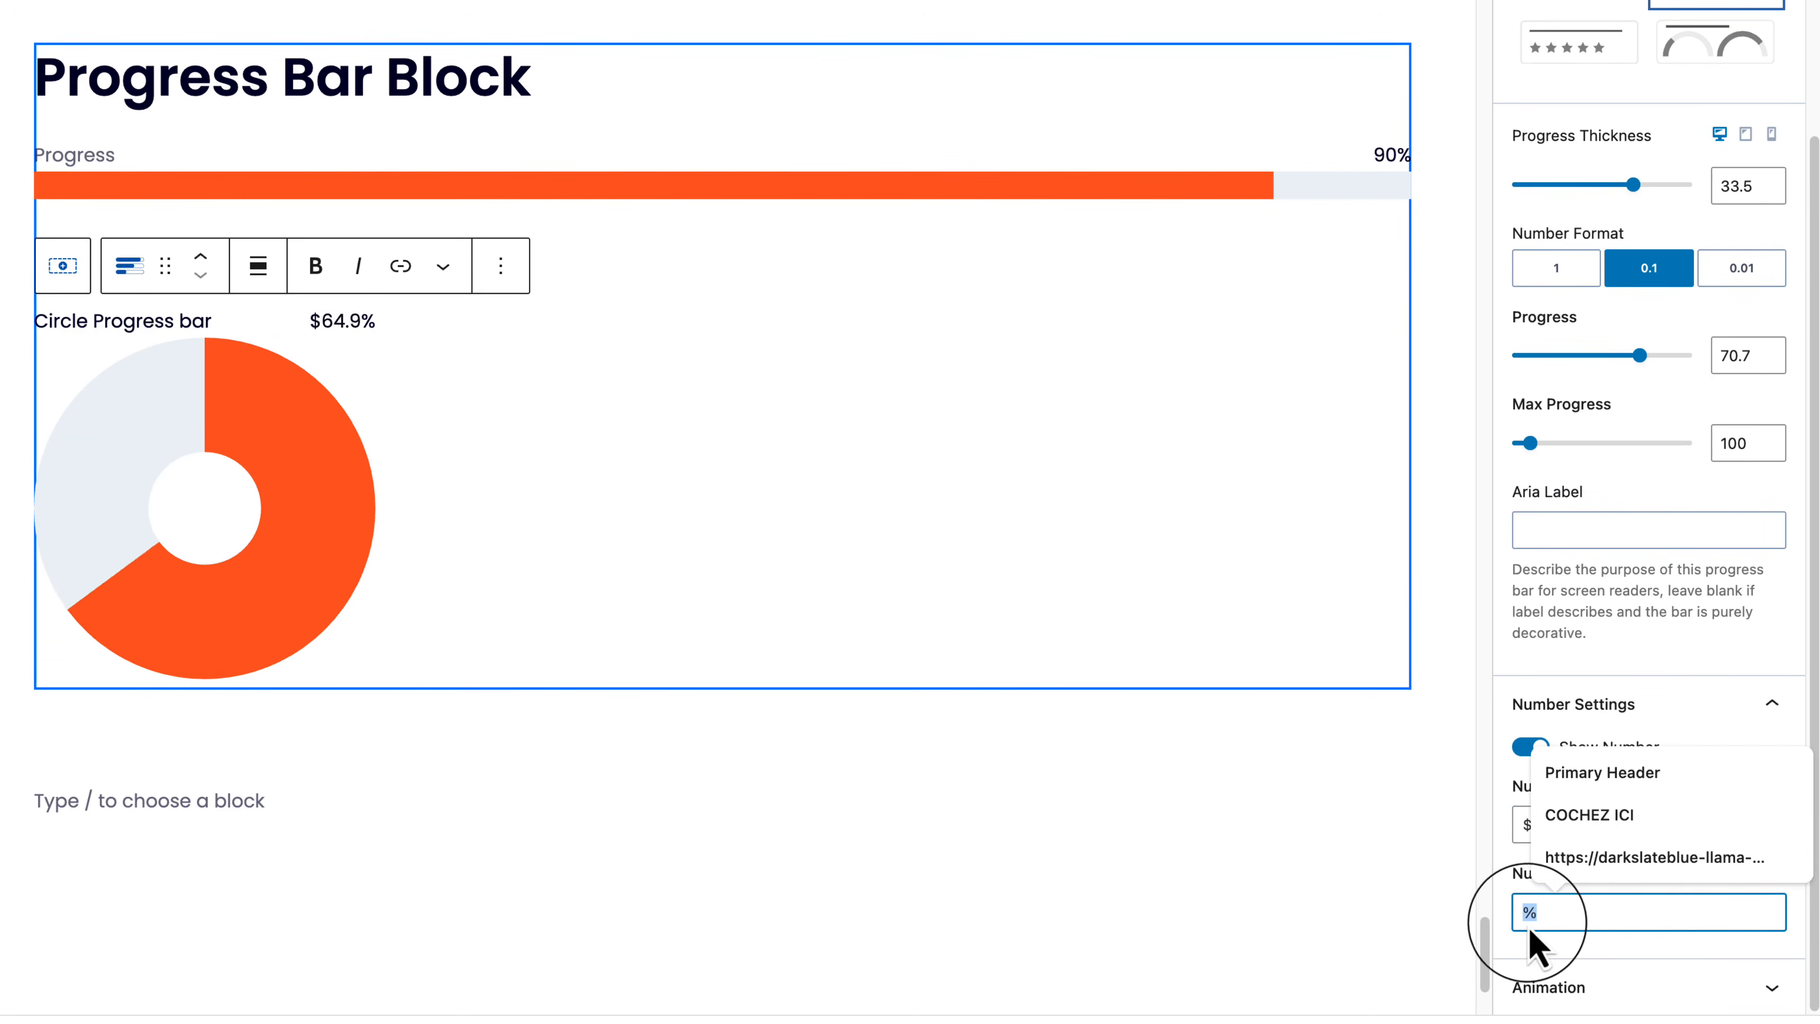
click(1518, 887)
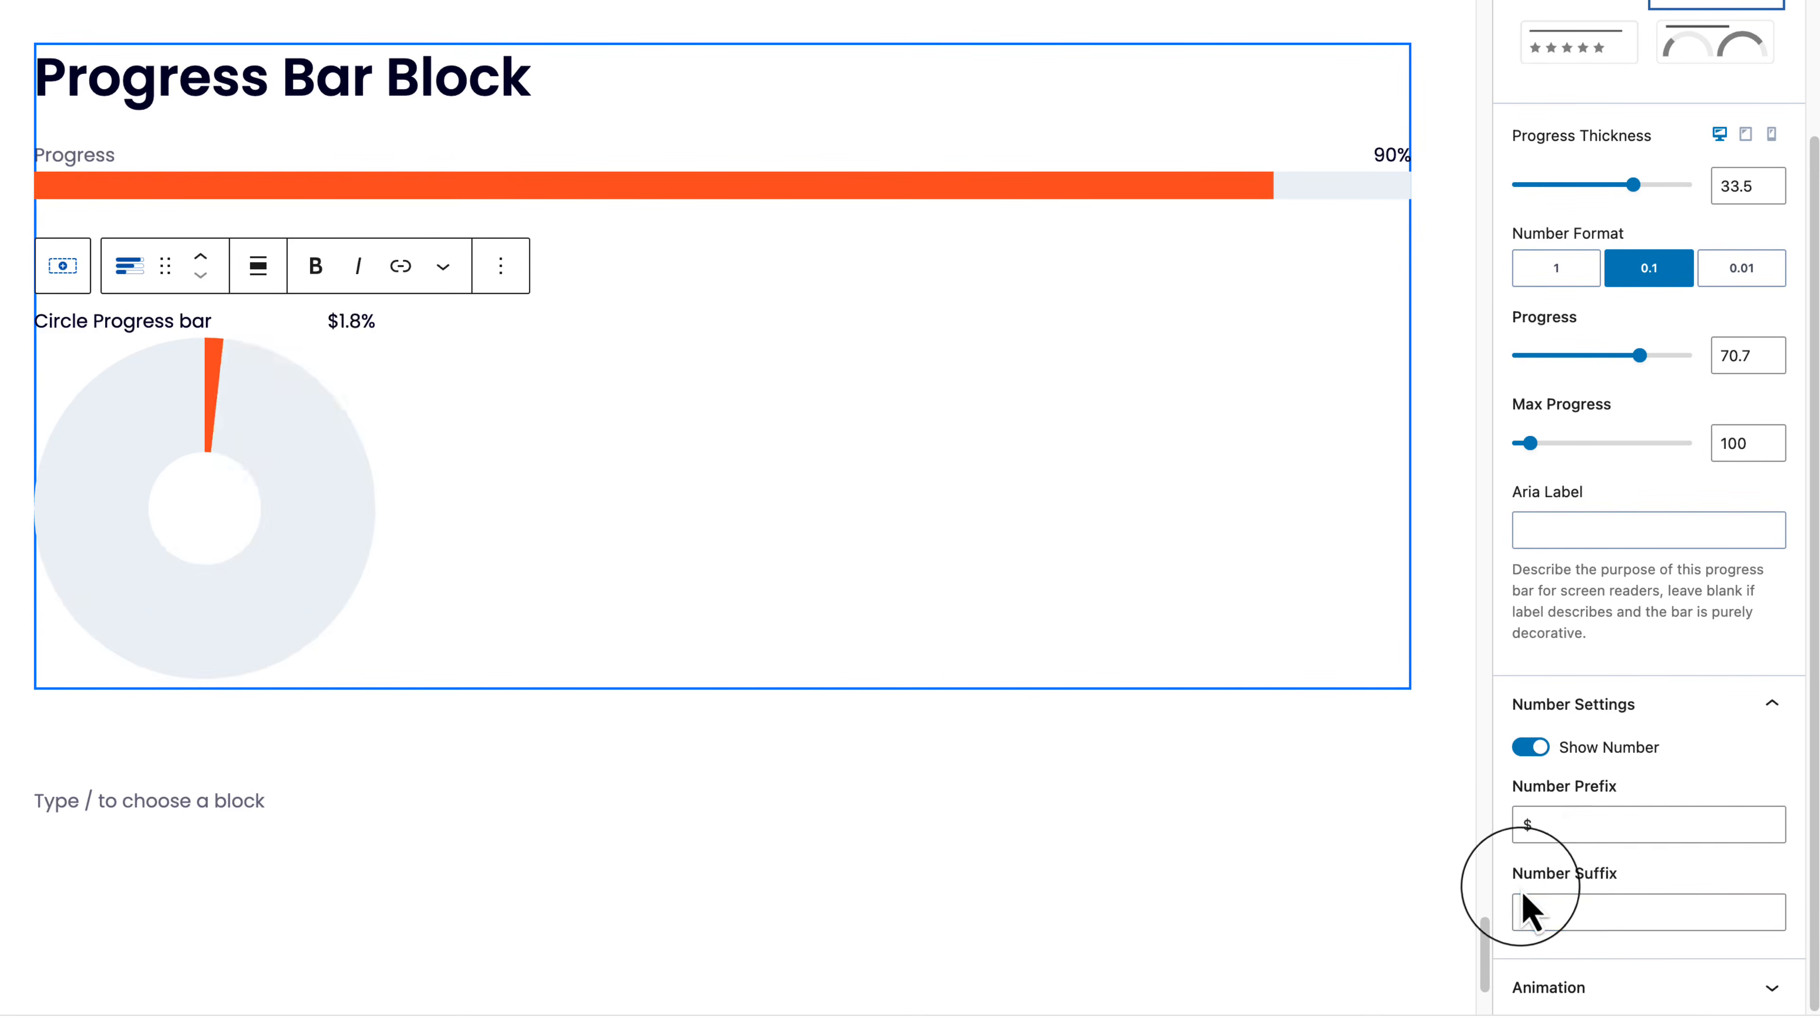
double_click(1569, 912)
key(BackSpace)
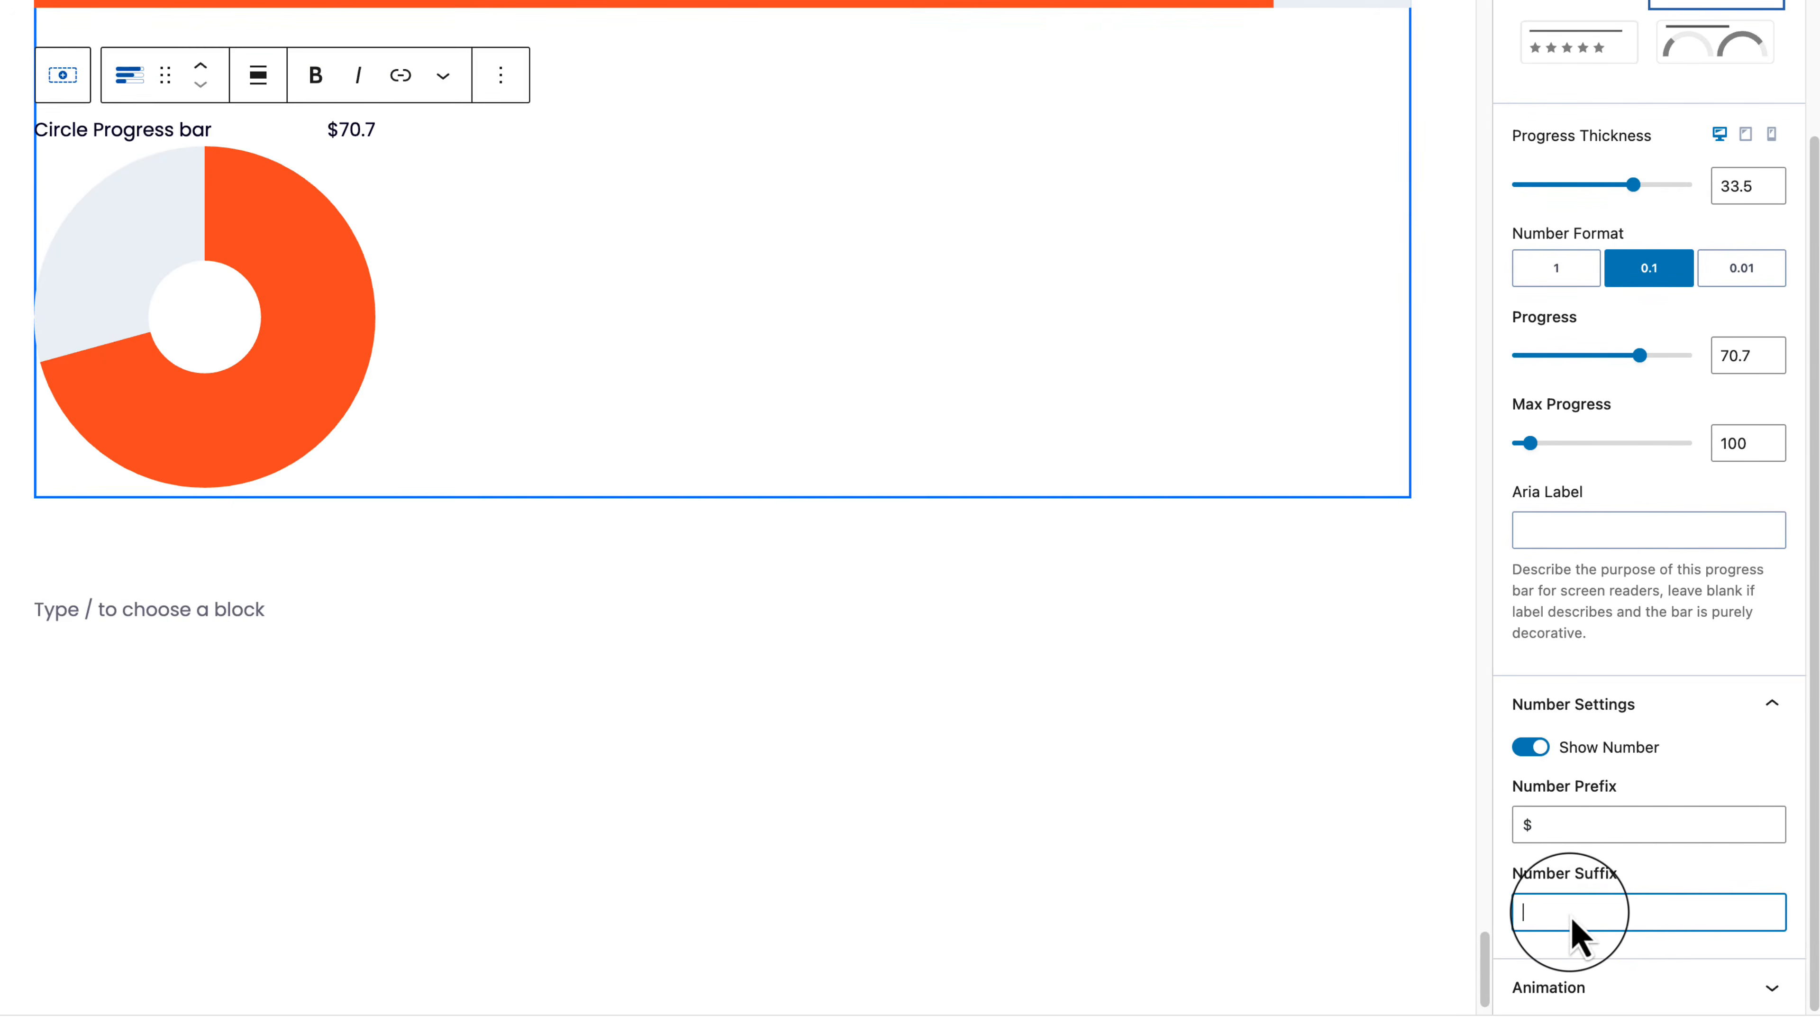
Step: Set the circle bar's animation type to Ease In
click(1771, 993)
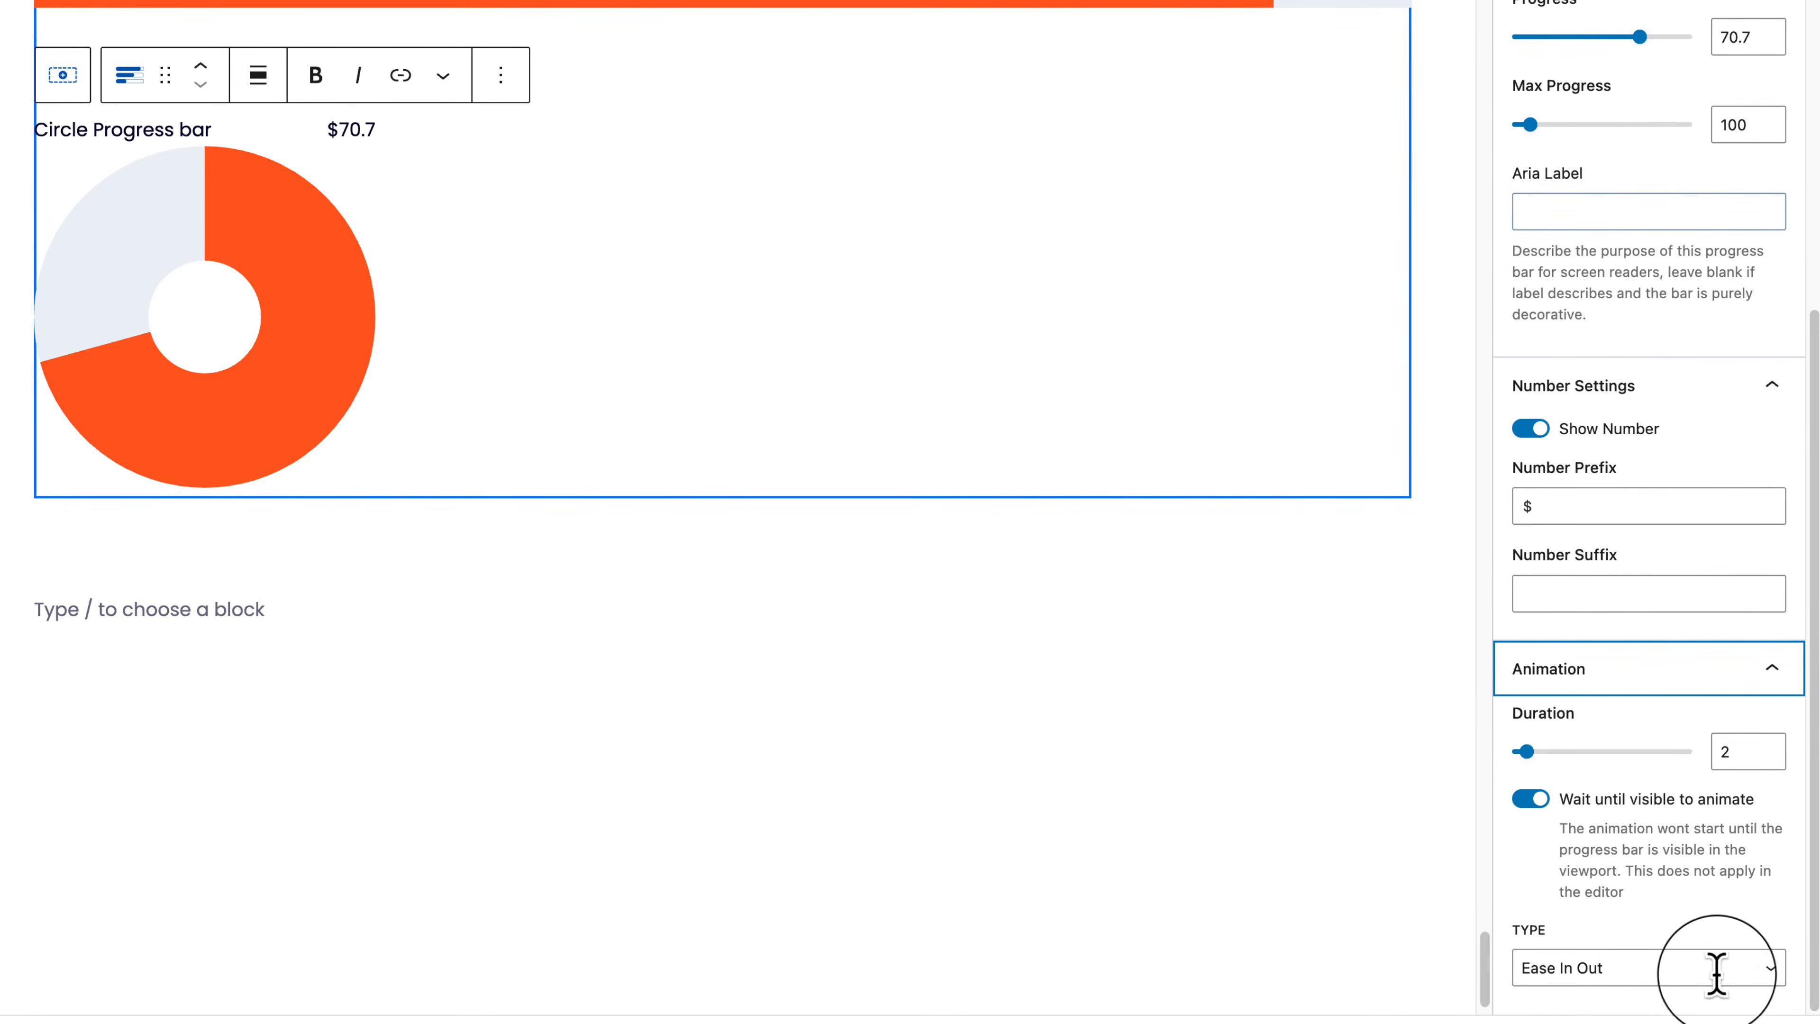
click(1562, 974)
click(1653, 950)
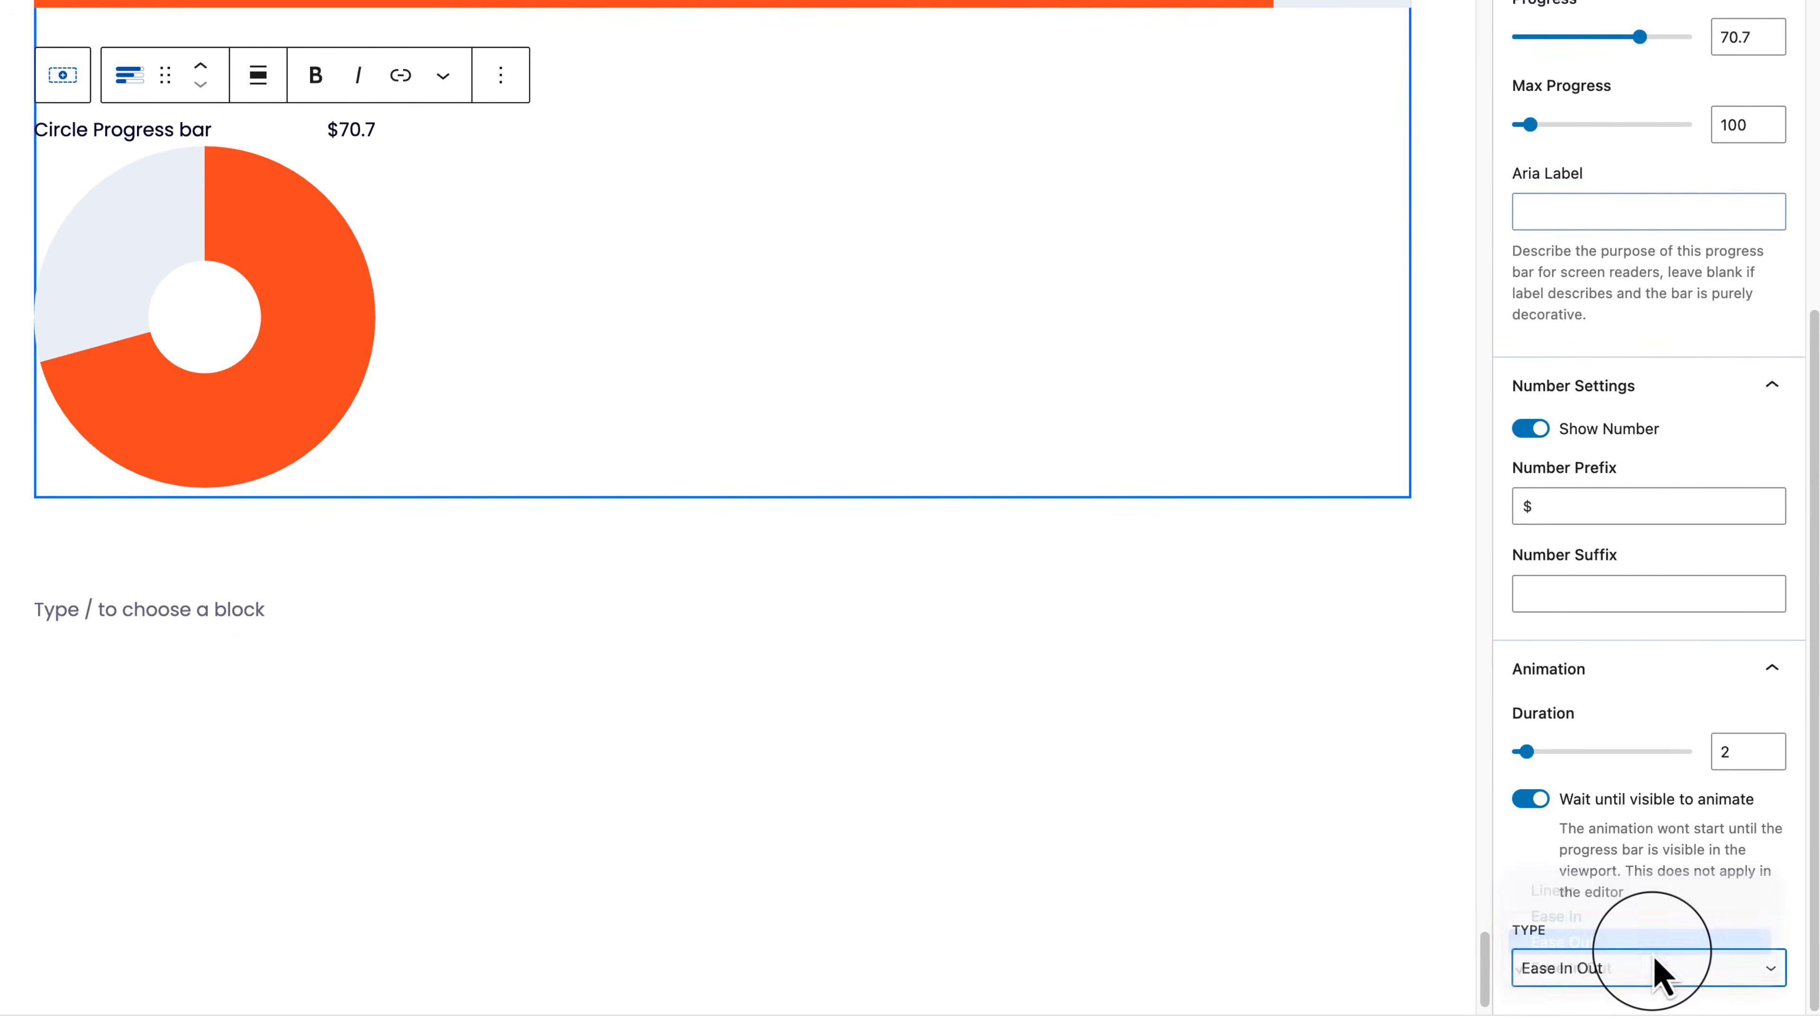
click(1652, 961)
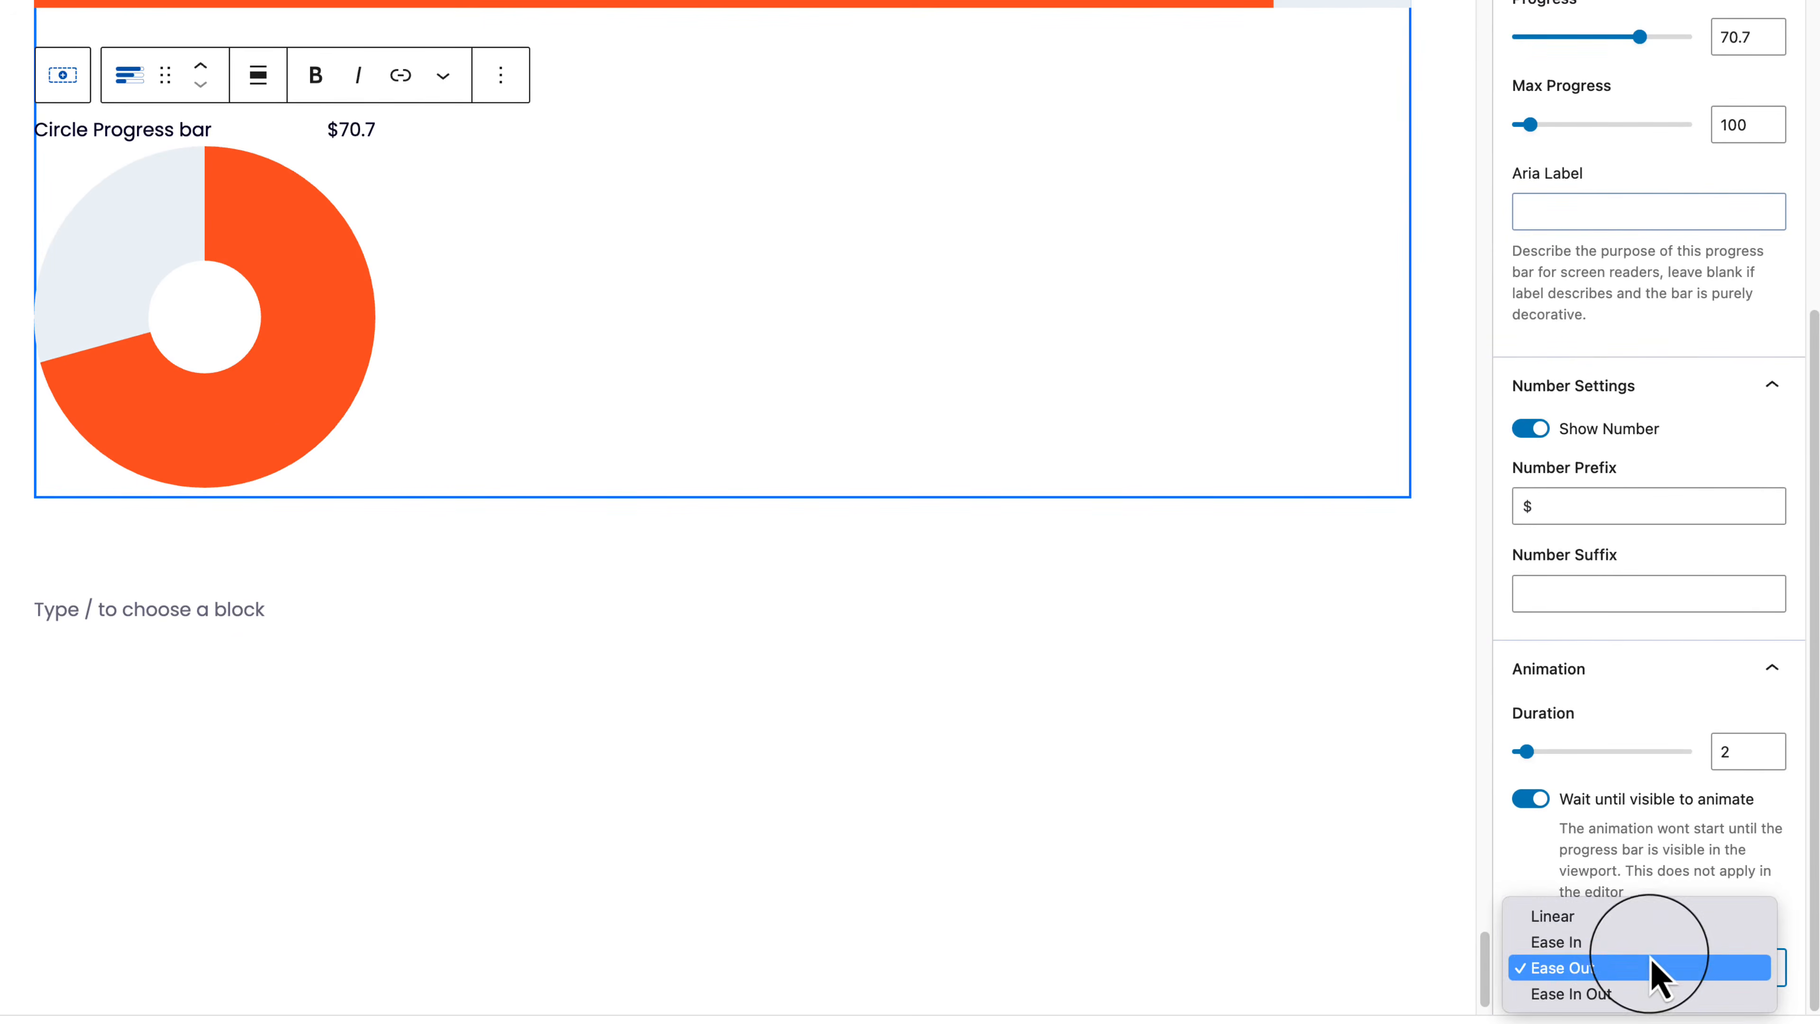
click(1646, 948)
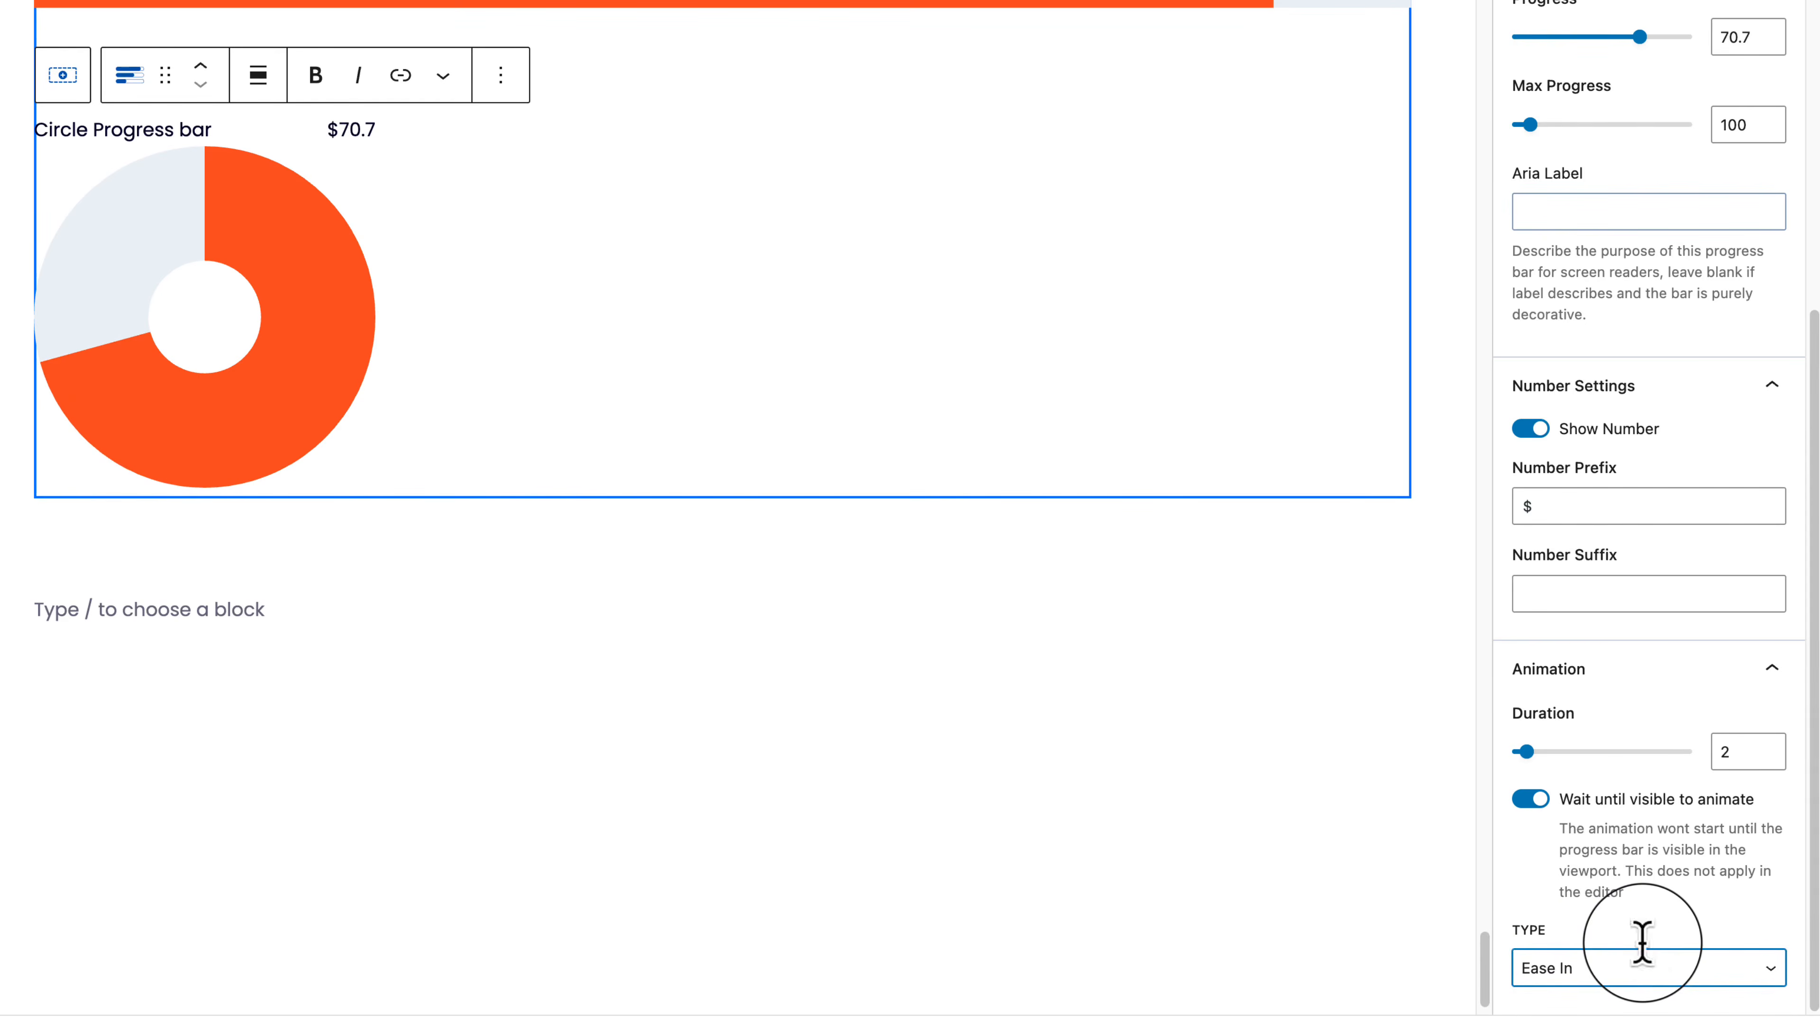
click(337, 307)
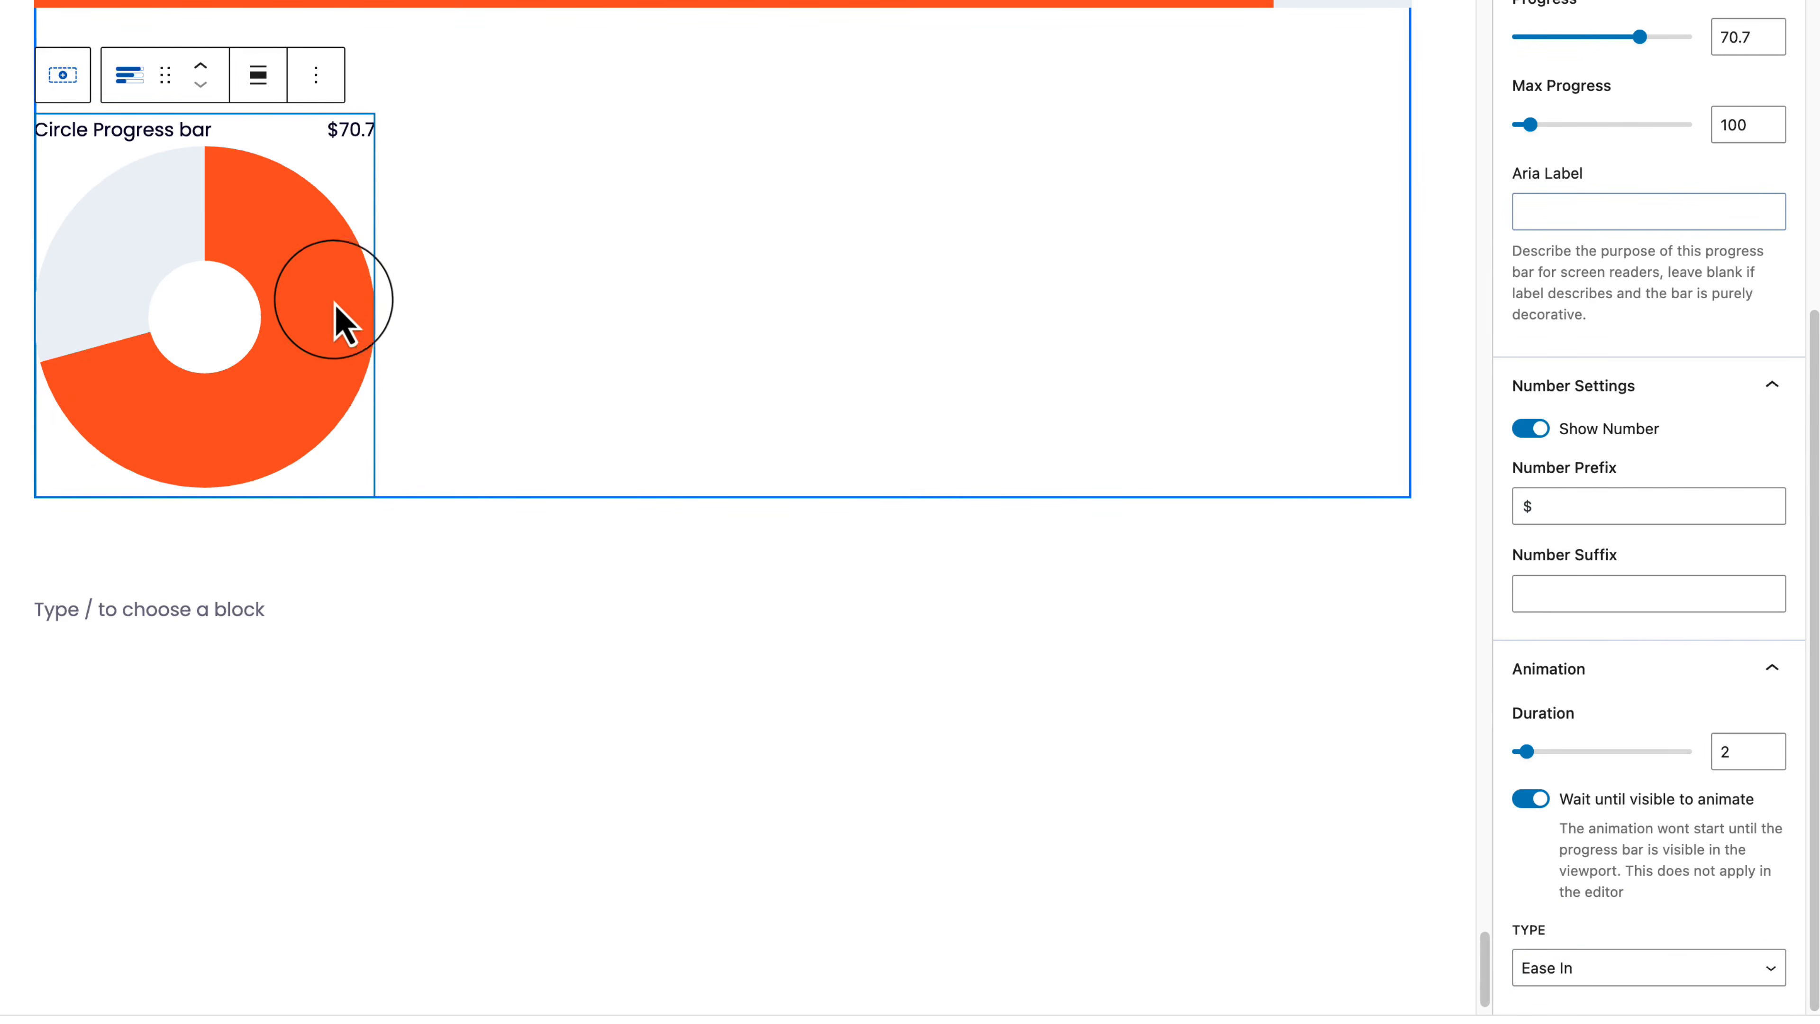
click(315, 74)
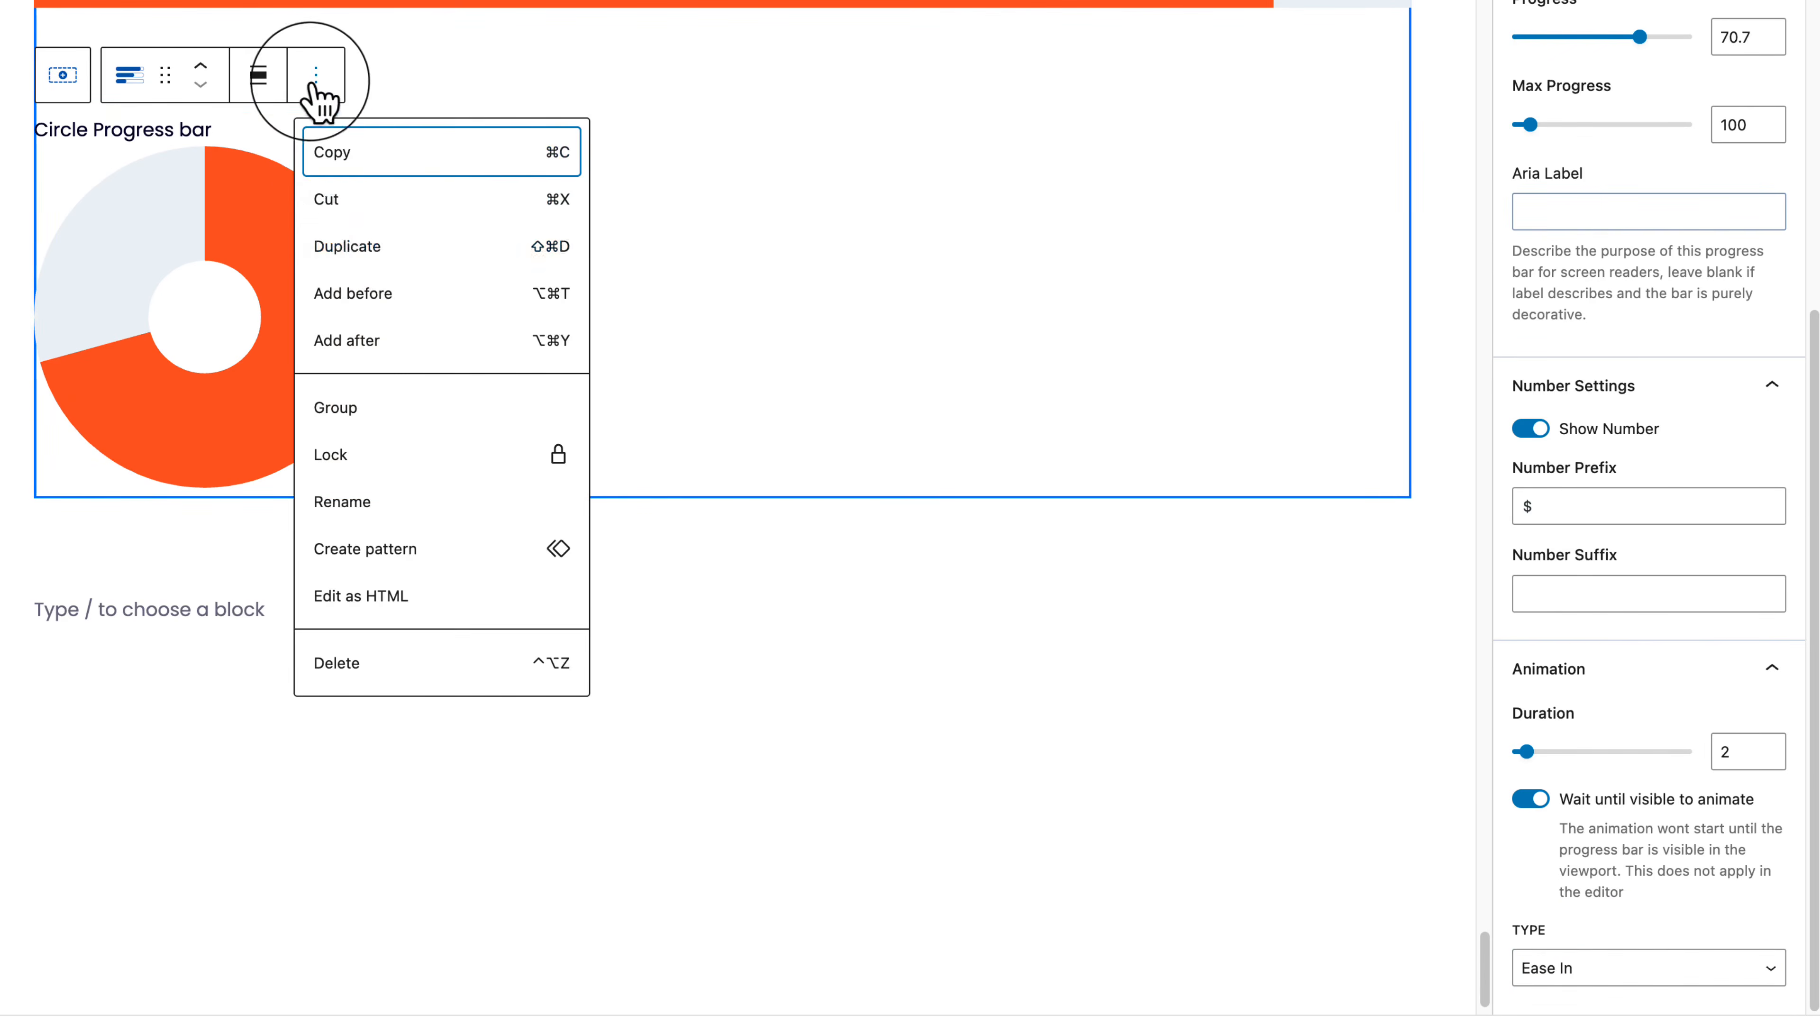
Step: Duplicate the circle progress bar and switch the copy to a mask style with 11 iterations
click(362, 259)
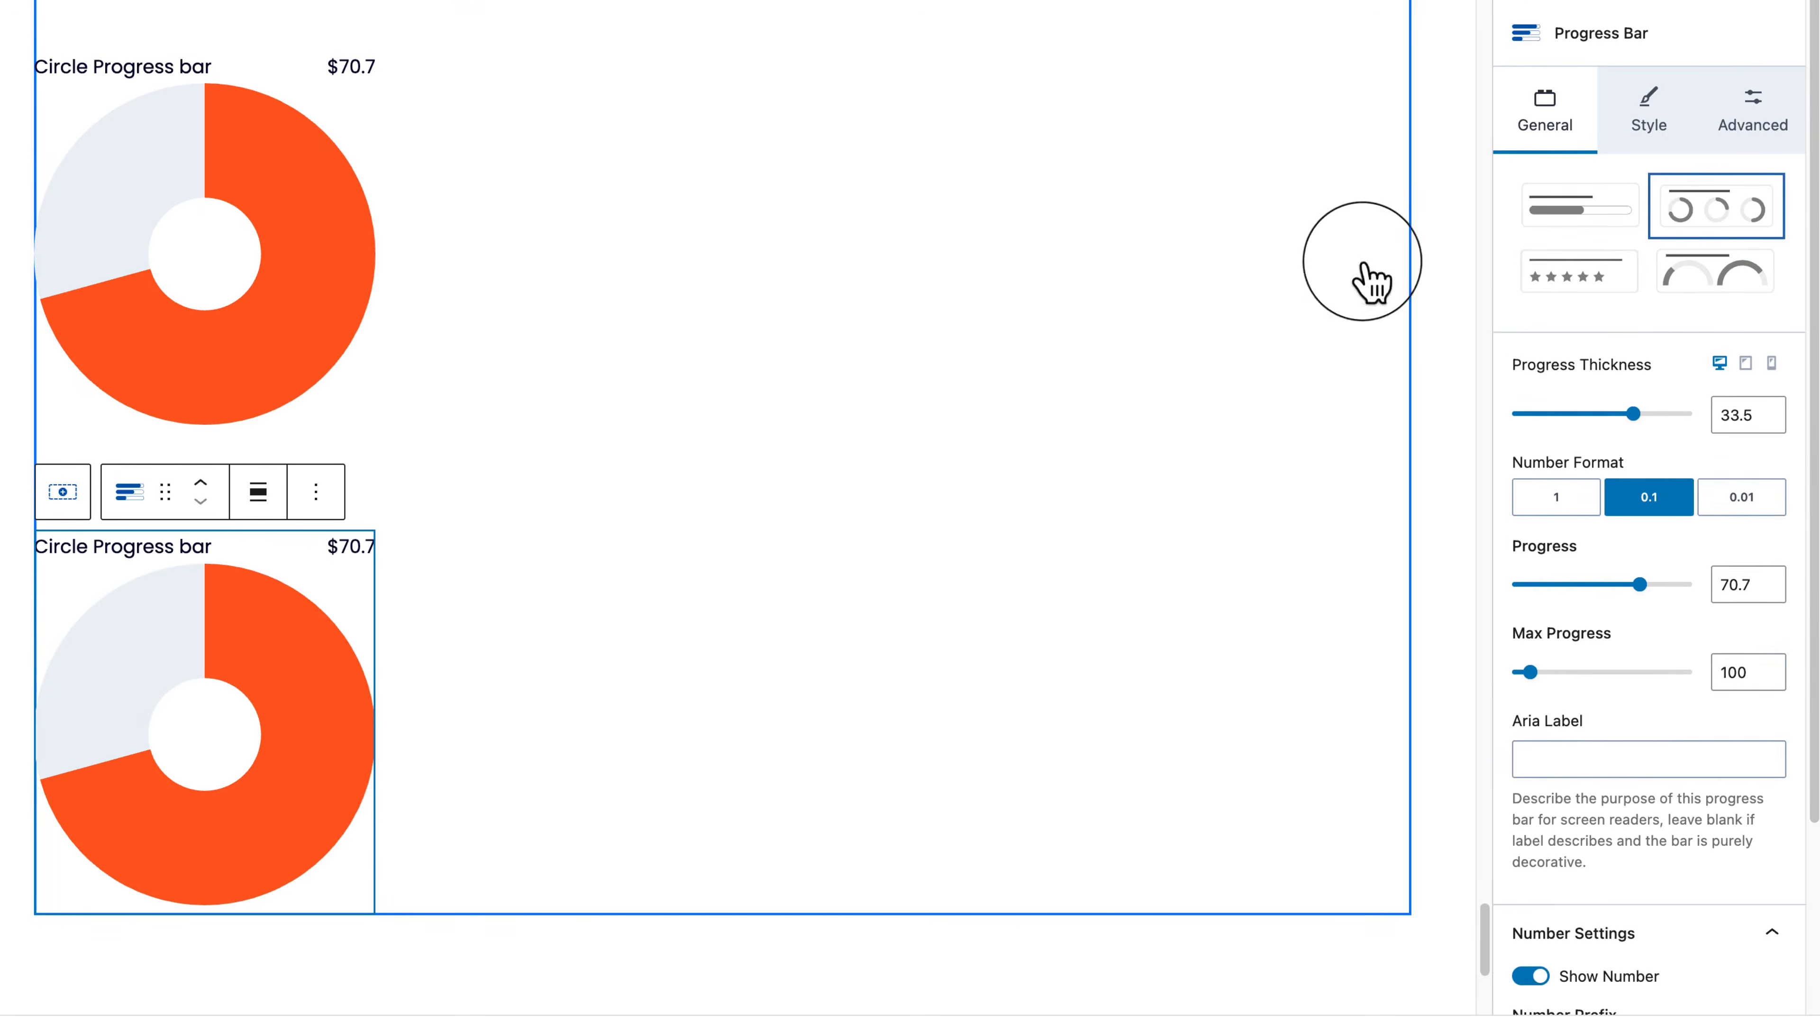
click(1566, 275)
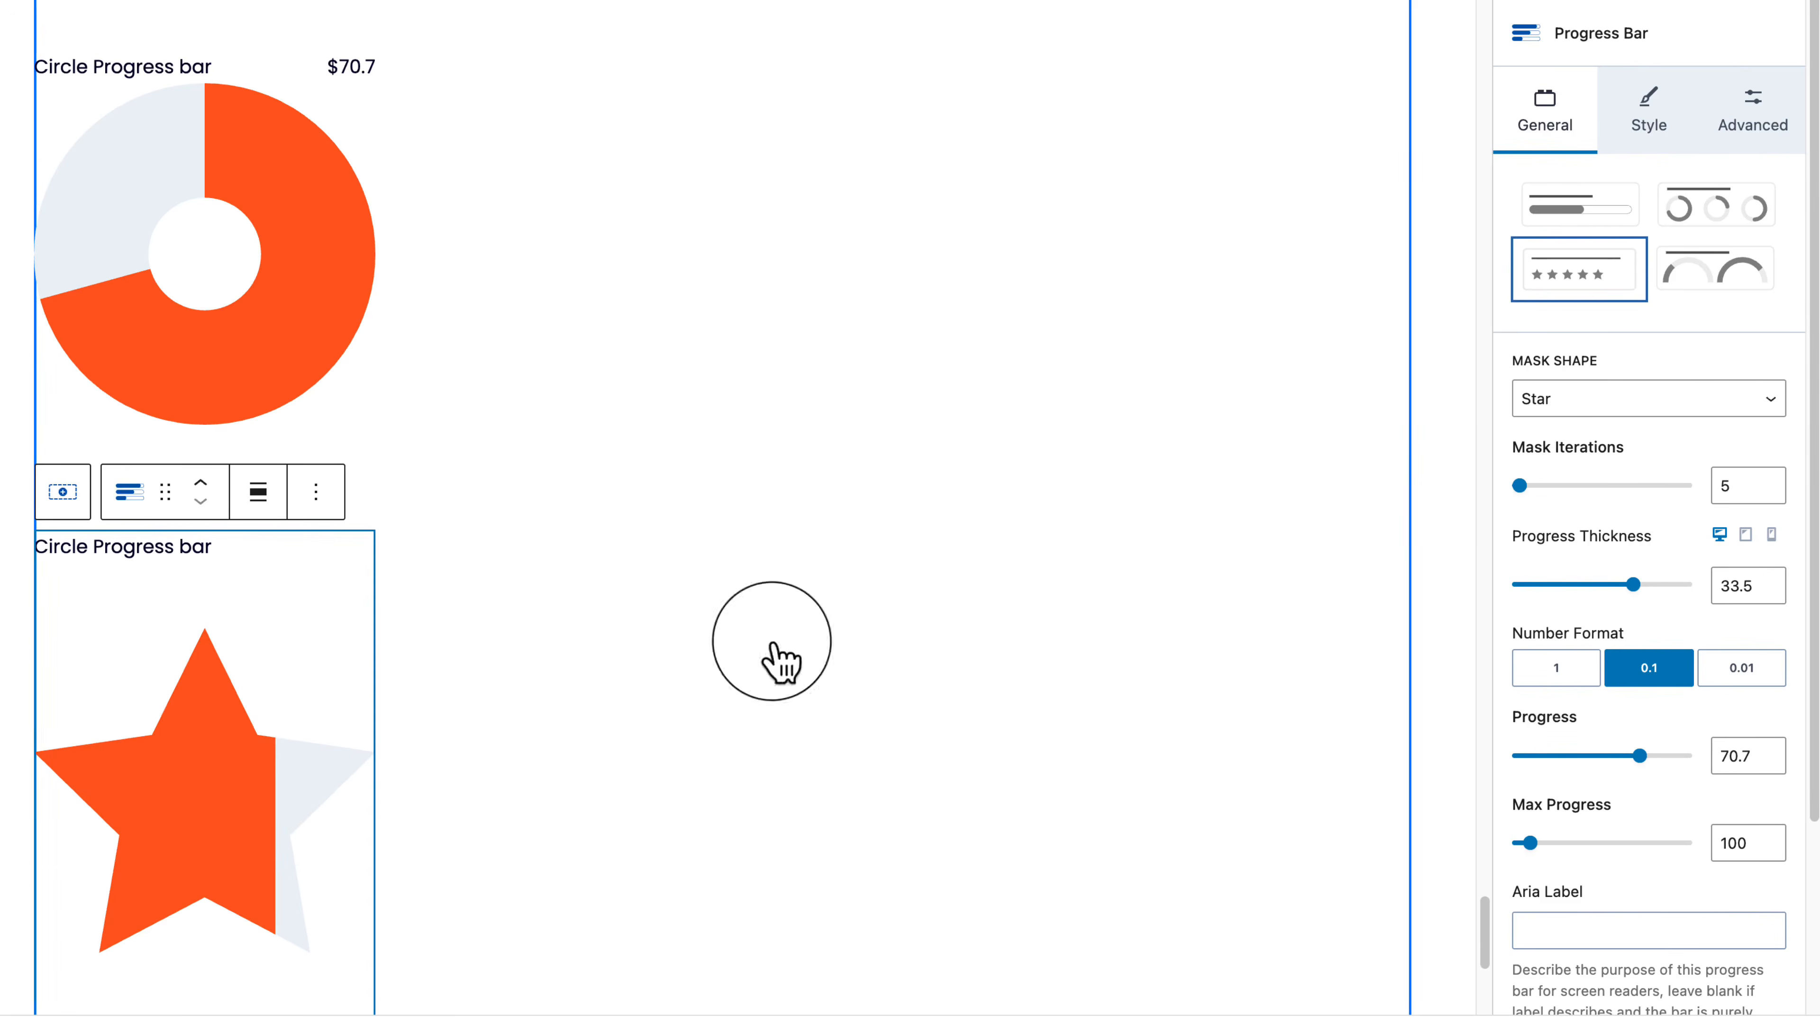
drag(1520, 486, 1532, 483)
Step: Preview the Heart, Smile, Thumbs Up, Mug, Custom and Rounded mask shapes on the copy
click(1605, 403)
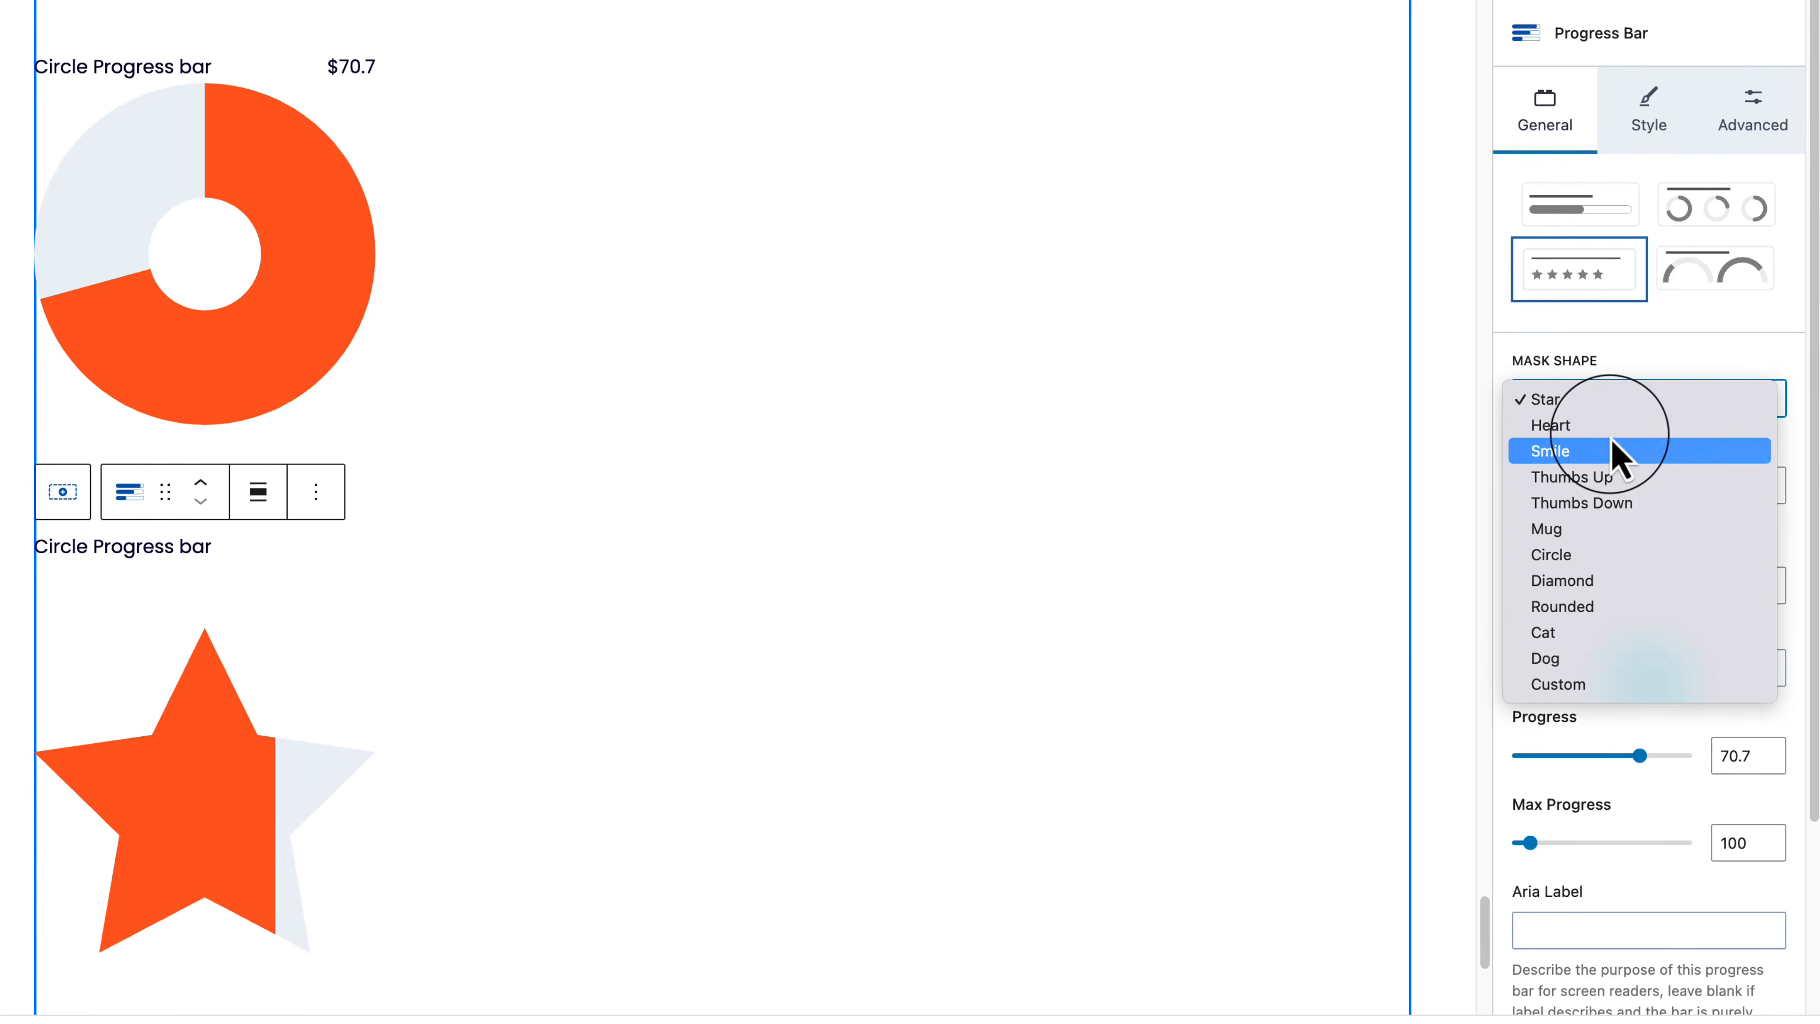
click(1612, 428)
click(1609, 412)
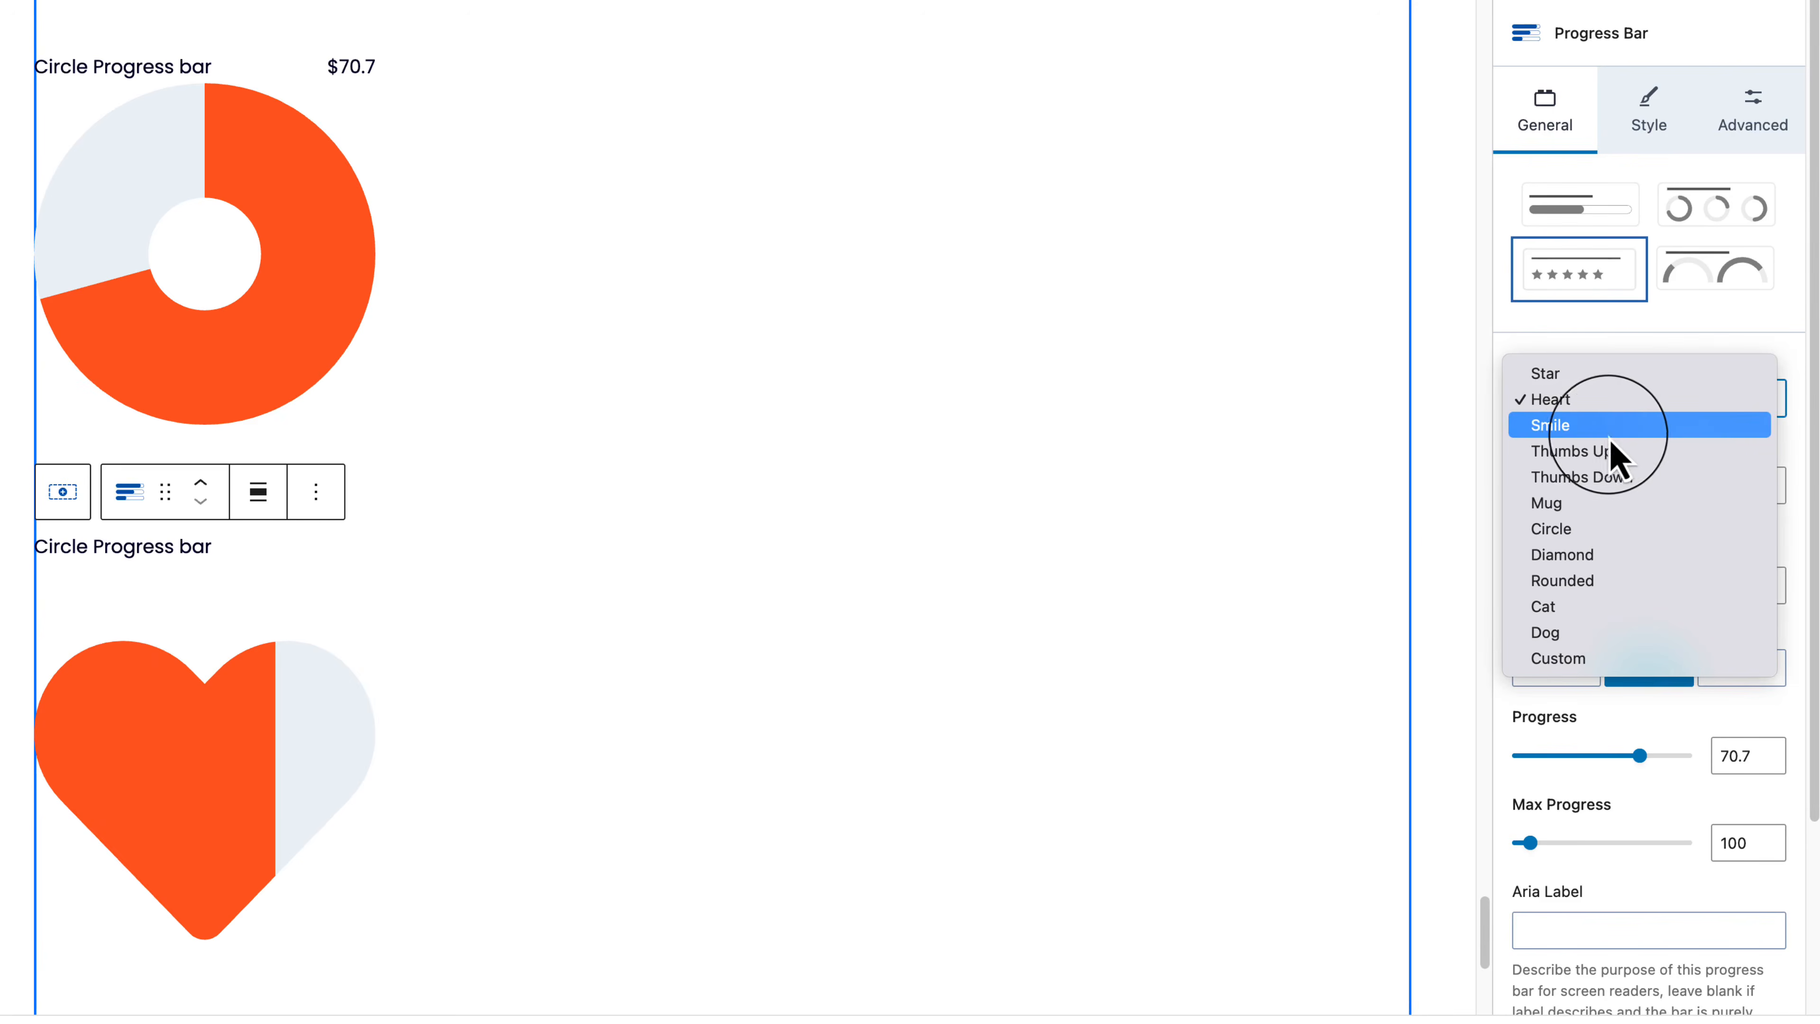
click(1604, 430)
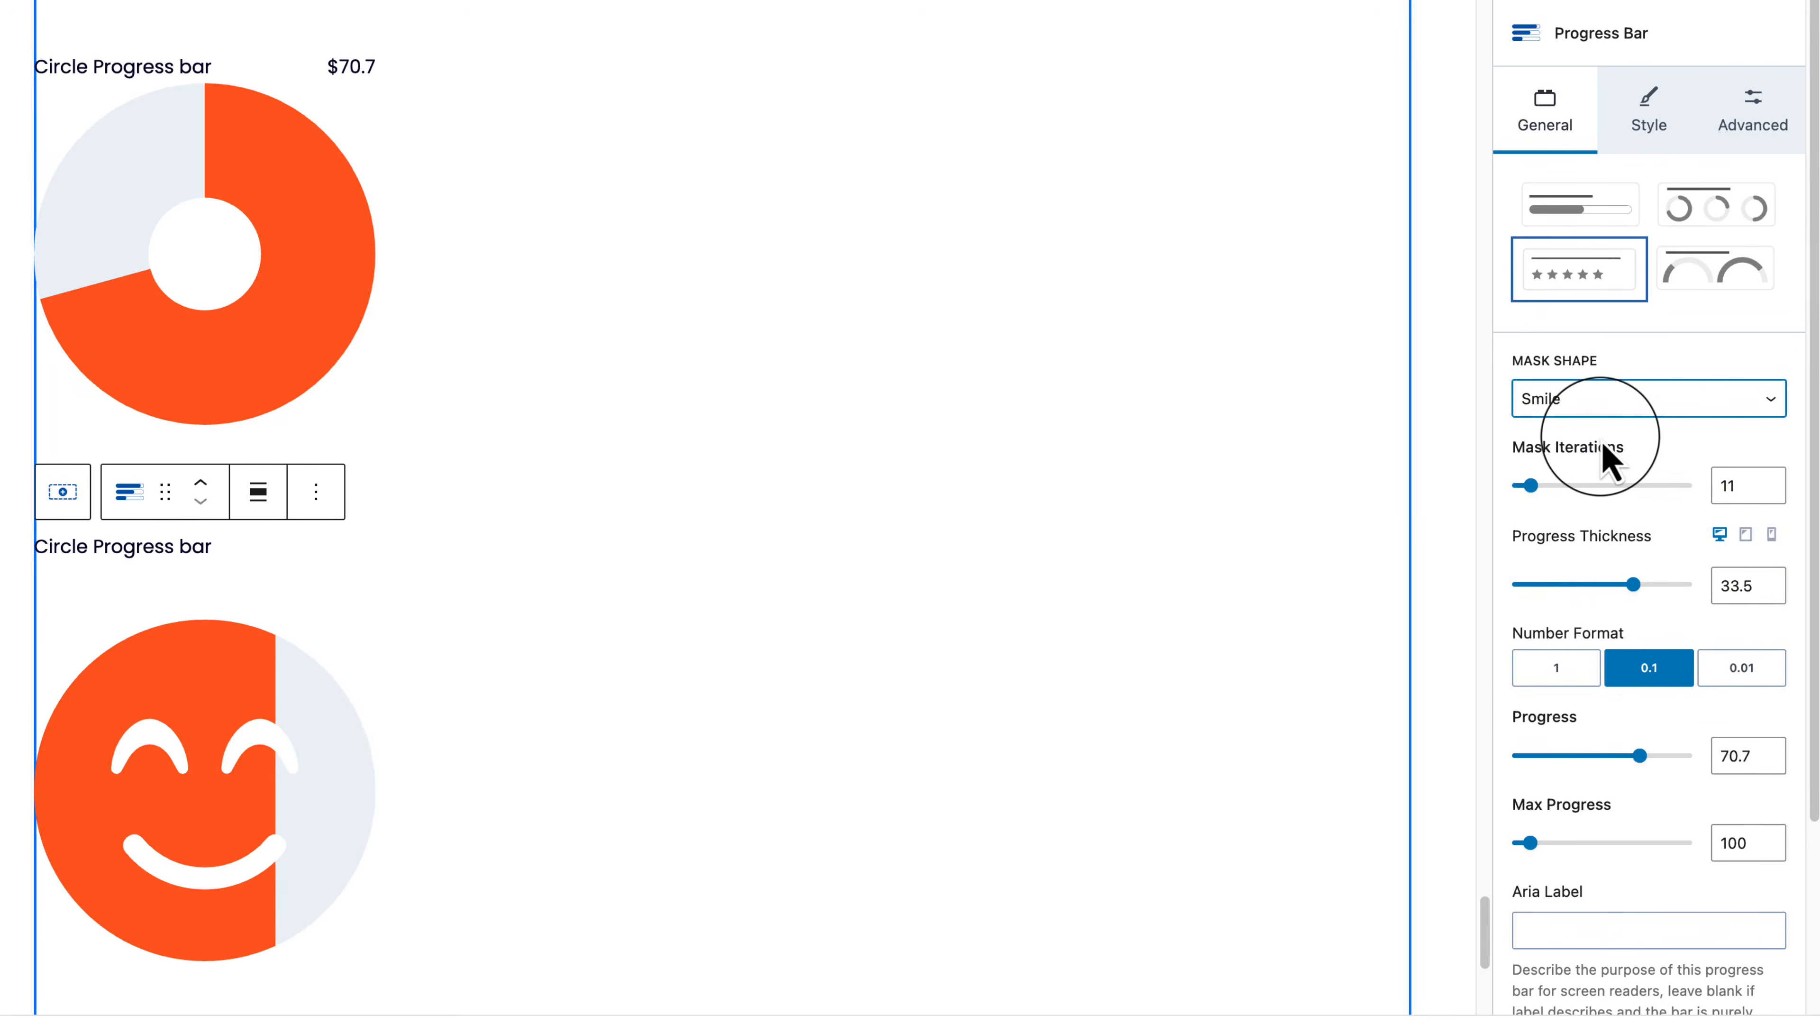
click(1606, 407)
click(1626, 429)
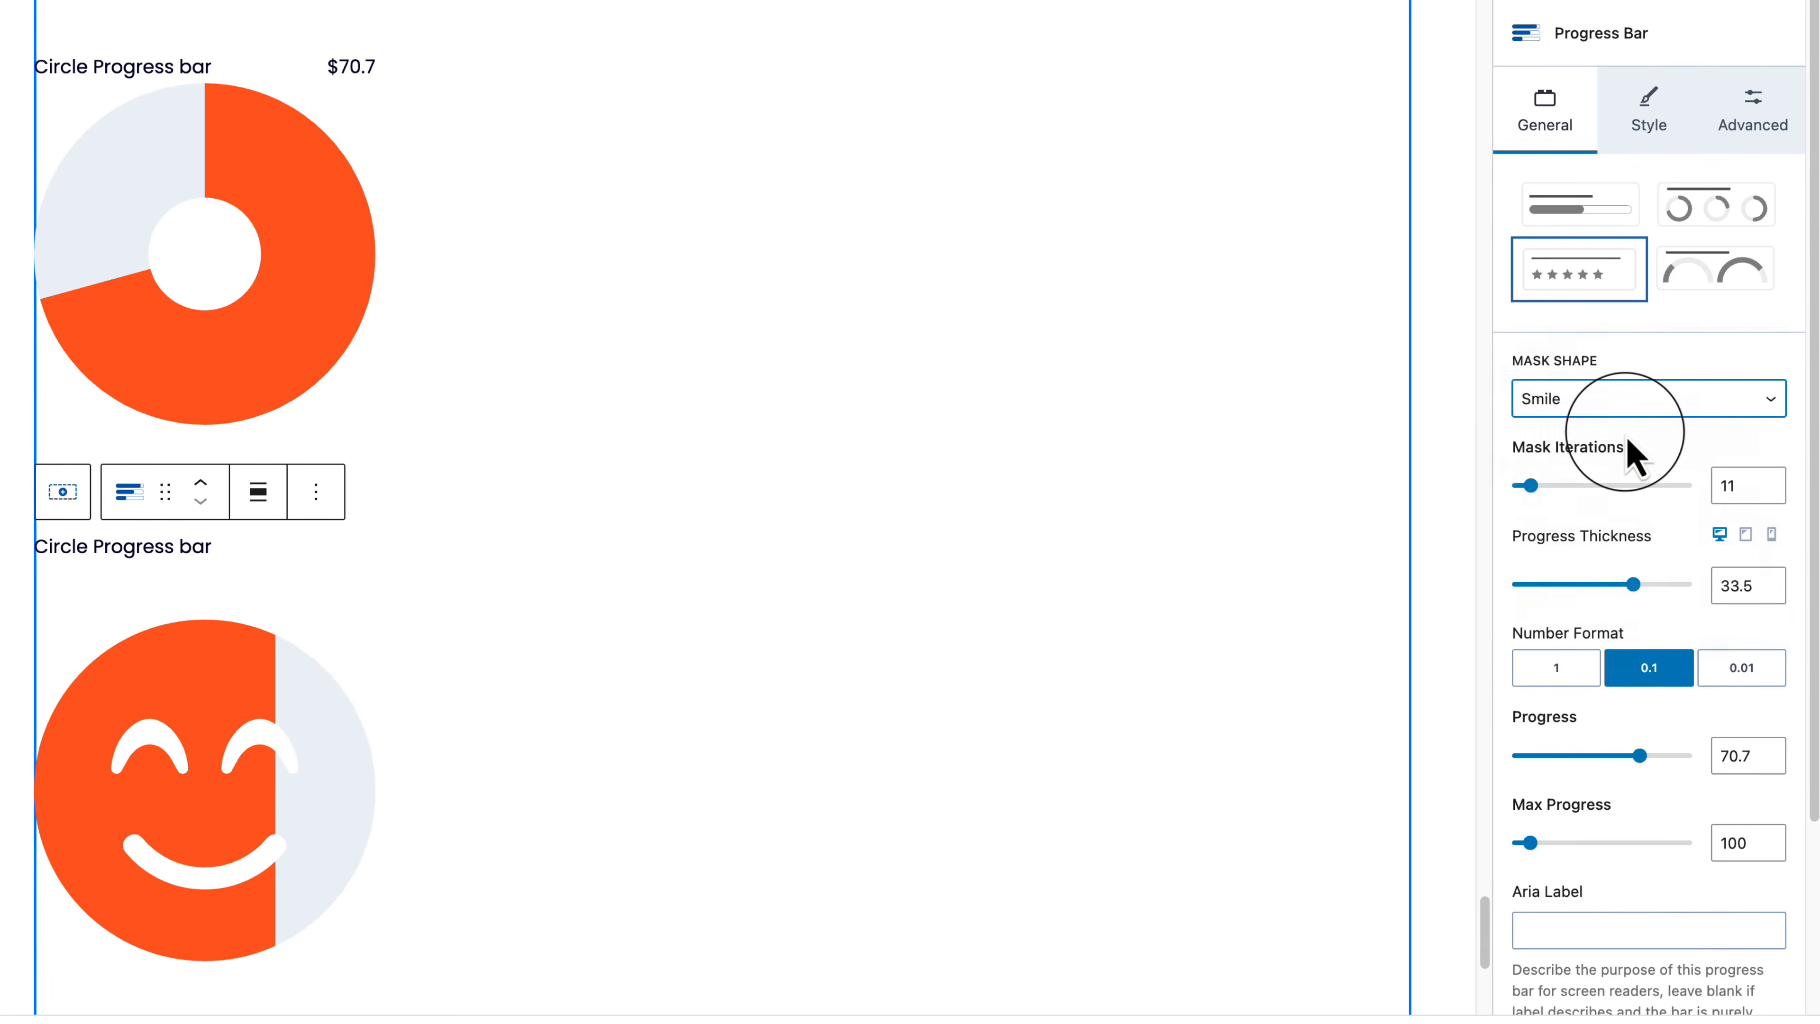
click(1666, 399)
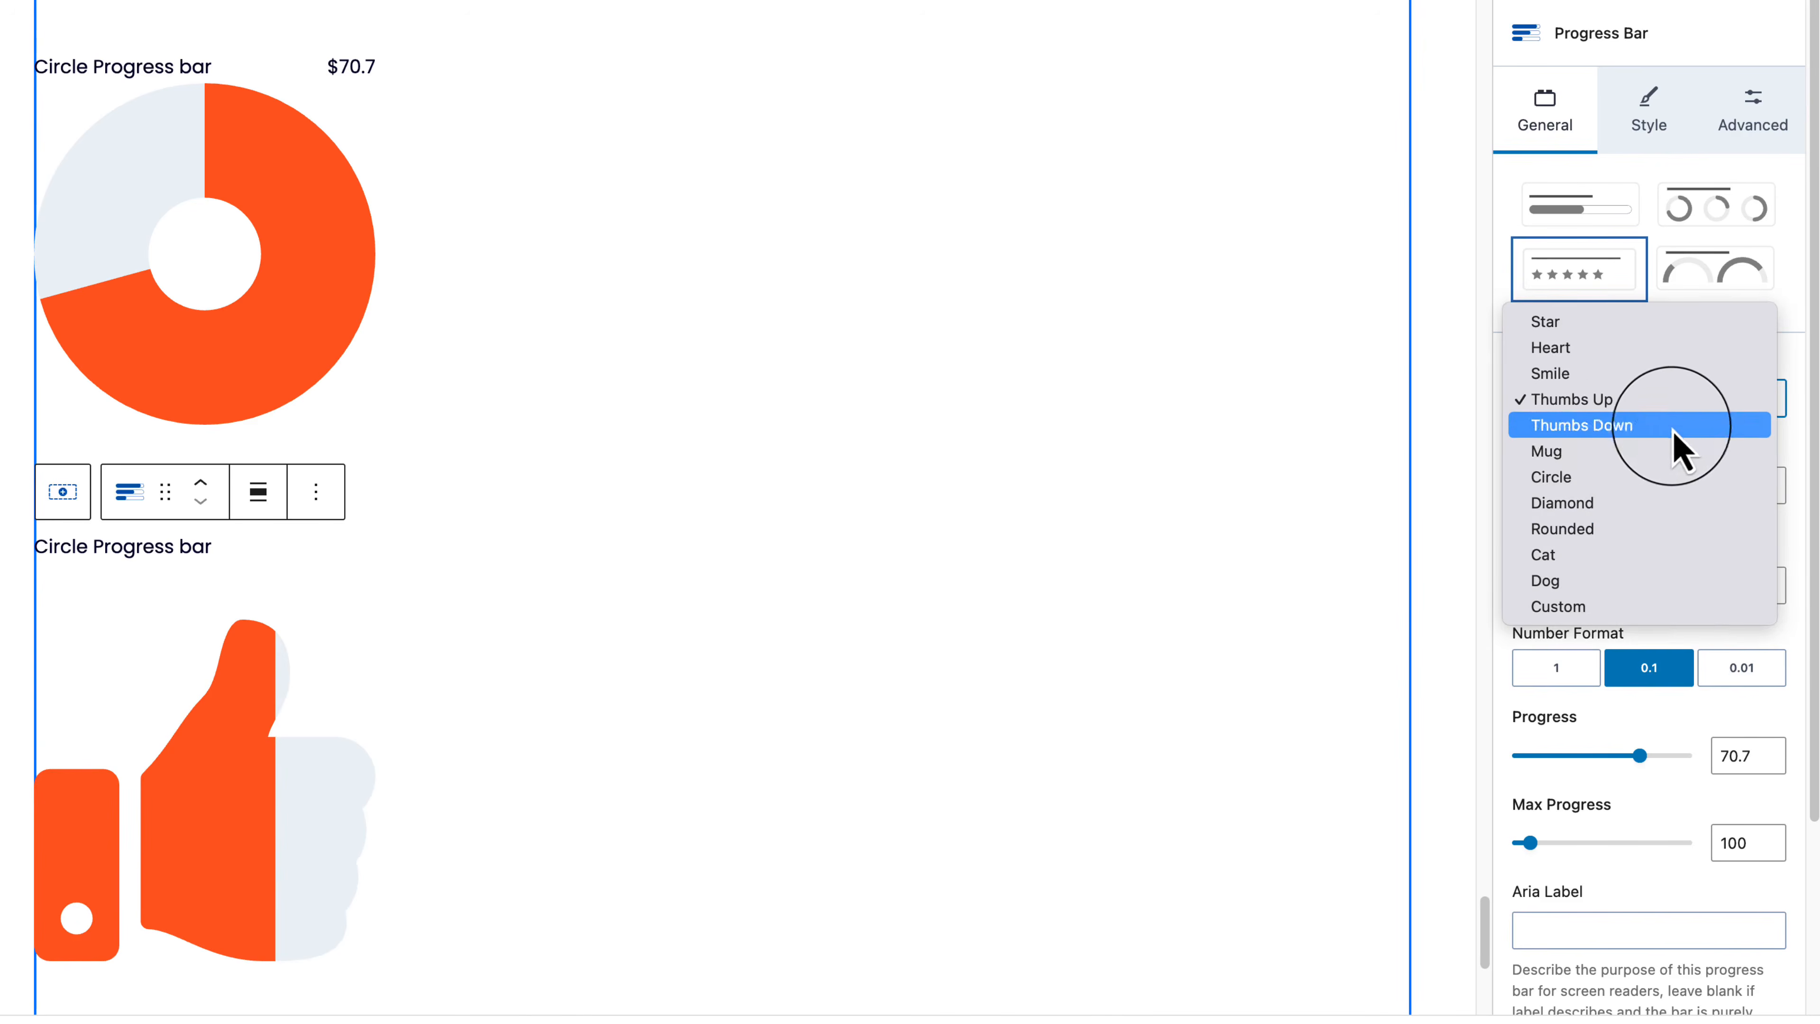
click(1596, 453)
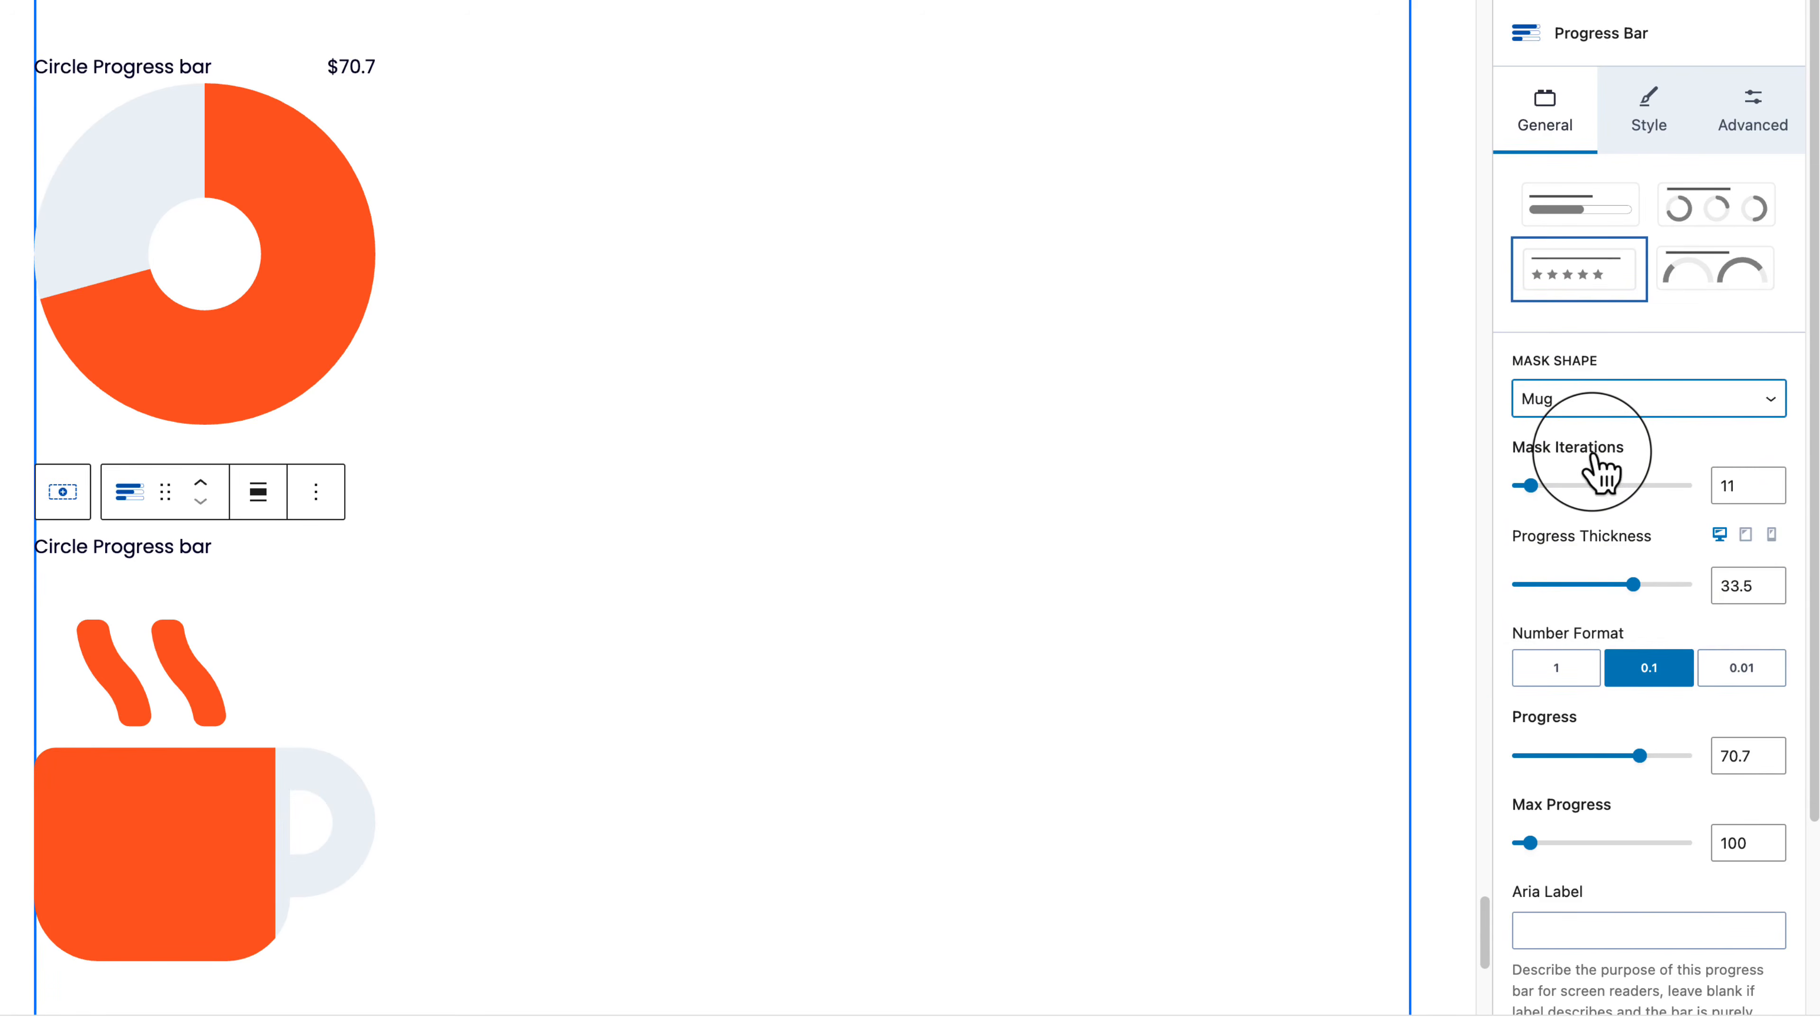
click(1640, 405)
click(1645, 558)
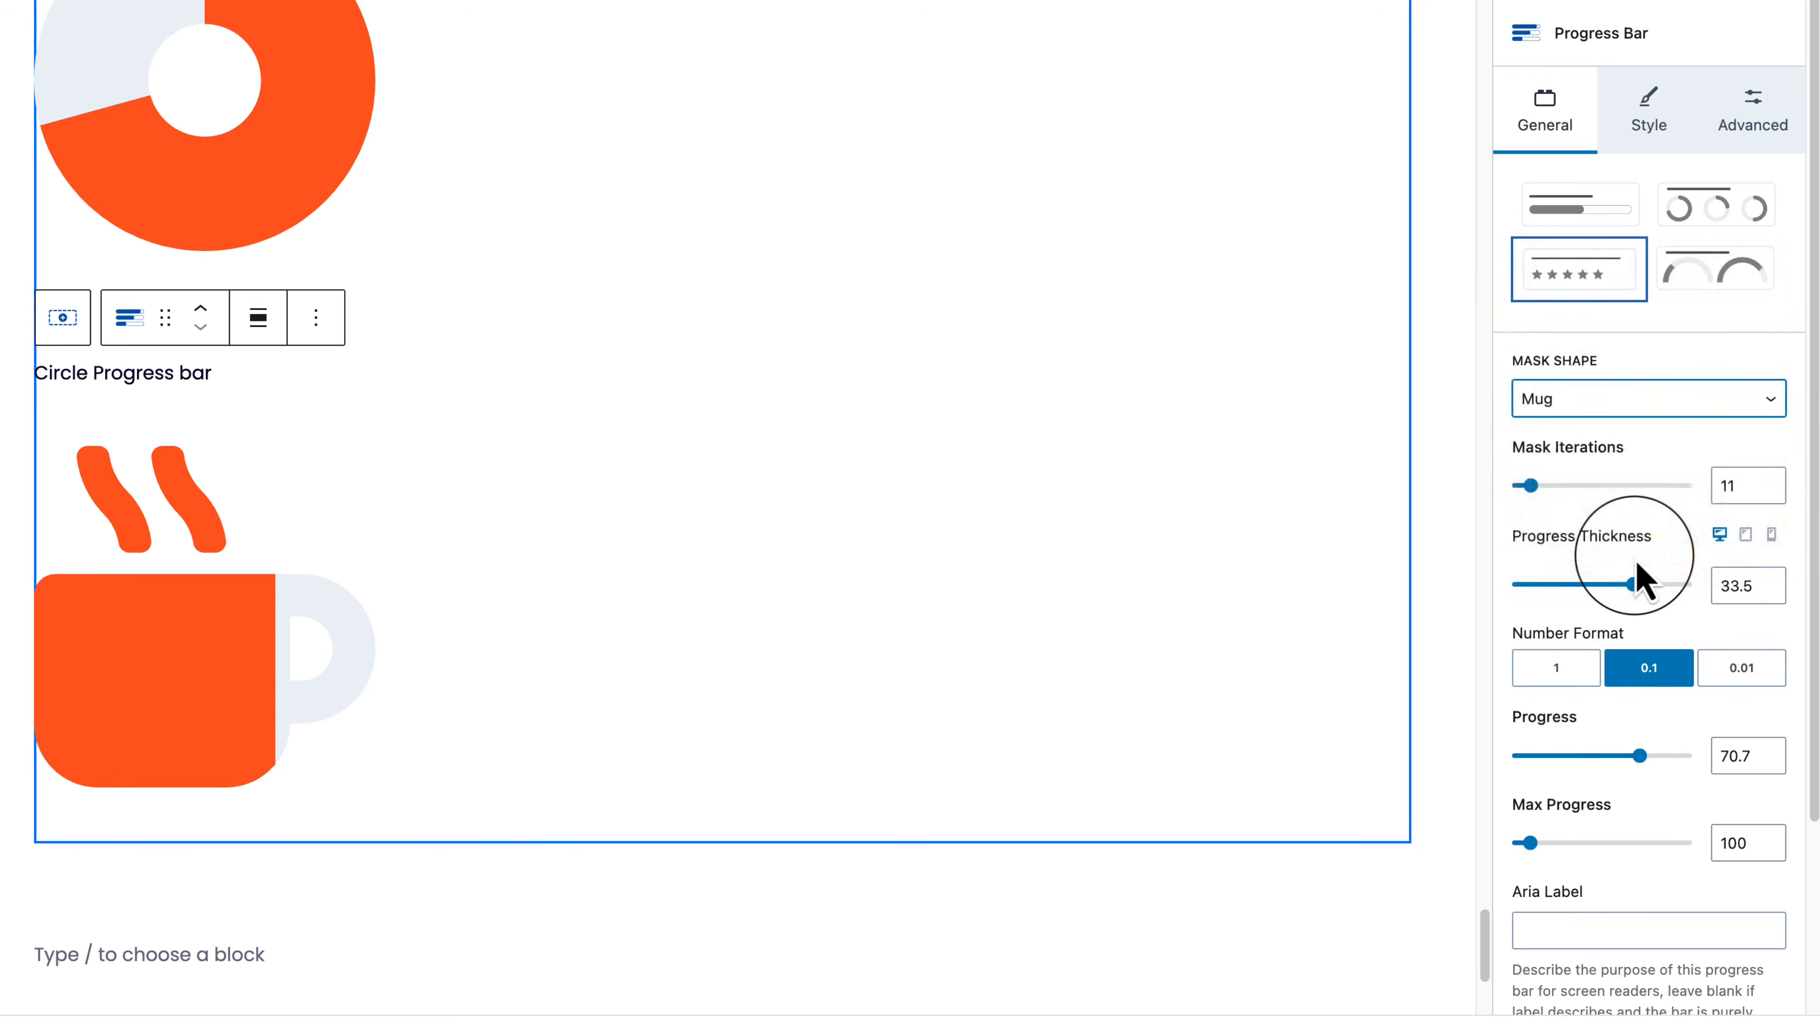
click(1638, 417)
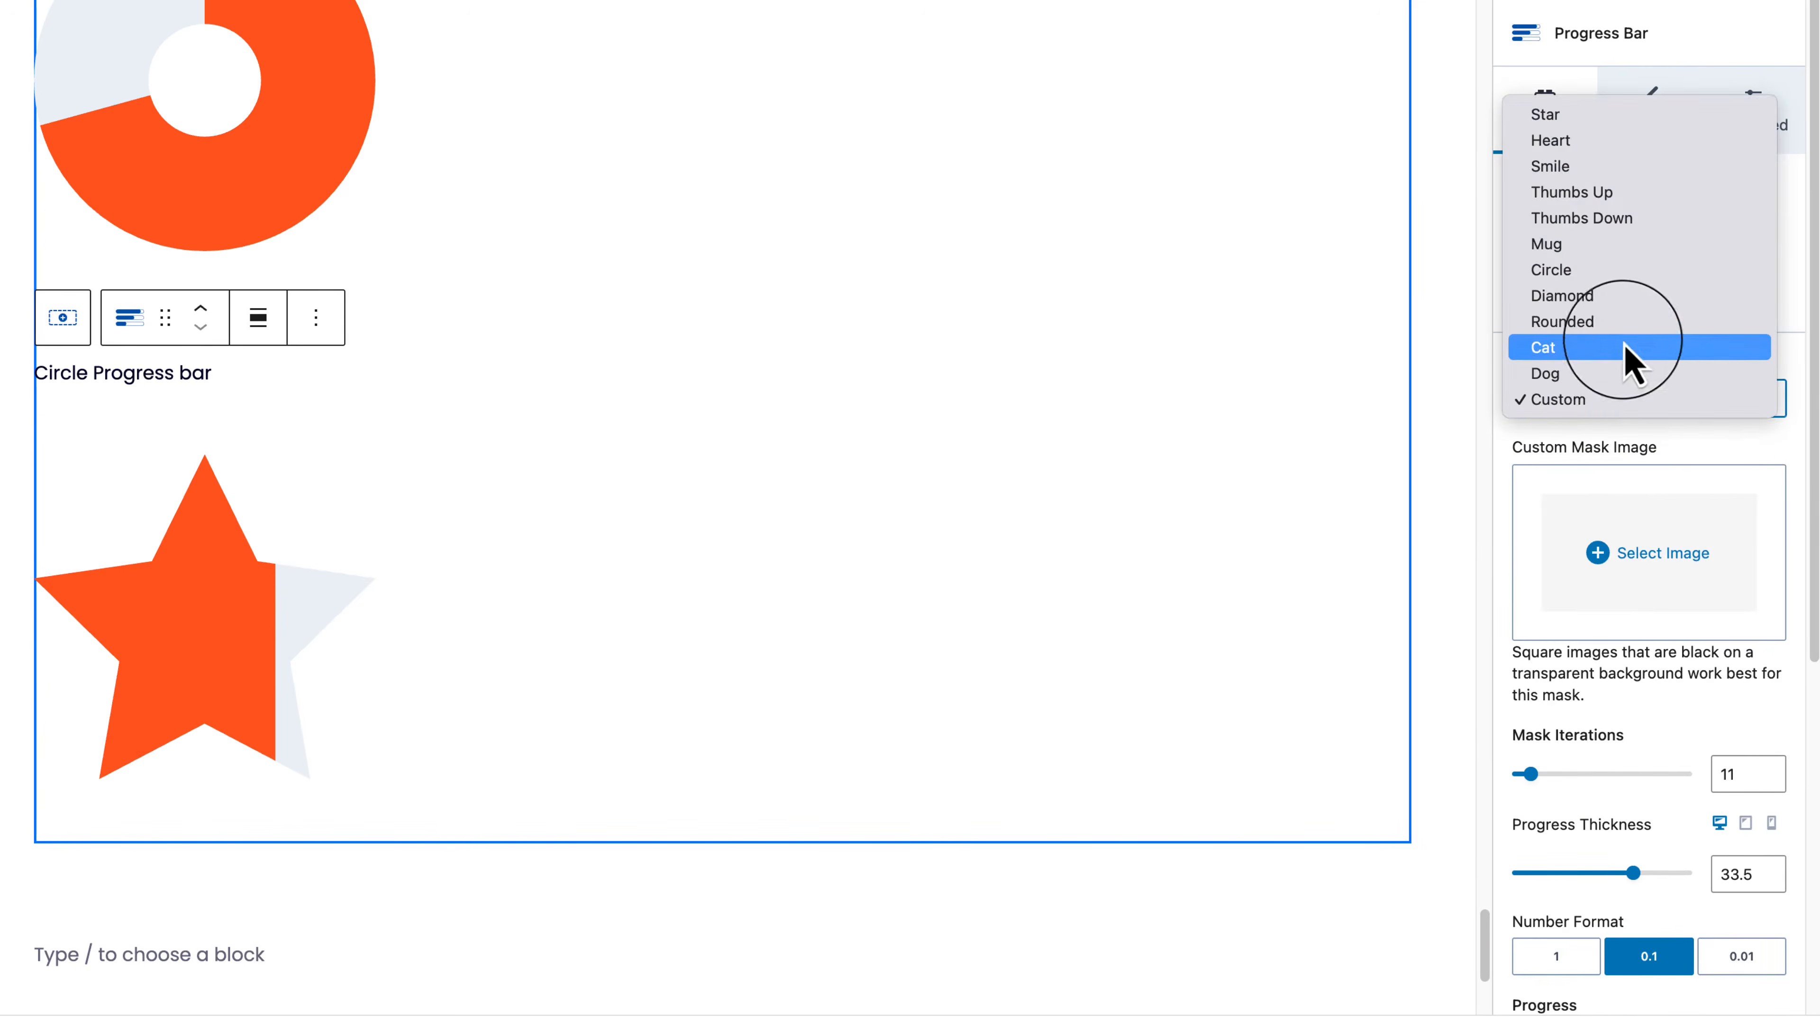
click(1622, 324)
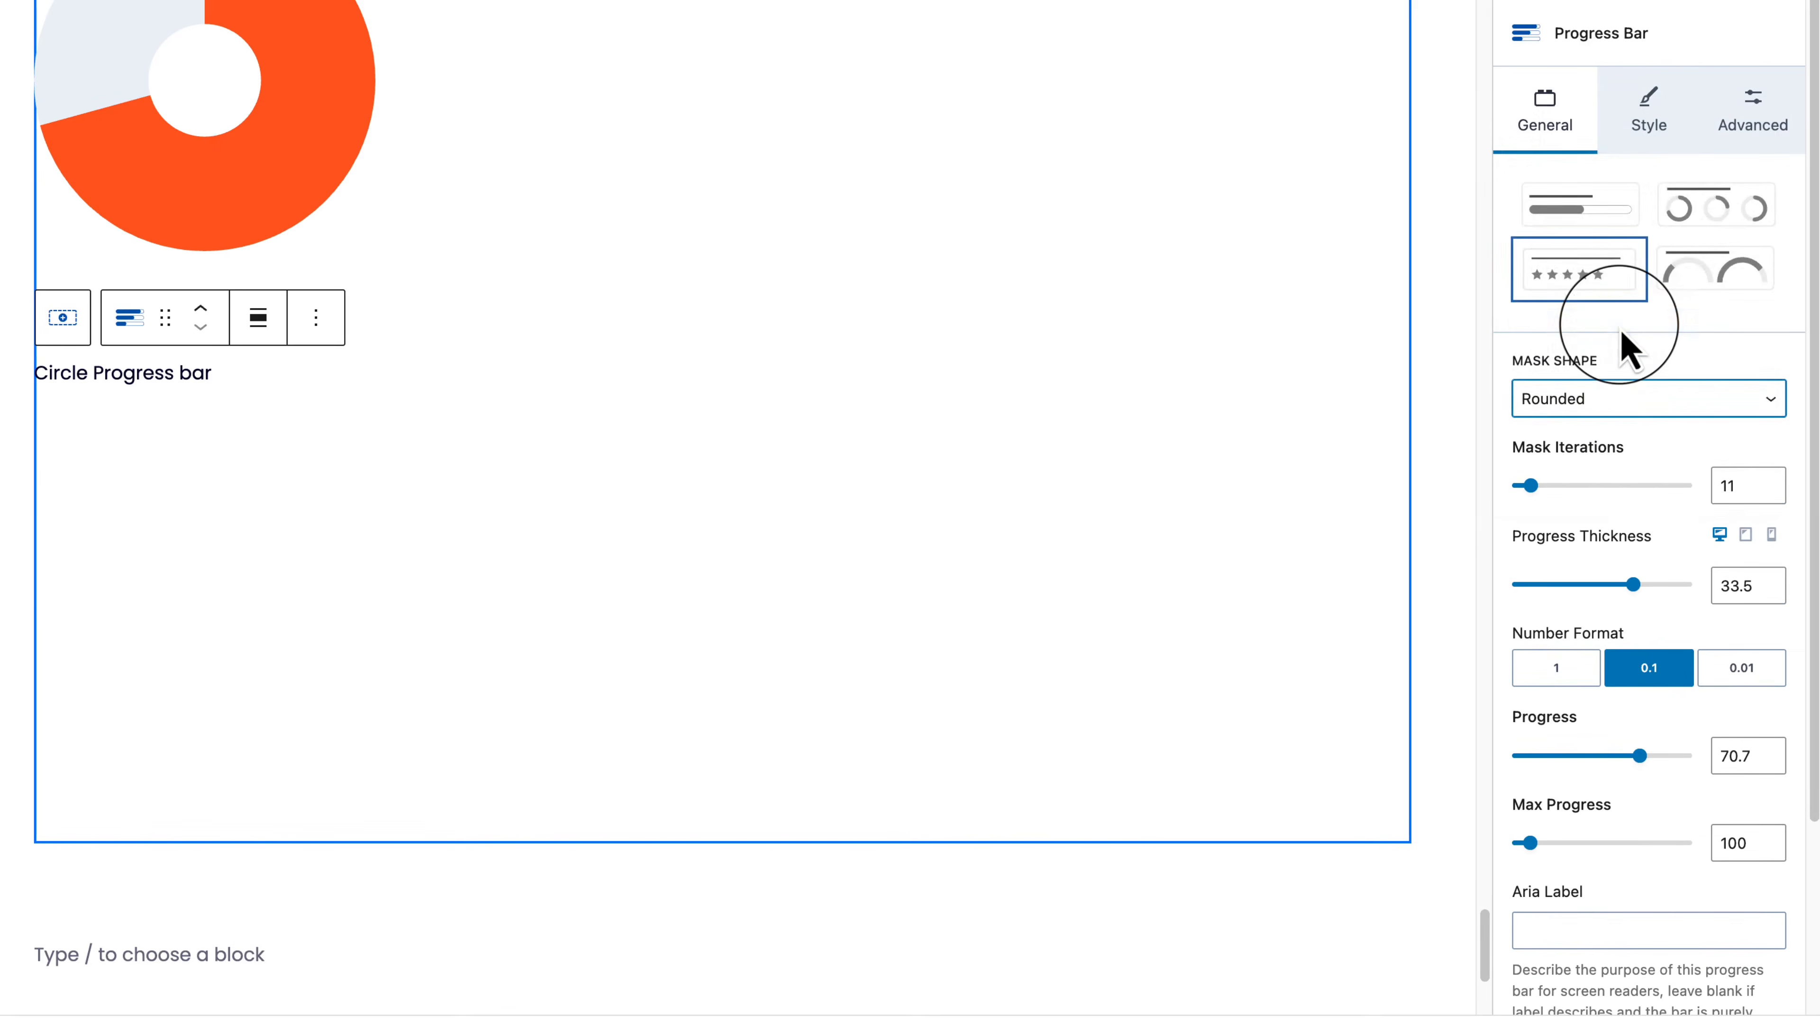
Step: Settle on the Smile mask shape for the copied progress bar
click(1695, 396)
click(1655, 382)
click(1655, 398)
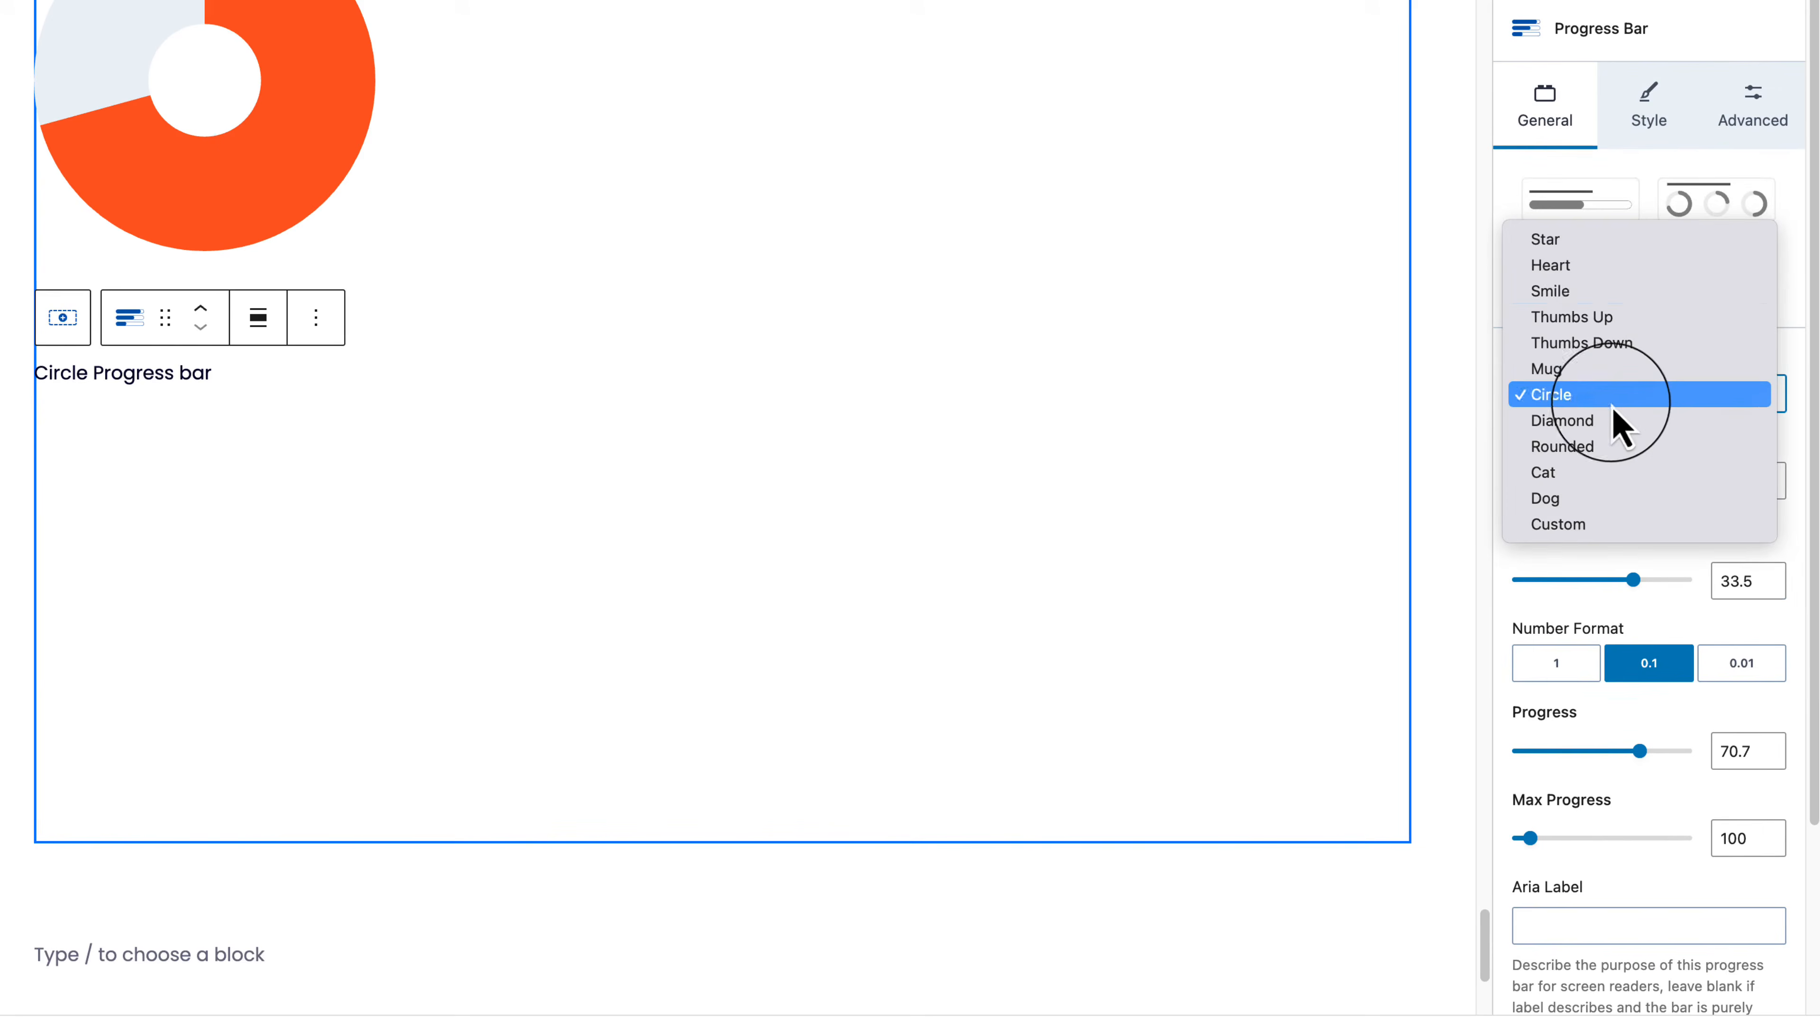
click(1523, 291)
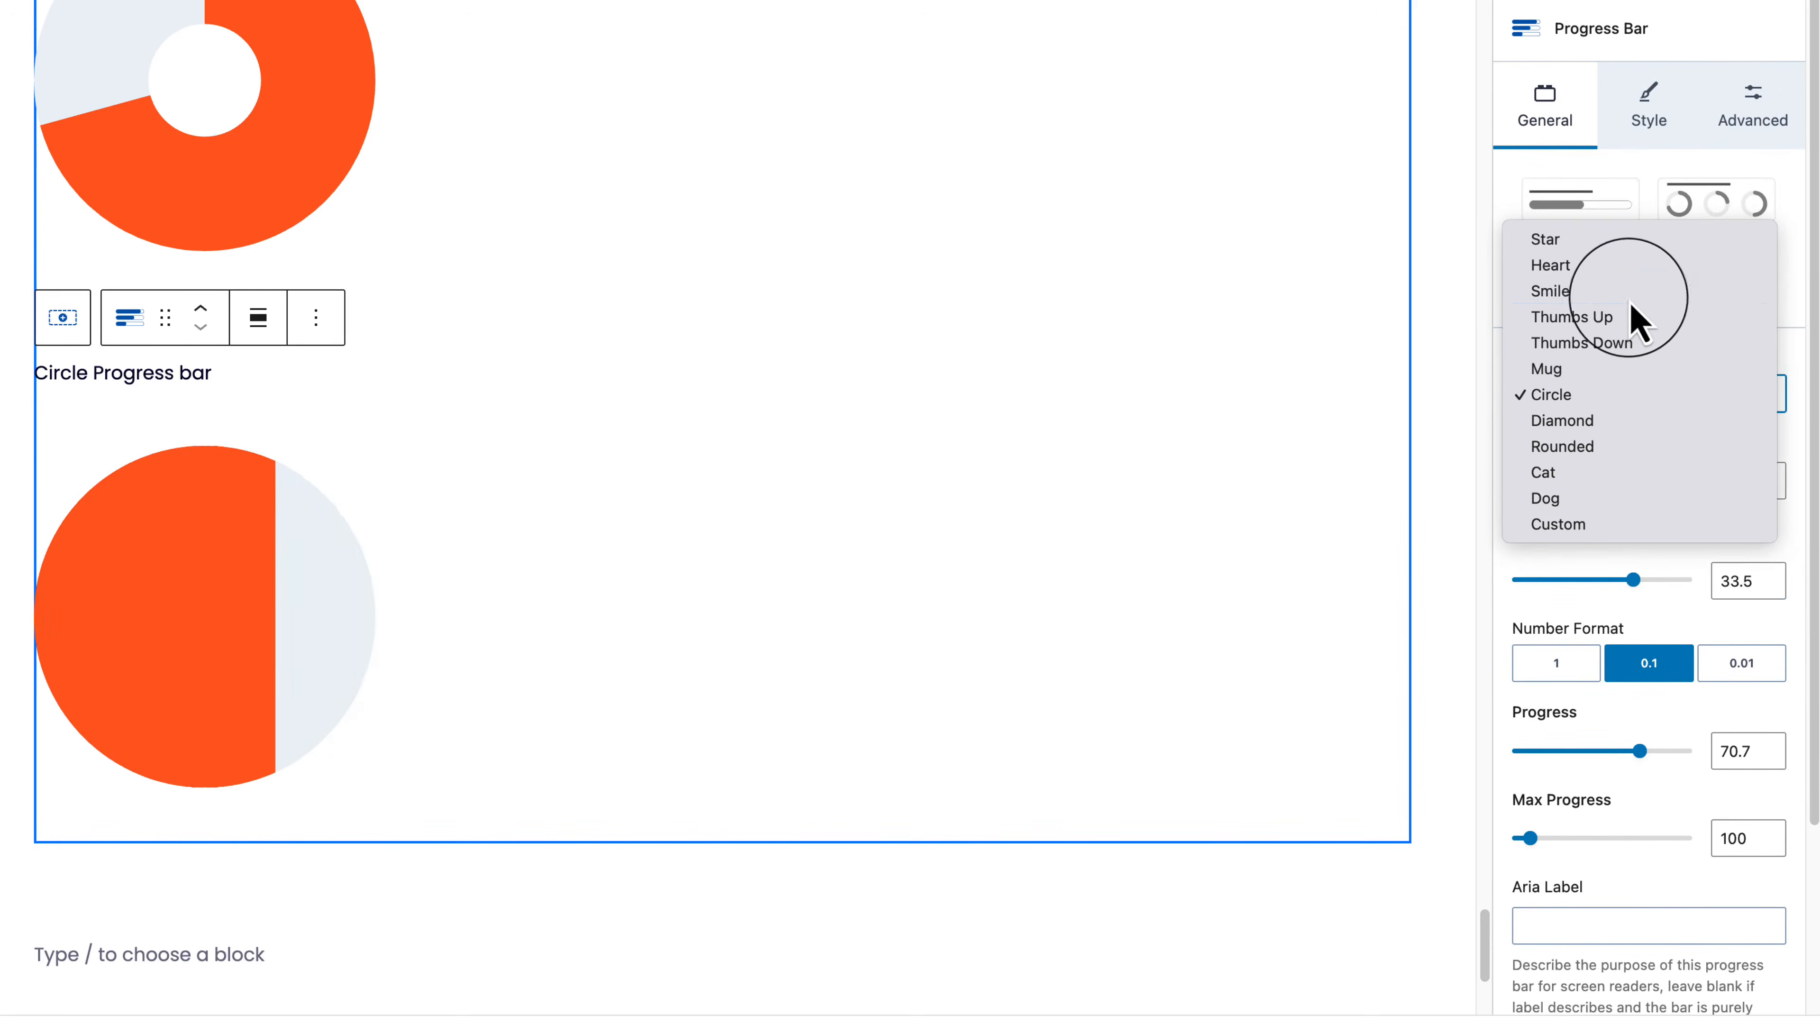
click(316, 317)
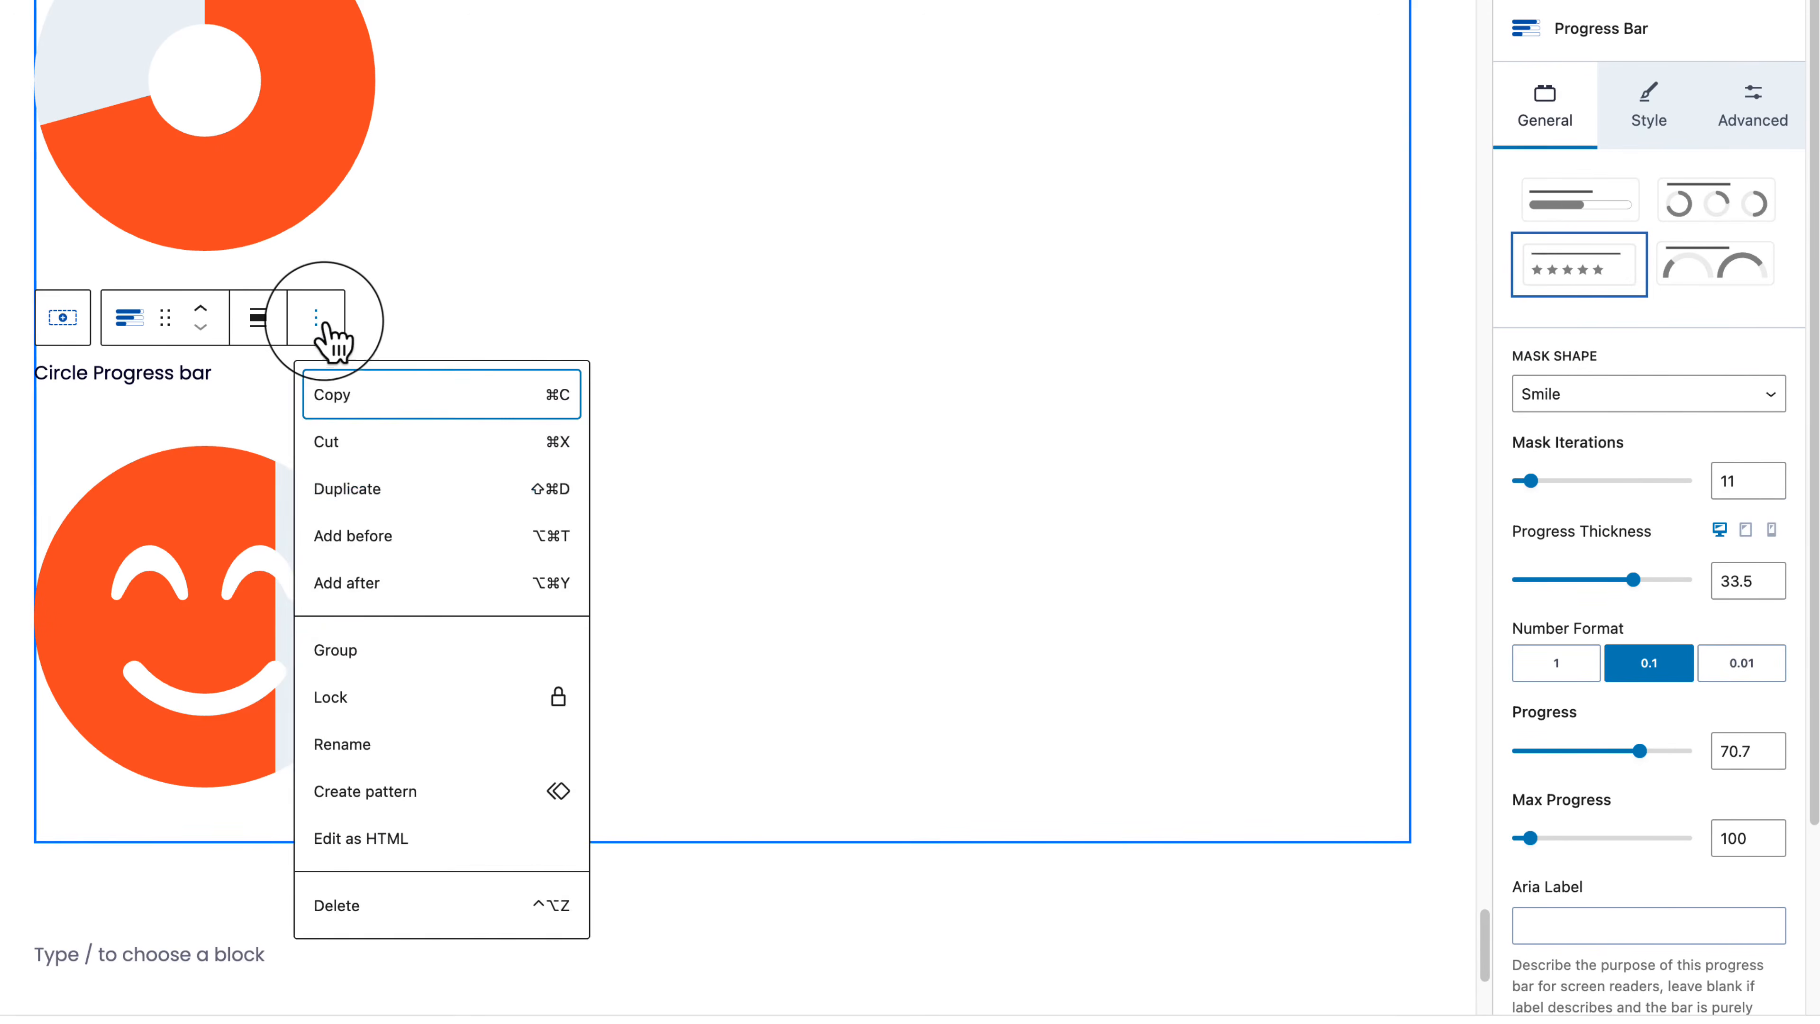
Step: Duplicate the smiley progress bar and apply the Semicircle preset so the copy shows $71
click(437, 510)
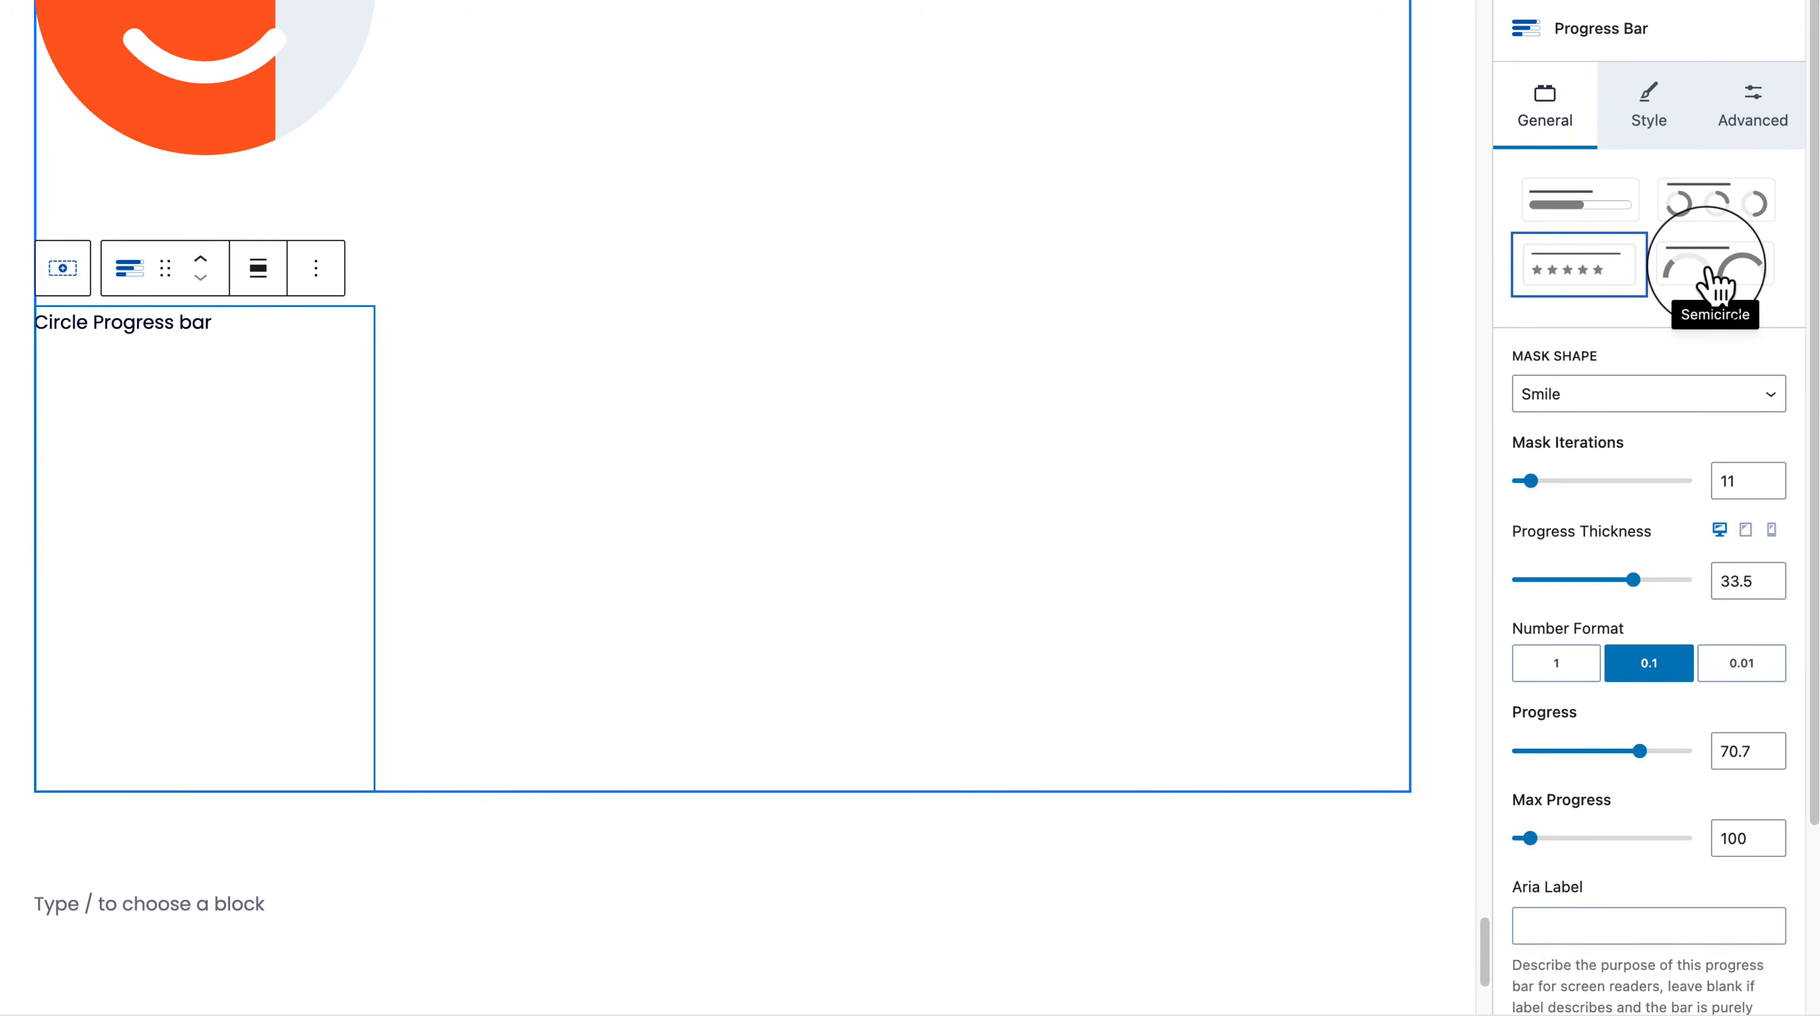
click(1719, 287)
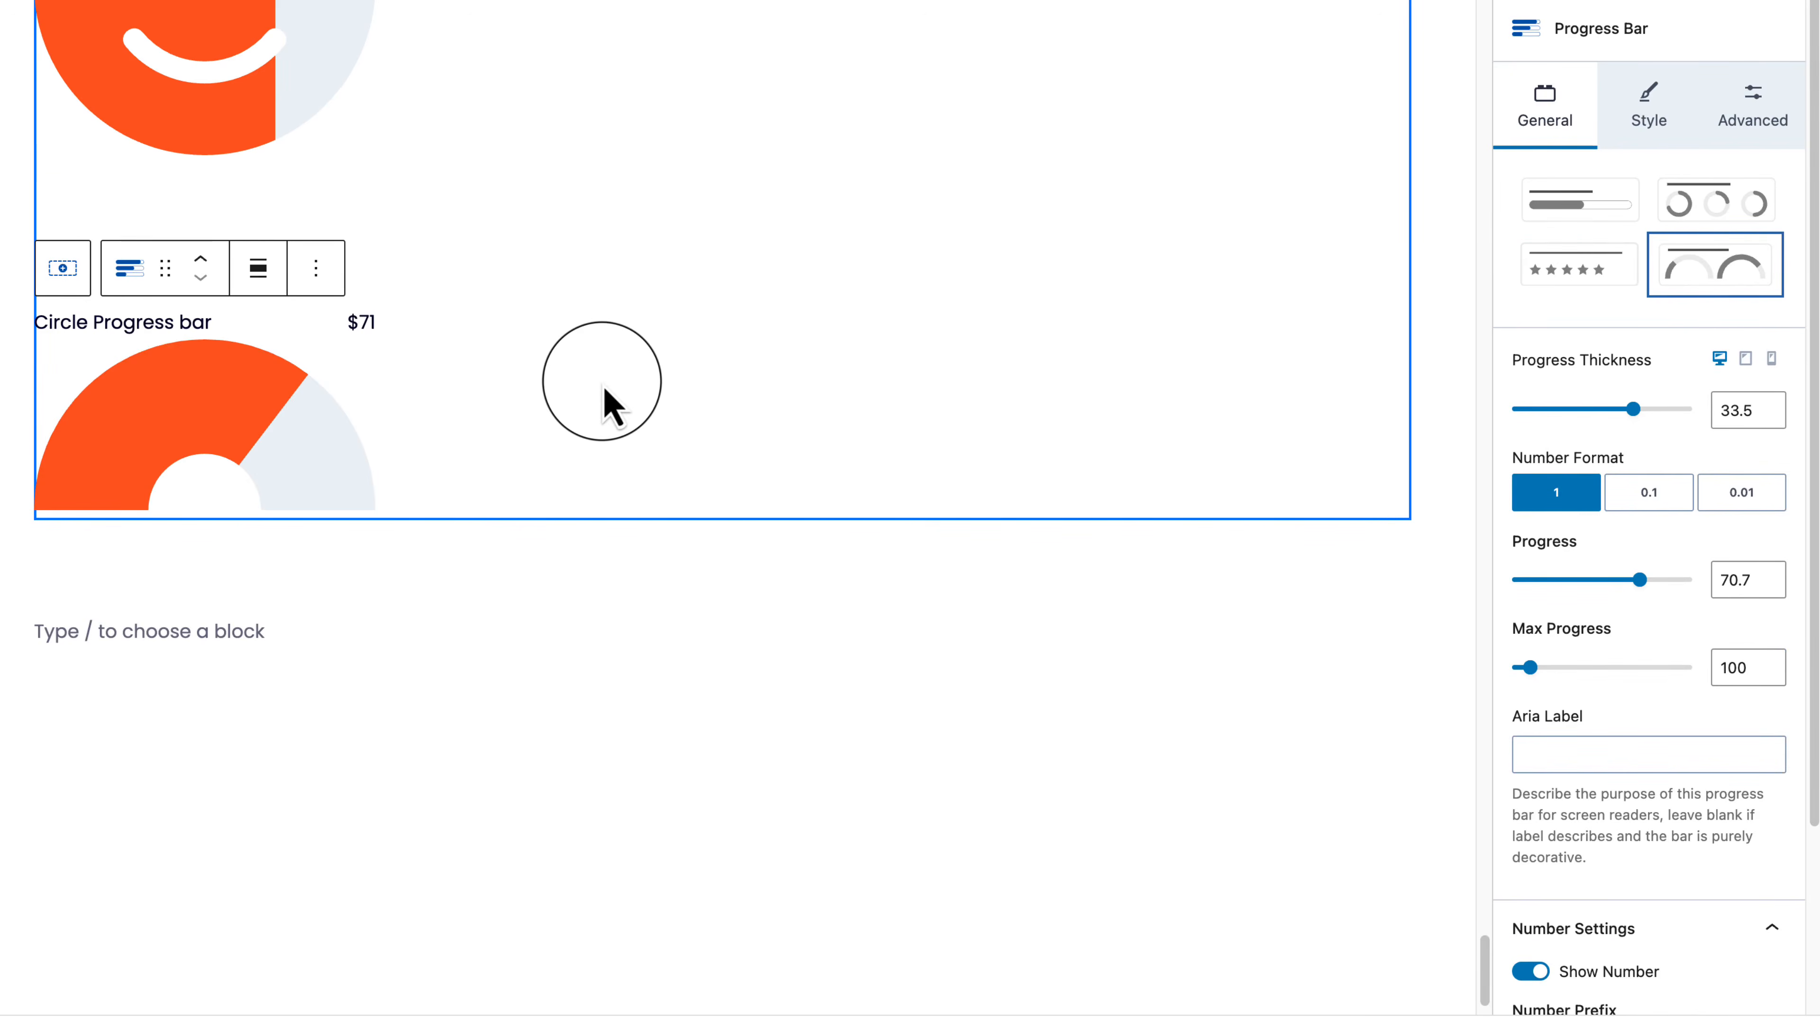
scroll(603, 384, up, 10)
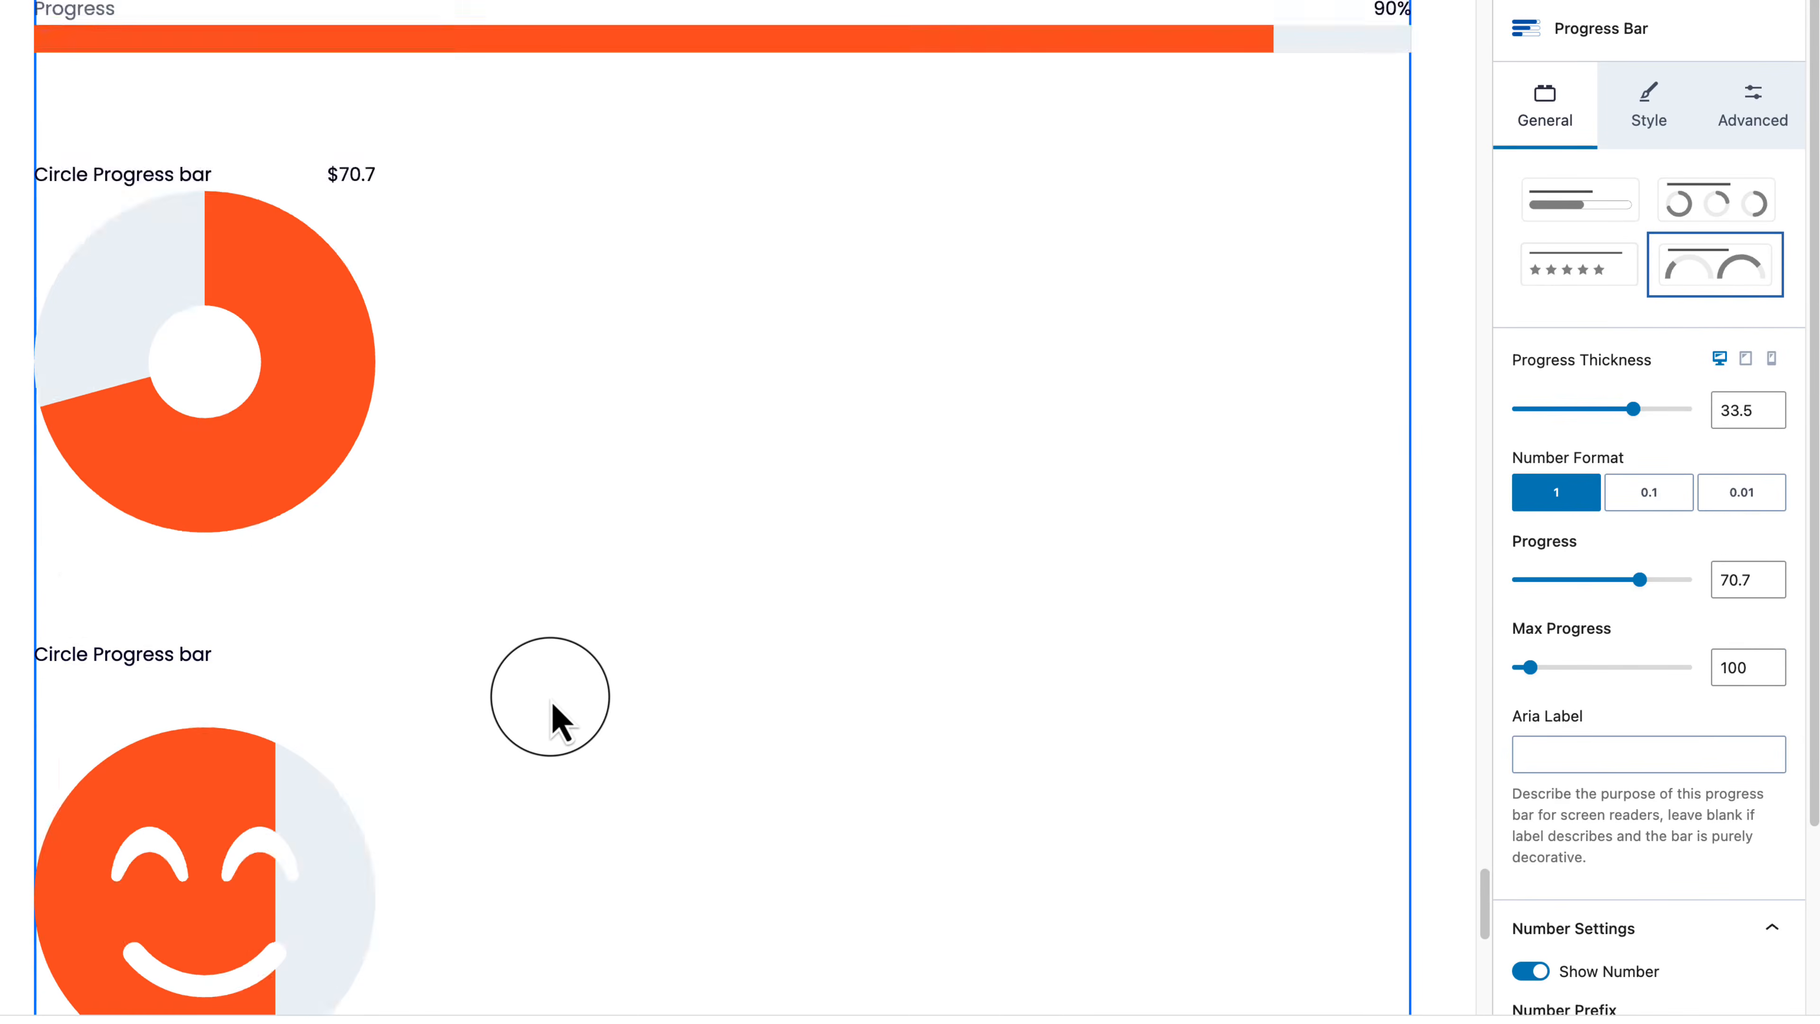
scroll(561, 723, down, 10)
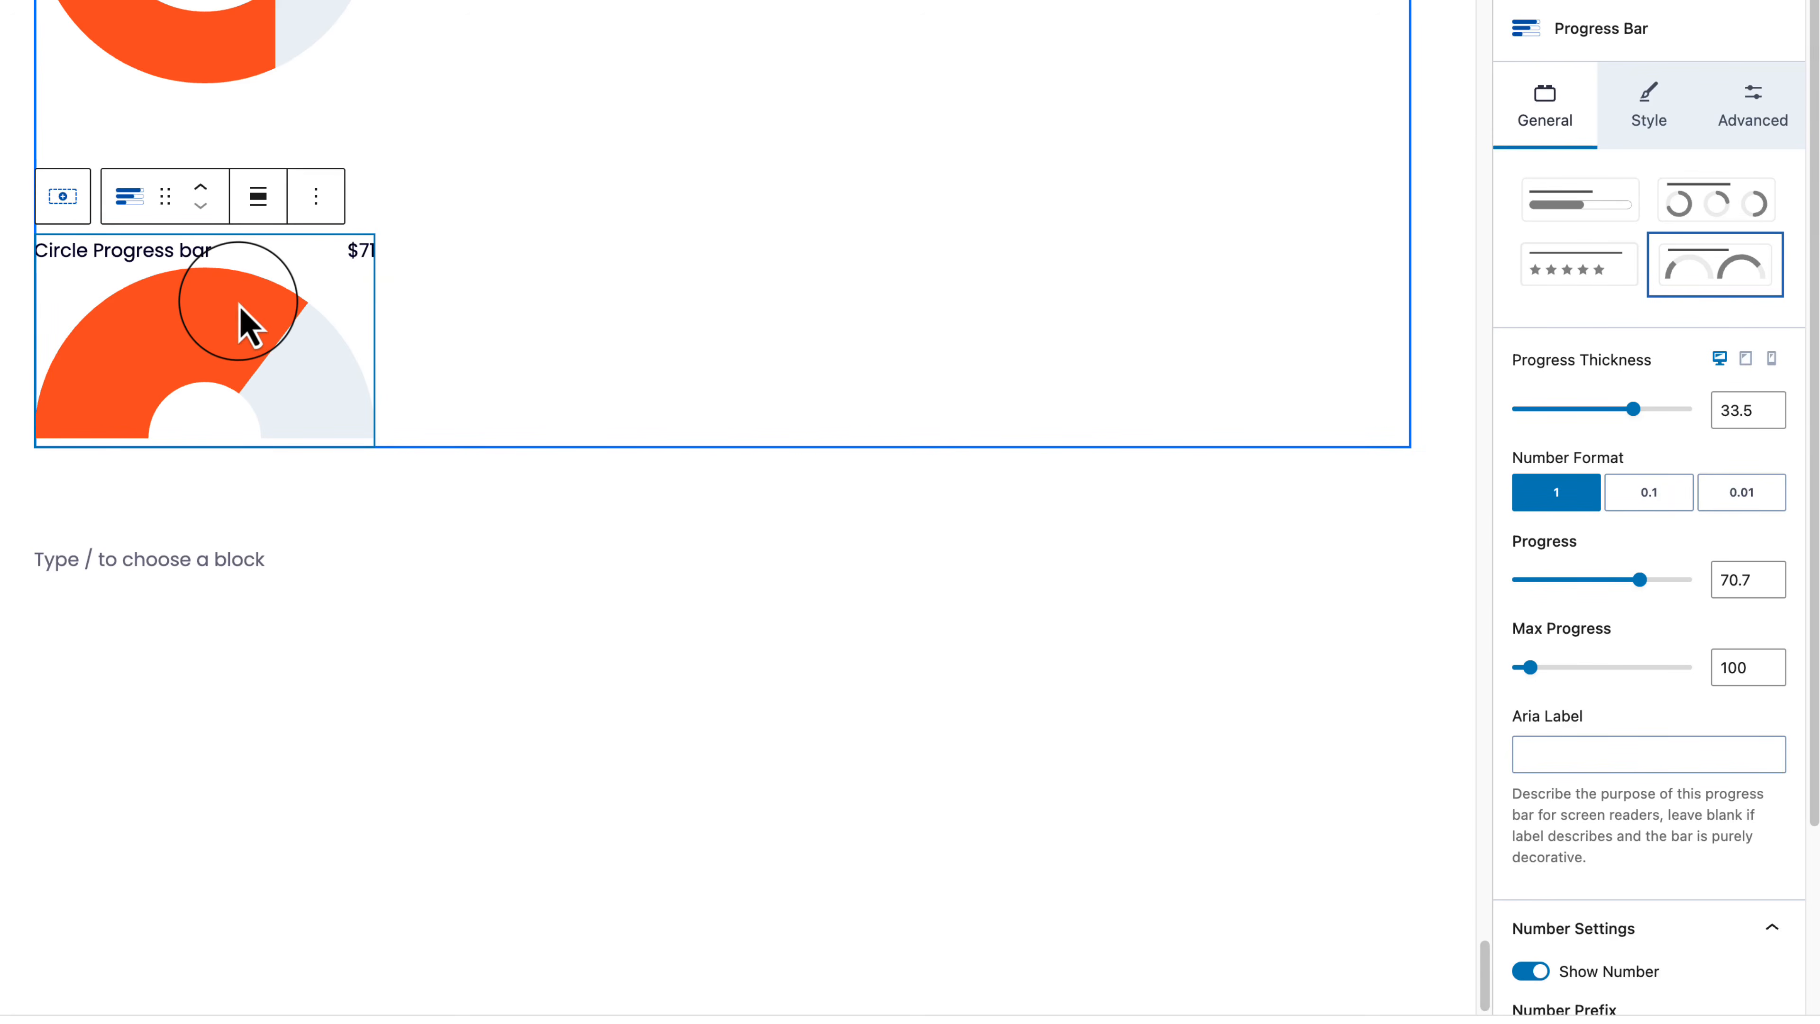
scroll(238, 301, down, 1)
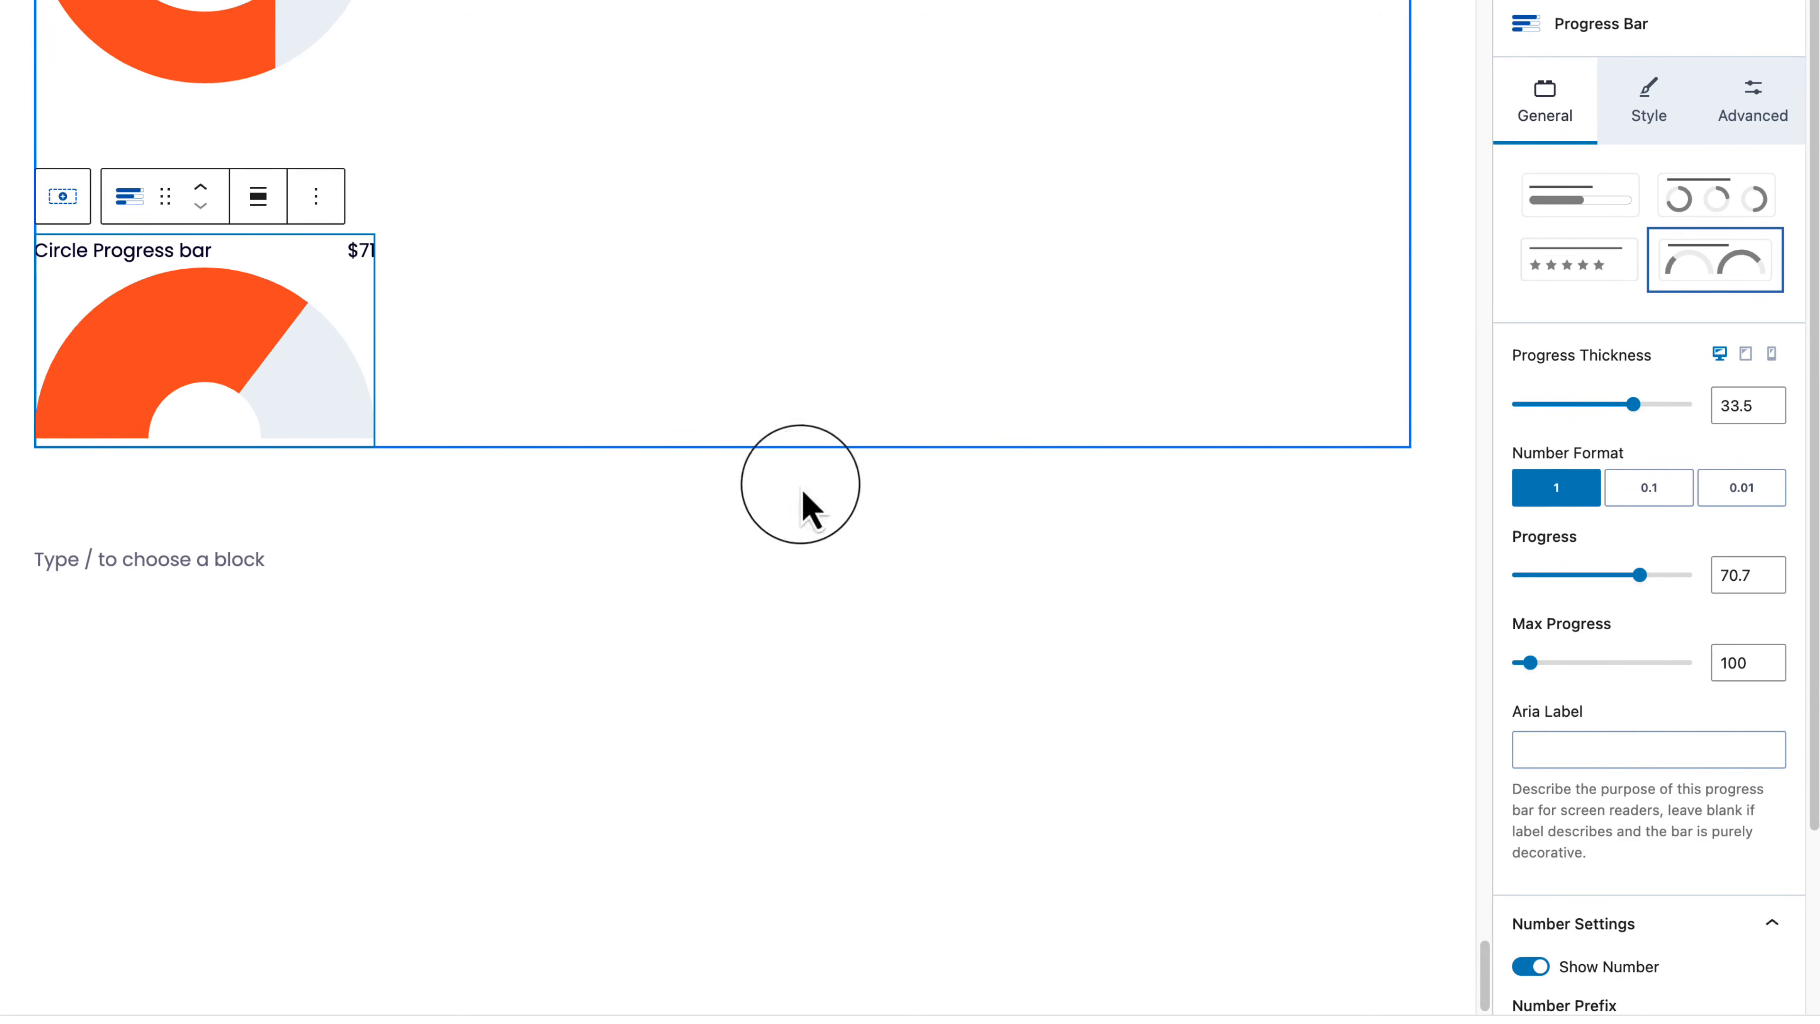
scroll(1595, 750, down, 1)
scroll(1594, 759, down, 5)
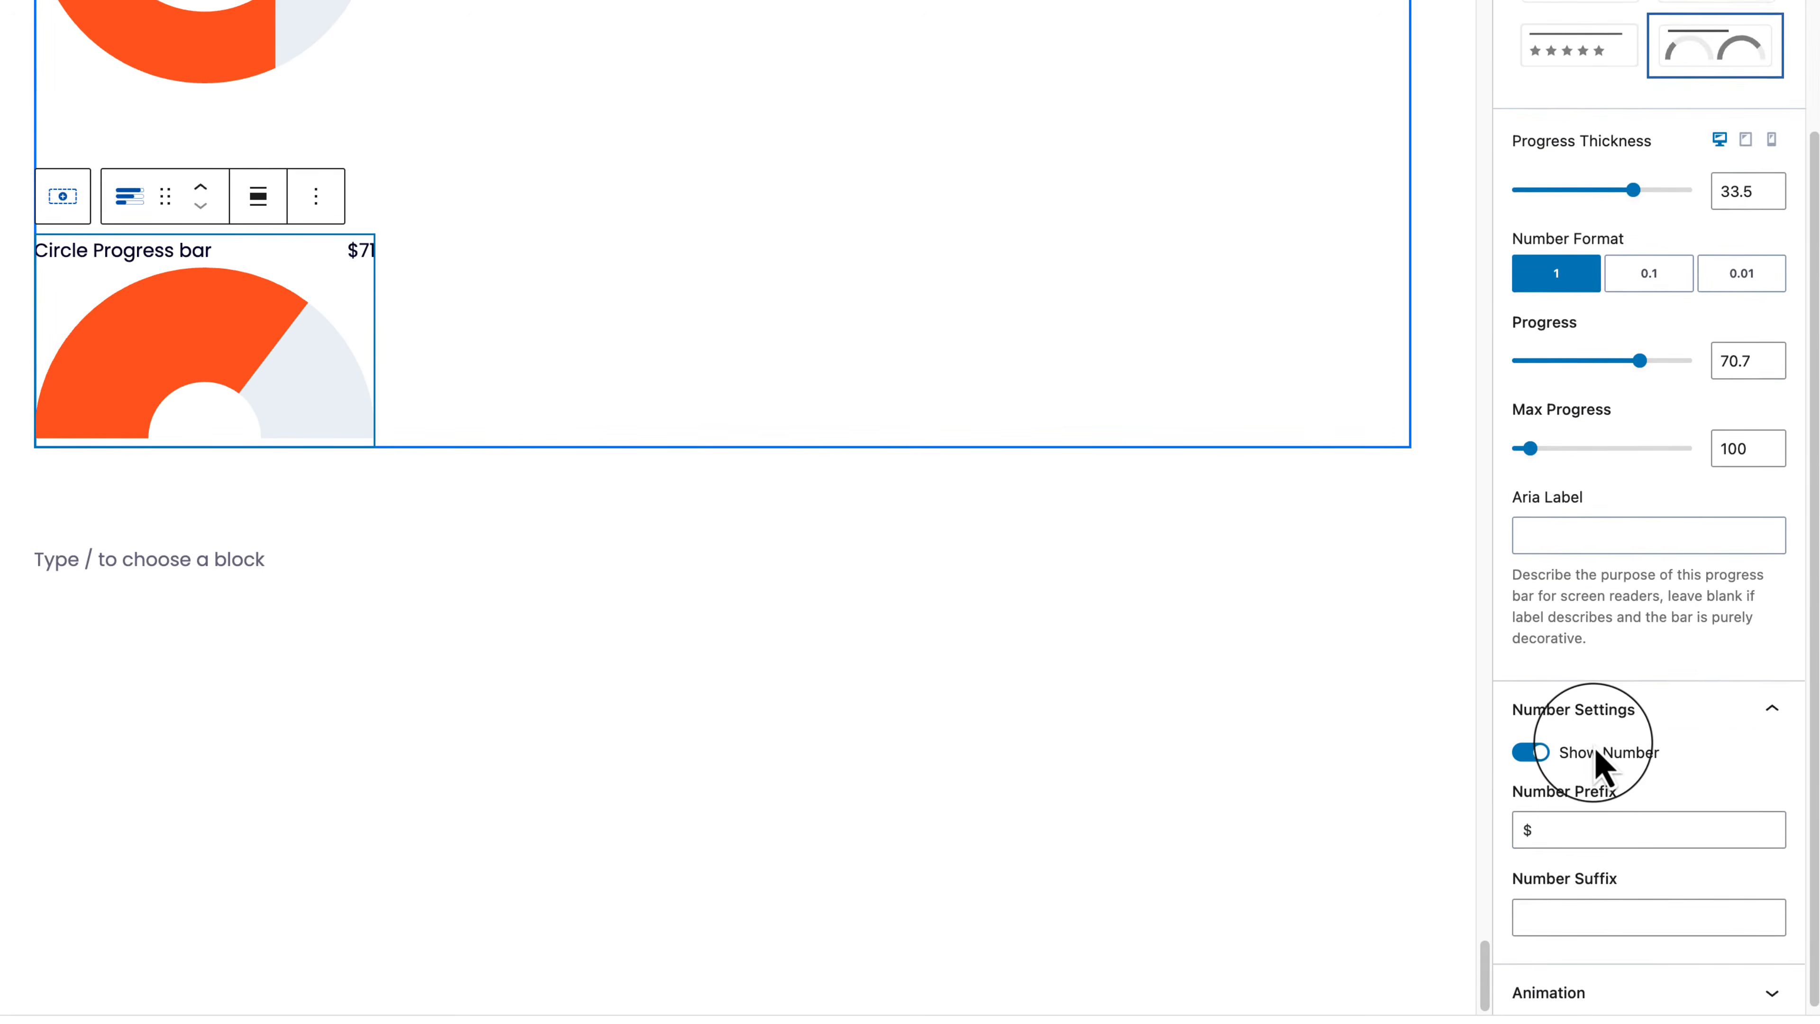
scroll(1718, 907, up, 4)
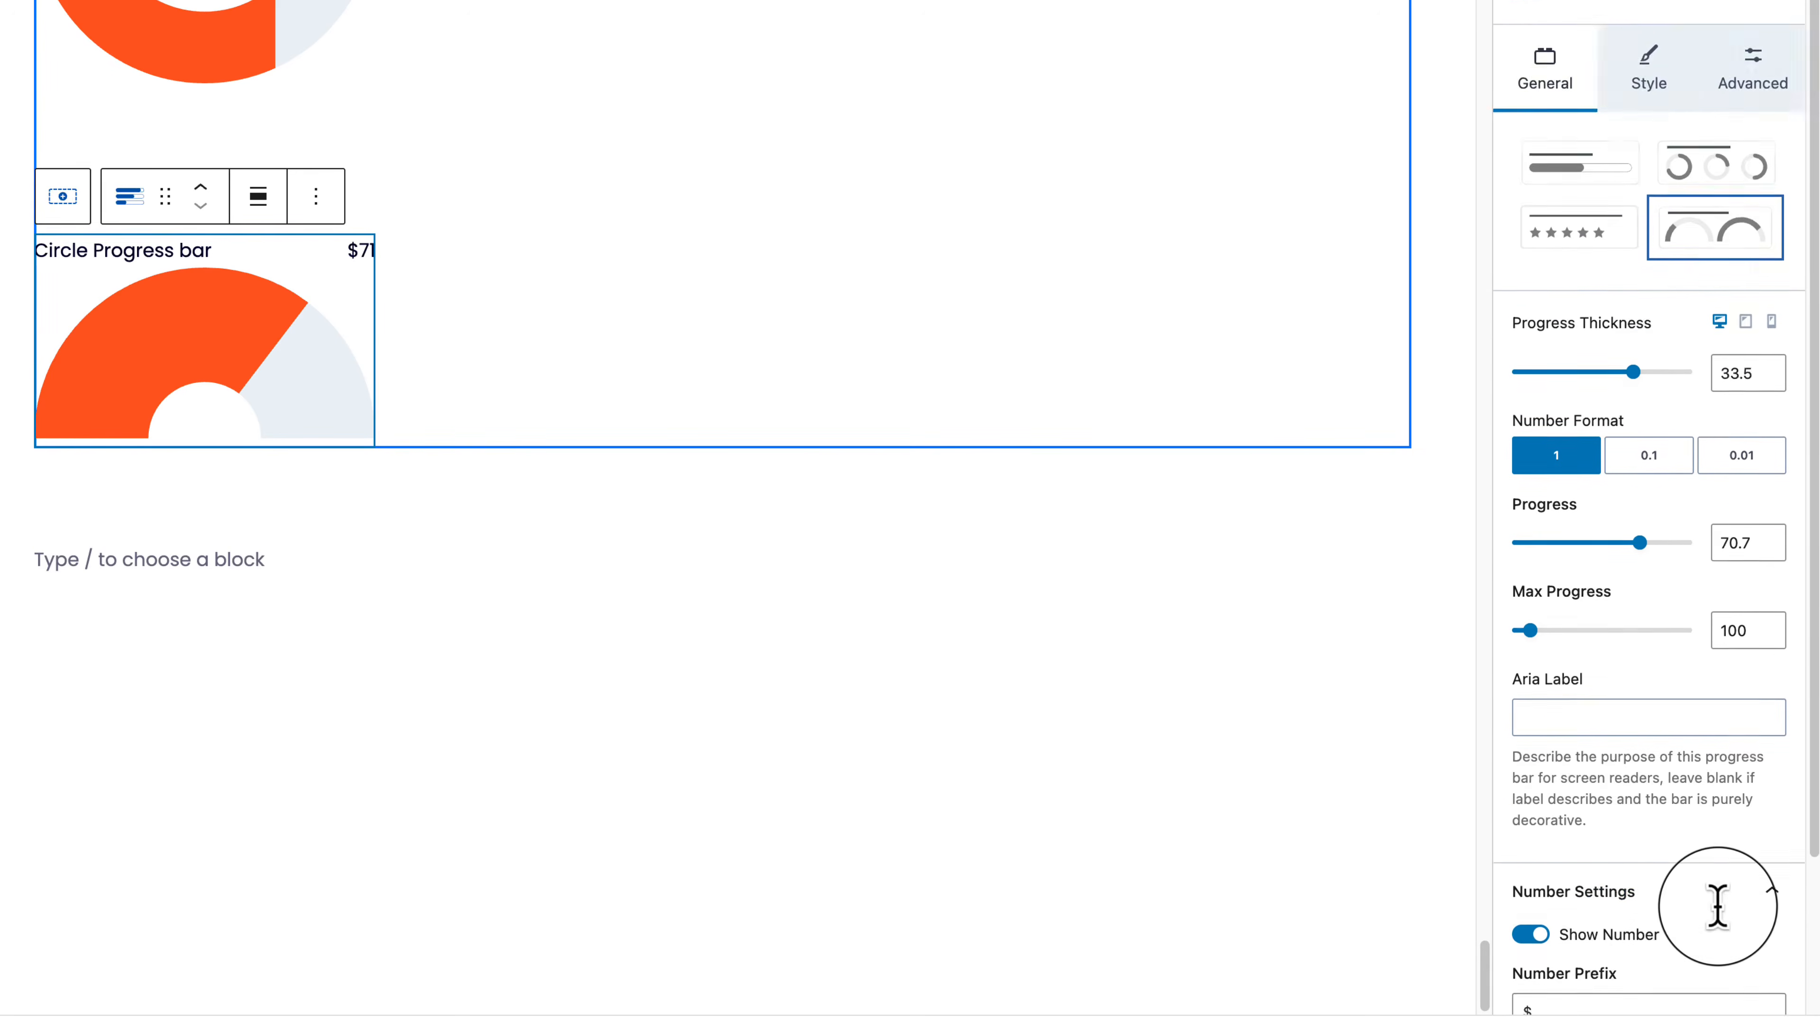
Step: Select the donut progress bar and try the Inside, Below and Above text positions
click(1655, 126)
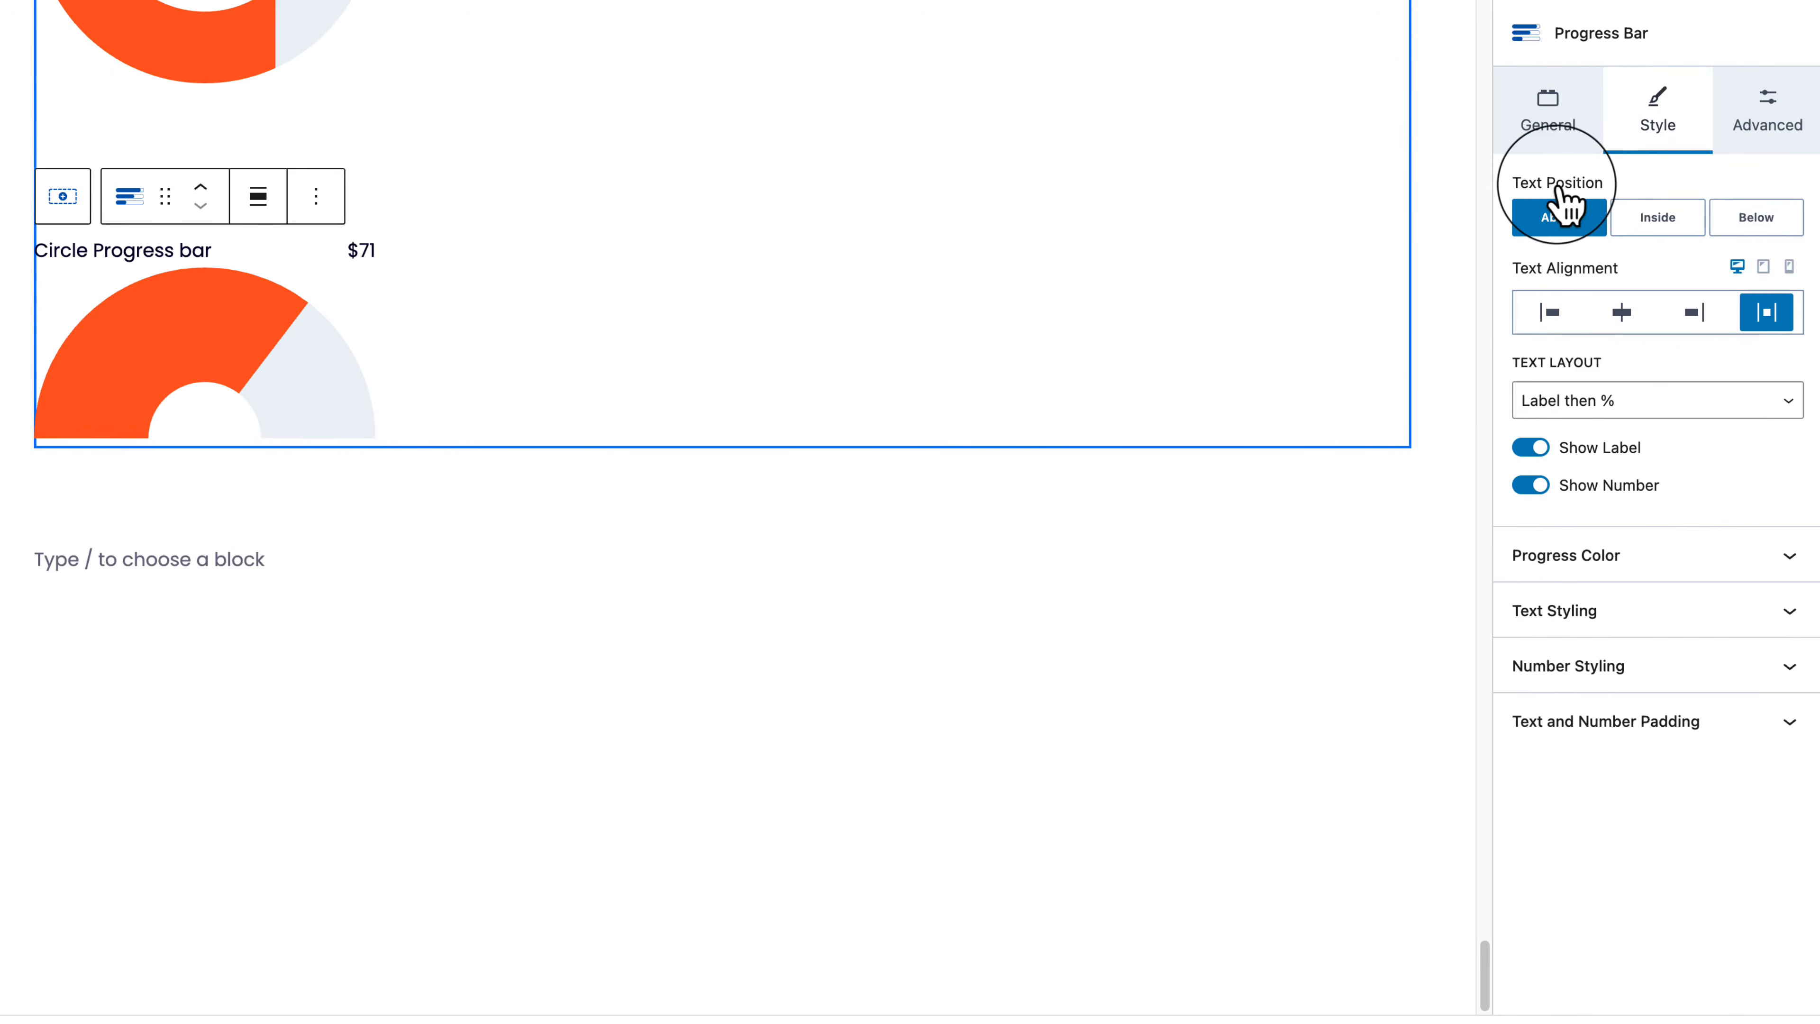
scroll(508, 346, up, 6)
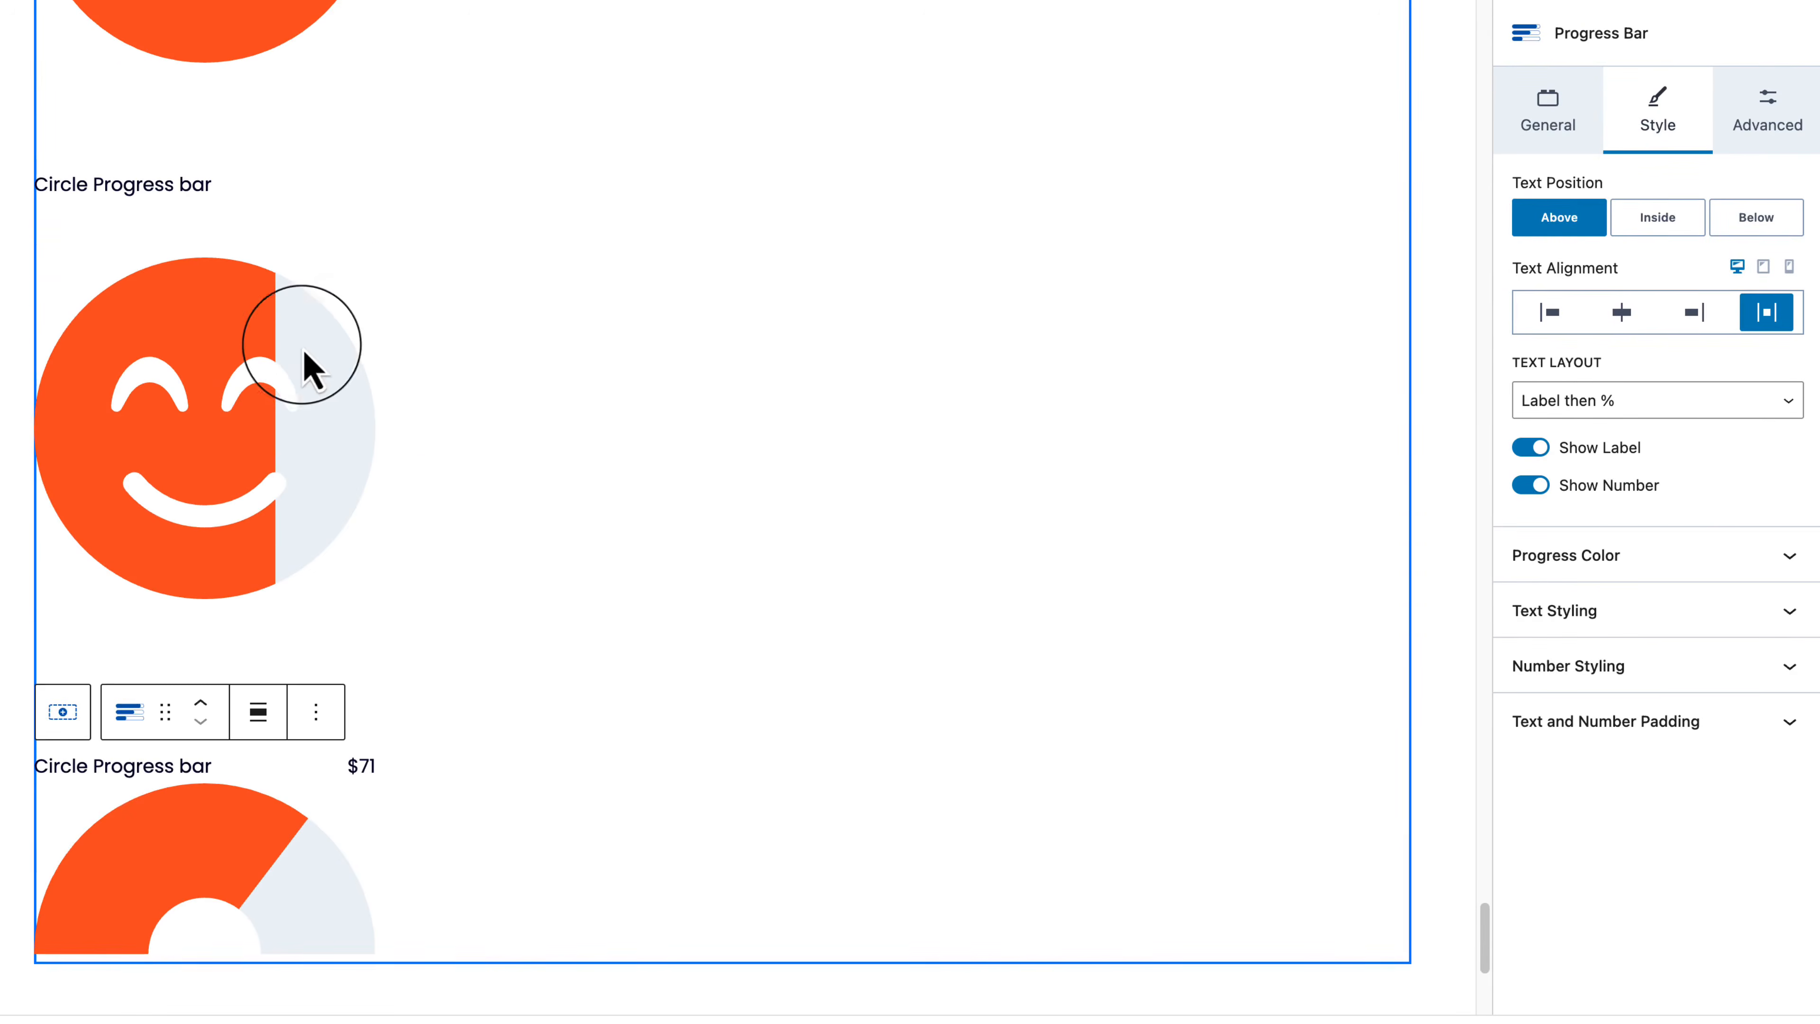
click(308, 358)
click(1646, 129)
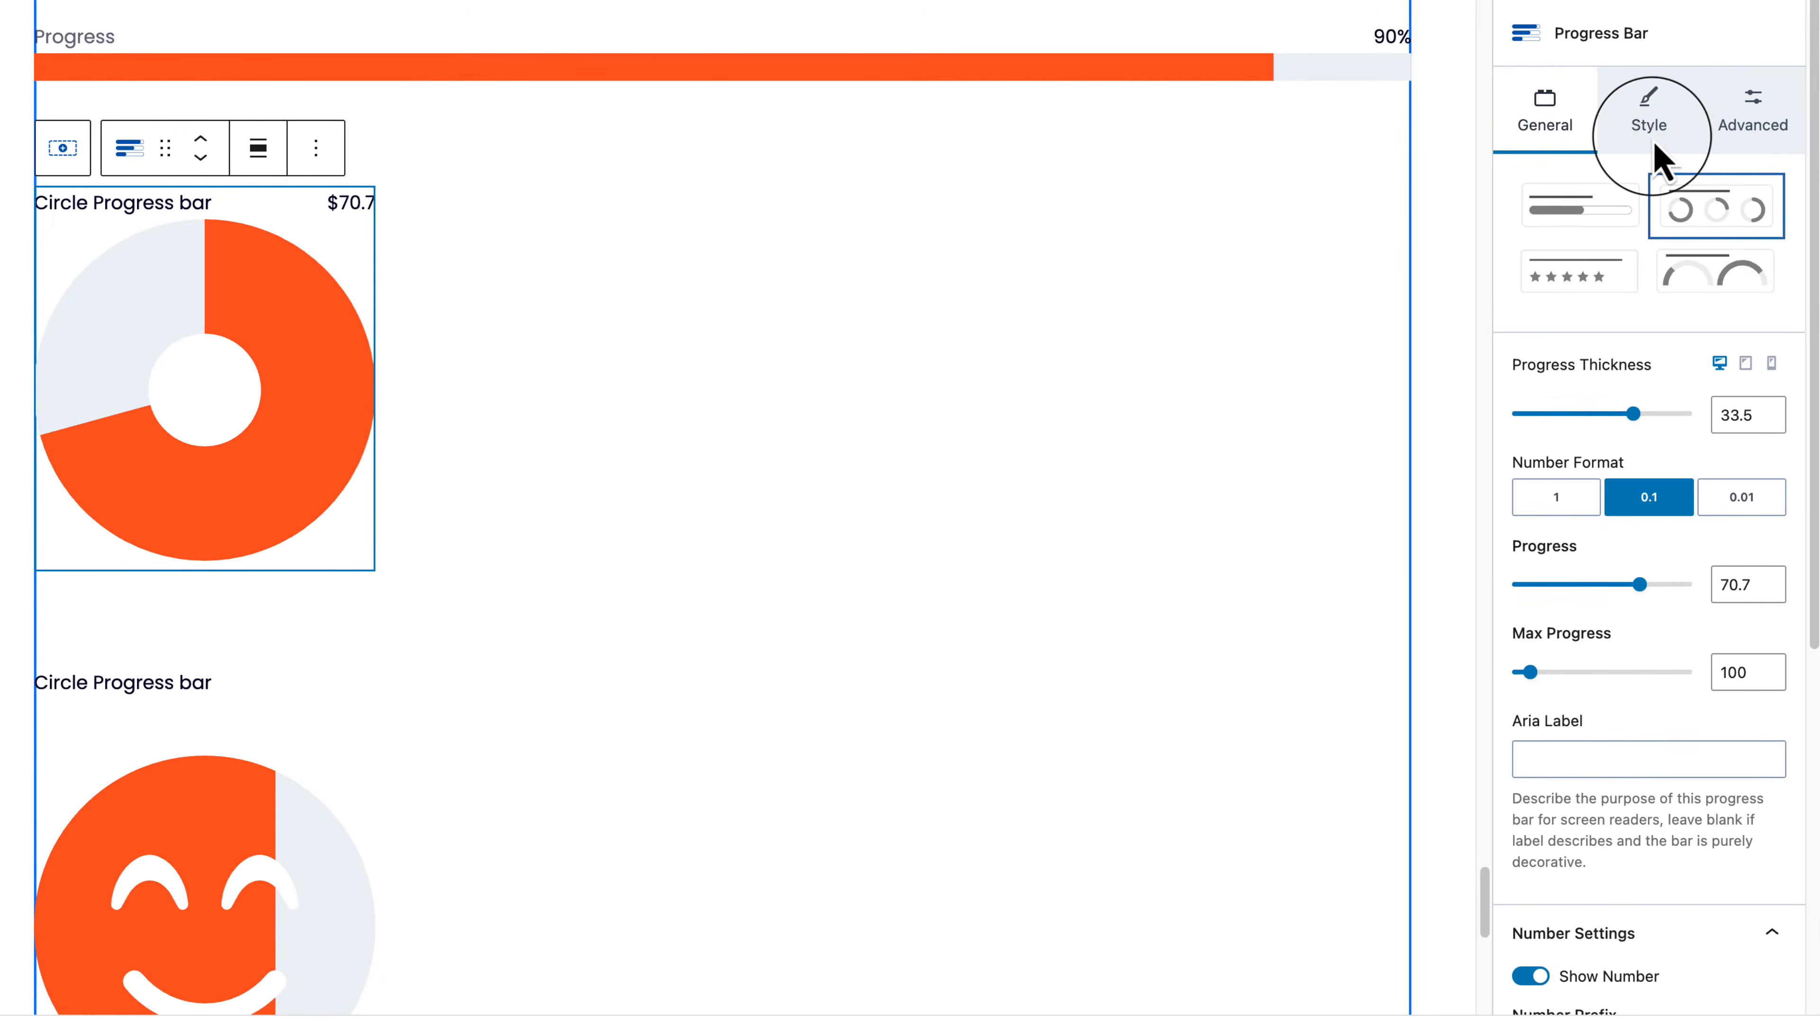
click(1653, 141)
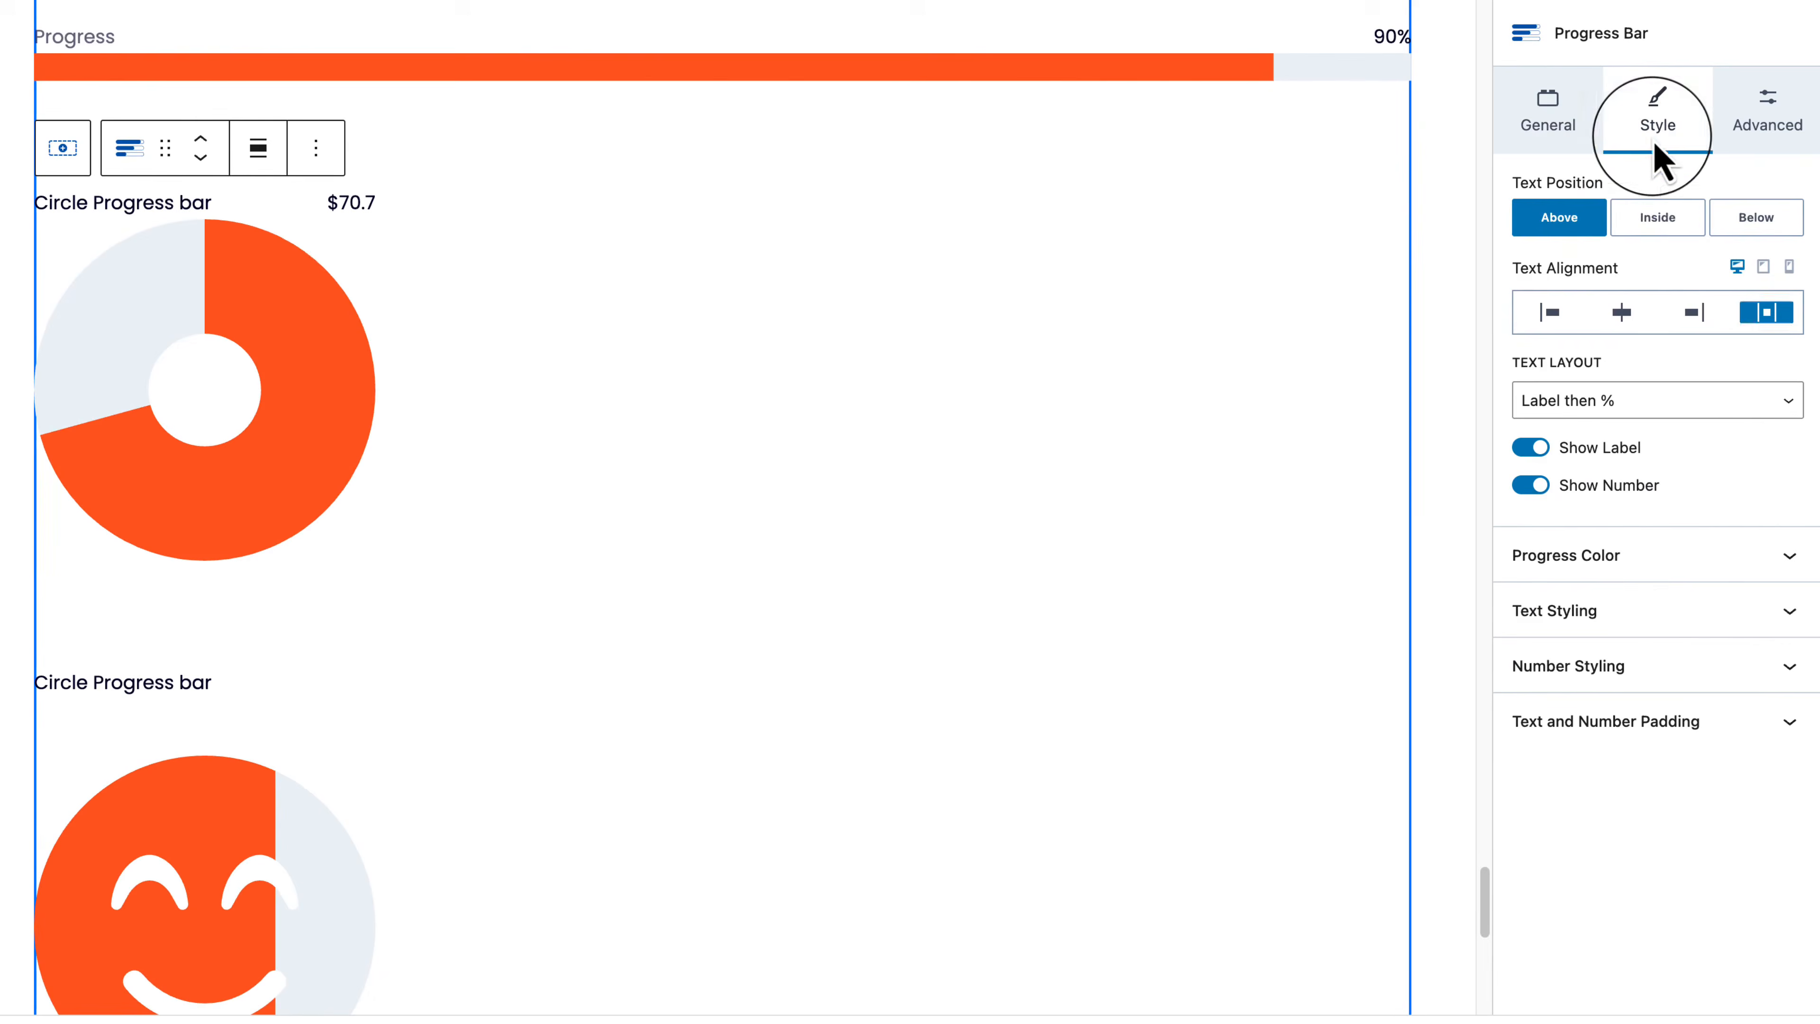
click(1636, 228)
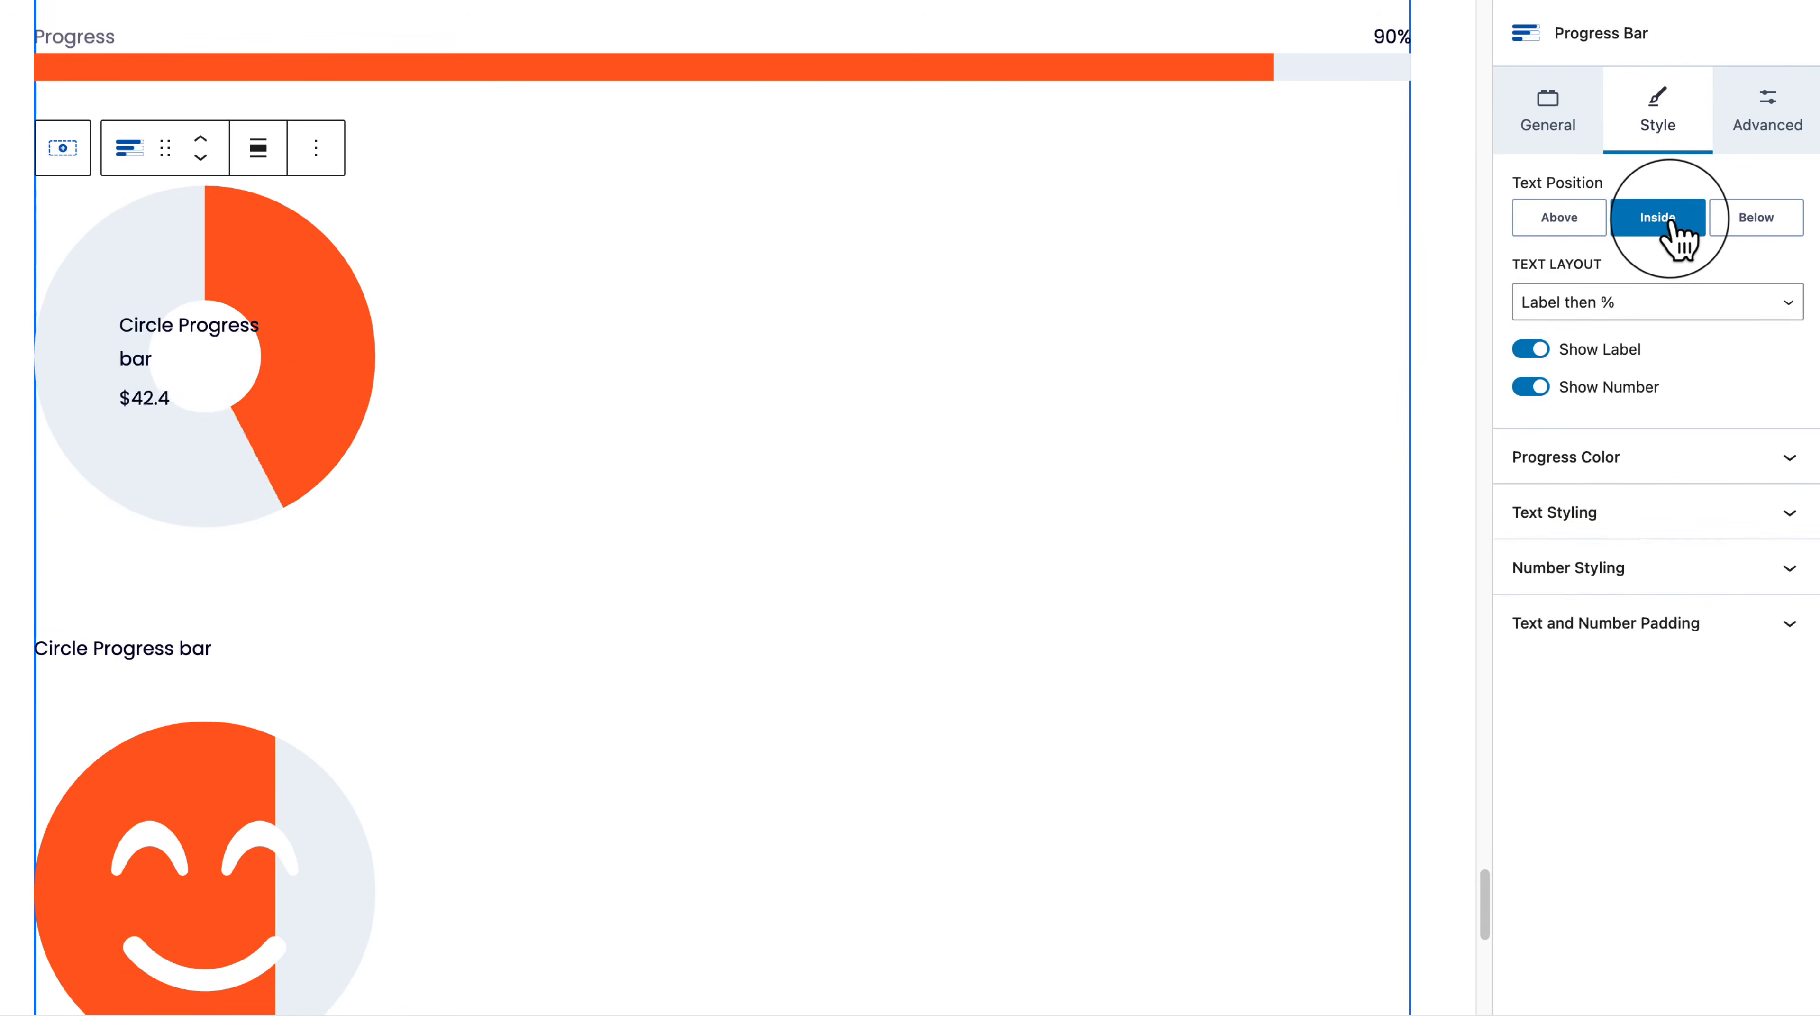
click(1753, 228)
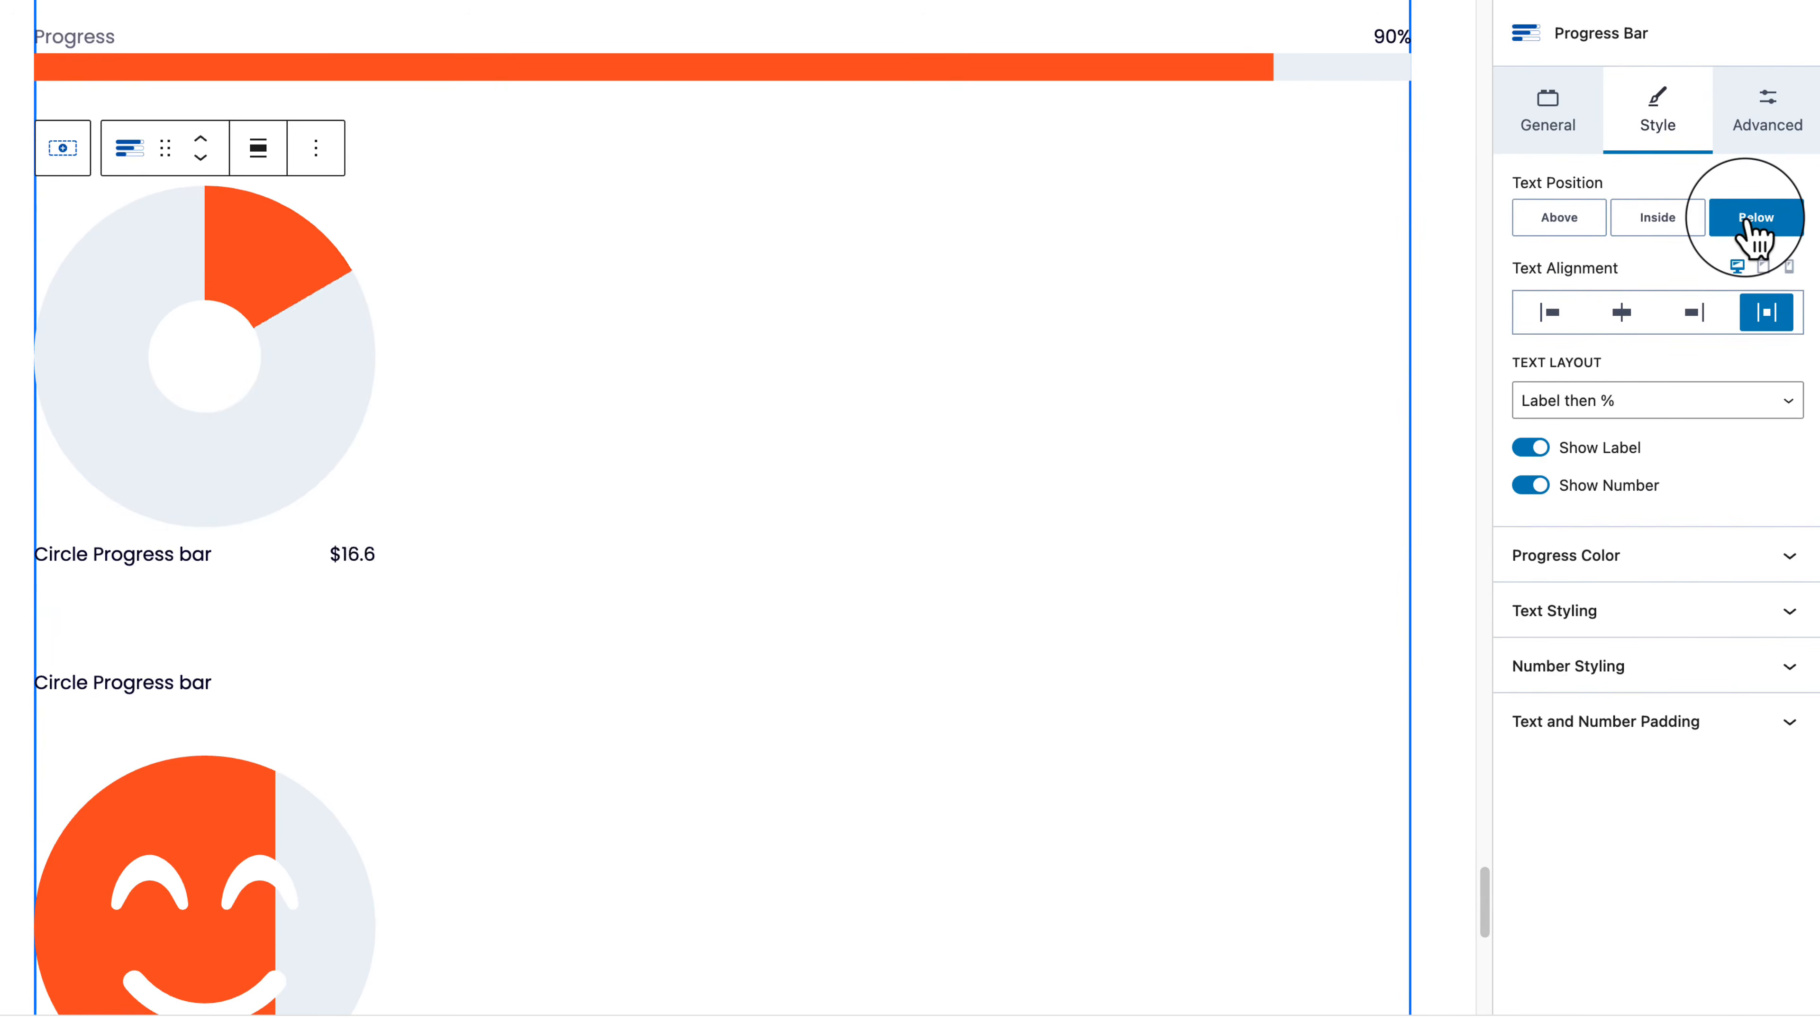
click(1641, 228)
click(1588, 228)
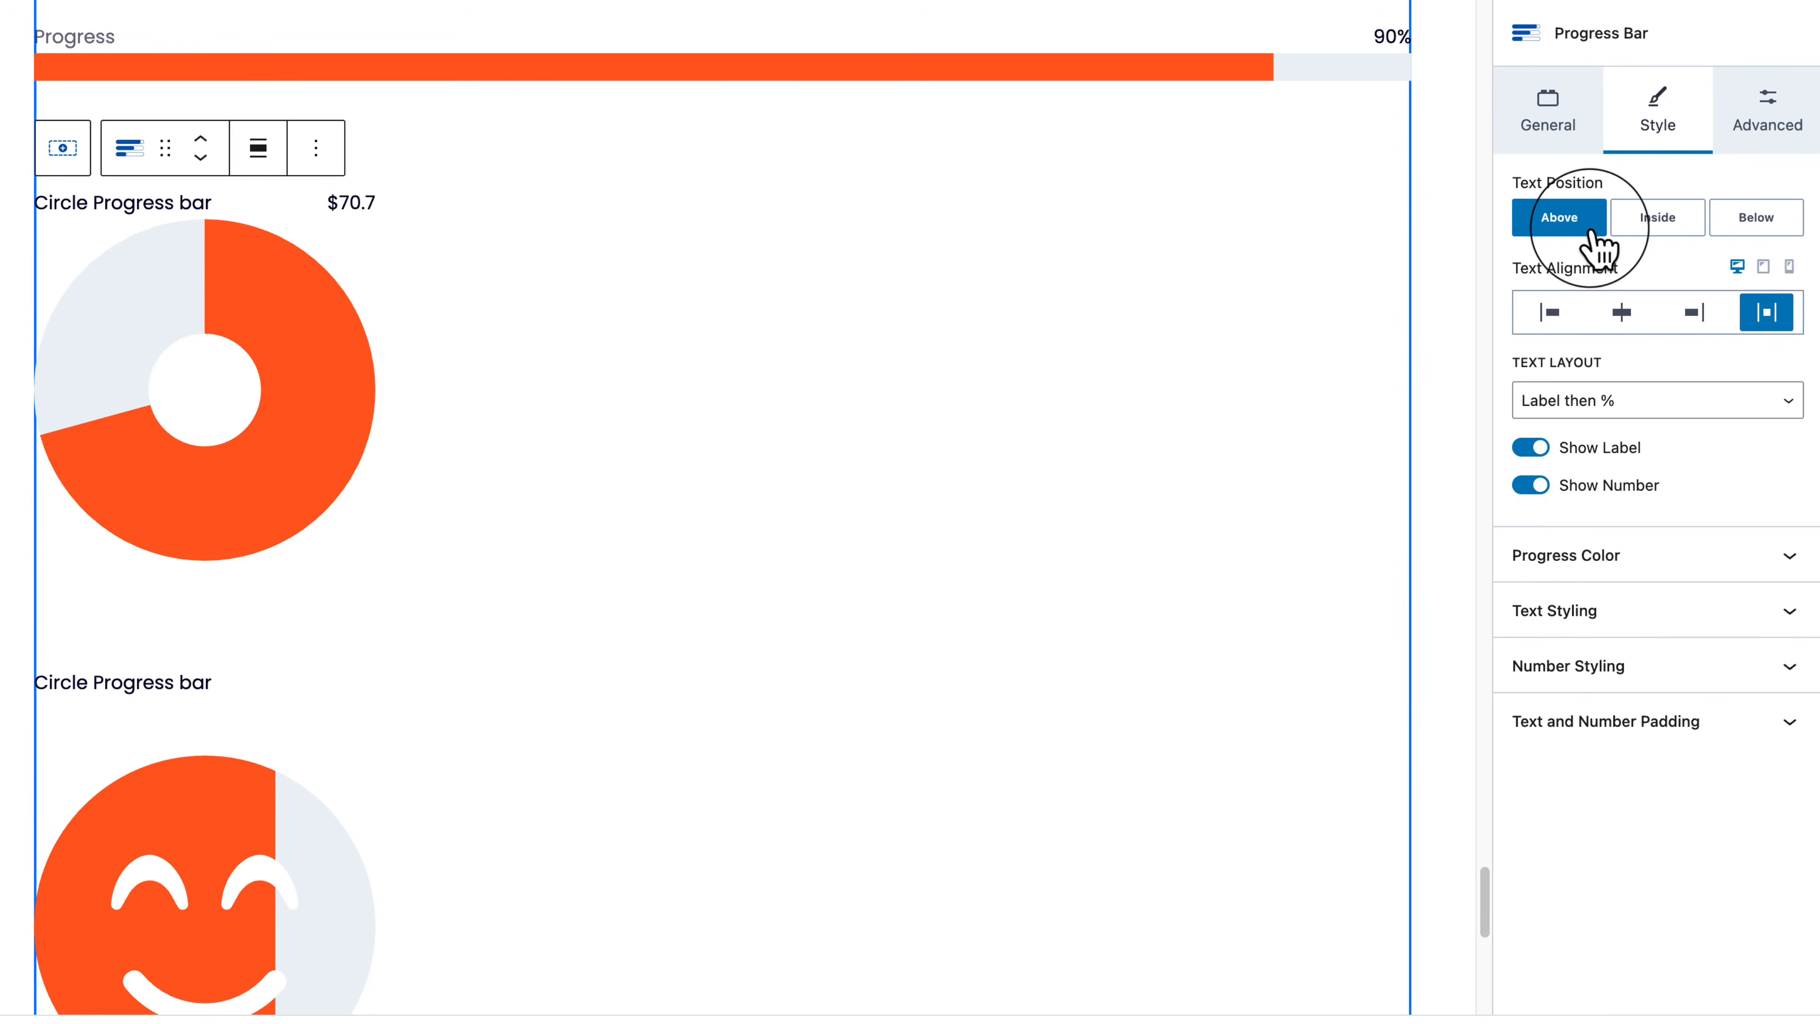
click(1662, 223)
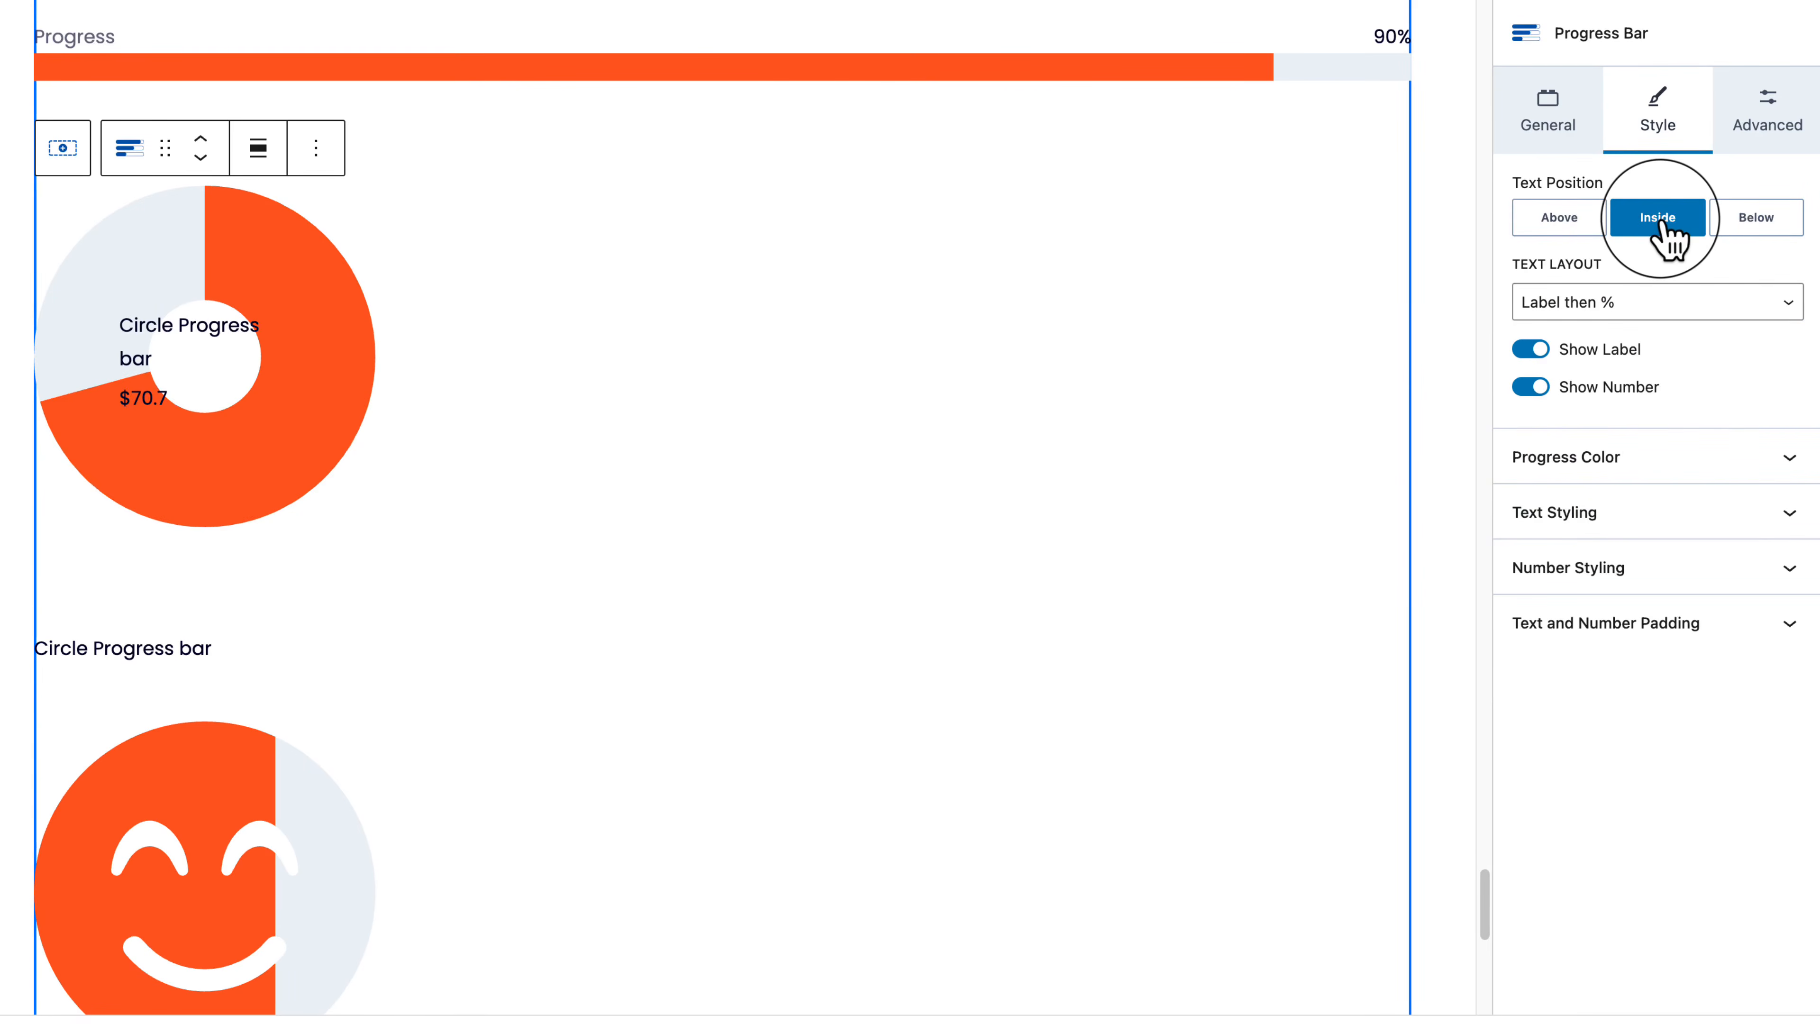
Step: Place the label and value Above the donut with space-between text alignment
click(1712, 302)
click(1564, 242)
click(1562, 218)
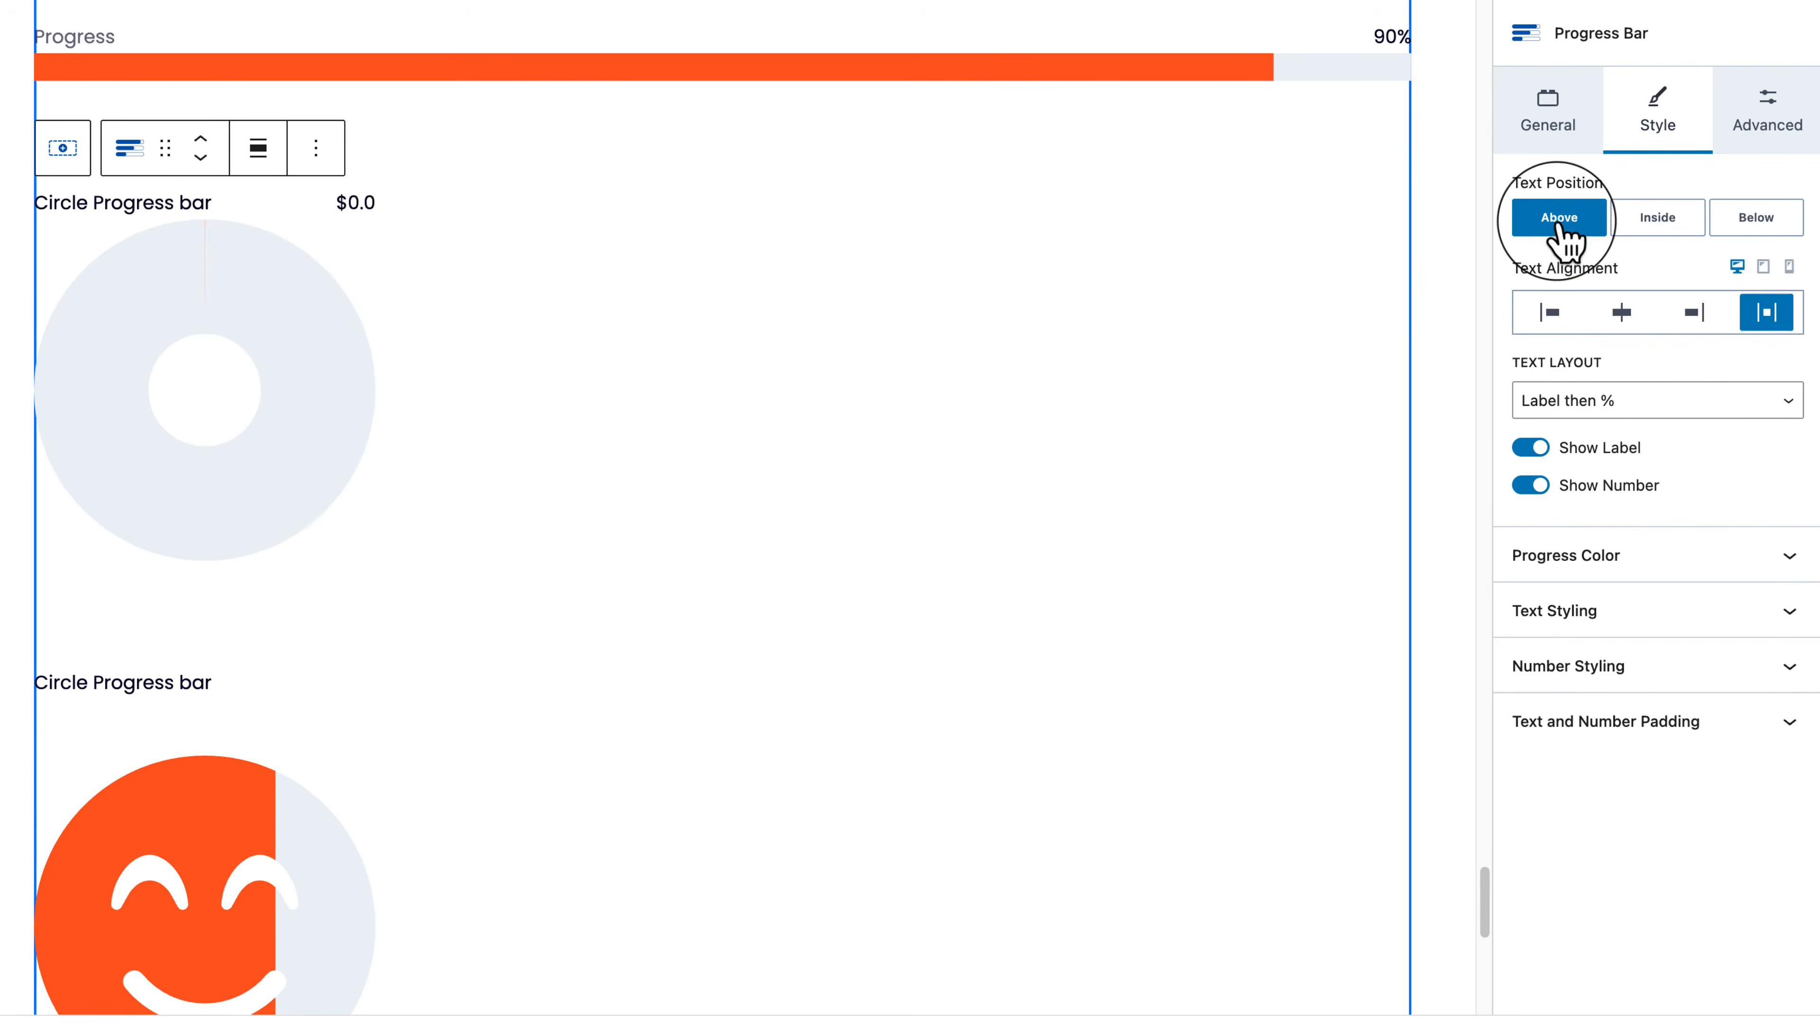
click(1633, 324)
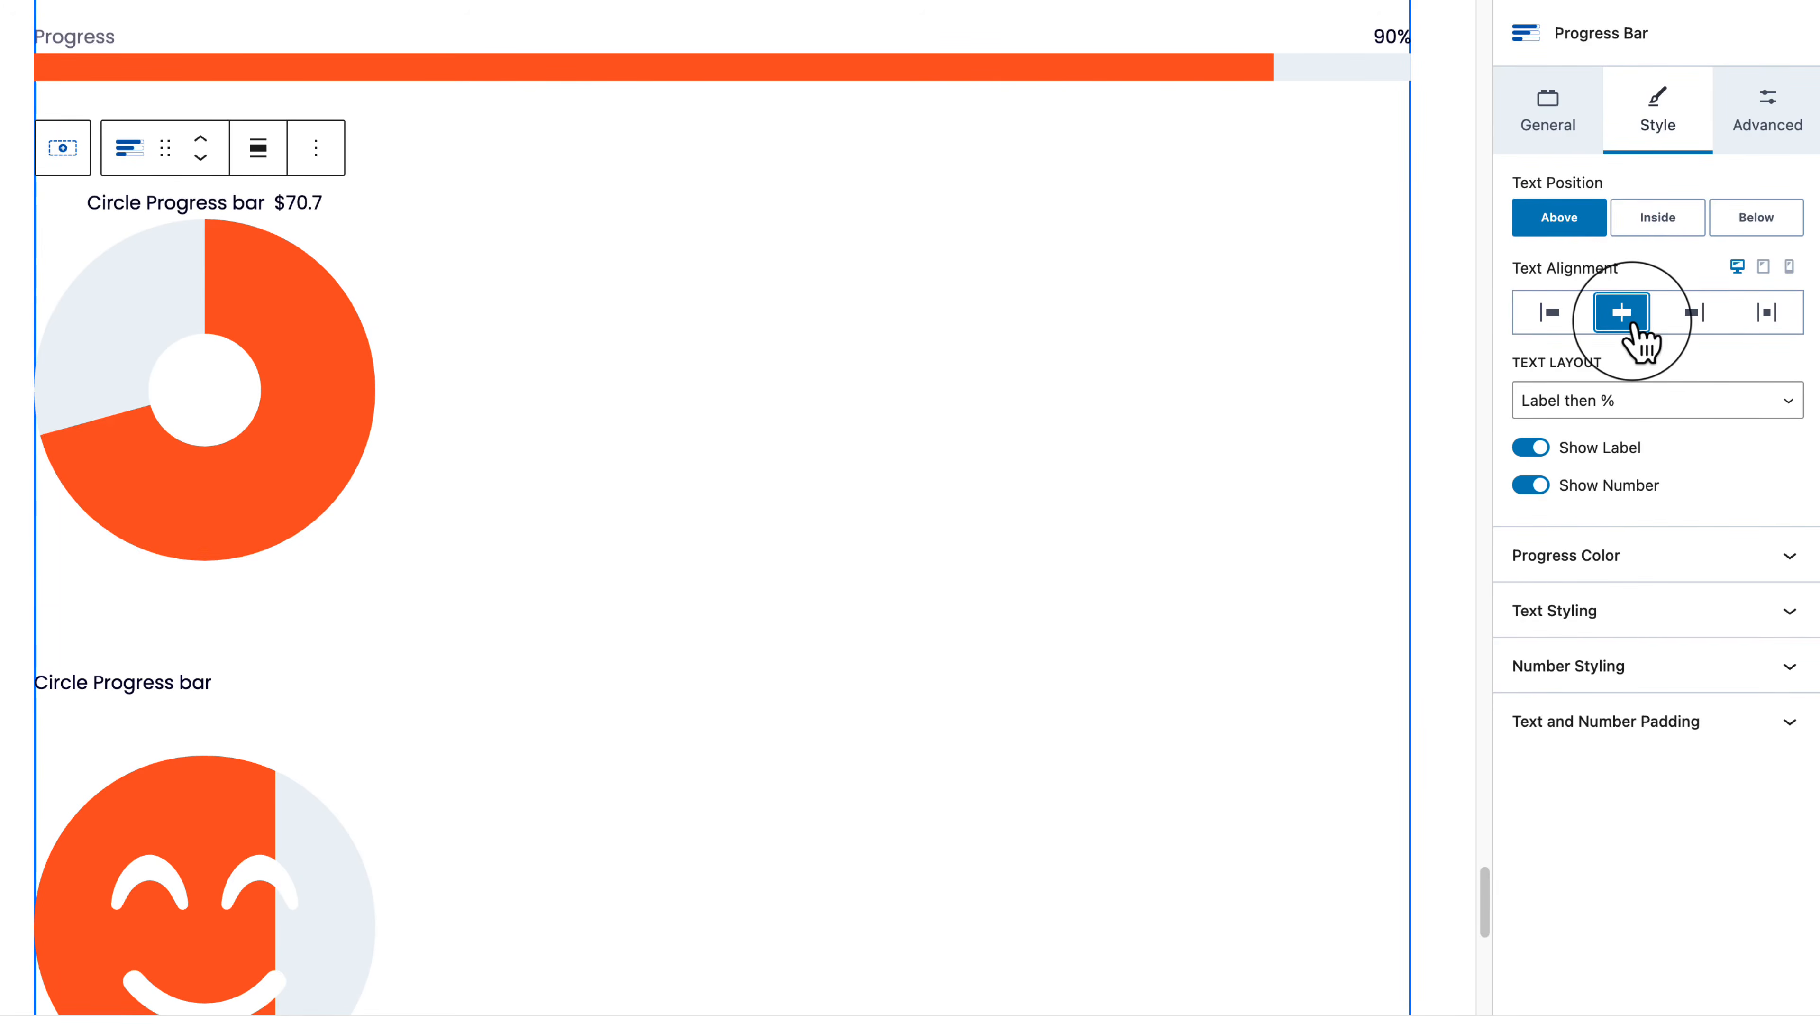
click(1767, 316)
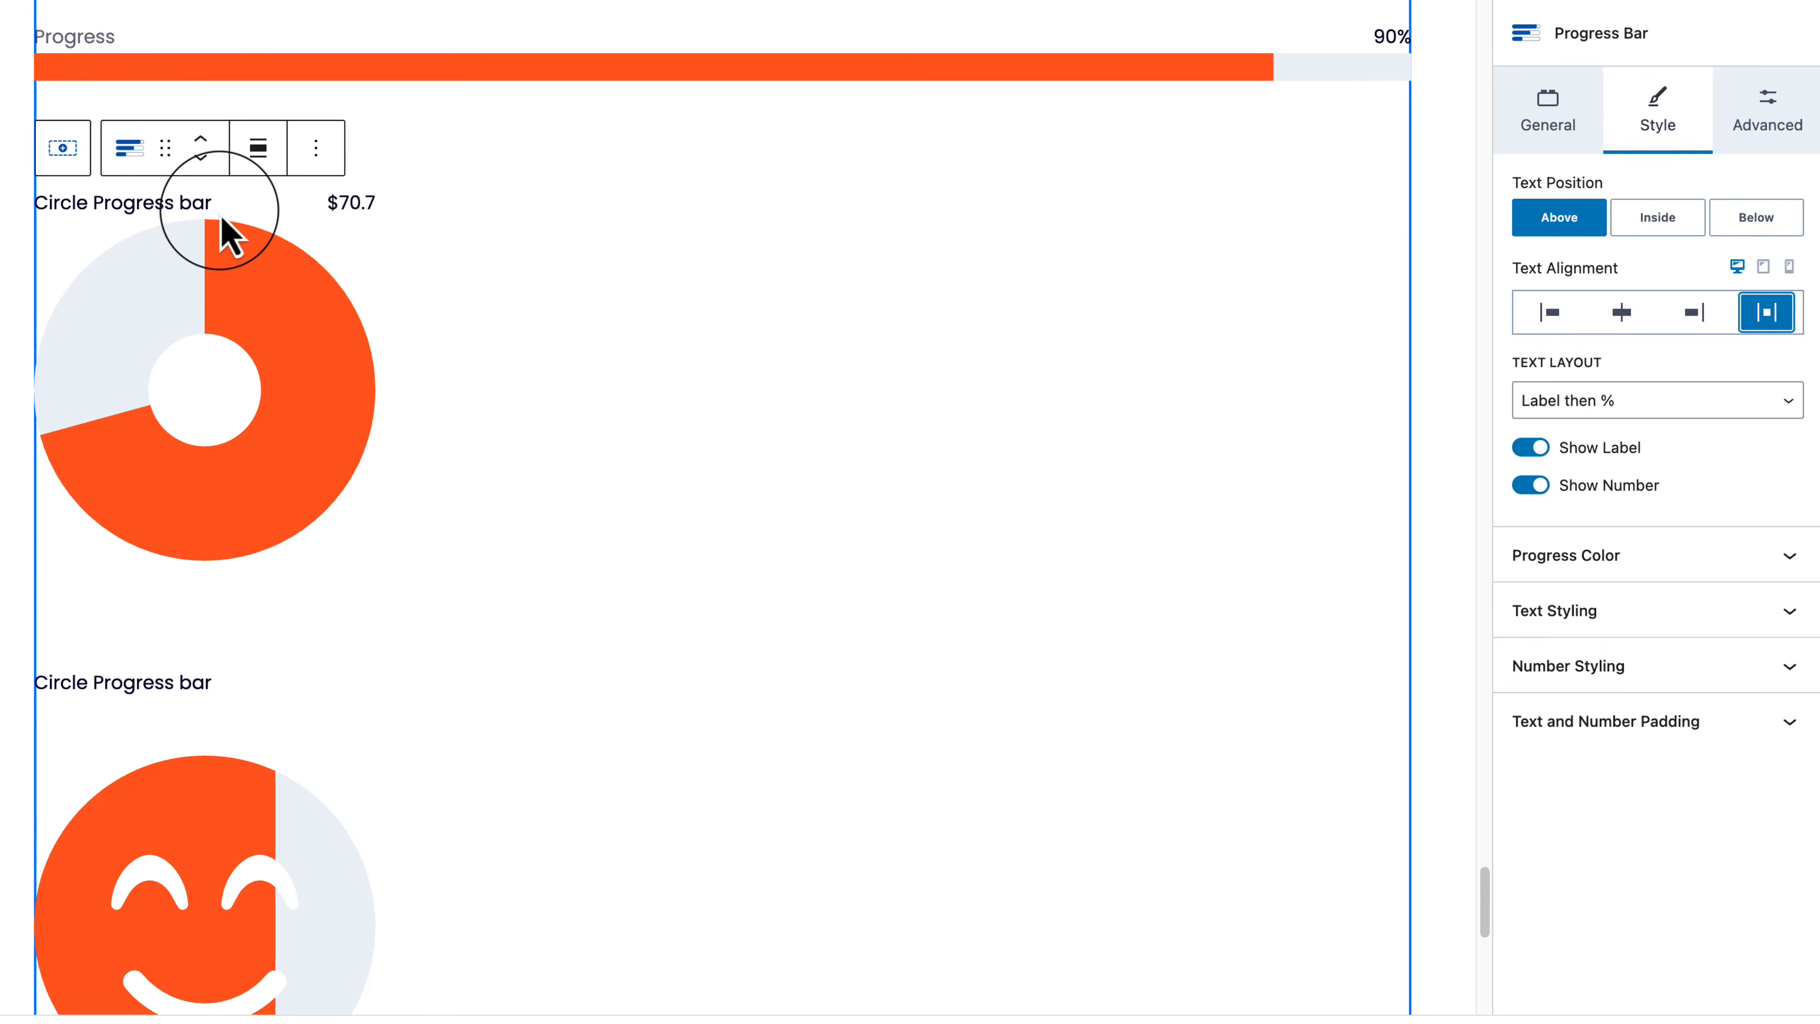
Step: Give the donut's label and $70.7 value MD bottom padding under Text and Number Padding
click(1570, 574)
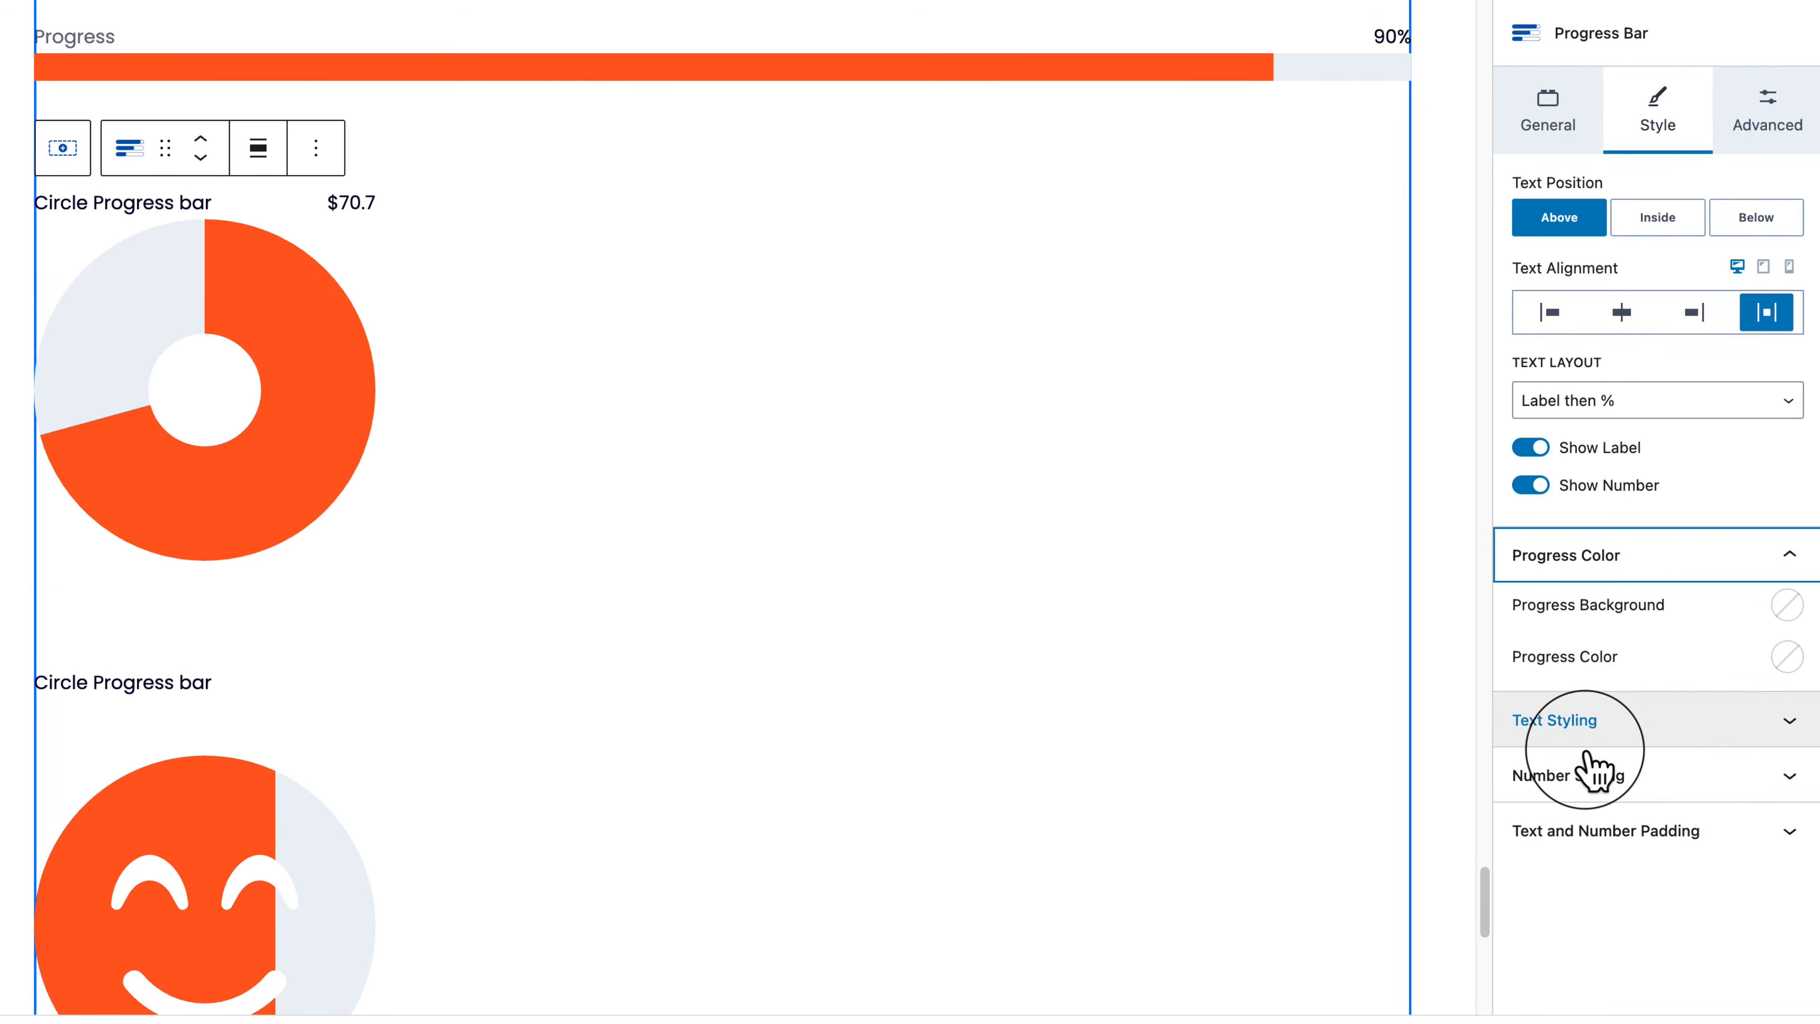
click(1709, 731)
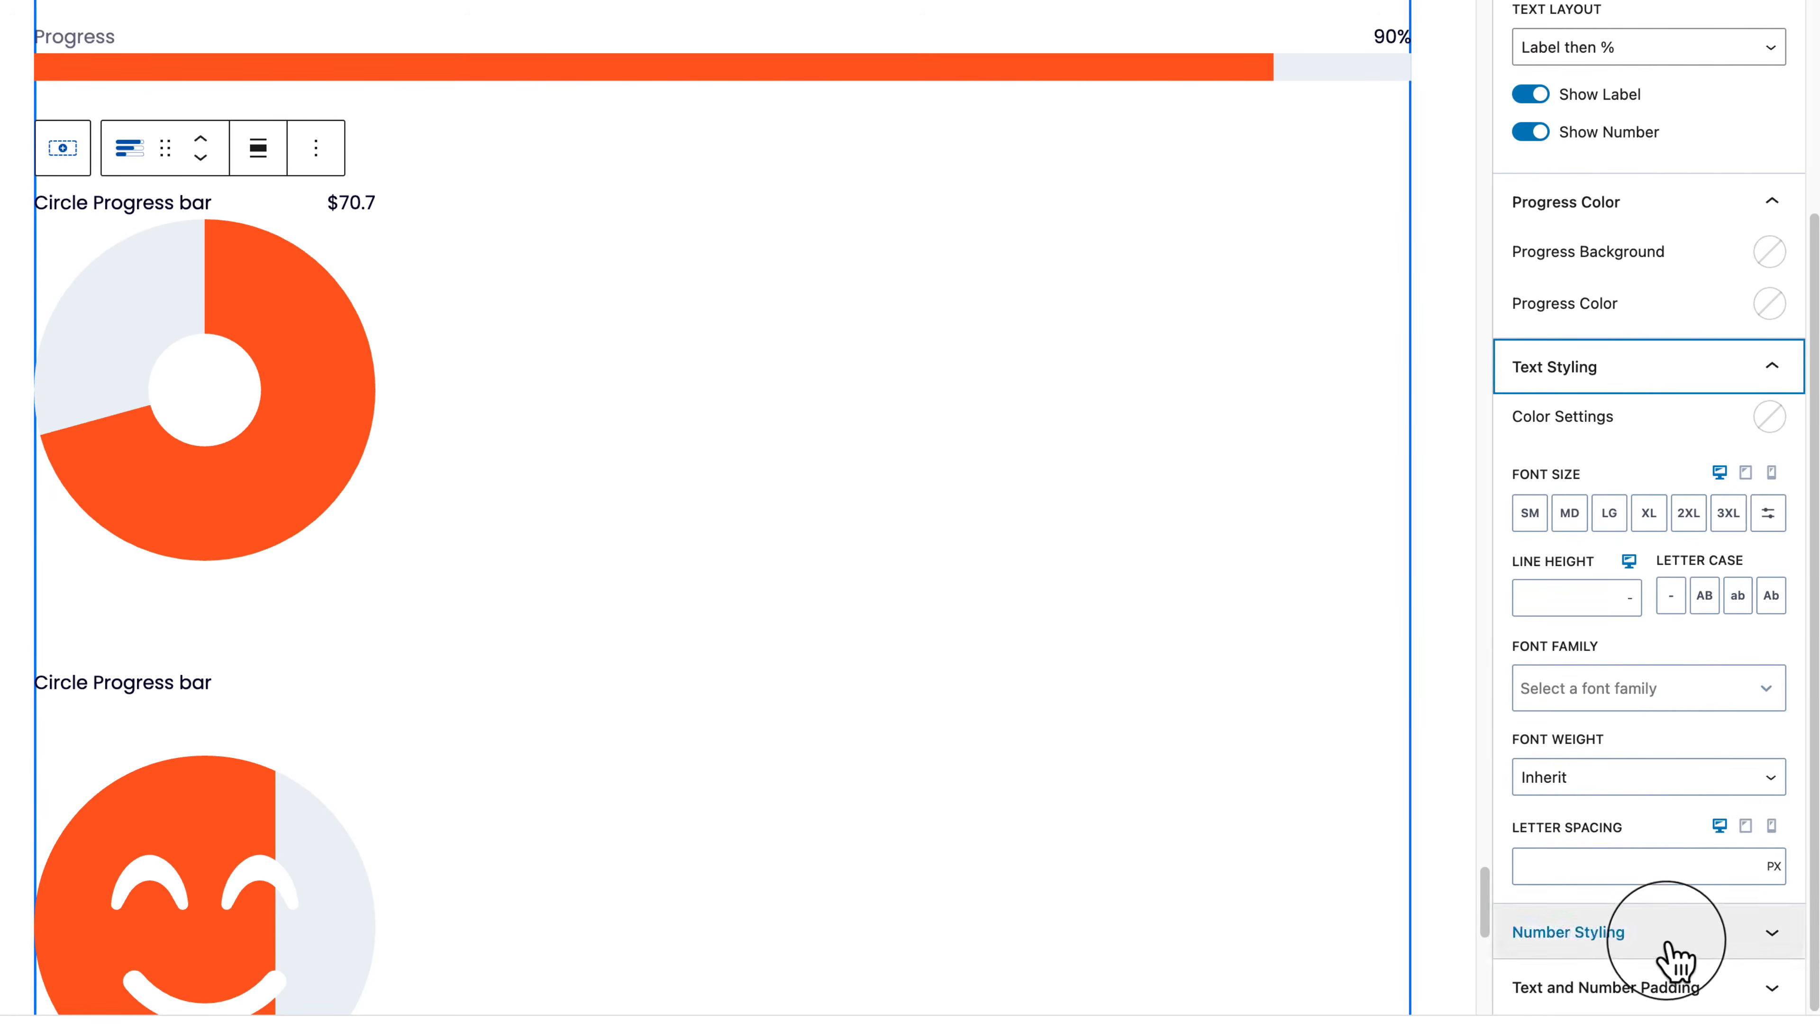
click(1668, 954)
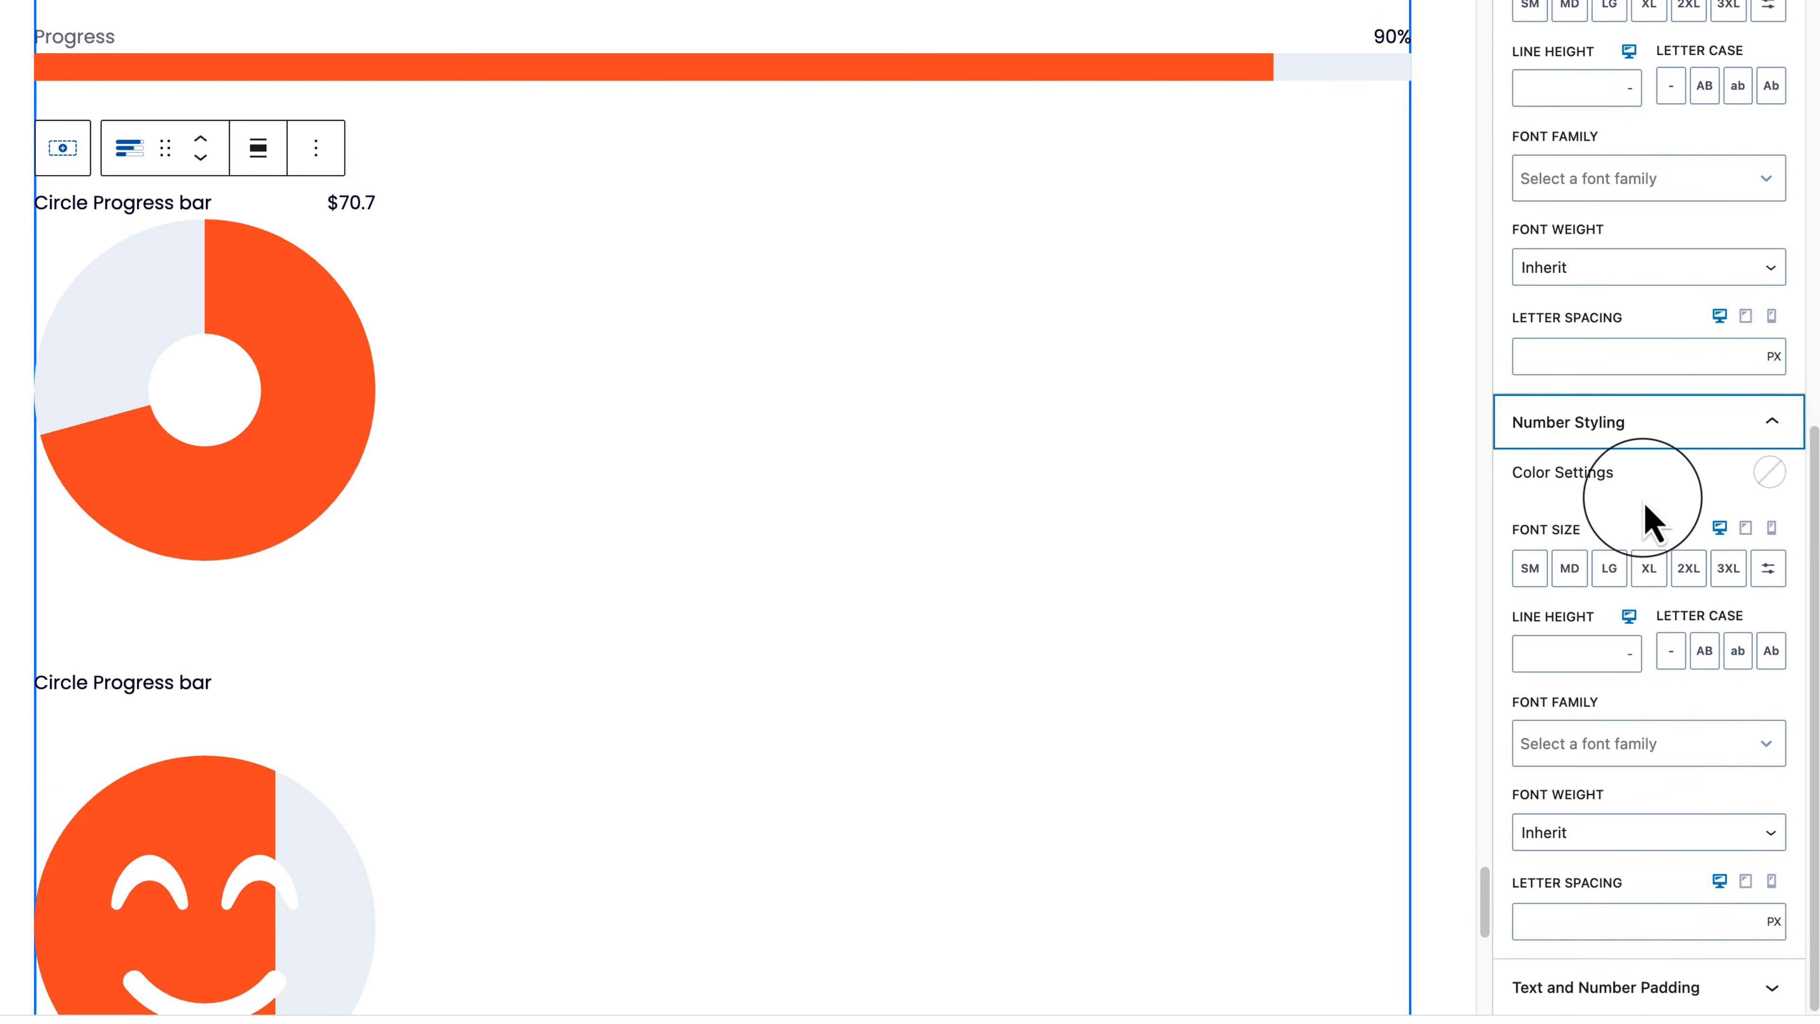
click(1706, 1004)
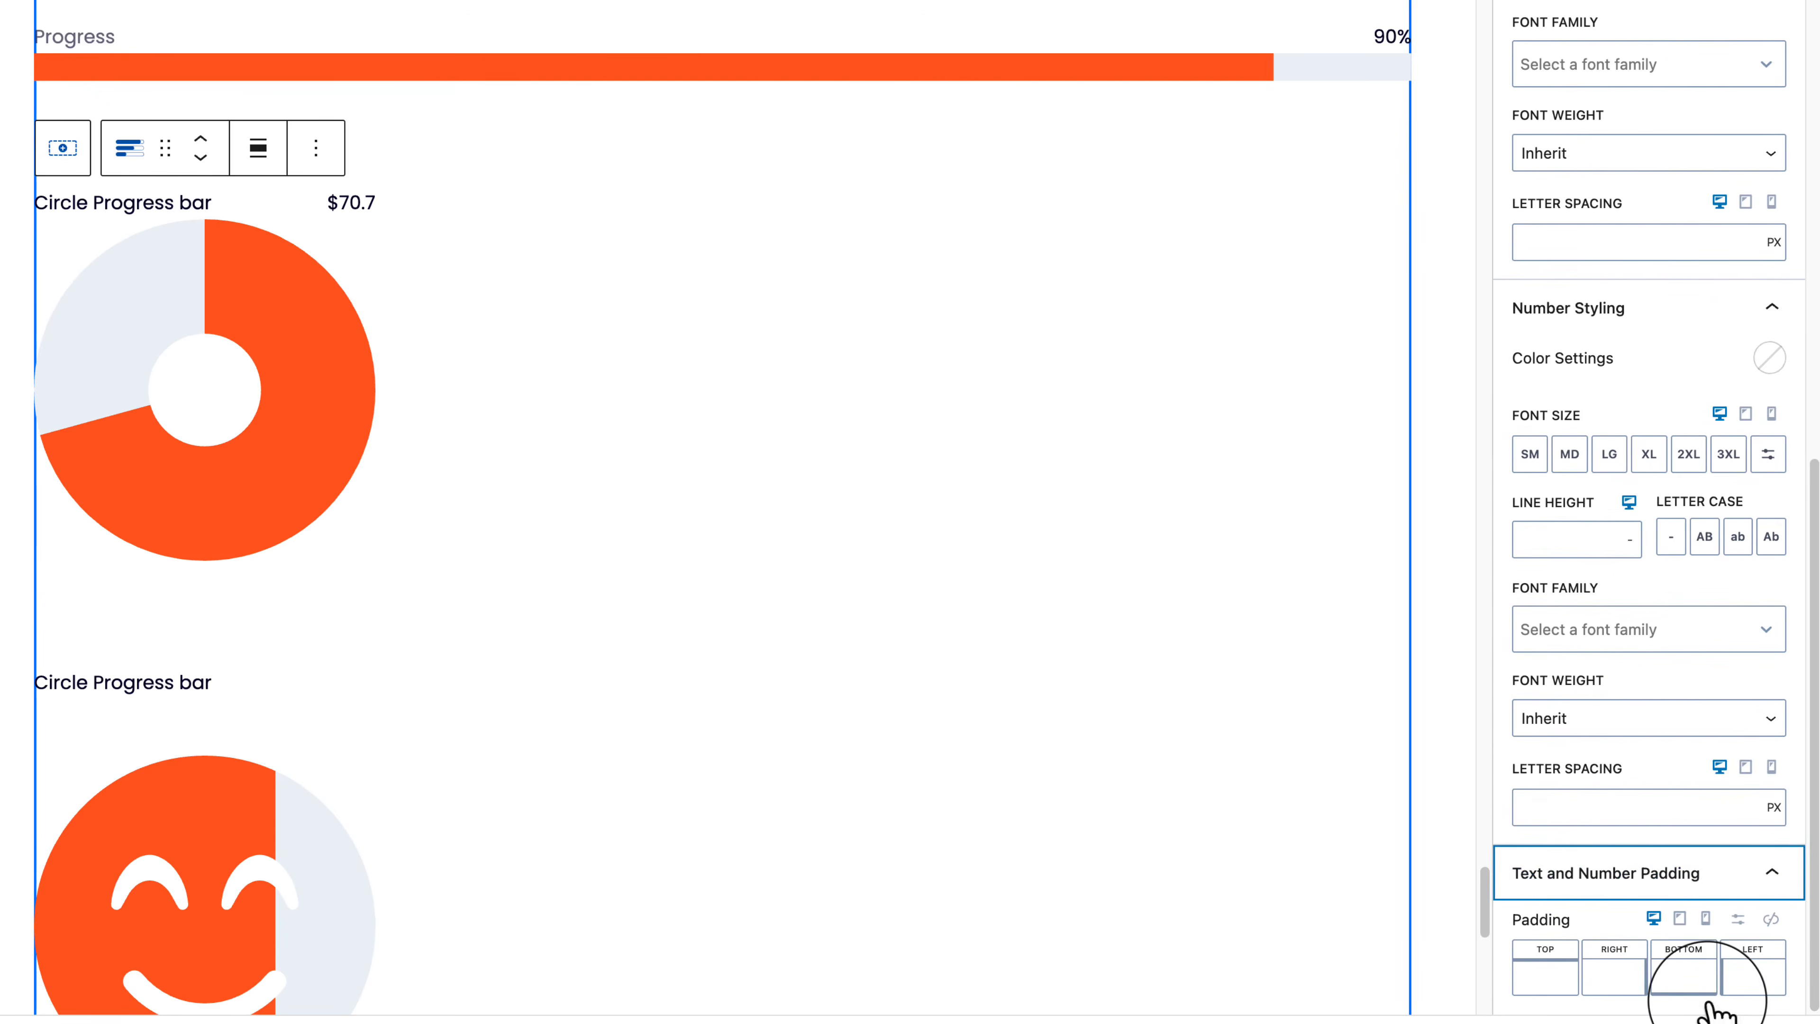
click(1718, 979)
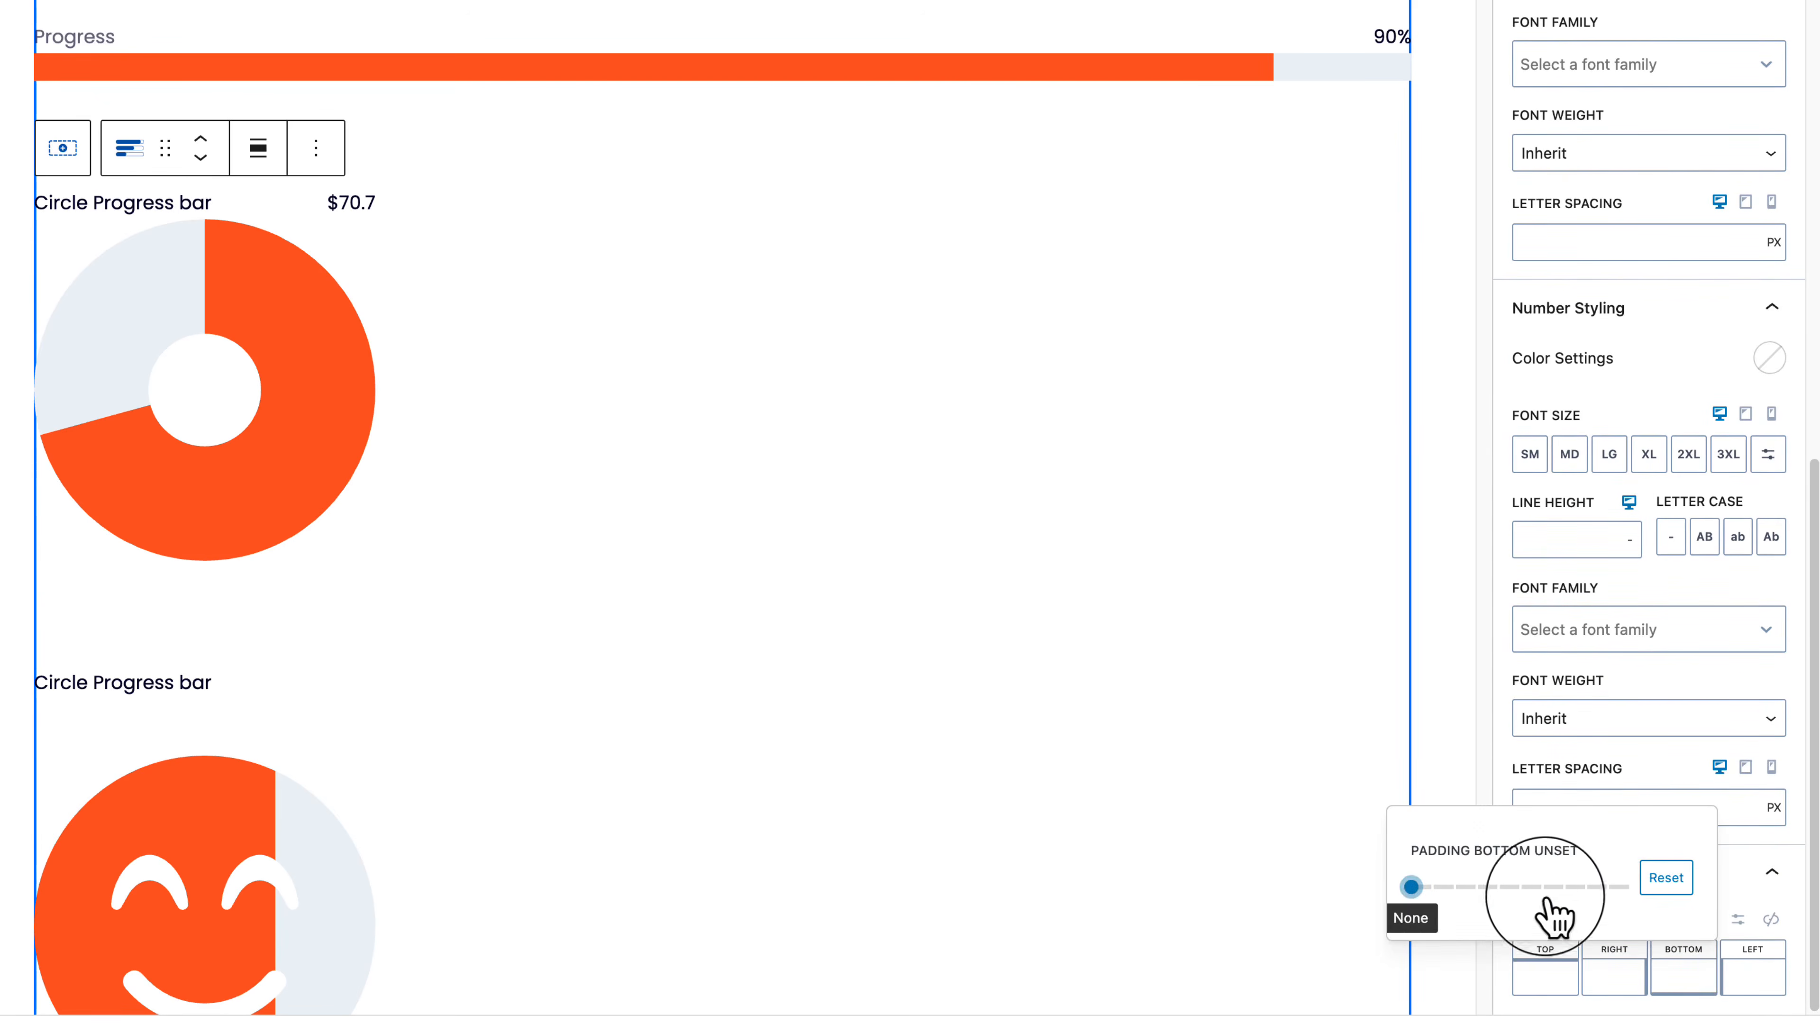
click(1521, 888)
drag(1521, 889, 1504, 889)
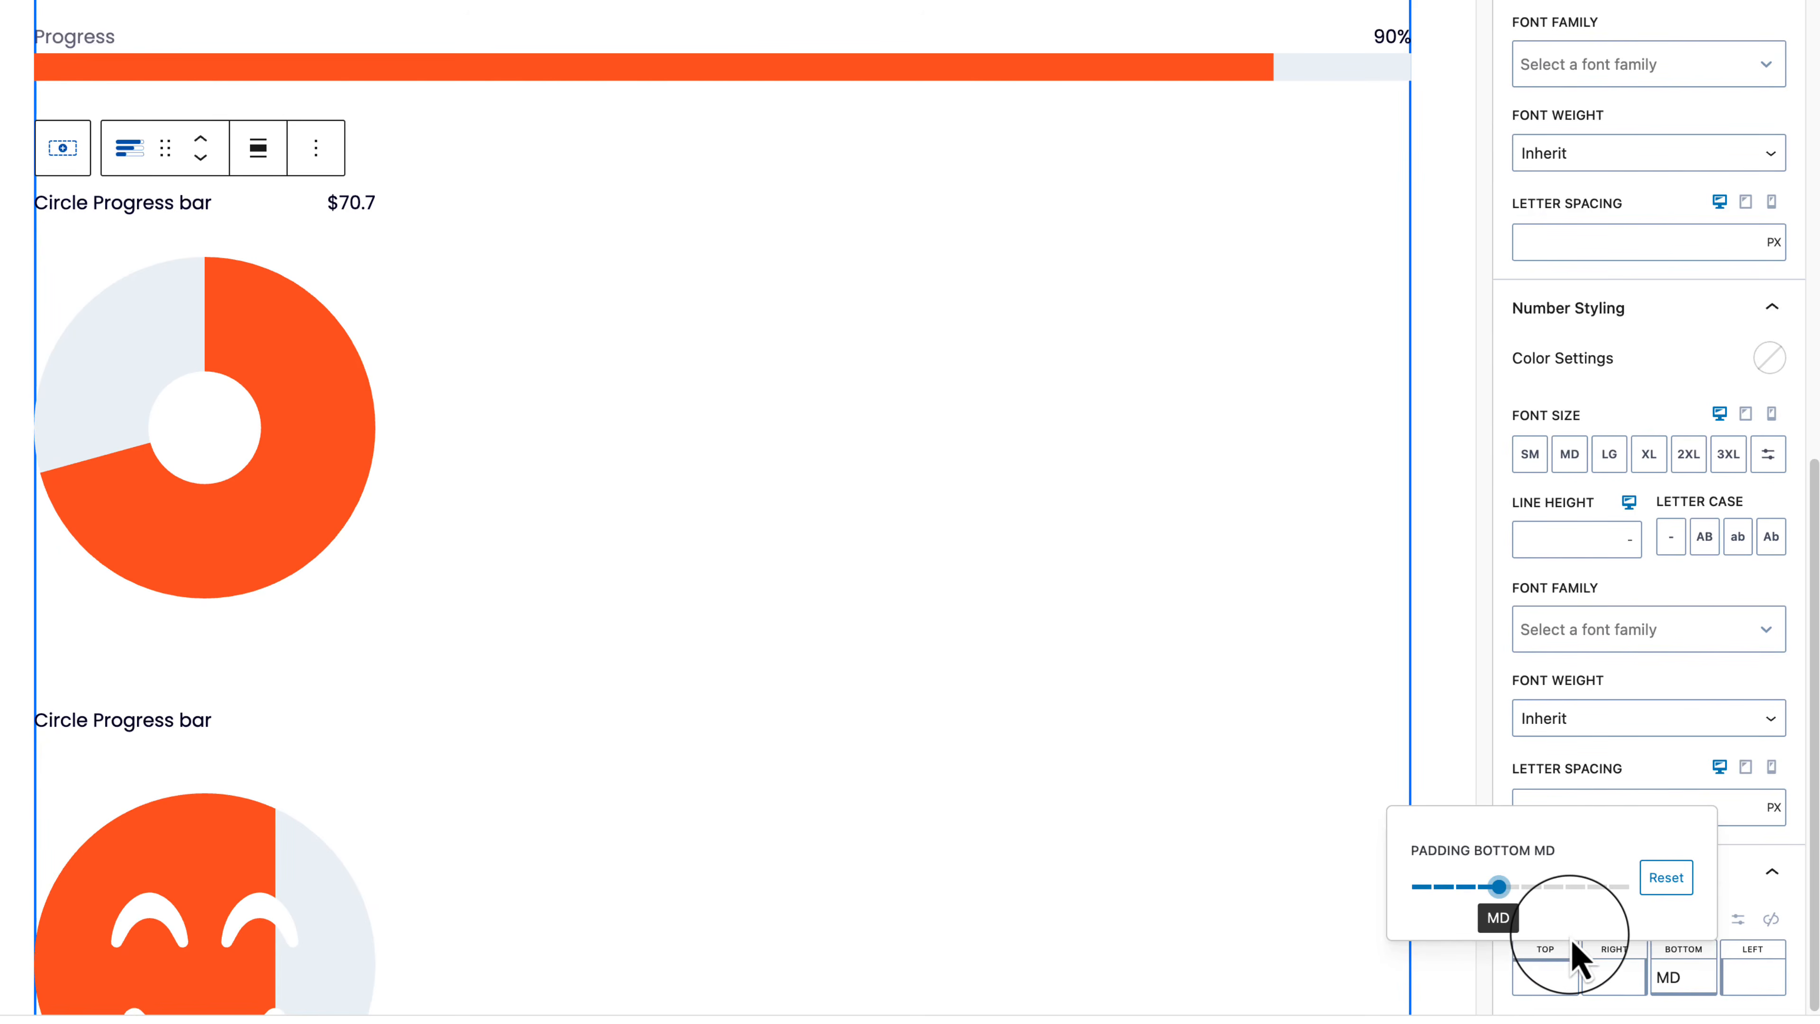
scroll(1759, 911, up, 10)
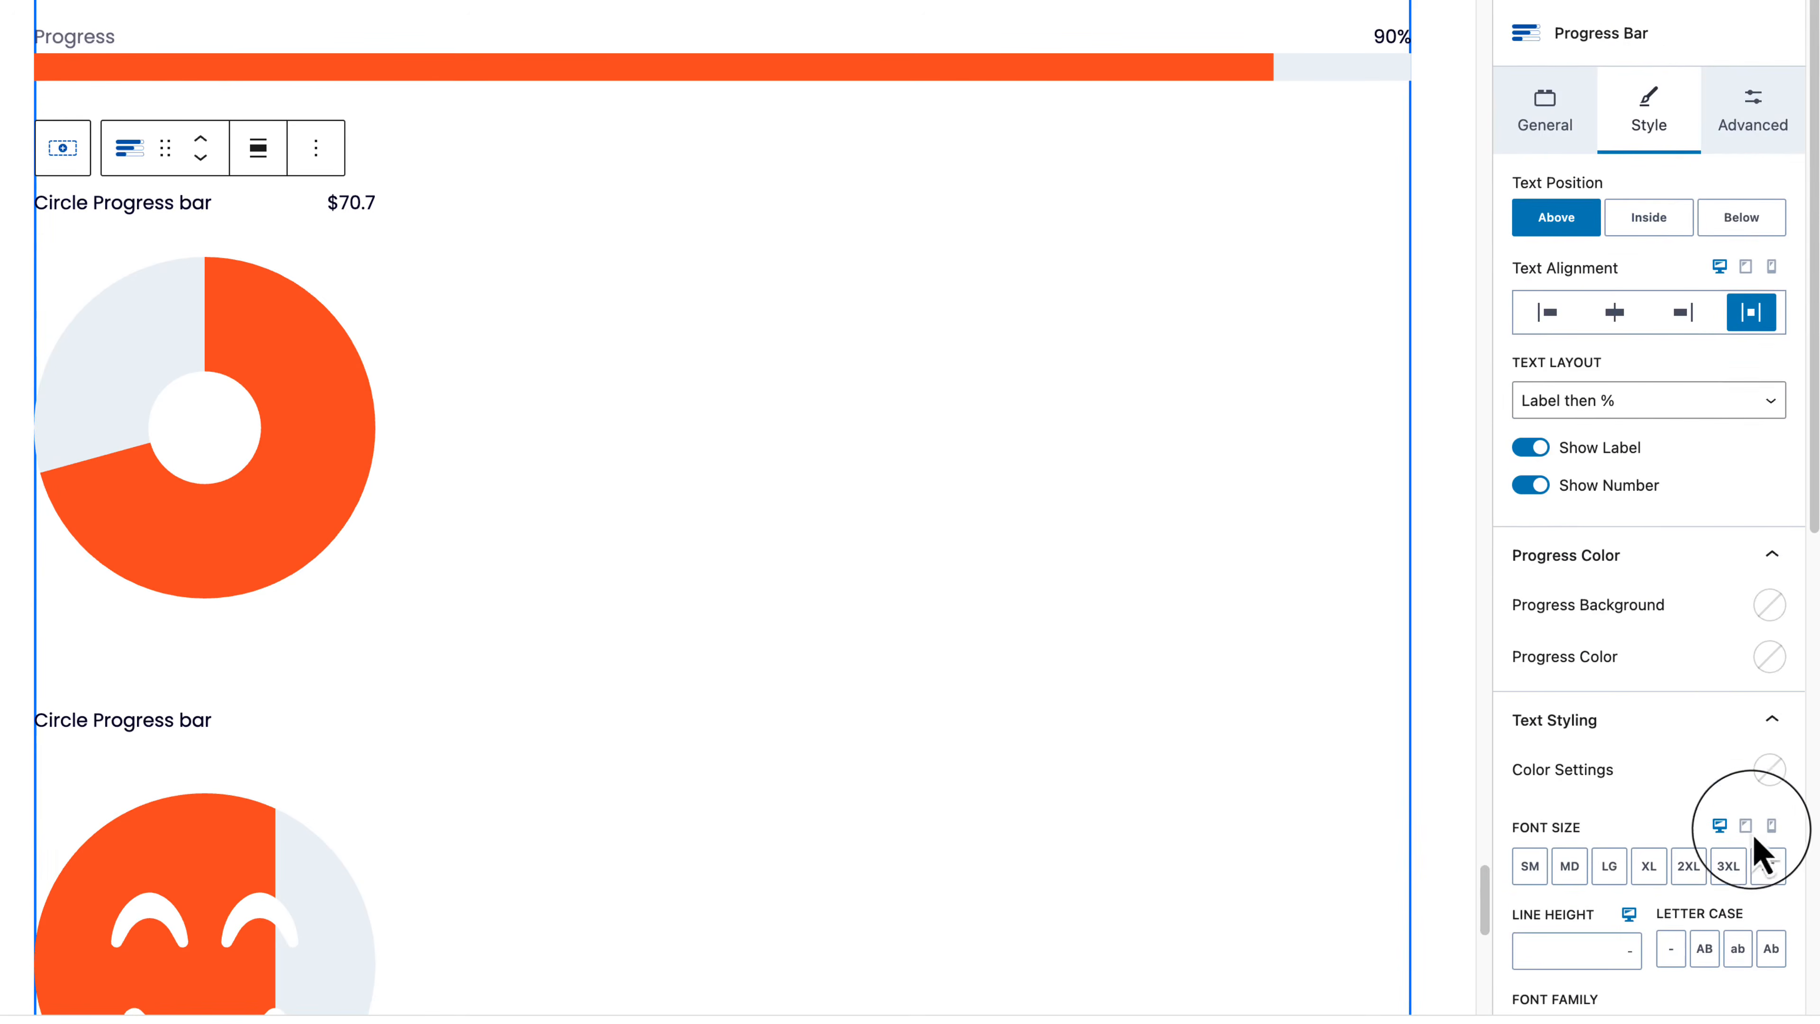
Step: Show the donut's Advanced settings with XXL top margin and 290 px max width, reselecting the donut
click(1763, 123)
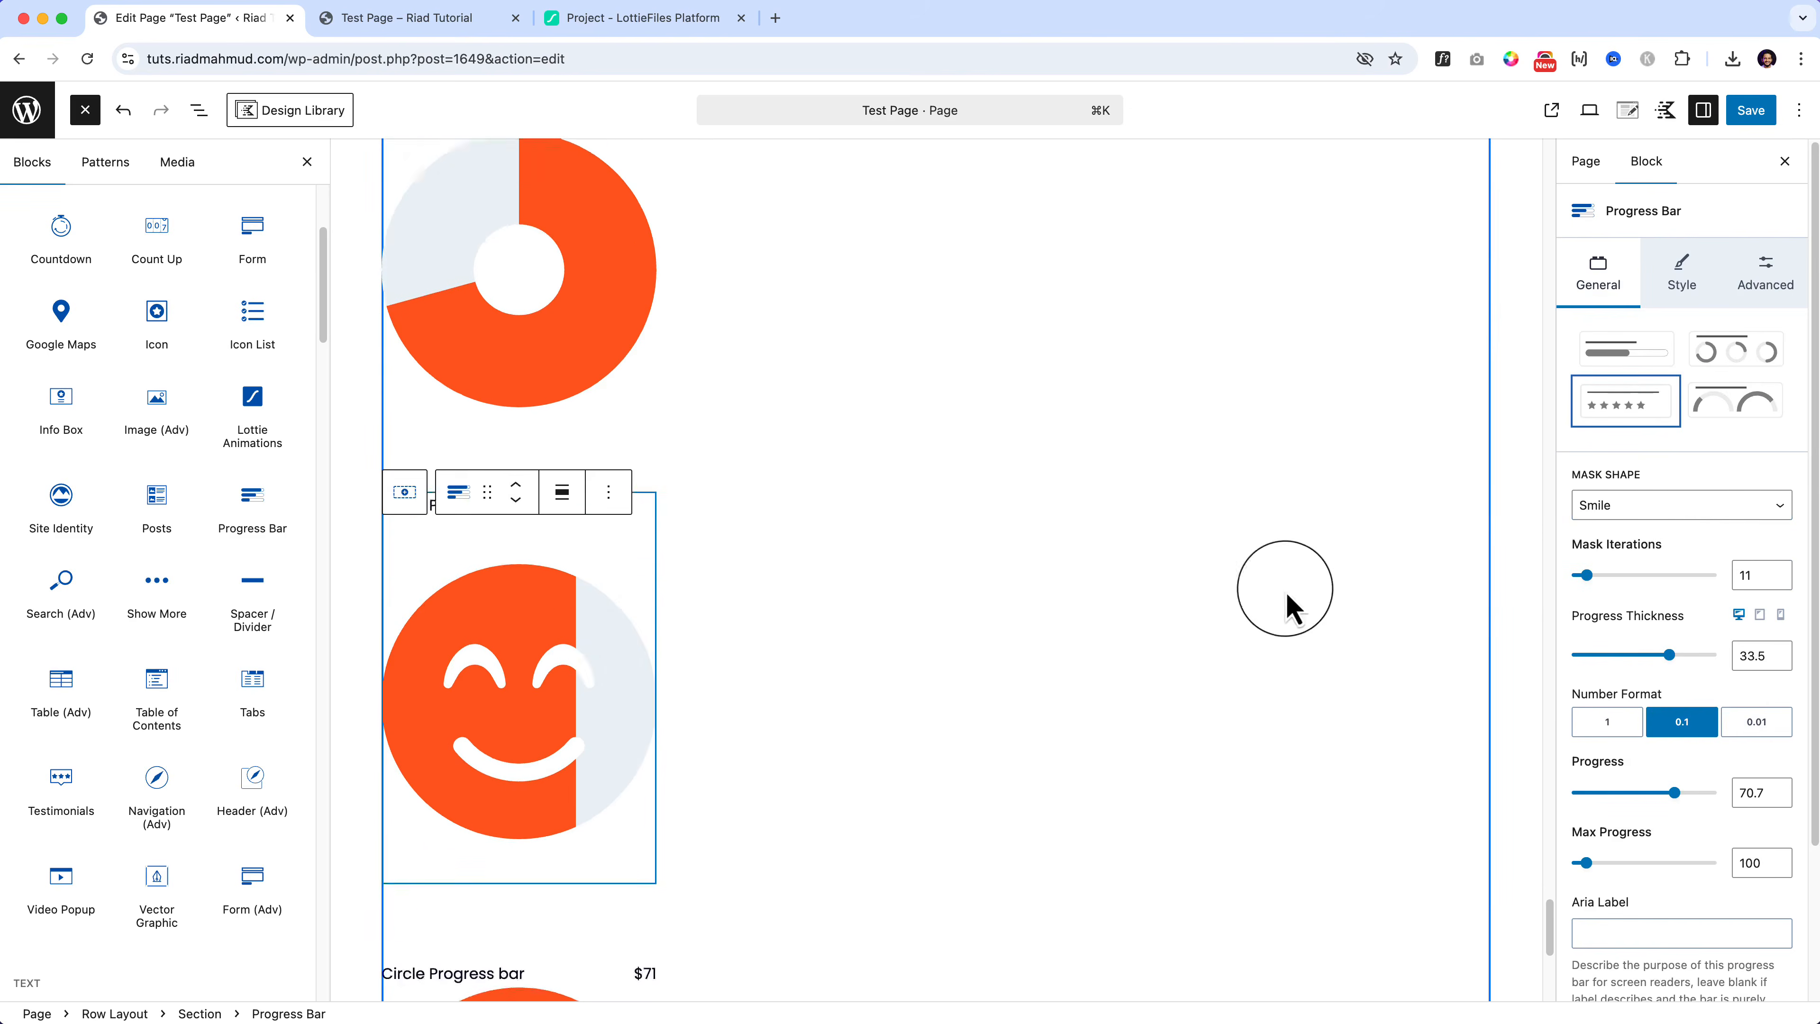
scroll(581, 650, down, 5)
click(573, 650)
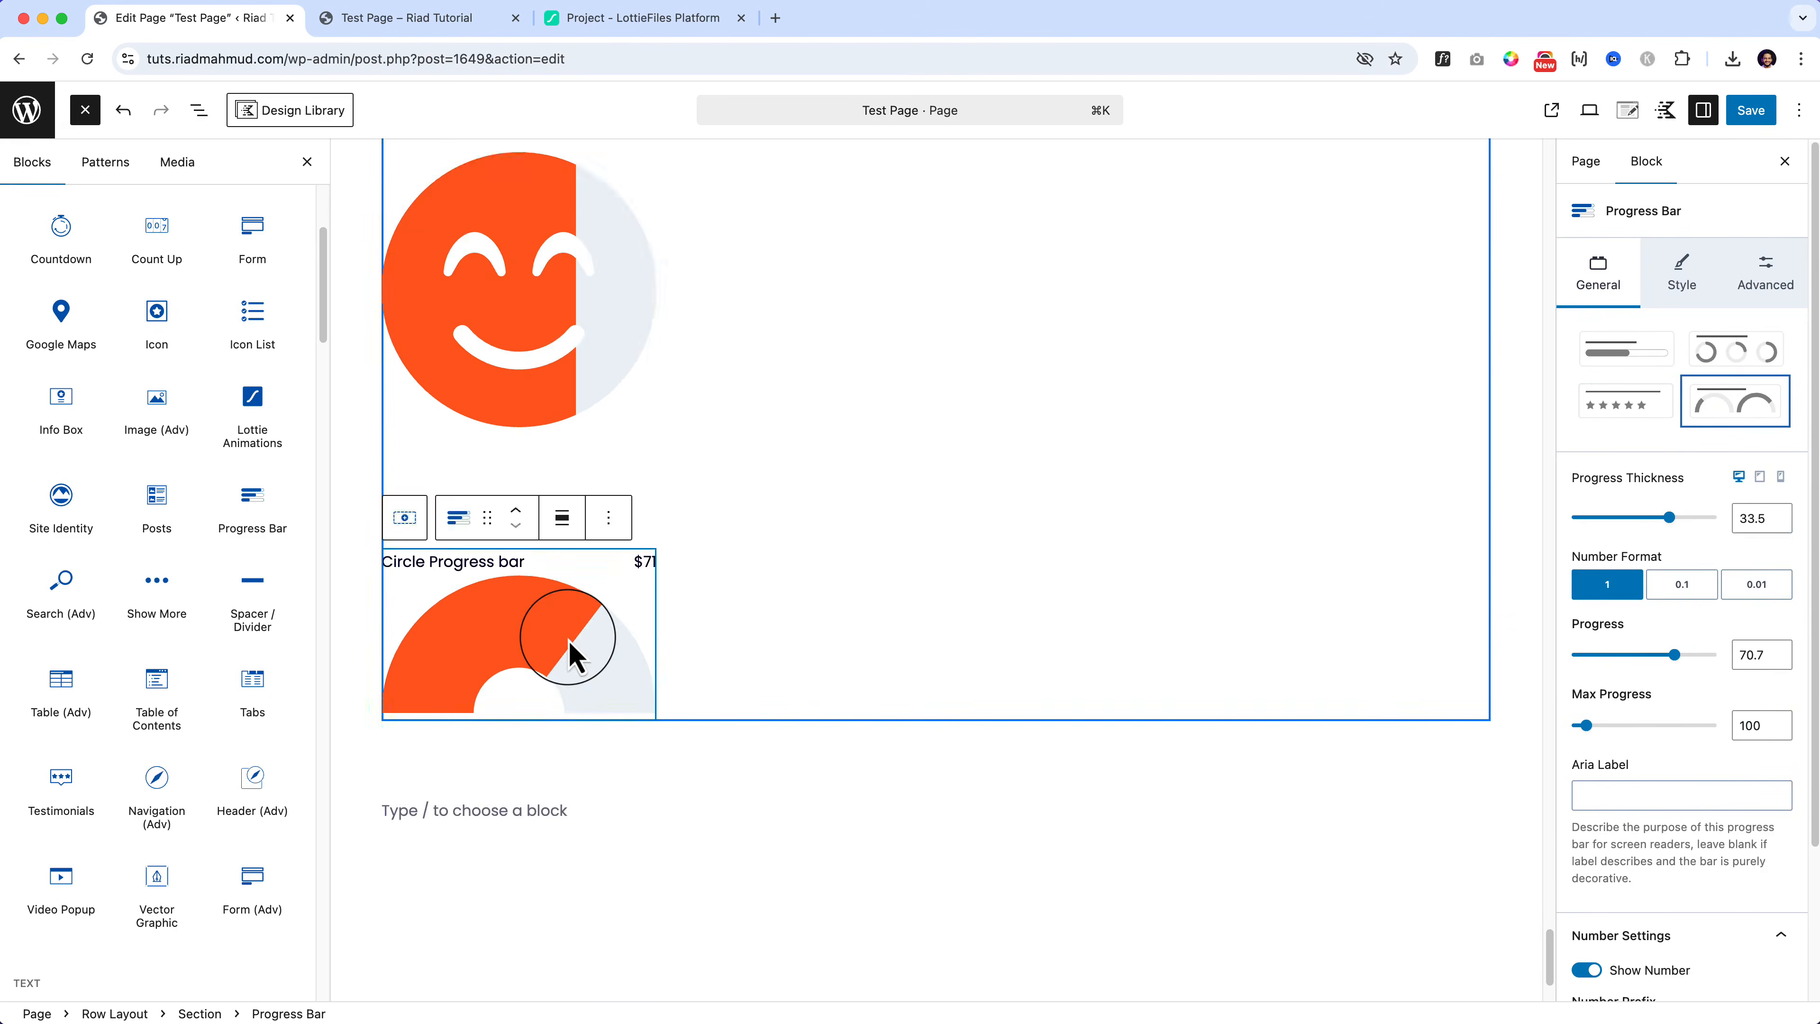
scroll(571, 652, up, 5)
click(533, 434)
scroll(774, 527, up, 5)
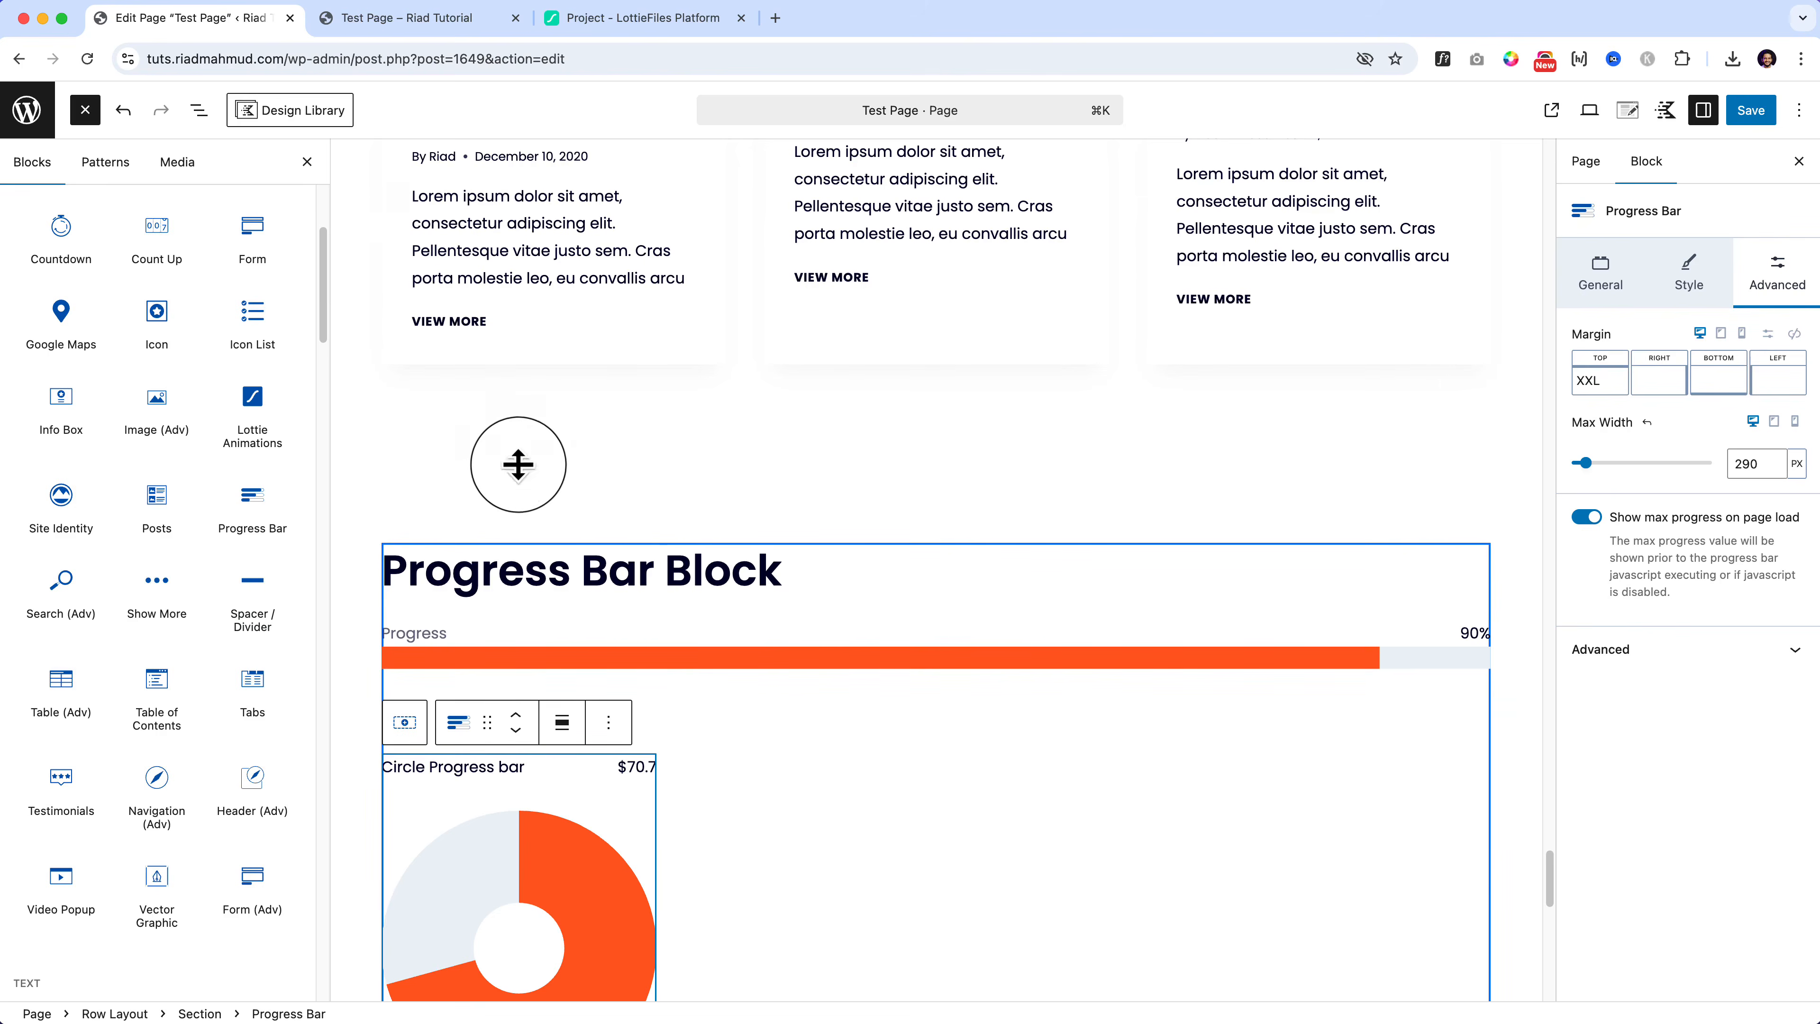
Step: Duplicate the Progress Bar Block row
click(518, 464)
click(741, 435)
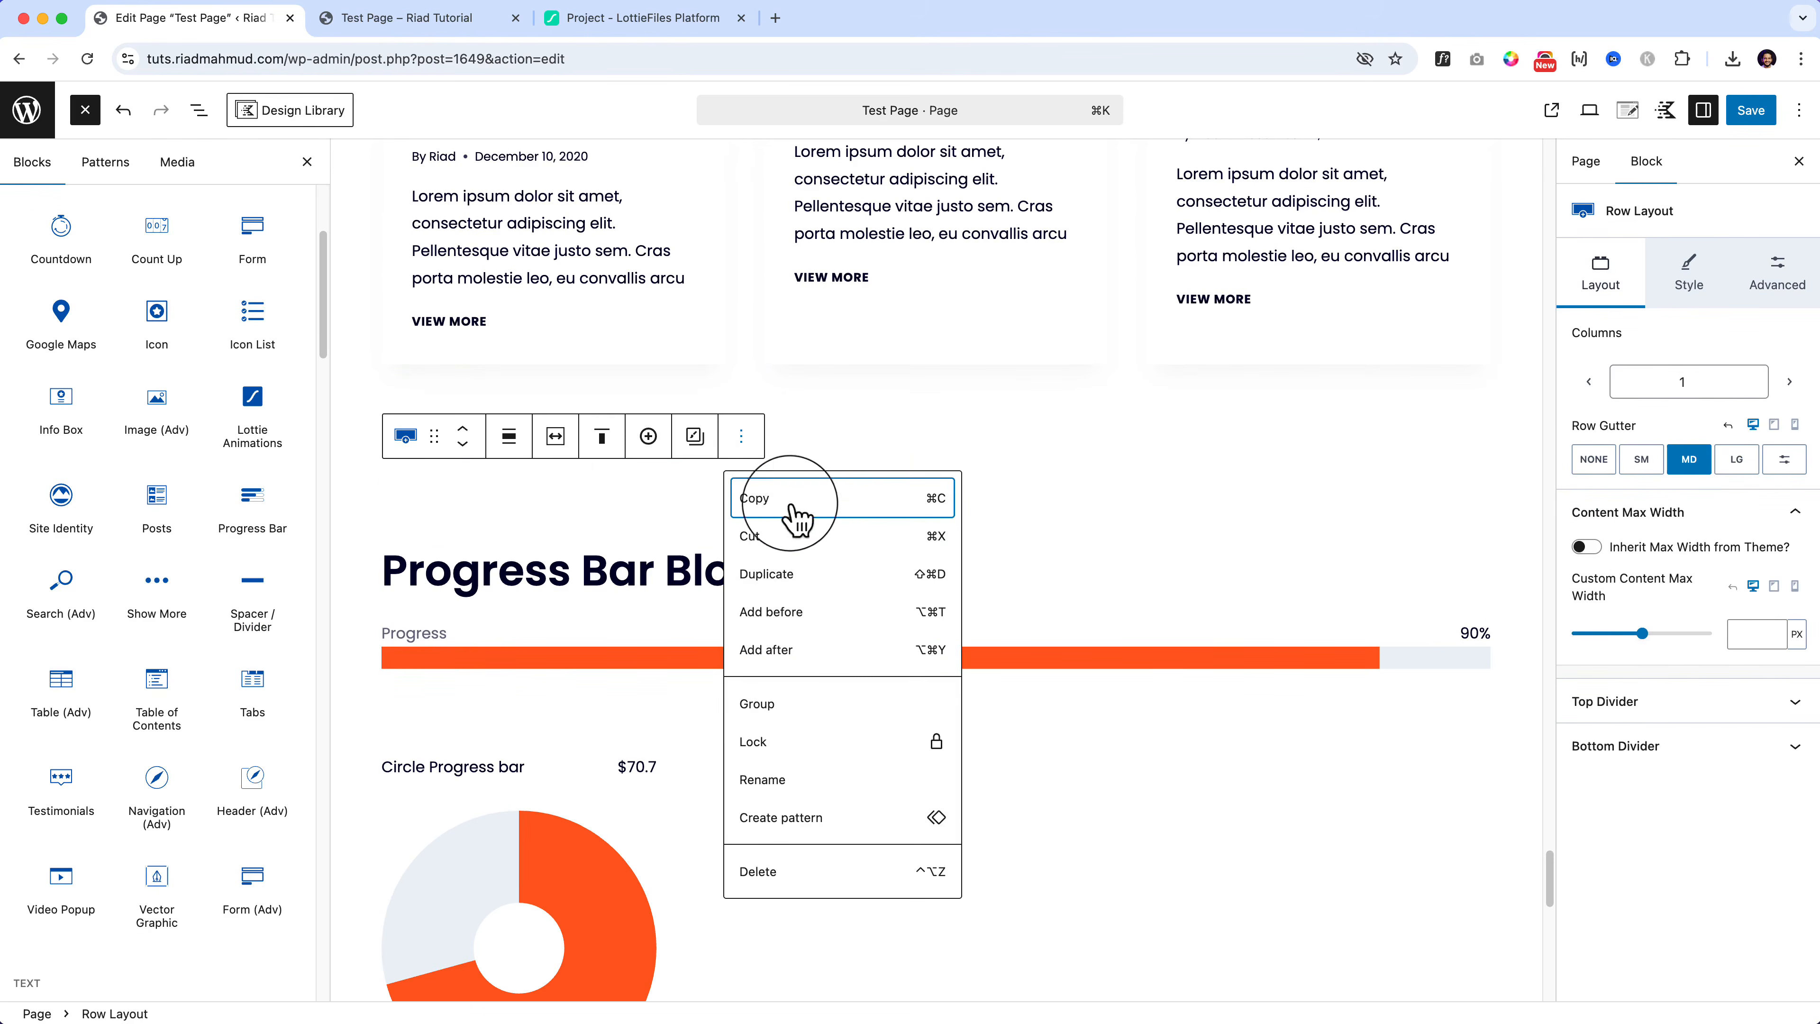
click(832, 574)
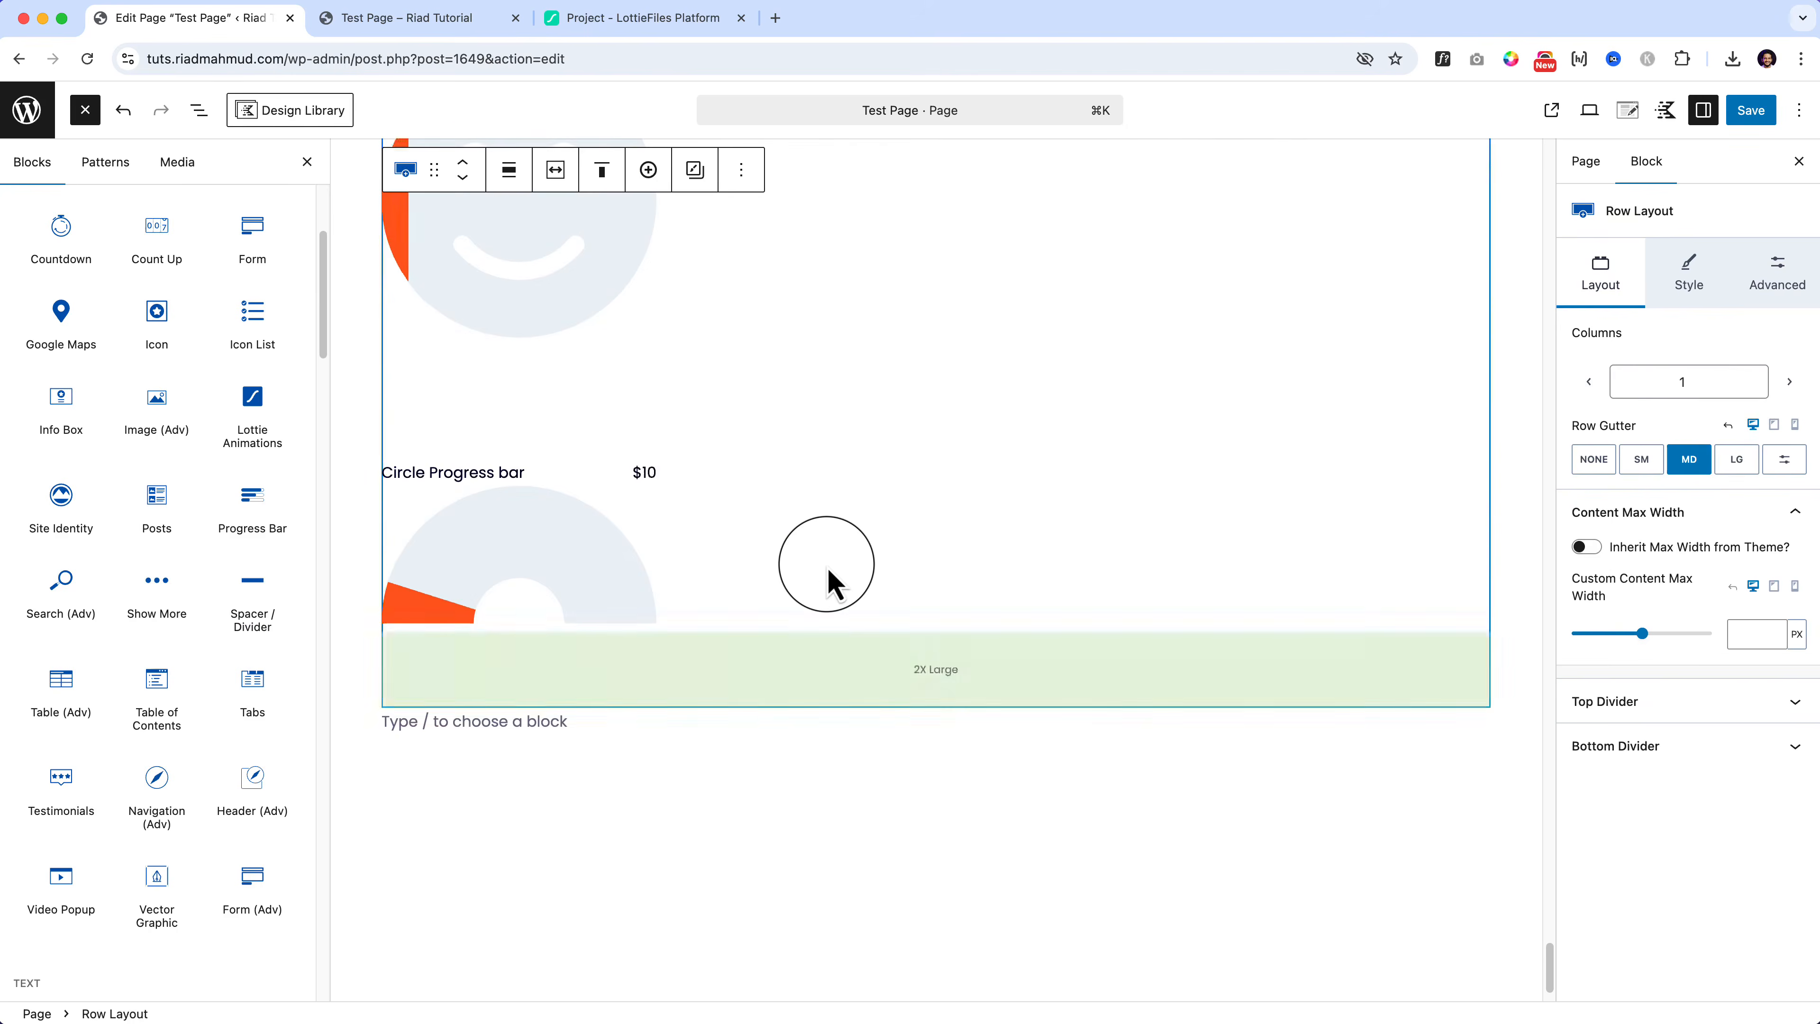
Step: Delete every progress bar from the copied row, leaving only its heading
click(589, 366)
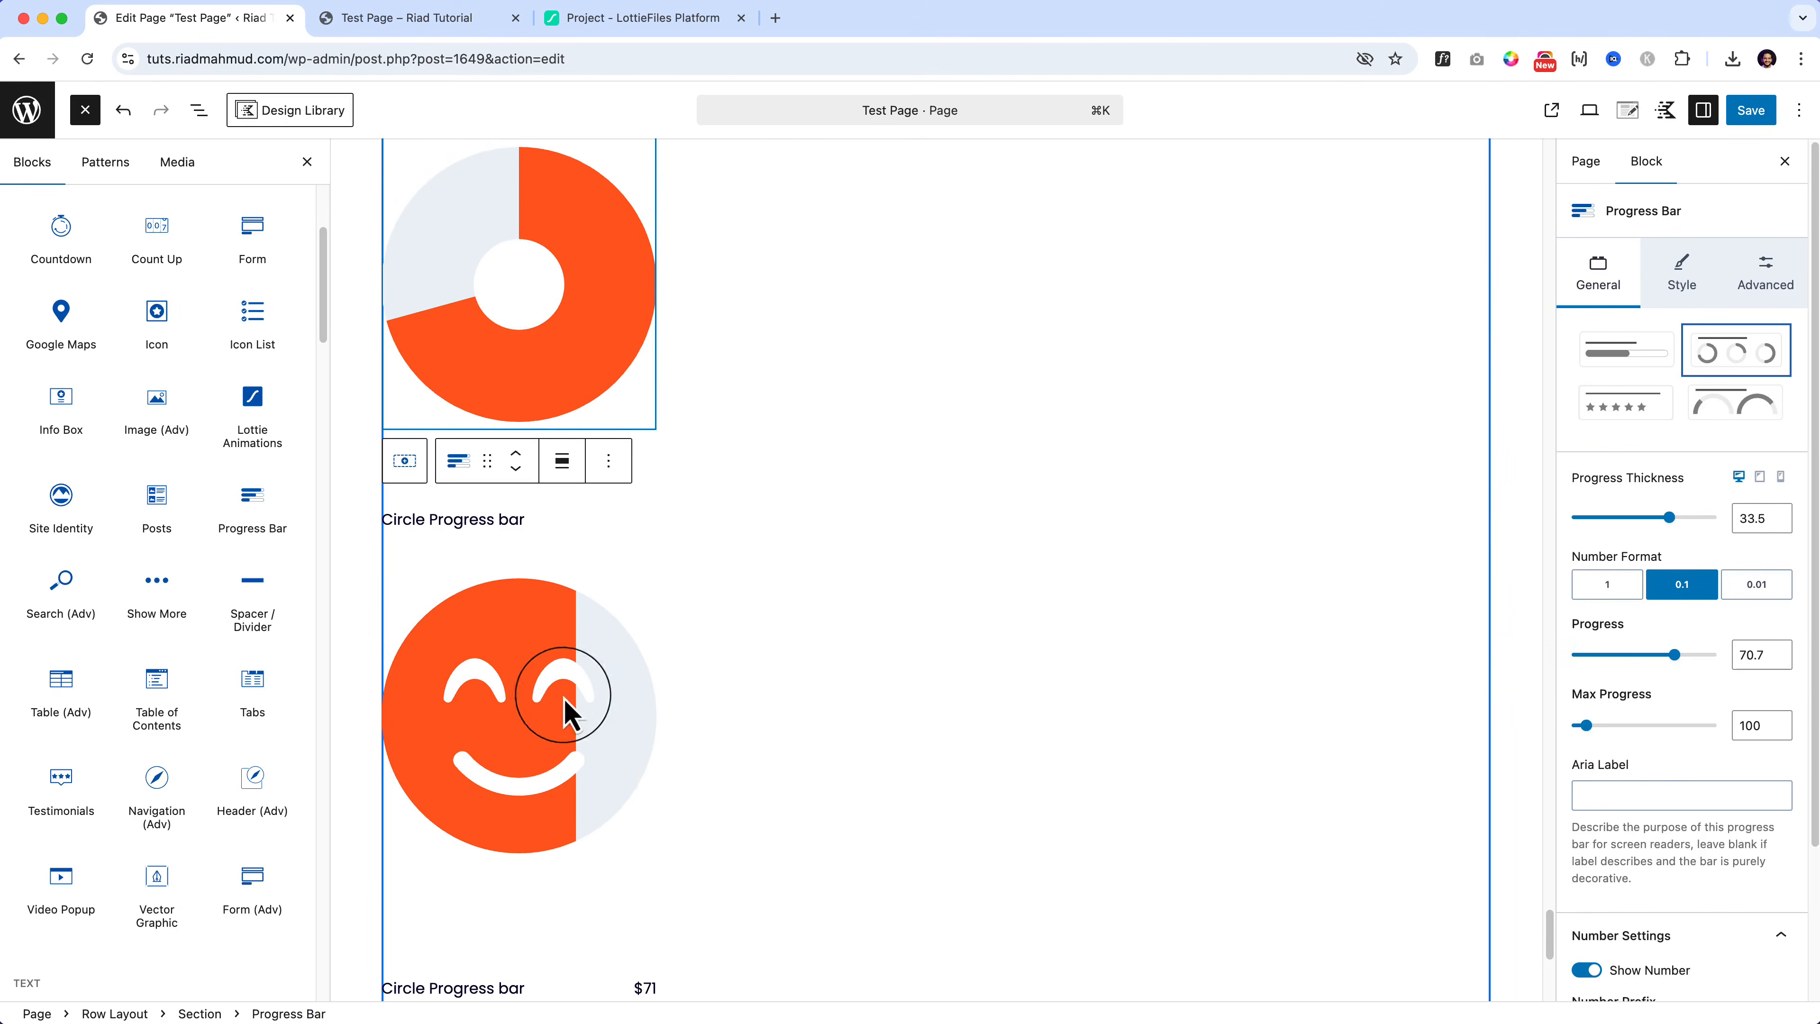
key(super+z)
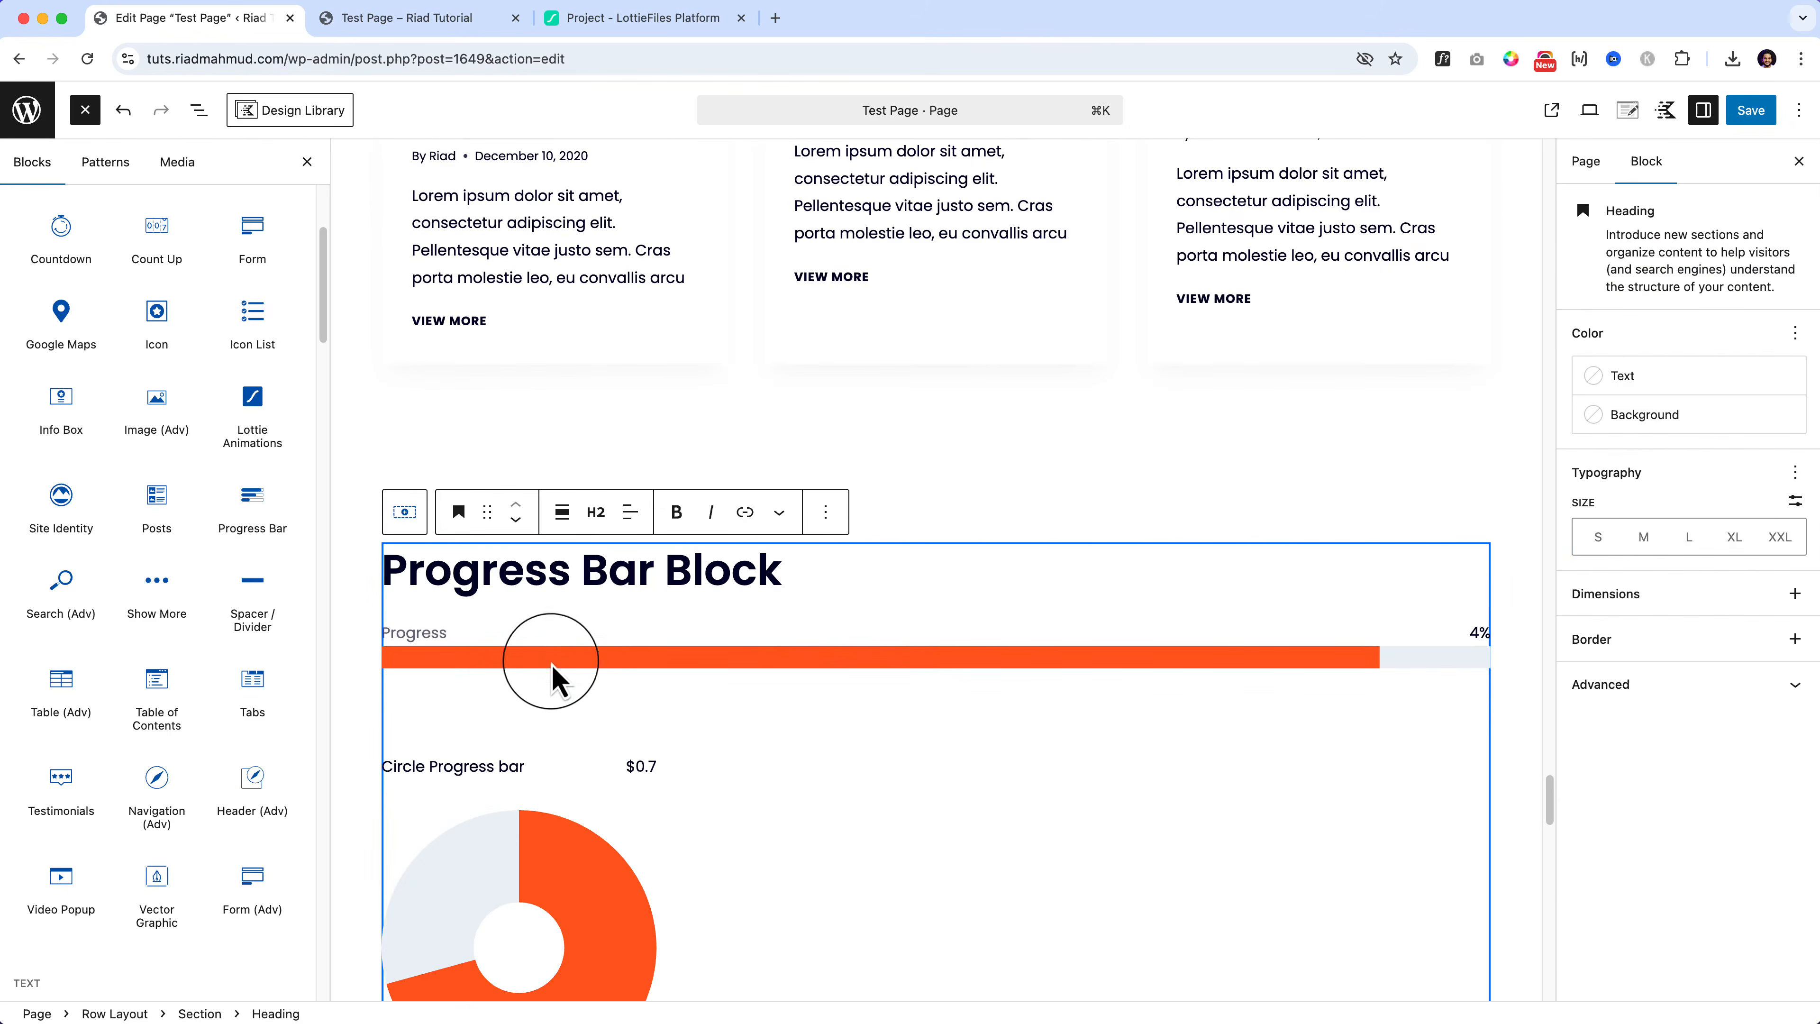
click(541, 649)
key(super+z)
click(529, 746)
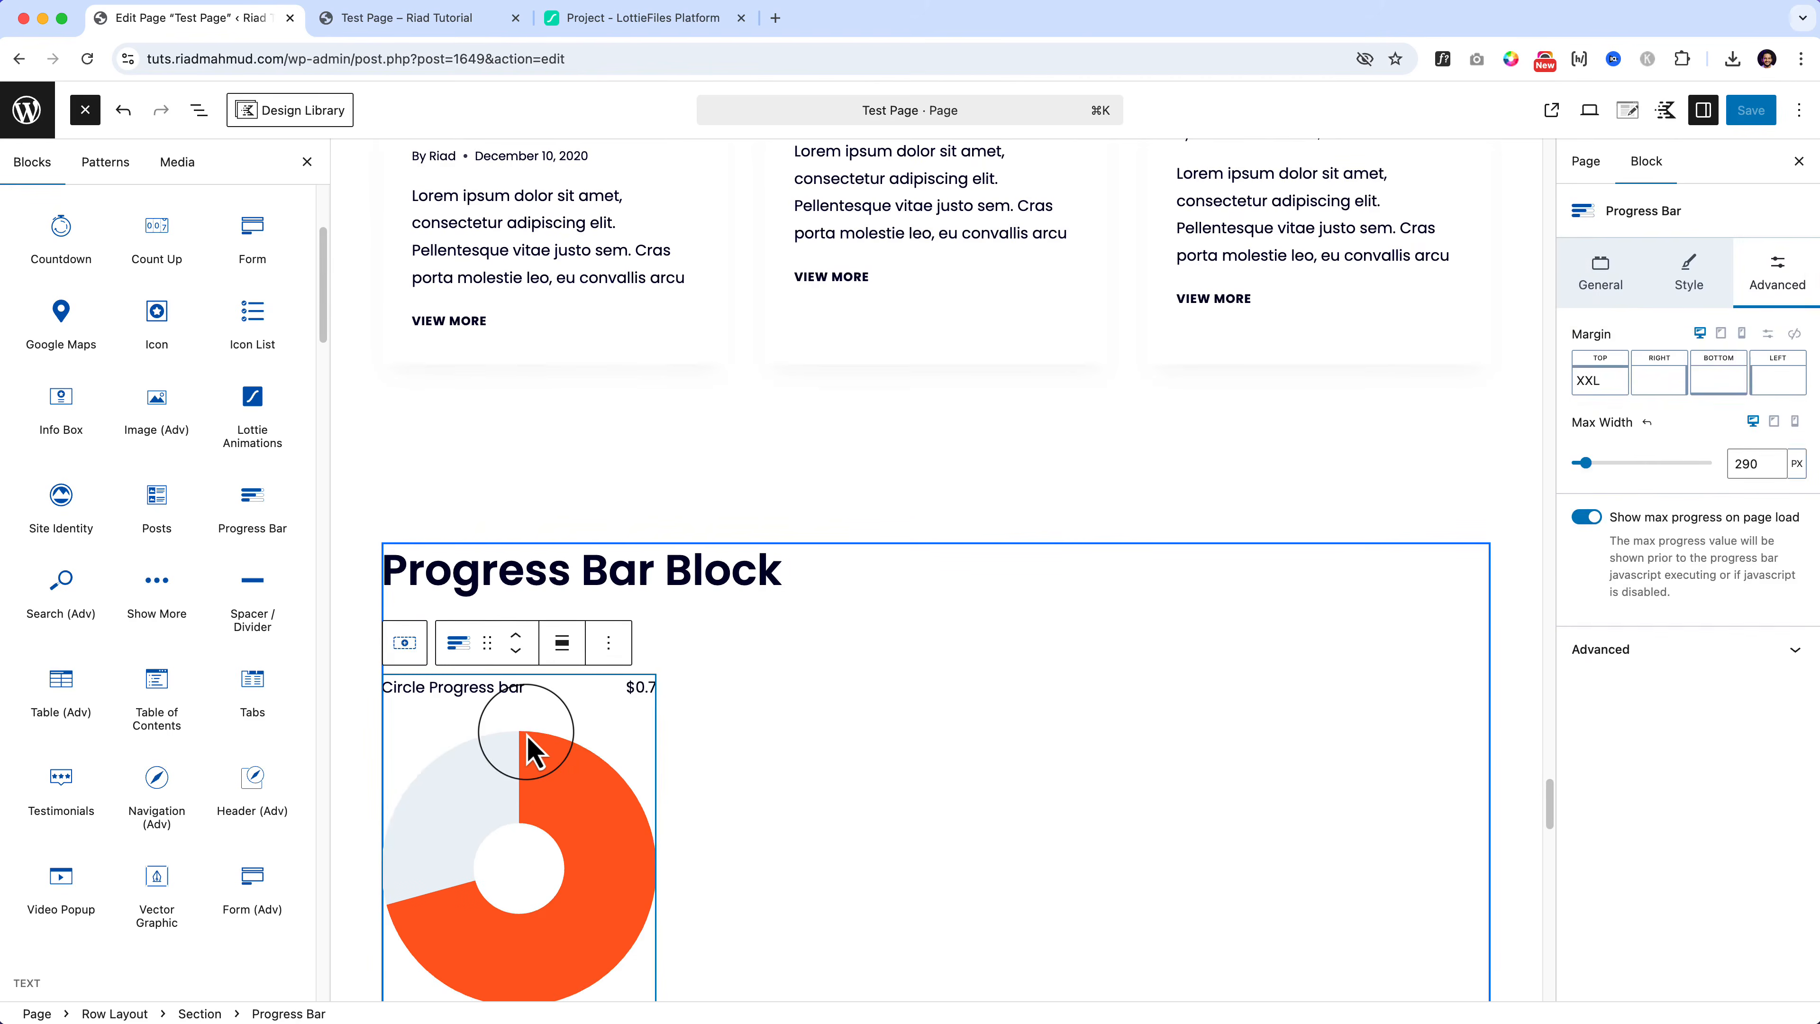
key(super+z)
click(529, 745)
key(super+z)
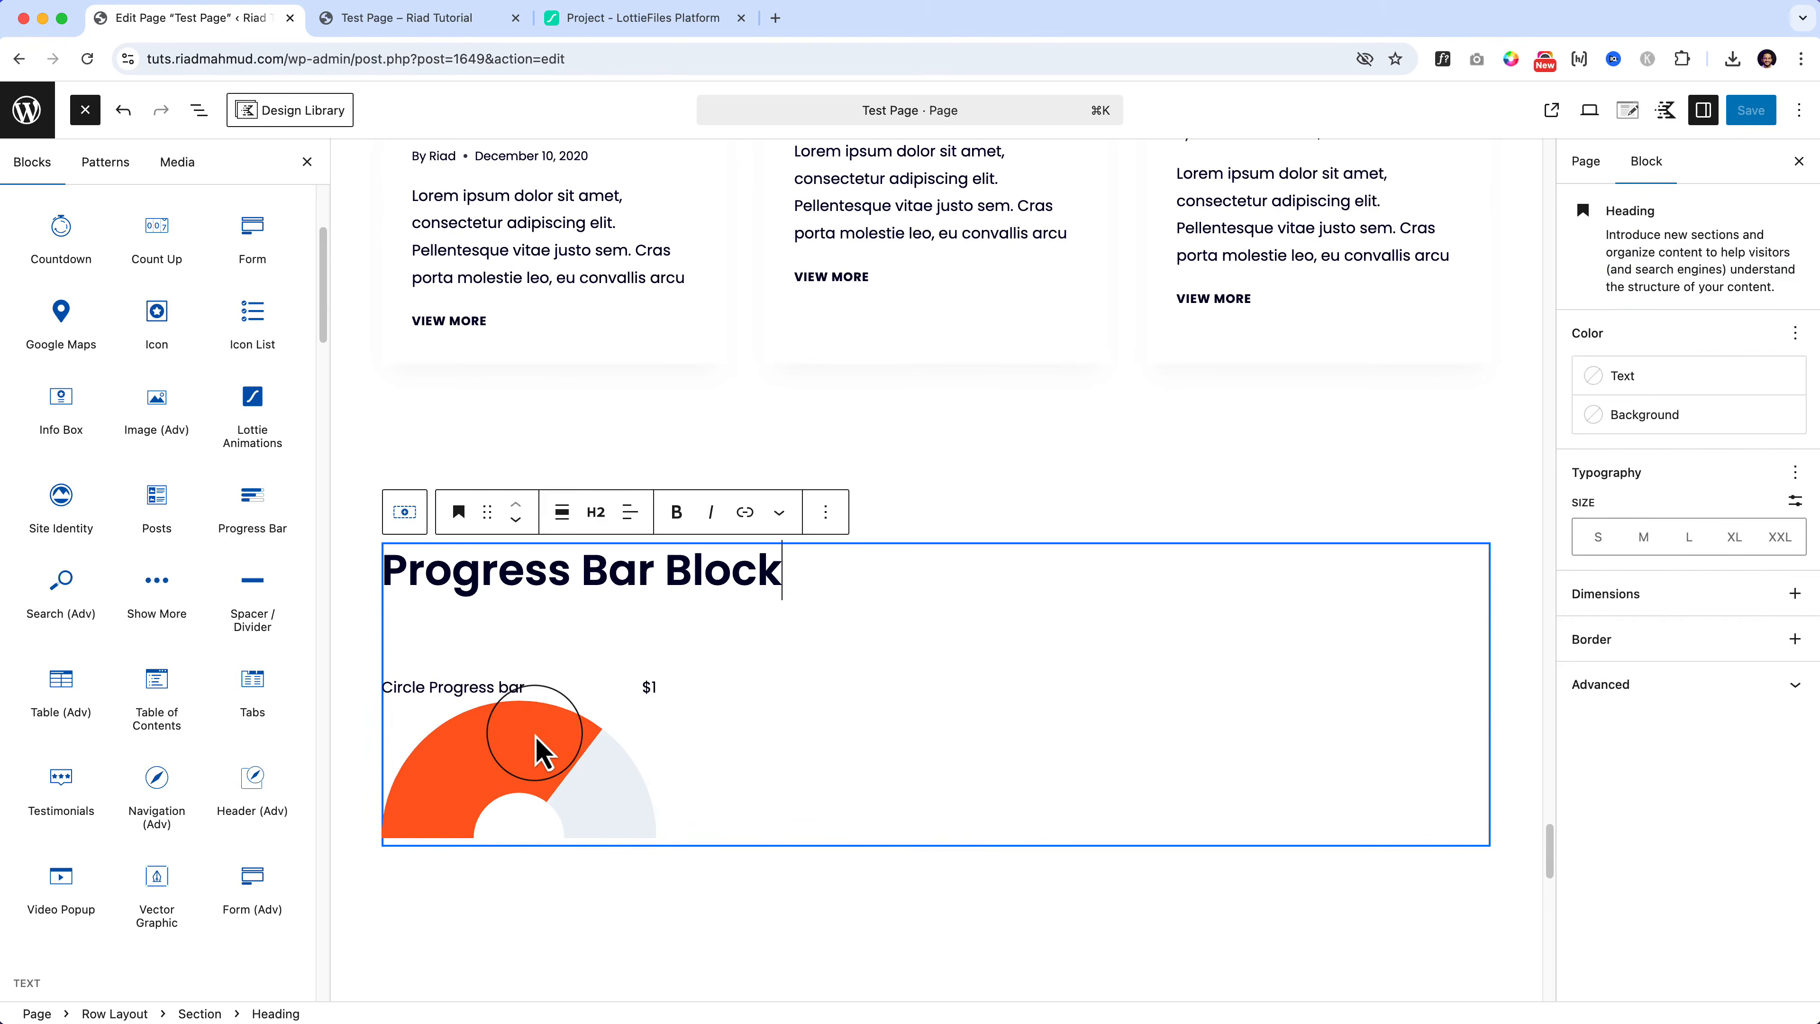
click(541, 751)
key(super+z)
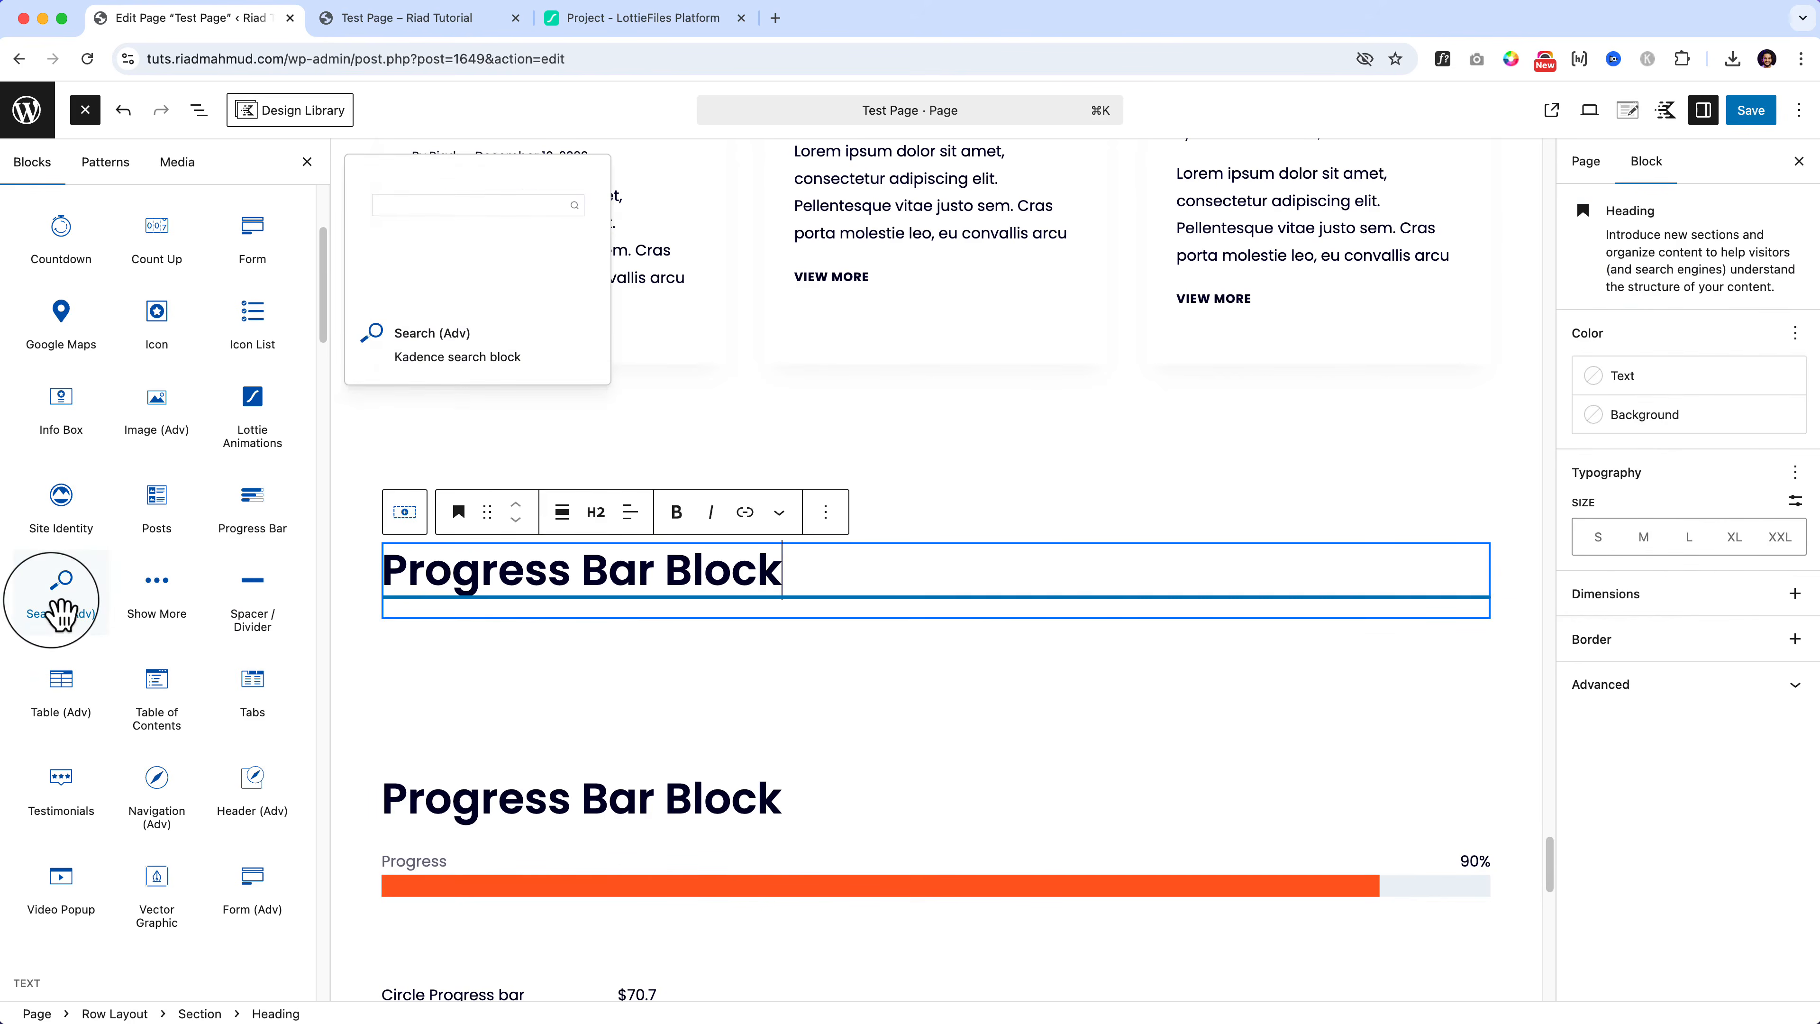
Step: Add a Search (Adv) block to the copied row, move it up, and retitle the heading 'Advance Search Block'
drag(62, 590, 528, 610)
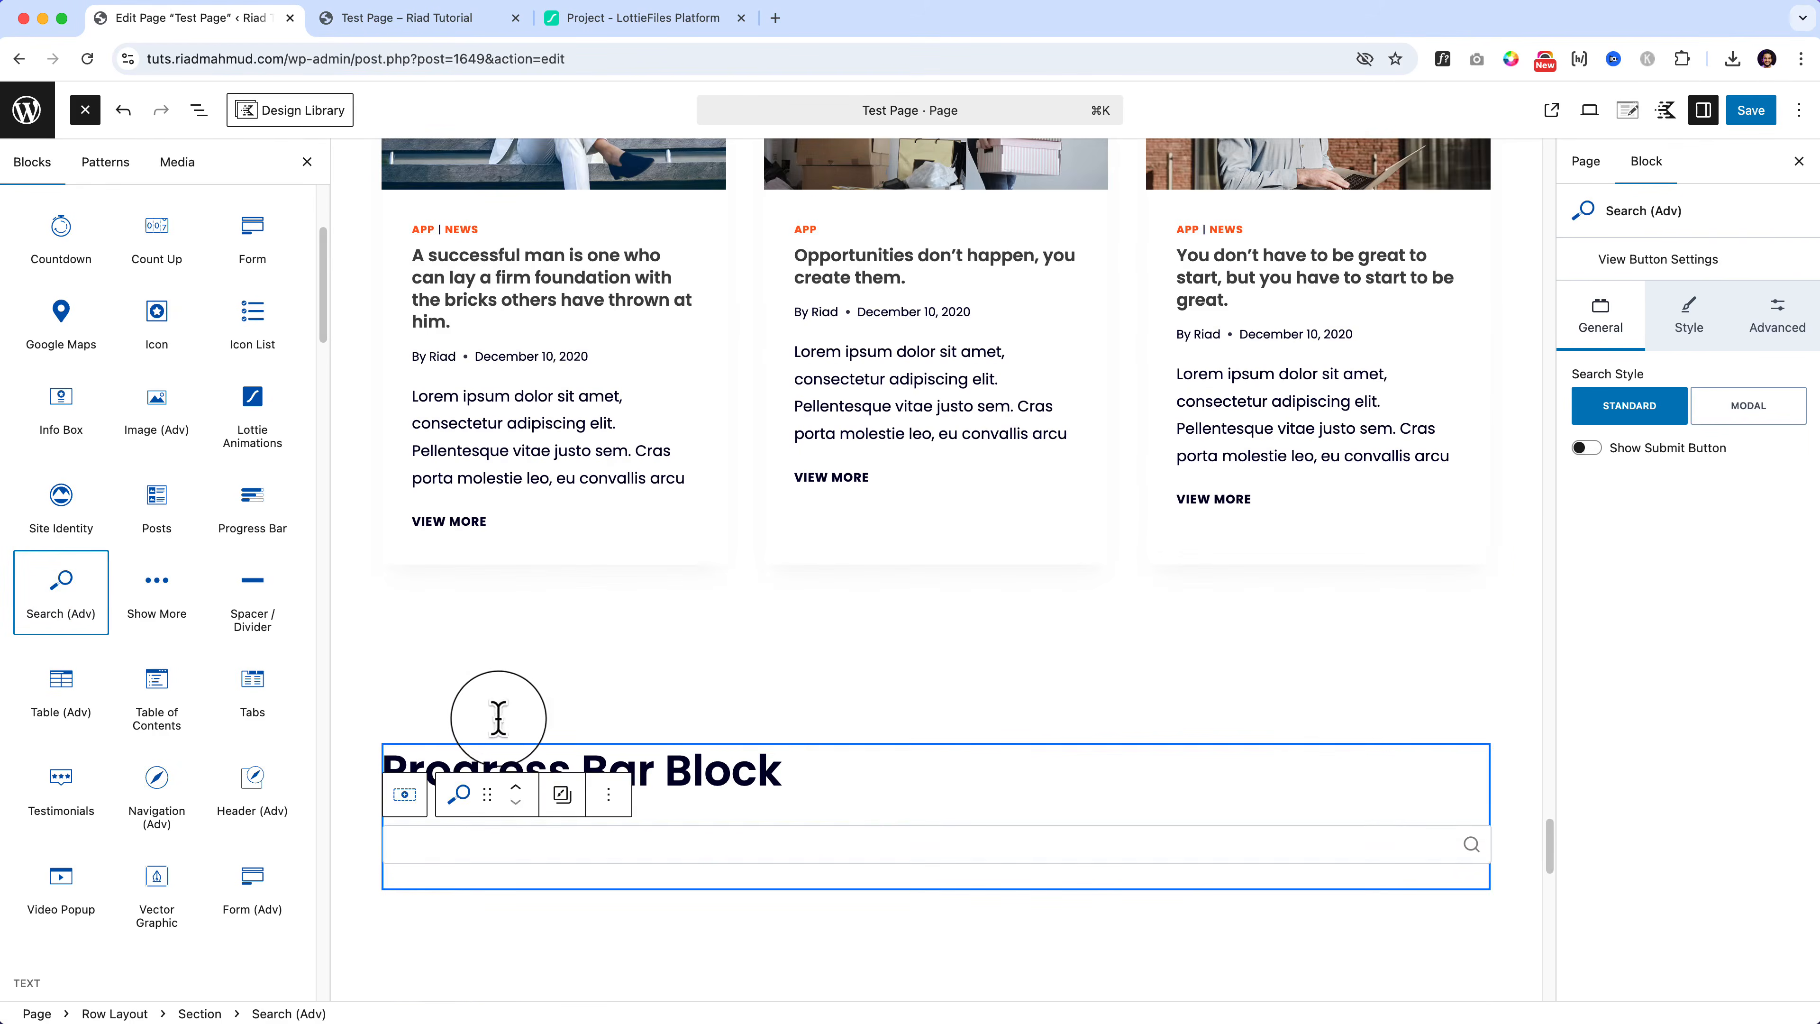
click(498, 717)
click(463, 630)
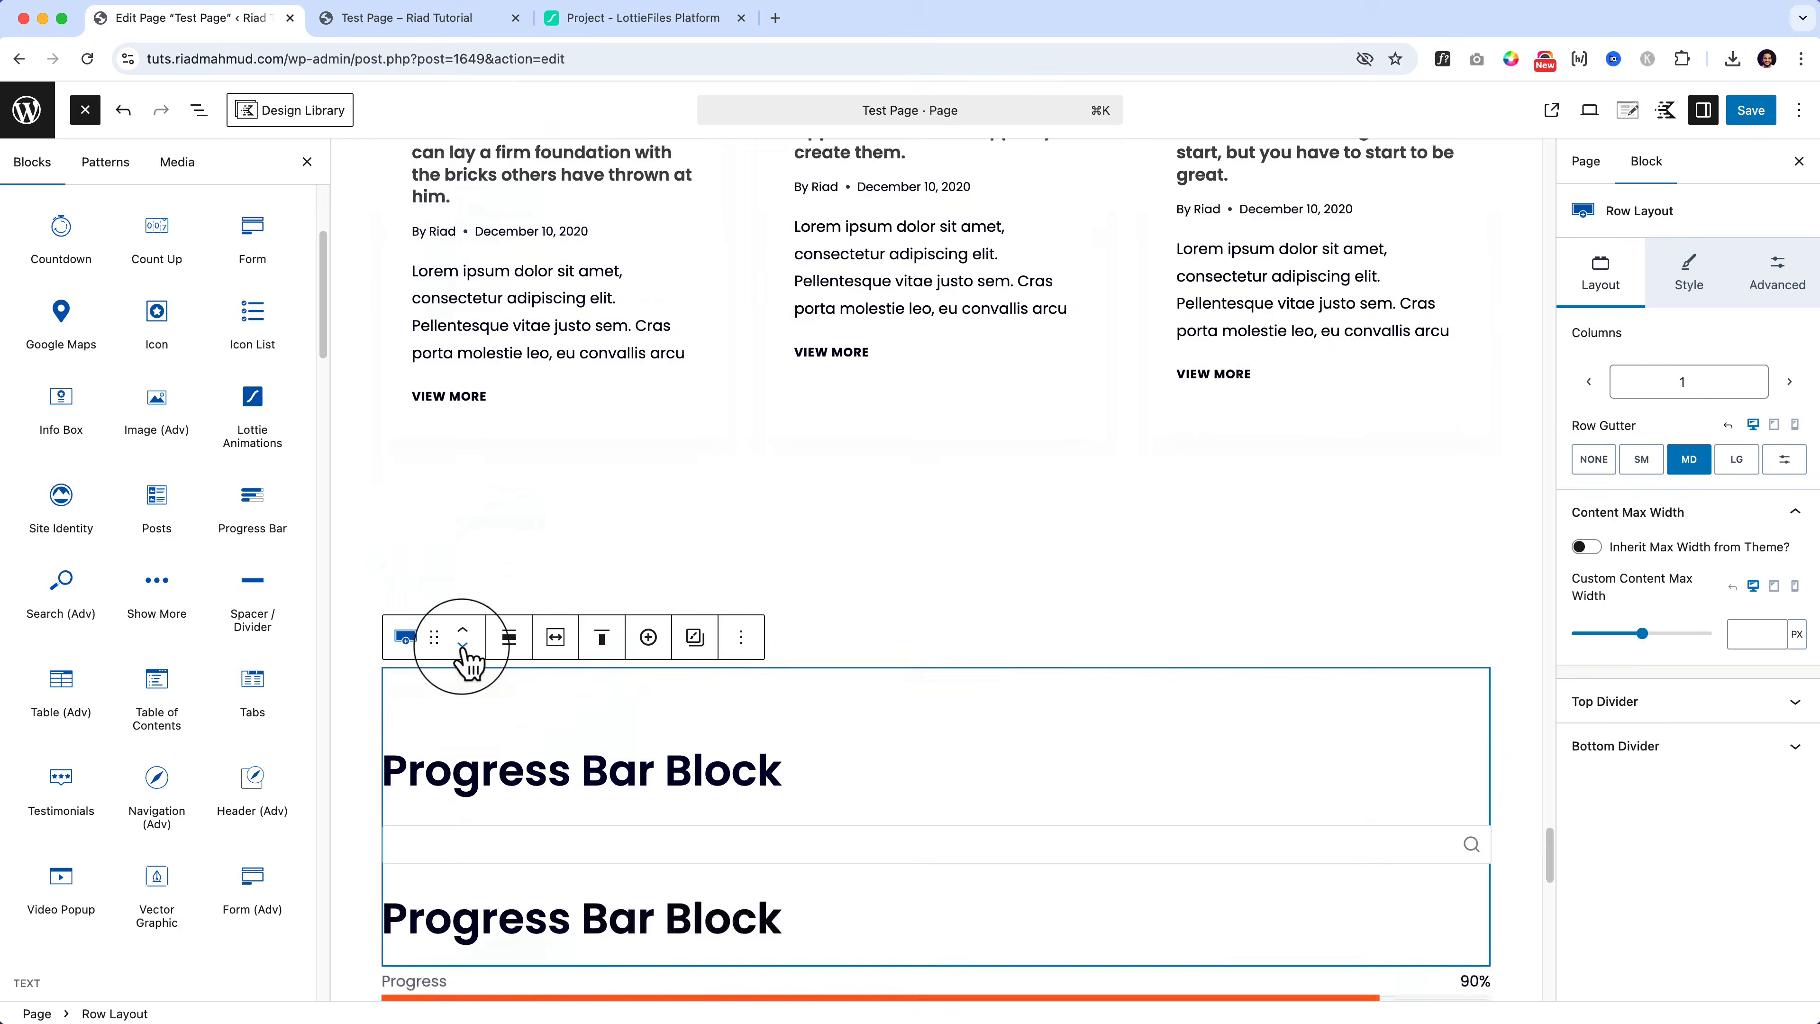
double_click(495, 780)
key(alt+shift+Right)
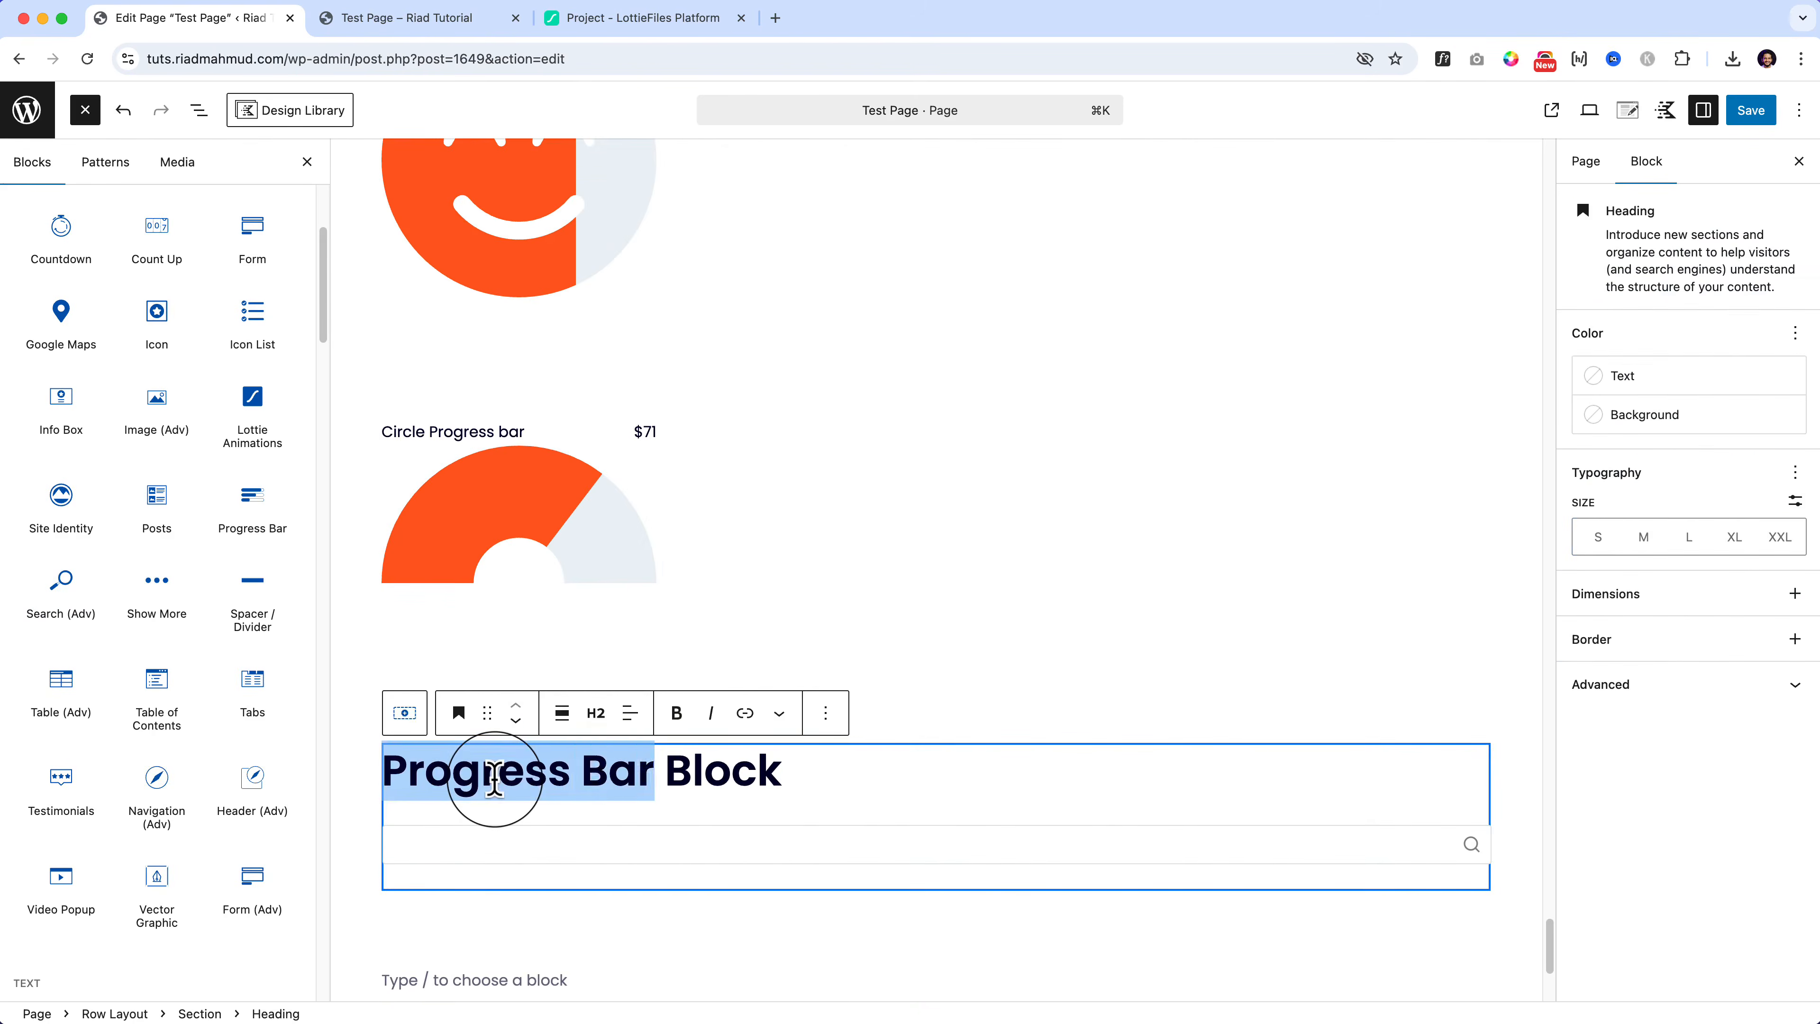
text(Advance Search)
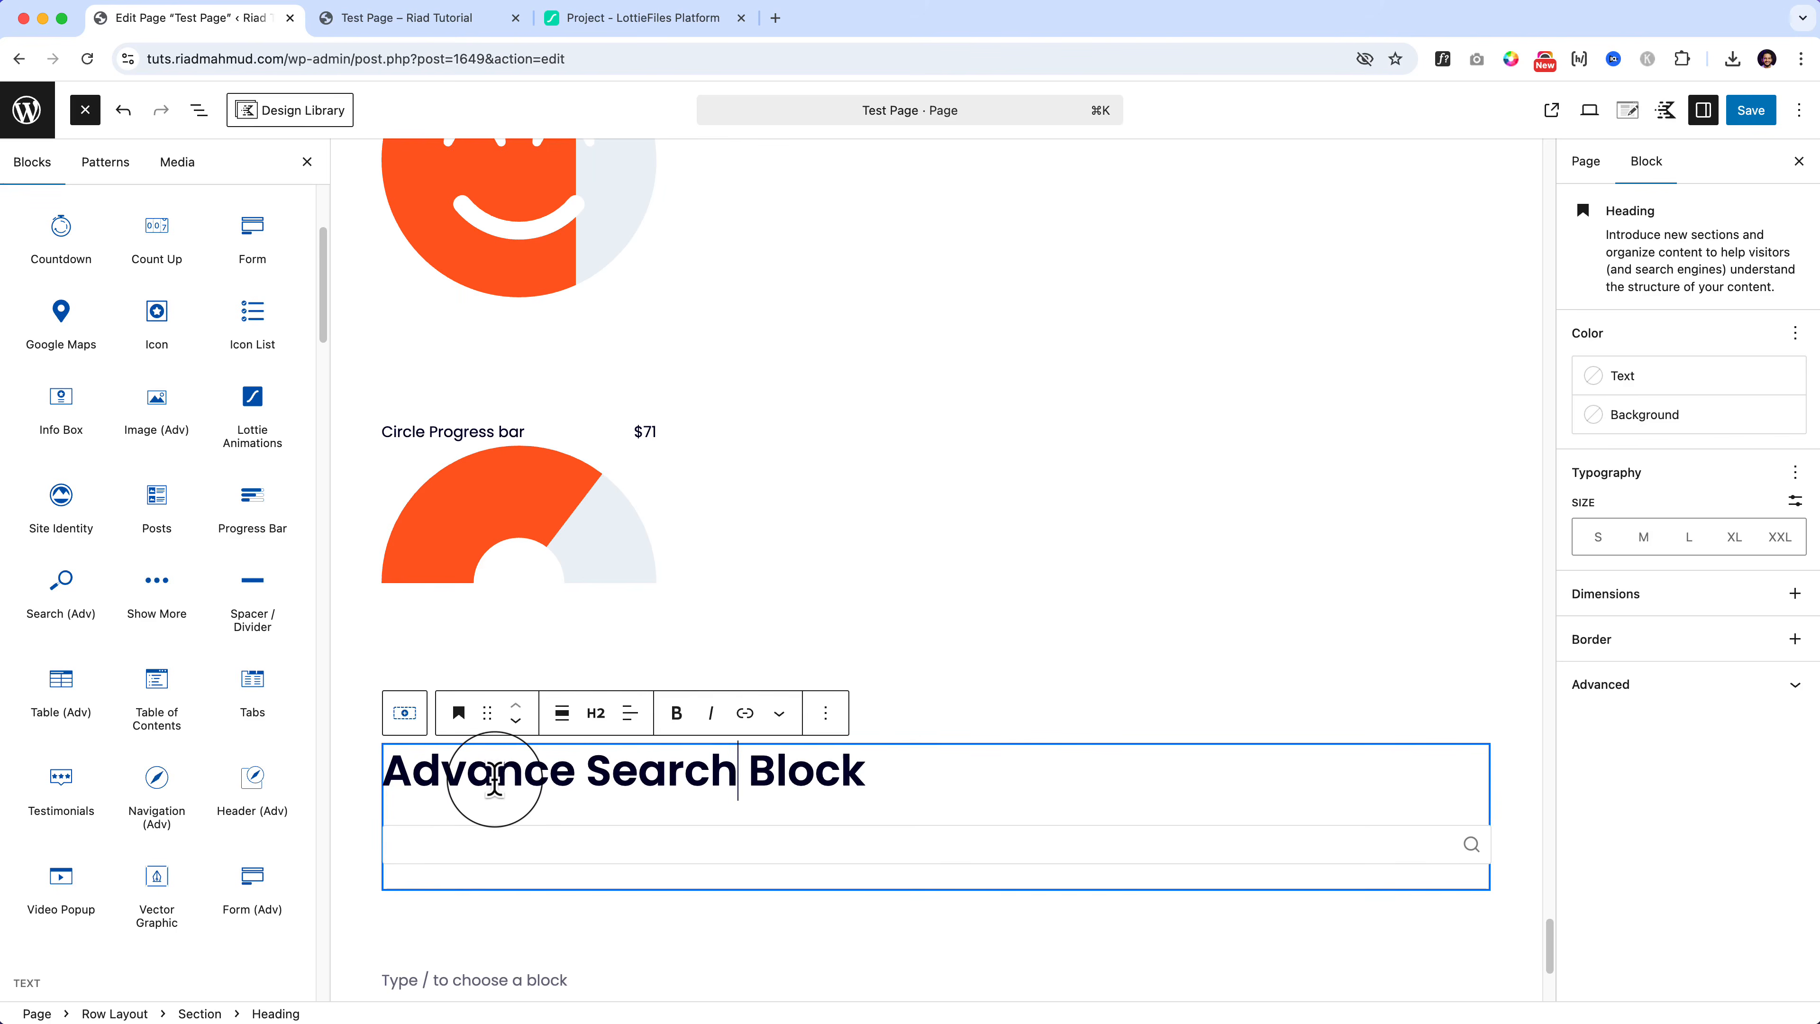
Step: Set the search block's Search Style to Modal
click(549, 845)
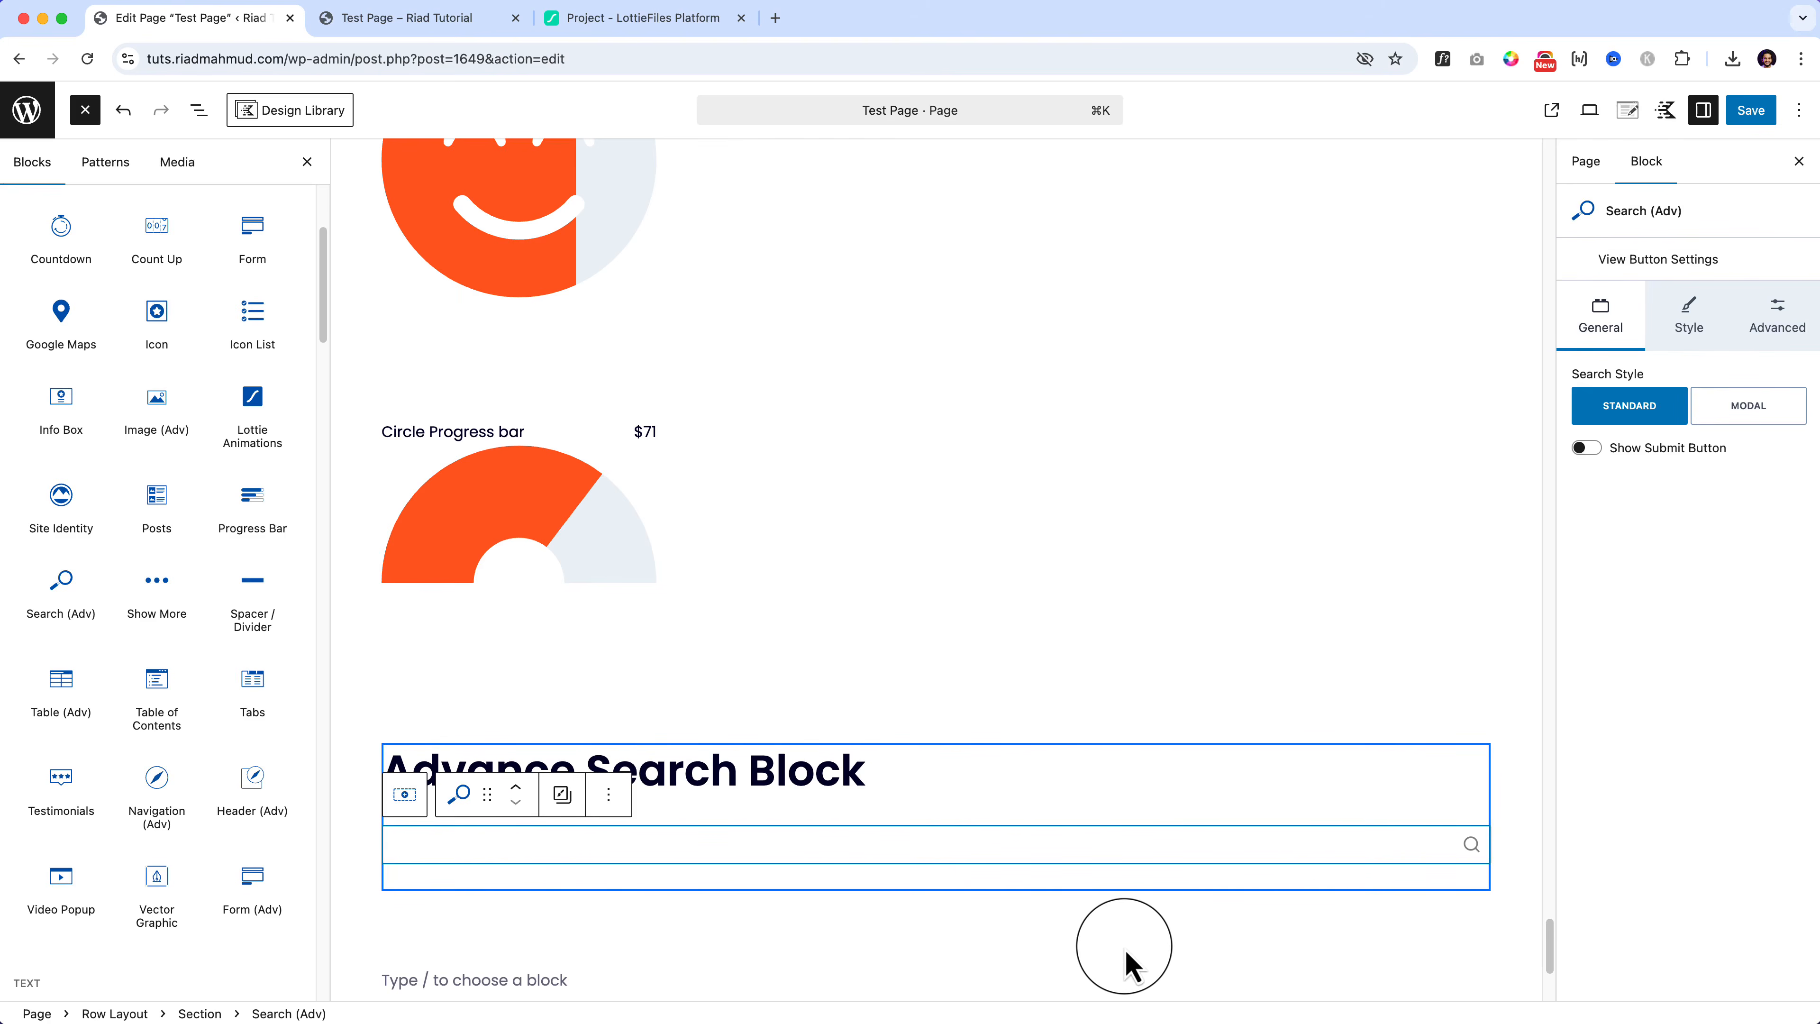
click(1776, 316)
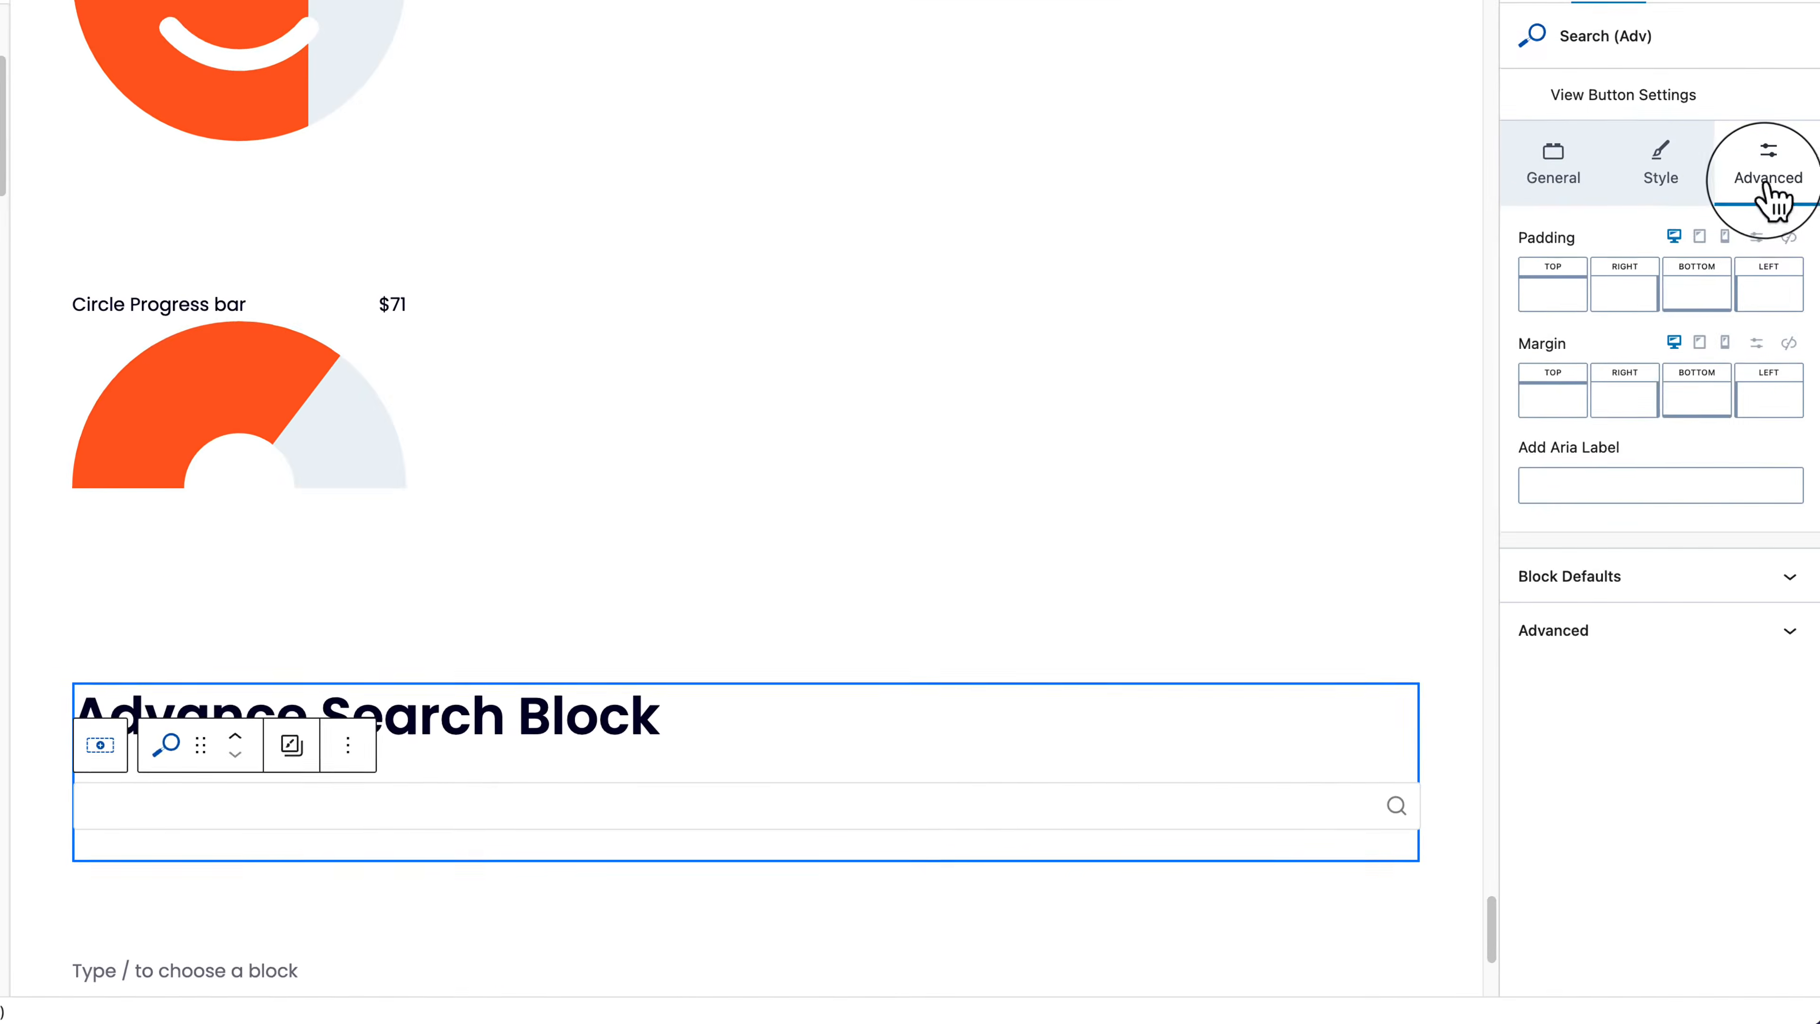
click(1648, 197)
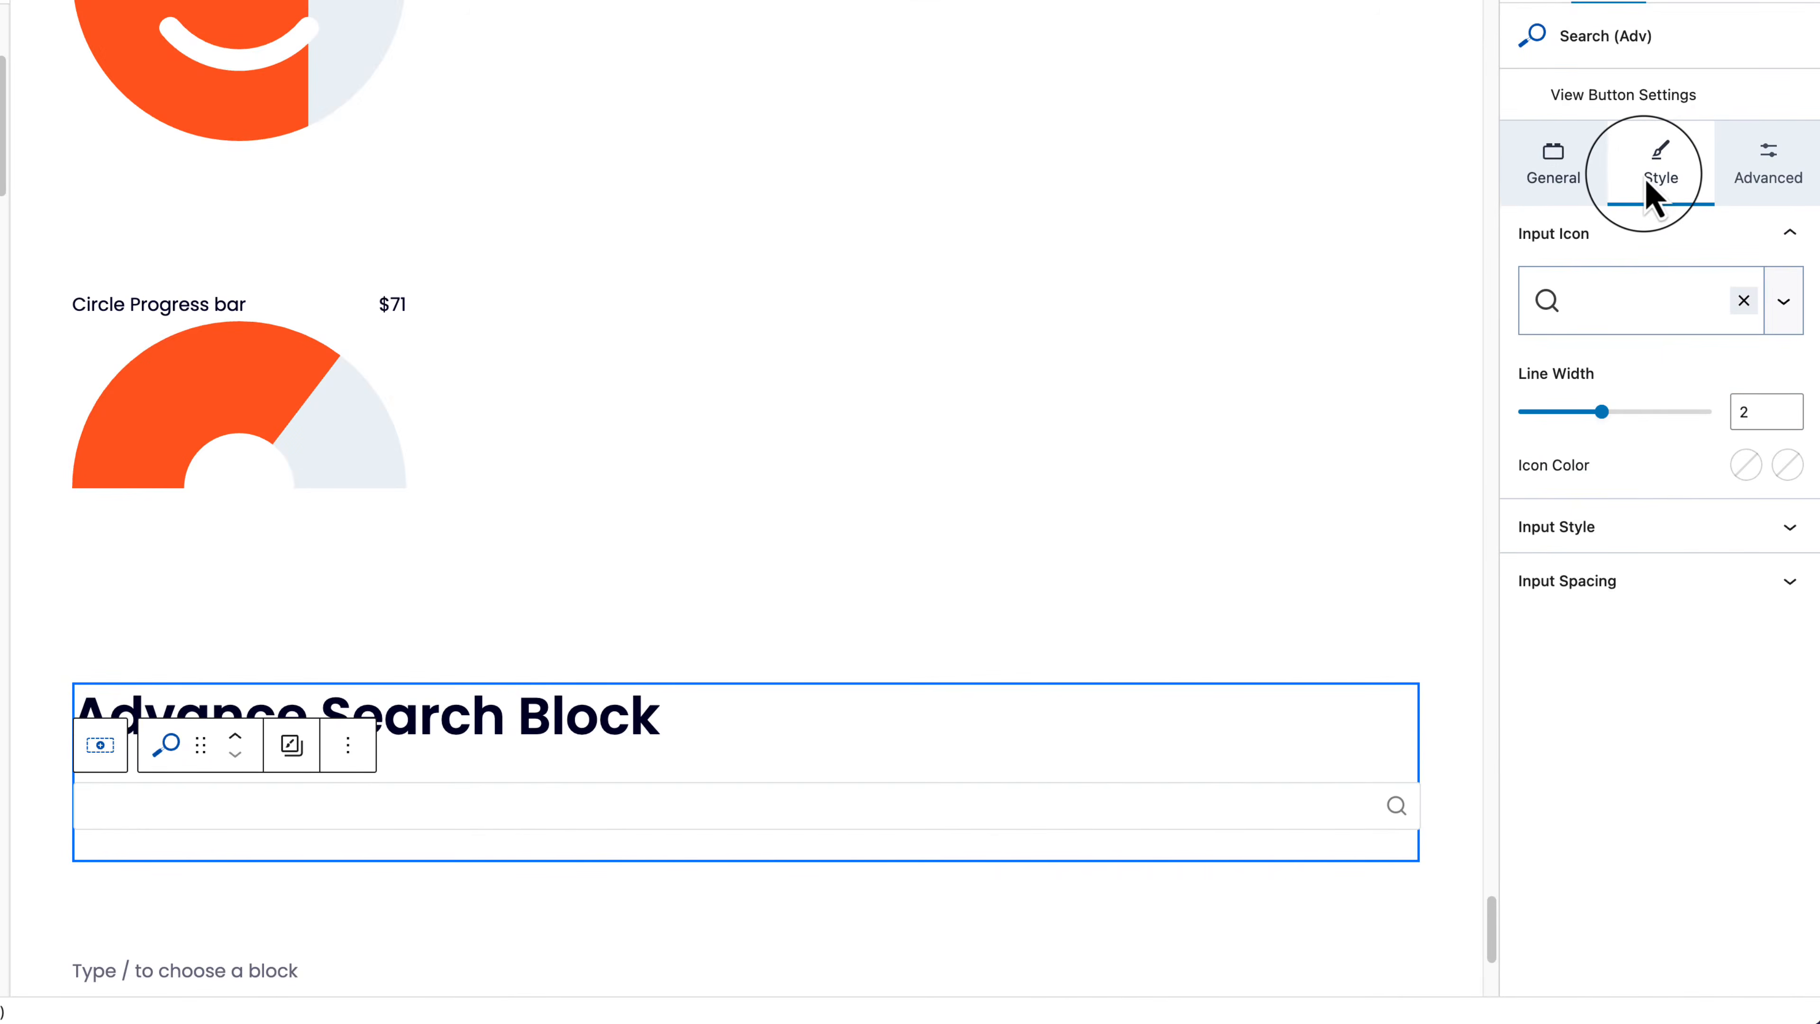
click(1573, 178)
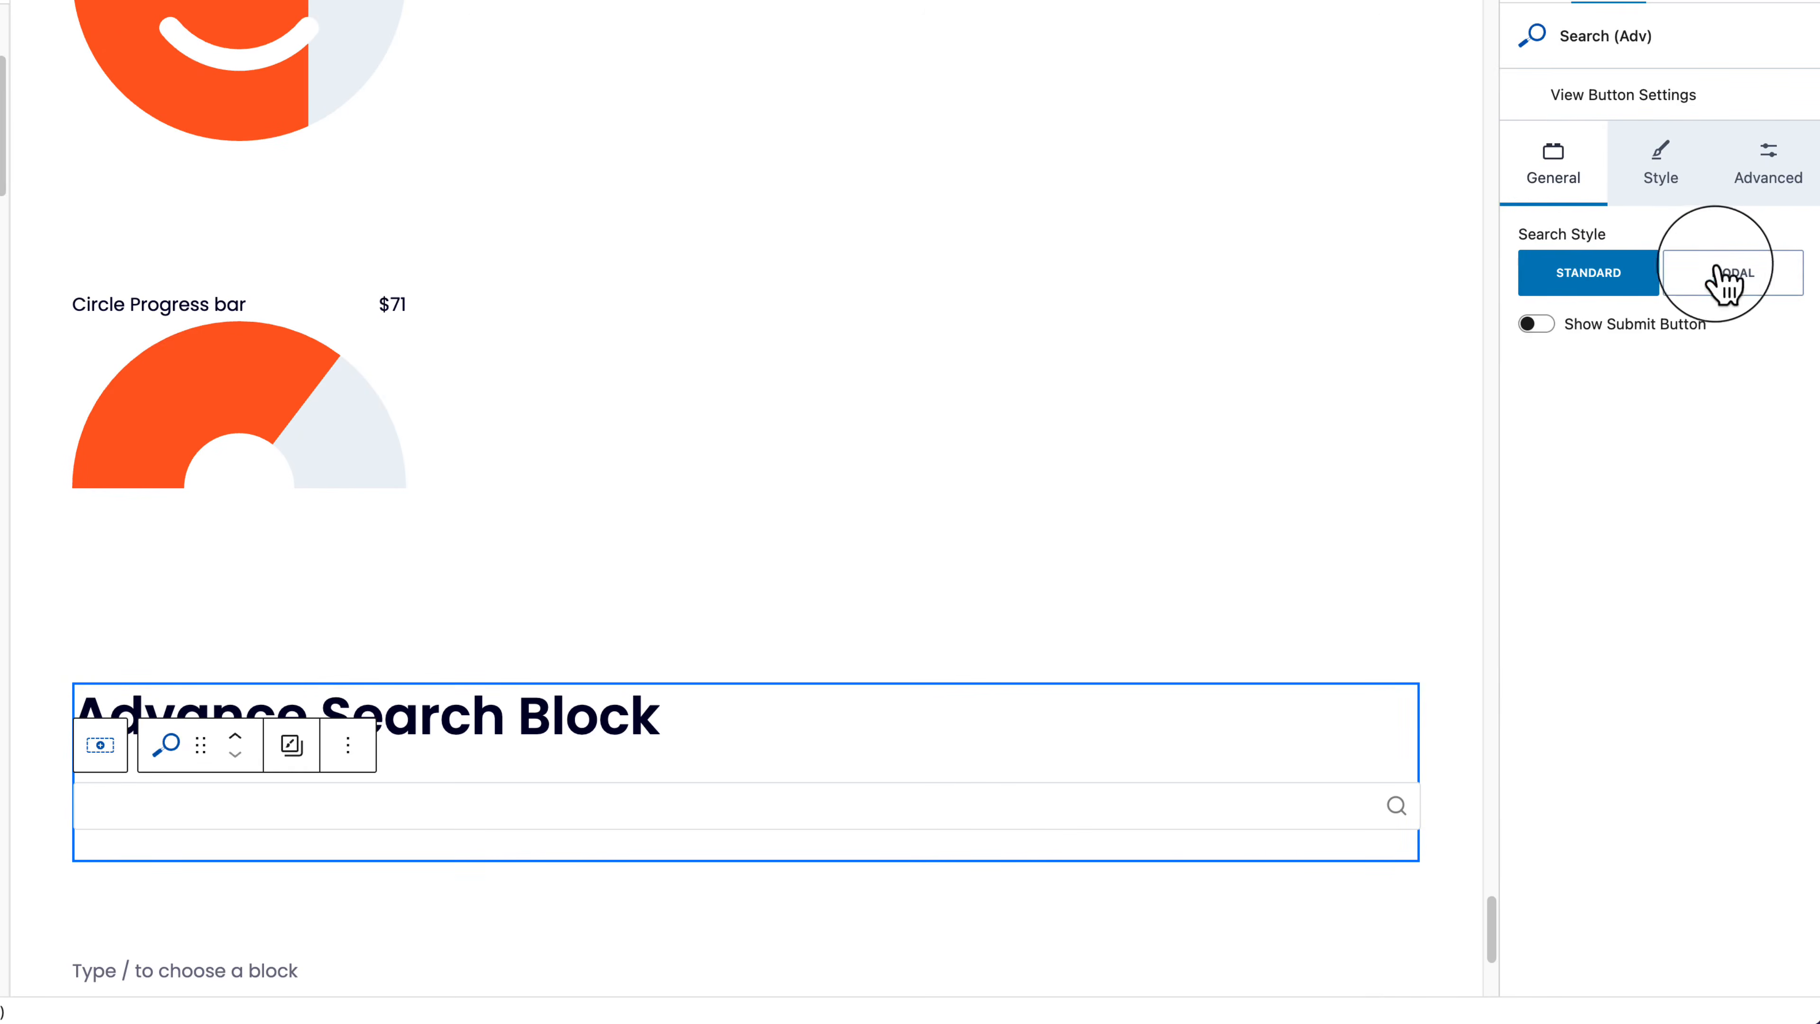
click(1726, 283)
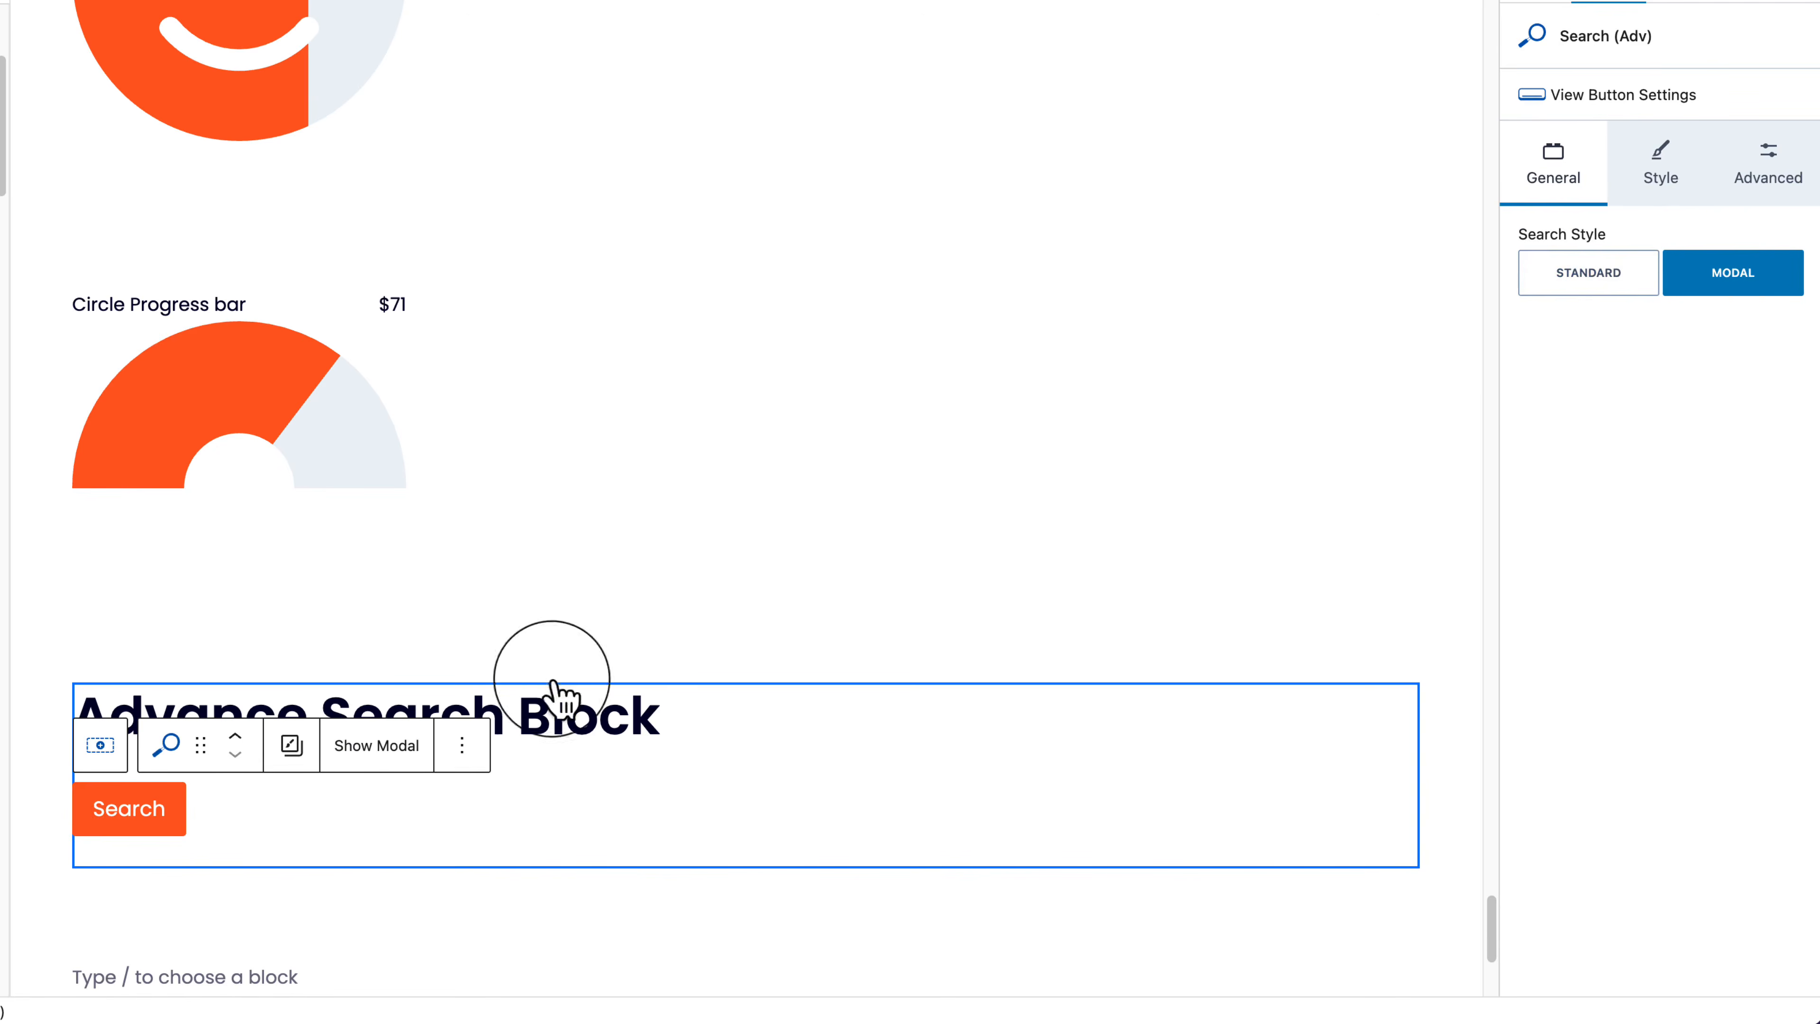
click(143, 824)
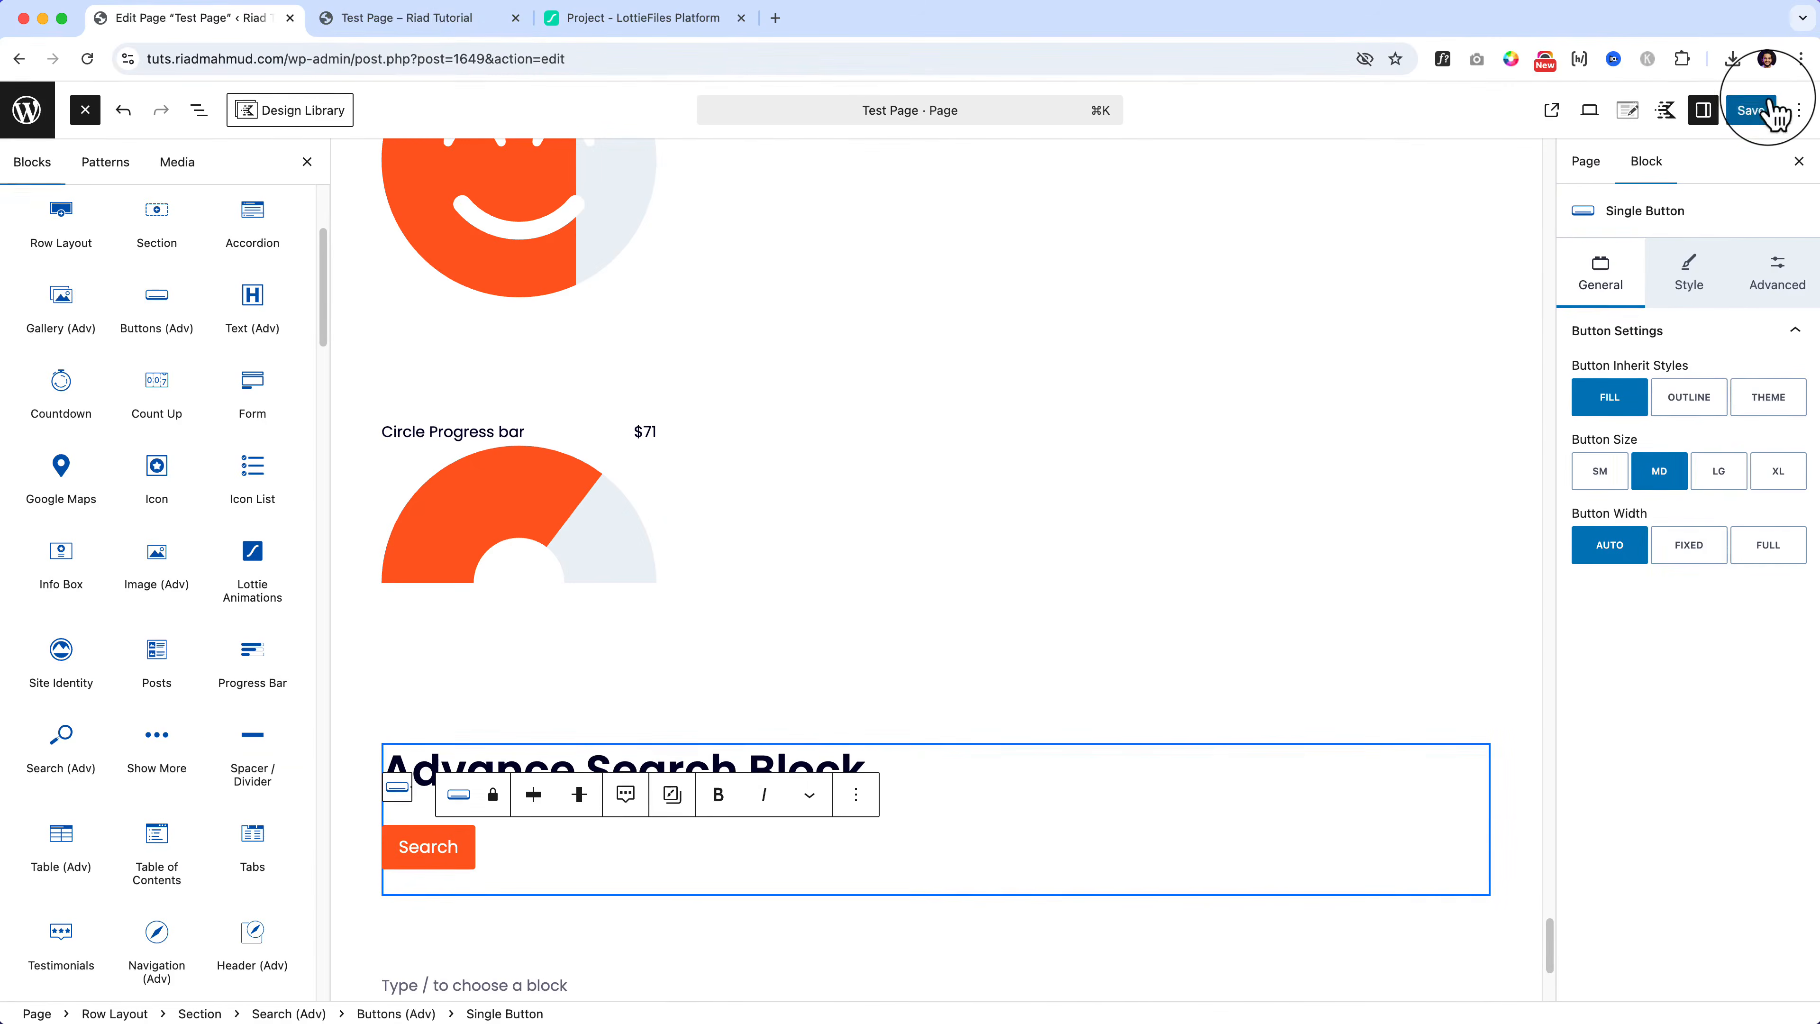
Step: Save the page and reload the live Test Page
click(1770, 109)
click(438, 20)
click(437, 50)
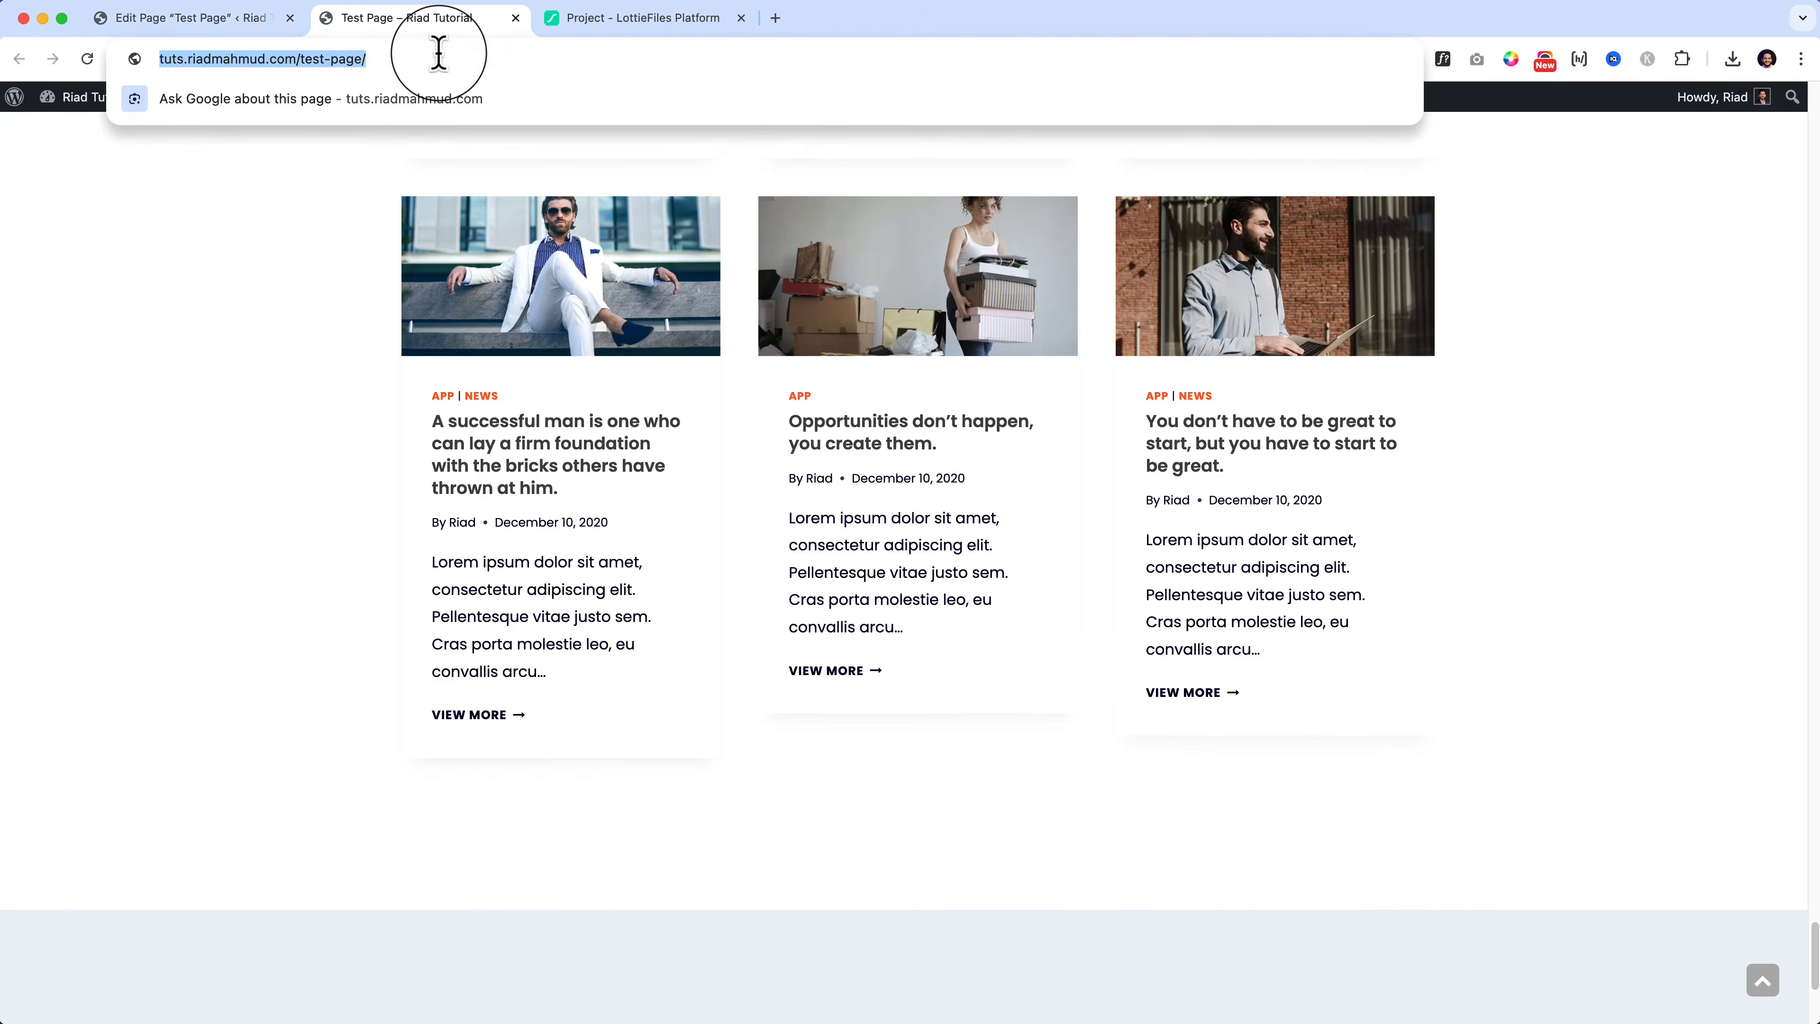
key(Return)
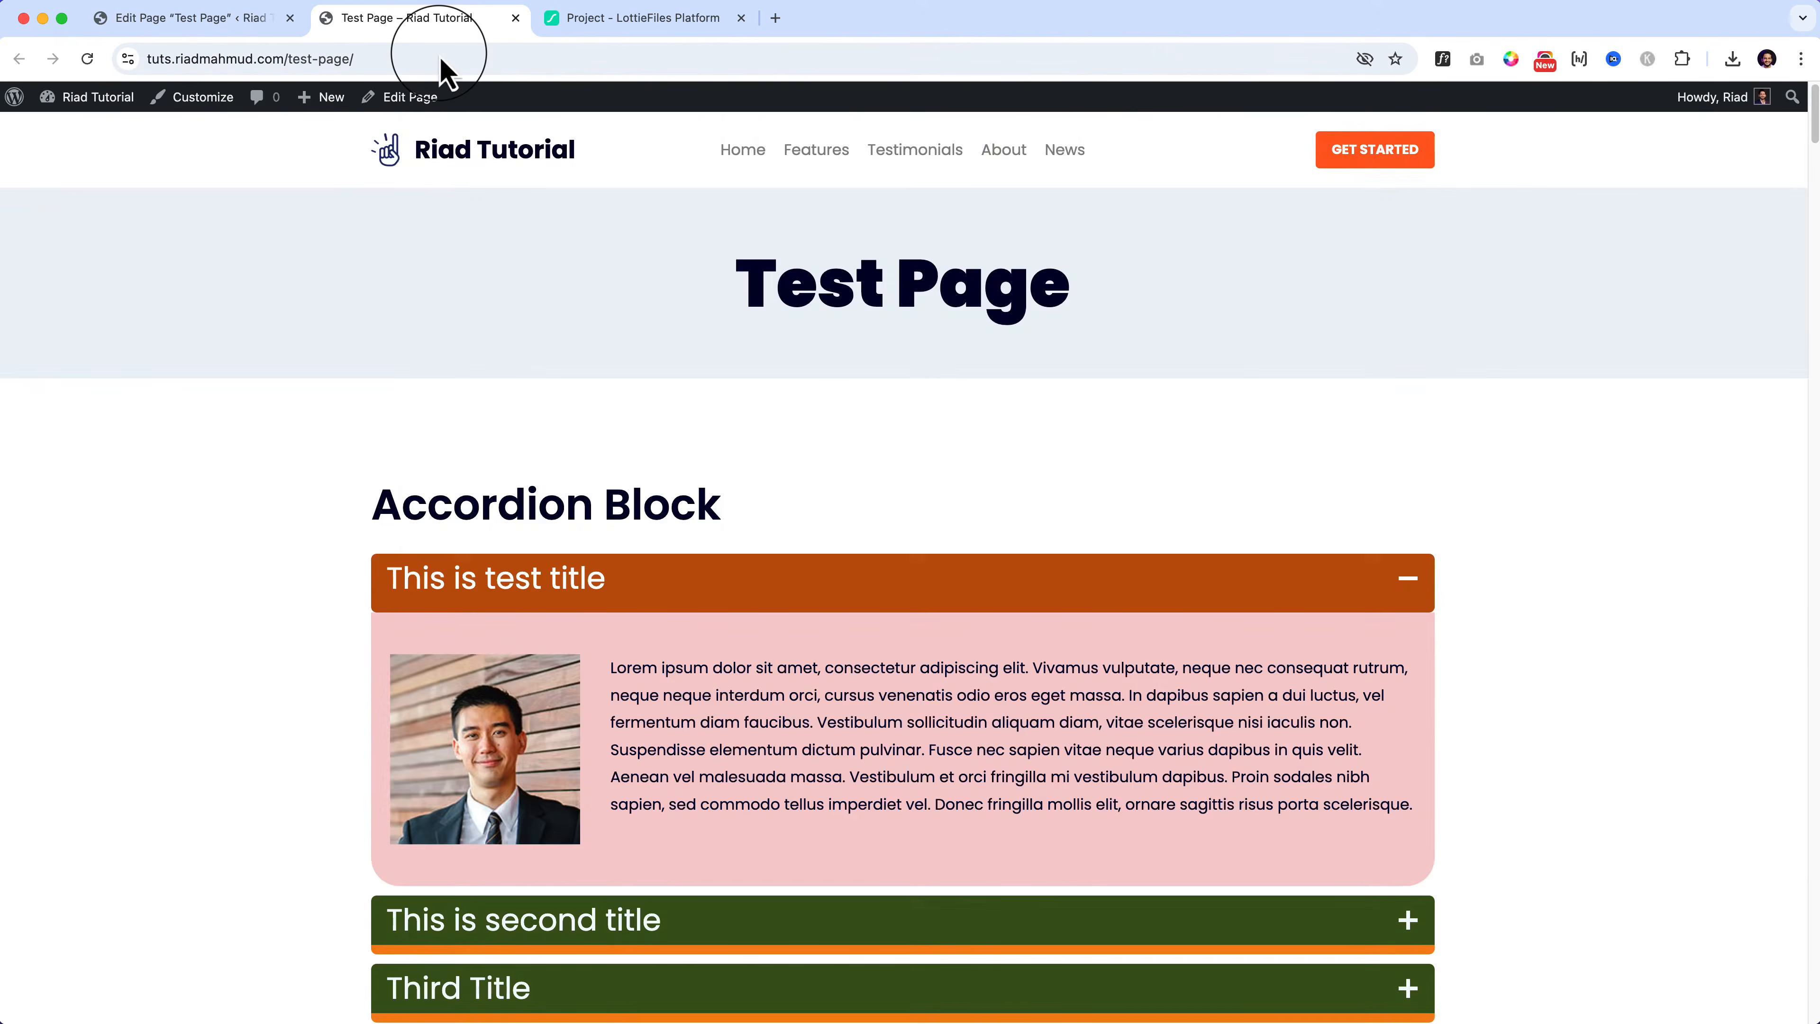
scroll(927, 329, down, 20)
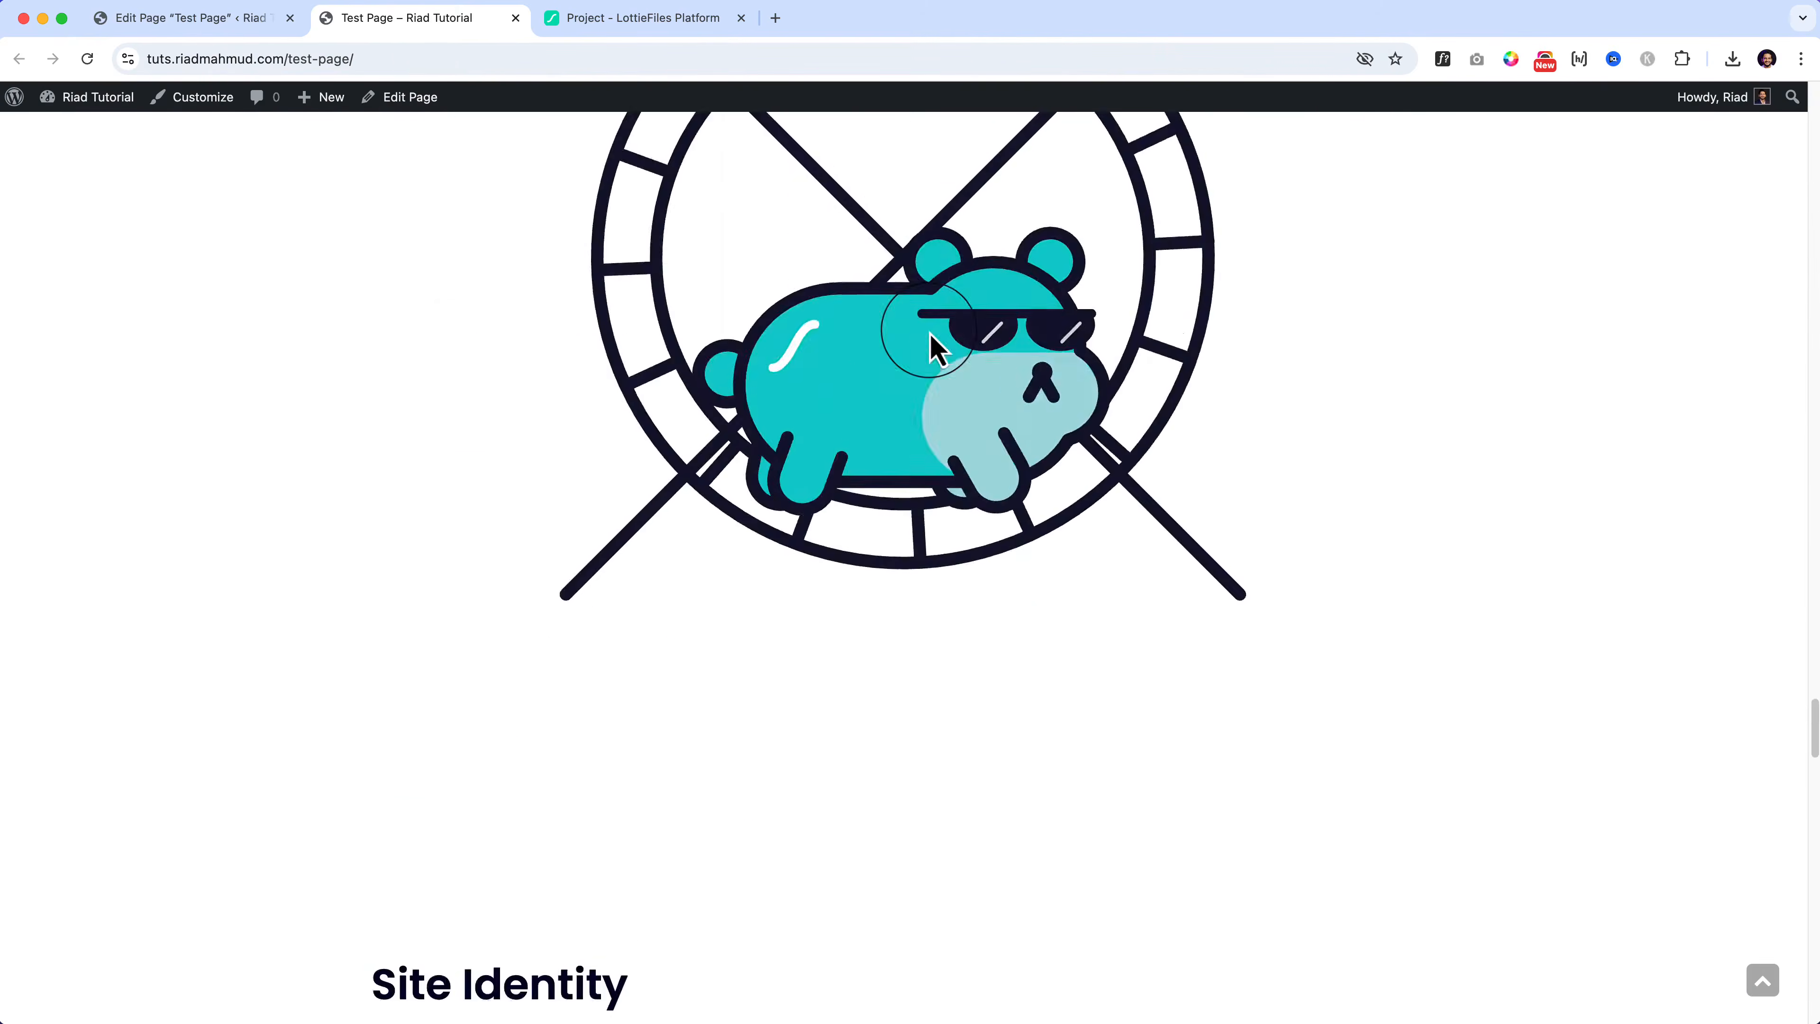
scroll(930, 350, down, 20)
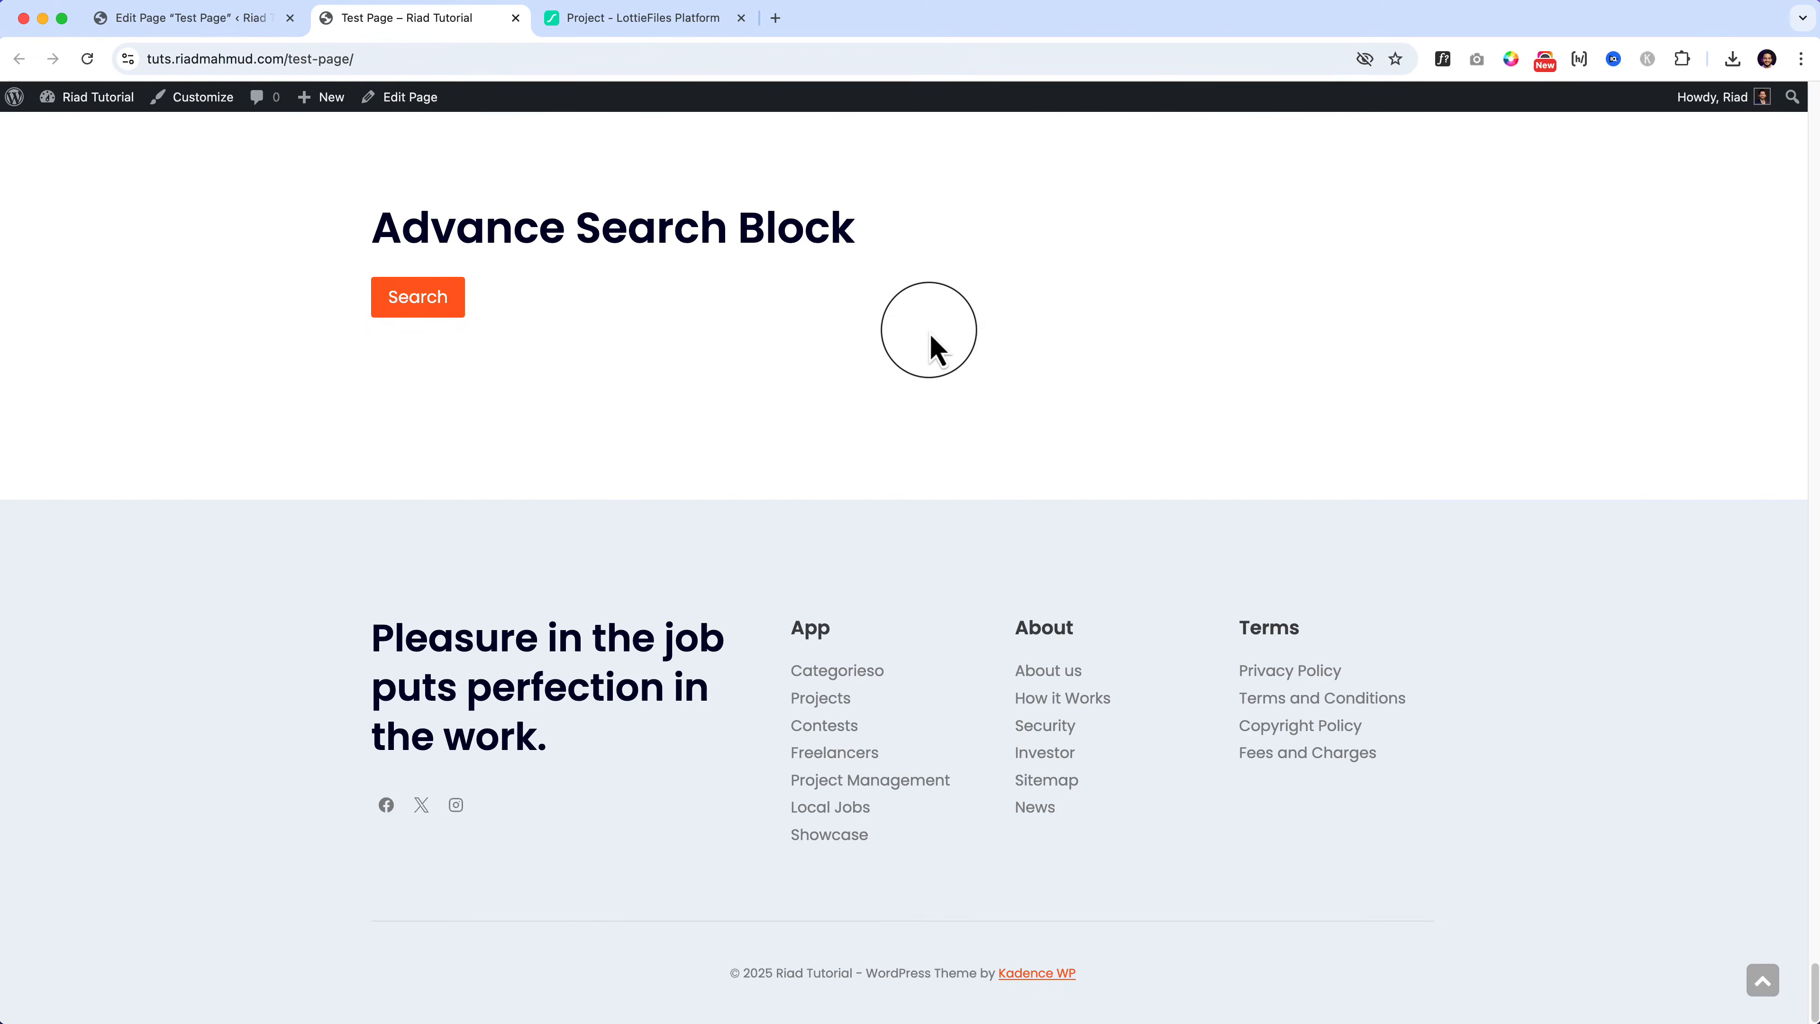
Step: Check on the live page that the Search button opens and closes the full-screen search overlay
click(439, 300)
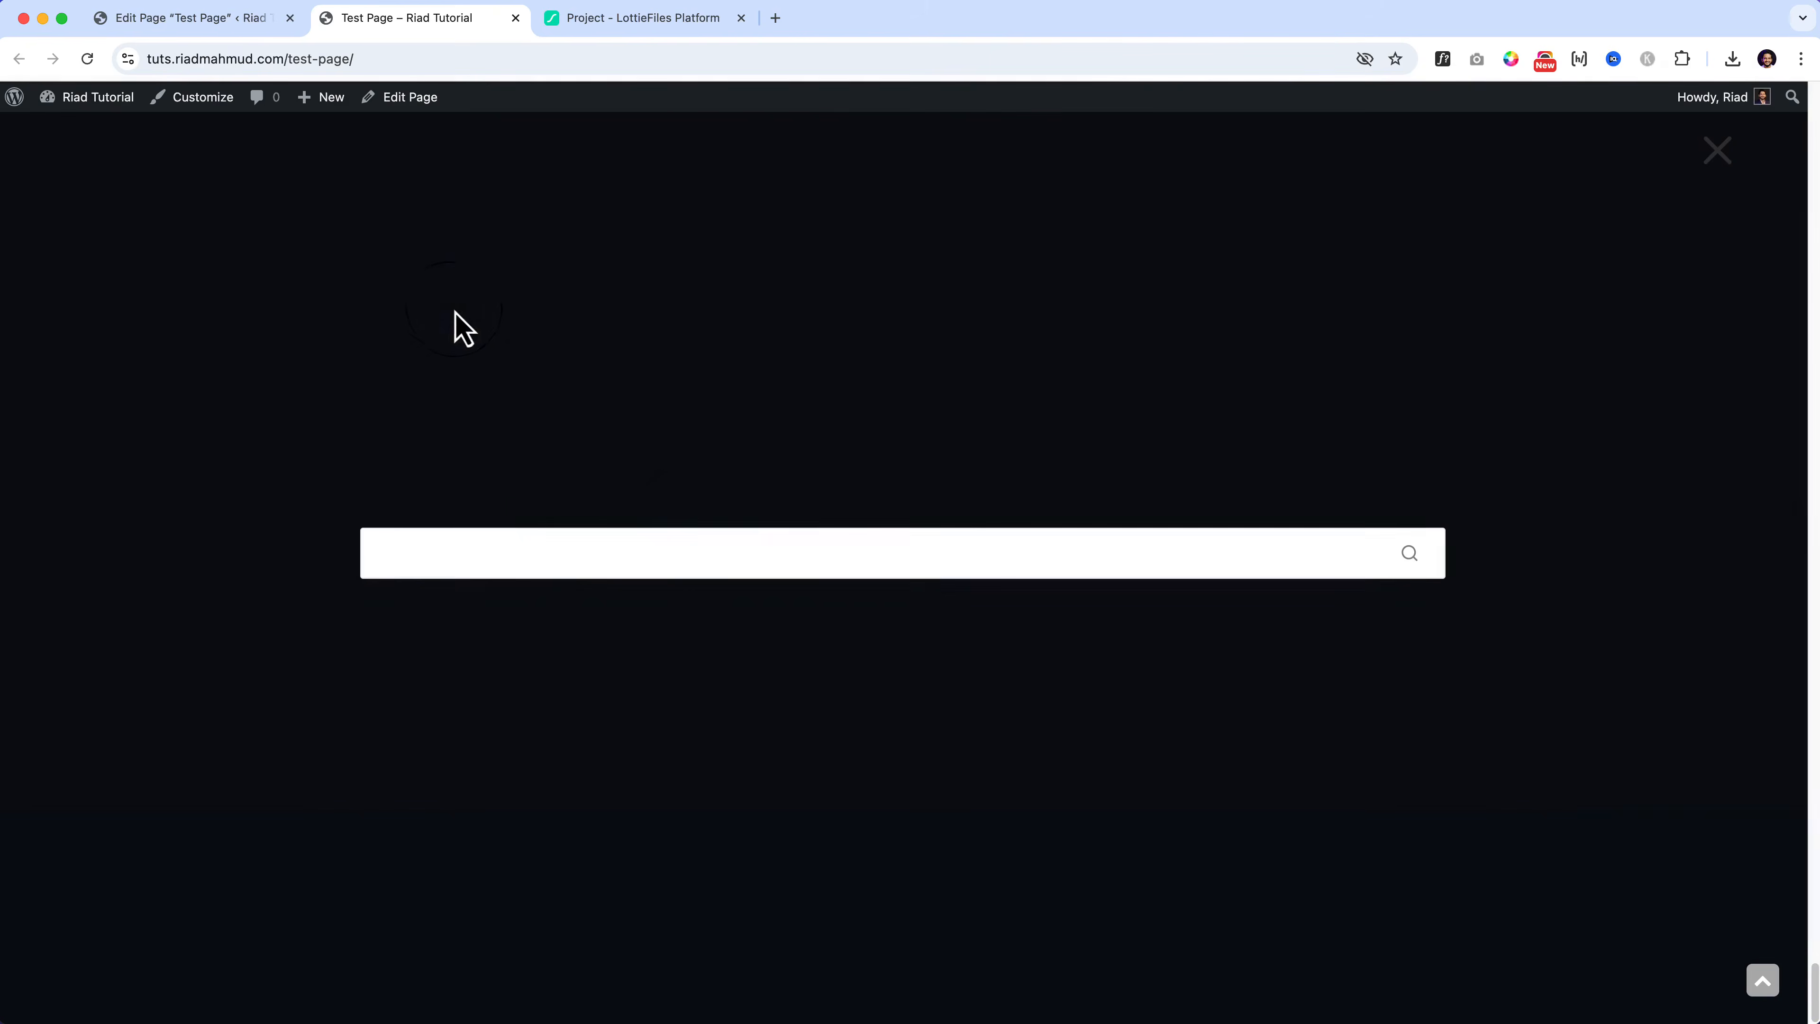
click(779, 571)
click(914, 685)
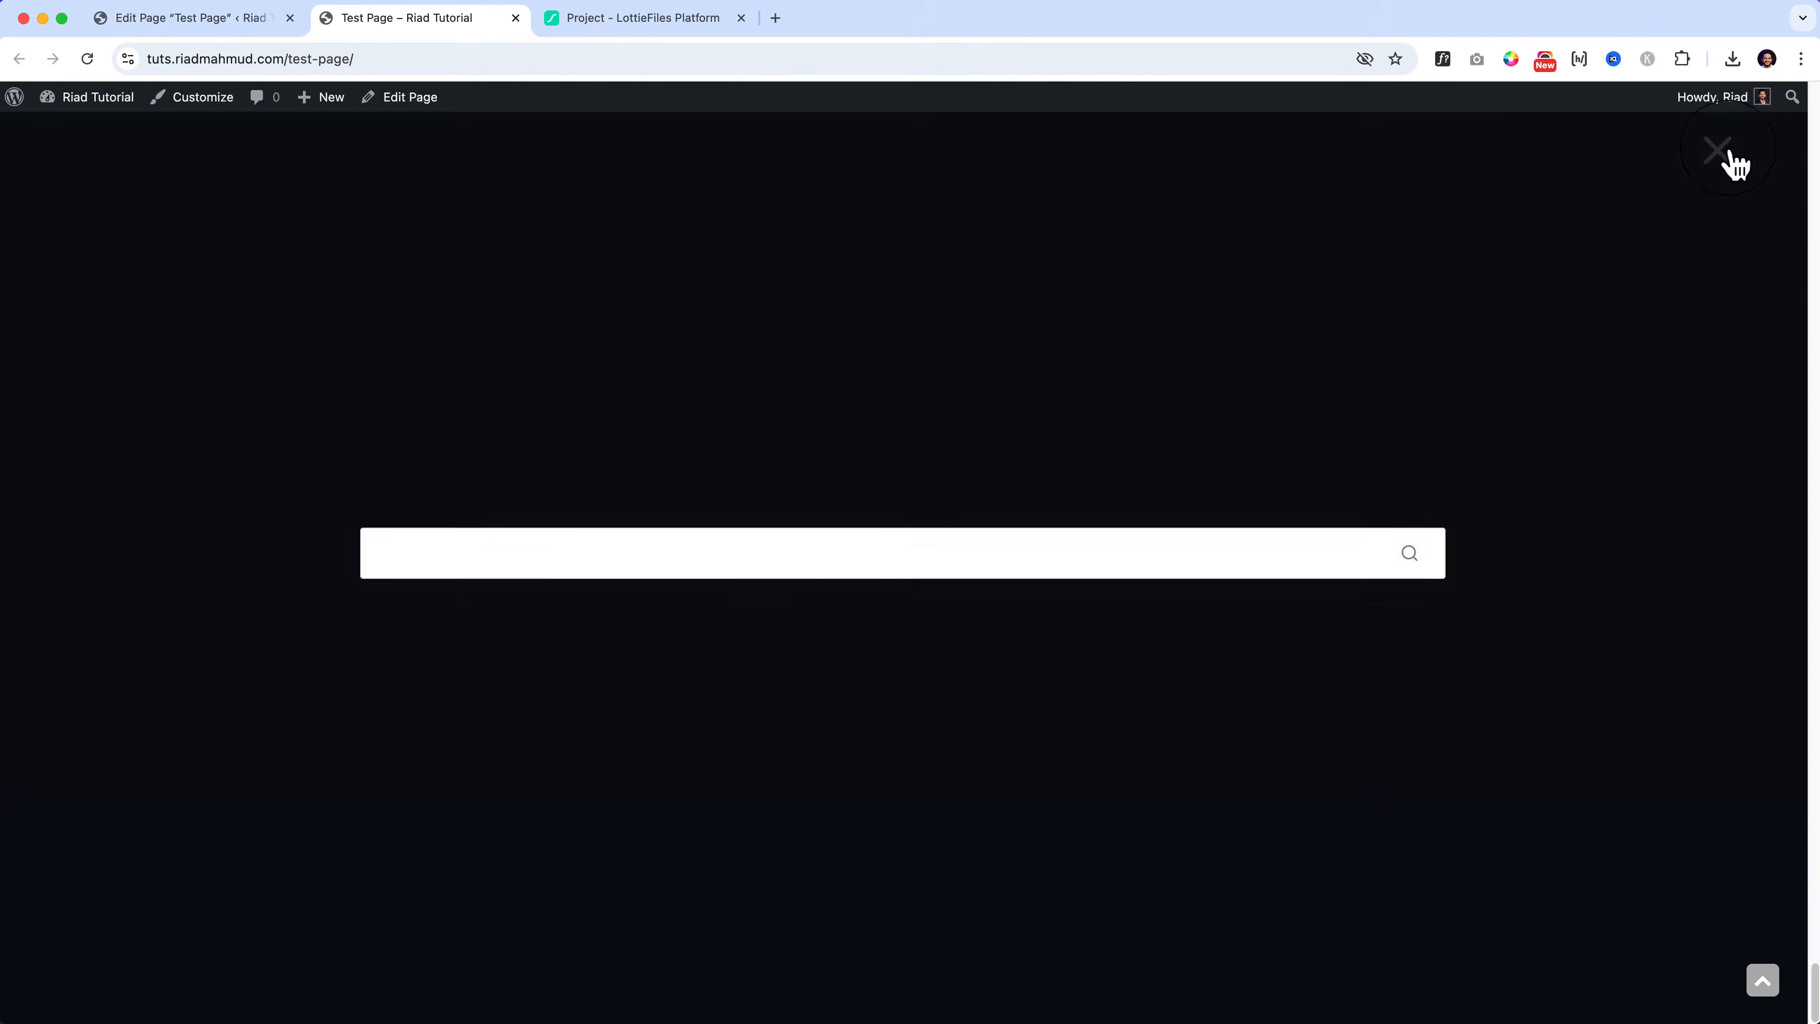
click(1730, 154)
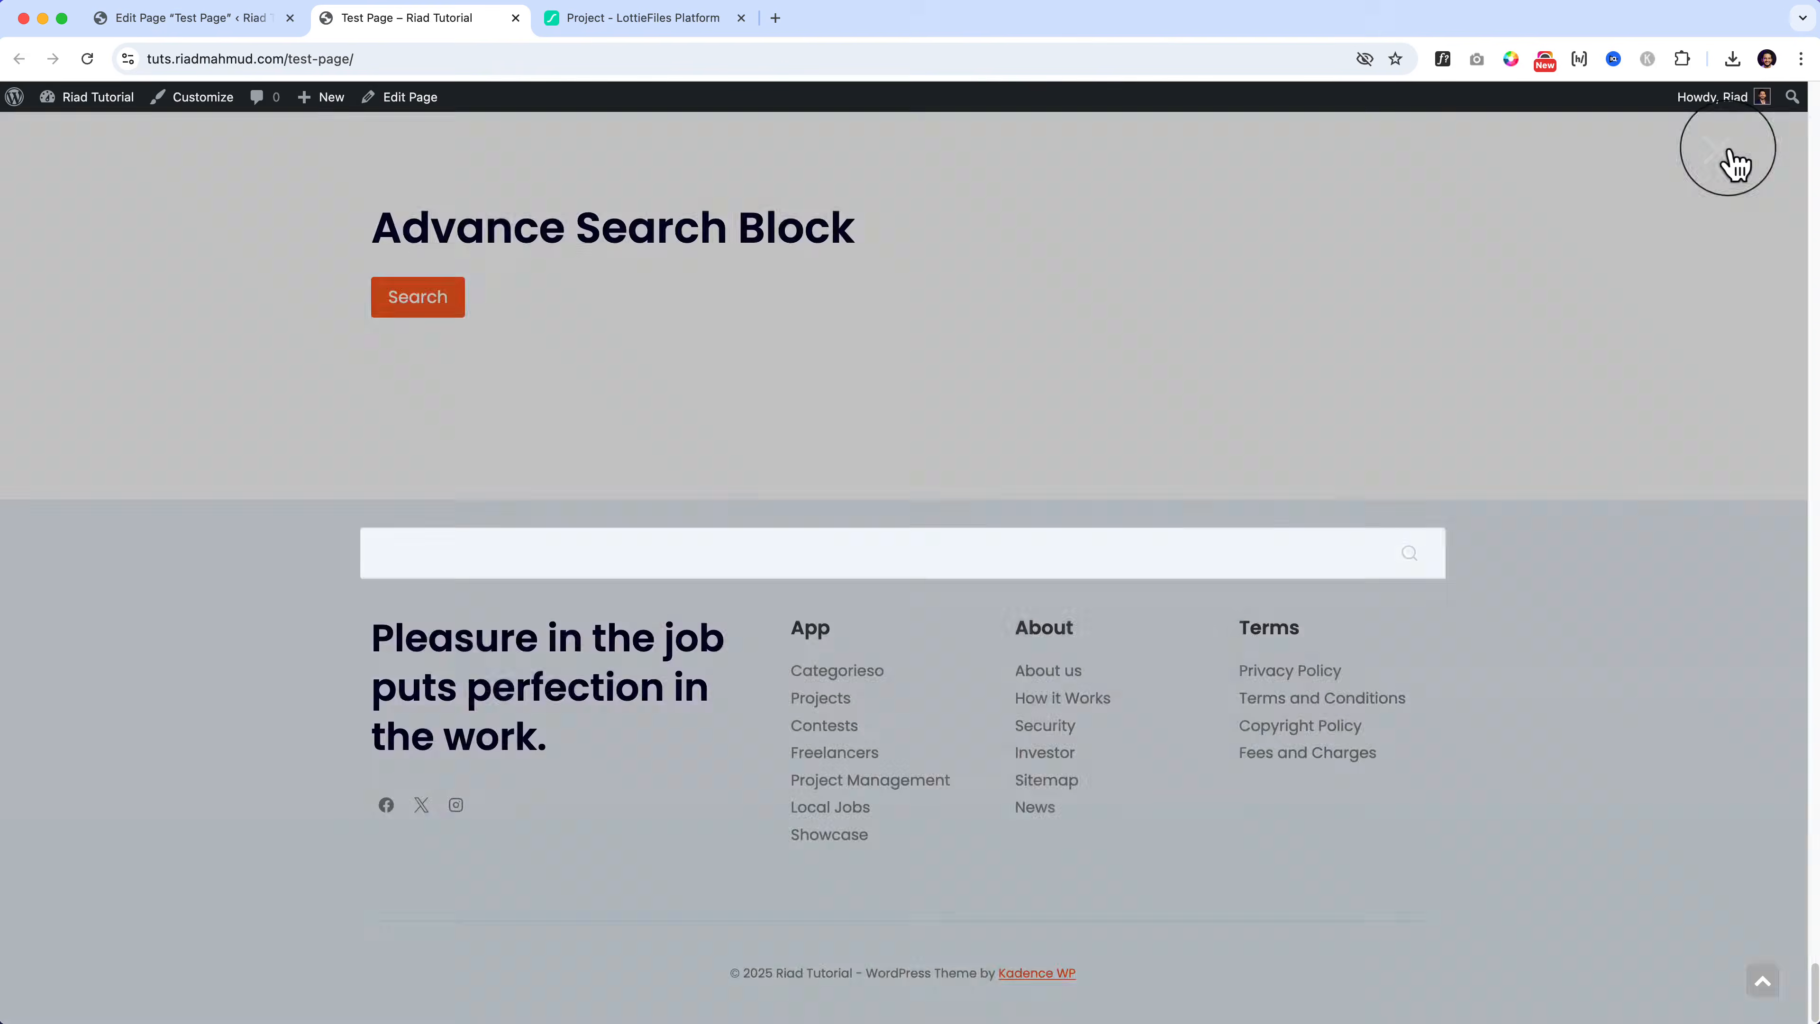
click(451, 304)
click(530, 314)
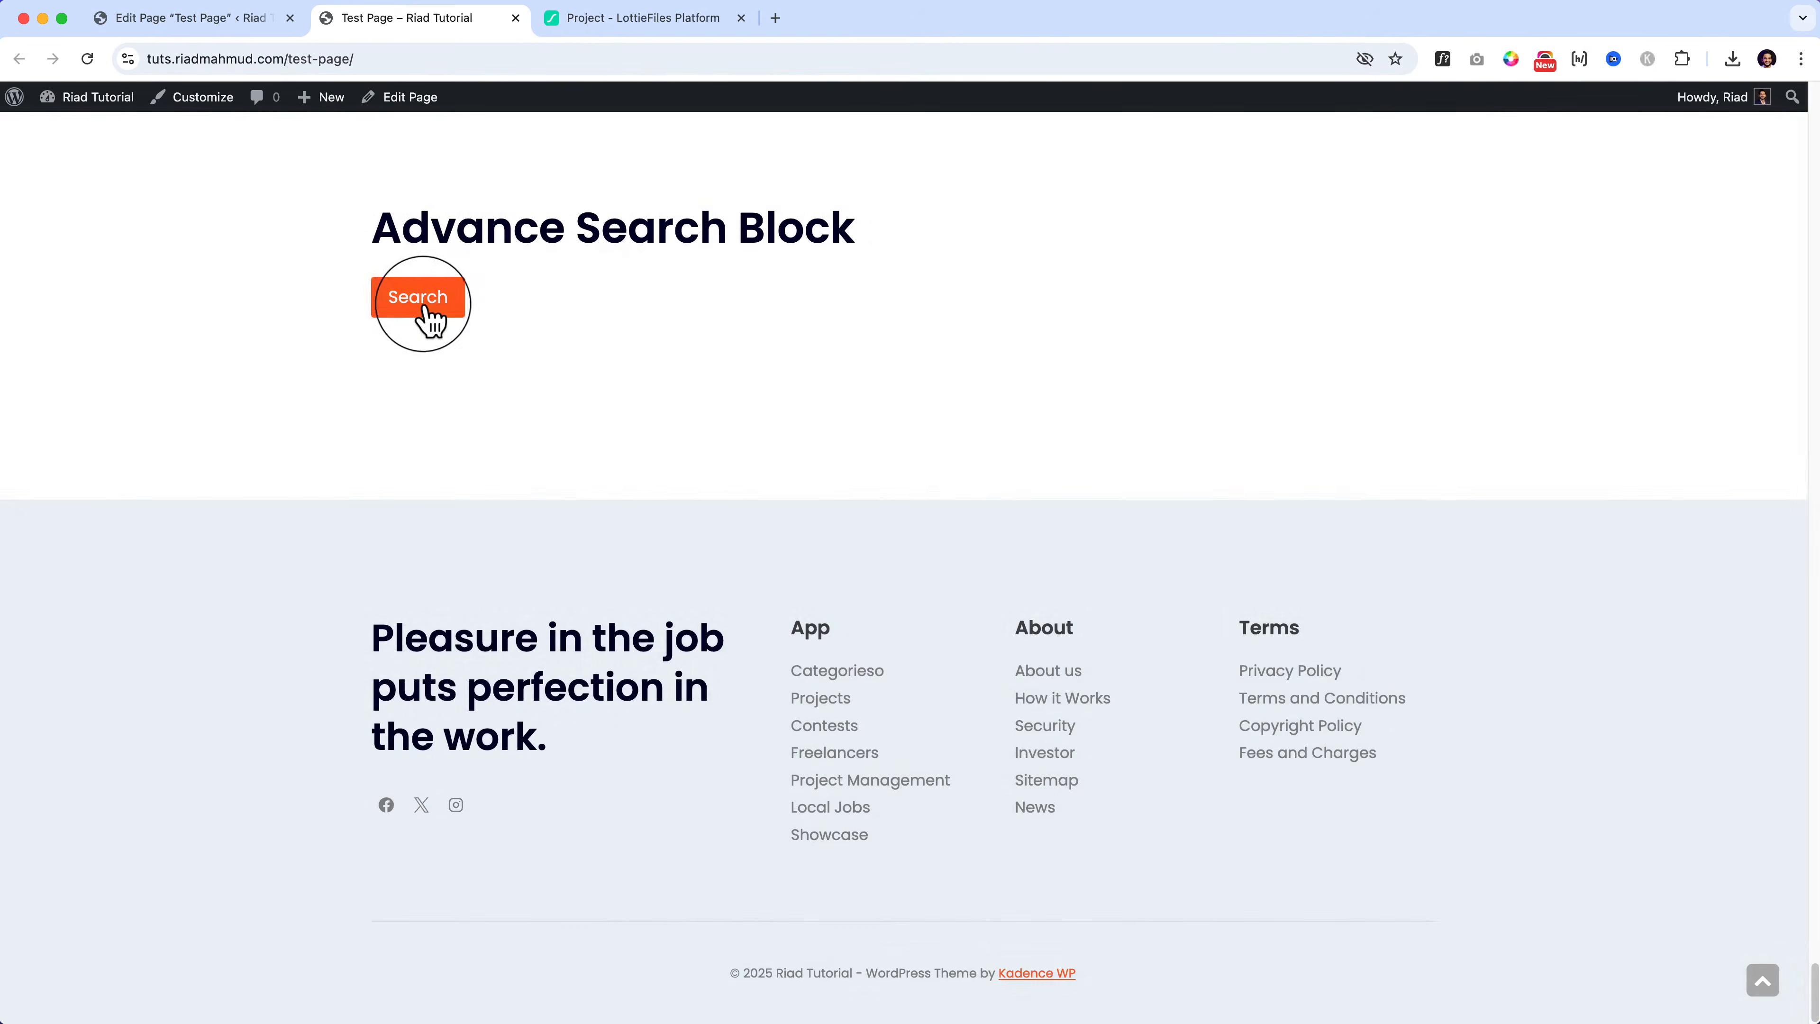
click(415, 307)
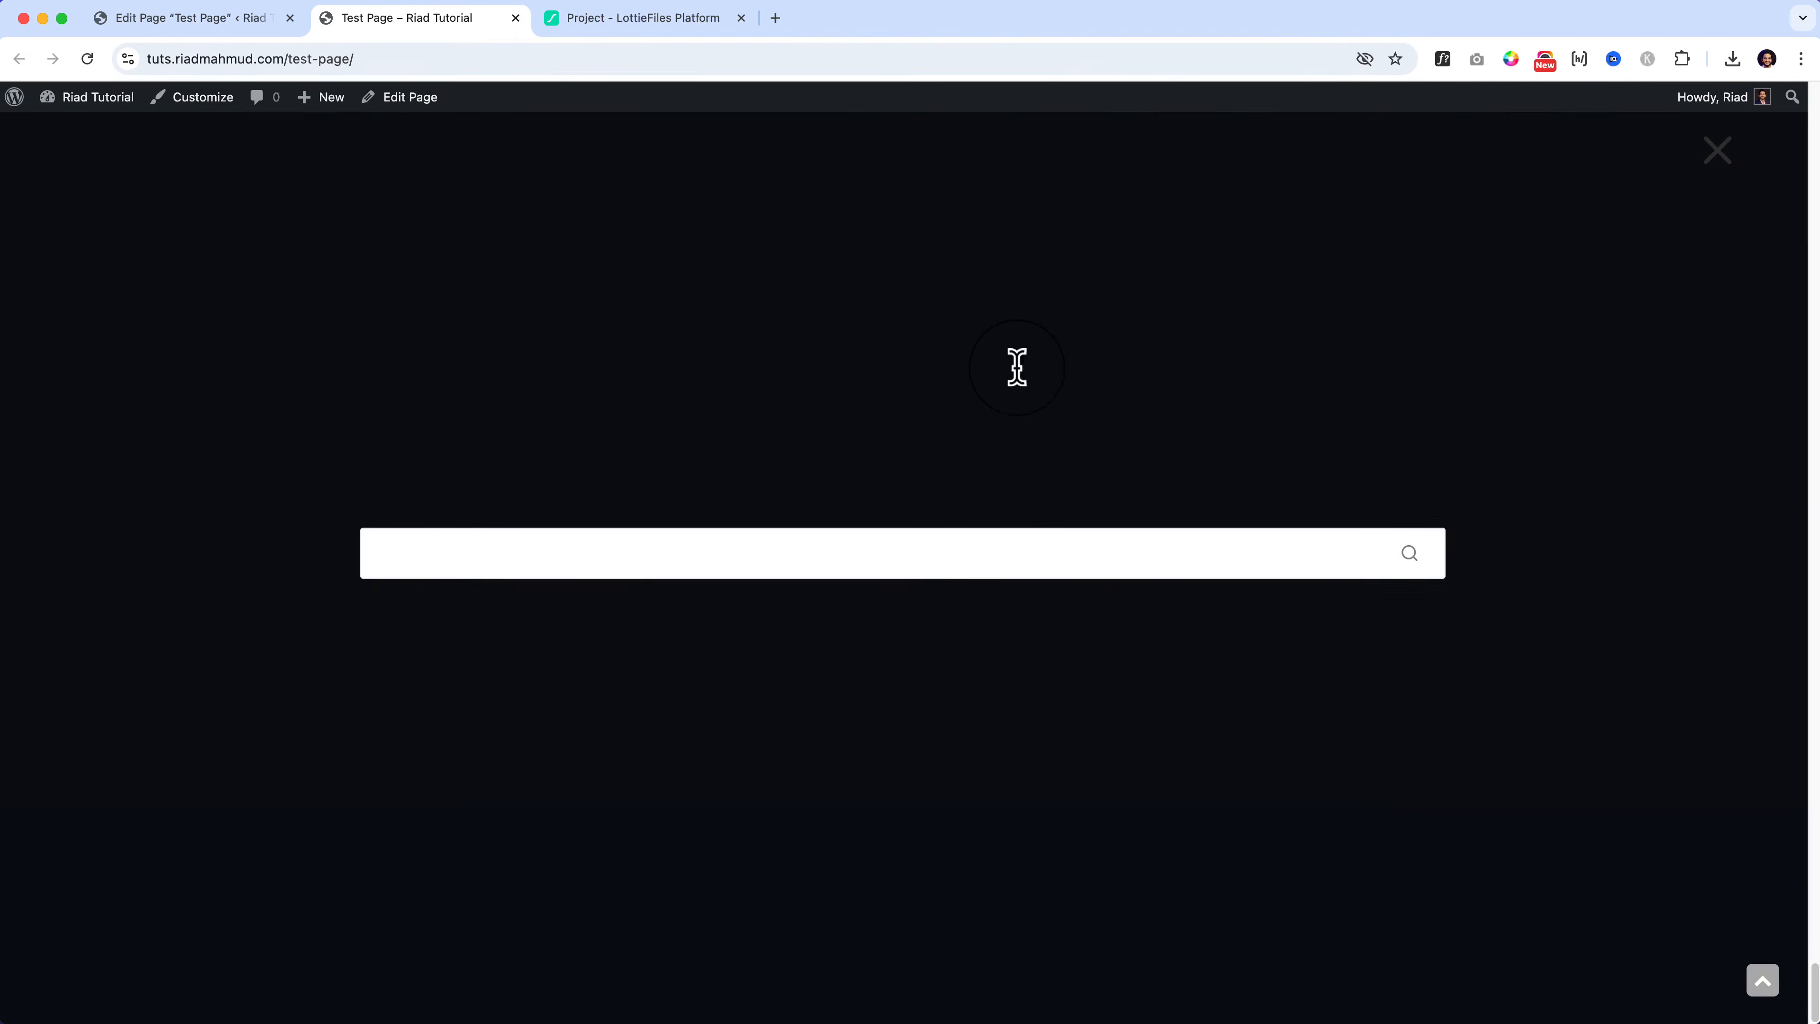
click(1017, 369)
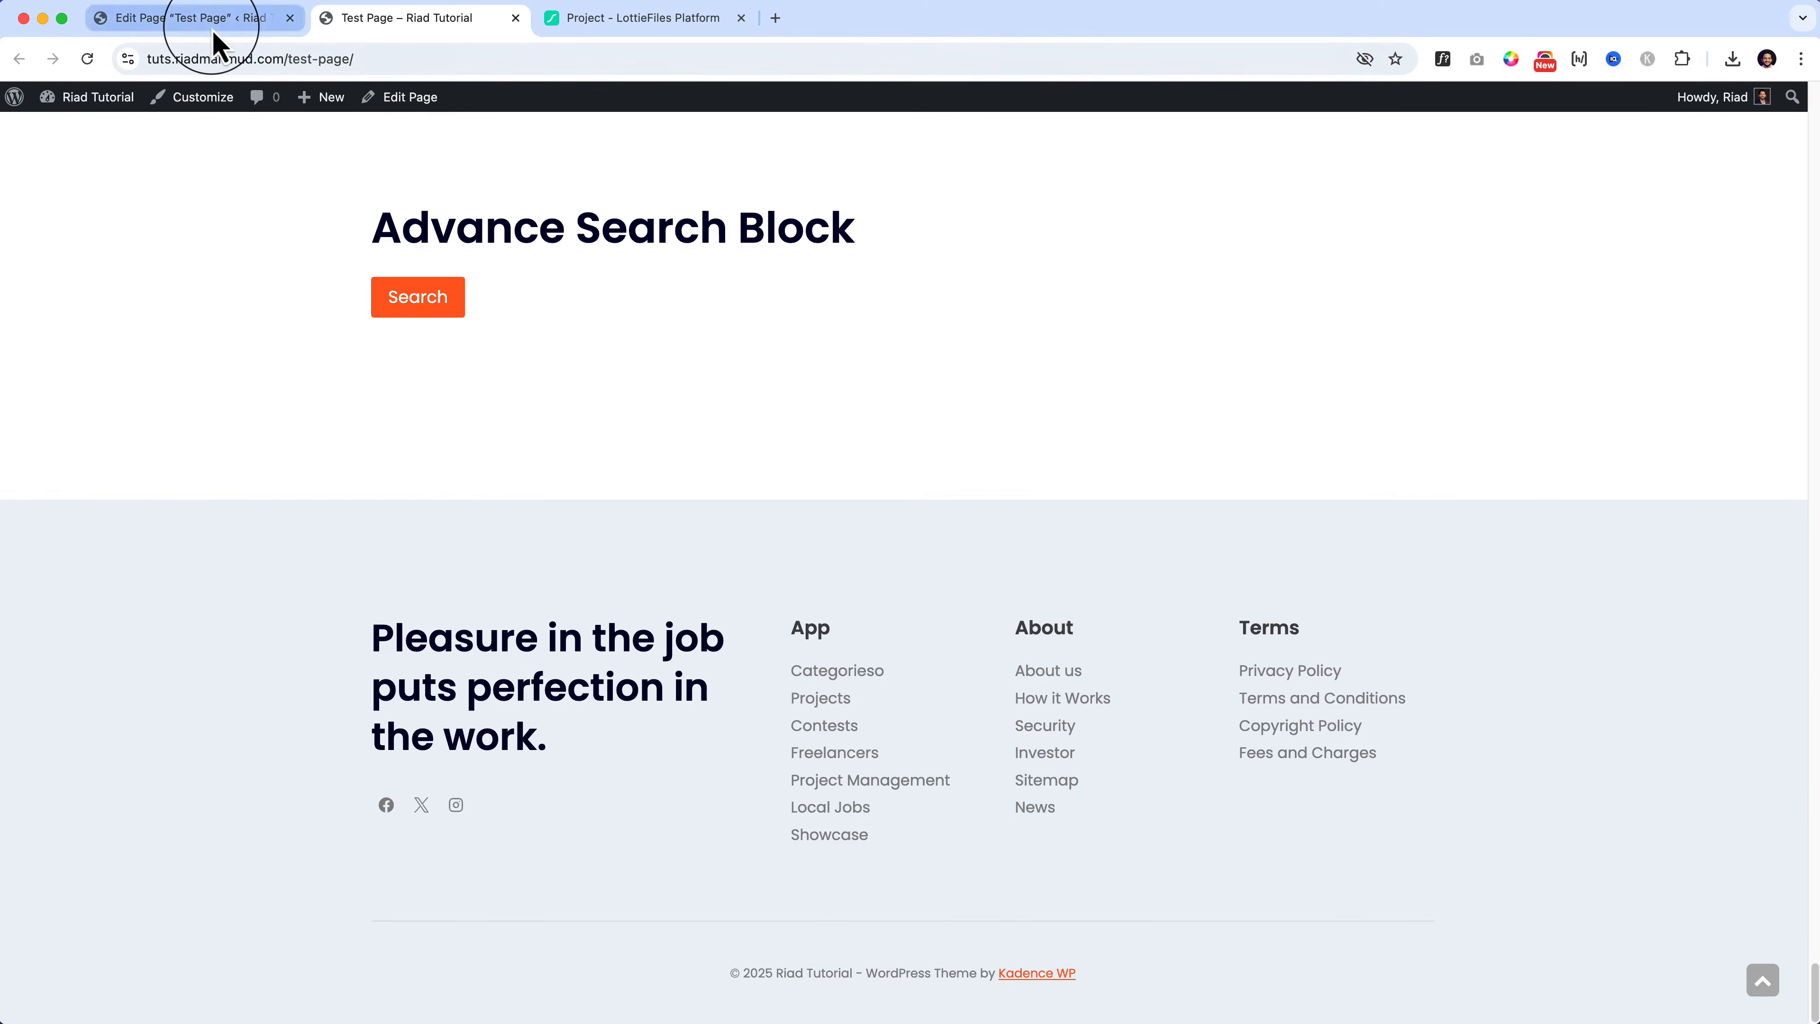
click(214, 29)
Step: Try outline and theme styles on the Search button before restoring the filled style
click(428, 850)
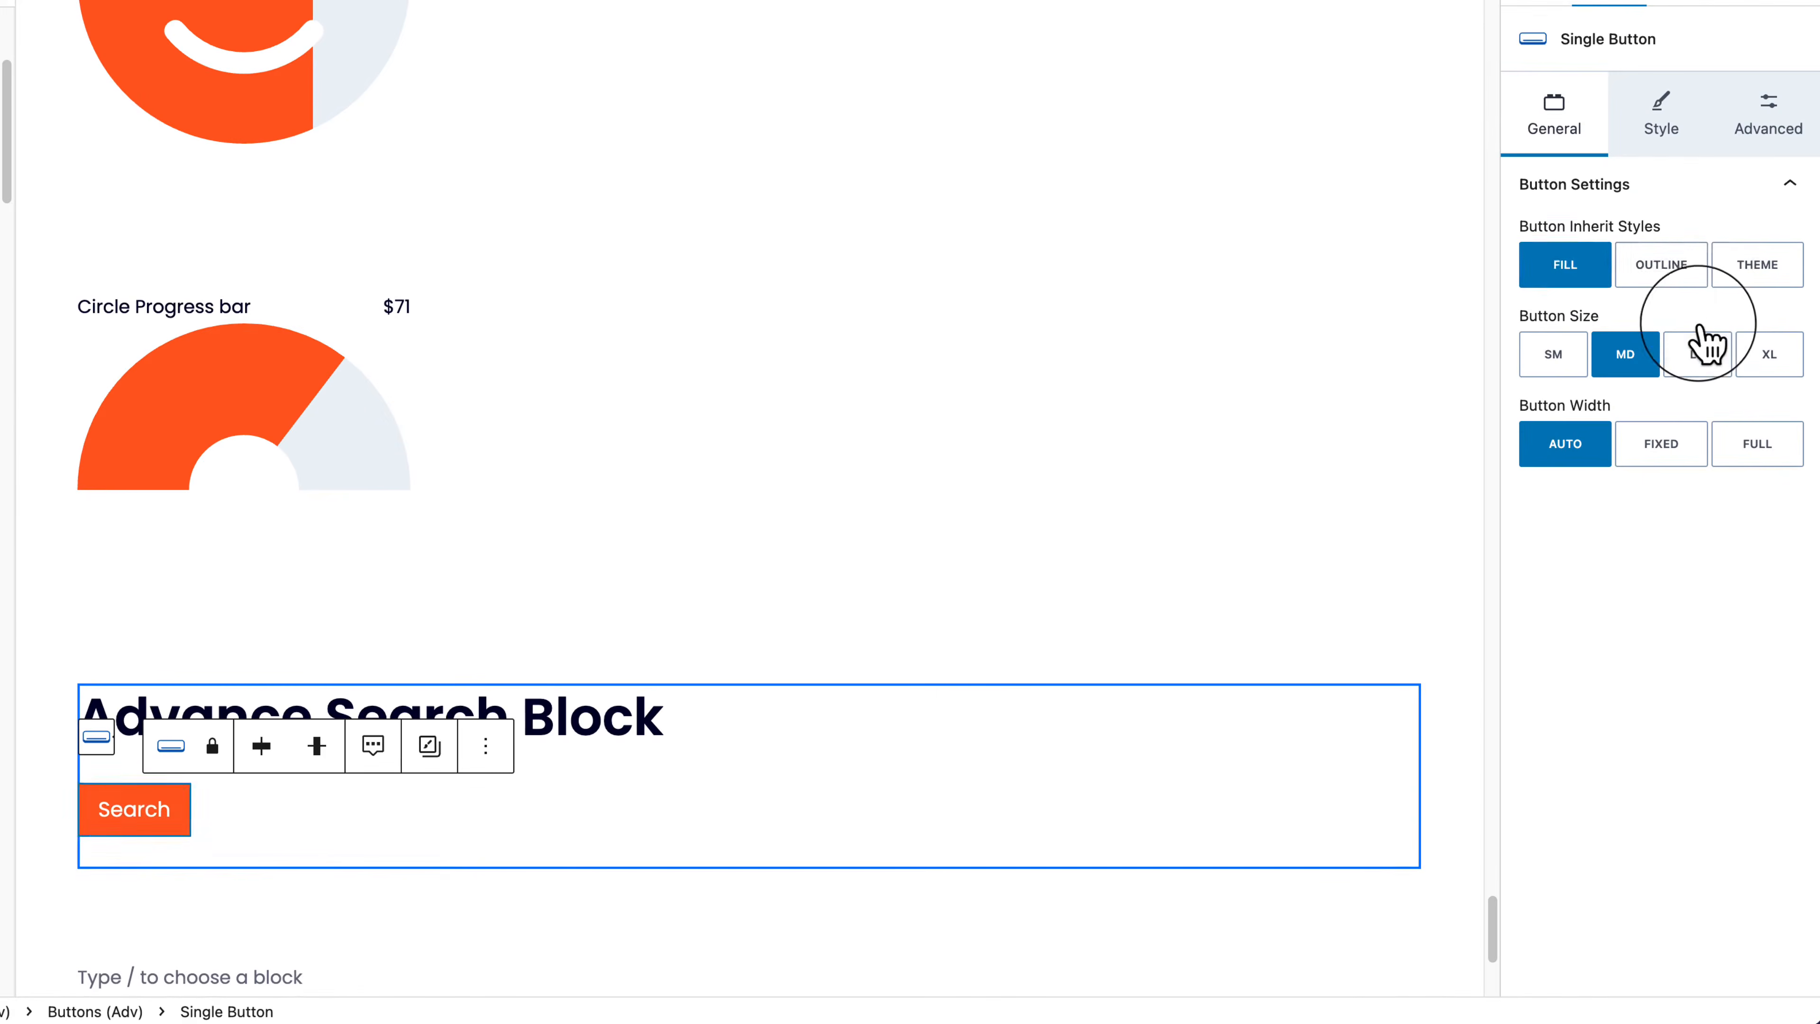
click(1700, 281)
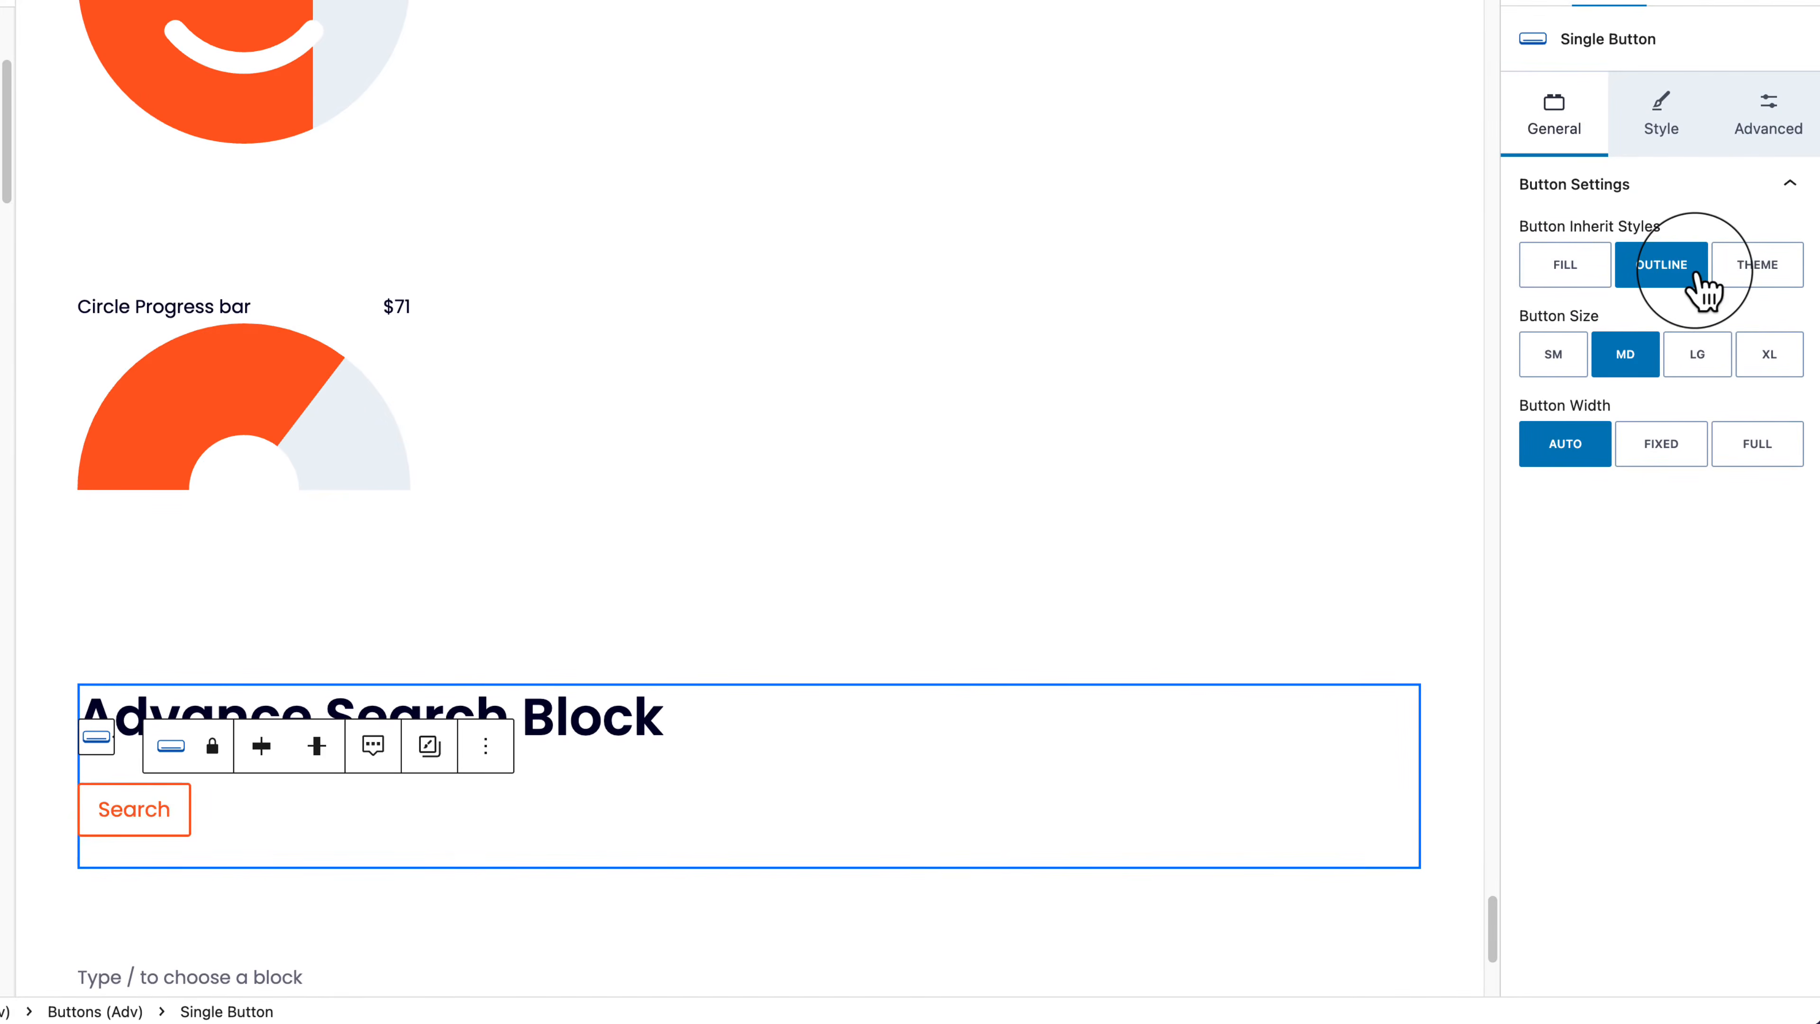
click(1759, 279)
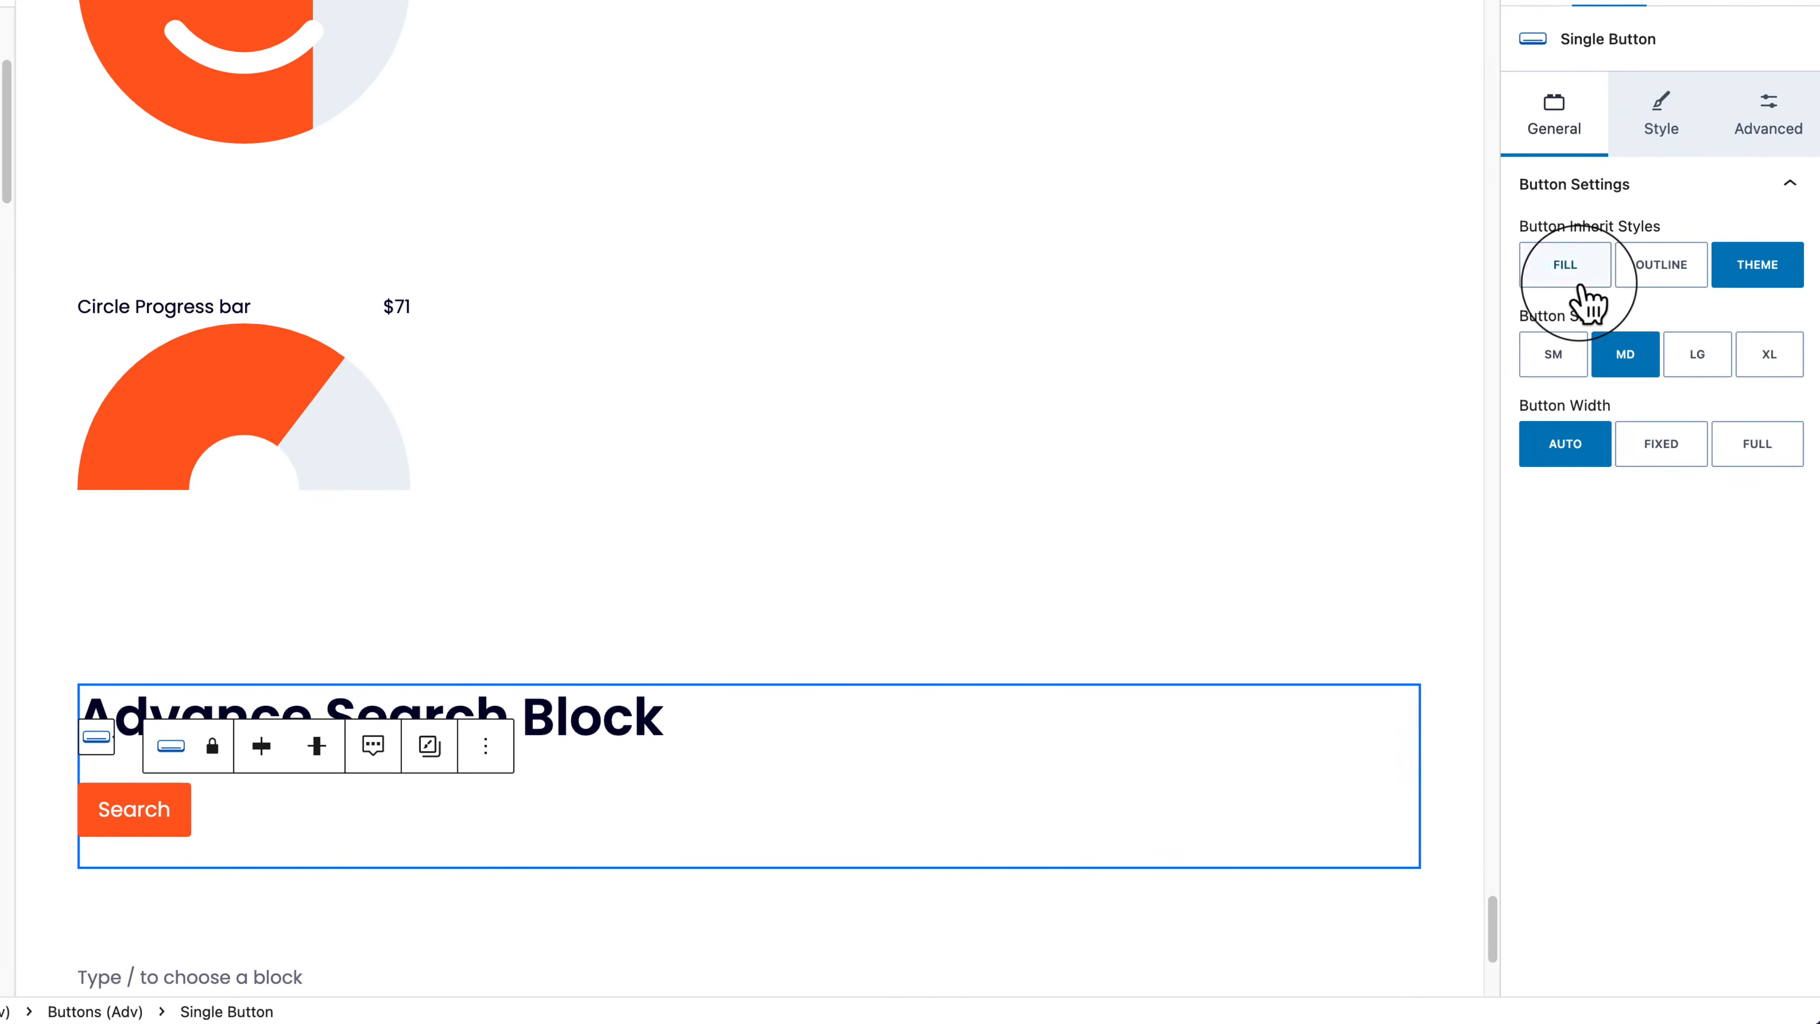
click(1598, 262)
click(1661, 133)
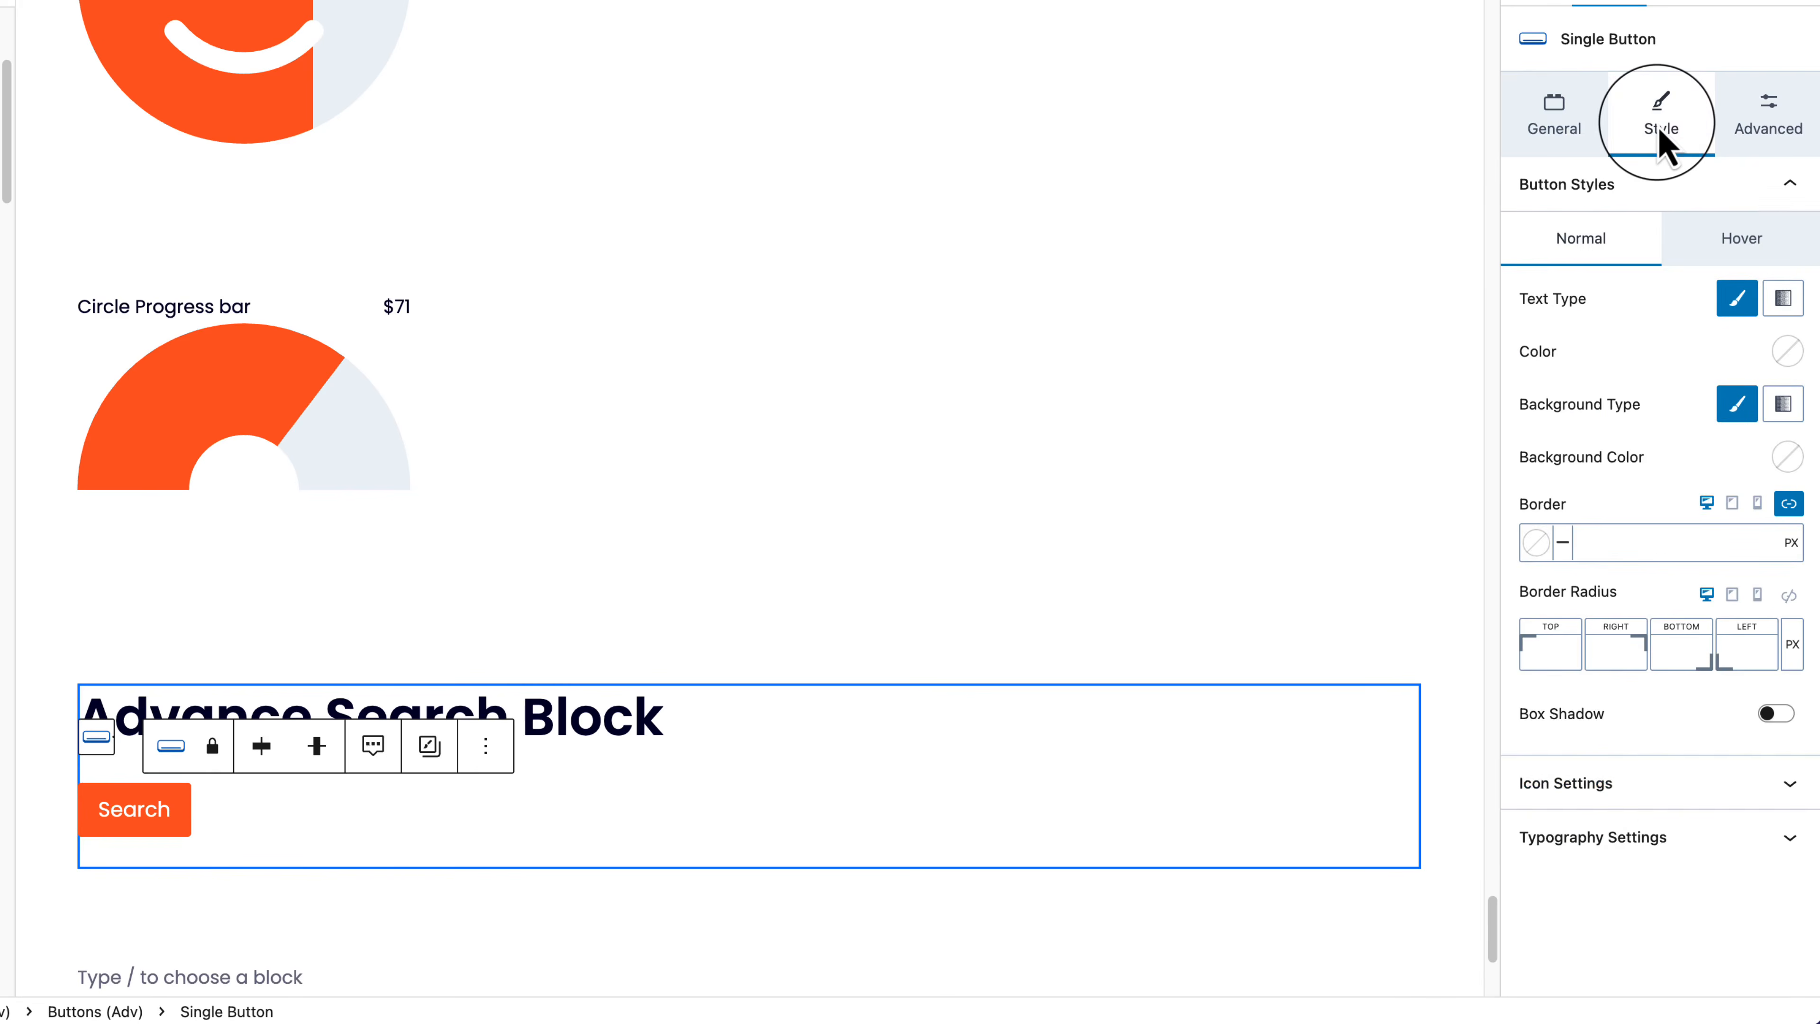
Step: Give the button the search magnifier icon and make it show only the icon
click(1648, 784)
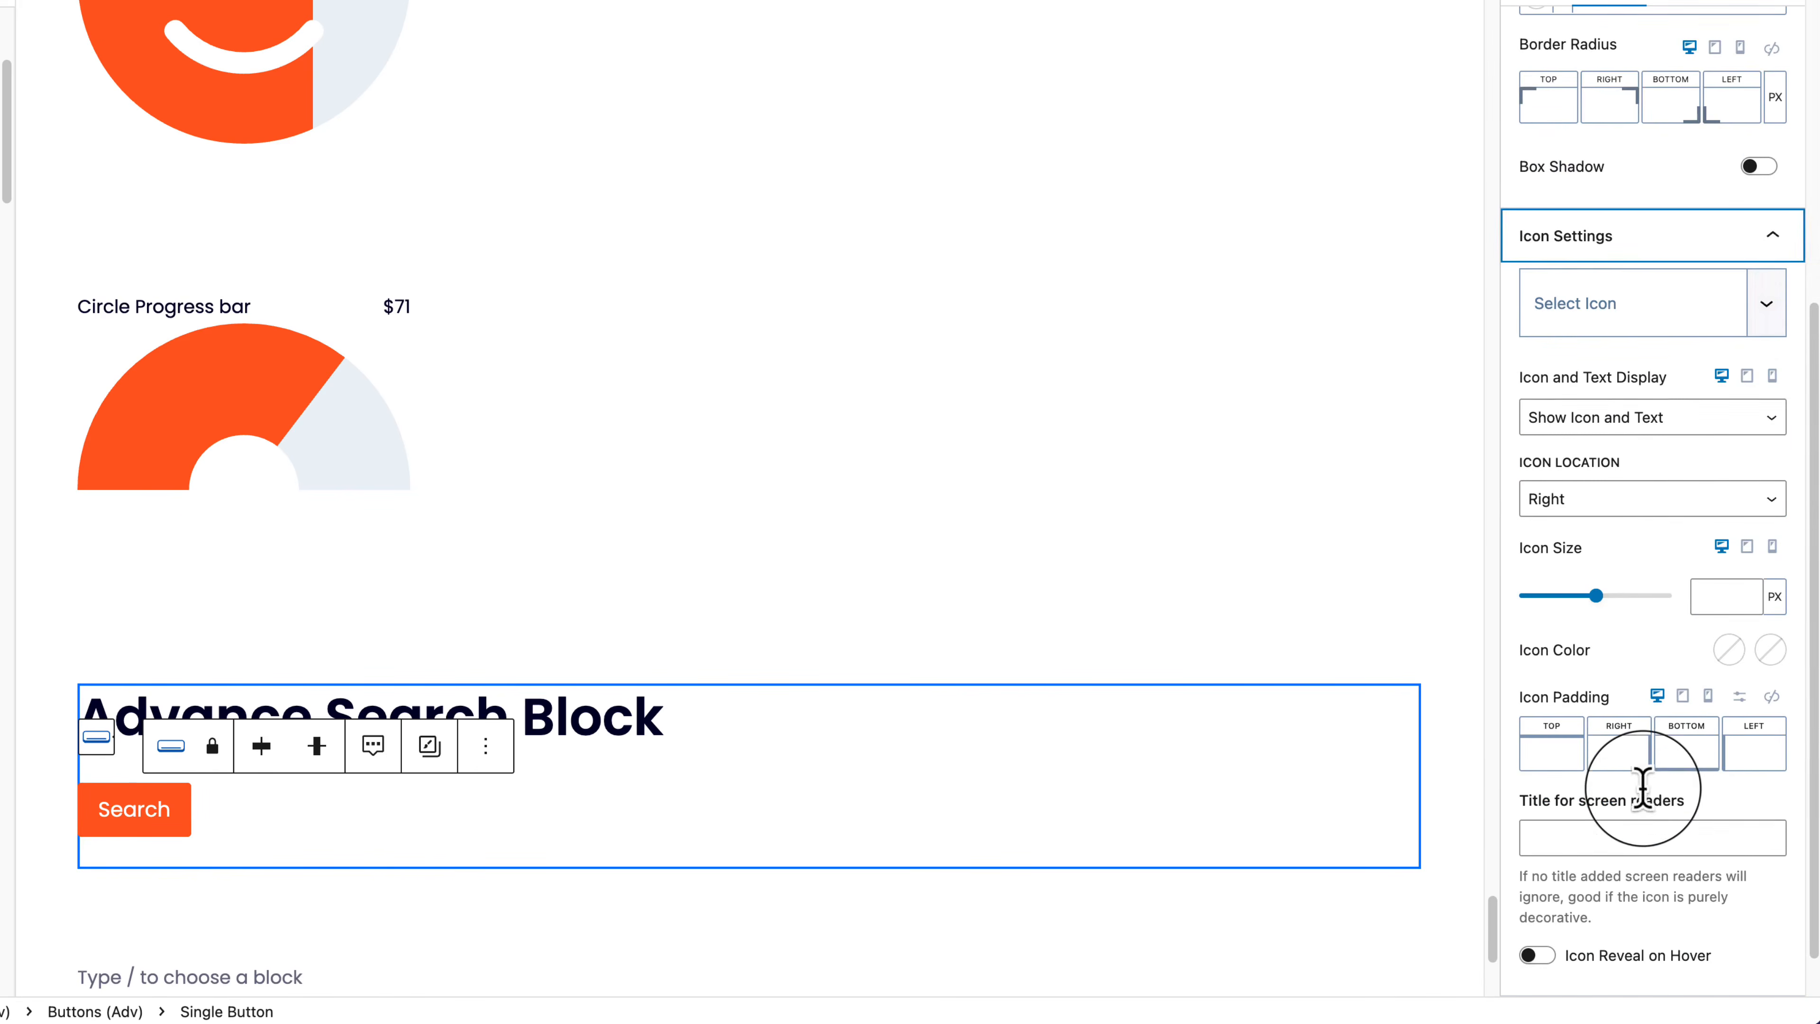
click(1698, 307)
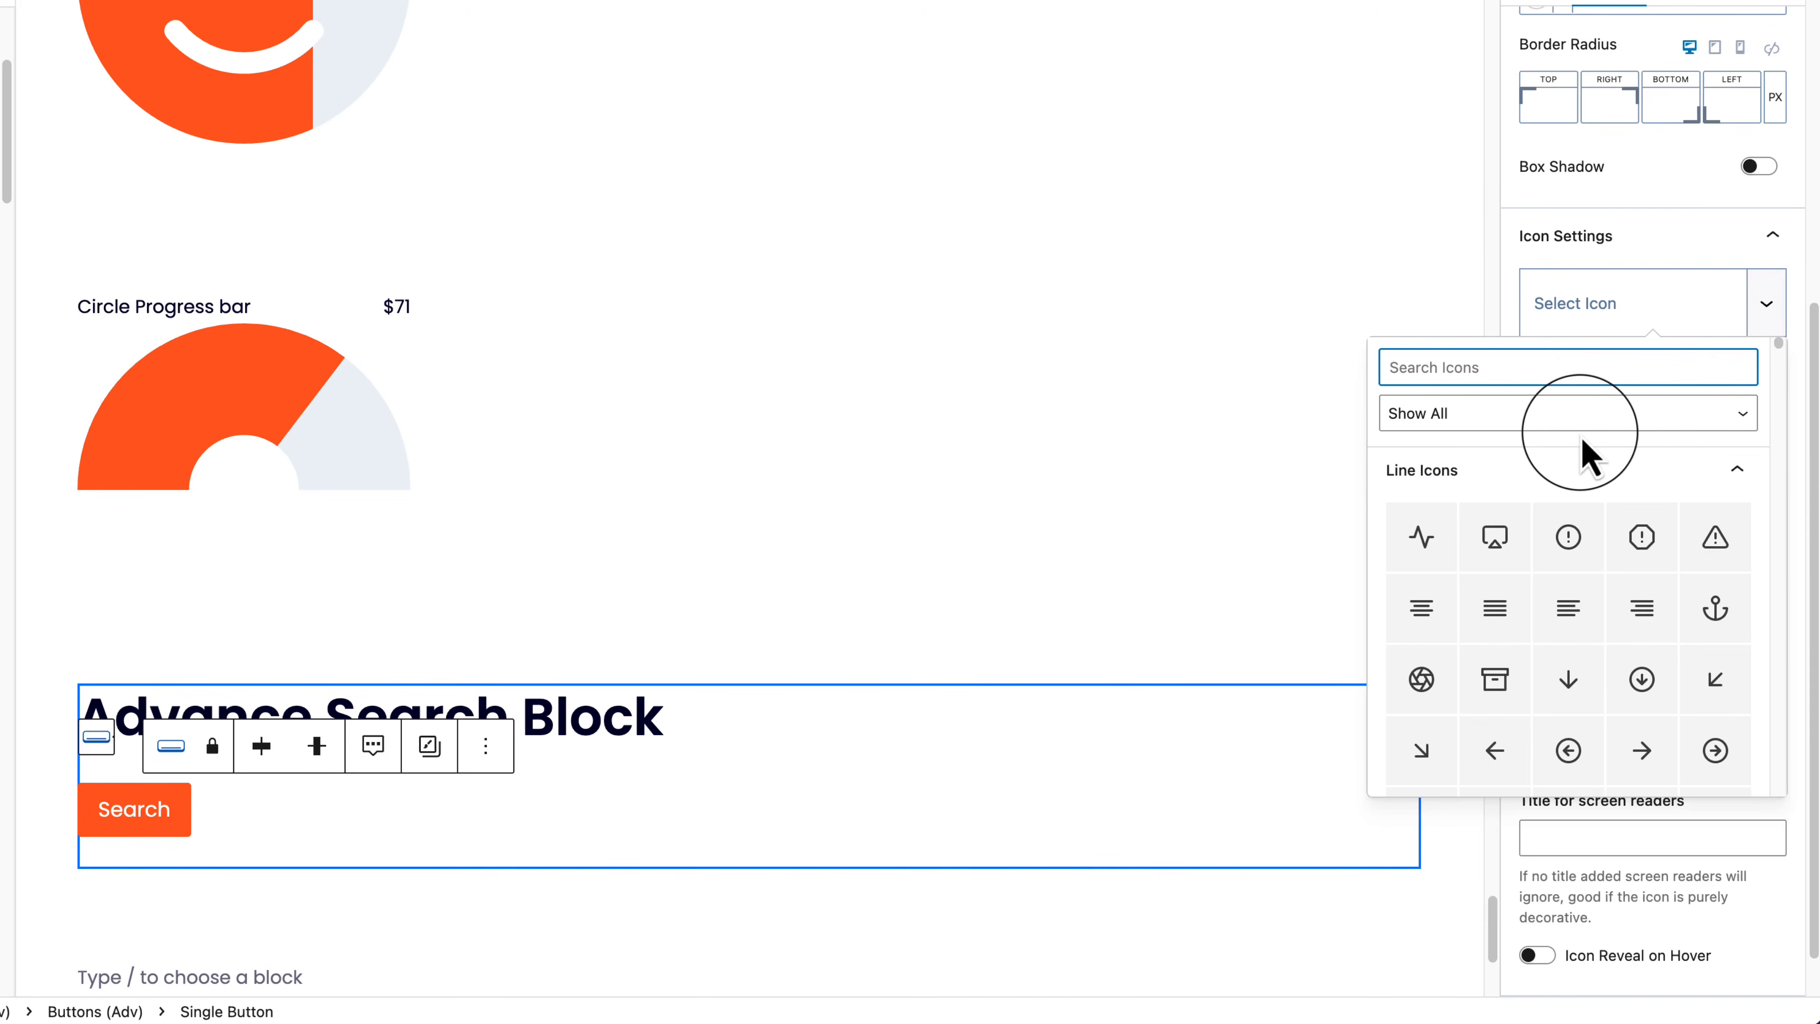
text(search)
click(1438, 536)
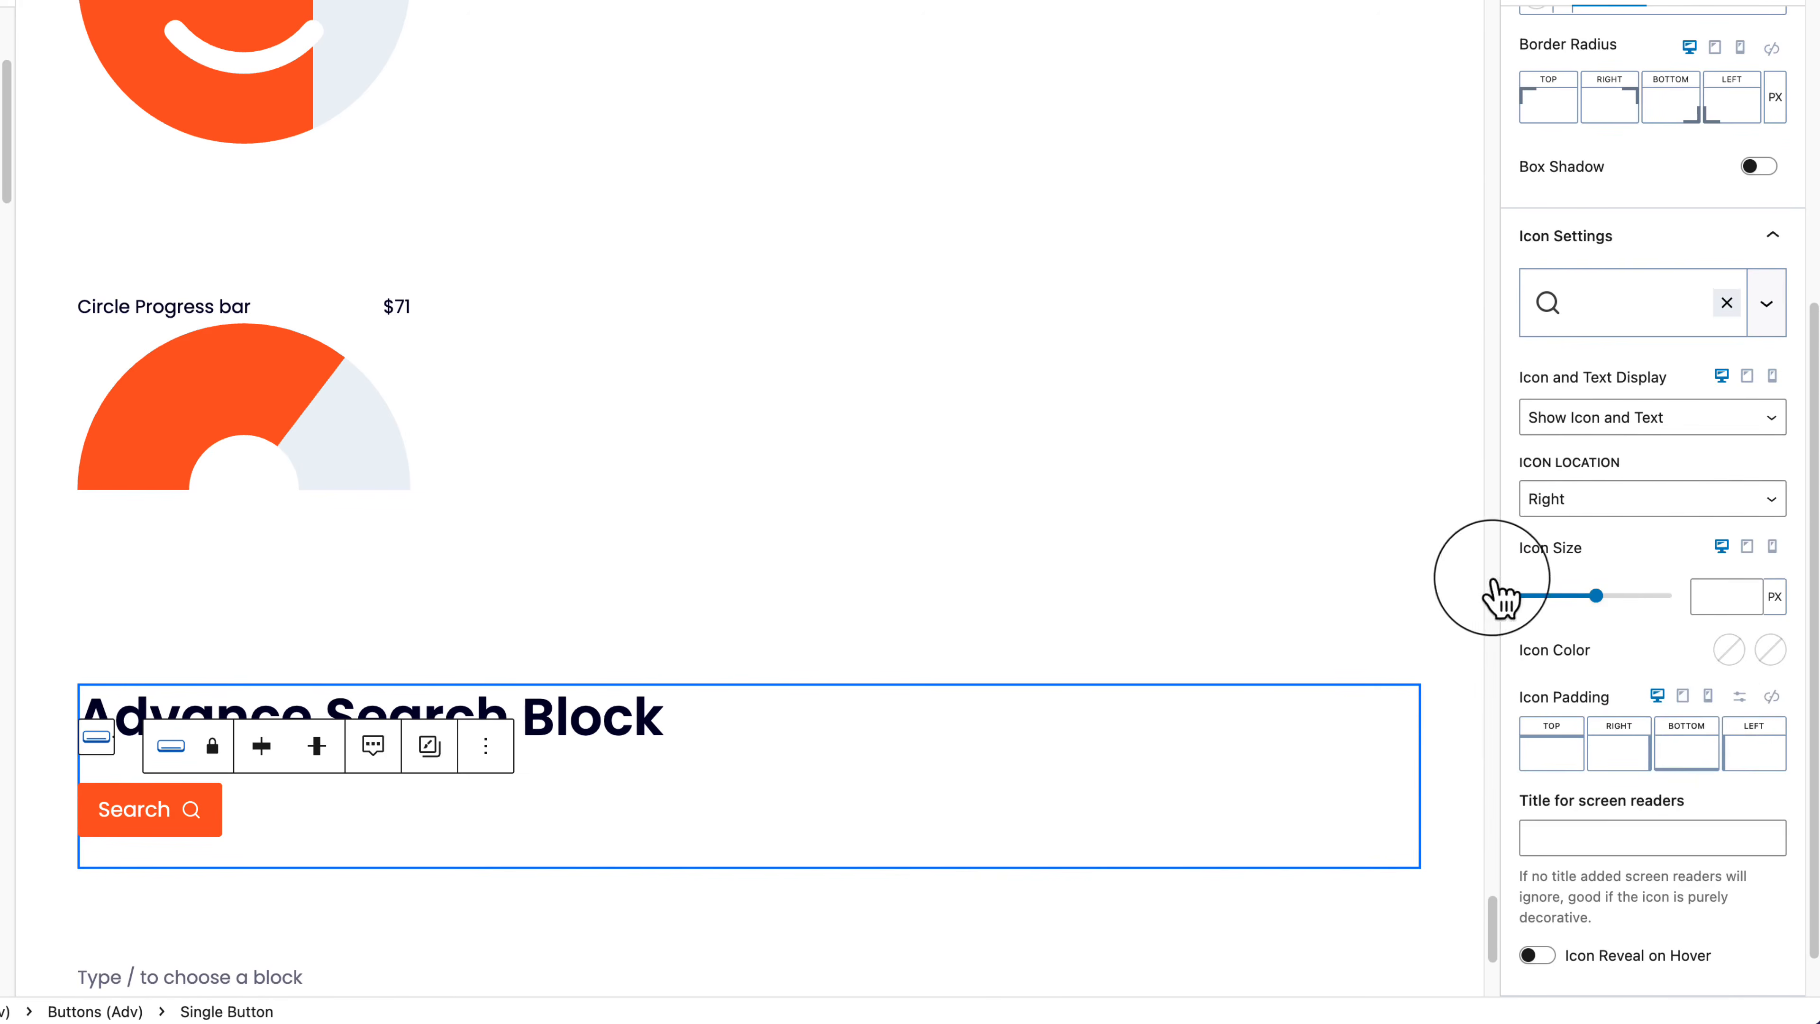
scroll(1720, 727, down, 1)
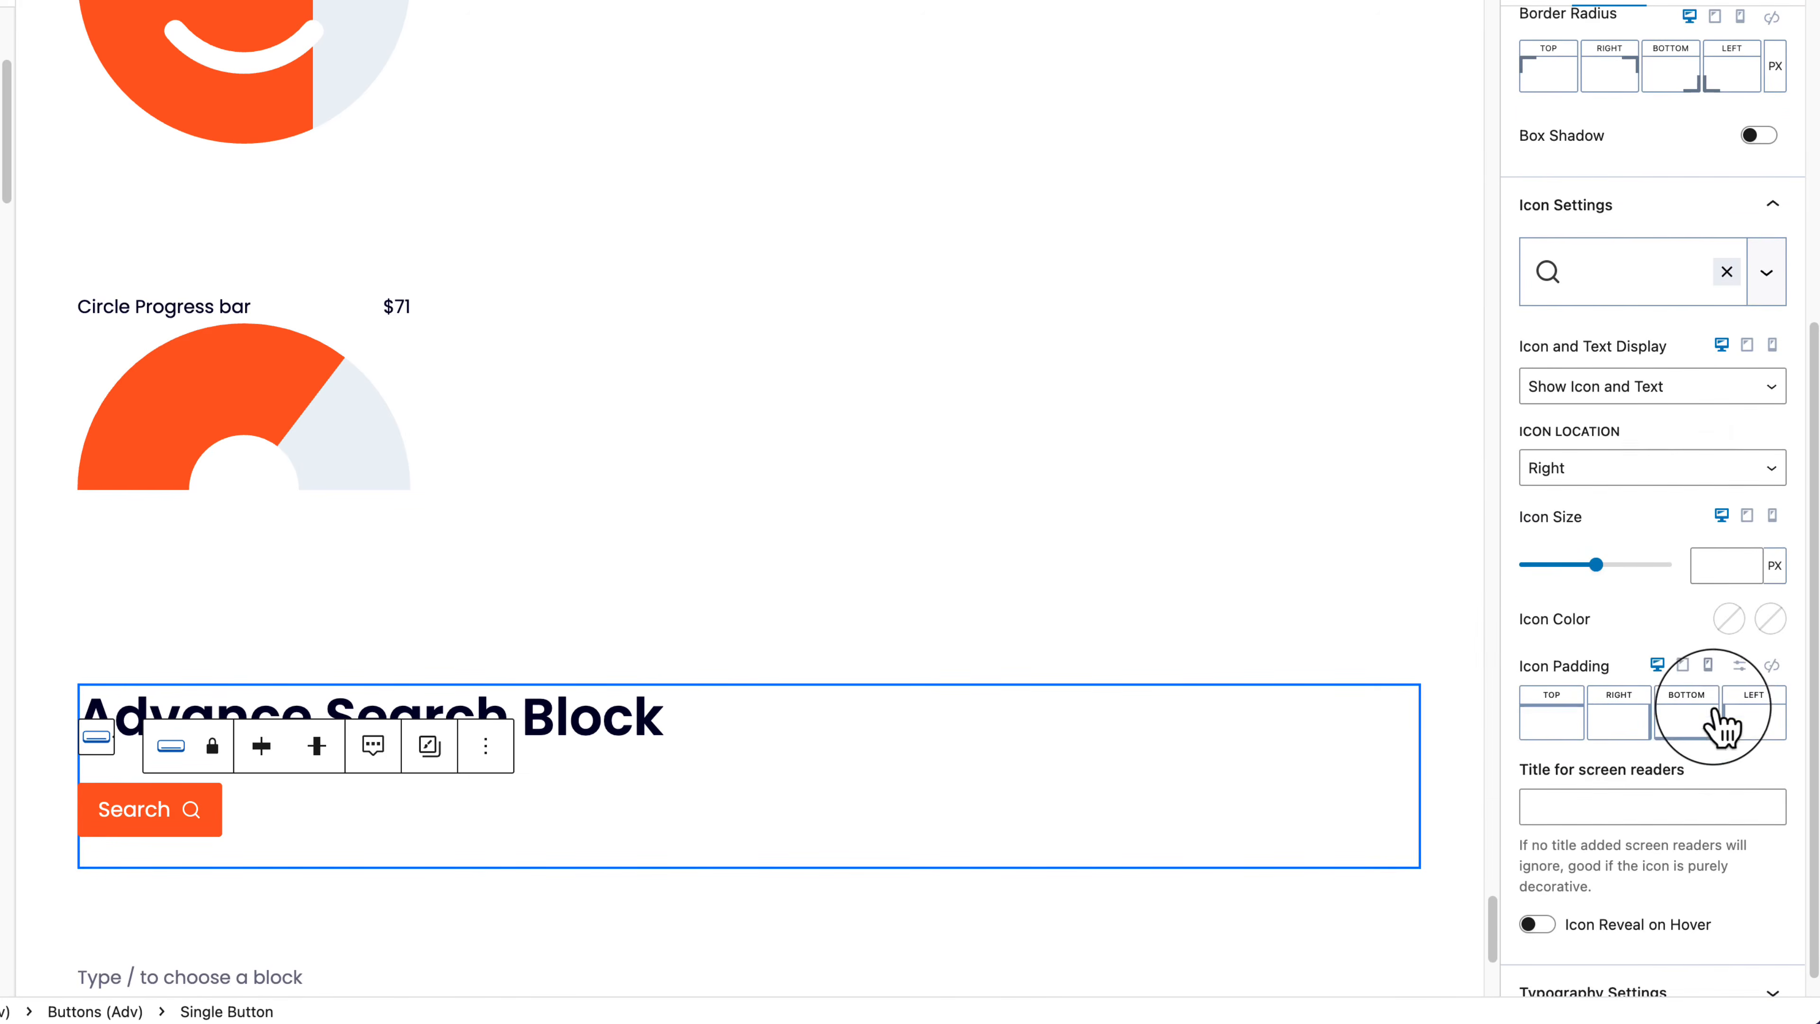
click(1684, 391)
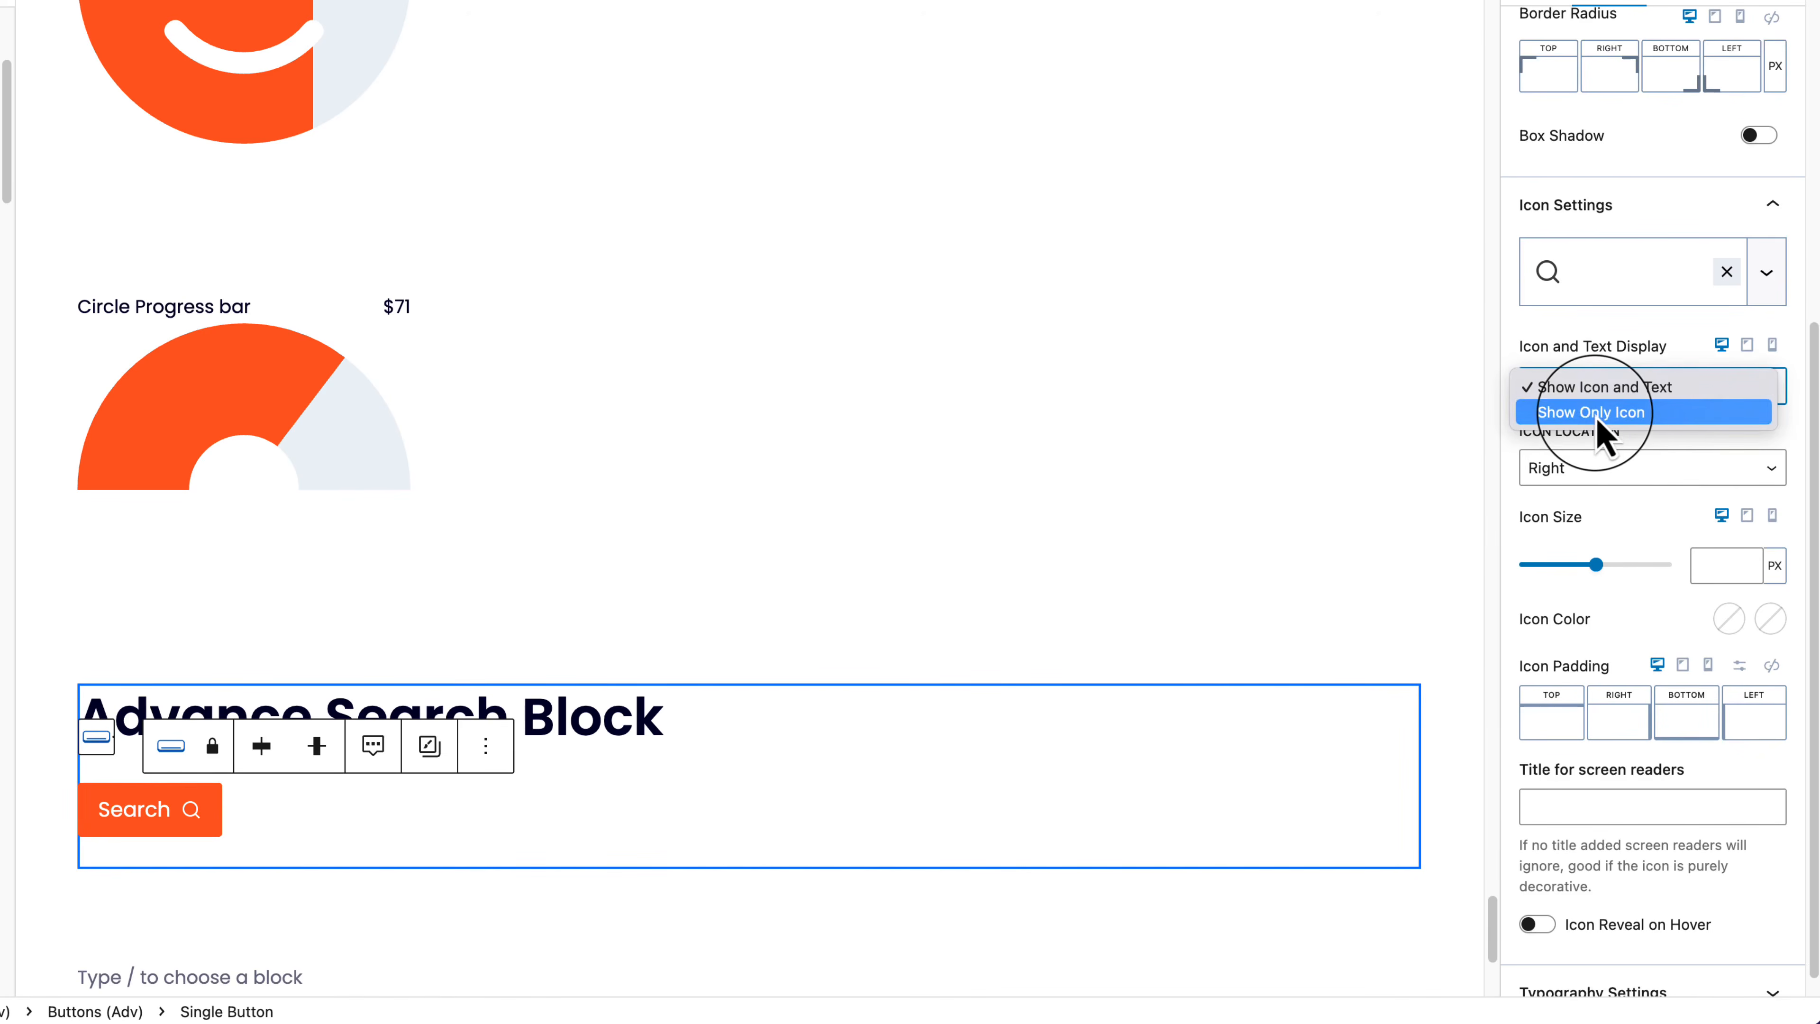
click(1616, 414)
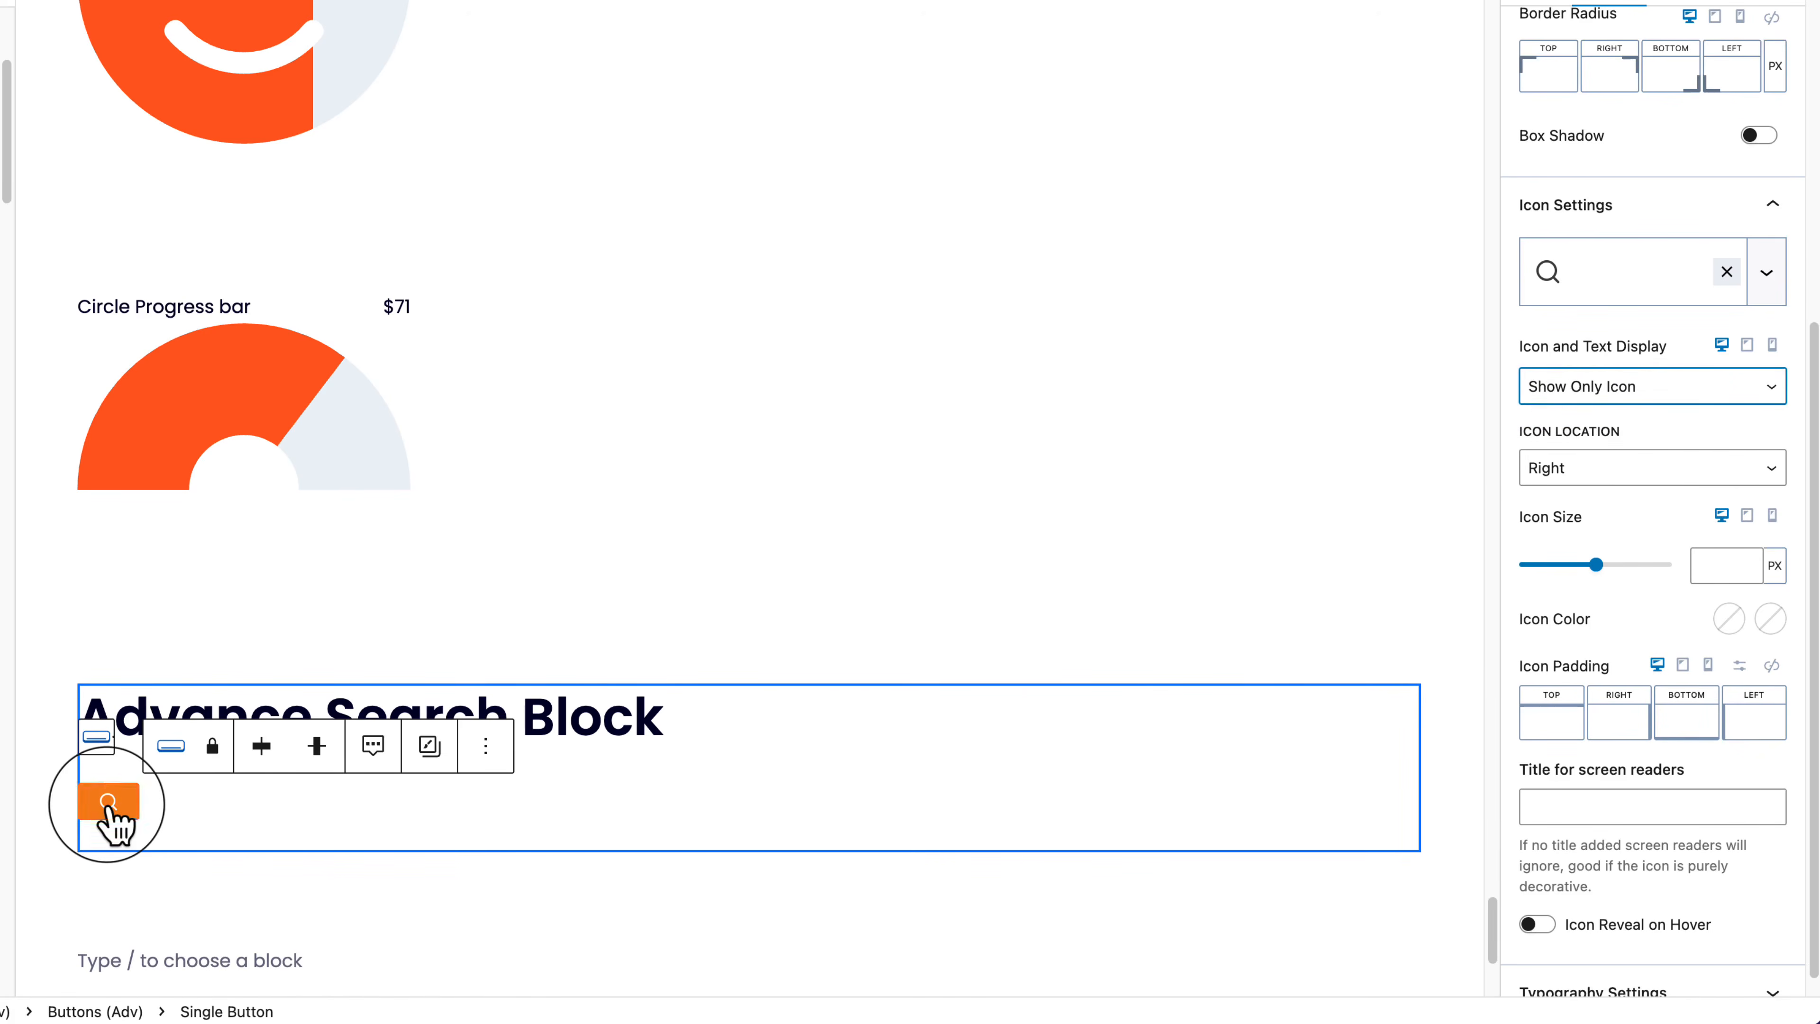
Step: Set the icon padding to SM top and MD bottom, then save the page
click(1670, 473)
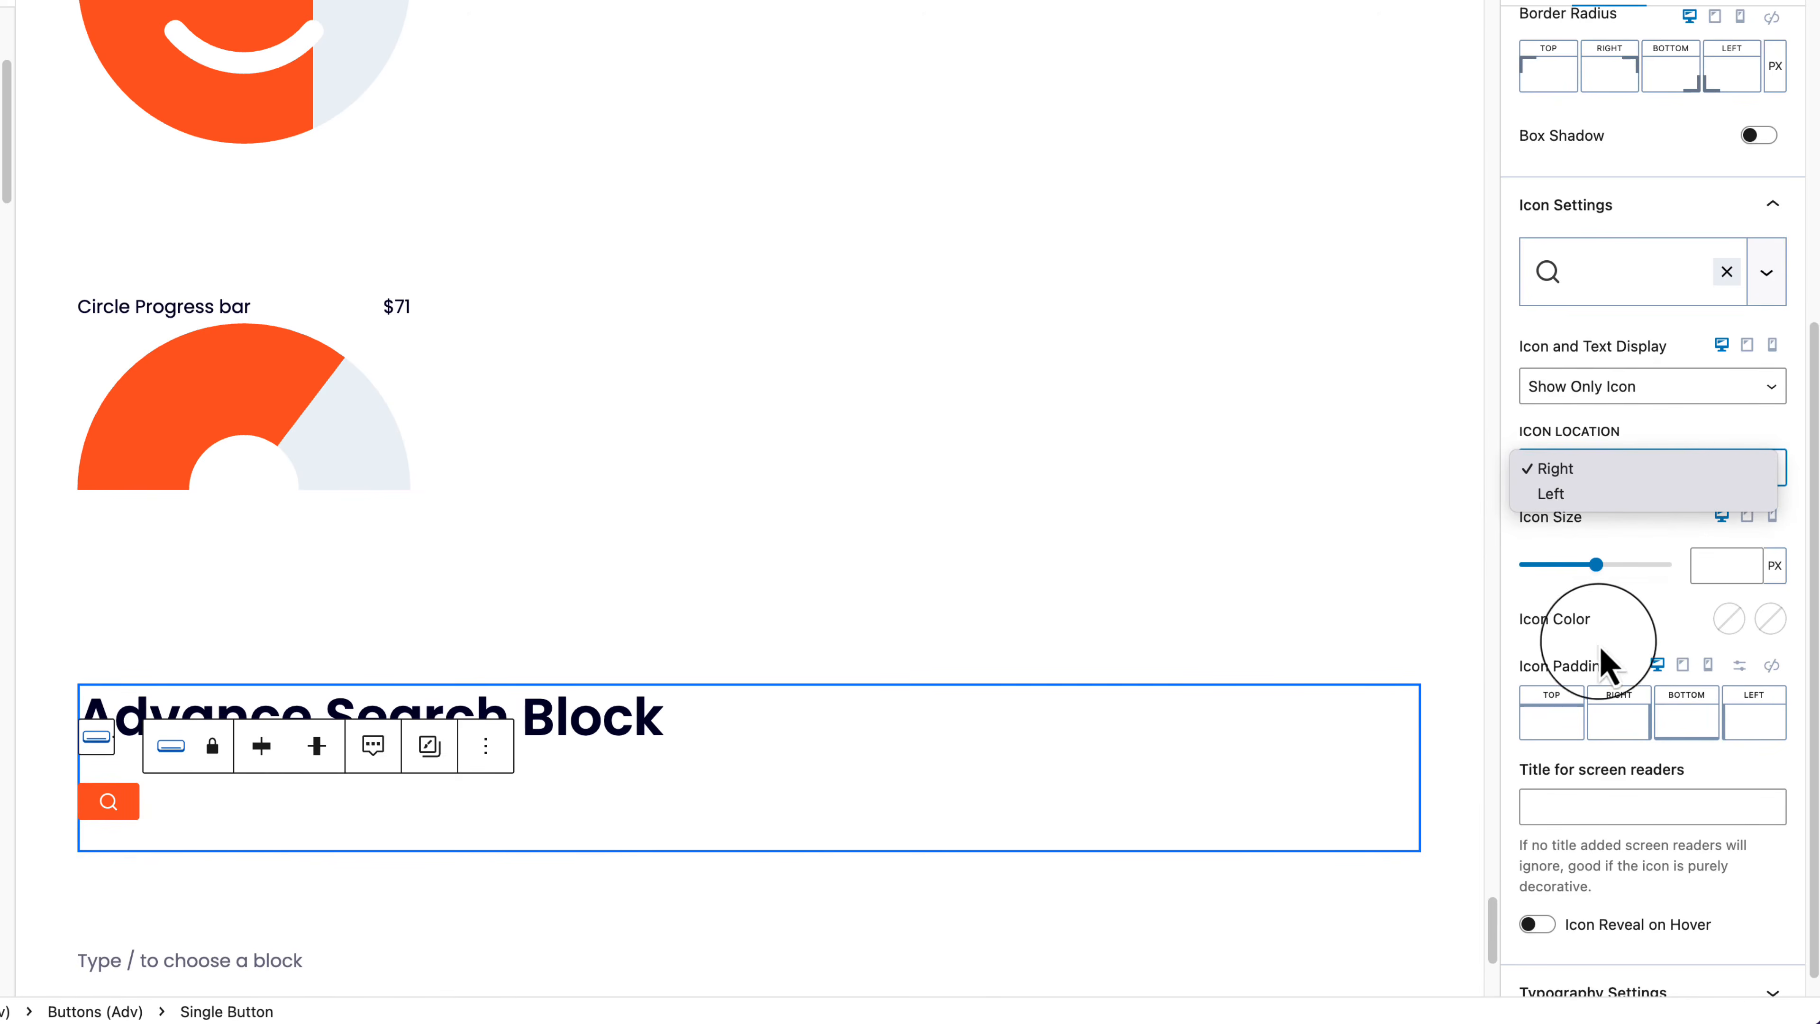
click(1562, 734)
click(1562, 731)
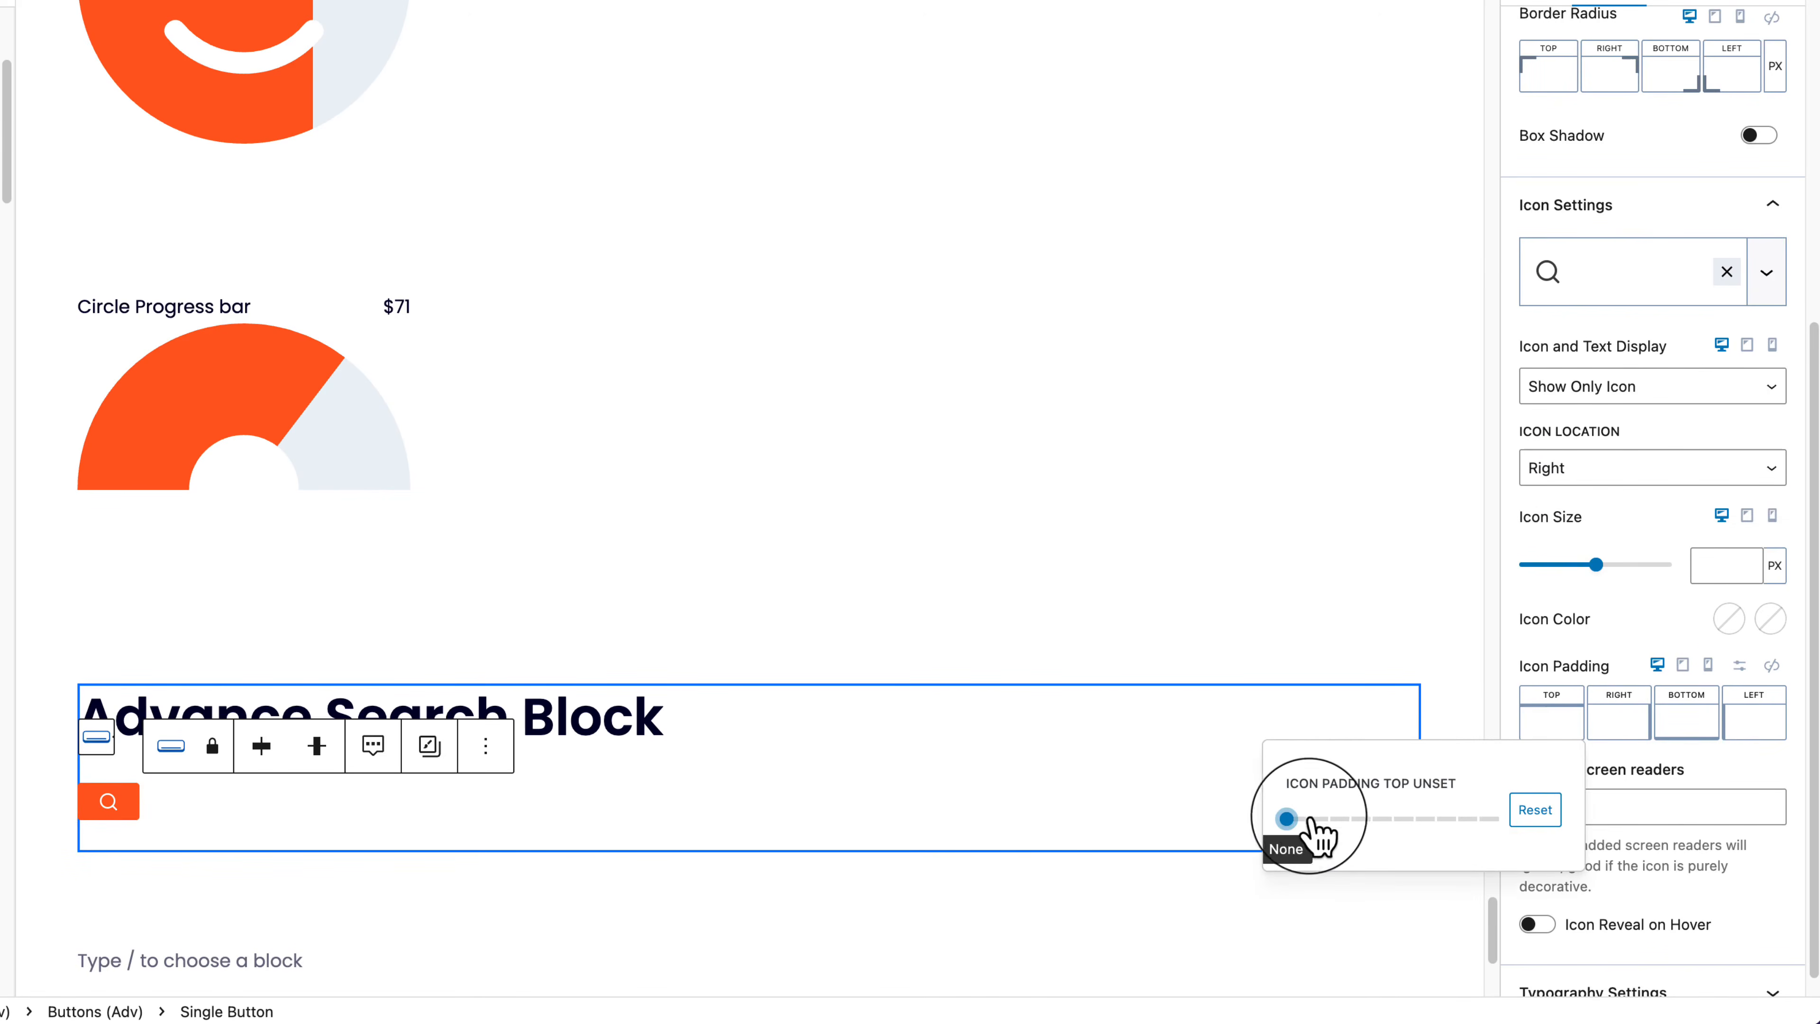
drag(1288, 819, 1357, 824)
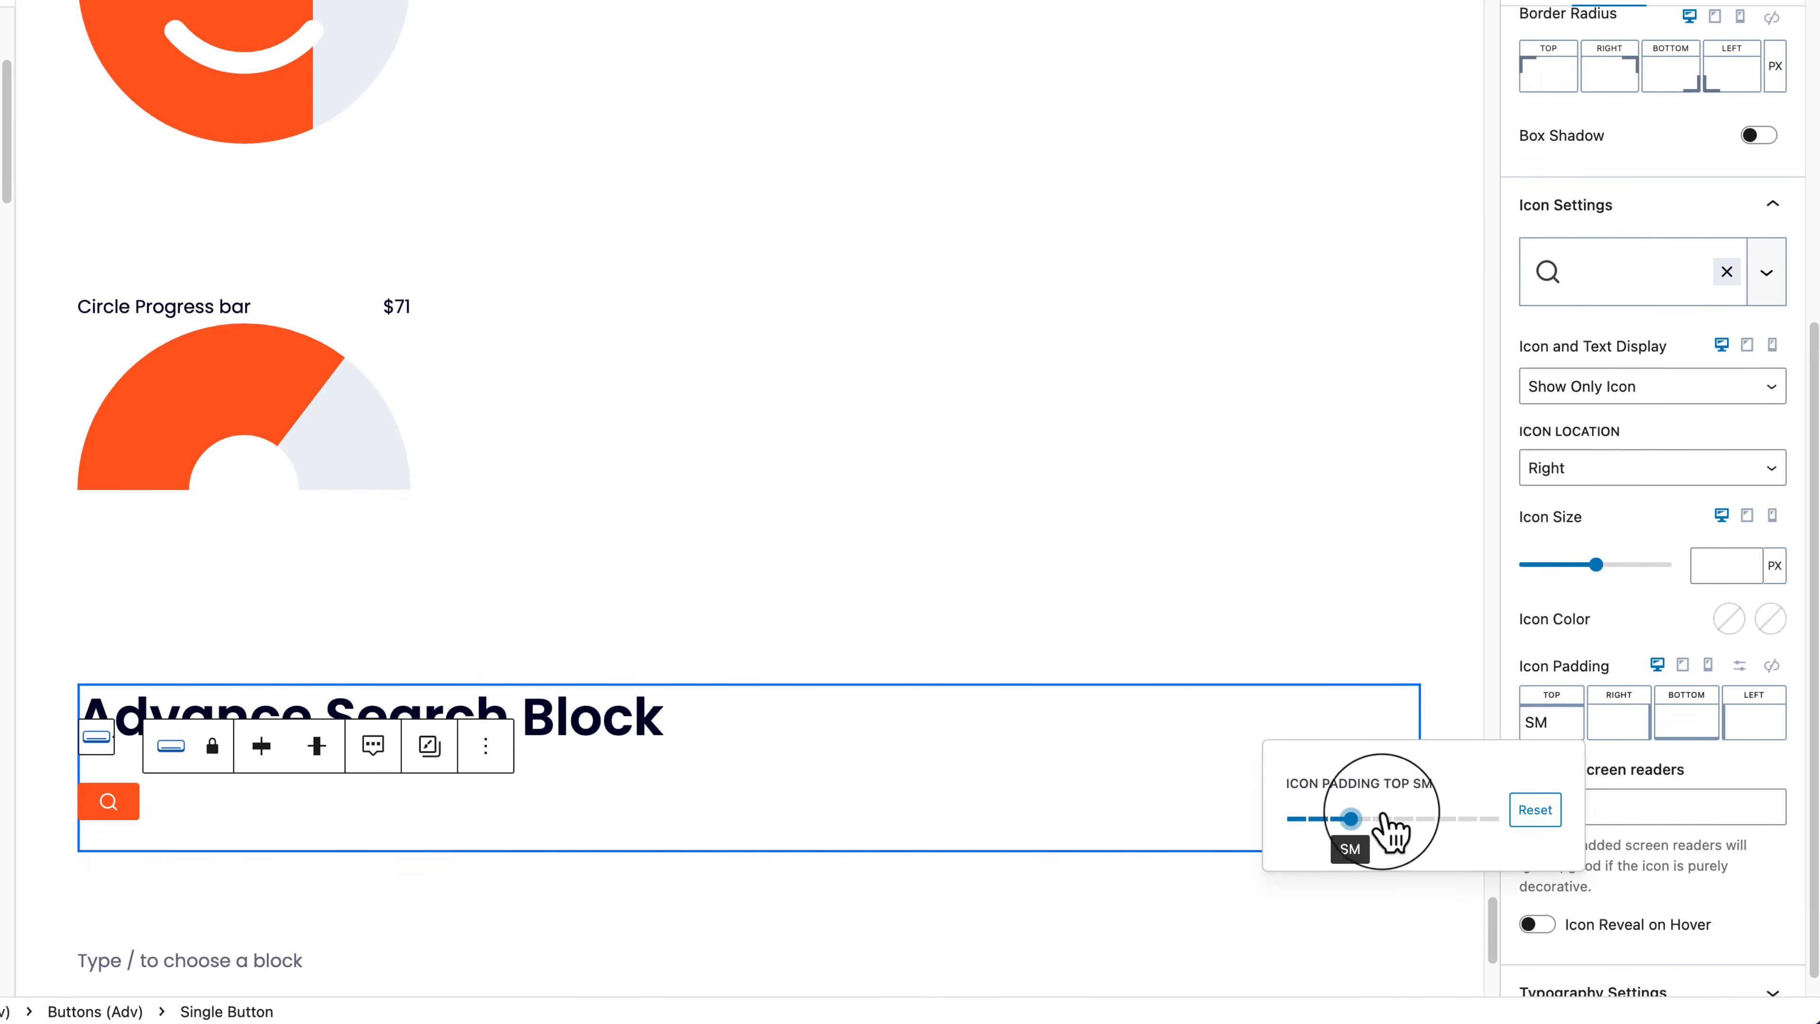
click(1677, 724)
click(1684, 721)
click(1519, 818)
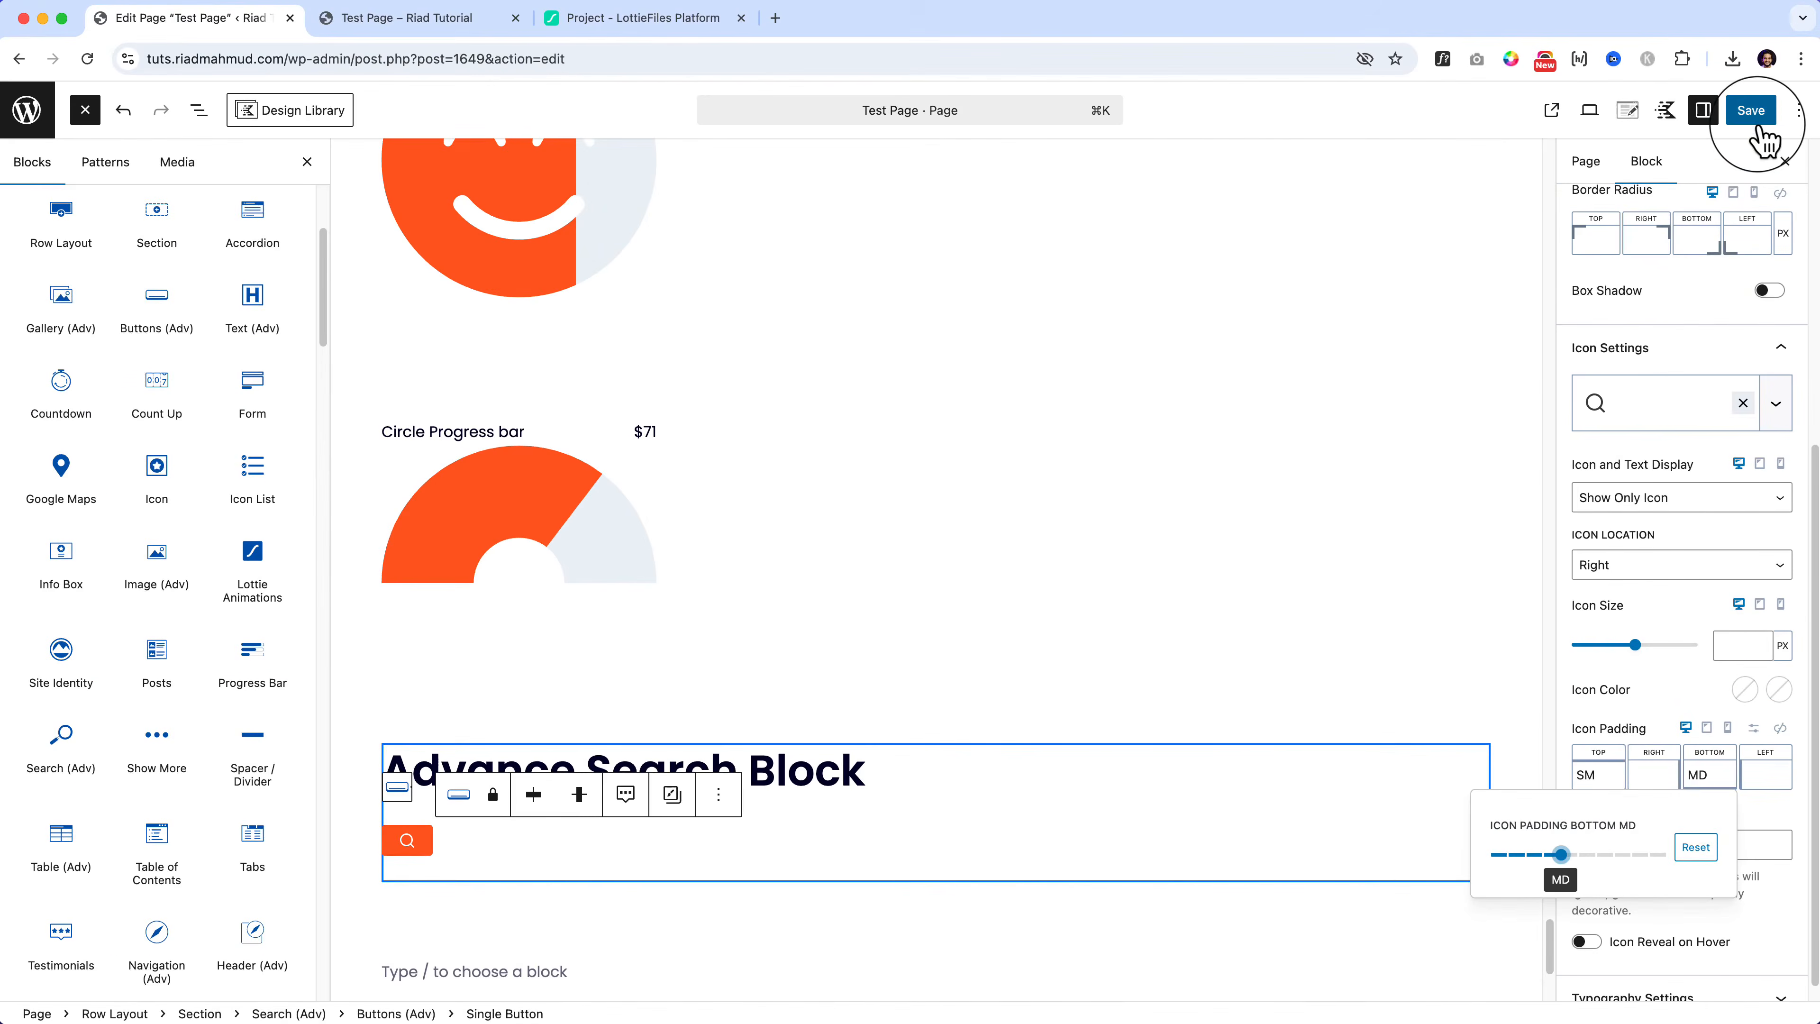
click(1757, 120)
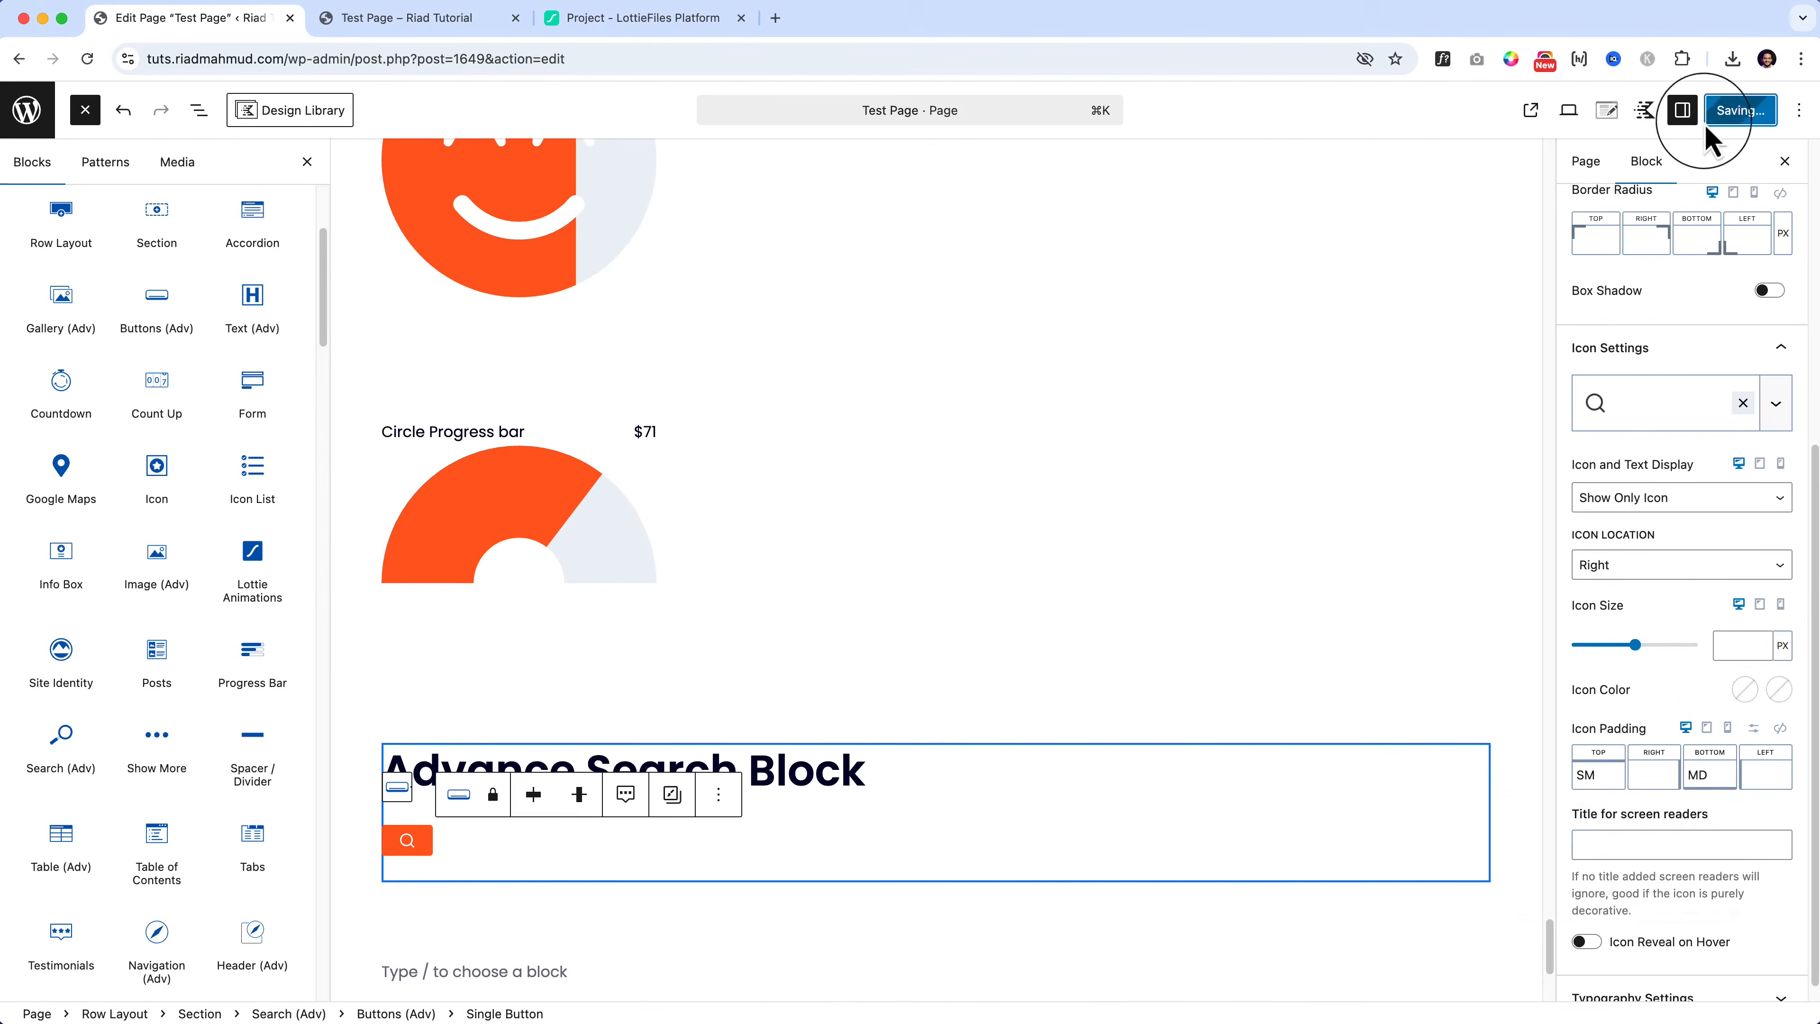
Step: Reload the live Test Page and check that the icon-only search button opens its overlay
click(423, 18)
click(435, 57)
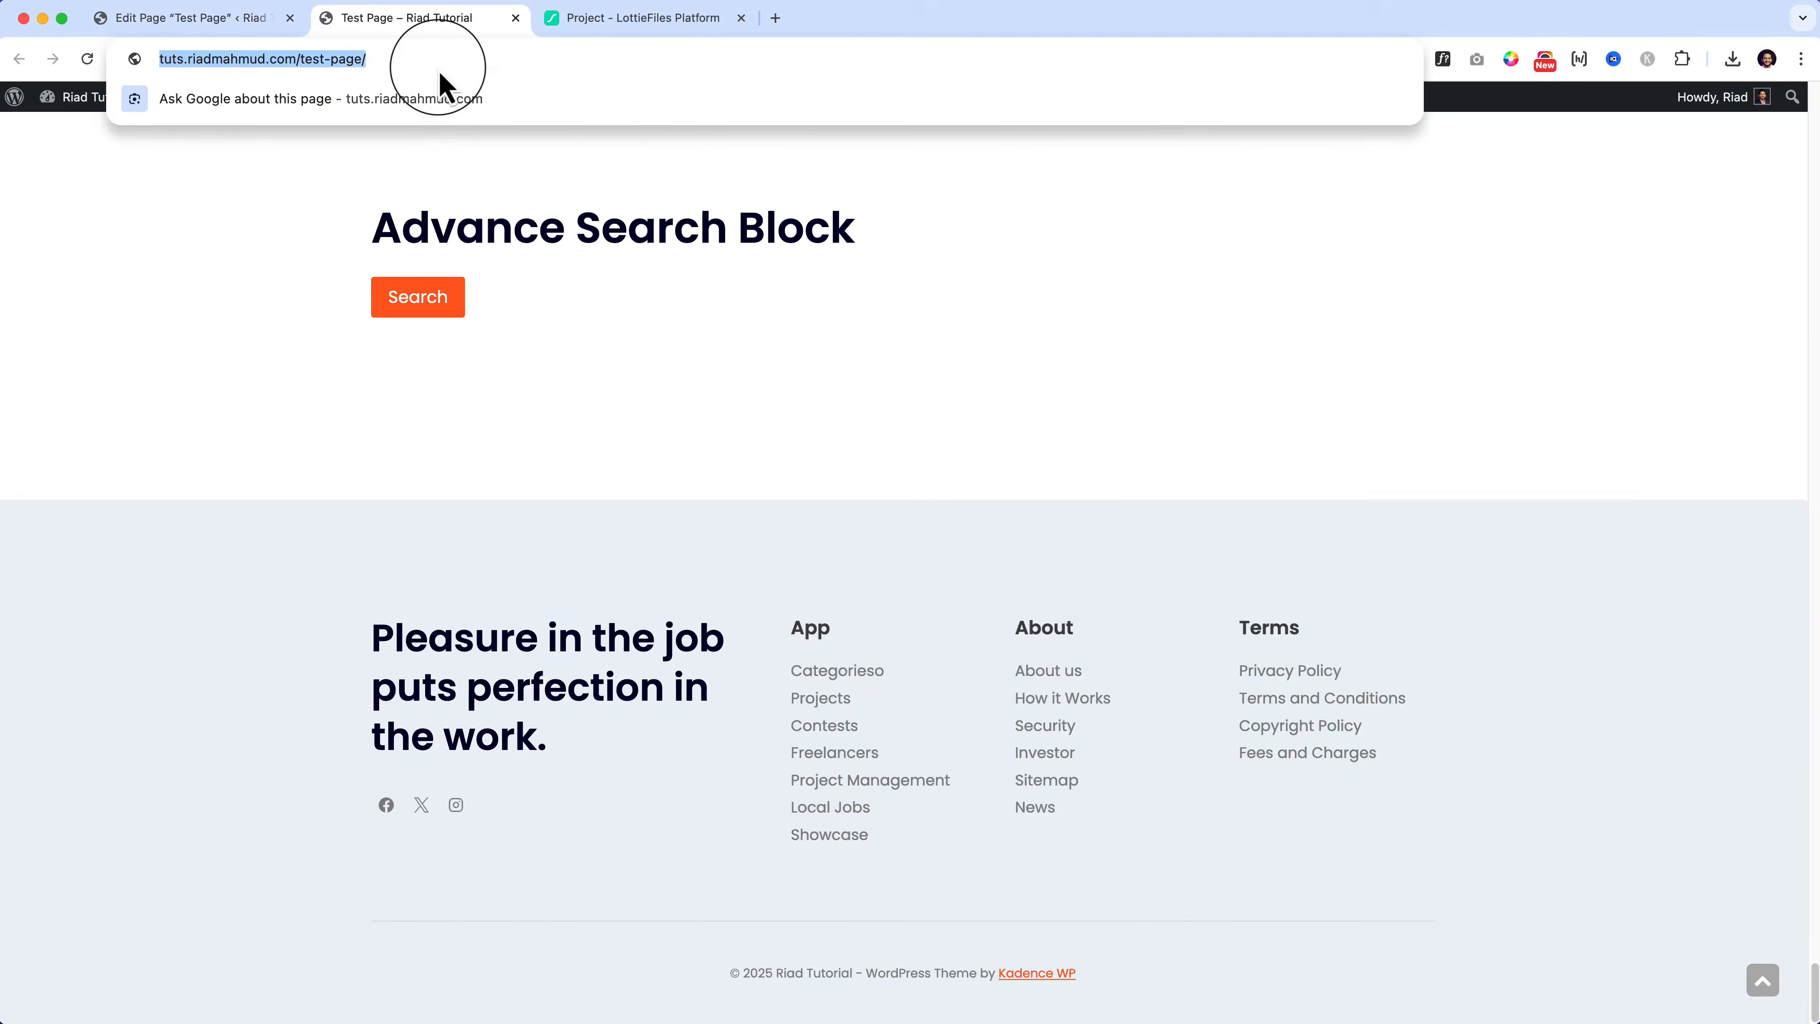
key(Return)
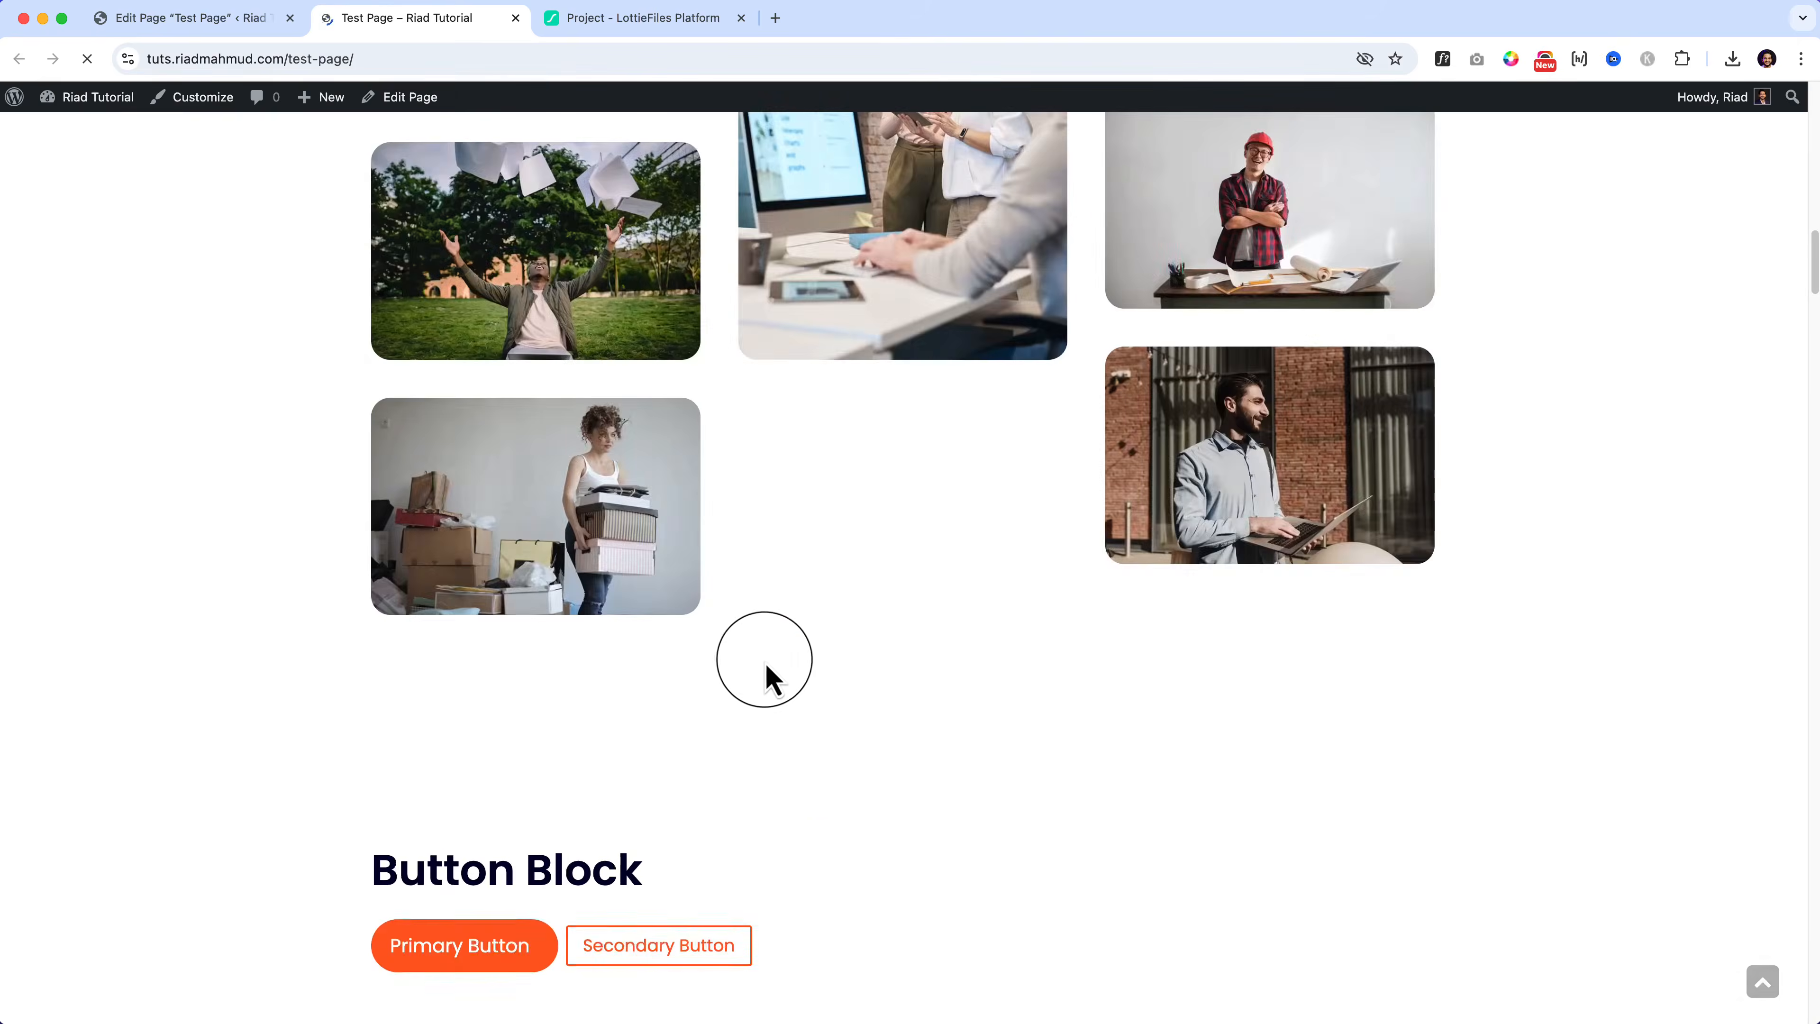
scroll(800, 738, down, 20)
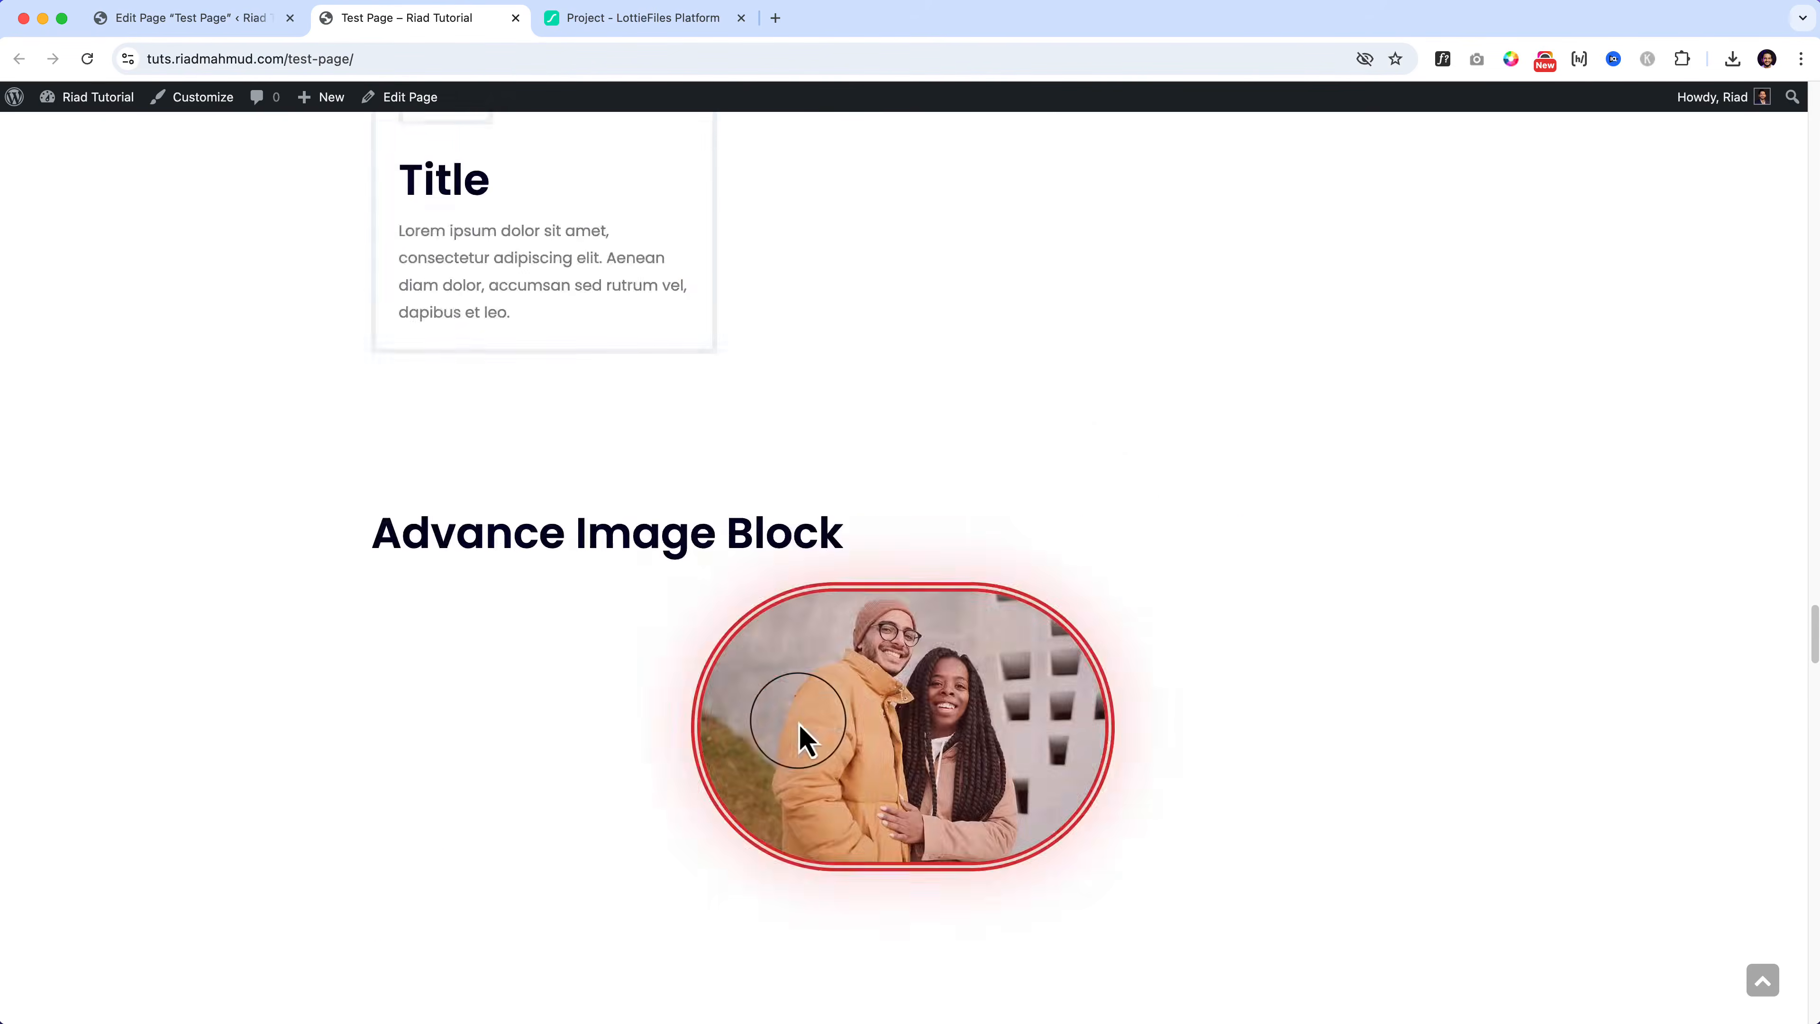
scroll(800, 738, down, 20)
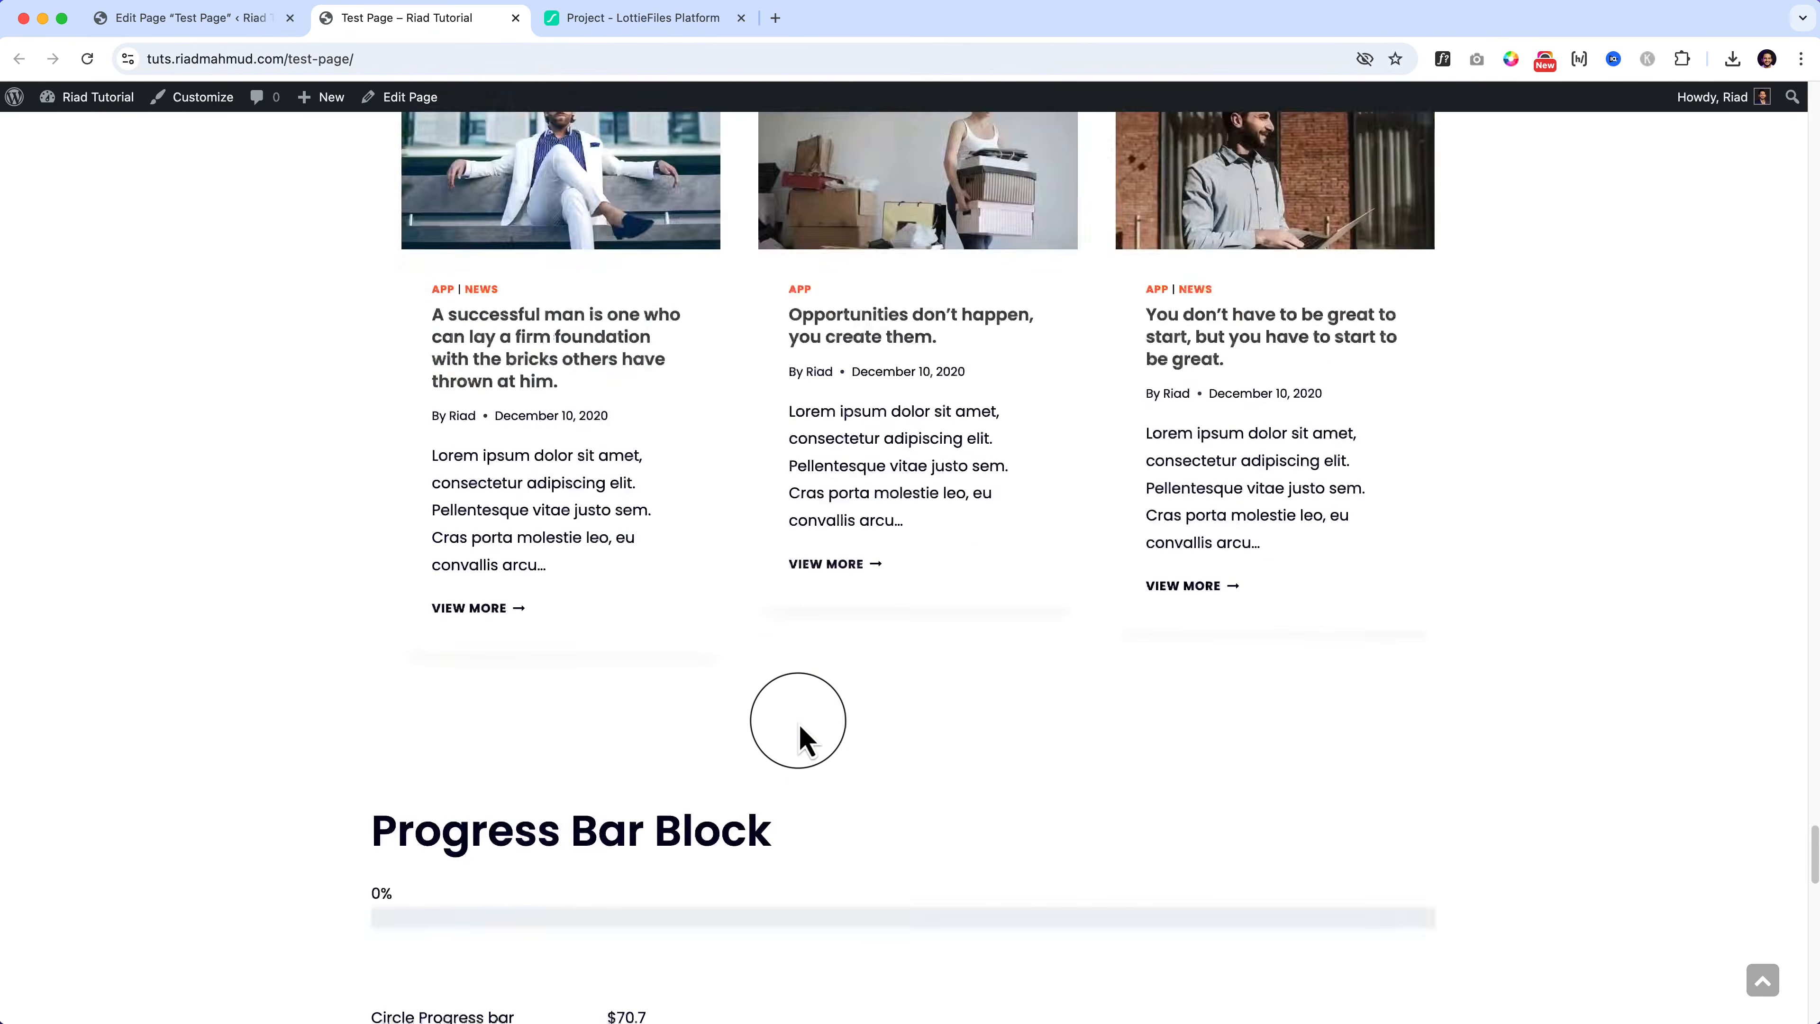
scroll(801, 739, down, 15)
scroll(801, 738, up, 5)
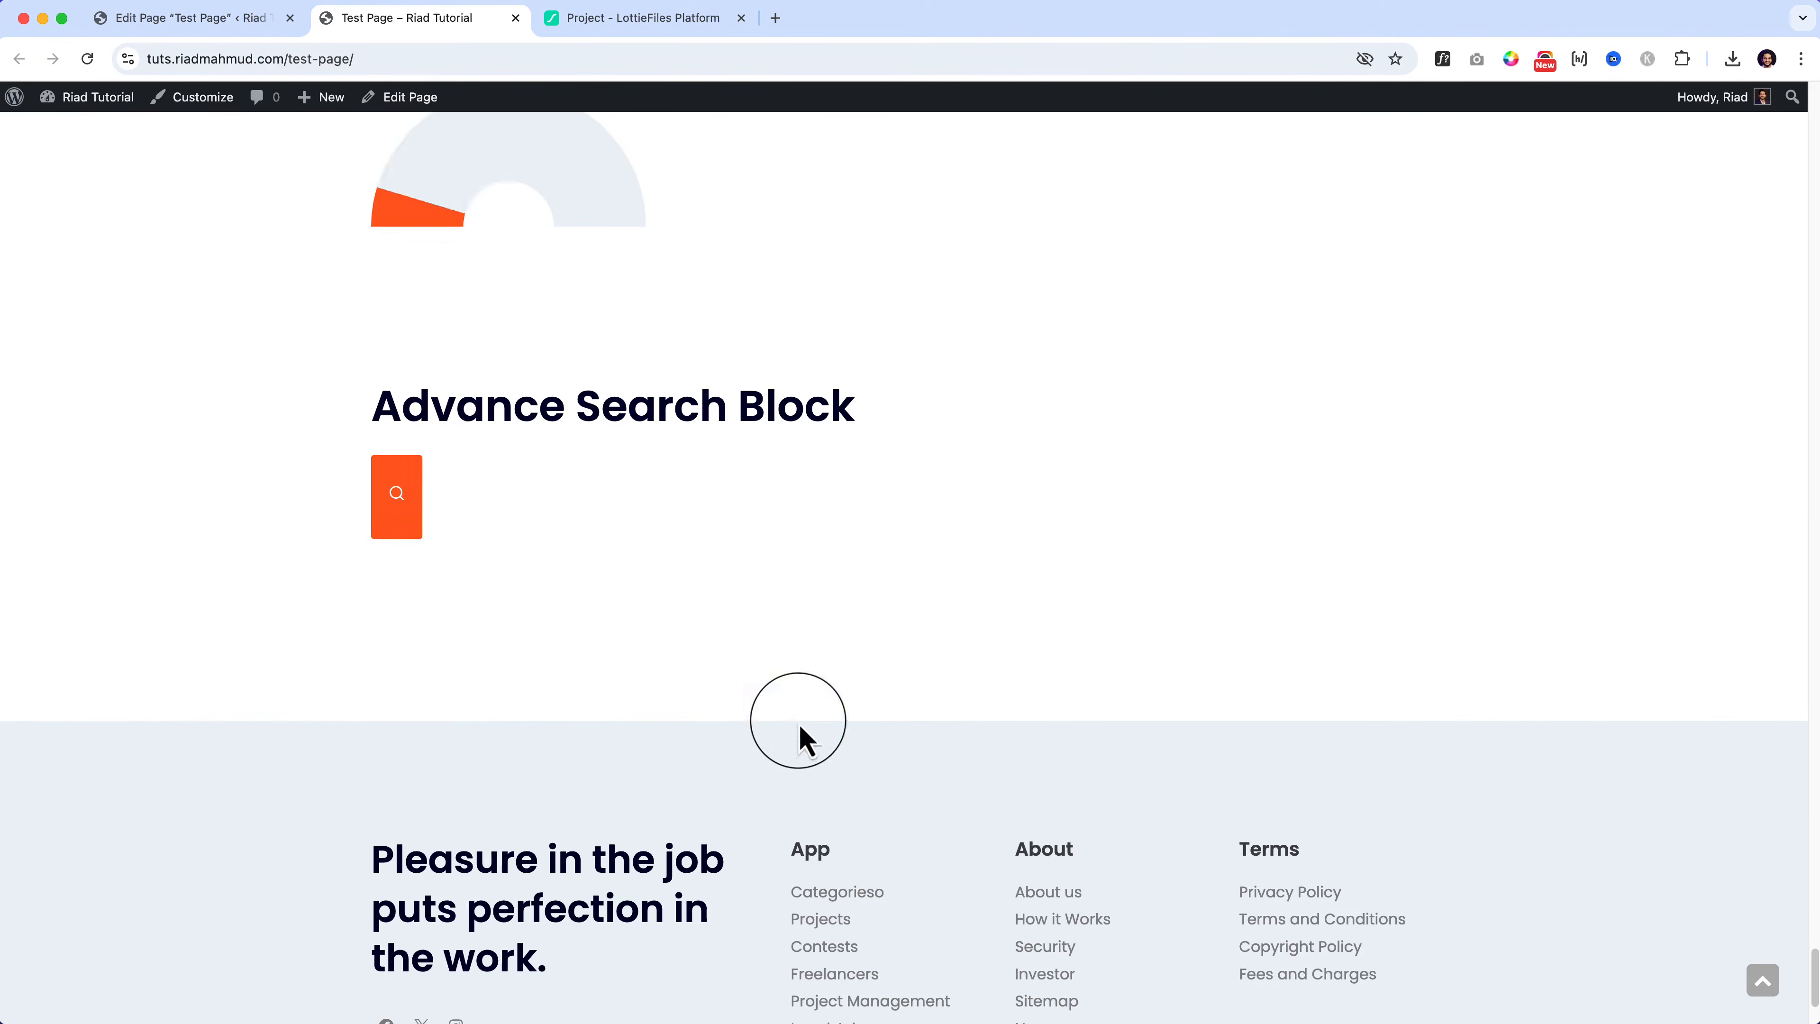
click(408, 509)
click(698, 717)
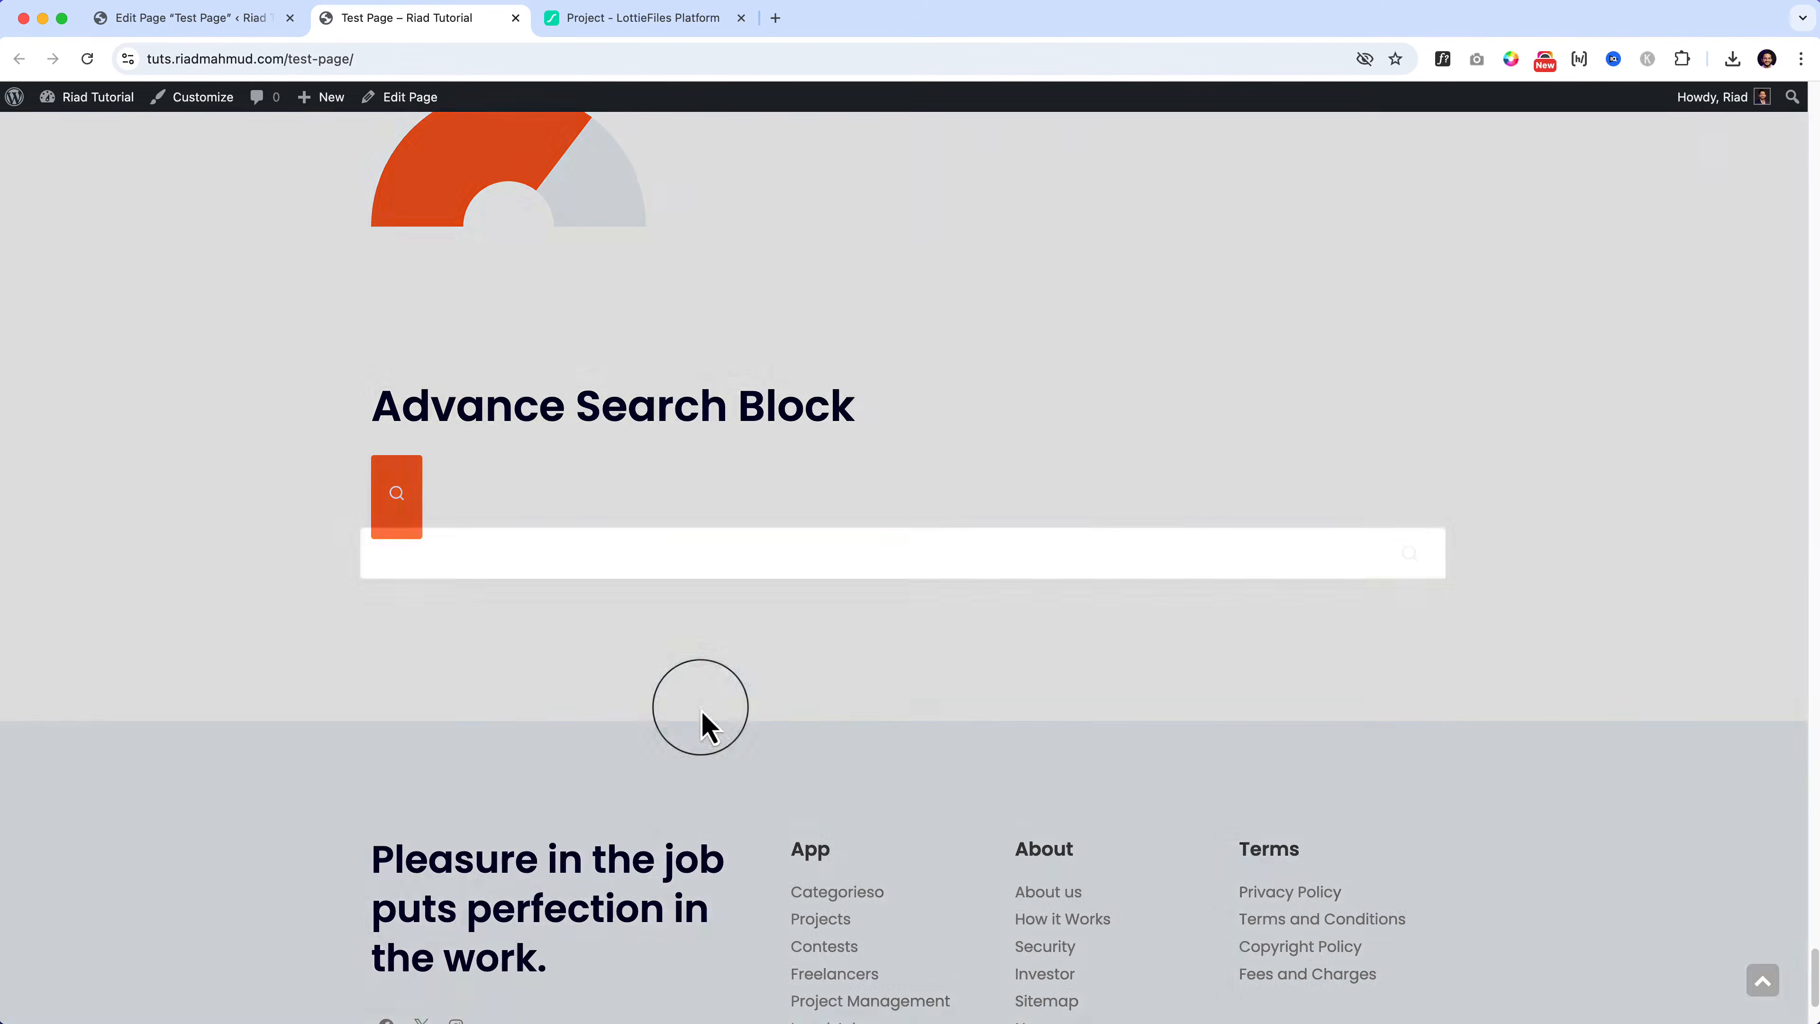
click(222, 20)
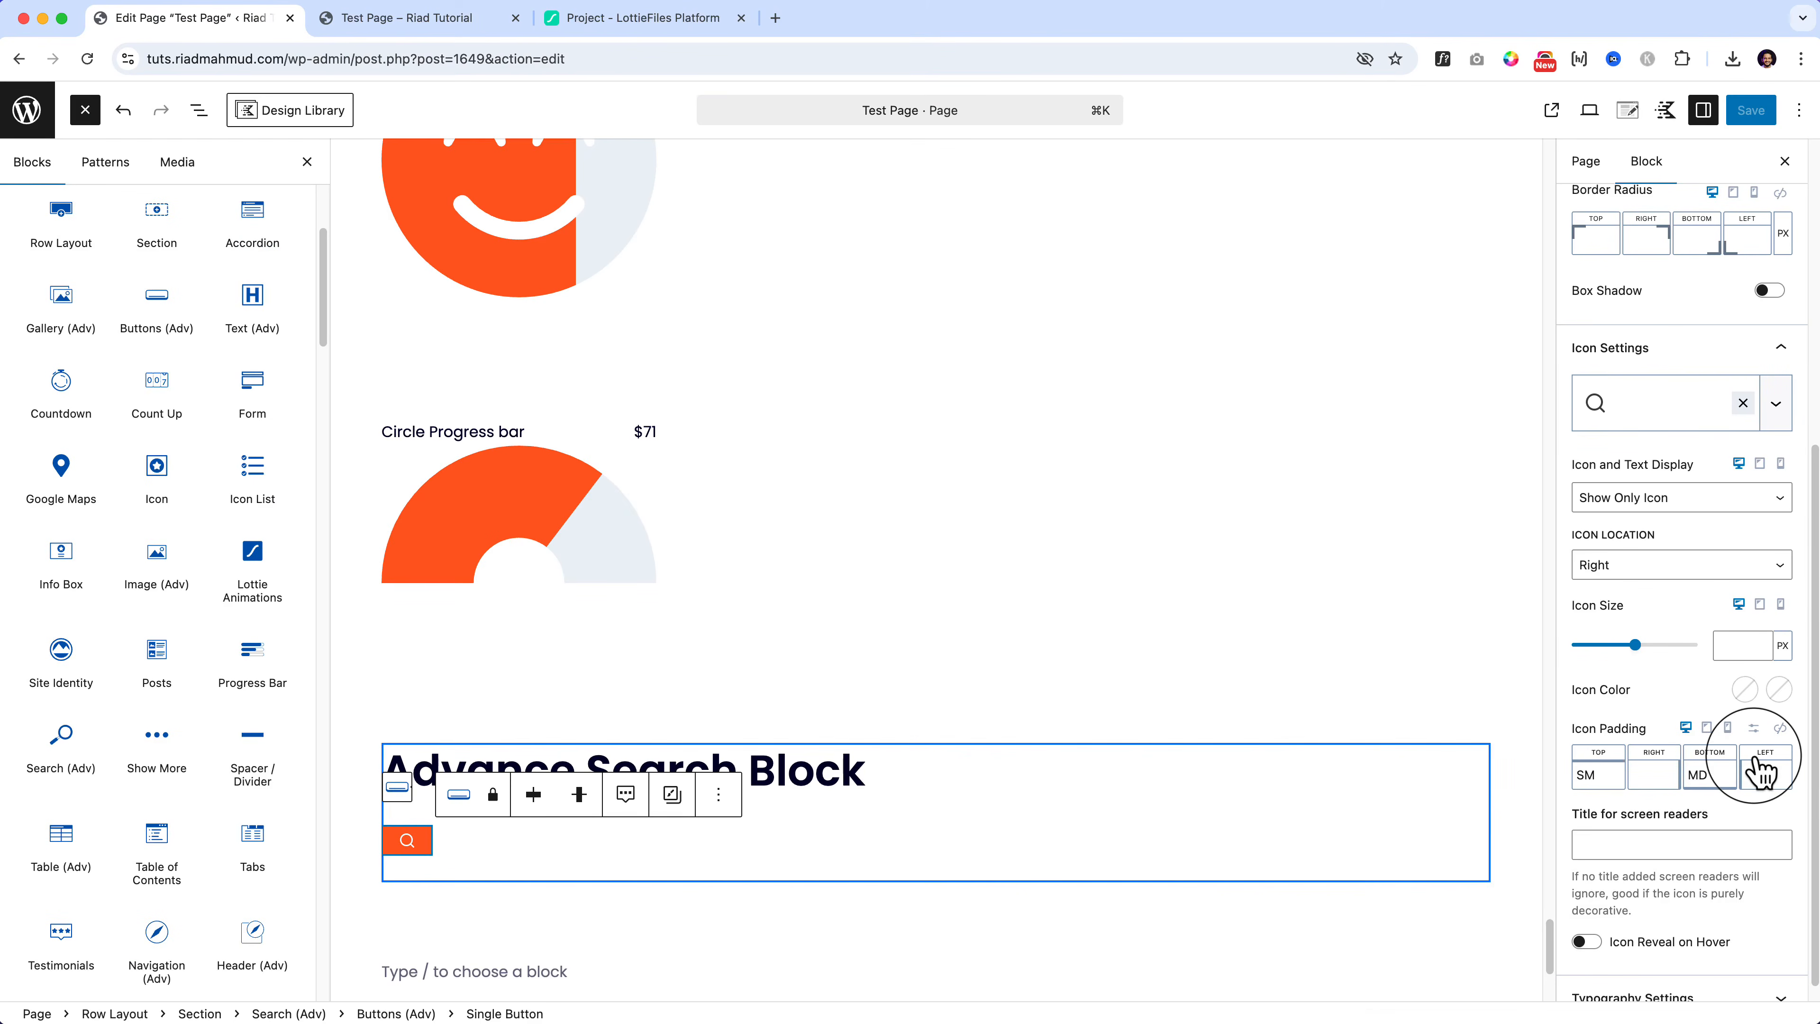
Step: Clear the button icon's top and bottom padding back to unset
click(1716, 776)
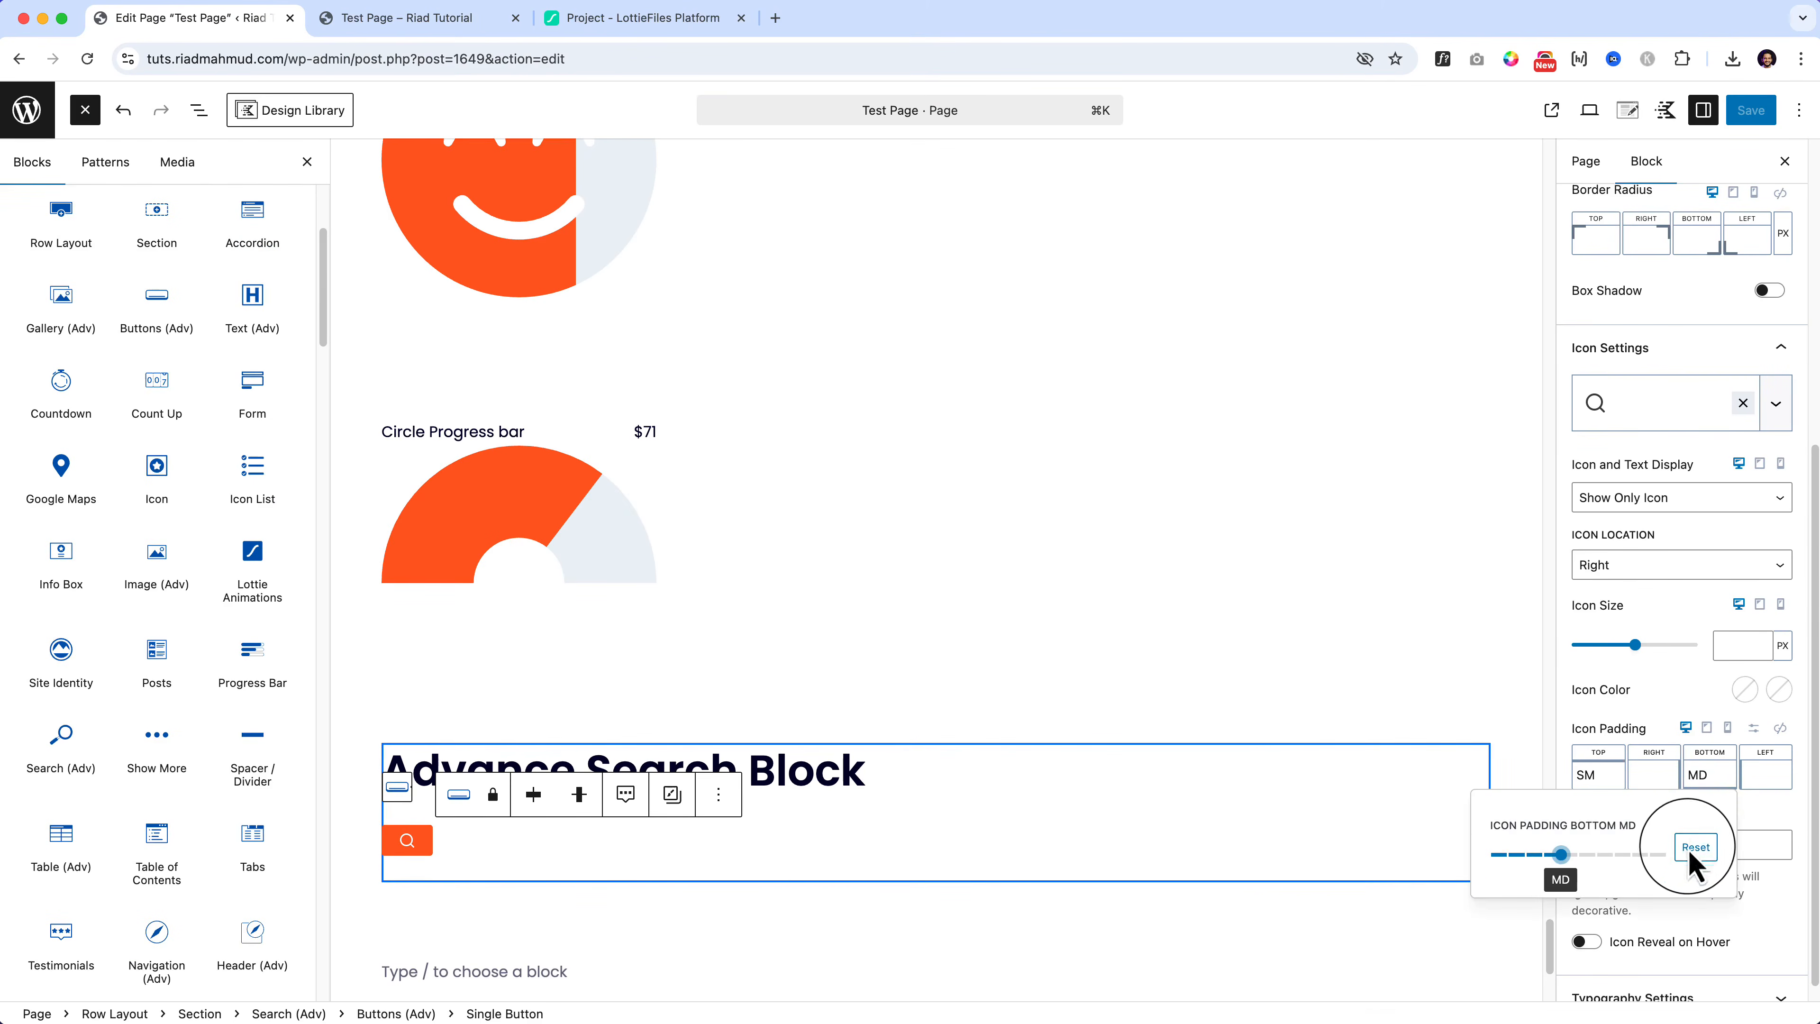
click(1695, 846)
click(1604, 778)
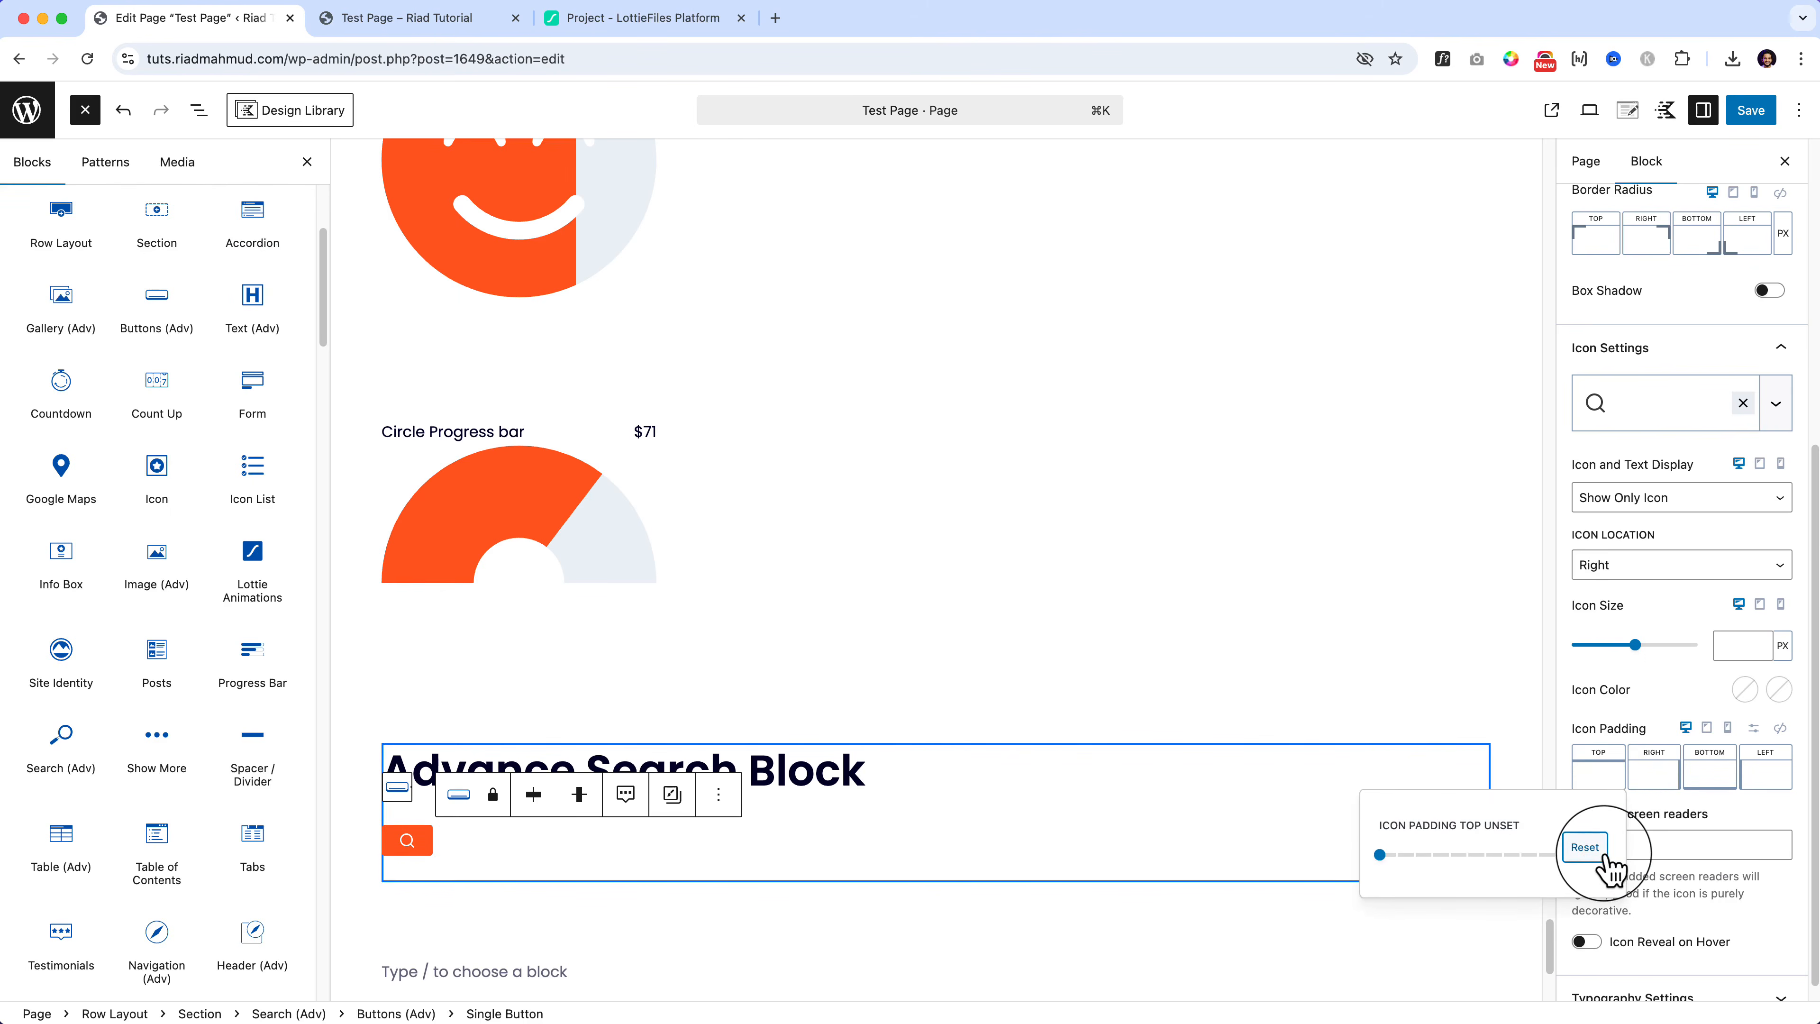
click(1737, 795)
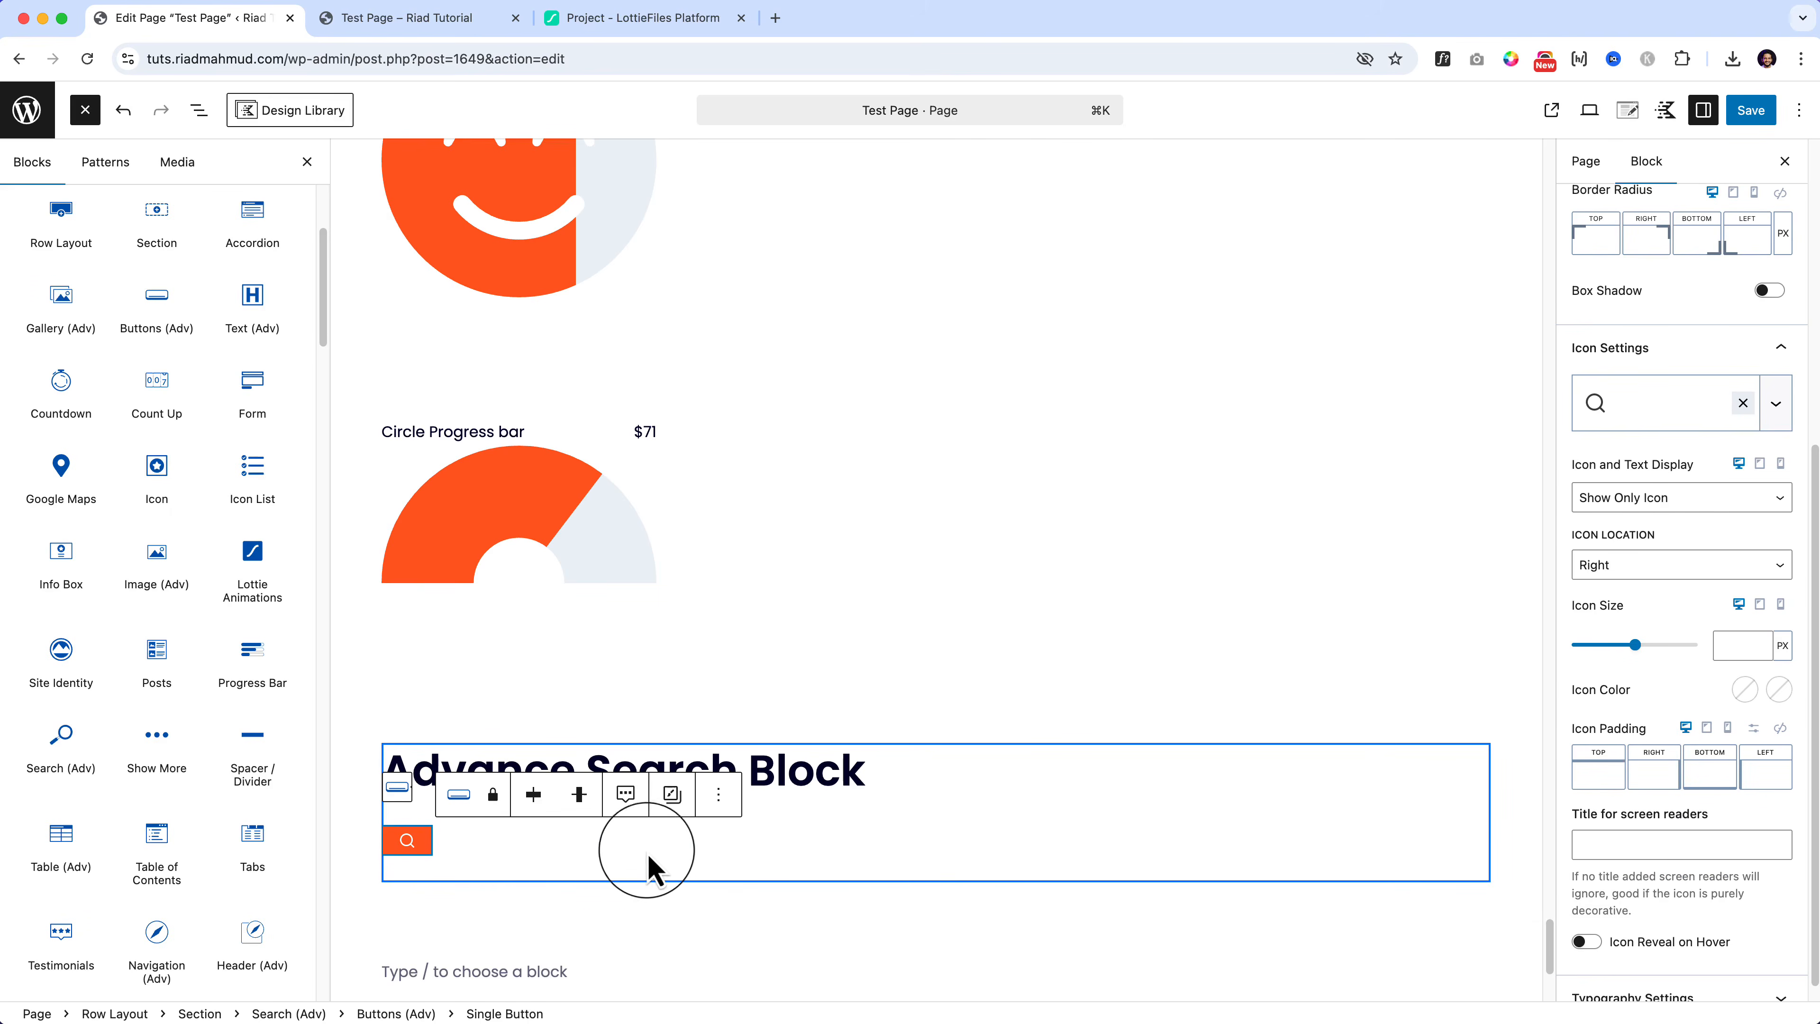
Step: Try the search button at LG, XL and MD sizes before settling on a smaller size
scroll(719, 854, down, 5)
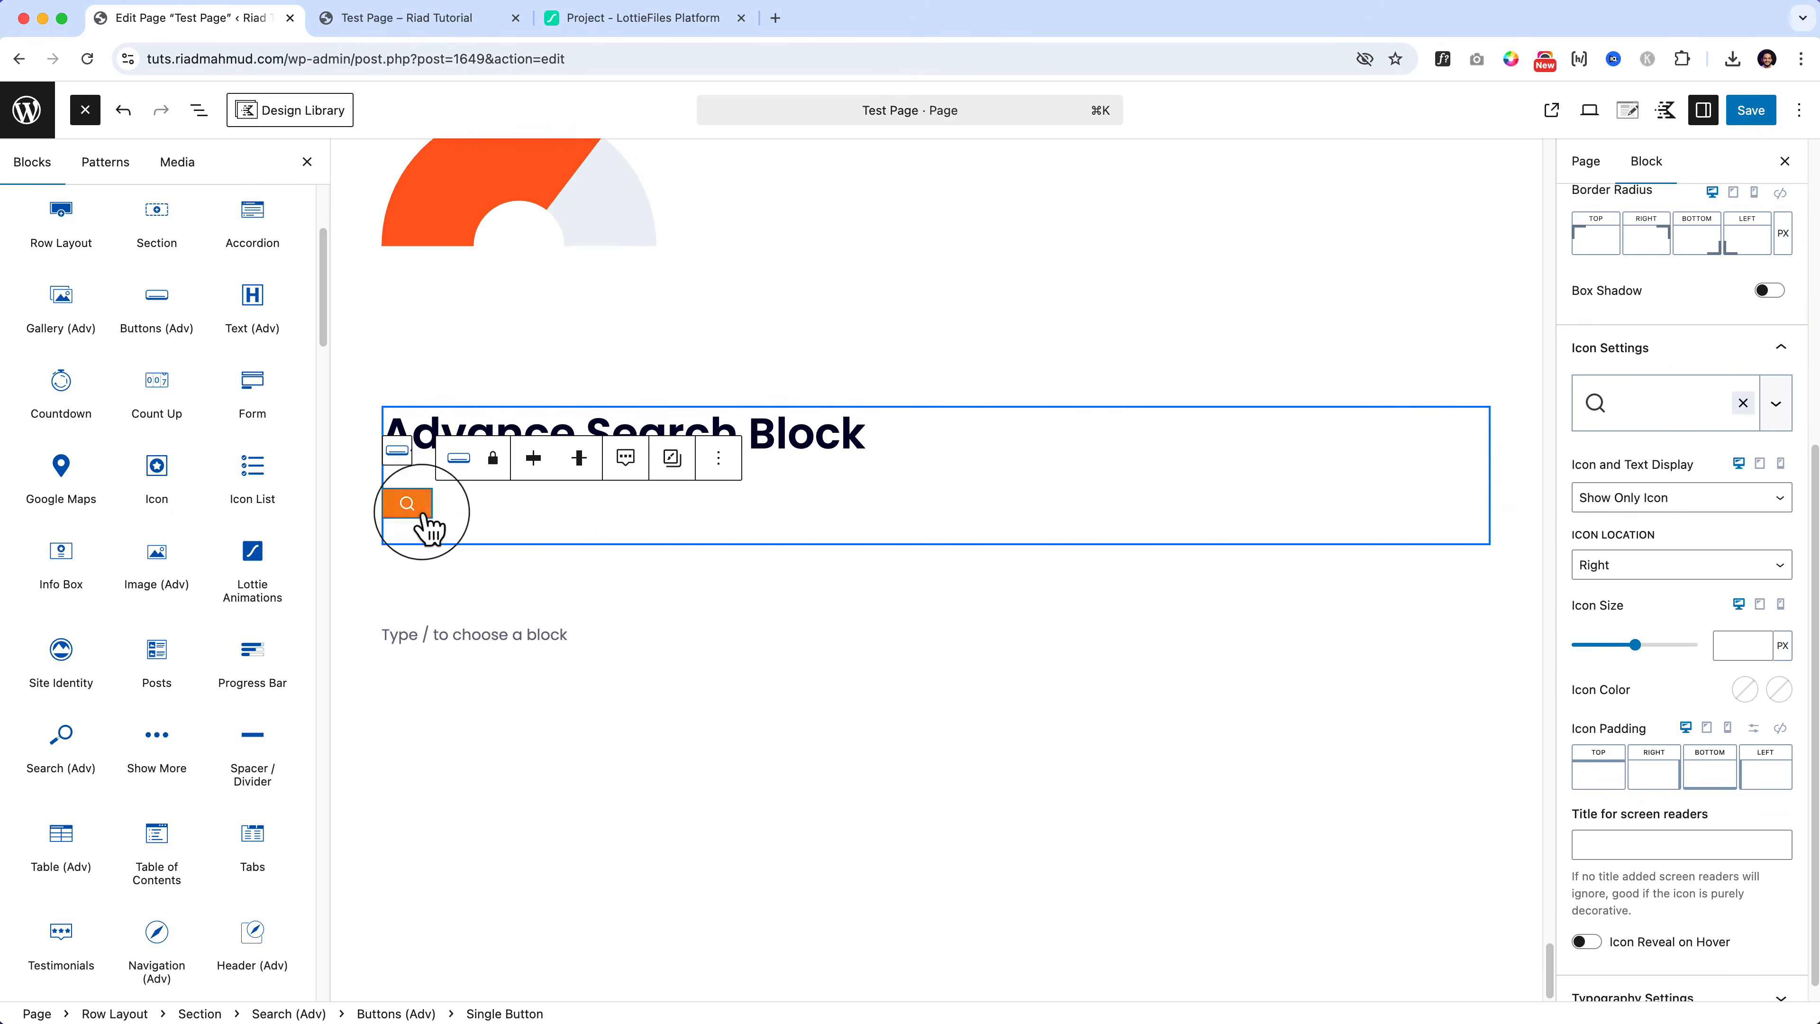
click(483, 521)
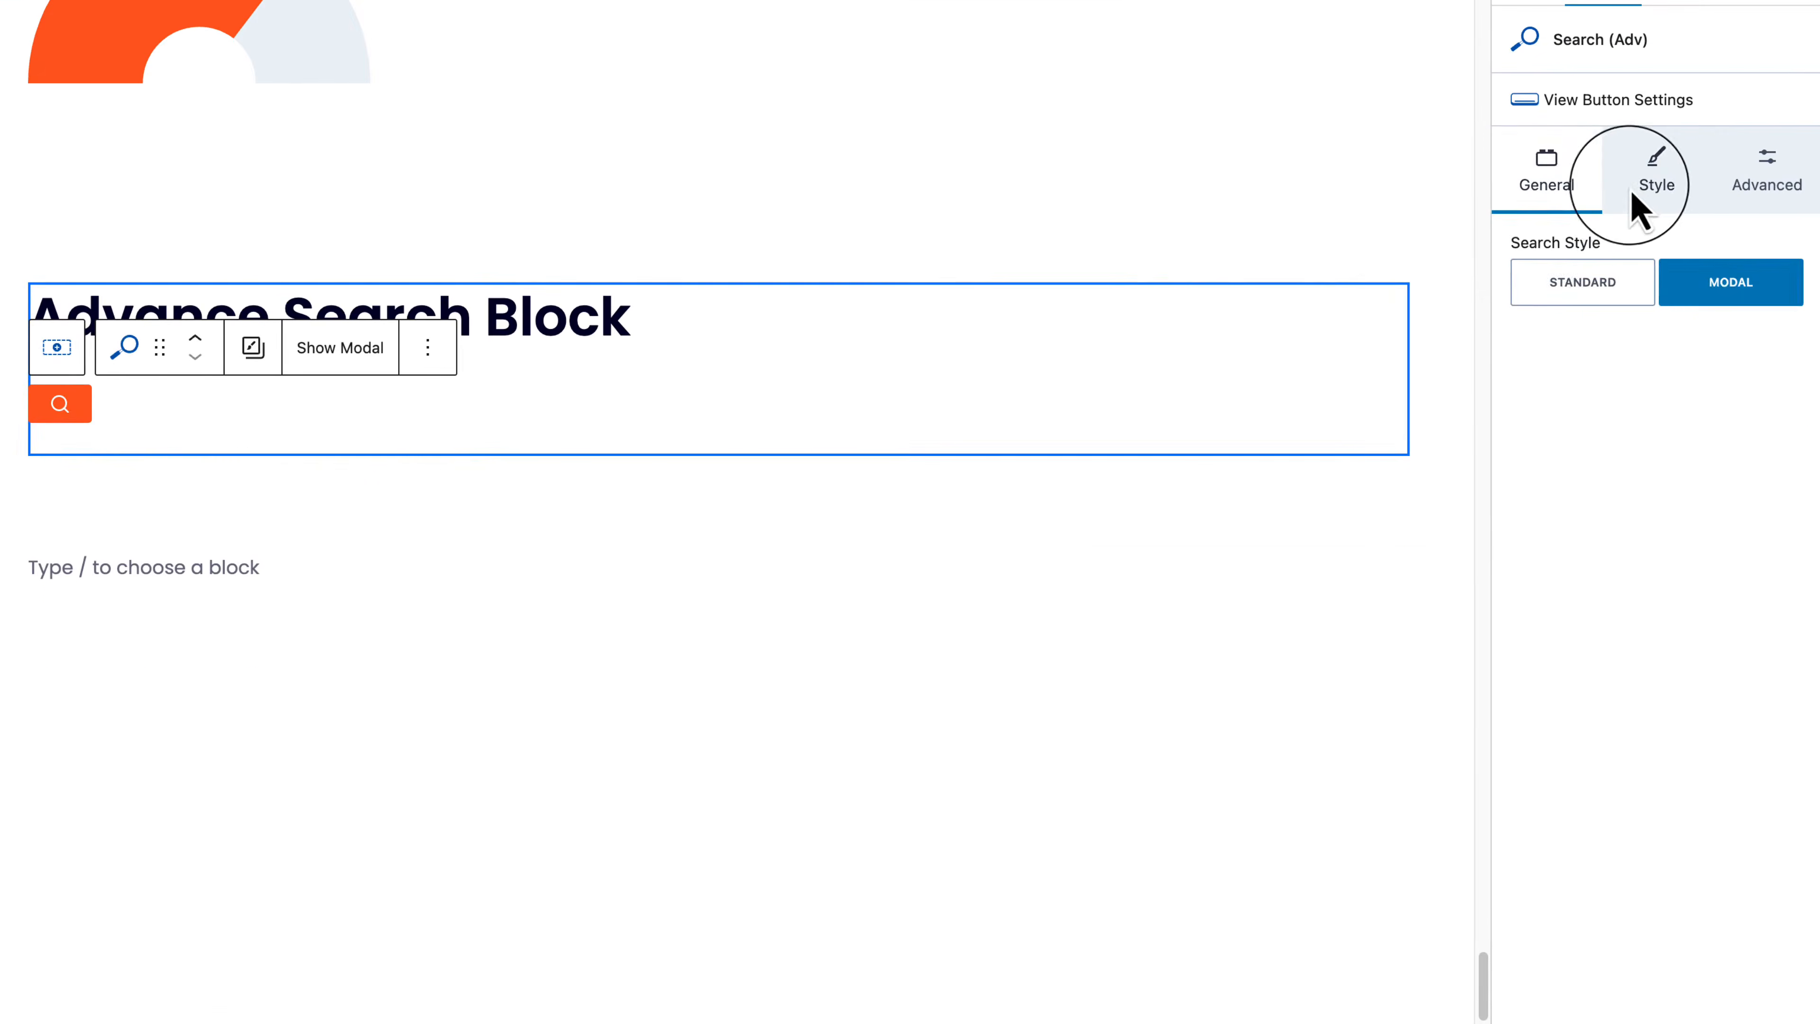
click(1640, 205)
click(63, 407)
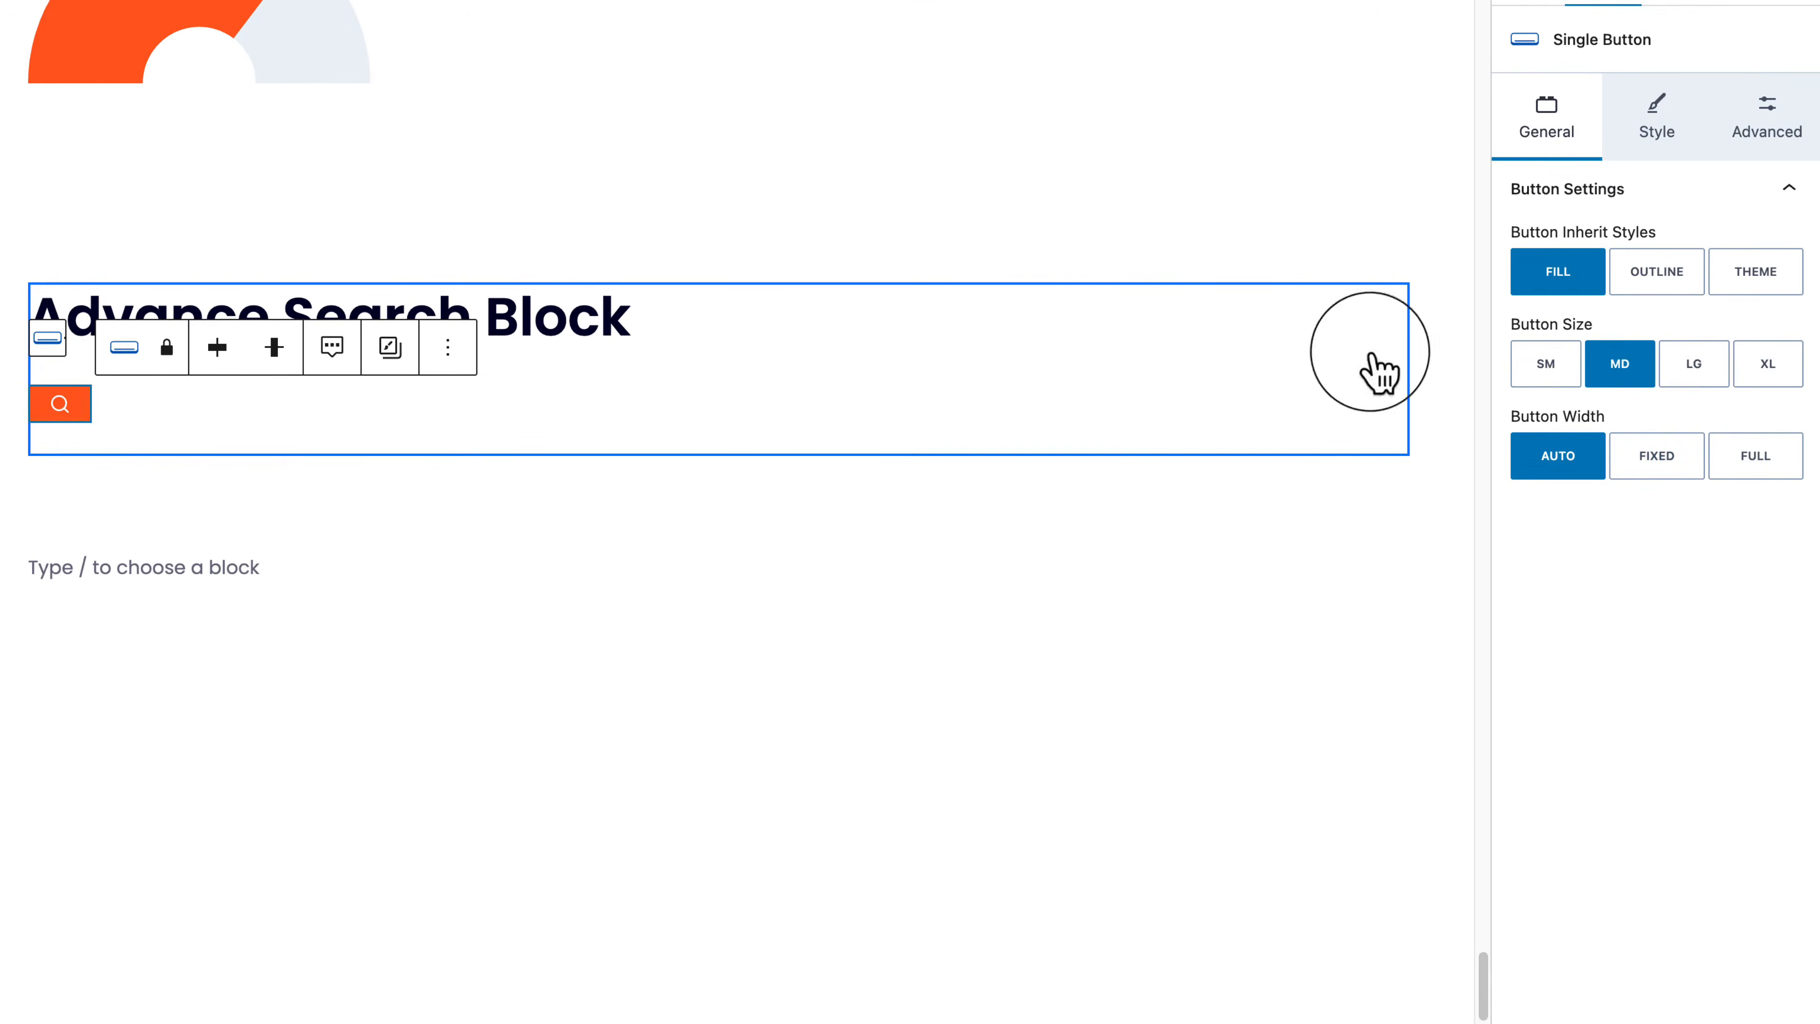
click(1694, 365)
click(1759, 370)
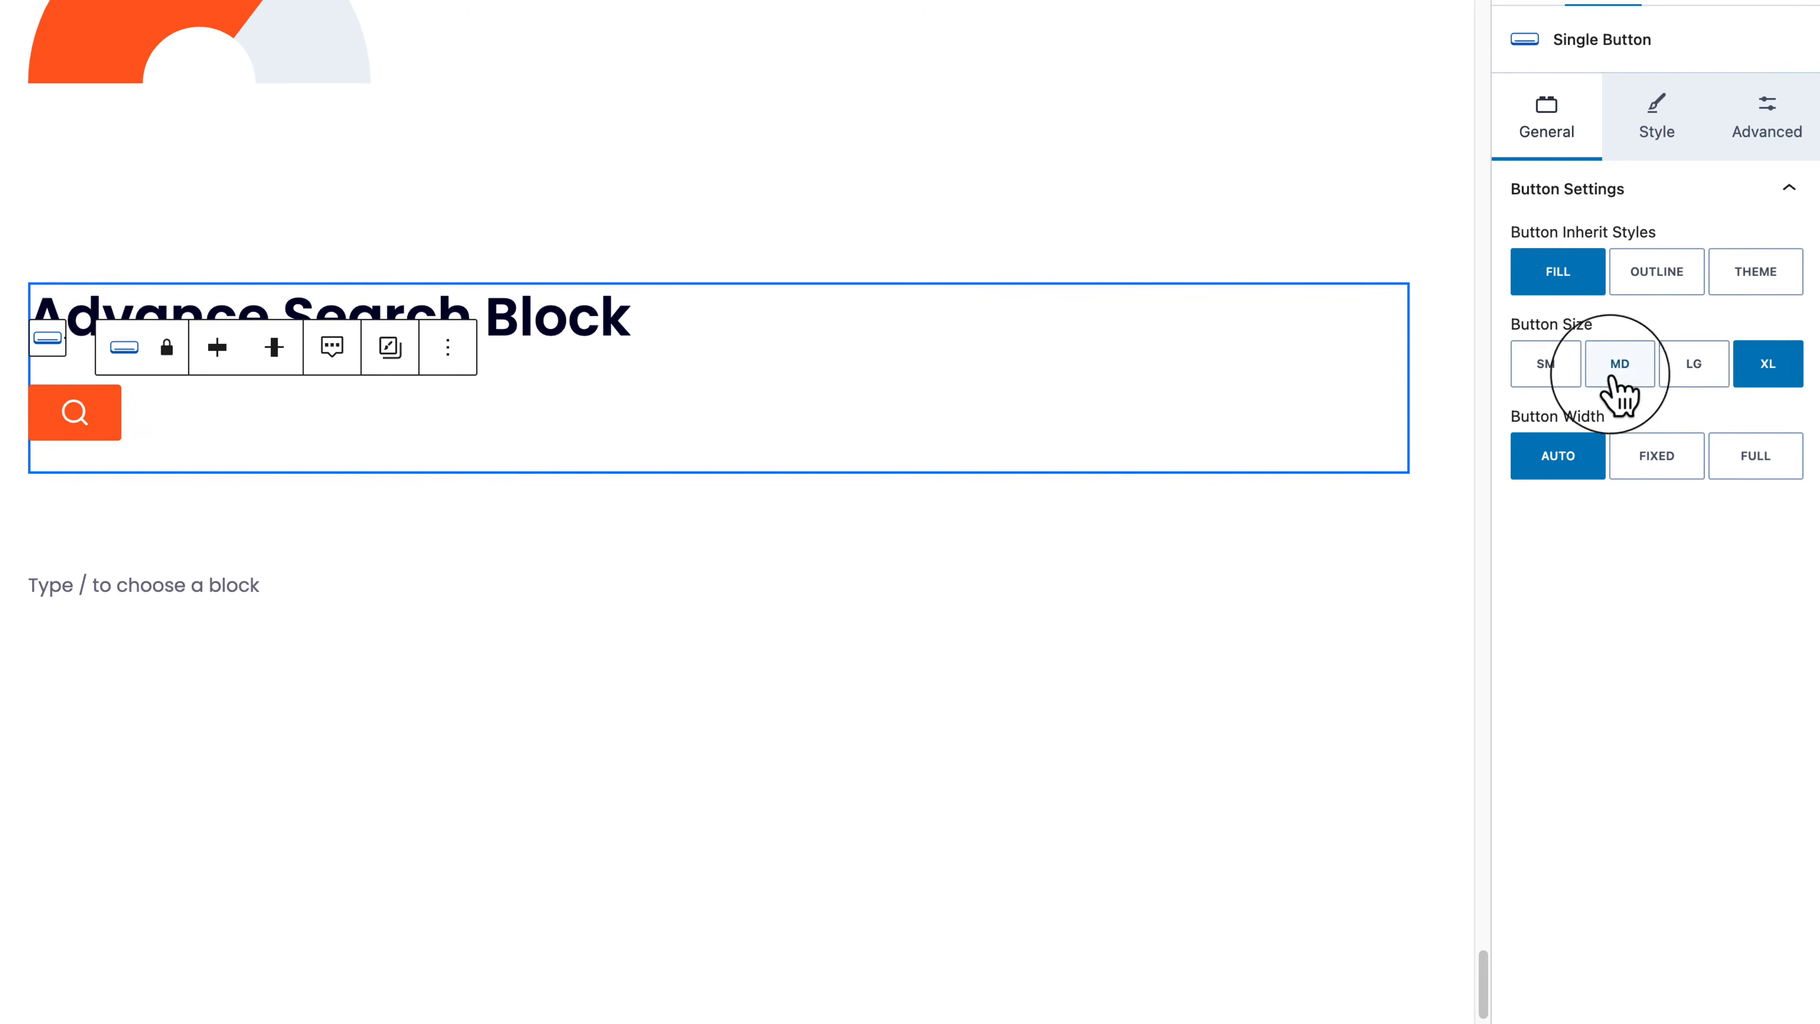
click(1613, 373)
click(1569, 372)
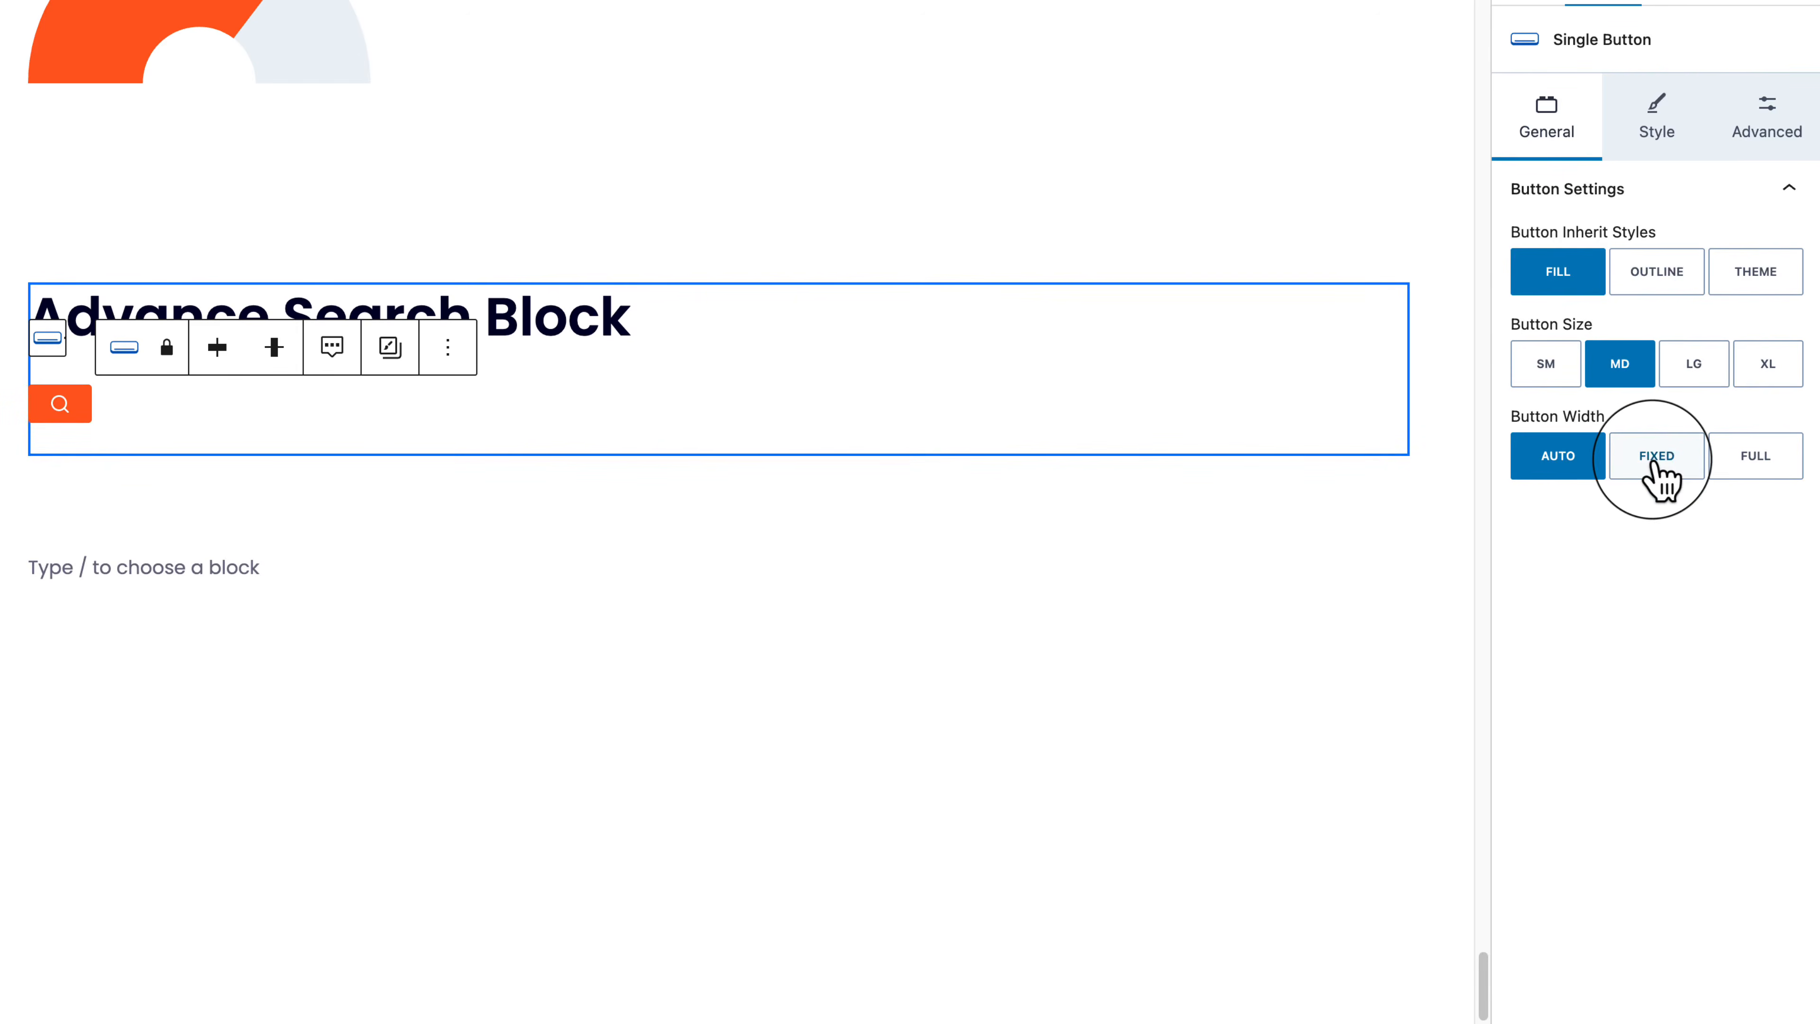
Step: In the button's Style settings, set Icon and Text Display to 'Show Icon and Text'
click(1657, 136)
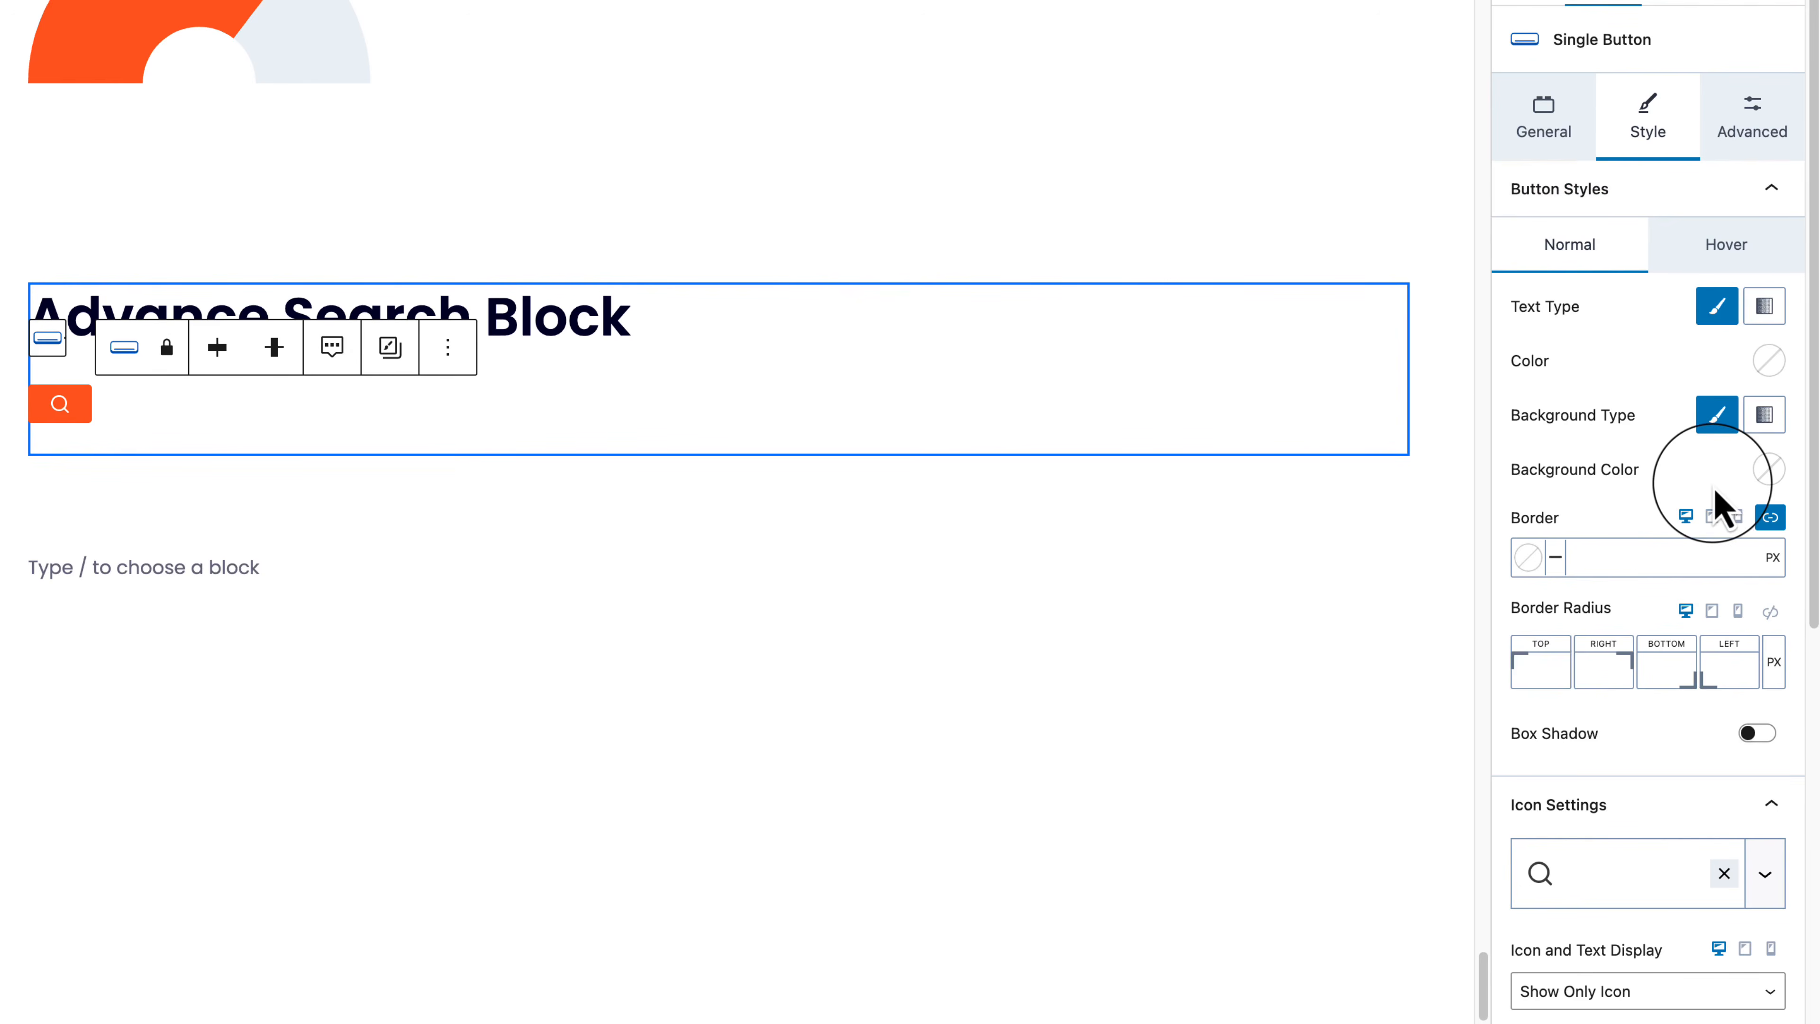
scroll(1720, 516, down, 9)
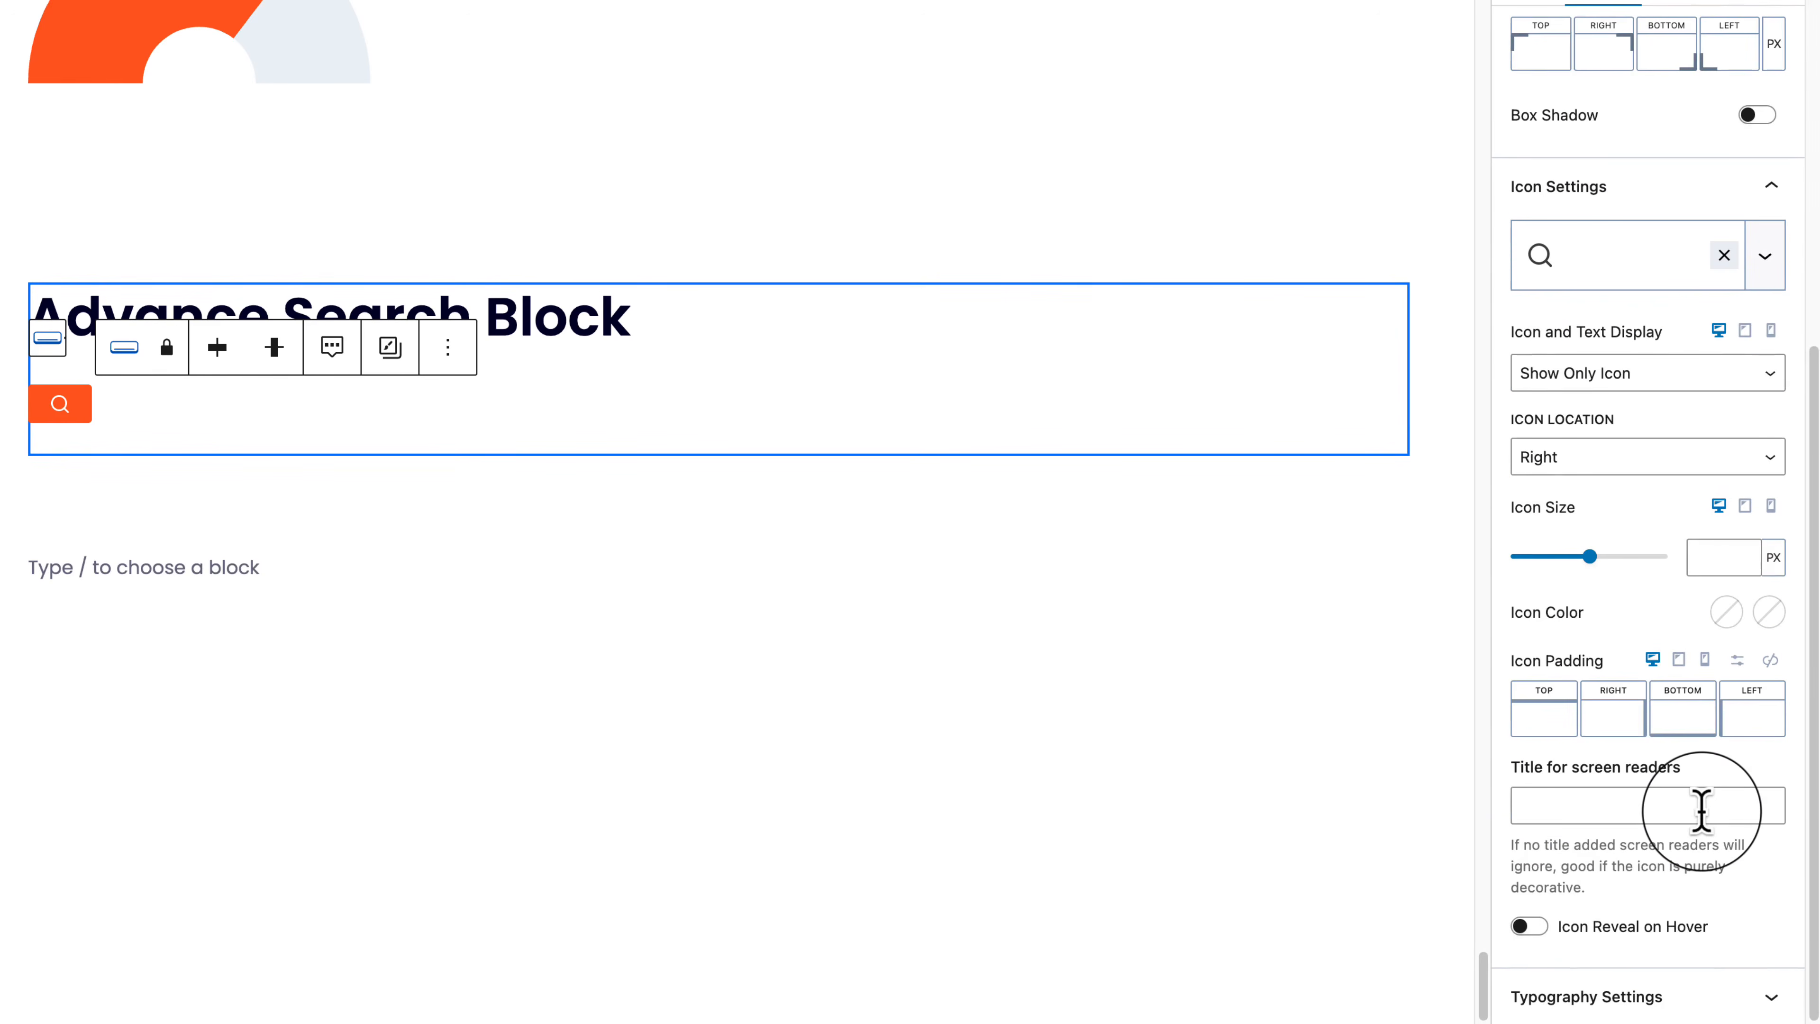
click(1702, 997)
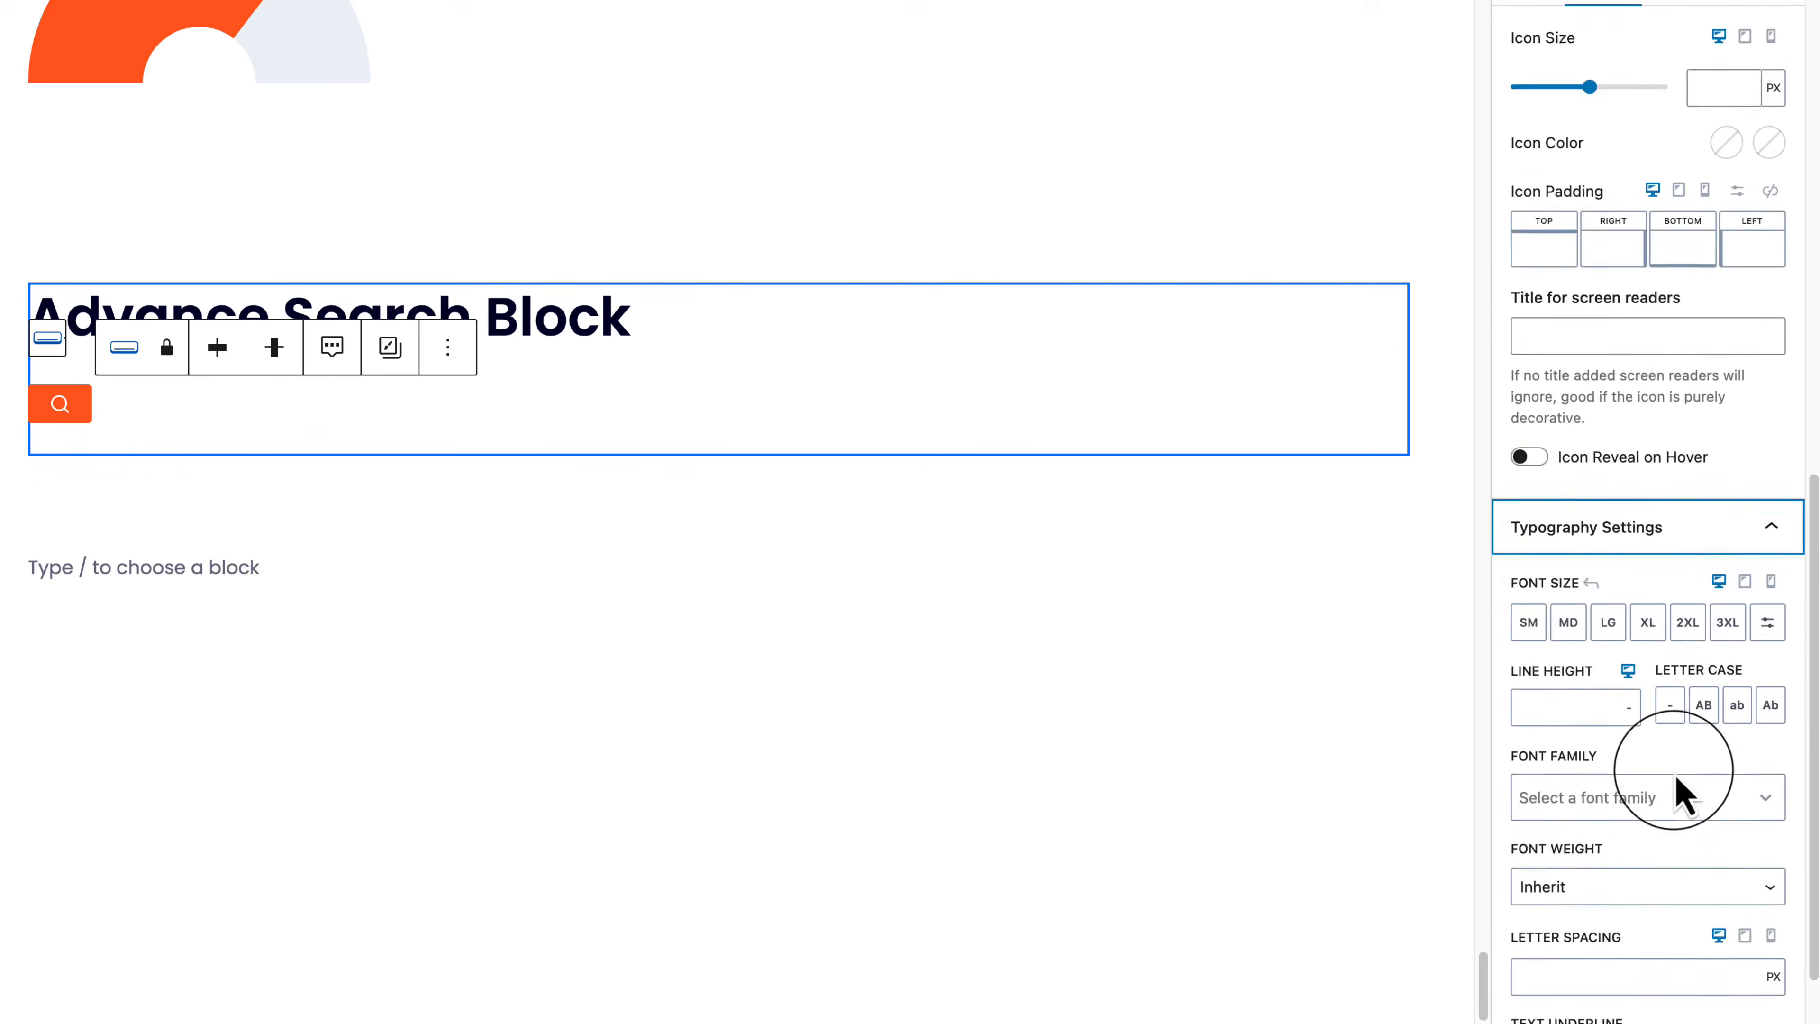
scroll(1662, 753, down, 1)
scroll(1647, 733, up, 8)
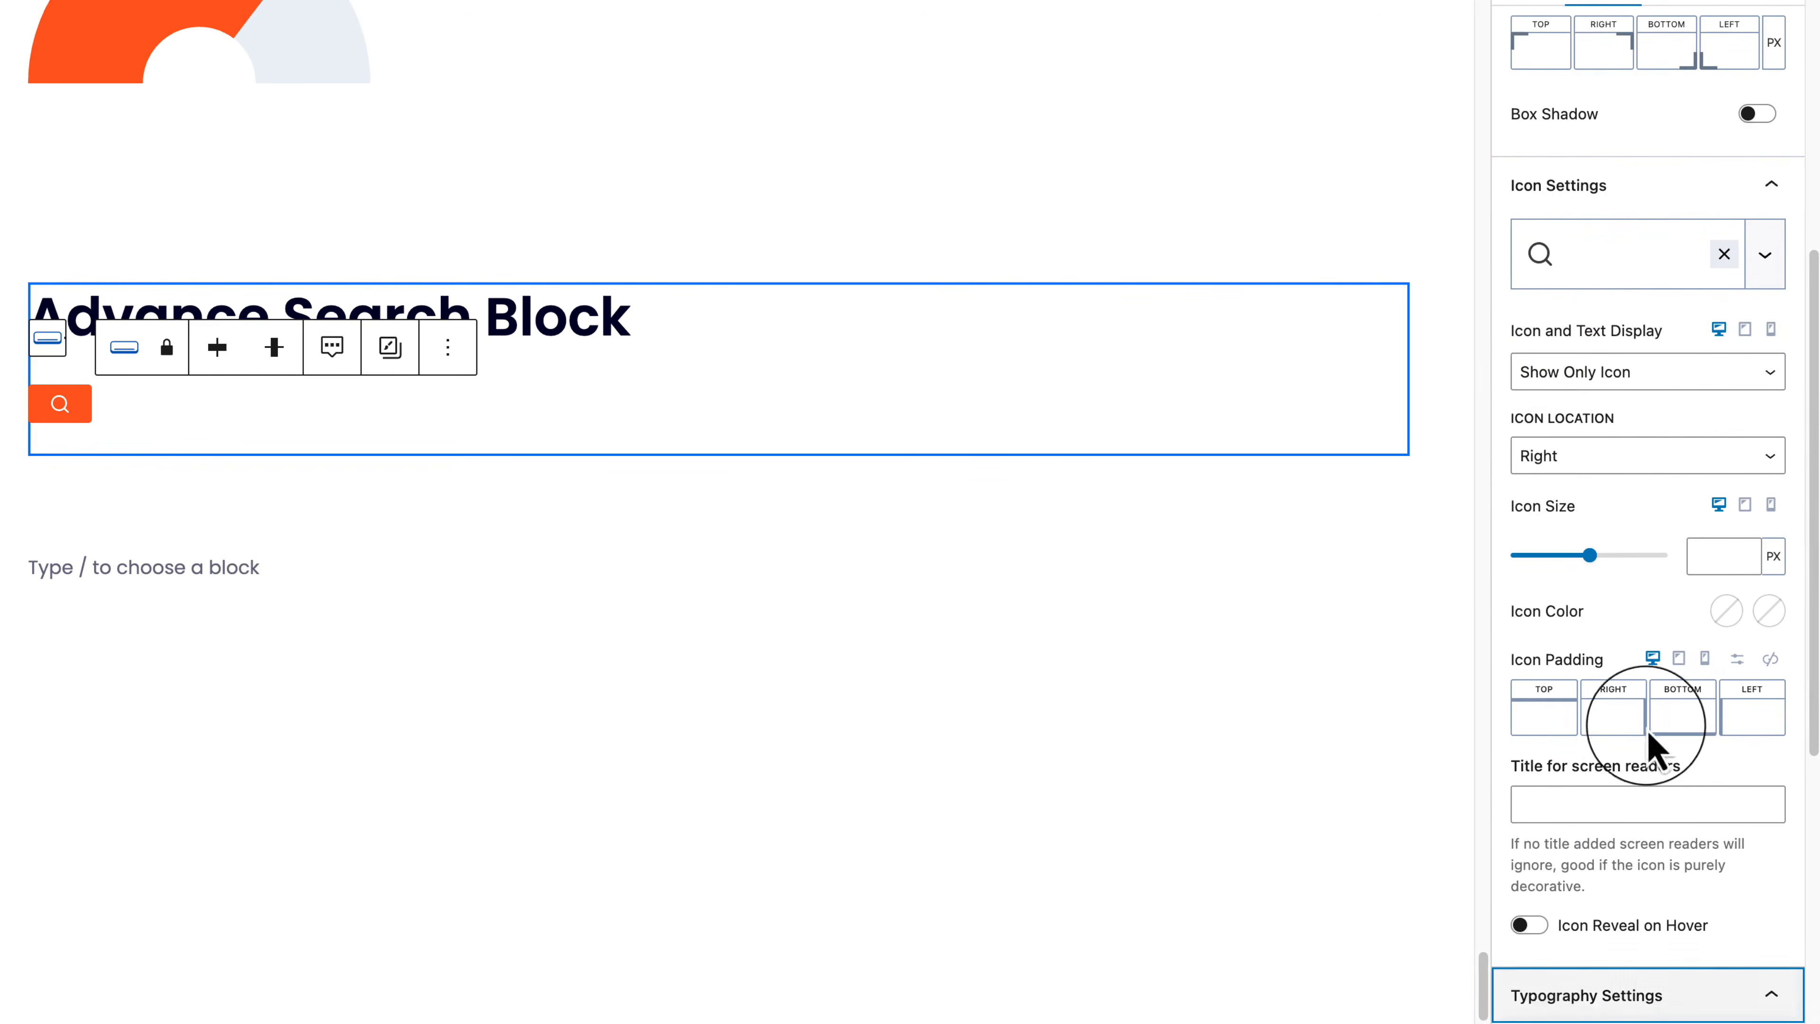
click(1624, 373)
key(Up)
key(Return)
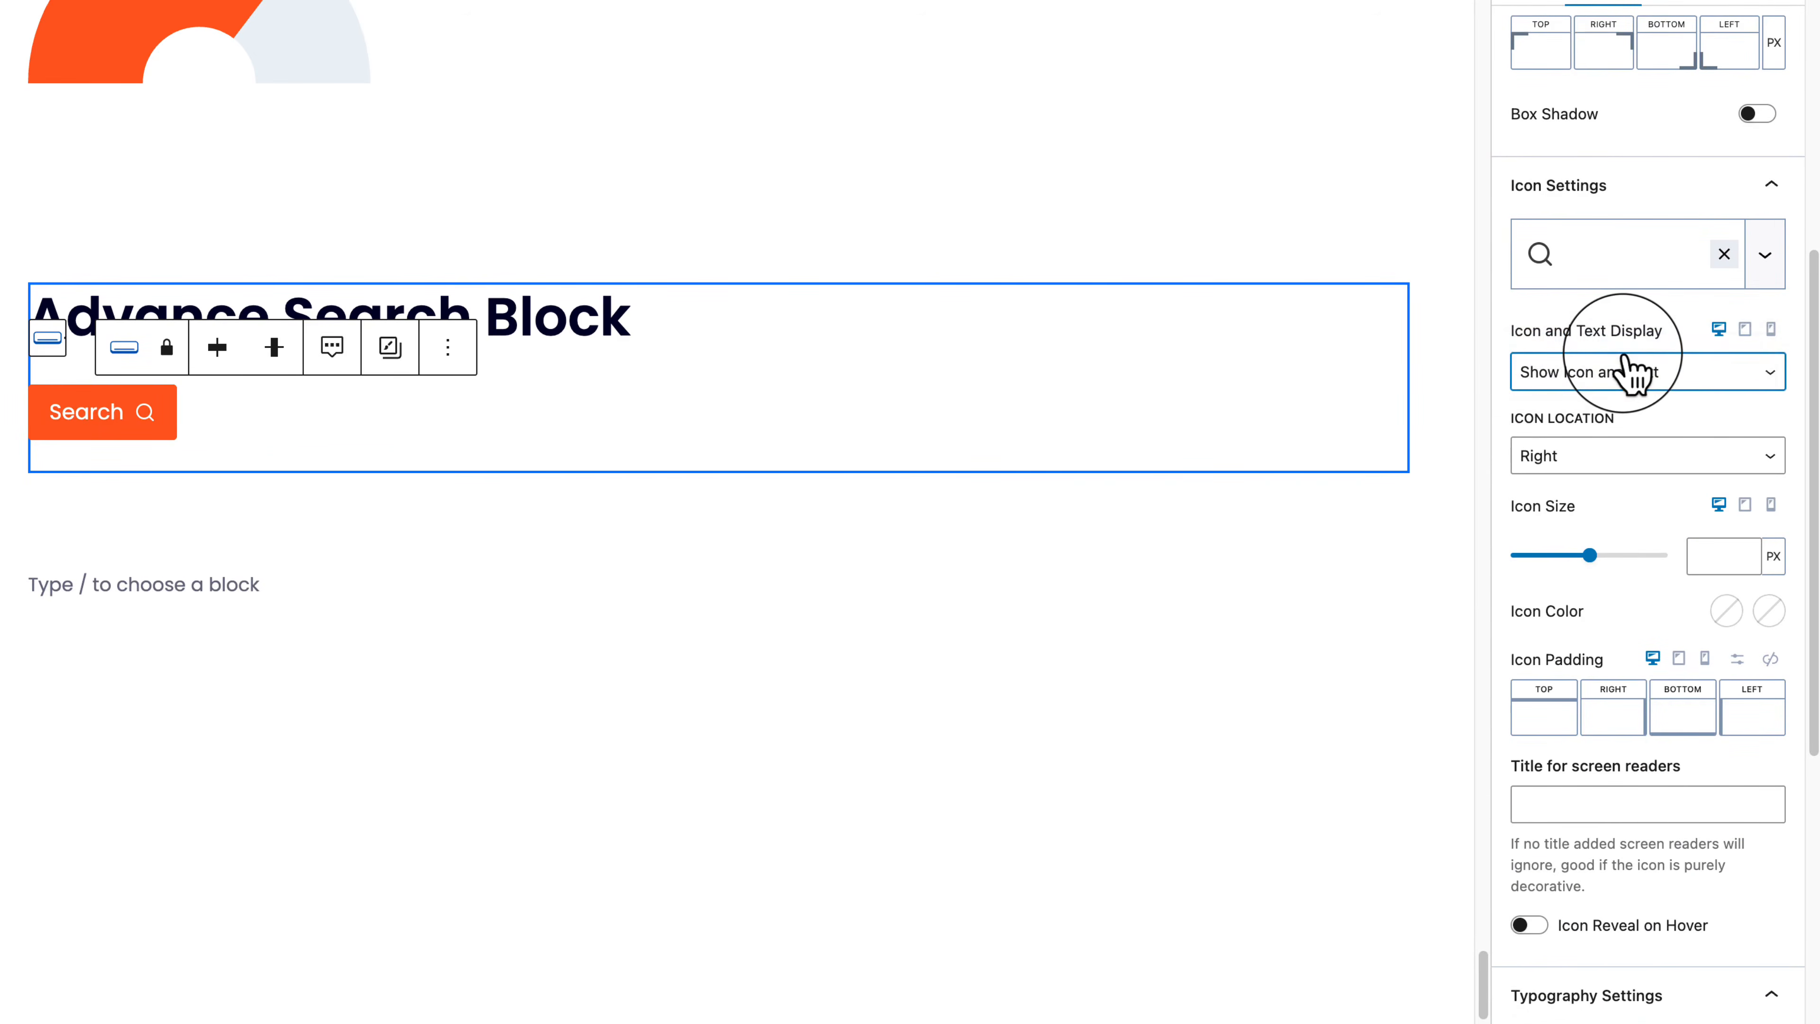
Step: Review the button's Advanced, Hover and General settings
scroll(1627, 366, up, 9)
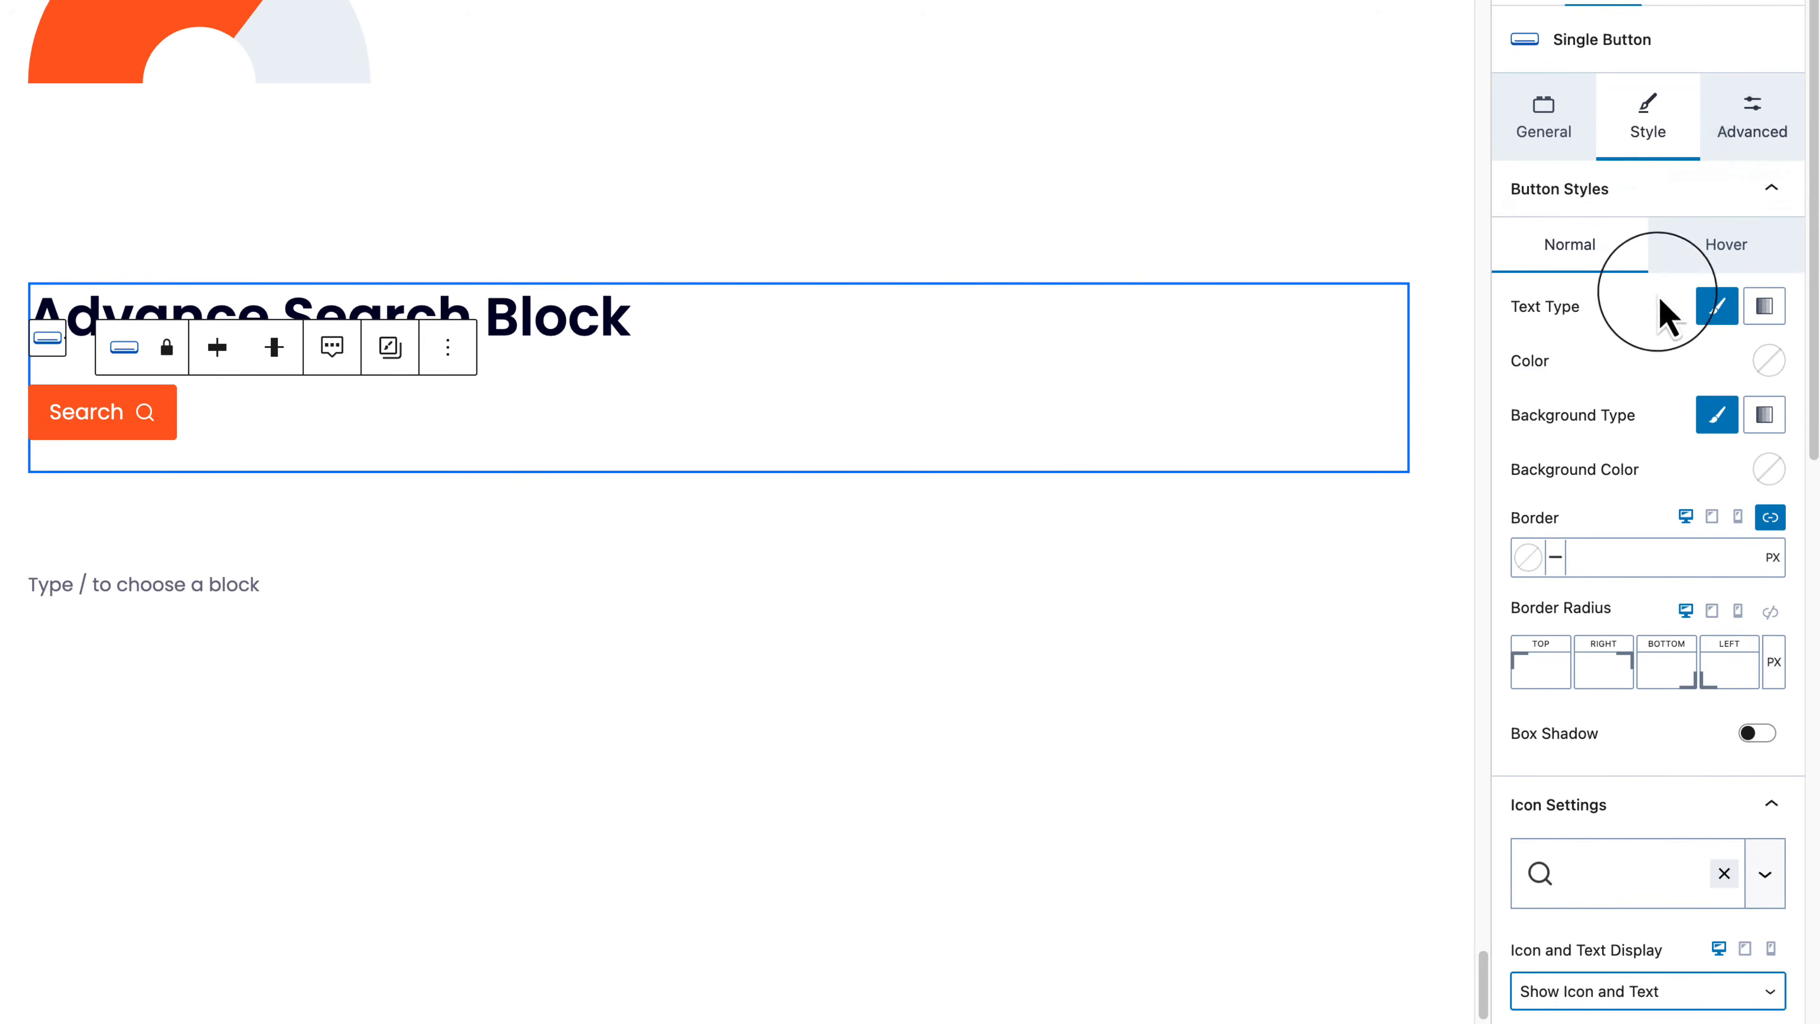
click(1750, 140)
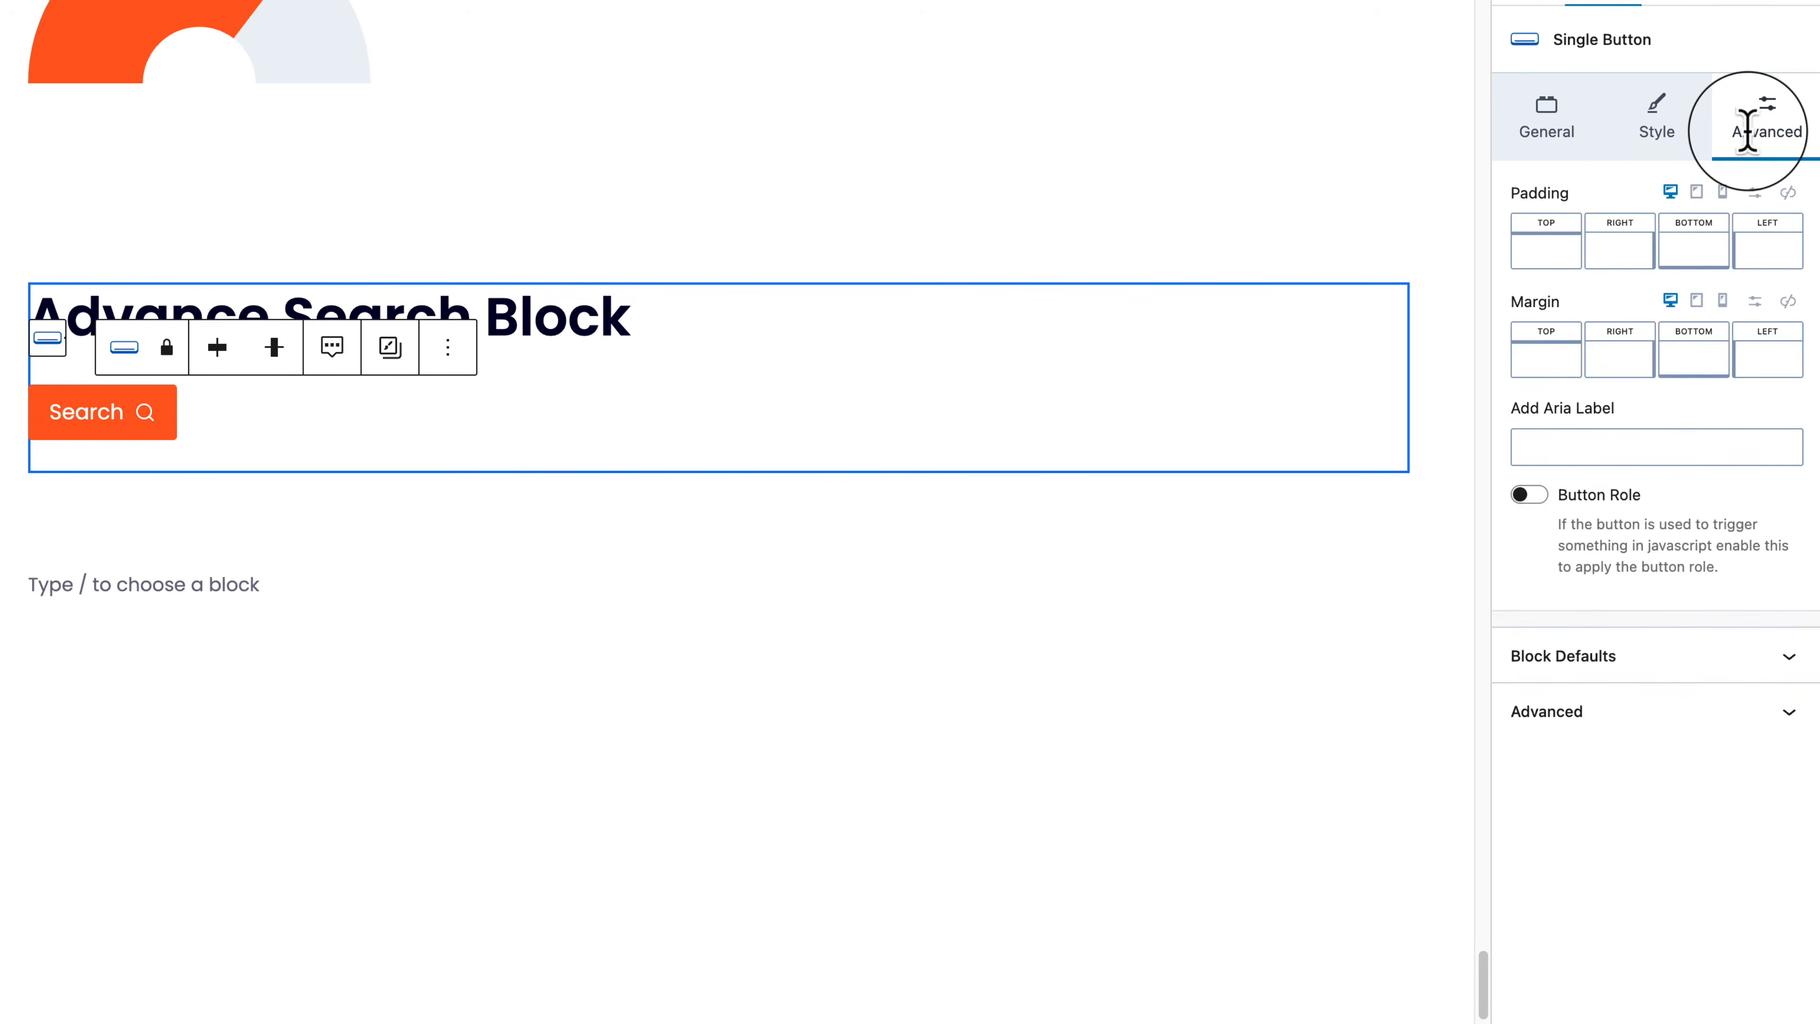
click(1690, 127)
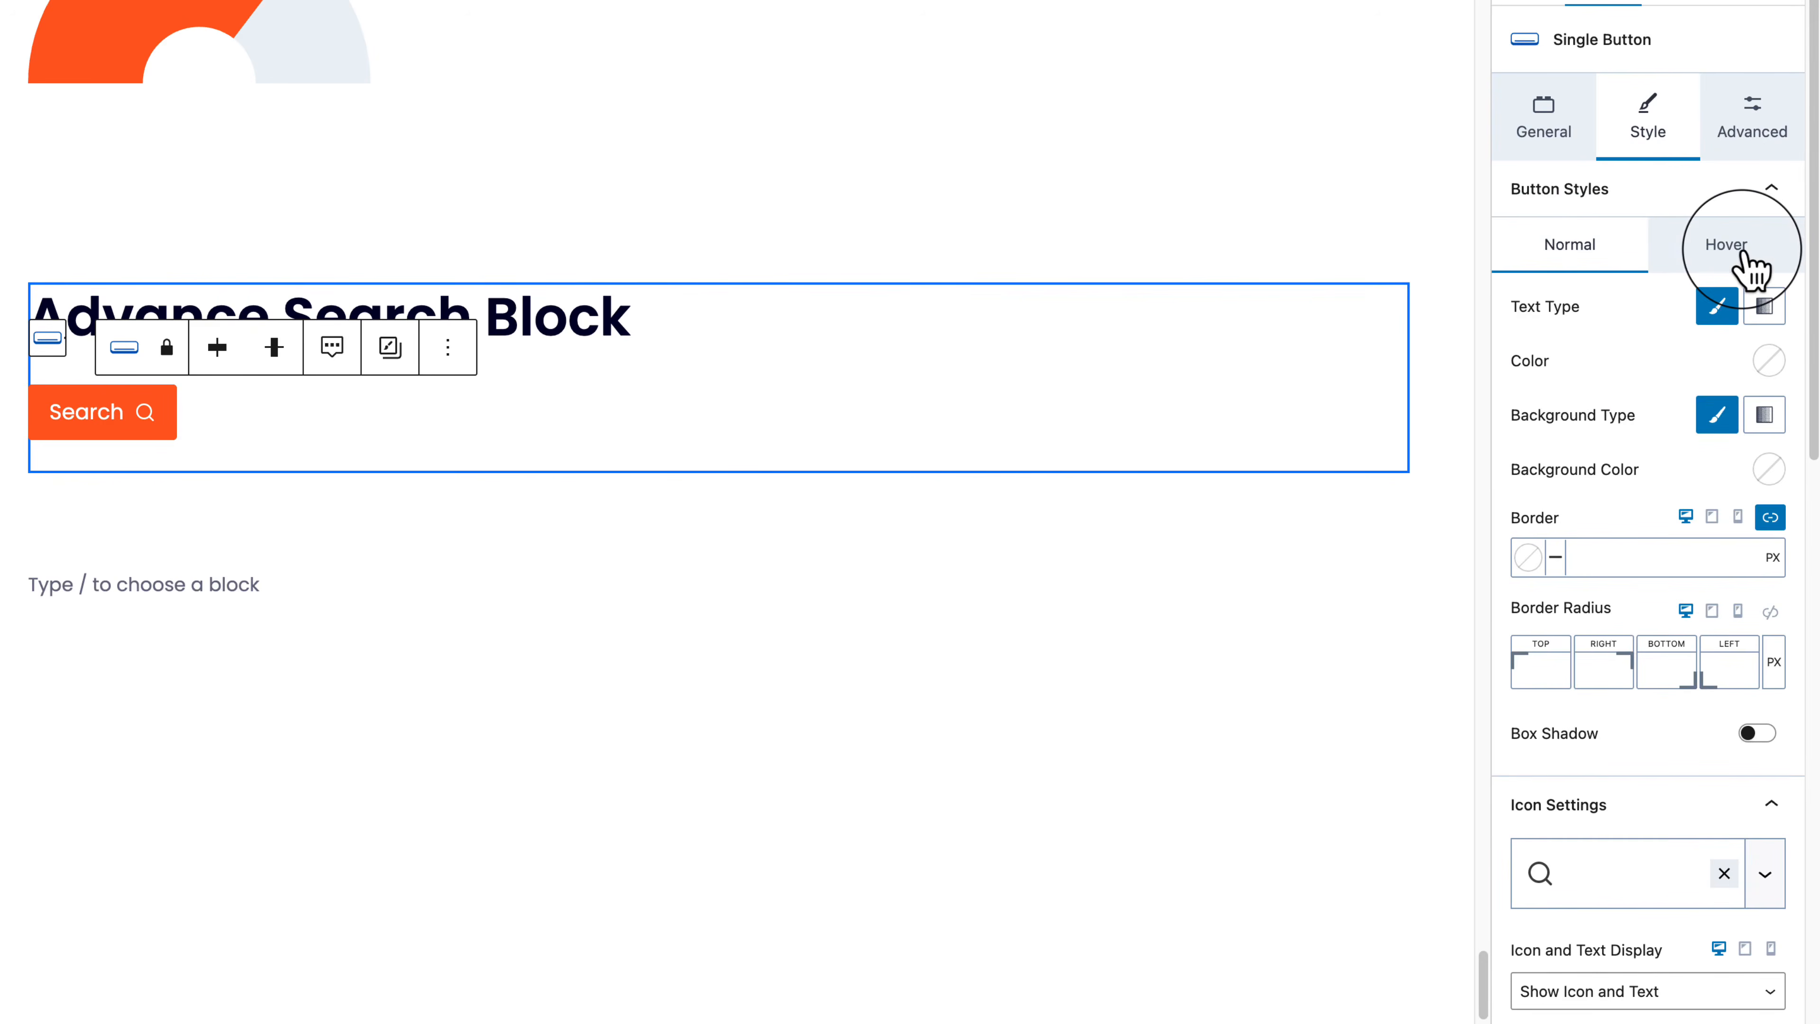
click(1749, 271)
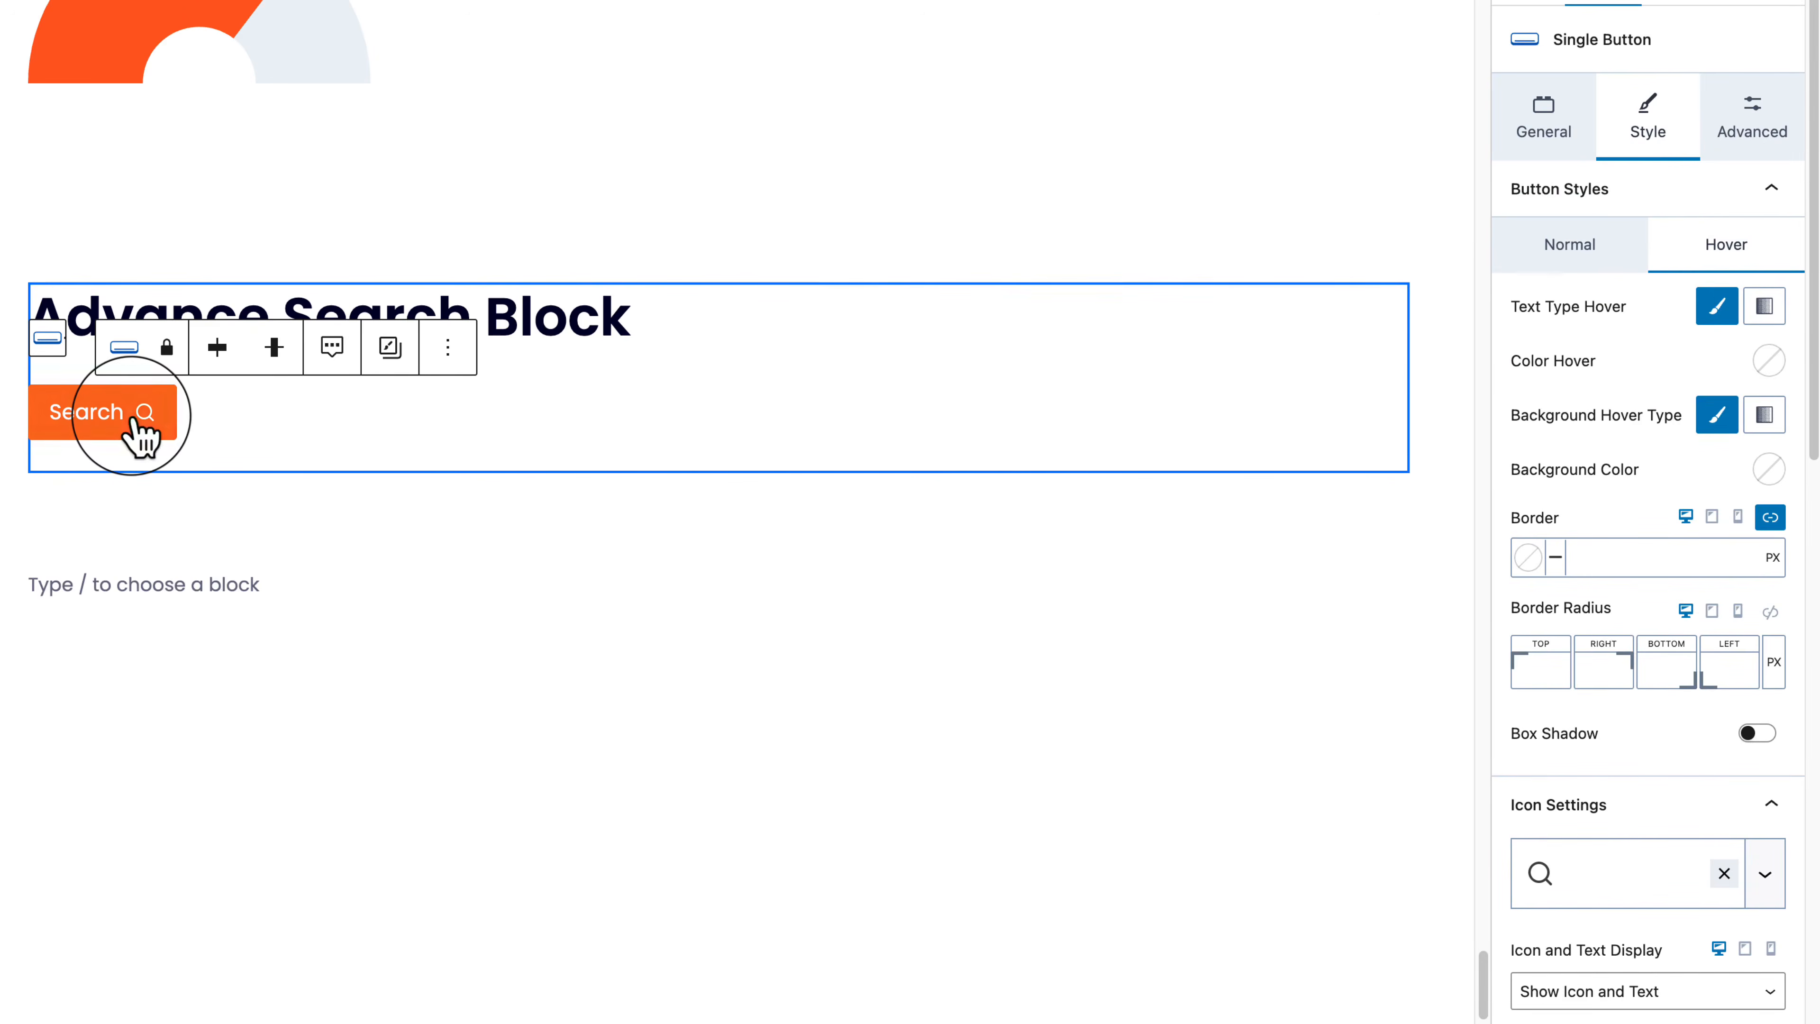
scroll(1626, 796, down, 5)
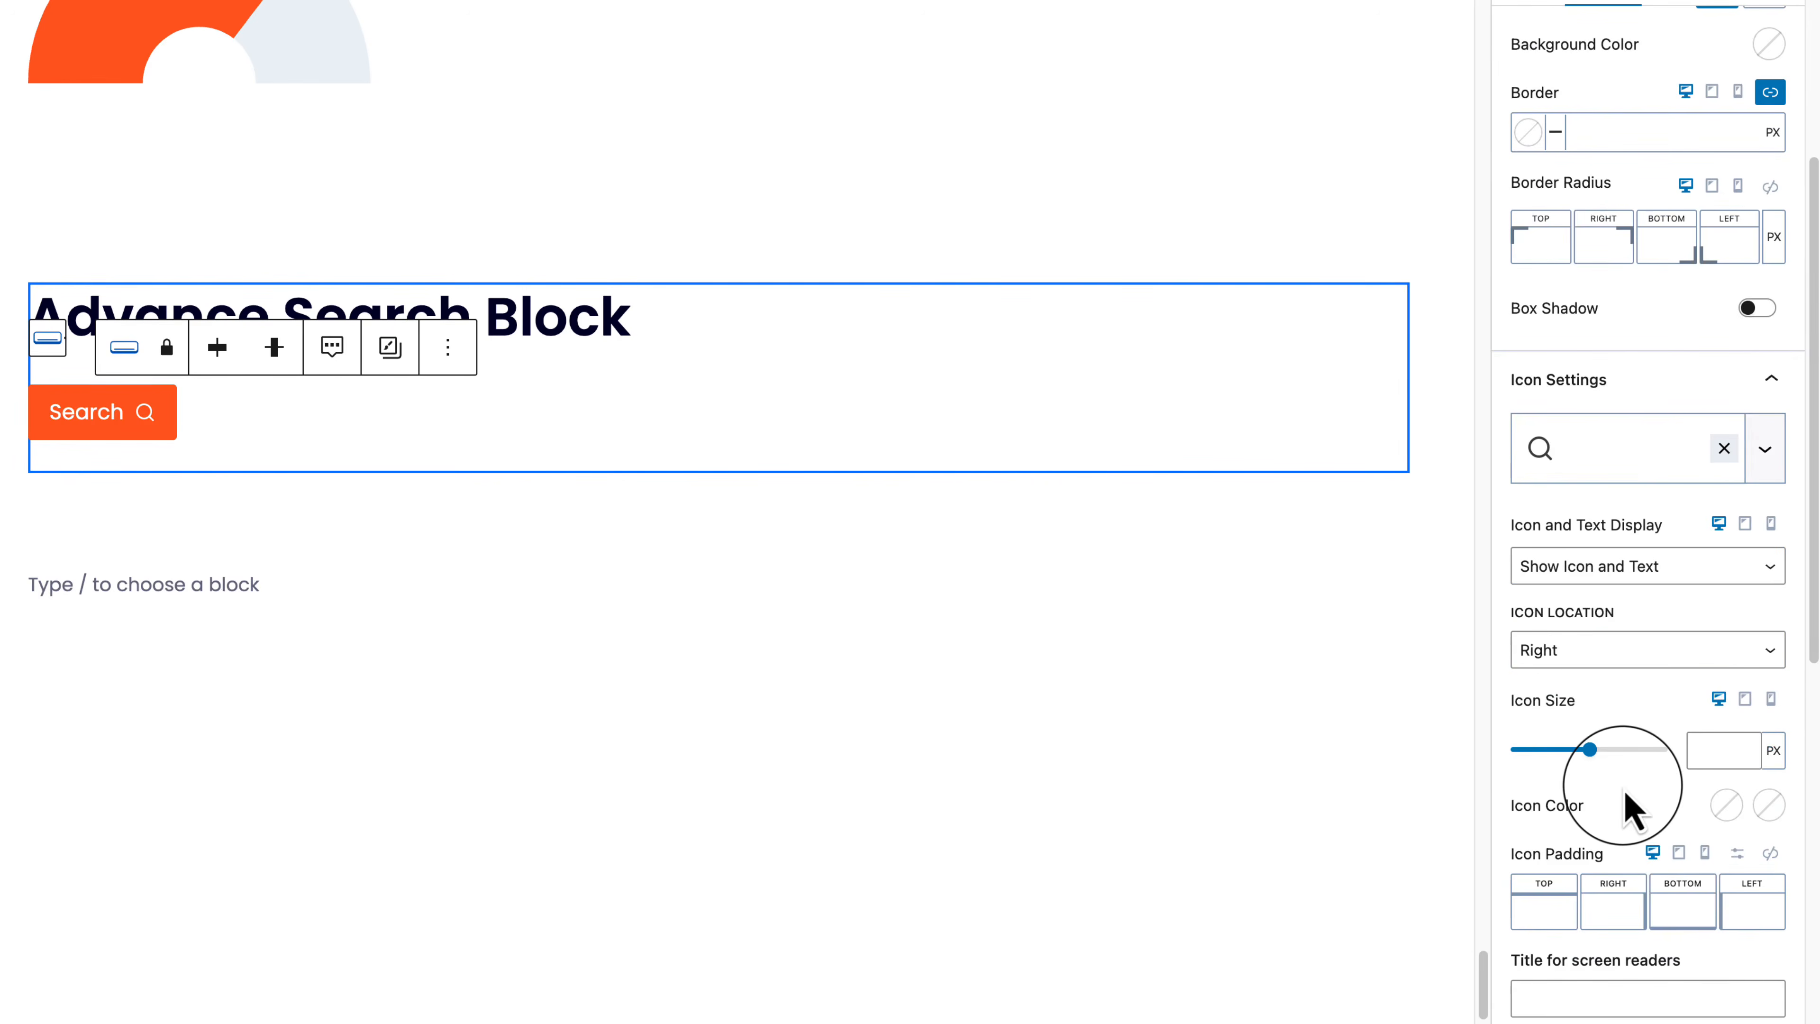
scroll(1626, 808, down, 2)
scroll(1625, 810, down, 7)
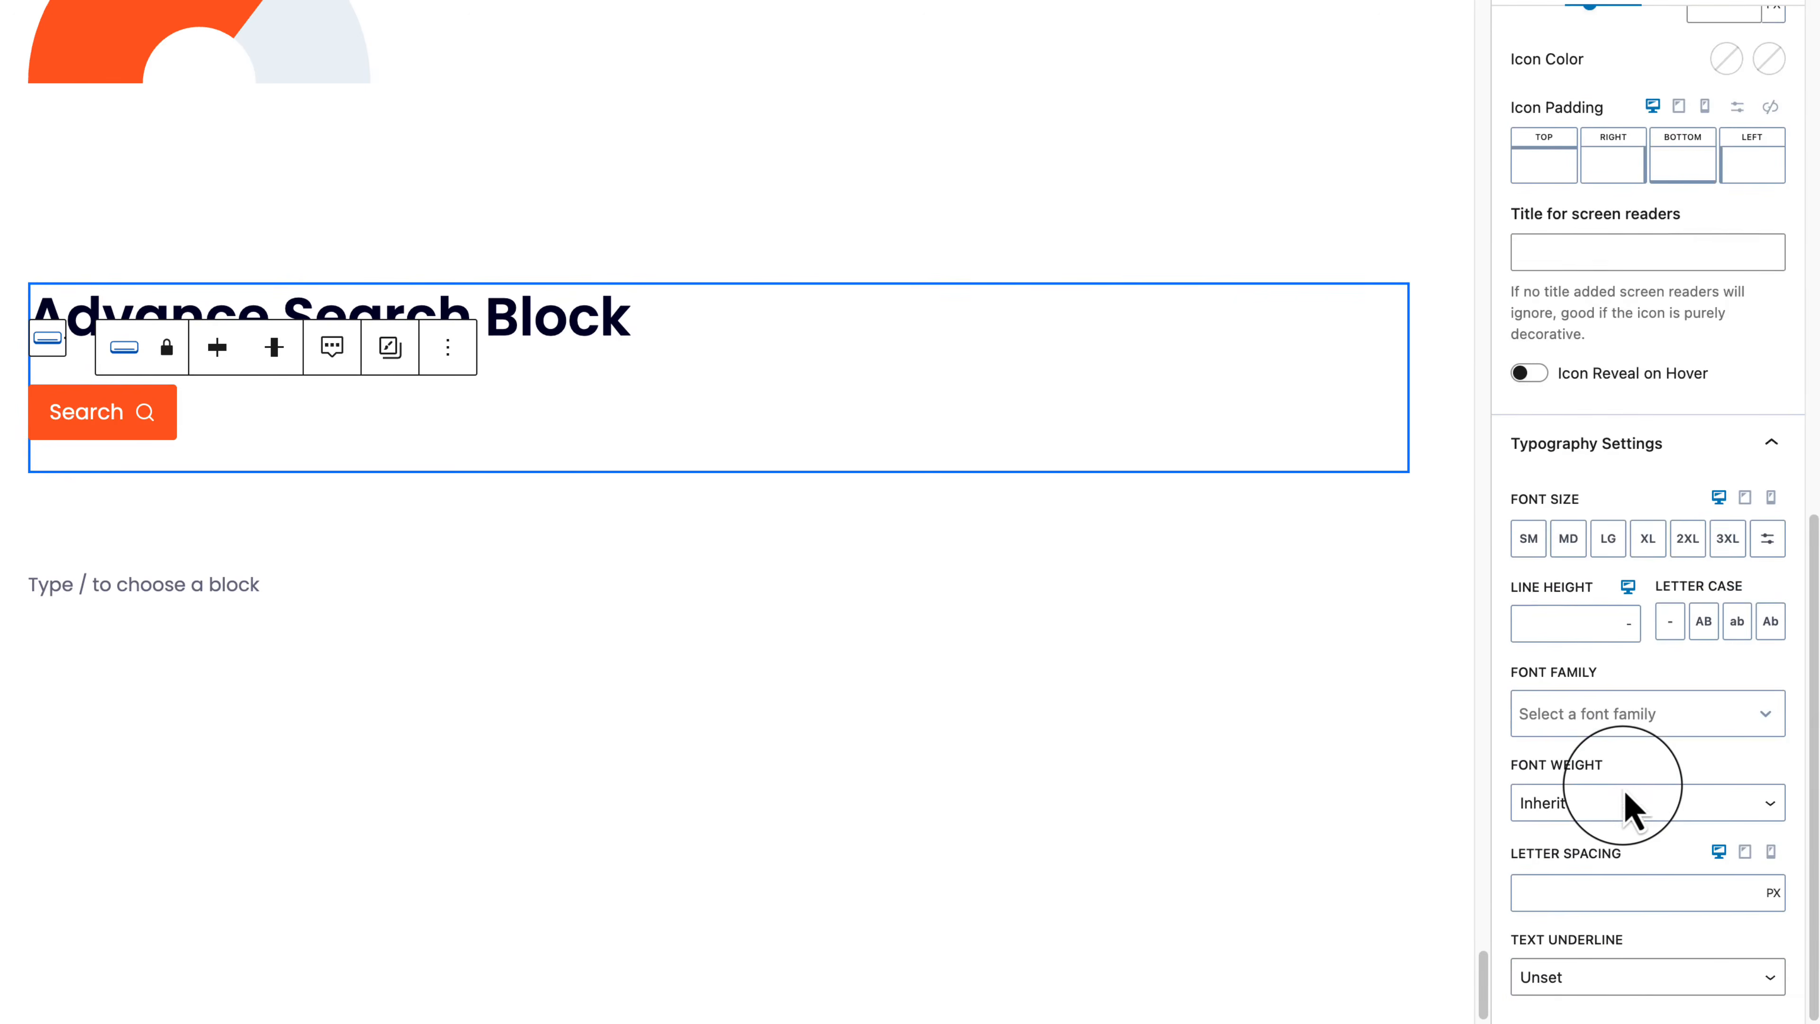
click(1550, 108)
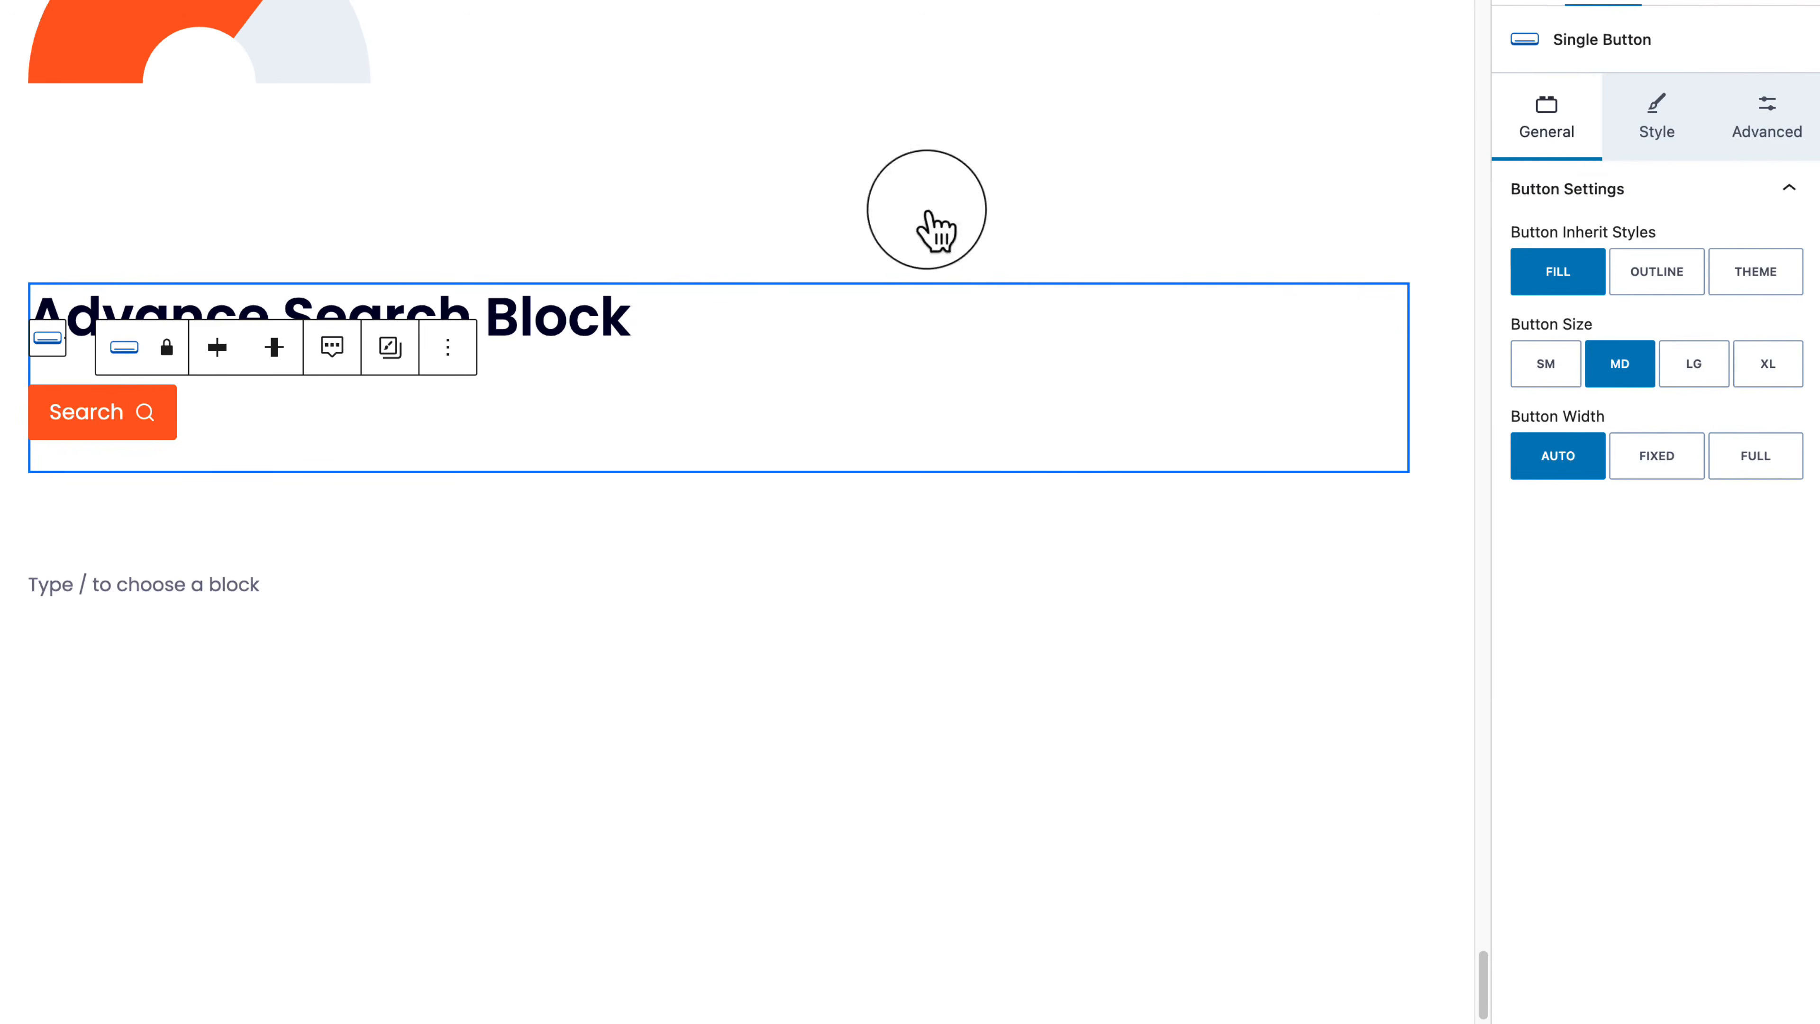
Step: Select the Search (Adv) block through List View and set its Search Style to Standard
click(142, 429)
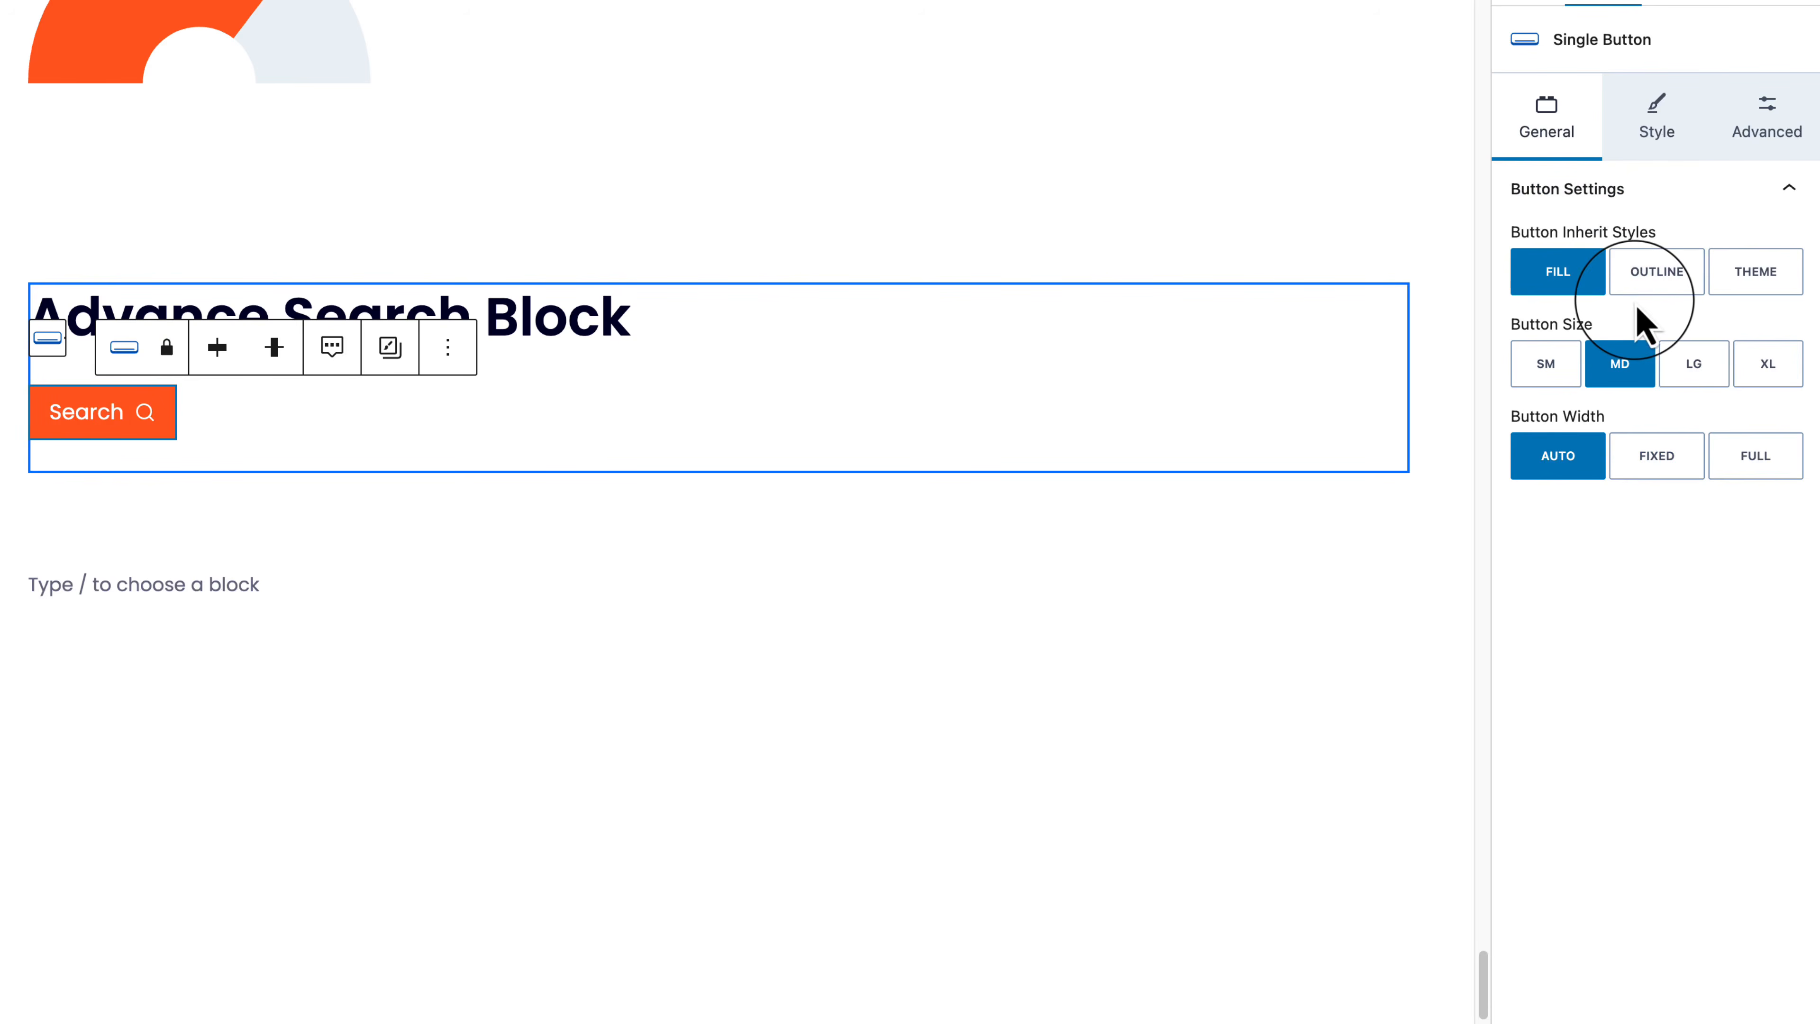
click(1658, 120)
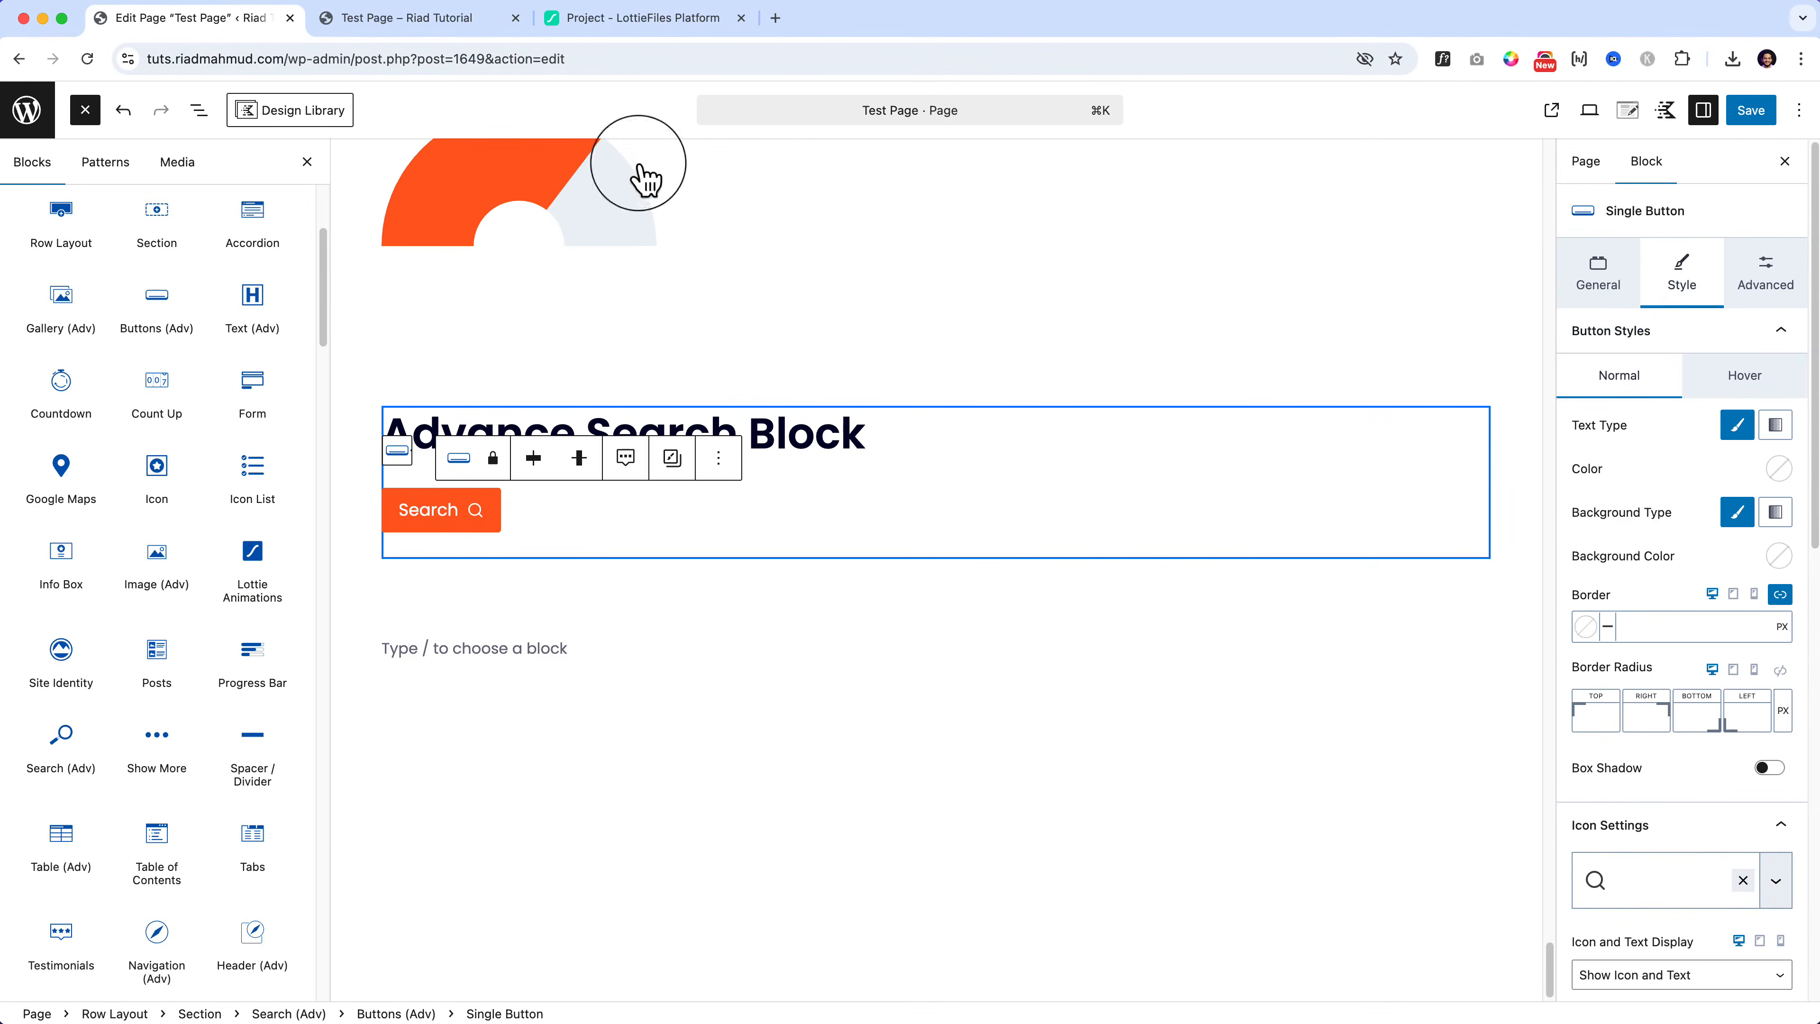
click(199, 110)
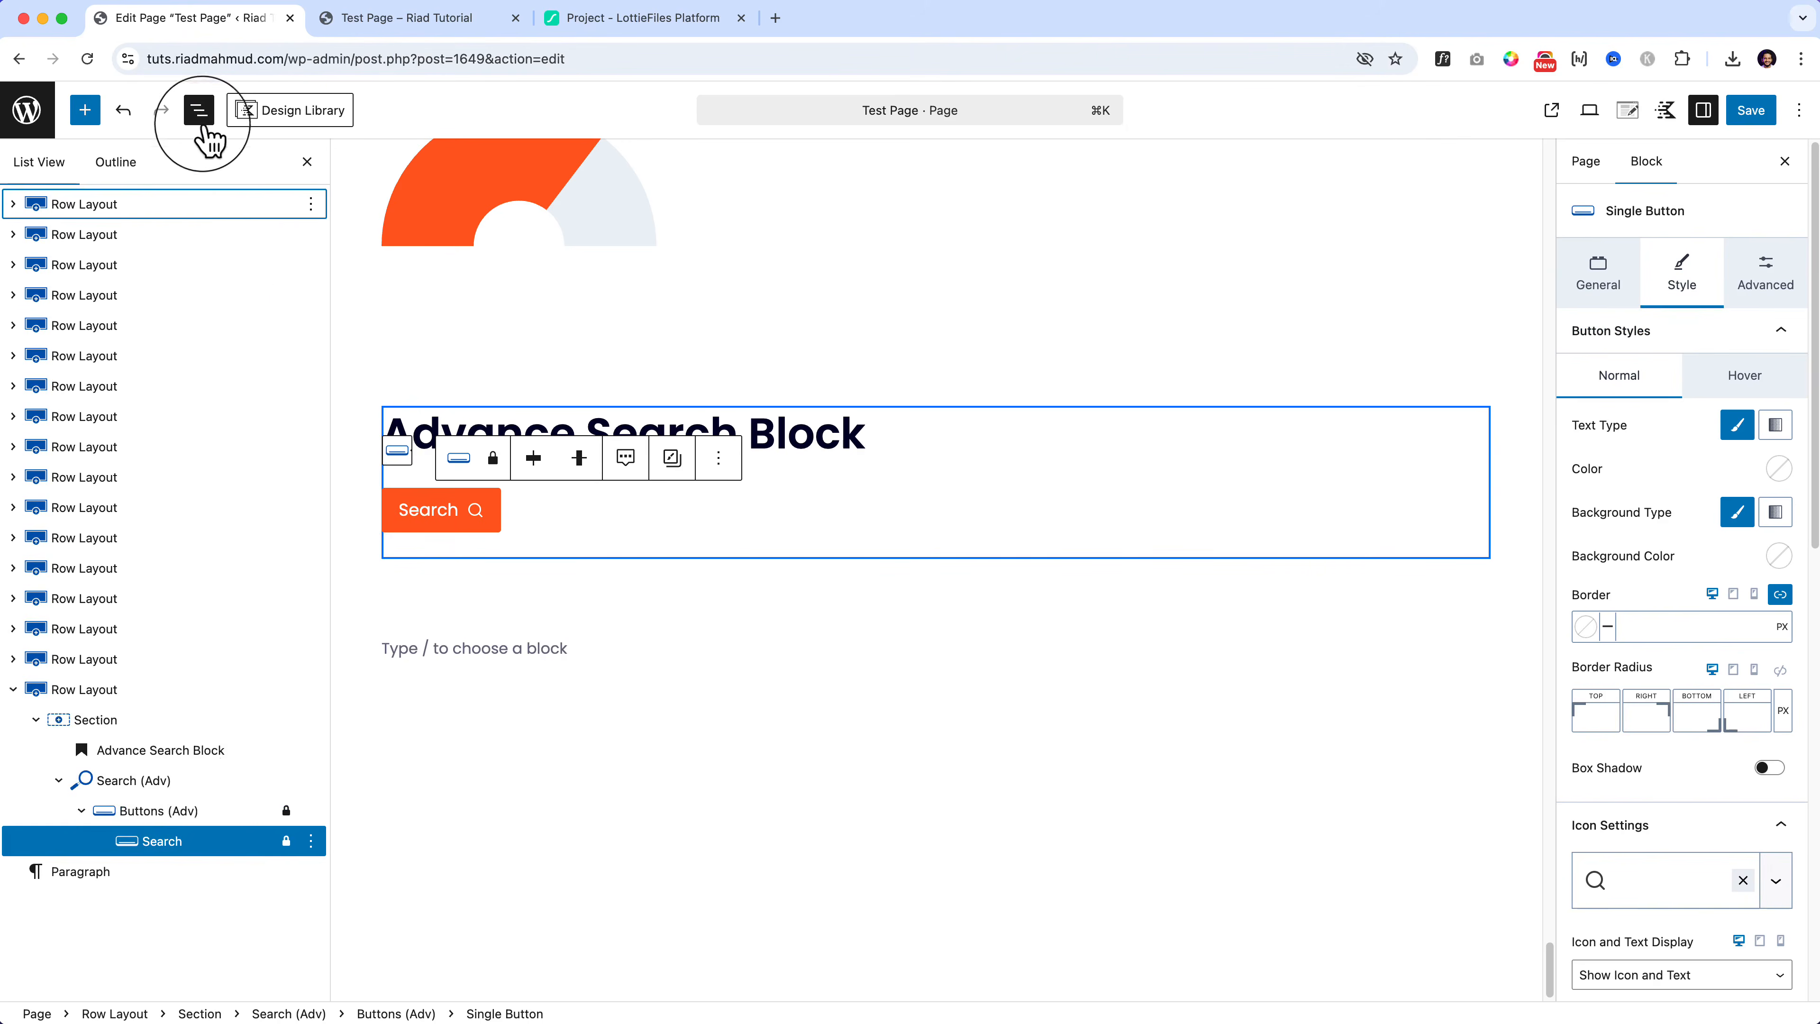
click(180, 810)
click(118, 782)
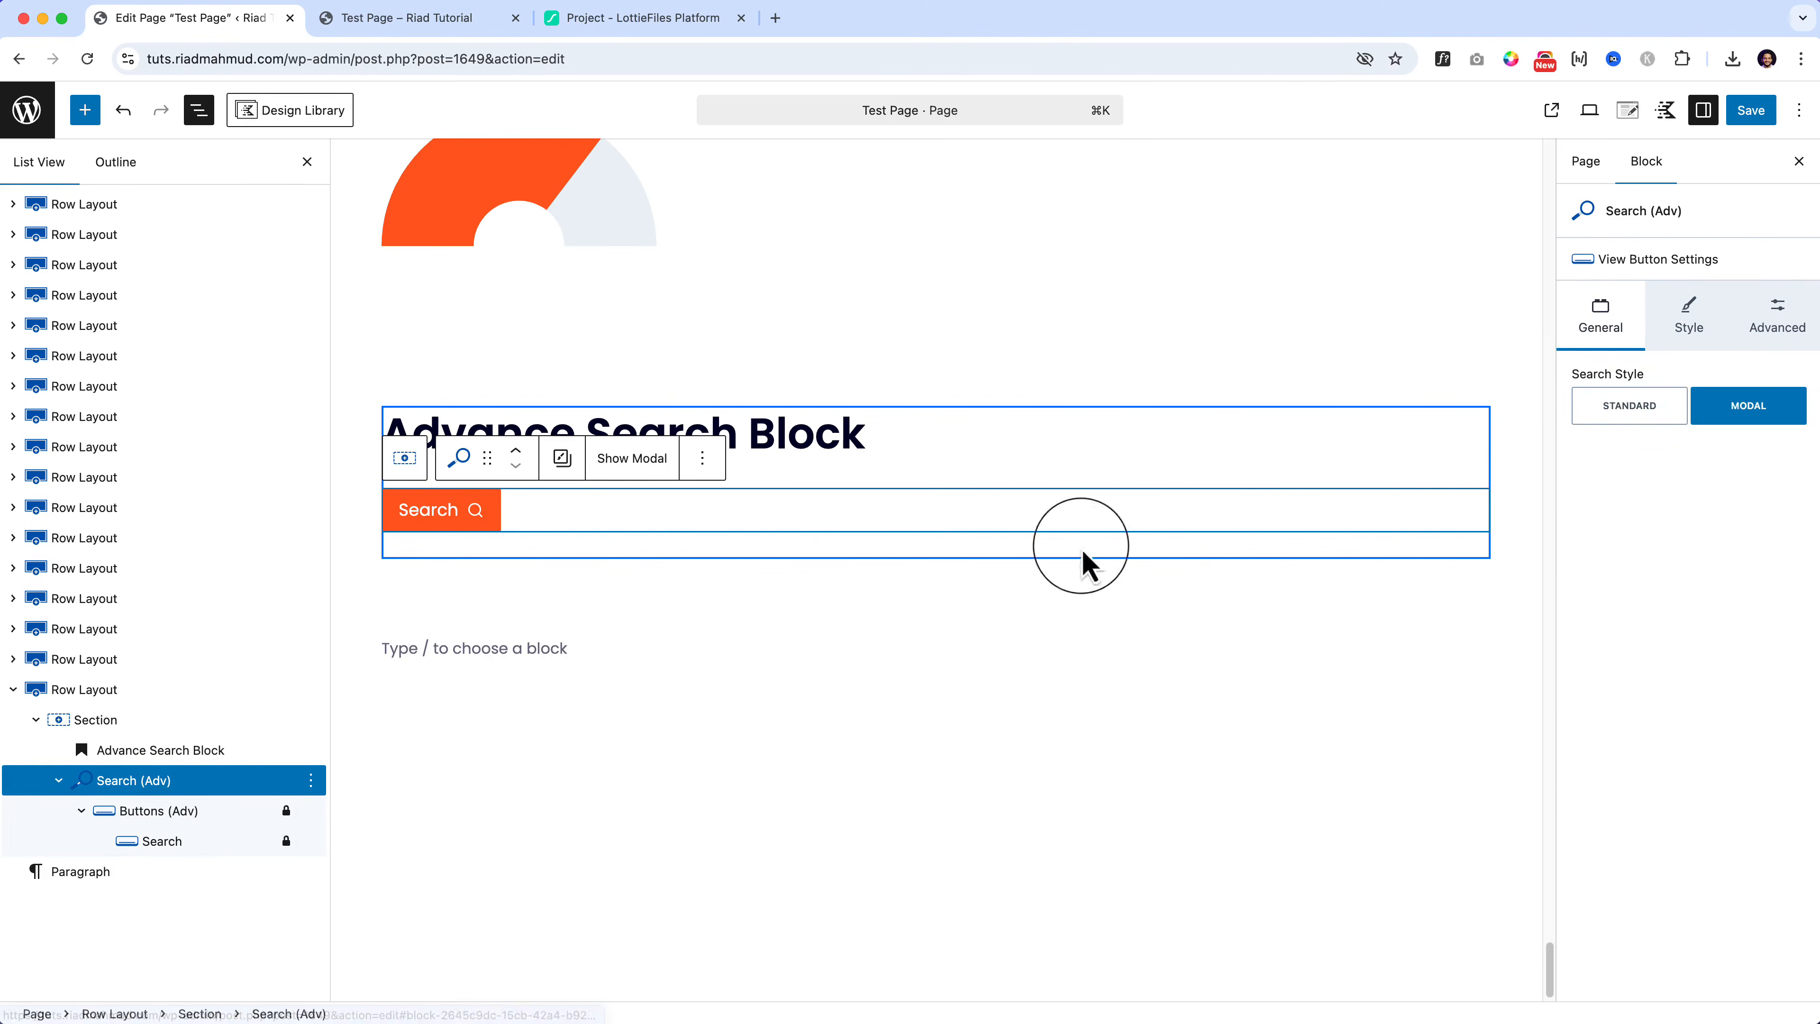
click(1646, 414)
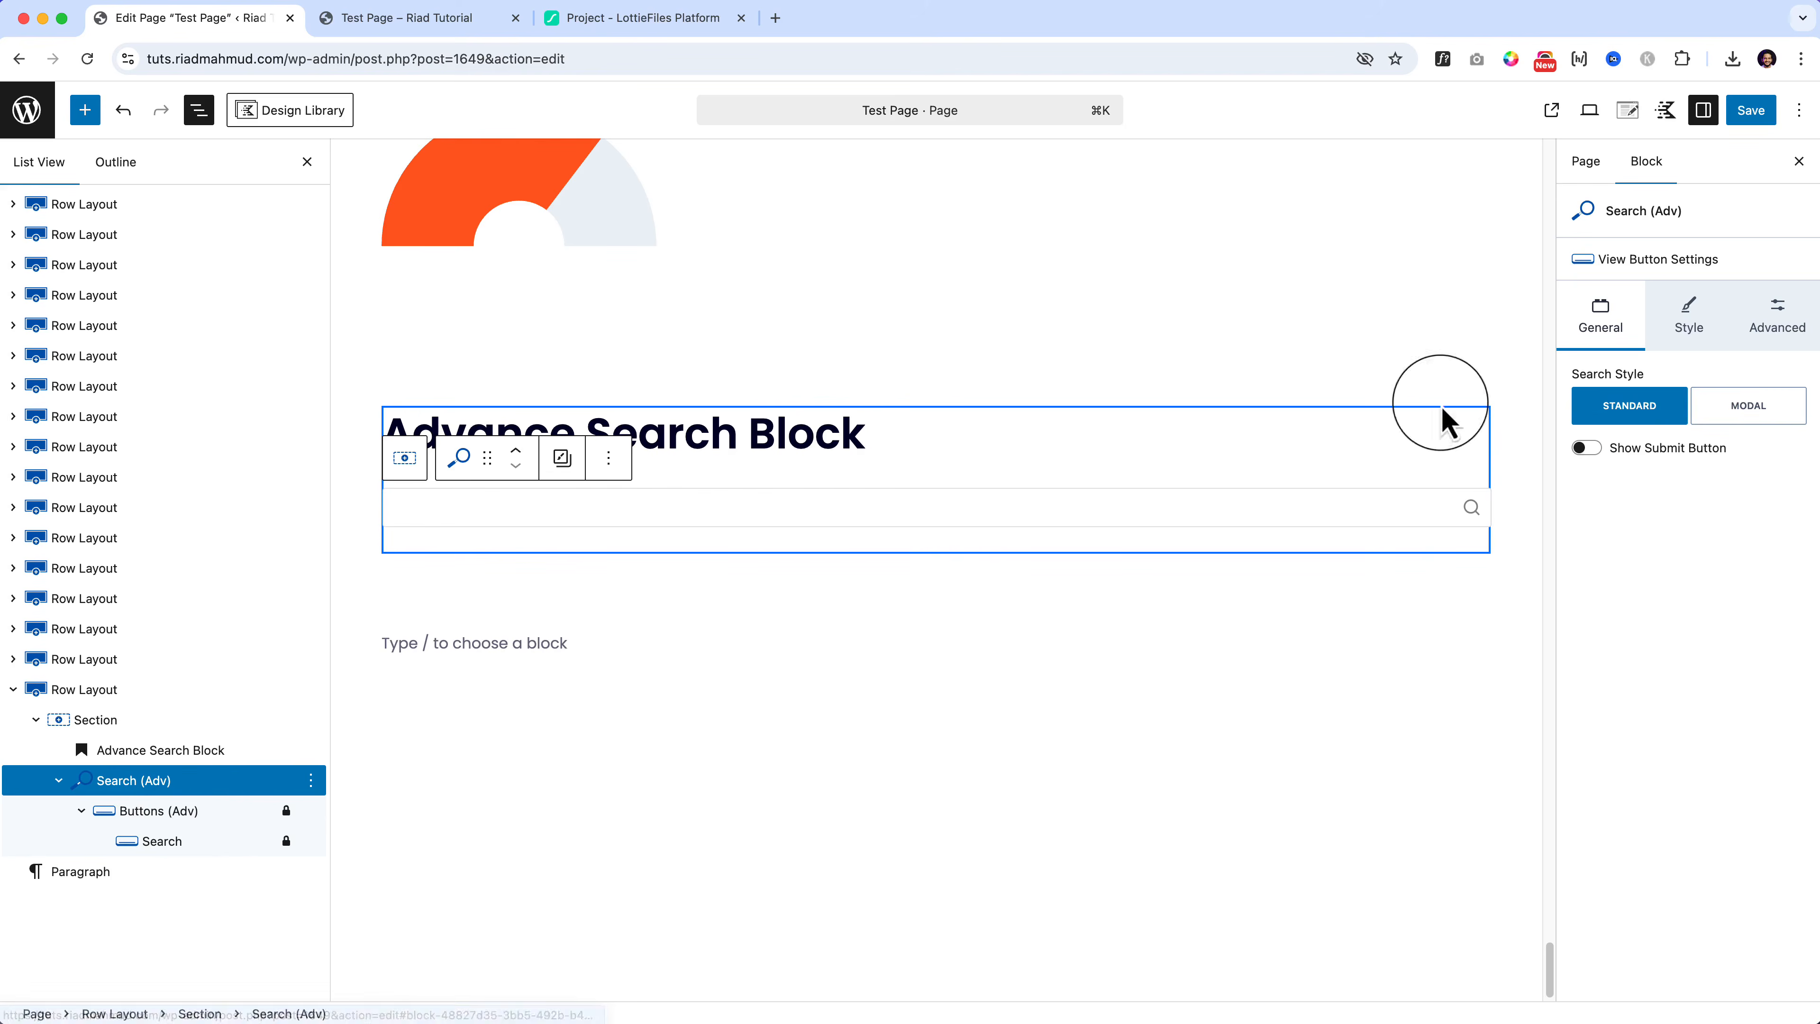
Step: Set the search input's max width to 443 px and its icon line width to 3
click(1700, 328)
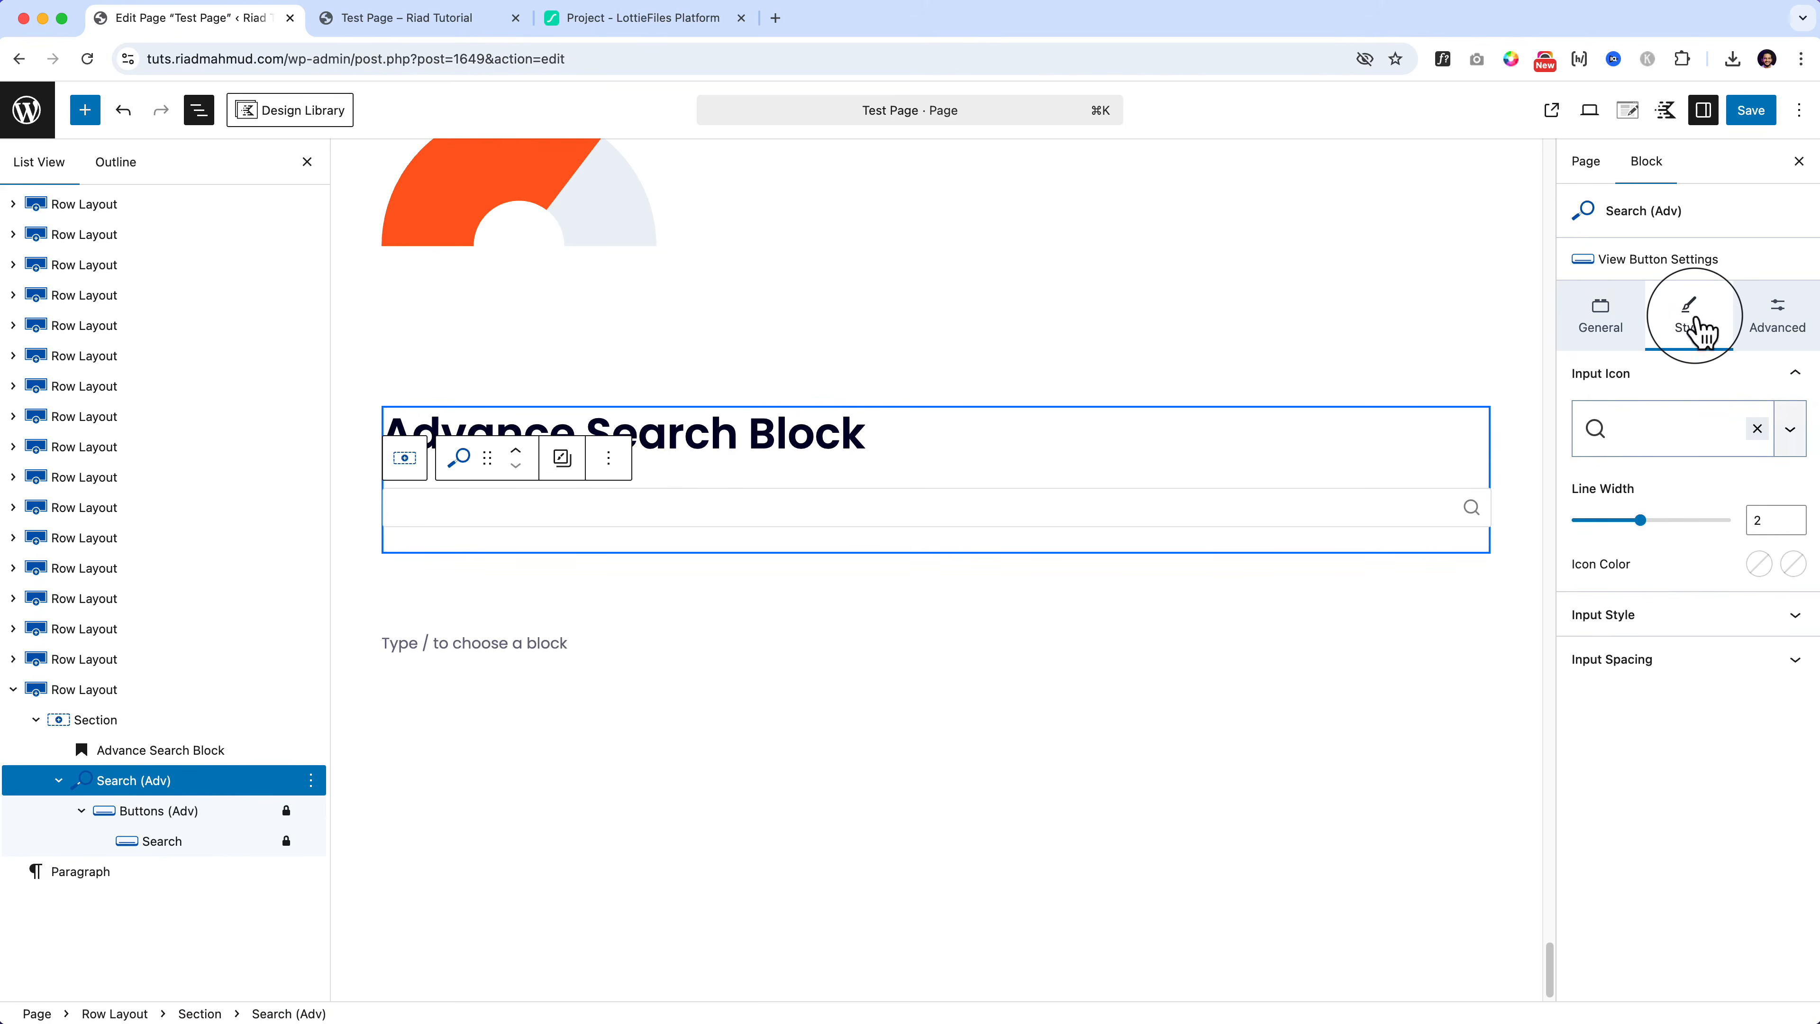
click(1655, 621)
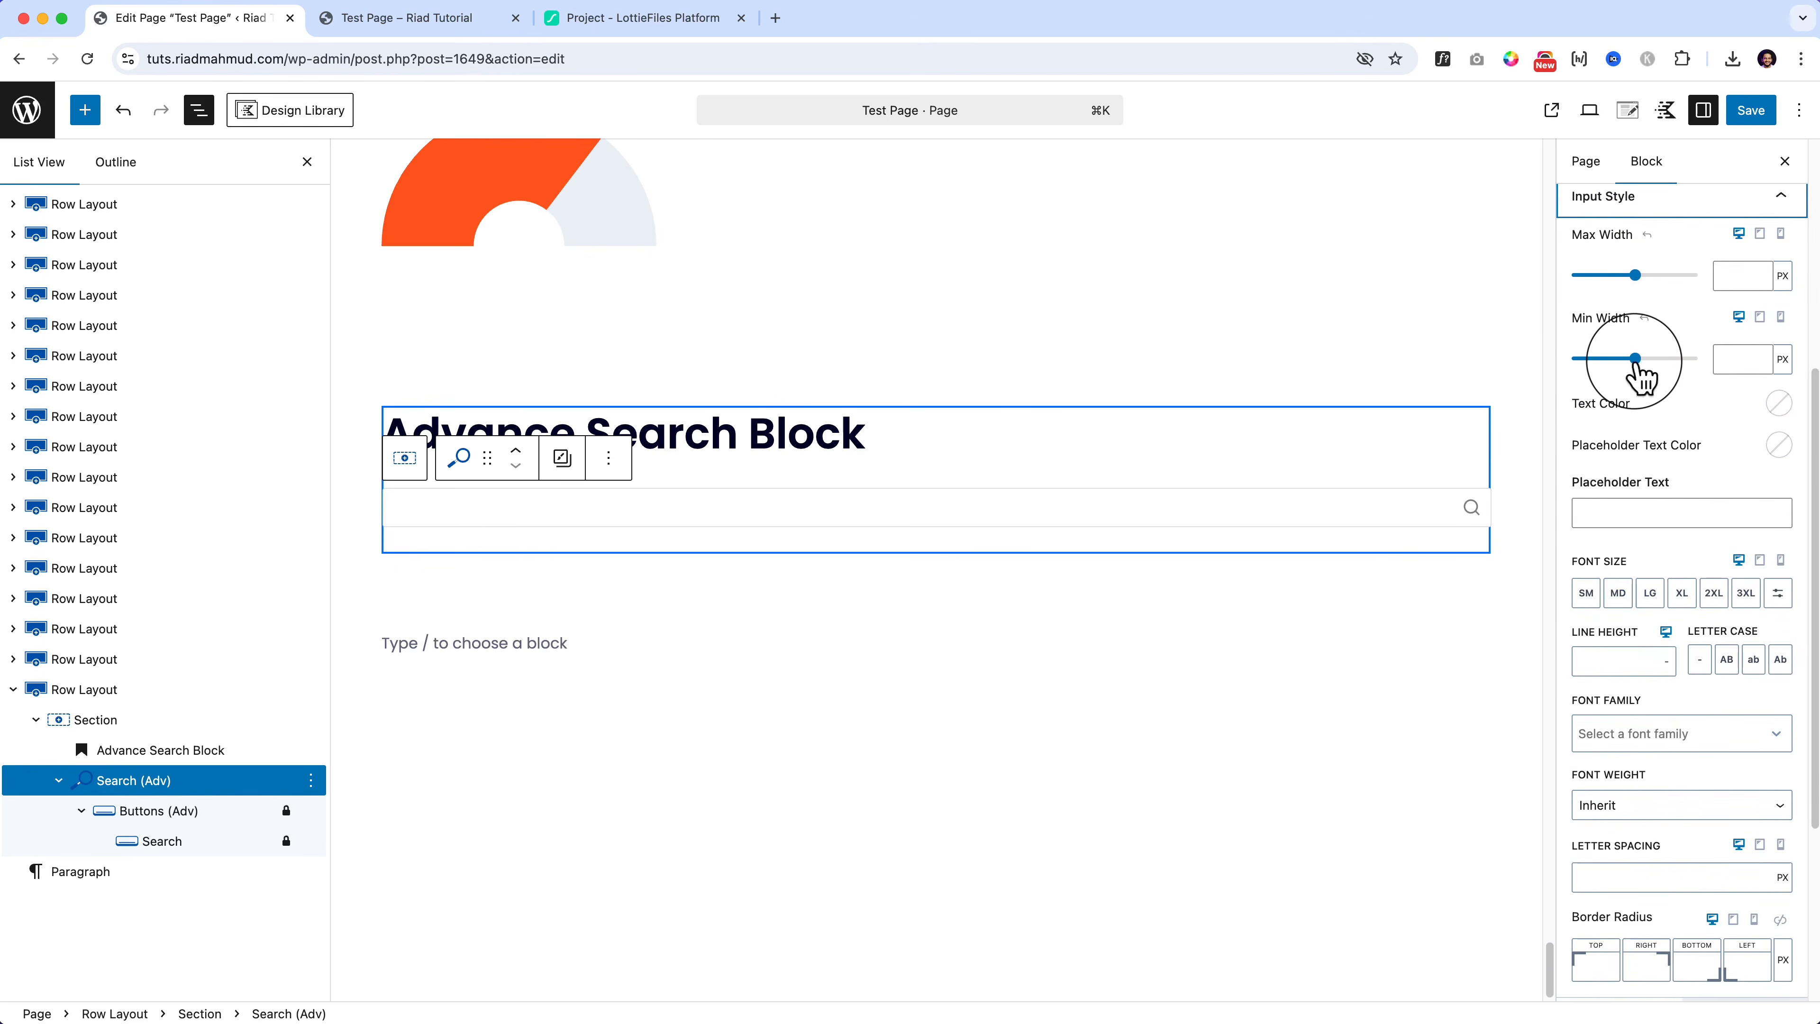
drag(1636, 362, 1536, 391)
drag(1635, 276, 1587, 277)
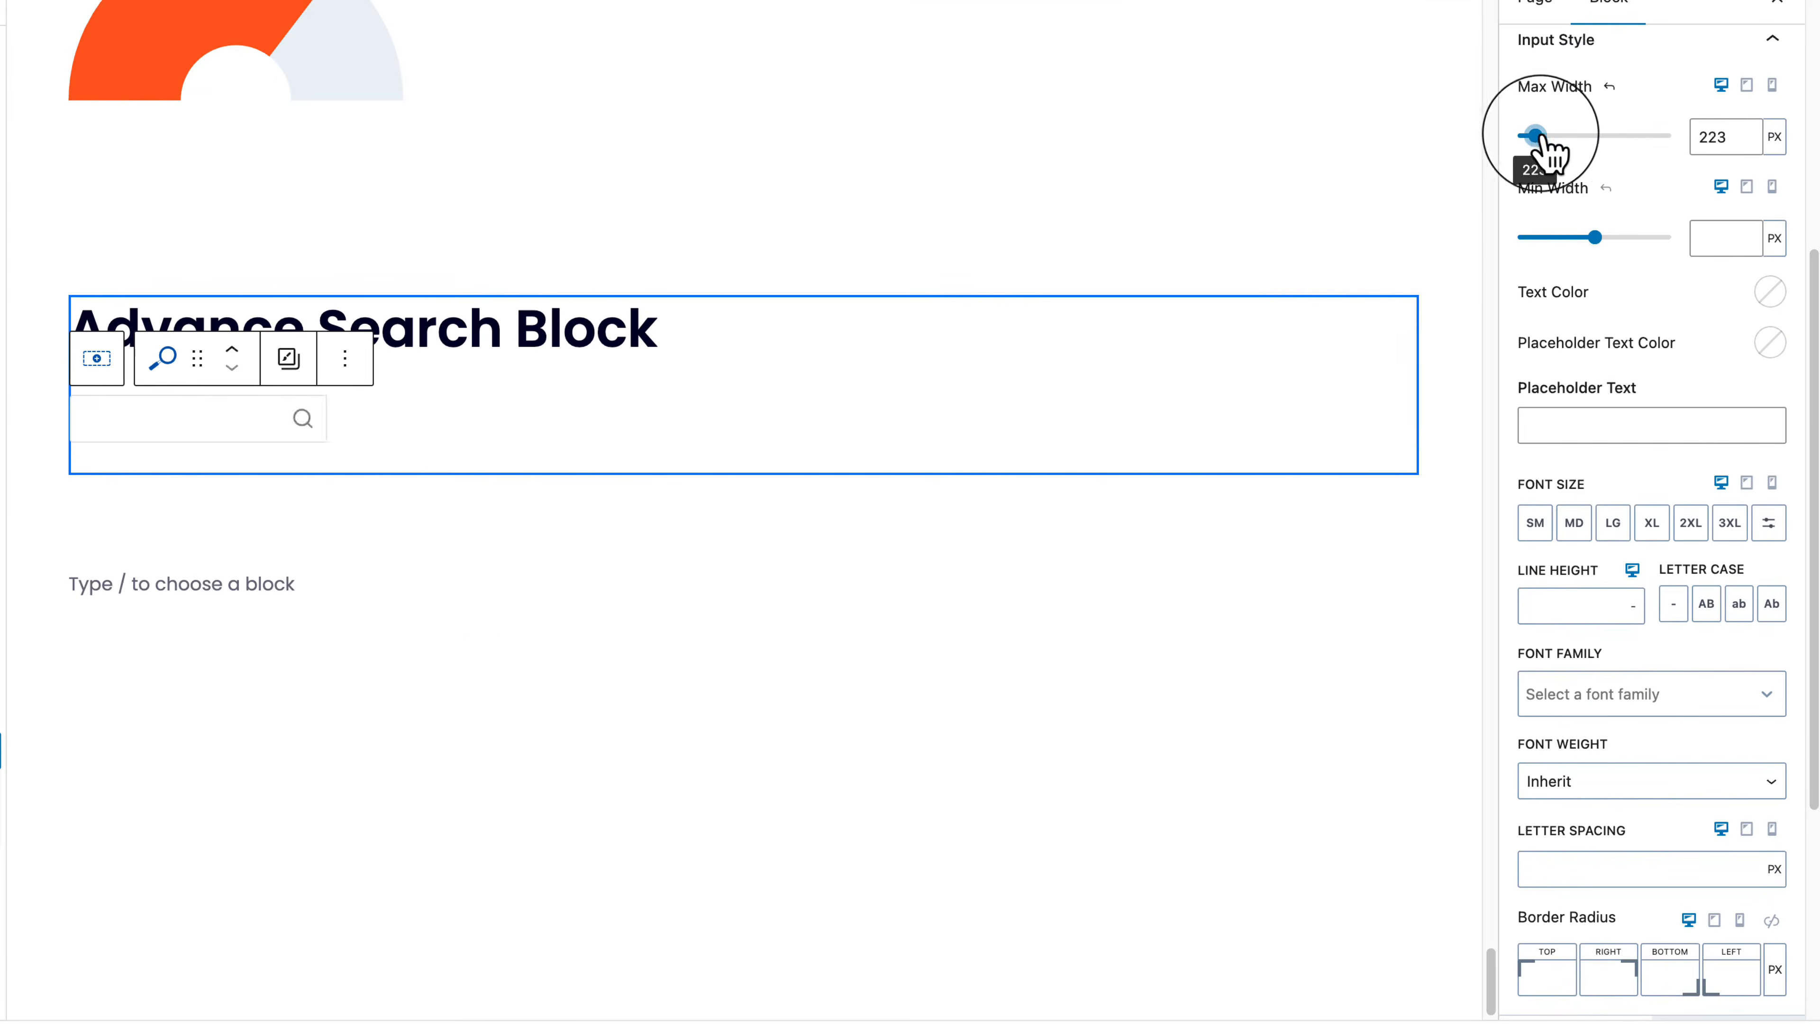
drag(1546, 151, 1561, 152)
scroll(1552, 179, up, 7)
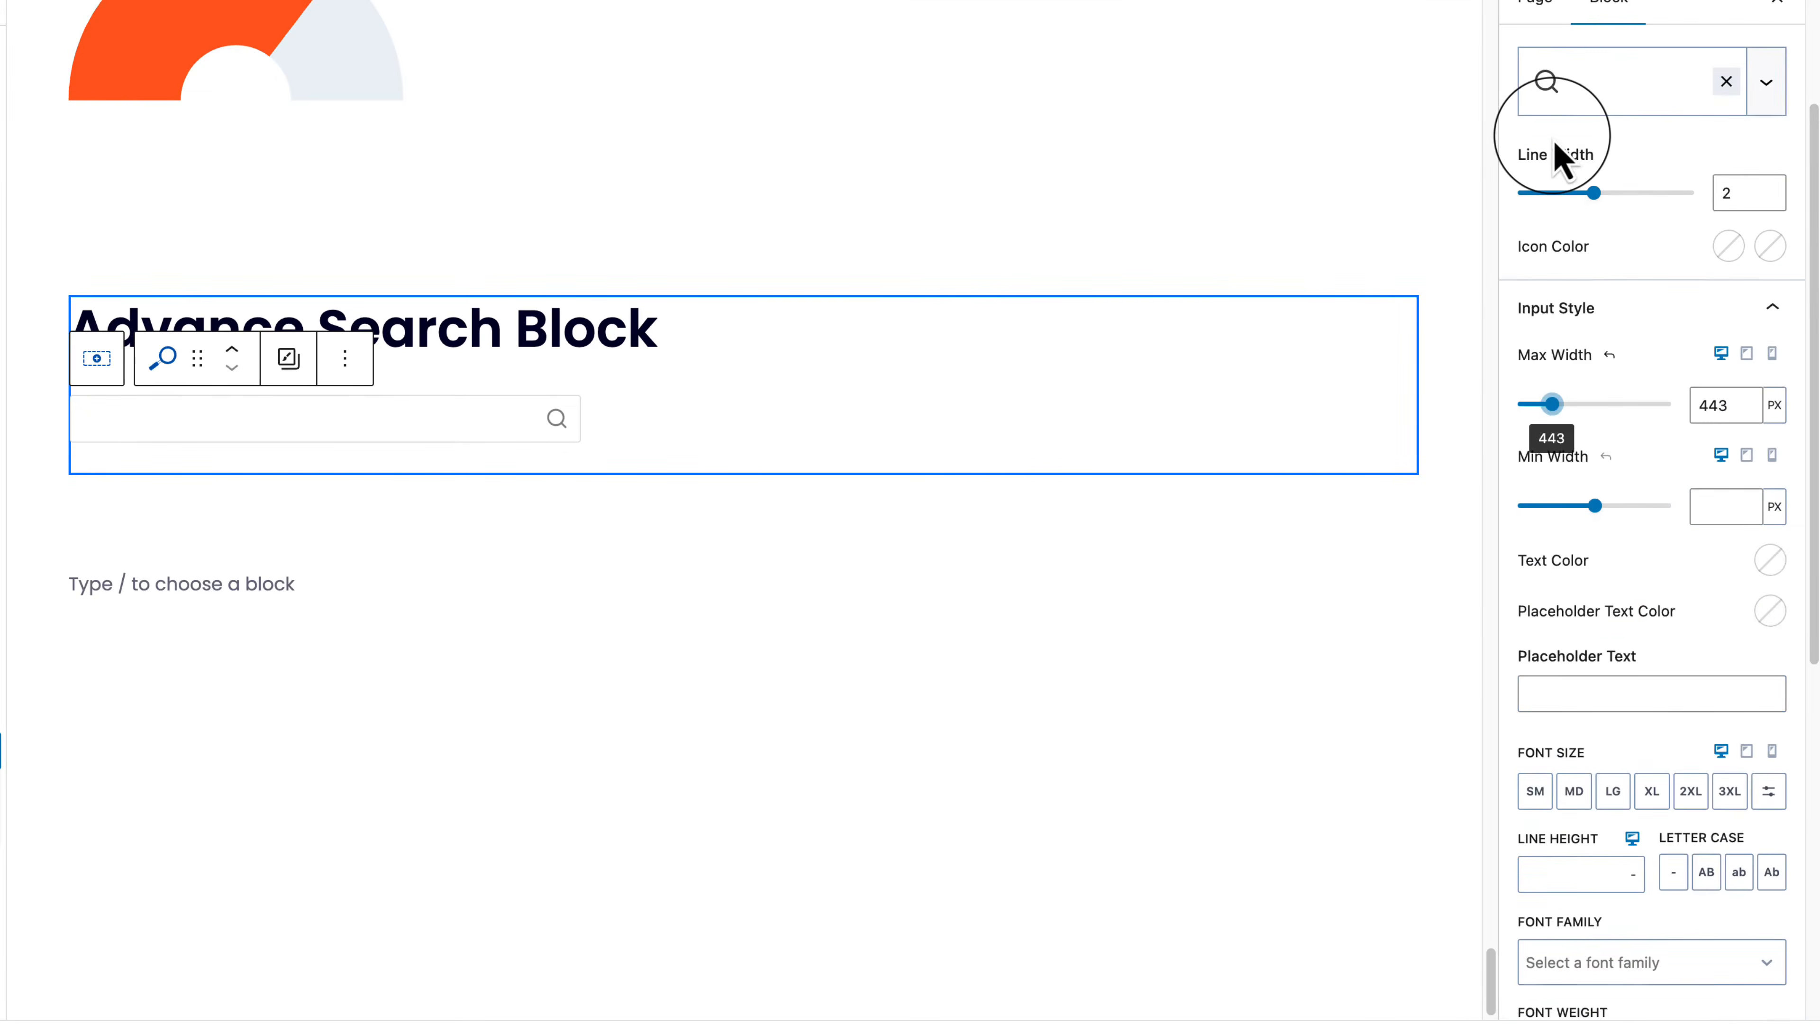
drag(1594, 434, 1645, 435)
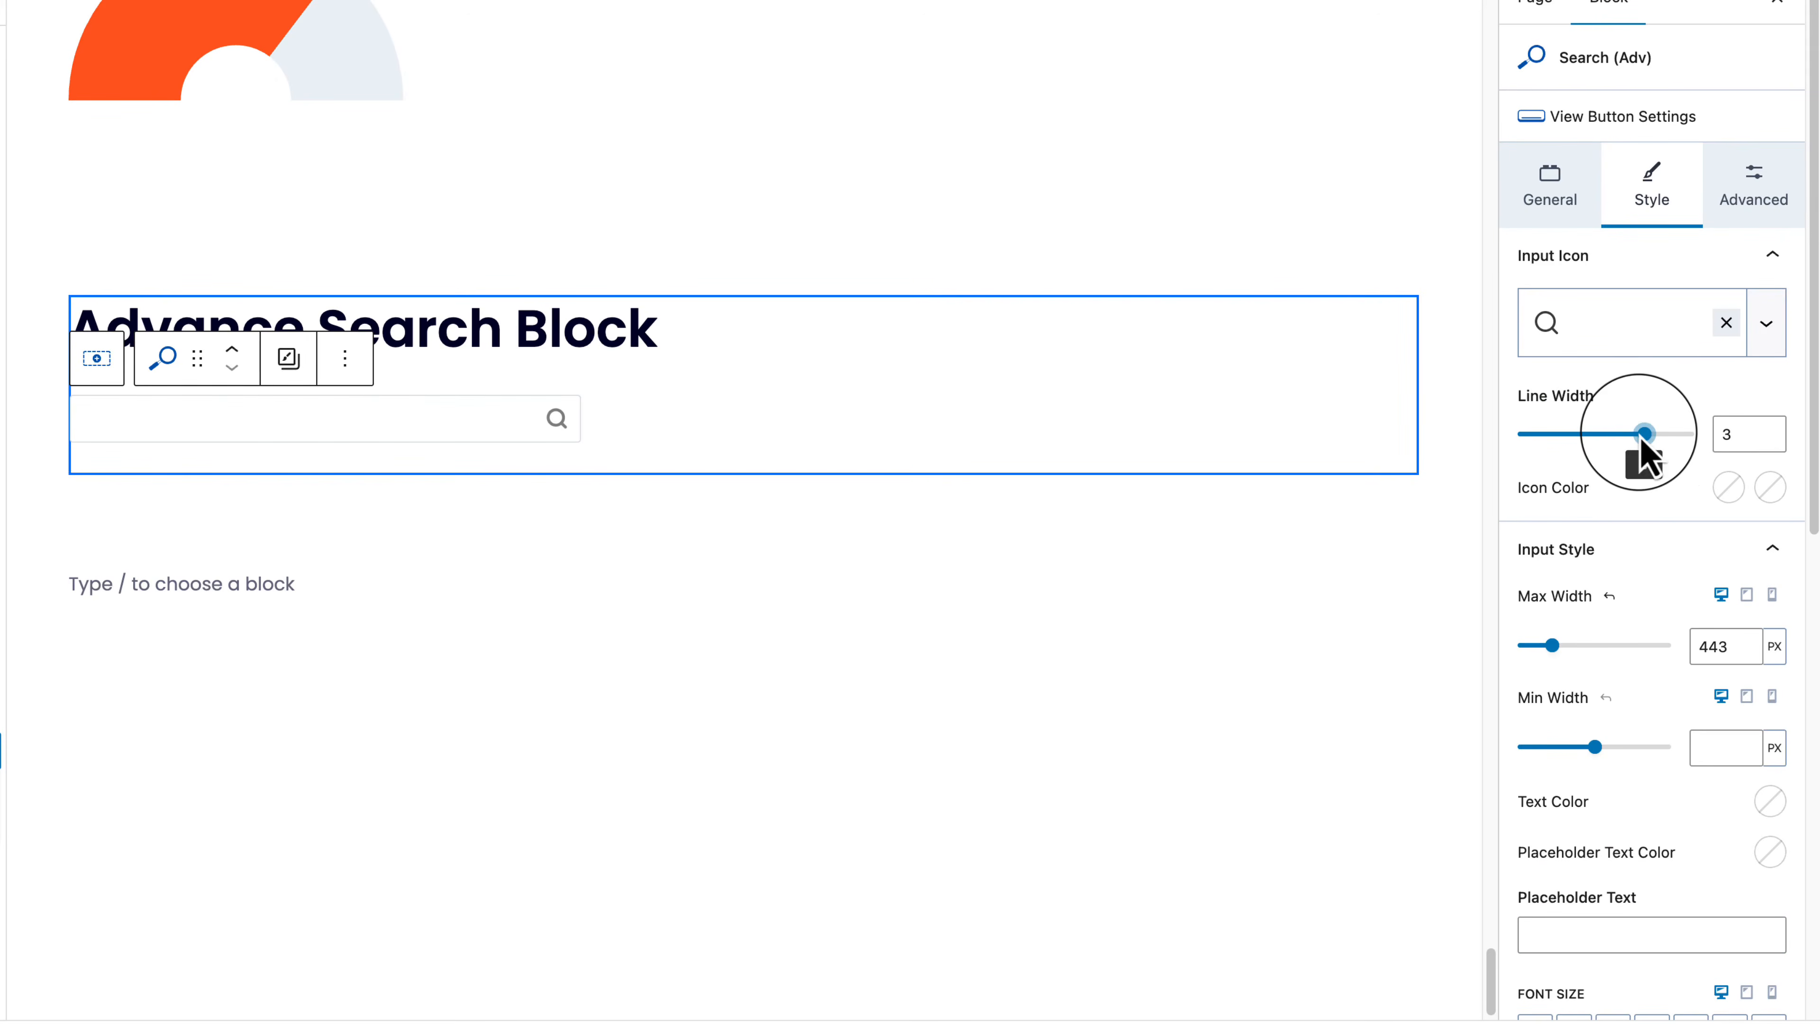
Step: Enable the input box shadow using a preset (0 0 6 5, not inset)
scroll(1629, 773, down, 10)
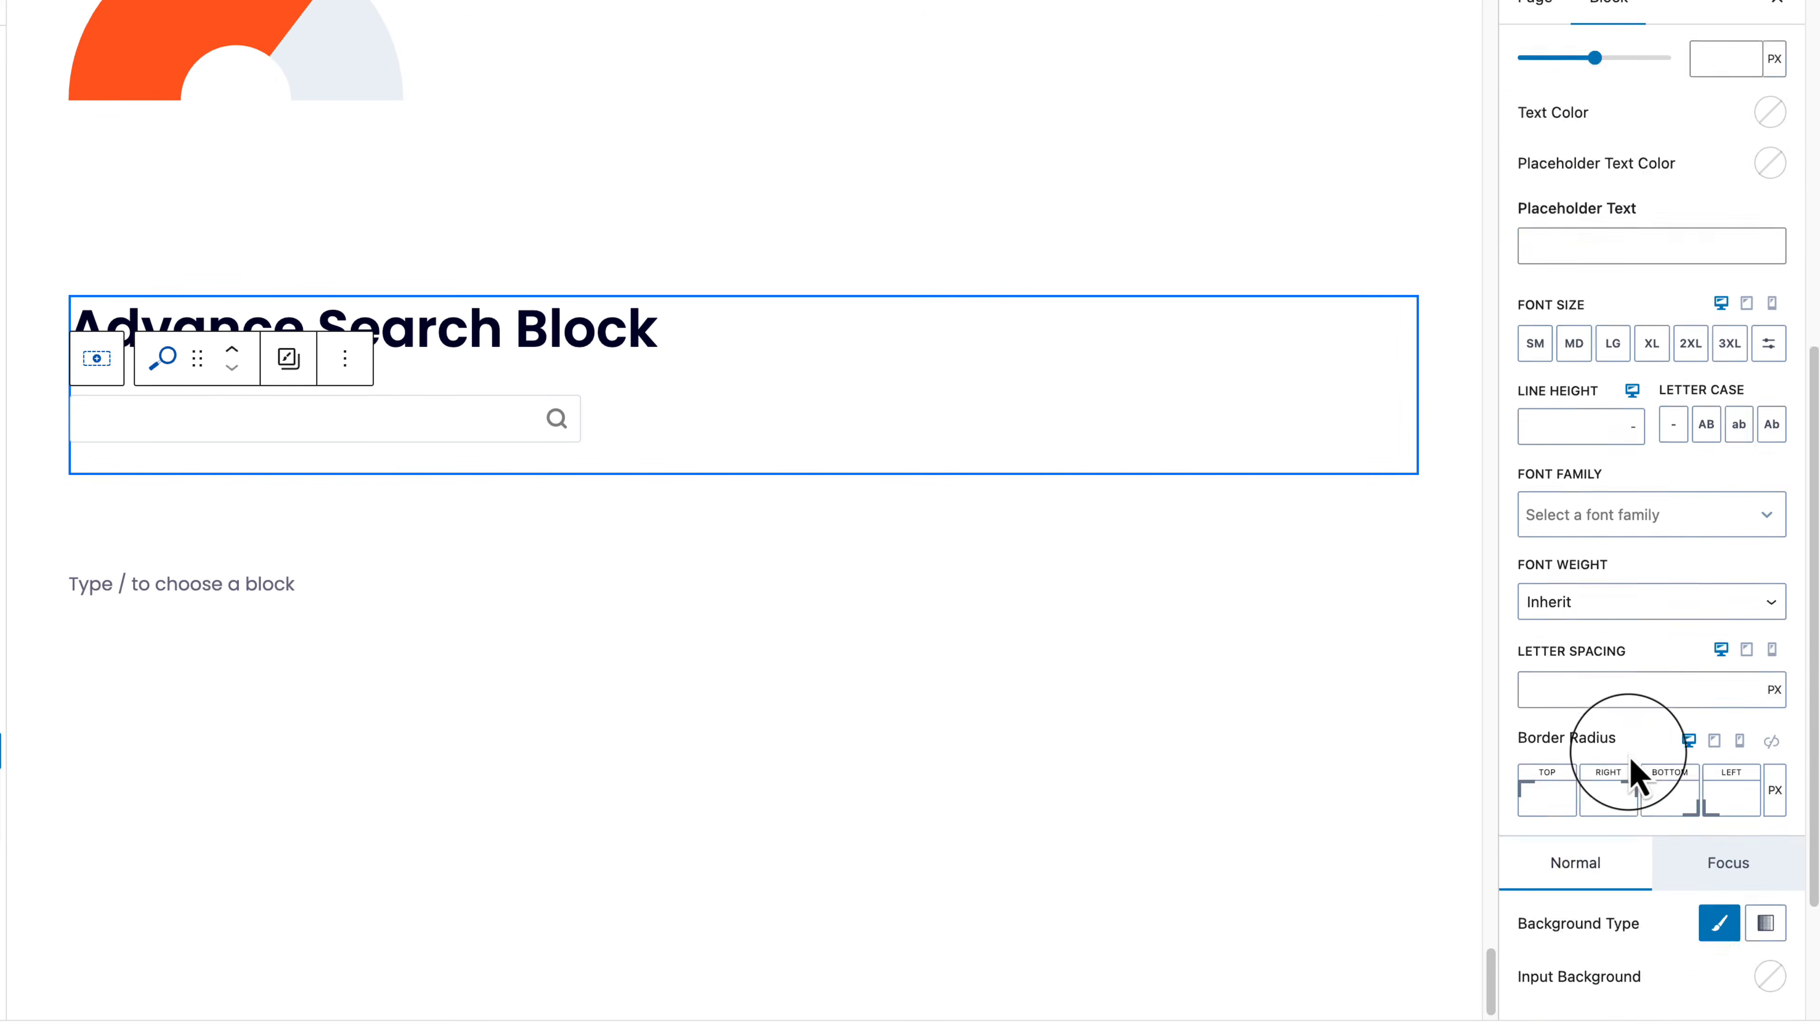
scroll(1628, 755, down, 2)
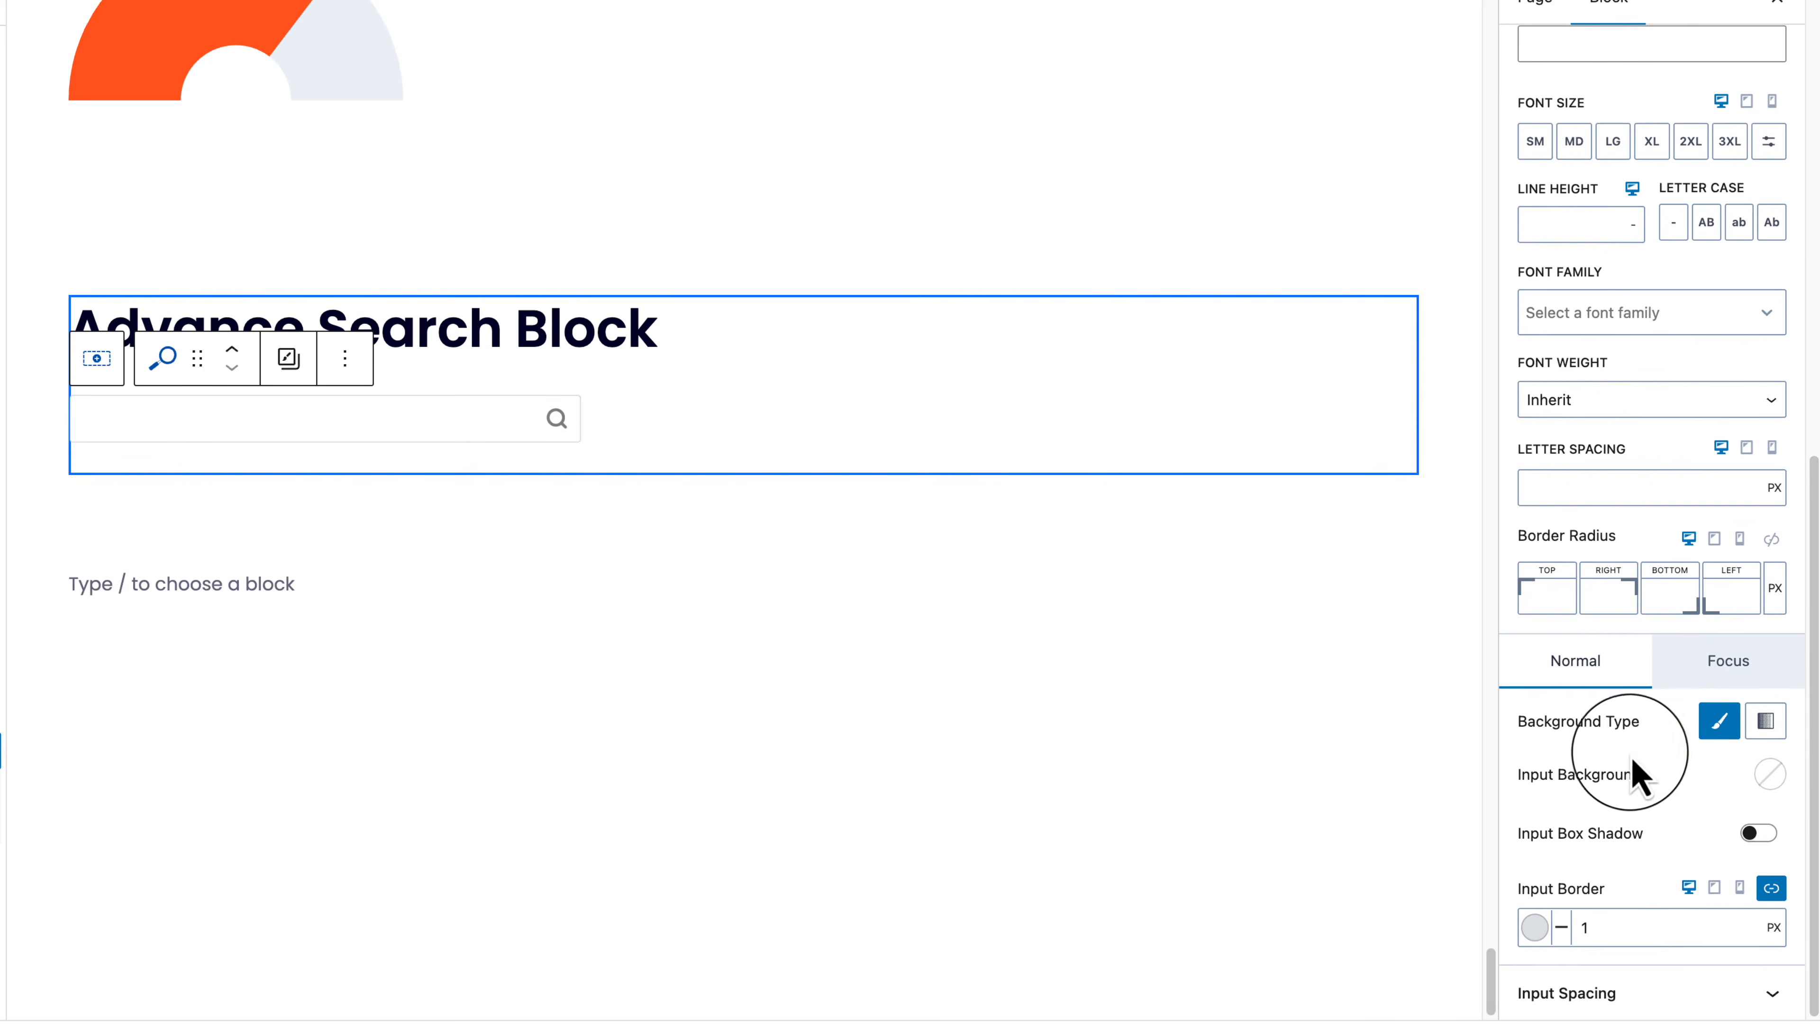
click(1769, 774)
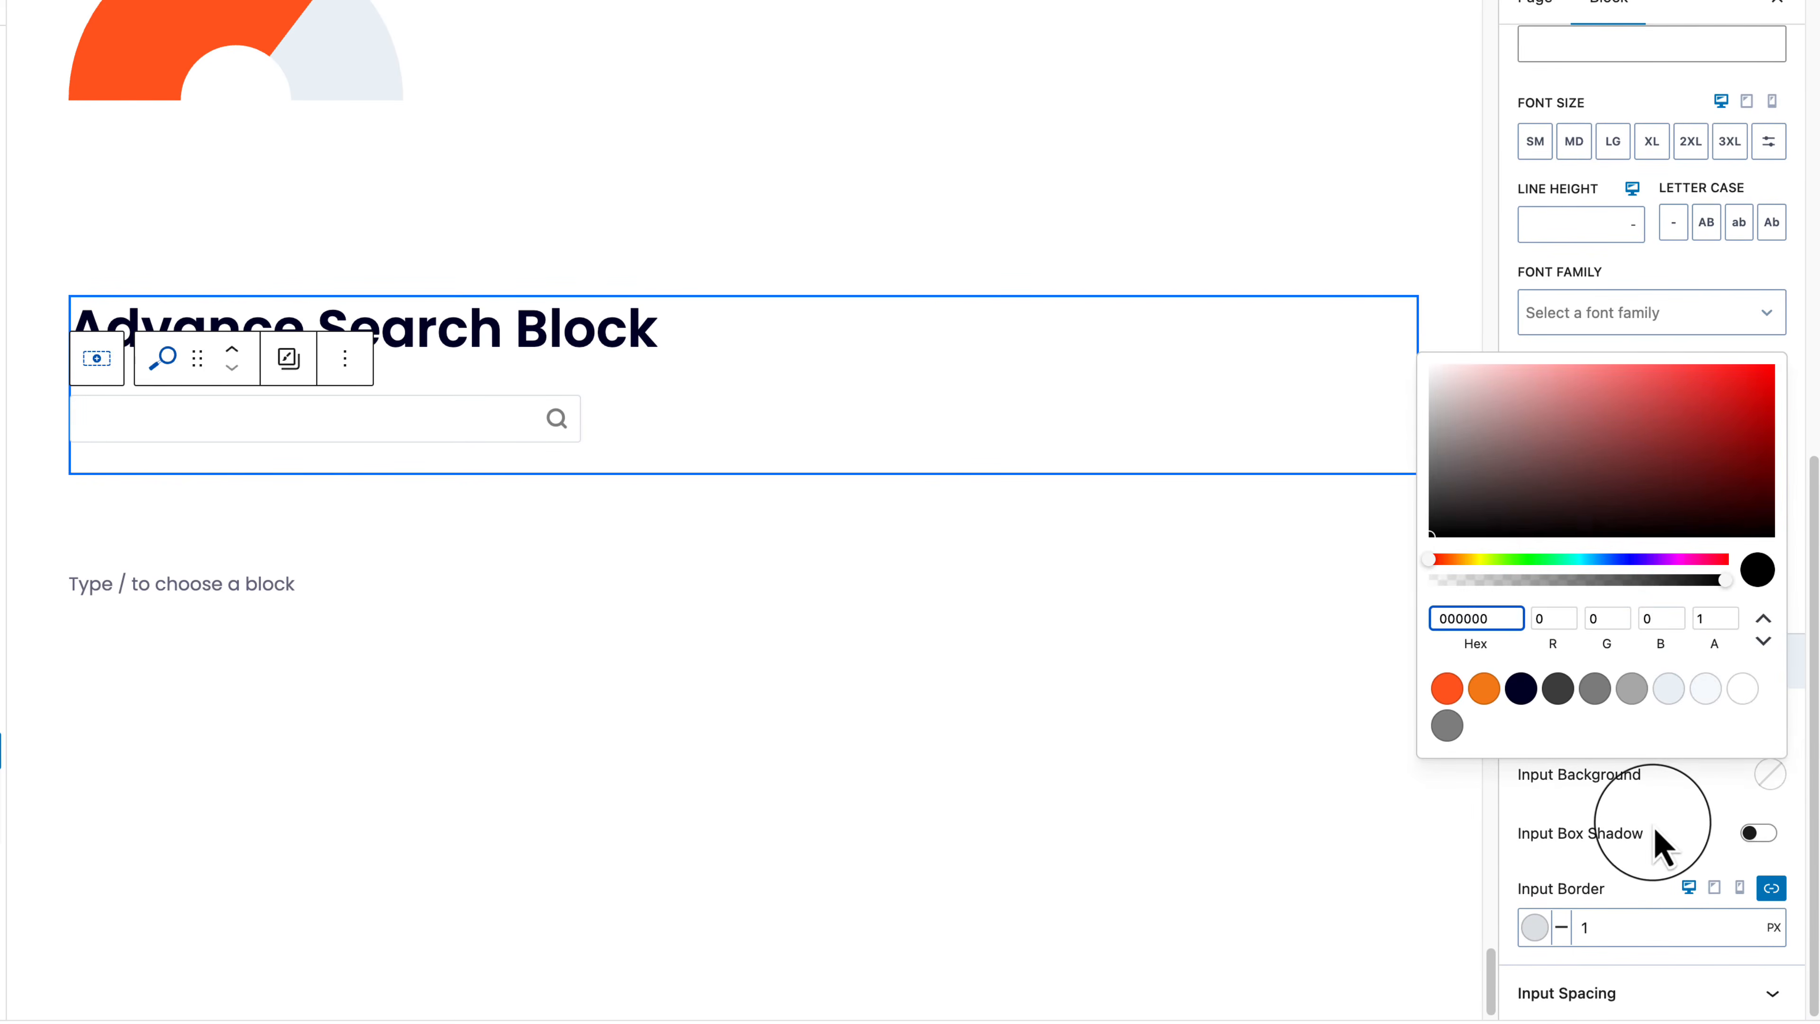
click(1654, 846)
click(1759, 834)
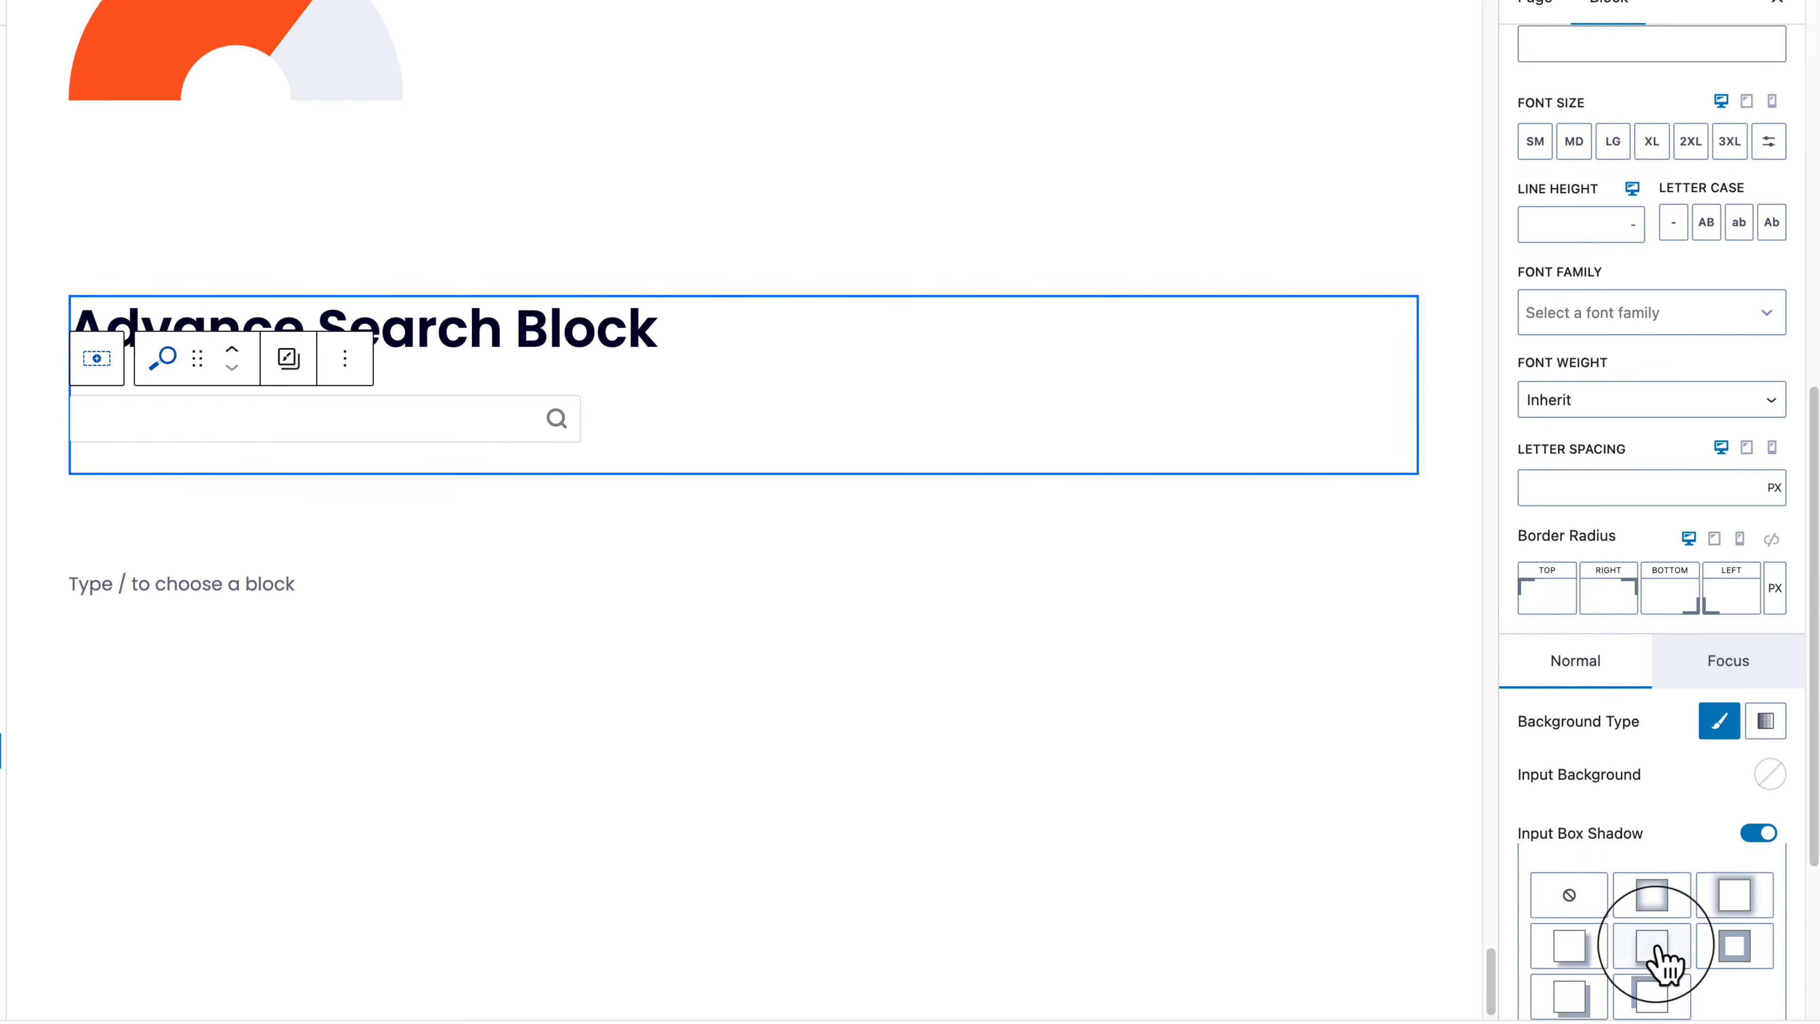
click(1652, 897)
scroll(1652, 905, down, 5)
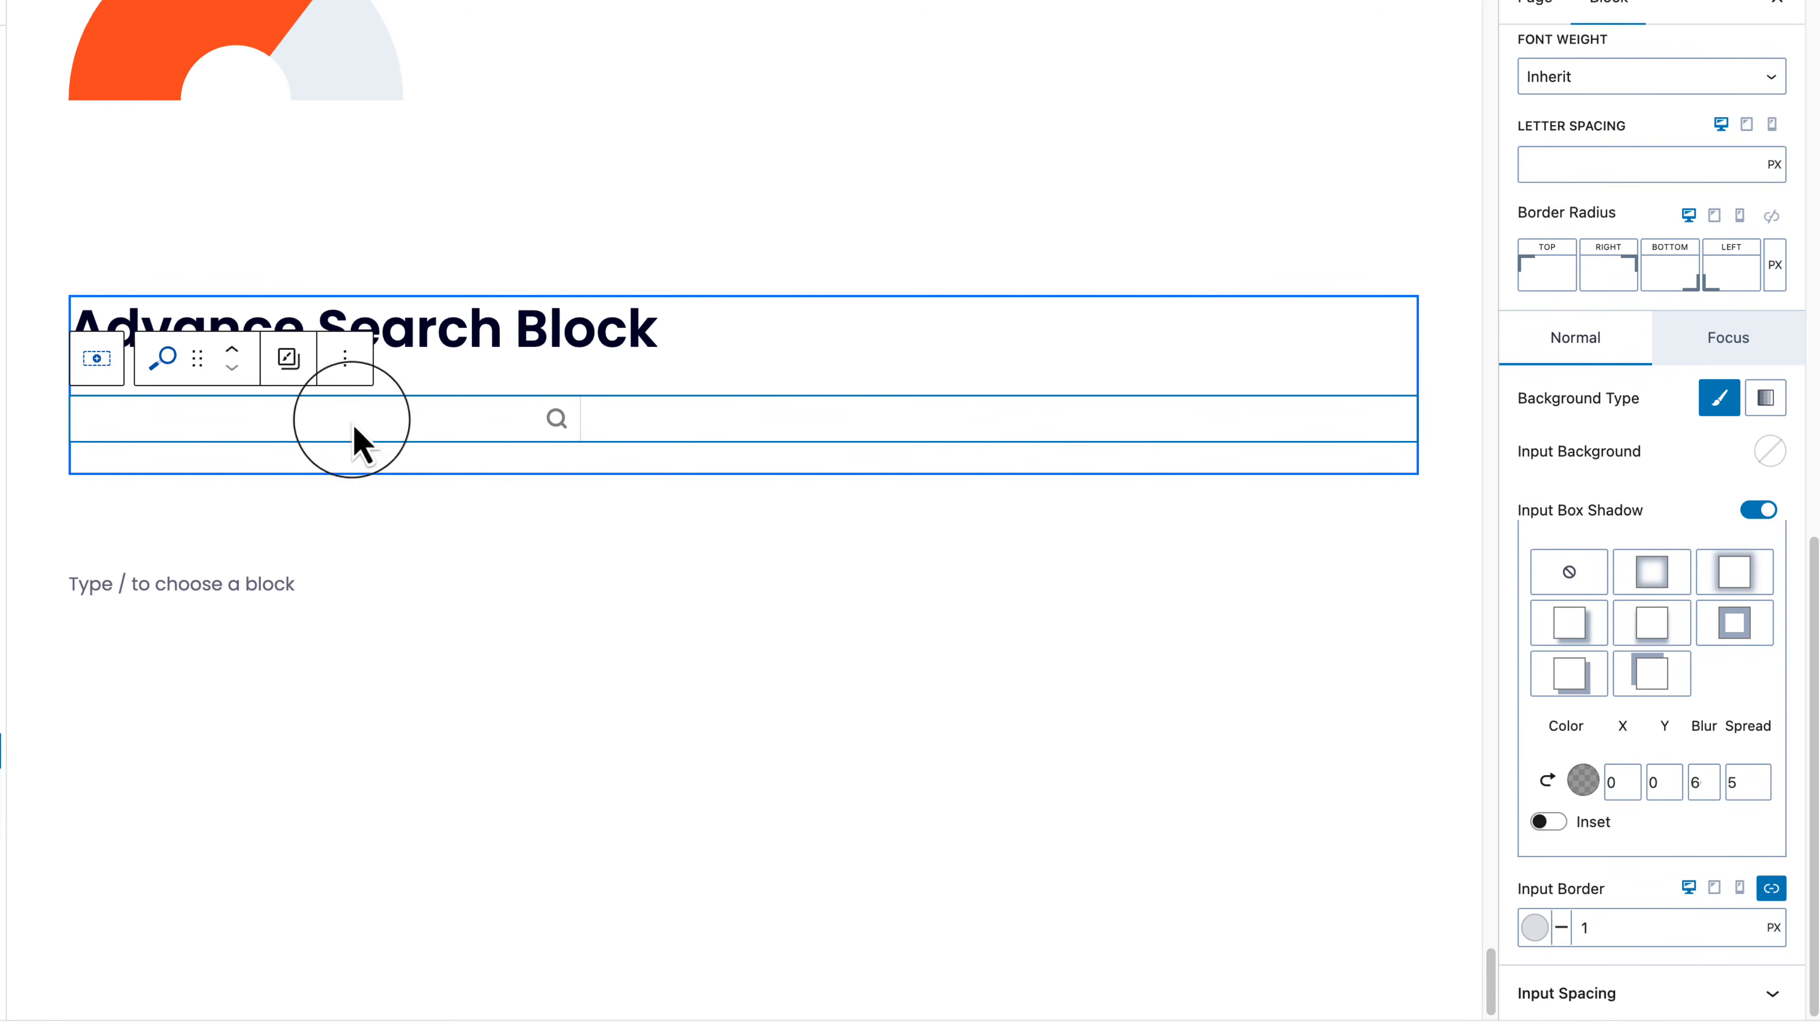
Step: Collapse the Input Style, Input Icon and Input Spacing panels and show the General settings
click(1653, 994)
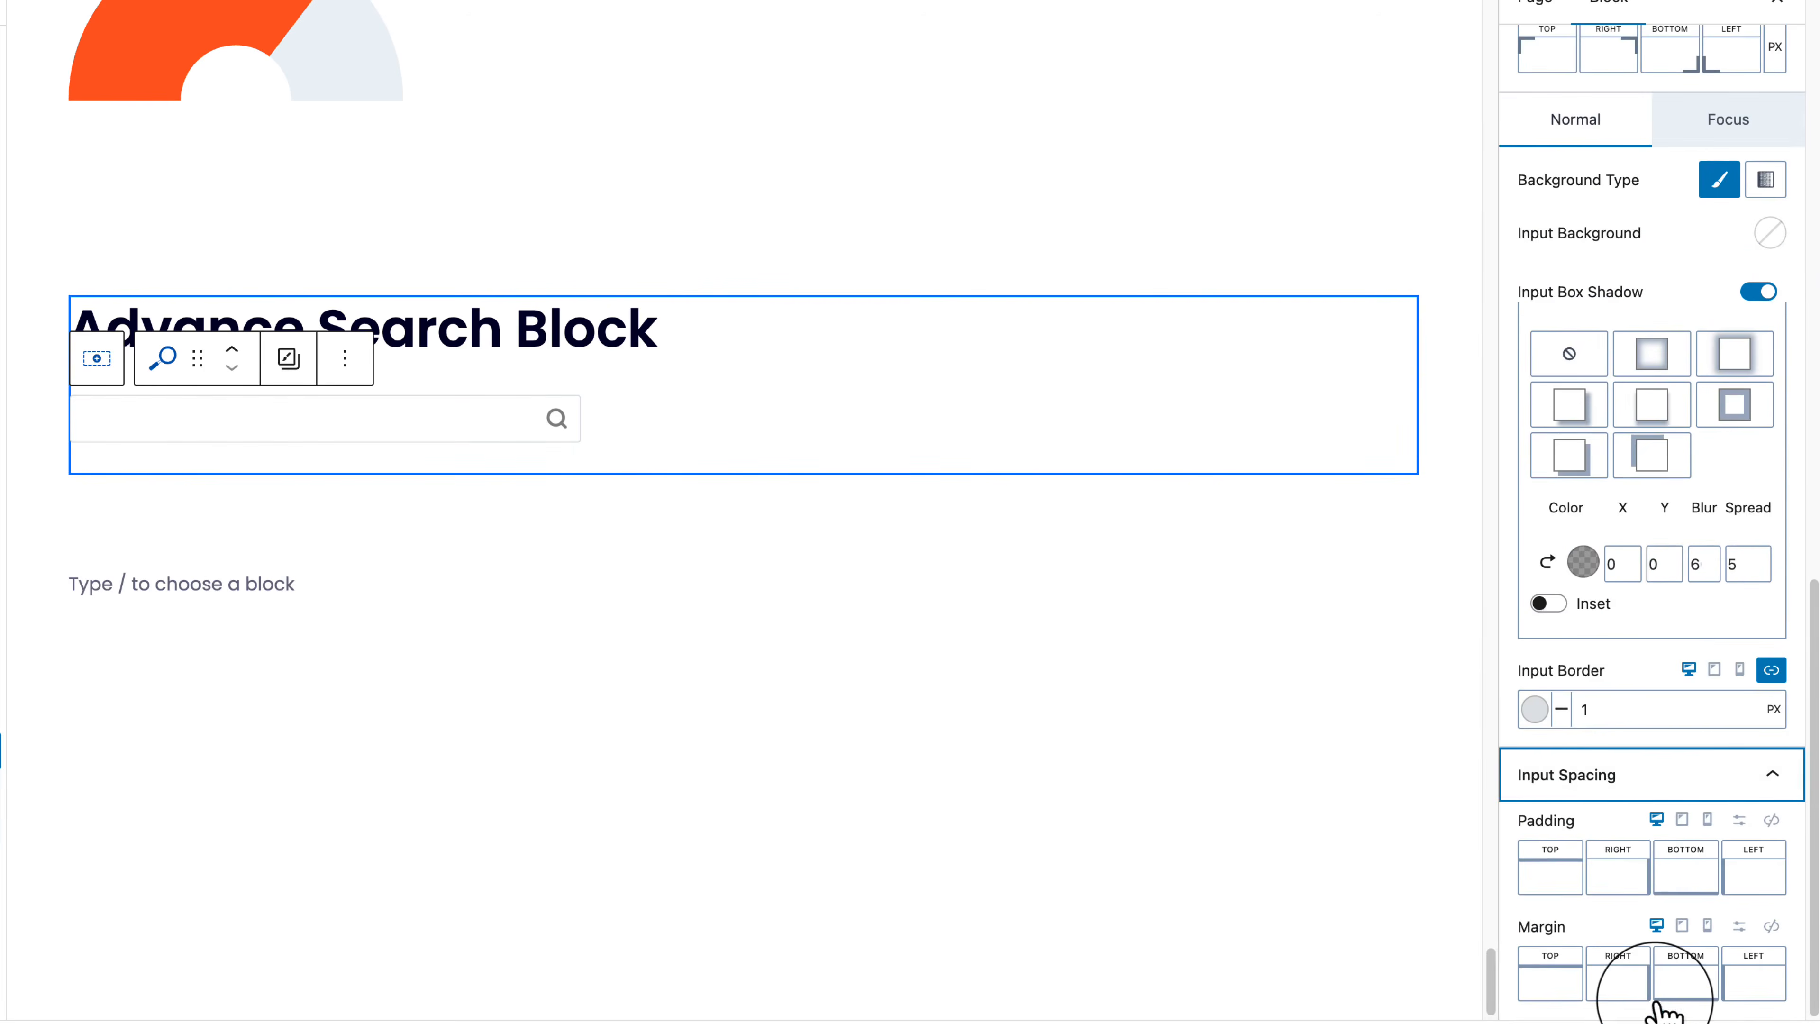
scroll(1655, 1003, up, 8)
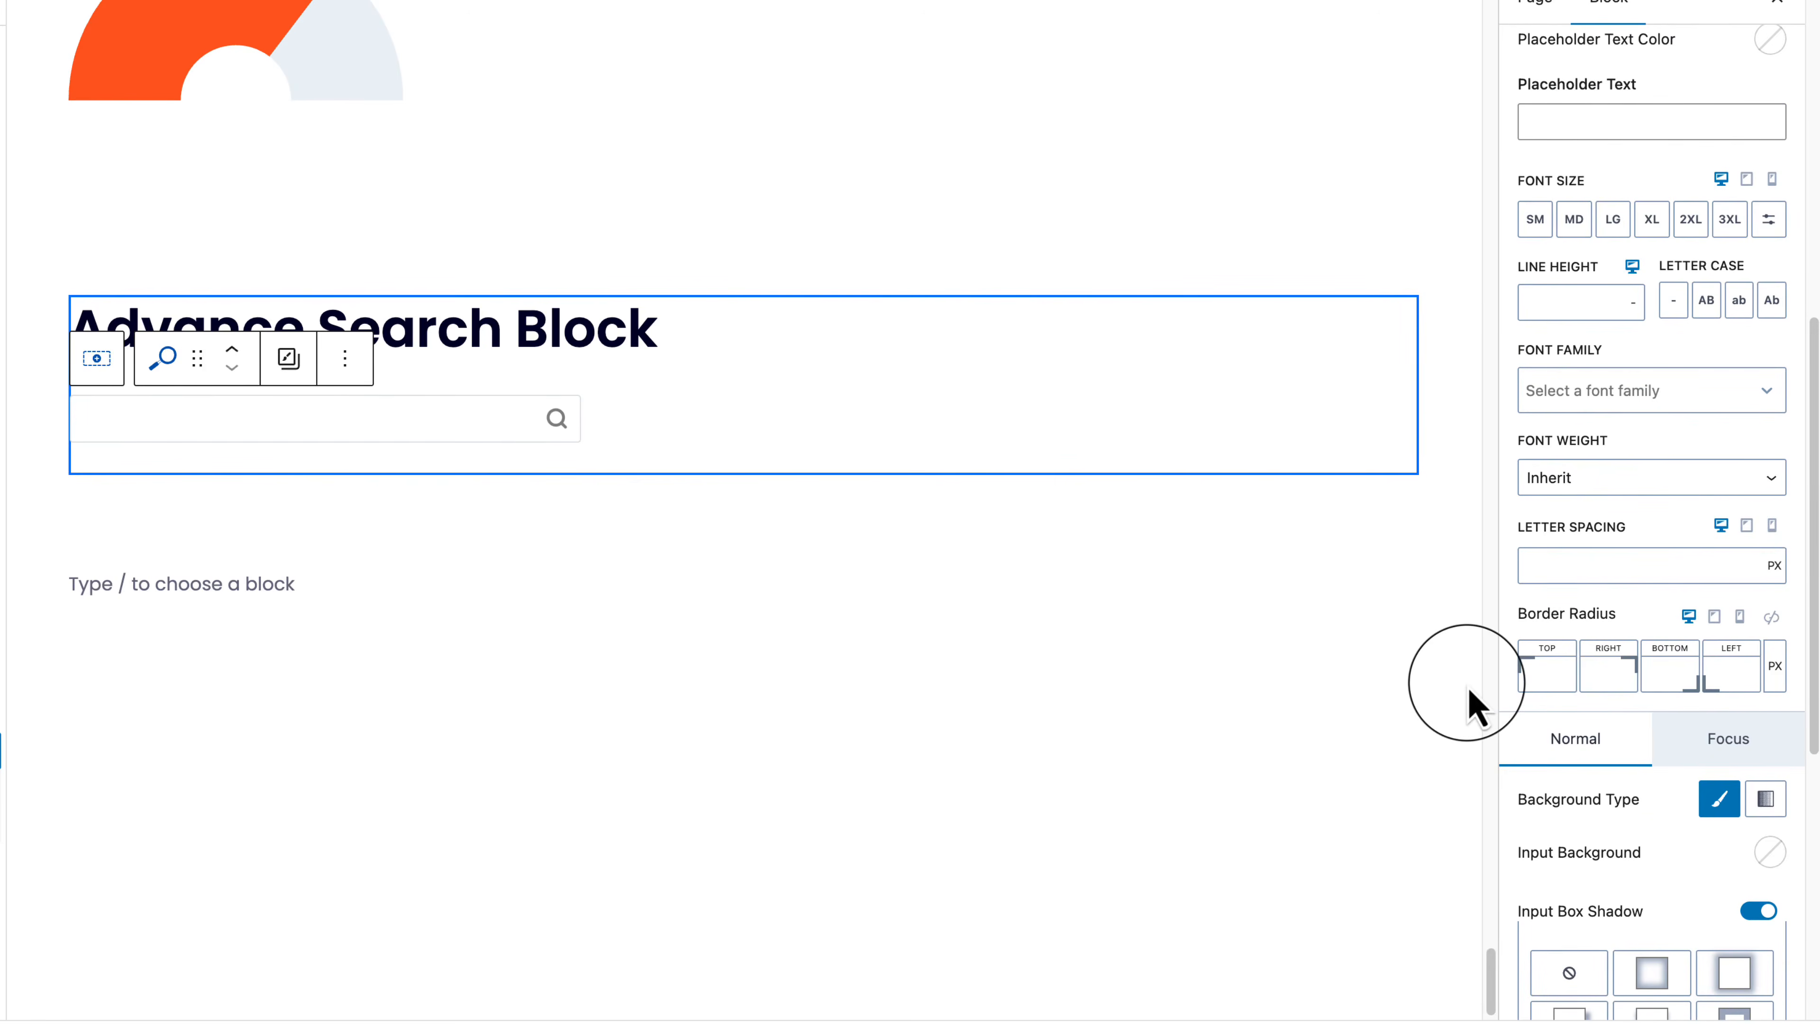
scroll(1640, 511, up, 3)
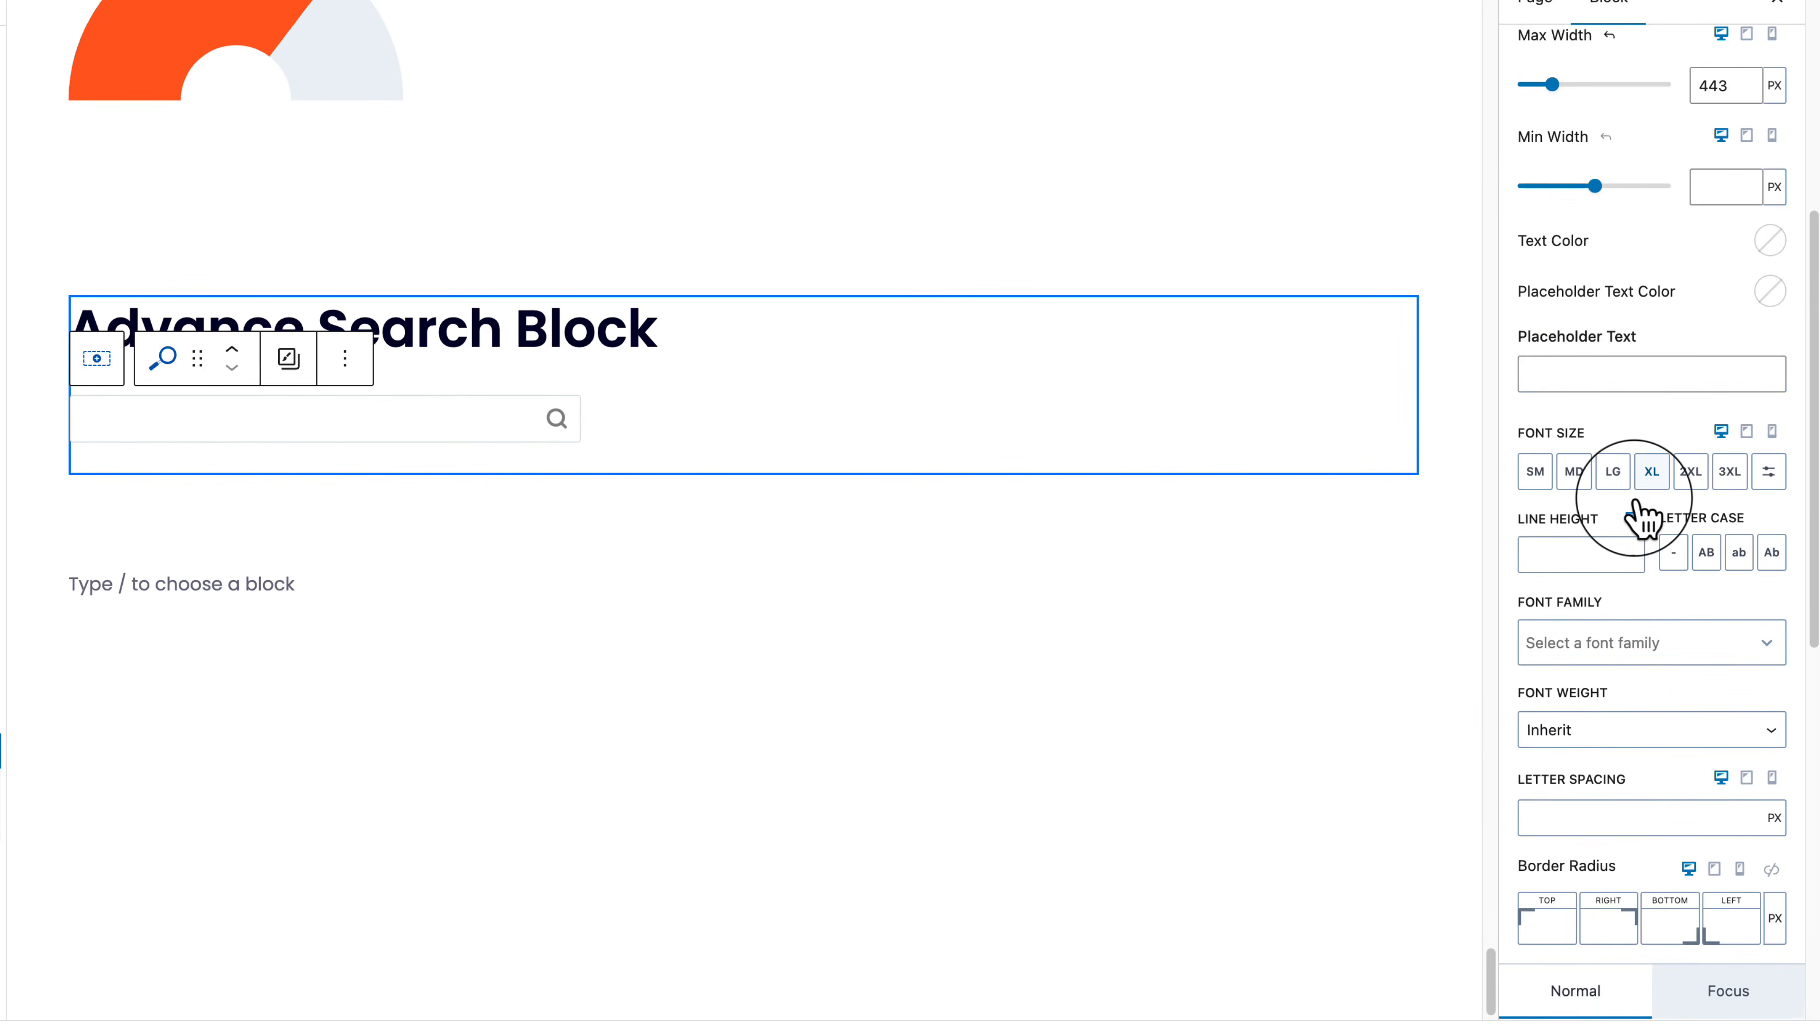
scroll(1641, 517, up, 6)
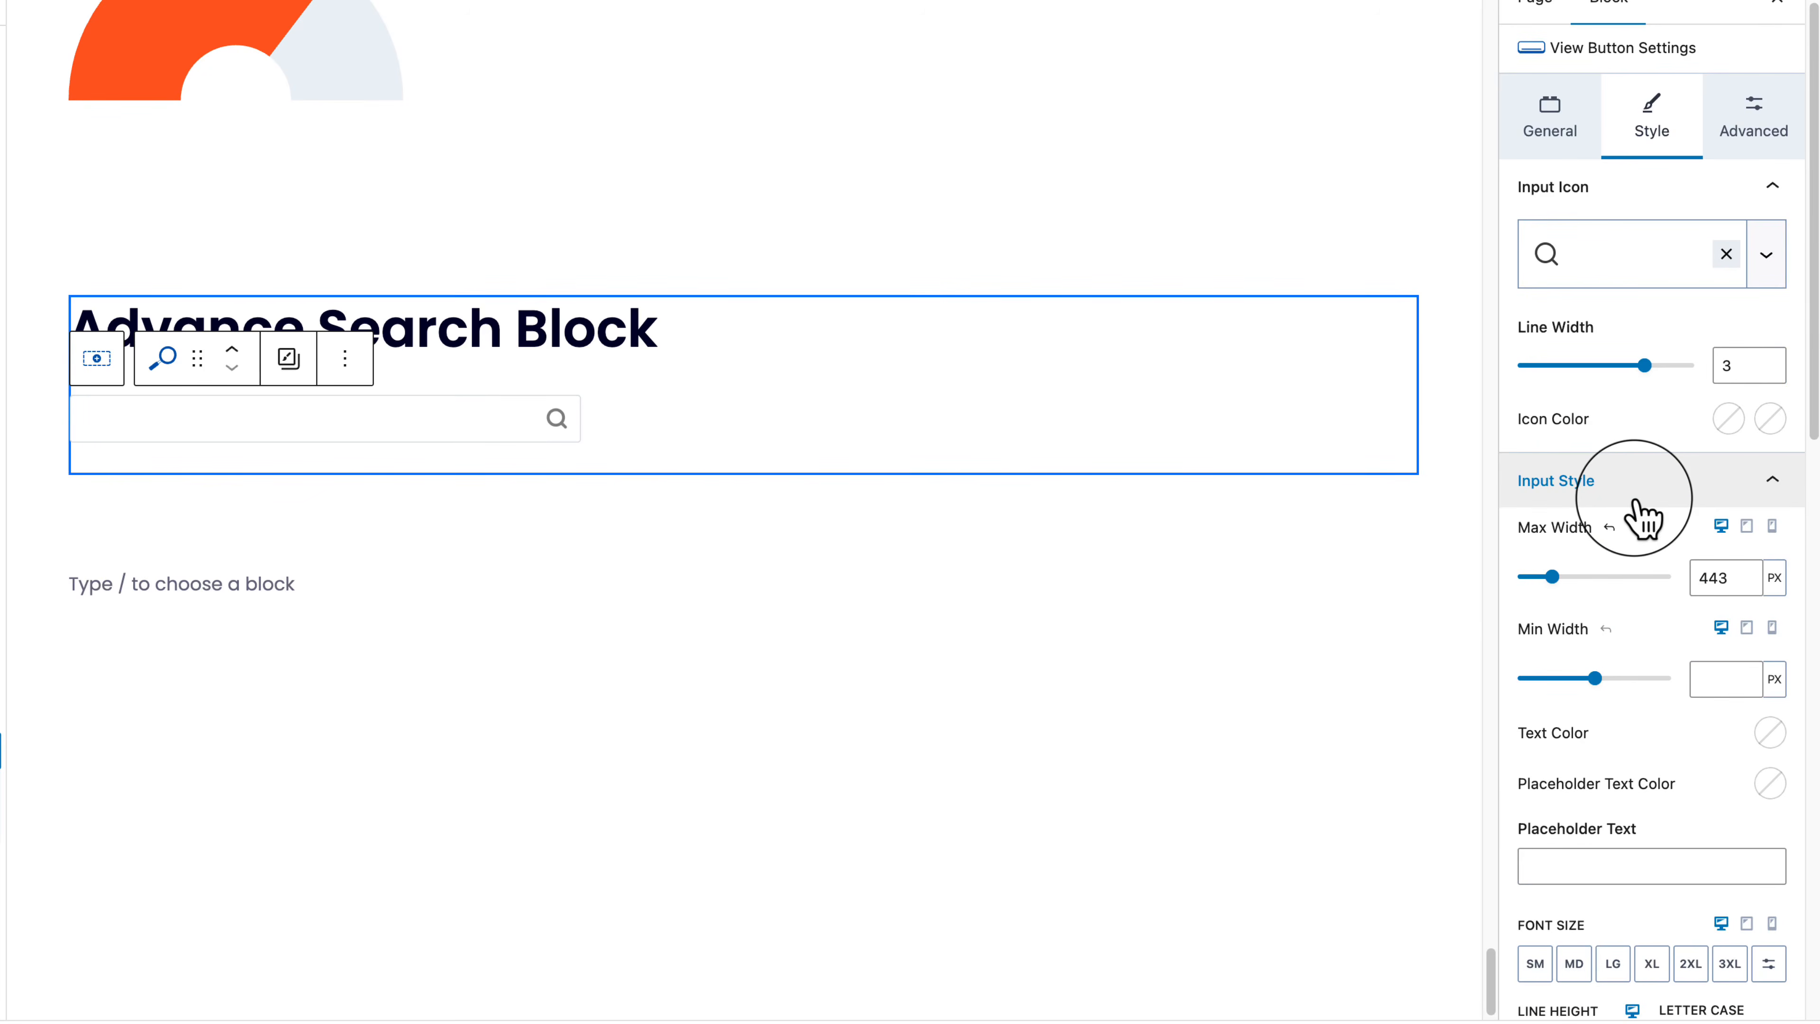
scroll(1637, 502, down, 1)
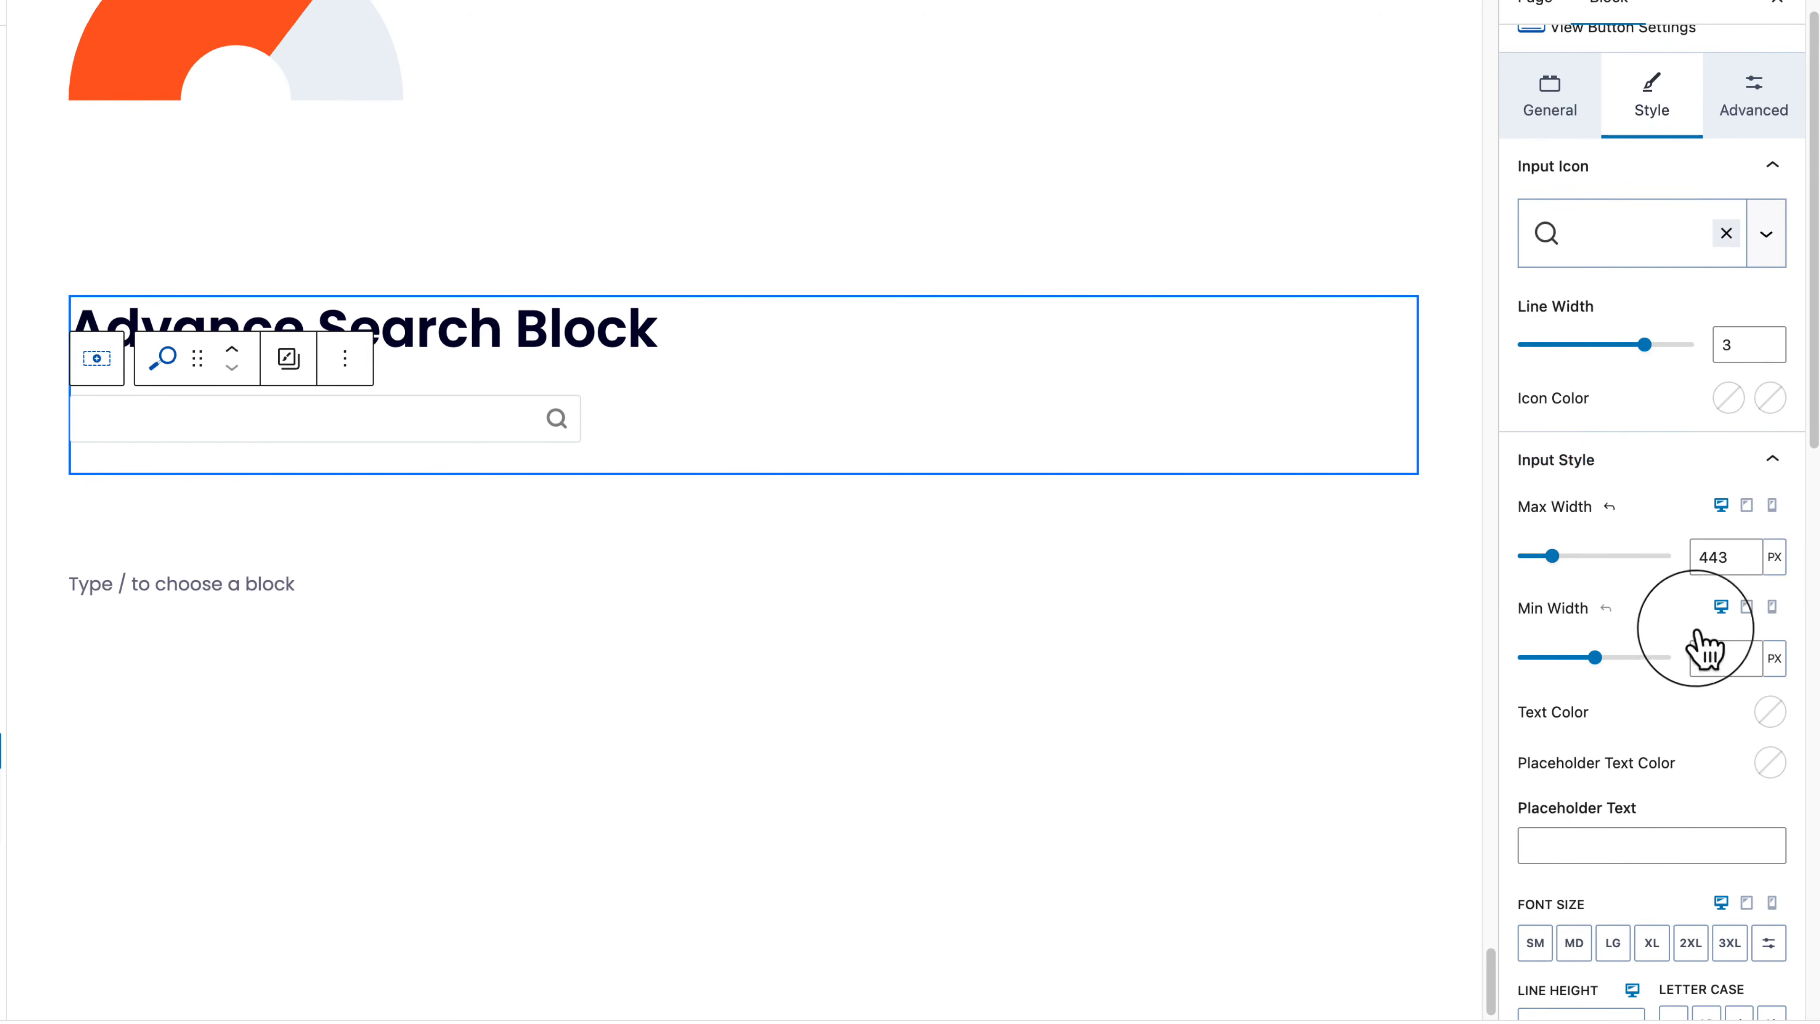
scroll(1705, 850, down, 9)
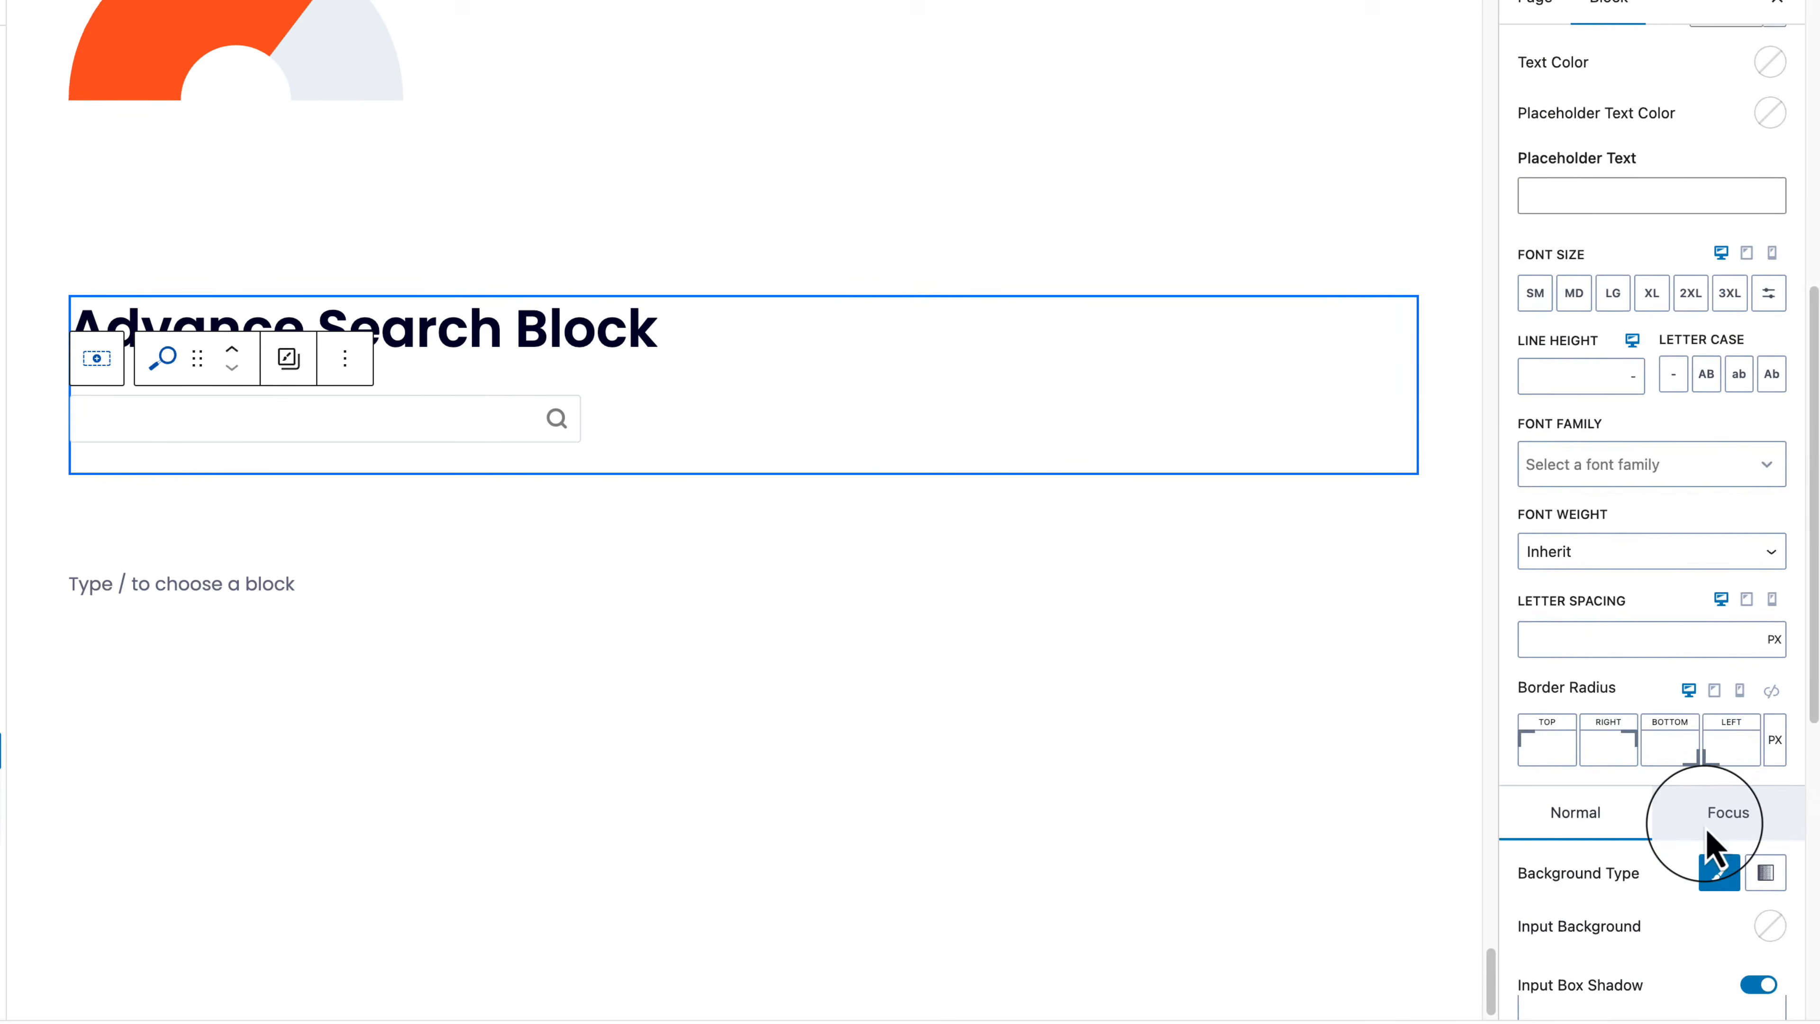
scroll(1670, 889, down, 5)
scroll(1655, 940, down, 1)
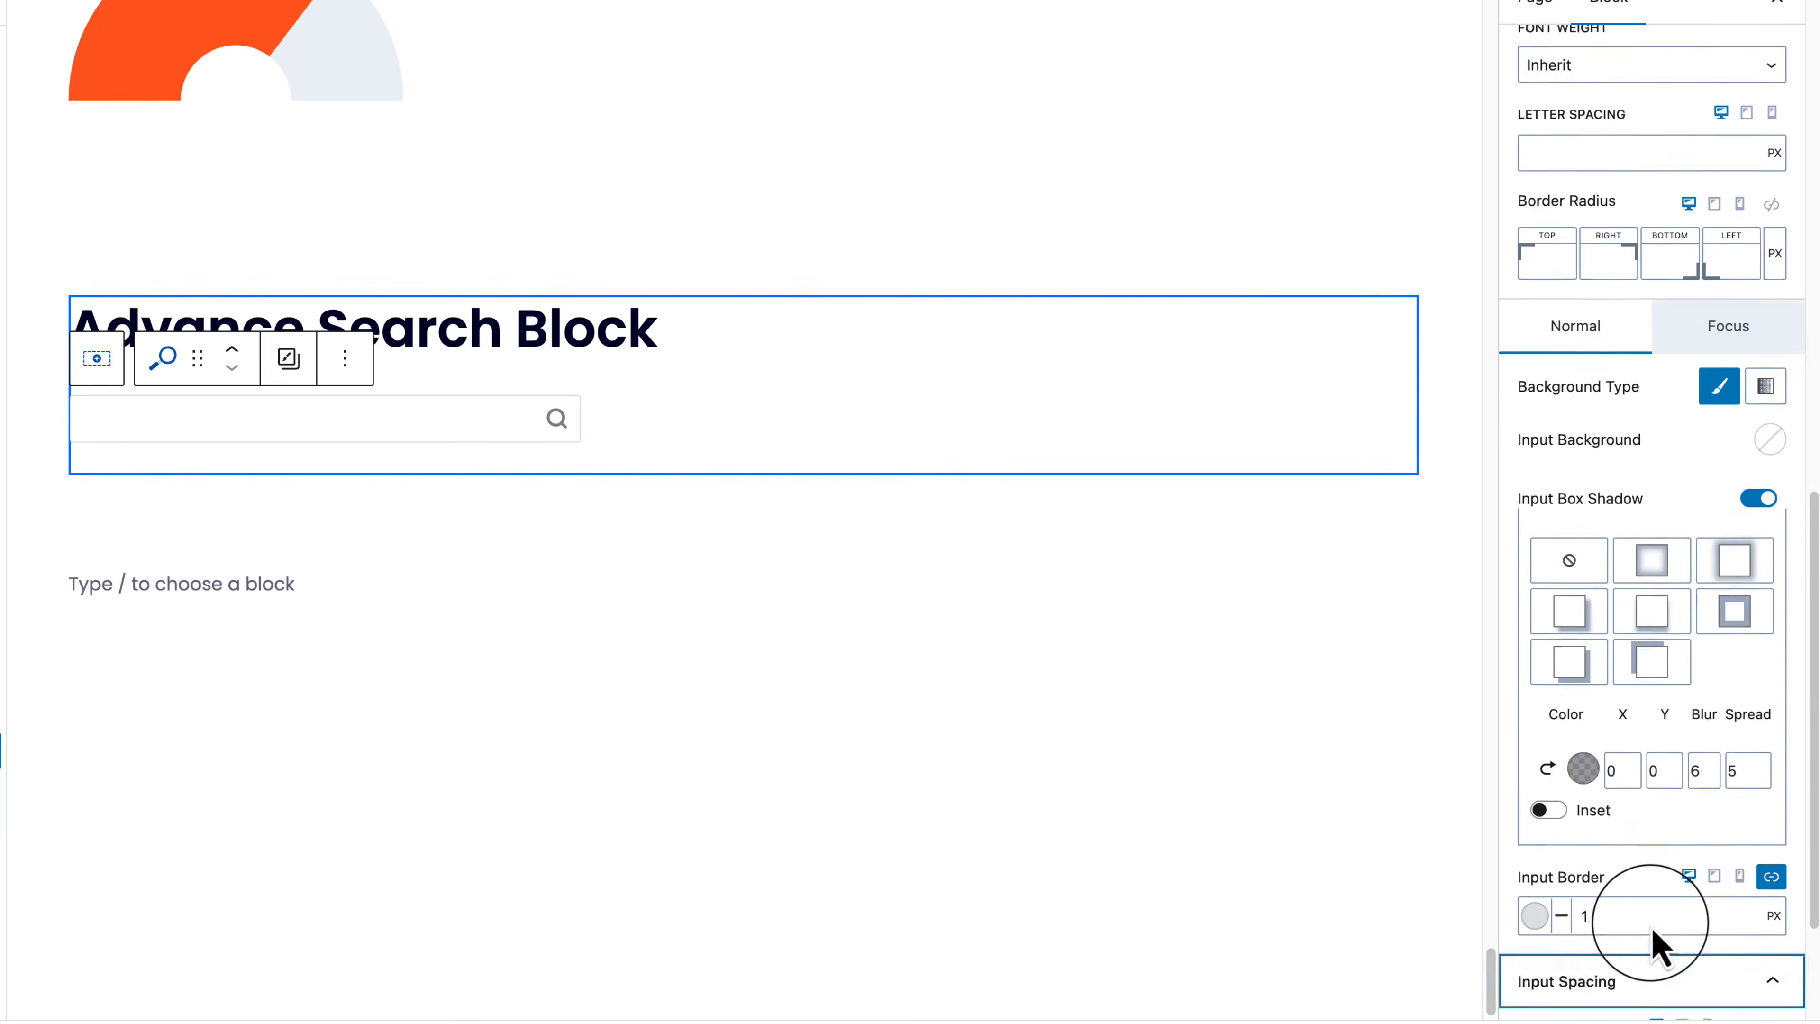
scroll(1541, 886, down, 3)
scroll(1545, 931, up, 15)
click(1670, 195)
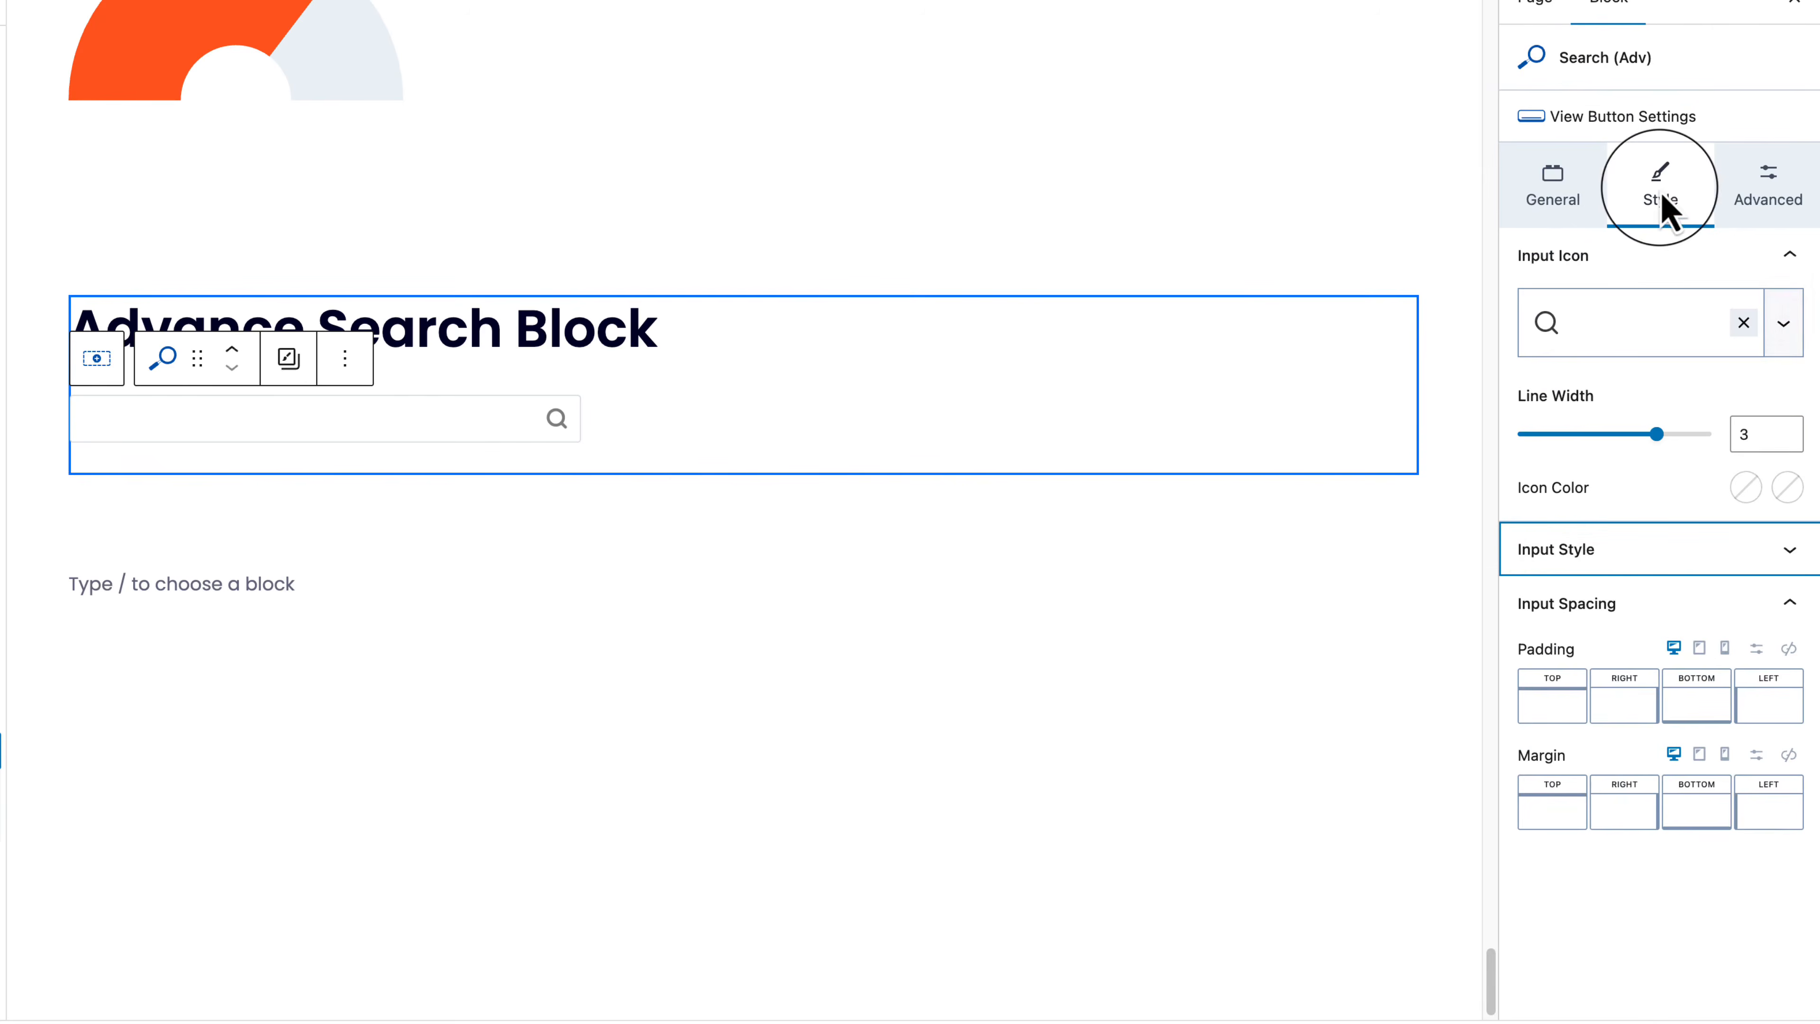
click(1687, 268)
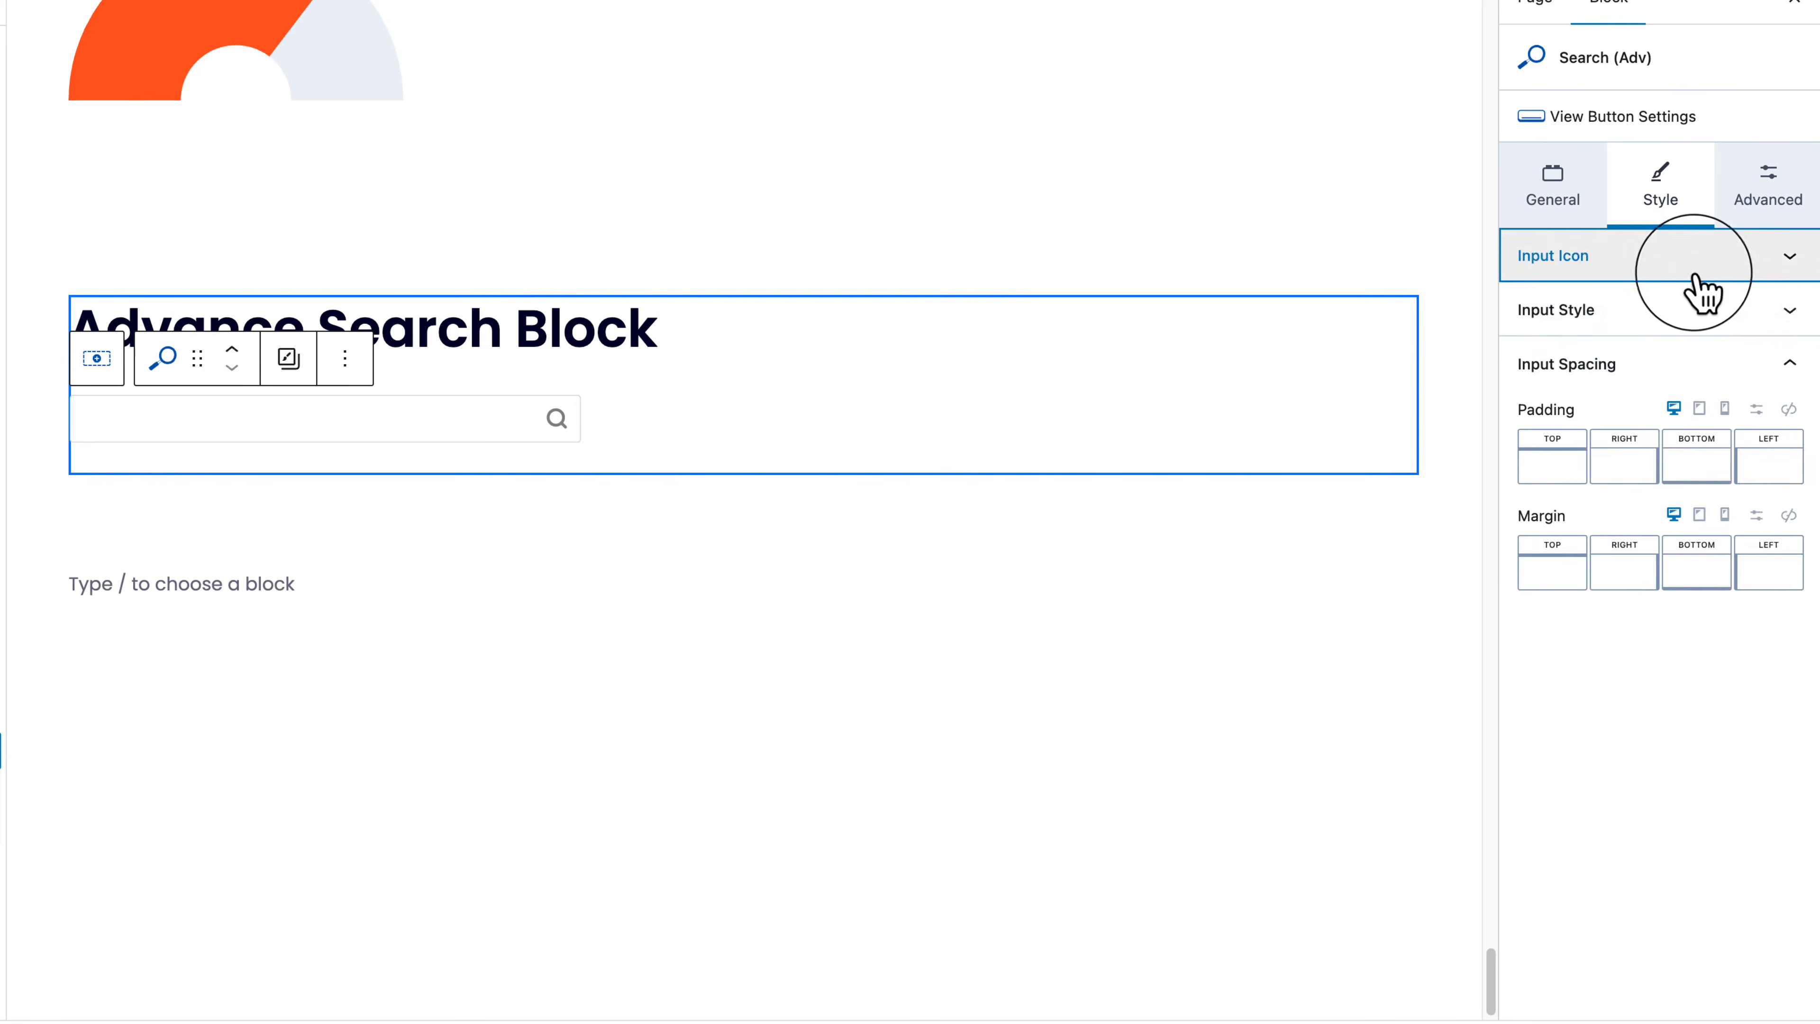
click(1692, 351)
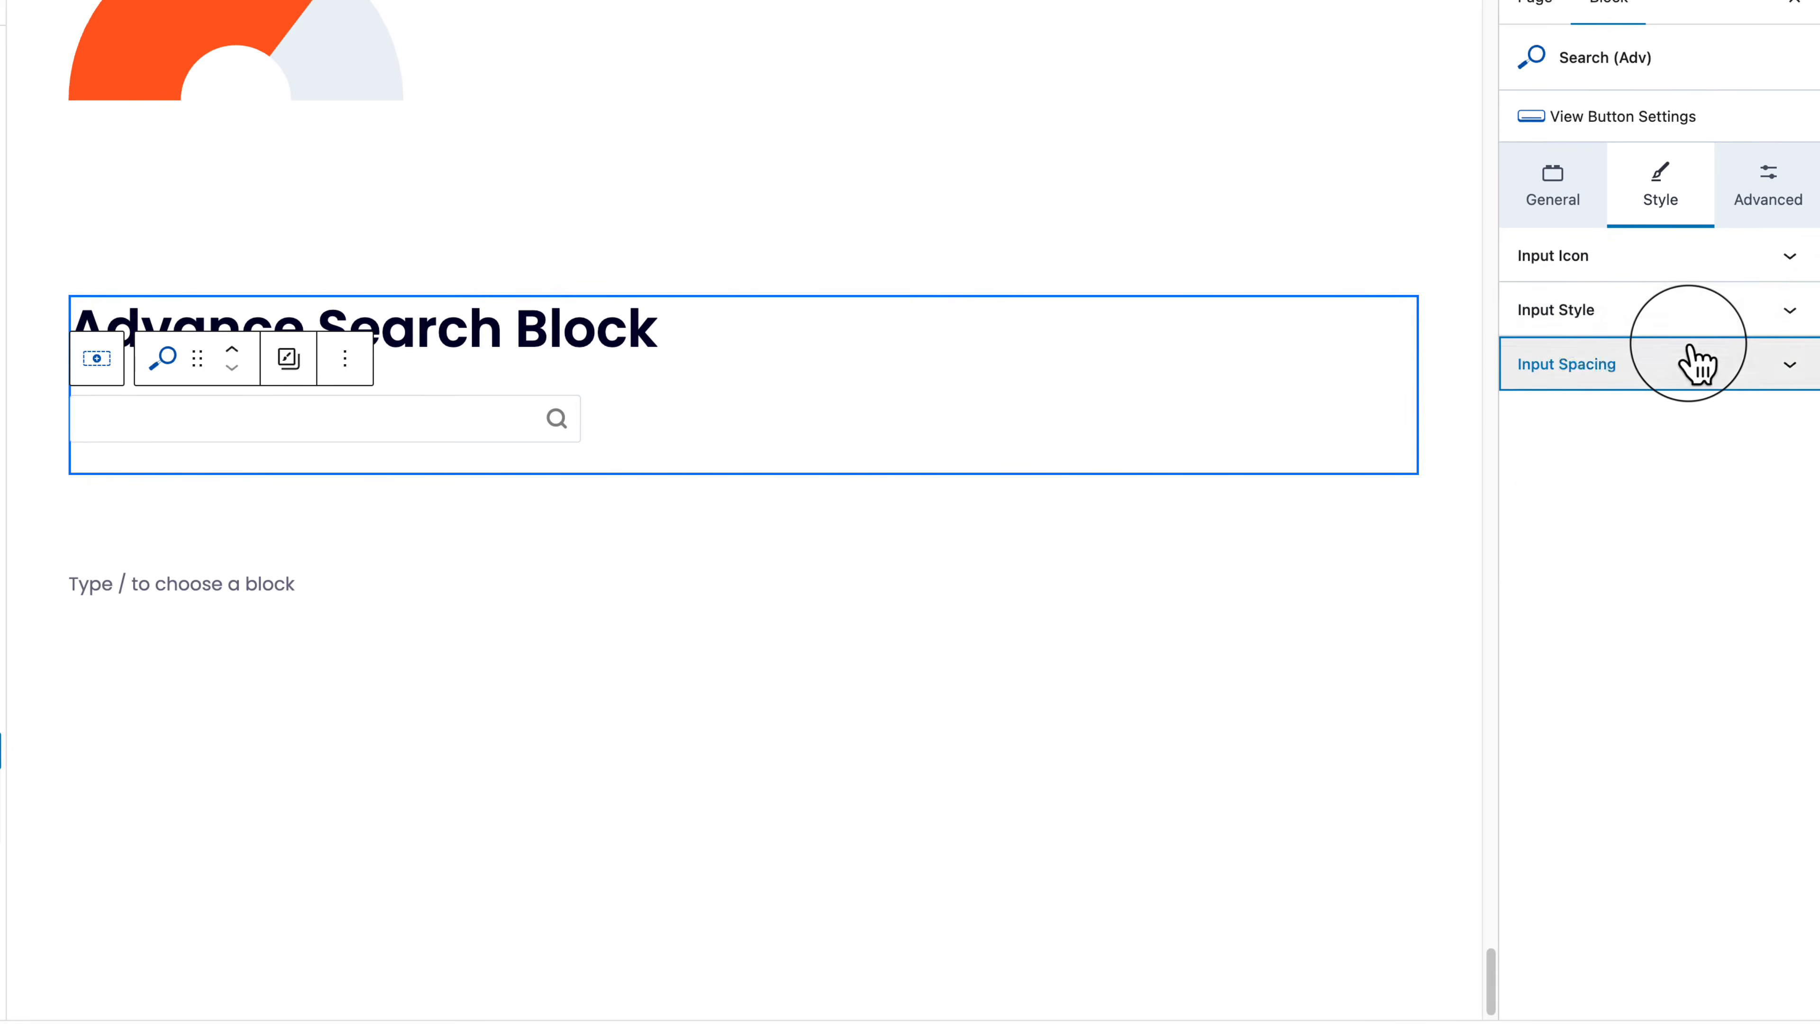
click(1513, 210)
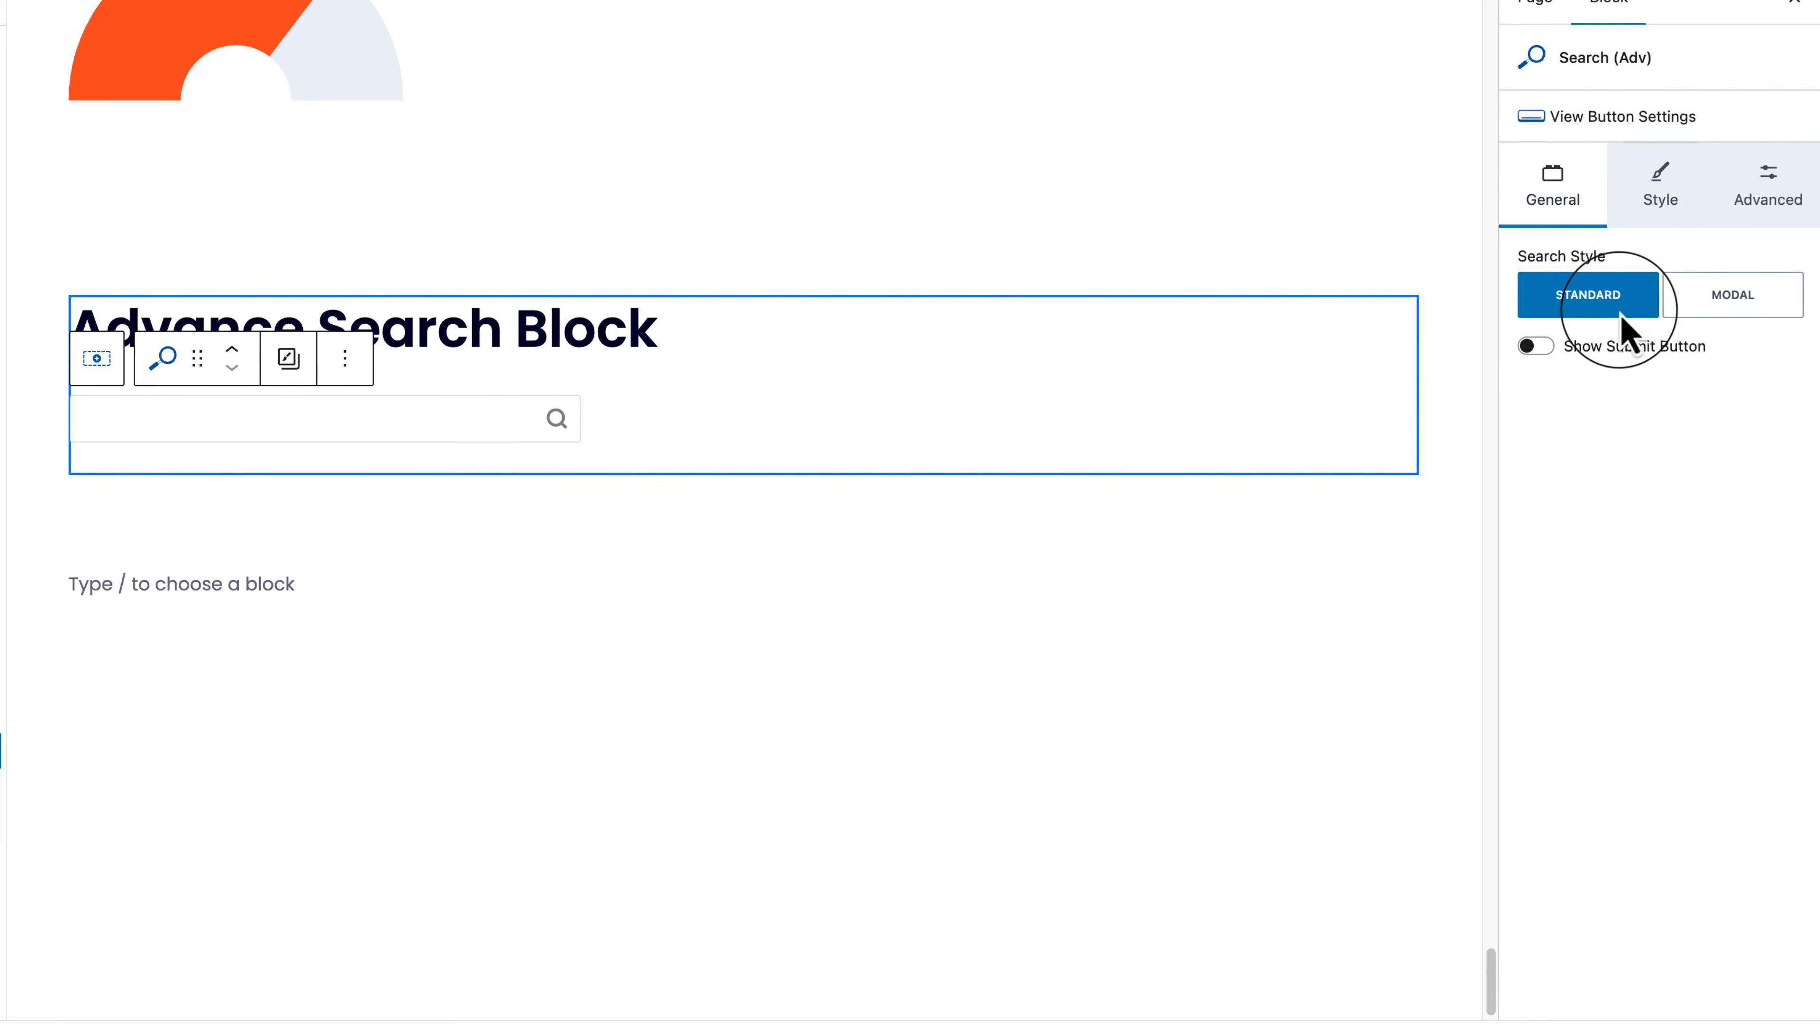
Step: Turn on Show Submit Button and remove the magnifier icon from the search input
click(1536, 346)
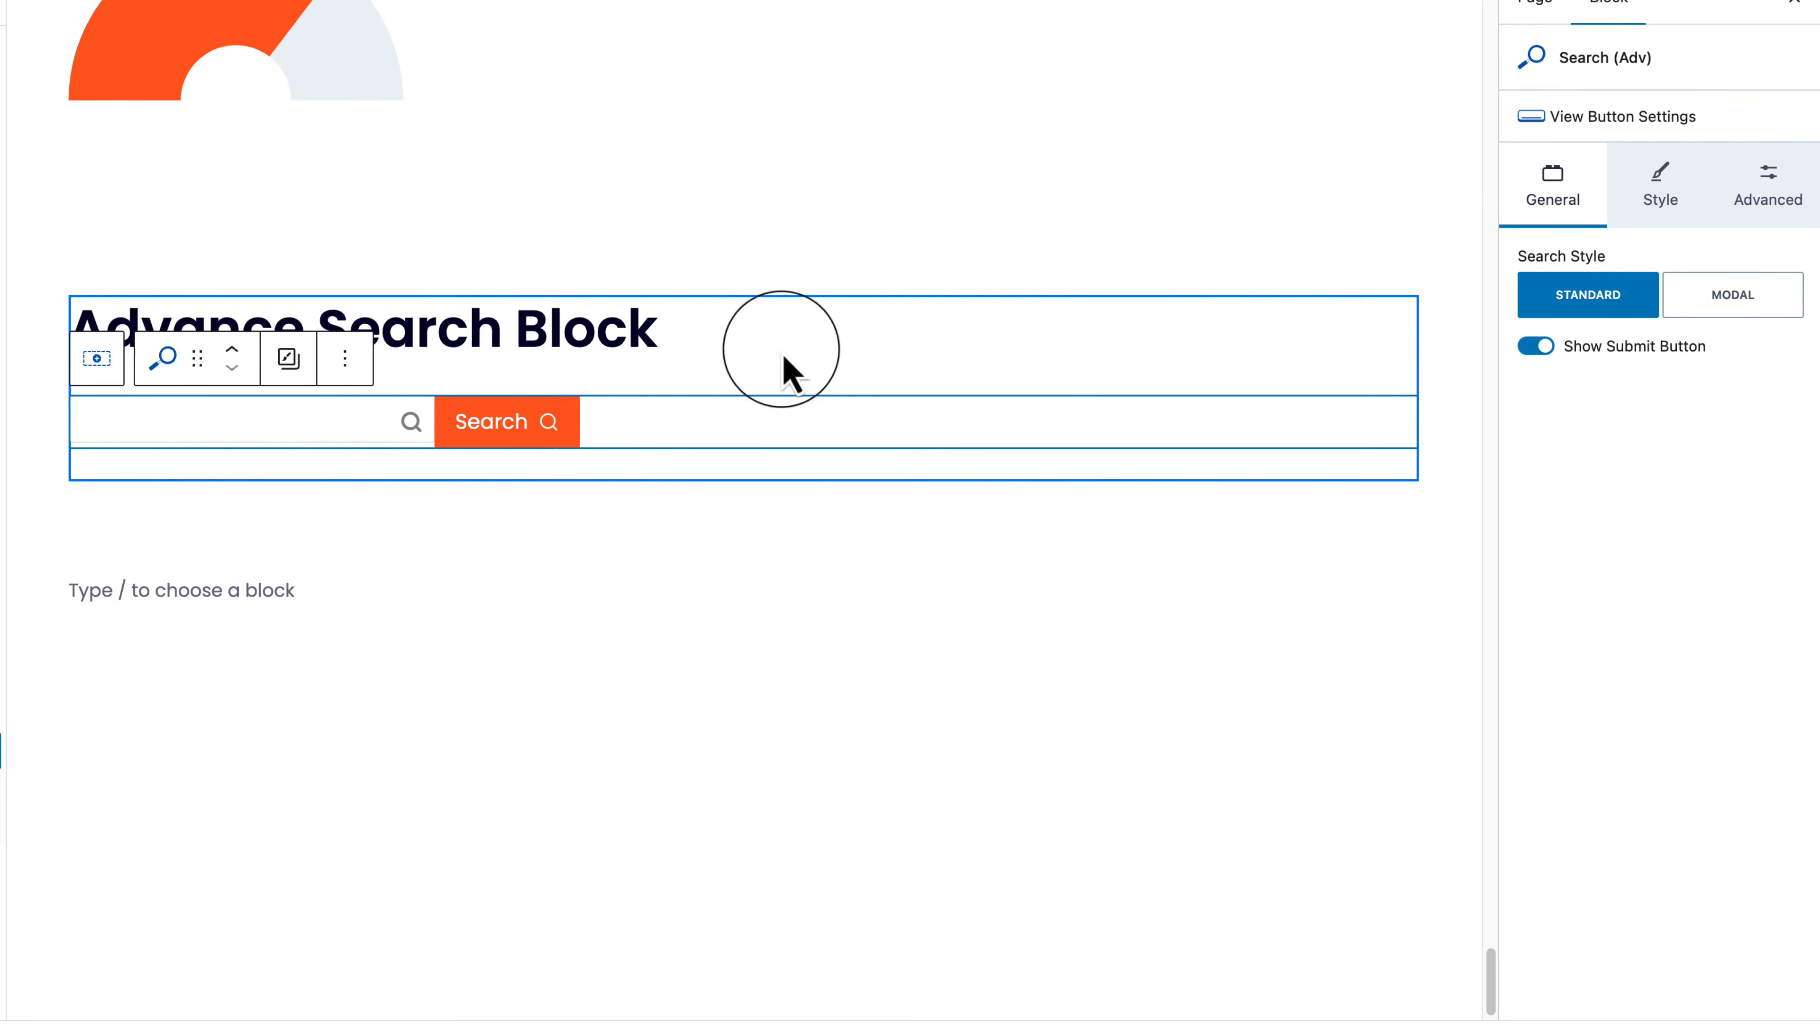
click(1655, 235)
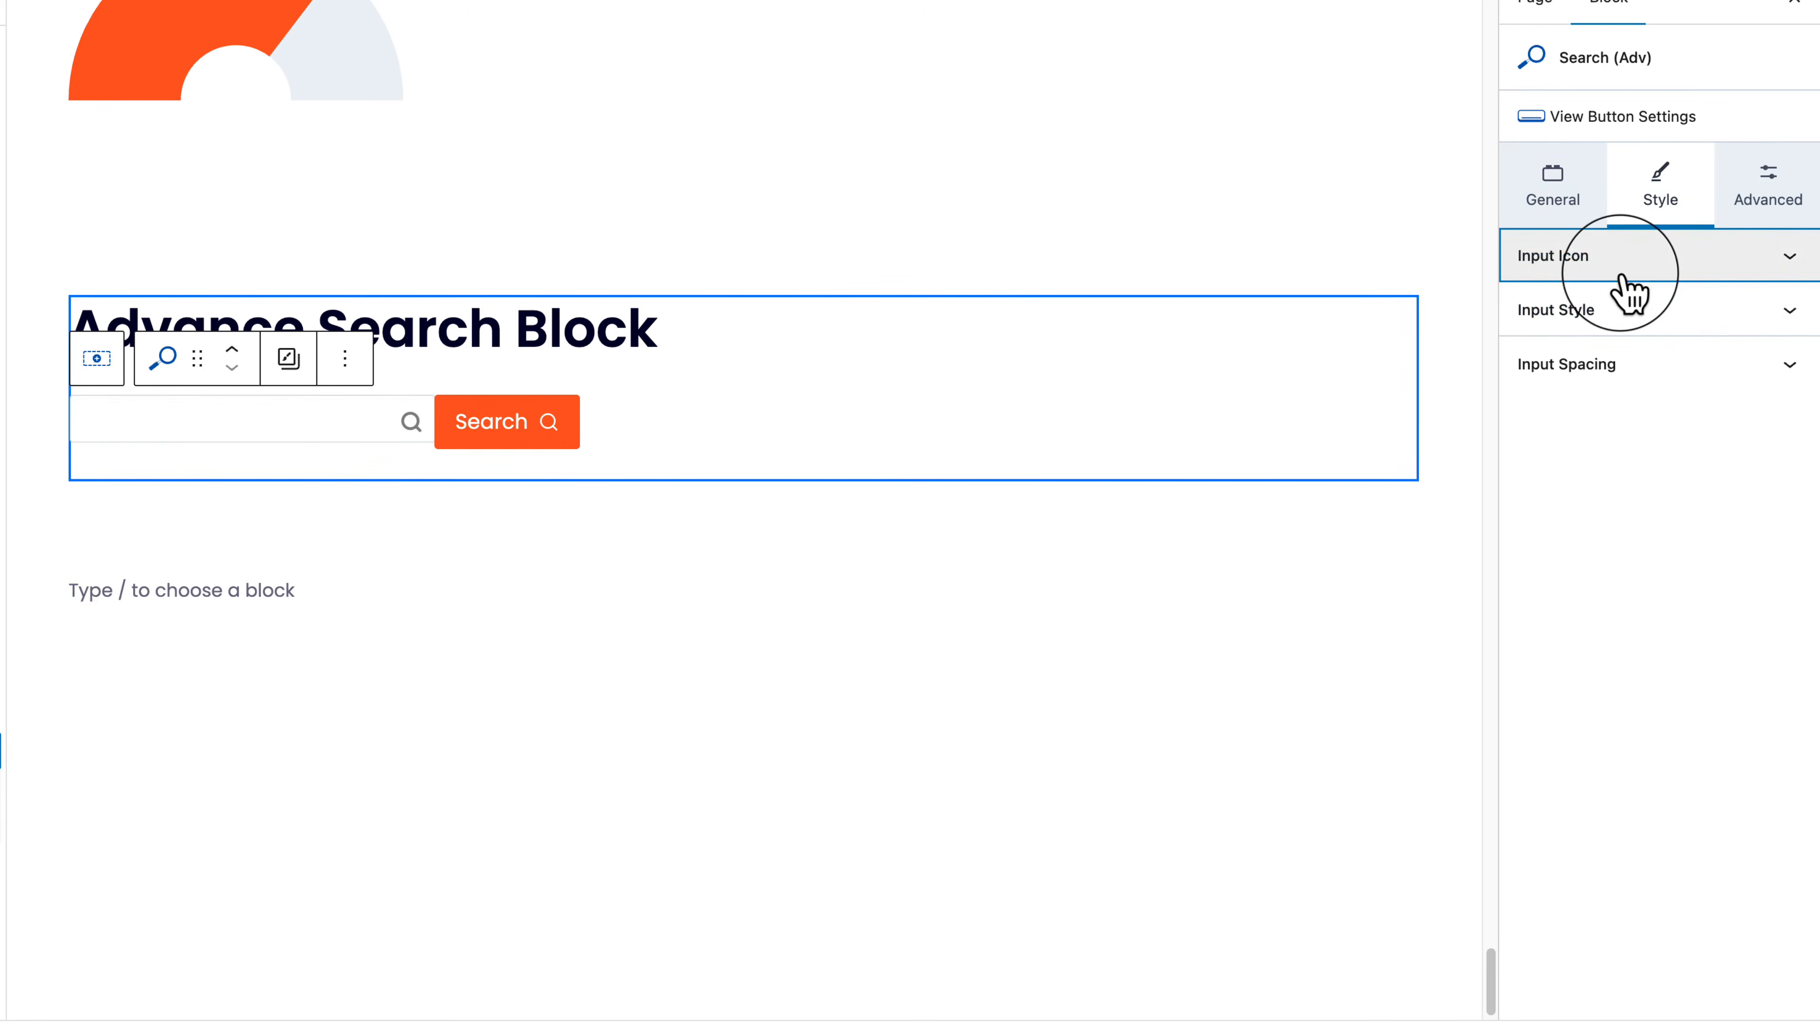
click(1621, 261)
click(1743, 323)
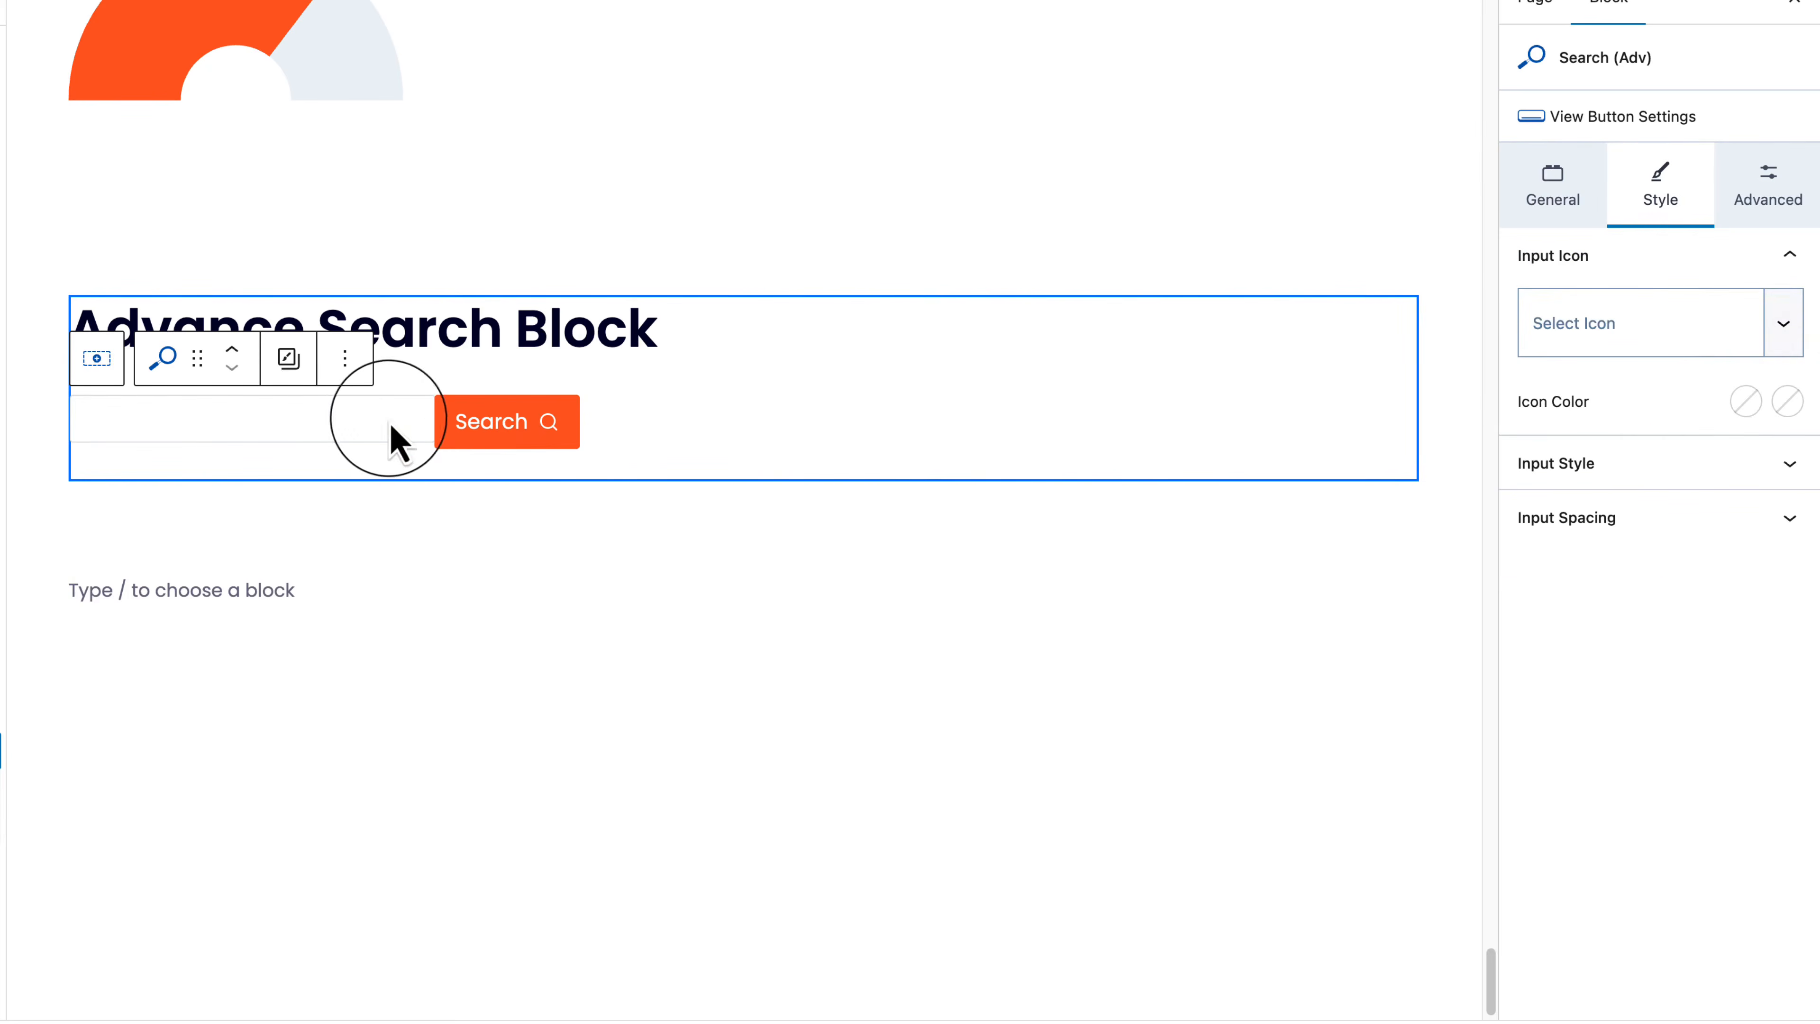
Step: Set the search input's top and bottom padding to XXS and preview the result
click(1627, 466)
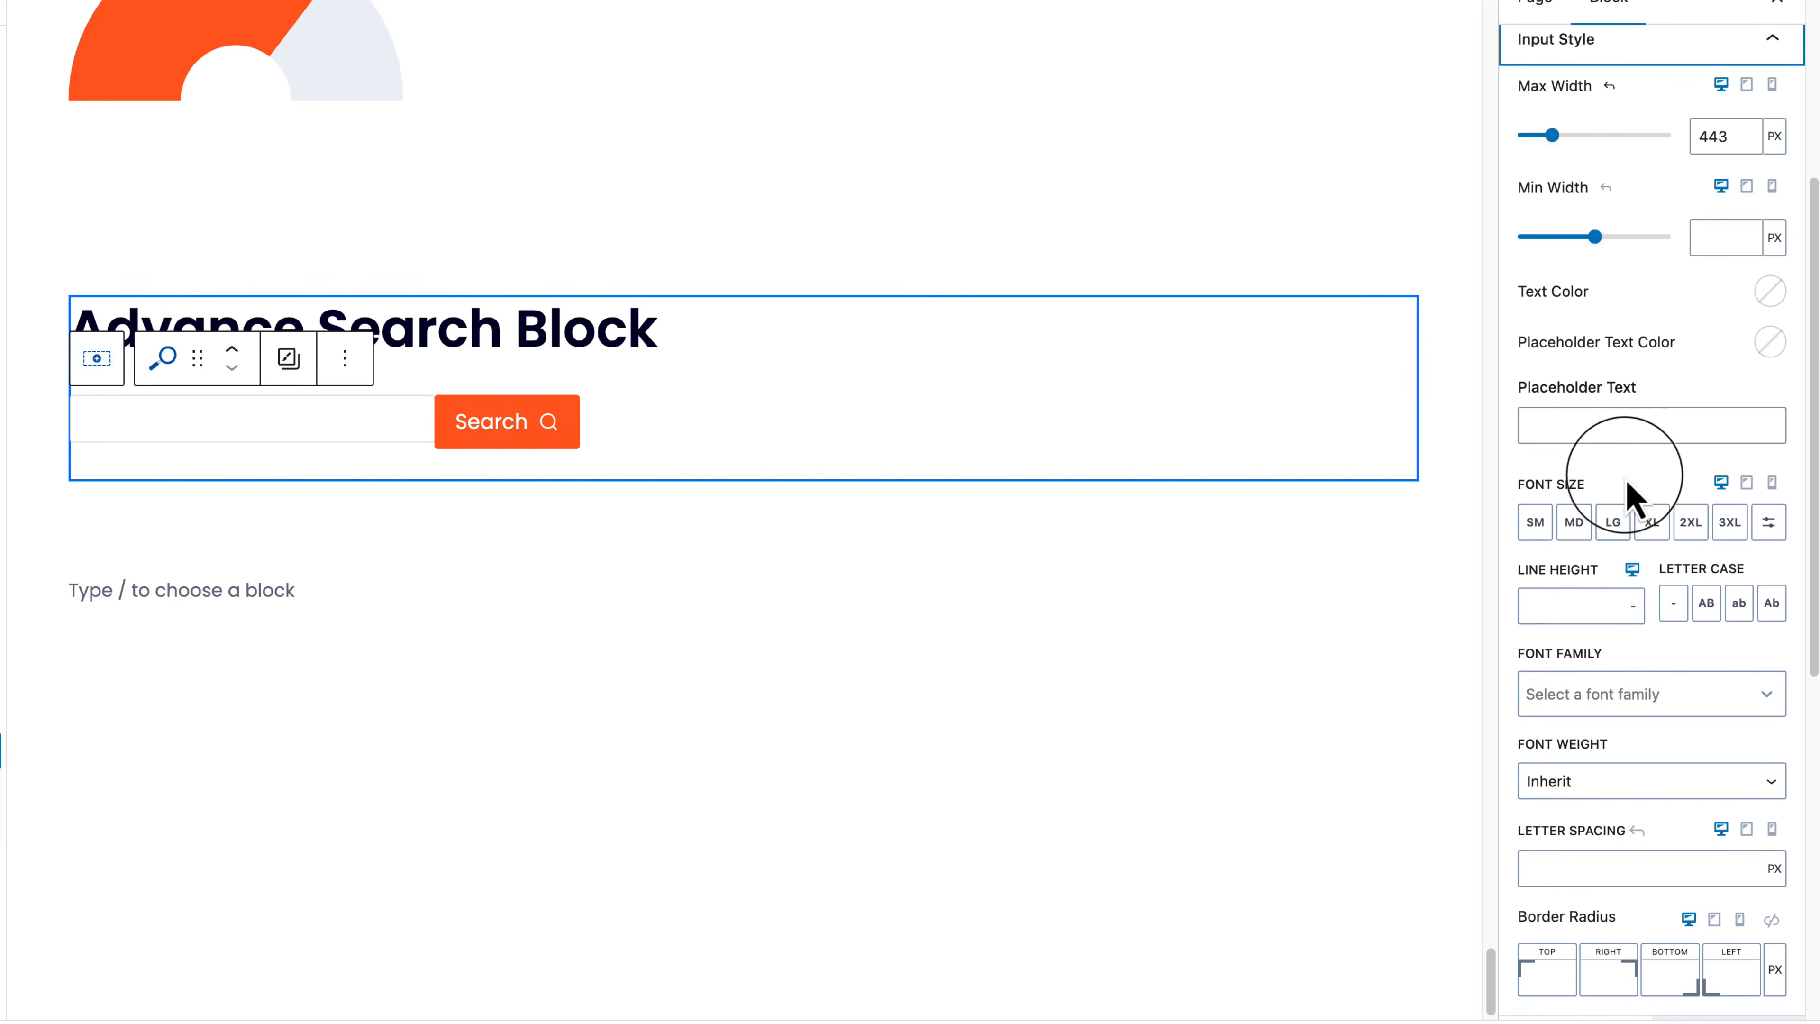
scroll(1623, 957, down, 6)
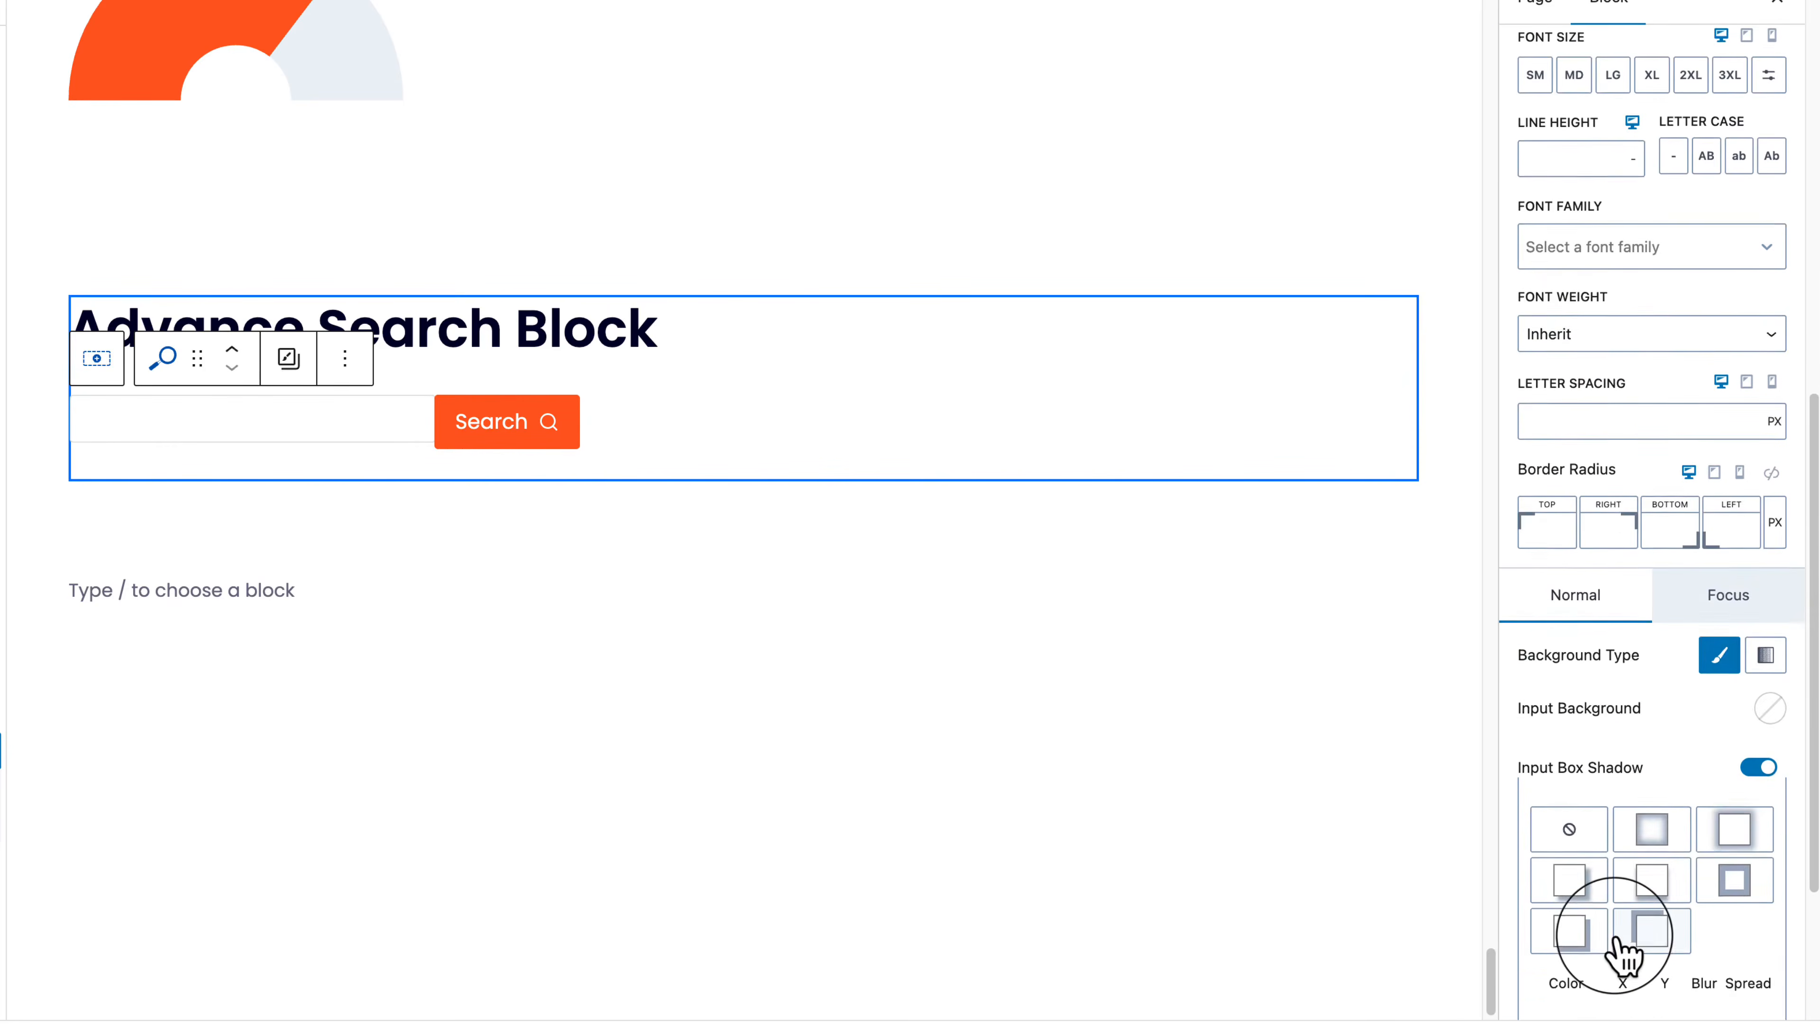
scroll(1621, 954, down, 4)
click(1620, 997)
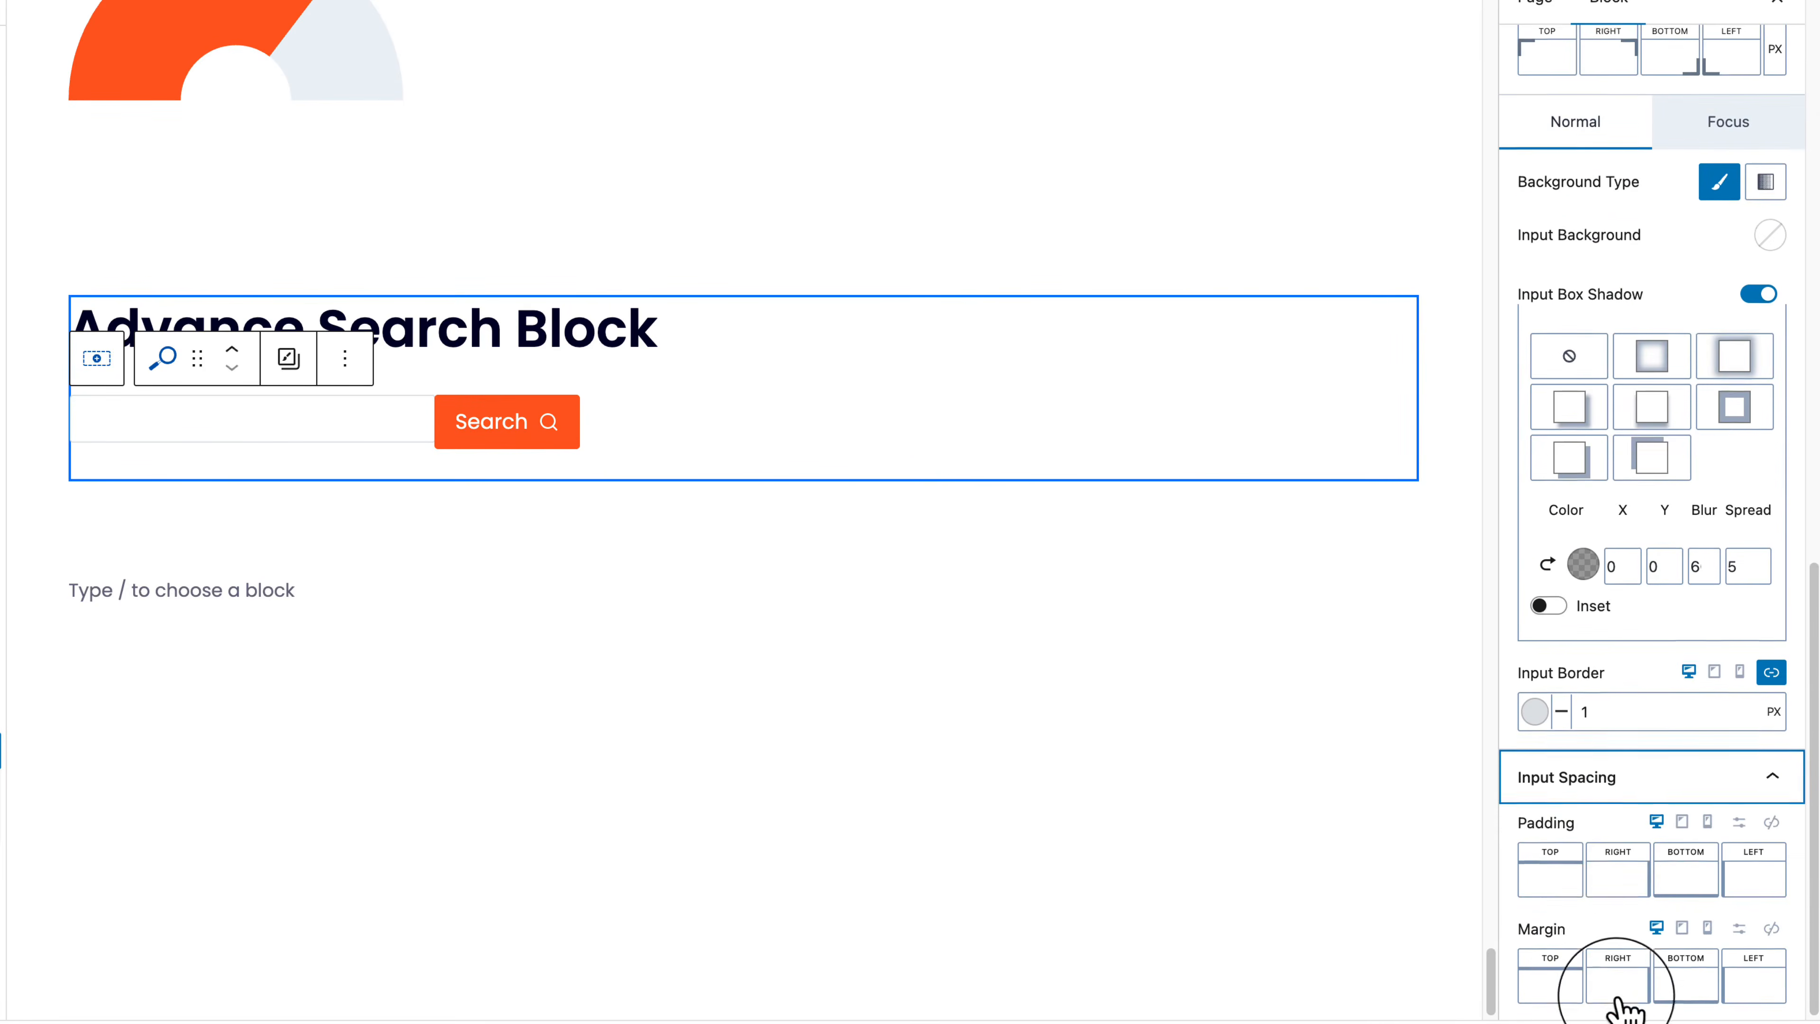
click(1550, 876)
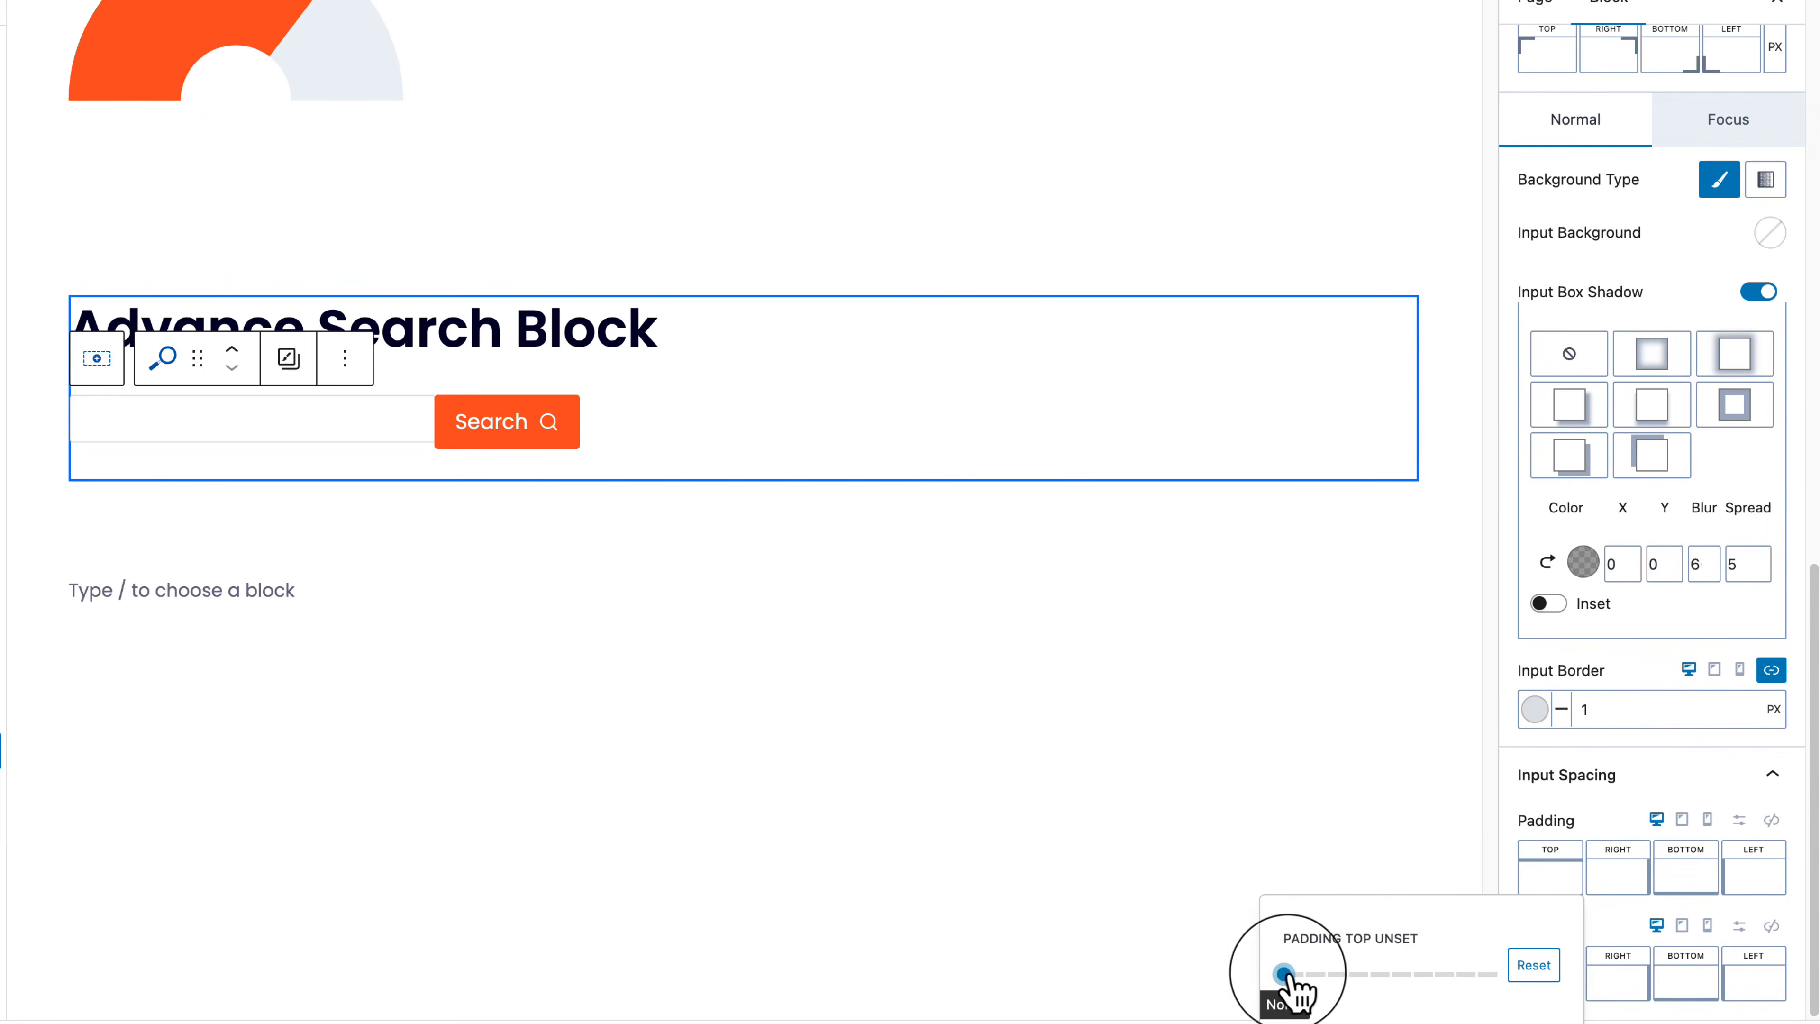
mouse_move(1288, 976)
mouse_down()
mouse_move(1326, 979)
mouse_move(1309, 976)
mouse_up()
click(1681, 878)
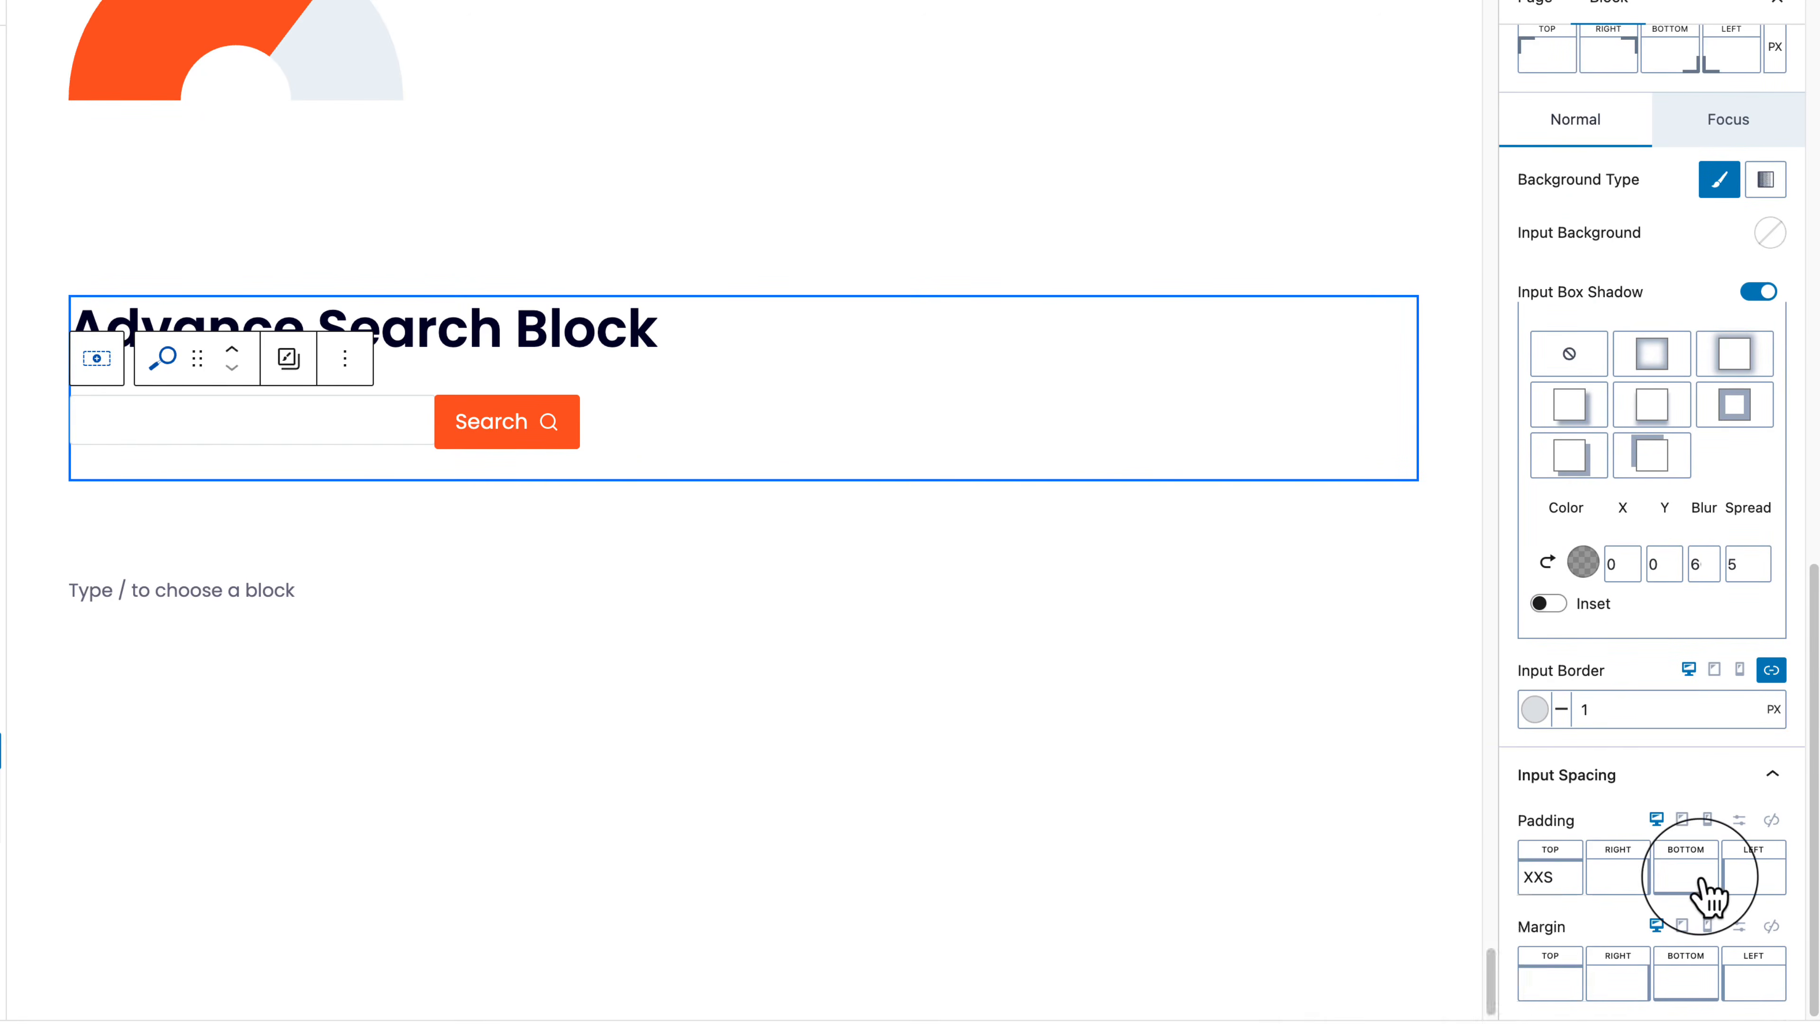
drag(1422, 975, 1440, 973)
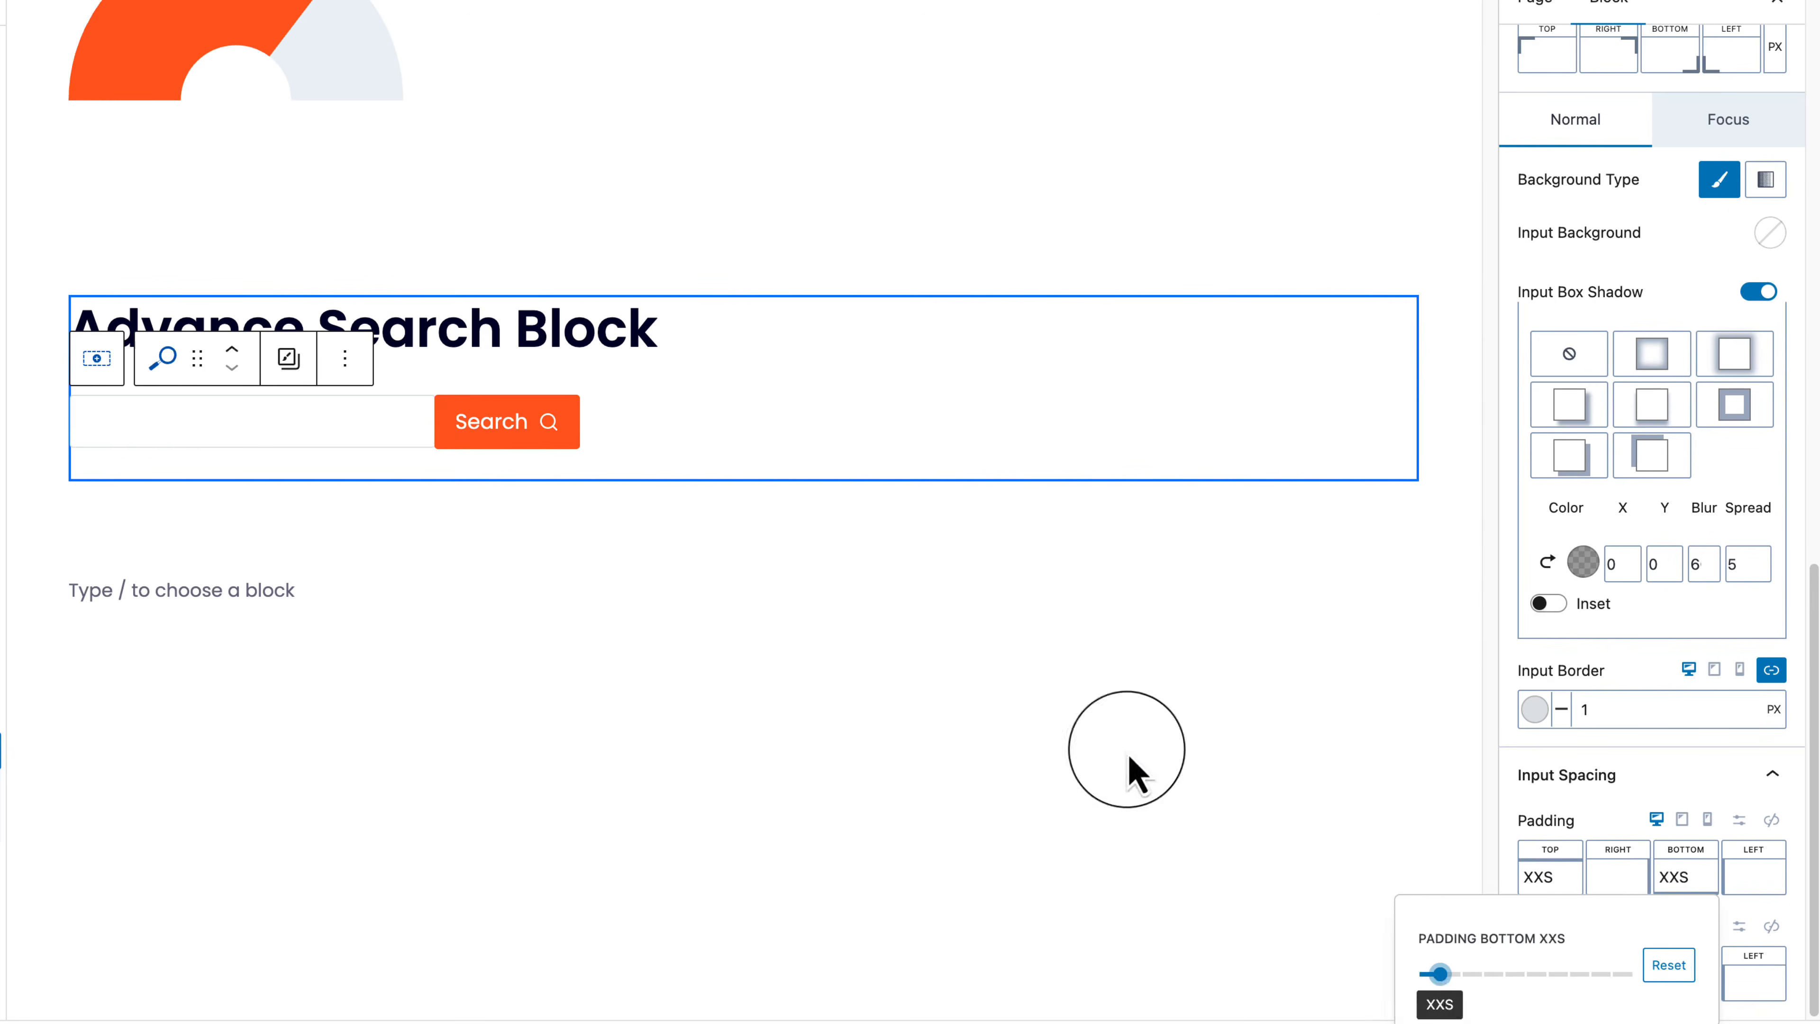
click(921, 642)
click(335, 440)
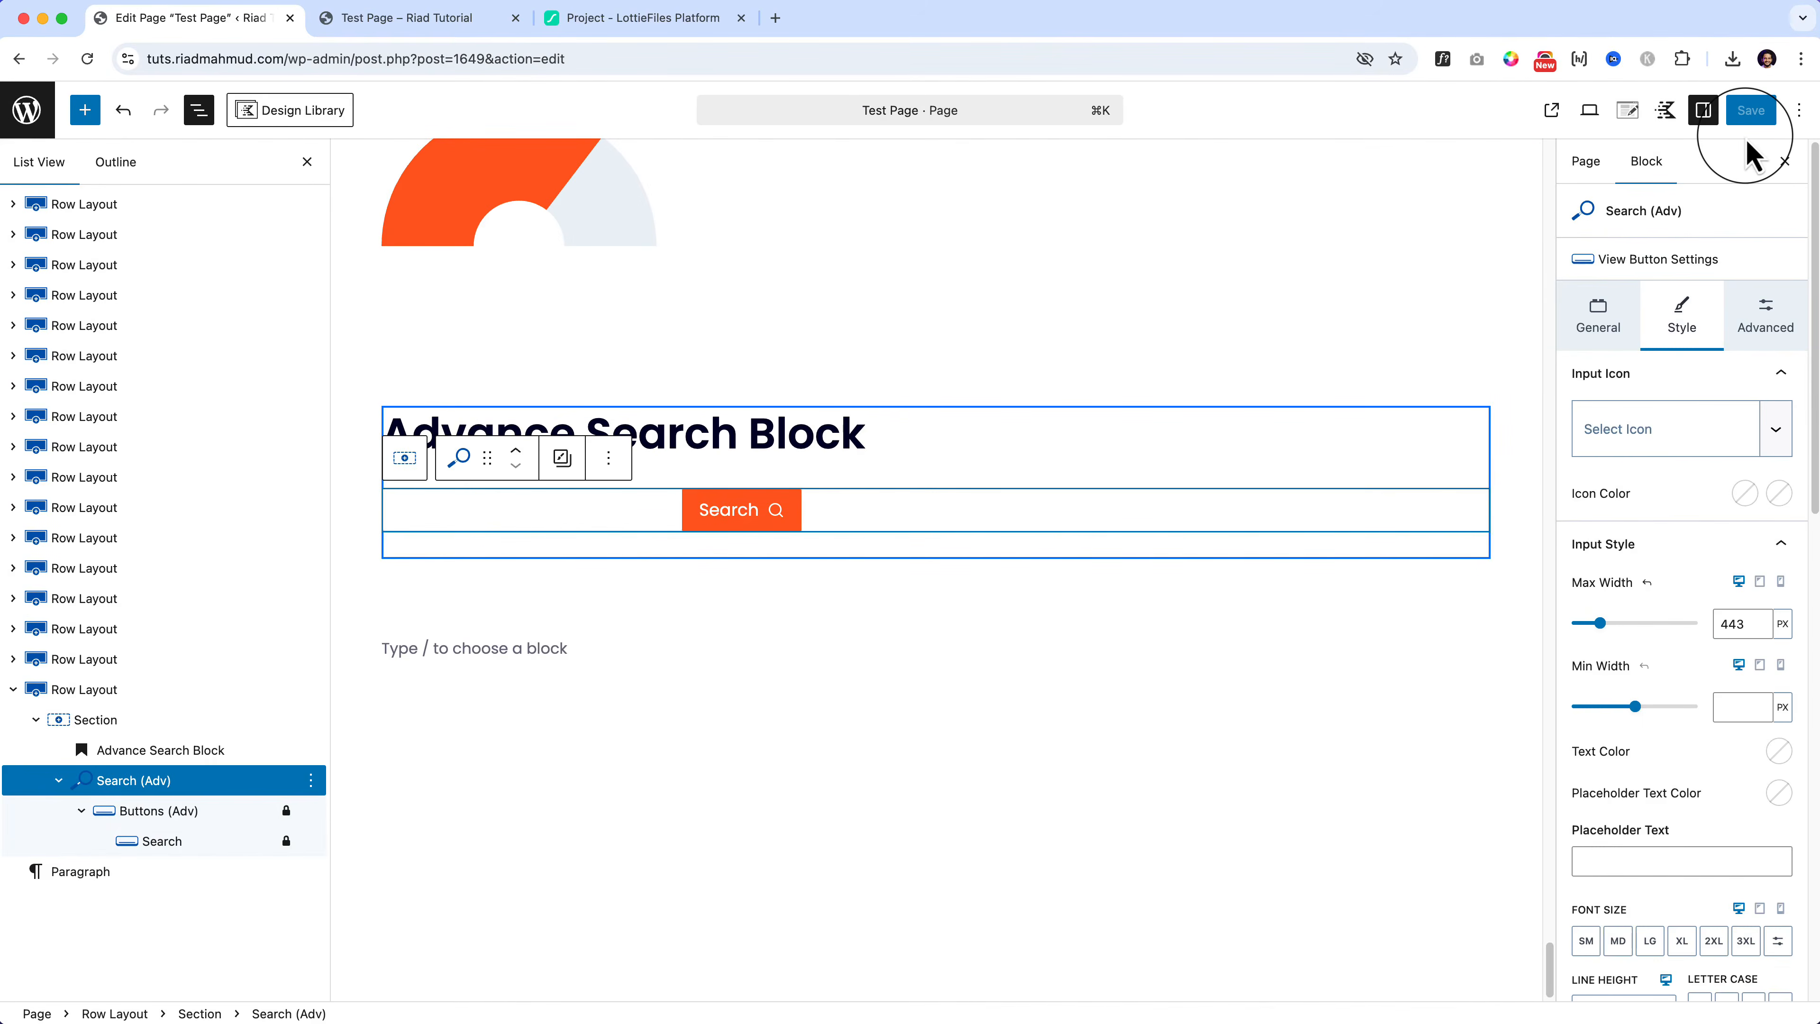
Step: Save the page, then reload the live Test Page and scroll to the search block
click(1748, 113)
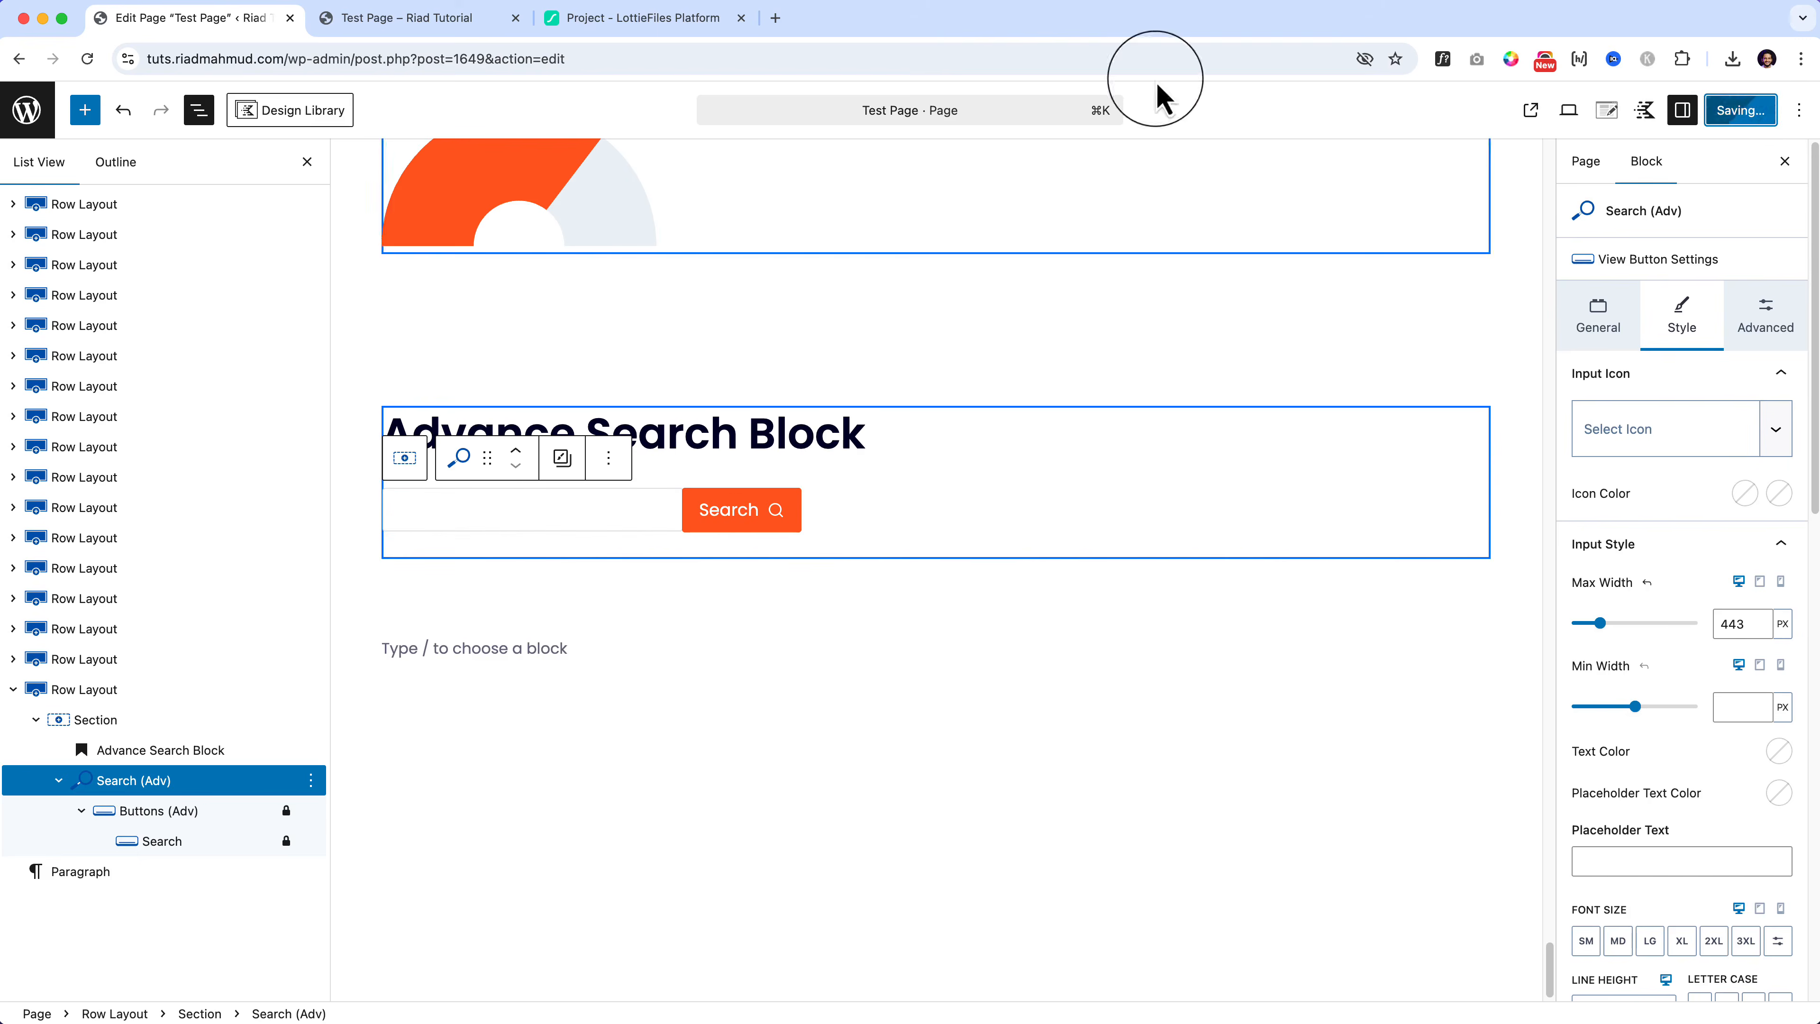
click(450, 58)
click(447, 22)
click(447, 54)
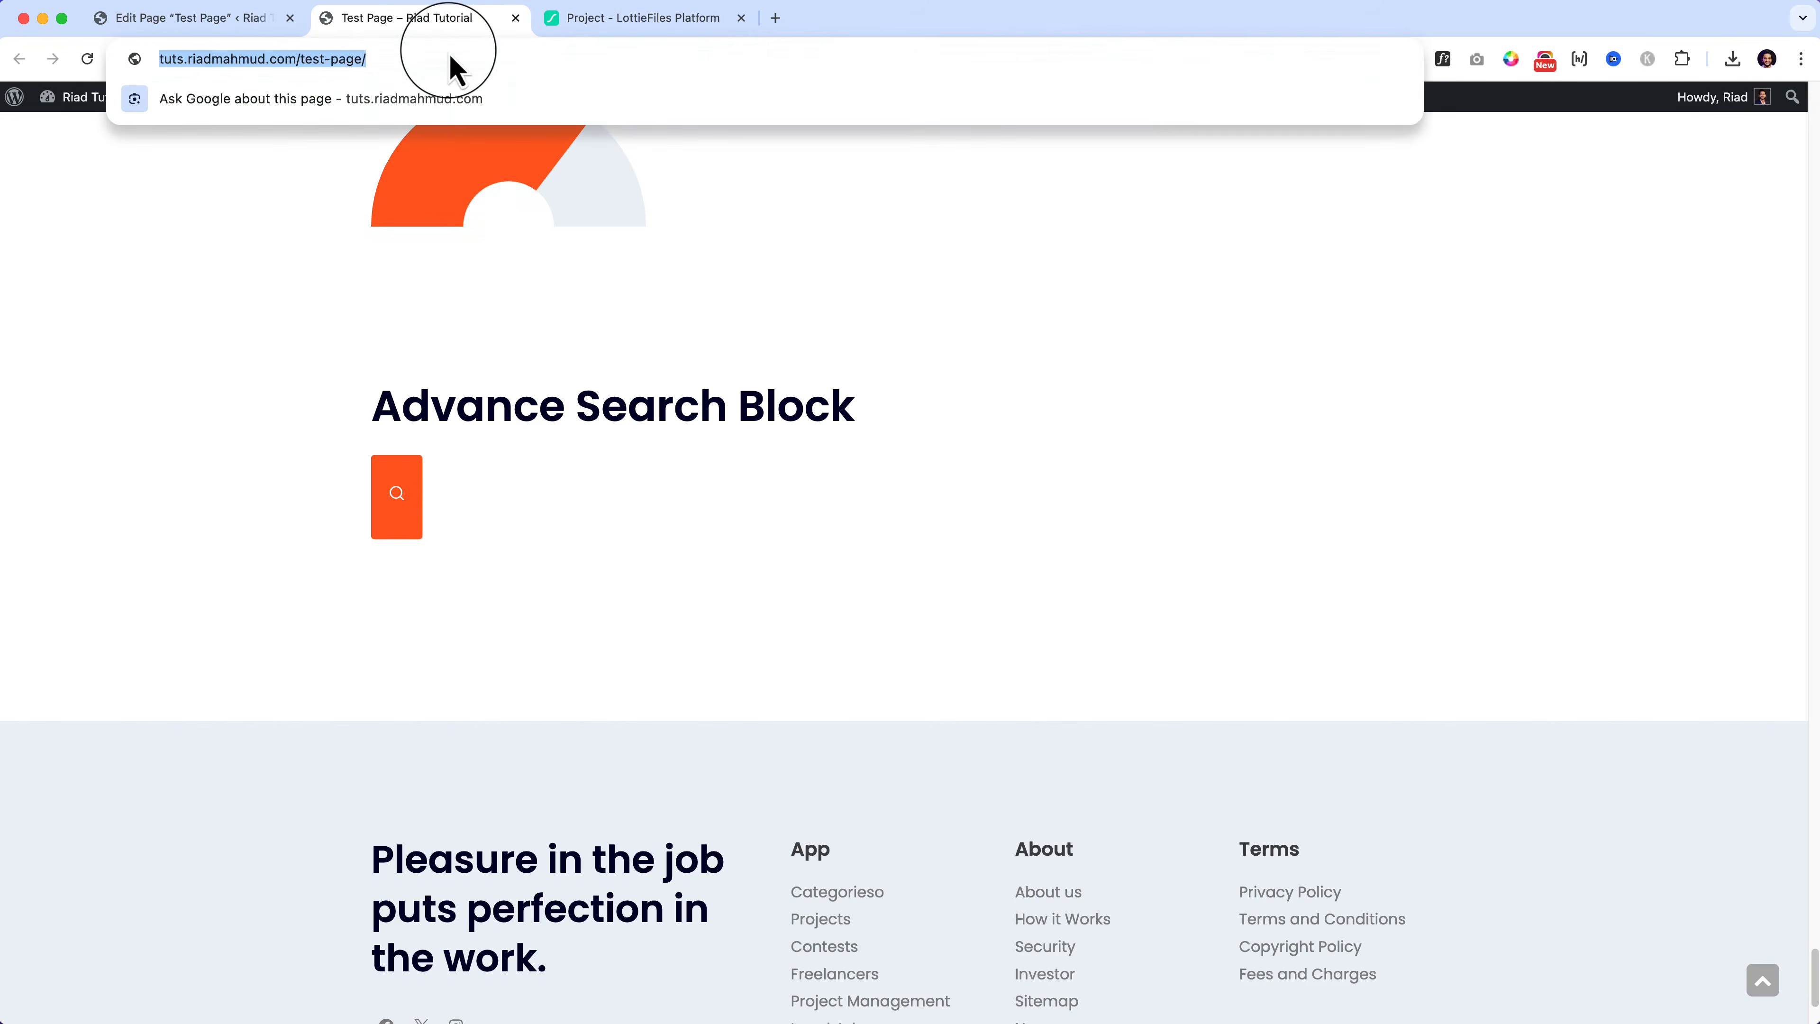
key(Return)
drag(1816, 130, 1775, 1018)
Step: Check the live search field focused and unfocused, then go back to the editor
click(589, 317)
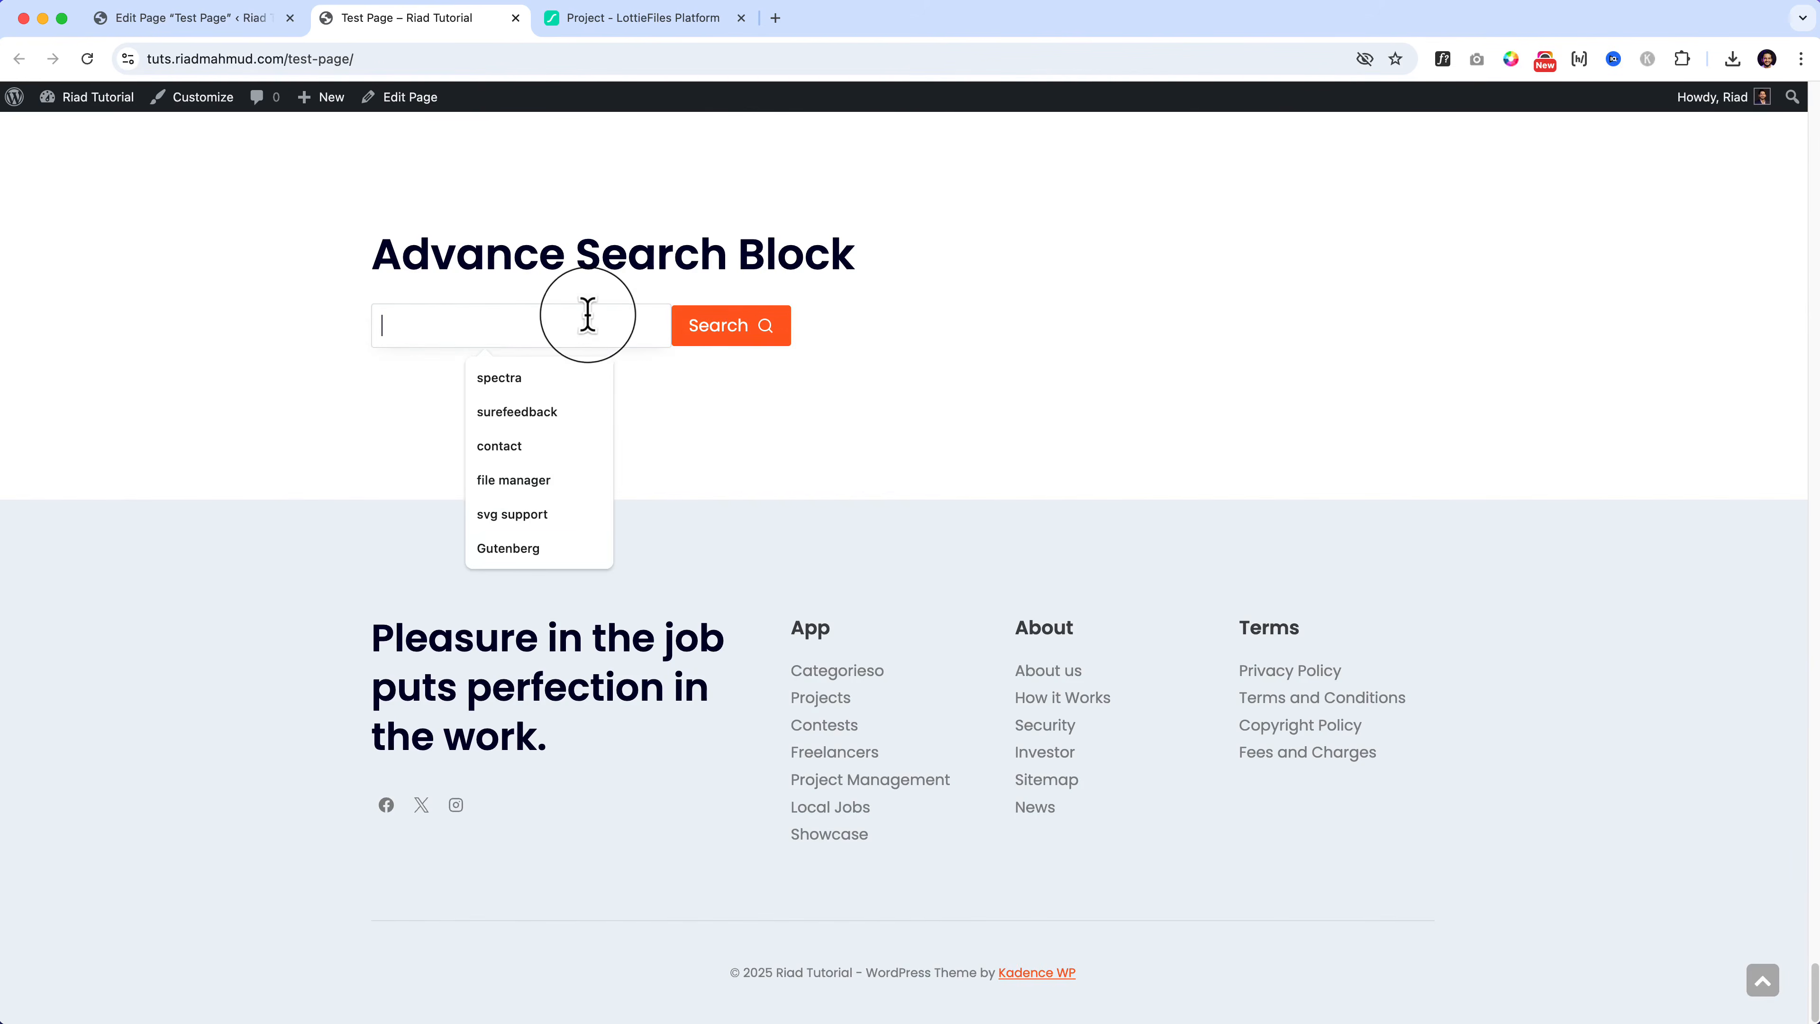
click(777, 401)
click(530, 324)
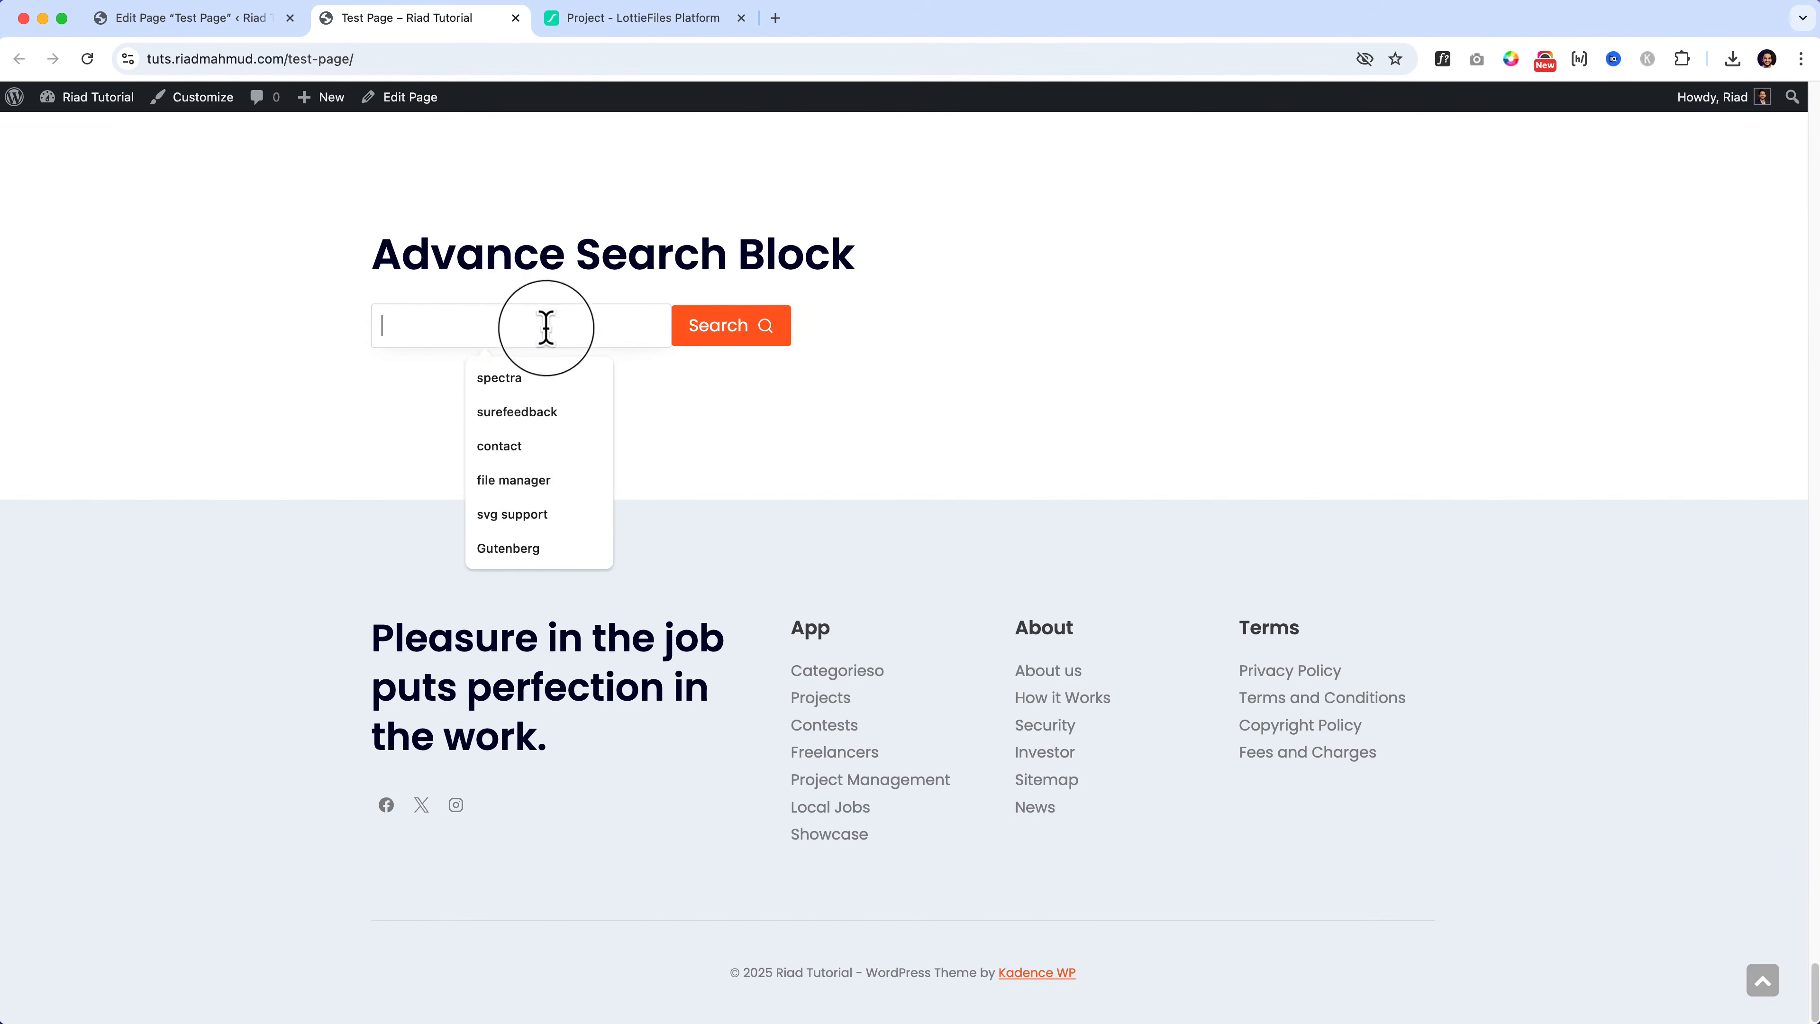
click(811, 407)
click(620, 335)
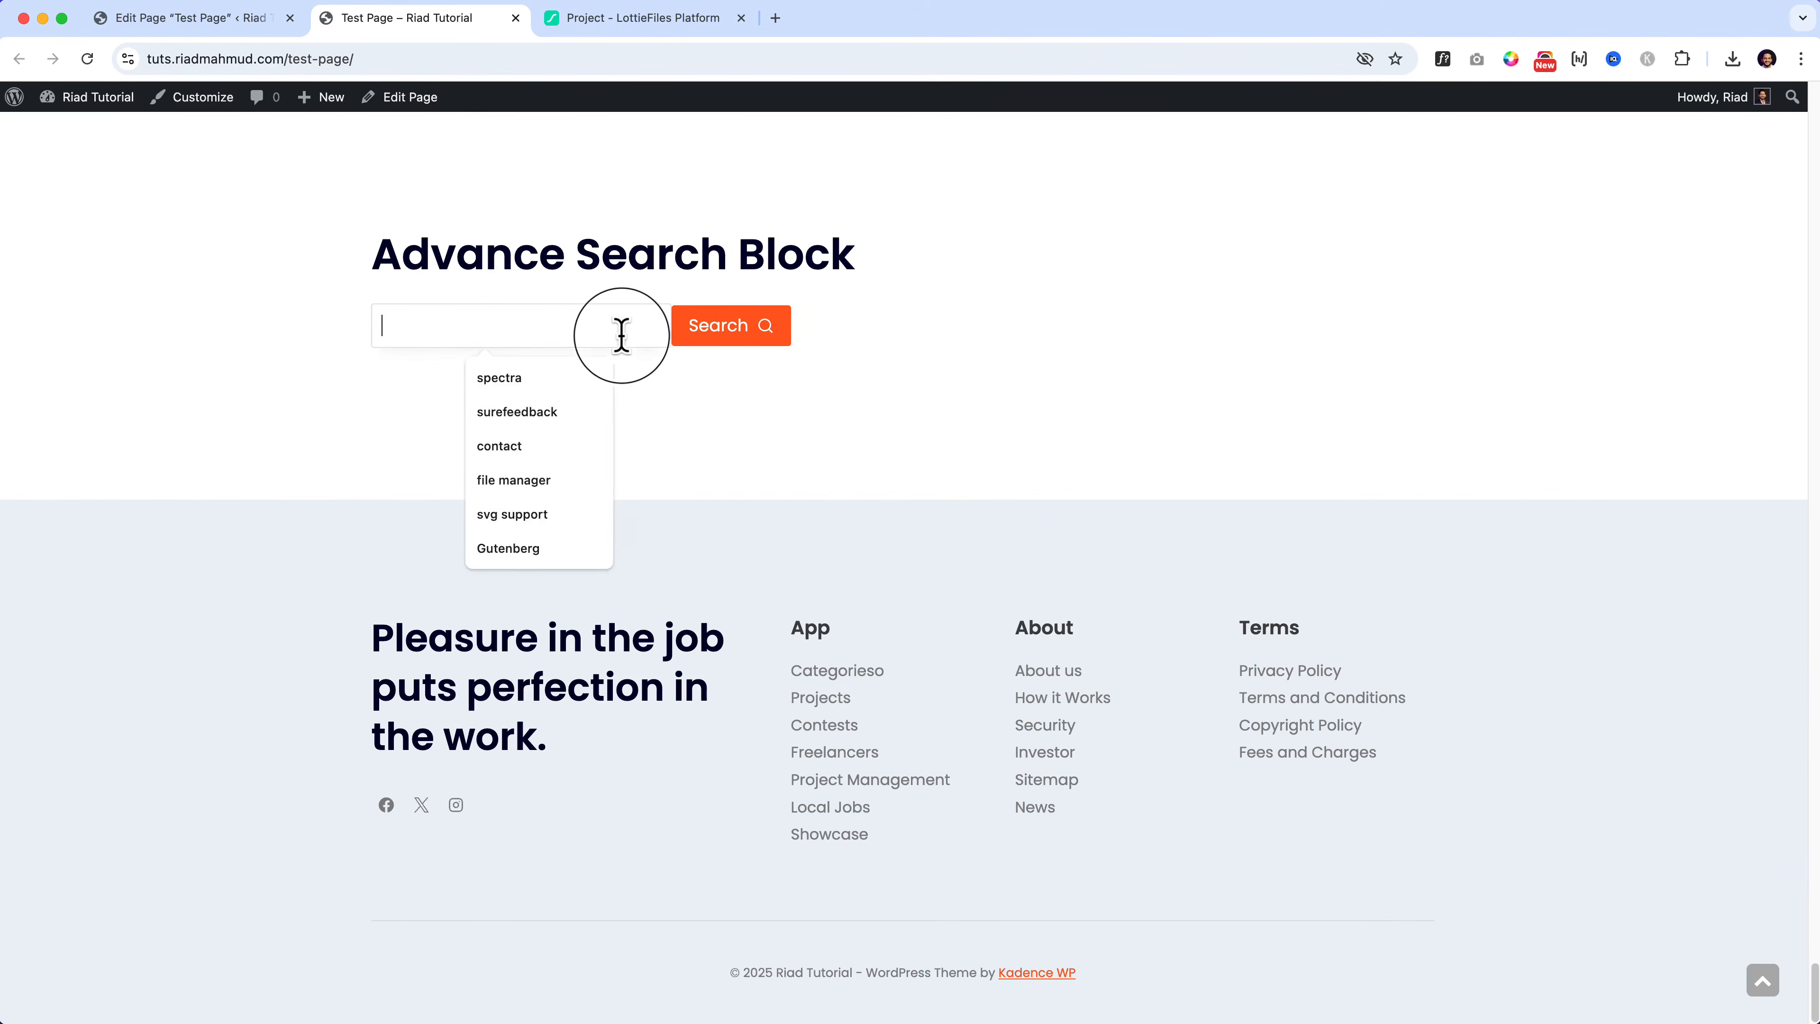
click(334, 414)
click(468, 327)
click(400, 402)
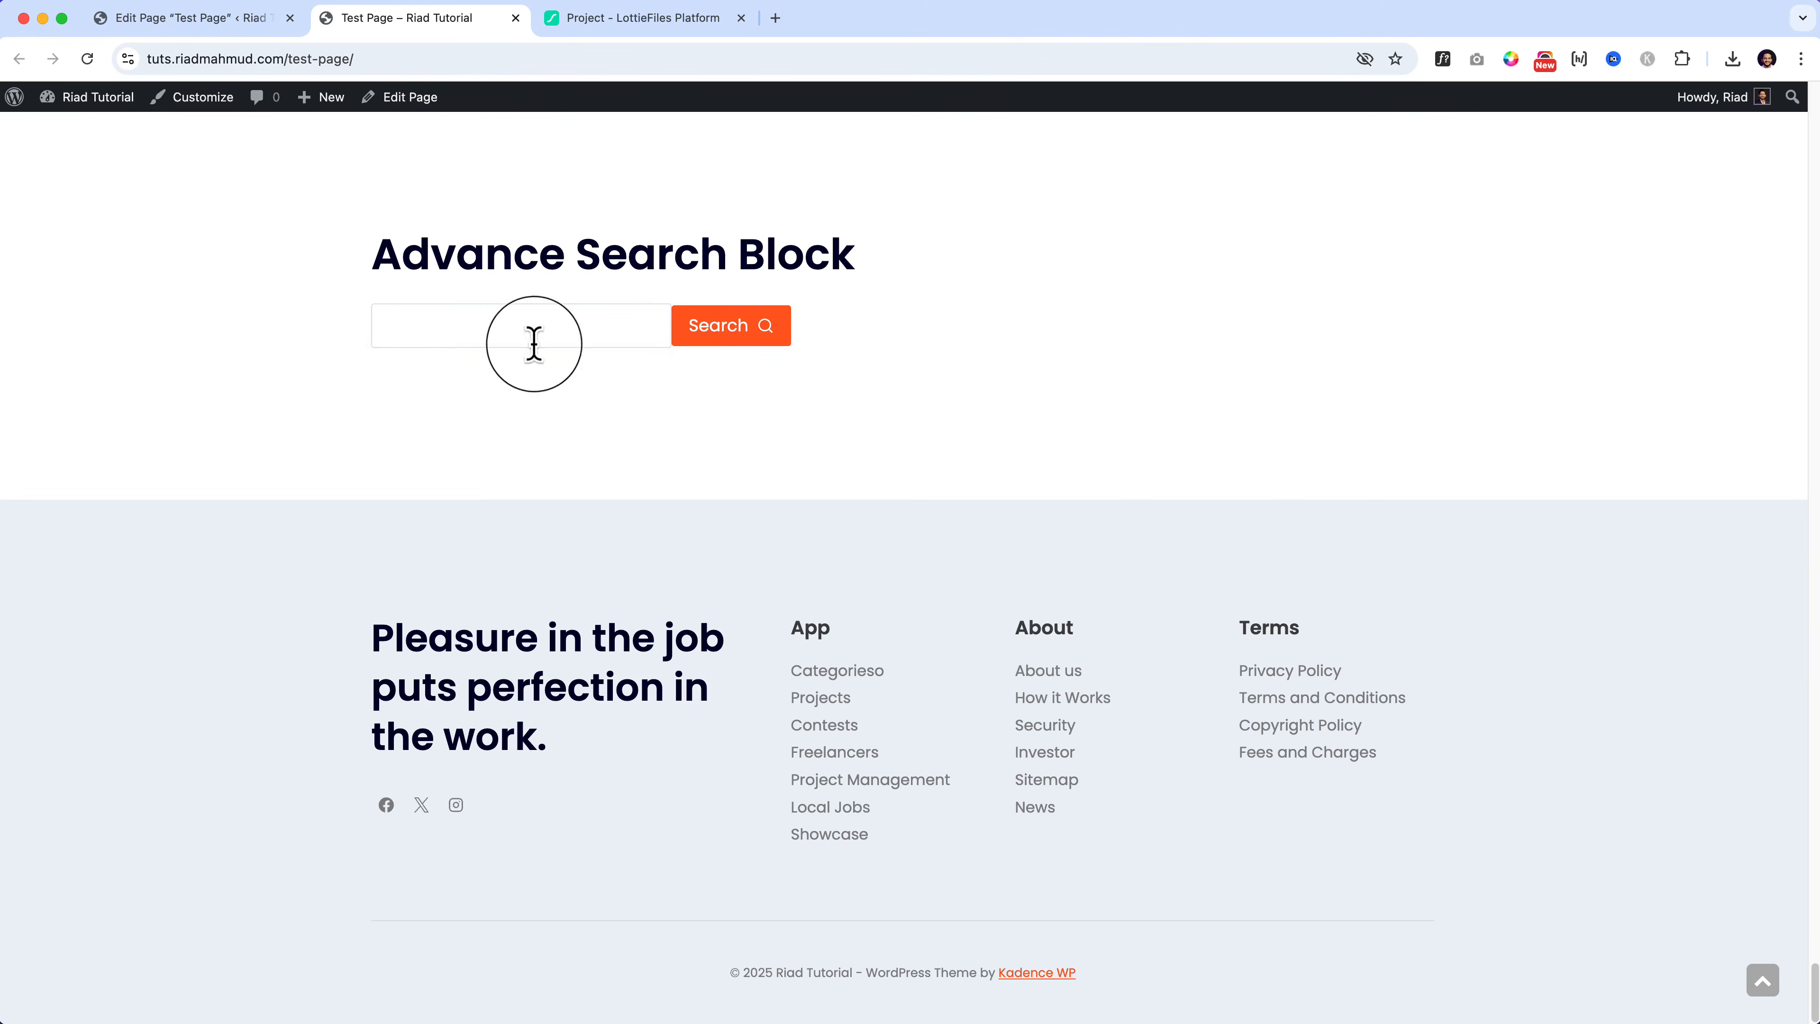
click(536, 340)
click(762, 425)
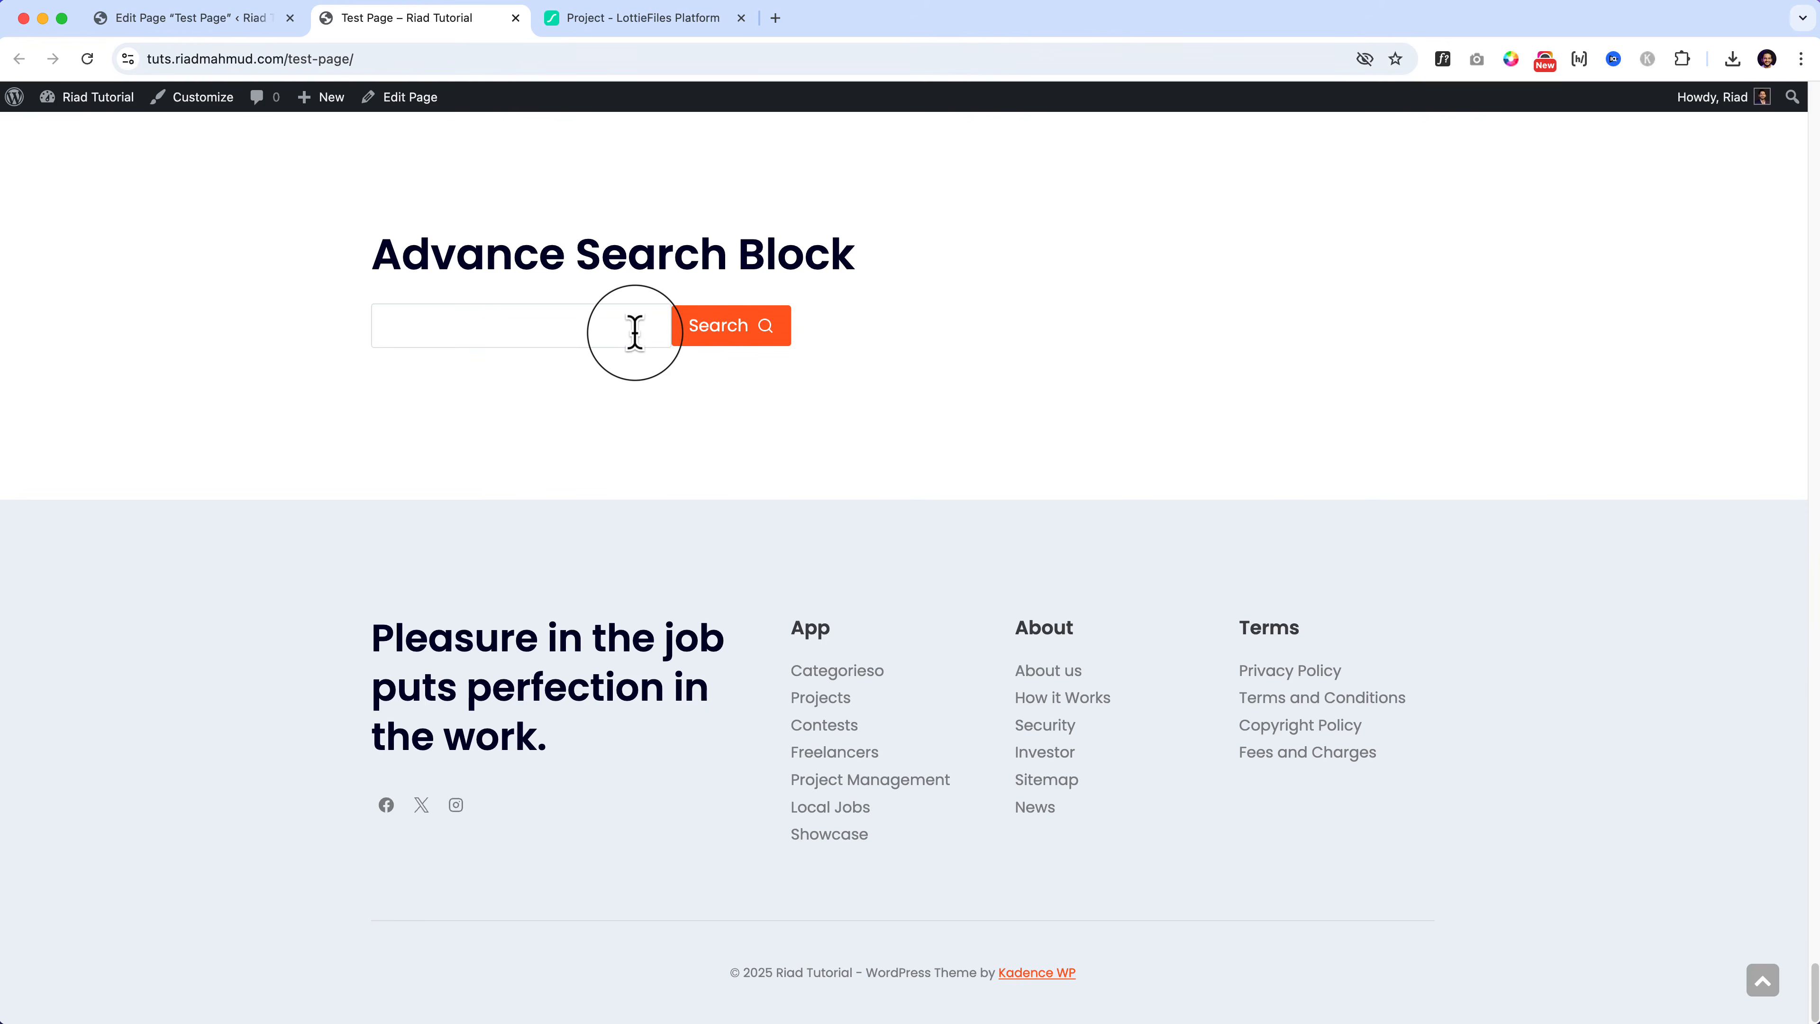
click(190, 18)
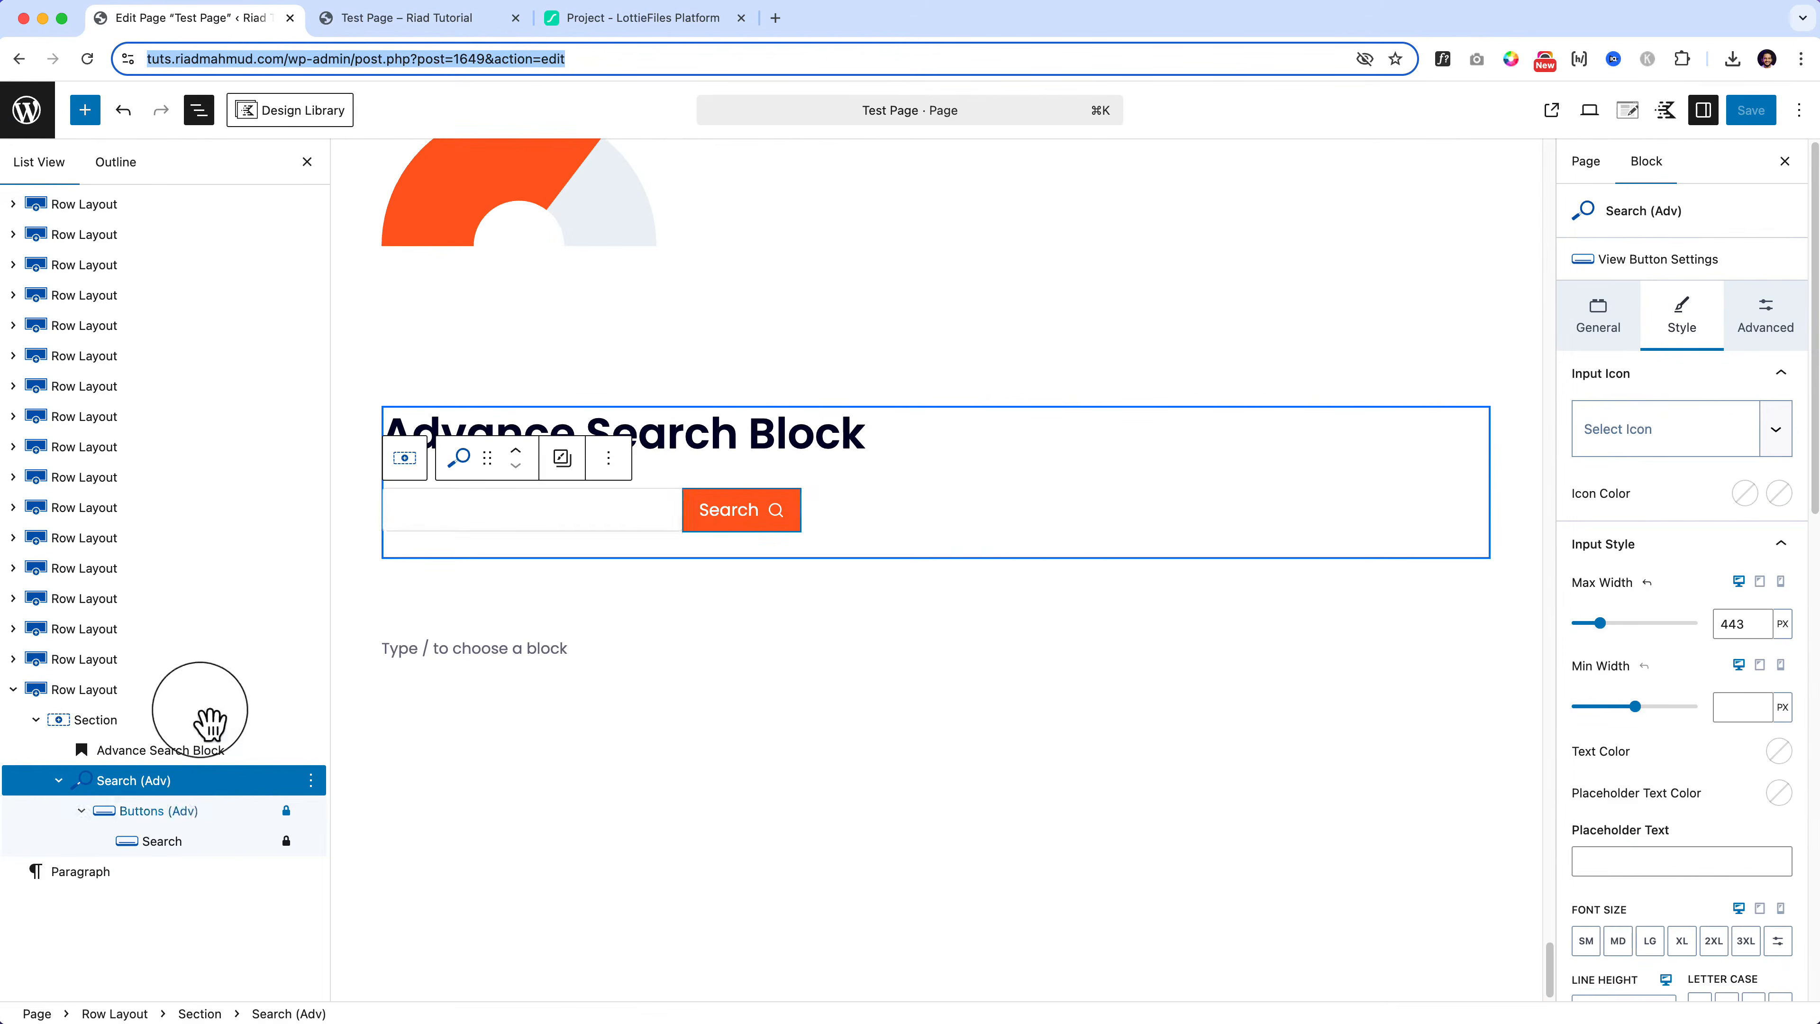
Step: Duplicate the row holding the search block and retitle the copy's heading 'Show More Block'
click(84, 110)
scroll(143, 430, down, 7)
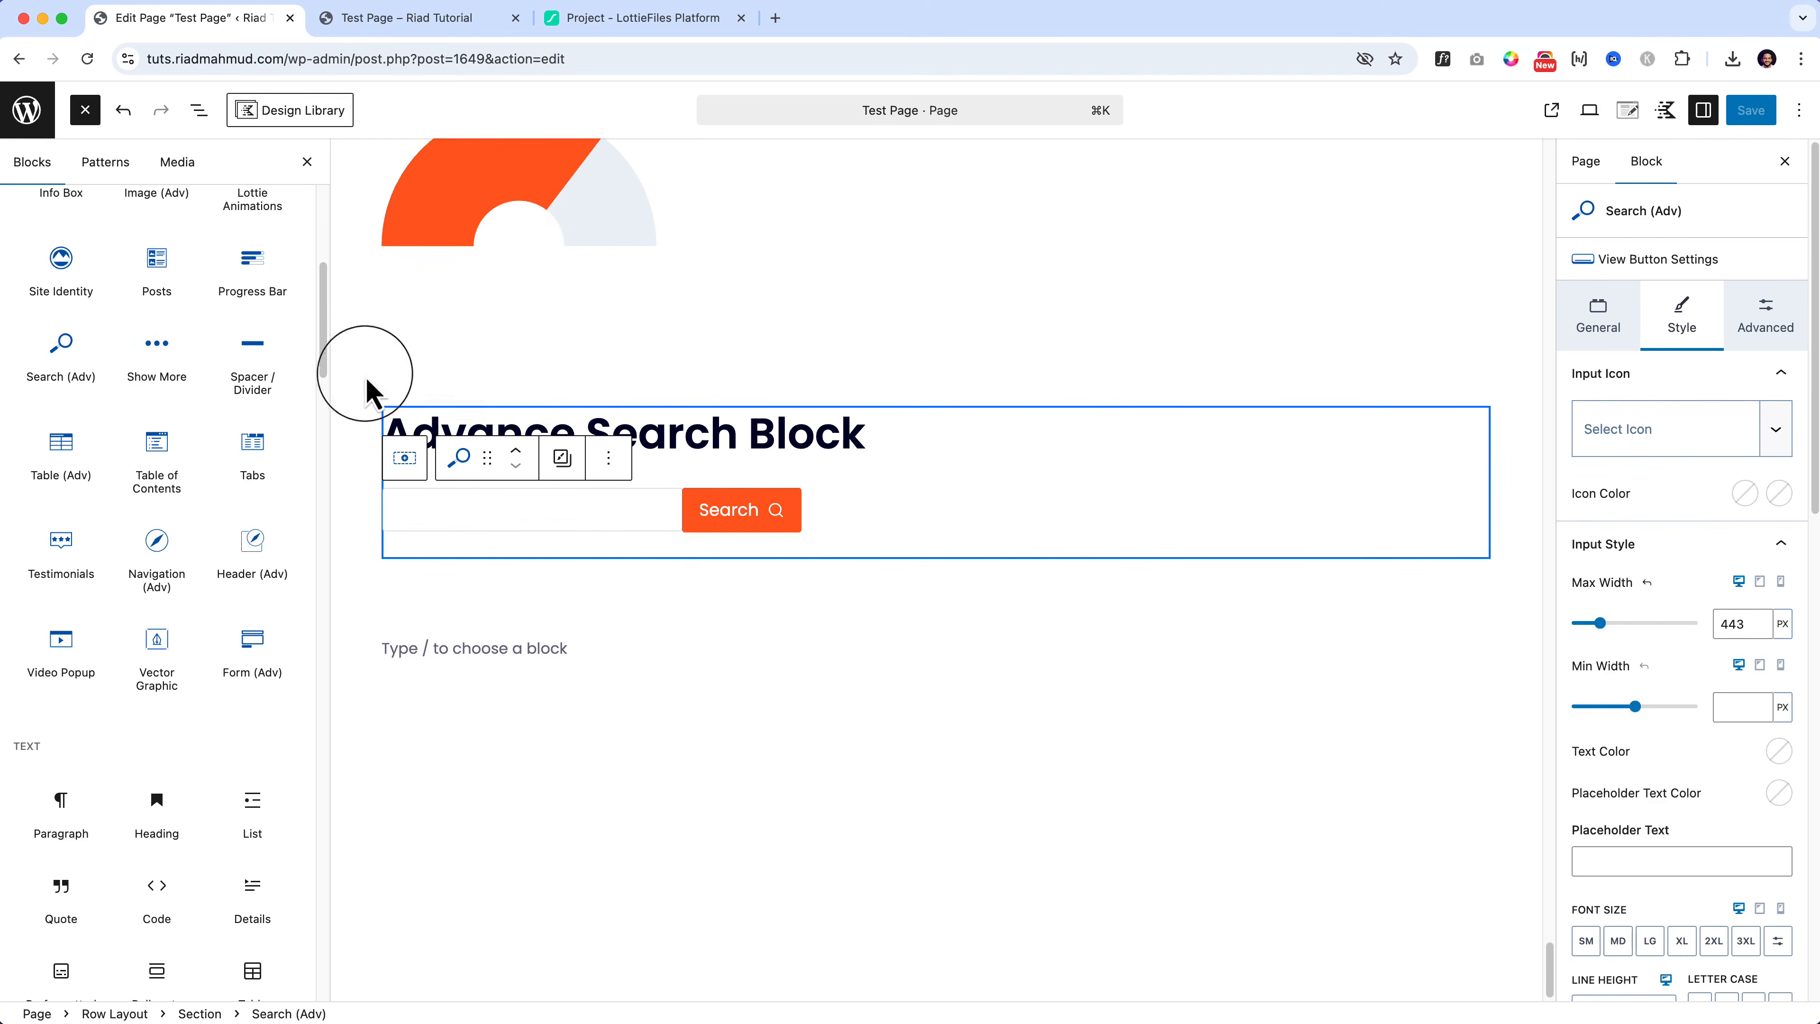
click(448, 387)
click(530, 381)
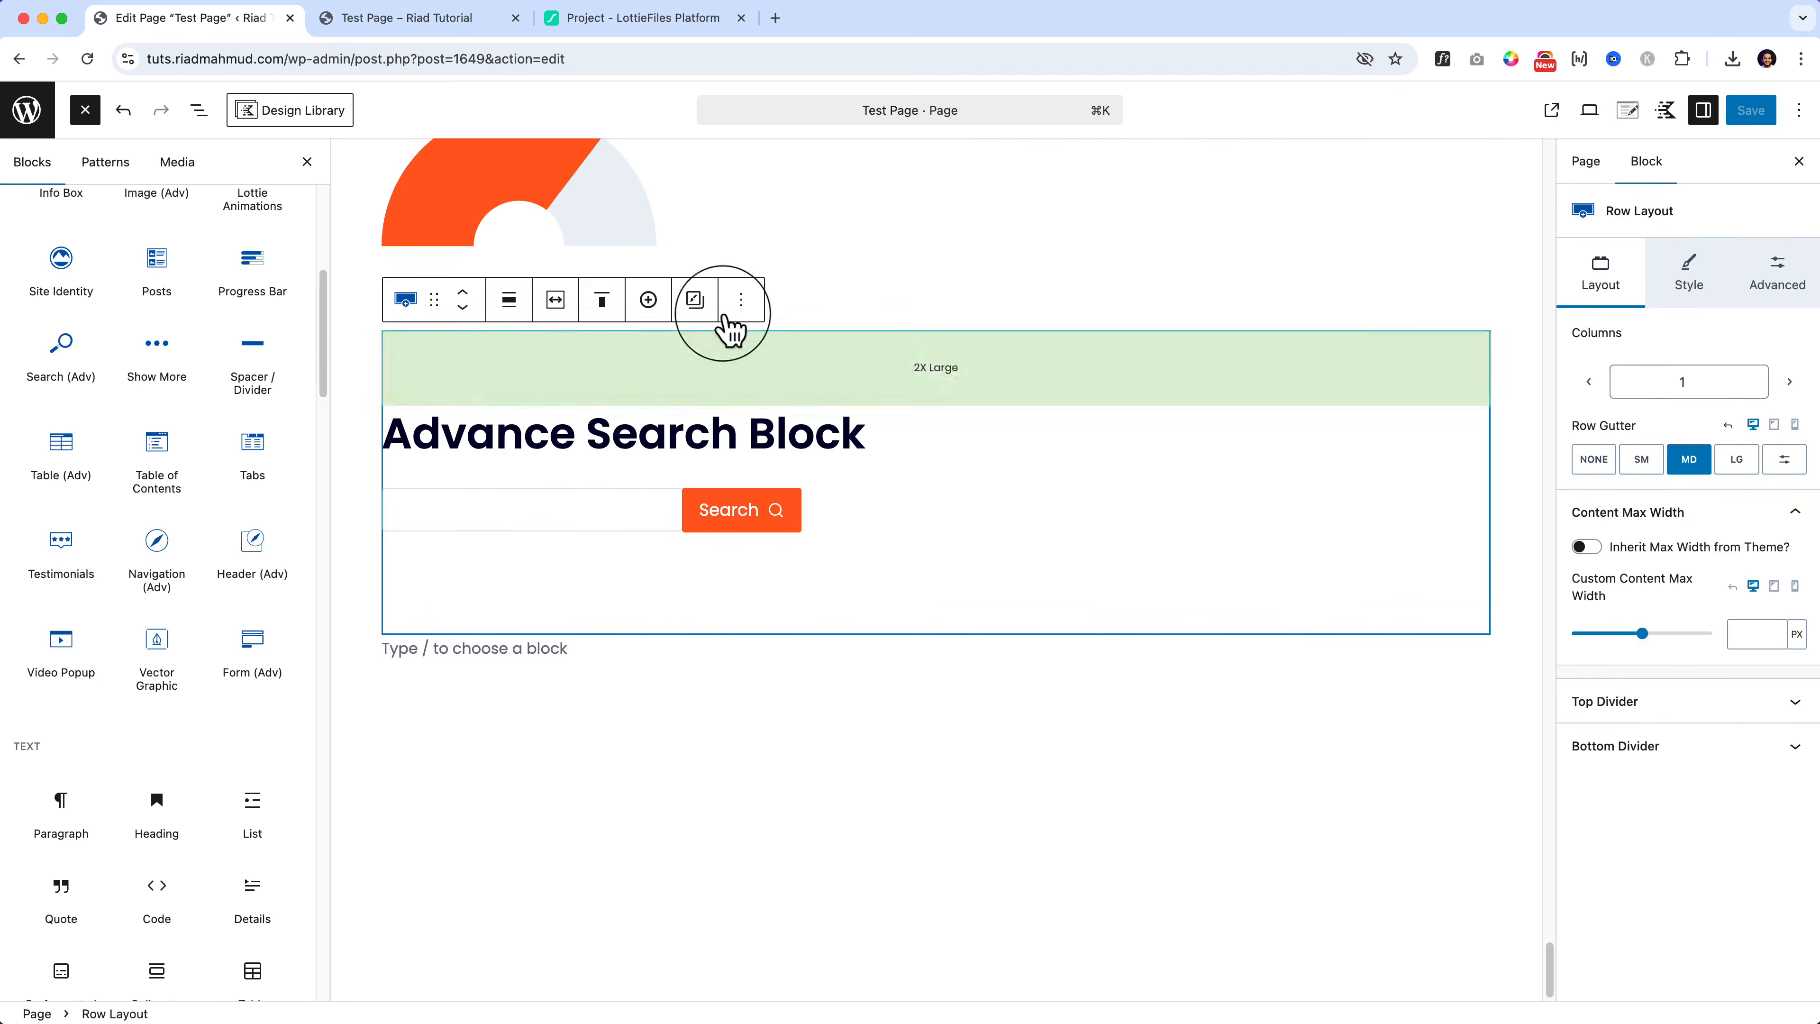
click(741, 300)
click(778, 446)
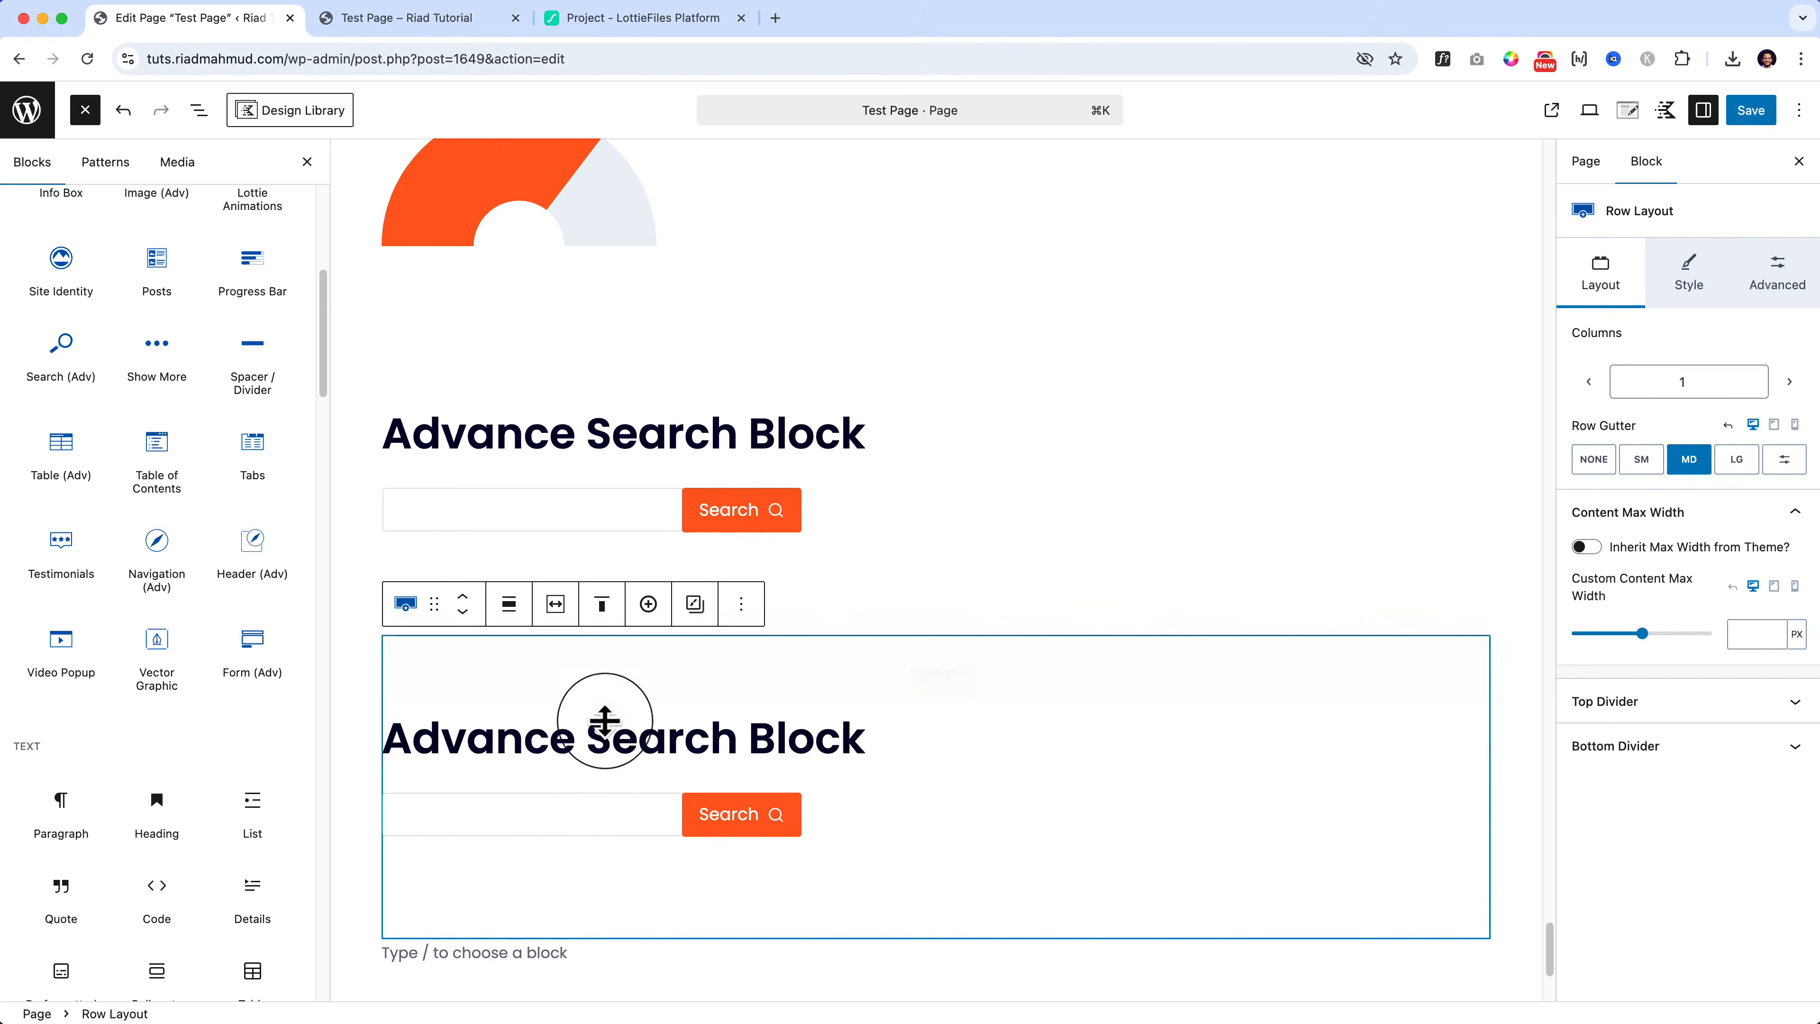
triple_click(588, 750)
text(Show More)
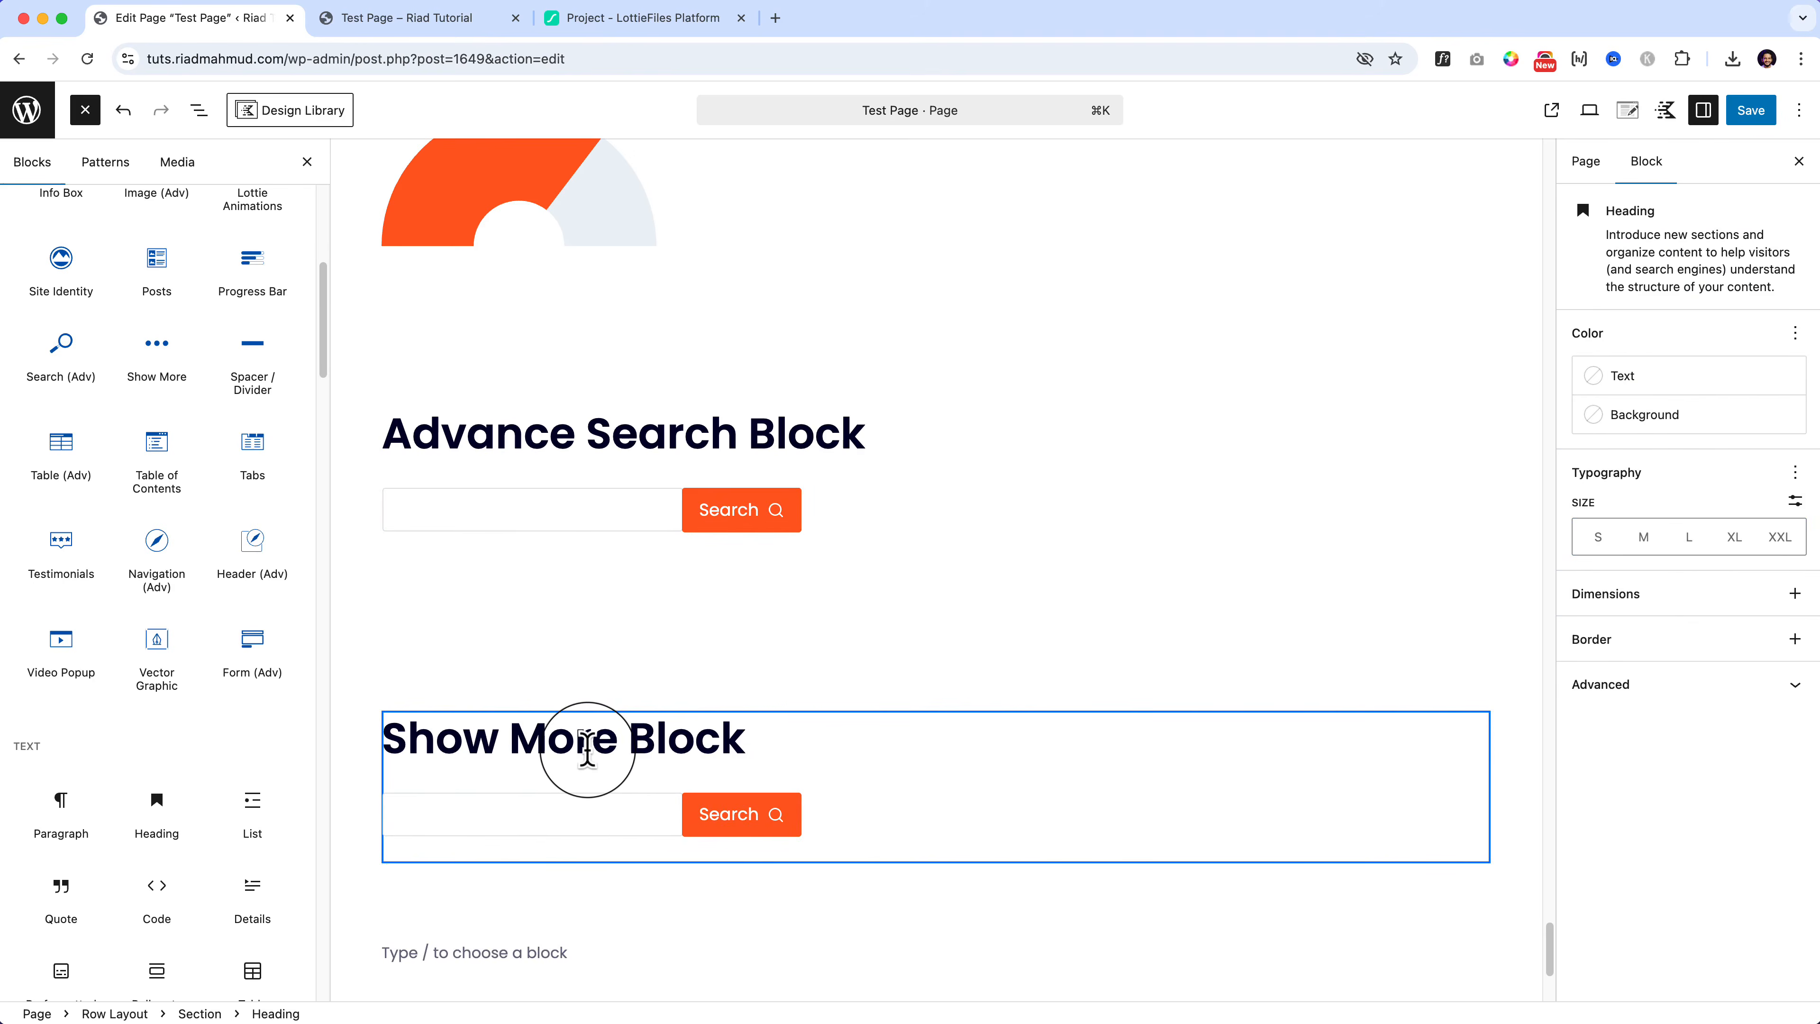
Step: Replace the copied search block with a Show More block, ready to receive inner content
click(613, 827)
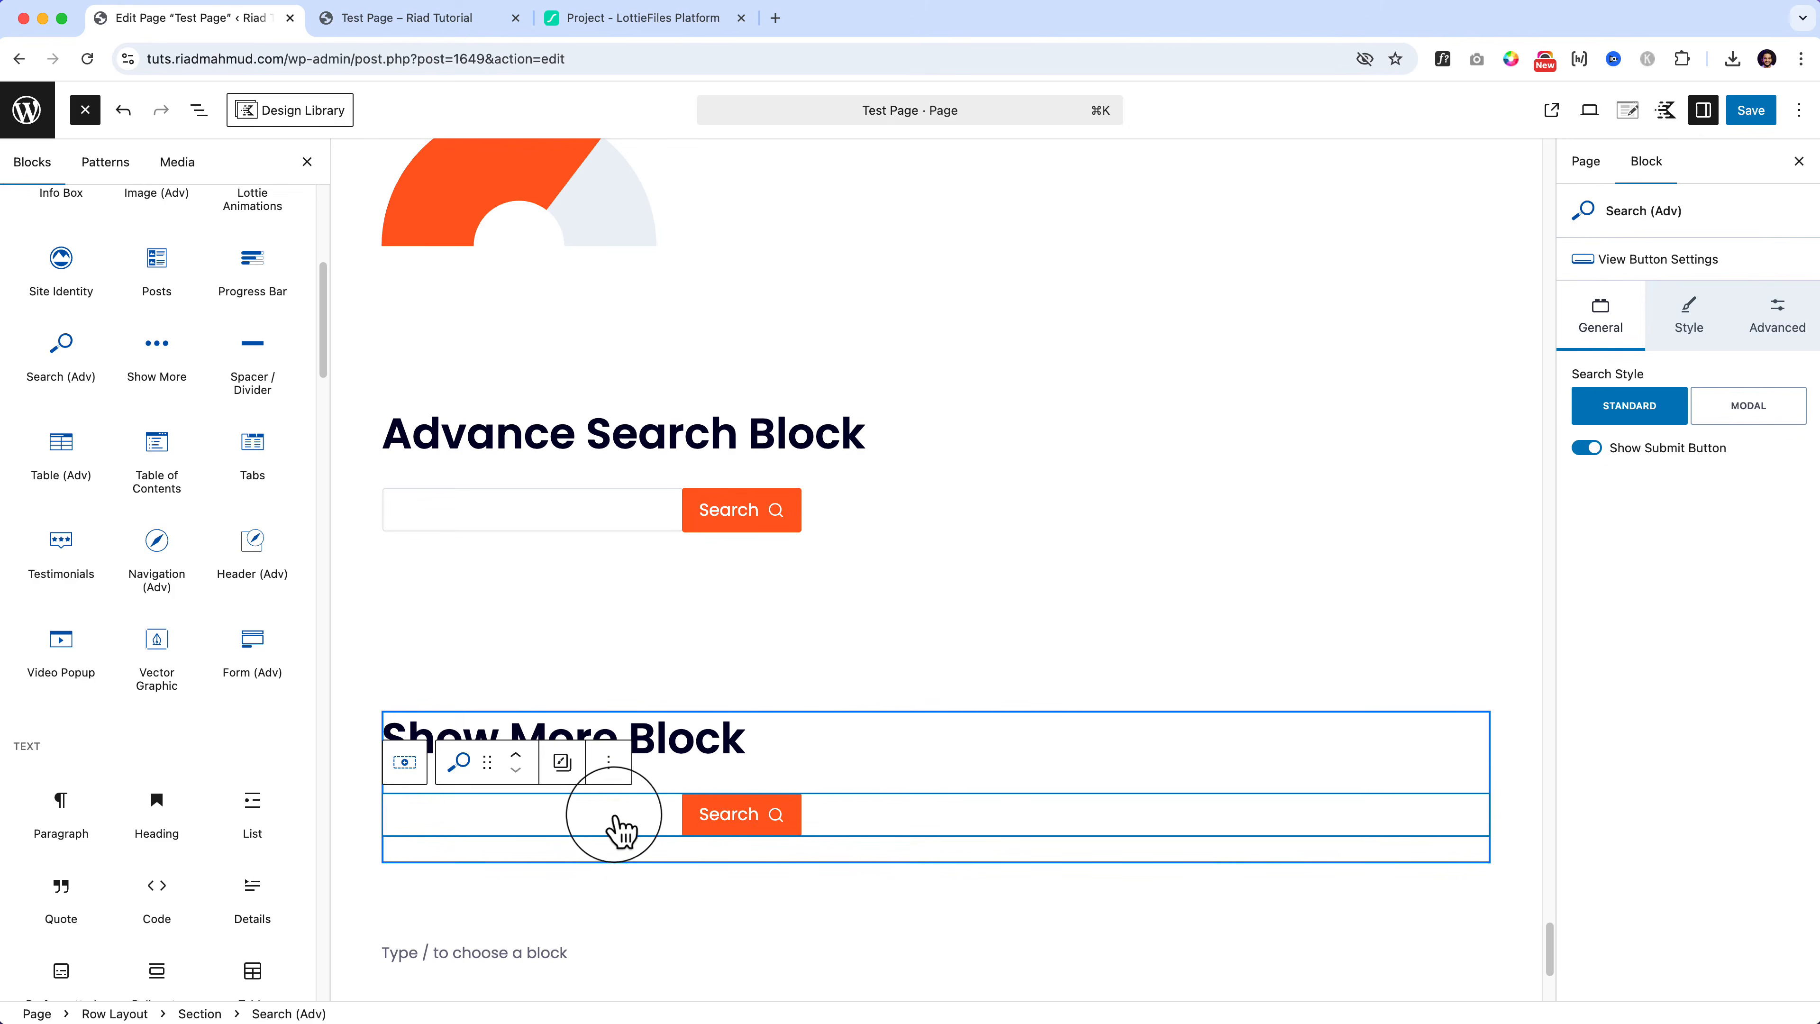
click(607, 764)
click(620, 701)
mouse_move(164, 365)
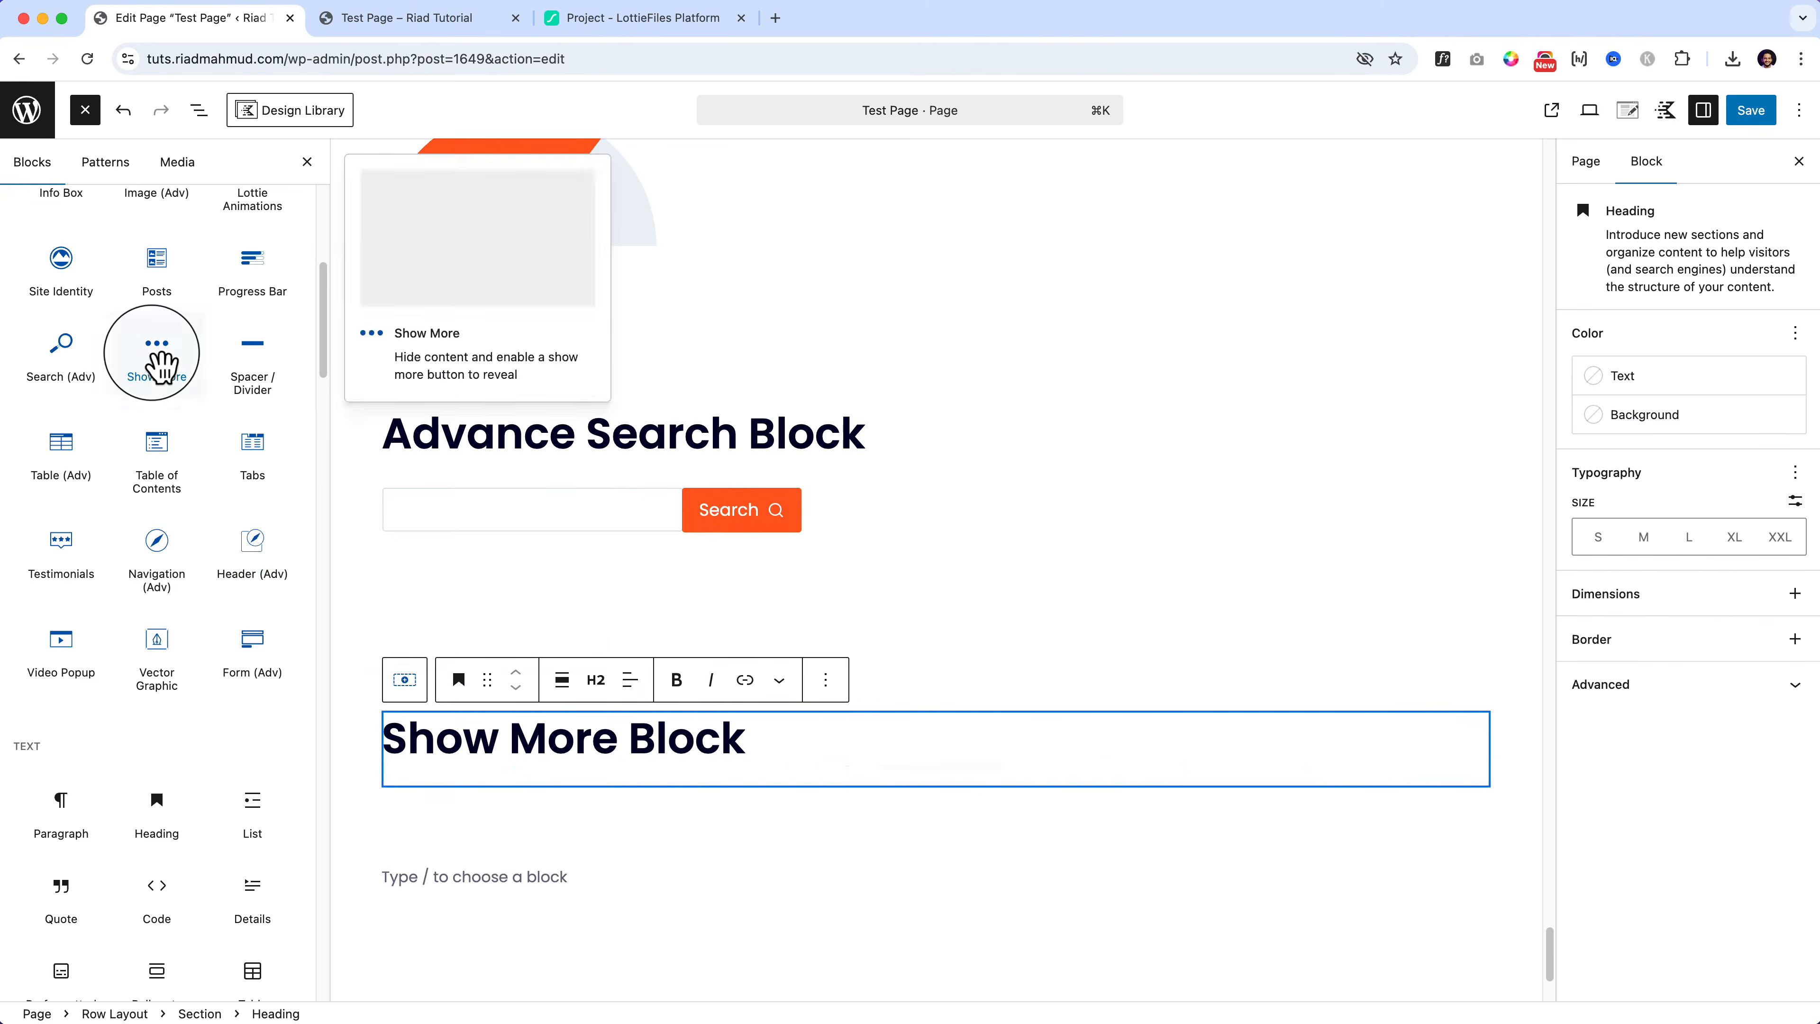
drag(164, 366, 558, 763)
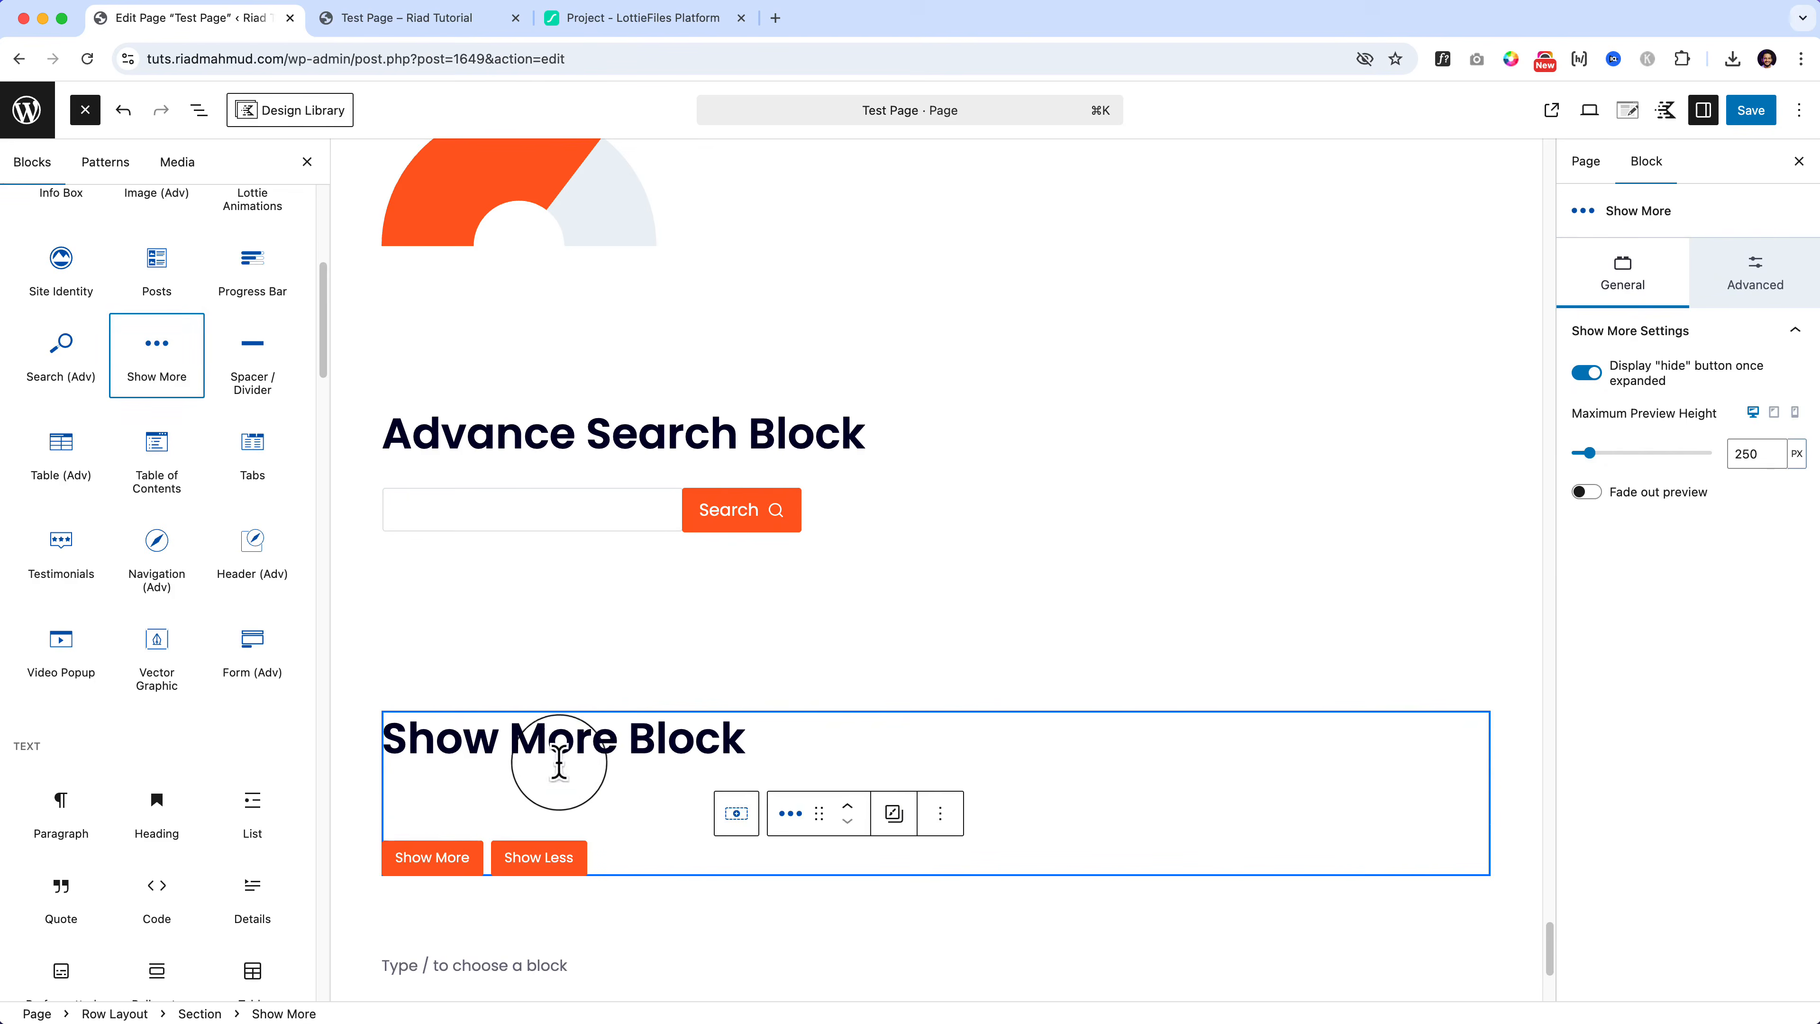
click(546, 809)
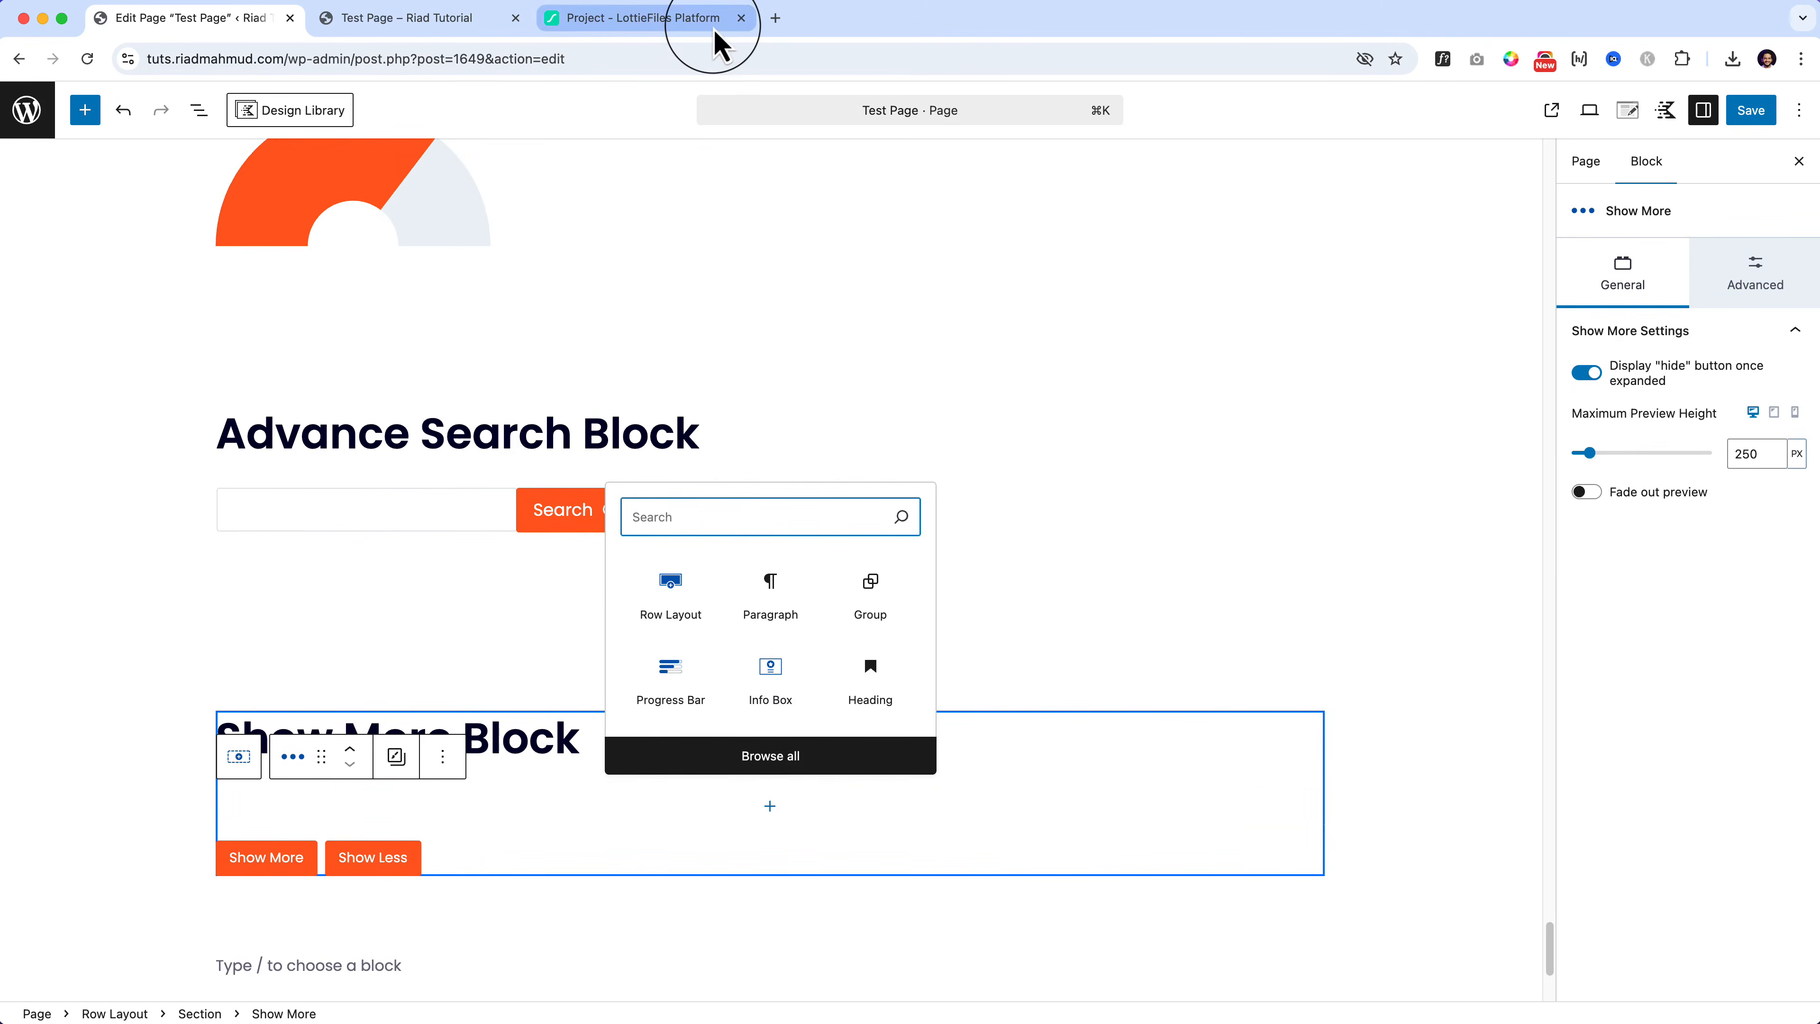
Step: Close the LottieFiles tab, load the lipsum.com generator and select its first Lorem ipsum paragraph
click(774, 17)
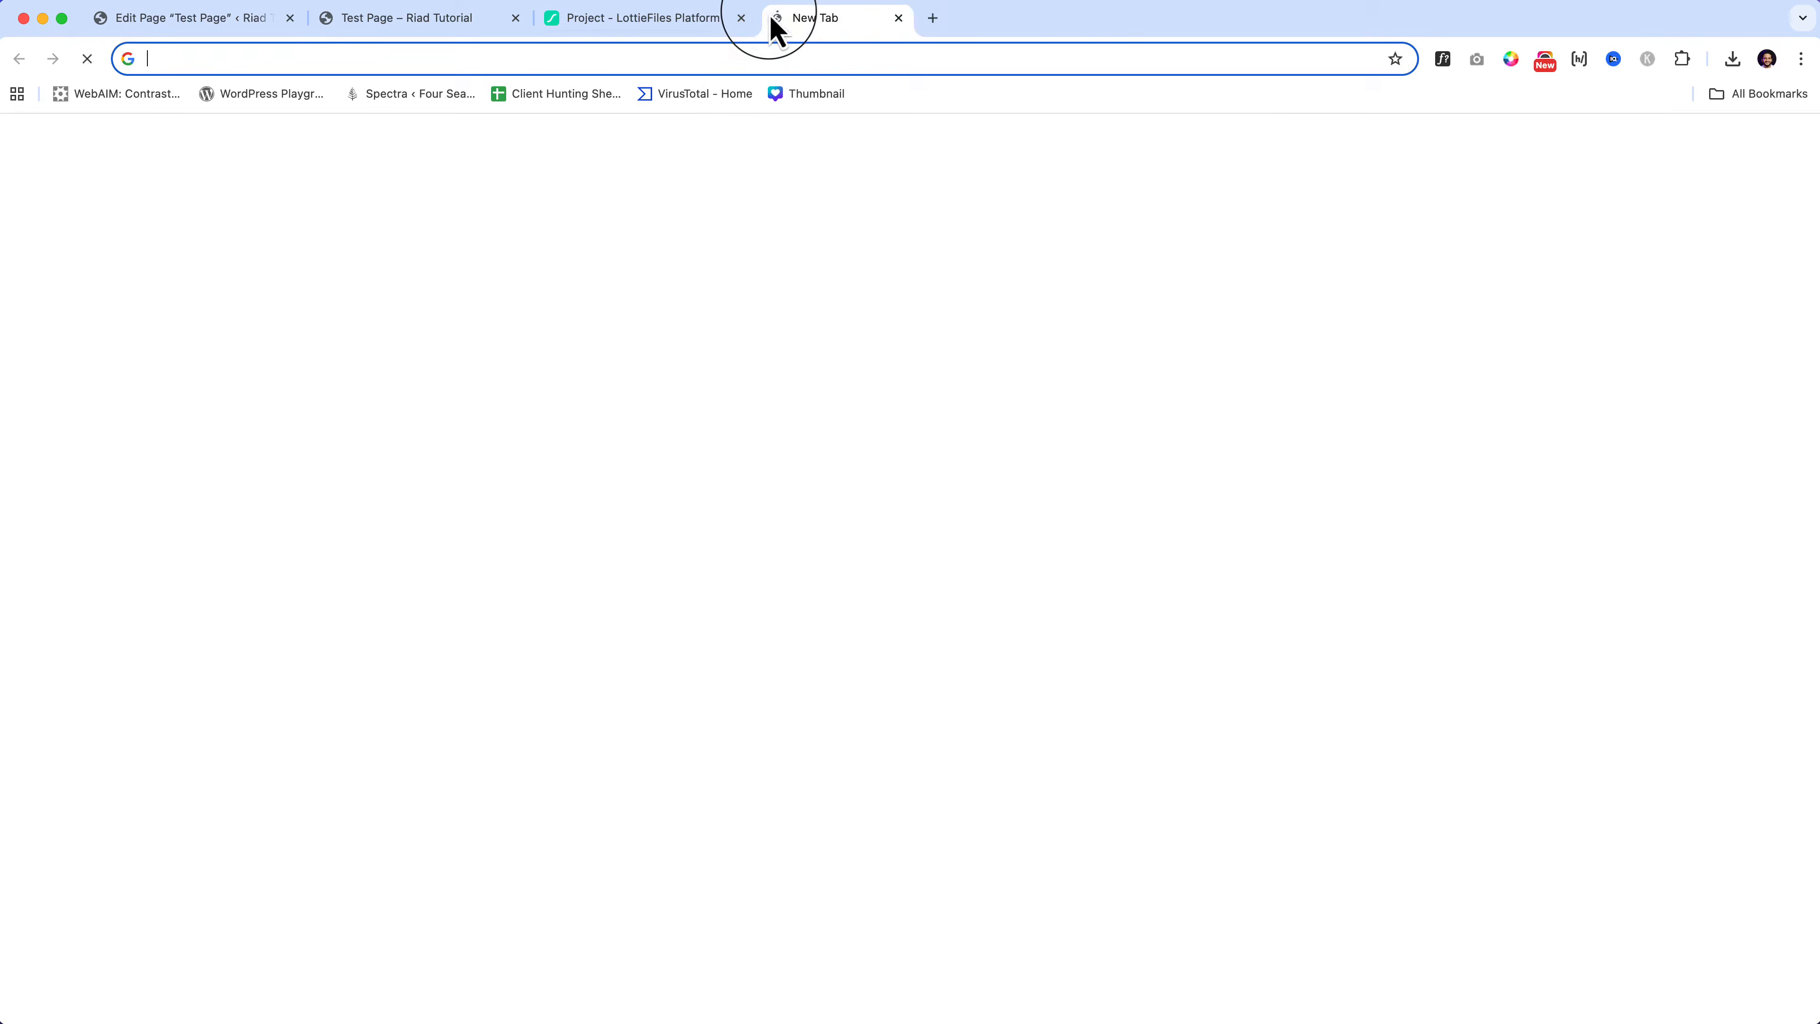
click(743, 18)
click(689, 60)
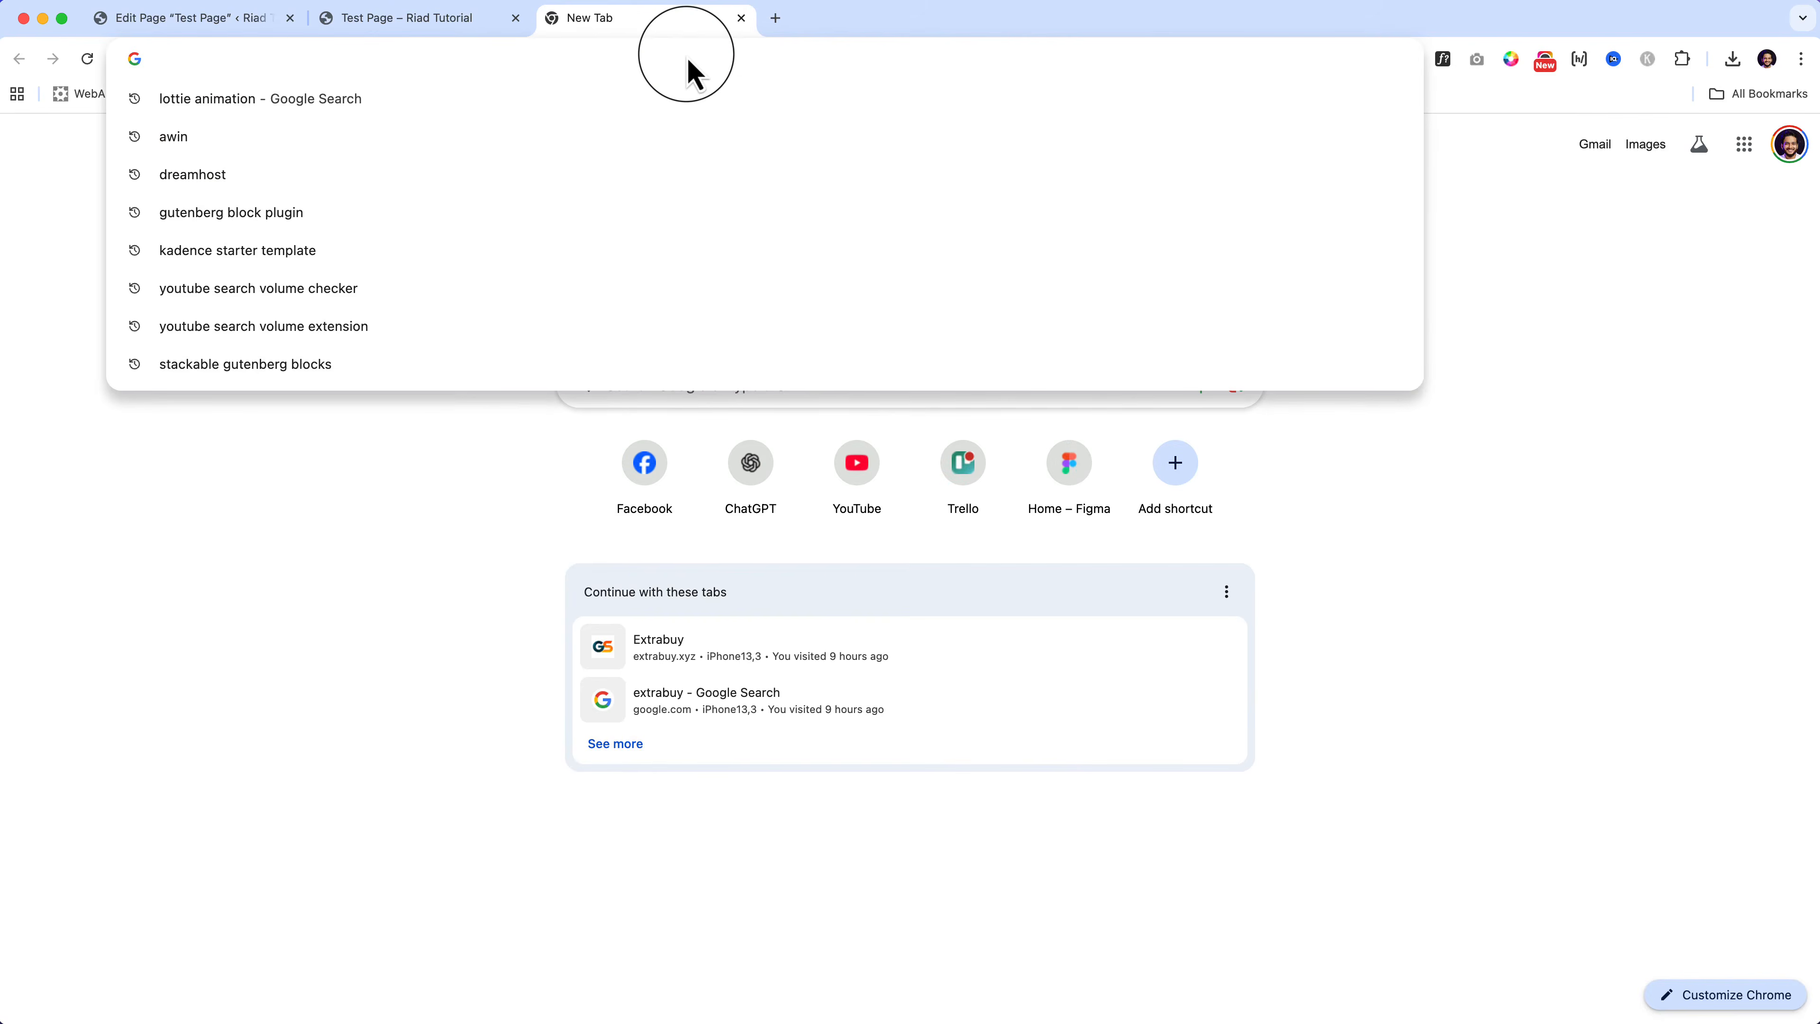
text(lore)
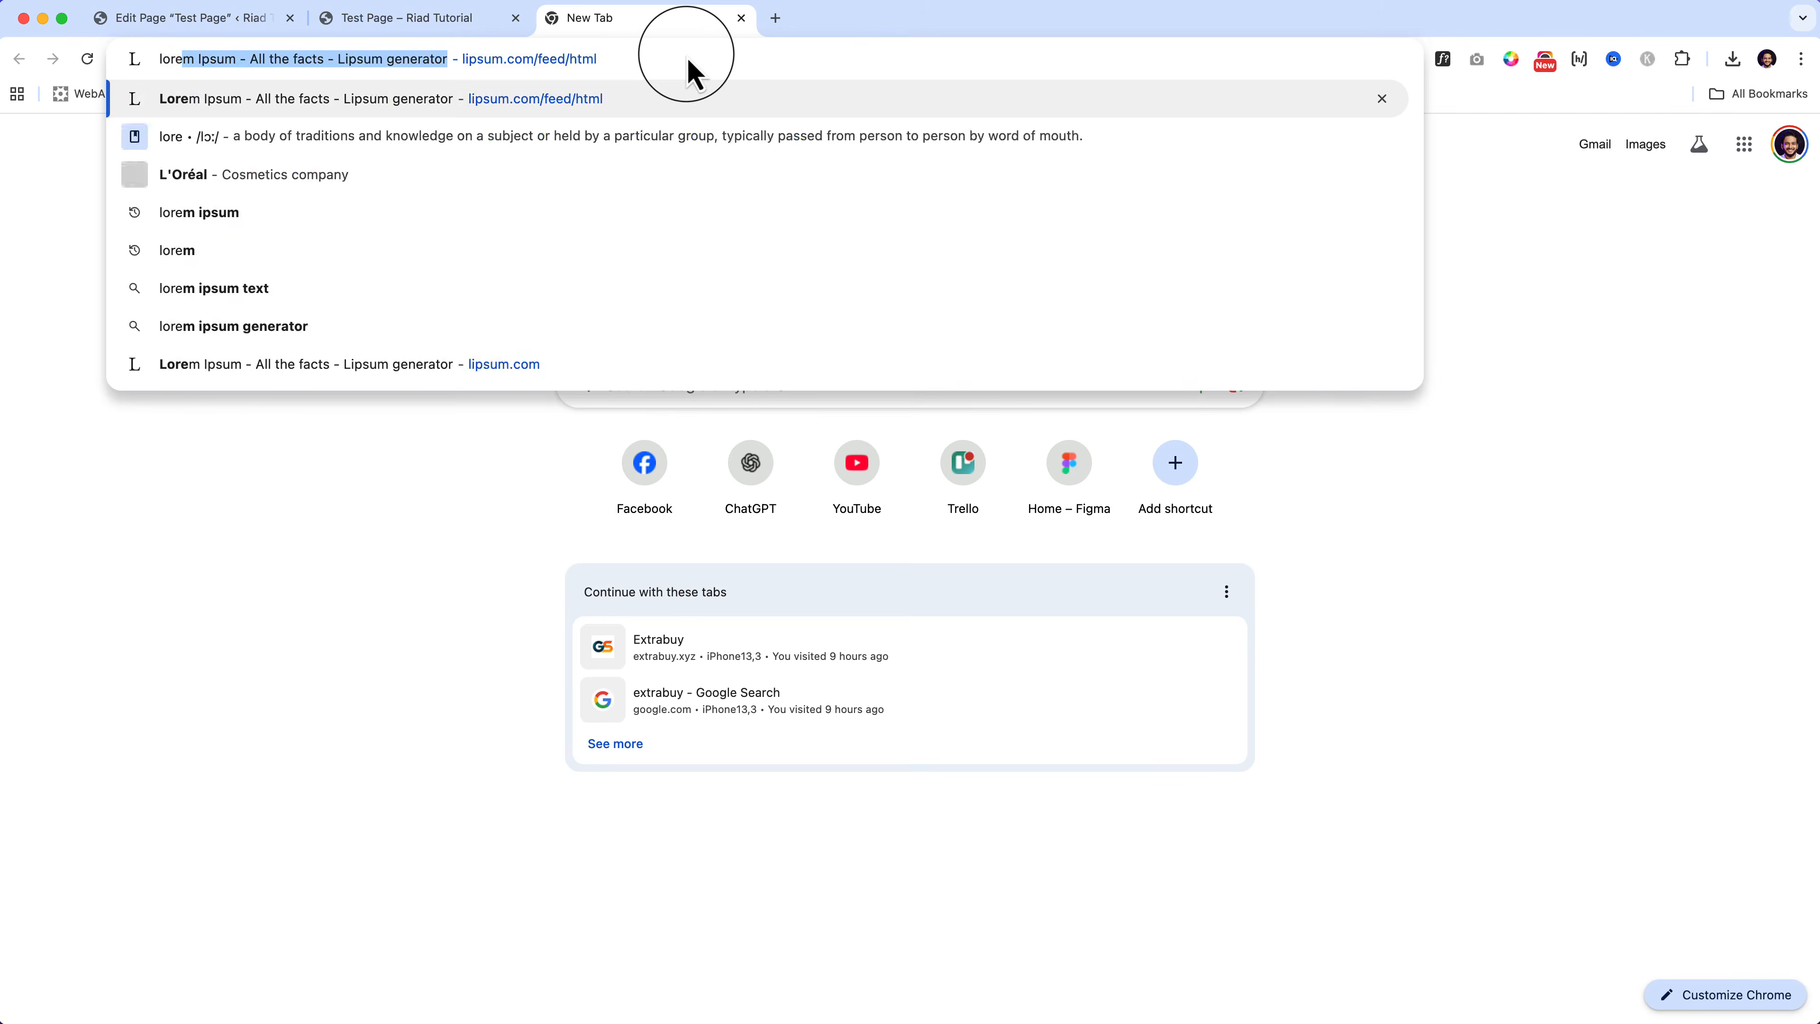
key(Return)
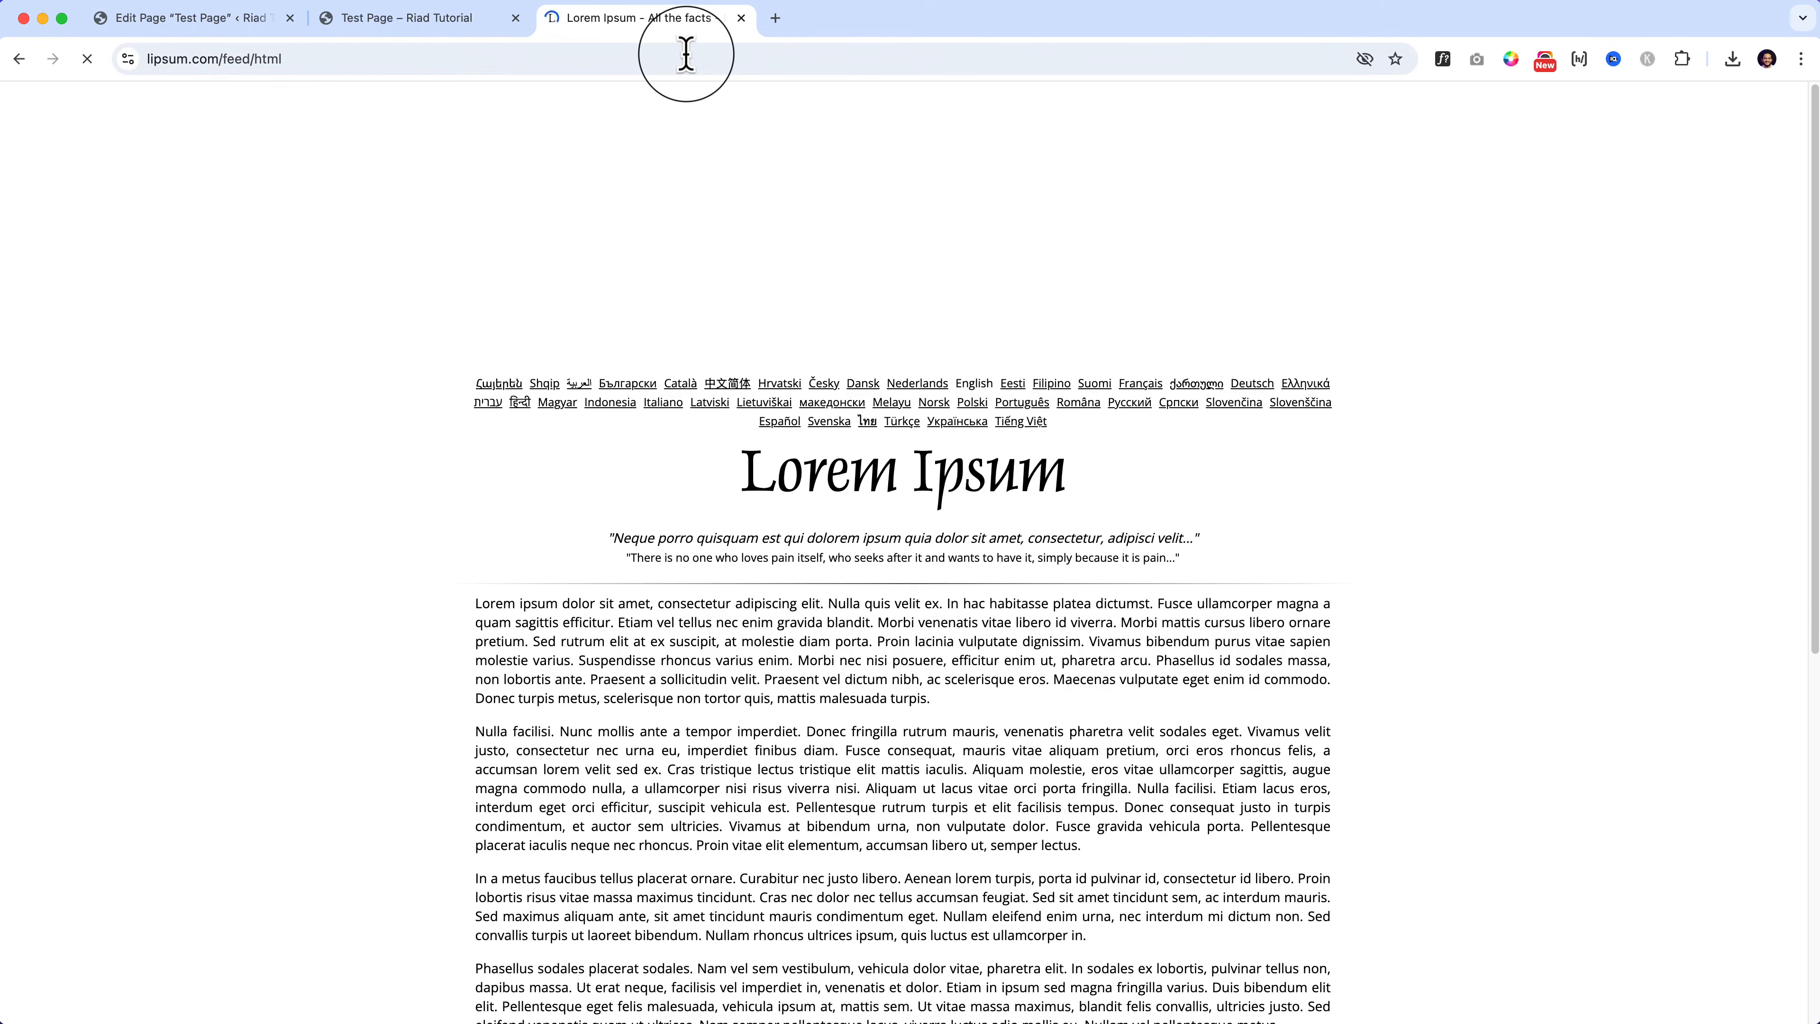
triple_click(524, 627)
key(super+c)
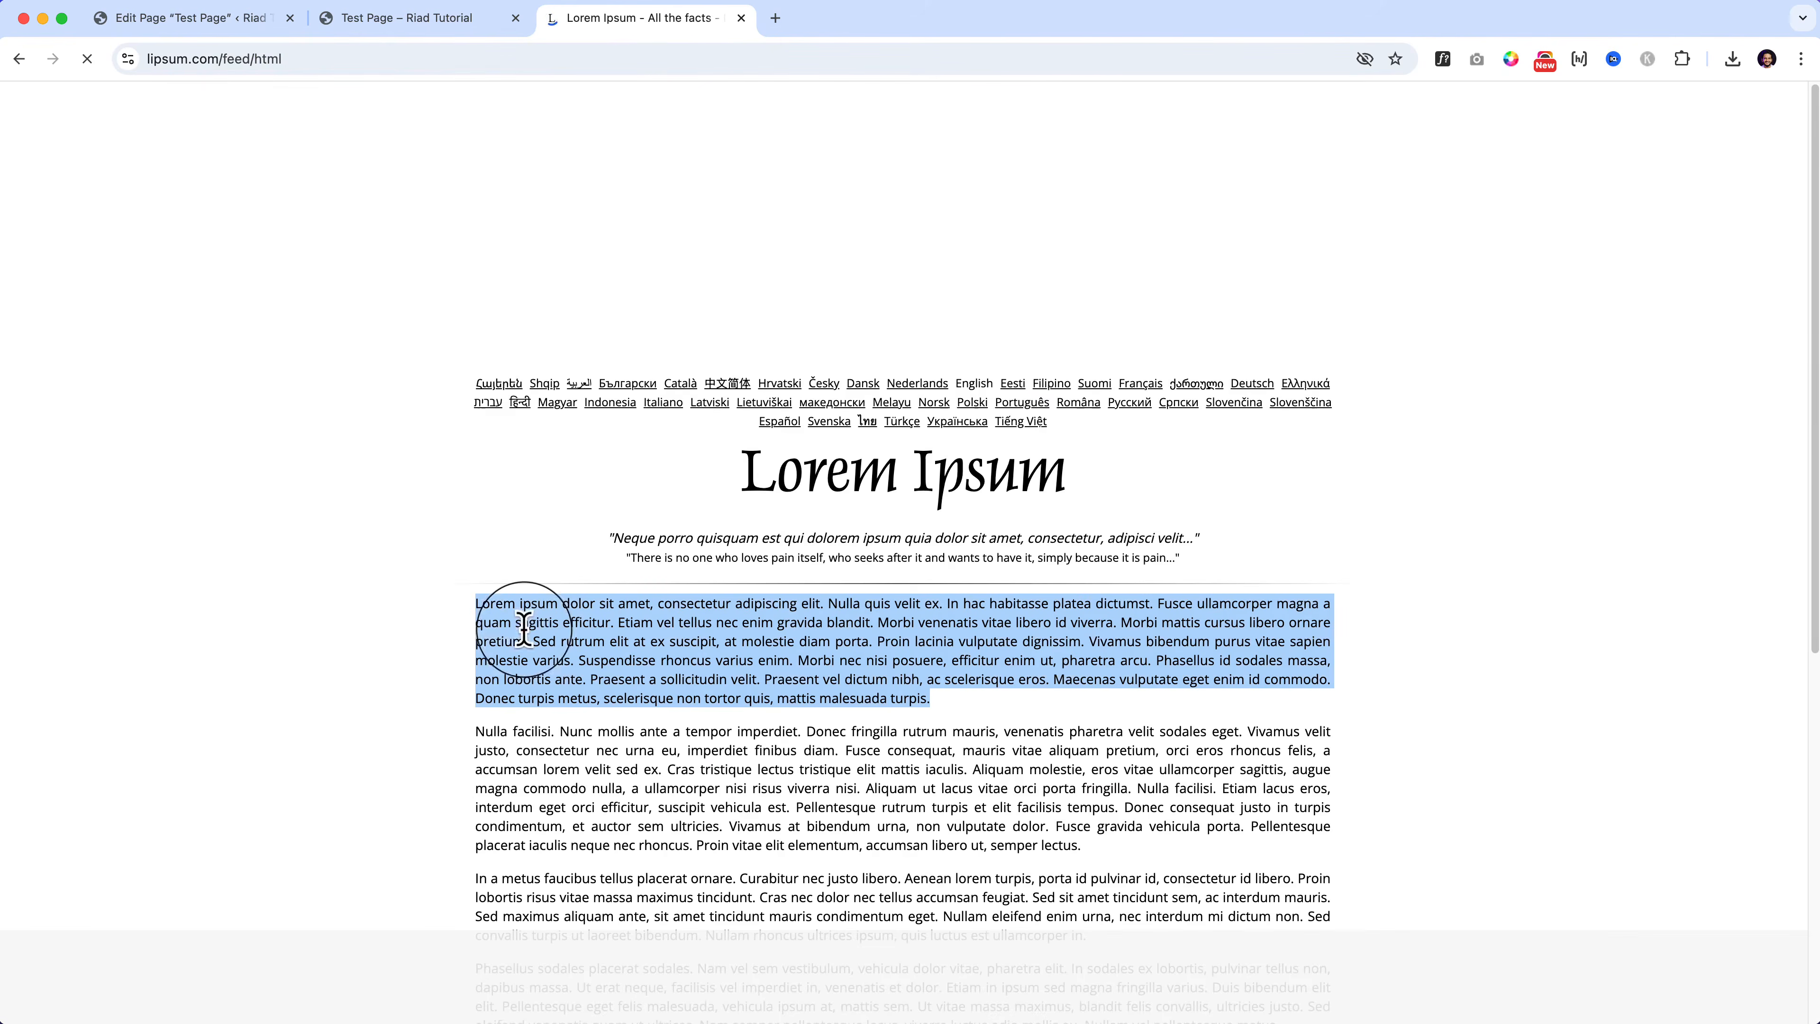
click(223, 25)
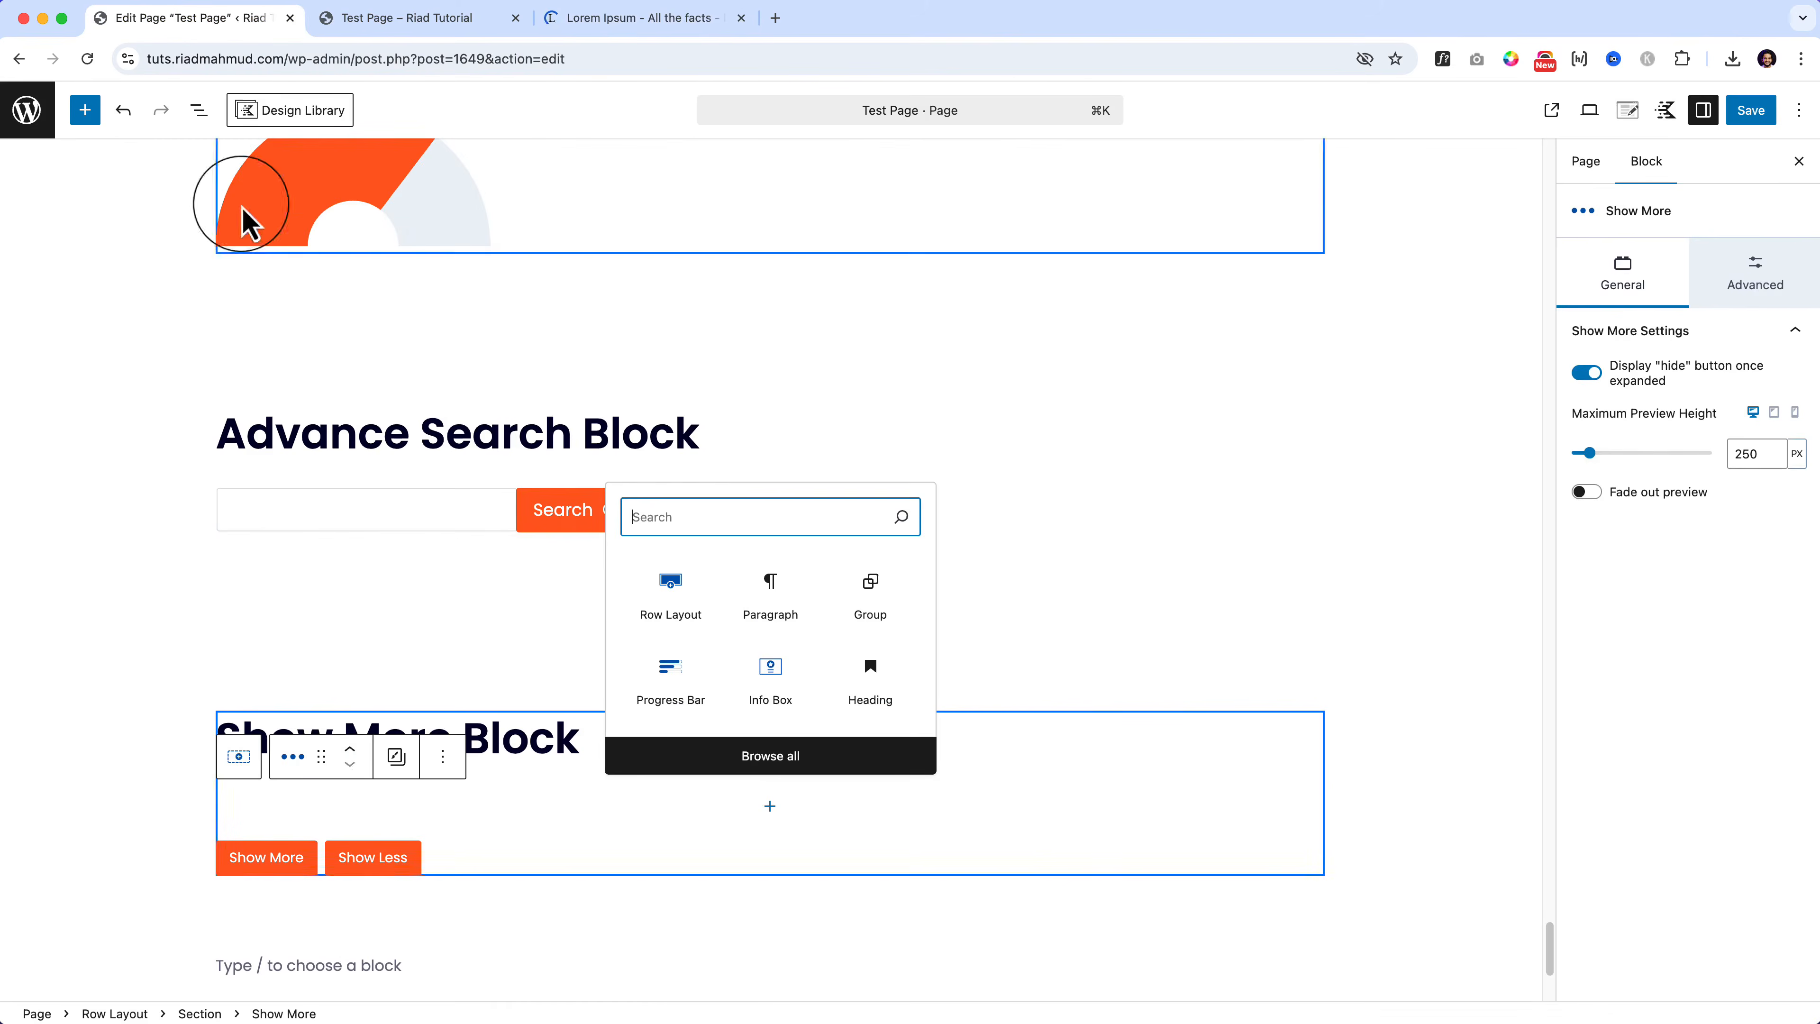
Step: Add a Paragraph in the Show More block with the Lorem text trimmed after 'blandit', and save
click(325, 812)
click(649, 810)
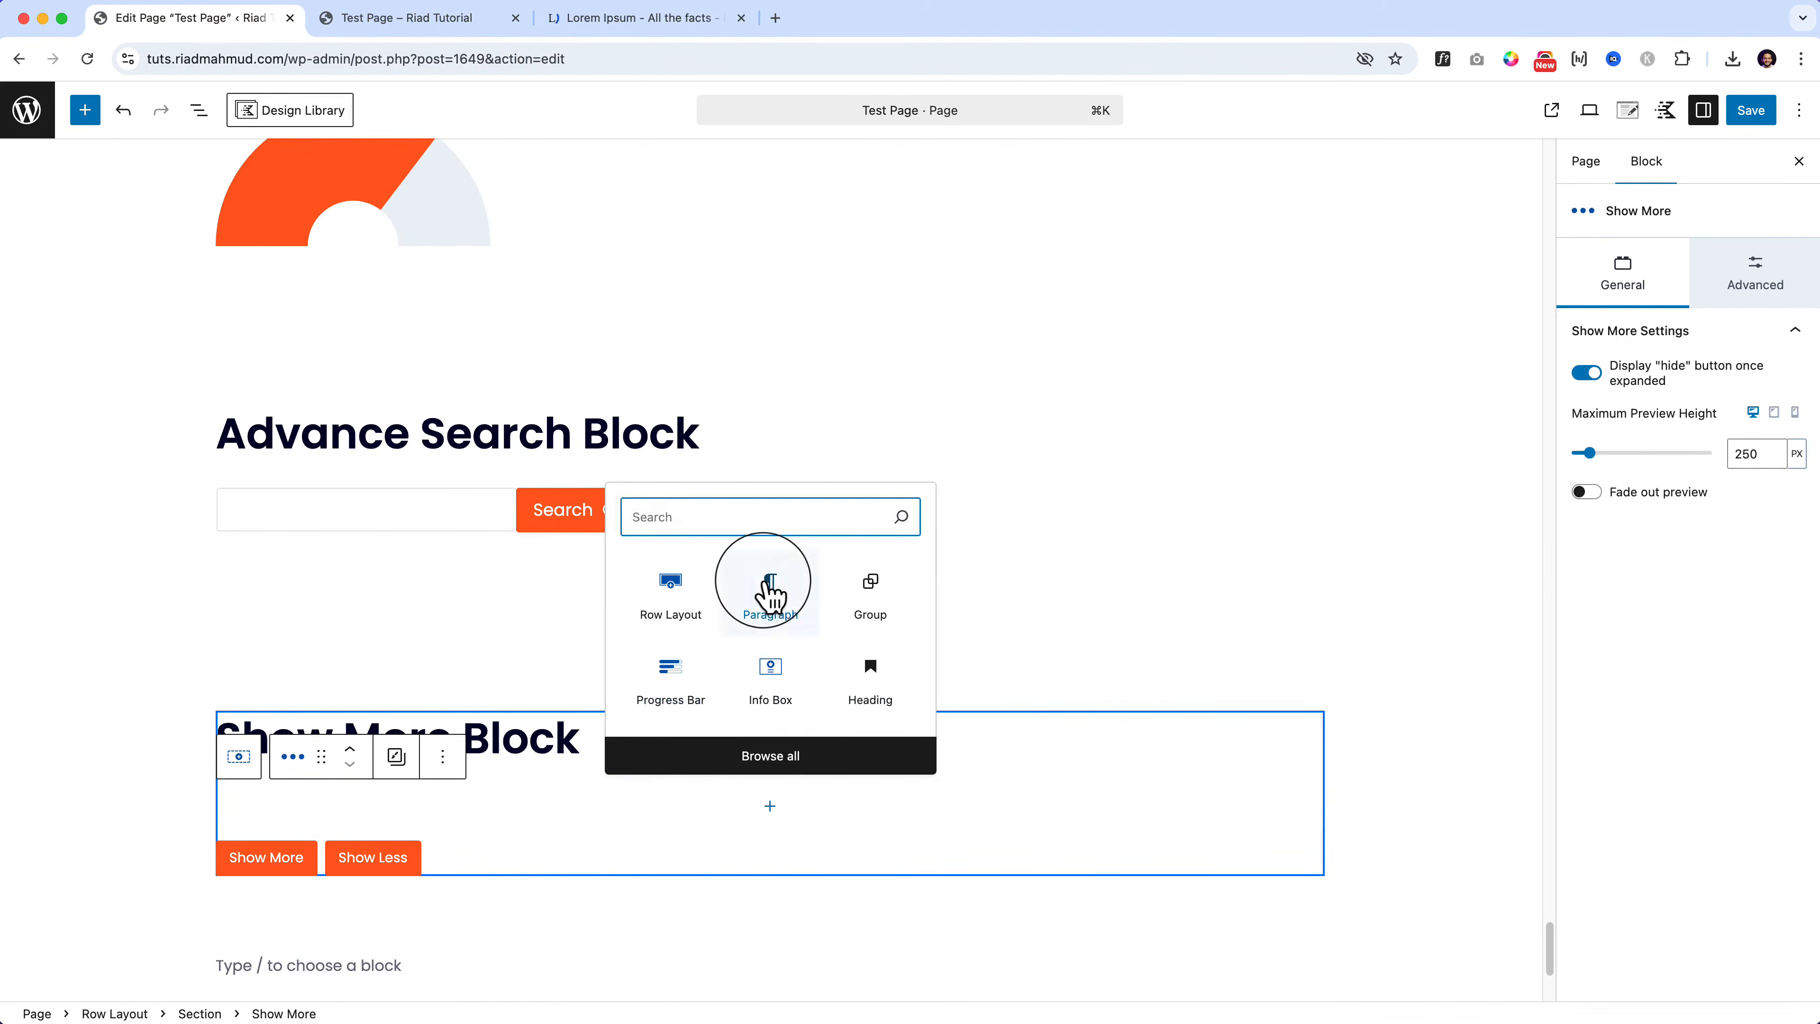
click(769, 594)
key(super+v)
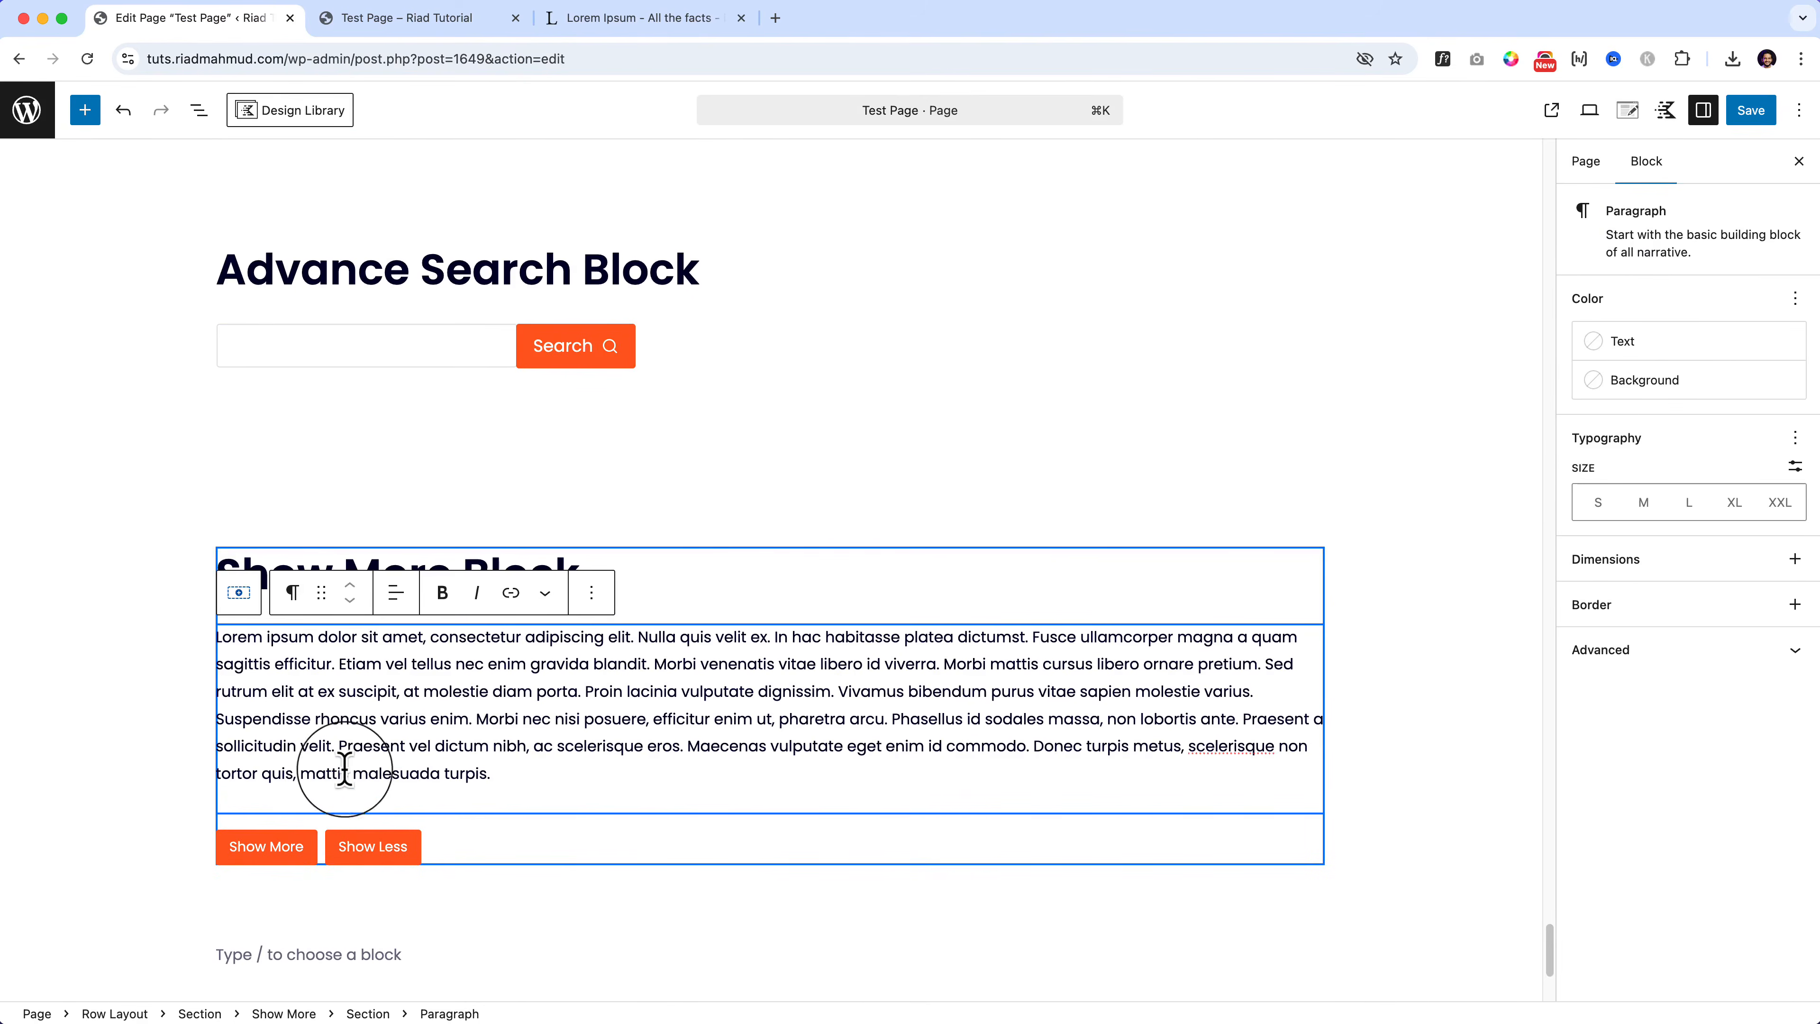
key(super+a)
key(super+a)
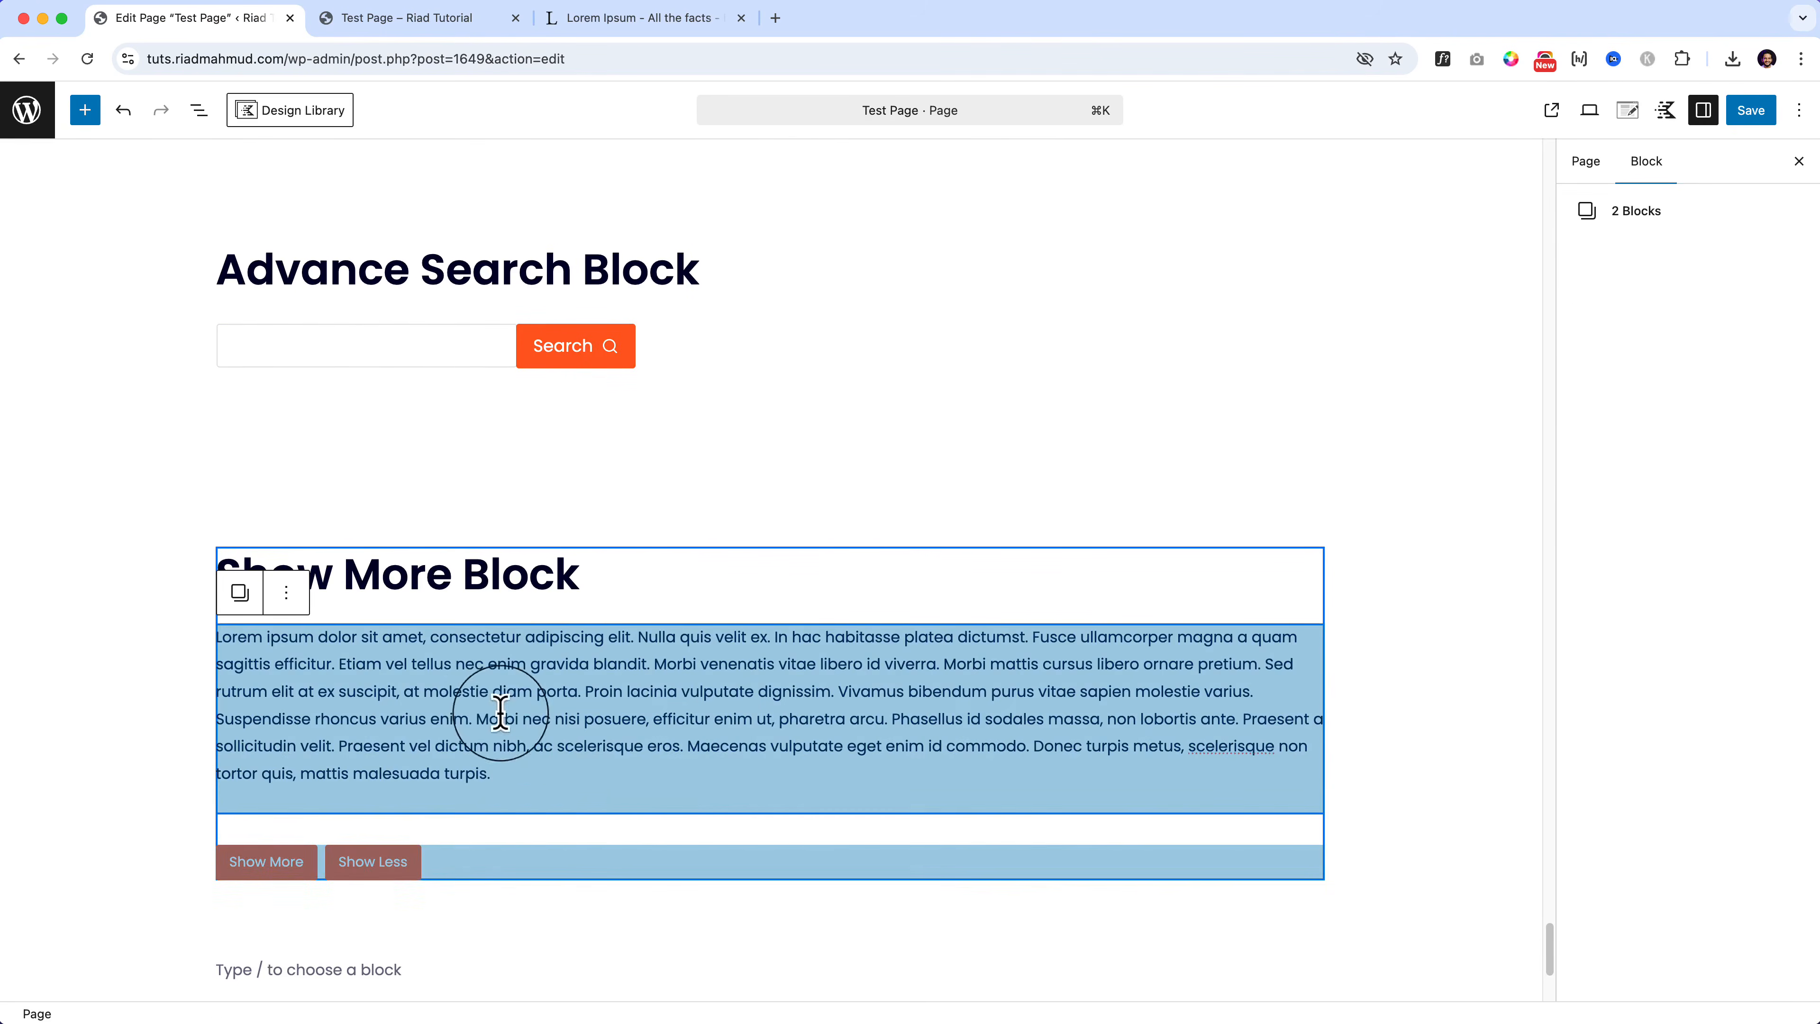
click(590, 808)
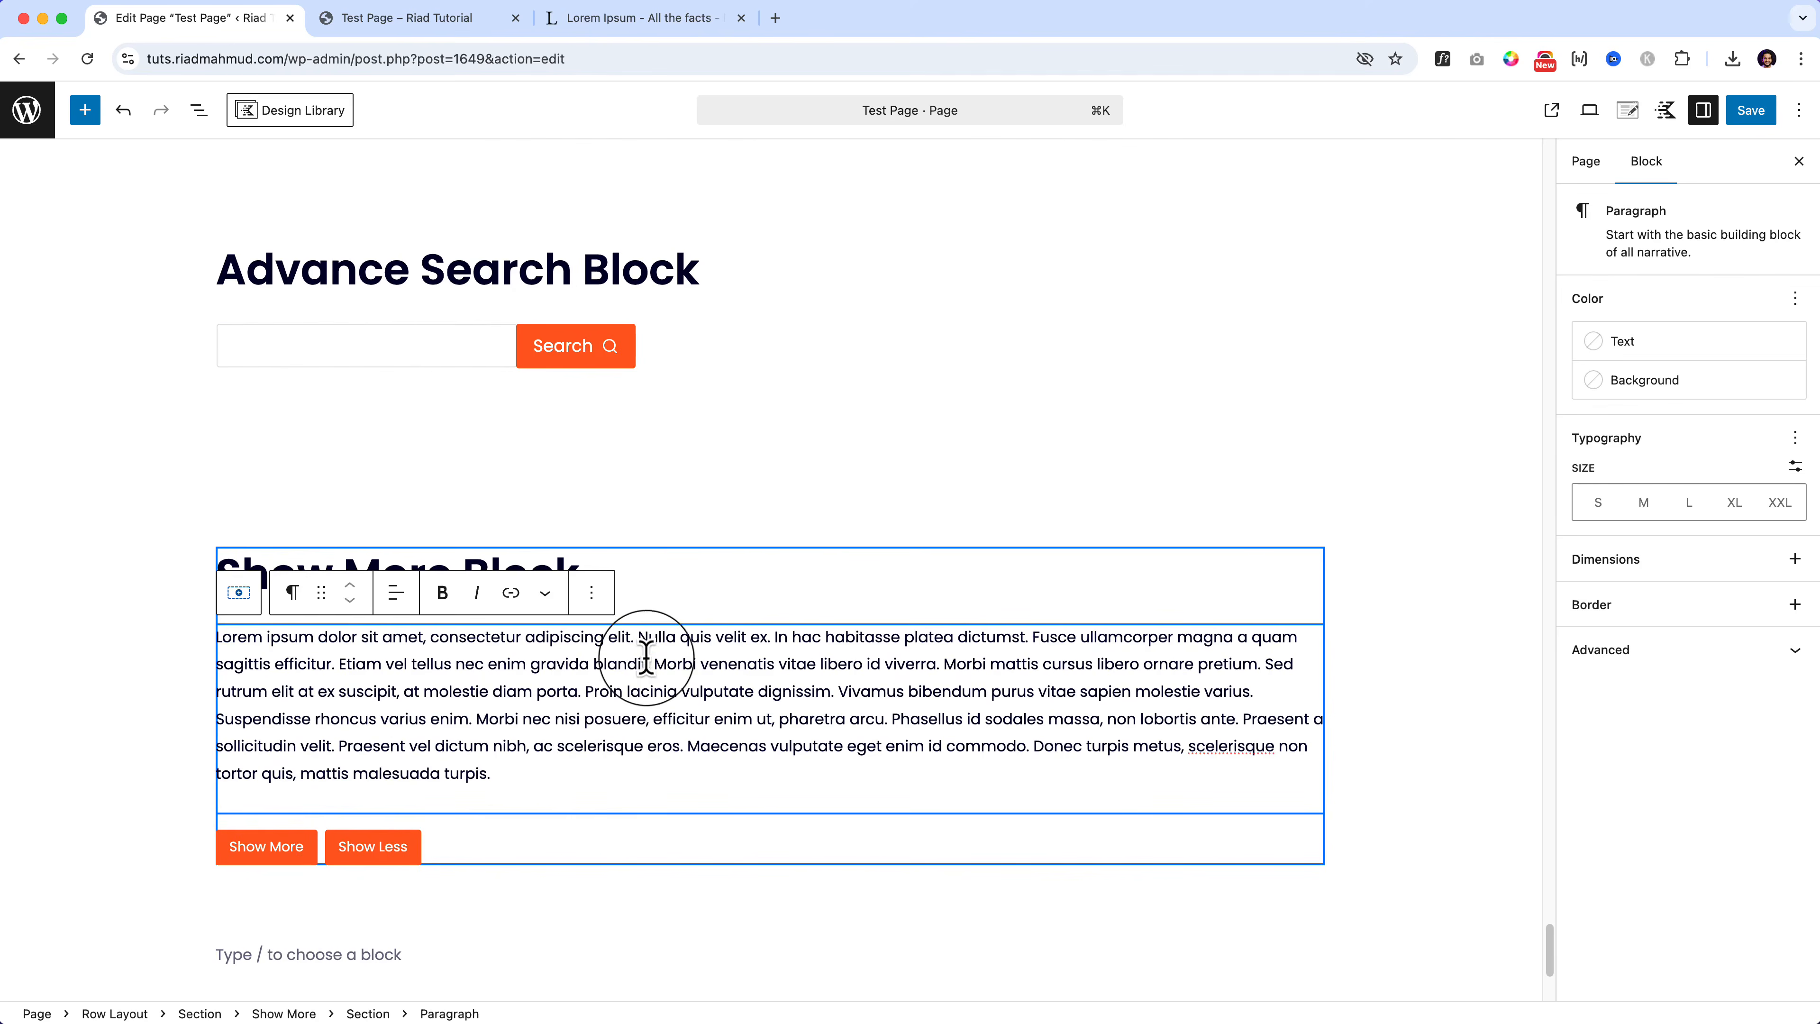
drag(647, 663, 709, 779)
key(BackSpace)
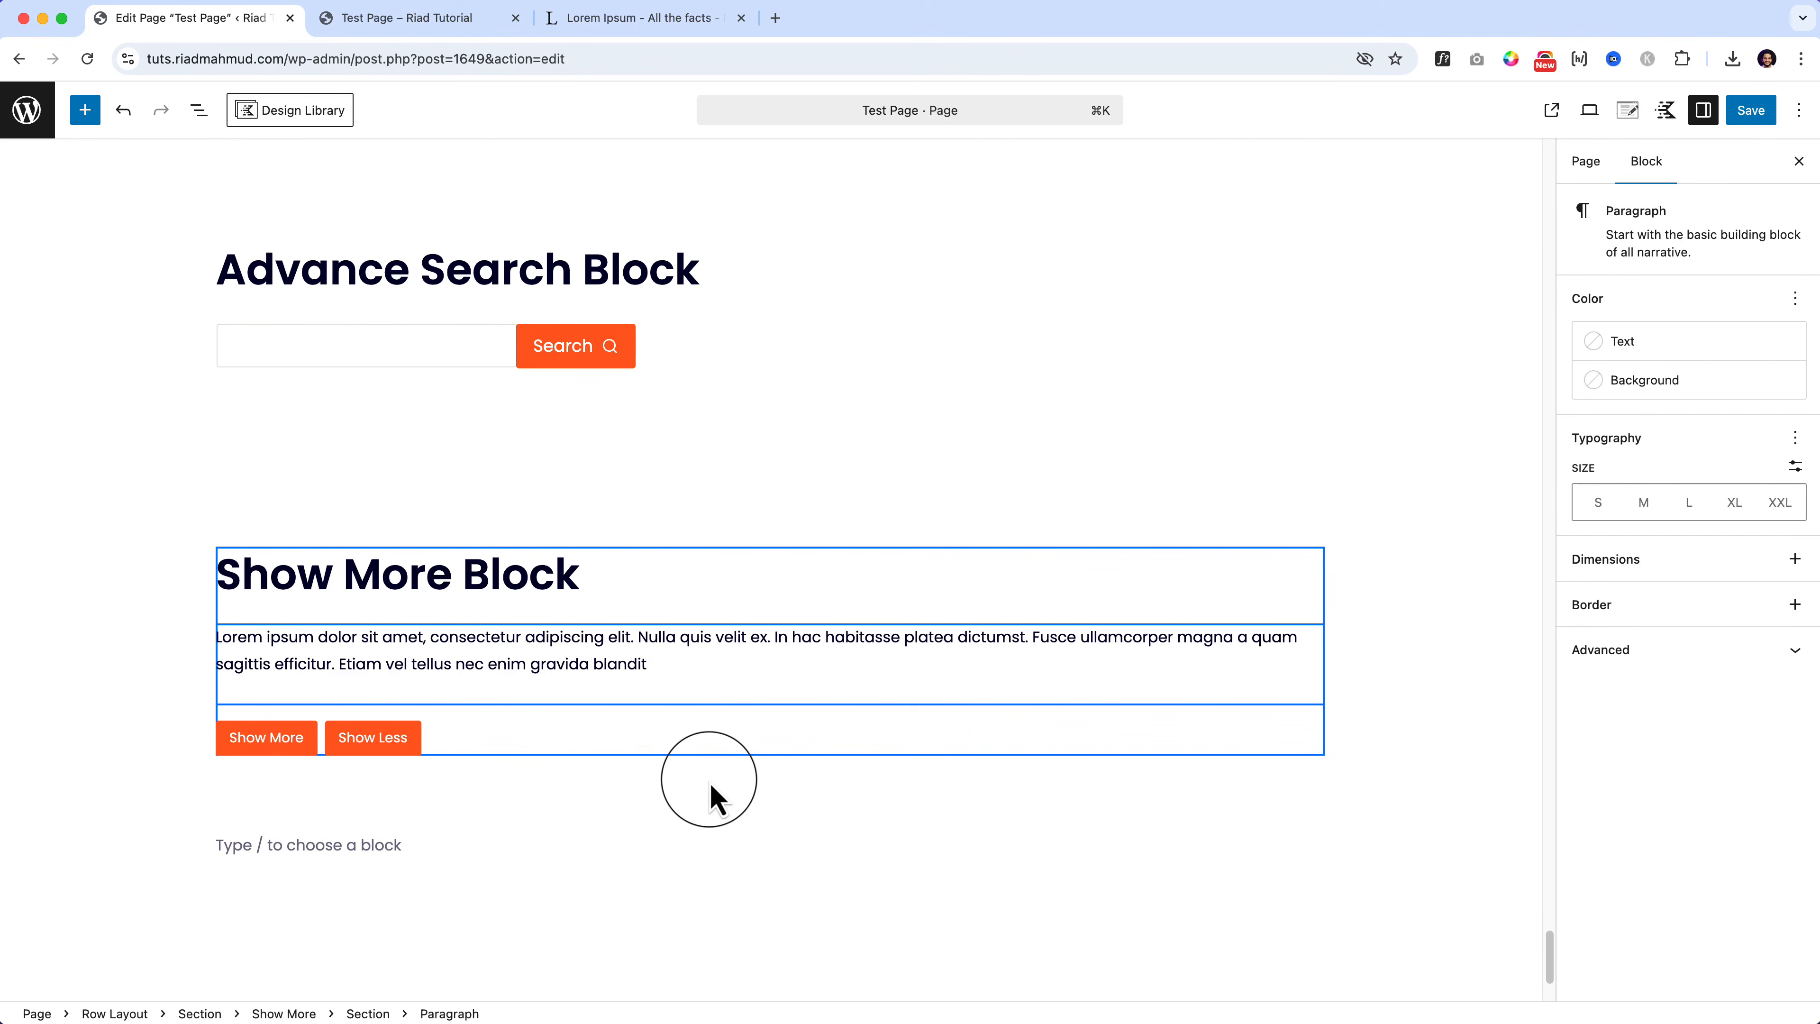
click(1751, 109)
click(423, 18)
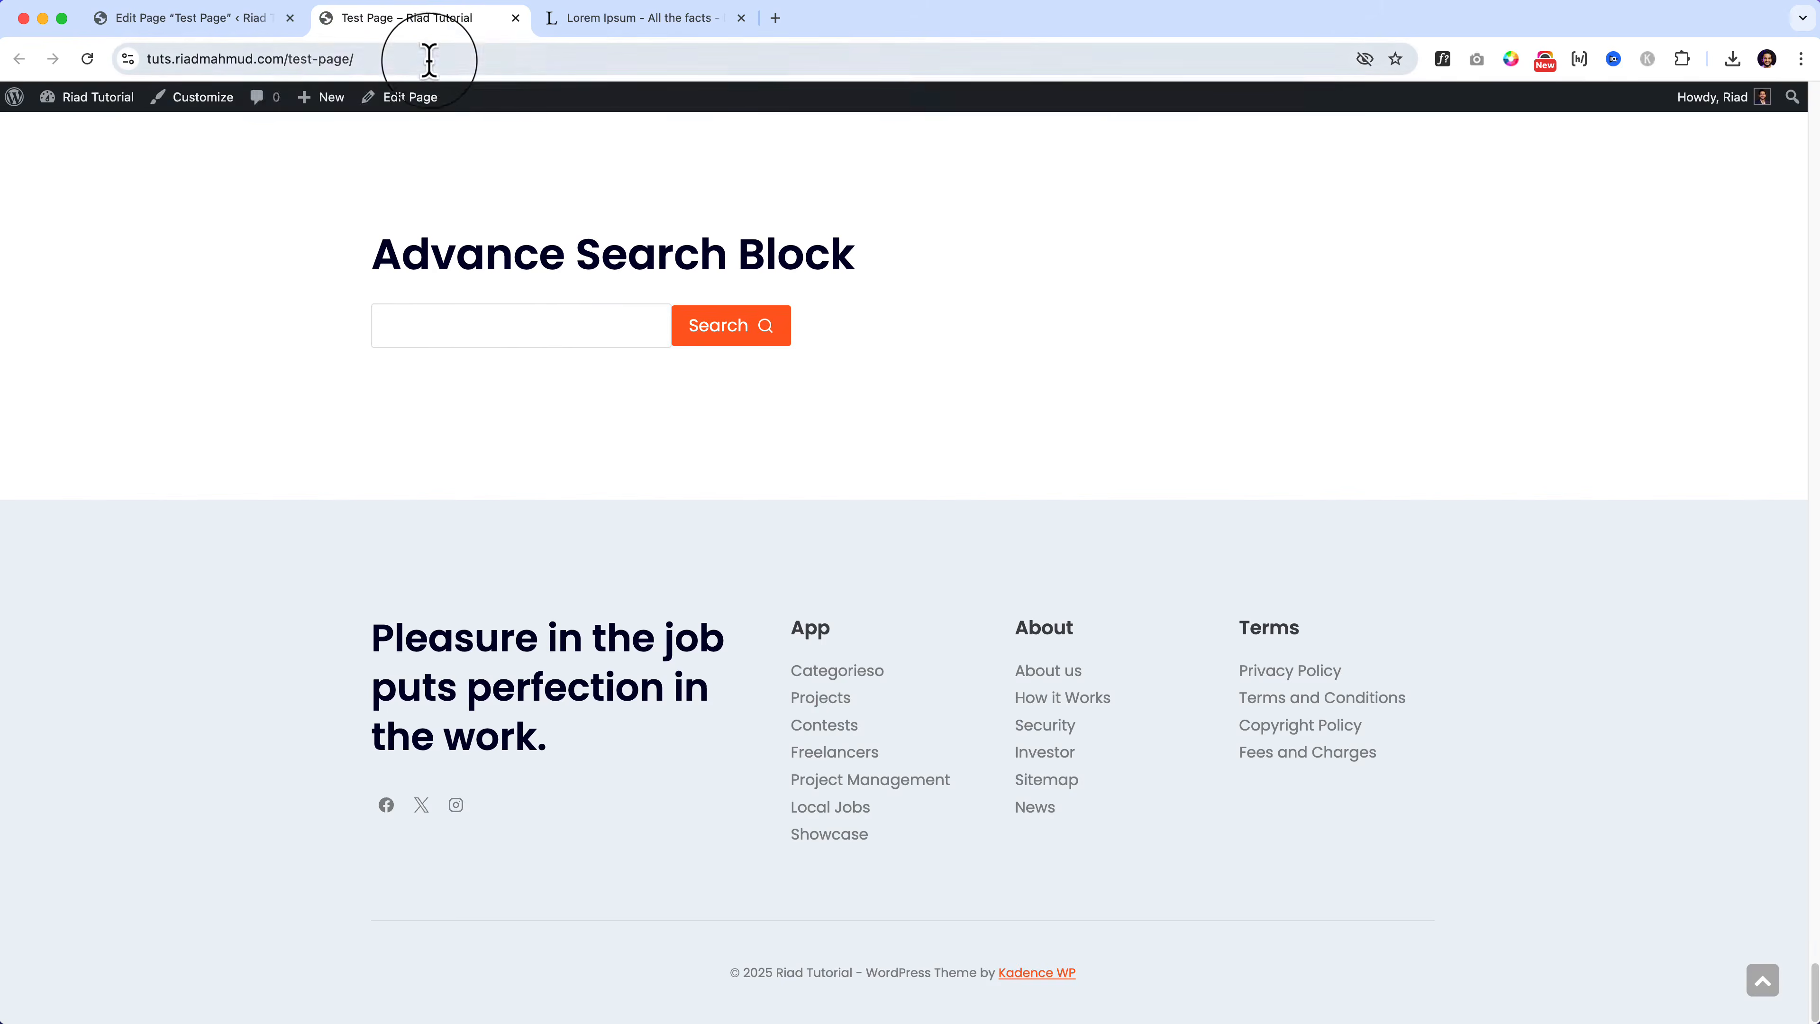
Step: Reload the live Test Page and scroll down to check the Show More Block's paragraph and button
click(429, 59)
key(Return)
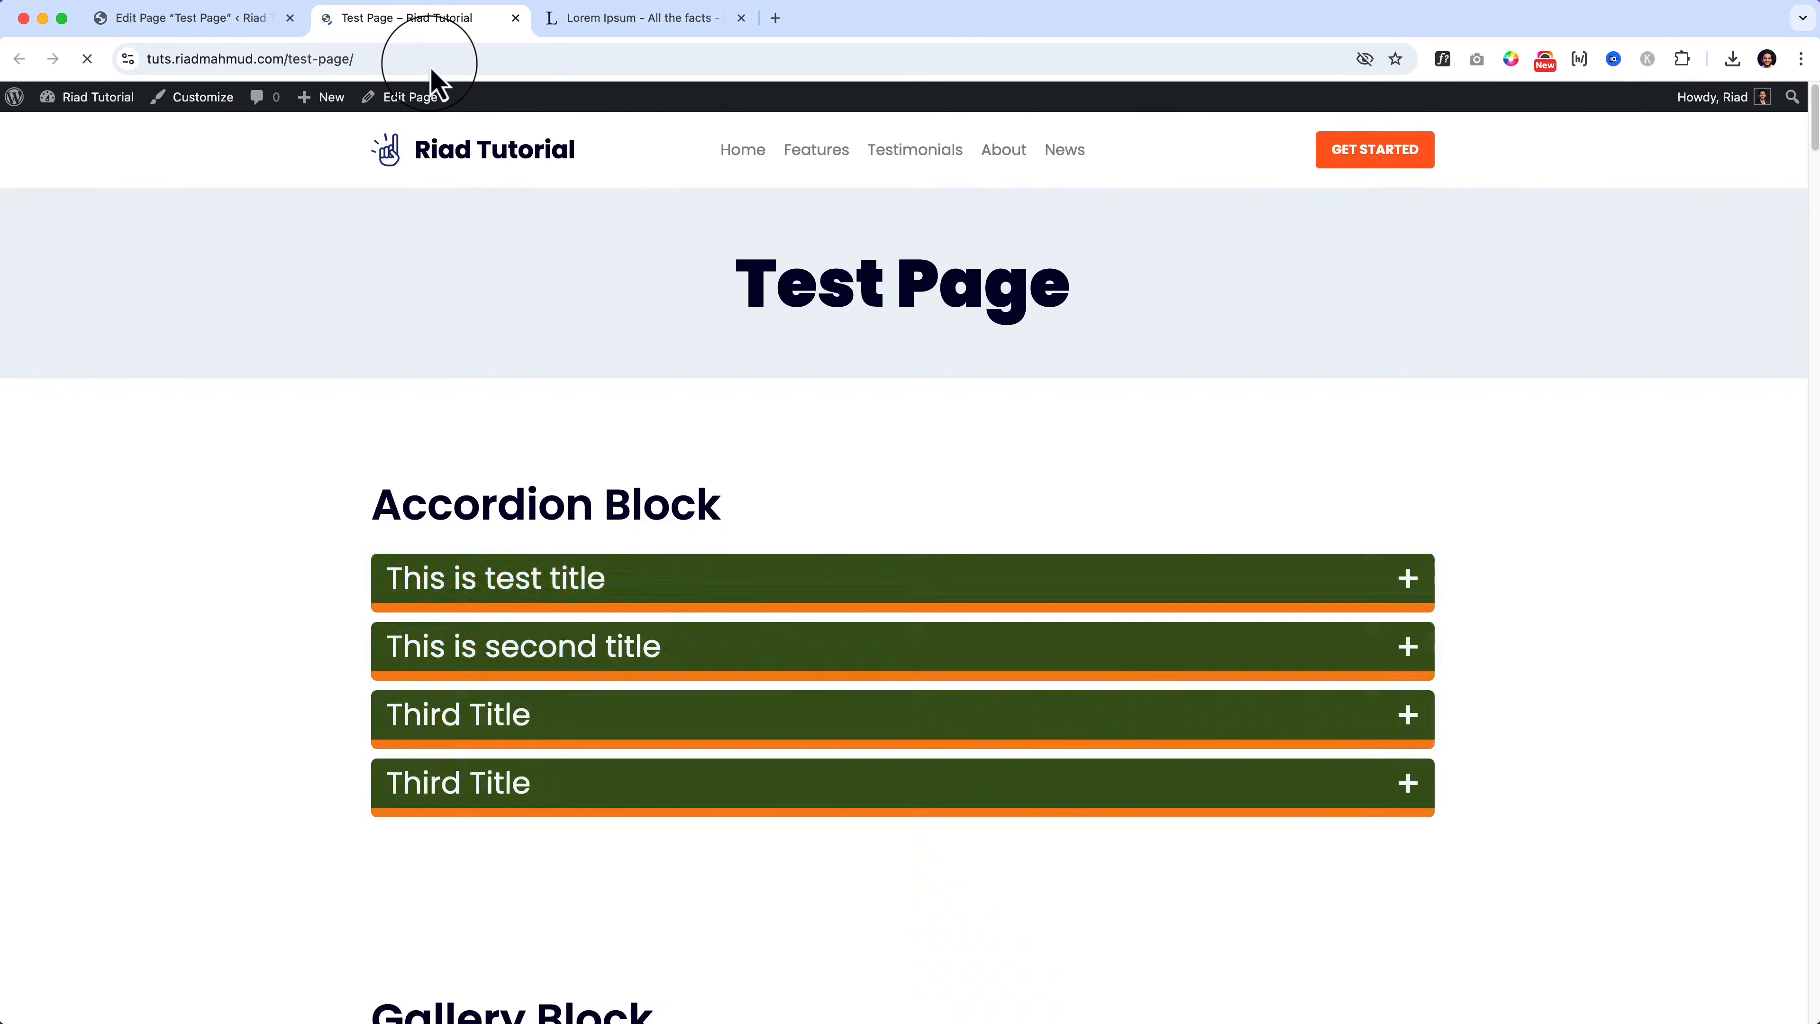
drag(1815, 135, 1817, 1022)
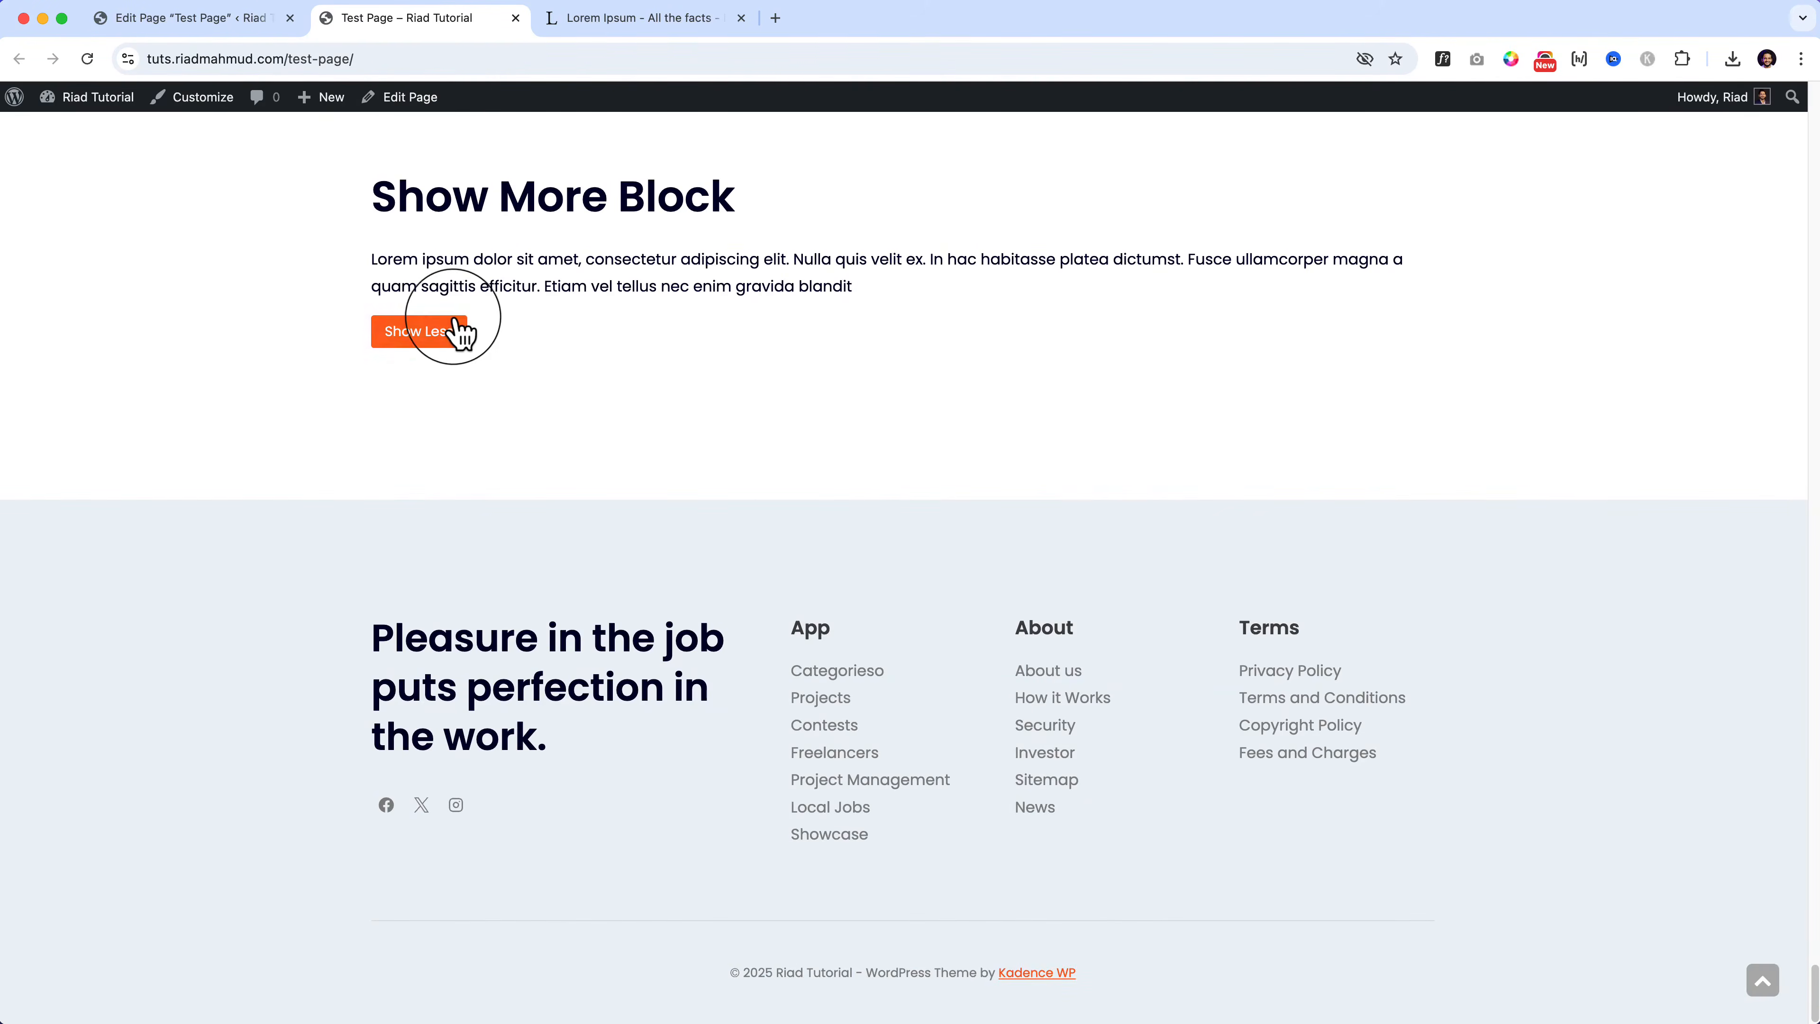
click(237, 27)
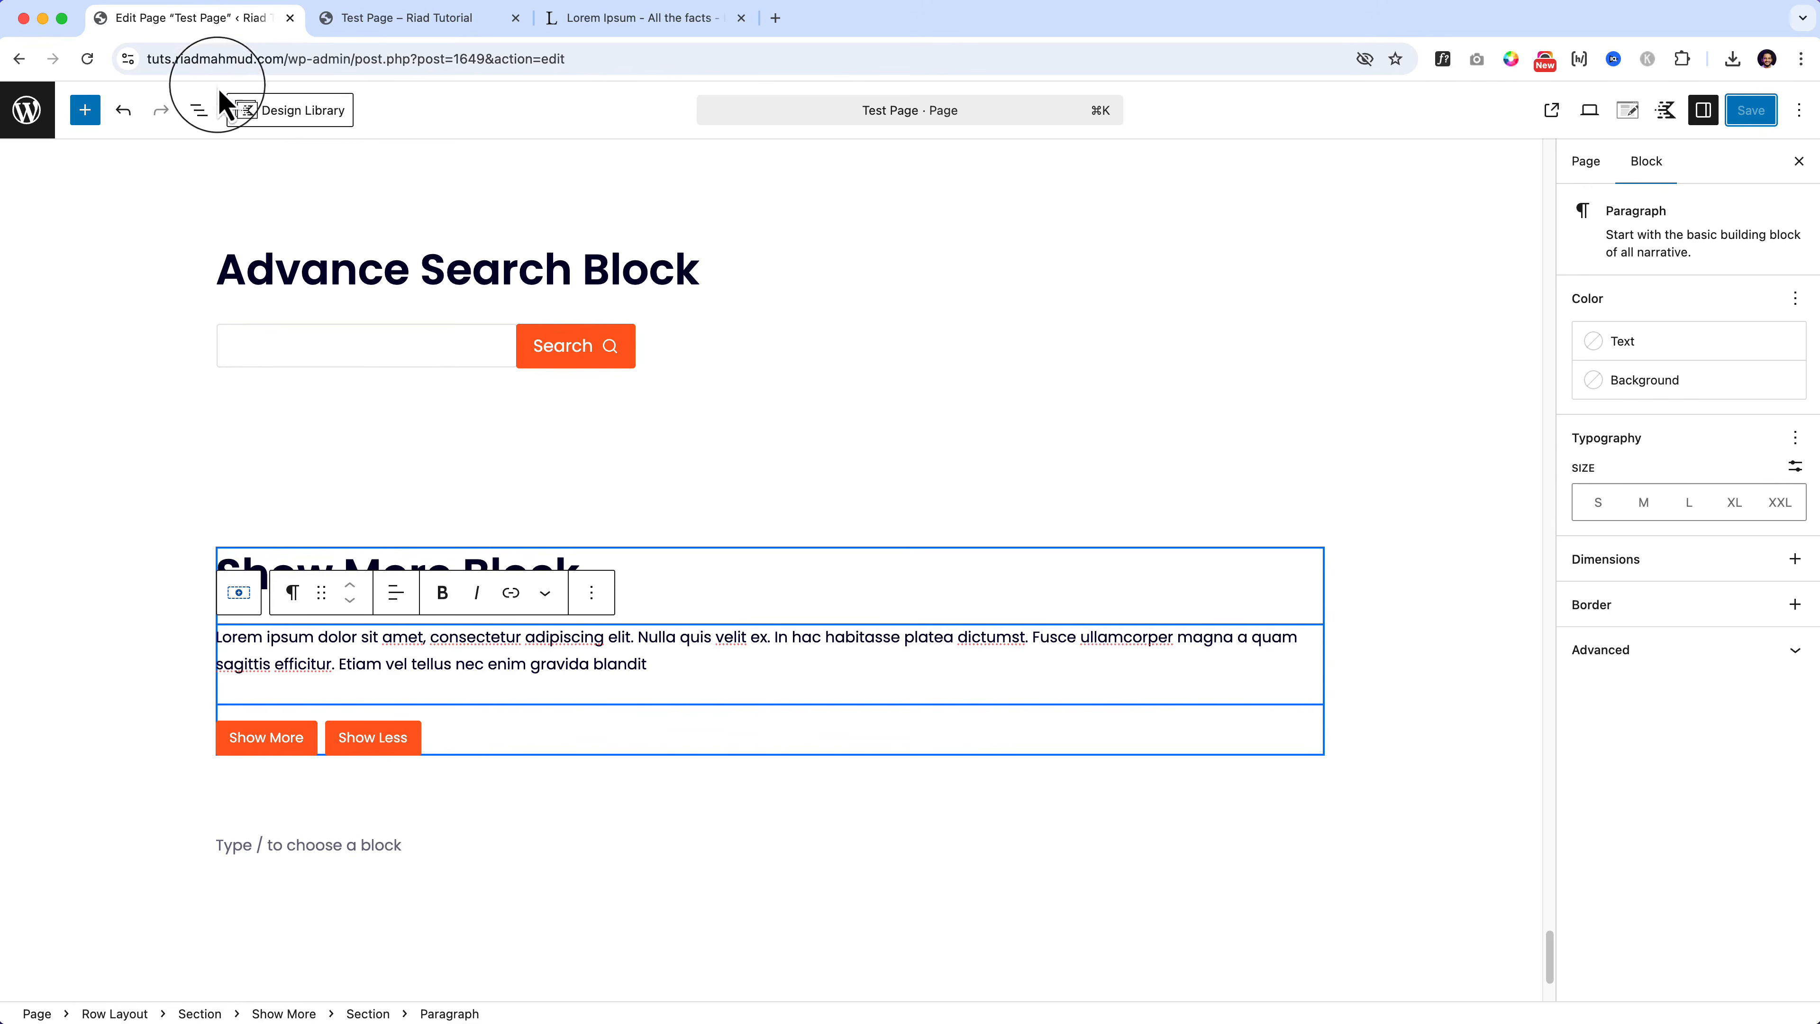
Step: Paste three more Lorem ipsum paragraphs after 'blandit' in the Show More block's text
click(212, 107)
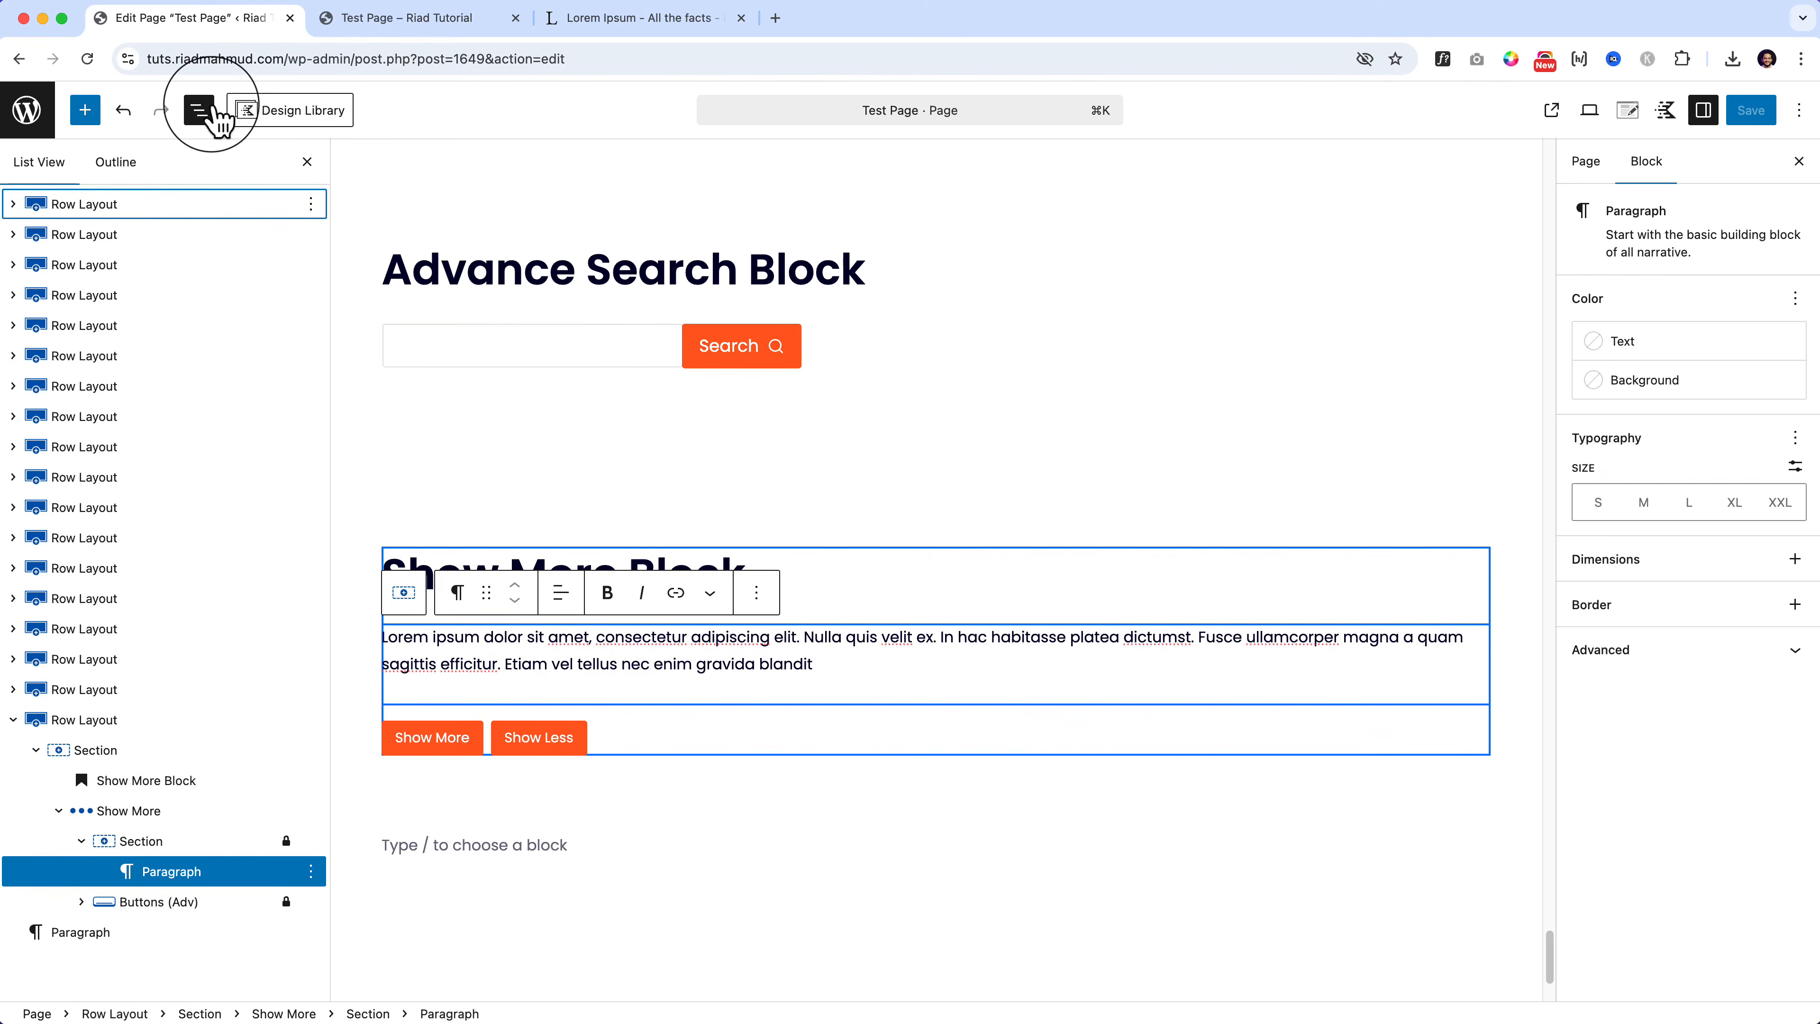
click(158, 813)
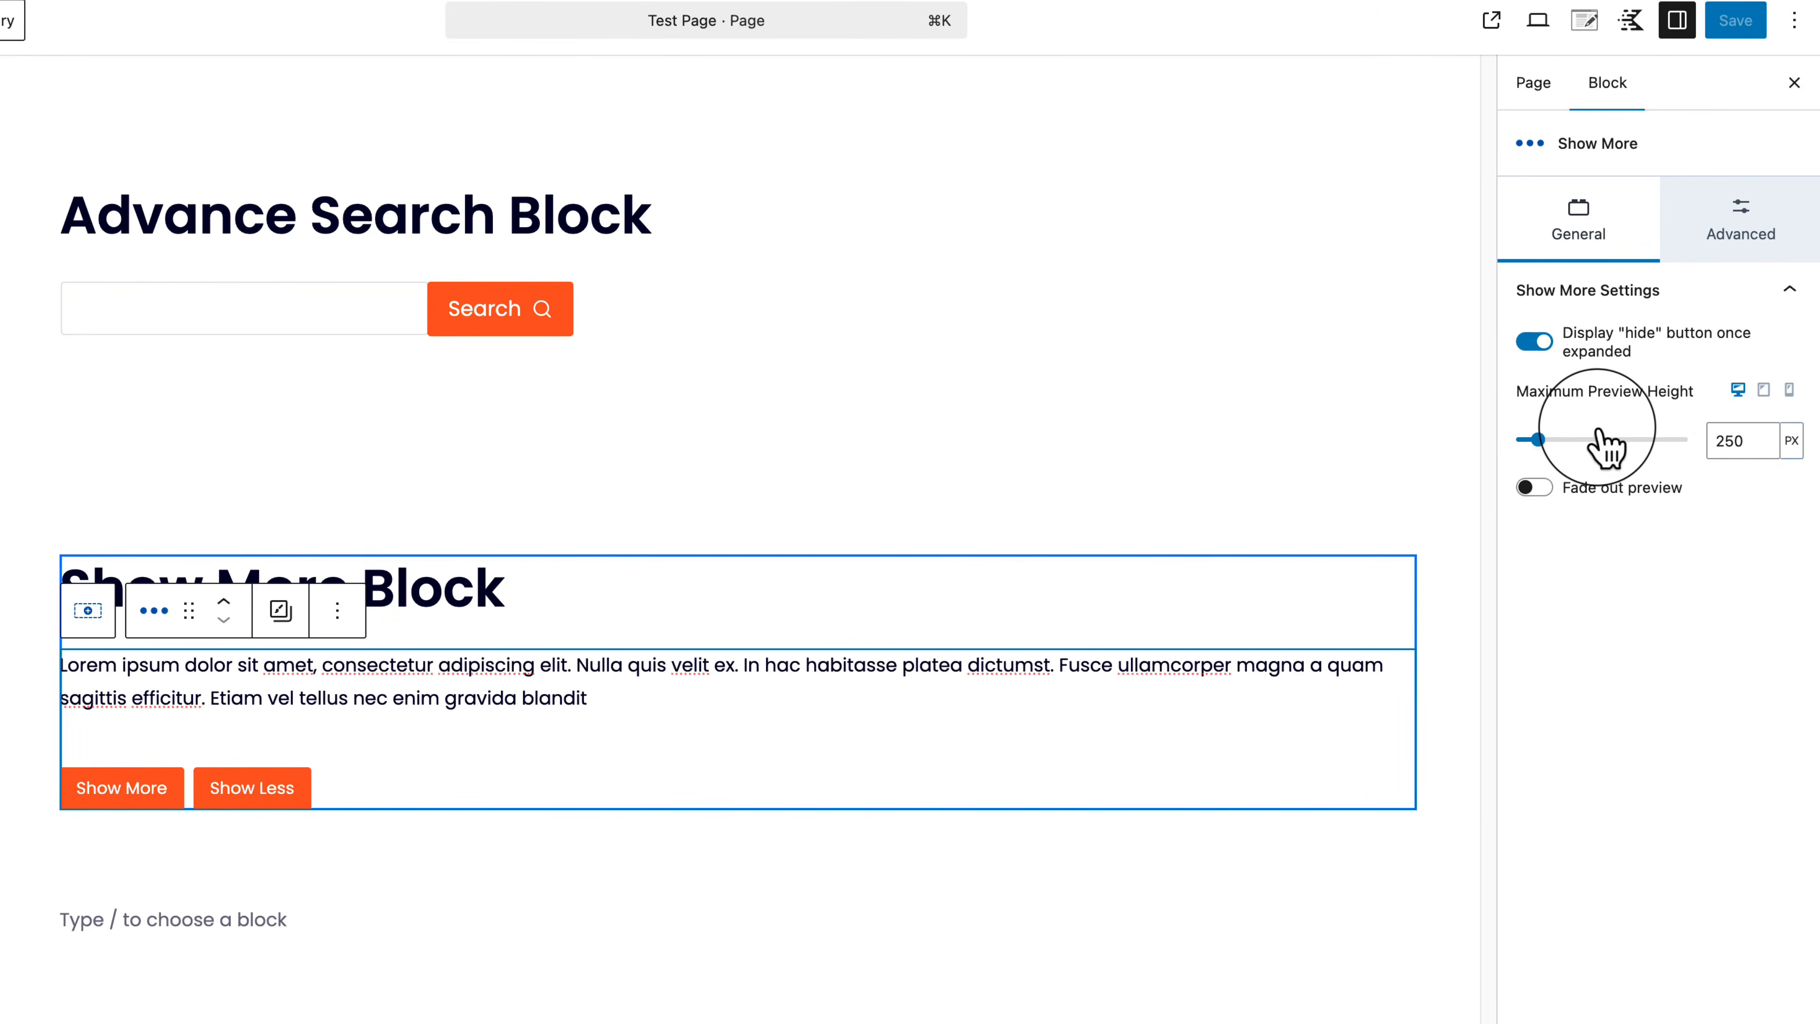
click(661, 694)
key(super+v)
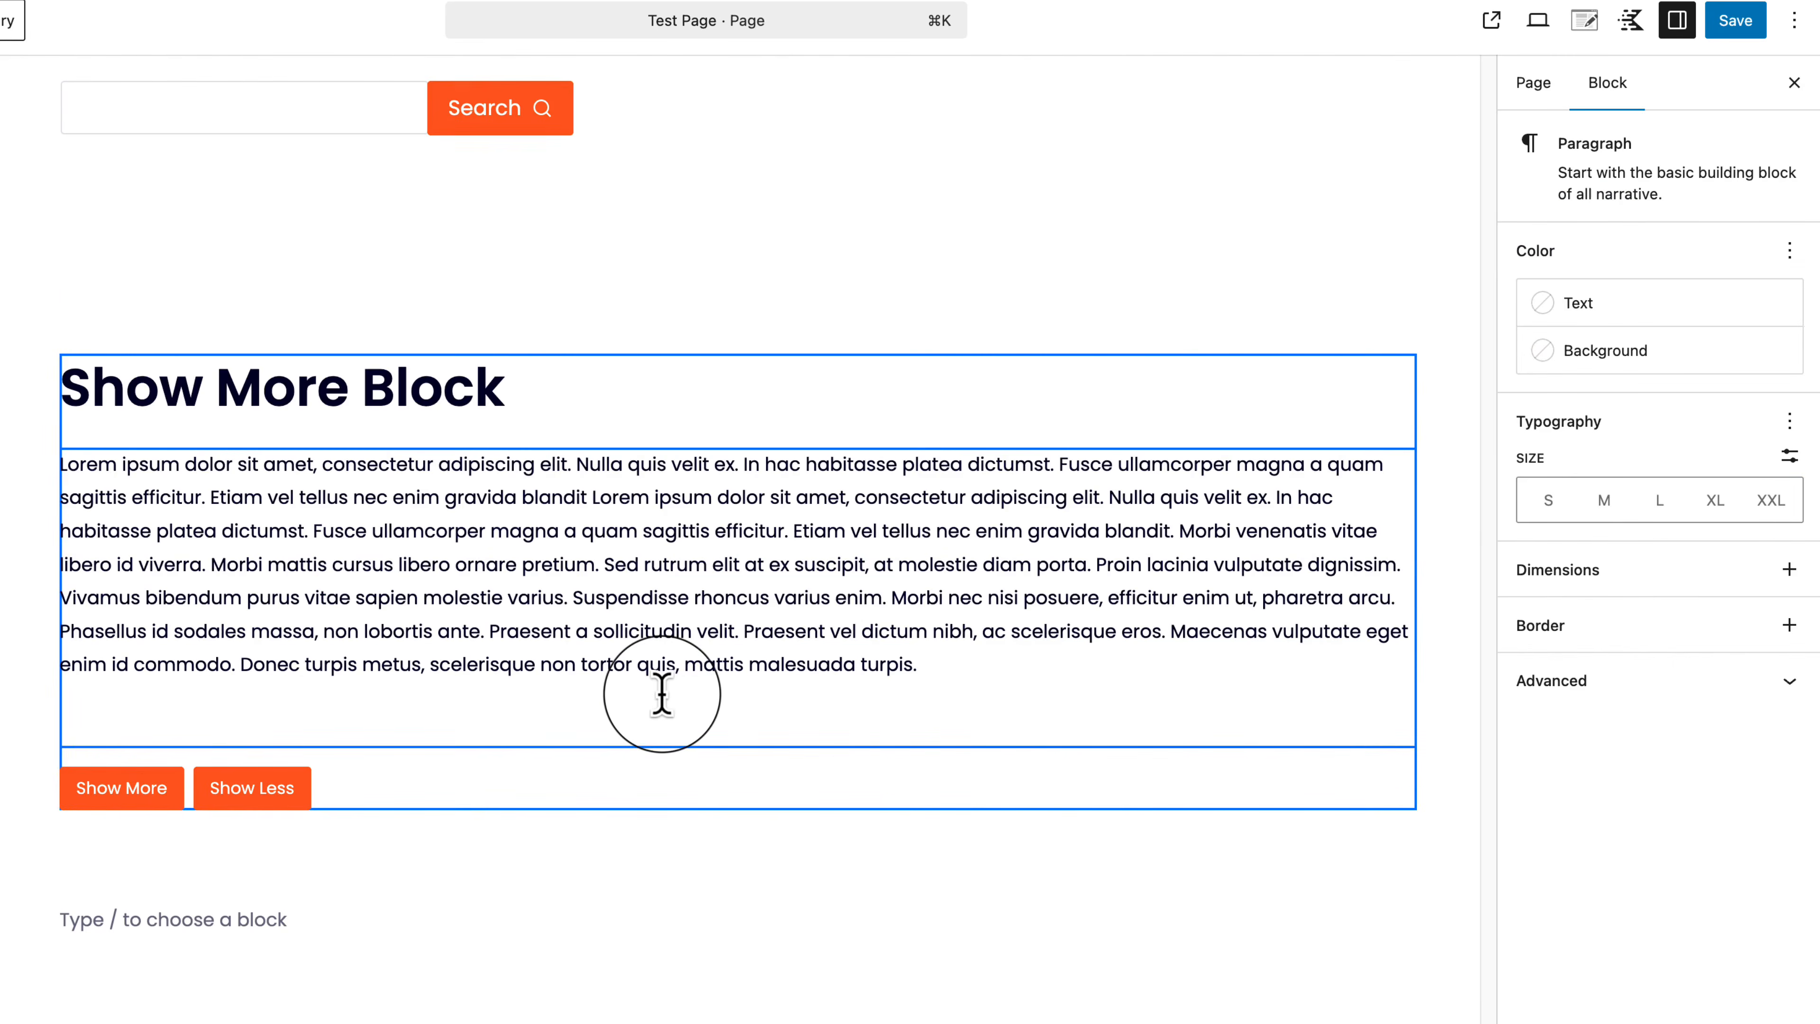
key(super+v)
key(Return)
key(super+v)
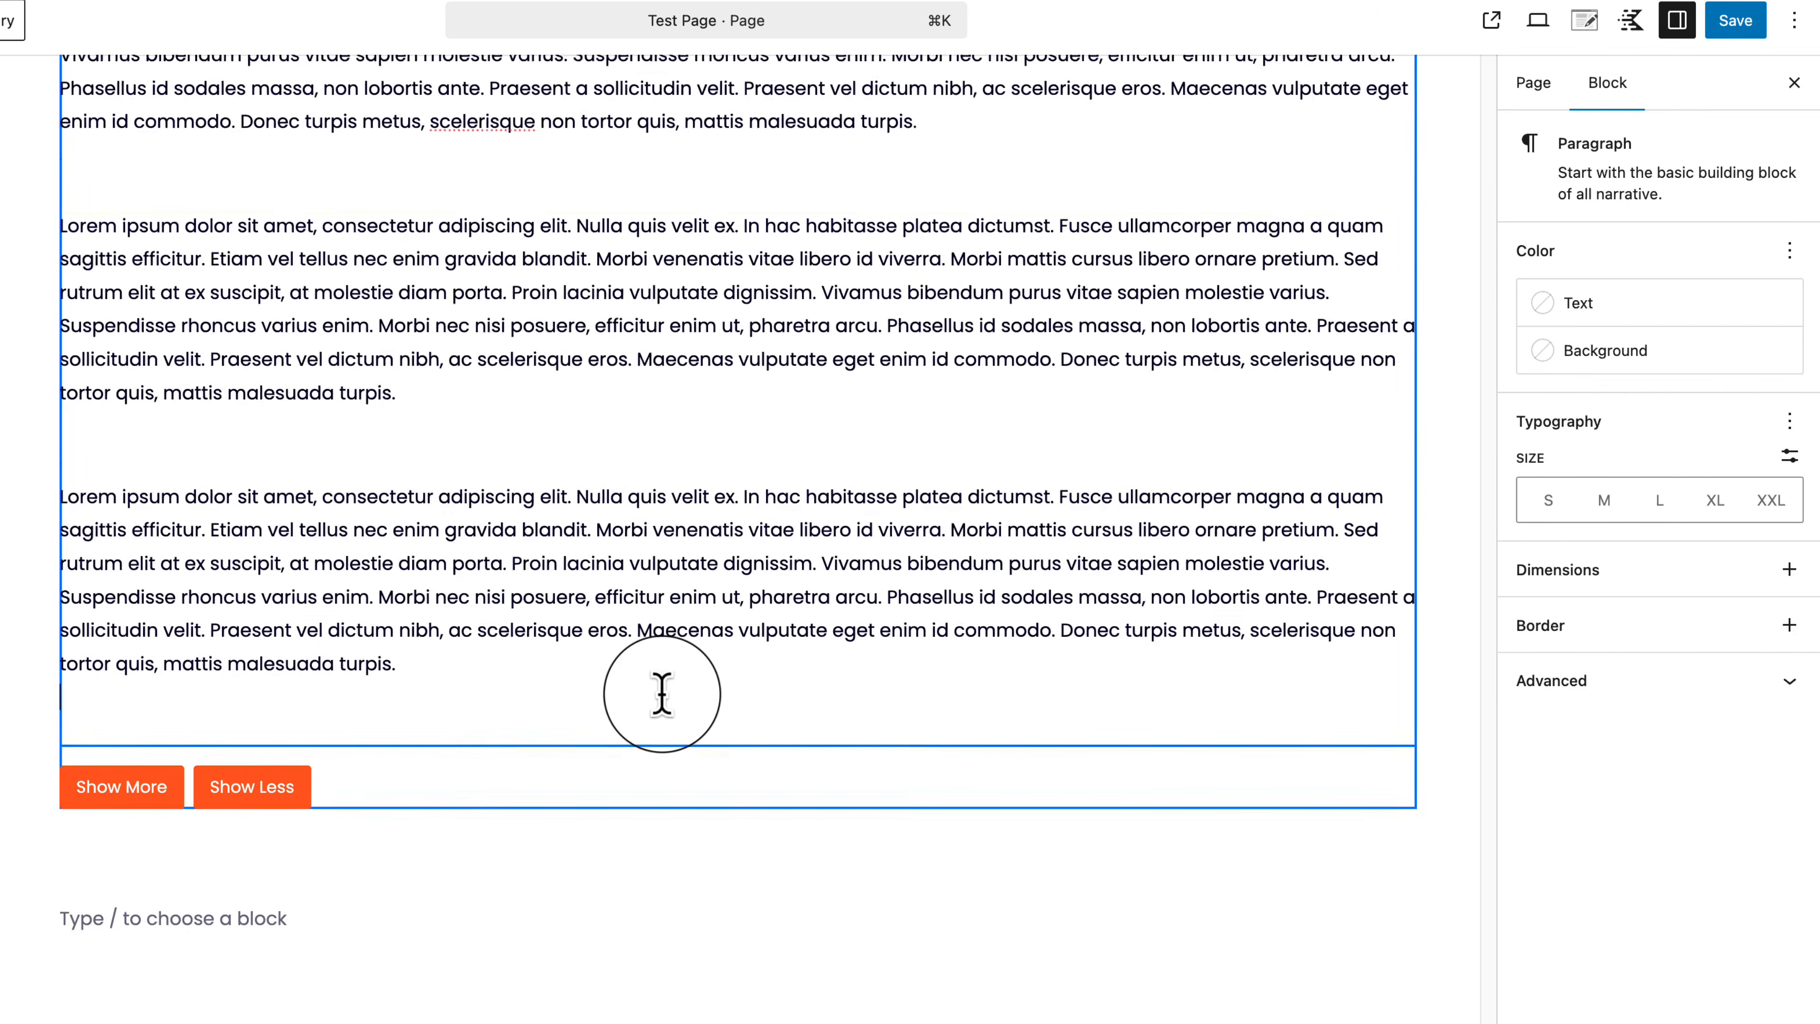
Step: Delete the trailing empty lines from the first two paragraphs, then reselect the Show More block
click(271, 155)
key(BackSpace)
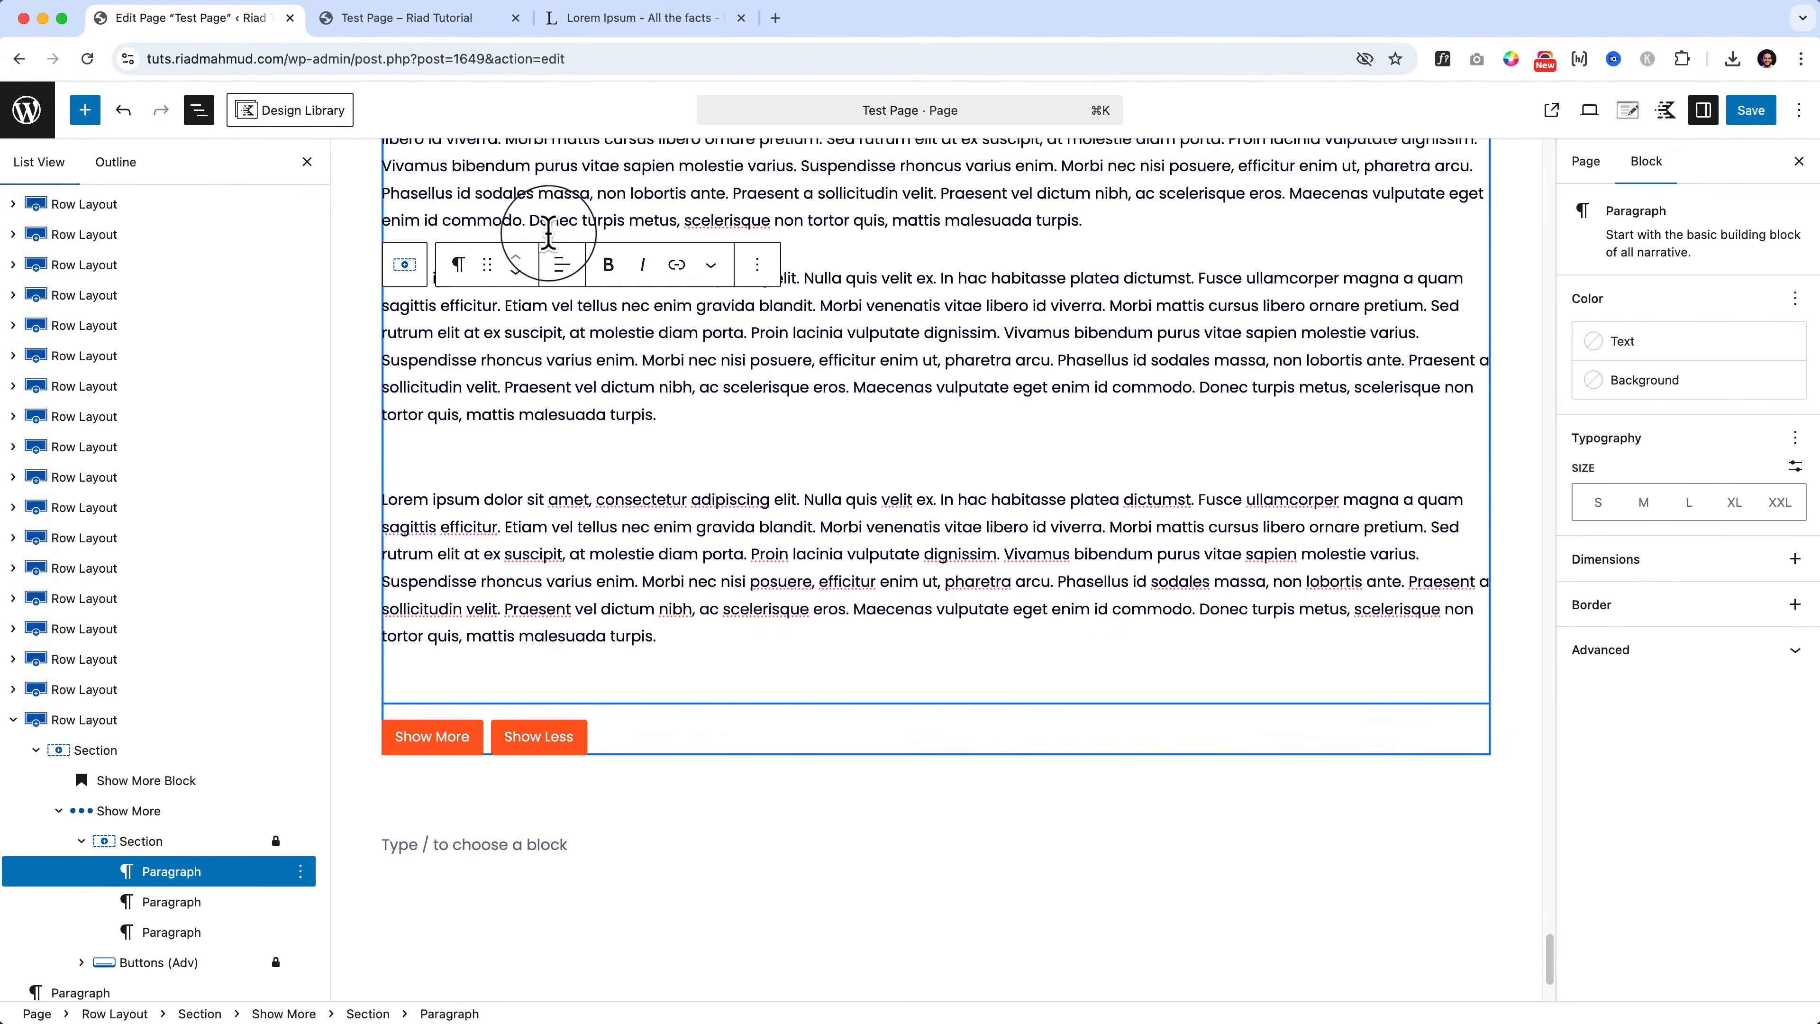
click(455, 448)
key(BackSpace)
scroll(401, 502, up, 3)
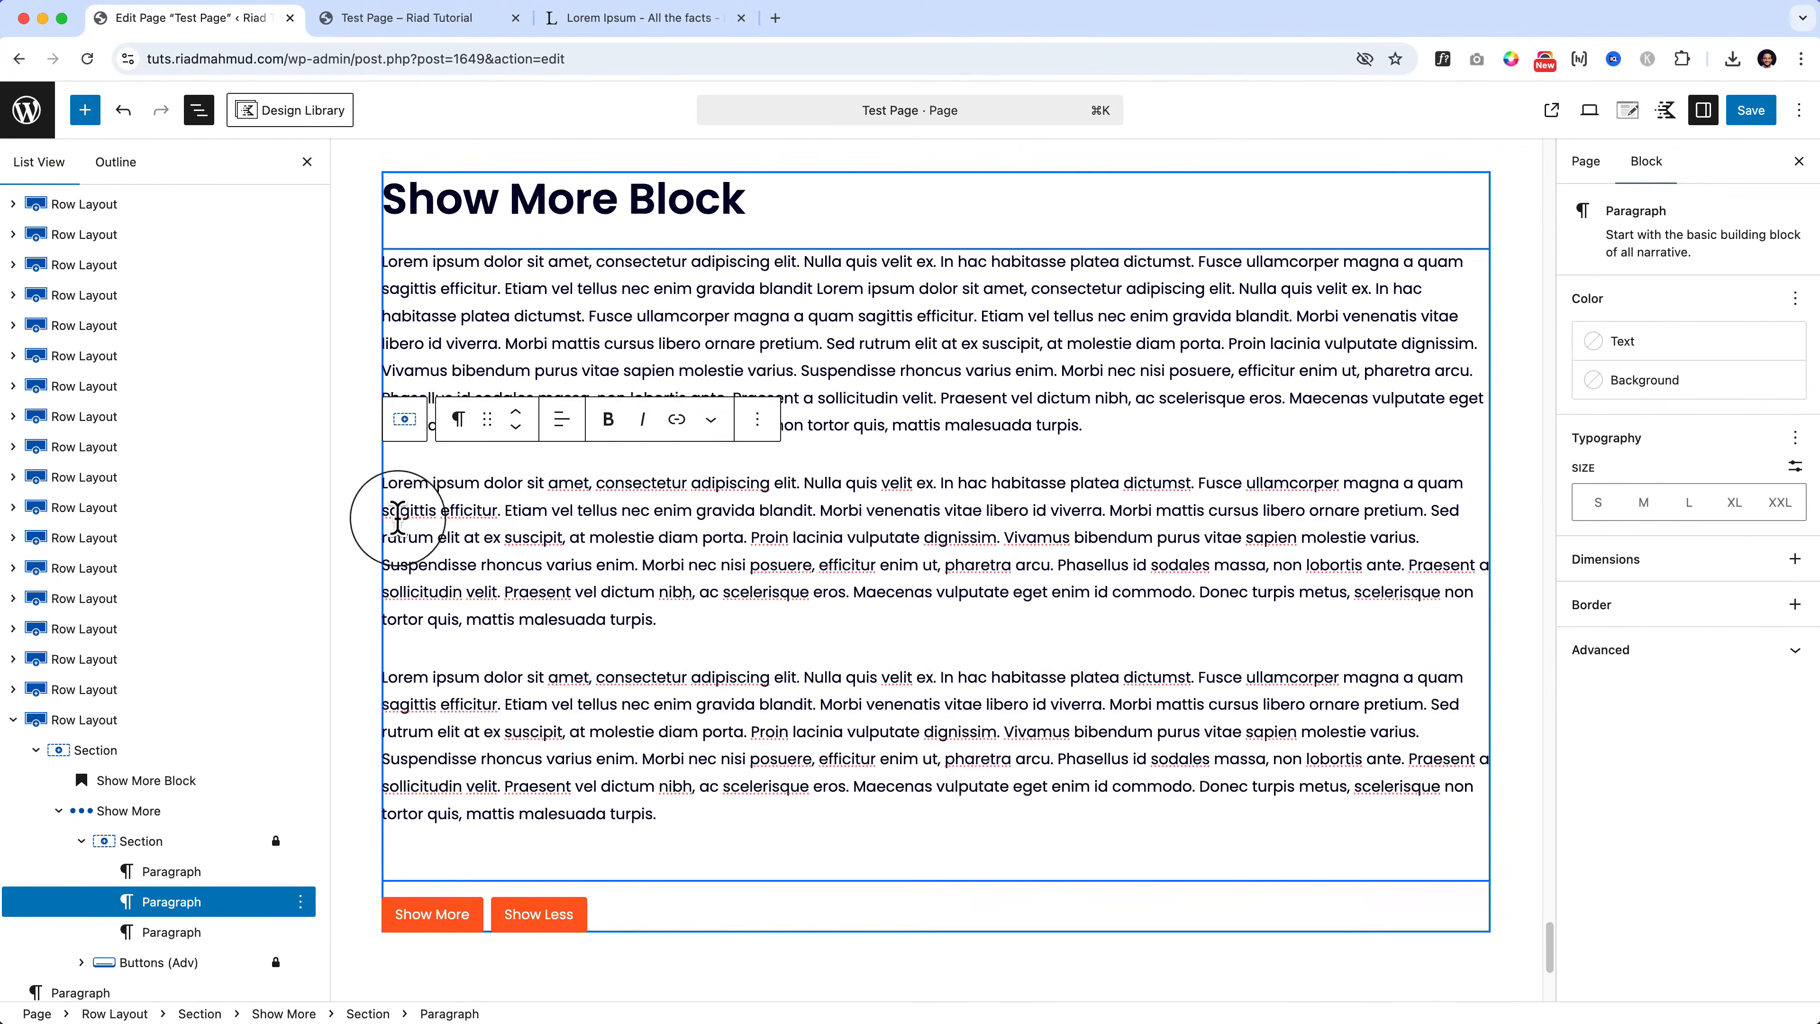
click(164, 815)
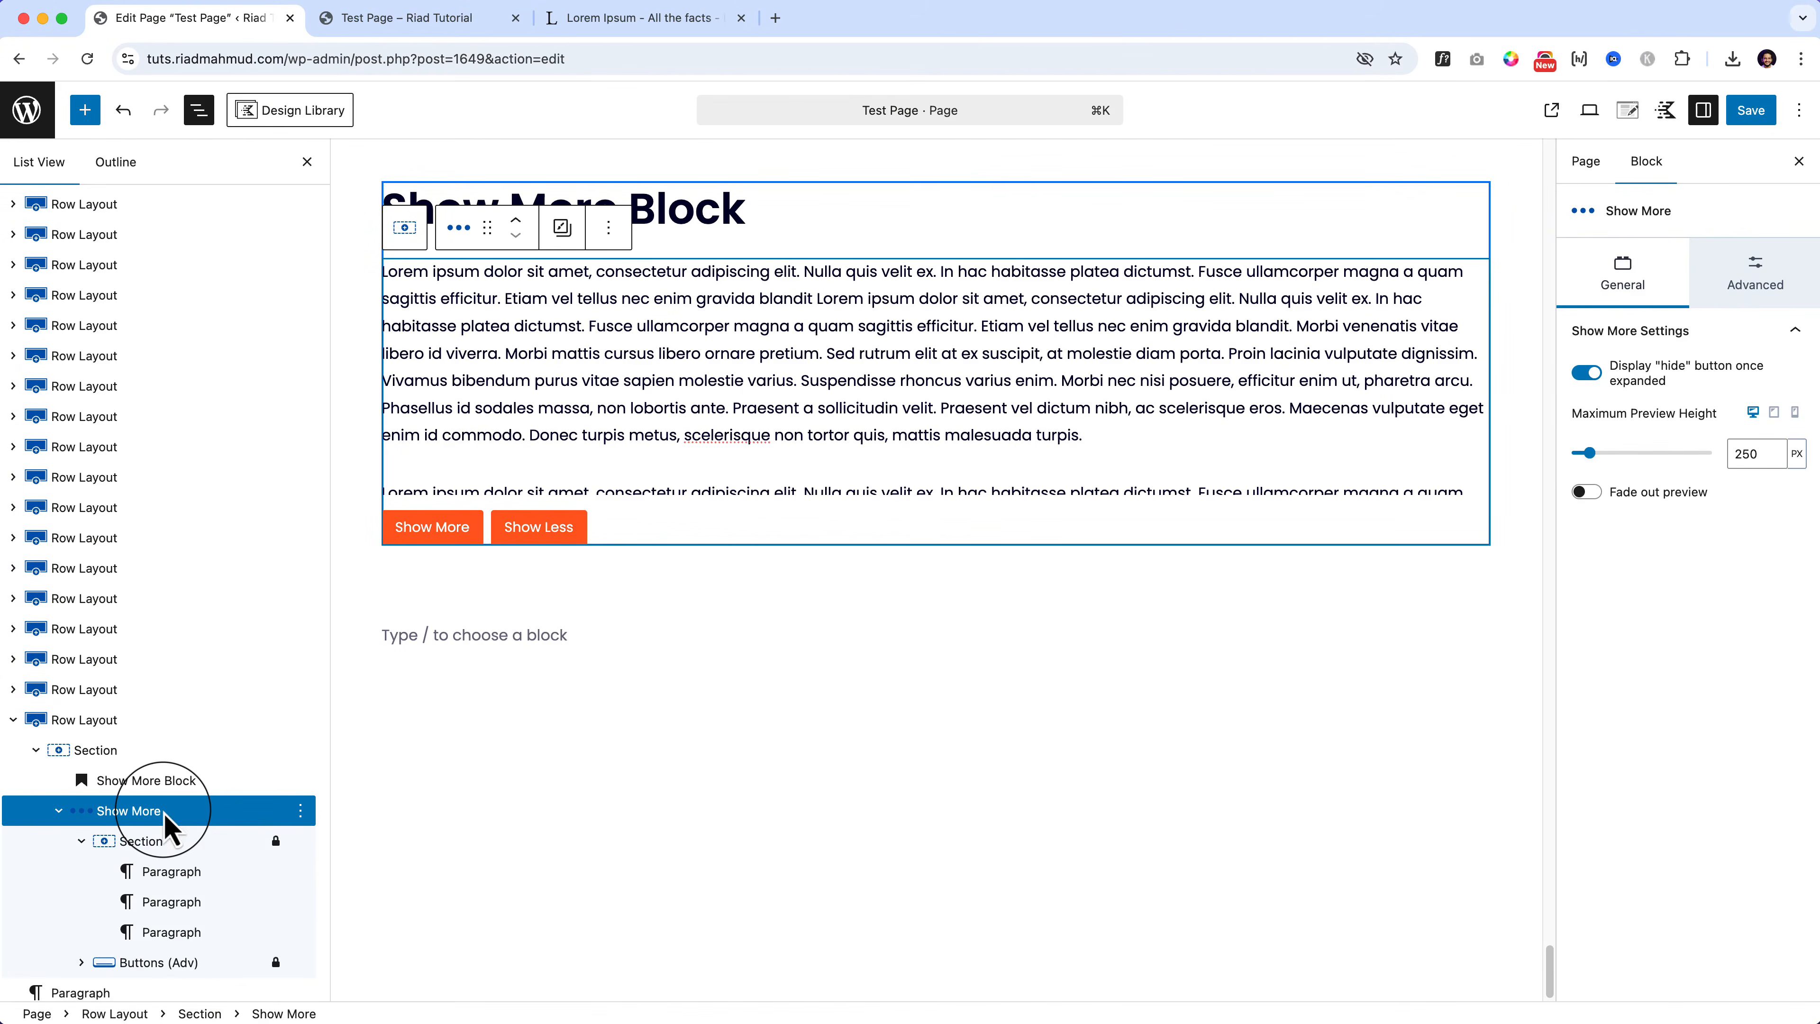
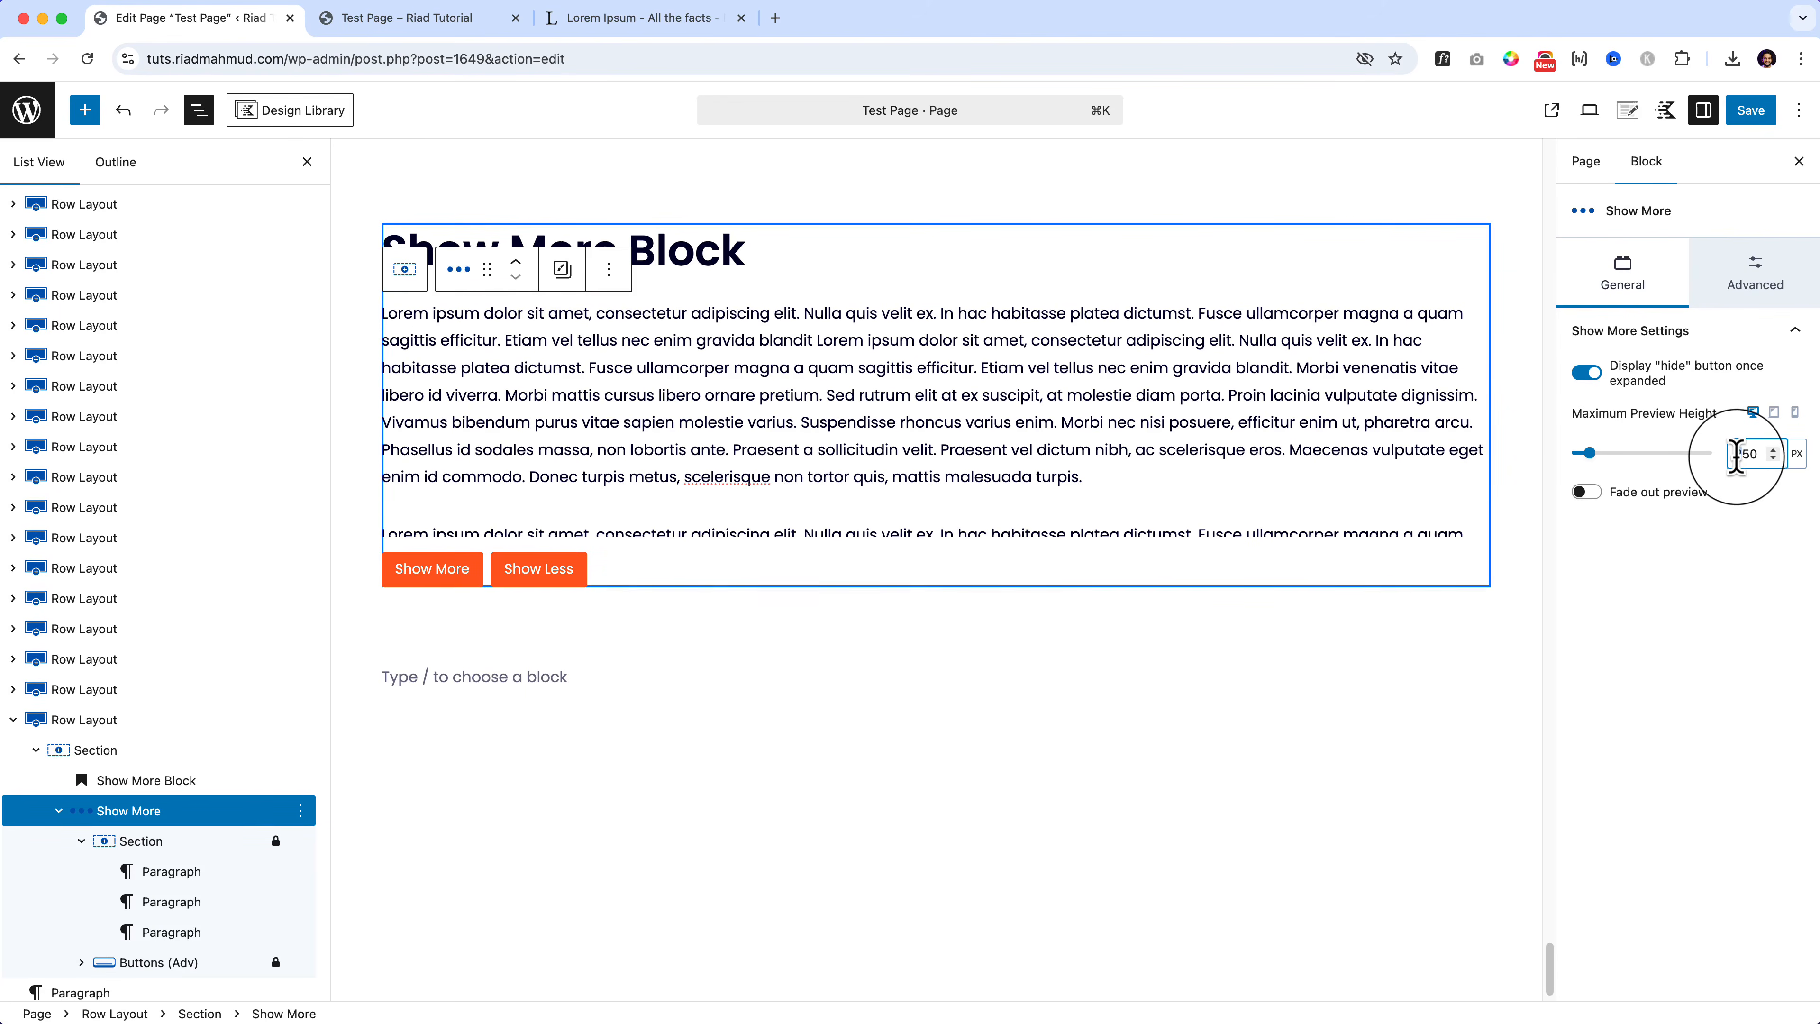
Step: Set the Show More block's maximum preview height to 150 and save the page
text(1)
click(786, 731)
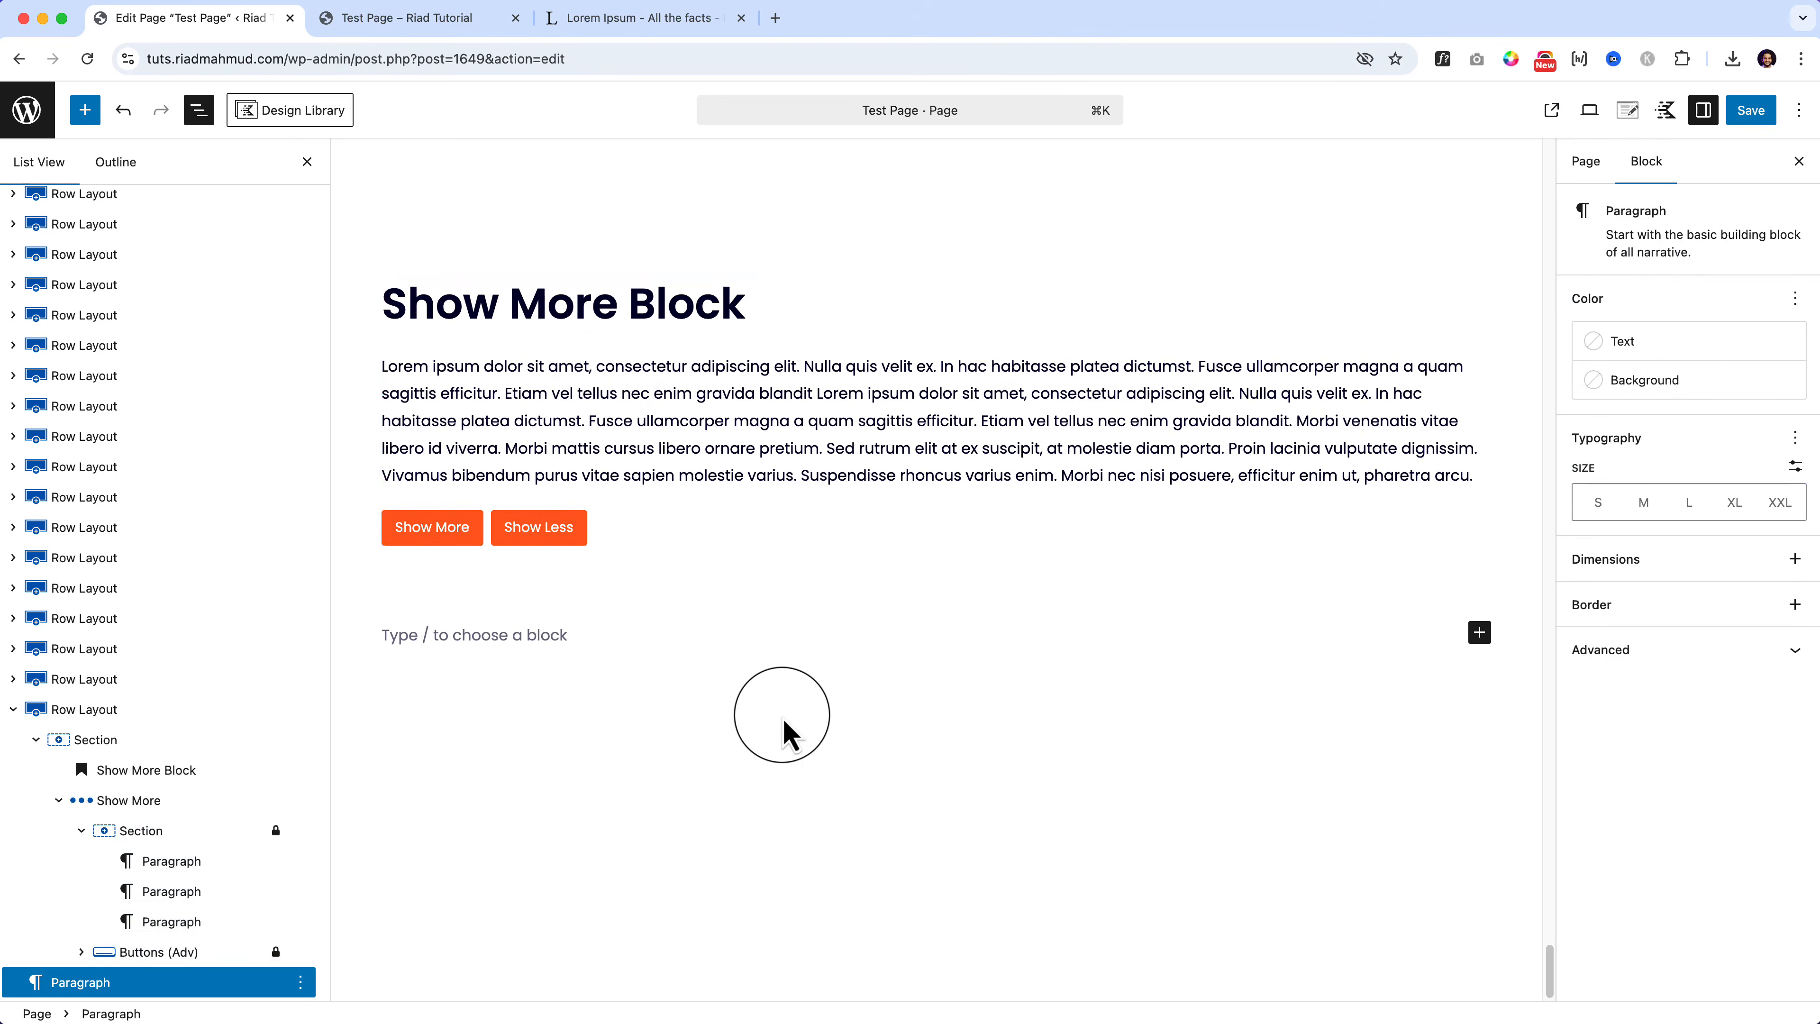
click(1750, 110)
Step: Reload the live Test Page and confirm Show More expands and Show Less collapses the text
click(439, 17)
click(453, 60)
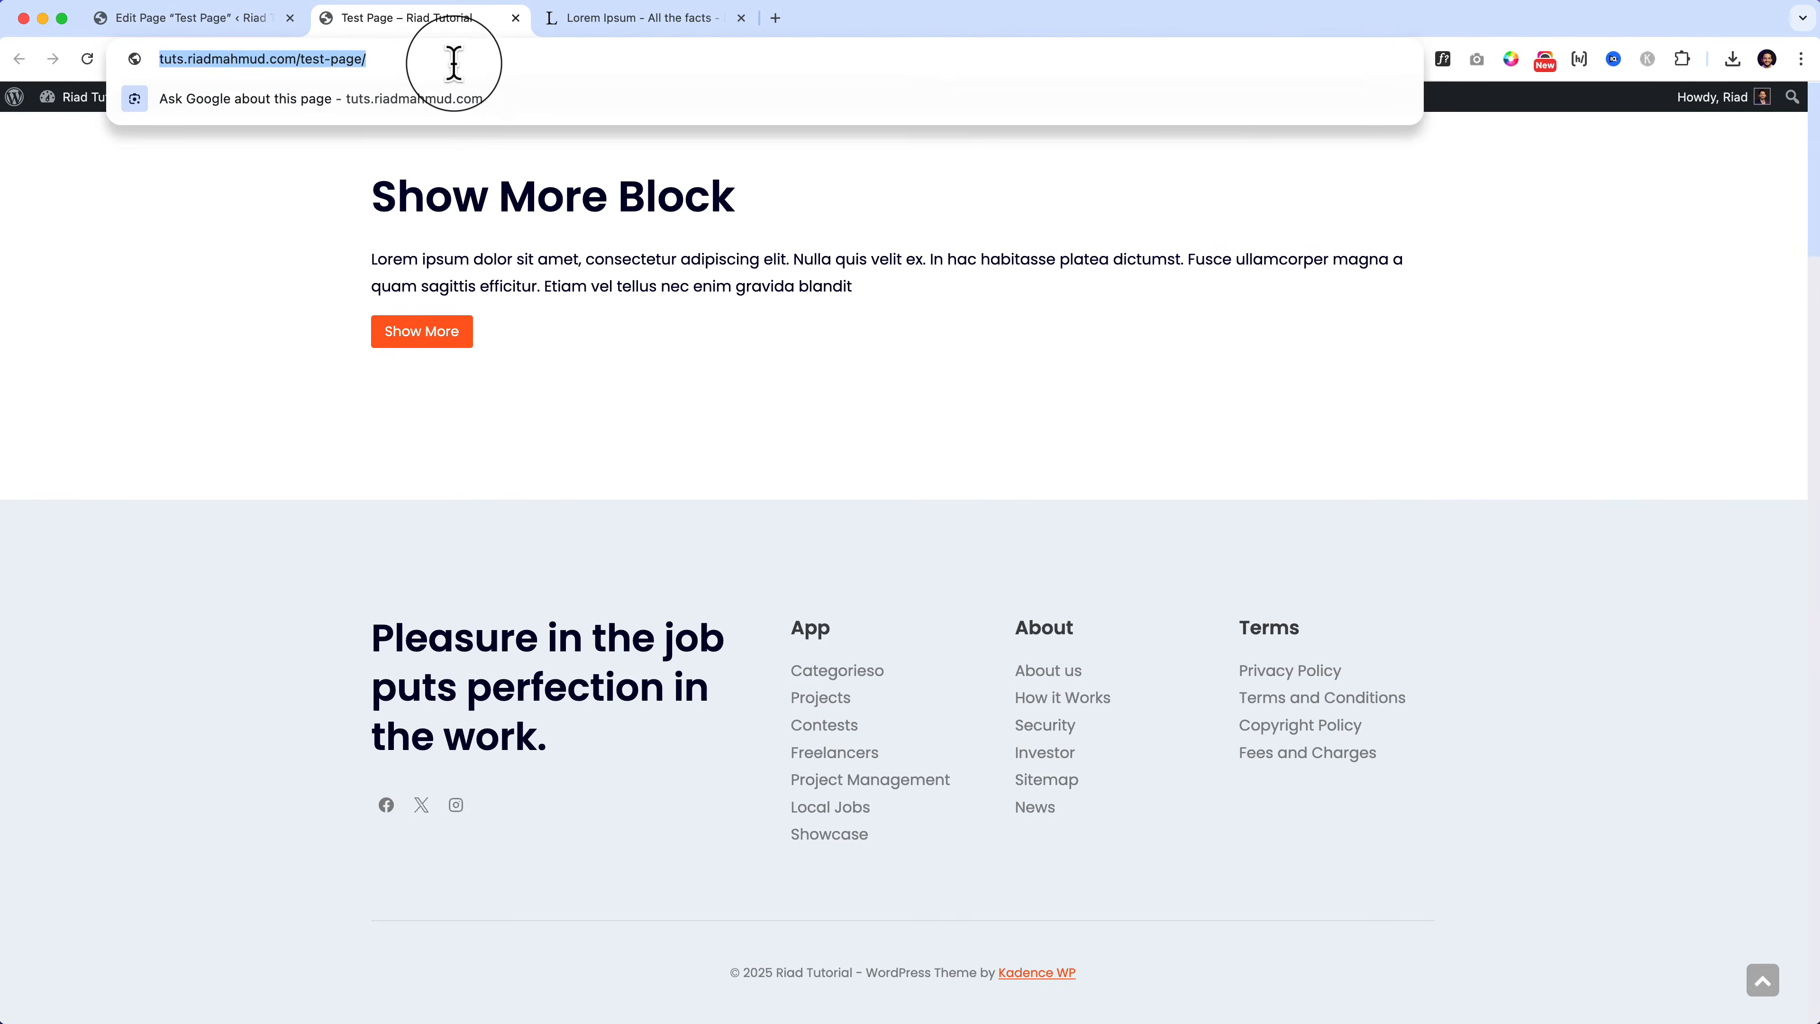
key(Return)
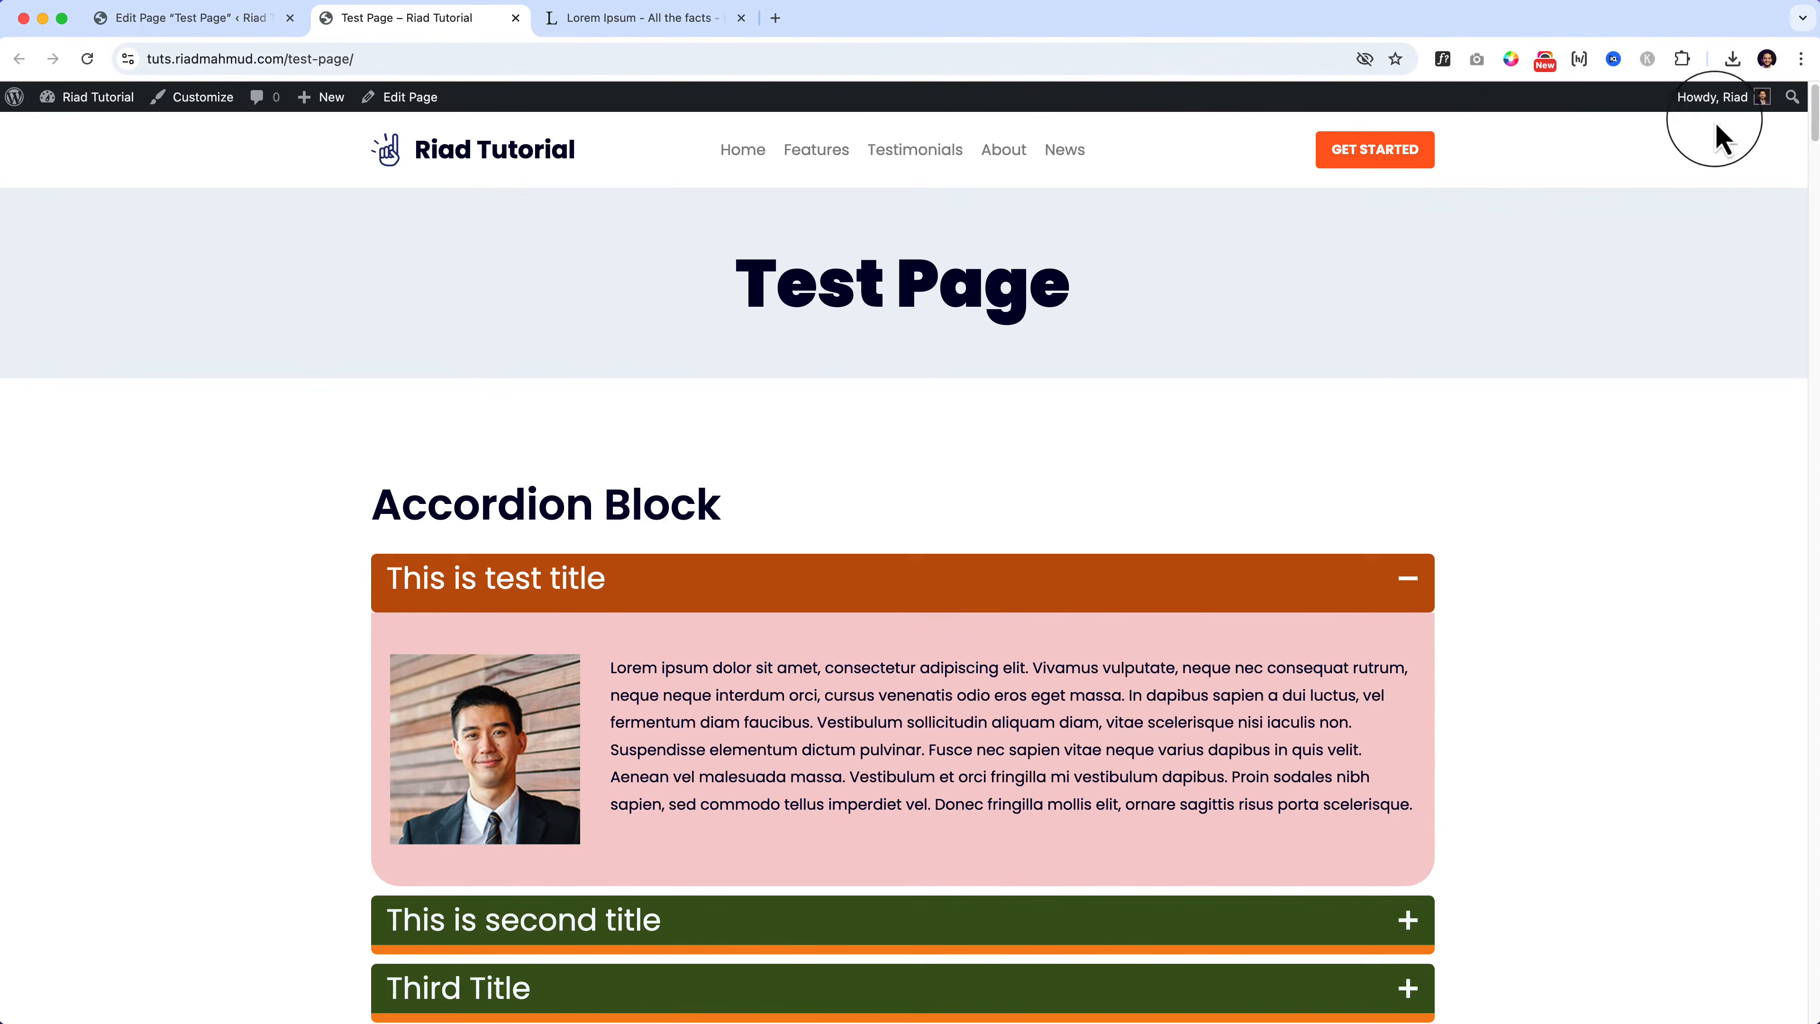
drag(1812, 121, 1813, 973)
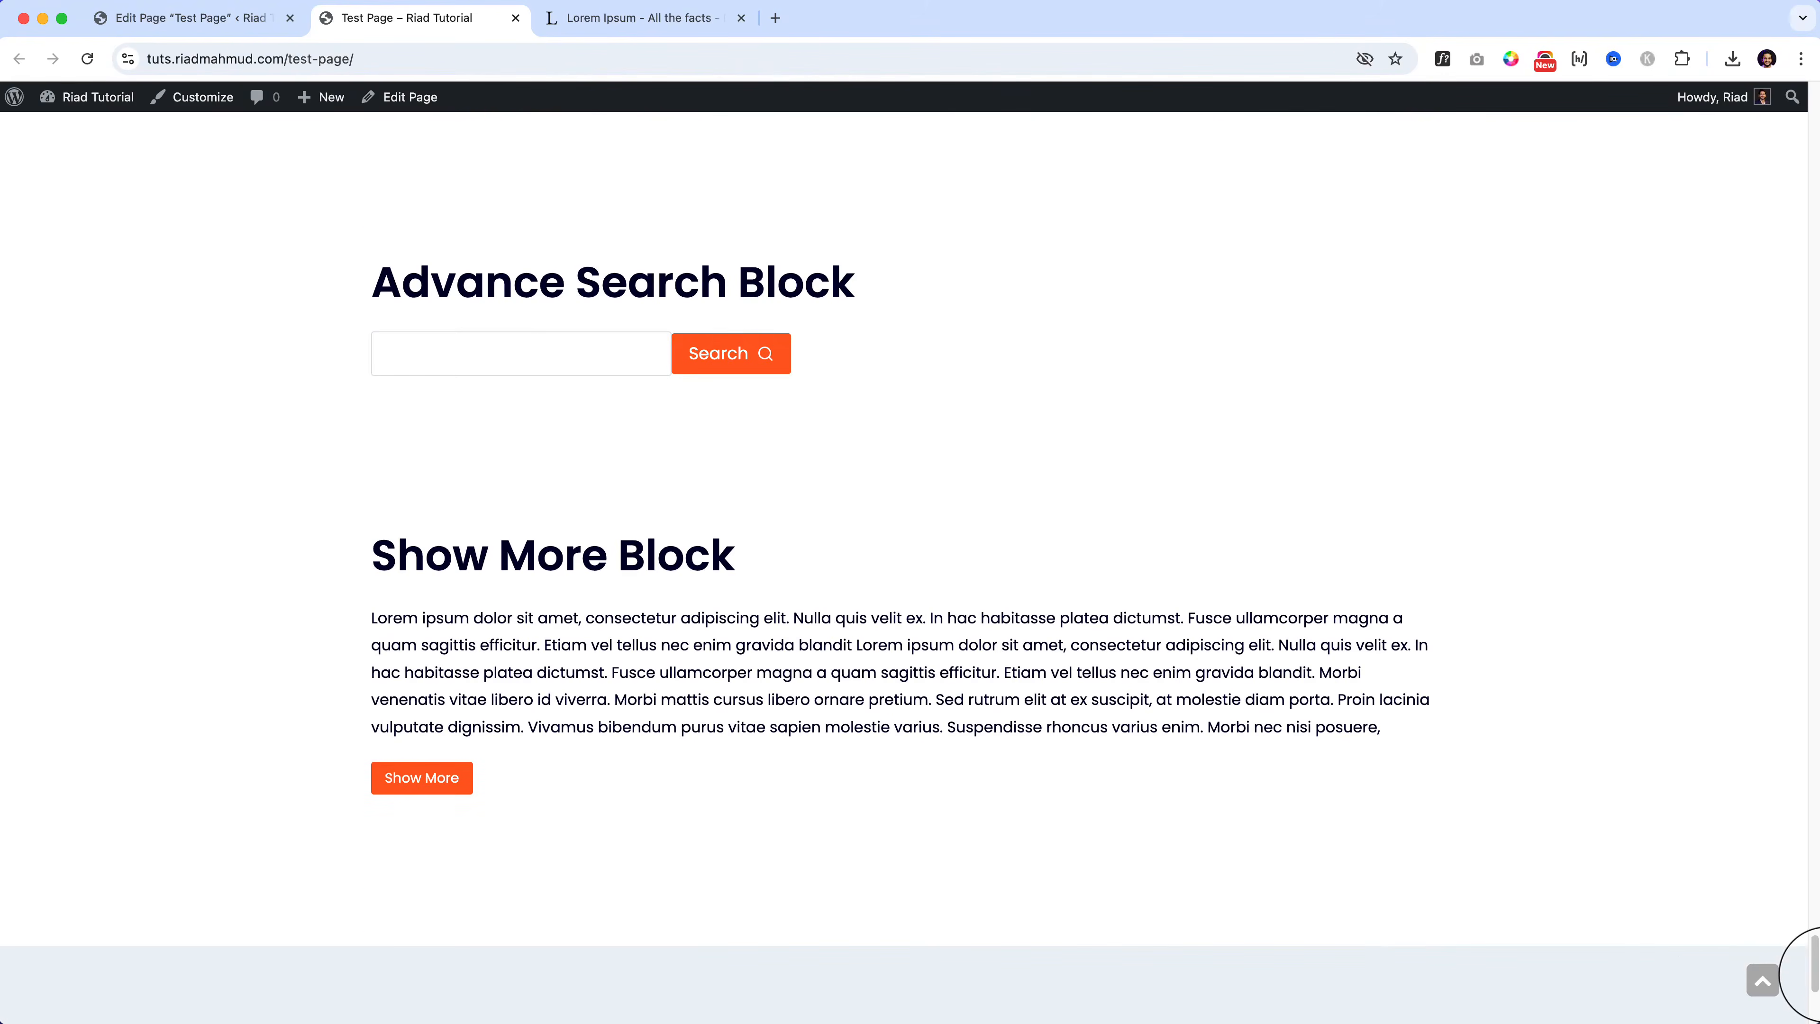
click(423, 779)
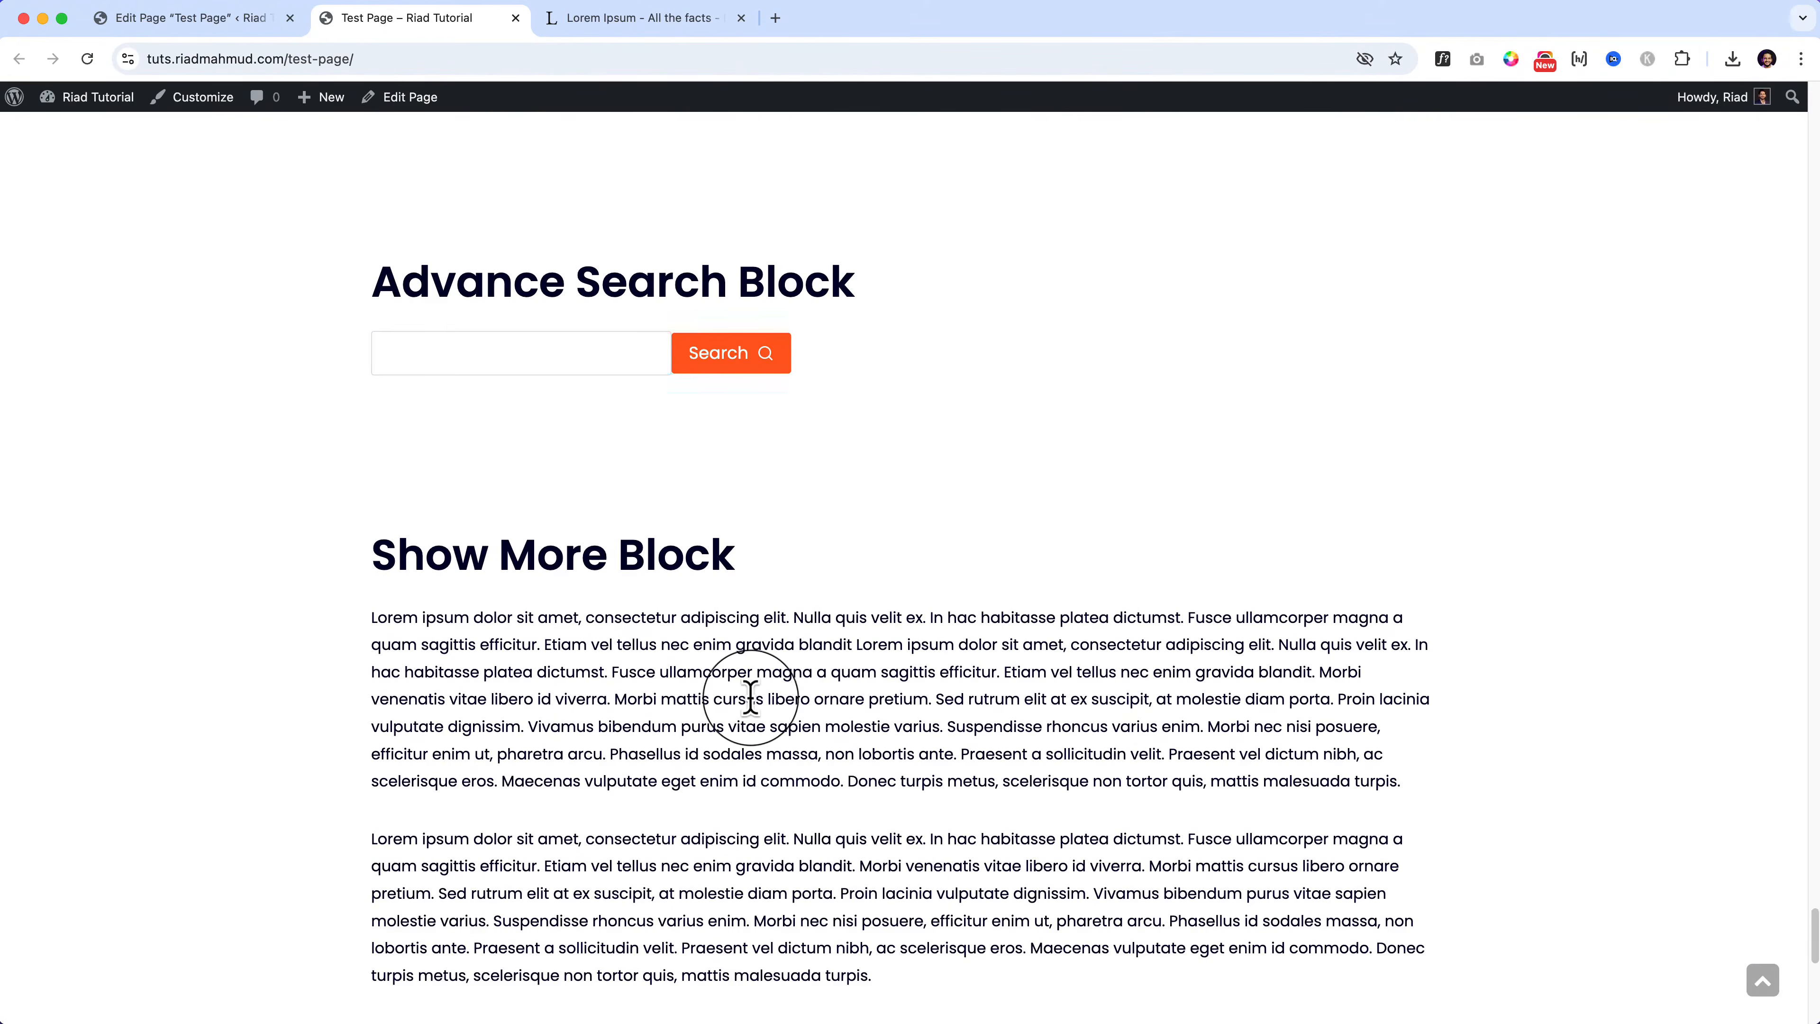
scroll(738, 702, down, 5)
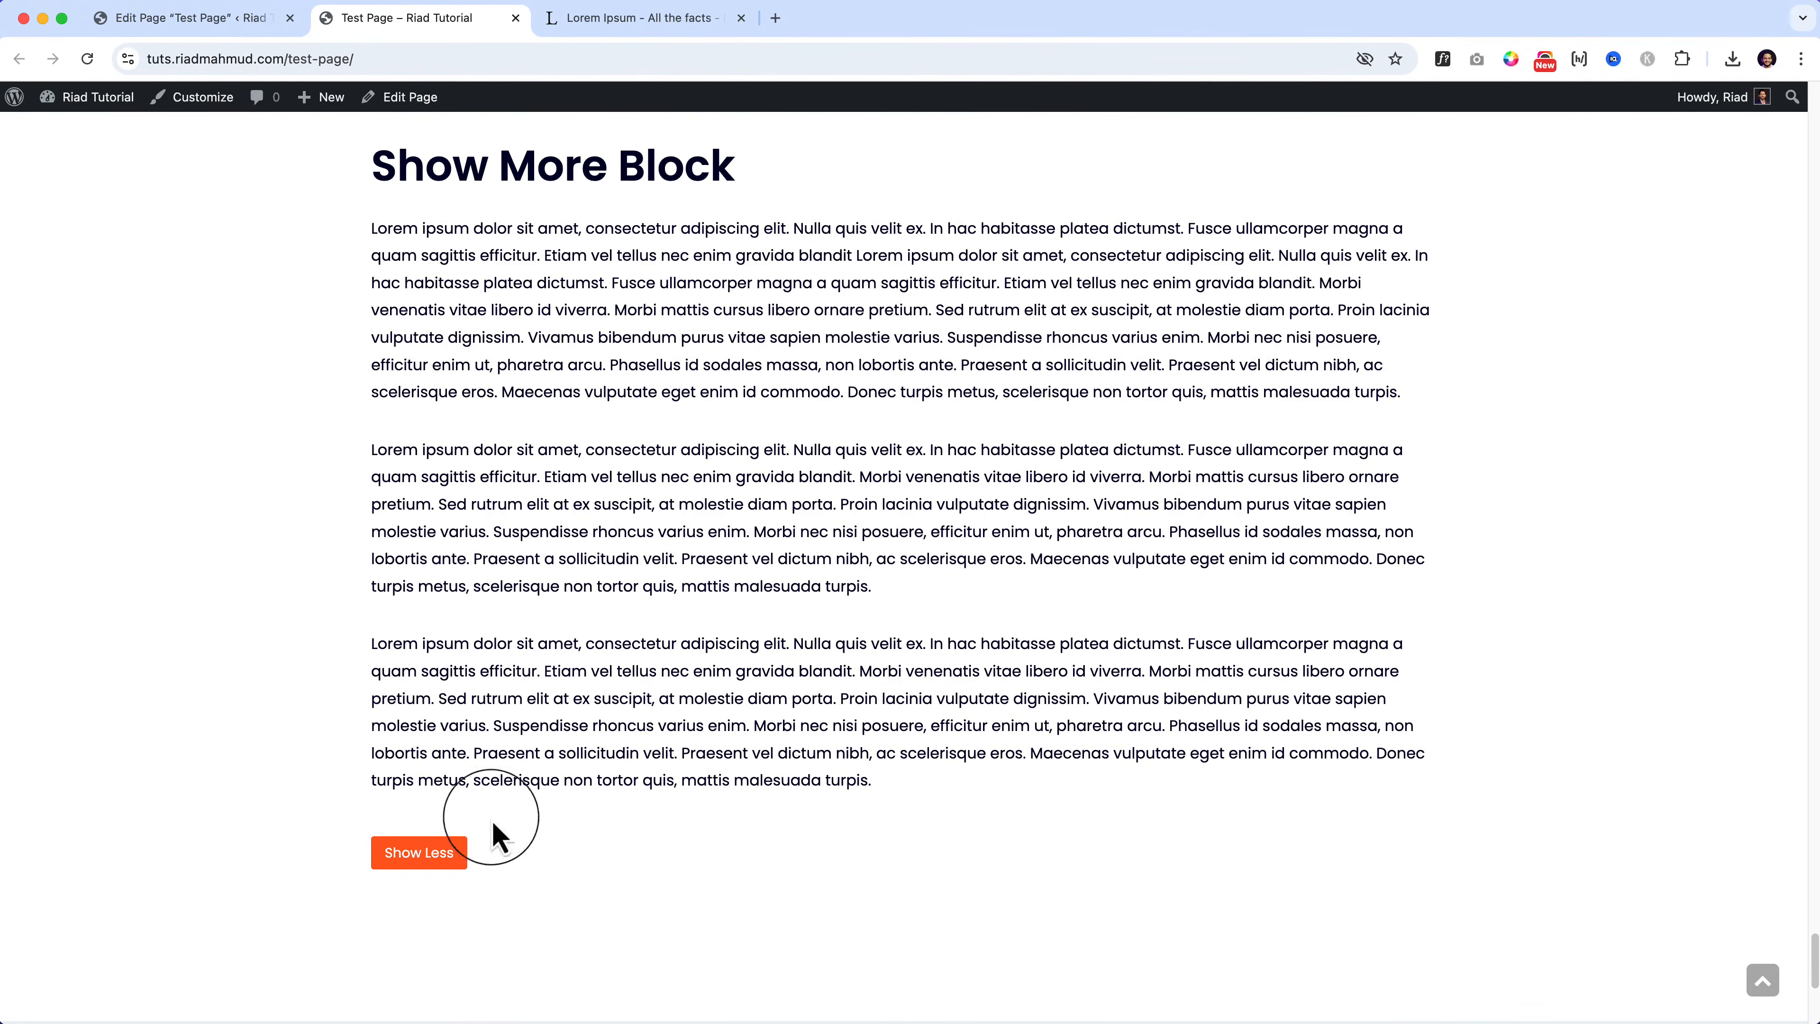
click(419, 854)
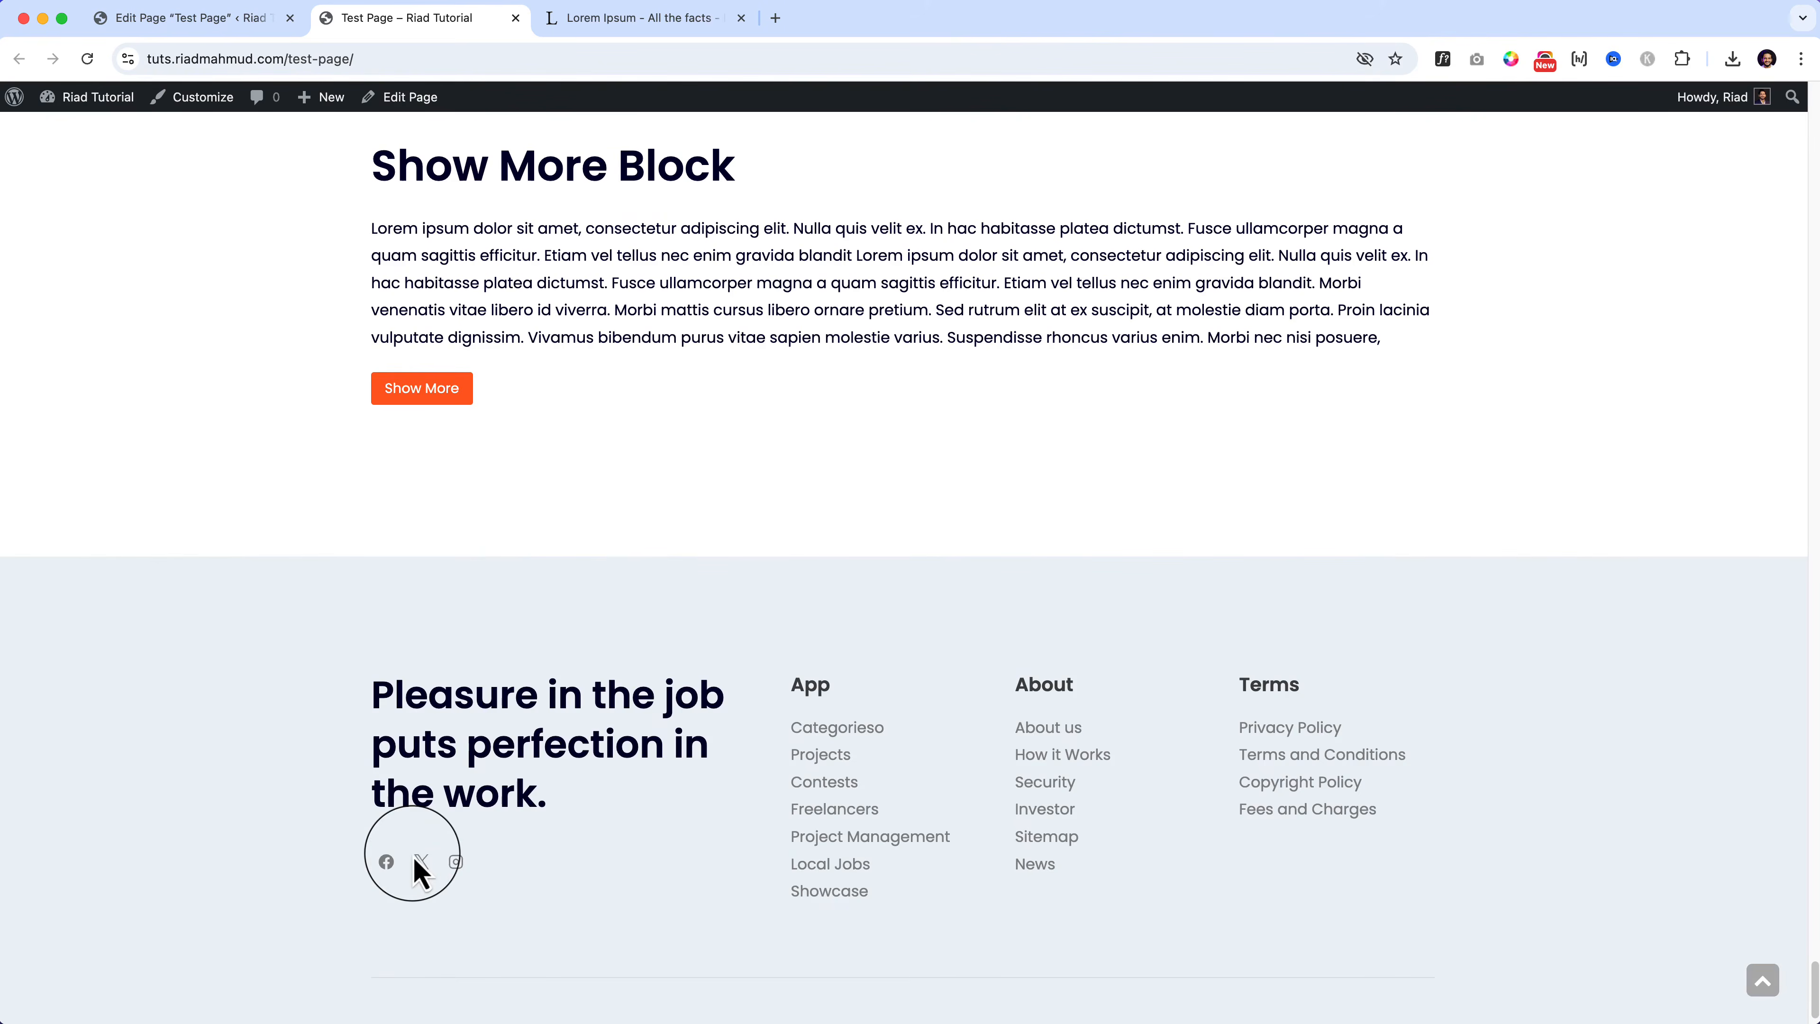
click(251, 20)
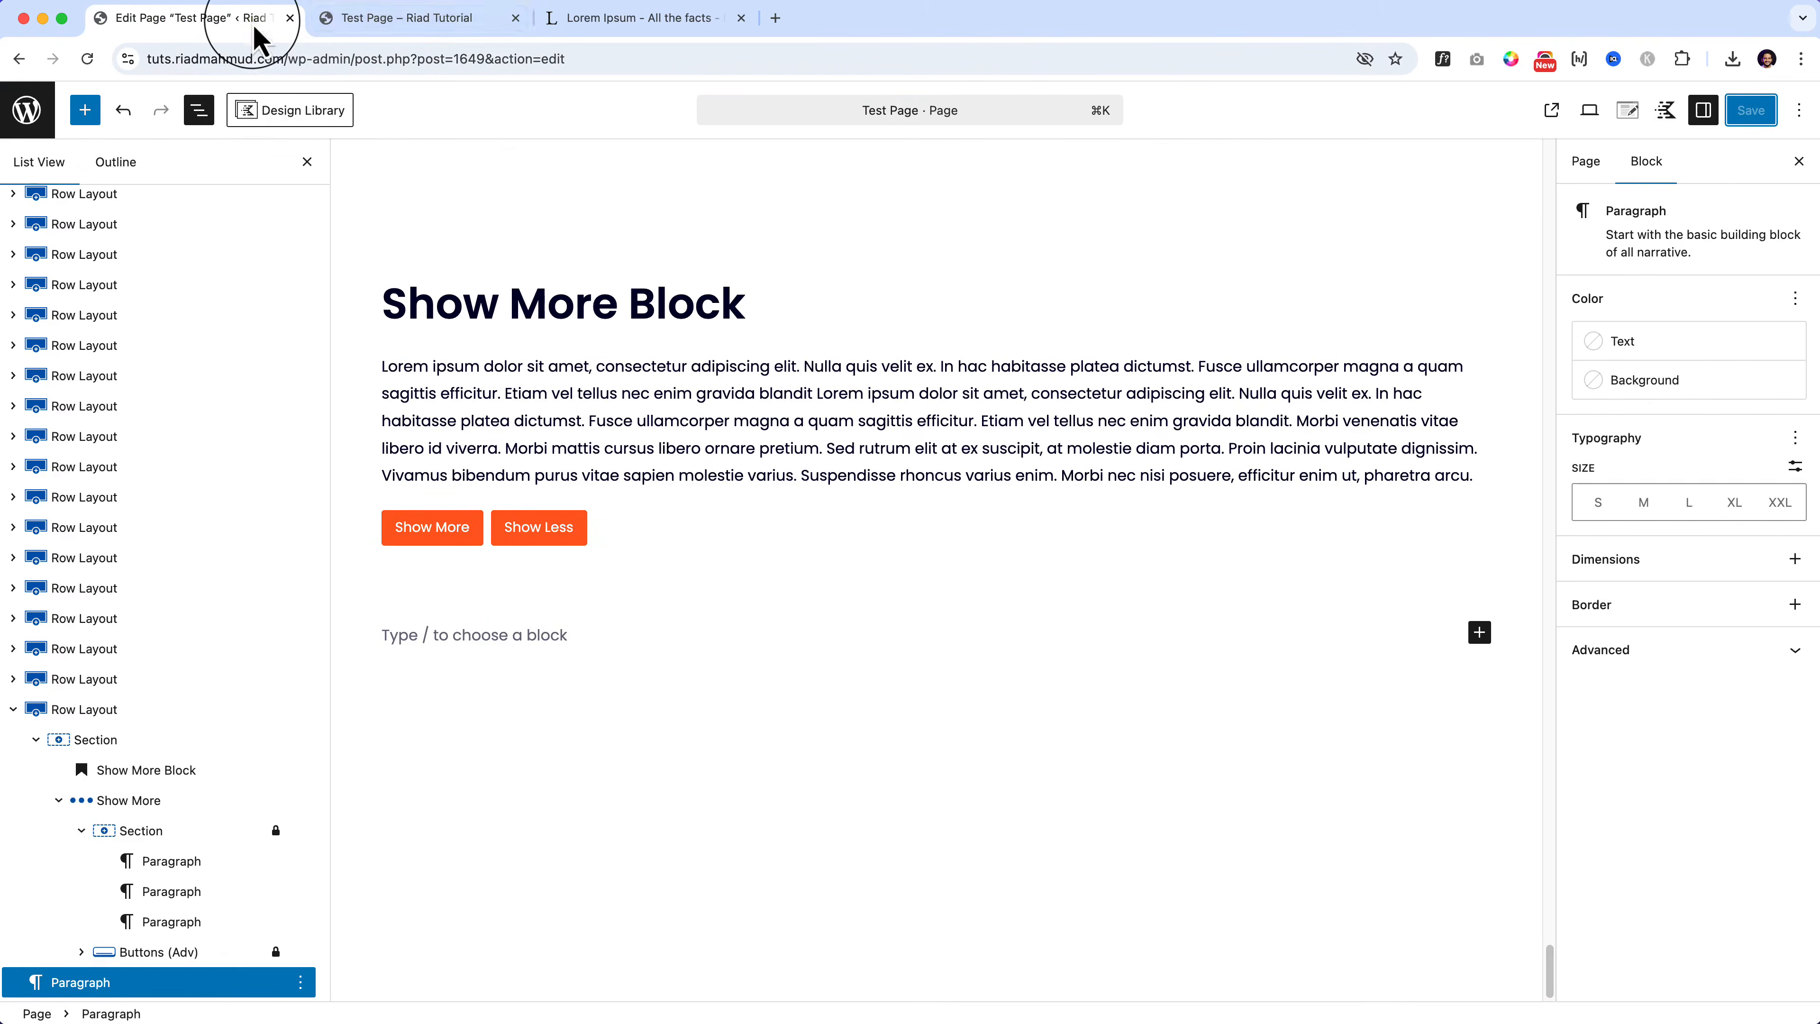
Step: Try a side-by-side layout for the Section's paragraphs, then revert to stacked
click(155, 840)
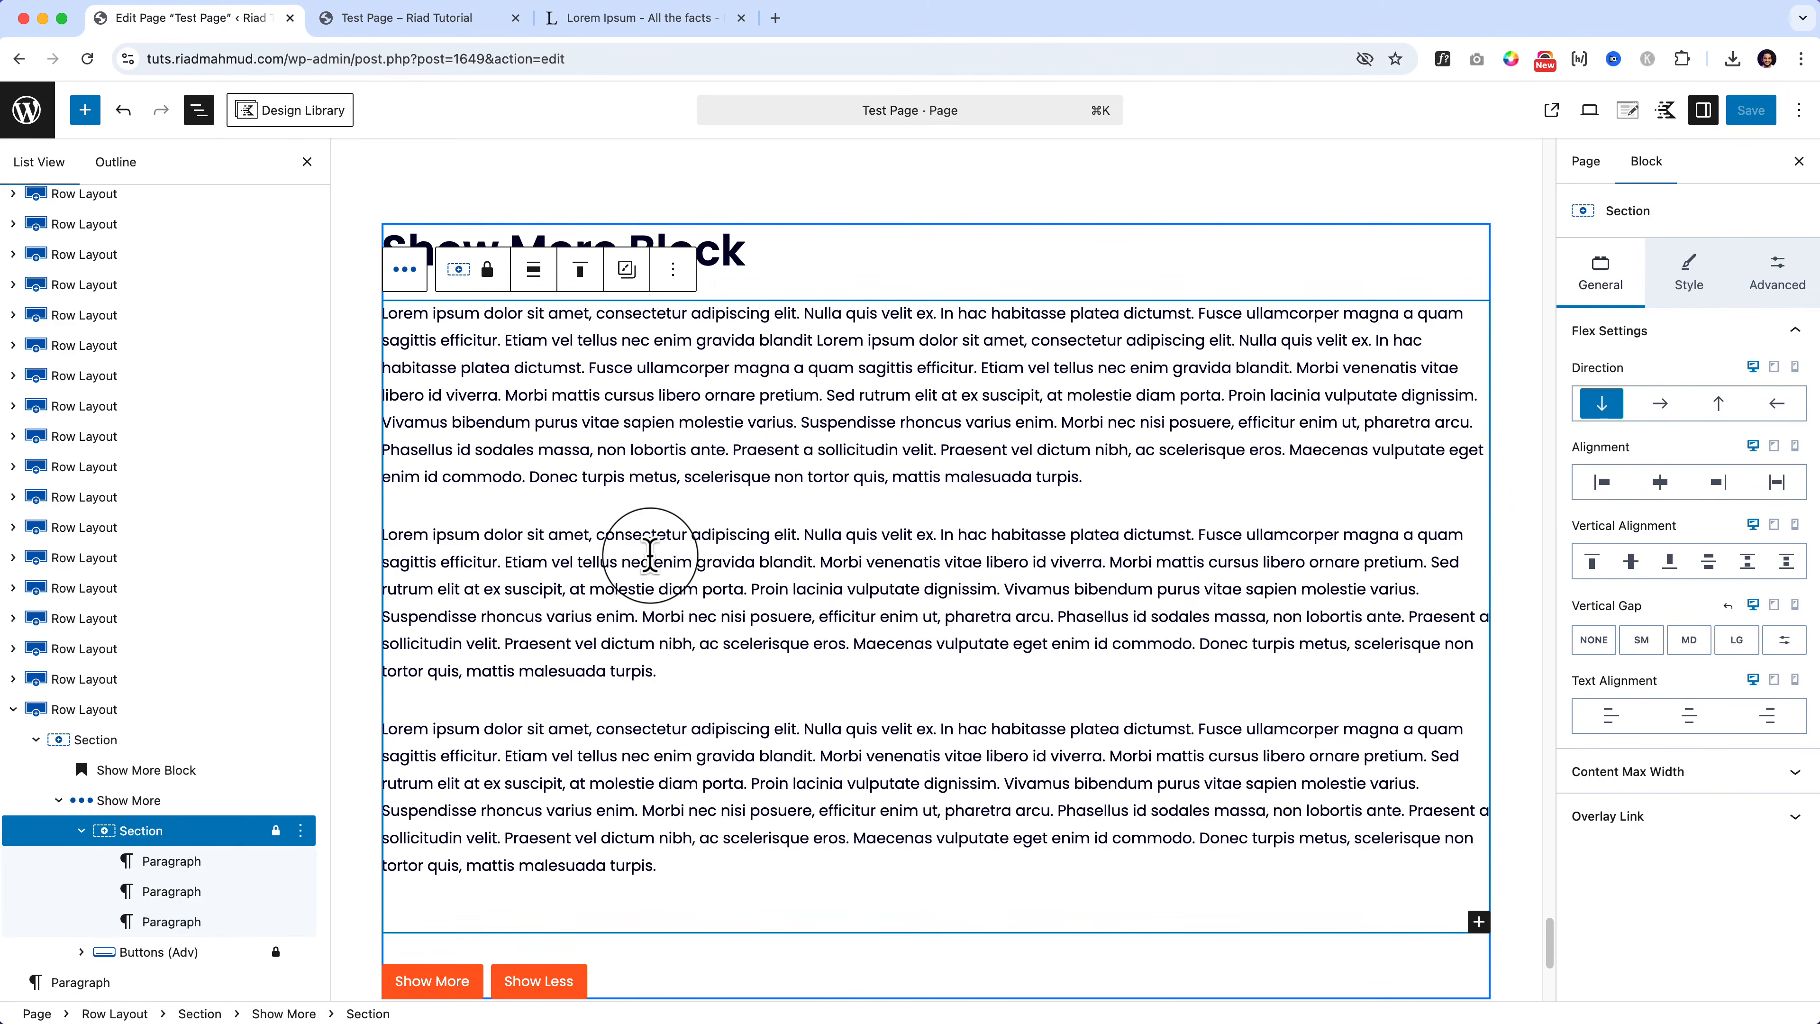
click(1659, 403)
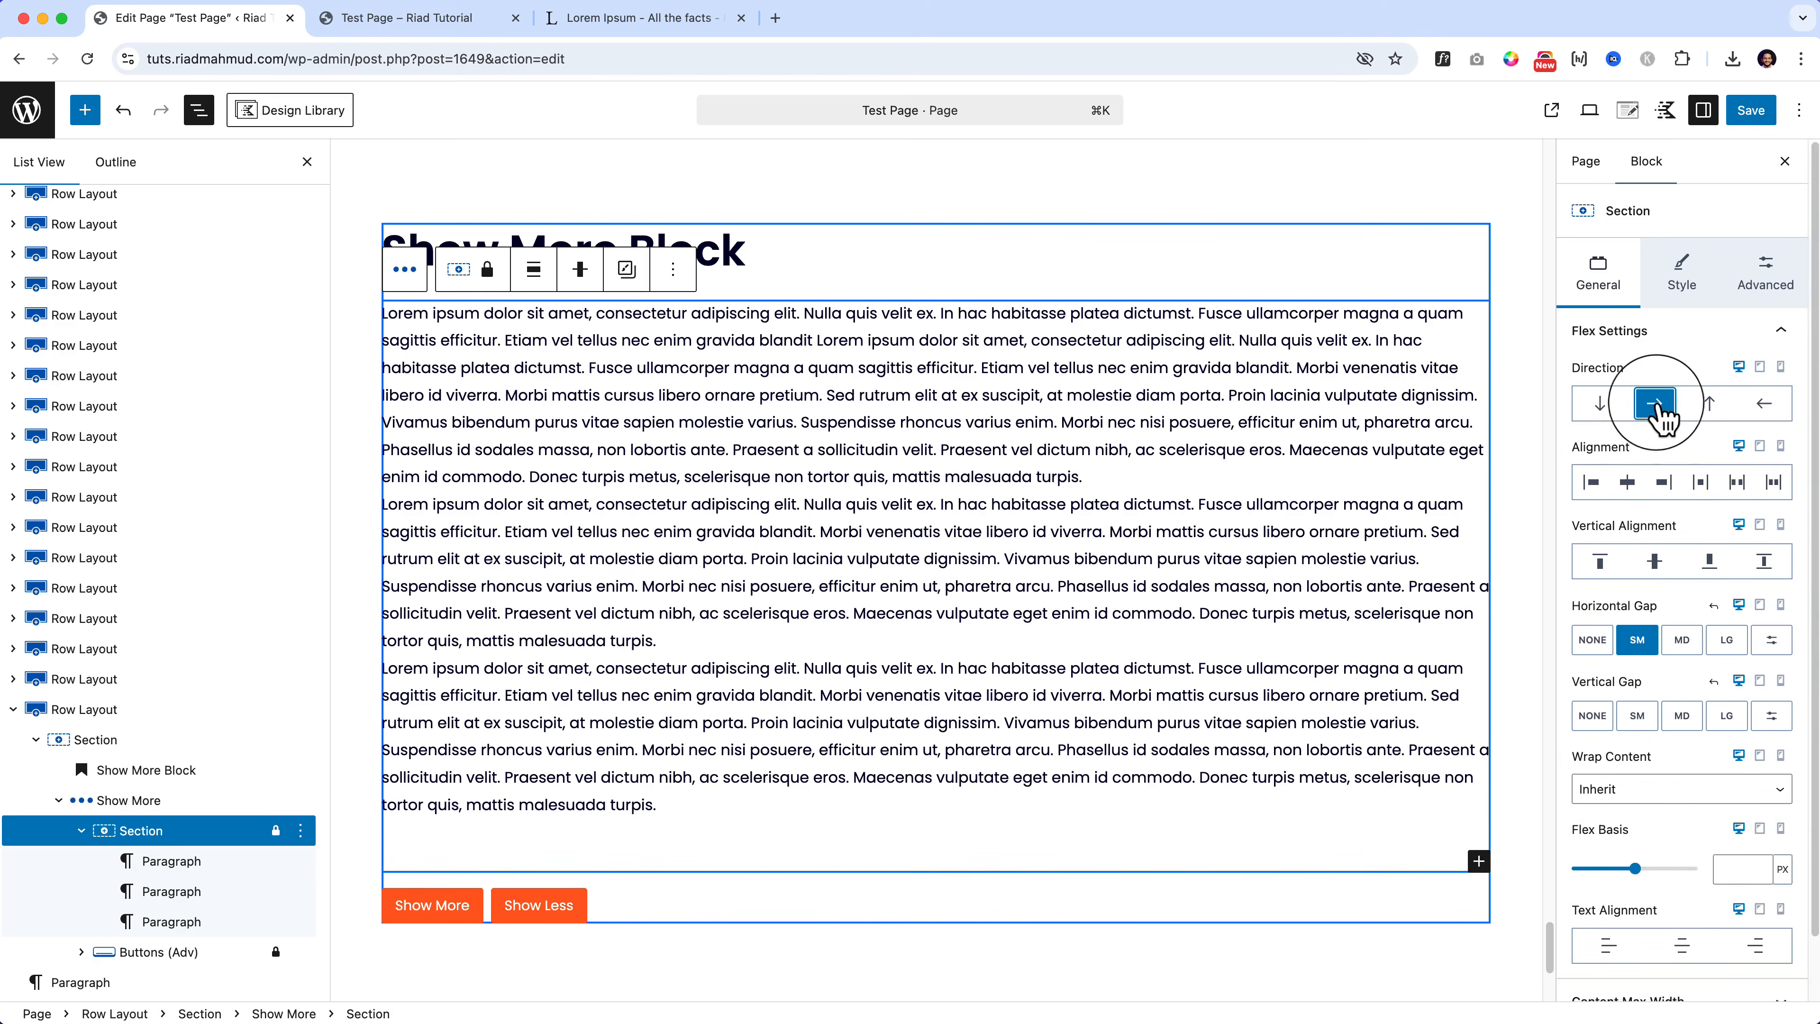
click(1604, 406)
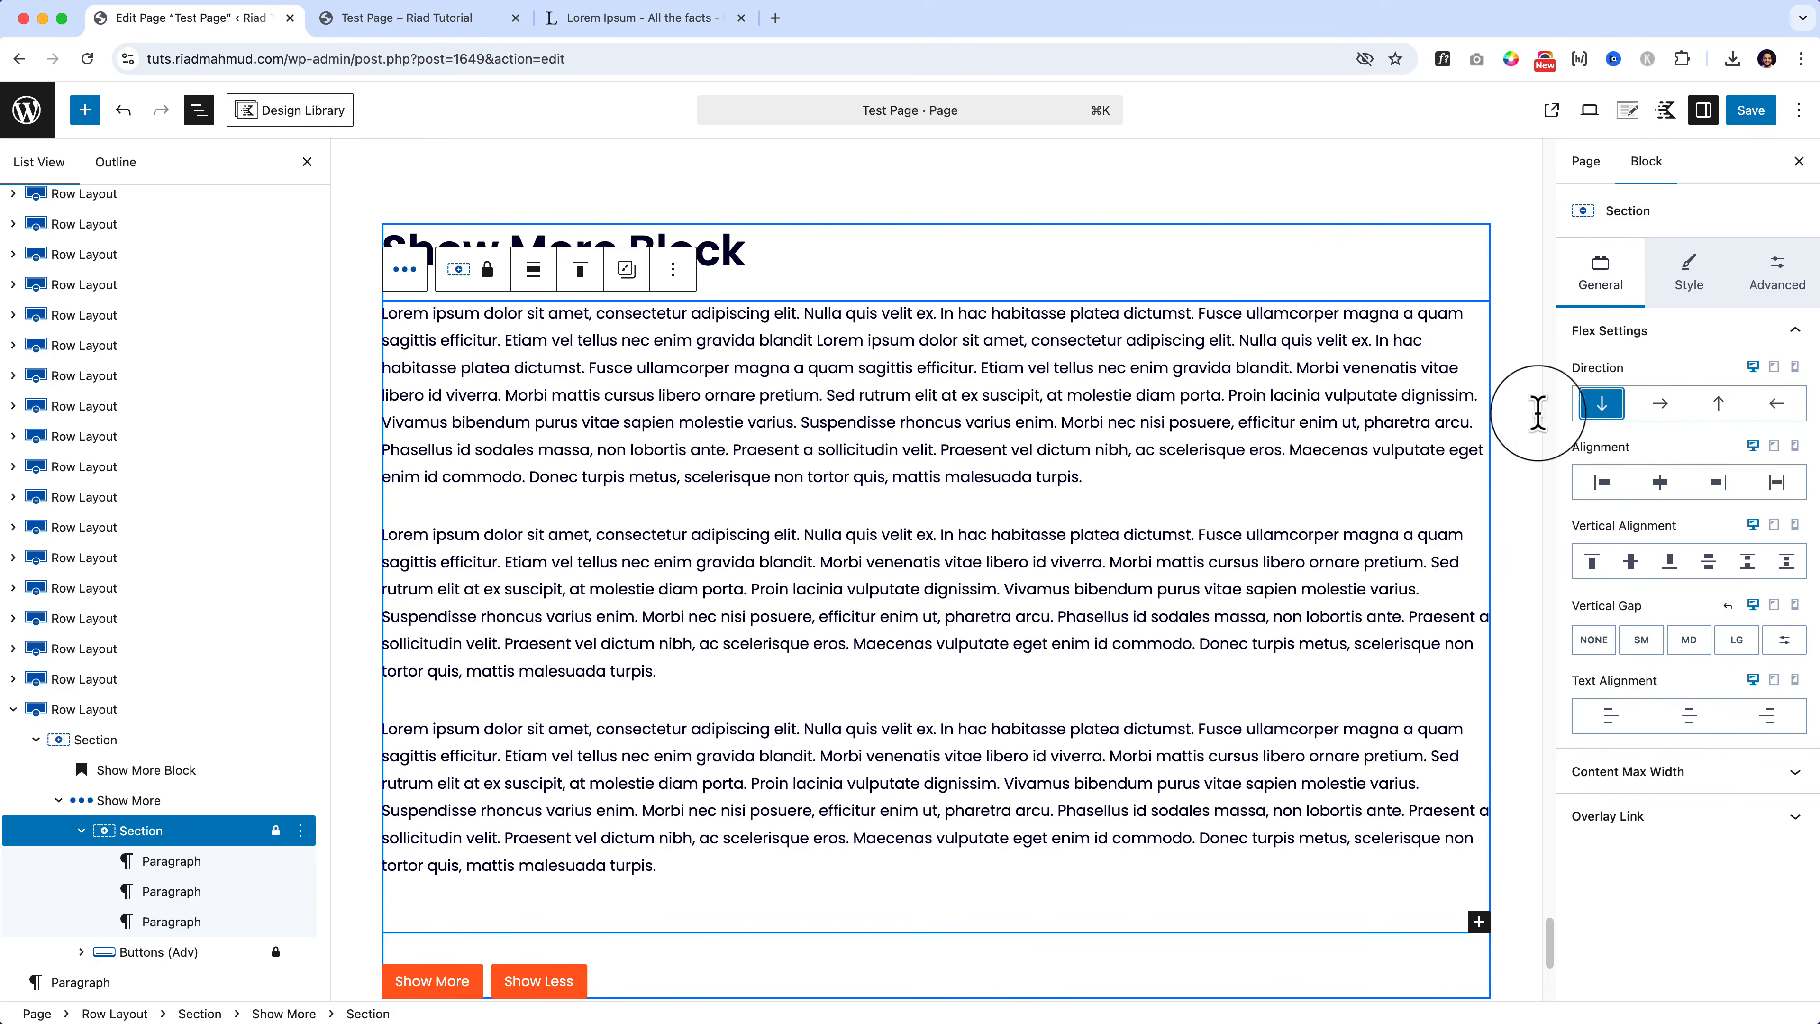
Step: Enable Fade out preview on the Show More block with Fade Size 96 and save
click(147, 805)
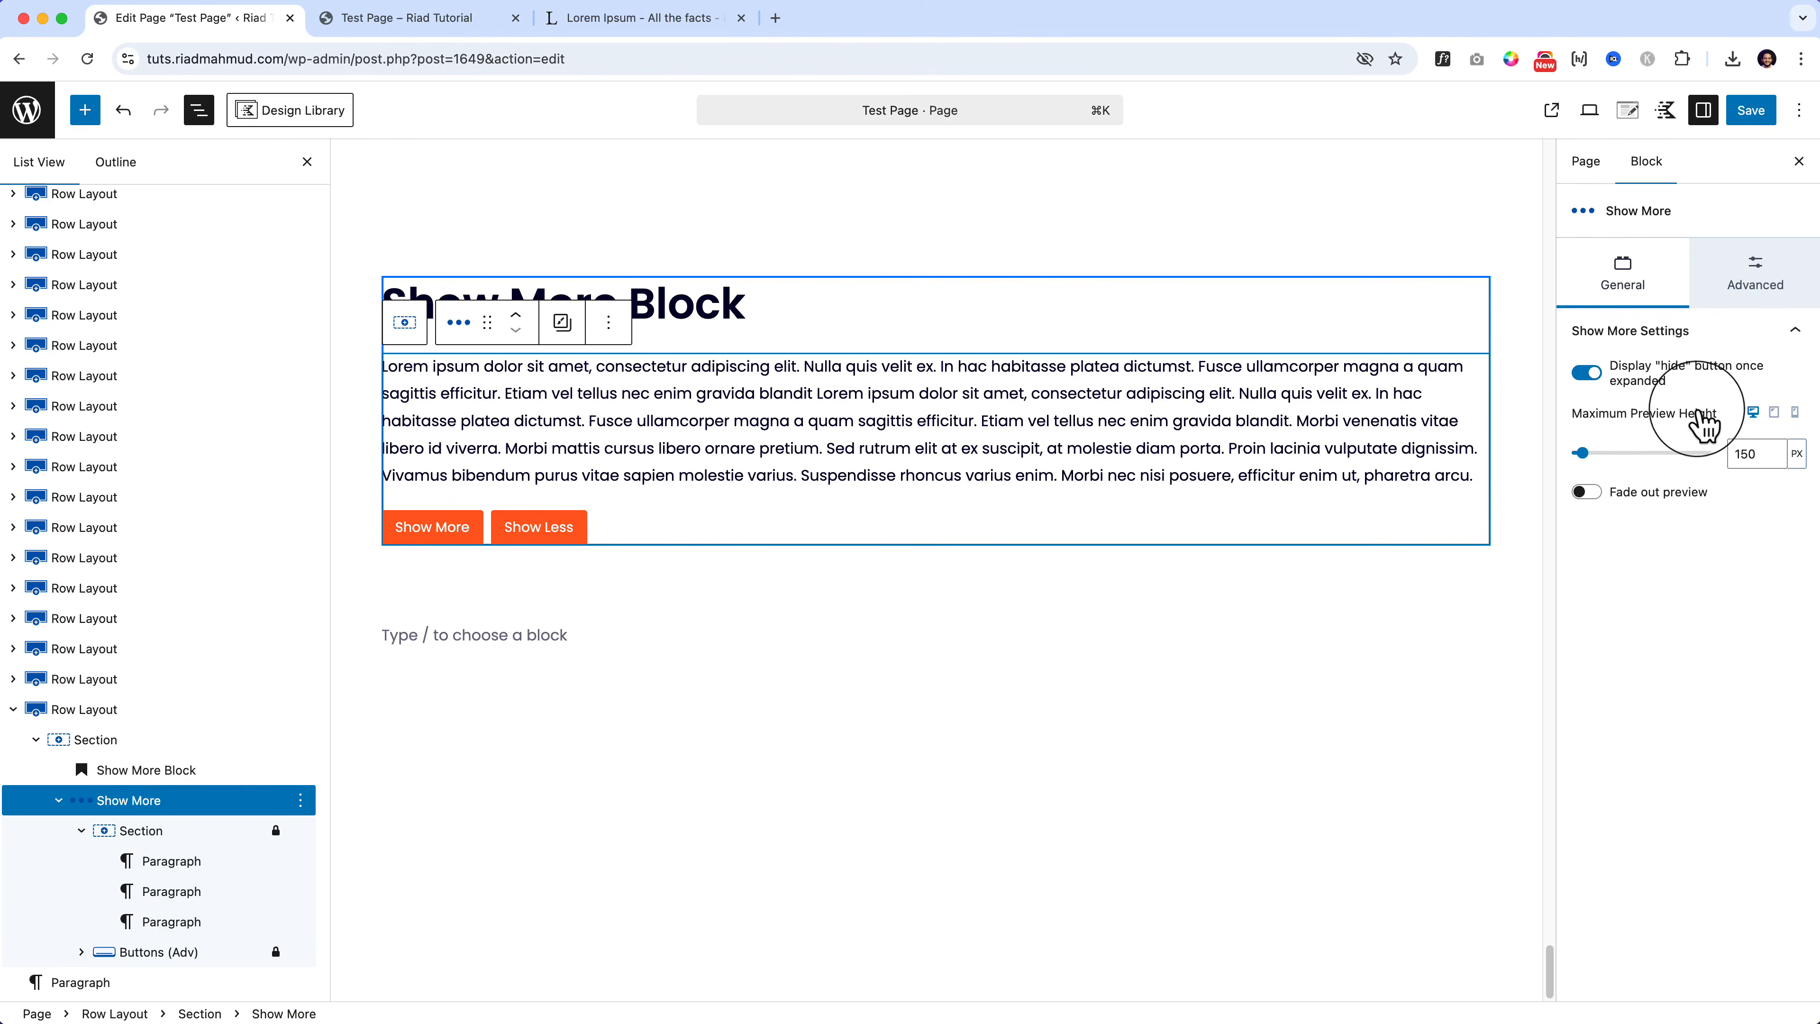
click(1586, 493)
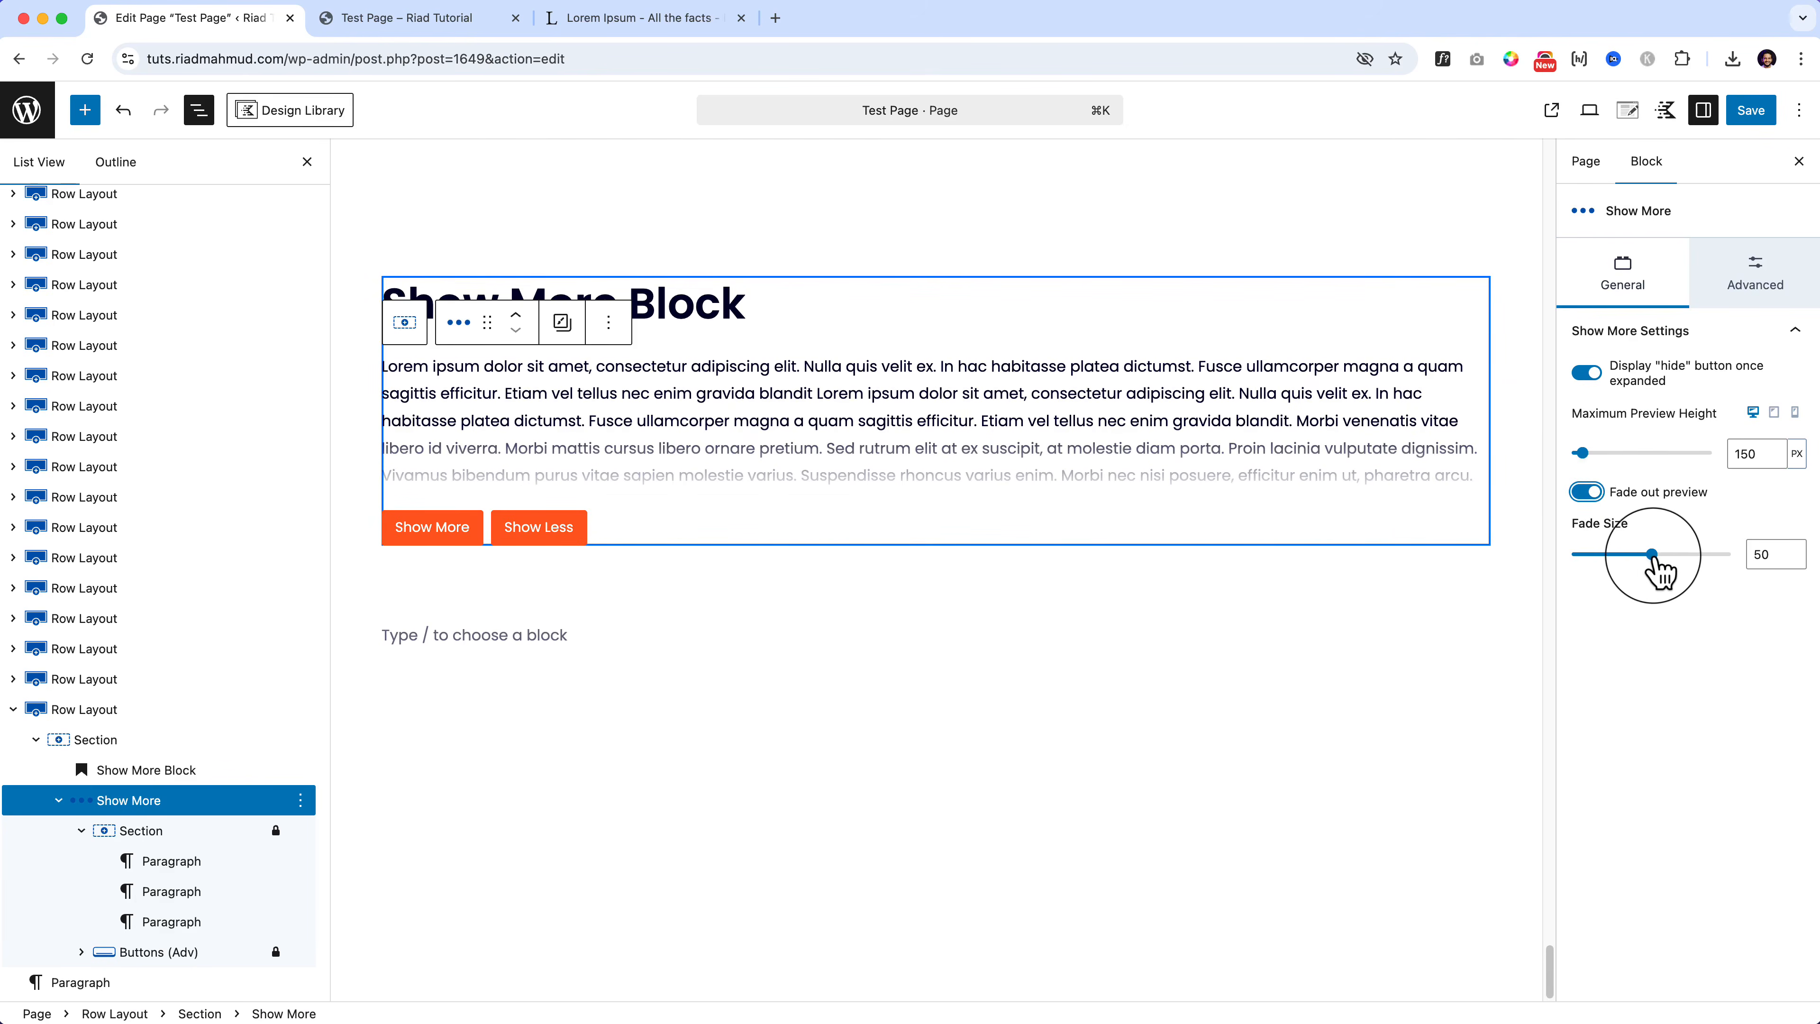
drag(1654, 562, 1720, 579)
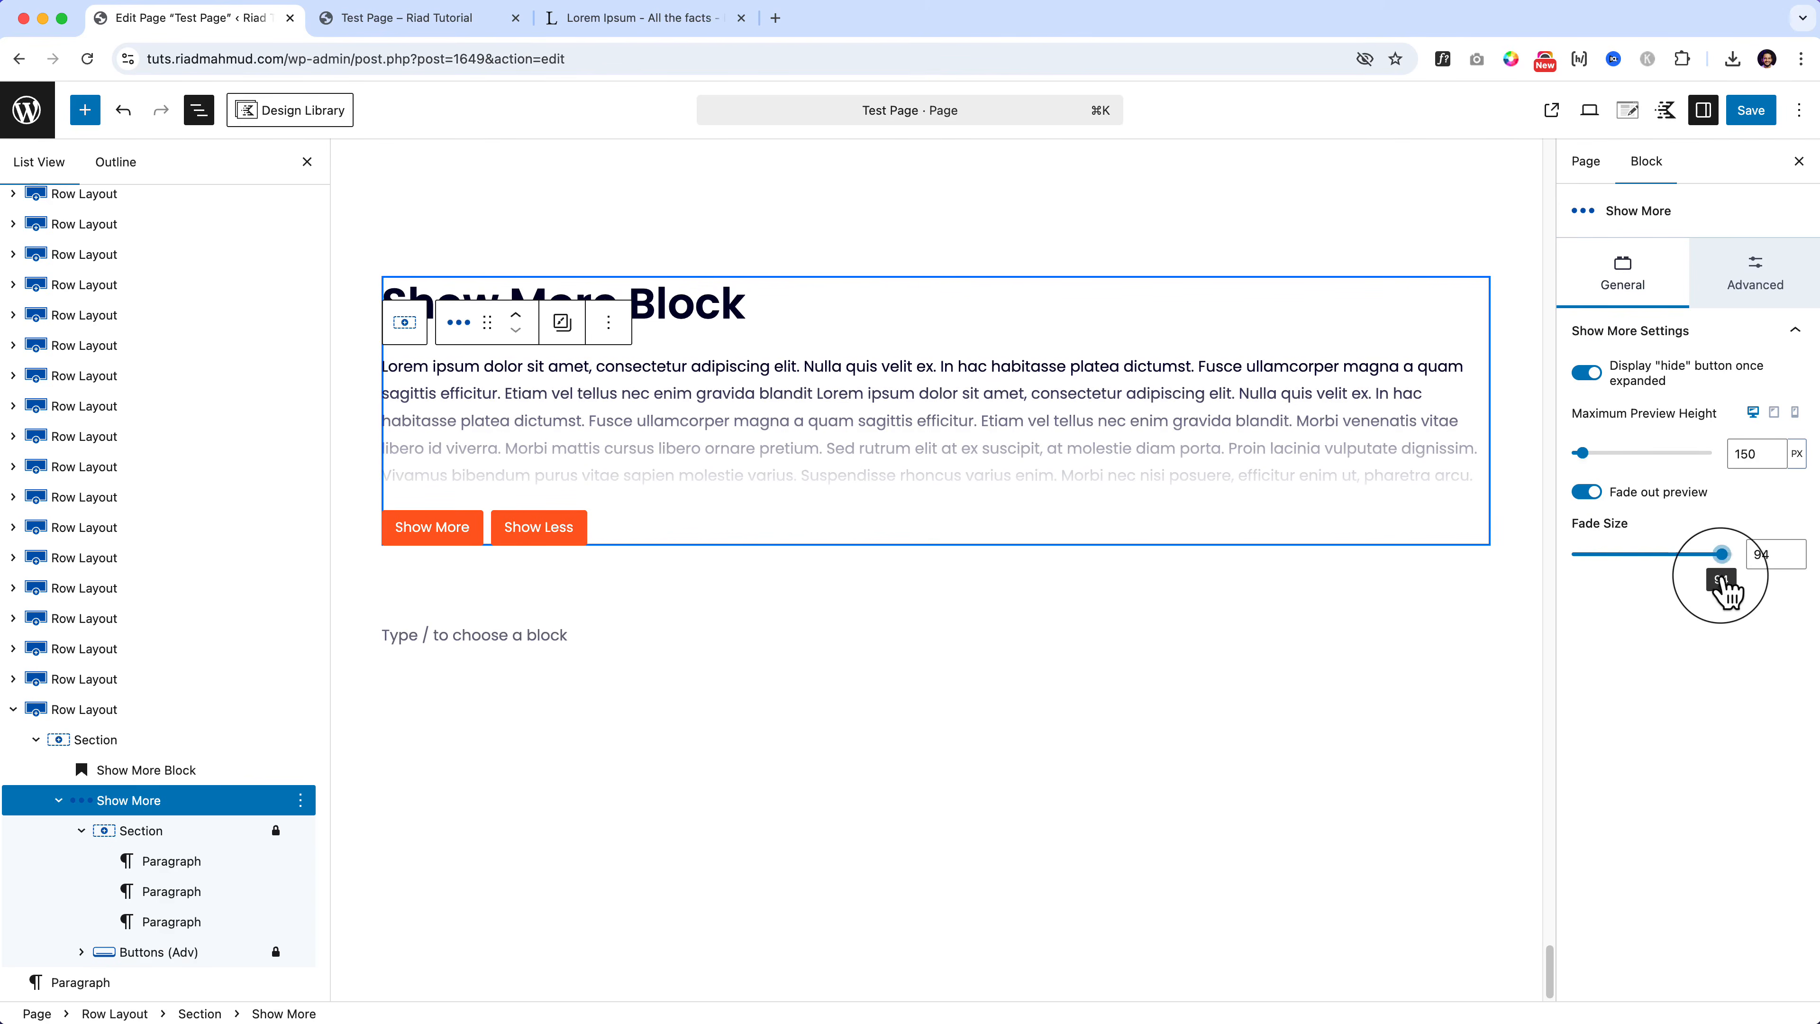
click(1750, 110)
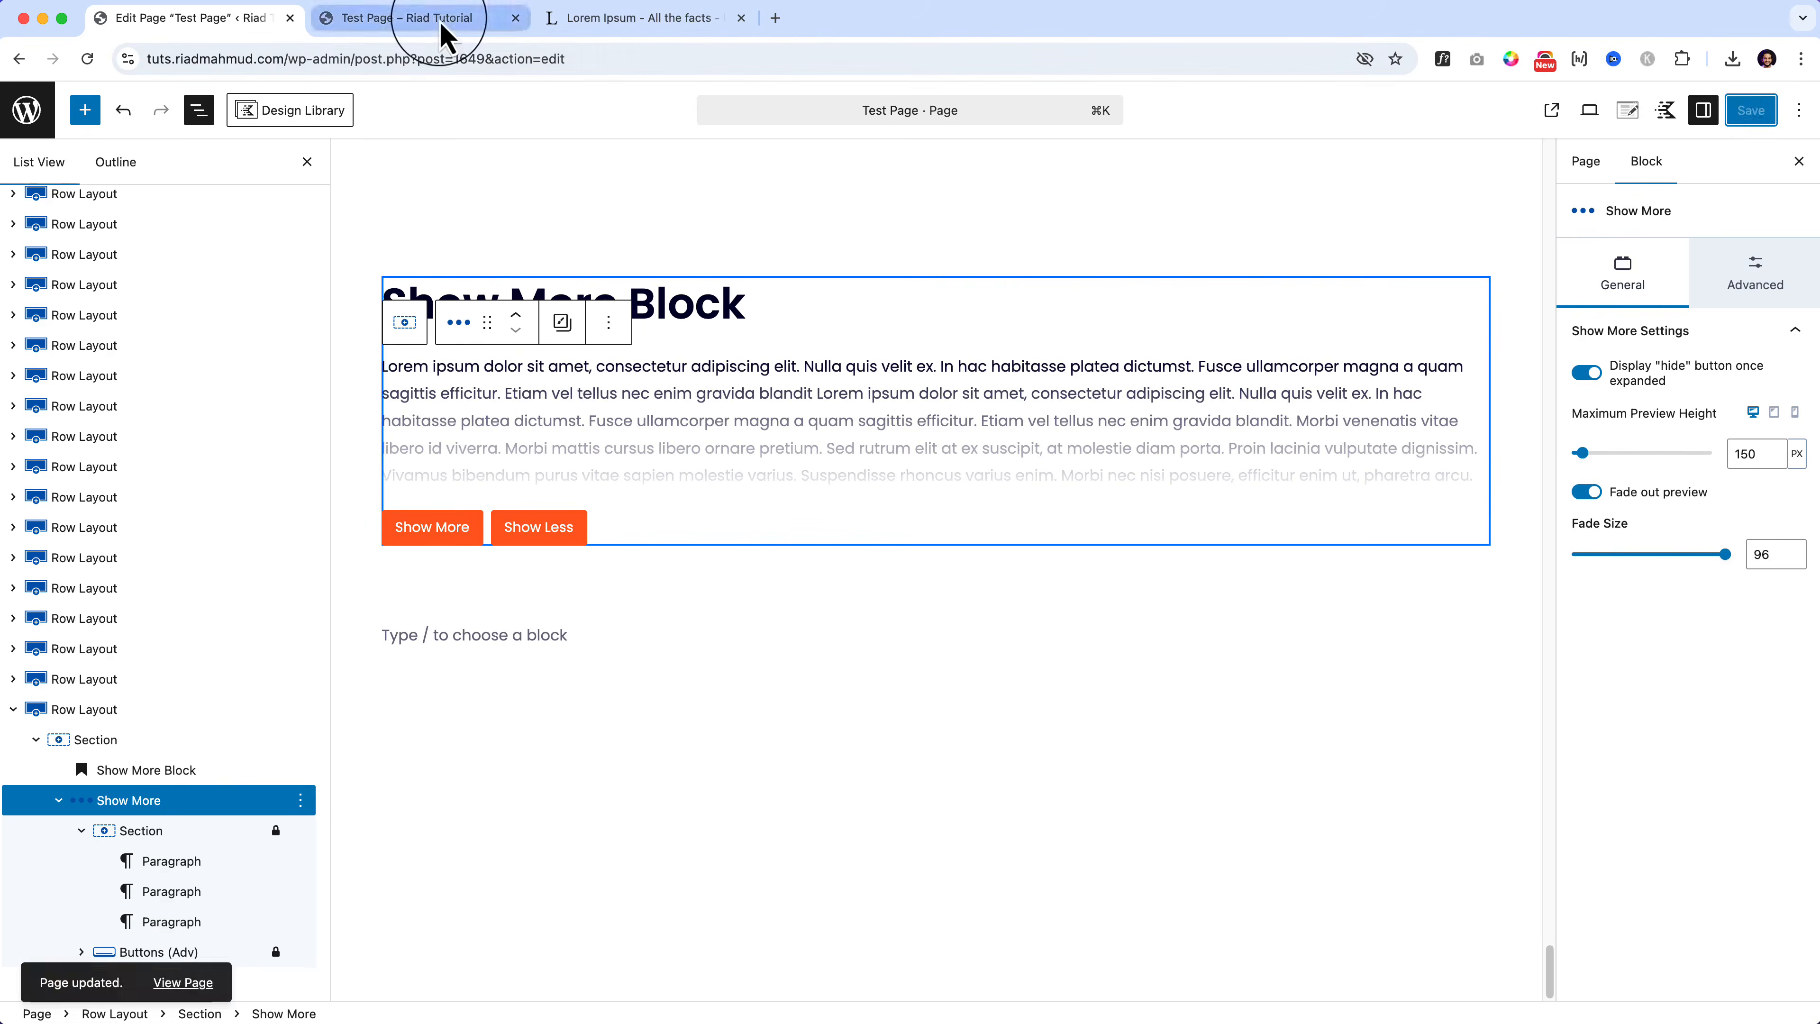
Step: Reload the live Test Page and expand and collapse the faded Show More text twice
click(430, 18)
click(445, 58)
key(Return)
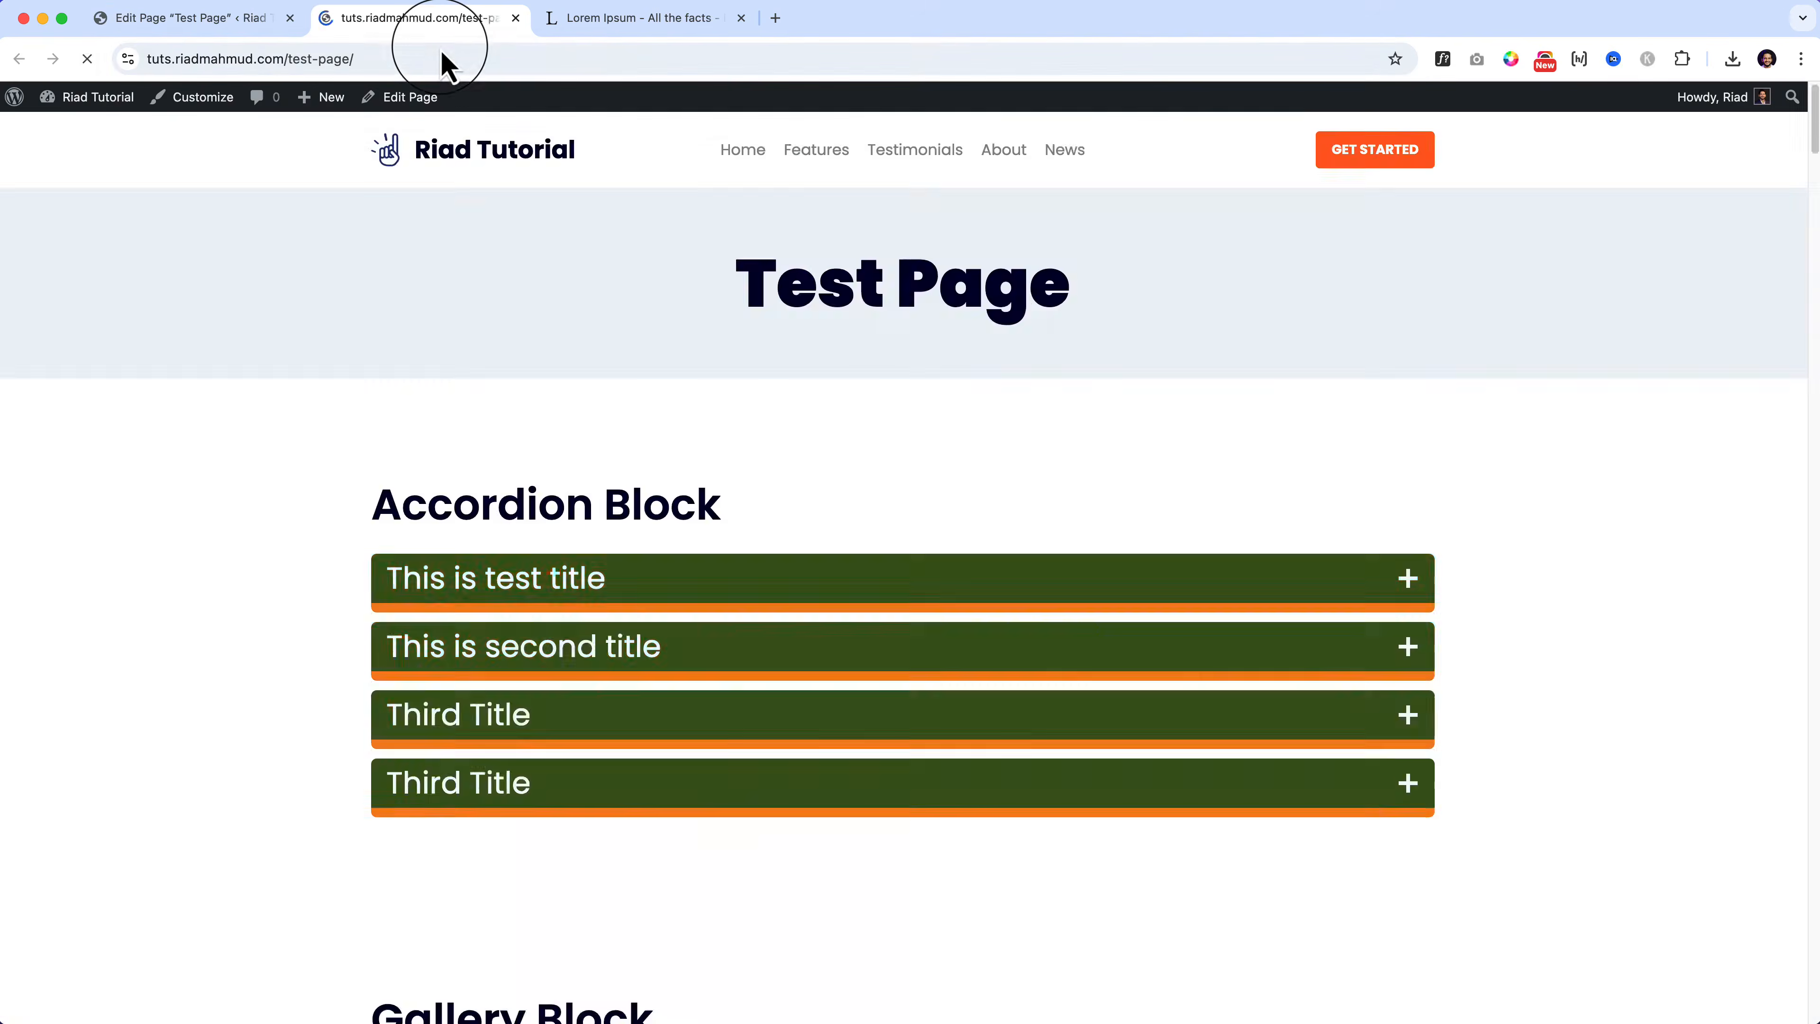
scroll(1806, 456, down, 10)
scroll(1806, 456, down, 15)
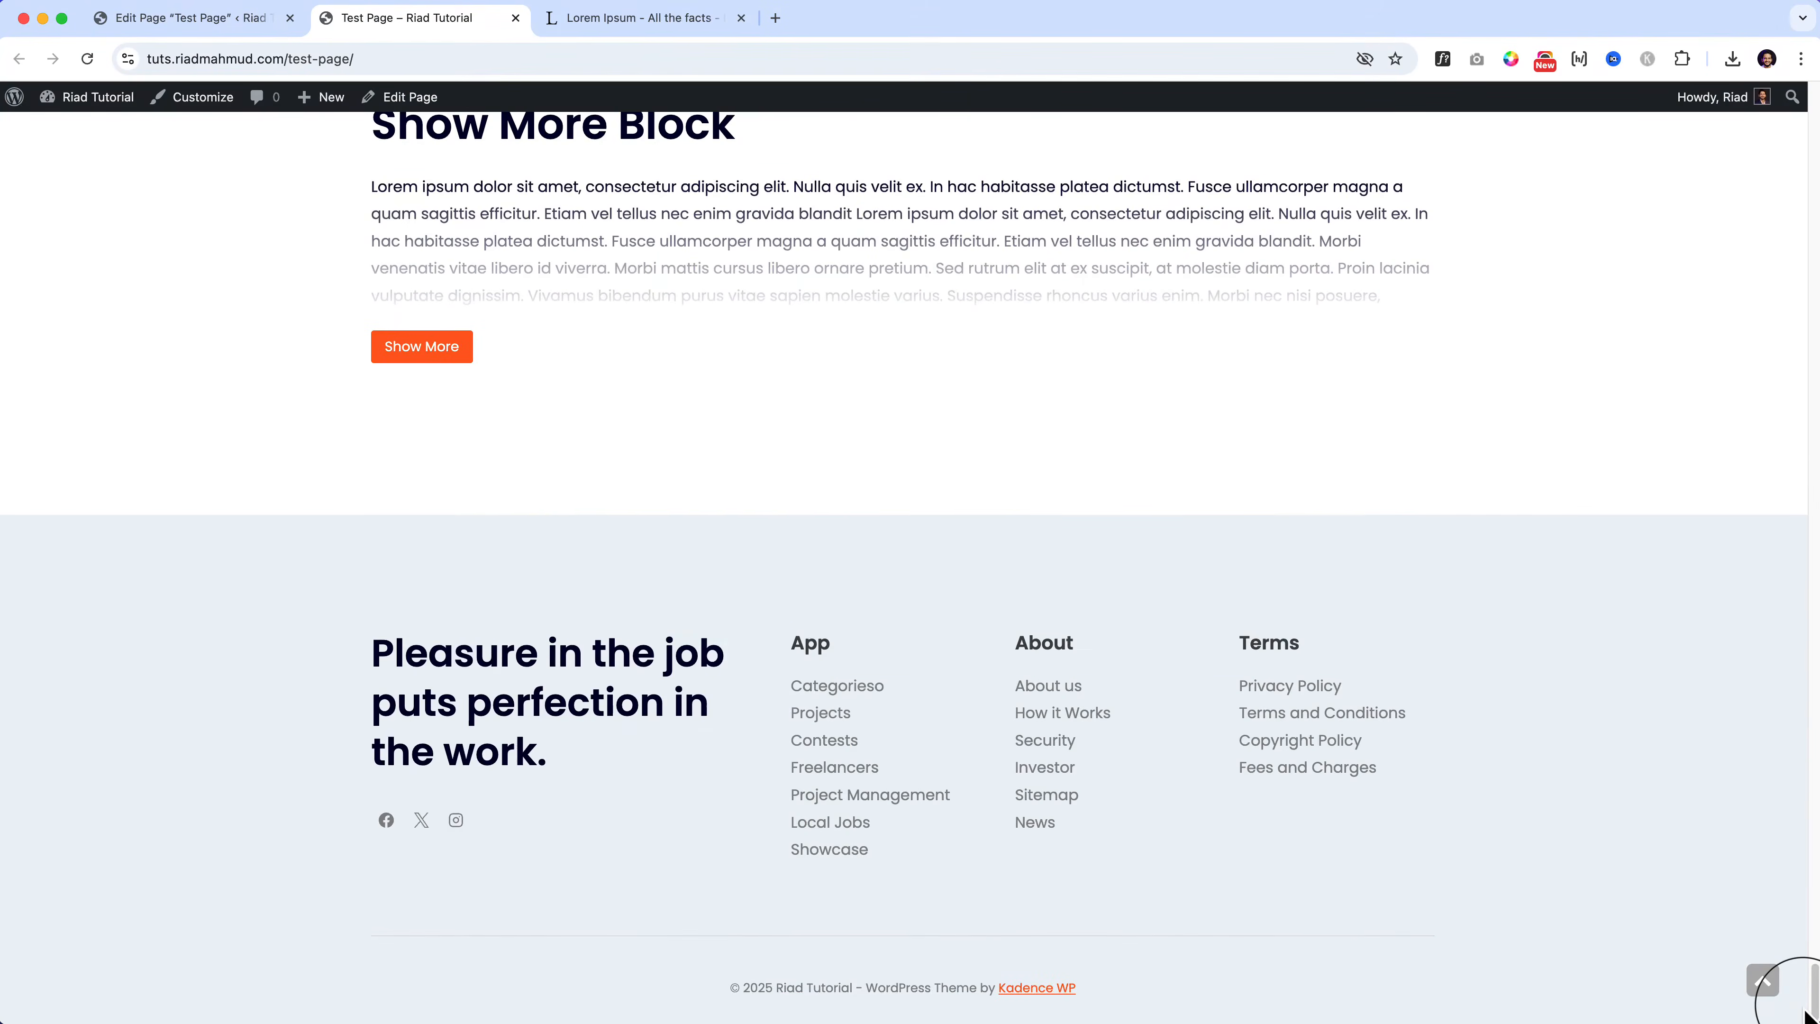
scroll(1802, 1004, up, 2)
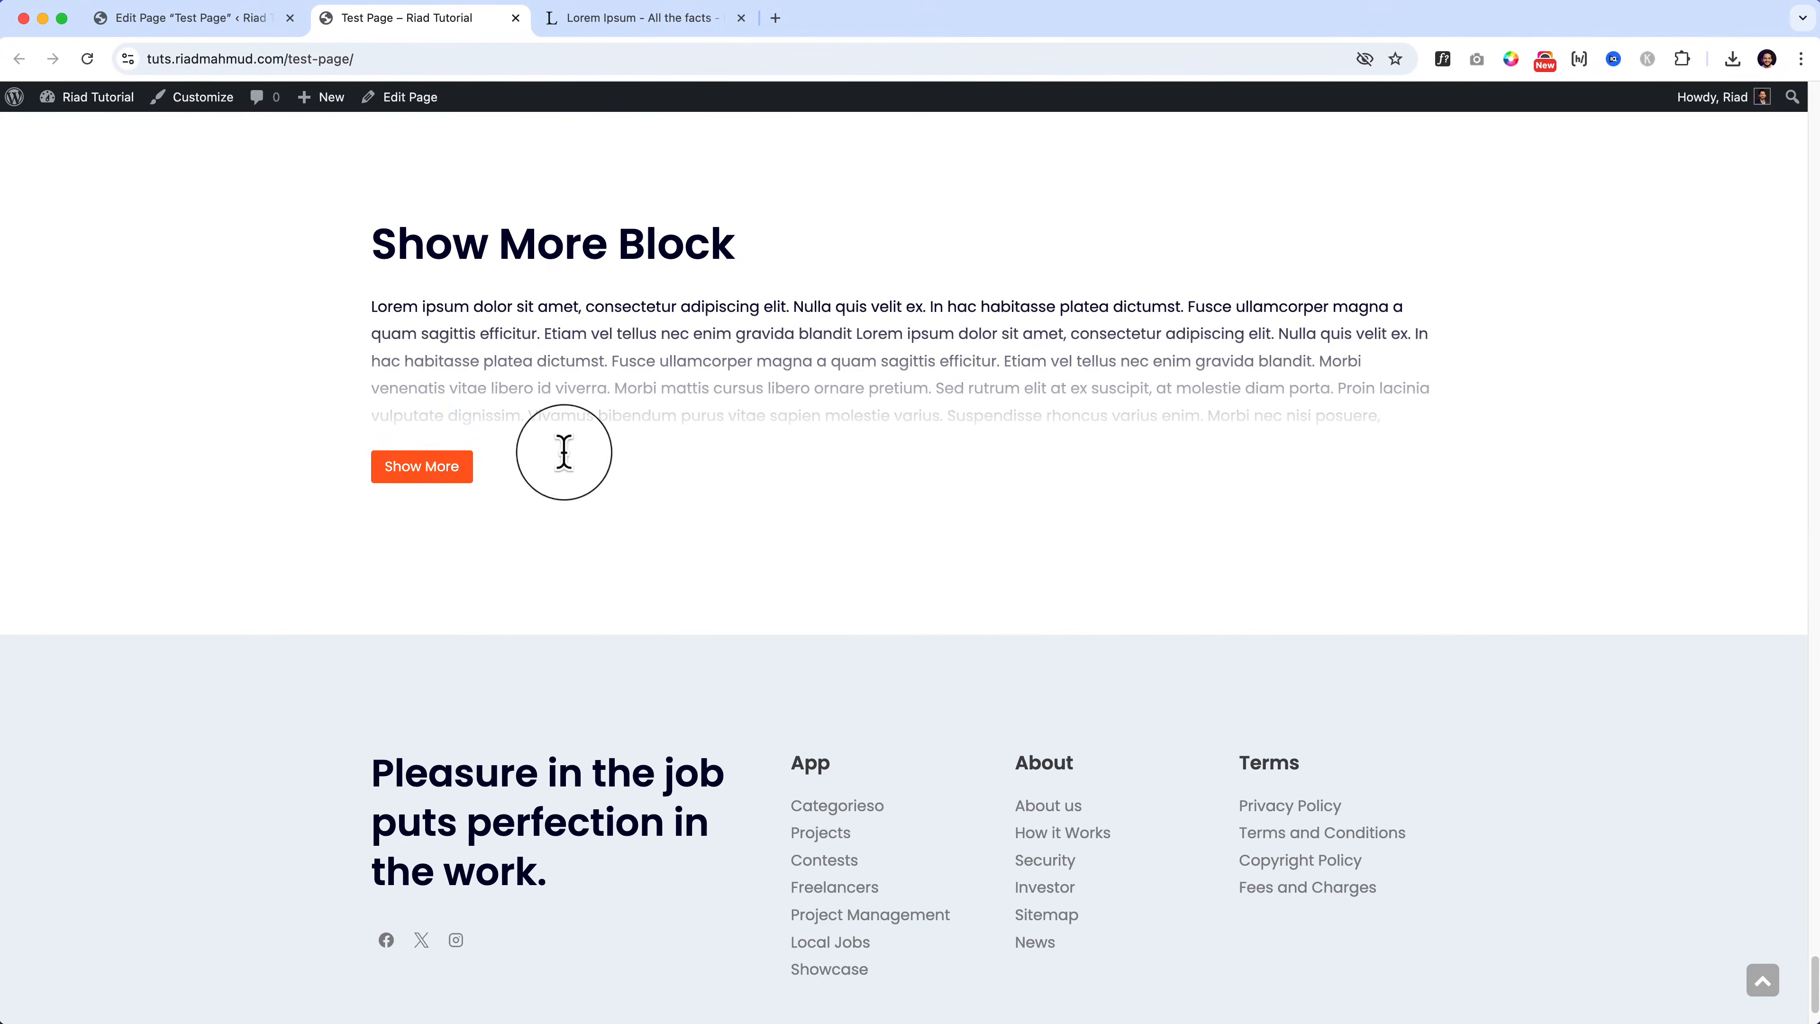
click(412, 467)
click(420, 936)
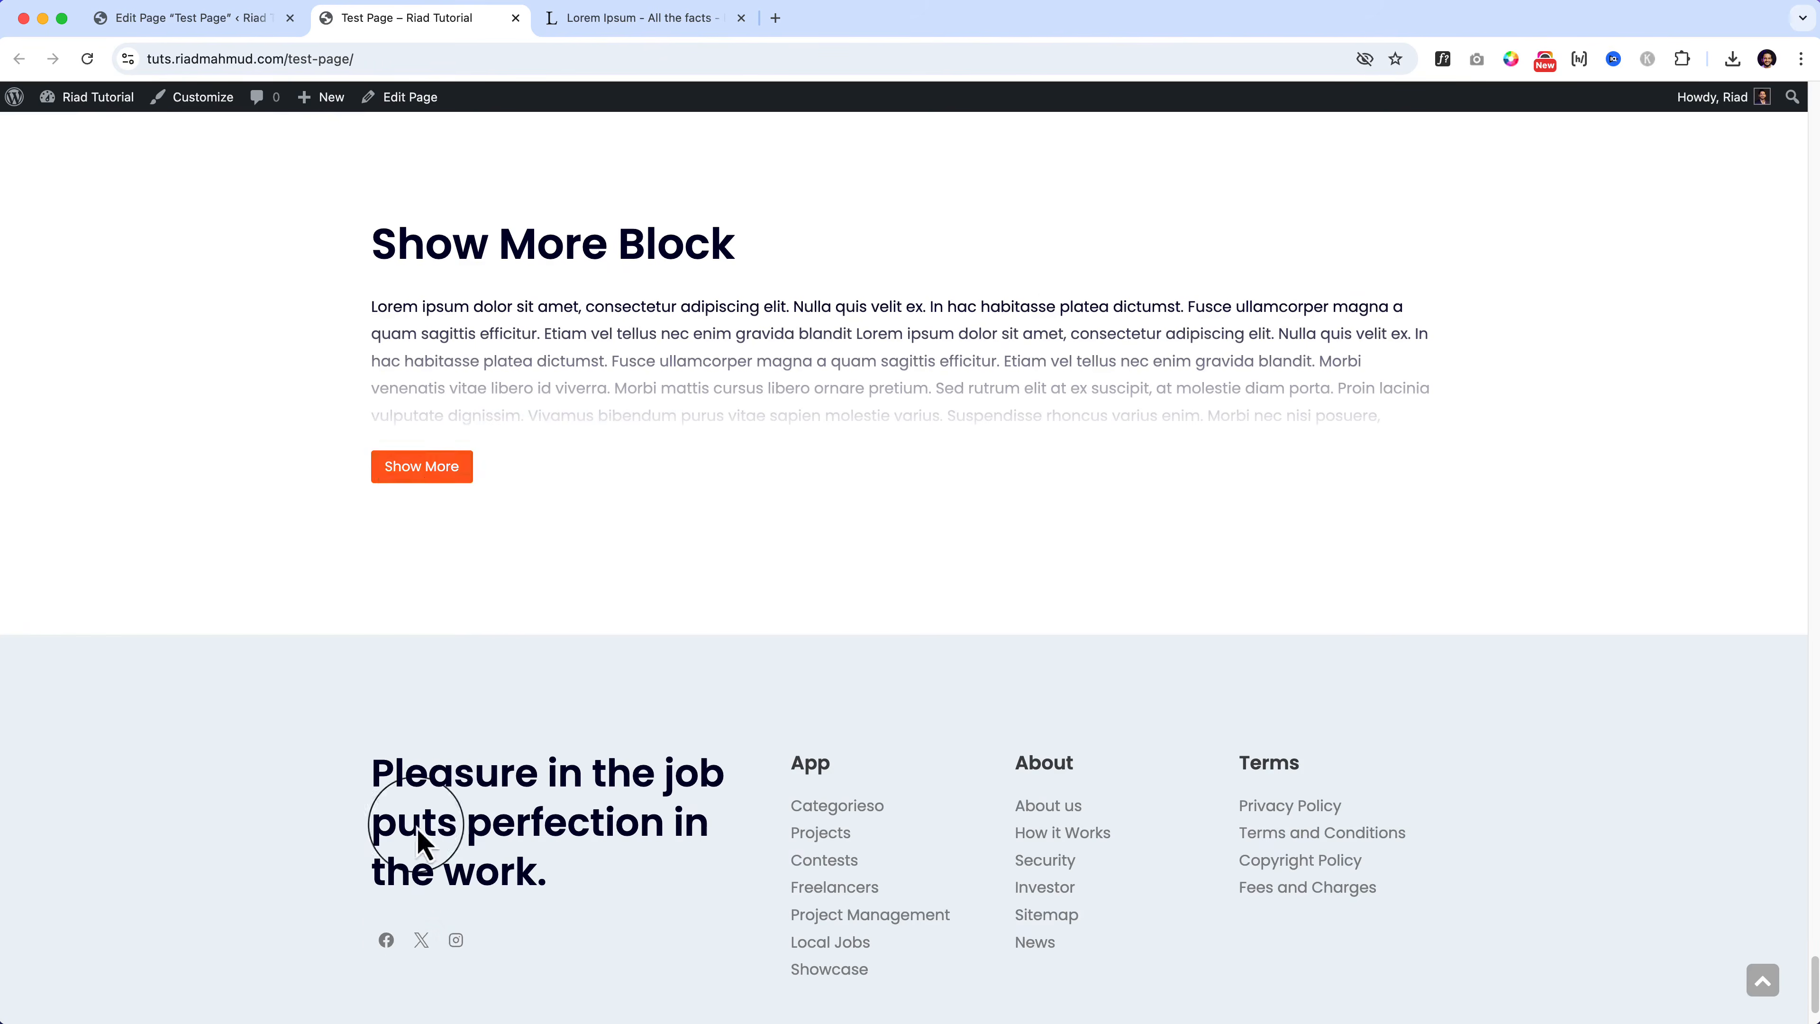
click(427, 476)
click(435, 936)
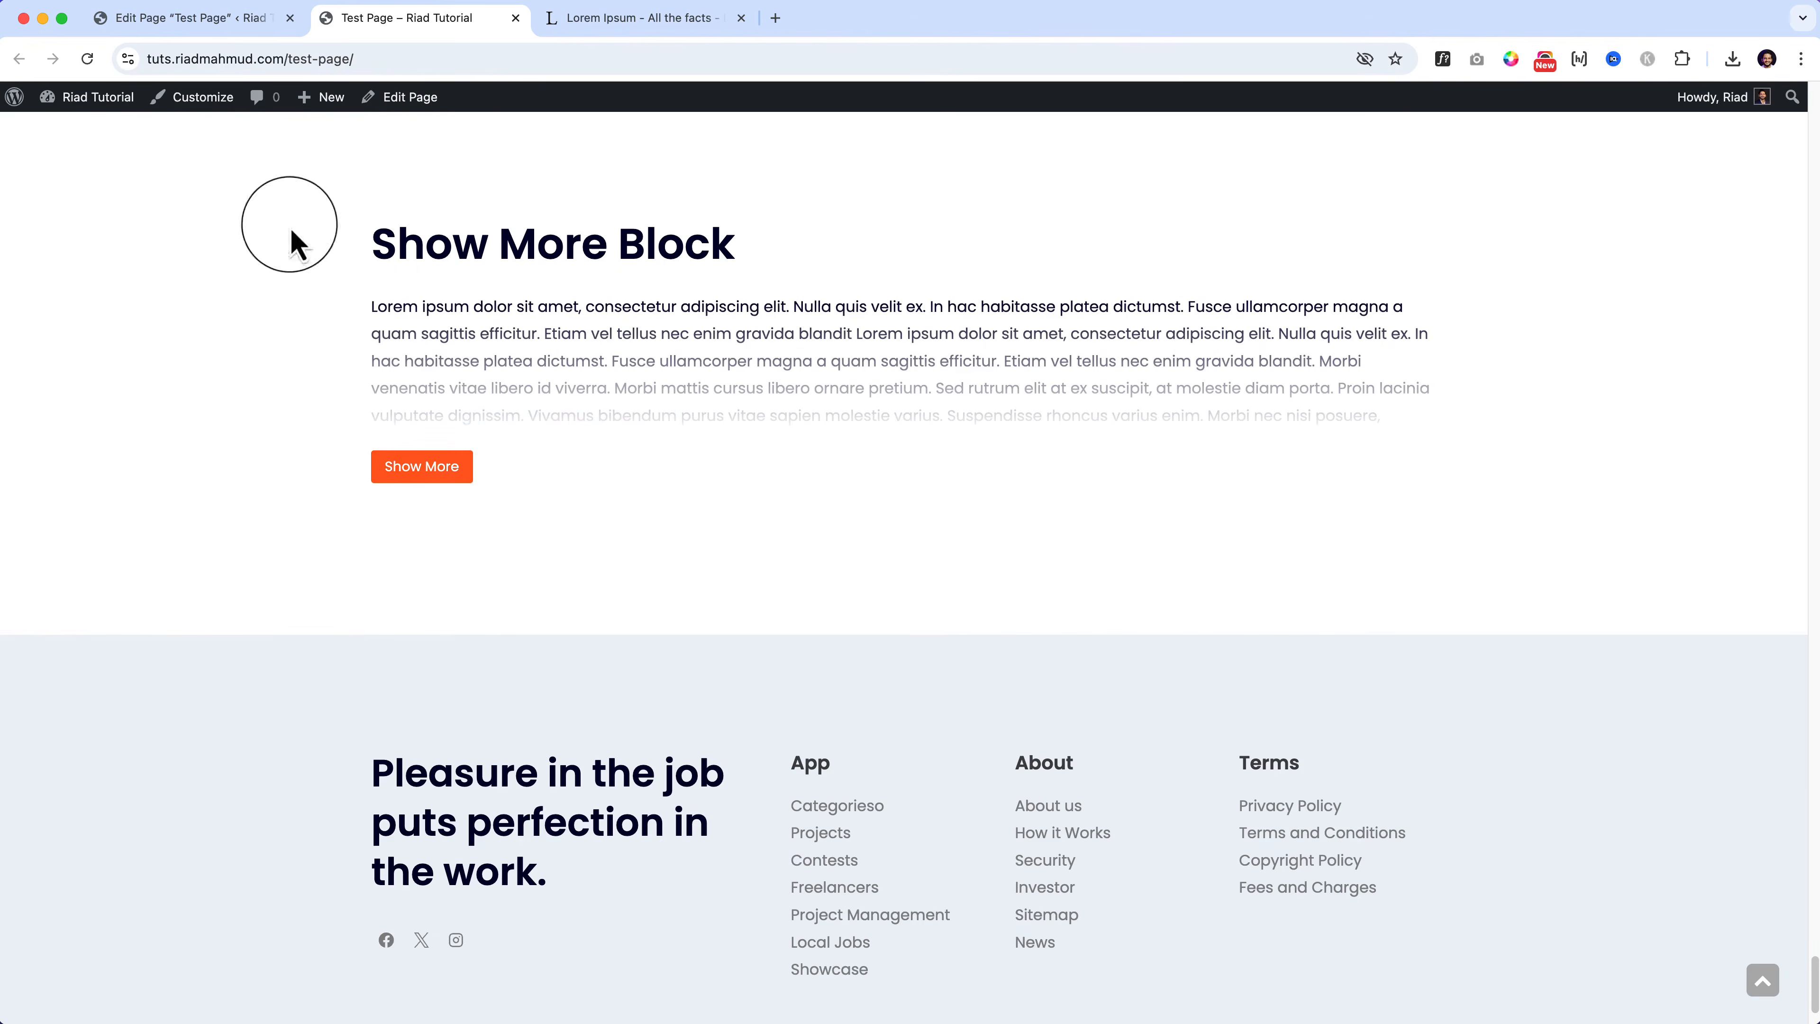
click(255, 19)
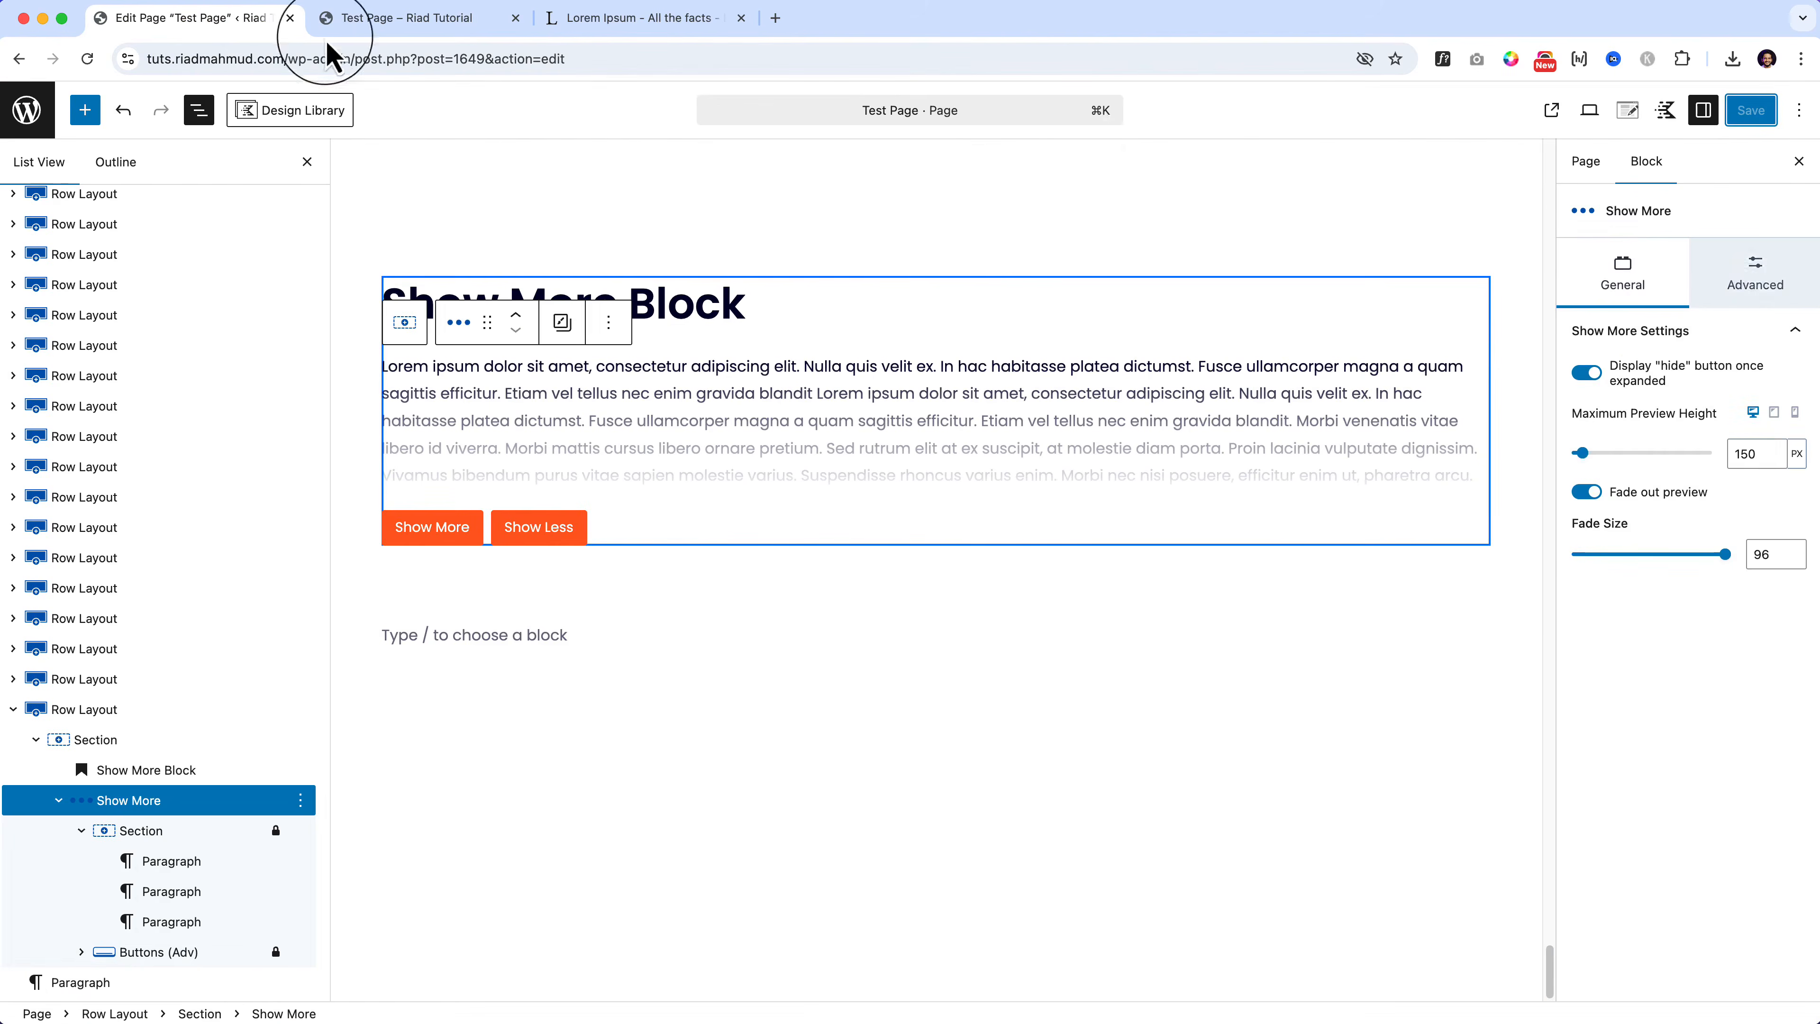
Step: Browse the Show More block's advanced settings, including default expanded and block defaults options
click(1770, 279)
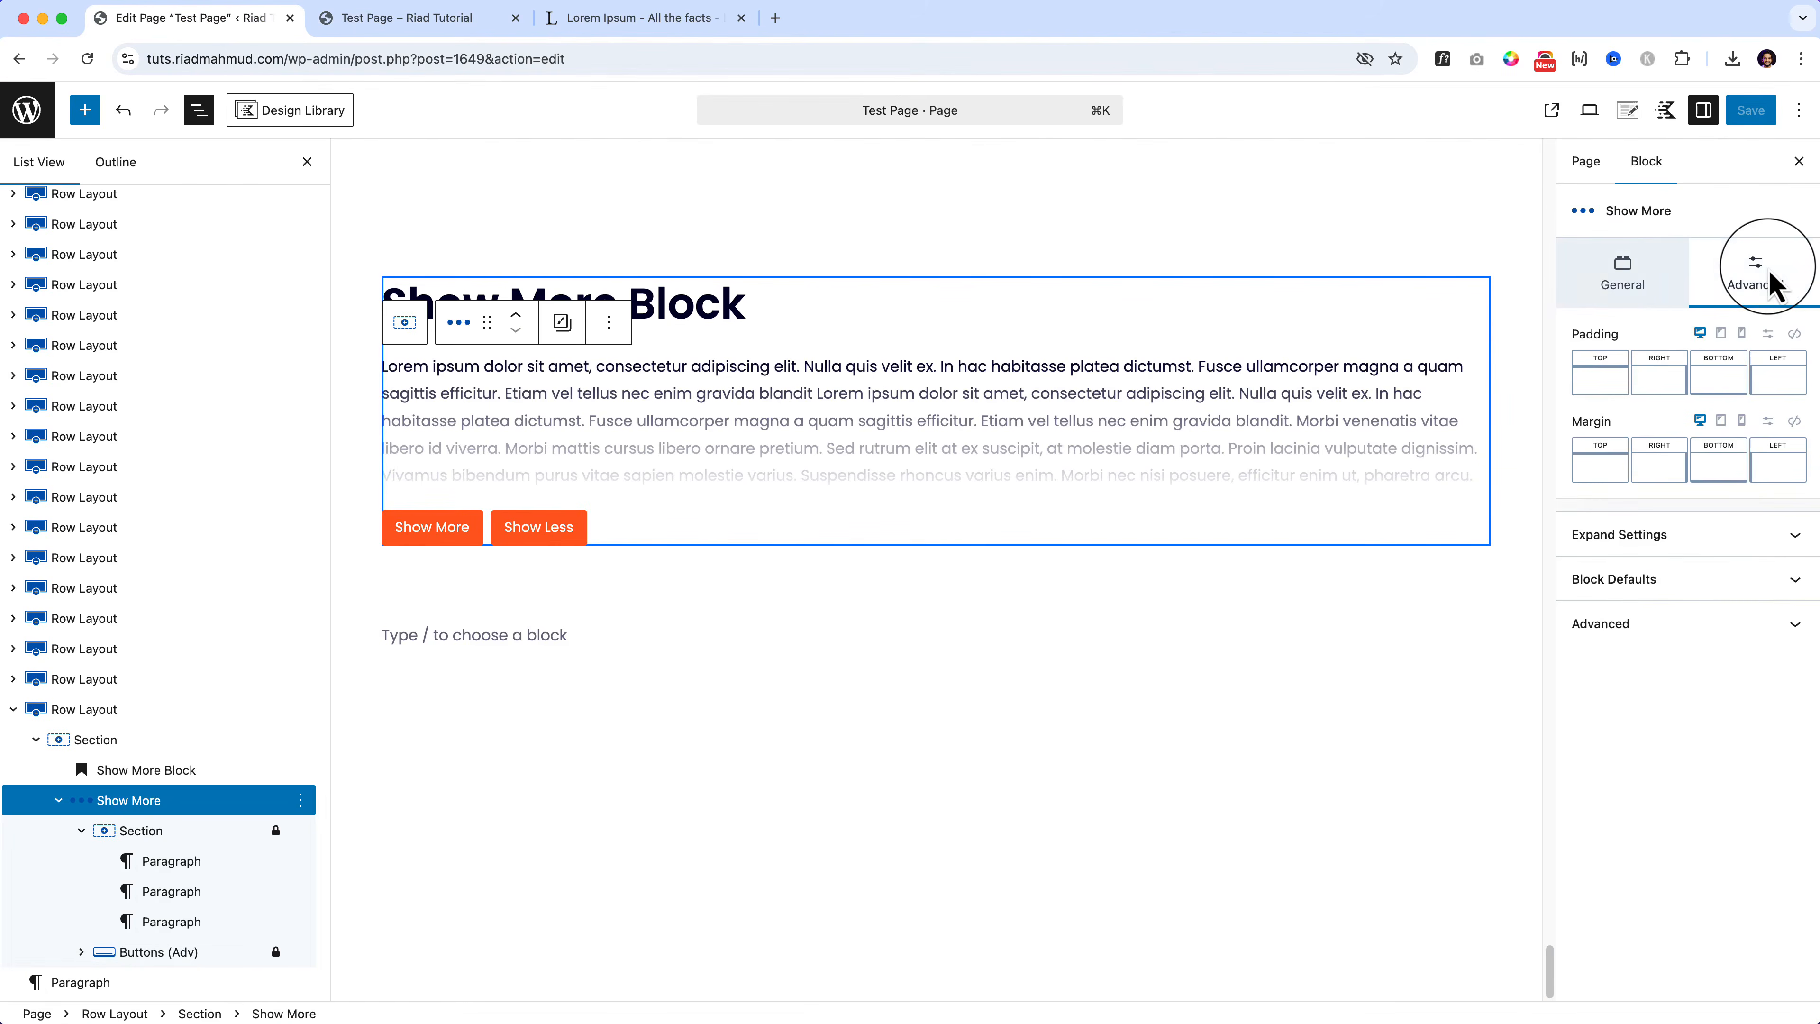
click(1705, 534)
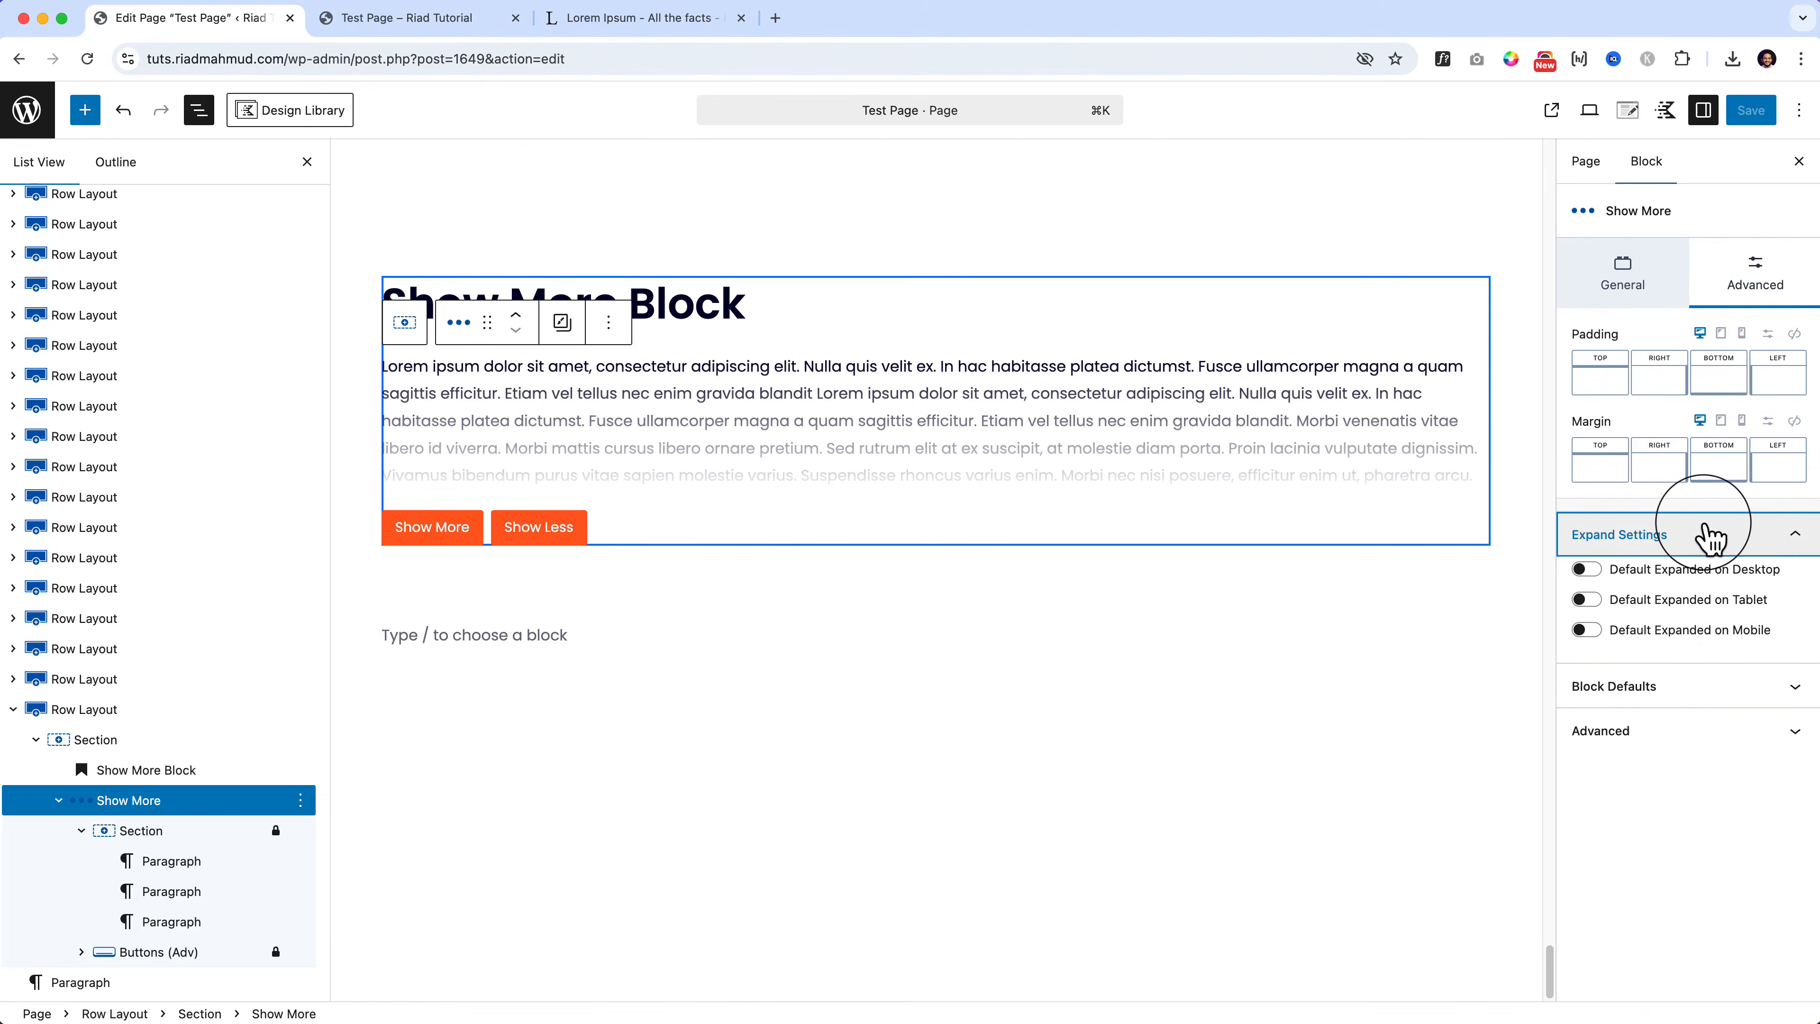
click(1631, 689)
click(1648, 690)
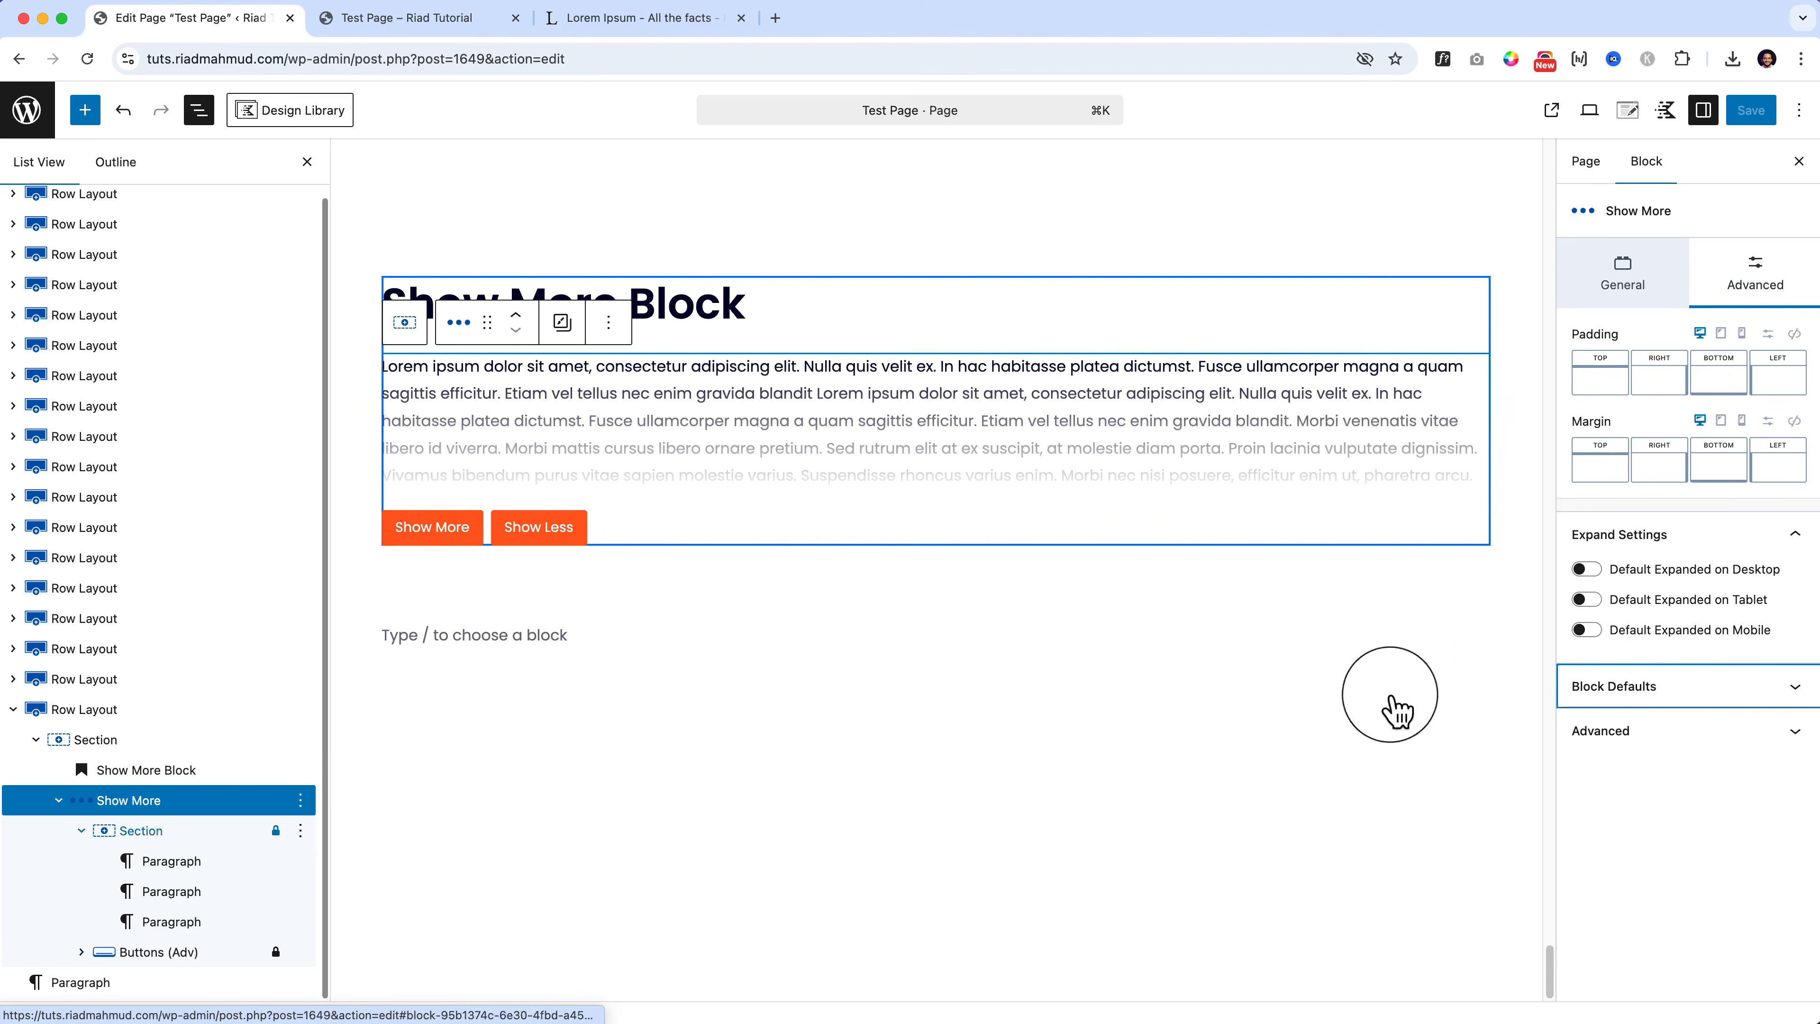
Step: Duplicate the Row Layout holding the Show More block
click(146, 709)
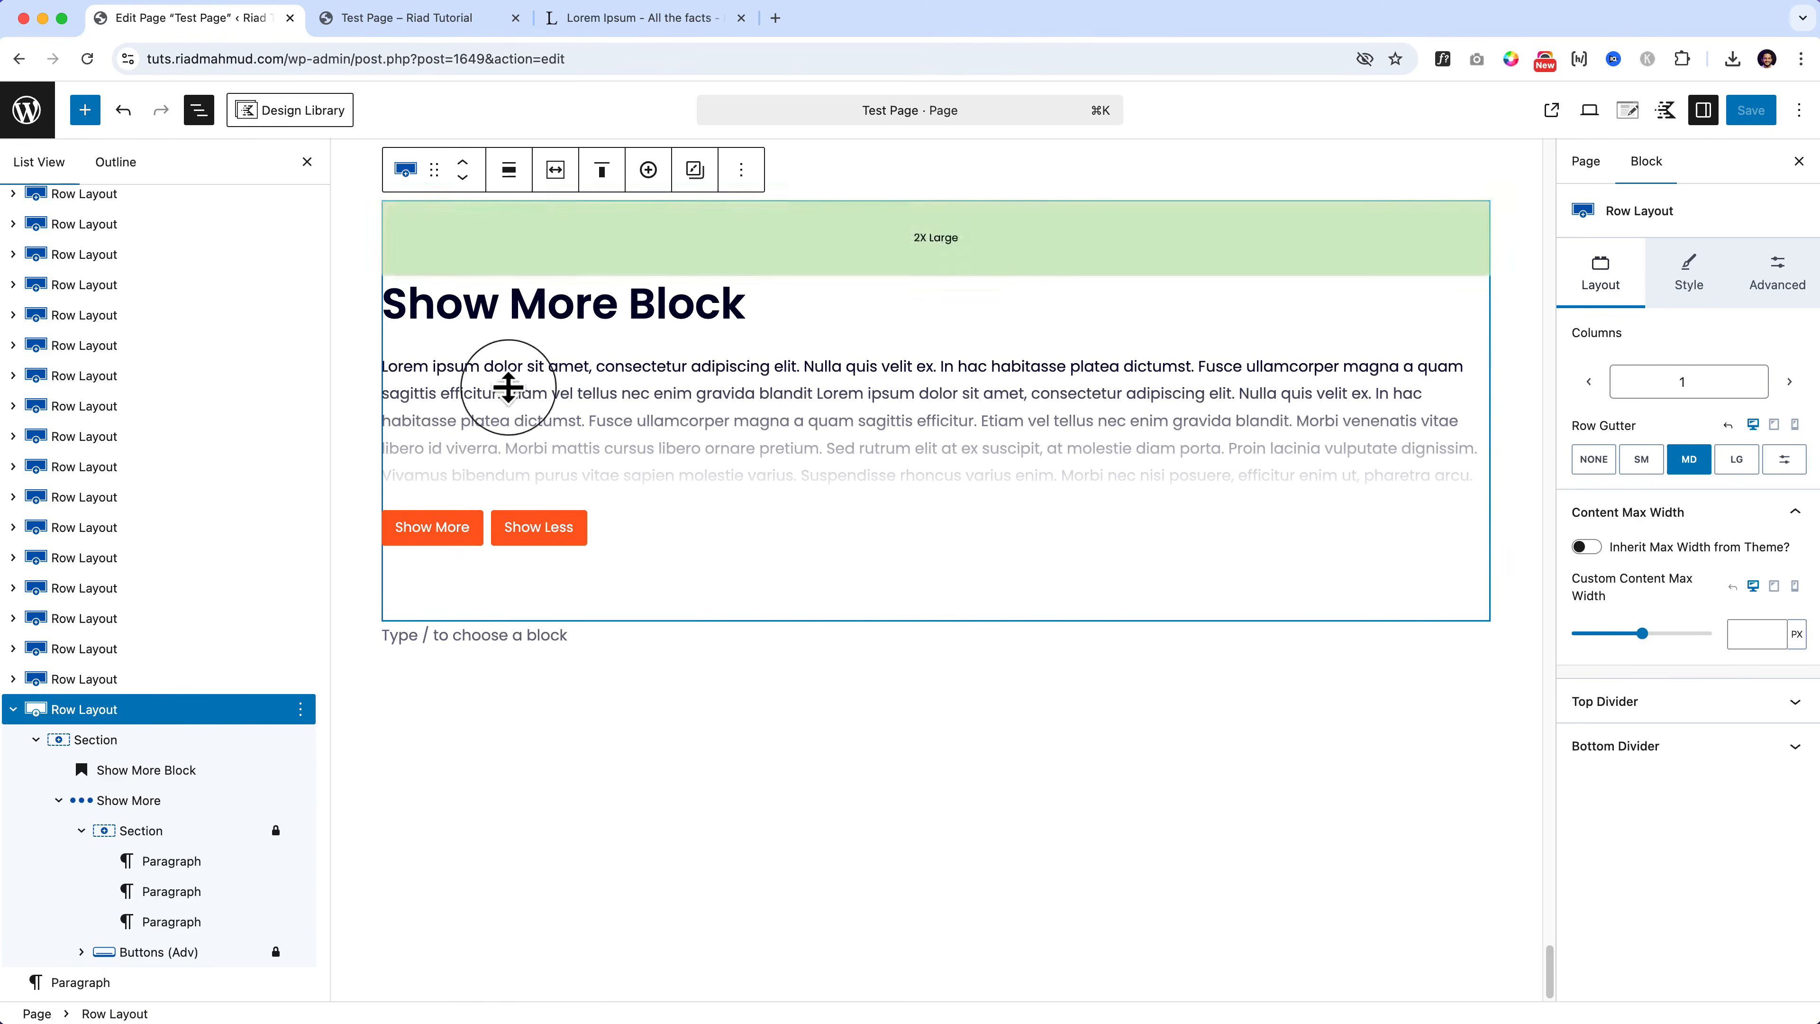
click(741, 170)
click(818, 307)
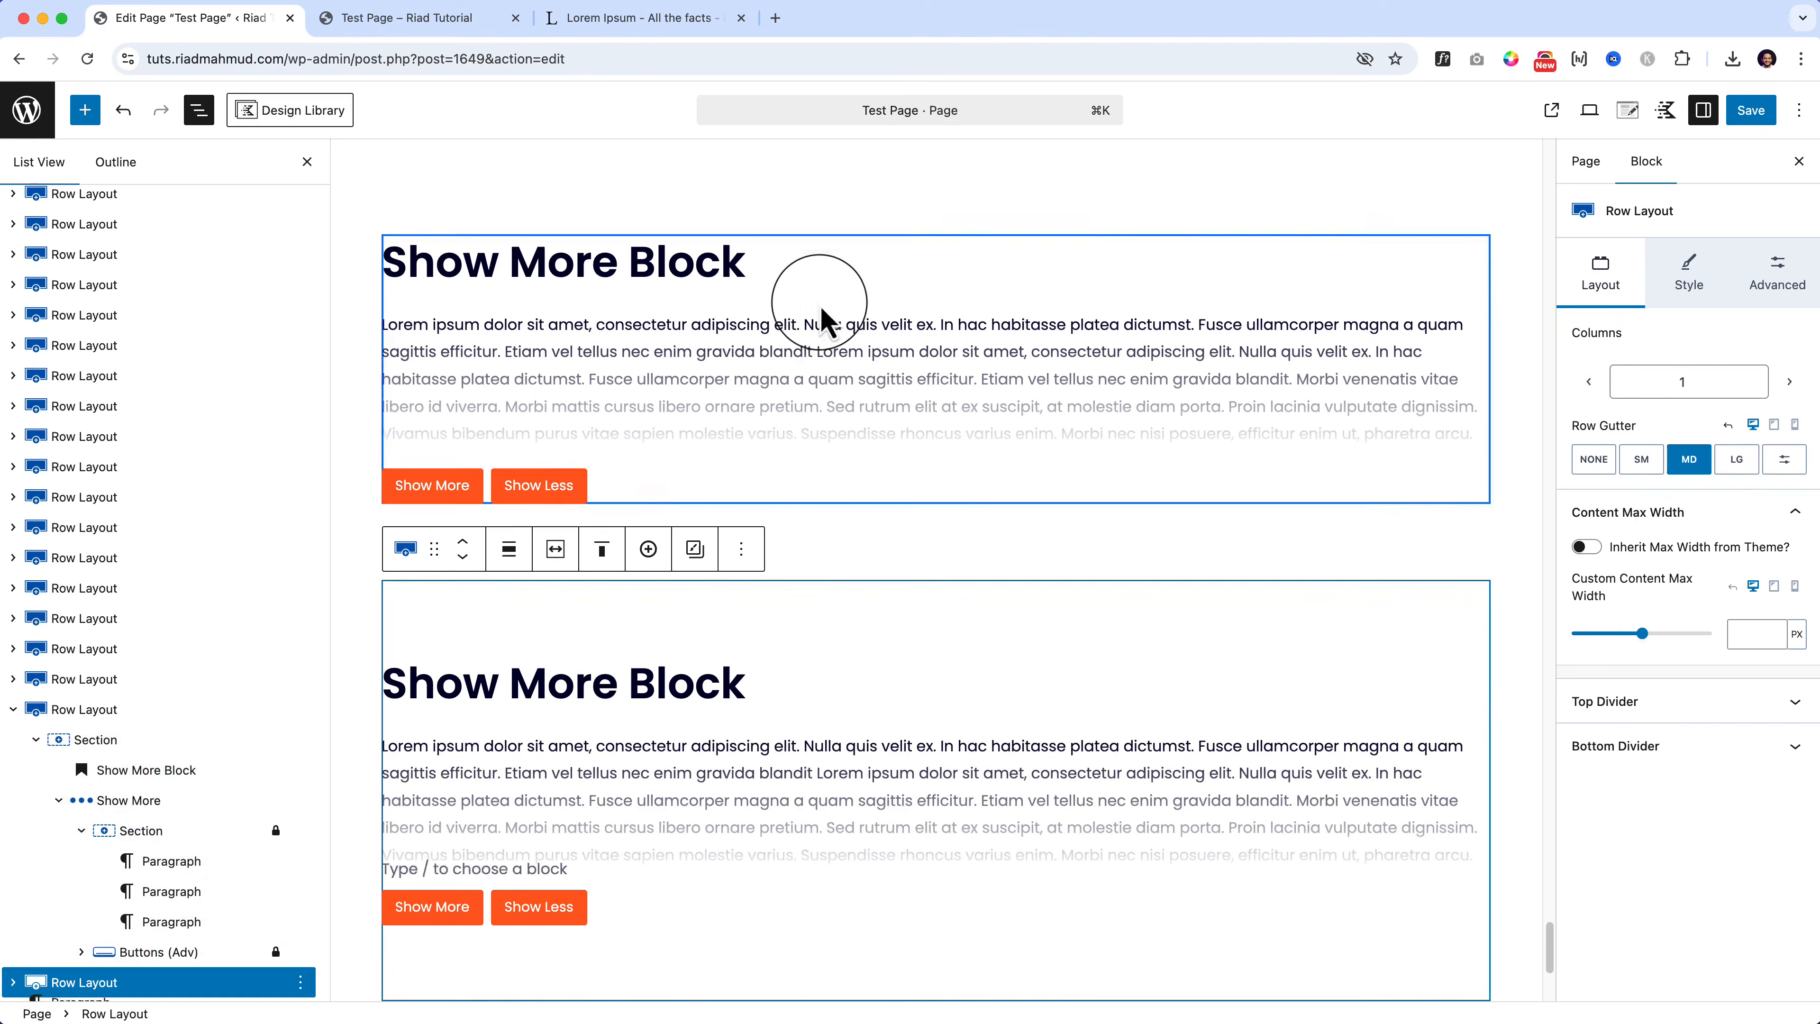
click(85, 109)
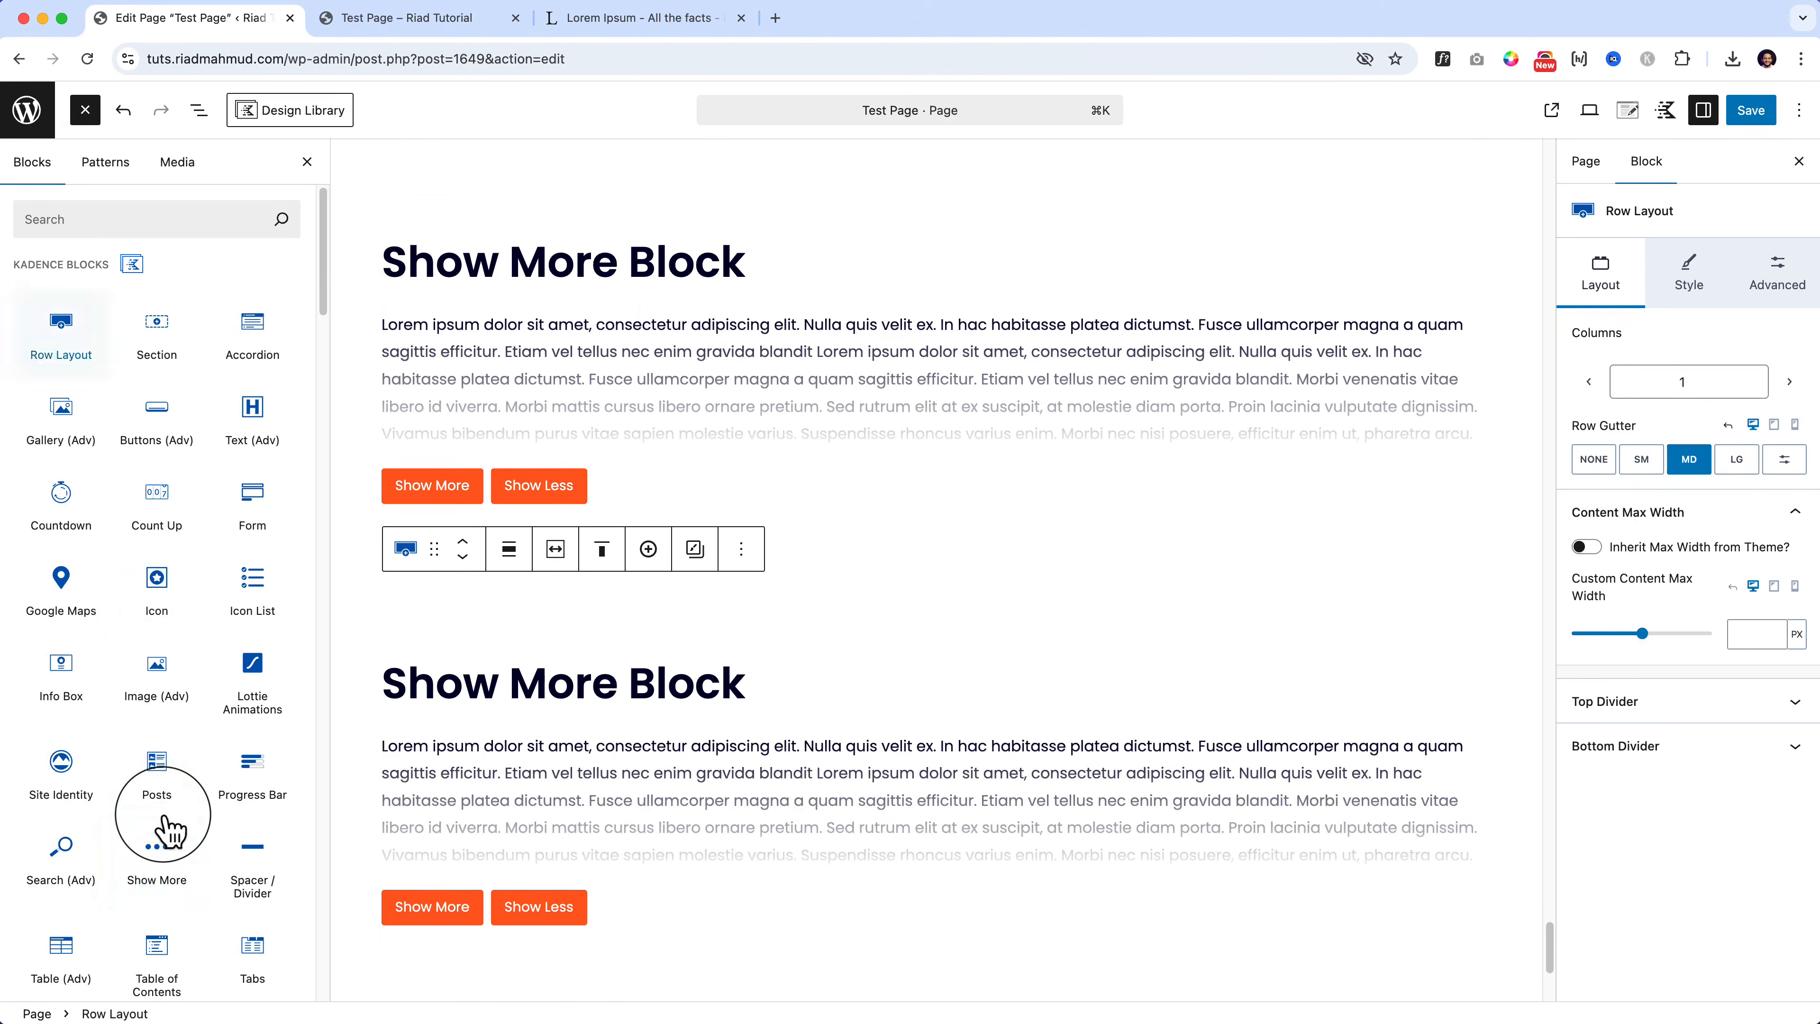
scroll(152, 834, down, 3)
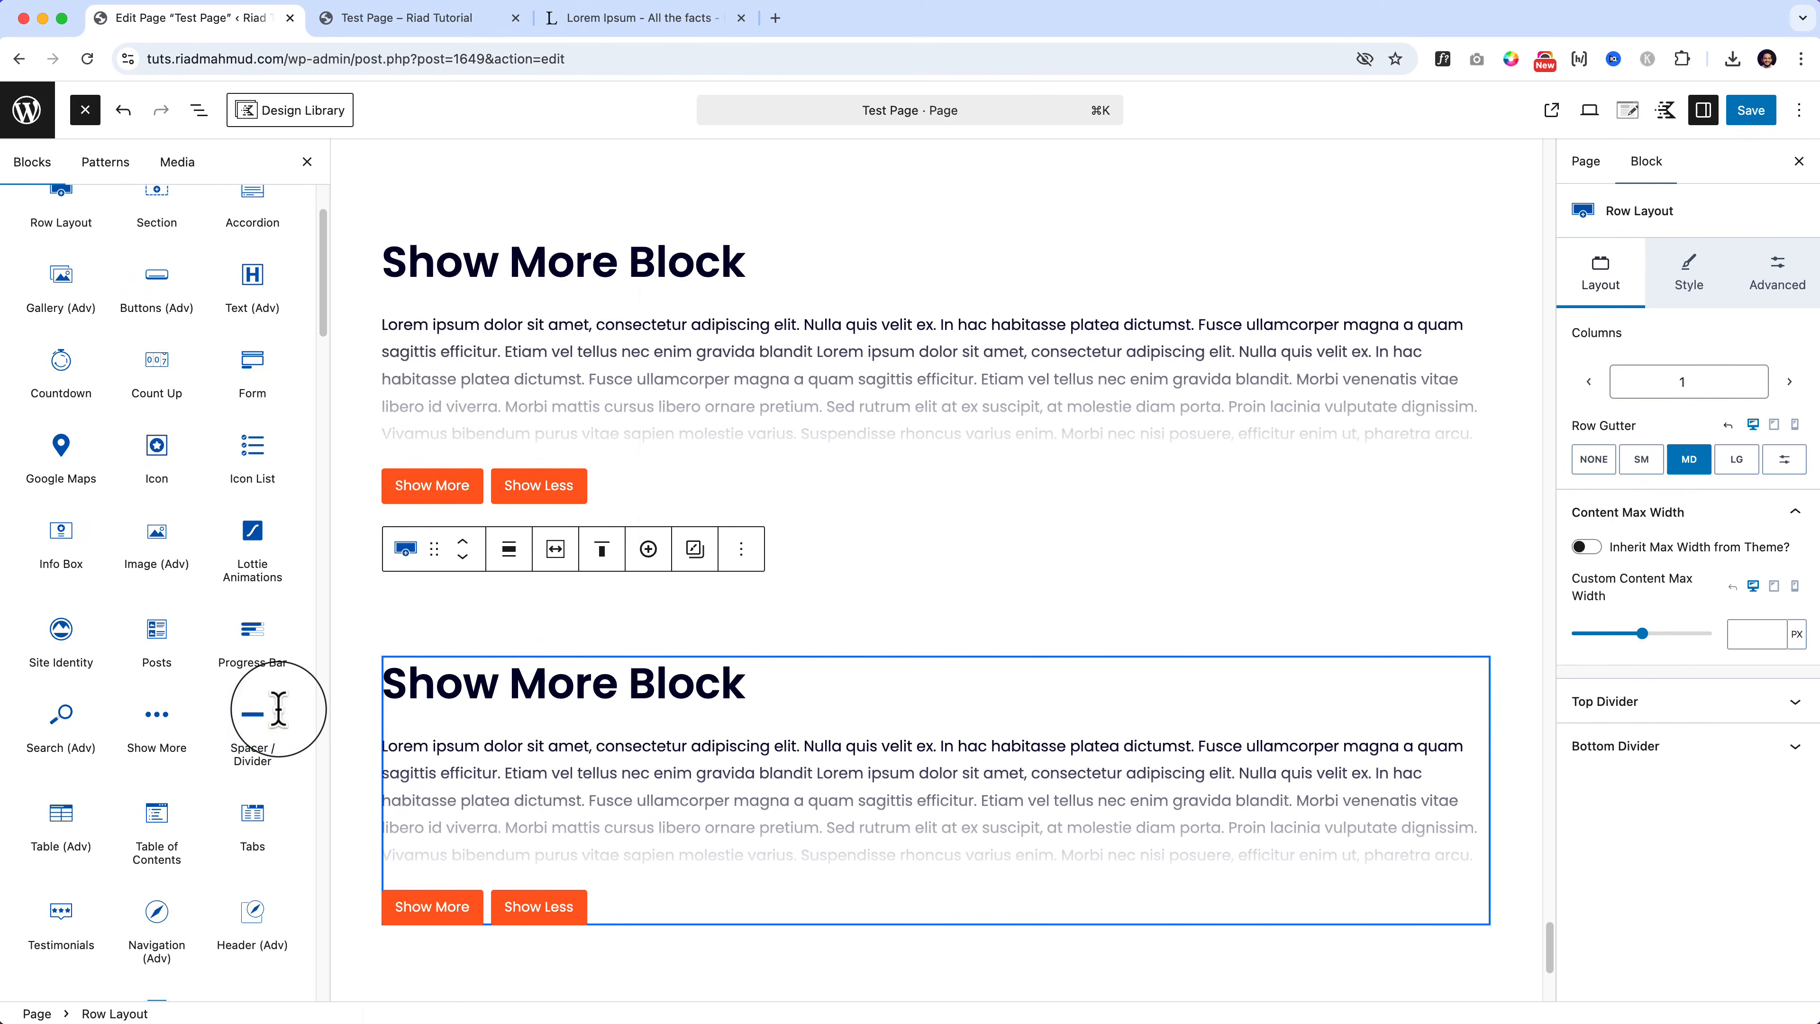
Step: In the duplicate, move the Show More Block heading out below the Show More block
click(570, 788)
click(756, 701)
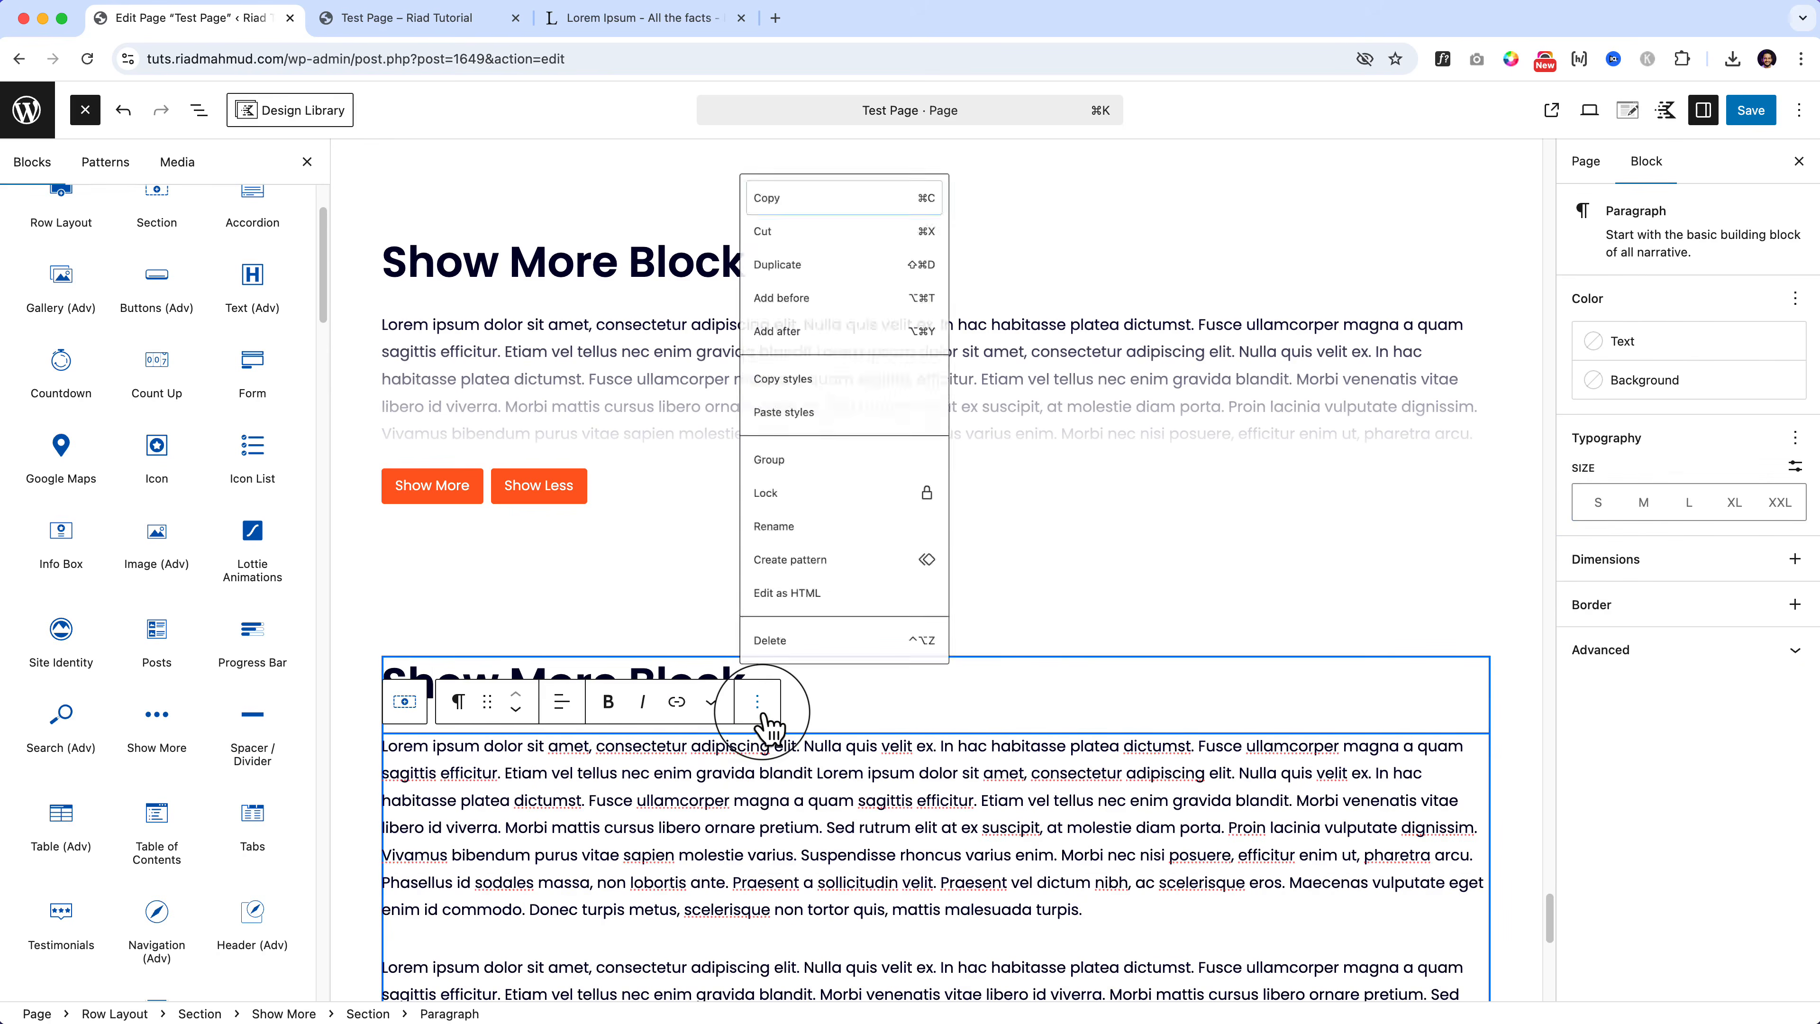
click(817, 672)
click(659, 747)
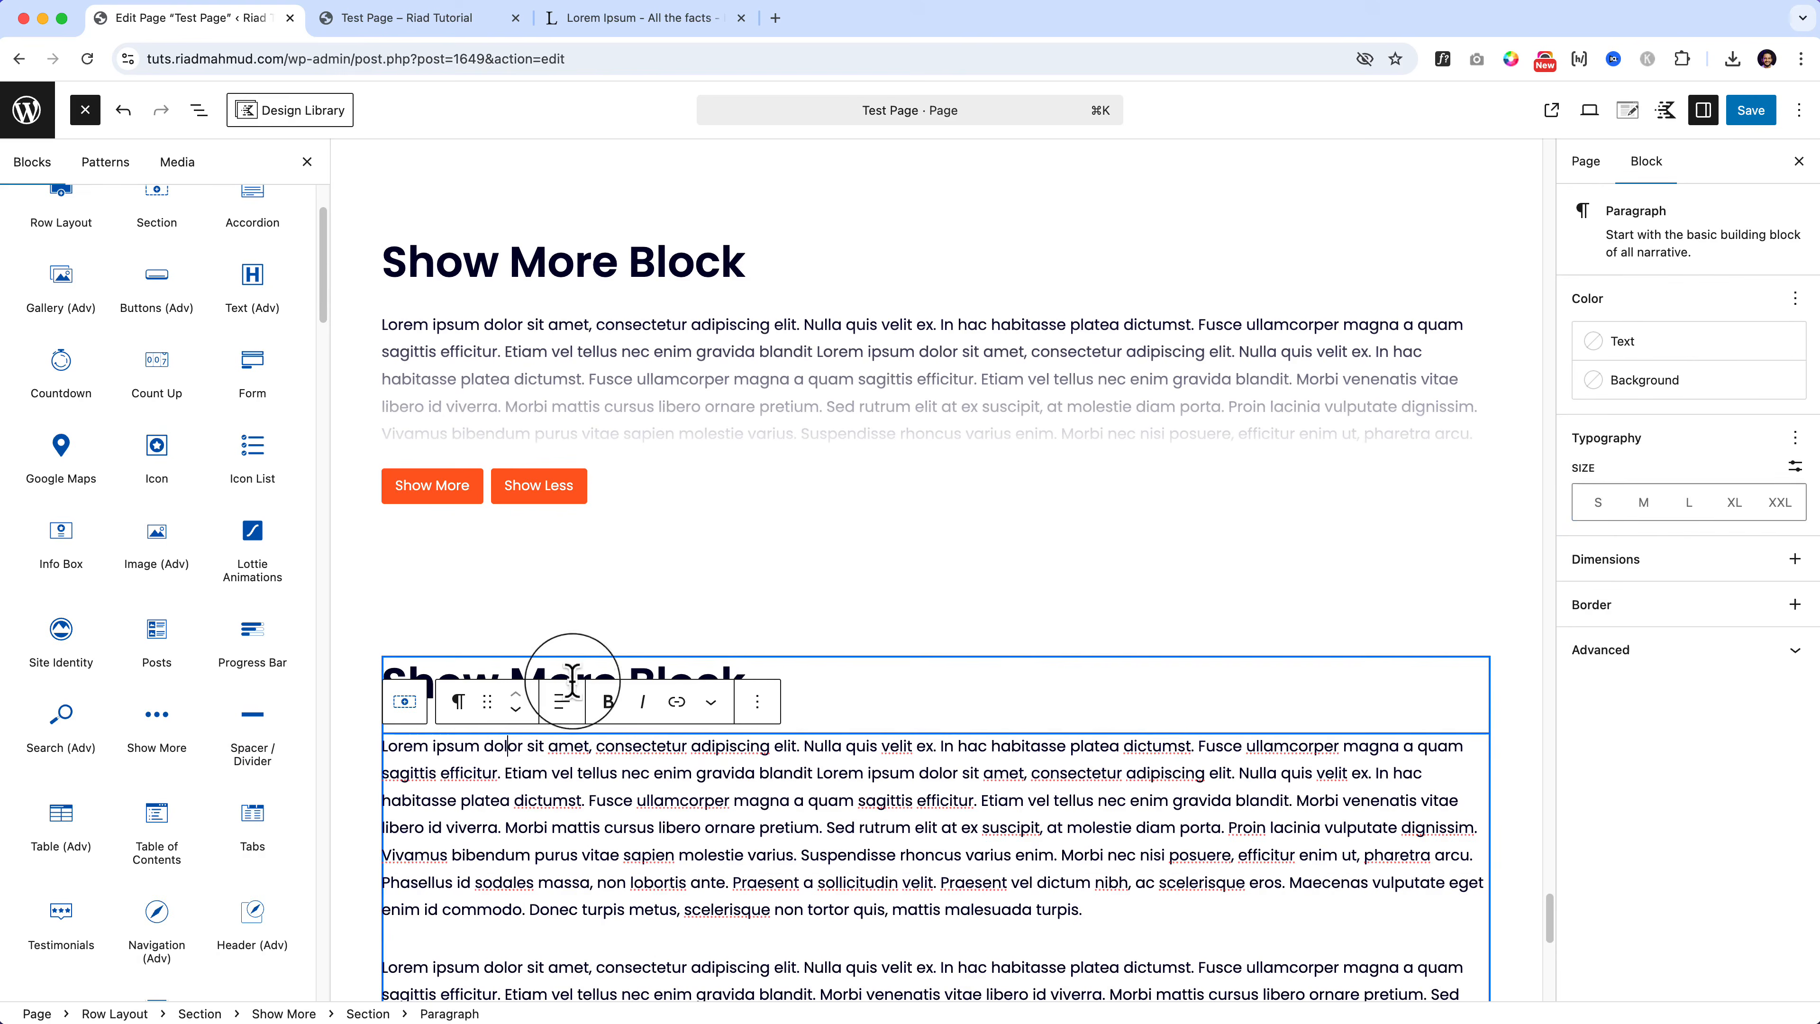
click(405, 701)
click(674, 337)
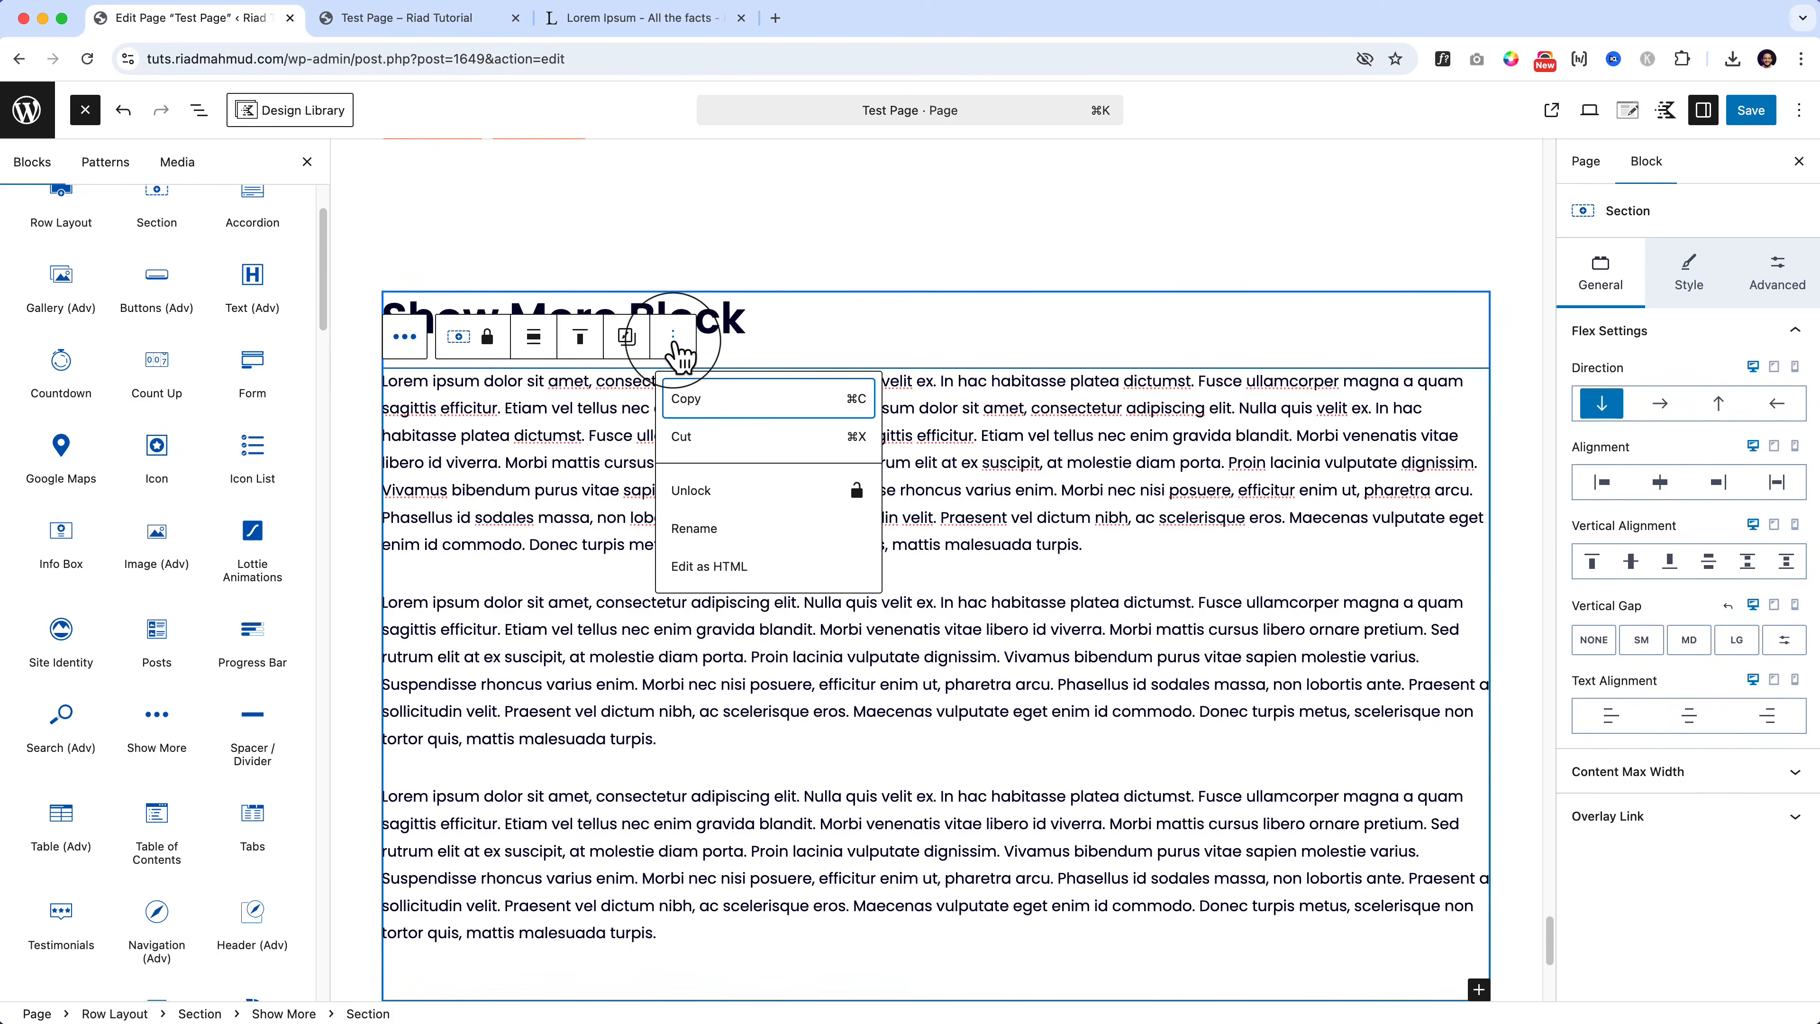
click(281, 1013)
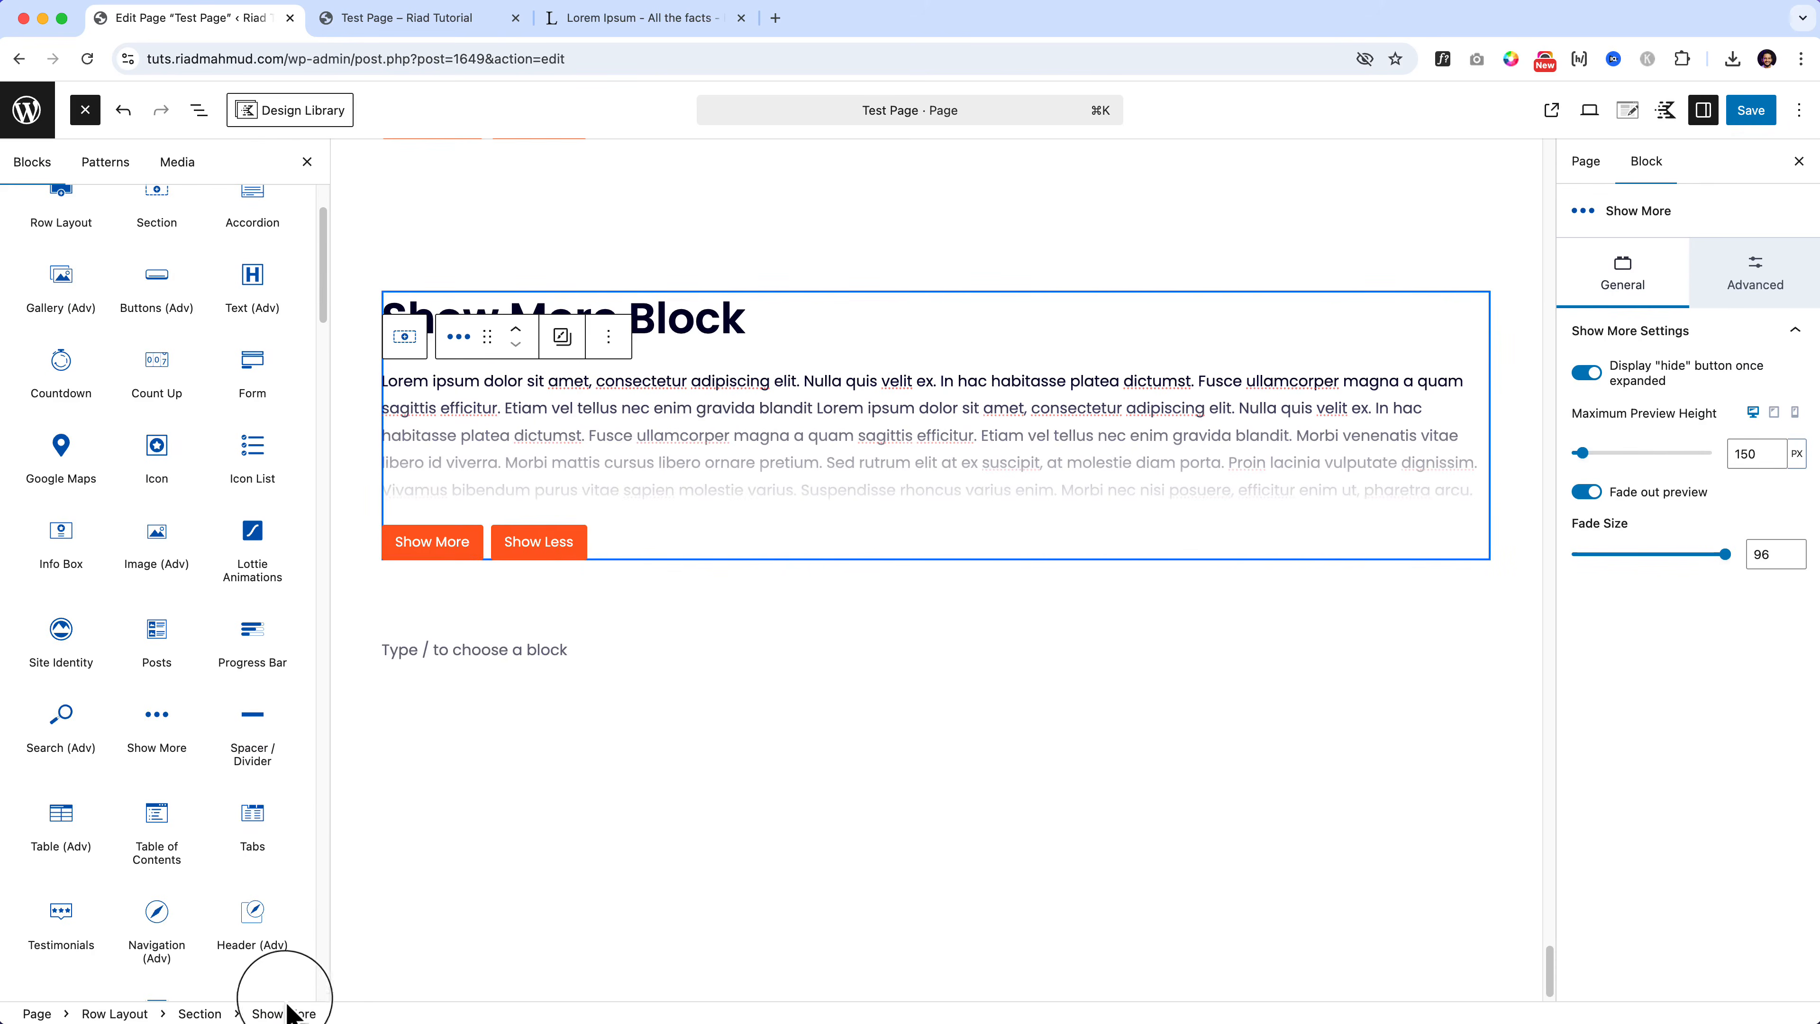
click(609, 337)
click(649, 785)
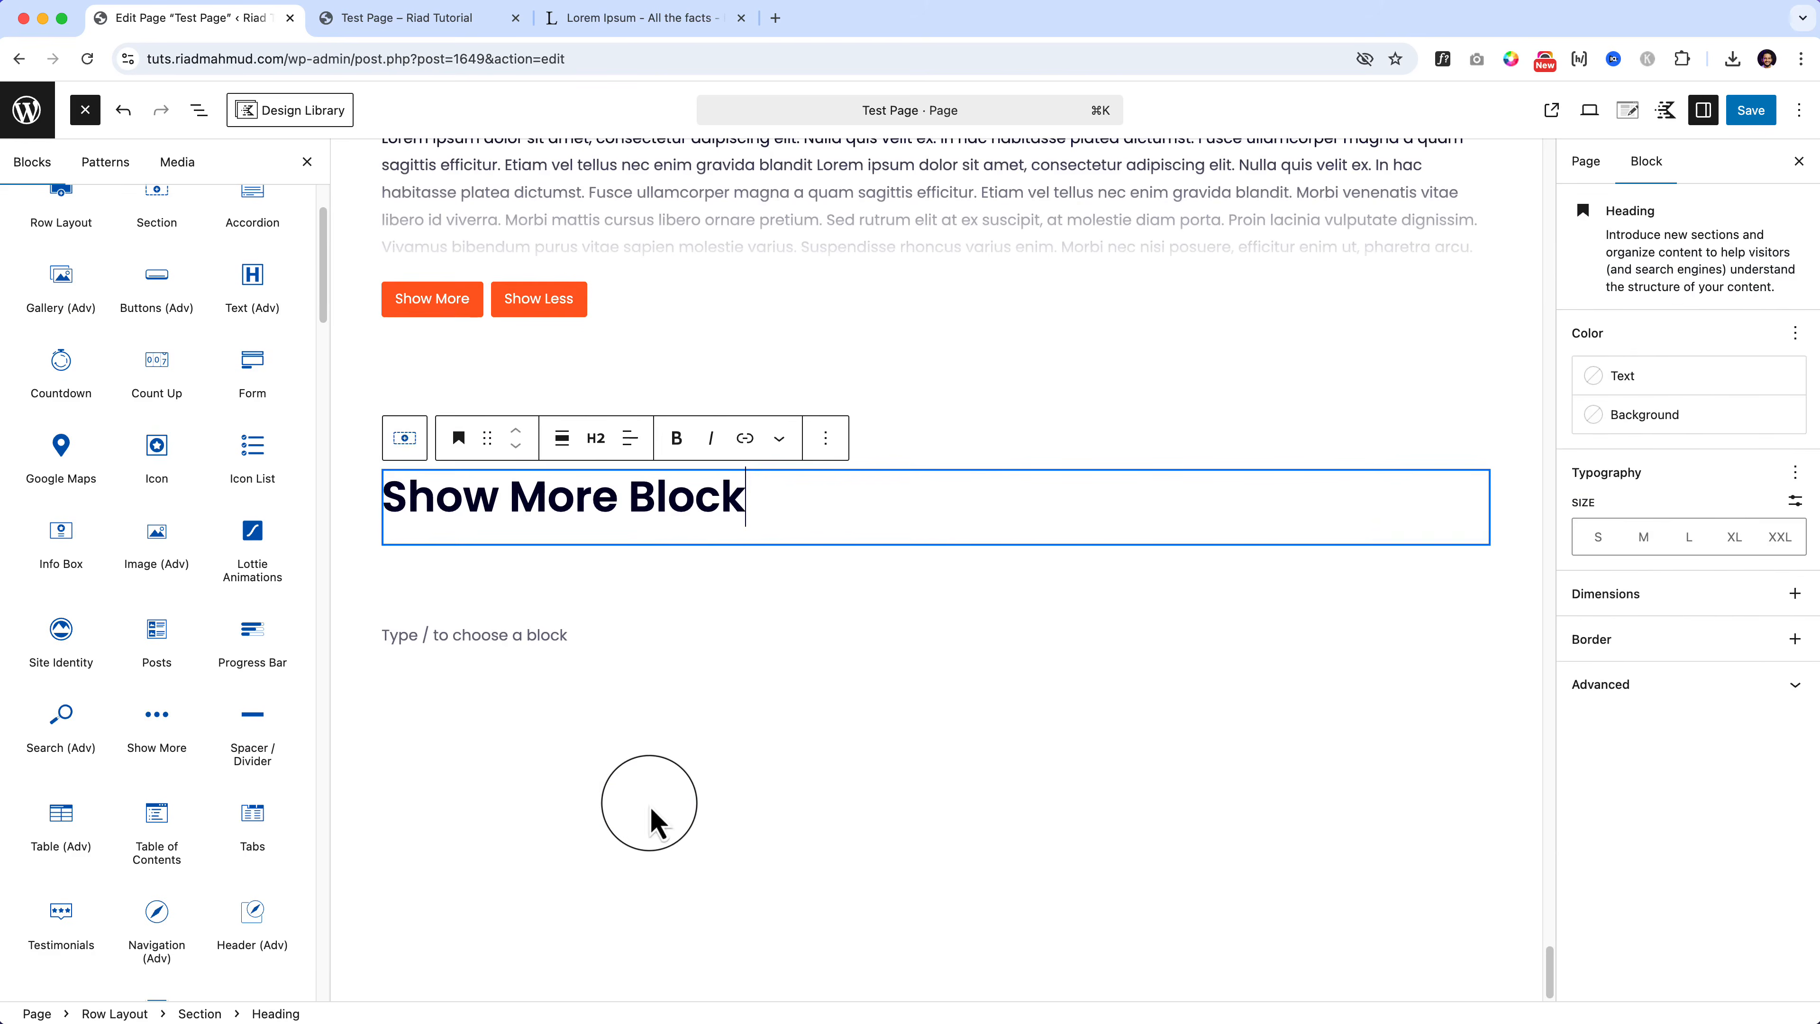
Step: Add a Spacer / Divider under the heading with height about 137 and a full-width divider
drag(253, 725, 634, 516)
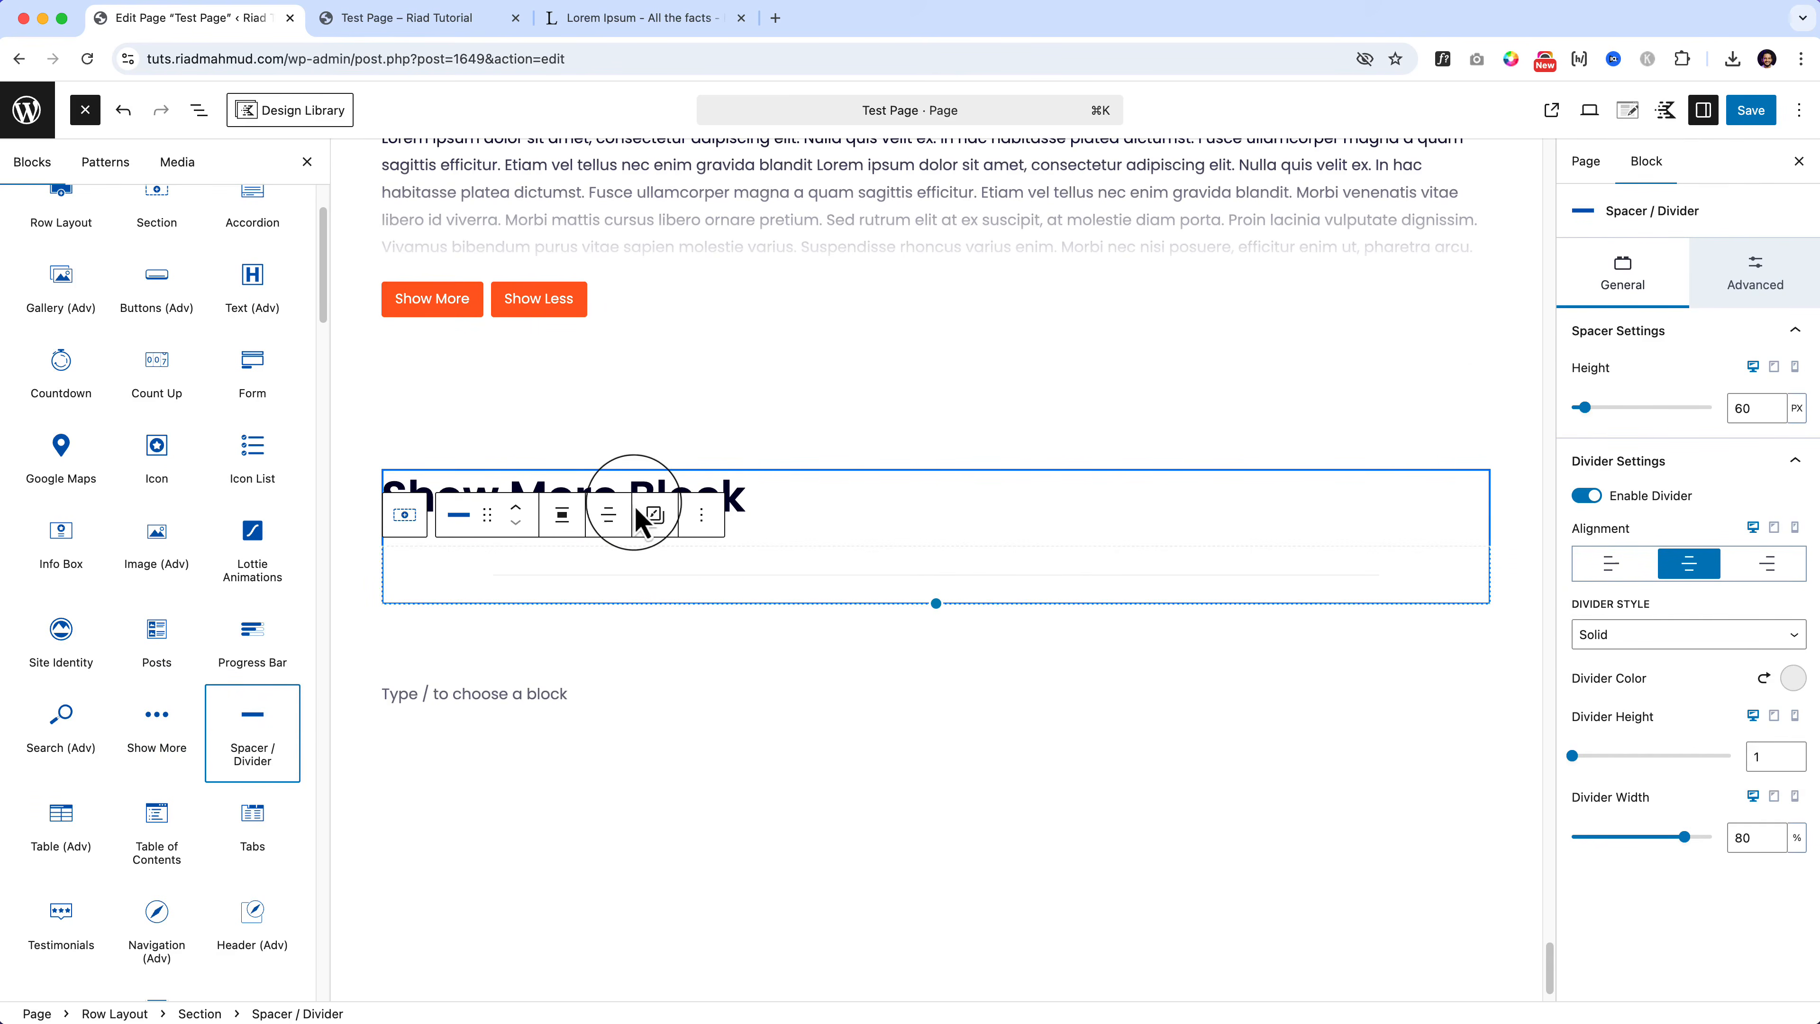
mouse_move(1585, 407)
mouse_down()
mouse_move(1627, 410)
mouse_move(1553, 398)
mouse_up()
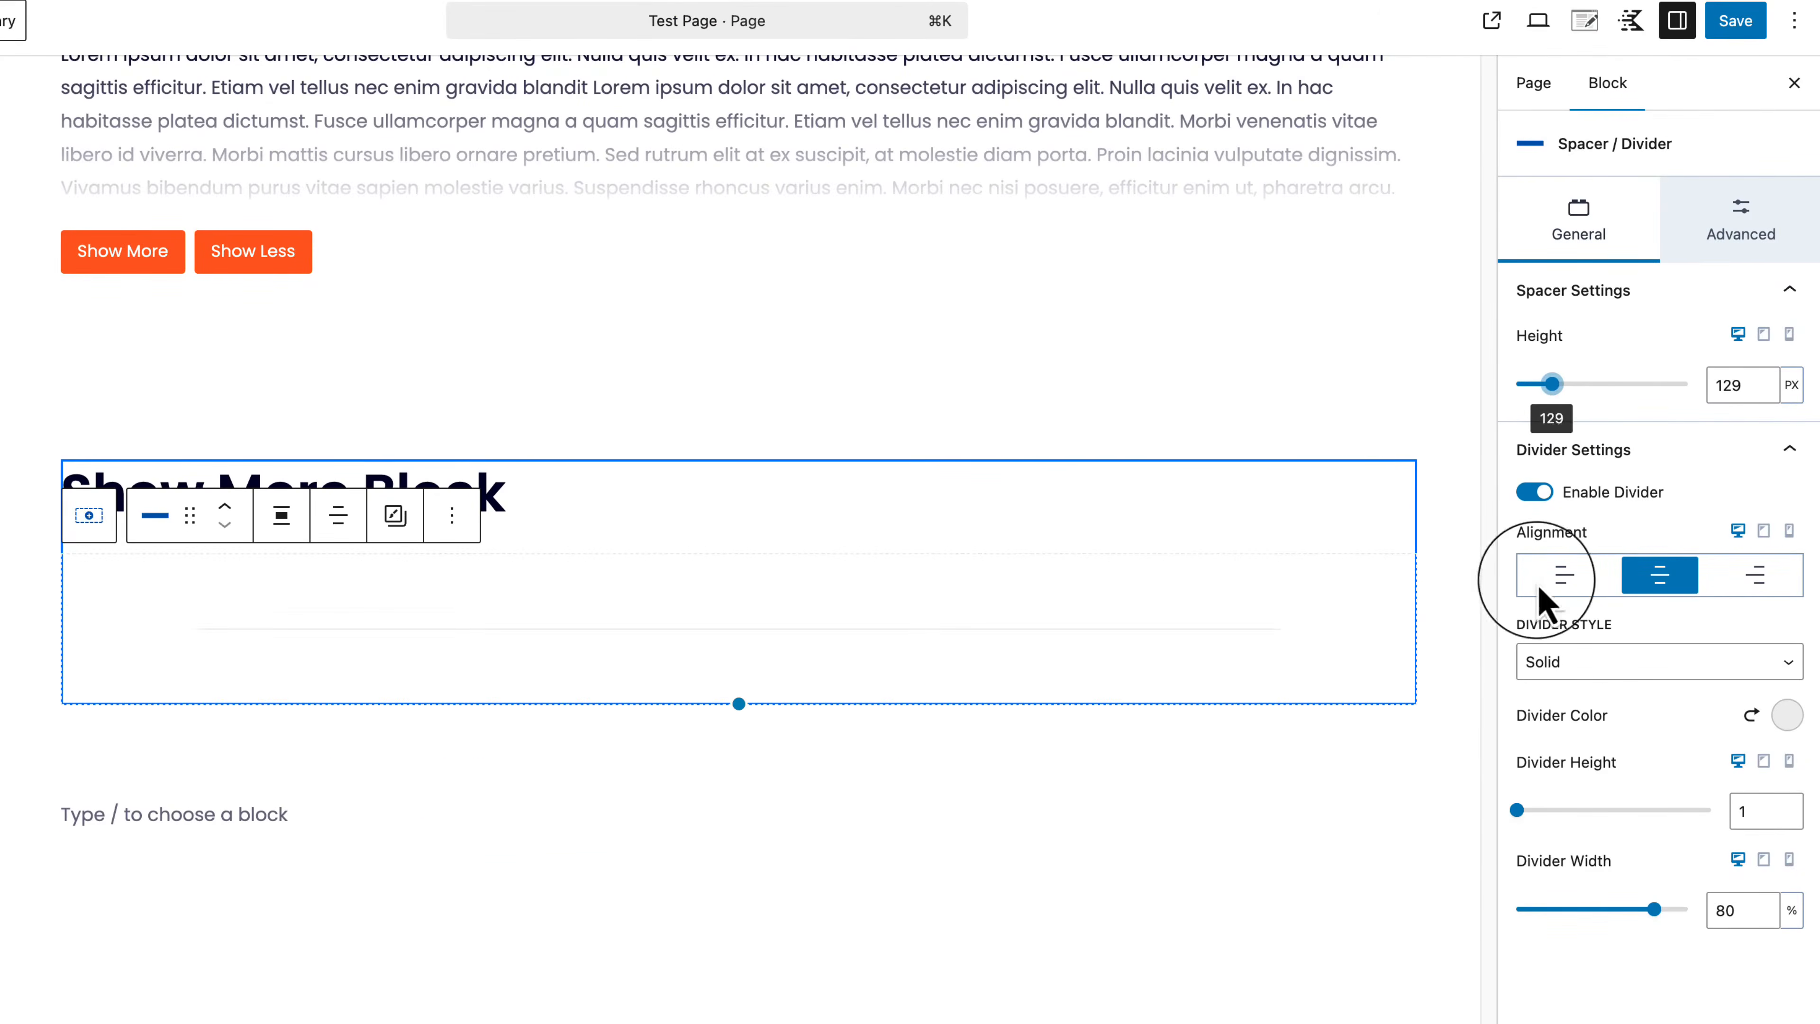
mouse_move(1518, 811)
mouse_down()
mouse_move(1564, 811)
mouse_move(1534, 811)
mouse_up()
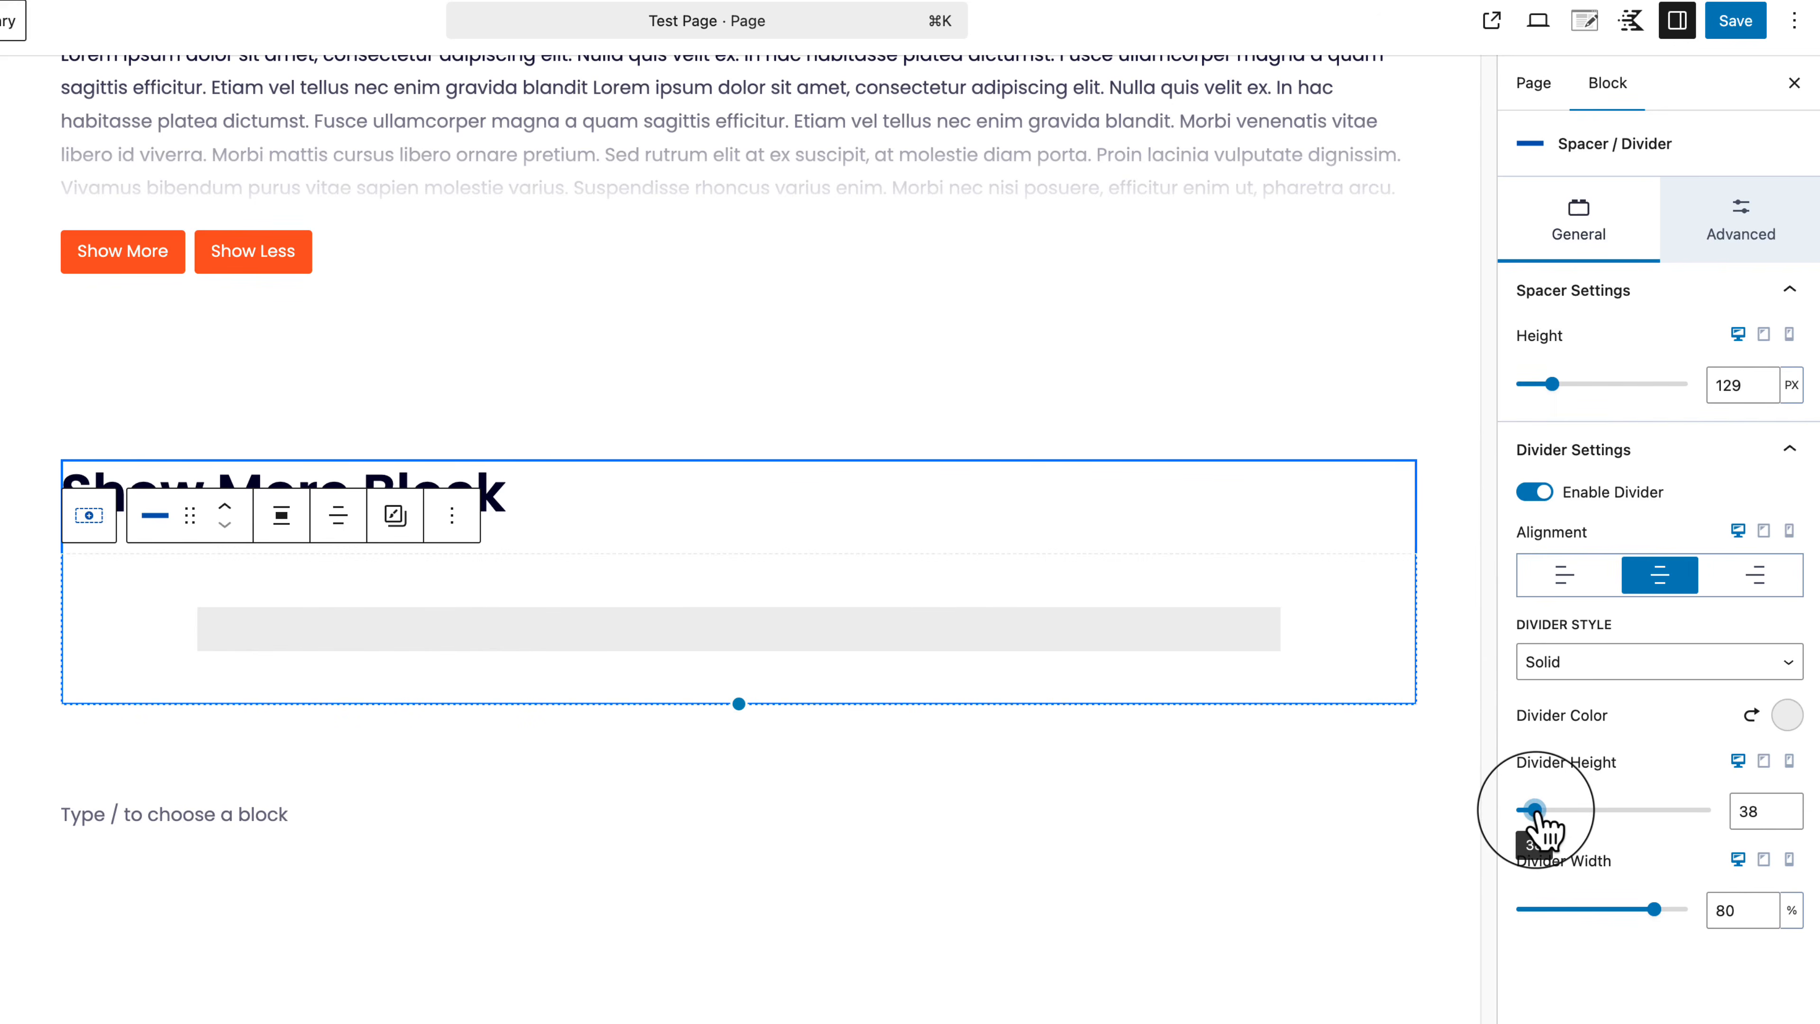
drag(1660, 916, 1714, 919)
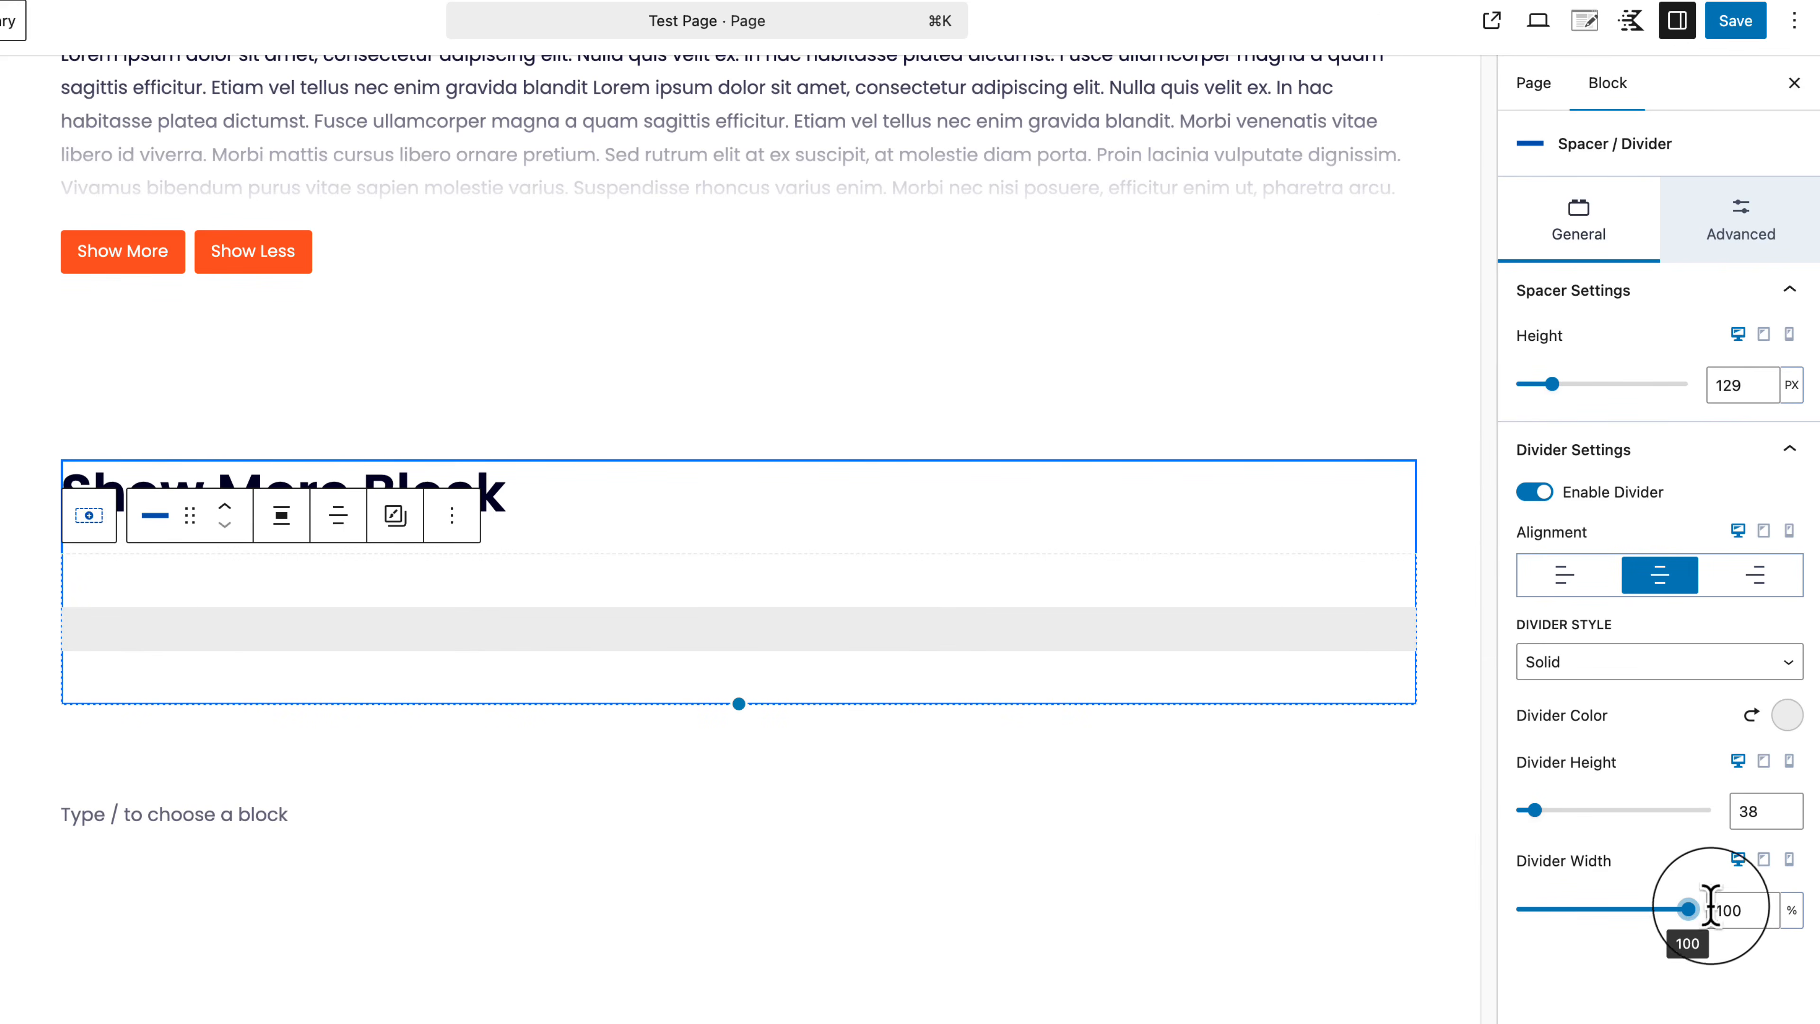
mouse_move(1550, 380)
mouse_down()
mouse_move(1609, 391)
mouse_move(1555, 407)
mouse_up()
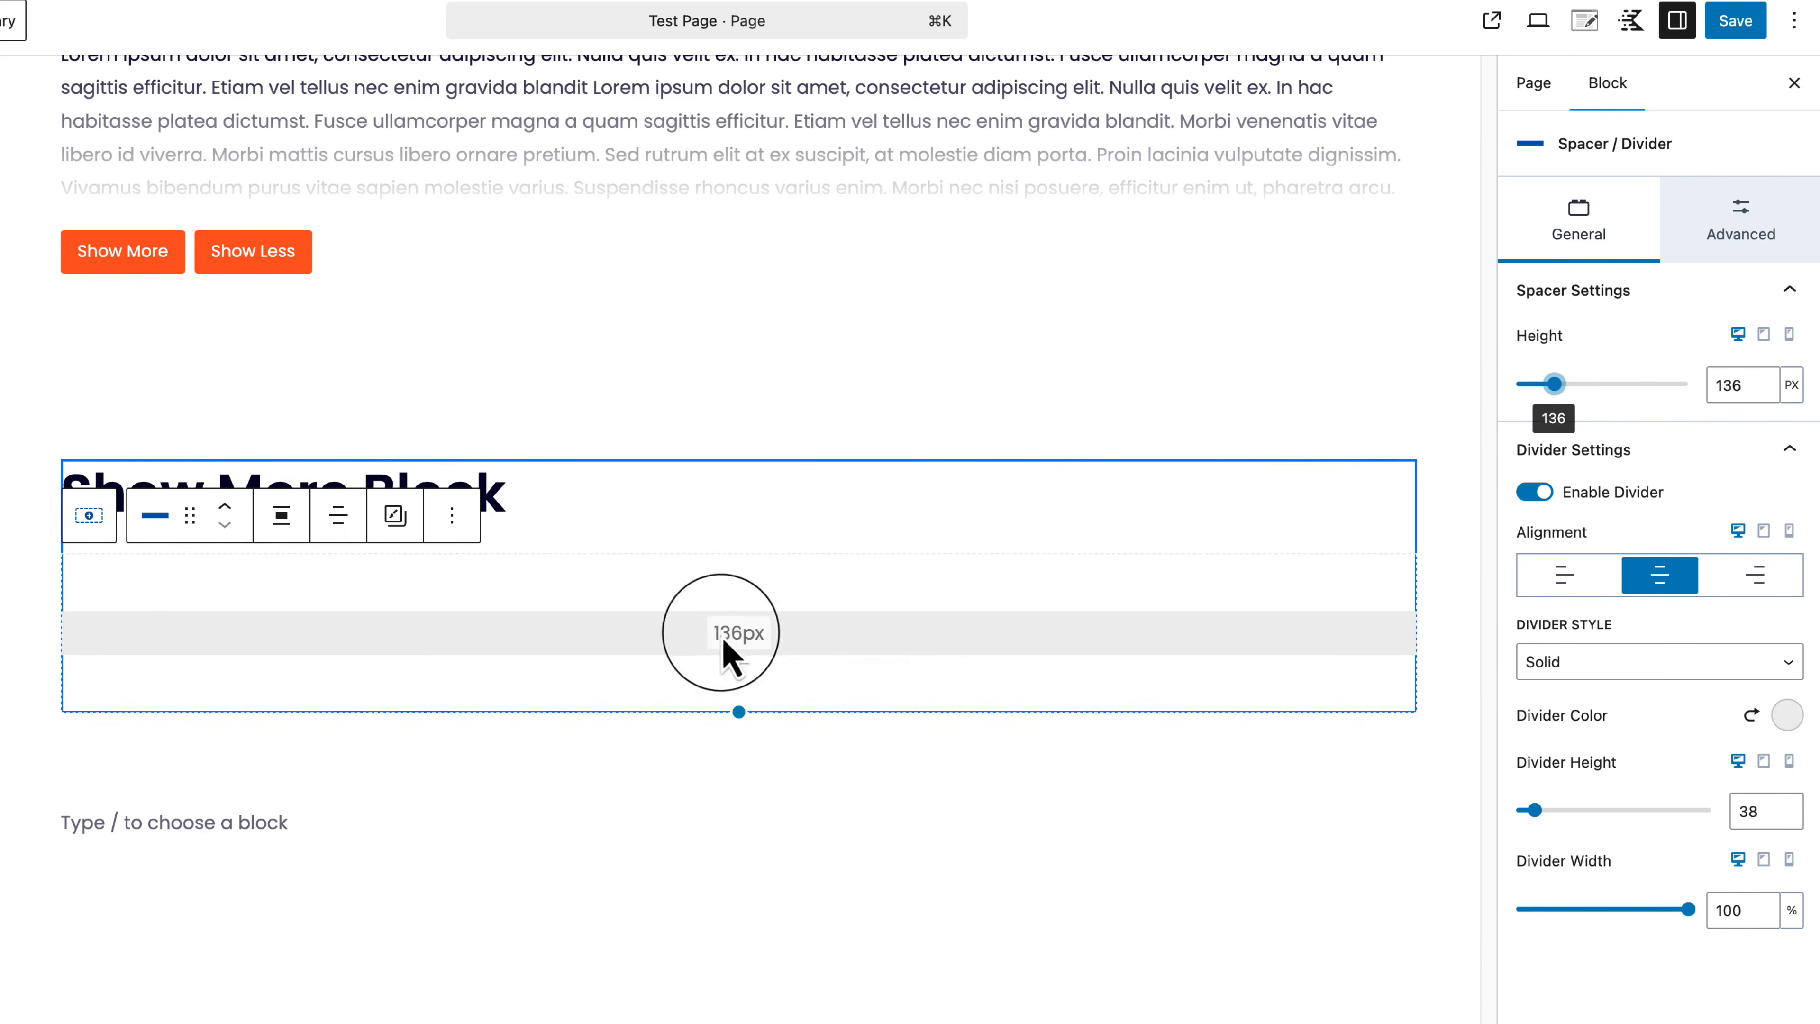
mouse_move(723, 651)
mouse_down()
mouse_move(740, 743)
mouse_move(724, 660)
mouse_up()
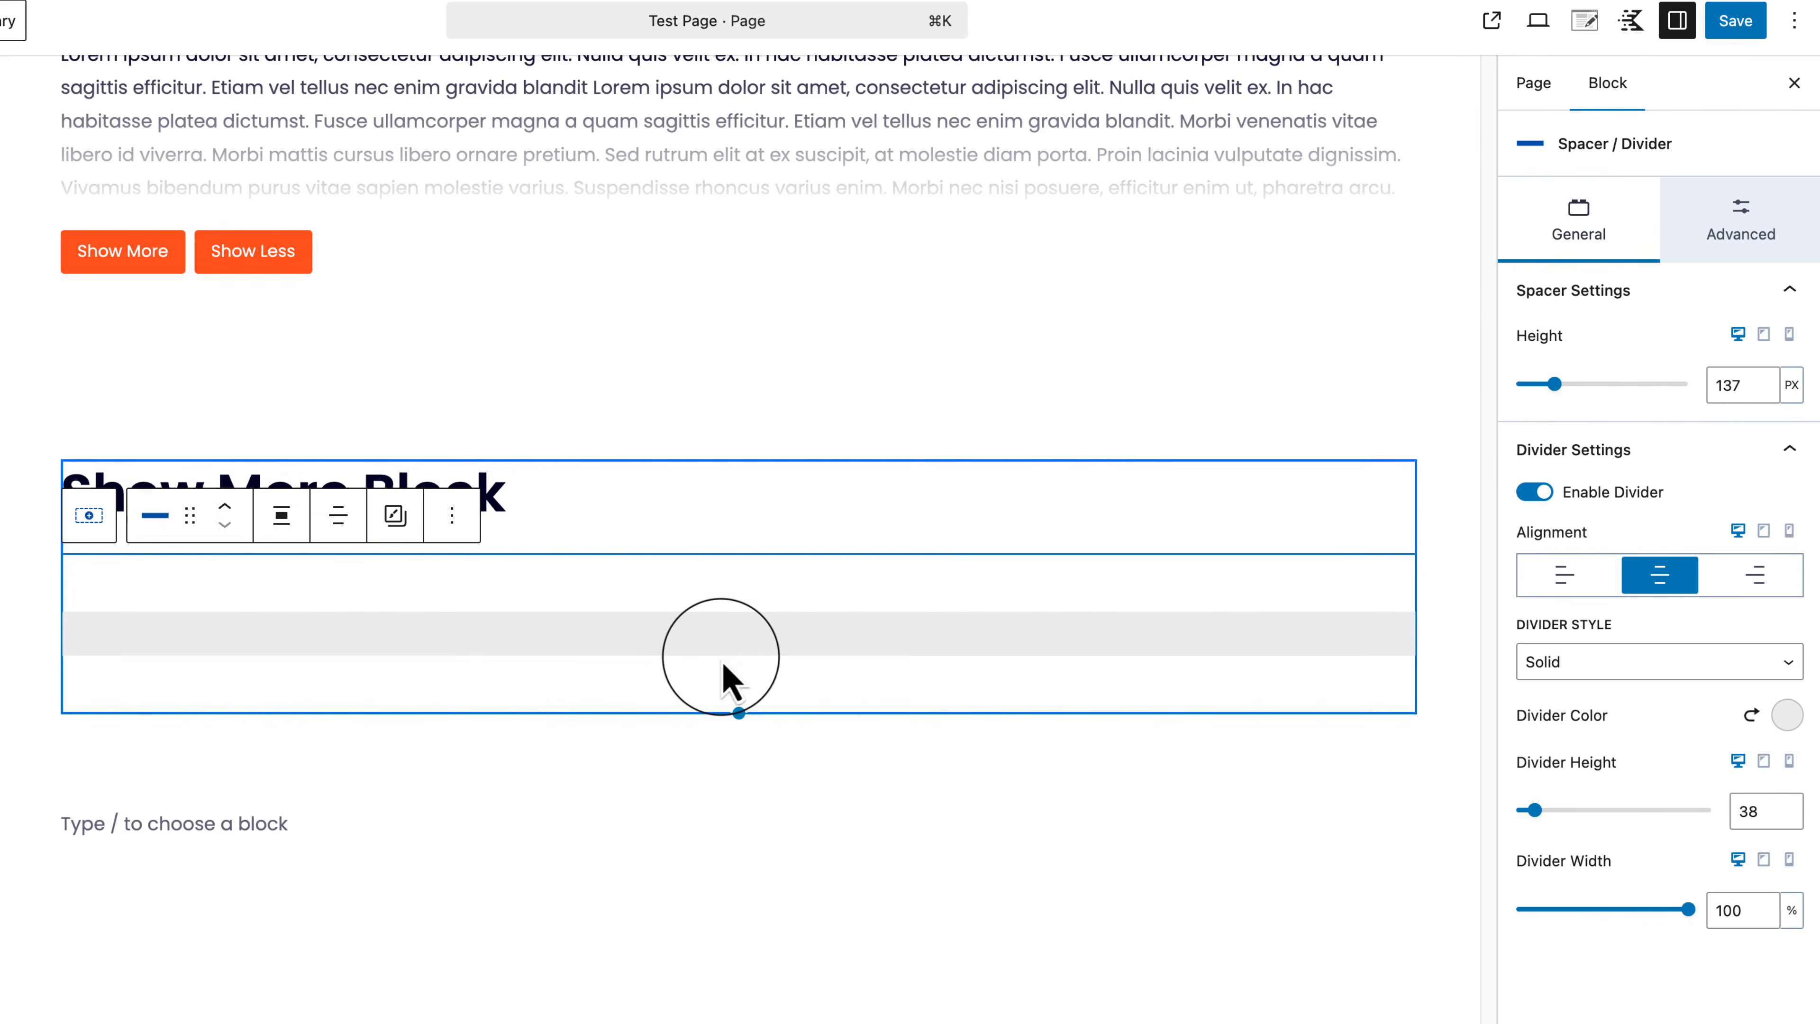
Step: Set the divider style to orange Stripe after trying dashed and dotted
click(1627, 667)
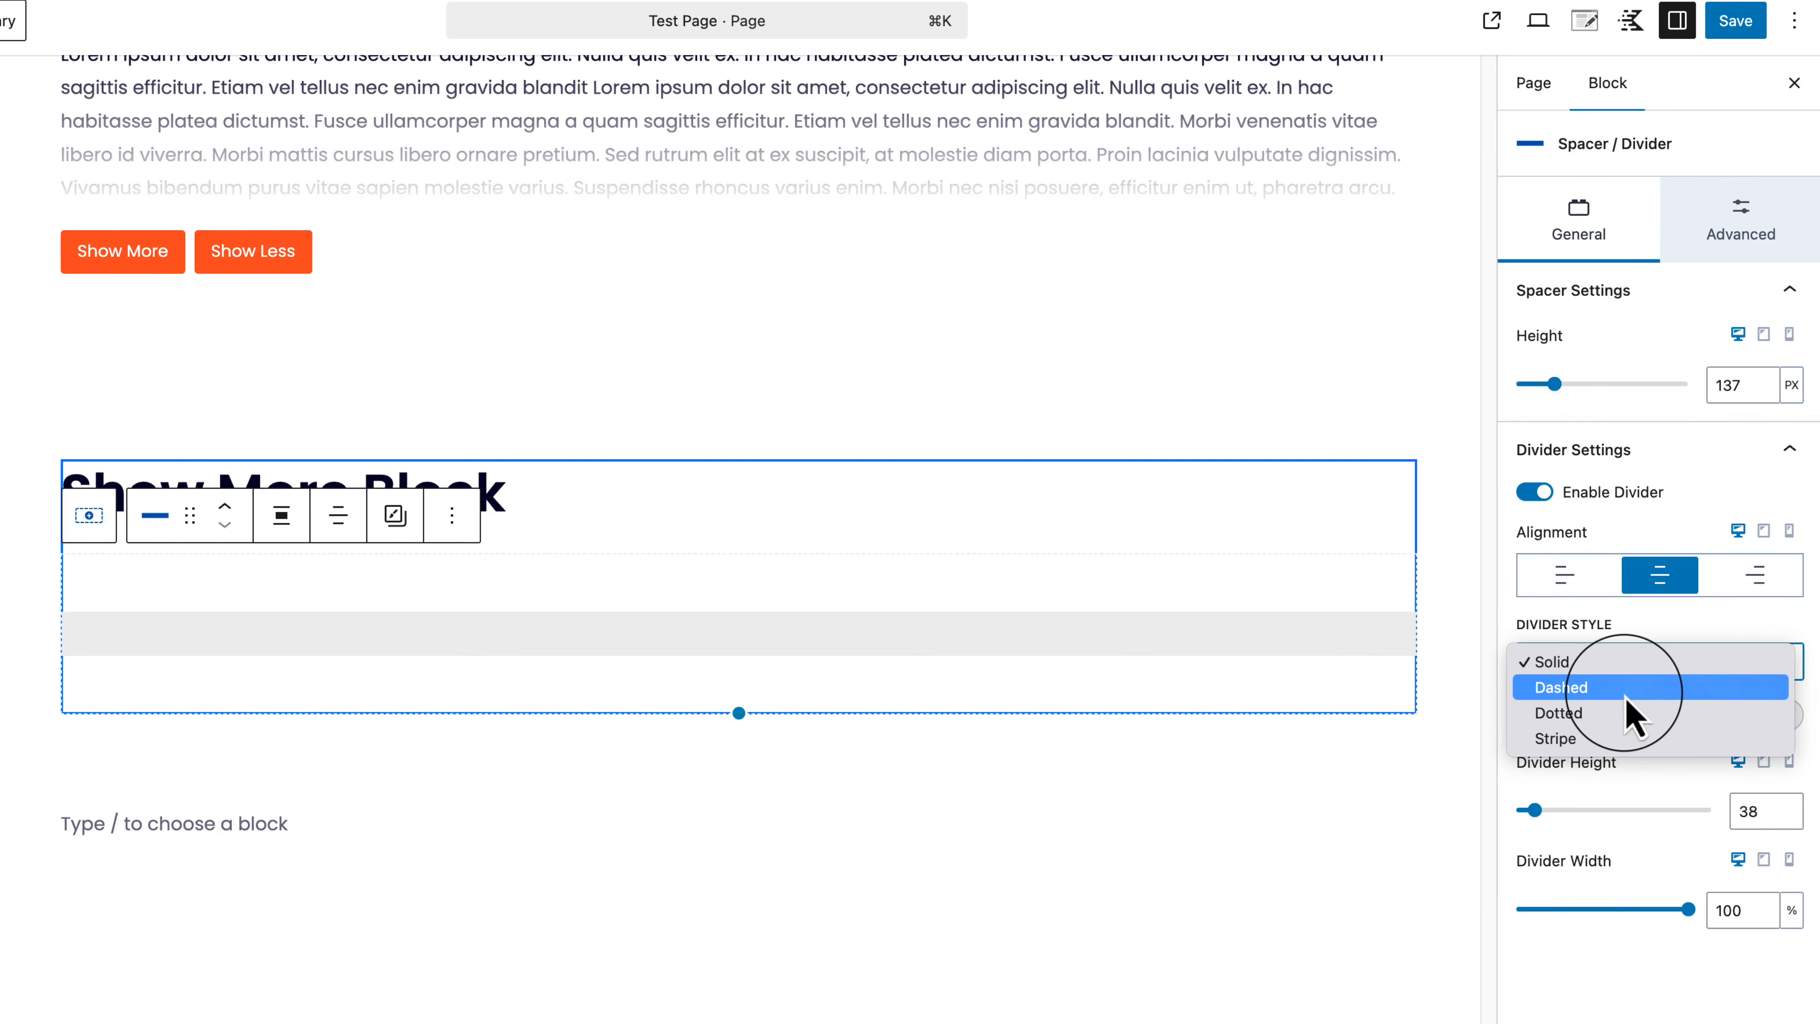
click(1636, 717)
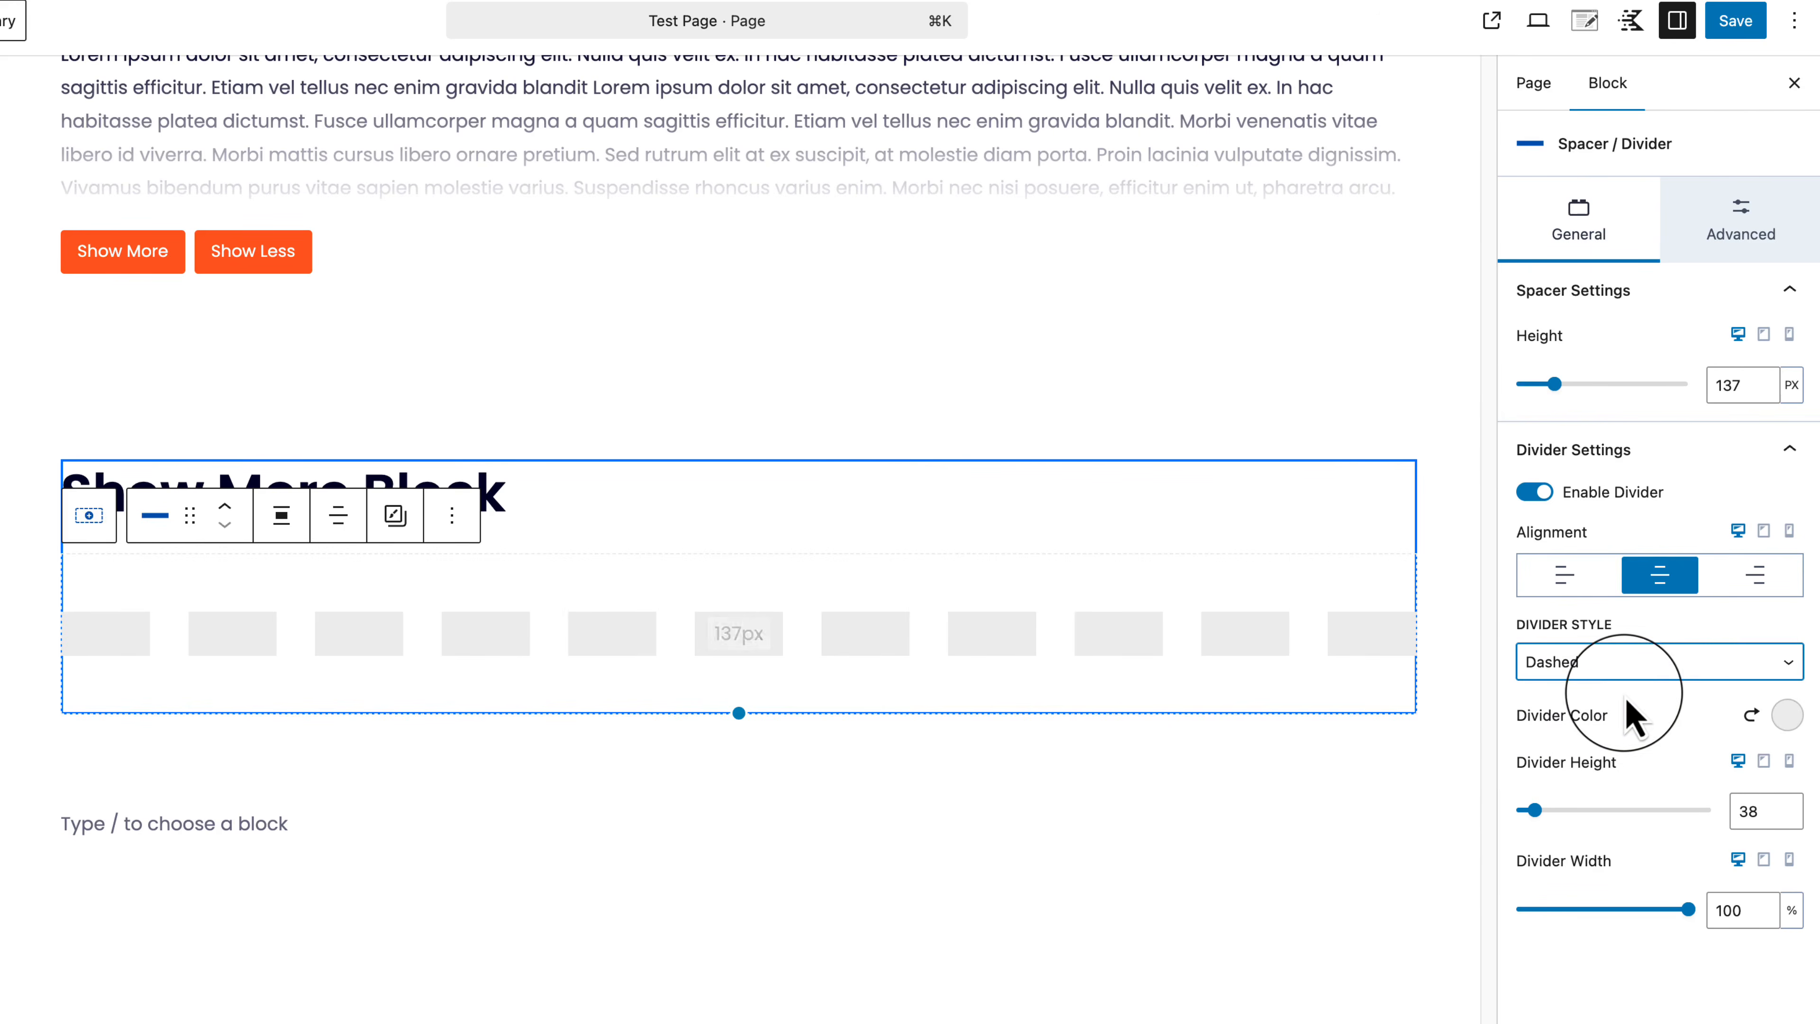
click(1680, 670)
click(1605, 689)
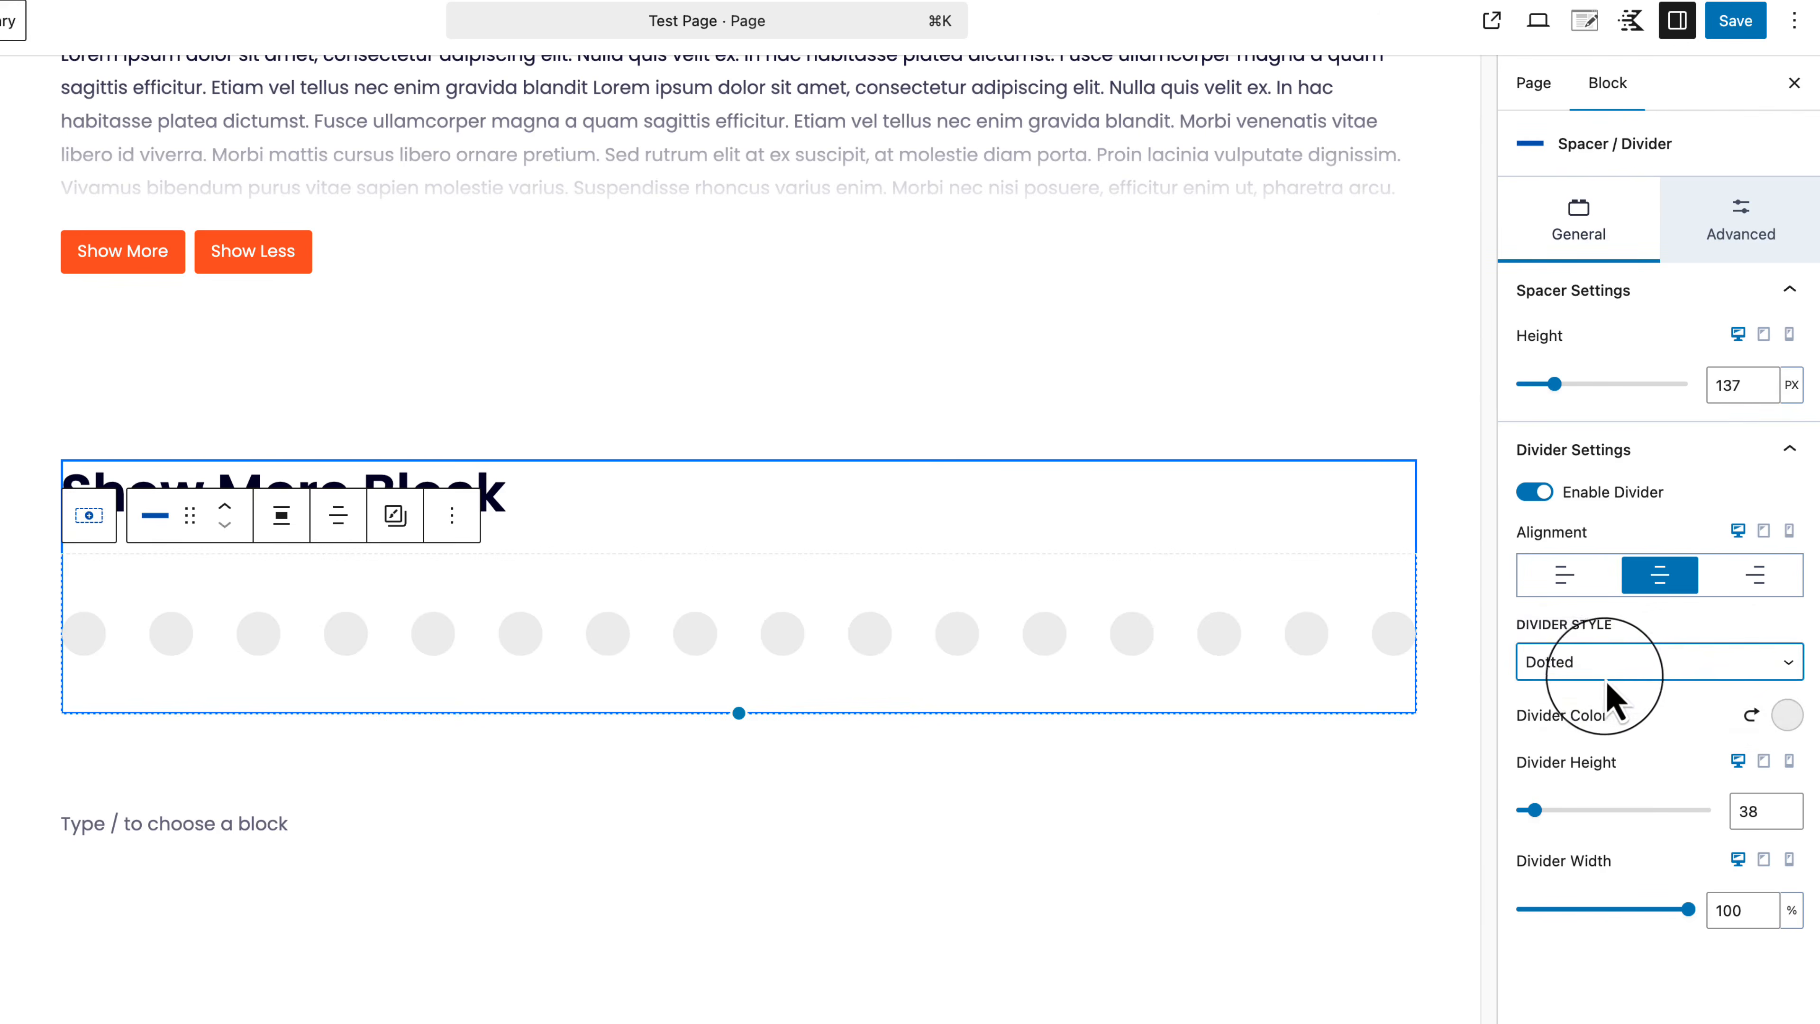
click(1610, 697)
click(1613, 687)
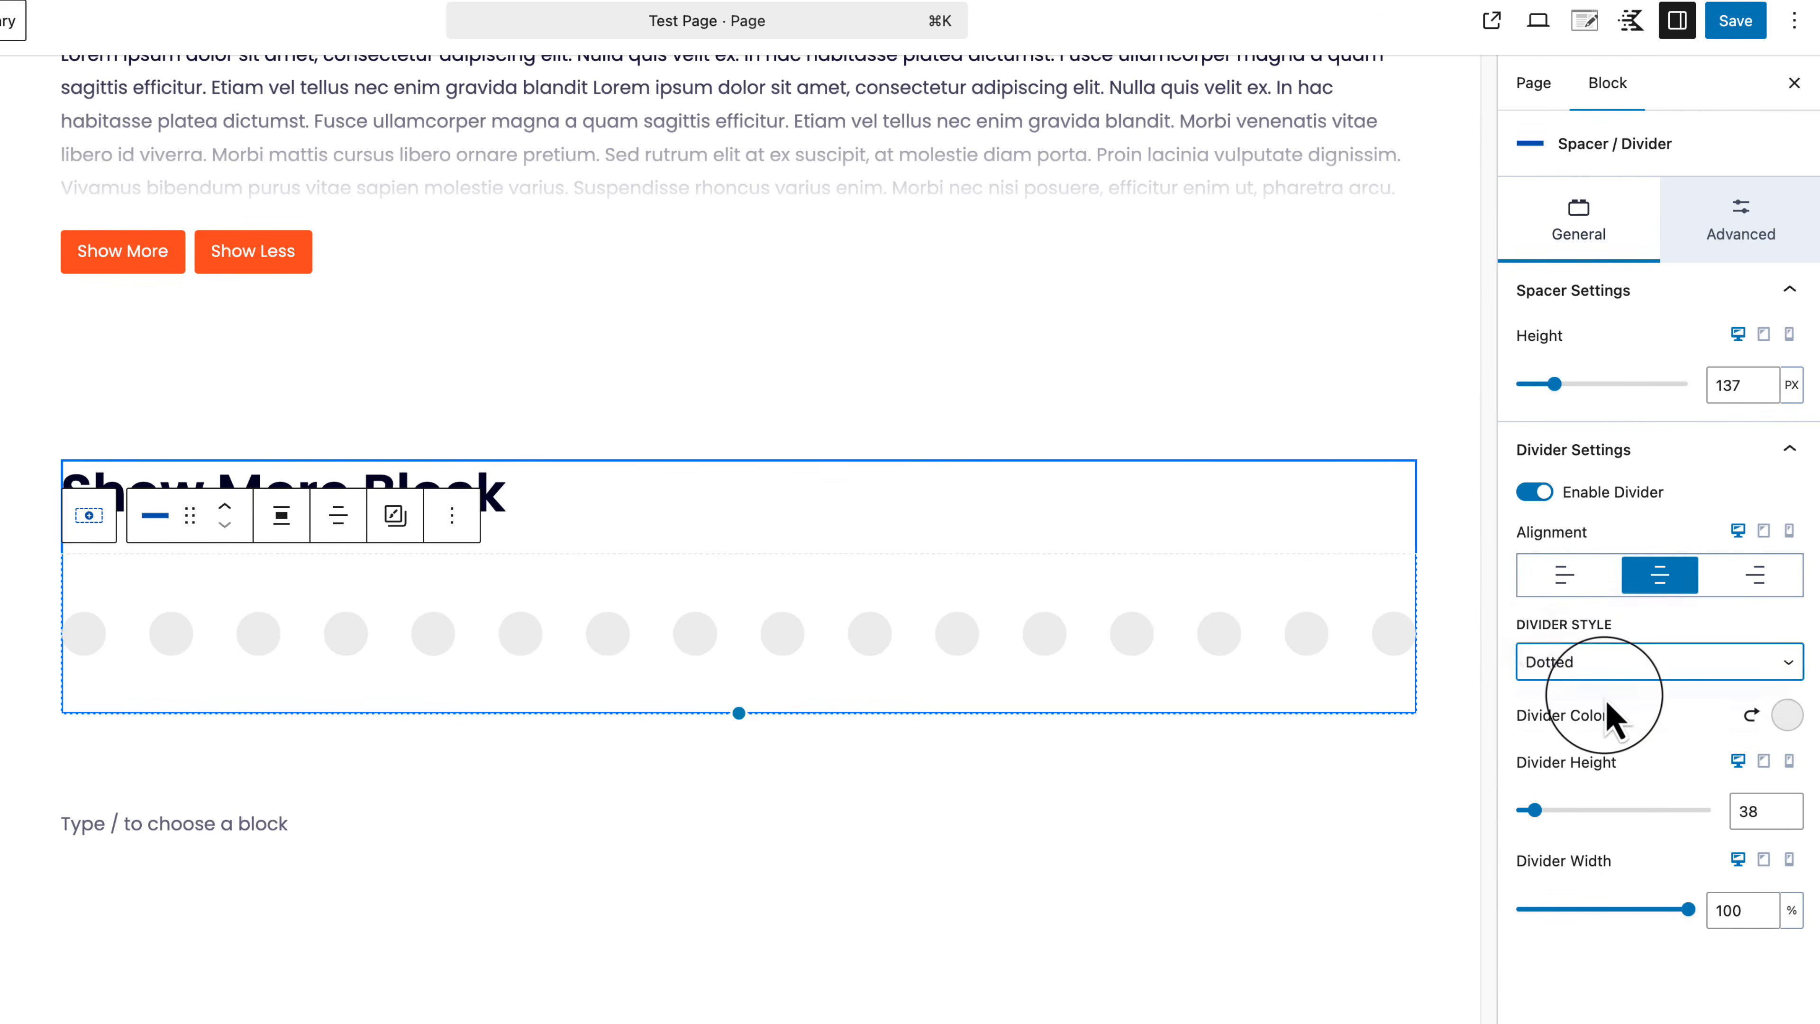
click(1770, 715)
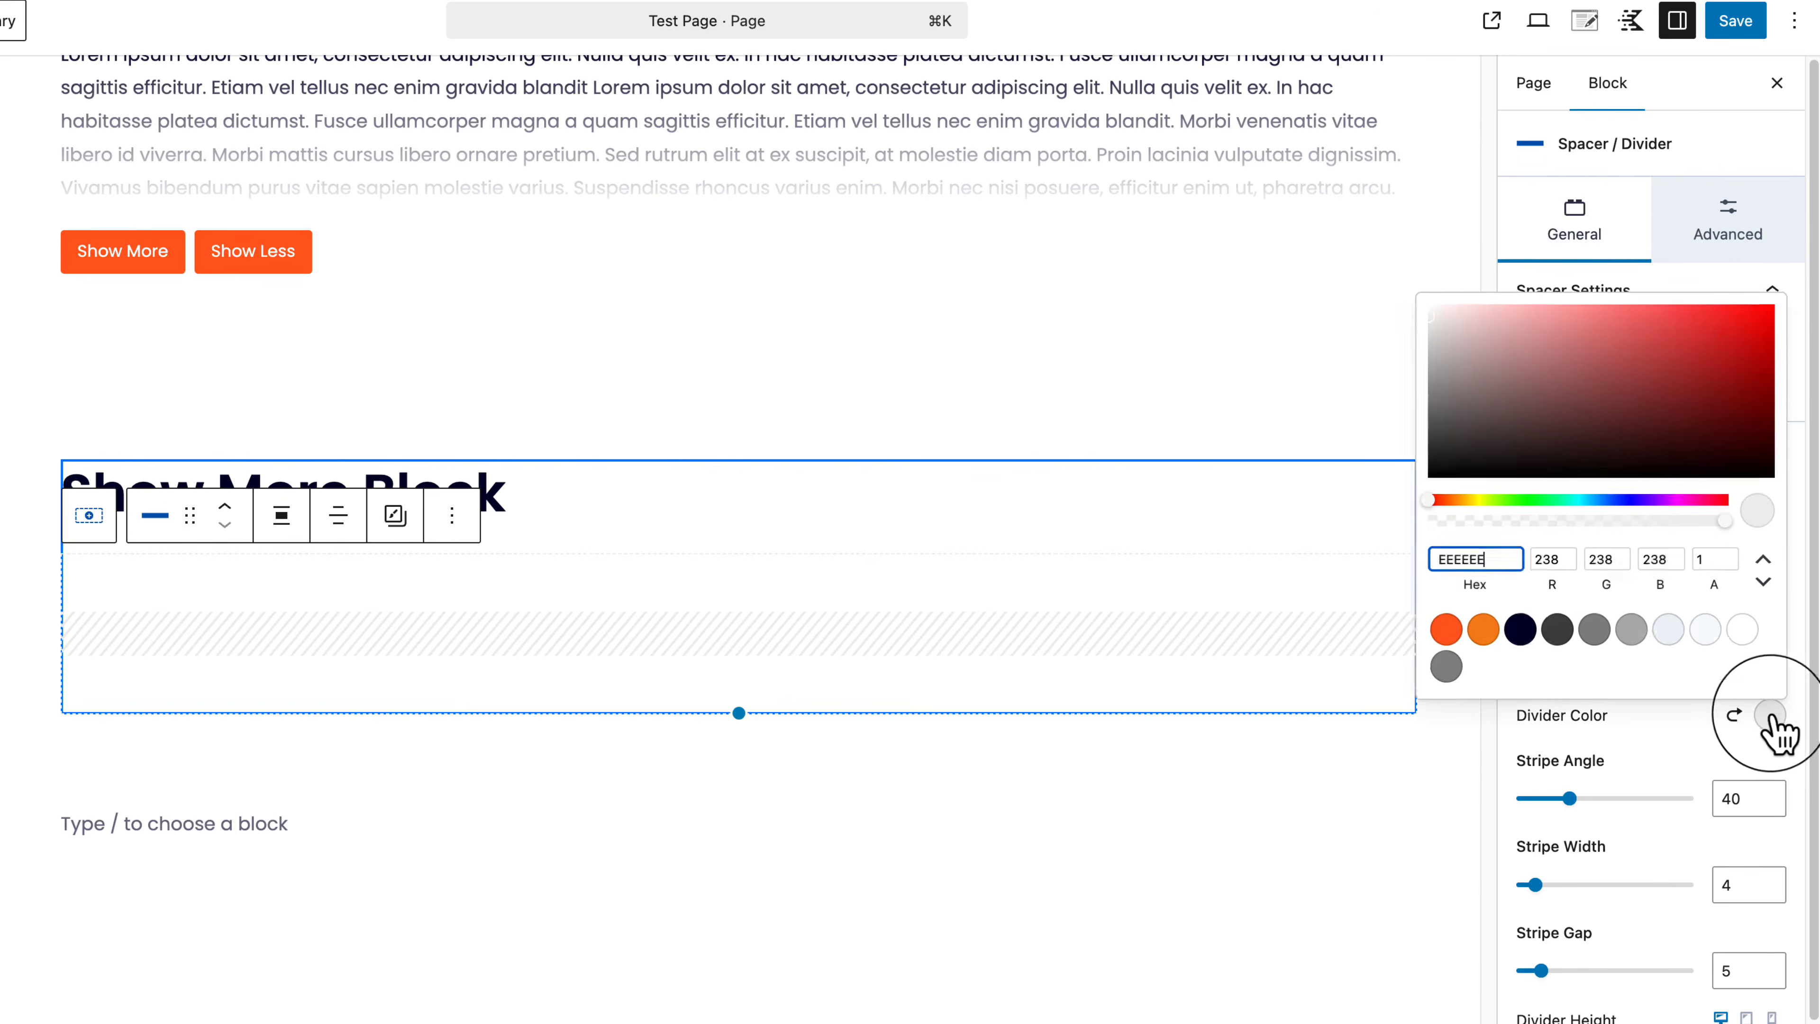
click(1445, 629)
click(1036, 788)
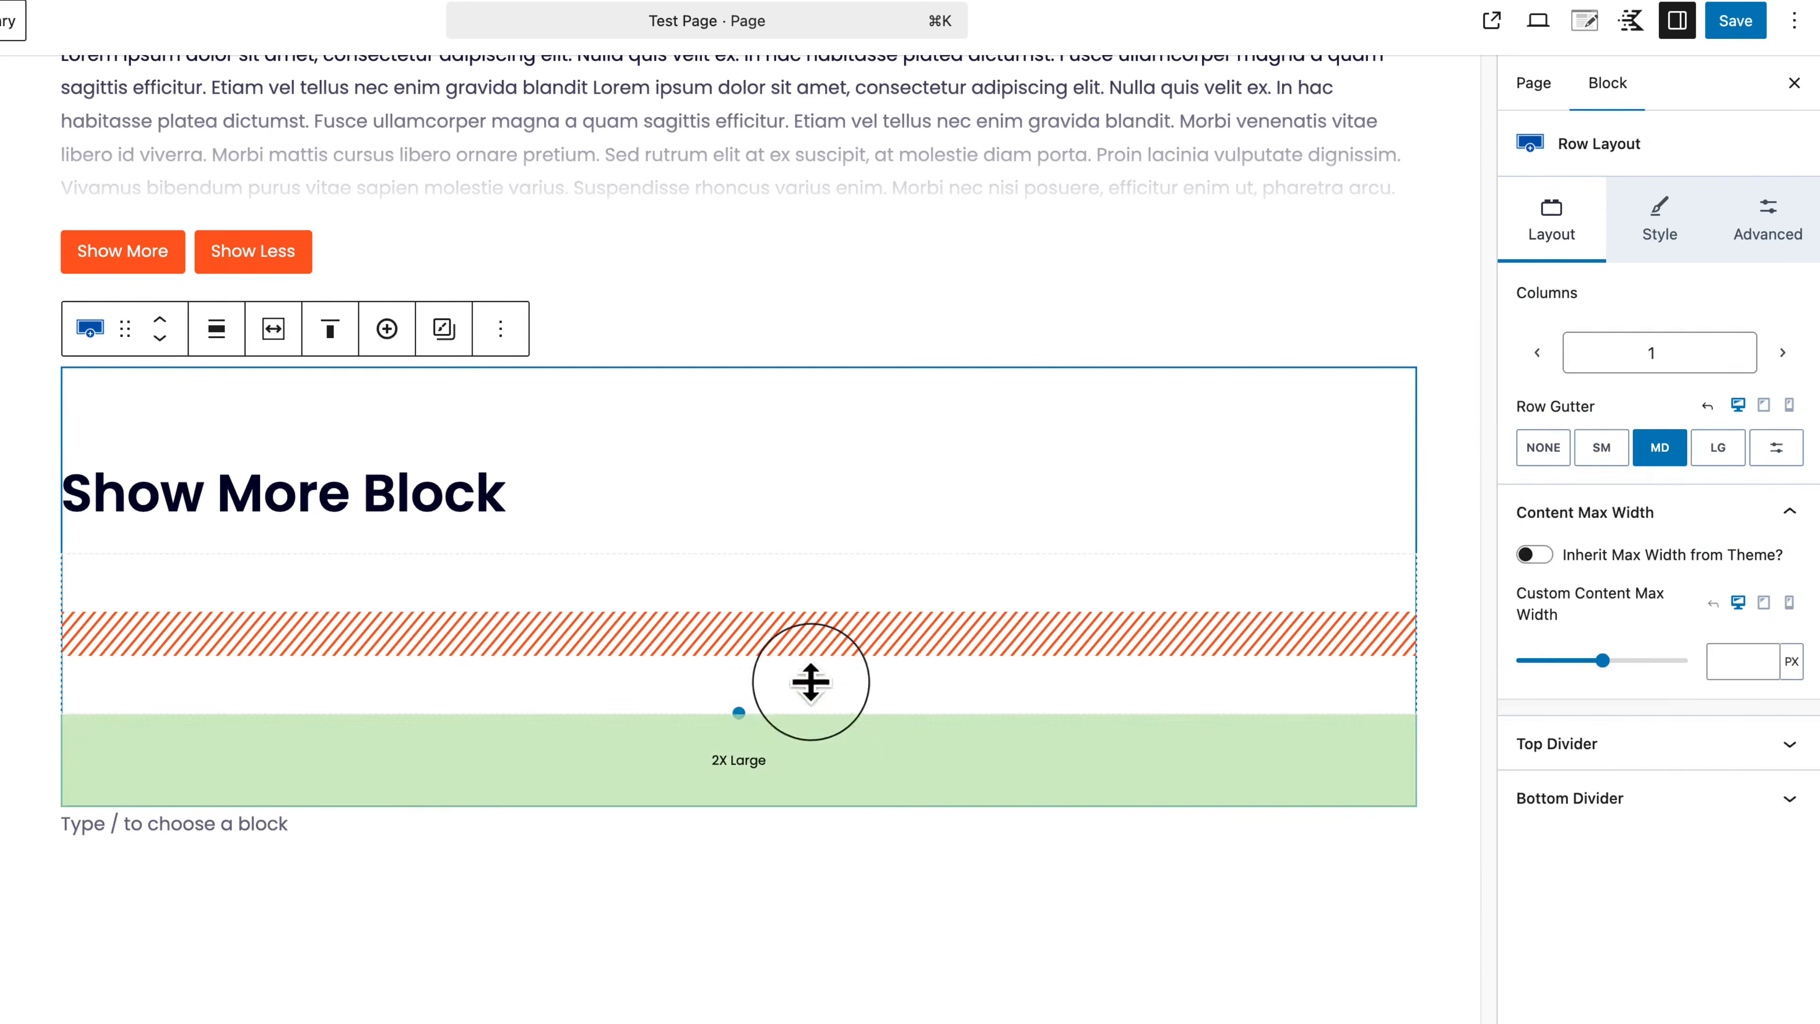
click(774, 660)
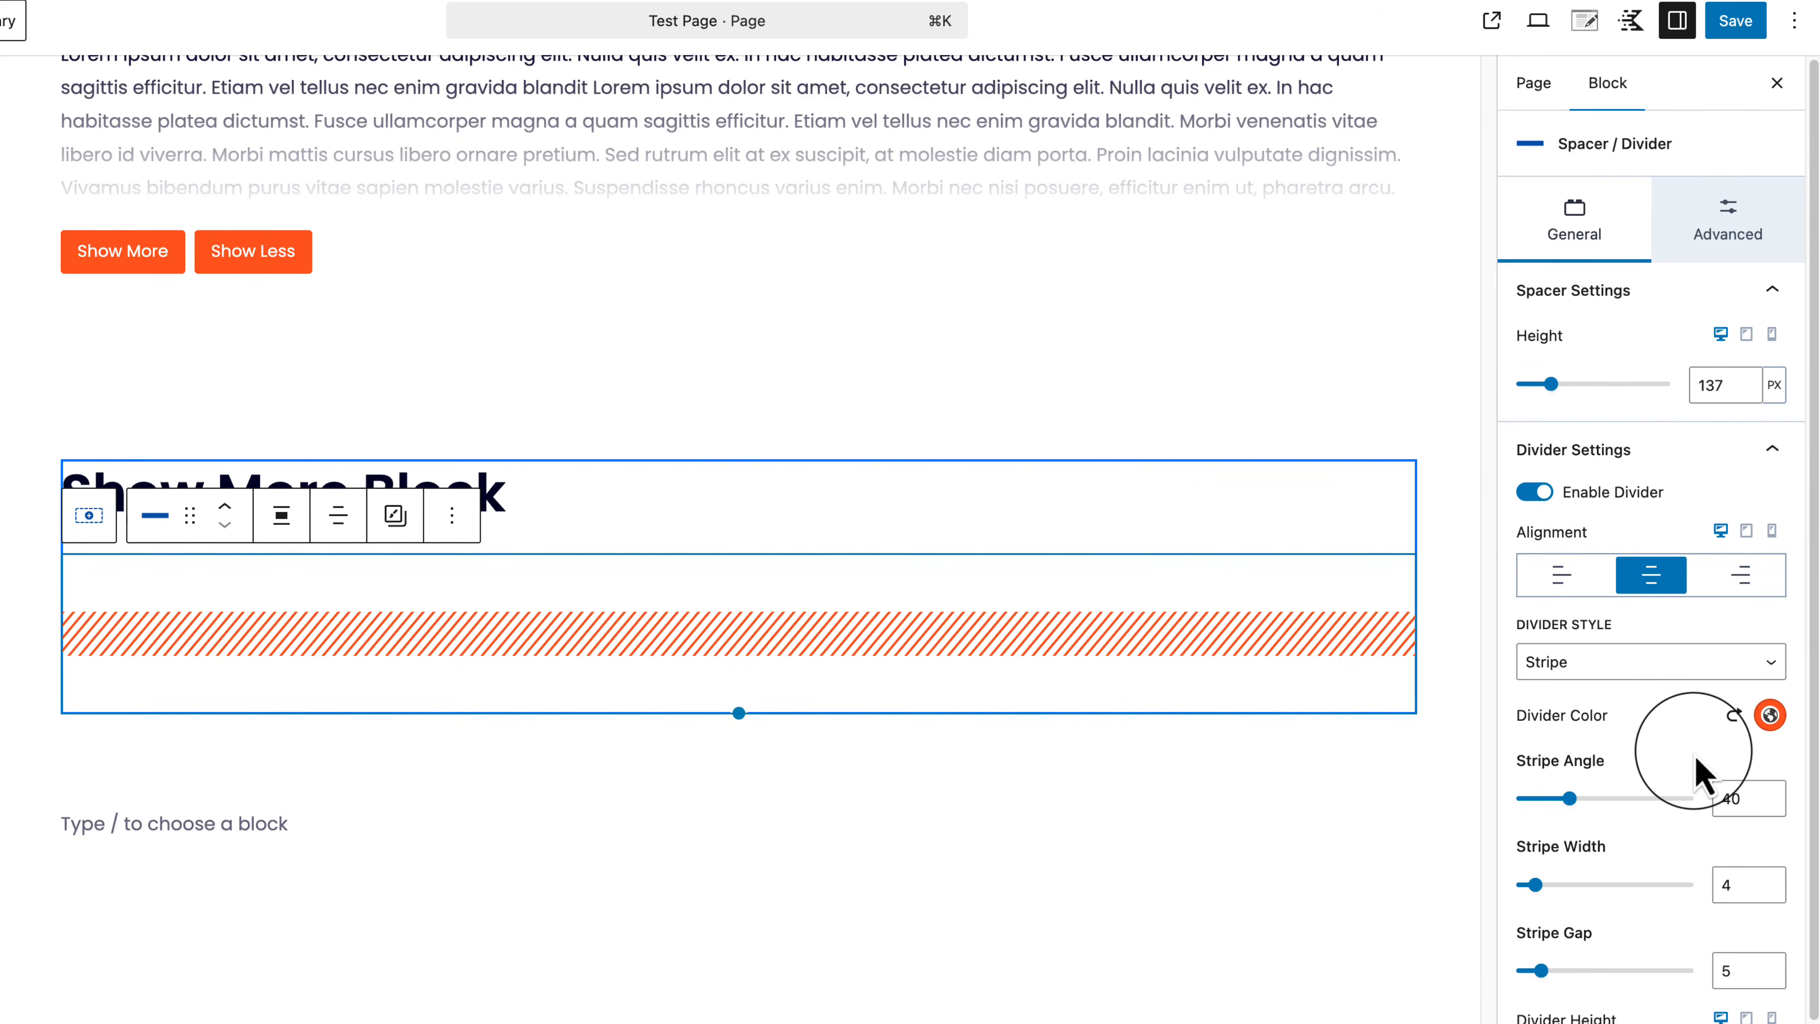
Step: Tune the stripes to width 13, a wider gap, divider height 41 and angle 57
scroll(1699, 774, down, 2)
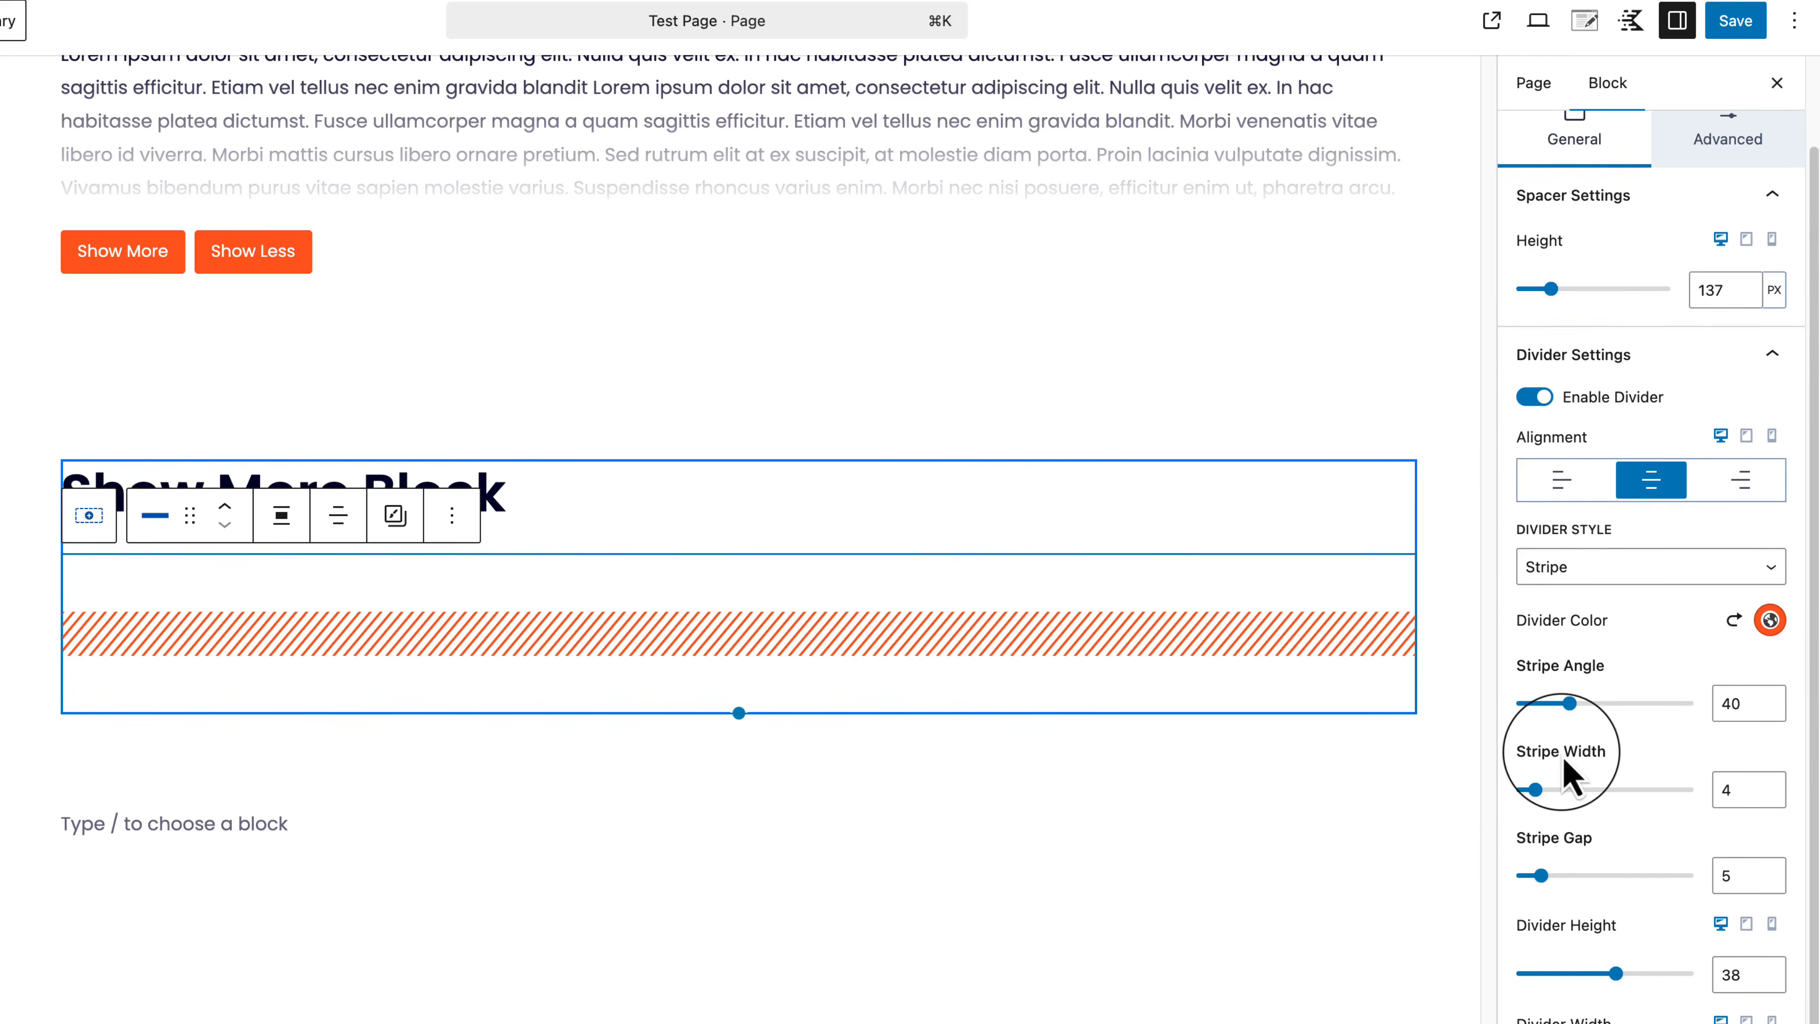
drag(1534, 790, 1608, 790)
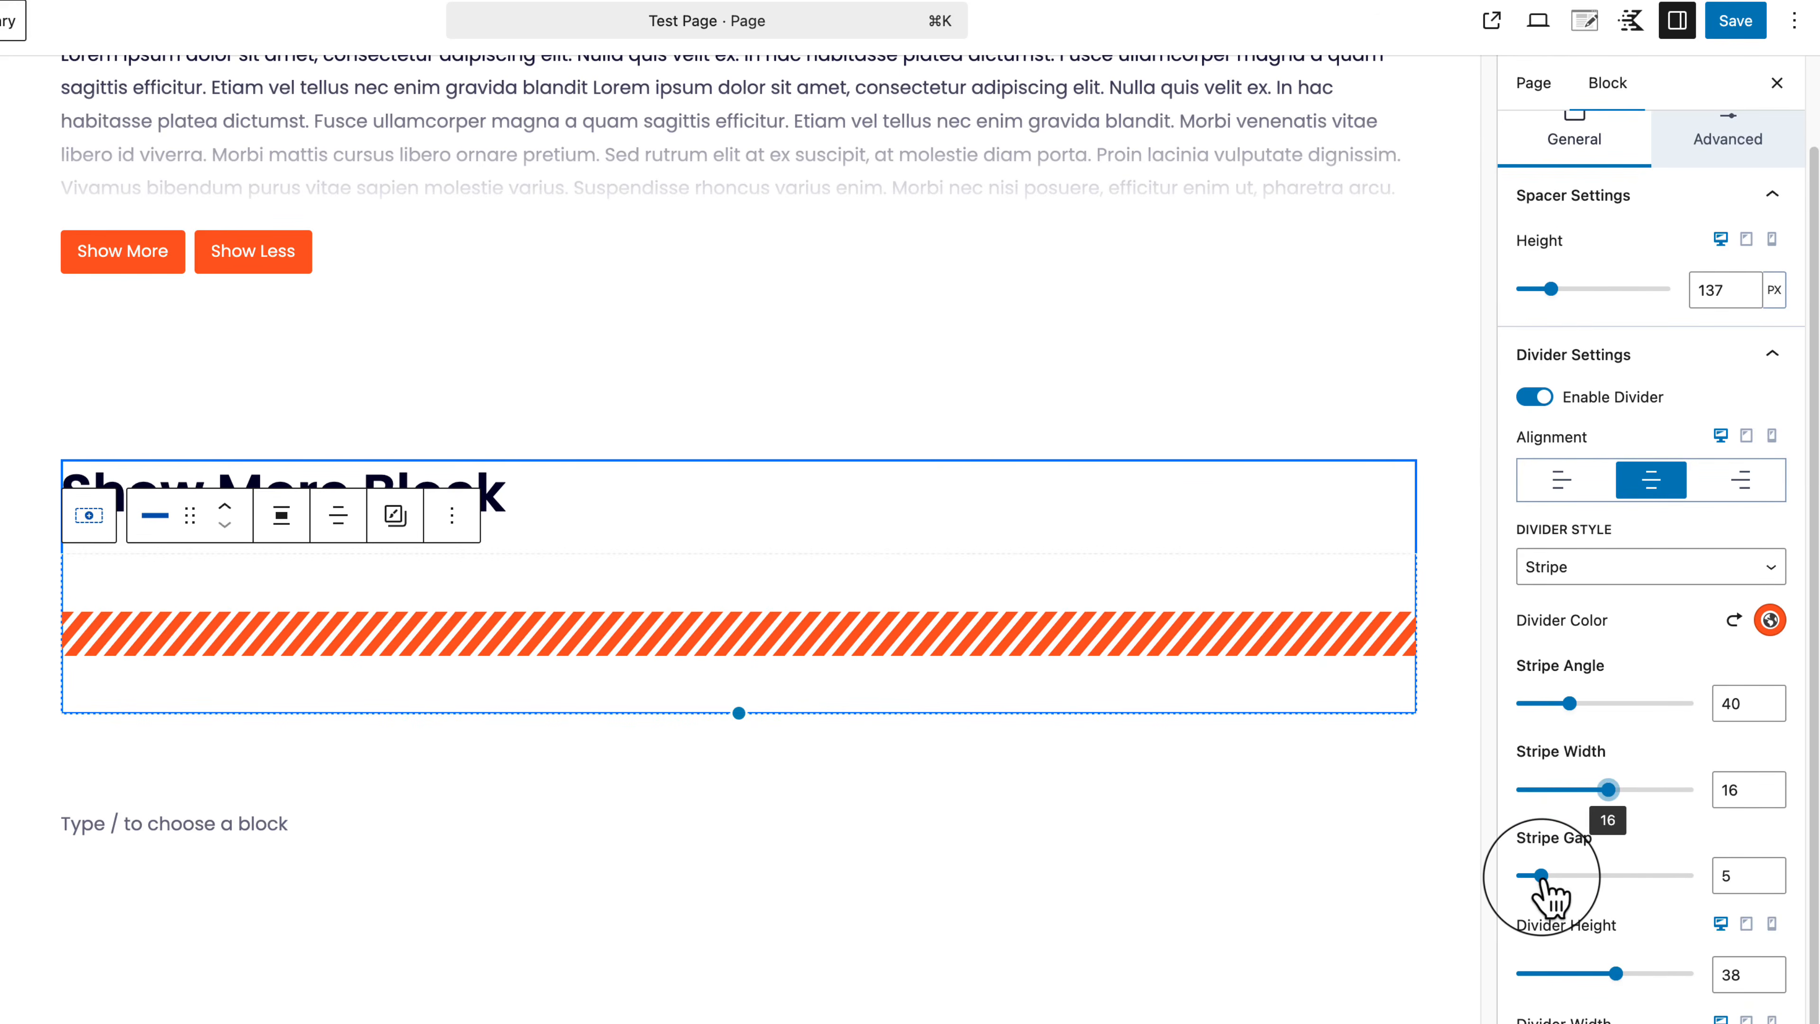
mouse_move(1542, 876)
mouse_down()
mouse_move(1639, 875)
mouse_move(1413, 870)
mouse_move(1618, 882)
mouse_move(1510, 885)
mouse_up()
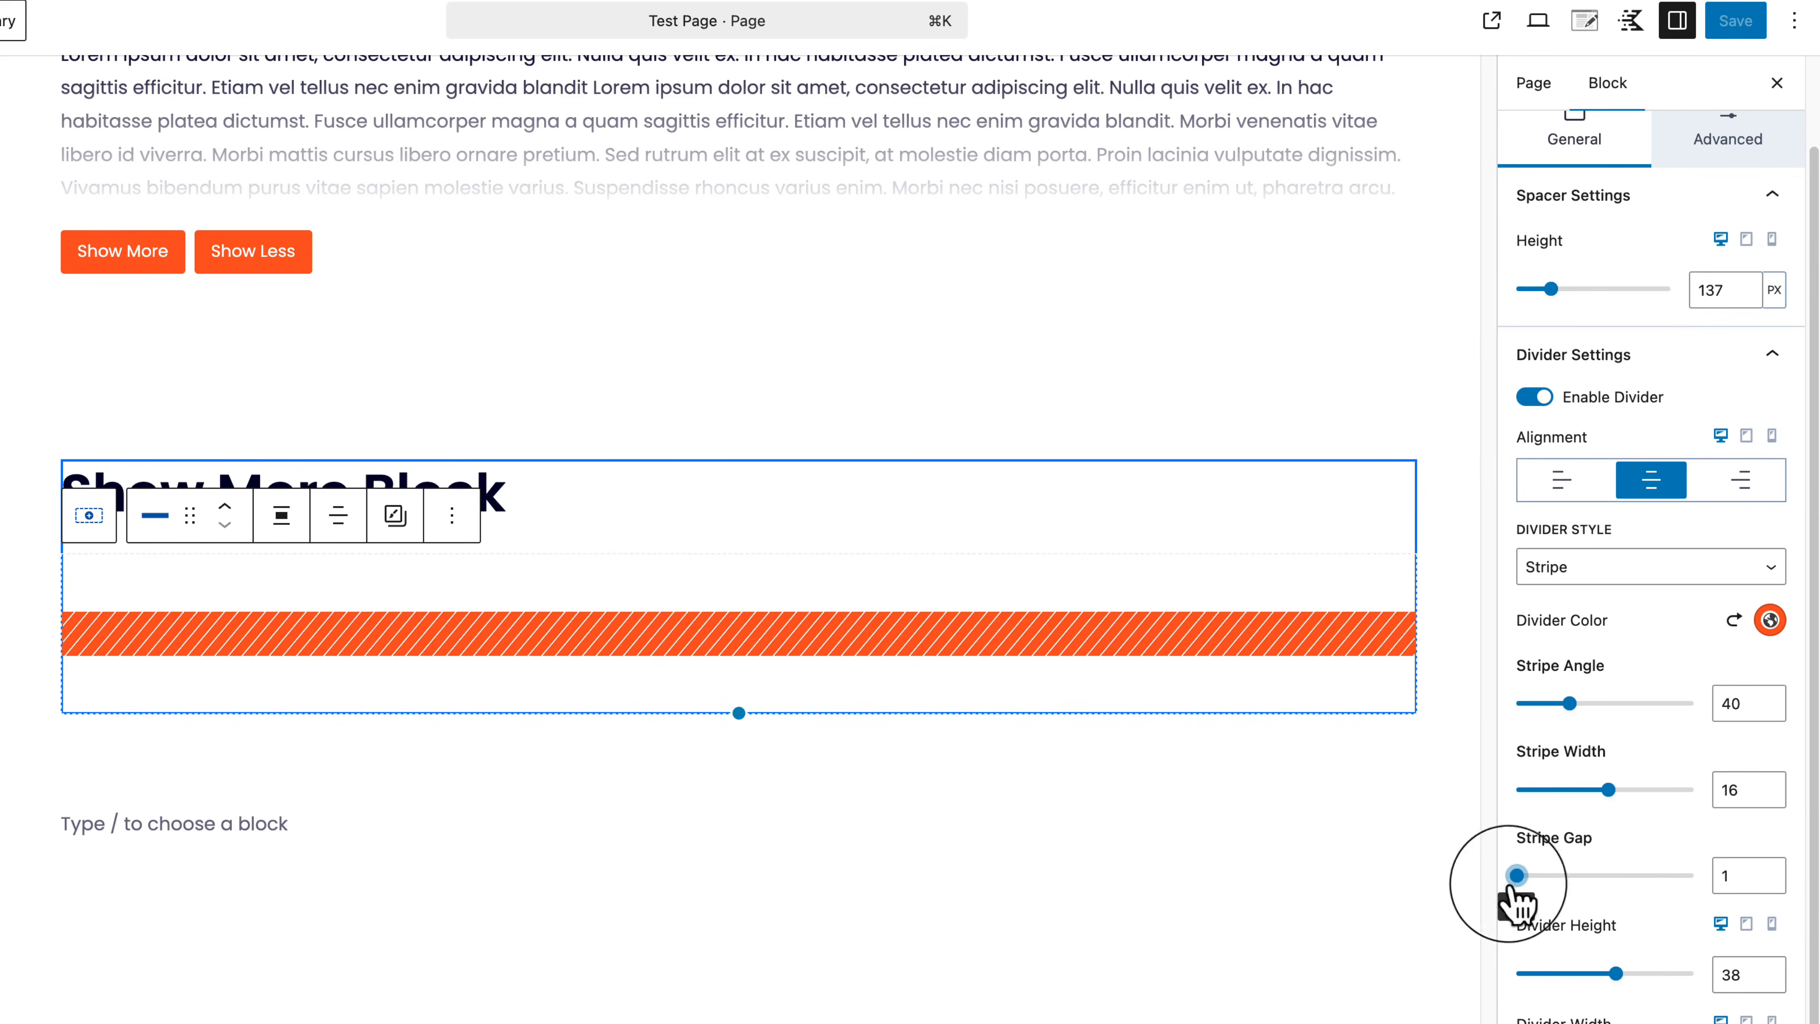
click(1540, 973)
drag(1650, 984, 1729, 995)
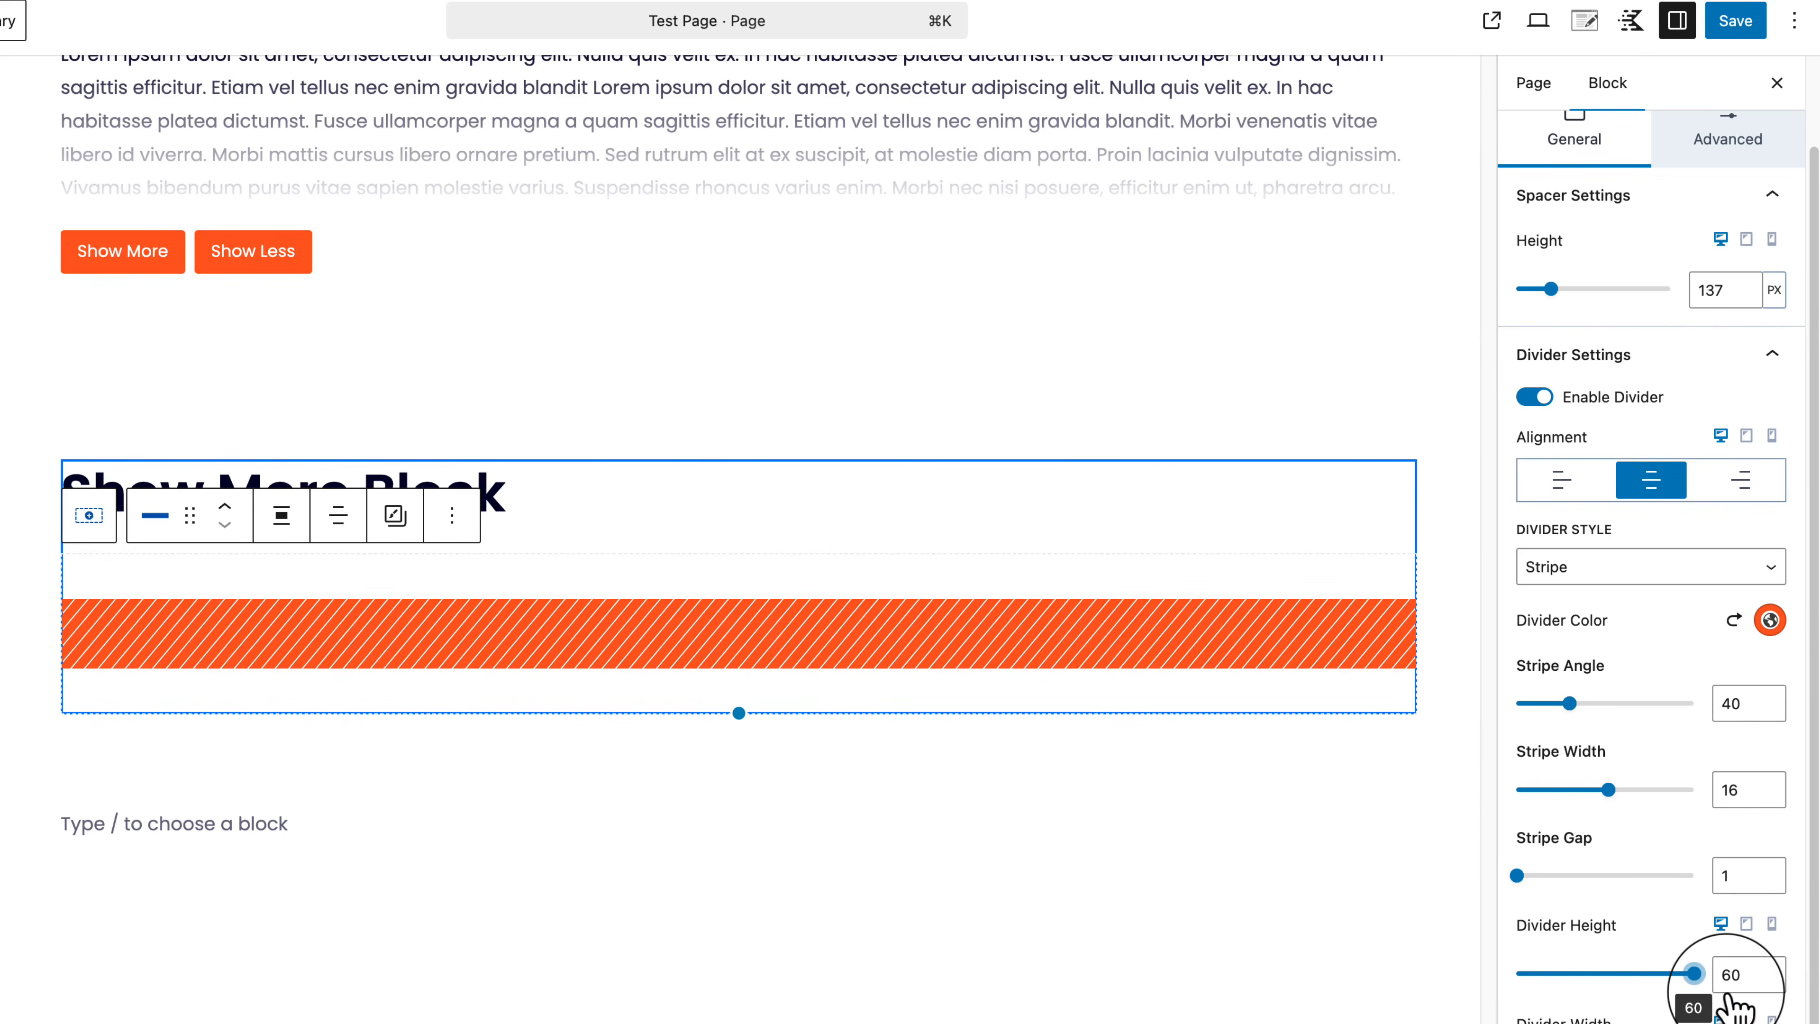
click(1627, 973)
drag(1612, 789, 1694, 789)
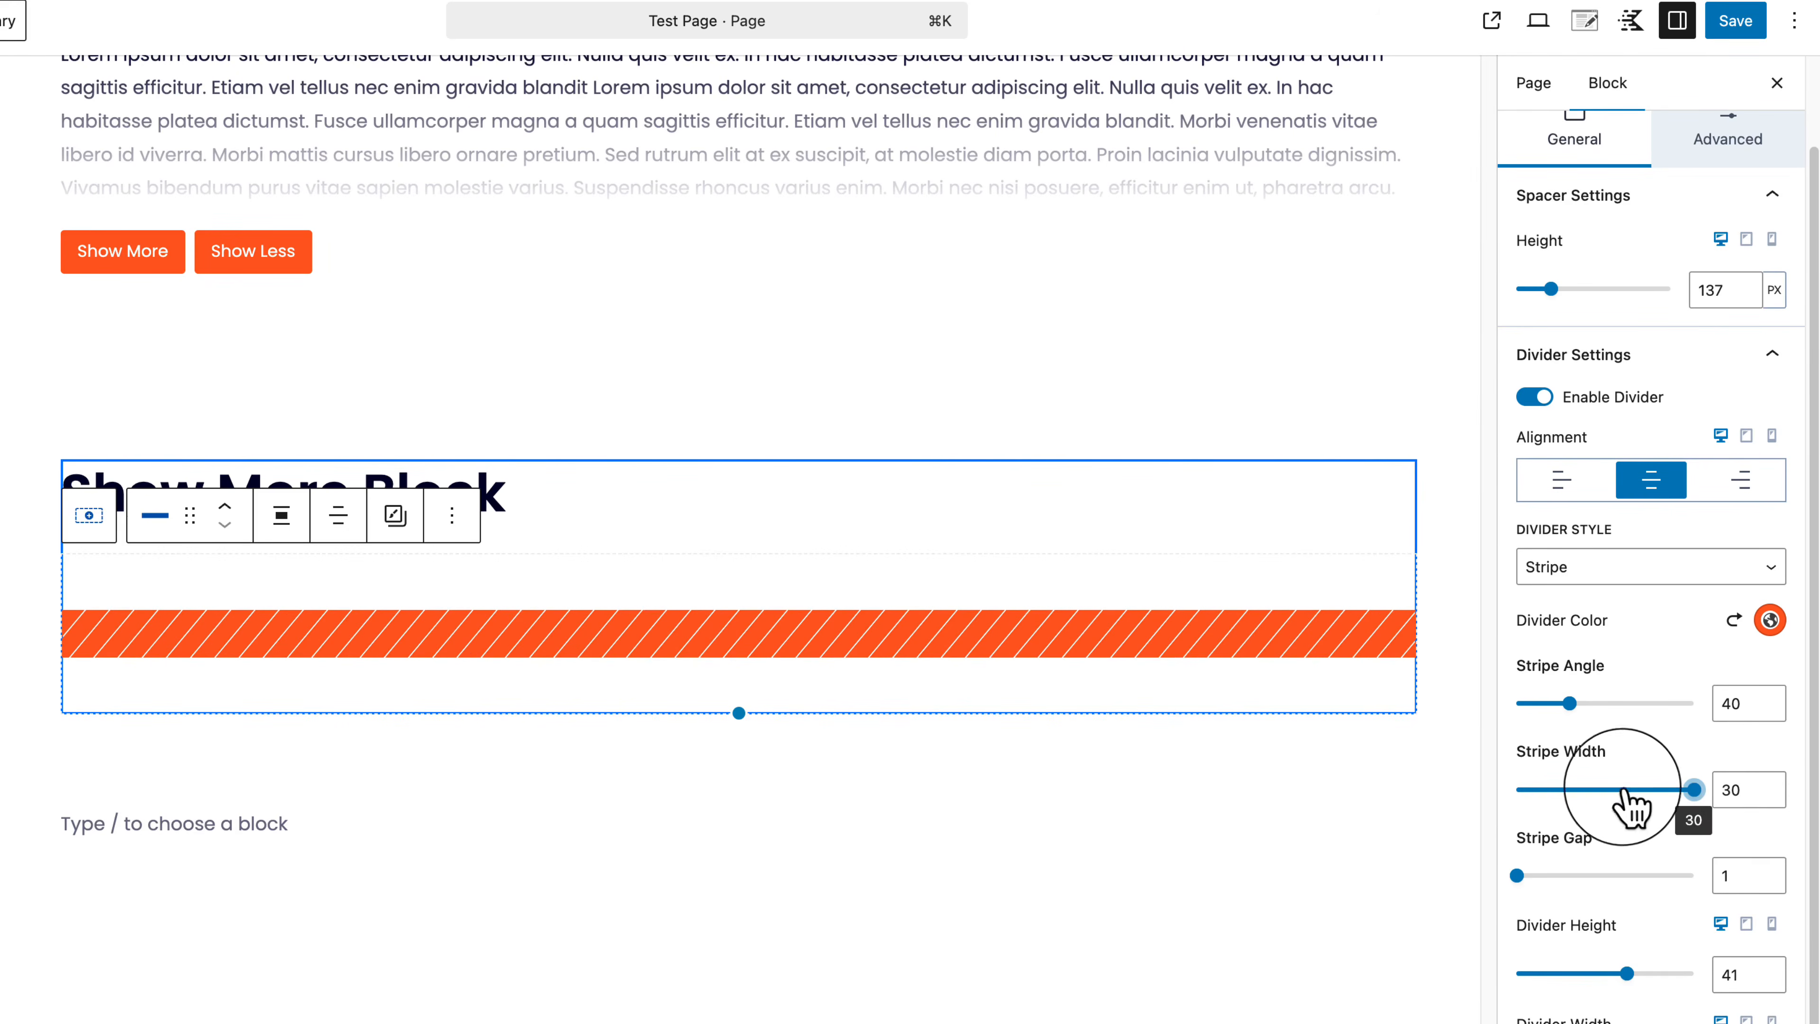
click(1590, 789)
drag(1519, 875, 1584, 874)
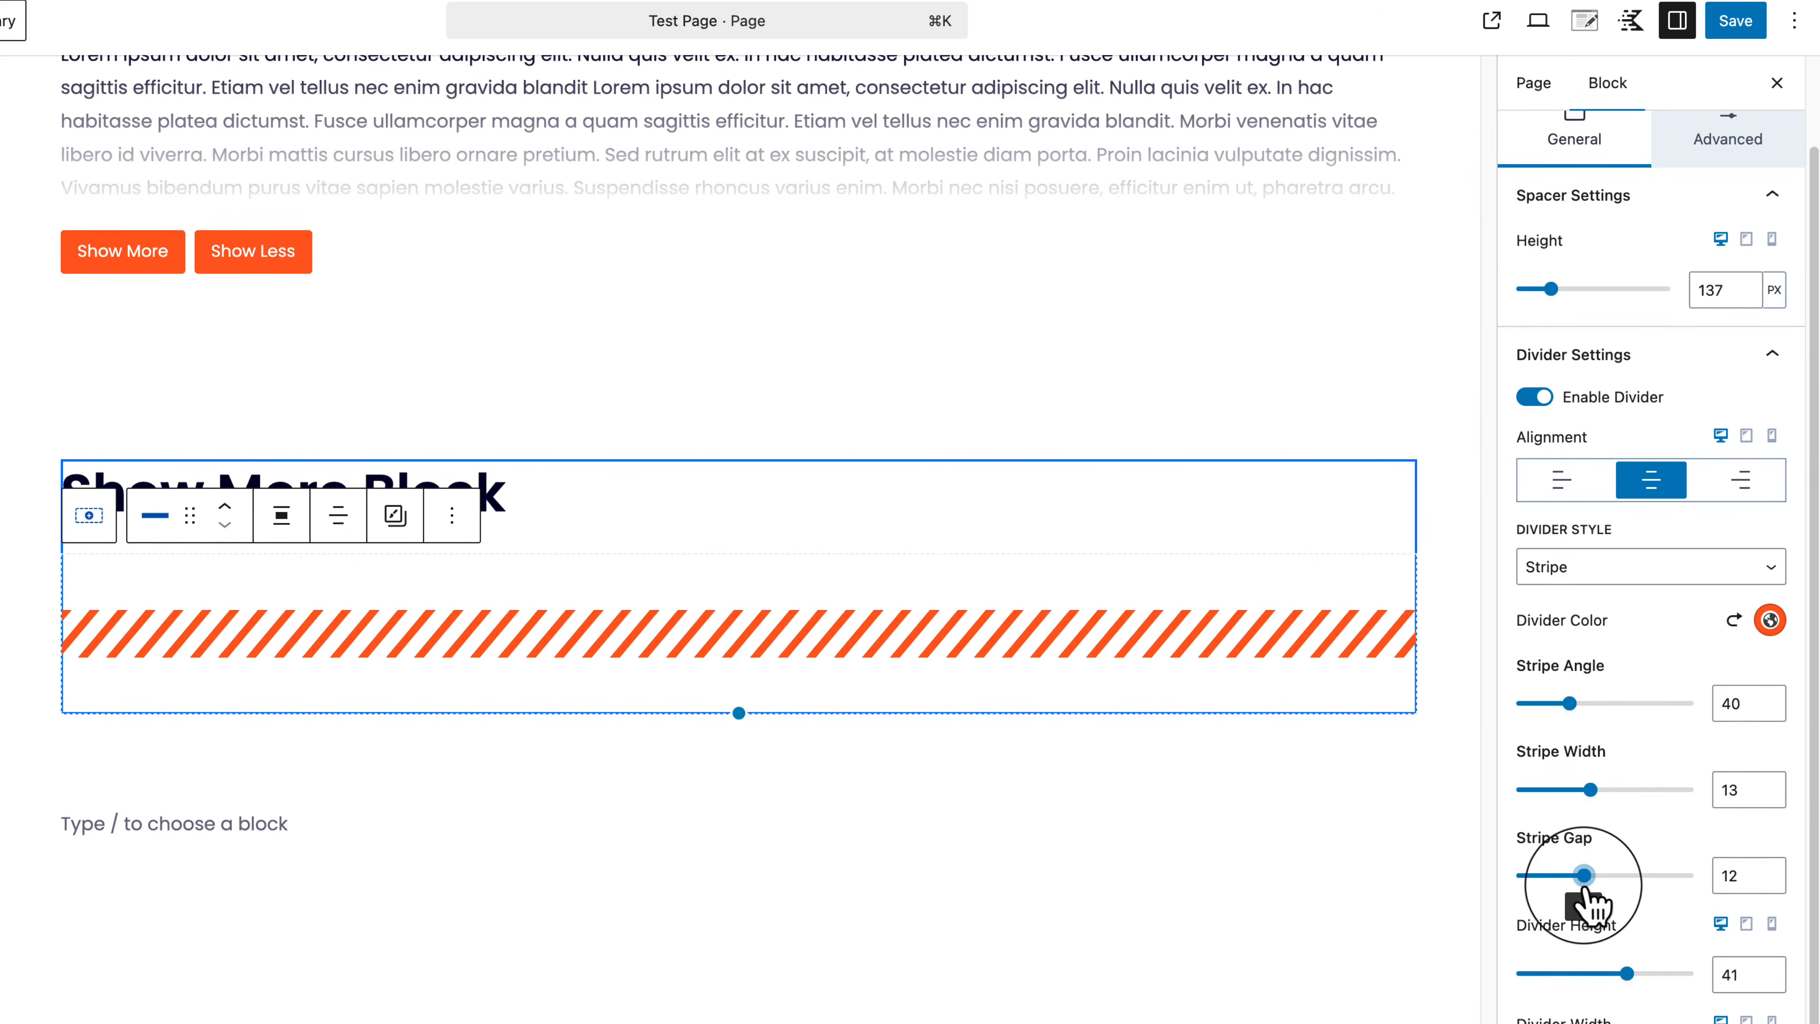
drag(1572, 703, 1592, 758)
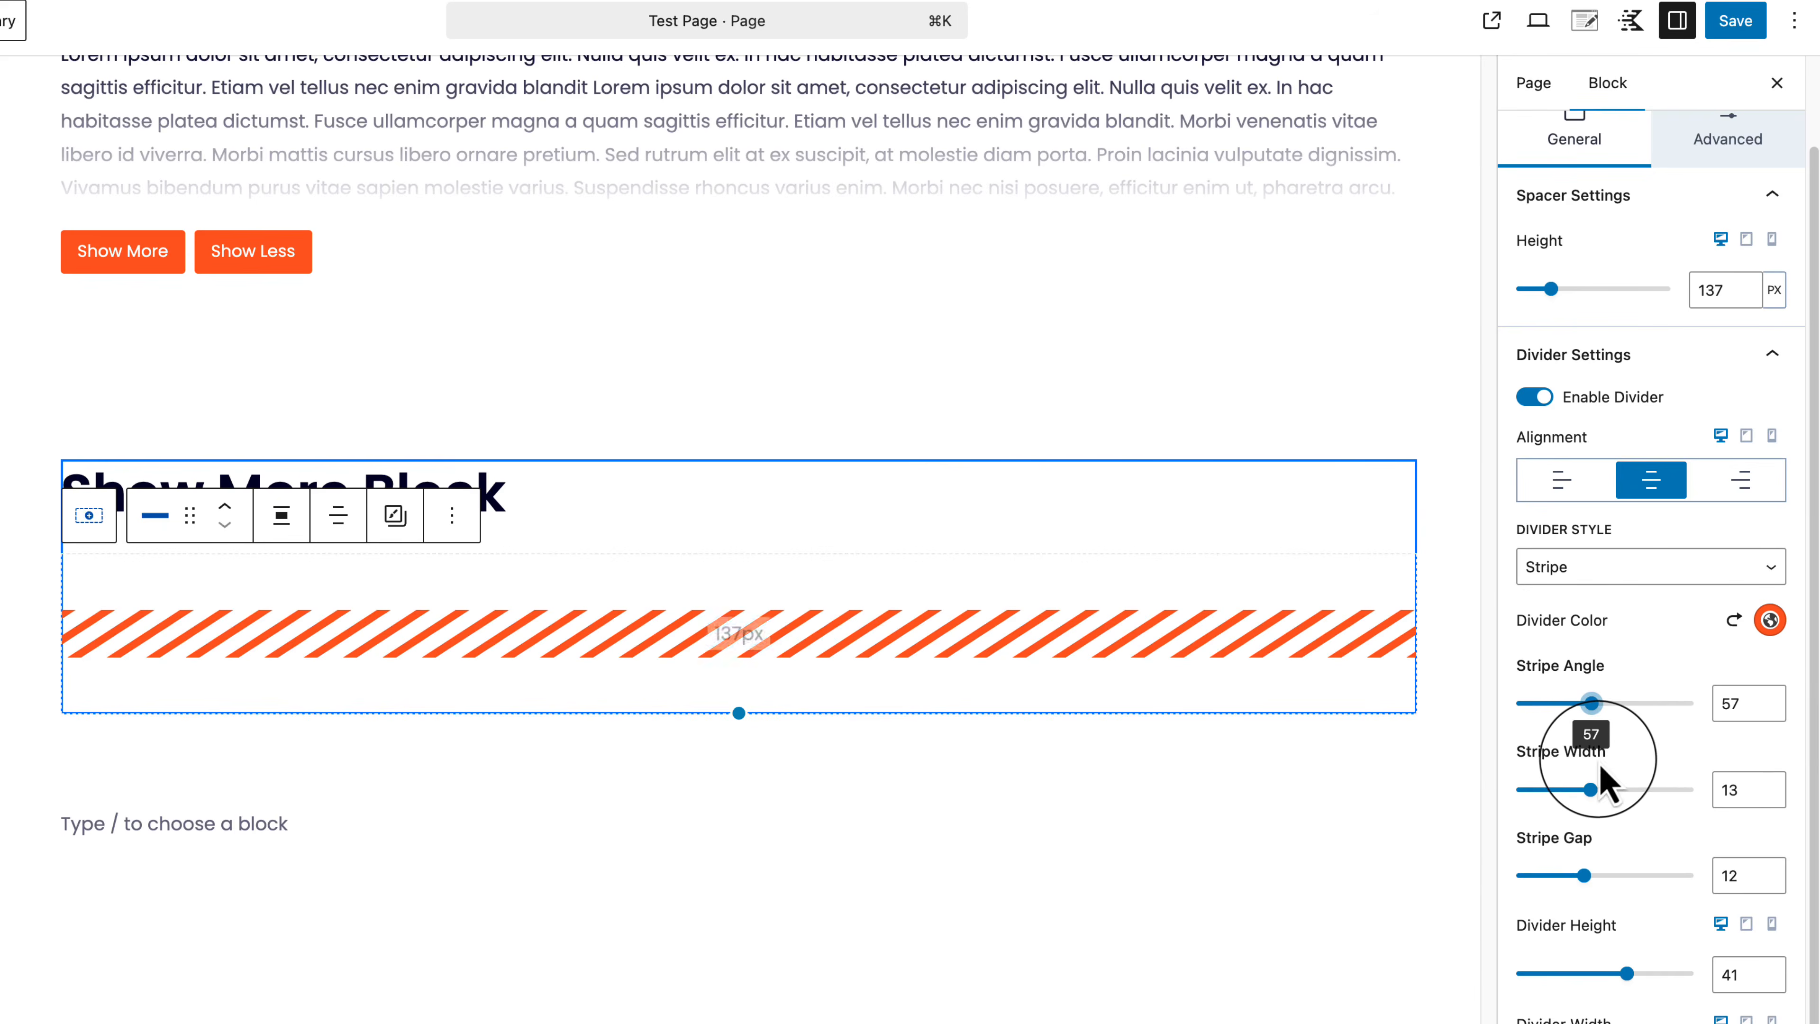
Step: Reselect the striped divider, review its advanced settings, and show the block outline
click(864, 864)
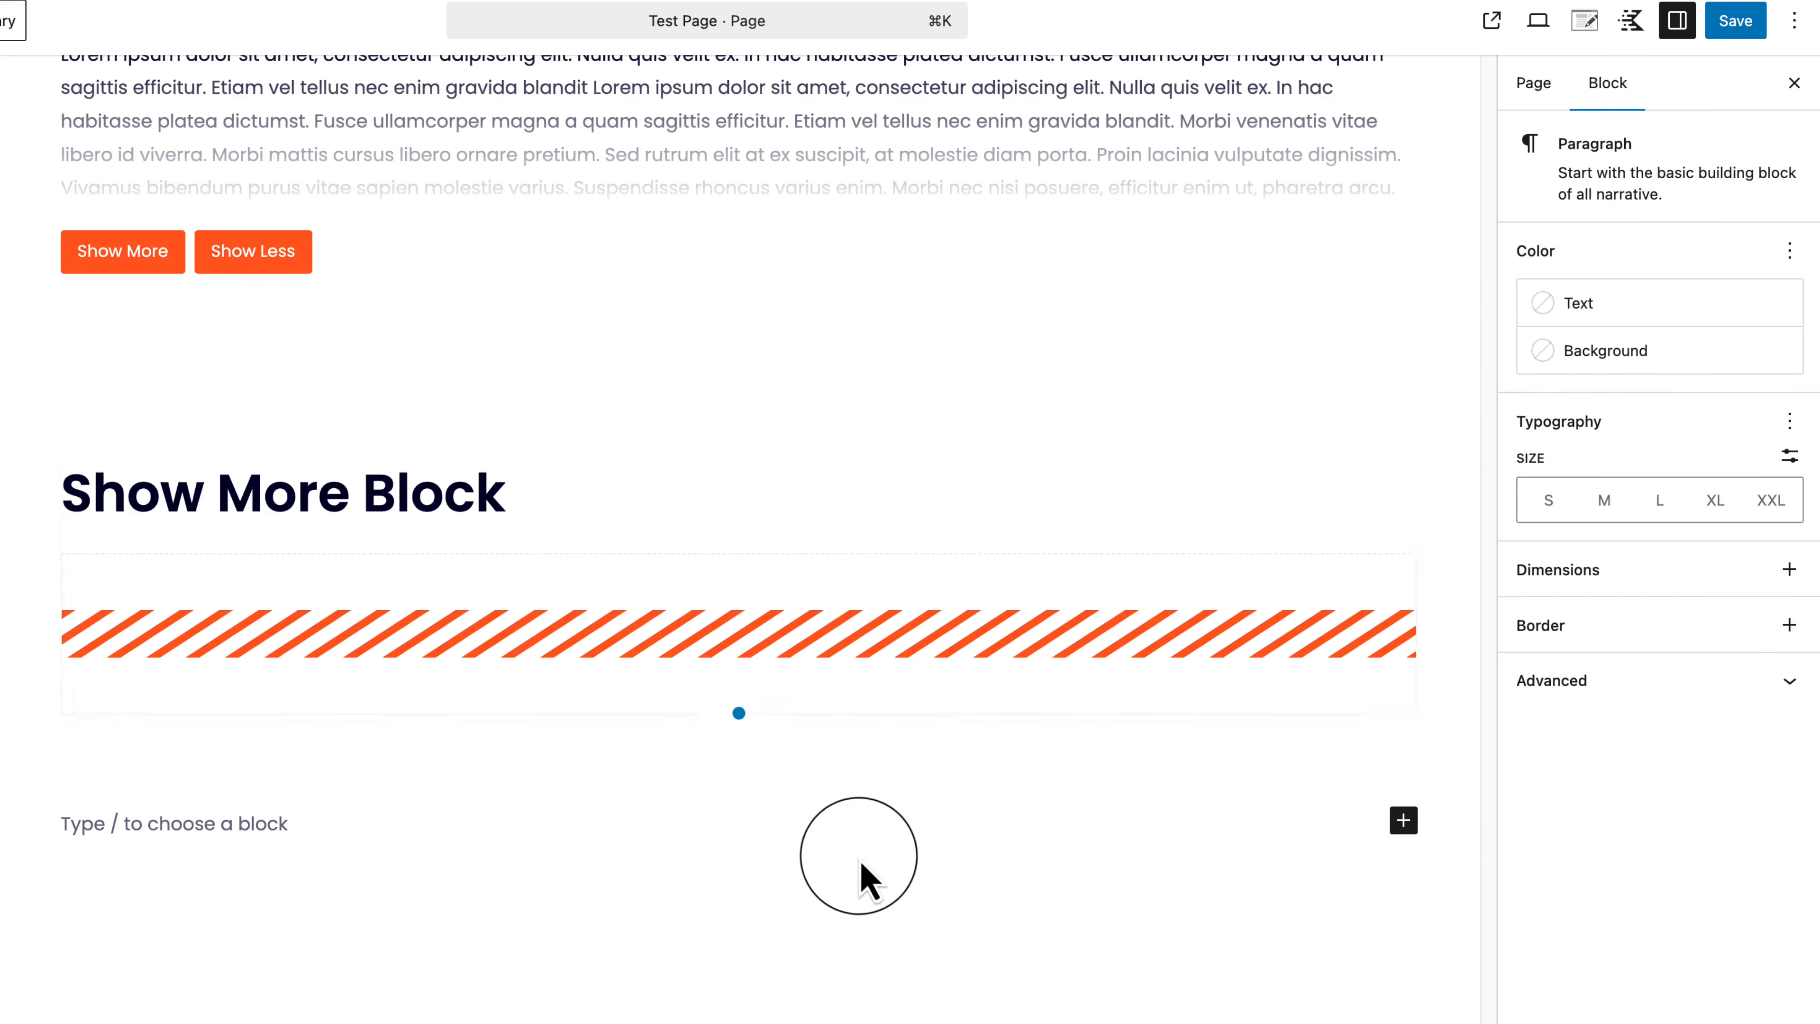
click(946, 659)
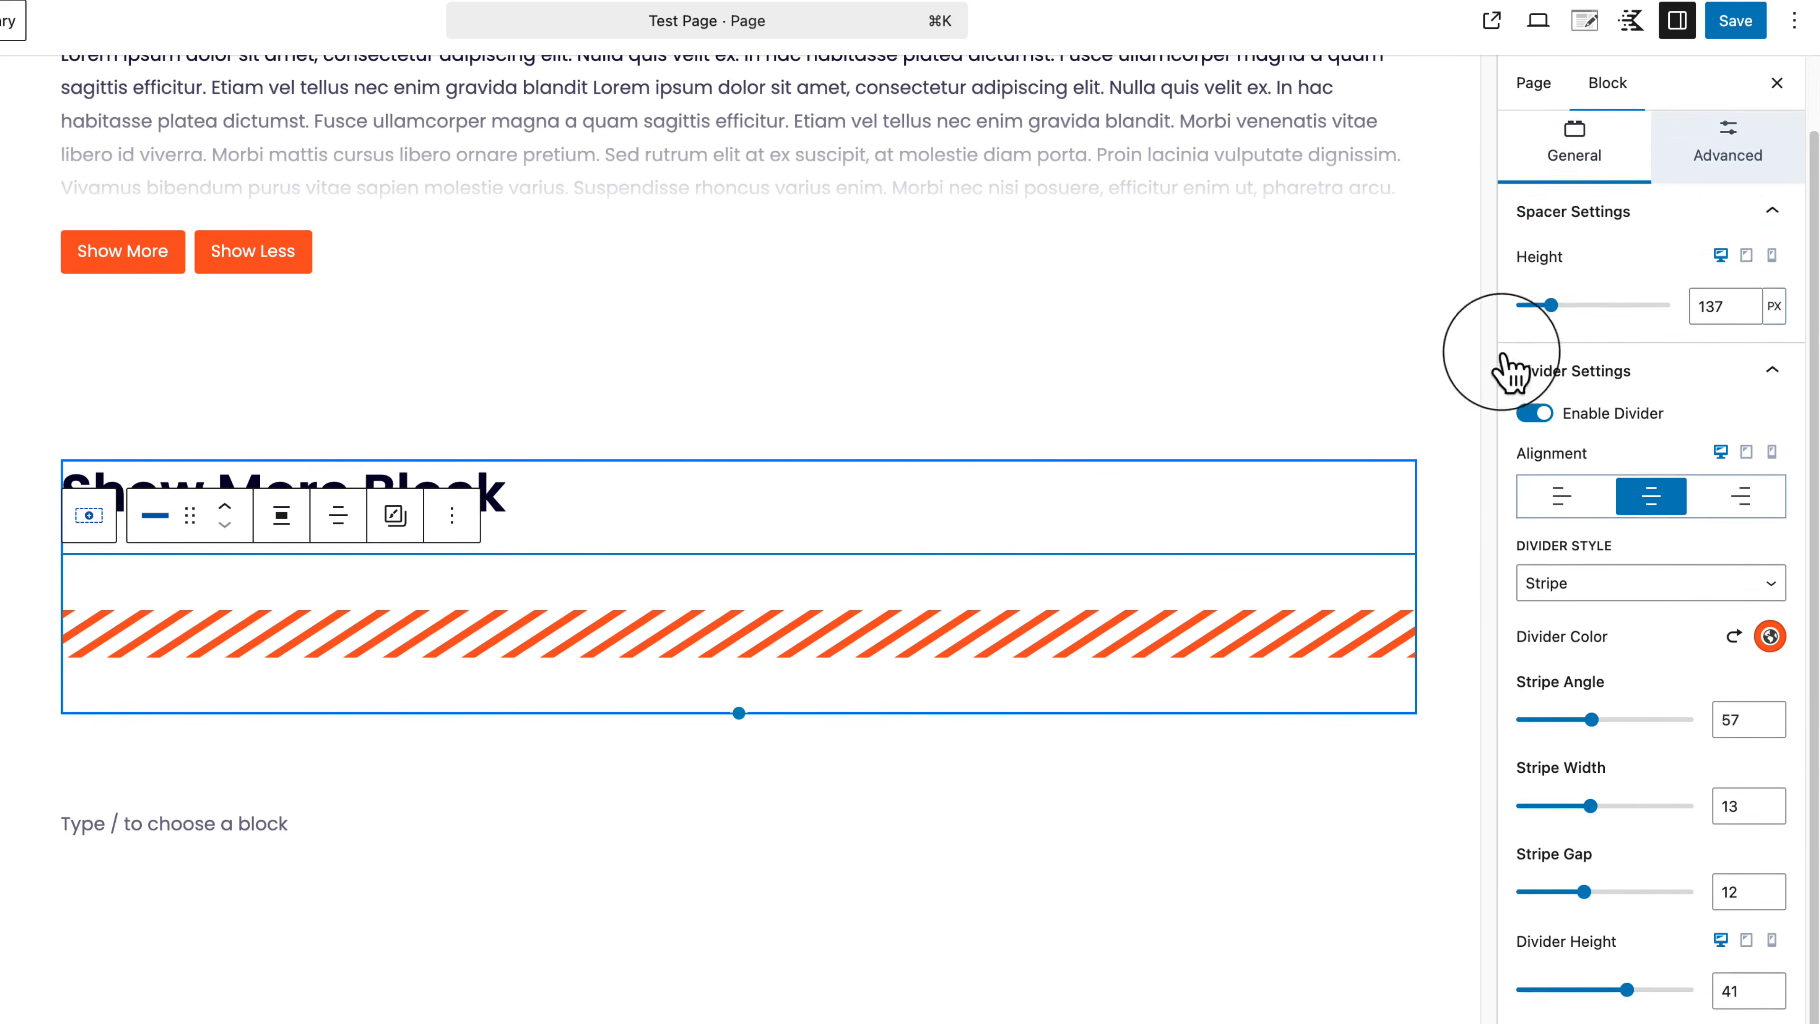
click(1742, 244)
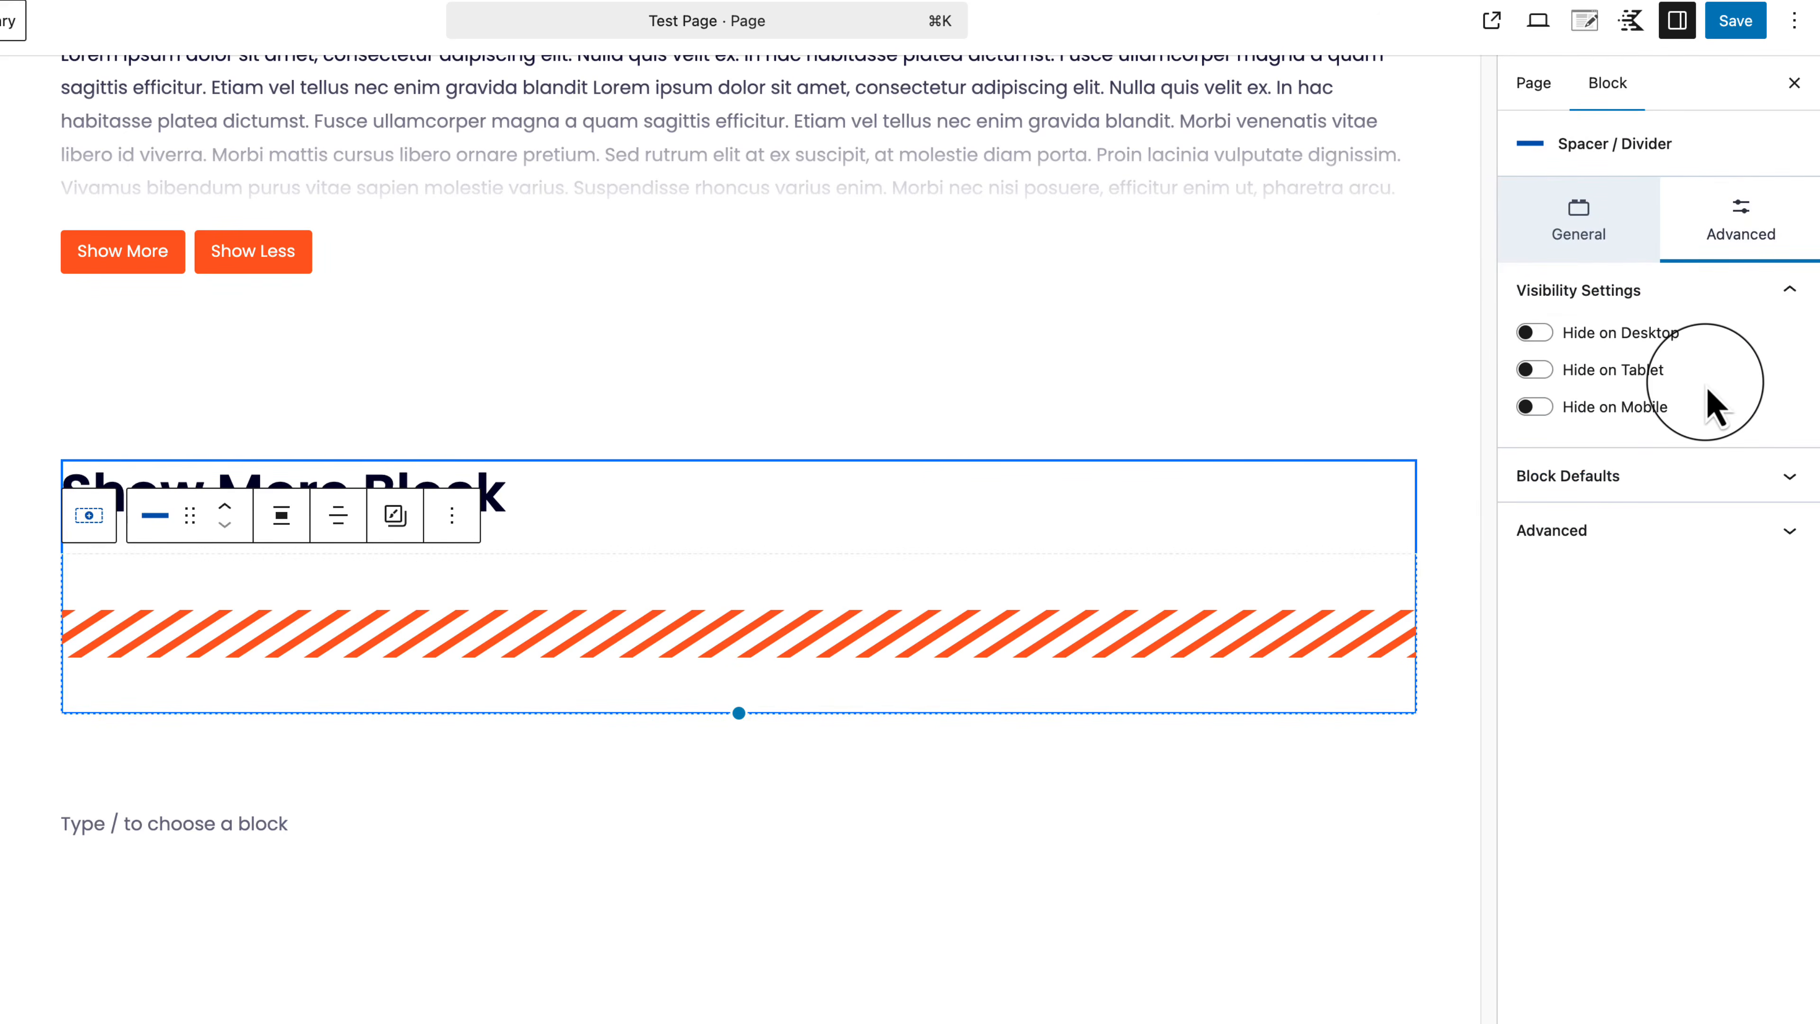
click(196, 109)
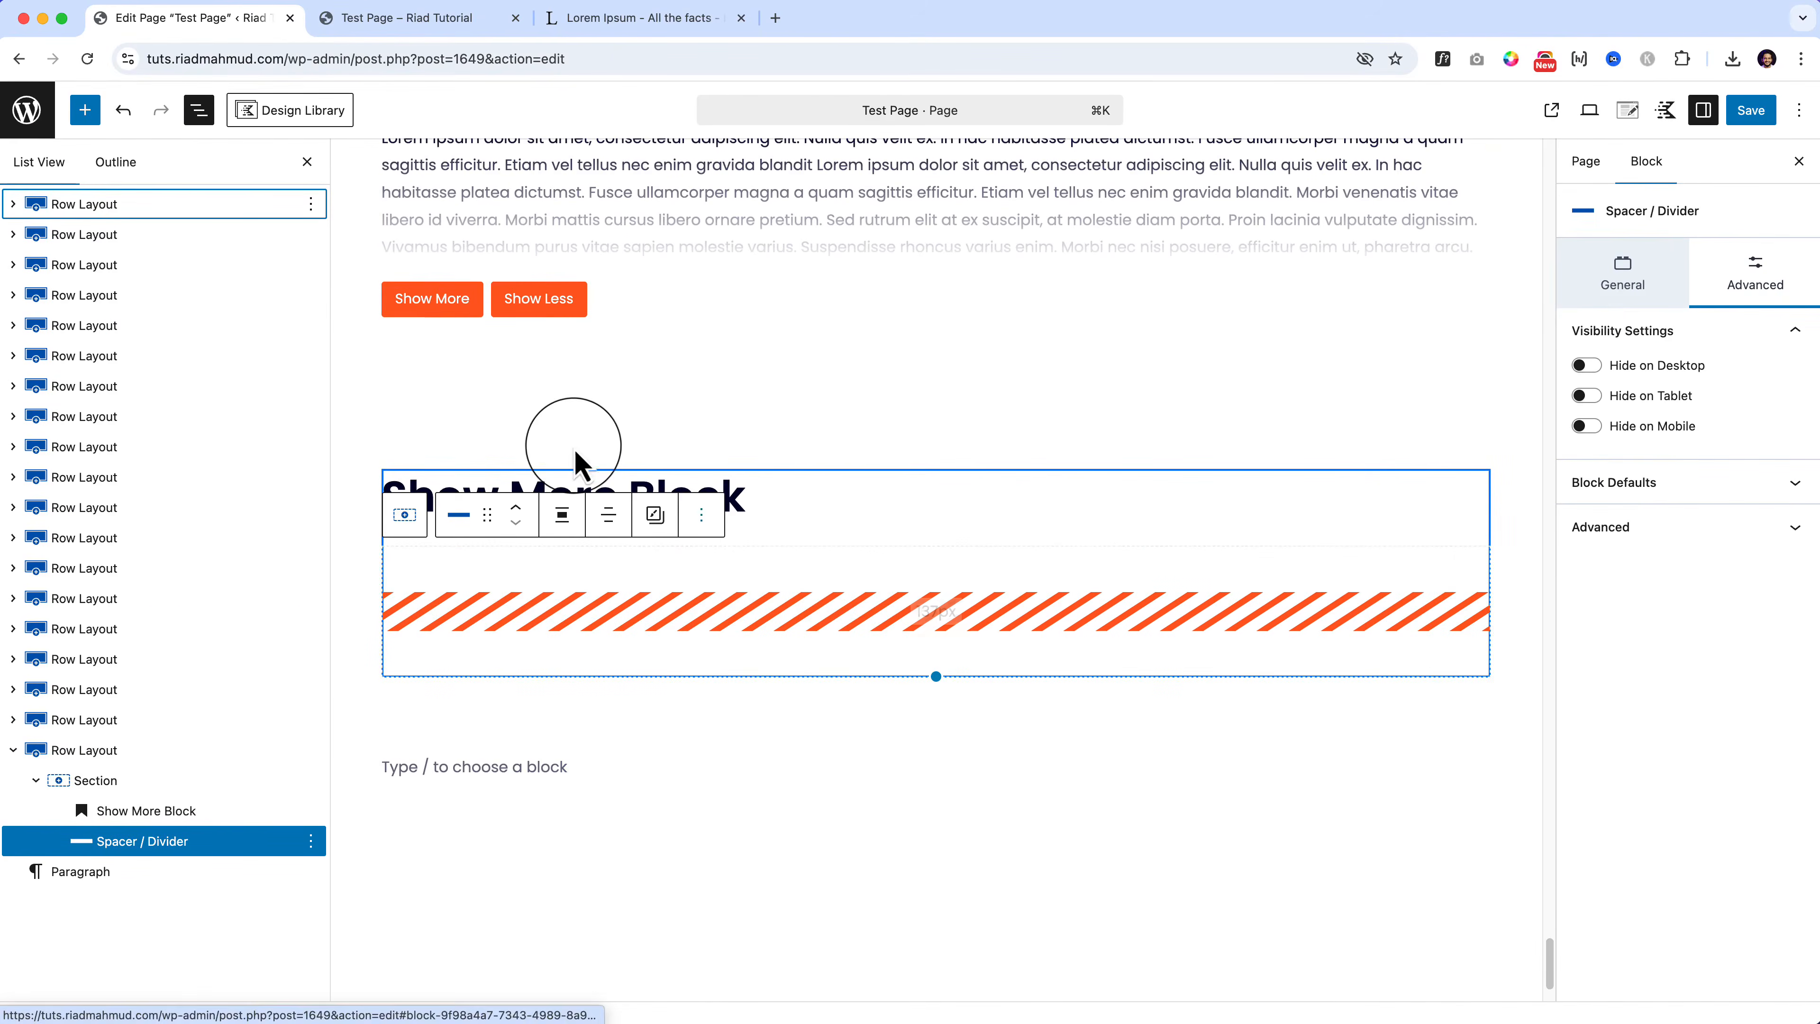
Step: Rename the heading from 'Show More Block' to 'Space Block'
double_click(438, 486)
text(Space)
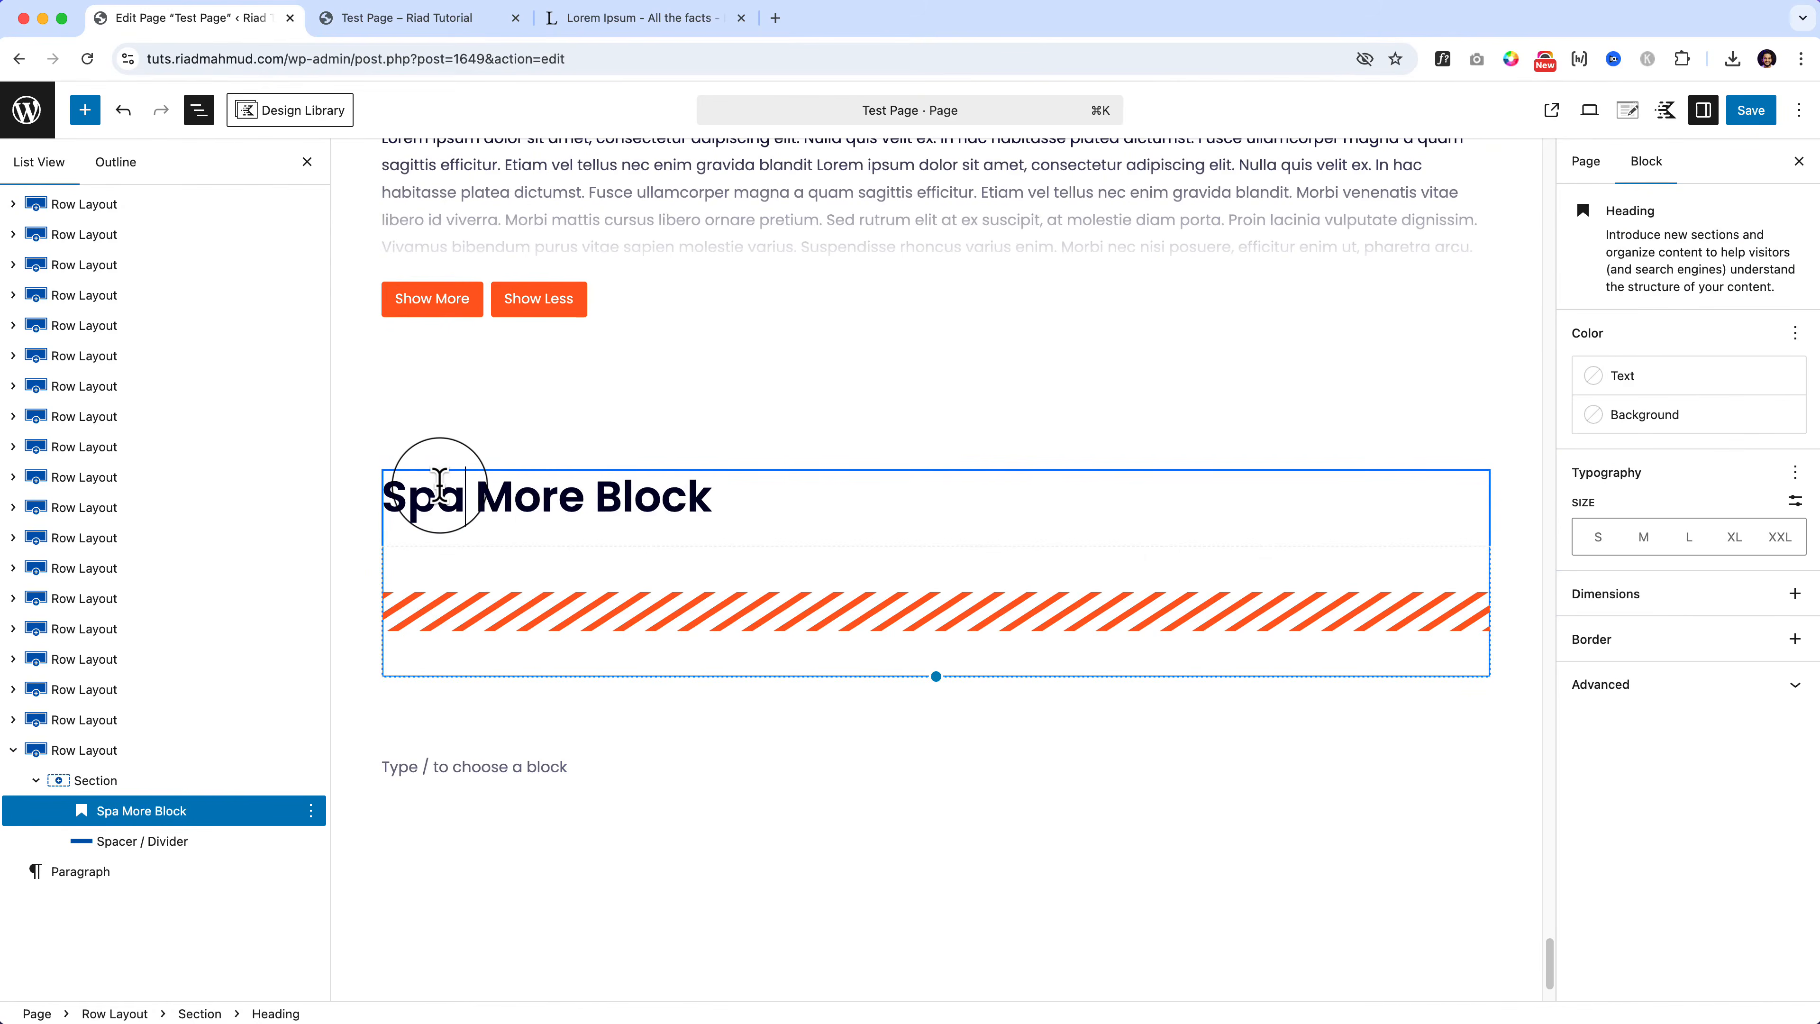
key(alt+shift+Right)
key(BackSpace)
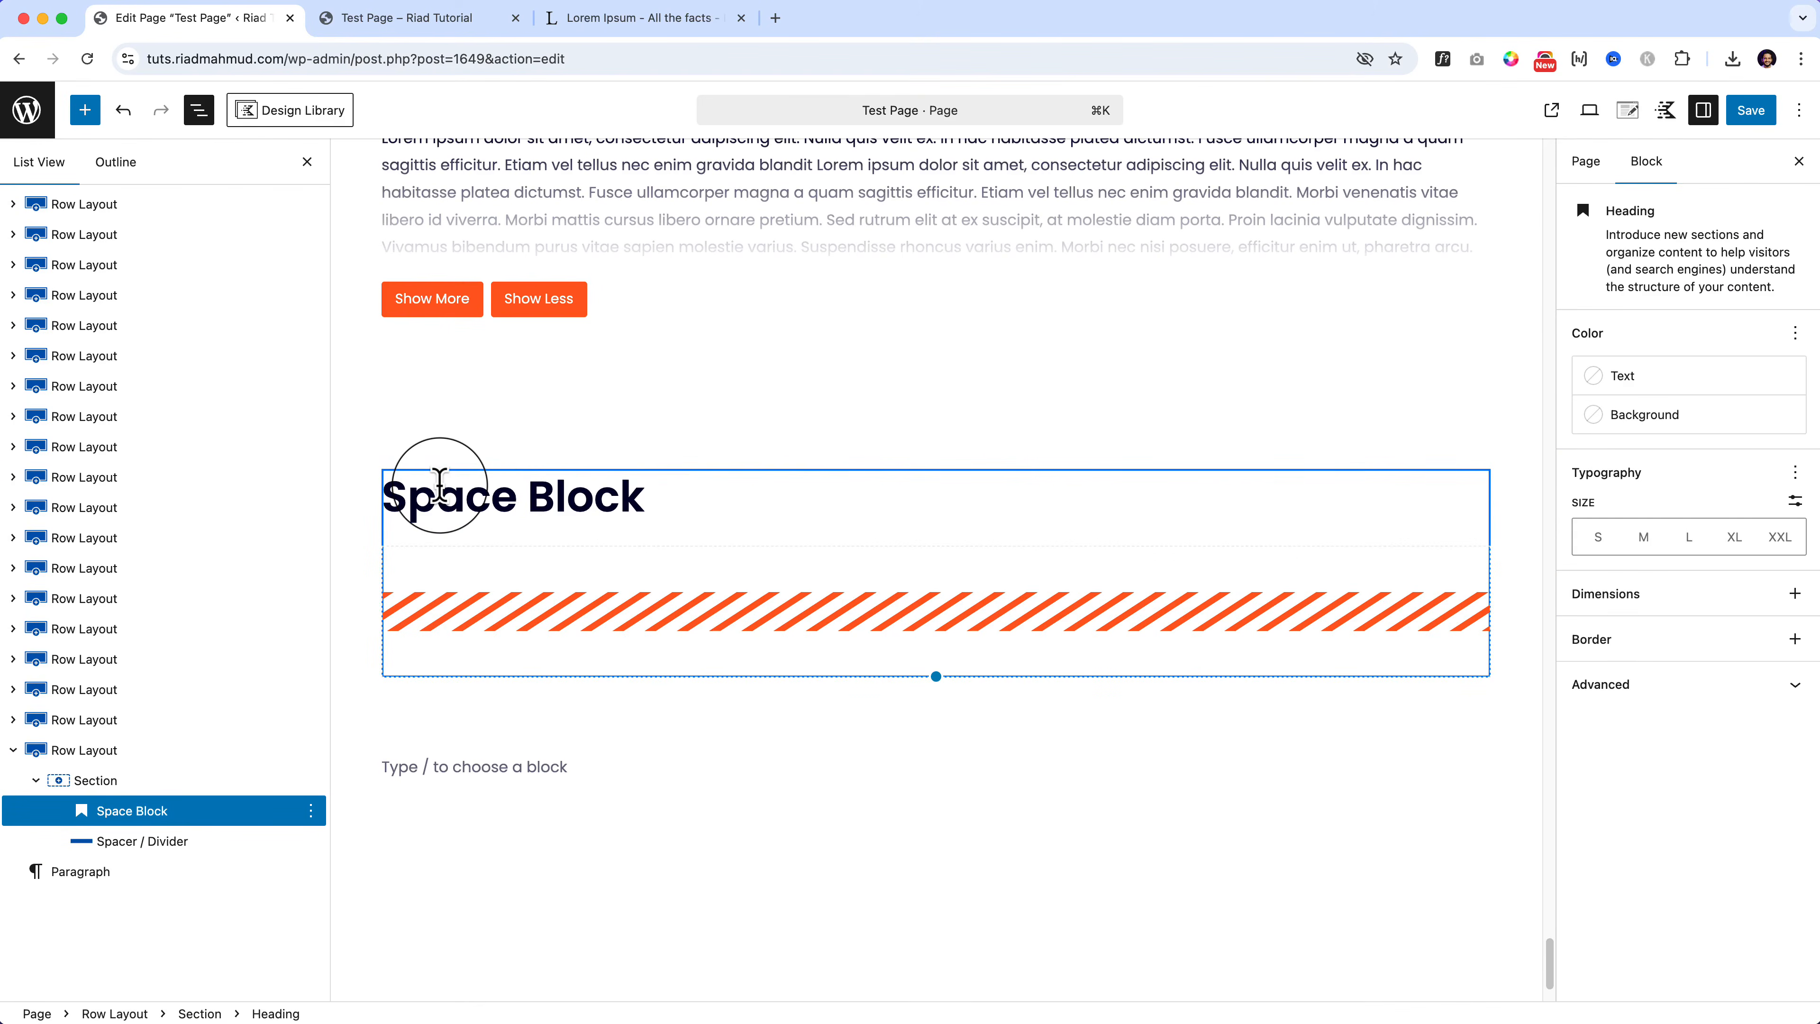
Step: Duplicate the row section containing the Space Block heading
click(84, 109)
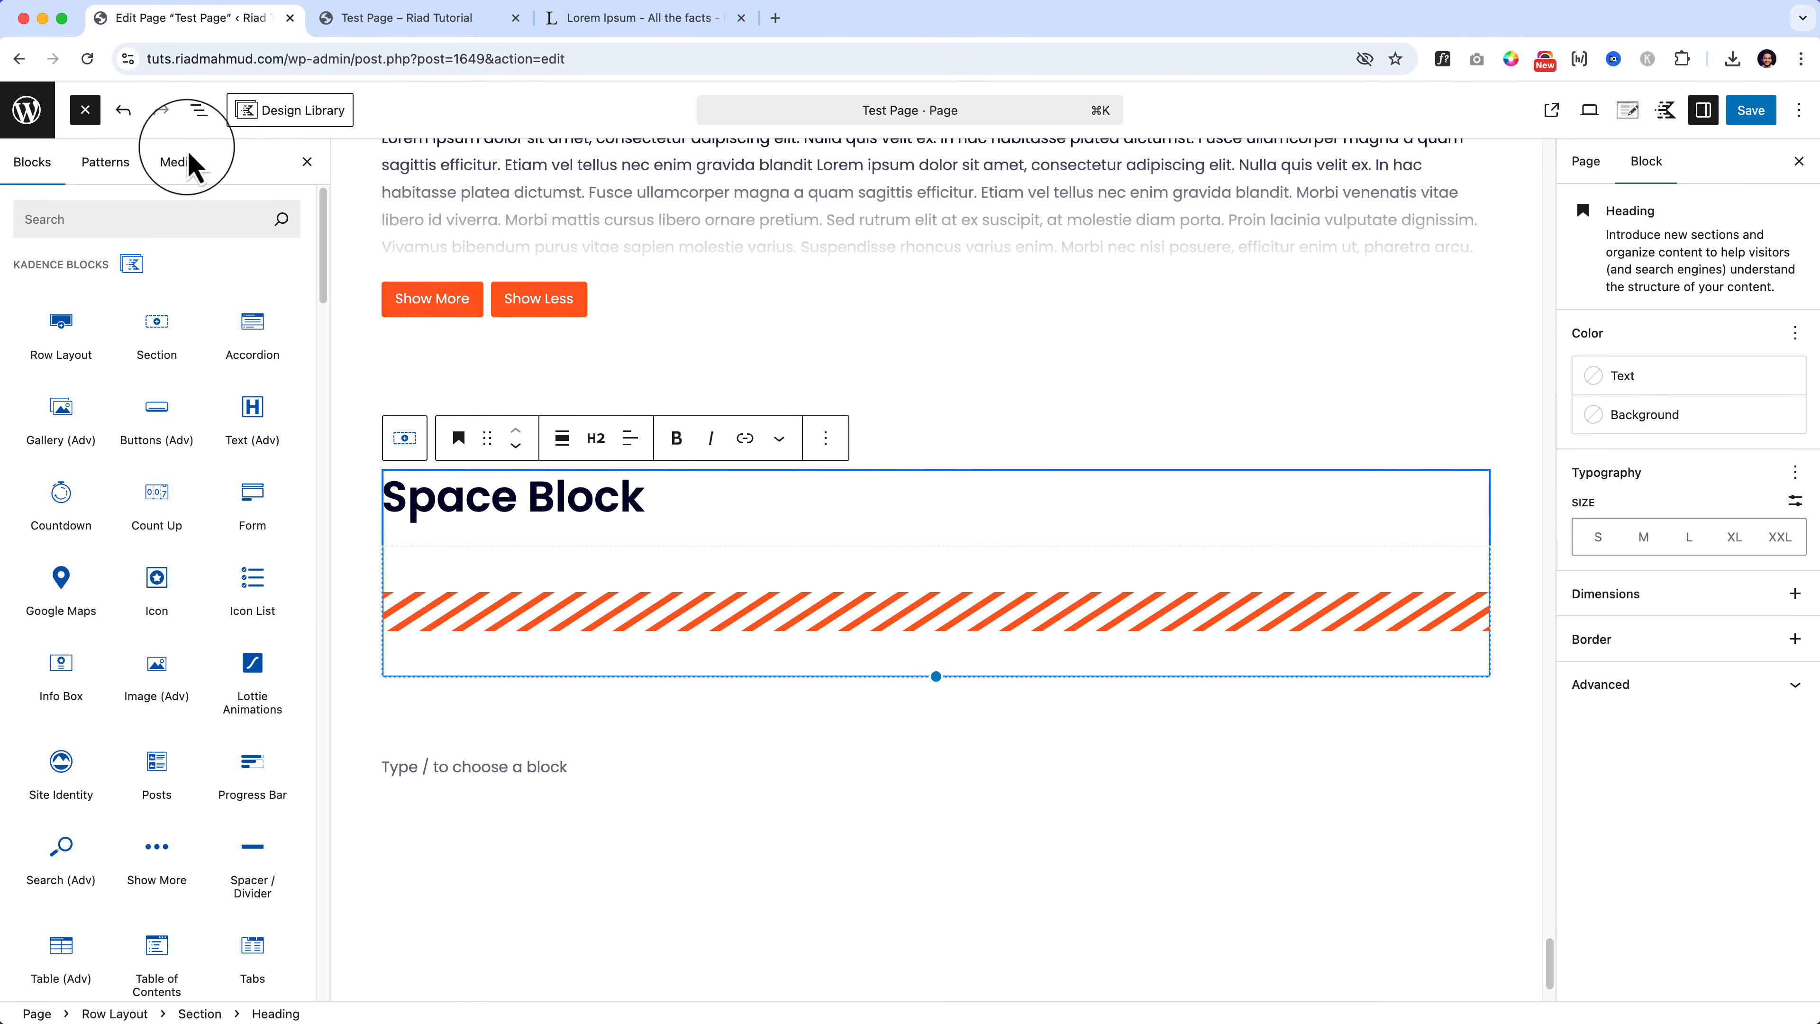
click(963, 419)
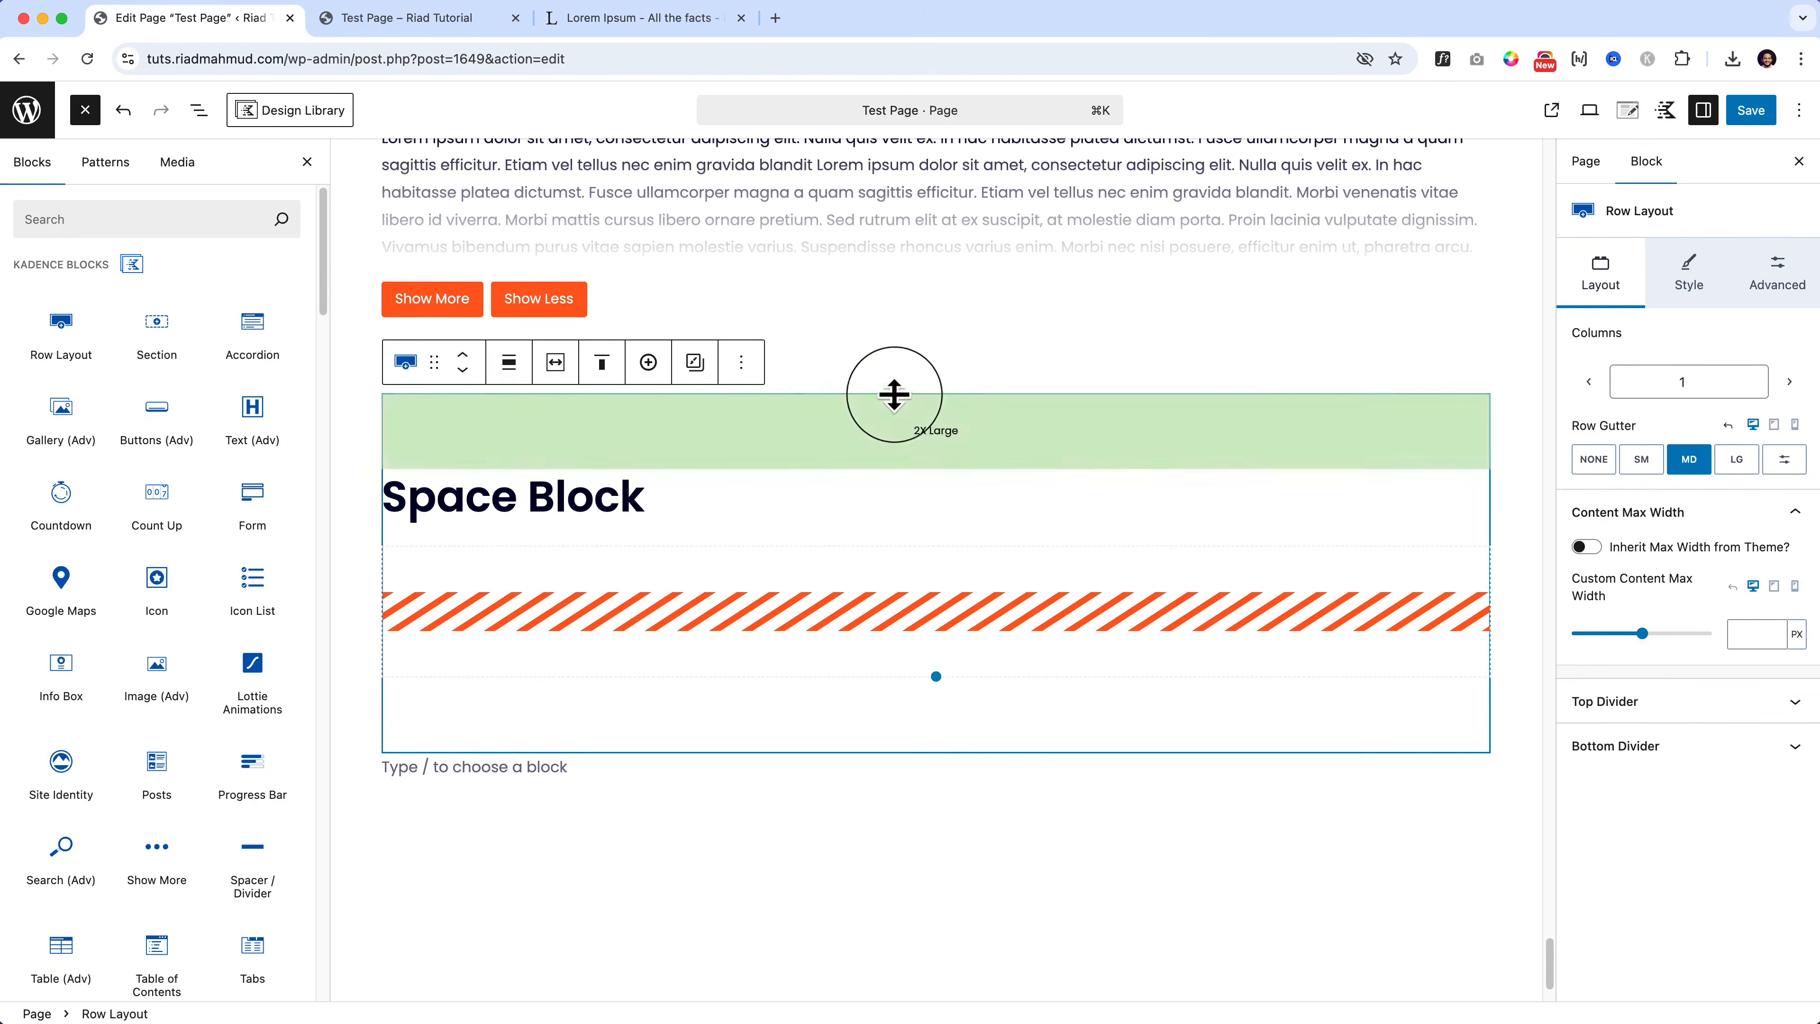
click(745, 365)
click(840, 504)
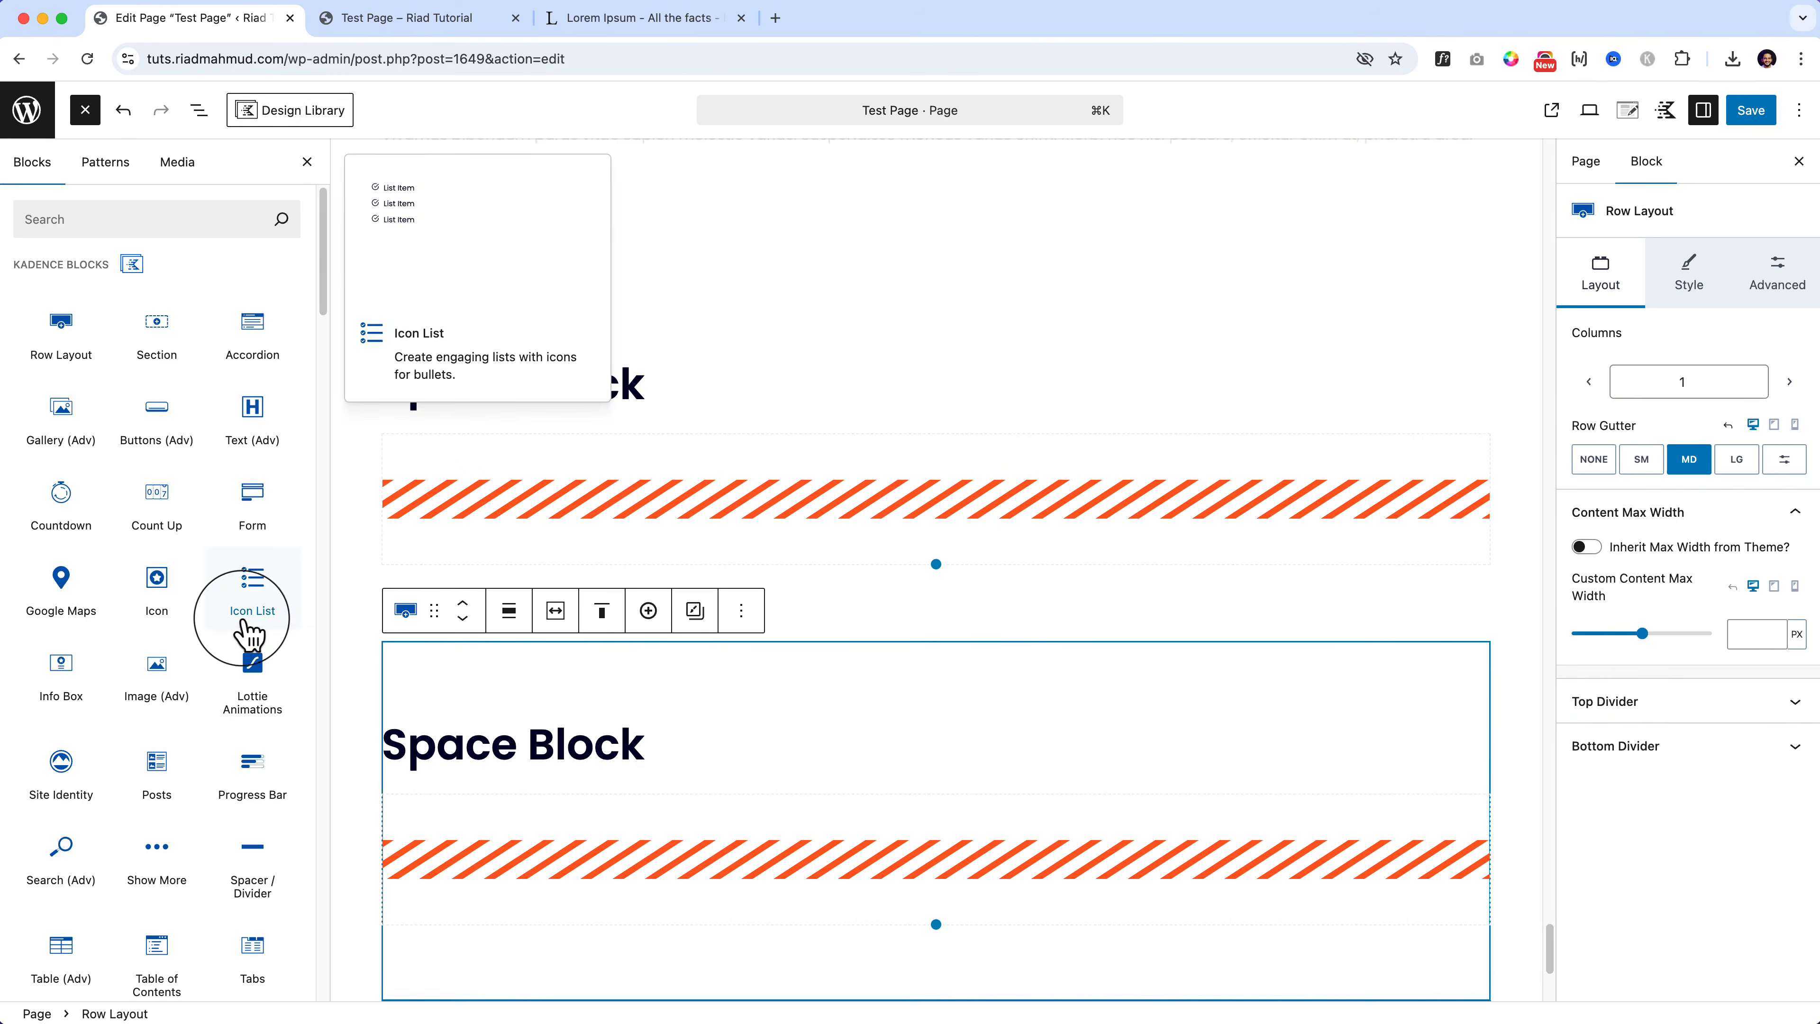
Step: Delete the striped divider from the duplicated section
scroll(246, 623, down, 3)
click(631, 855)
click(704, 762)
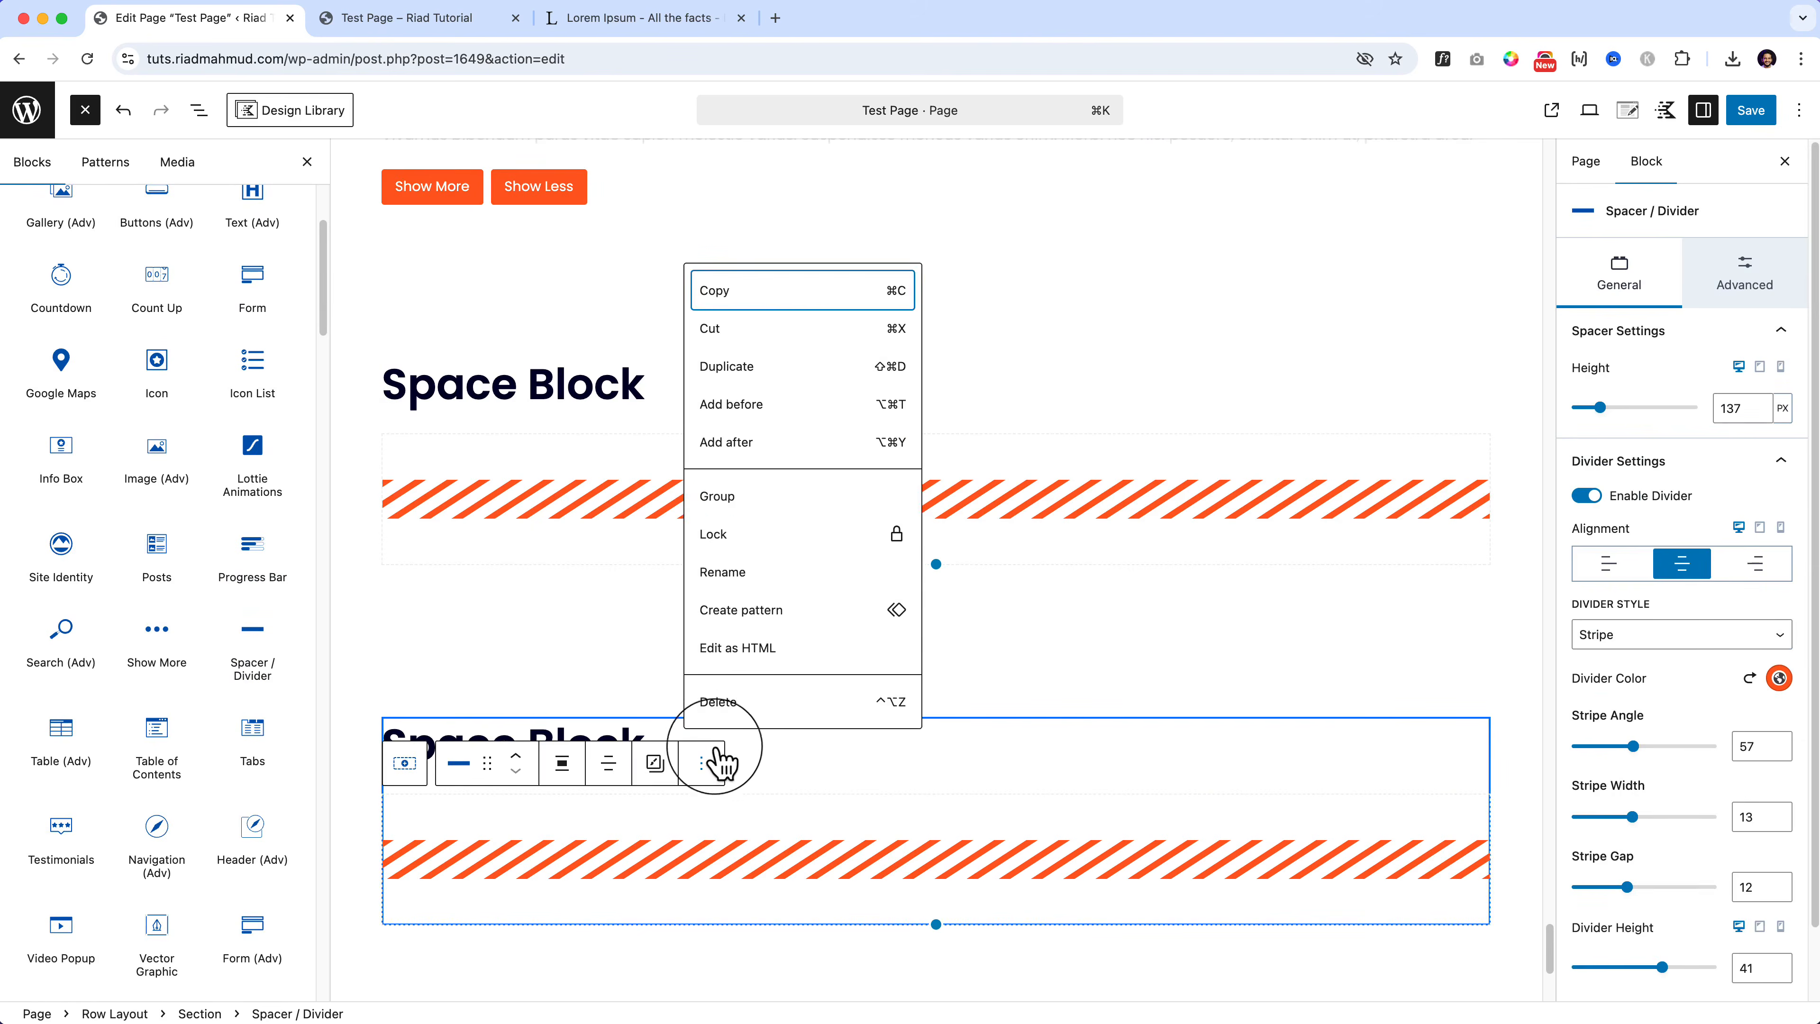
click(717, 703)
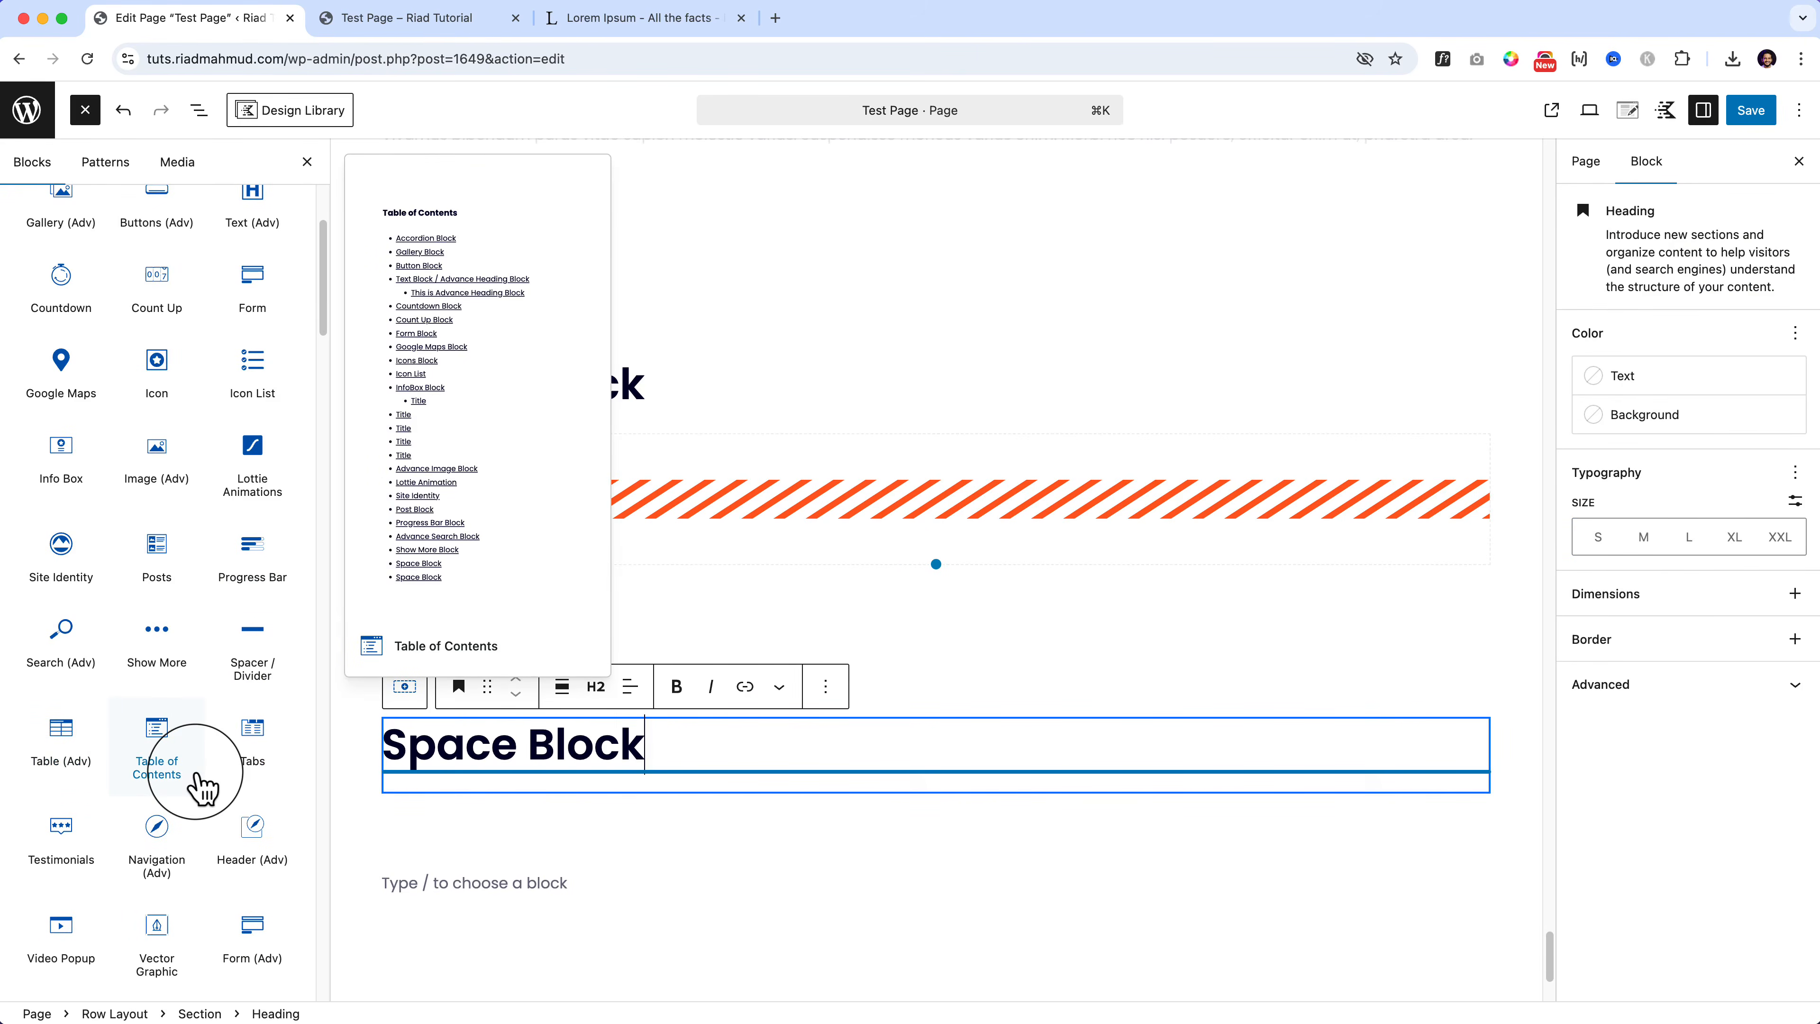
Step: Insert a Table (Adv) block under the copied heading with 3 columns and 11 rows
scroll(203, 789, down, 2)
drag(81, 637, 489, 796)
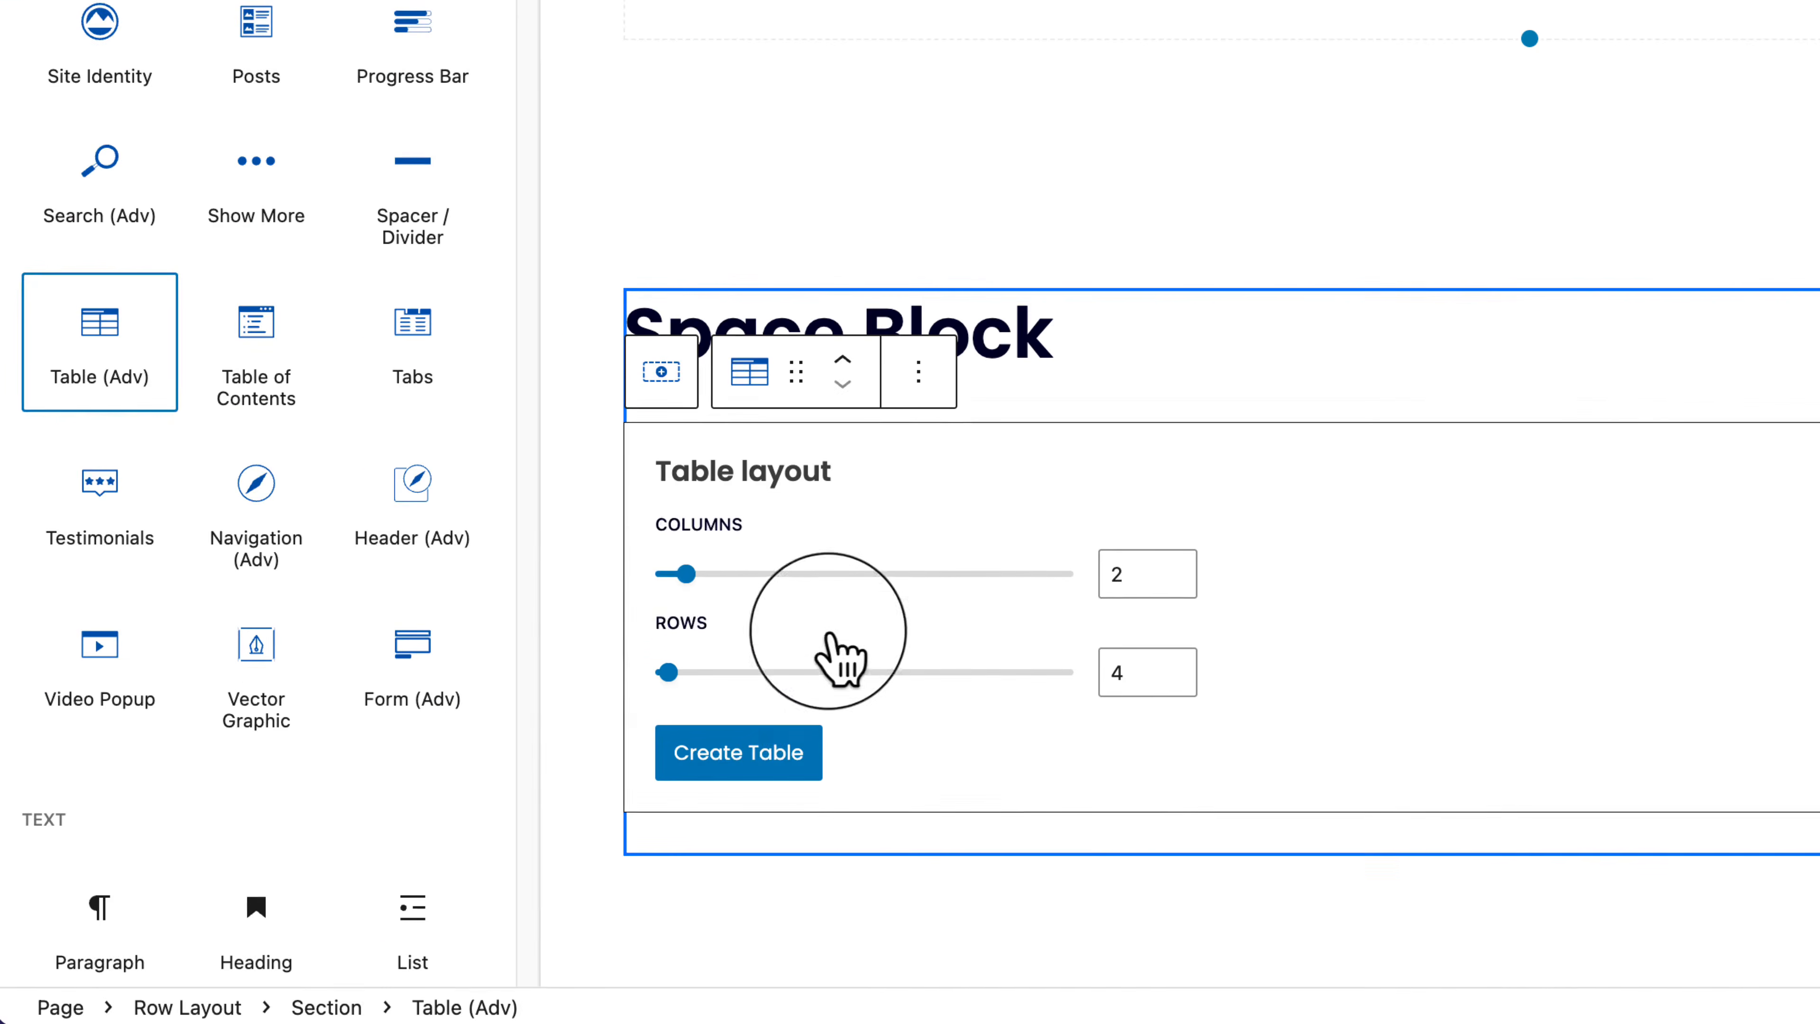
drag(686, 573, 735, 581)
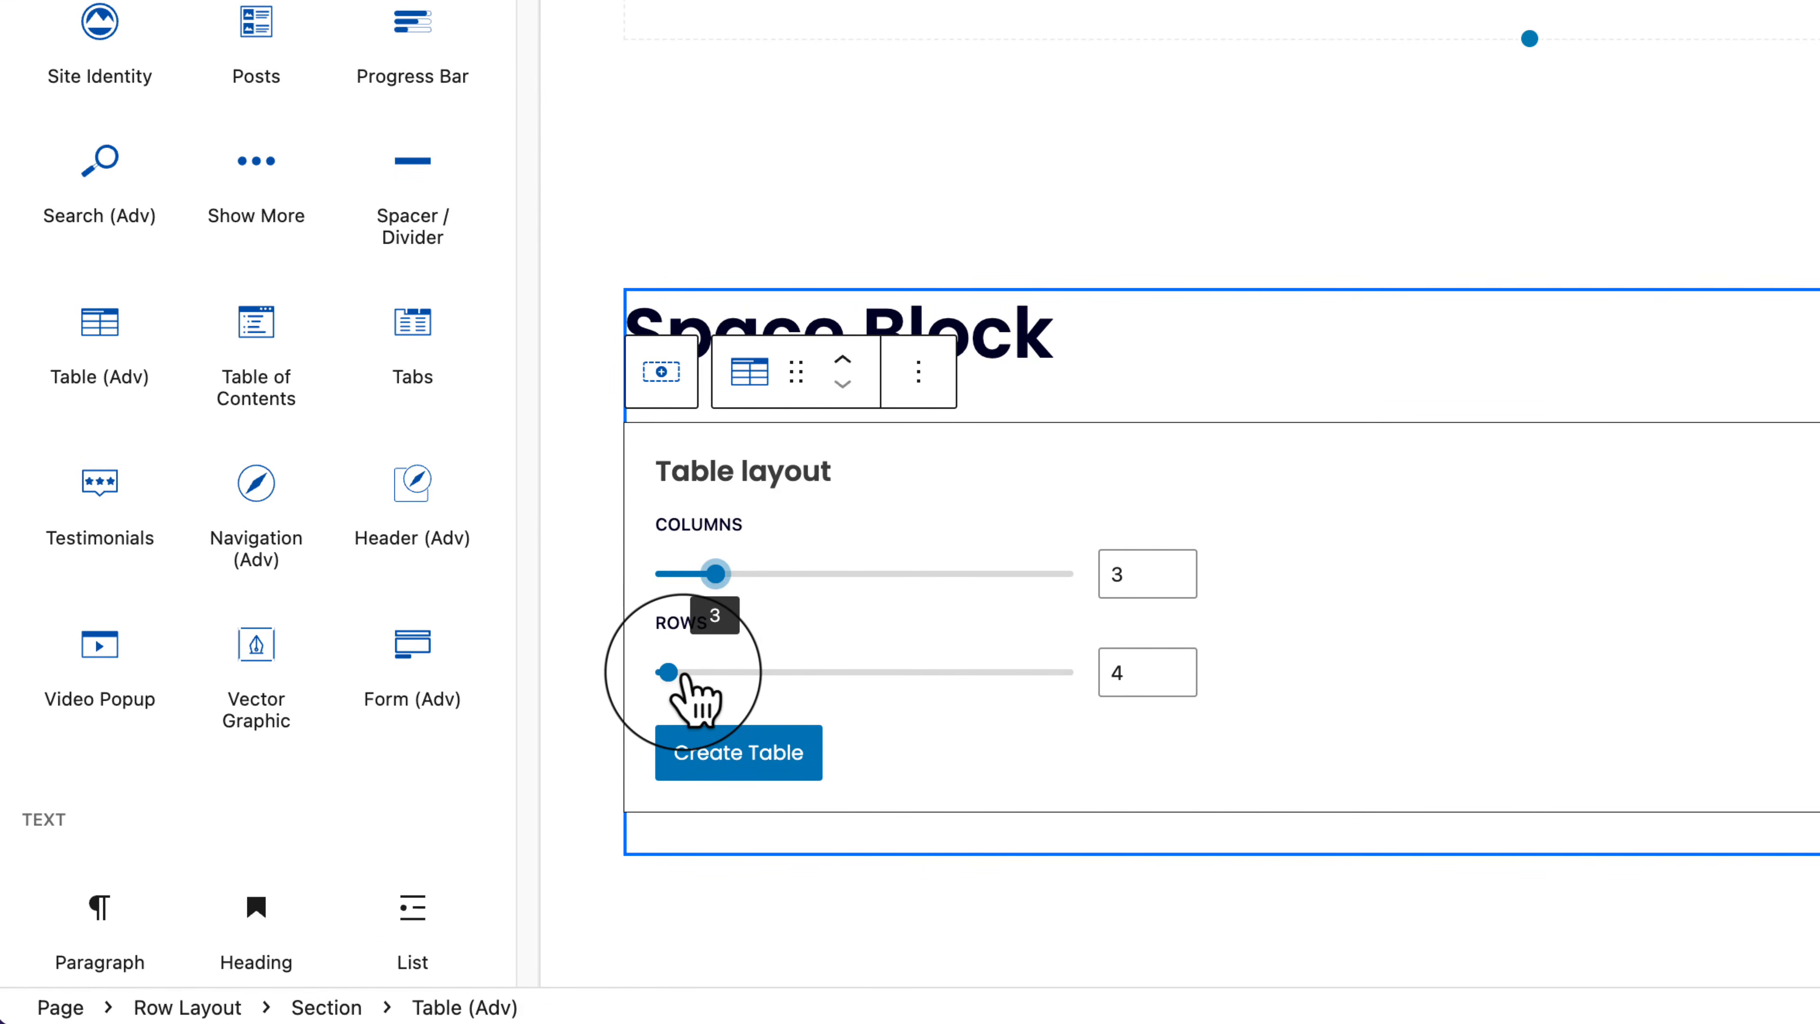
mouse_move(684, 674)
mouse_down()
mouse_move(735, 675)
mouse_move(709, 678)
mouse_up()
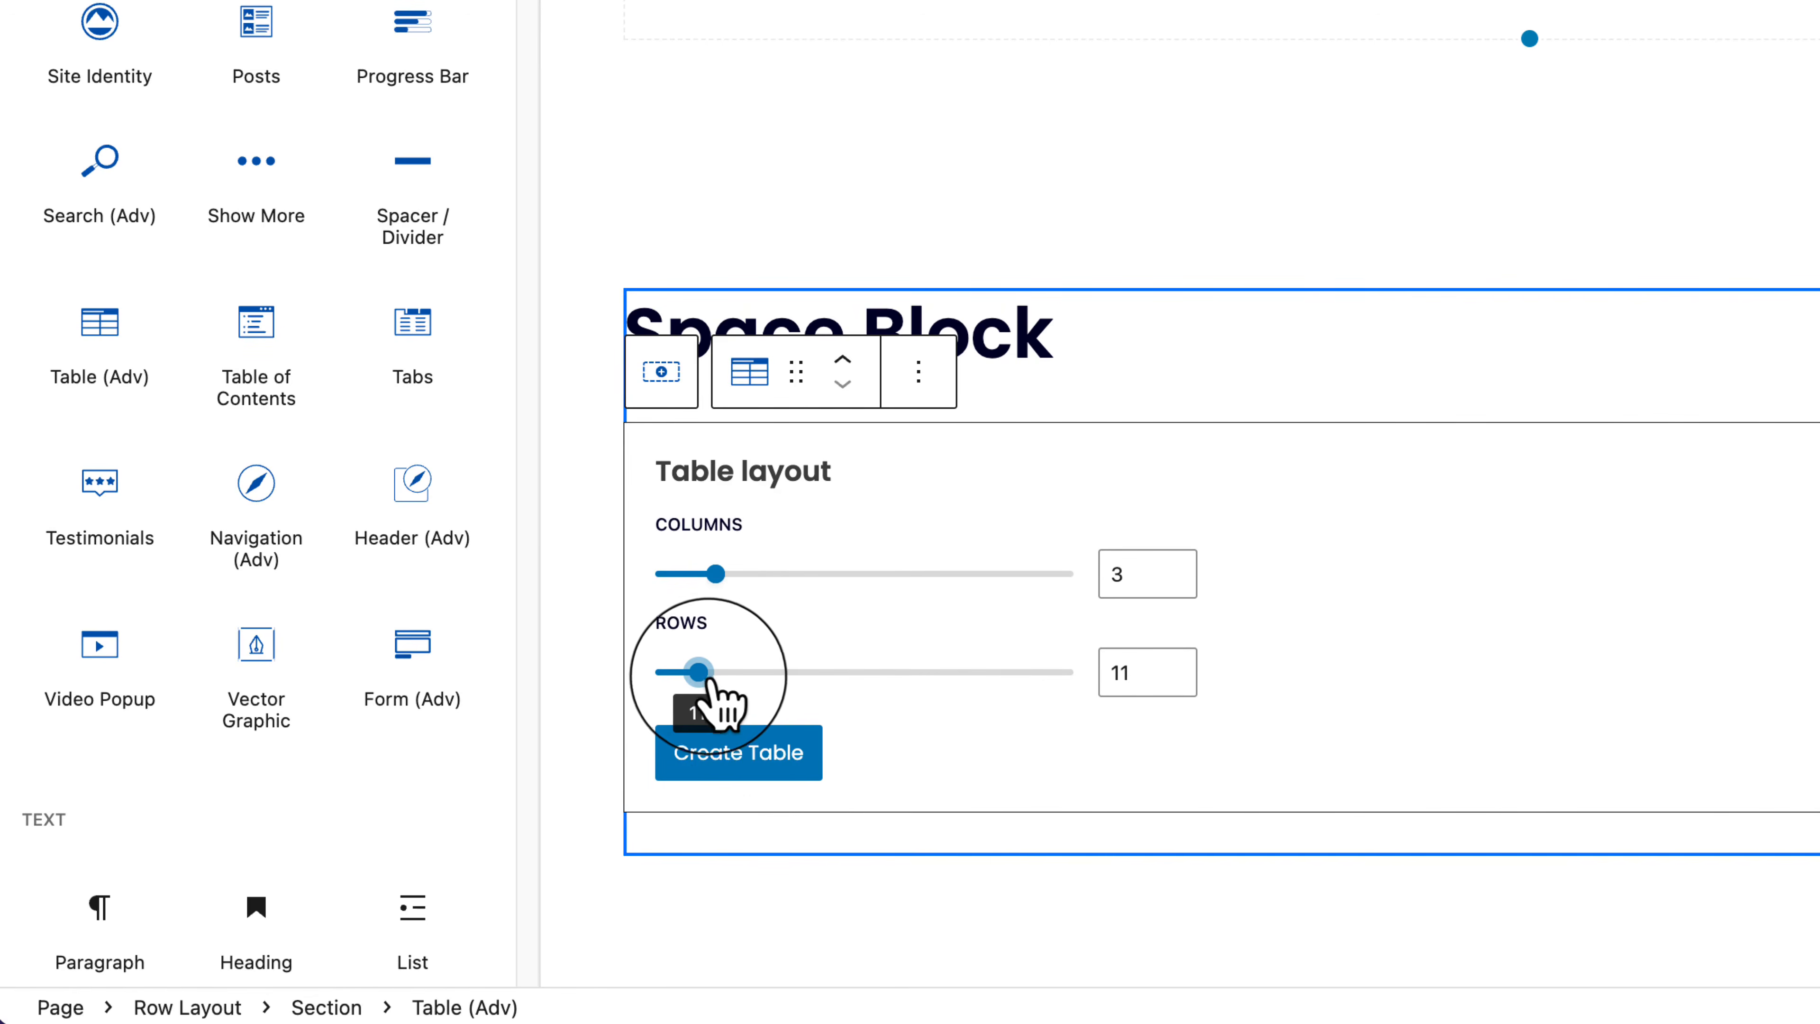
click(745, 761)
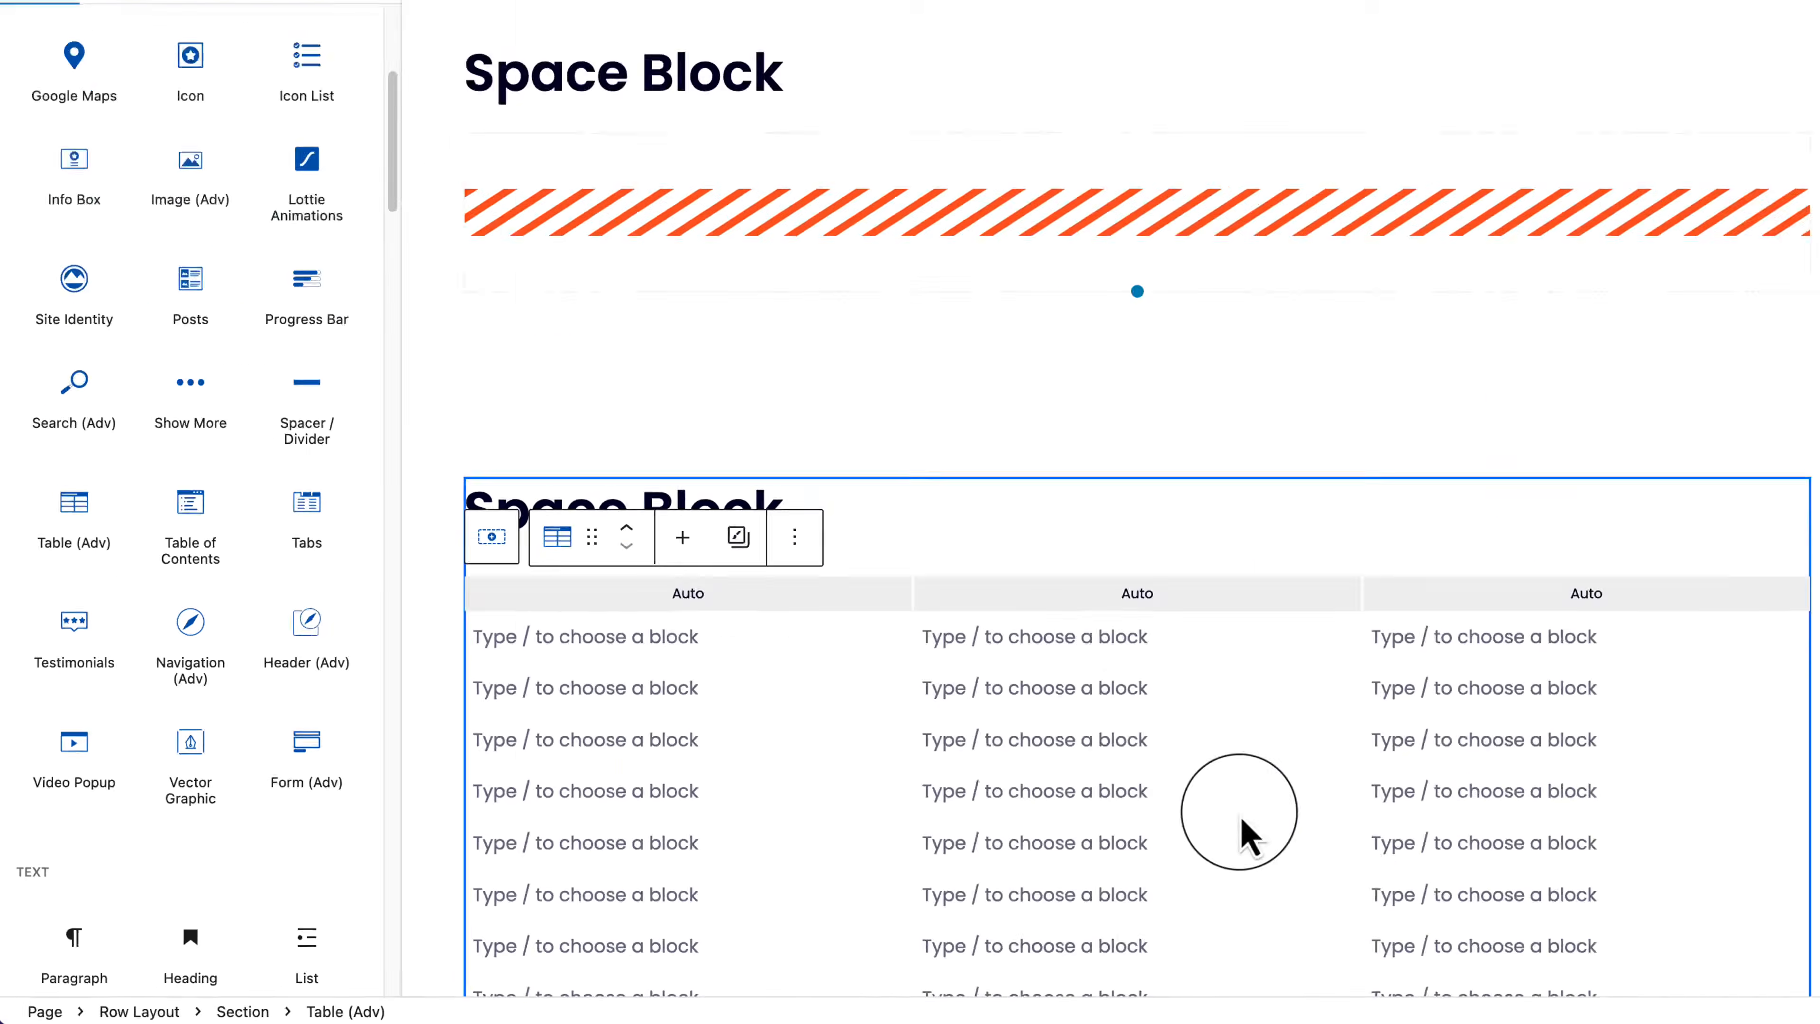
scroll(1247, 839, down, 5)
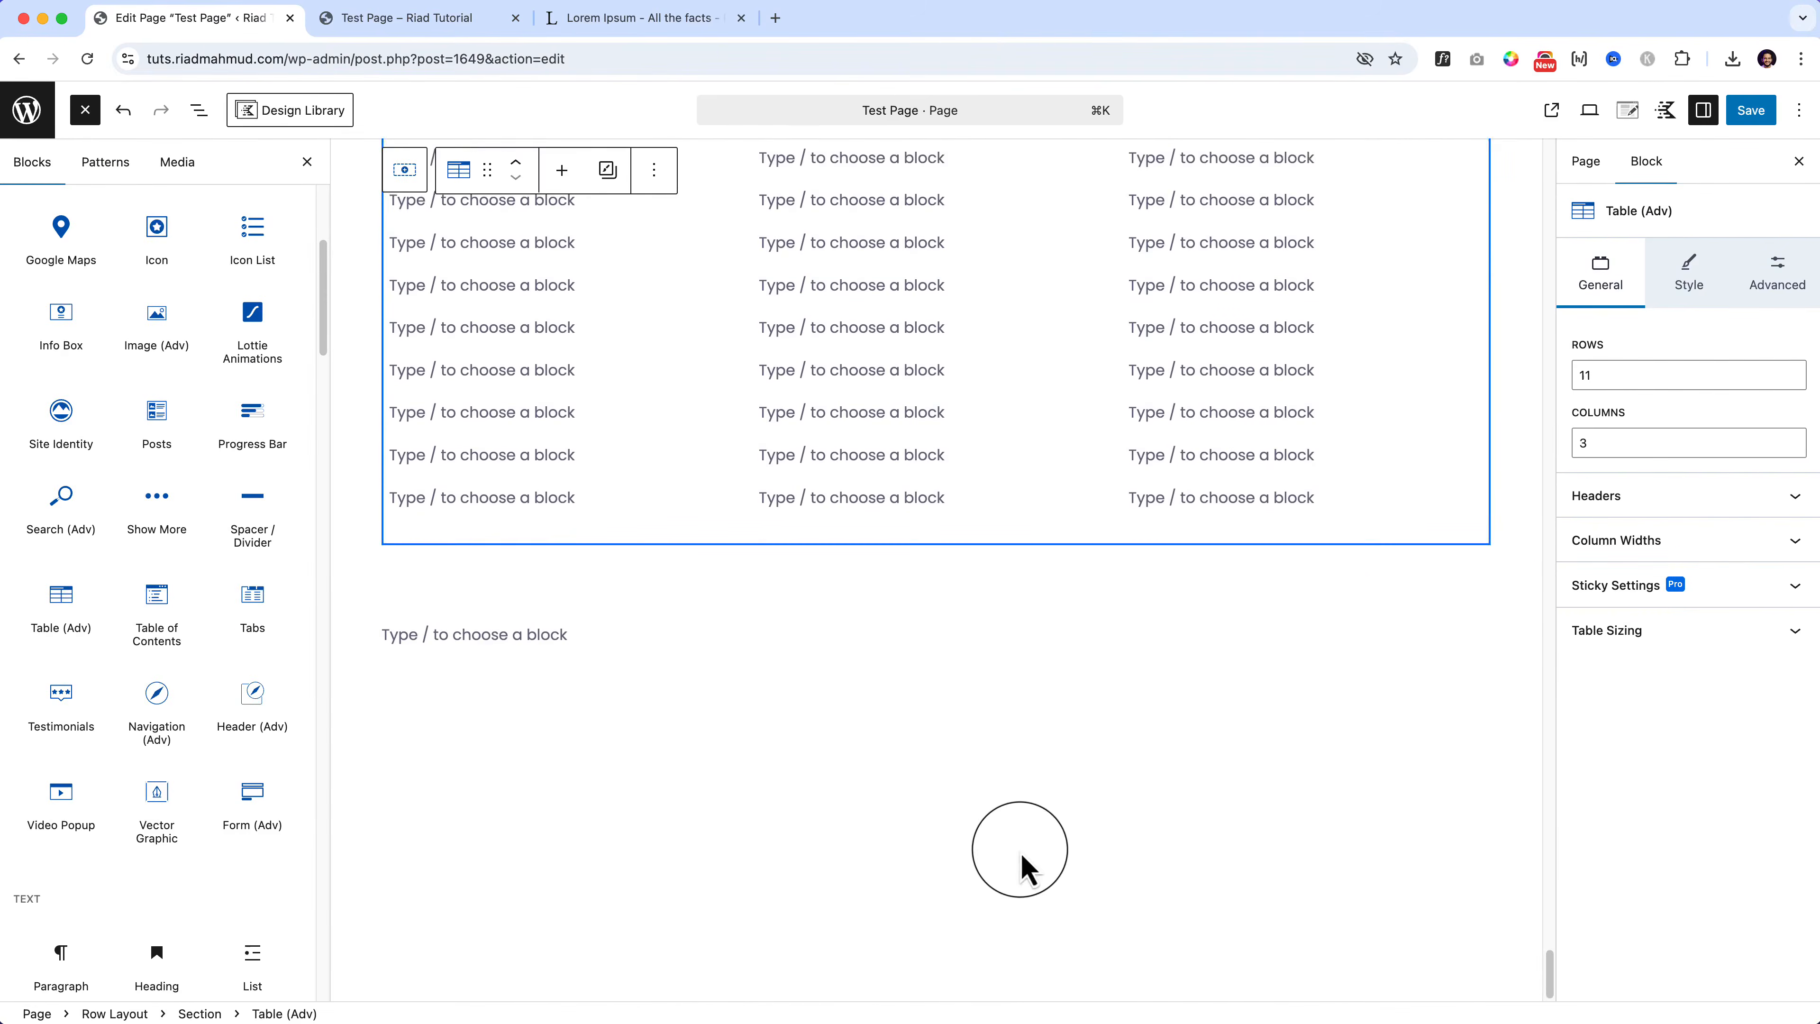
scroll(638, 459, up, 3)
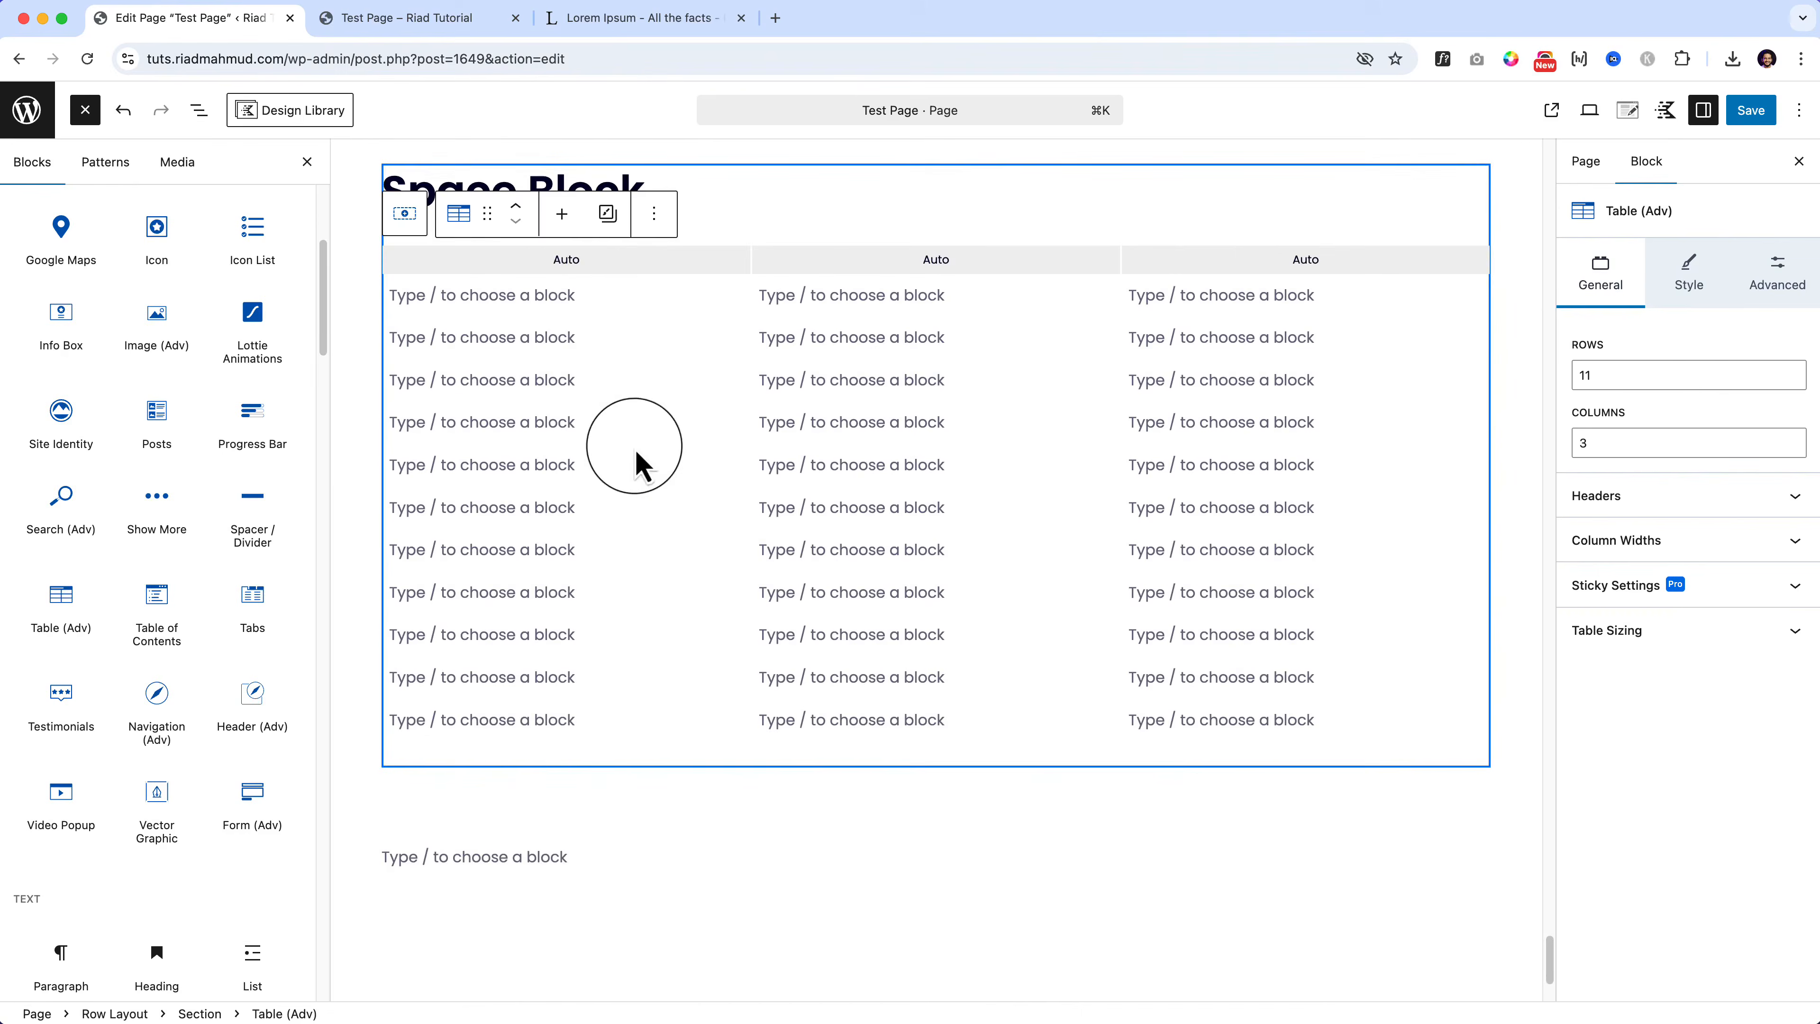
Step: Fill the table's first cell with 'This is test content'
click(528, 337)
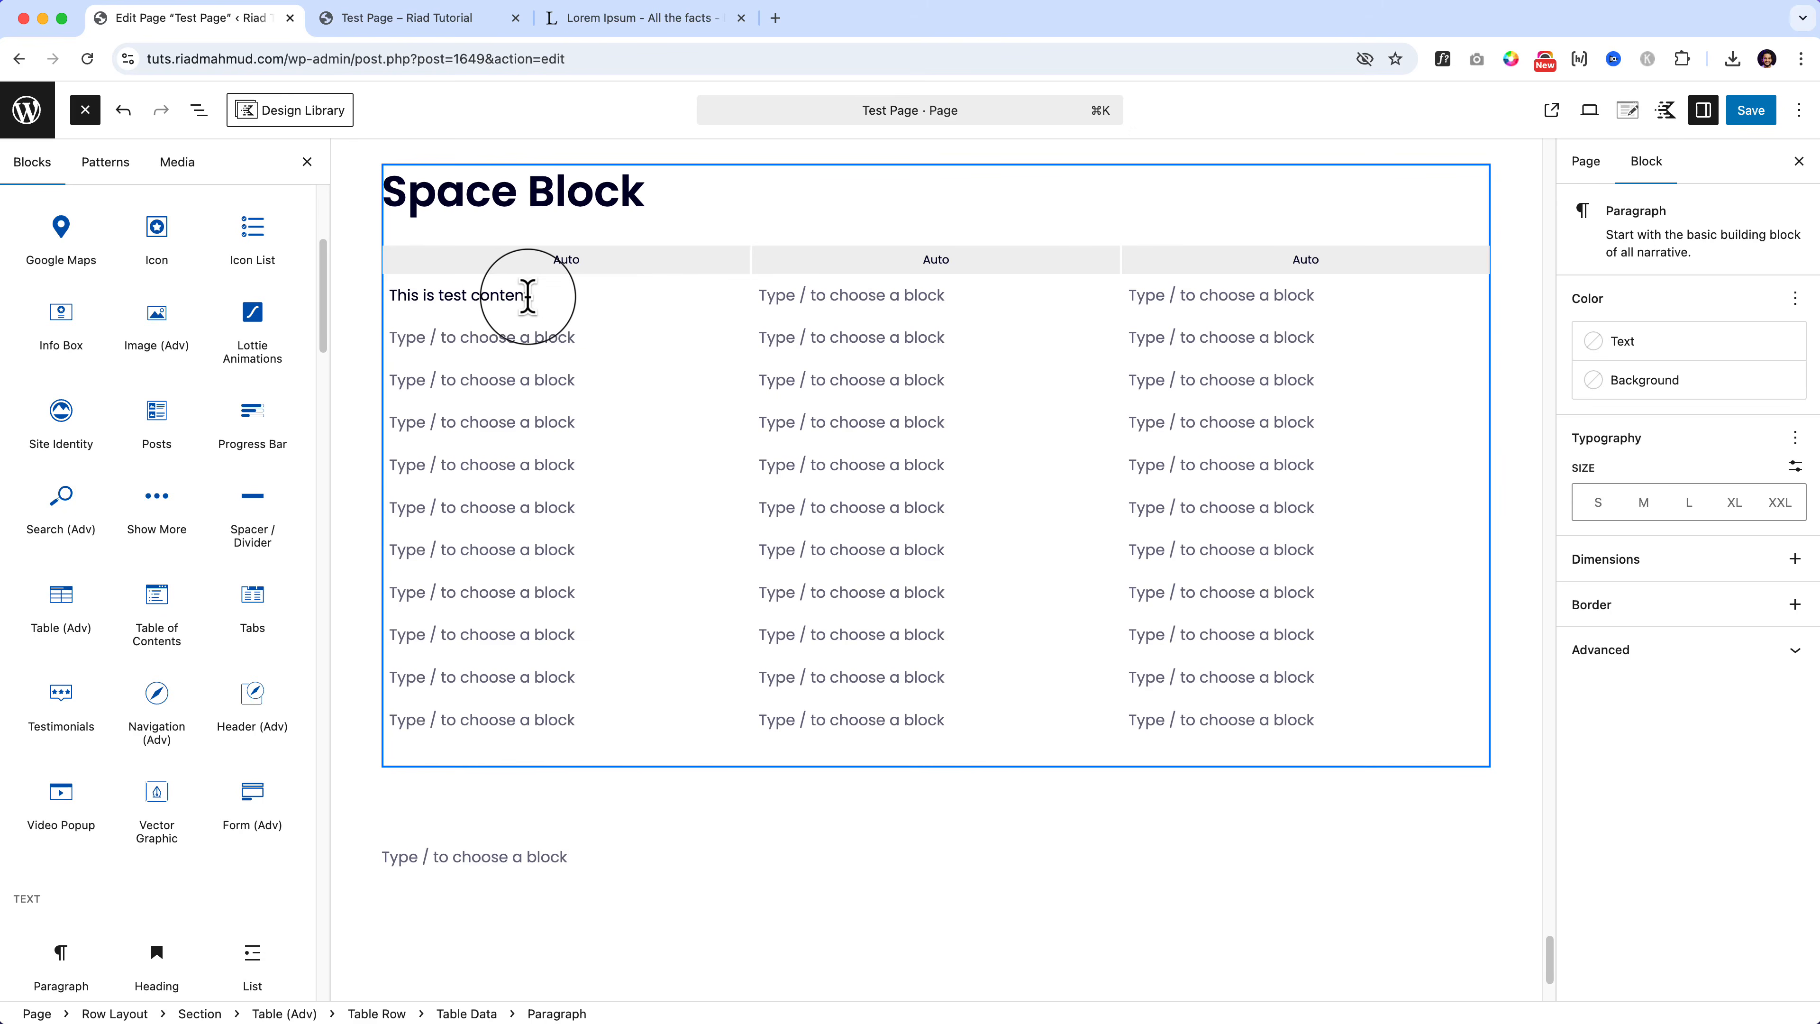
click(528, 295)
click(544, 339)
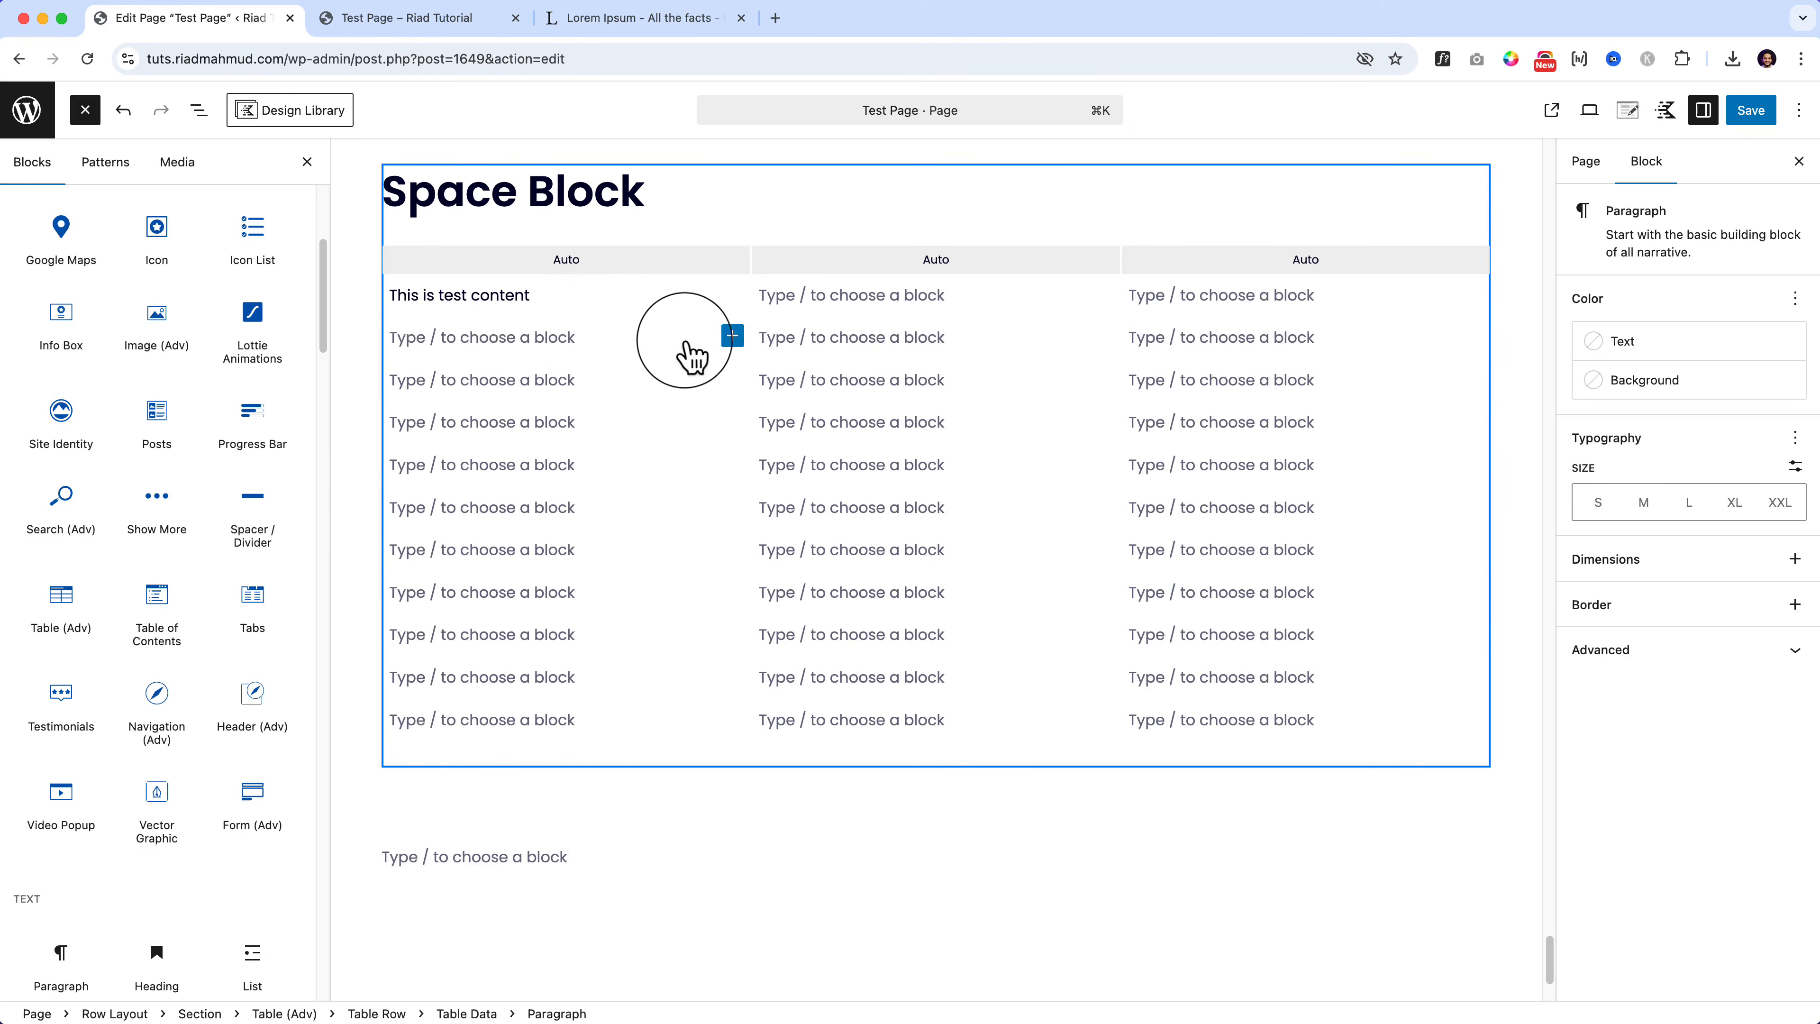
Step: Put the raised-hand logo.png image in the cell below and shrink it
click(732, 335)
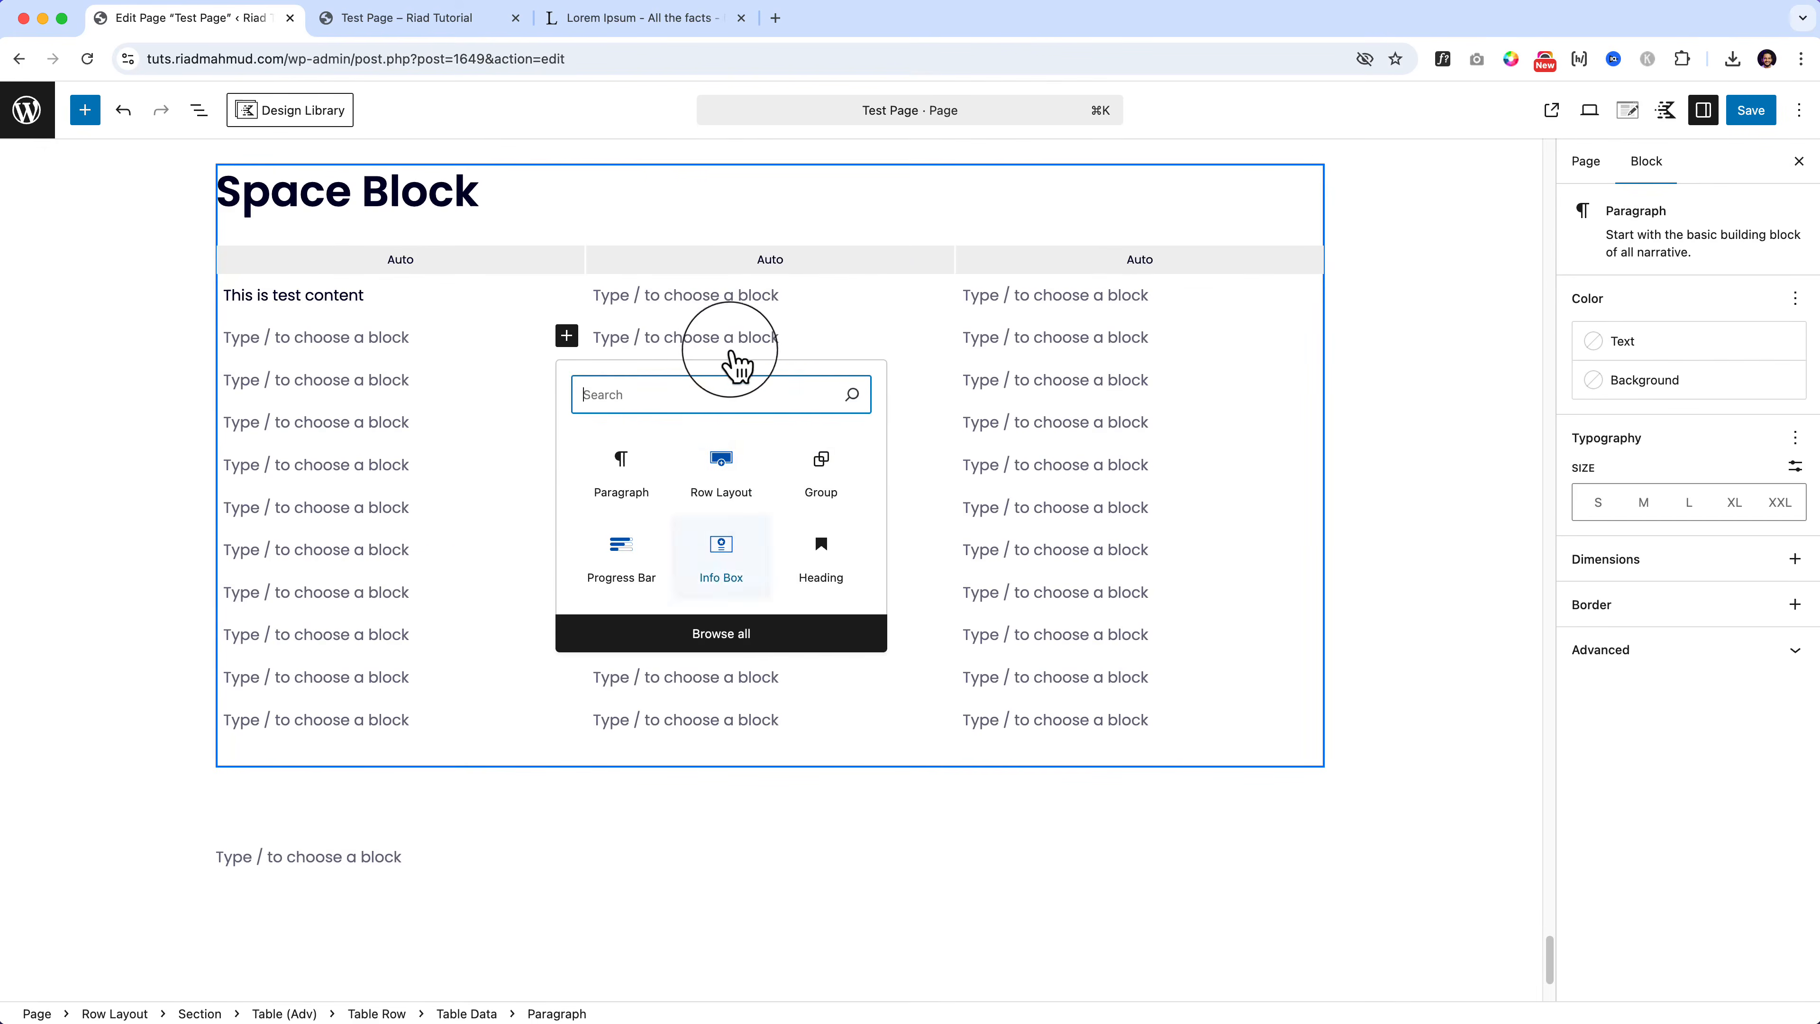
click(751, 636)
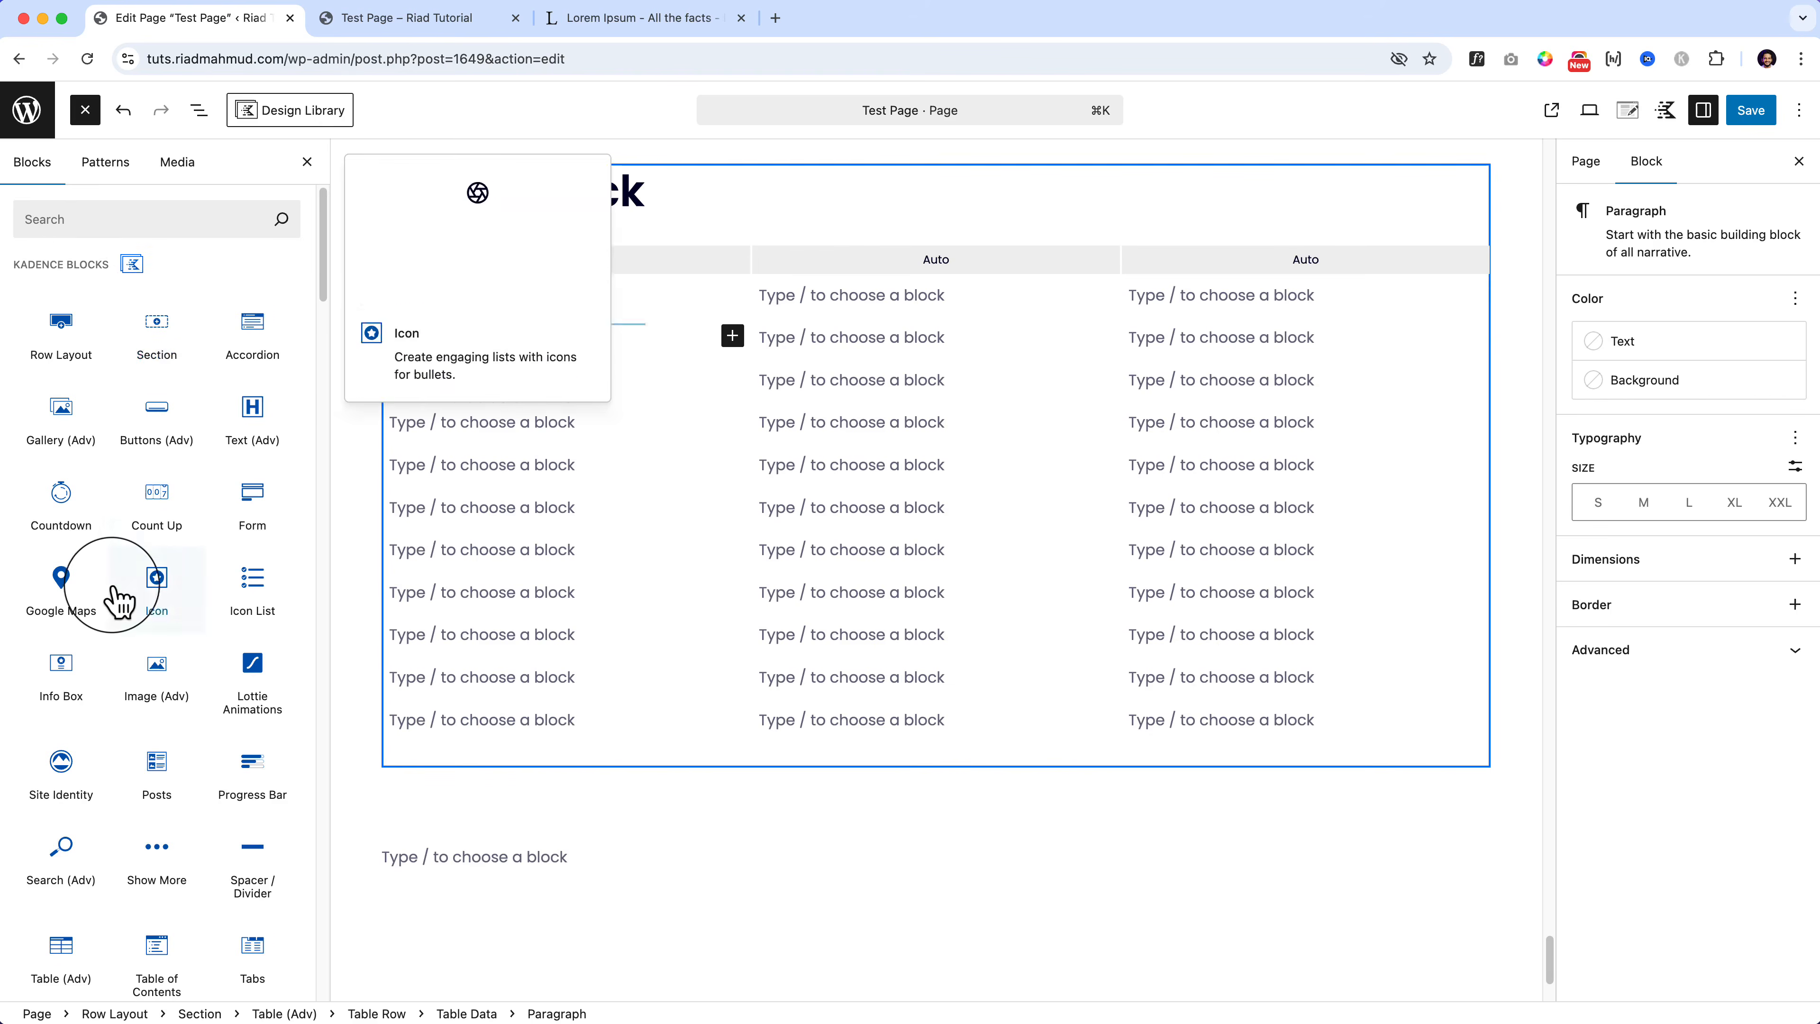
scroll(122, 589, down, 8)
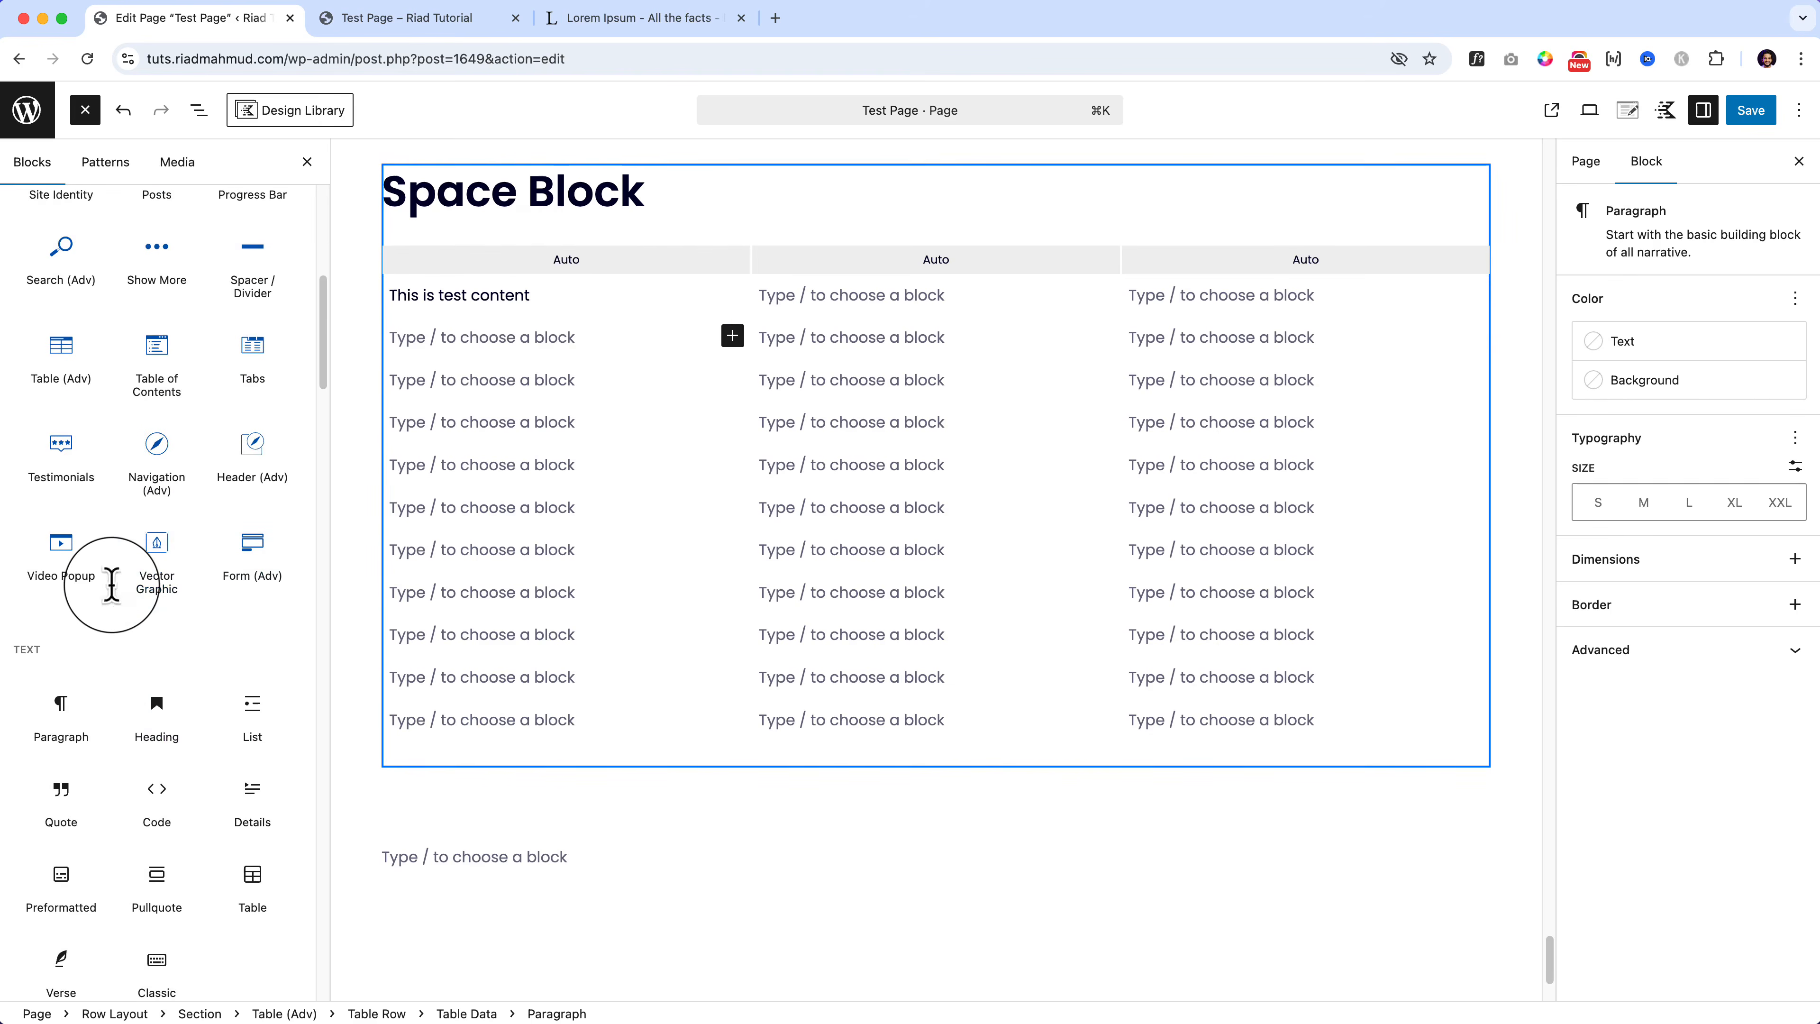
scroll(114, 593, down, 3)
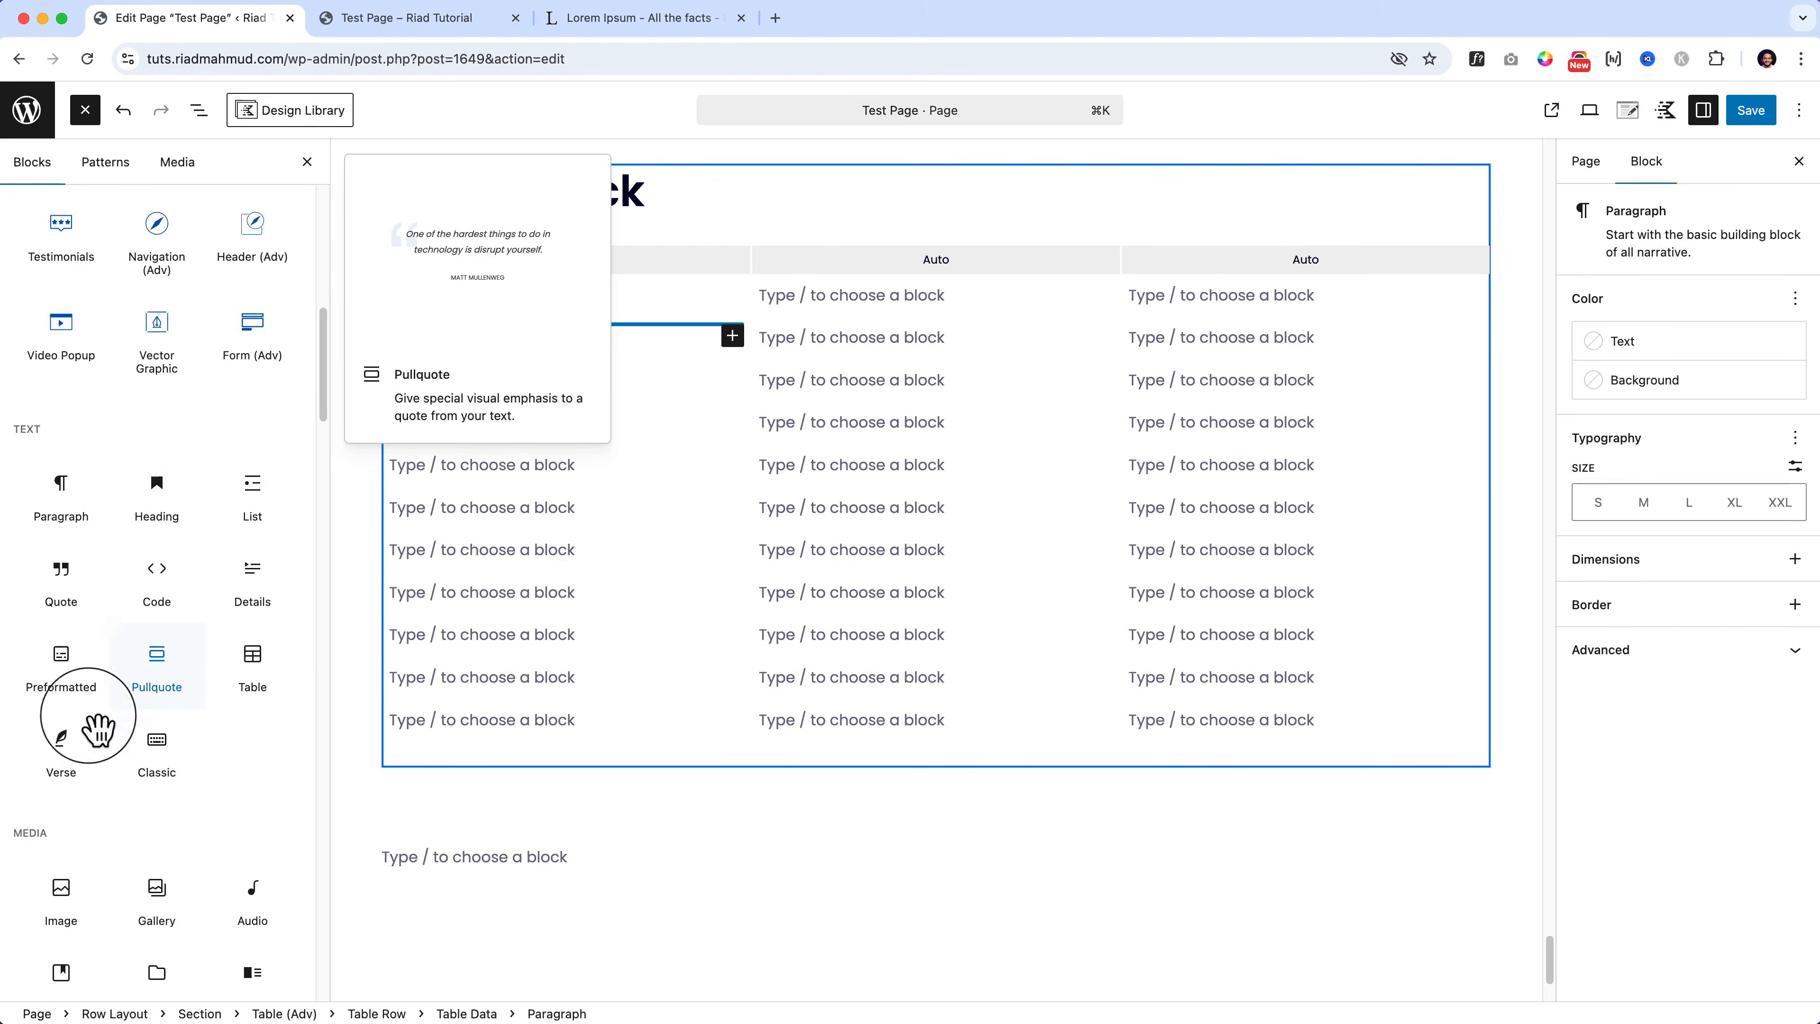
drag(61, 907, 567, 391)
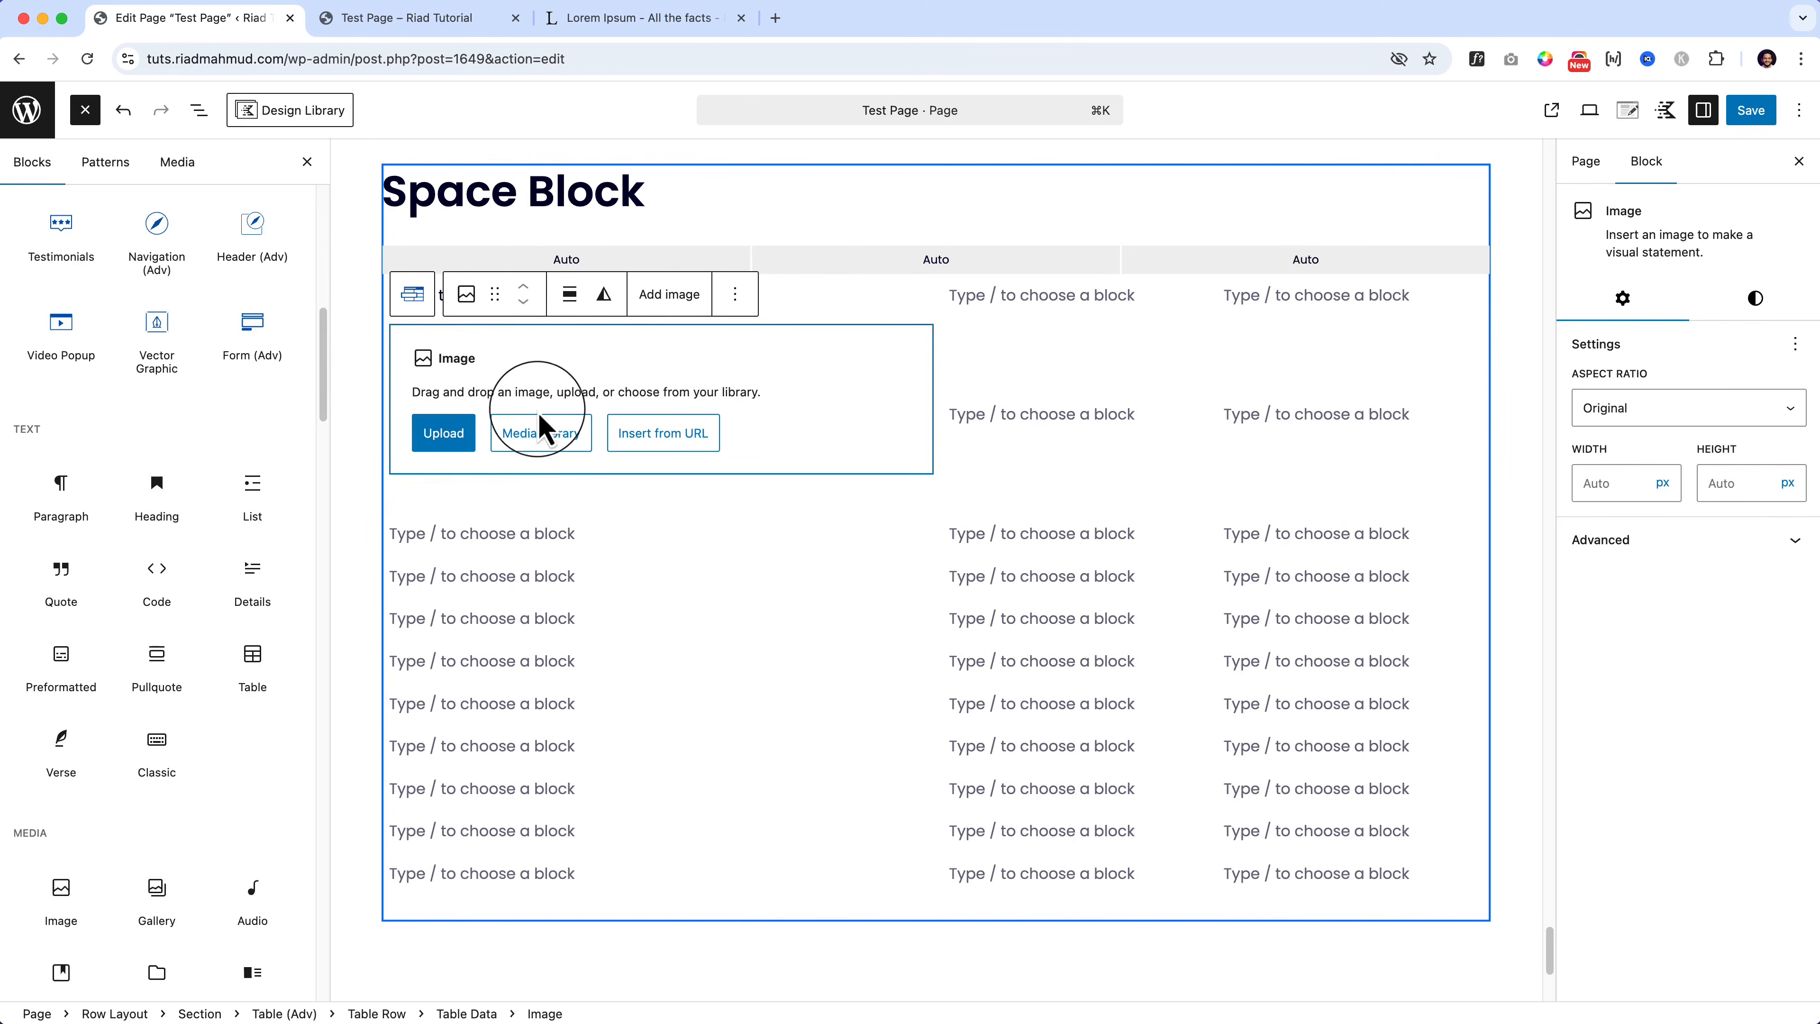
click(530, 438)
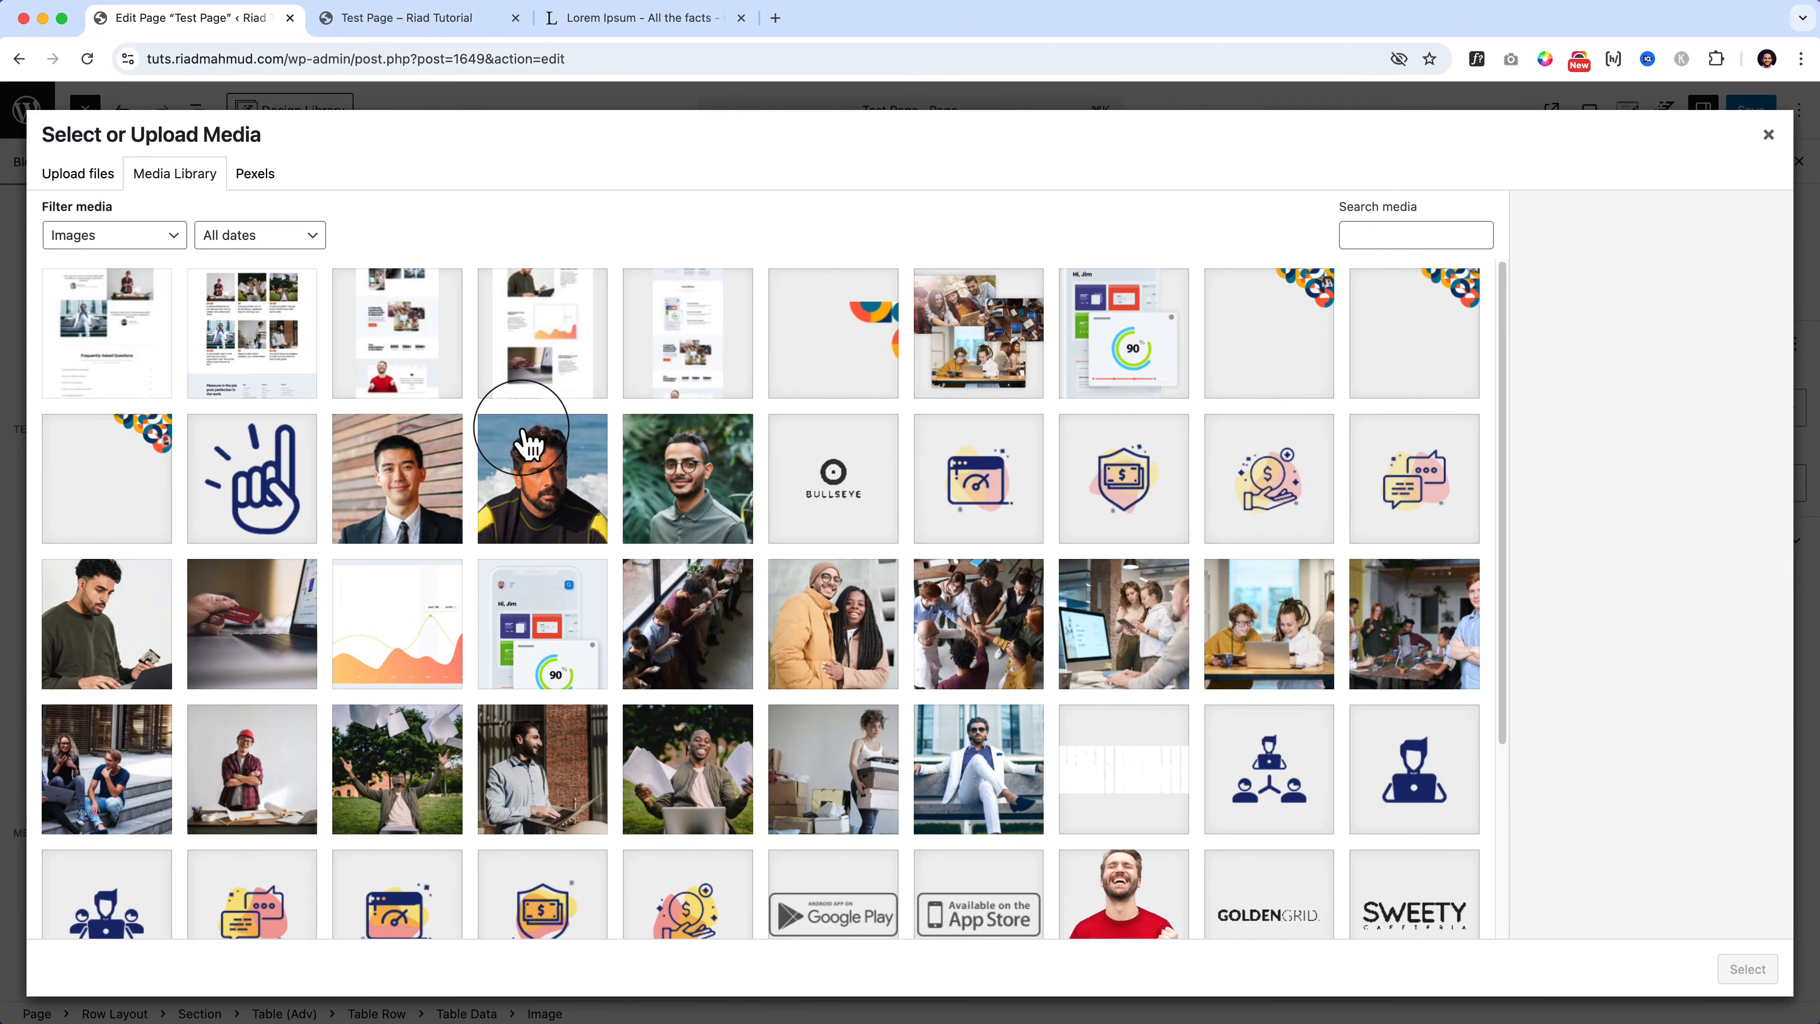
click(324, 477)
click(1742, 986)
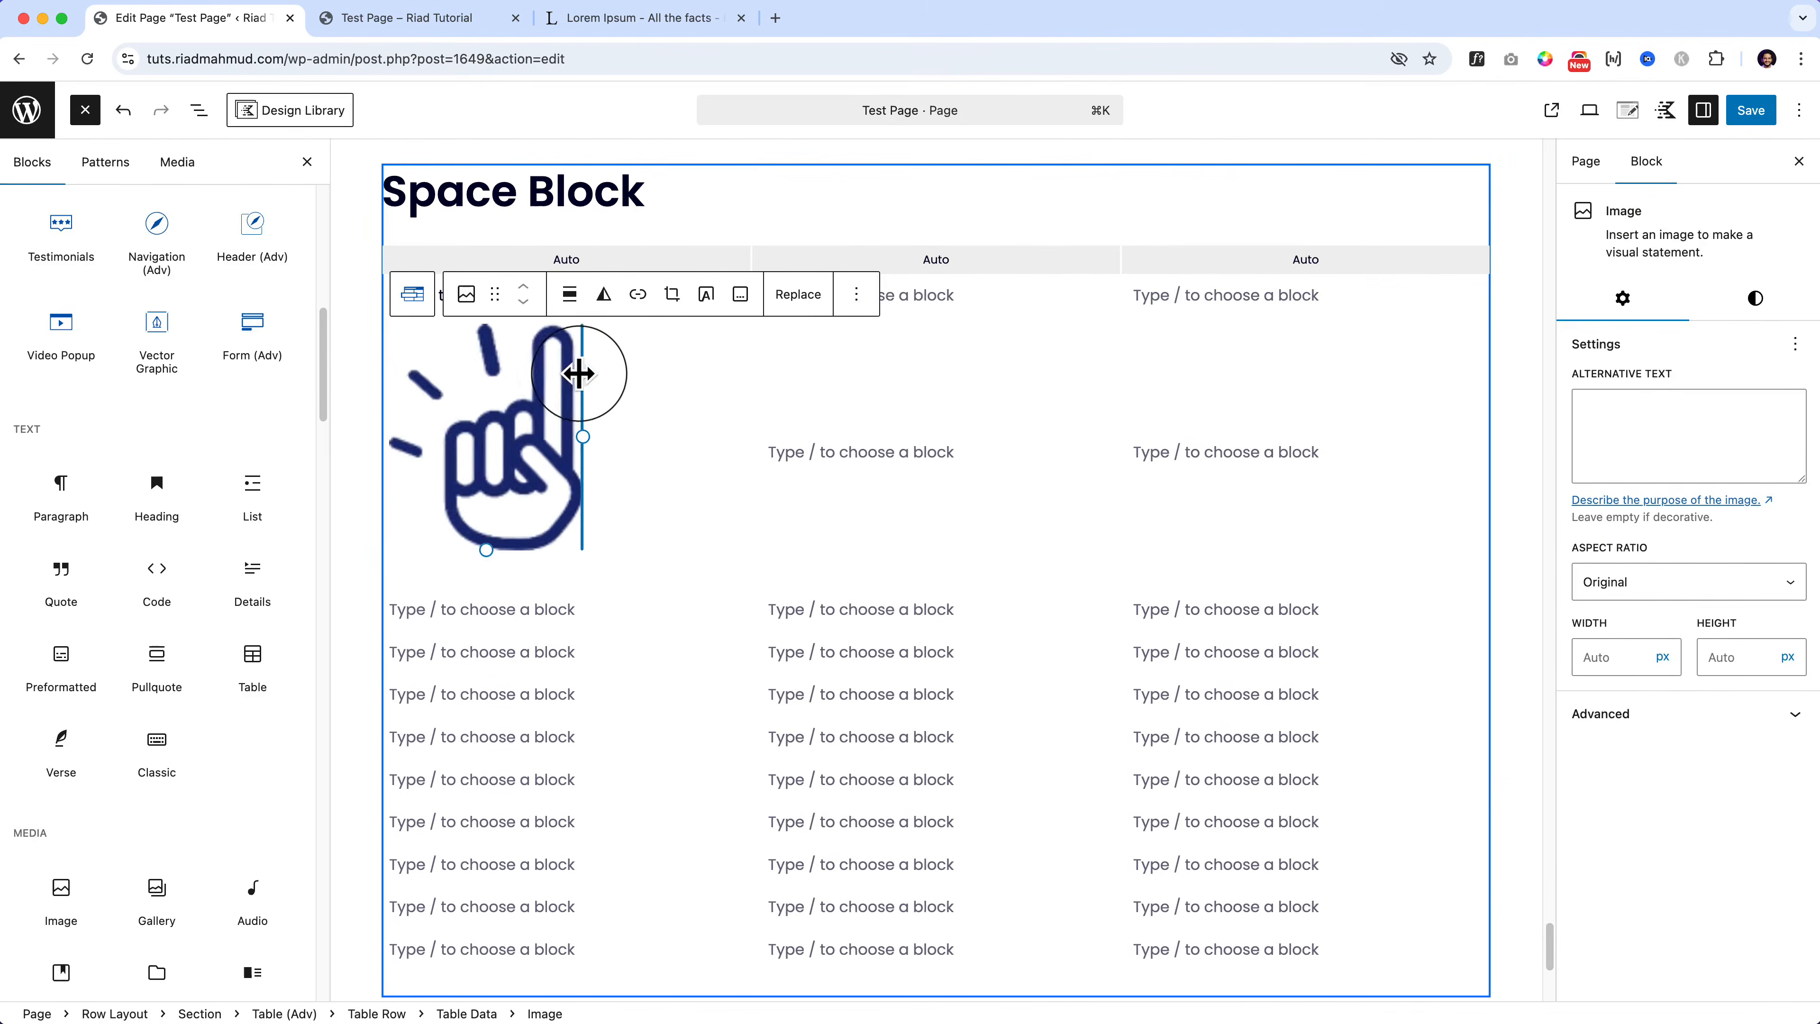
drag(579, 373, 495, 373)
Step: Click through neighbouring cells, then select the whole table and the hand image
click(688, 386)
click(804, 405)
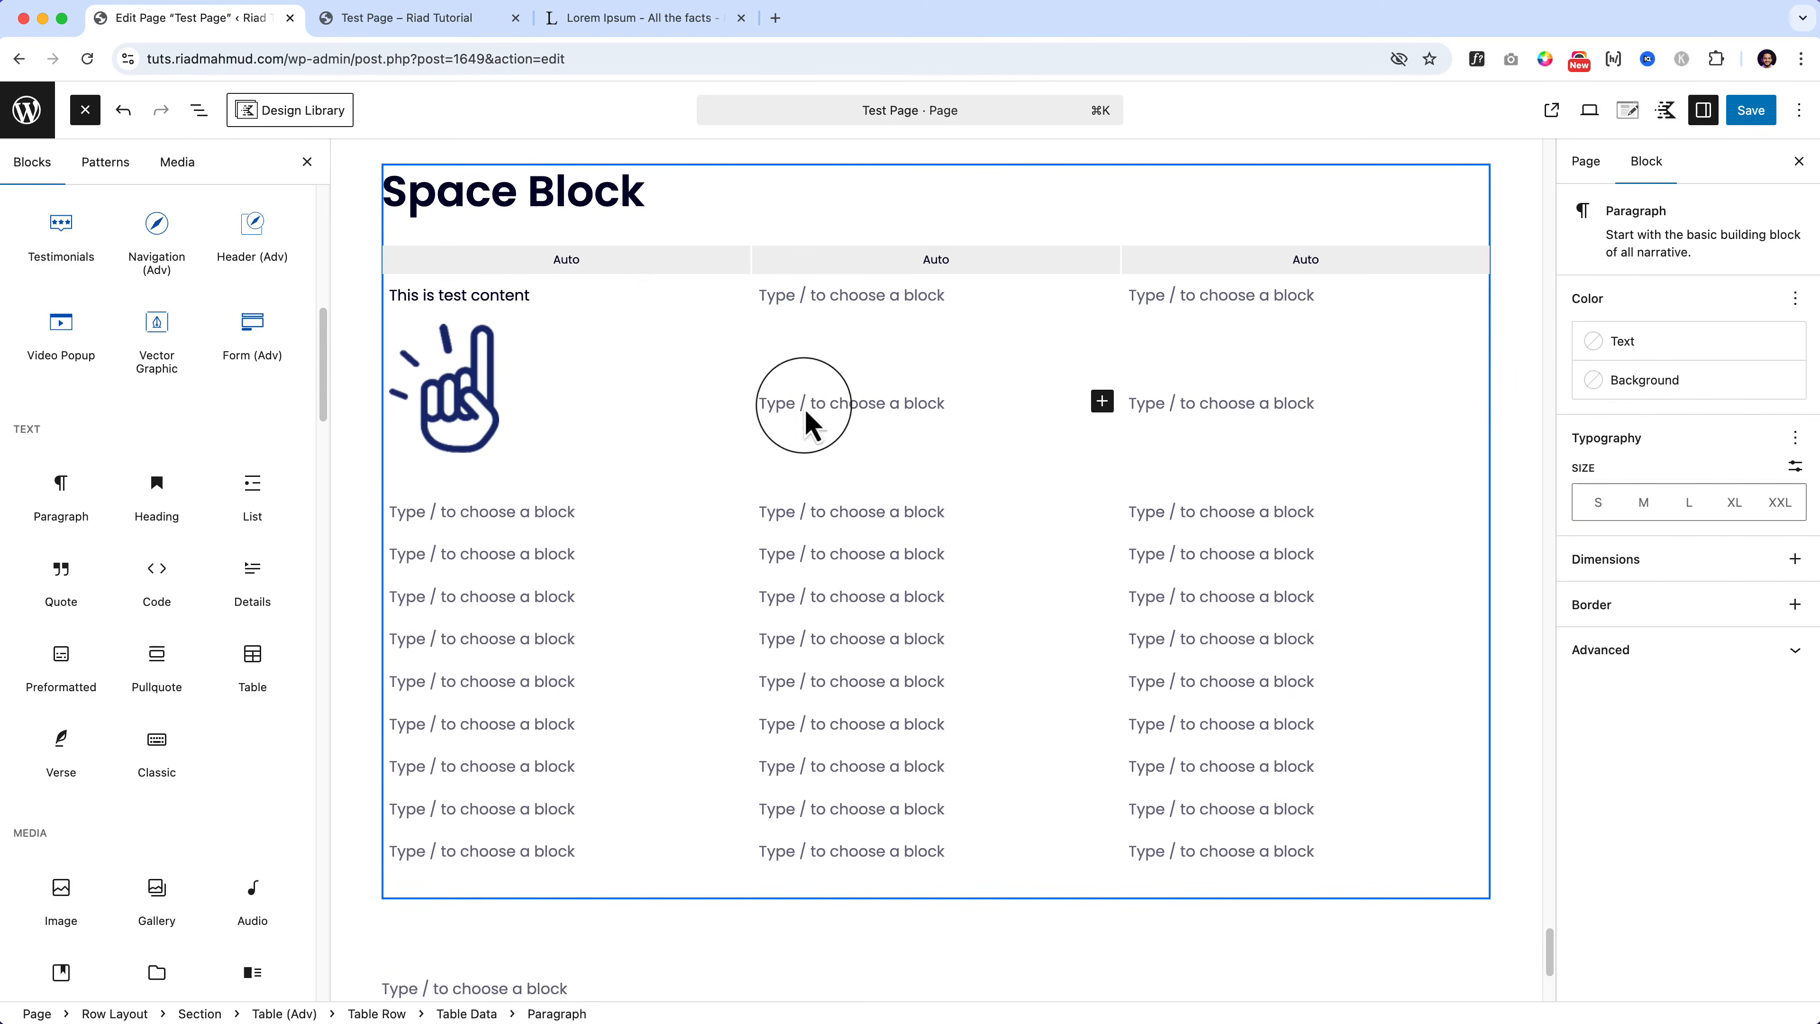
click(819, 513)
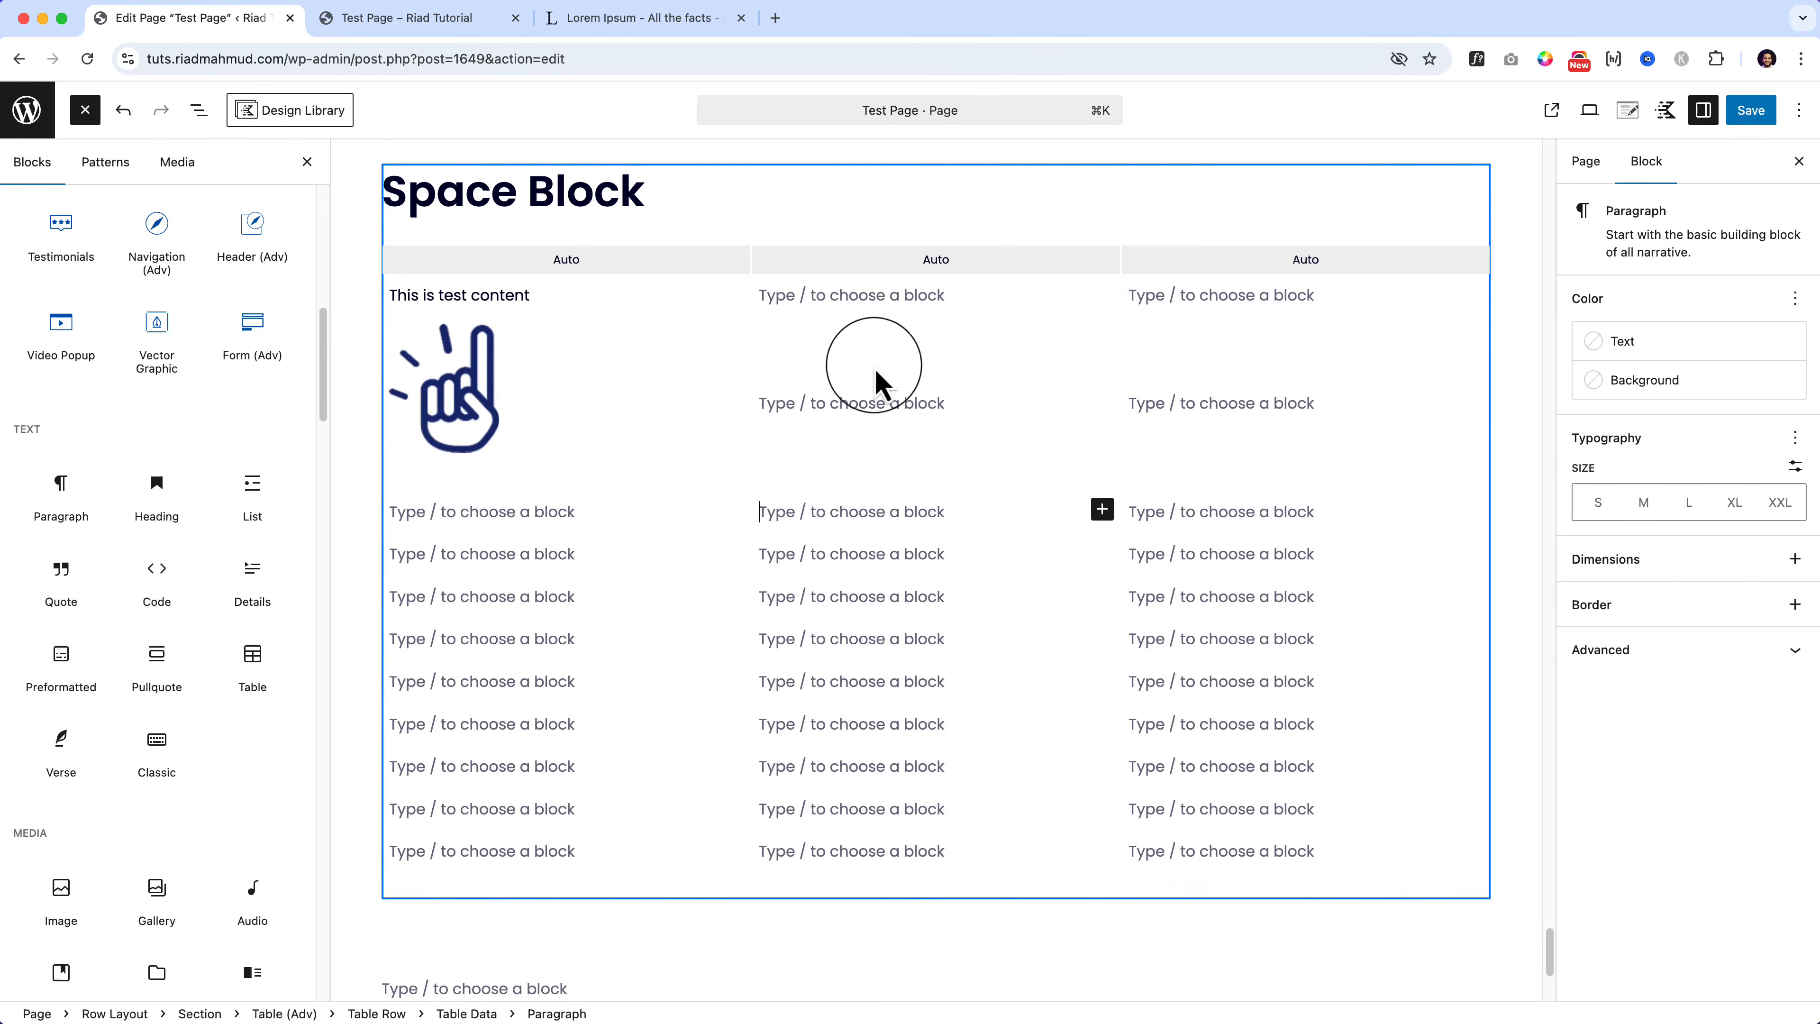
click(910, 264)
click(489, 400)
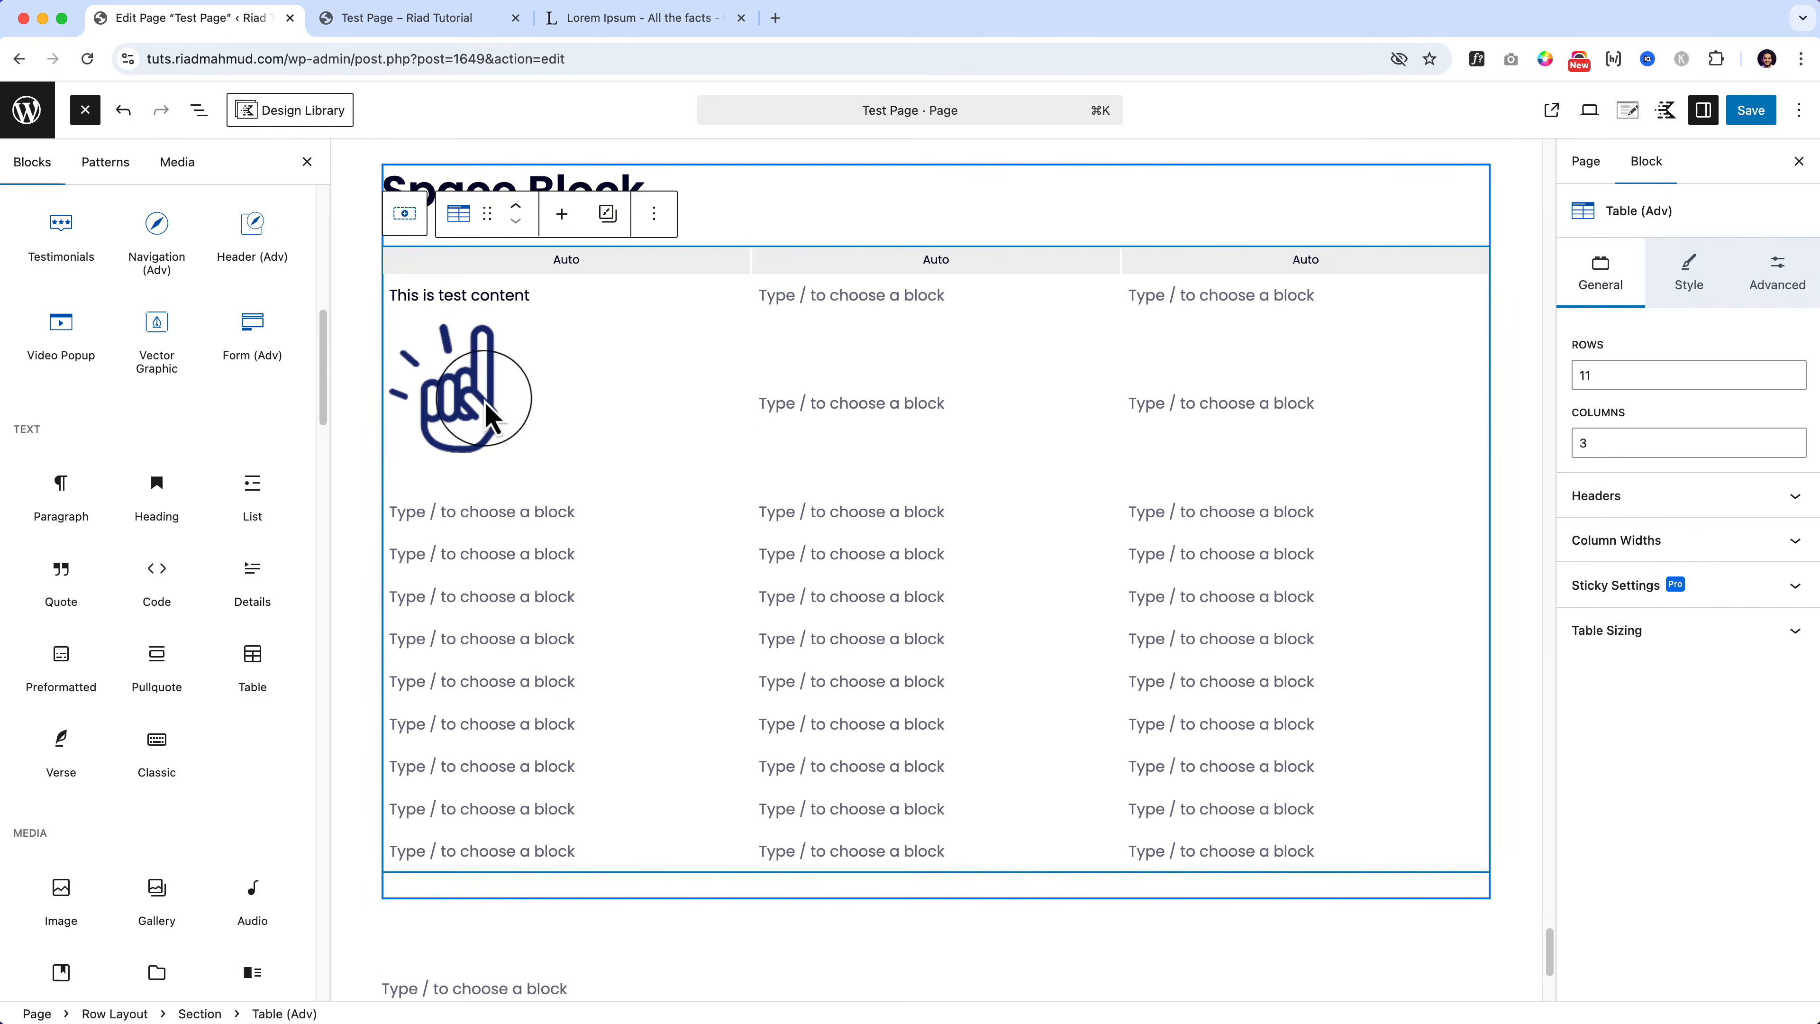
Step: Delete the hand image from the table and reselect the whole table
key(Delete)
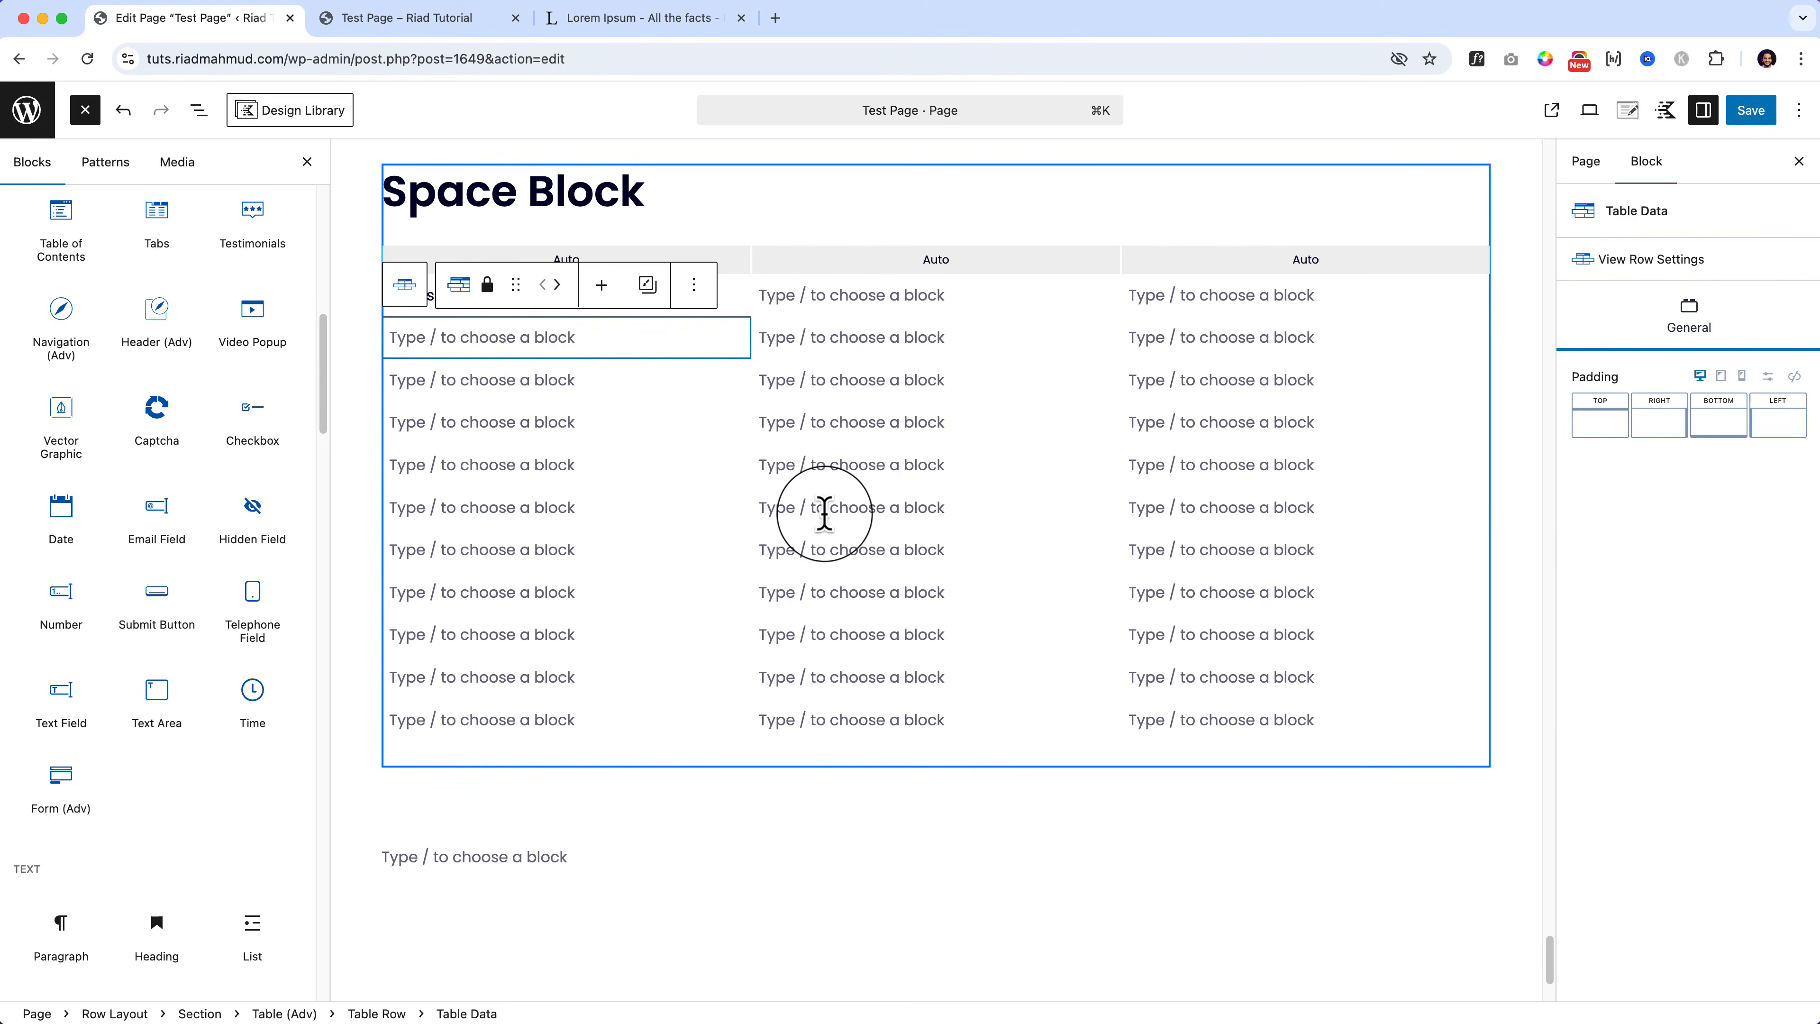
click(412, 273)
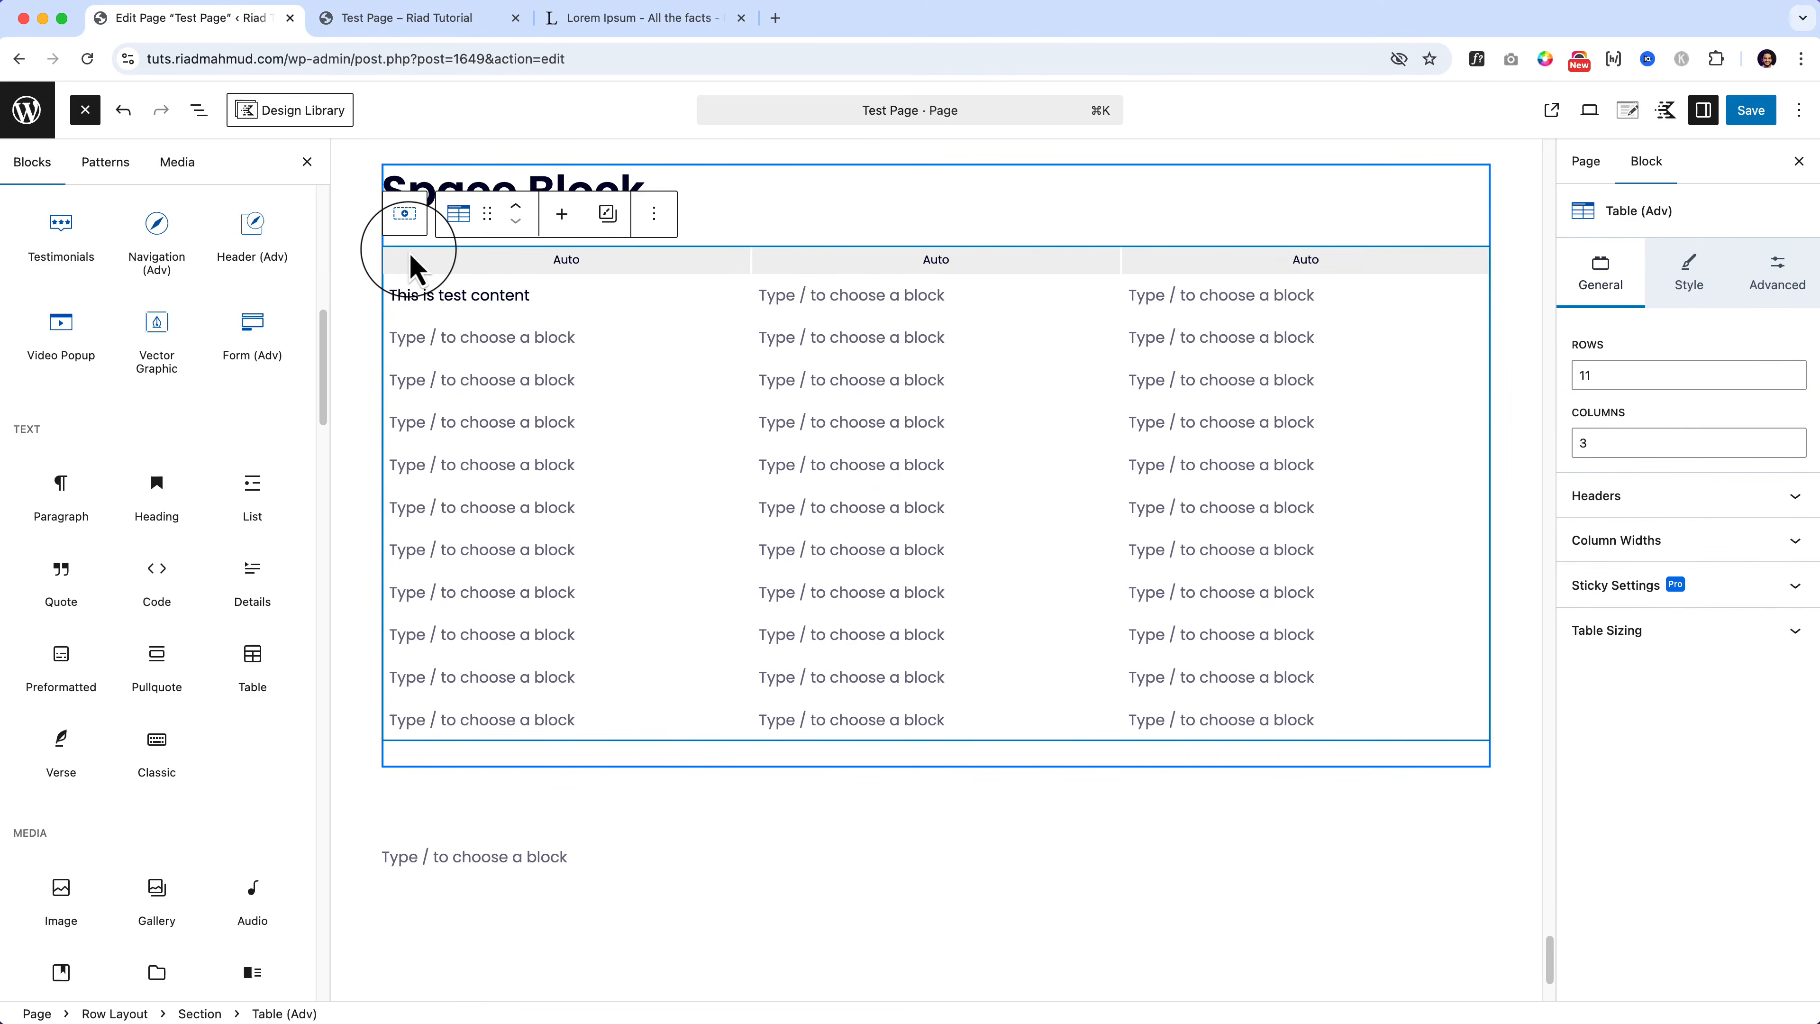
click(553, 338)
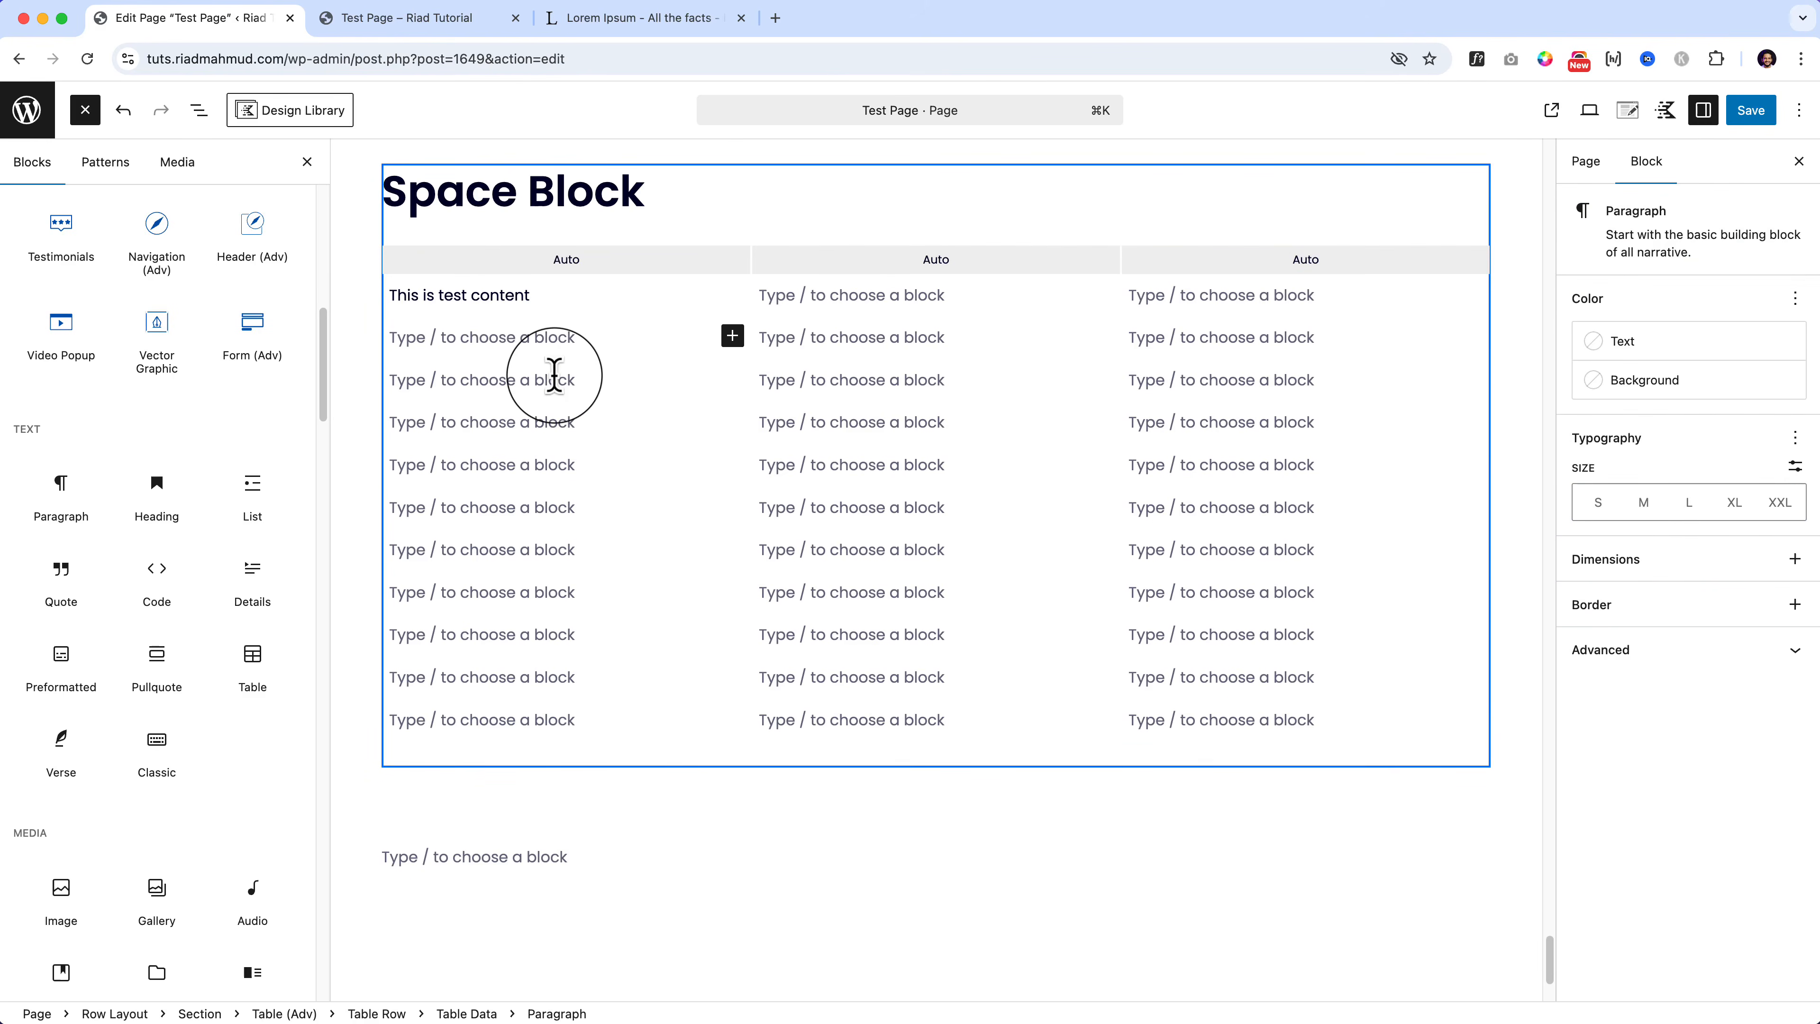
click(405, 248)
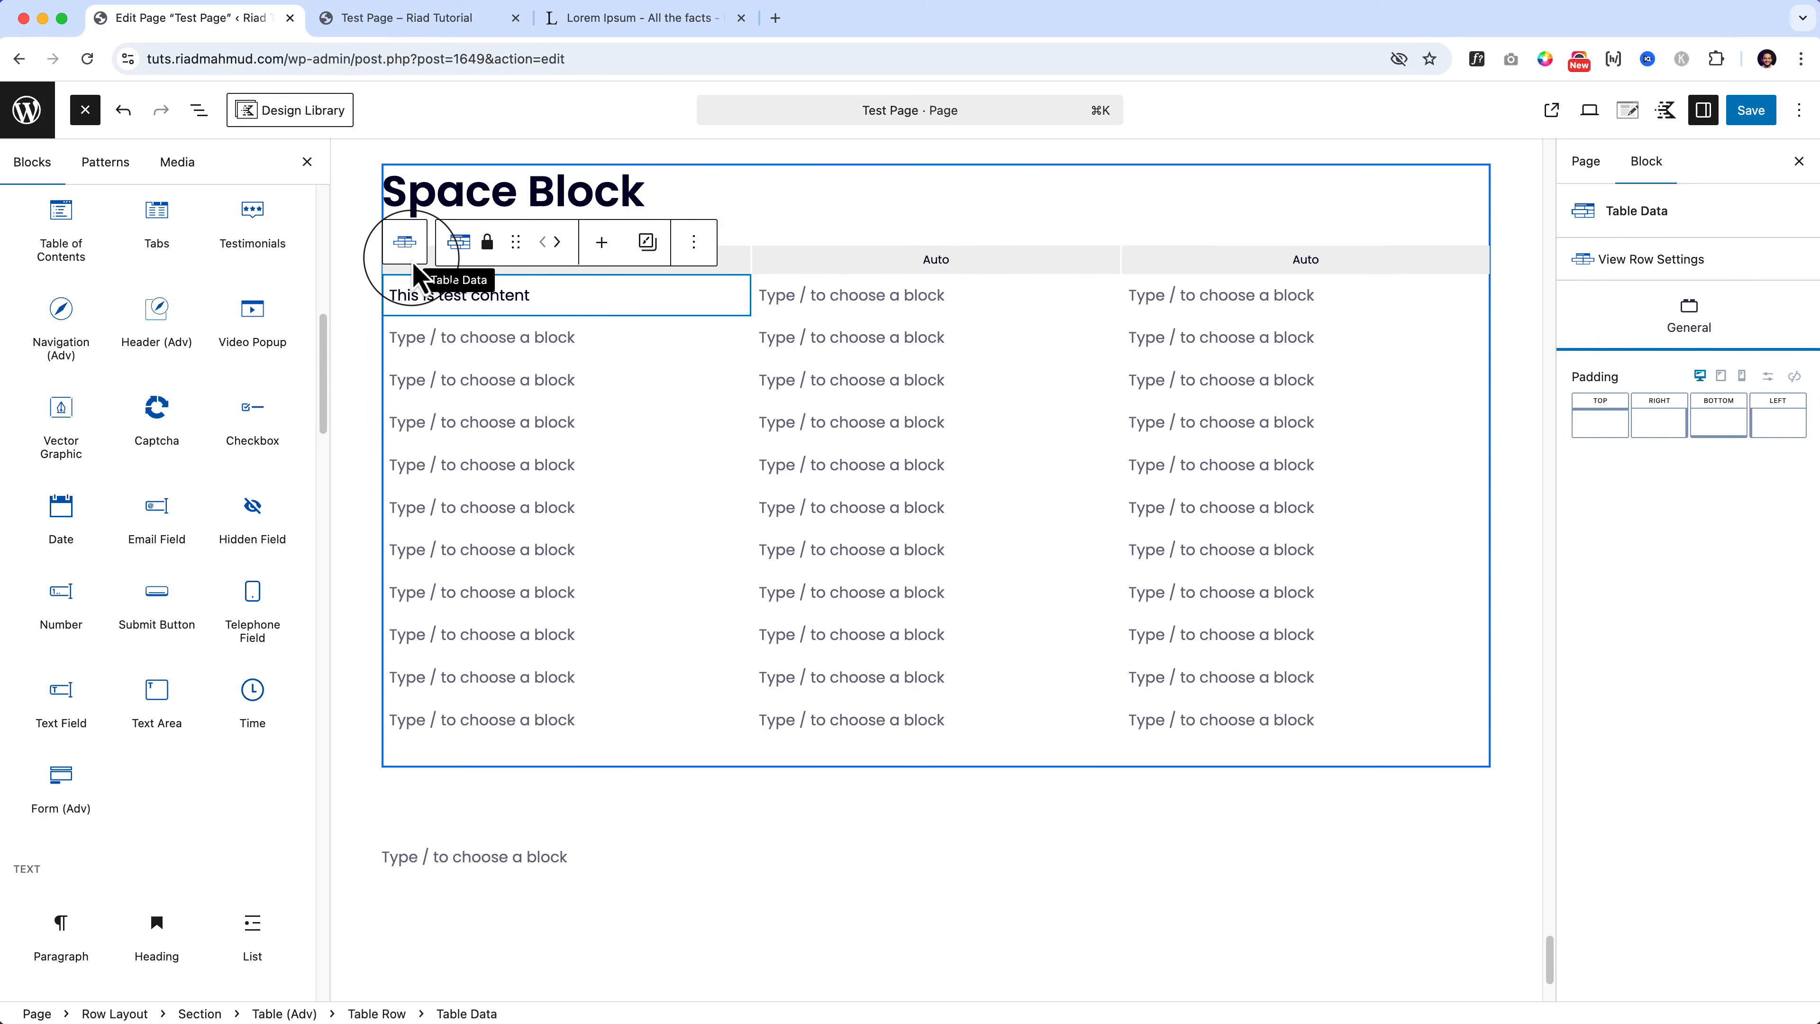
click(279, 1013)
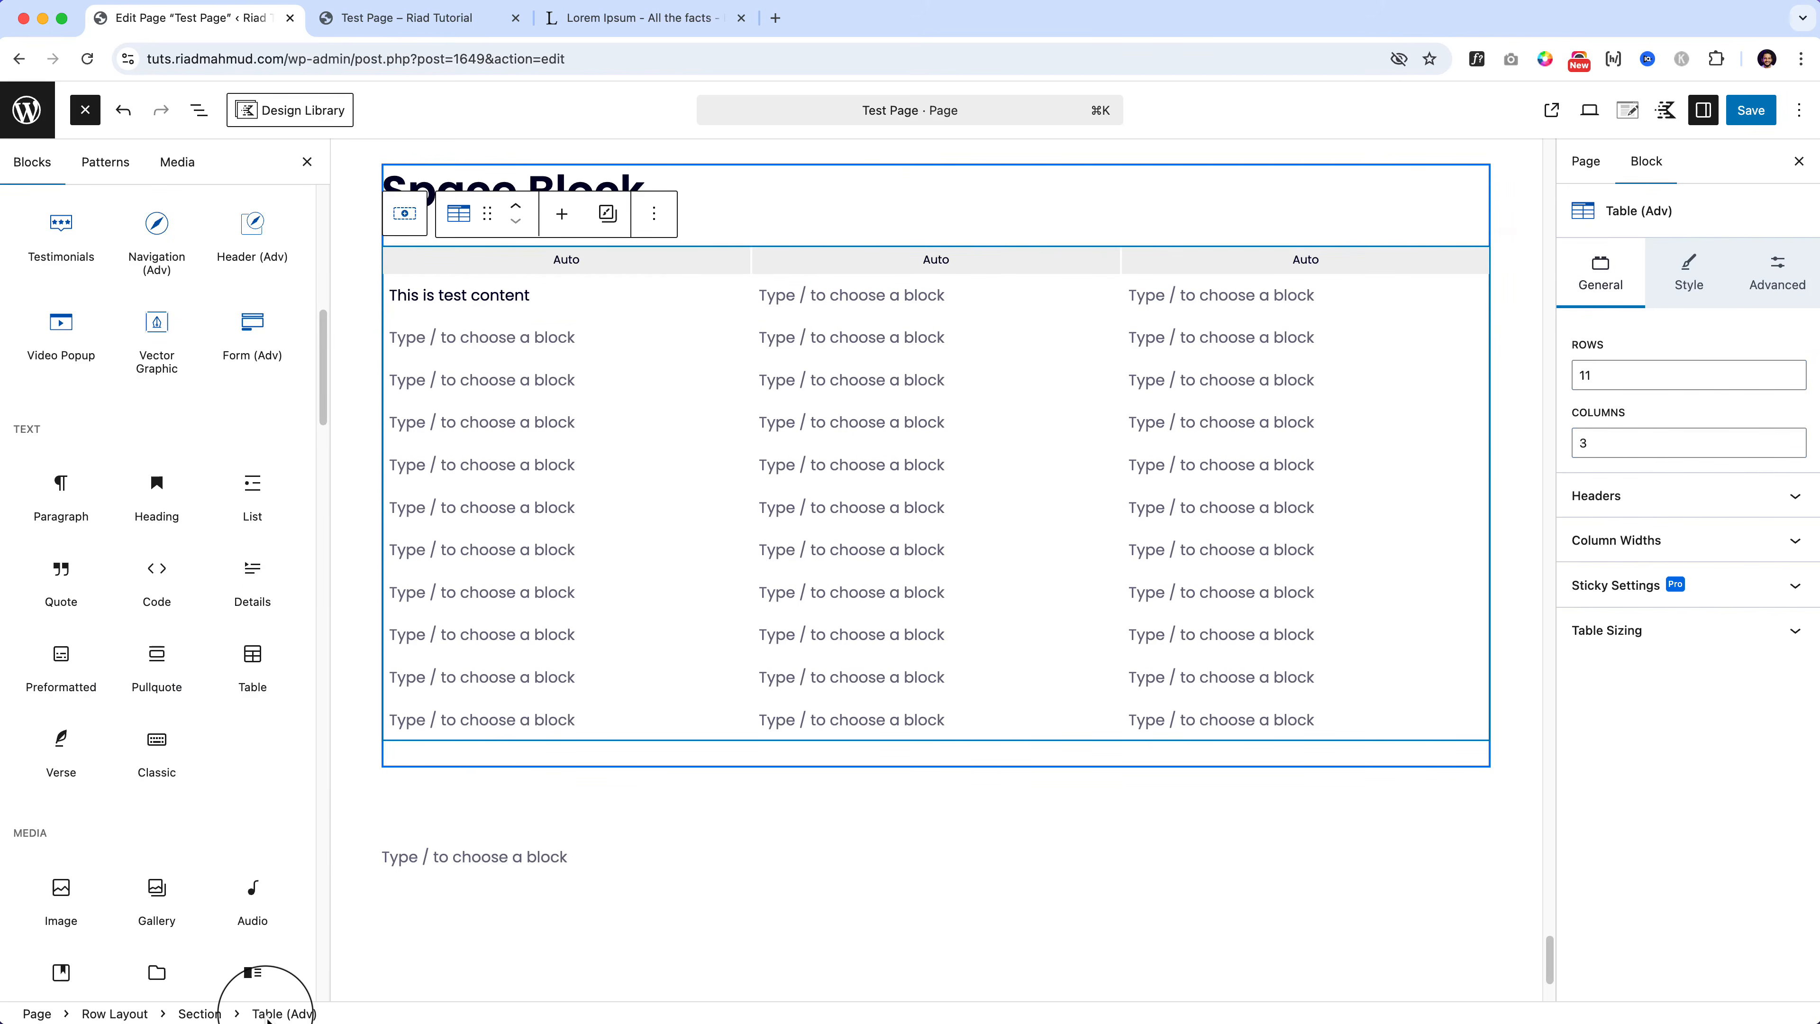
Step: Resize the table to 6 rows and 2 columns
click(1791, 382)
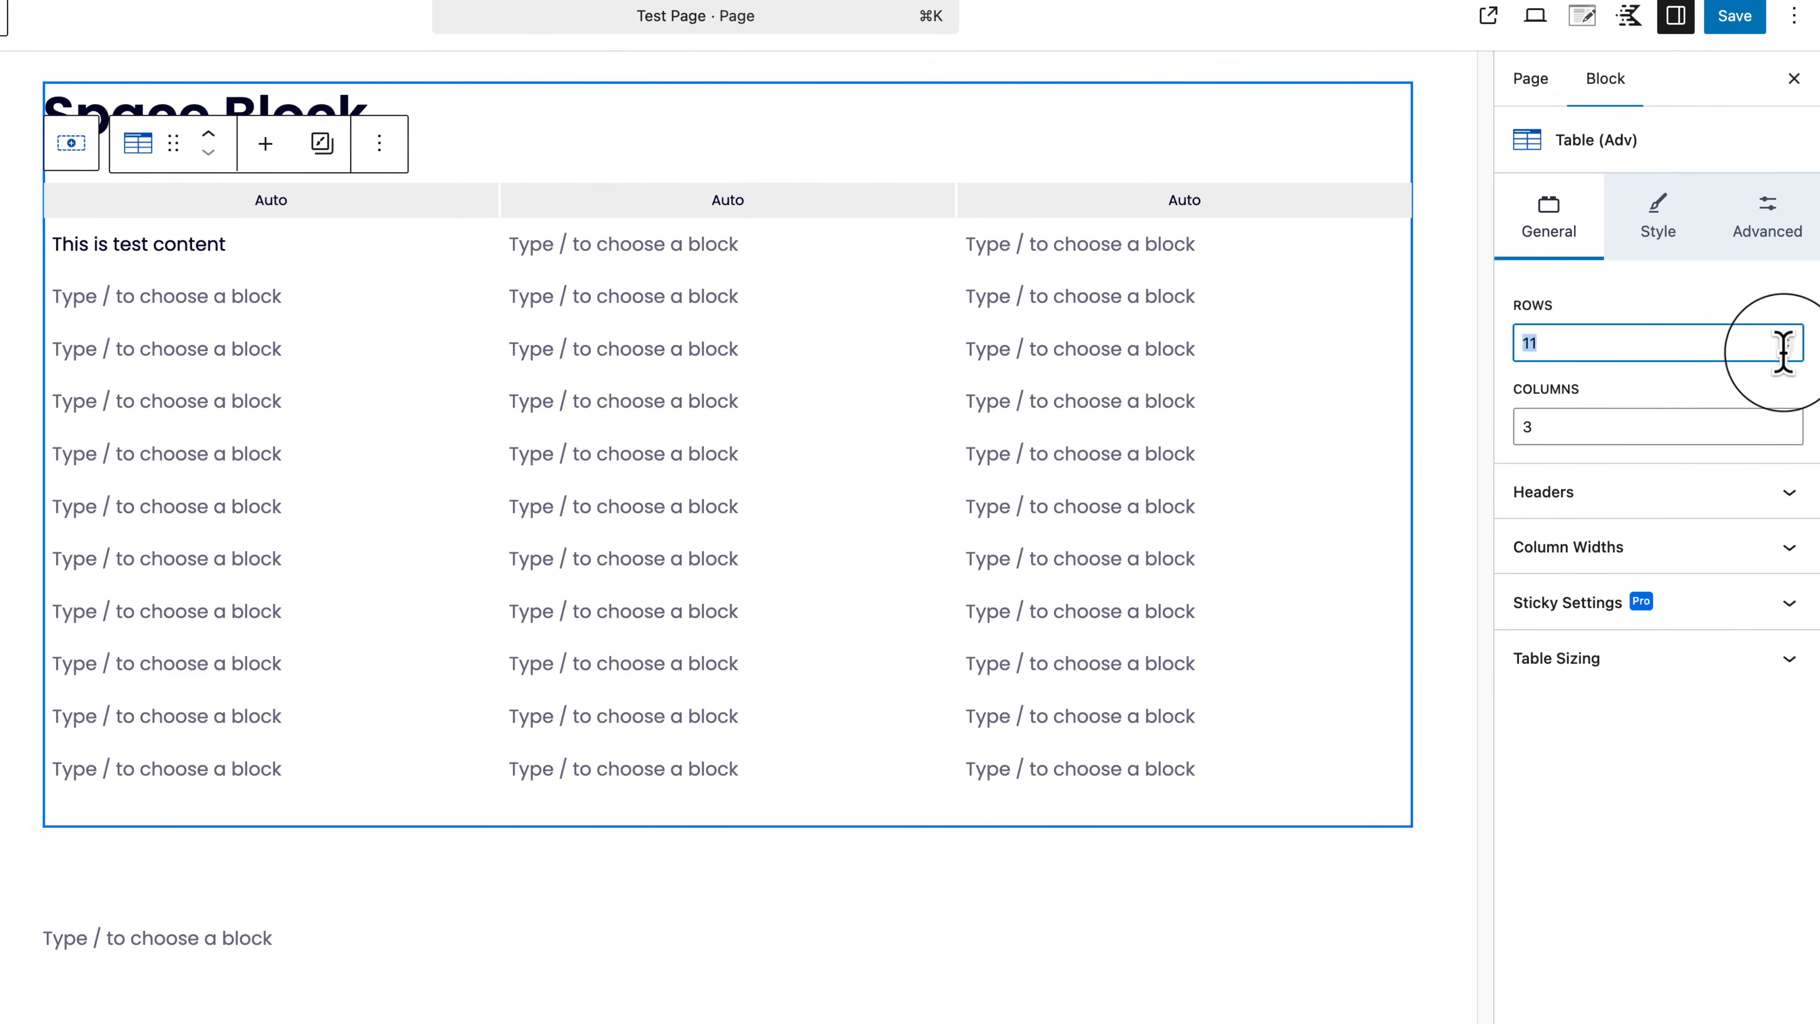
click(1787, 349)
click(1787, 349)
click(1787, 350)
click(1786, 349)
click(1787, 349)
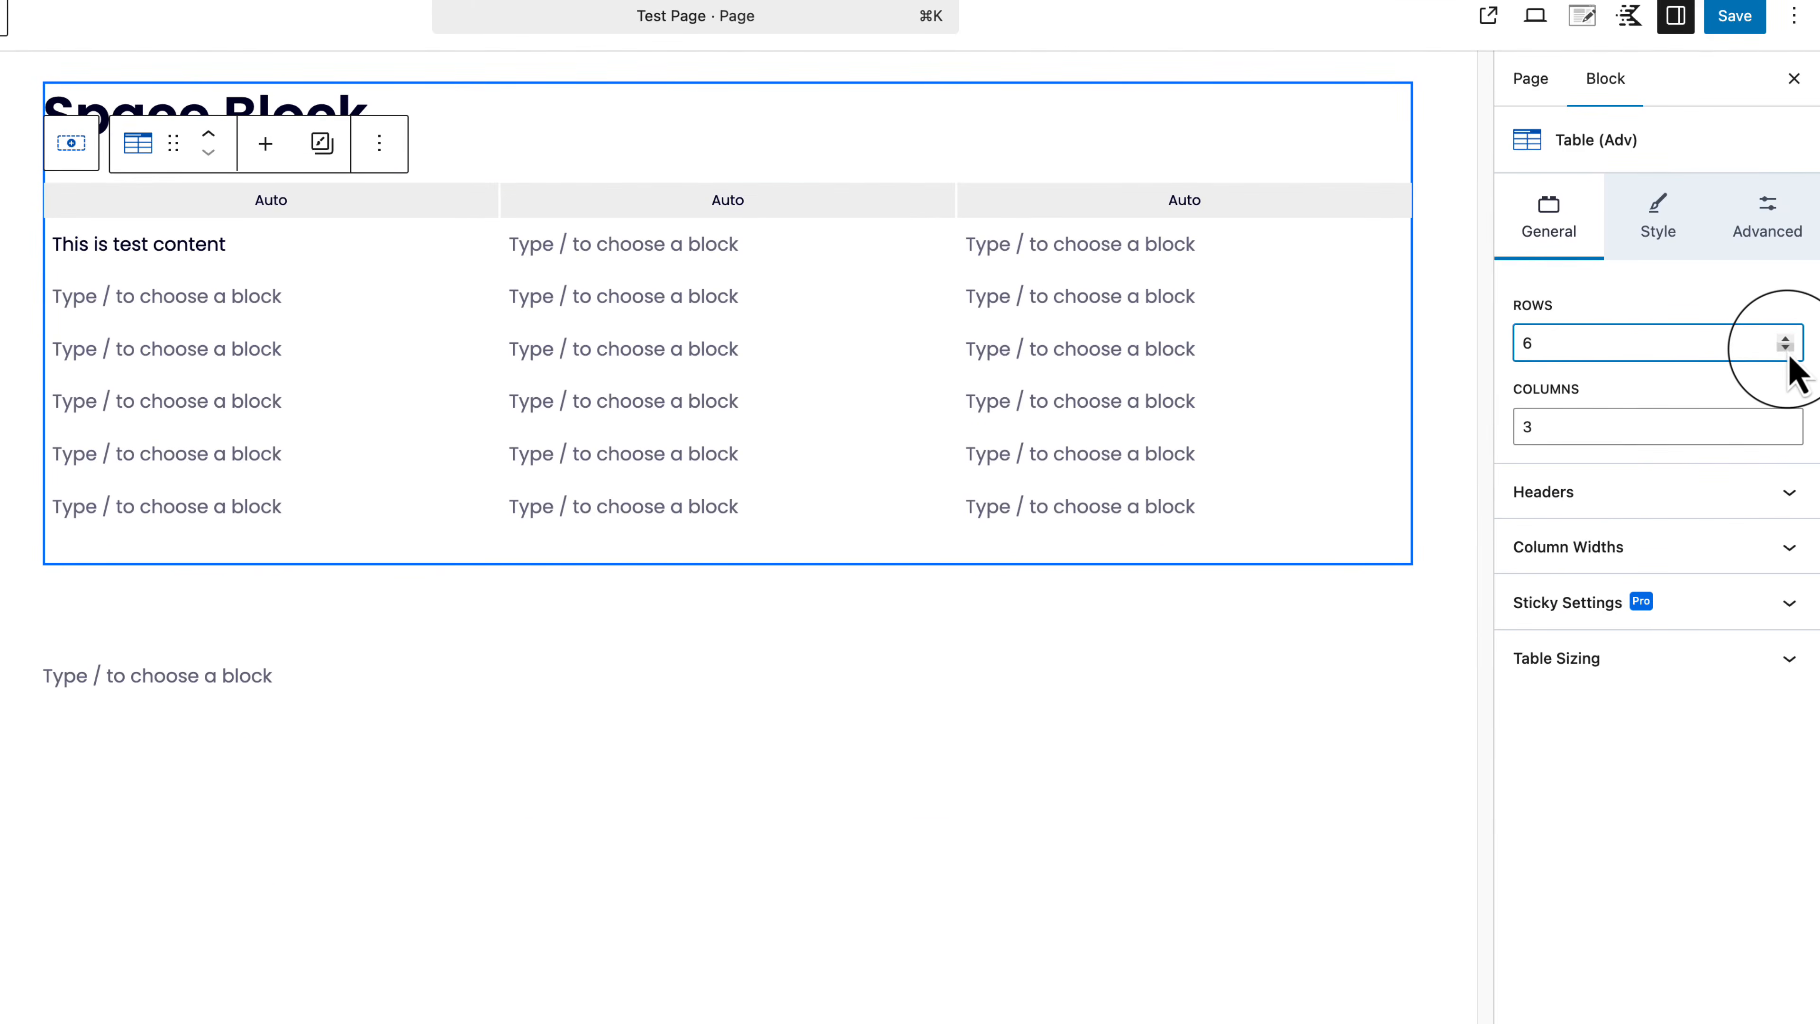
click(1786, 422)
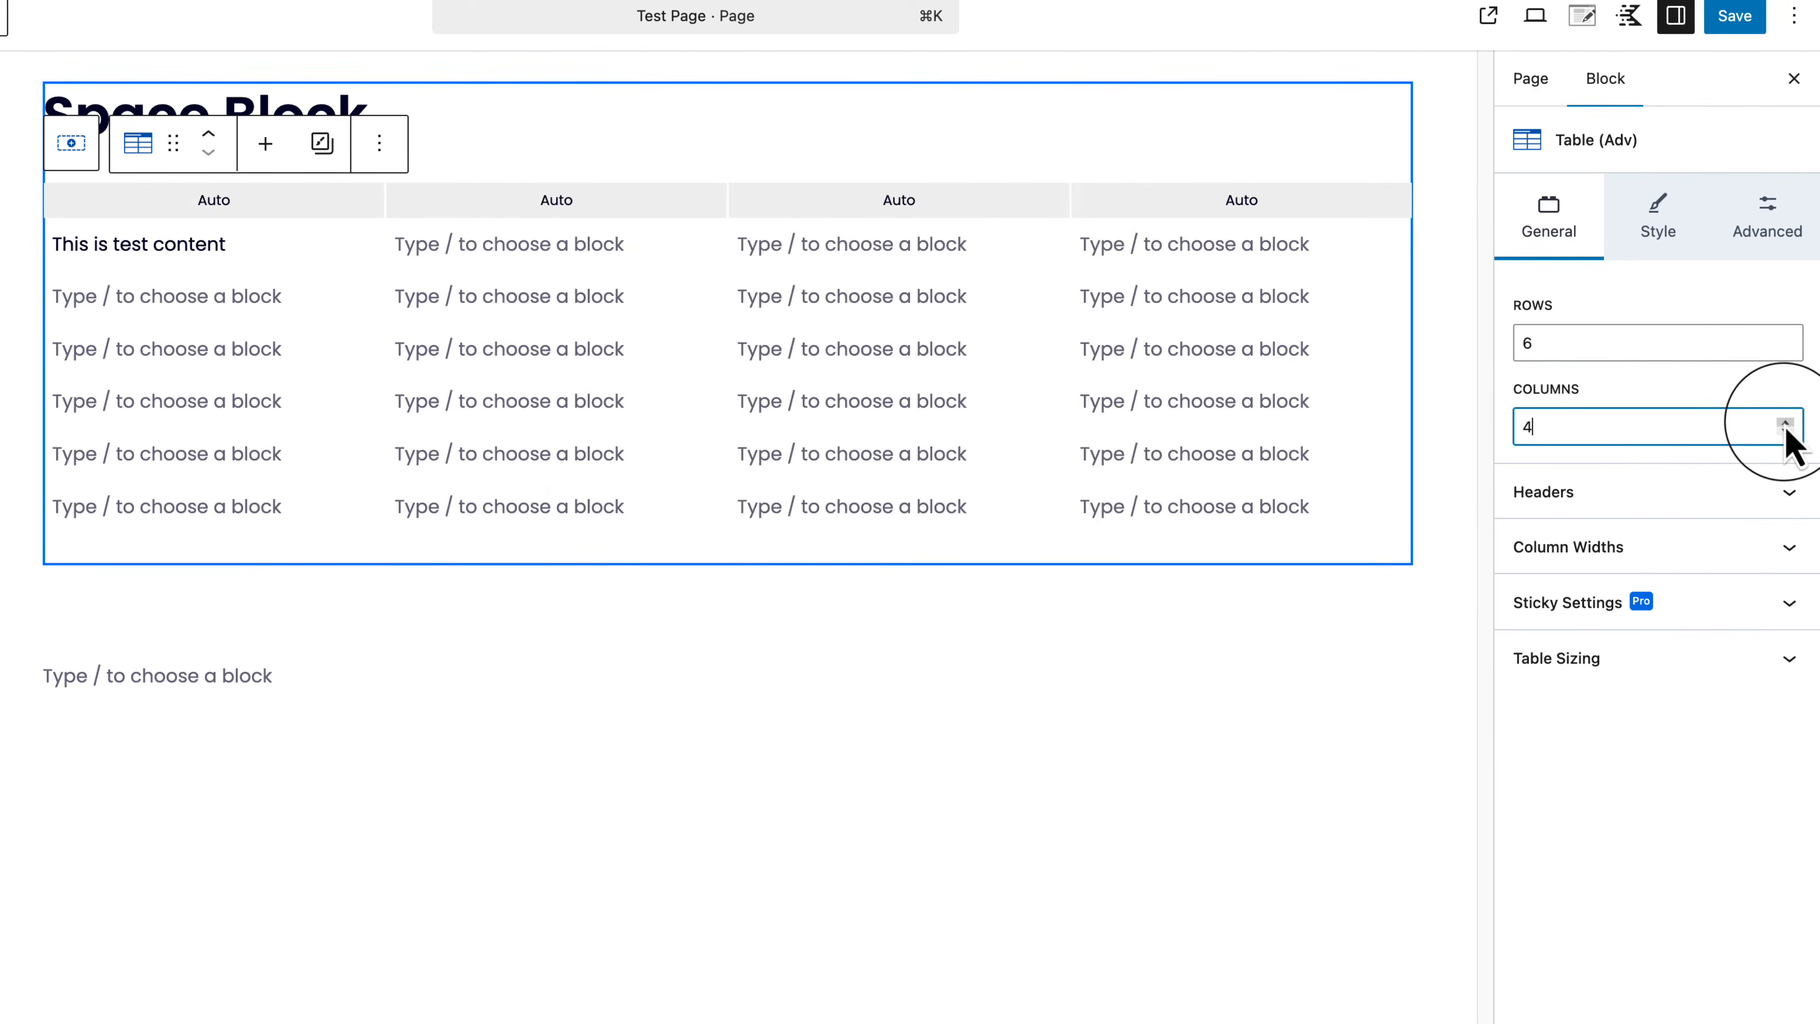
click(1785, 422)
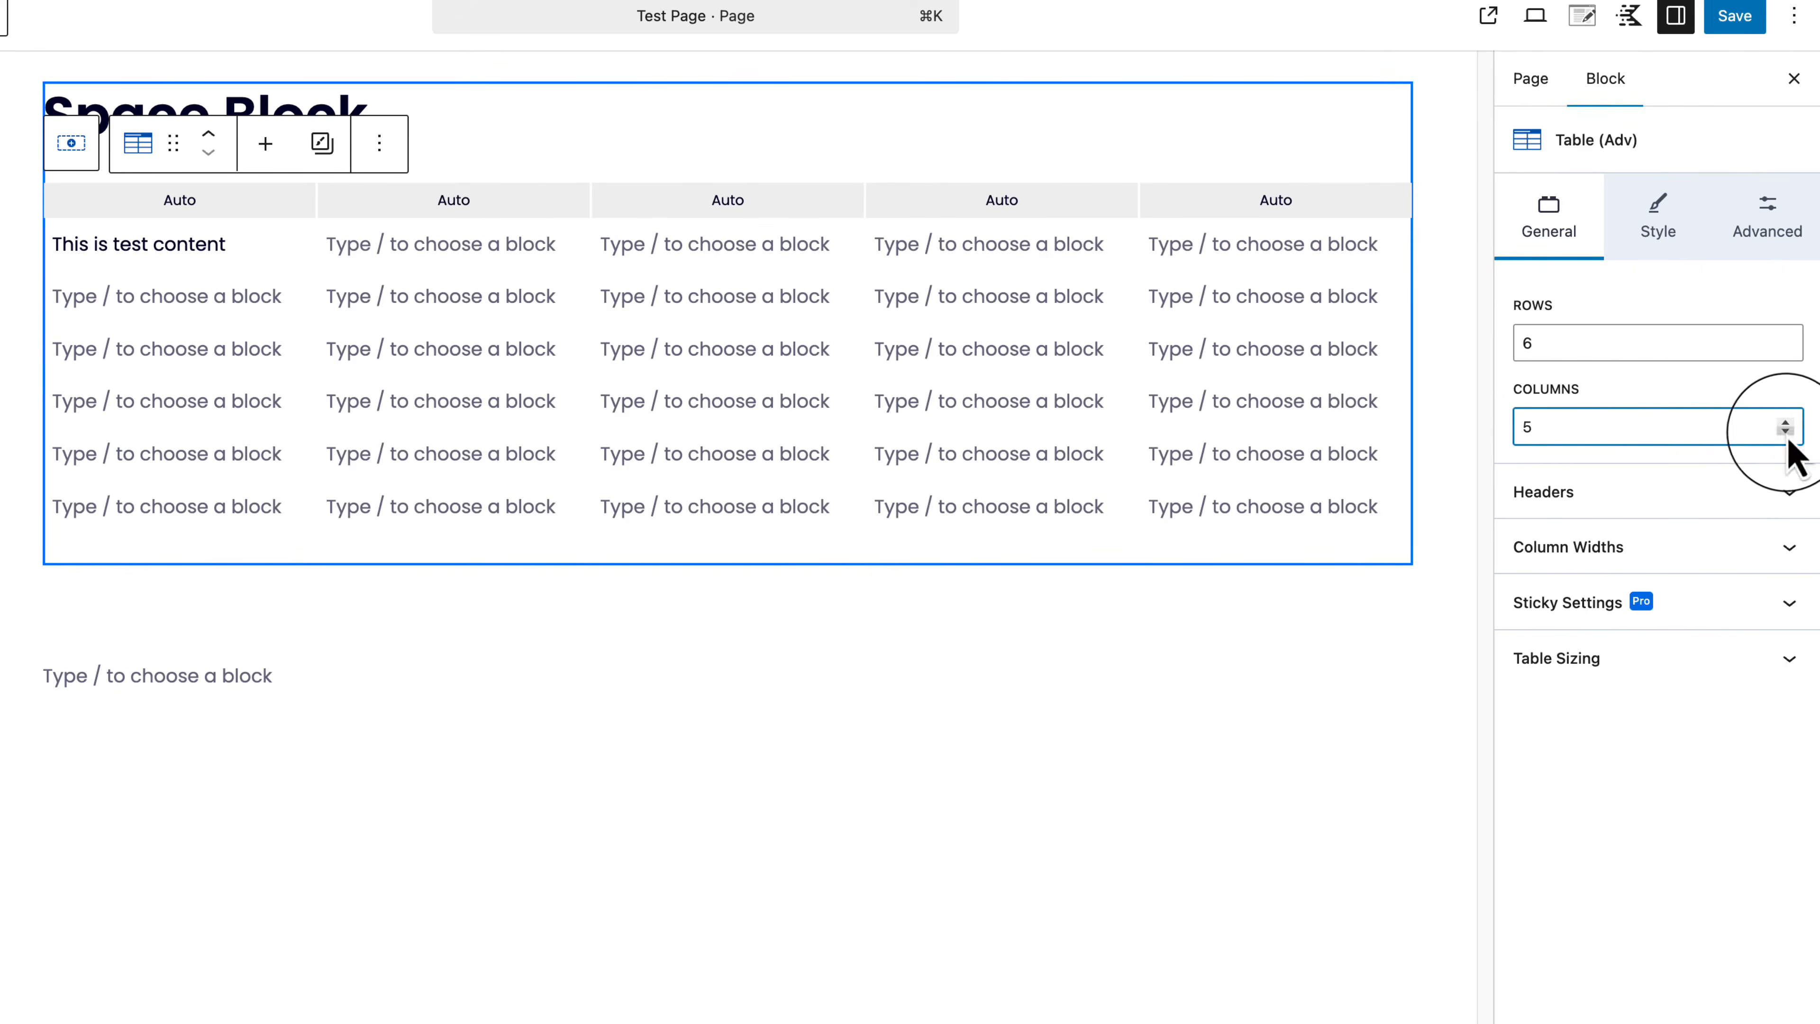
click(1787, 433)
click(1787, 433)
click(1787, 433)
Step: Enable 'First row is header' after briefly trying the first-column header option
click(1644, 493)
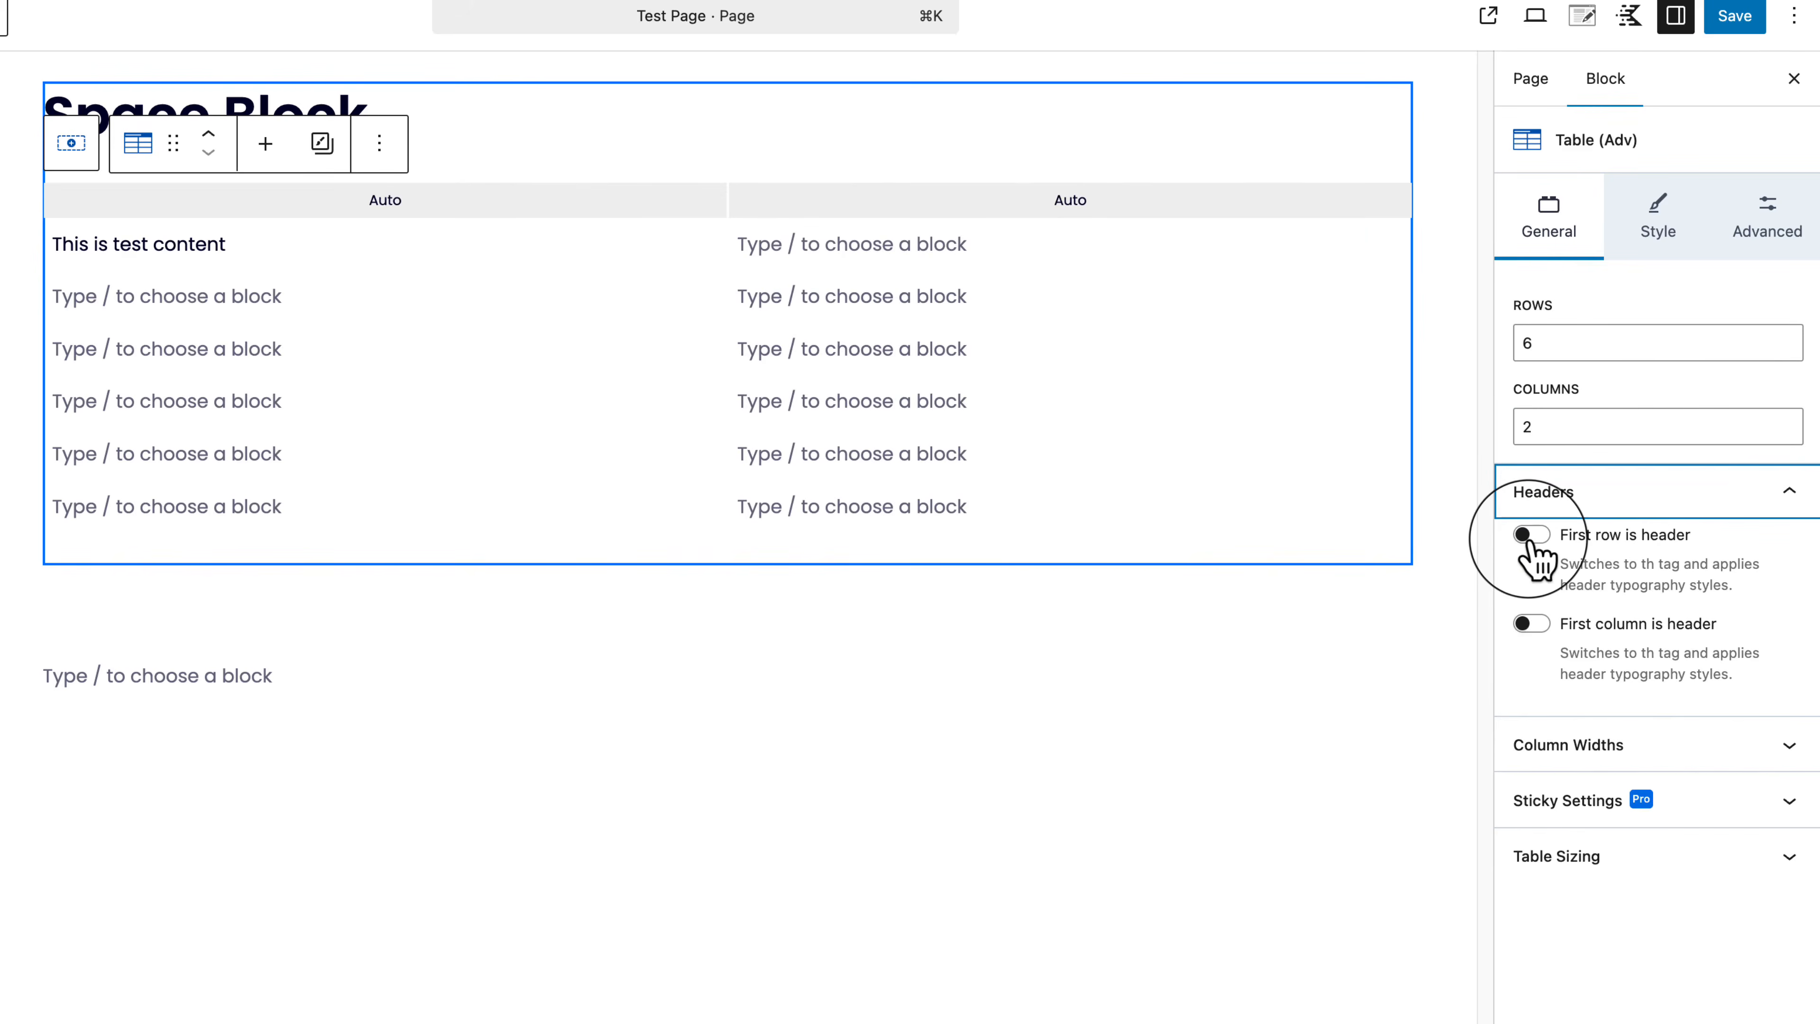
click(1530, 535)
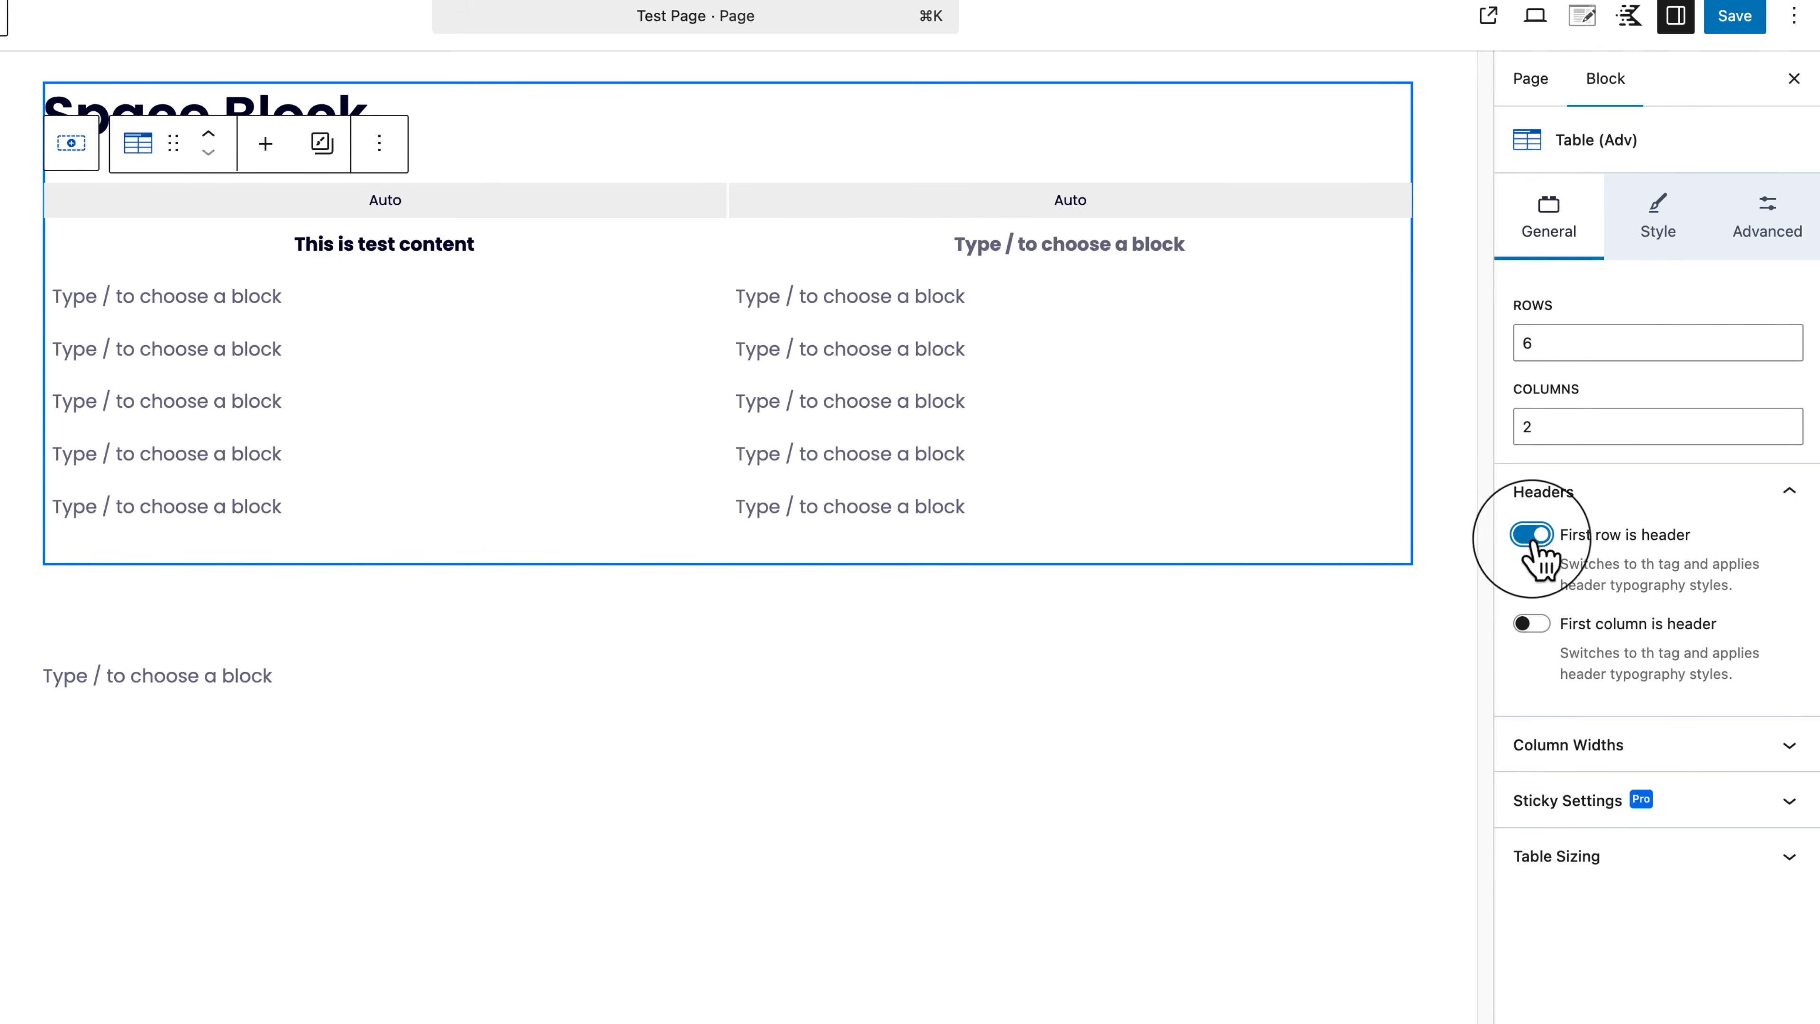
click(1534, 537)
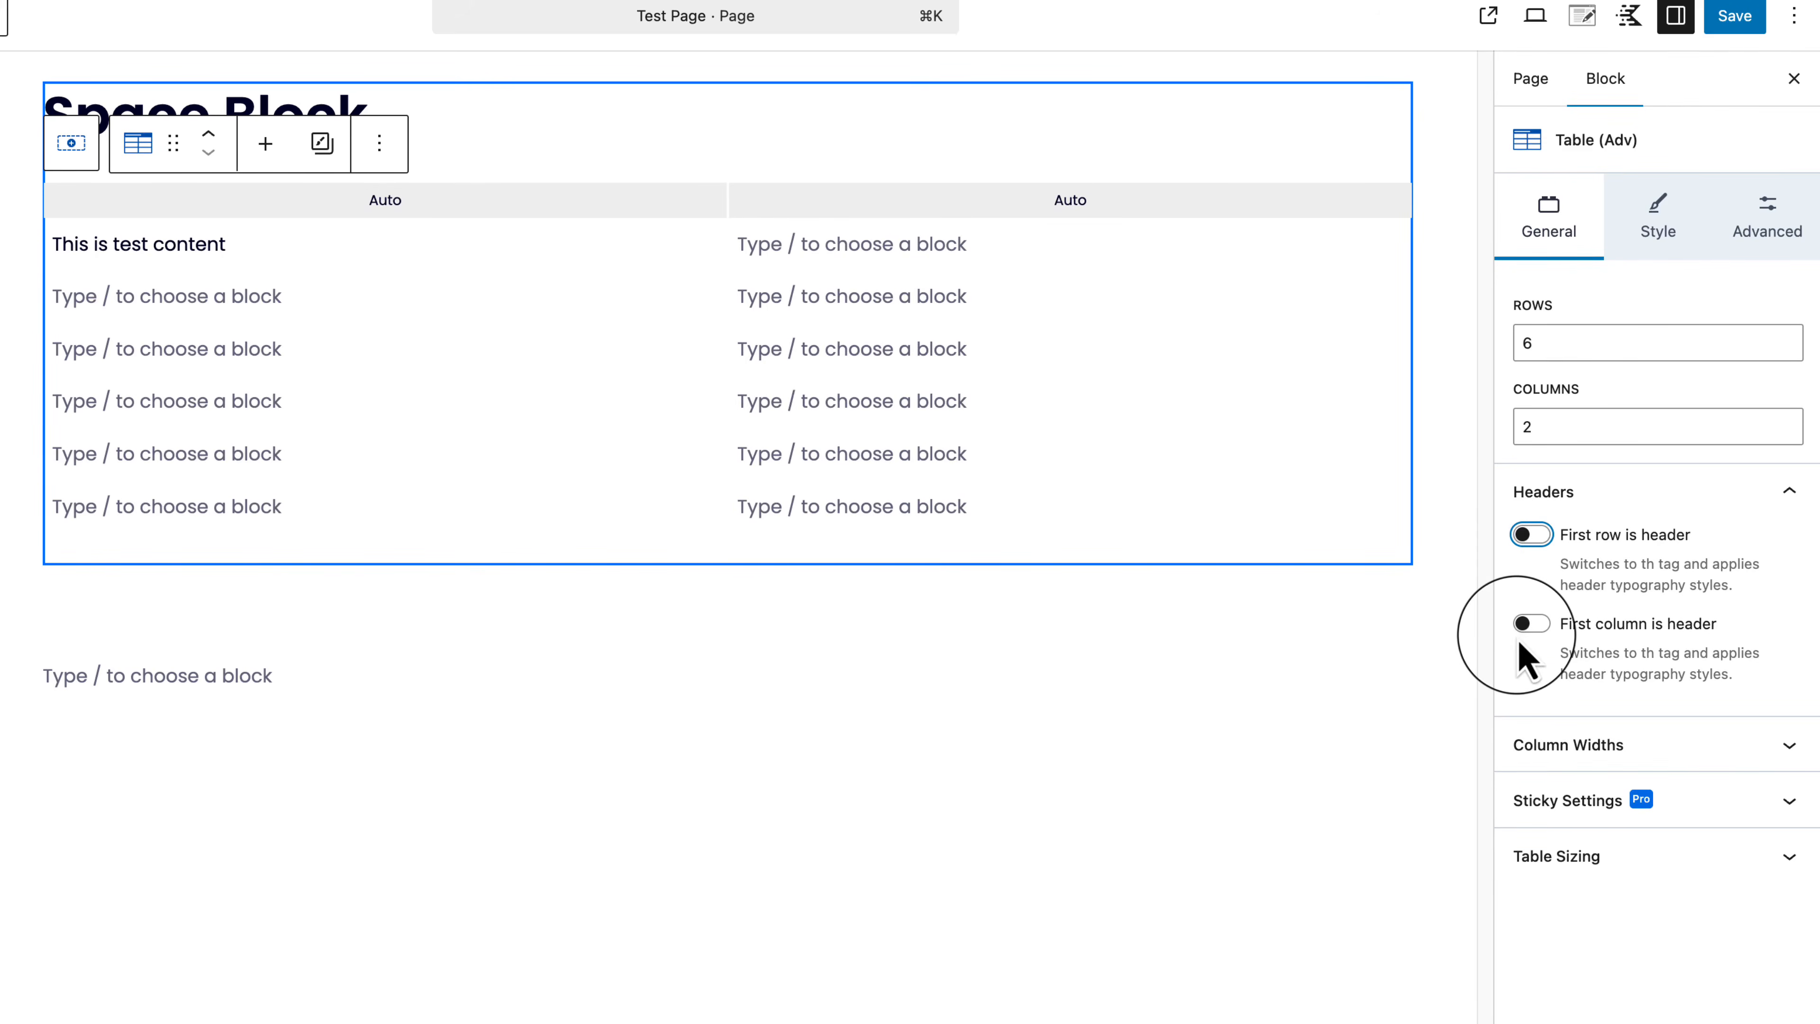
click(1527, 625)
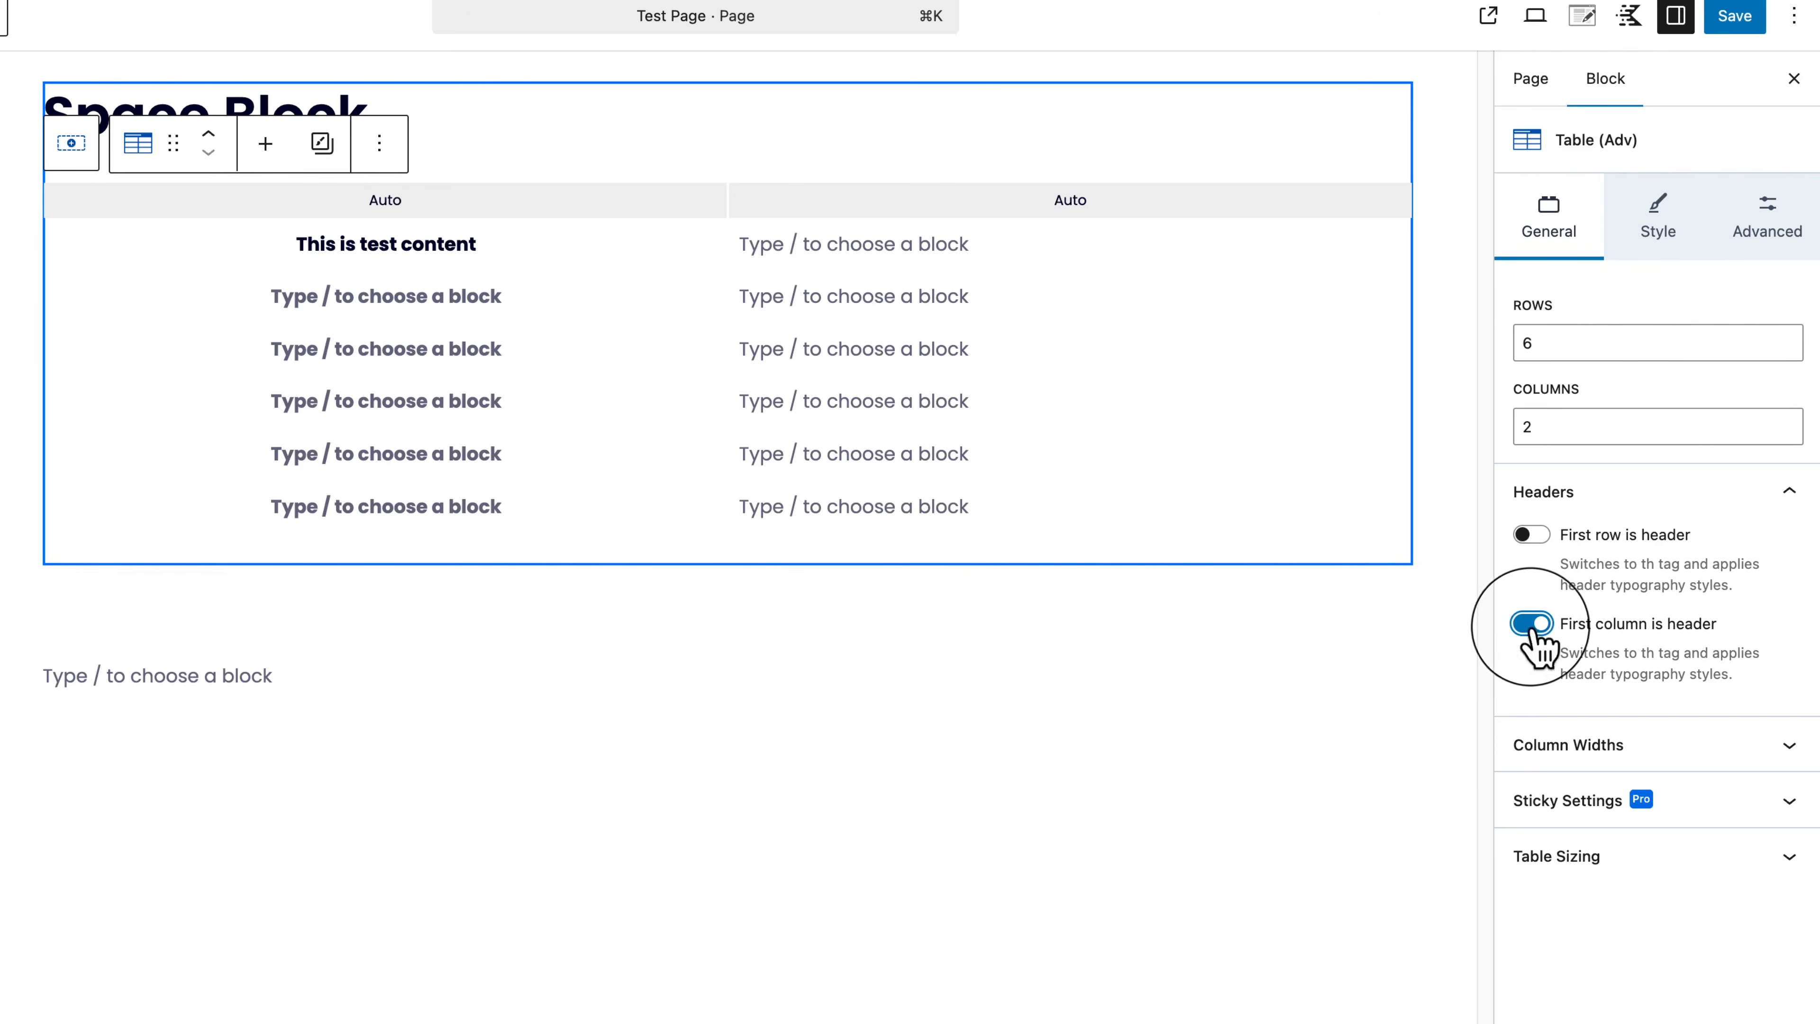
click(1533, 626)
click(1532, 534)
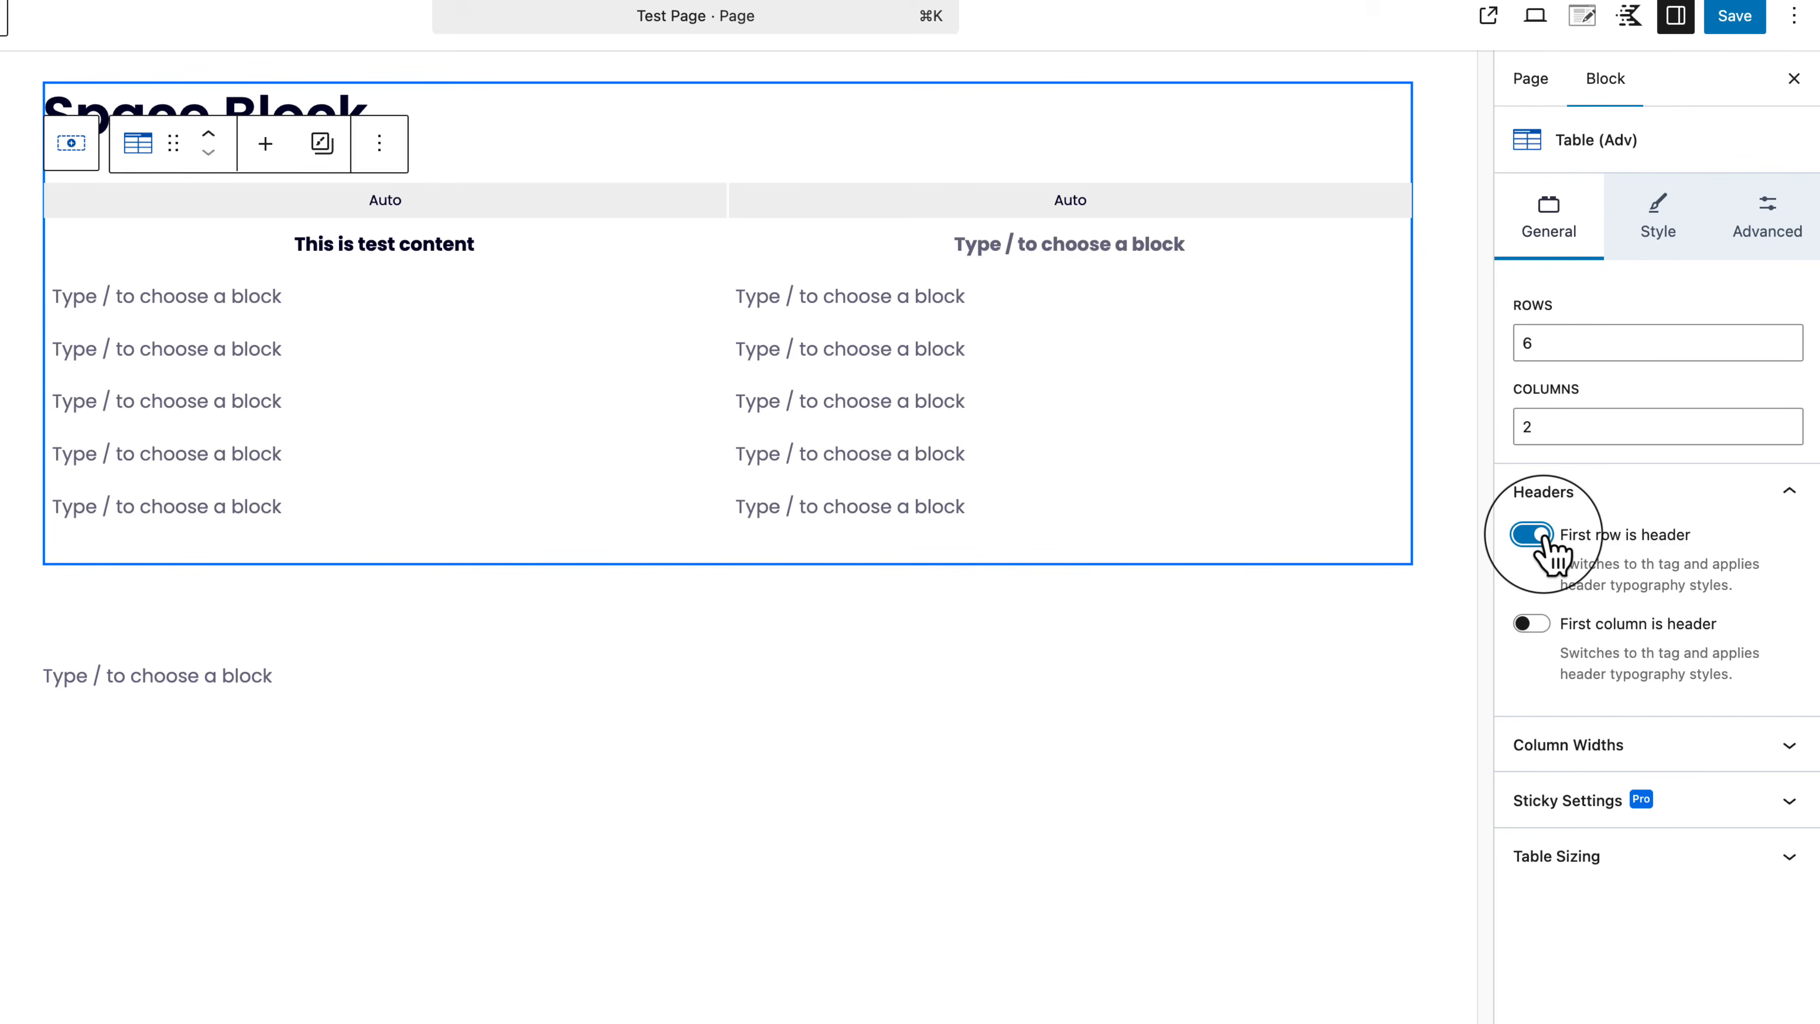
click(1570, 745)
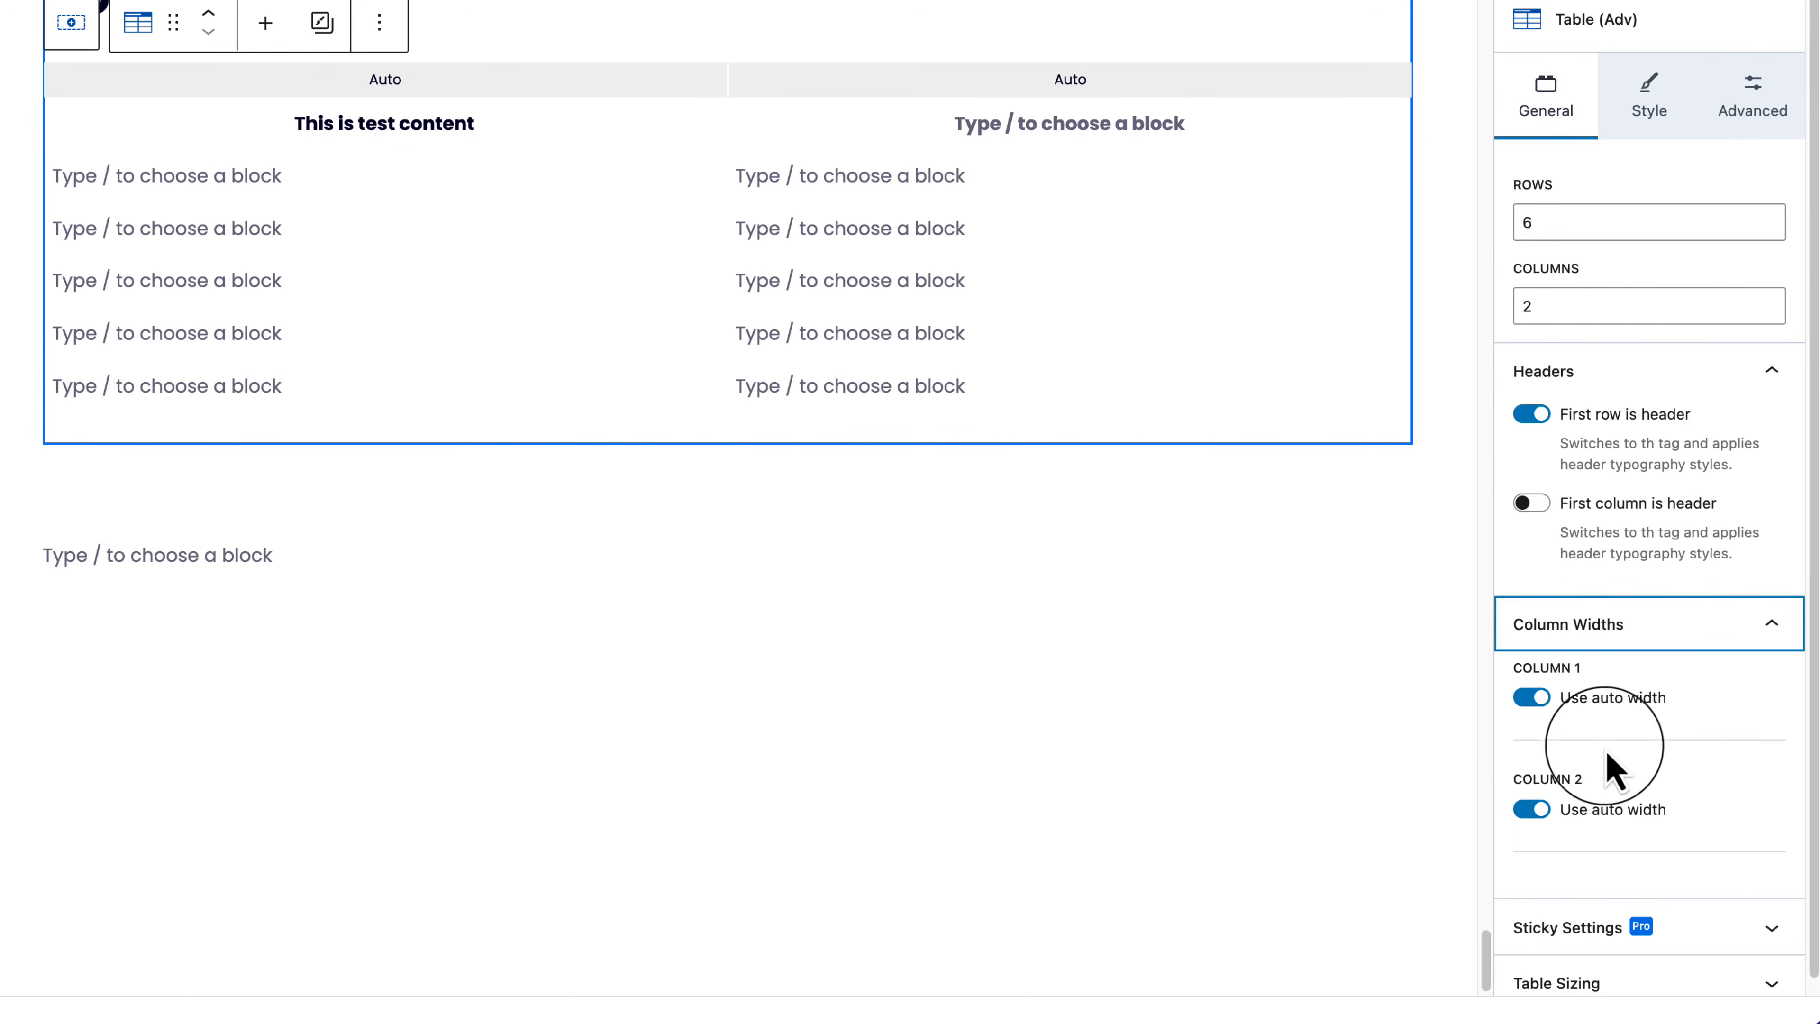
Step: Try Max Width on both table columns, about 24% for column 1 and roughly half for column 2
click(1532, 697)
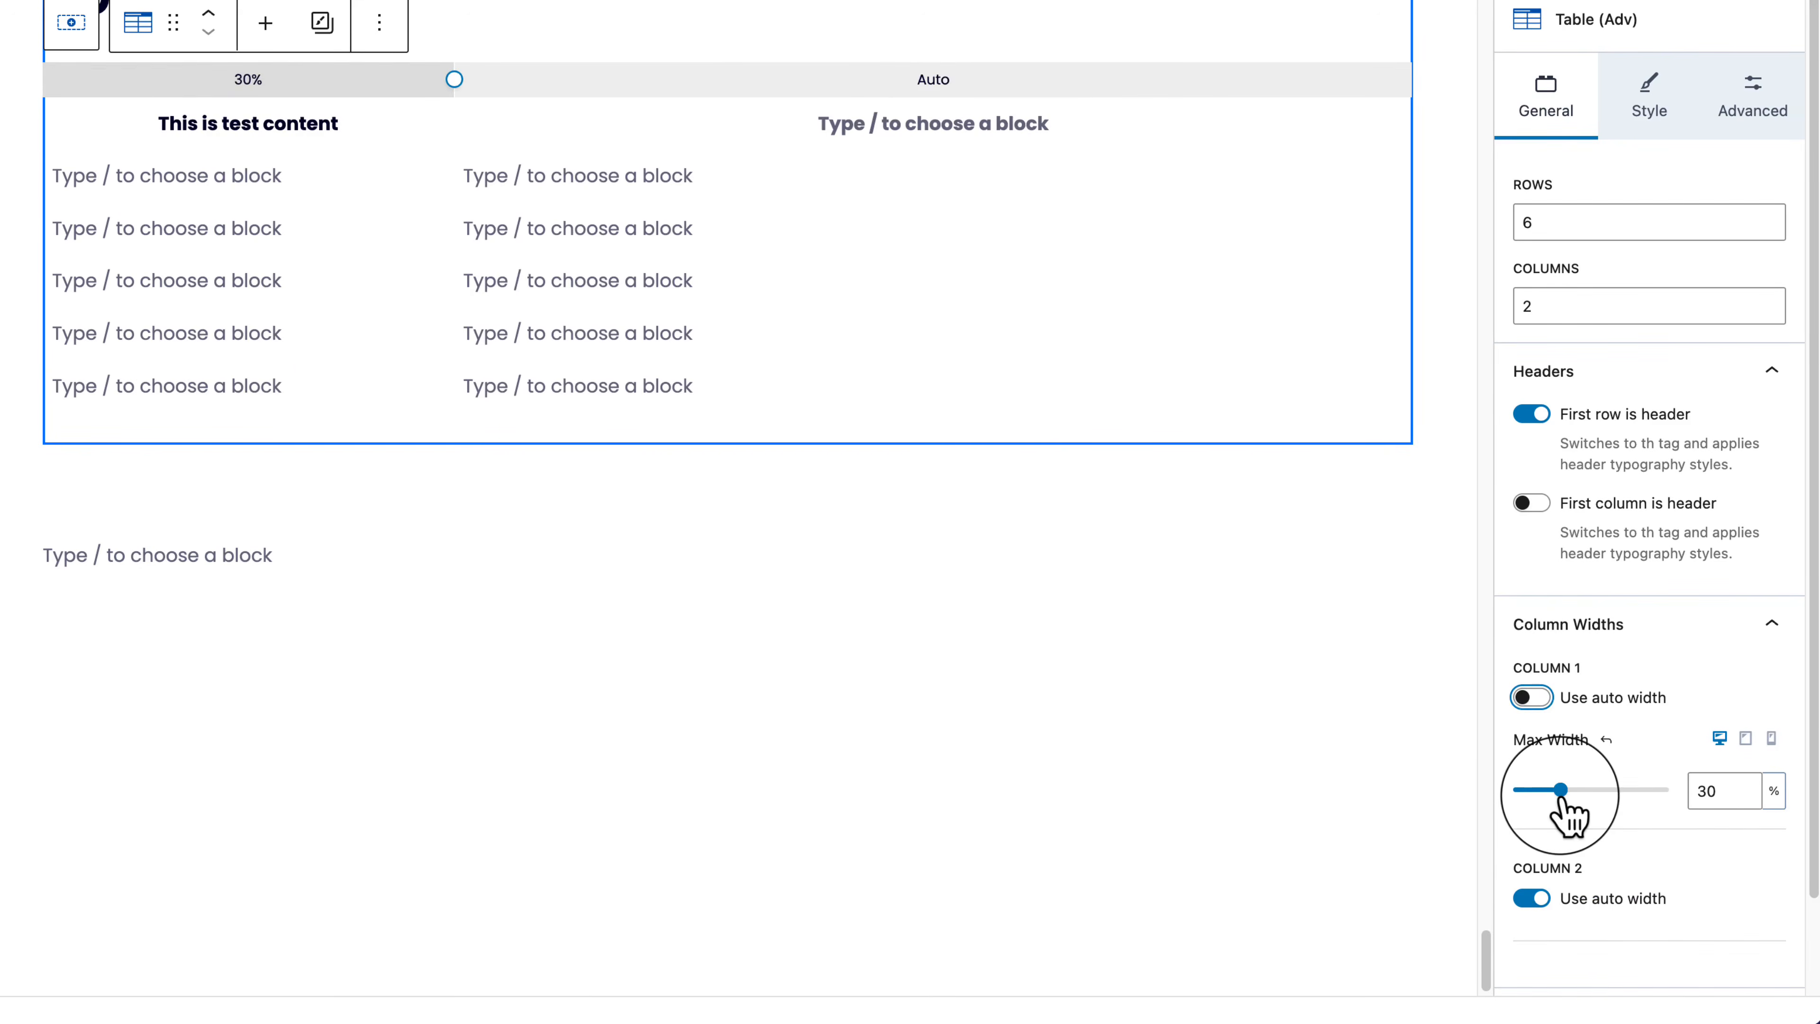
drag(1564, 797, 1554, 798)
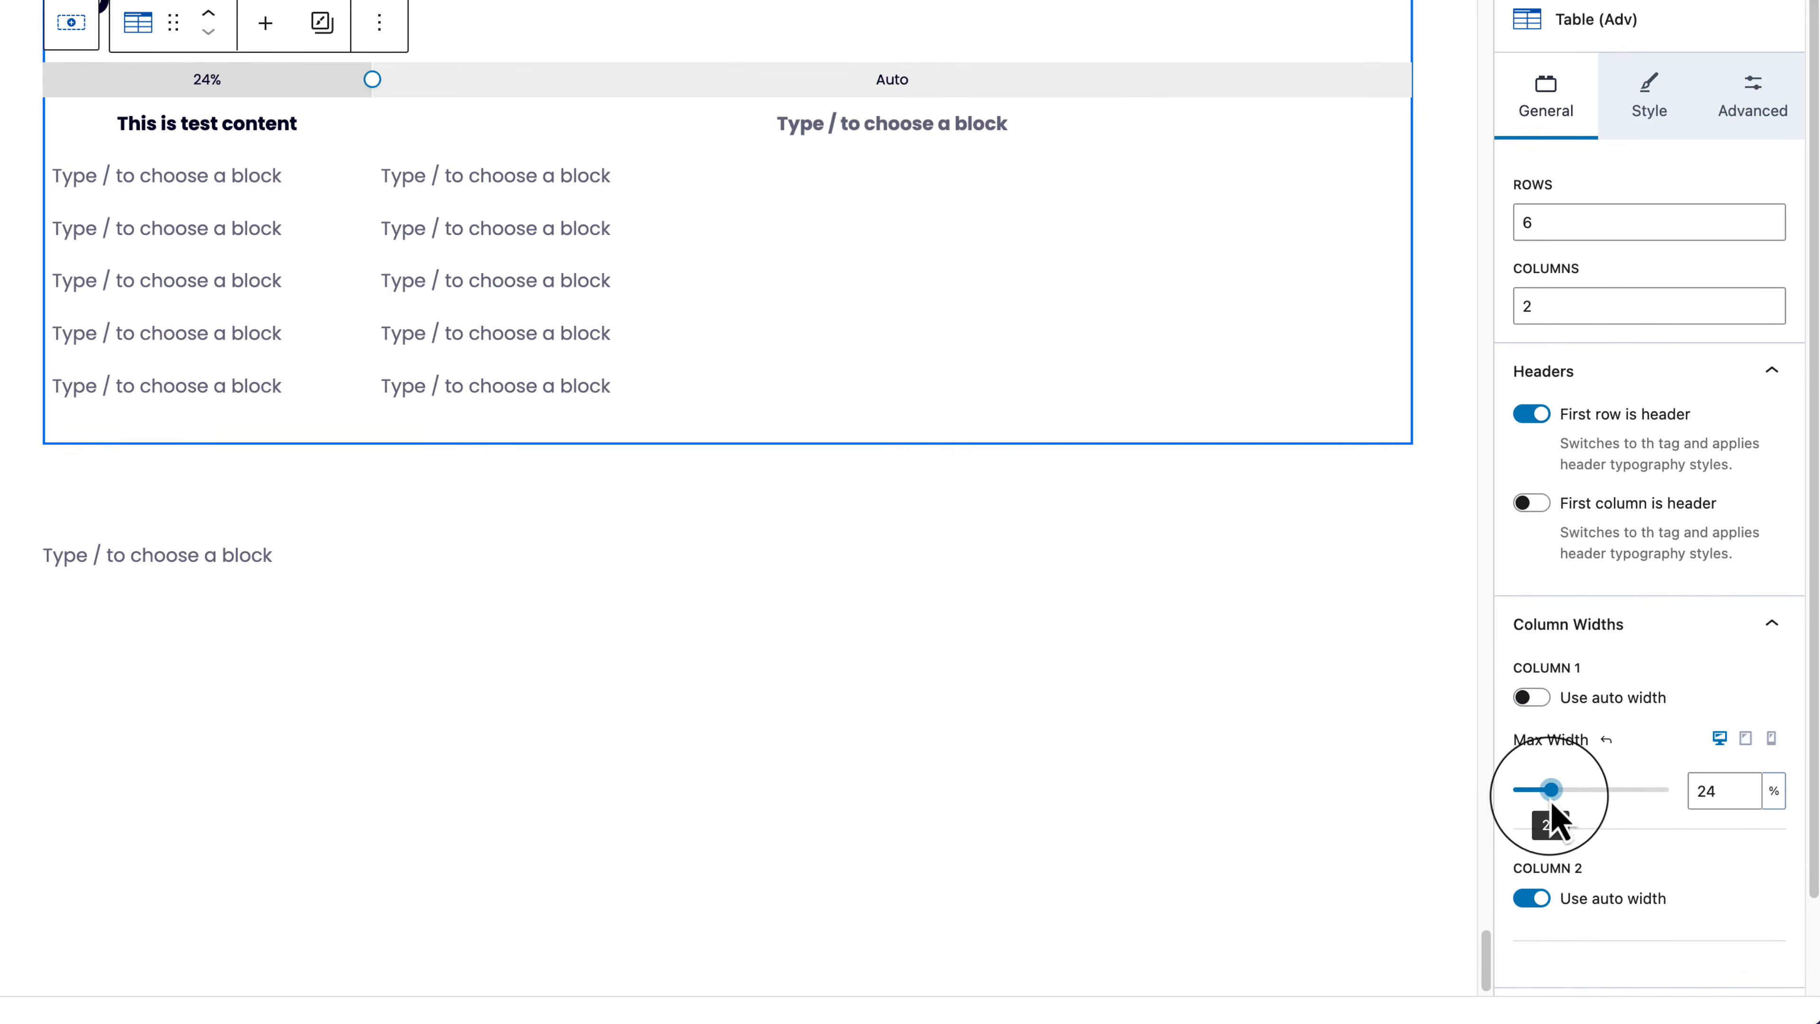
scroll(1540, 824, down, 2)
click(1531, 793)
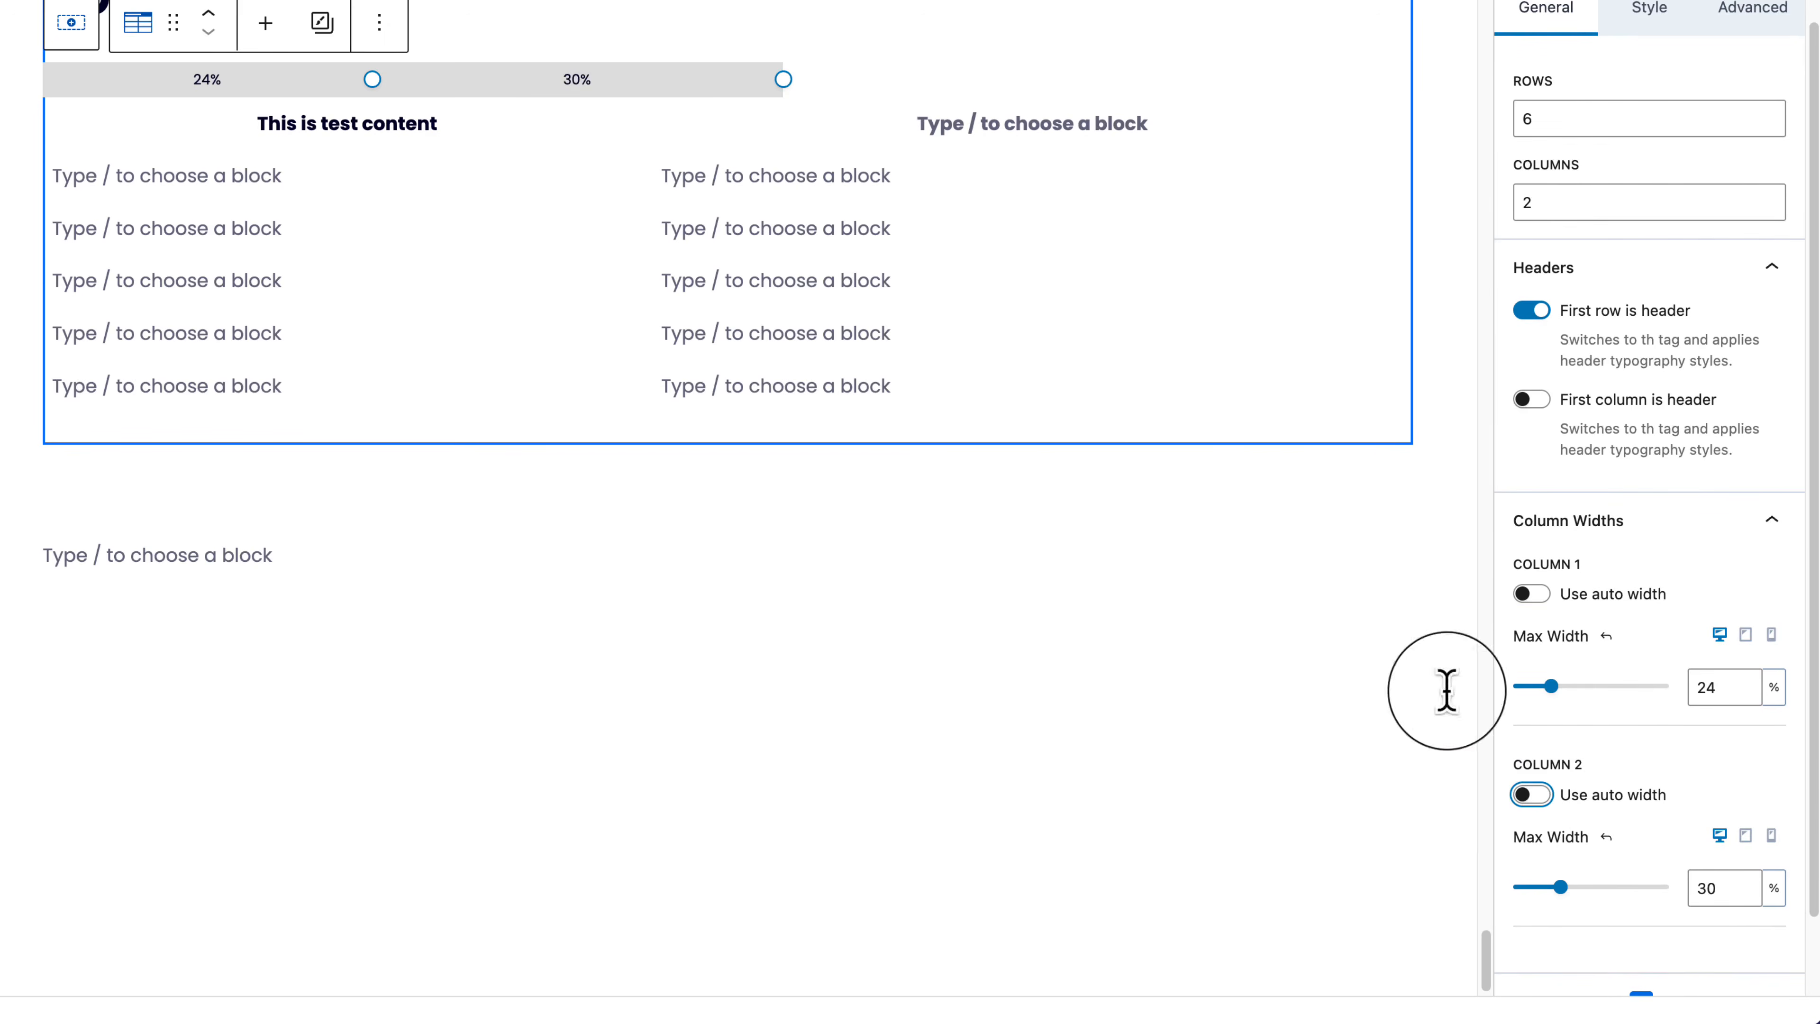
drag(783, 85, 1068, 121)
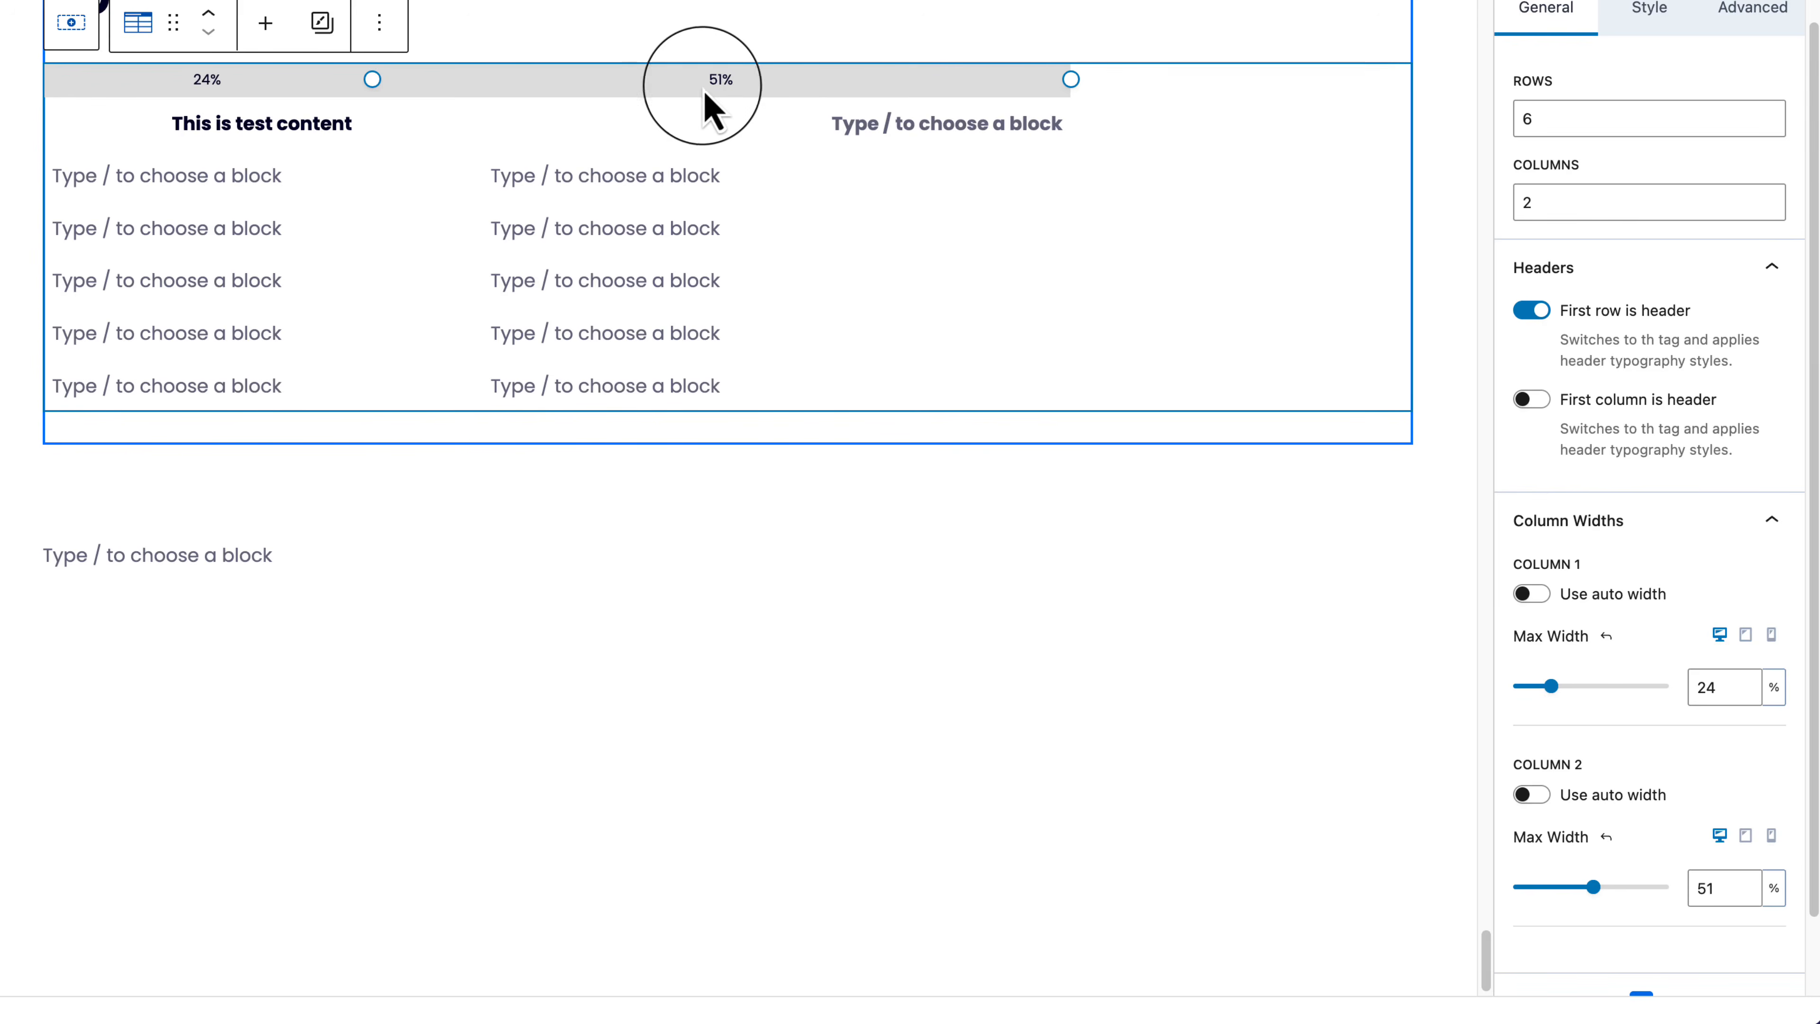
scroll(1697, 795, down, 2)
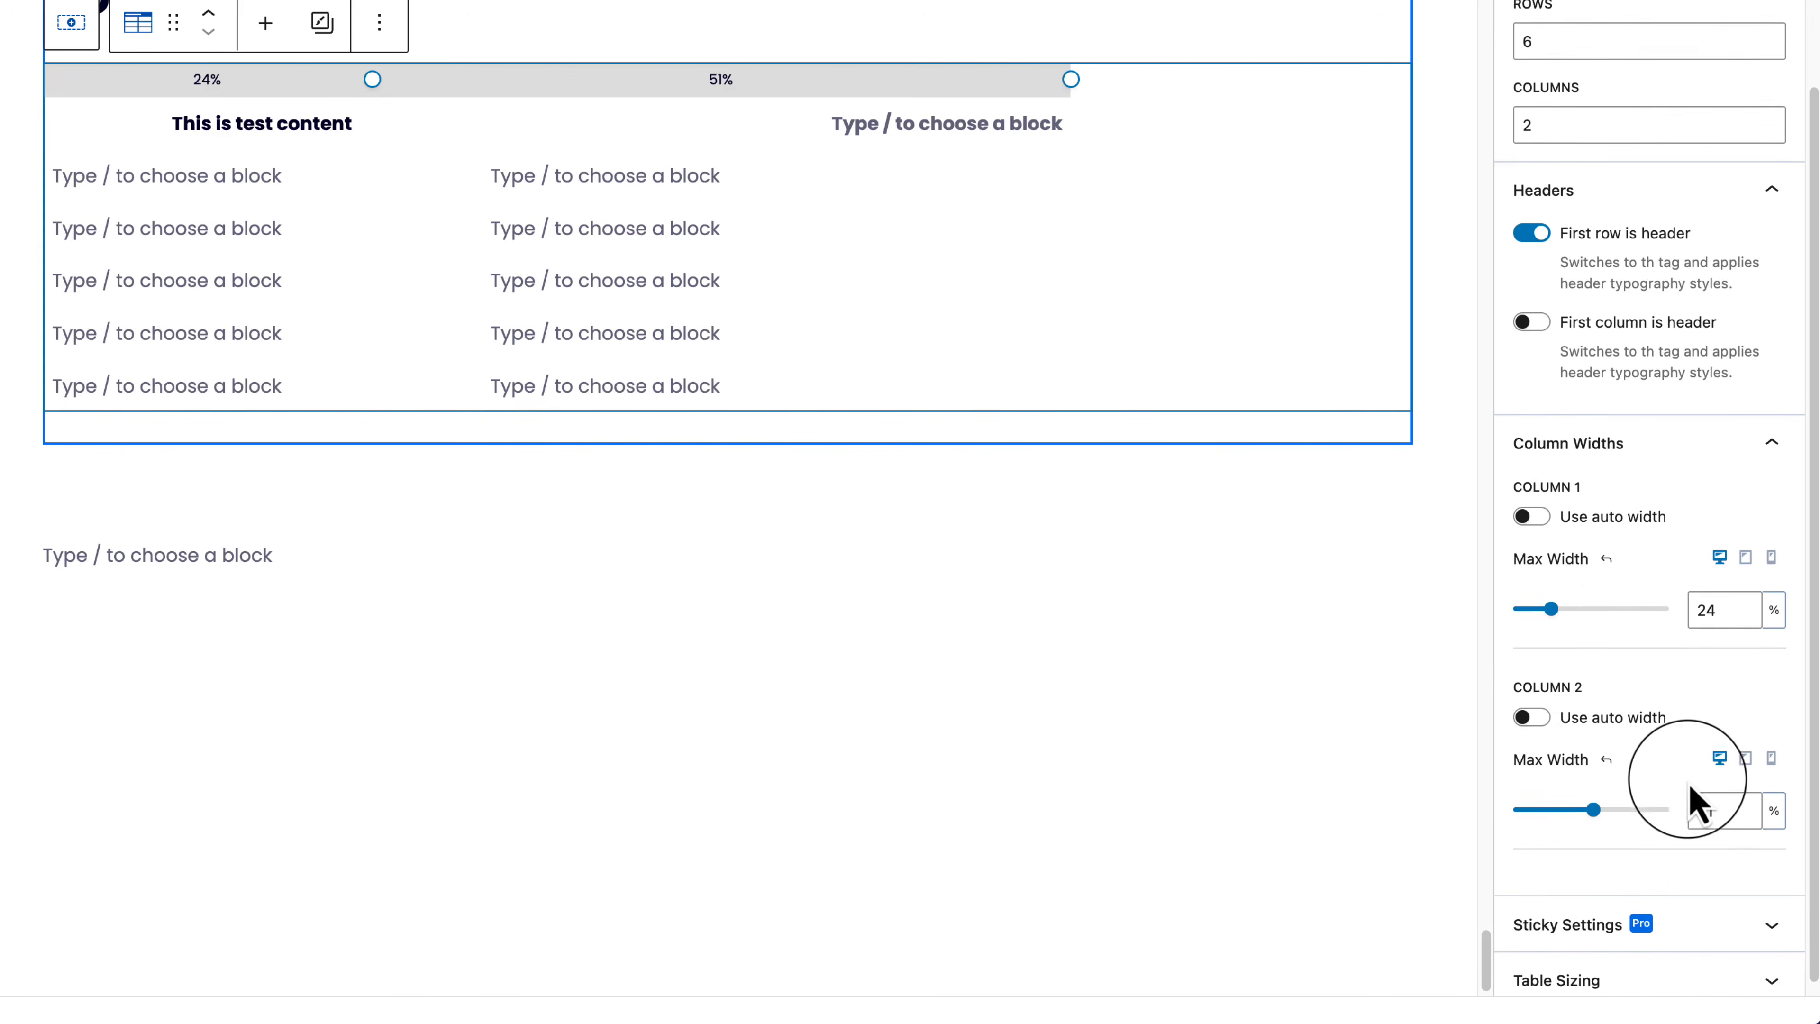
Step: Re-enable auto width on both columns, check Sticky Settings and Table Sizing, then open Style
click(1530, 514)
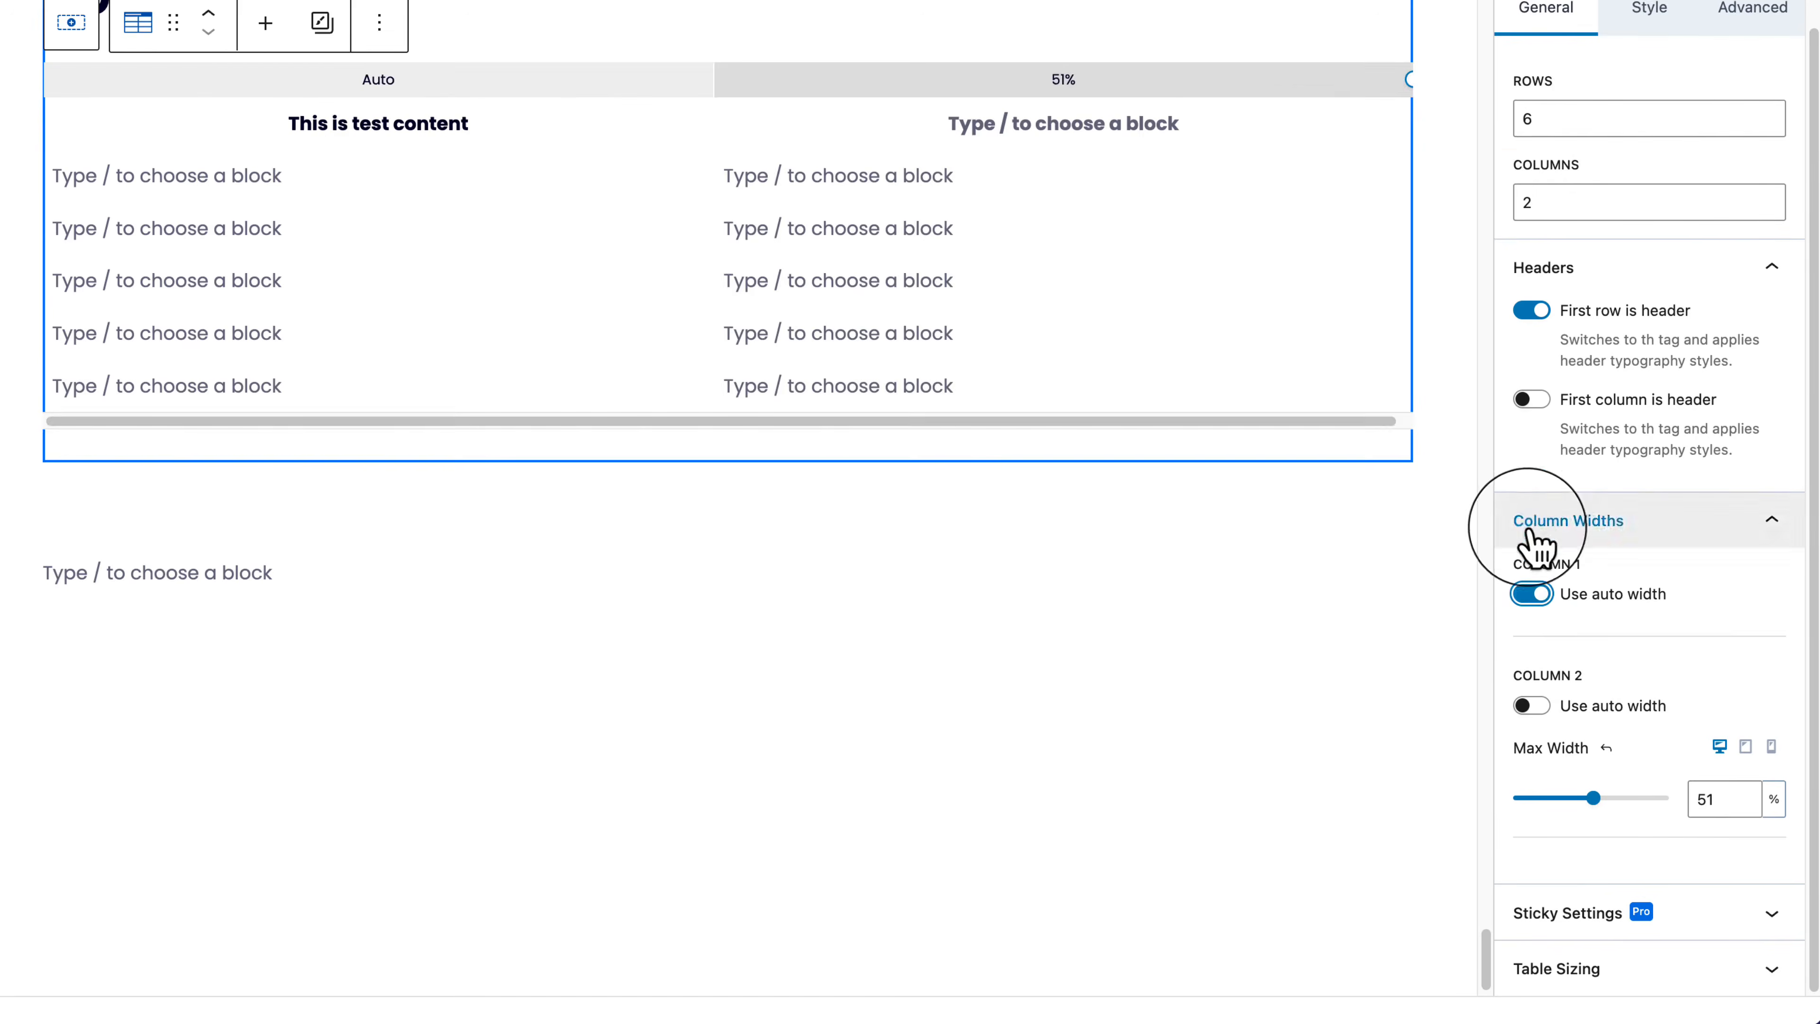
click(1532, 706)
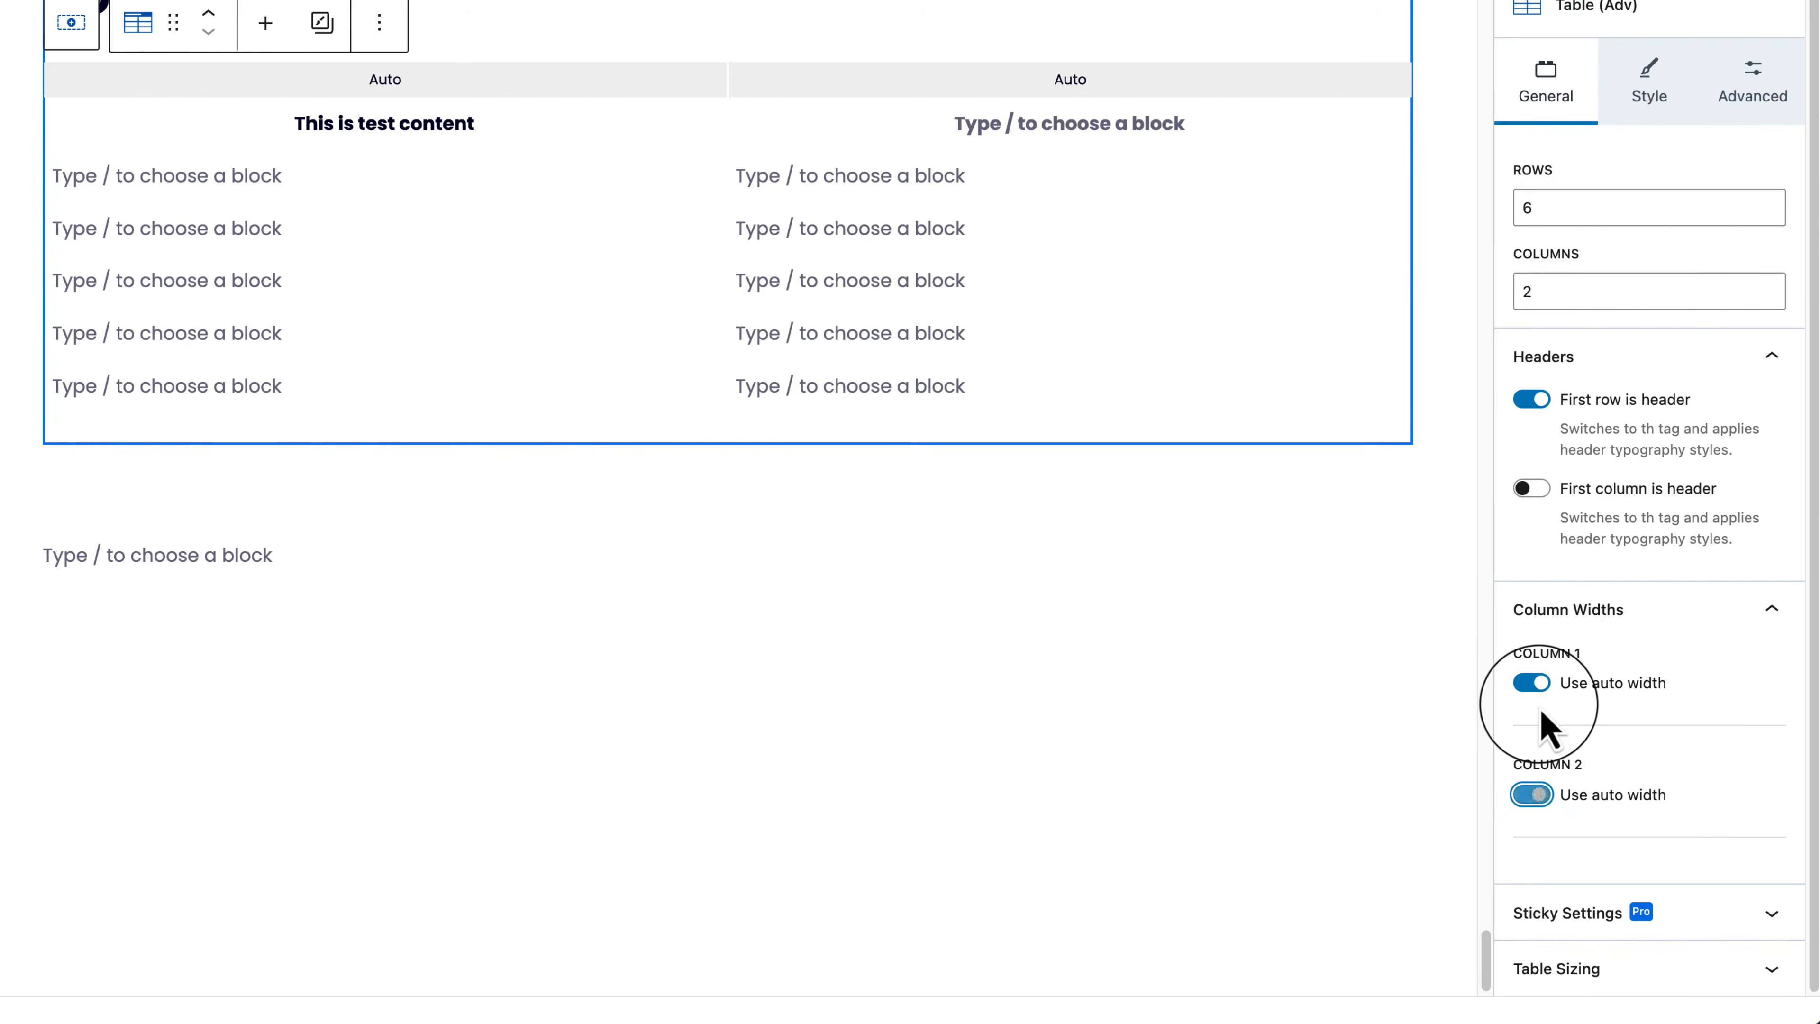
click(1714, 925)
click(1762, 722)
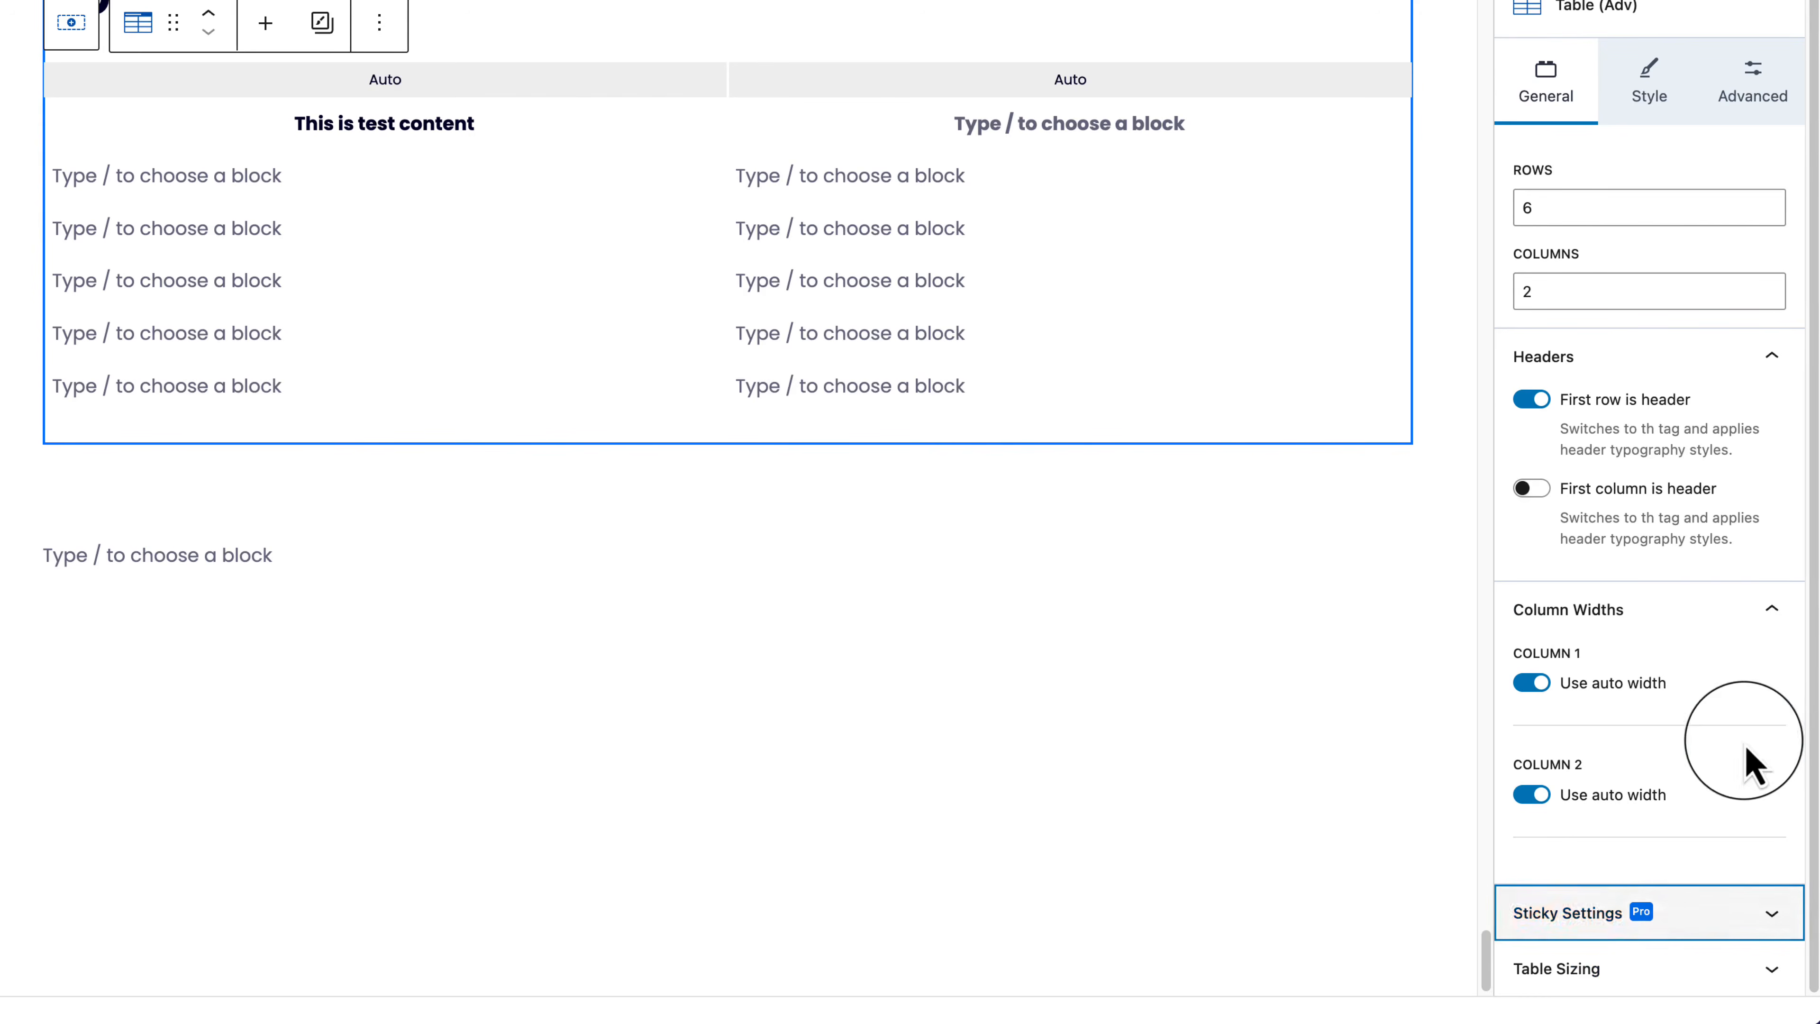
click(1689, 993)
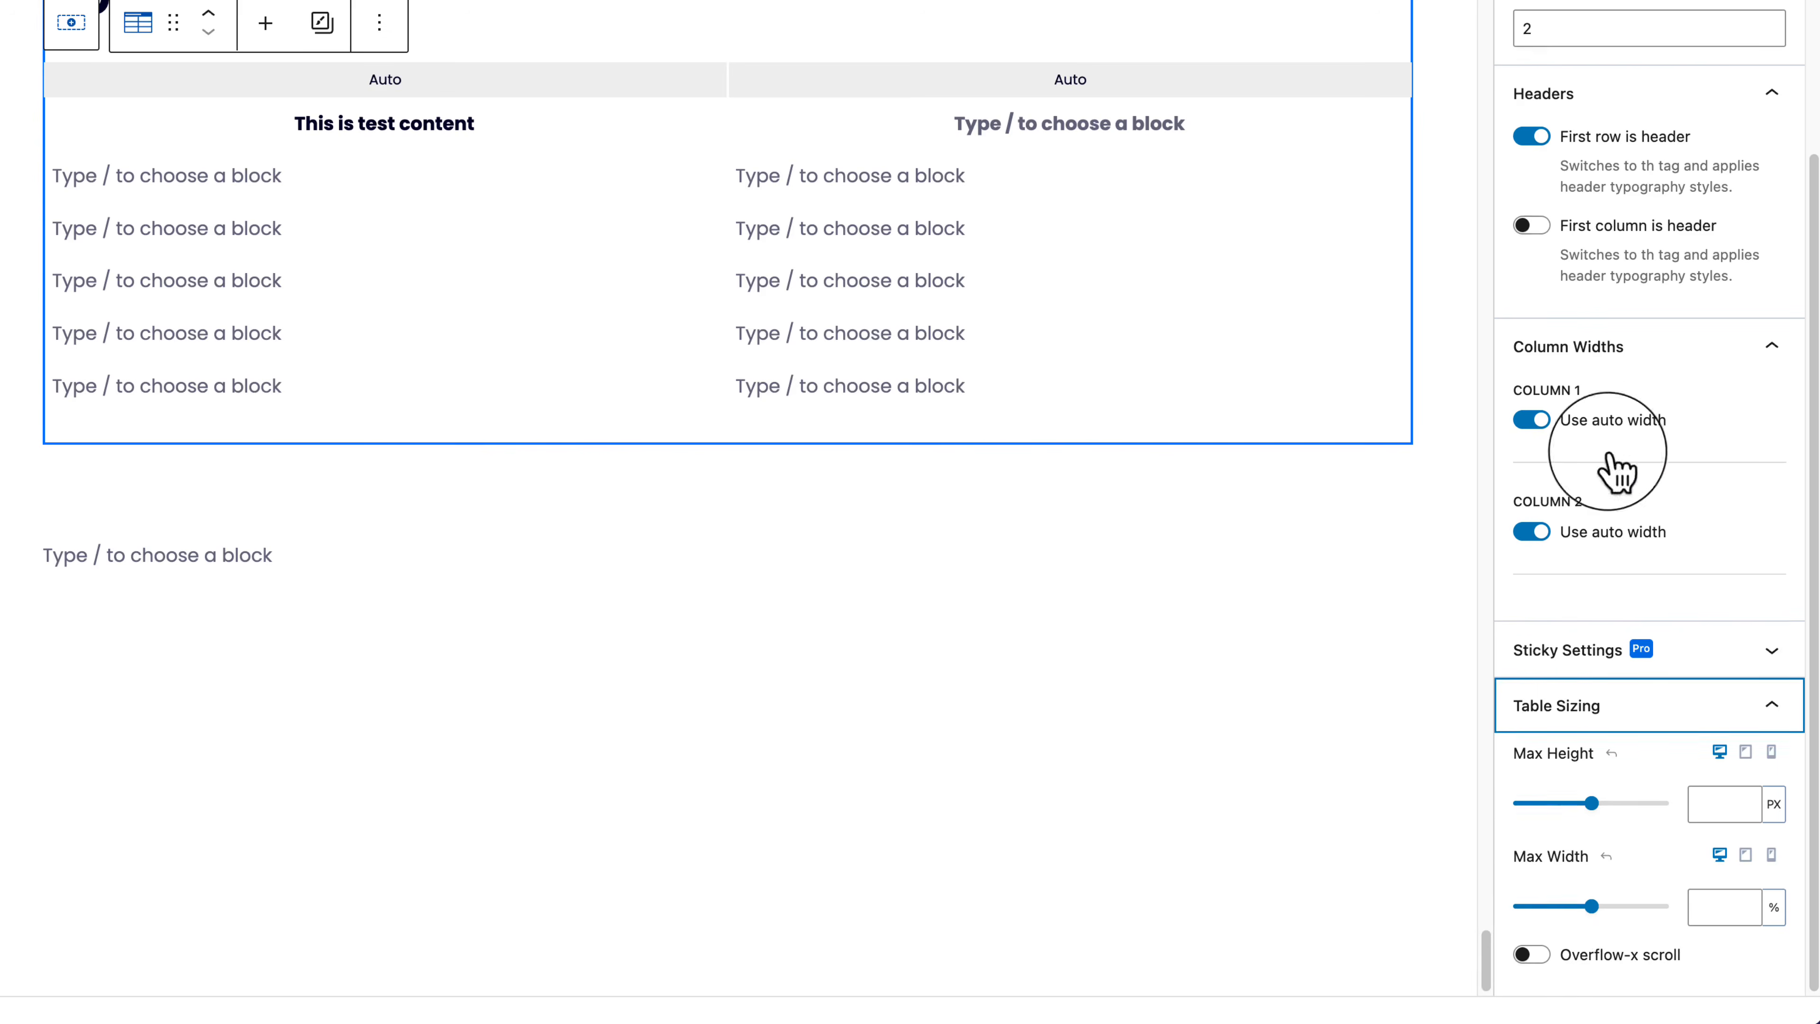
scroll(1605, 445, up, 5)
click(1659, 115)
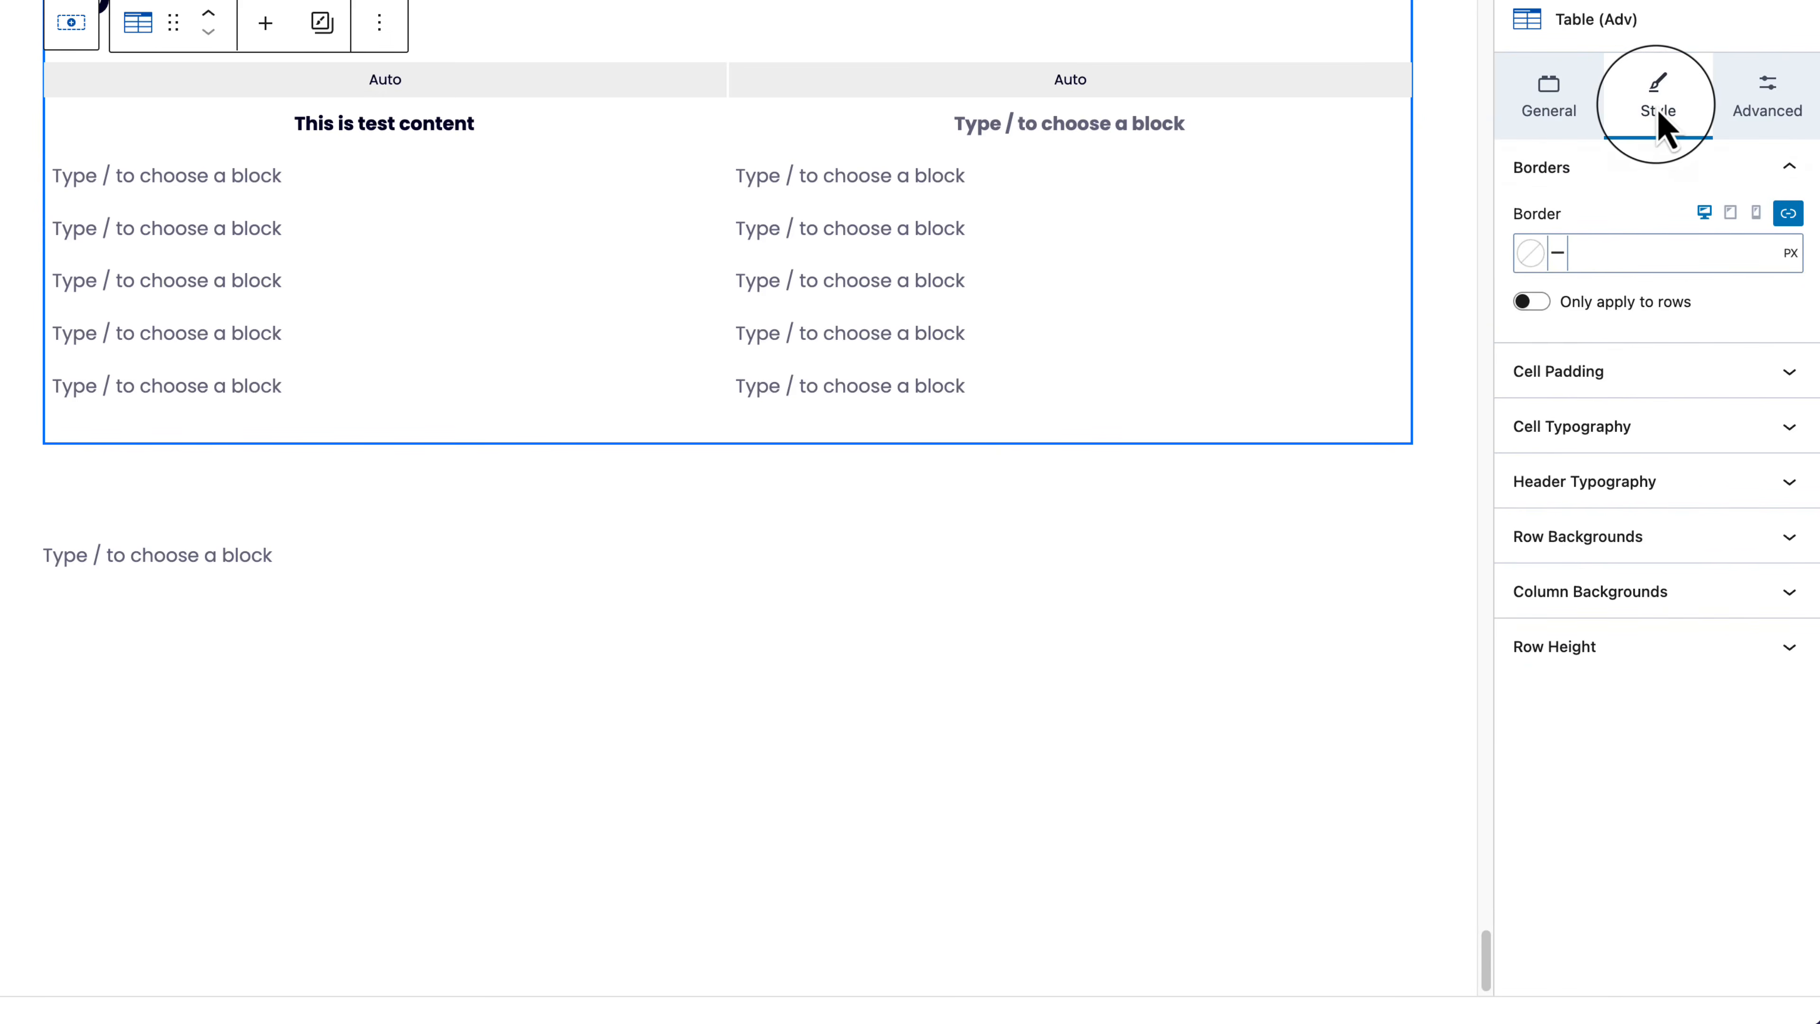
Step: Link all four cell padding sides and set them to X Small 16px
click(1672, 380)
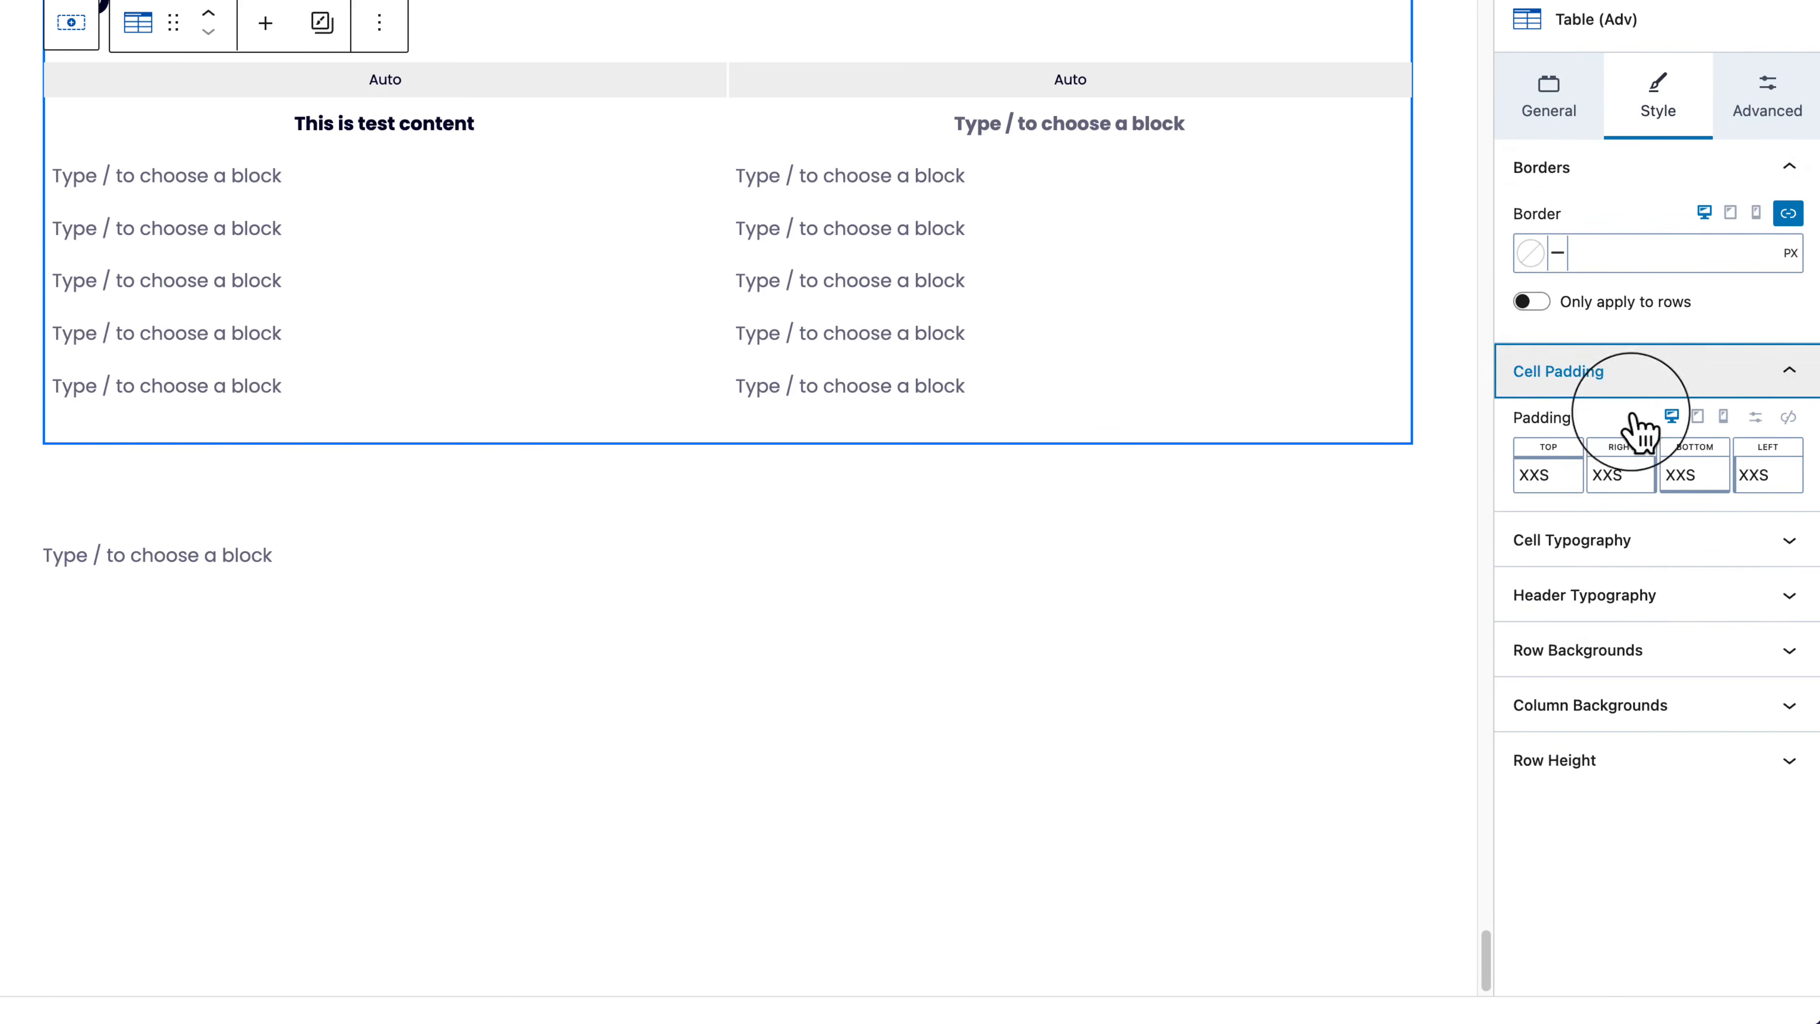
click(1549, 475)
mouse_move(1336, 572)
mouse_down()
mouse_move(1373, 574)
mouse_move(1347, 574)
mouse_up()
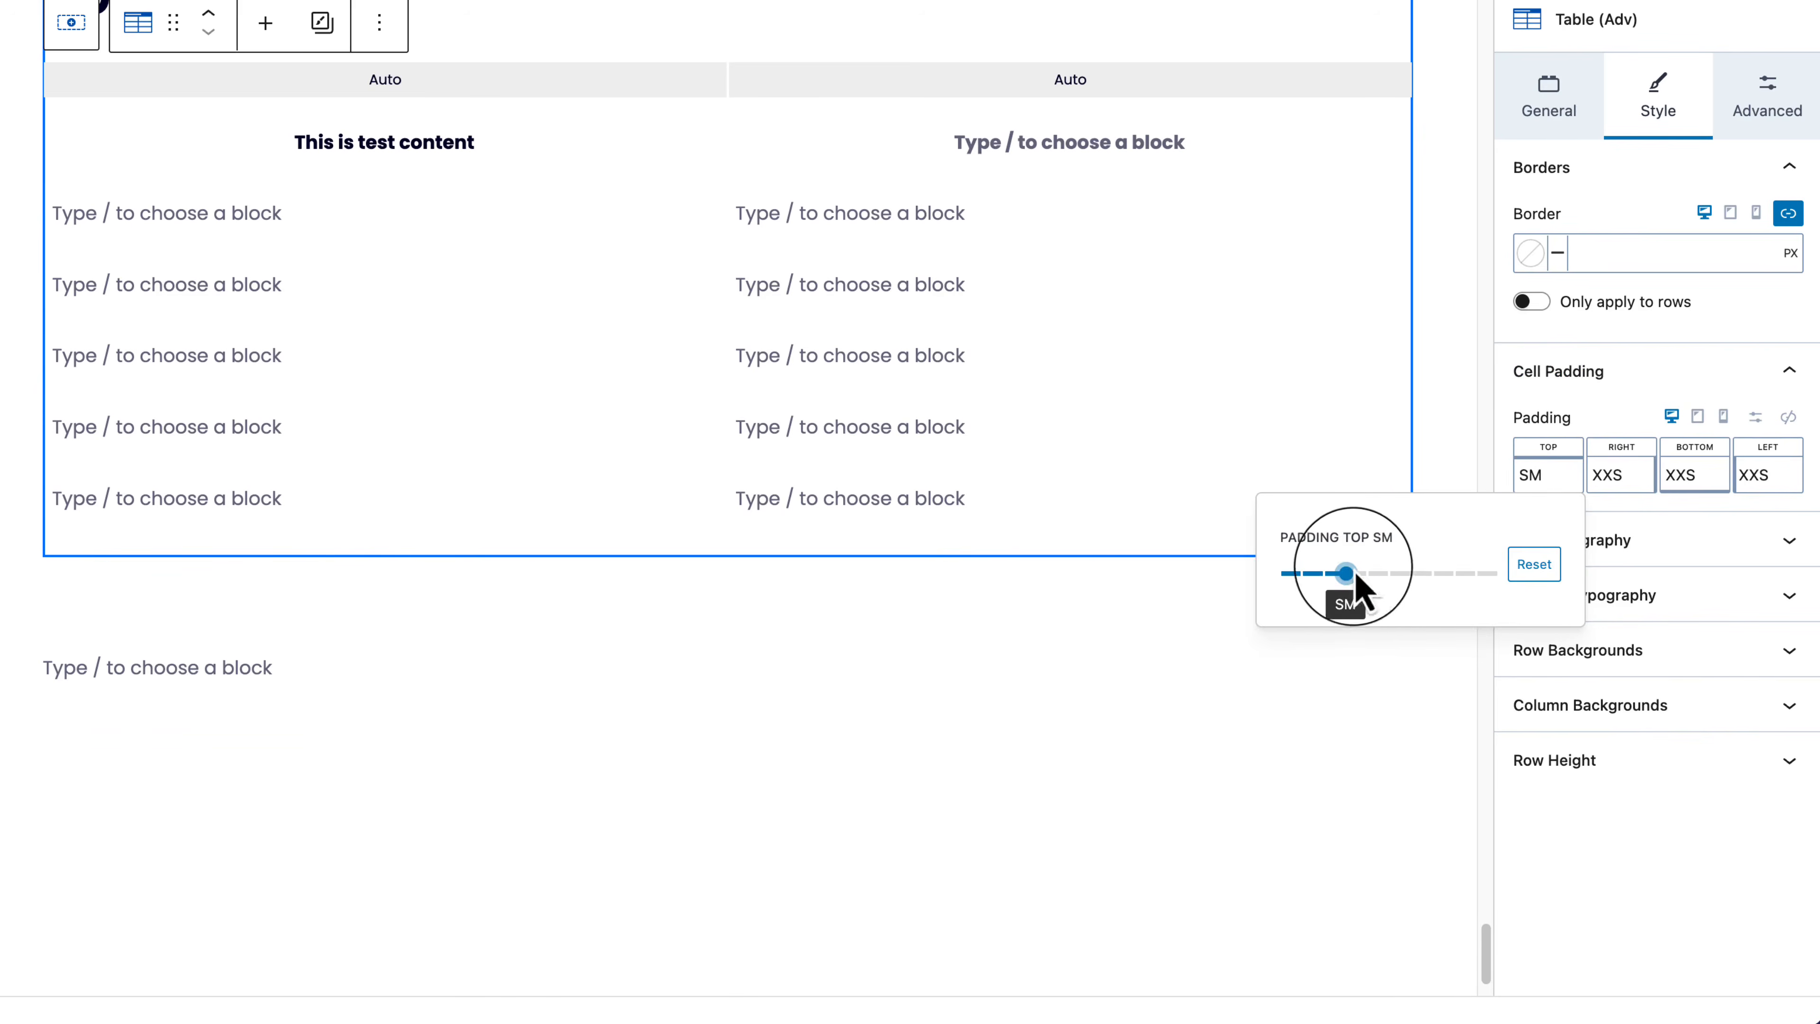
click(1785, 418)
drag(1587, 480, 1557, 506)
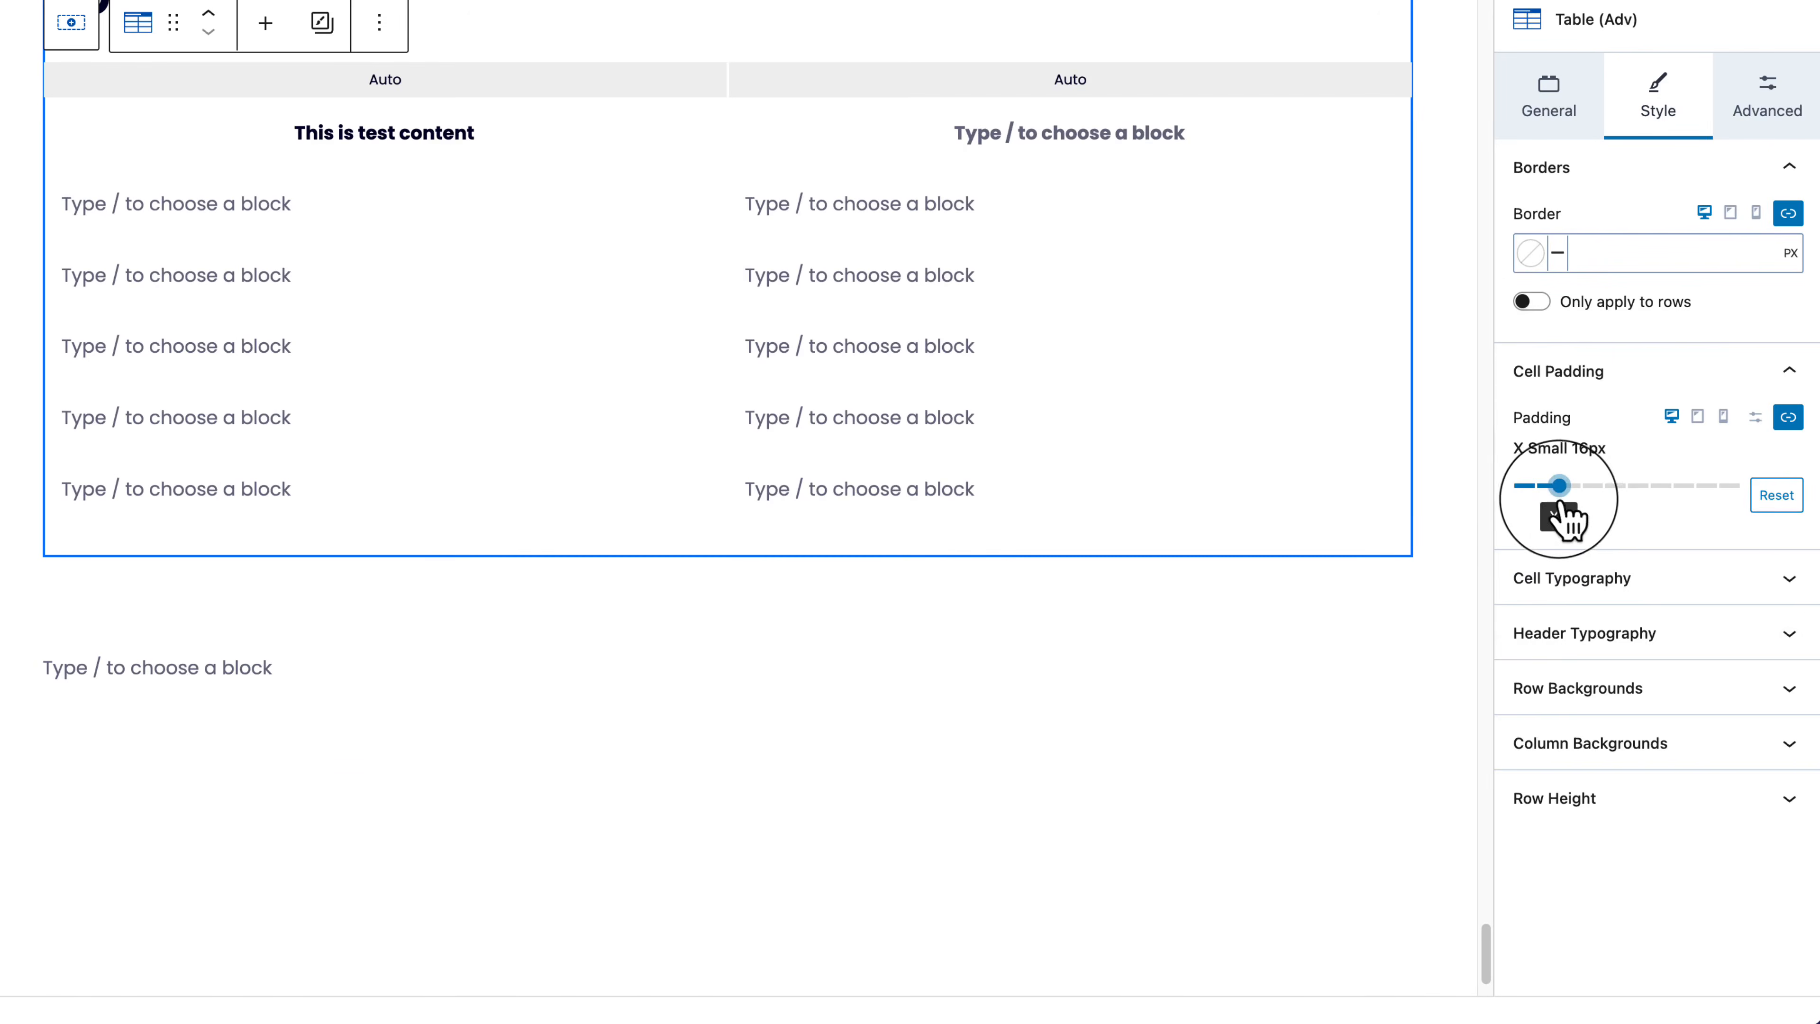
Step: Expand the Typography, Row Background and Column Background panels, down to Column 1 Background
click(1668, 580)
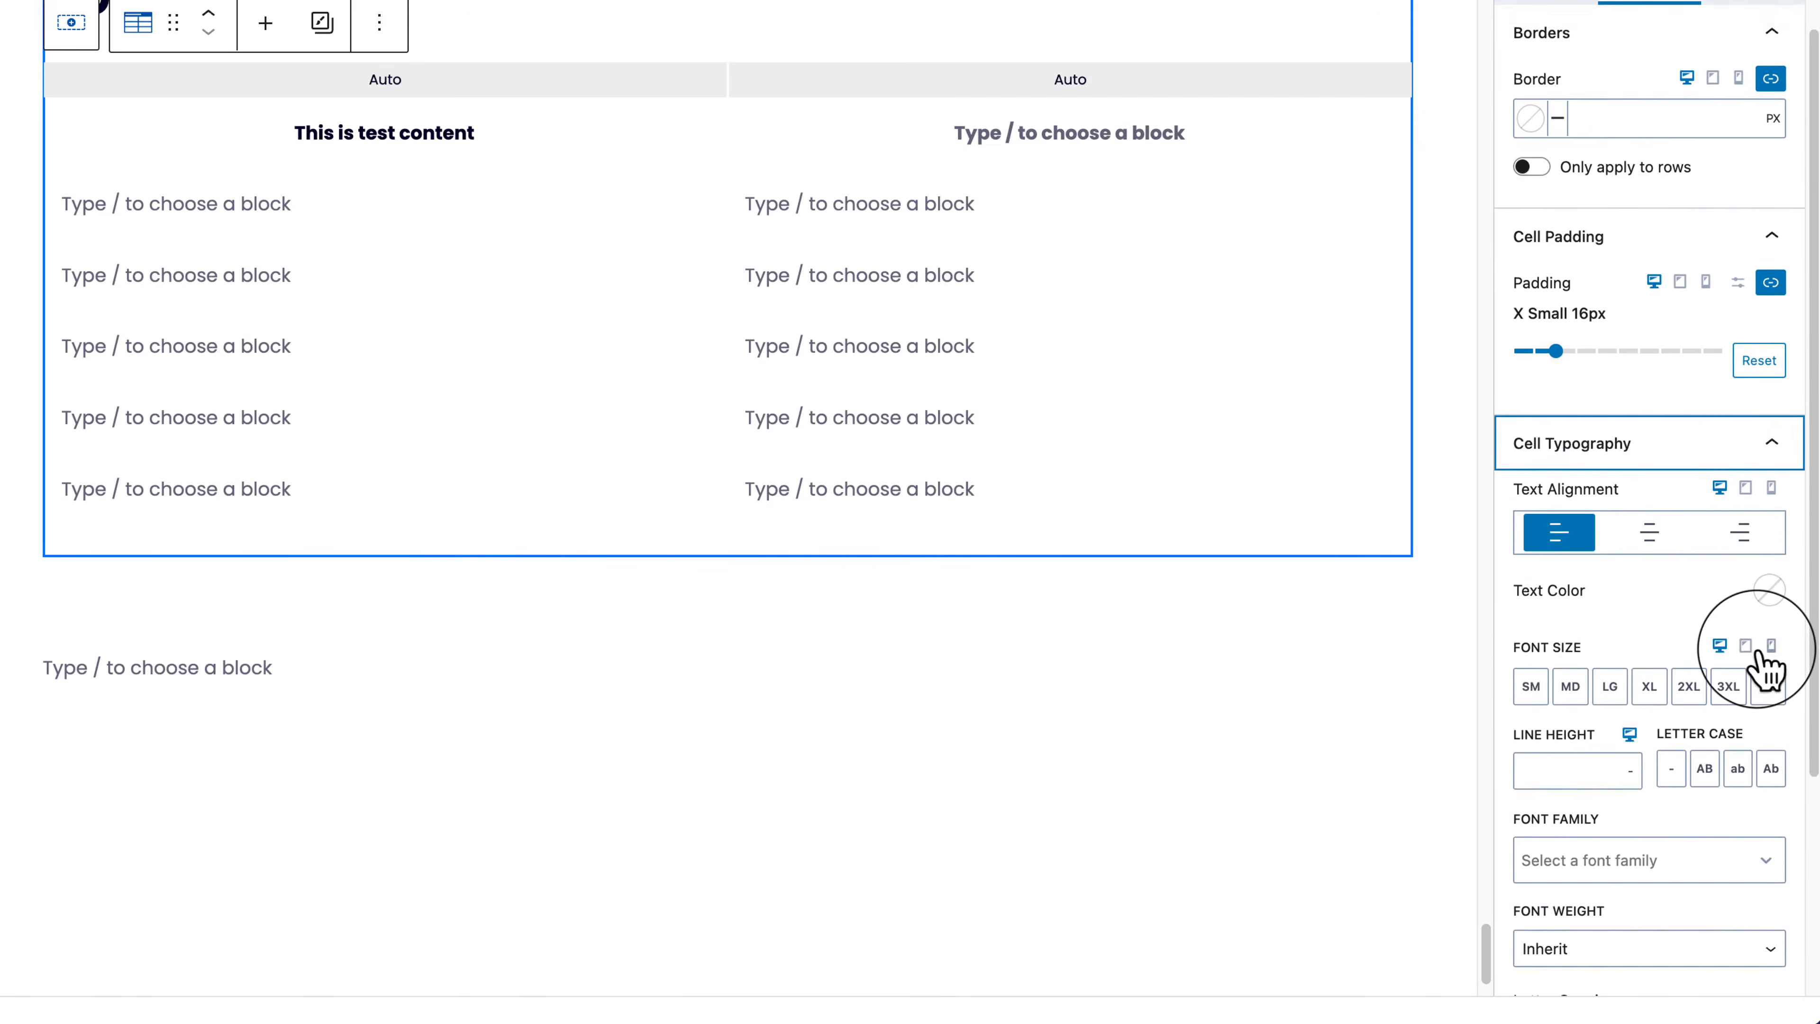
scroll(1763, 667, down, 5)
click(1723, 835)
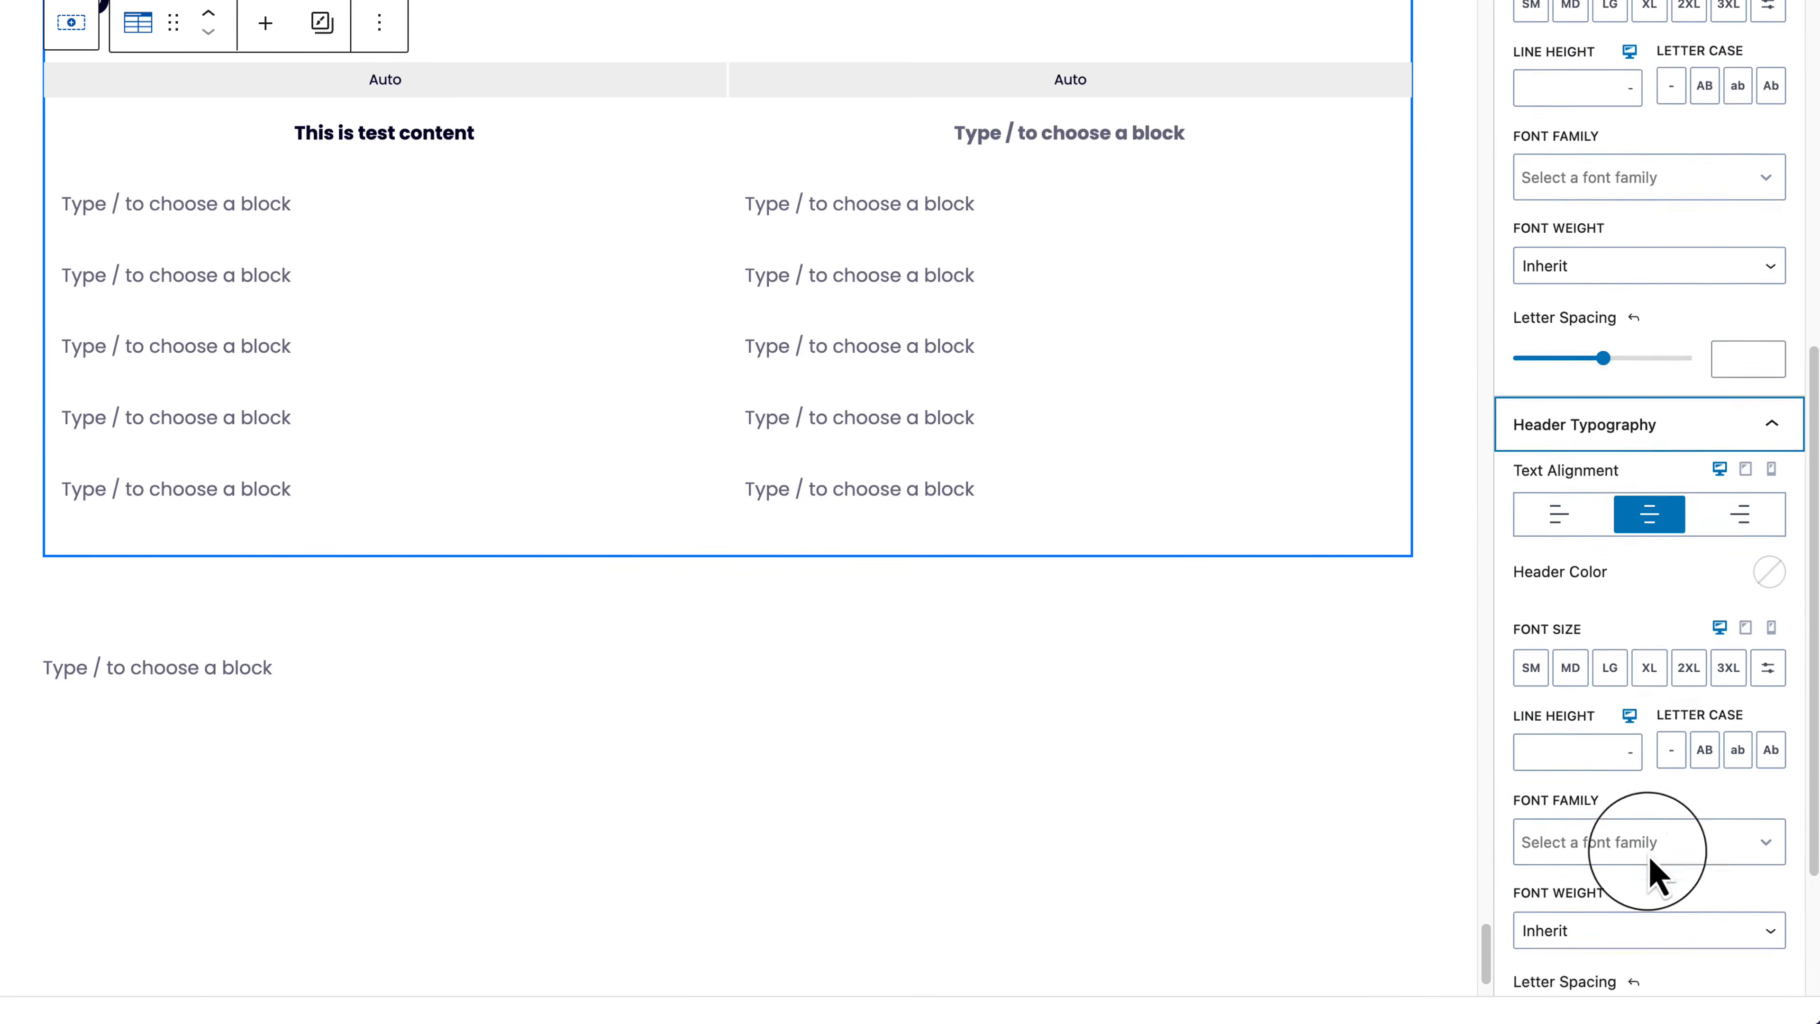
click(1521, 866)
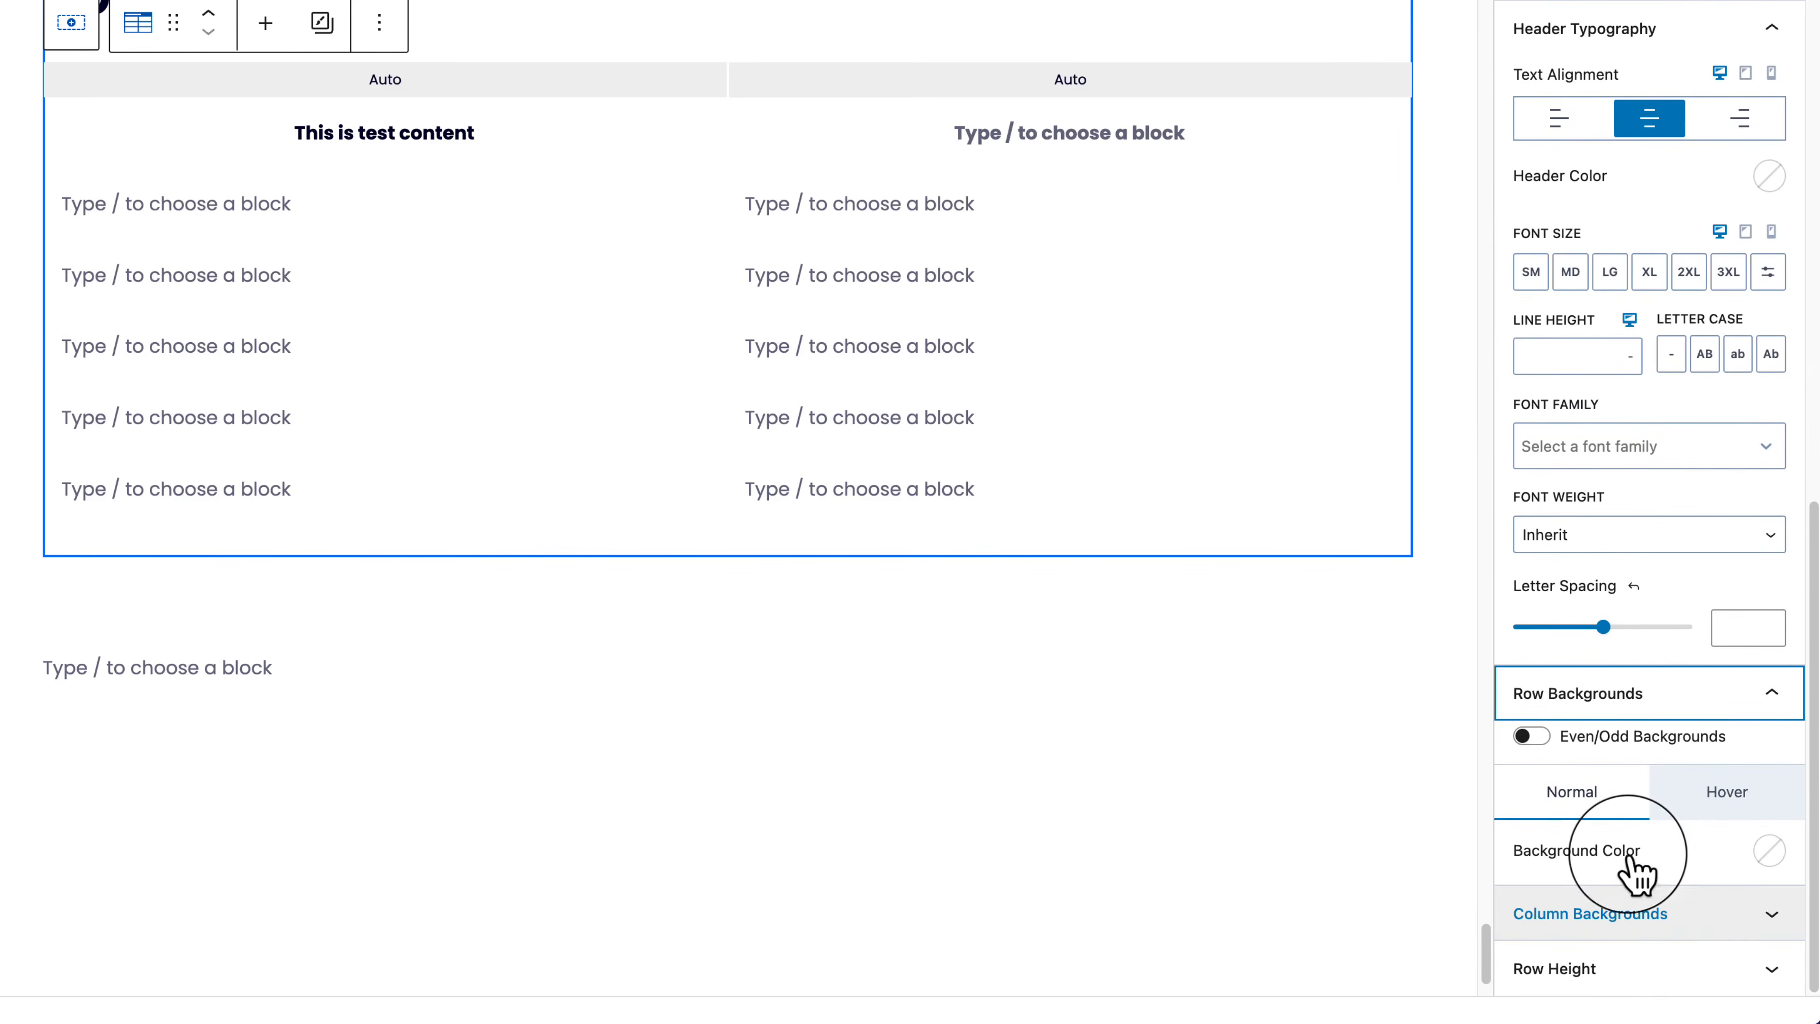
click(1654, 912)
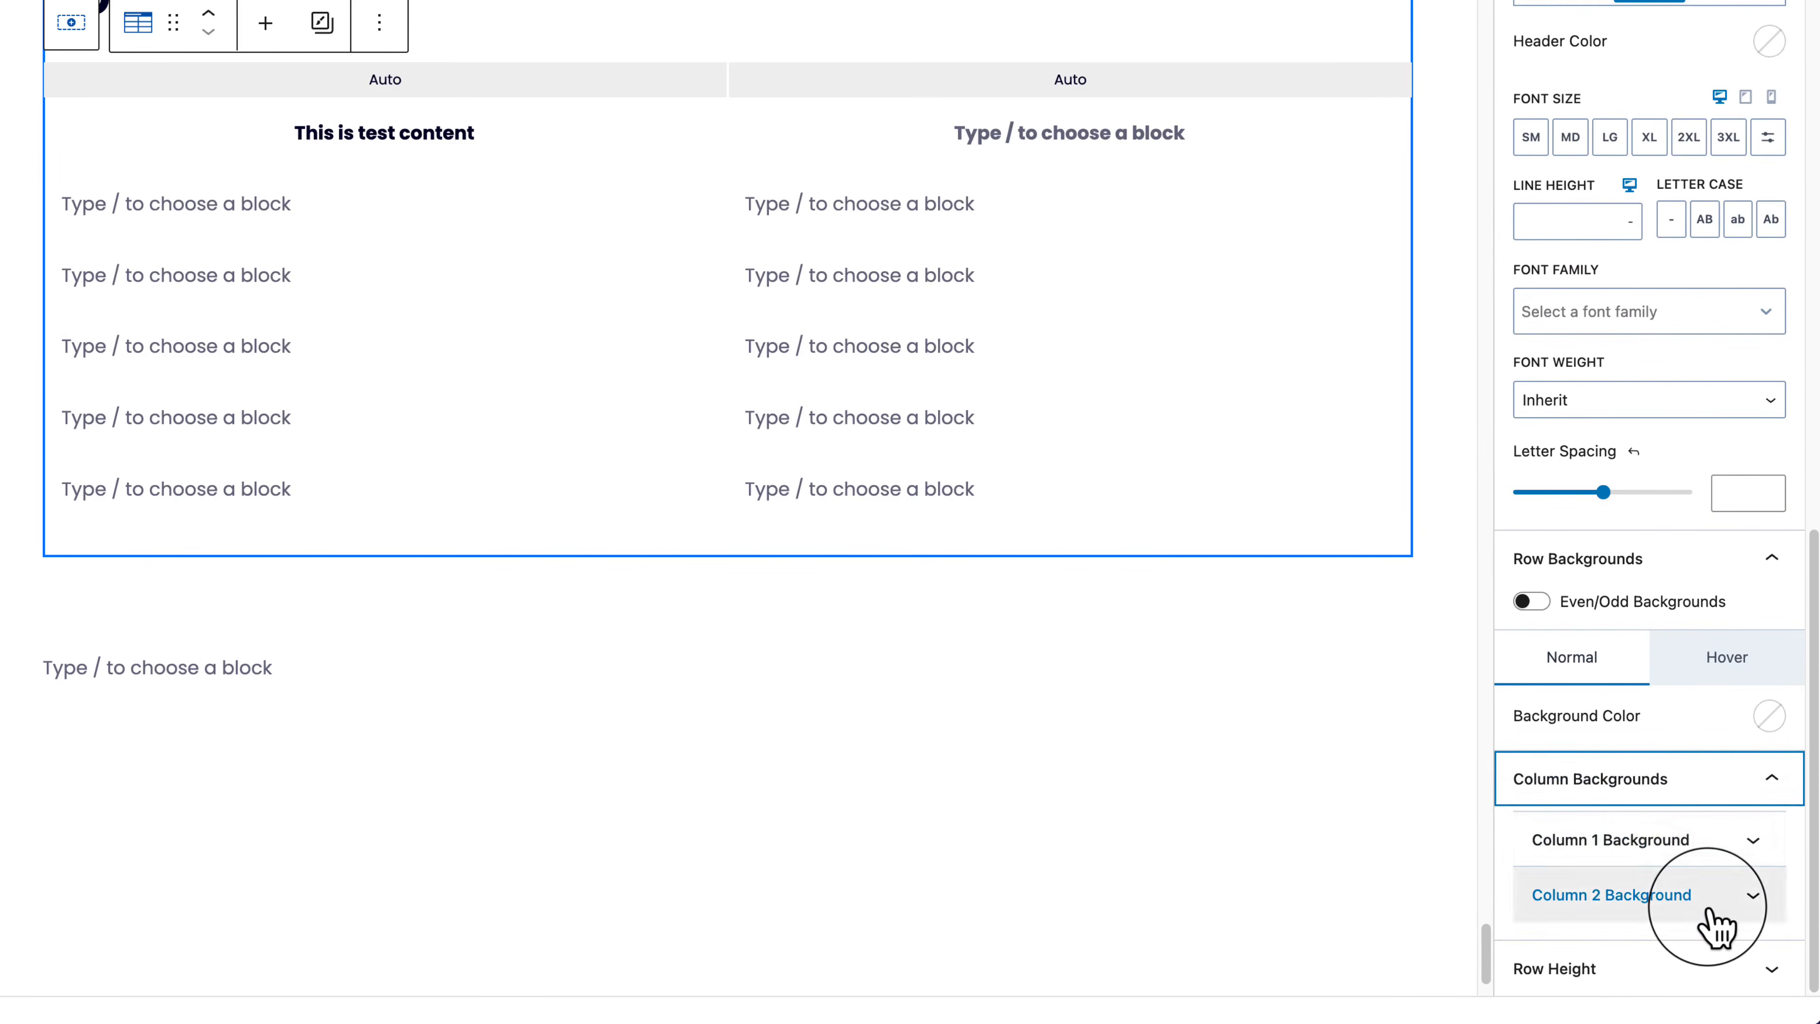
click(1681, 842)
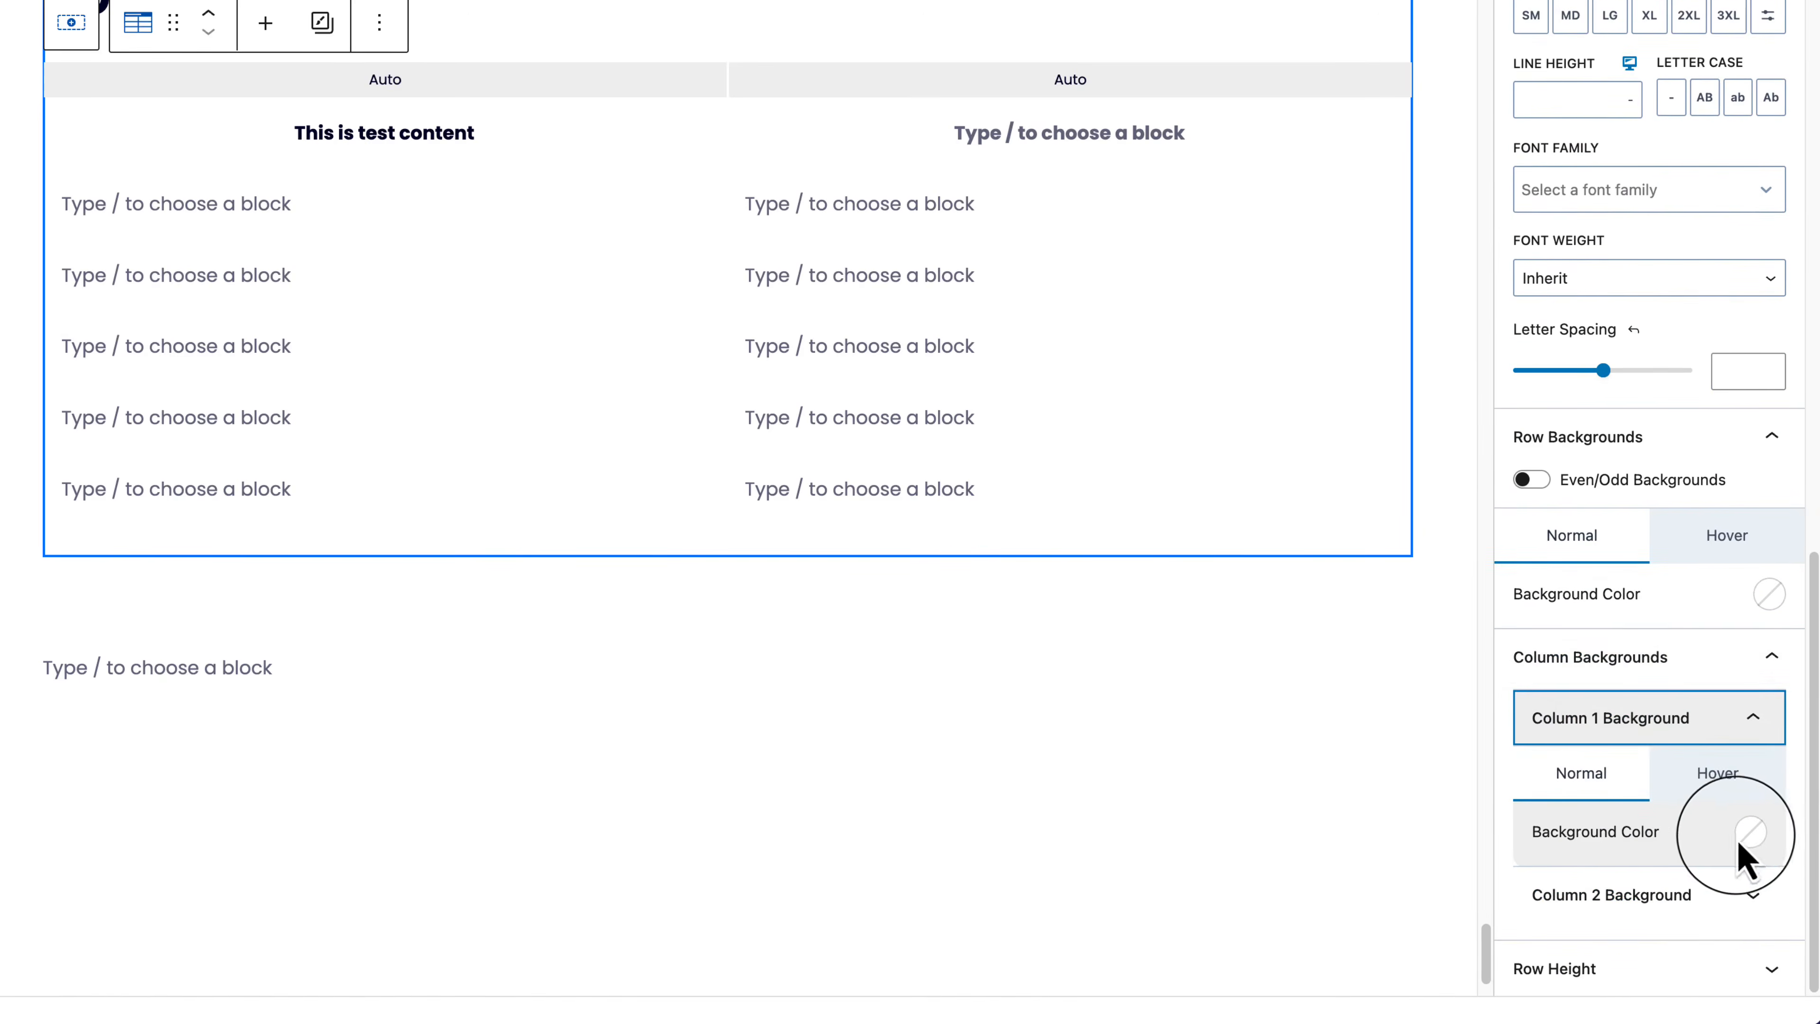
Step: Tint column 1 with EDF2F7 and column 2 with F7FAFC
click(1751, 832)
click(1647, 745)
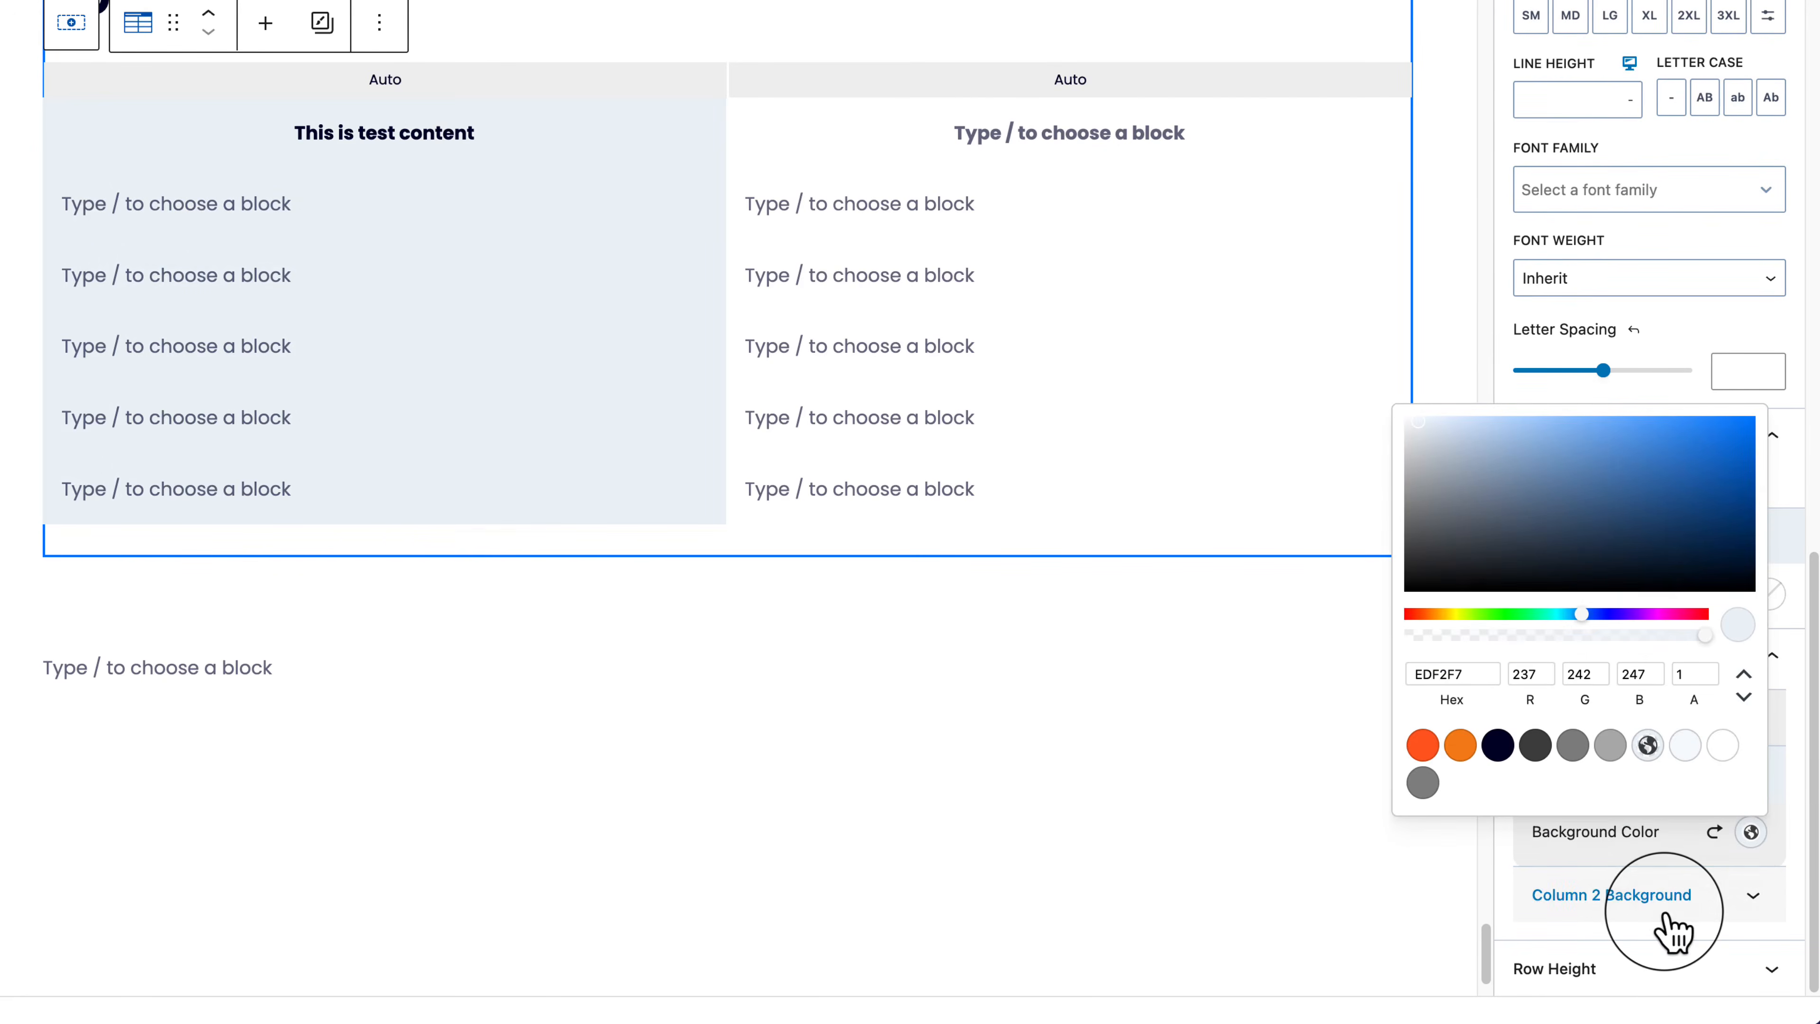
click(1748, 905)
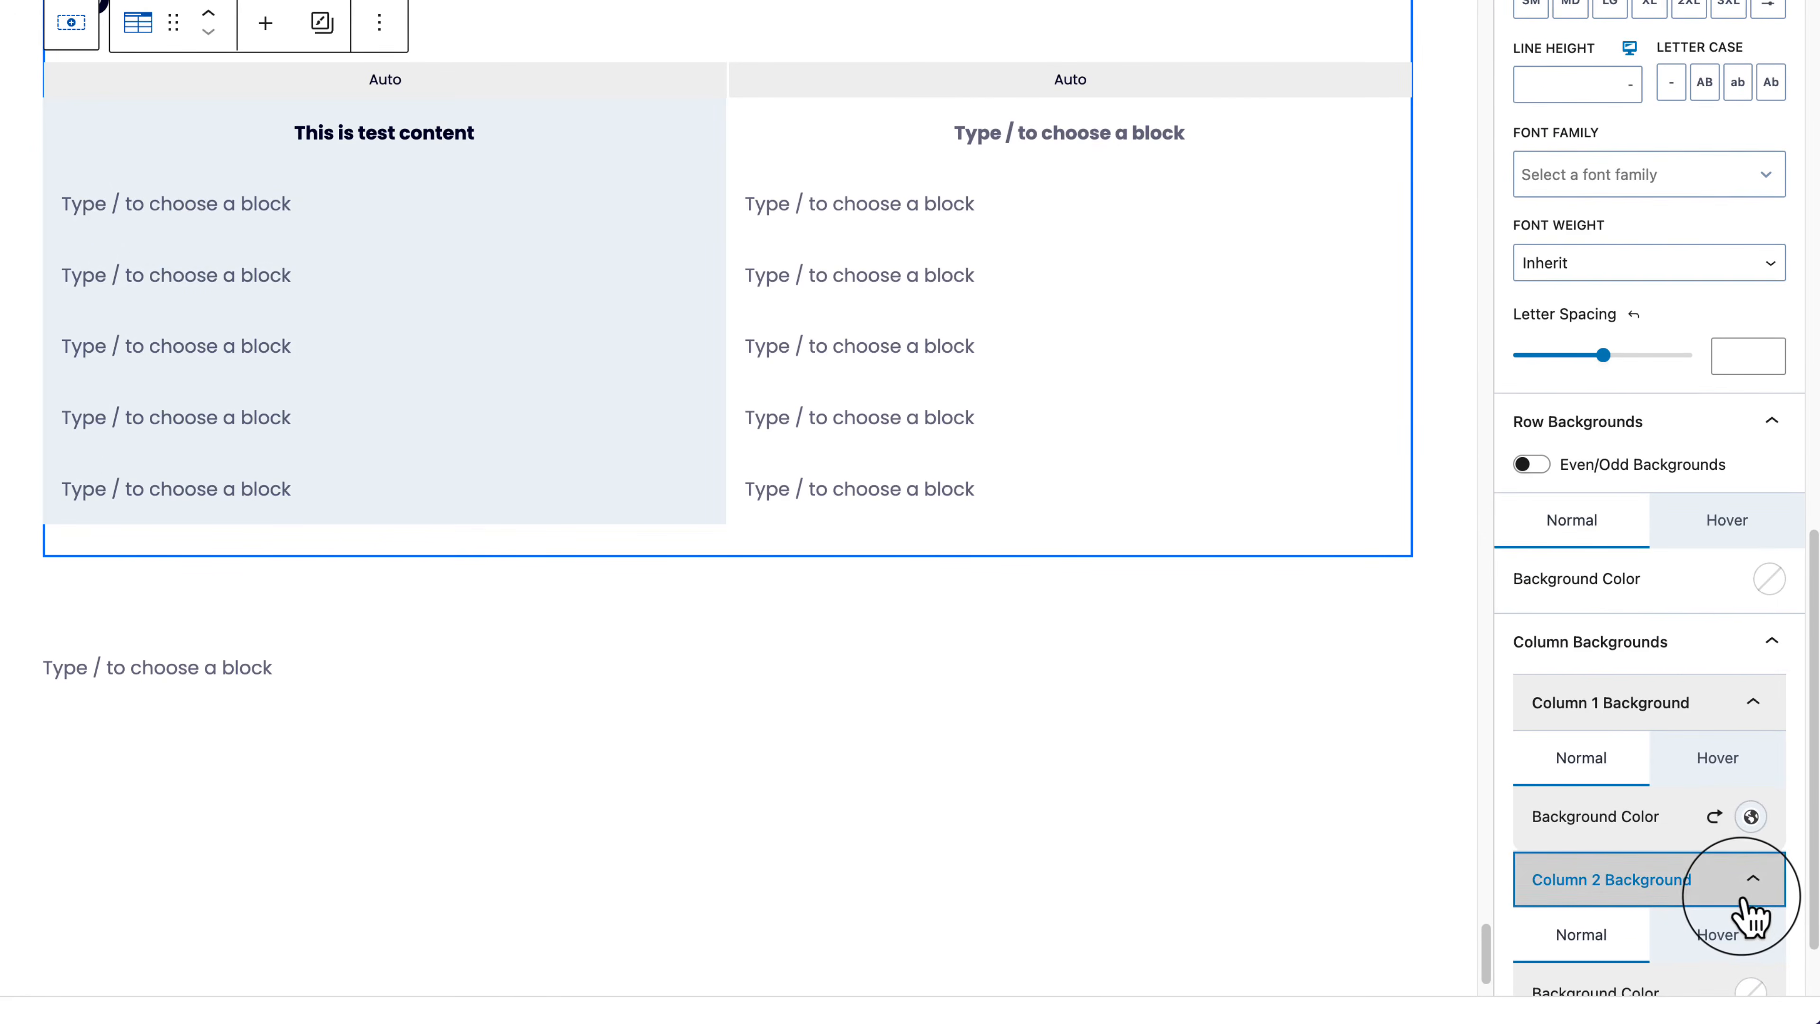
click(1751, 889)
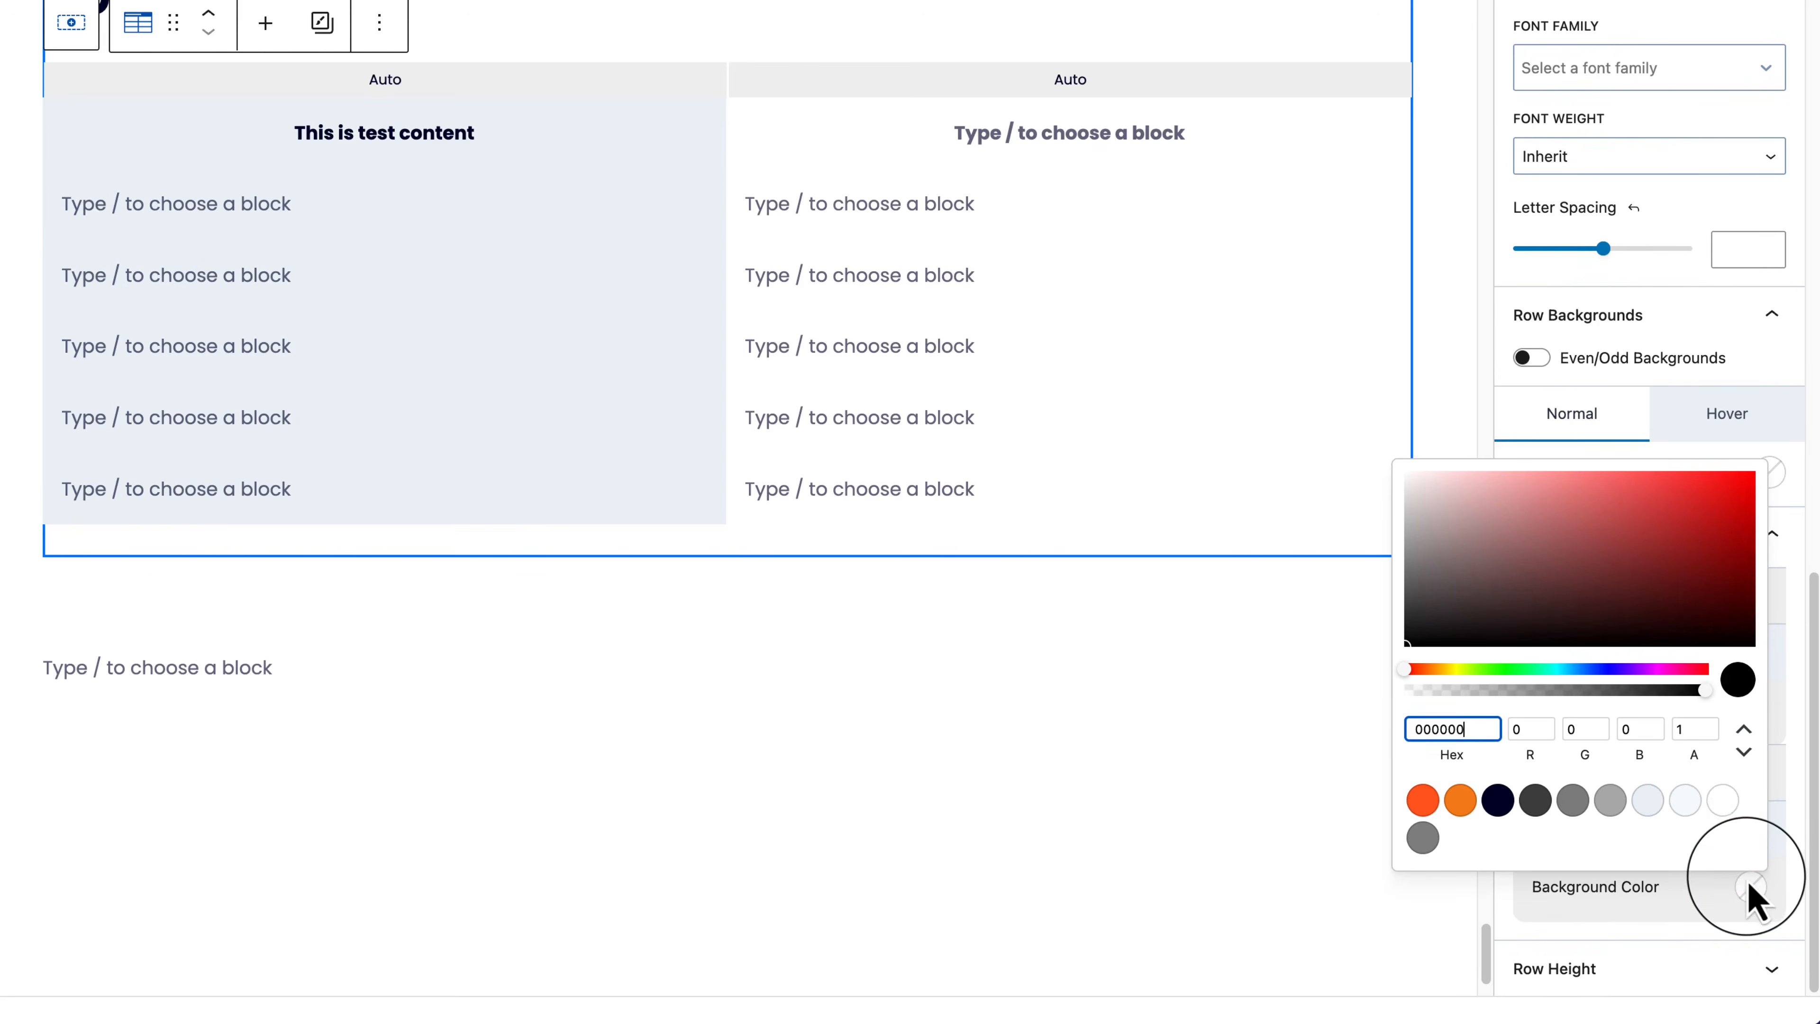
click(1724, 804)
click(1689, 803)
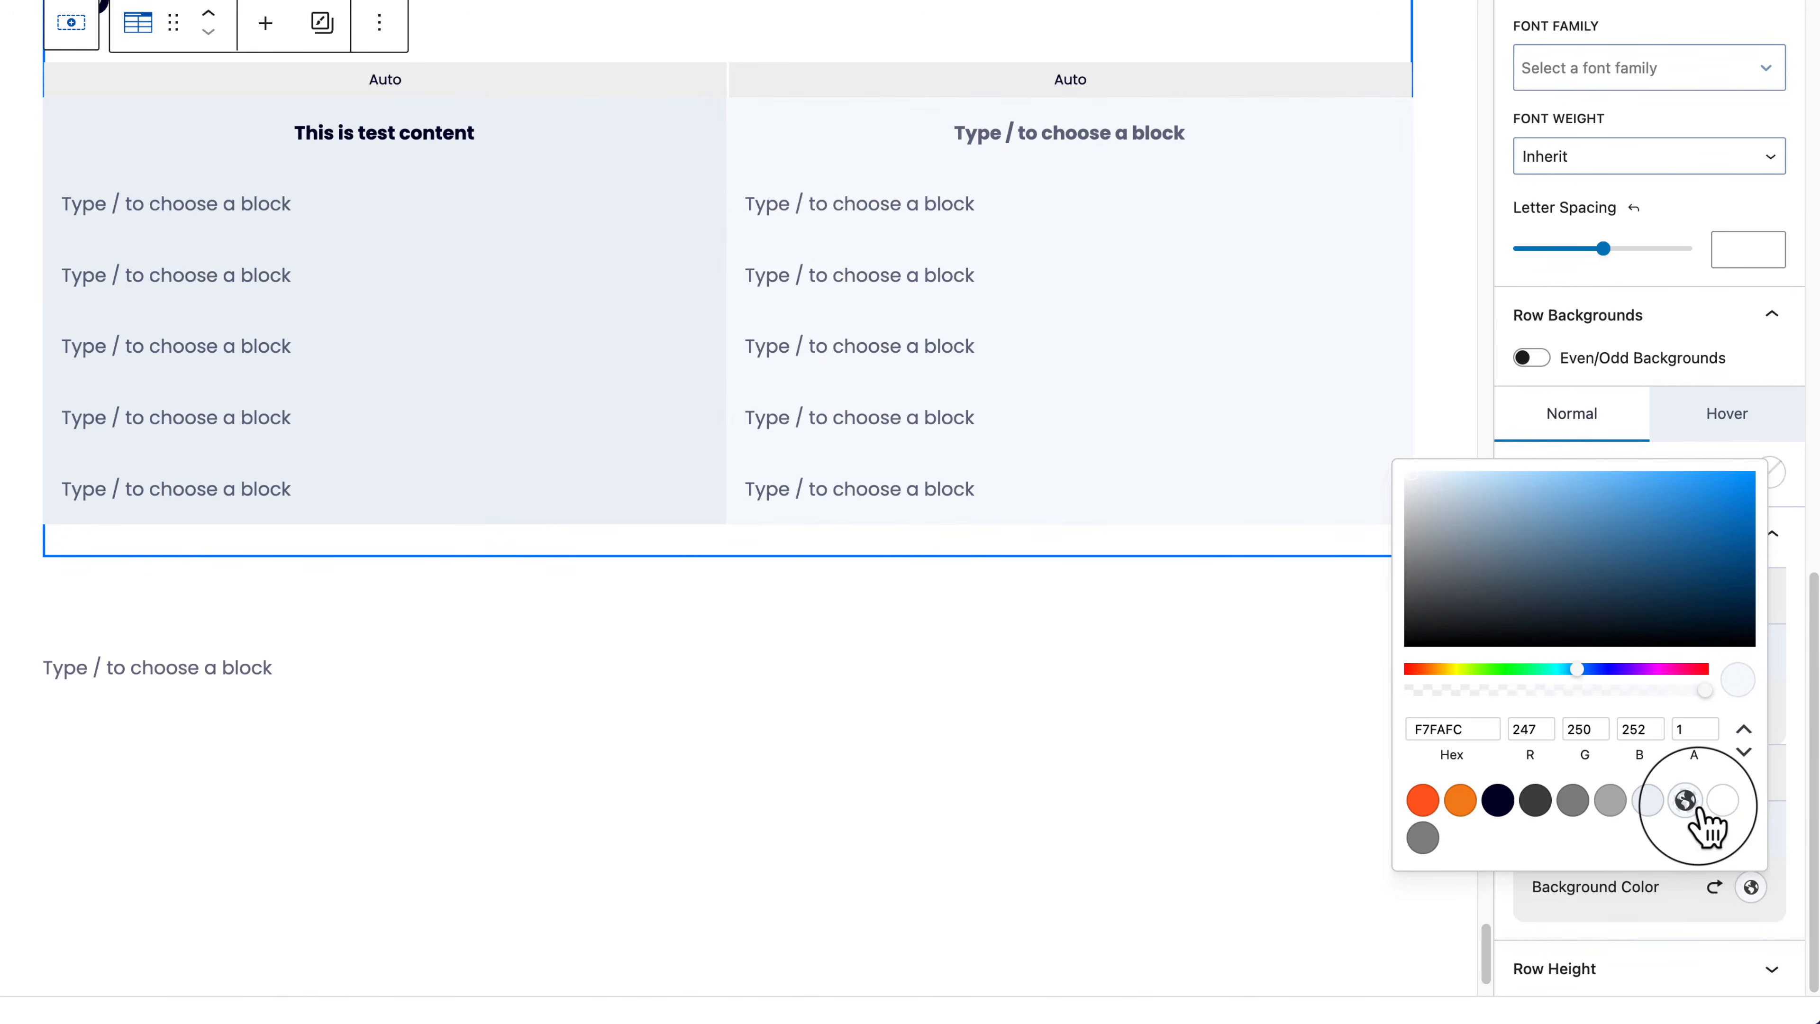
click(1766, 317)
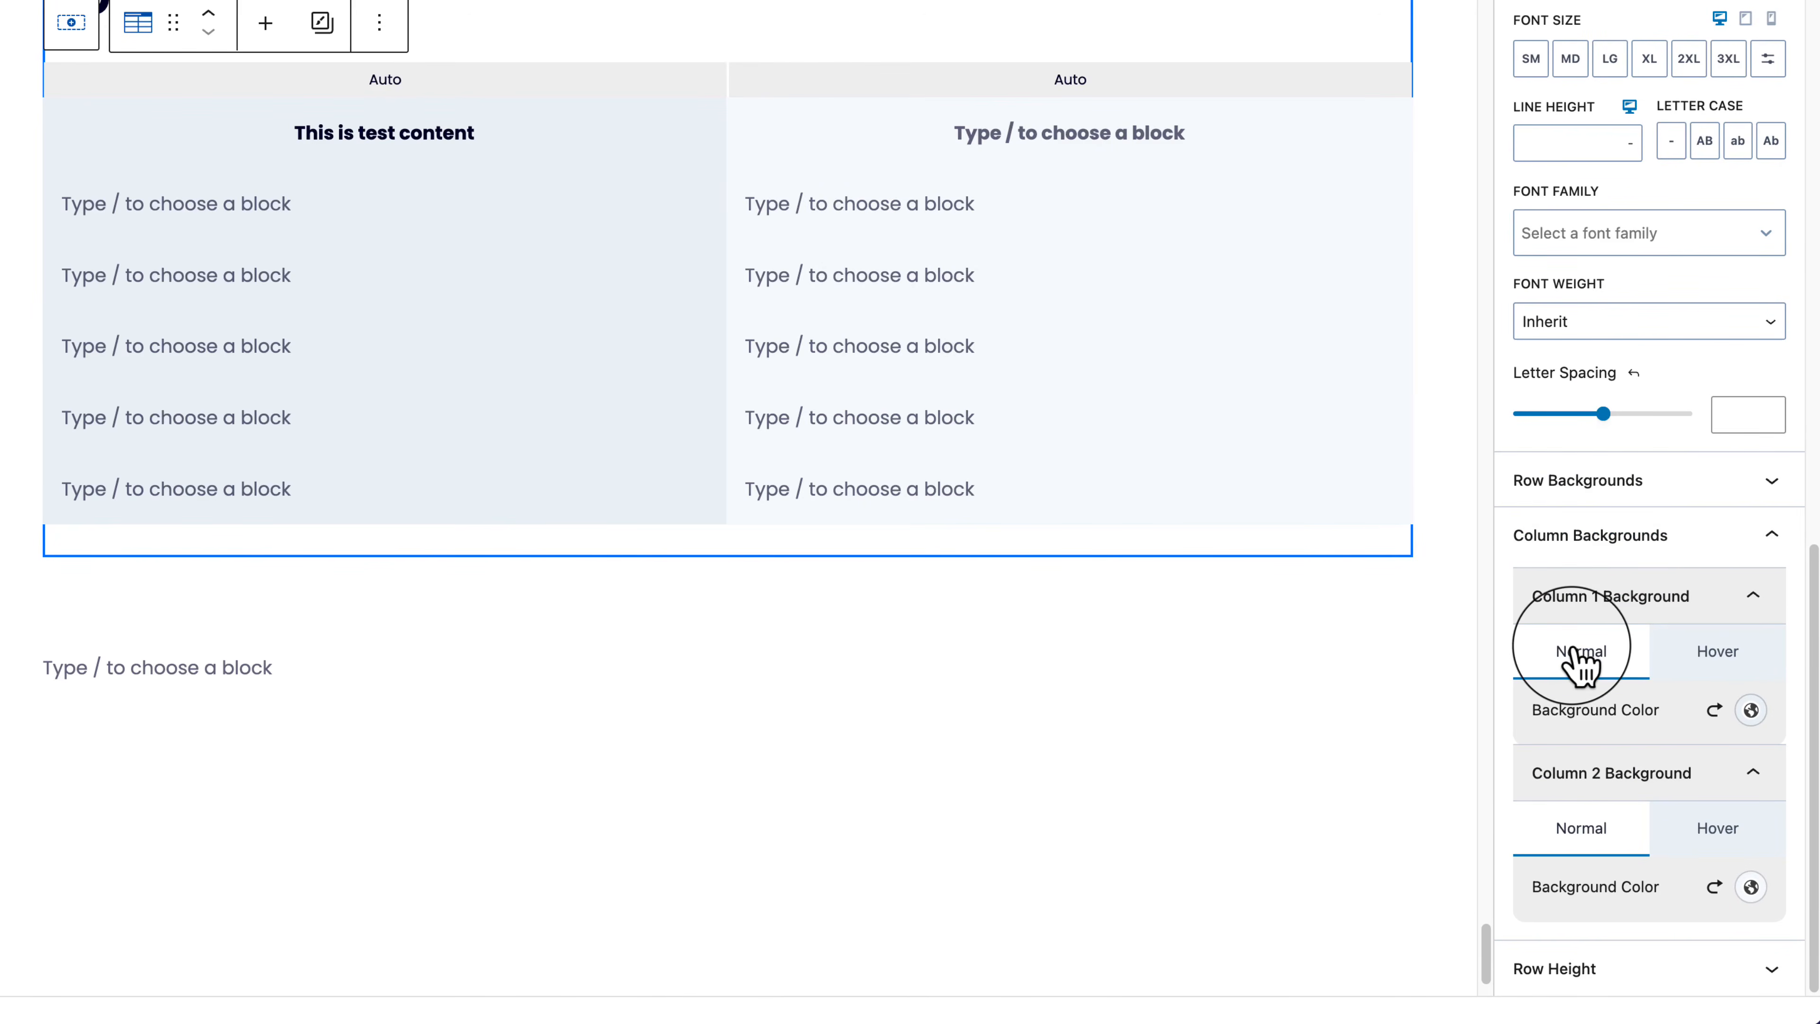
Step: Give rows a grey background, enable Even/Odd Backgrounds, and set the odd background to EDF2F7
click(1621, 482)
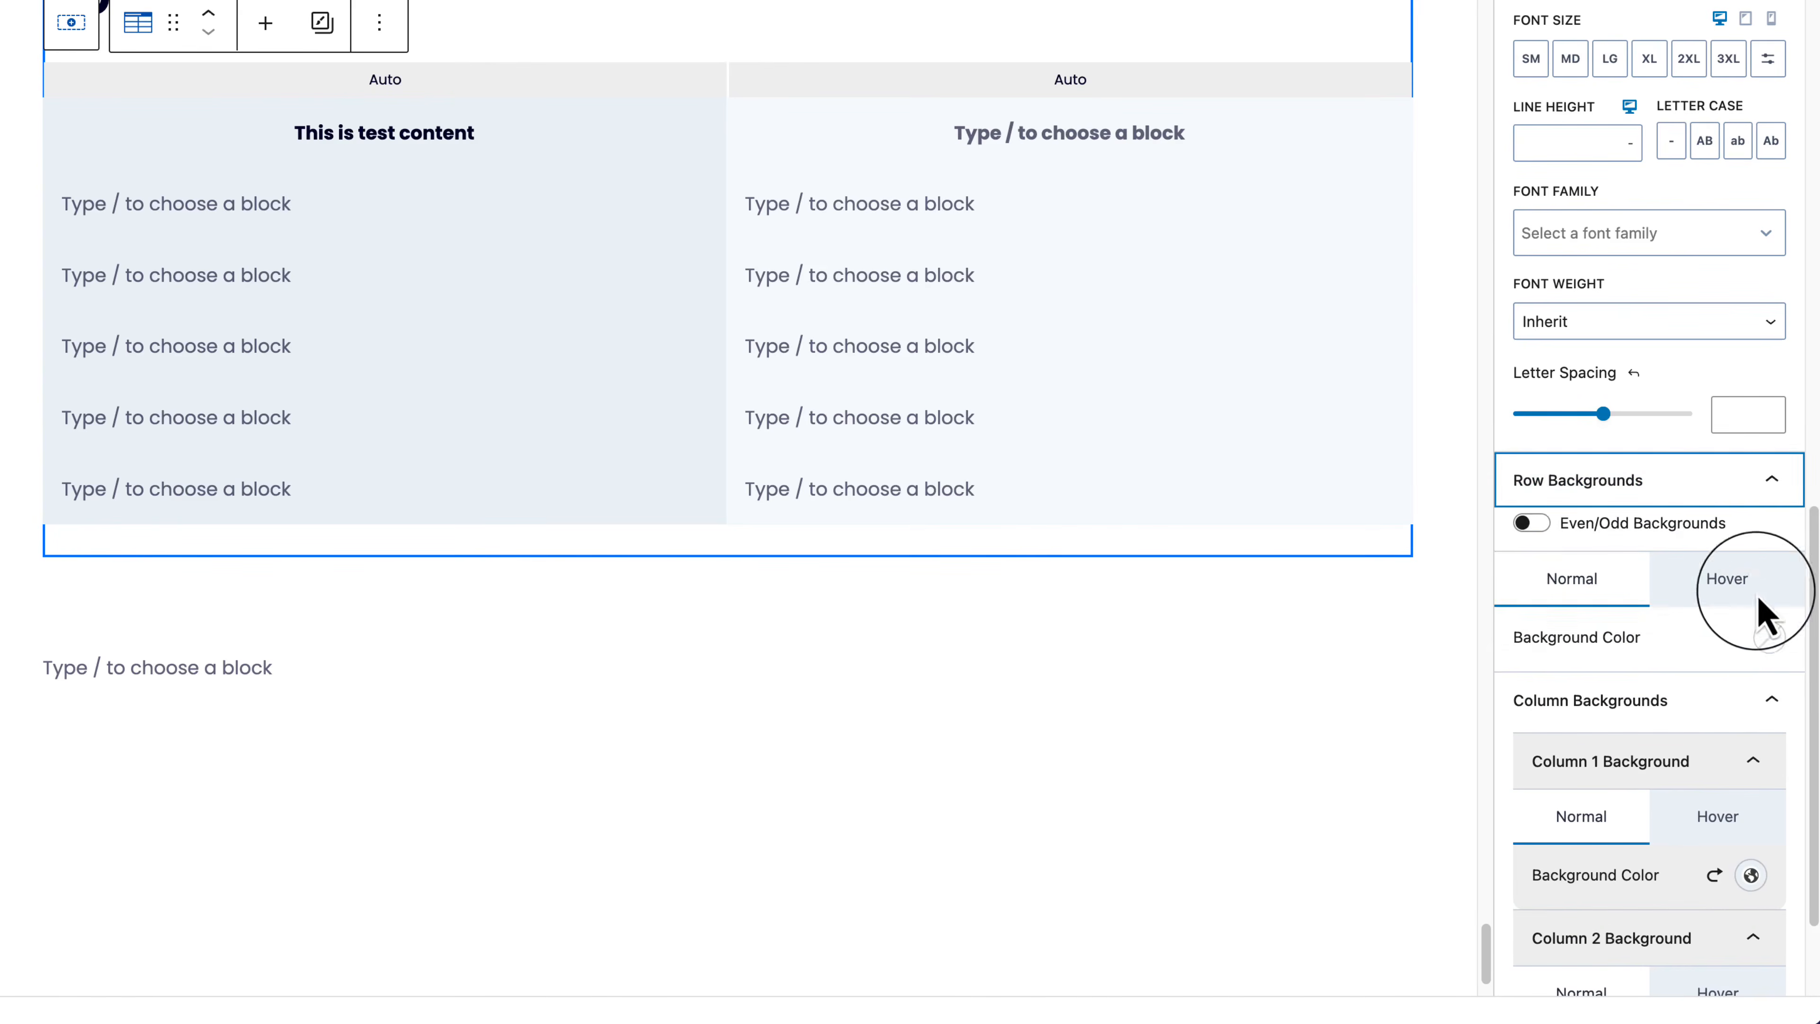
click(1769, 636)
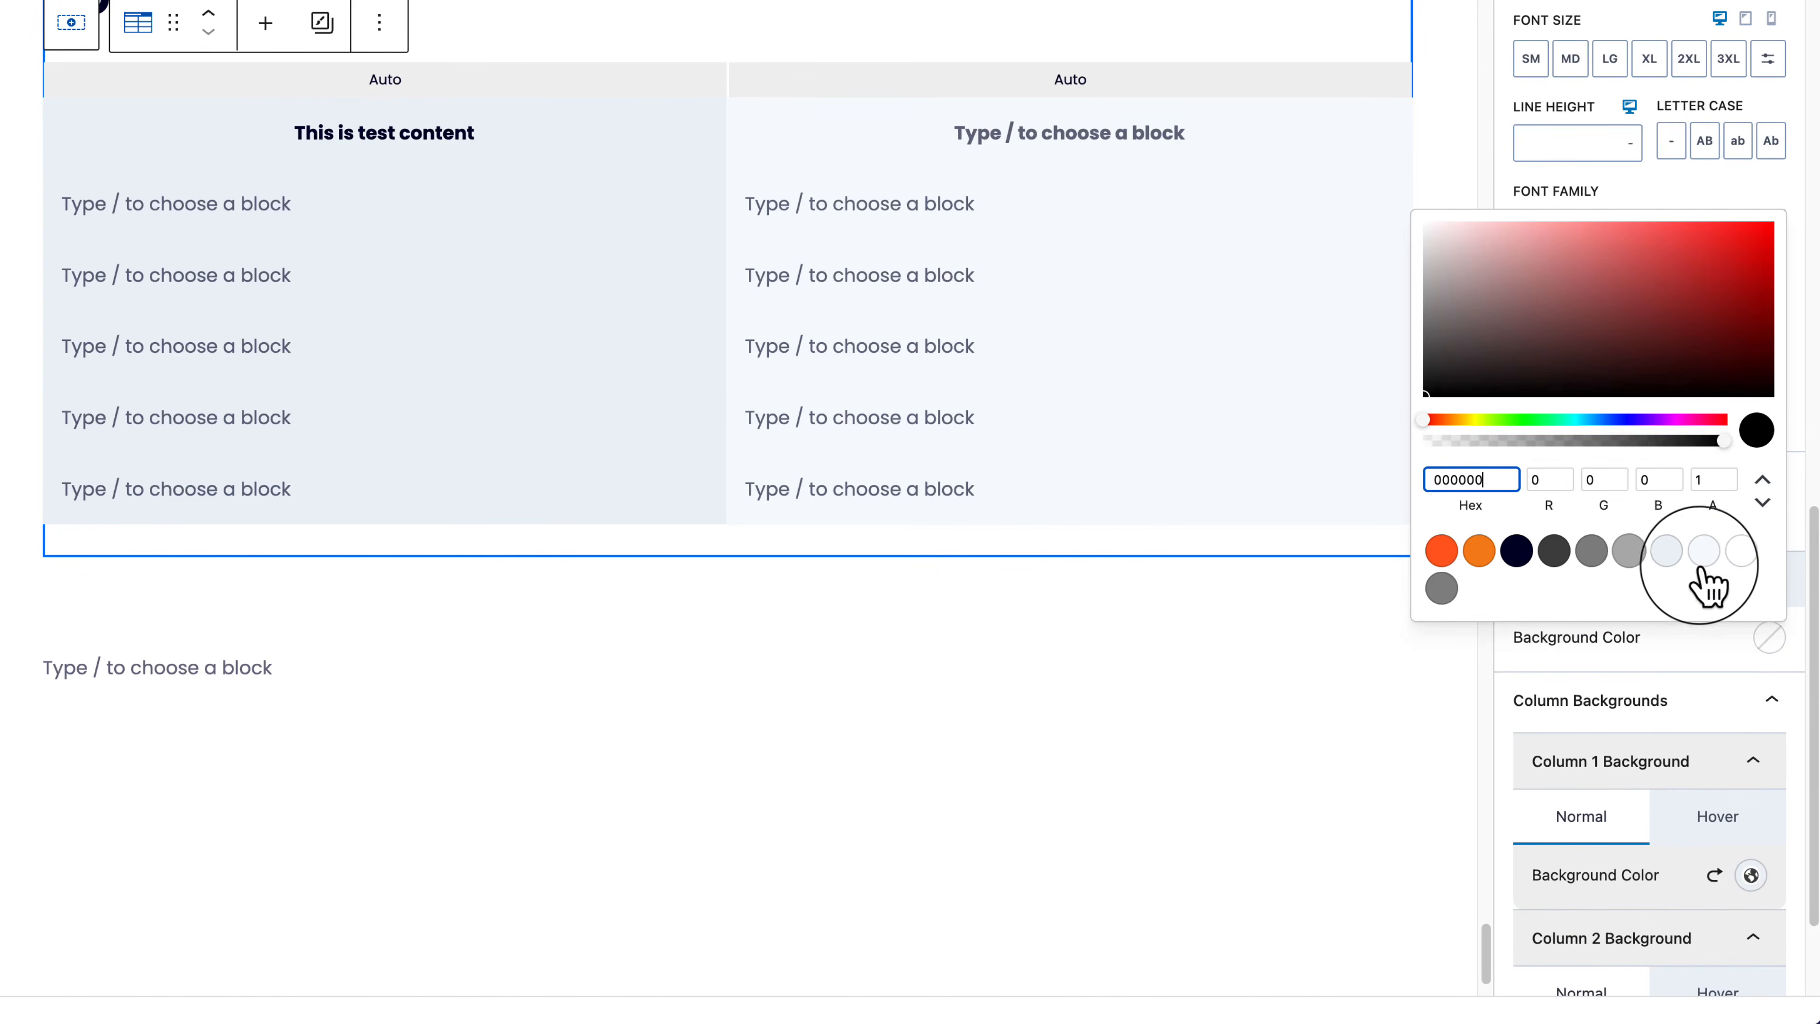
click(1691, 554)
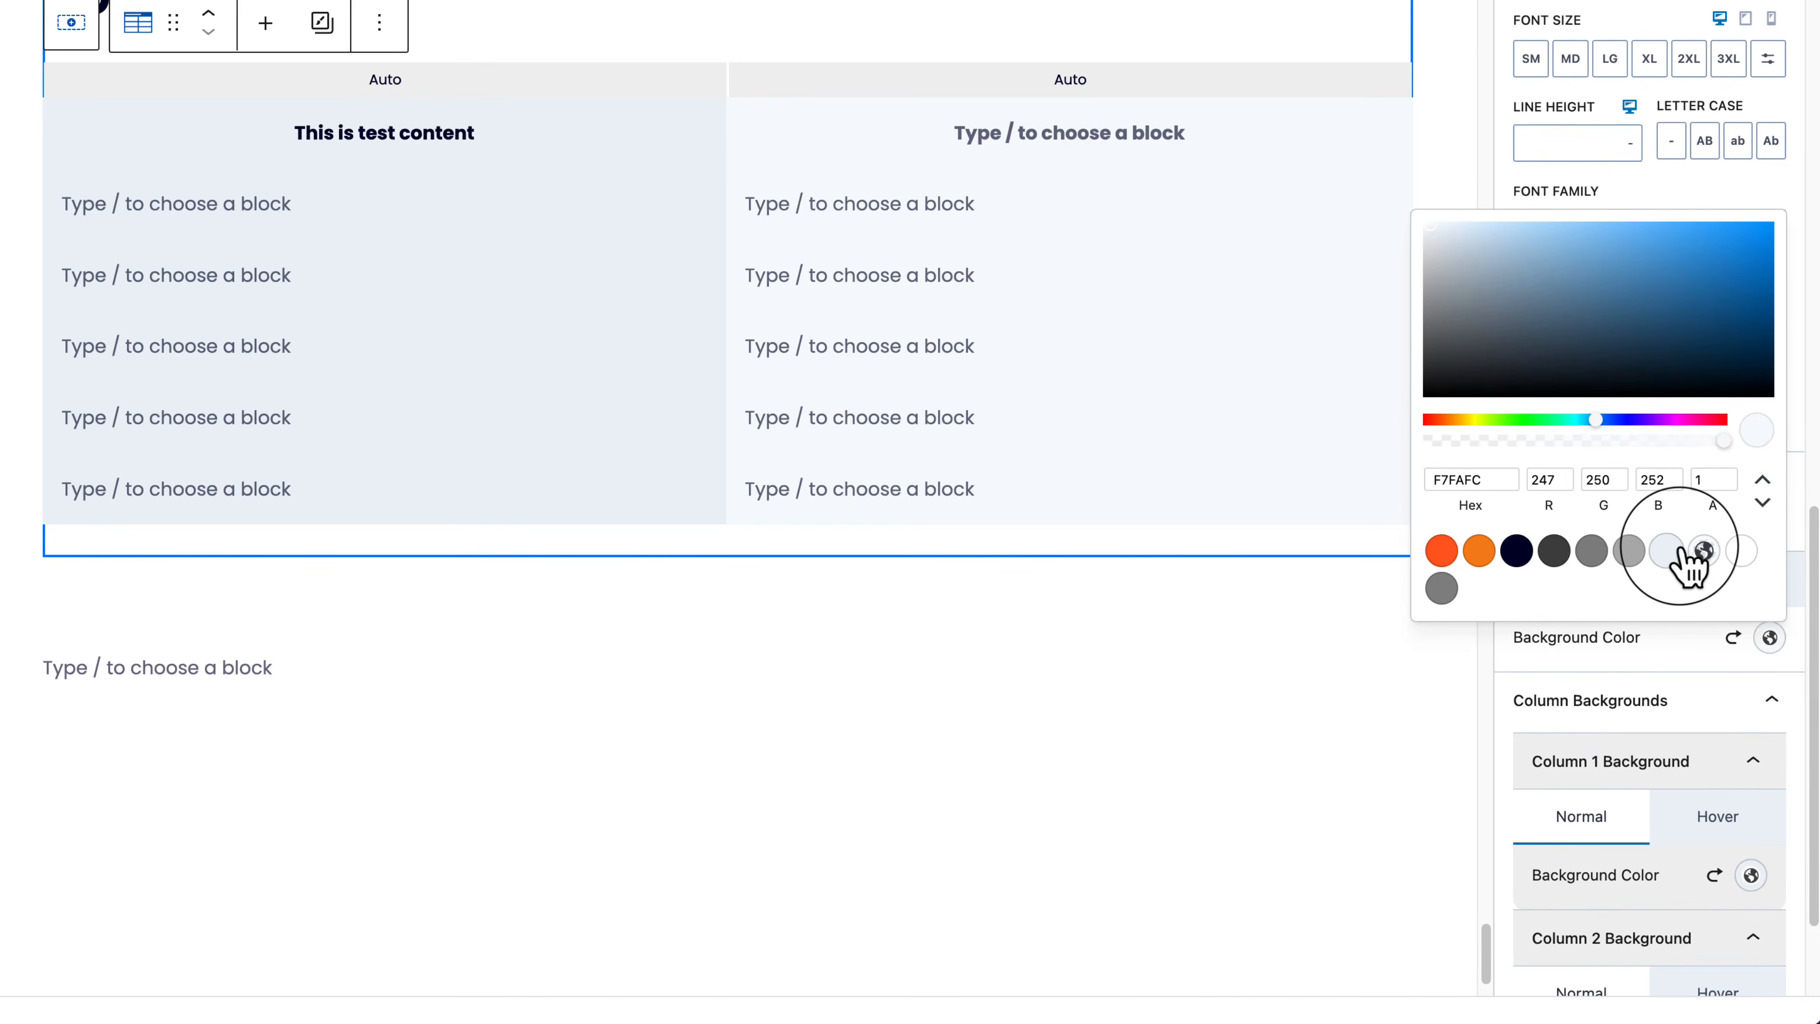
click(1637, 553)
click(1626, 635)
click(1533, 523)
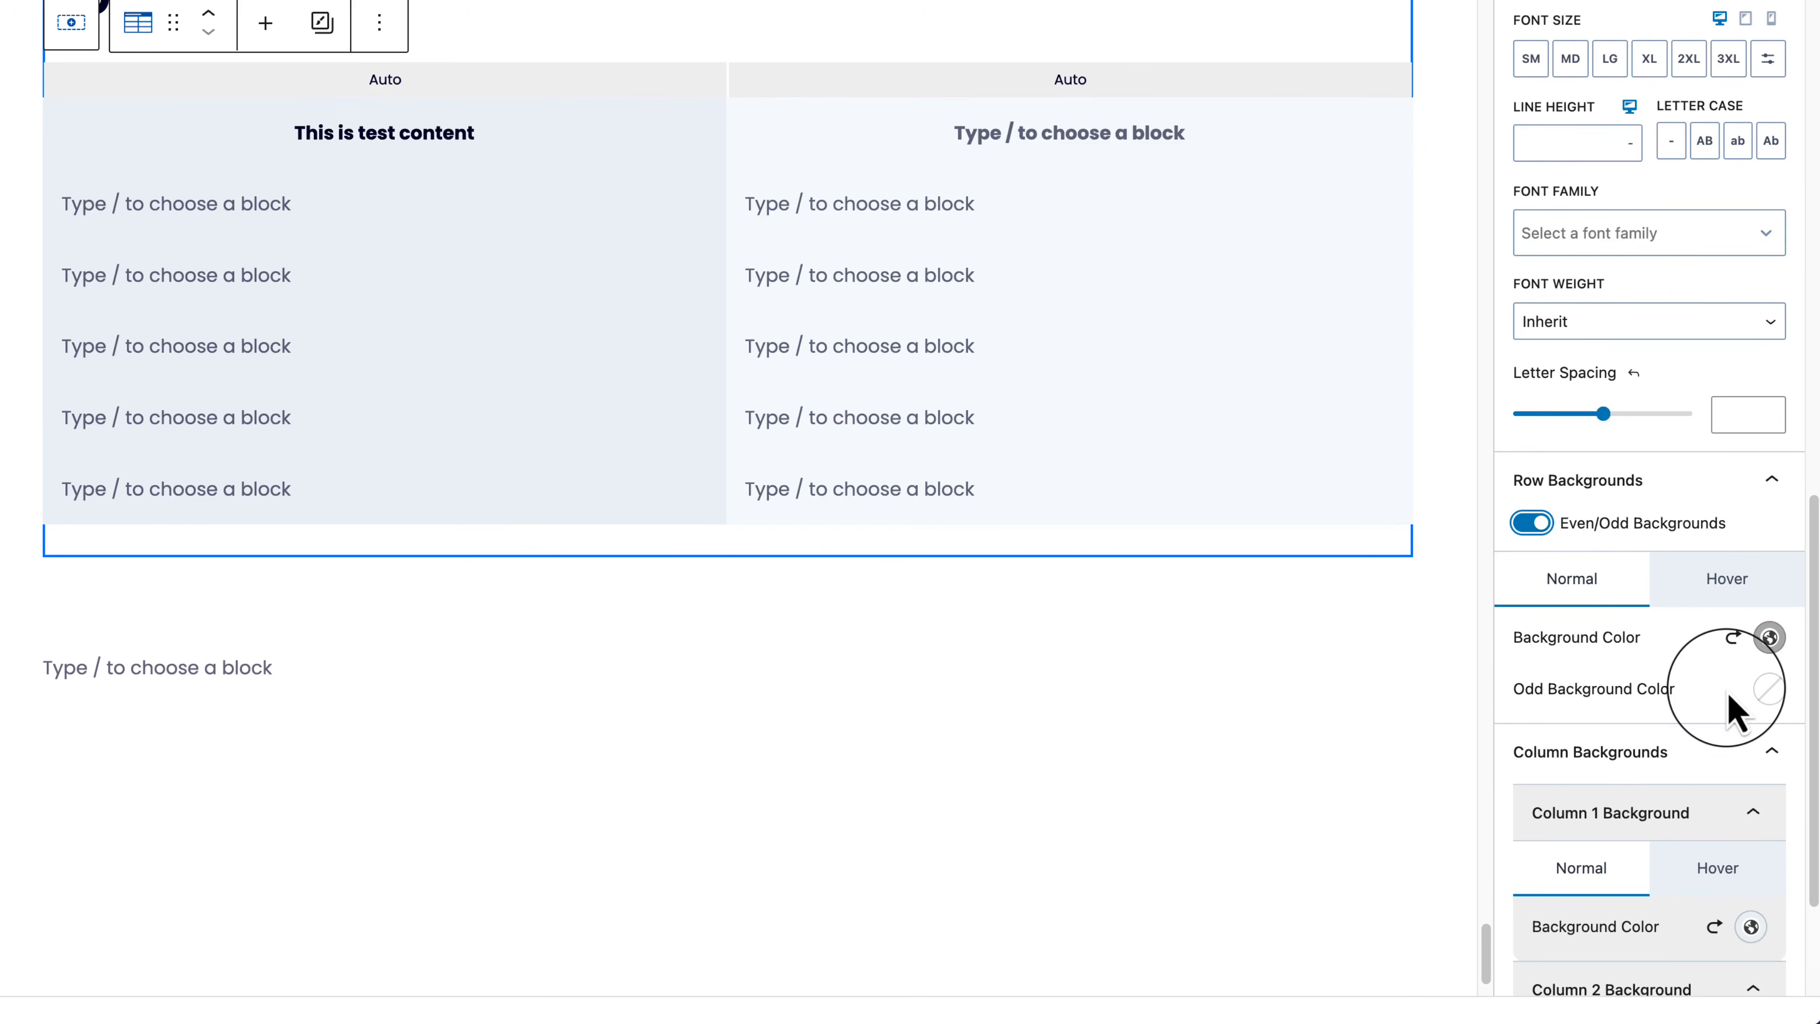
click(1770, 690)
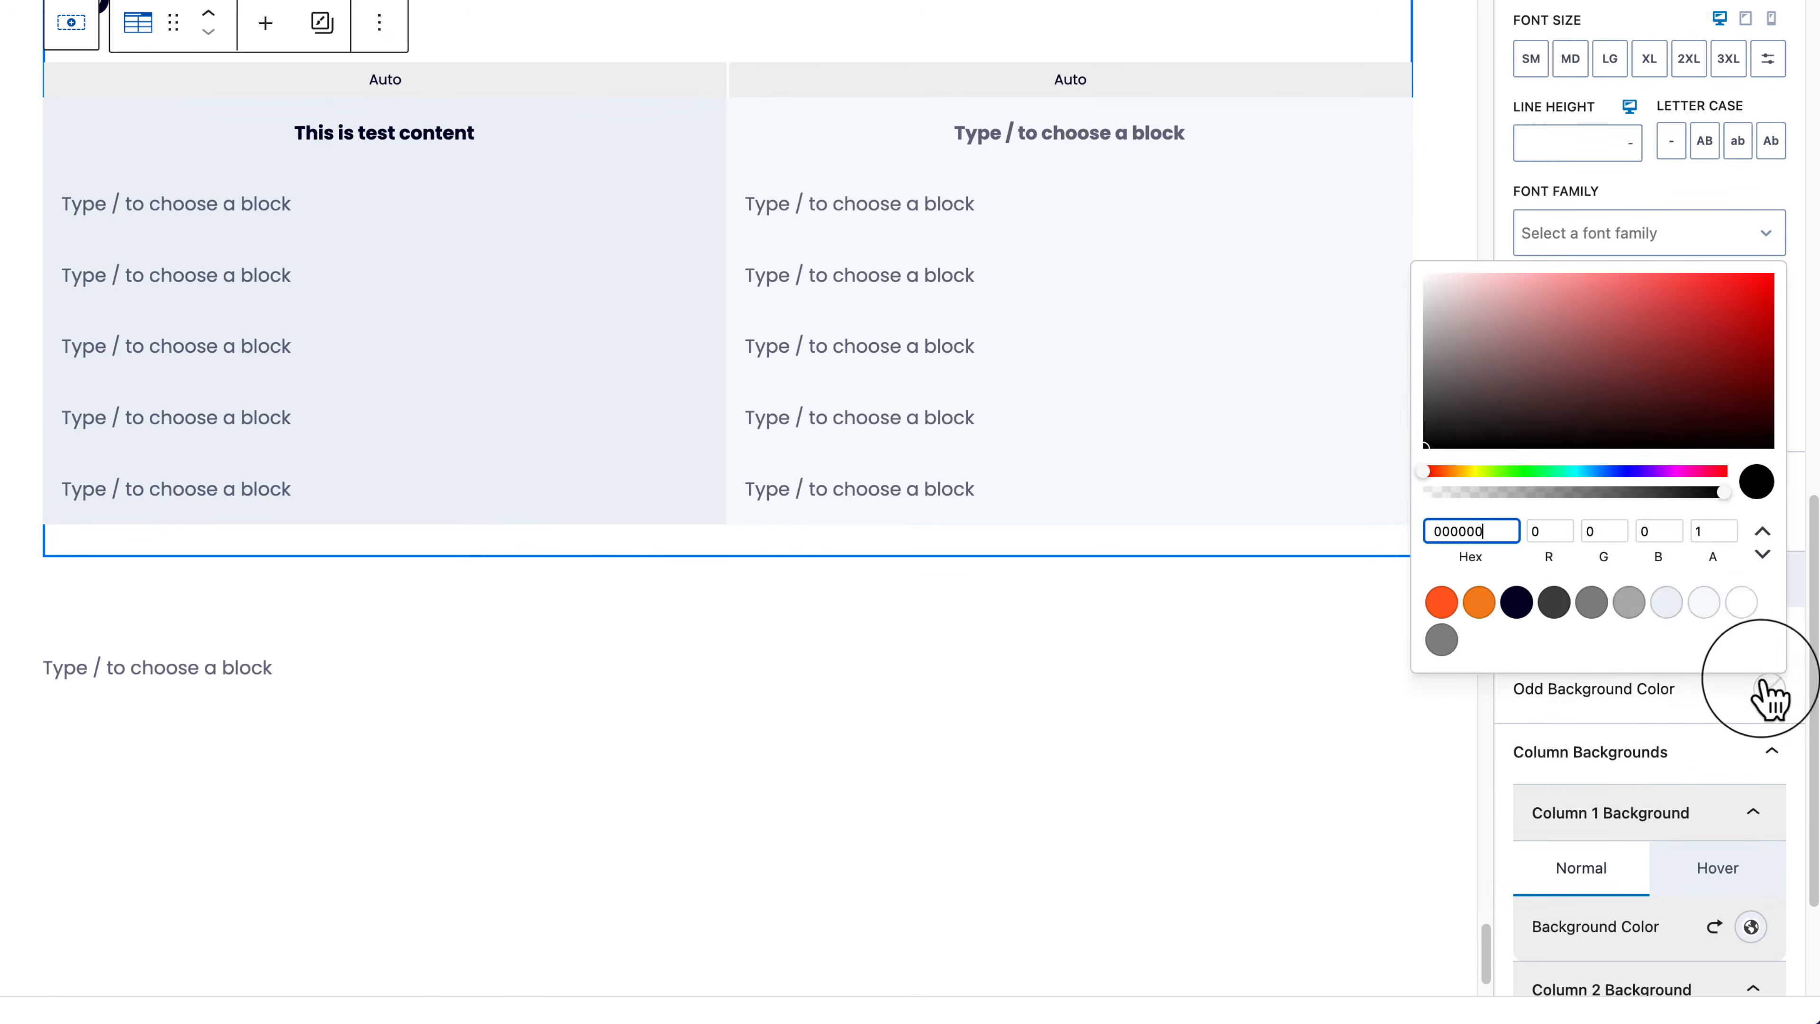
click(1677, 605)
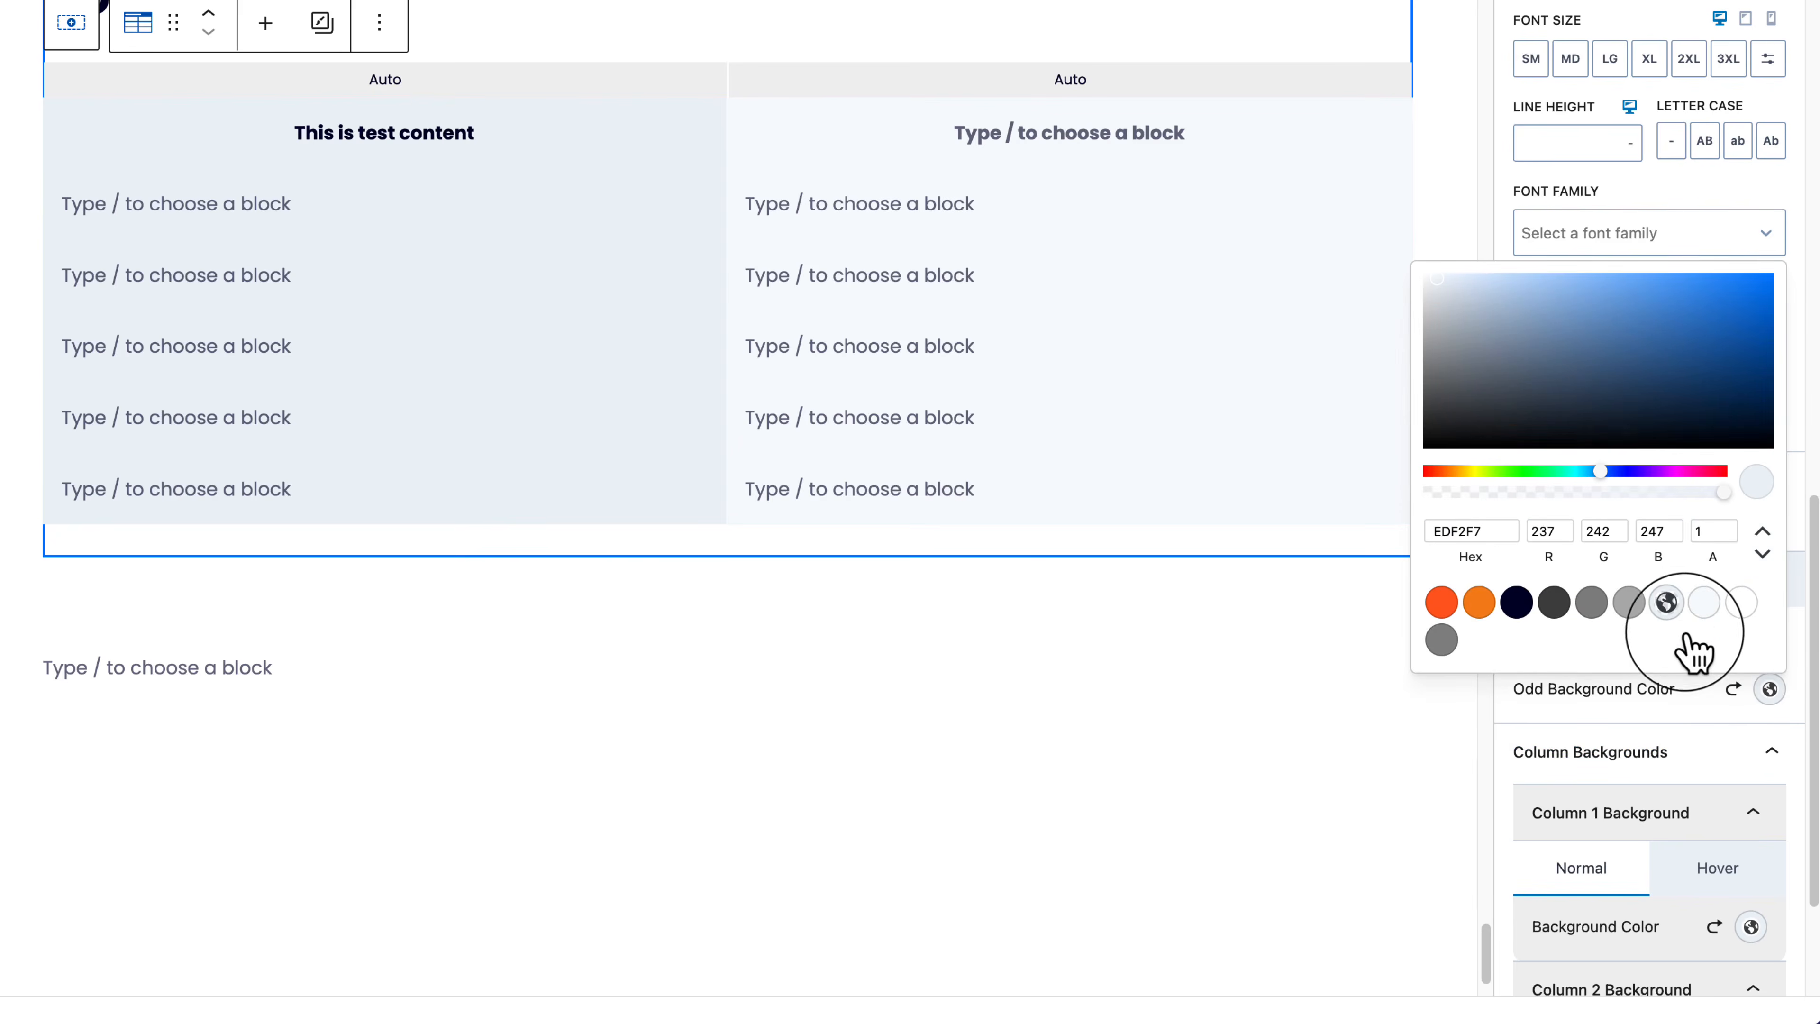
click(1694, 746)
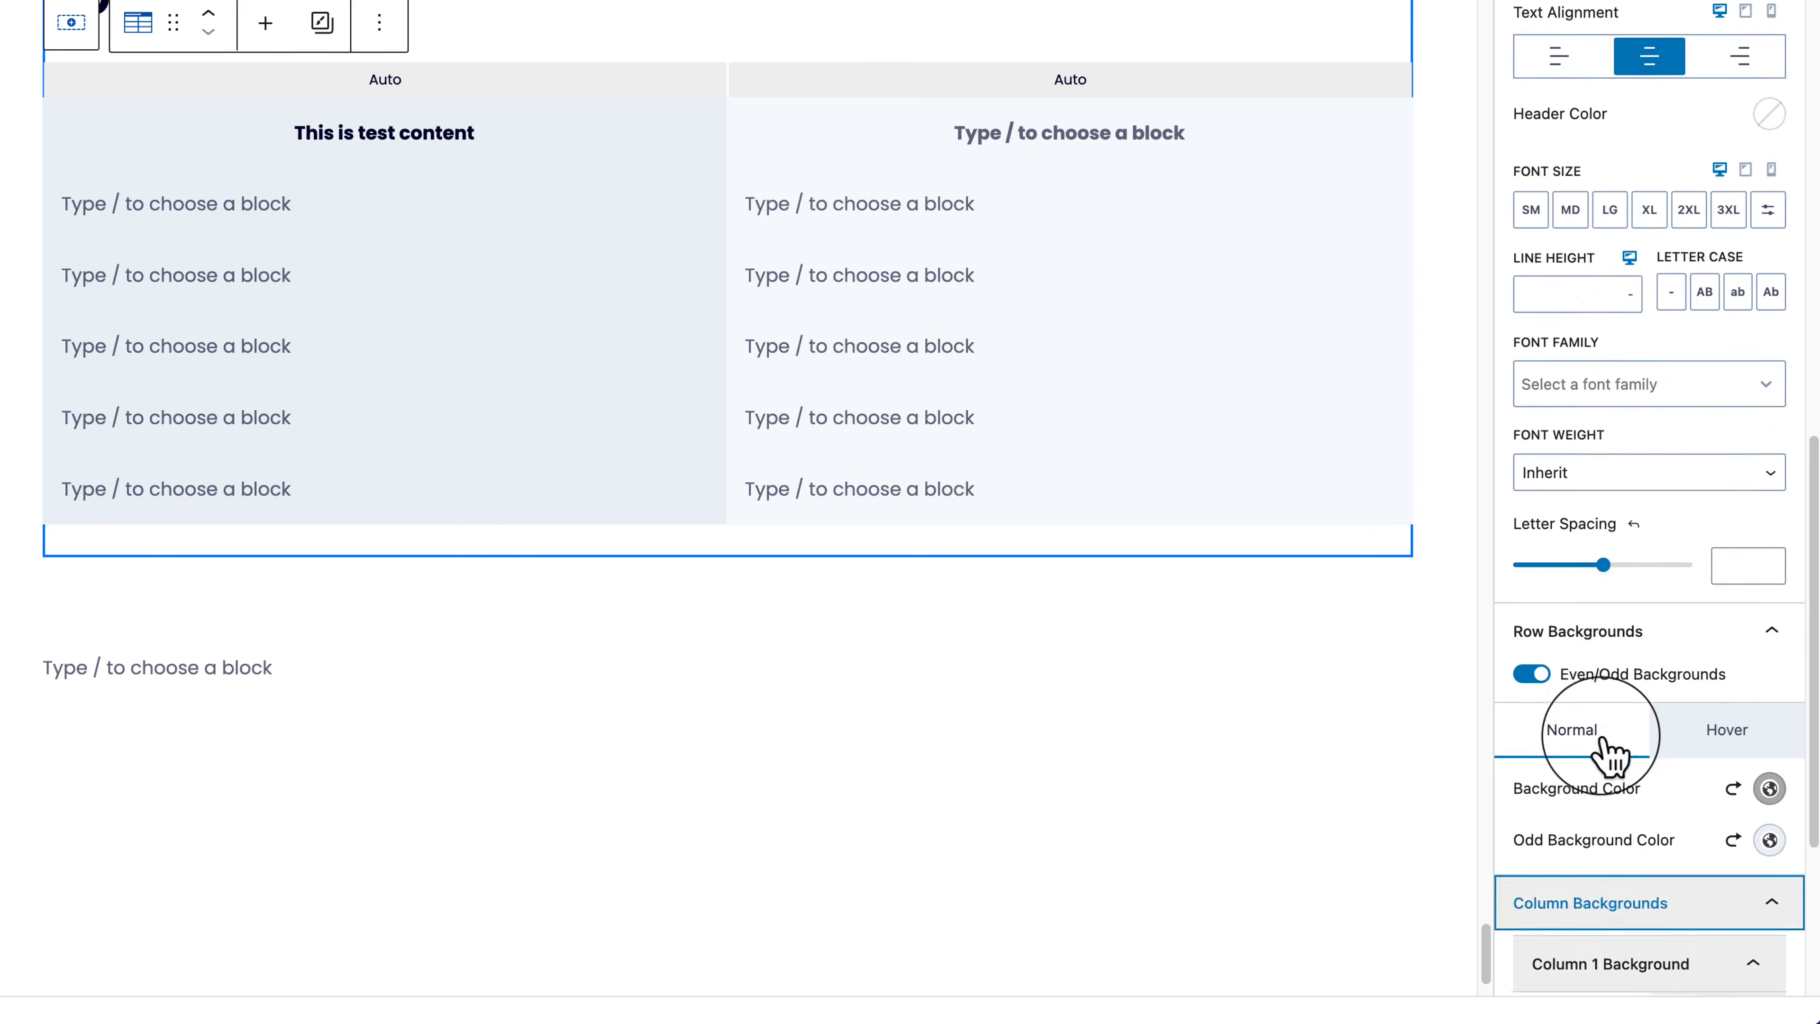
Step: Clear both column background colours and change the row background to F7FAFC
click(1714, 832)
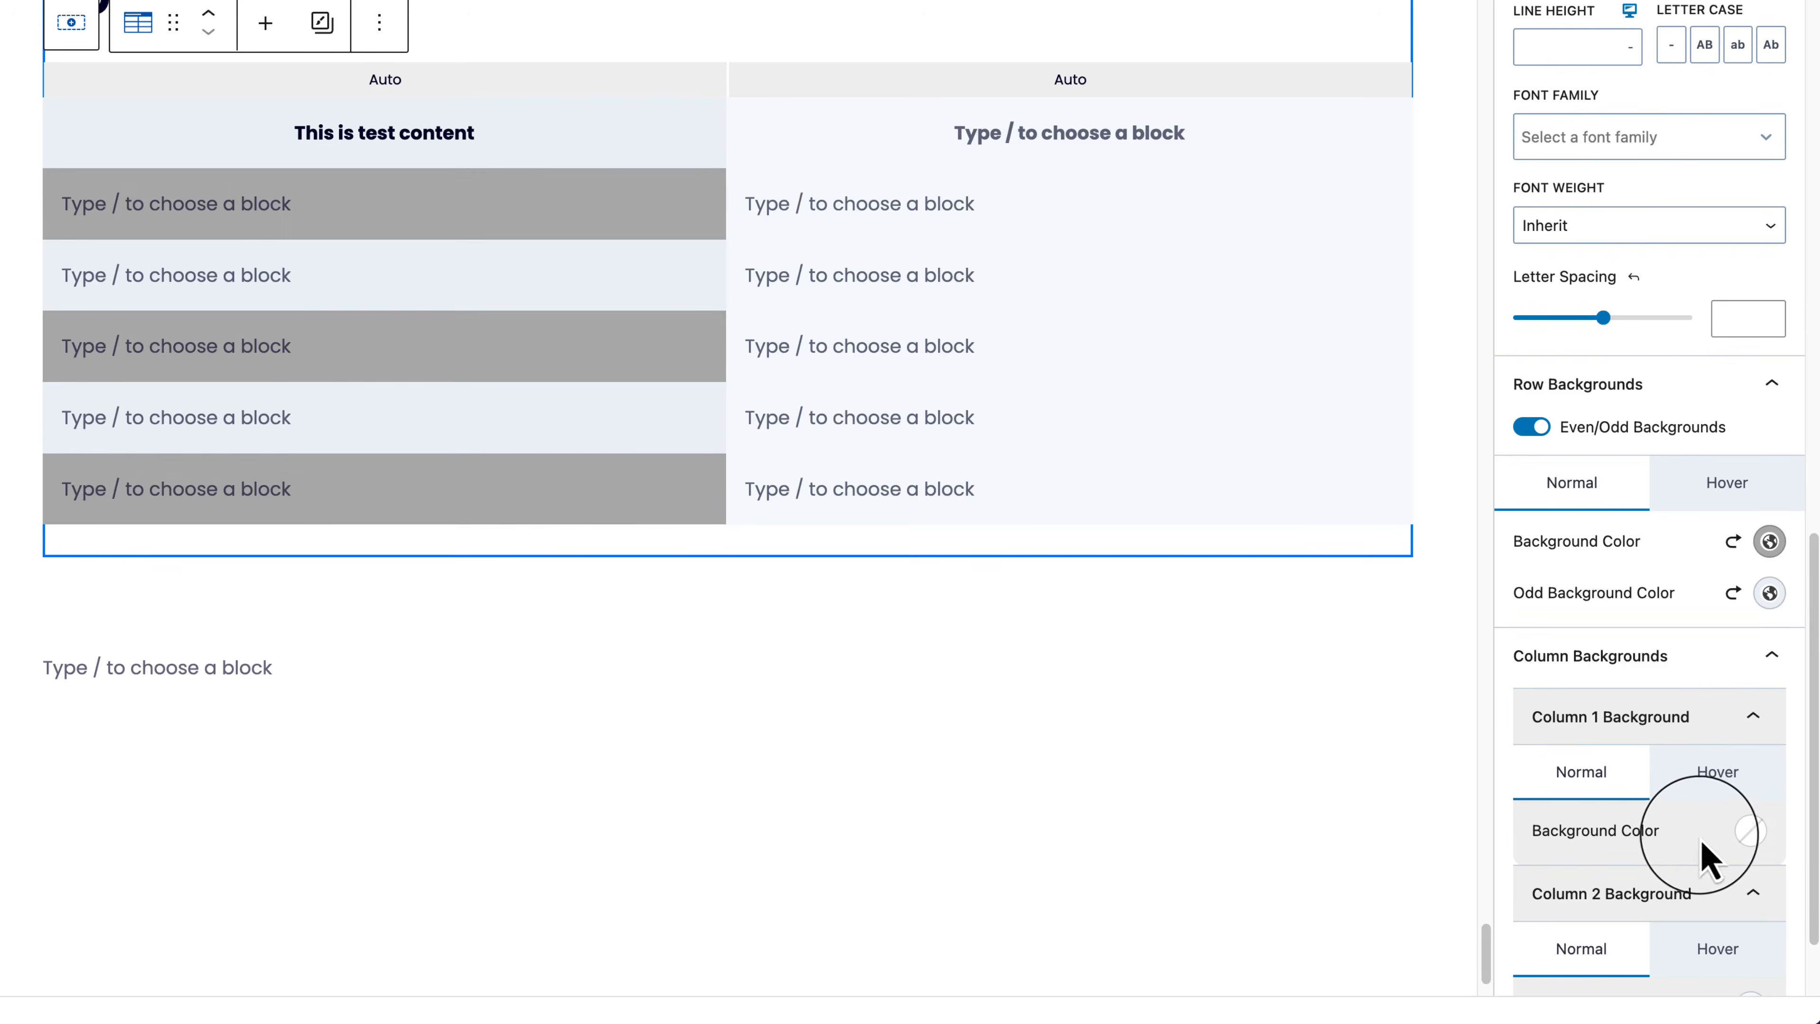
scroll(1670, 847, down, 2)
click(1711, 889)
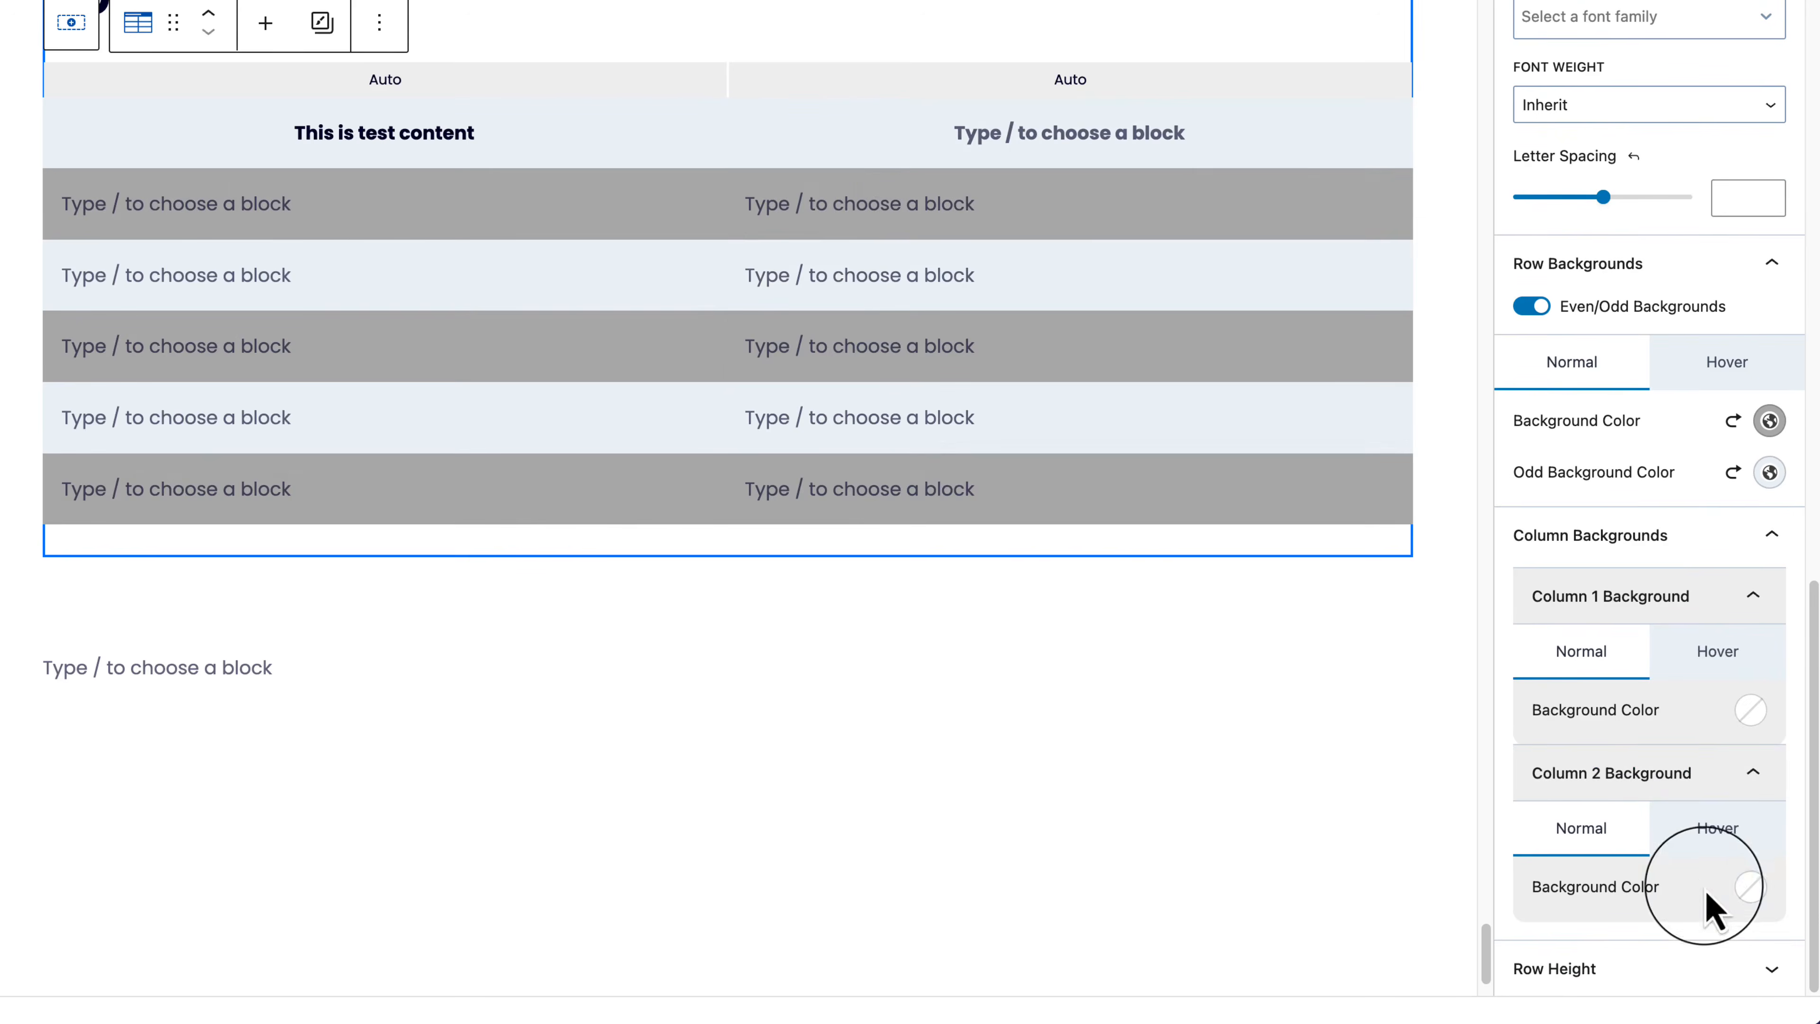
click(1770, 473)
click(1577, 508)
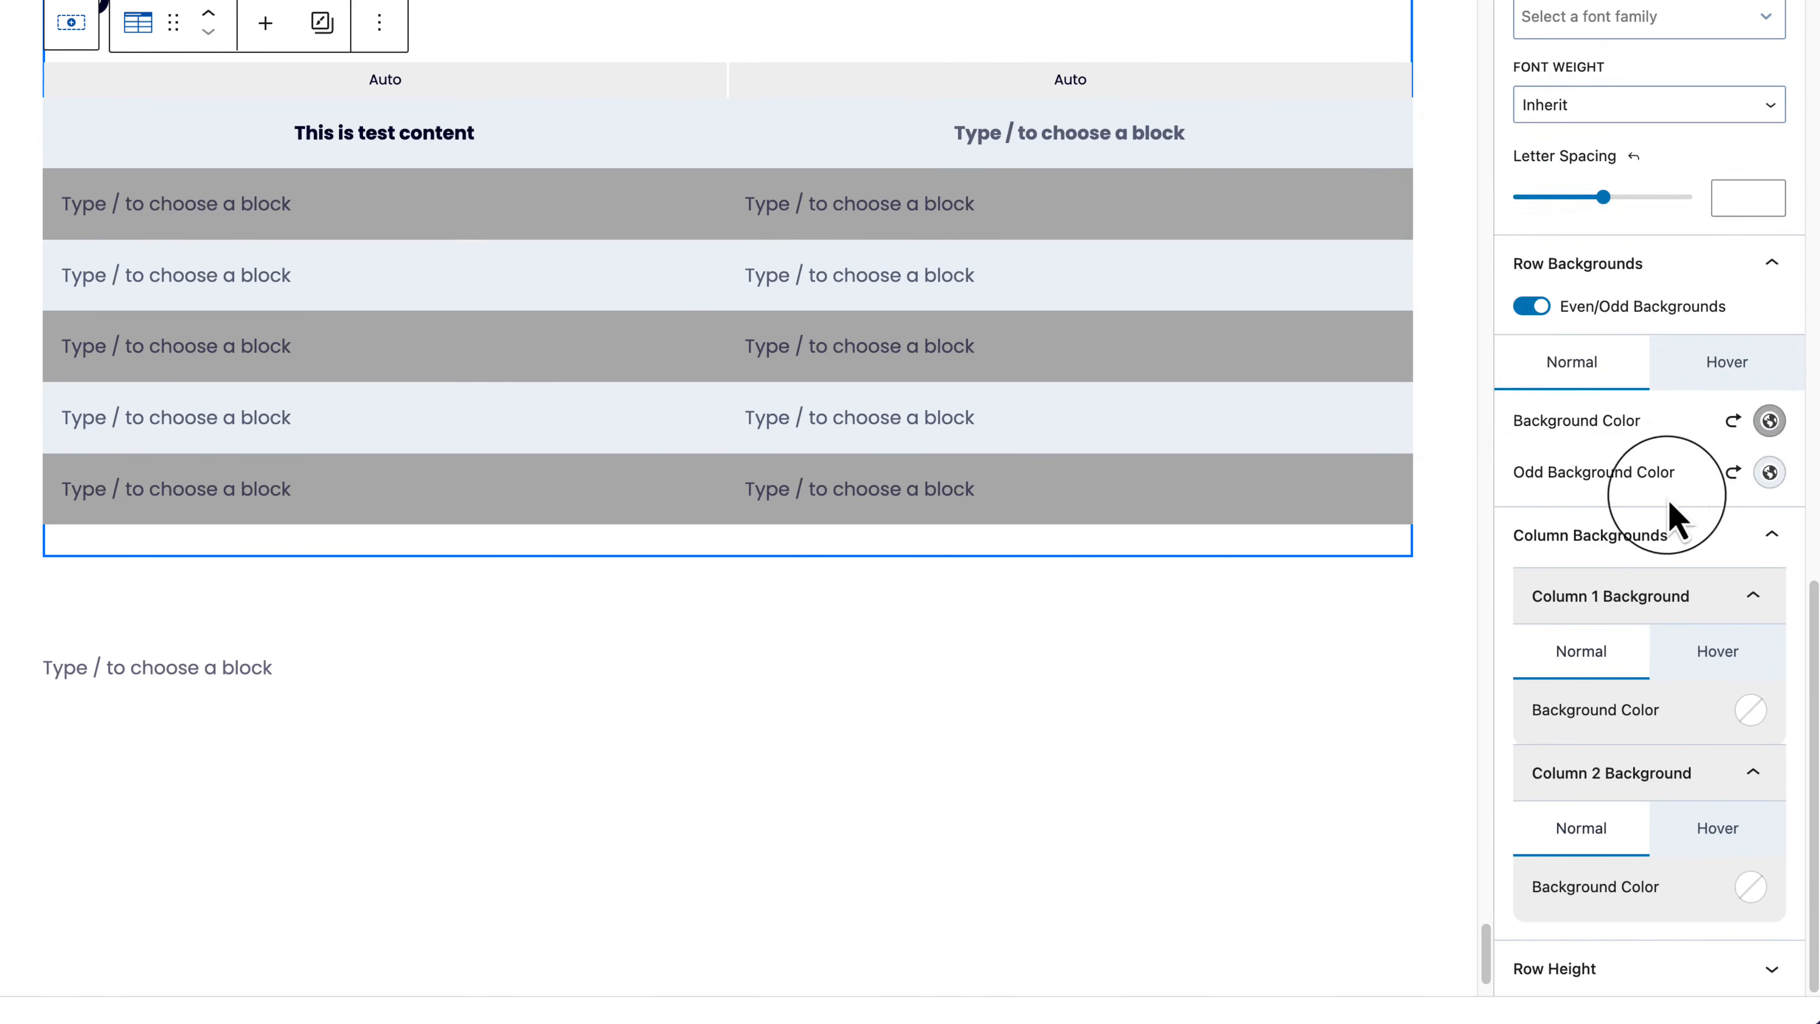
click(1770, 422)
click(1704, 334)
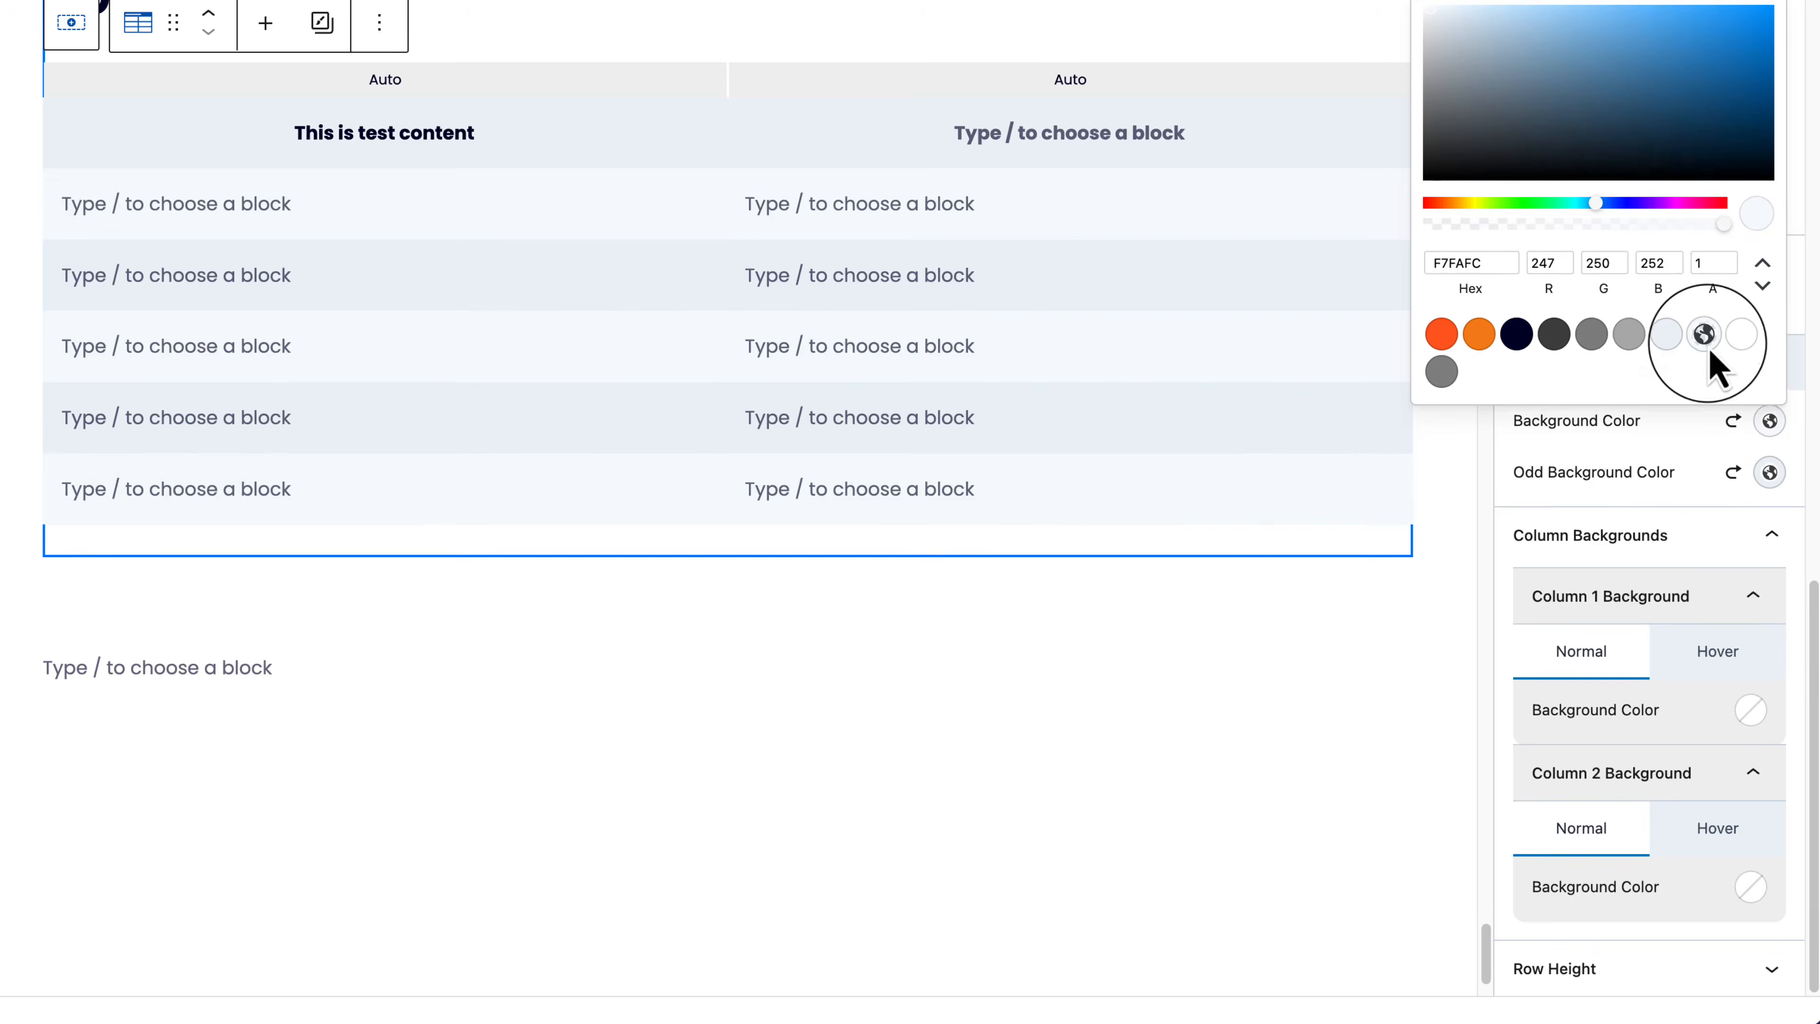
click(1136, 592)
Step: Select the whole Table (Adv) block from List View
click(1140, 821)
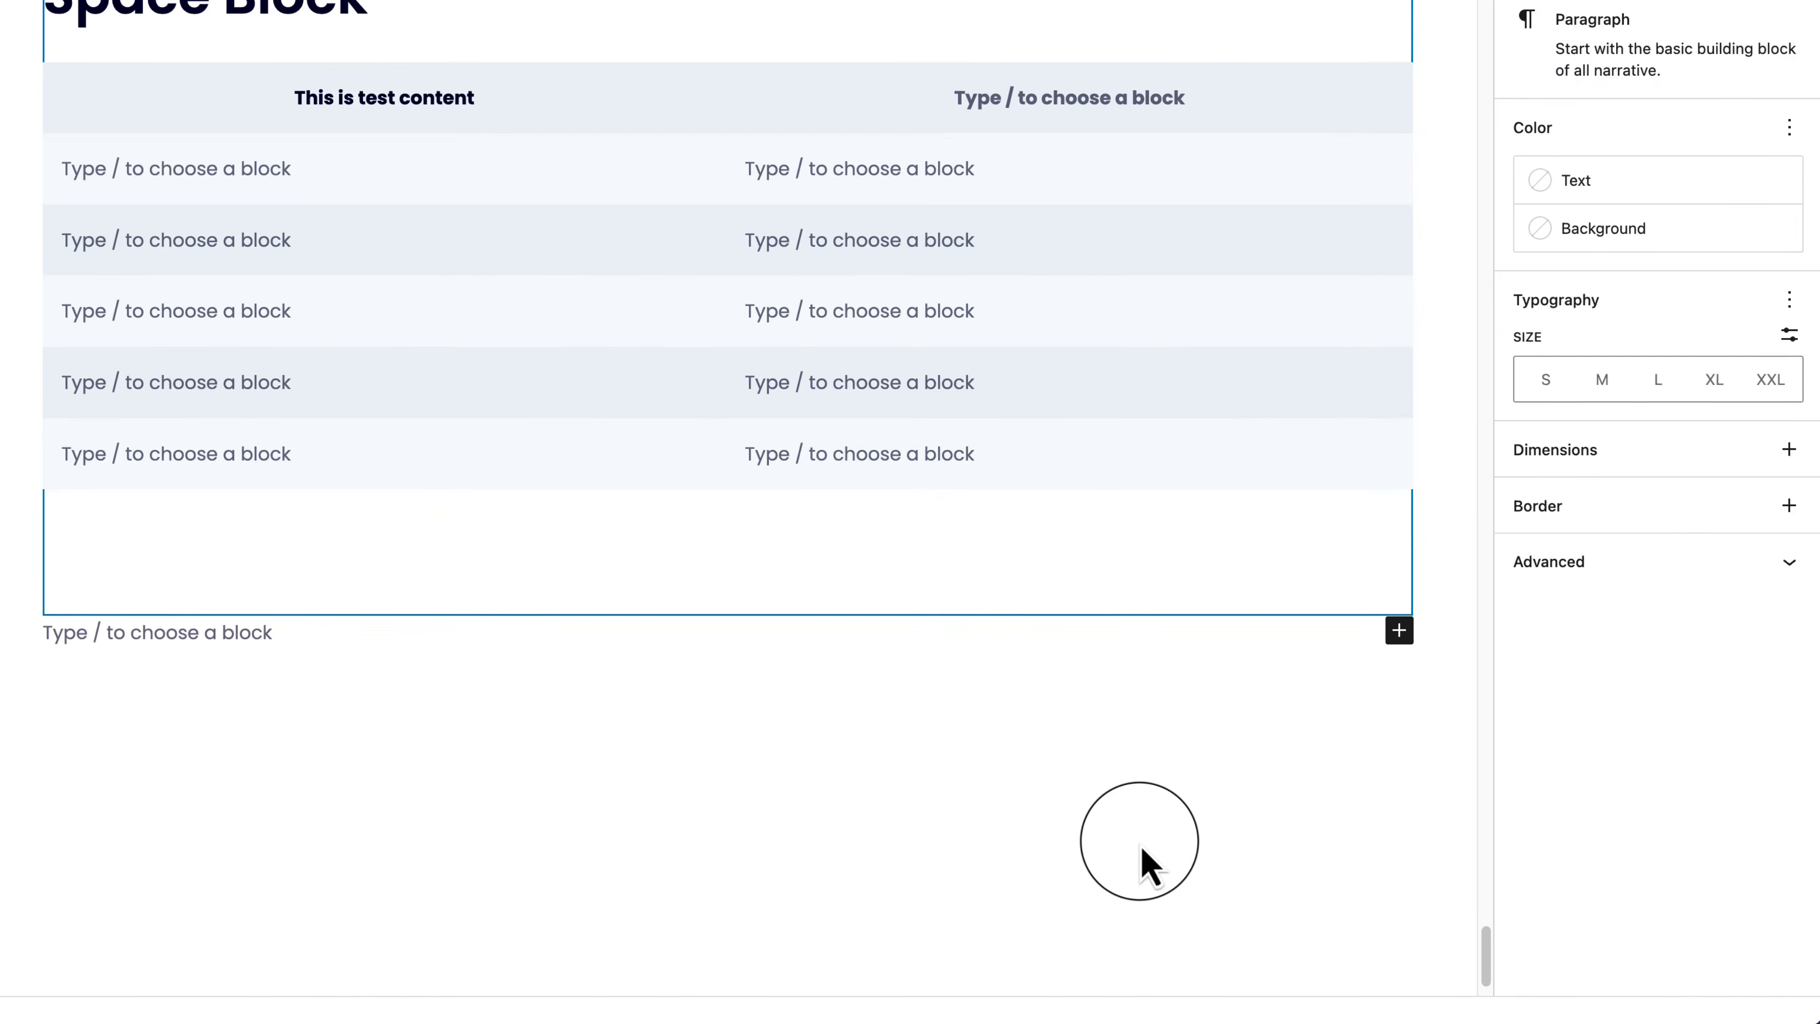
click(501, 382)
click(199, 111)
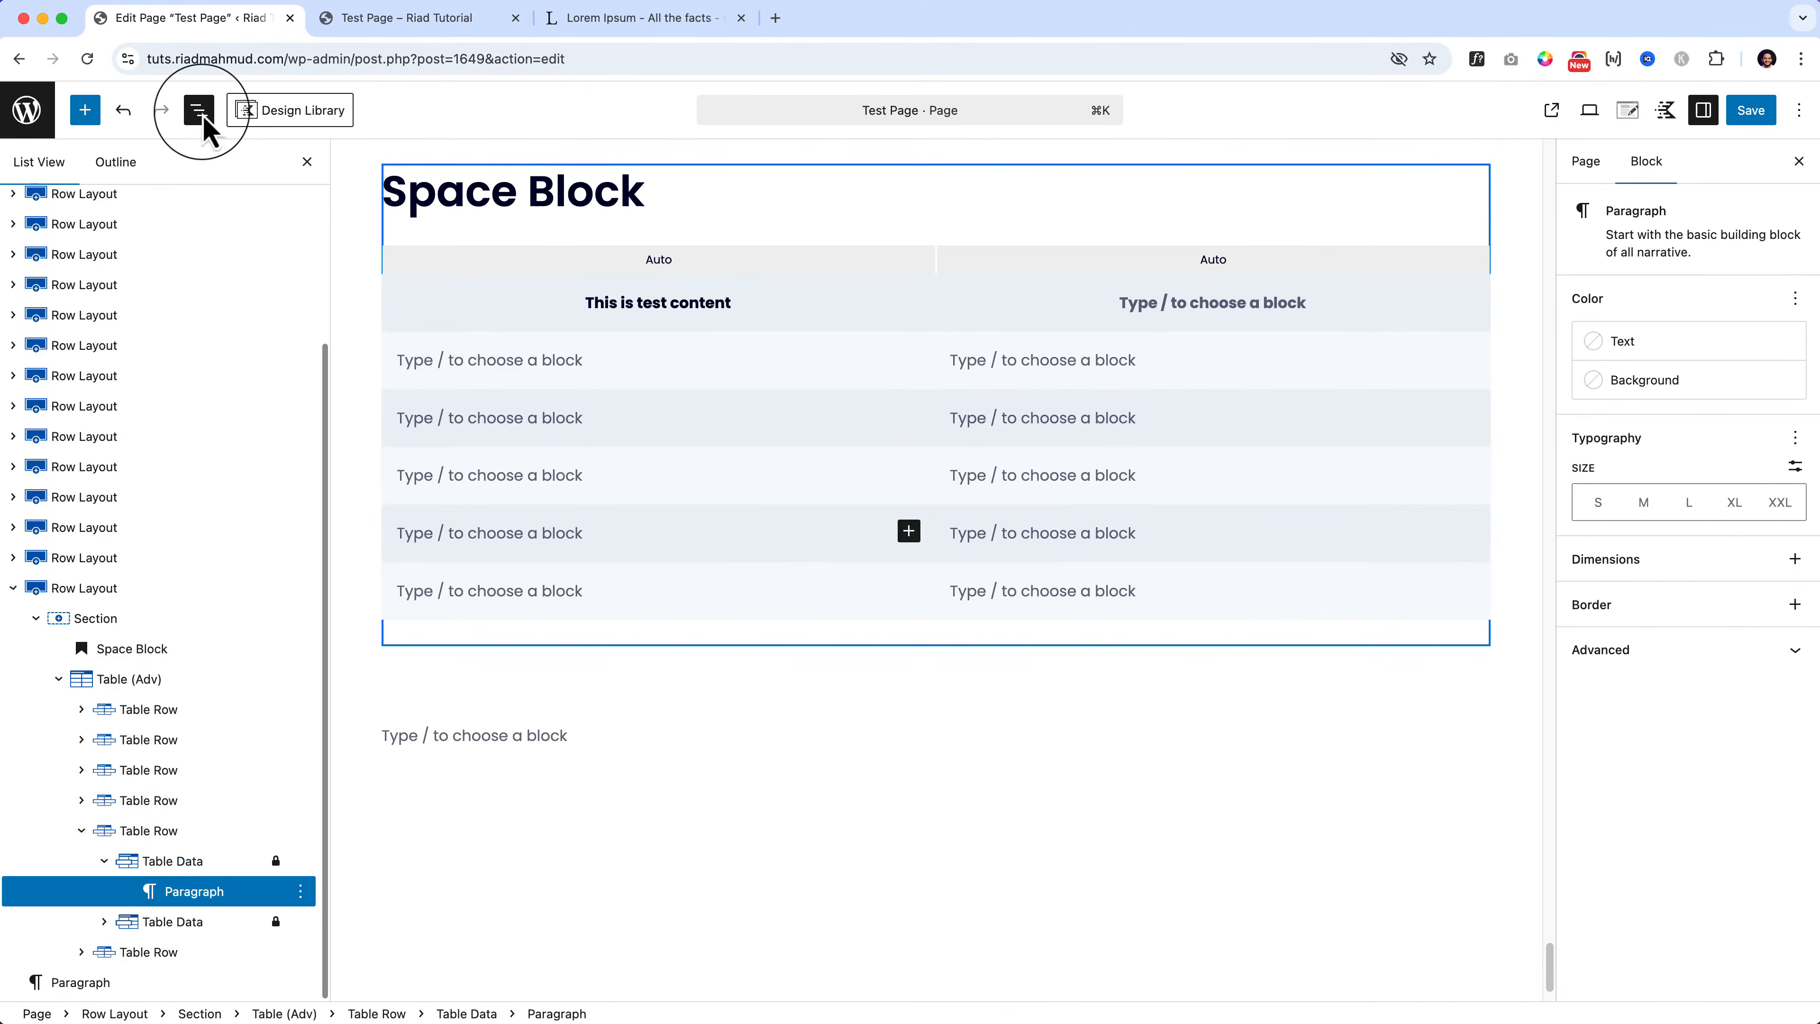
click(167, 680)
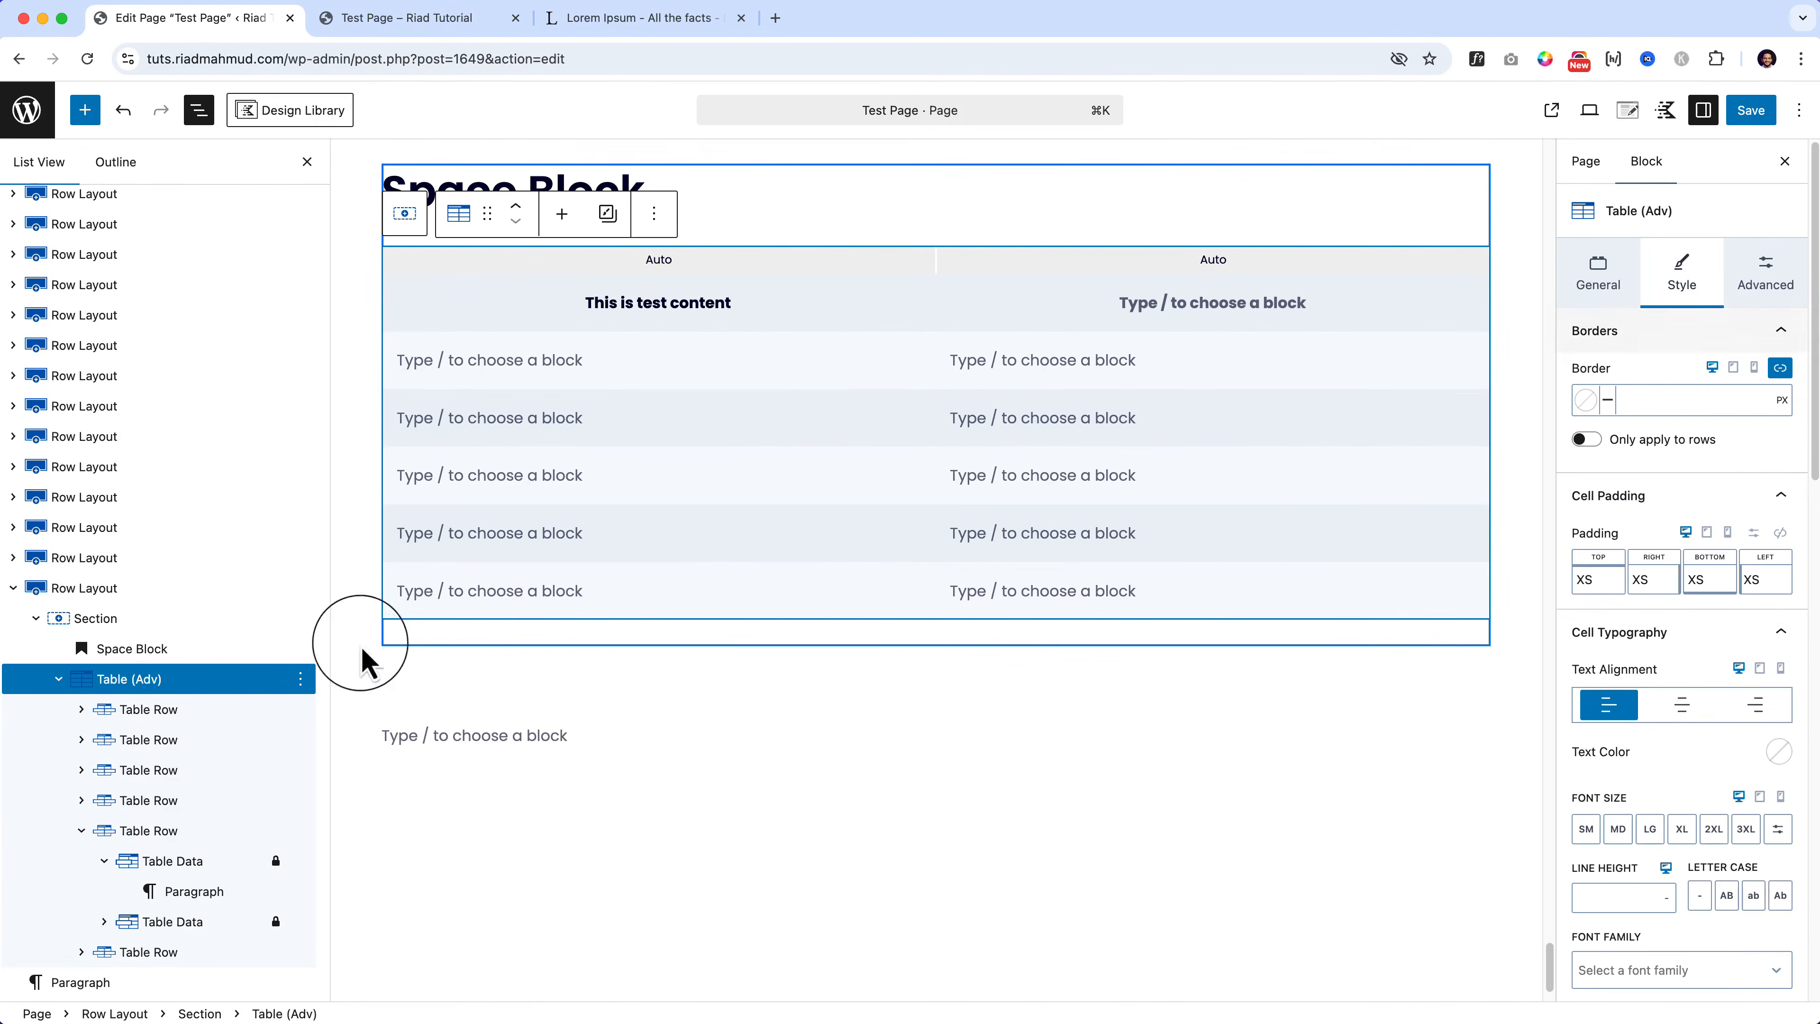
Step: Give the table cells a 2 px orange border and preview it
click(1584, 401)
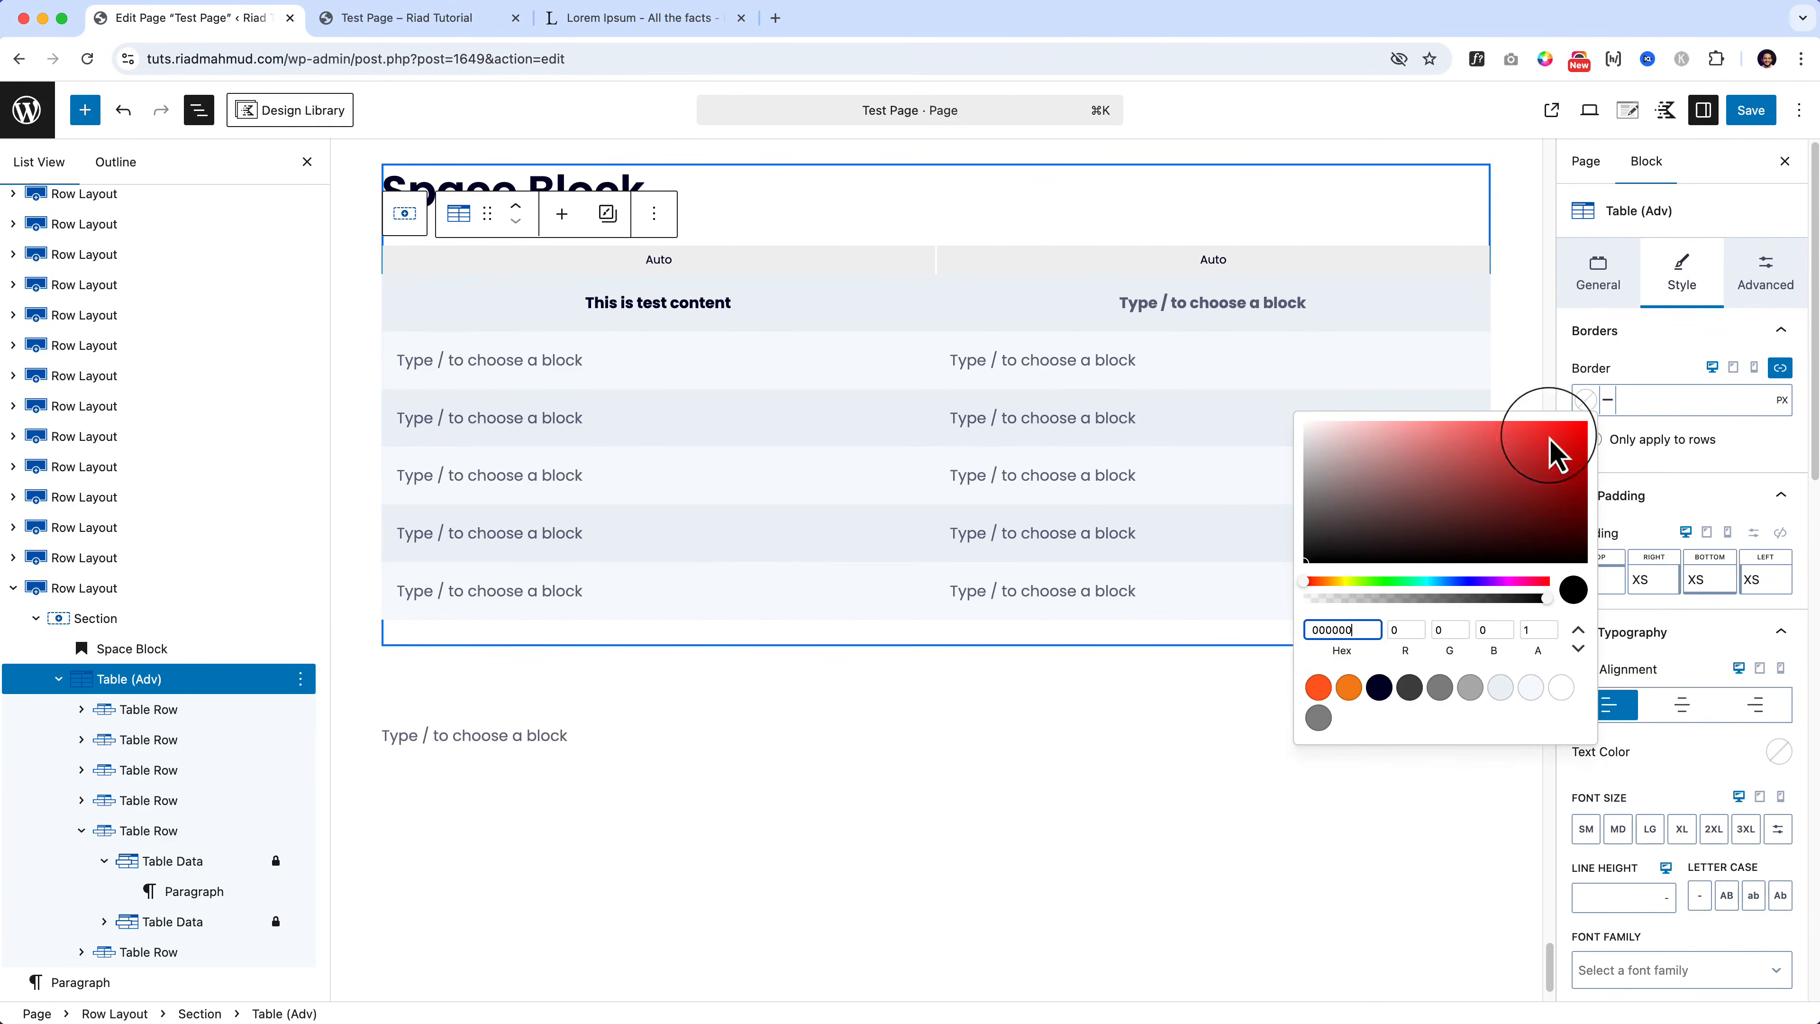
click(1320, 690)
click(1654, 399)
text(2)
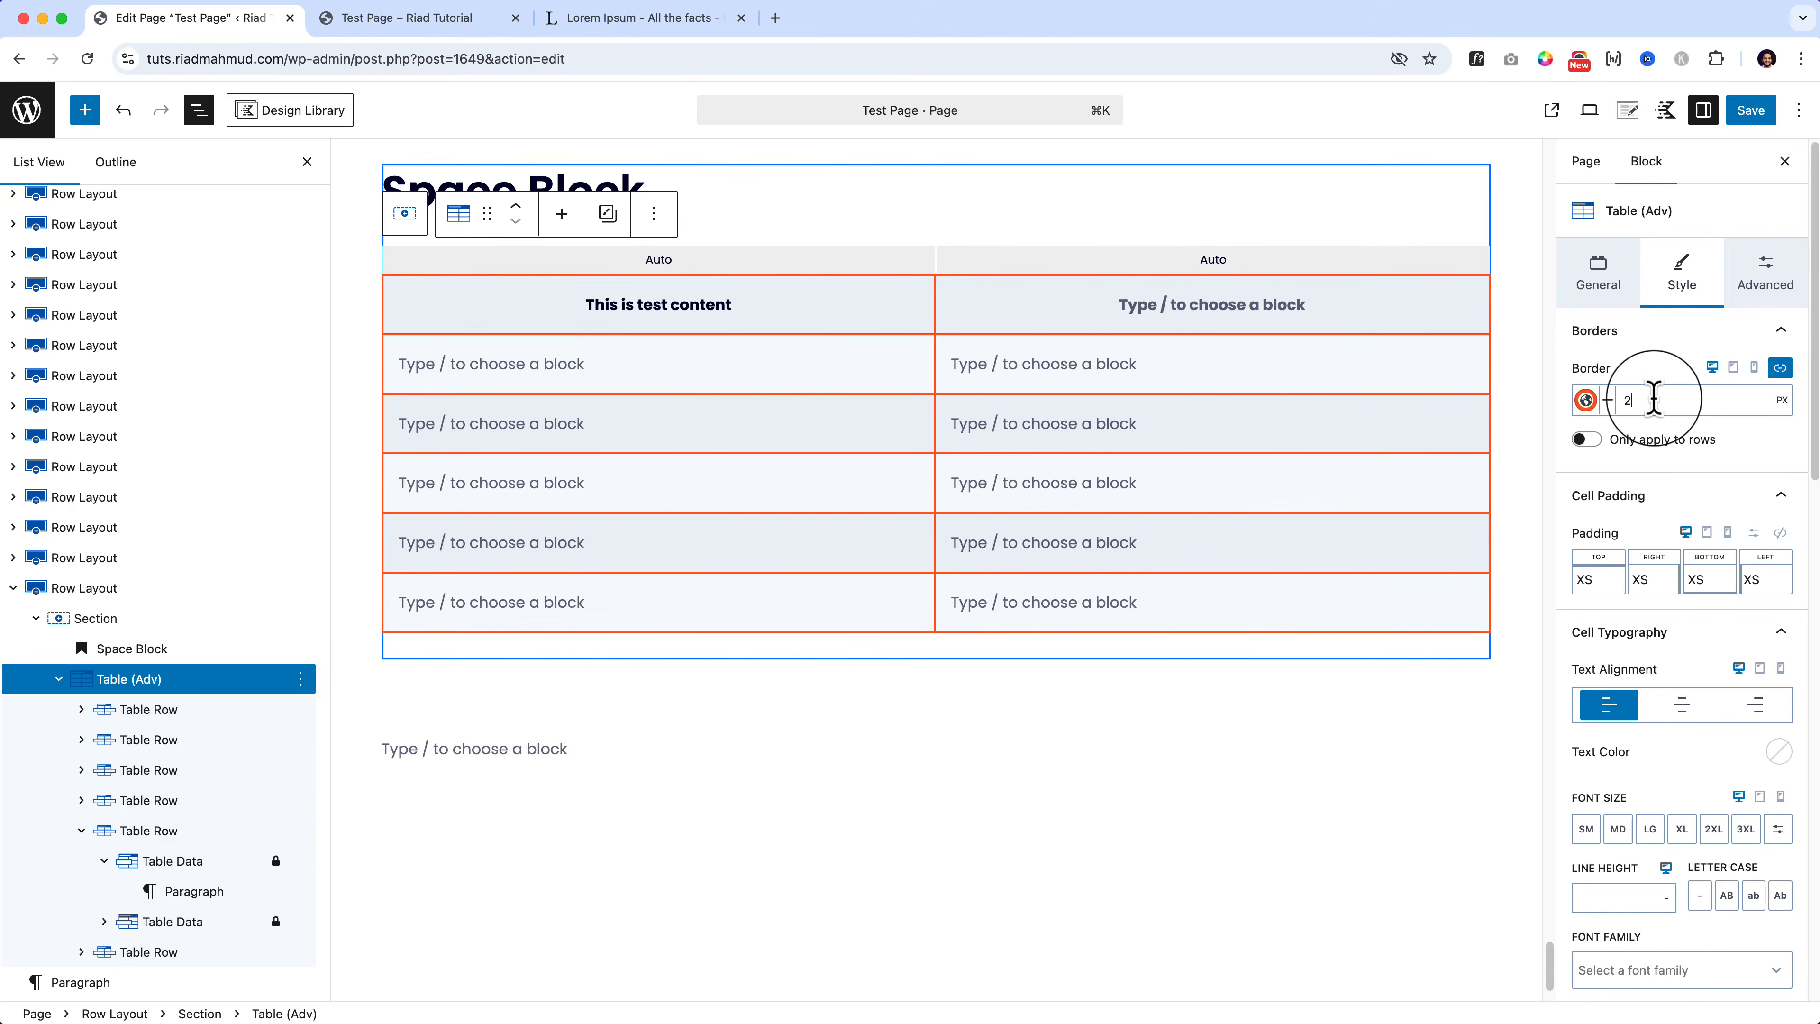
click(1163, 786)
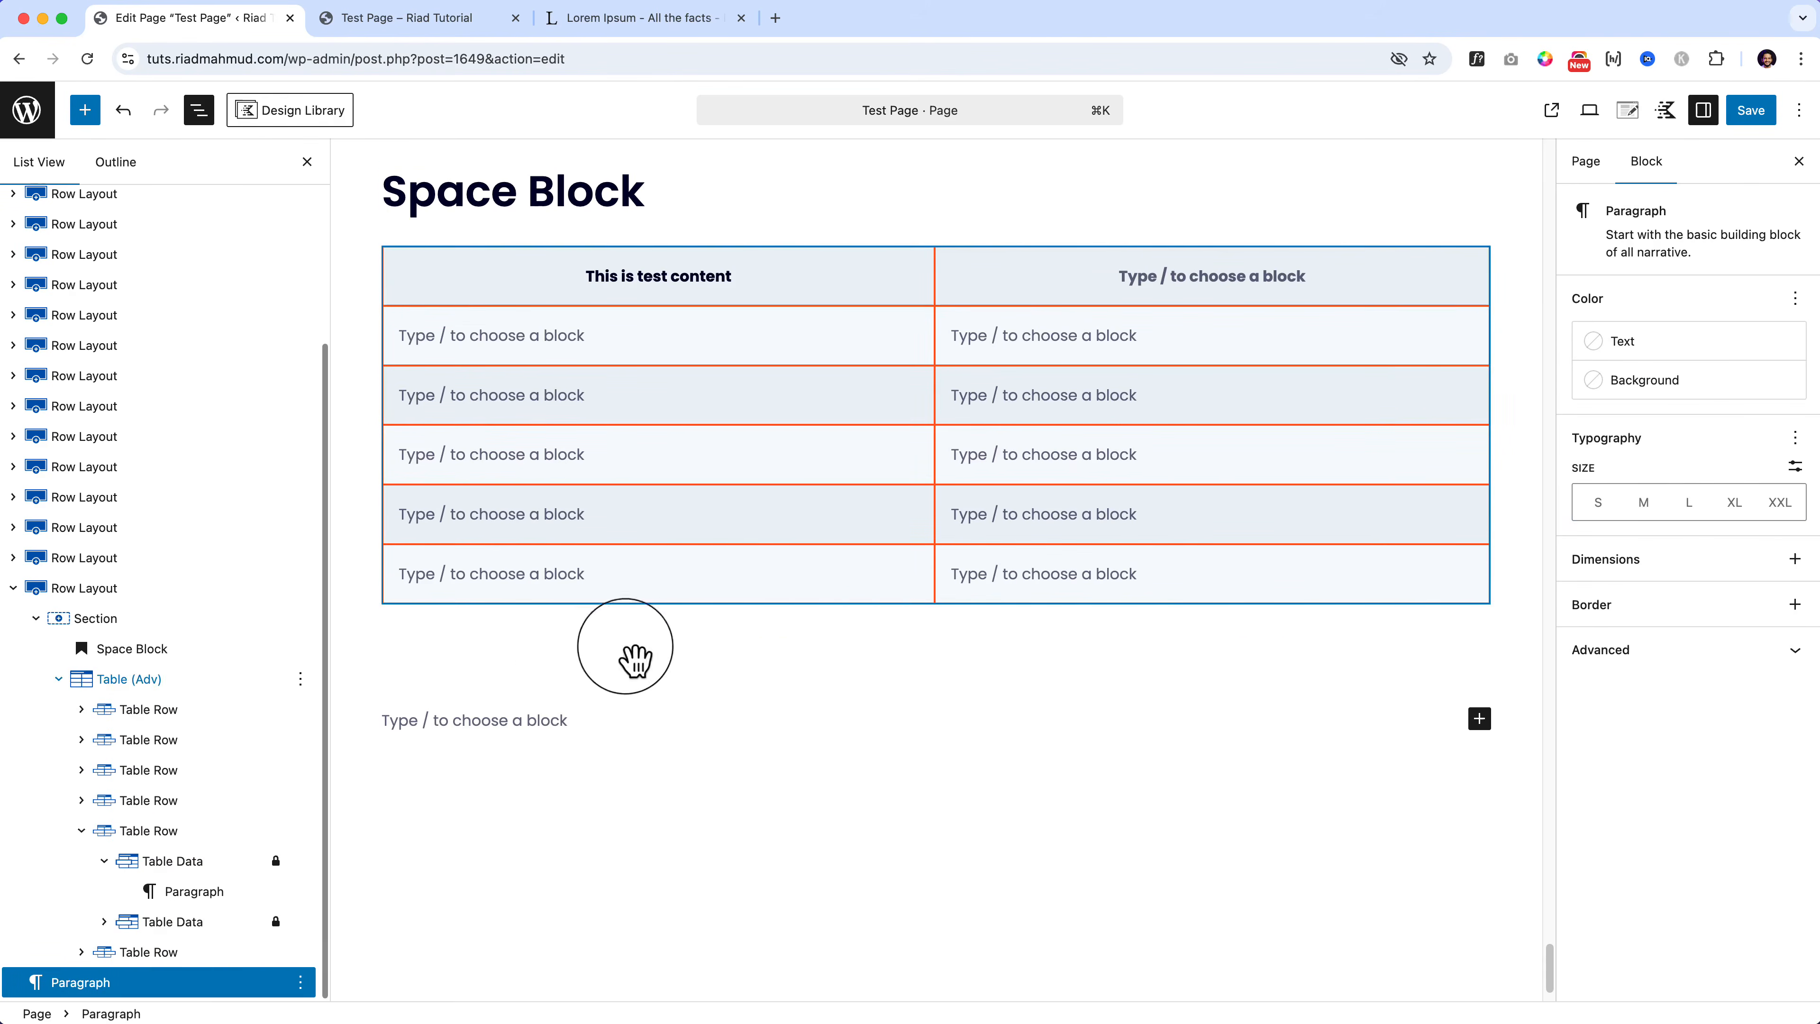
click(142, 686)
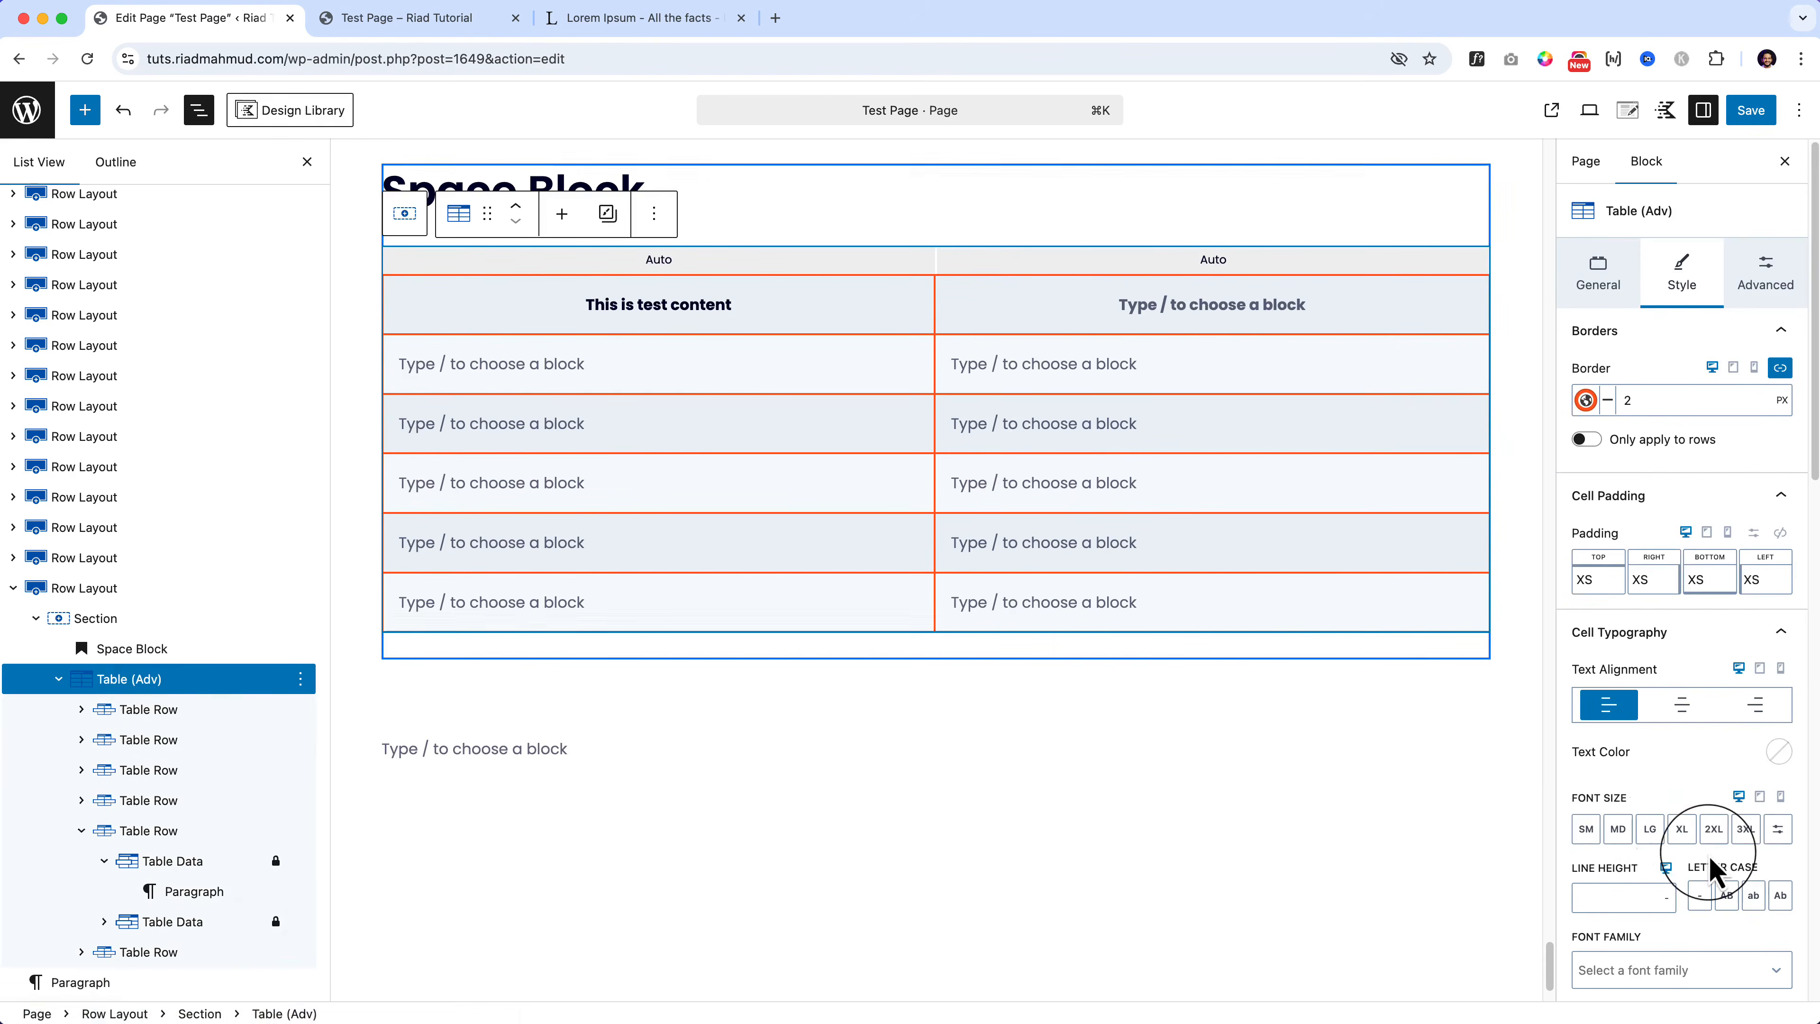
scroll(1709, 855, down, 10)
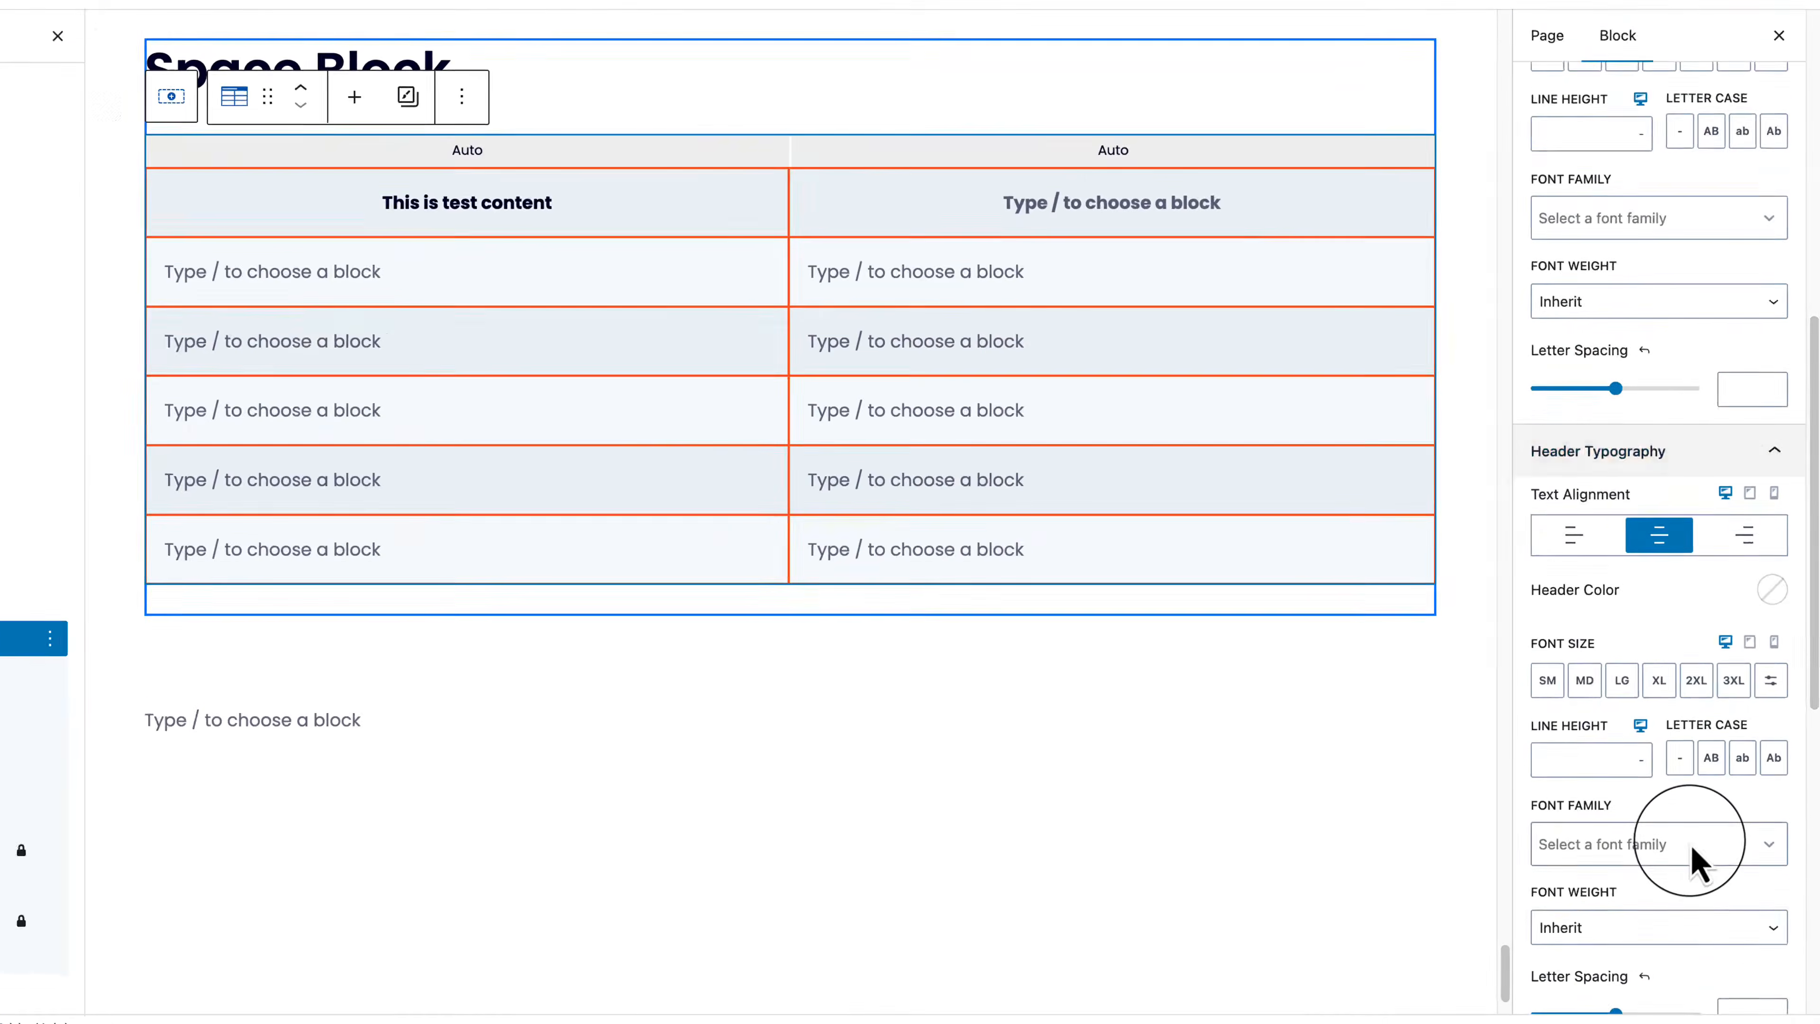
scroll(1706, 717, up, 10)
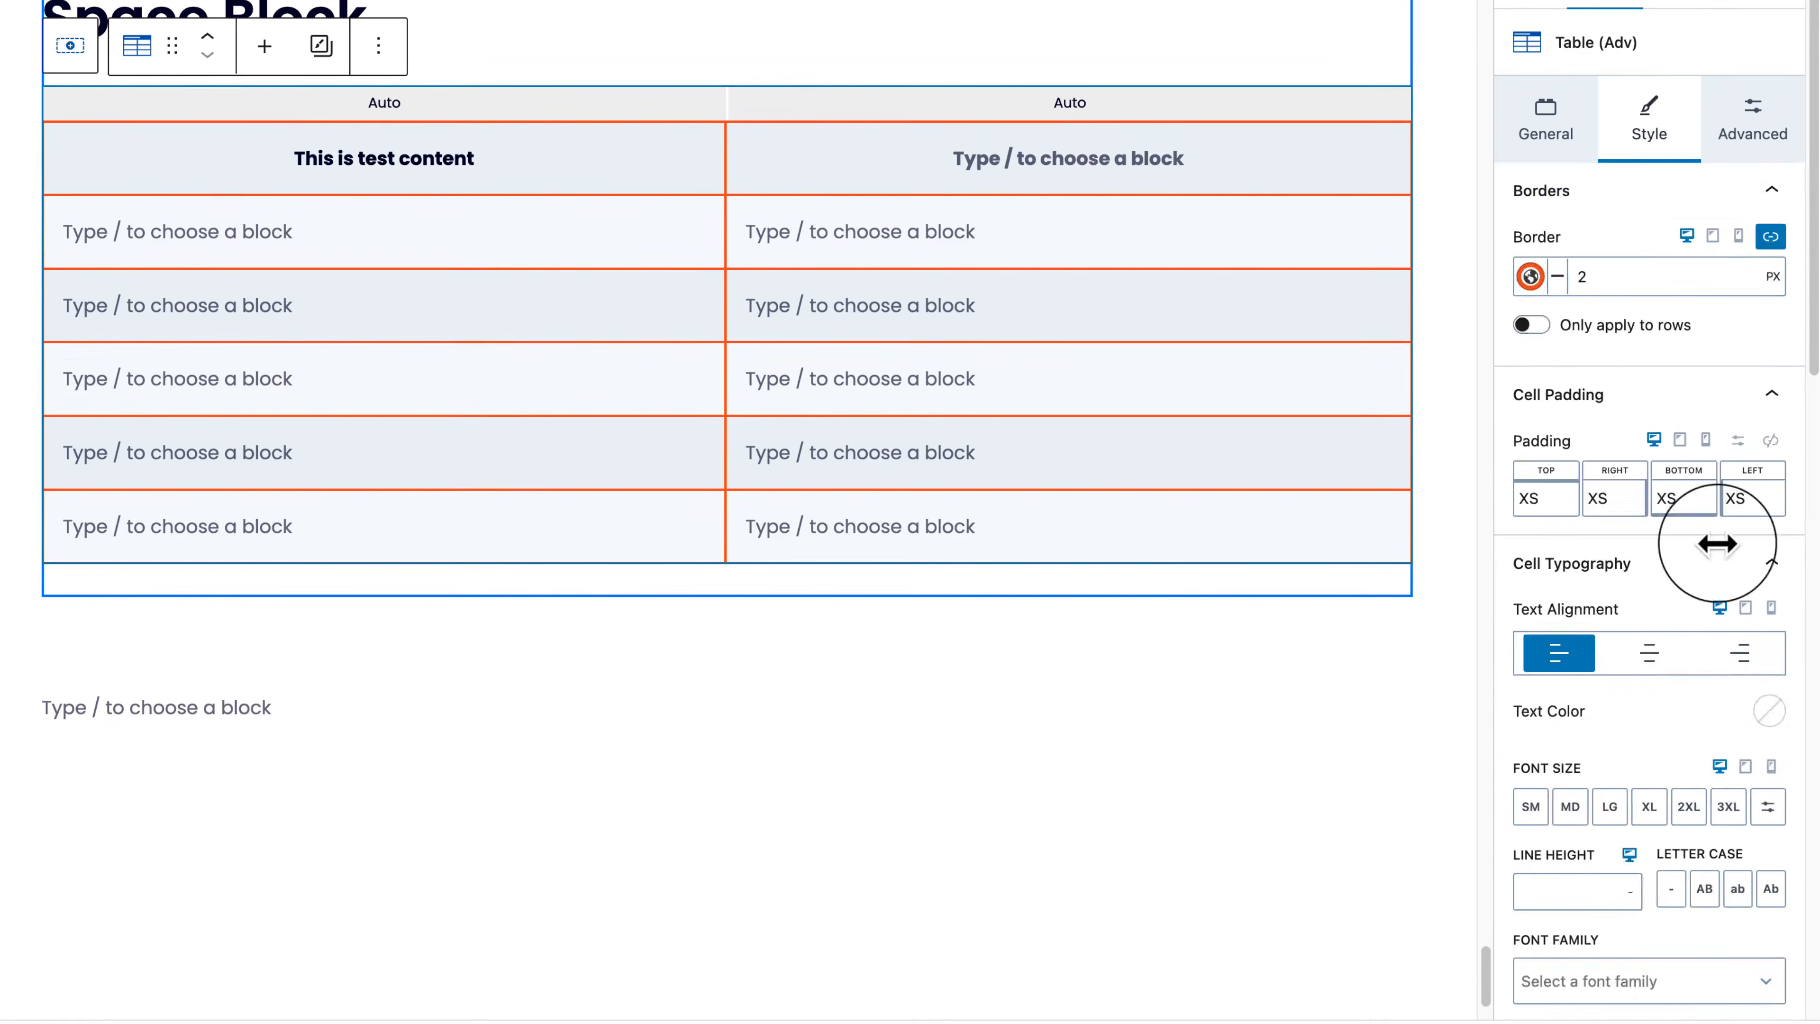
Step: Collapse the style panels, drag Row Height up to 143 px, then reset it to 64 px
click(1770, 236)
click(1775, 247)
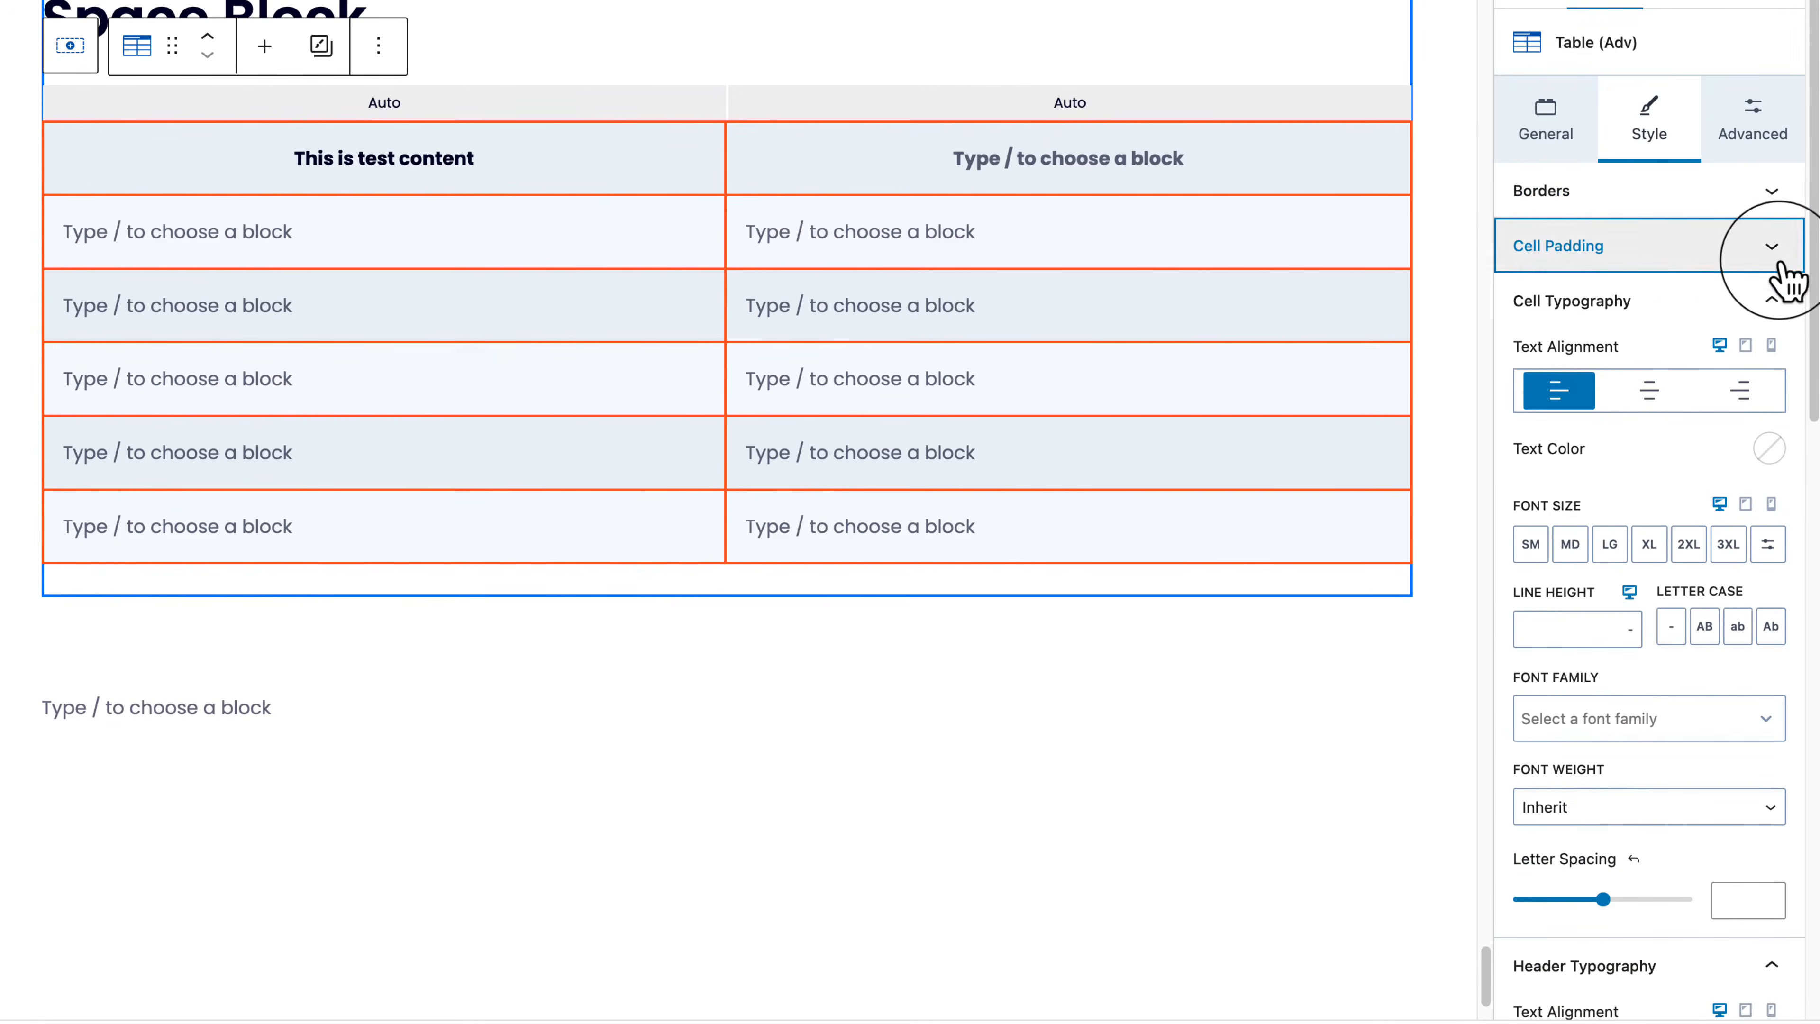
click(1708, 312)
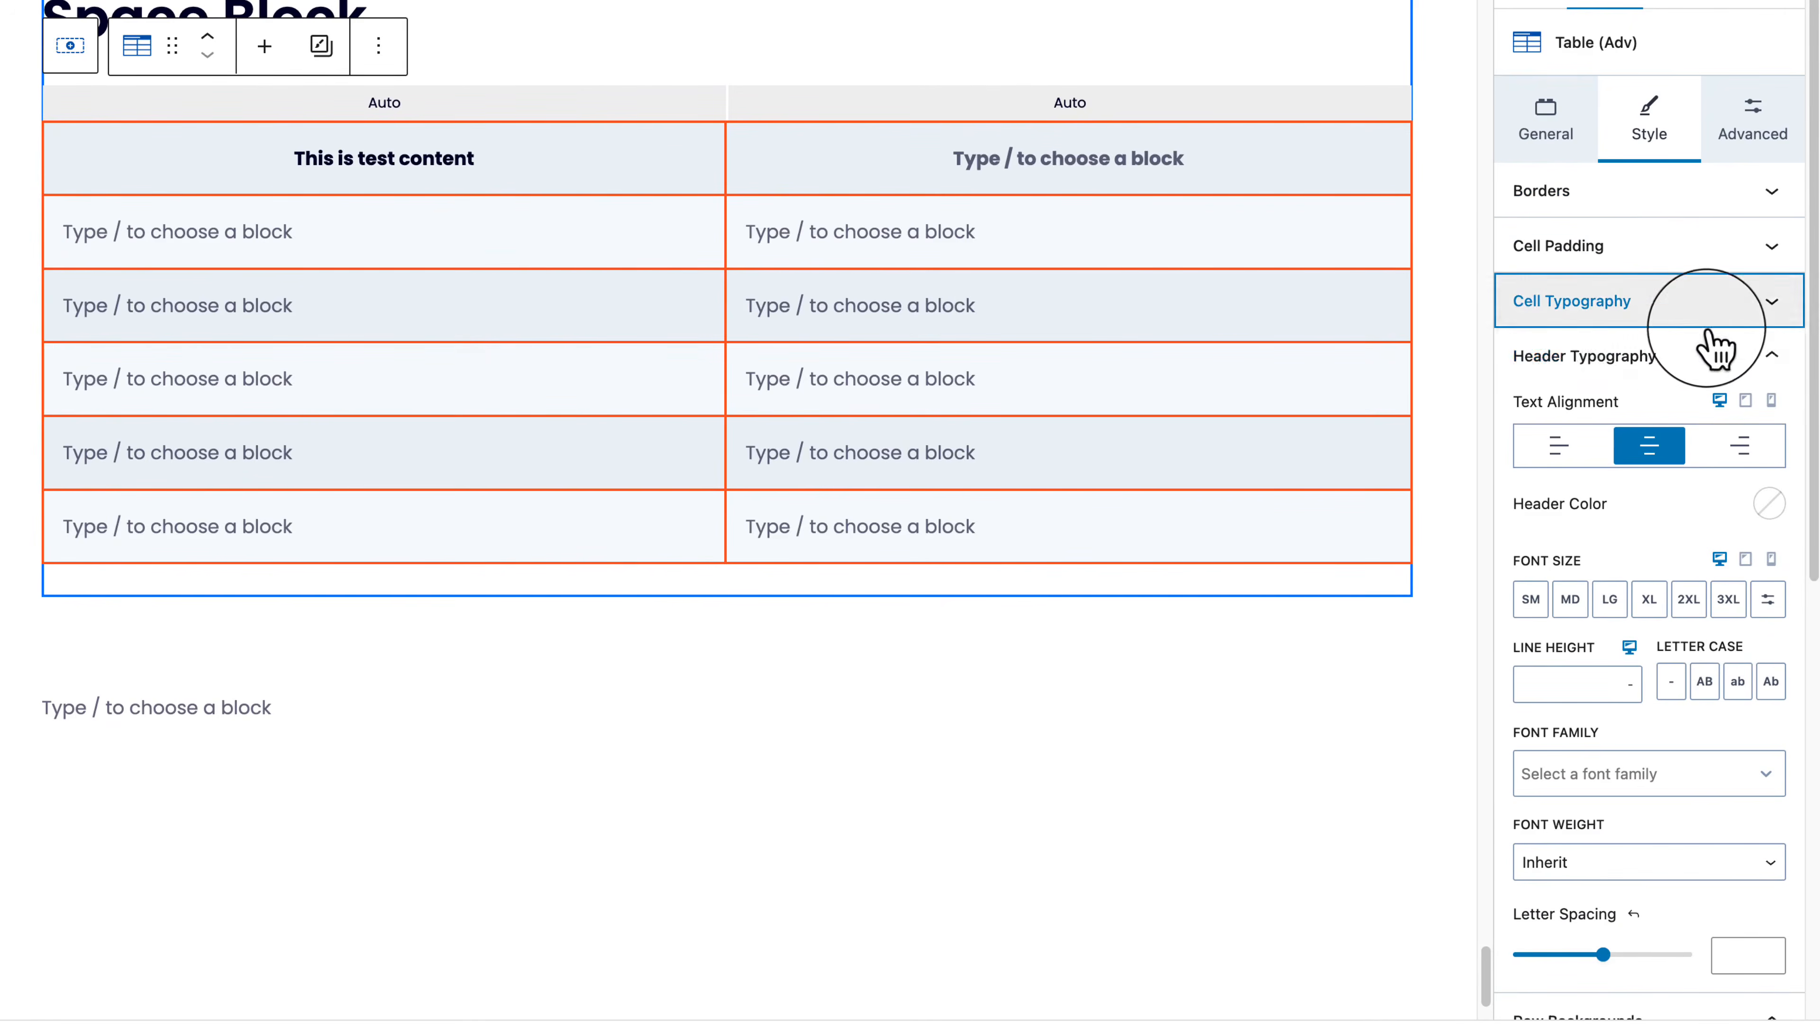
click(1718, 355)
click(1720, 424)
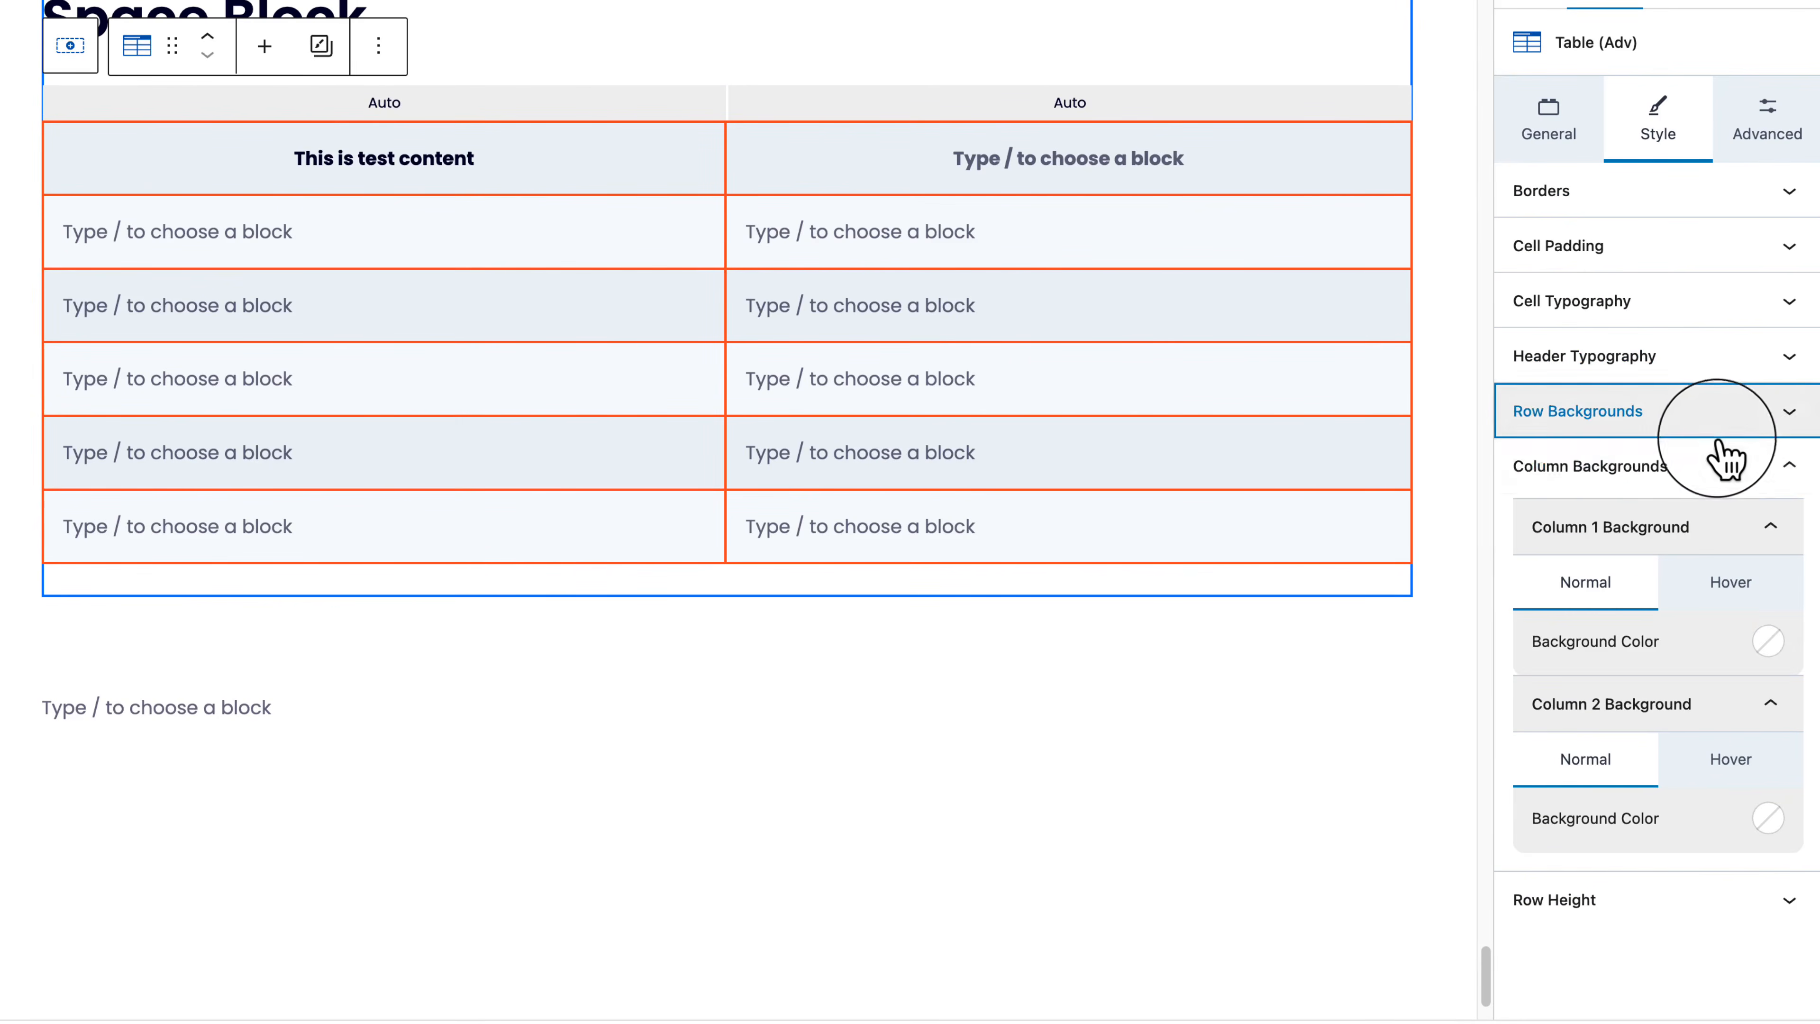
click(1706, 494)
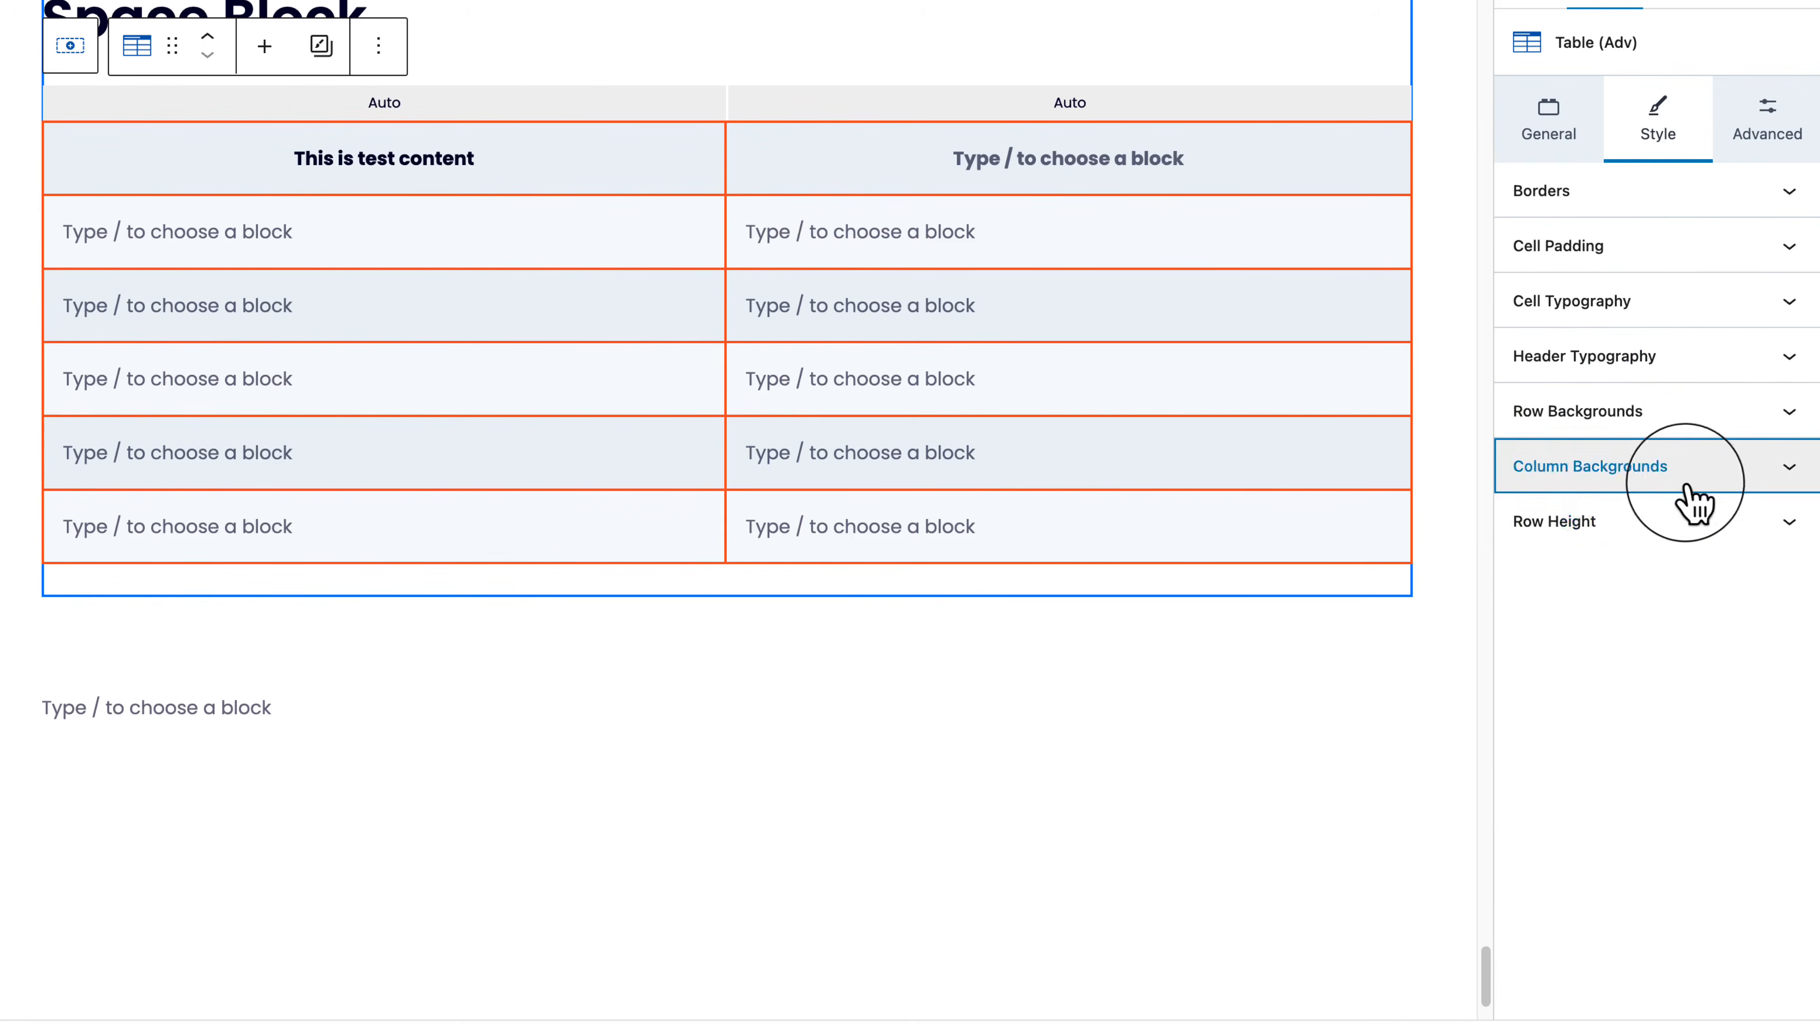
click(1648, 523)
drag(1590, 620, 1532, 621)
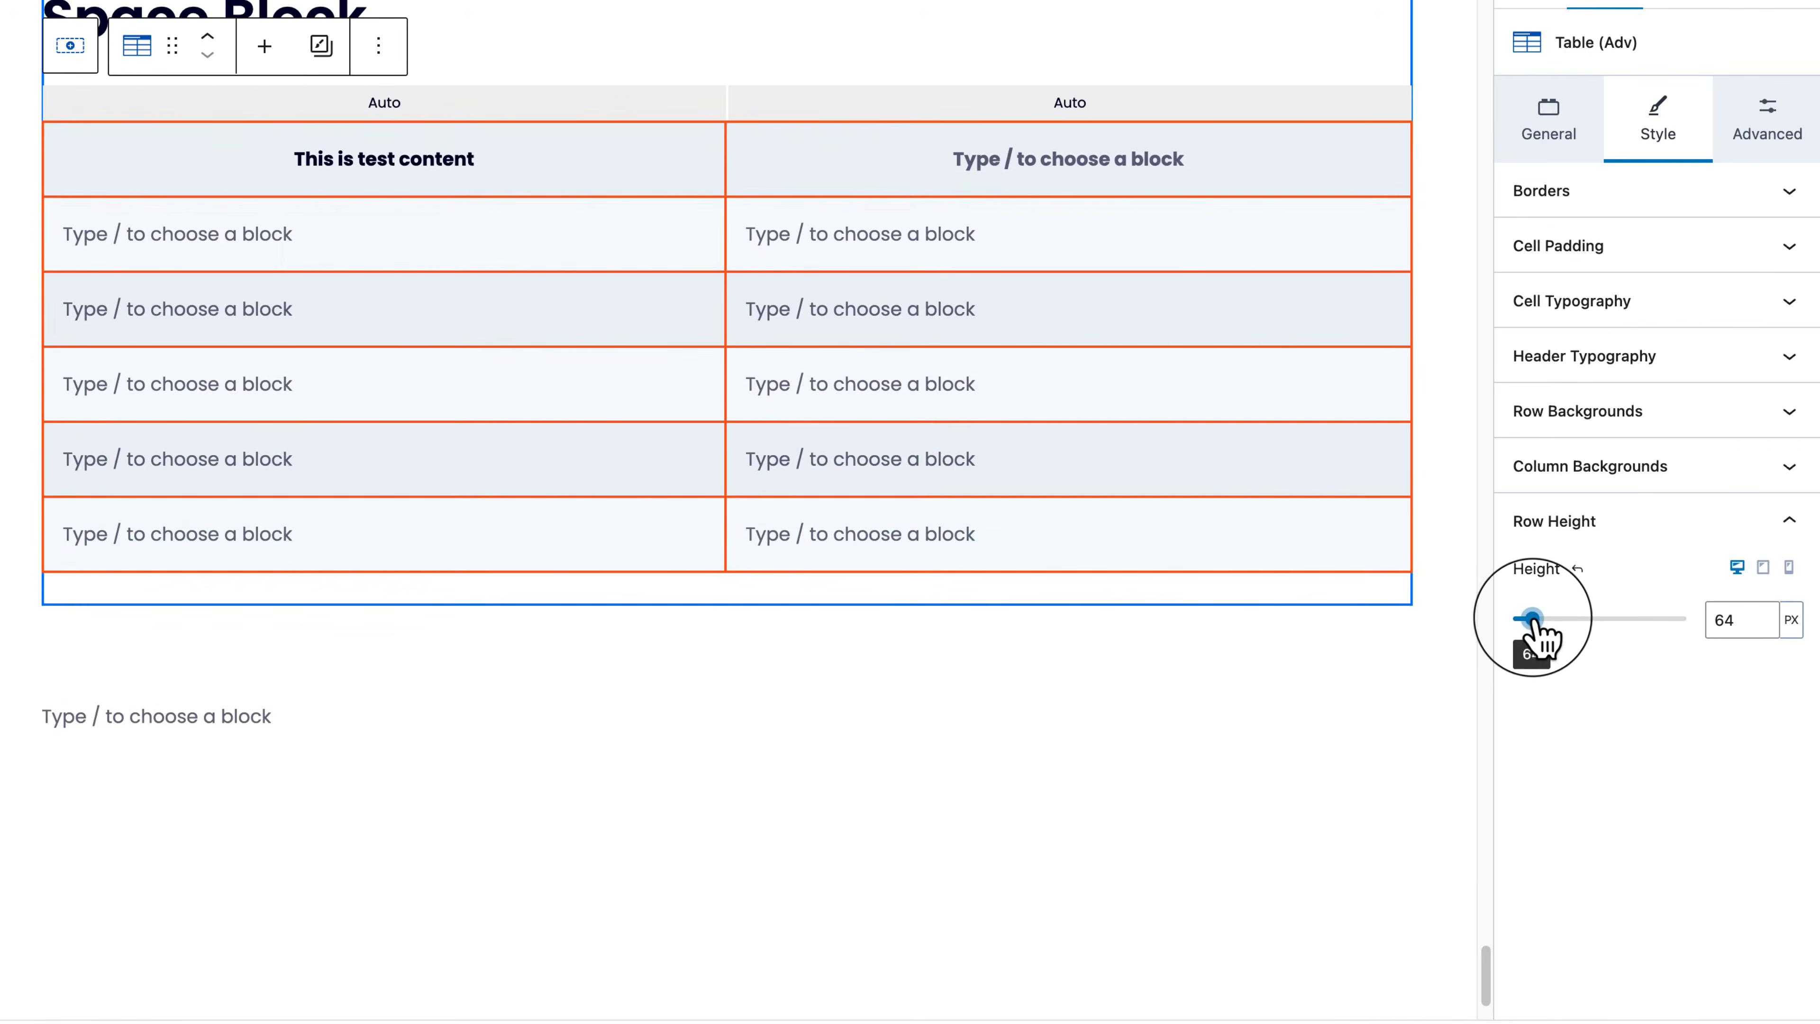
click(1578, 568)
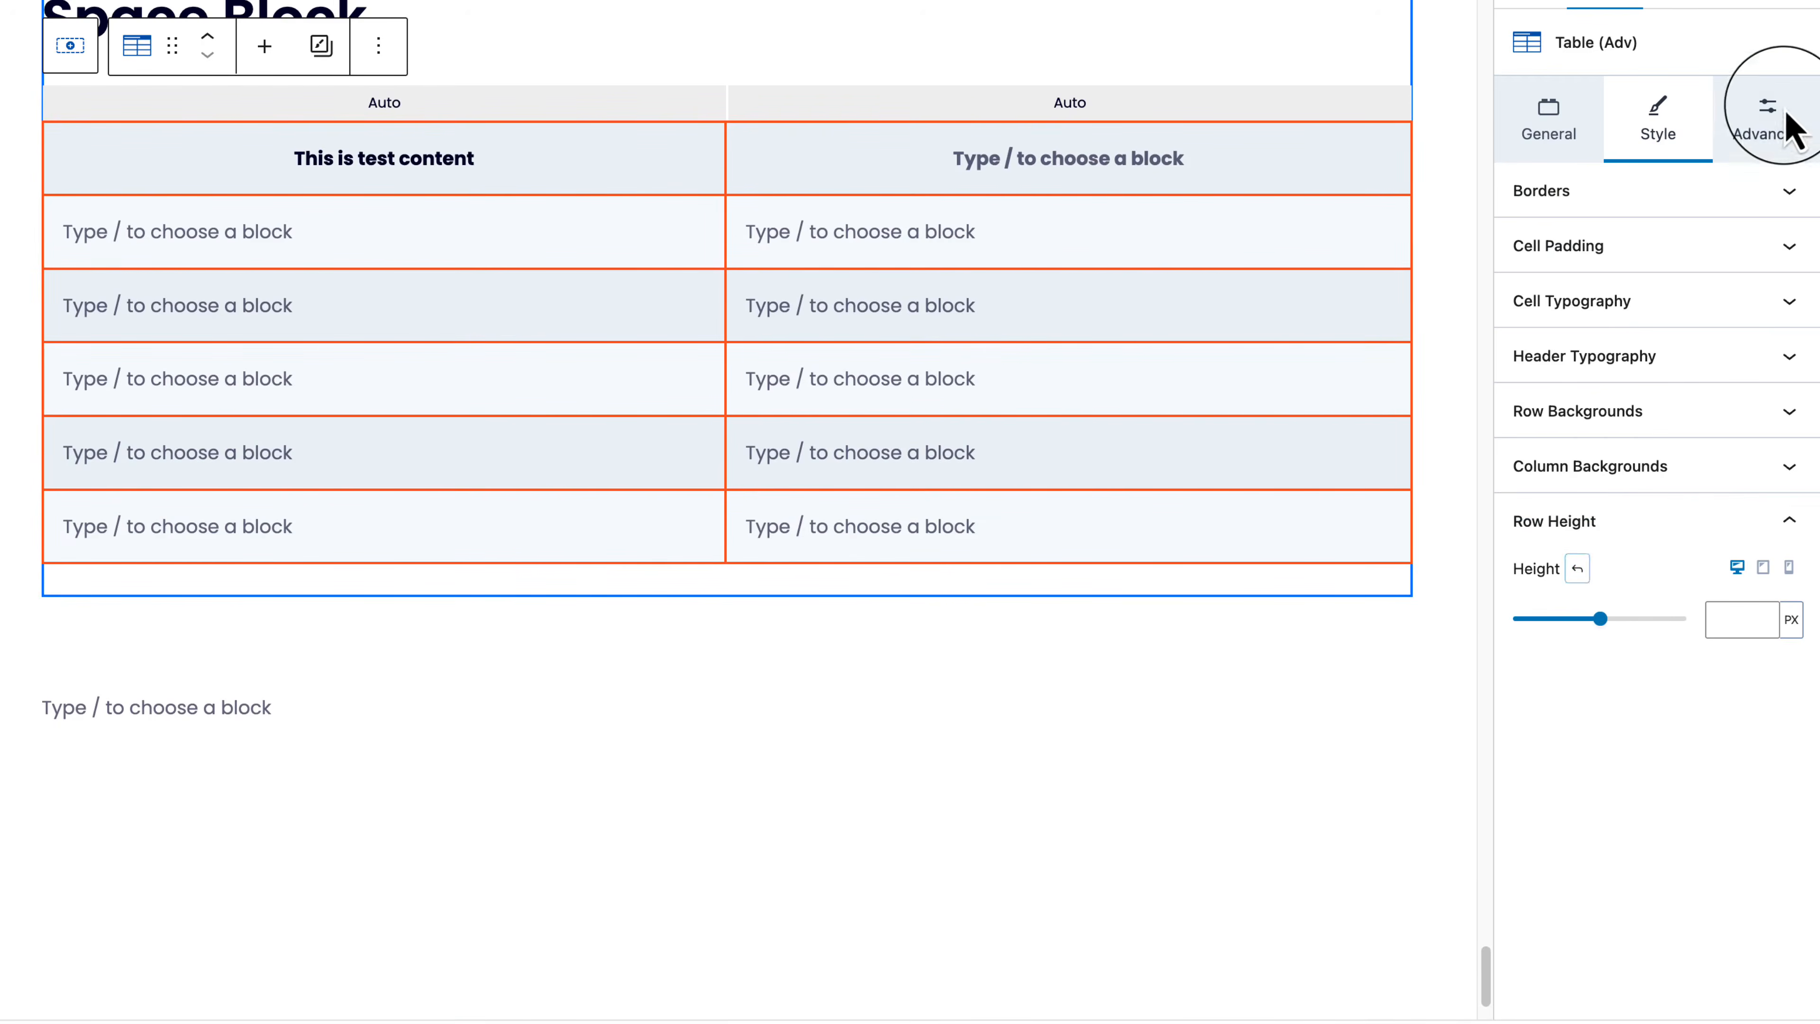
Step: Duplicate the Space Block Row Layout section with its table
click(1788, 130)
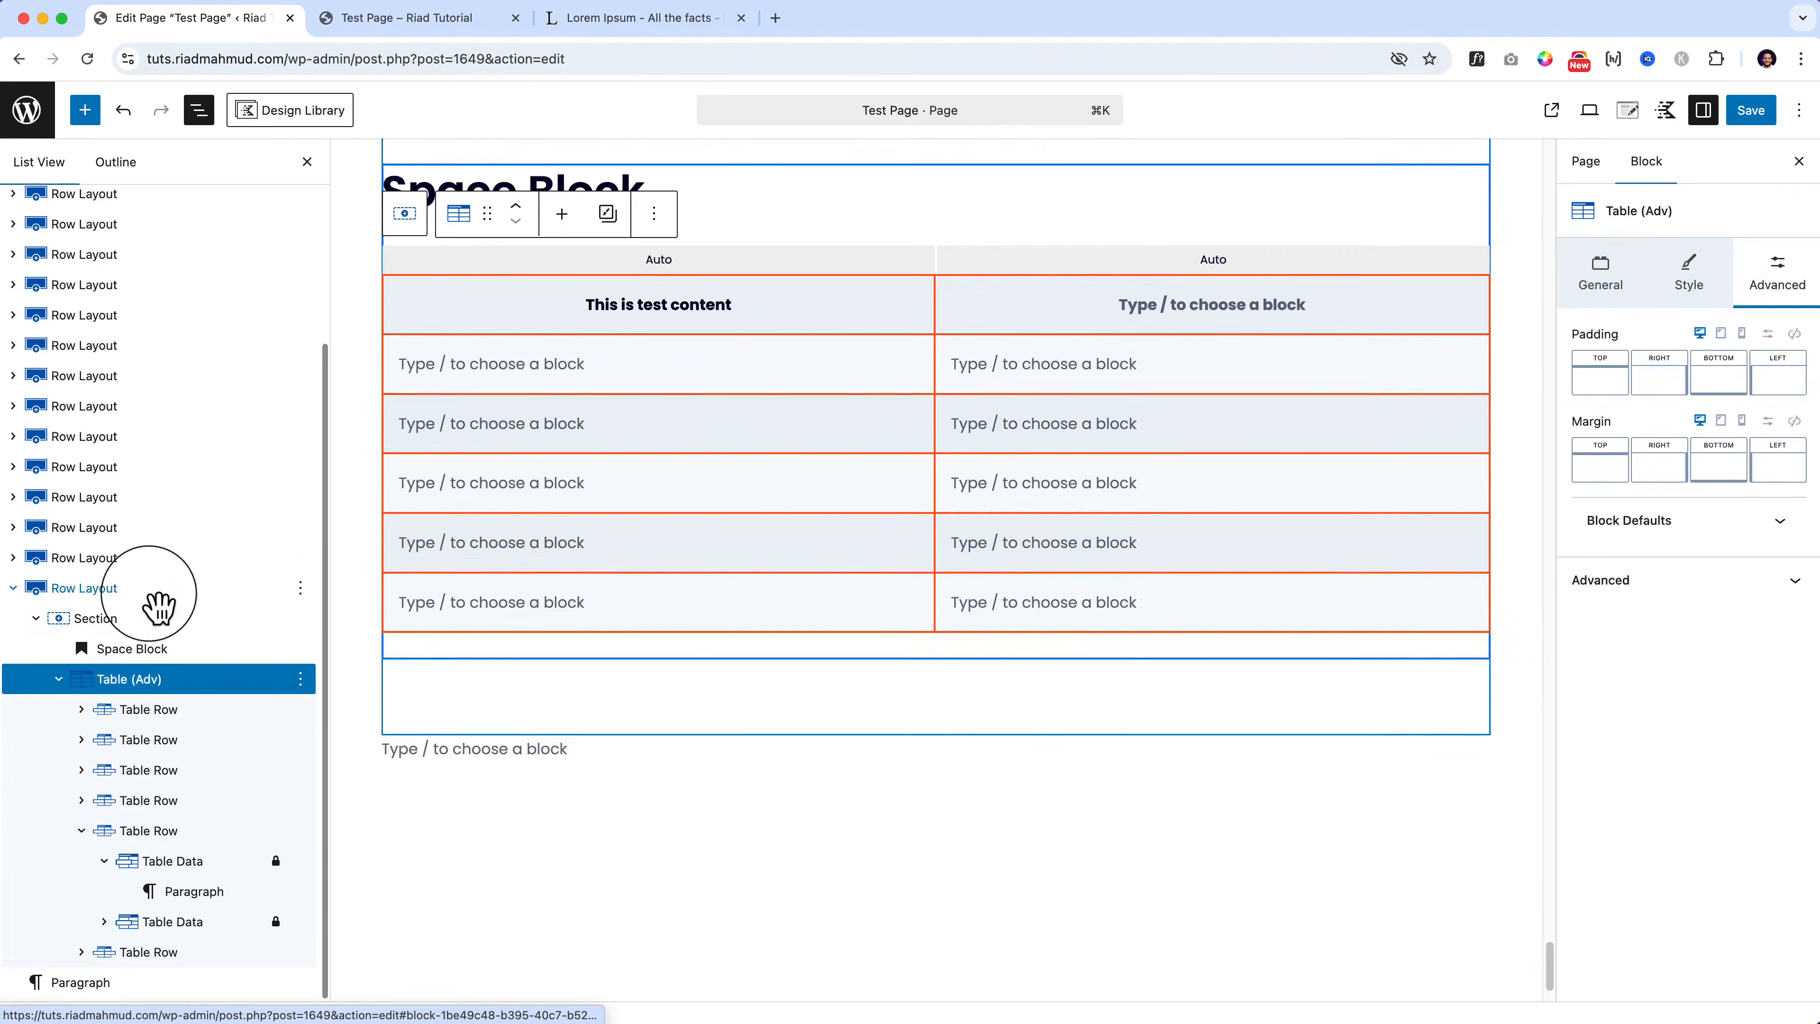
click(154, 589)
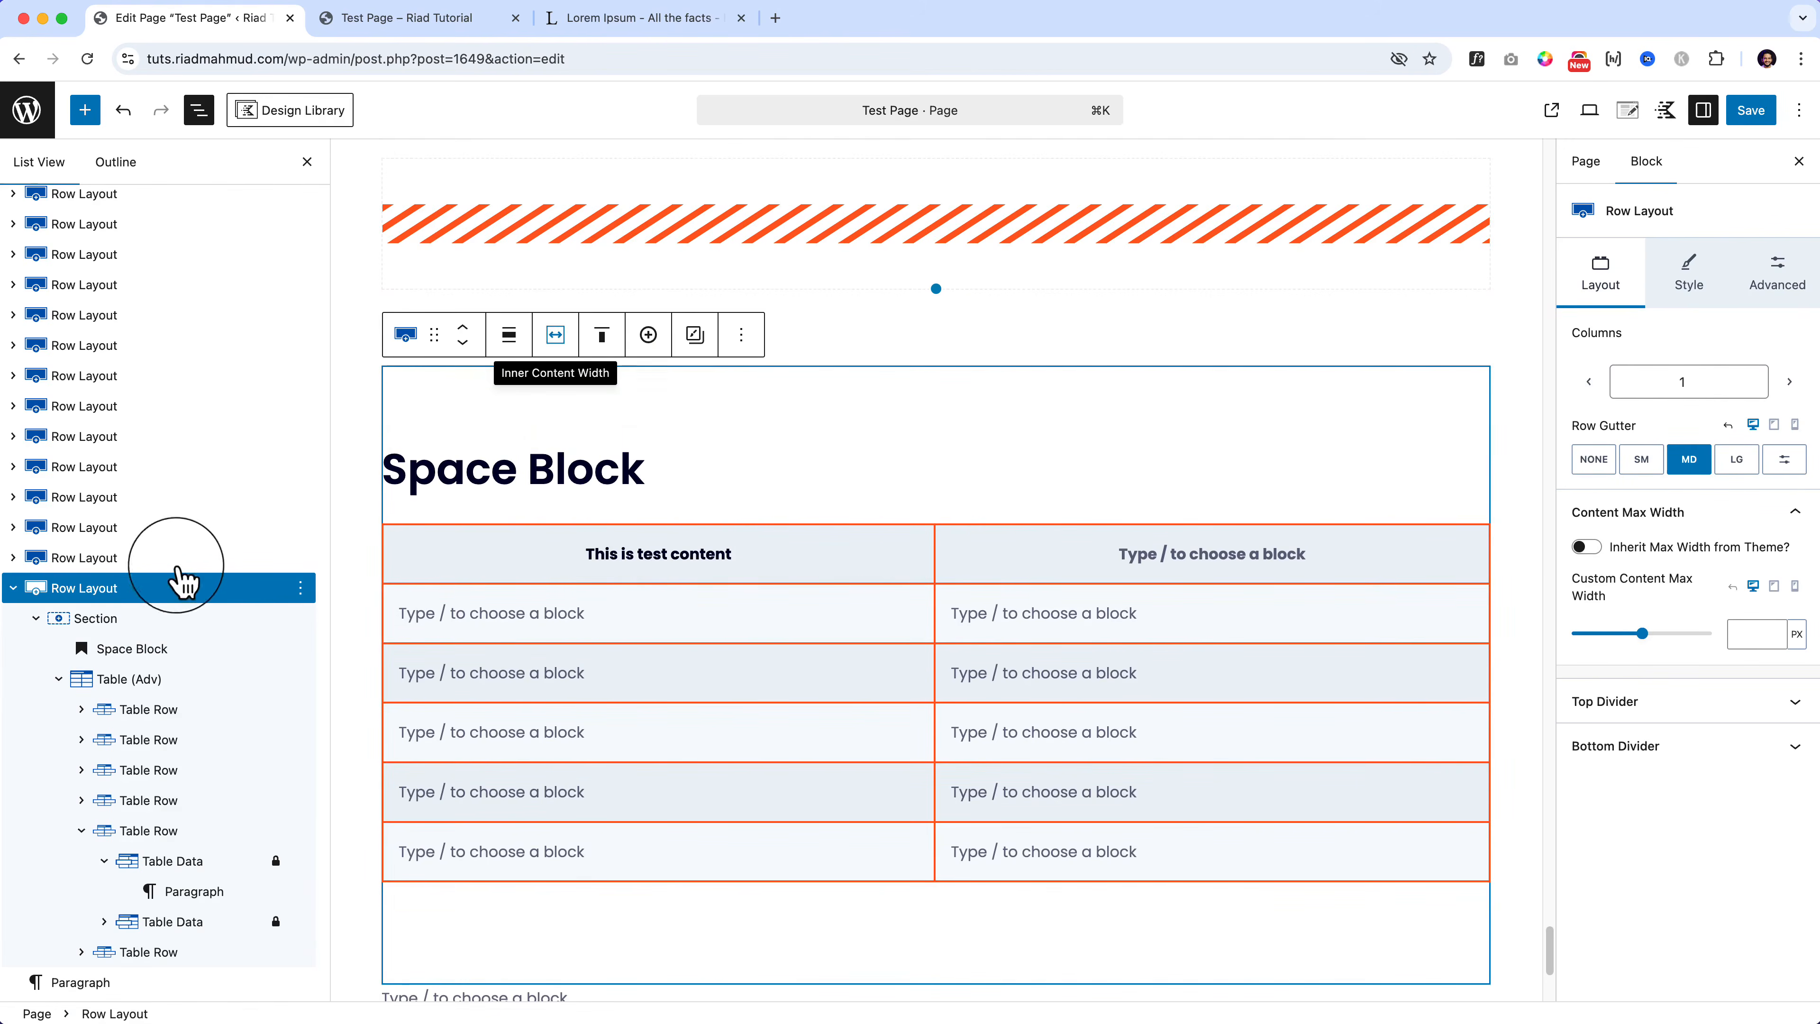
click(749, 337)
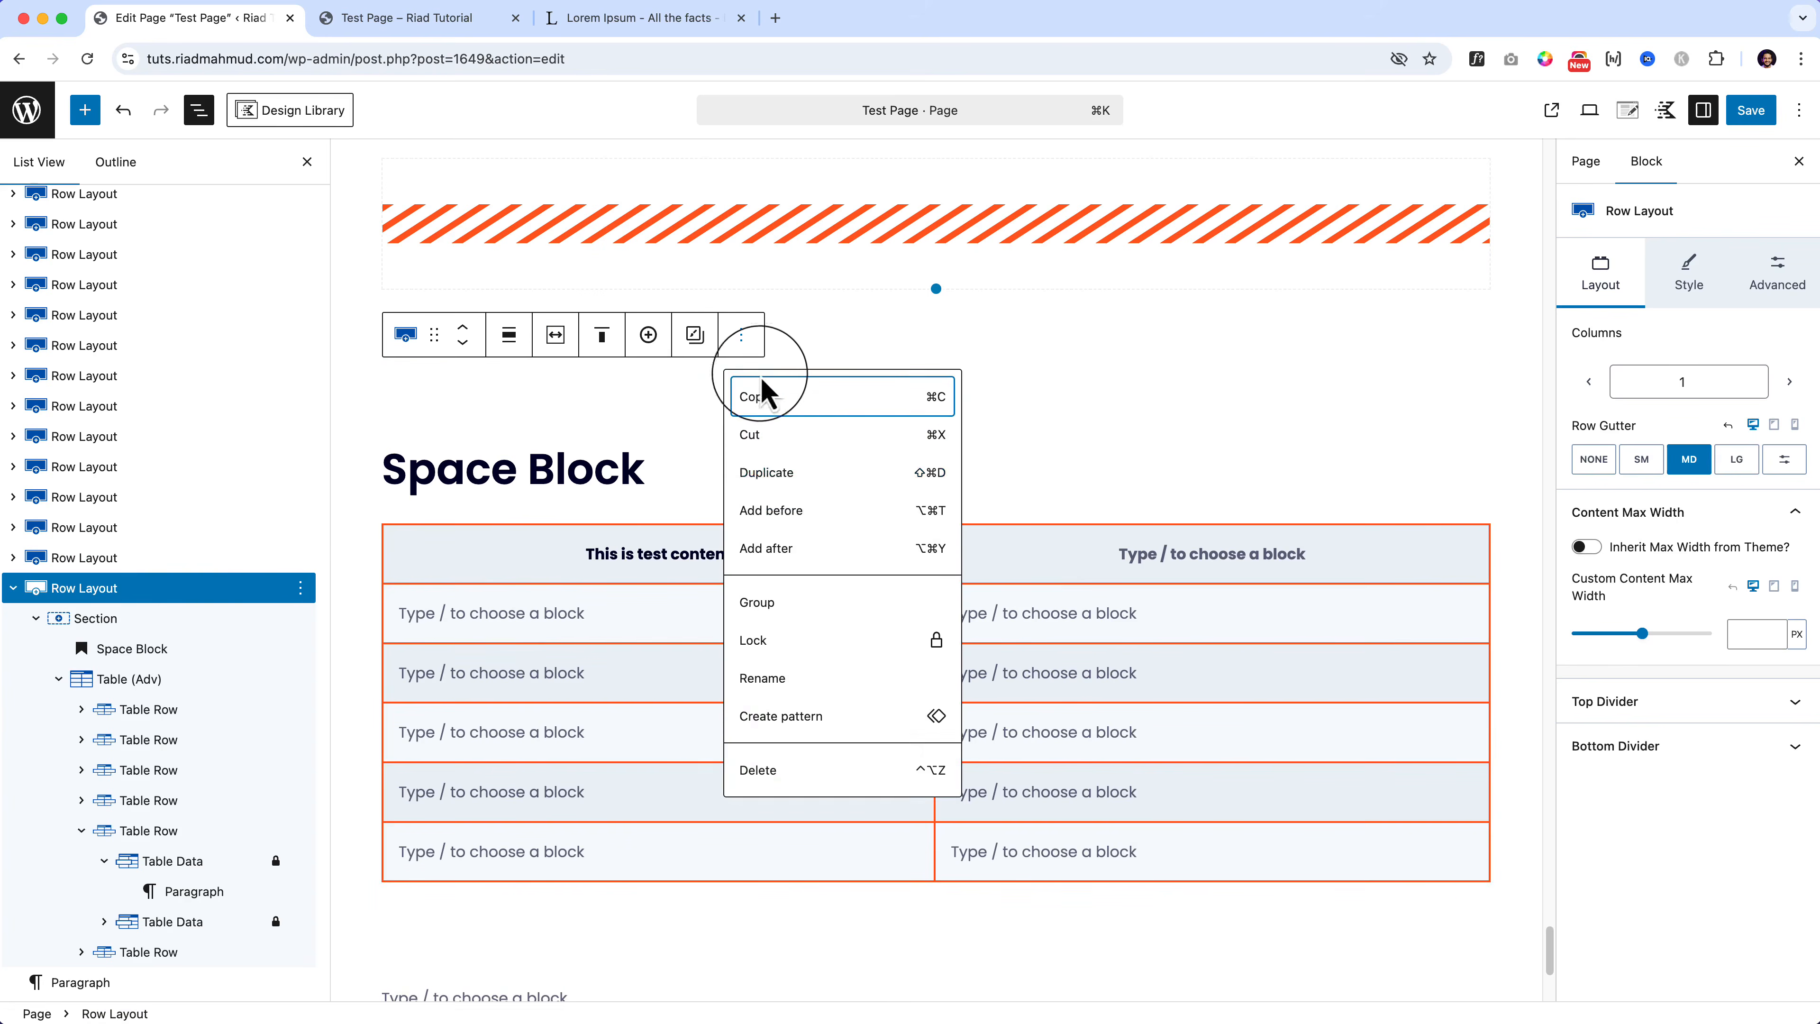
click(788, 473)
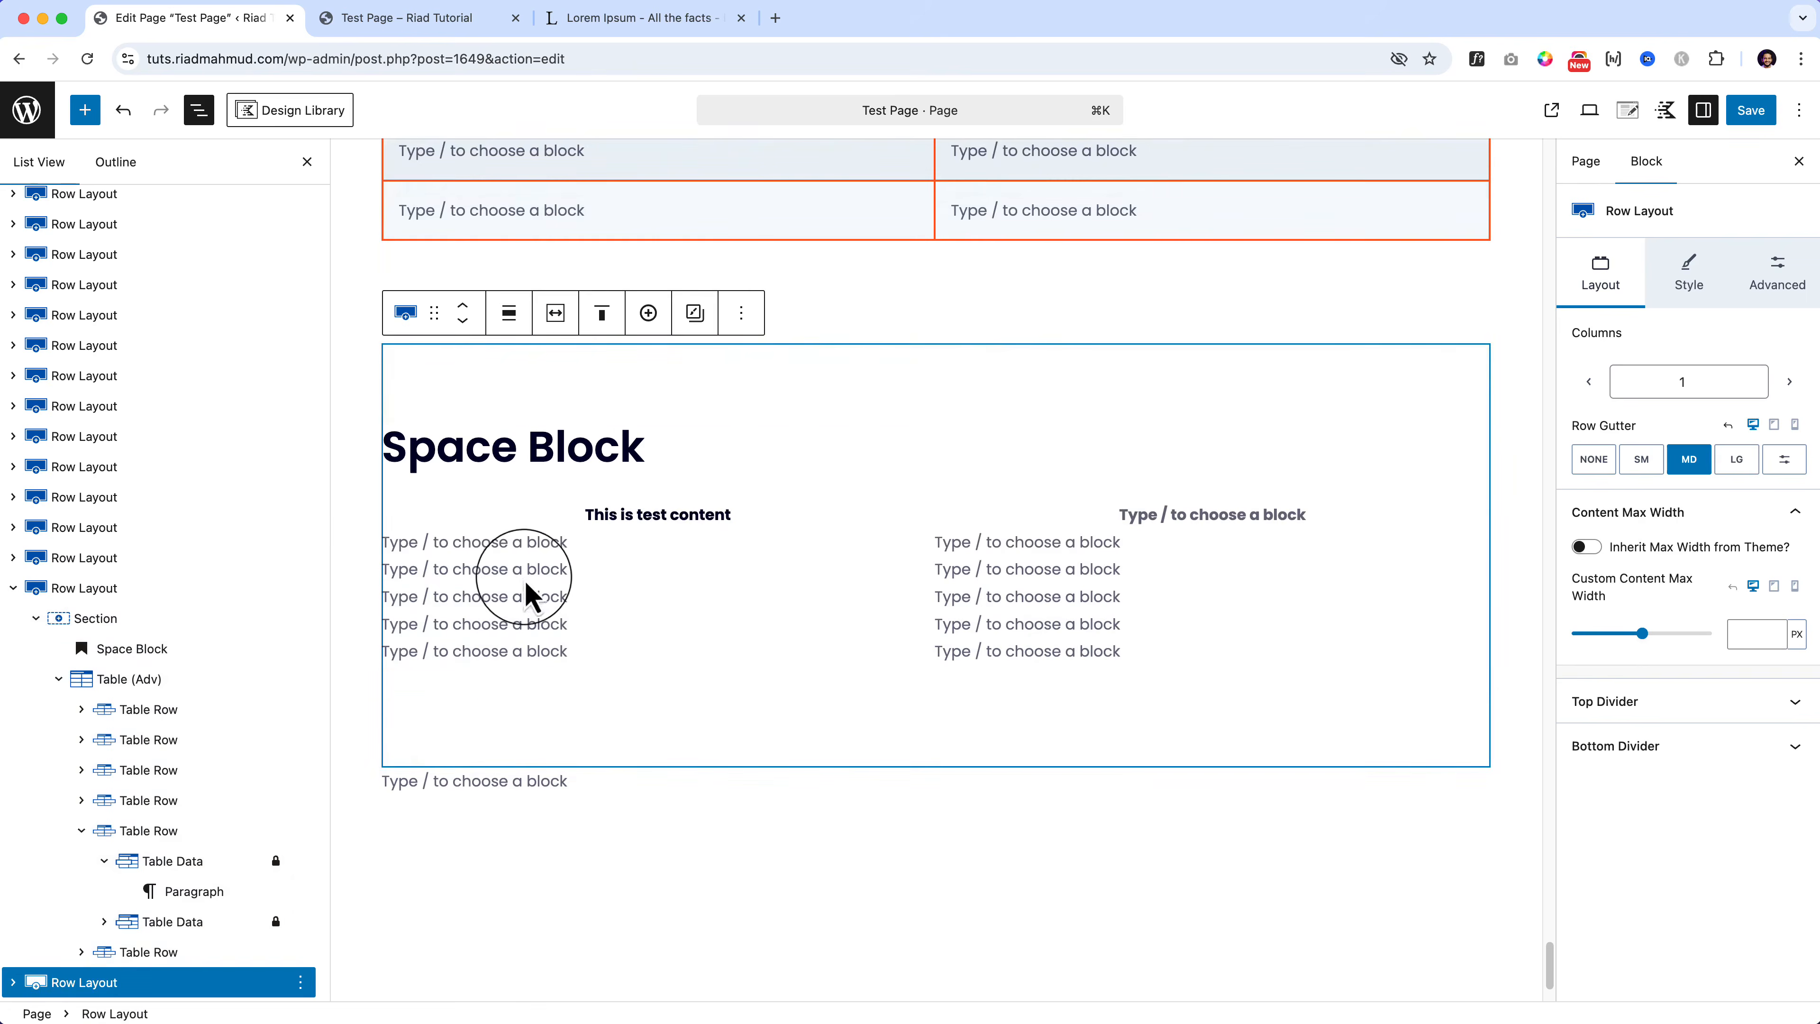
Step: Retitle the first copy's heading from 'Space Block' to 'Table Block'
click(518, 579)
scroll(518, 579, up, 16)
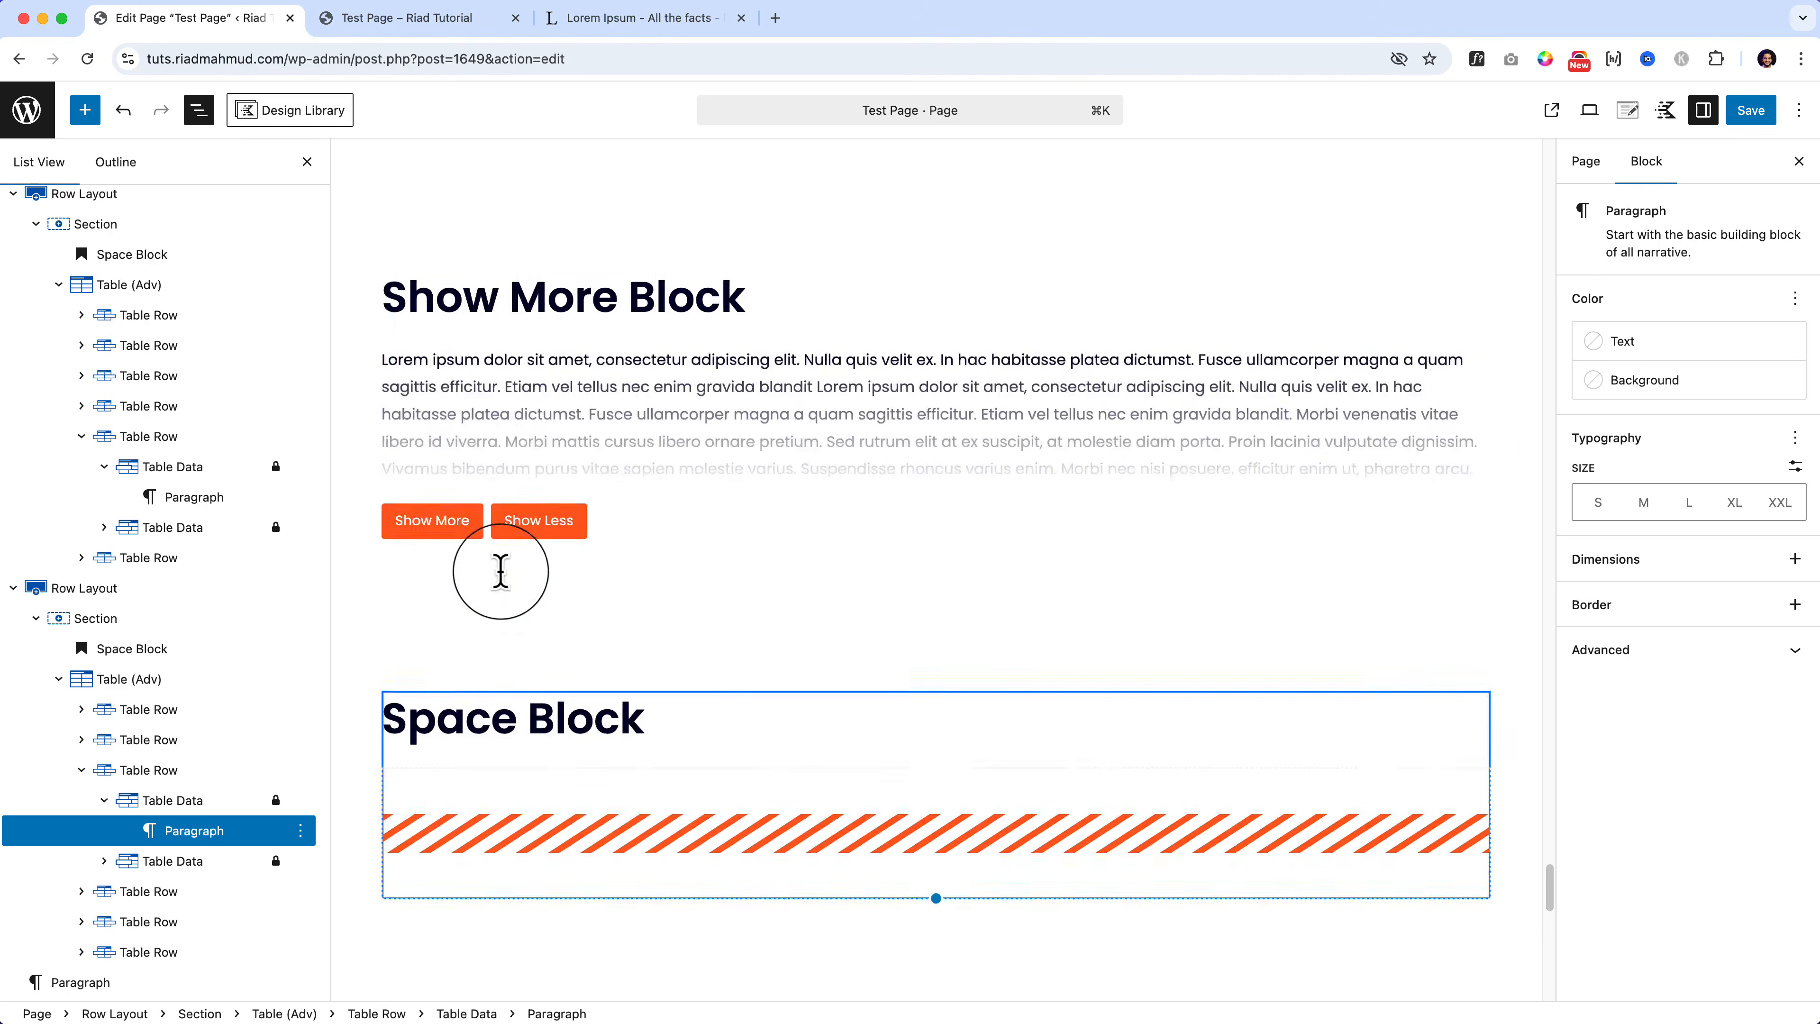
scroll(494, 570, down, 7)
click(475, 566)
double_click(475, 565)
text(Table)
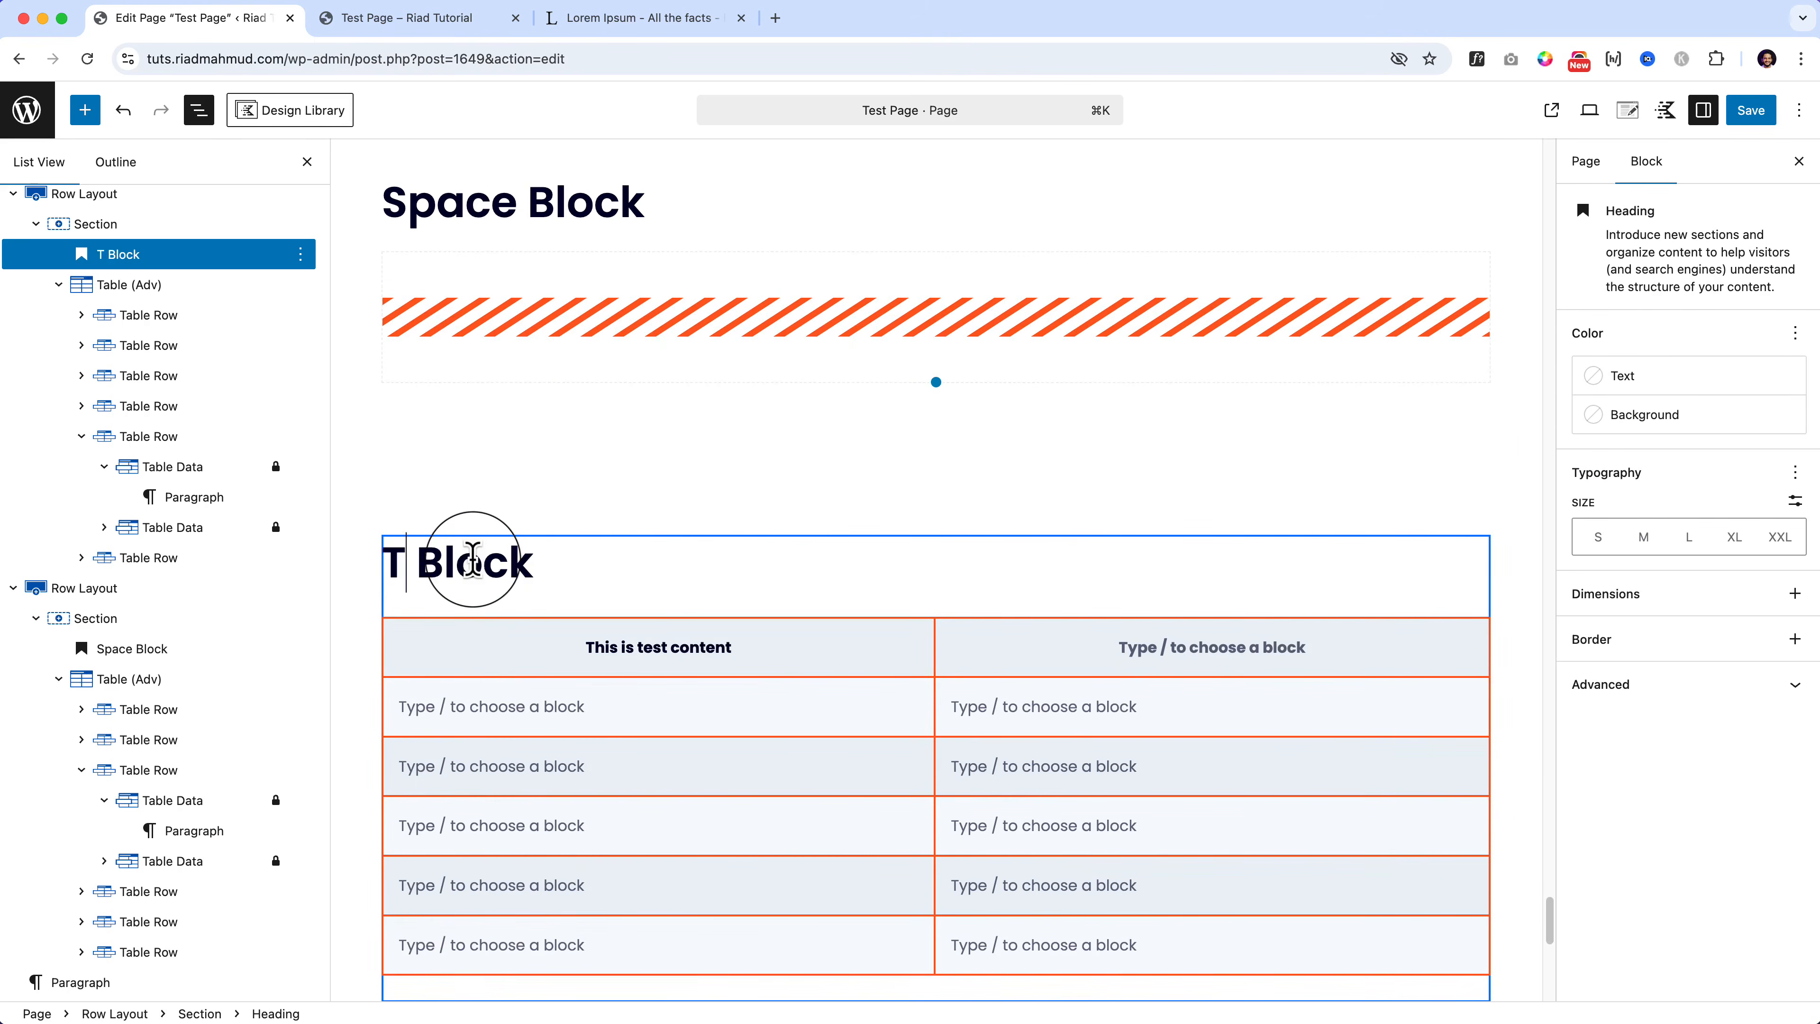
Step: Move the heading to the page top, directly above the Accordion Block heading
scroll(333, 407, down, 7)
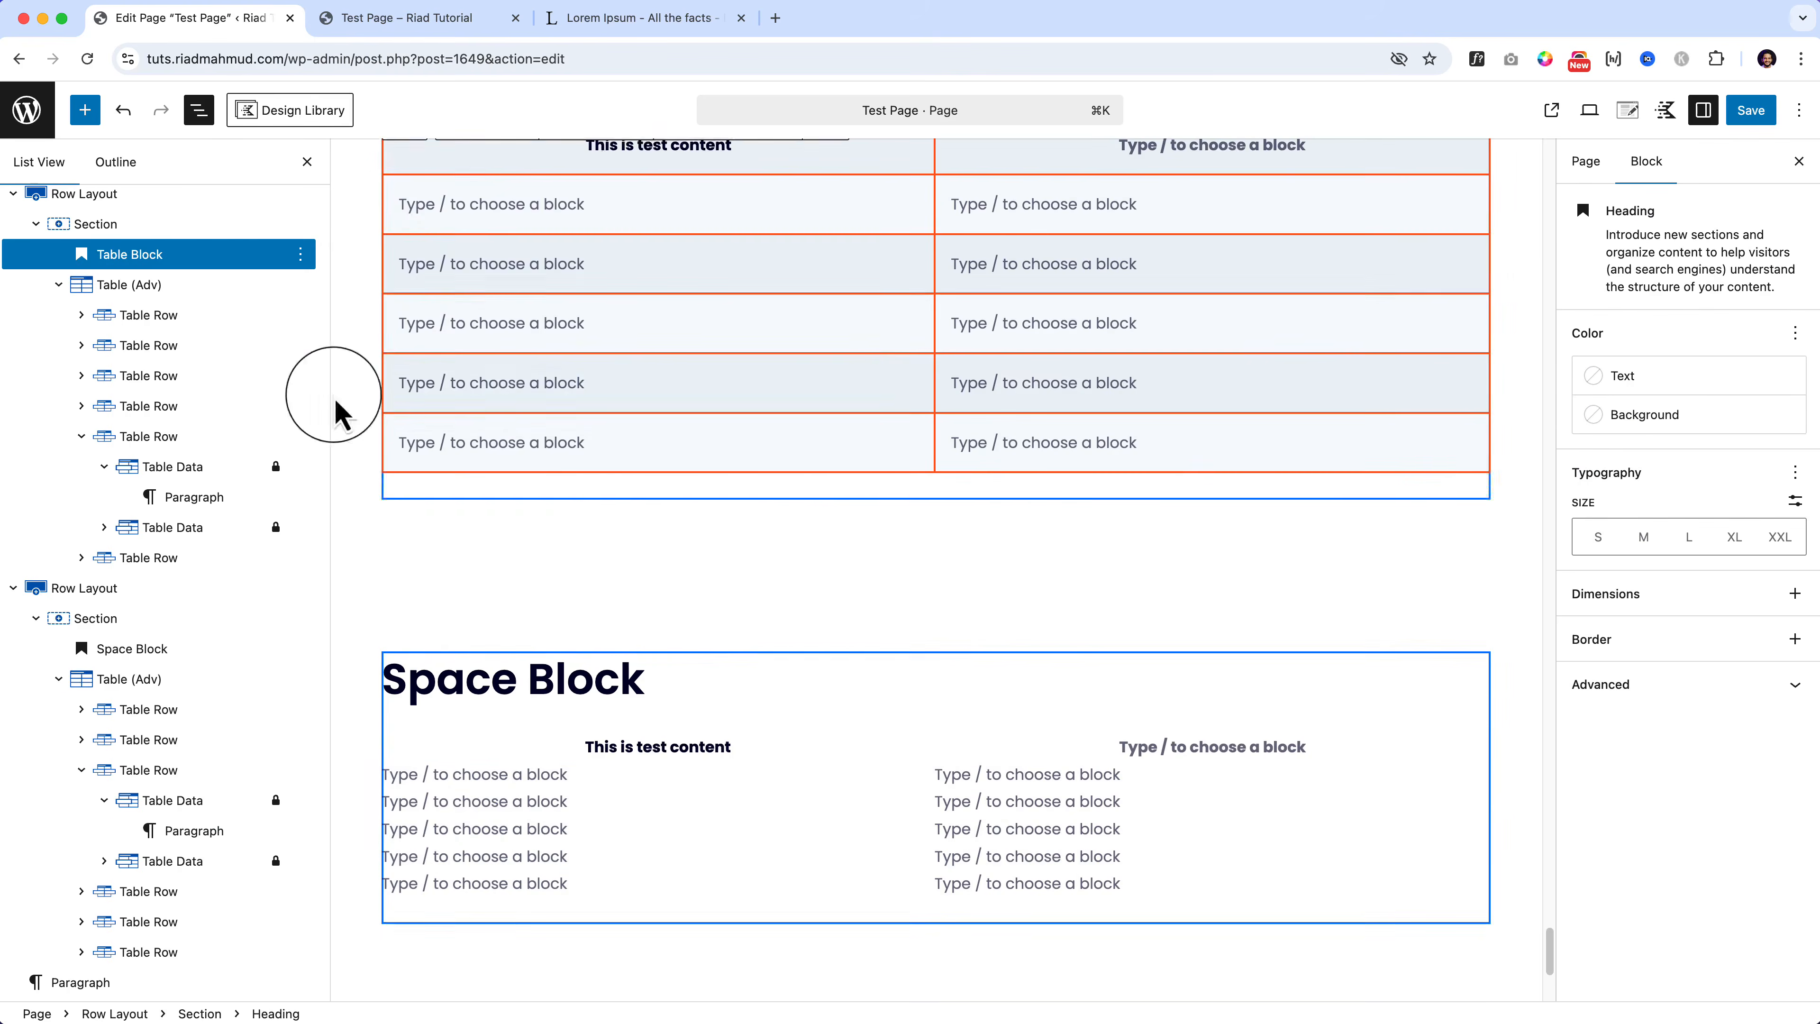
click(84, 109)
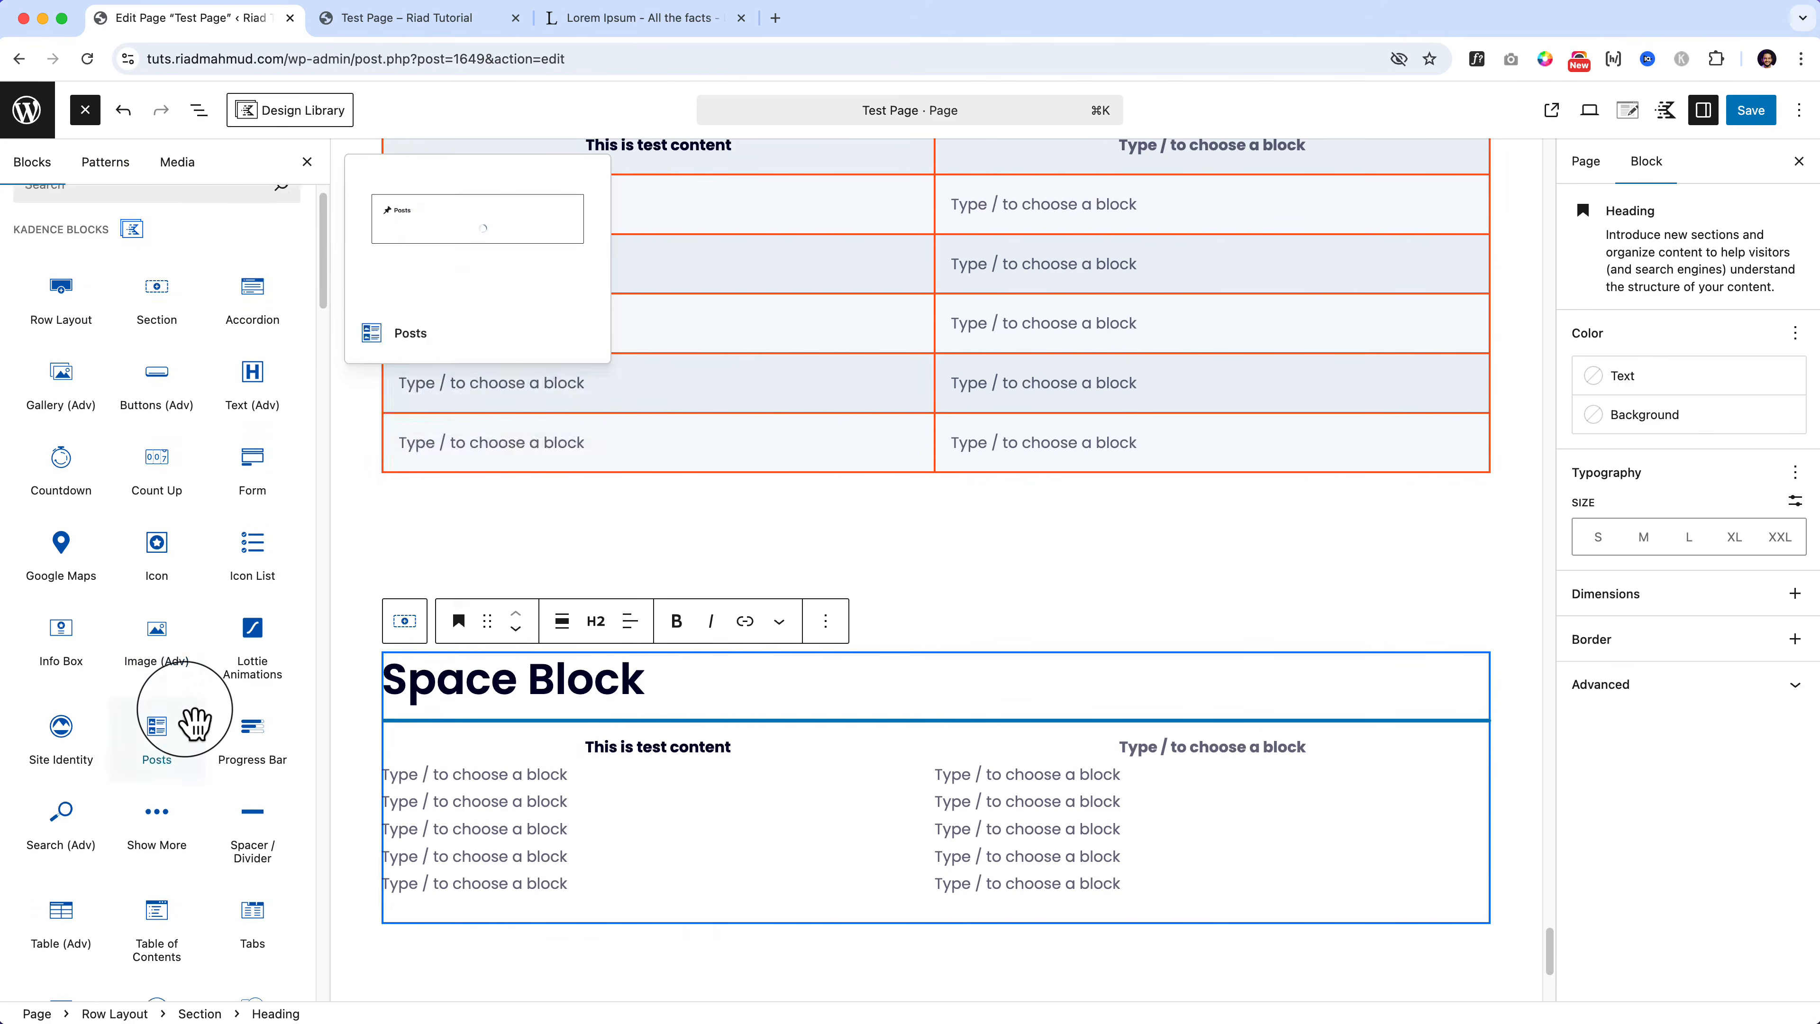
scroll(194, 745, down, 4)
scroll(150, 724, down, 3)
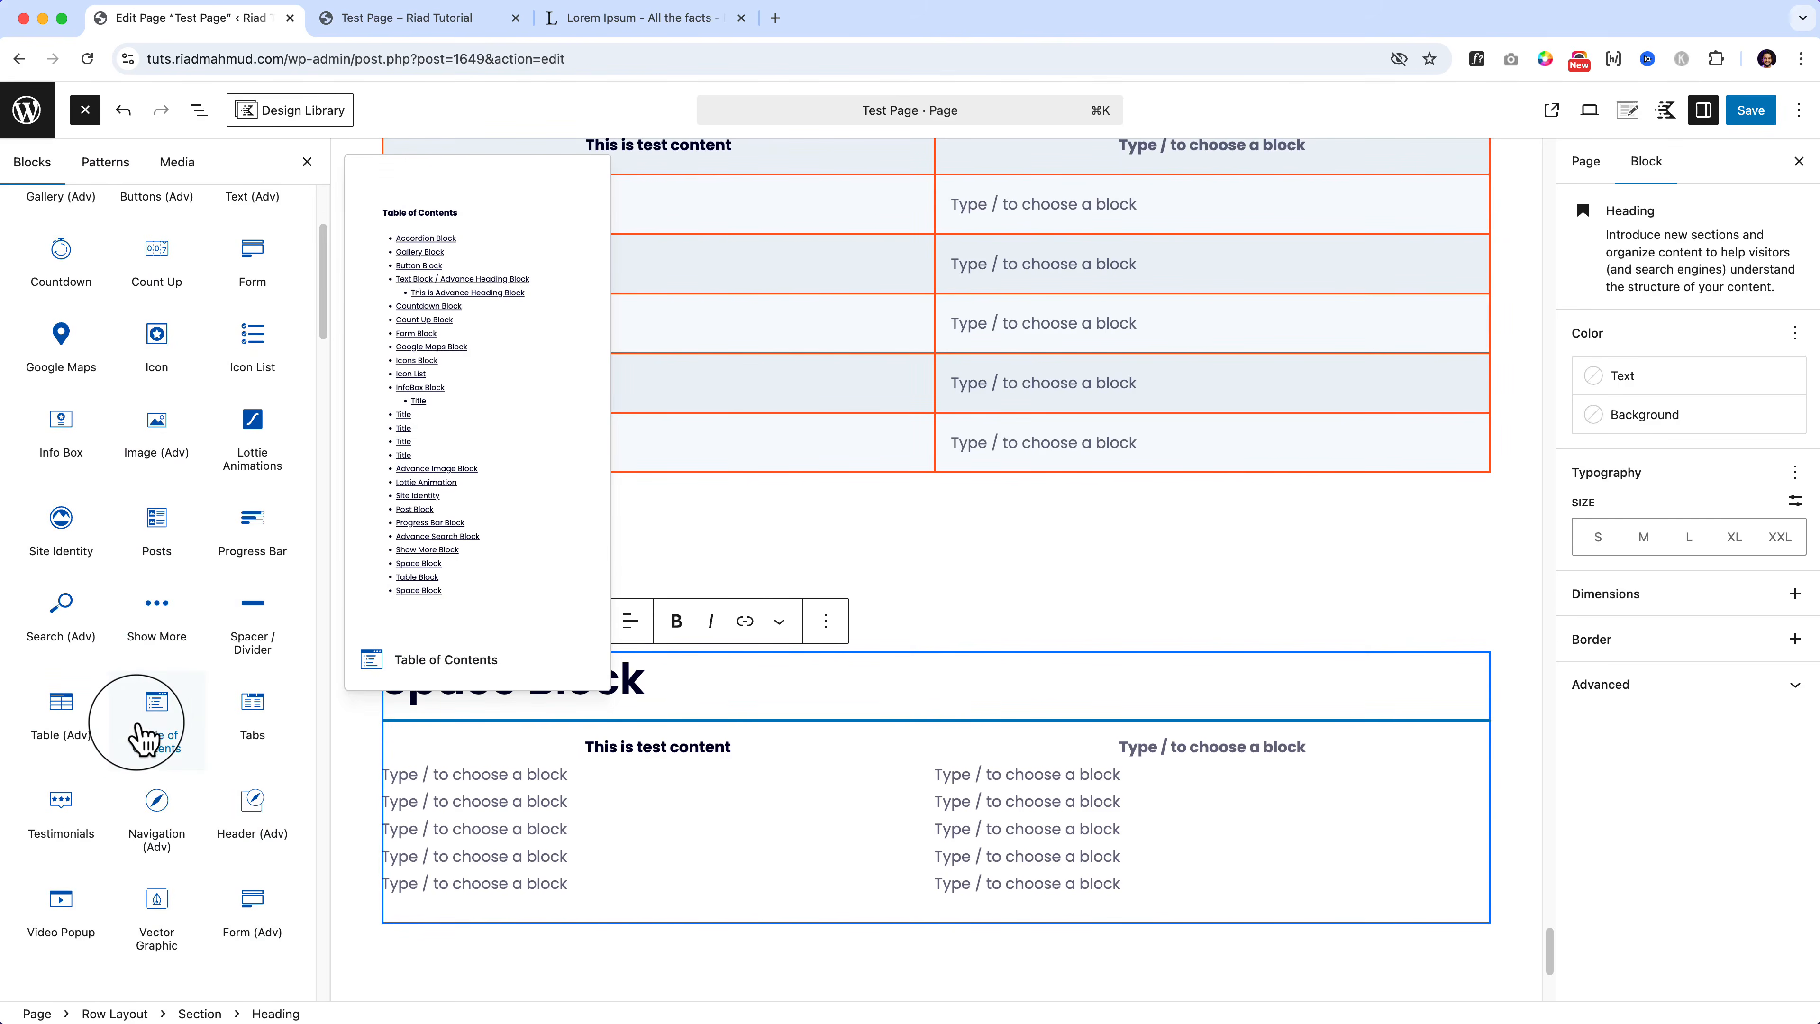
click(138, 721)
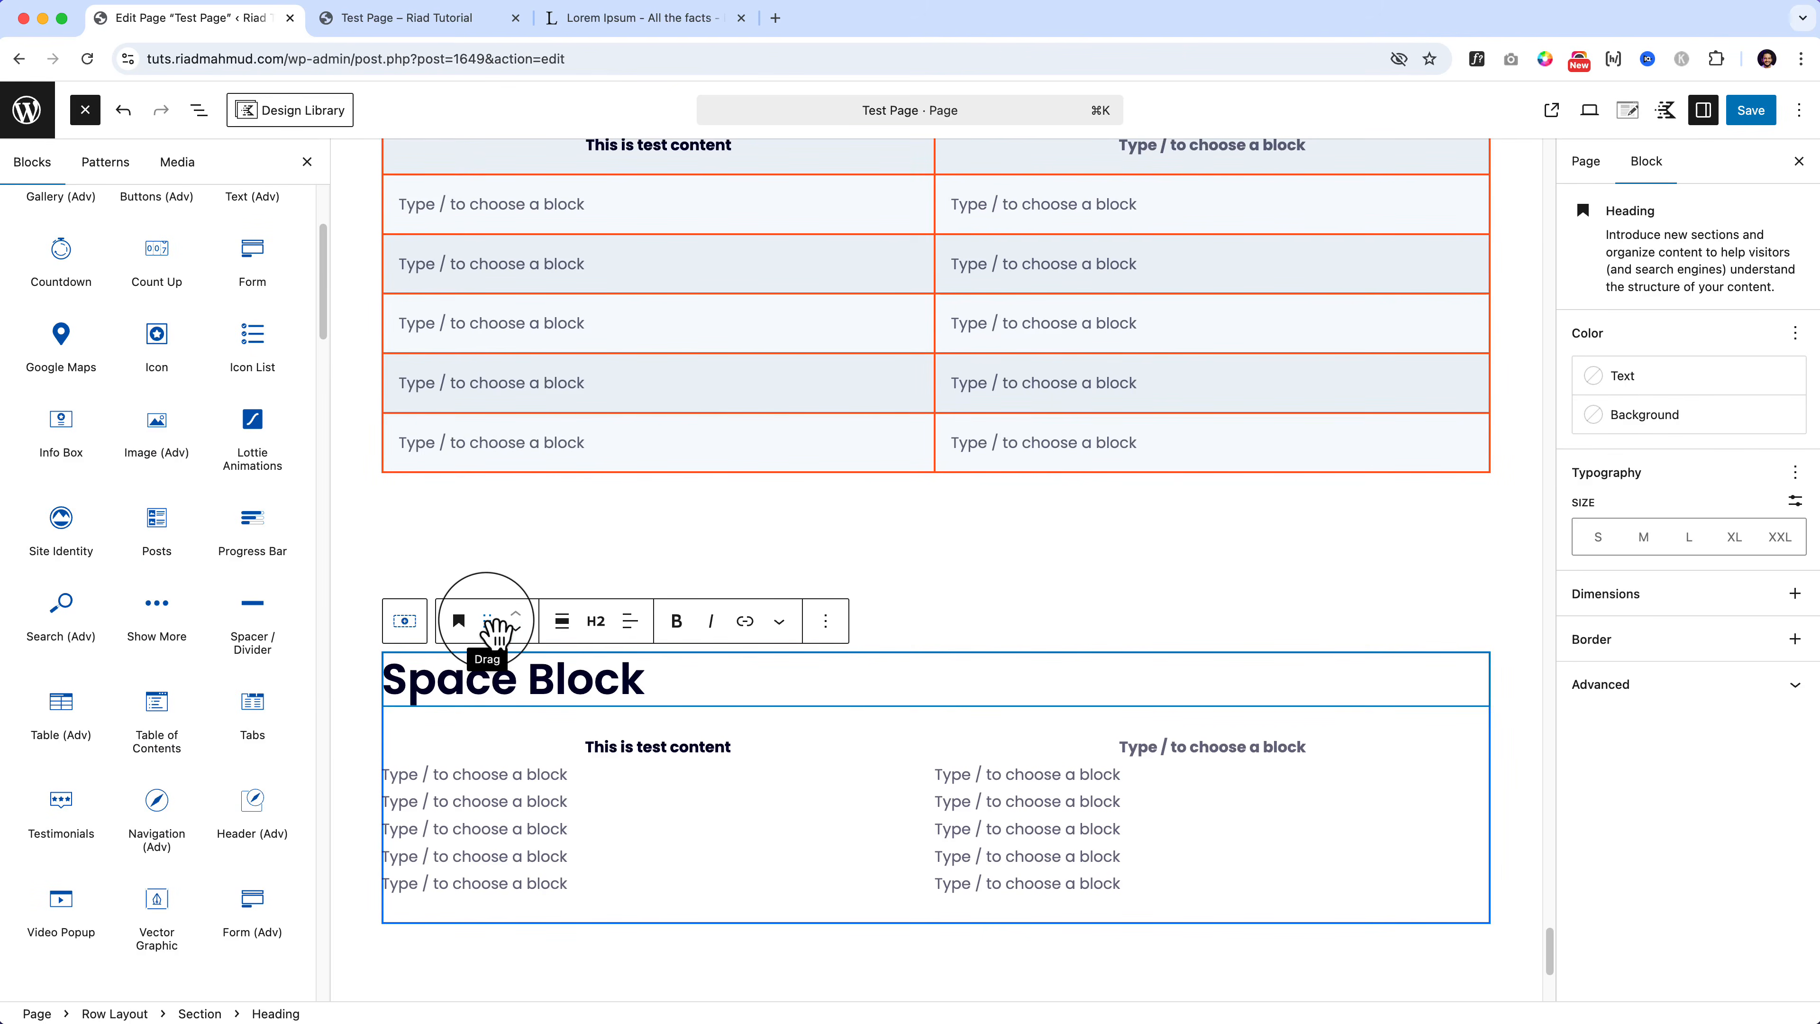
drag(494, 628, 424, 356)
Step: Retitle the top heading 'Table of content' and insert a Table of Contents block below it via /table
triple_click(460, 388)
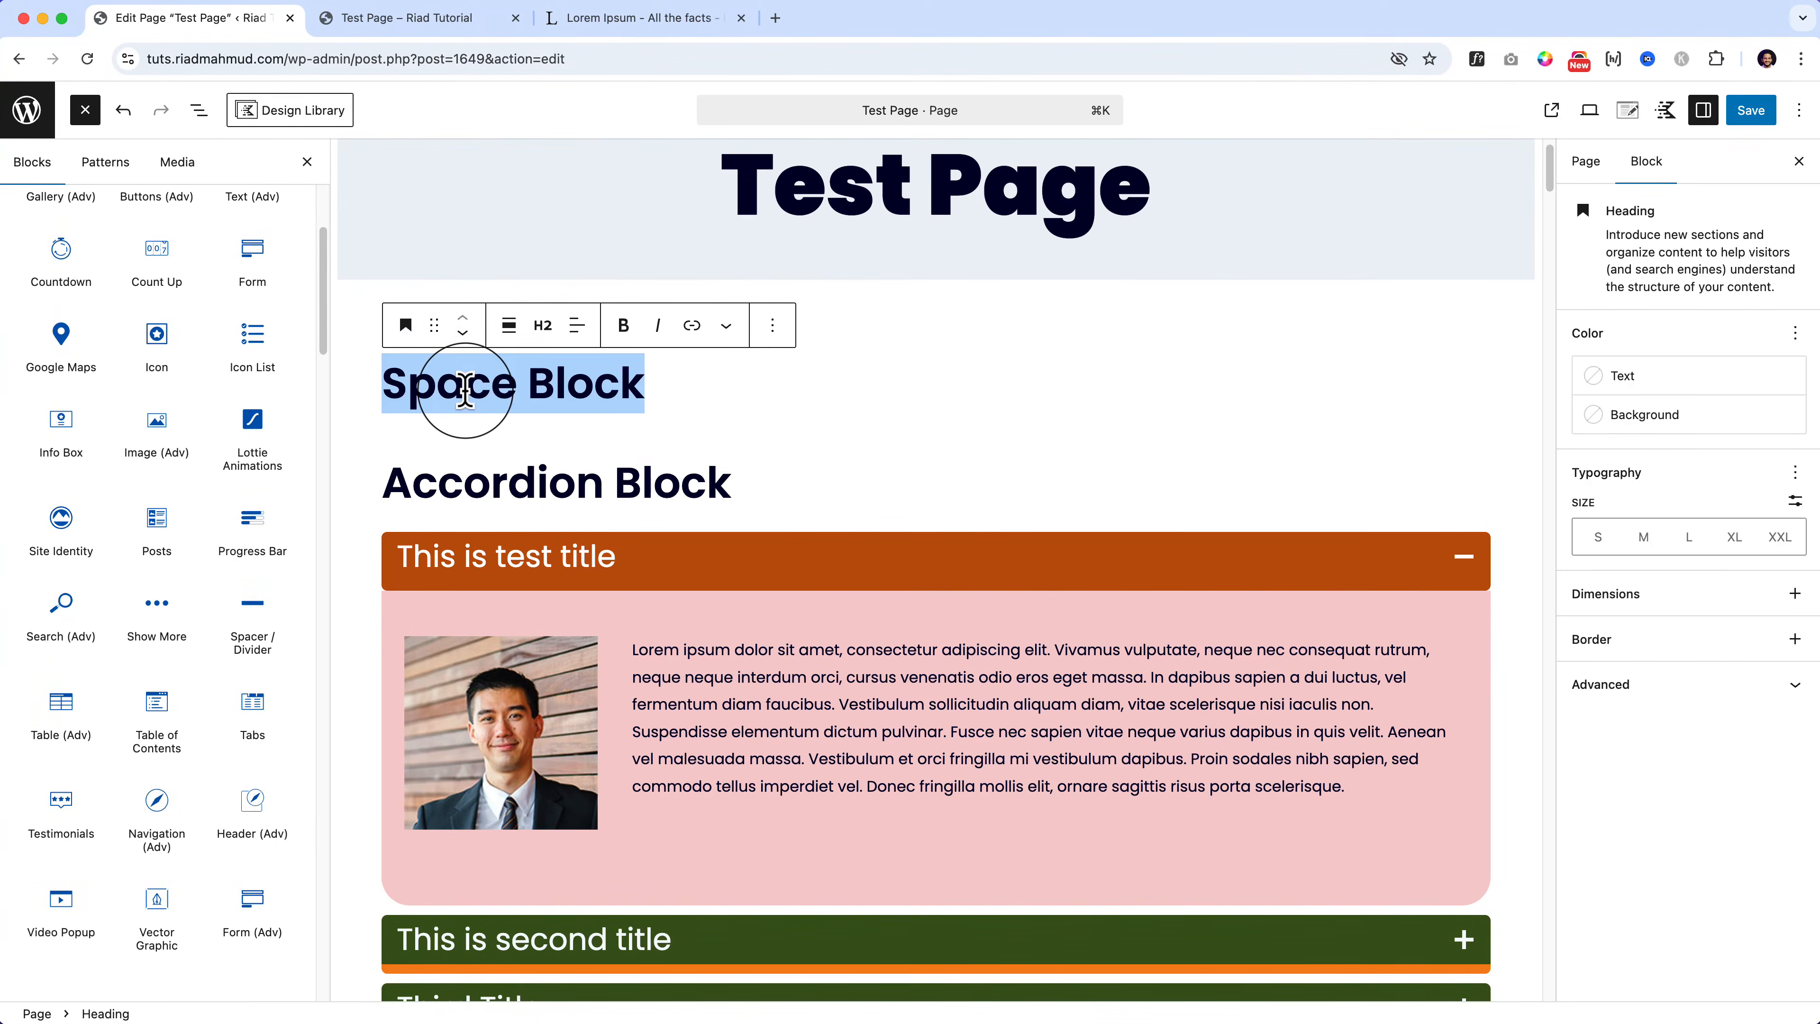
text(Table of content)
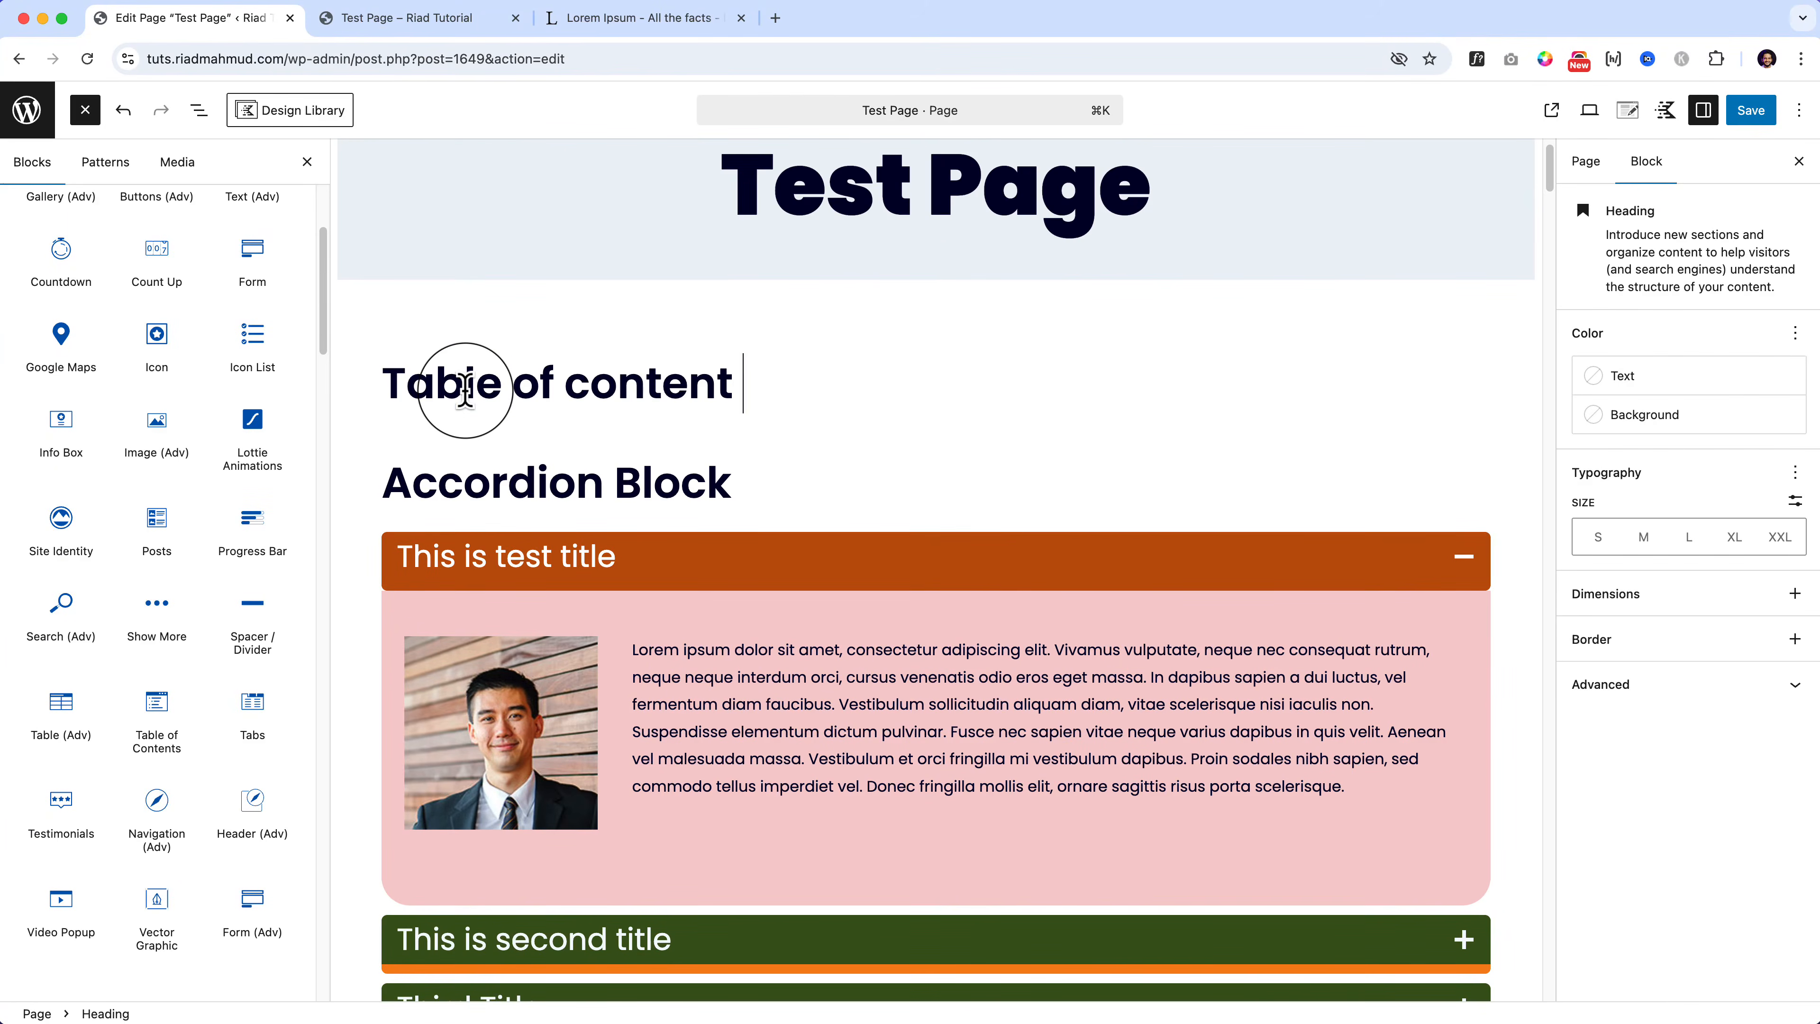
key(Return)
text(/table)
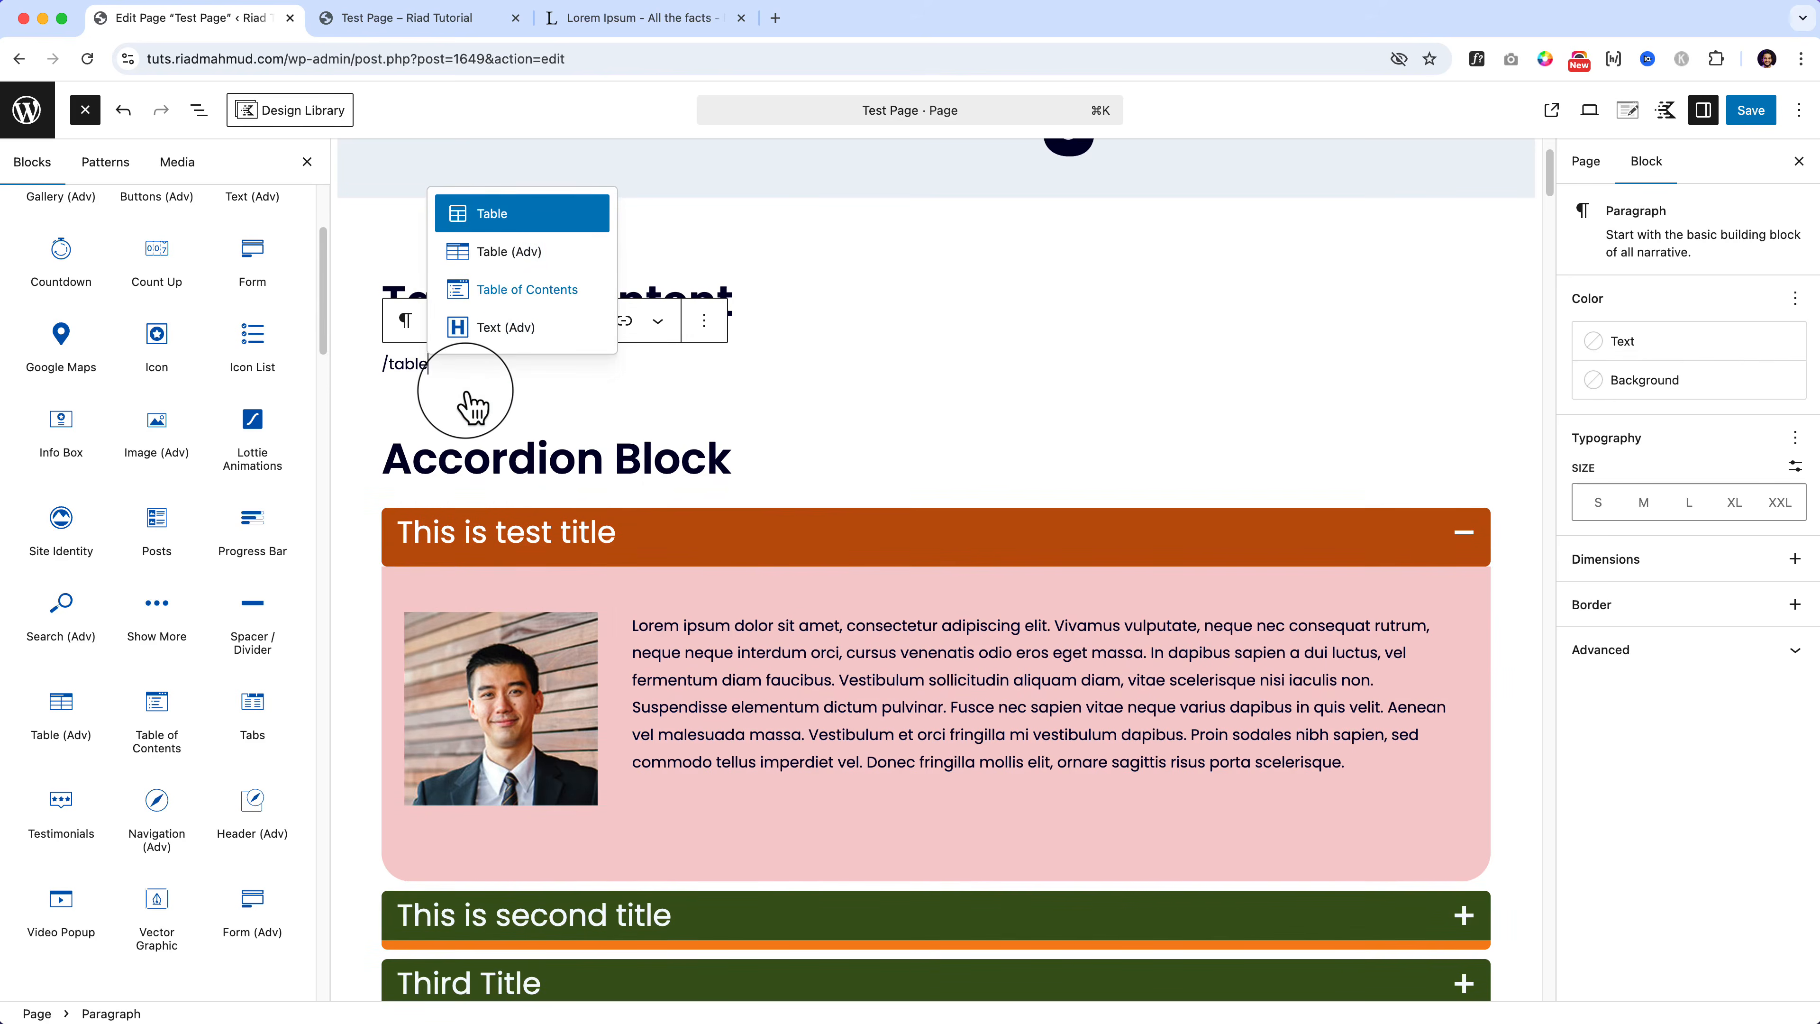
mouse_move(162, 720)
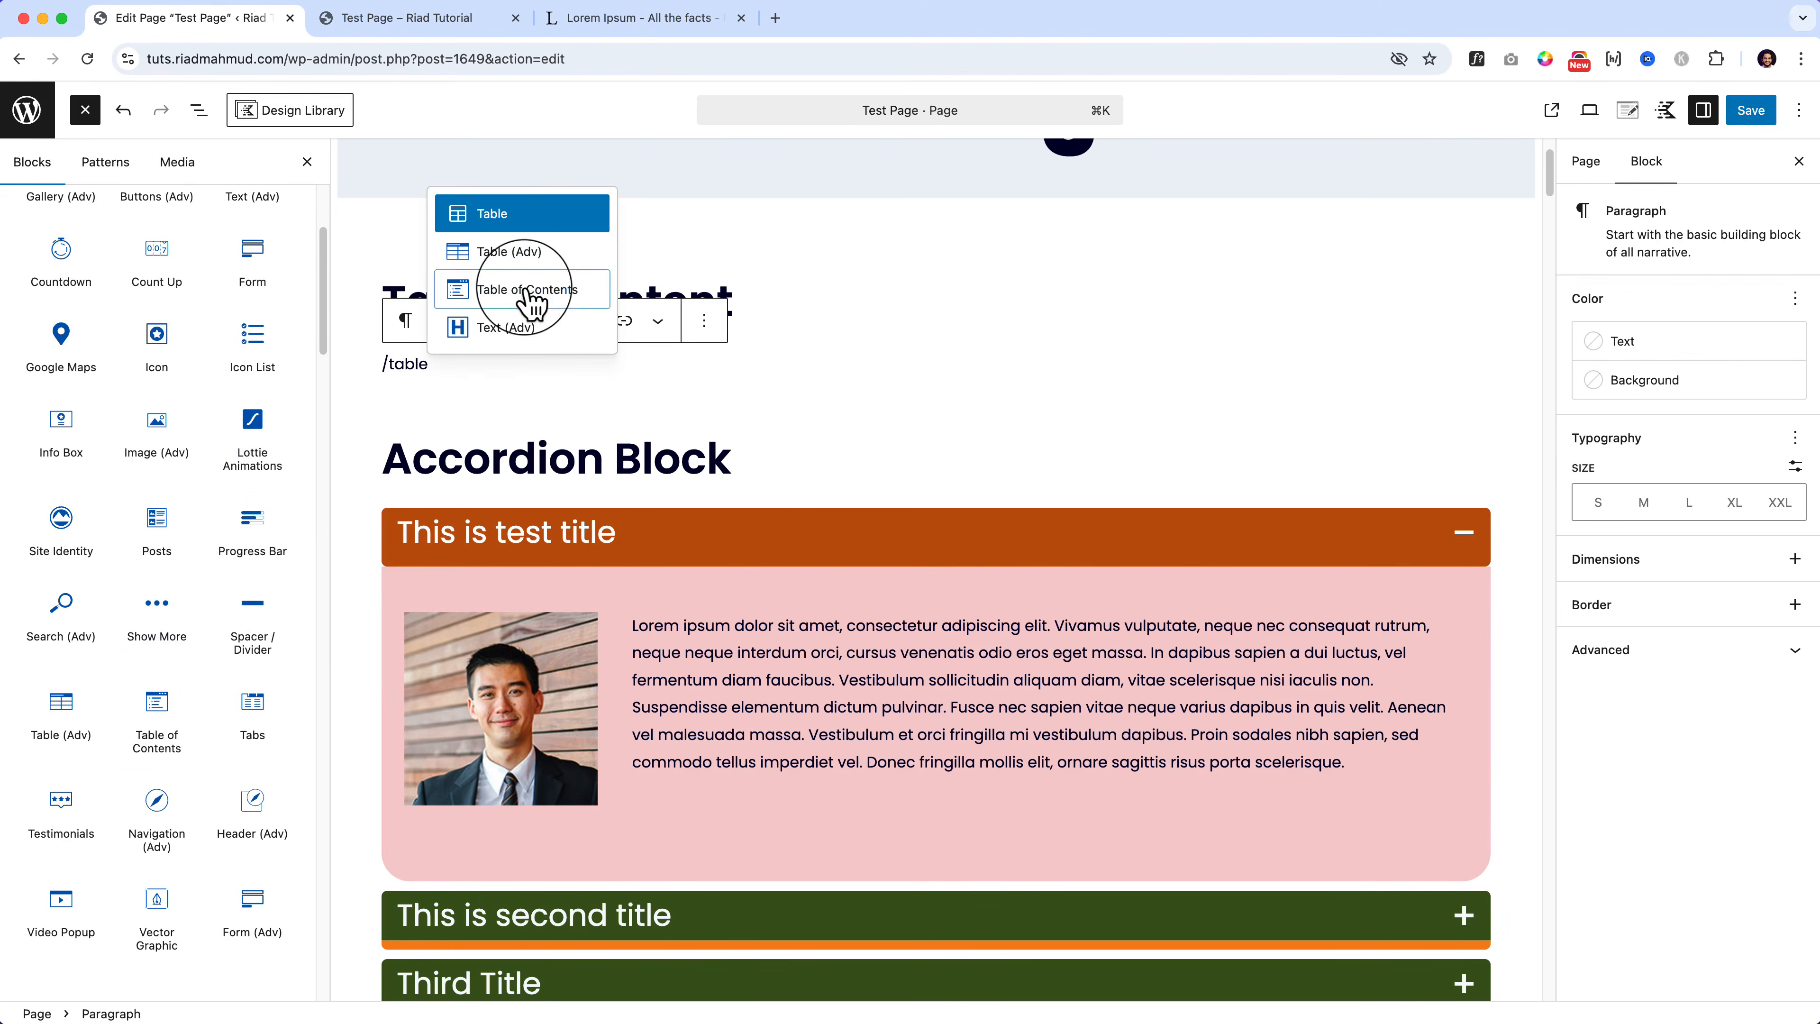
click(530, 291)
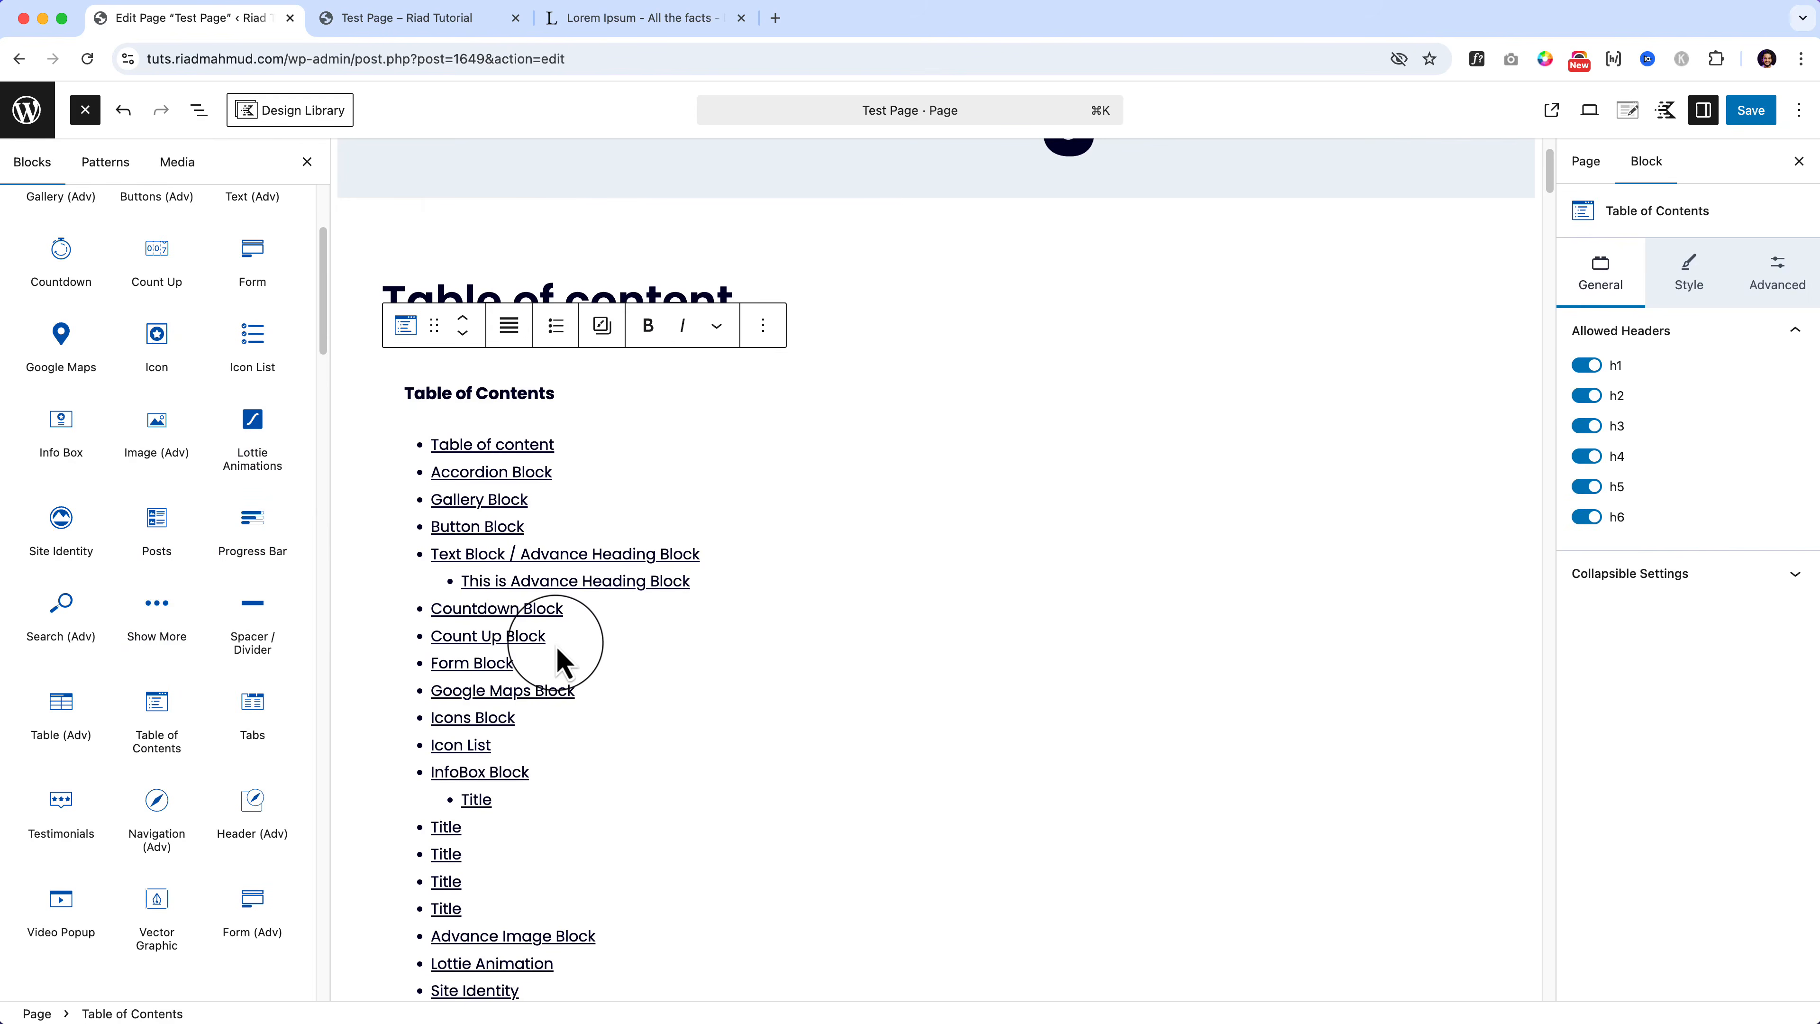
Step: Limit the Table of Contents to h2 headings, save, and switch to the live Test Page
scroll(556, 649, down, 1)
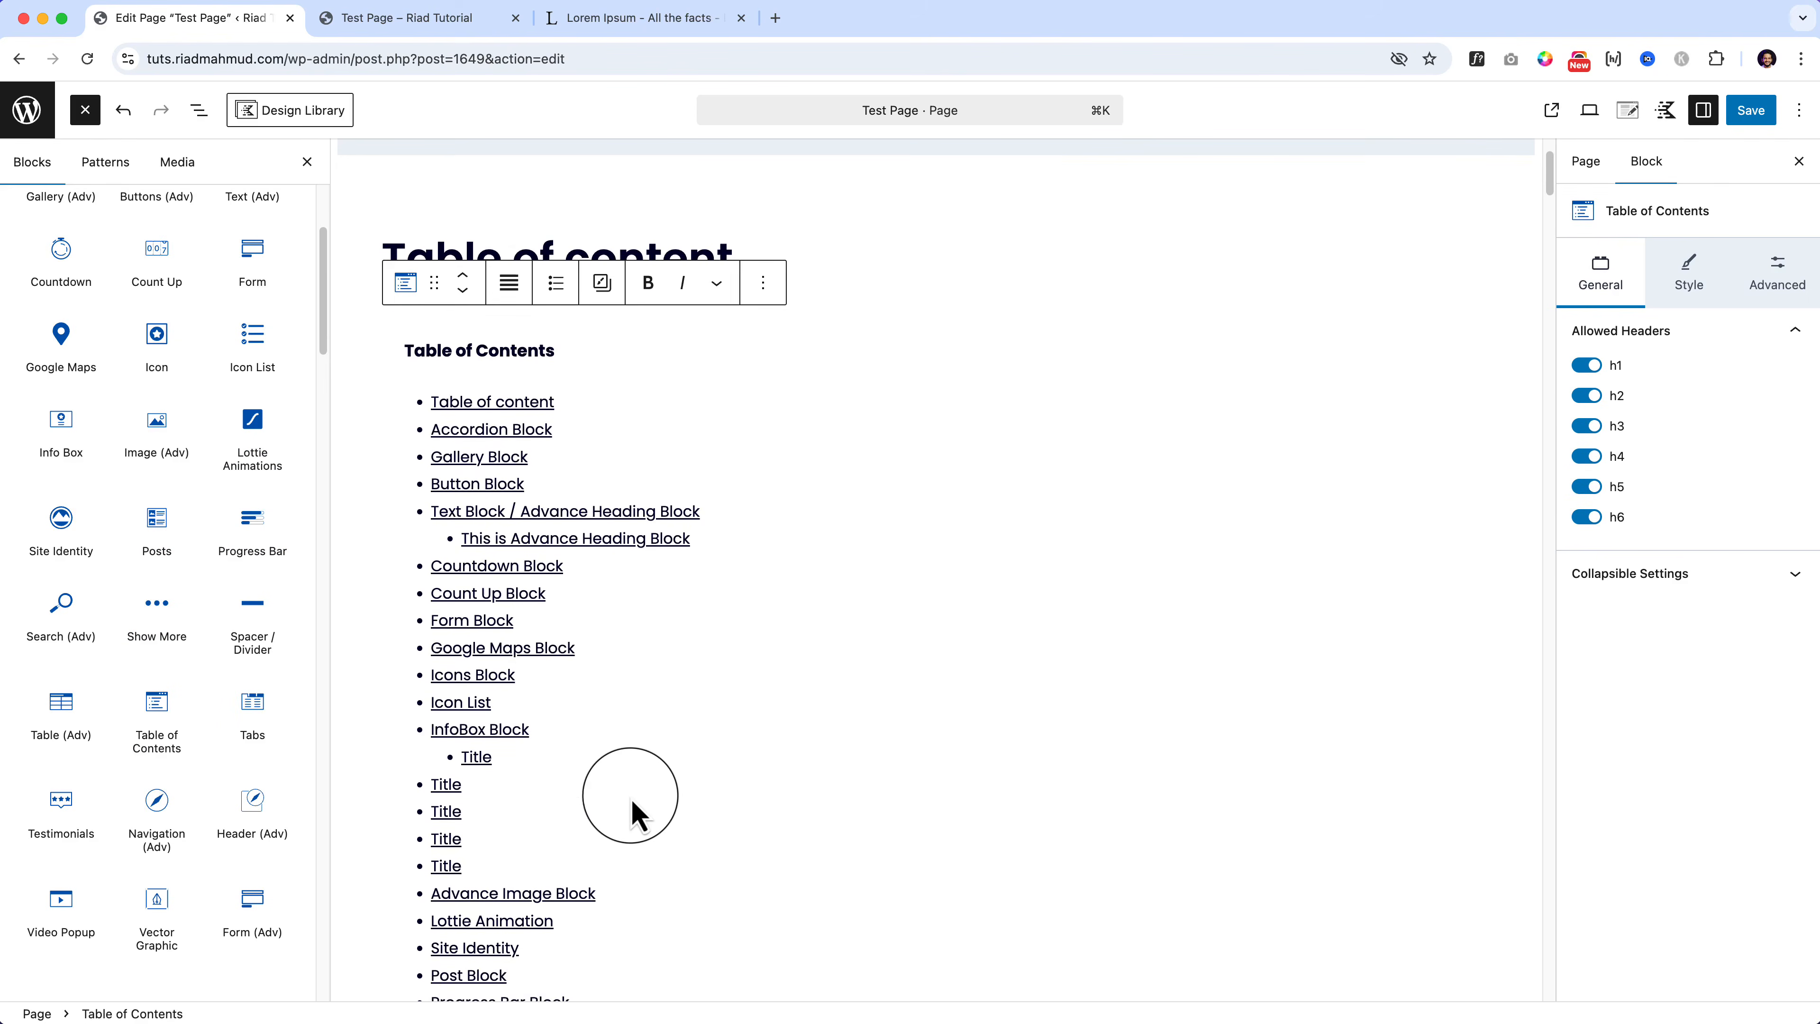
scroll(631, 810, down, 5)
scroll(630, 810, up, 10)
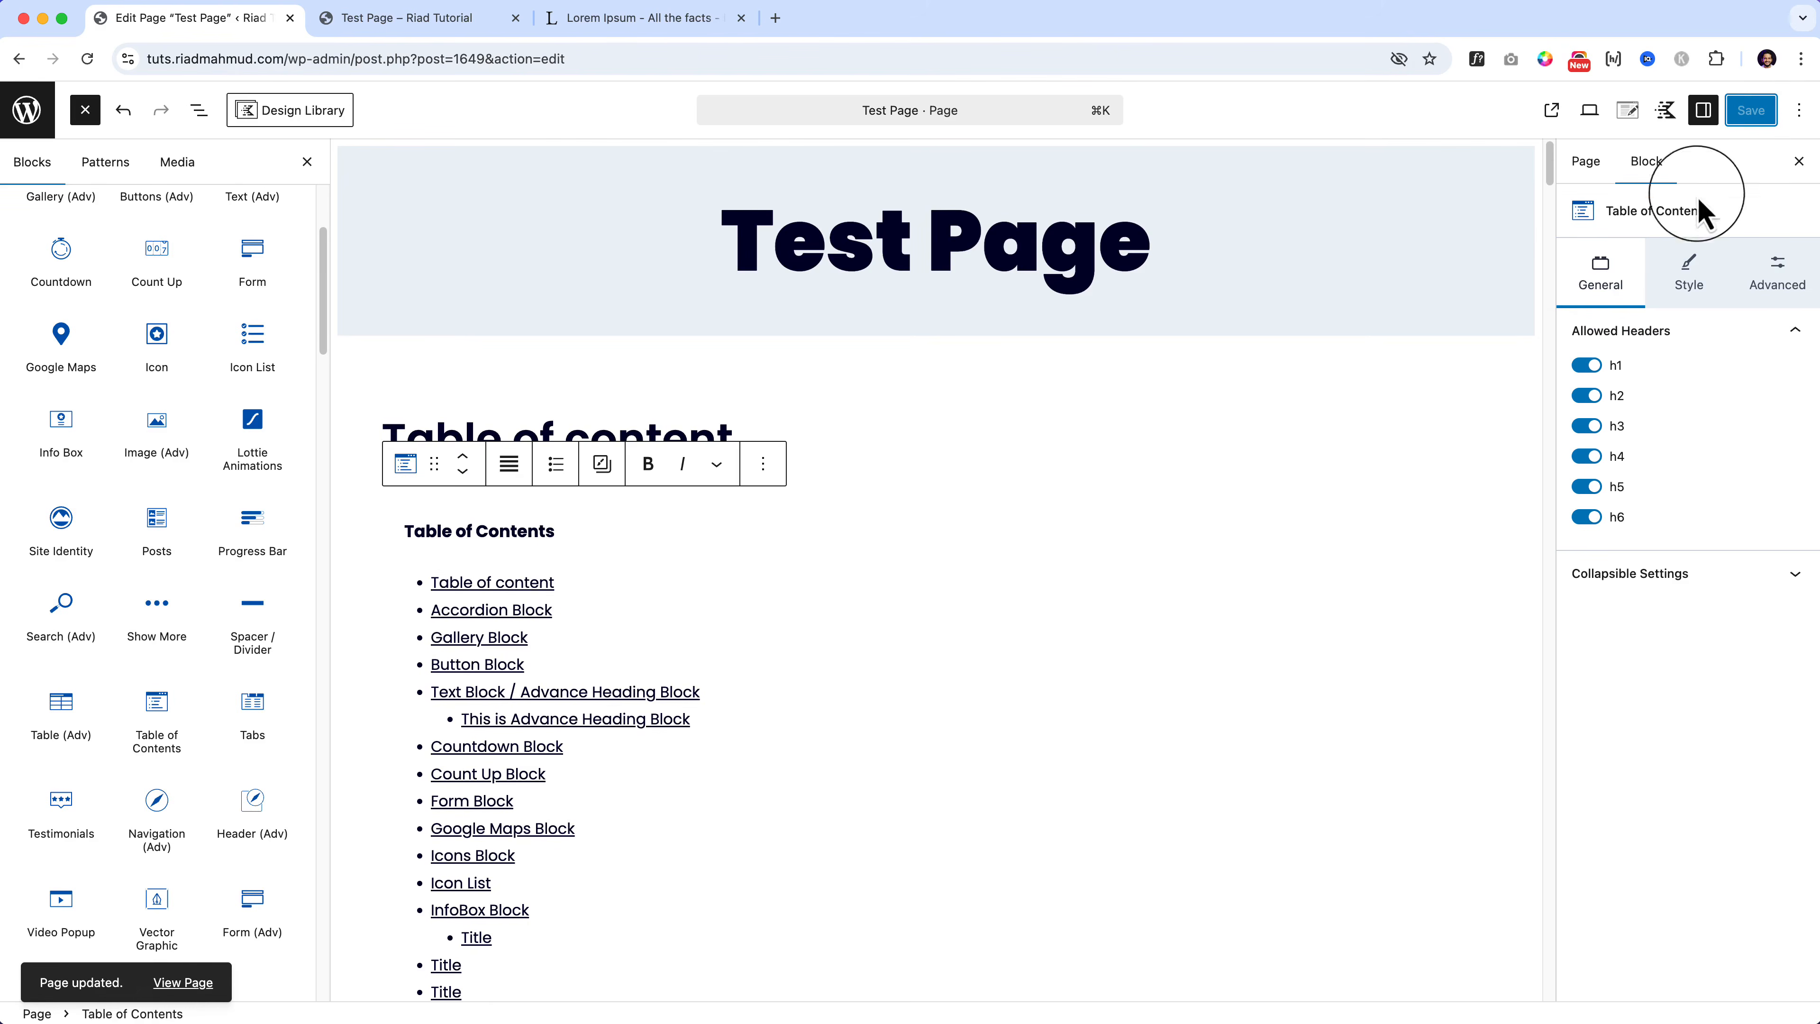
click(1589, 428)
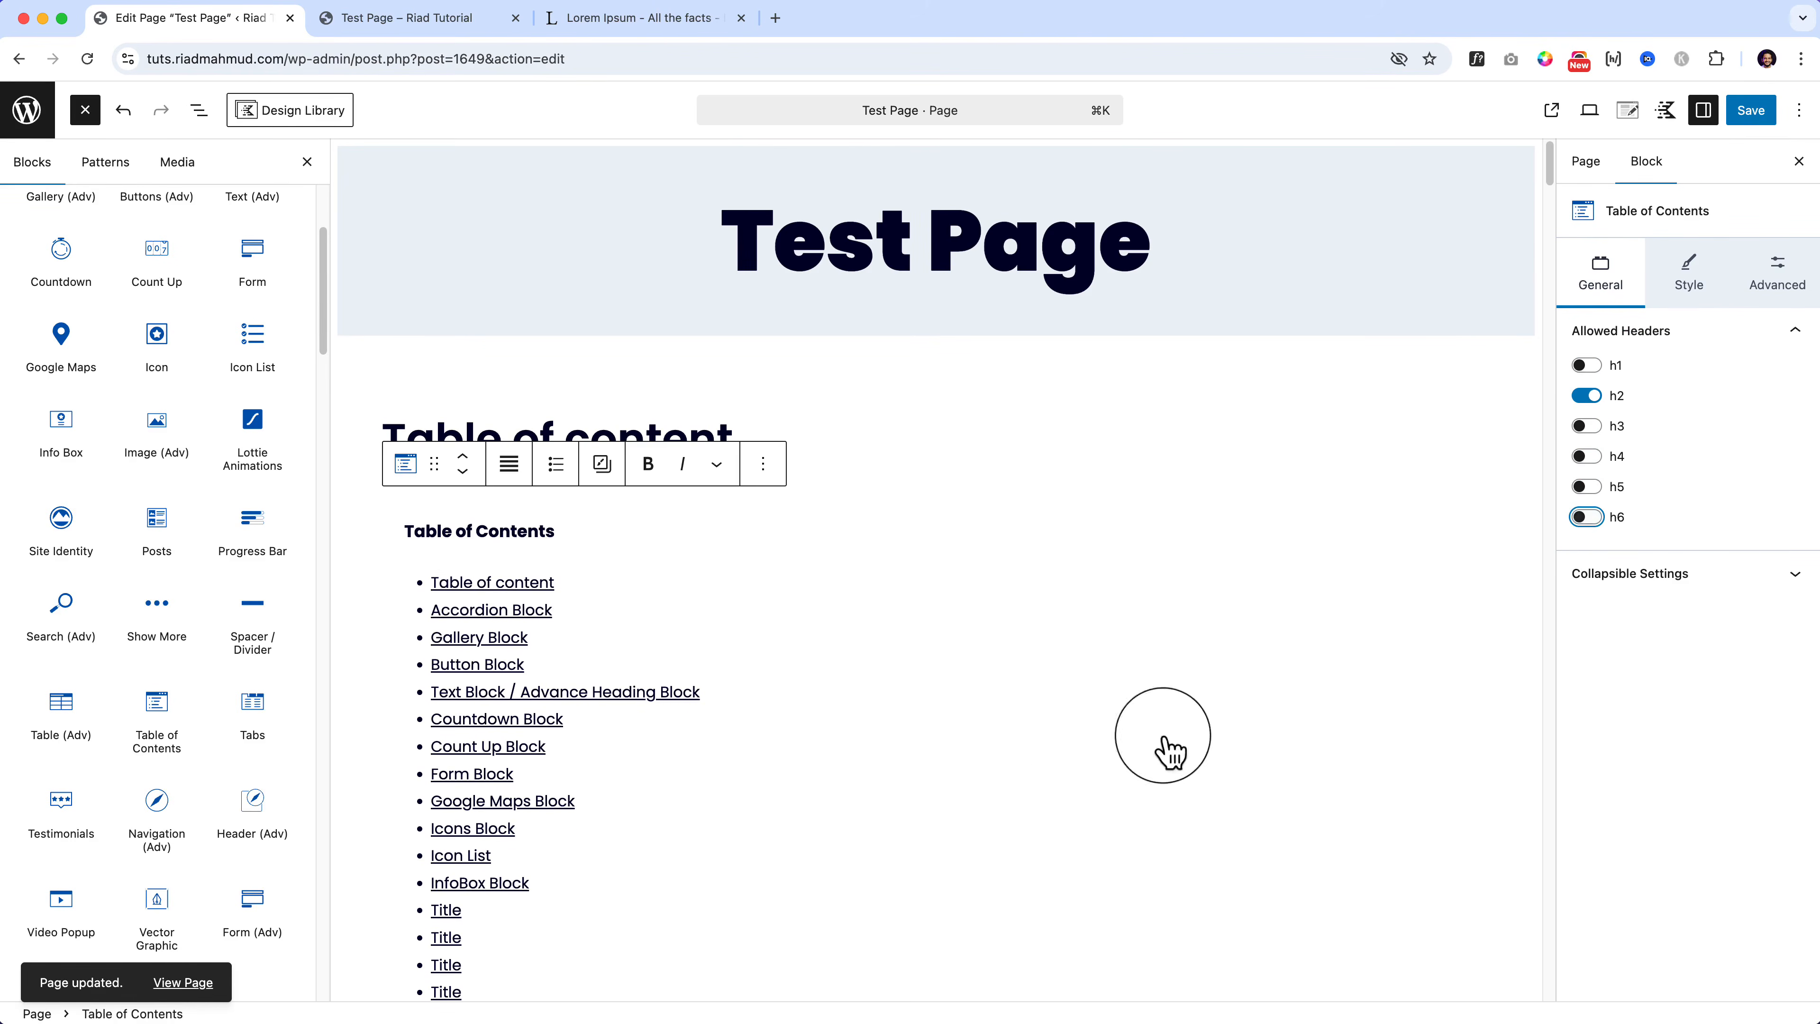
scroll(856, 889, down, 3)
scroll(855, 889, up, 3)
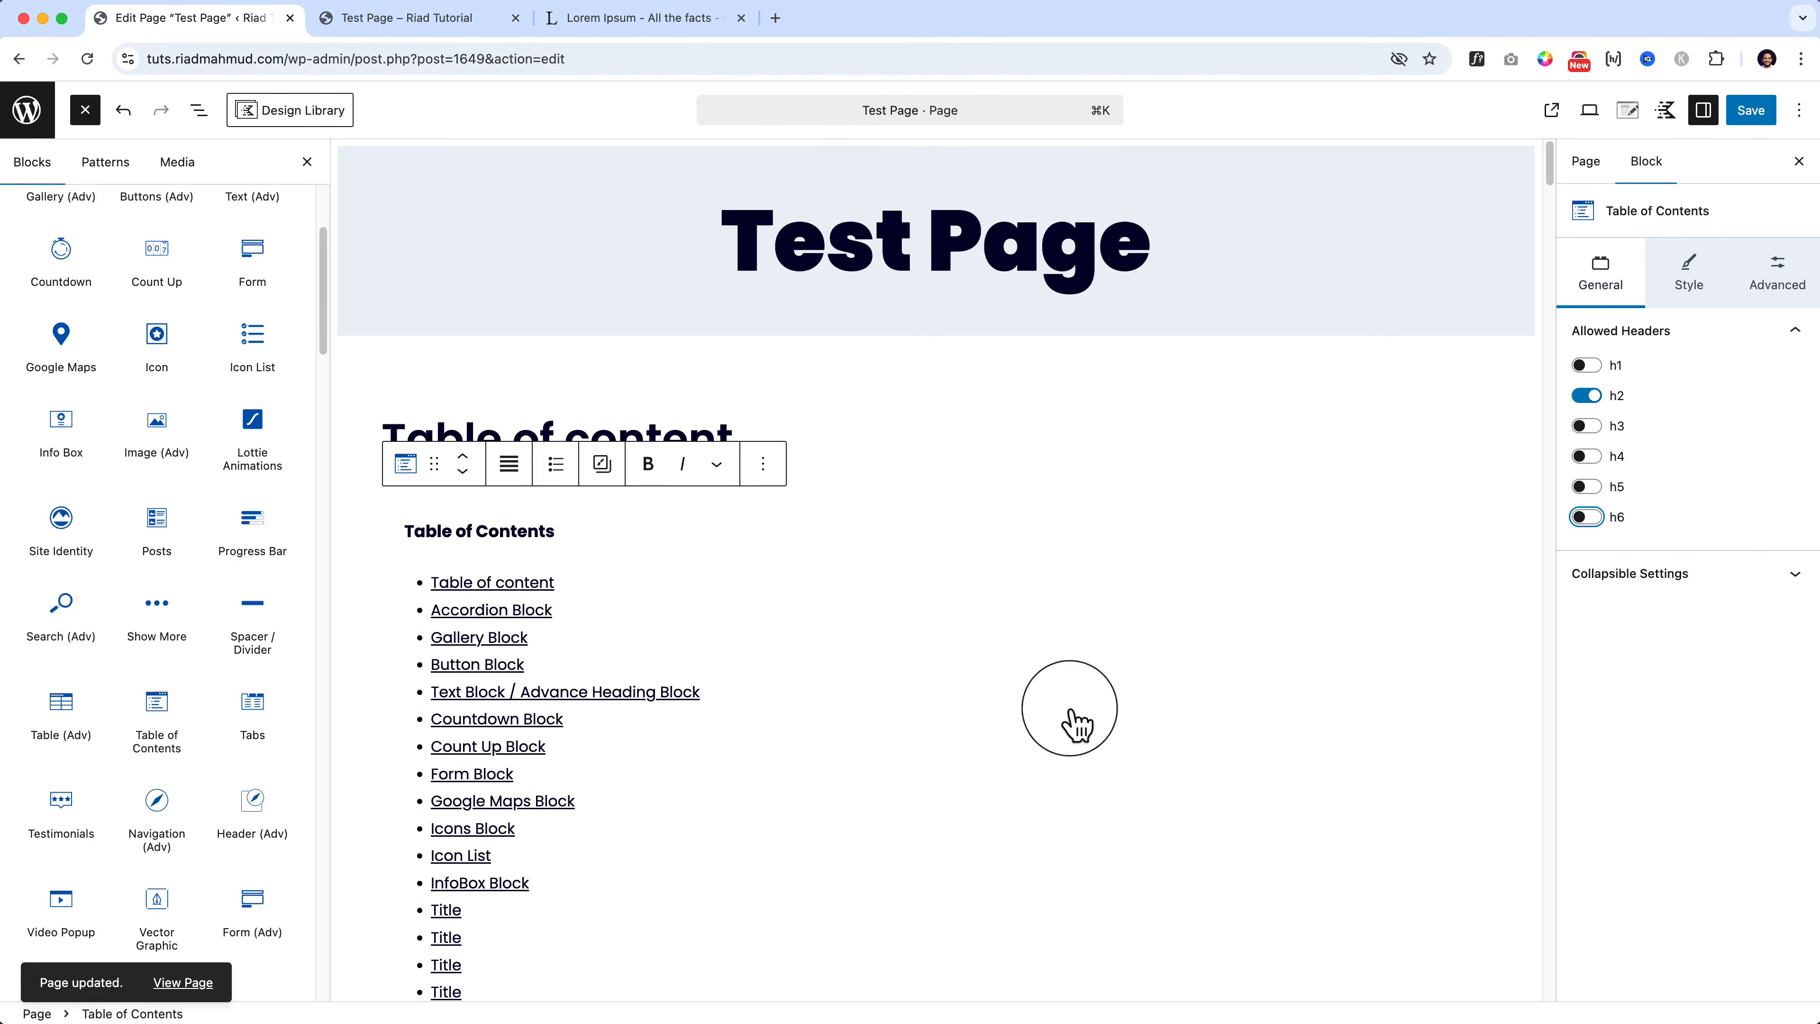
click(1761, 120)
click(426, 18)
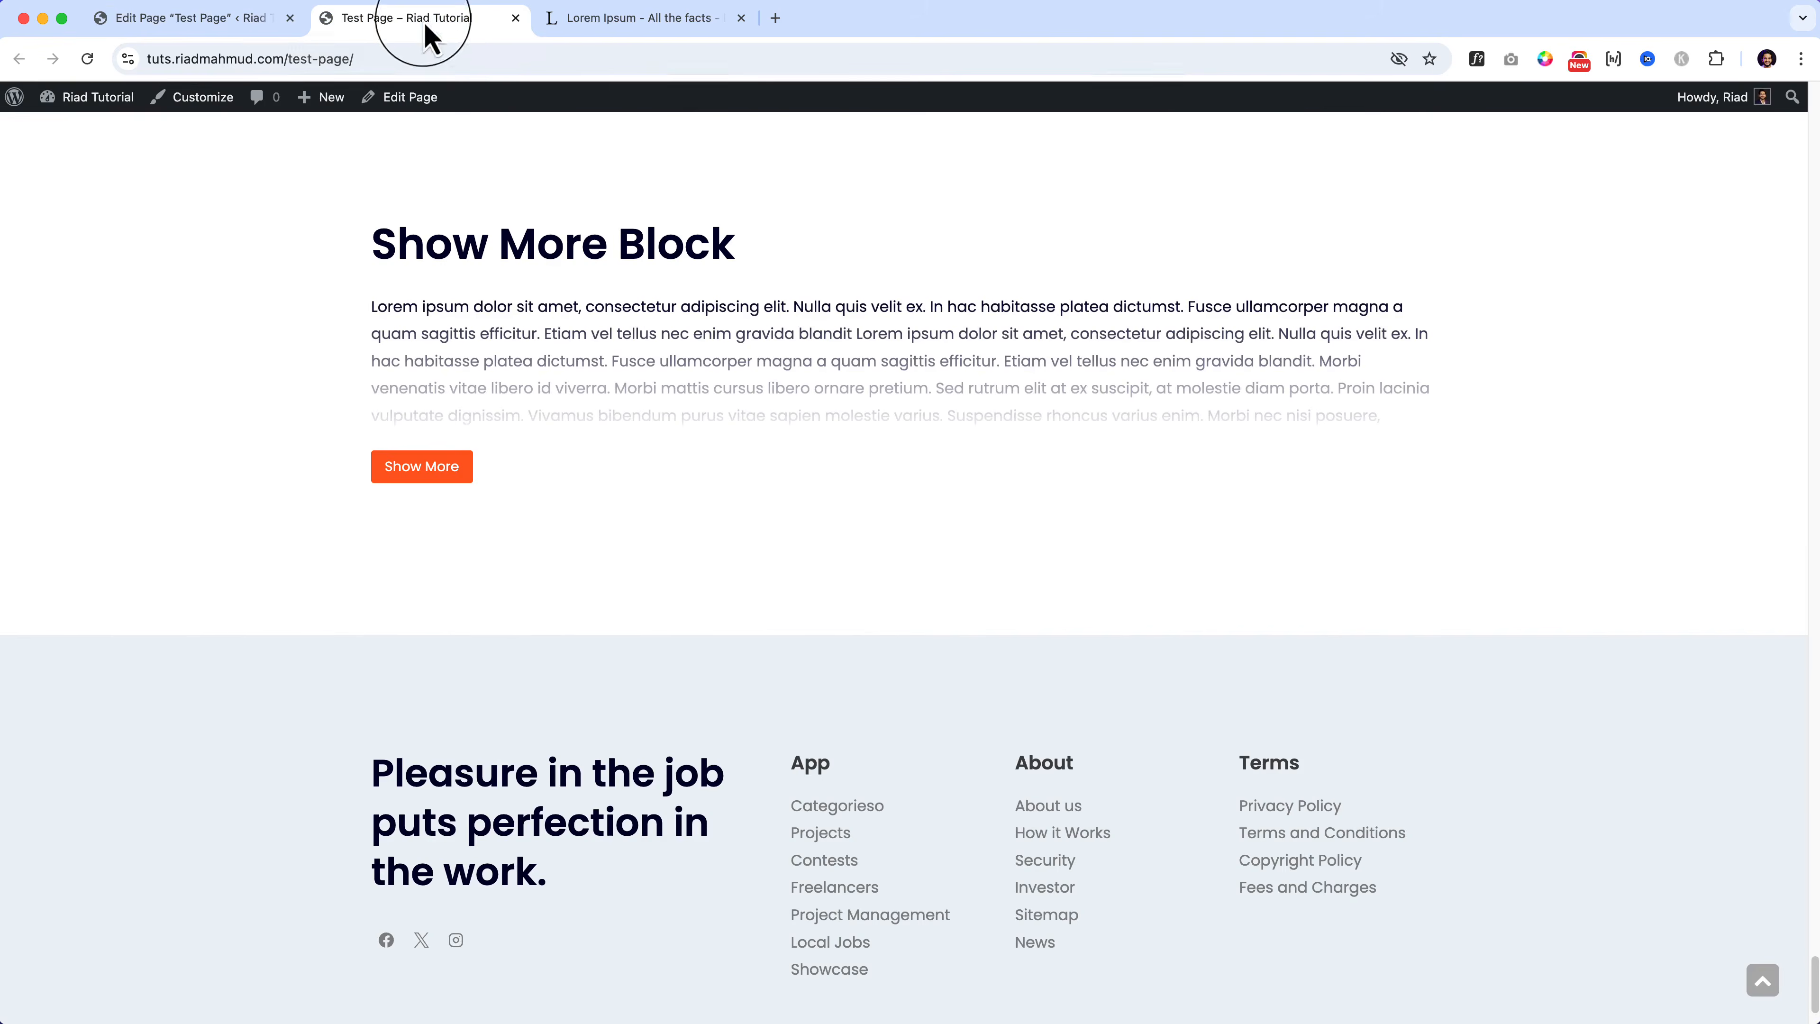
Step: Reload the Test Page and test TOC links to Gallery Block, a Title section and Post Block
click(469, 59)
key(Return)
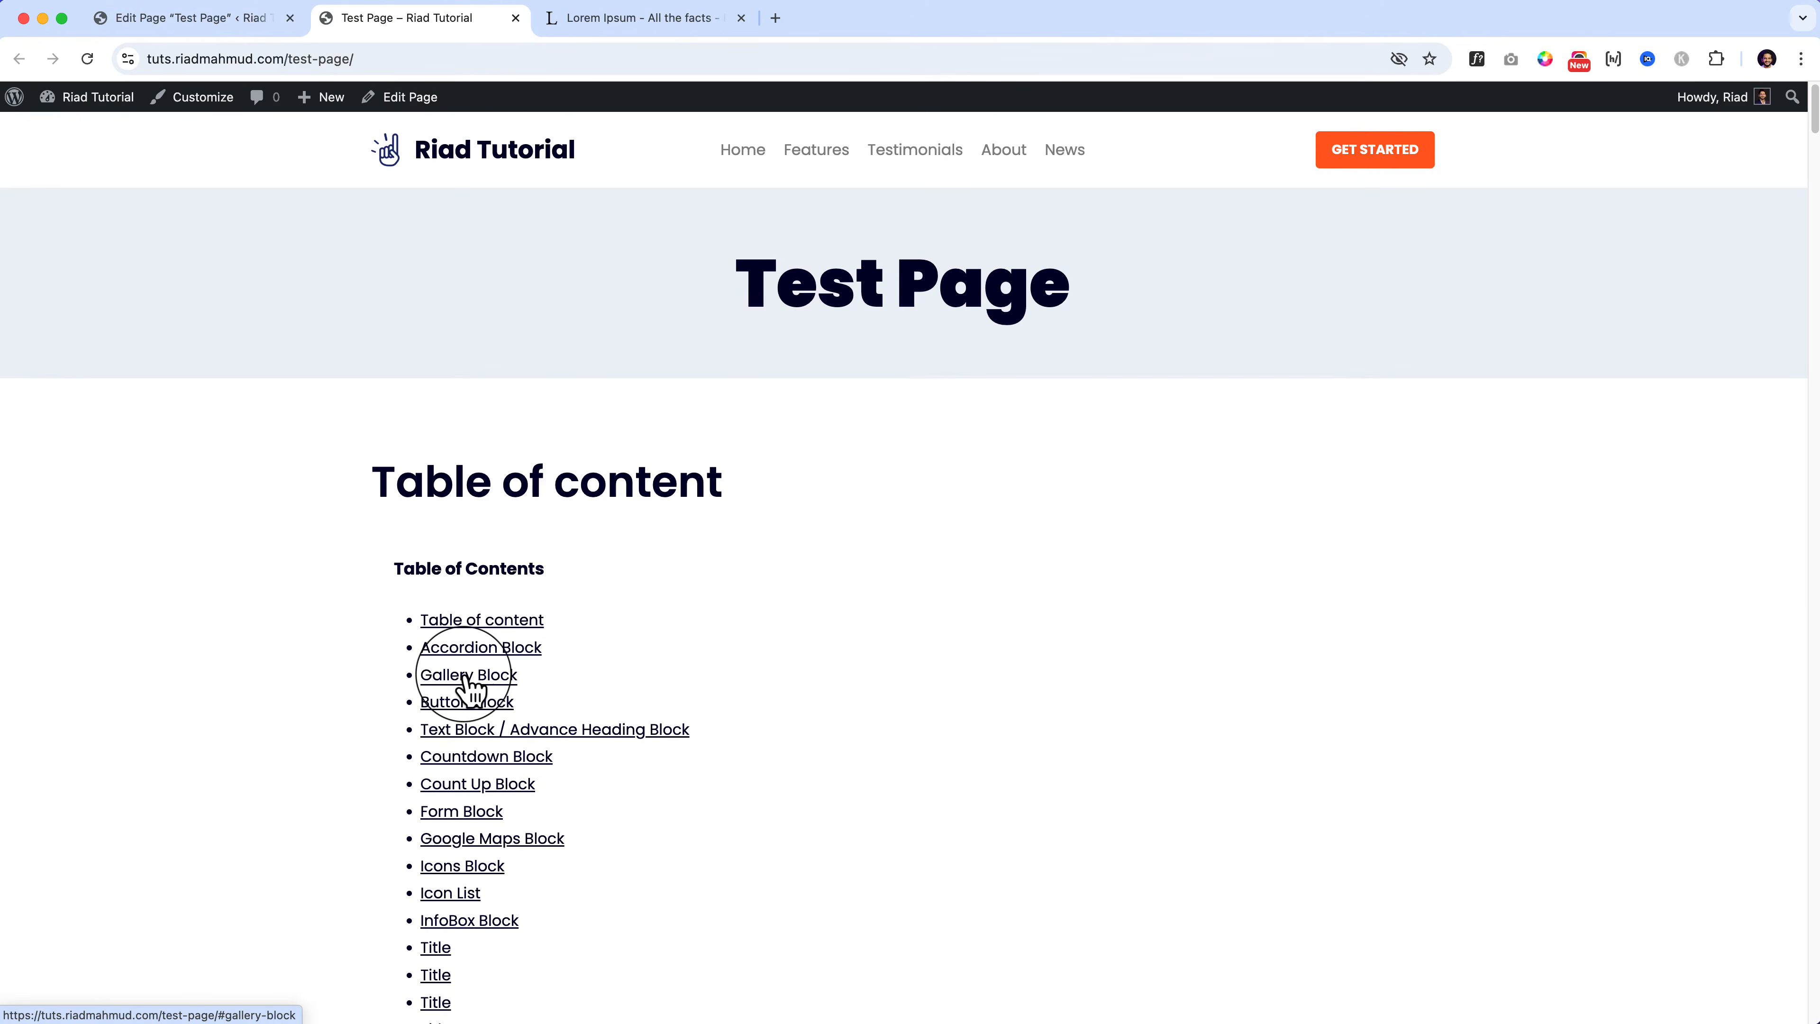
click(468, 676)
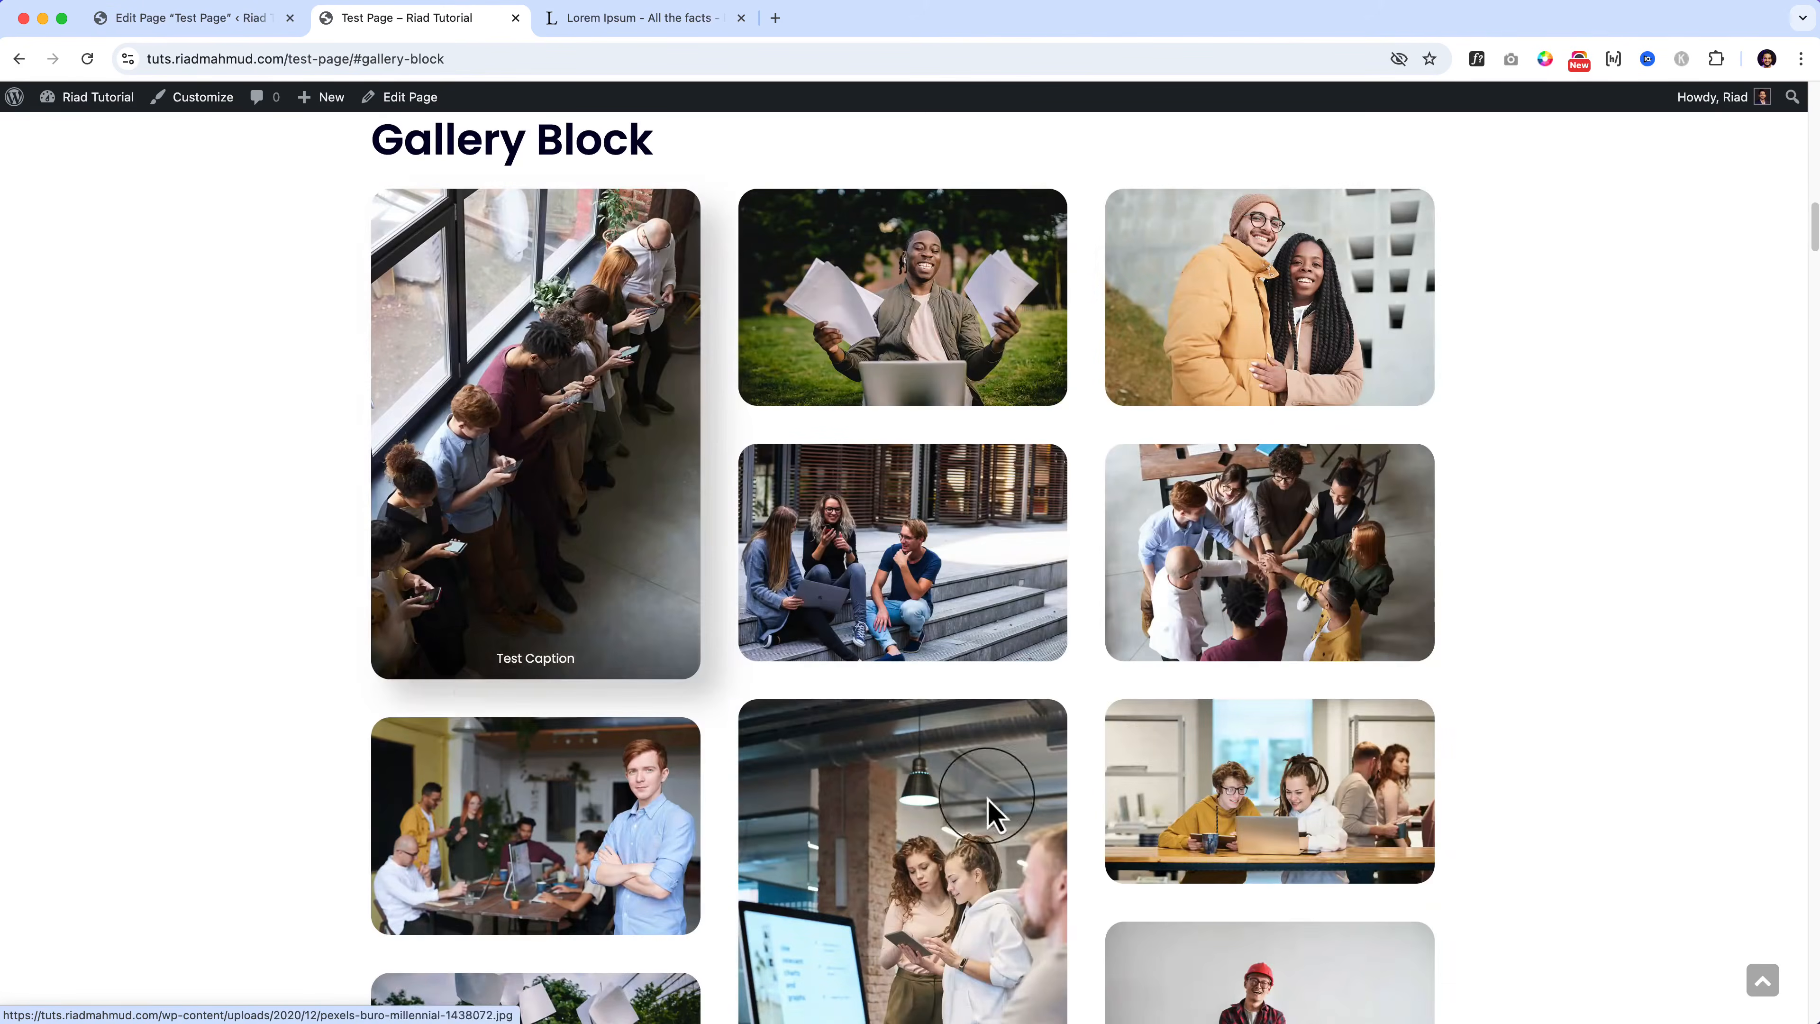
click(1760, 982)
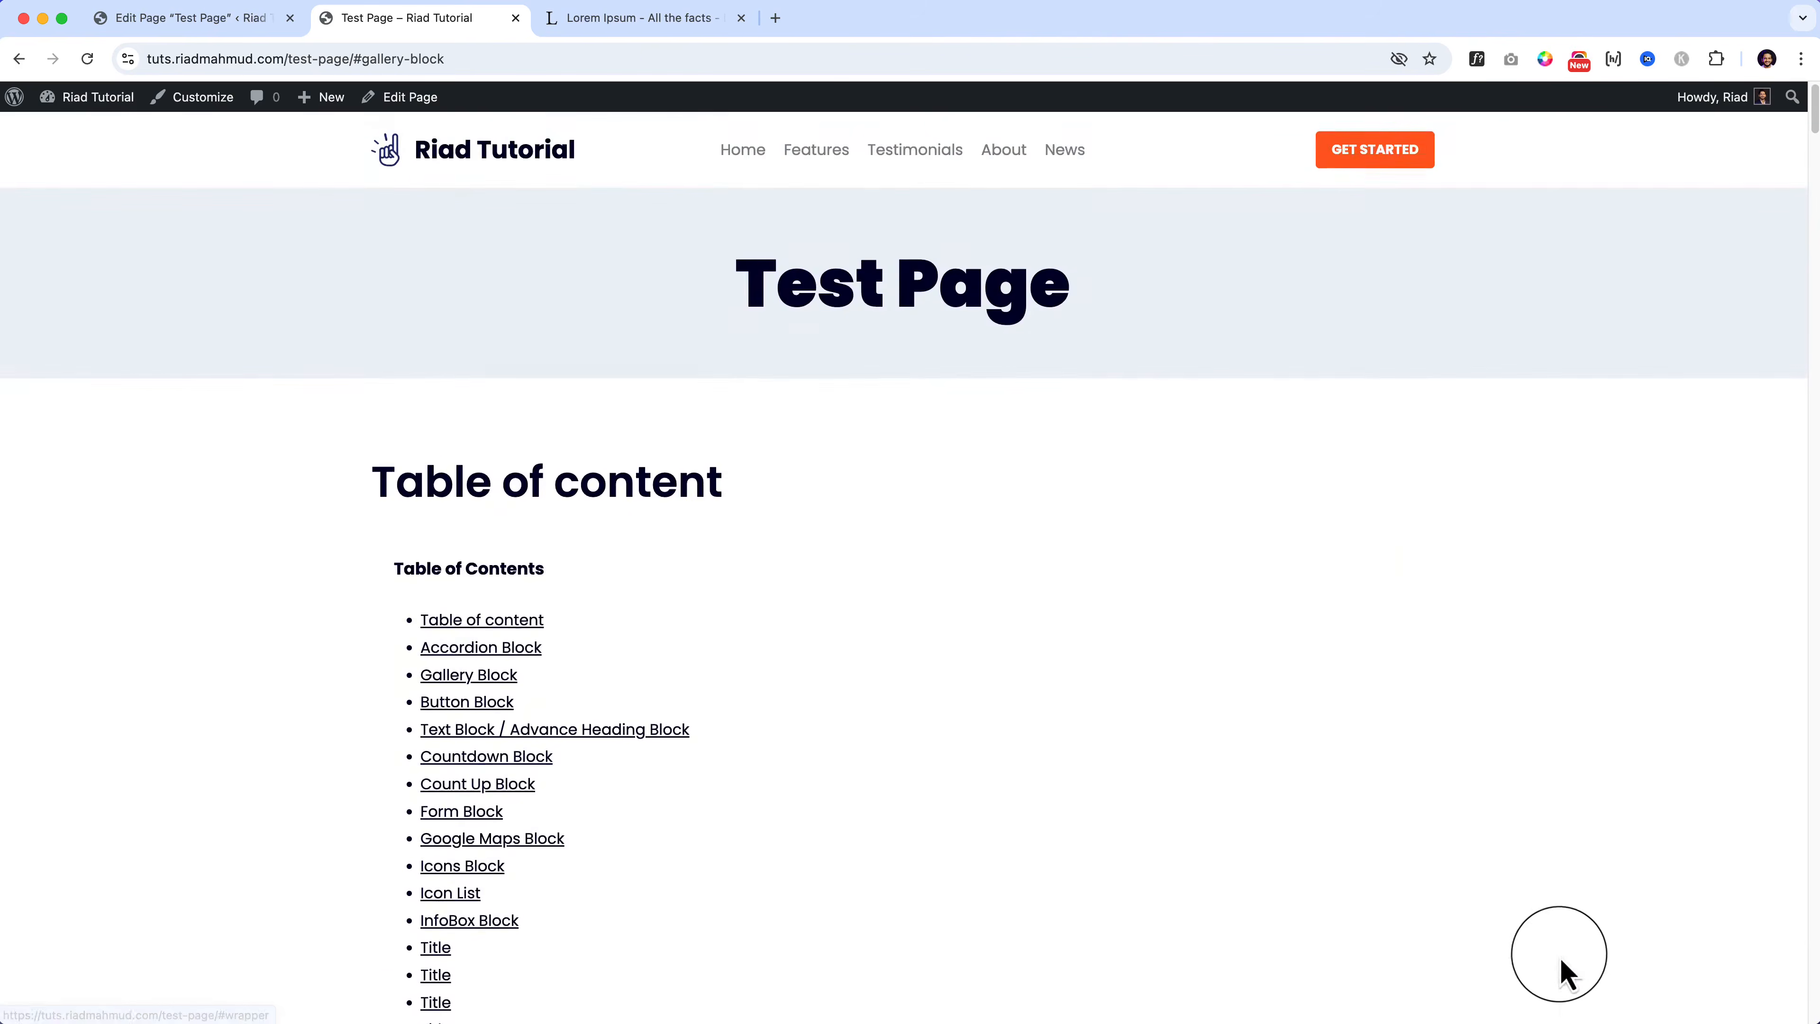
scroll(573, 866, down, 2)
click(434, 860)
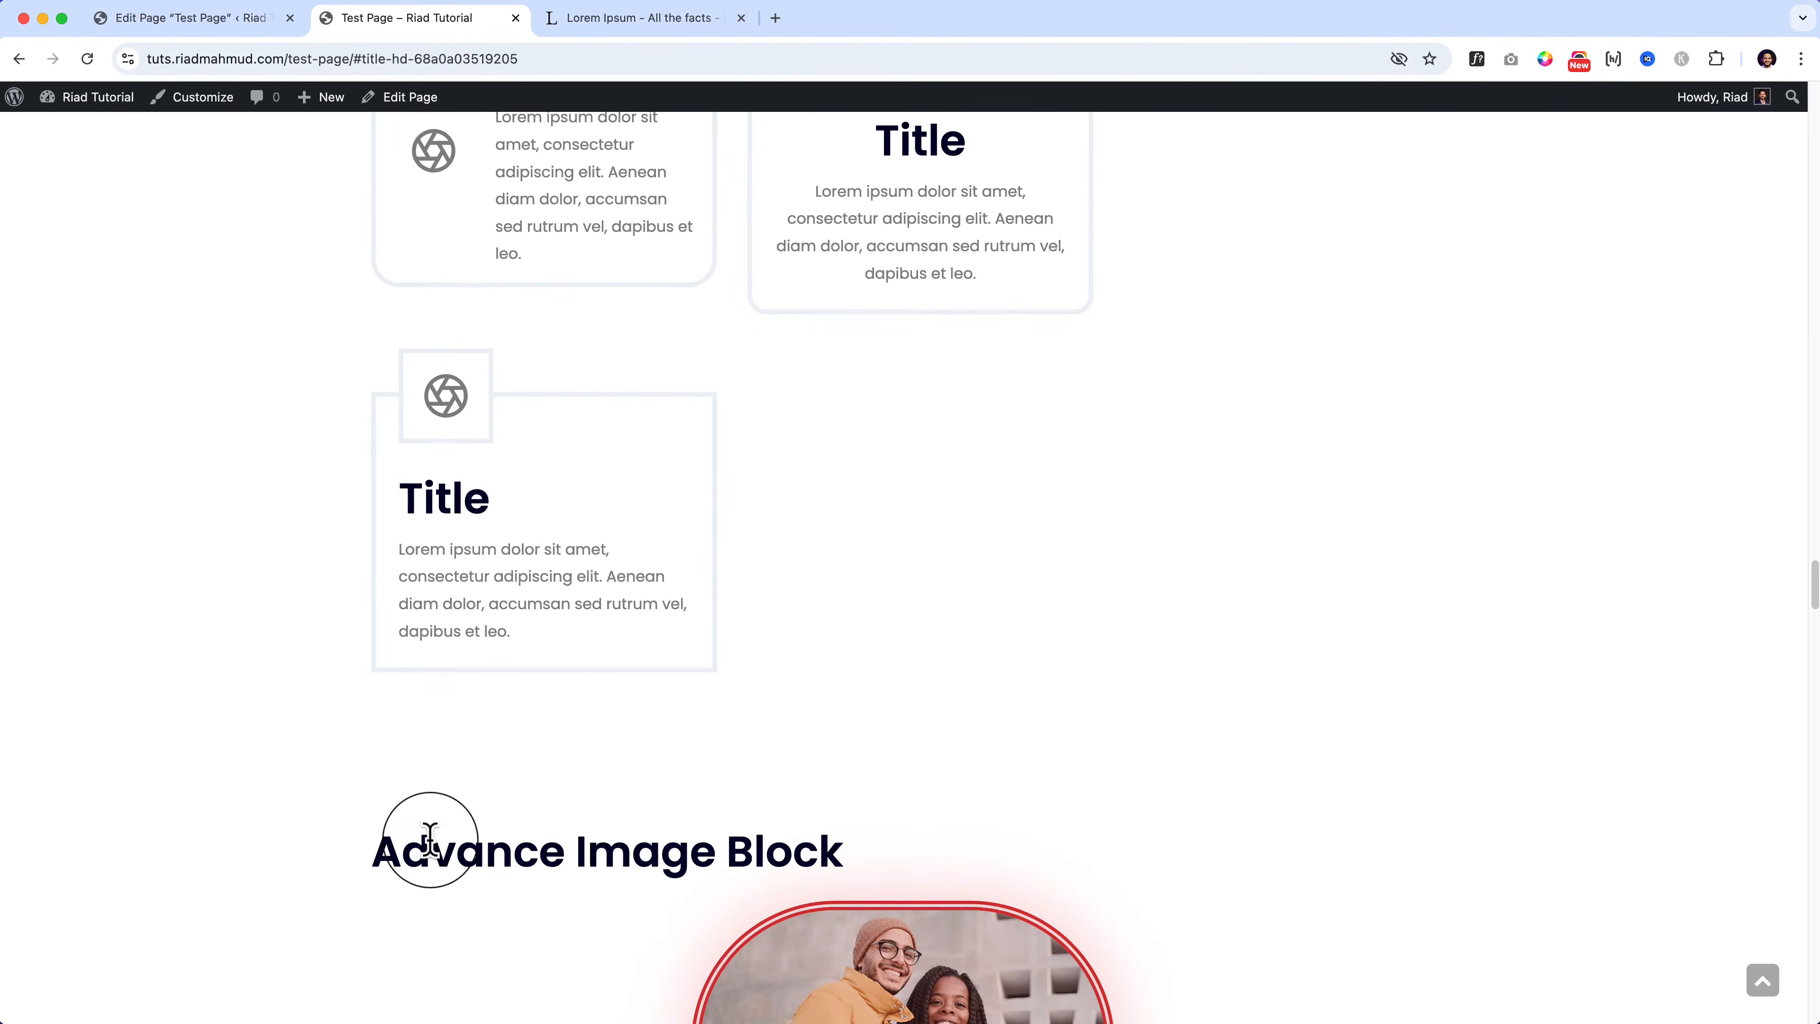
click(1763, 984)
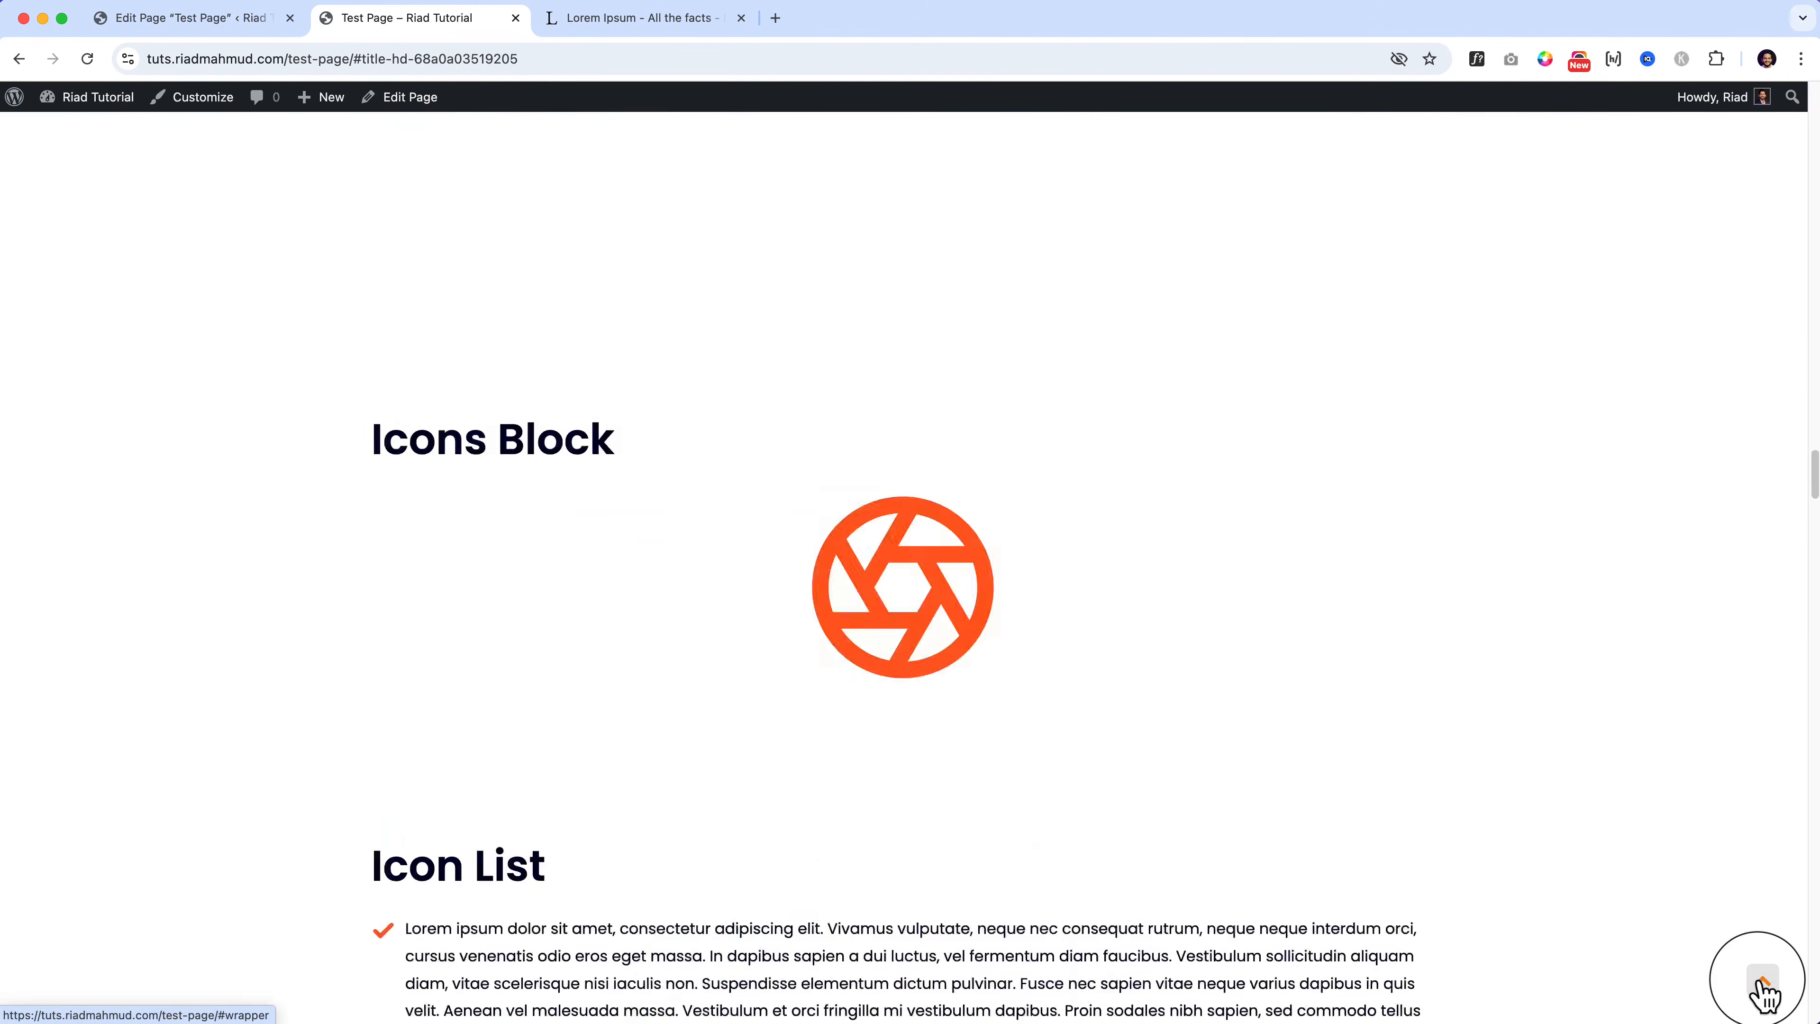
scroll(474, 901, down, 3)
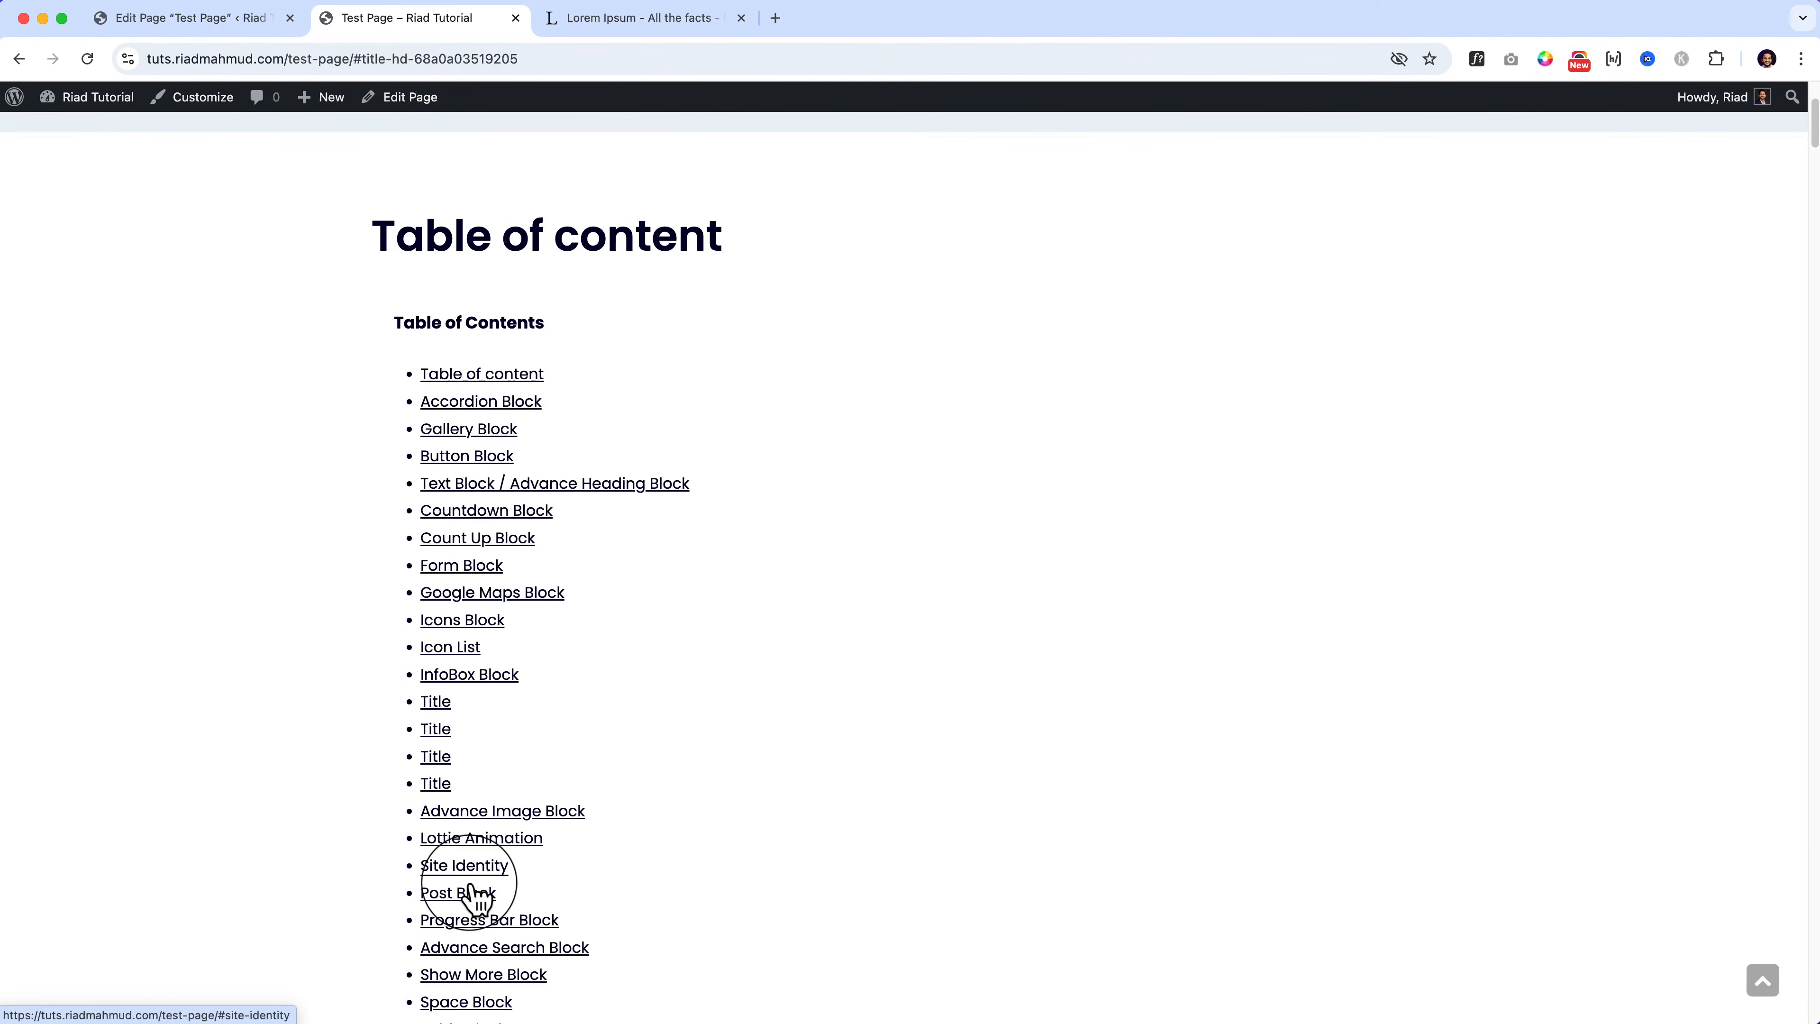
click(468, 894)
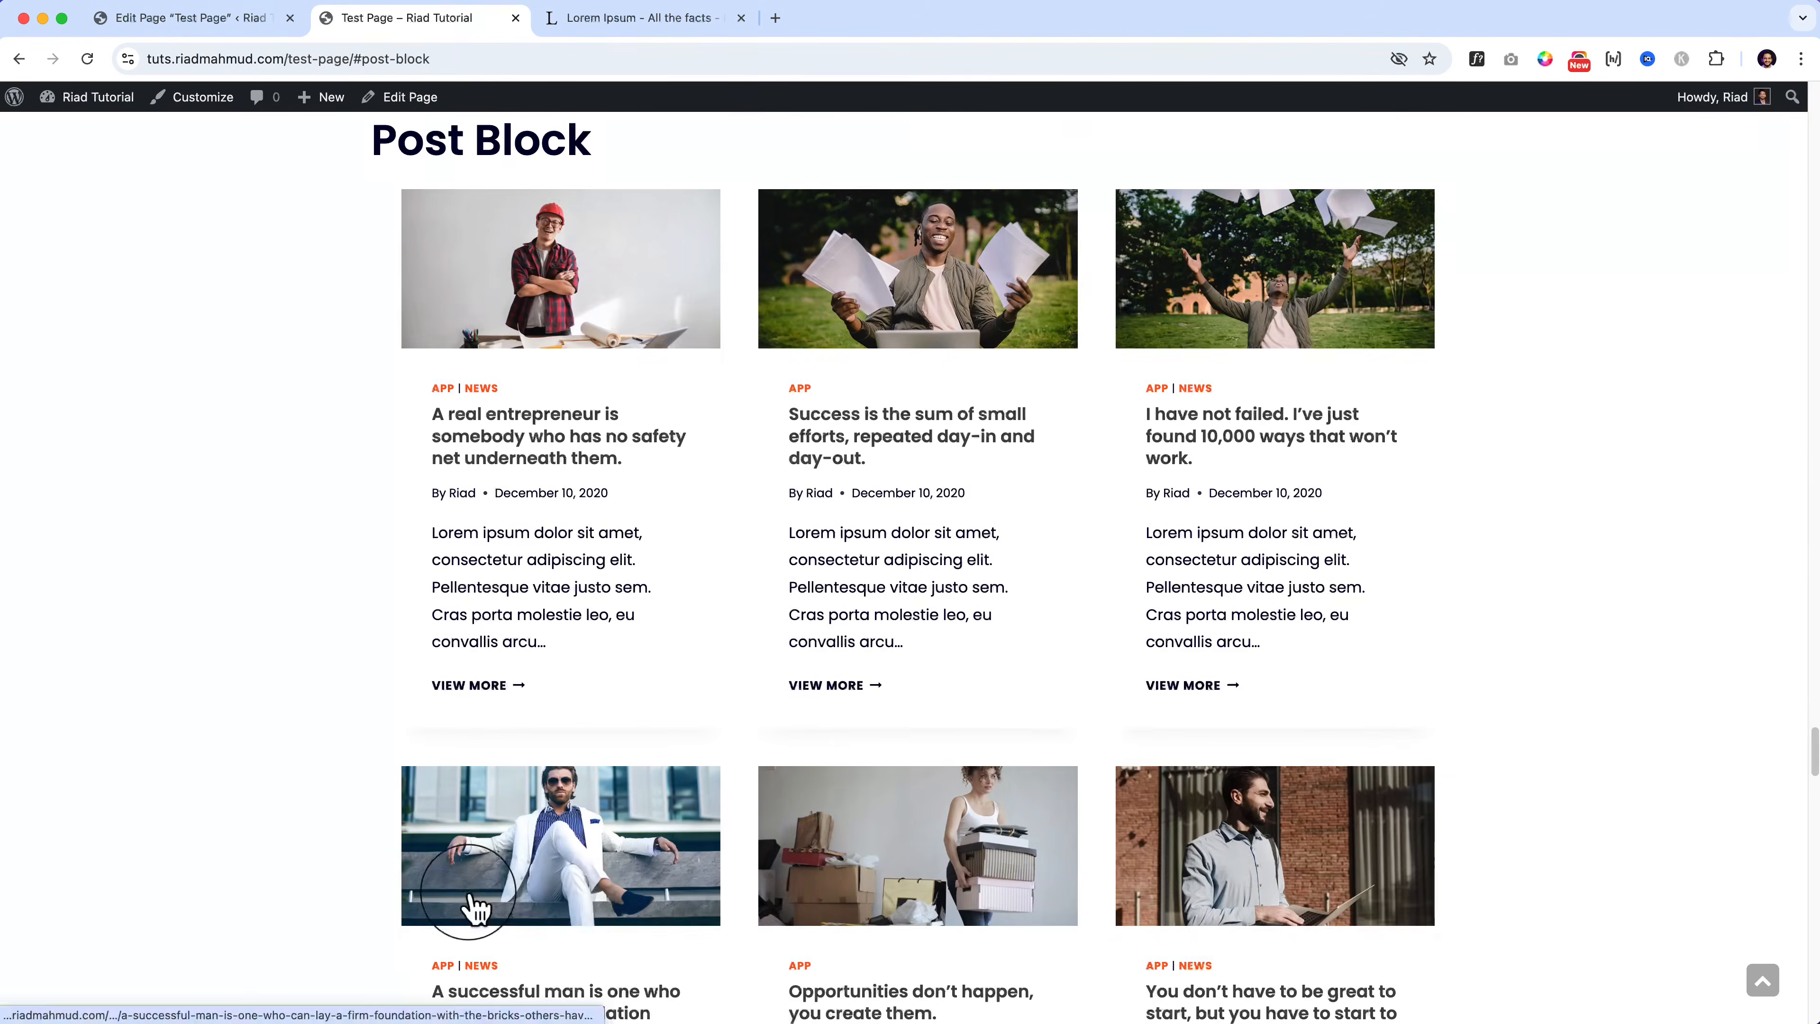
click(1762, 979)
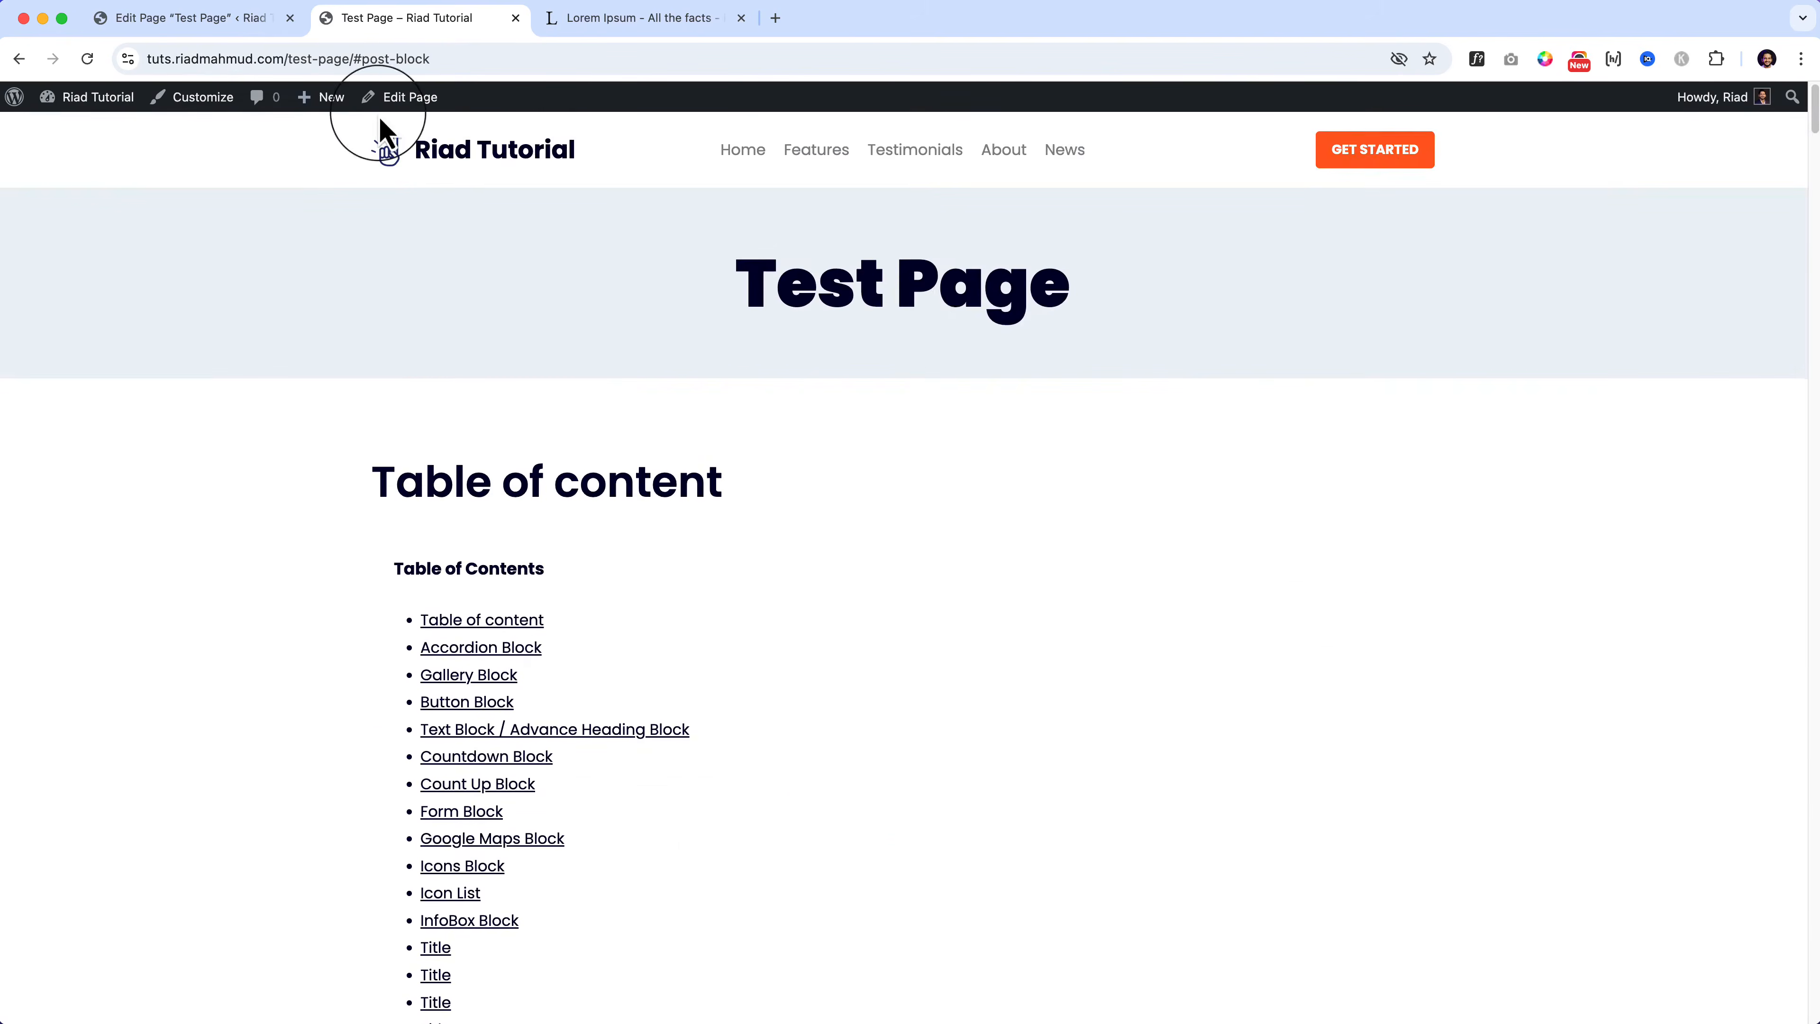
click(226, 19)
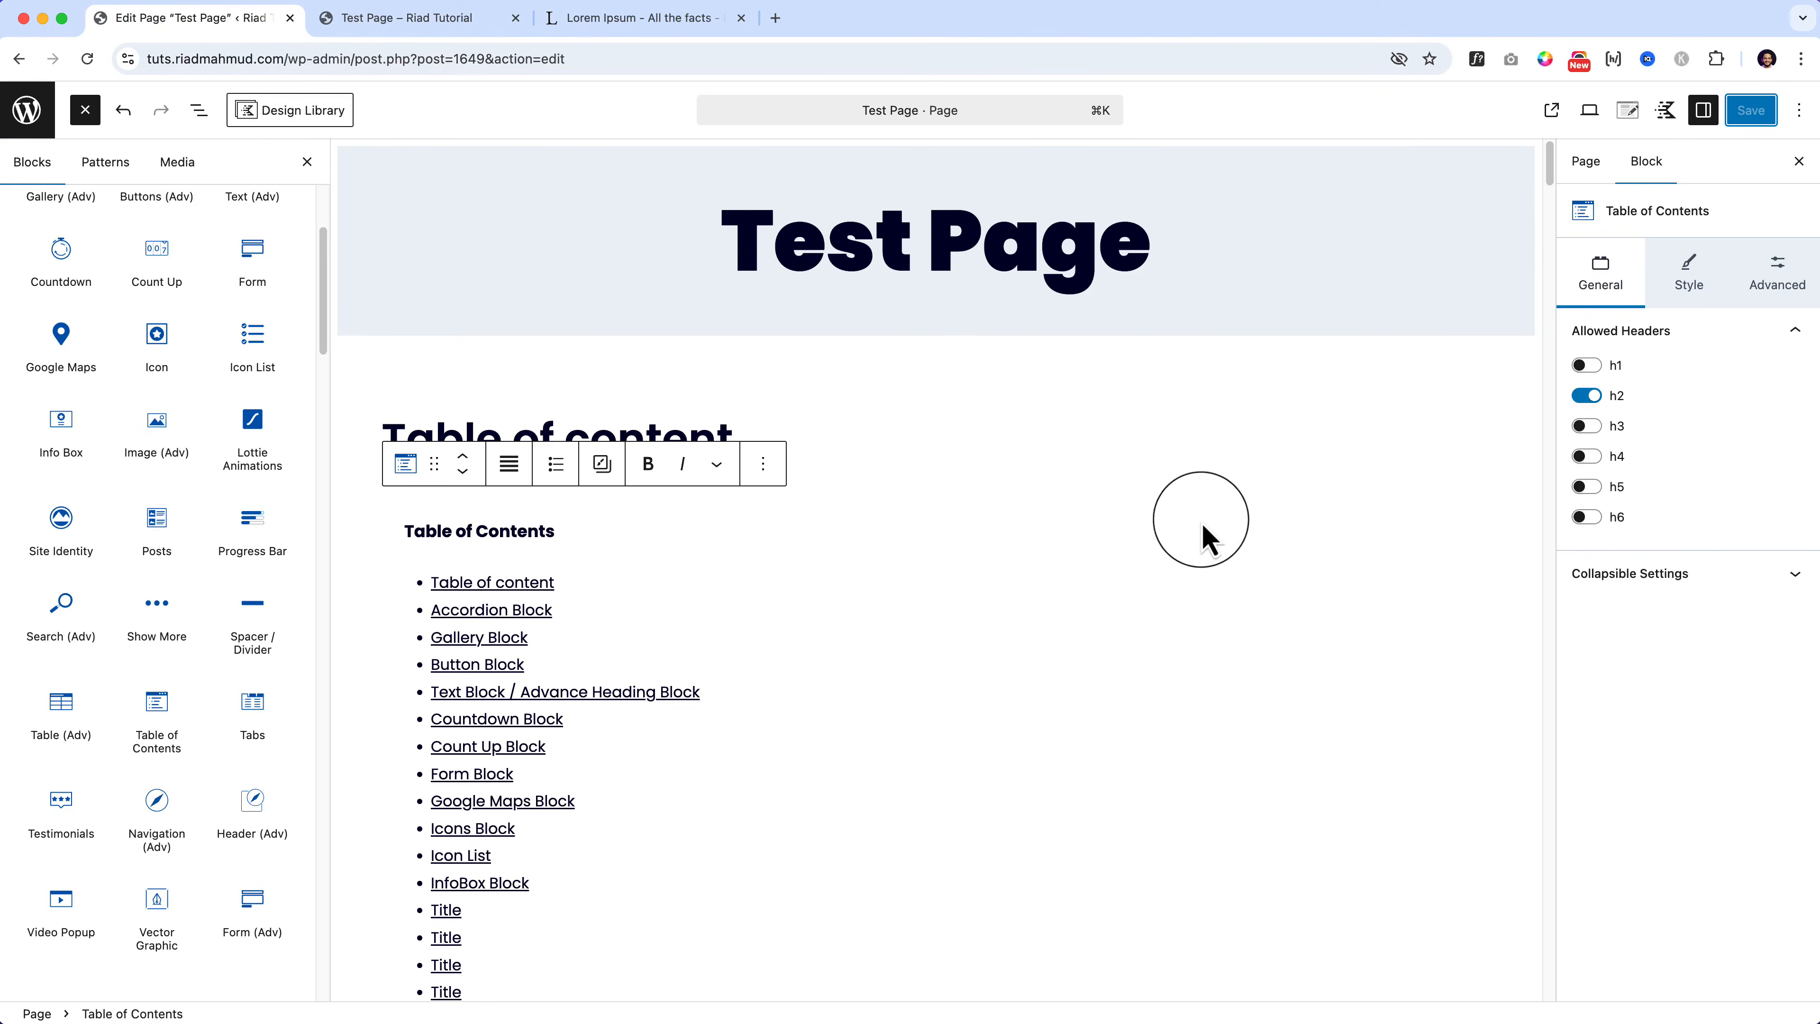
Step: Enable Collapsible Content on the Table of Contents and test opening and closing its list
click(1206, 530)
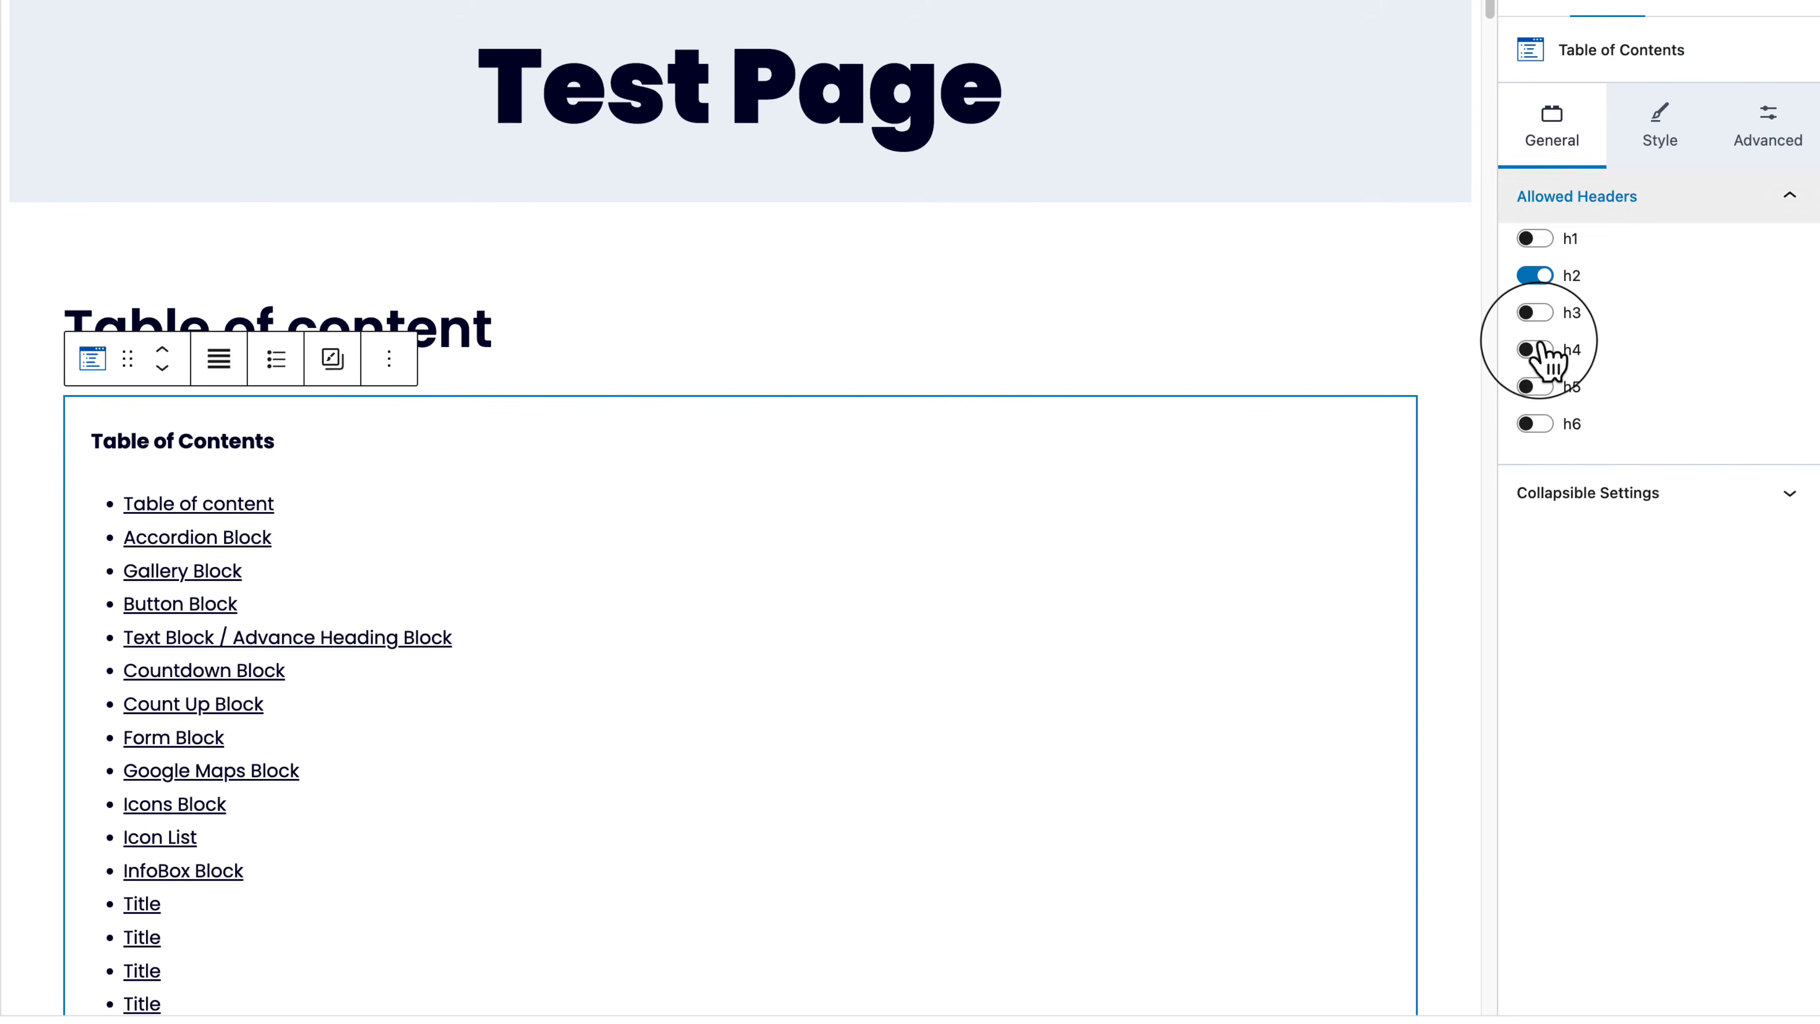
click(1593, 502)
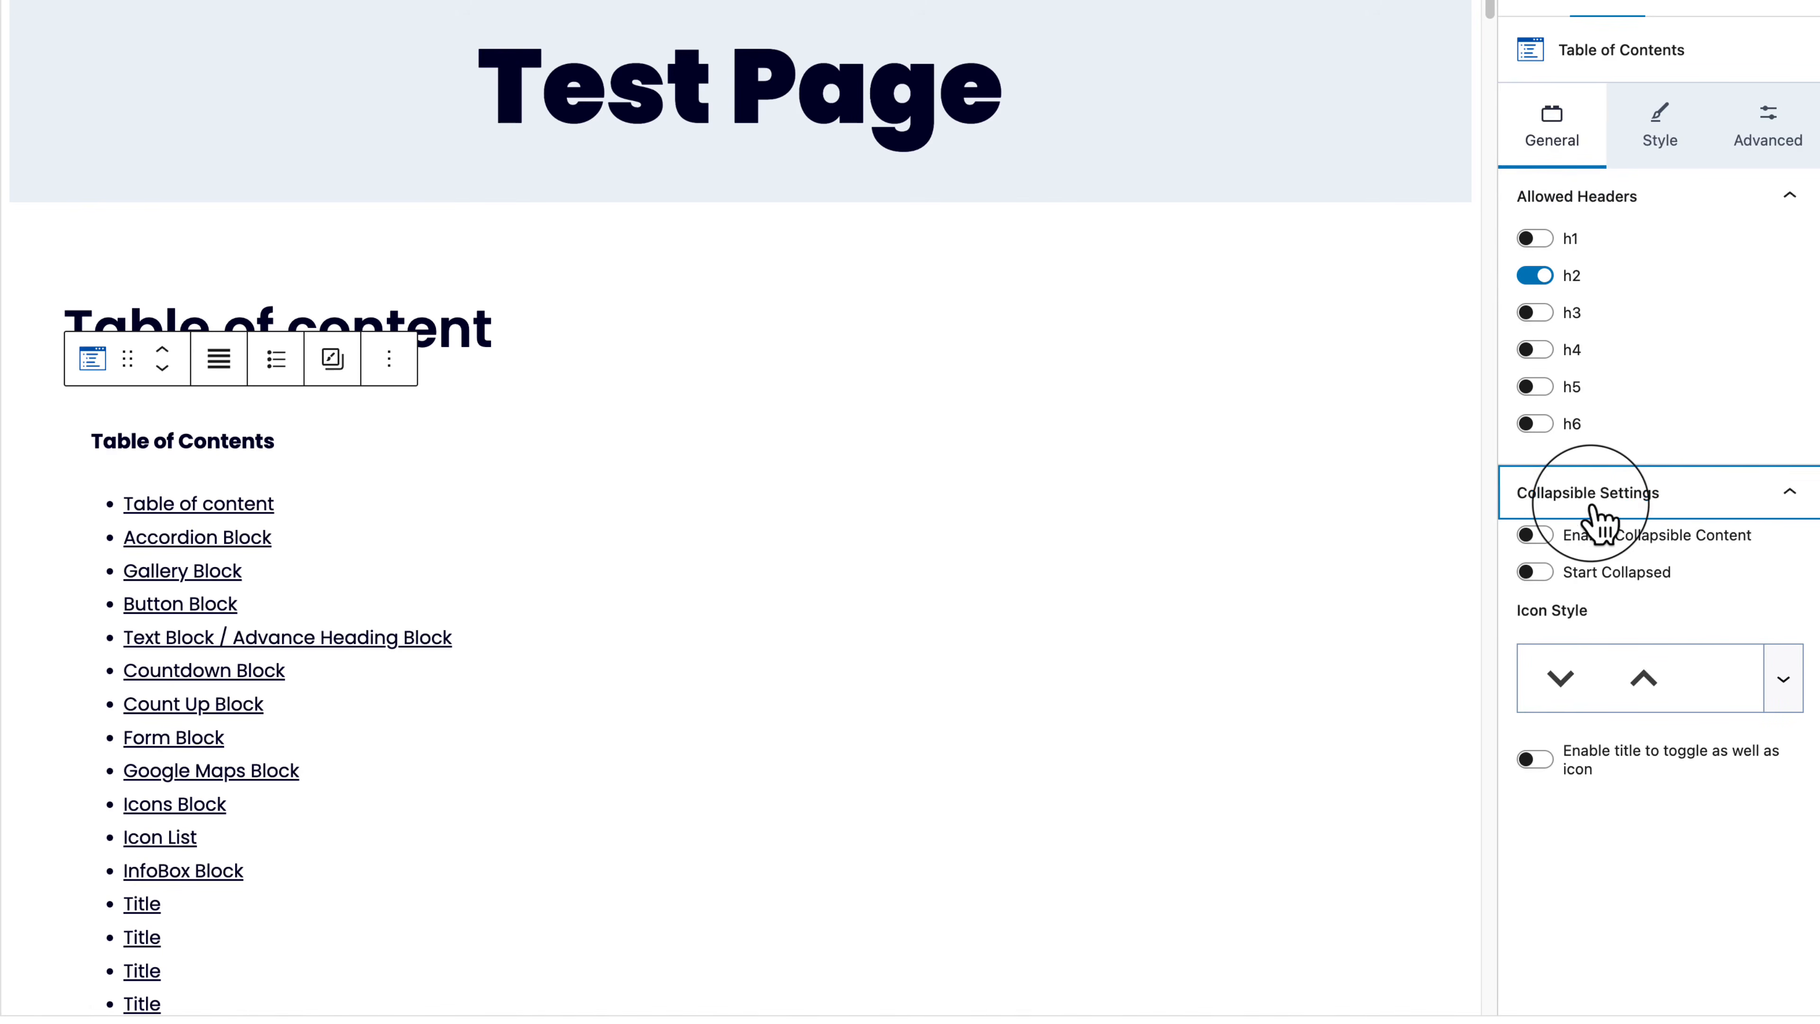
click(1548, 539)
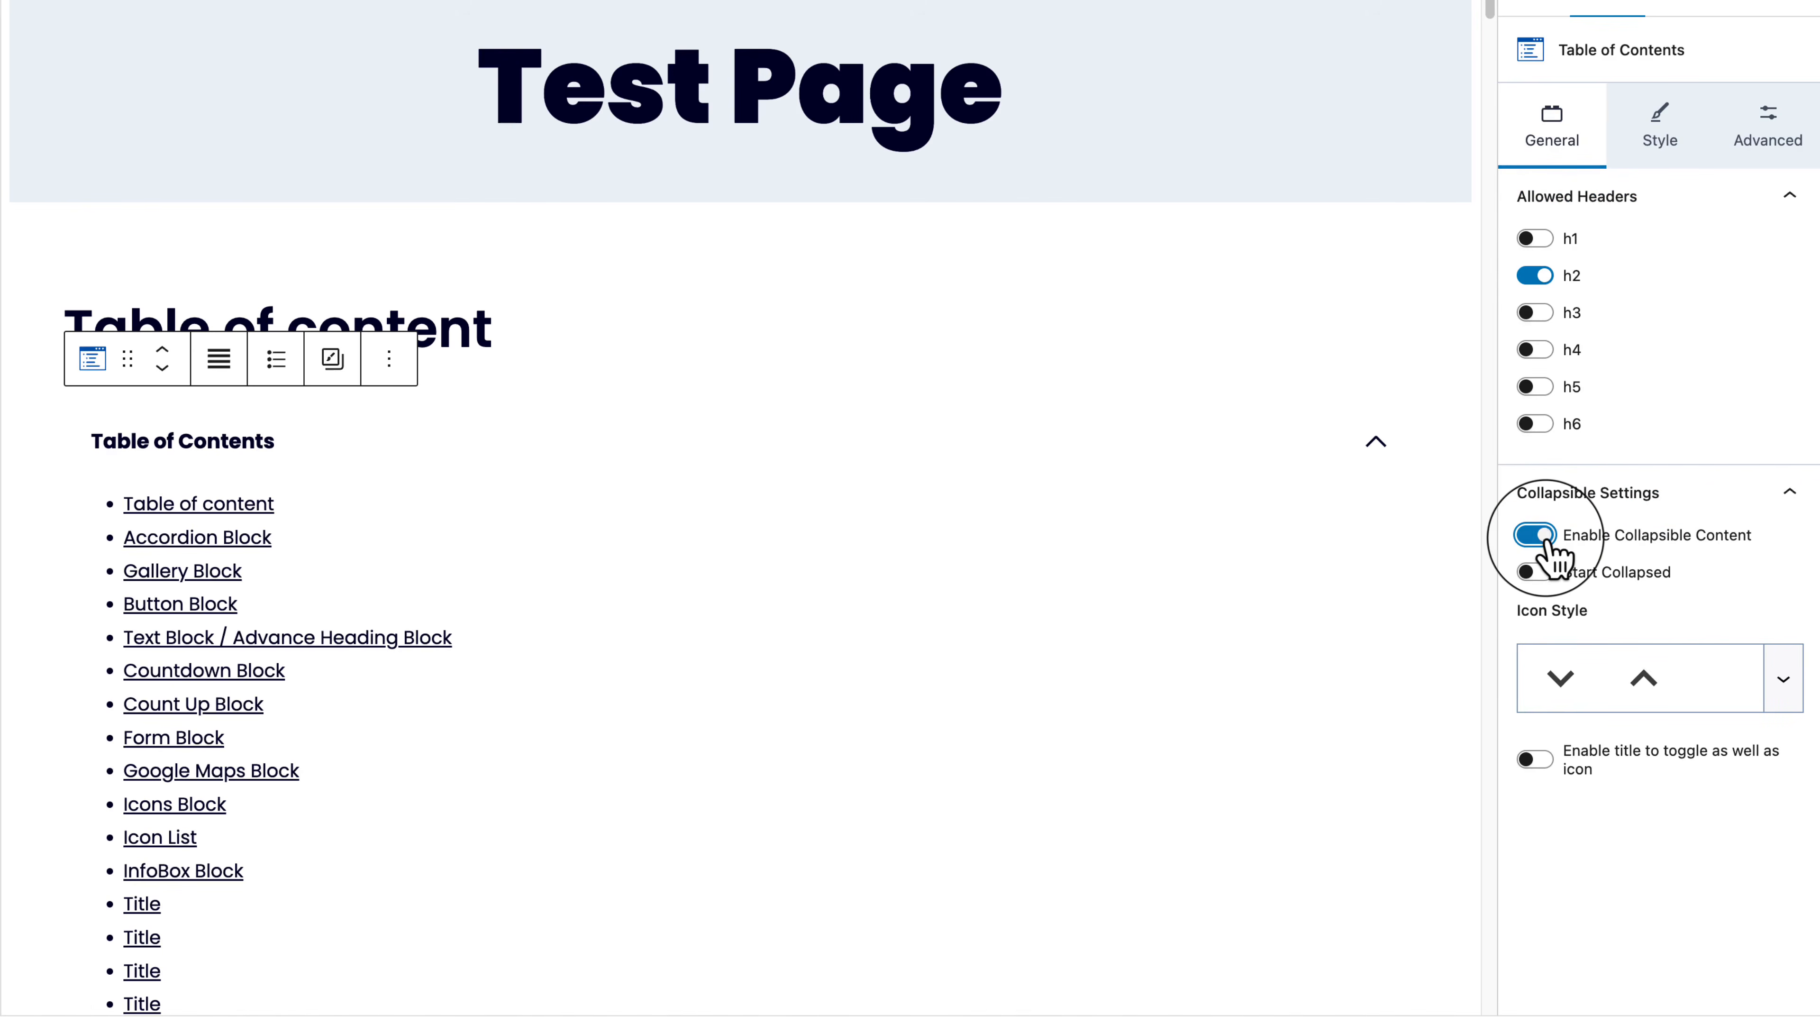
click(1373, 442)
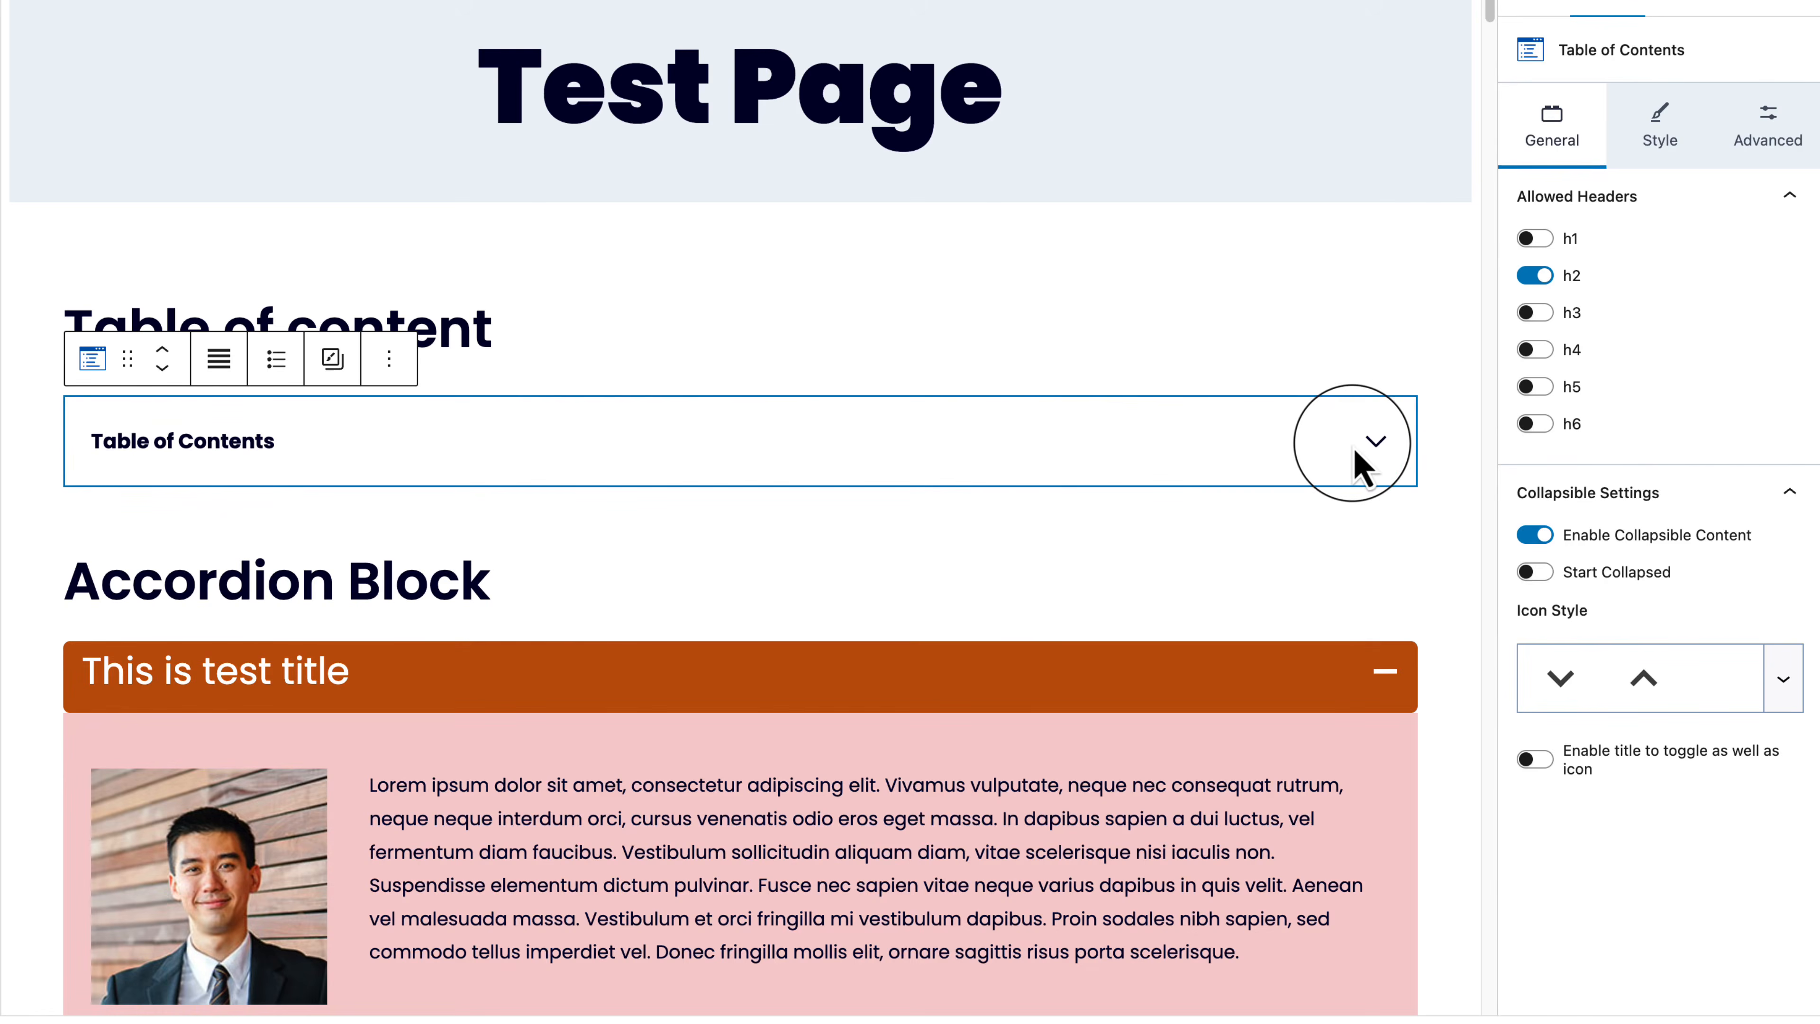
click(1375, 442)
click(1384, 446)
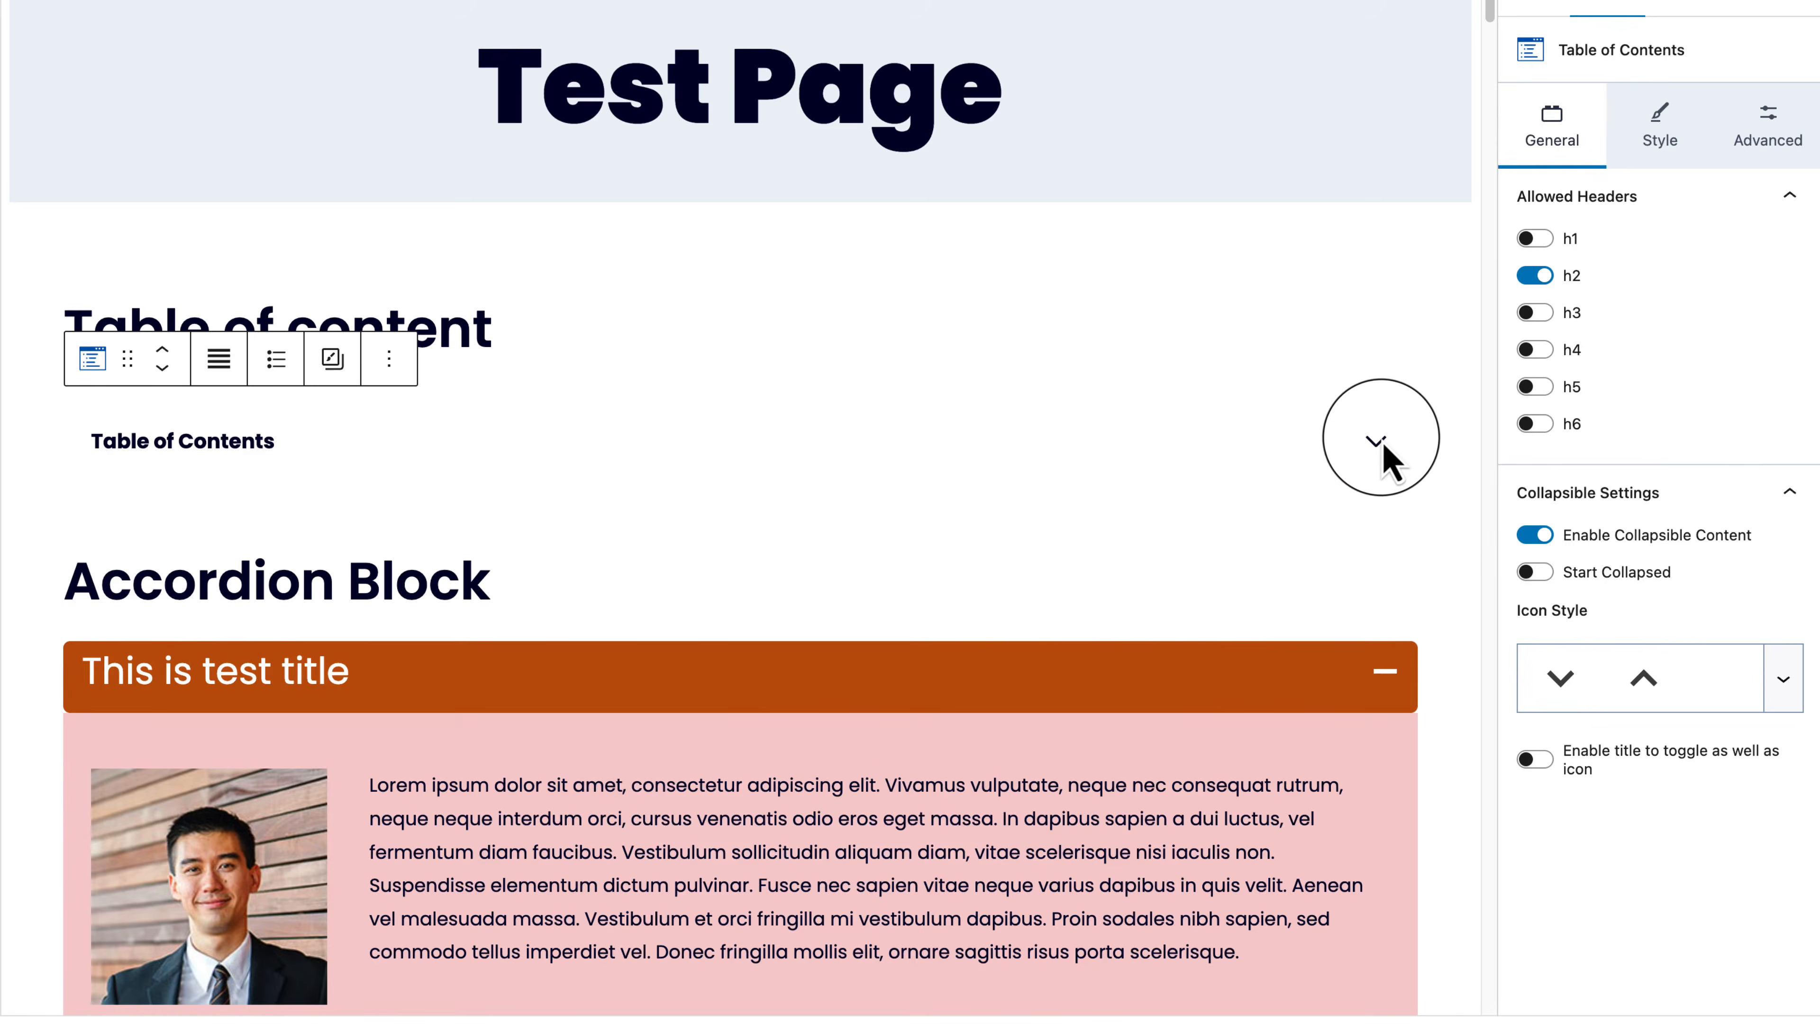
click(1384, 446)
click(1383, 446)
click(1384, 446)
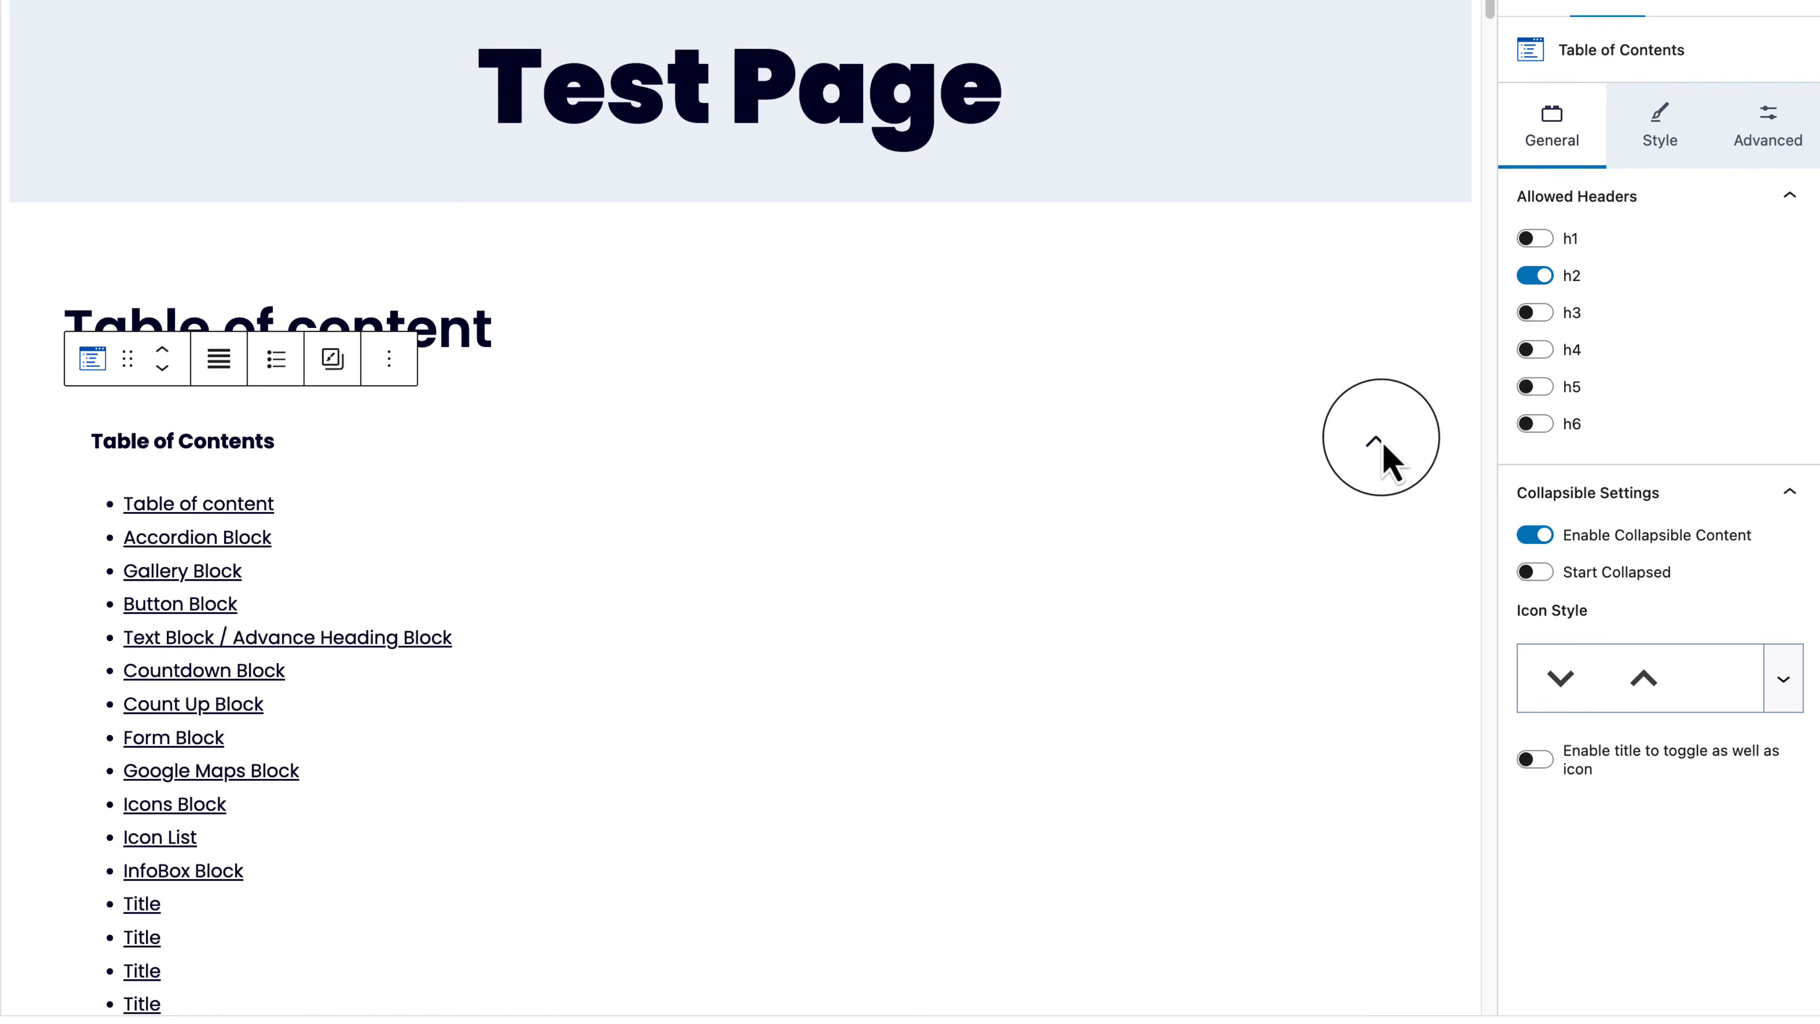
click(1383, 446)
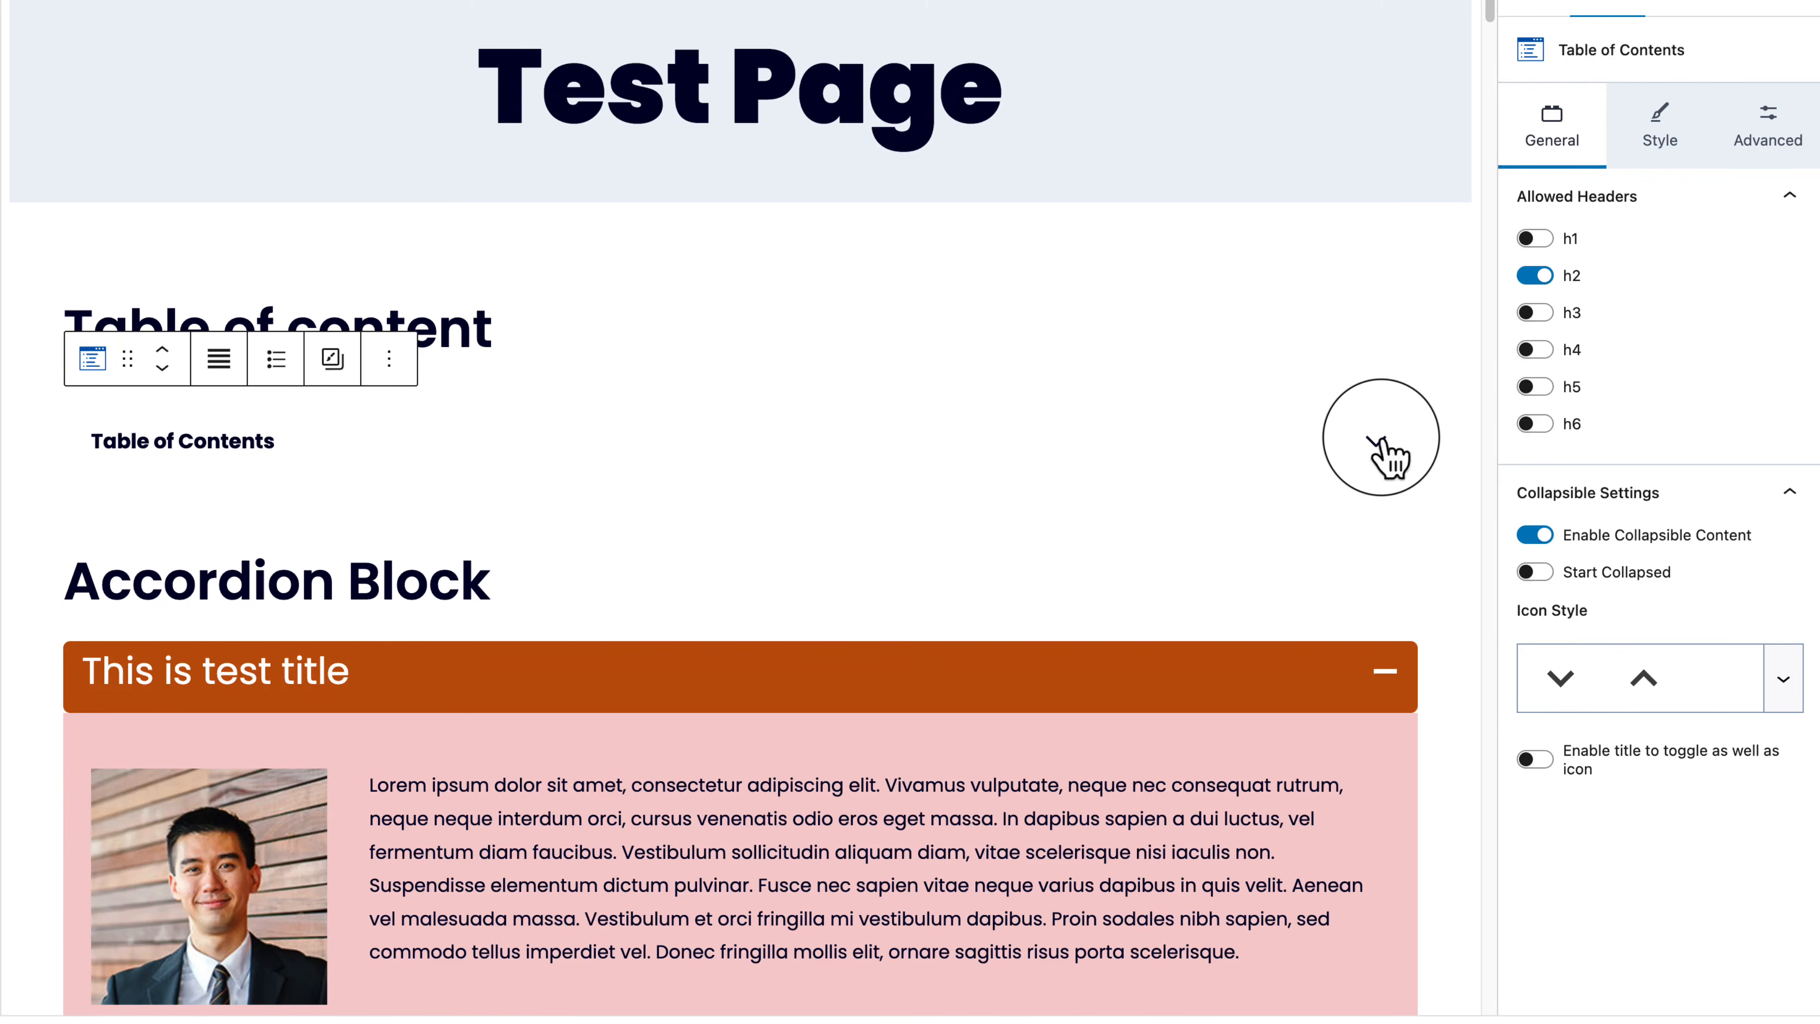
Step: Turn on Start Collapsed for the Table of Contents and save the page
click(1533, 572)
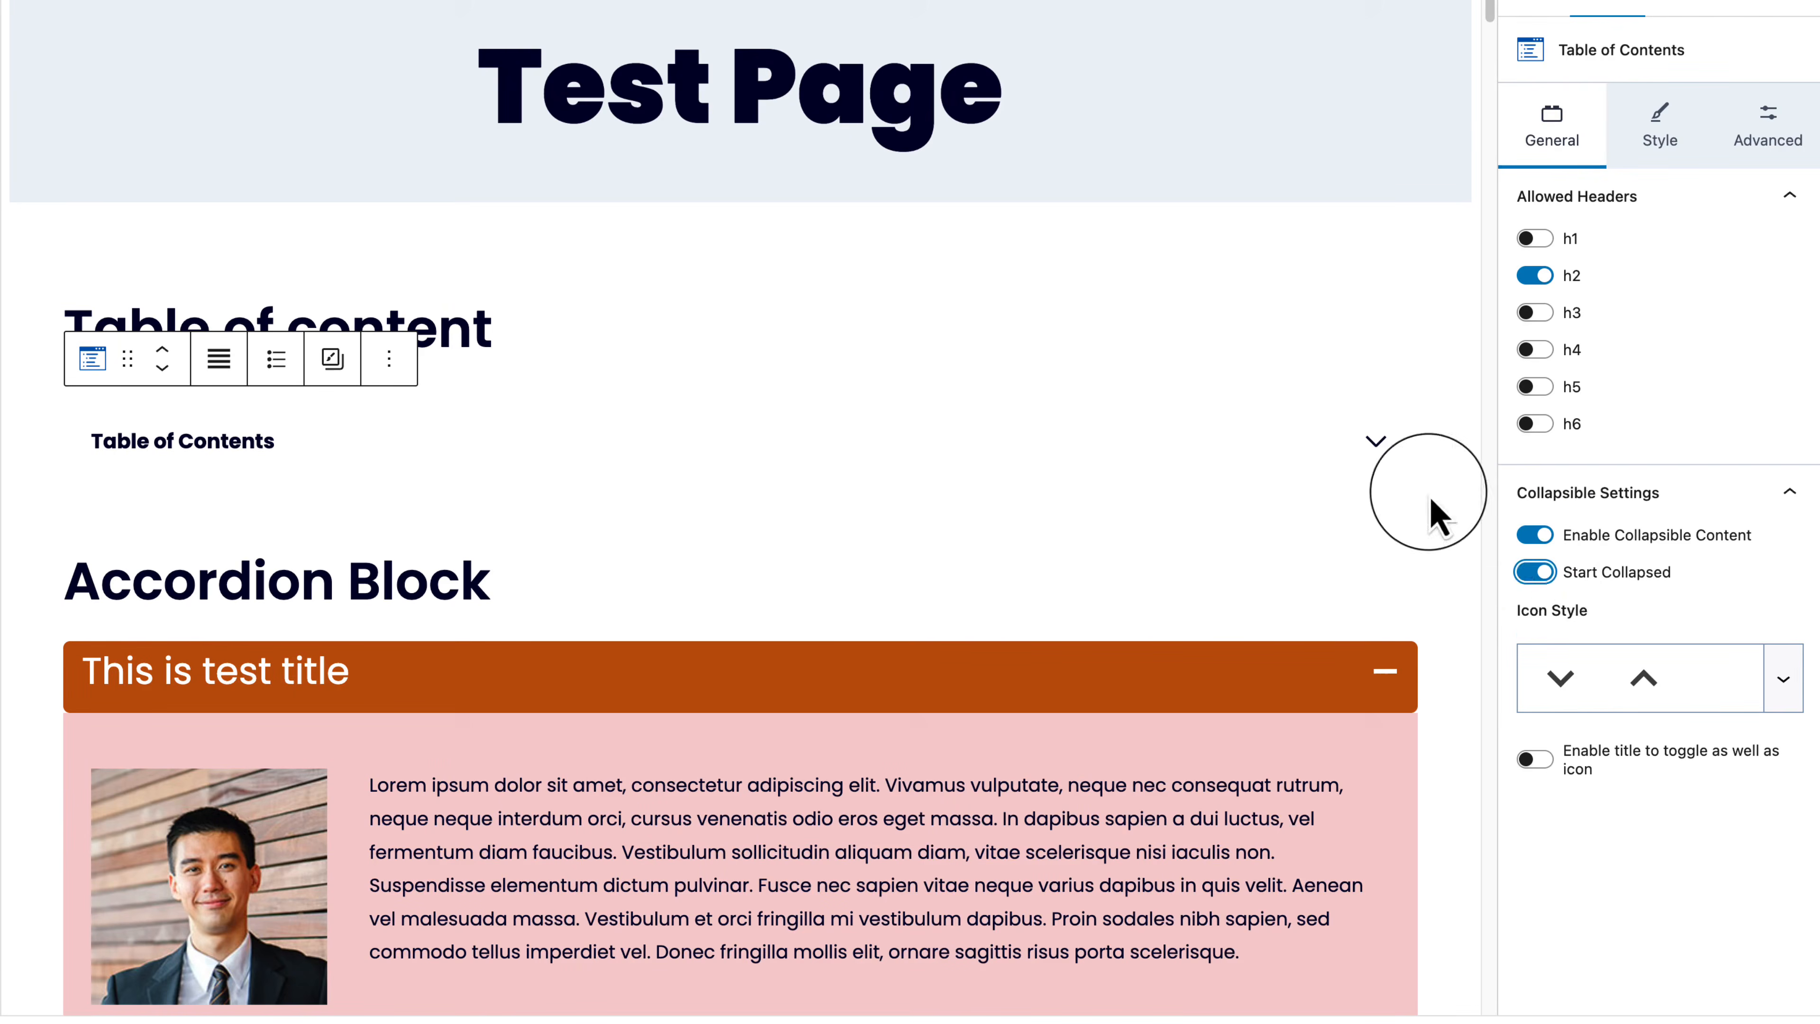
click(1376, 442)
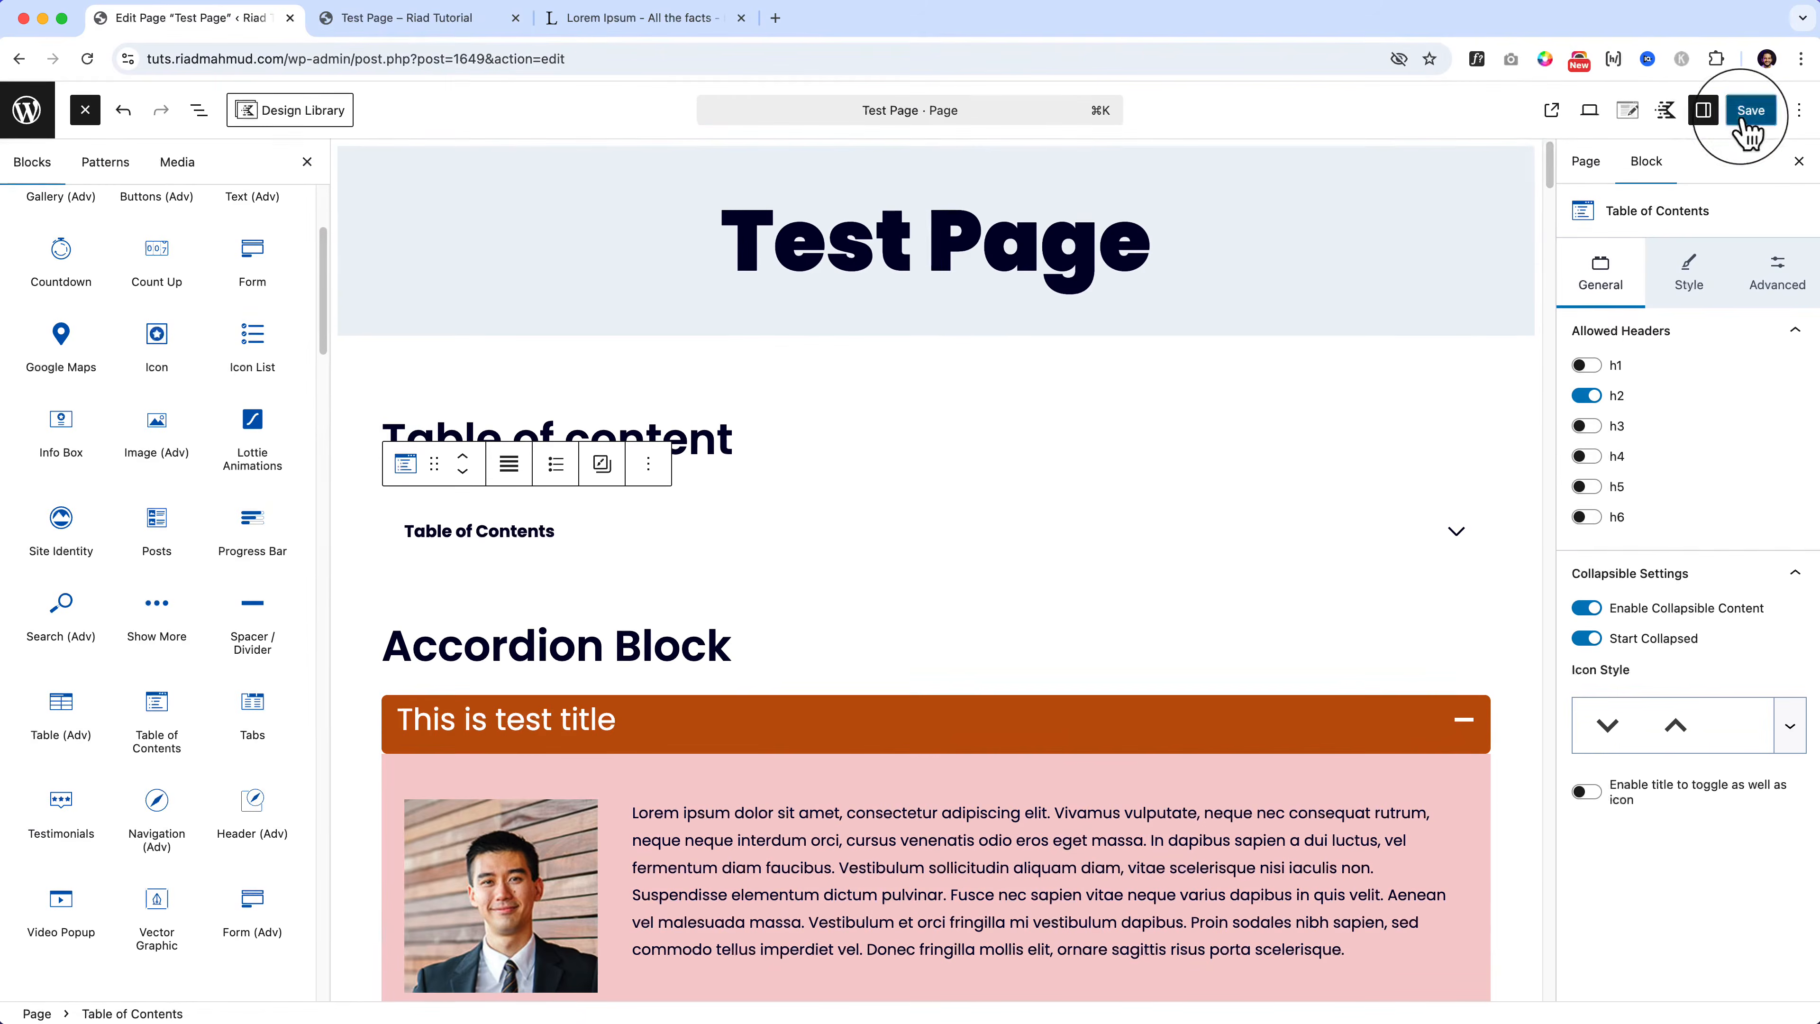
click(1752, 111)
Step: Reload the live Test Page, expand its collapsed Table of Contents, and return to the editor
click(416, 18)
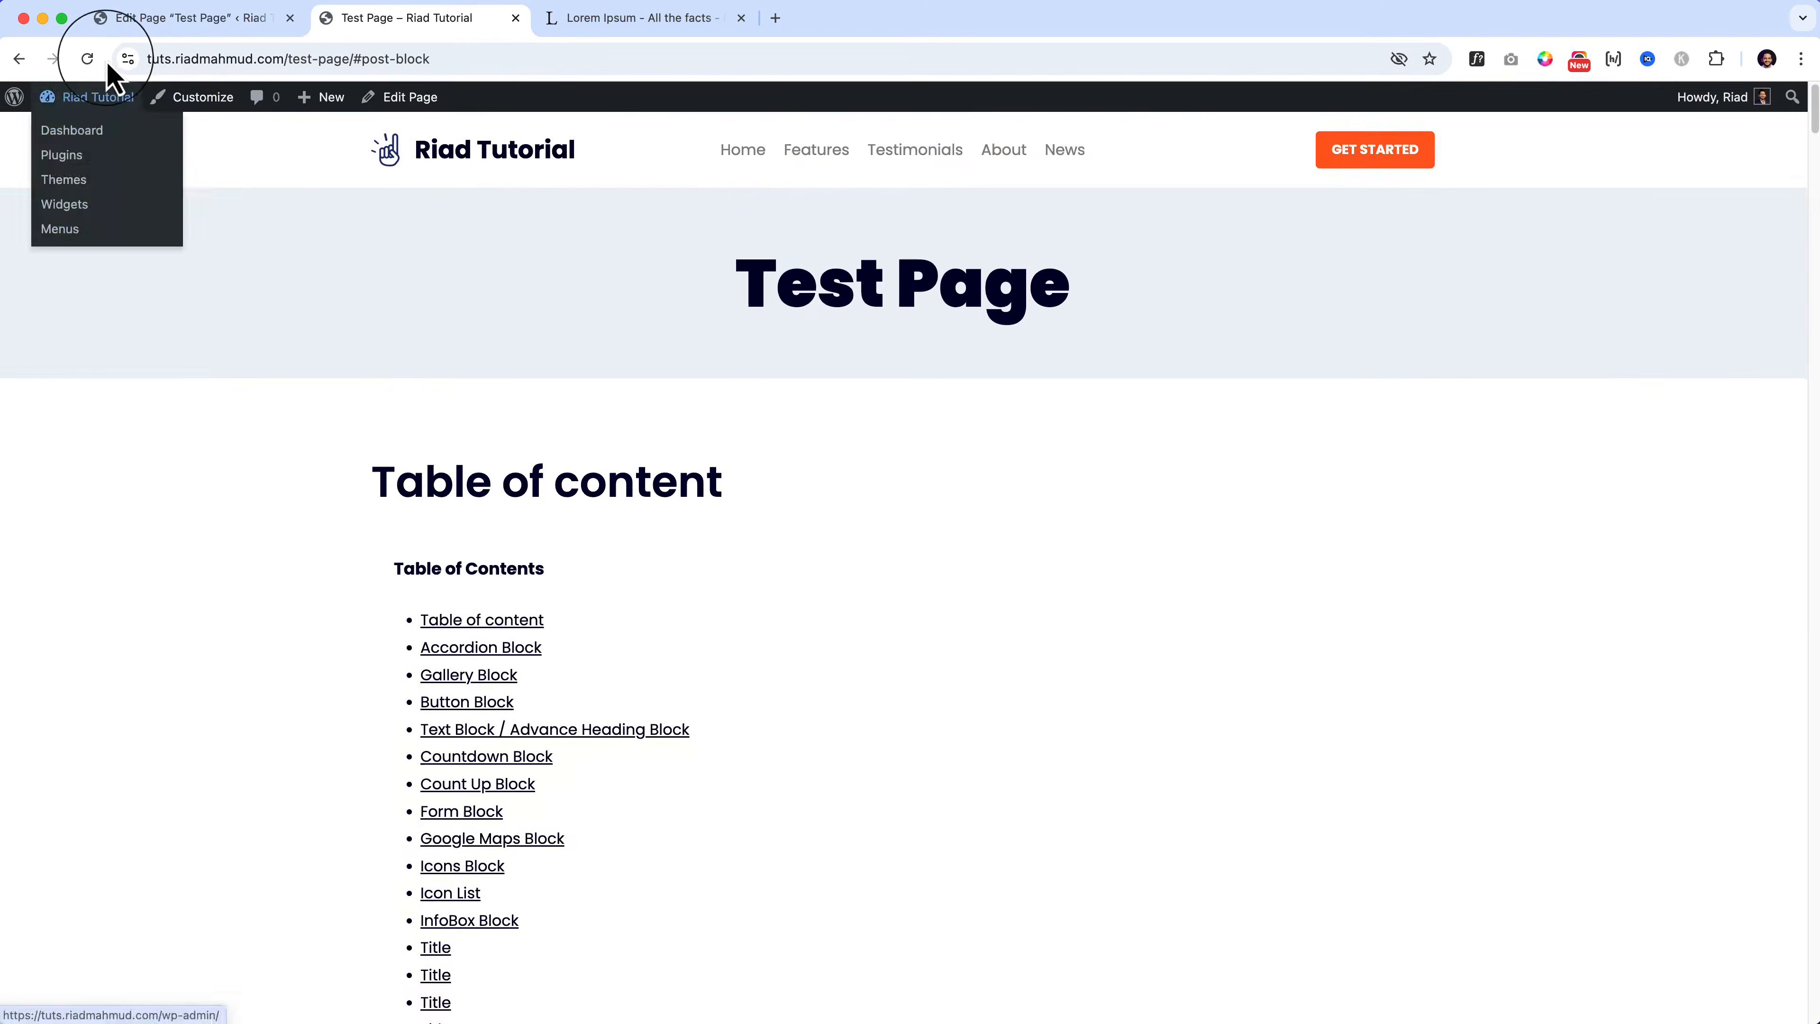
click(87, 59)
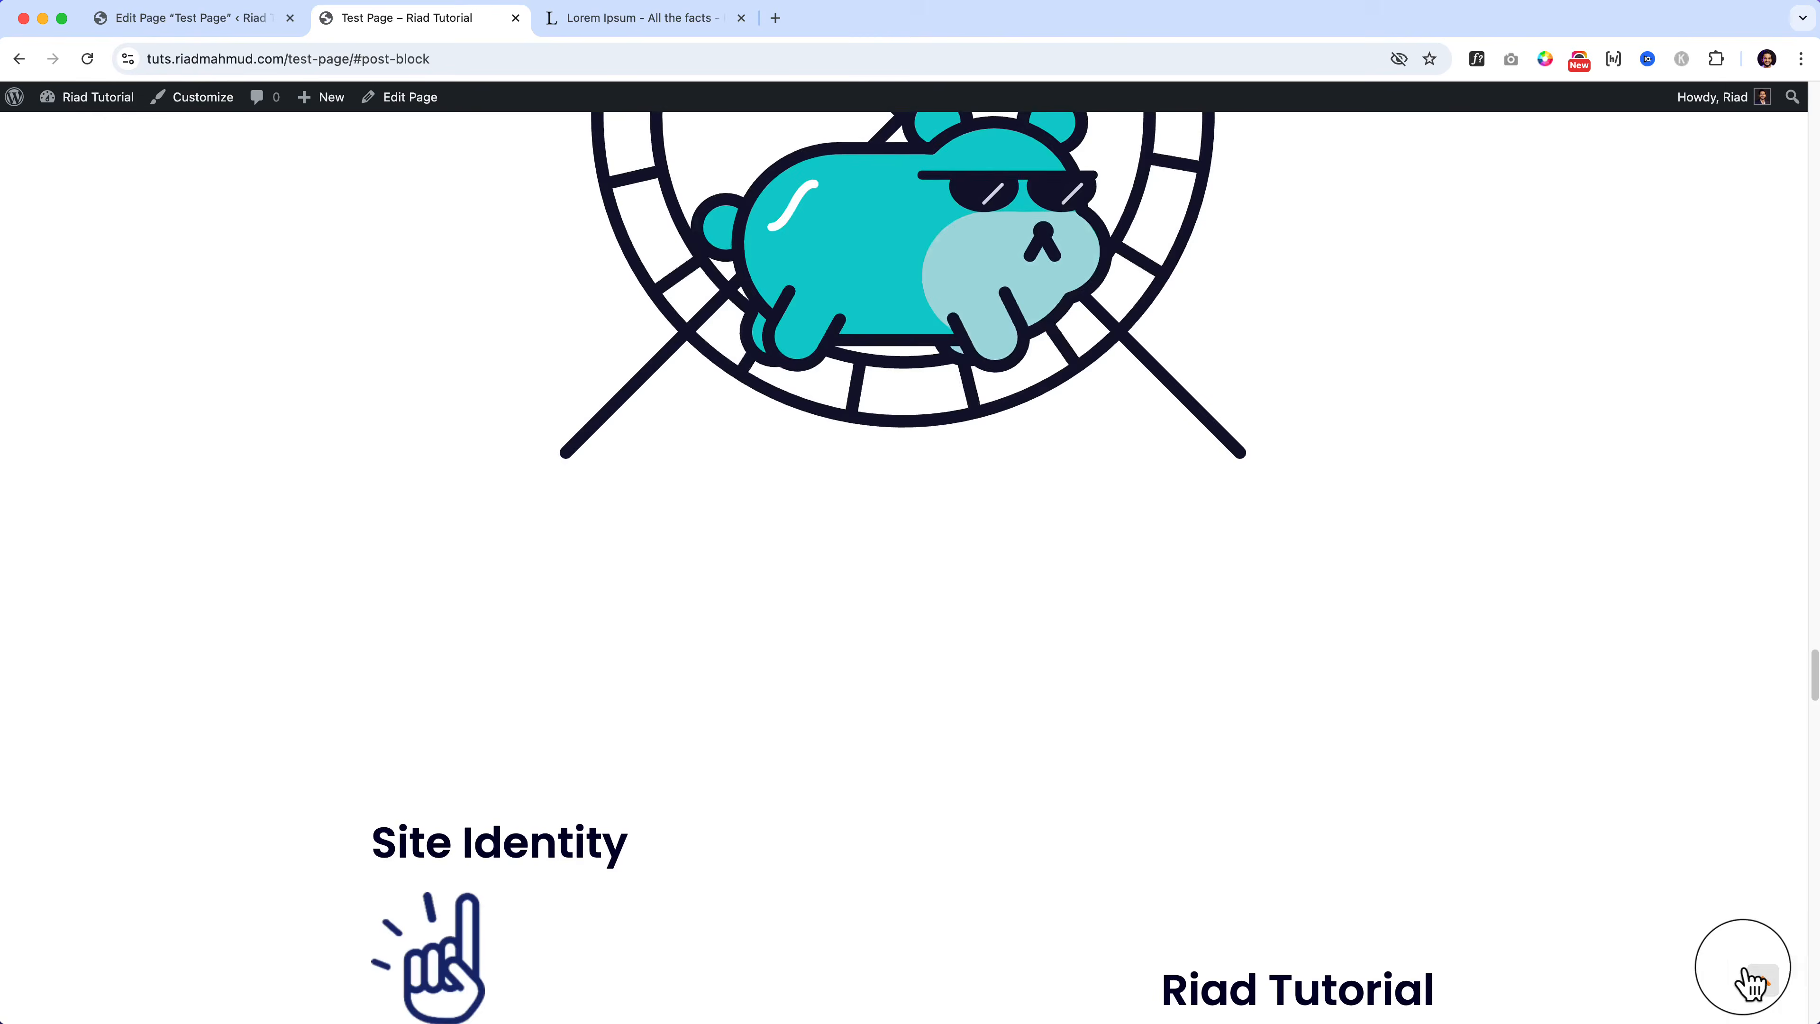
click(1759, 979)
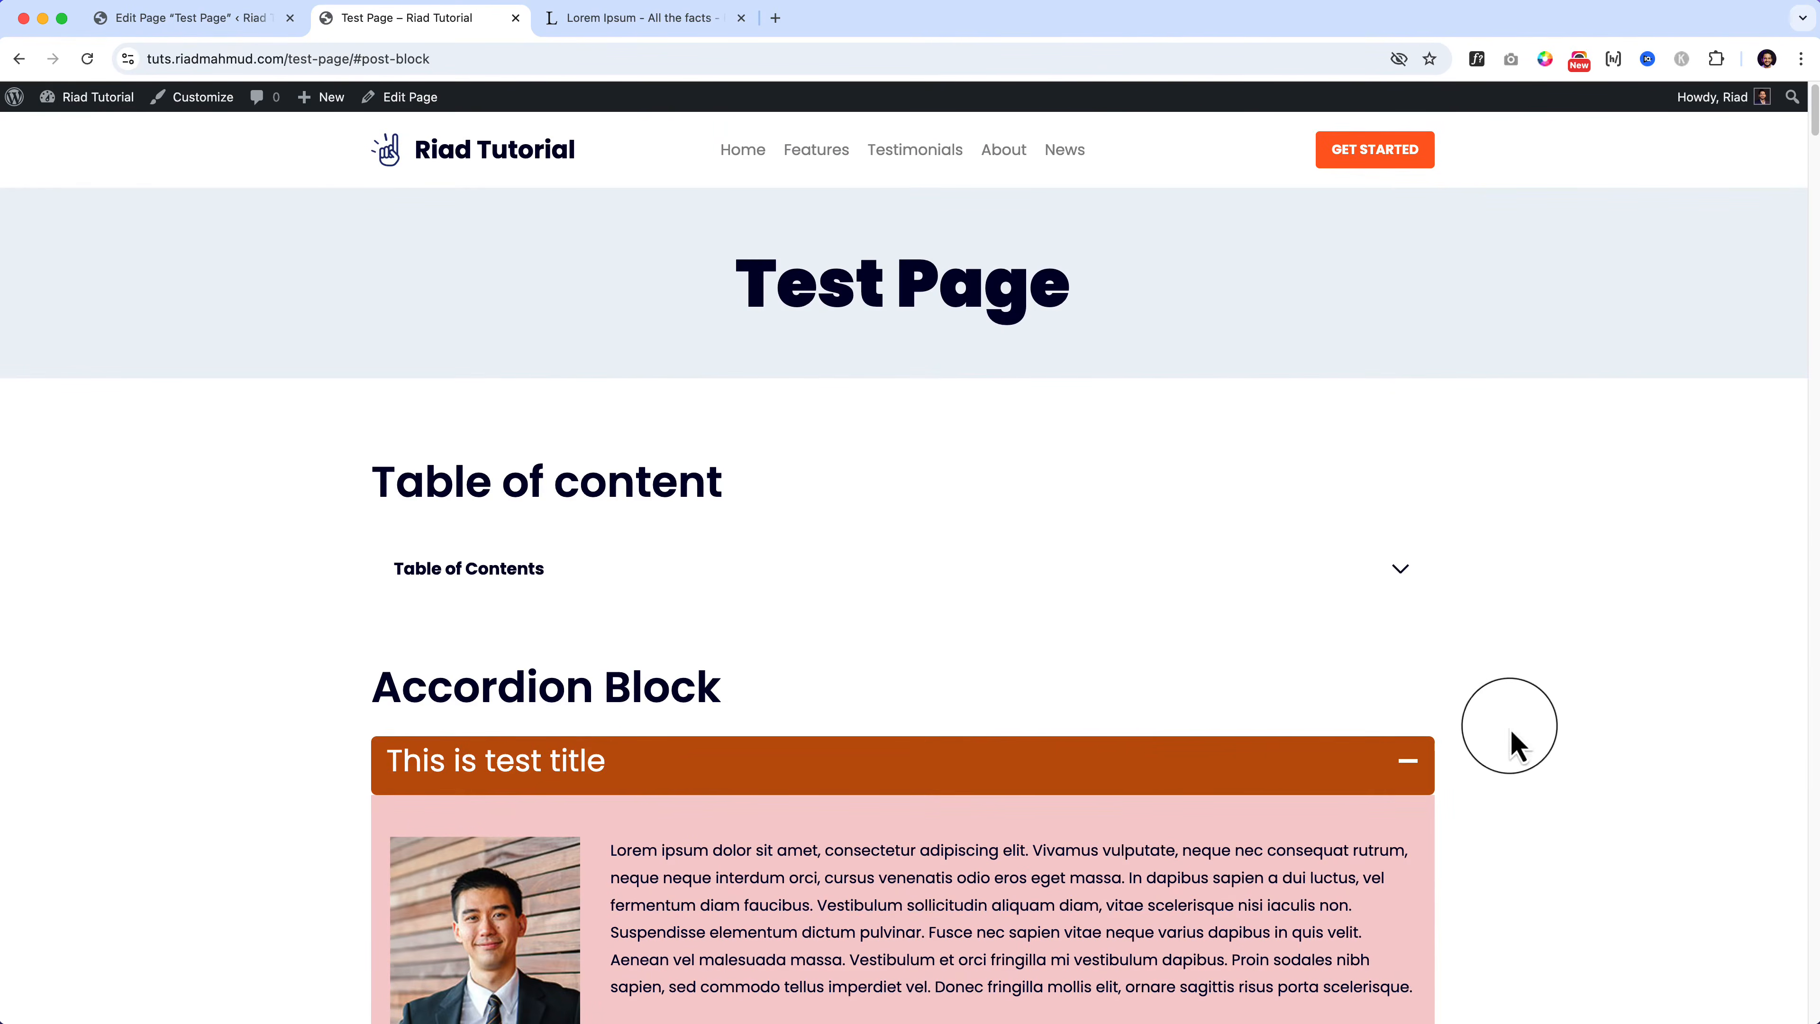
click(1400, 573)
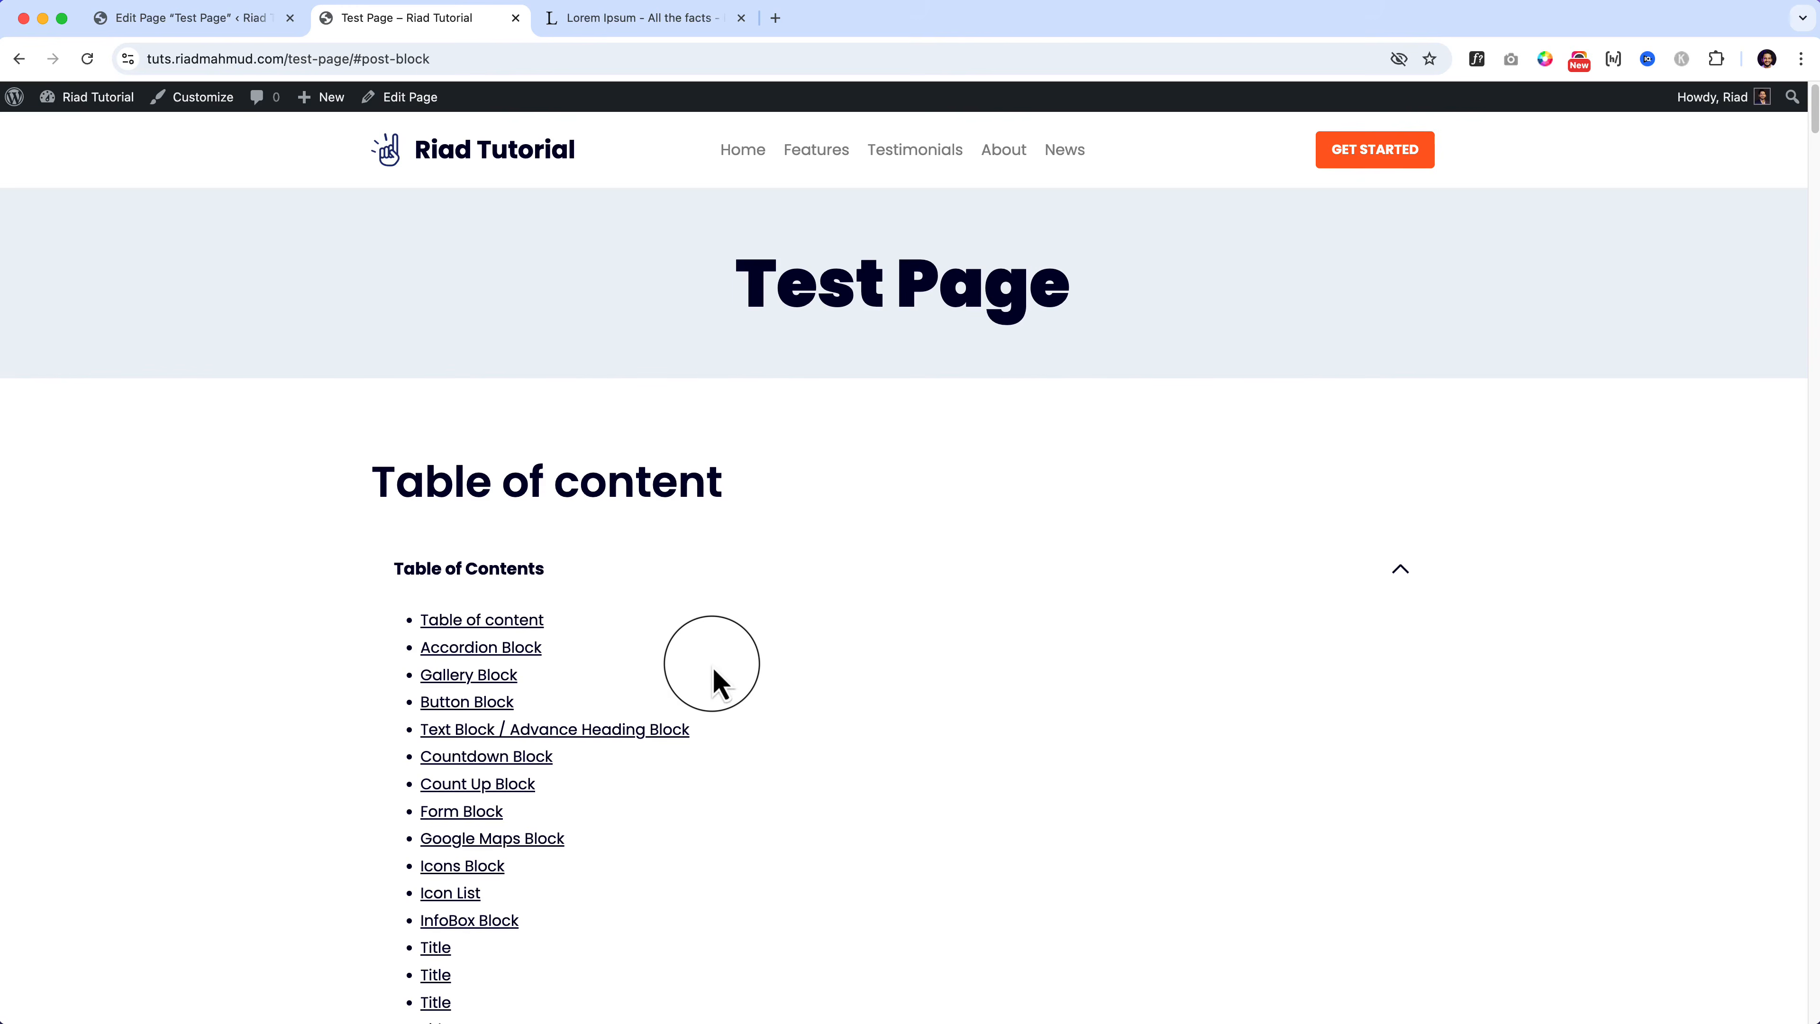
click(251, 32)
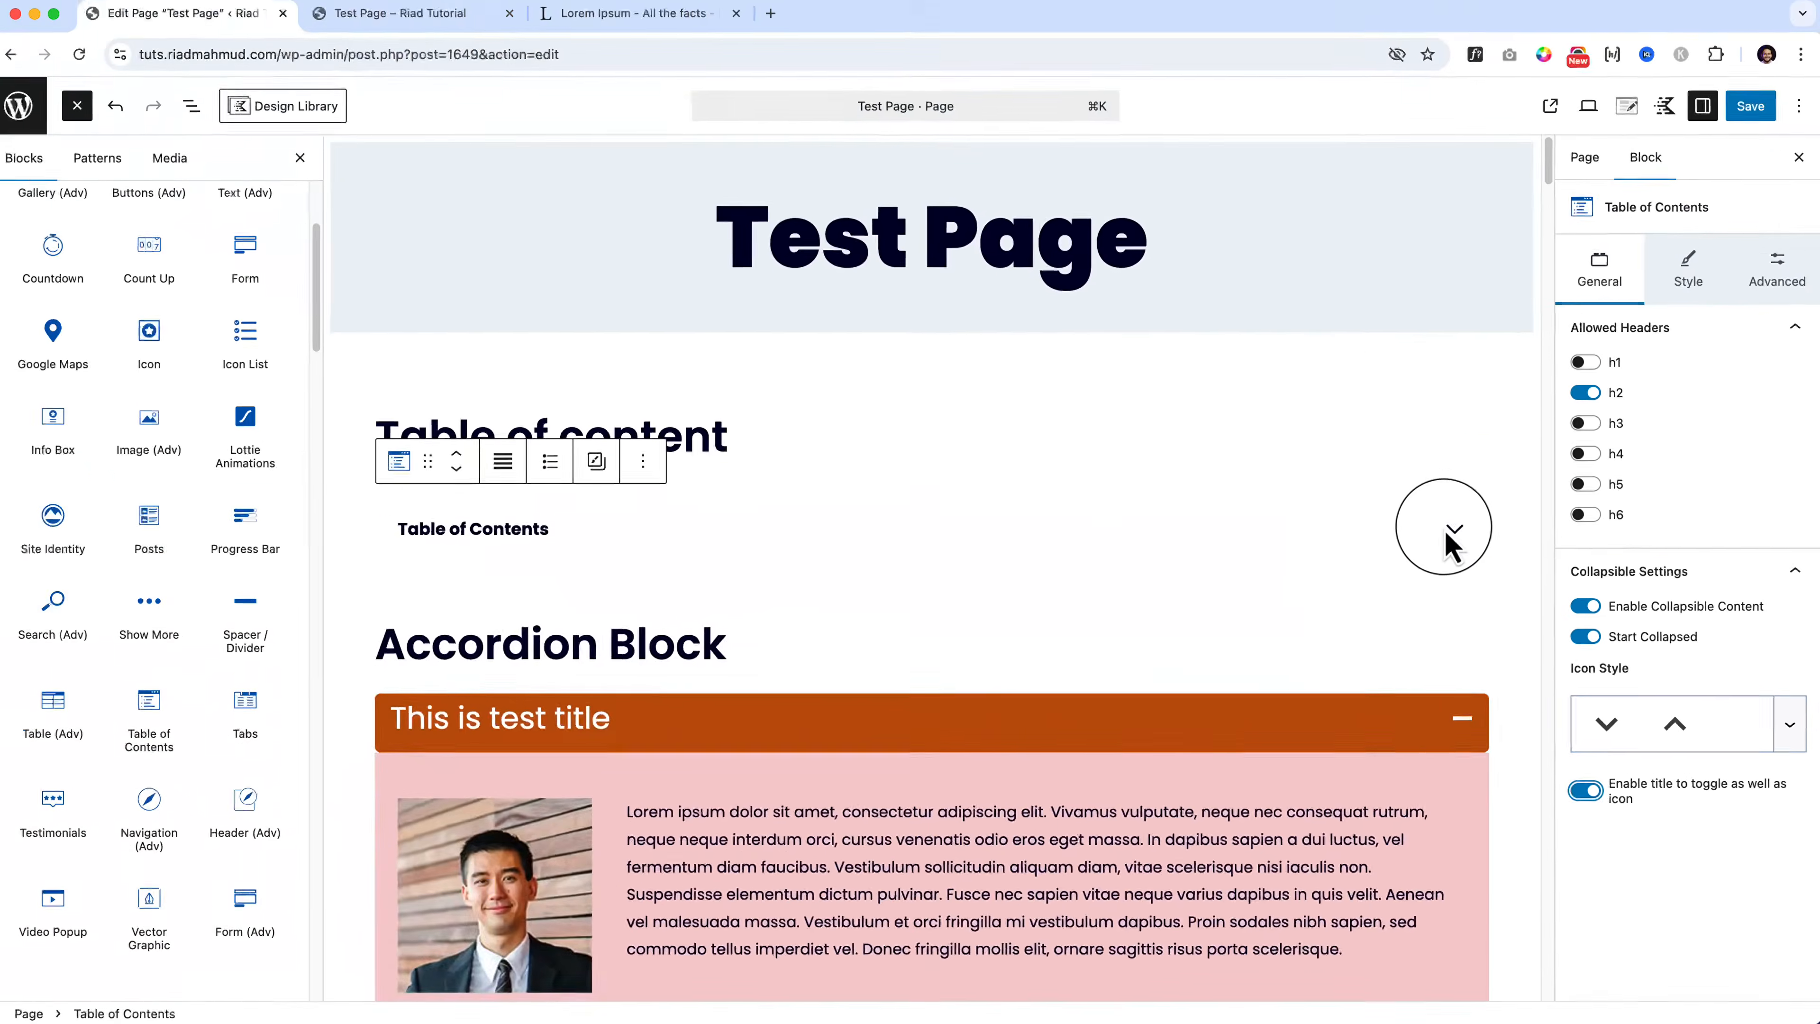
Step: Save the page with the title-toggle setting and view the live Test Page tab
click(1184, 163)
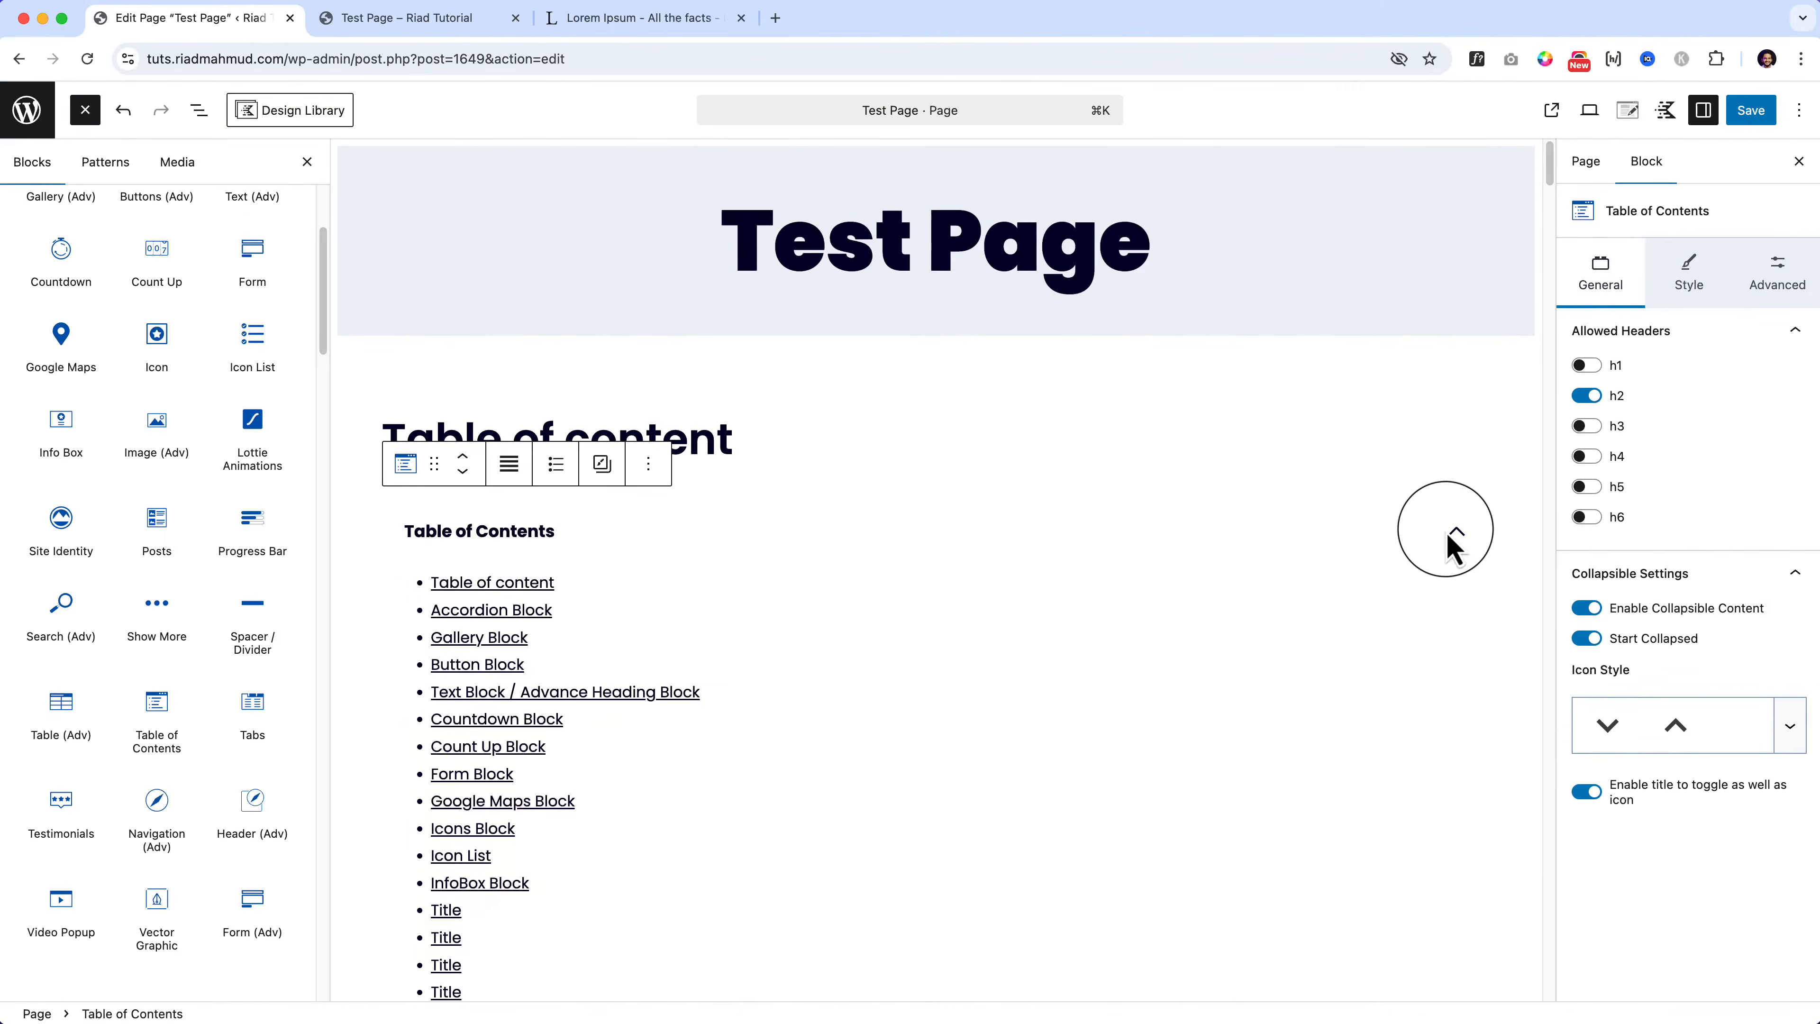
click(1755, 121)
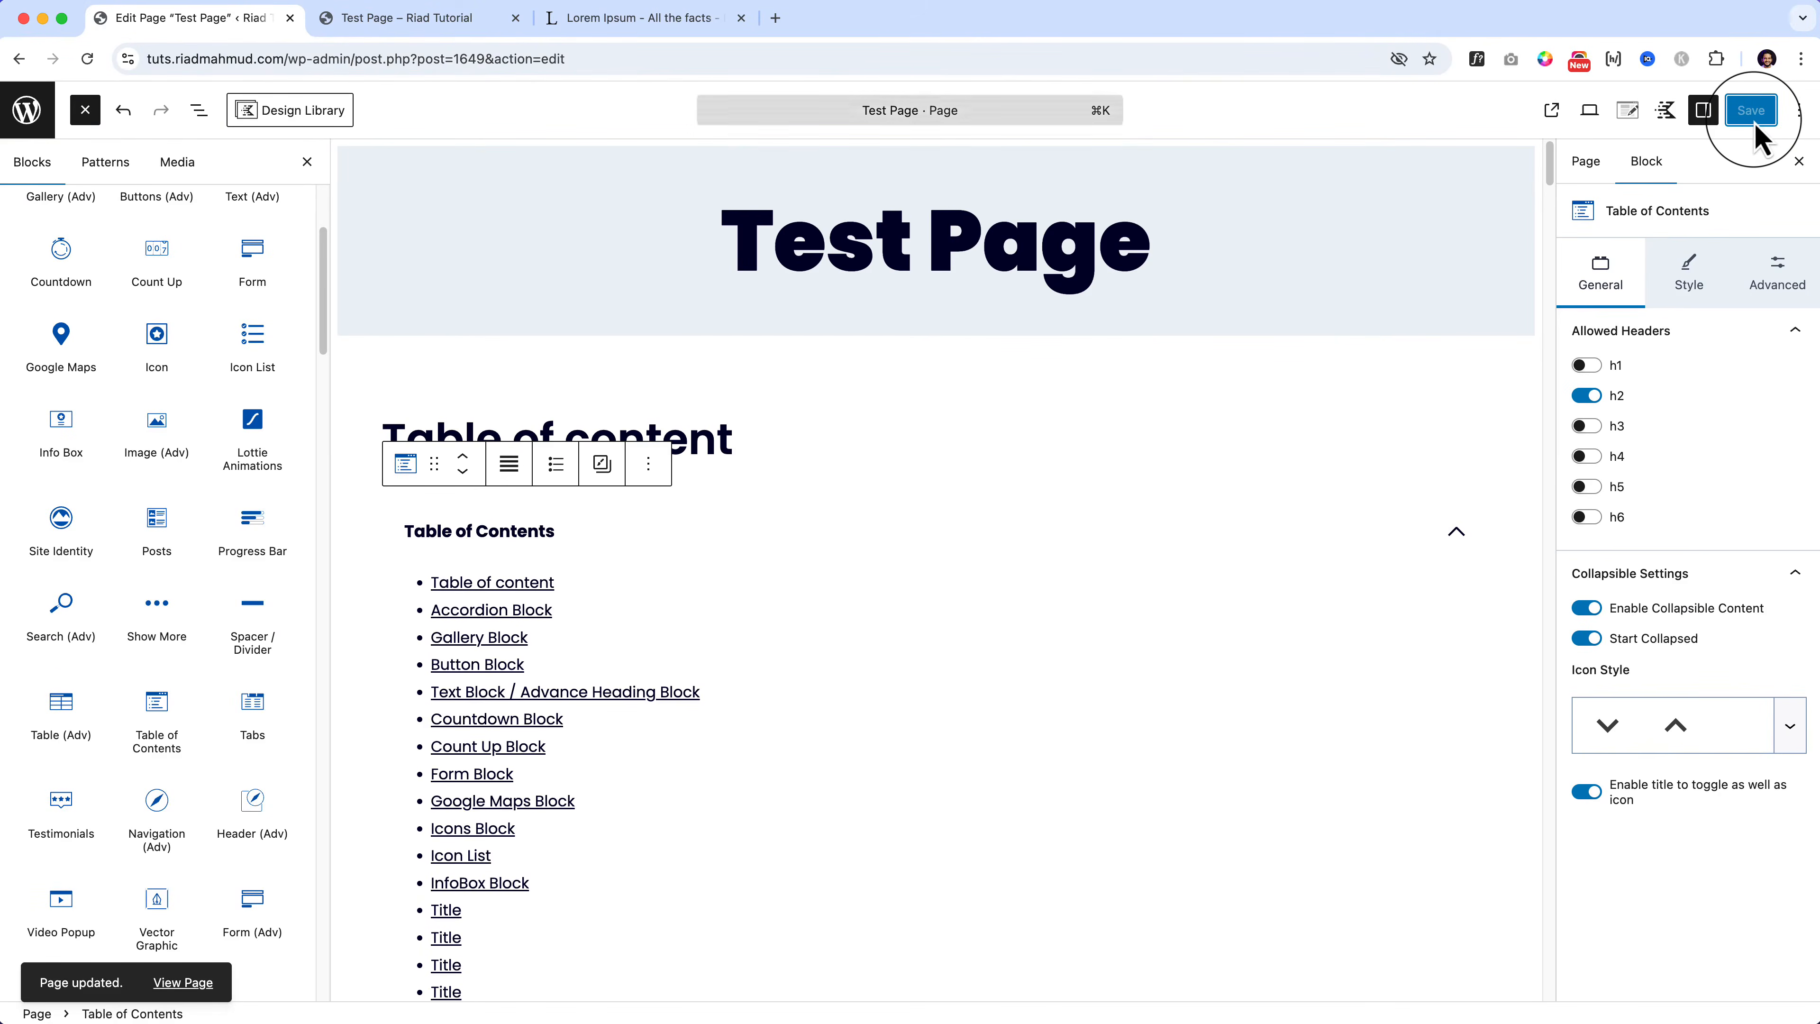
click(433, 18)
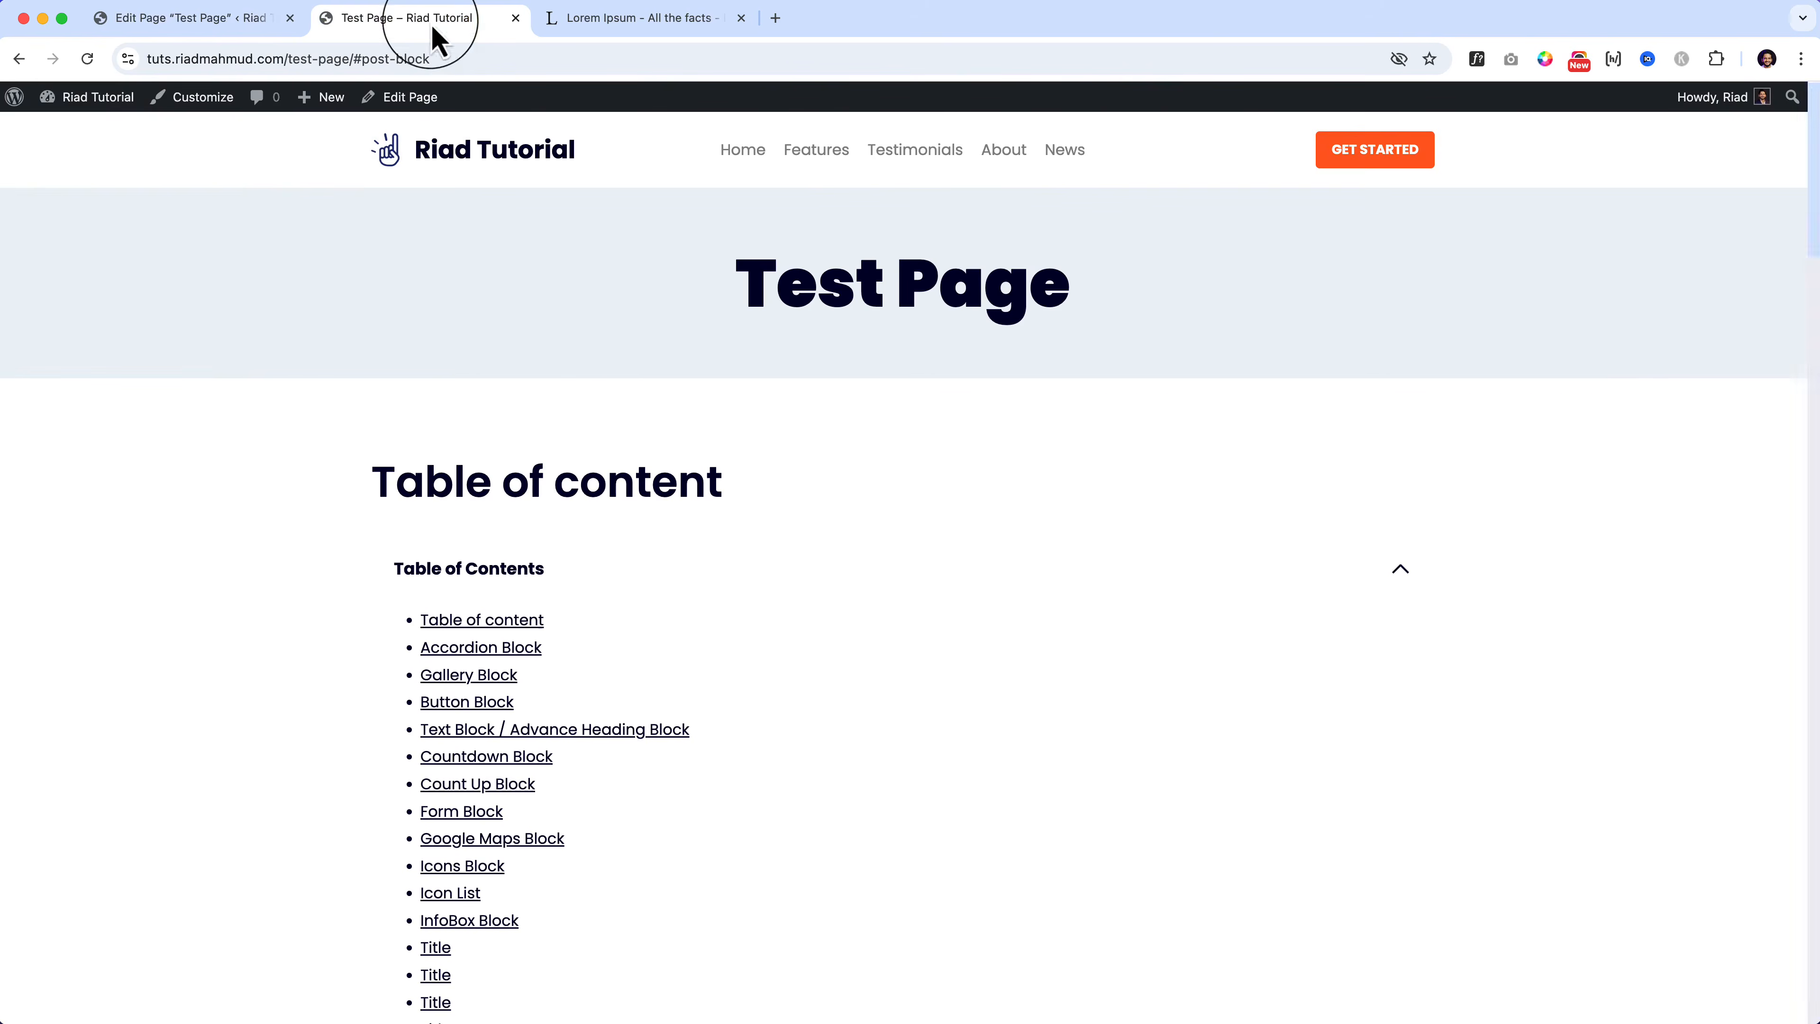
Step: Repeatedly toggle the live Table of Contents from its title to check it opens and closes
triple_click(507, 567)
click(1052, 565)
triple_click(1053, 566)
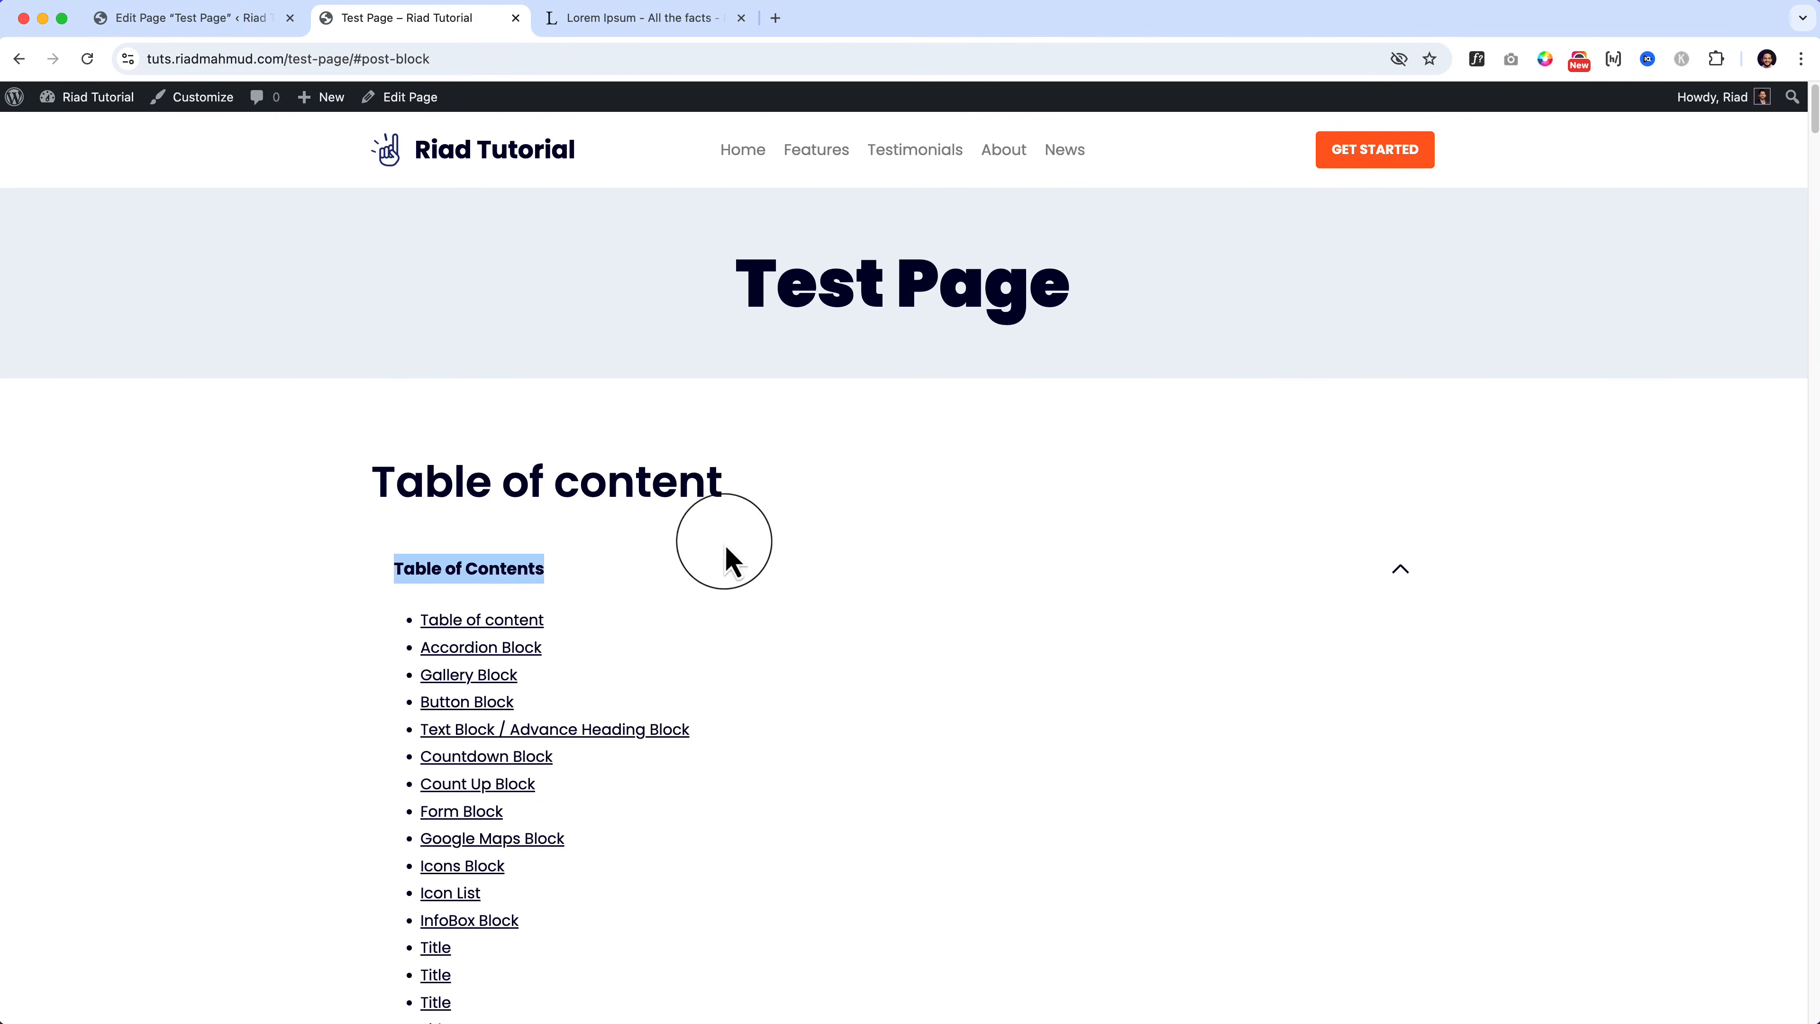
click(1001, 579)
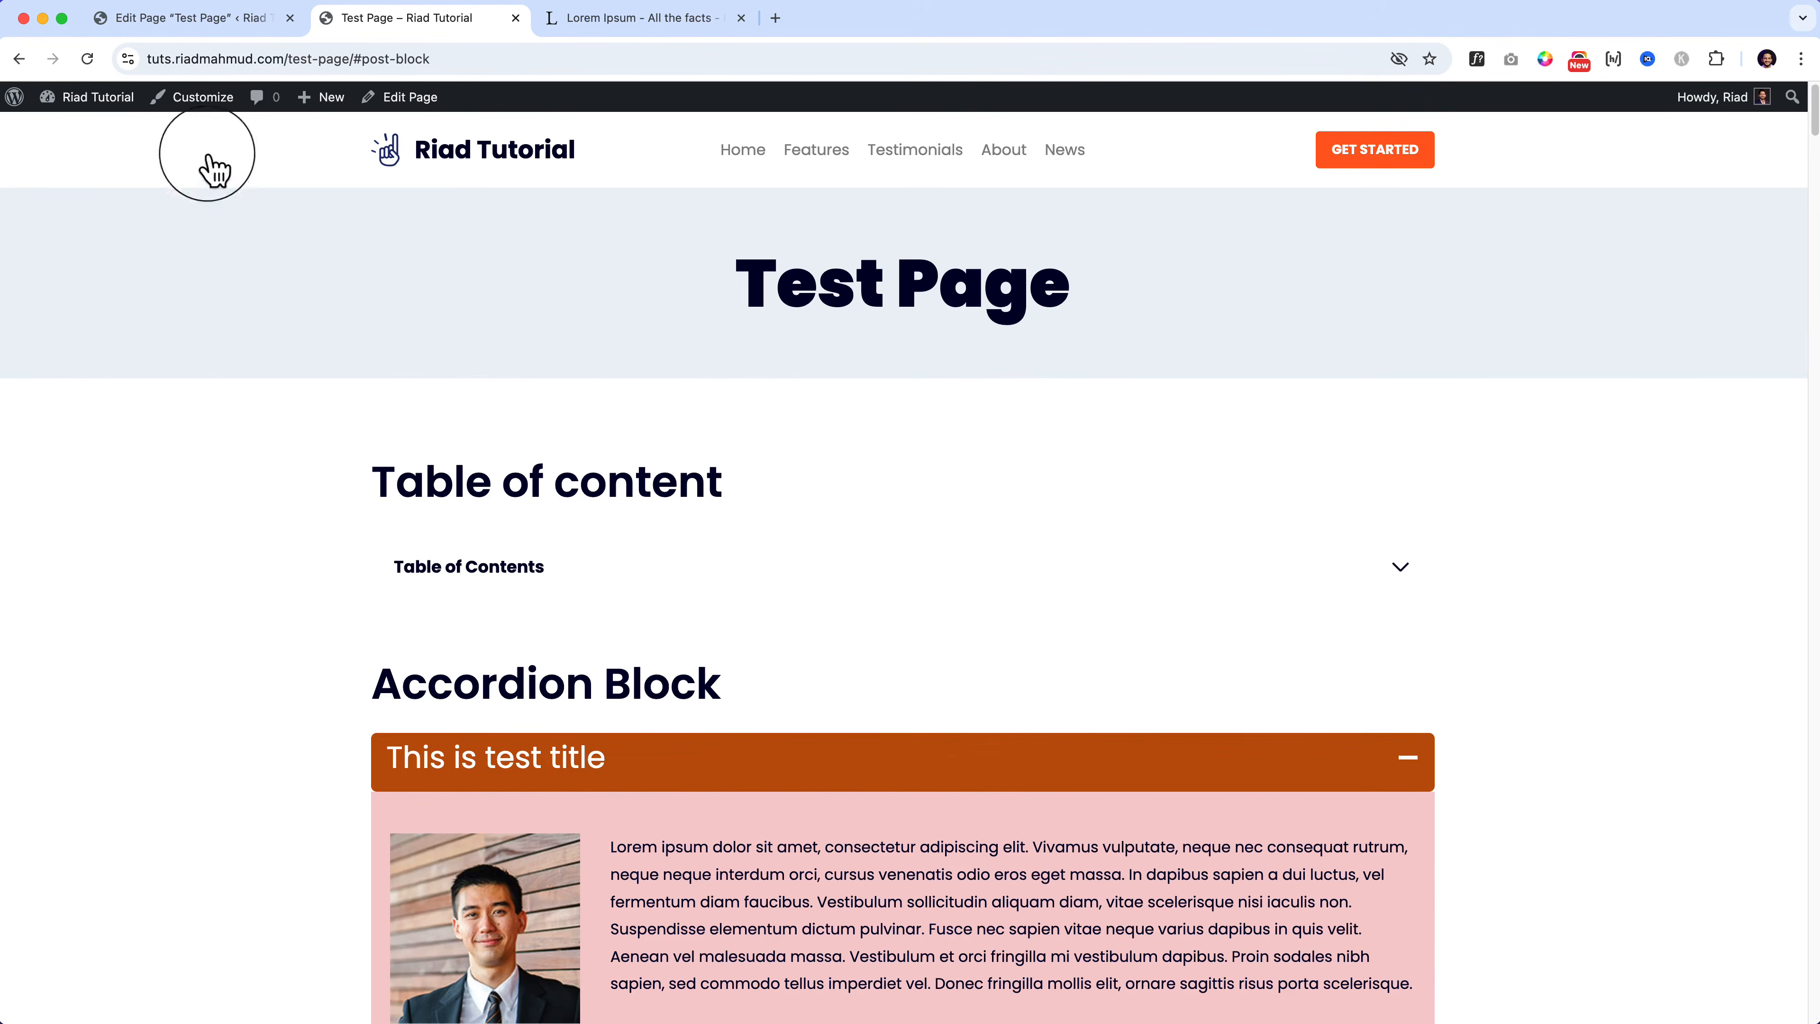
click(698, 571)
click(699, 572)
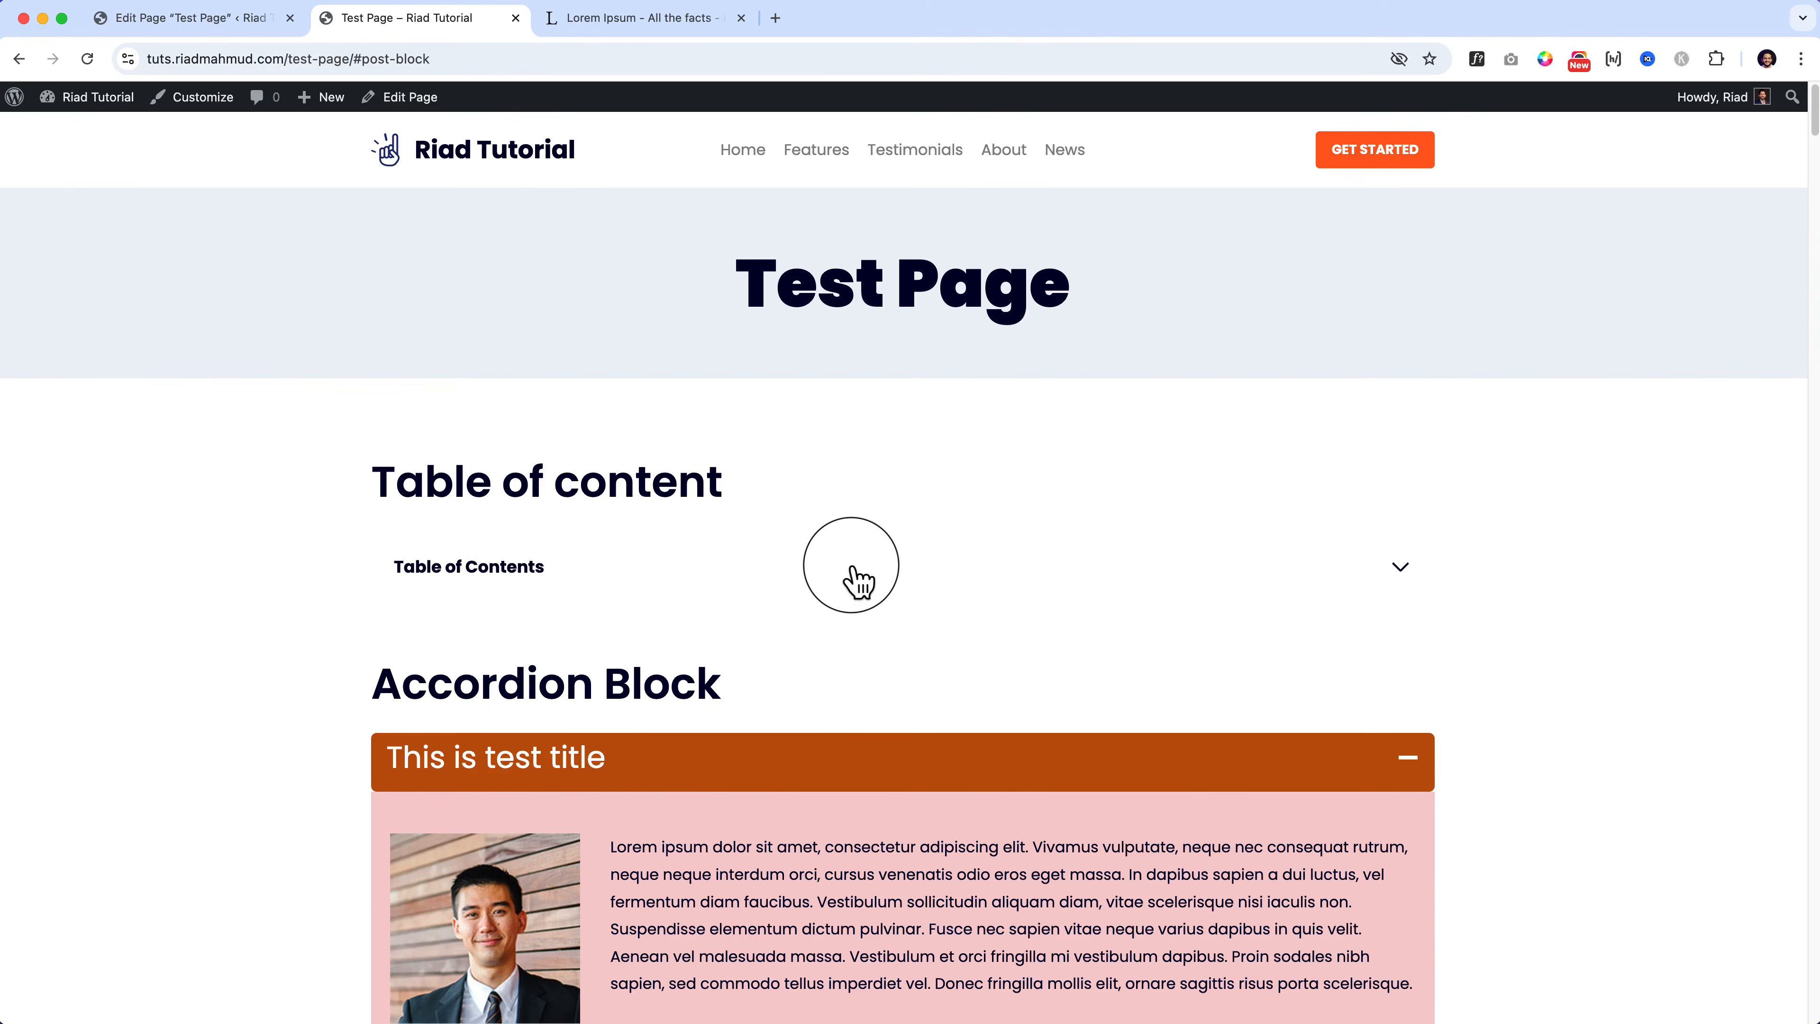
click(859, 572)
click(931, 572)
click(1031, 577)
click(1021, 577)
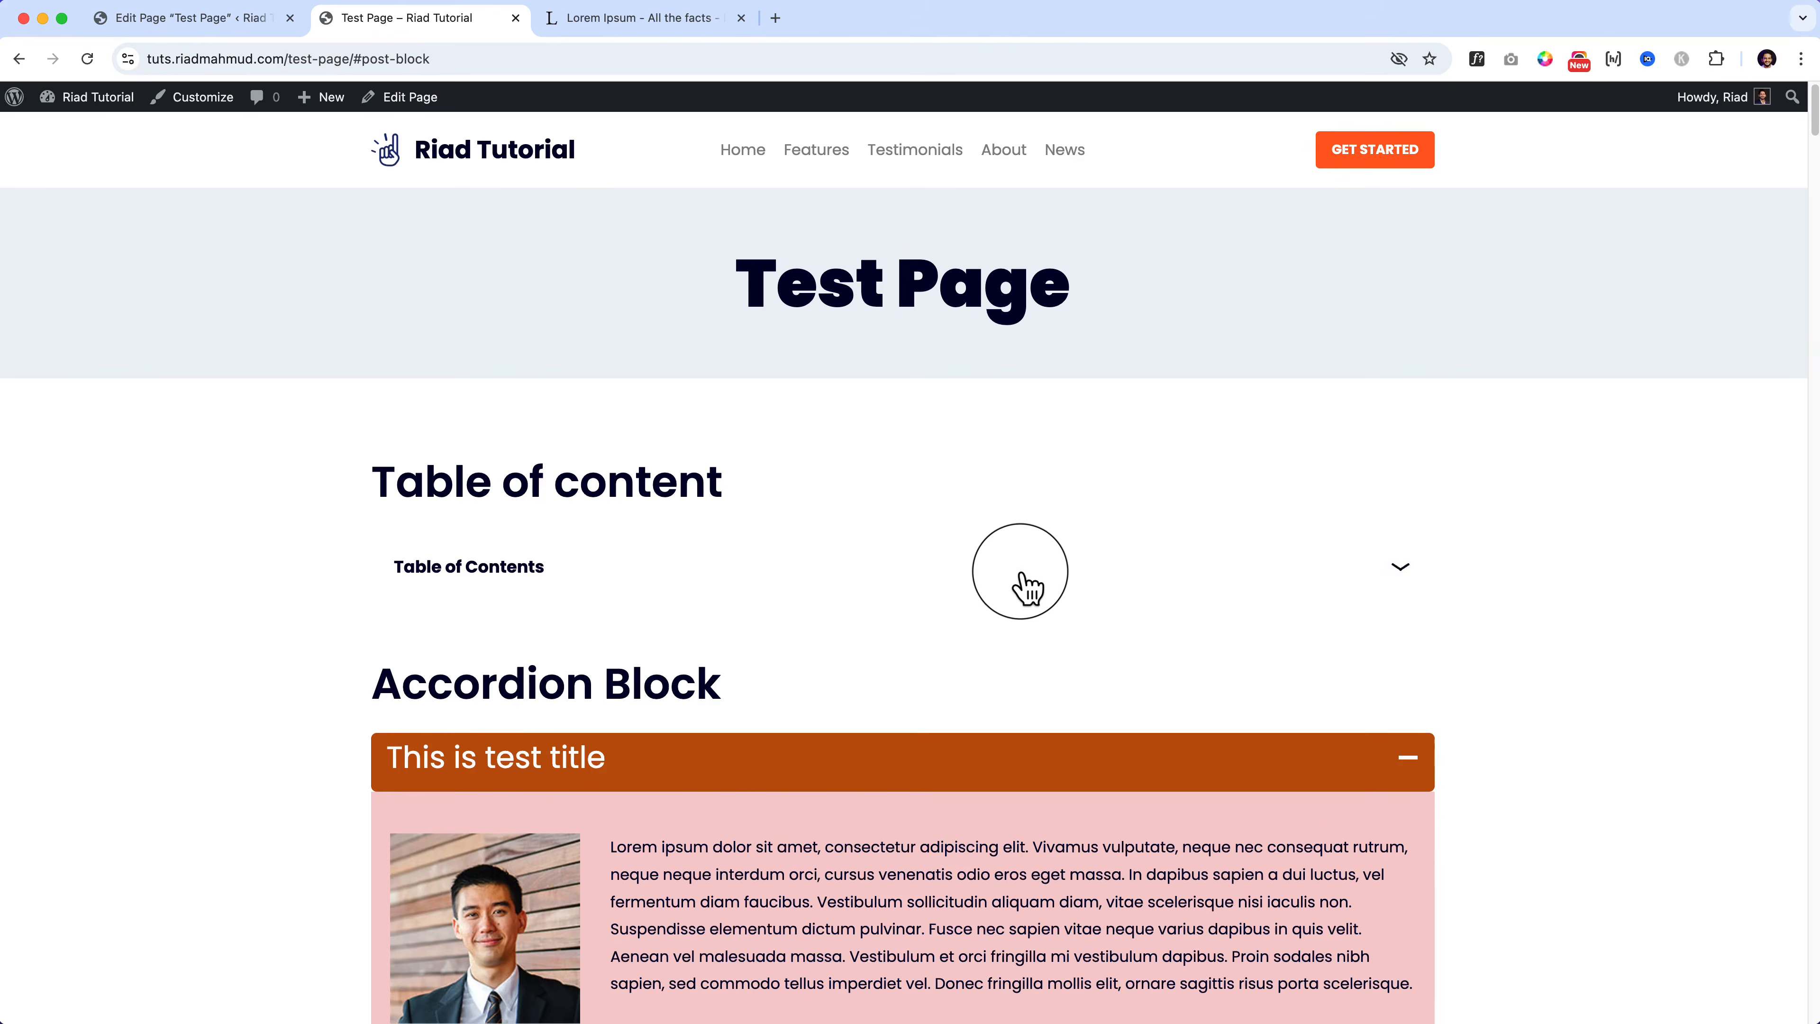
click(1021, 578)
click(1023, 575)
click(1023, 575)
click(1024, 575)
click(1023, 575)
click(1023, 575)
Step: Expand and collapse the list once more, then return to the page editor
click(1003, 573)
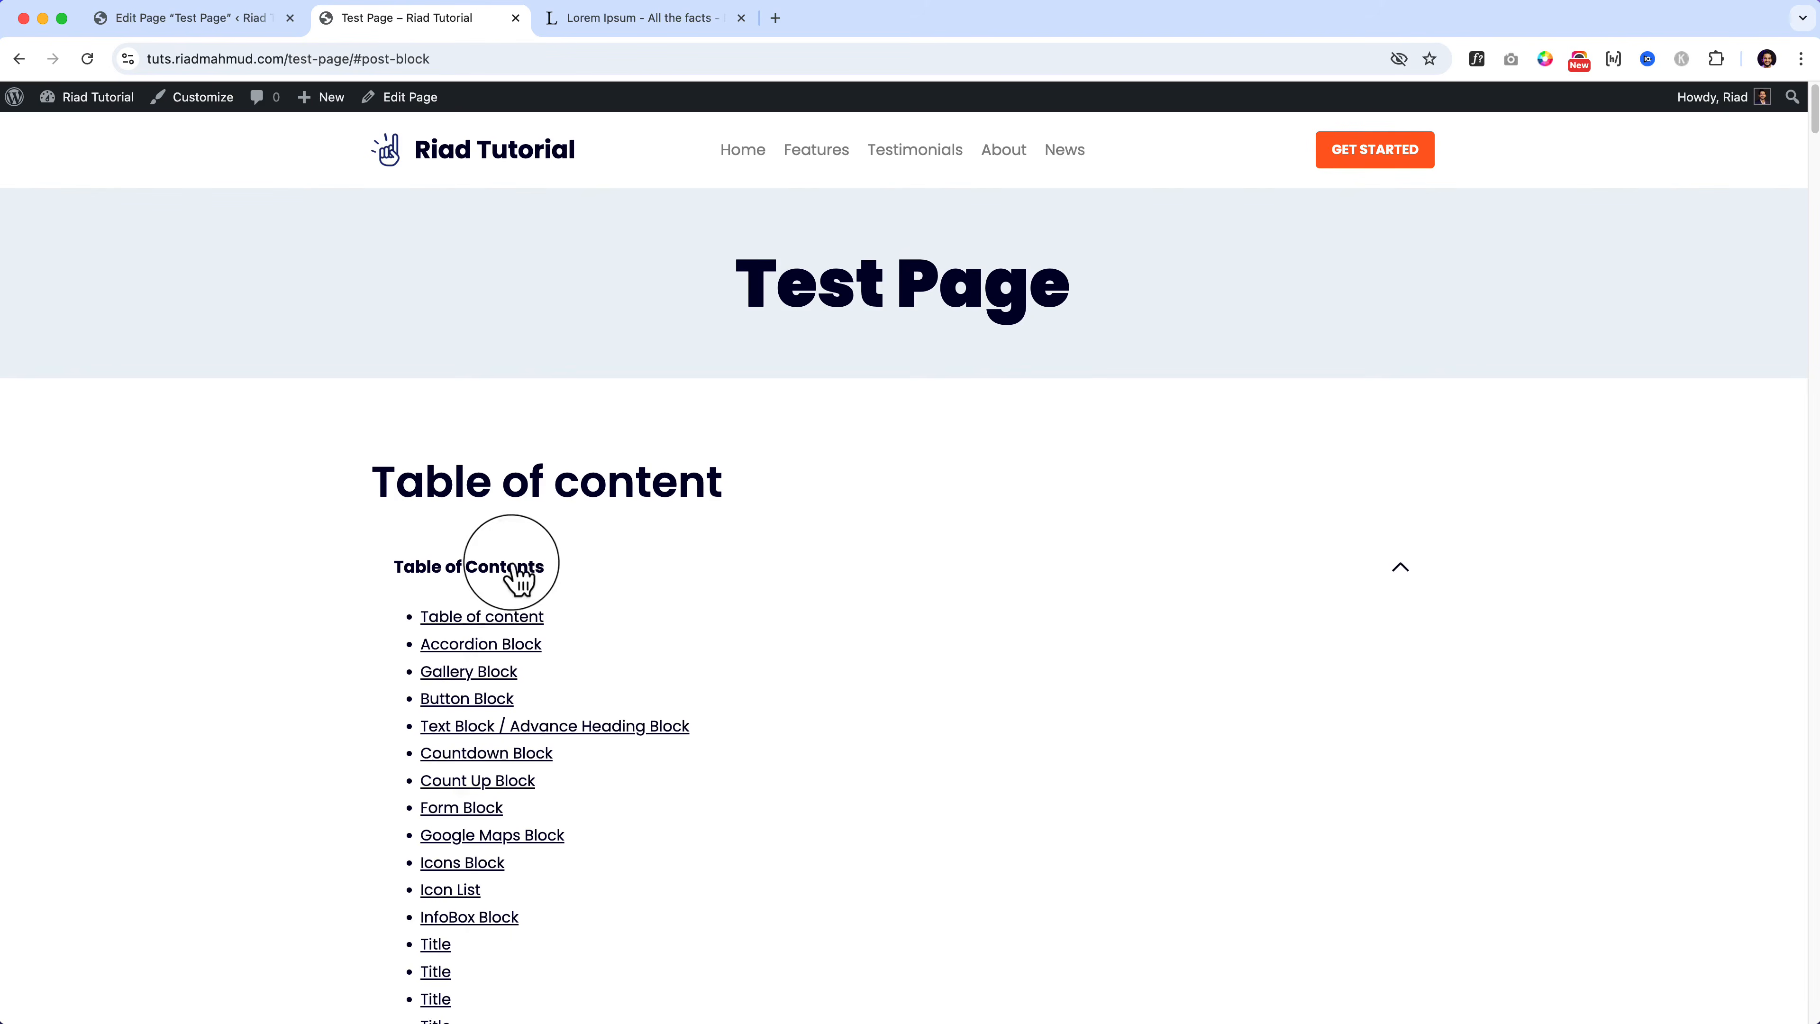
click(566, 574)
click(760, 572)
click(932, 571)
click(989, 578)
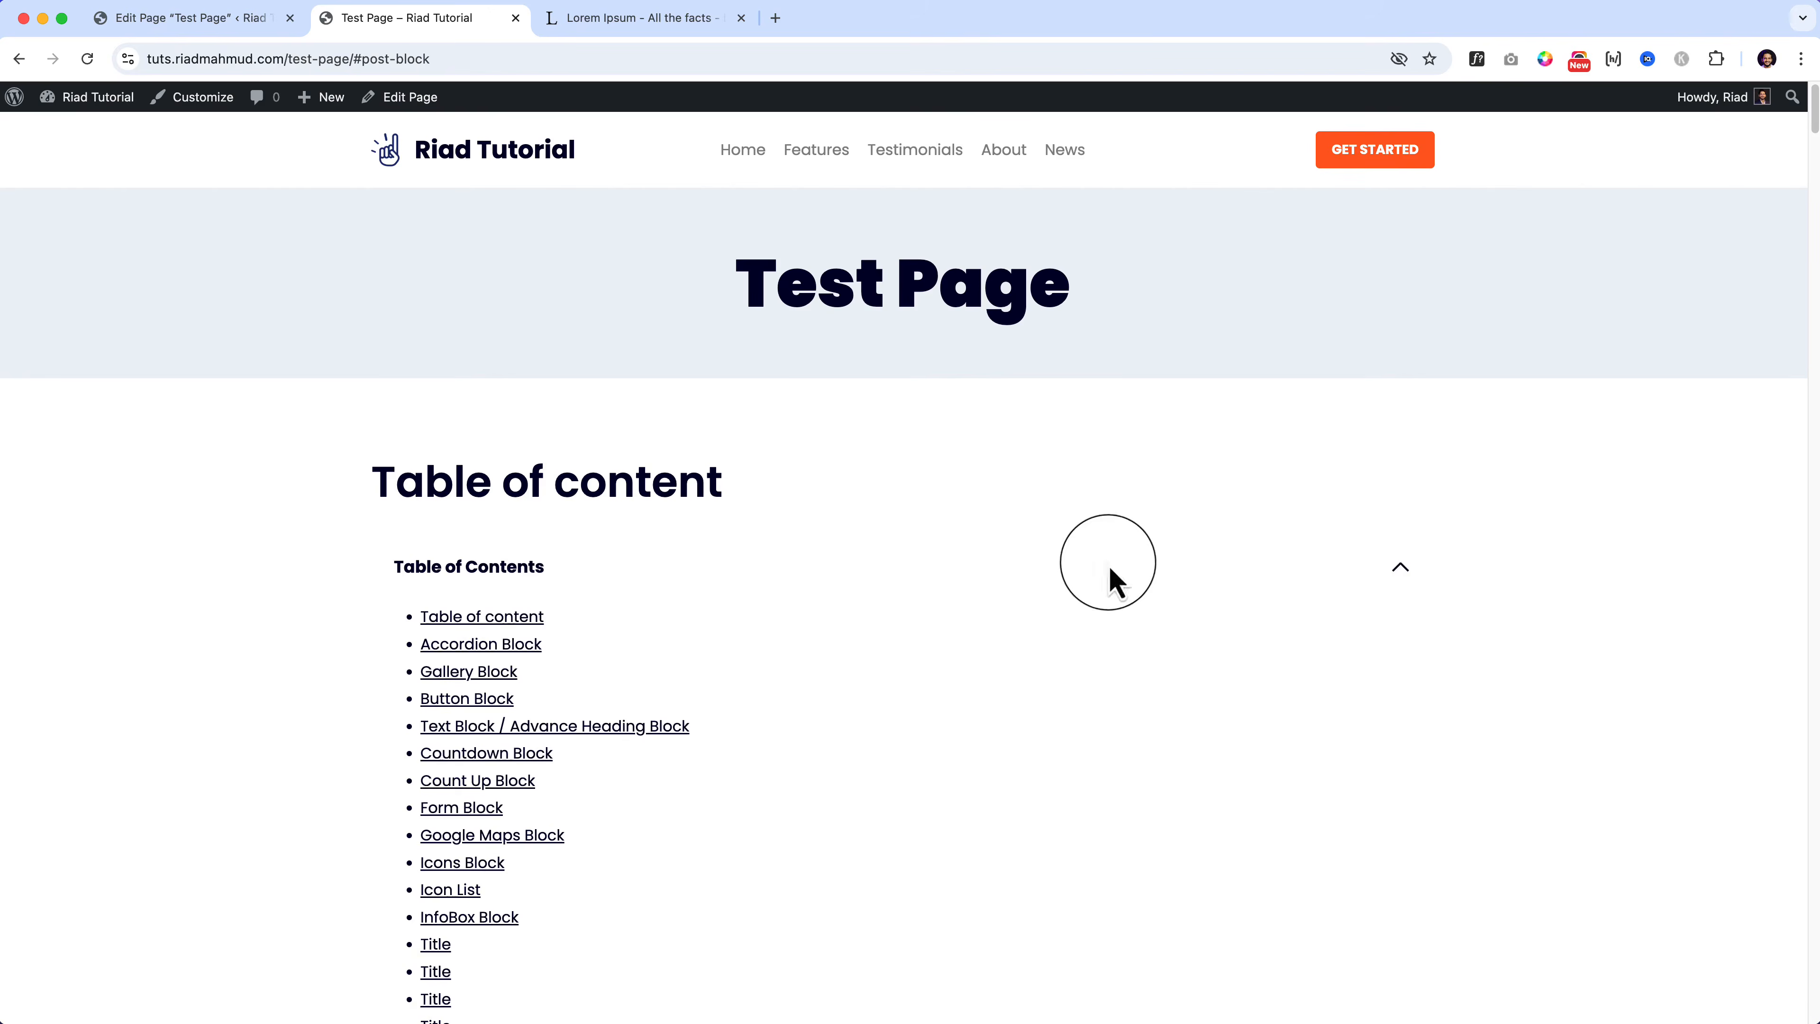
click(1395, 573)
click(1395, 574)
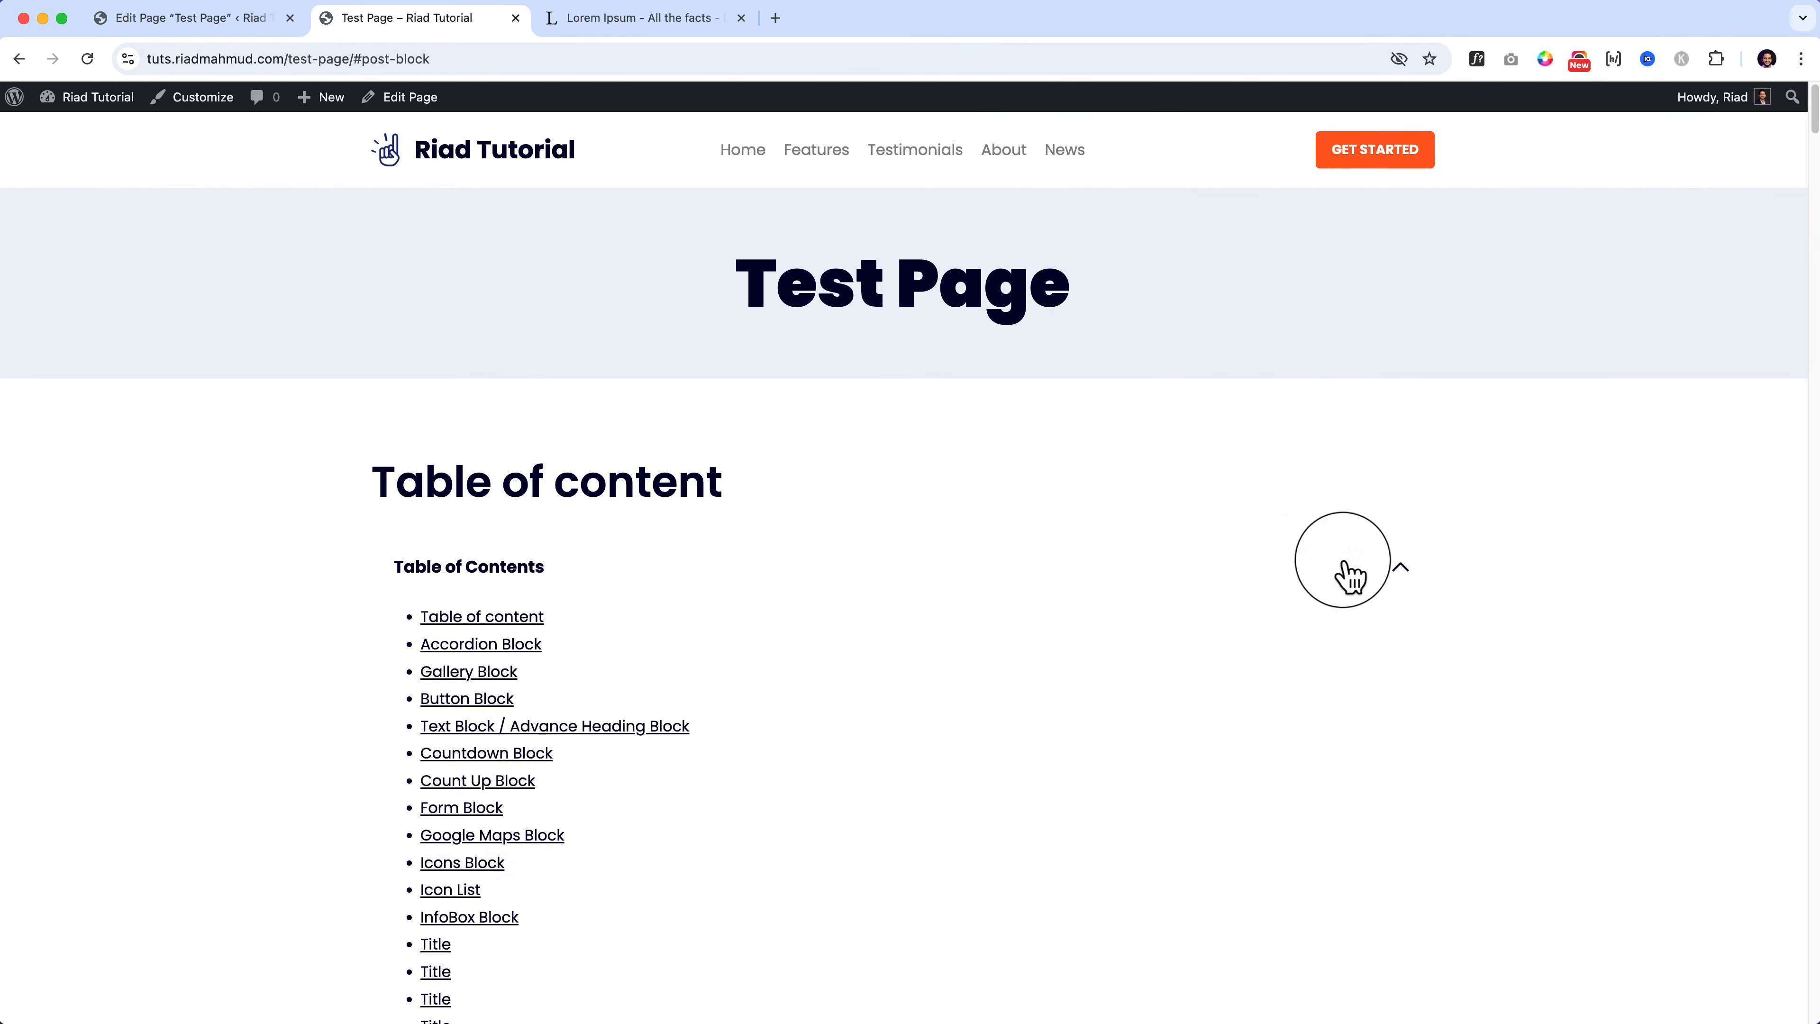
click(1311, 571)
click(195, 28)
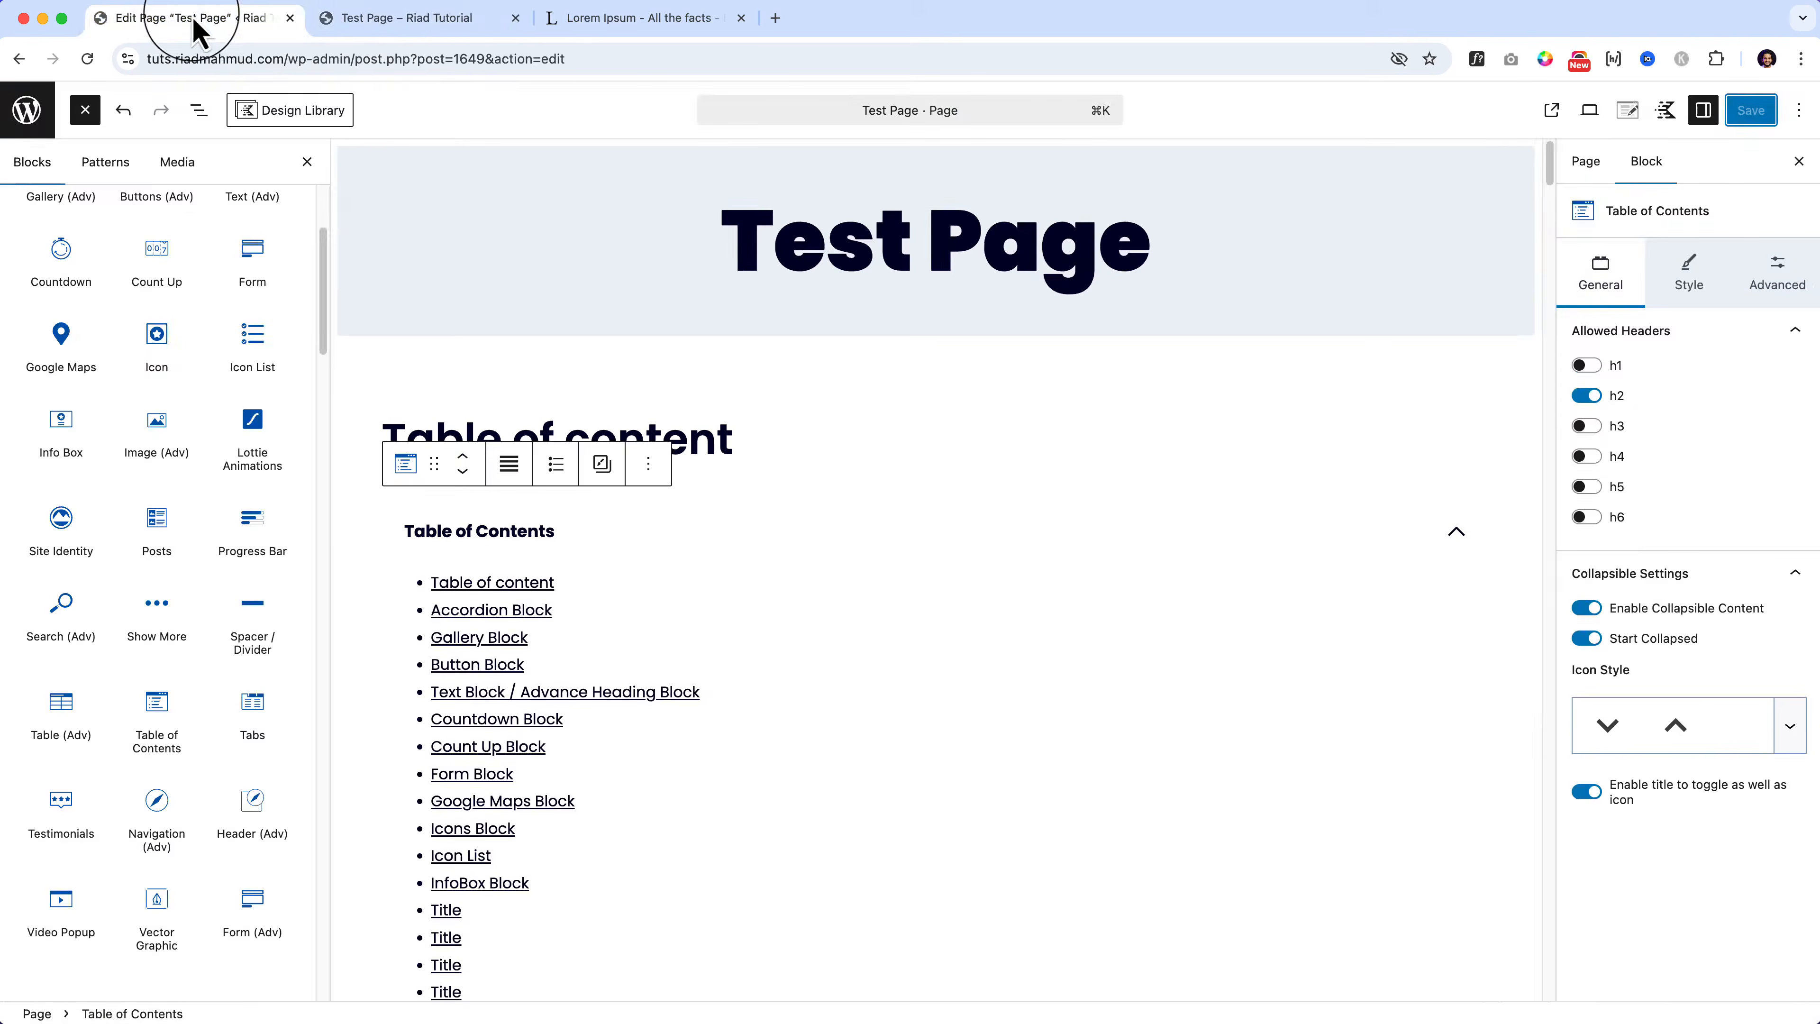
Step: Set the Table of Contents list item gap to 5 px and keep the links underlined
click(1690, 271)
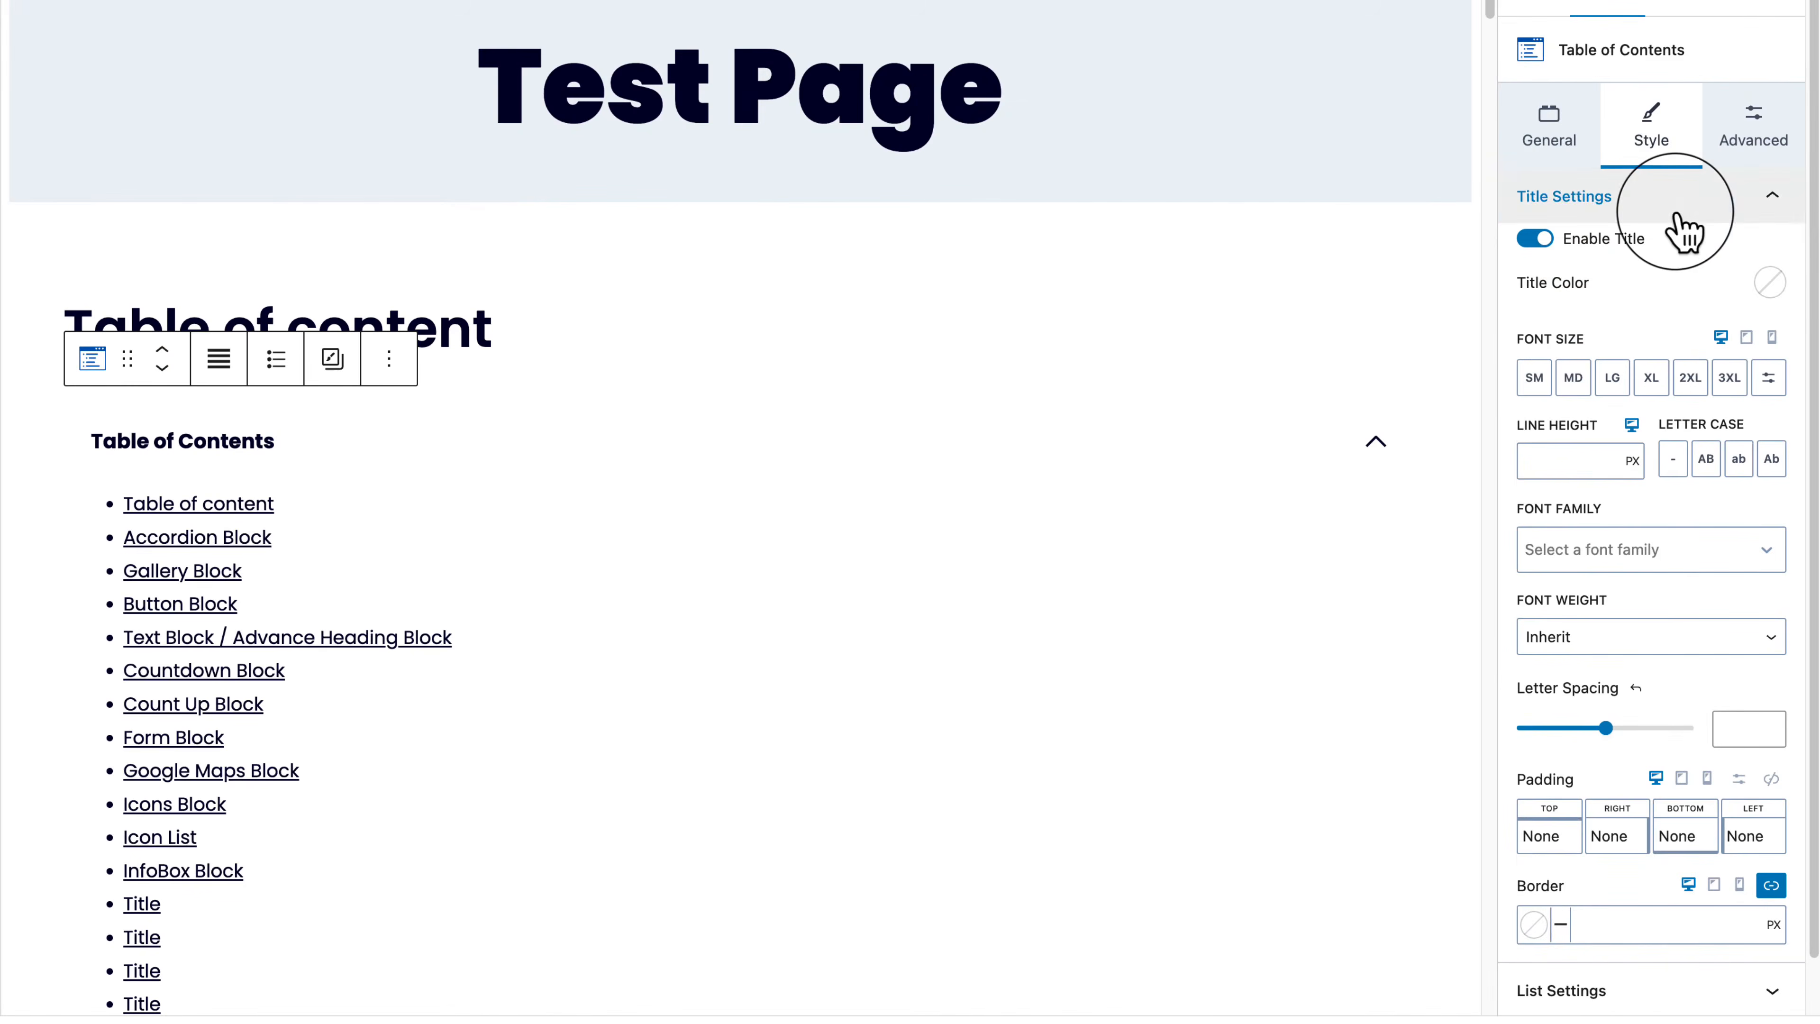
scroll(1749, 738, down, 1)
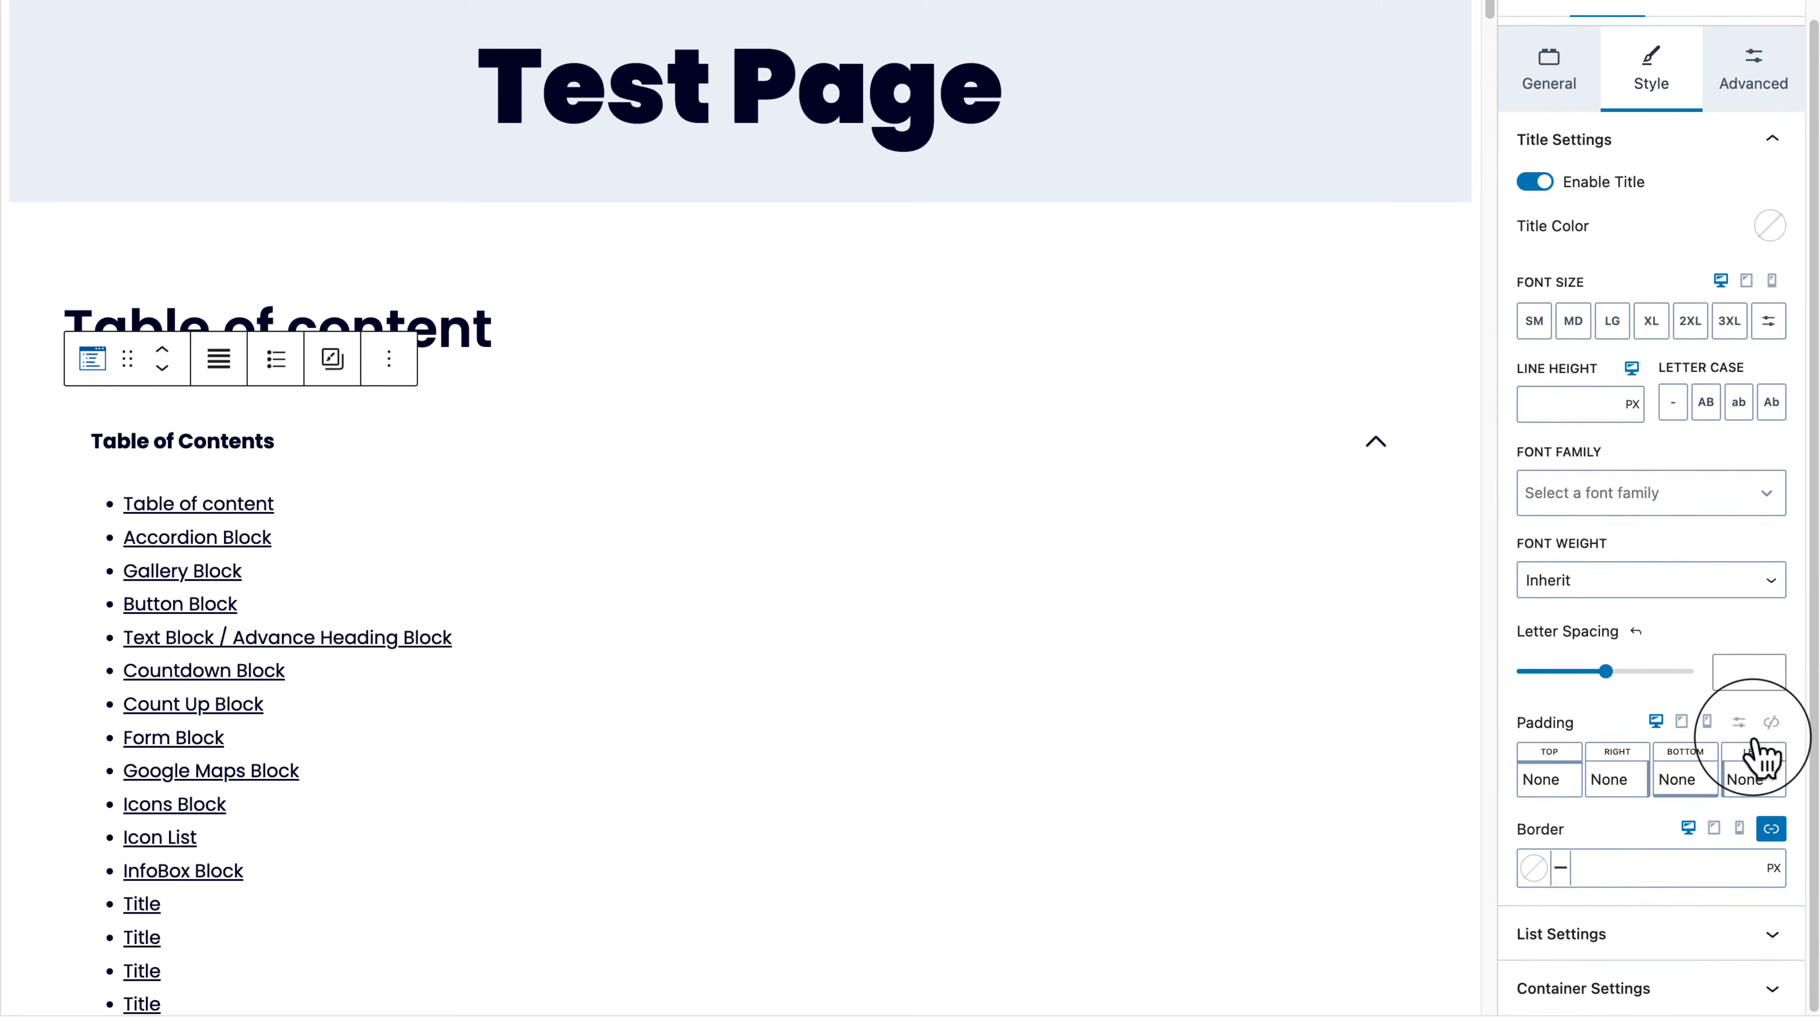
click(1738, 144)
click(1702, 254)
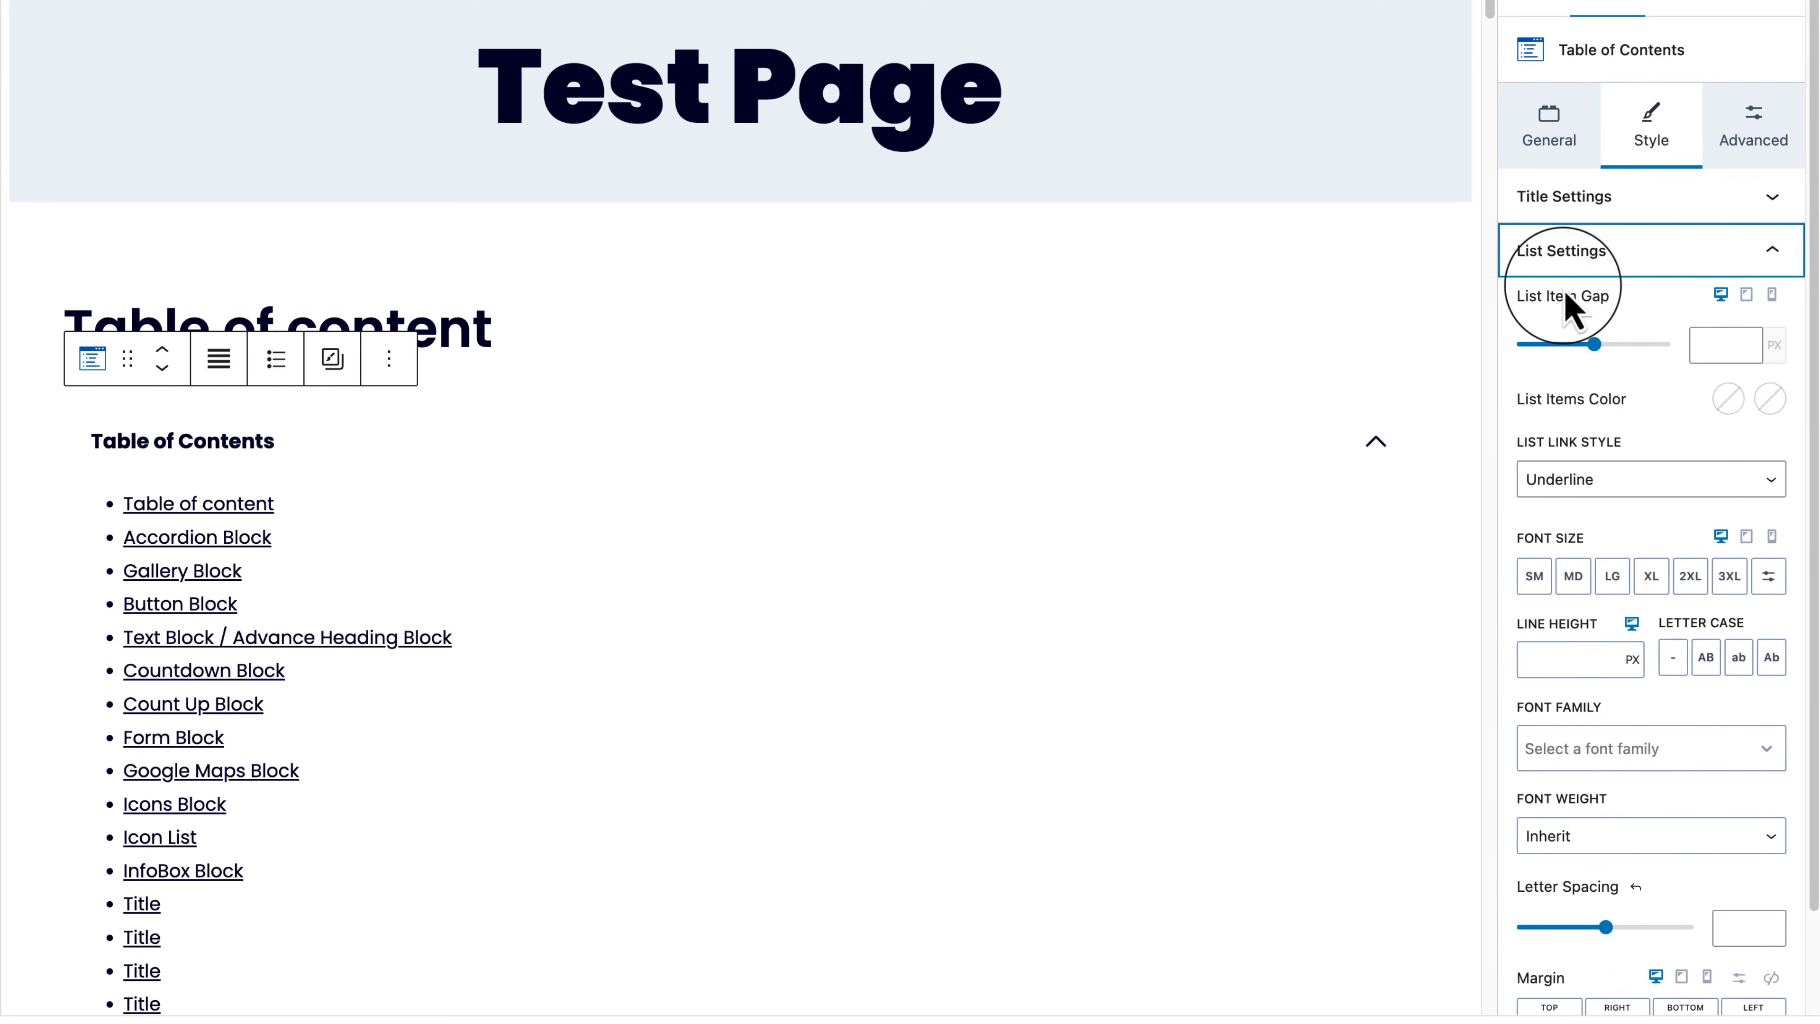
drag(1523, 346, 1533, 362)
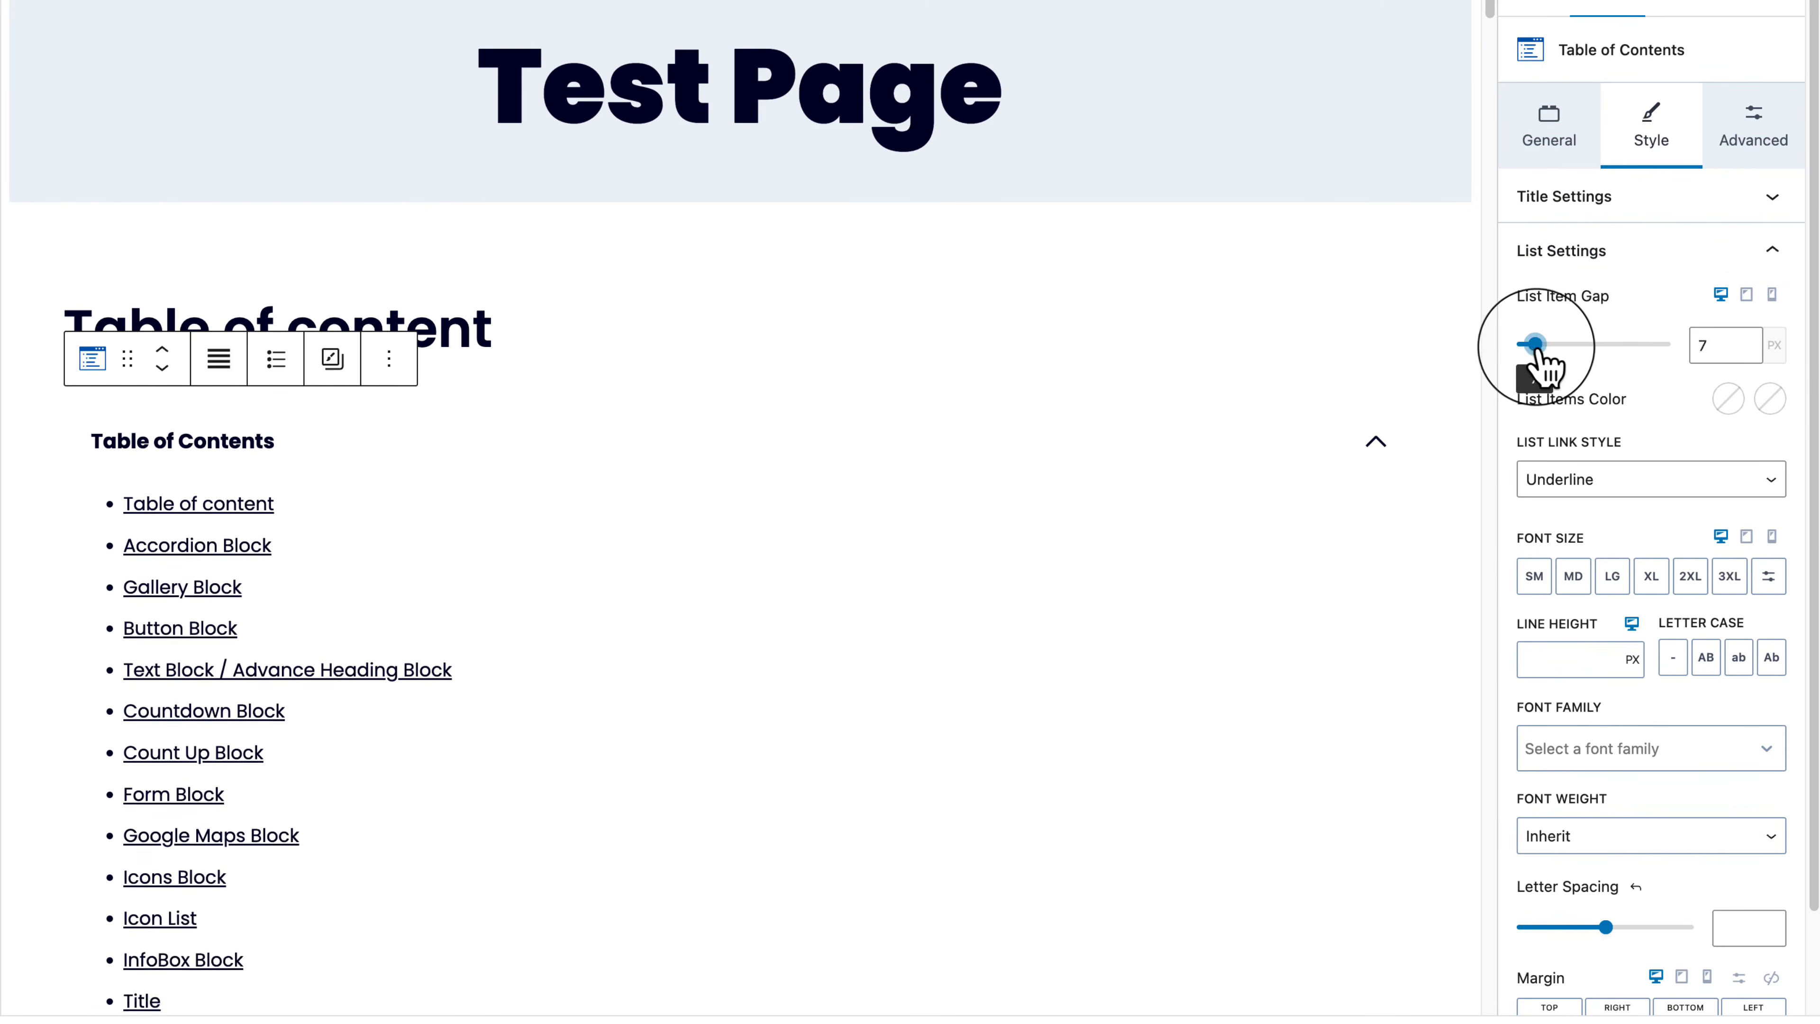
click(1631, 495)
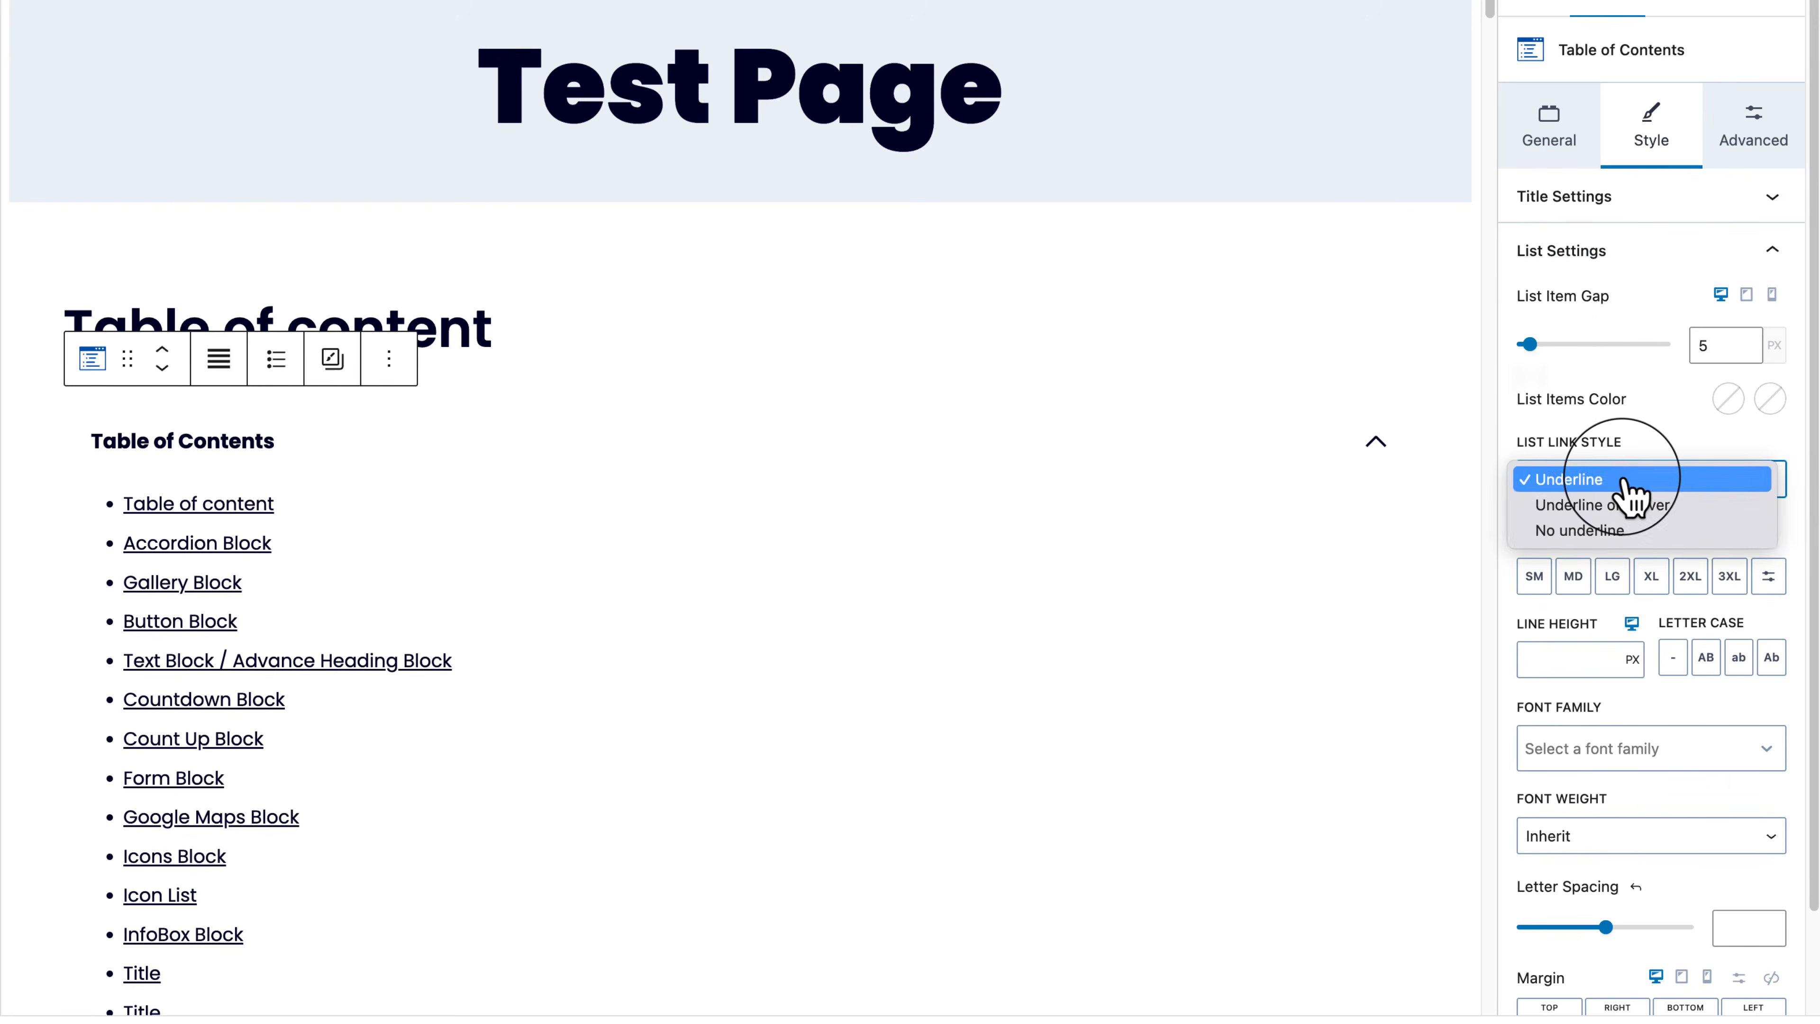
click(1622, 481)
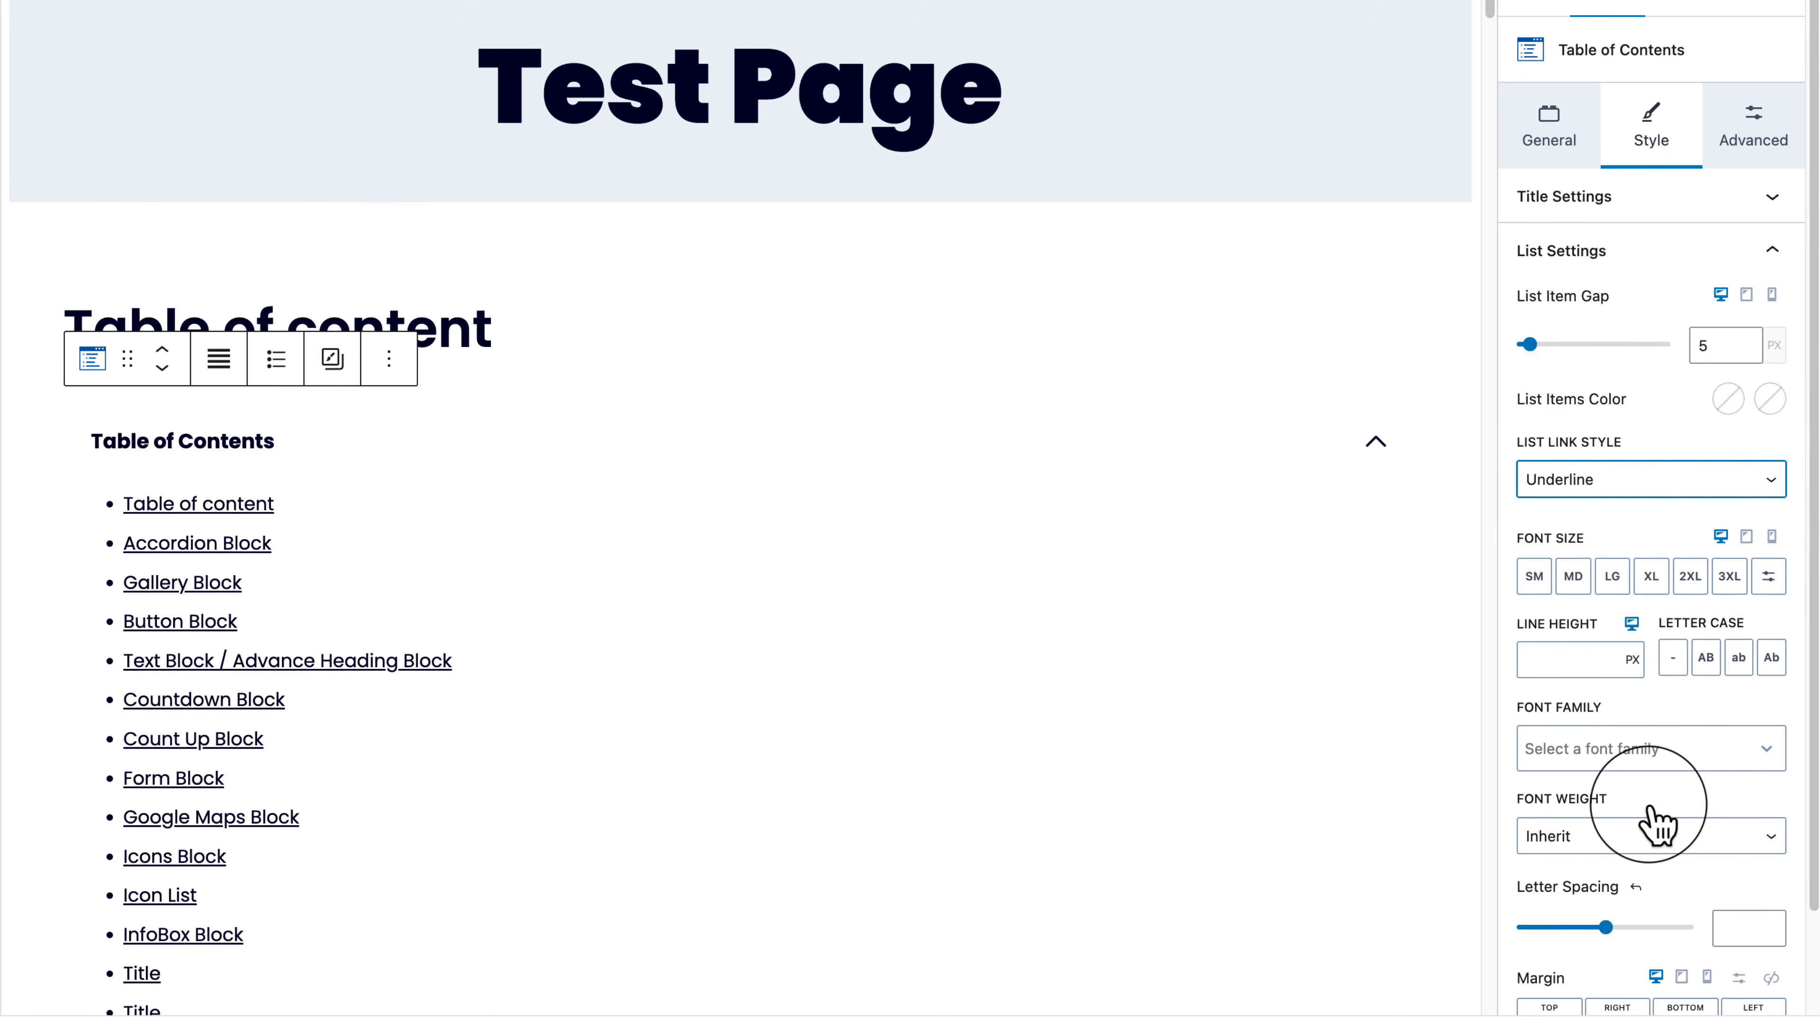
Step: Expand the Container Settings panel for background, border, radius and shadow options
scroll(1655, 824, down, 1)
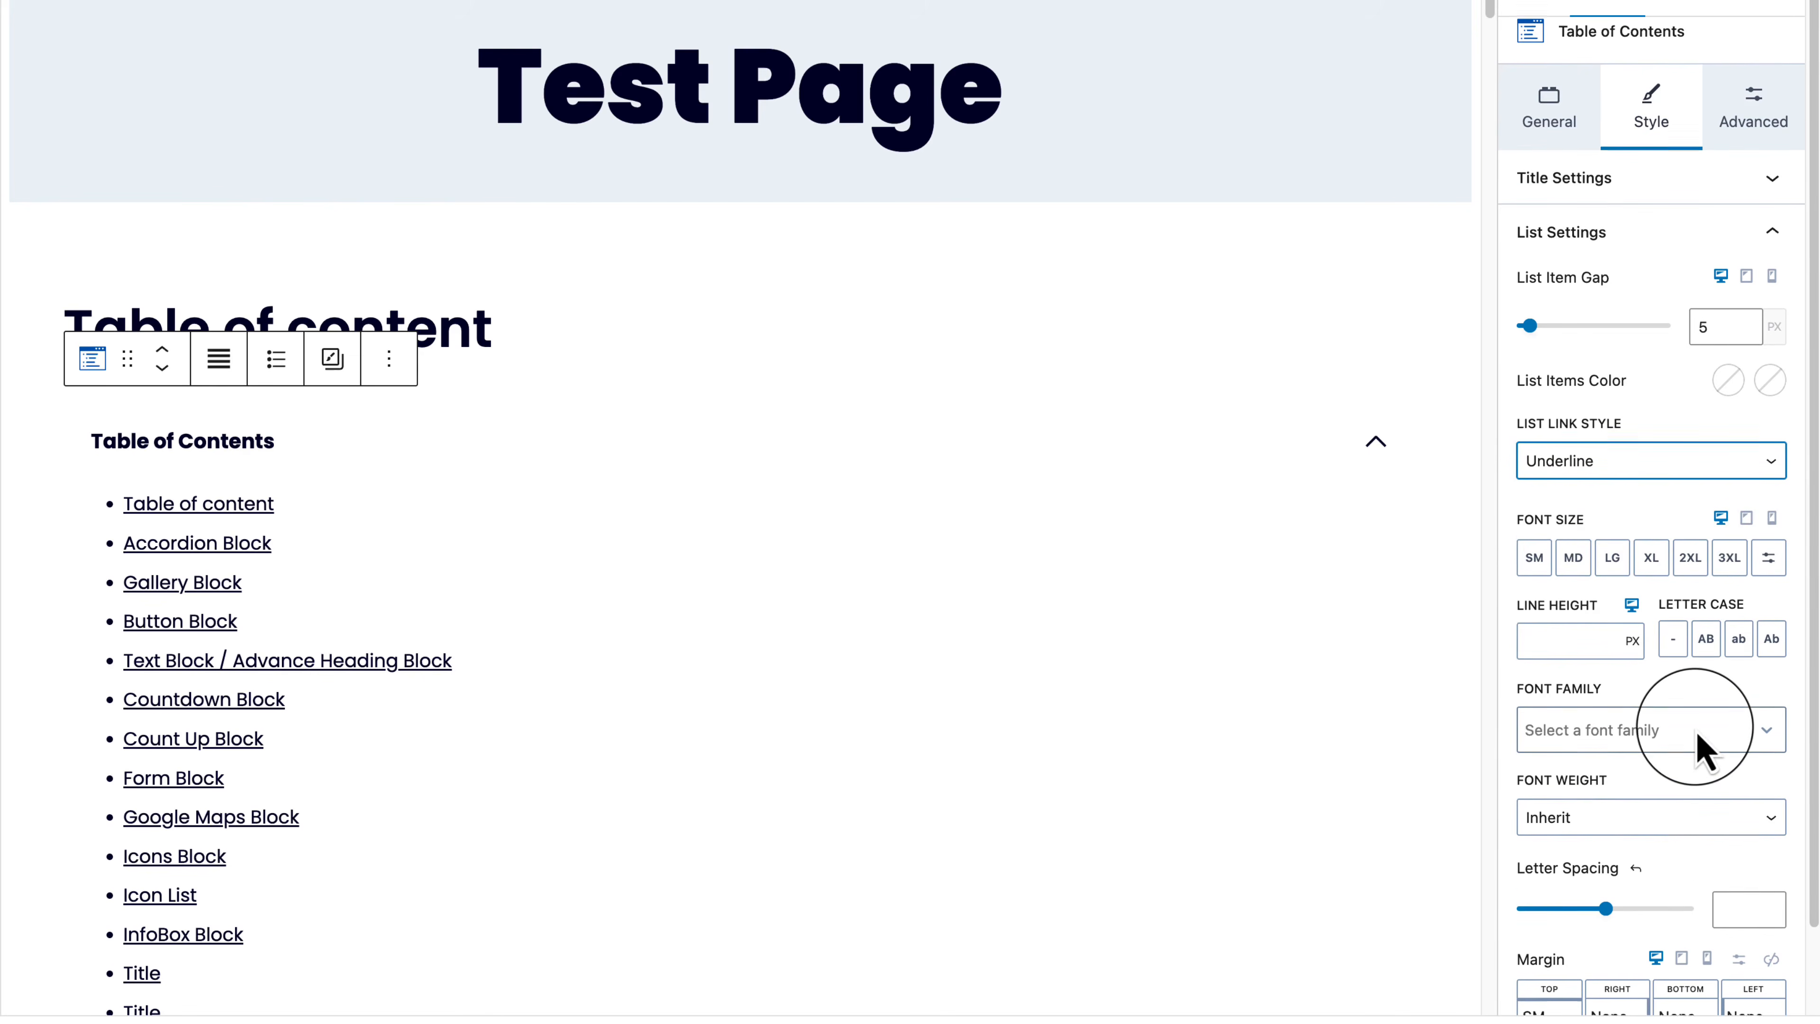
scroll(1702, 742, down, 3)
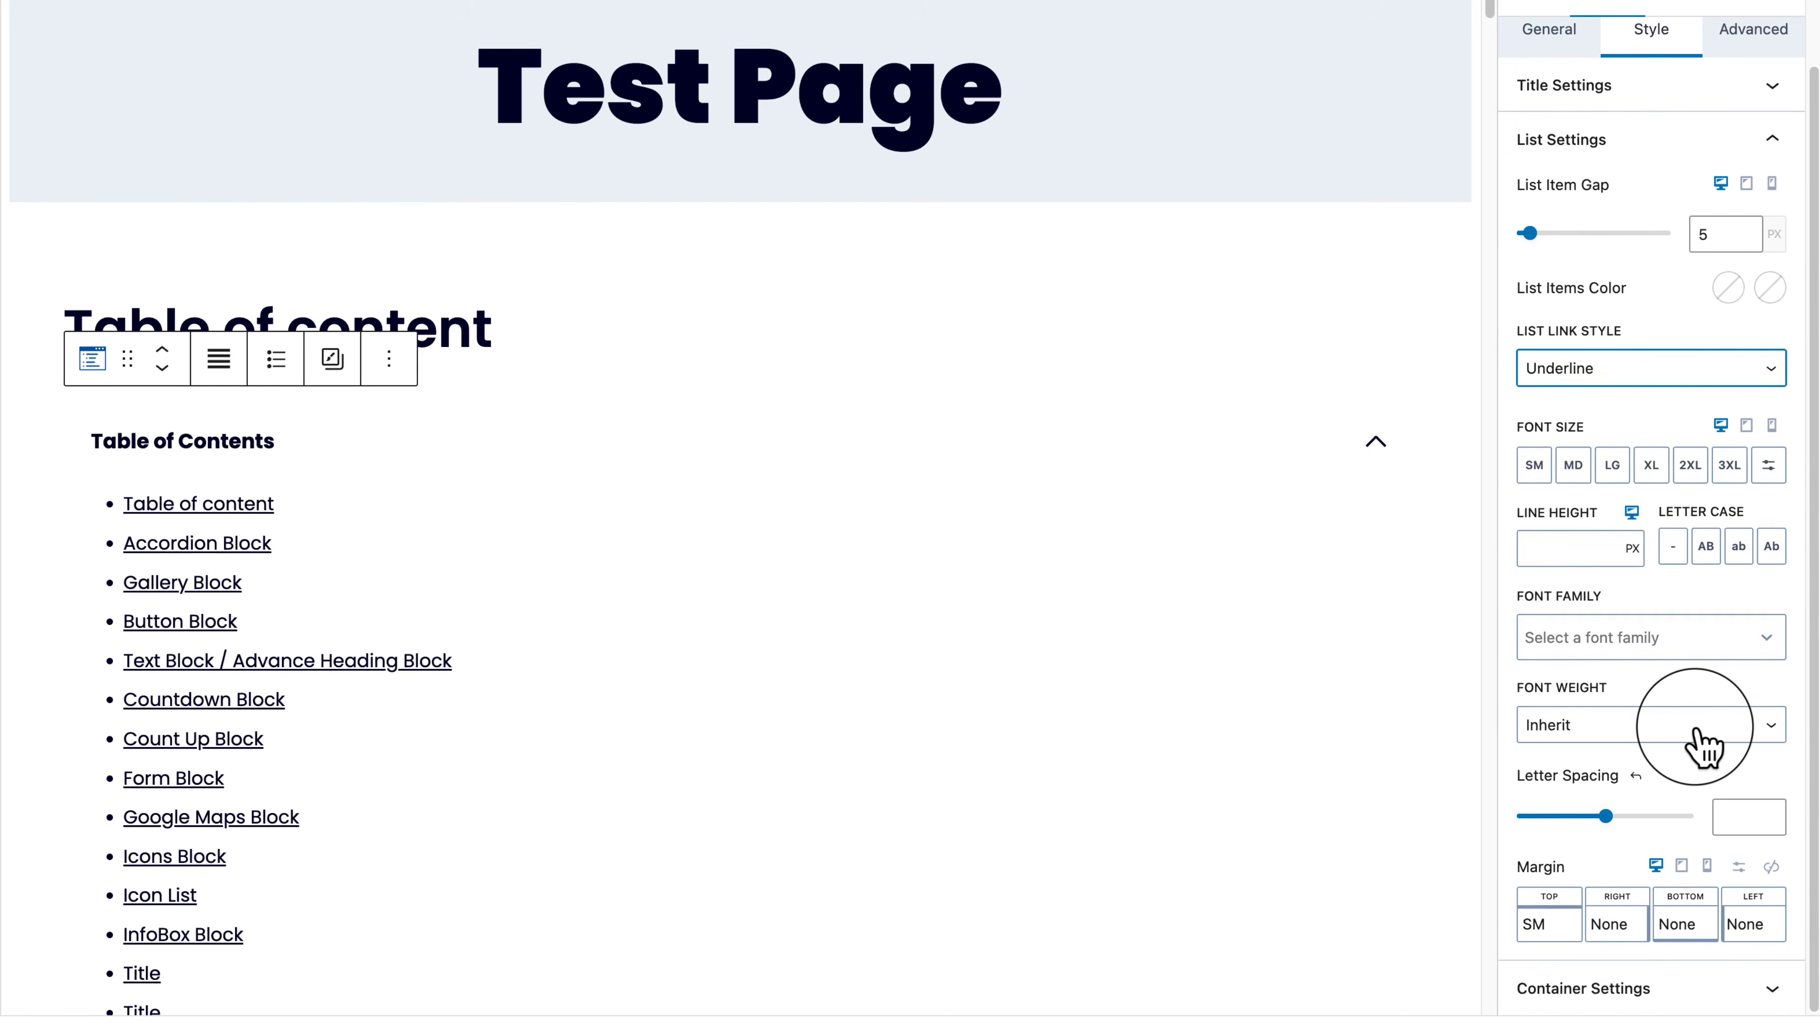
click(1709, 987)
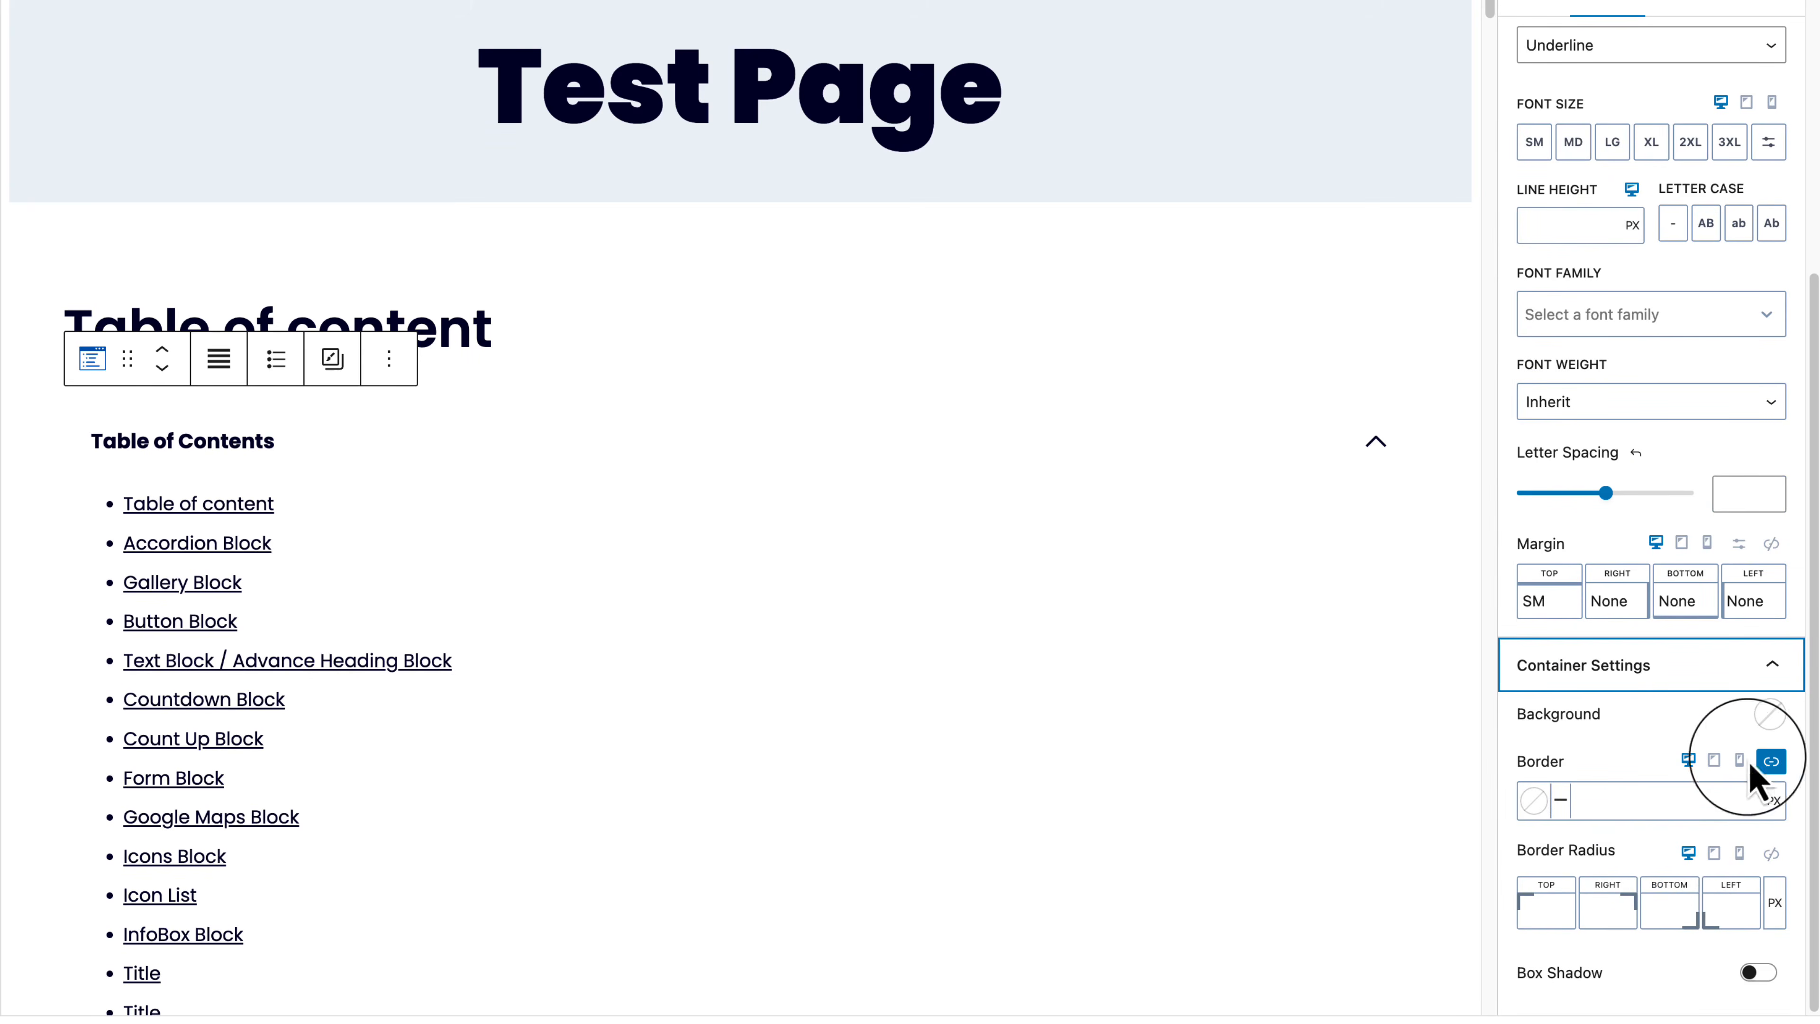
Step: Give the container an F7FAFC background and a linked 20 px corner radius
click(1767, 718)
click(1707, 630)
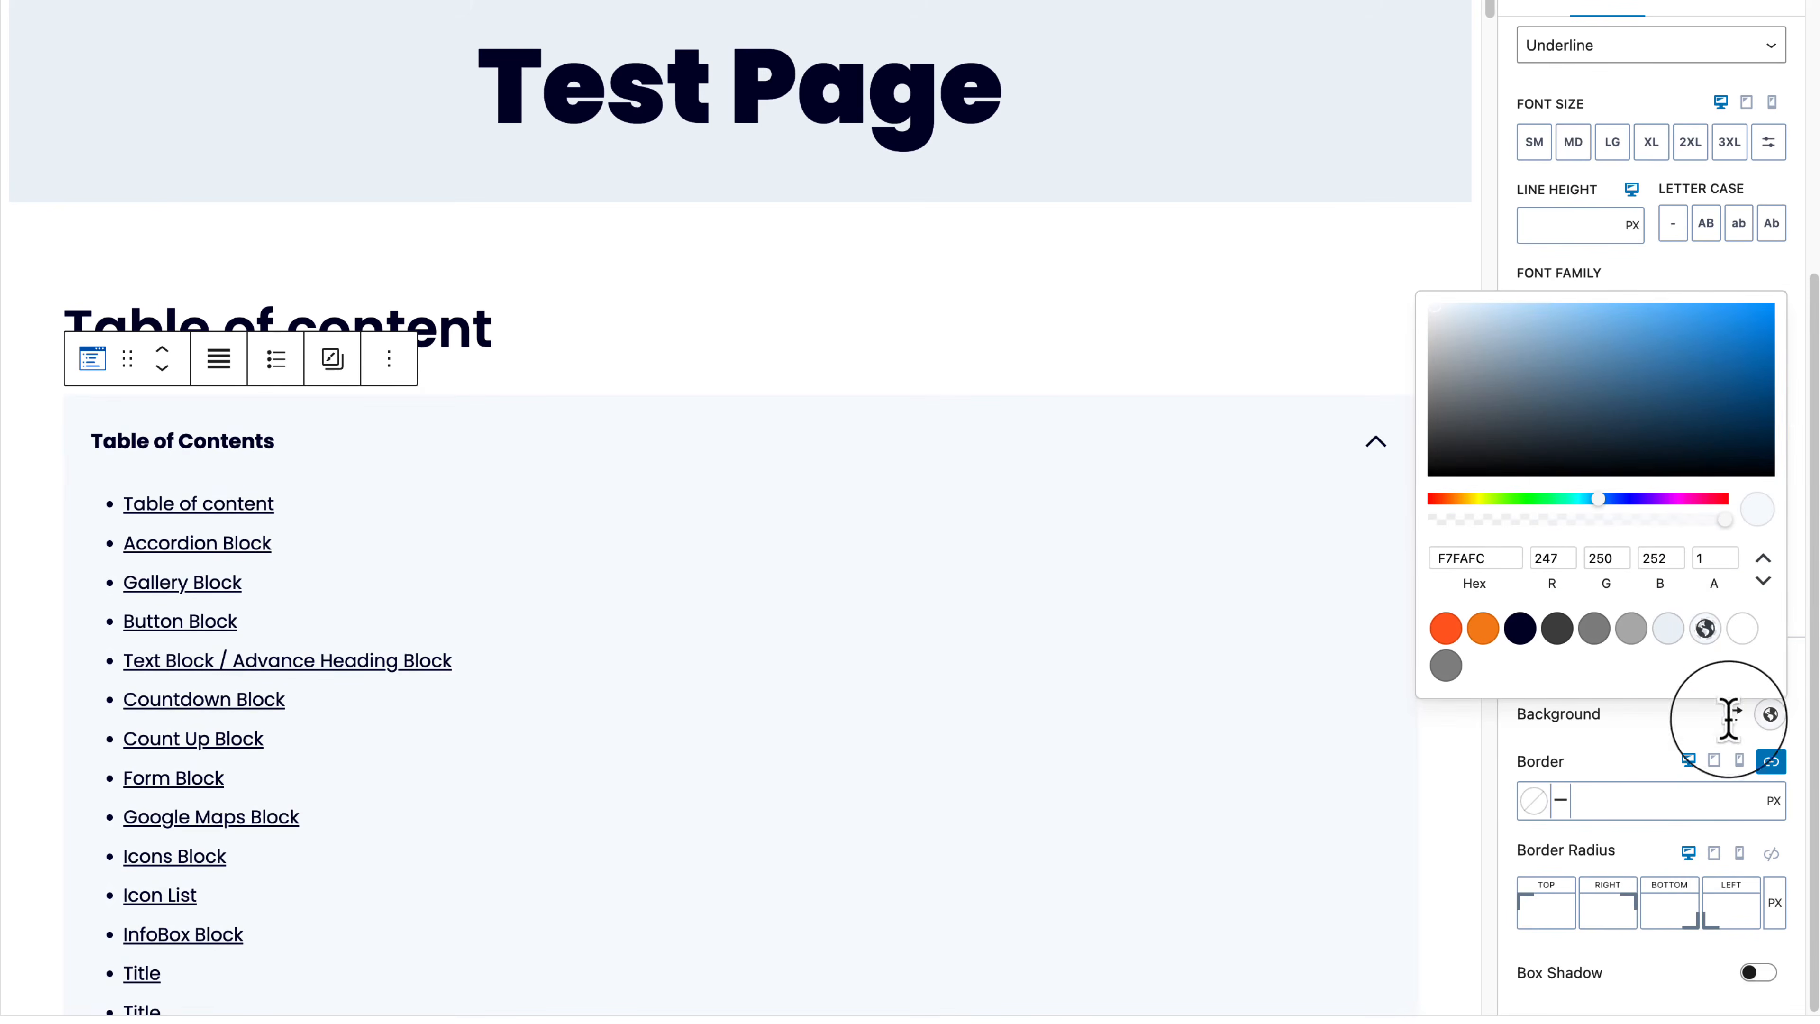
click(1771, 855)
drag(1581, 917, 1533, 918)
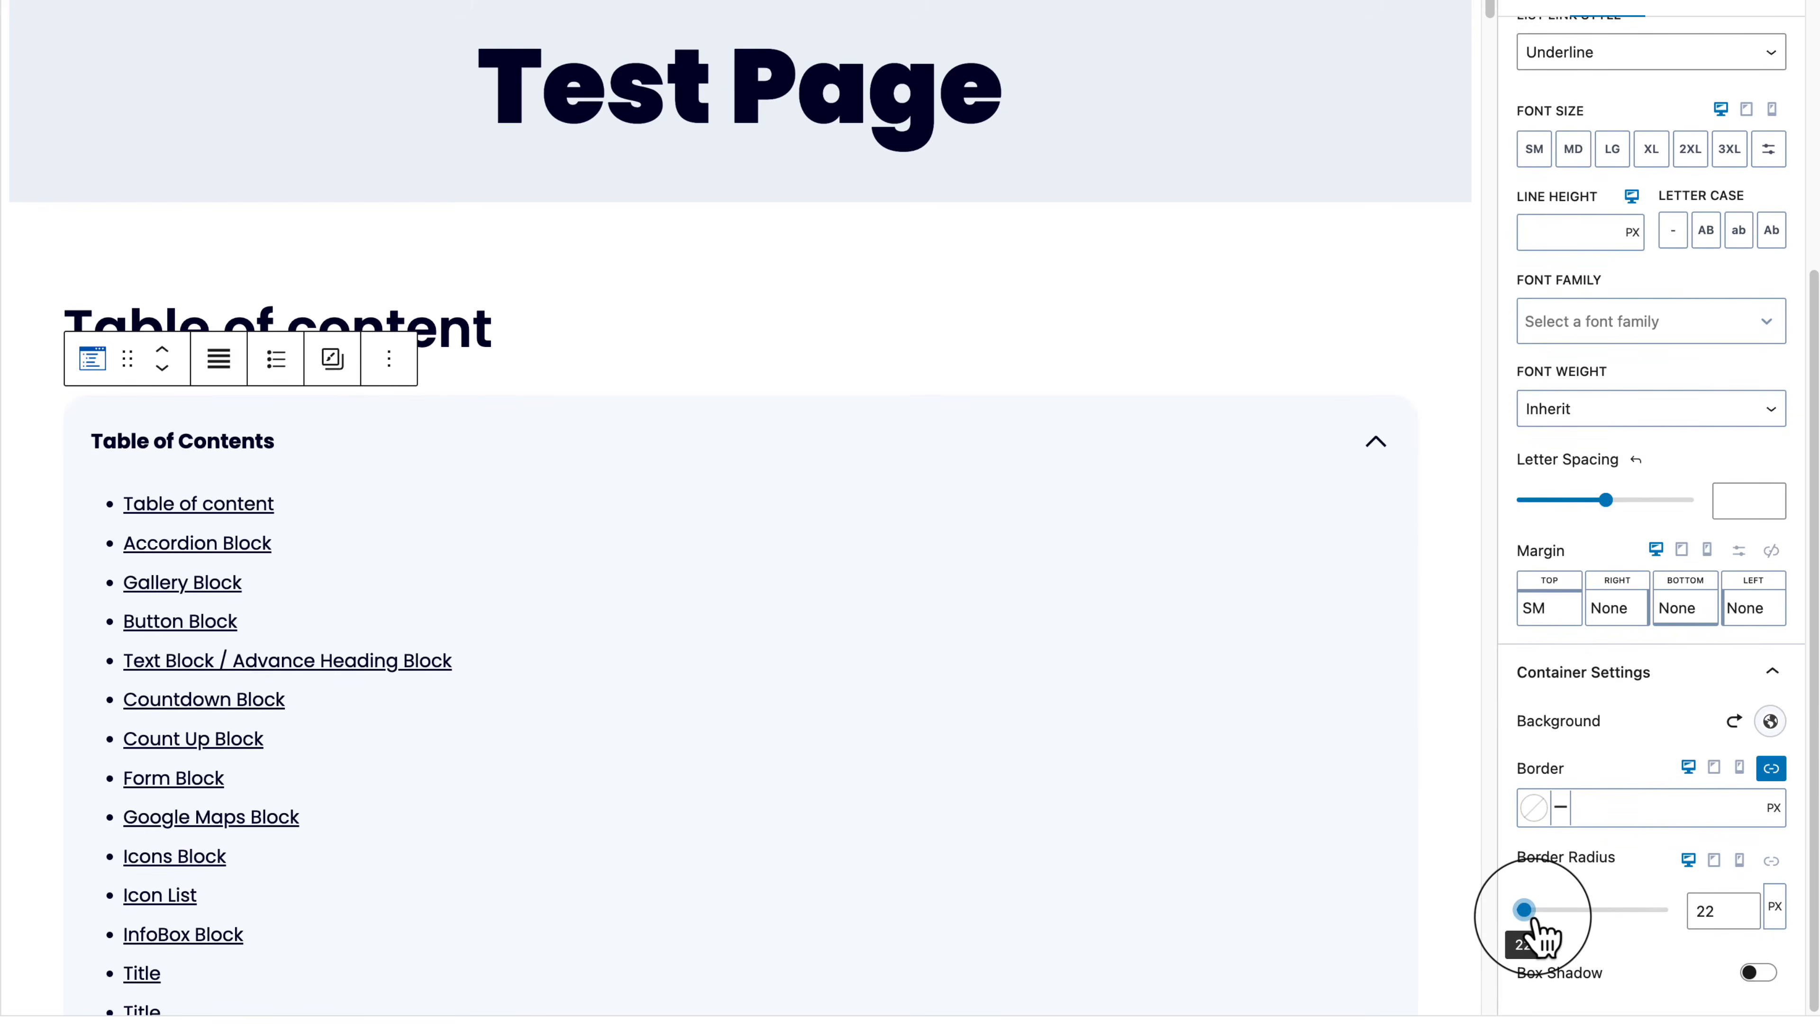
Step: Enable a box shadow on the Table of Contents container
scroll(1702, 426, up, 5)
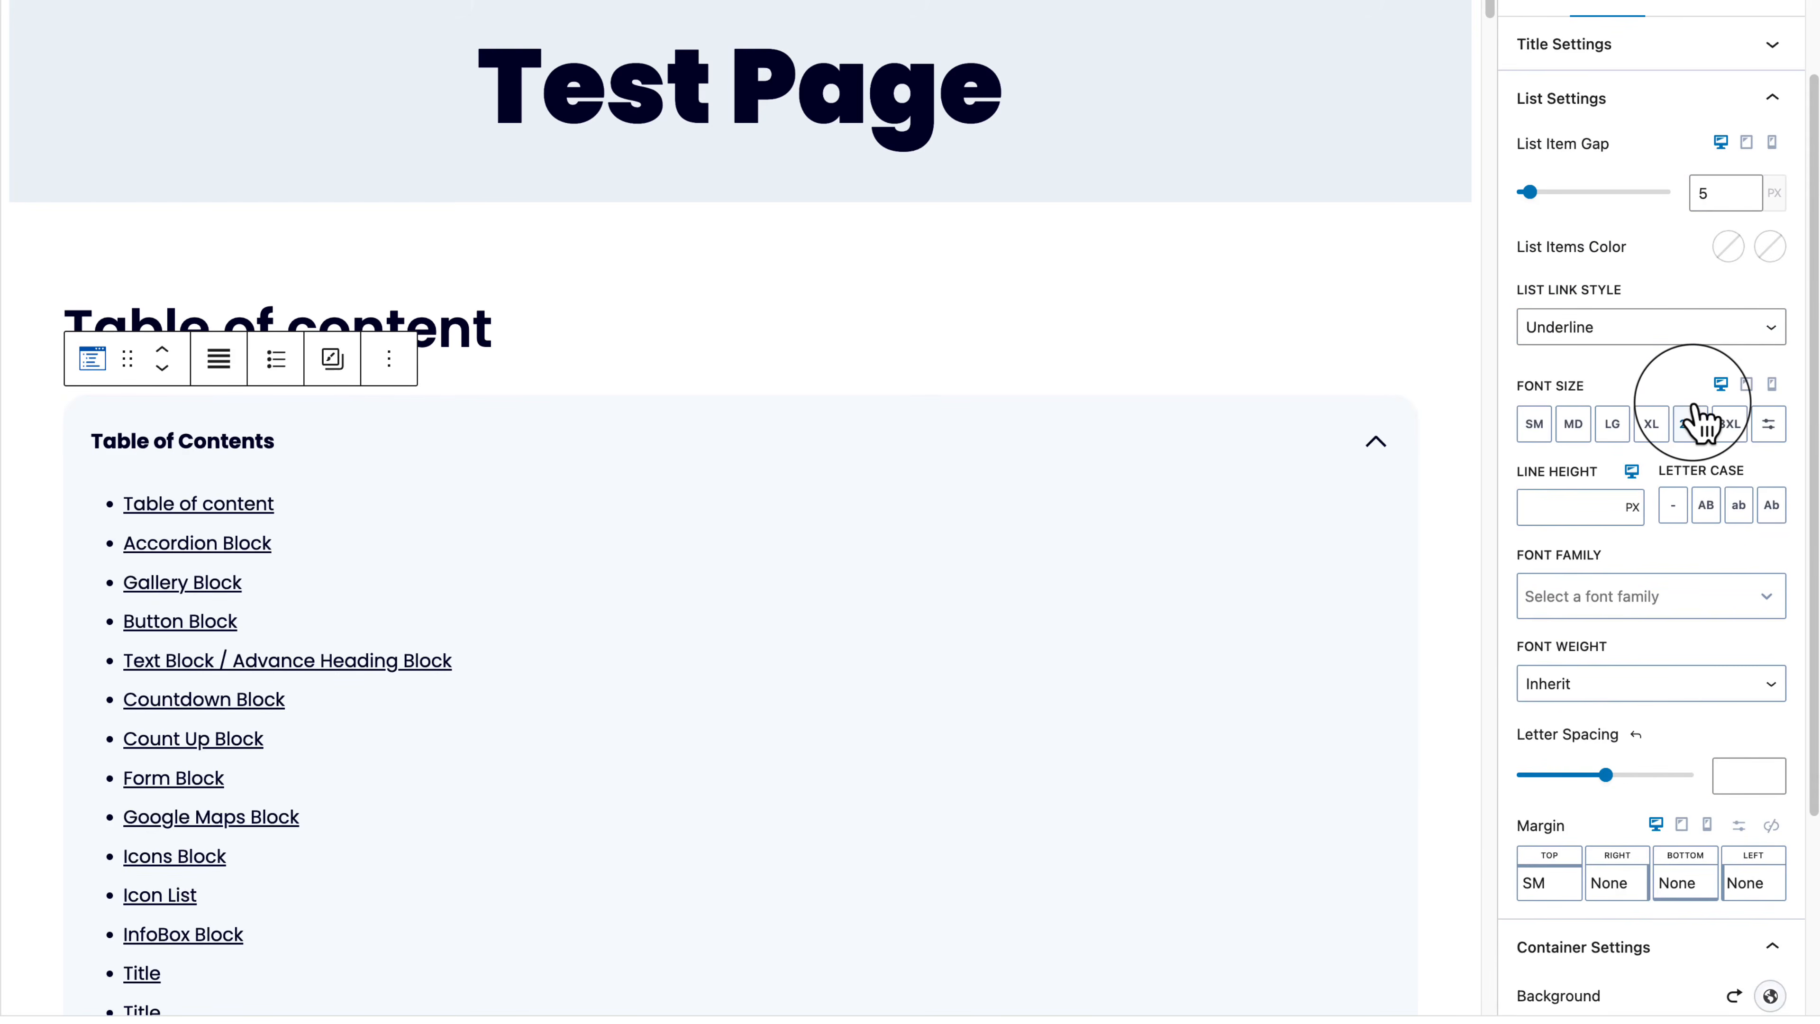
click(1720, 255)
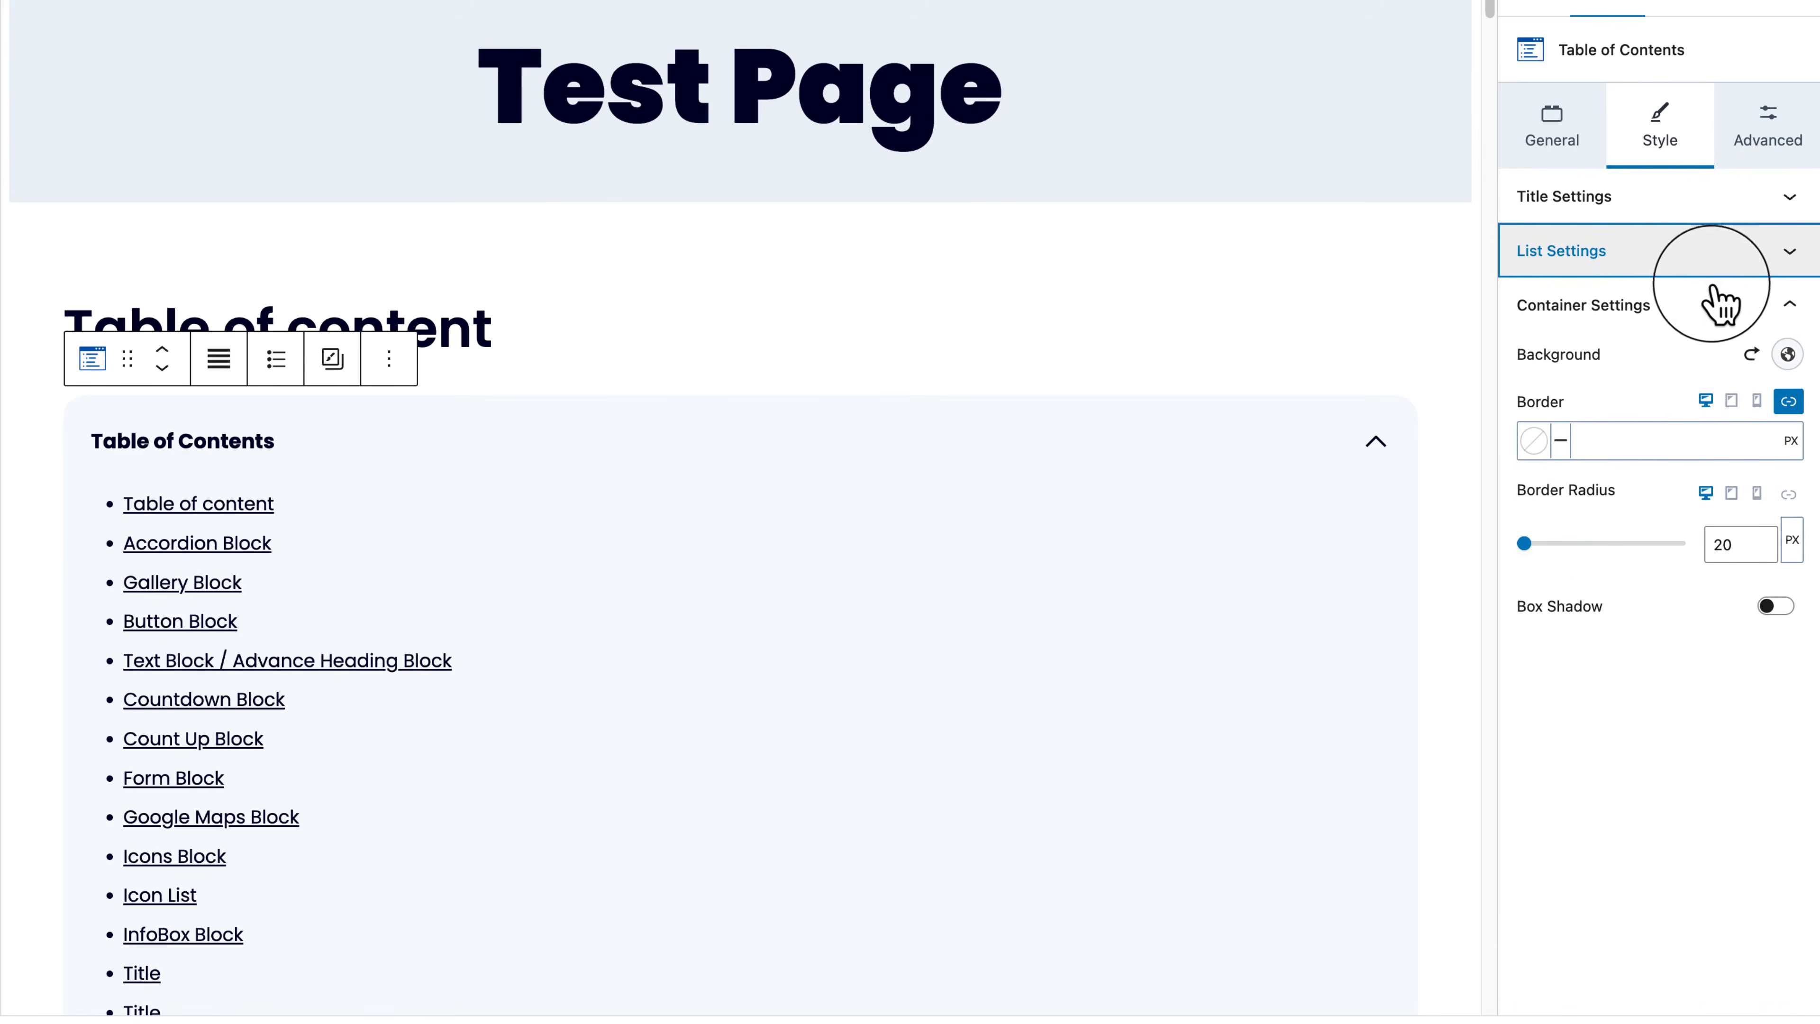
click(1711, 316)
click(1711, 316)
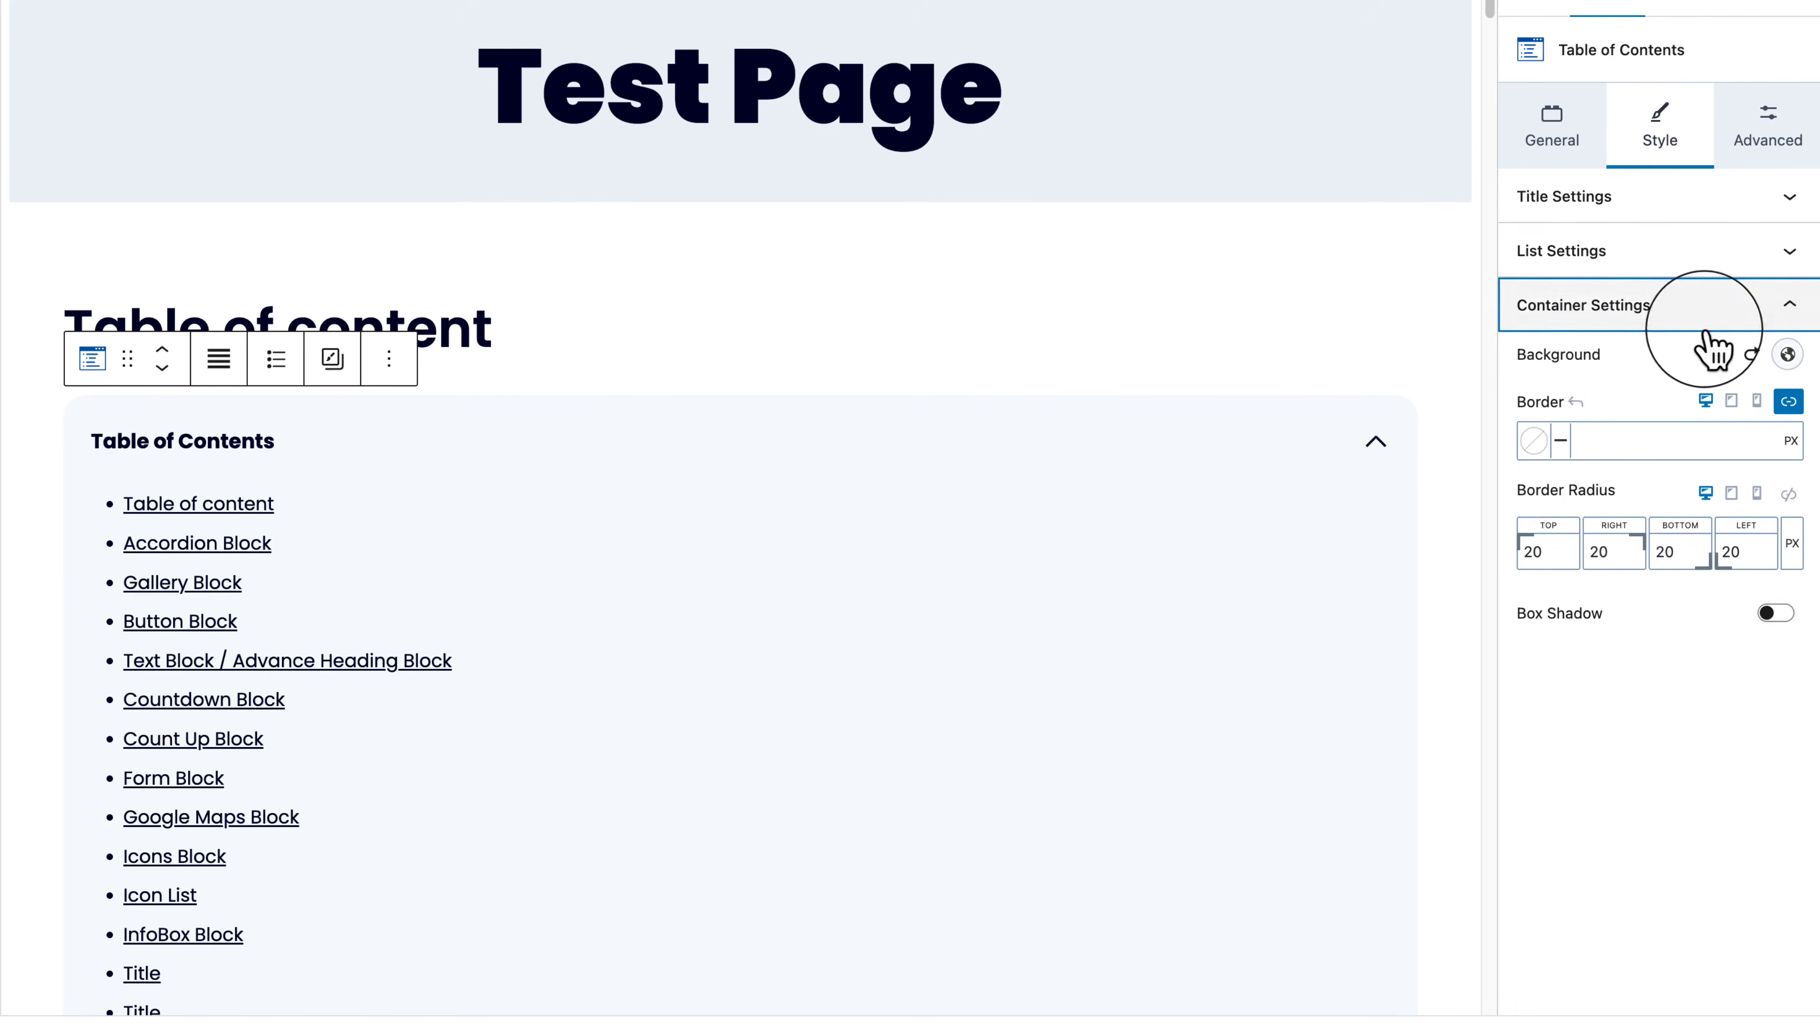
click(1776, 615)
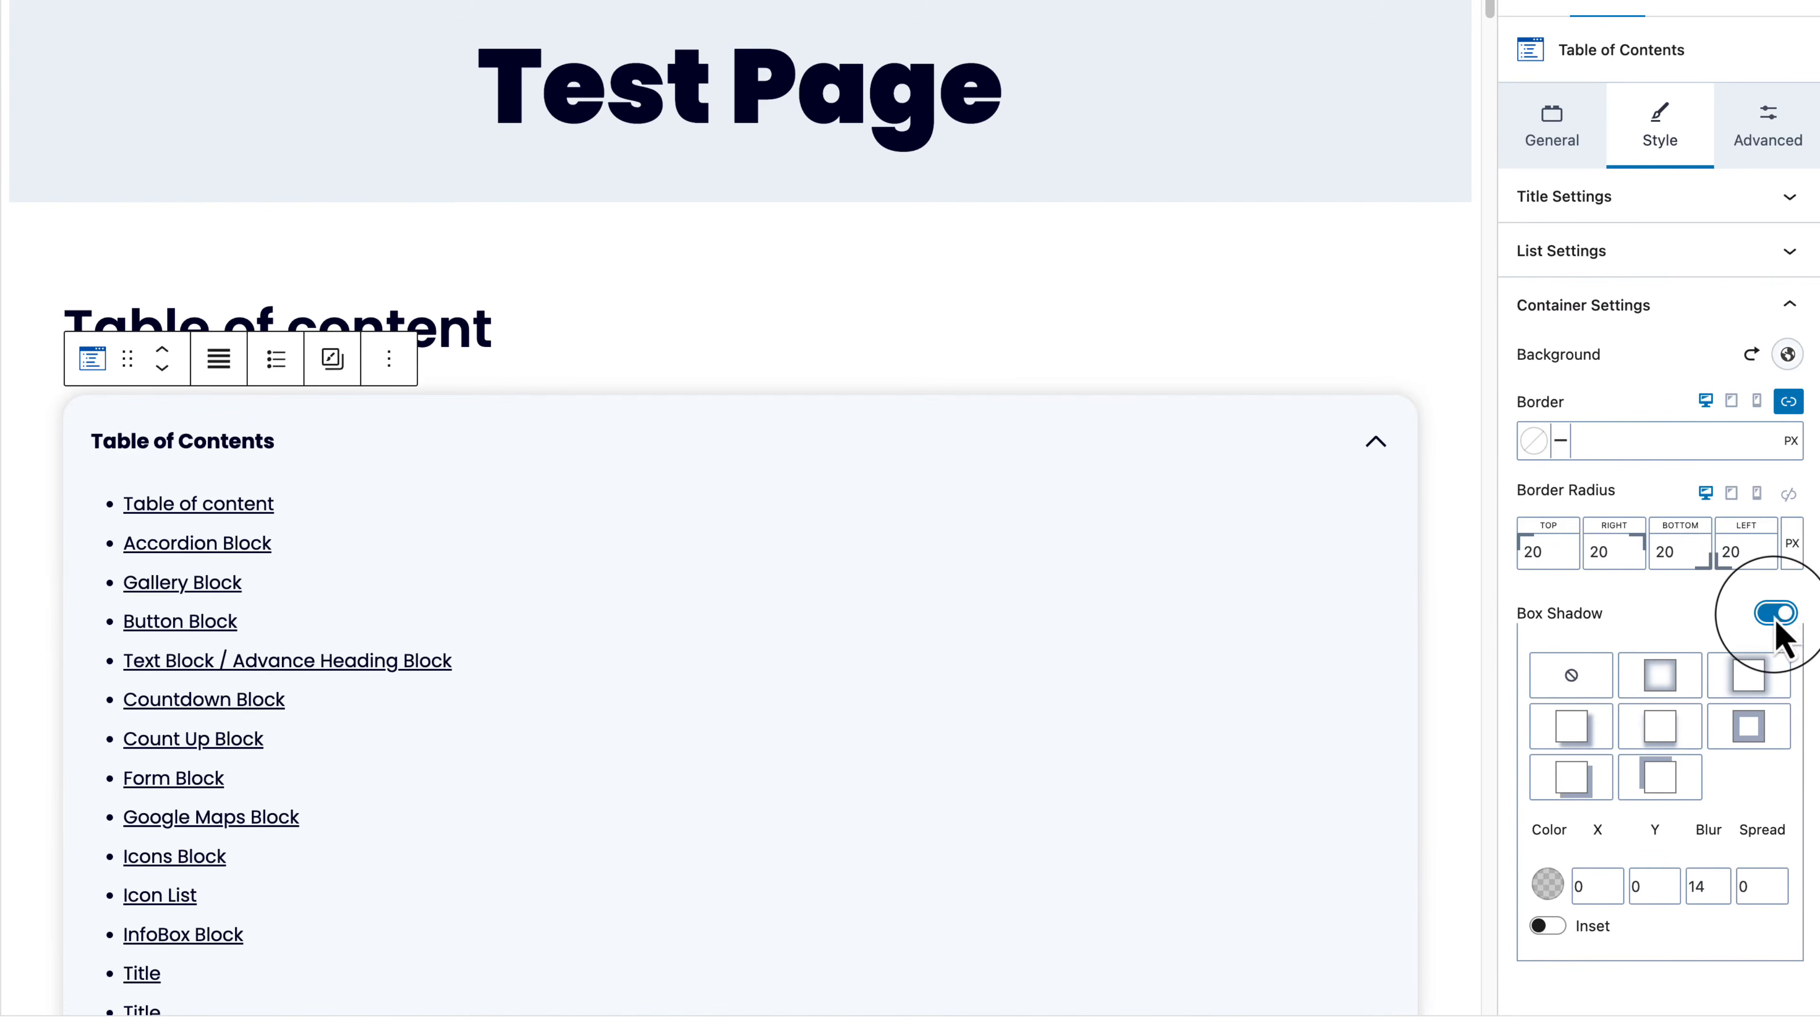
Step: Set the Advanced max width to 503px and save the page
click(1787, 149)
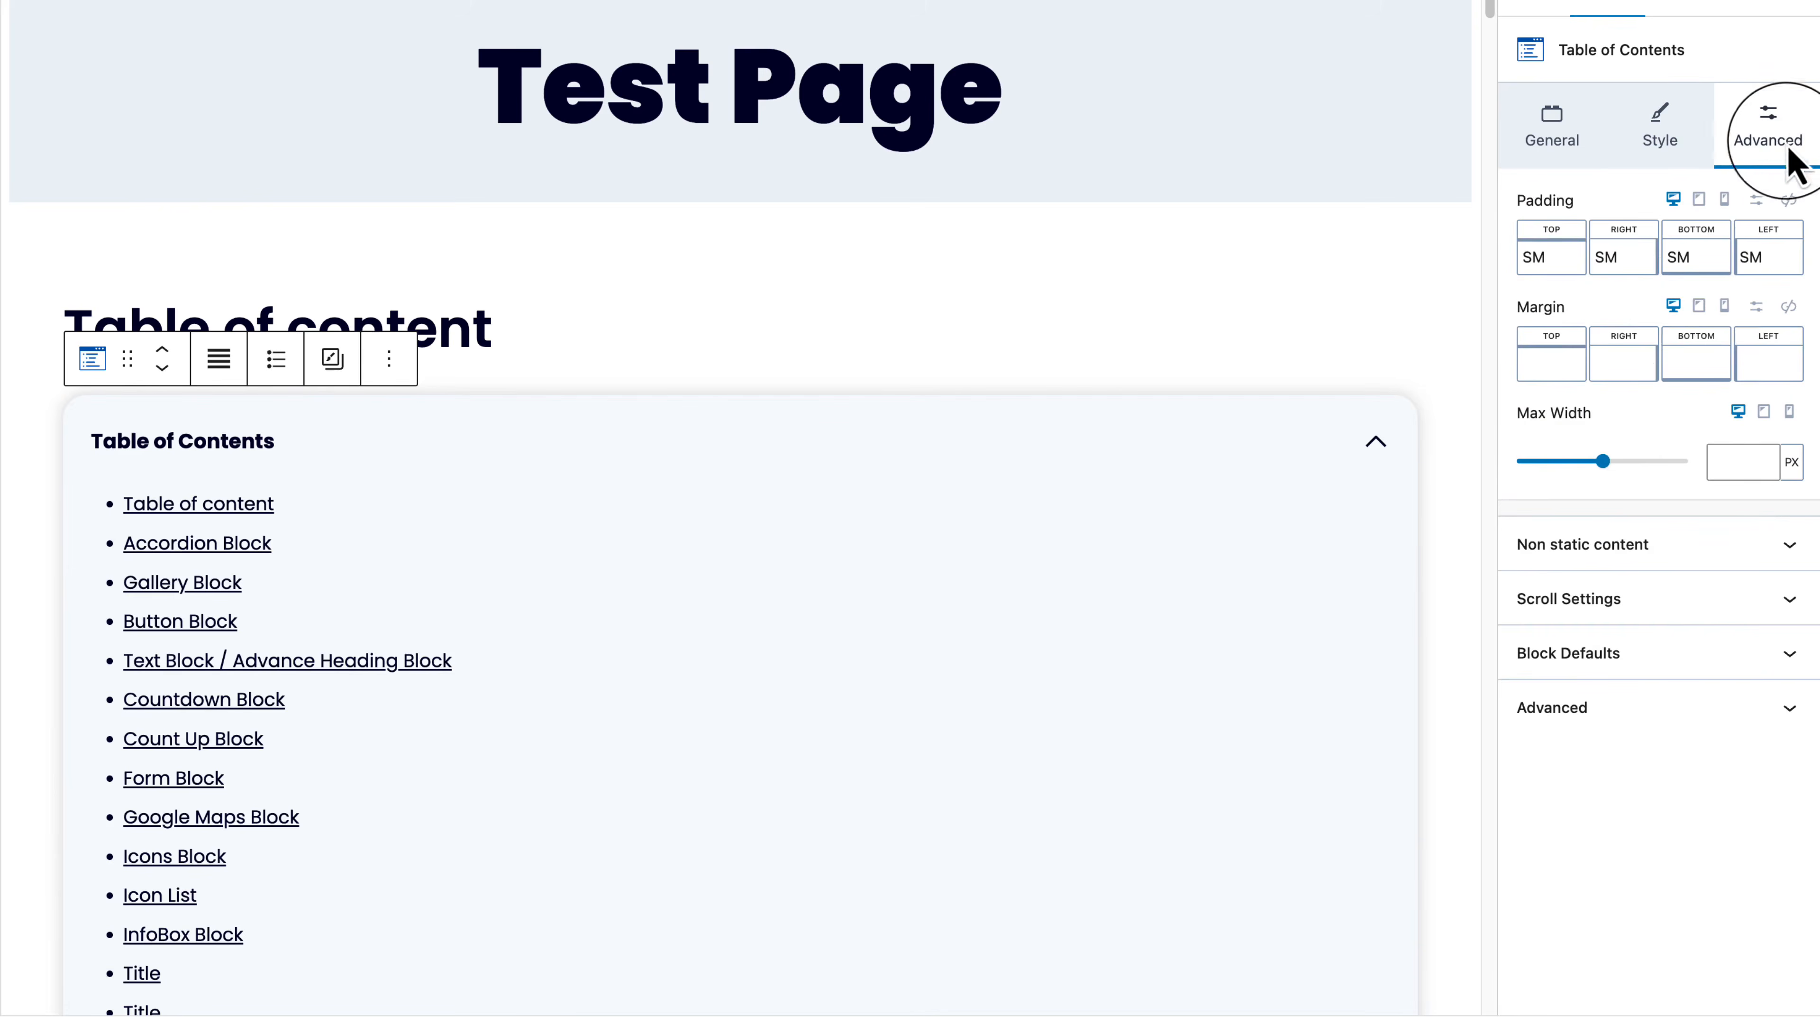
drag(1602, 462, 1562, 465)
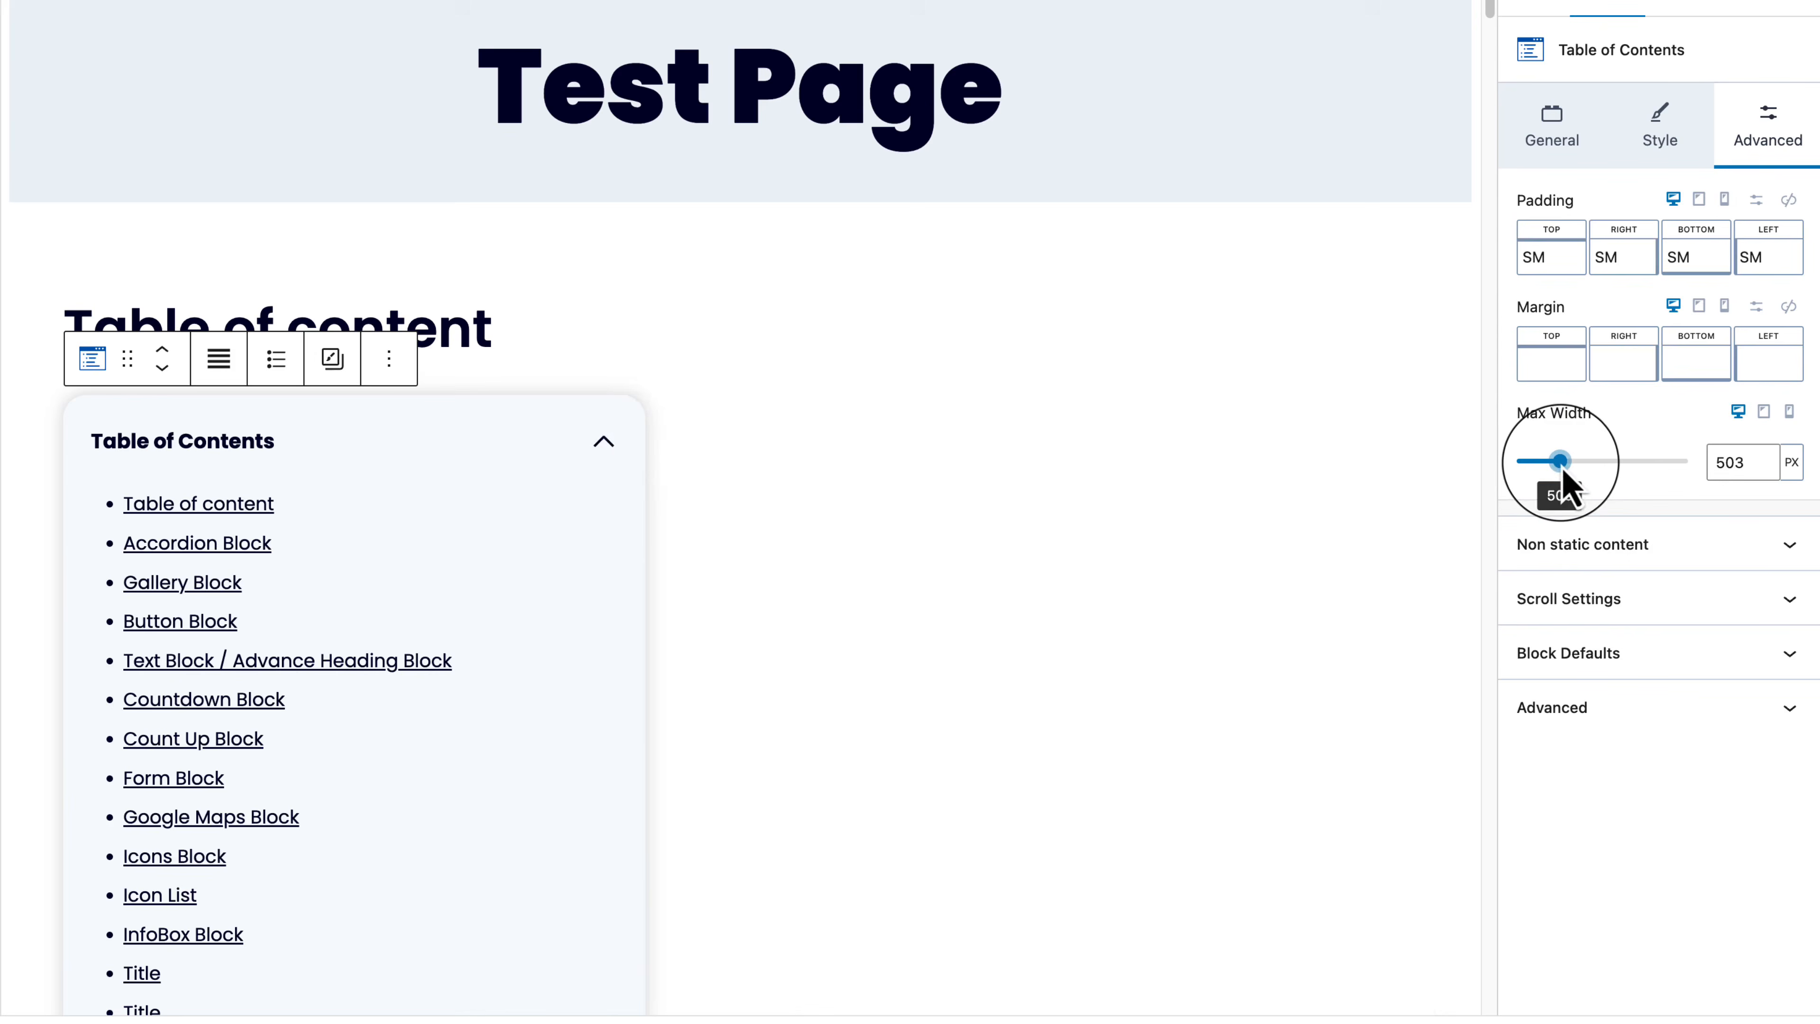
click(1727, 113)
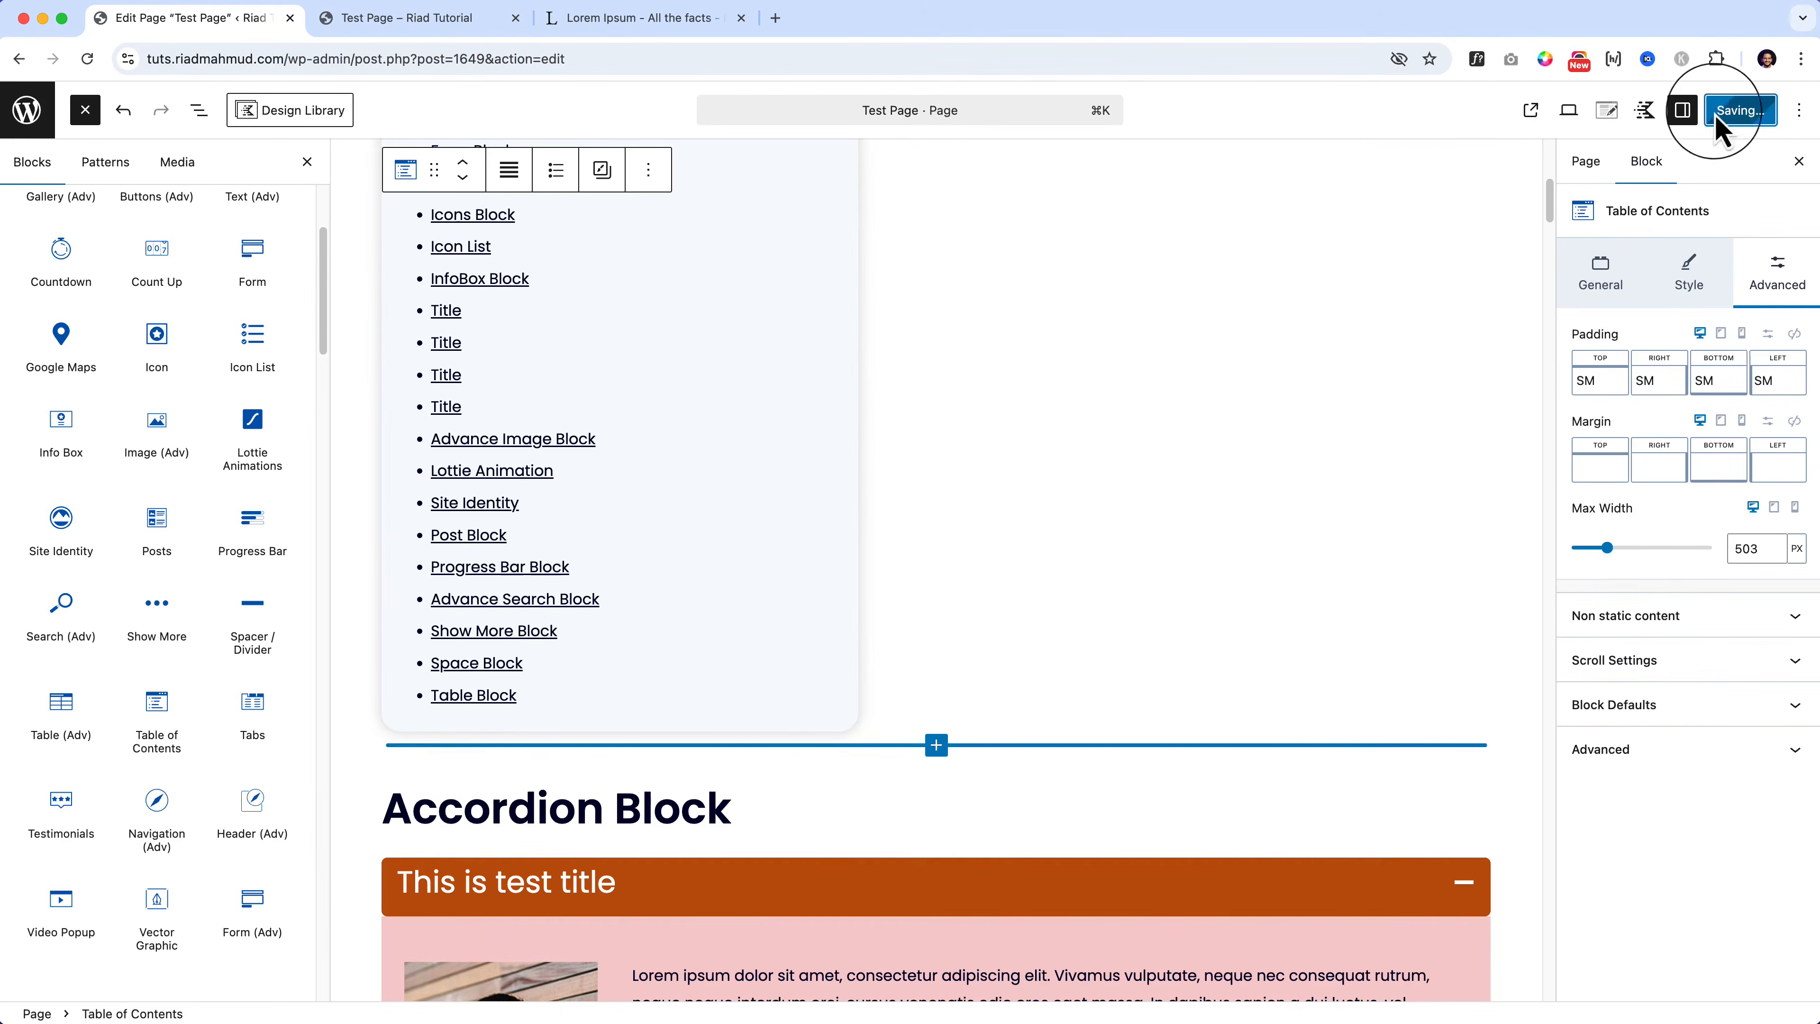
click(412, 18)
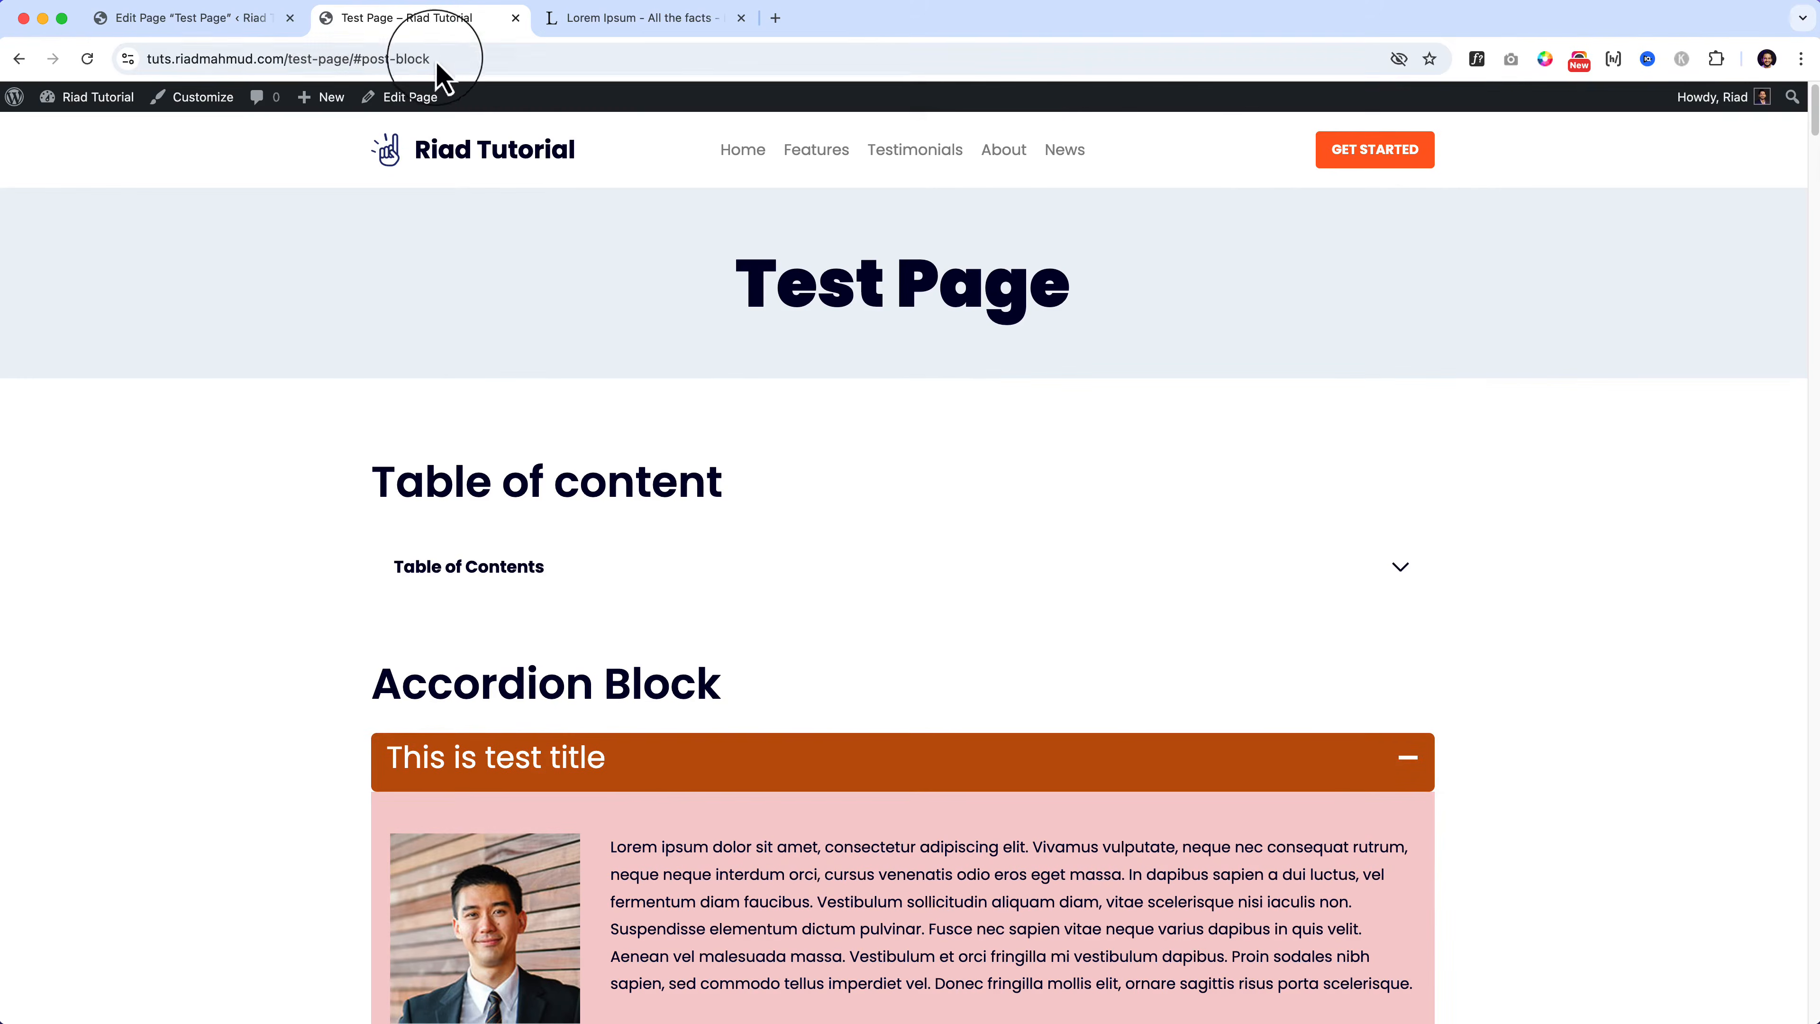
double_click(482, 66)
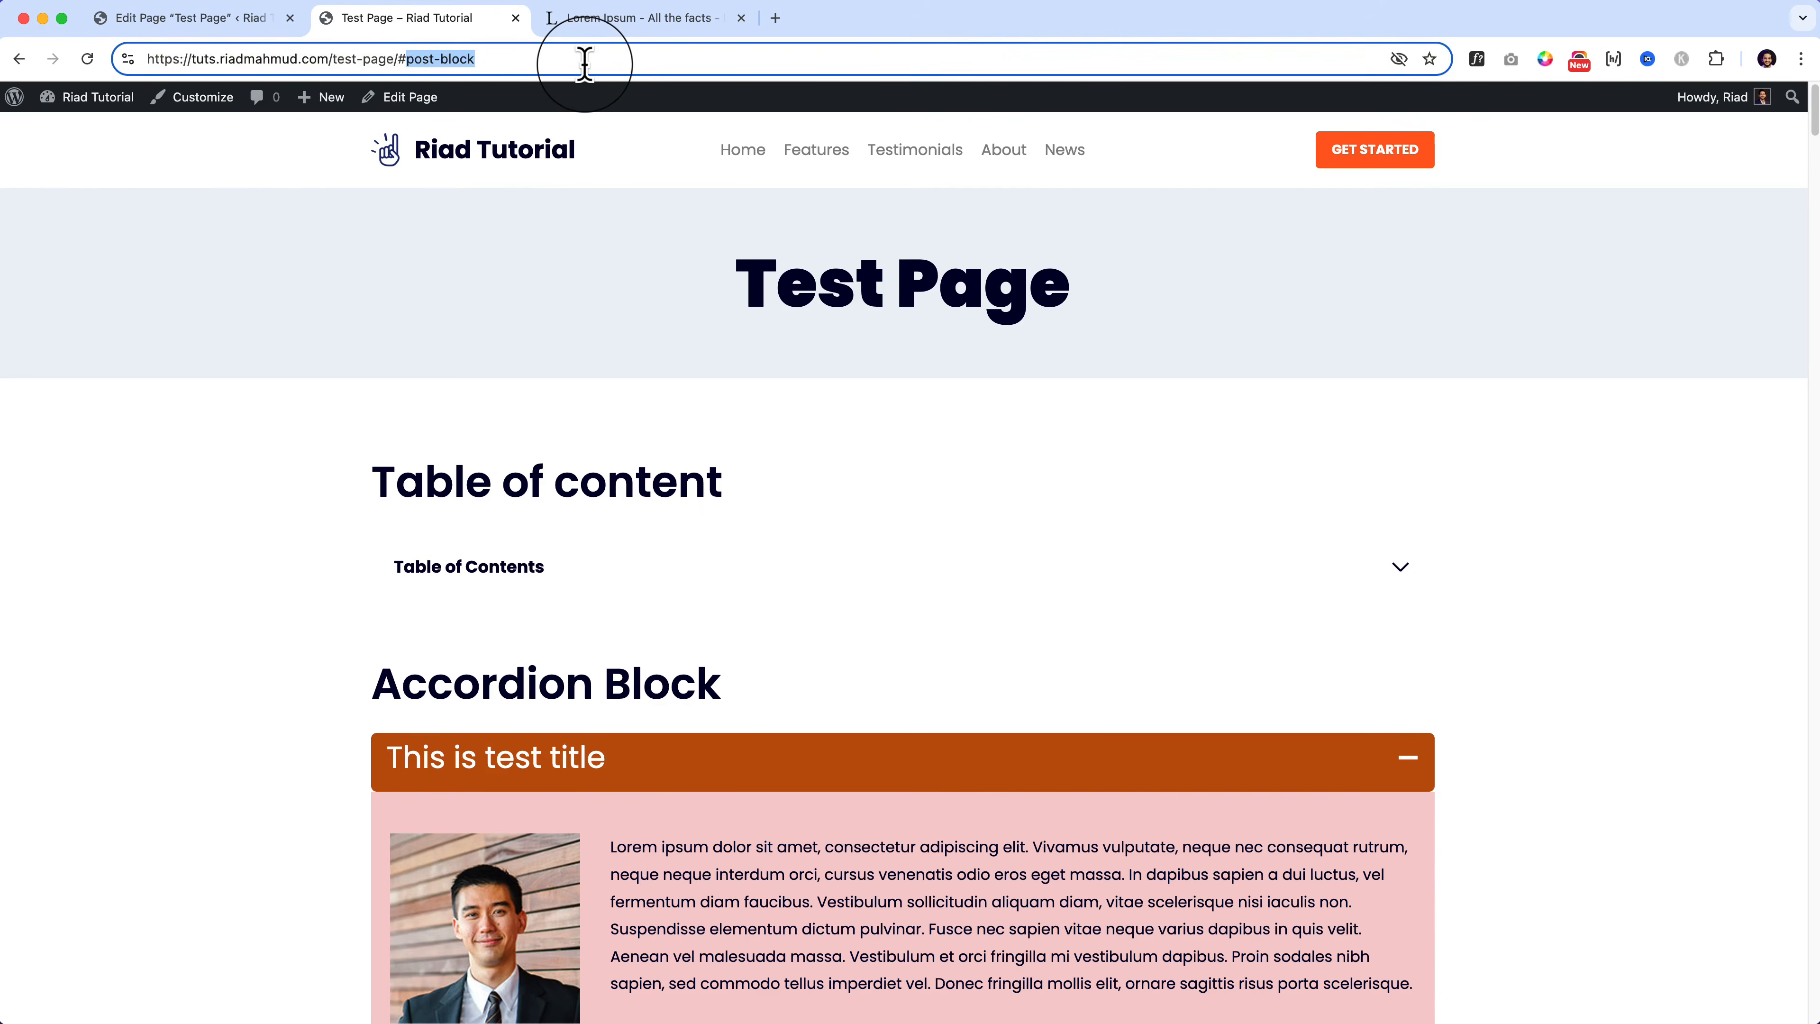
key(BackSpace)
key(BackSpace)
key(Return)
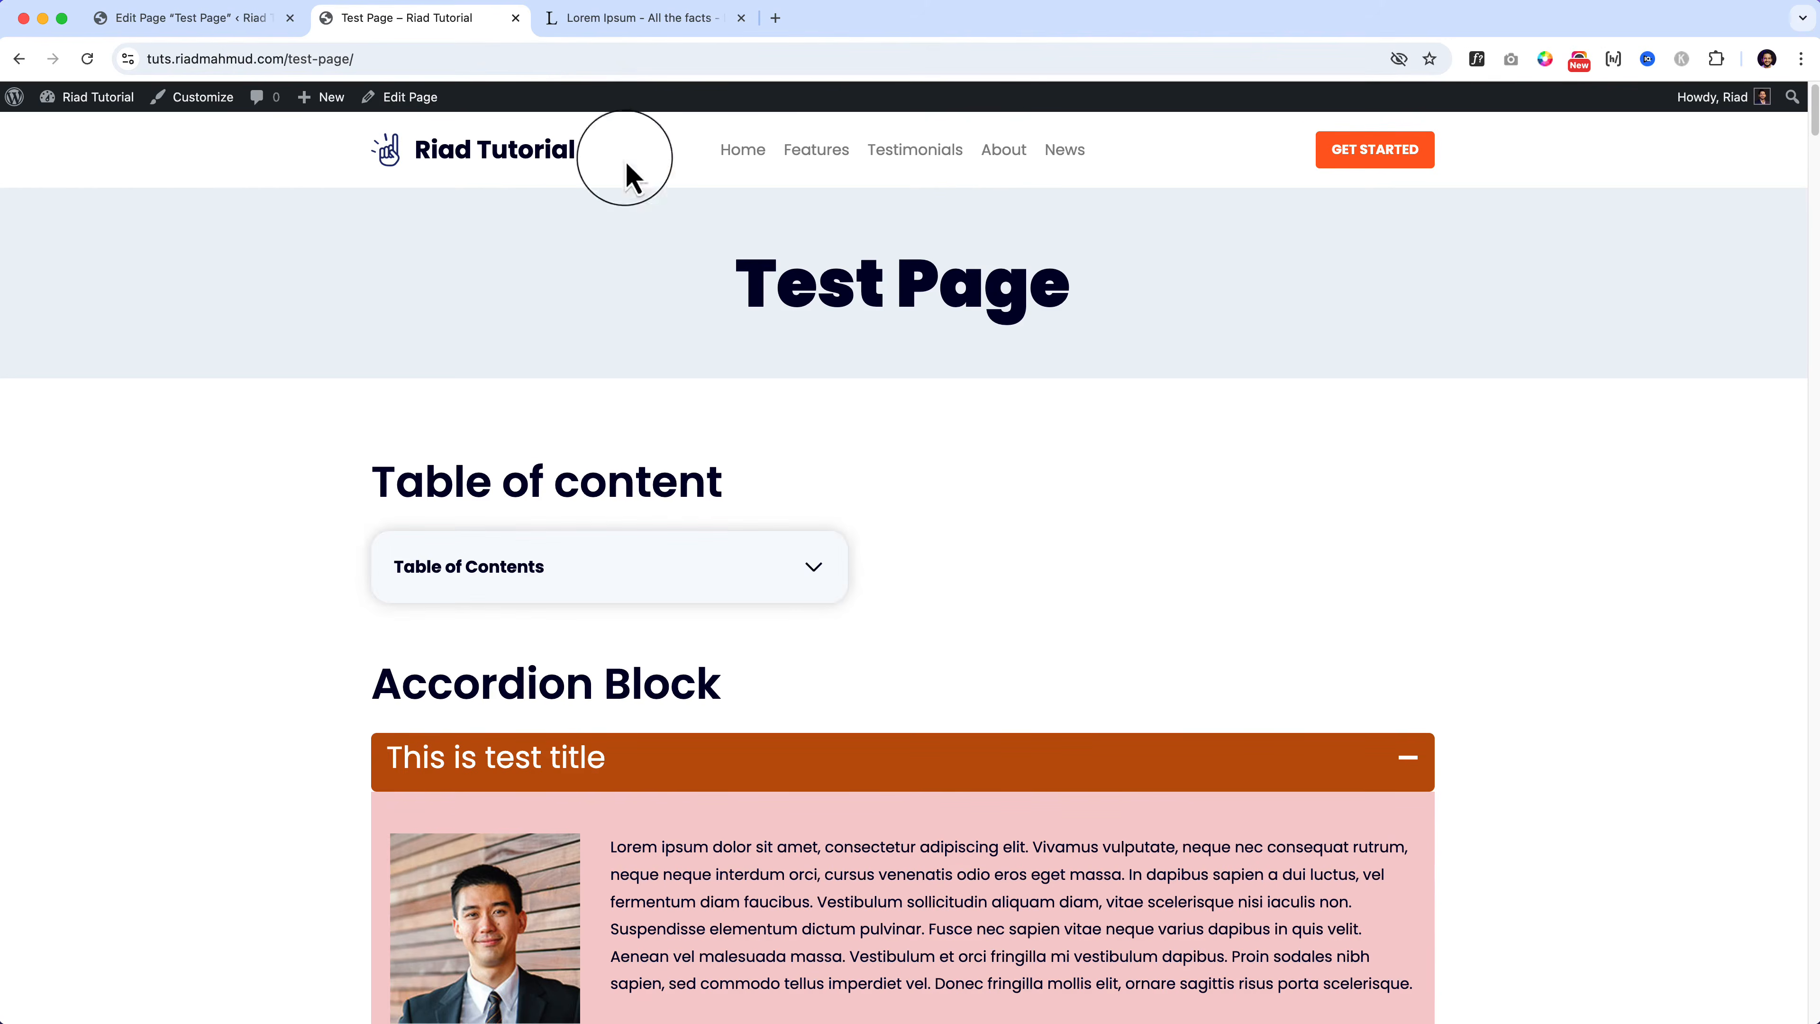
click(802, 566)
click(803, 567)
click(802, 566)
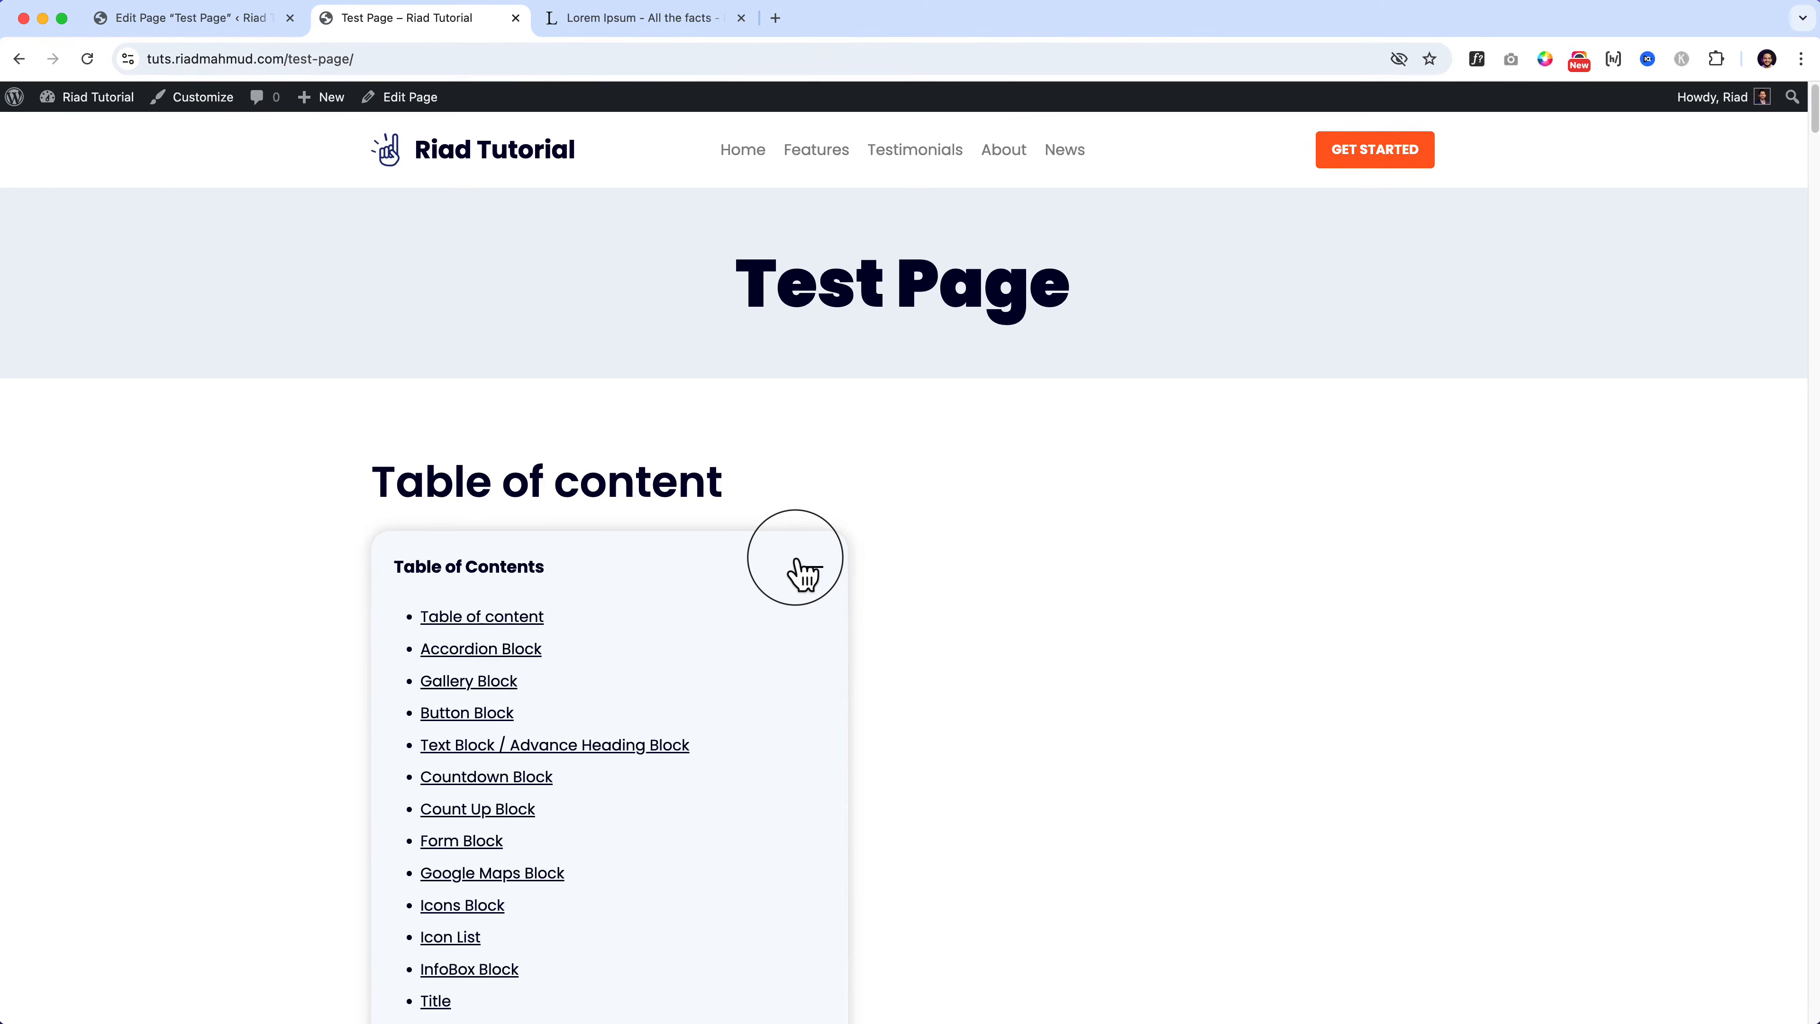
click(803, 567)
click(804, 570)
click(804, 571)
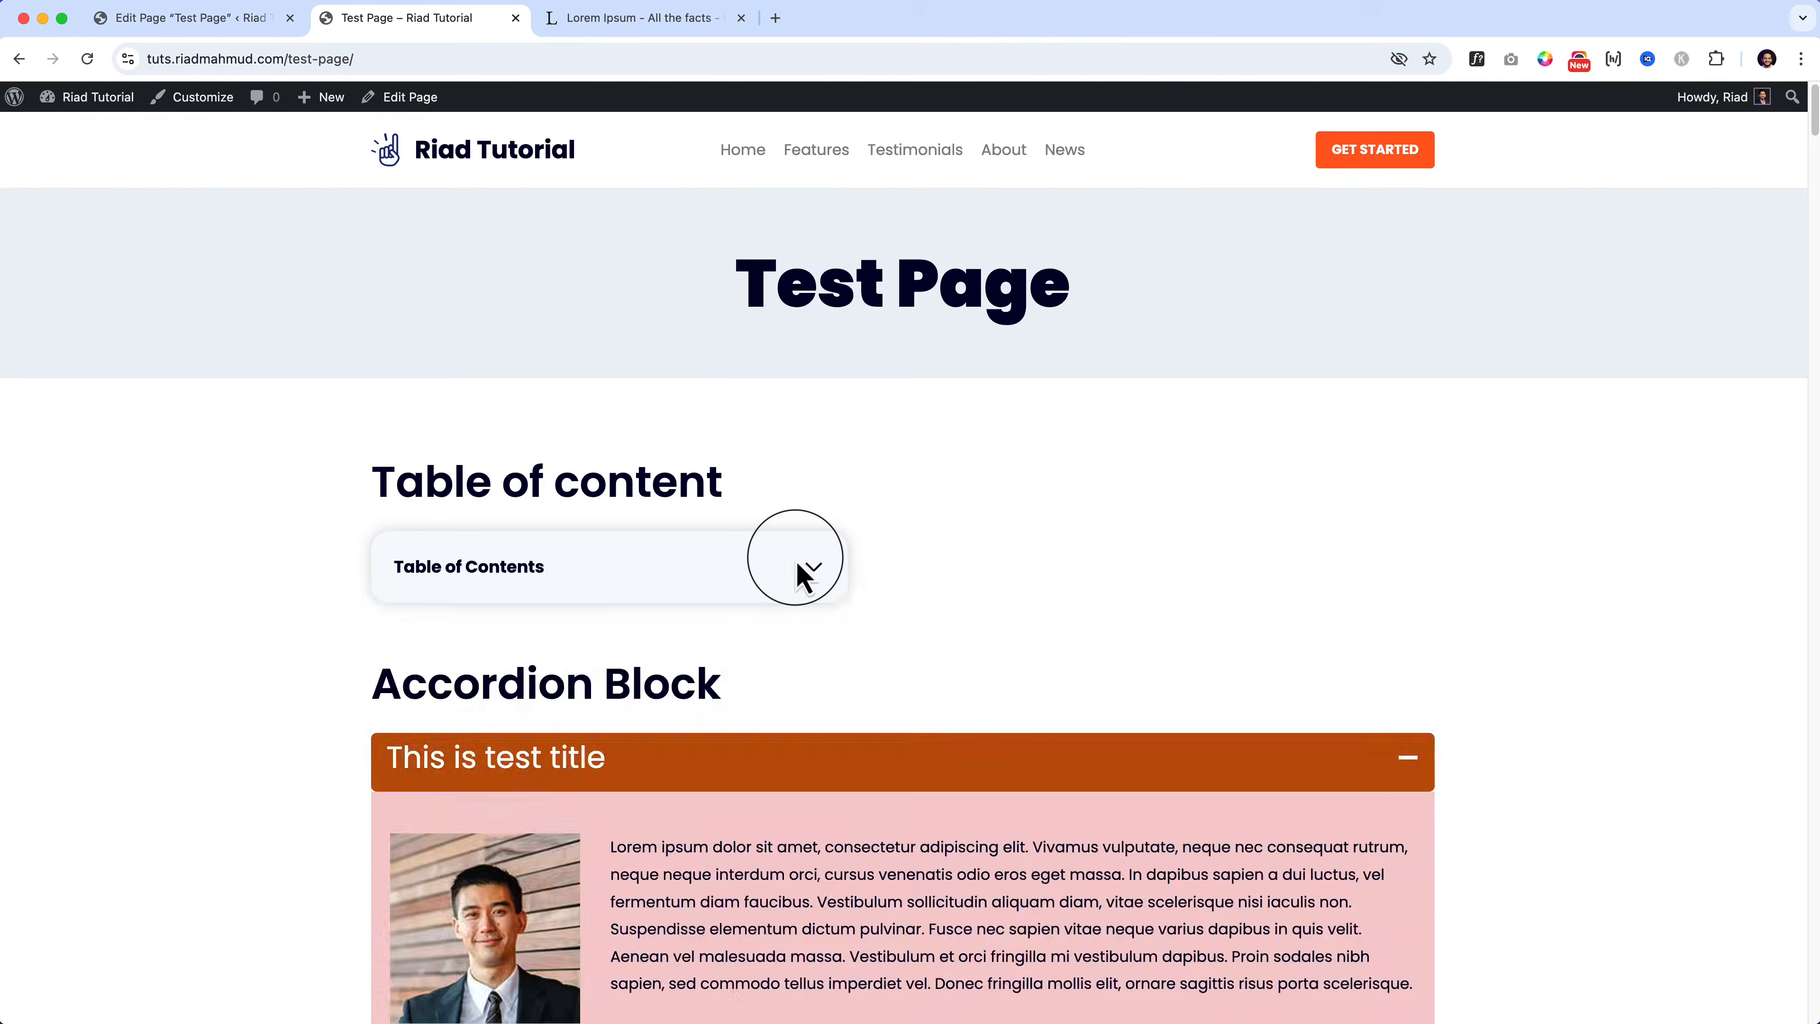
scroll(796, 559, down, 5)
scroll(810, 431, up, 3)
click(817, 330)
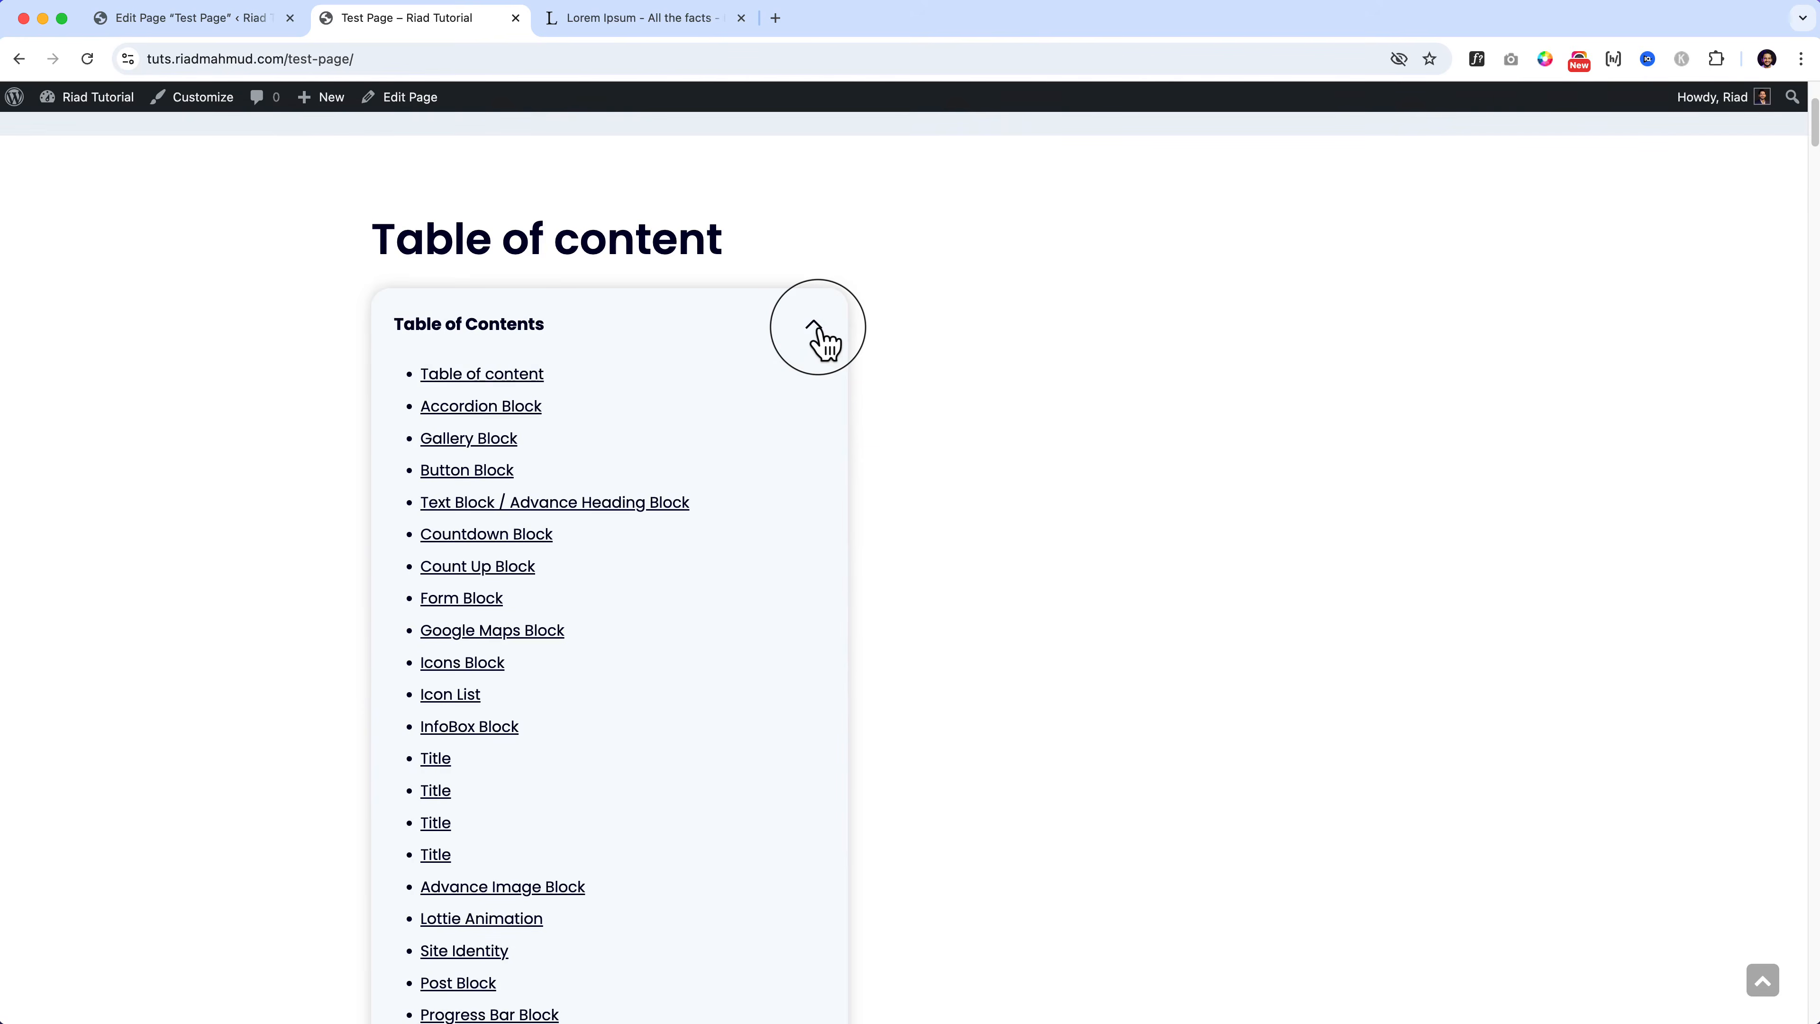
scroll(494, 588, down, 5)
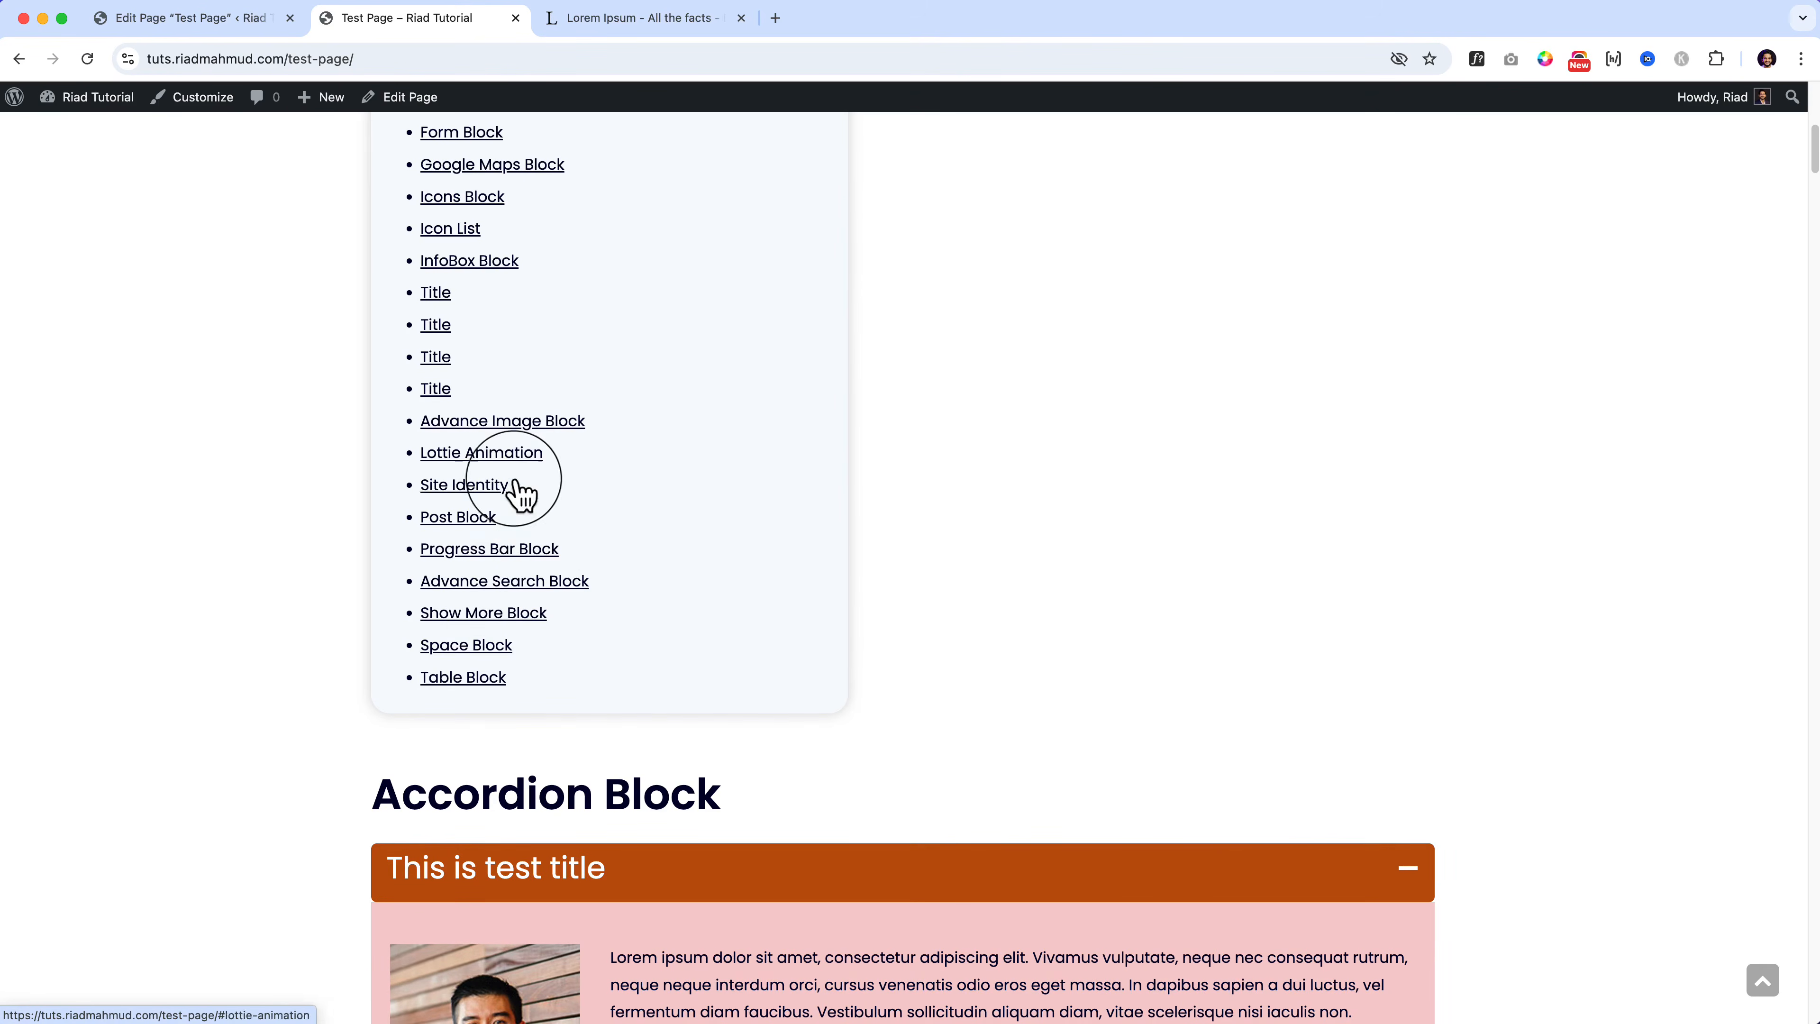
click(519, 454)
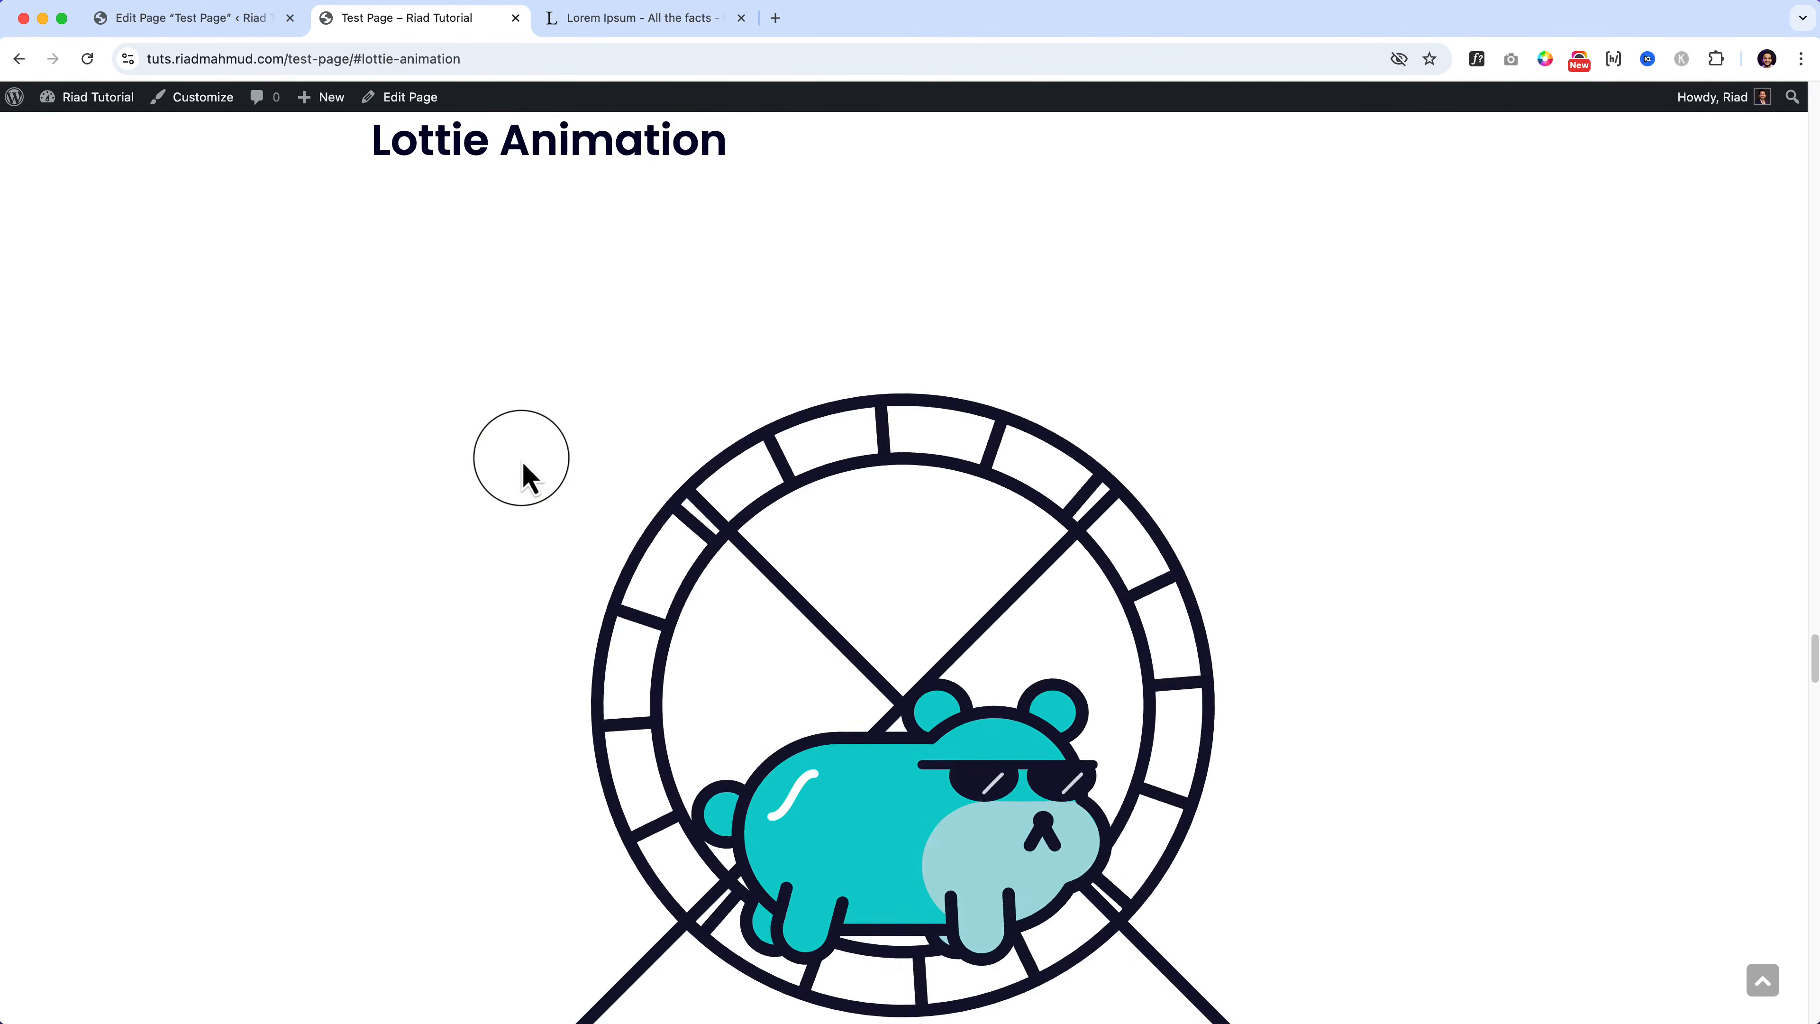
scroll(524, 470, down, 4)
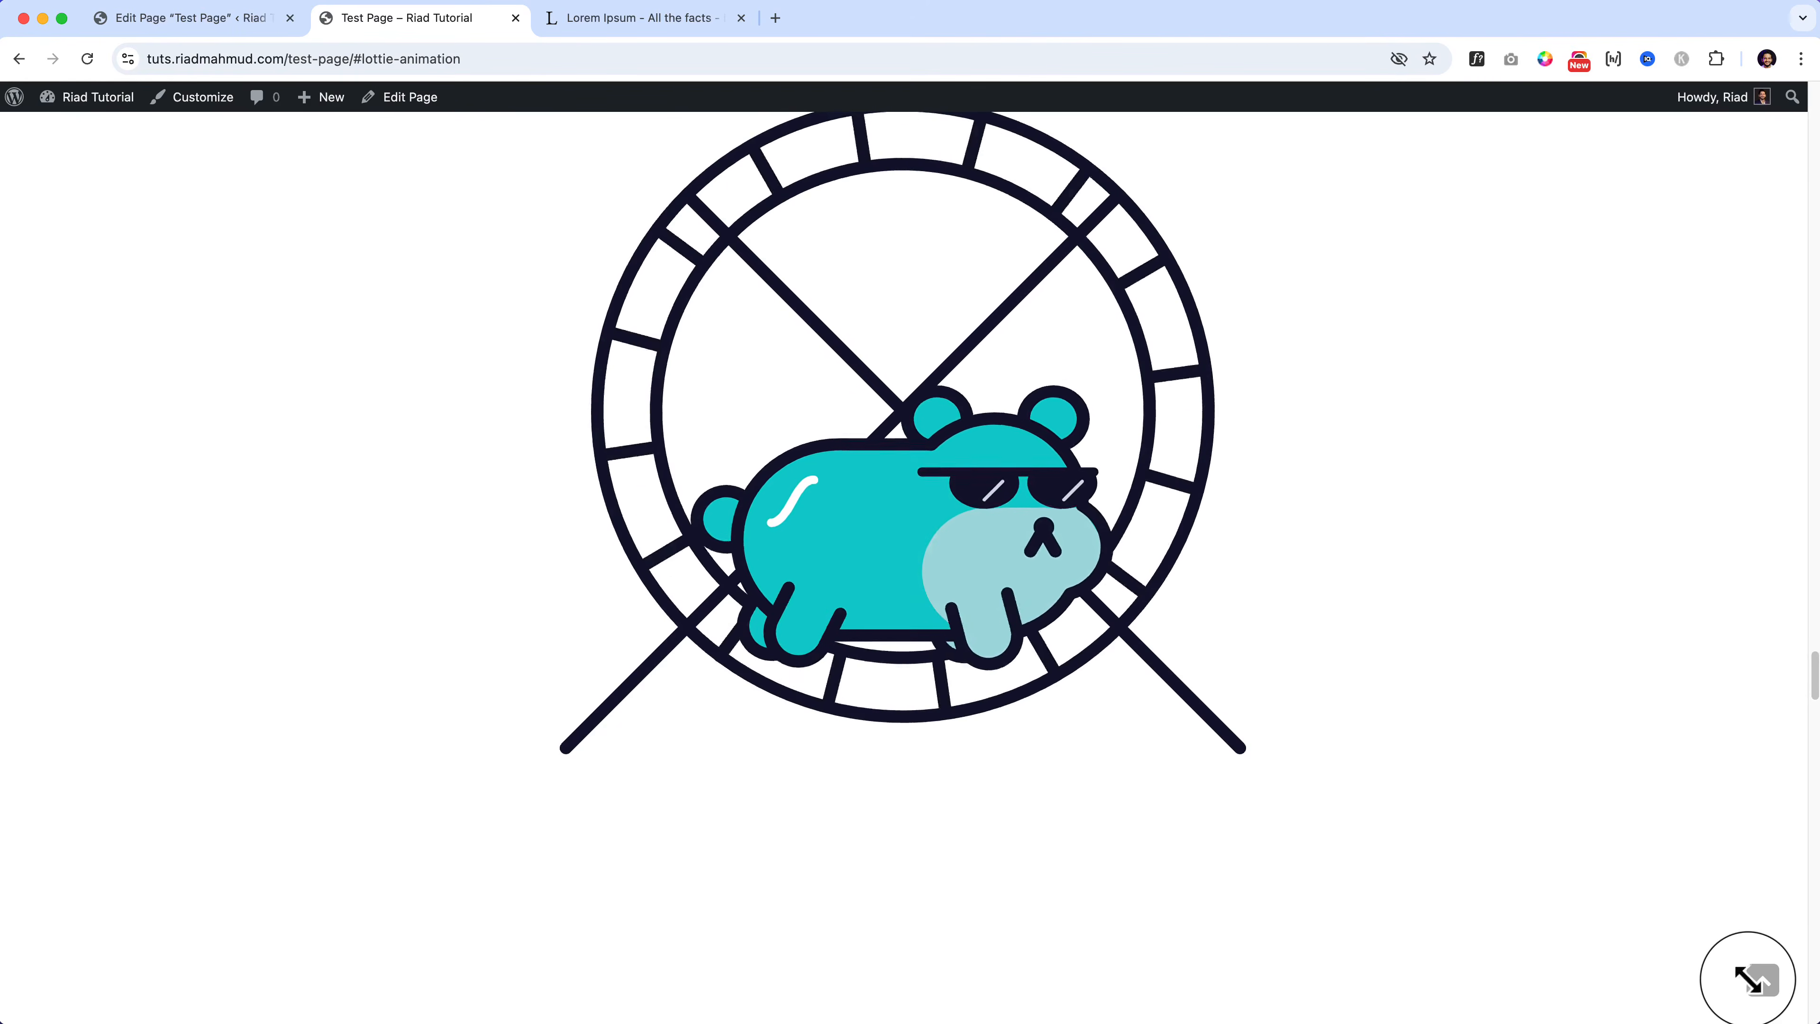
click(1762, 980)
scroll(1749, 997, down, 7)
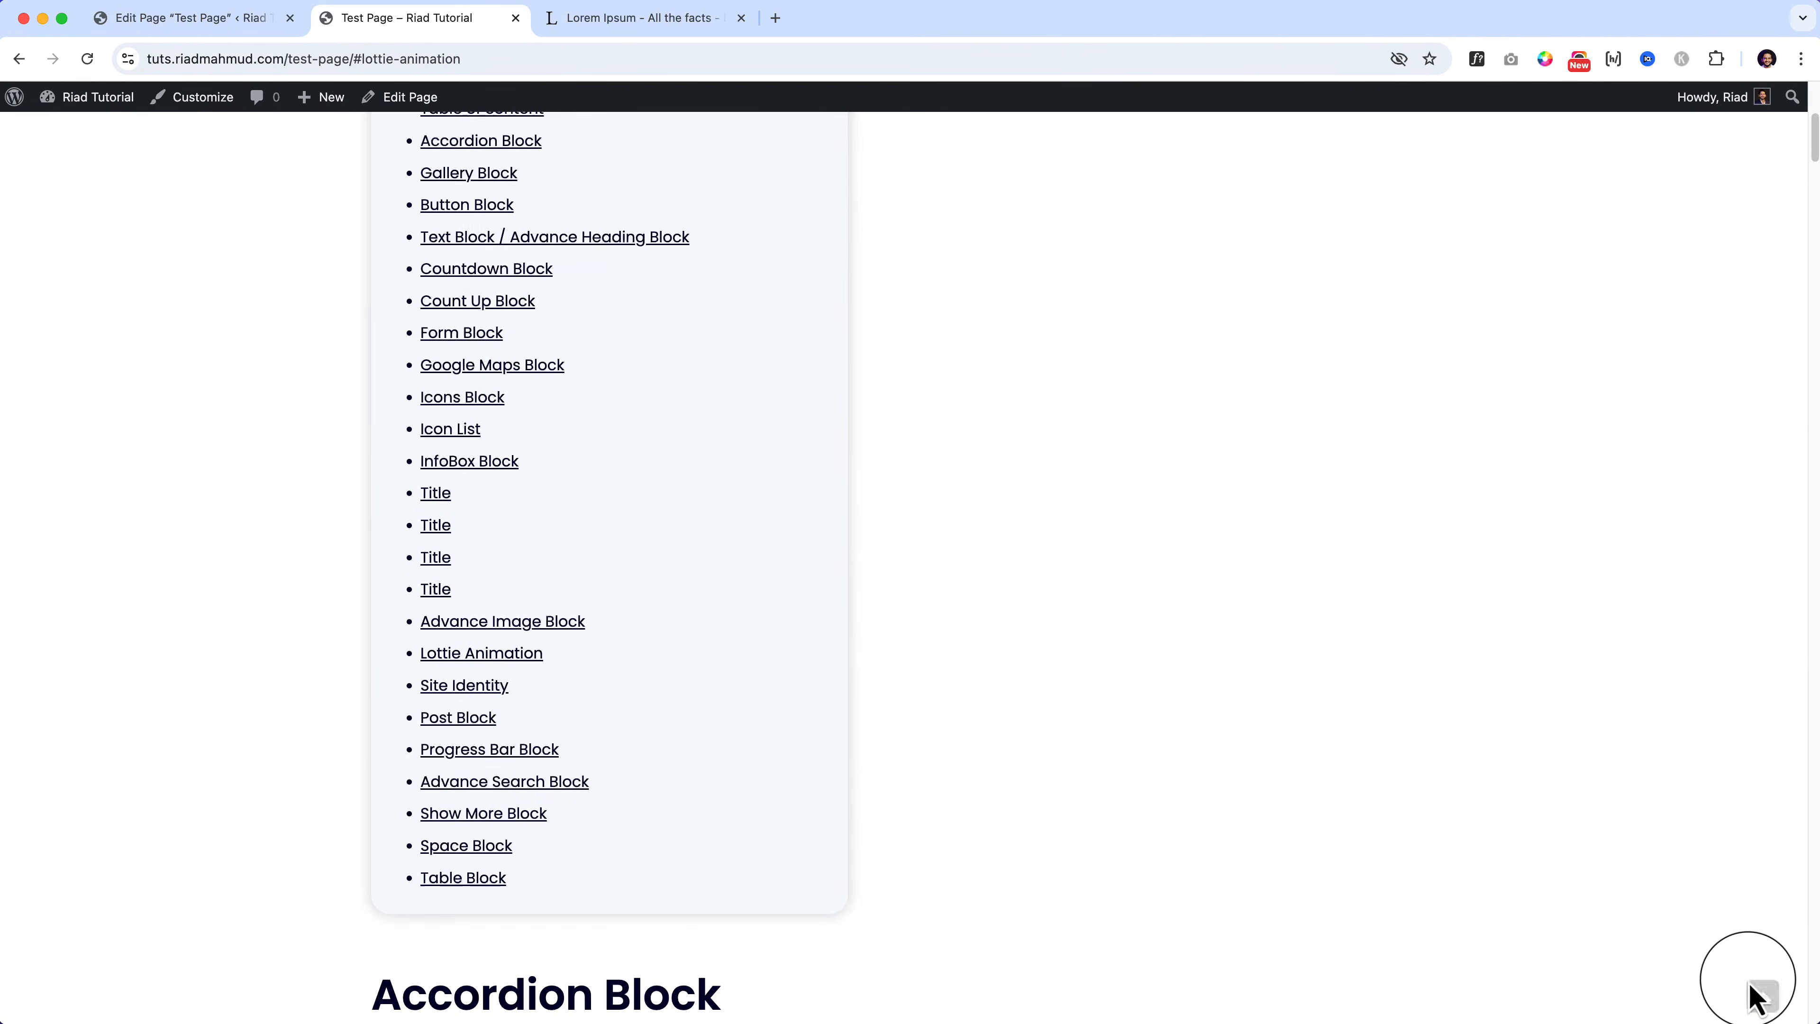
click(467, 759)
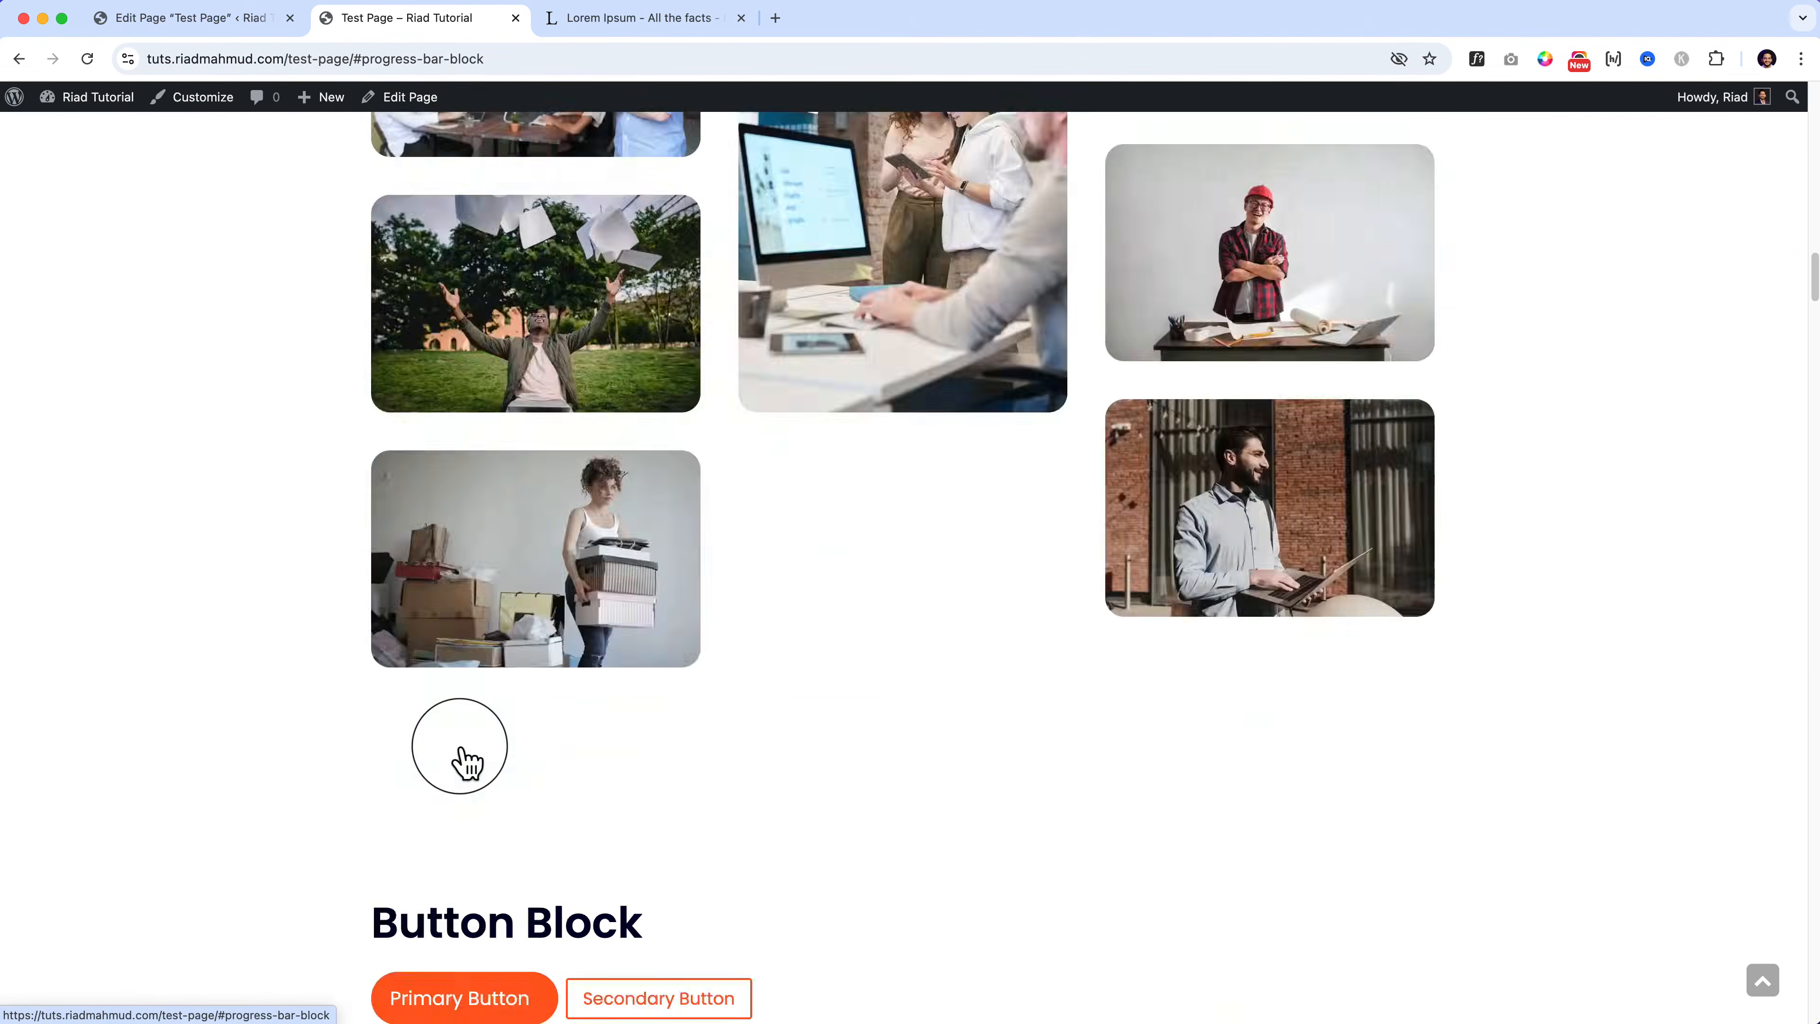
click(1764, 993)
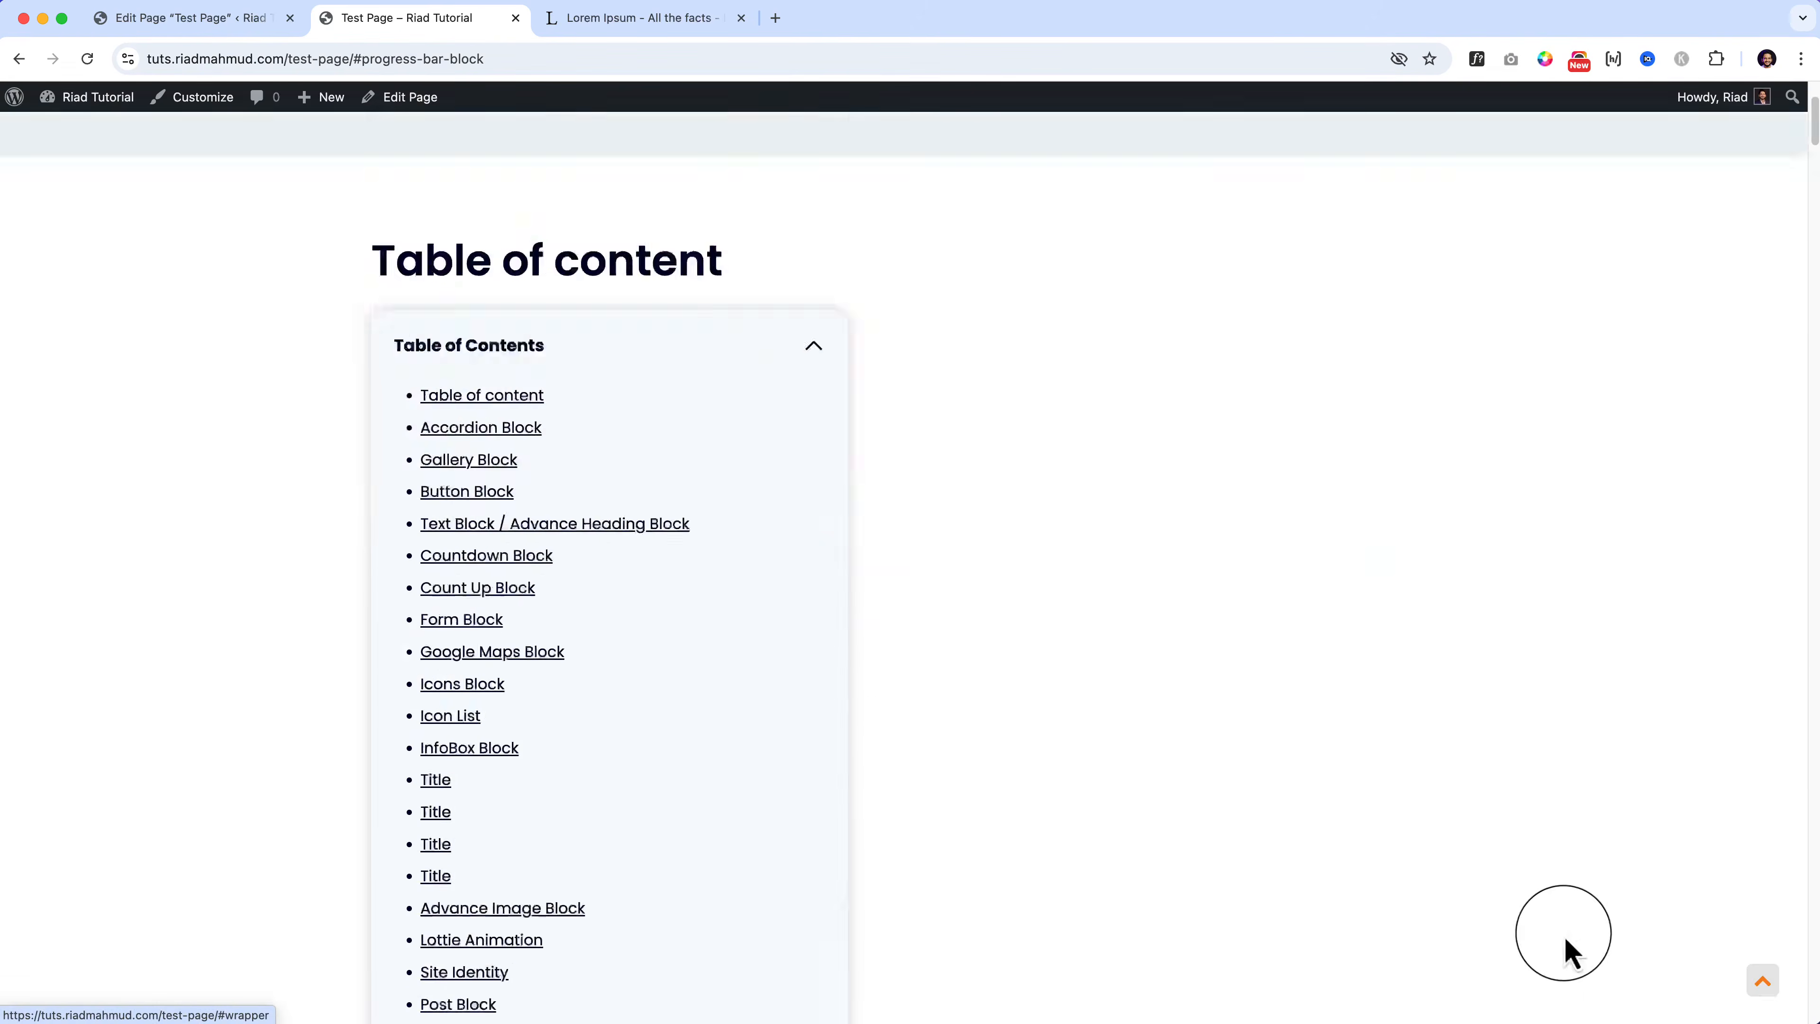
click(498, 622)
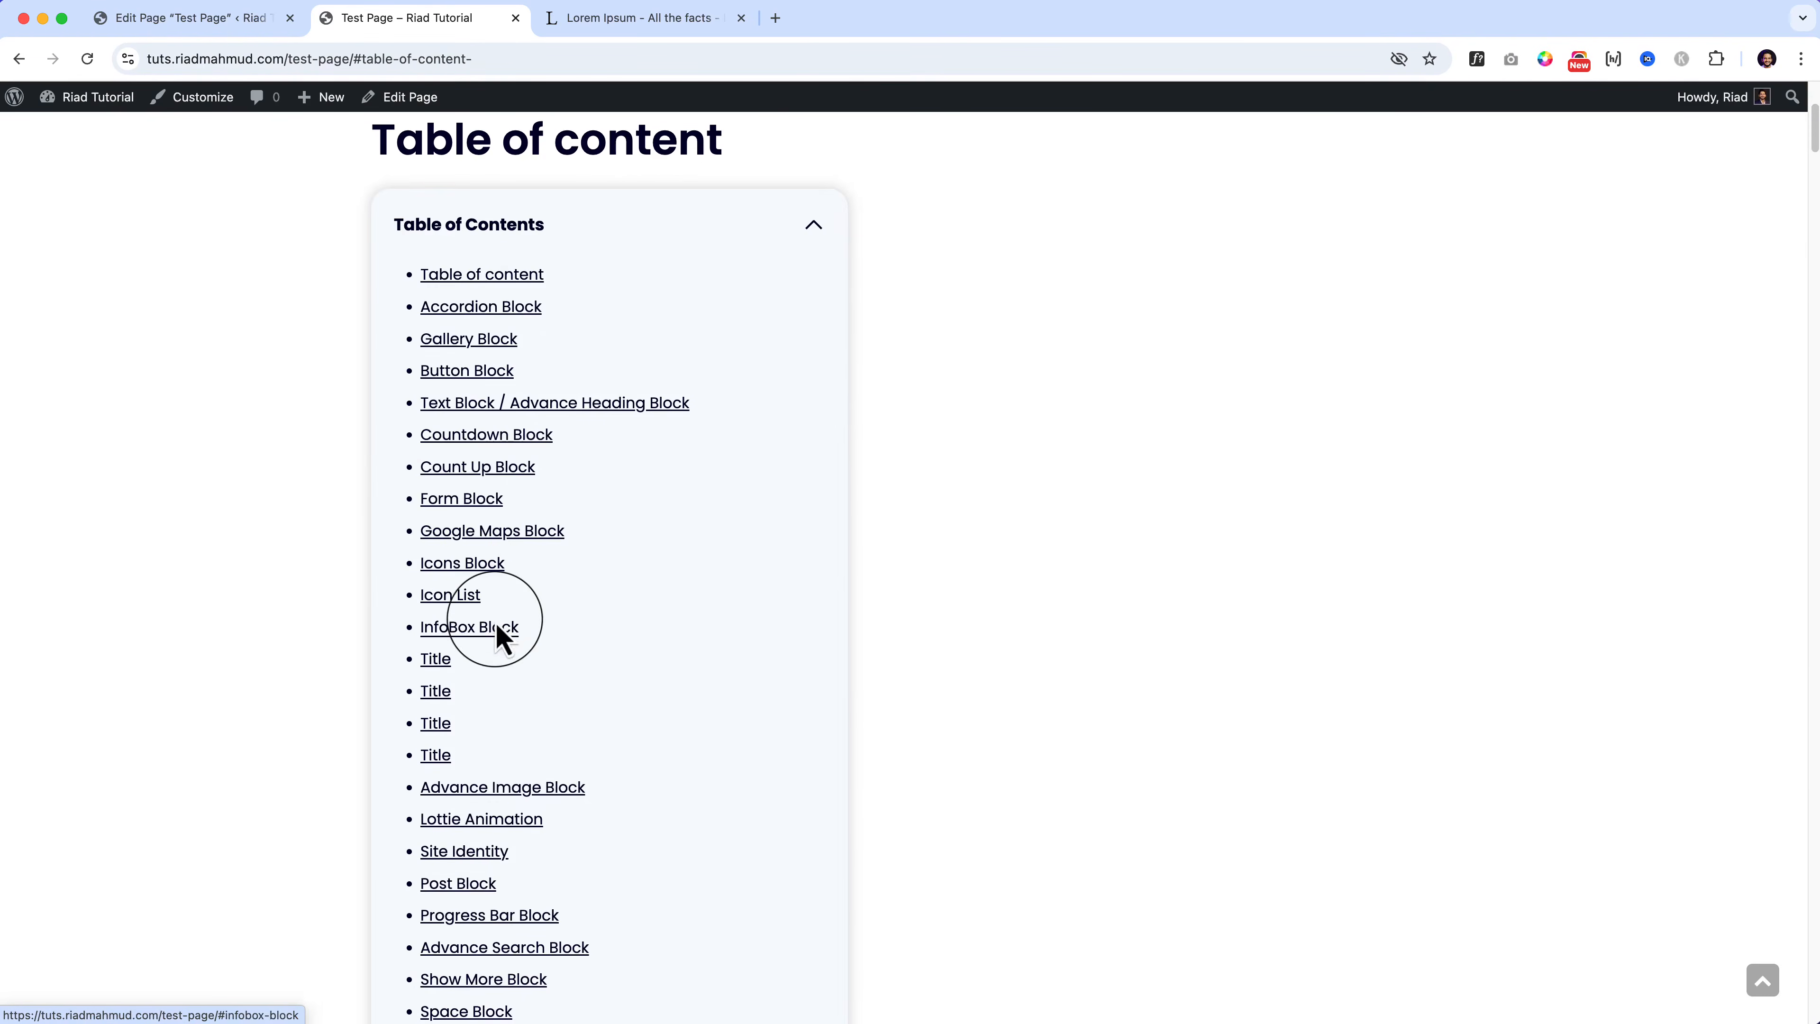
click(460, 853)
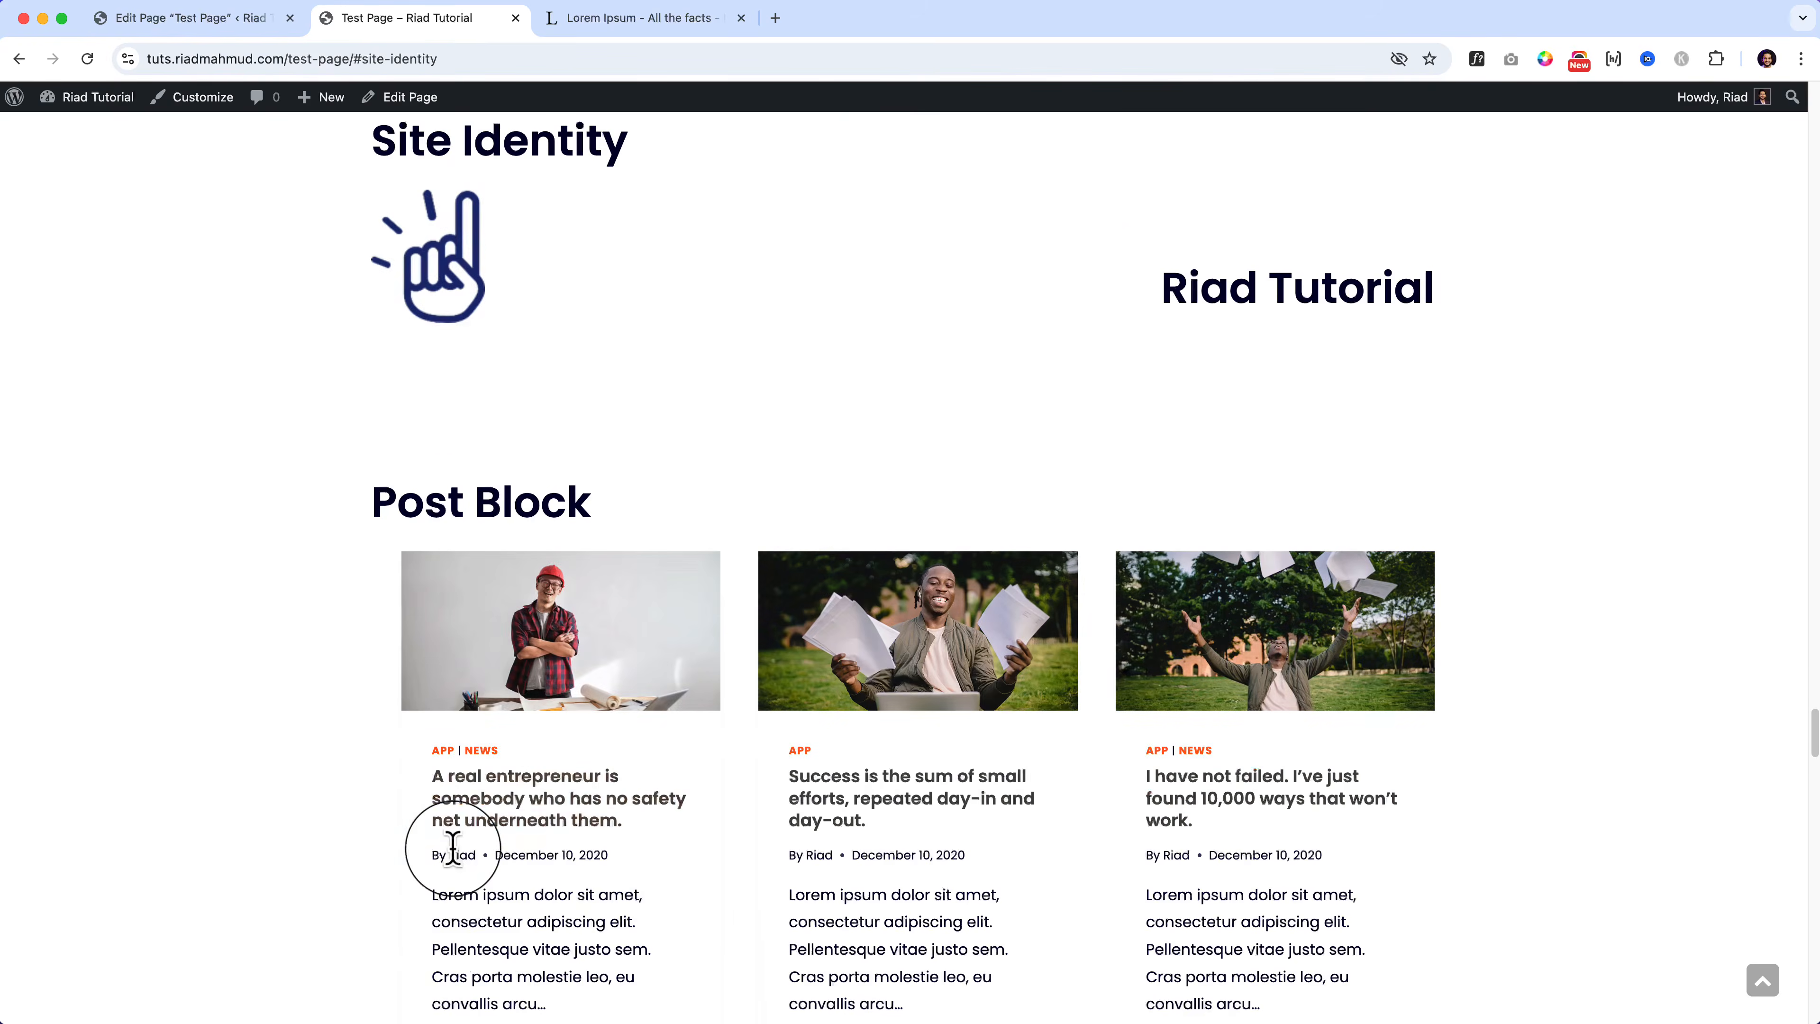
click(1761, 982)
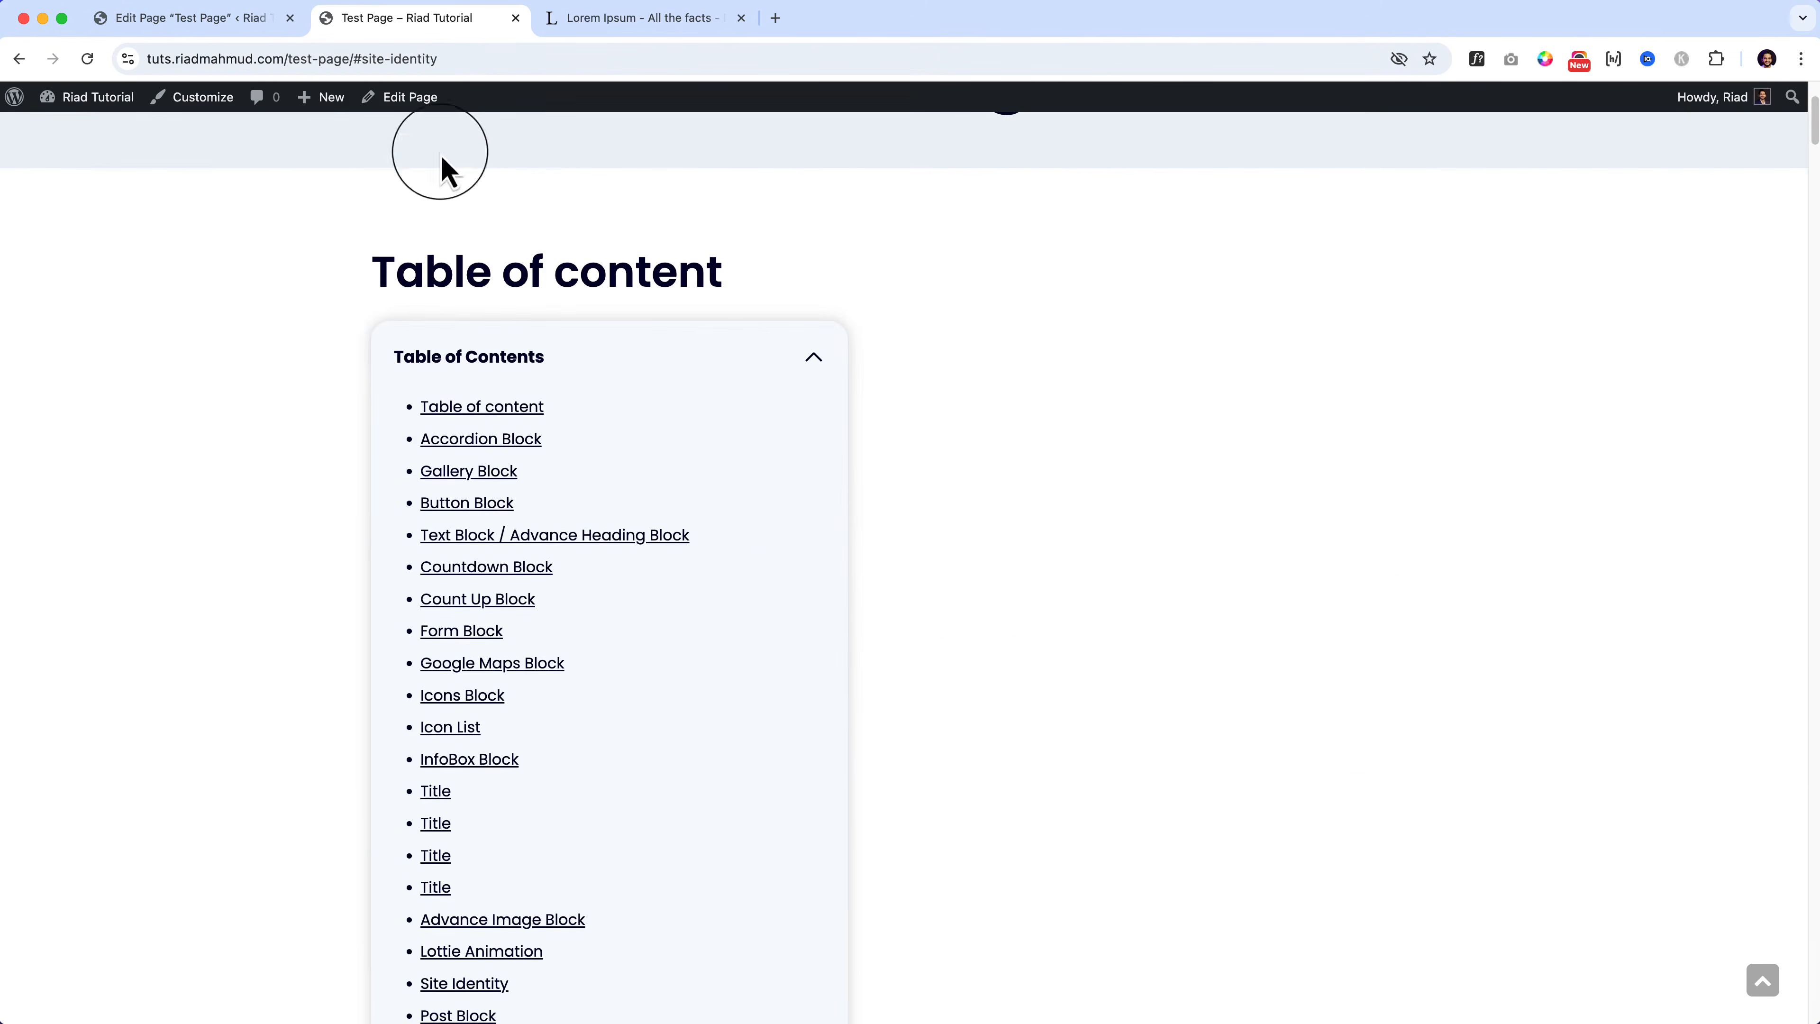
click(240, 32)
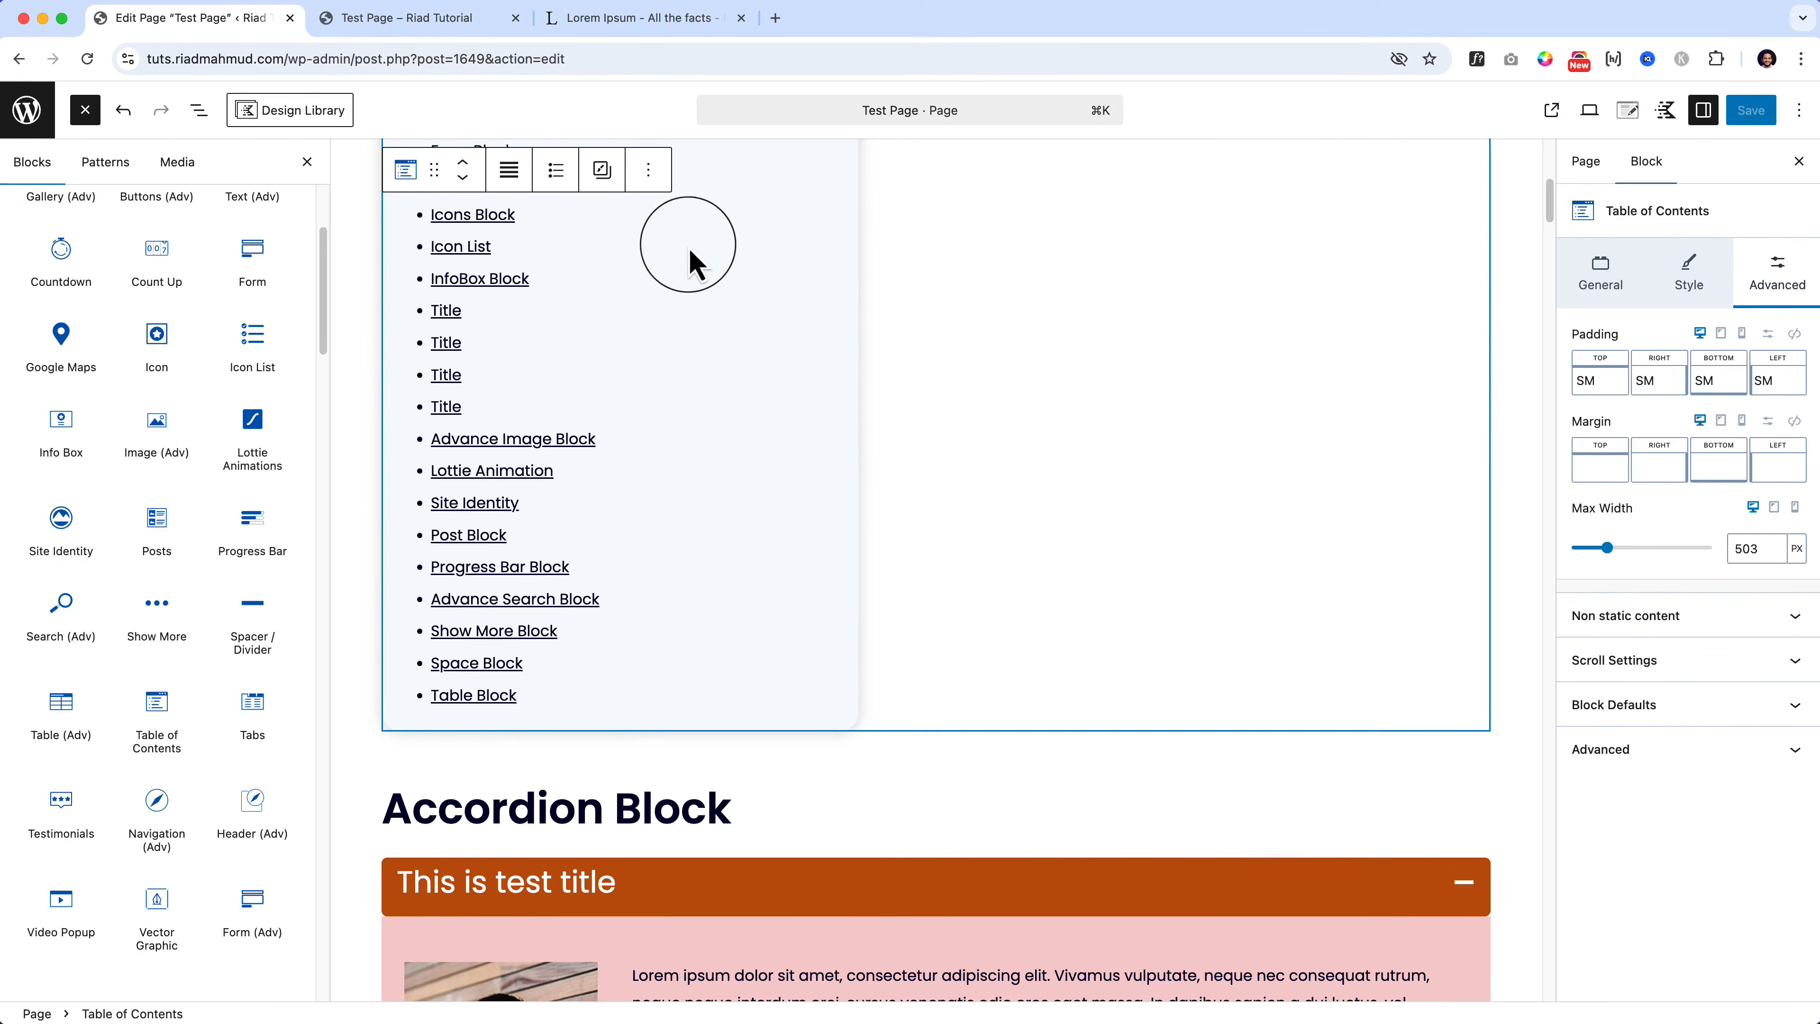
Step: Turn on the h1, h3, h4, h5 and h6 Allowed Headers toggles
click(1600, 273)
click(1587, 456)
click(1586, 426)
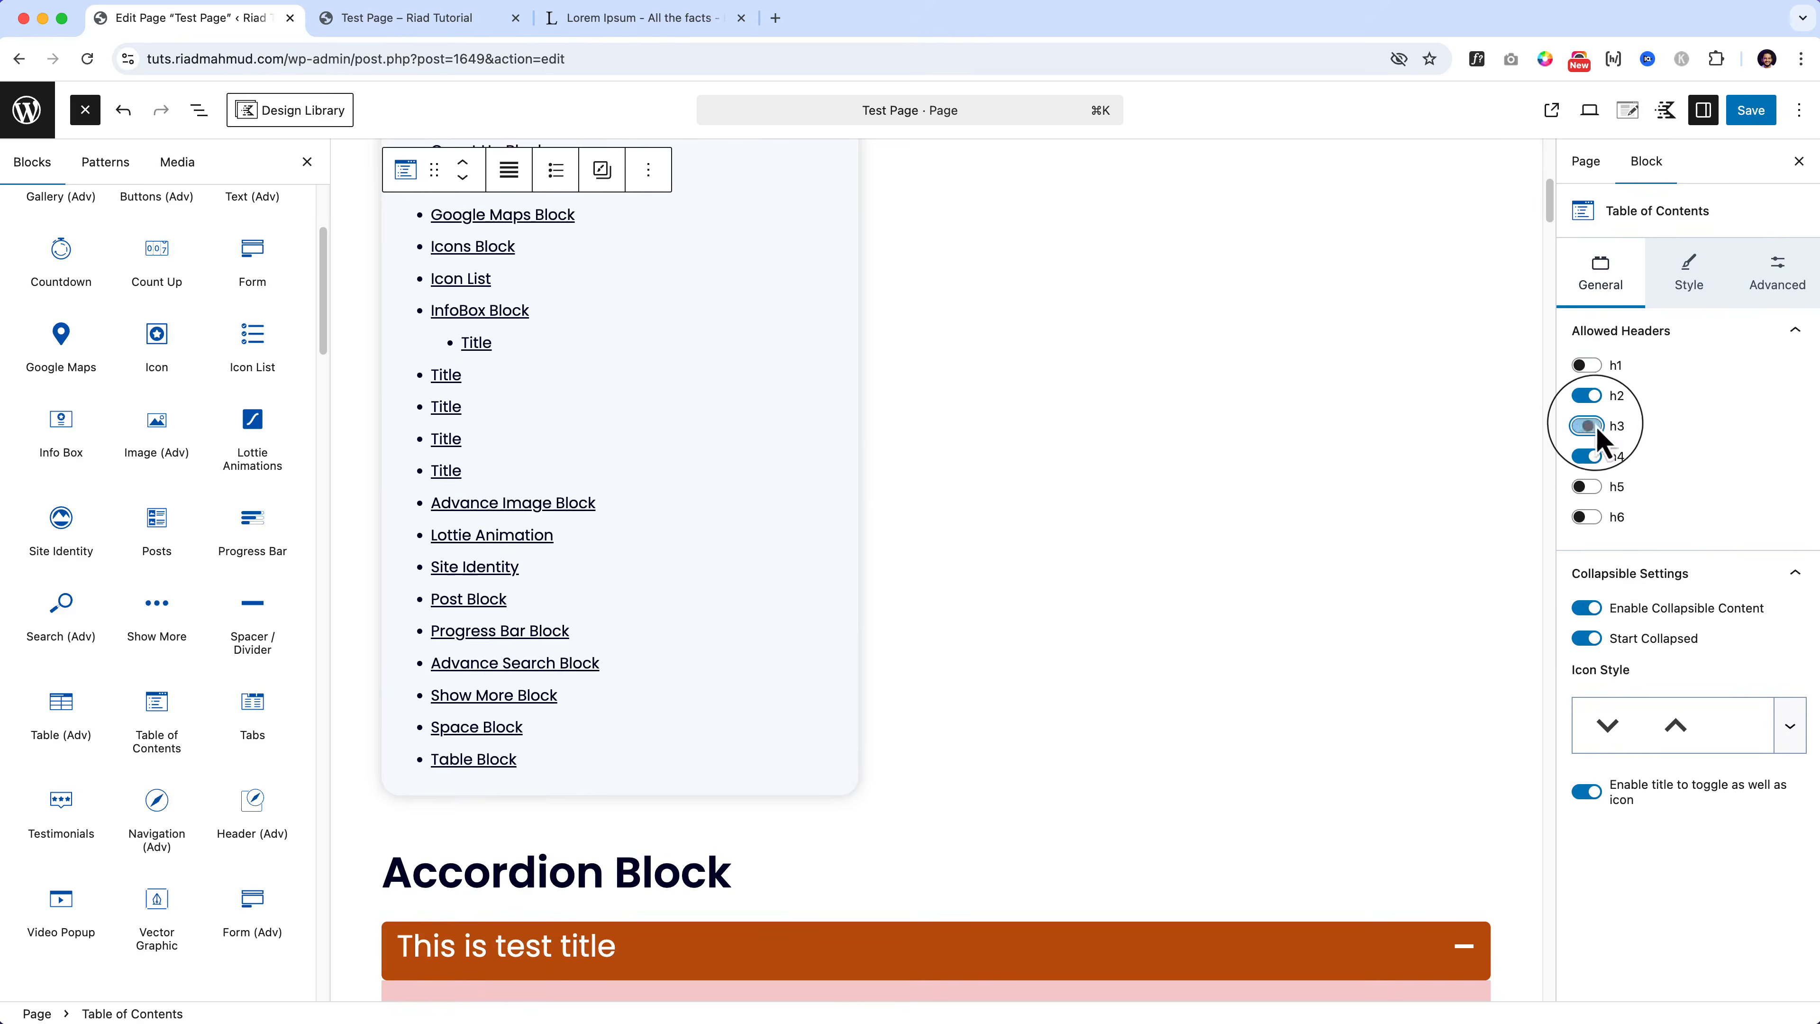
click(1587, 365)
click(1586, 487)
click(1585, 517)
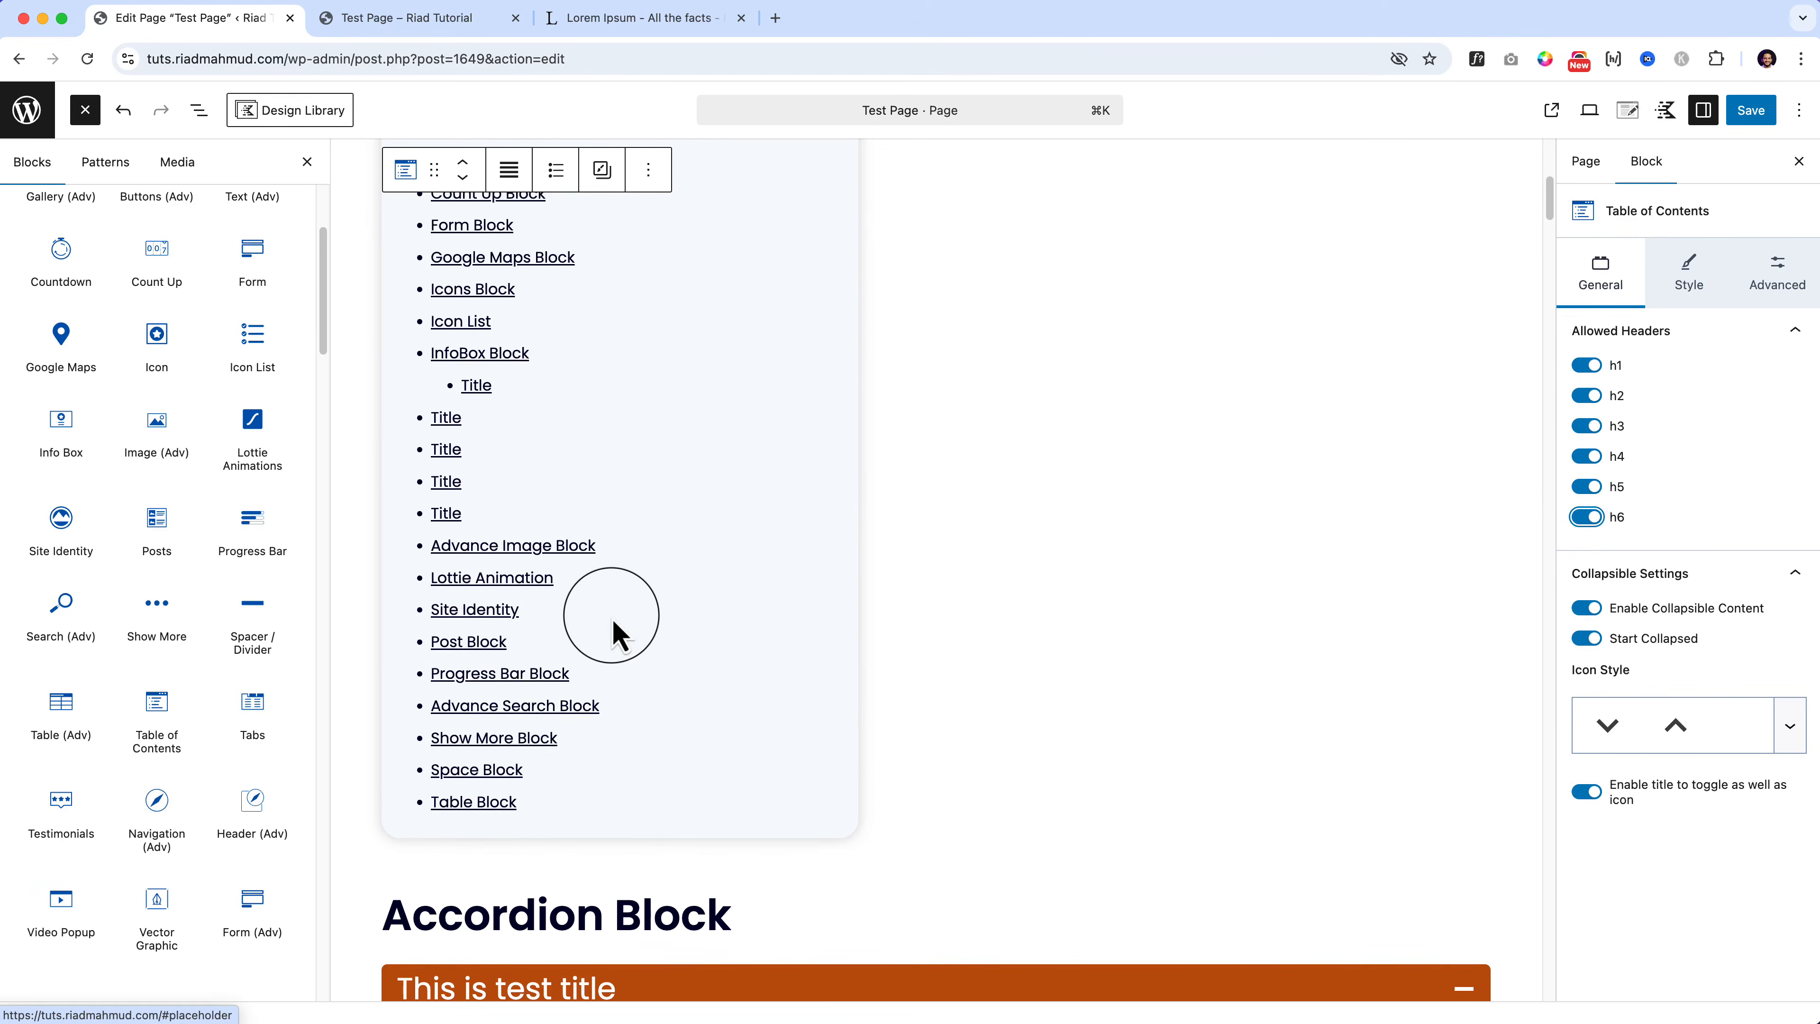
Step: Save the page and deselect the Table of Contents block
scroll(614, 635, up, 3)
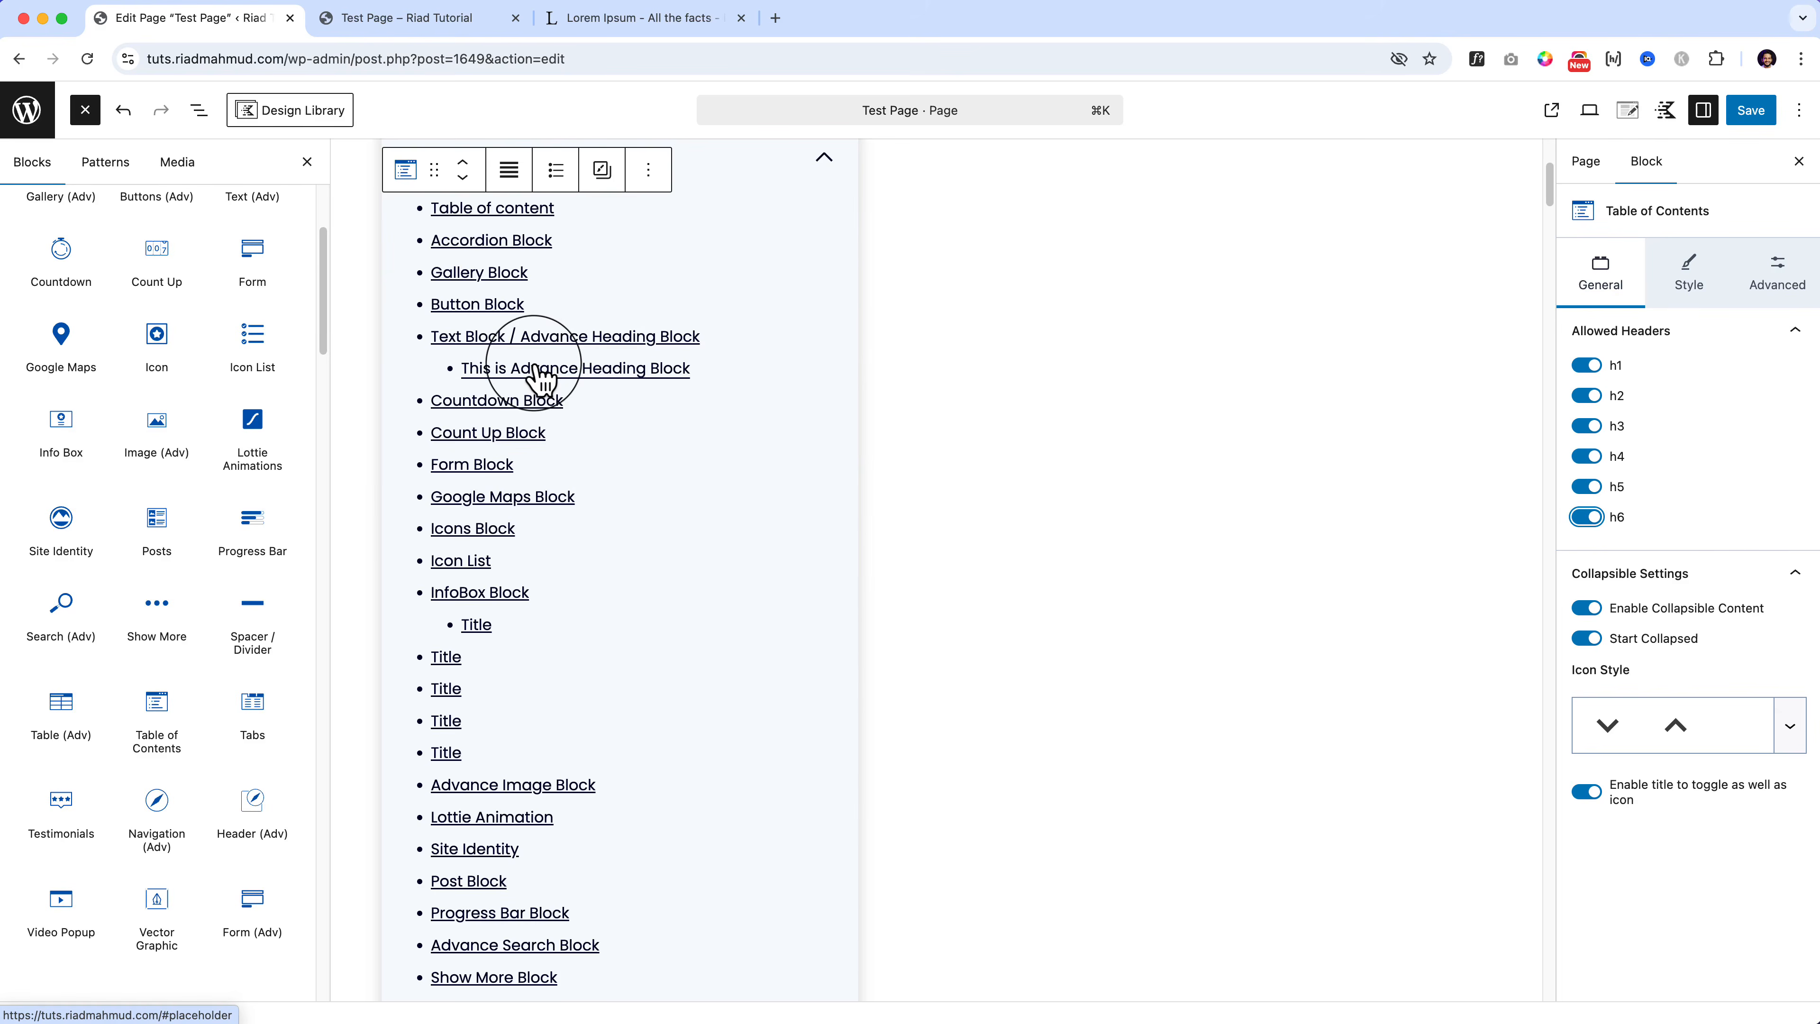
scroll(542, 378, up, 5)
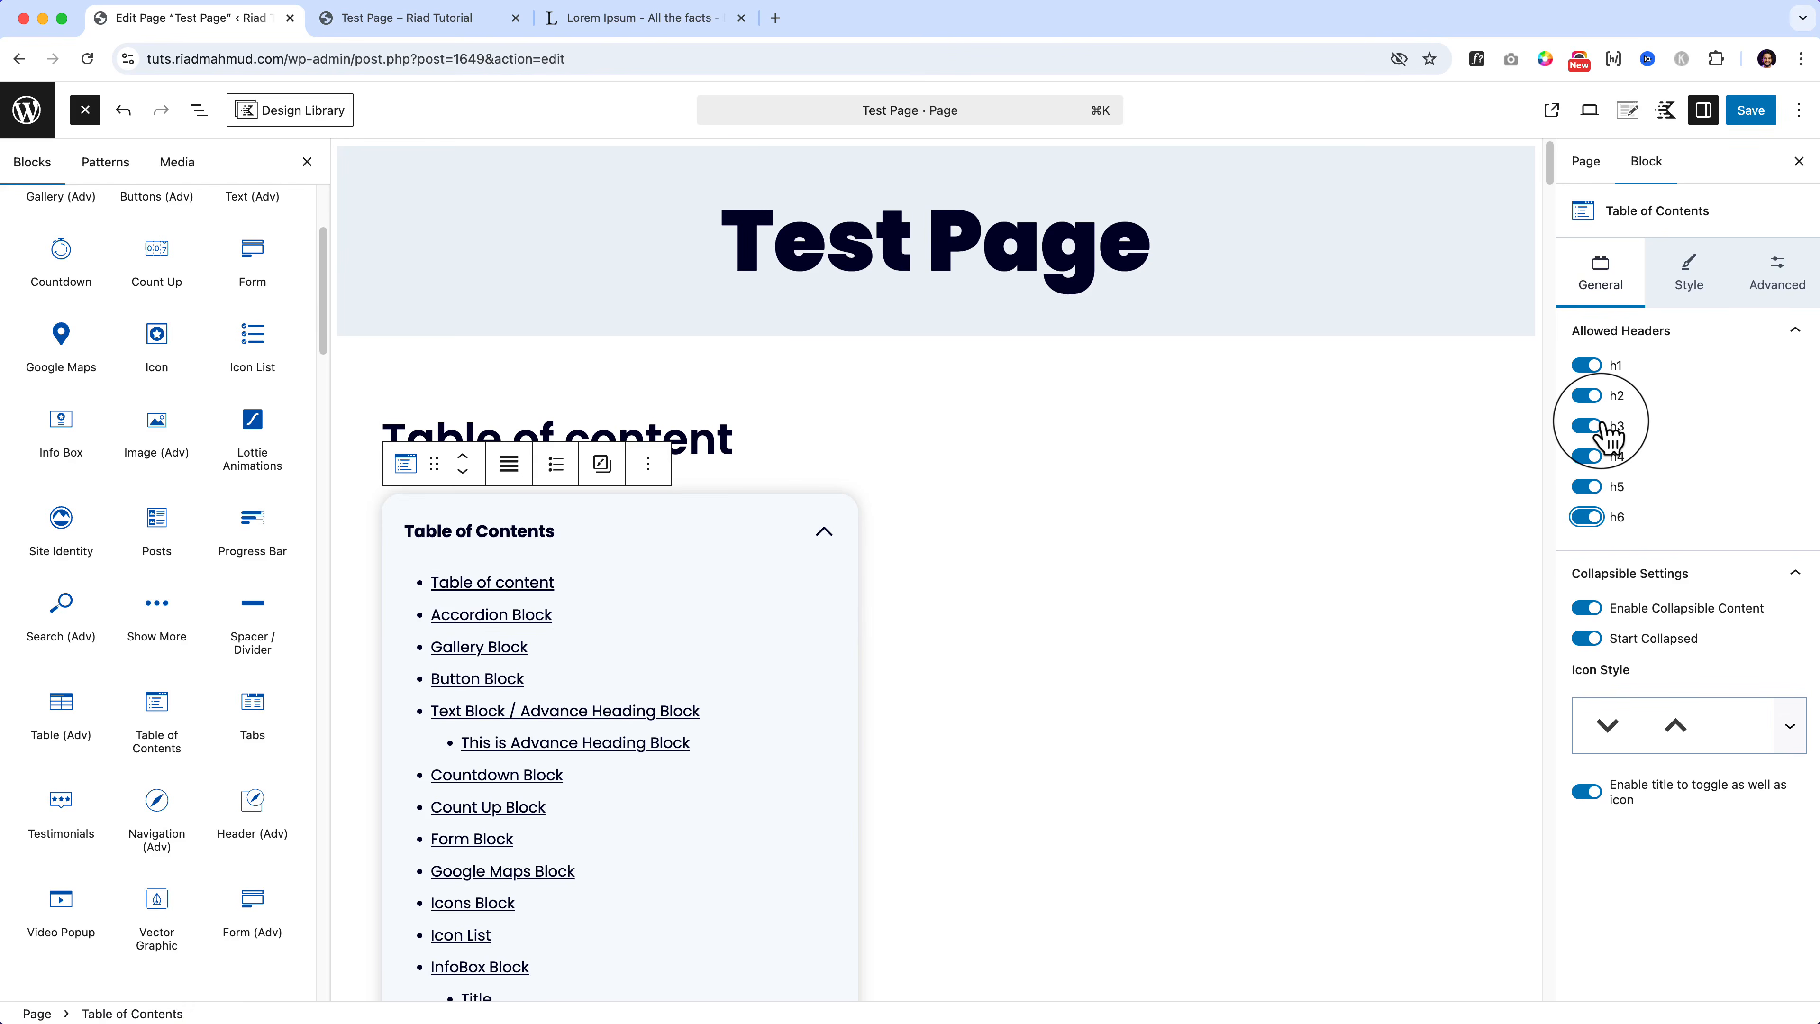
click(1752, 111)
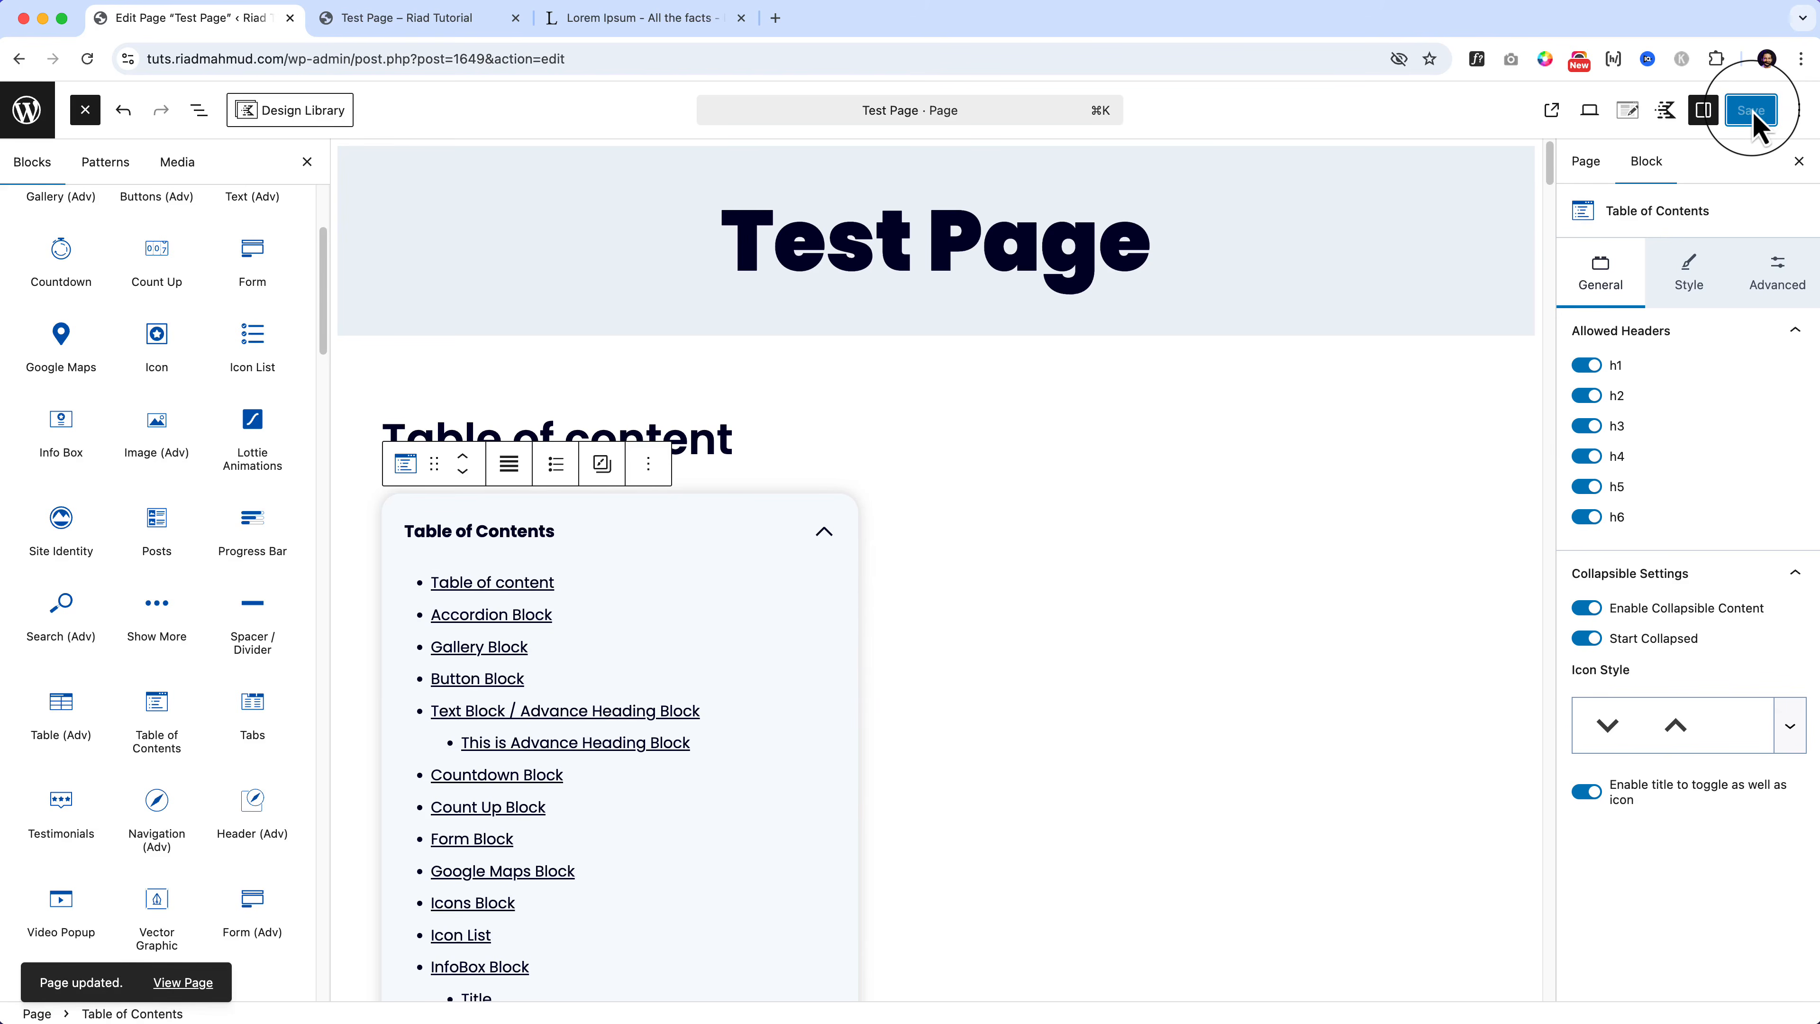
scroll(1059, 601, down, 20)
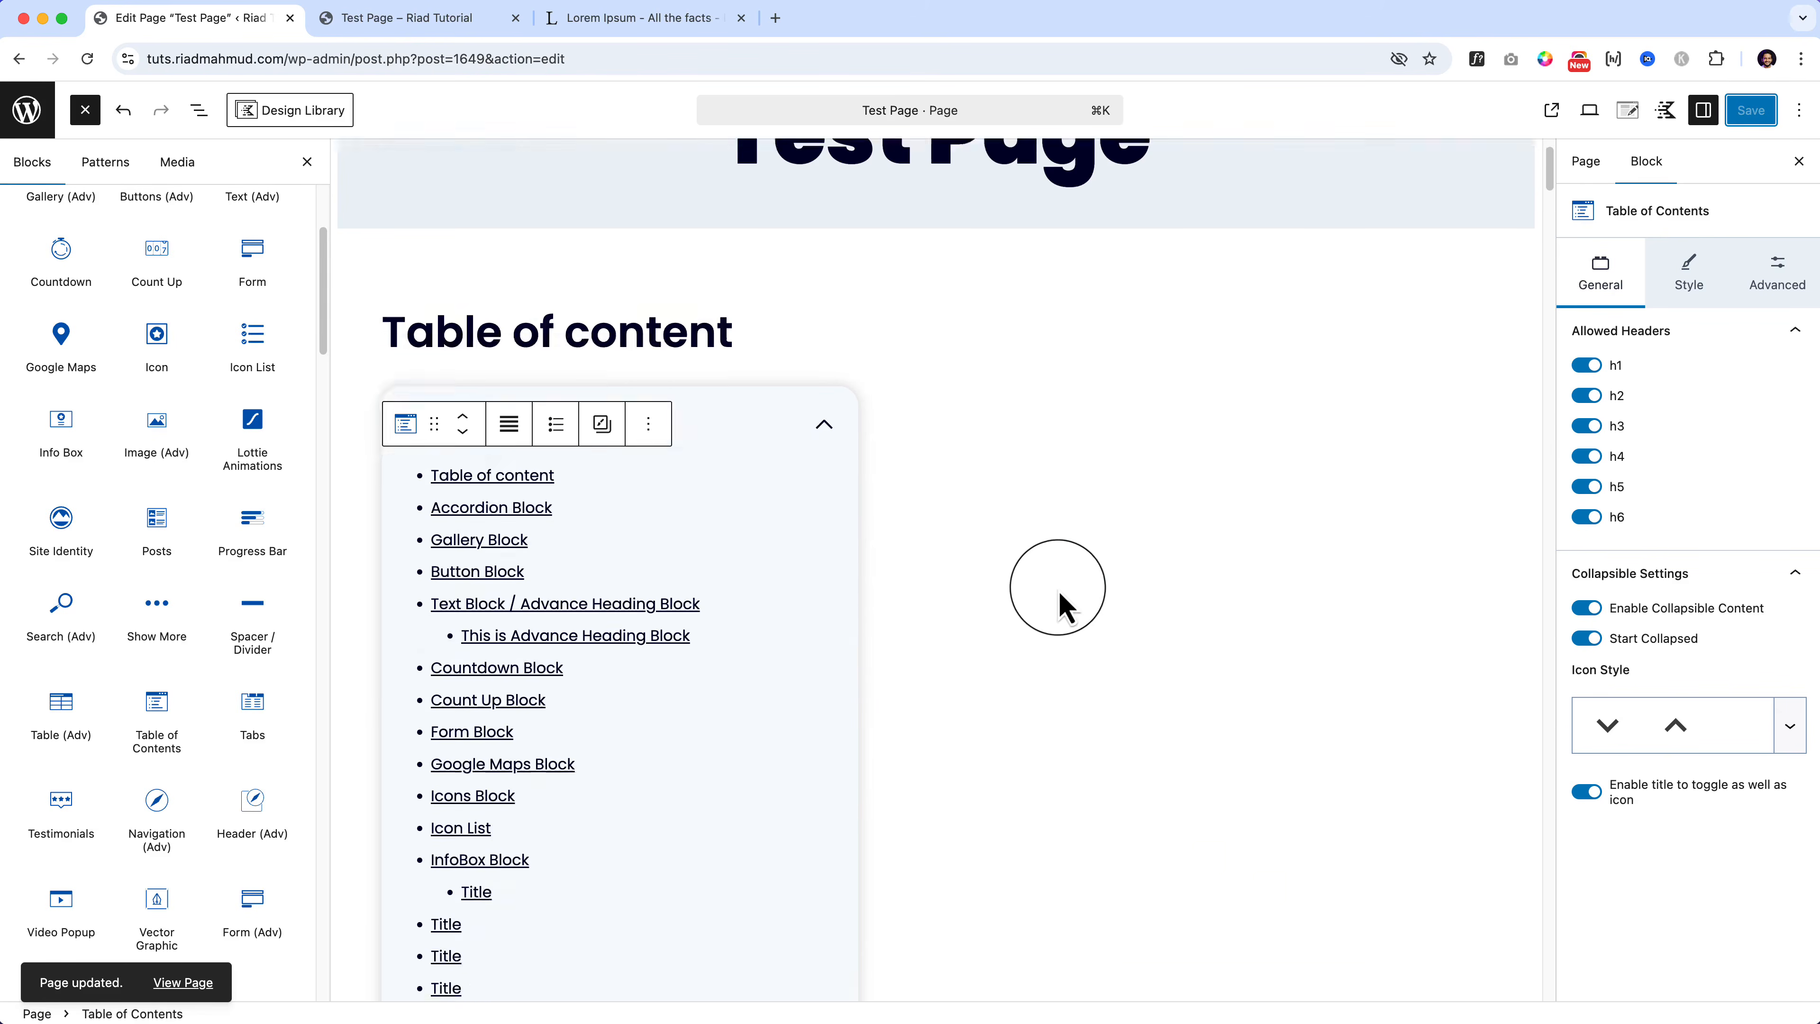
click(1053, 594)
Step: Insert an empty paragraph above the 'This is test content' paragraph
scroll(1053, 592, down, 20)
scroll(1053, 592, down, 20)
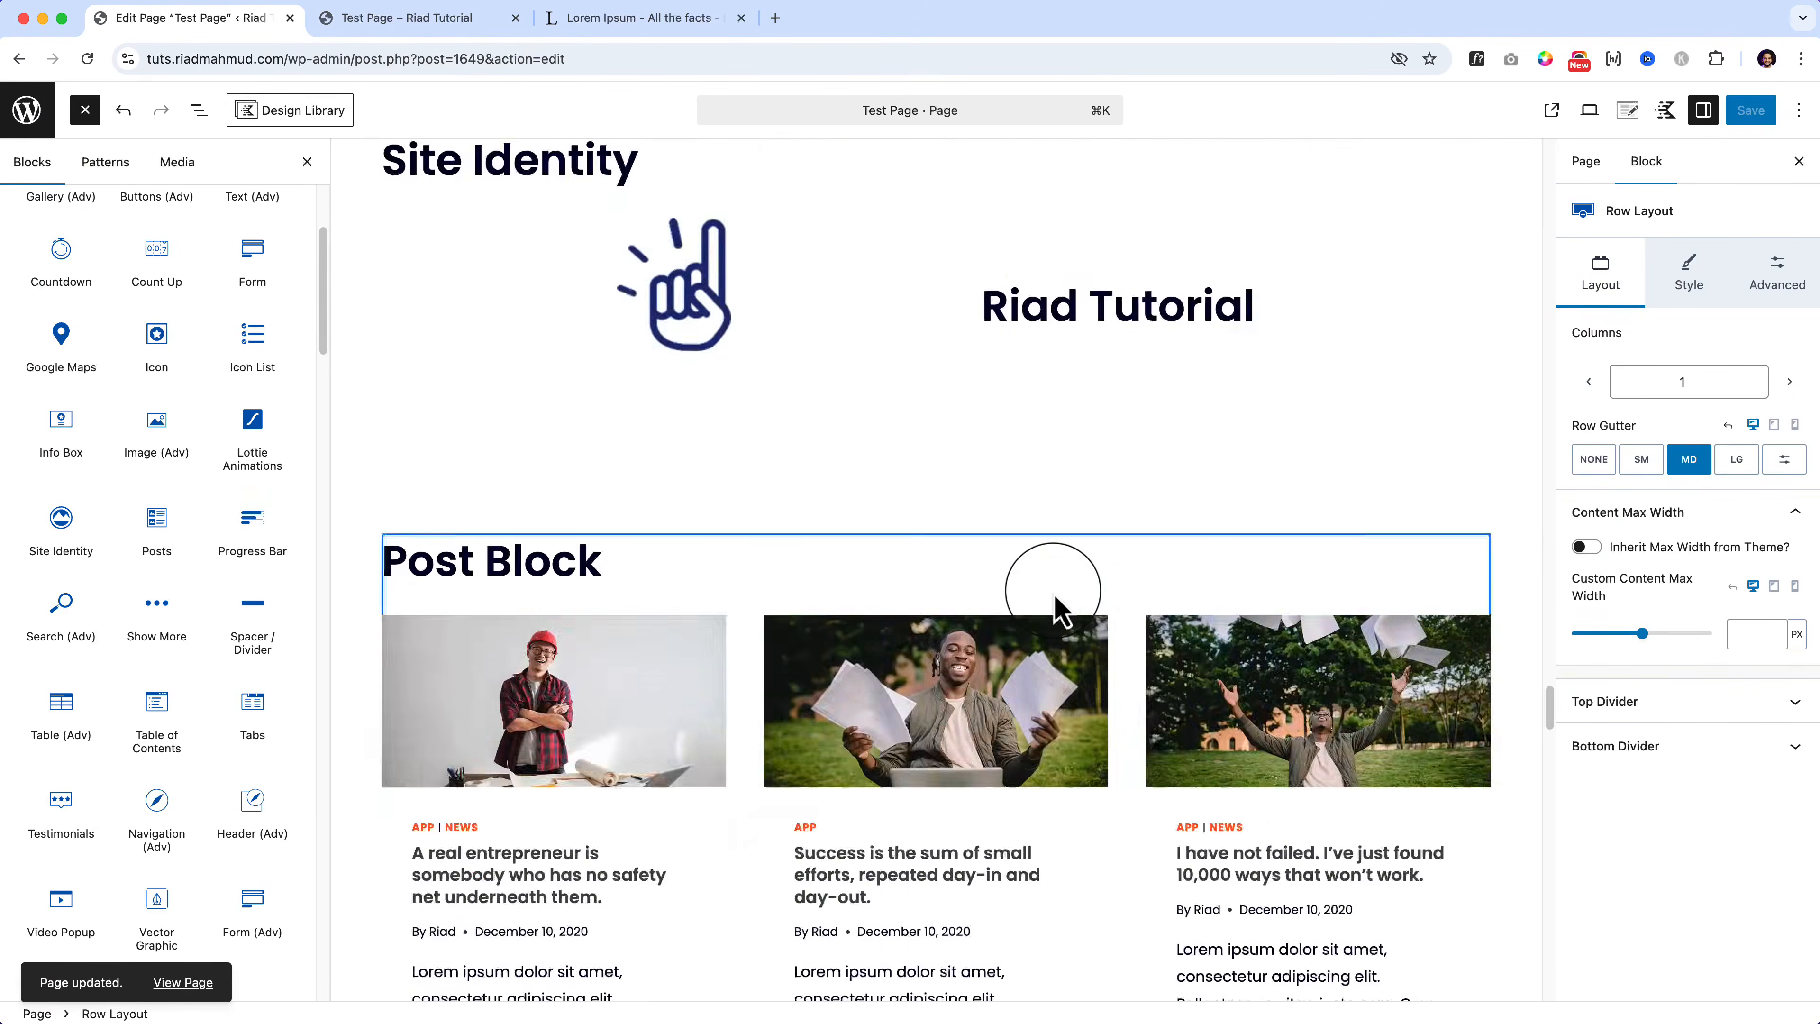
scroll(1057, 605, down, 1)
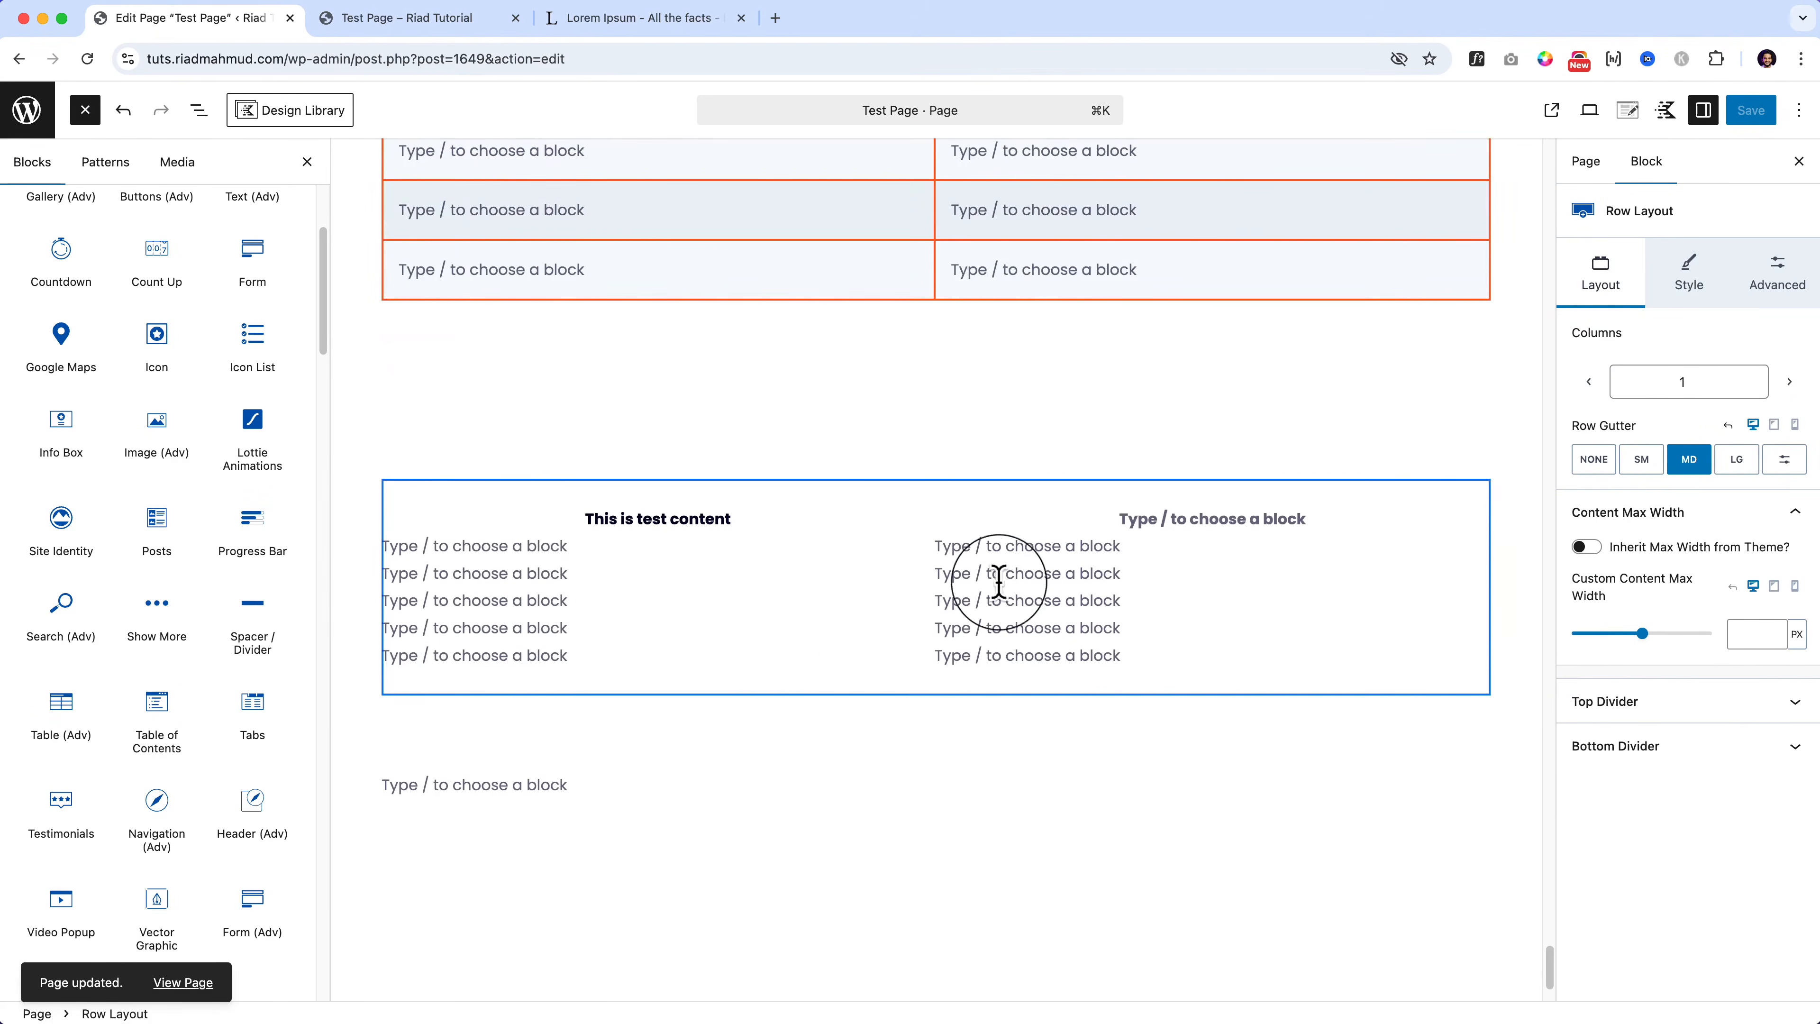
click(544, 510)
click(761, 503)
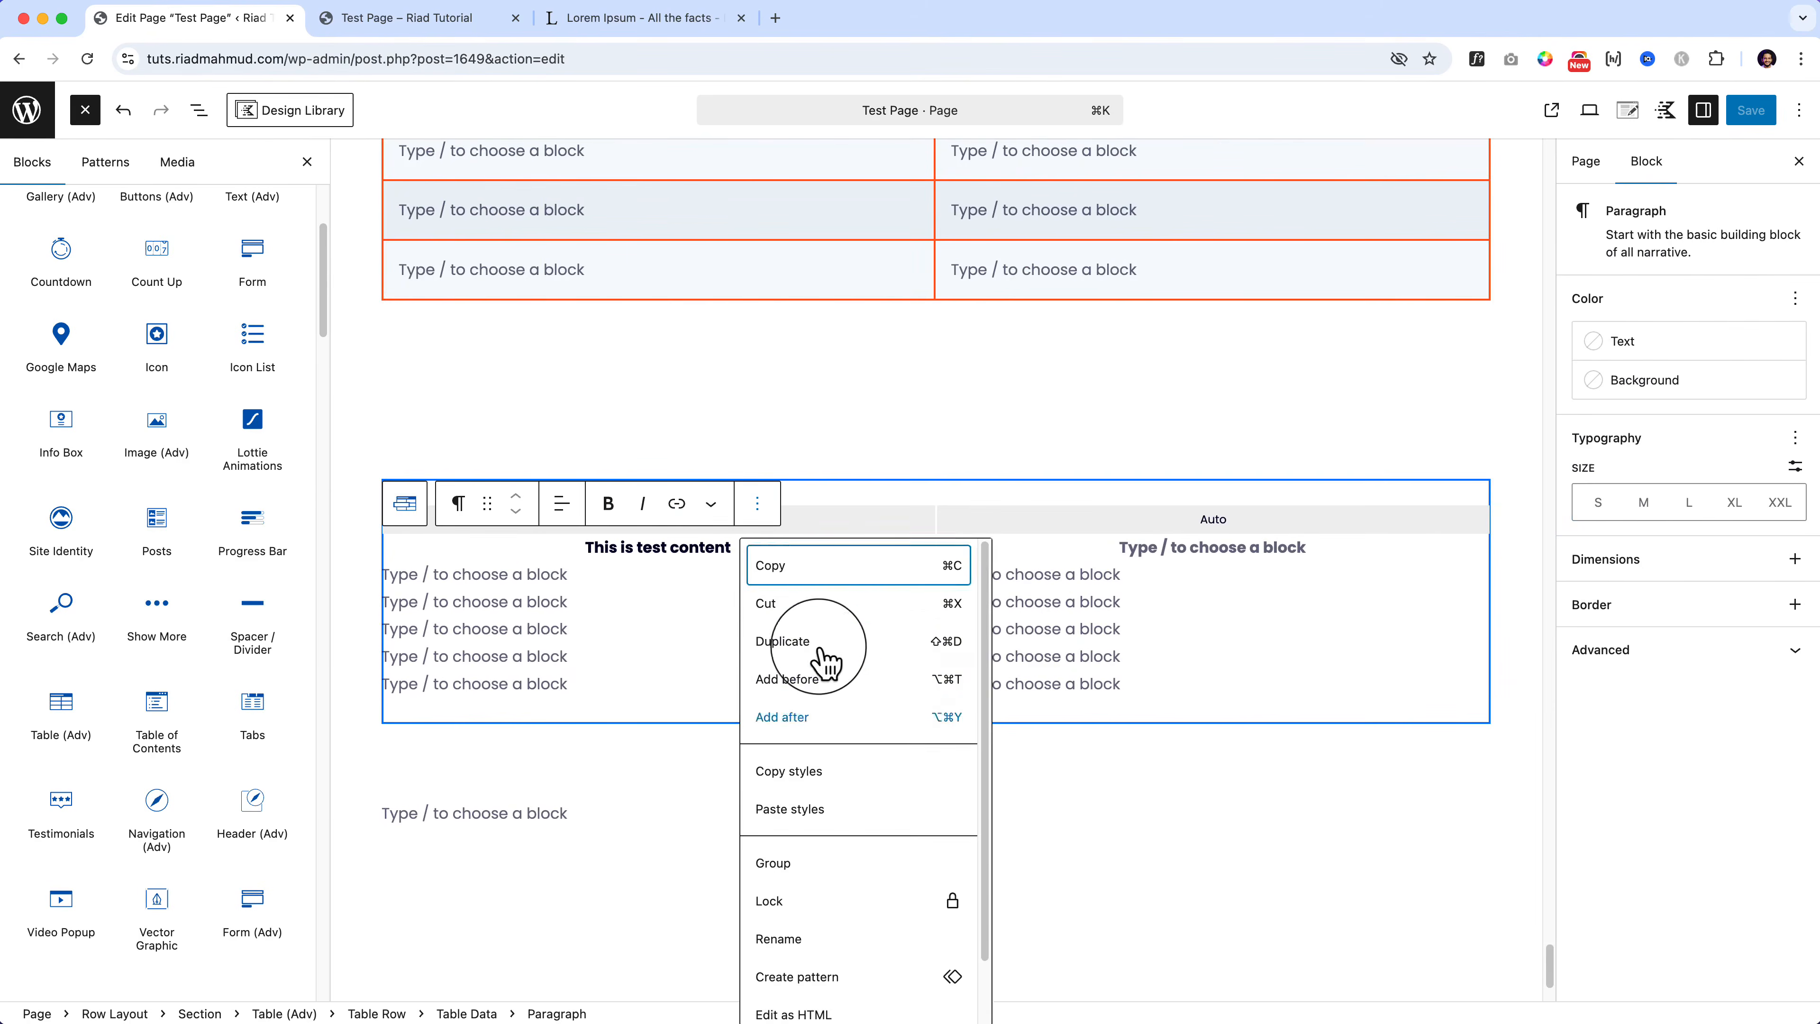
click(833, 690)
click(463, 508)
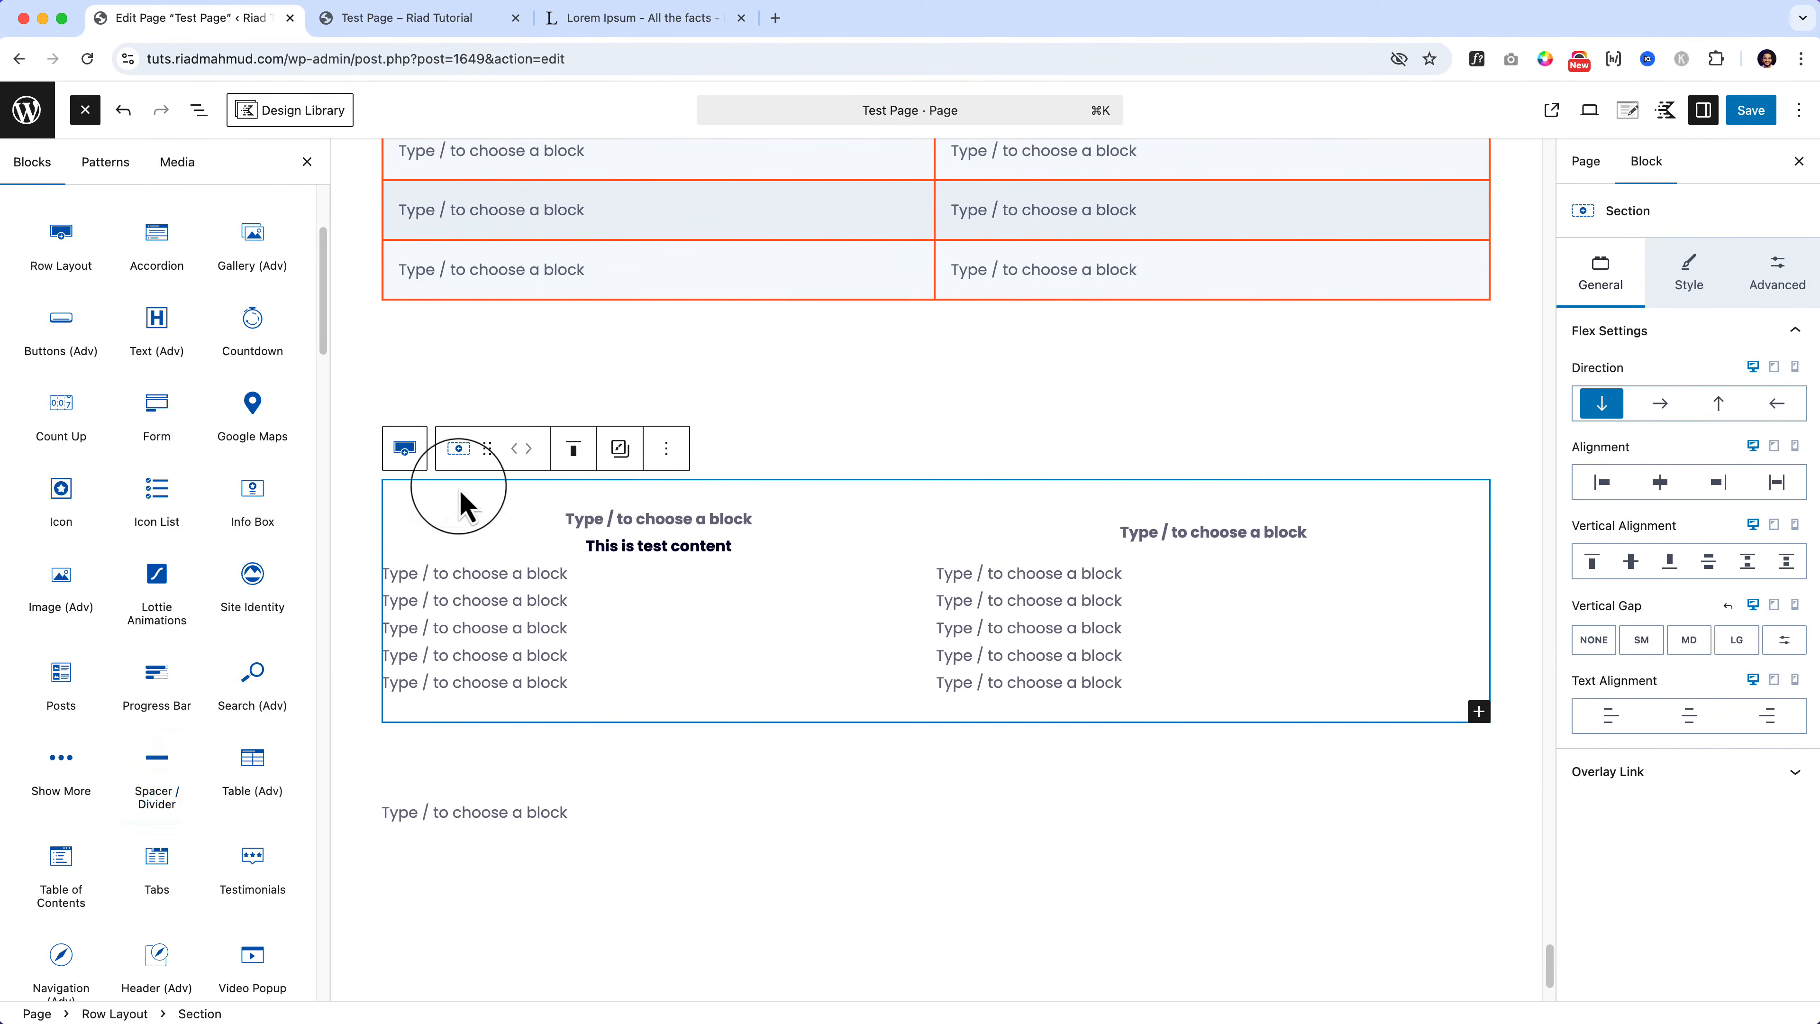
Step: Delete the Table (Adv) block from the last section using List View
click(199, 110)
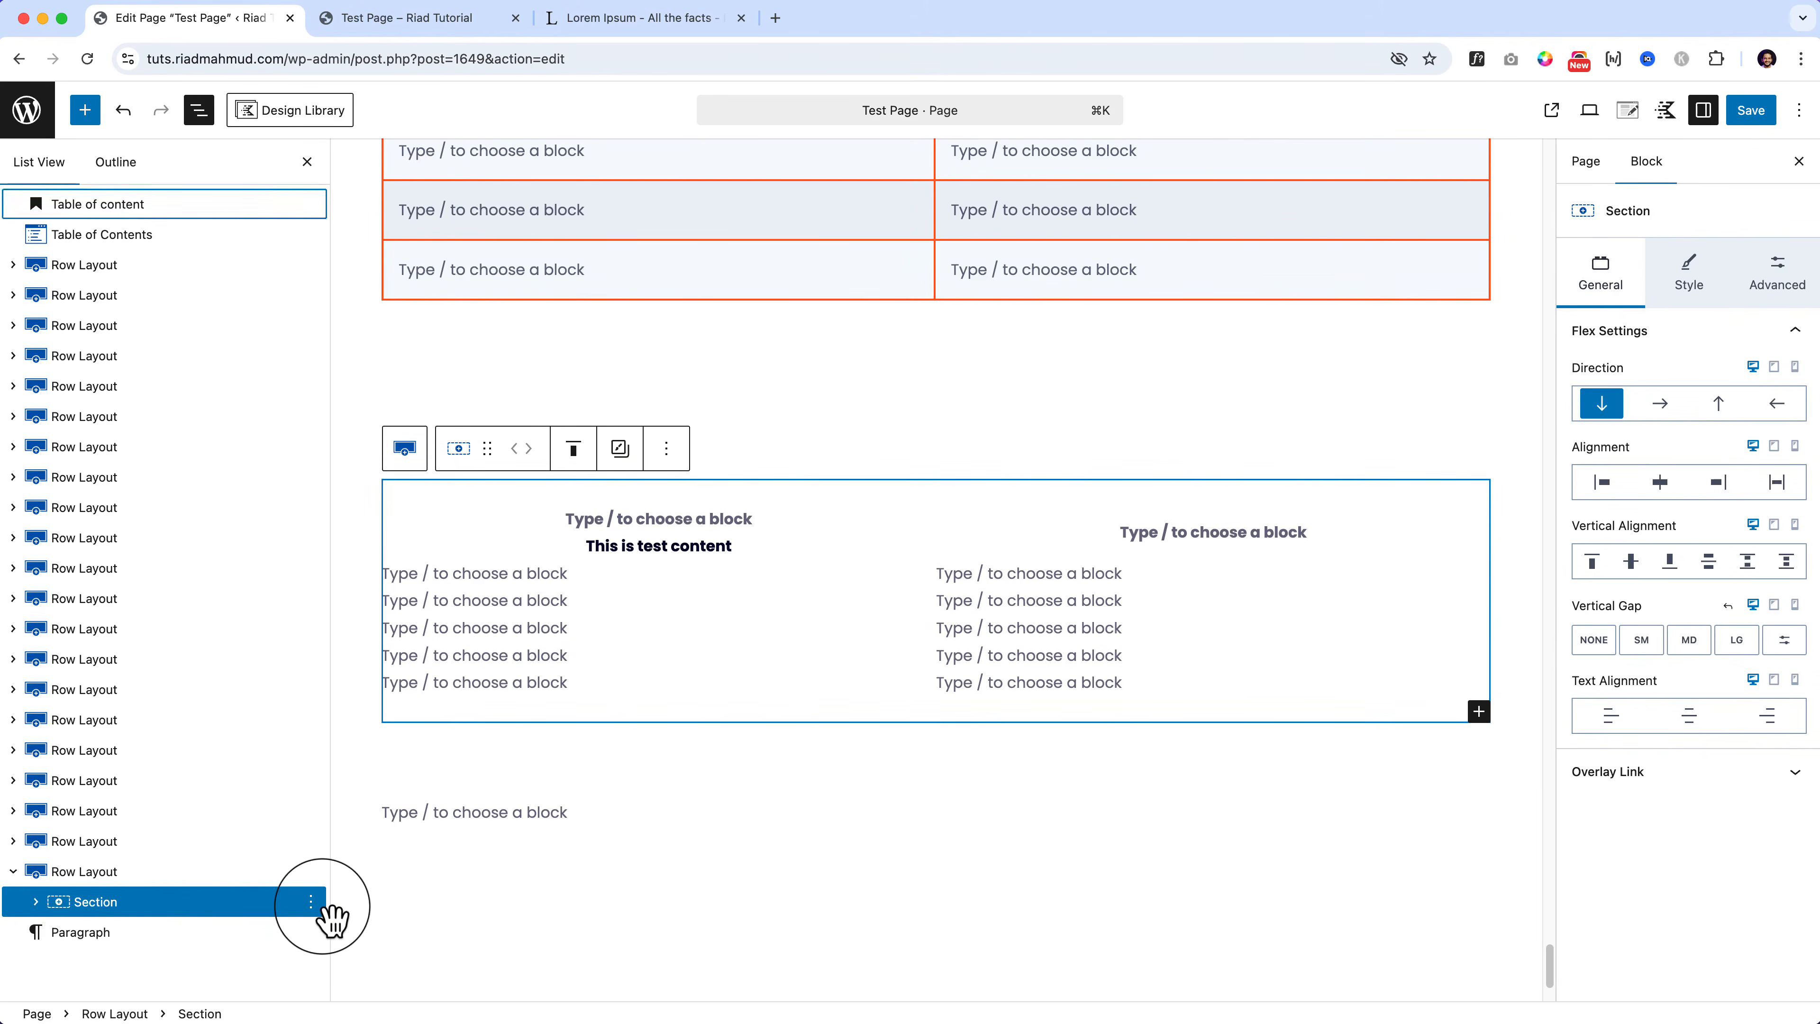
click(36, 901)
click(122, 932)
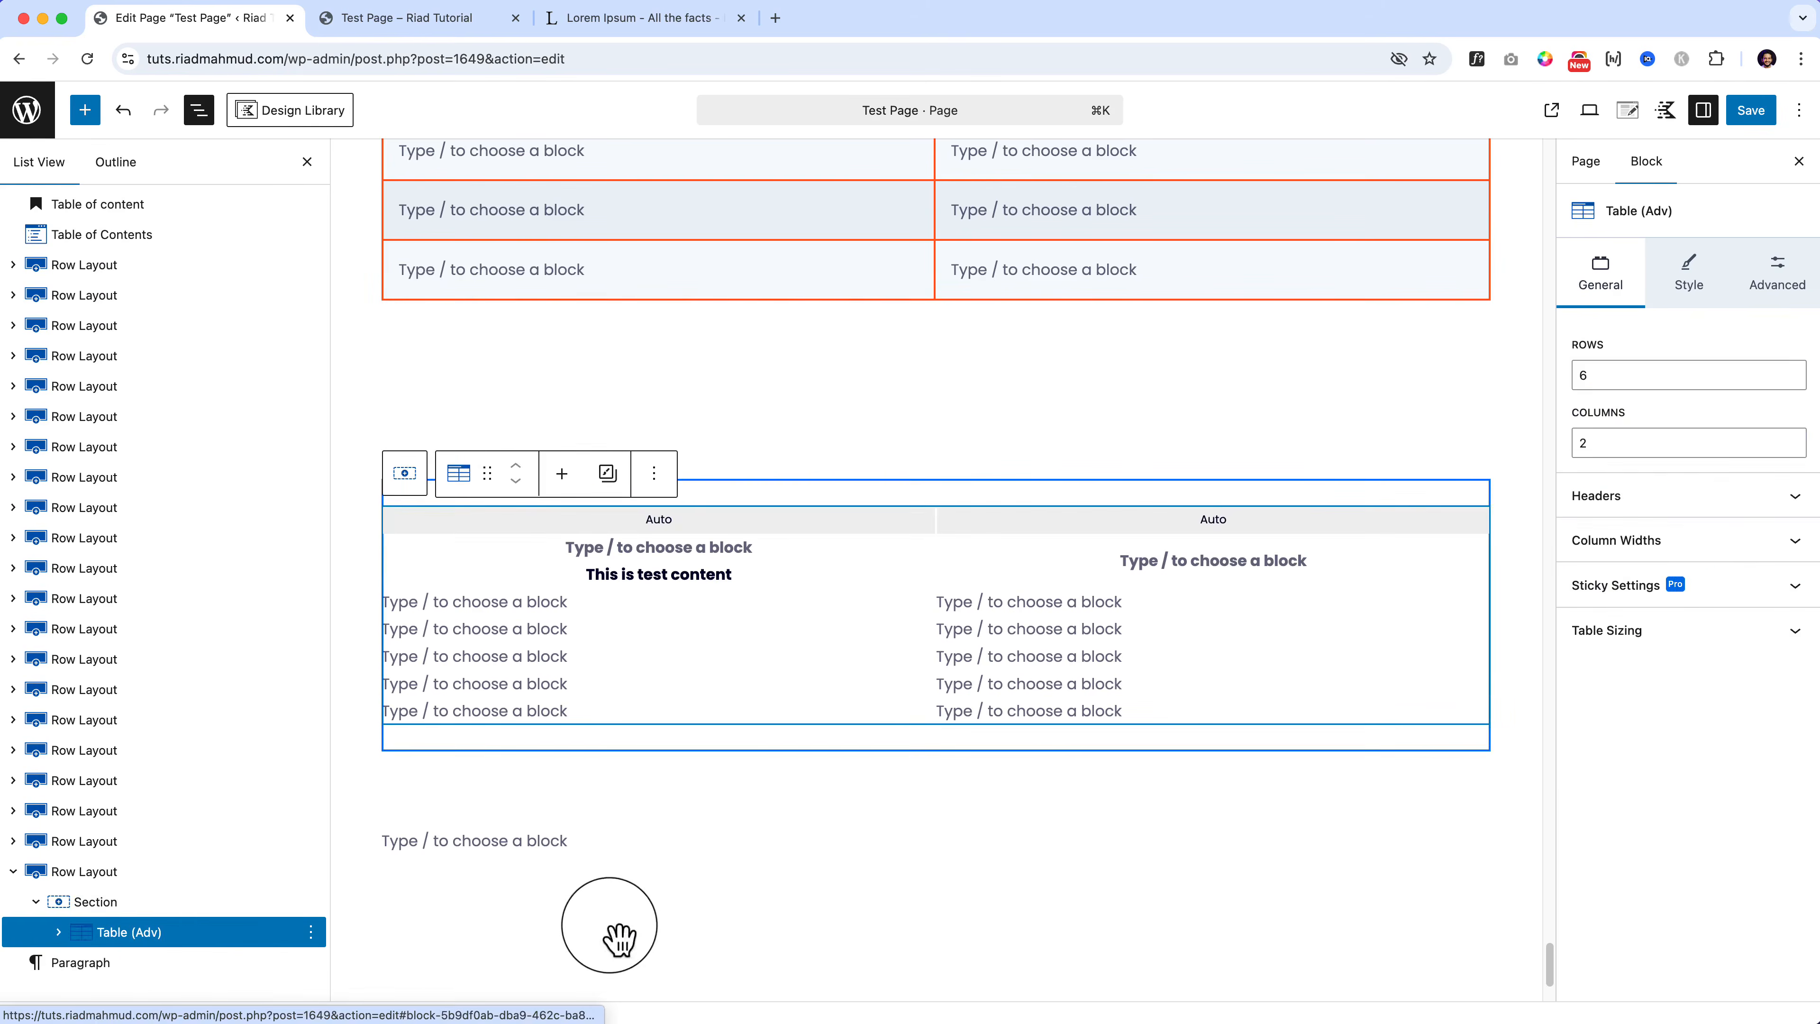
key(BackSpace)
Step: Add a 'Tabs Block' heading to the section with an empty paragraph below it
click(935, 528)
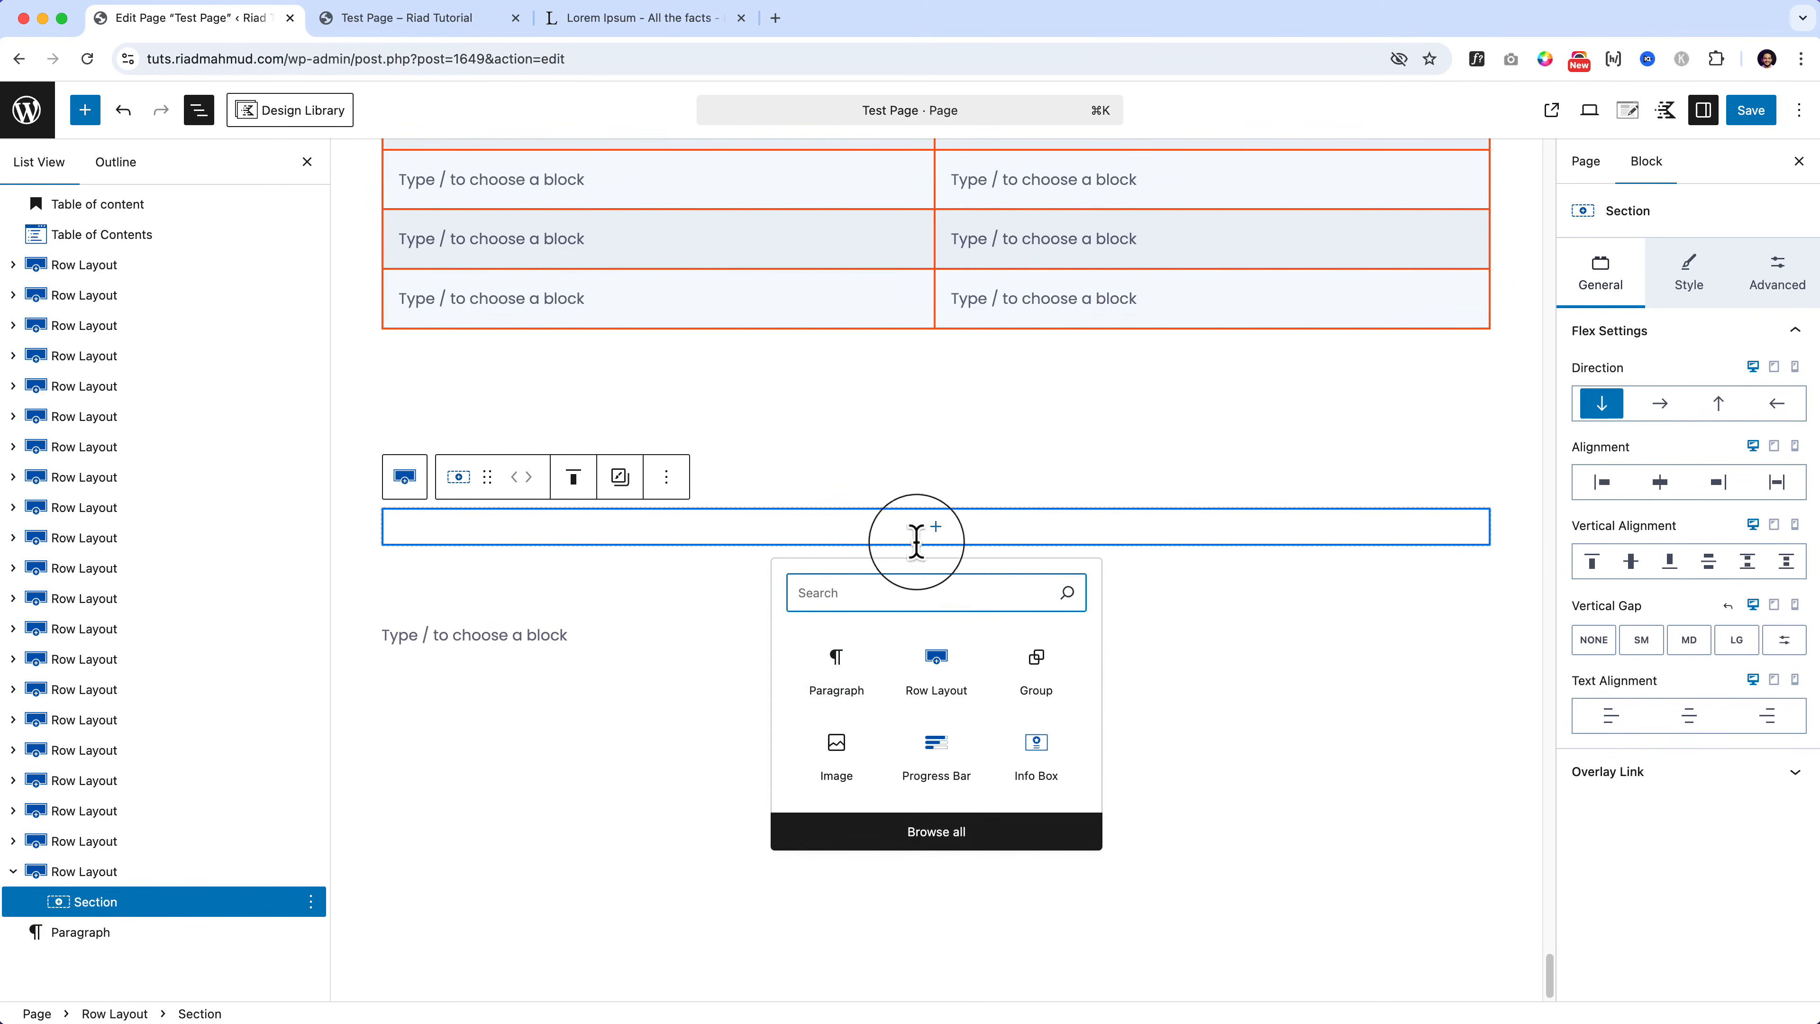
text(head)
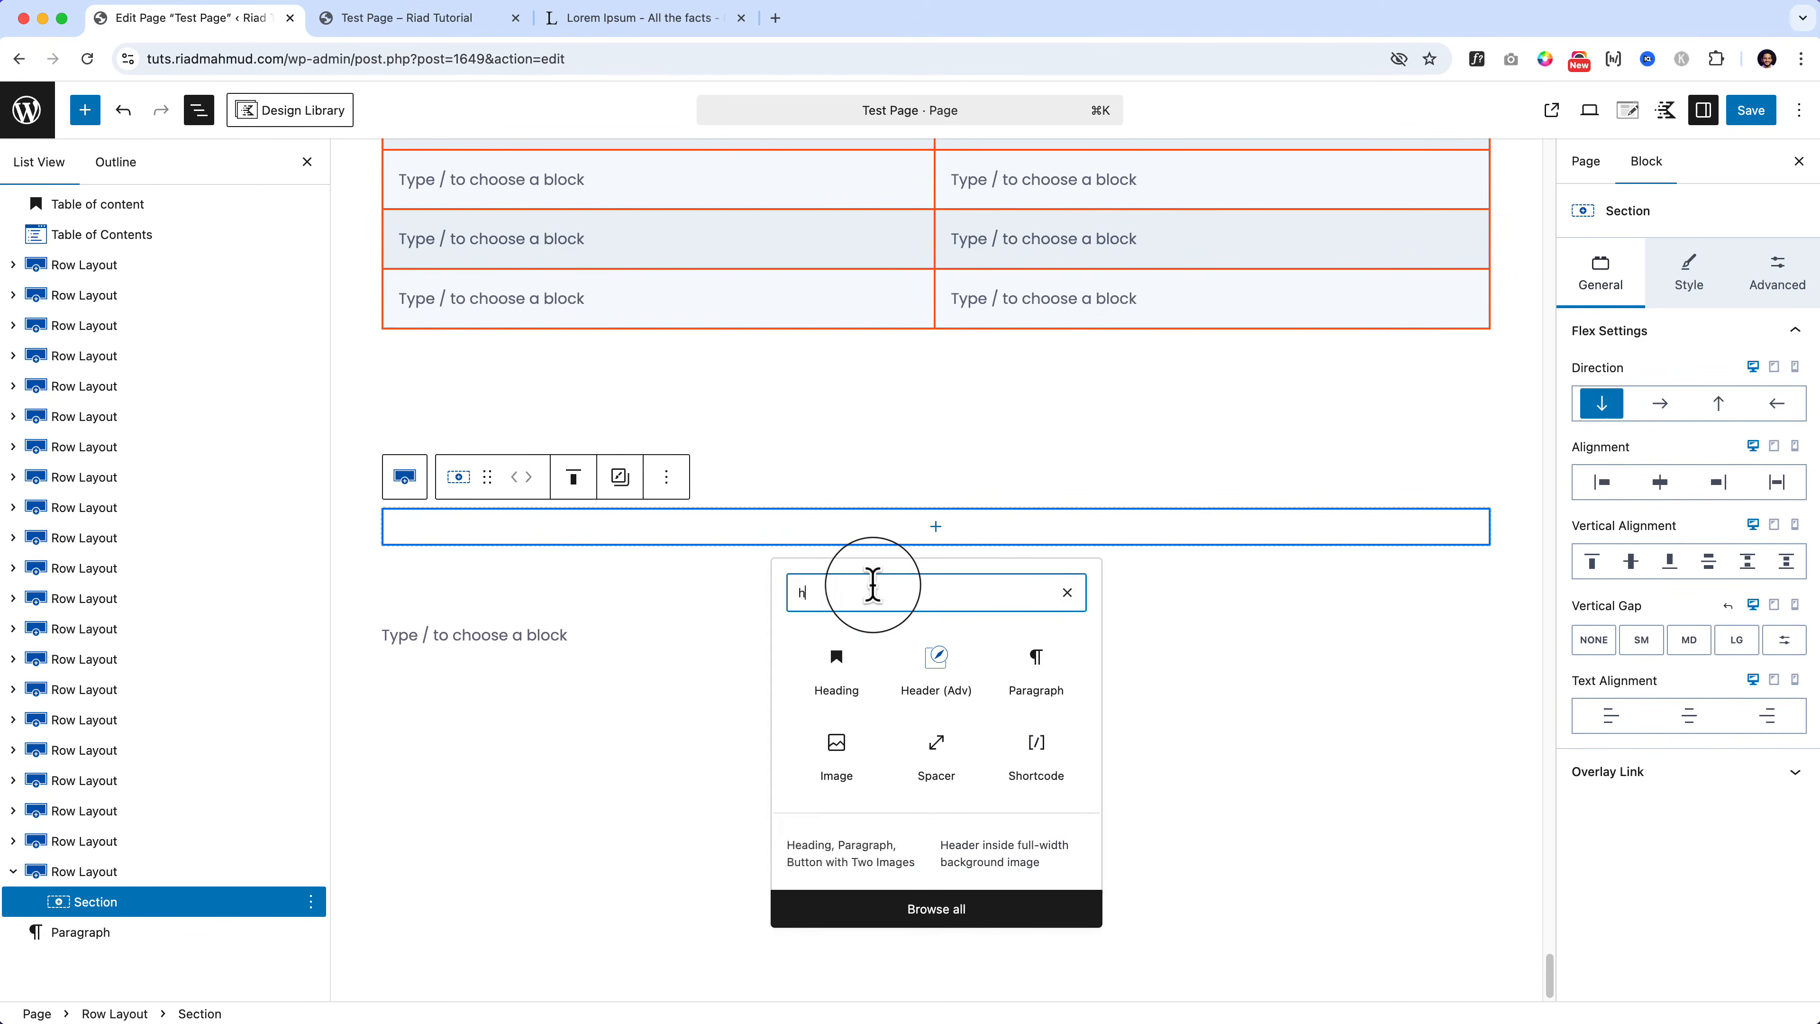
click(825, 657)
click(85, 109)
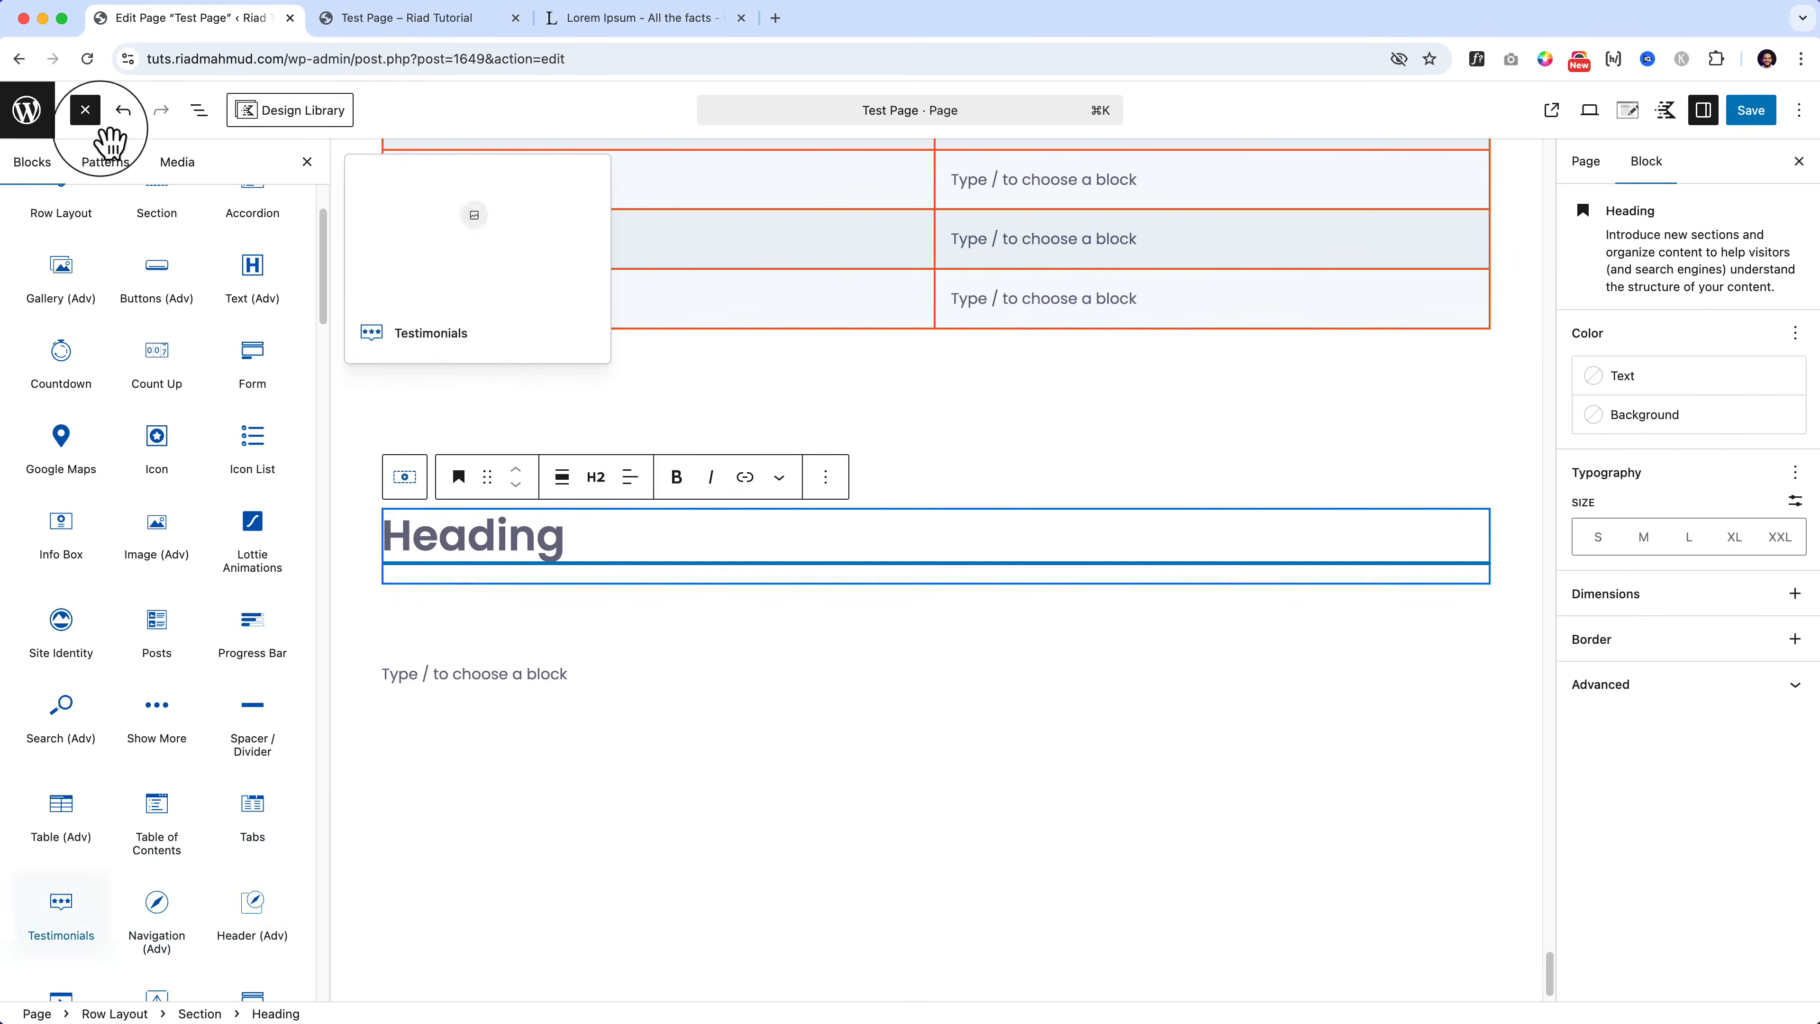
click(506, 538)
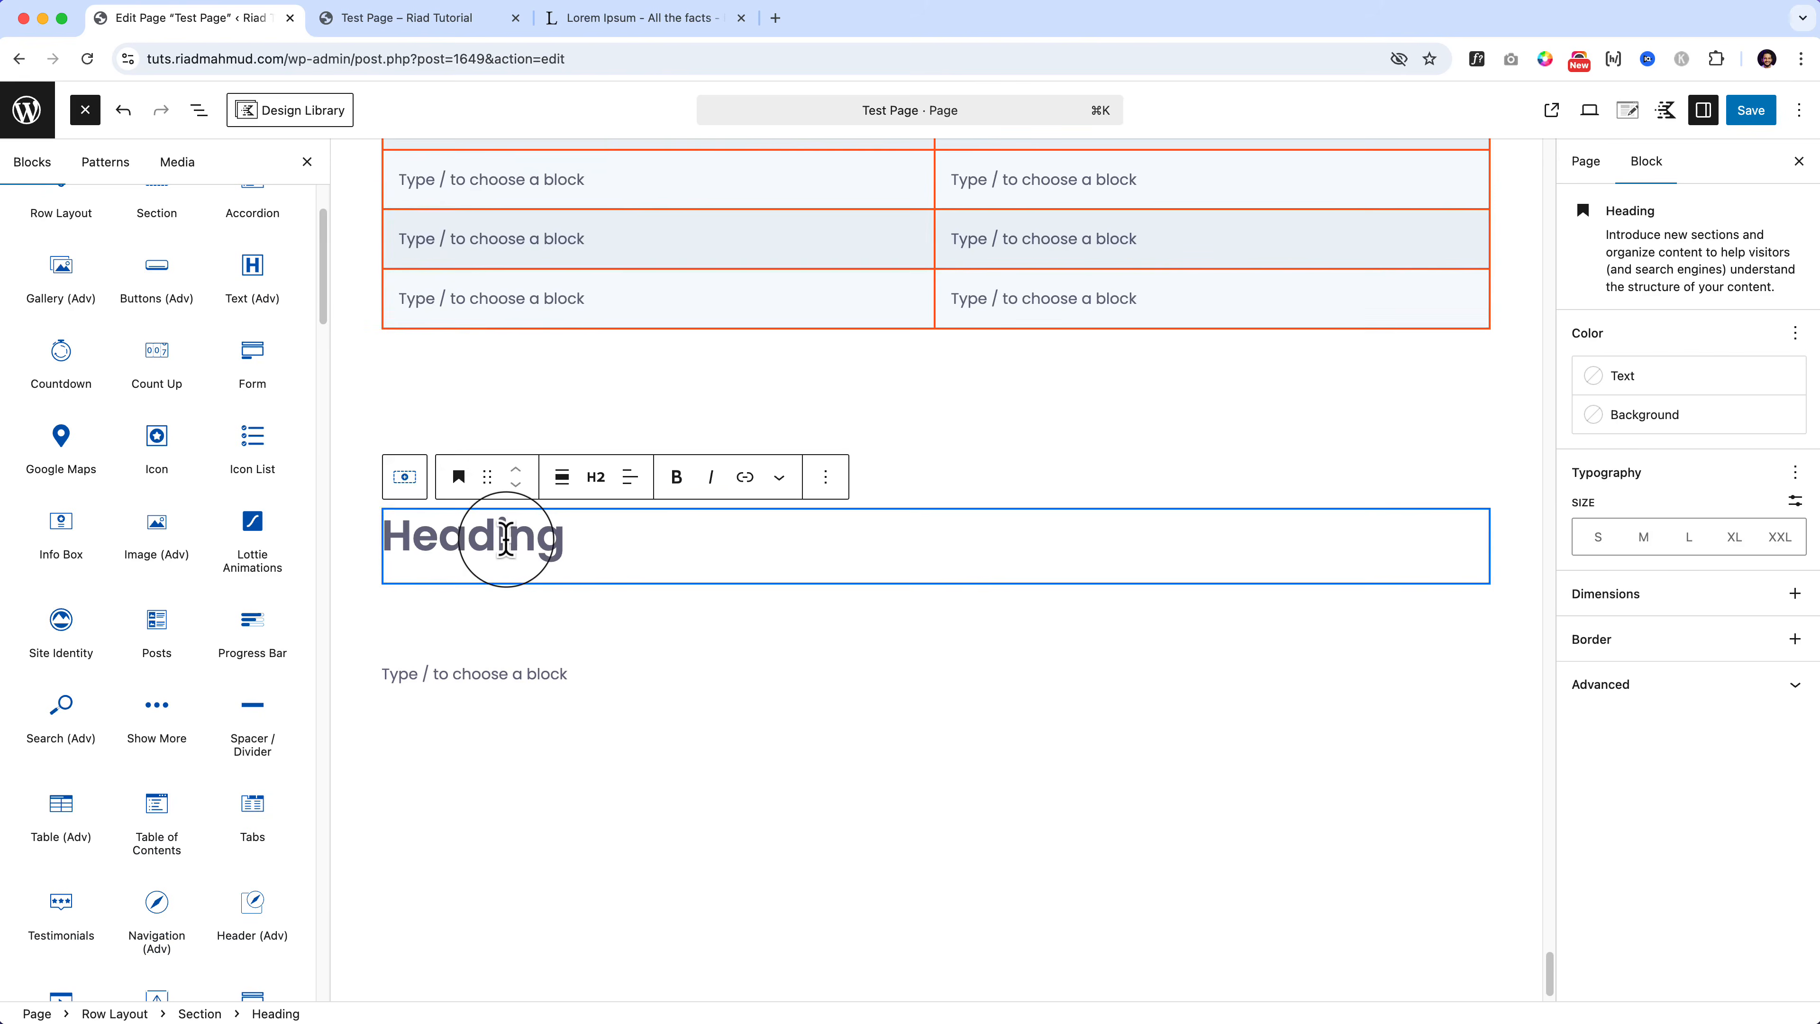
text(Tab)
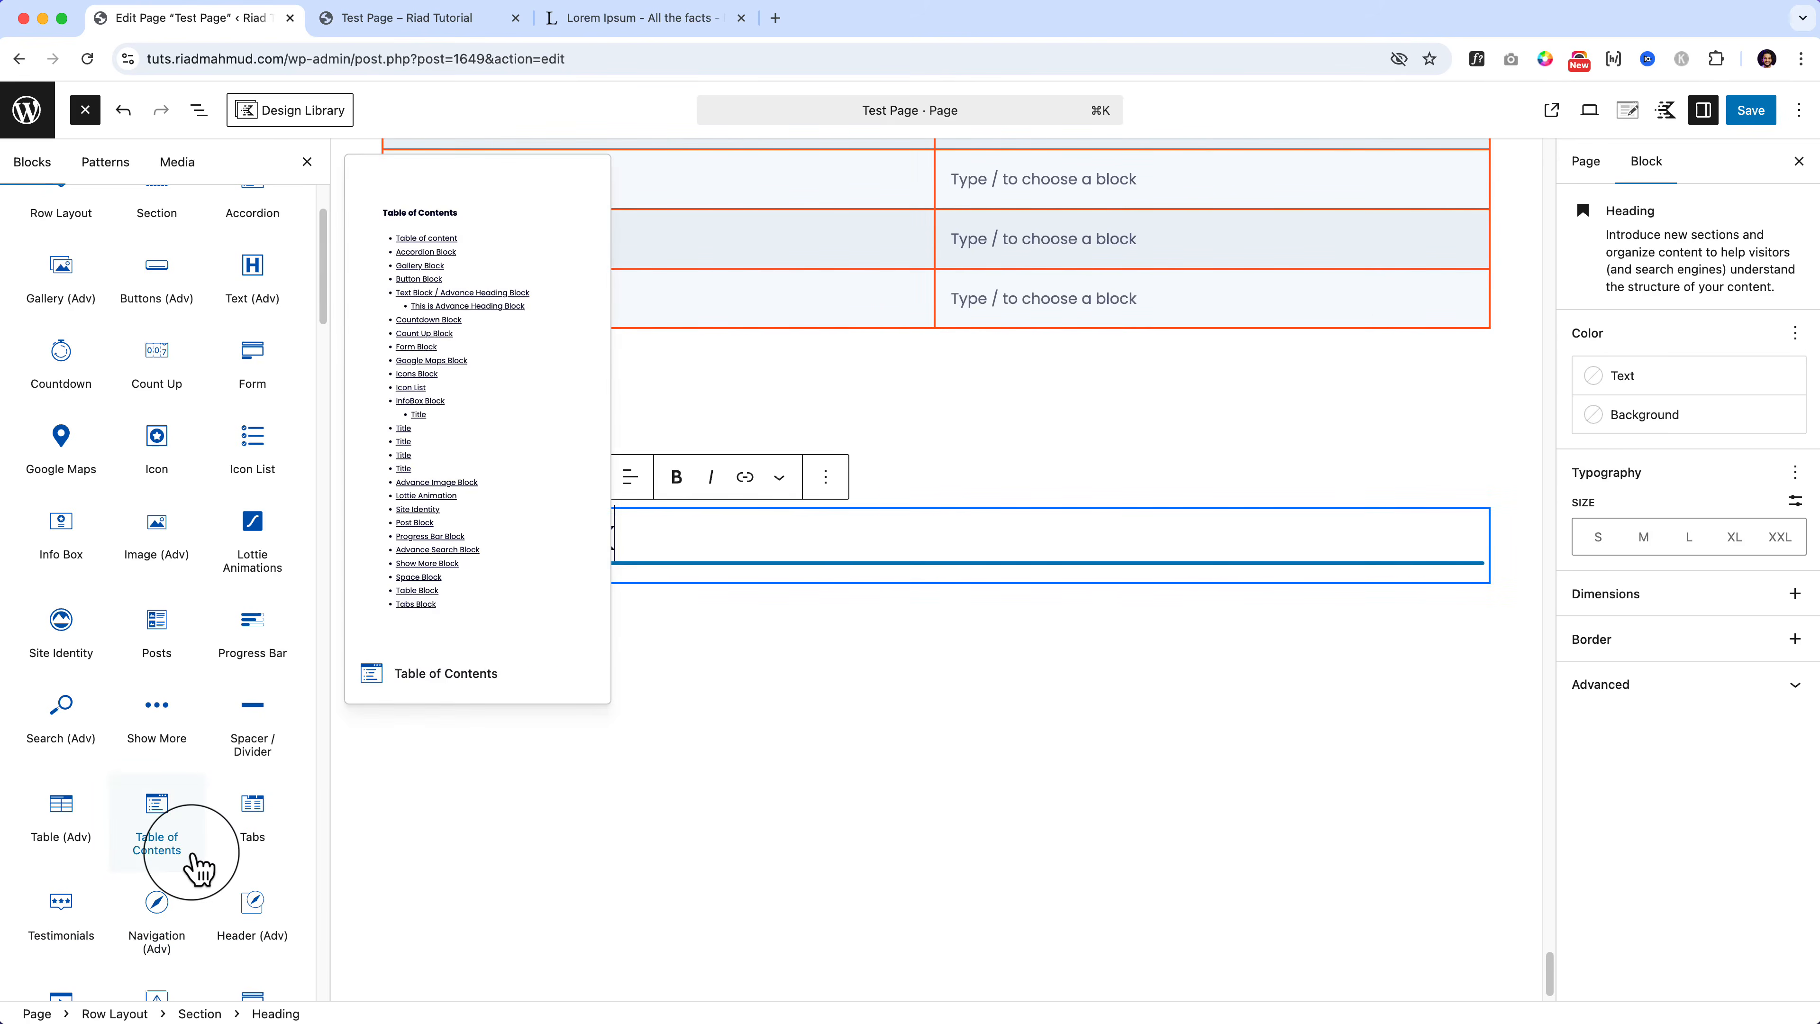
scroll(188, 866, down, 5)
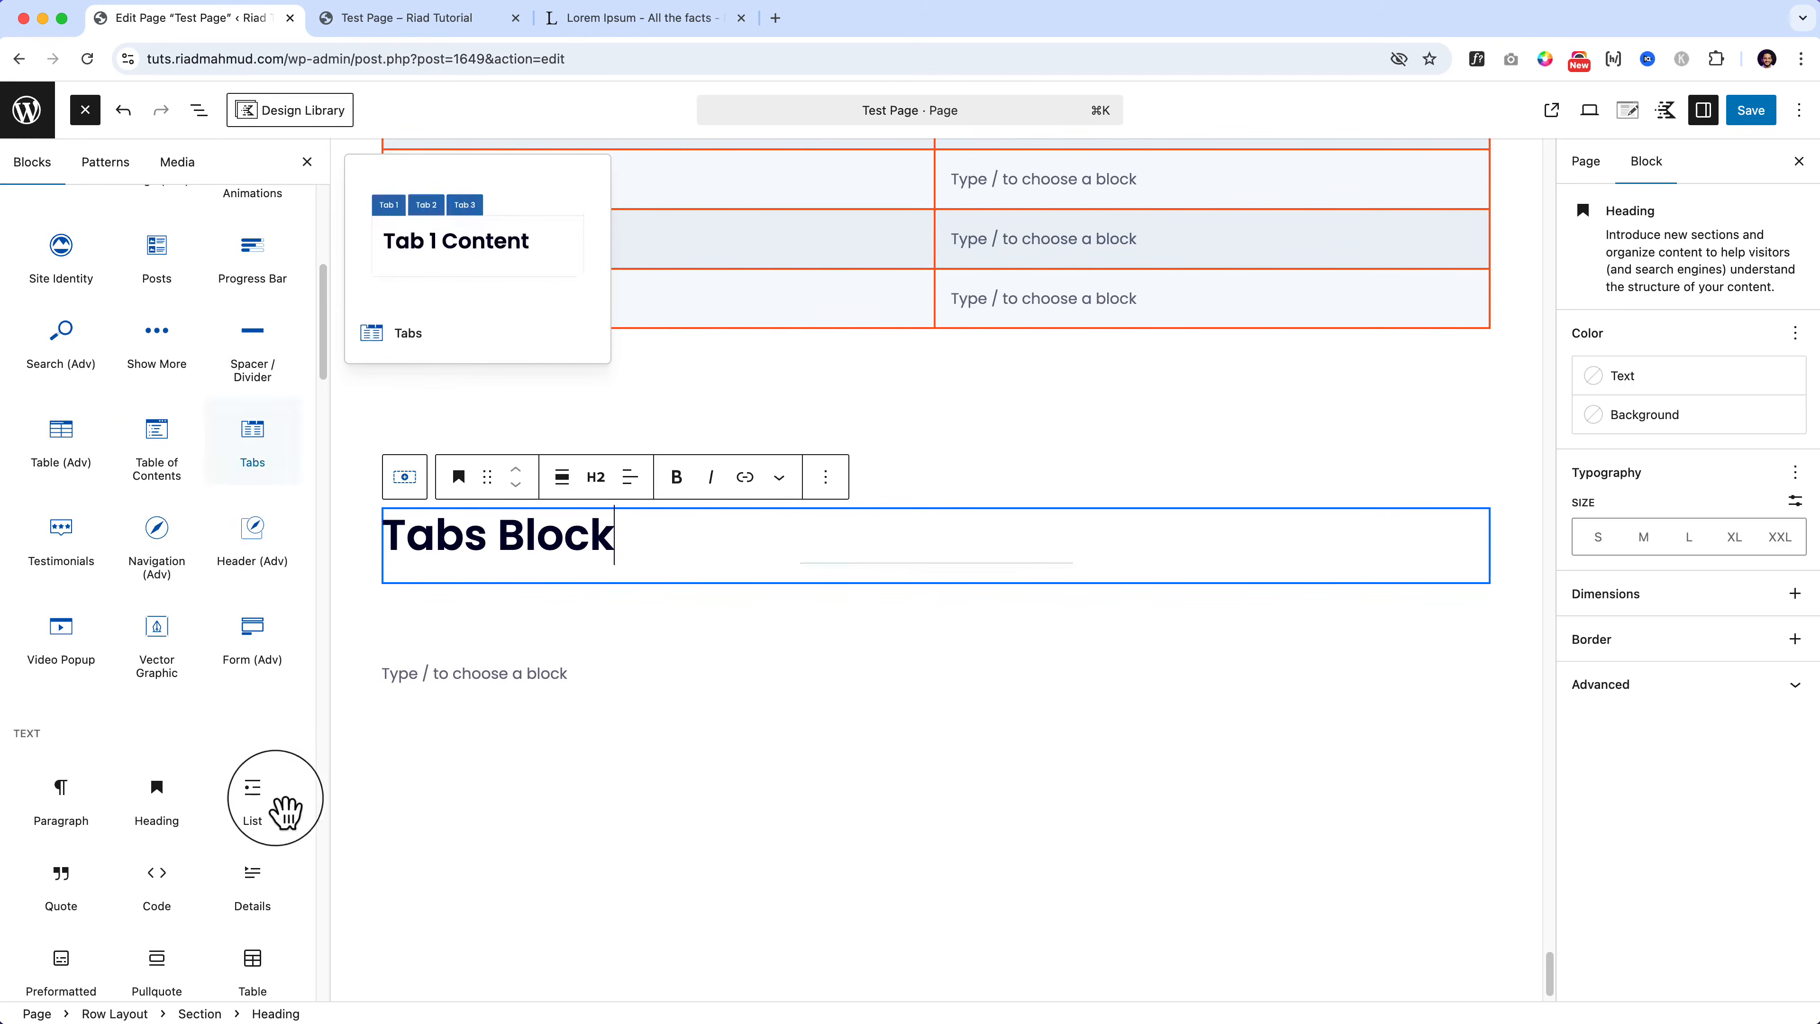
click(642, 574)
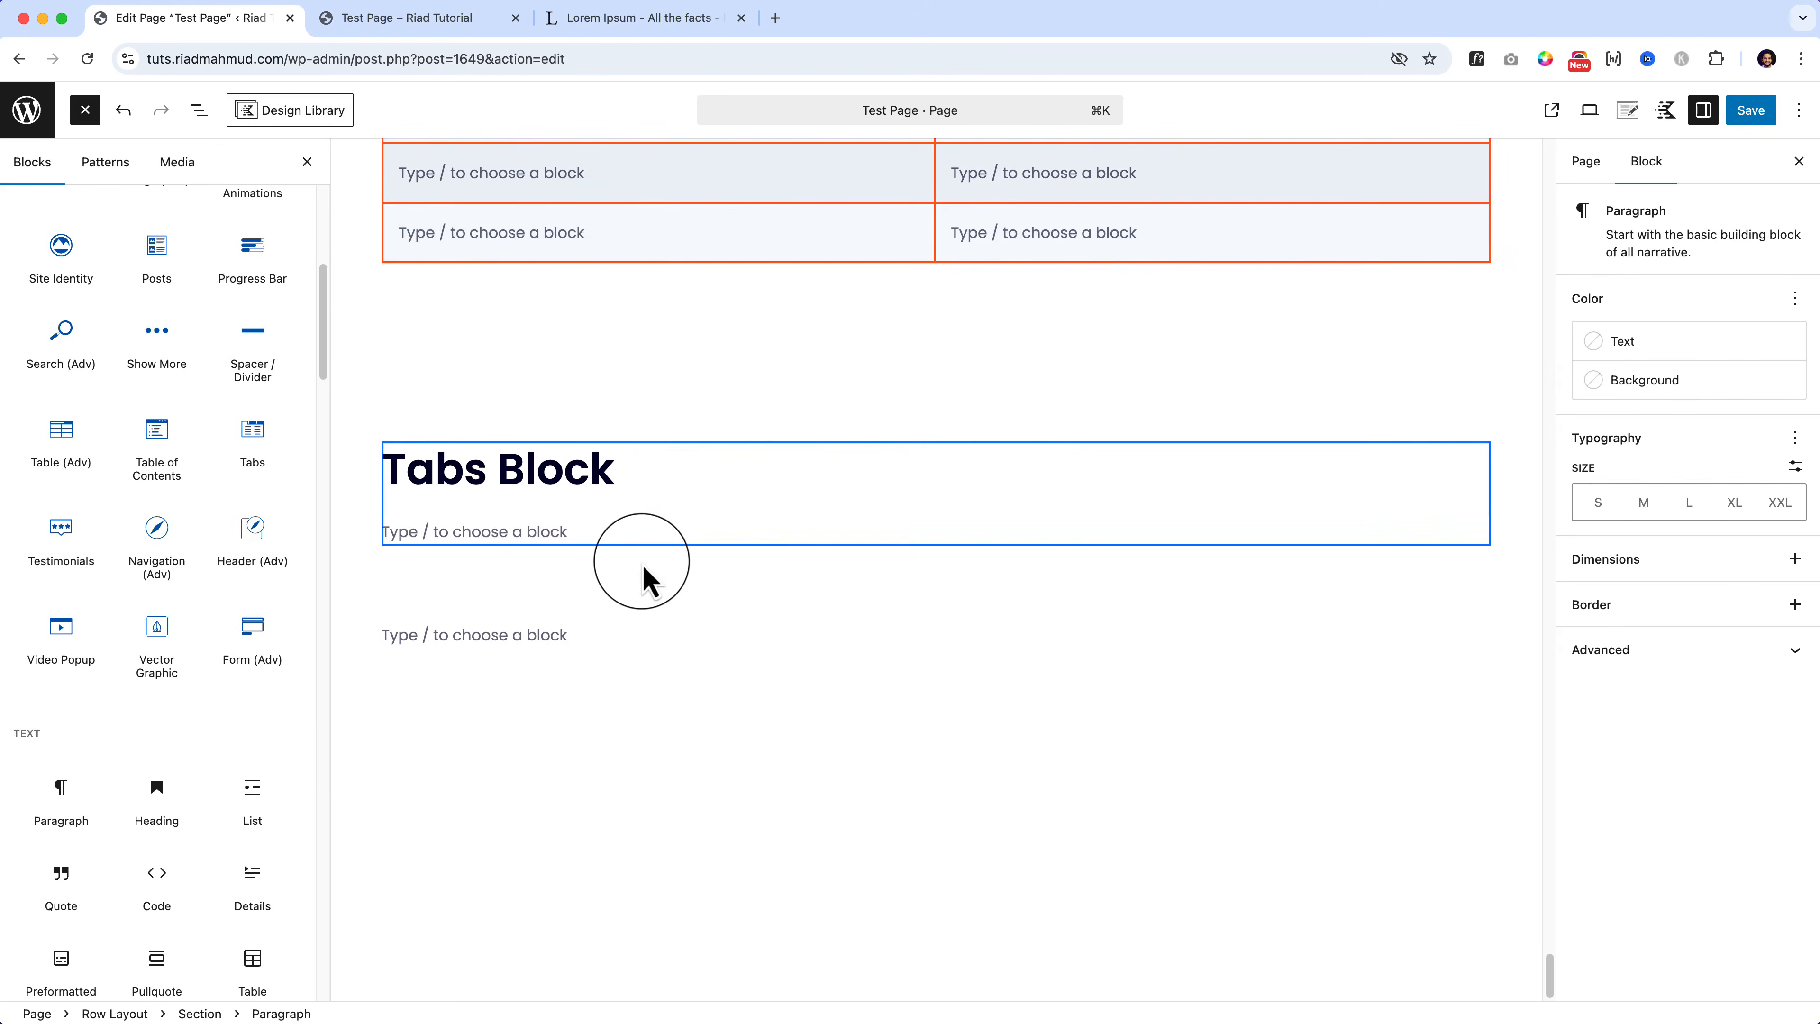
Step: Drag a Tabs block under the heading and pick its starting style
mouse_move(252, 444)
drag(252, 444, 463, 534)
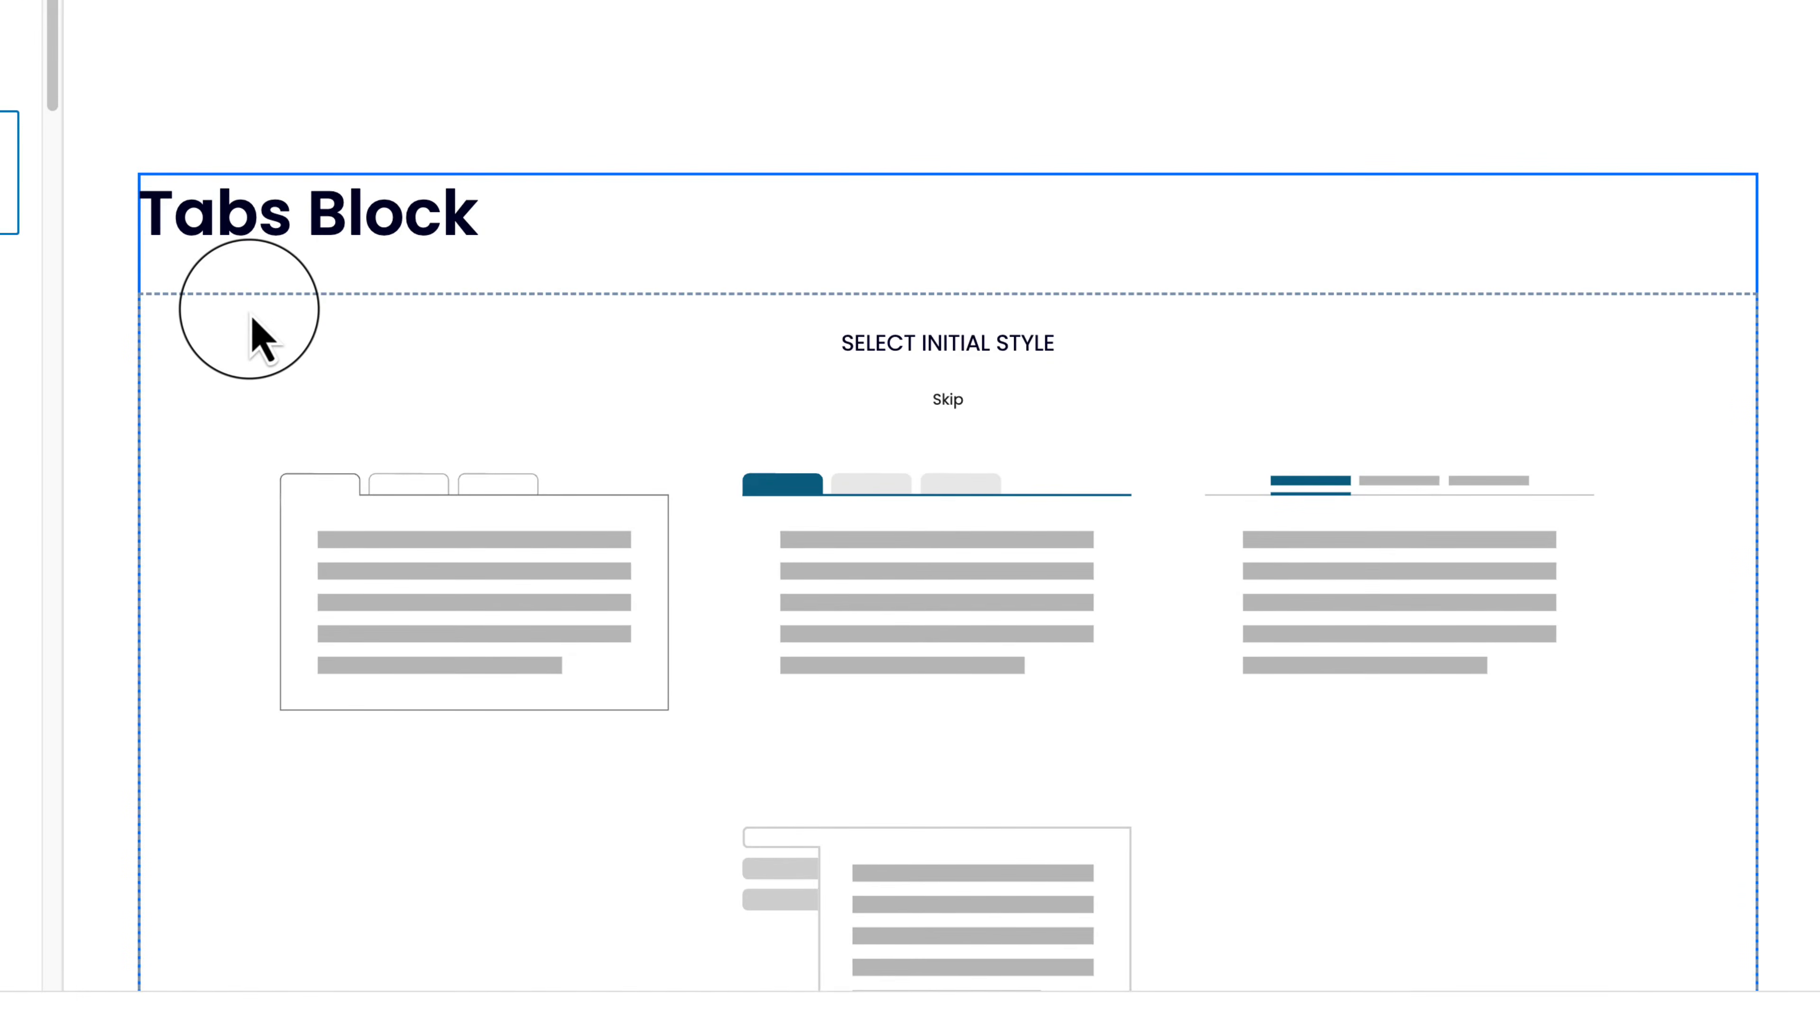
scroll(502, 516, down, 1)
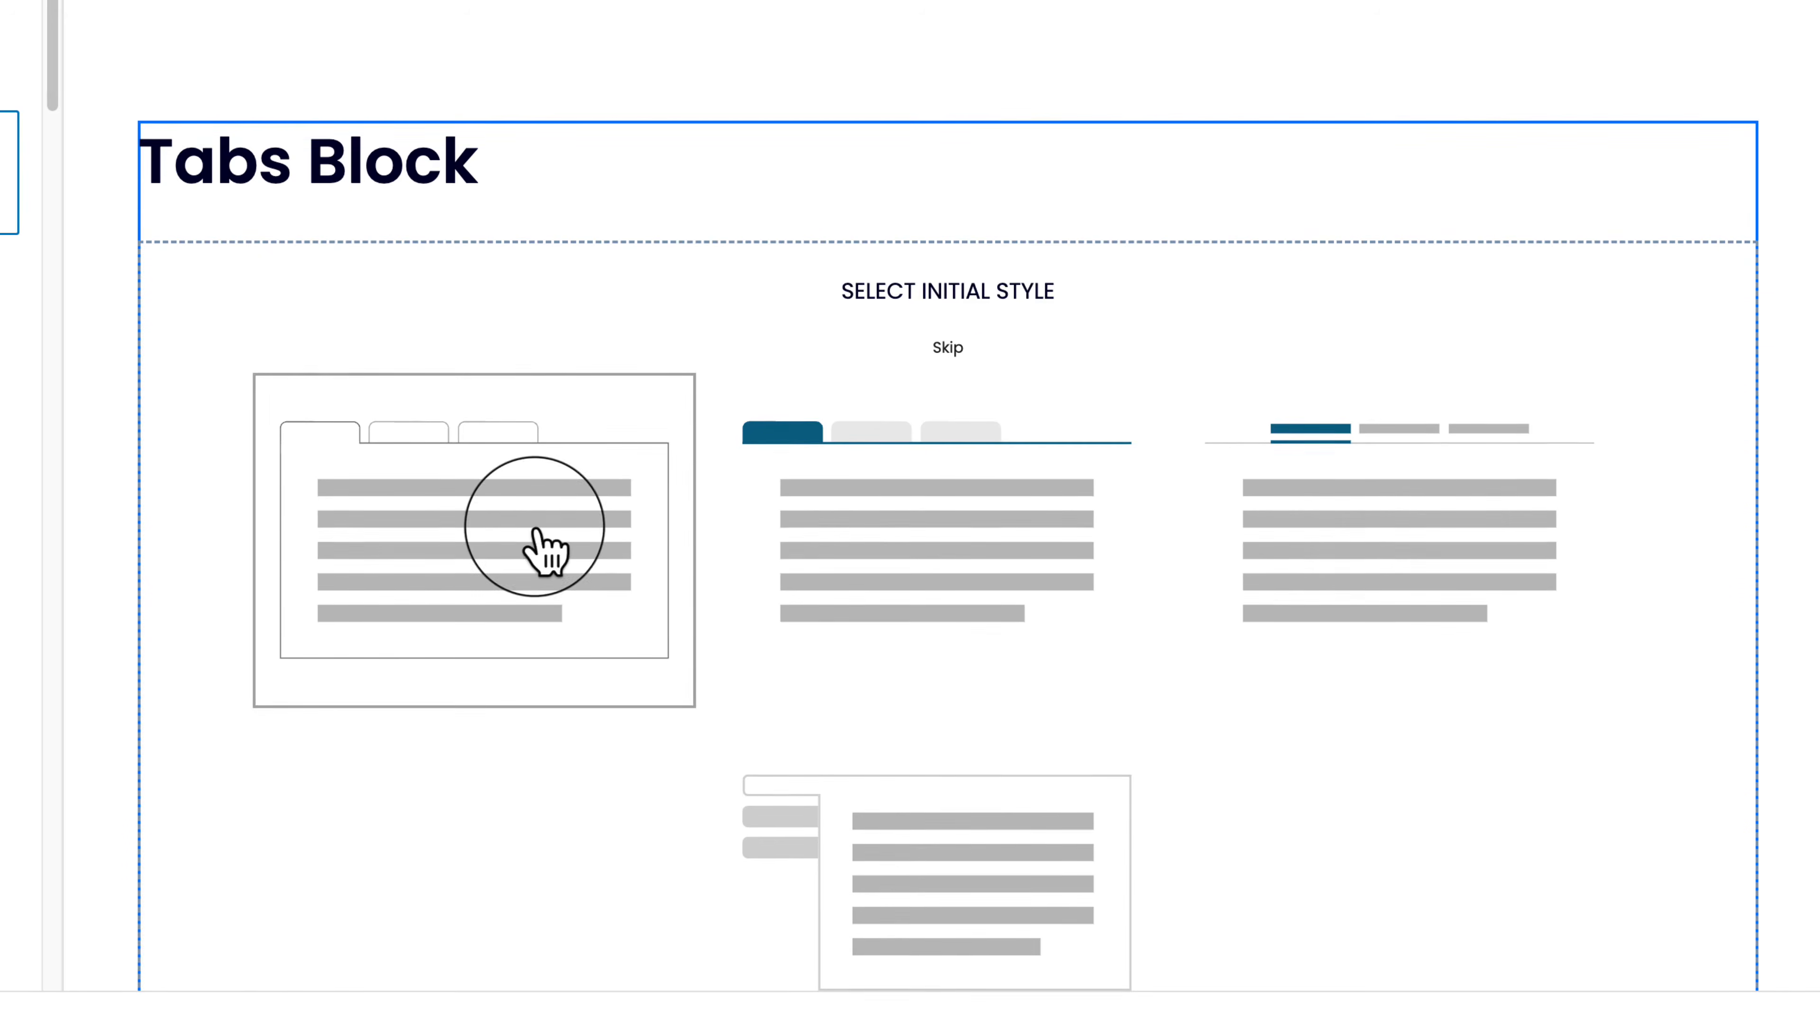
scroll(927, 528, down, 1)
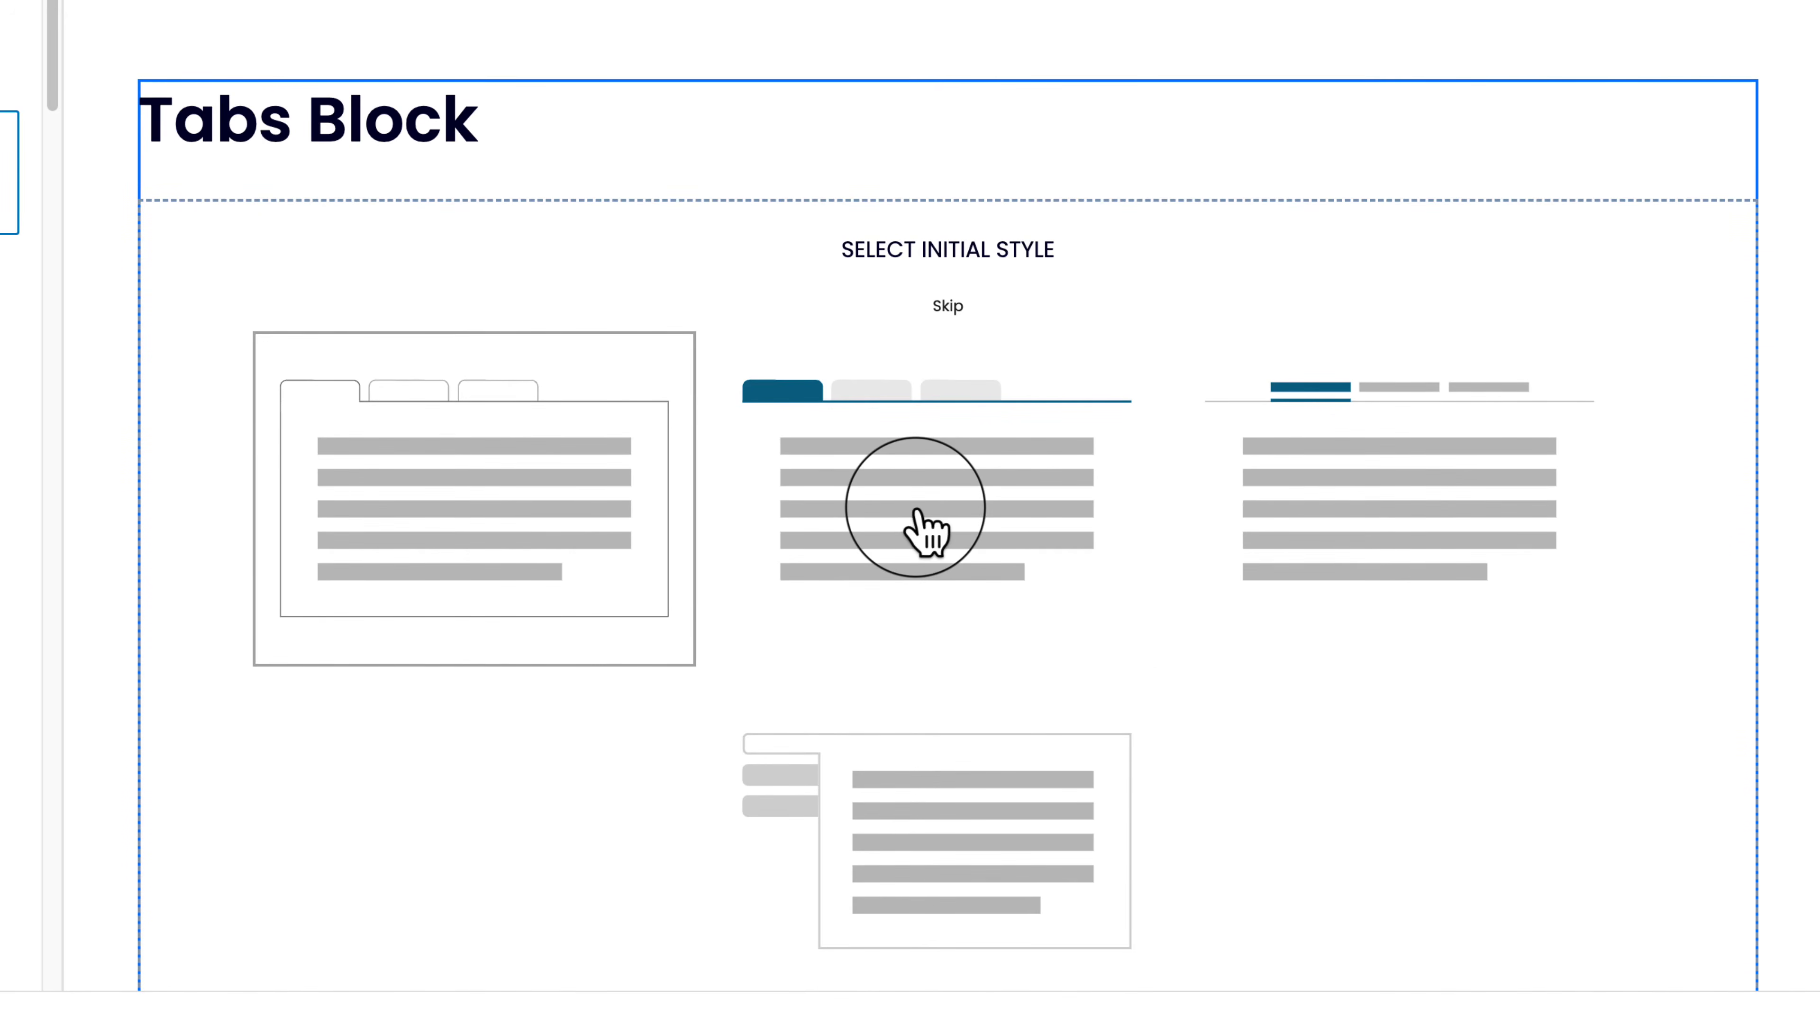
click(632, 448)
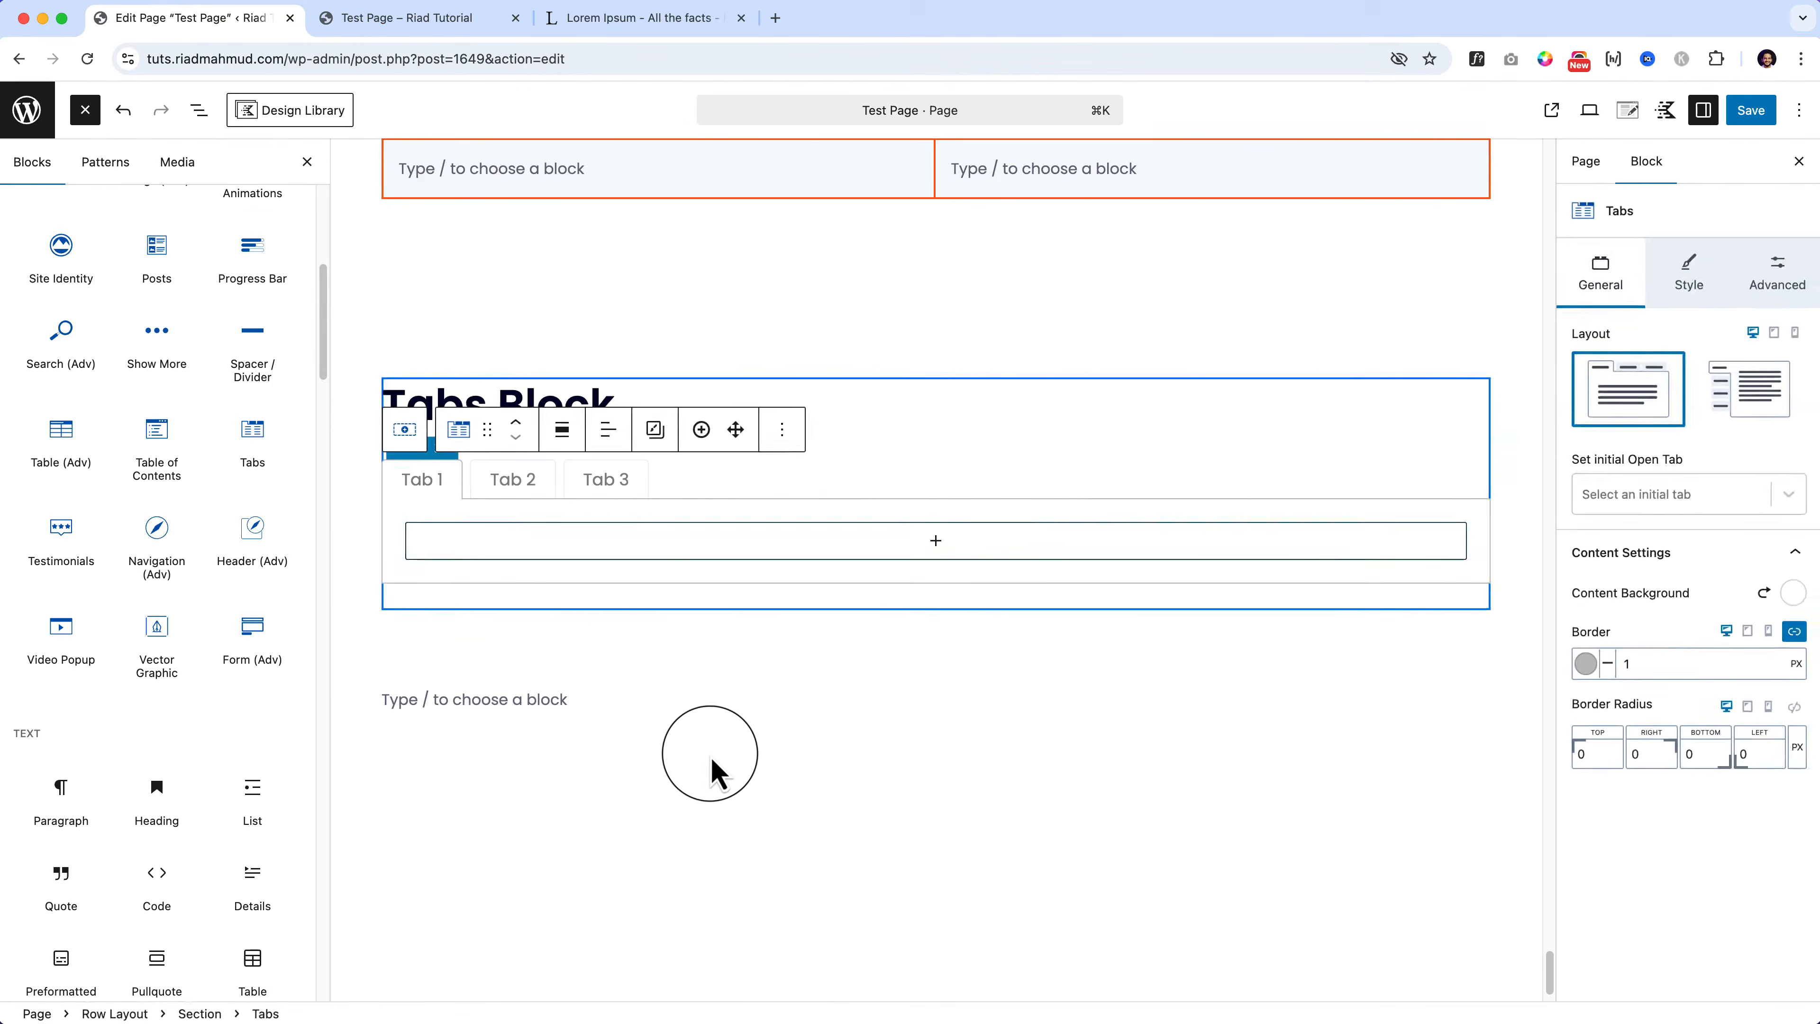
click(681, 713)
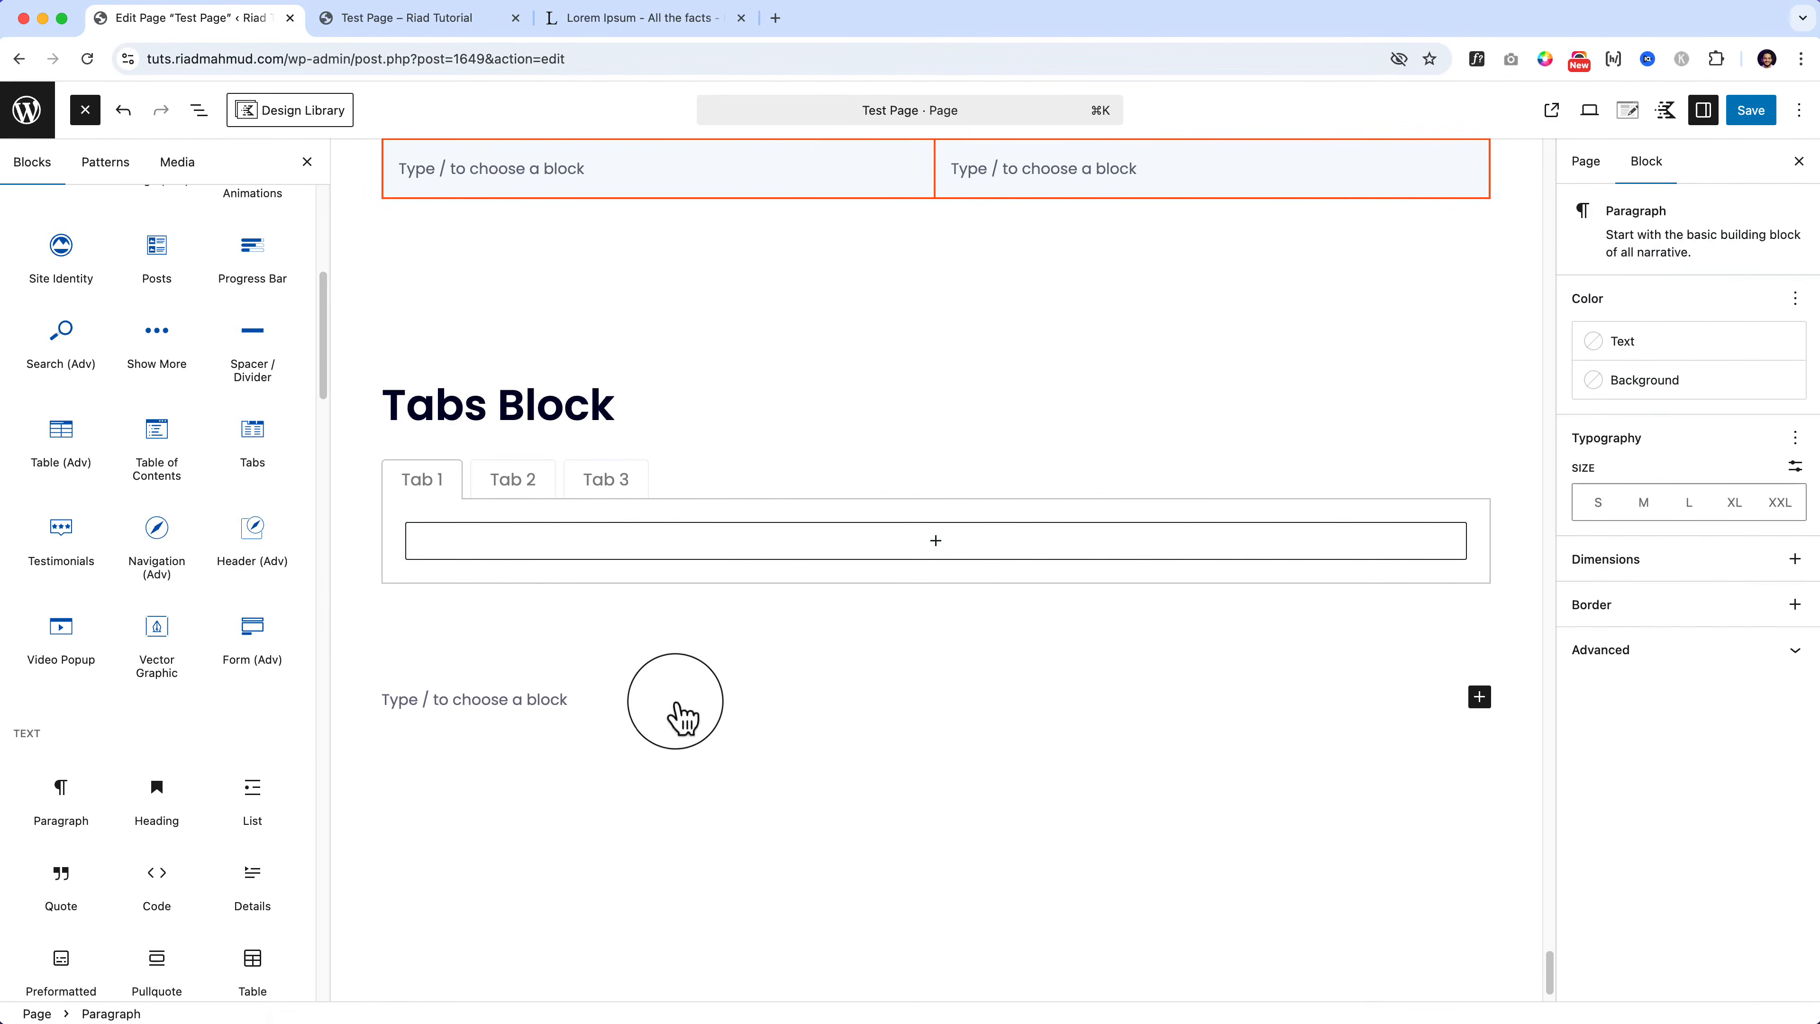
Step: Try the vertical tab layout, undo it, and begin adding Tab 1 content
click(521, 481)
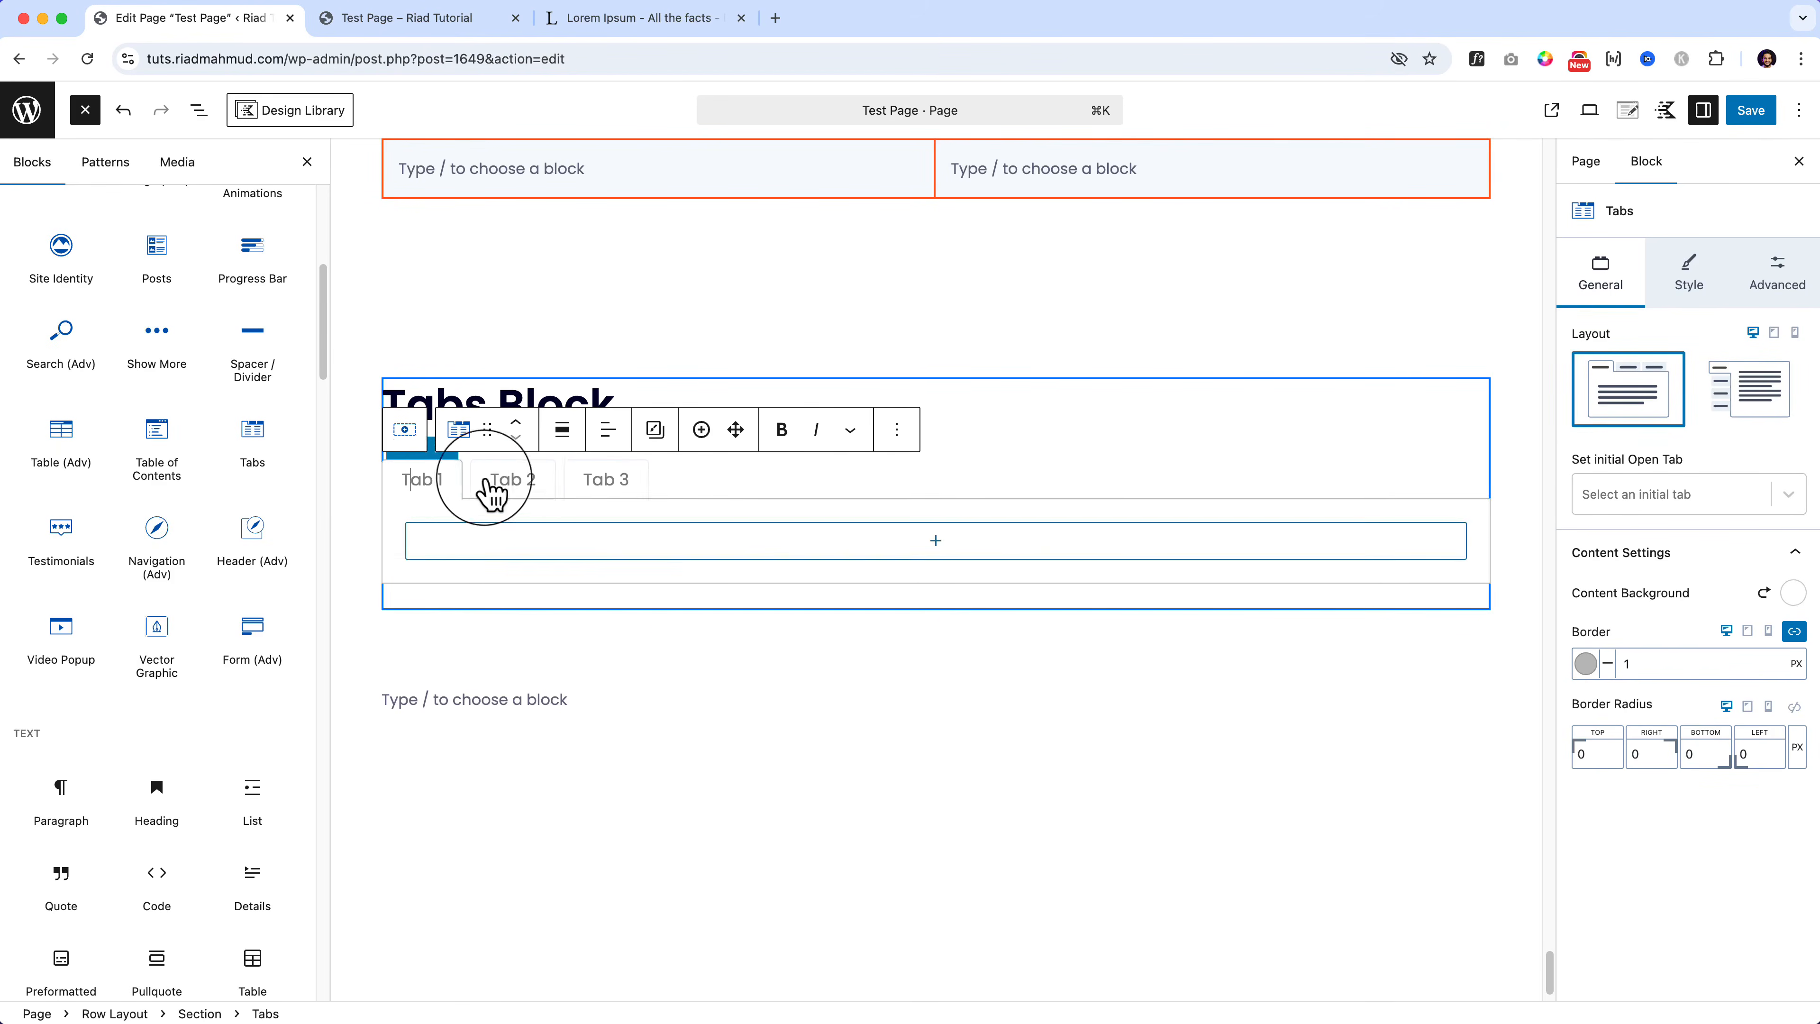
click(1756, 388)
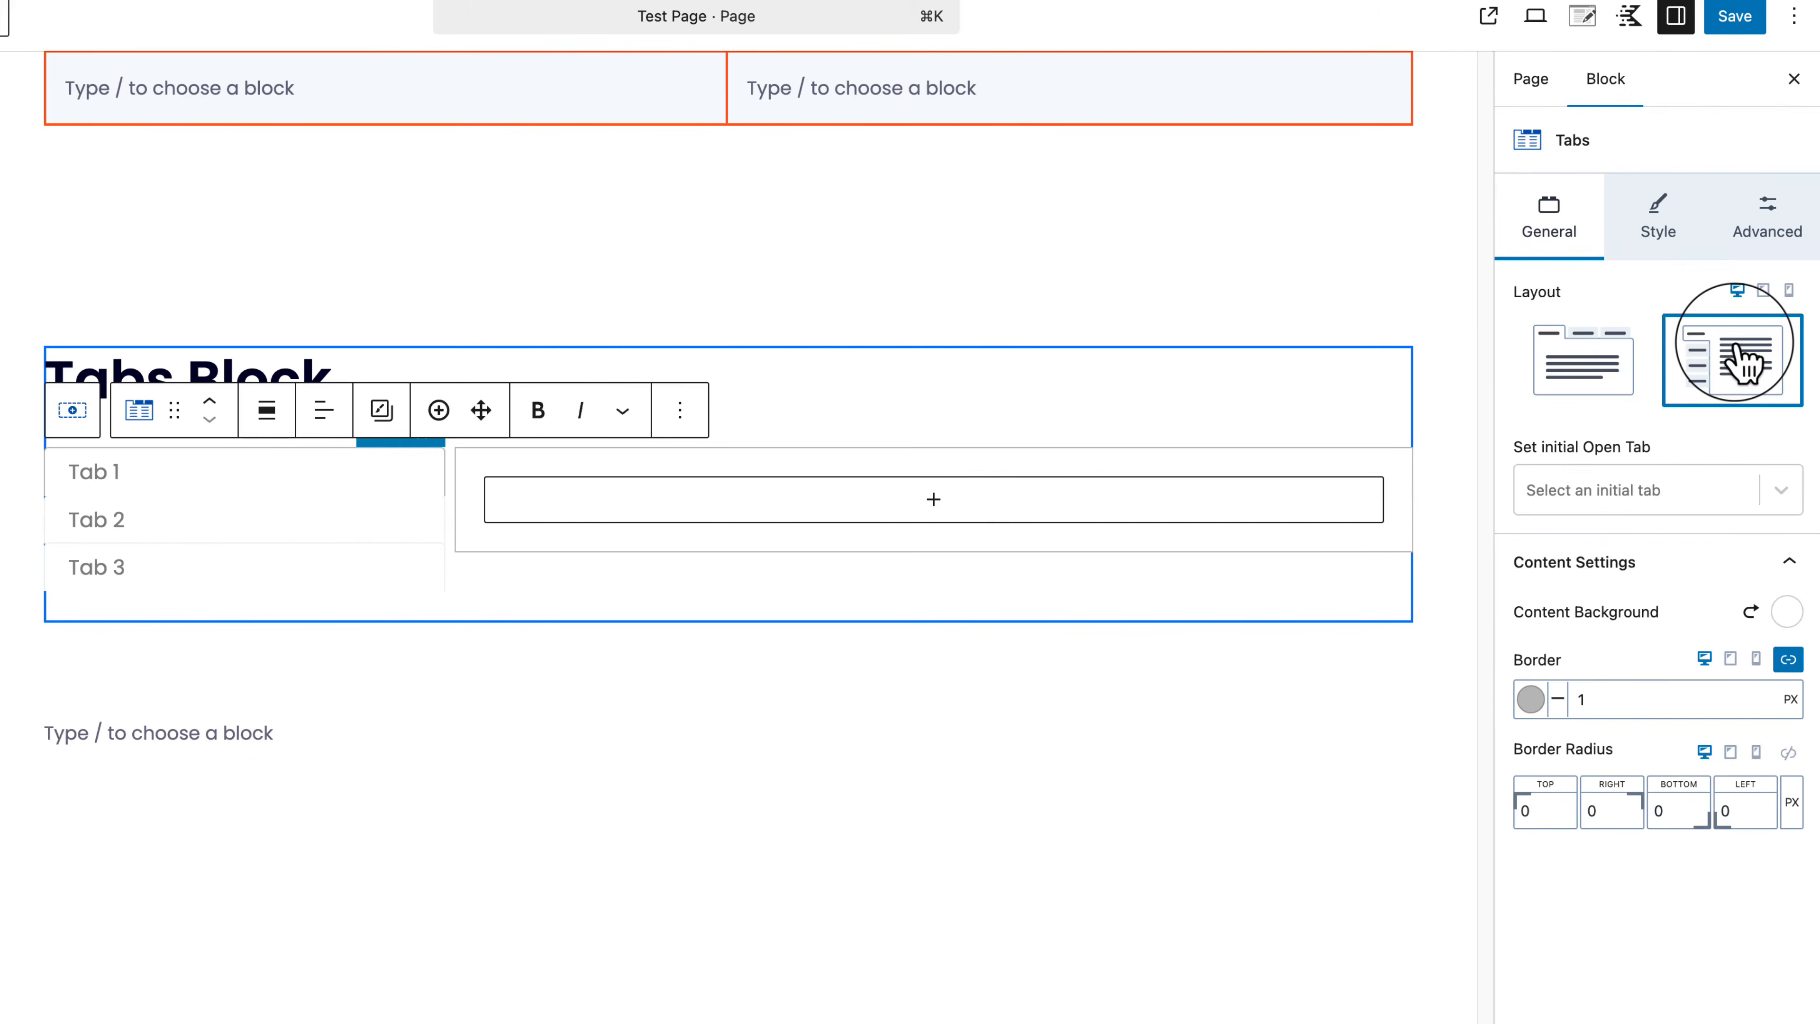
click(212, 468)
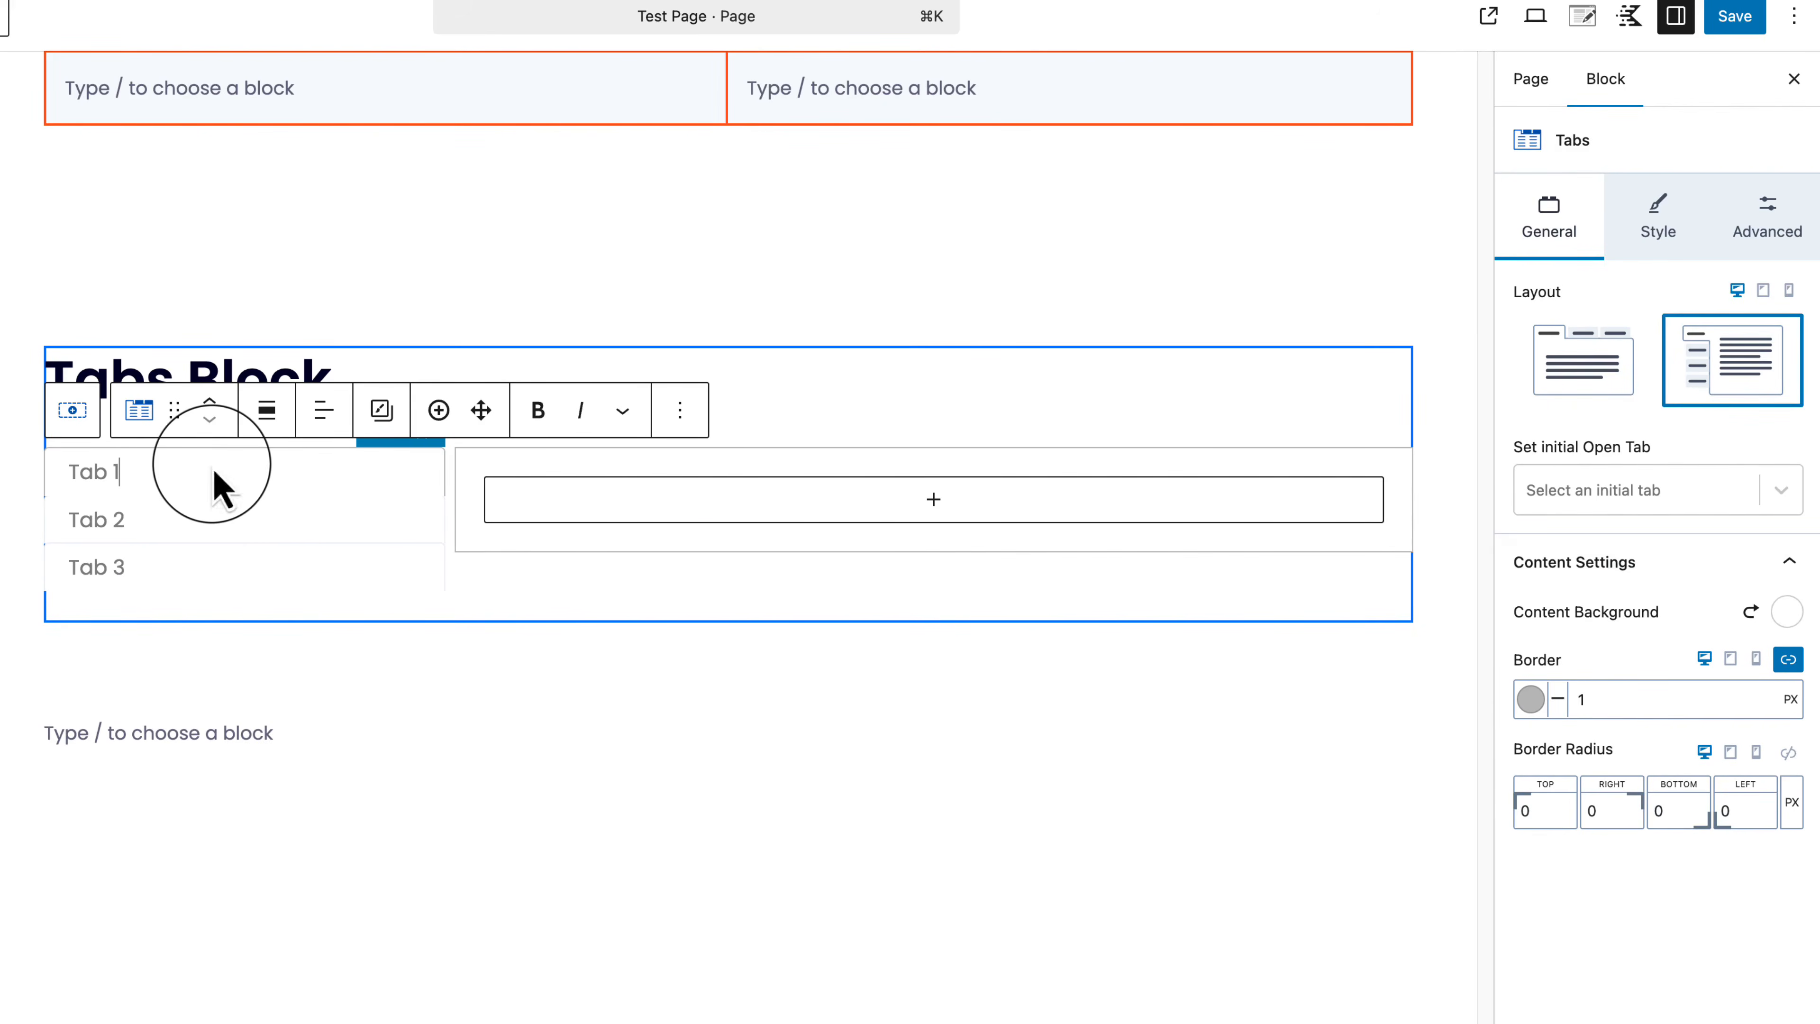
key(super+z)
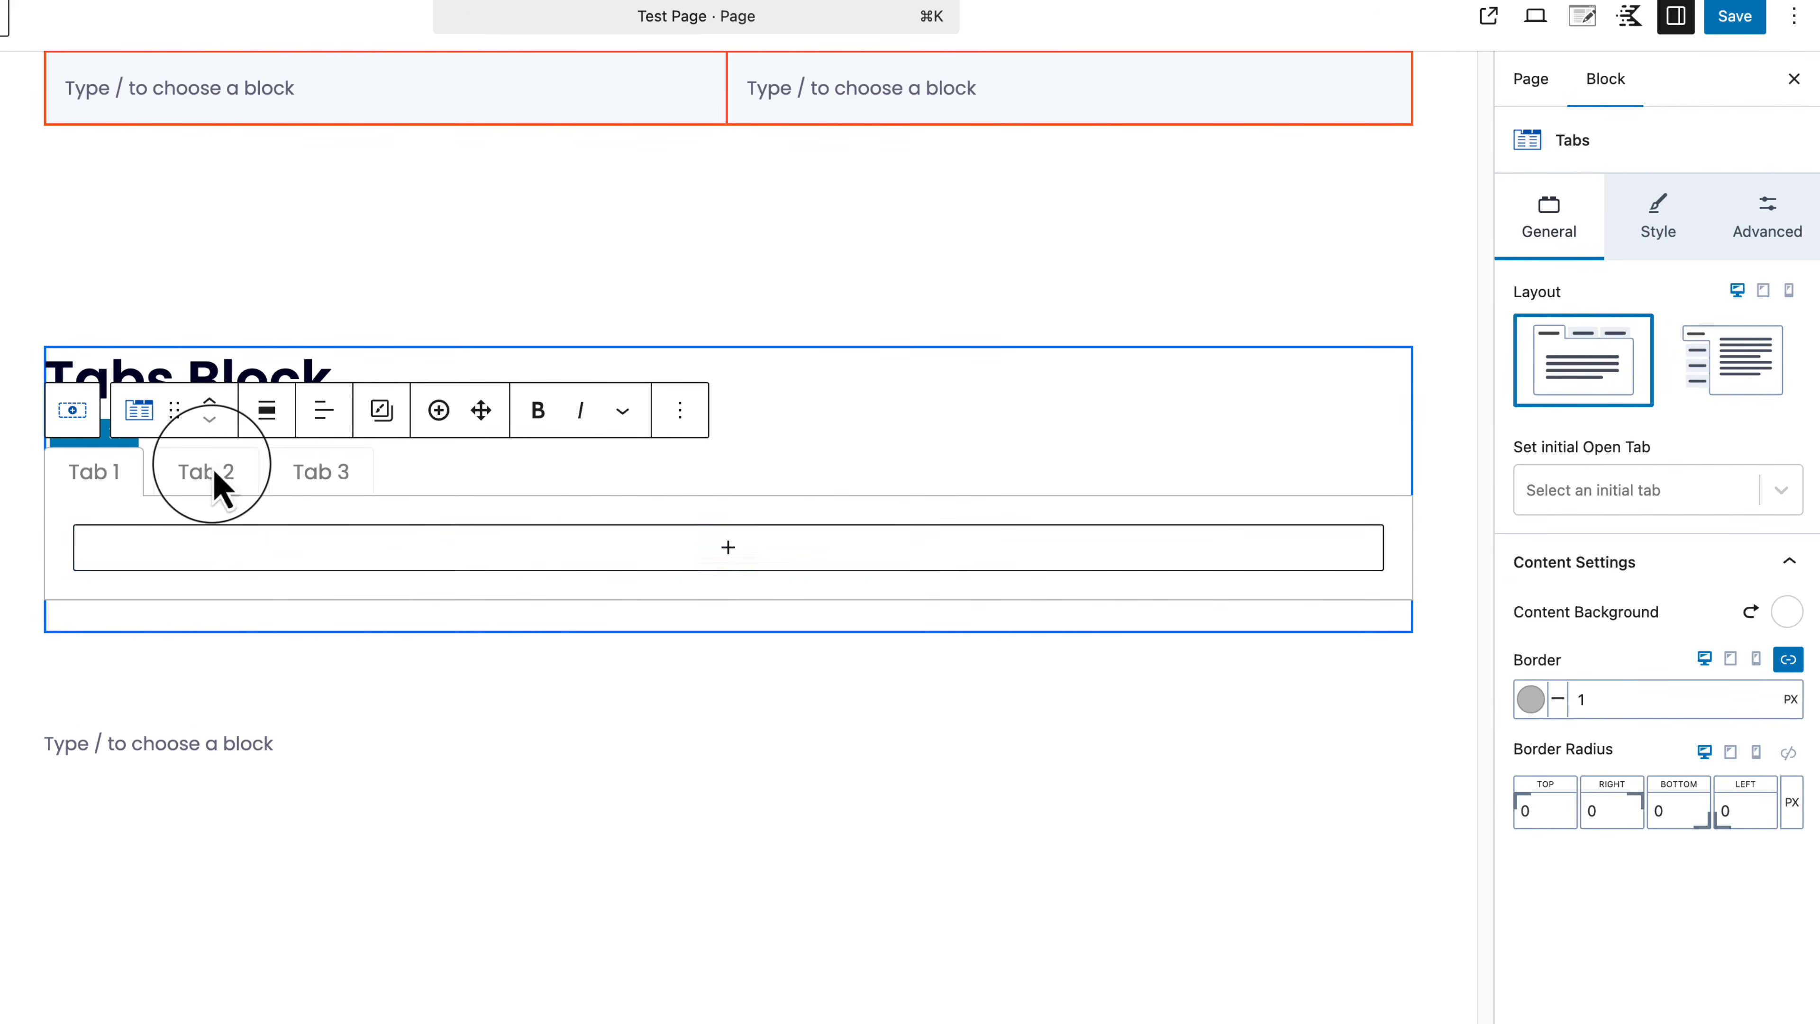
click(702, 563)
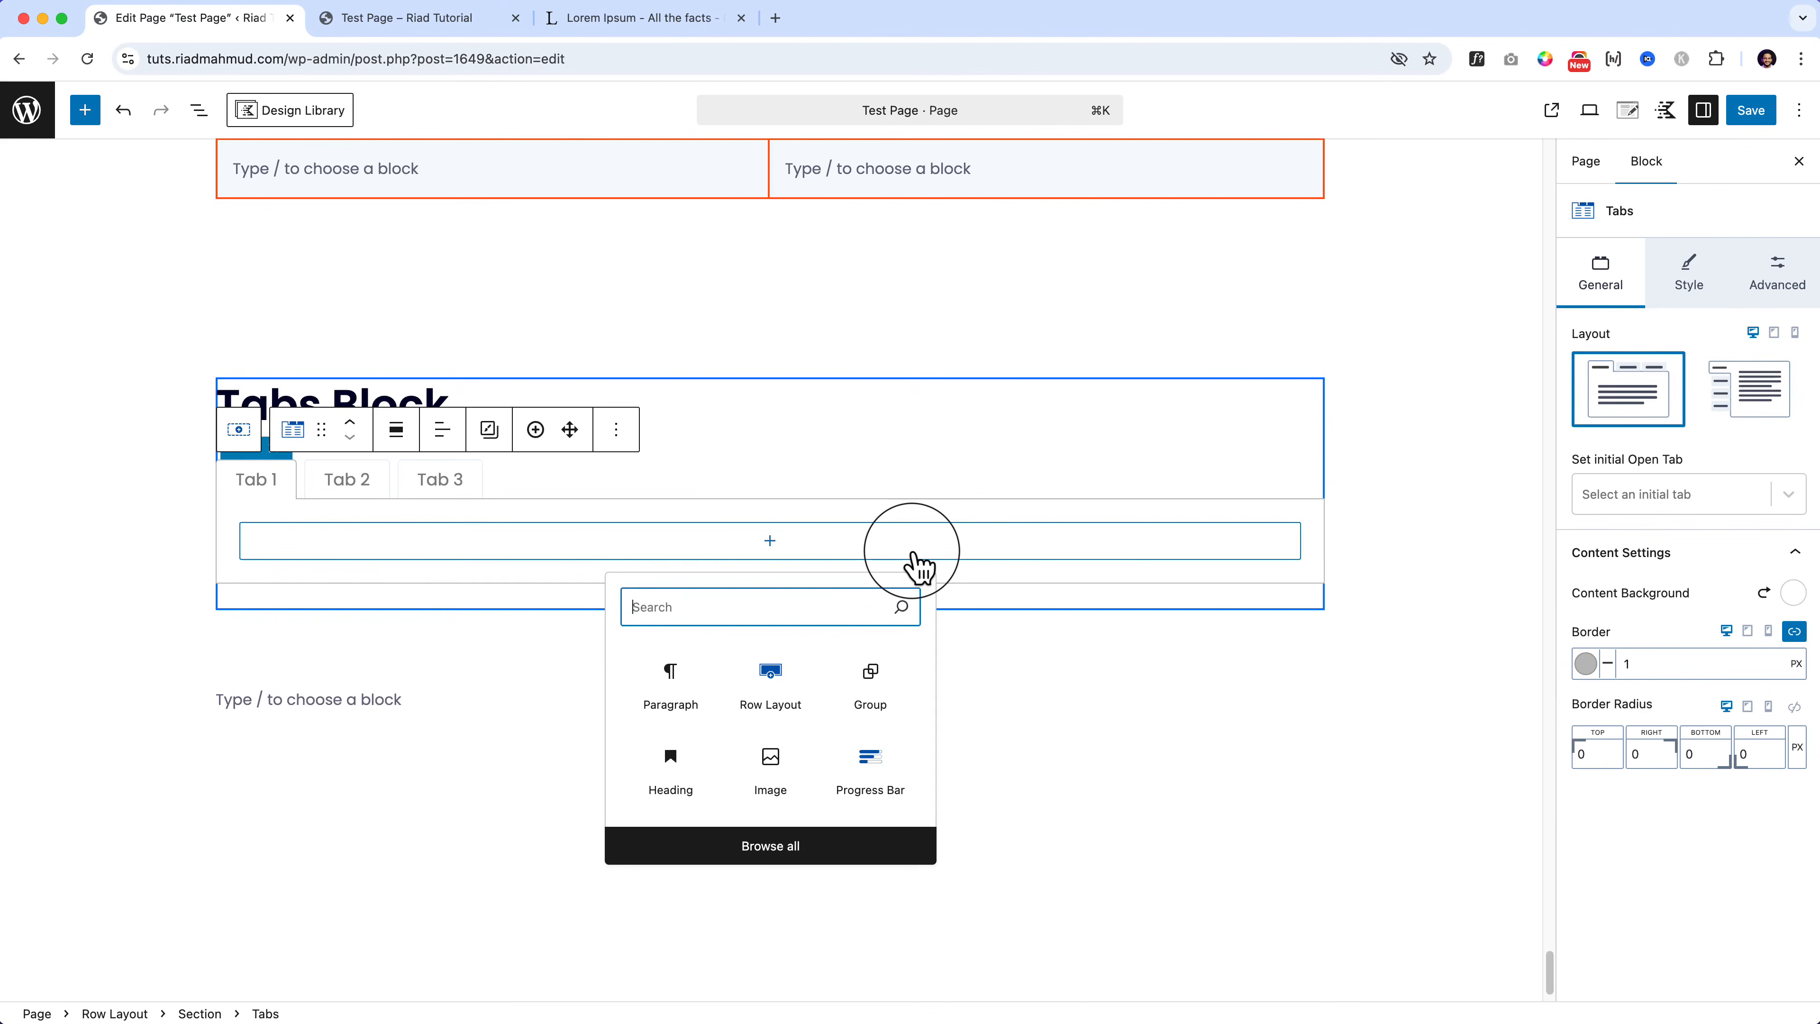
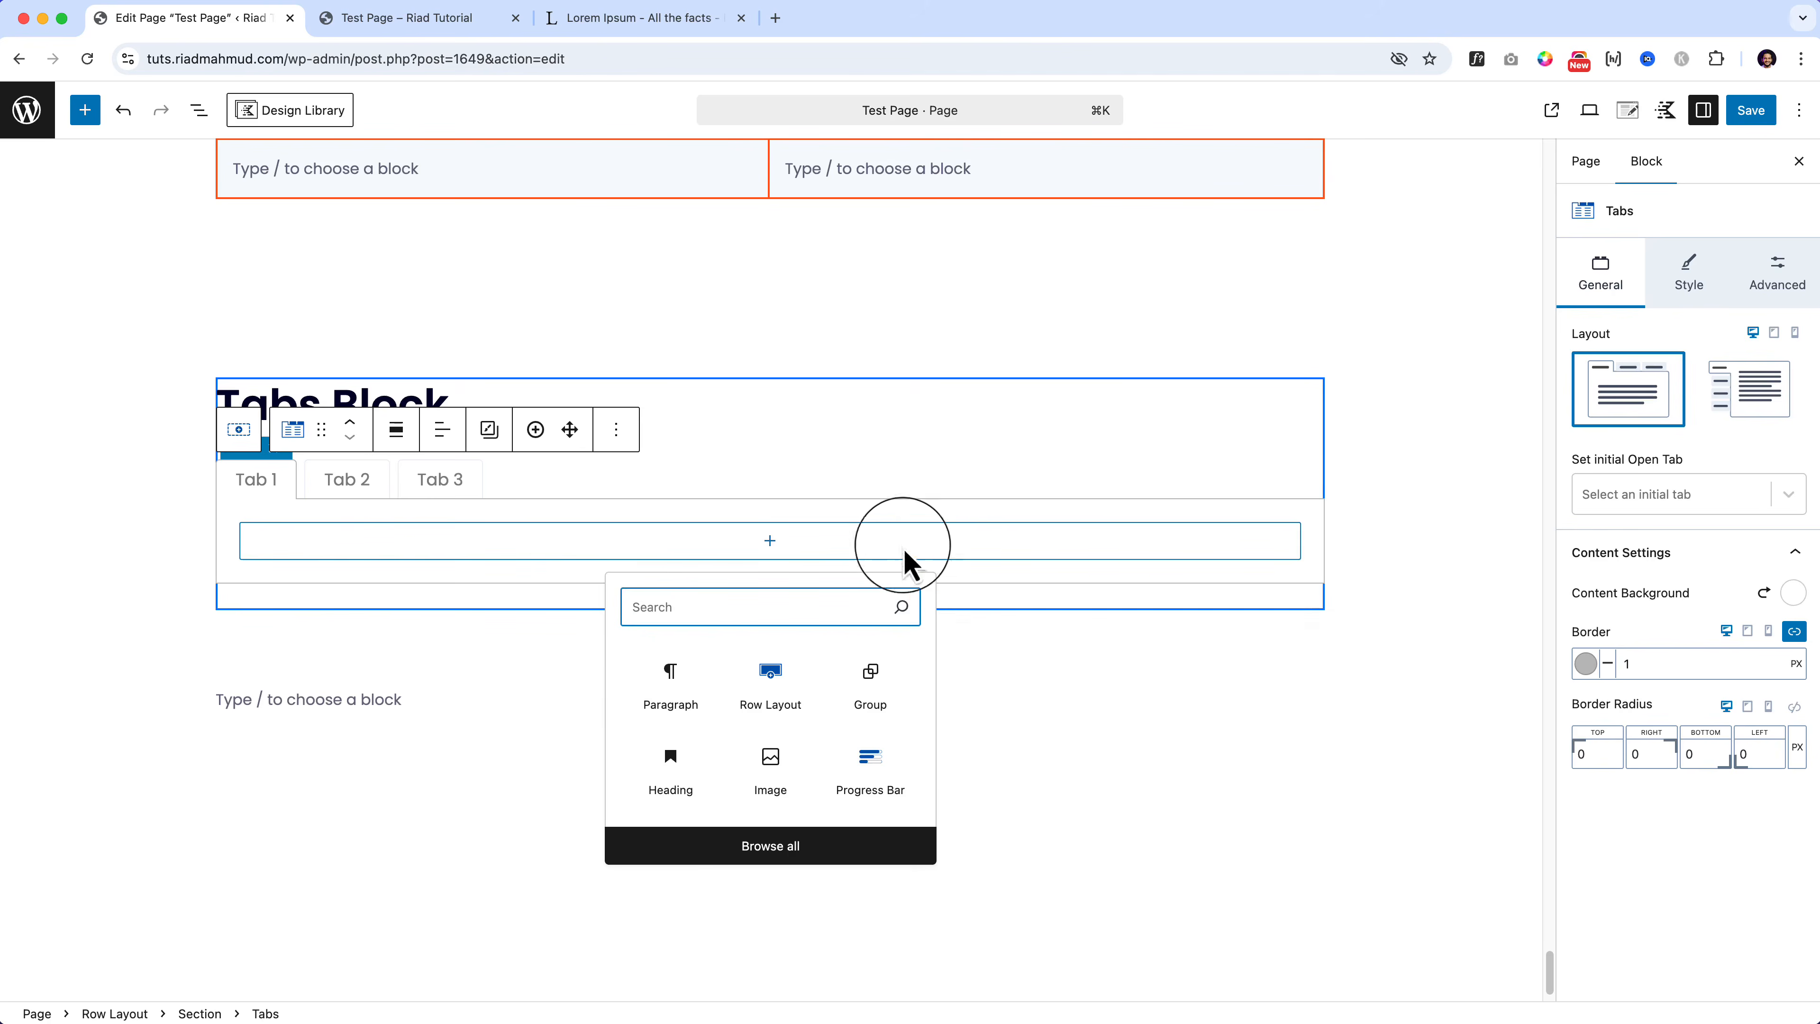
Step: Insert a two-column Row Layout into Tab 1
click(198, 109)
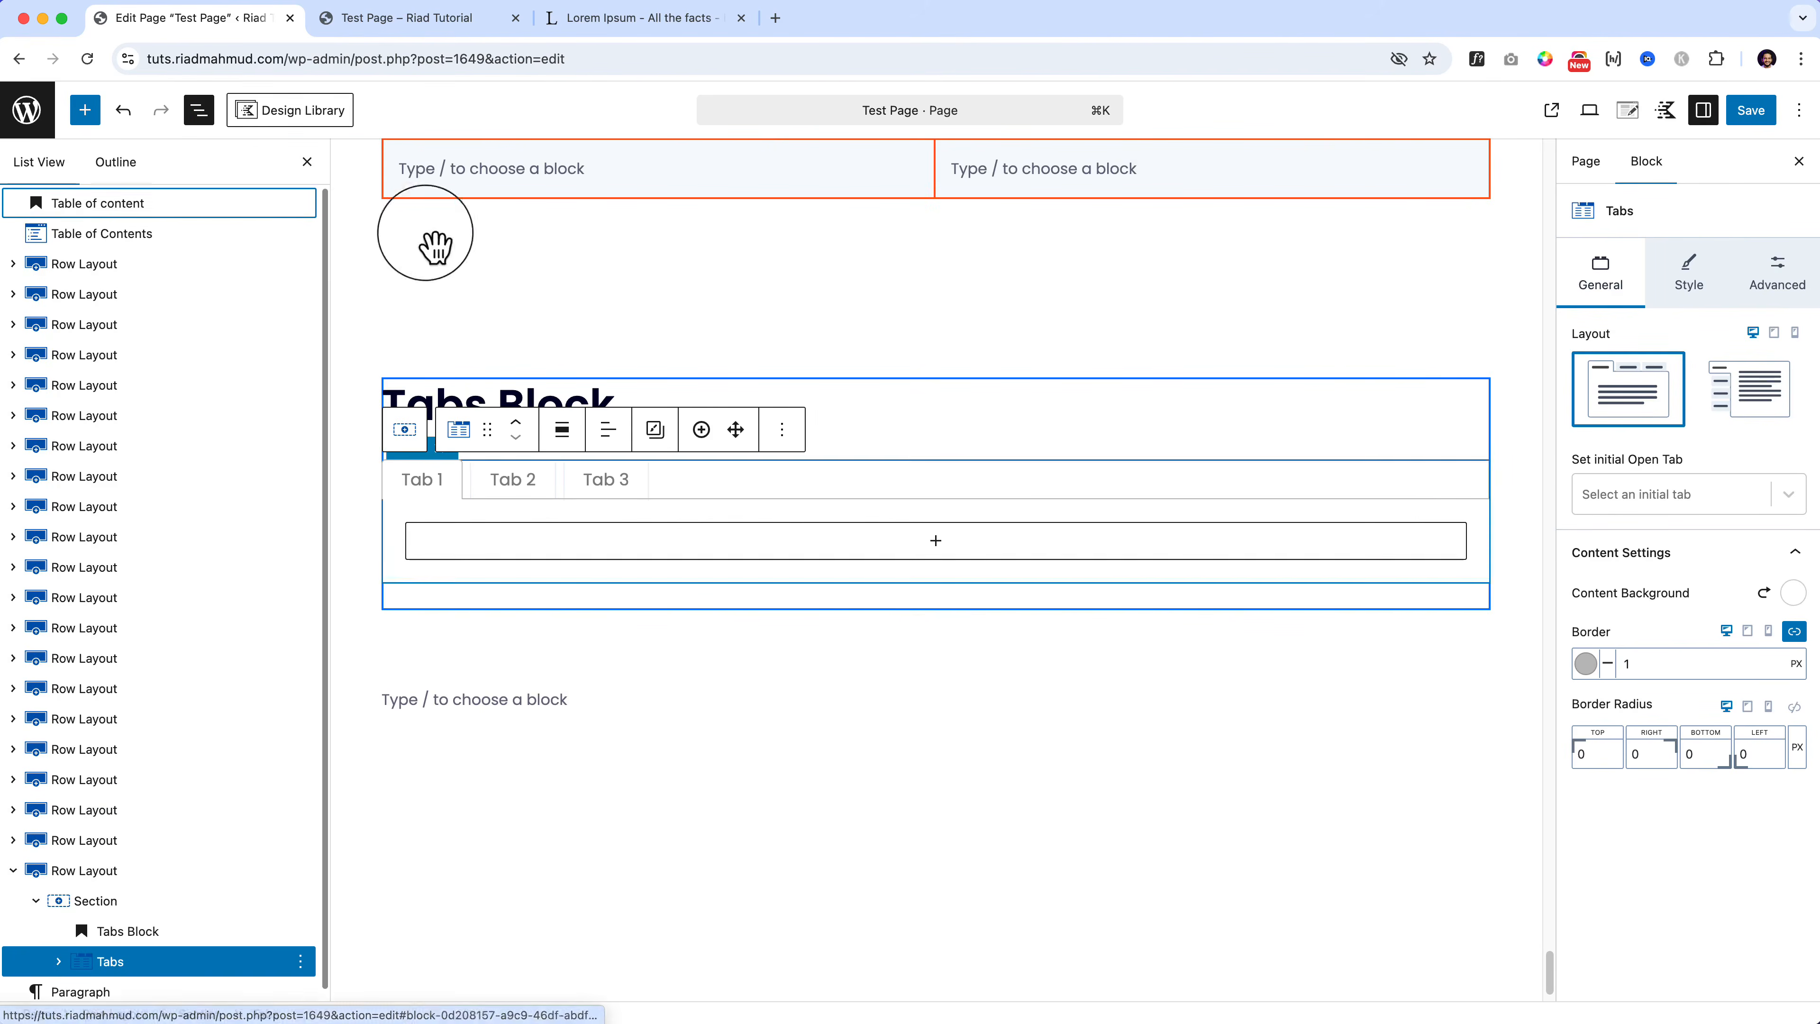
click(935, 540)
text(col)
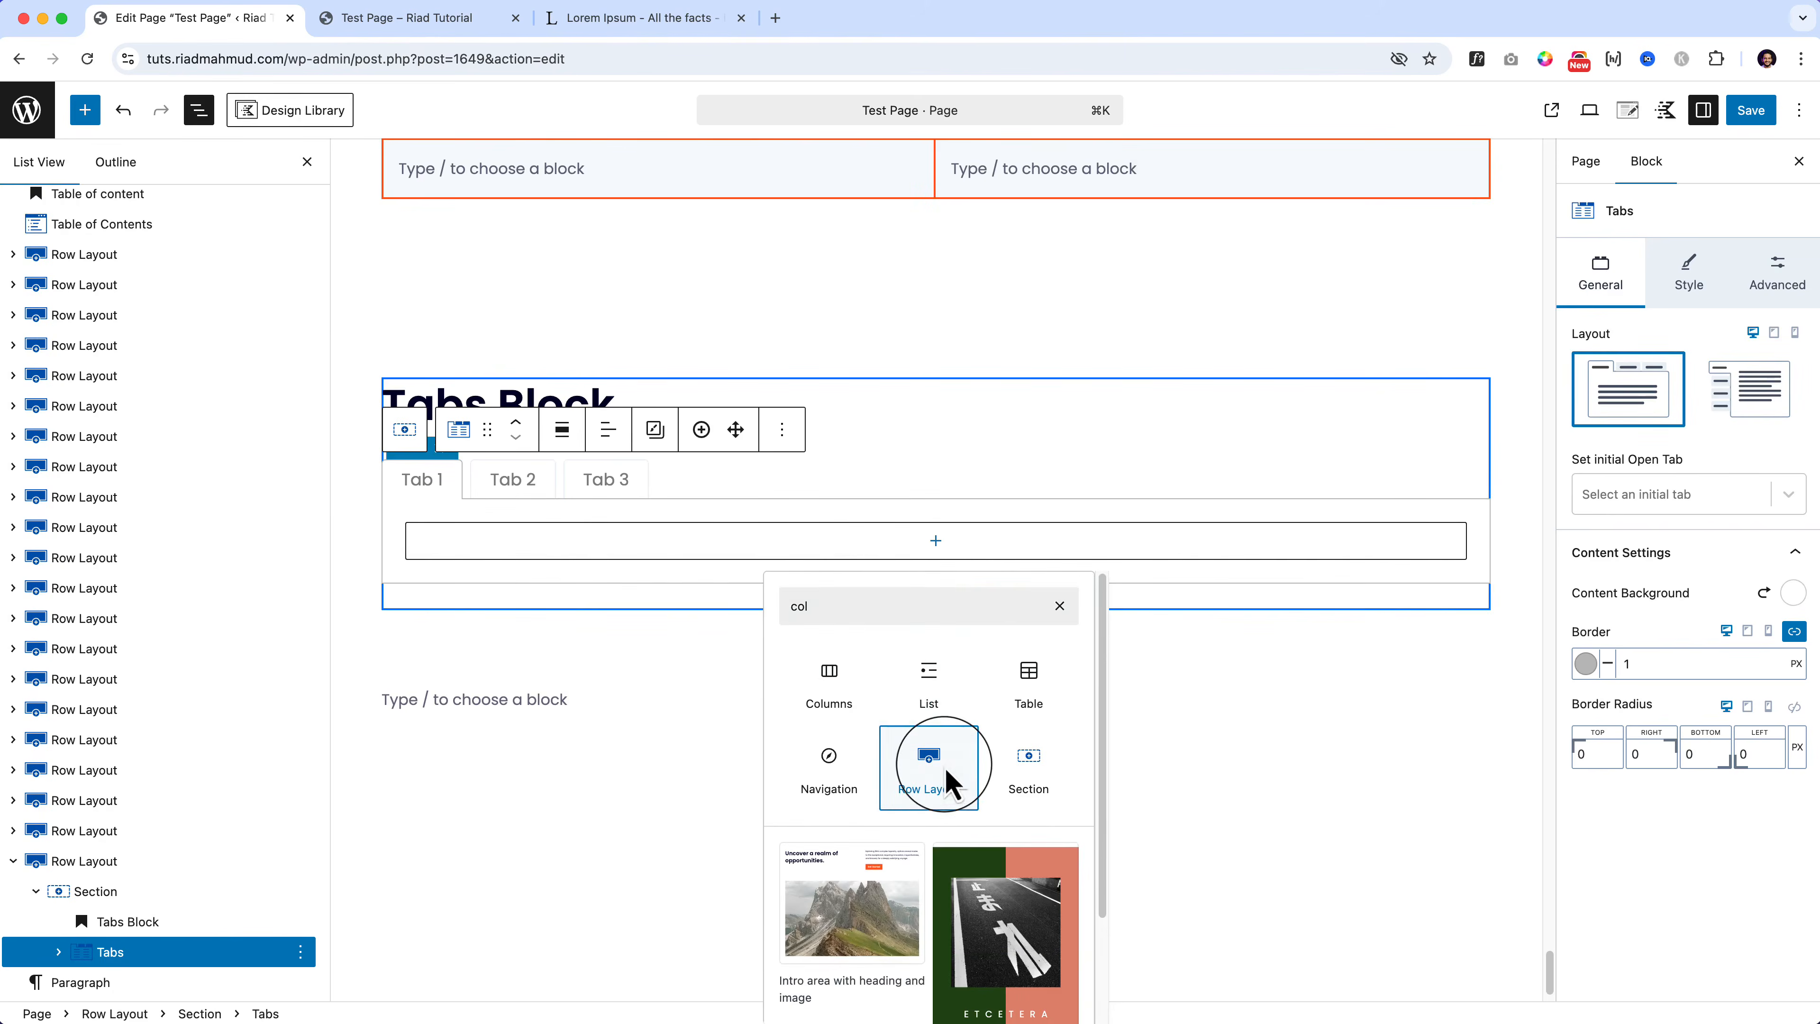
click(928, 760)
click(713, 628)
Step: Copy the Lorem ipsum paragraph from the other page into the left column
click(750, 567)
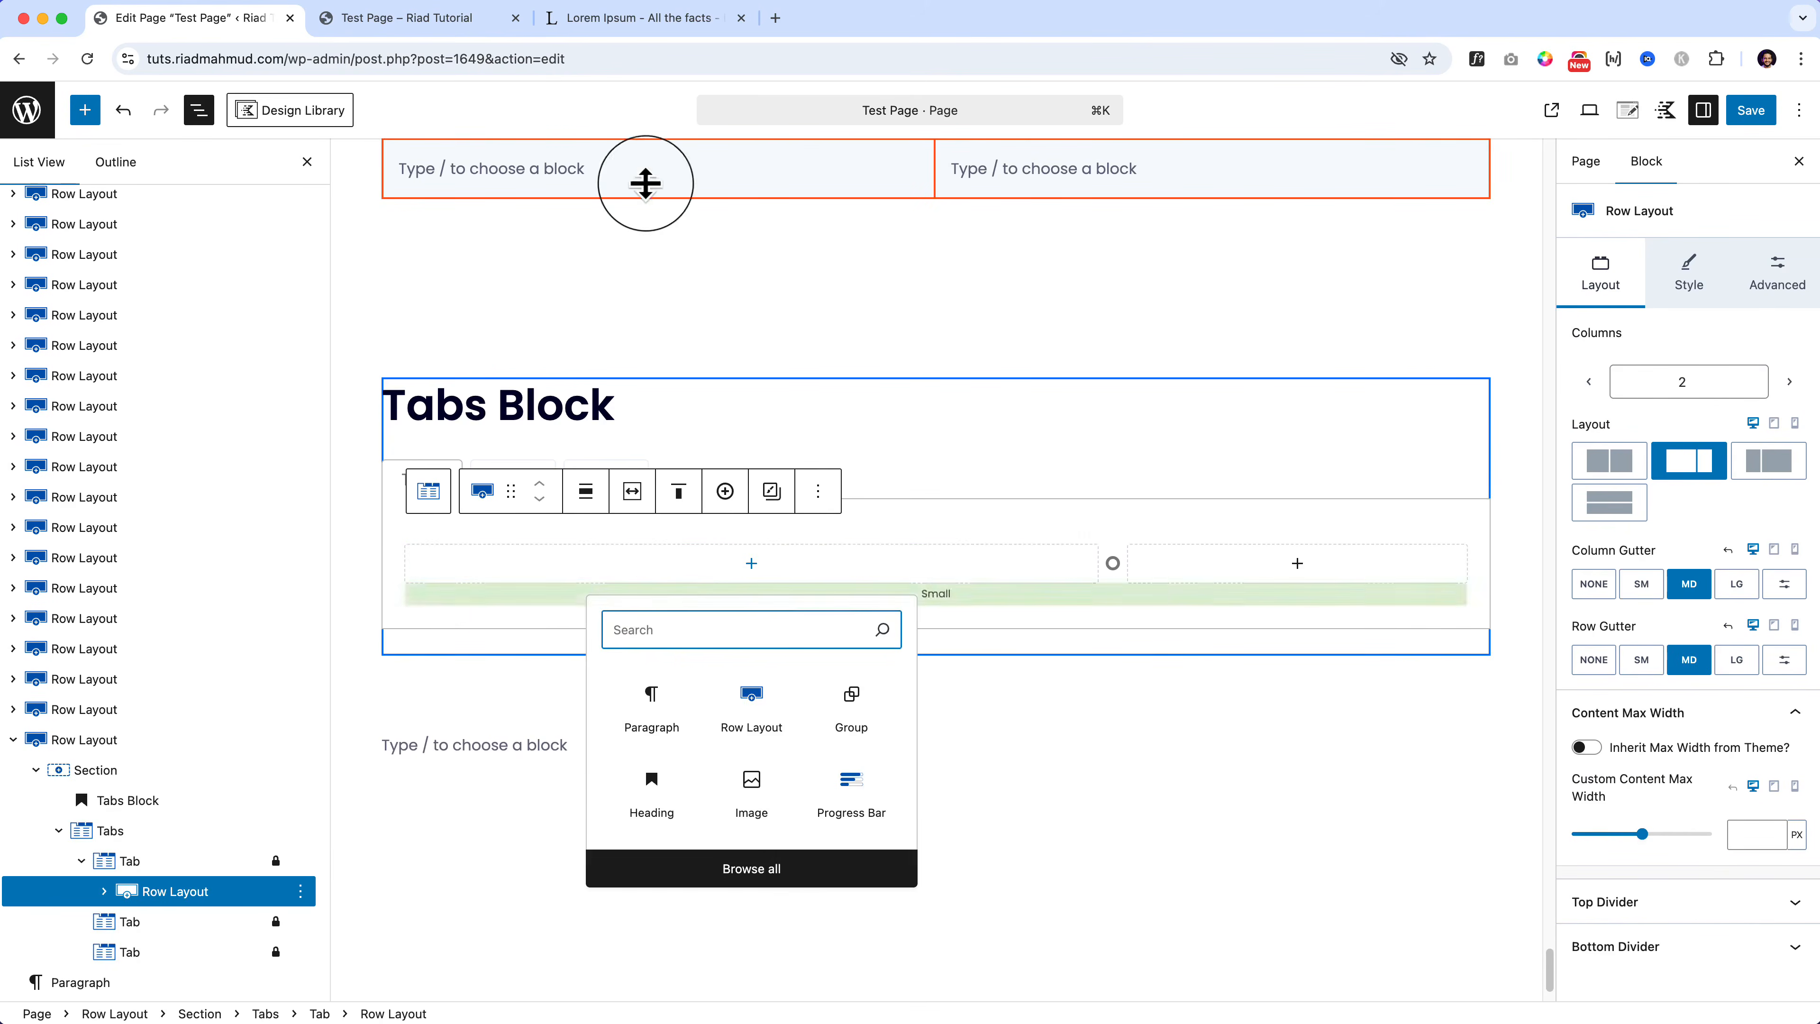
click(605, 18)
right_click(649, 674)
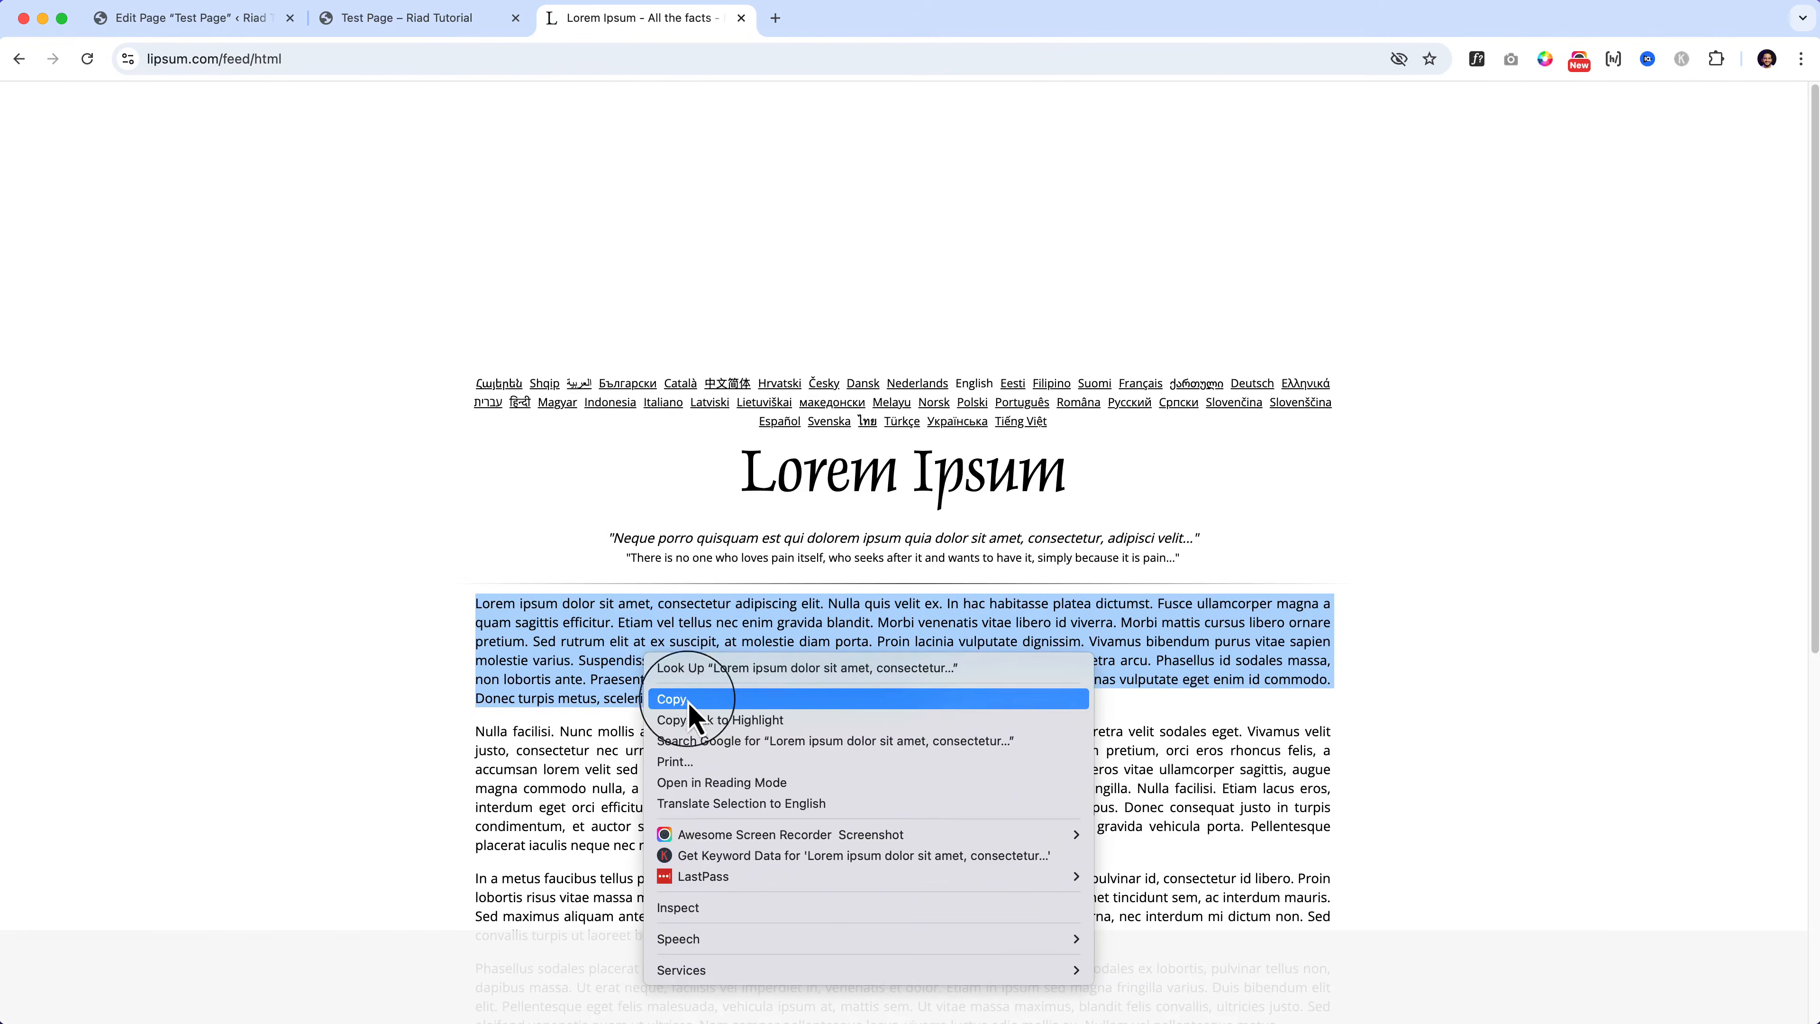
click(688, 695)
click(237, 21)
click(643, 713)
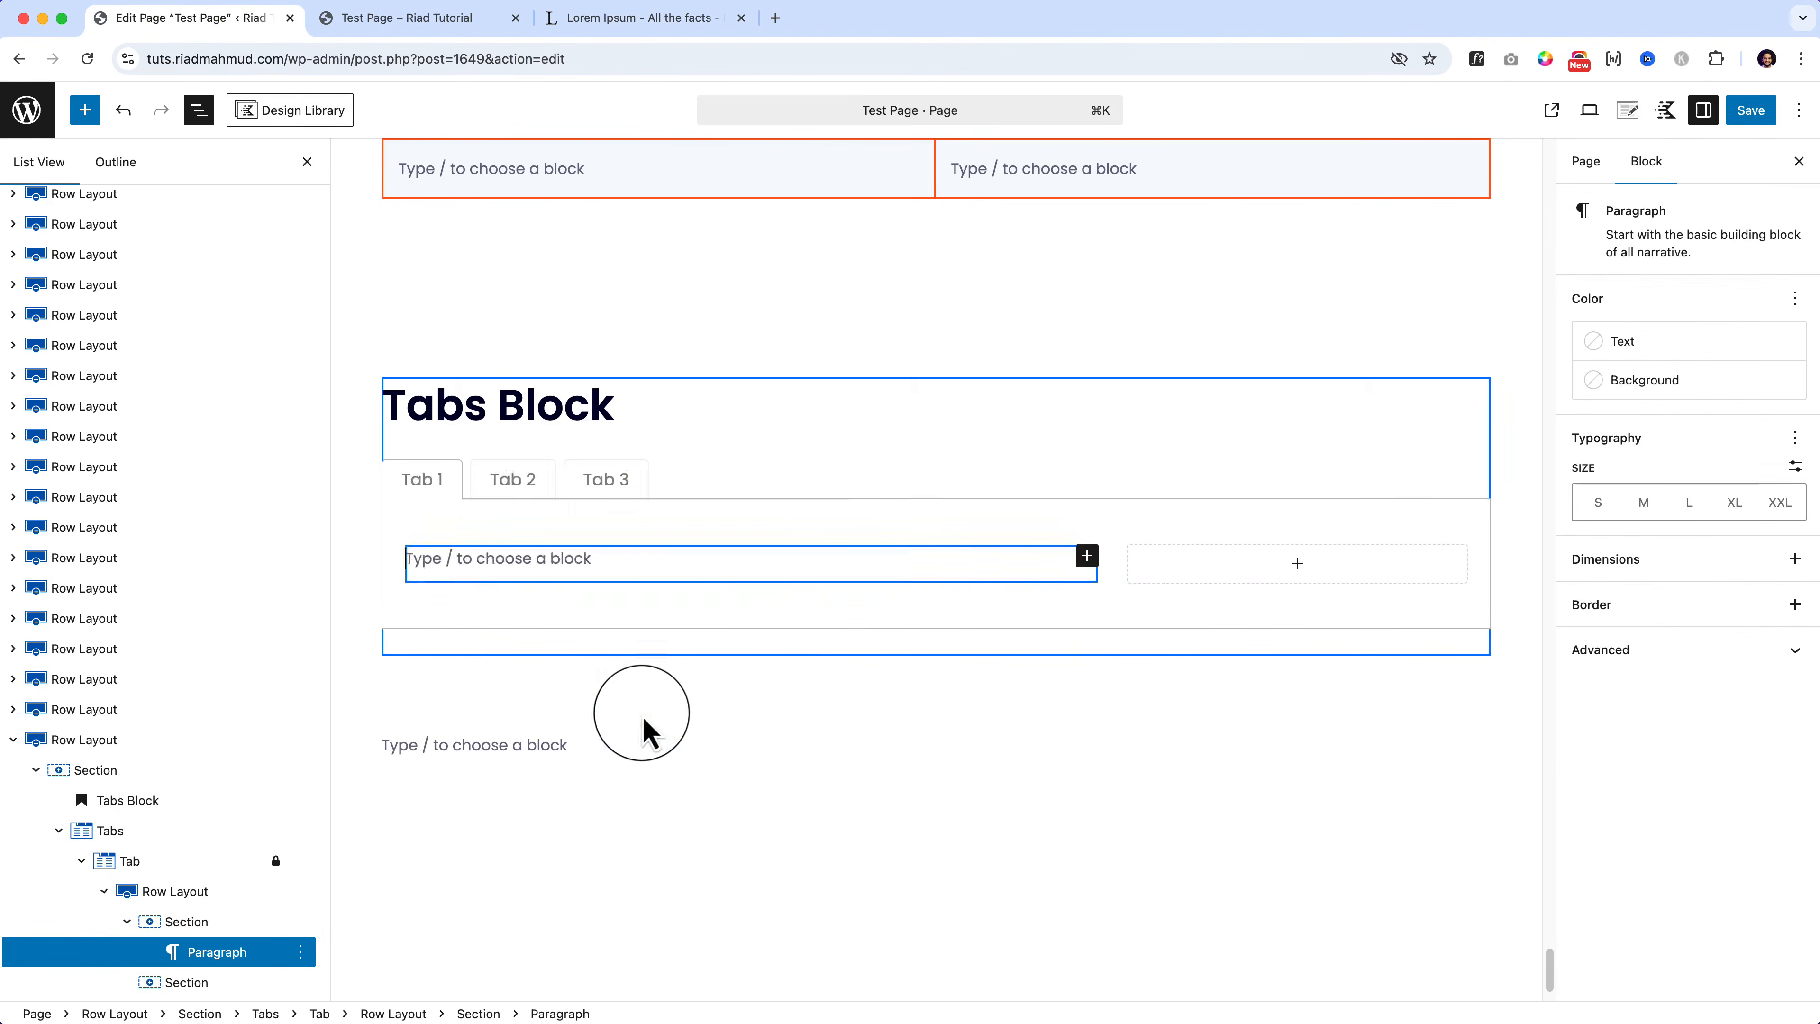
key(super+v)
Step: Add the yellow-jacket couple photo from the Media Library to the right column
click(1270, 334)
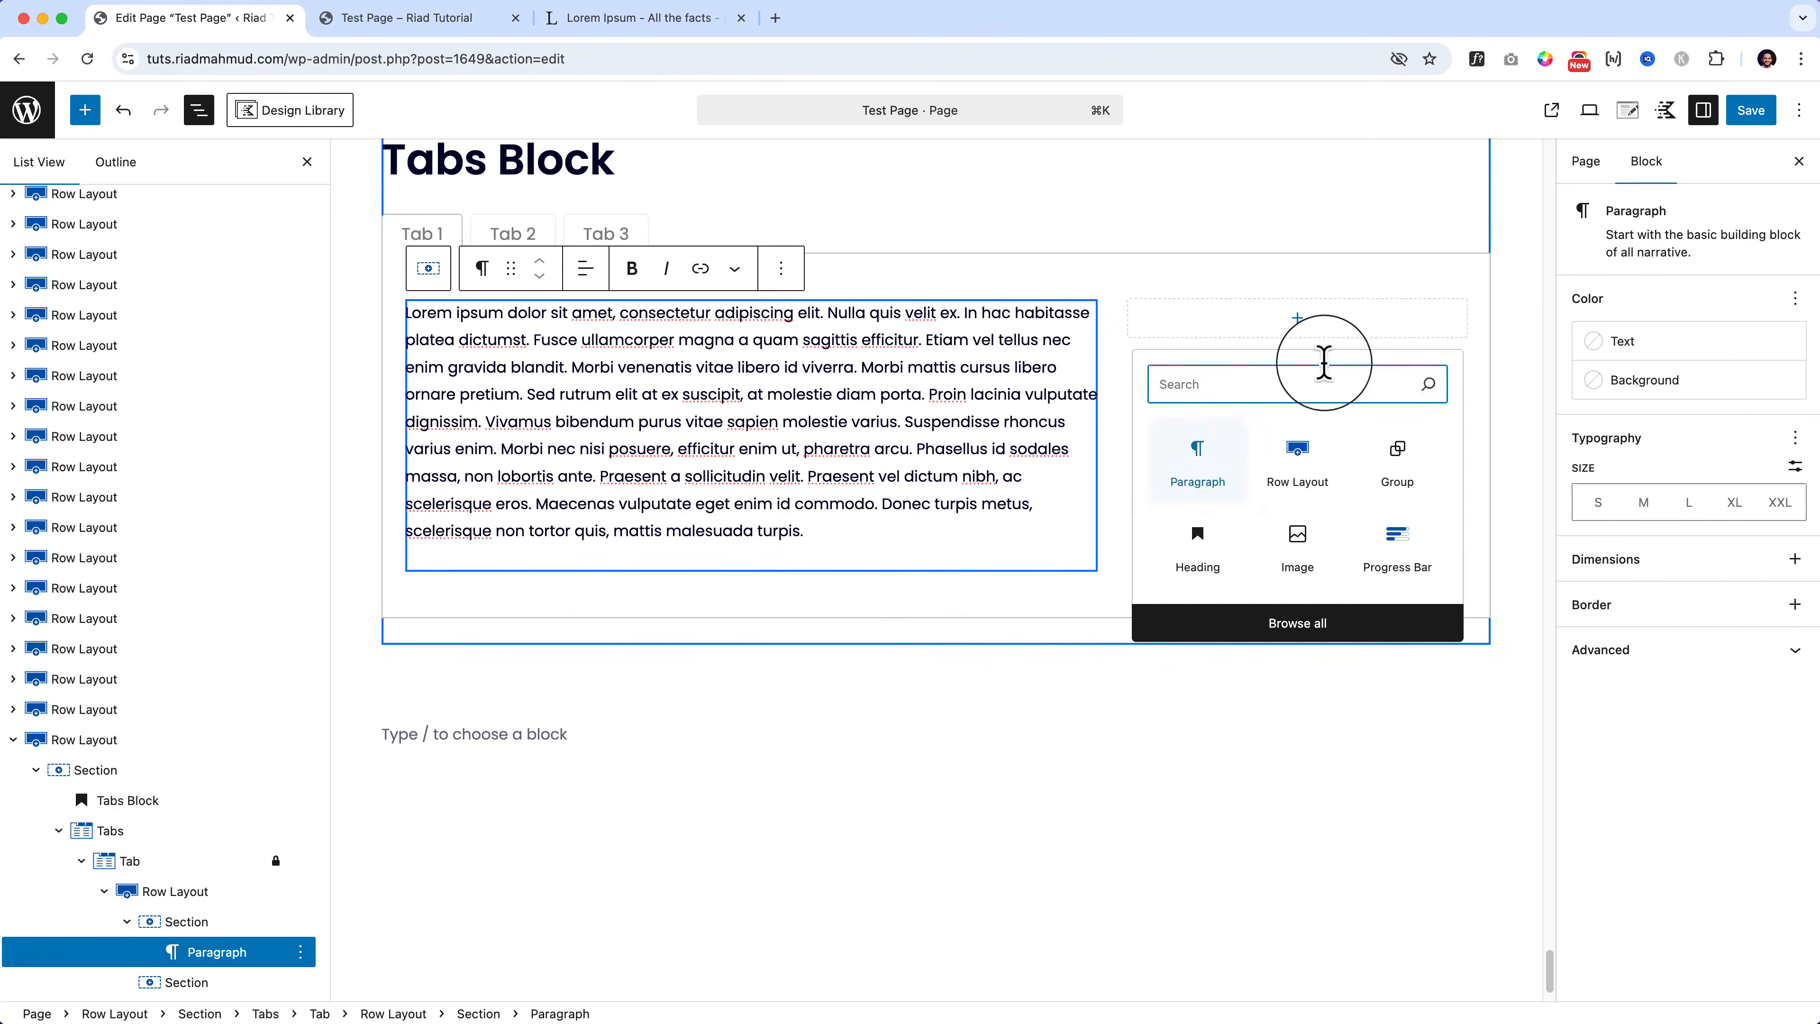
click(1298, 527)
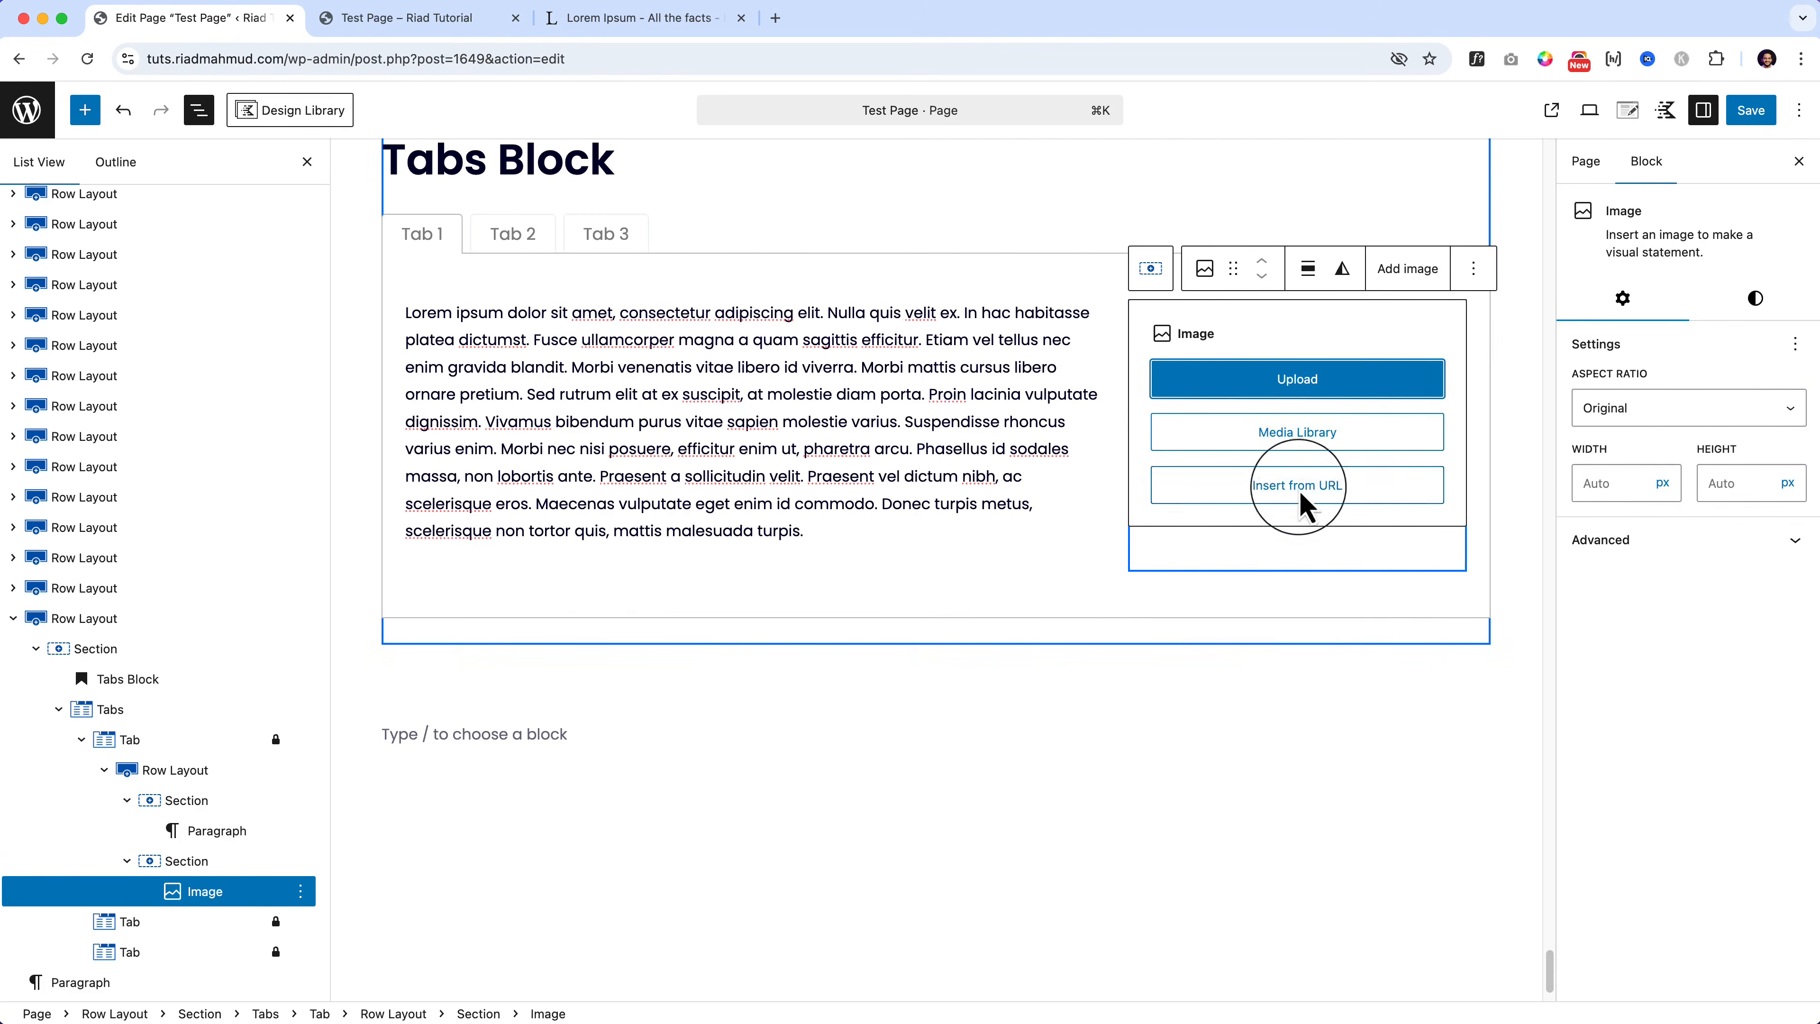
click(1298, 432)
click(833, 624)
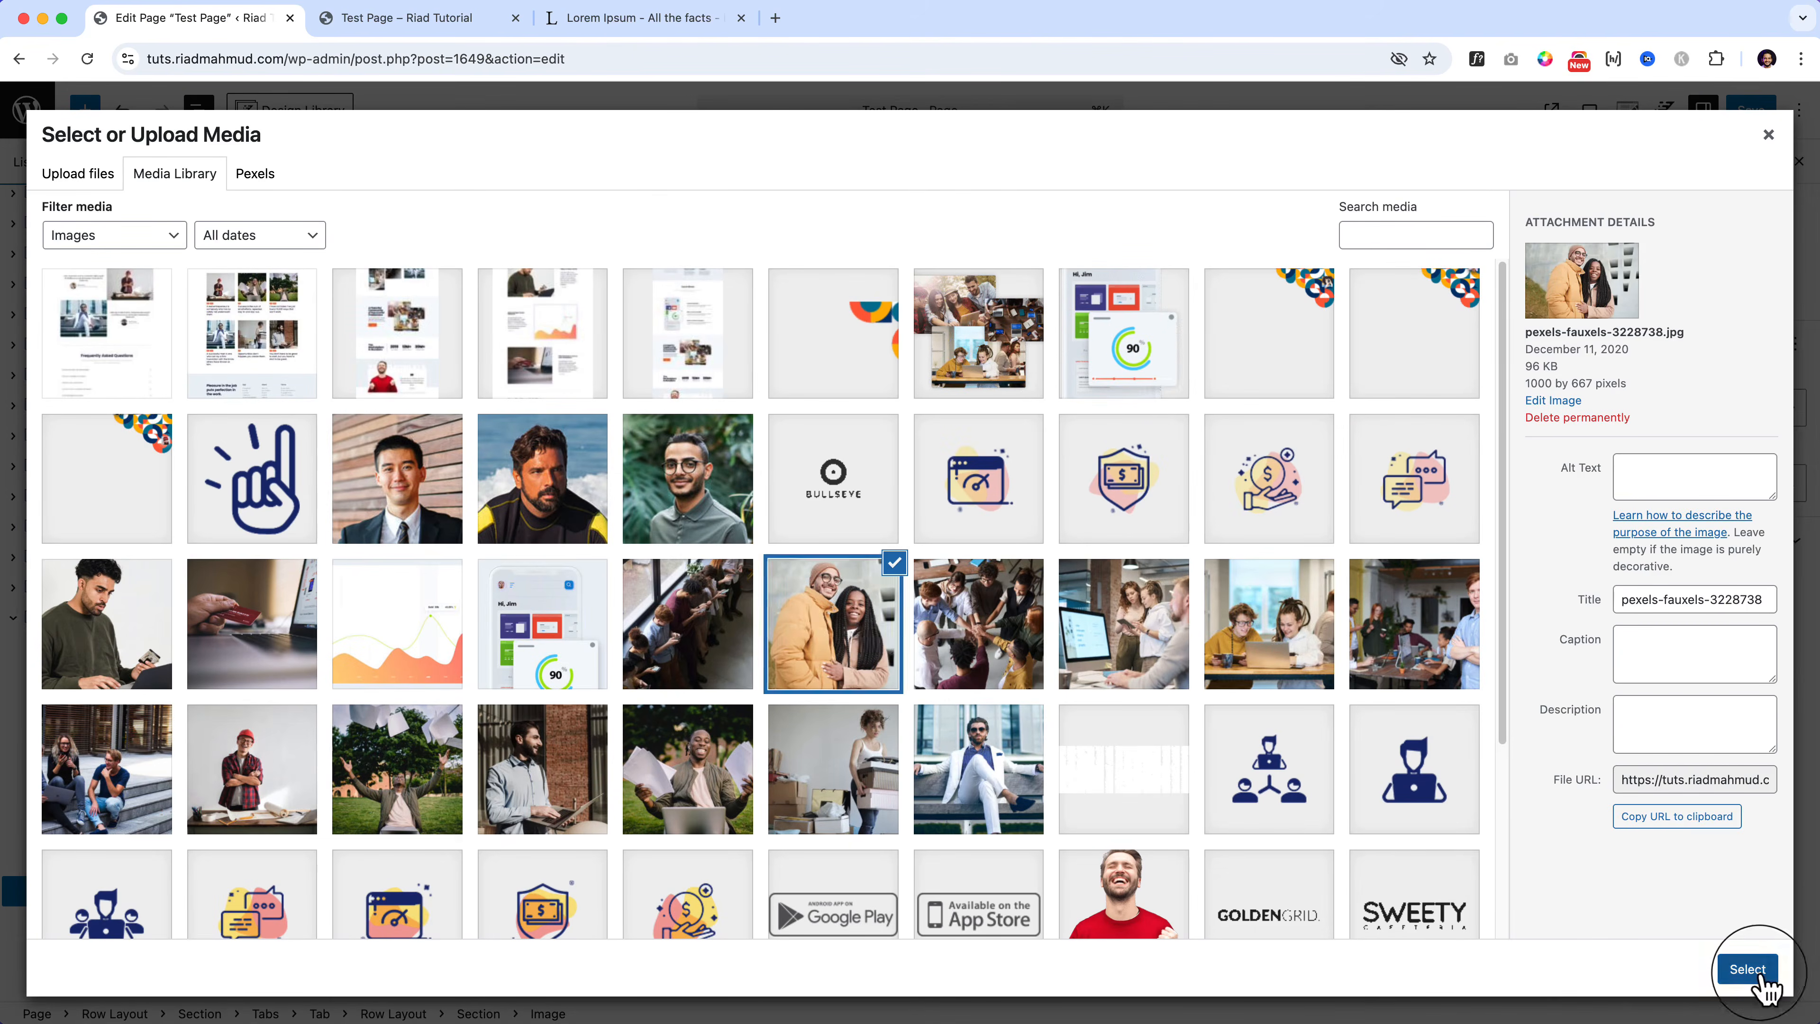
click(1756, 975)
click(1215, 742)
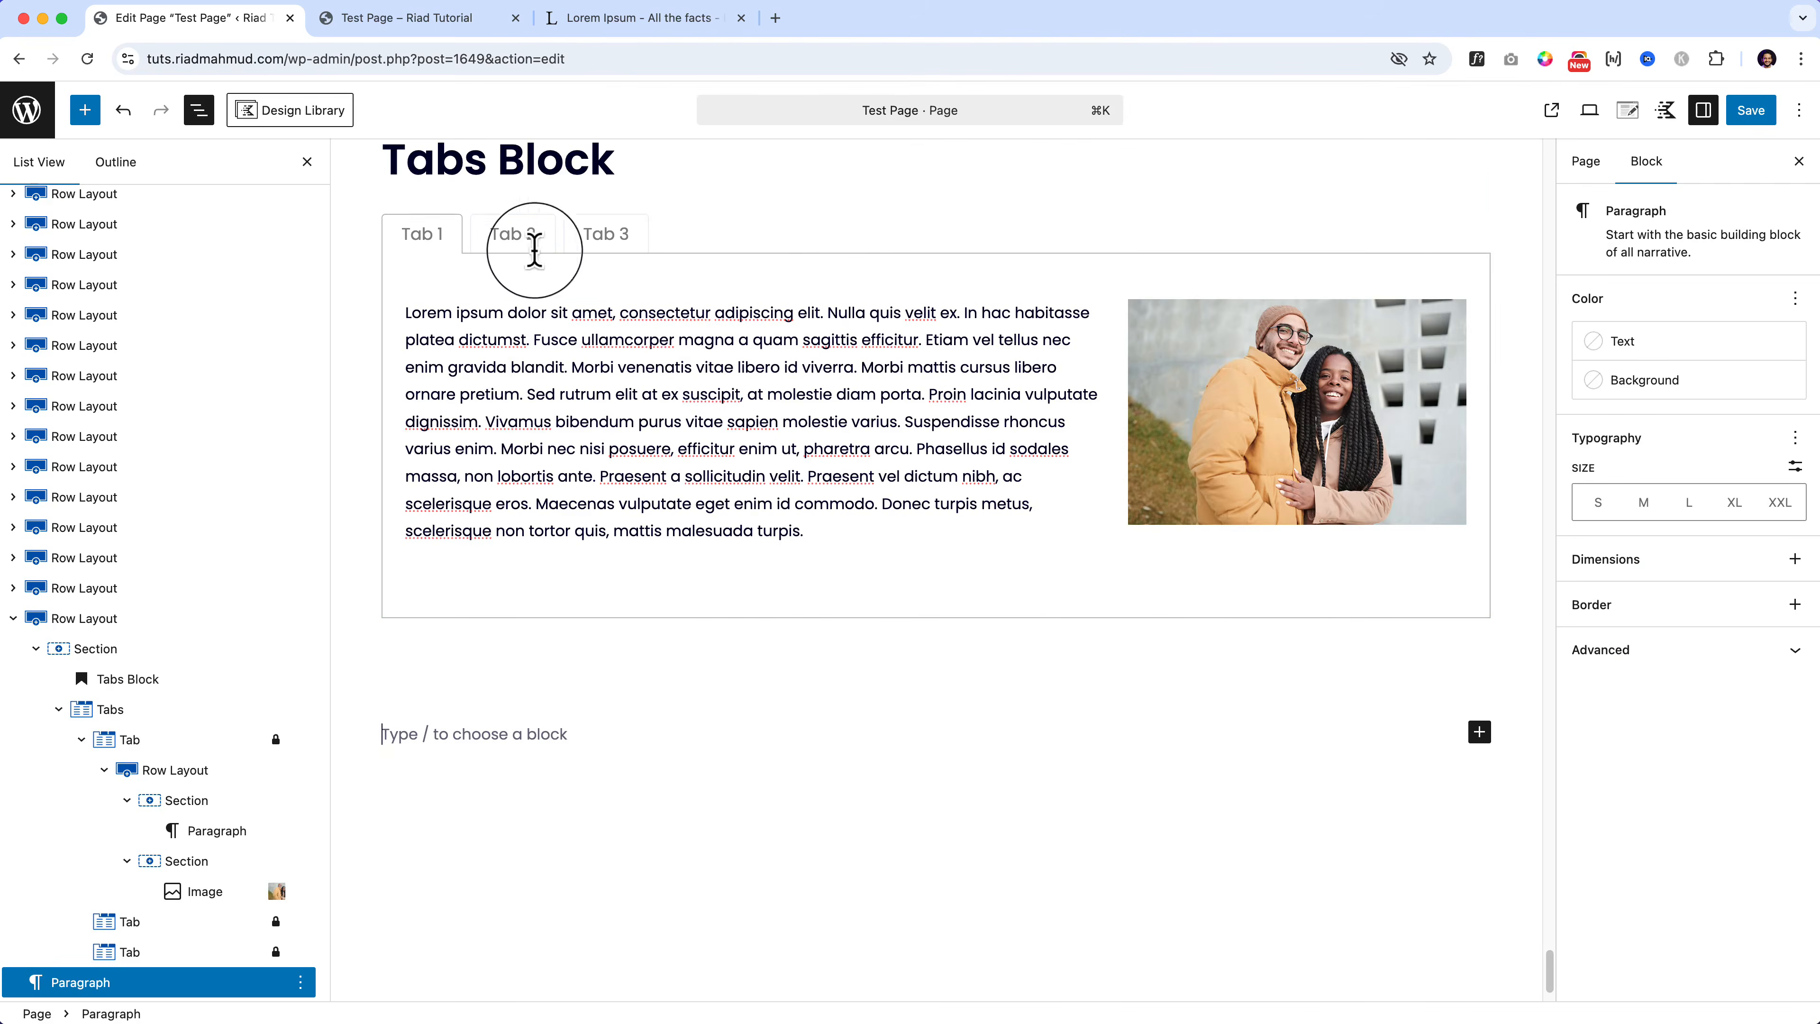
click(509, 237)
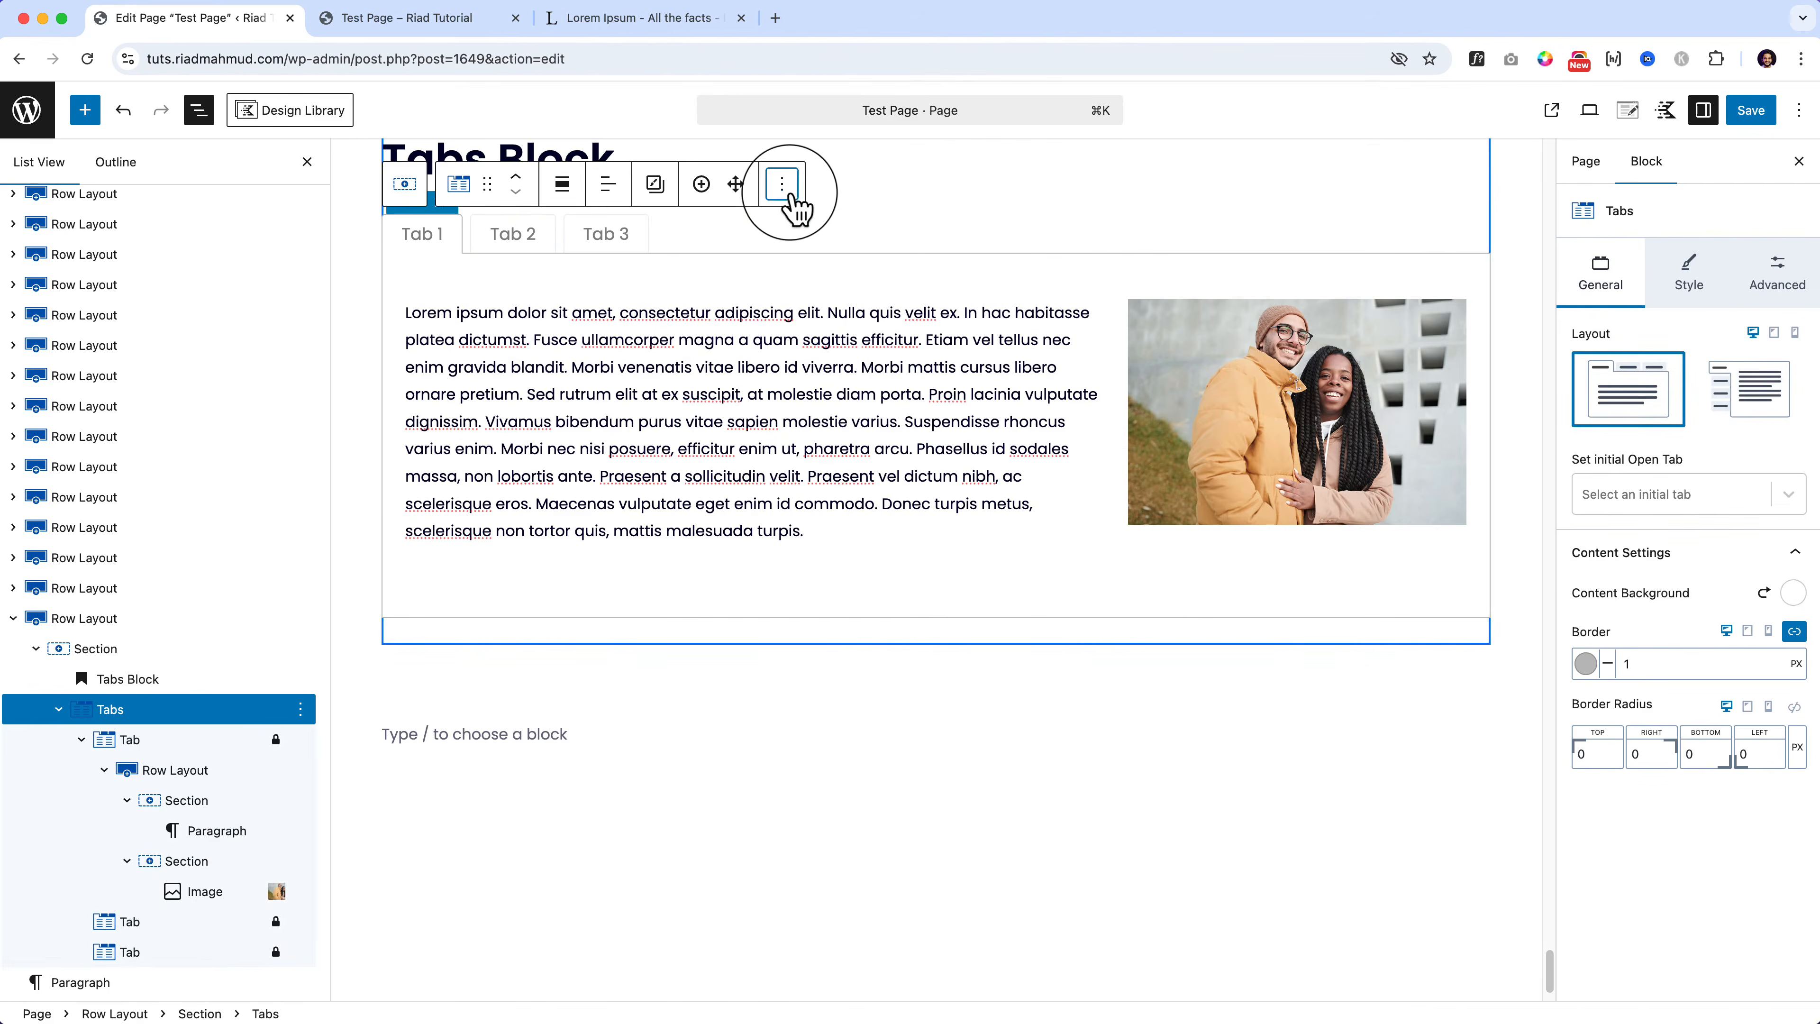
Step: Add a second Tabs block after the first one with the underline tab style
click(782, 184)
click(851, 405)
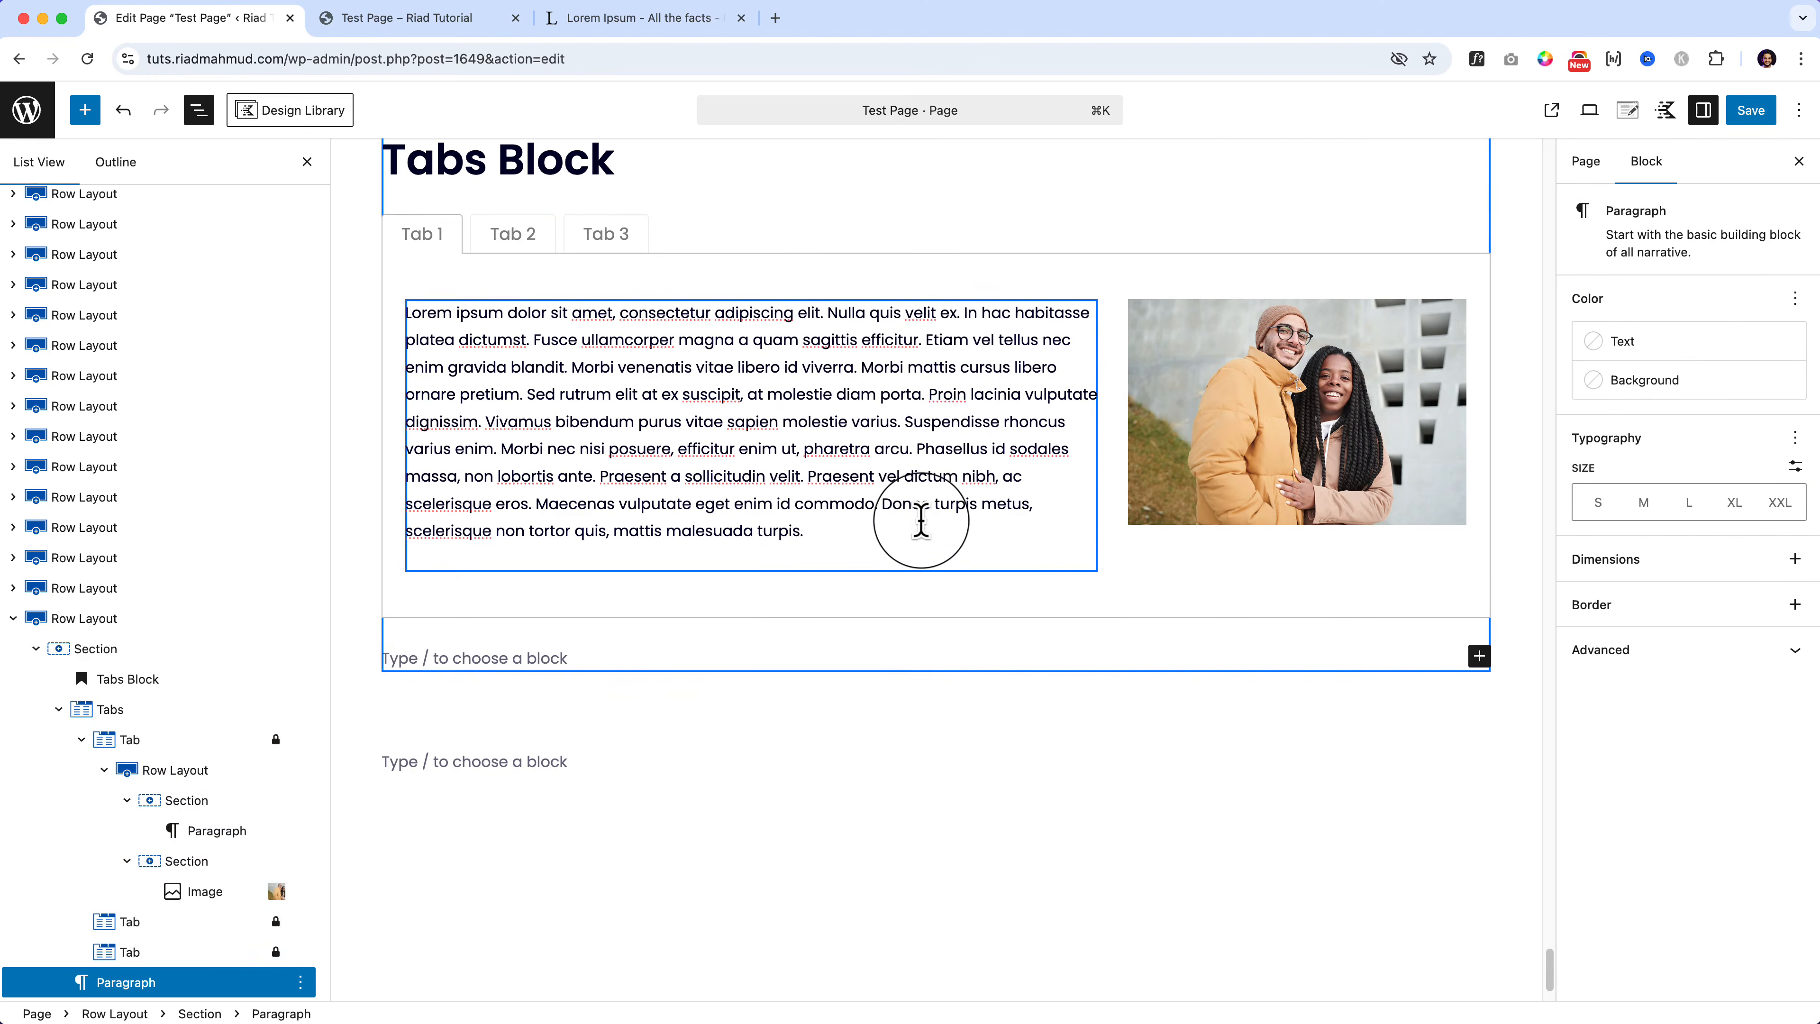
text(/tab)
key(Down)
key(Down)
key(Down)
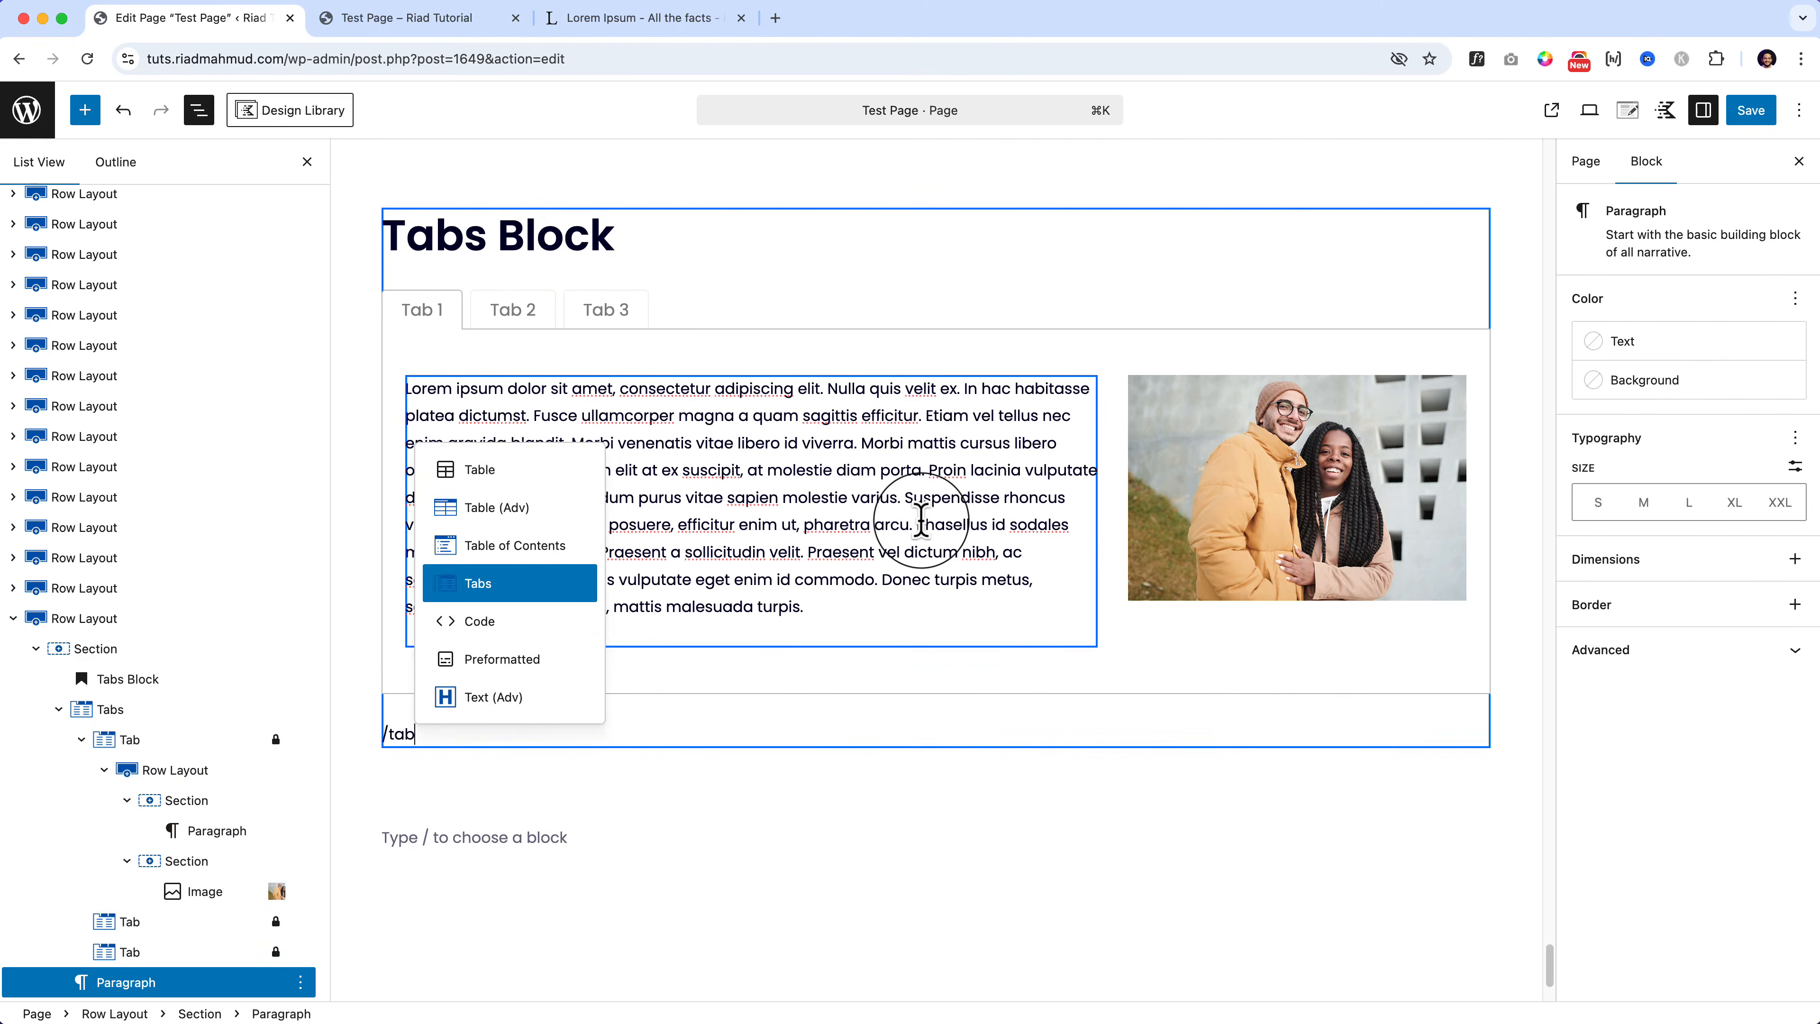
key(Return)
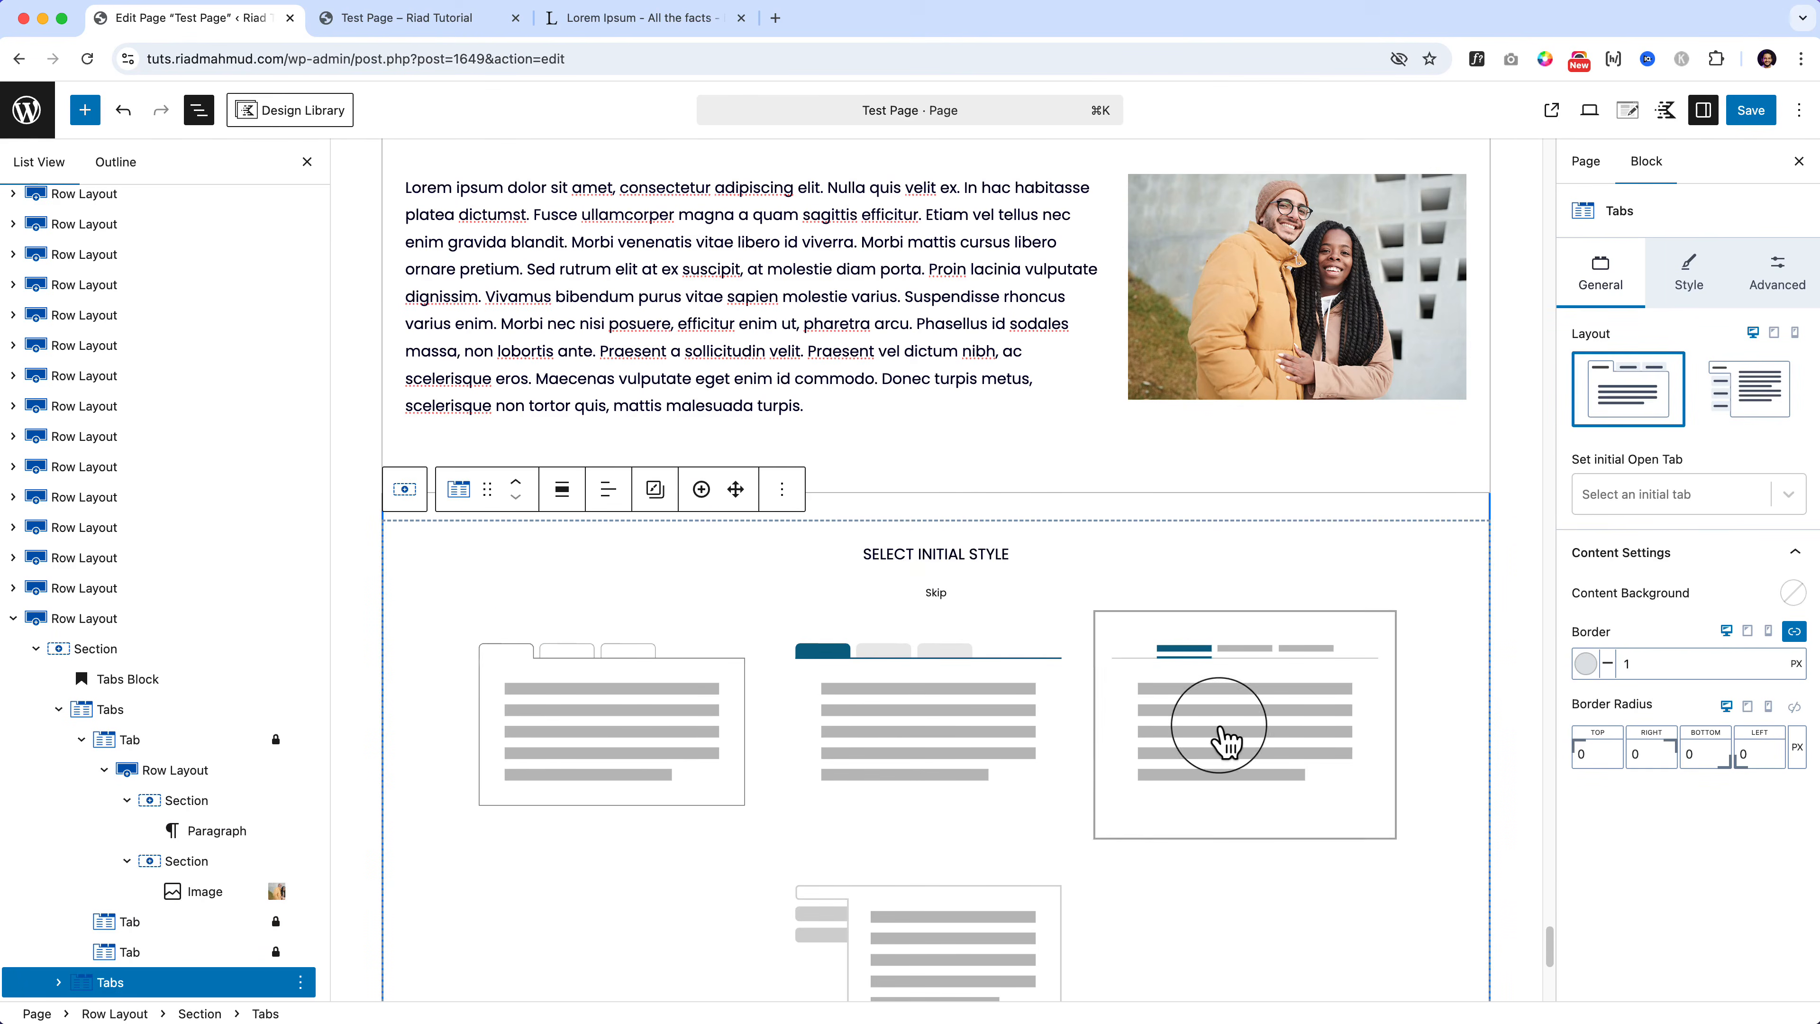
scroll(1227, 717, down, 3)
click(1275, 541)
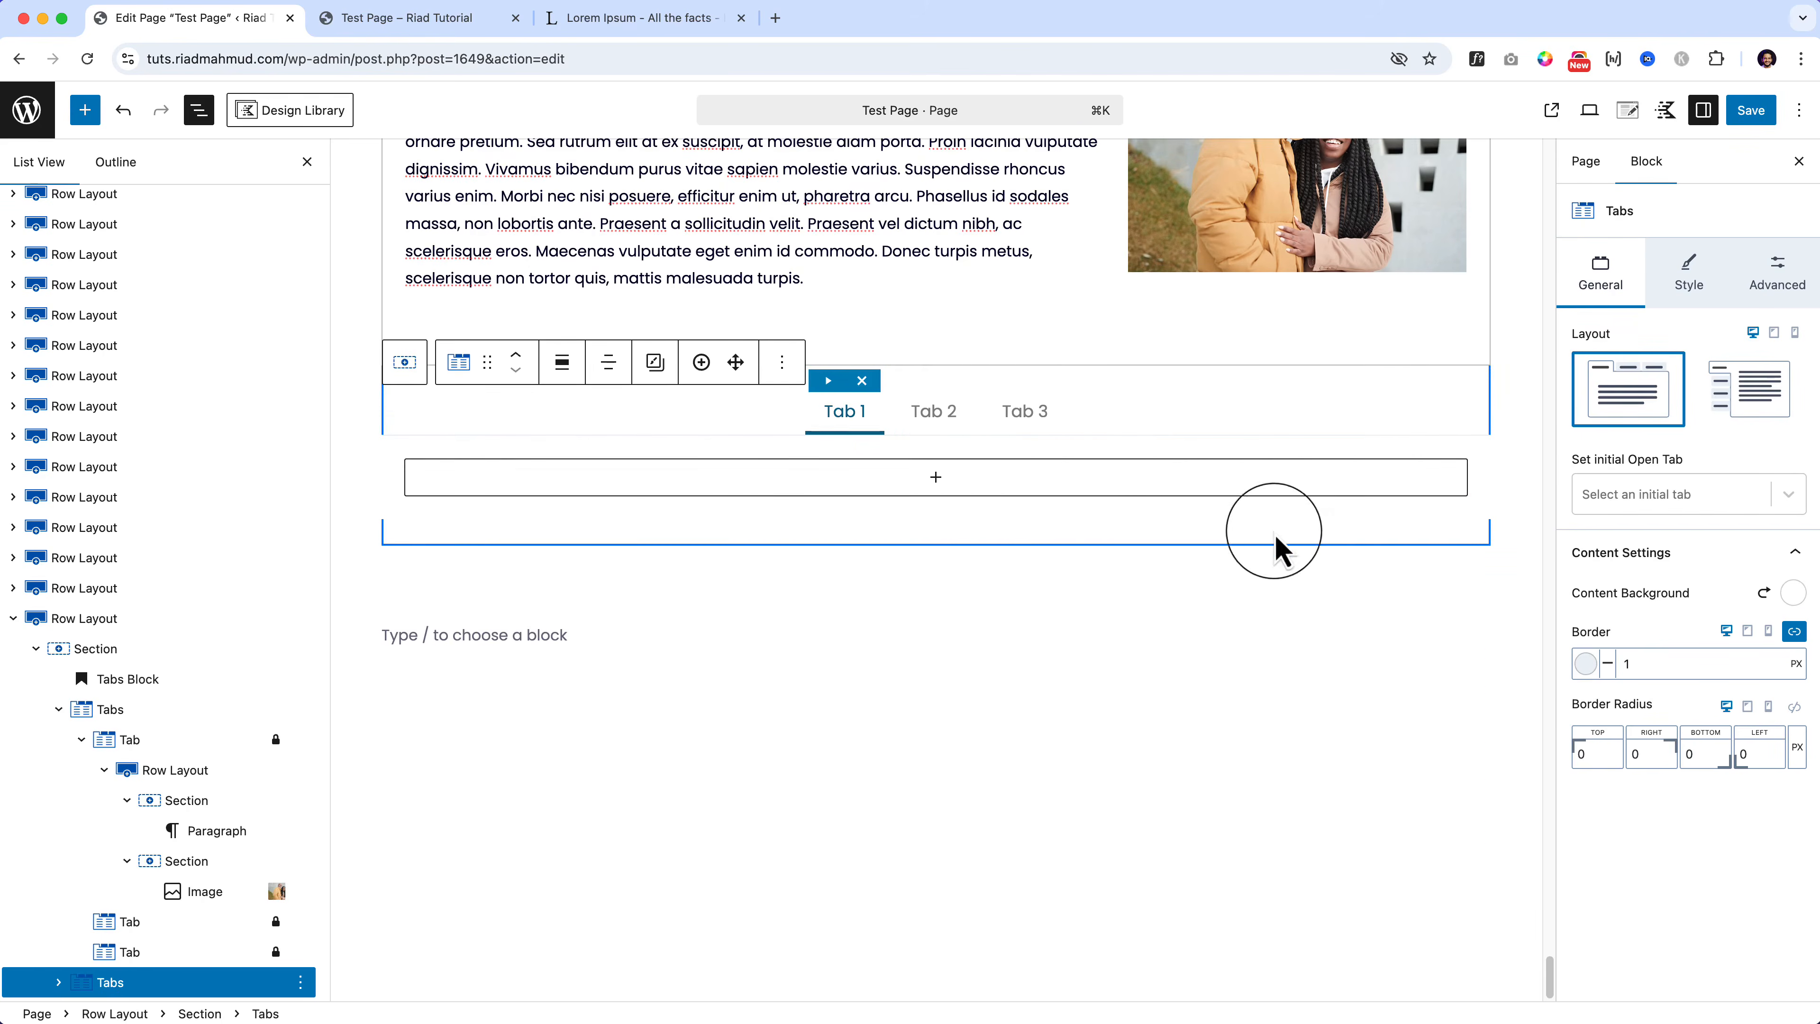
Step: Switch to Tab 3 of the new tabs block
click(968, 414)
click(1032, 414)
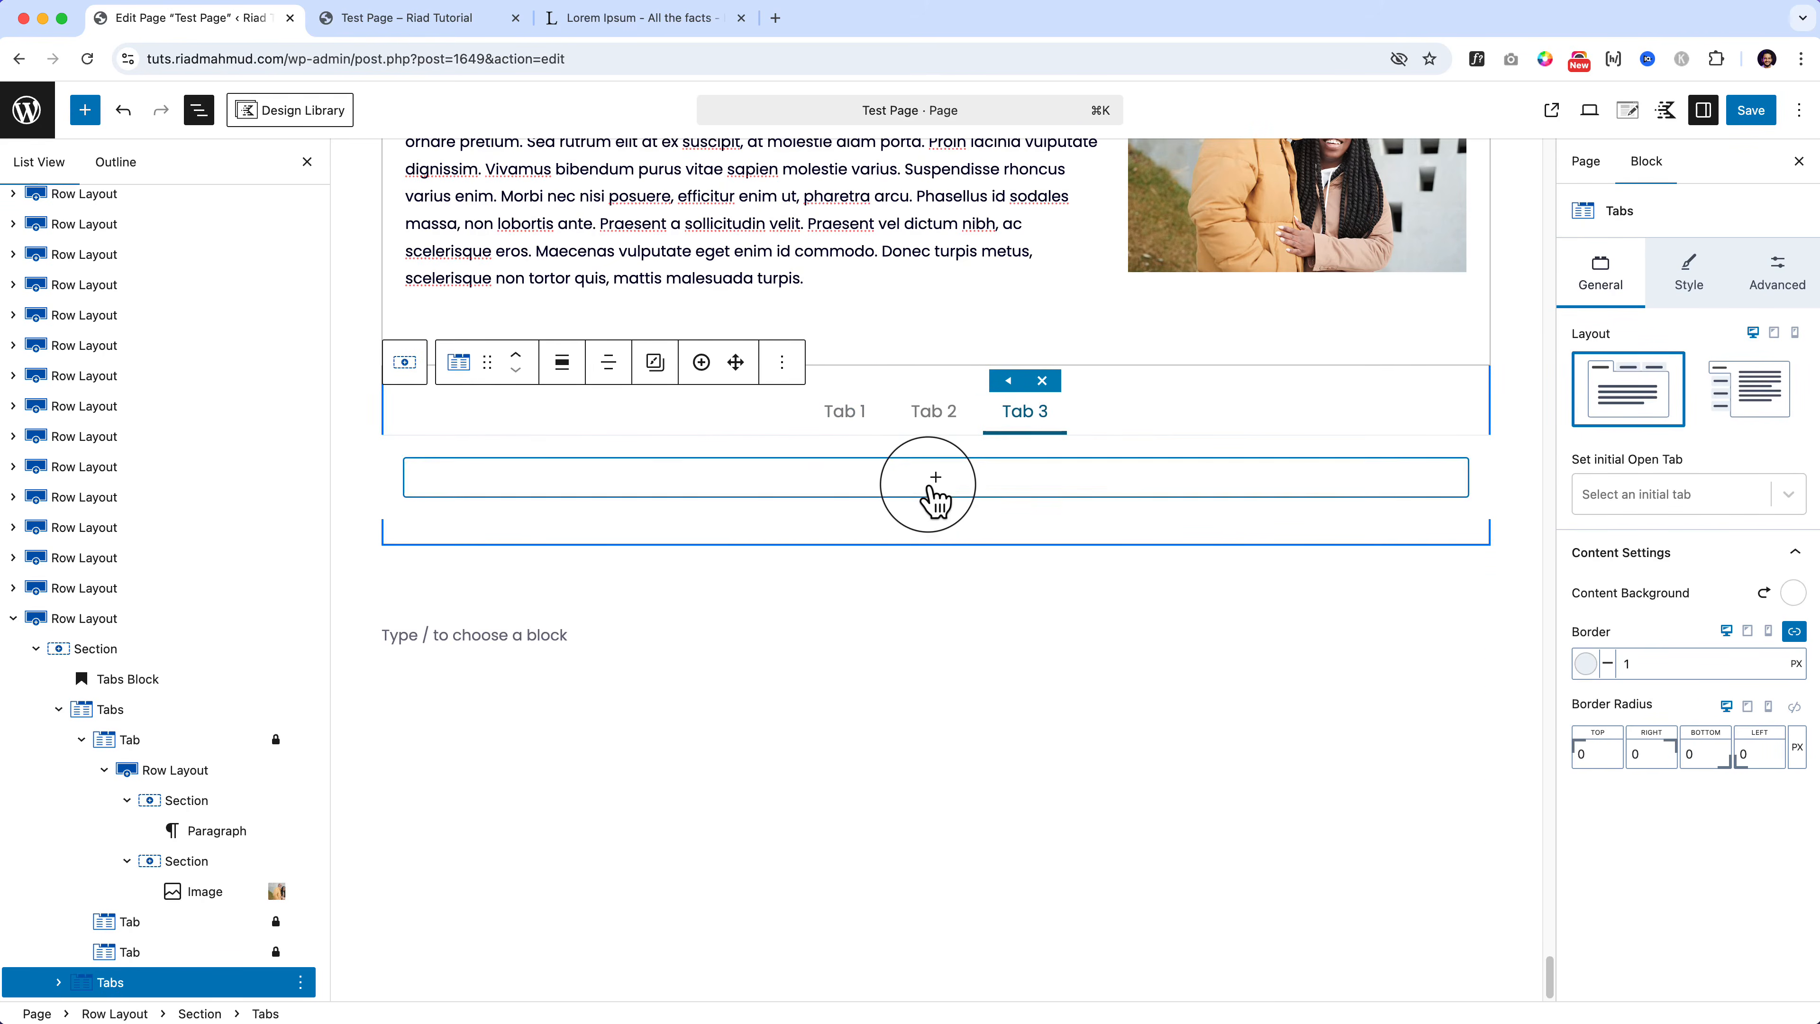
click(935, 479)
scroll(1218, 422, up, 3)
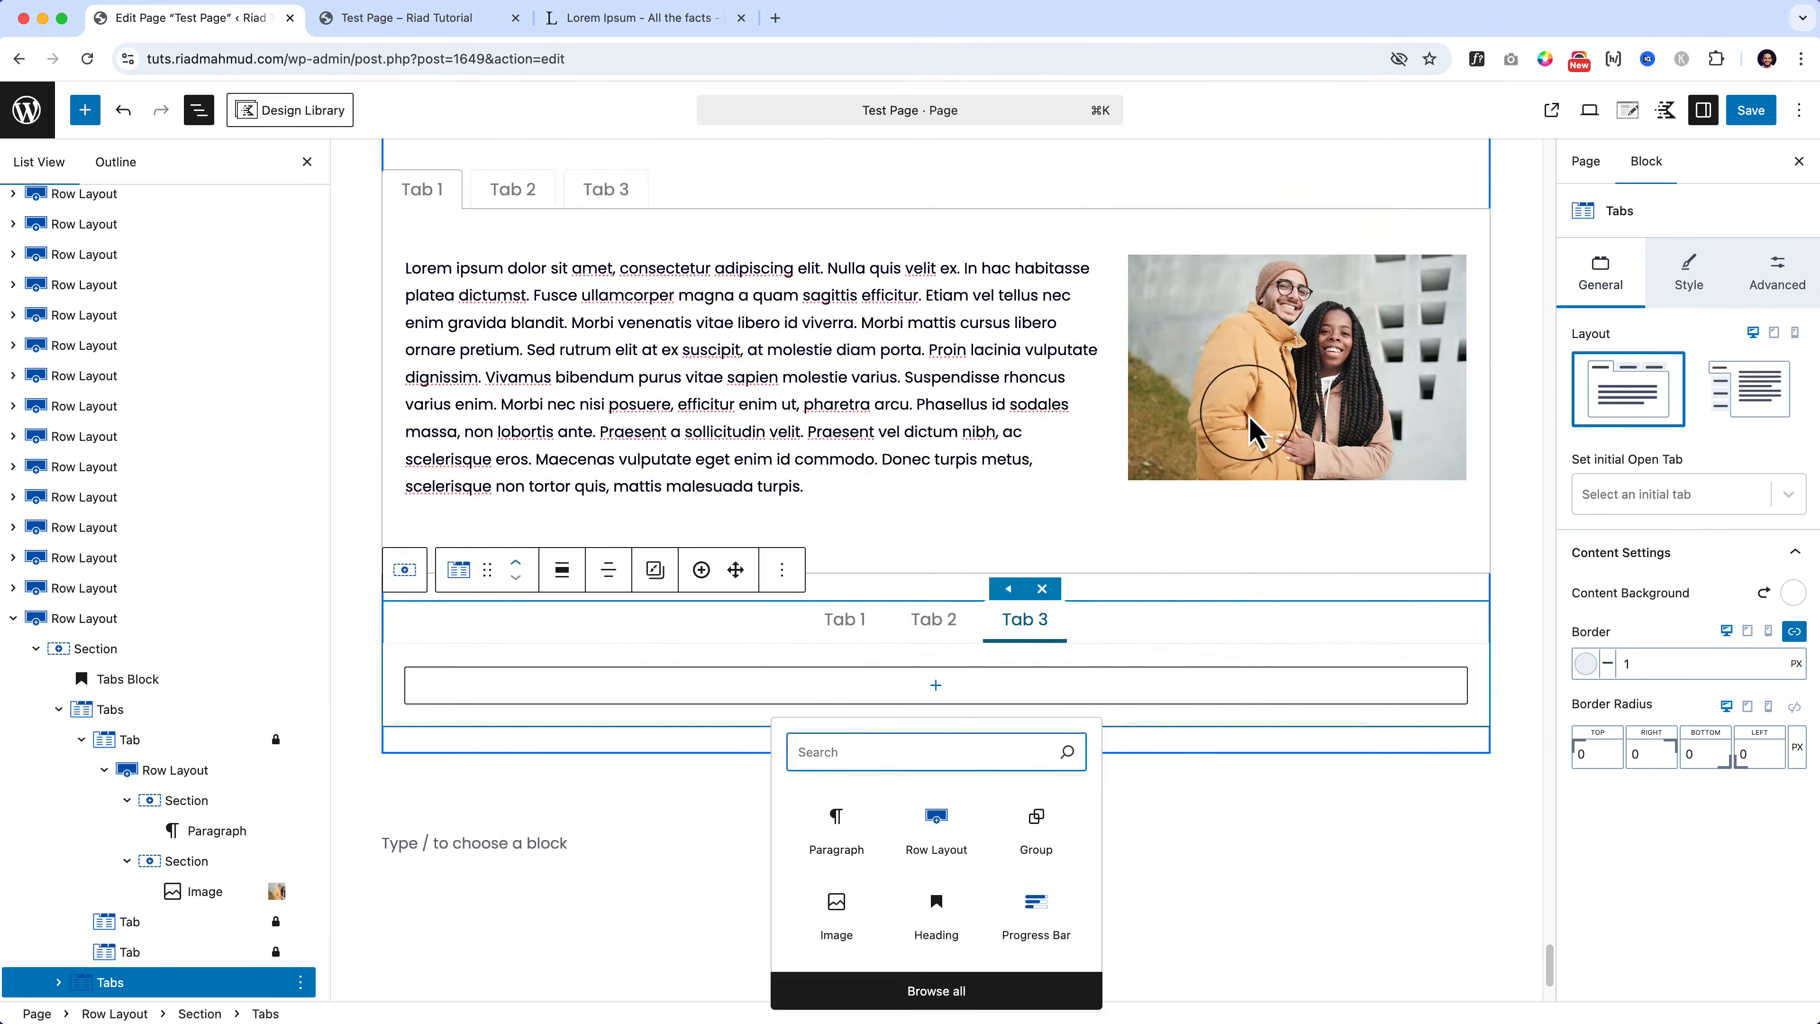
click(1247, 412)
click(909, 368)
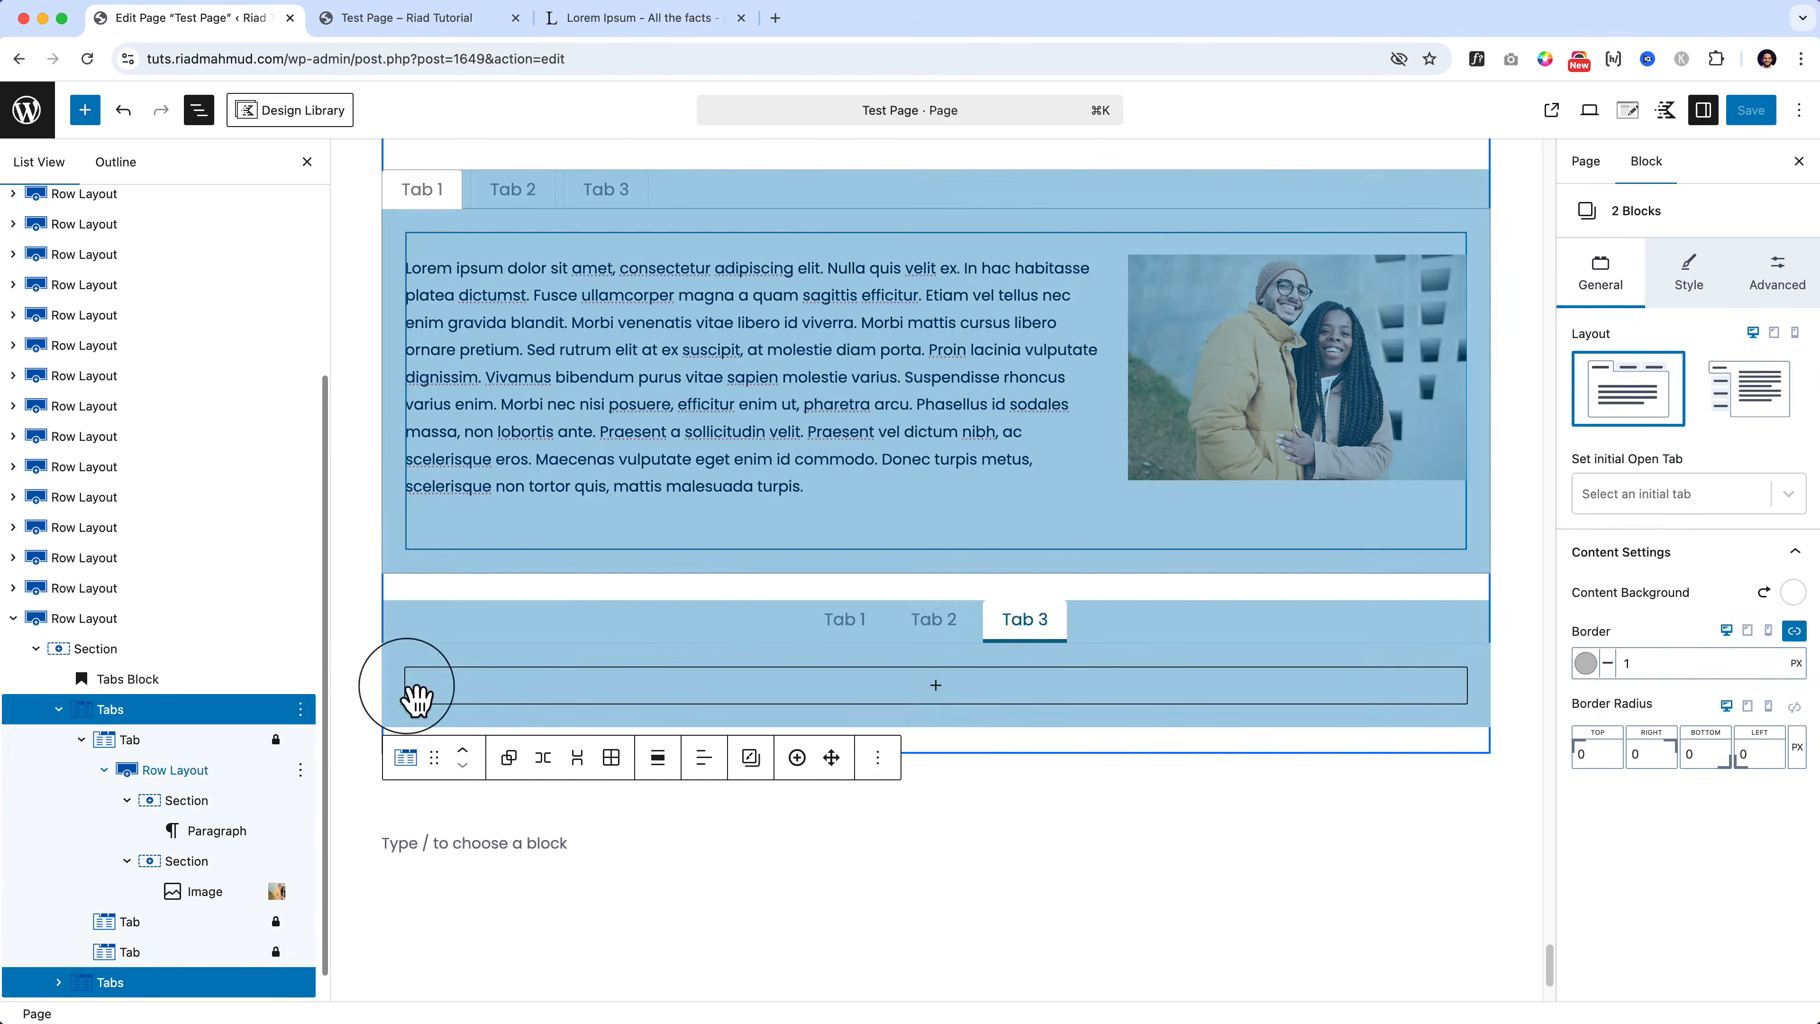
Step: Copy Tab 1's text-and-photo row from List View into Tab 3, then save the page
click(271, 796)
click(272, 770)
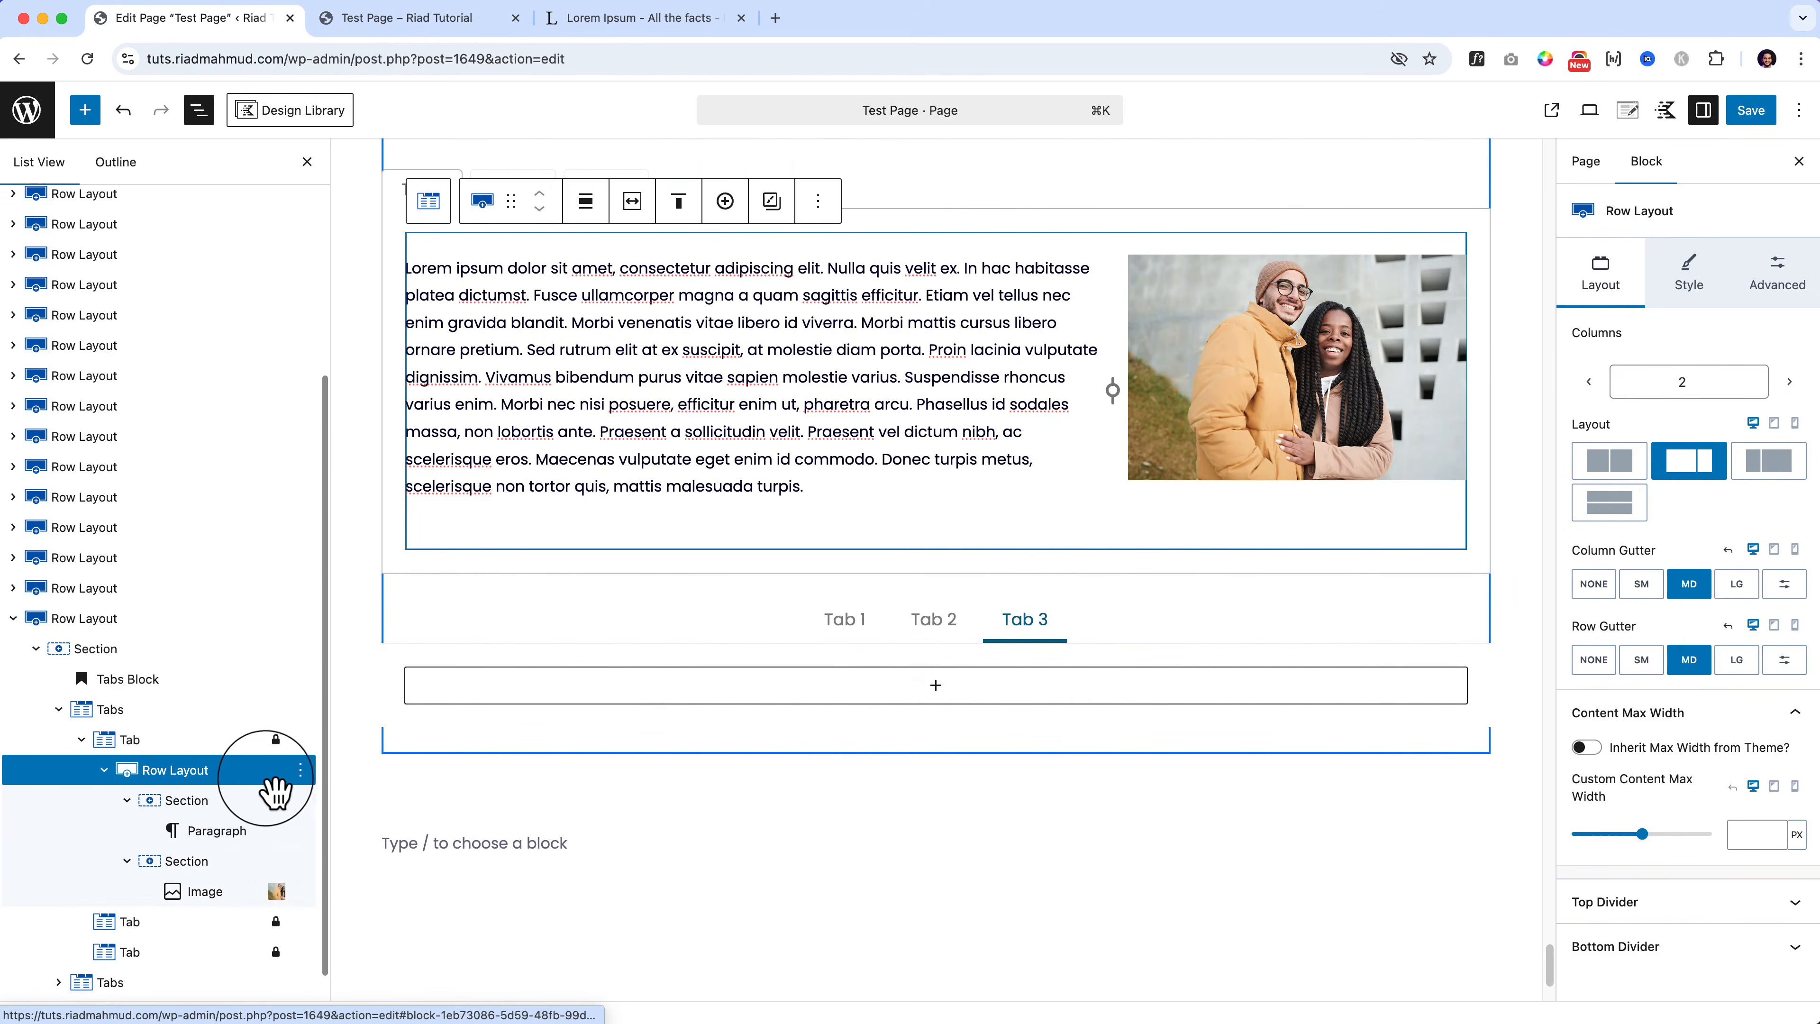
click(299, 772)
click(359, 351)
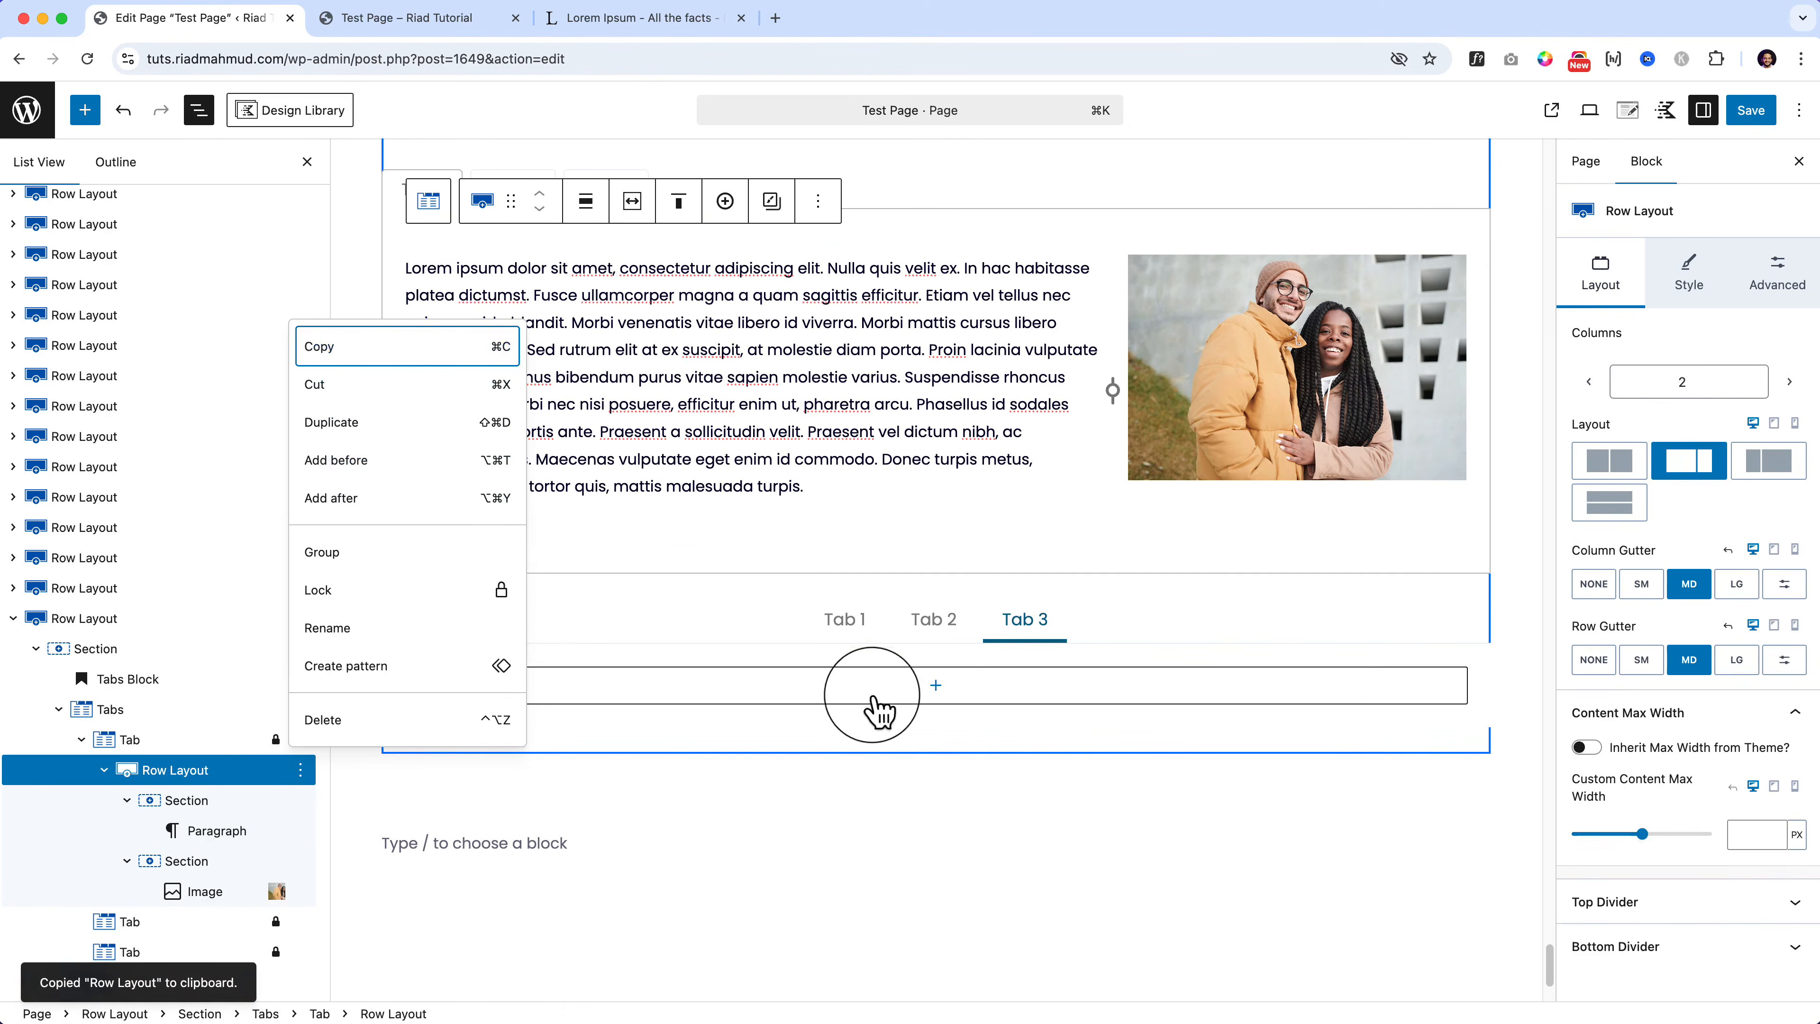
click(881, 710)
click(832, 792)
key(super+v)
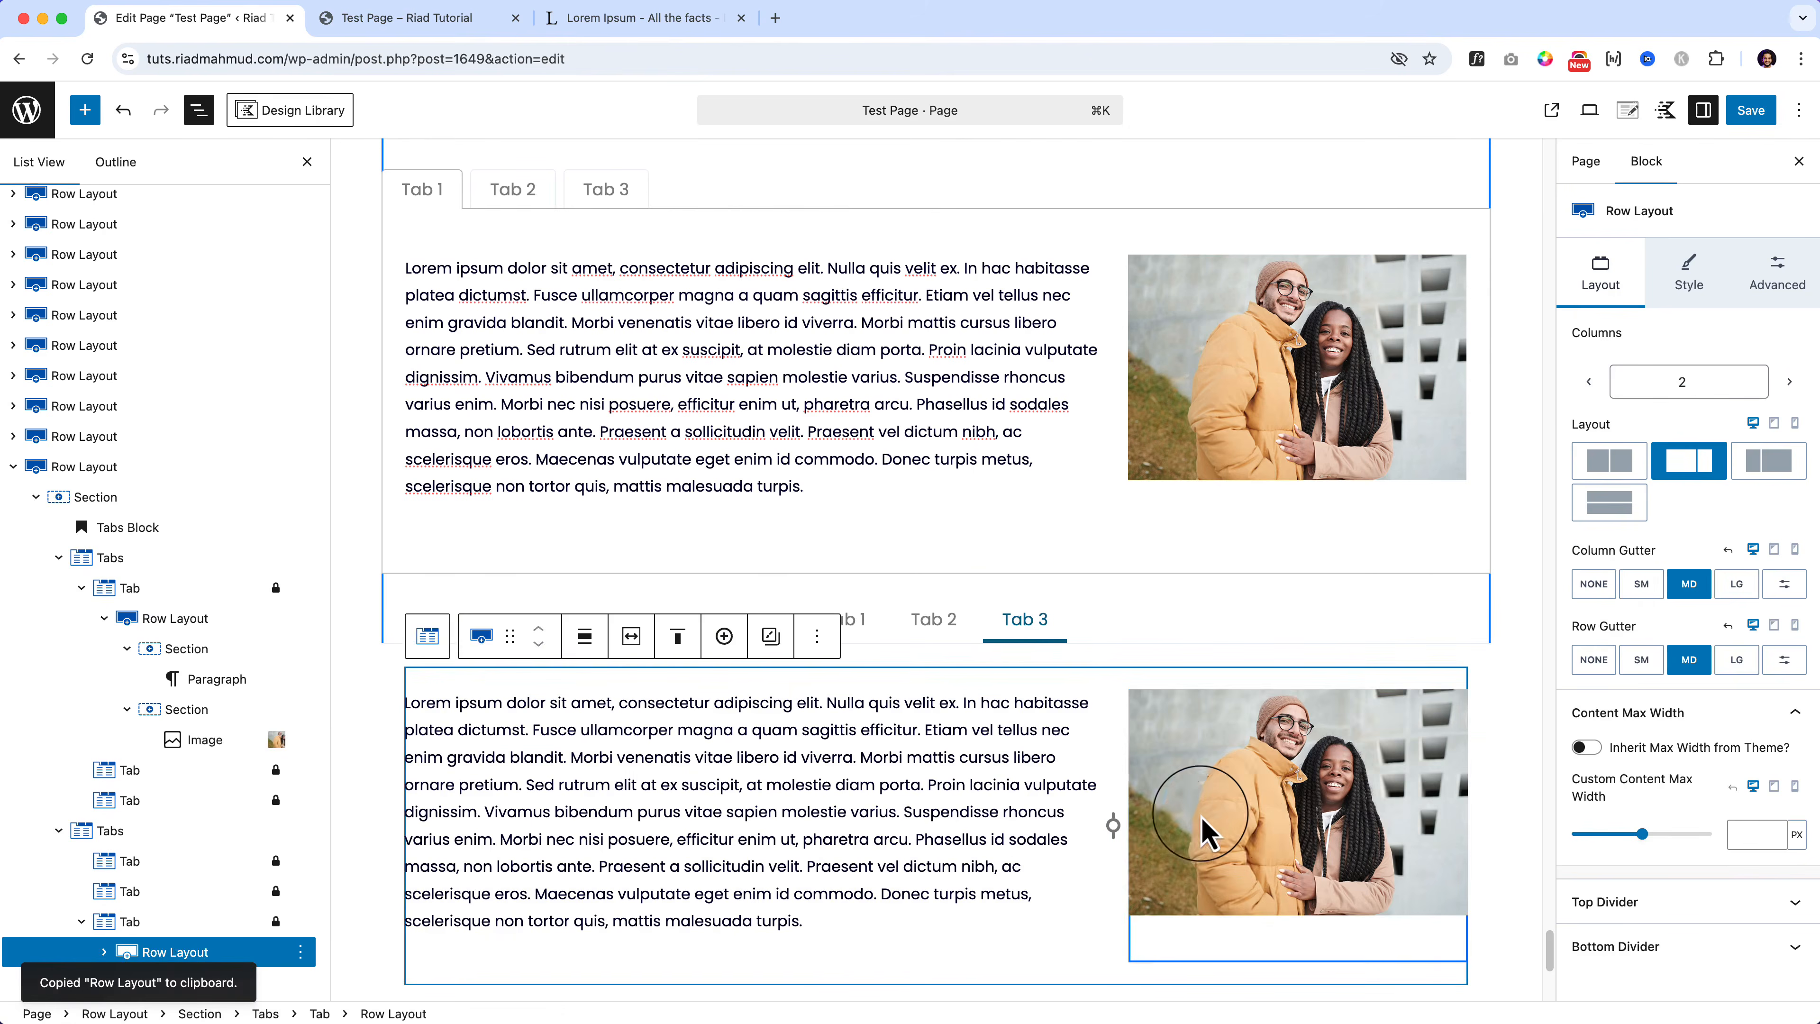
click(1242, 832)
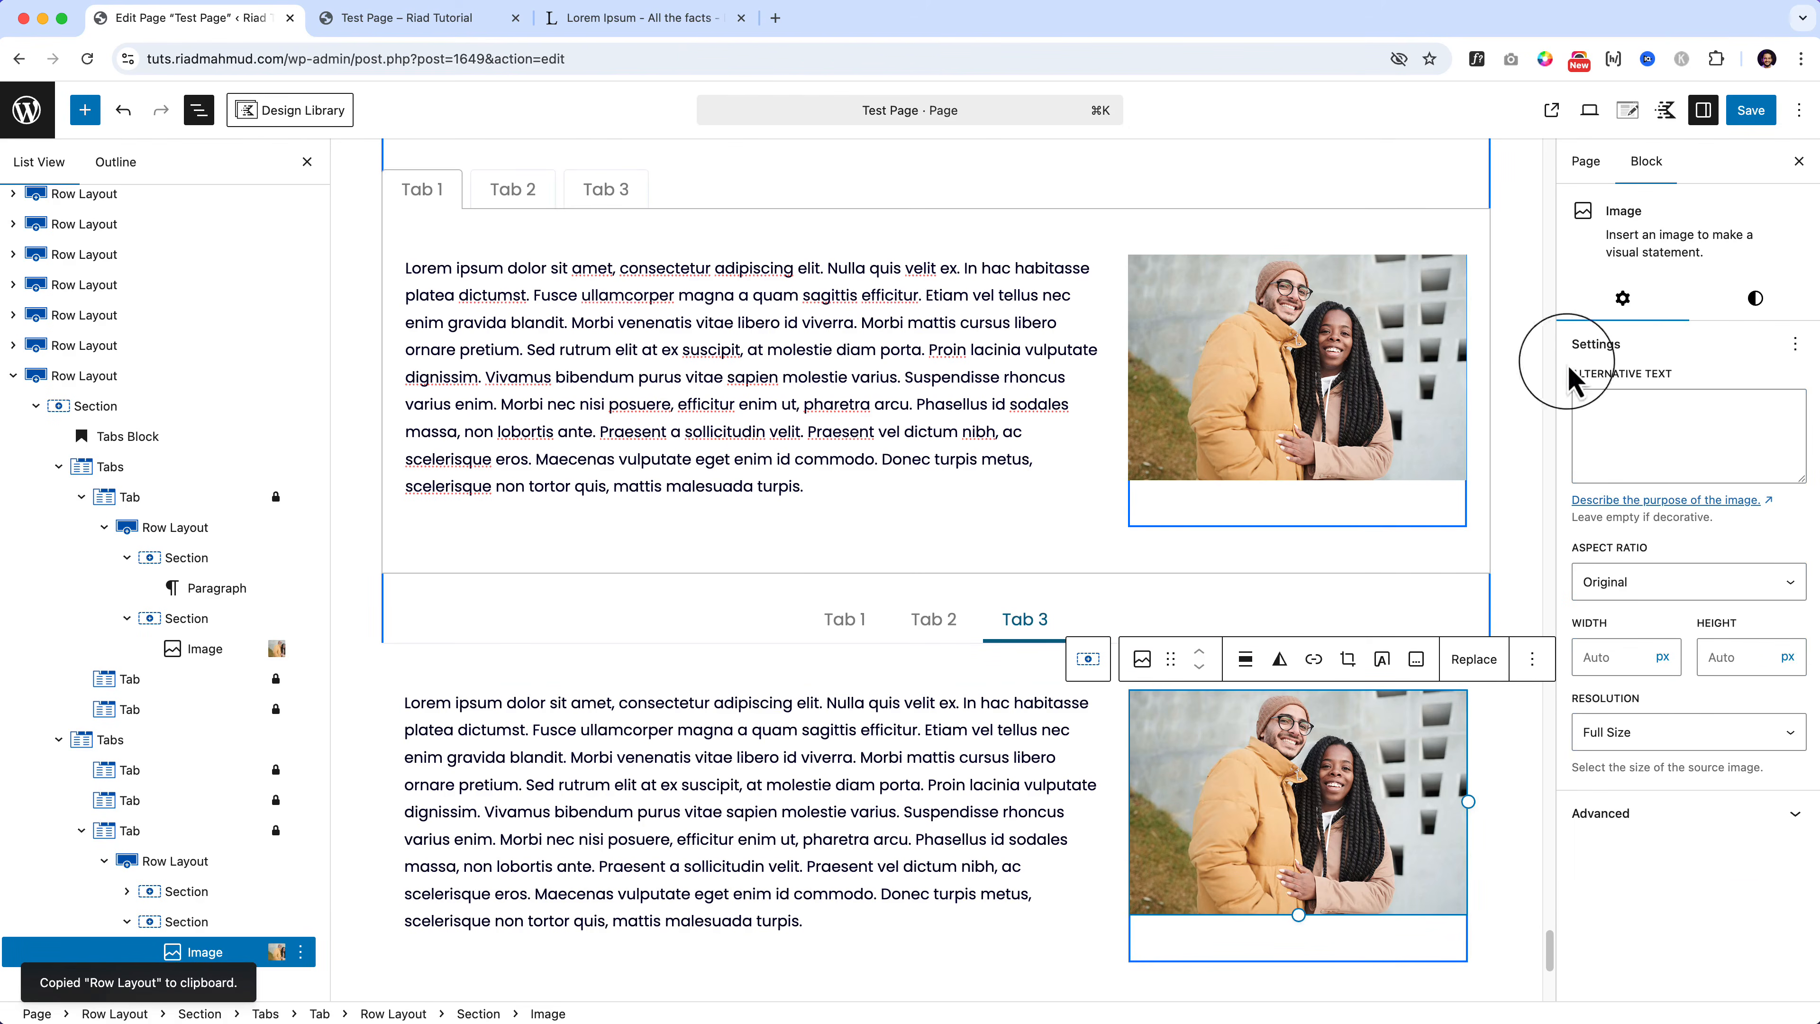
click(1749, 110)
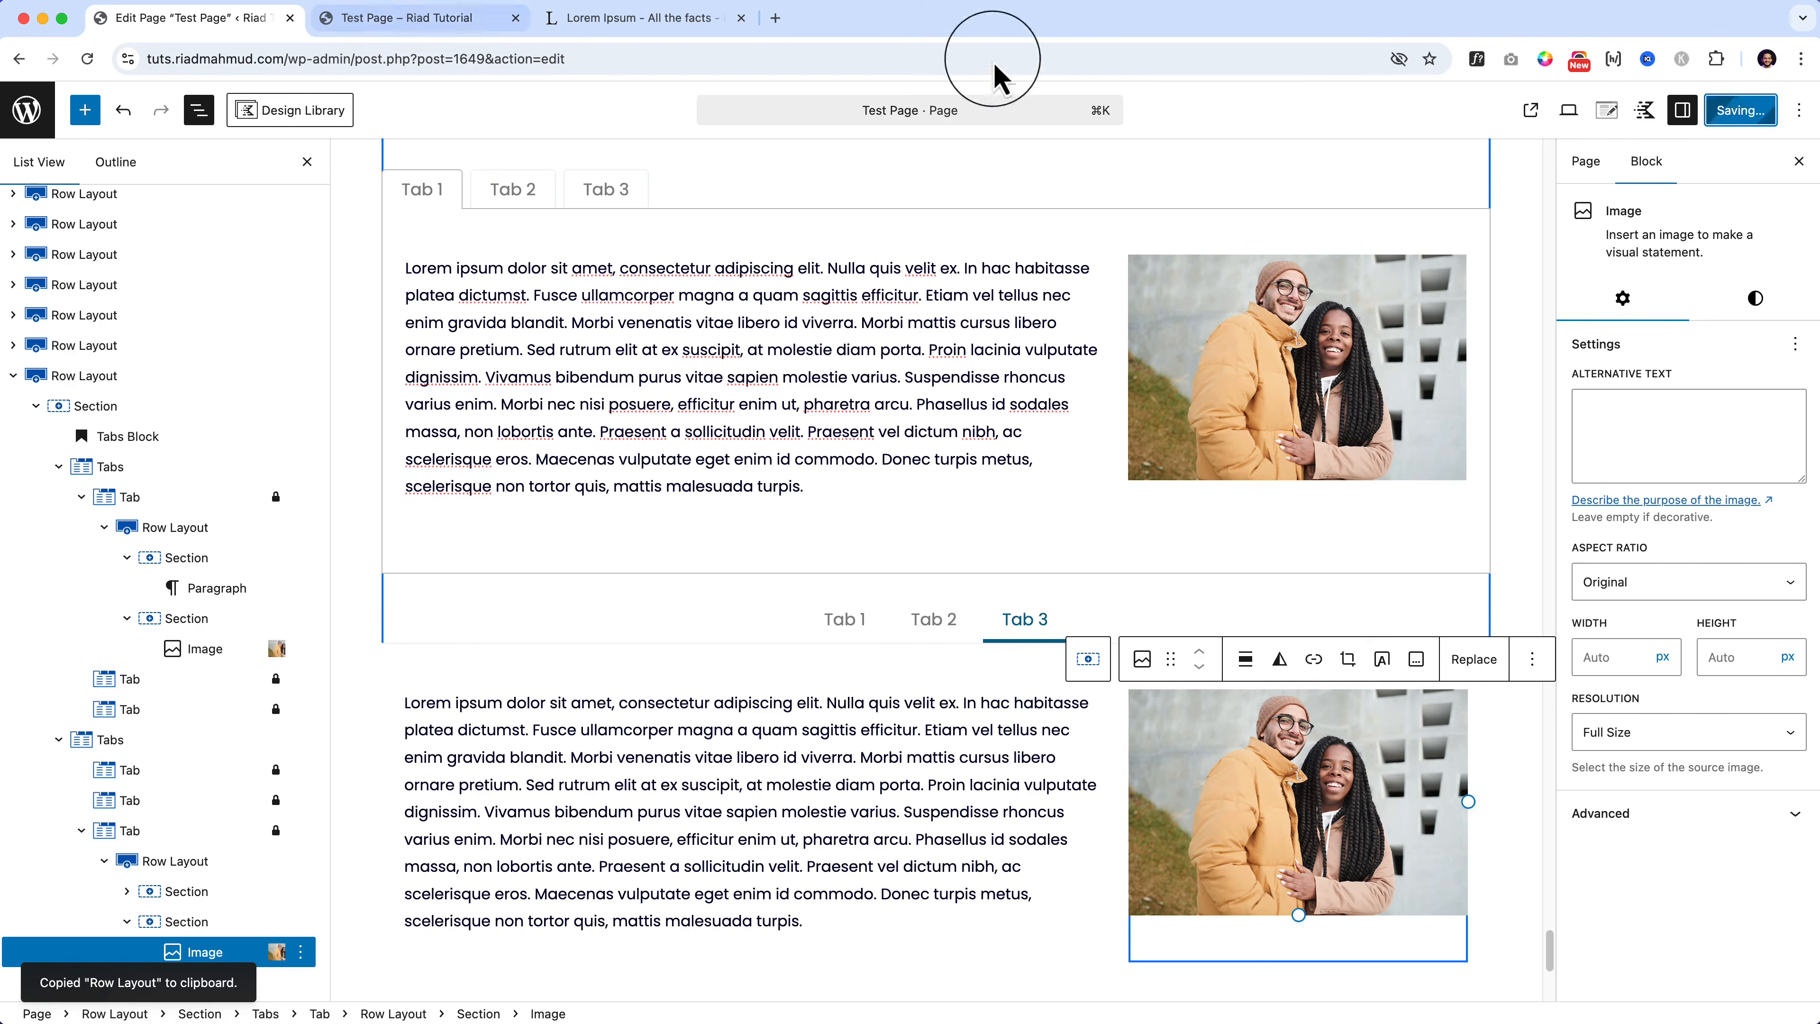
click(438, 19)
drag(357, 57, 702, 90)
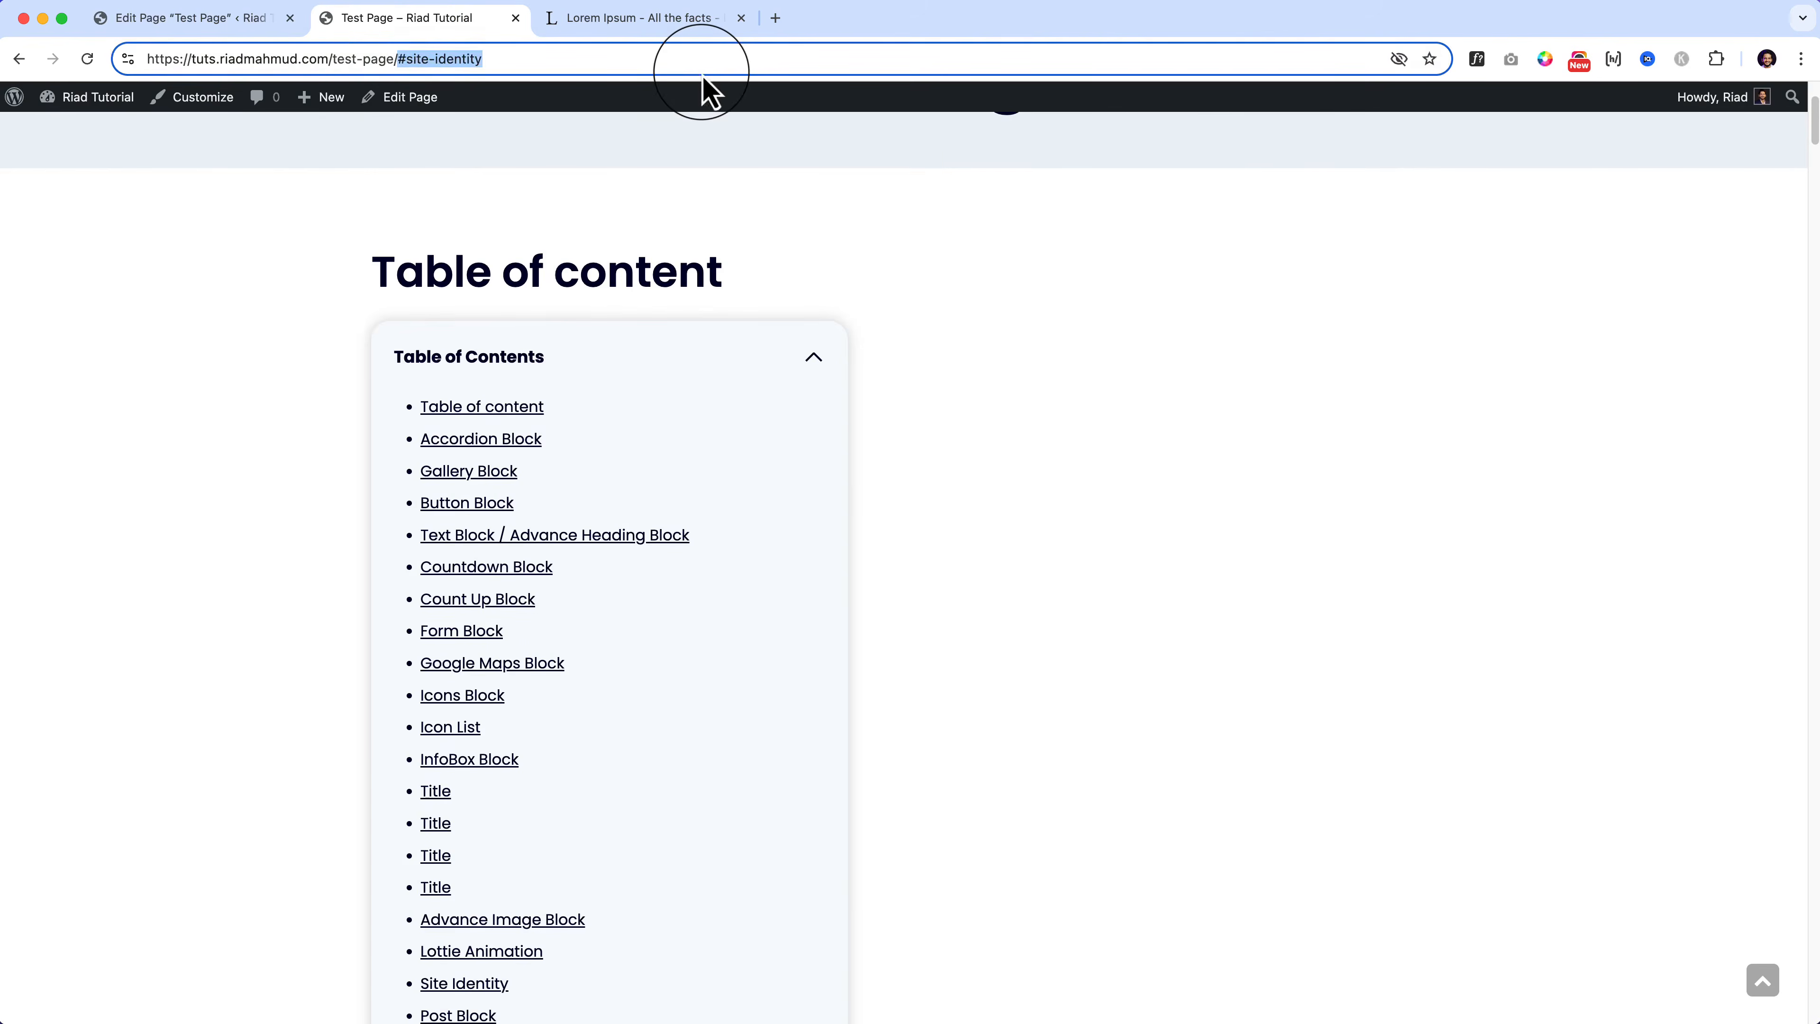
key(BackSpace)
key(Return)
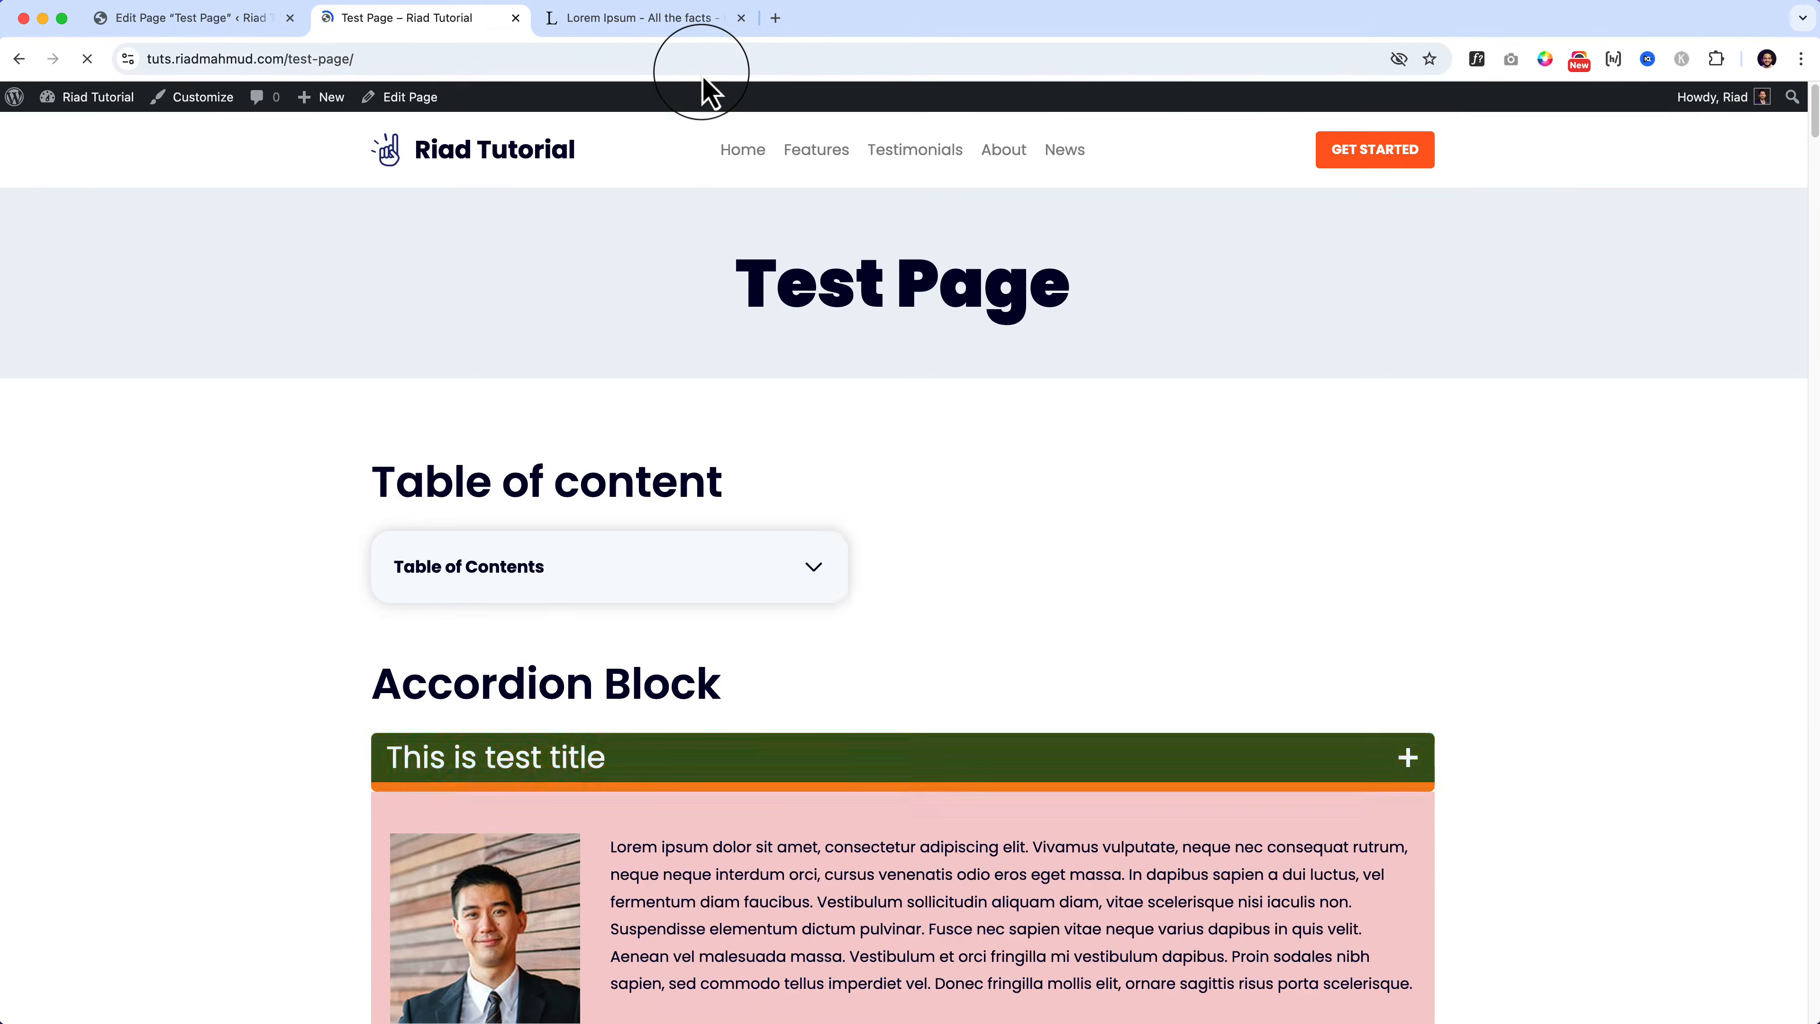
click(810, 570)
scroll(581, 785, down, 15)
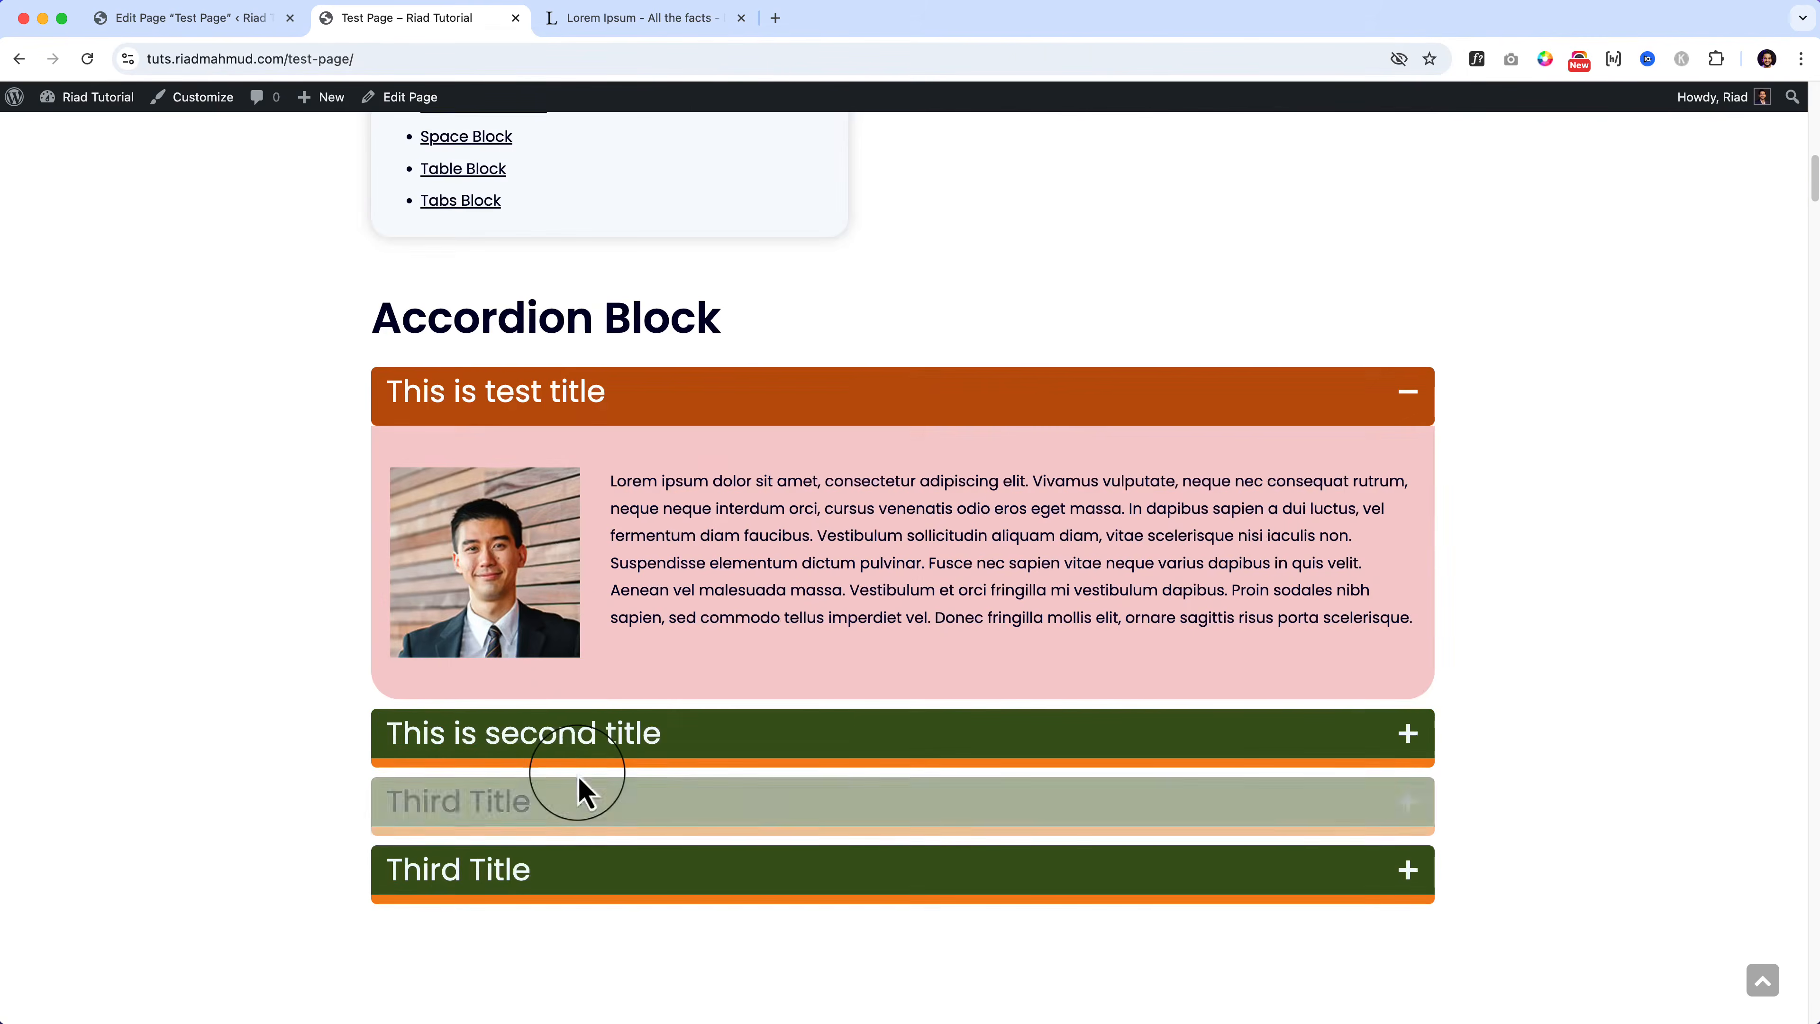
click(476, 203)
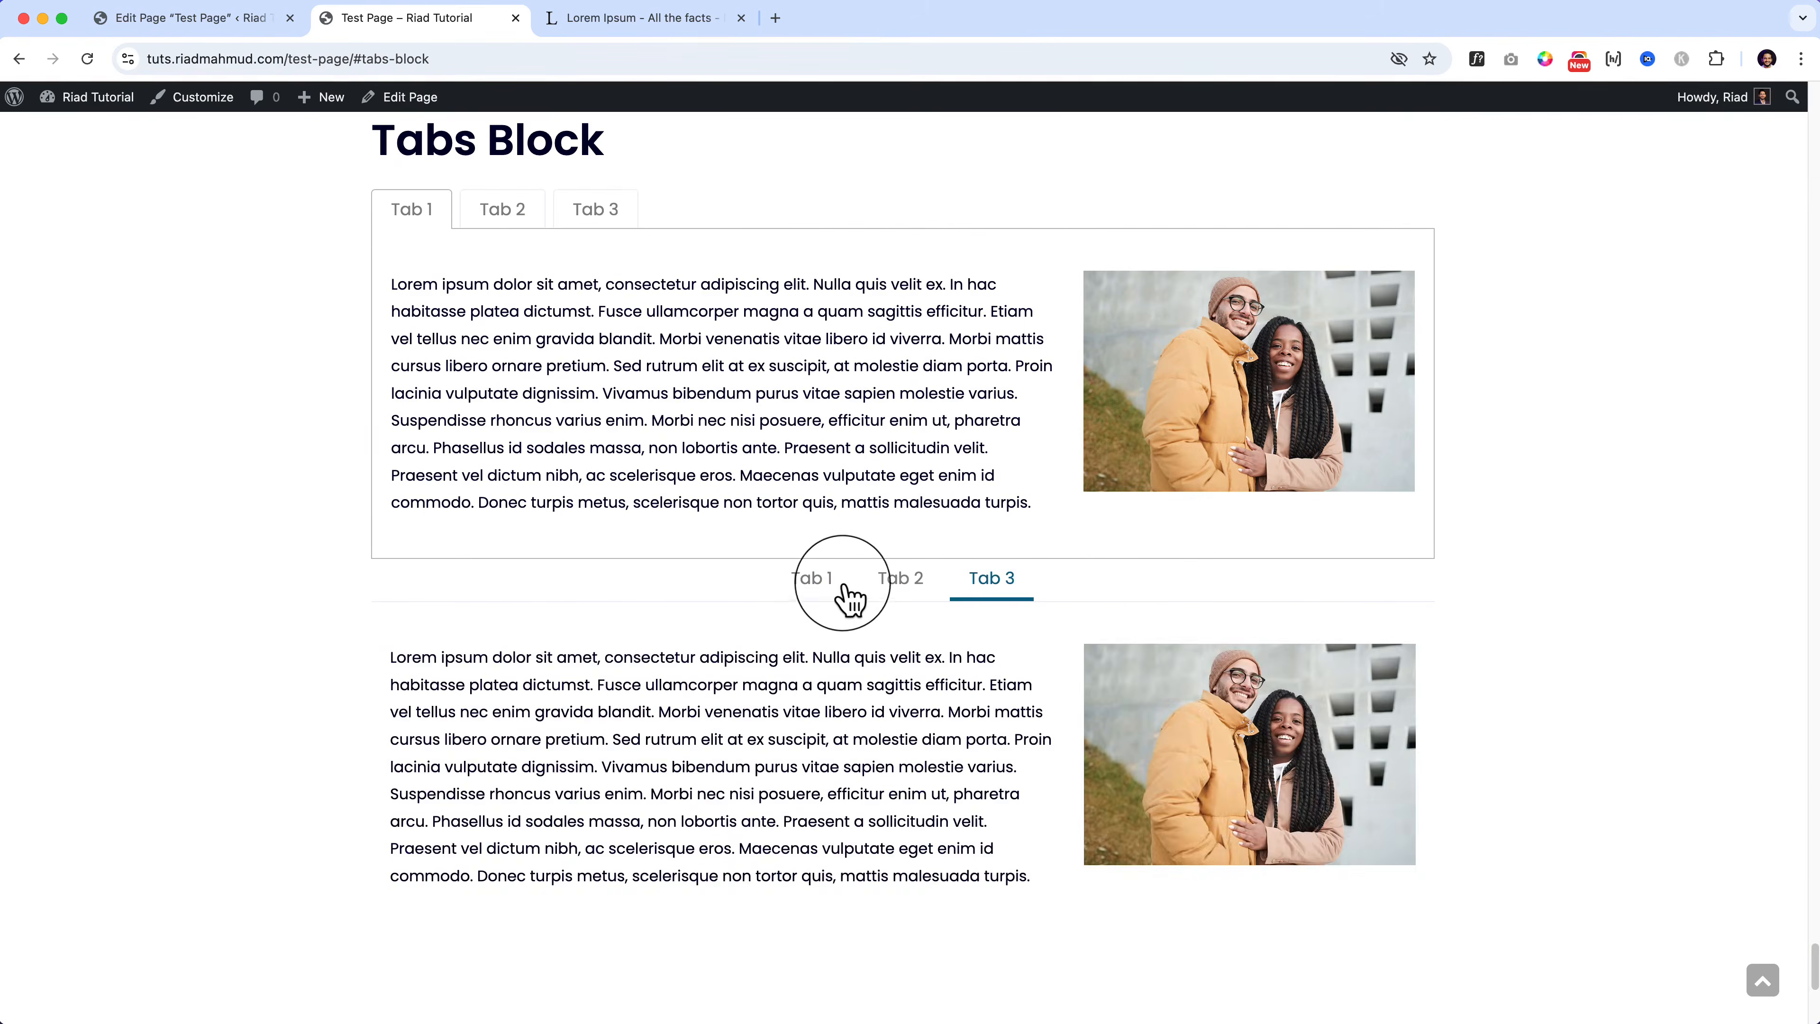
click(832, 580)
click(898, 588)
click(1004, 588)
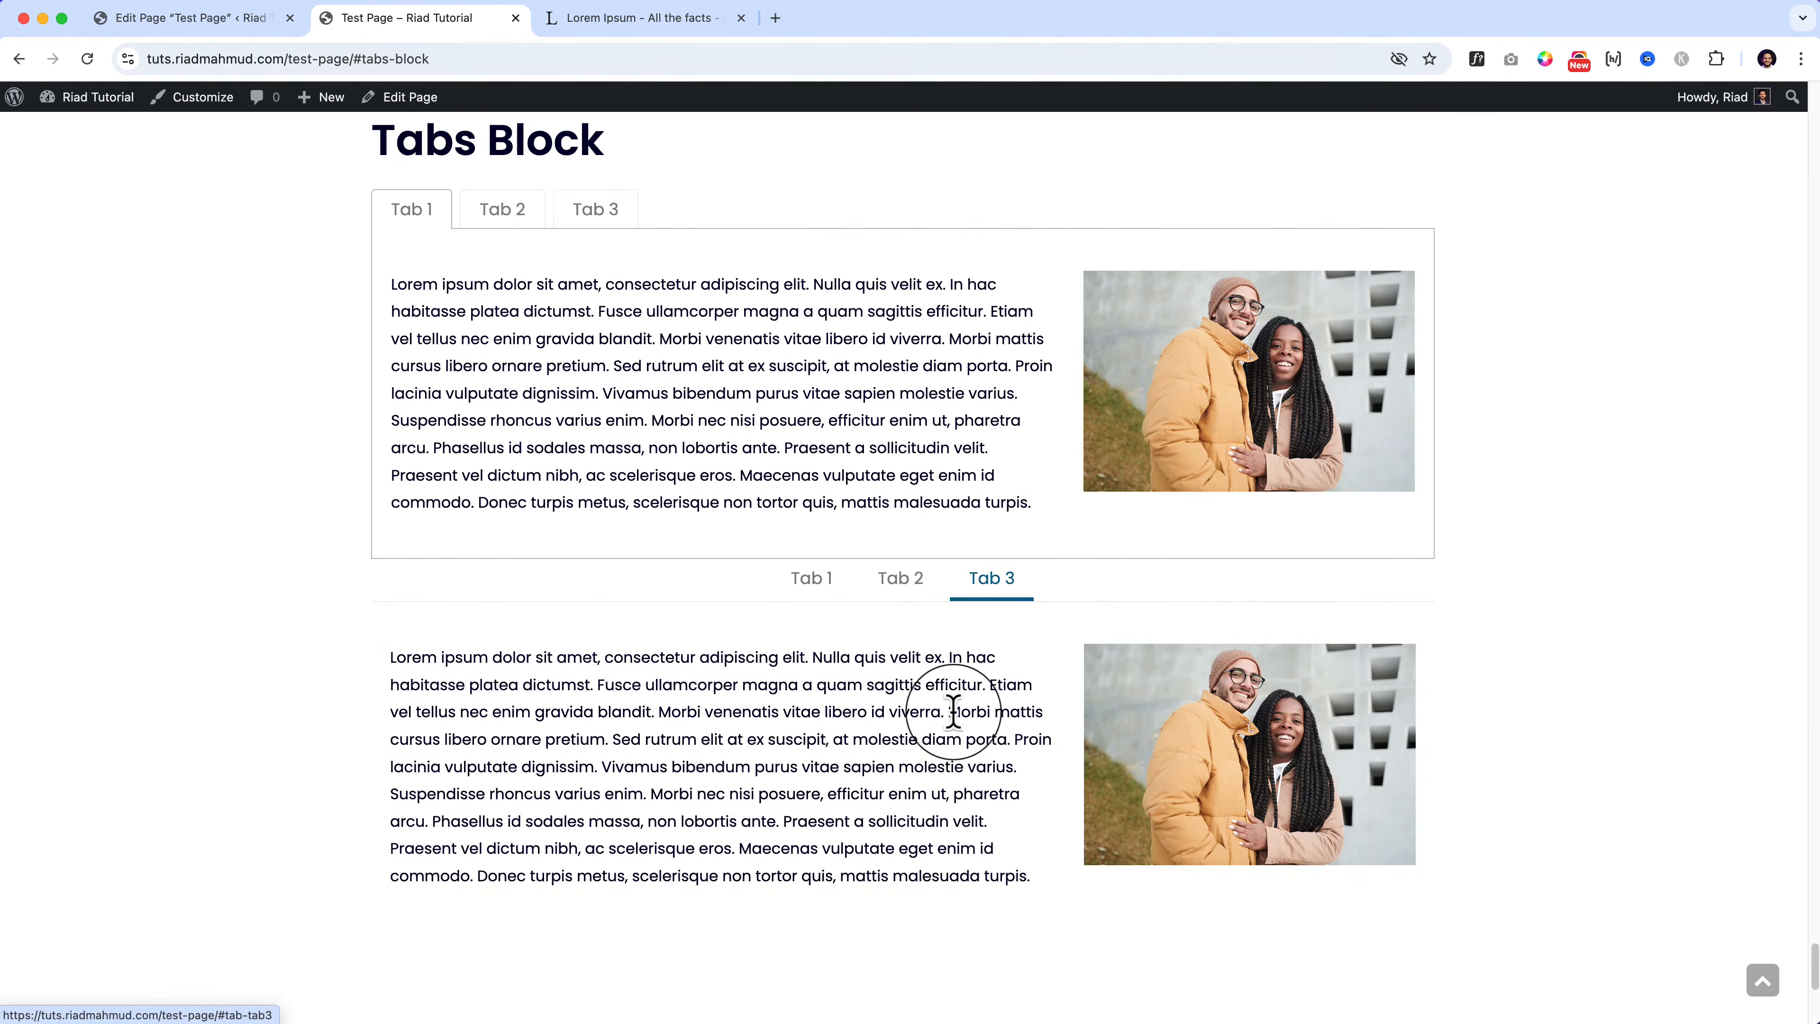
click(505, 215)
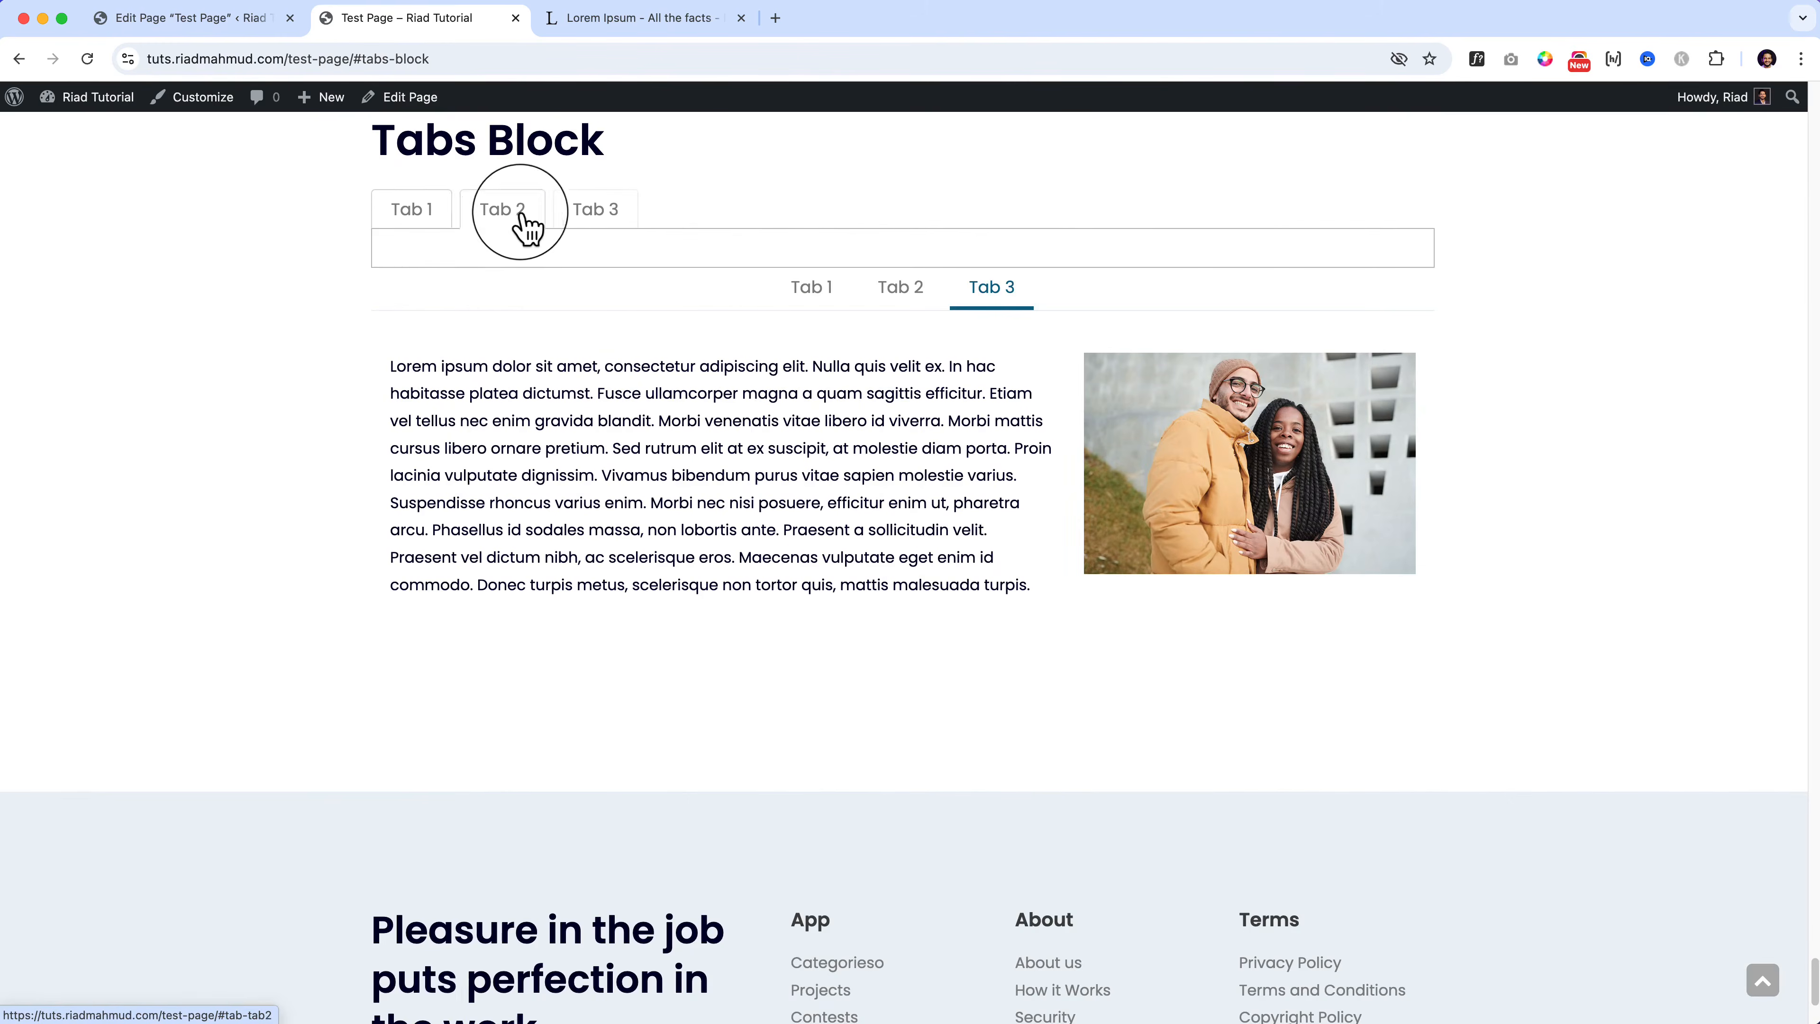
click(420, 215)
click(806, 580)
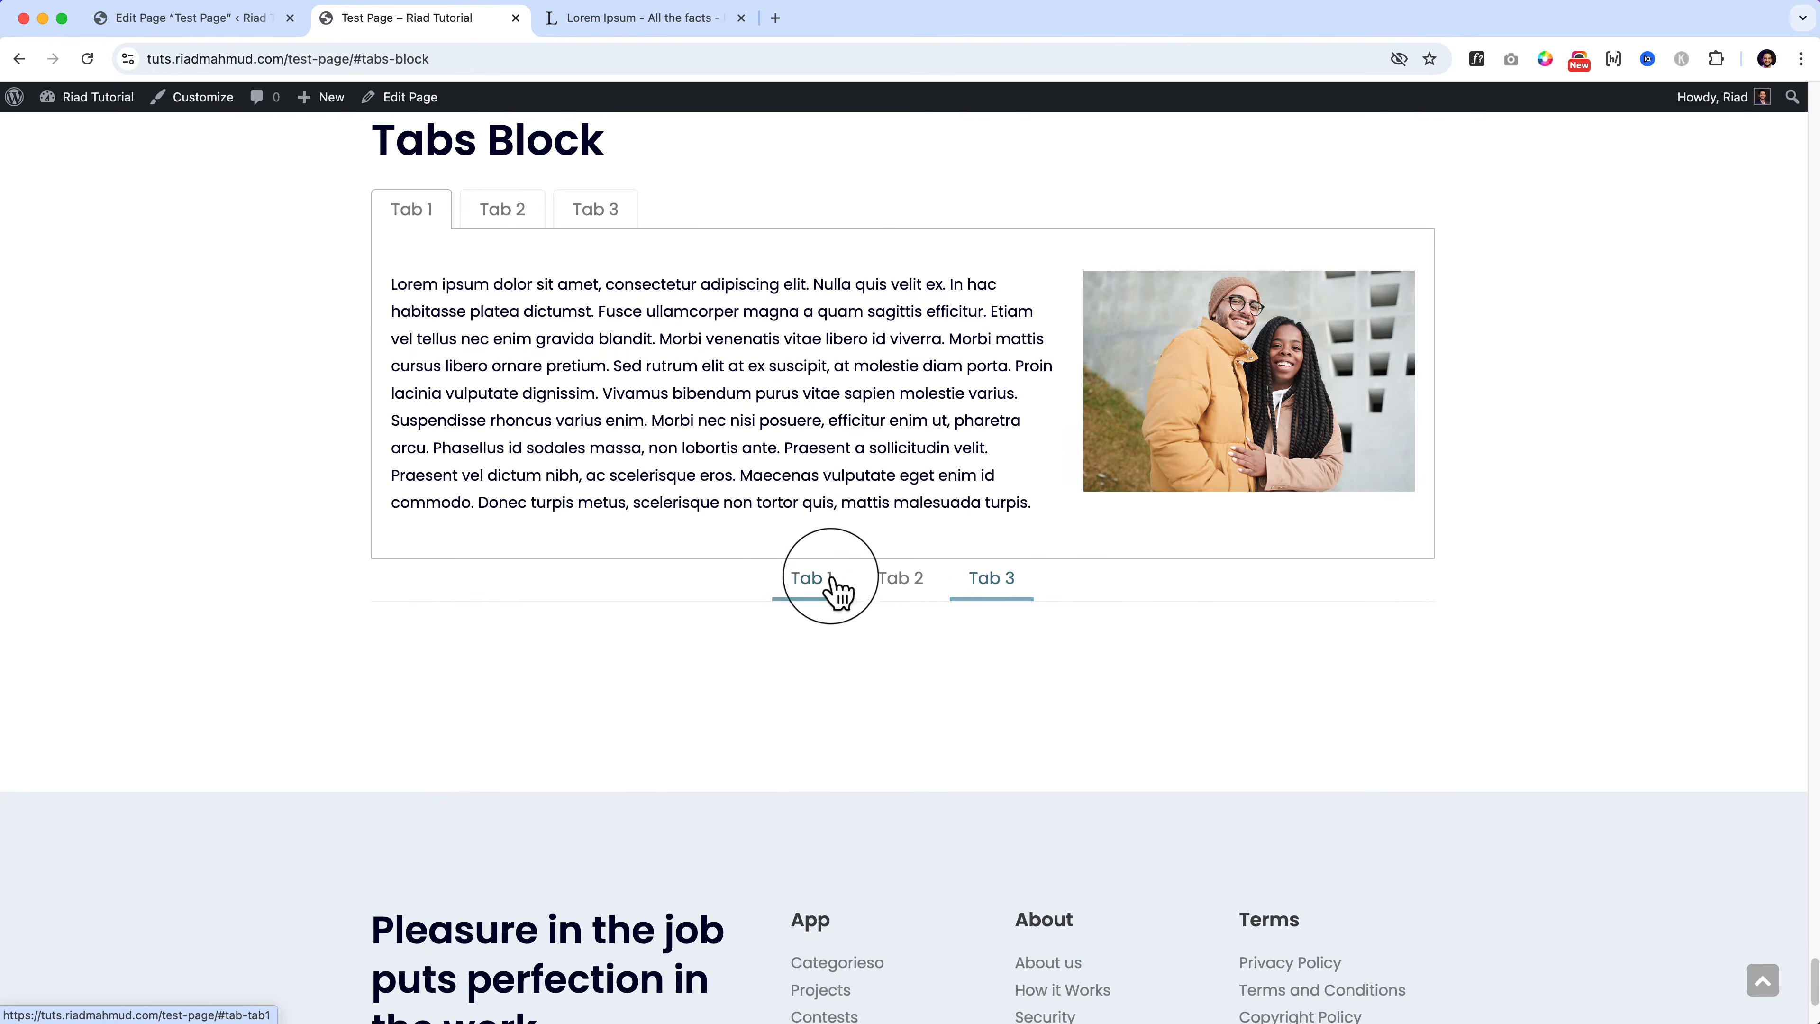
click(900, 586)
click(972, 588)
click(814, 590)
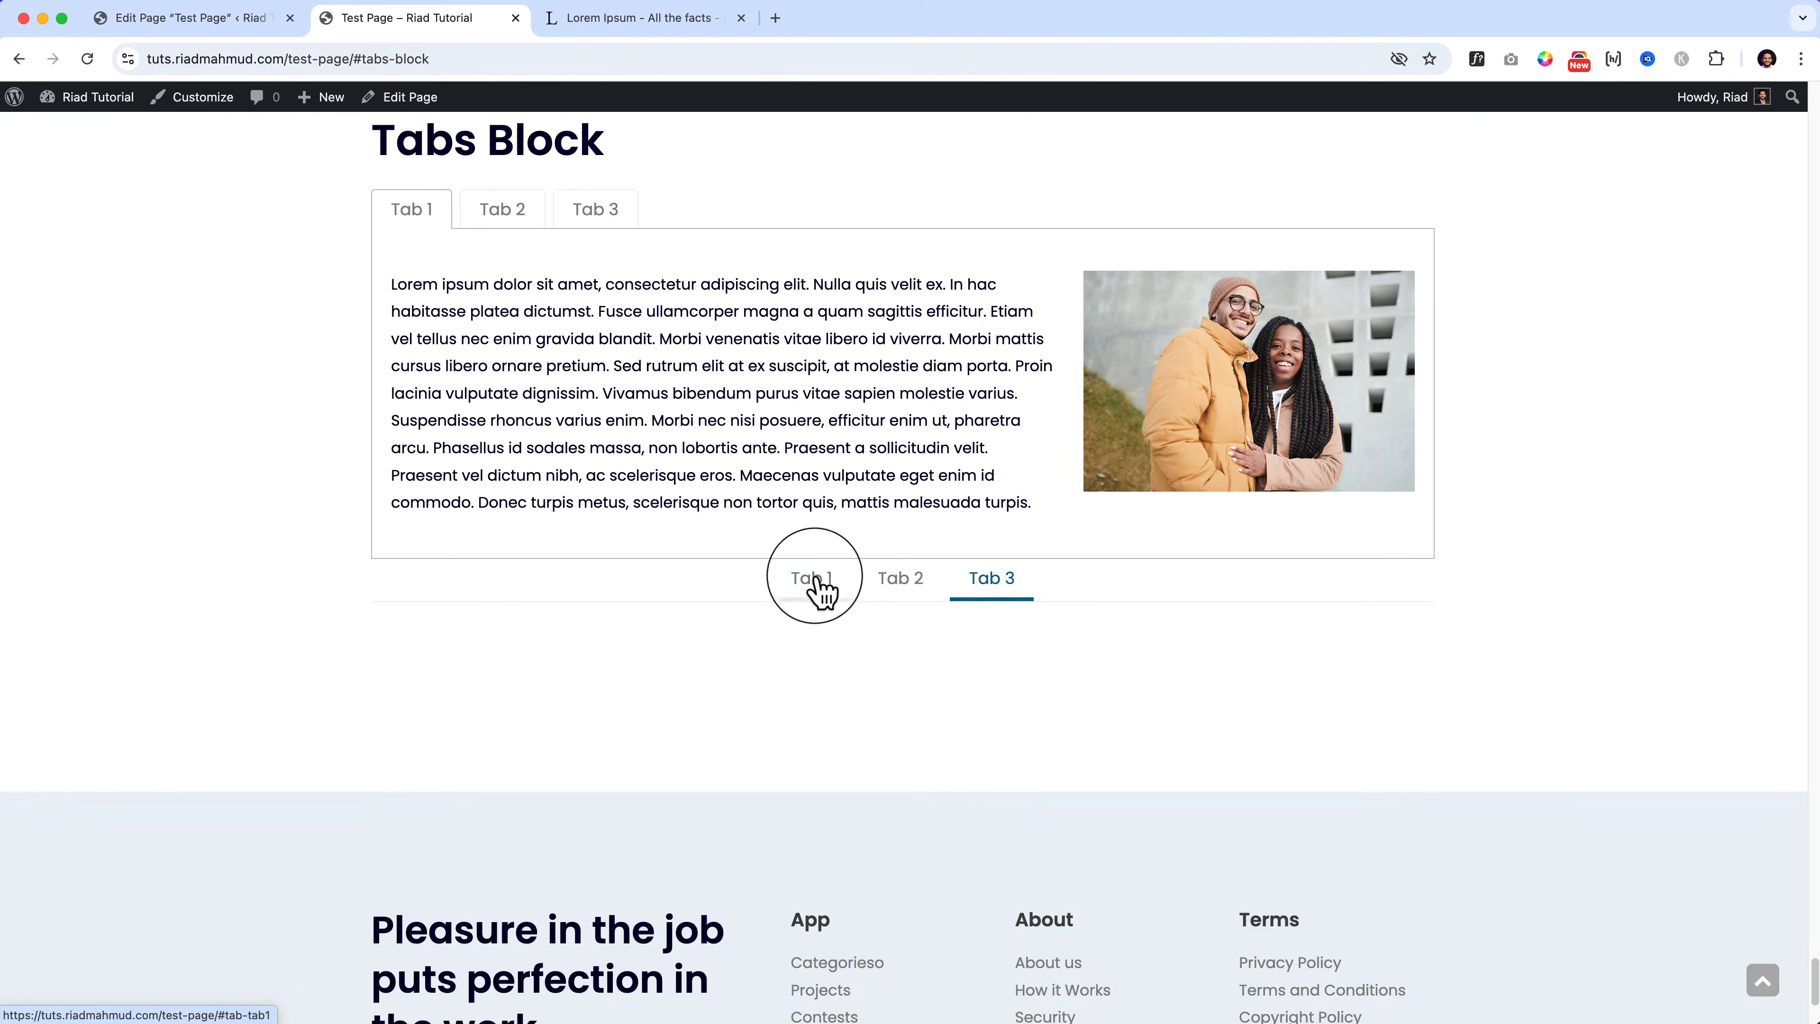
click(908, 592)
click(997, 585)
click(241, 21)
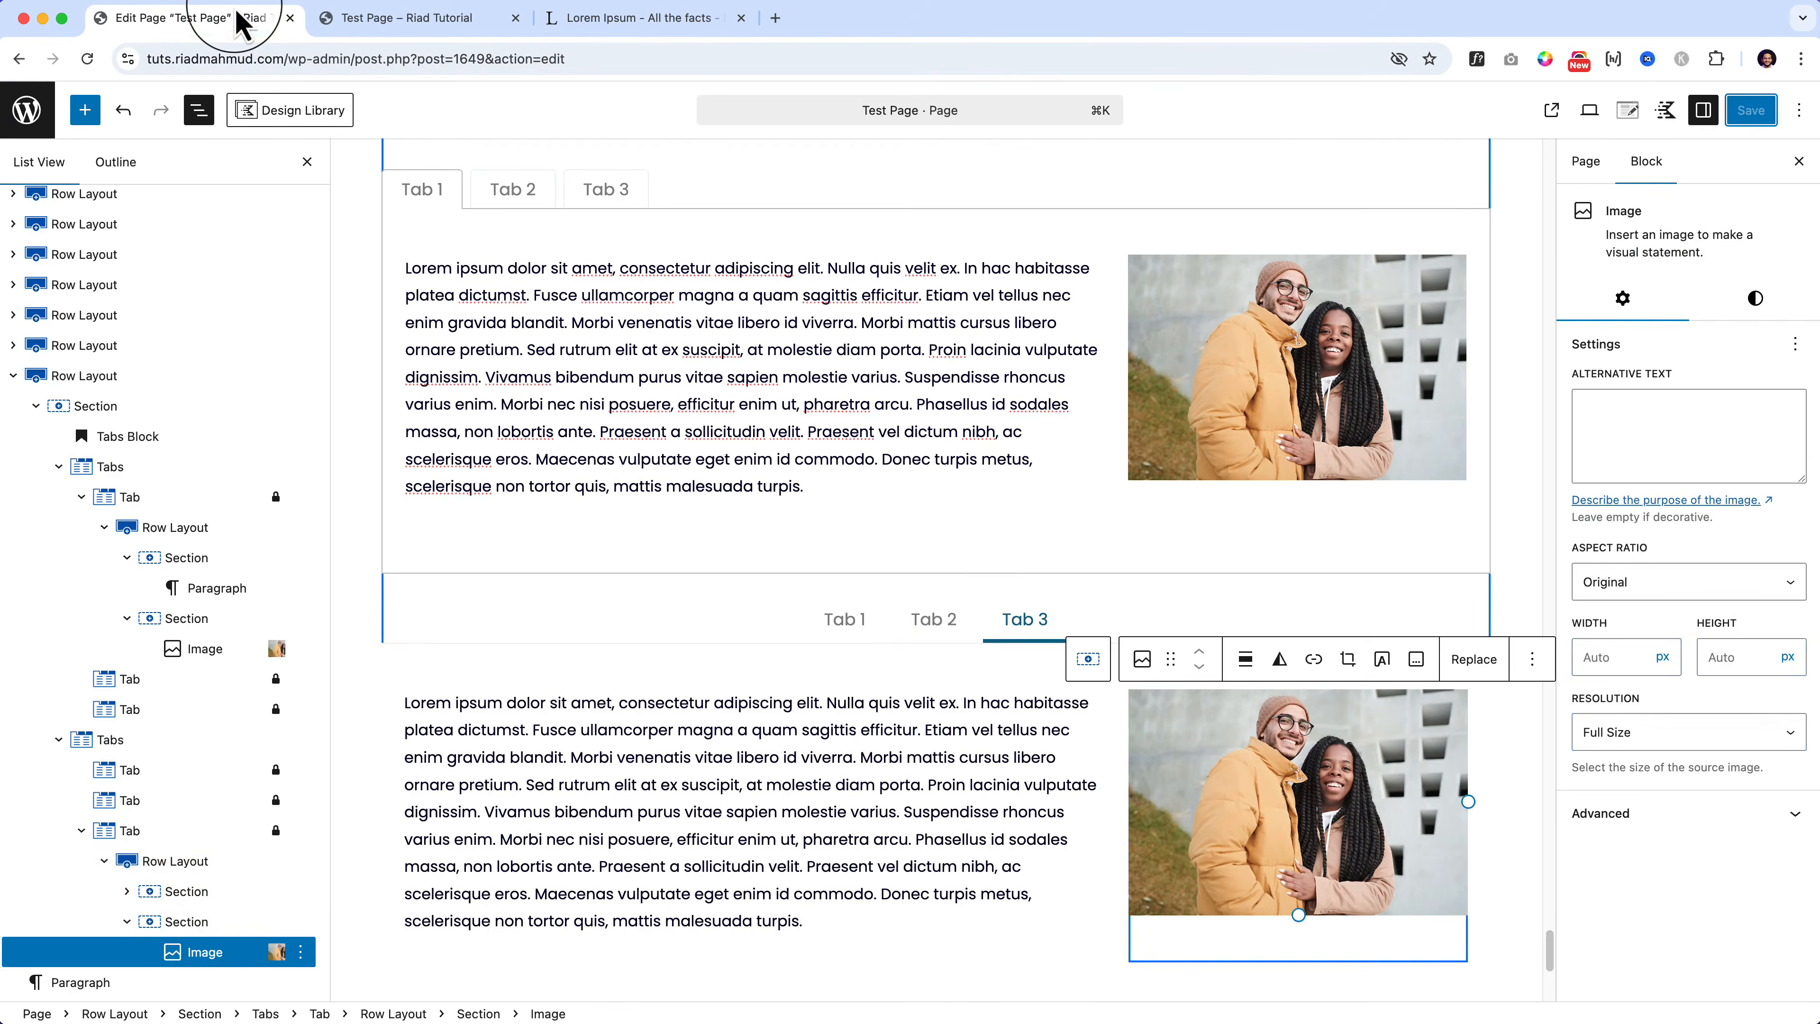
Step: Paste the copied text-and-photo row into the lower tabs block's Tab 1
click(839, 619)
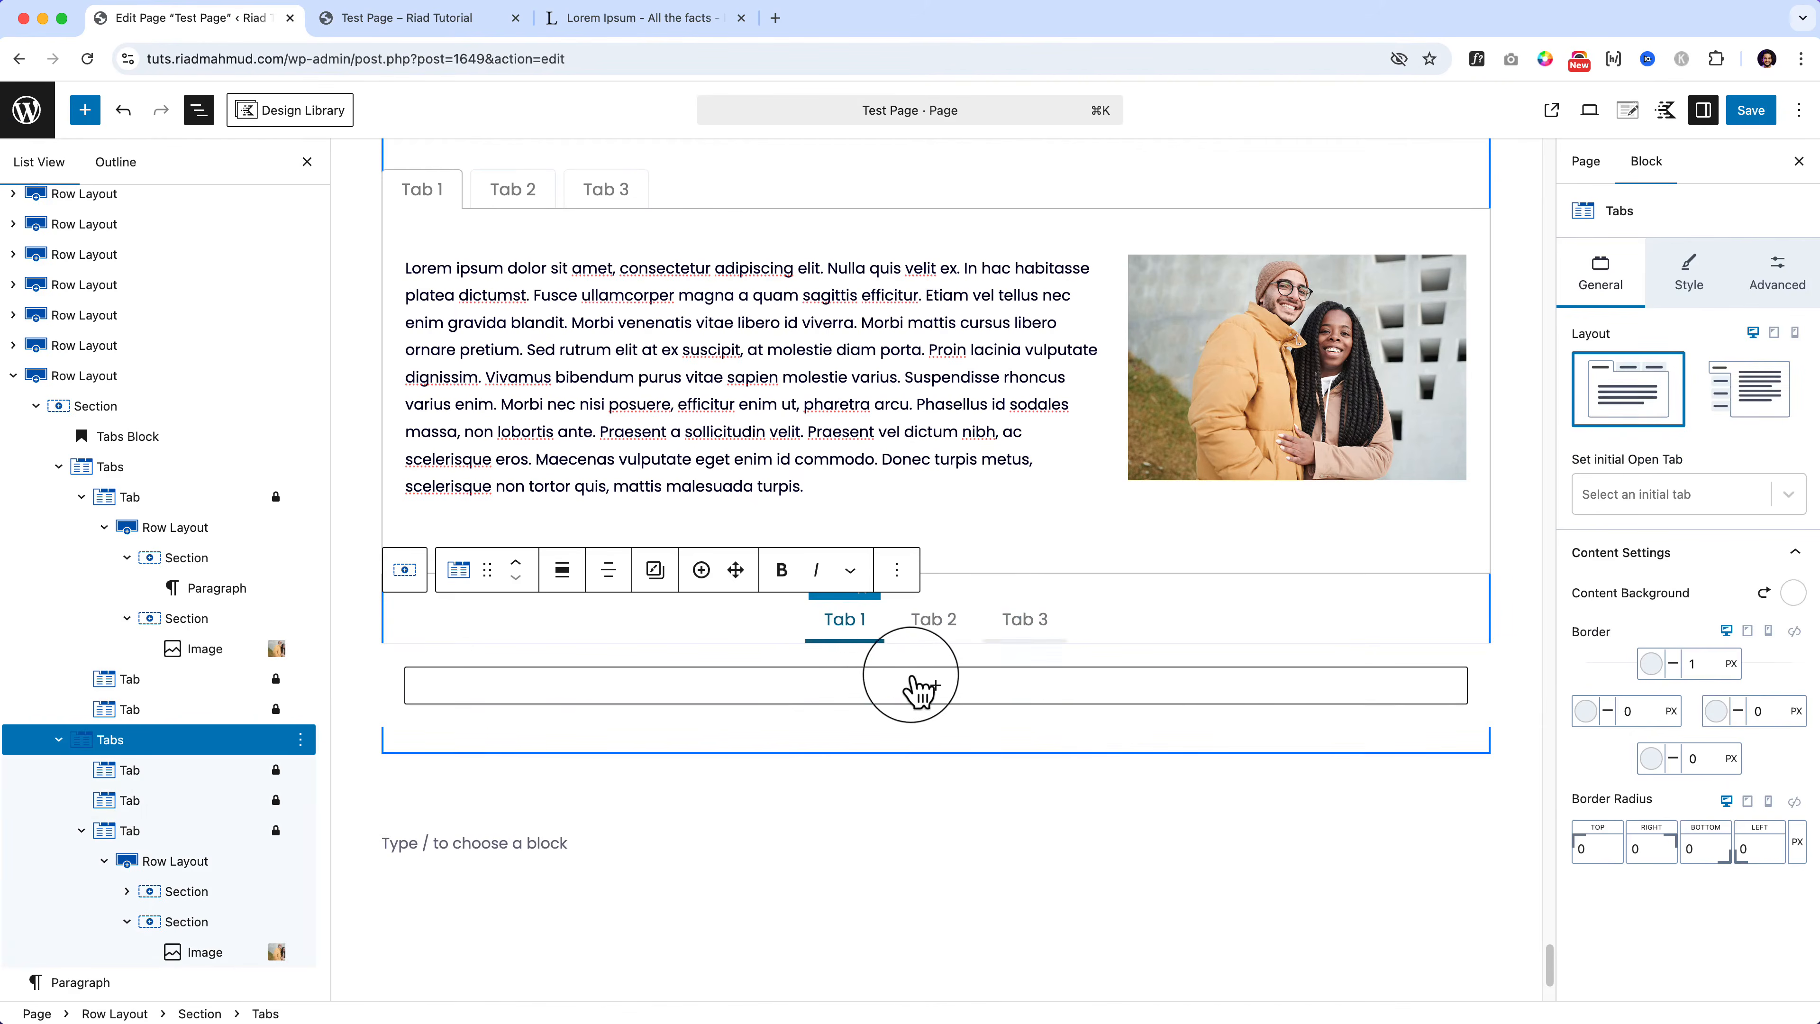
click(924, 692)
click(834, 824)
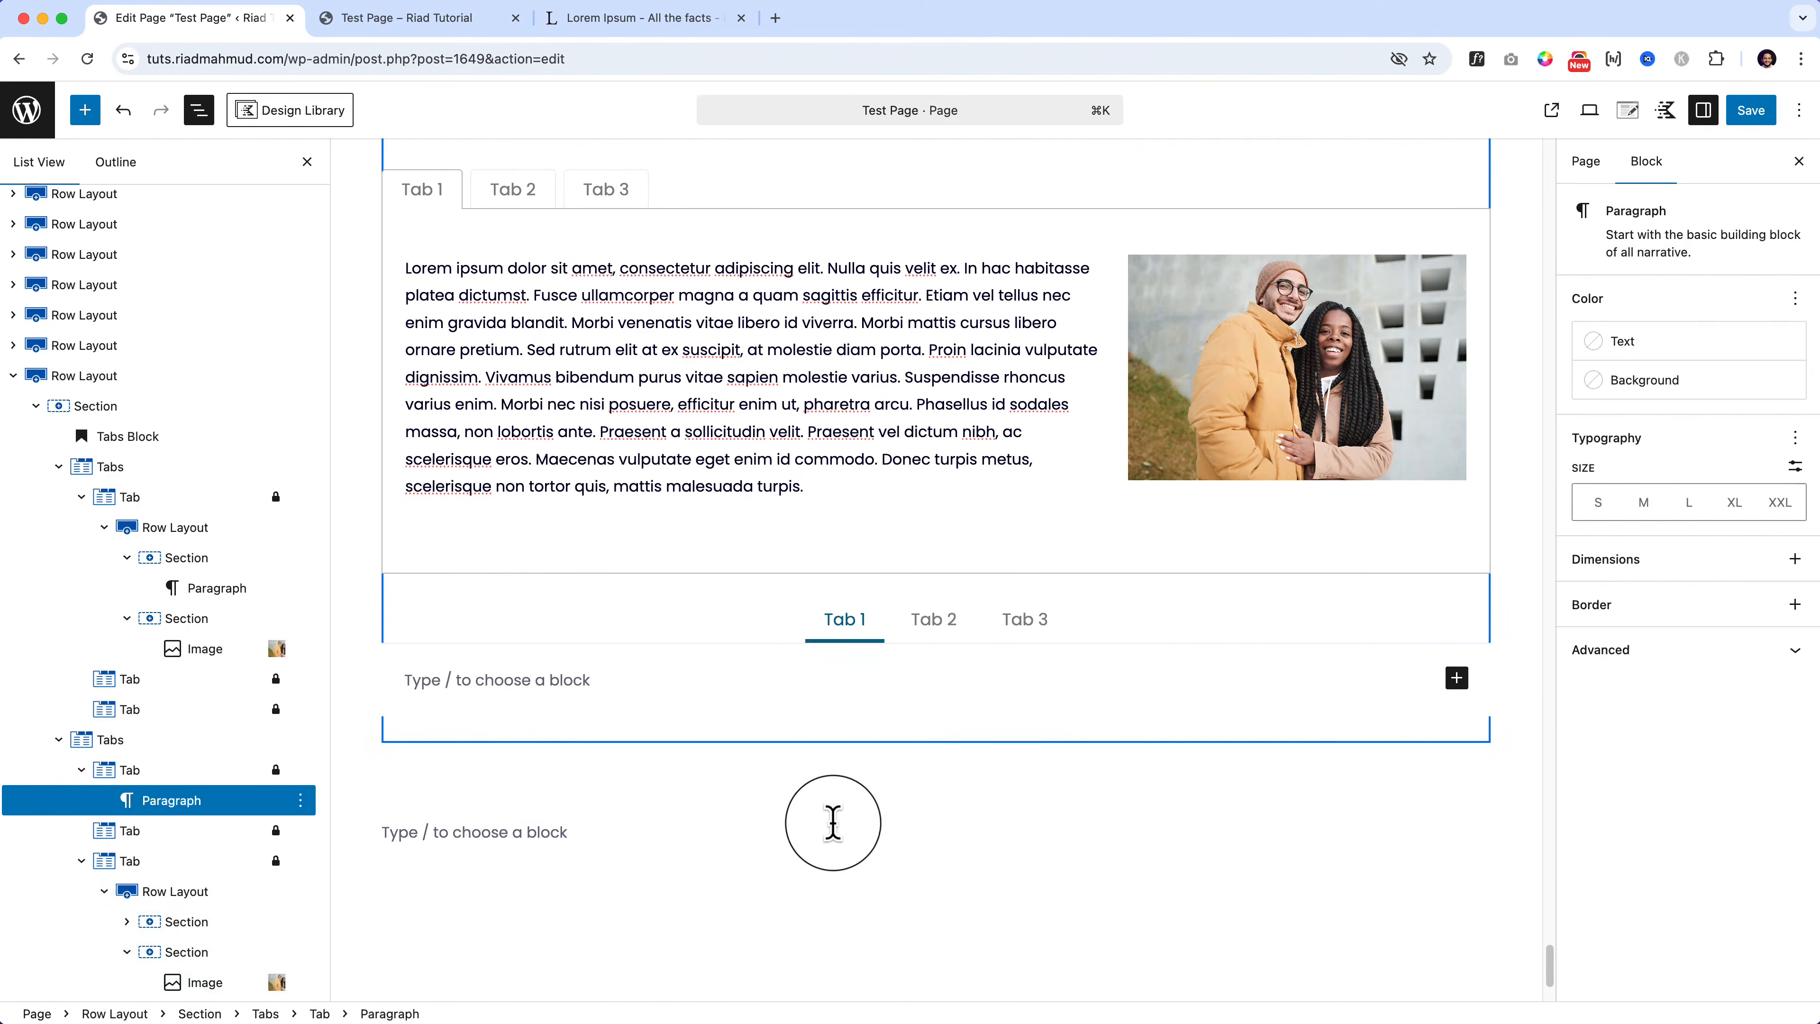
key(super+v)
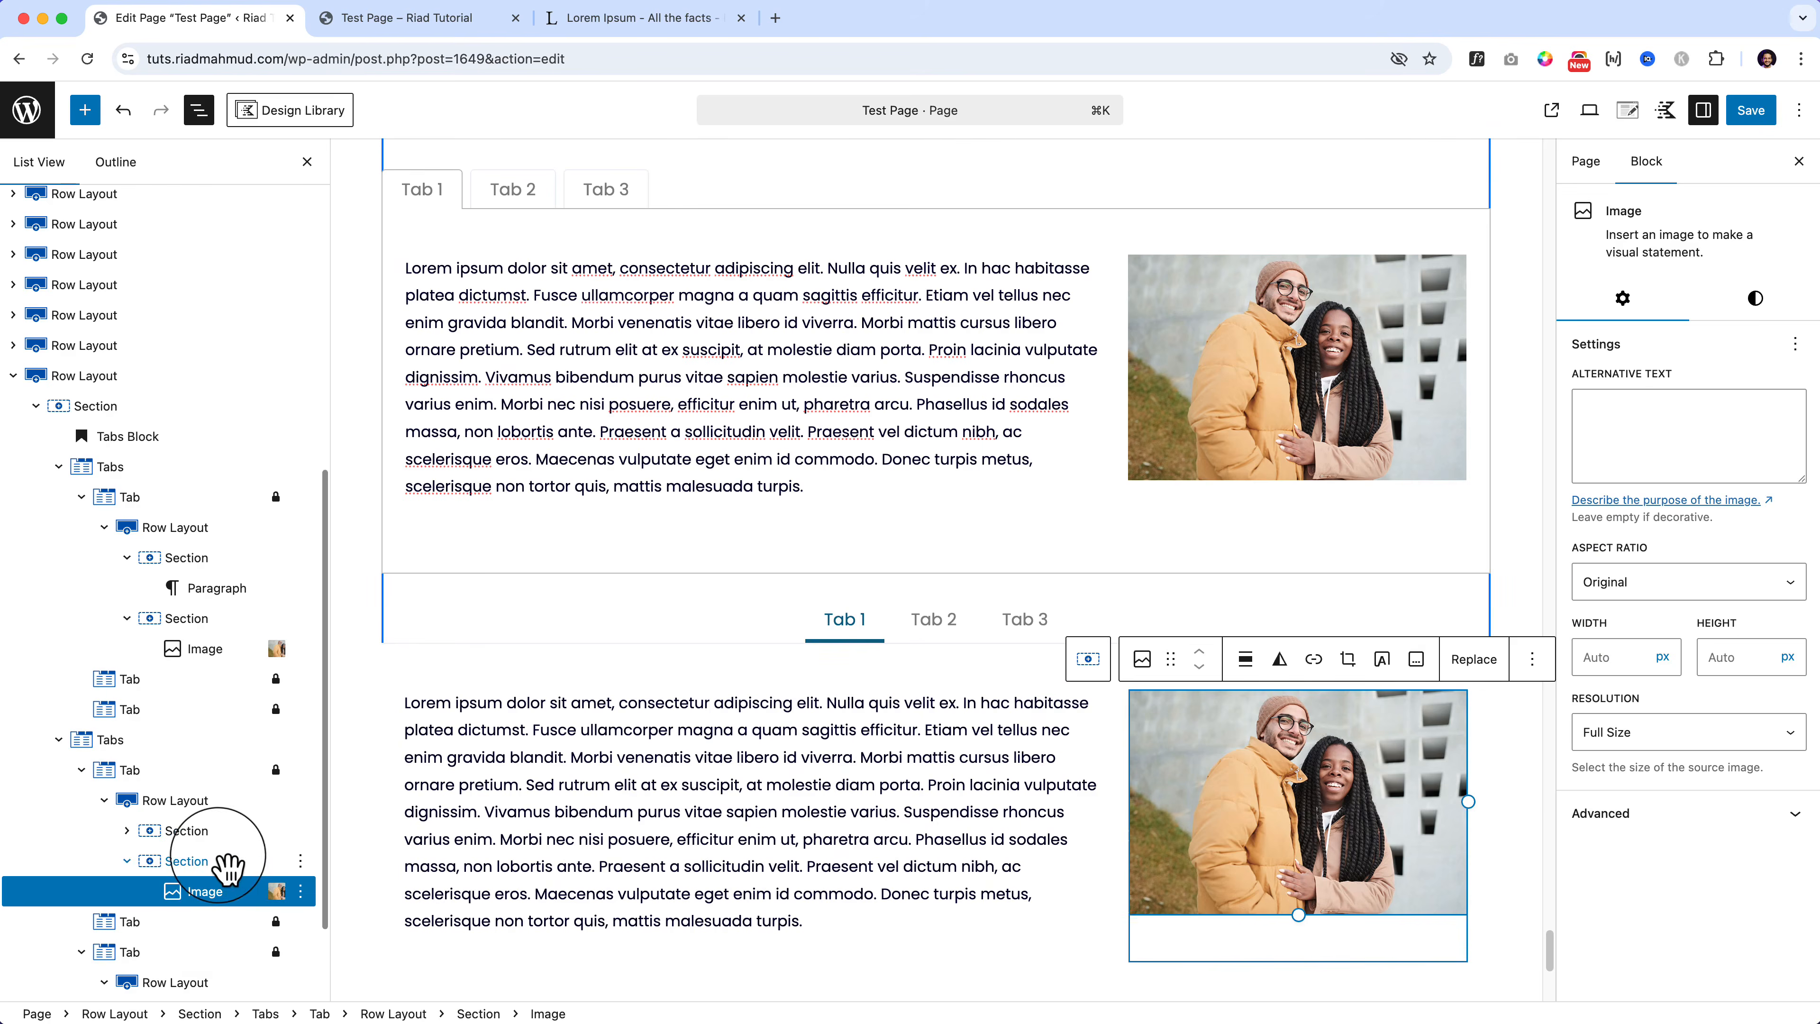
Step: Try changing the photo section's direction and dragging it above the text, then undo
click(248, 860)
click(1783, 405)
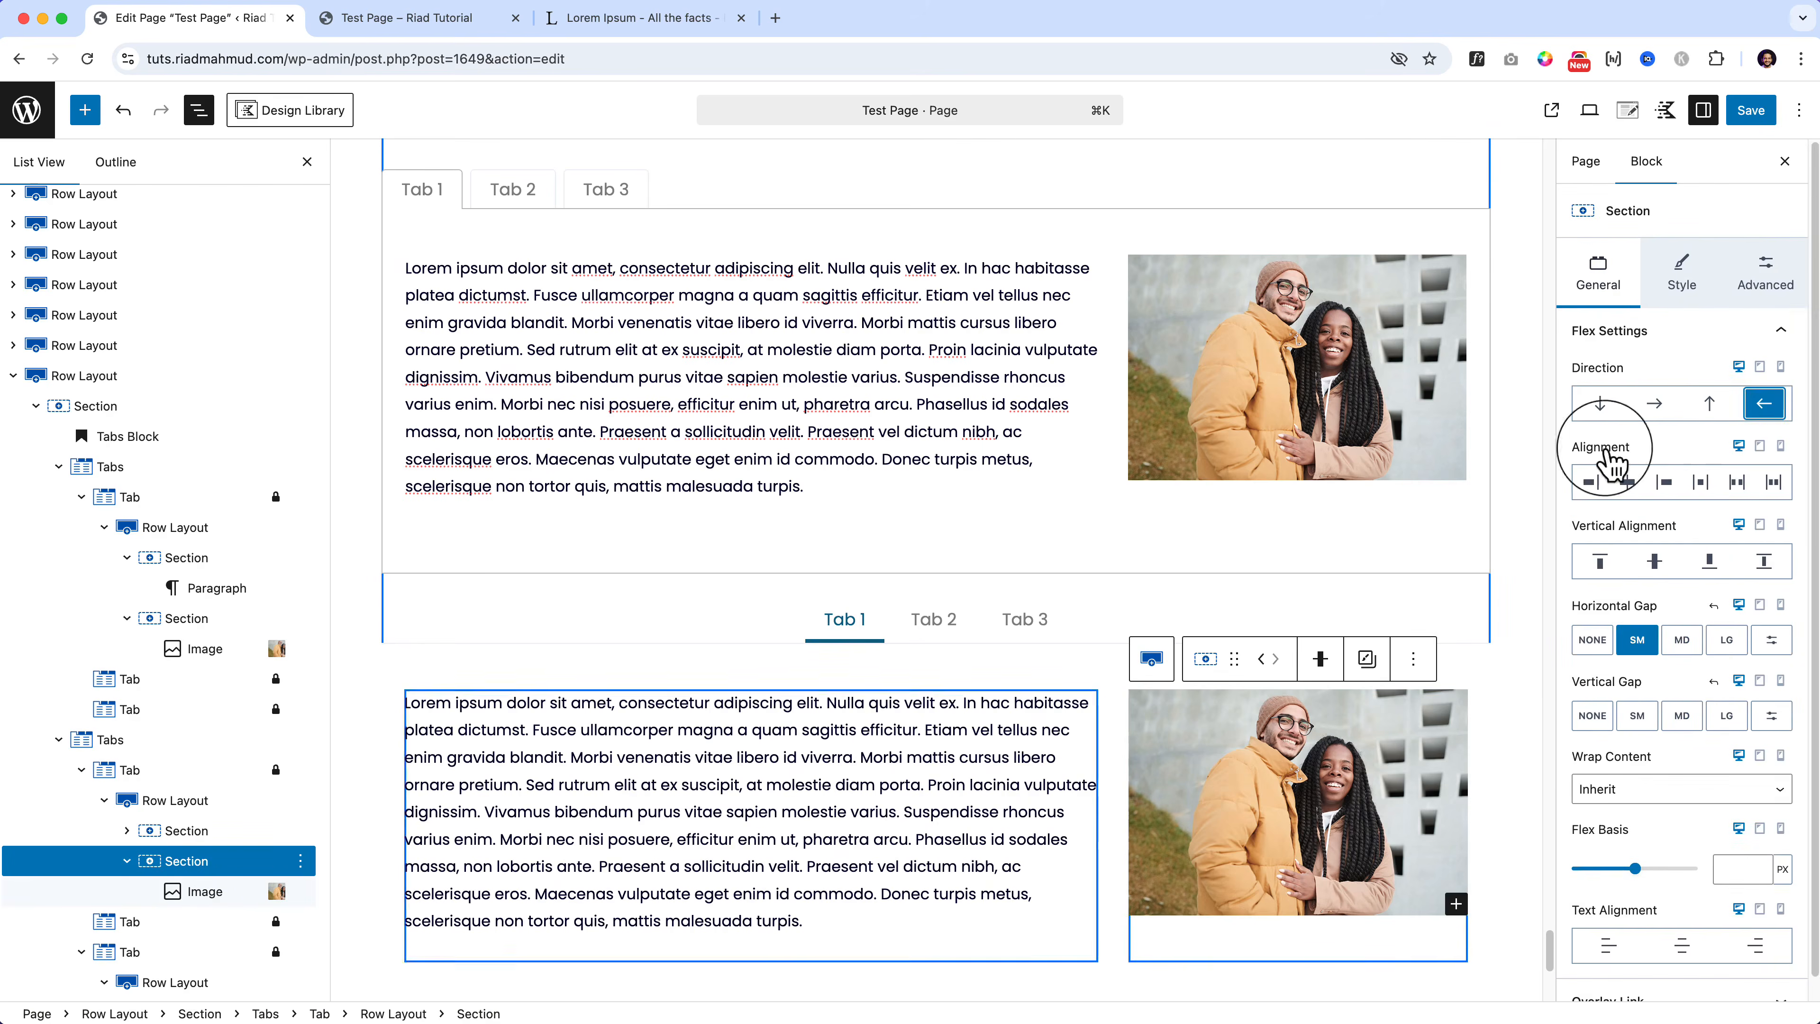
click(190, 803)
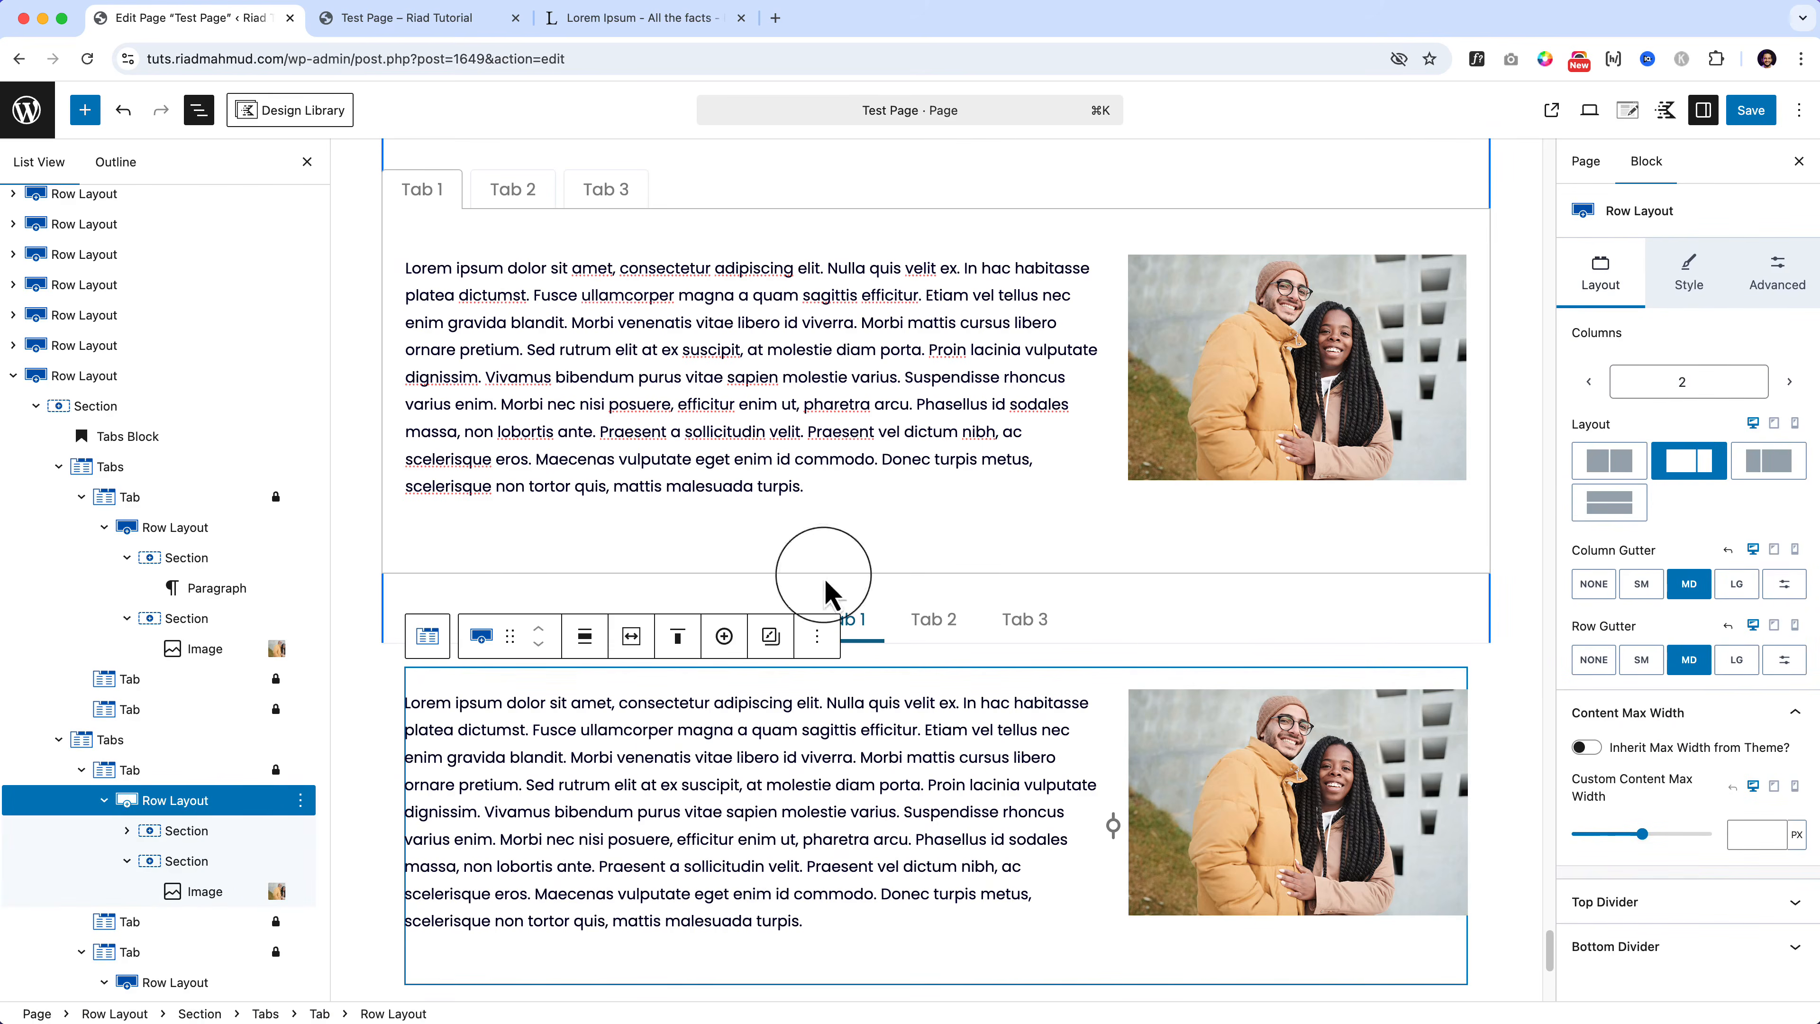
click(1681, 283)
click(1600, 272)
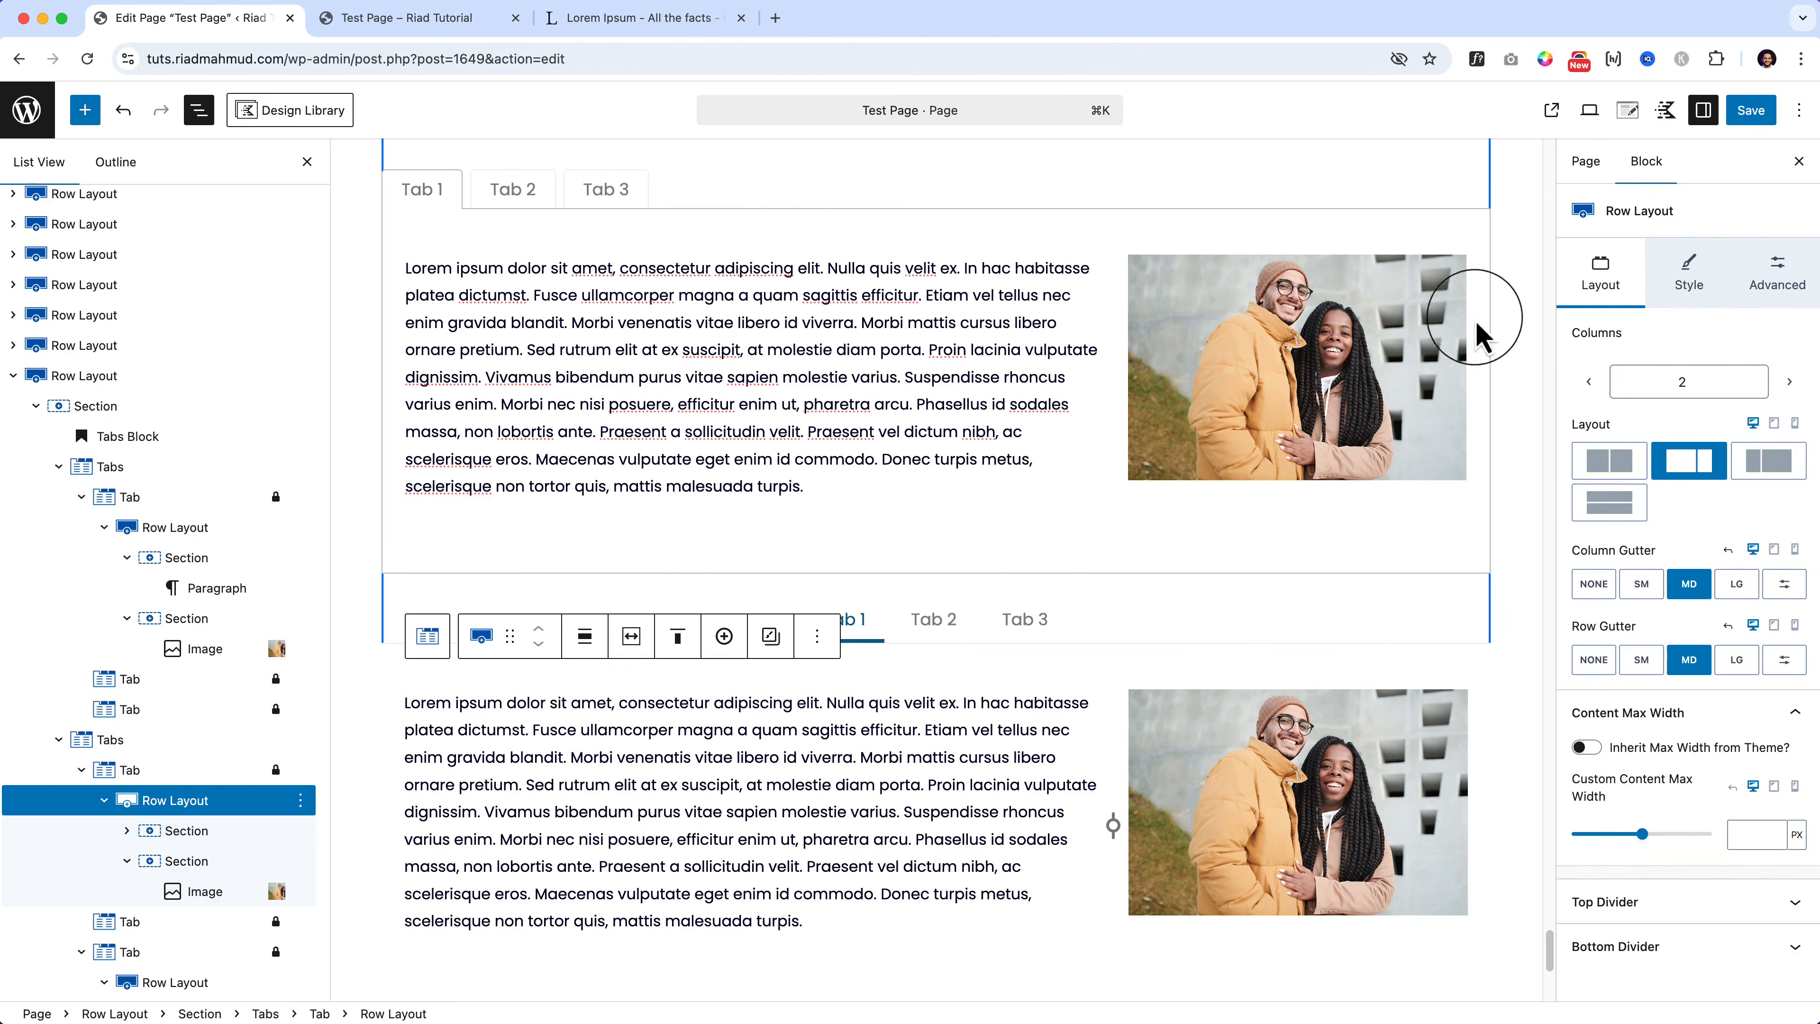
click(172, 871)
drag(172, 871, 181, 831)
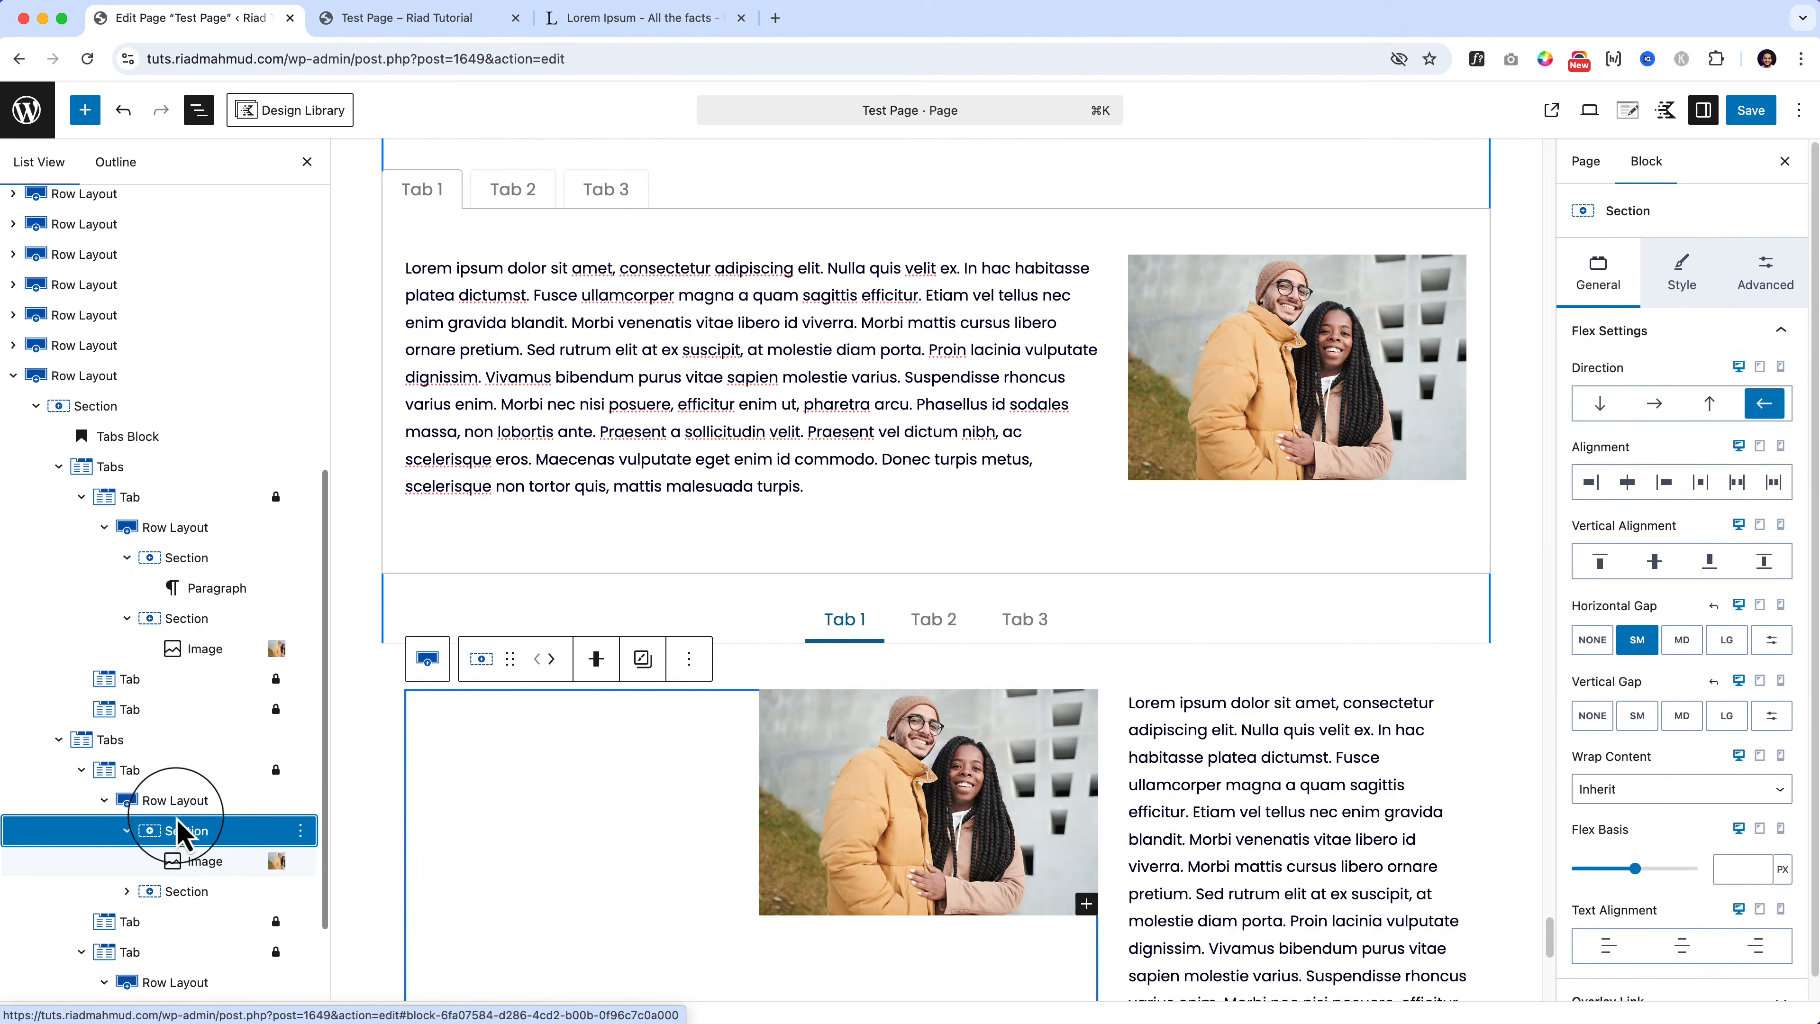
key(super+z)
click(182, 776)
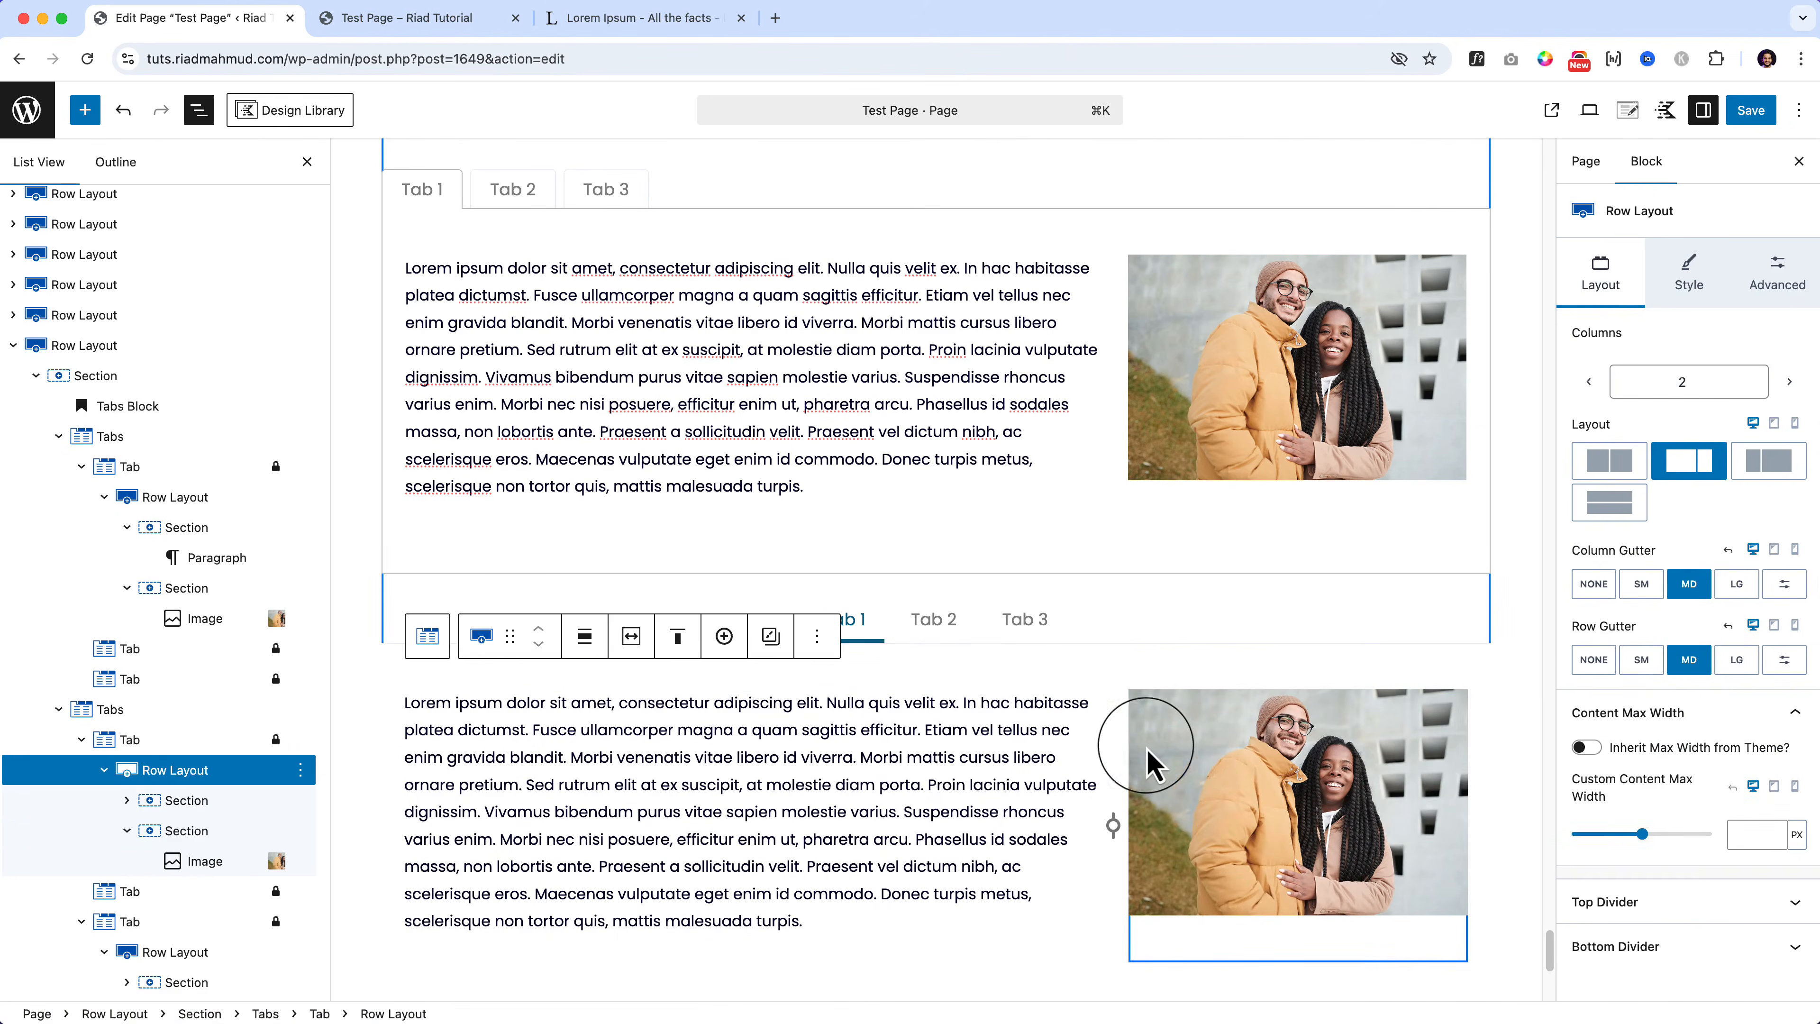
Step: Move the photo section before the text section and set its direction to left-to-right
click(1179, 761)
click(236, 832)
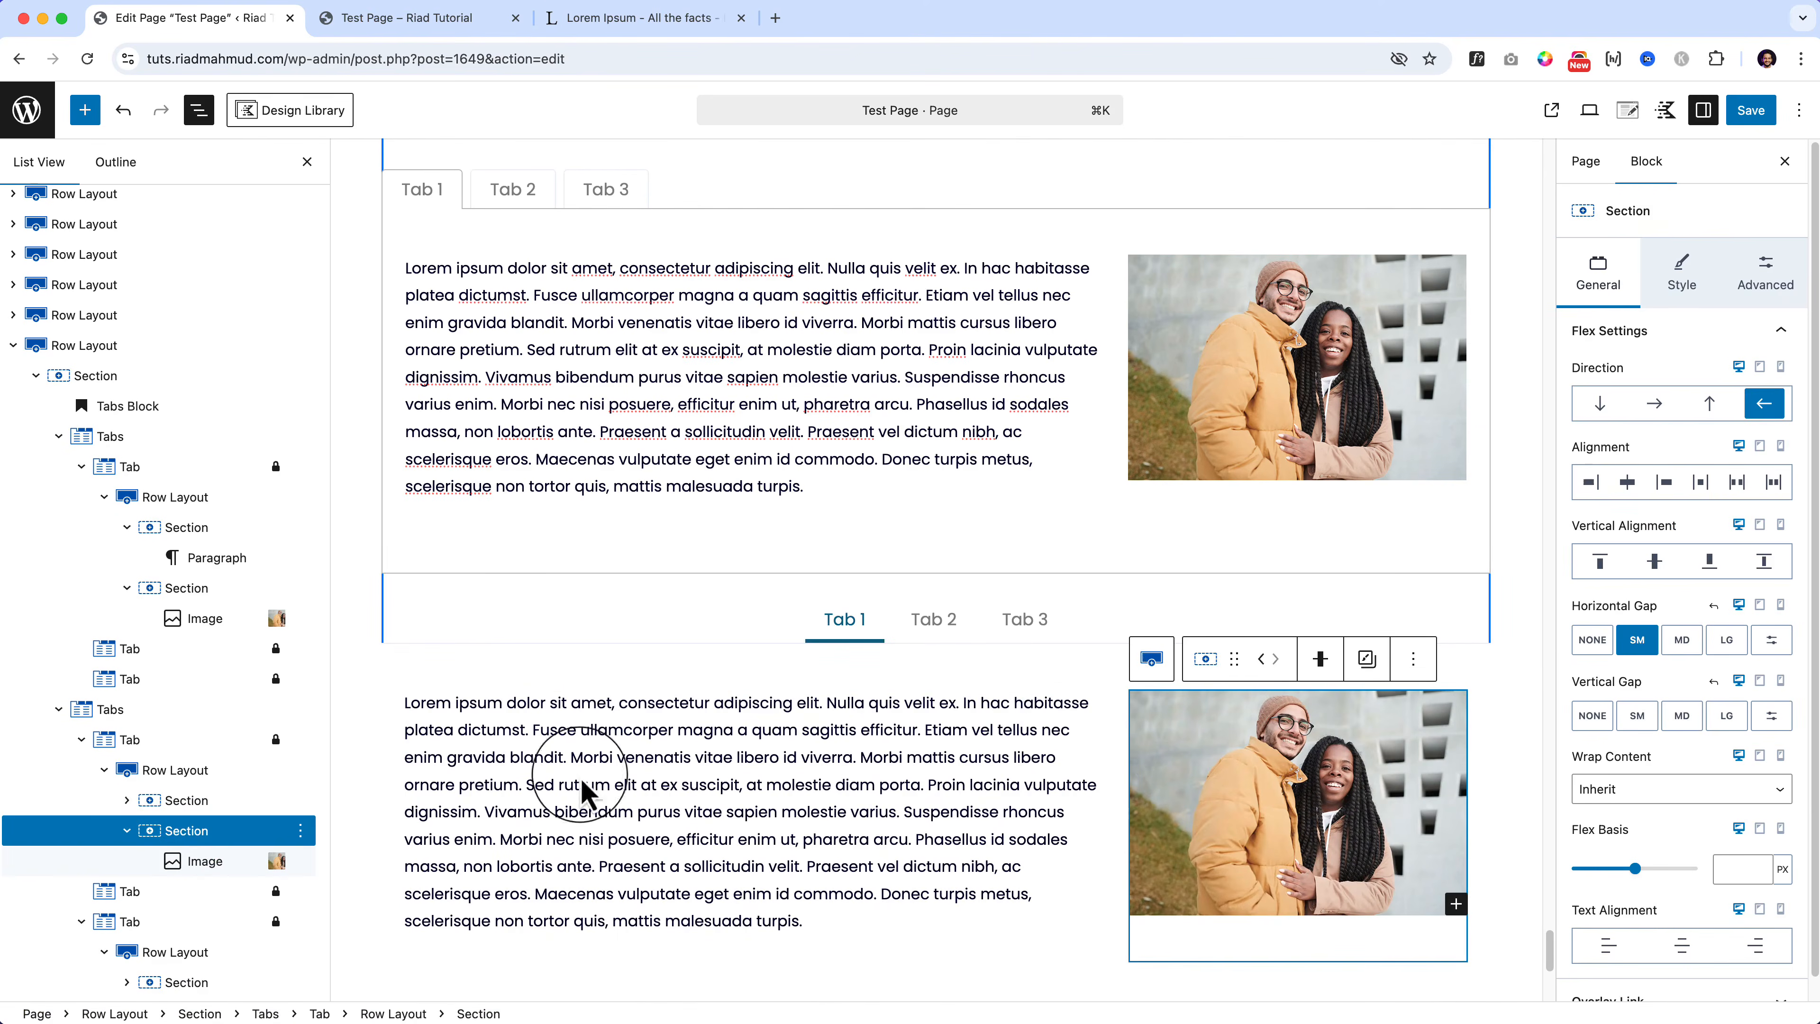
click(1267, 663)
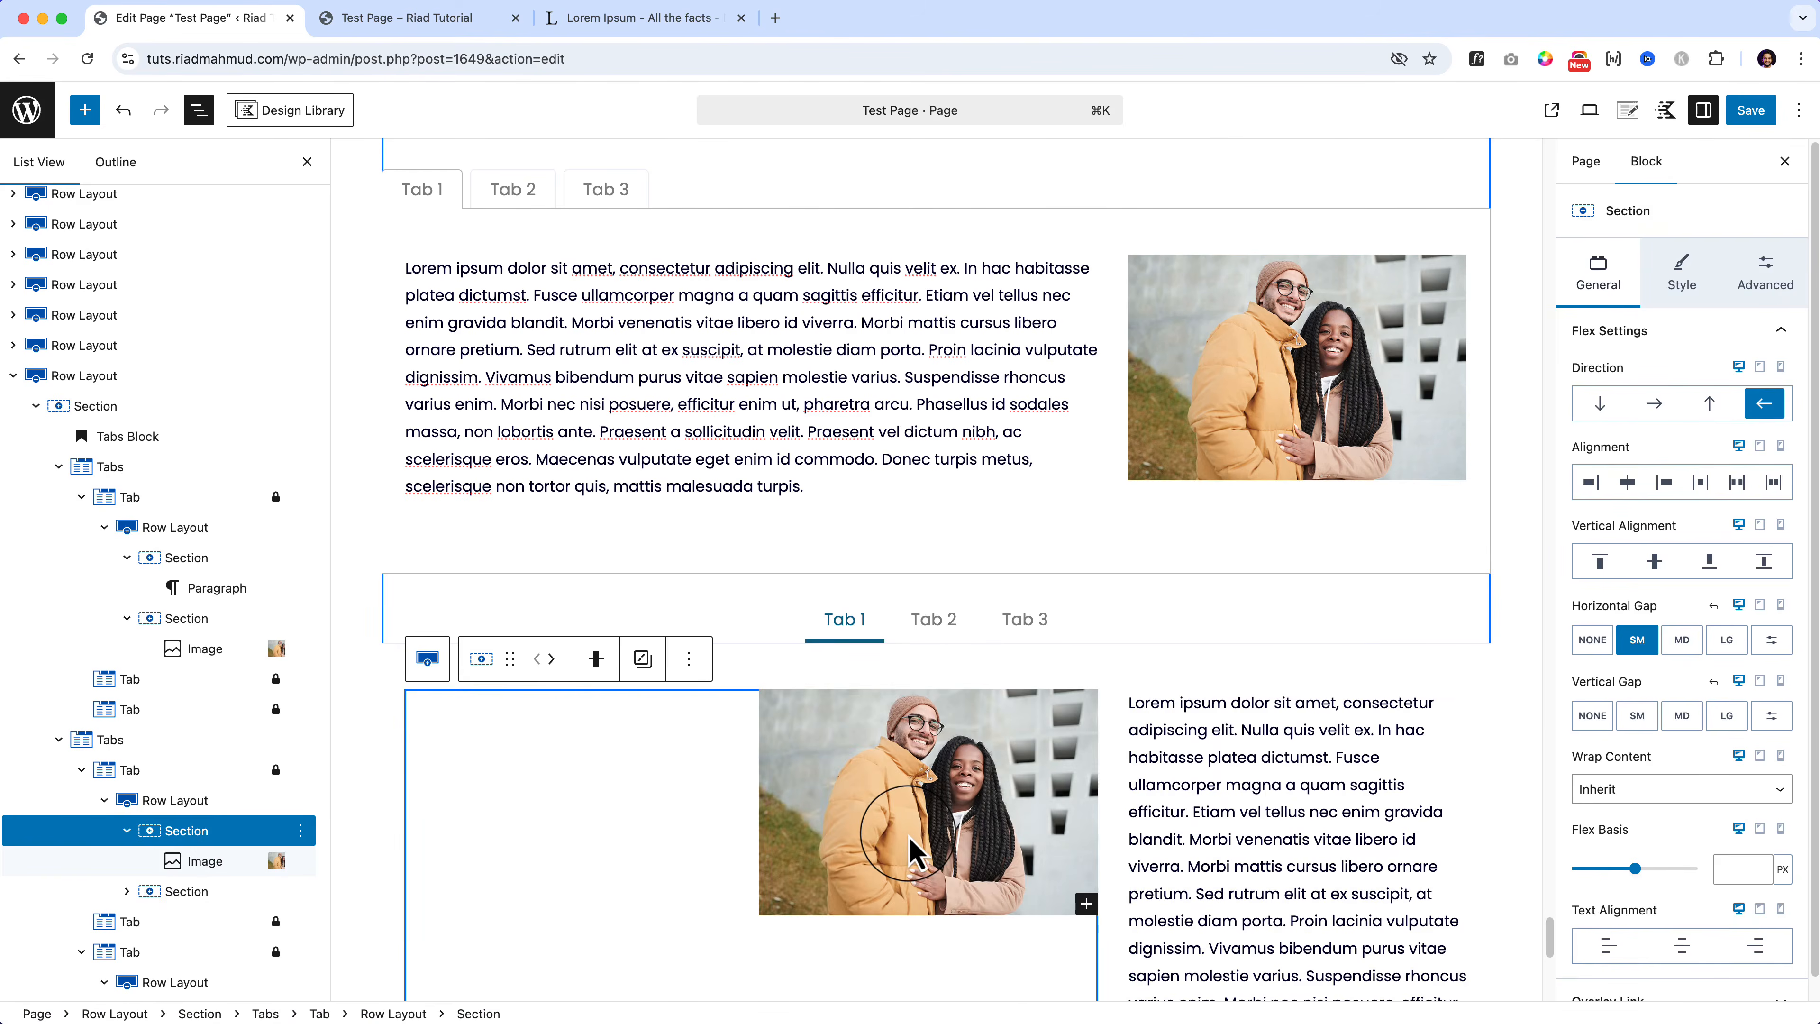
click(910, 853)
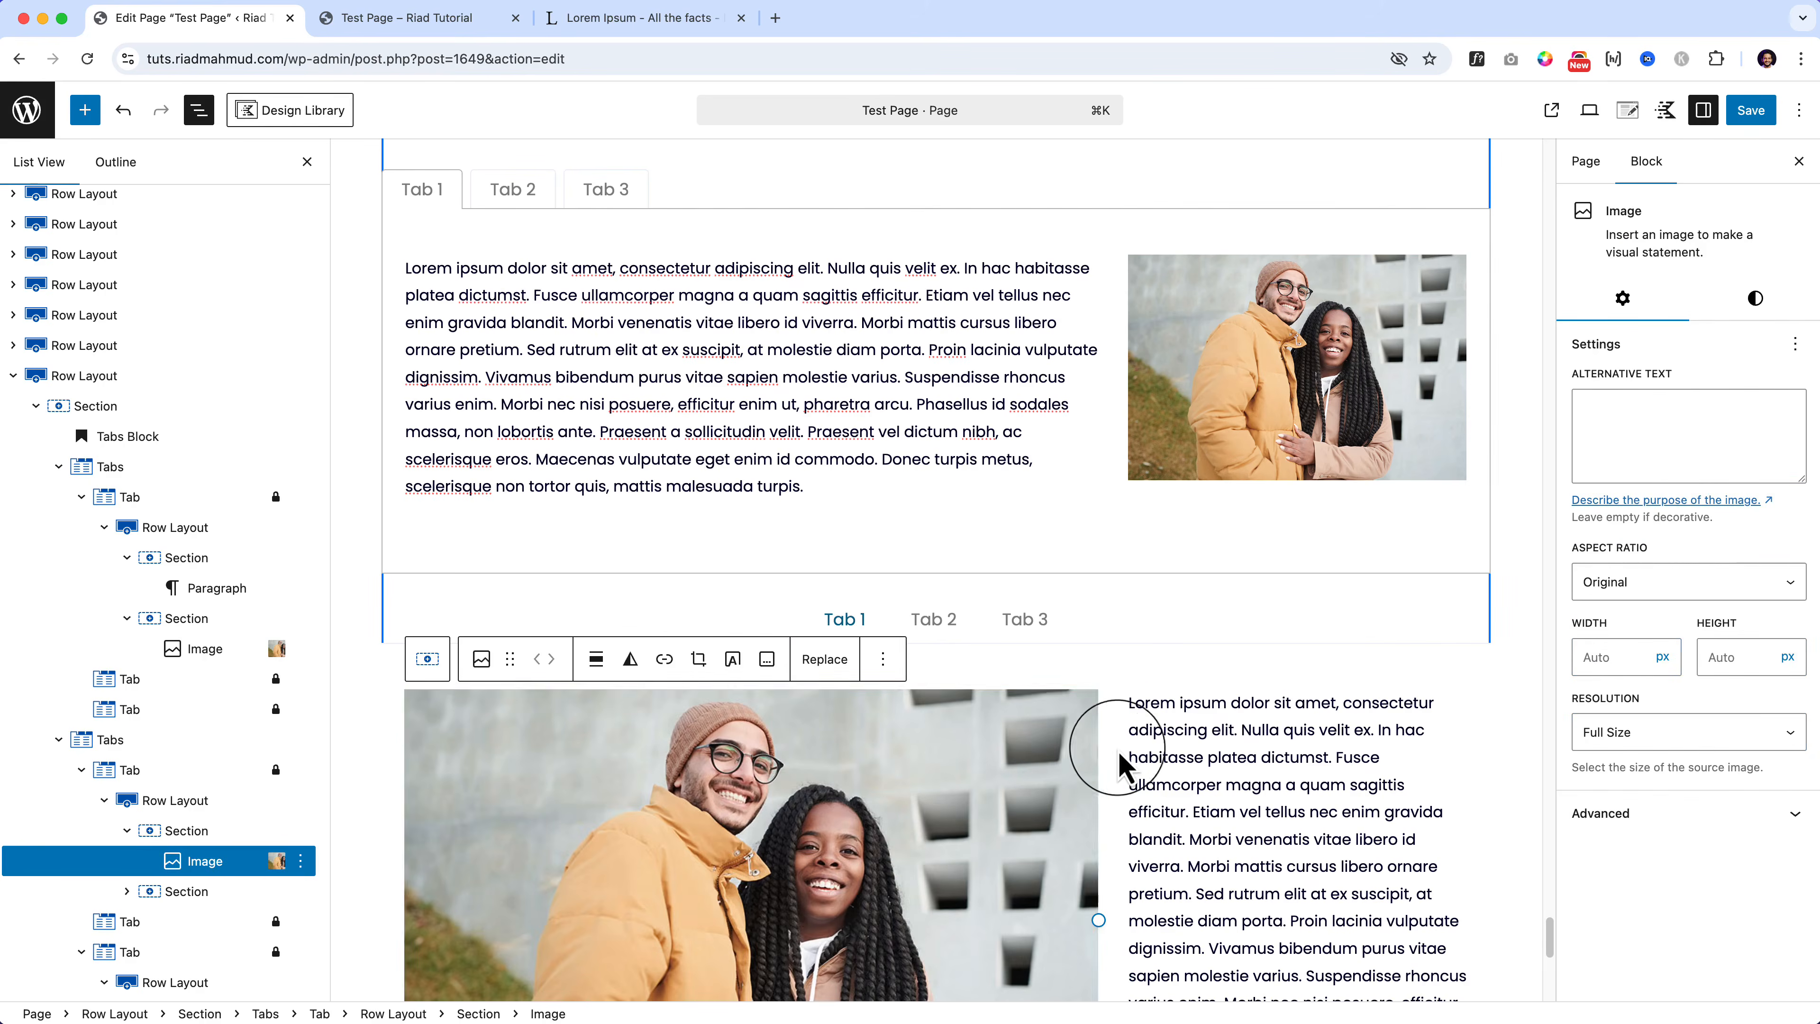
scroll(1117, 761, down, 4)
click(1061, 925)
click(1647, 404)
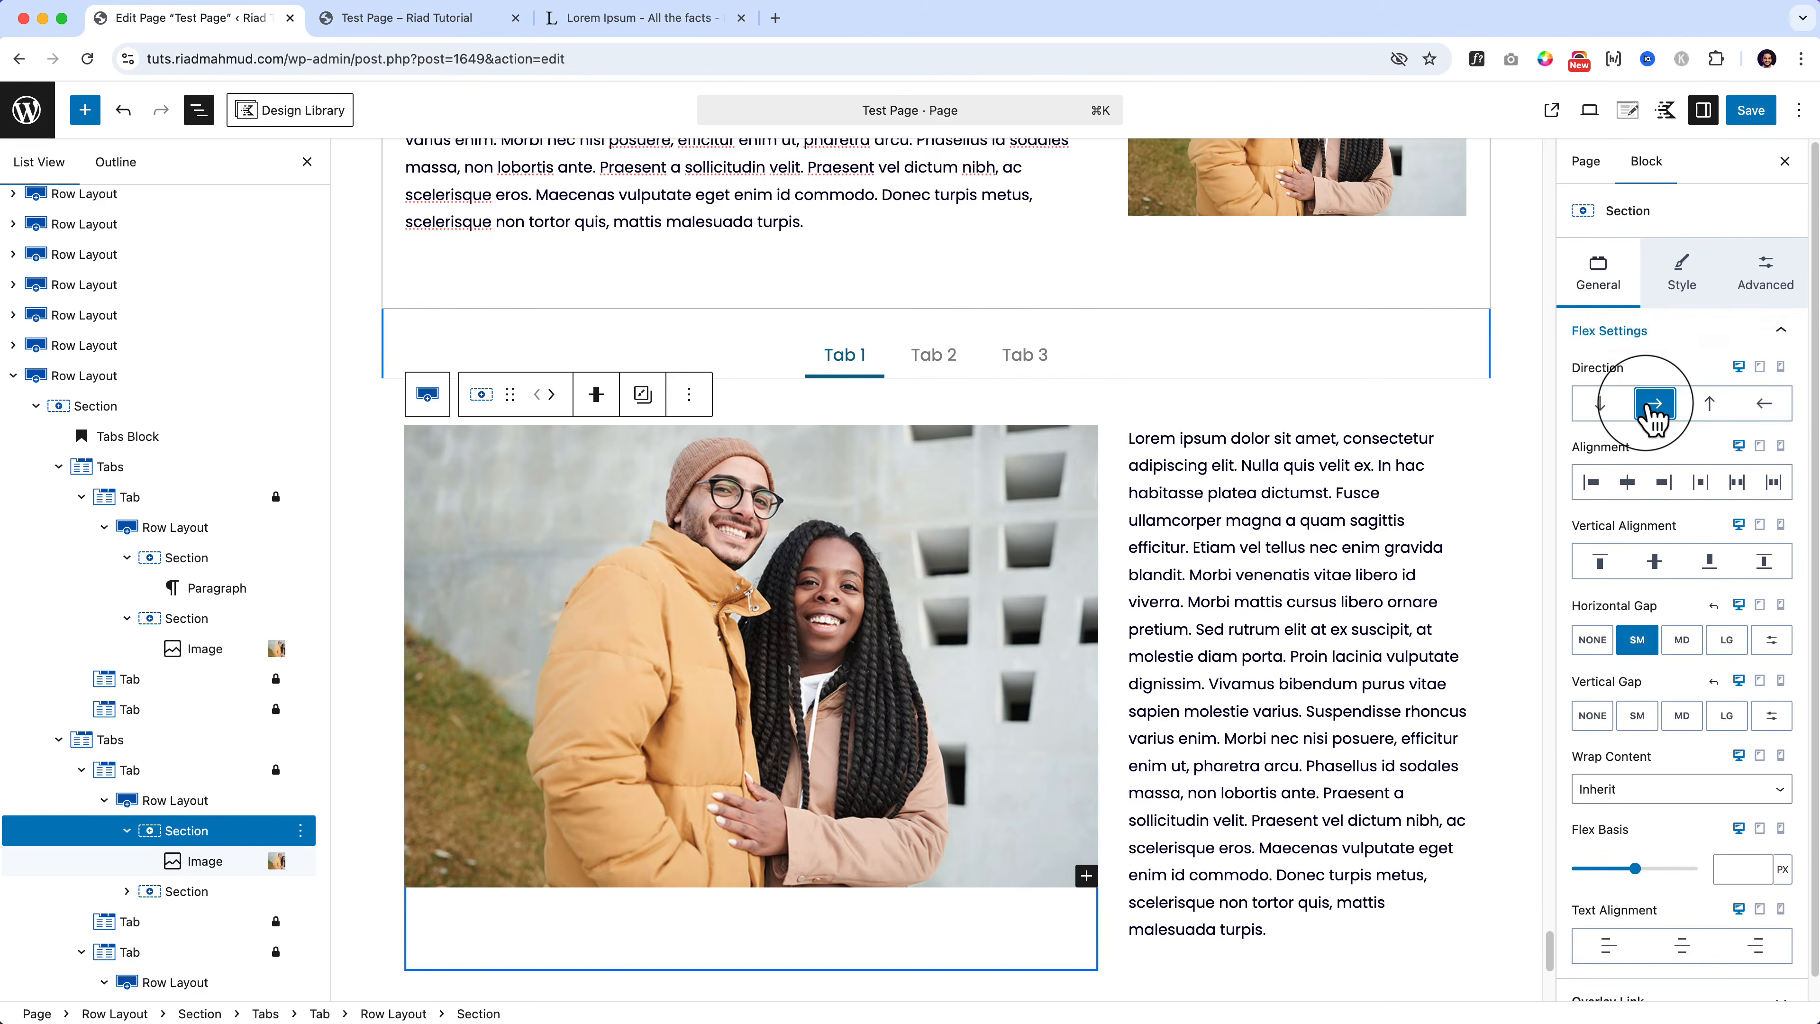
click(205, 813)
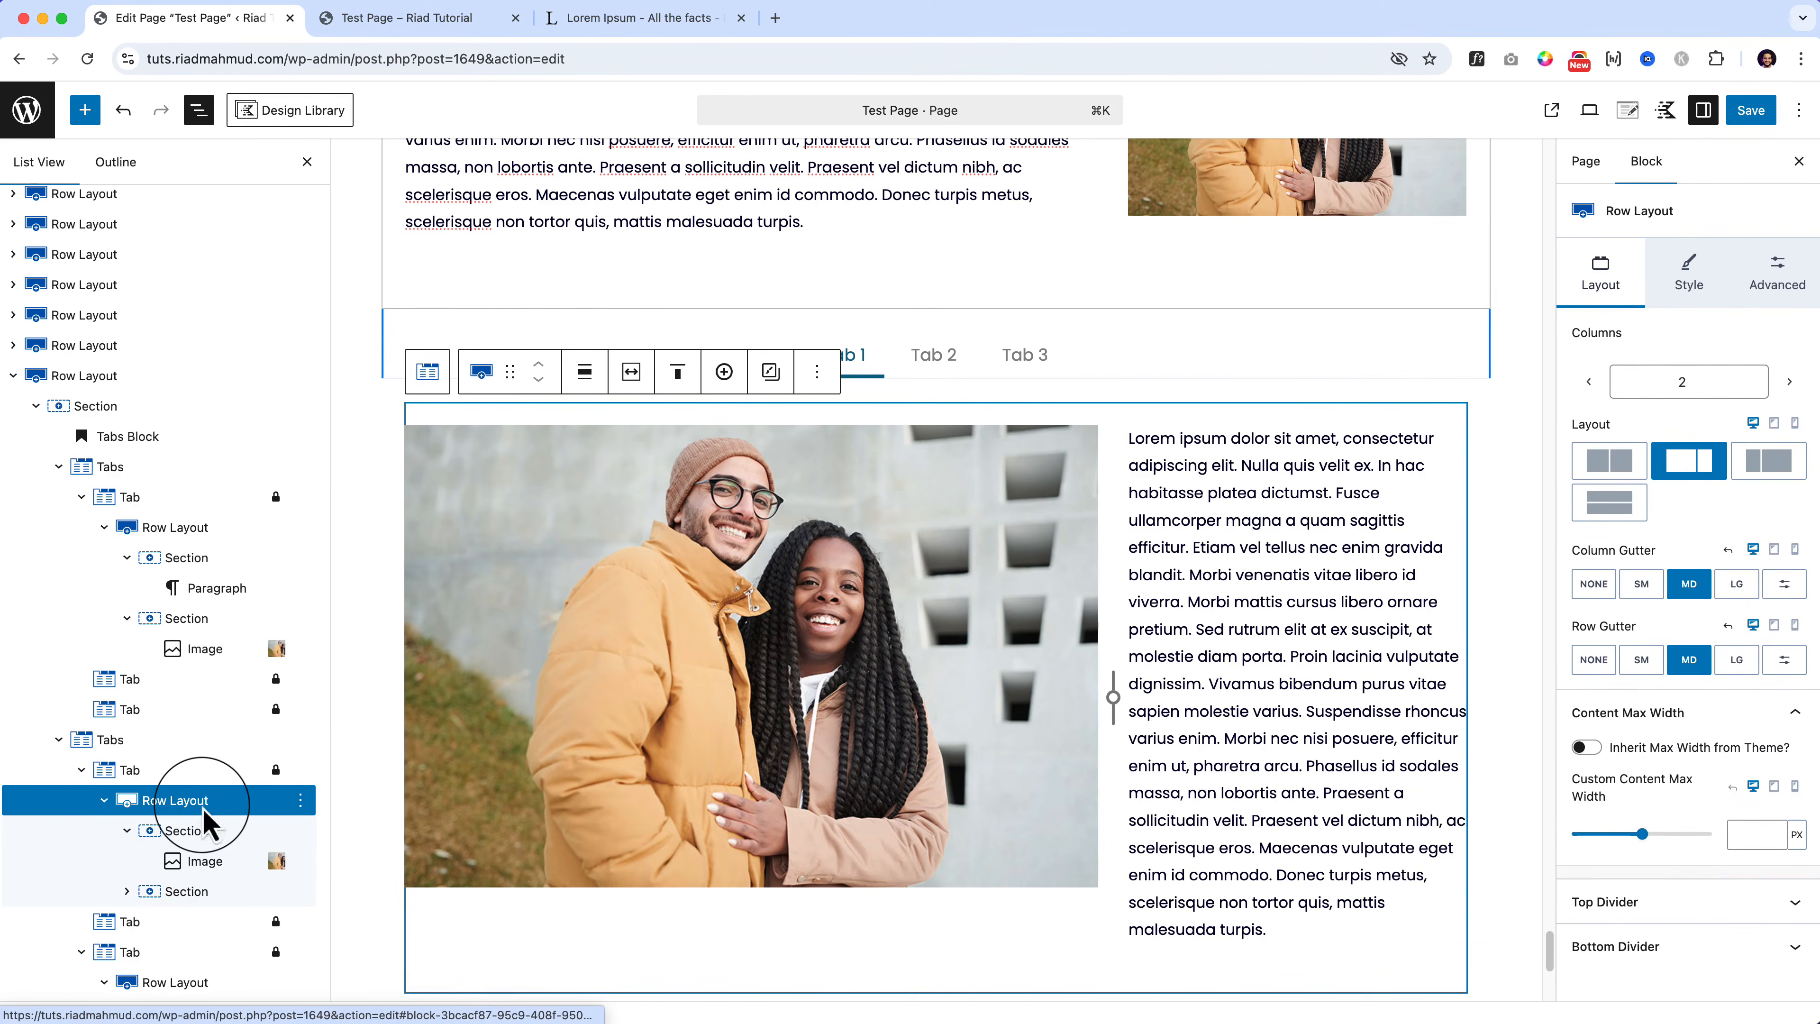
Step: Apply the narrow-left column preset so the photo column is narrow
click(1764, 457)
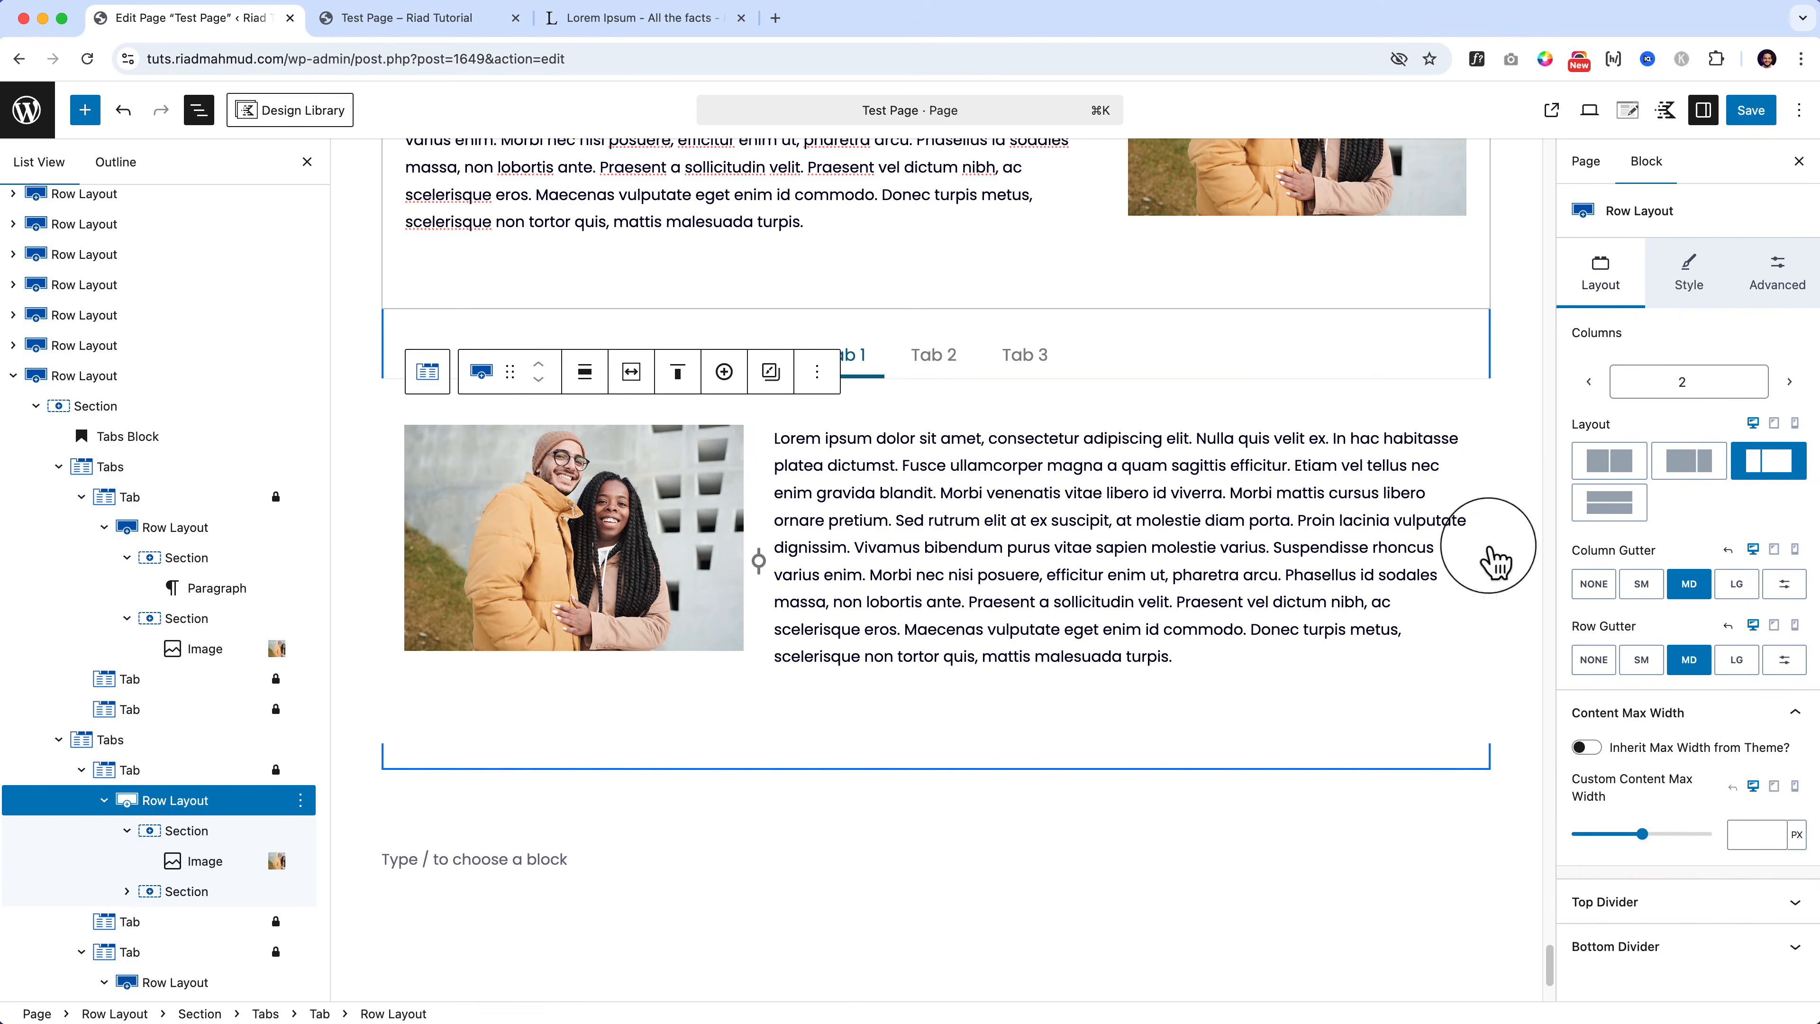
click(864, 761)
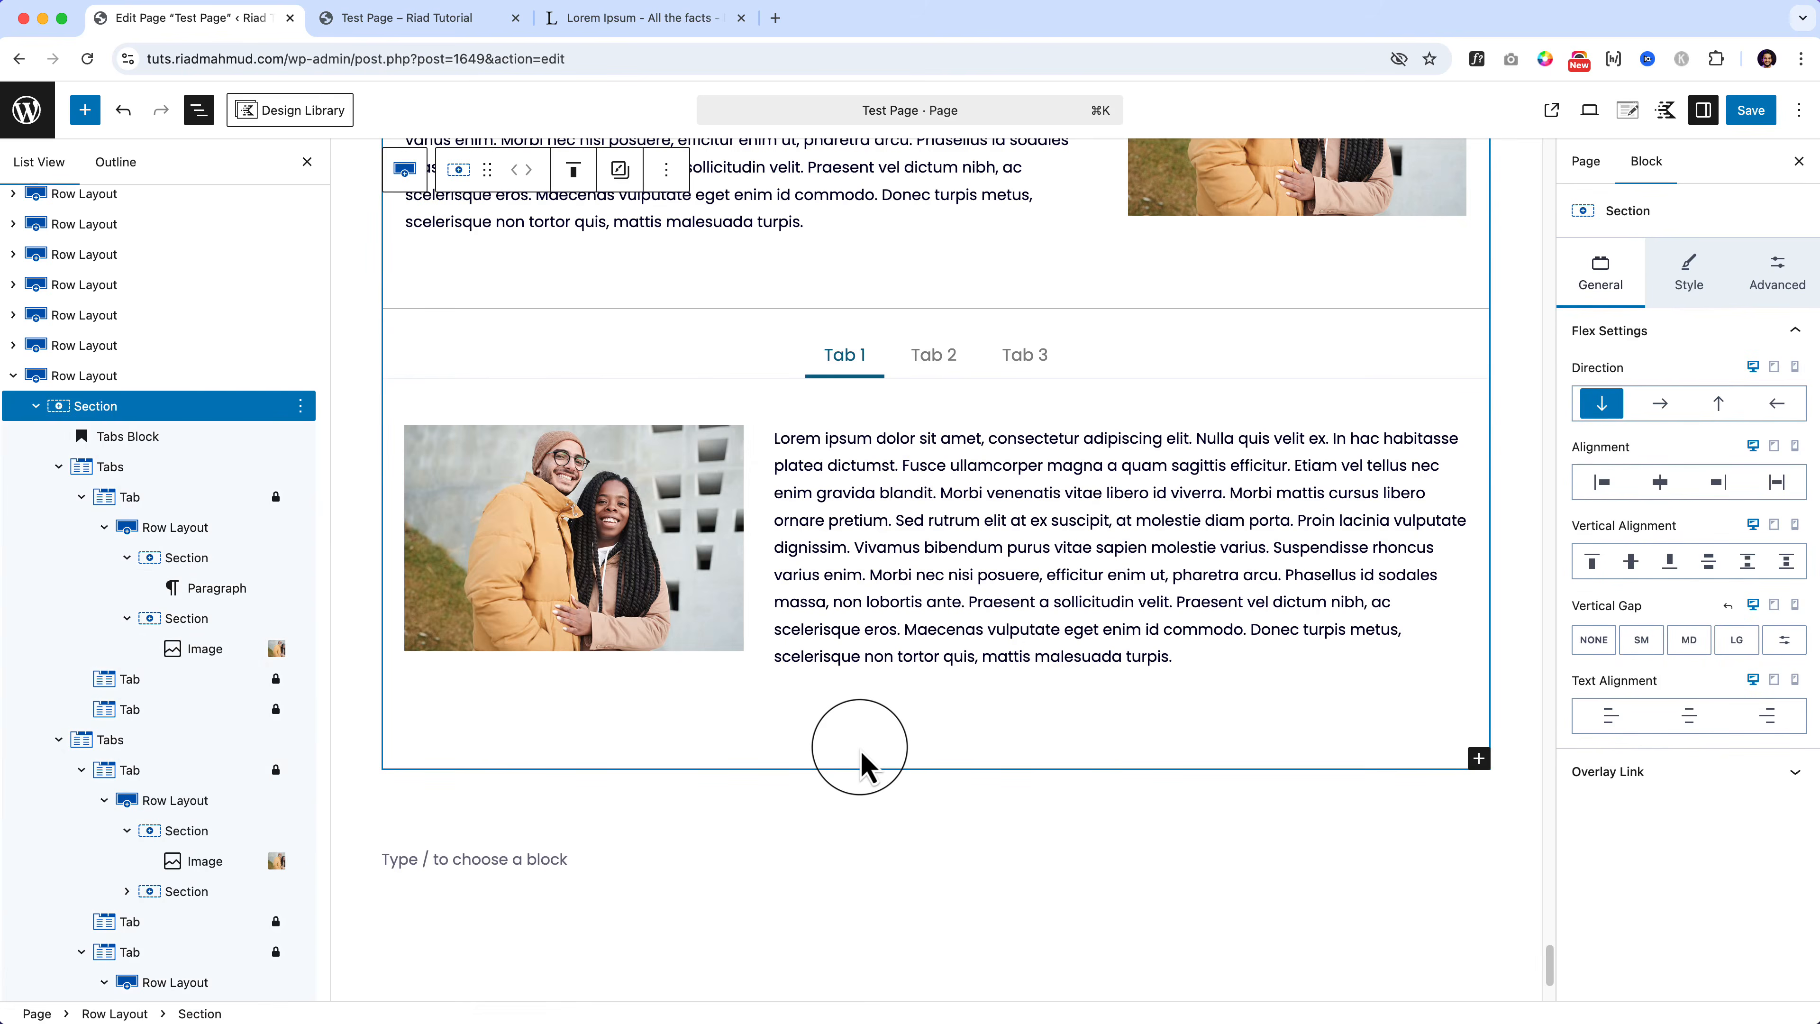
scroll(848, 746, down, 1)
Step: Replace the couple photo with the photo of people at a laptop
click(695, 531)
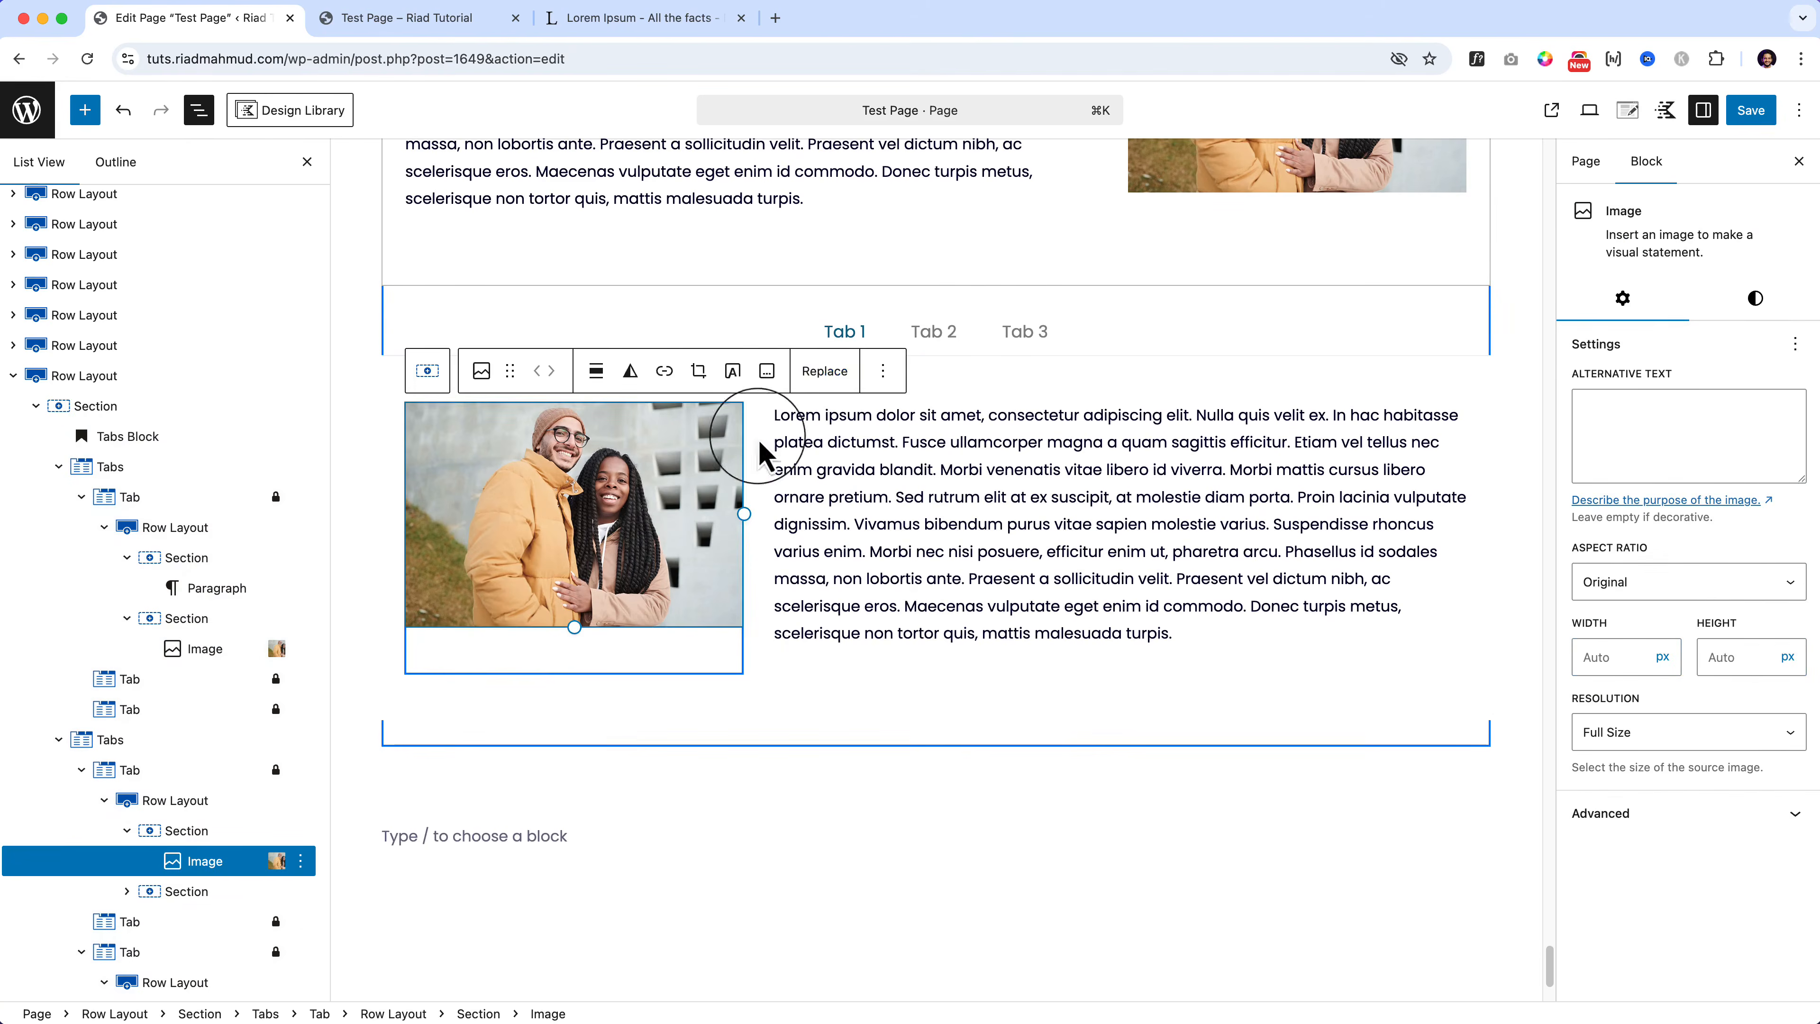
click(824, 381)
click(896, 439)
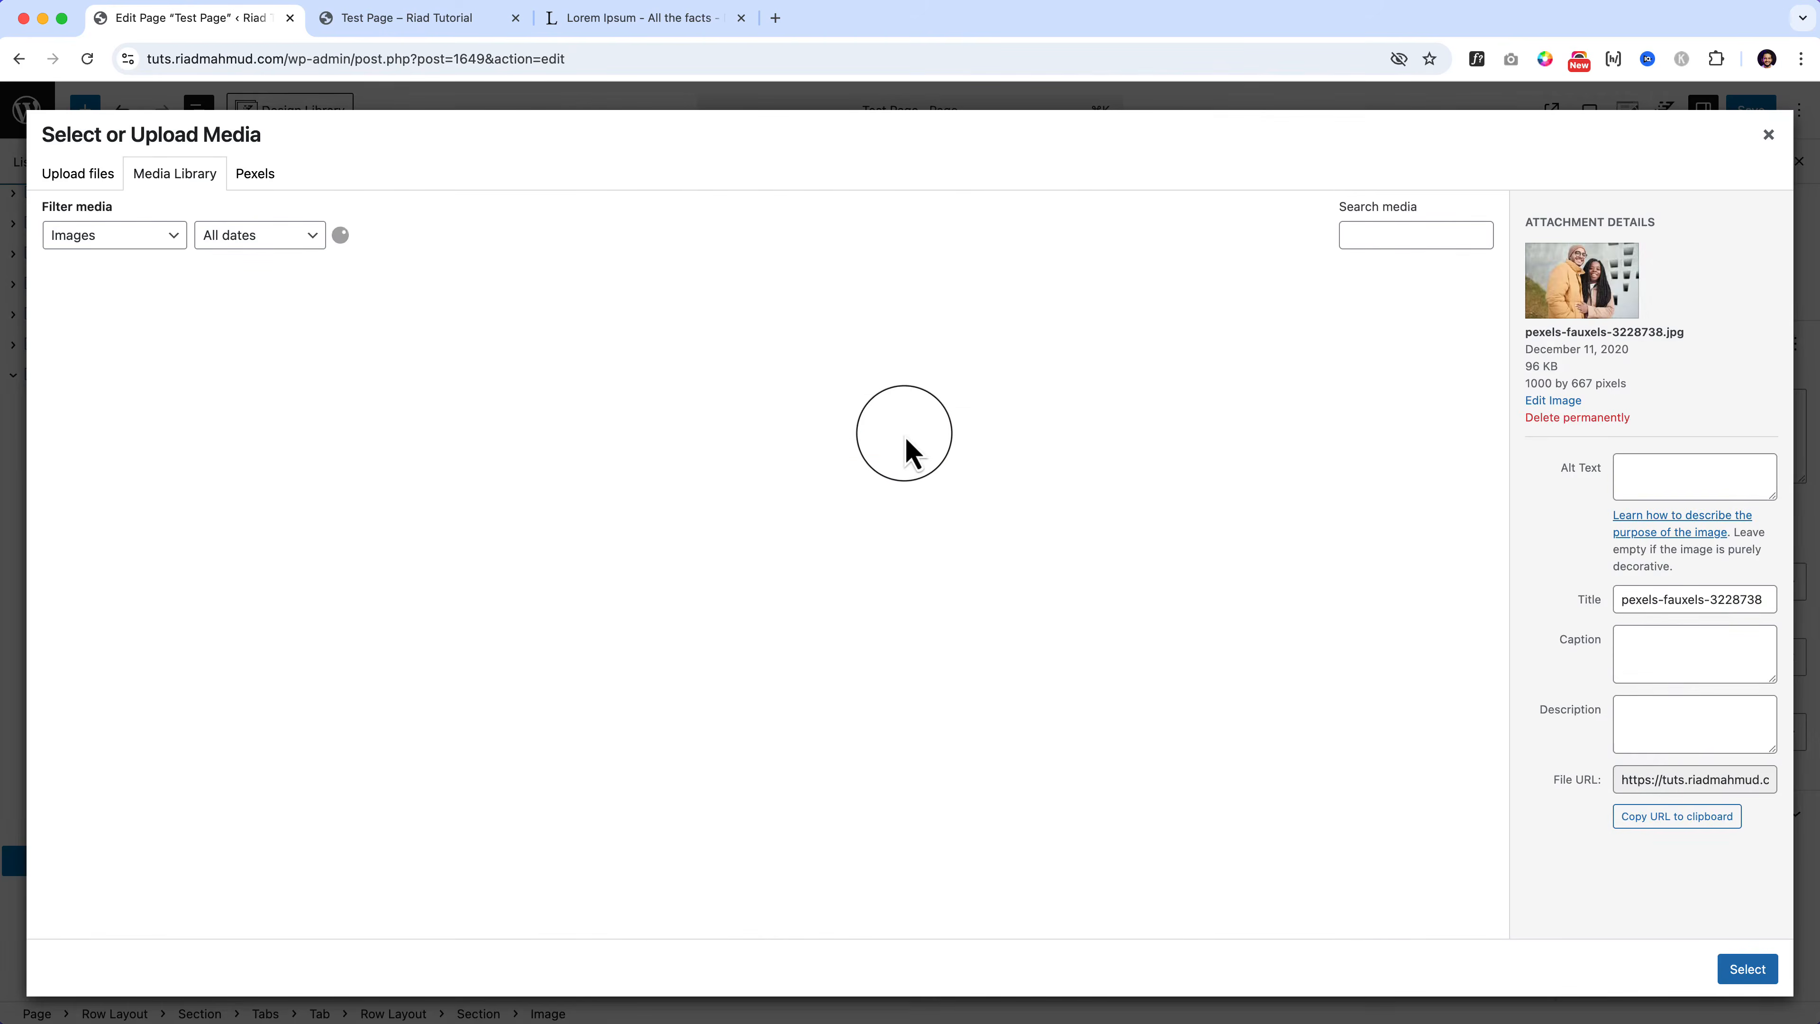
click(688, 478)
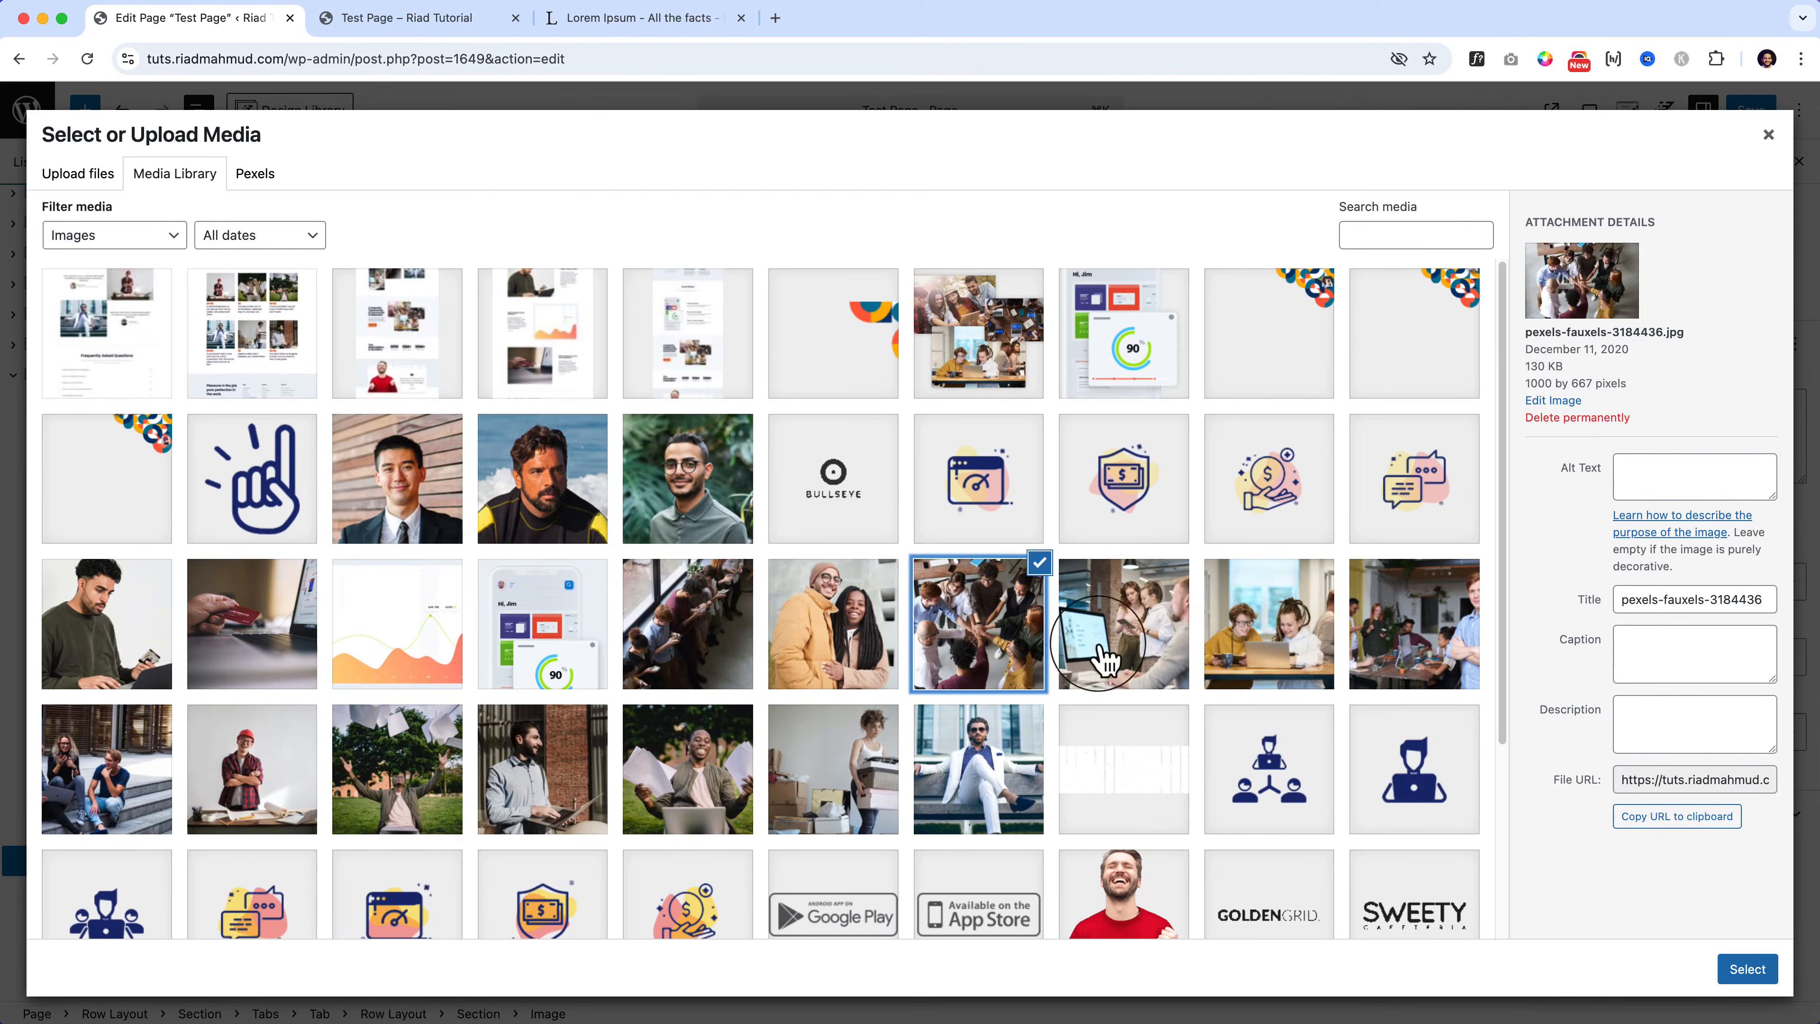
click(1272, 648)
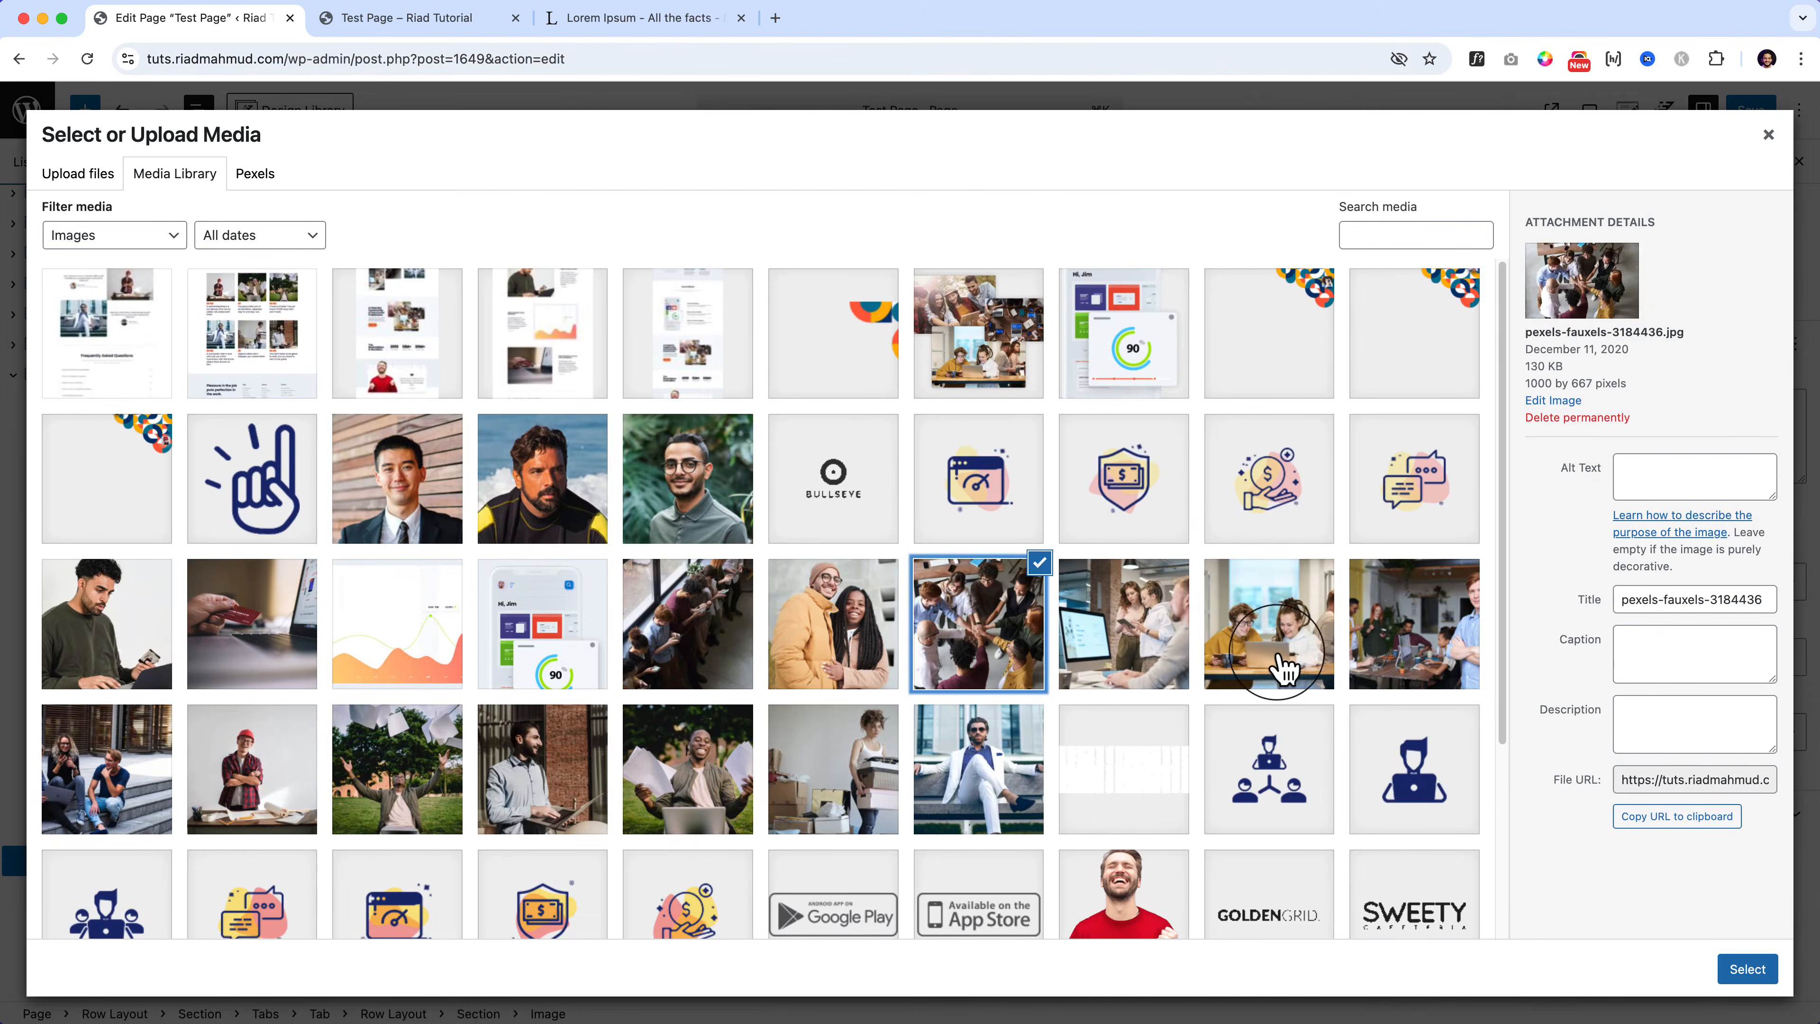
click(1747, 969)
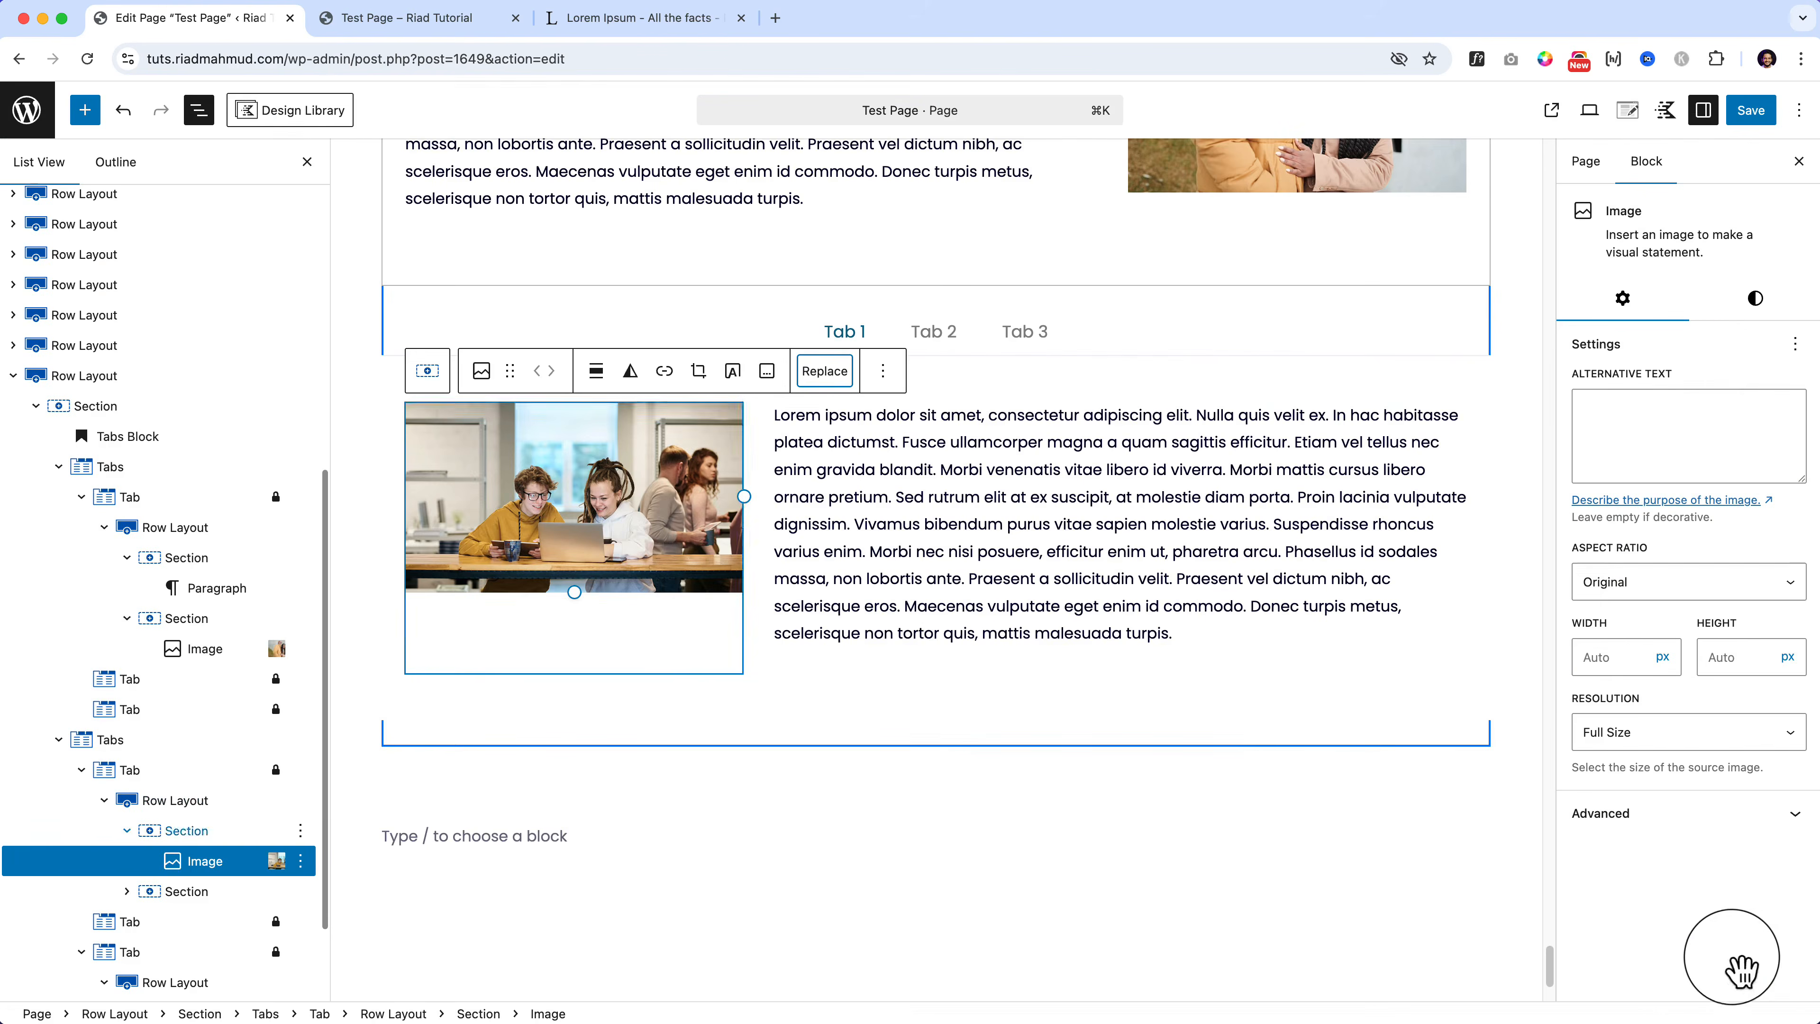
click(193, 744)
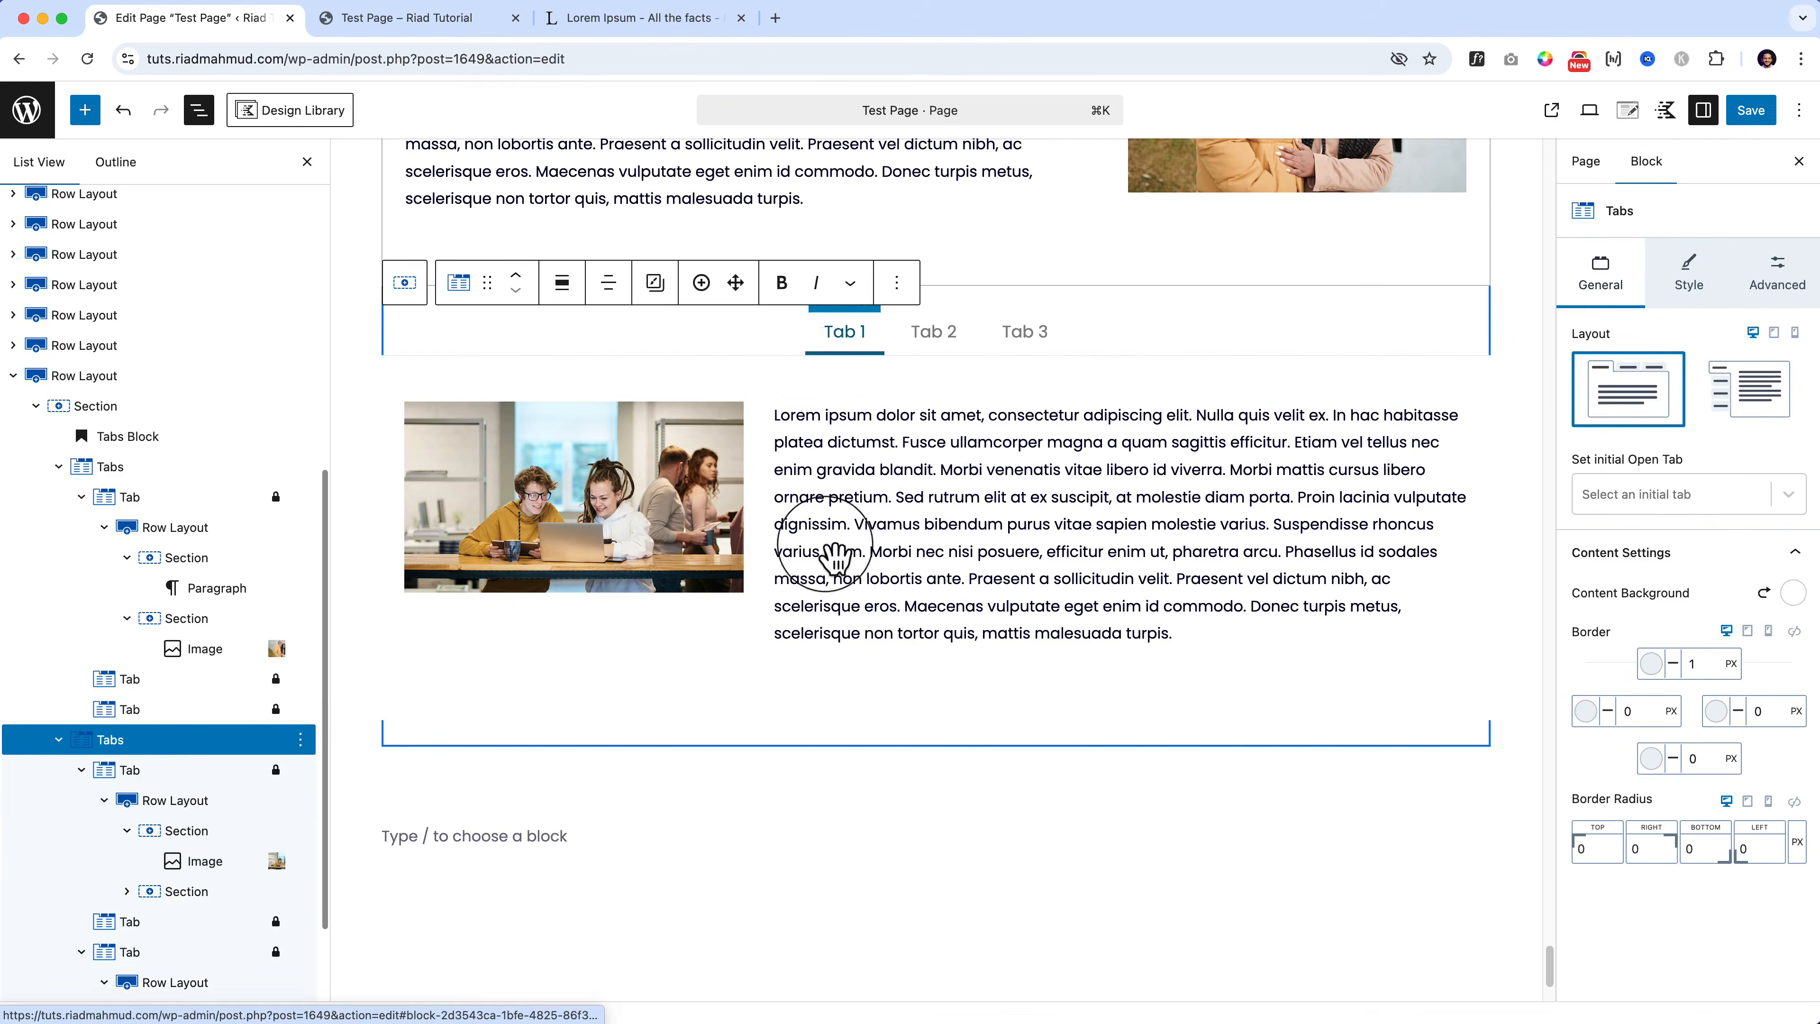
Step: In the lower tabs block's Advanced settings, try MD top content padding
click(1689, 273)
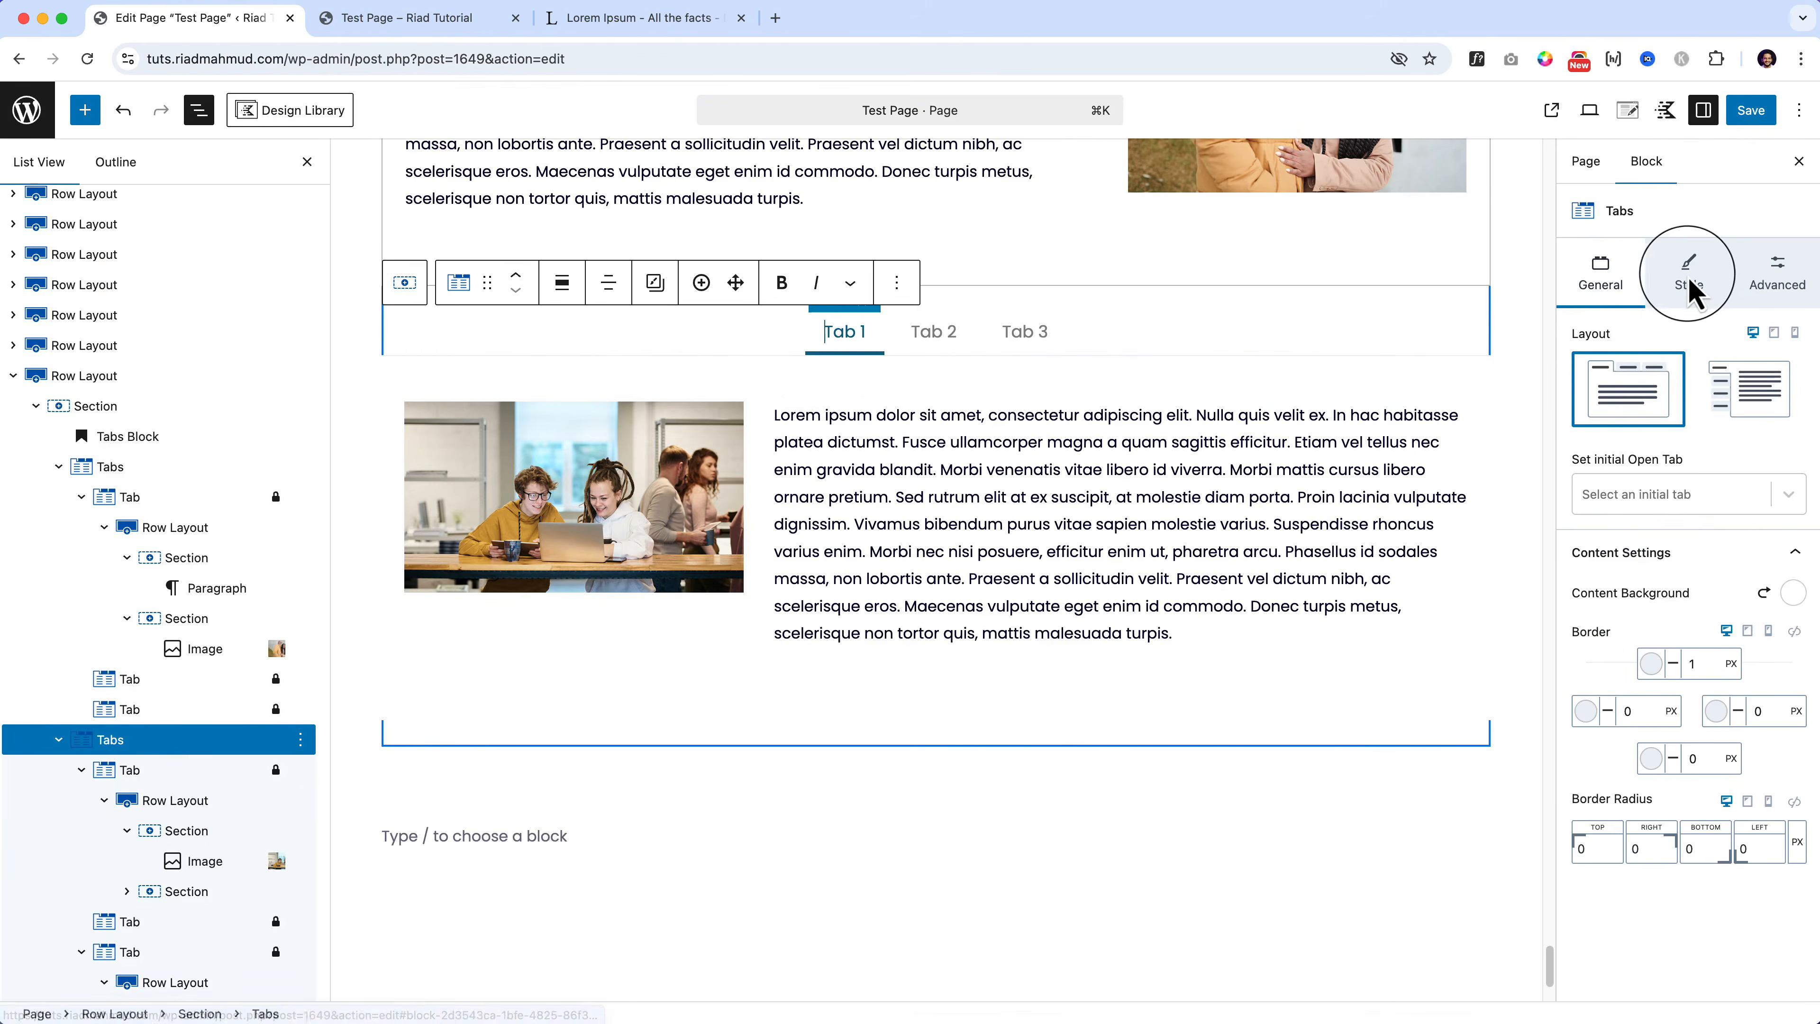
click(1764, 287)
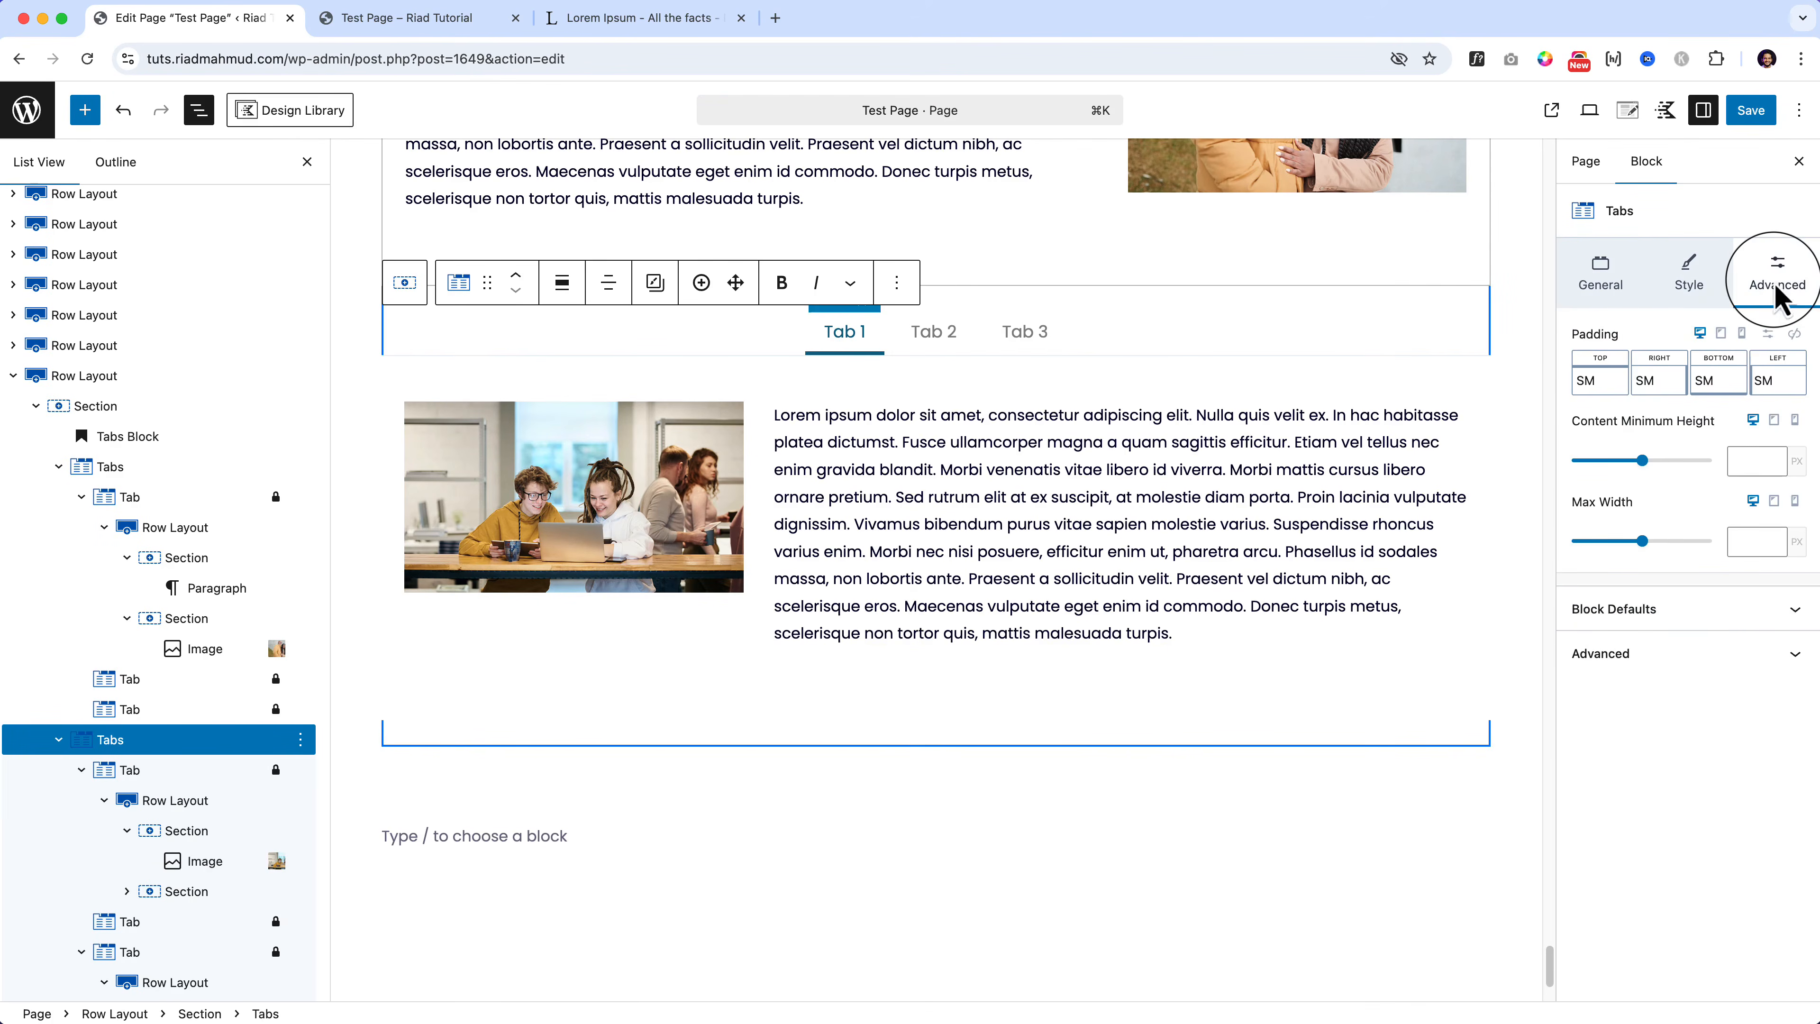
click(1599, 387)
click(1509, 462)
drag(1516, 473, 1462, 473)
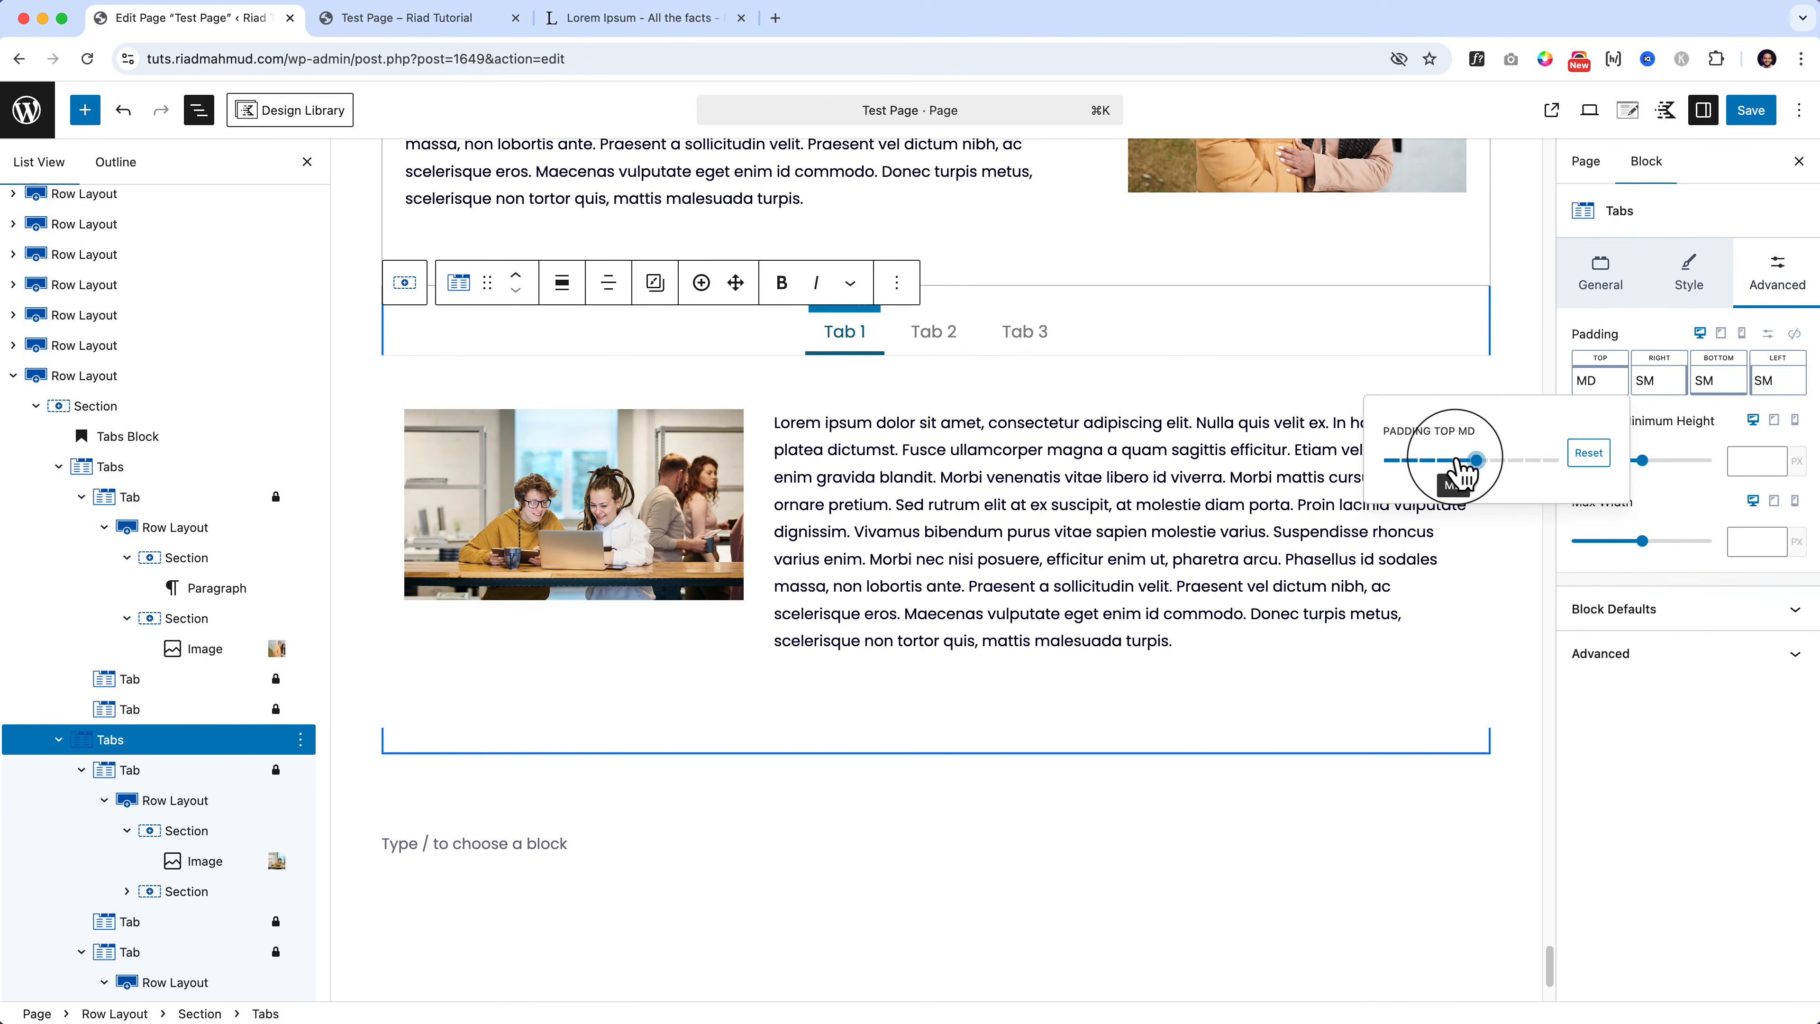
click(58, 739)
click(101, 680)
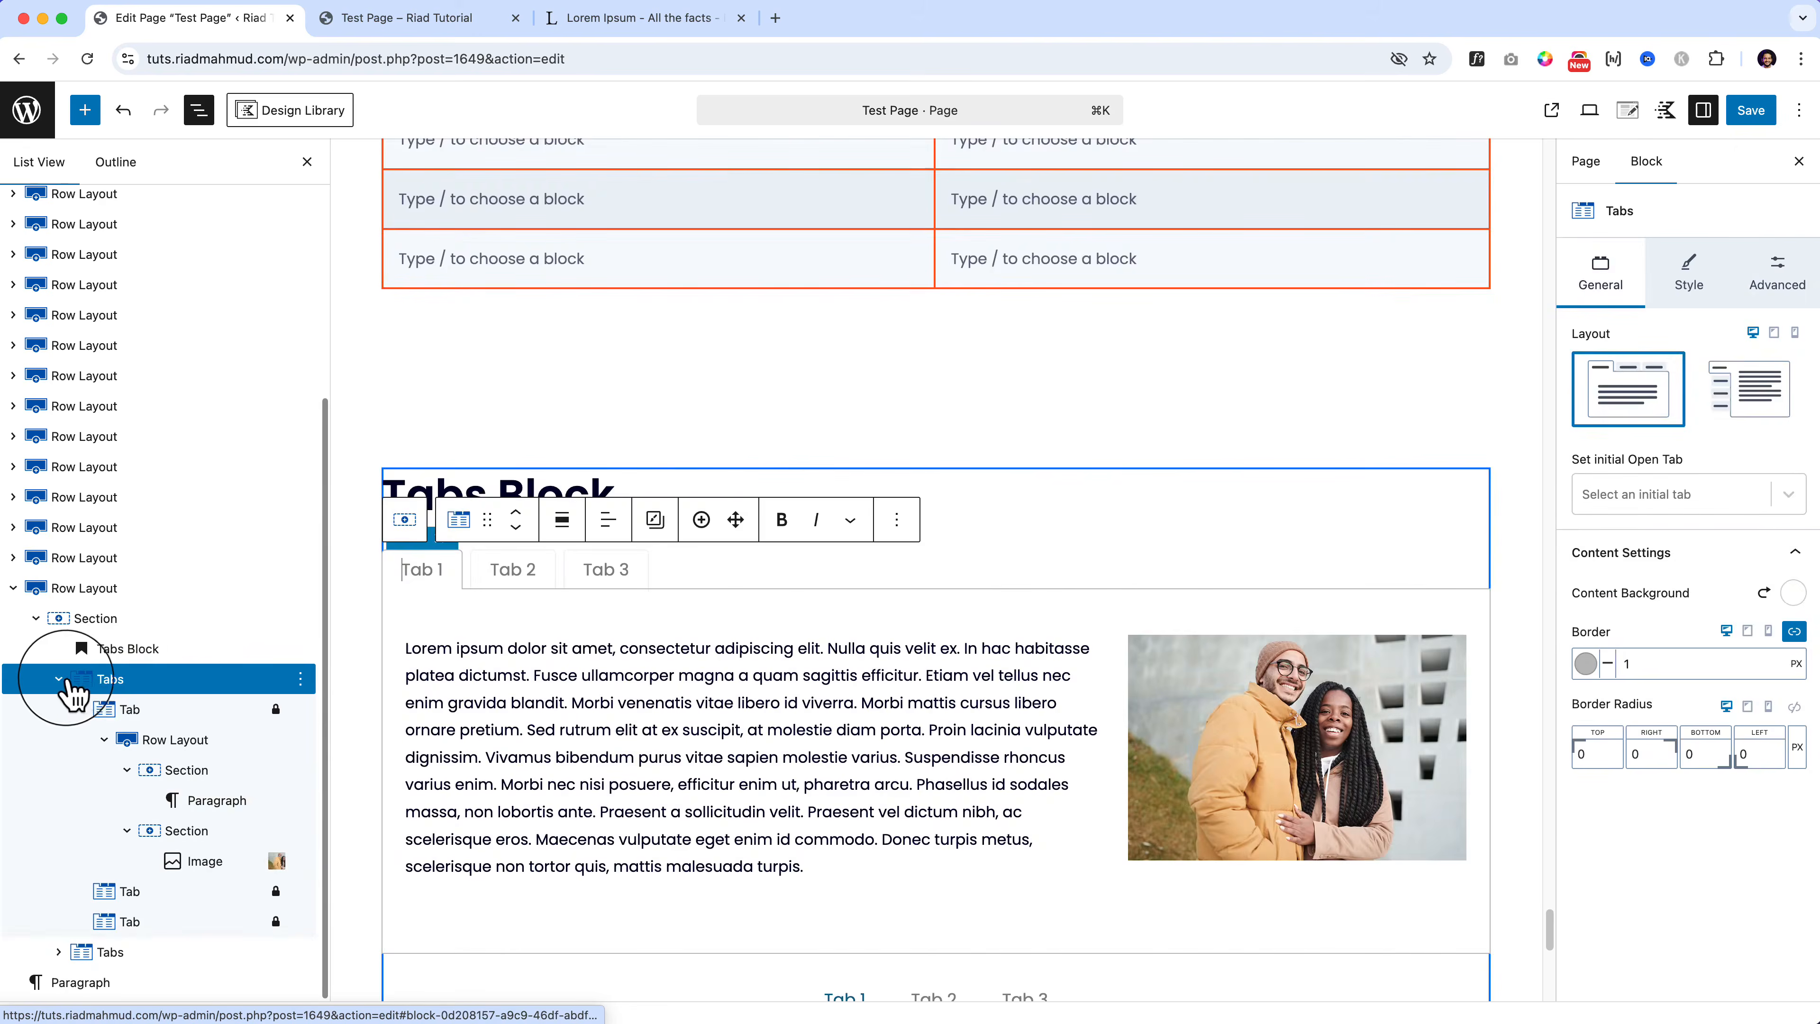
click(148, 955)
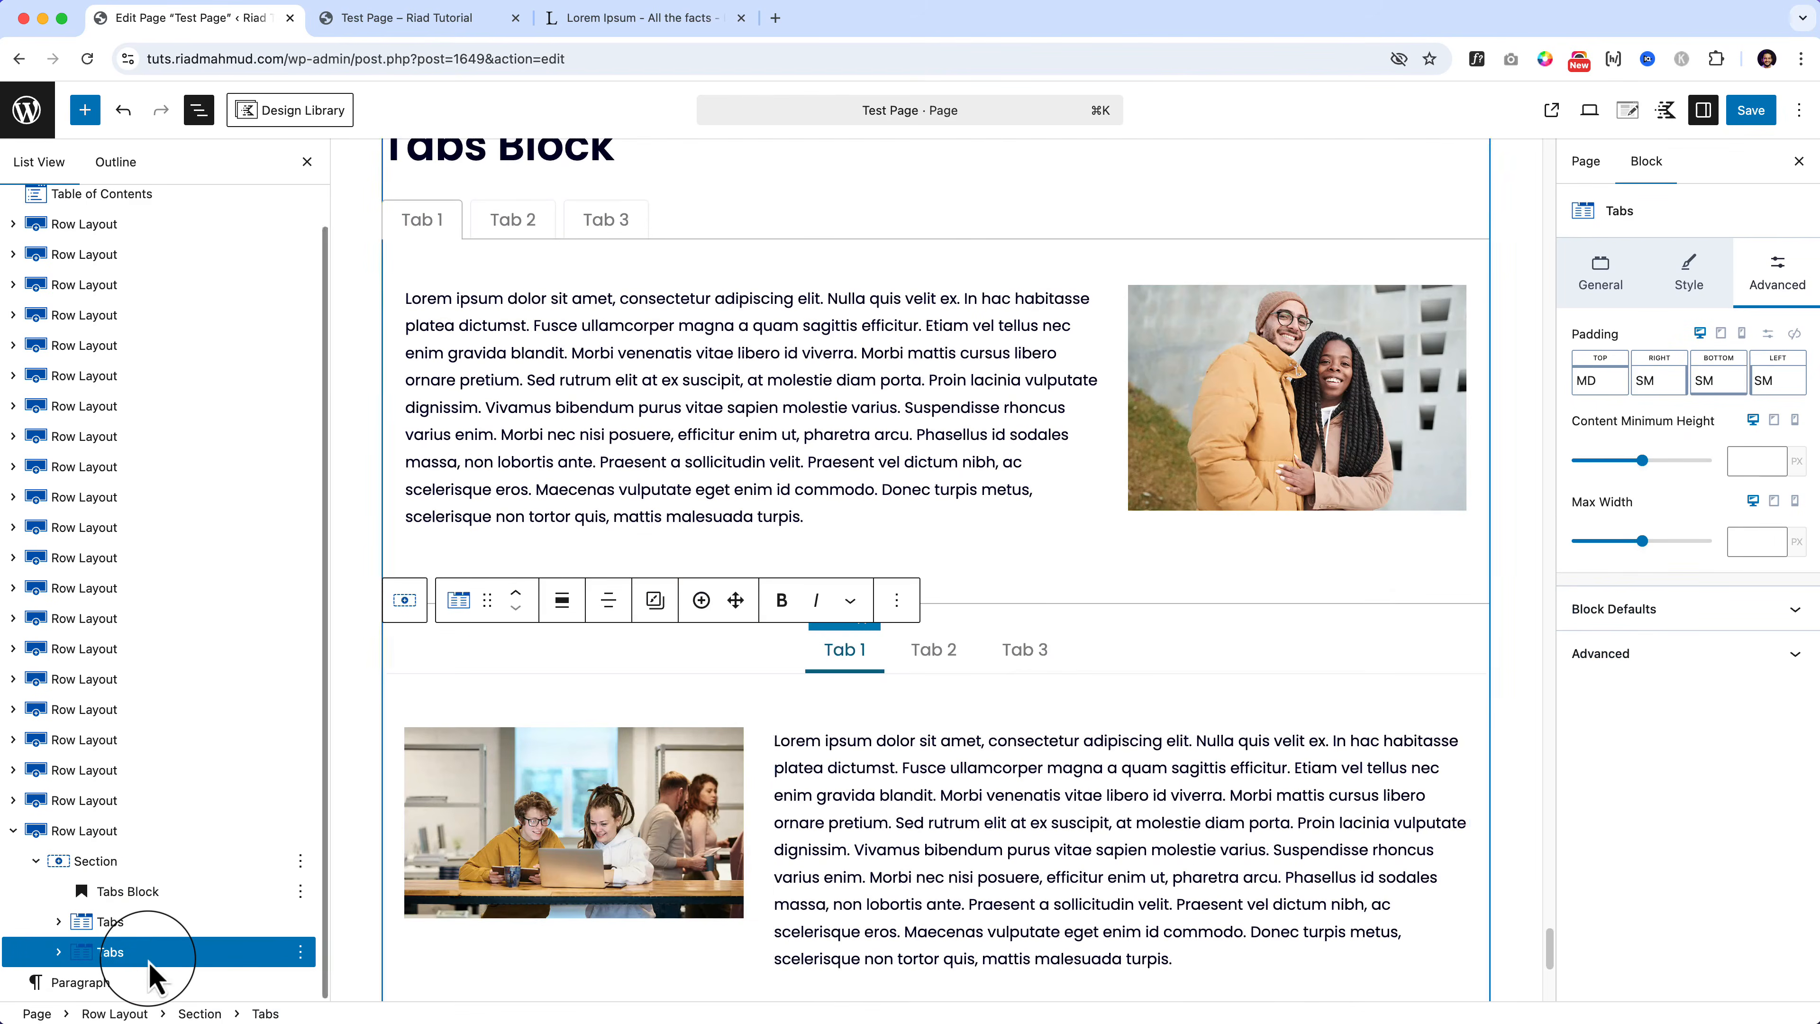
Step: Drop the top content padding to XXS and compare the two tabs blocks
click(1612, 389)
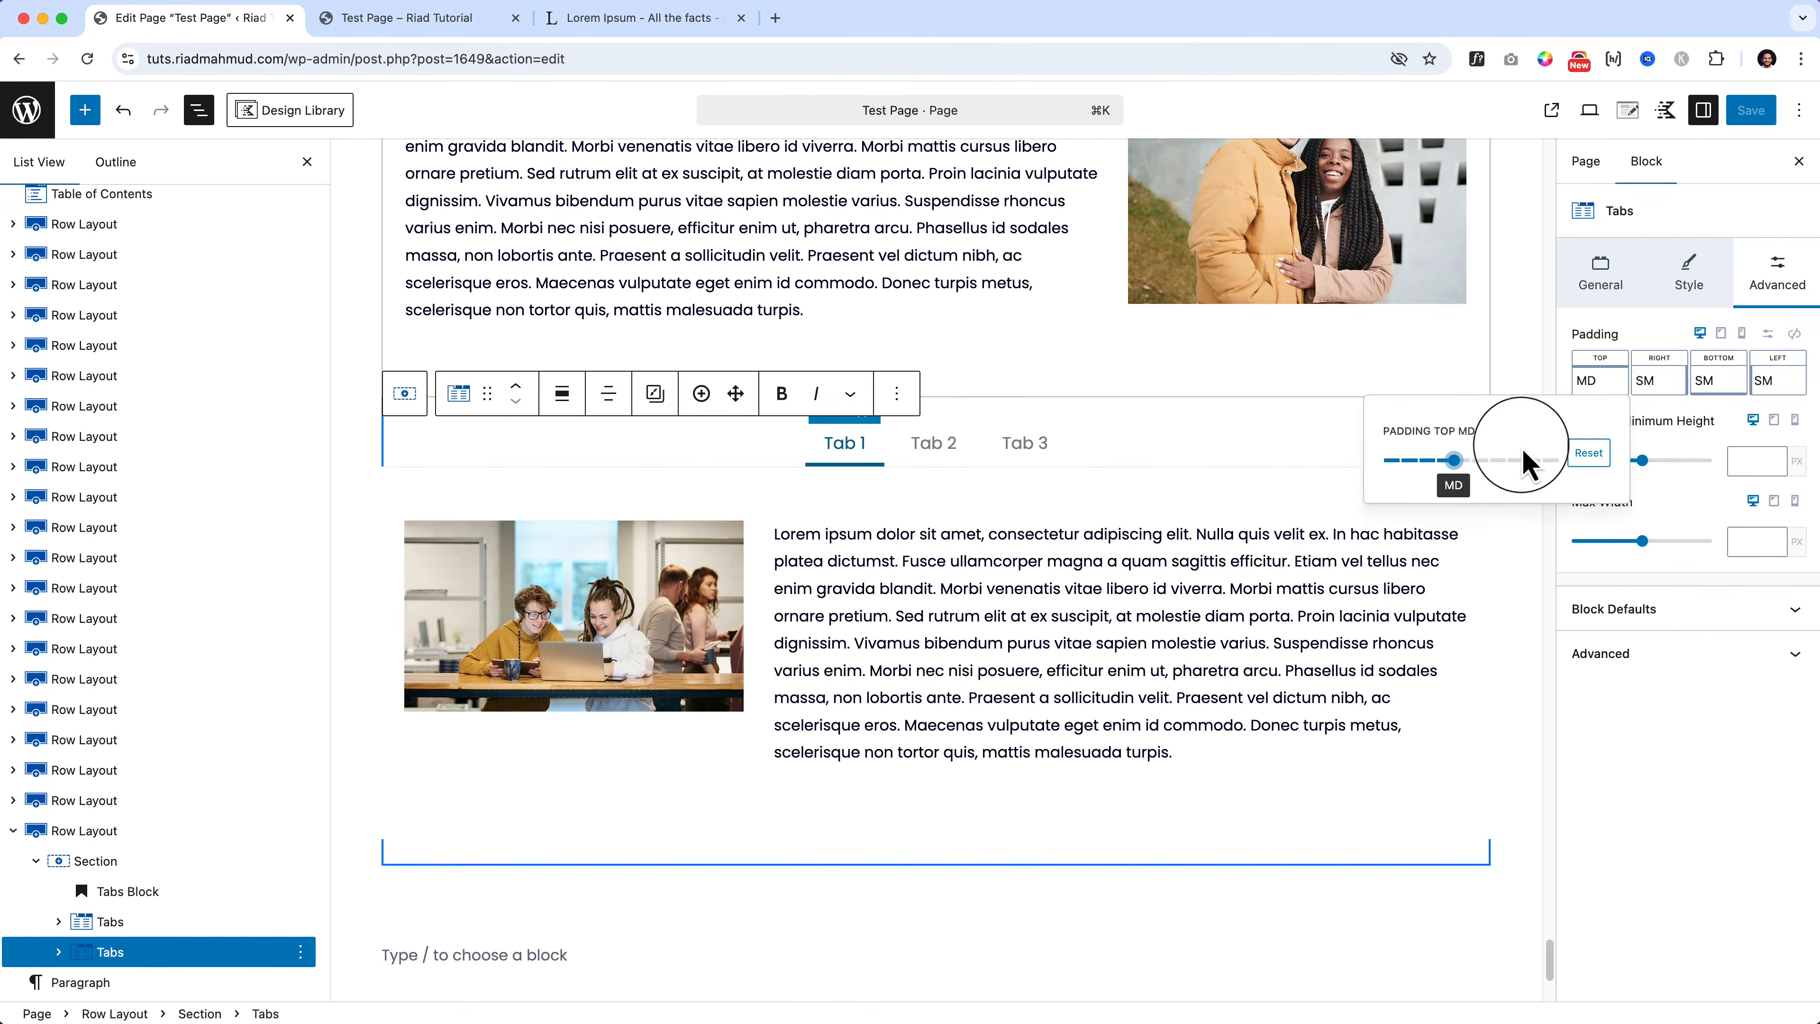
click(1492, 460)
drag(1512, 473, 1369, 510)
click(133, 891)
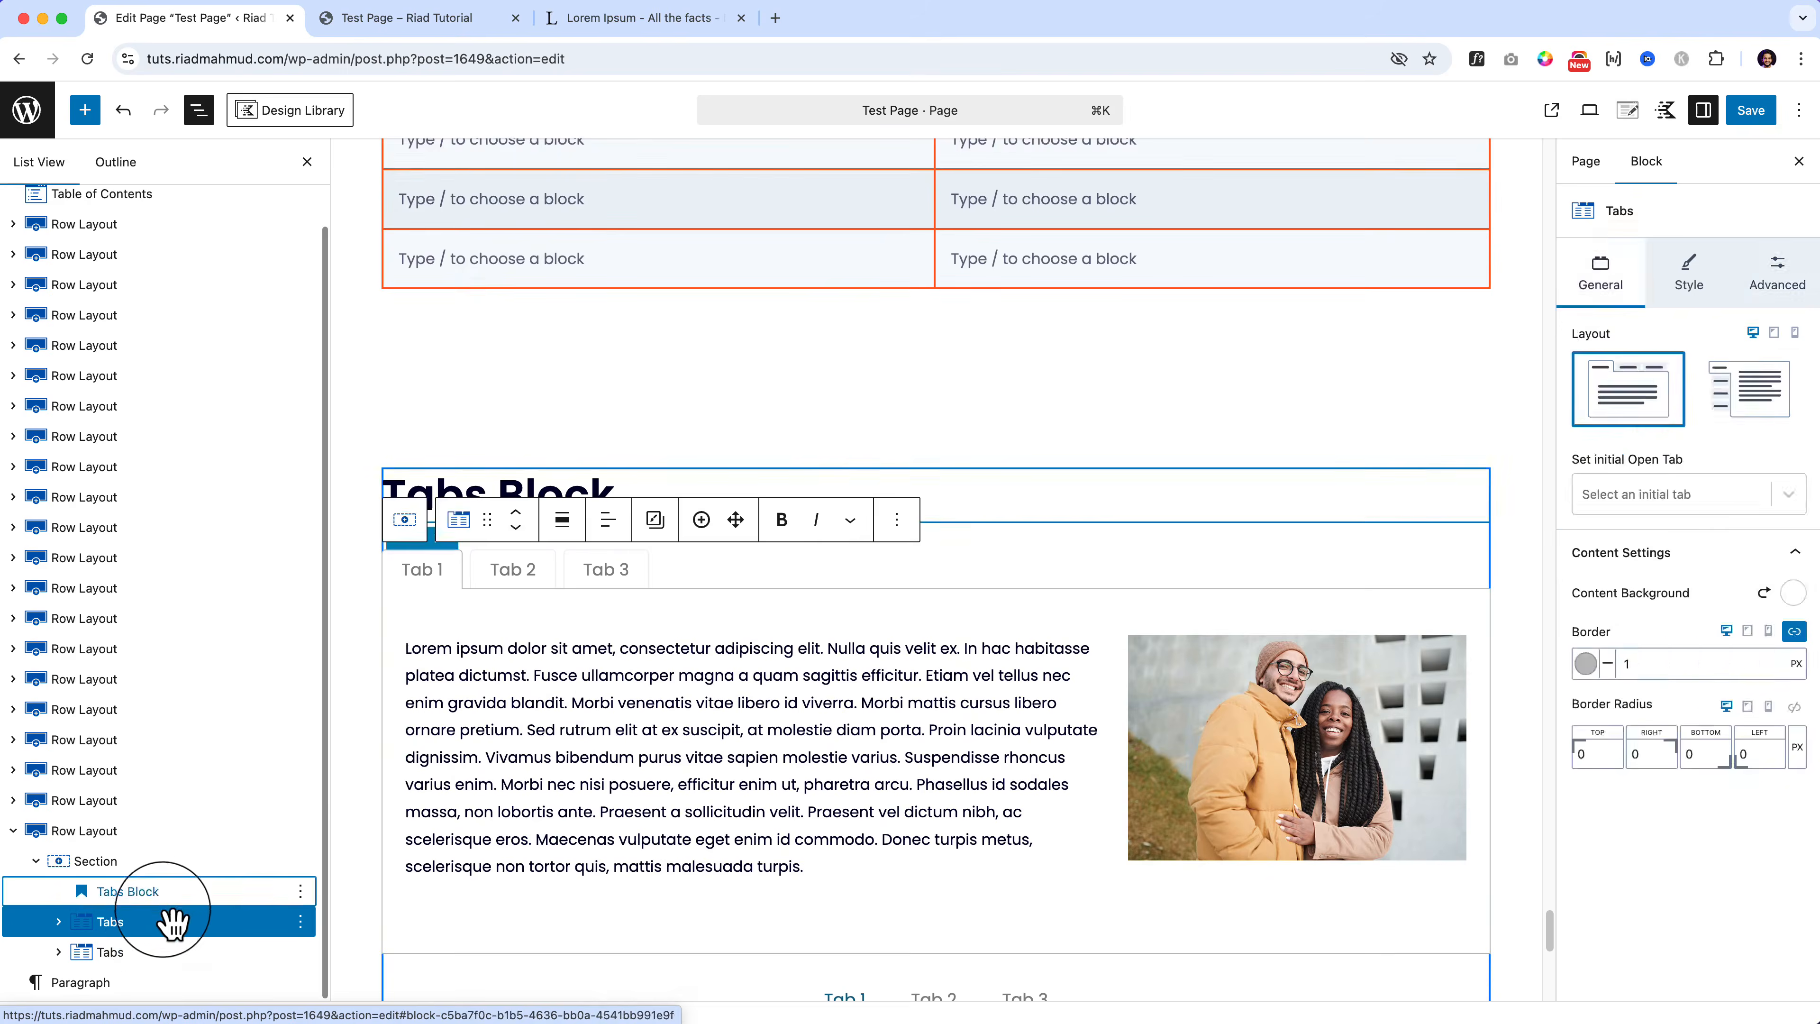
click(164, 955)
click(781, 545)
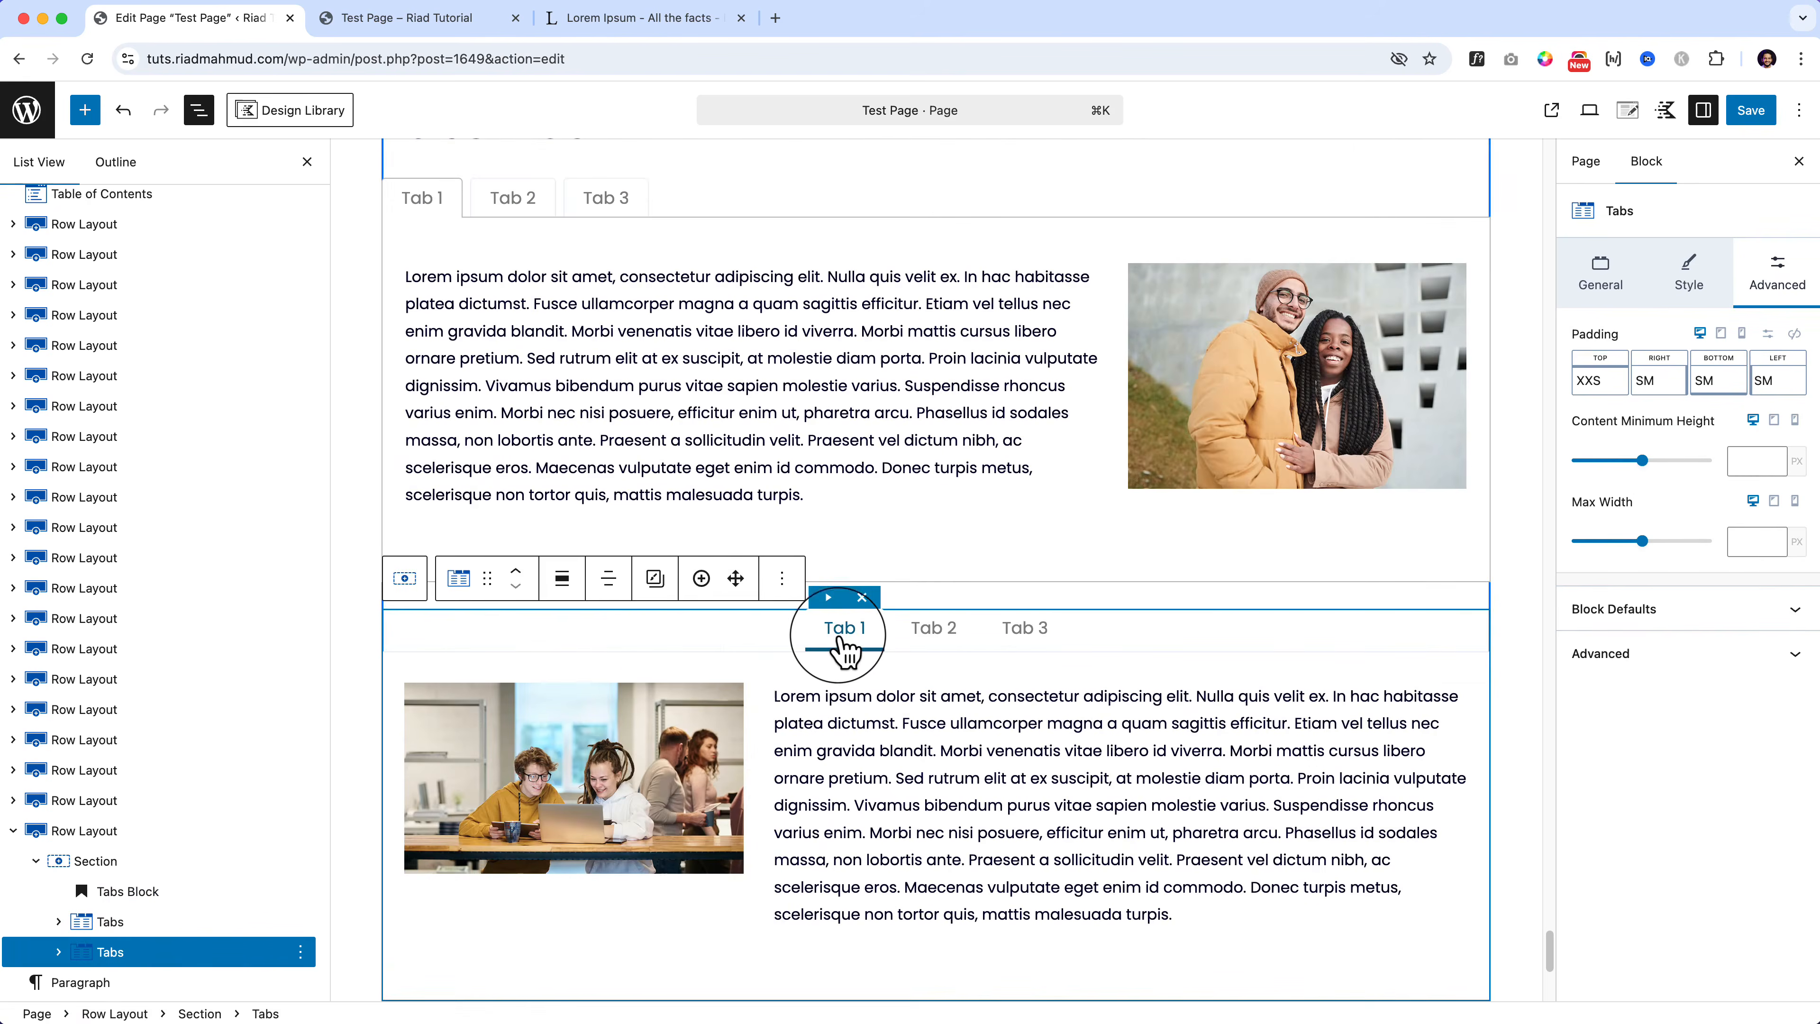
click(839, 636)
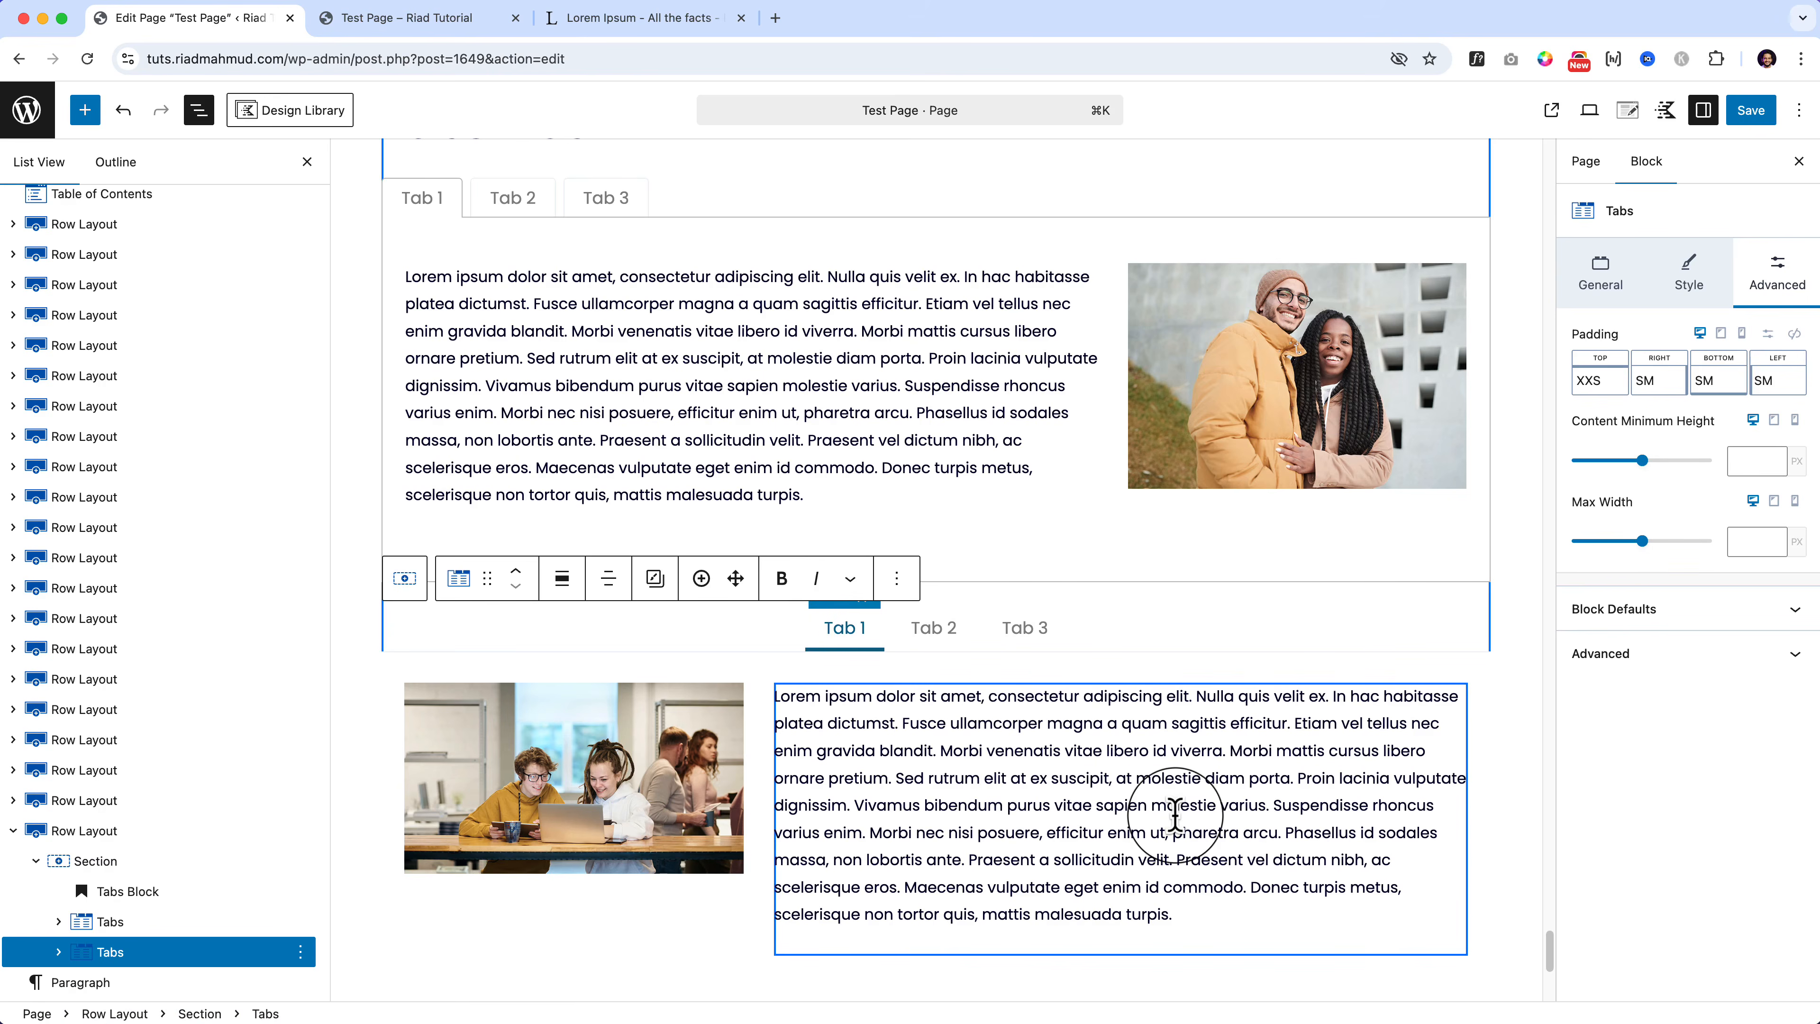
scroll(1039, 832, up, 1)
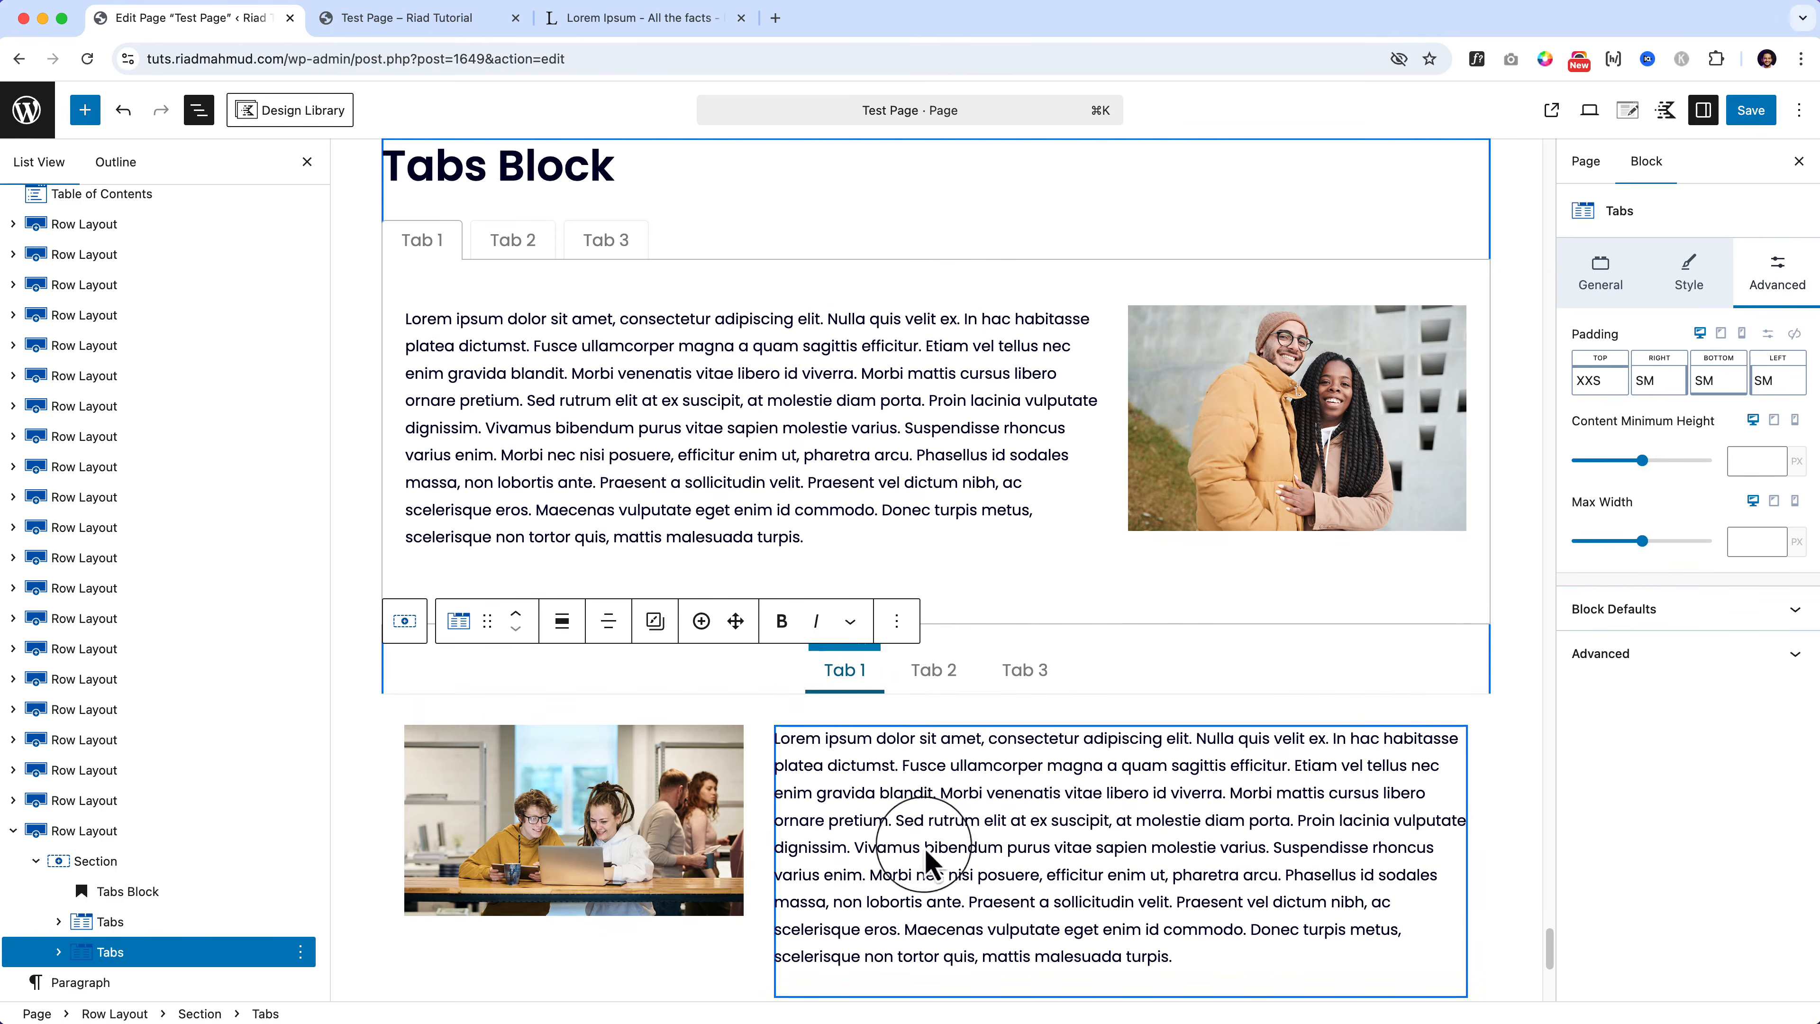
click(163, 922)
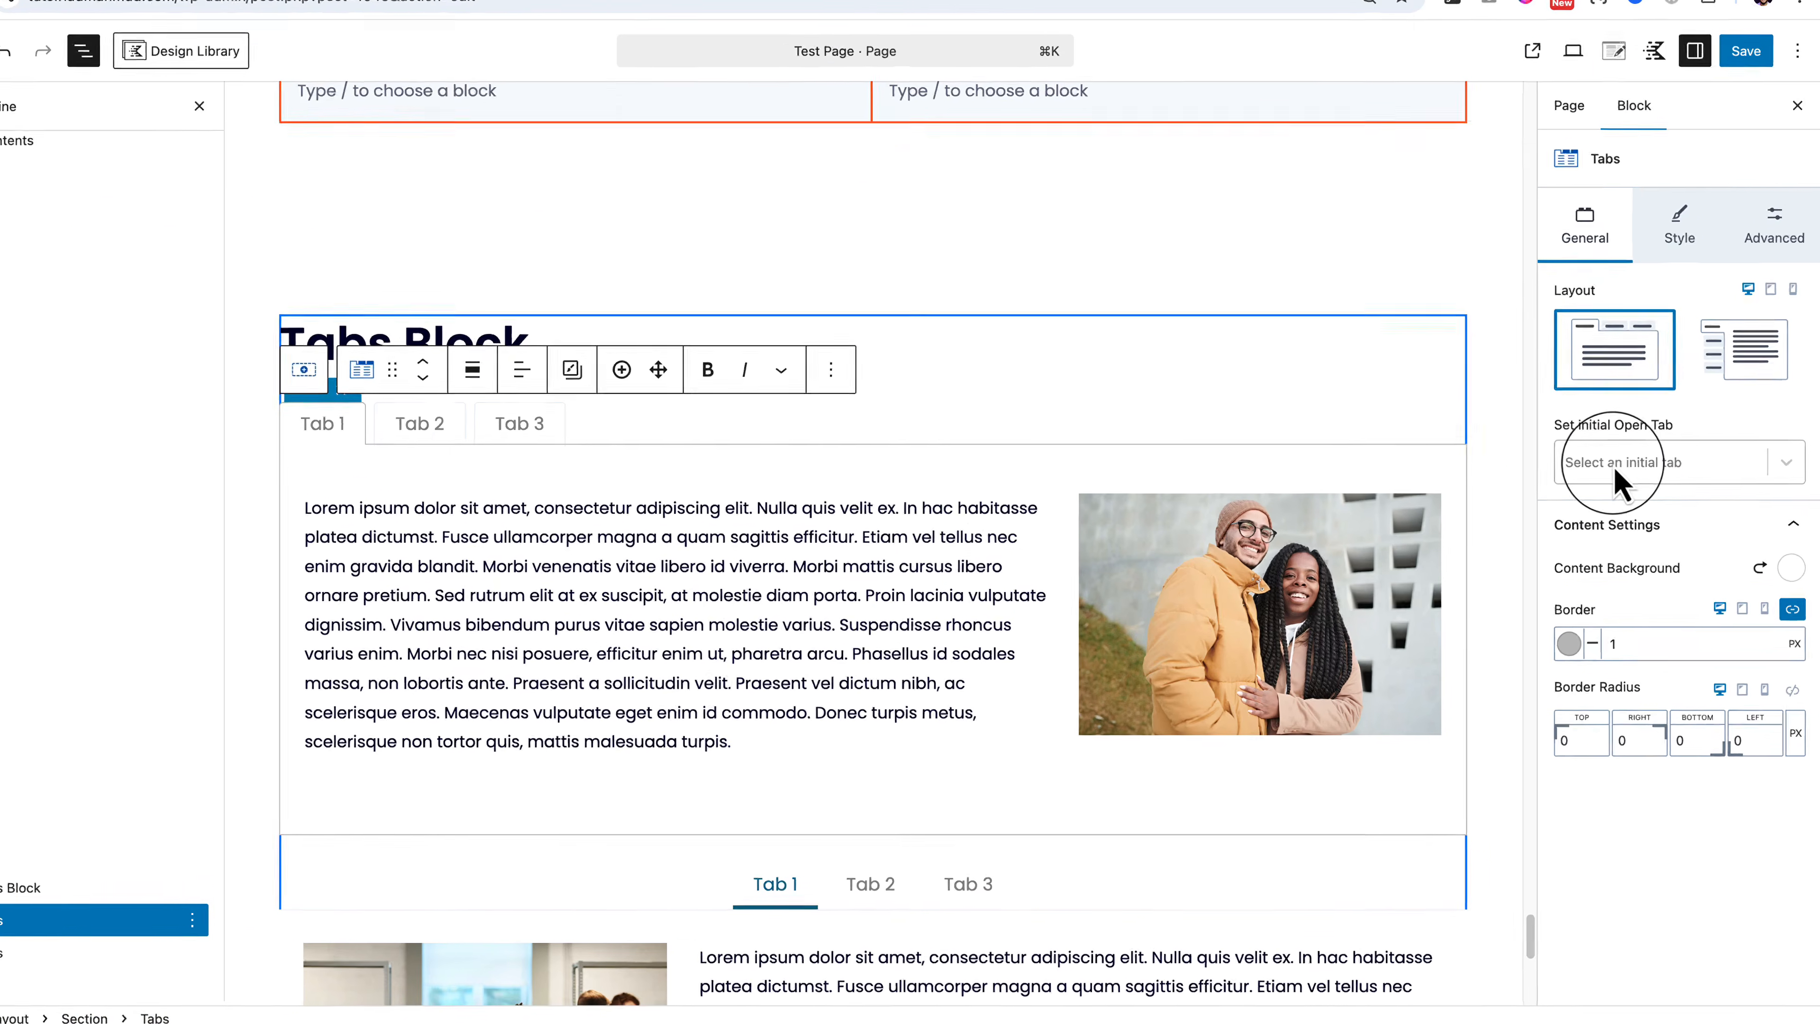
Step: Set the upper Tabs block's Initial Open Tab to Tab 1
click(1628, 496)
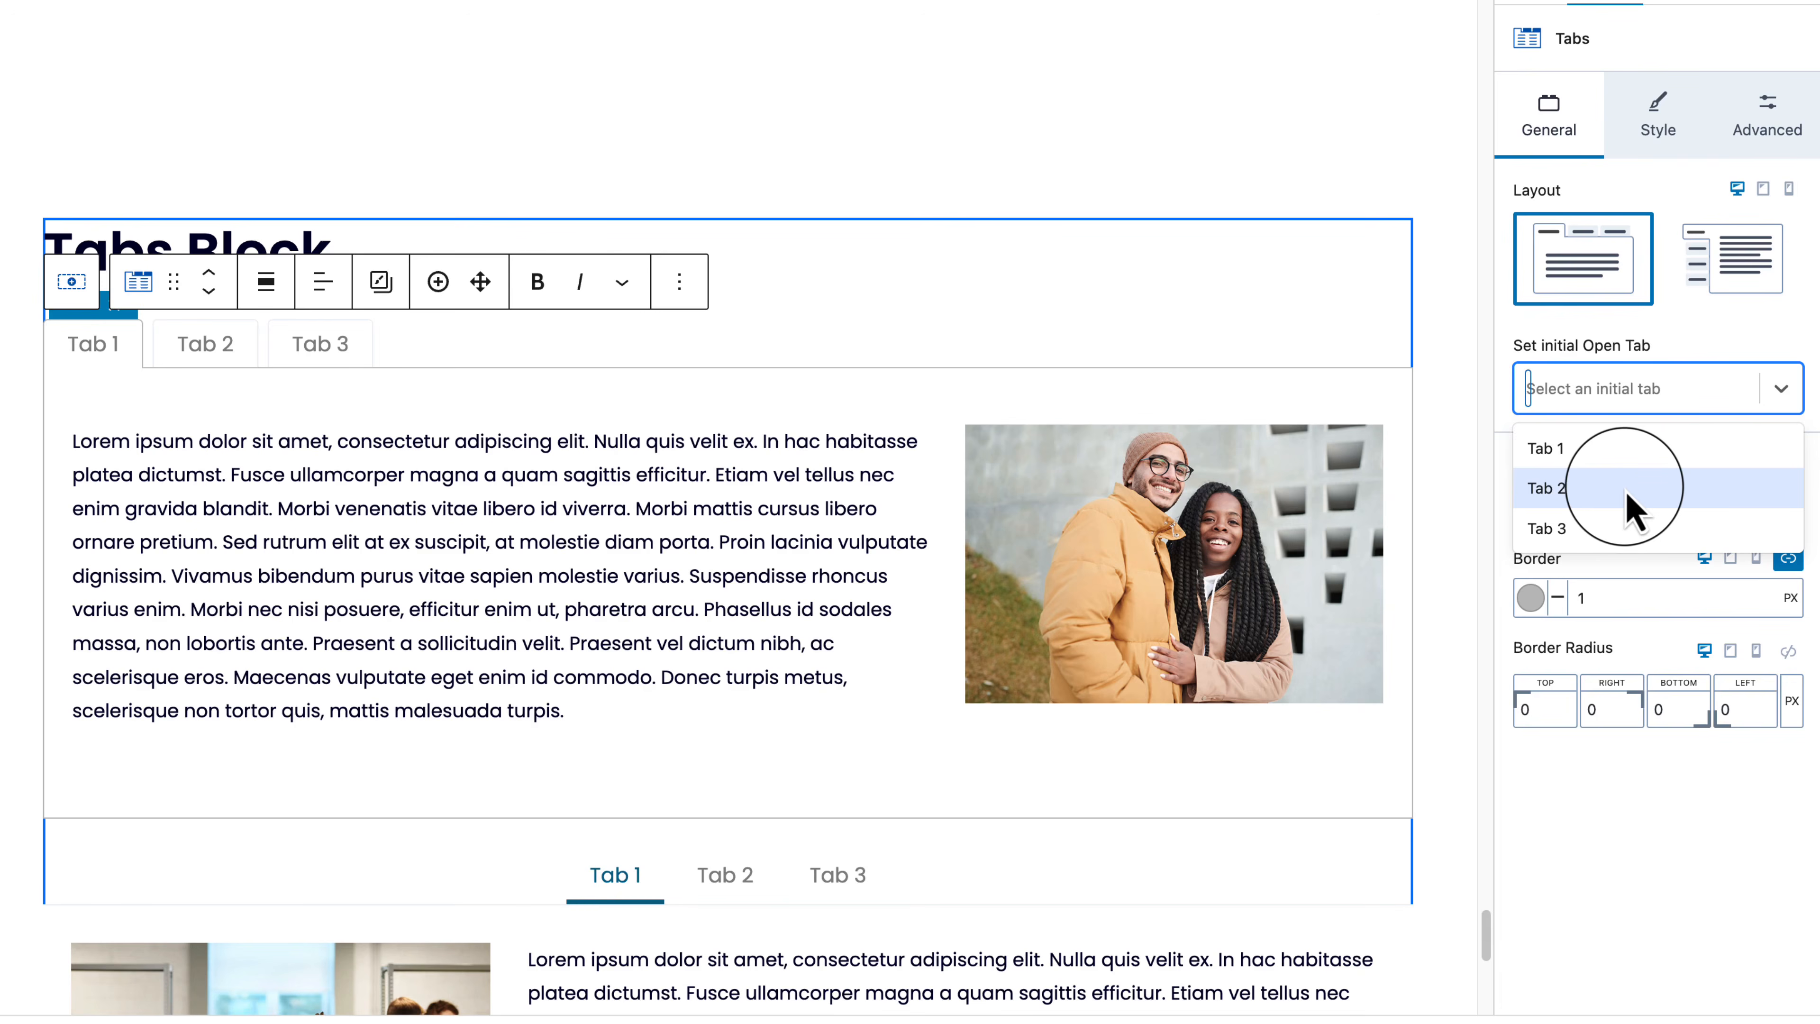
click(1666, 361)
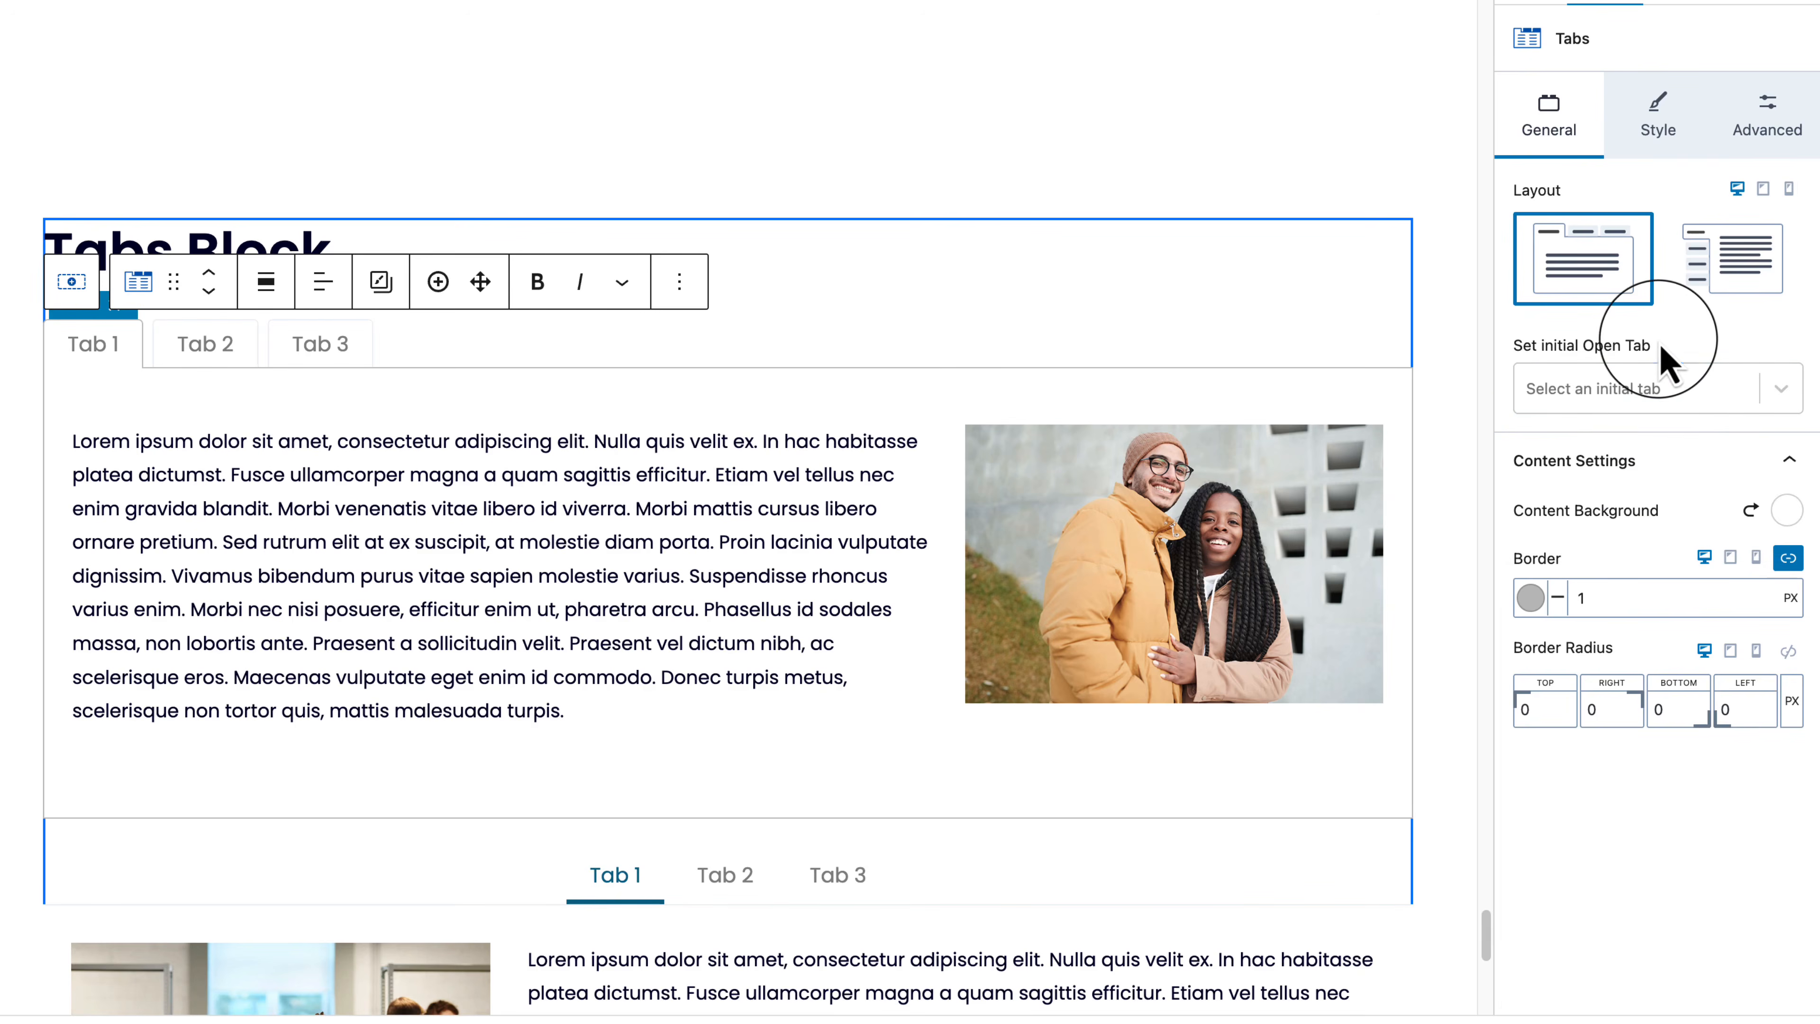
click(1648, 395)
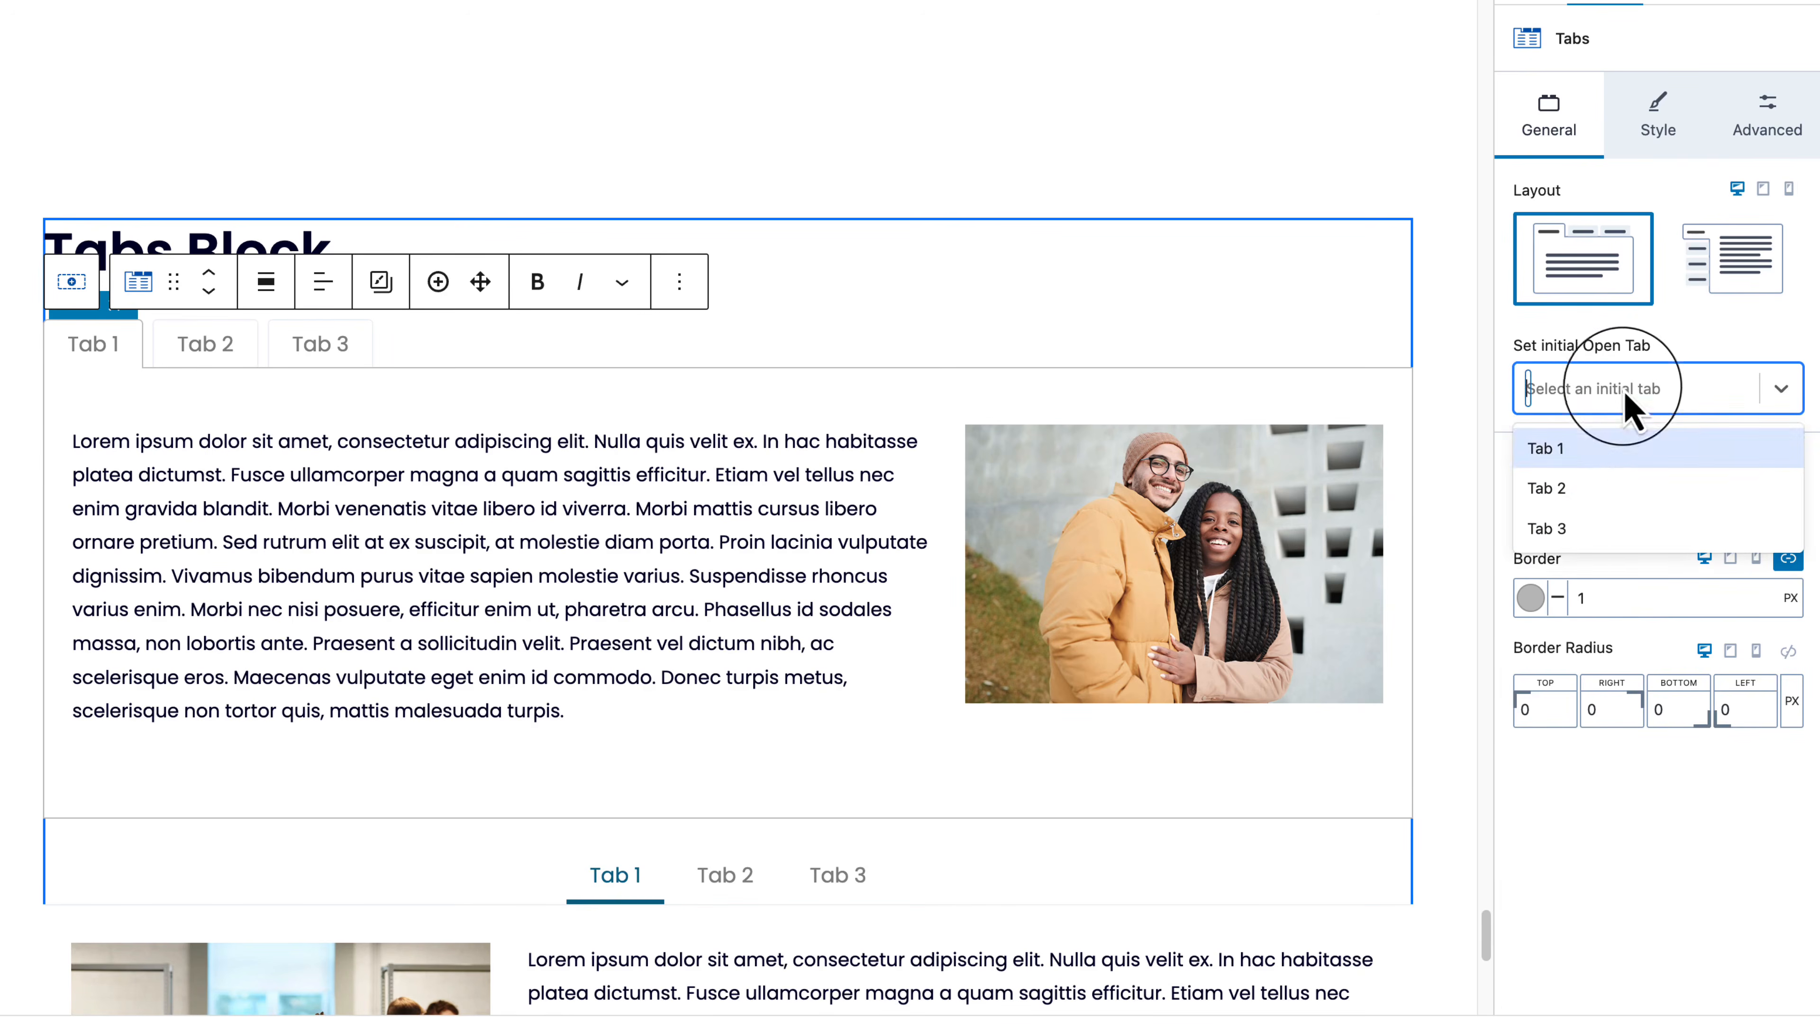
click(1670, 502)
click(1555, 380)
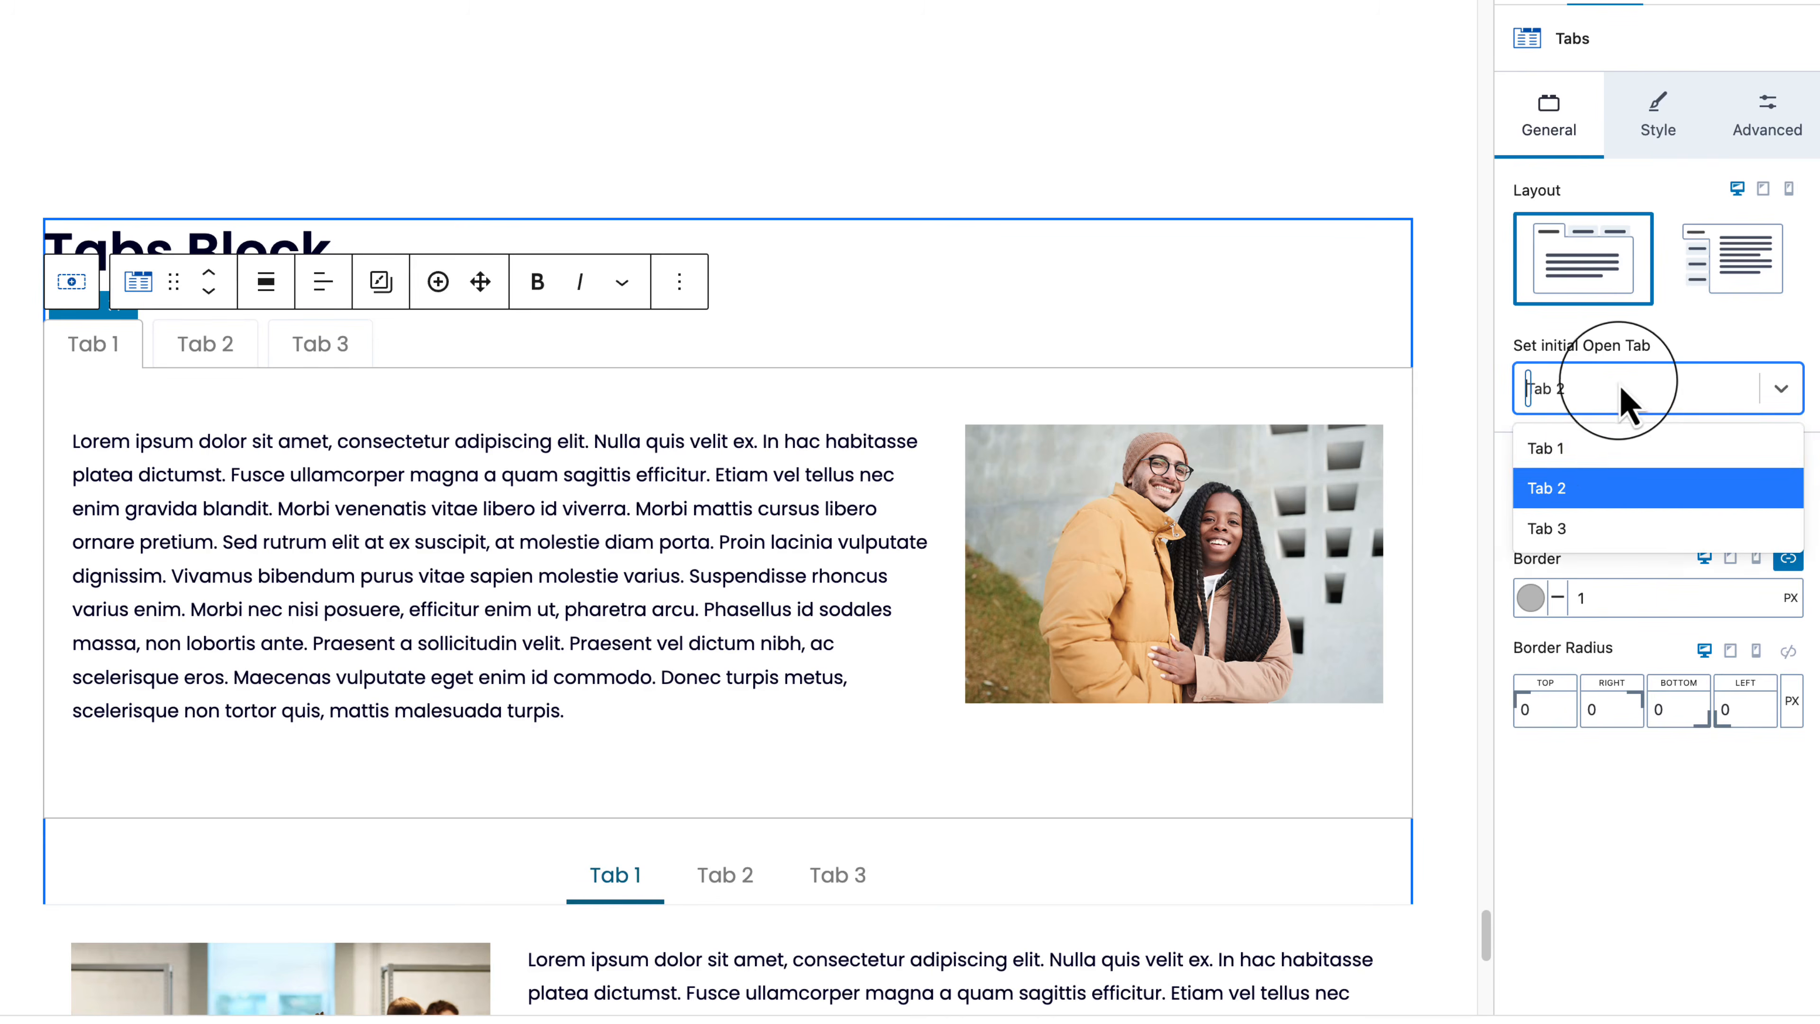
click(1621, 395)
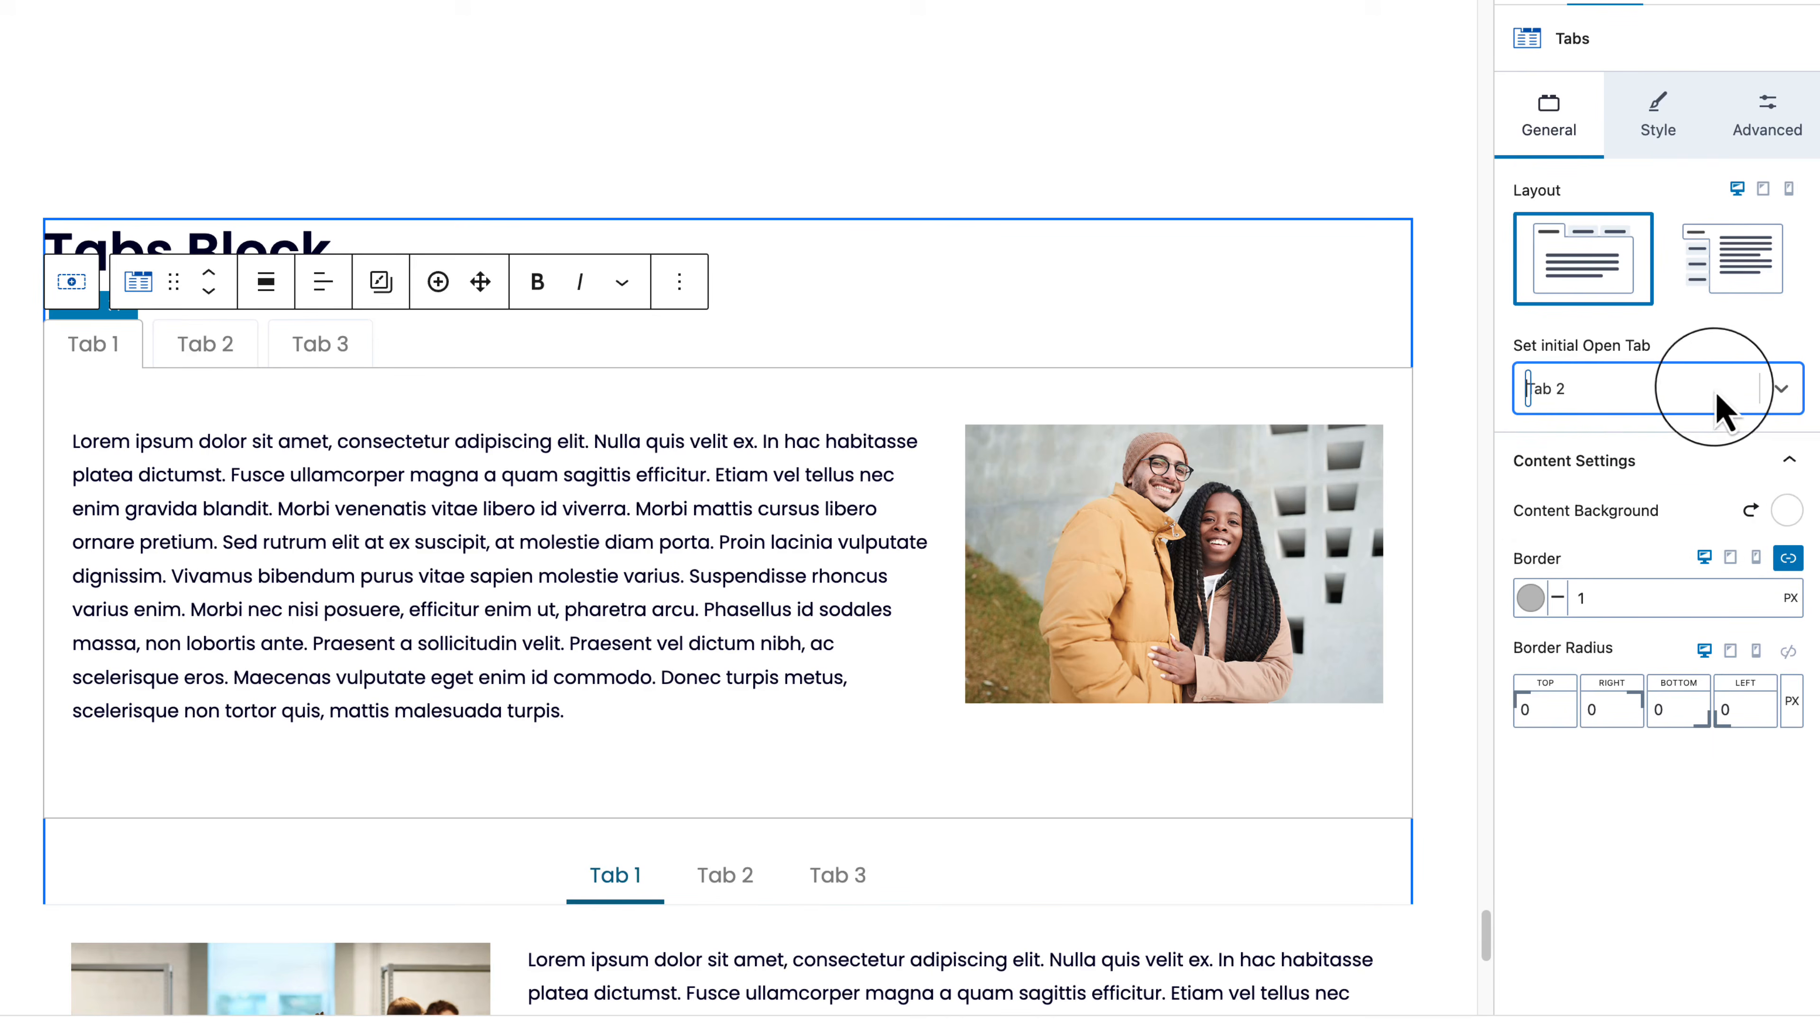
click(1744, 395)
click(1634, 451)
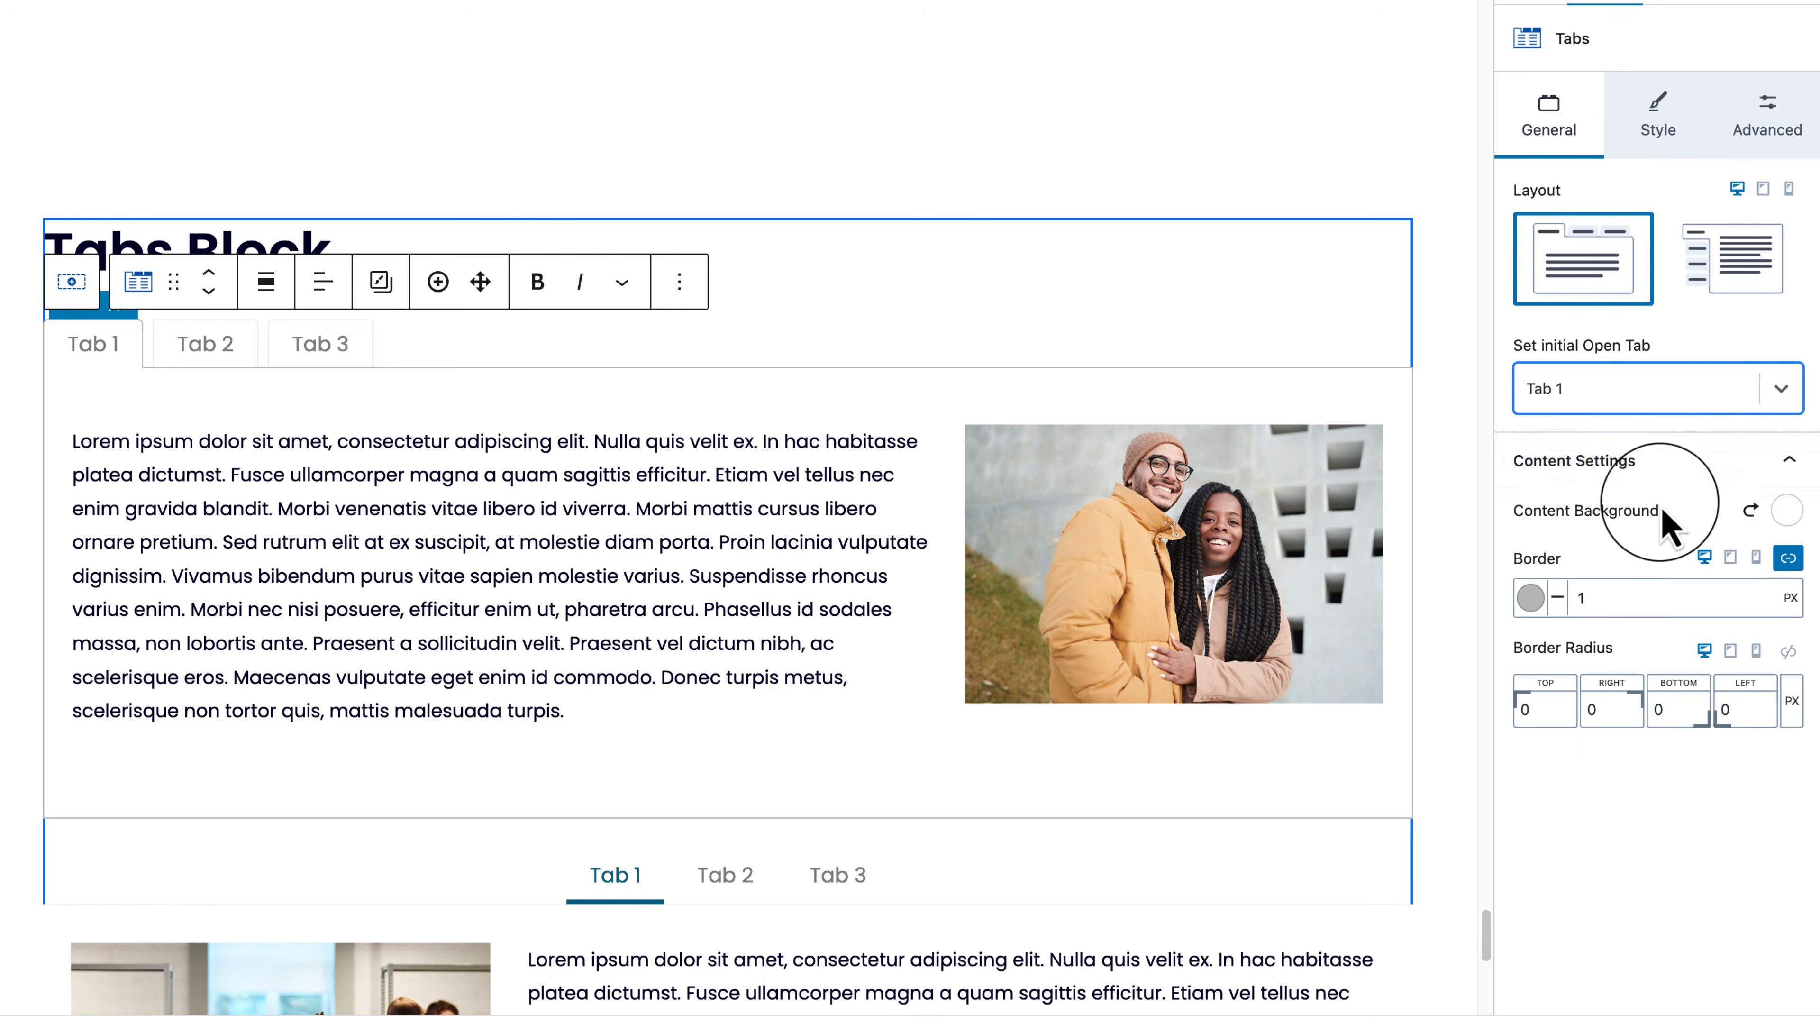
Step: Give the content area an F7FAFC background and link its corner radii at 0
click(1785, 510)
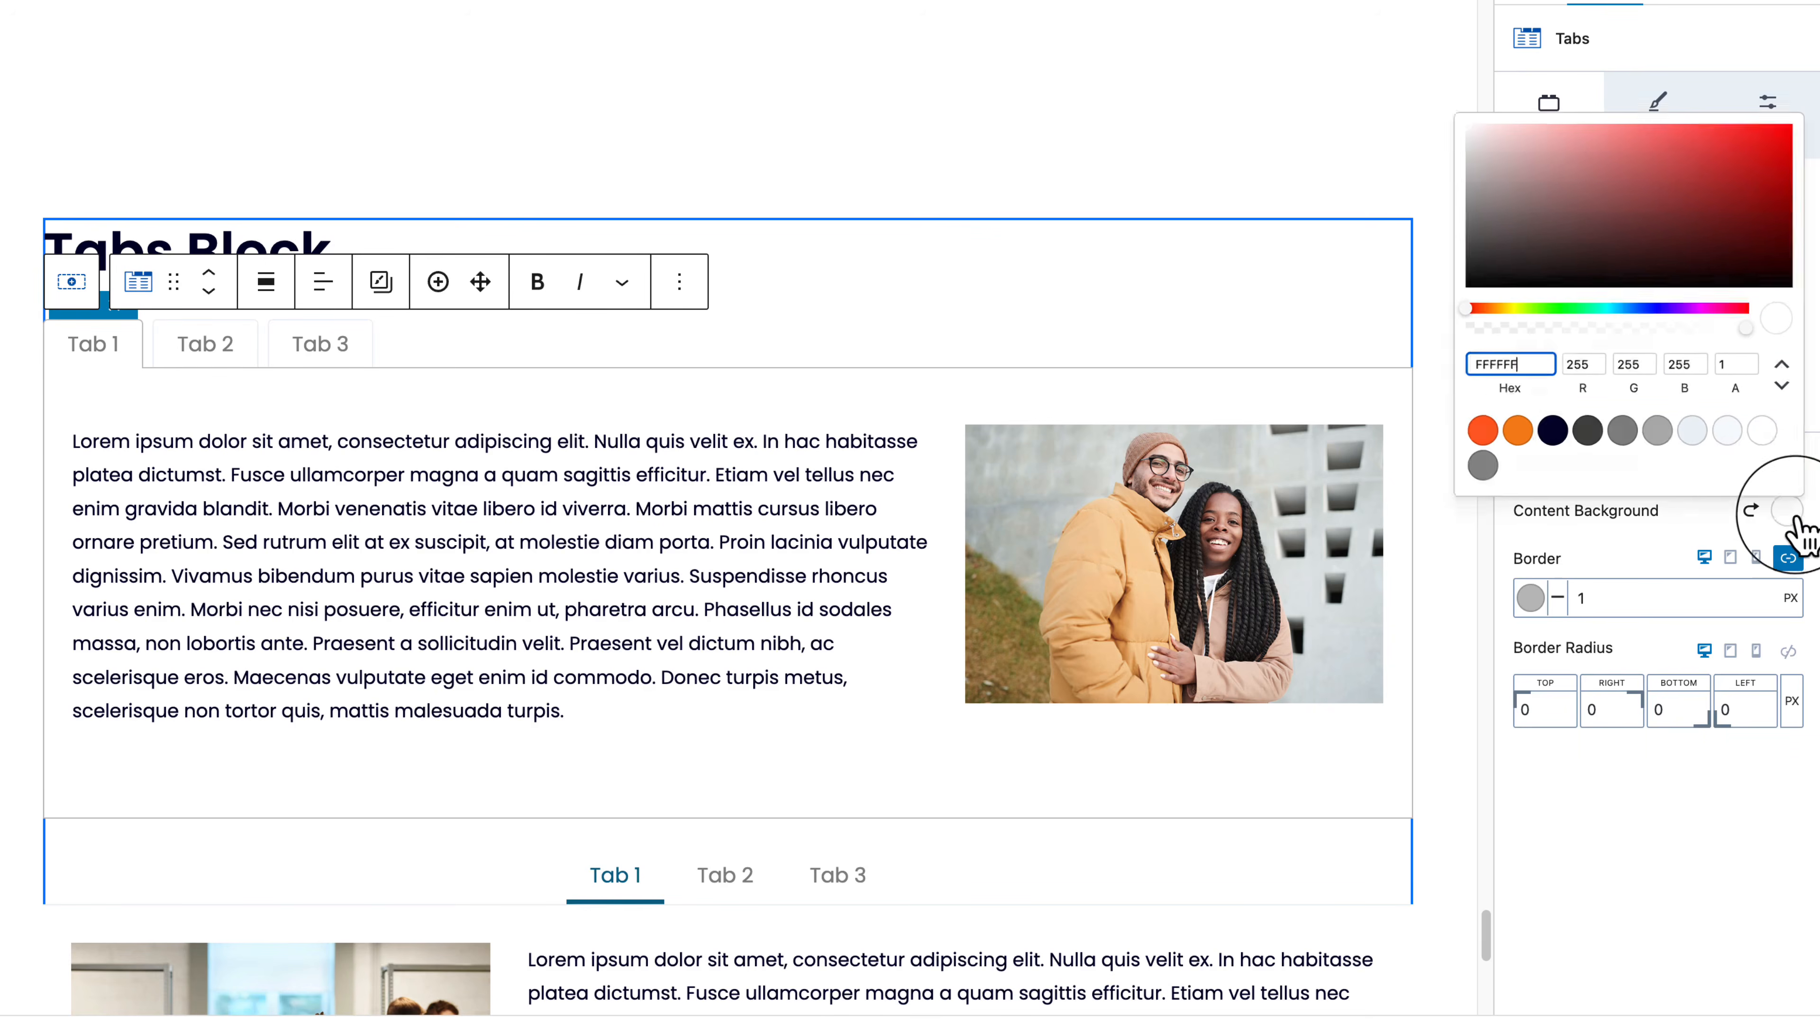
click(1721, 429)
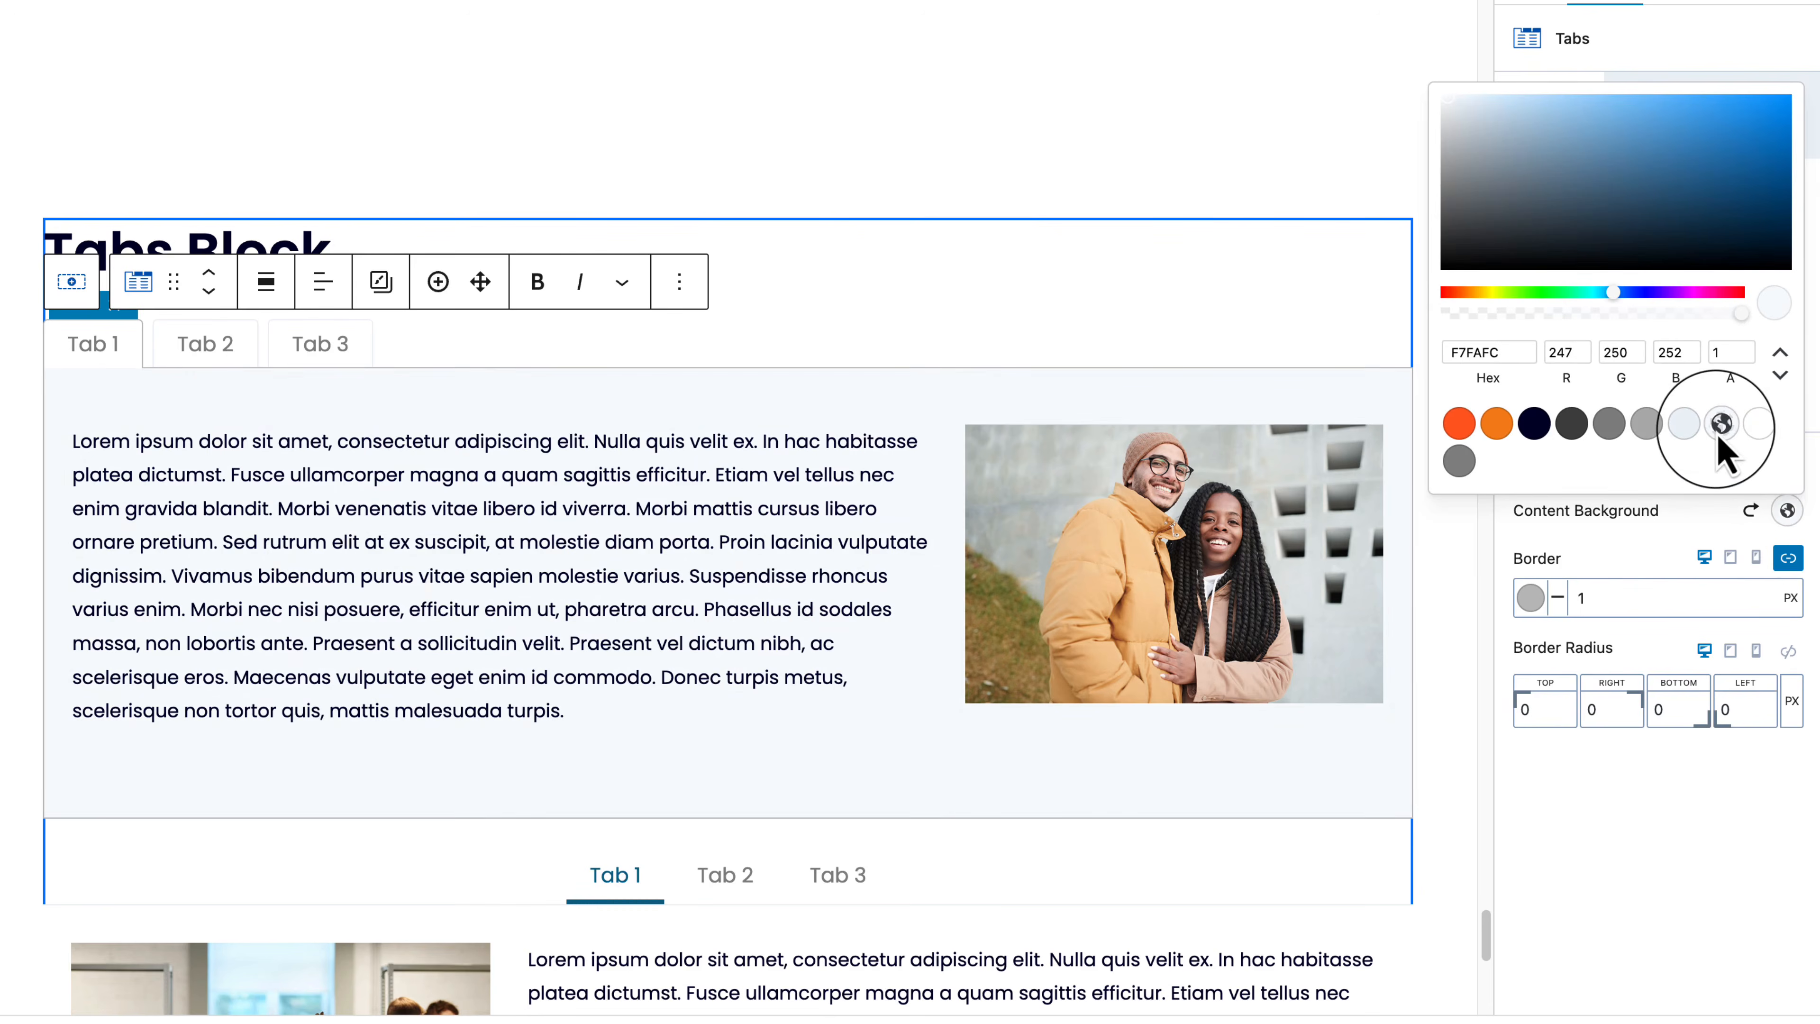
click(1712, 855)
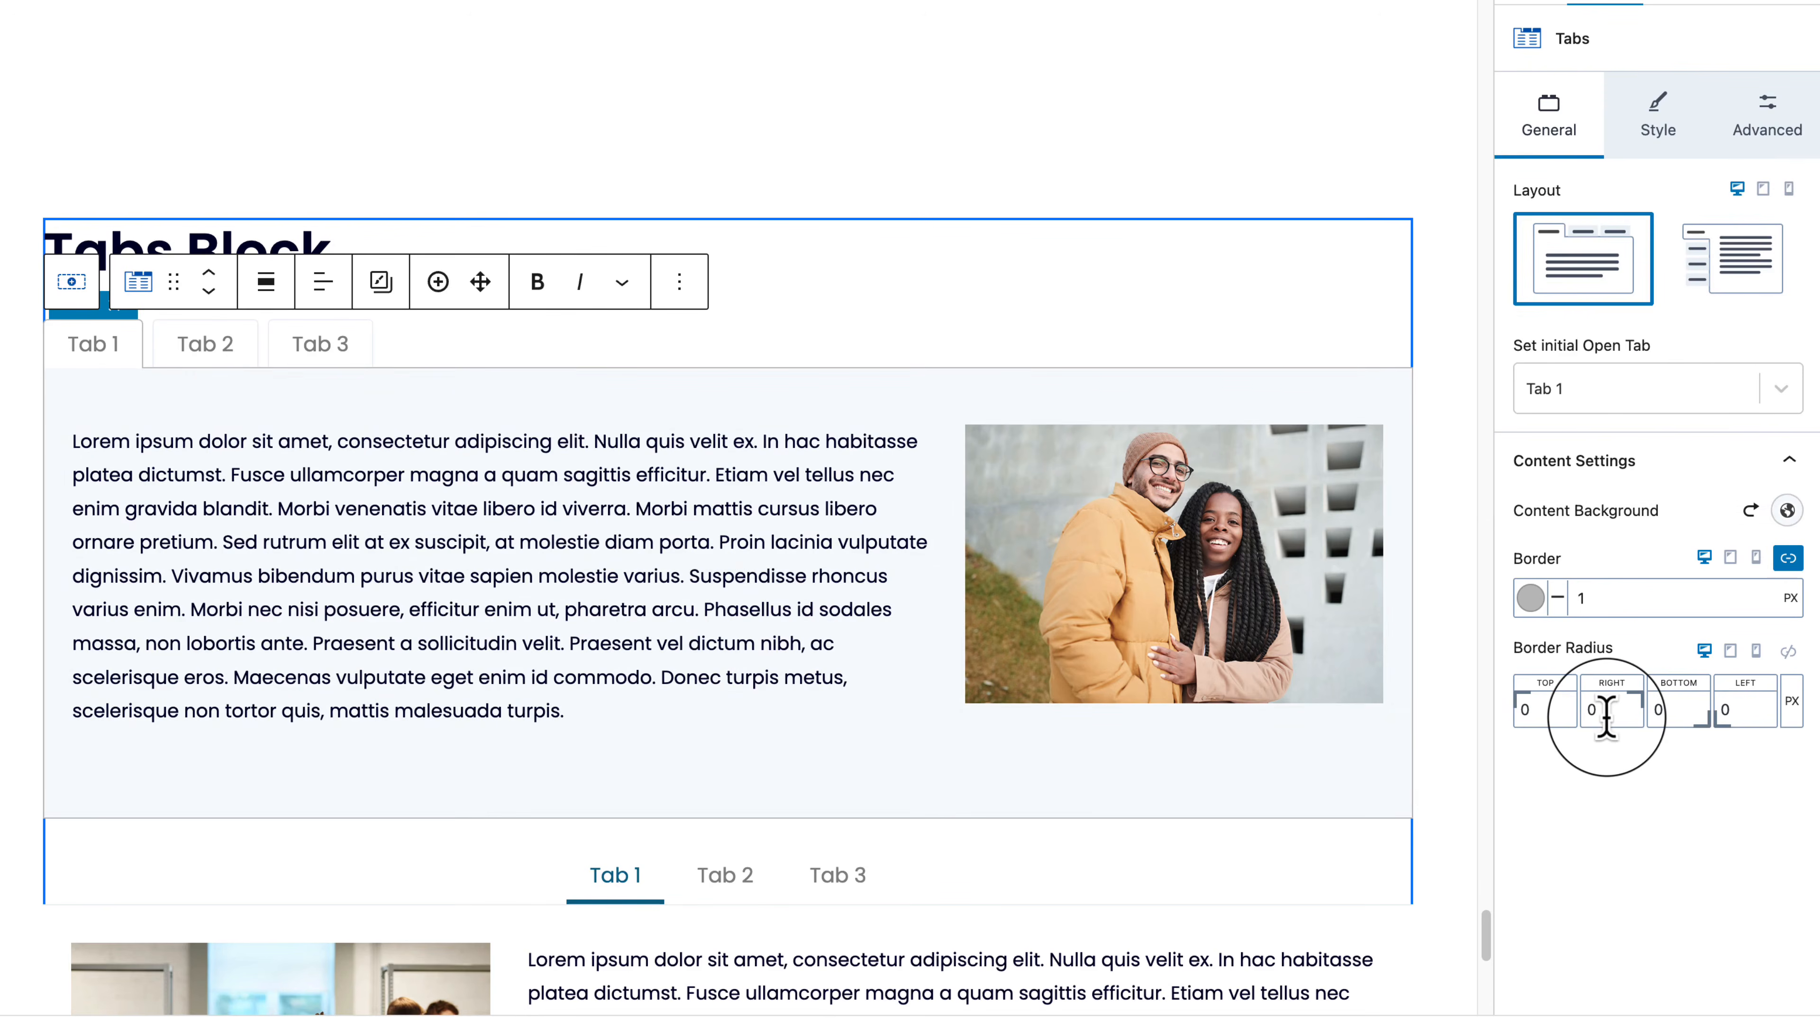
click(1789, 651)
drag(1513, 701, 1306, 747)
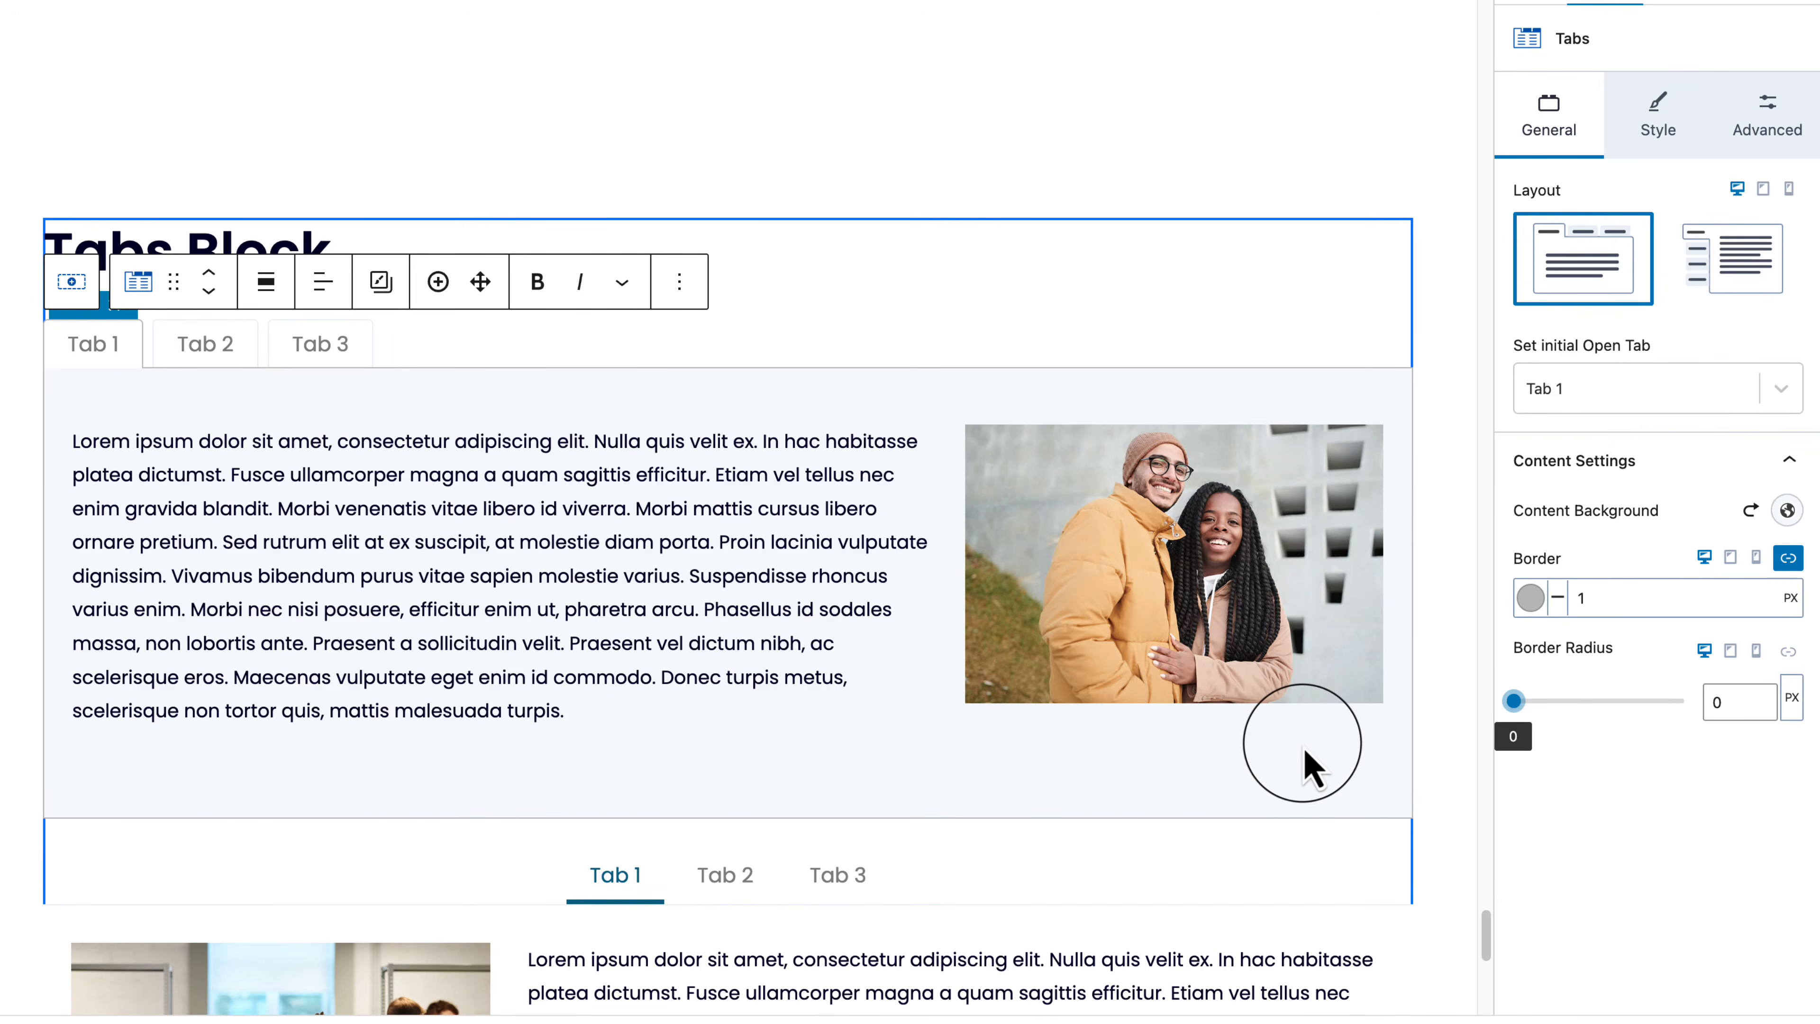
Step: Try an orange tab title background in the Style settings, then clear it
click(1648, 154)
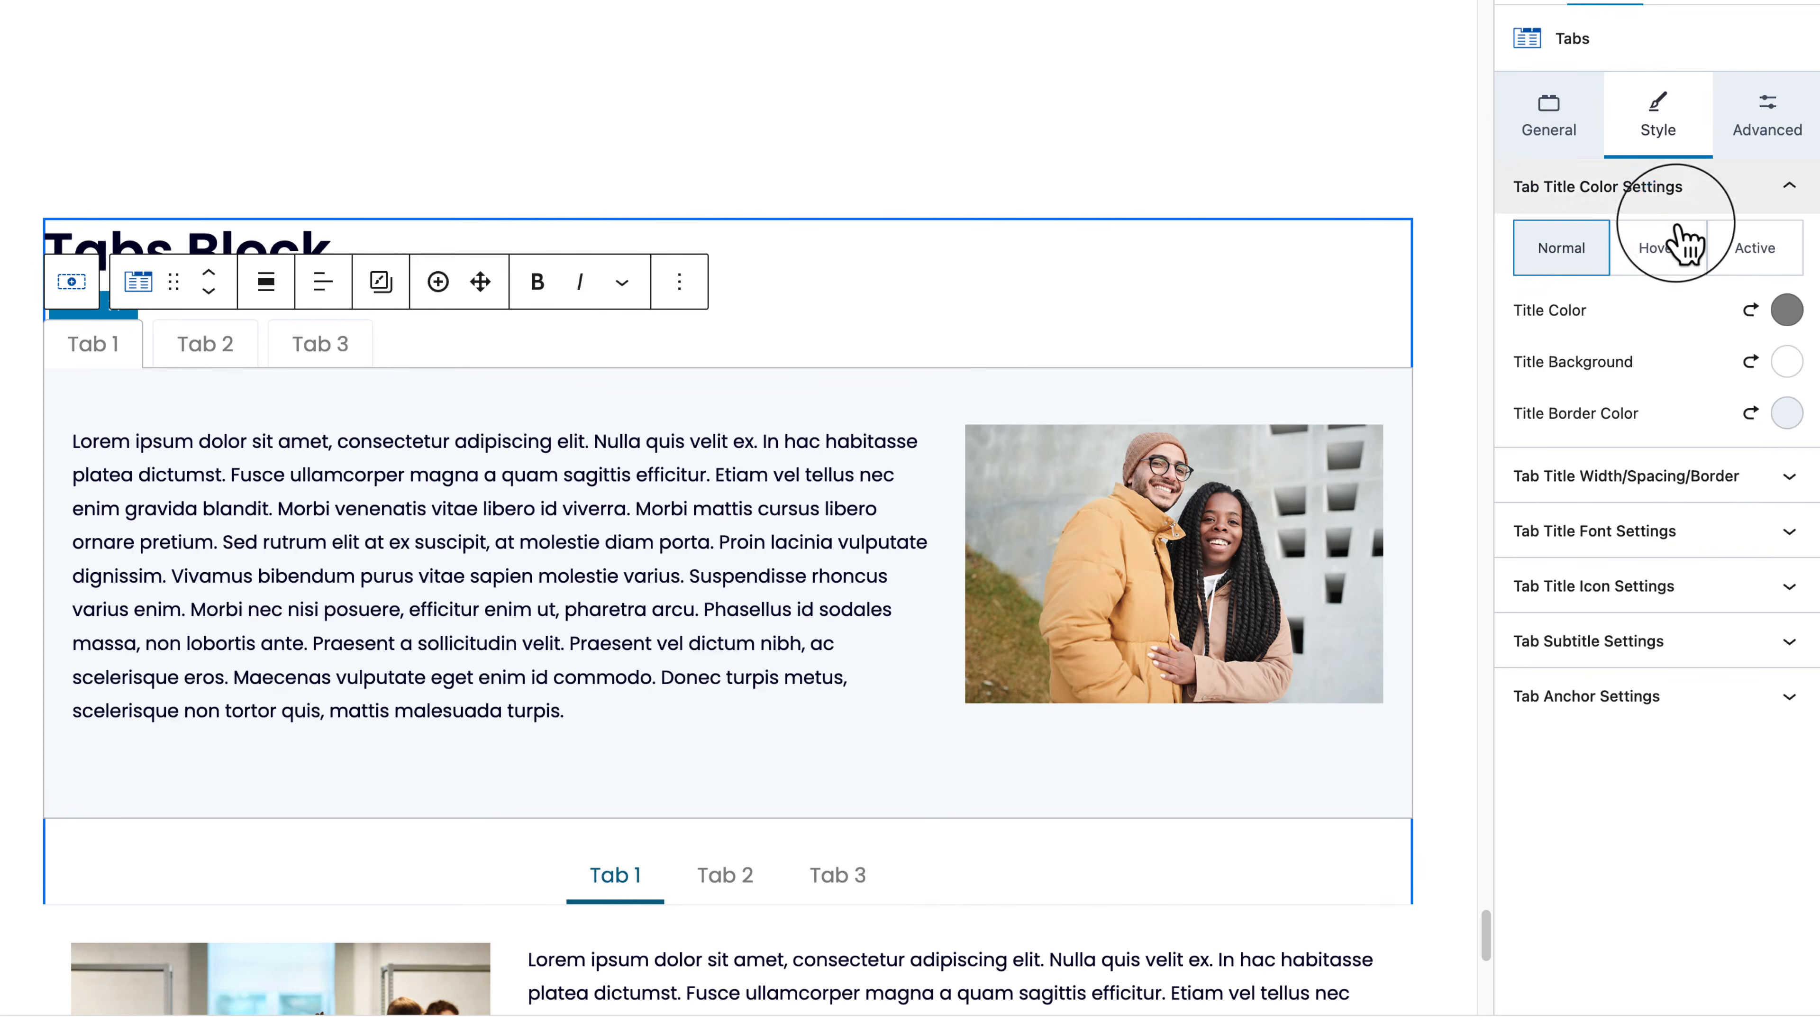
click(1787, 361)
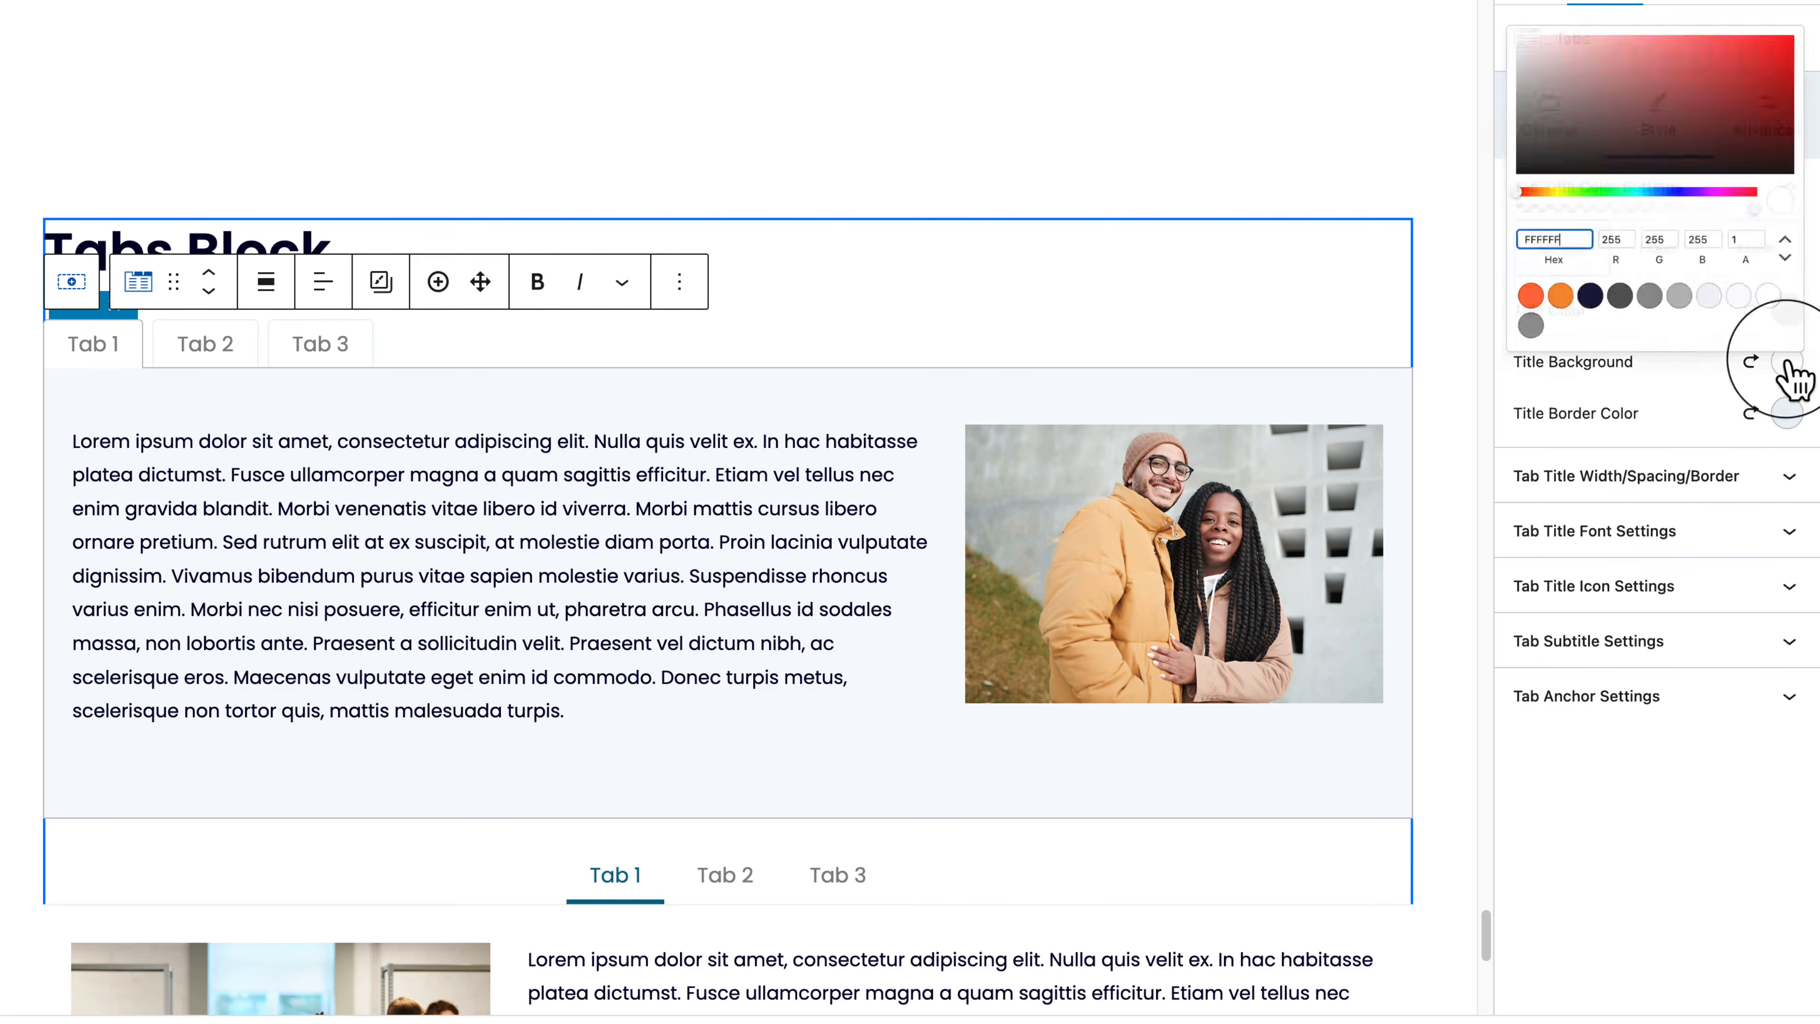
click(1497, 275)
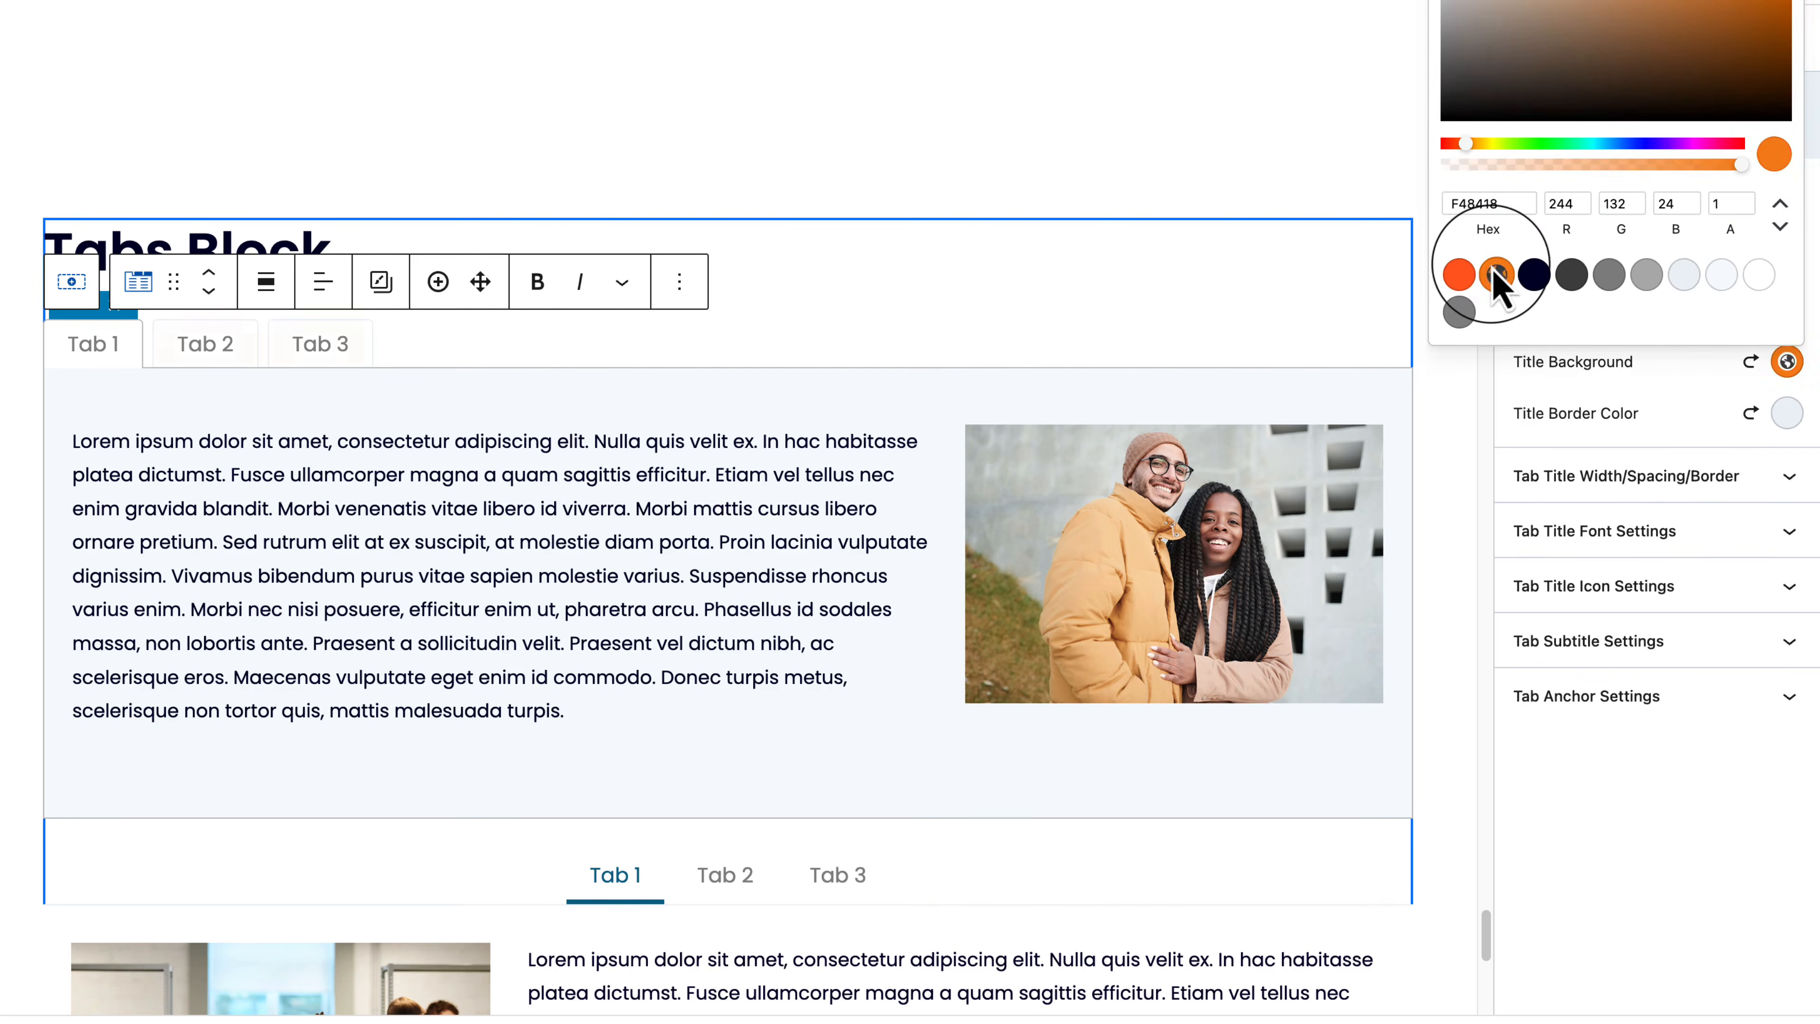
click(1459, 274)
click(1660, 377)
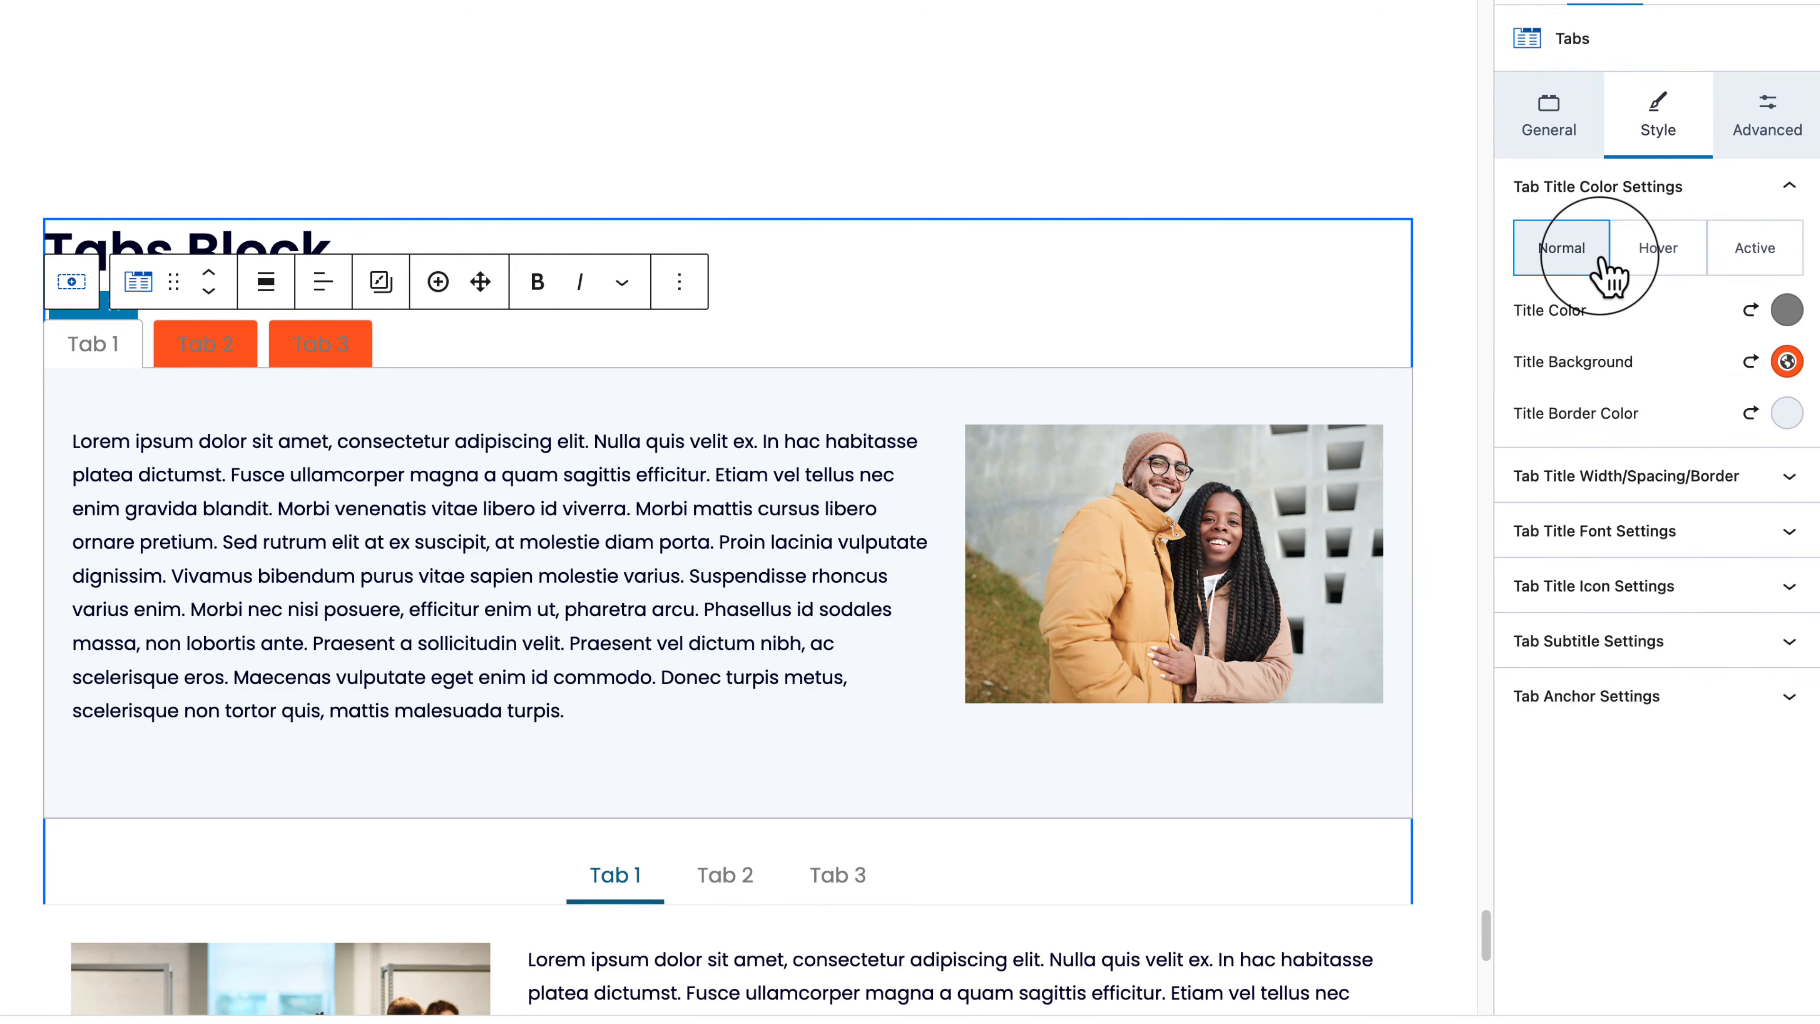
click(1751, 361)
Step: Give active tab titles an FC5E1F background and border with white text
click(1764, 258)
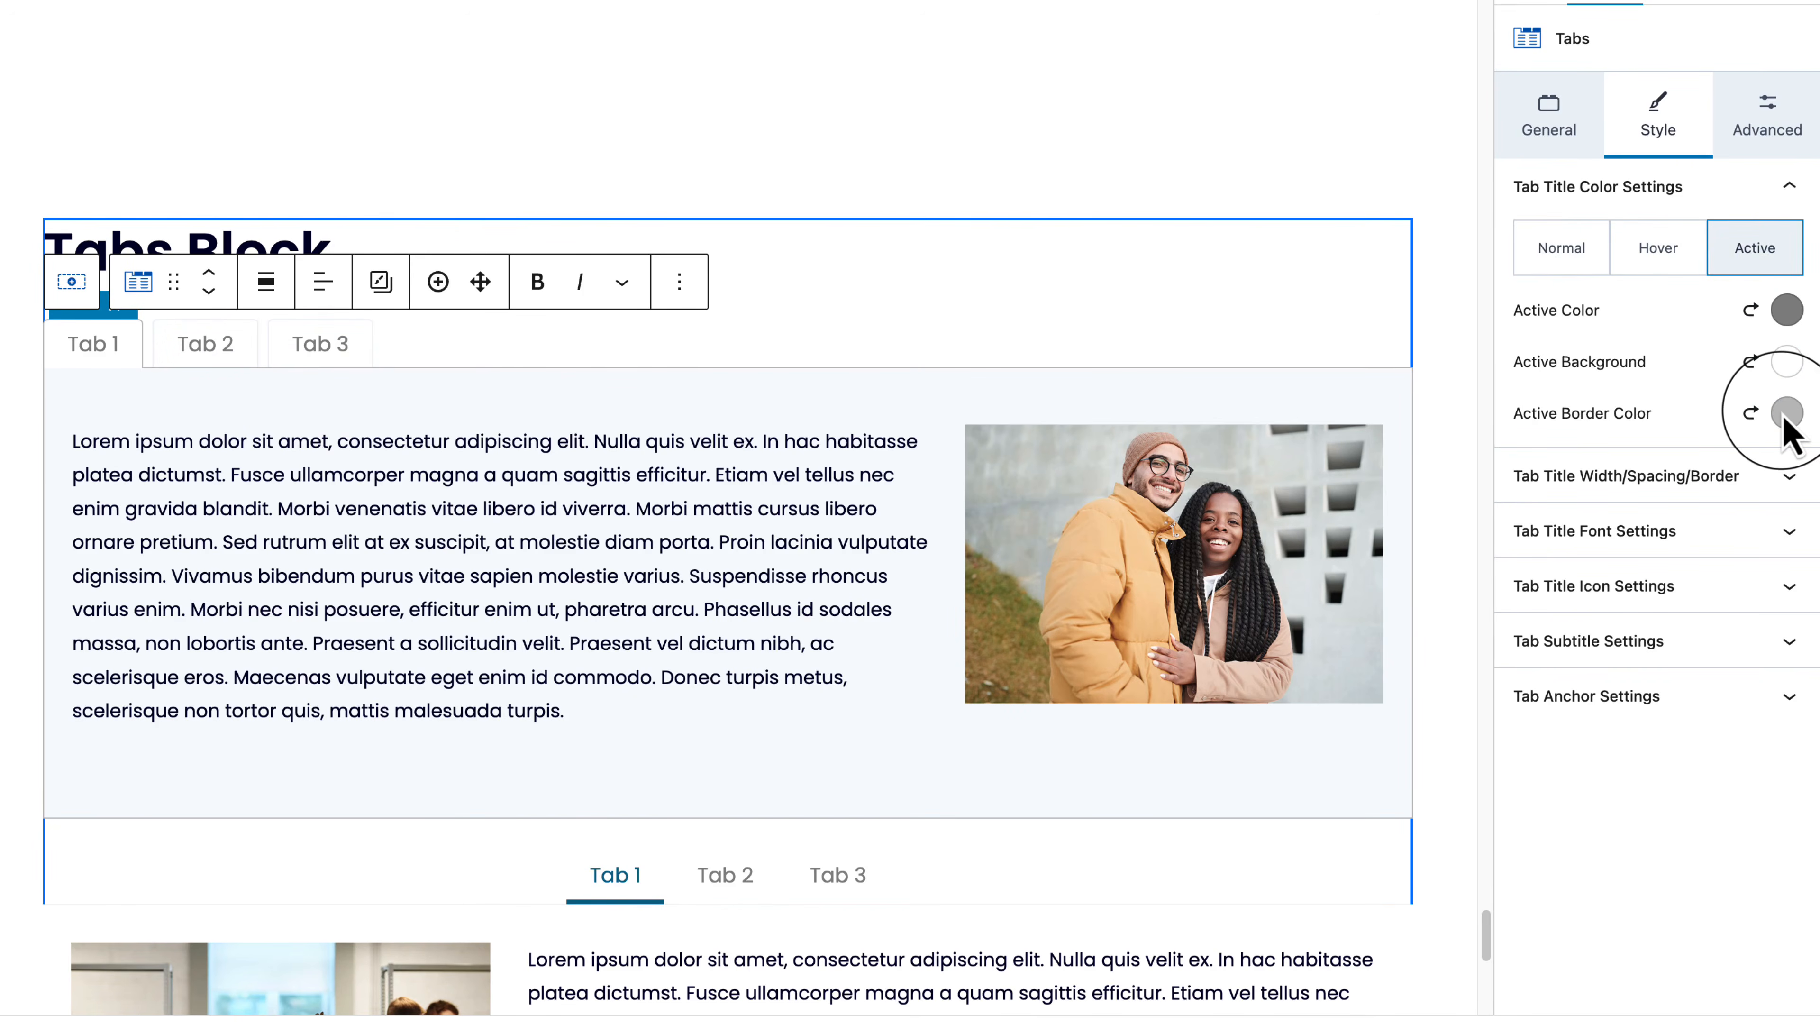
click(1787, 361)
click(1459, 274)
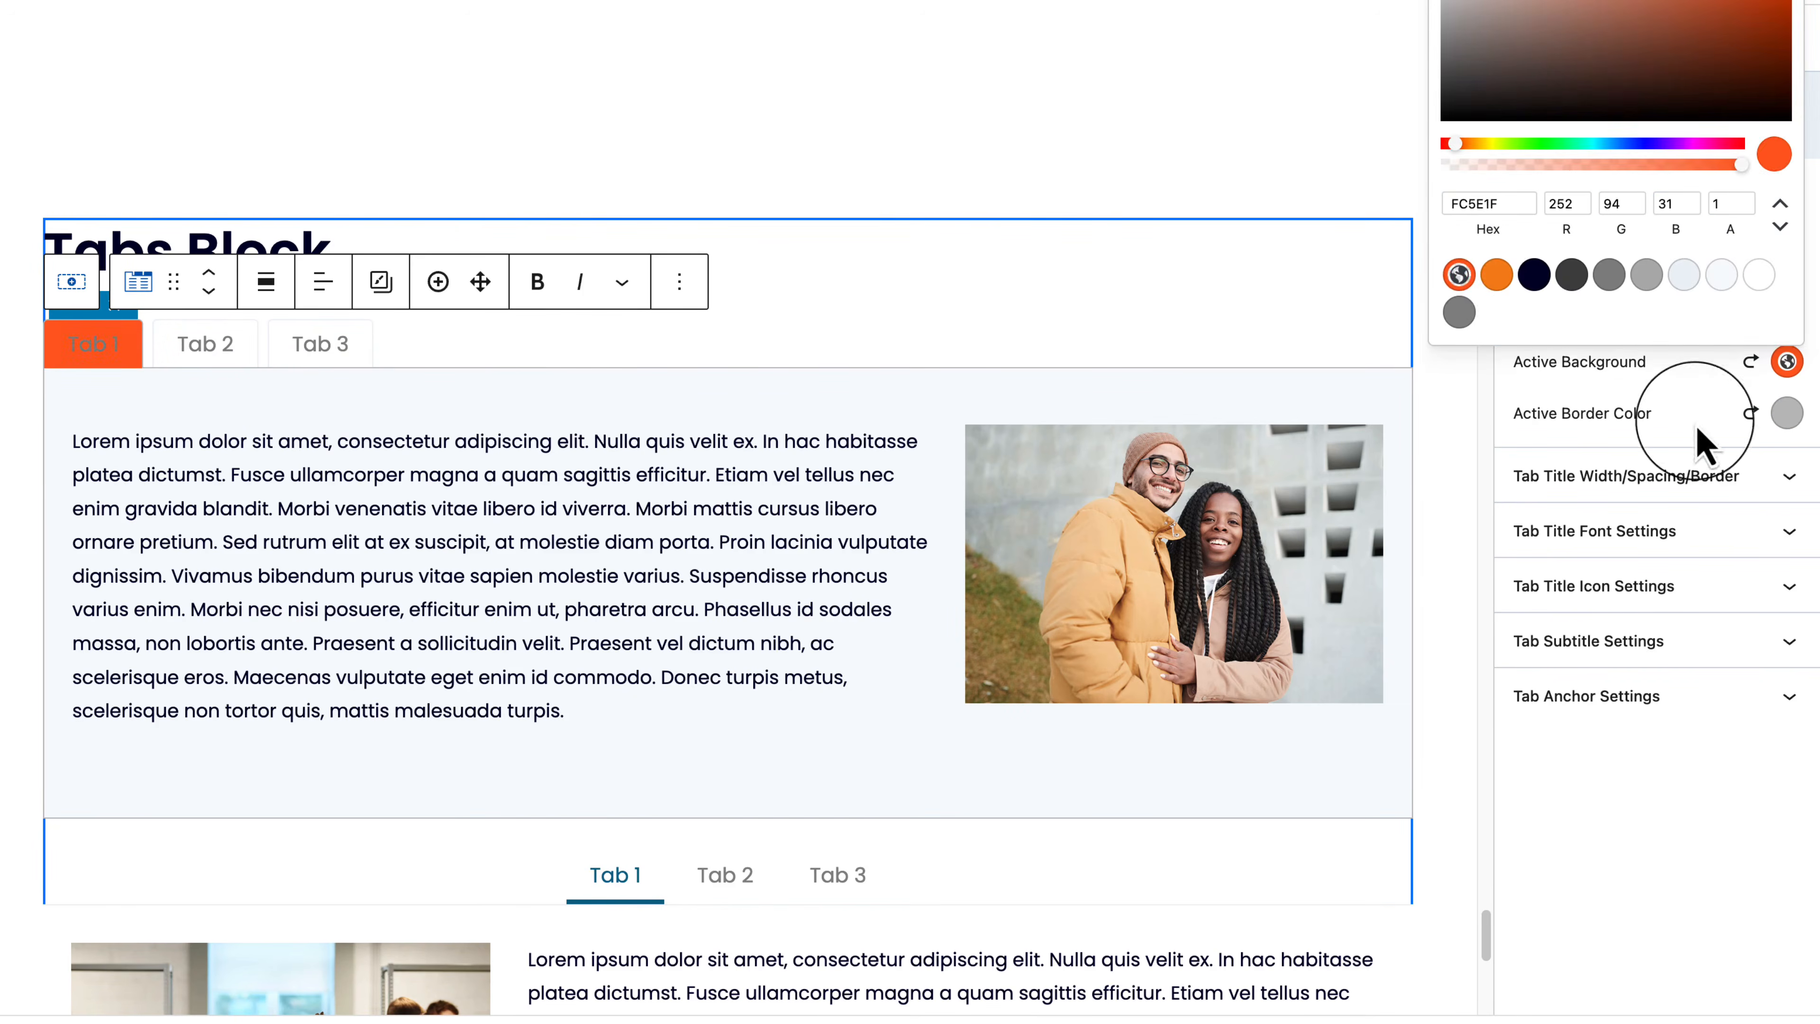
click(1705, 444)
click(1787, 309)
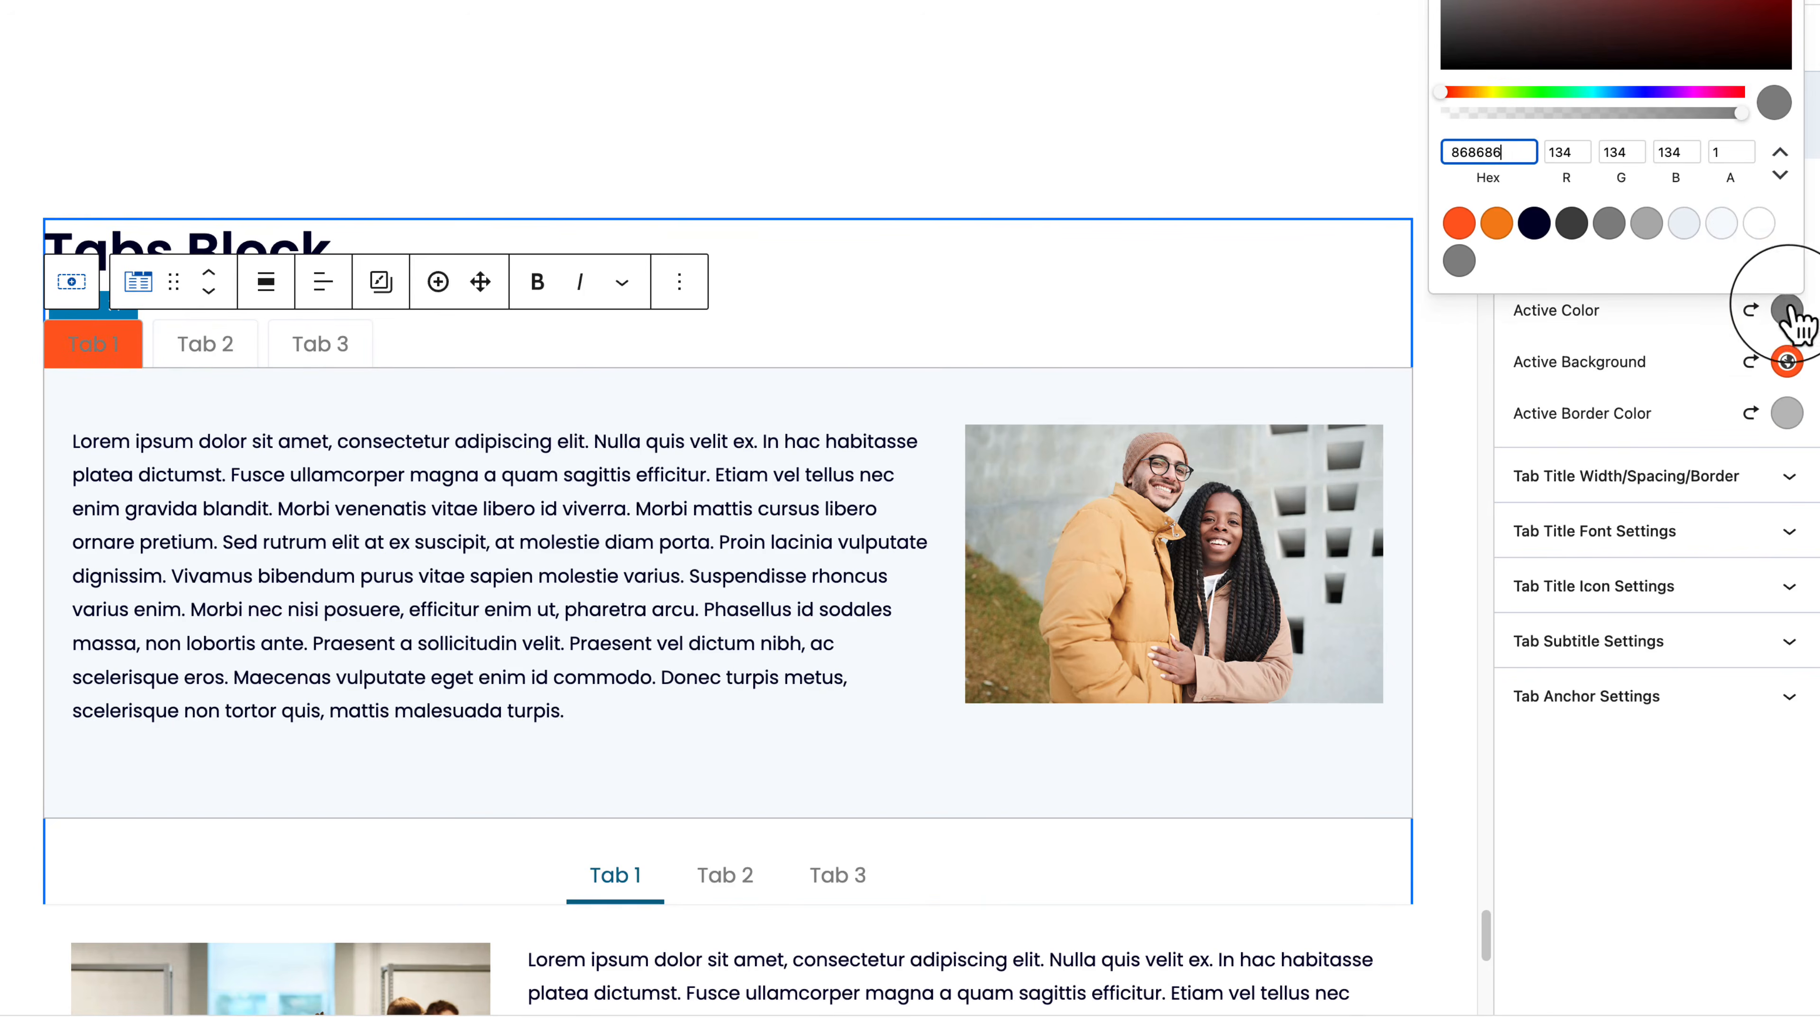
click(1759, 224)
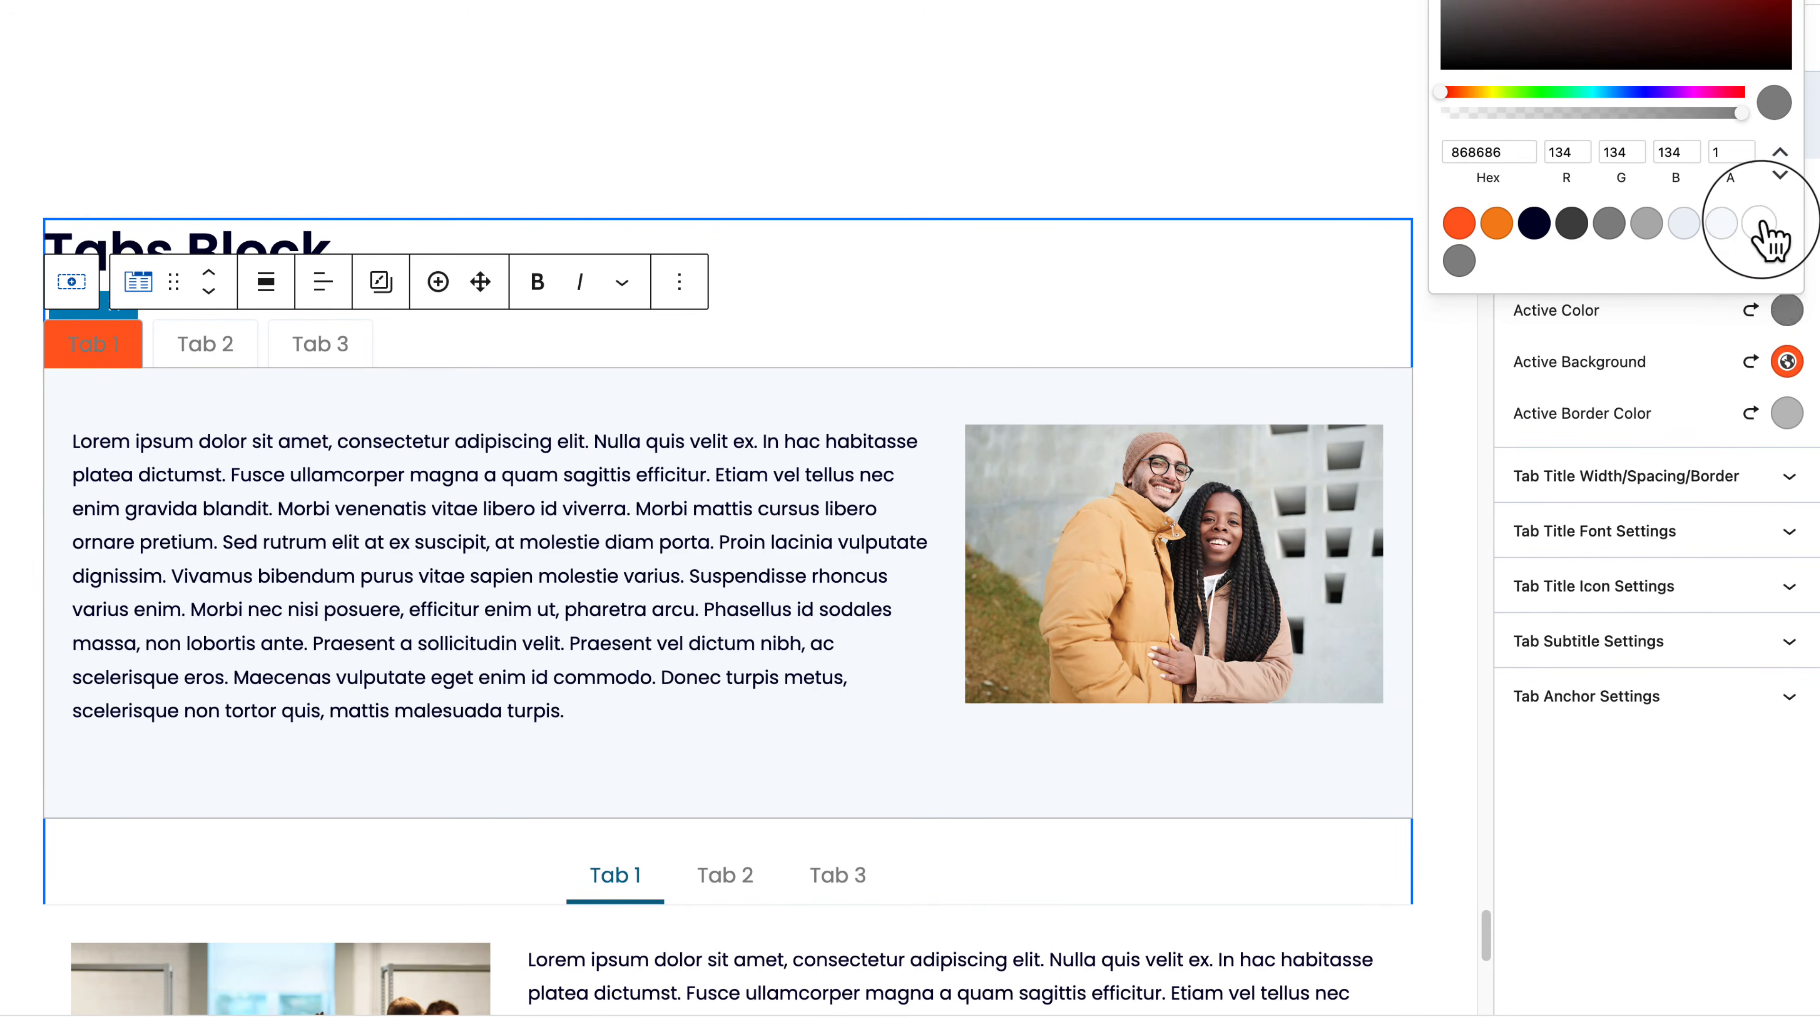
click(1787, 416)
click(1459, 326)
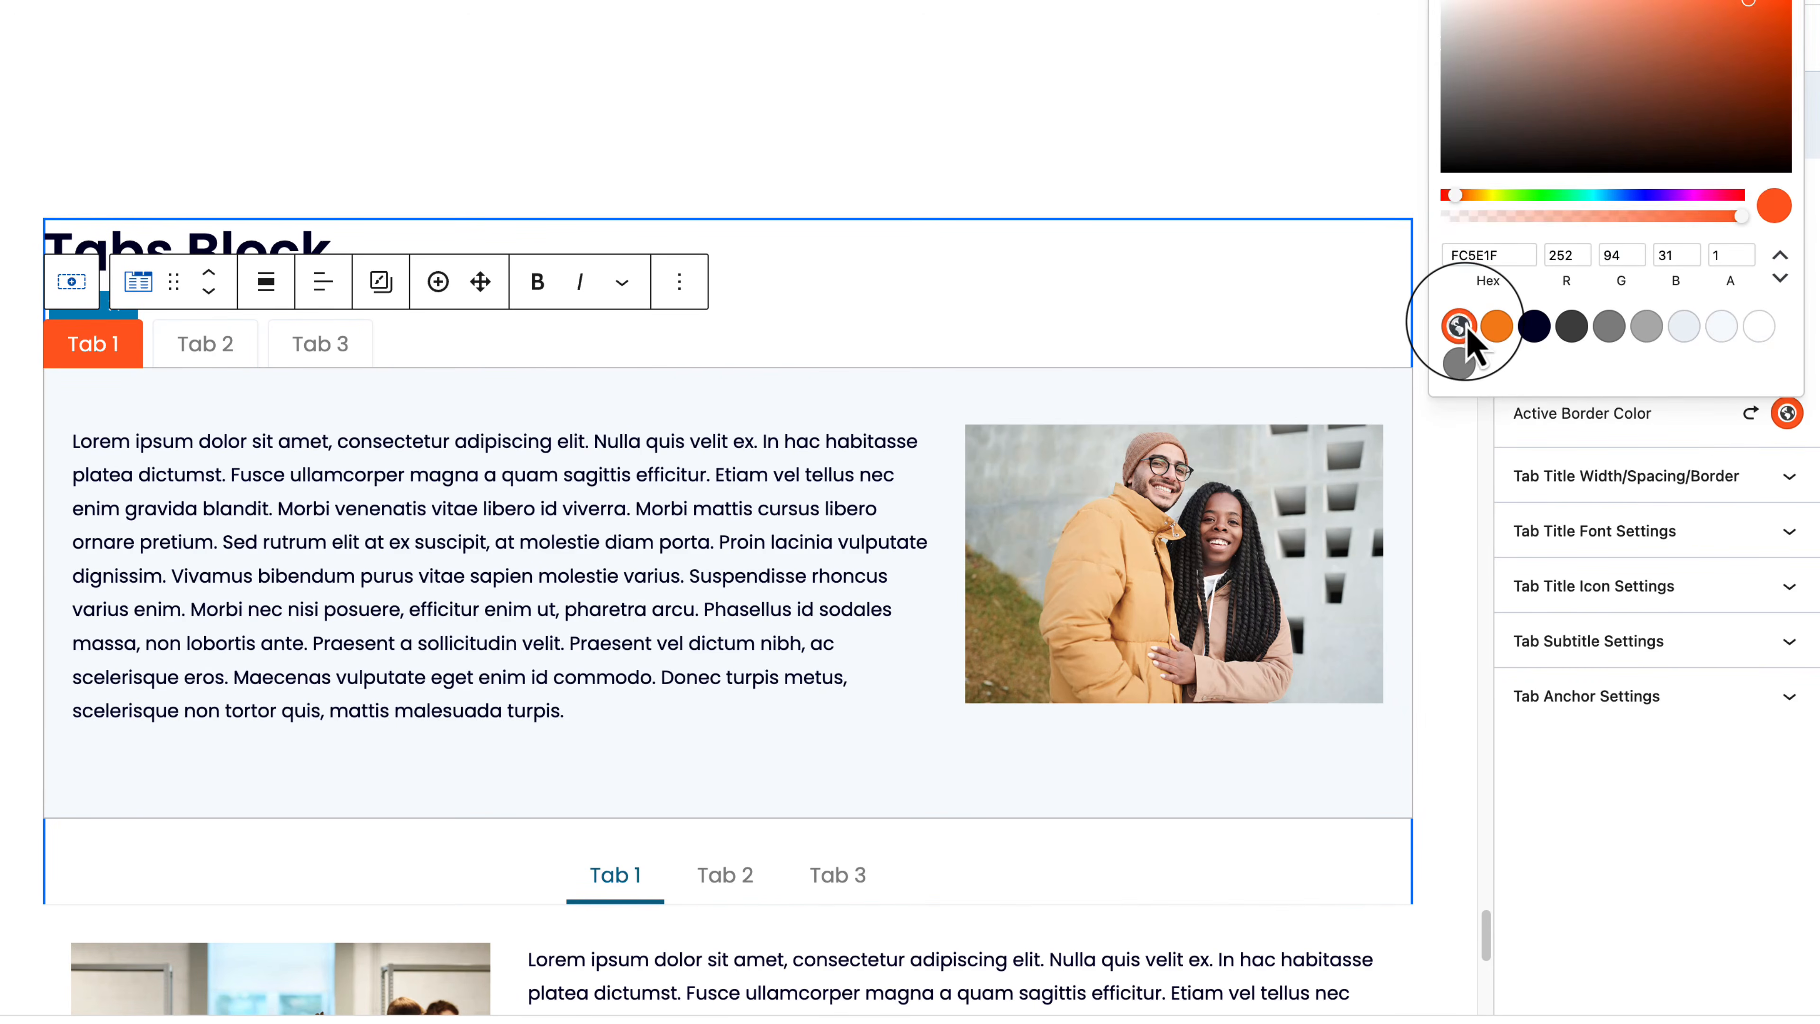
click(1662, 422)
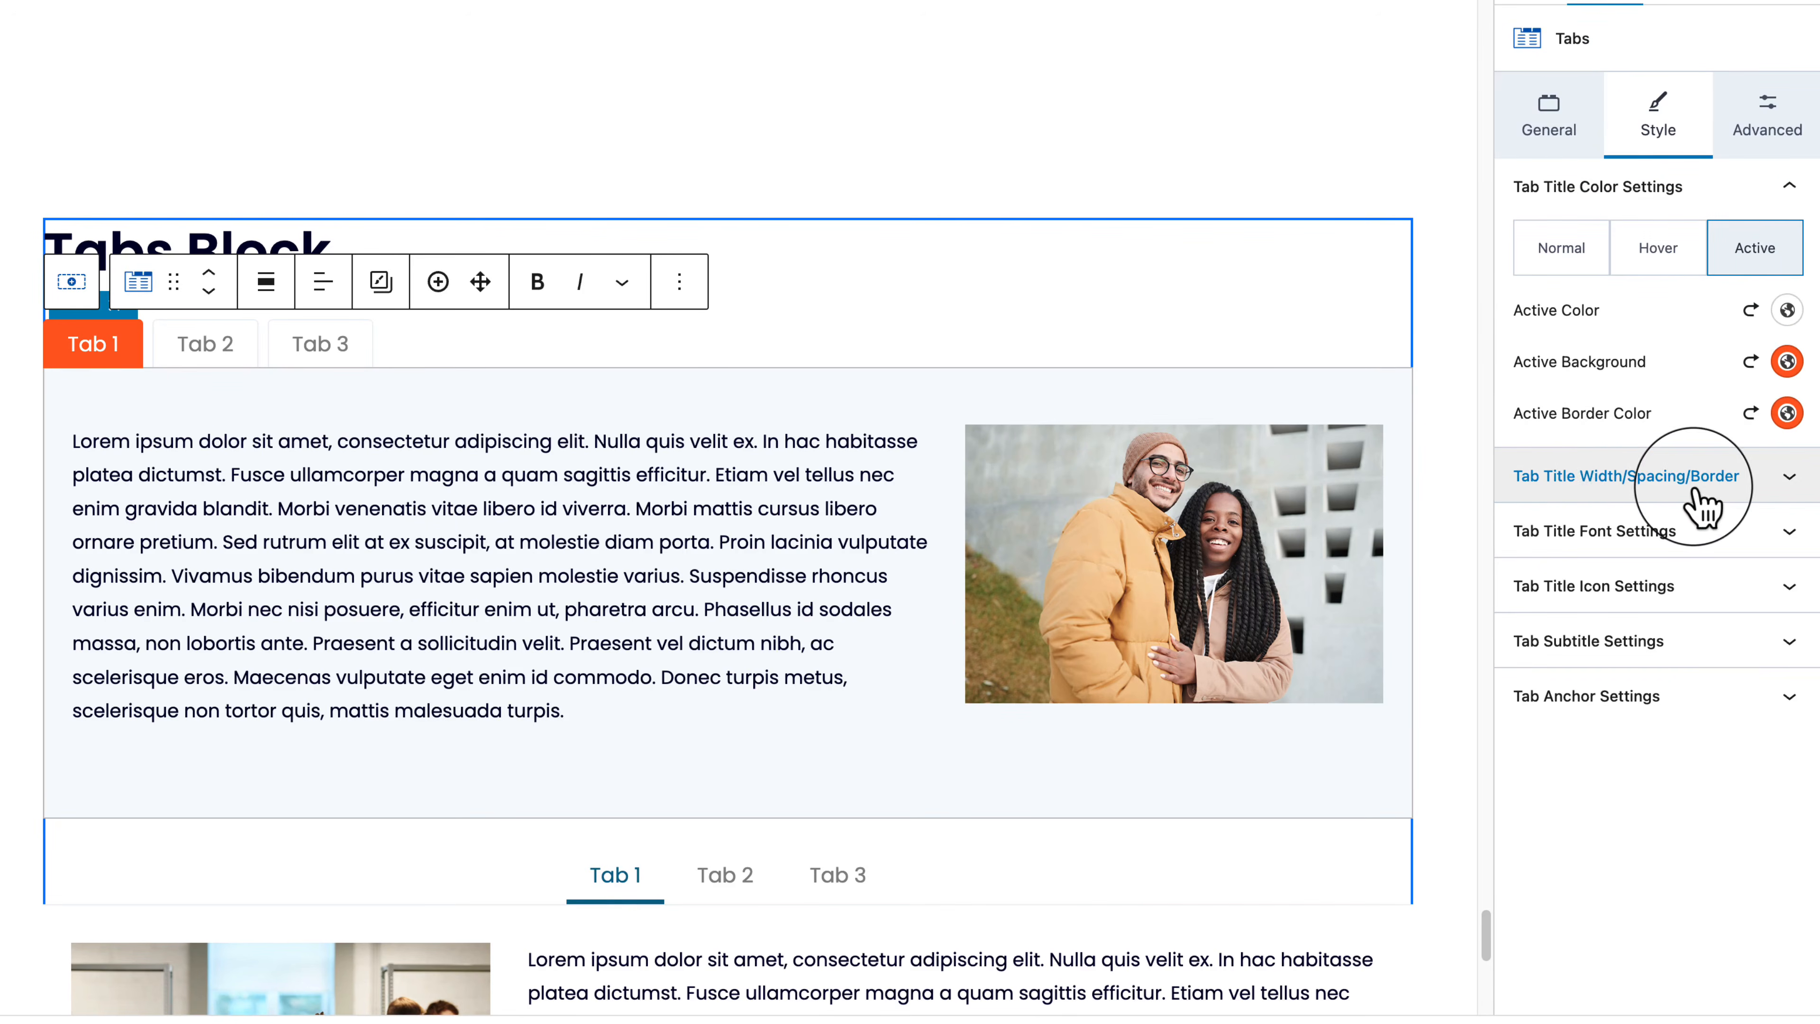
Step: Make tab titles percentage width in 3 columns with a 50 gutter
click(1670, 476)
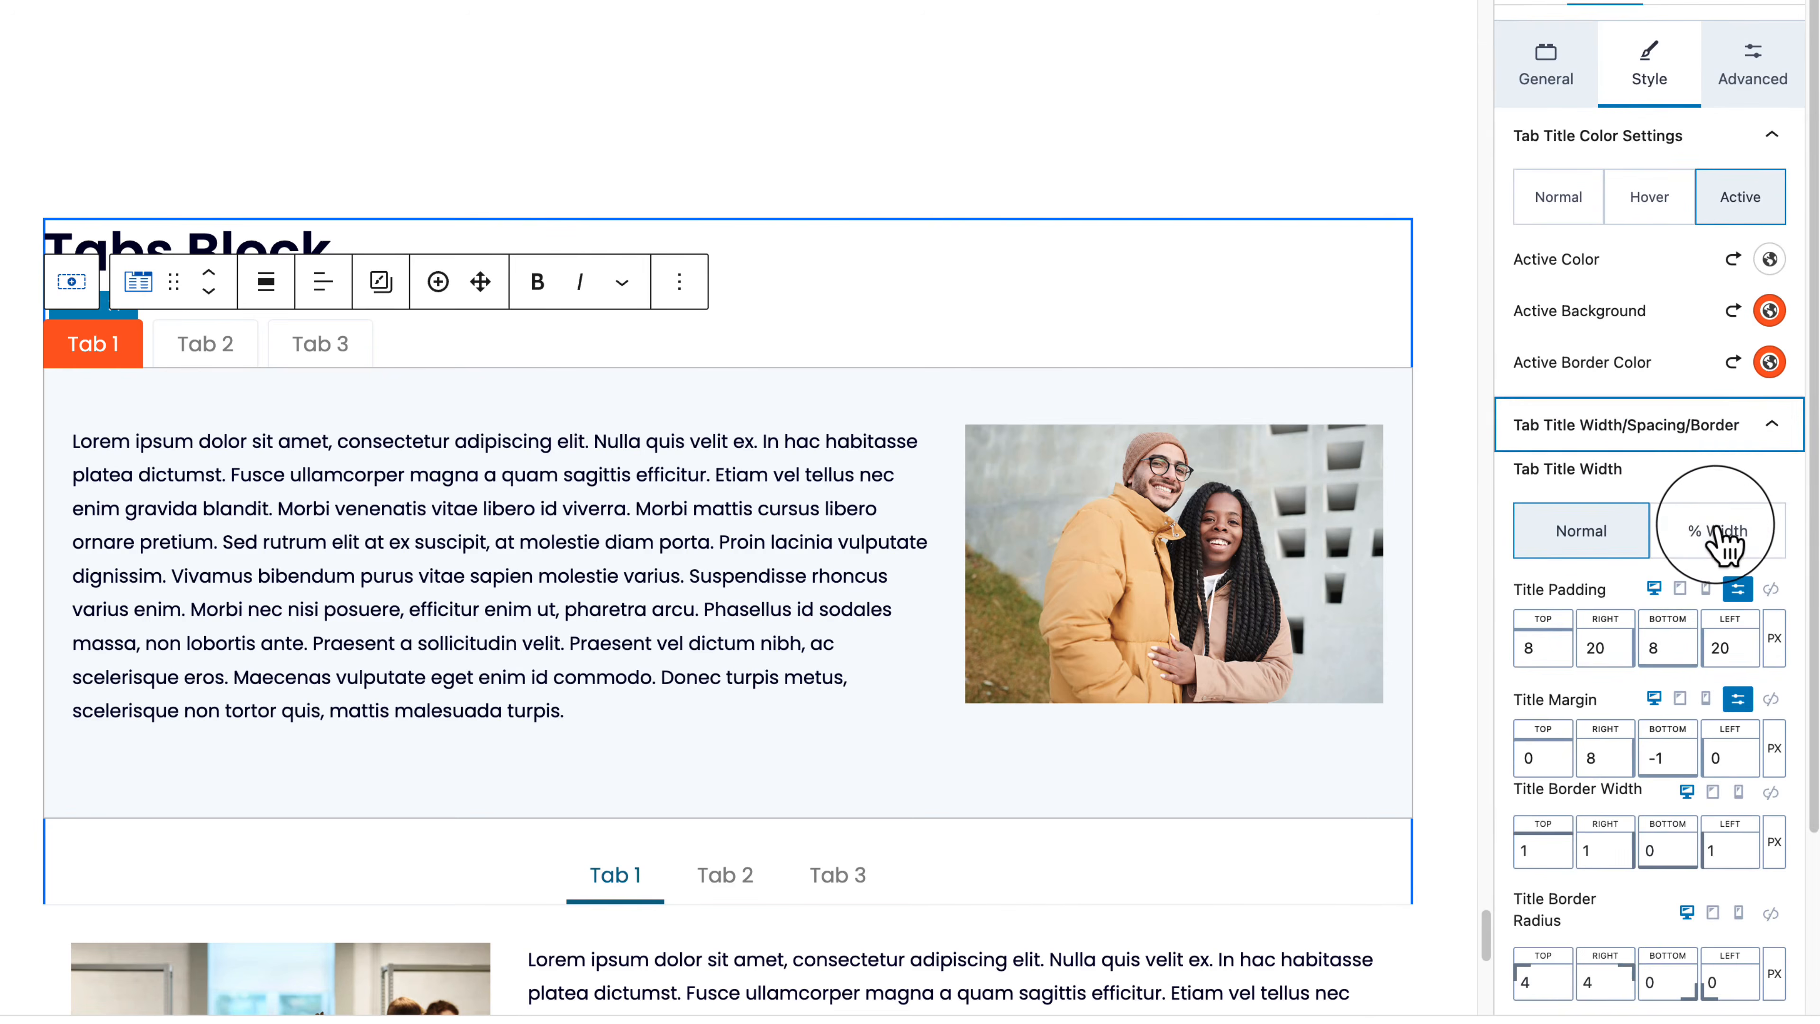
click(1726, 541)
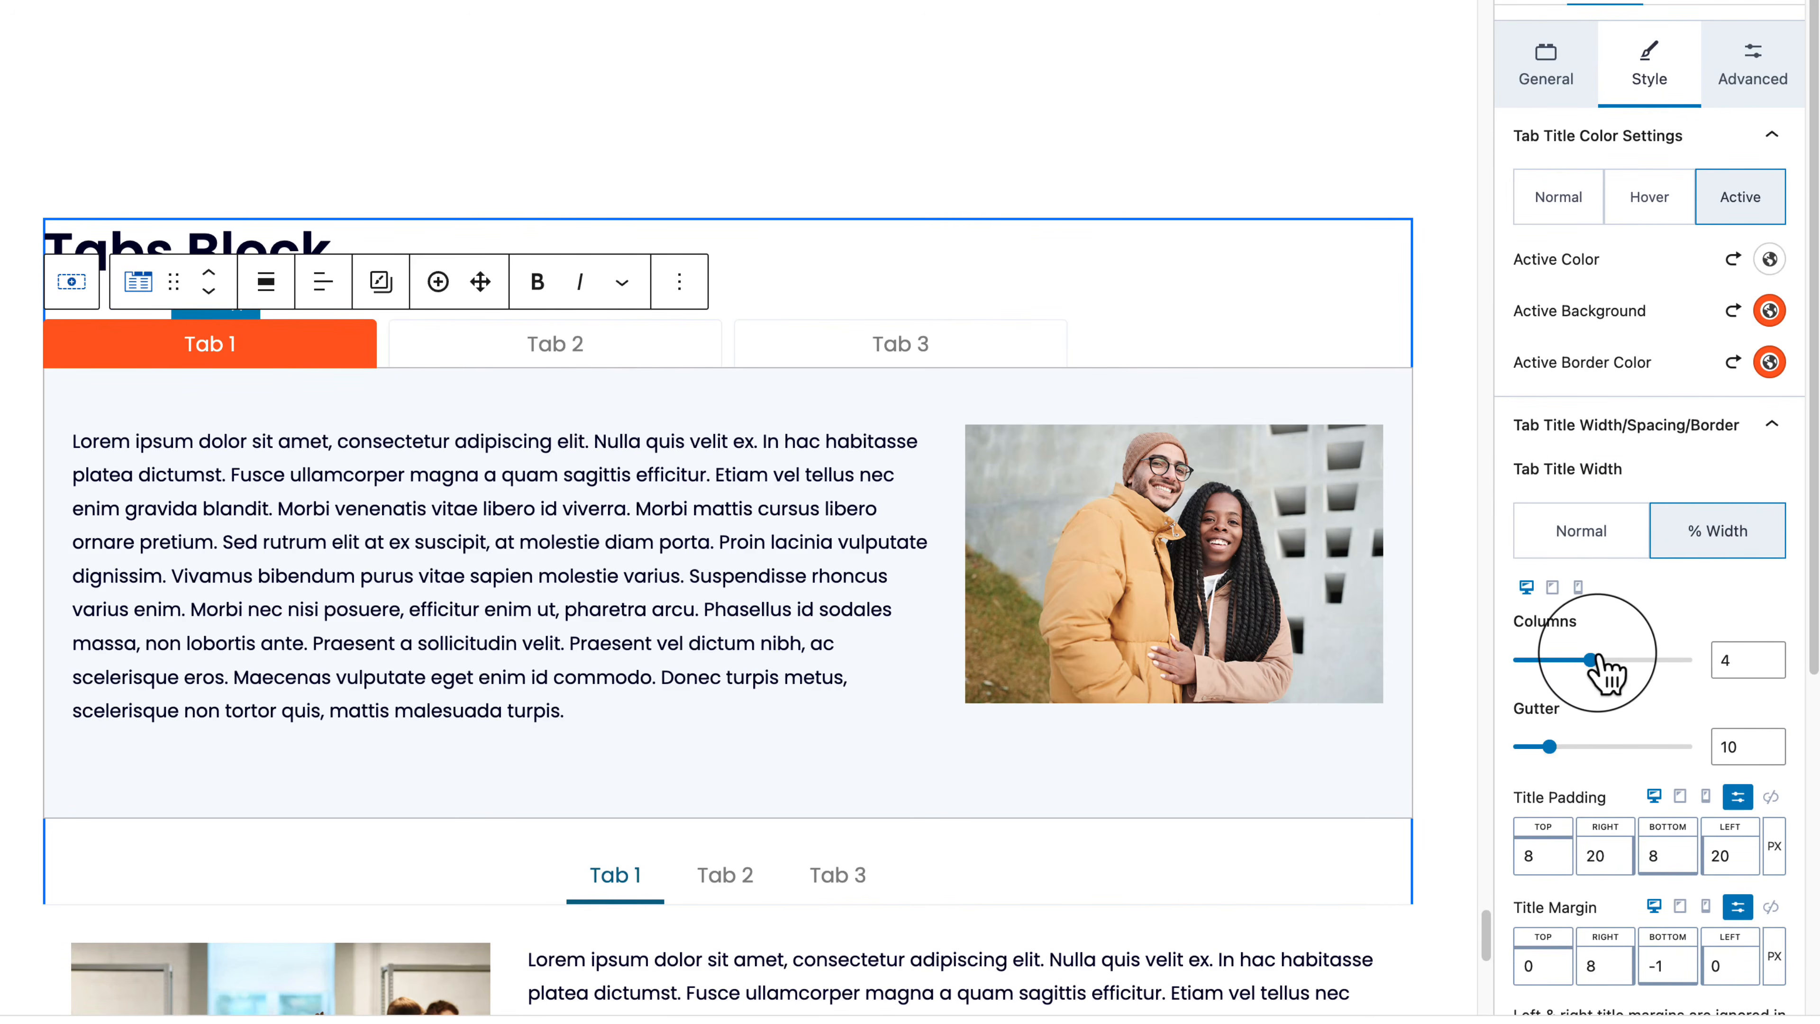
drag(1592, 659, 1566, 660)
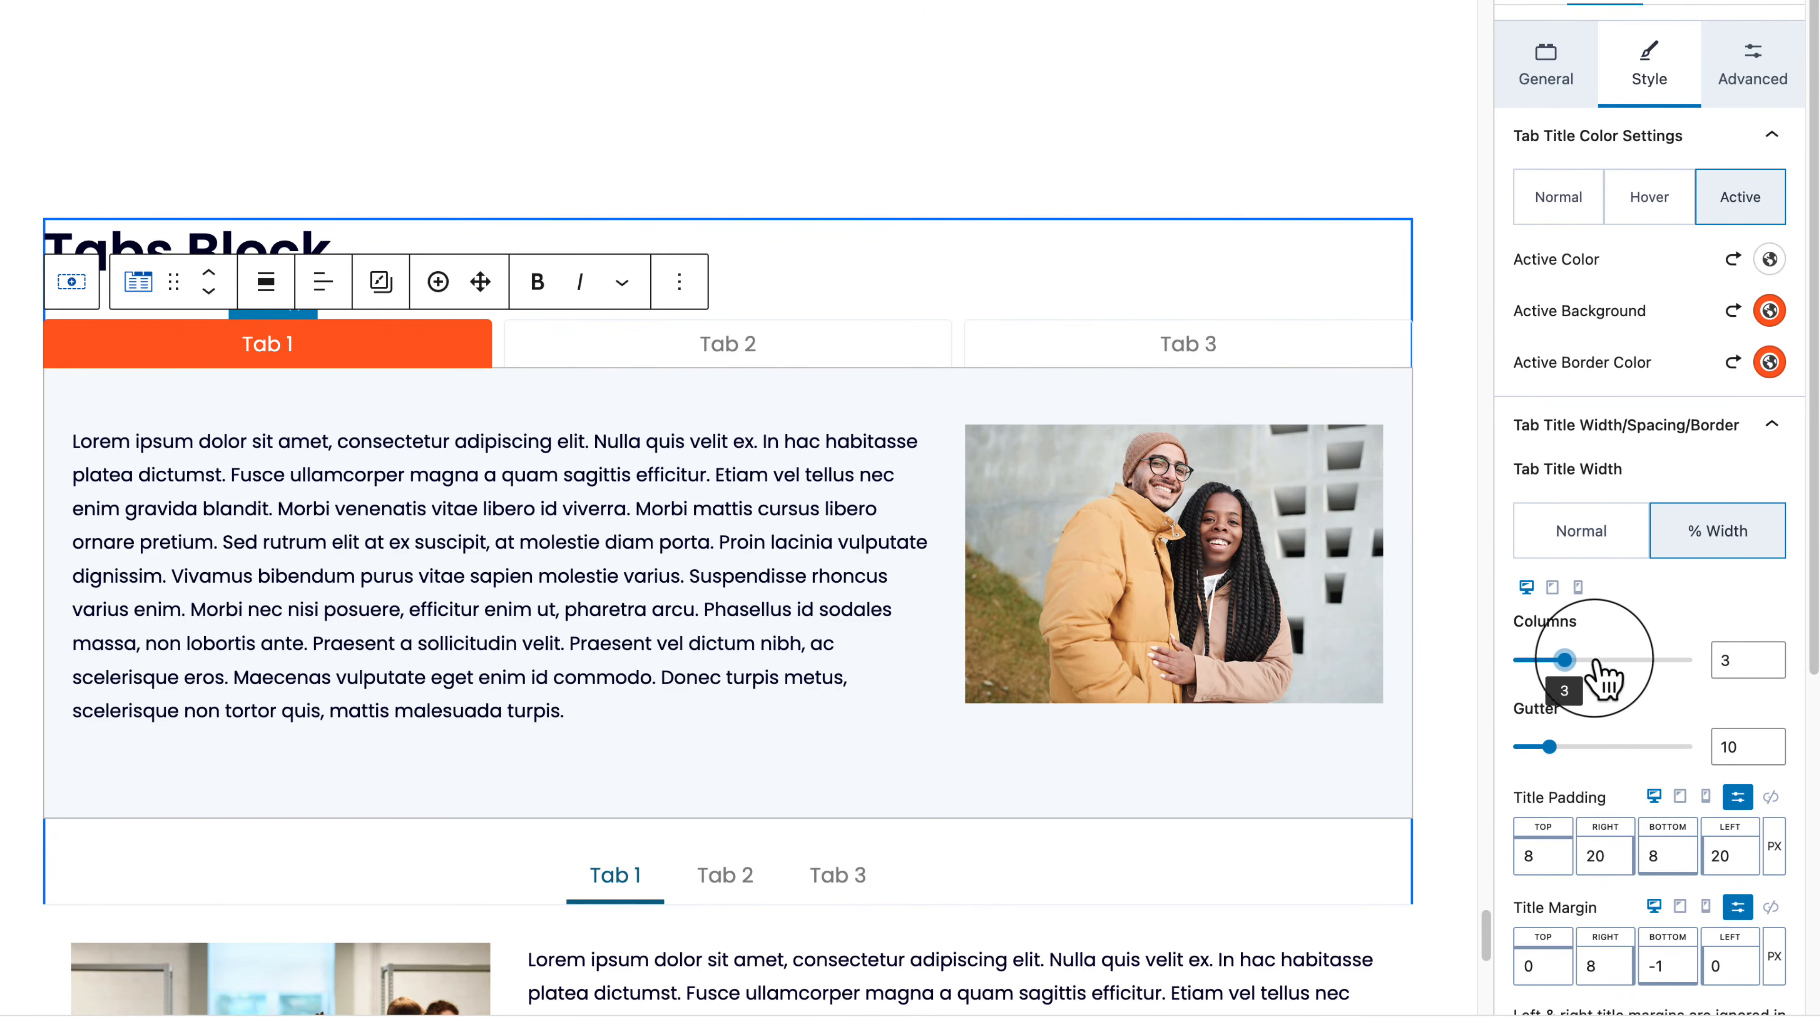
click(1612, 660)
drag(1608, 667, 1566, 667)
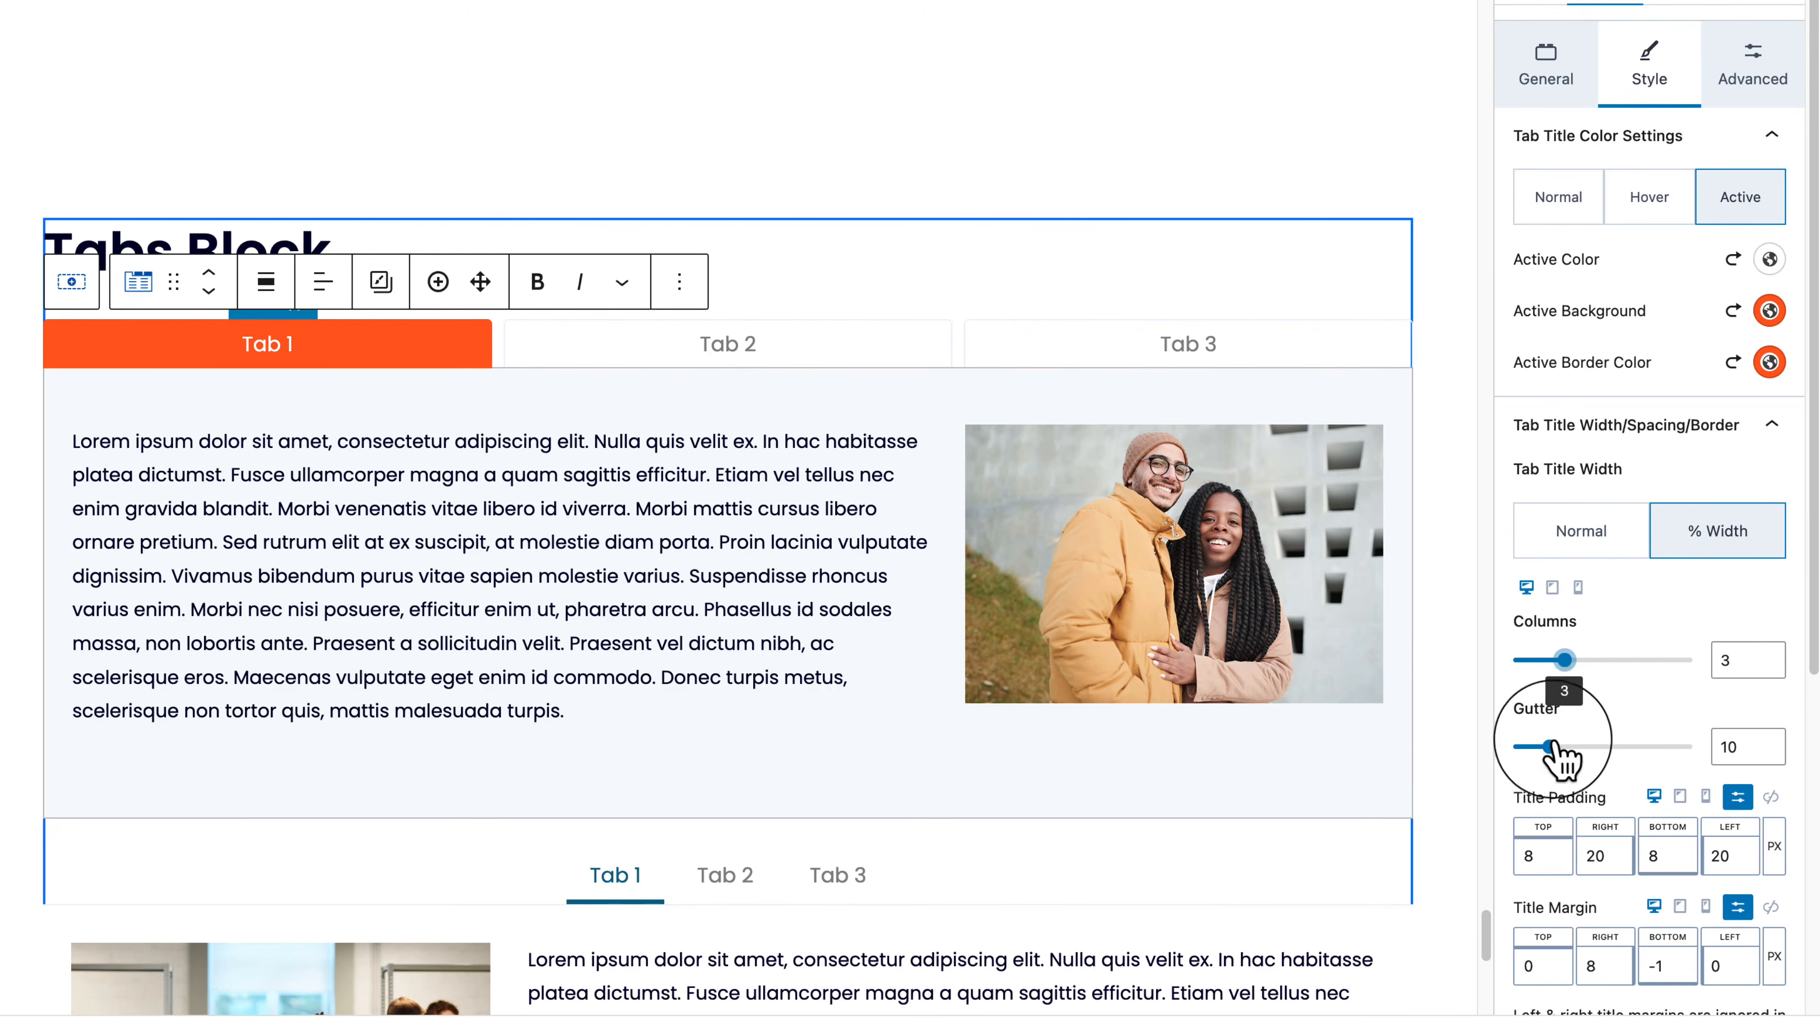
drag(1554, 748, 1745, 771)
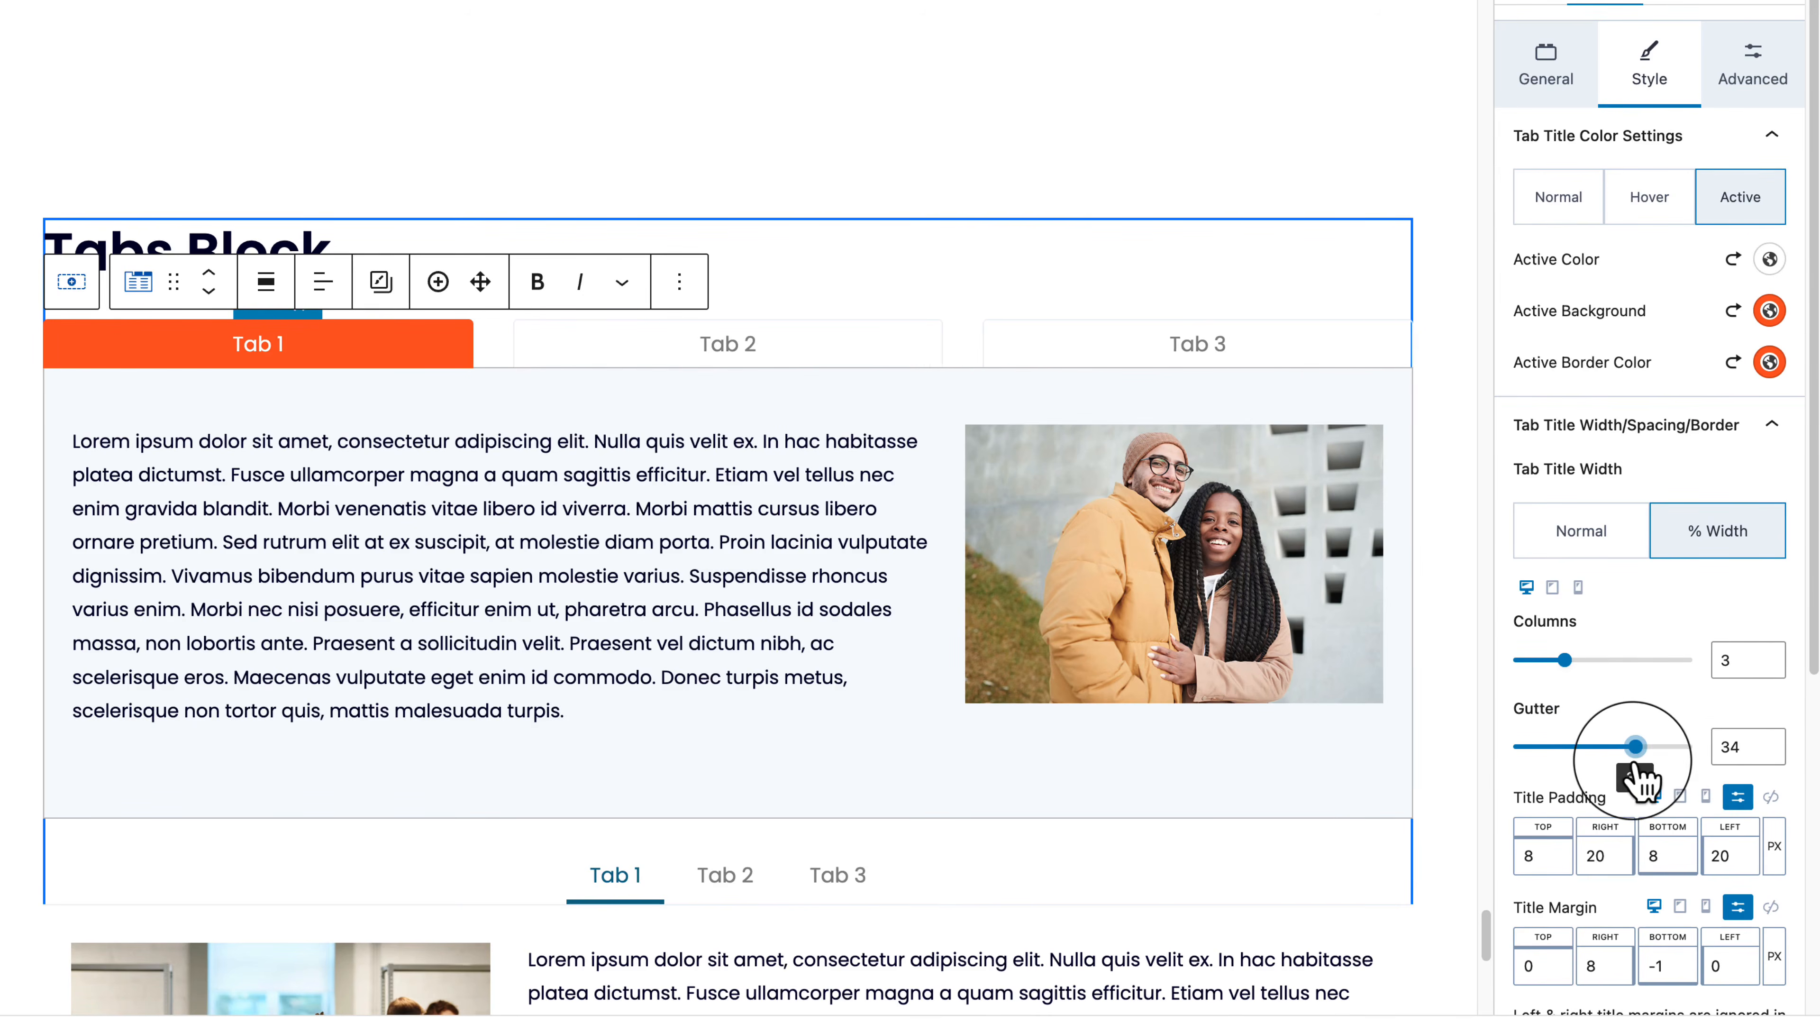
Step: Give tab titles 15 px top and bottom padding and a 10 px top corner radius
click(244, 414)
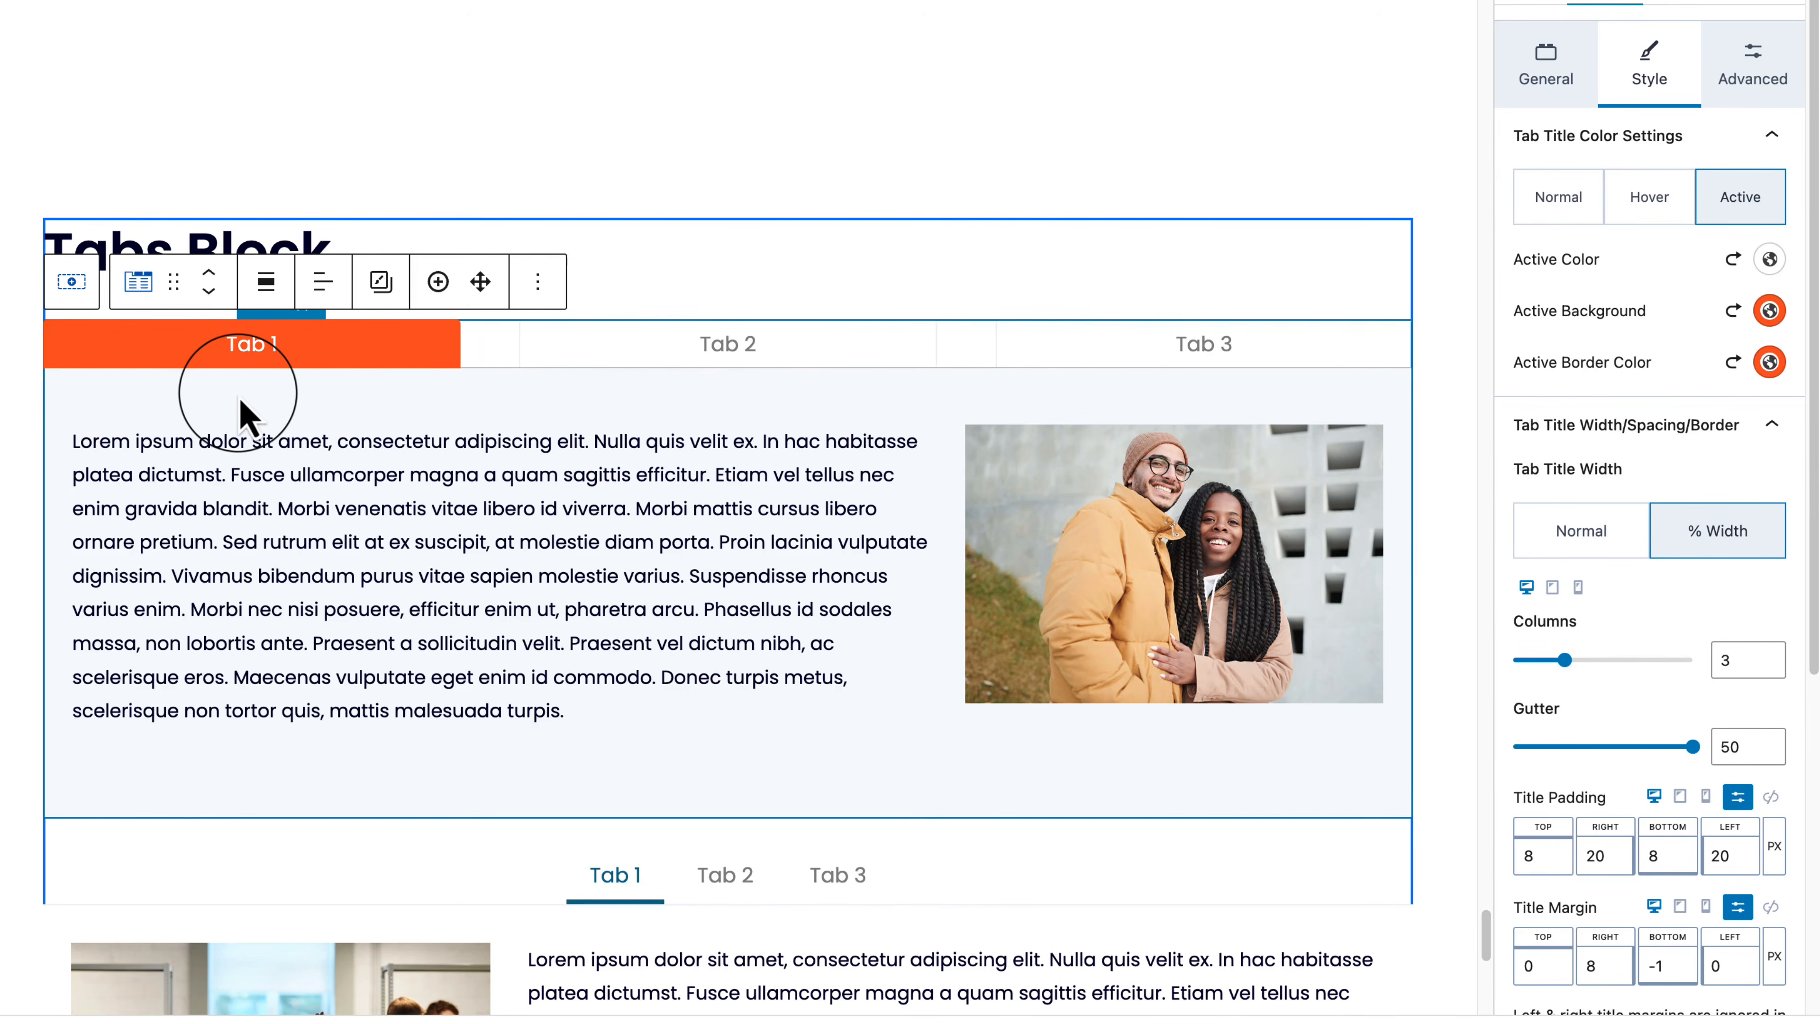
scroll(1558, 645, down, 3)
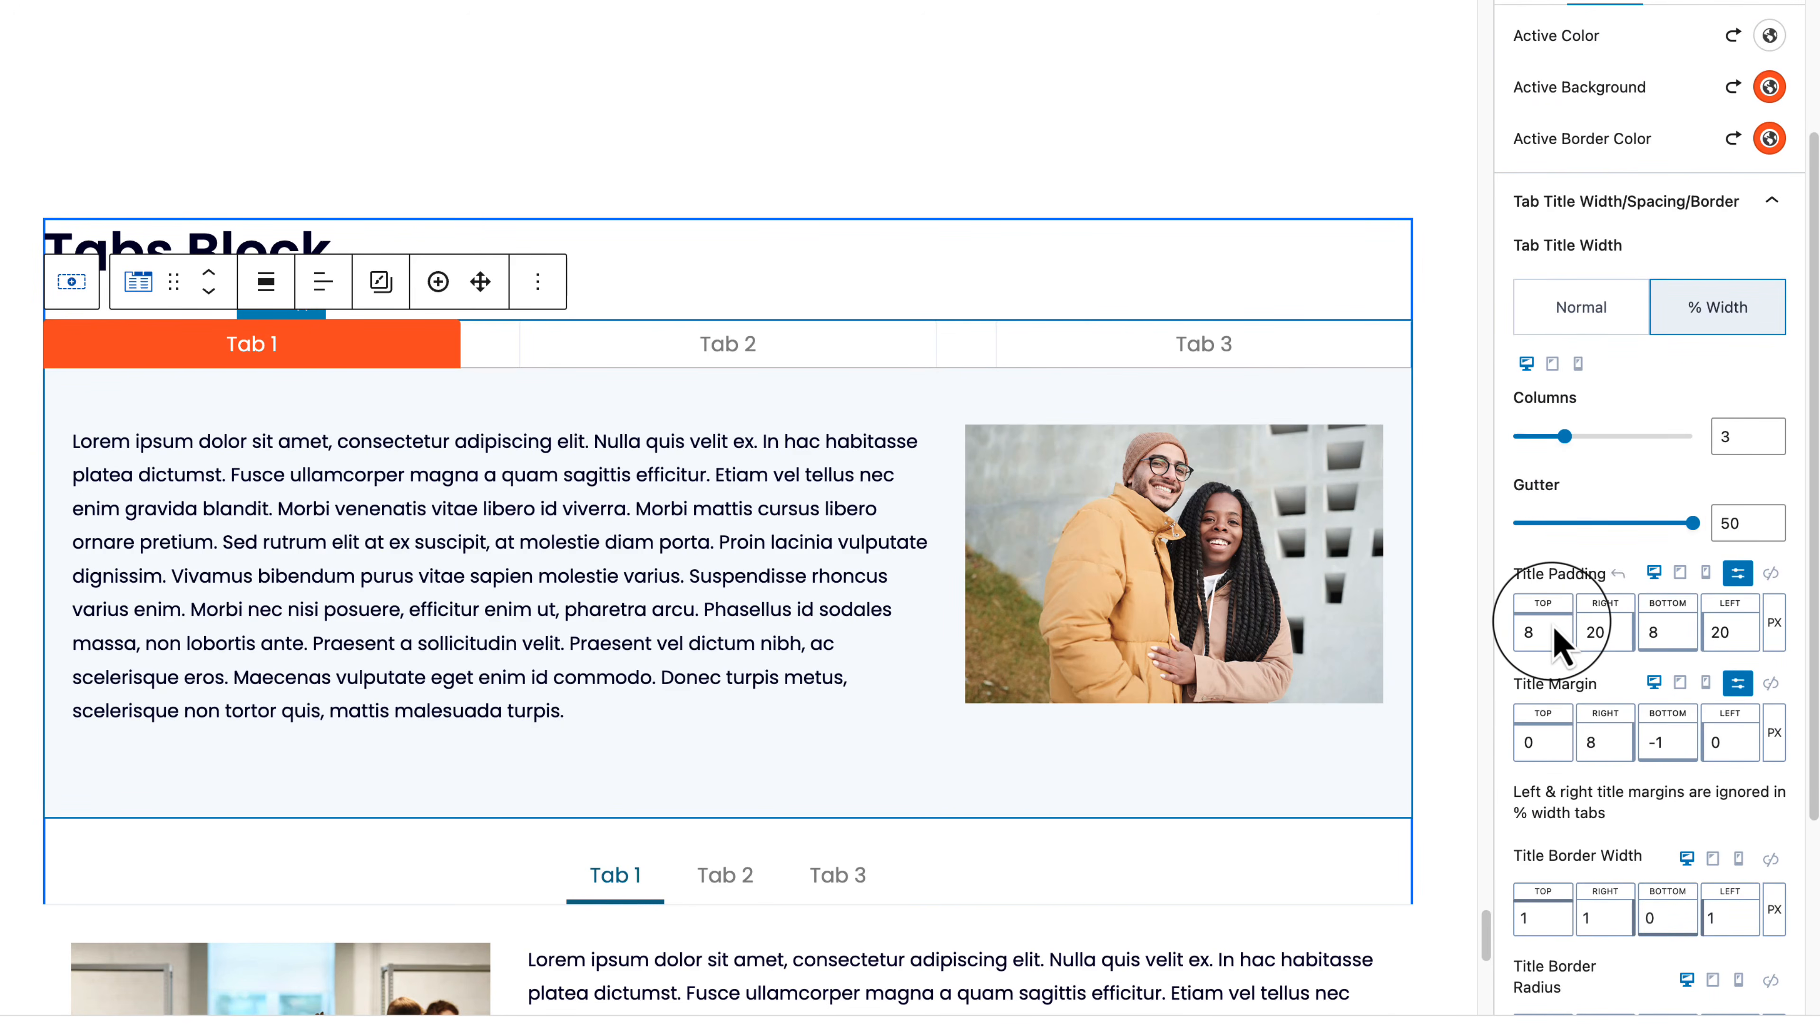
click(1551, 622)
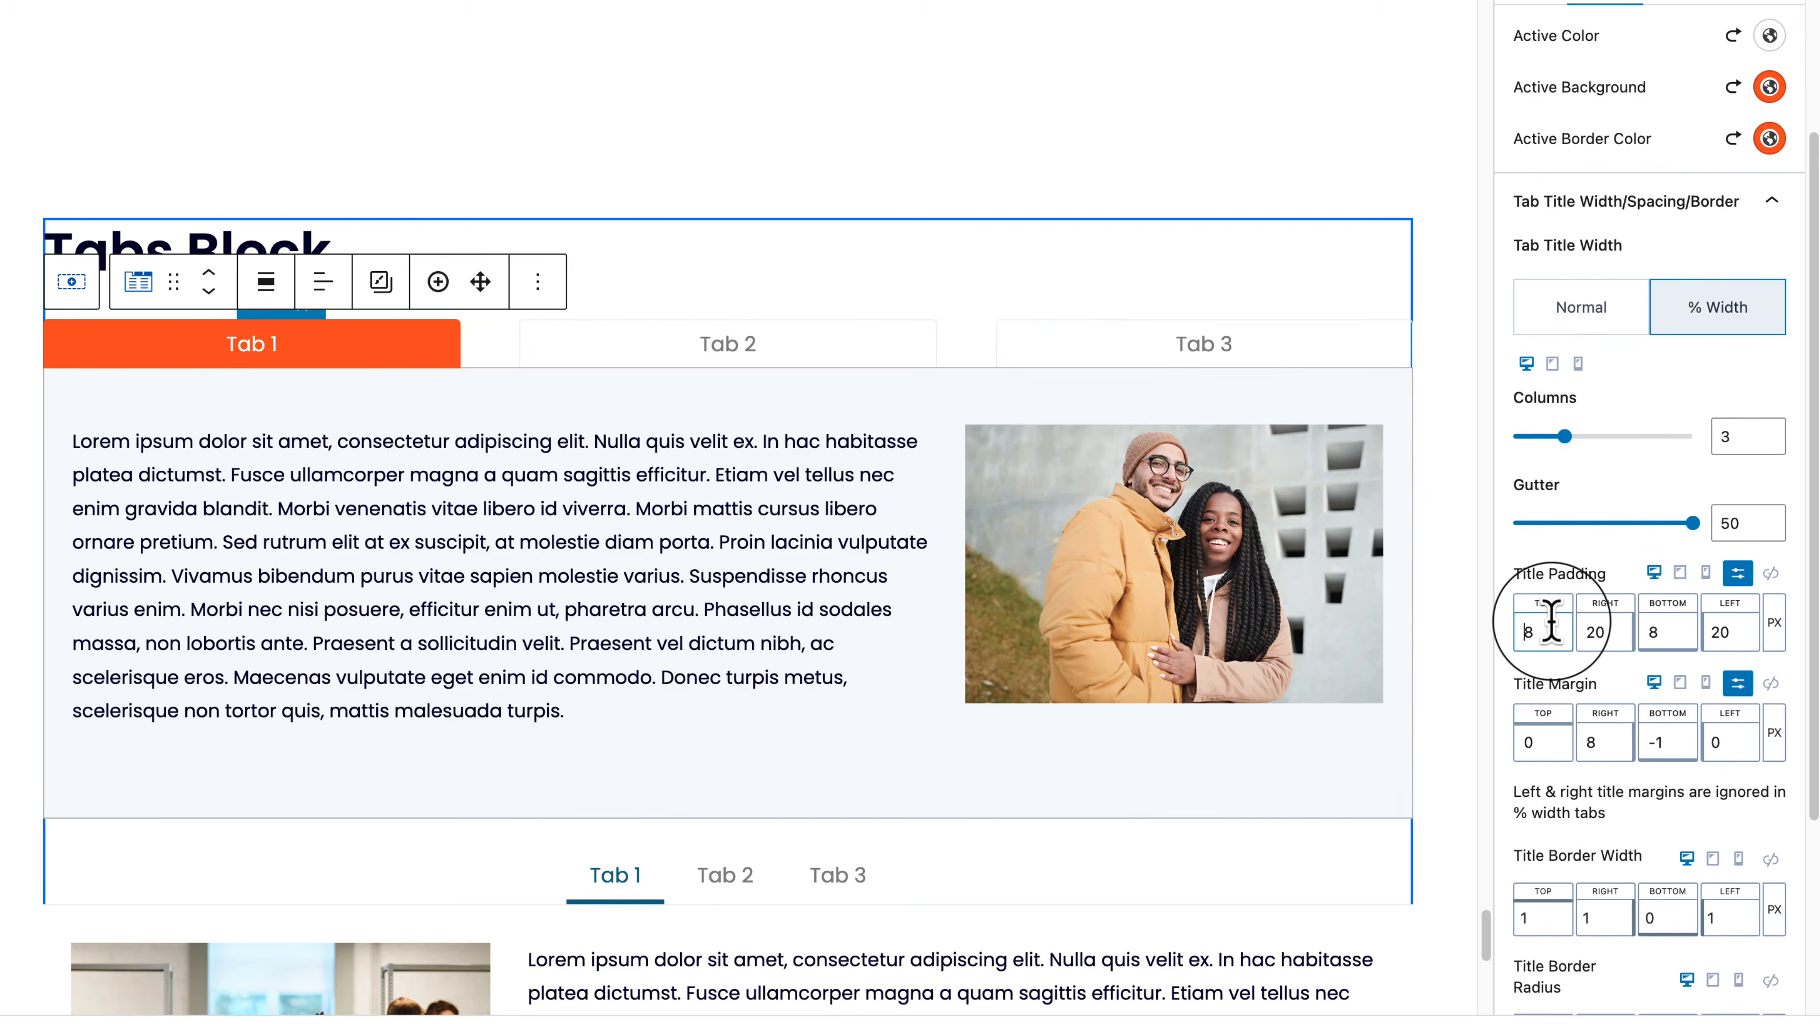
key(Delete)
text(15)
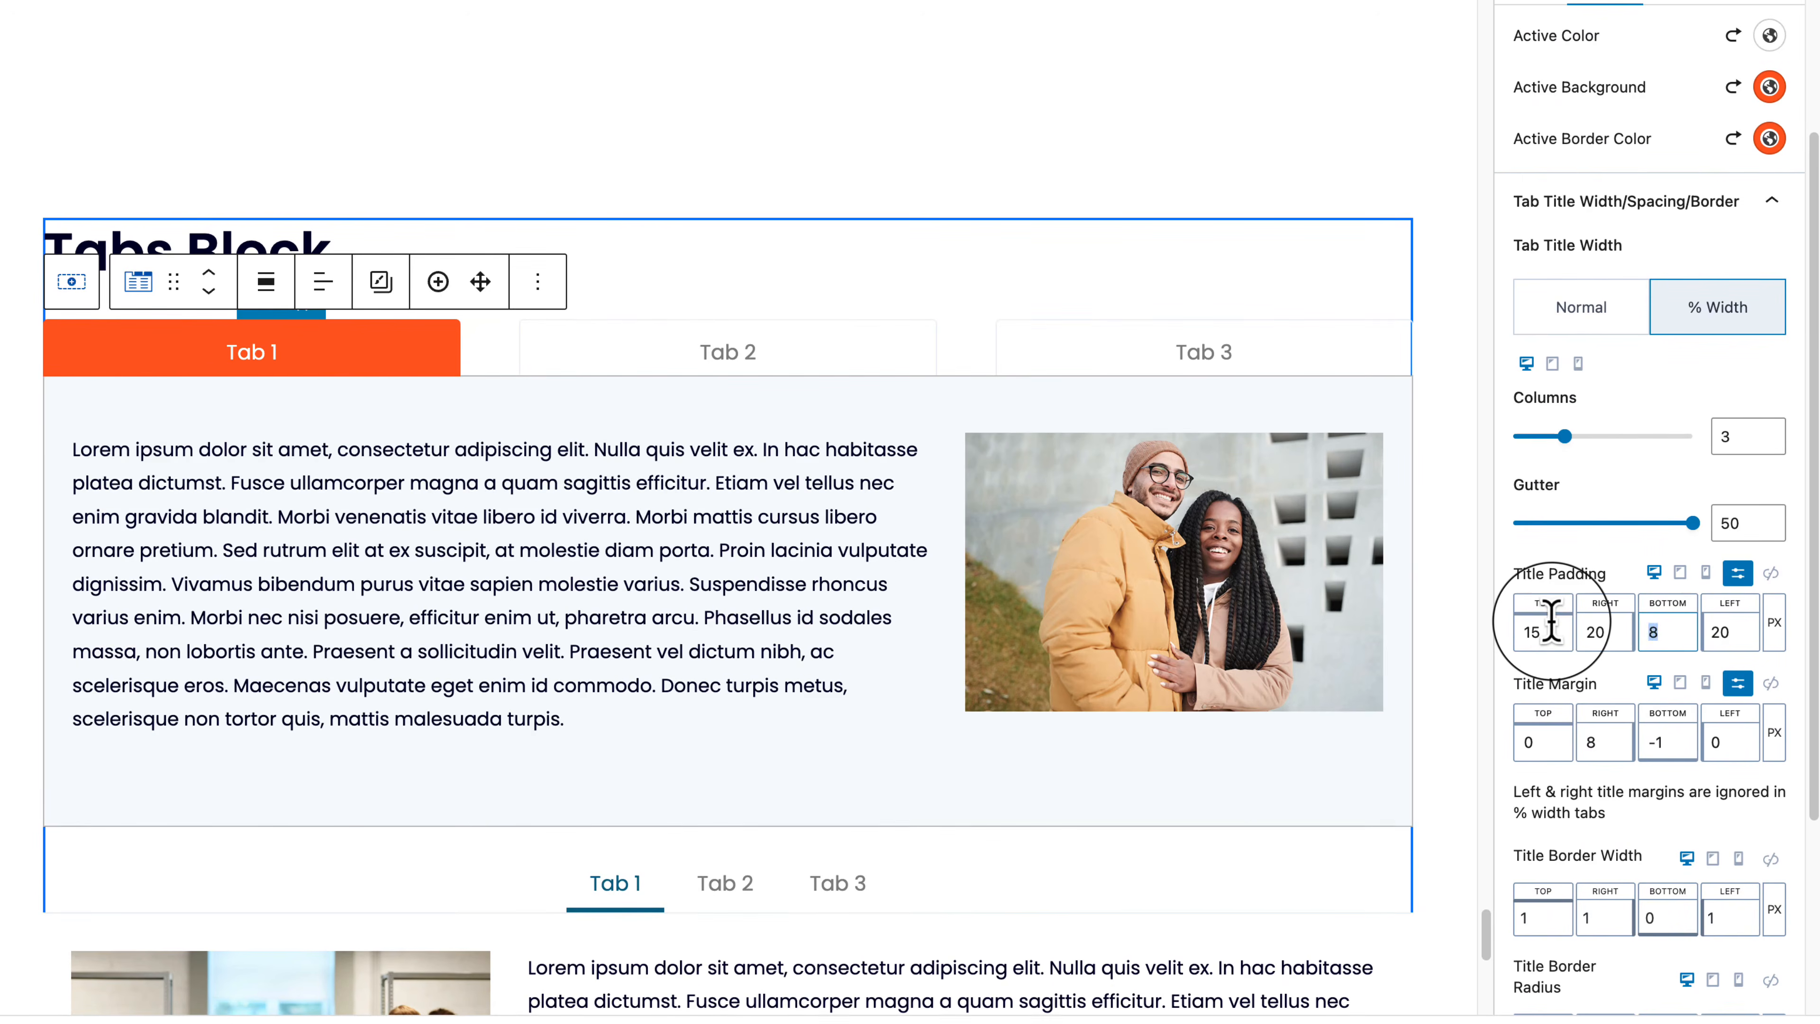
text(15)
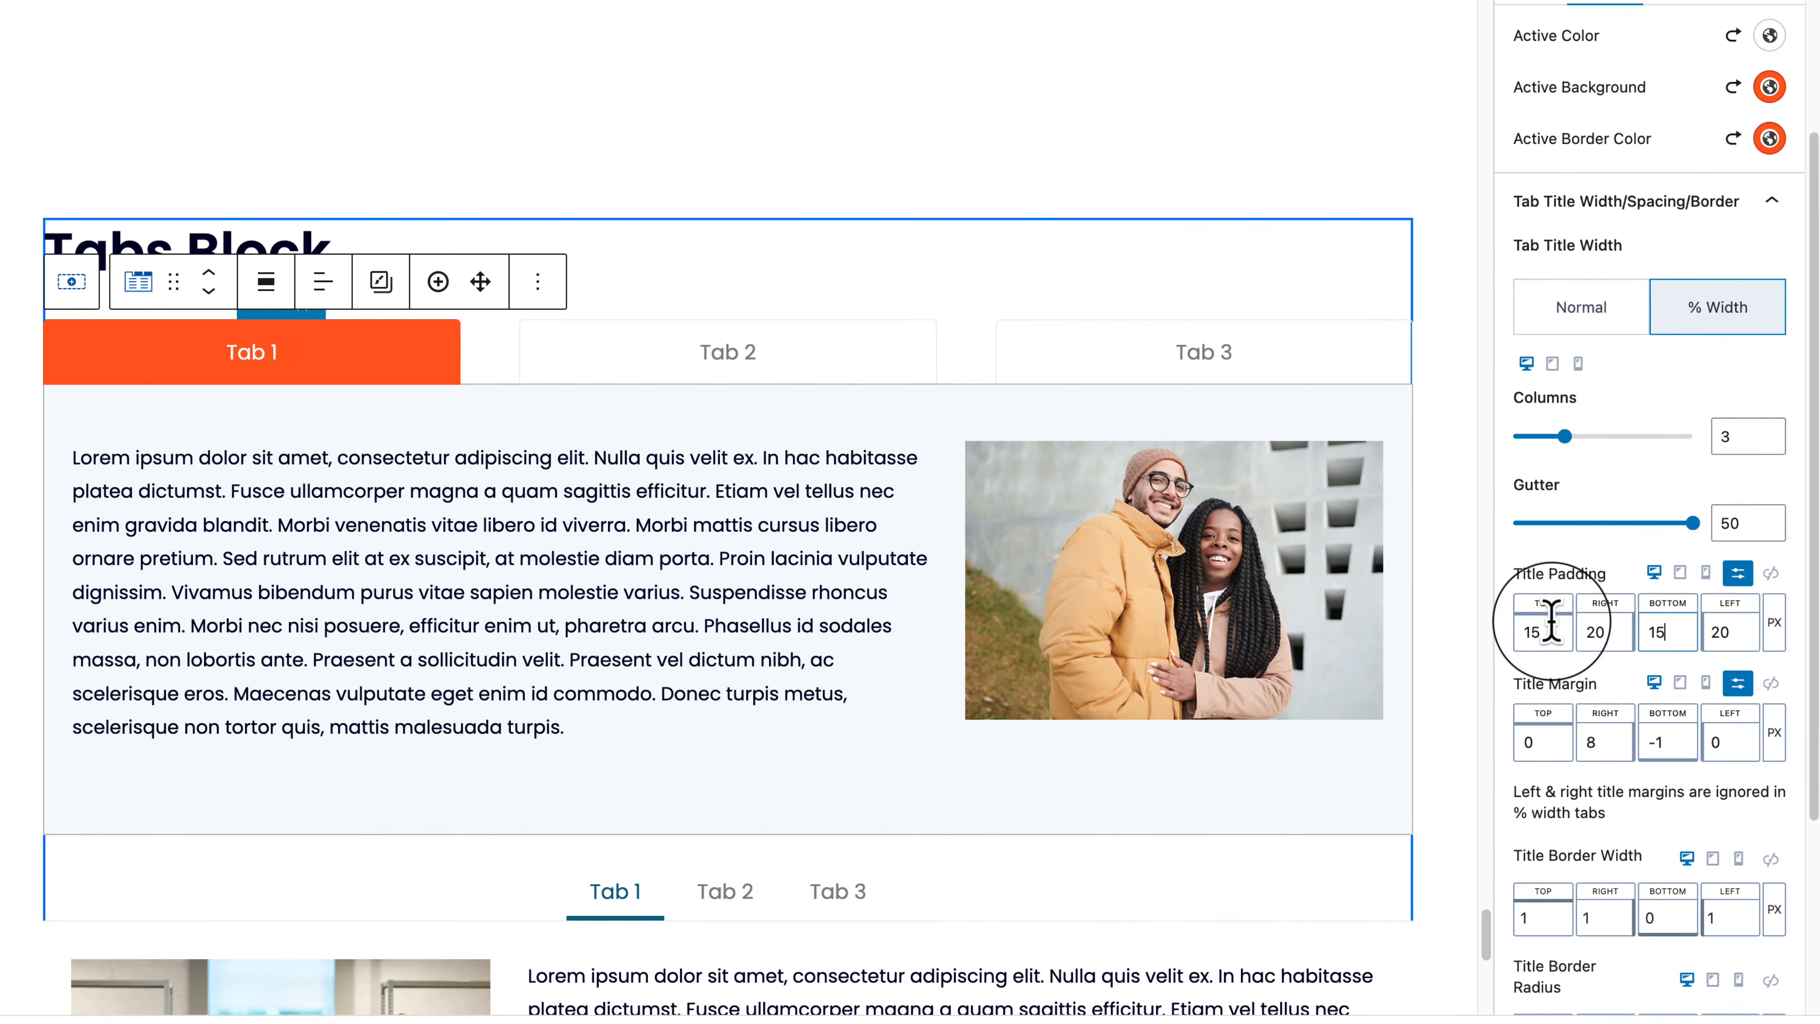
scroll(1693, 890, down, 4)
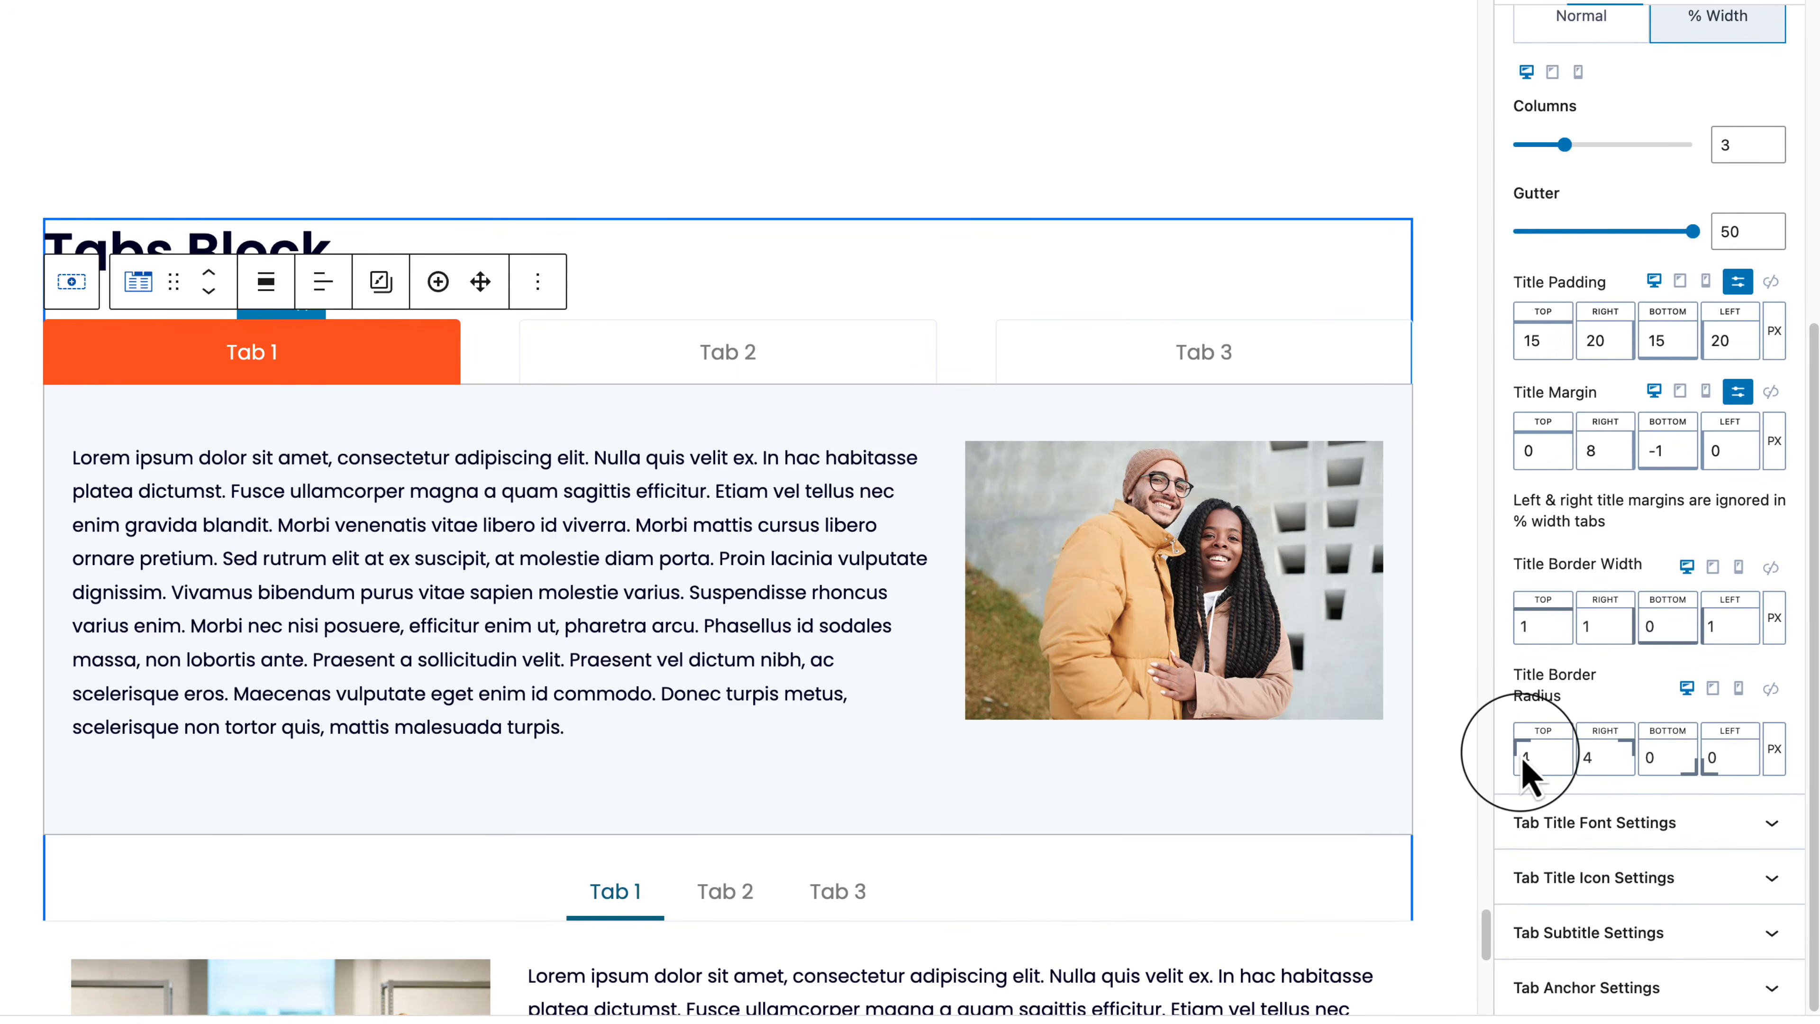
click(1539, 758)
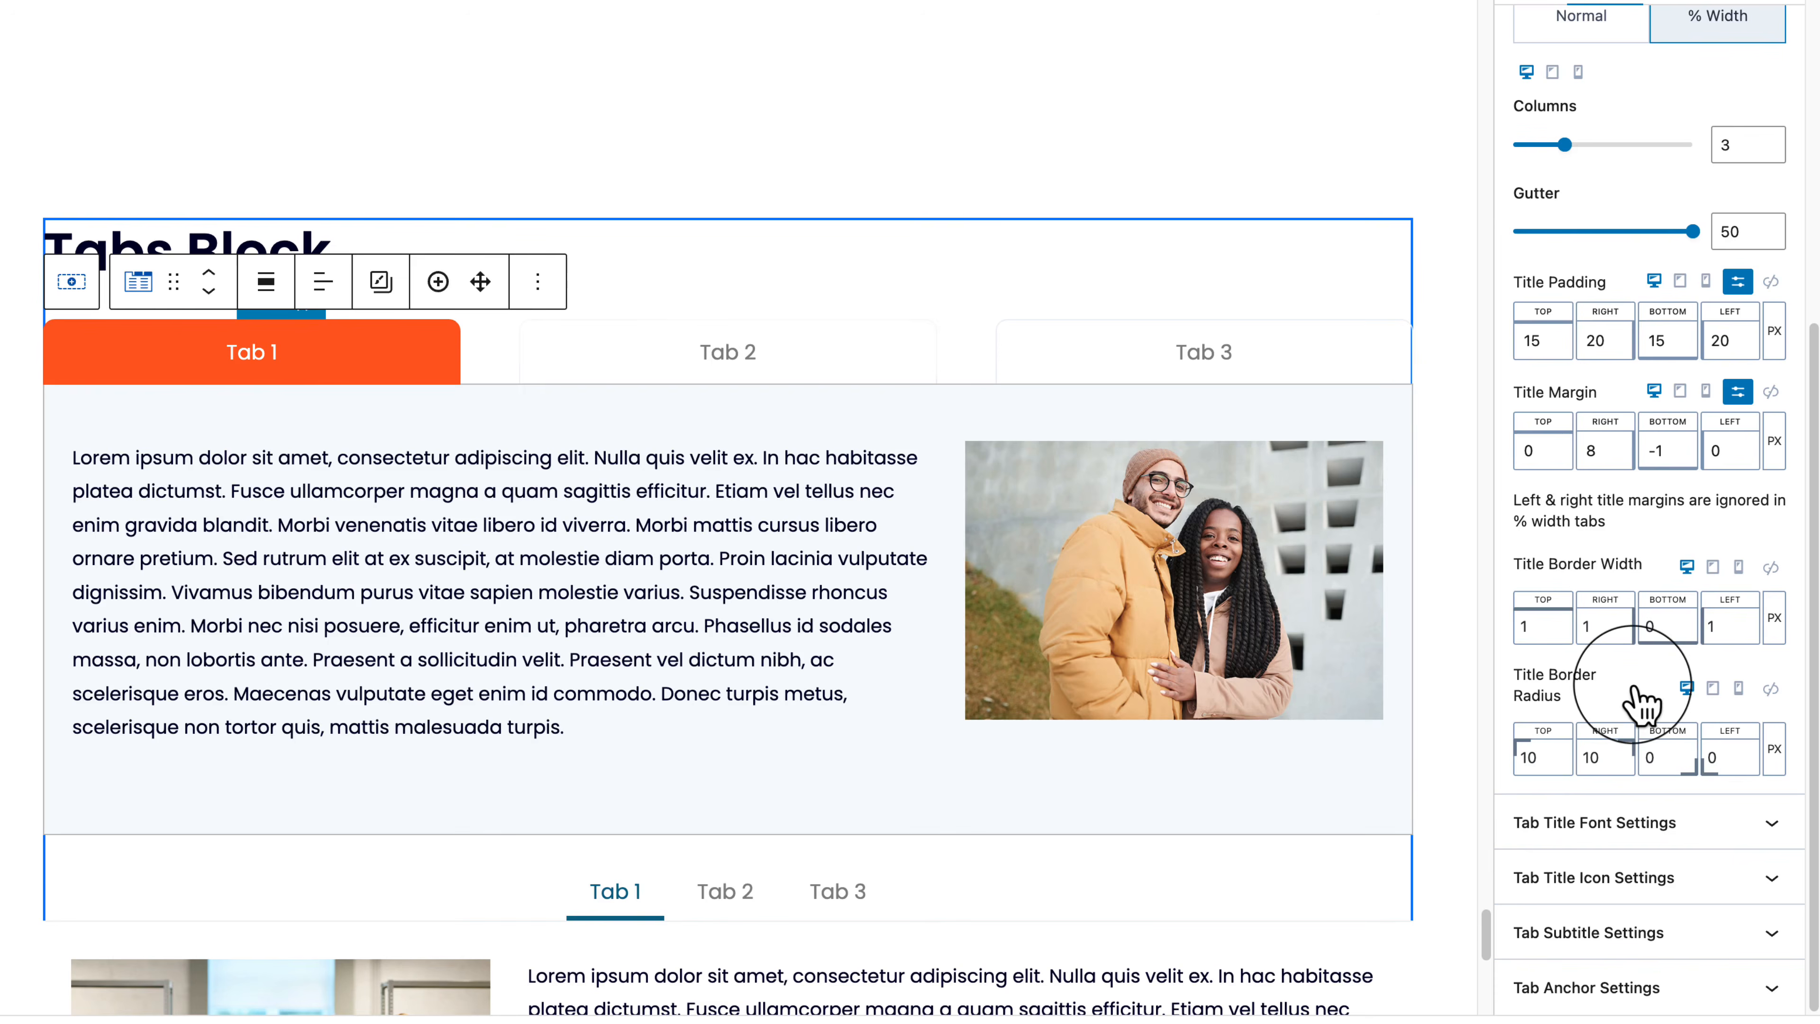
scroll(1617, 438, up, 8)
click(1648, 250)
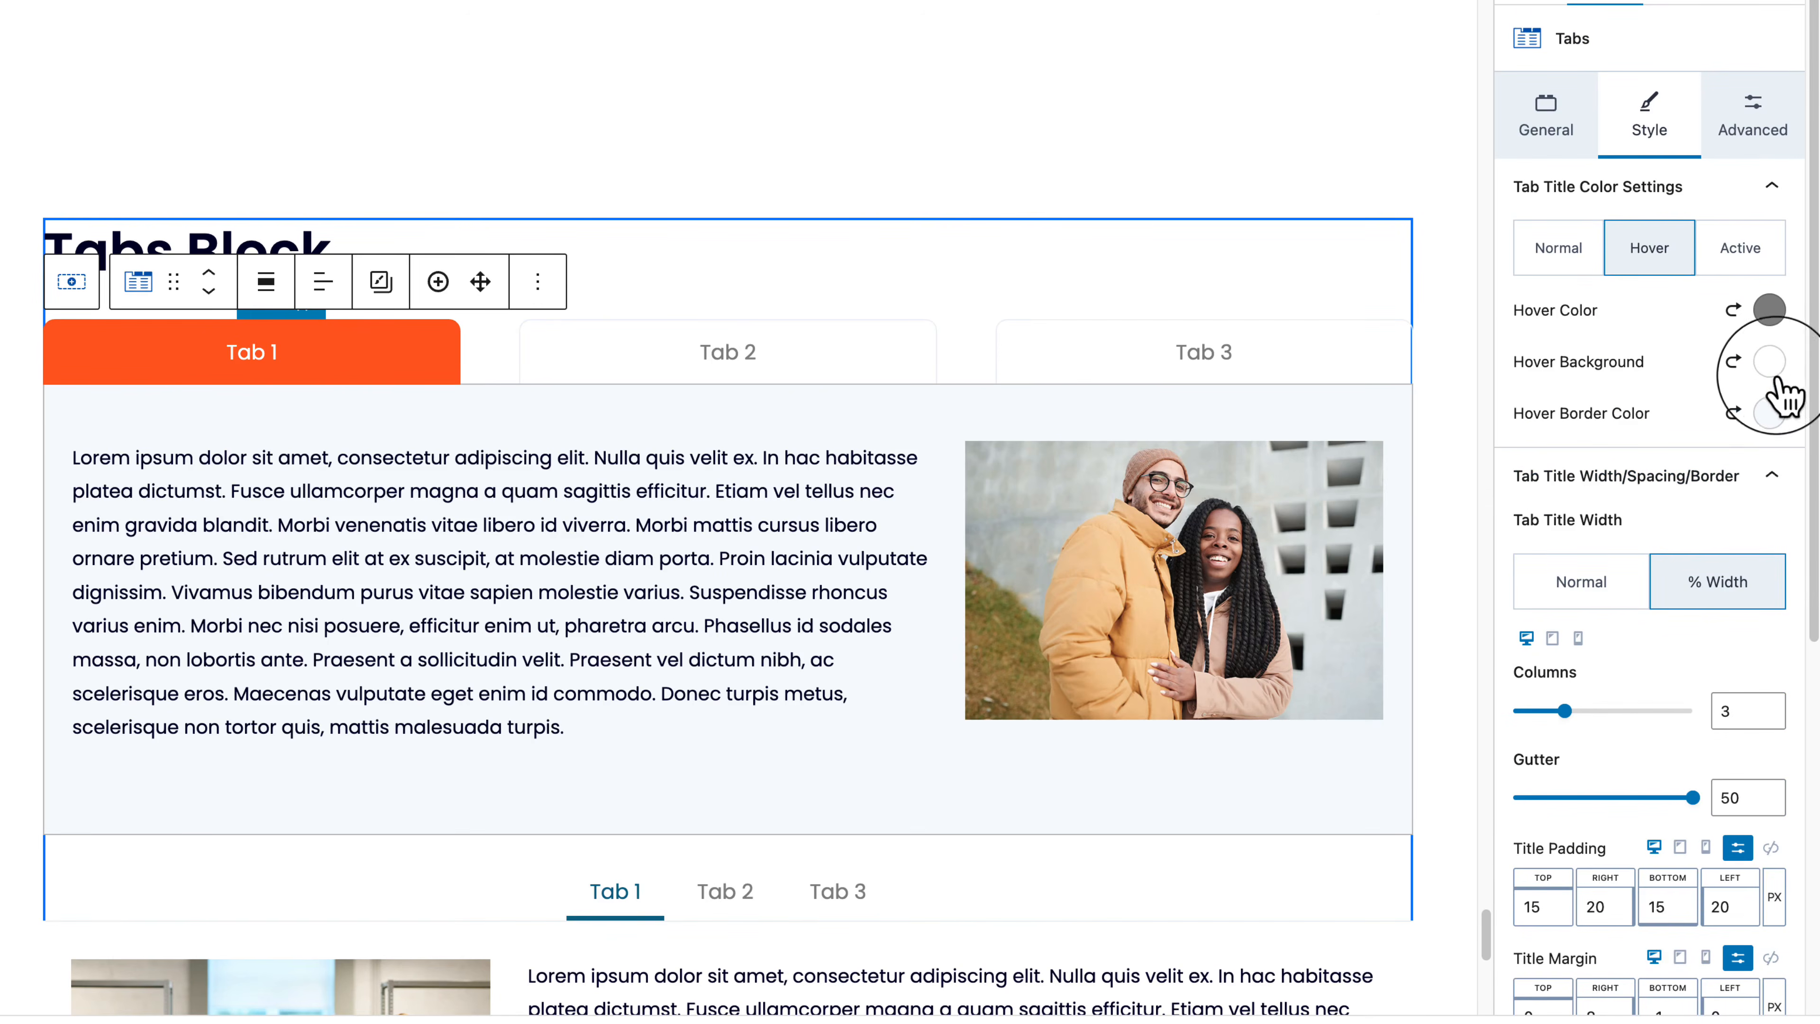
Step: Give hovered tab titles an FC5E1F orange background, white text and an FC5E1F border
click(1770, 361)
click(1442, 275)
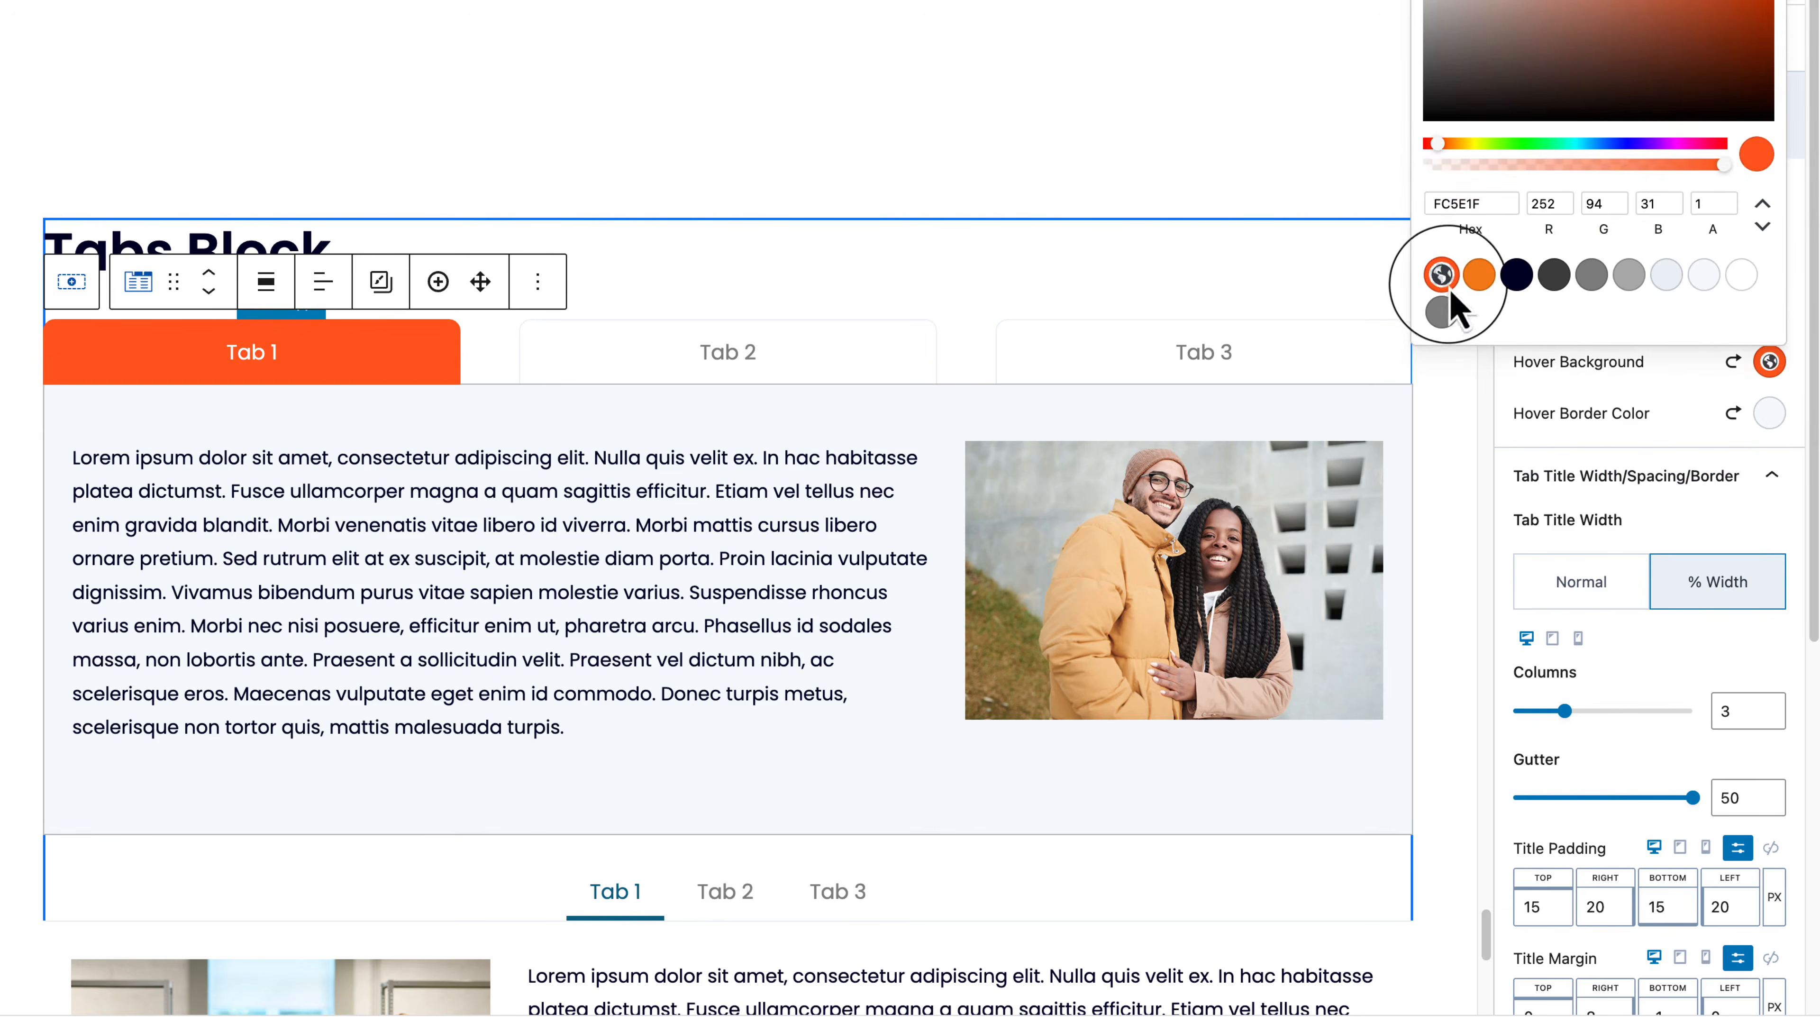
click(1638, 378)
click(1769, 314)
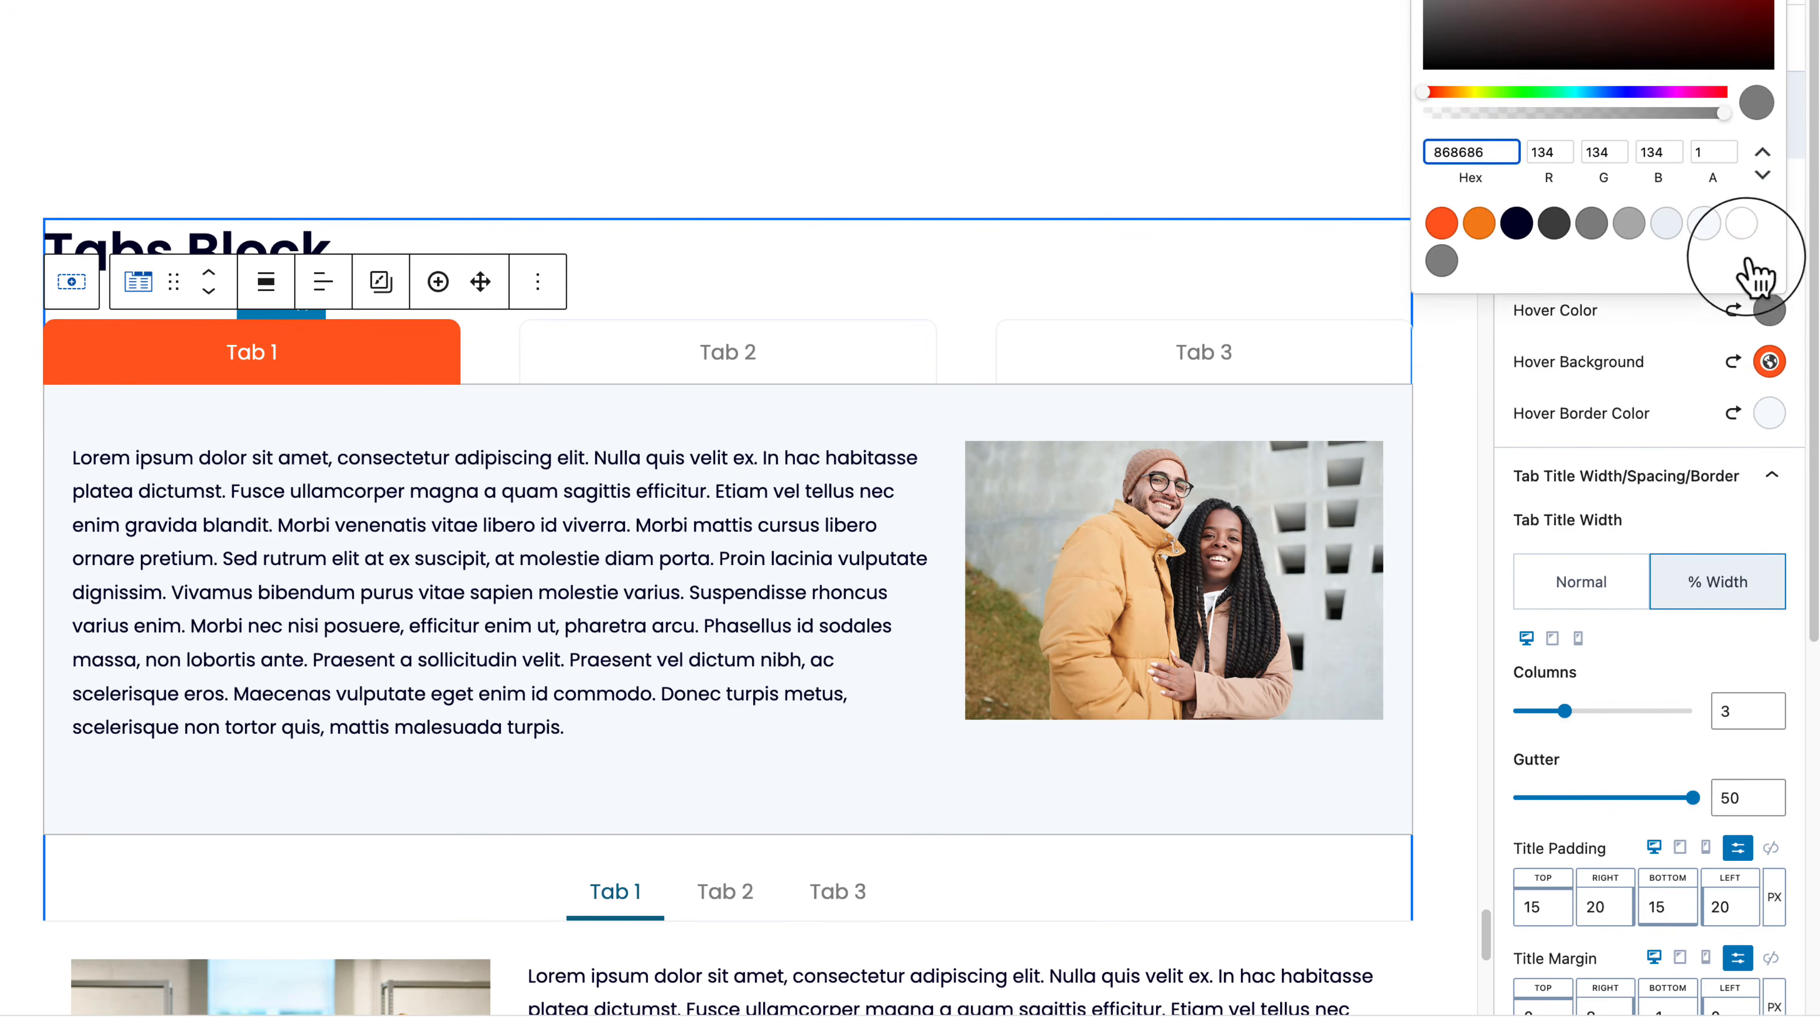
click(1741, 228)
click(1770, 413)
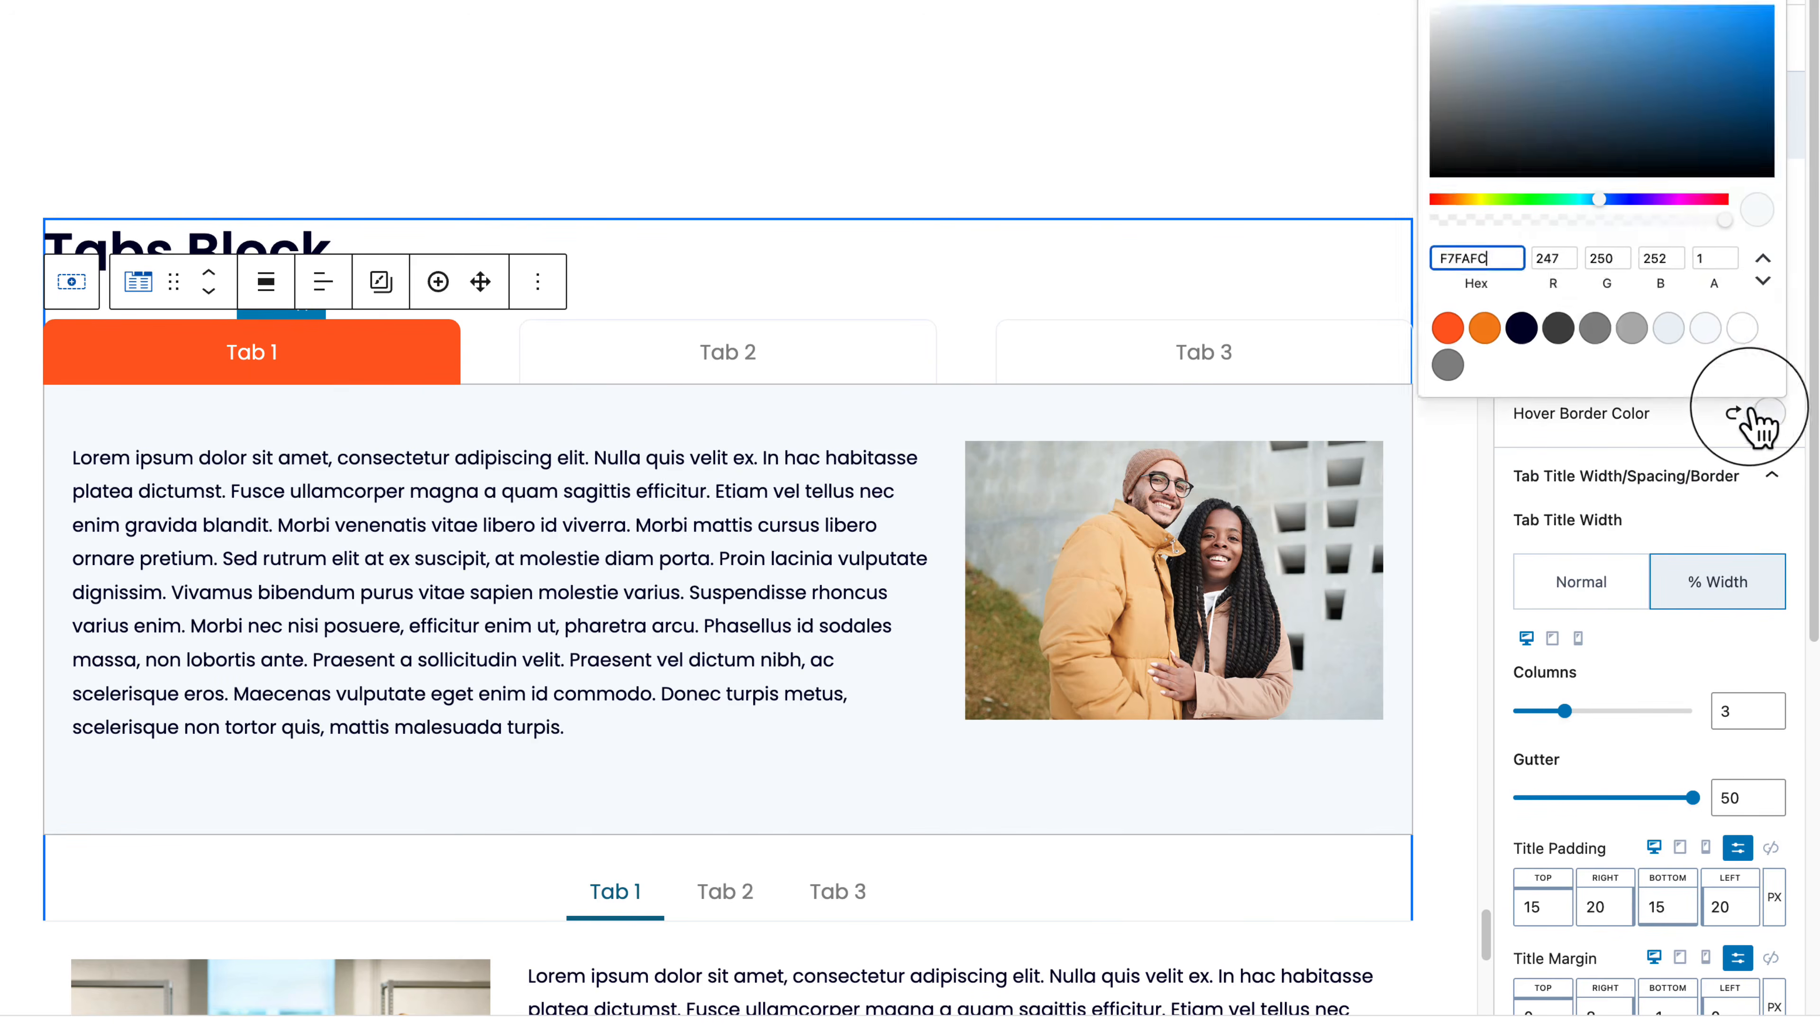
click(1441, 326)
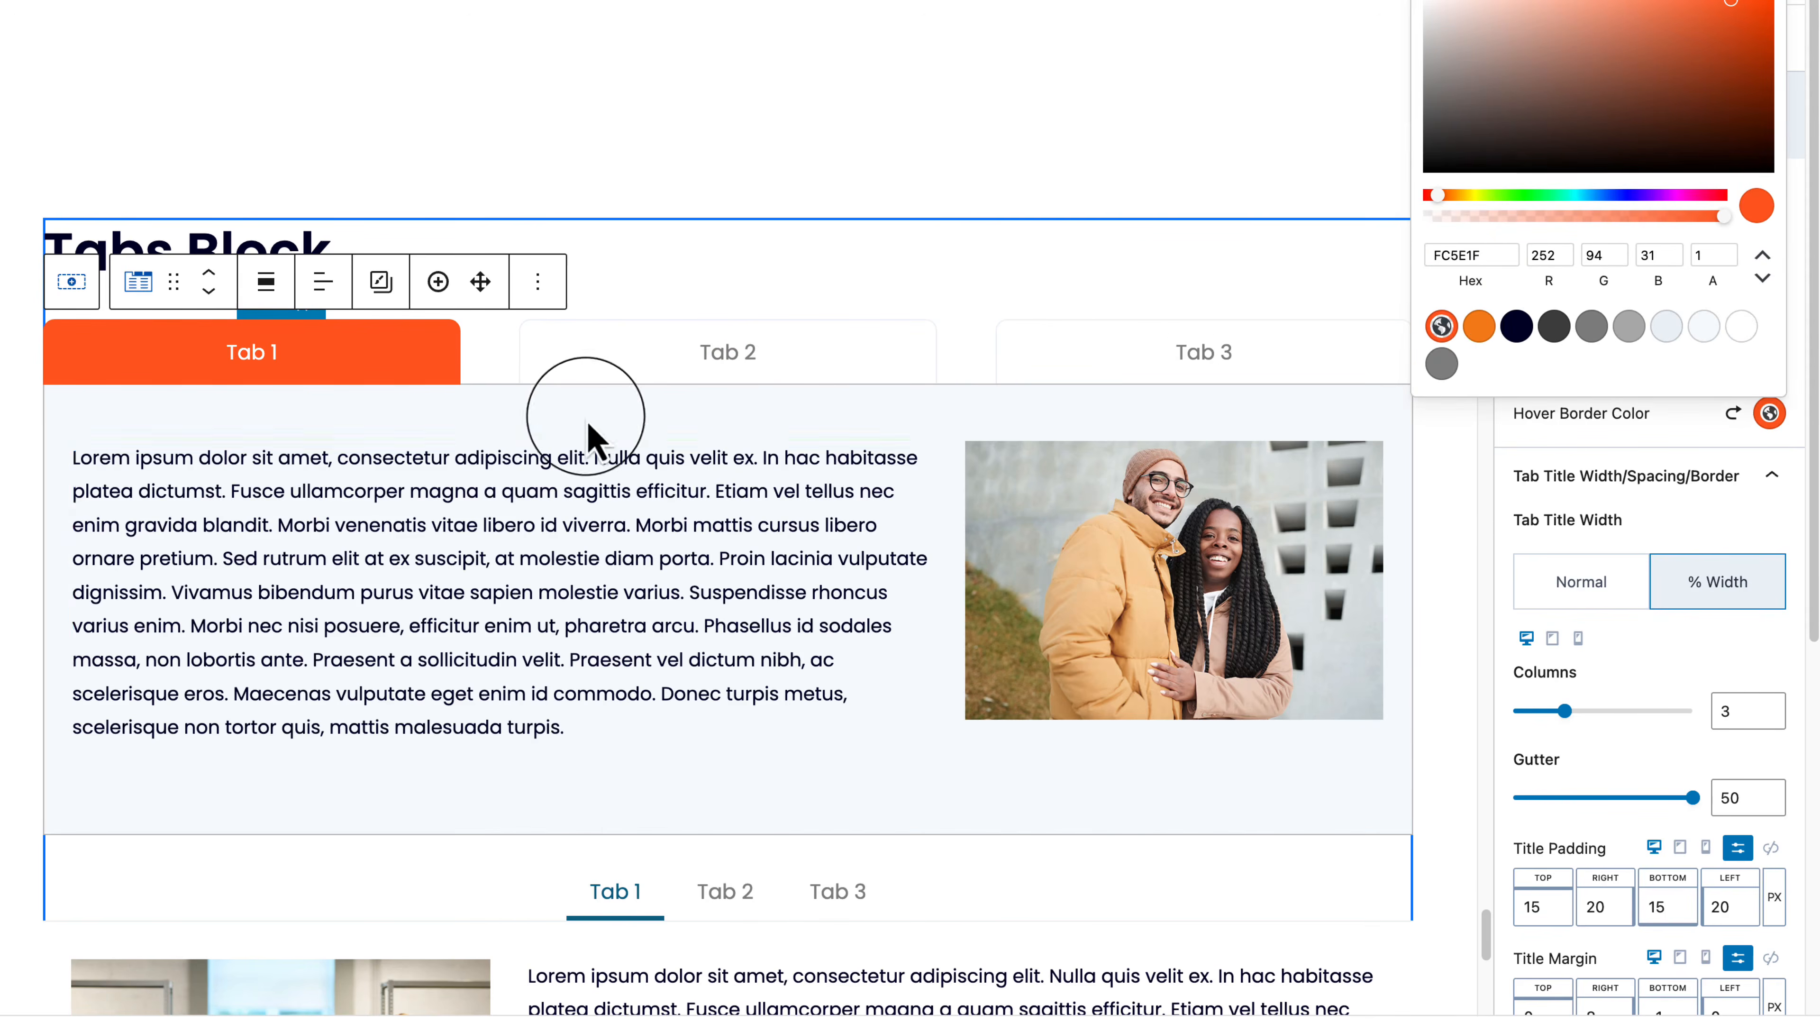
click(427, 406)
click(58, 419)
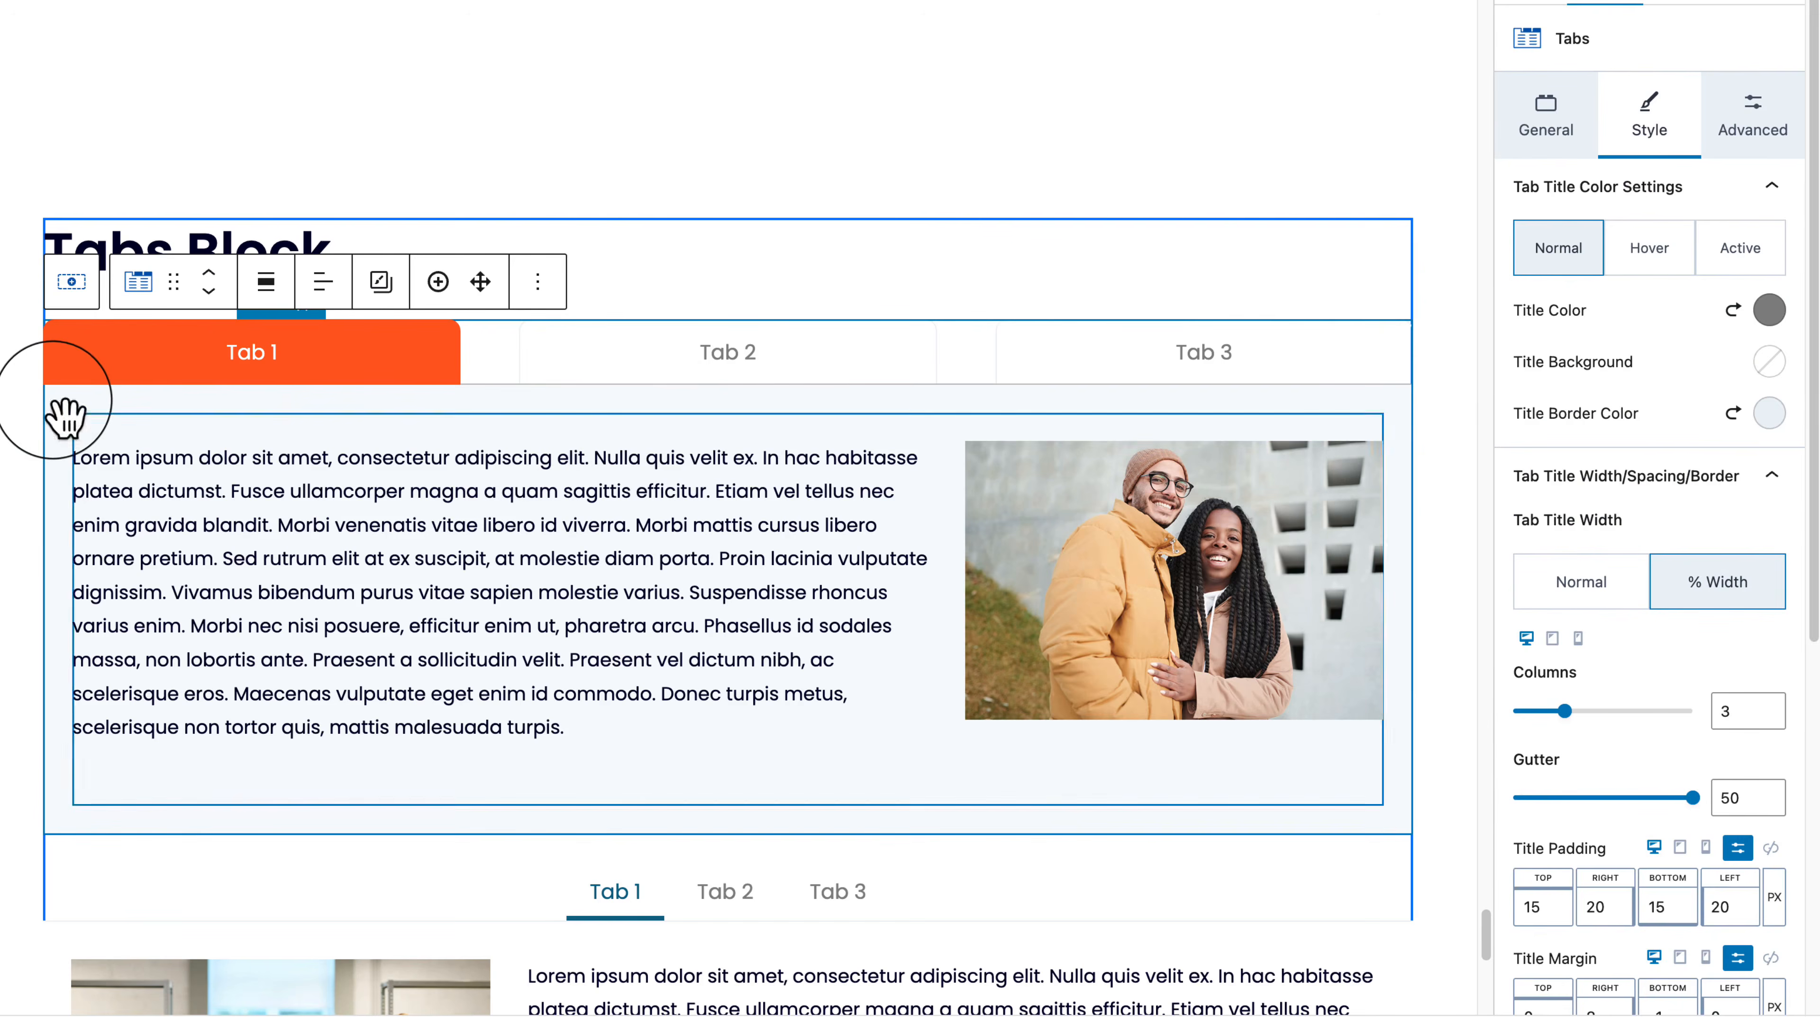
click(1550, 143)
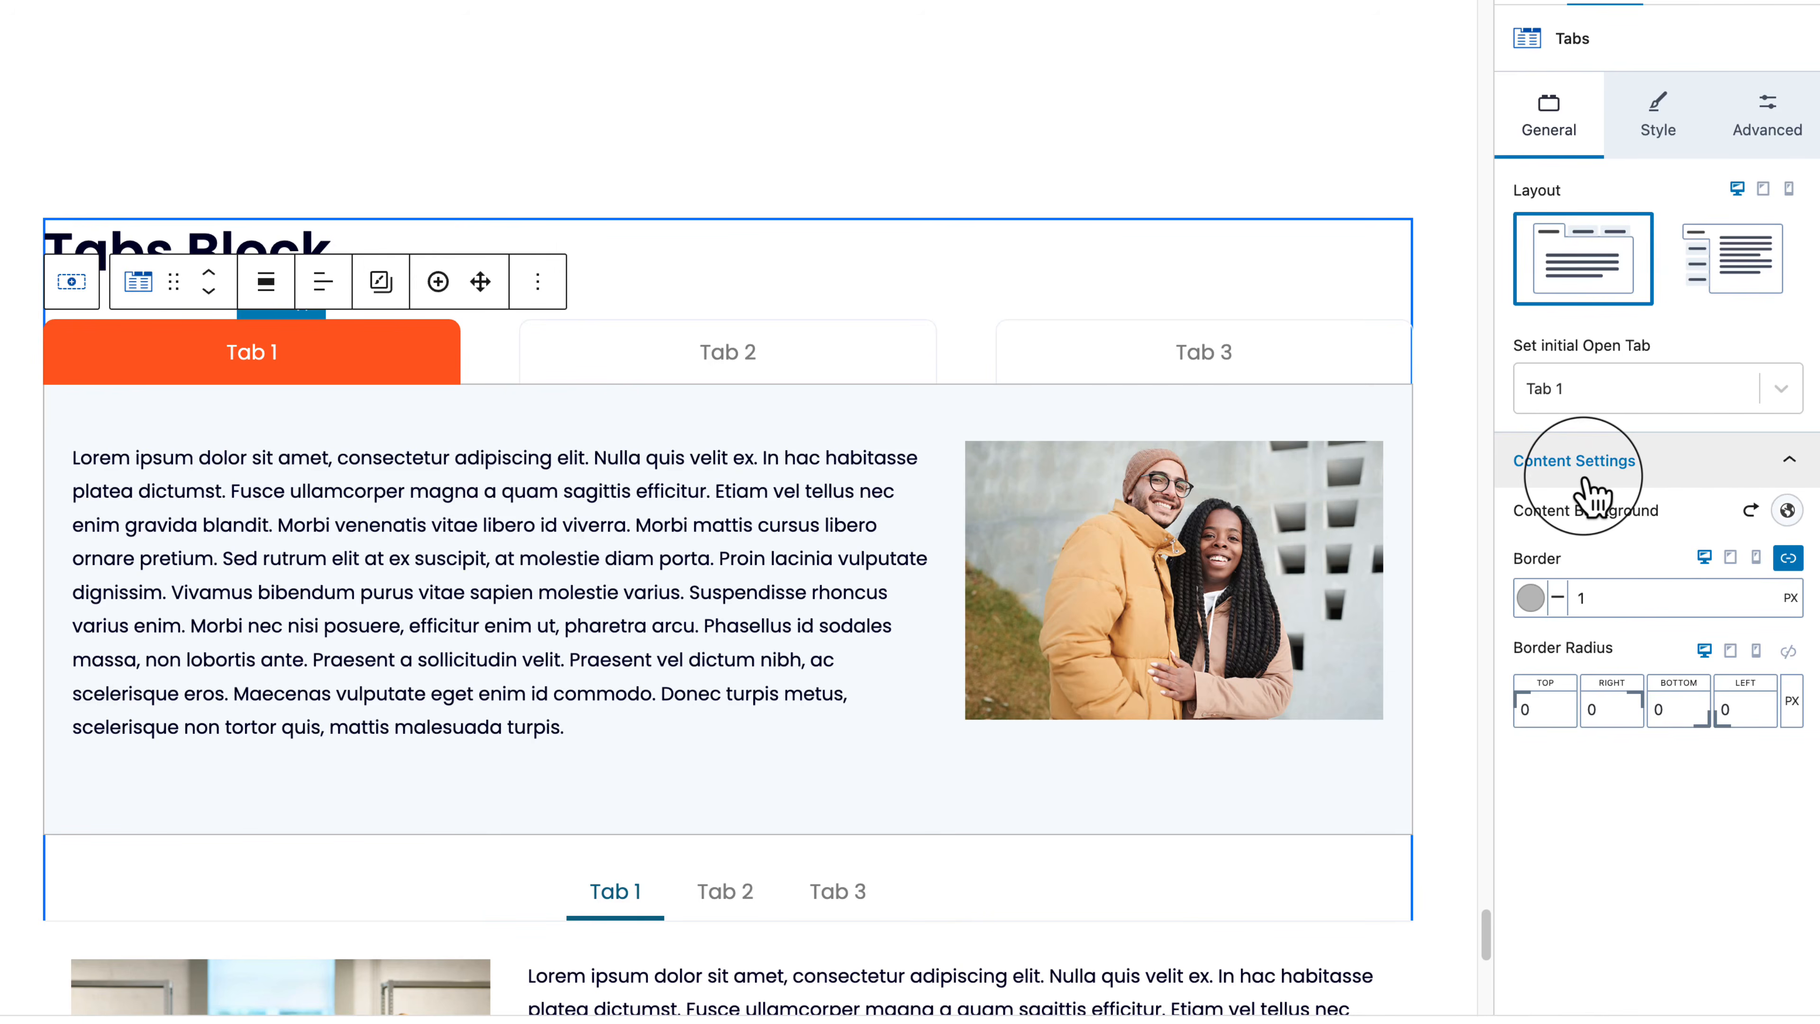
Step: Make the tab content background orange FC5E1F
click(1787, 509)
click(1459, 425)
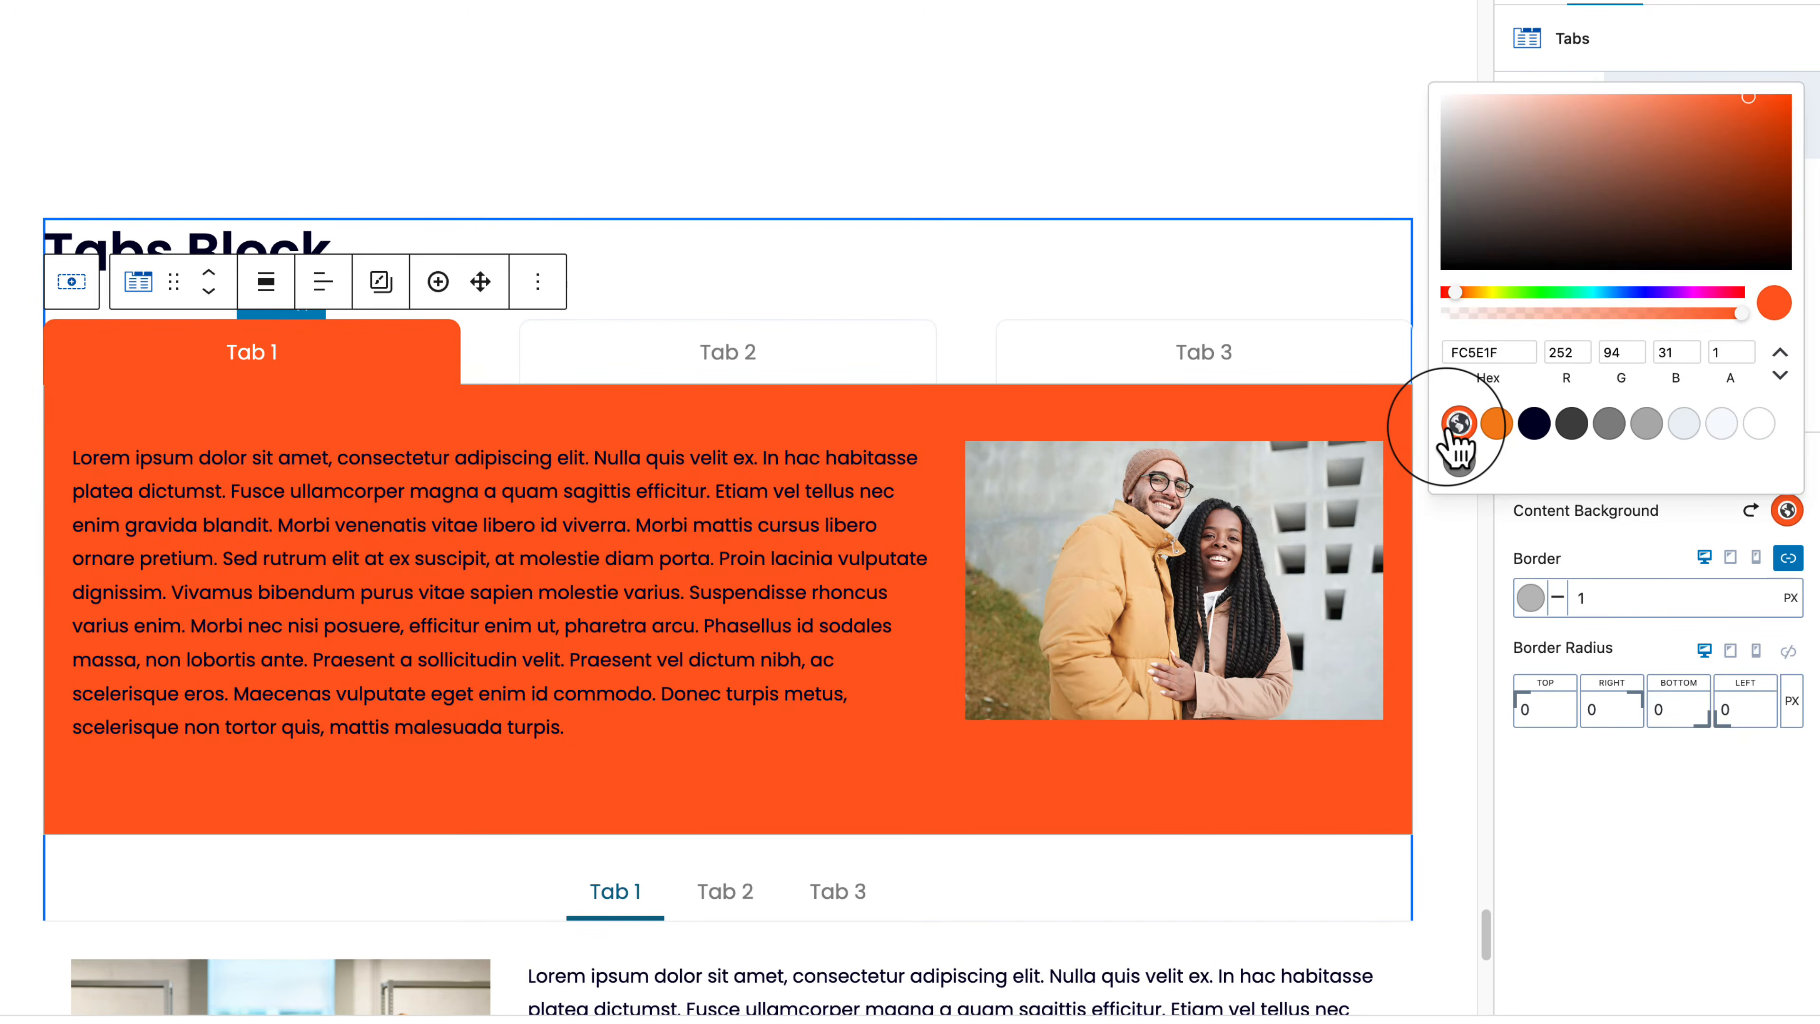
click(1648, 571)
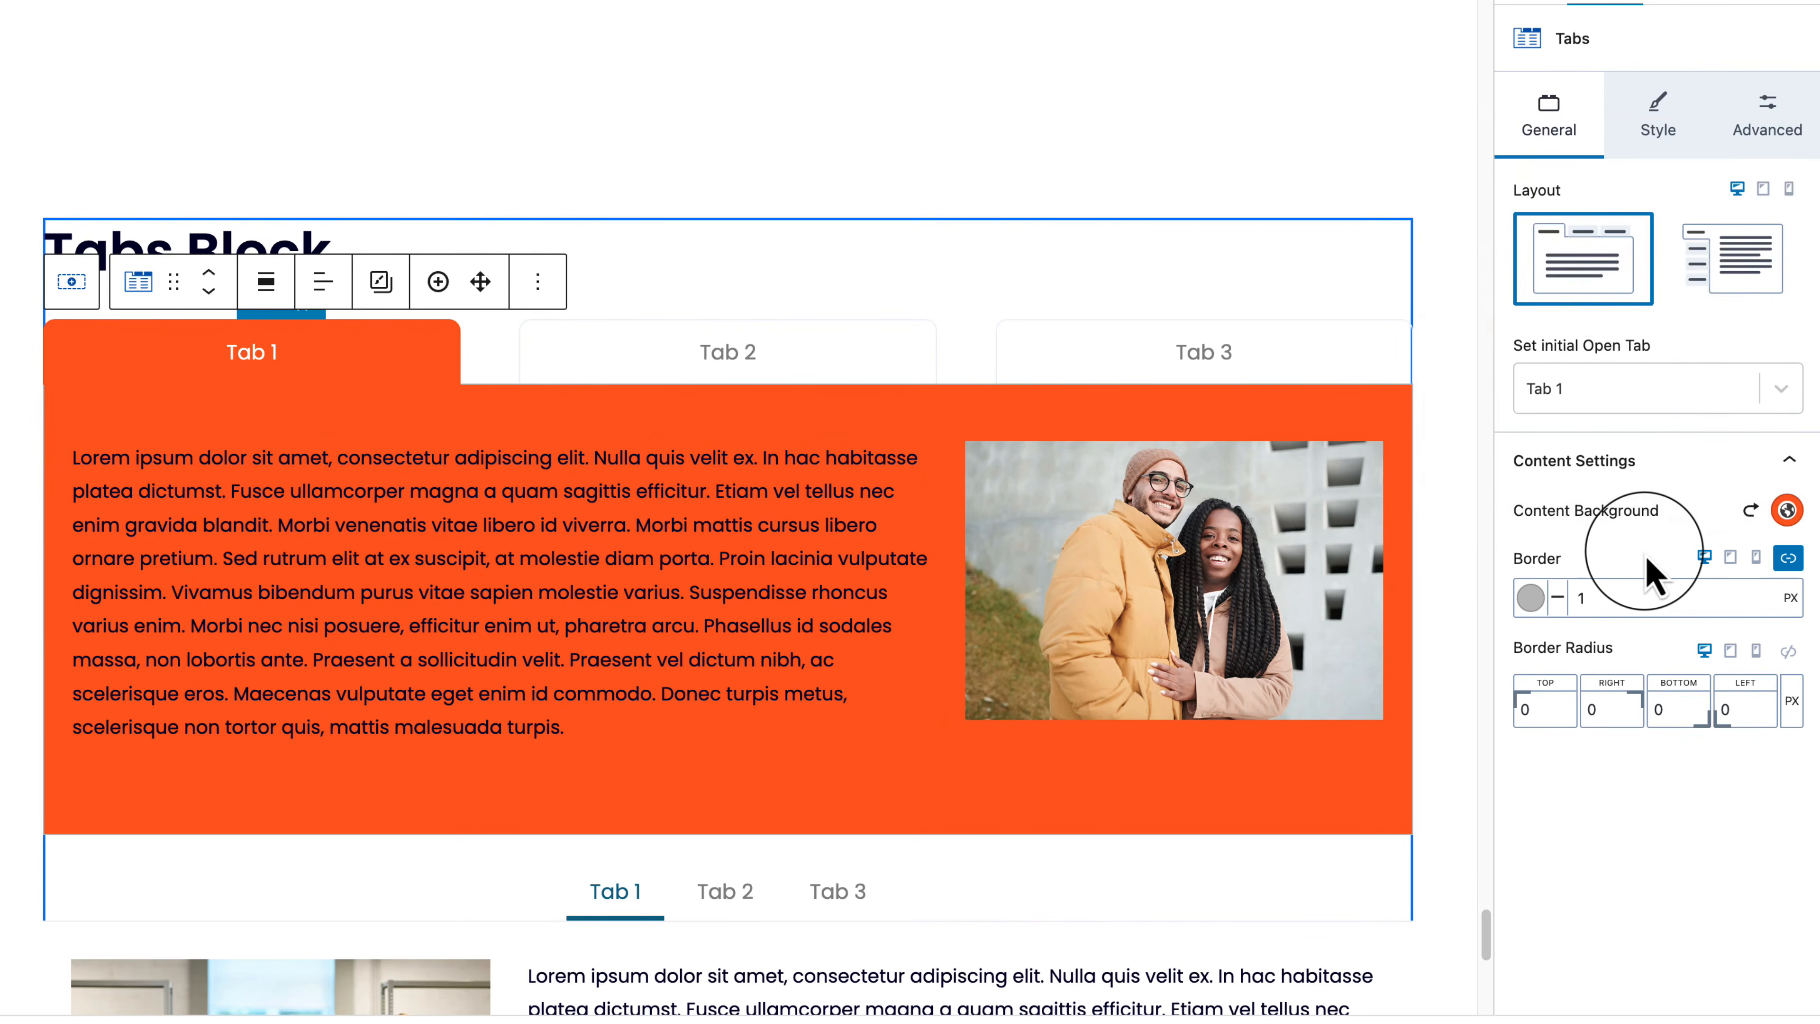
click(686, 579)
Step: Expand the tab title font settings in the Tabs block's Style settings
click(1683, 103)
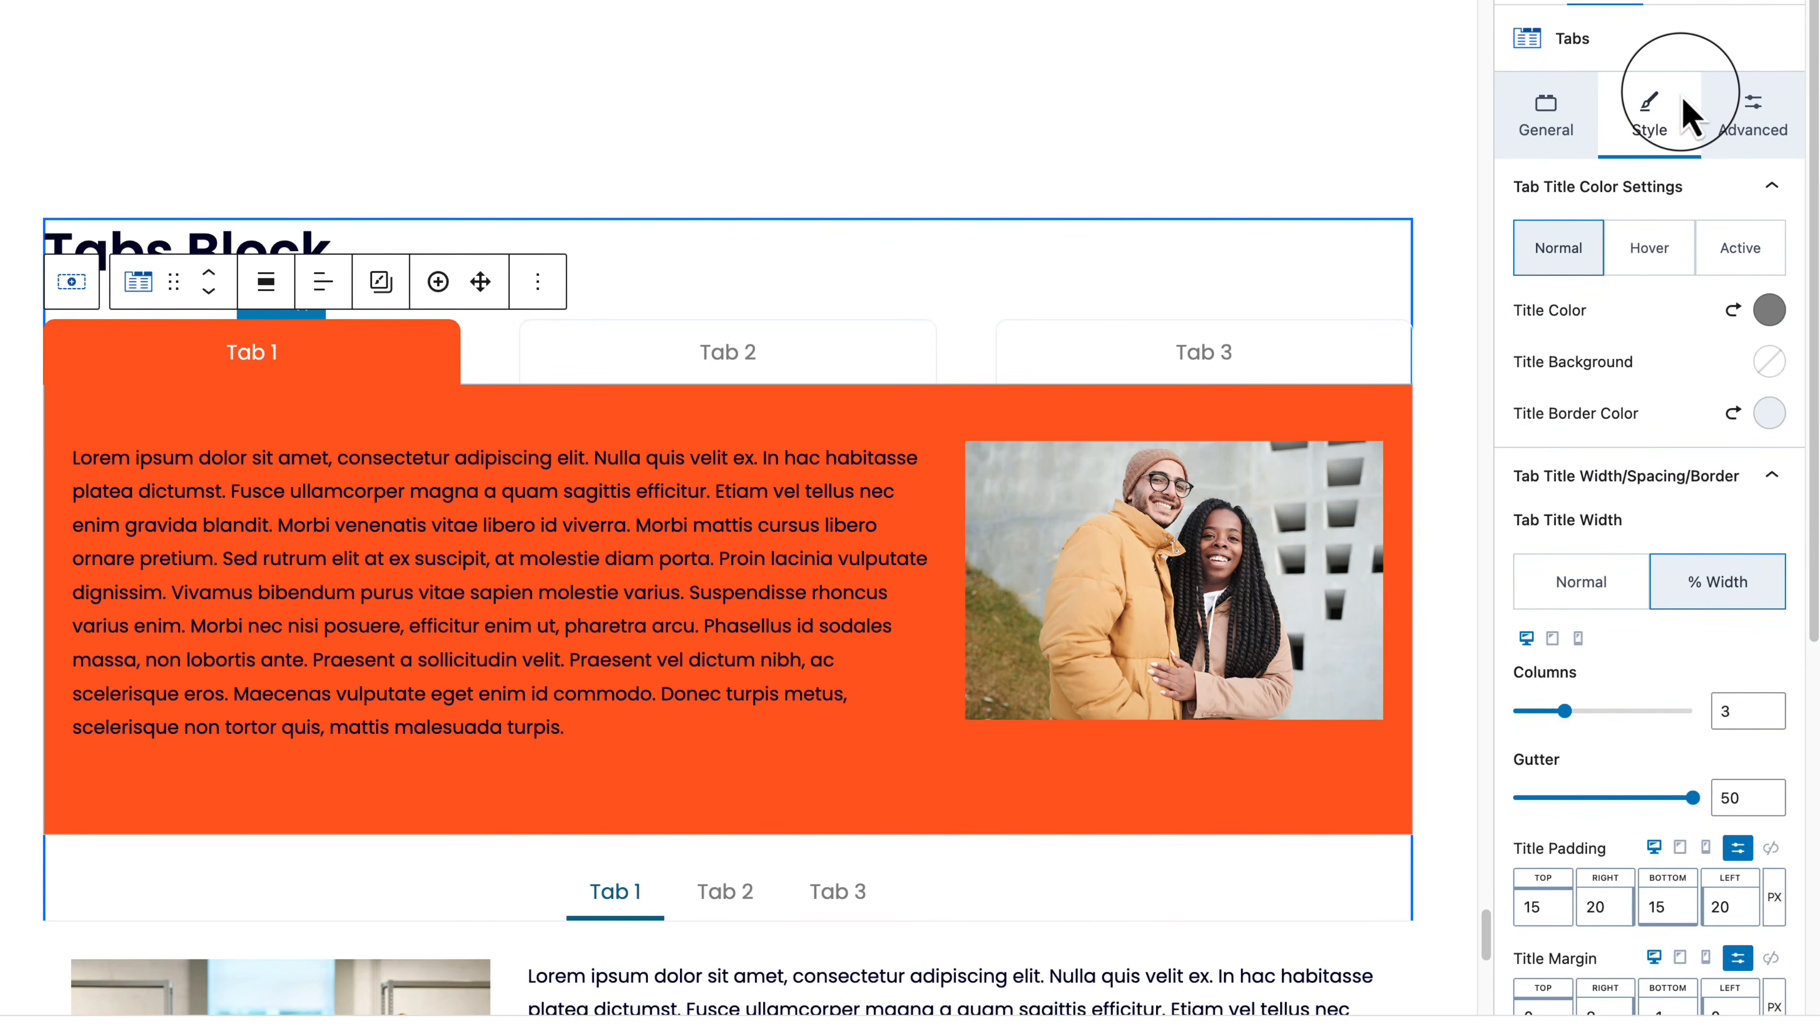
scroll(1621, 789, down, 8)
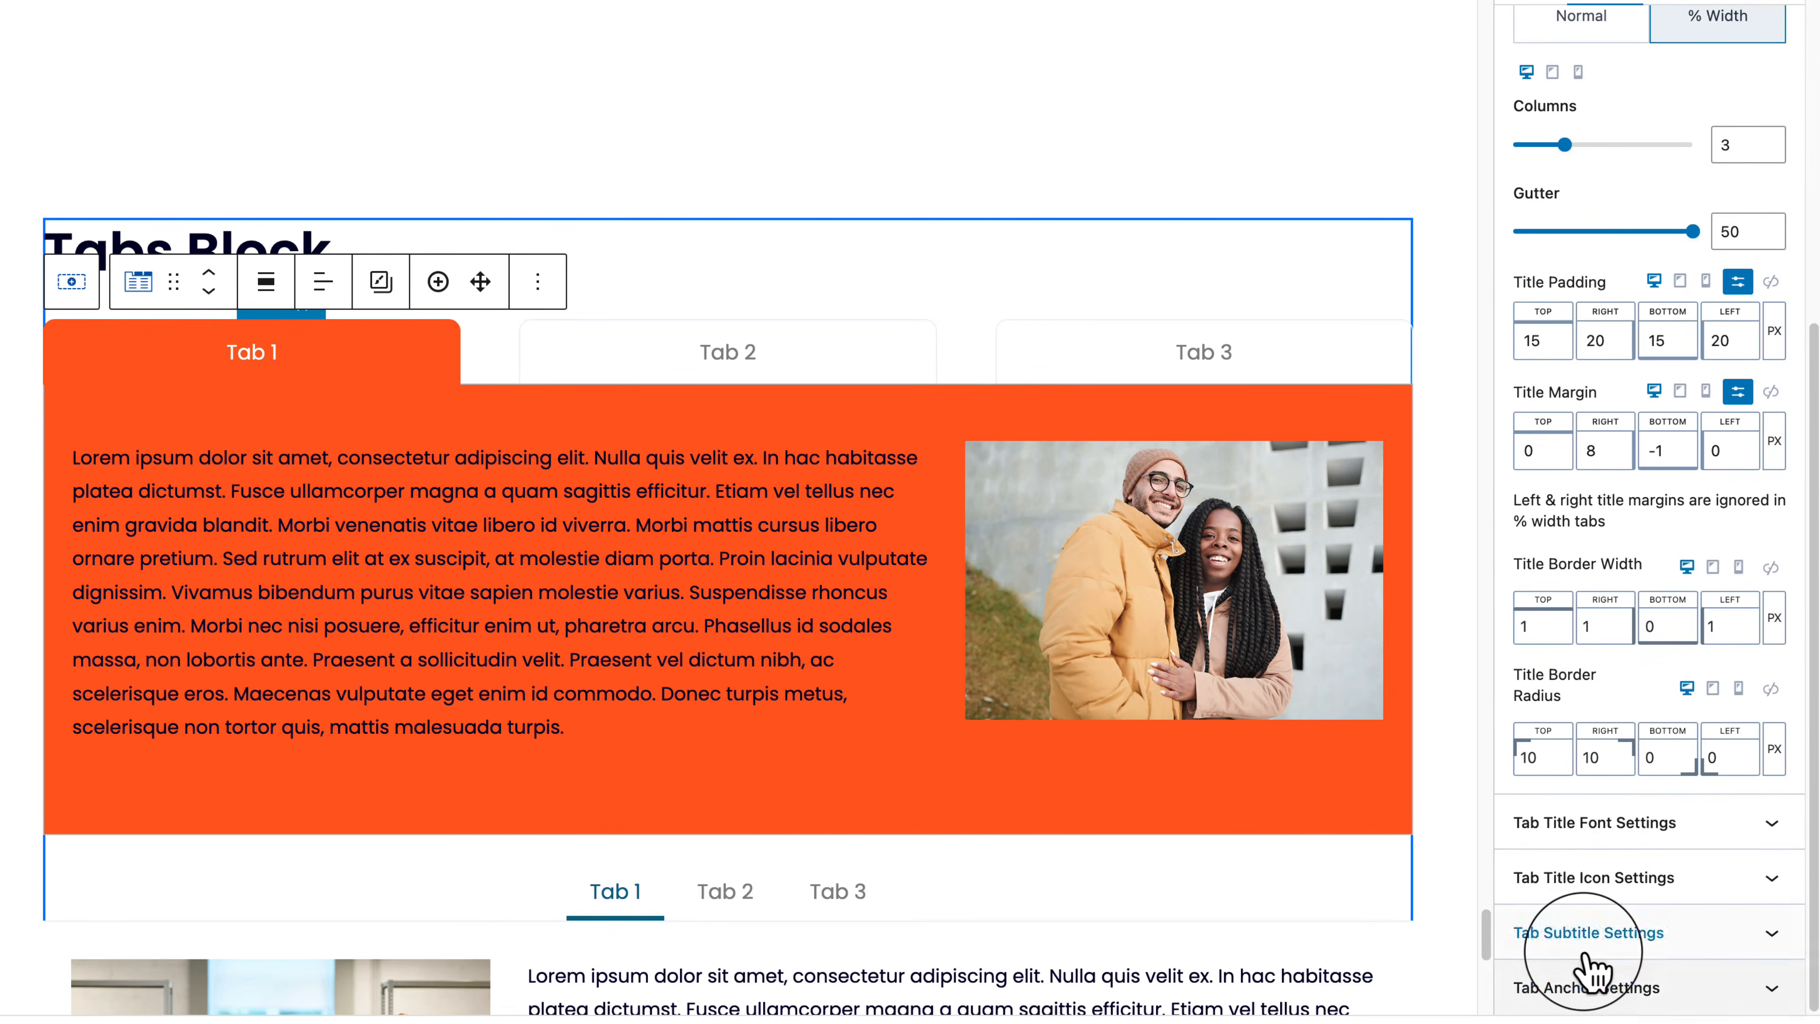
click(1592, 824)
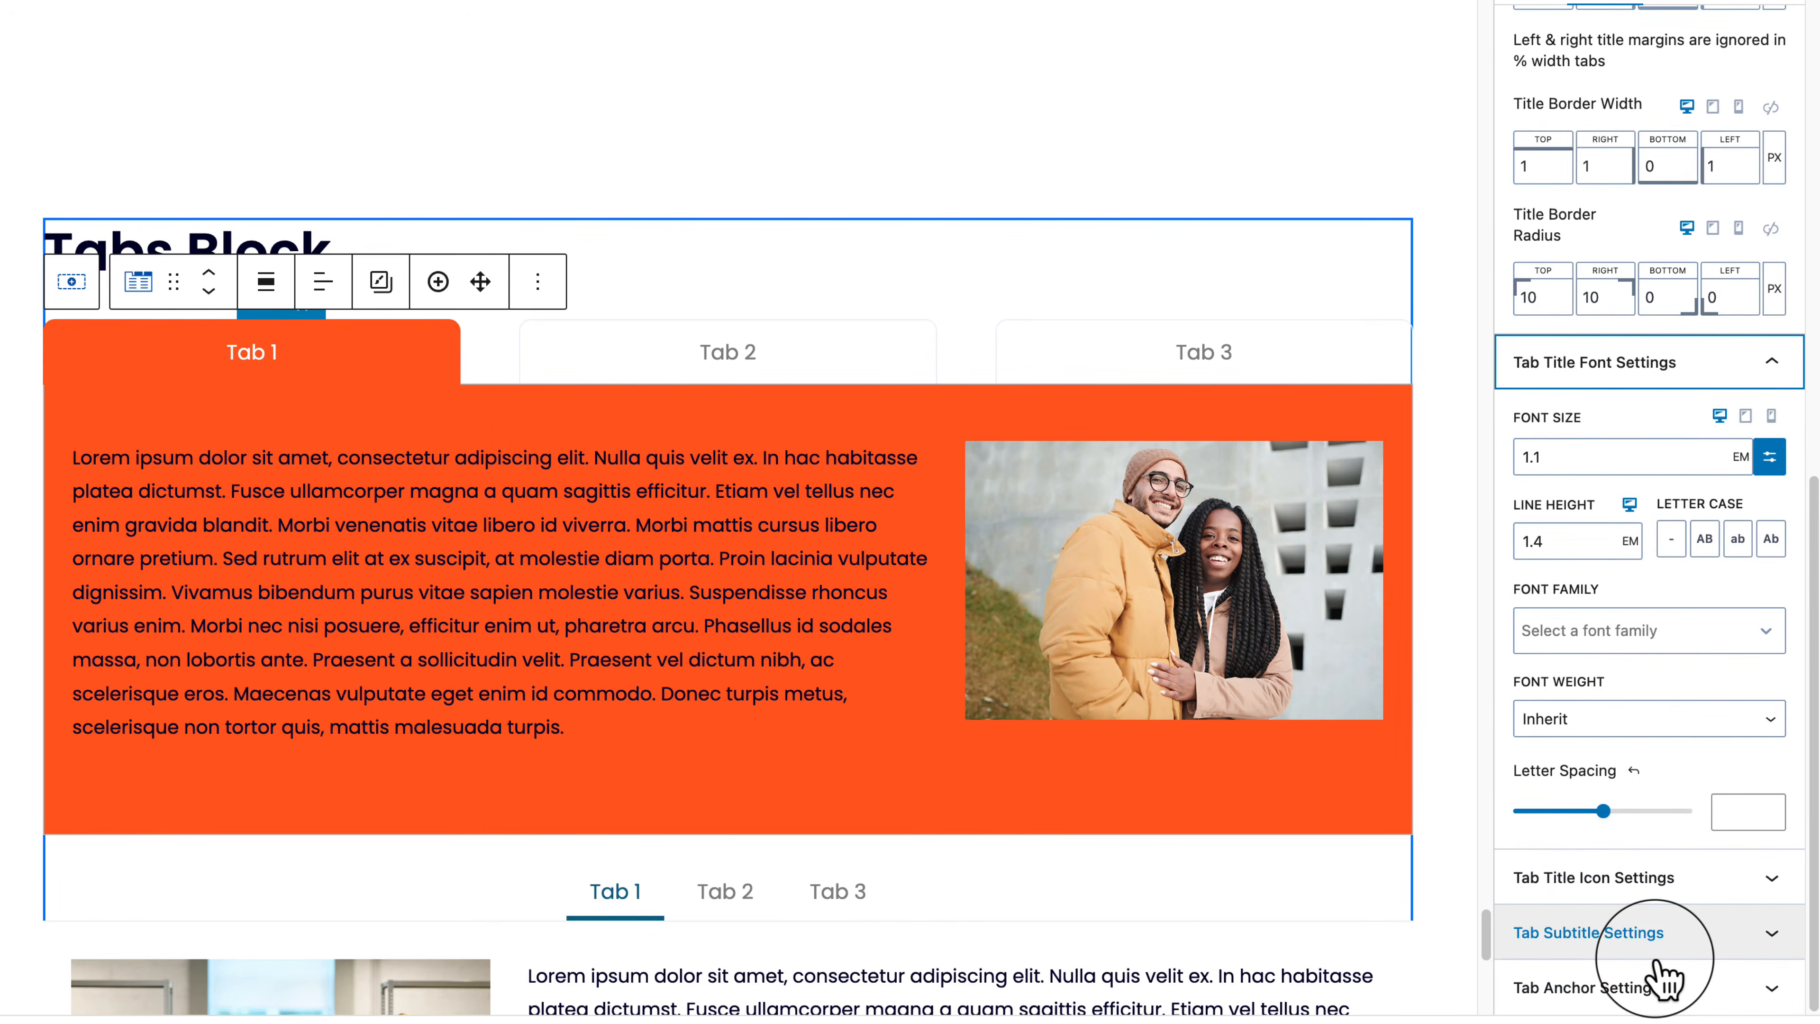
Step: Make the Tab 1 paragraph text white, then reset it to the default colour
click(498, 481)
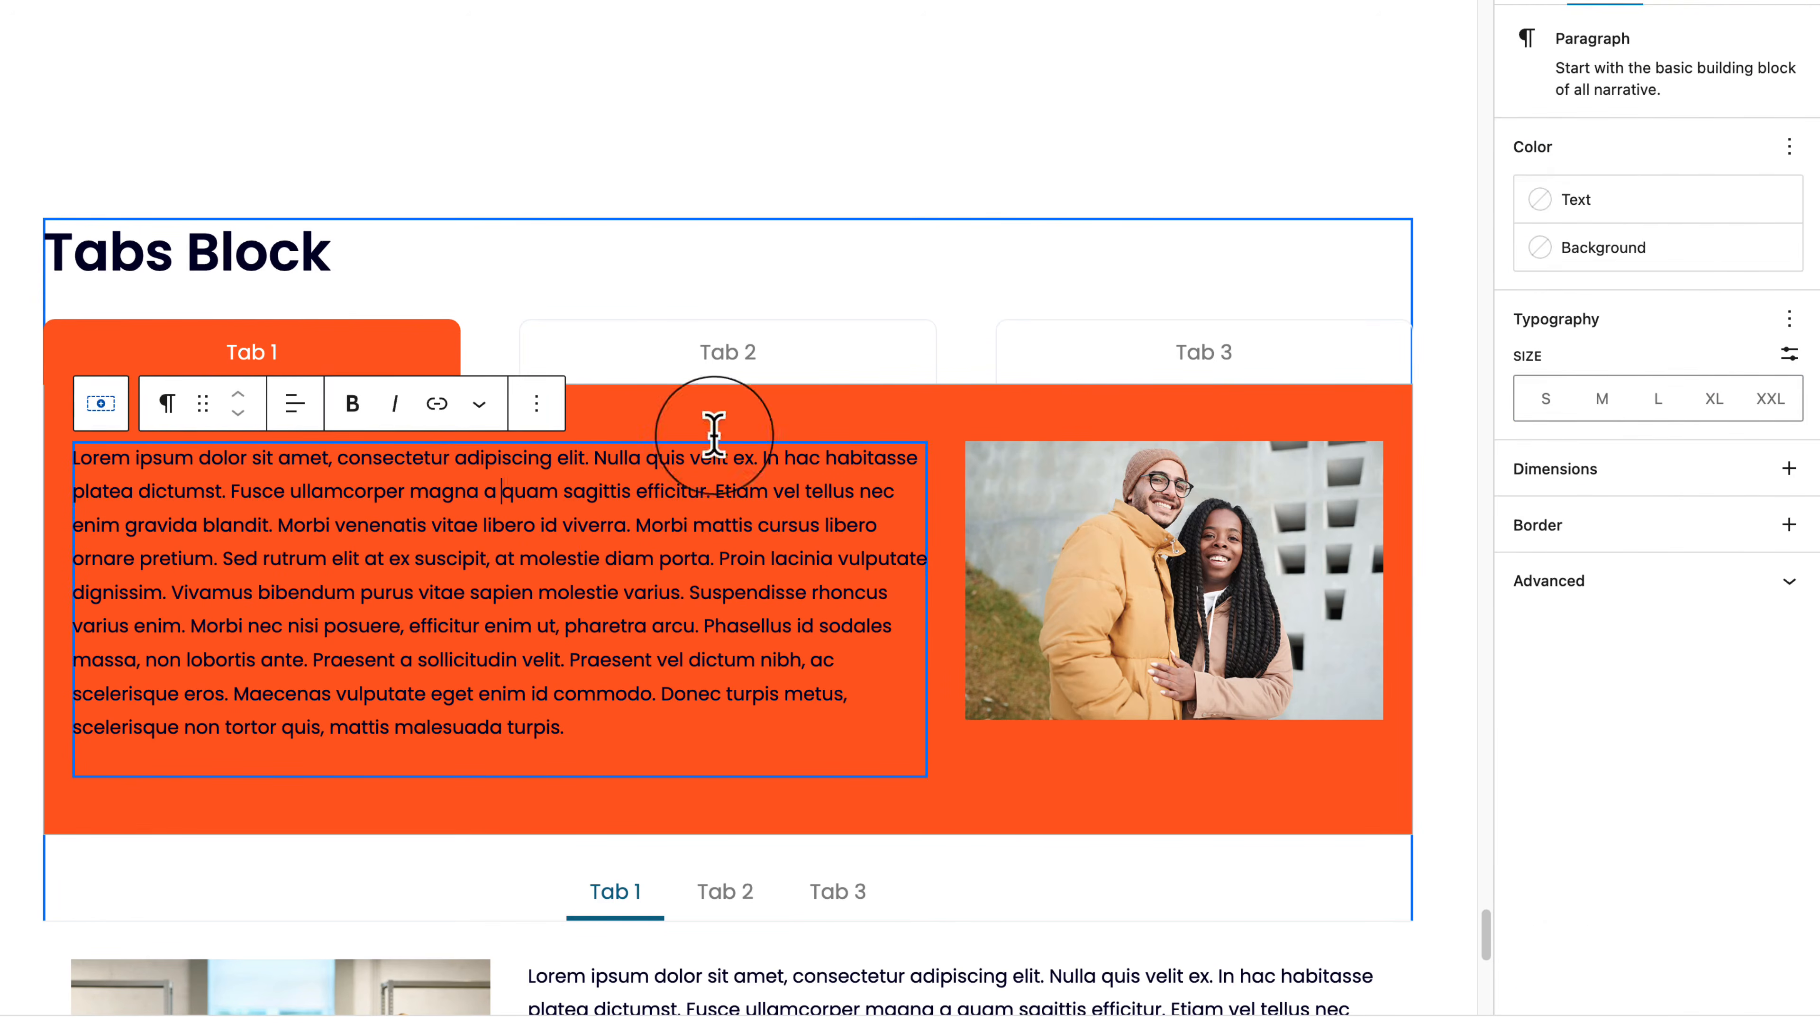
click(1587, 202)
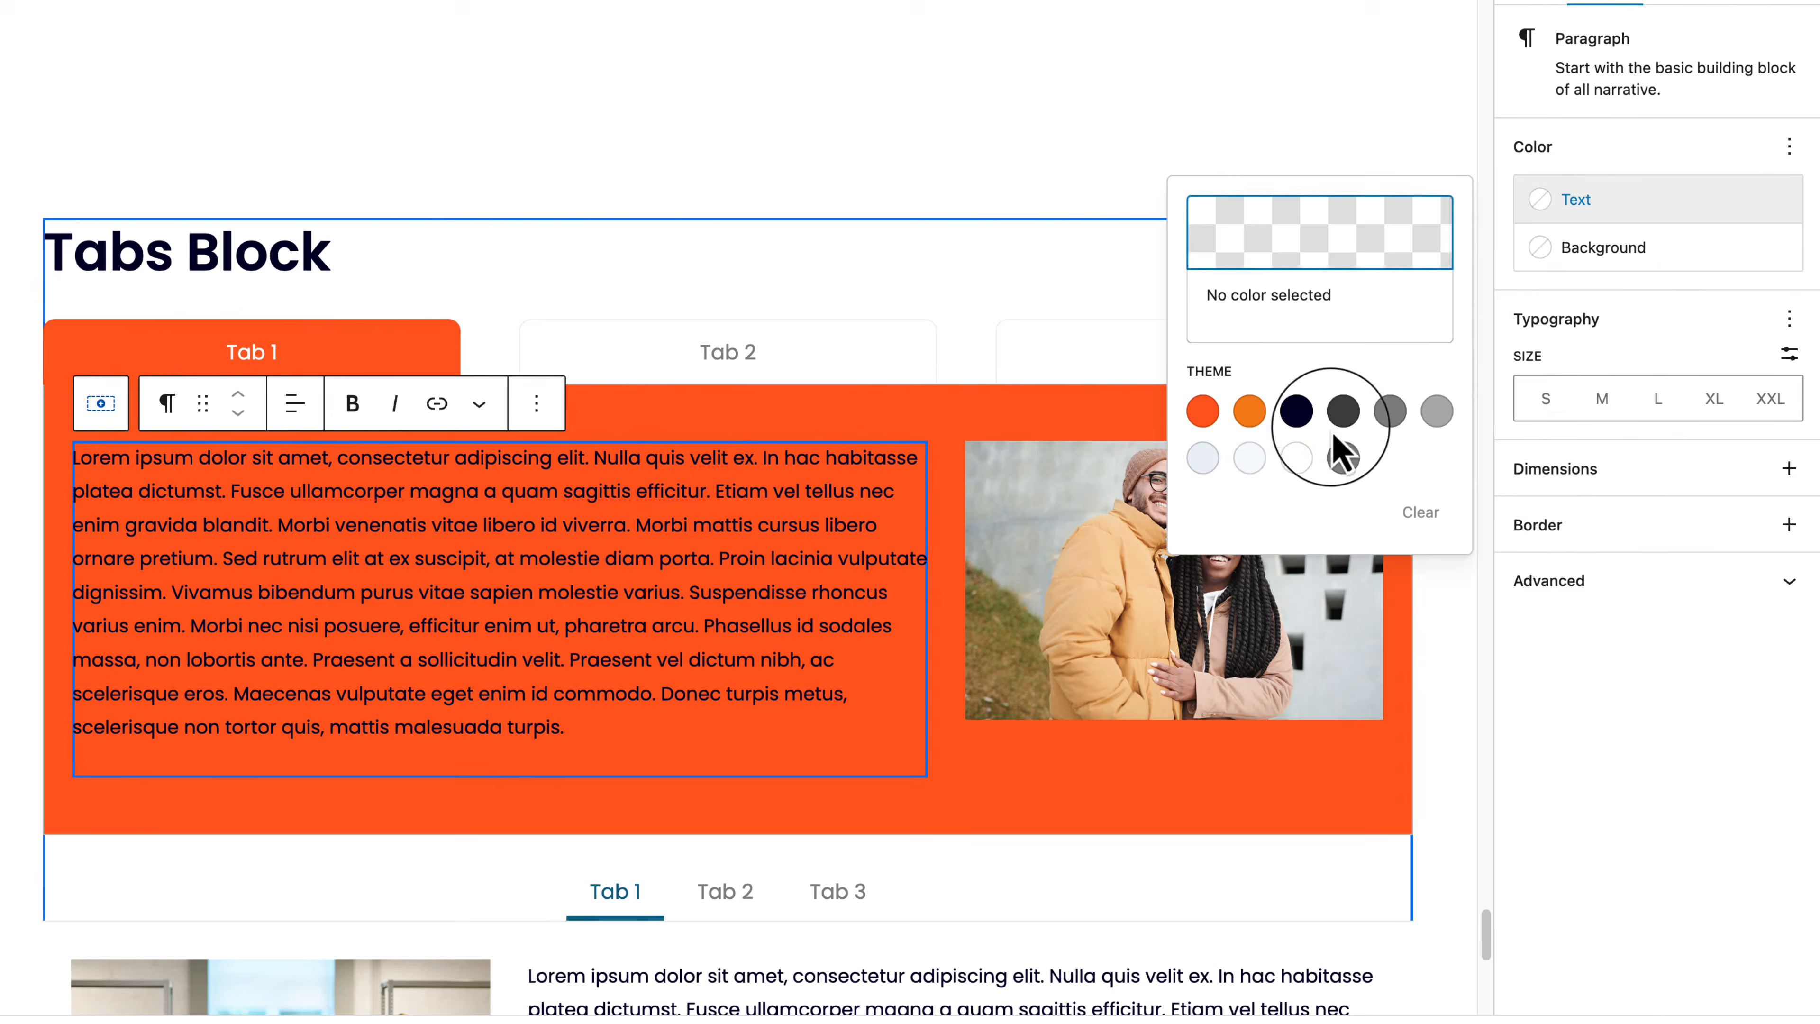
click(1297, 457)
click(1637, 860)
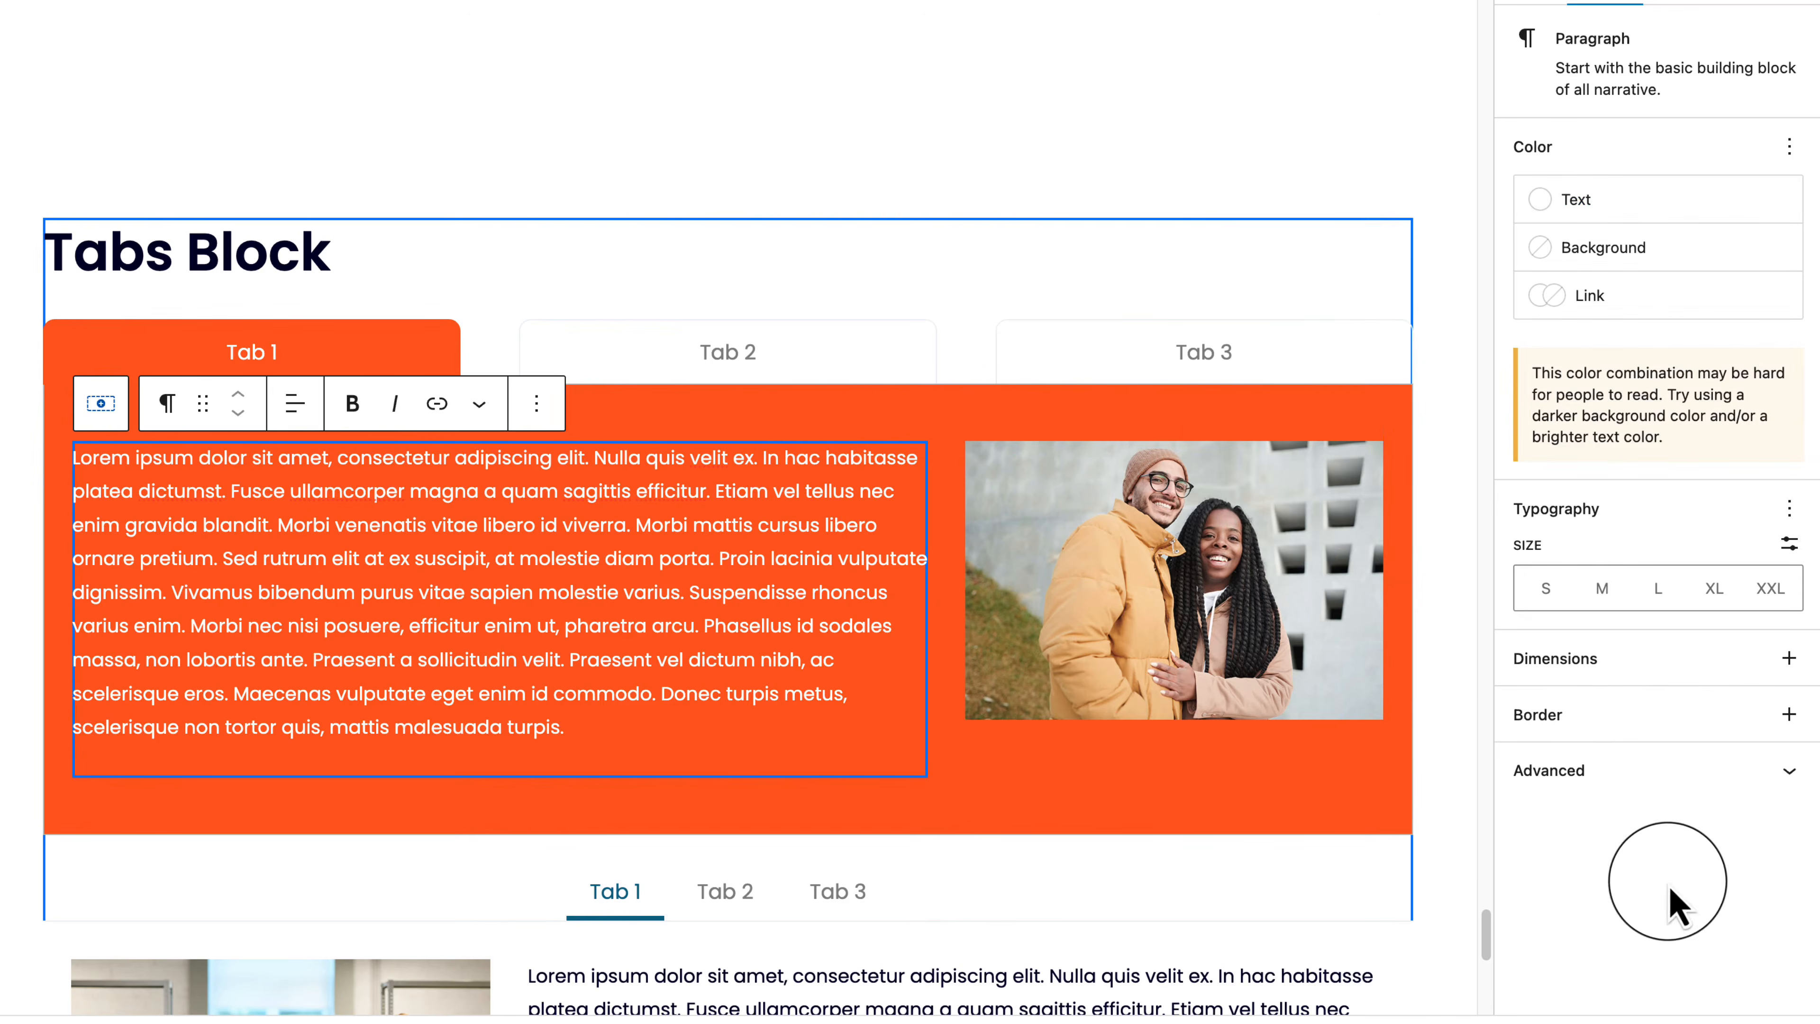
click(917, 416)
click(616, 522)
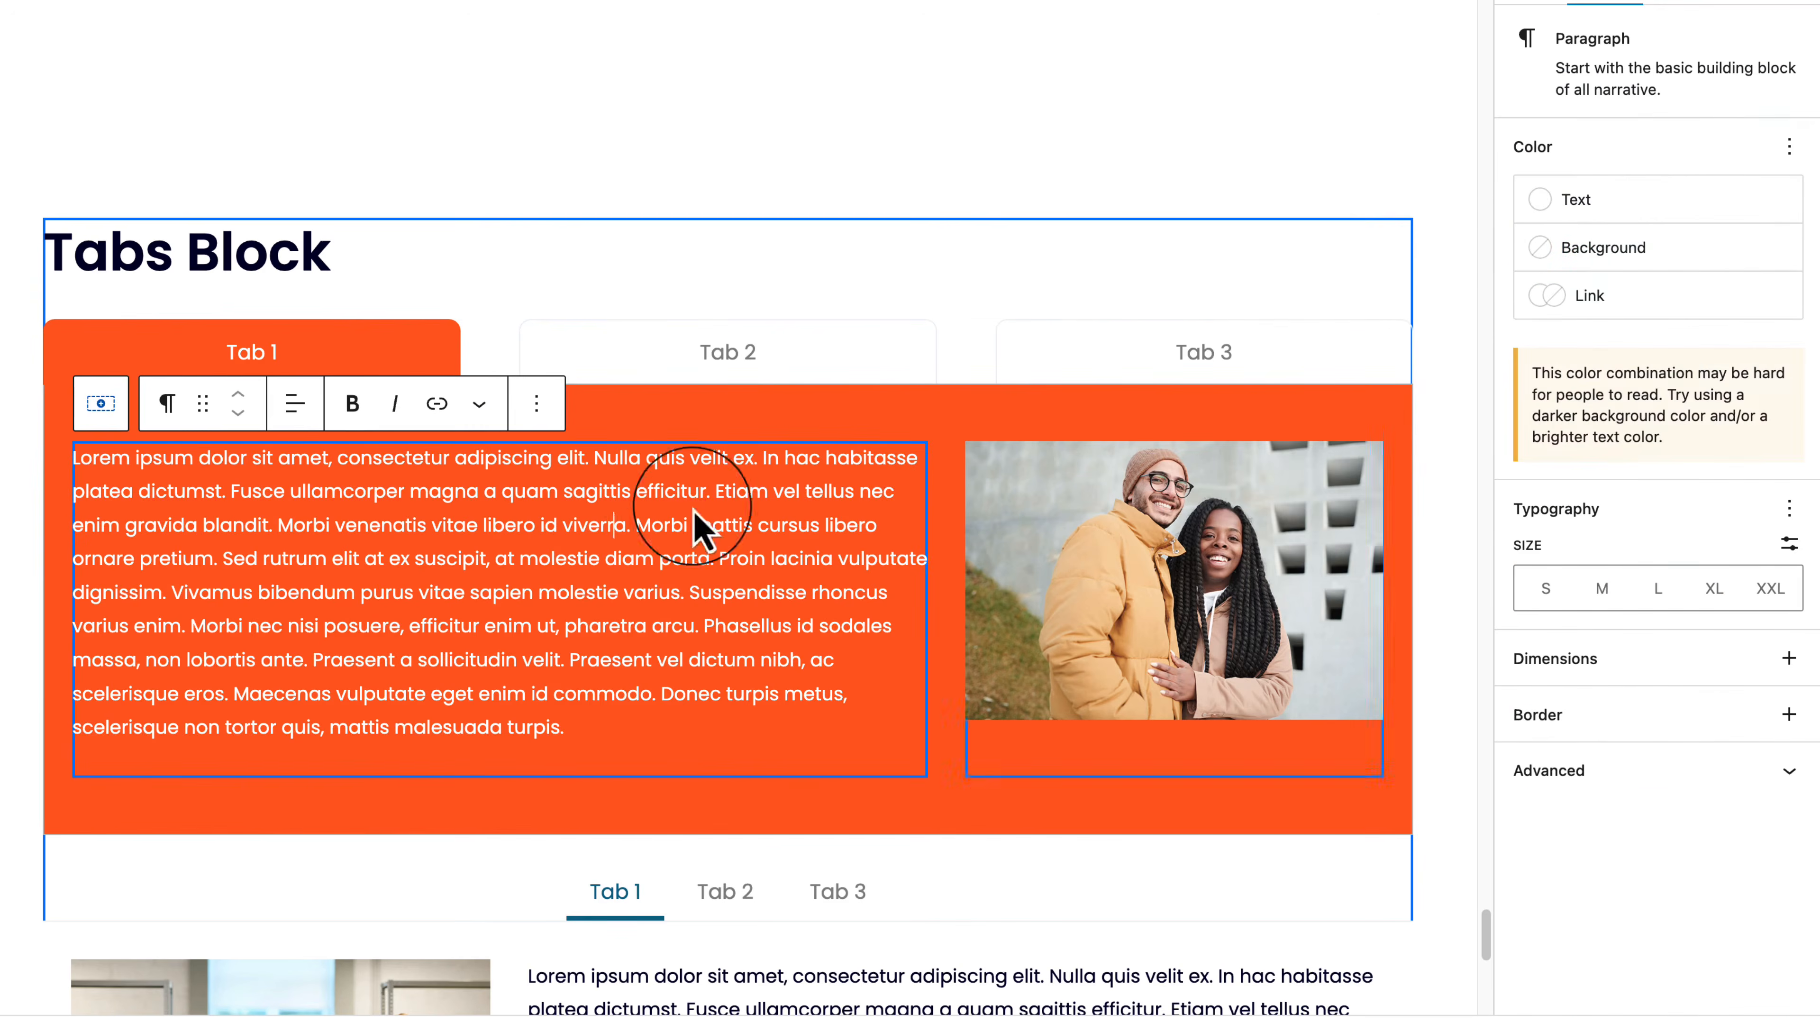
click(1630, 204)
click(1781, 199)
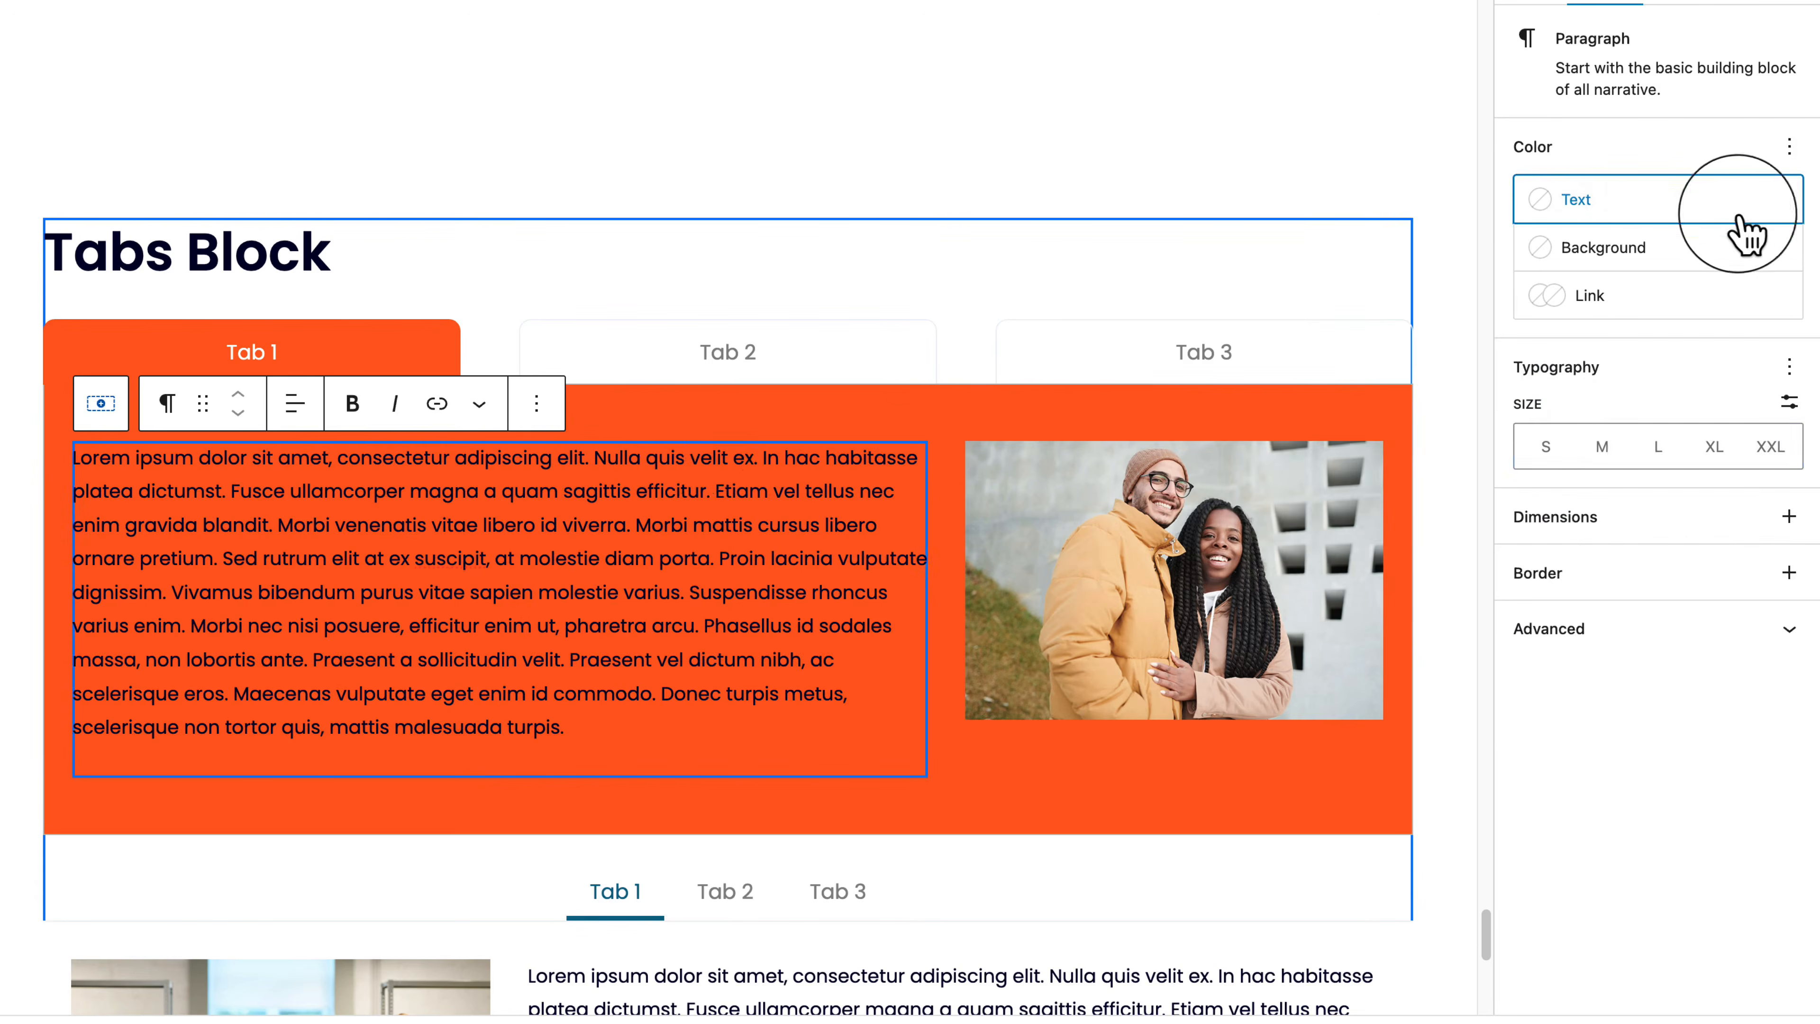
Step: Fade the content background to FC5E1F at about 0.08 opacity and save the page
click(695, 434)
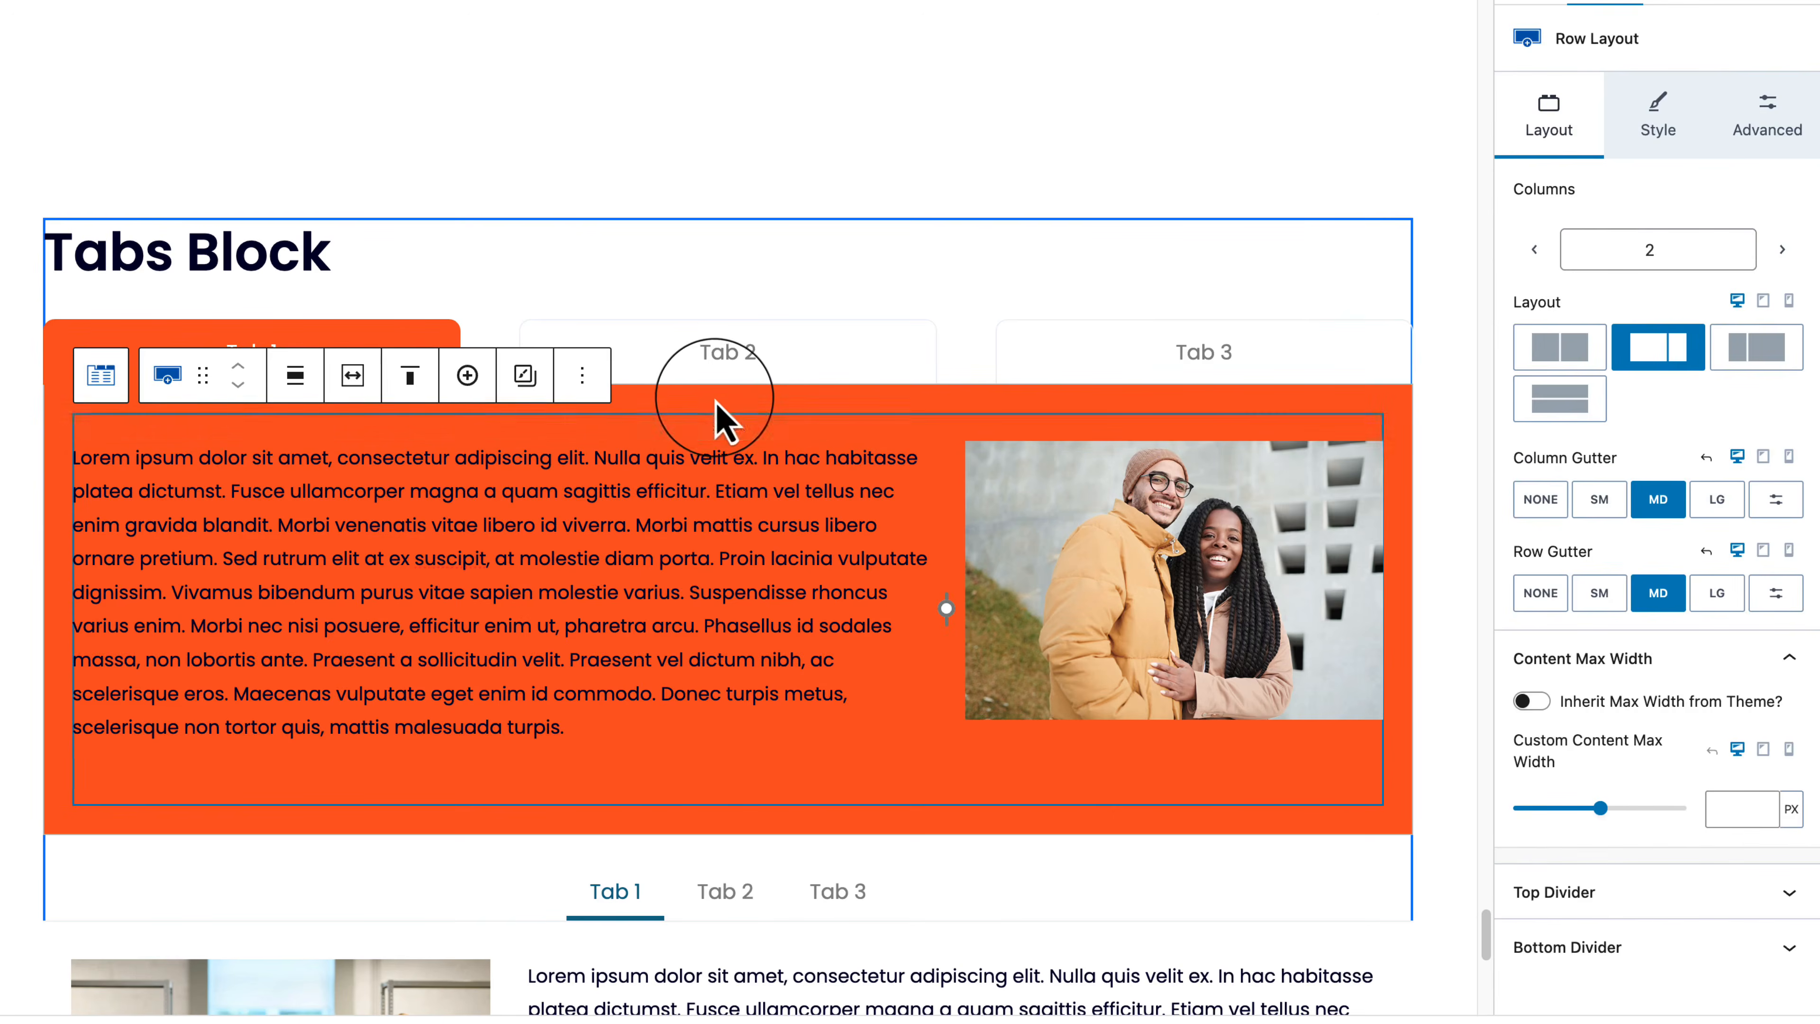
click(753, 380)
click(1547, 111)
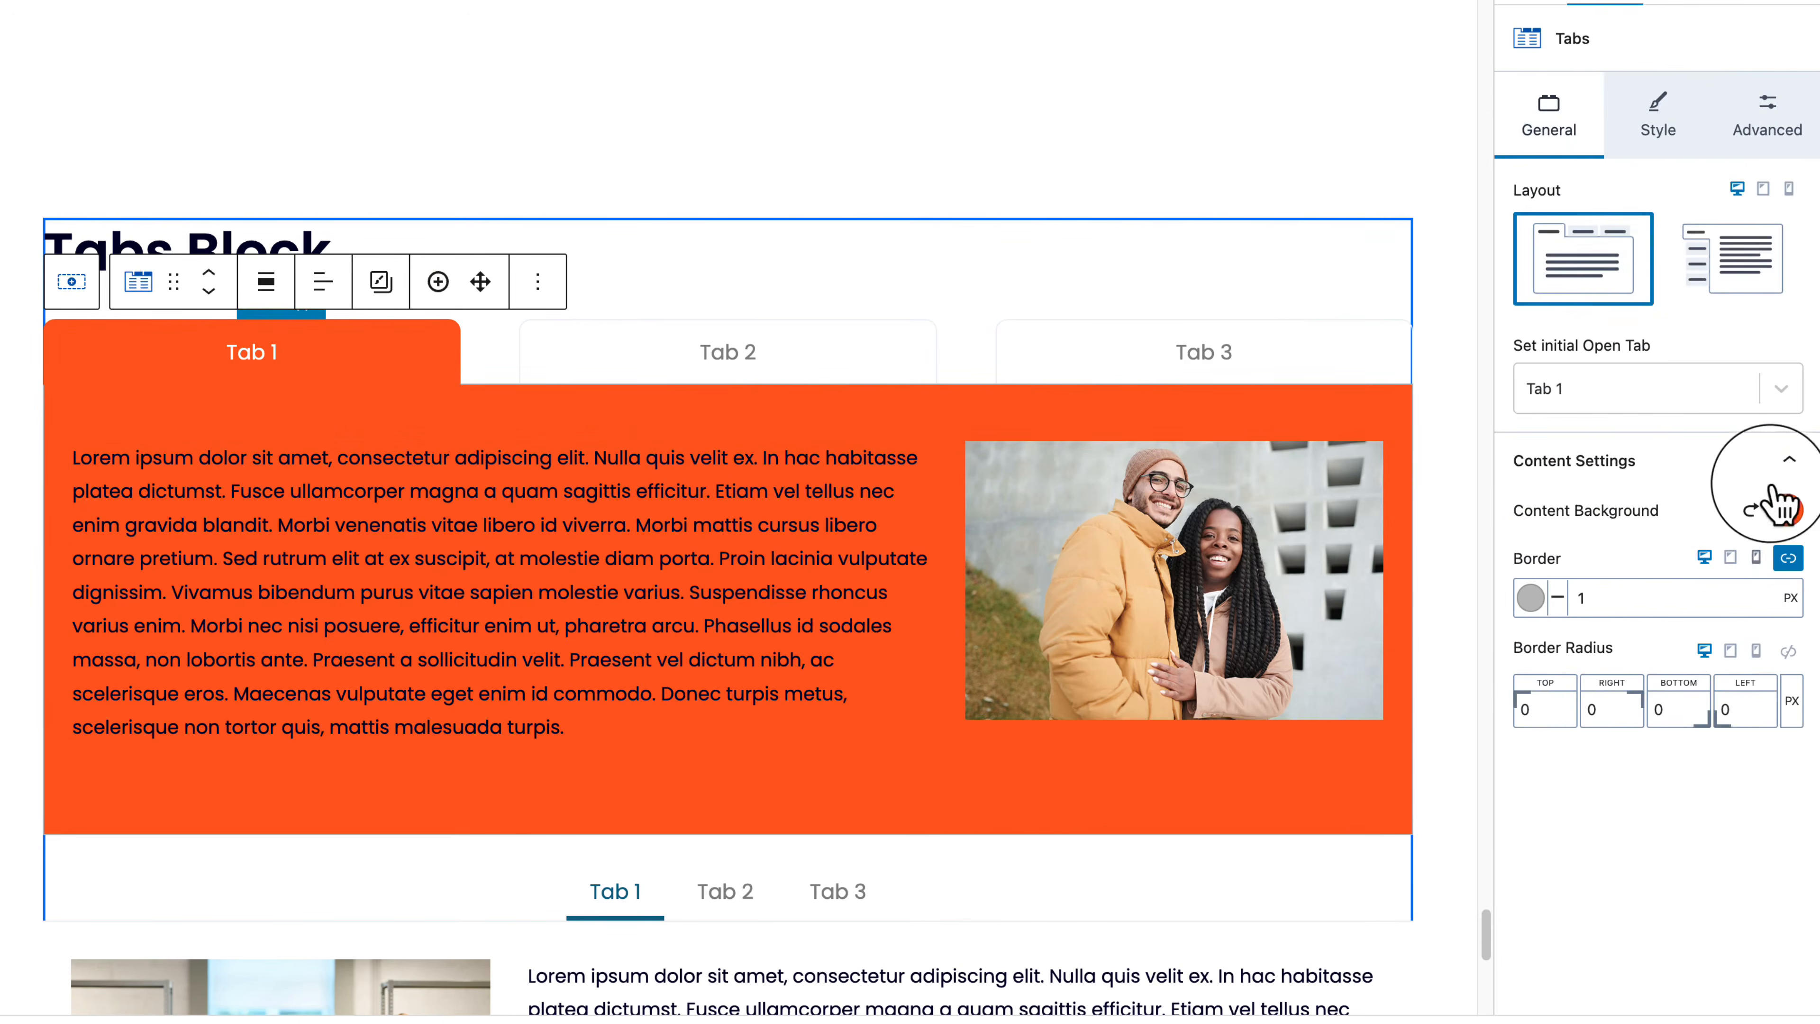
click(1787, 511)
mouse_move(1479, 313)
mouse_down()
mouse_move(1459, 316)
mouse_move(1485, 326)
mouse_up()
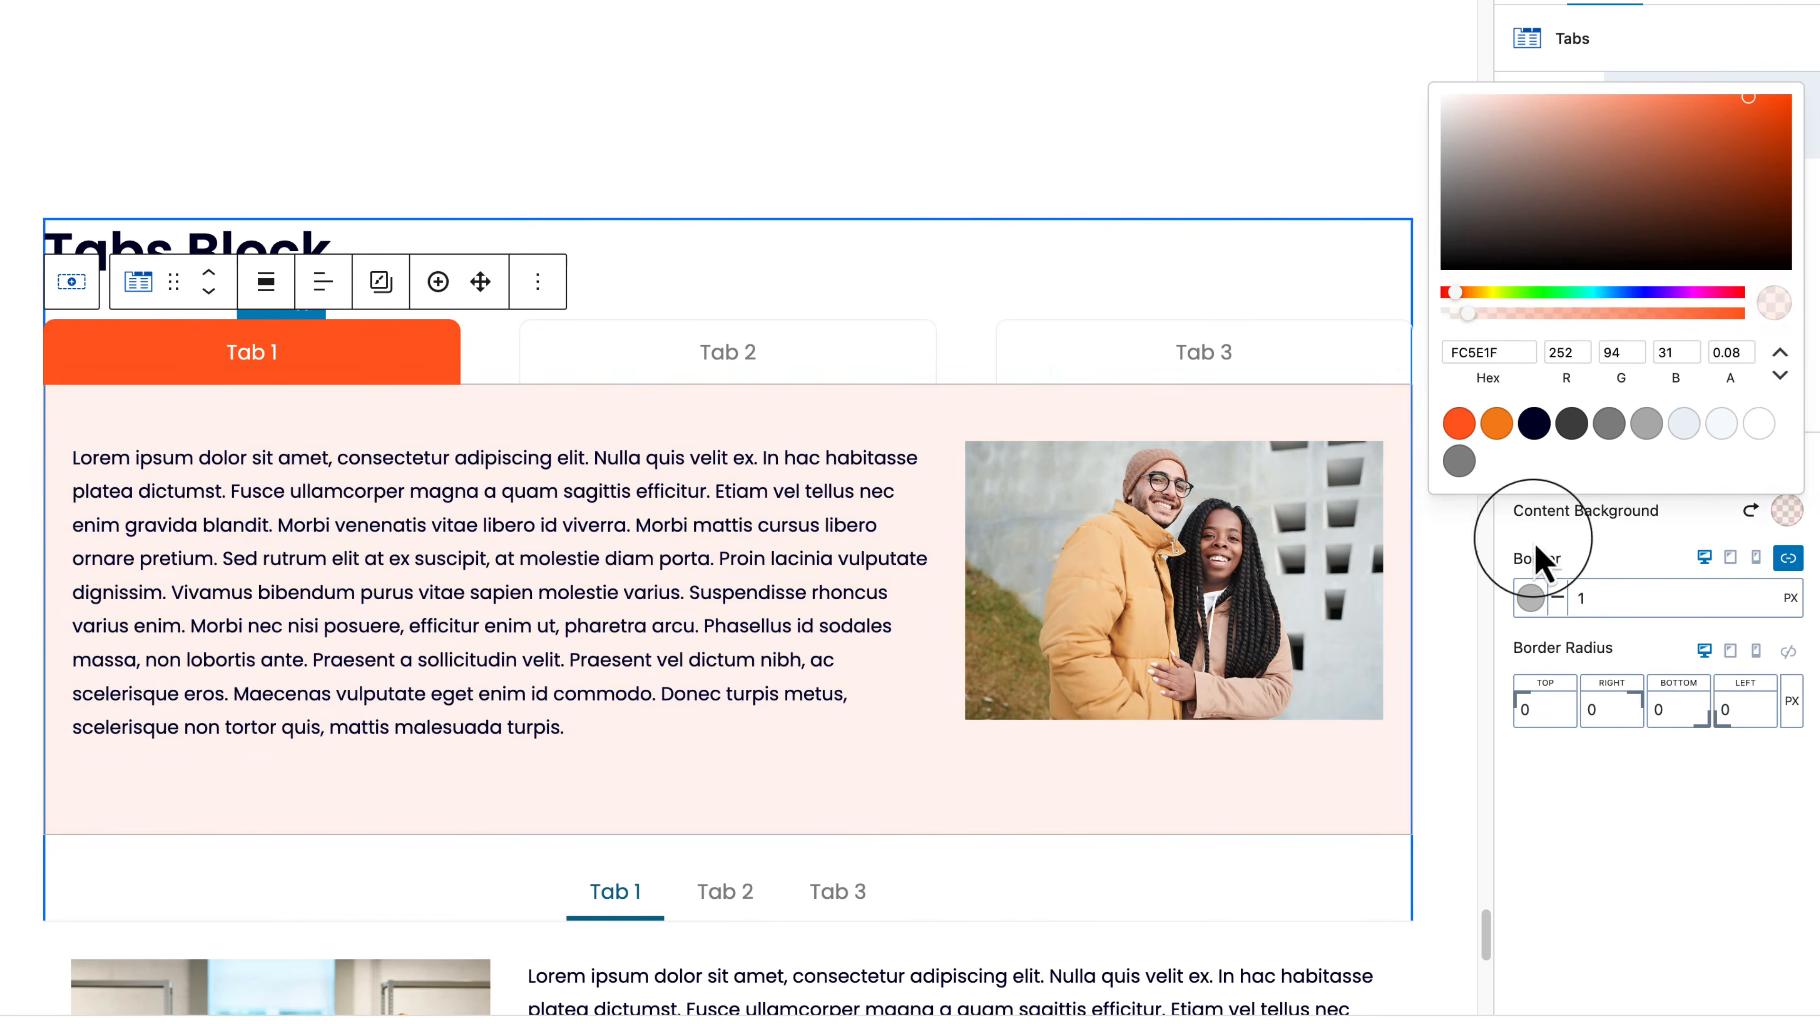
click(1616, 817)
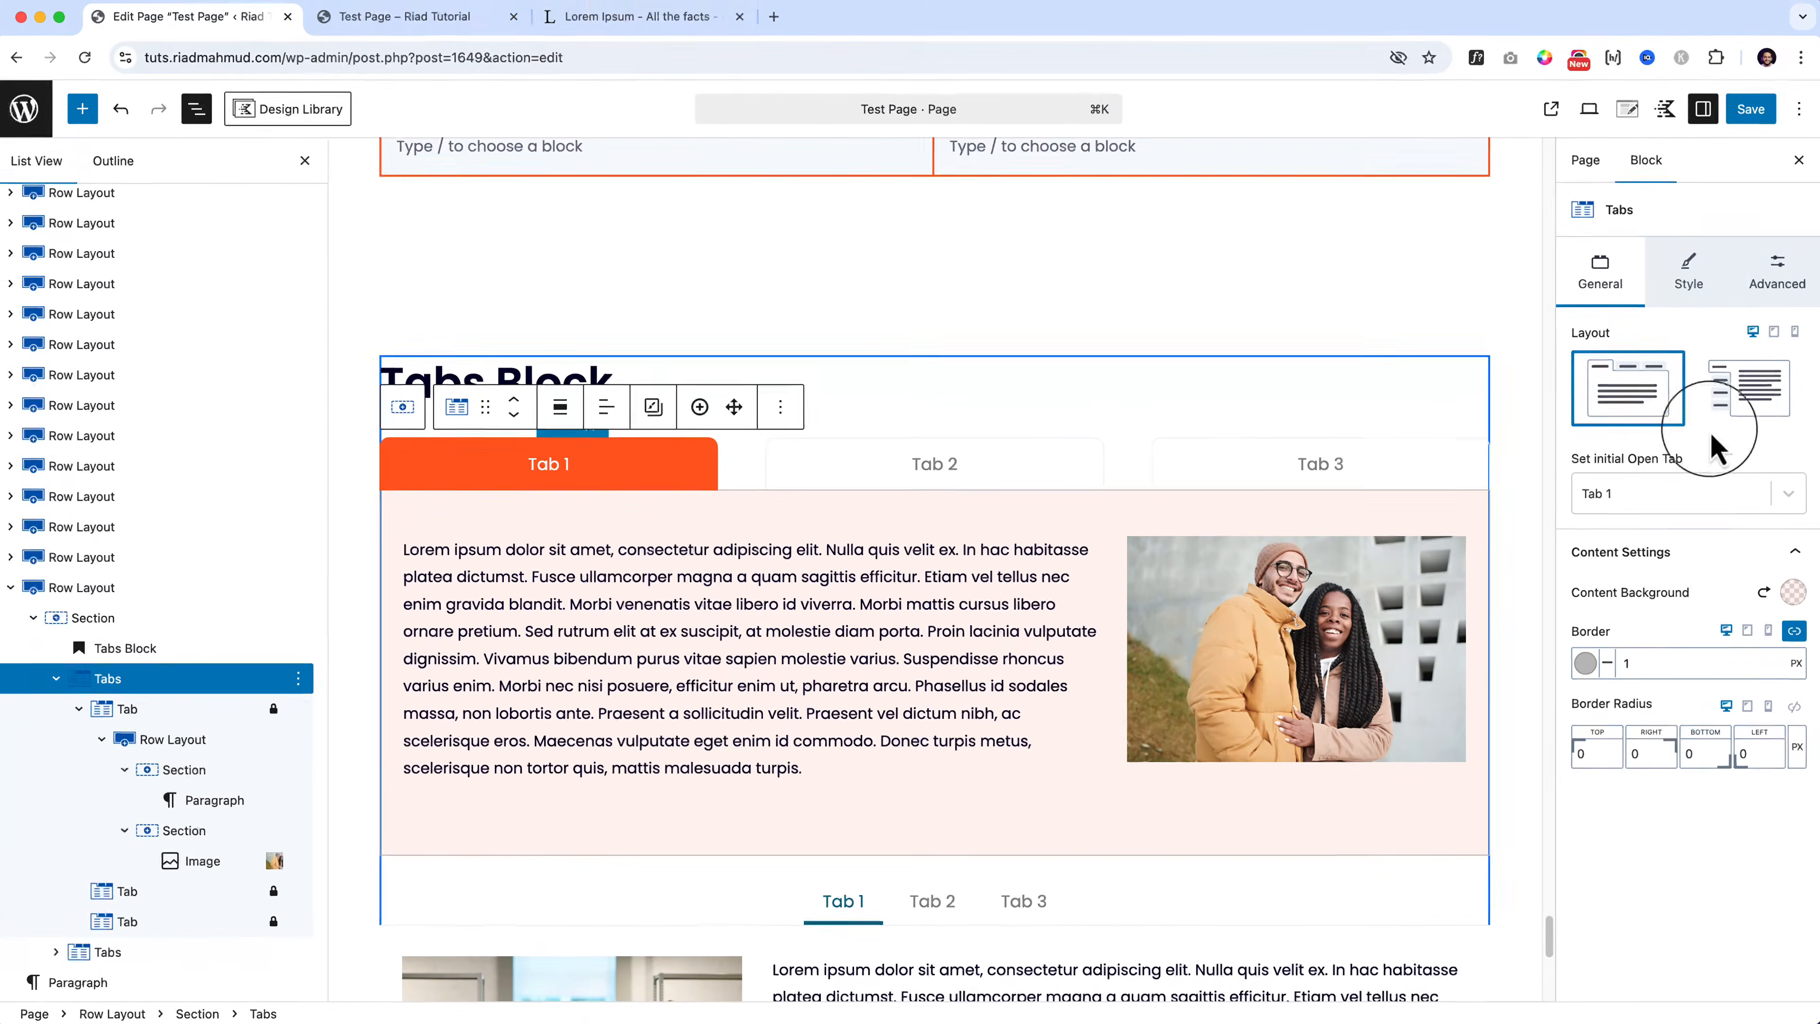
click(1754, 113)
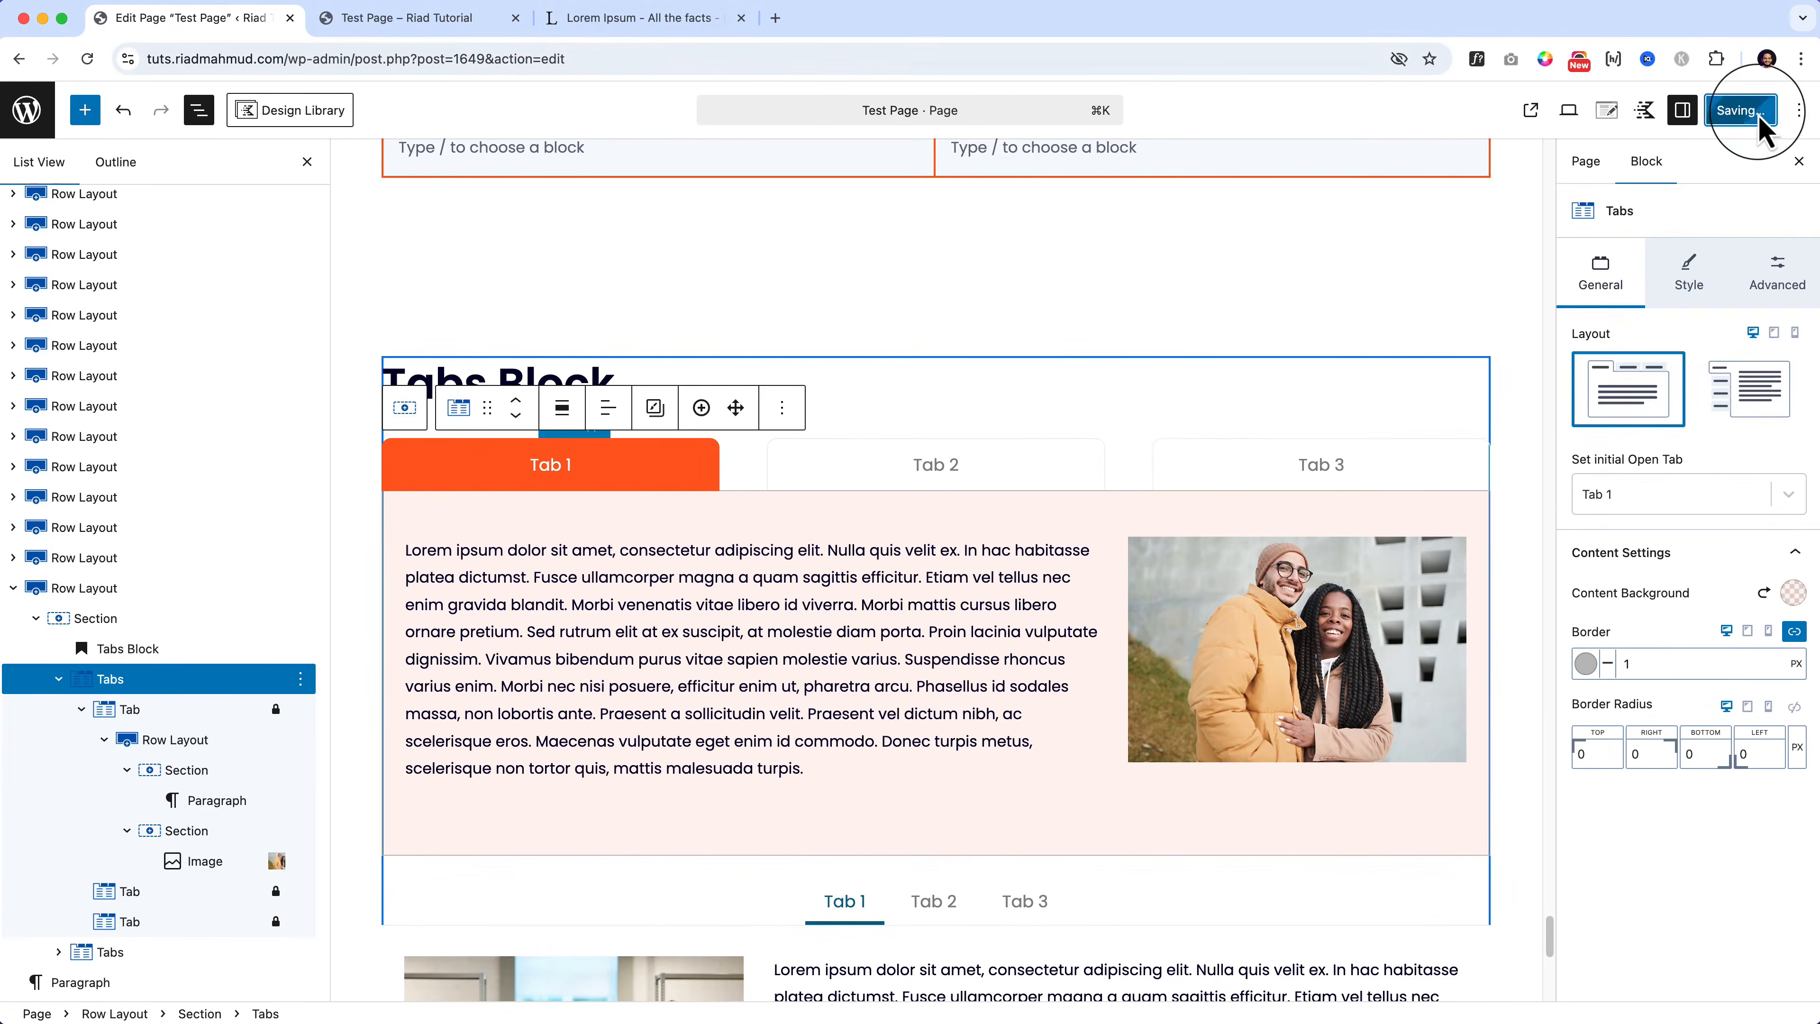
Step: Reload the live Test Page in its browser tab
click(430, 18)
click(397, 59)
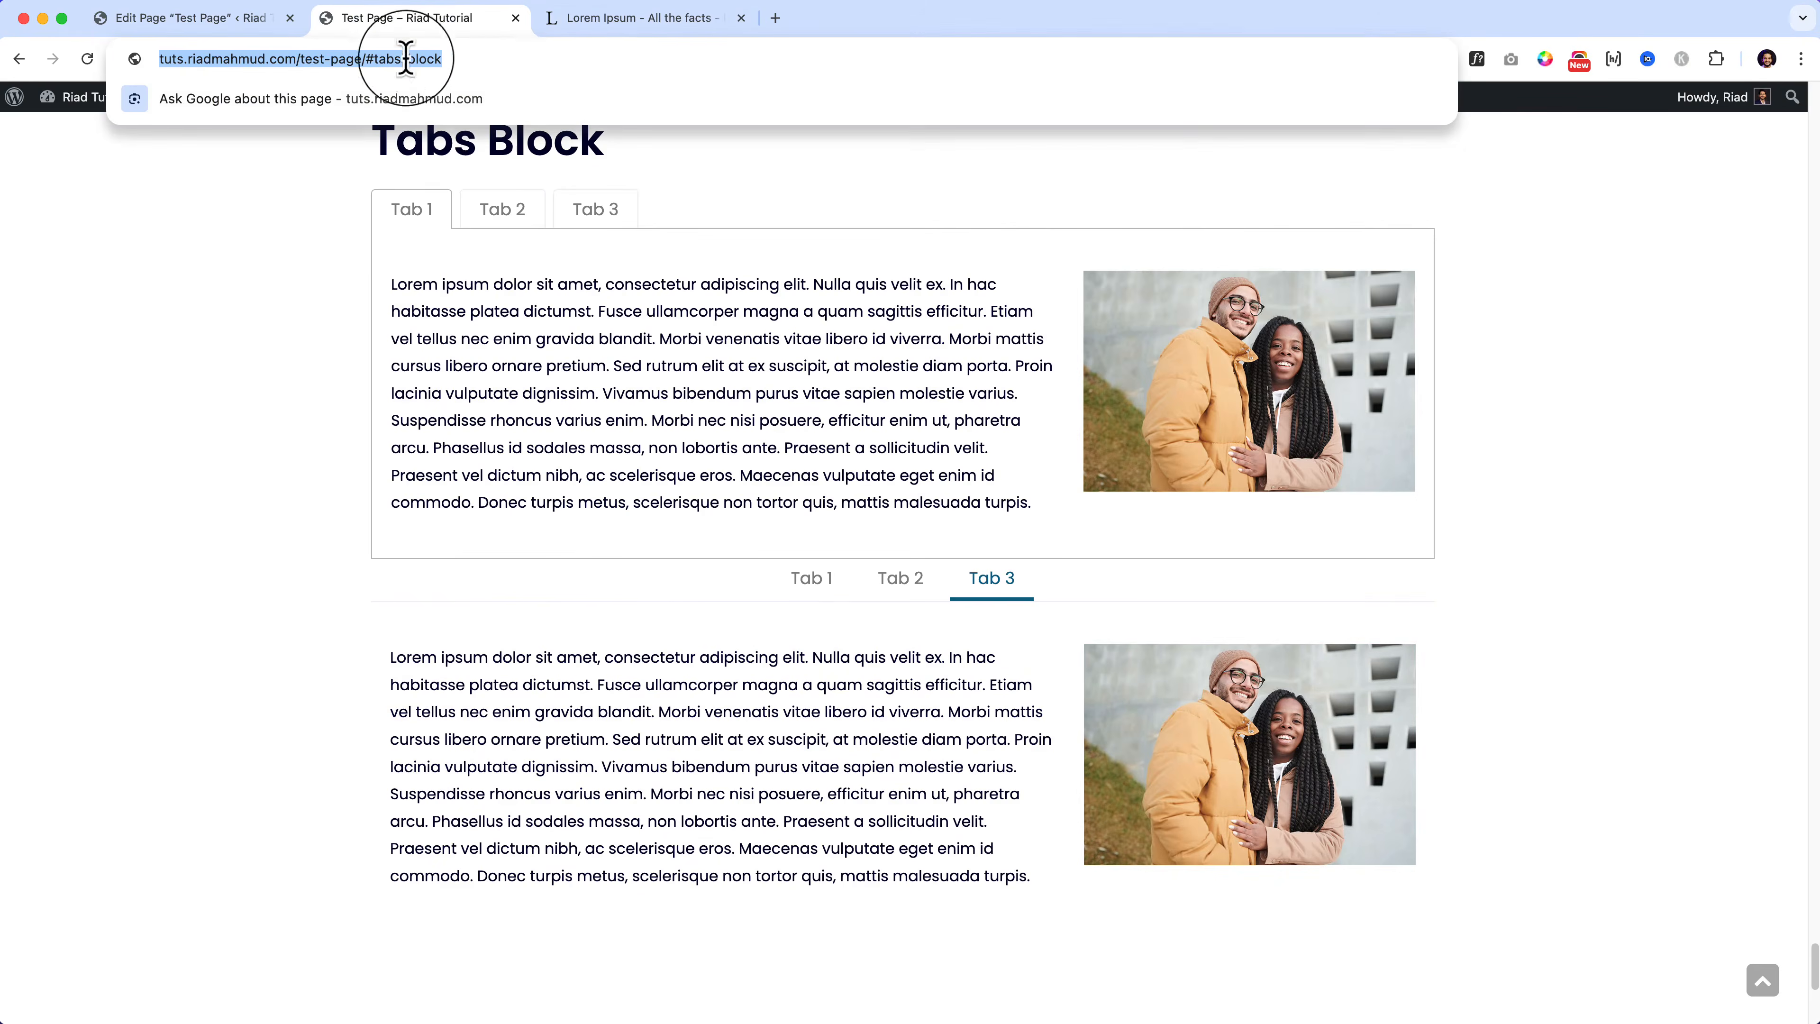
click(547, 84)
right_click(315, 318)
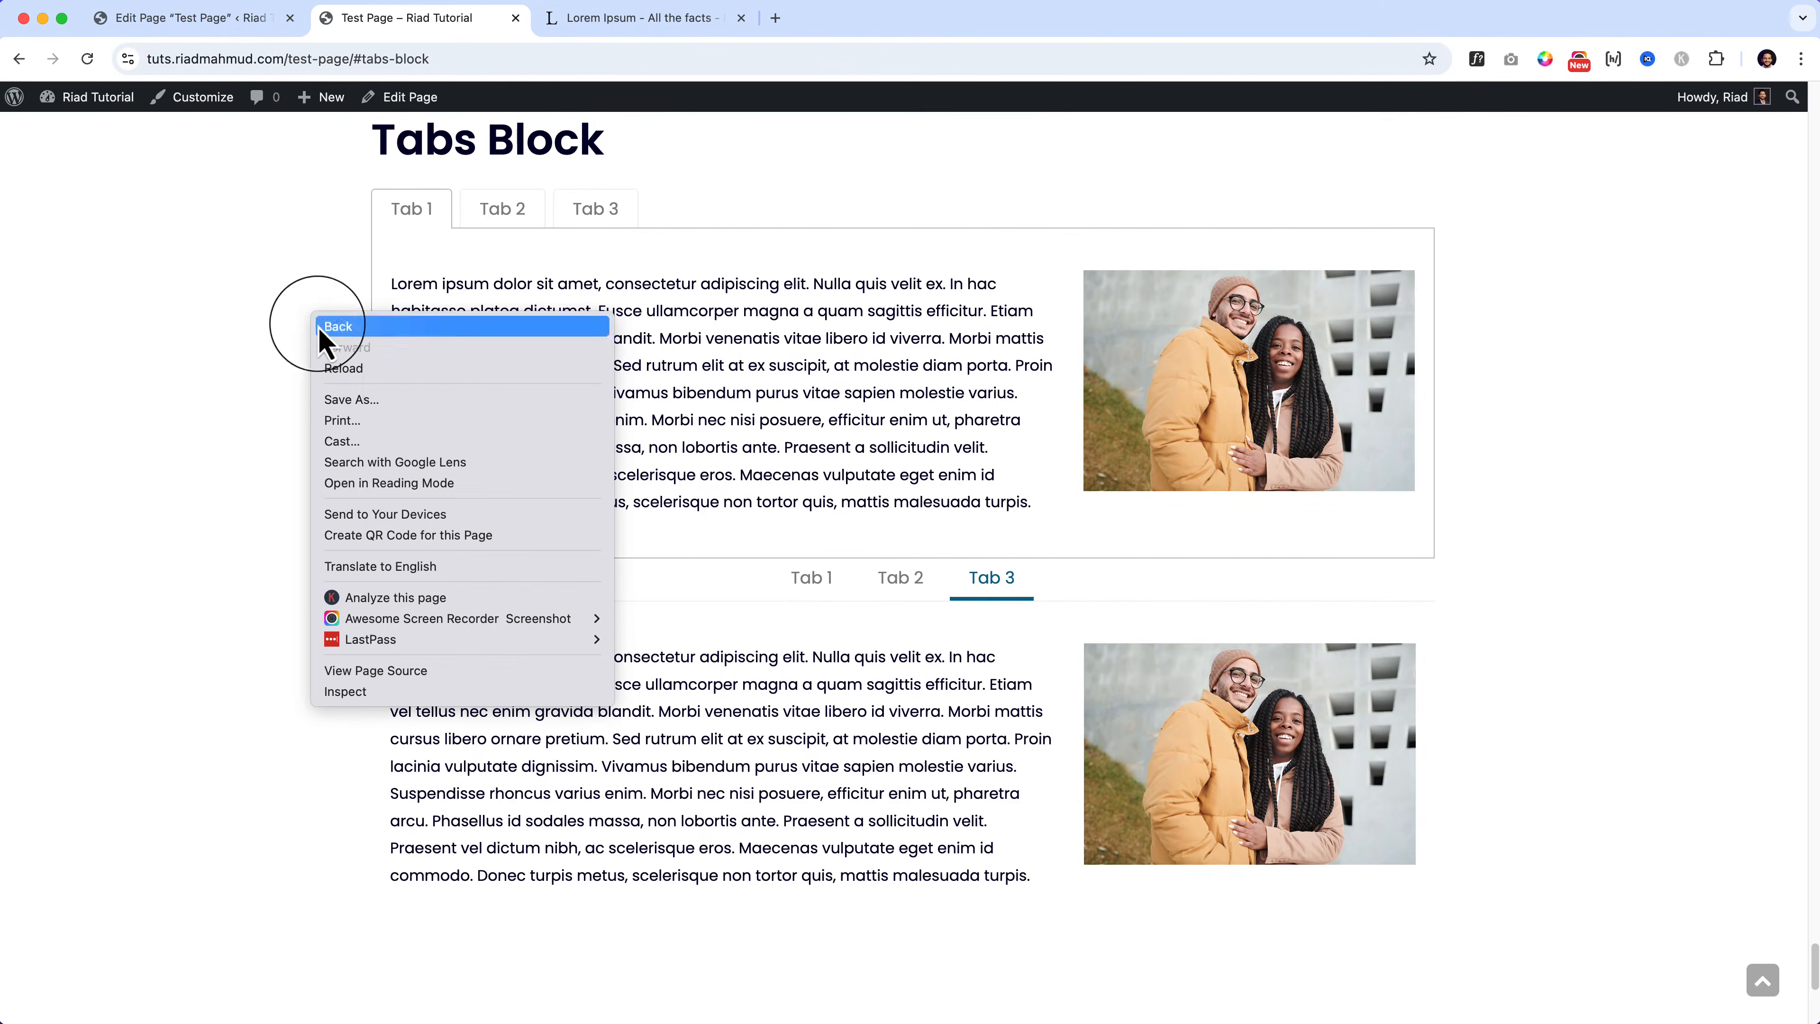
click(366, 376)
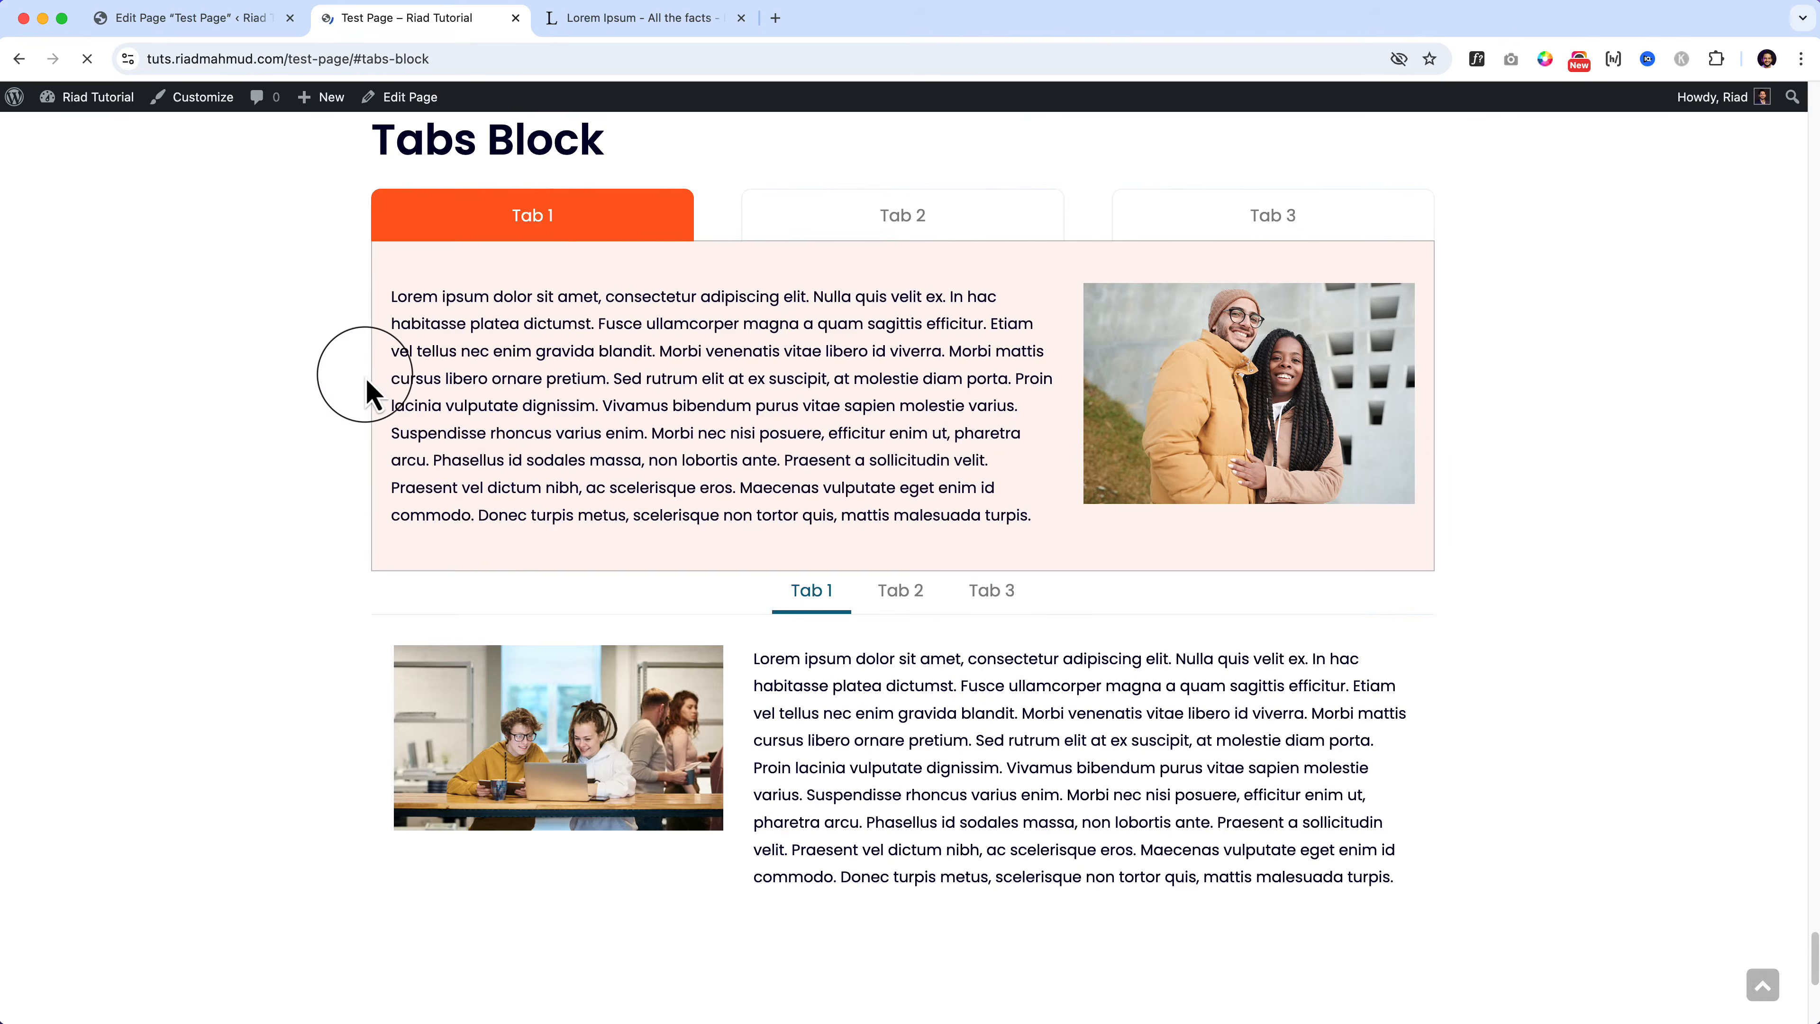
scroll(662, 427, up, 10)
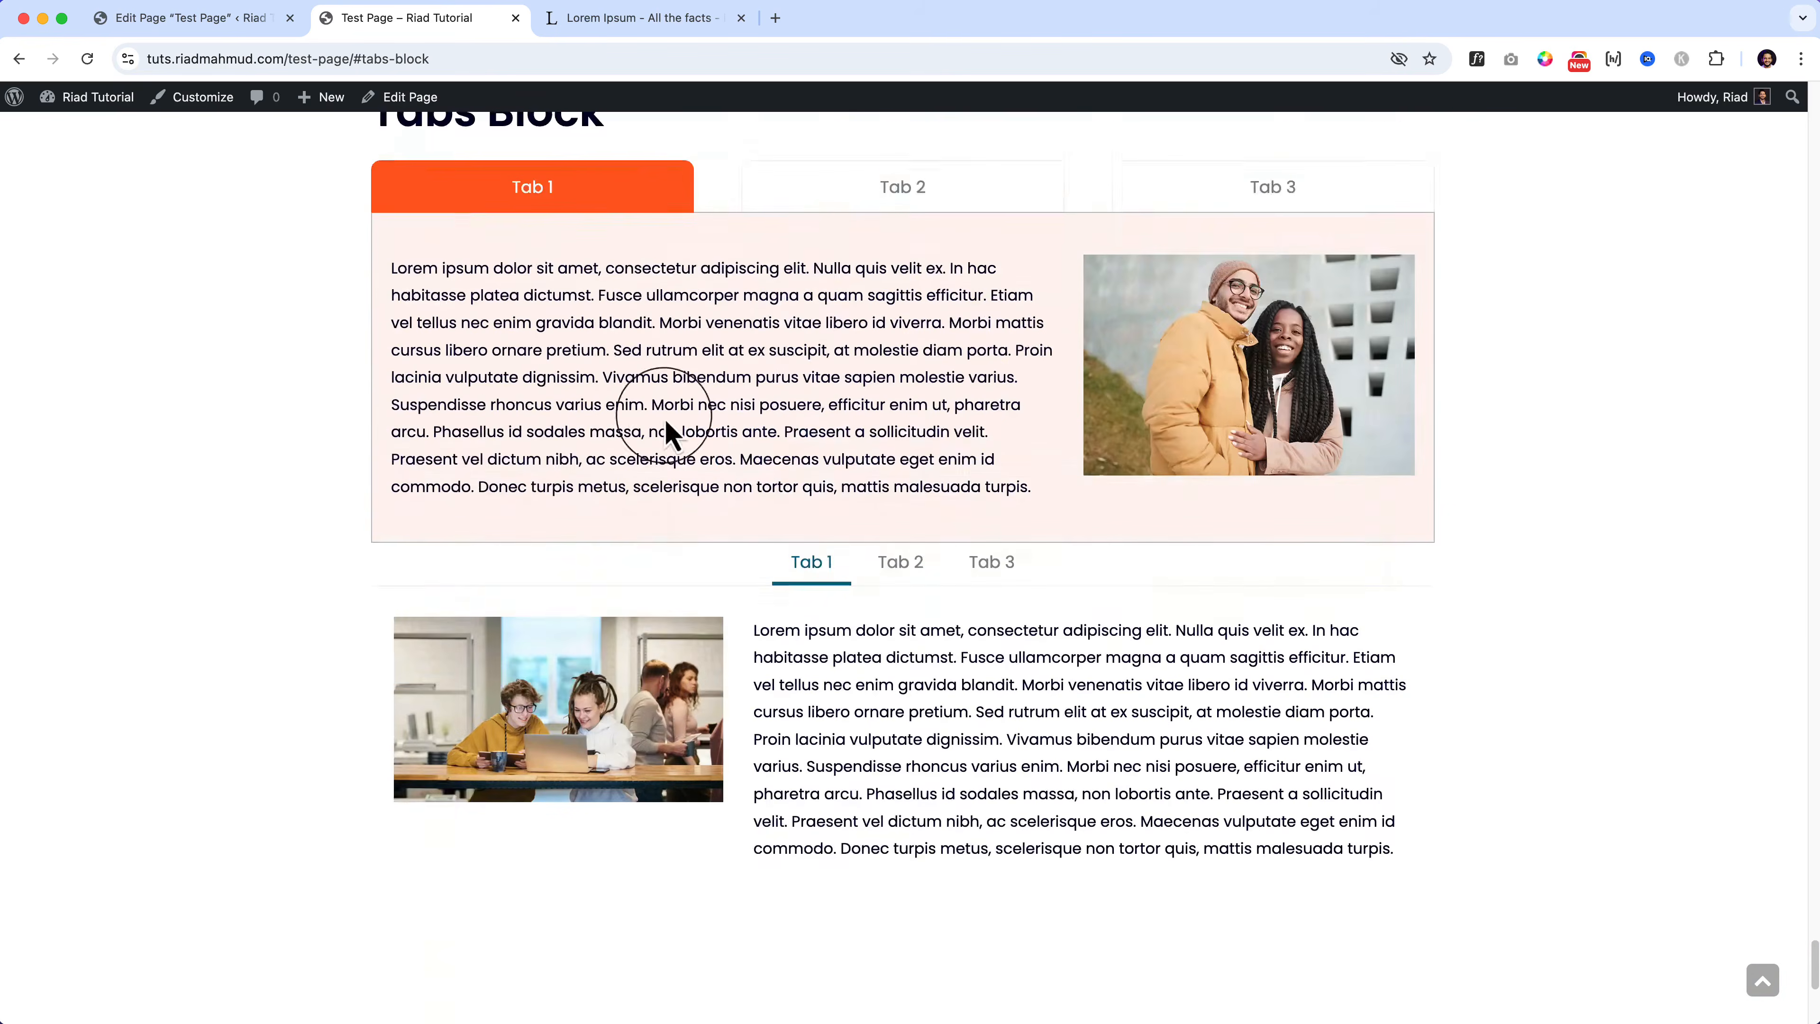
Step: Click through Tabs 1–3 on the live page to check the restyled titles and content
click(893, 443)
click(1161, 448)
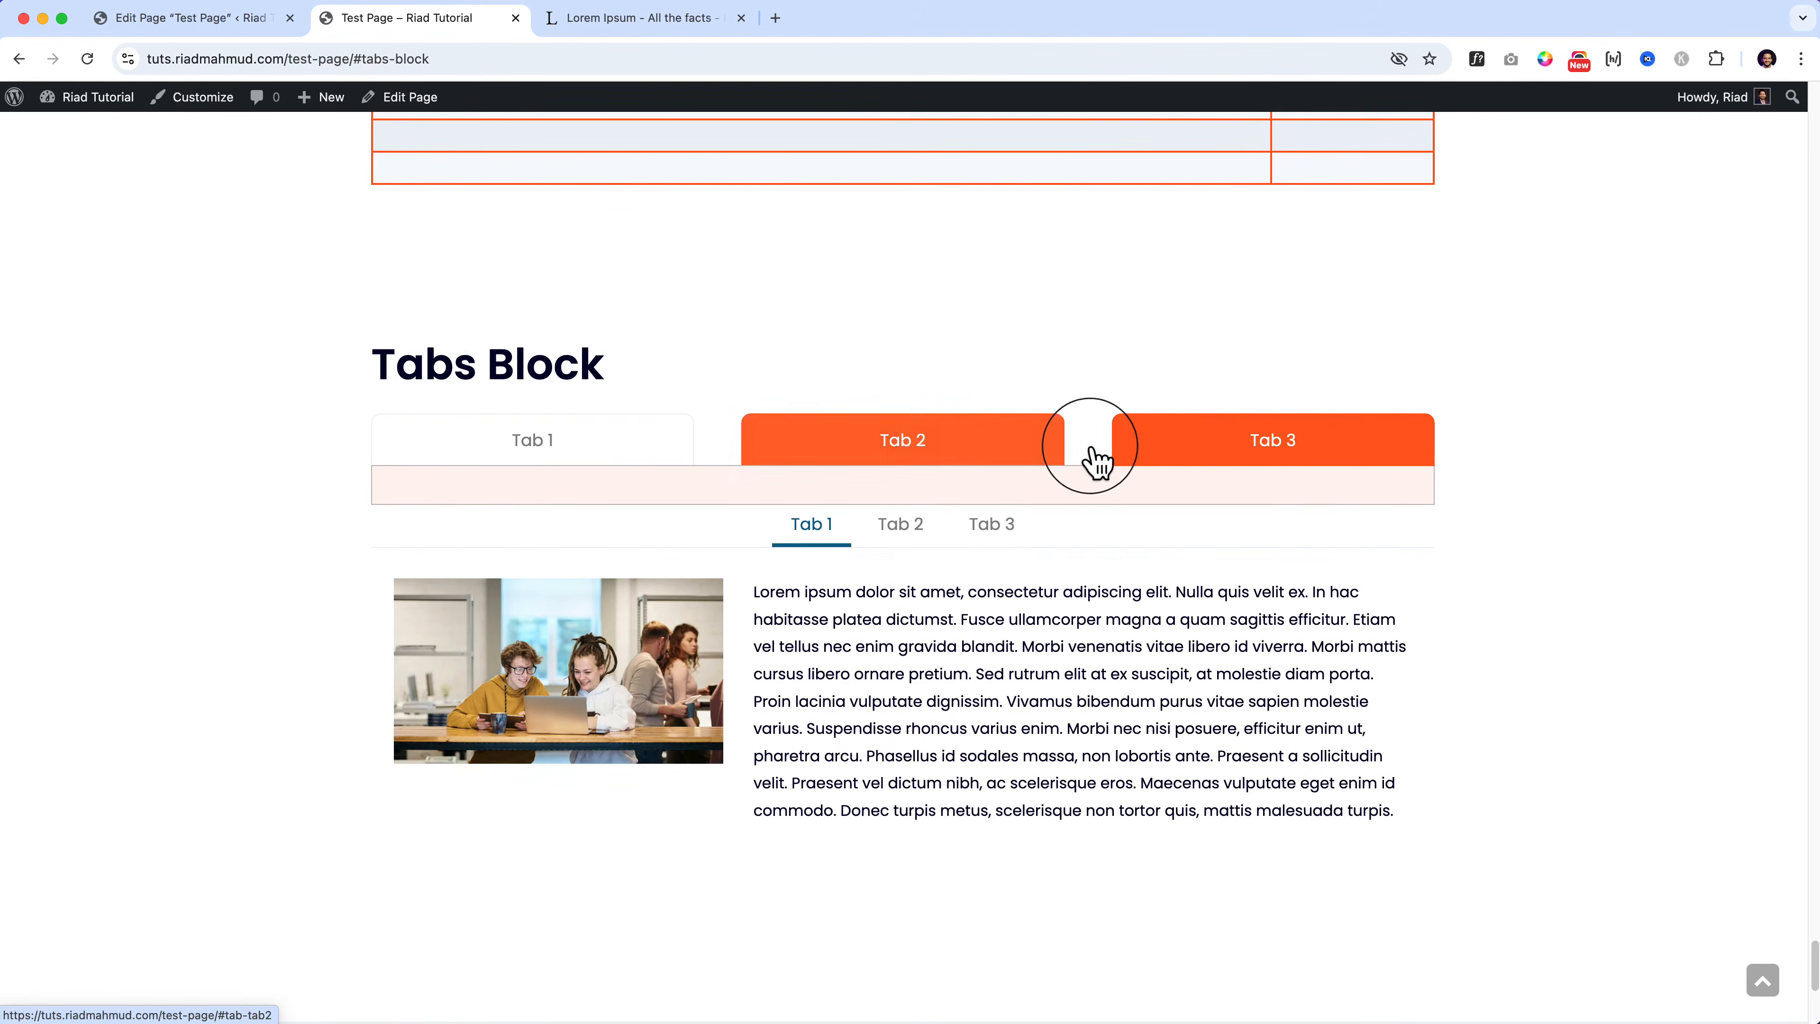
click(989, 448)
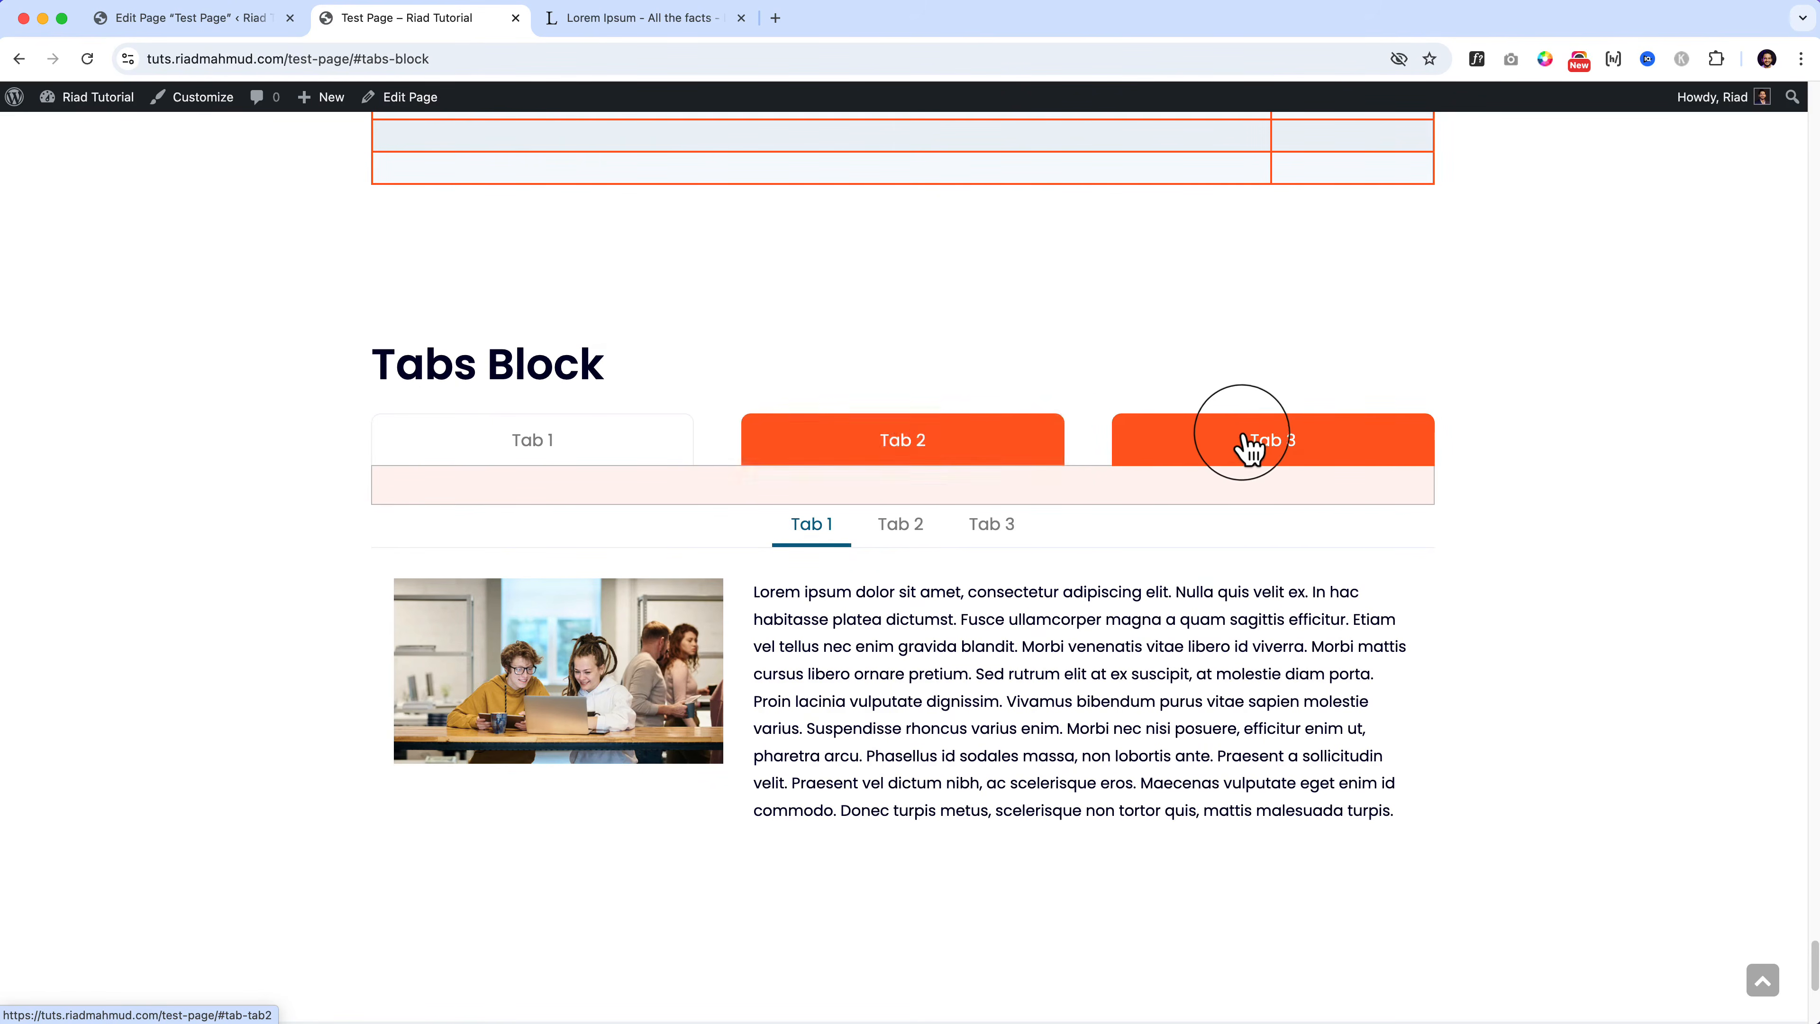
click(946, 441)
click(687, 462)
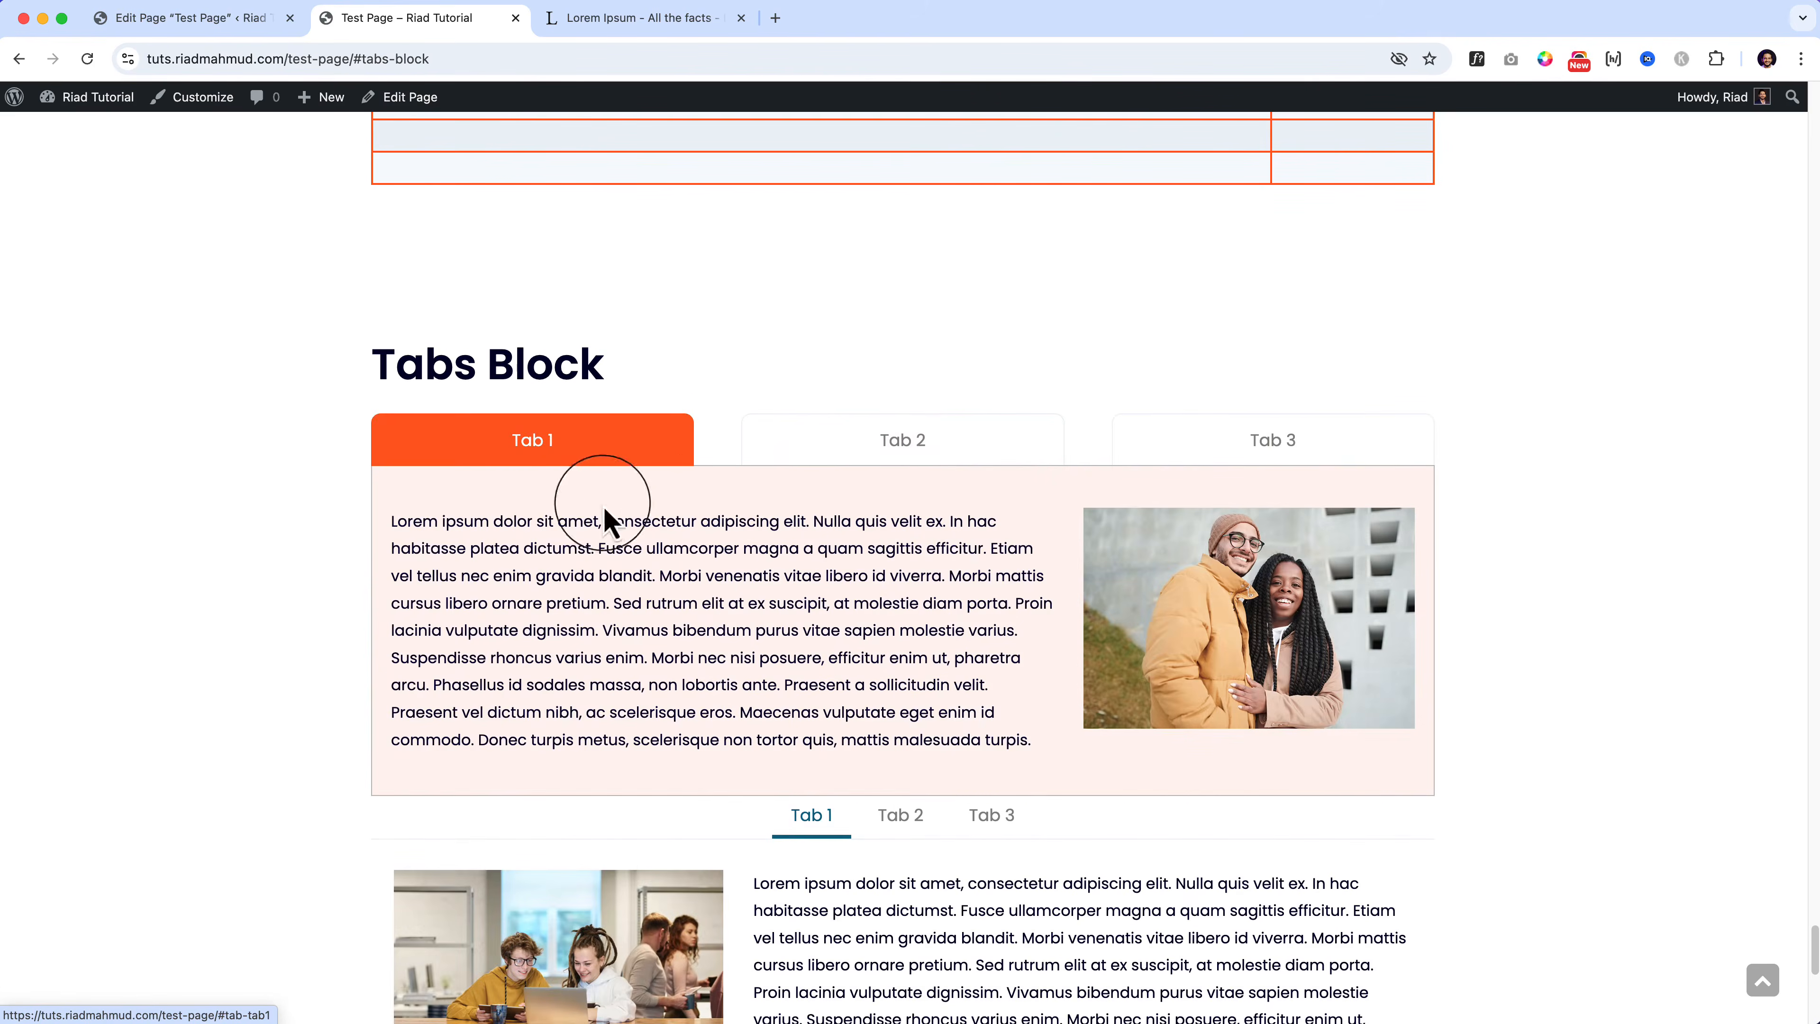
drag(608, 522, 834, 685)
click(913, 712)
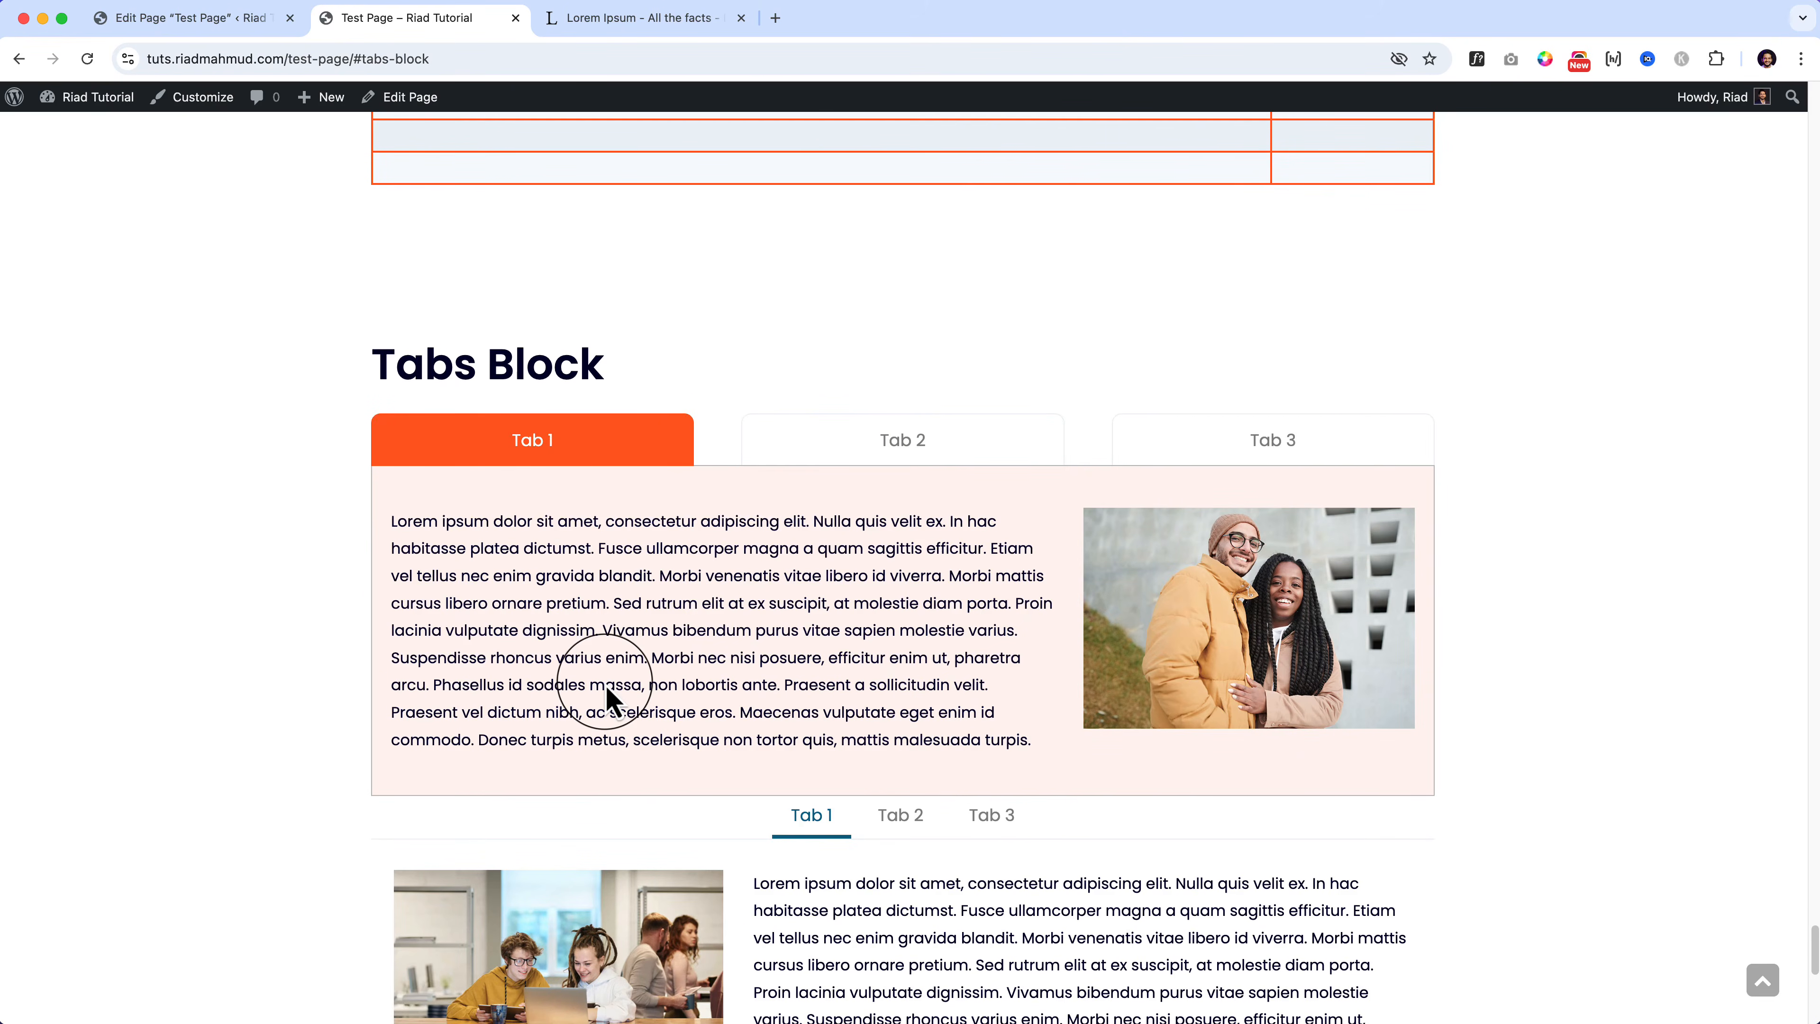
click(190, 18)
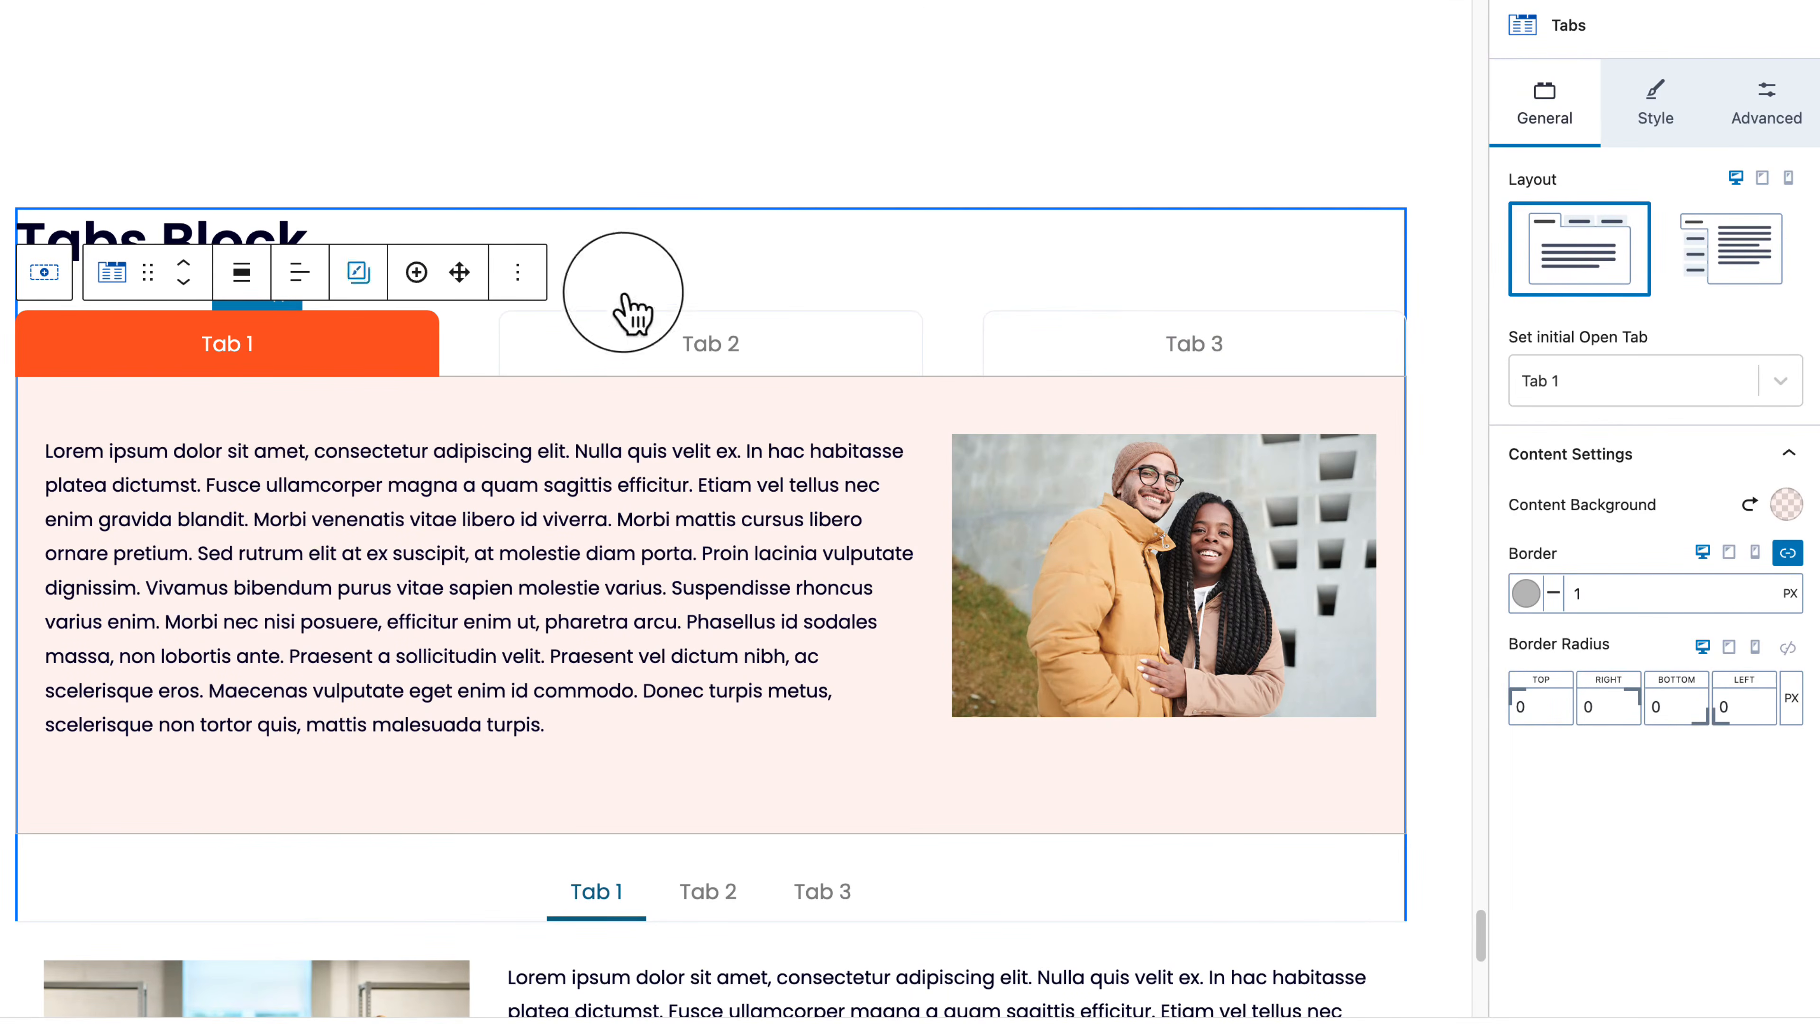
Step: Add a fourth tab and lay the titles out as 4 % width columns with a 20 gutter
click(415, 272)
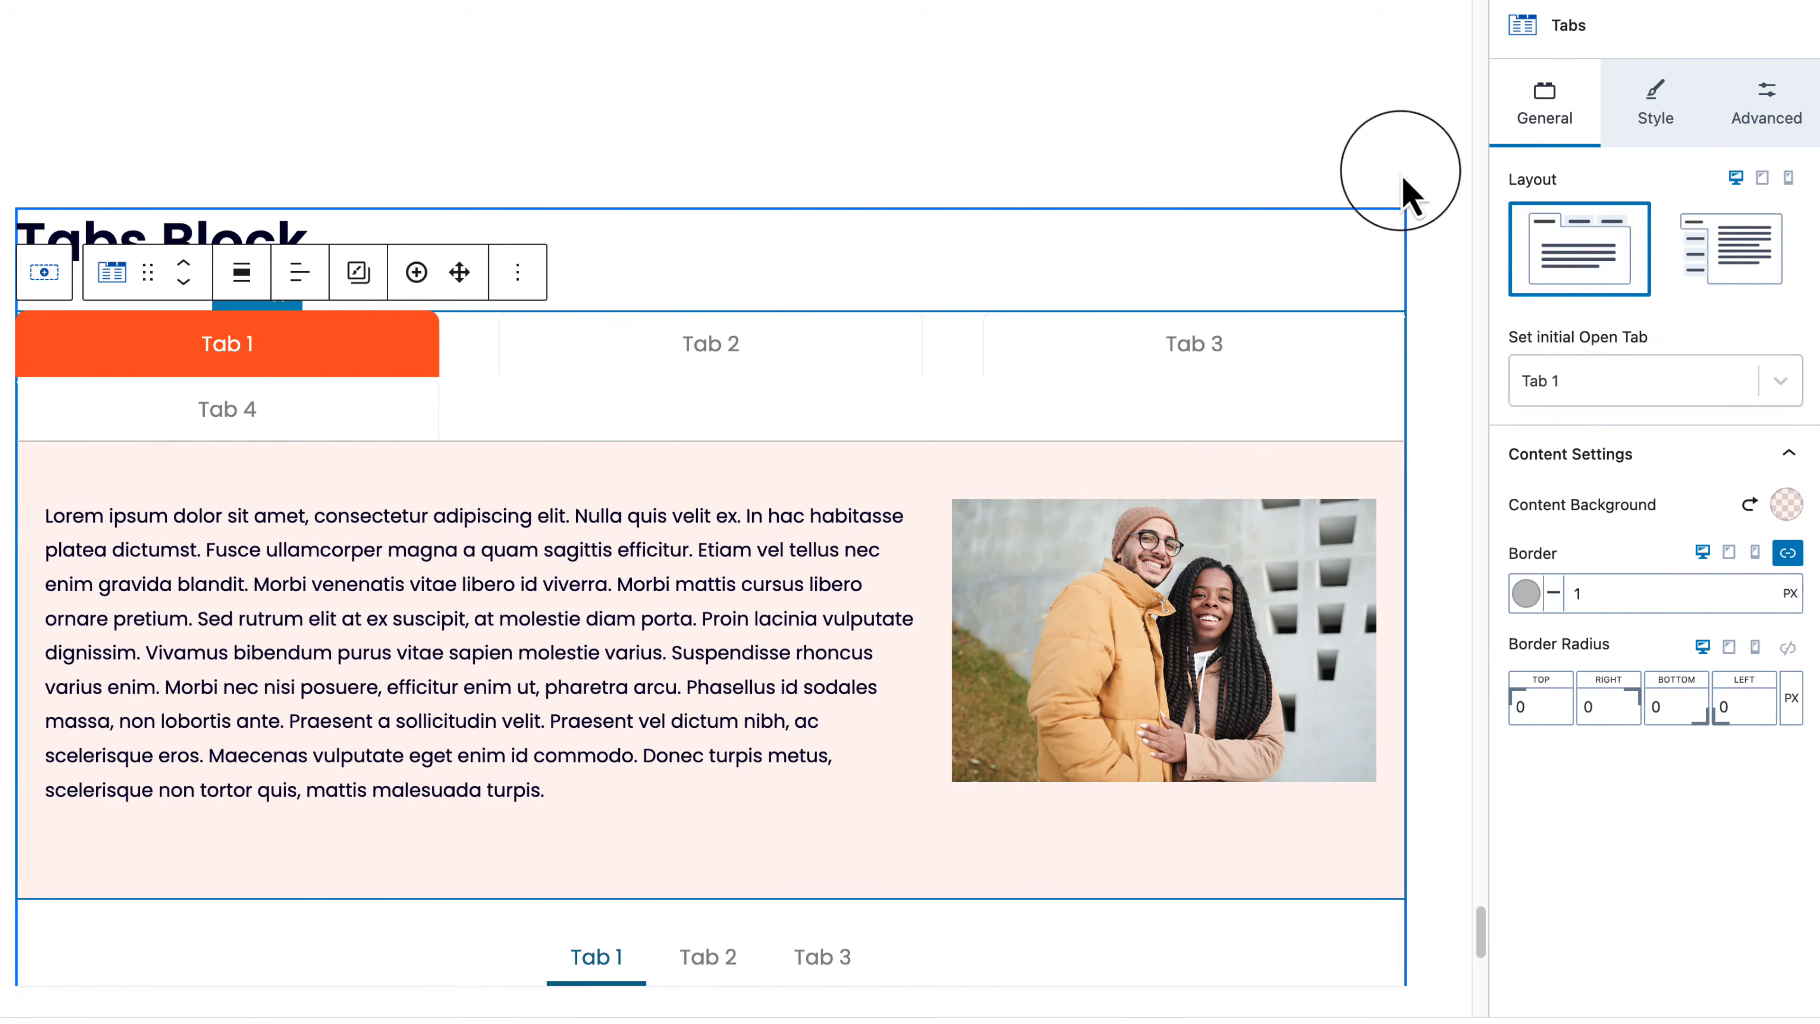
click(1655, 114)
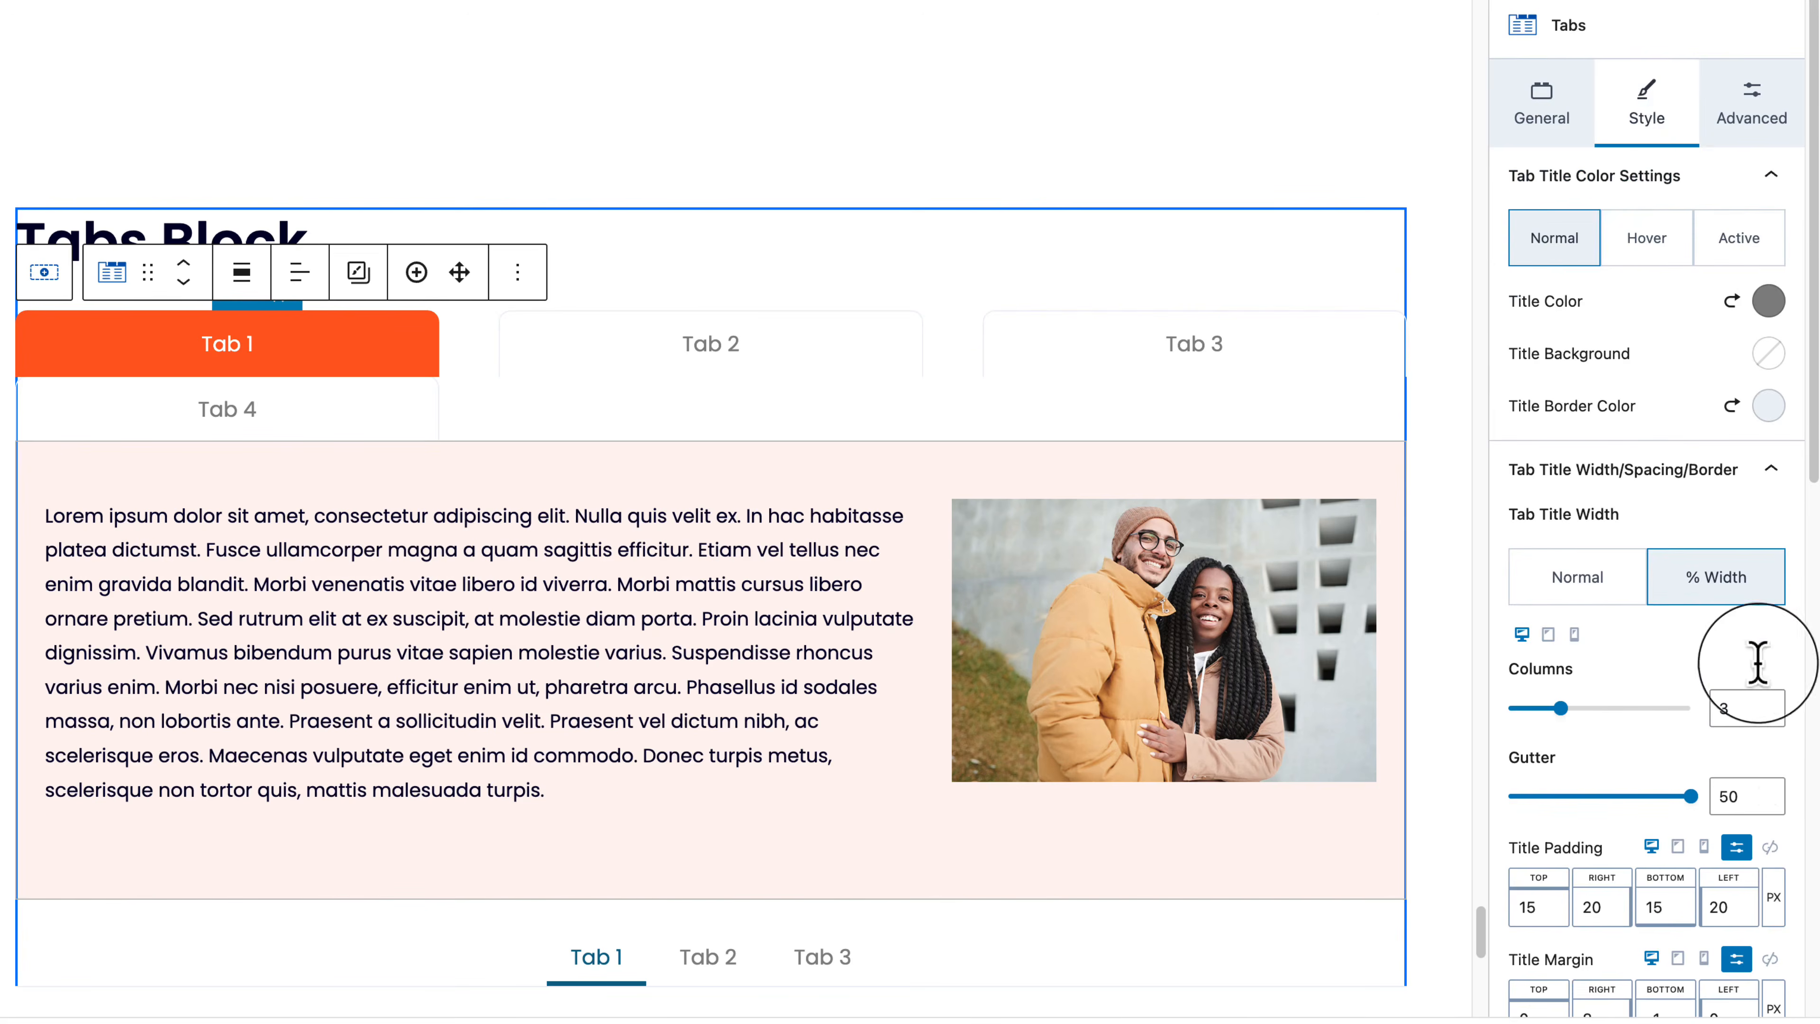
click(1767, 705)
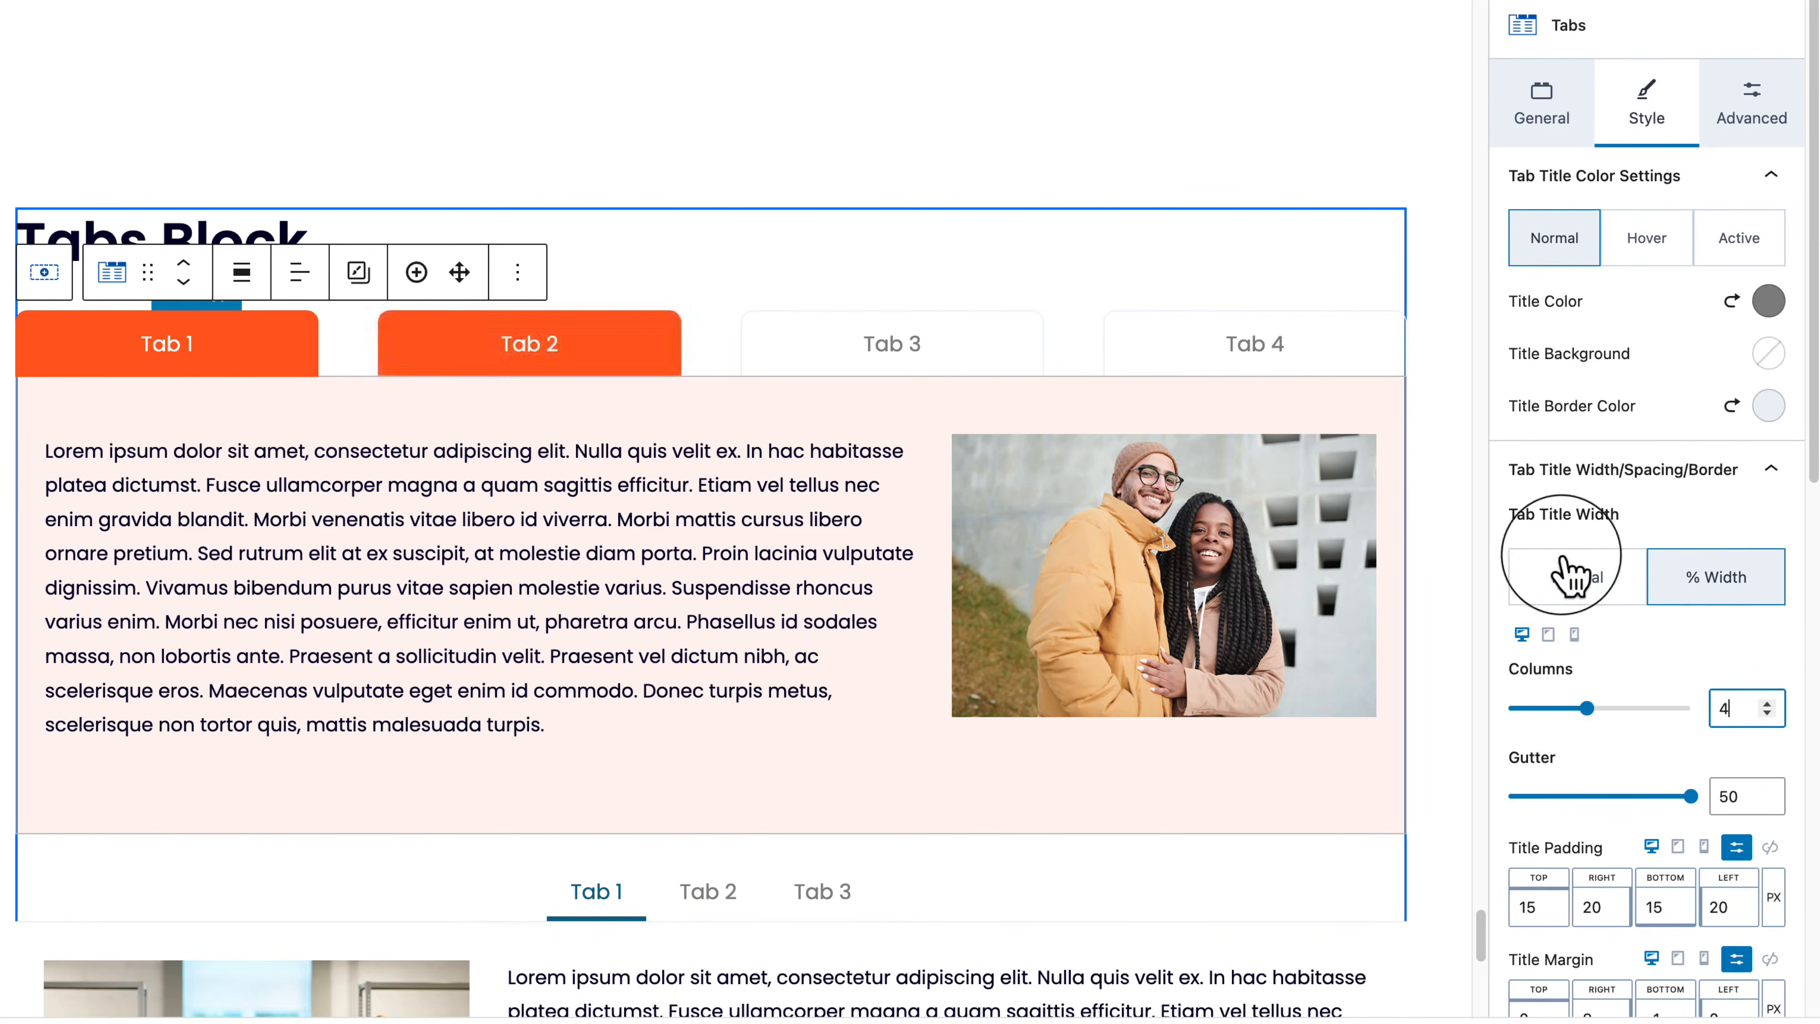
click(1281, 359)
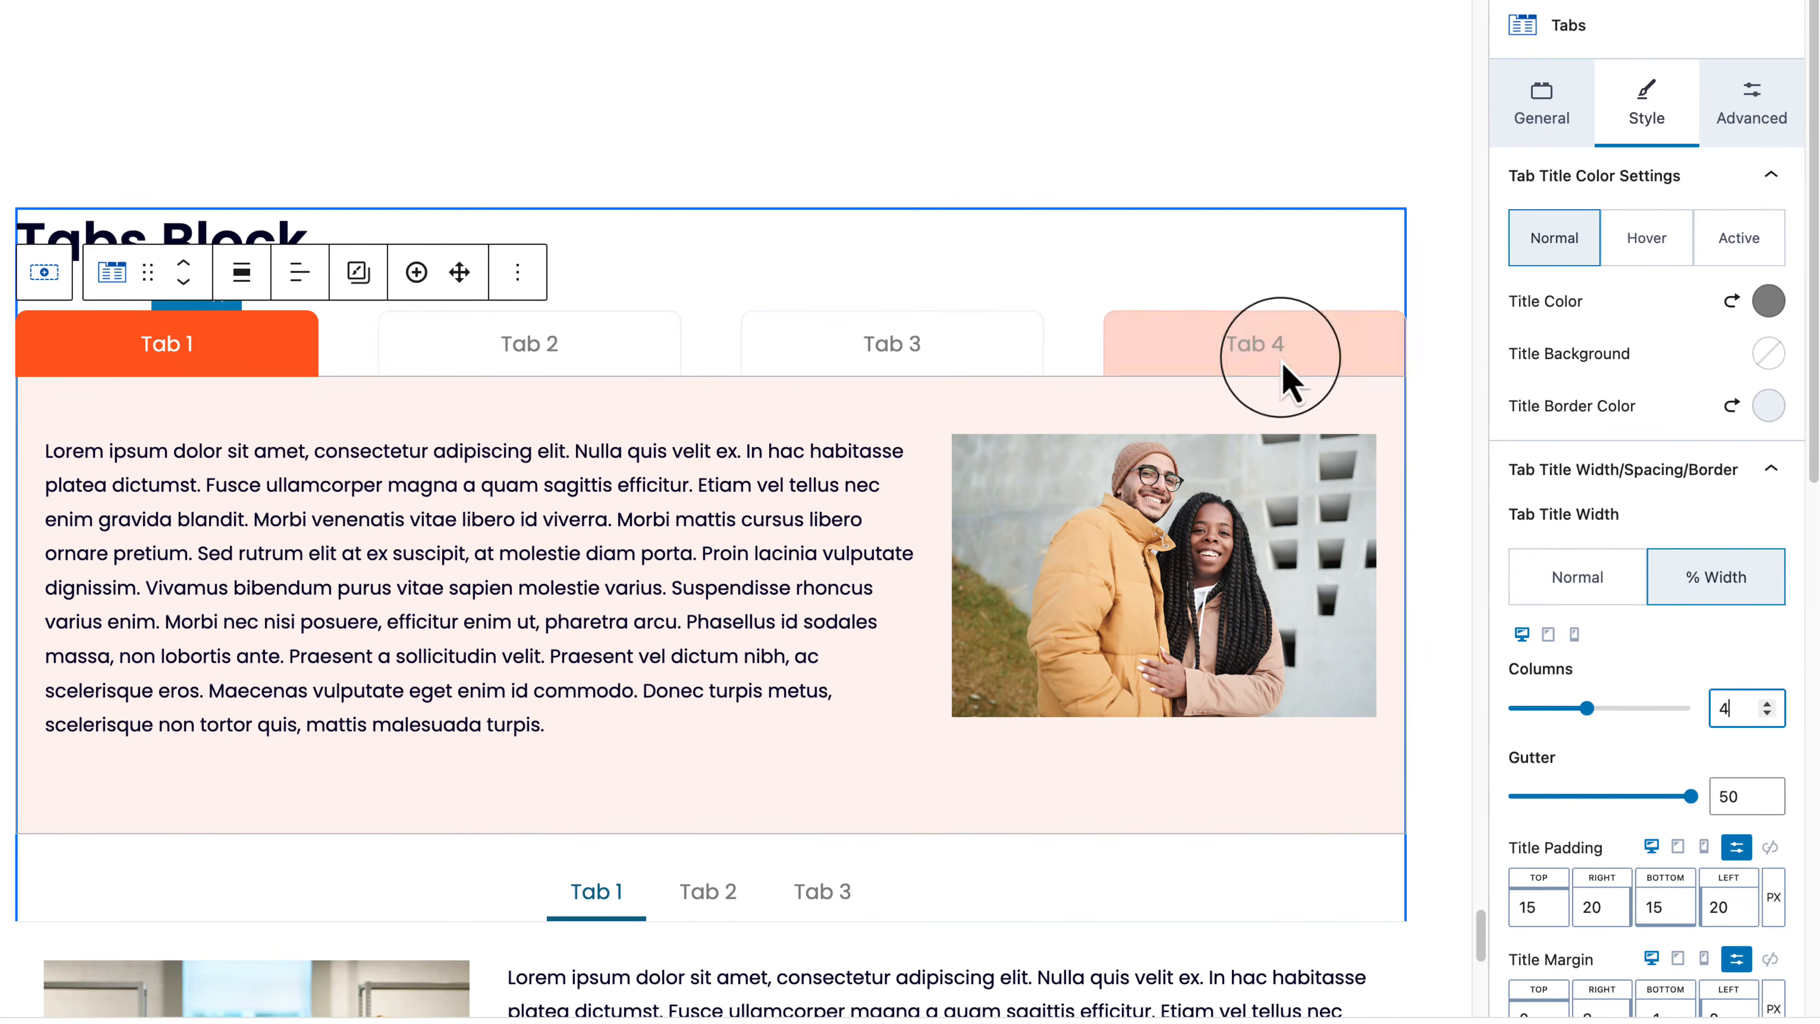
click(1592, 796)
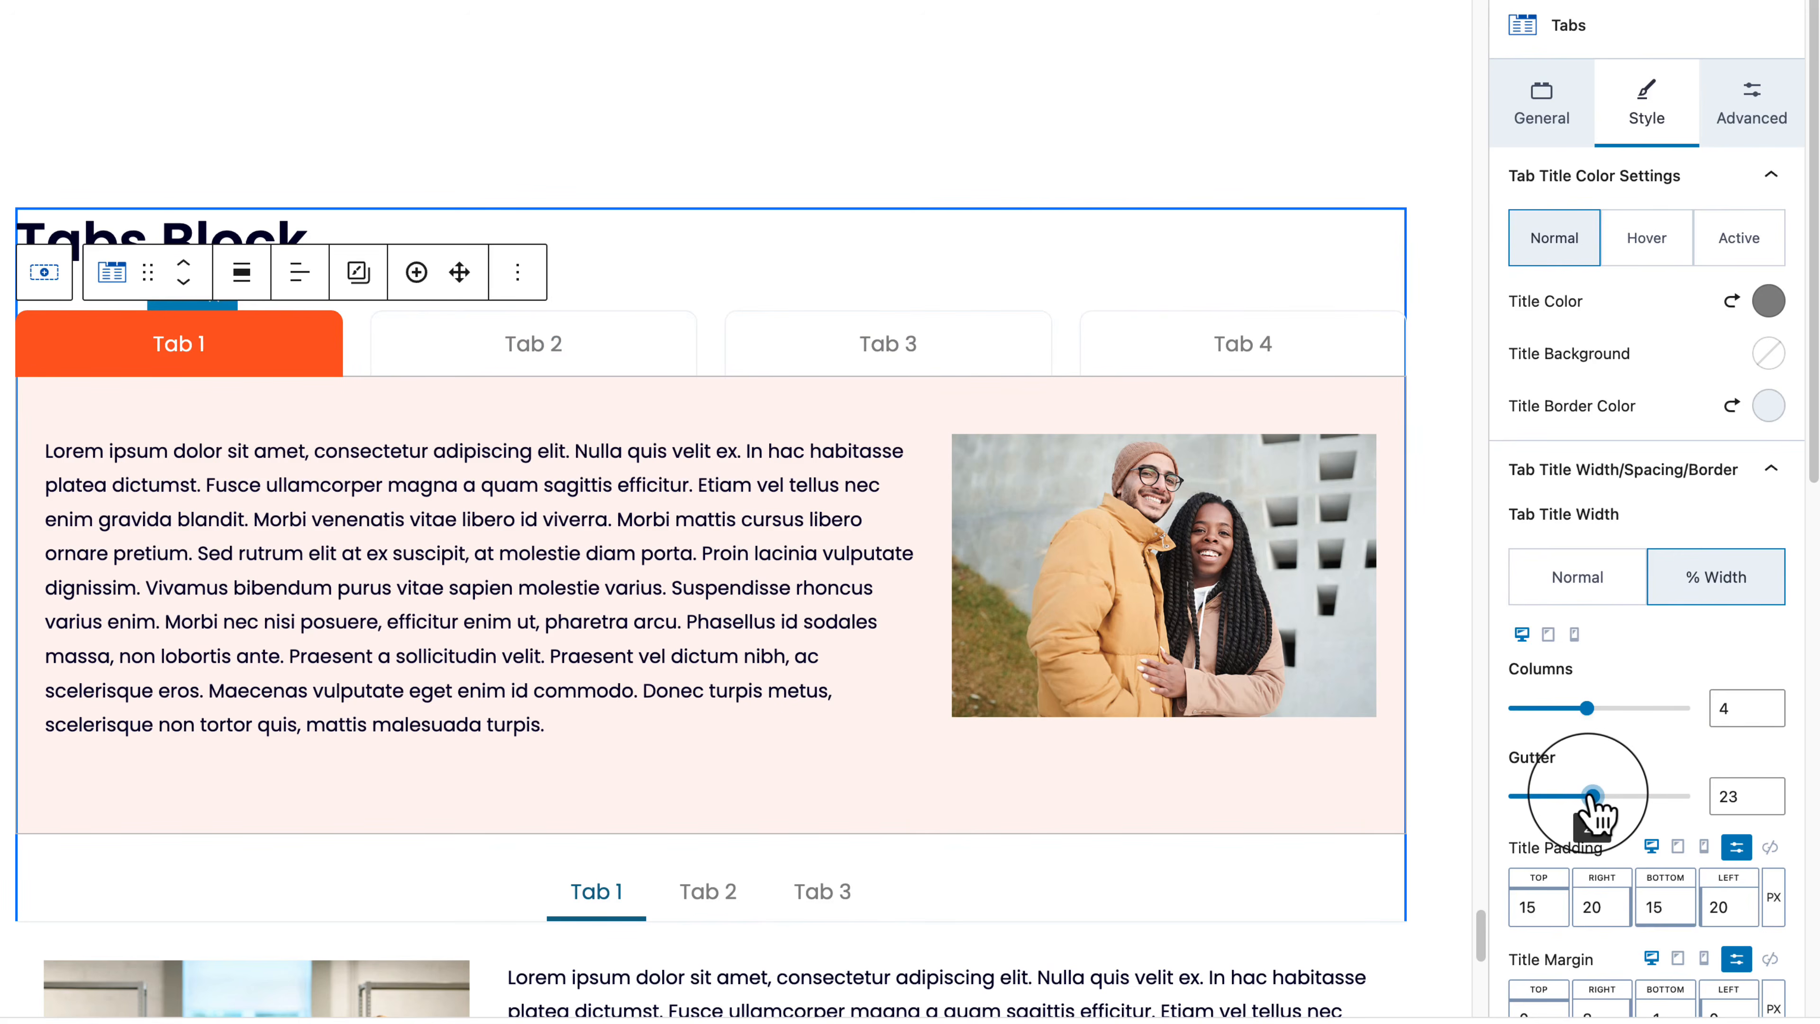
drag(1592, 795, 1585, 796)
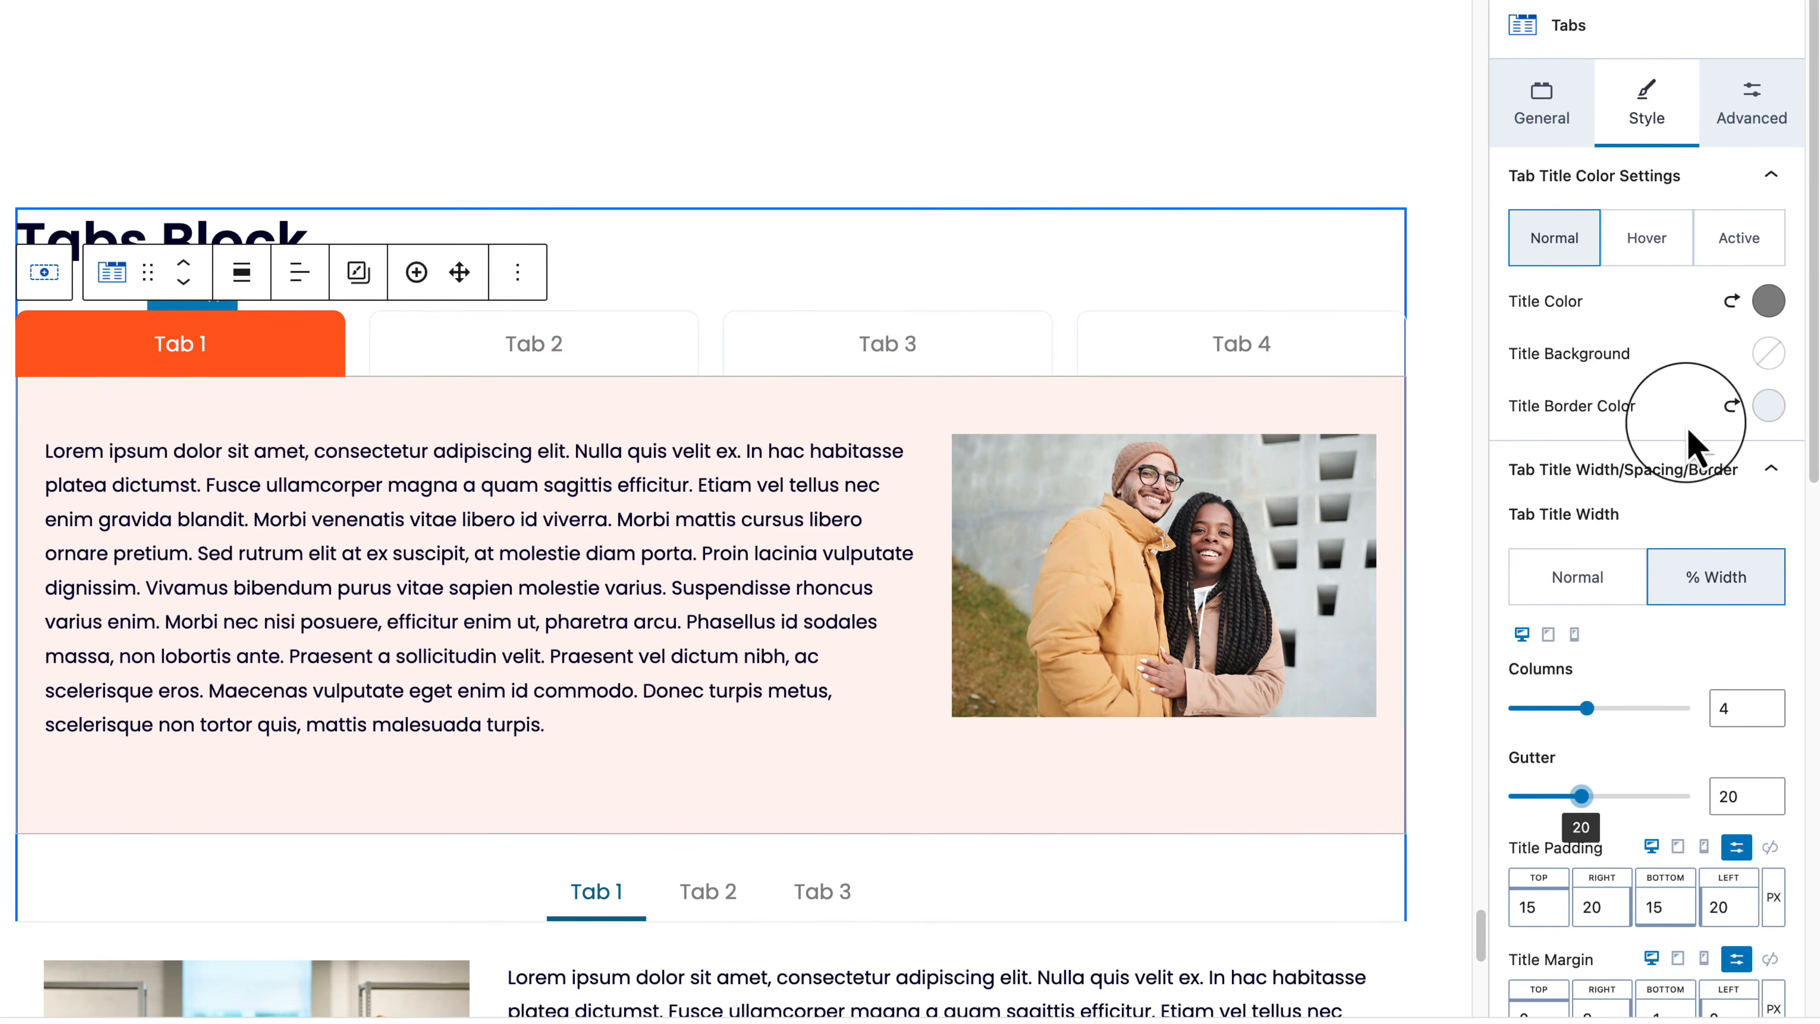
Step: Collapse the title colour and width panels and expand the Tab 1 anchor options
click(1759, 183)
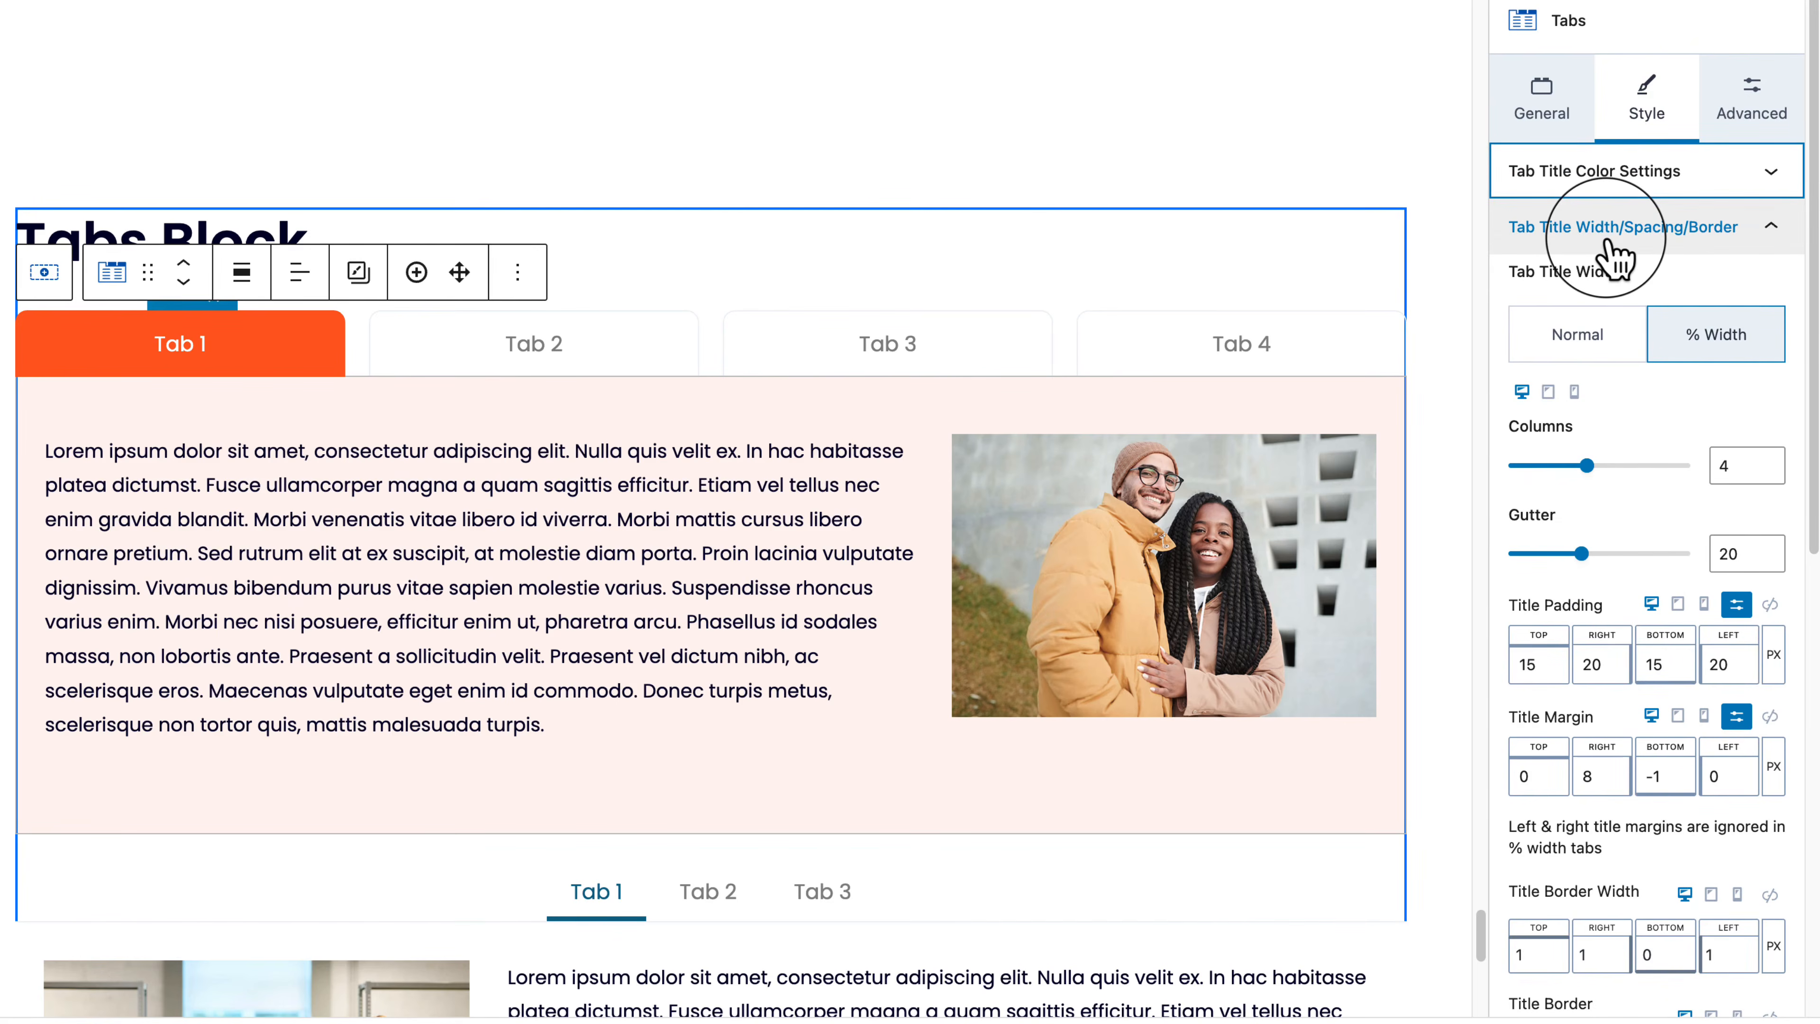
click(1676, 218)
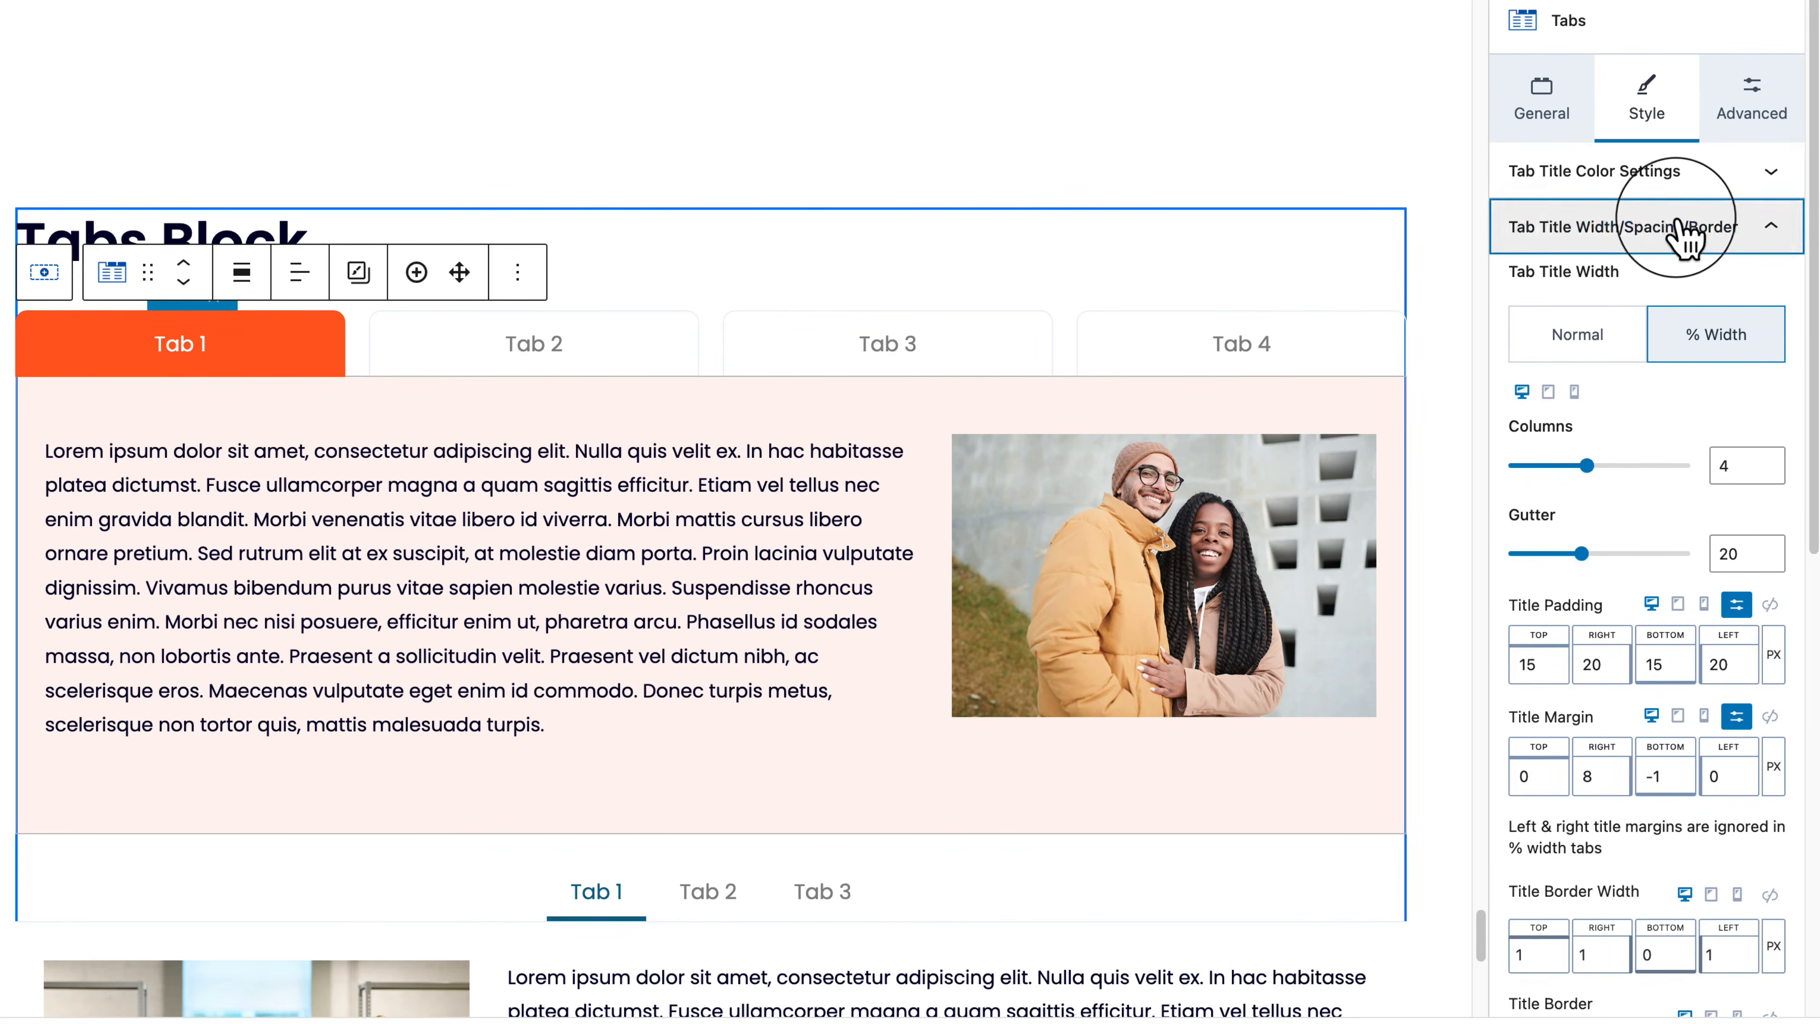
click(1568, 294)
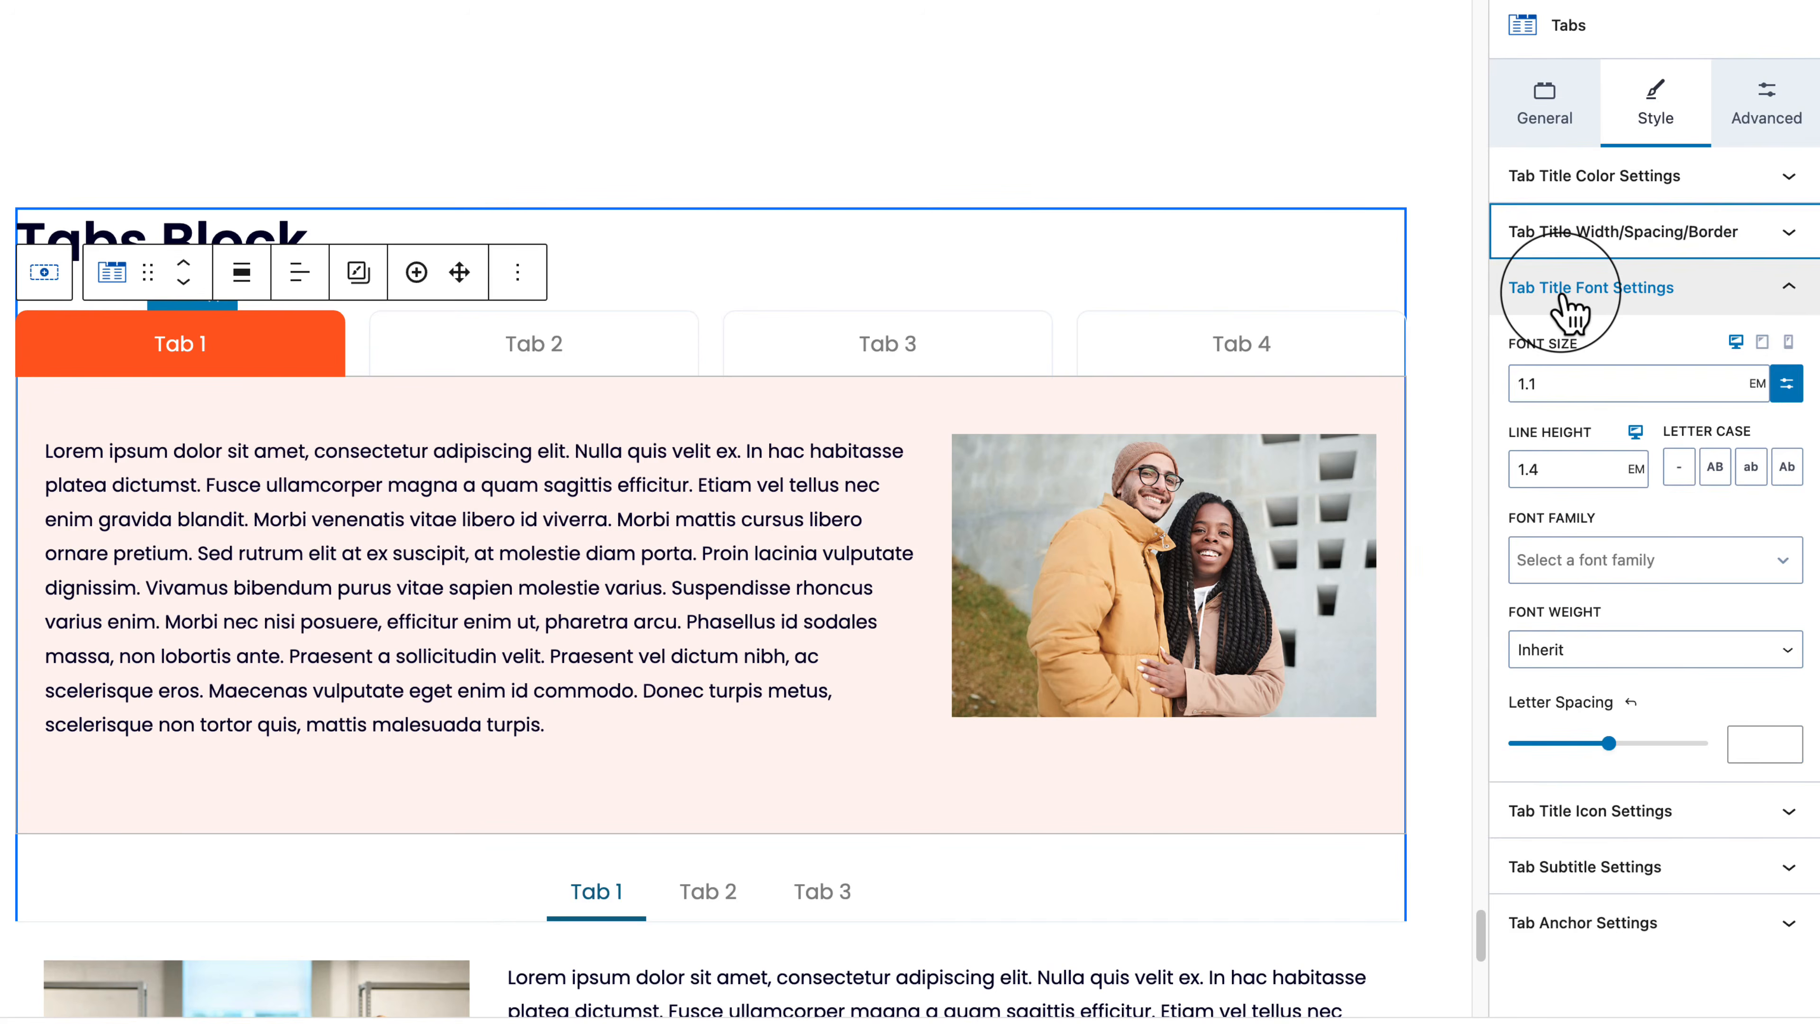
click(1564, 297)
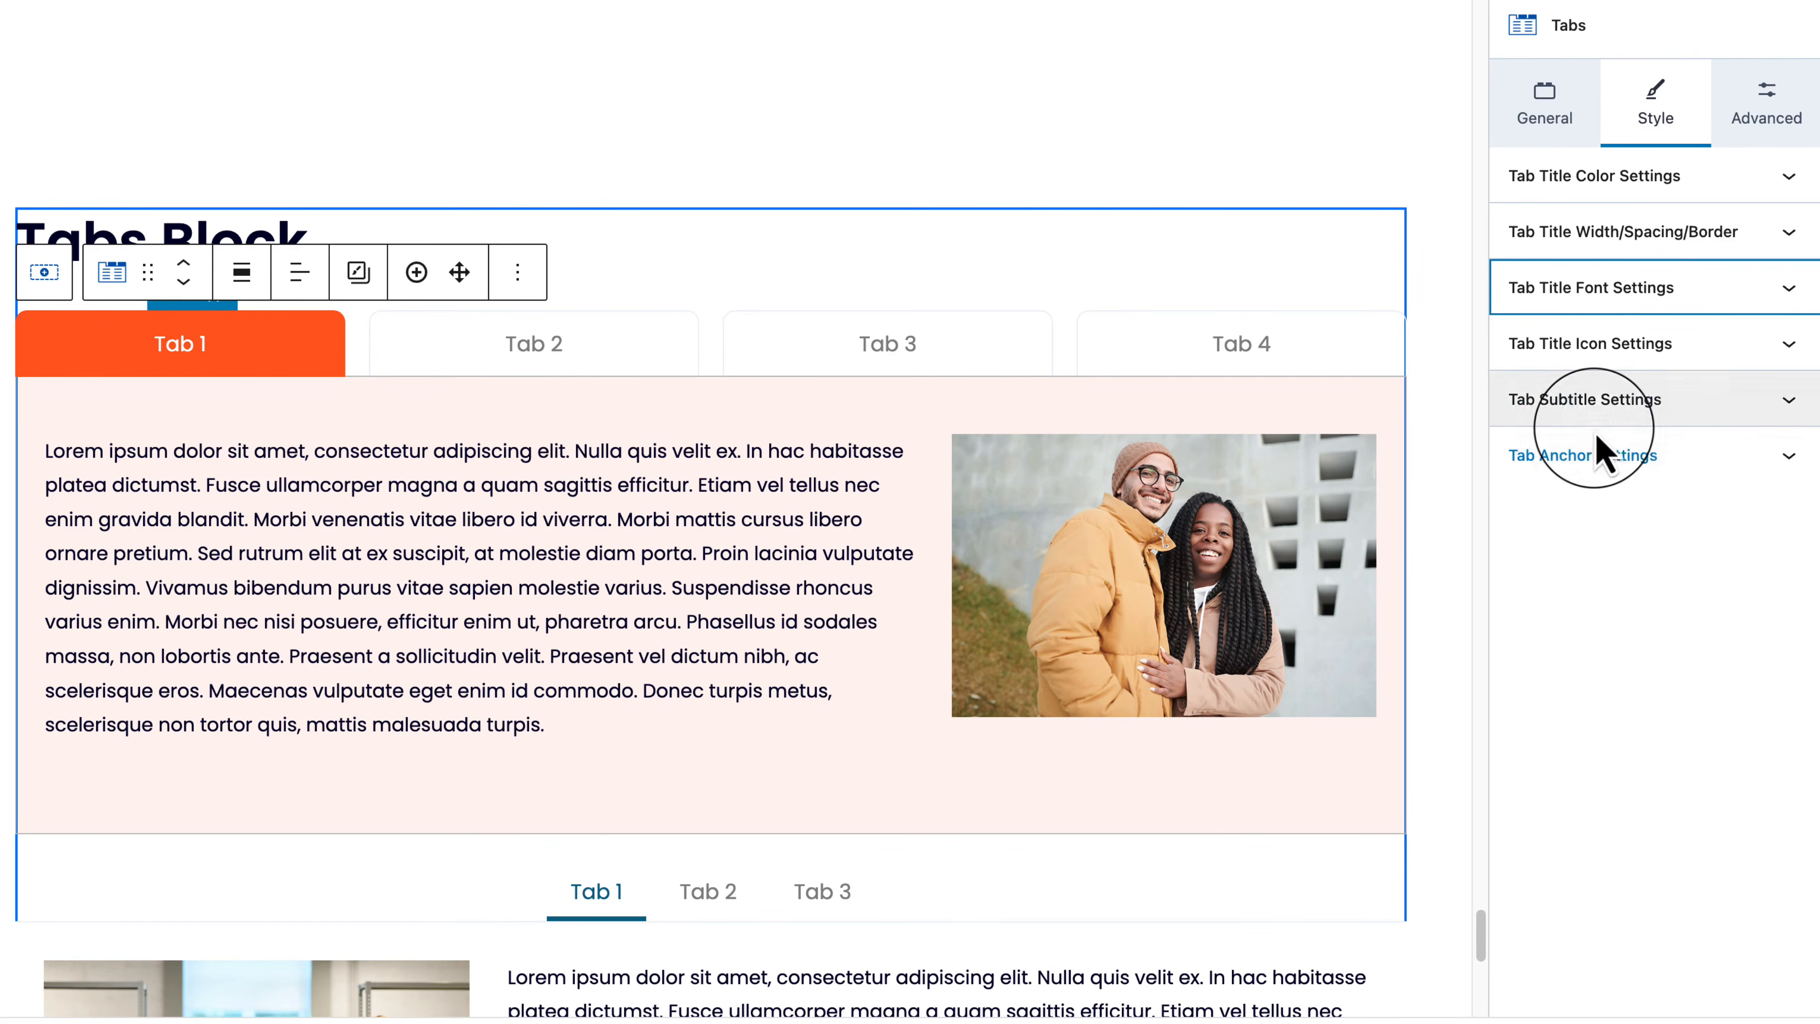
click(1602, 454)
click(1624, 518)
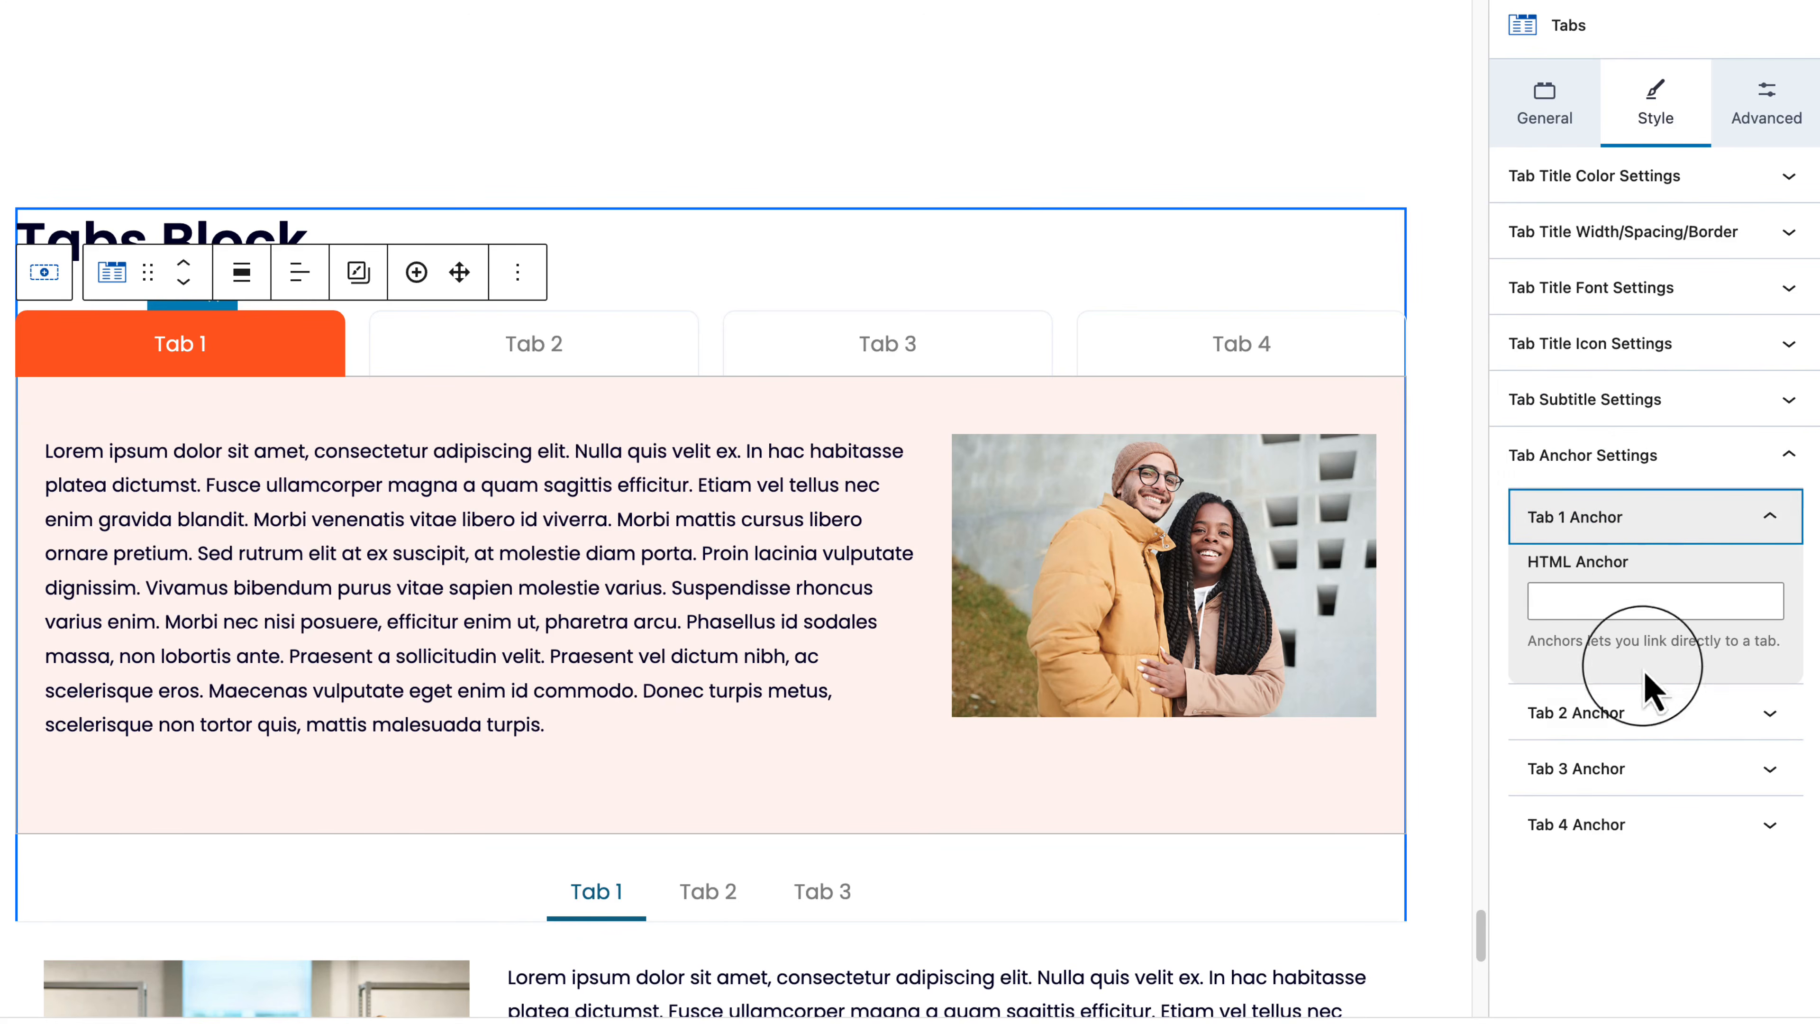
Step: Collapse the tab anchor options and turn on Show Subtitles so each tab shows 'Tab subtitle'
click(1648, 714)
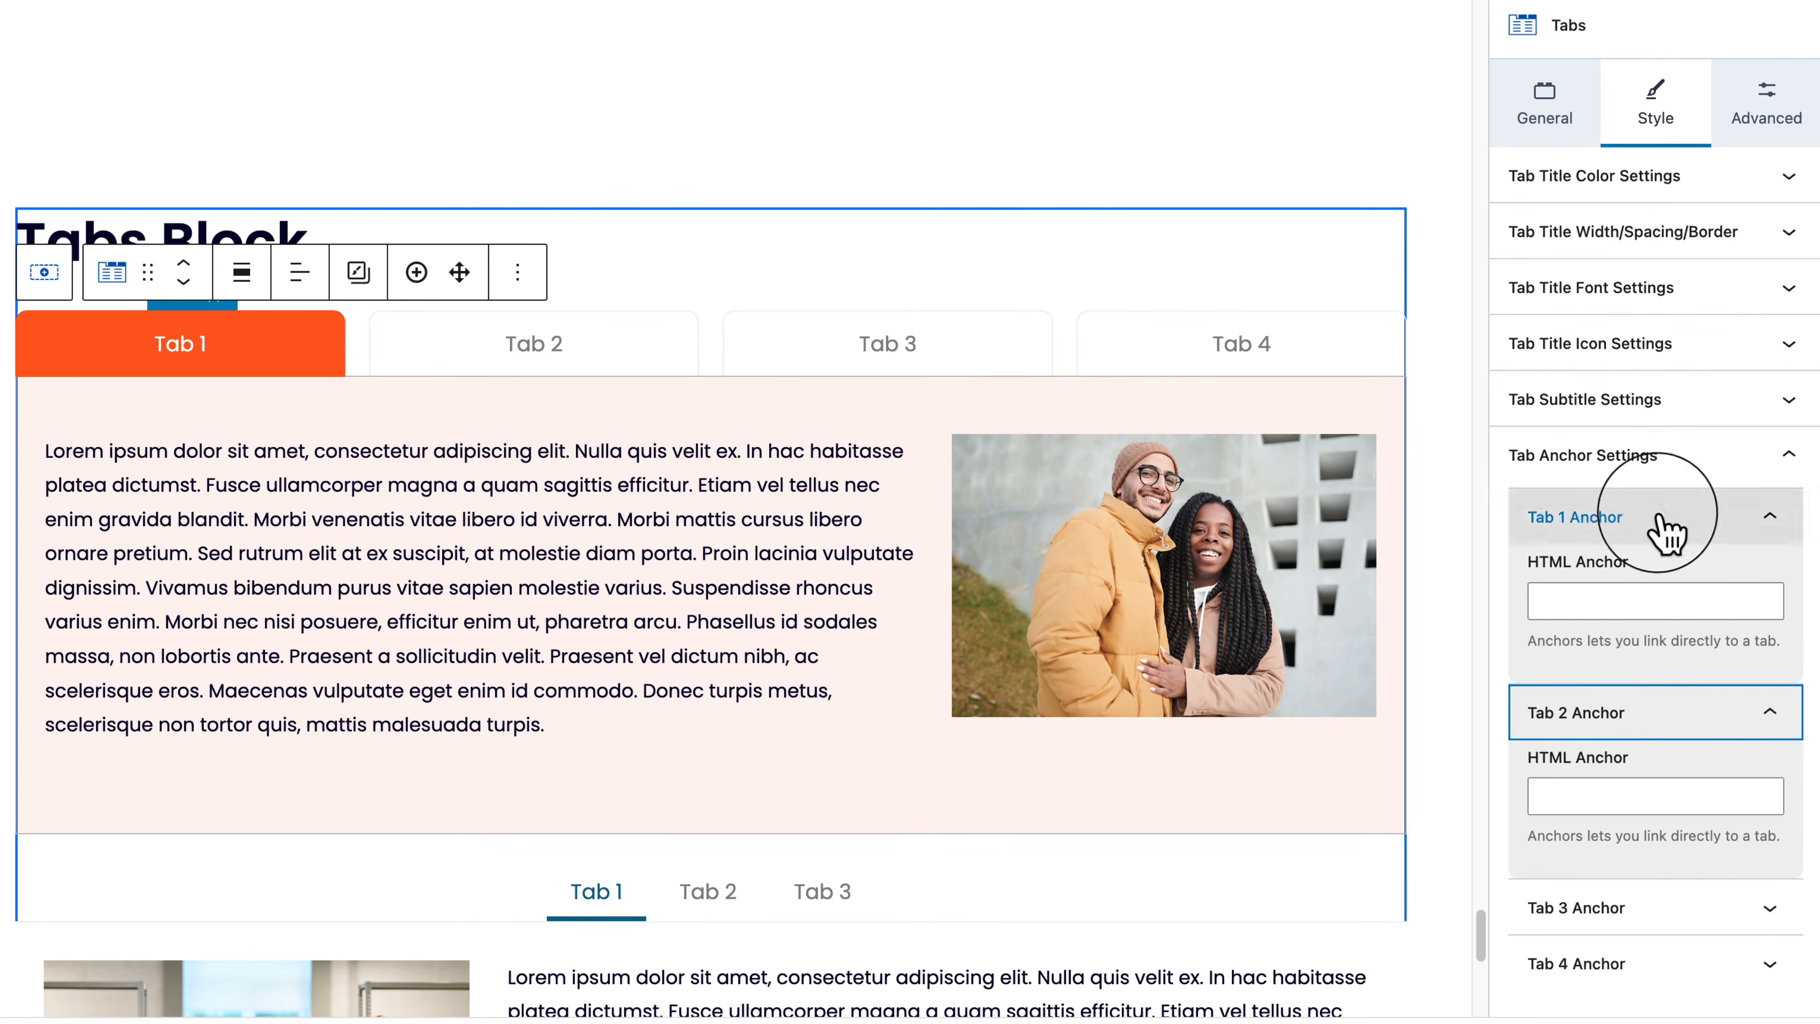
click(1565, 519)
click(1566, 573)
click(1570, 402)
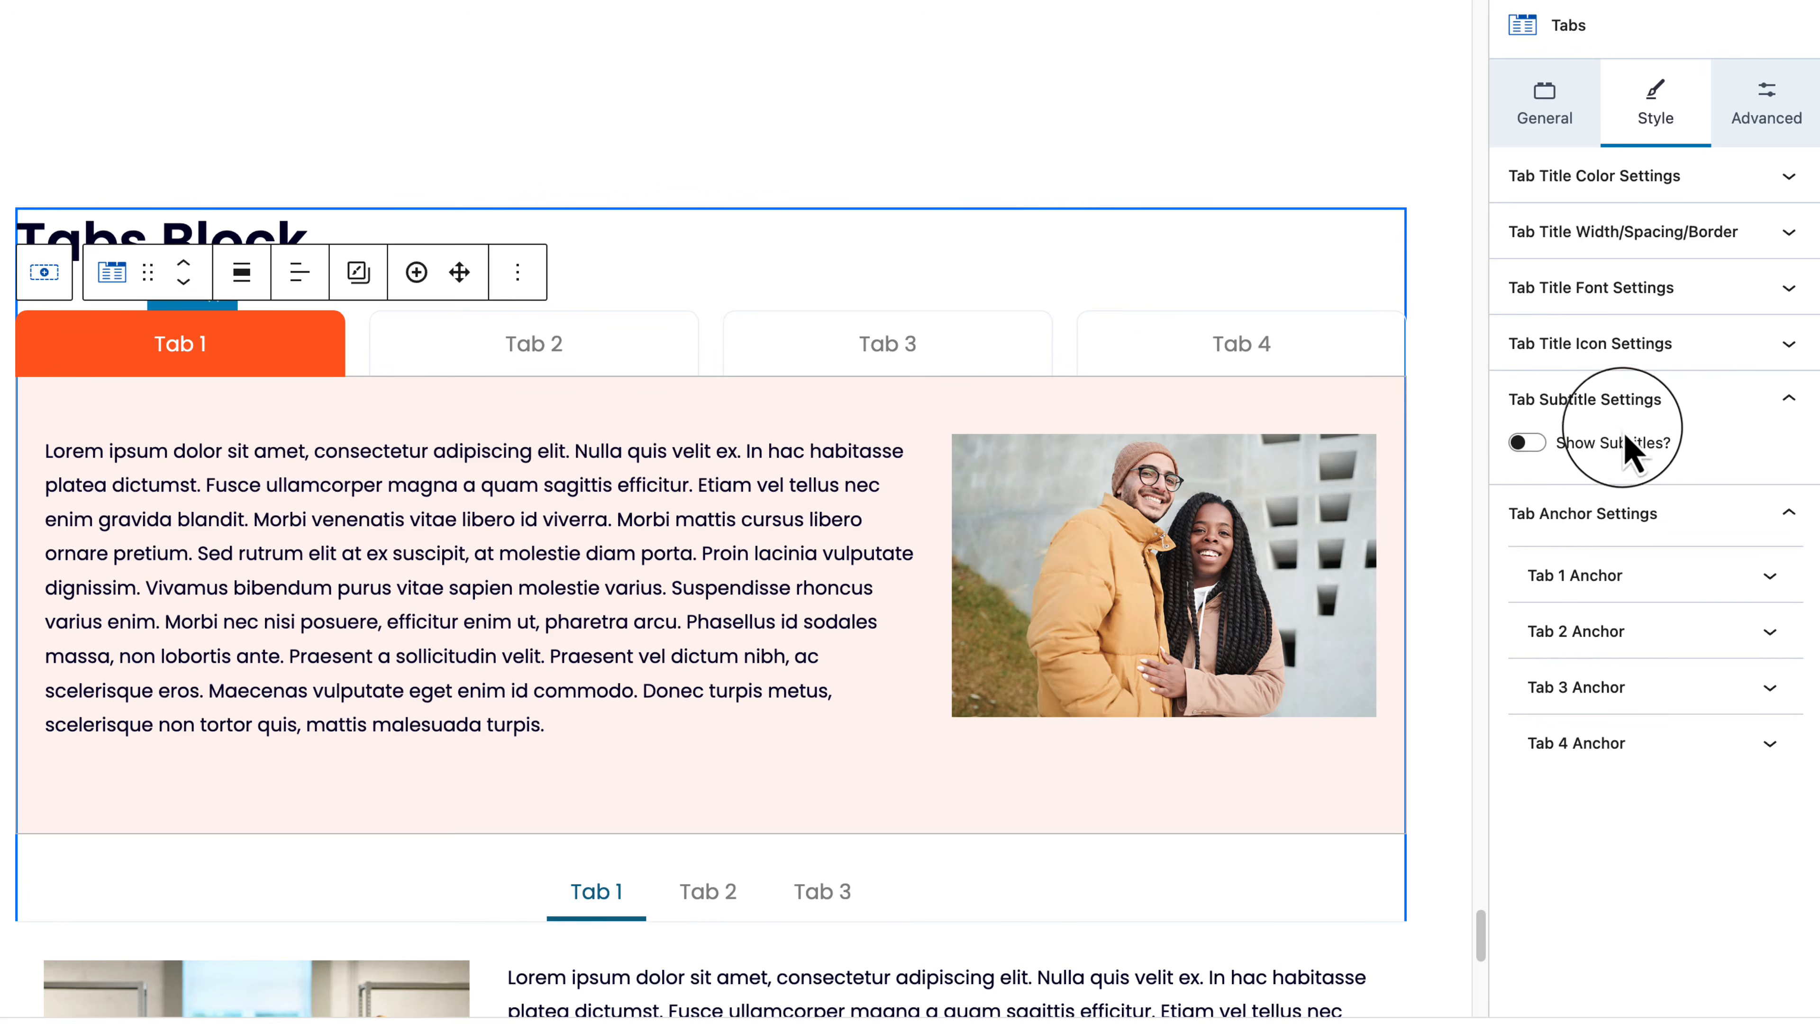
click(1613, 446)
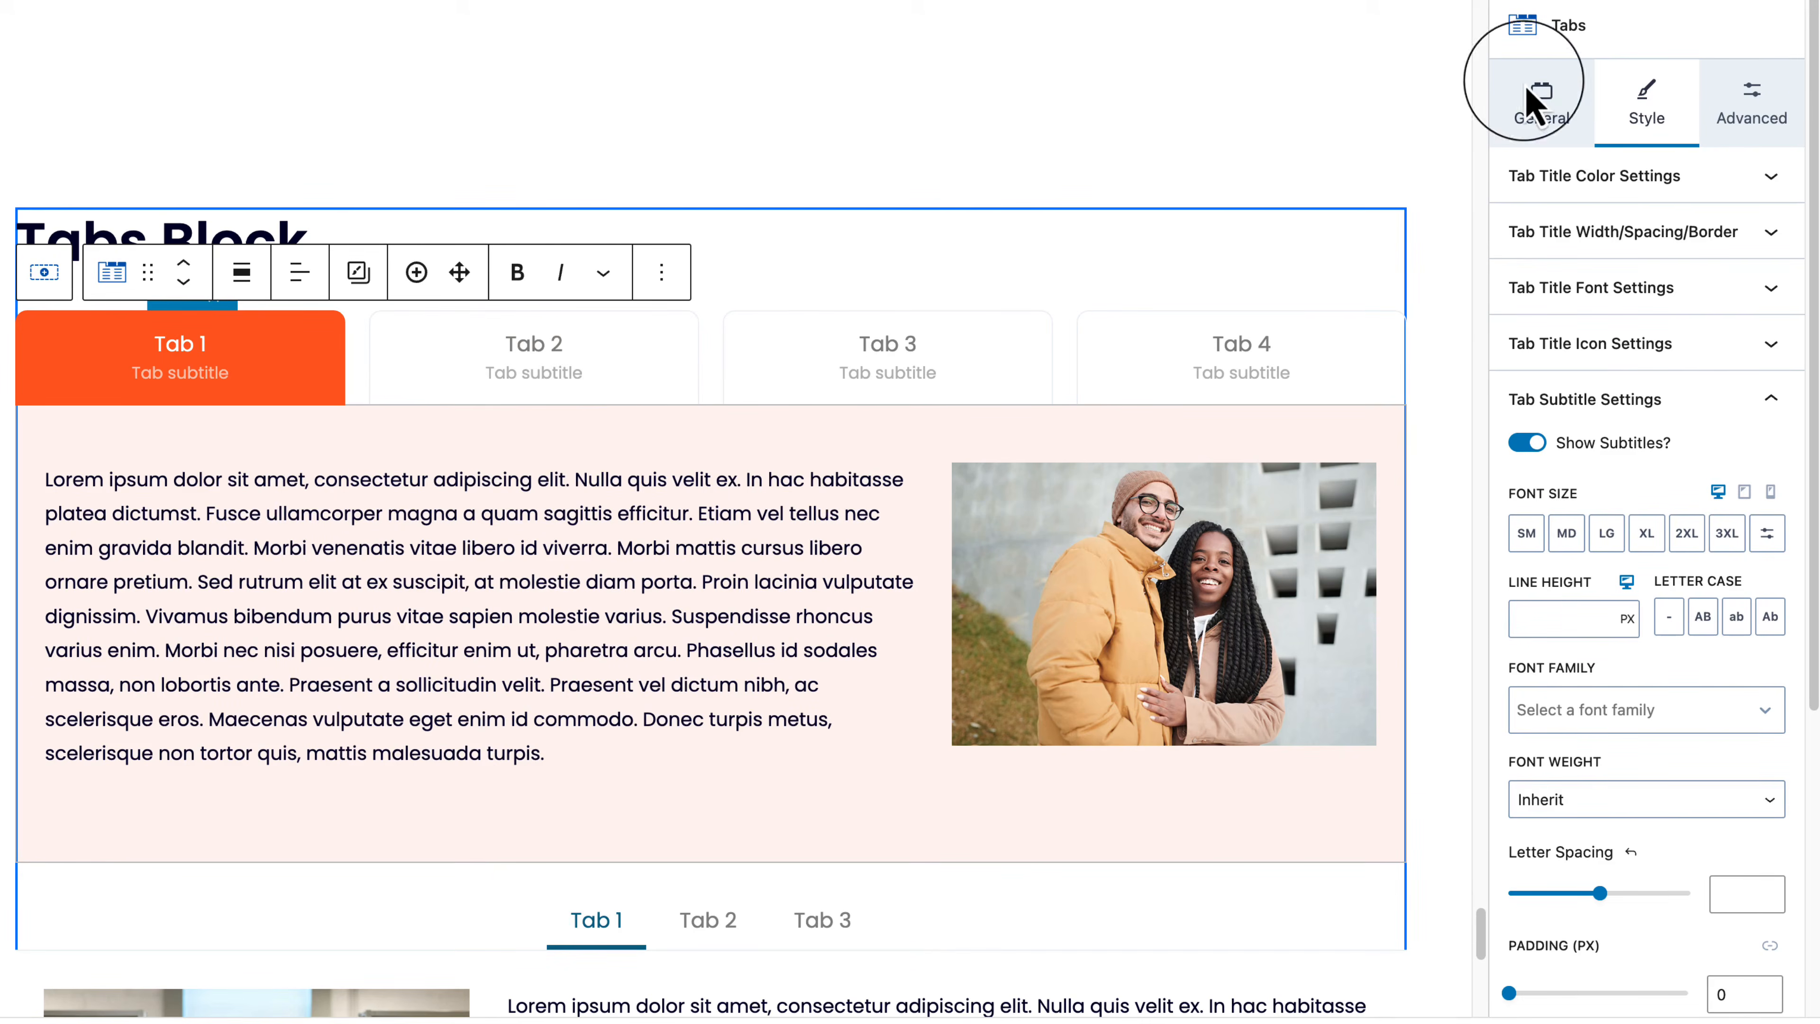
Step: Switch the Tabs block to the vertical layout with titles stacked left of the content
click(1559, 119)
click(1706, 287)
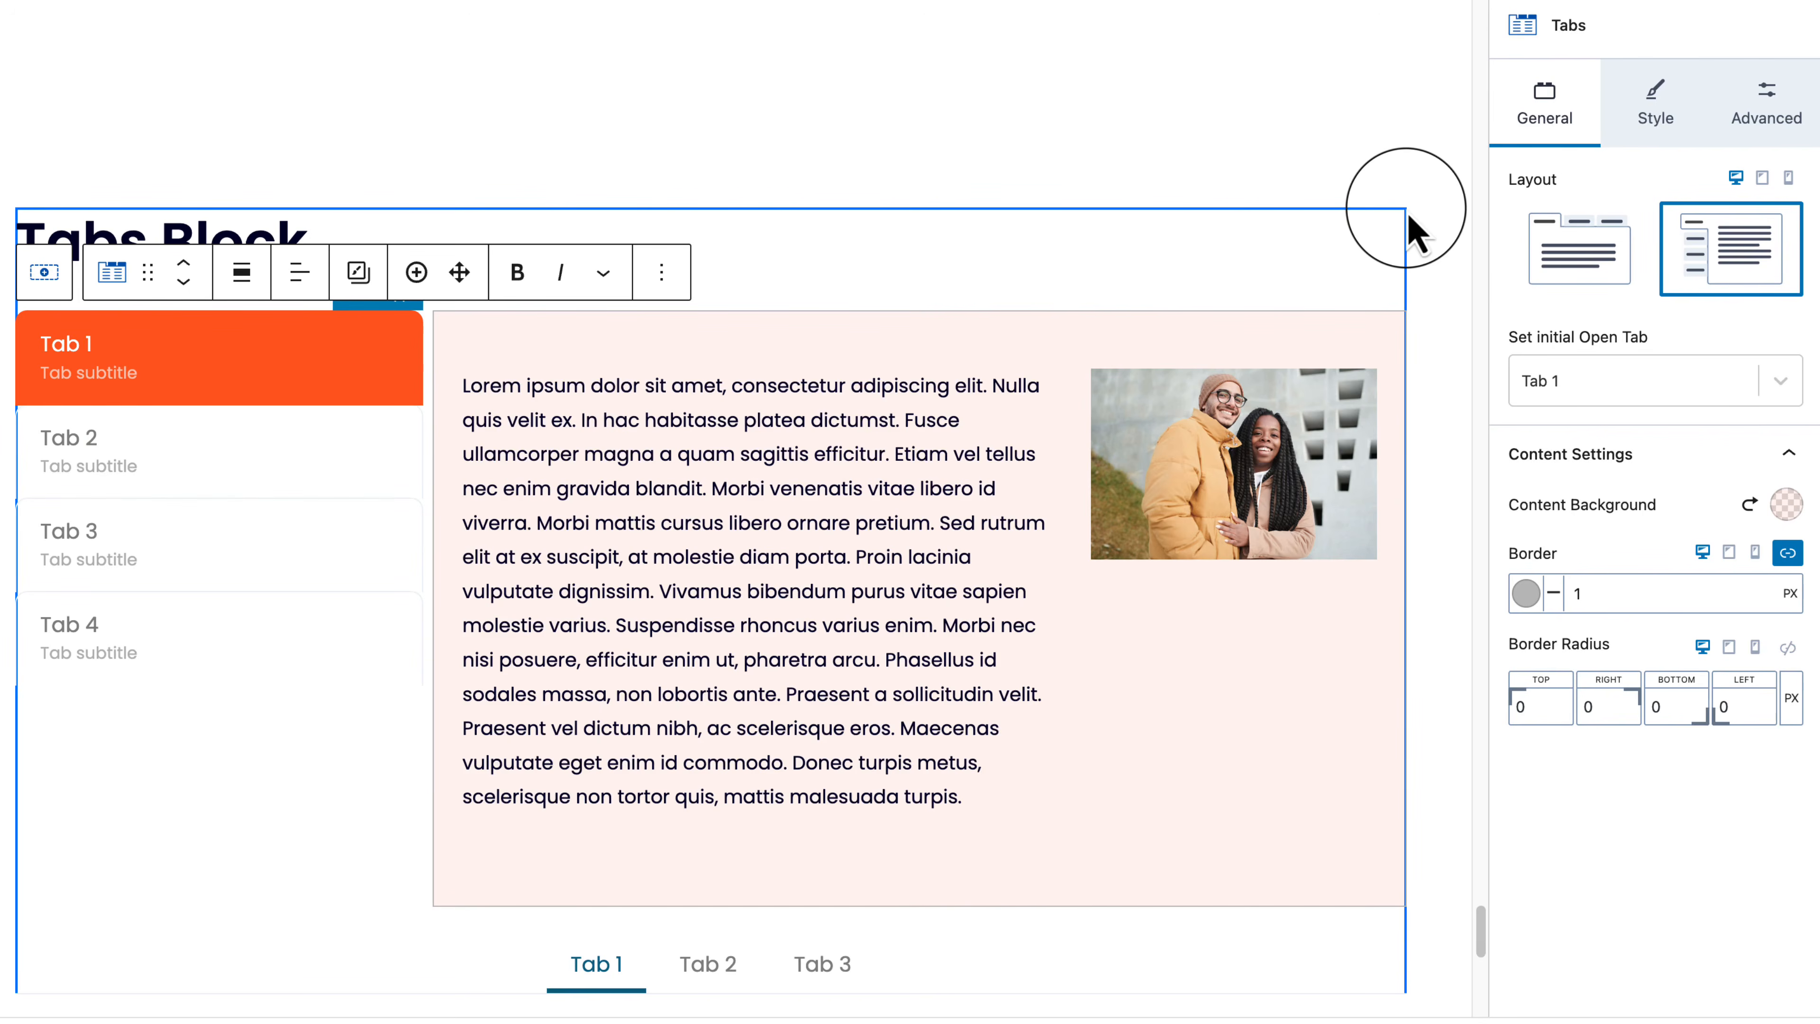
click(1772, 118)
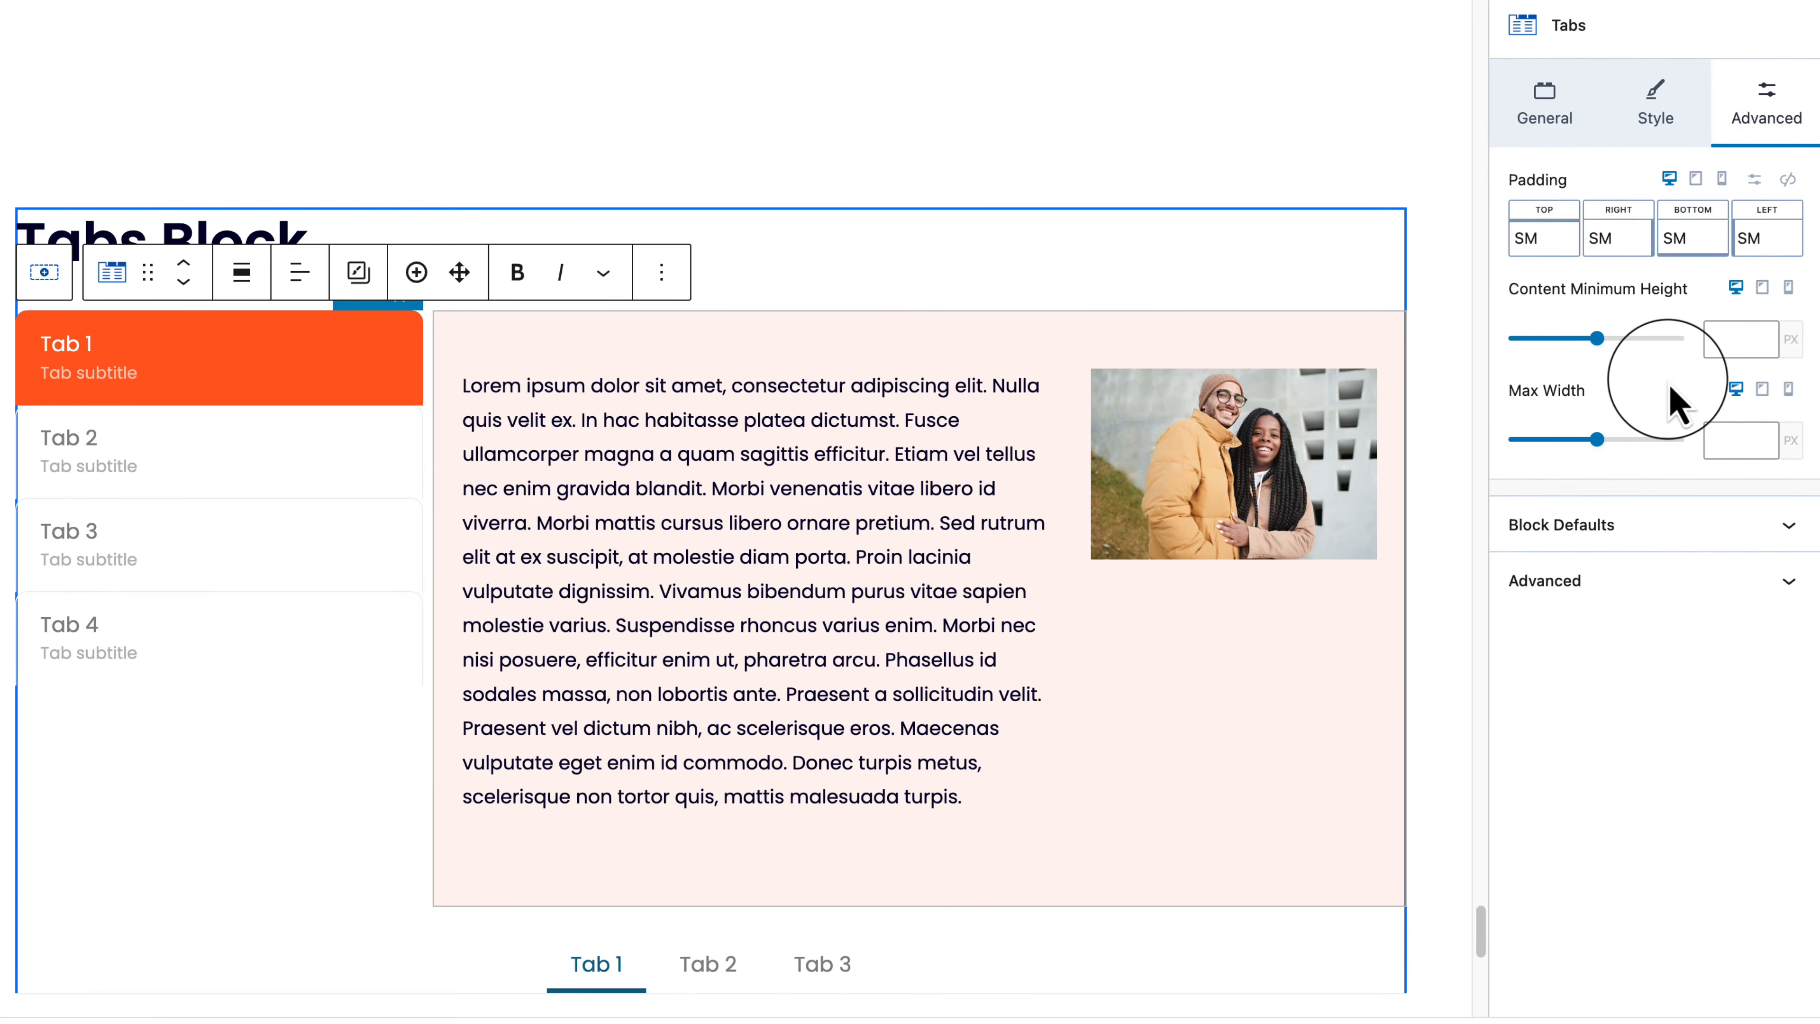
click(1656, 101)
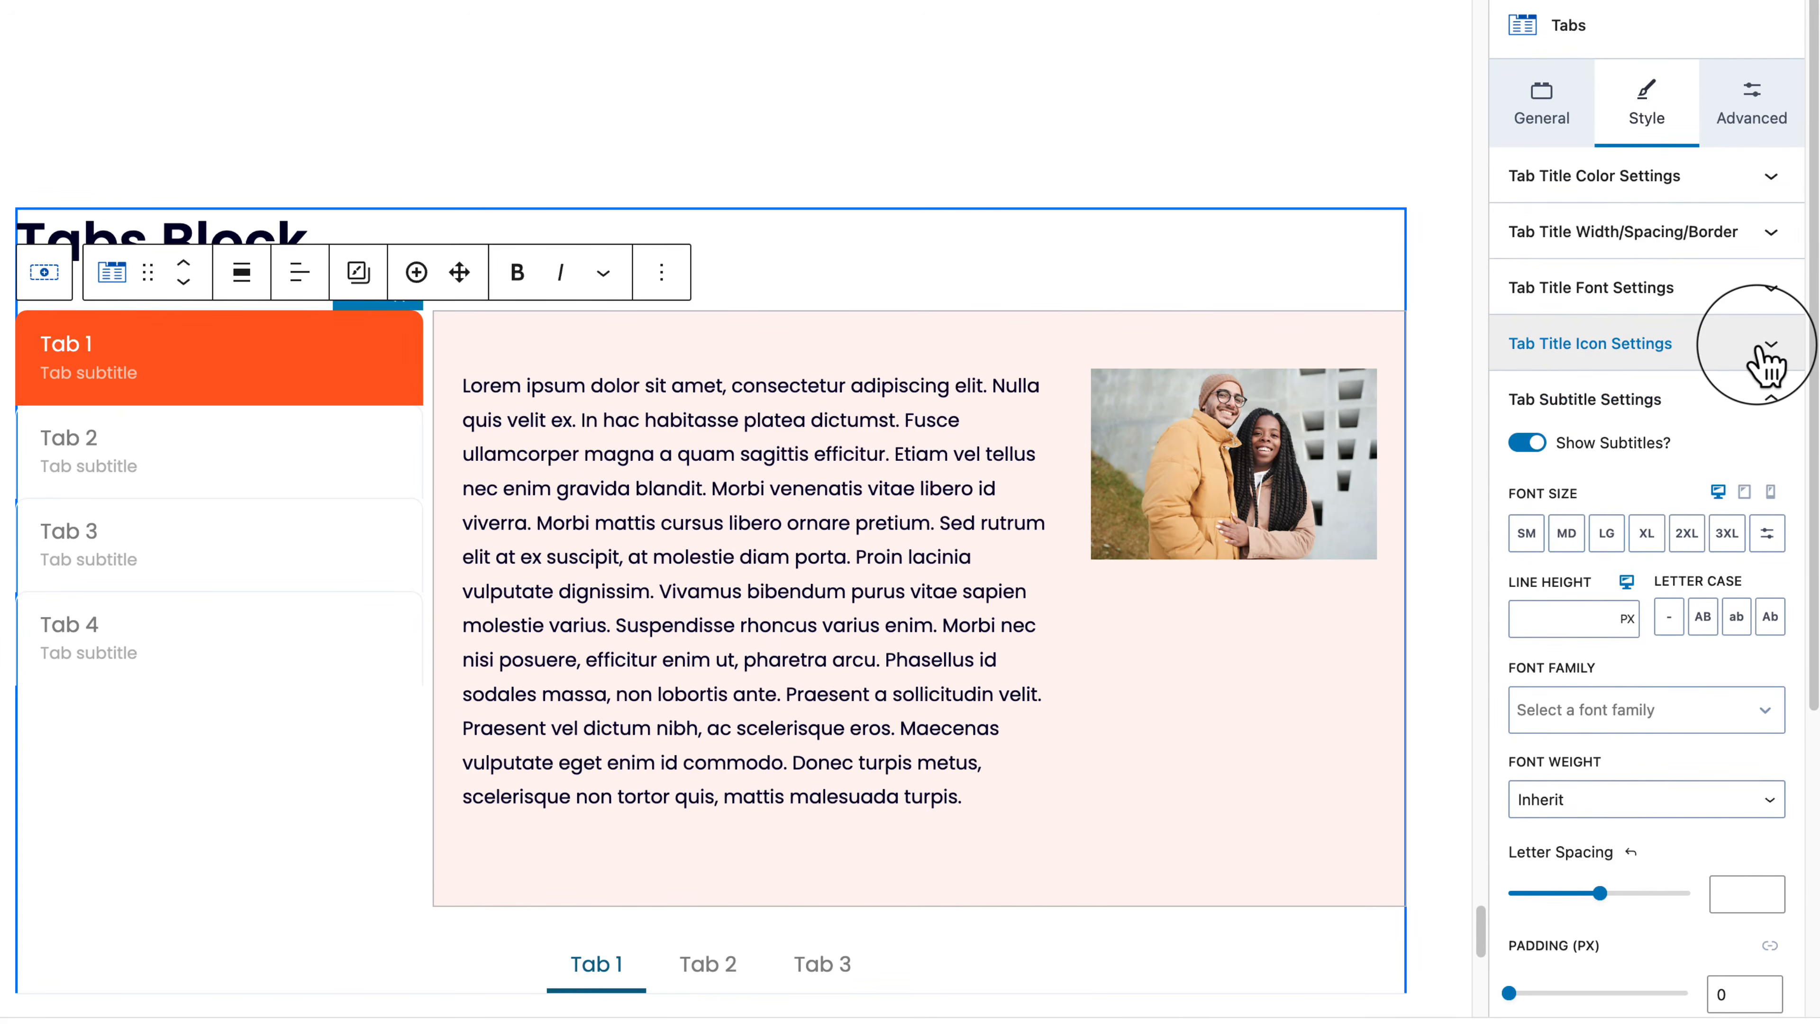
Step: Review the tab title icon, subtitle and anchor settings, collapsing them again
click(1767, 363)
click(1767, 345)
scroll(1719, 574, down, 5)
click(1686, 745)
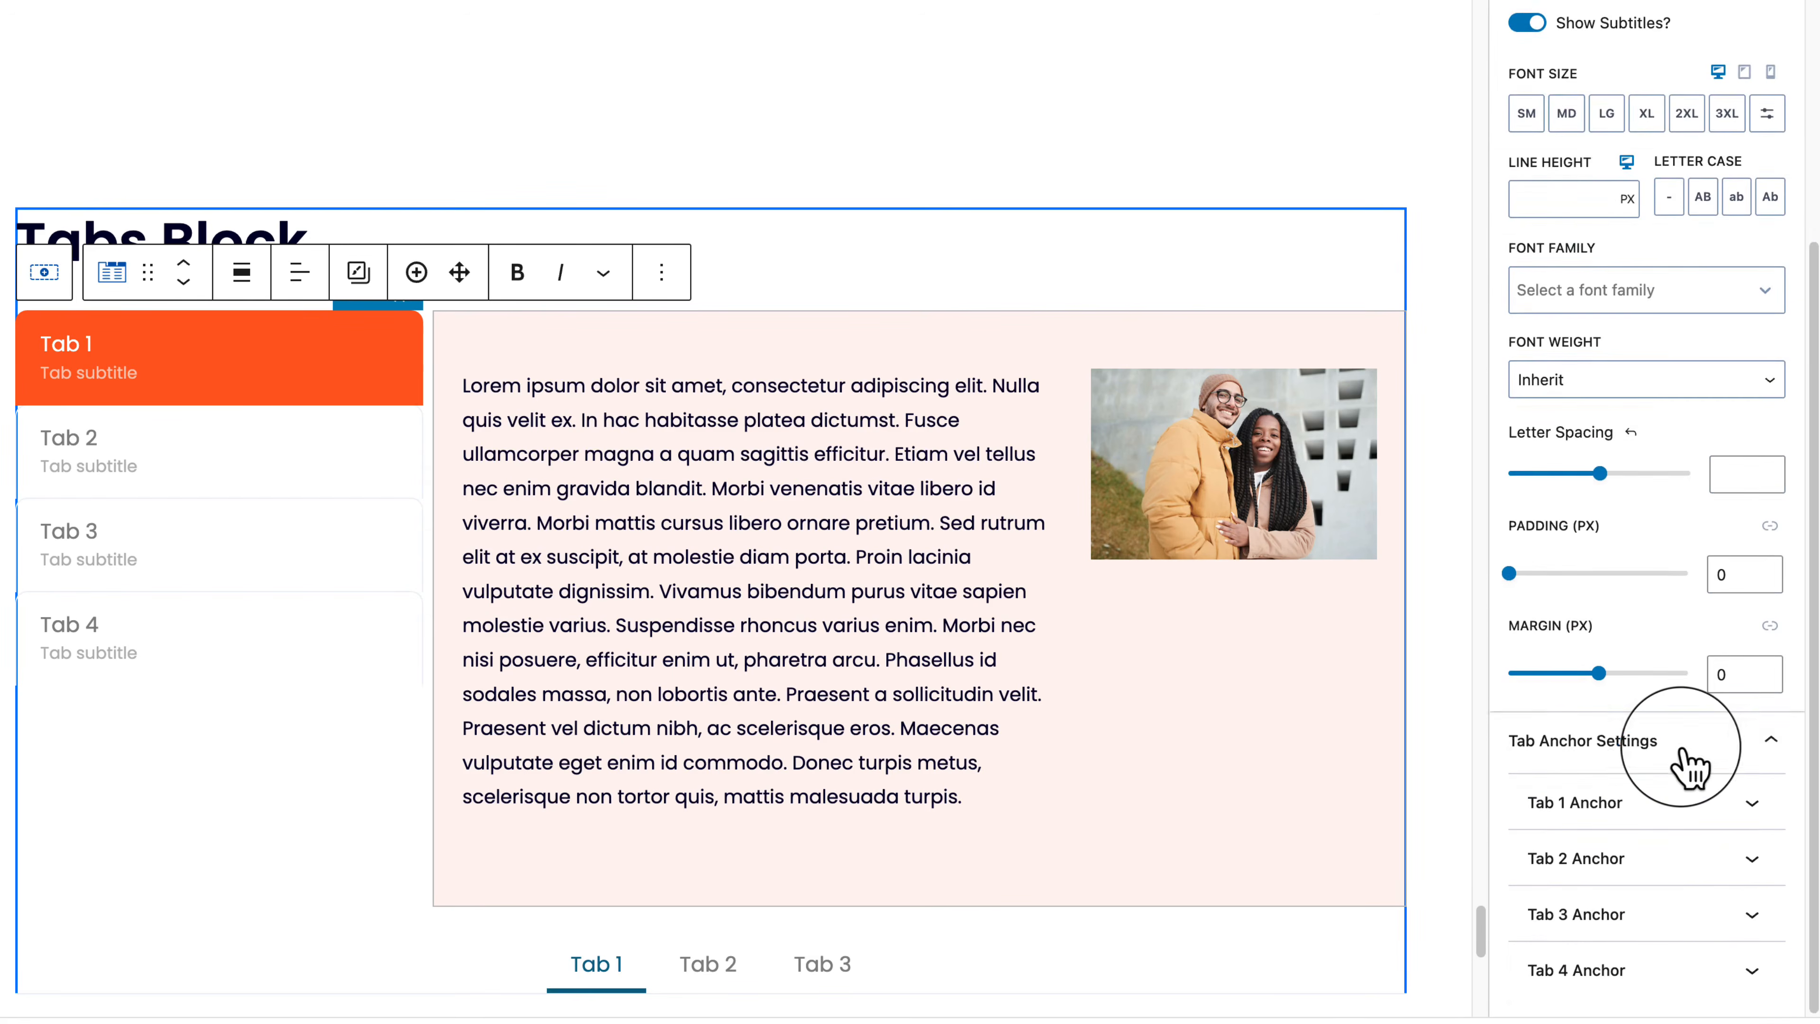
scroll(1687, 757, up, 6)
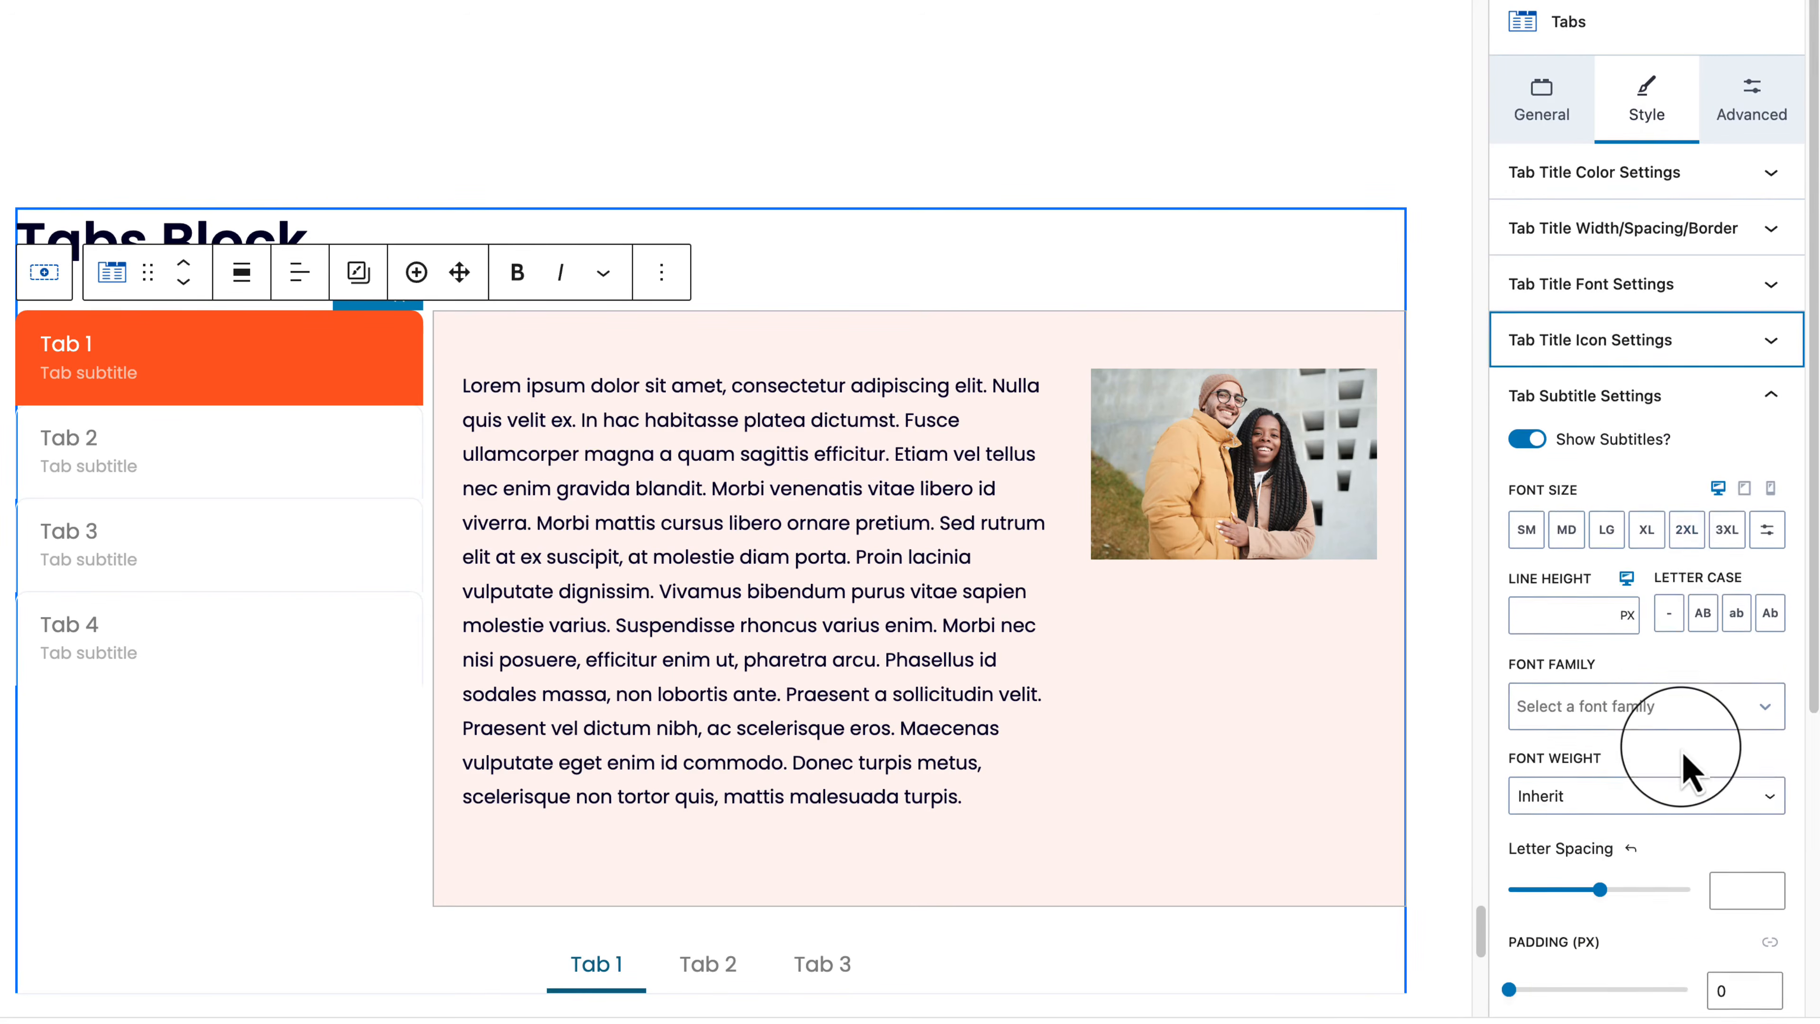
click(1728, 405)
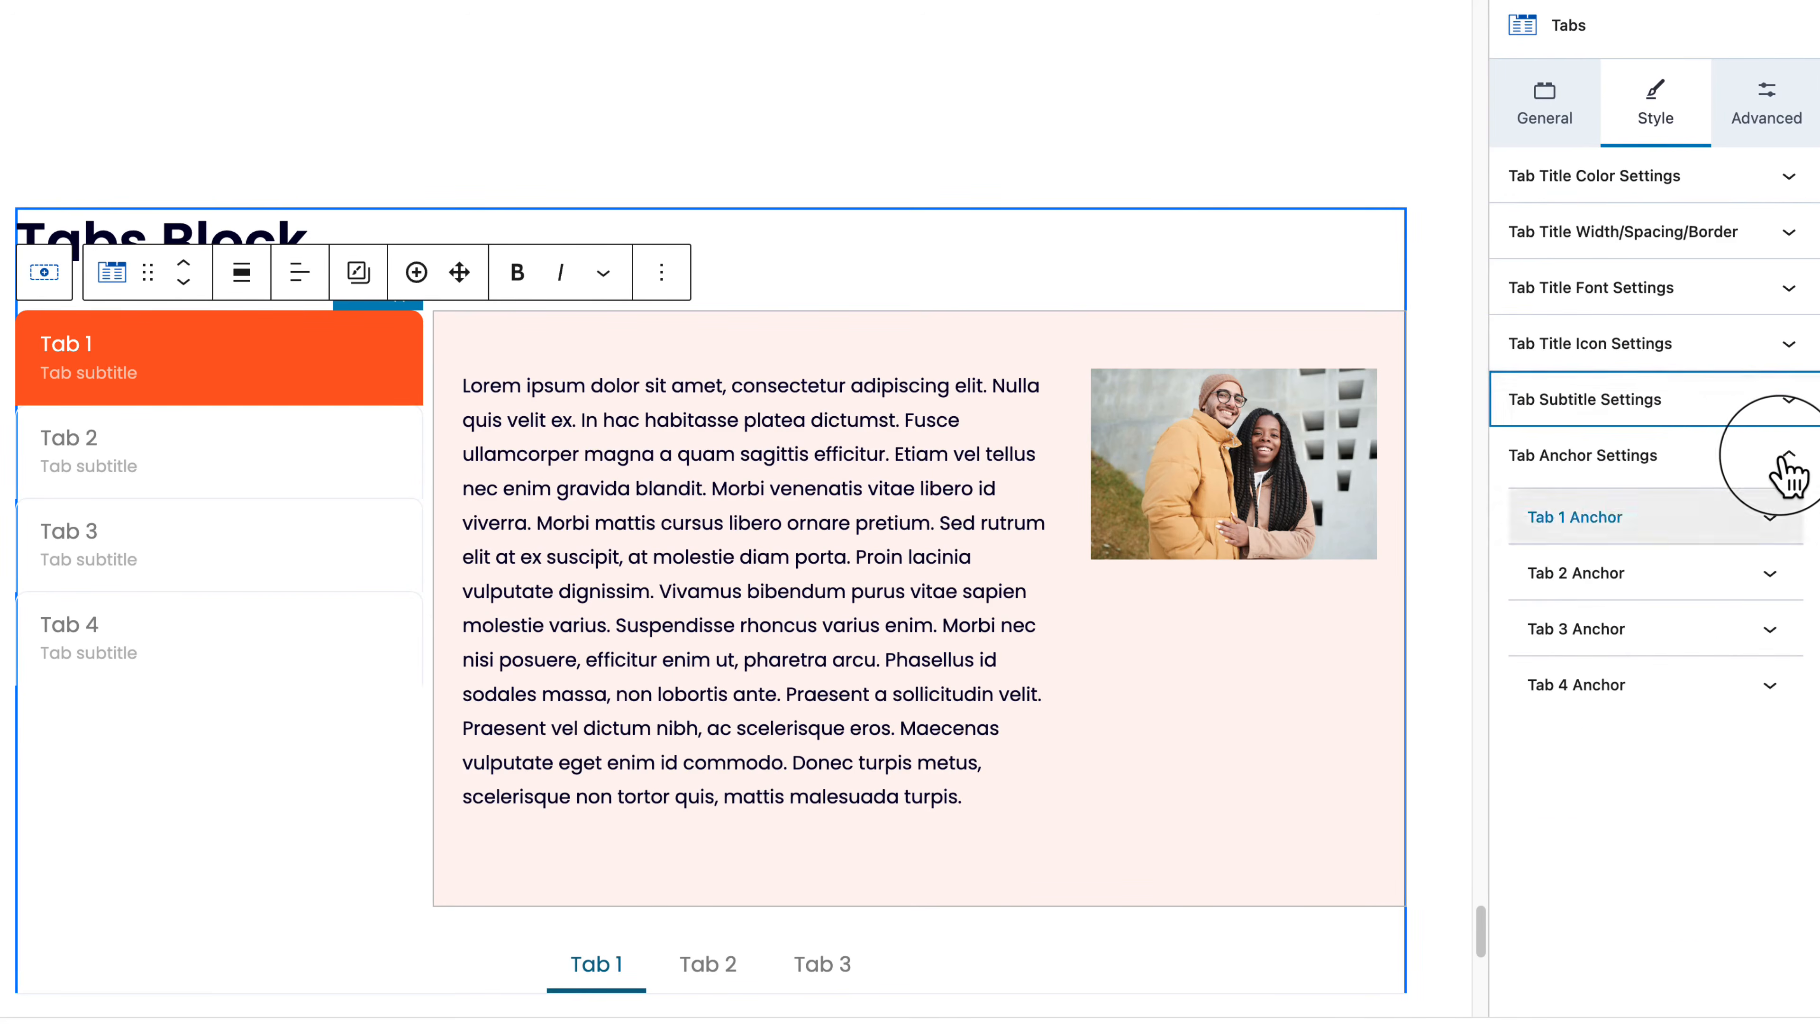
click(1784, 462)
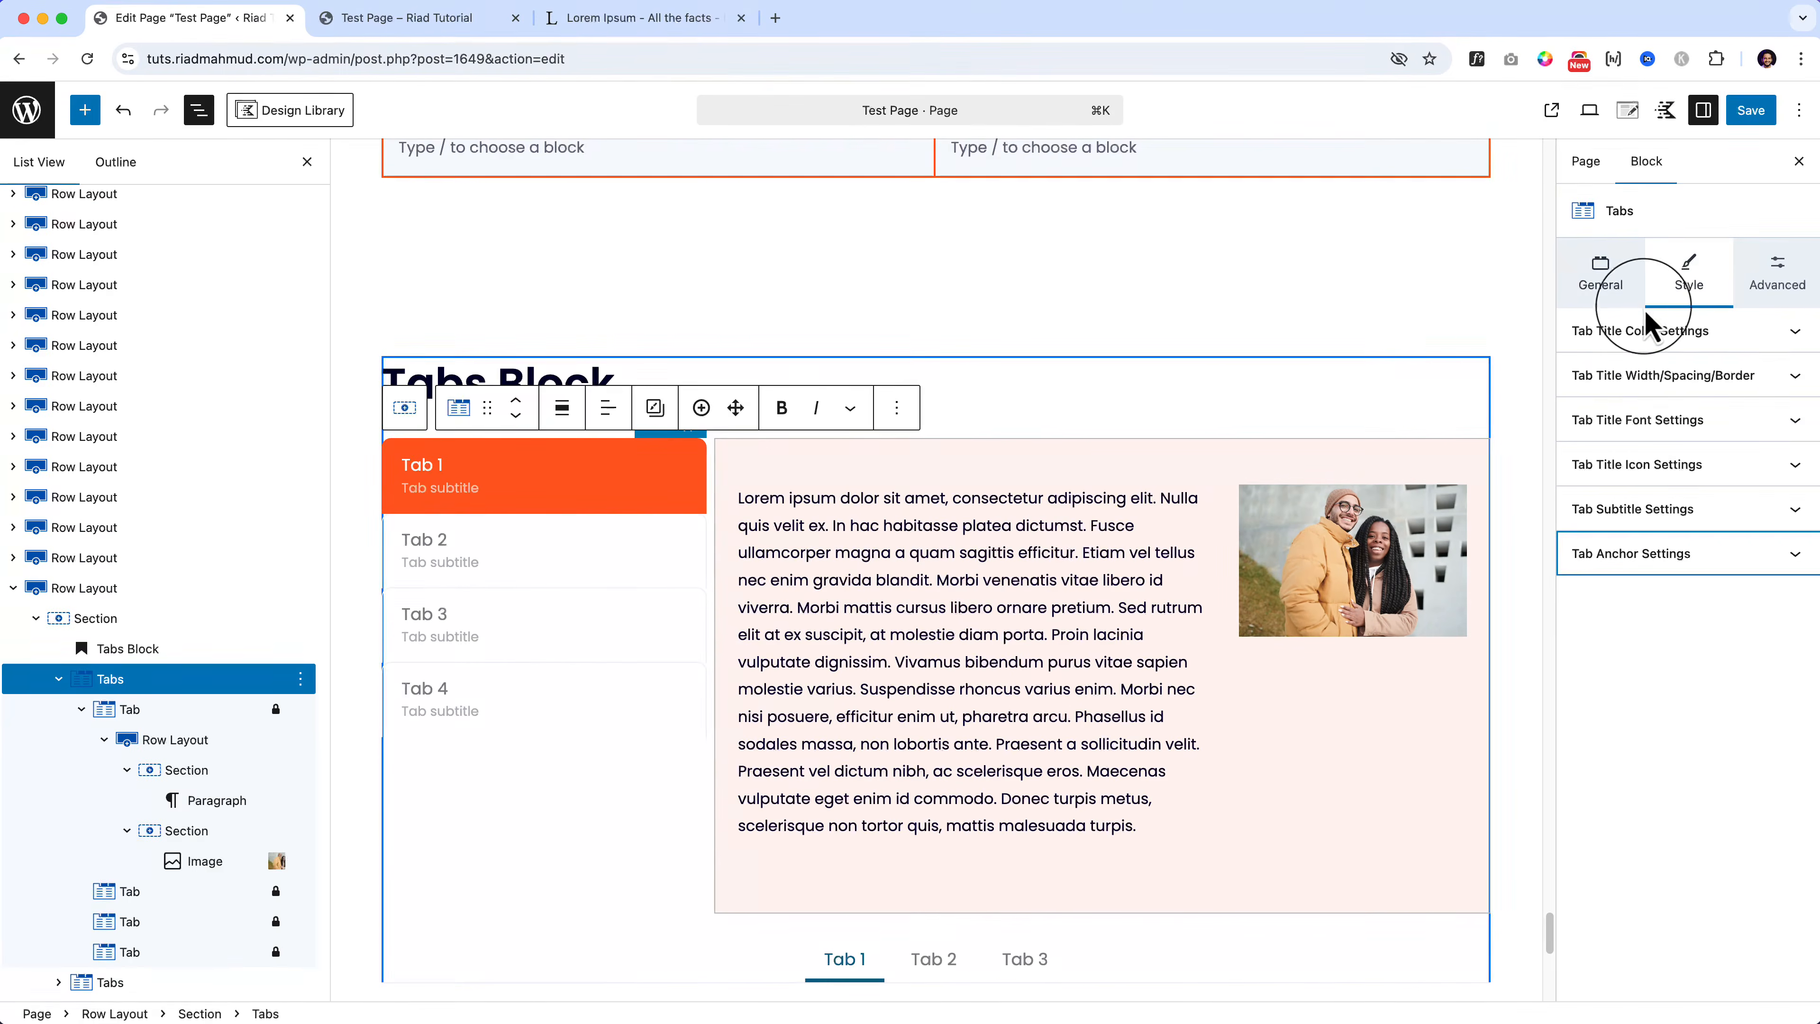
Step: Duplicate the tabs row and delete the Tabs block from the copy
click(161, 586)
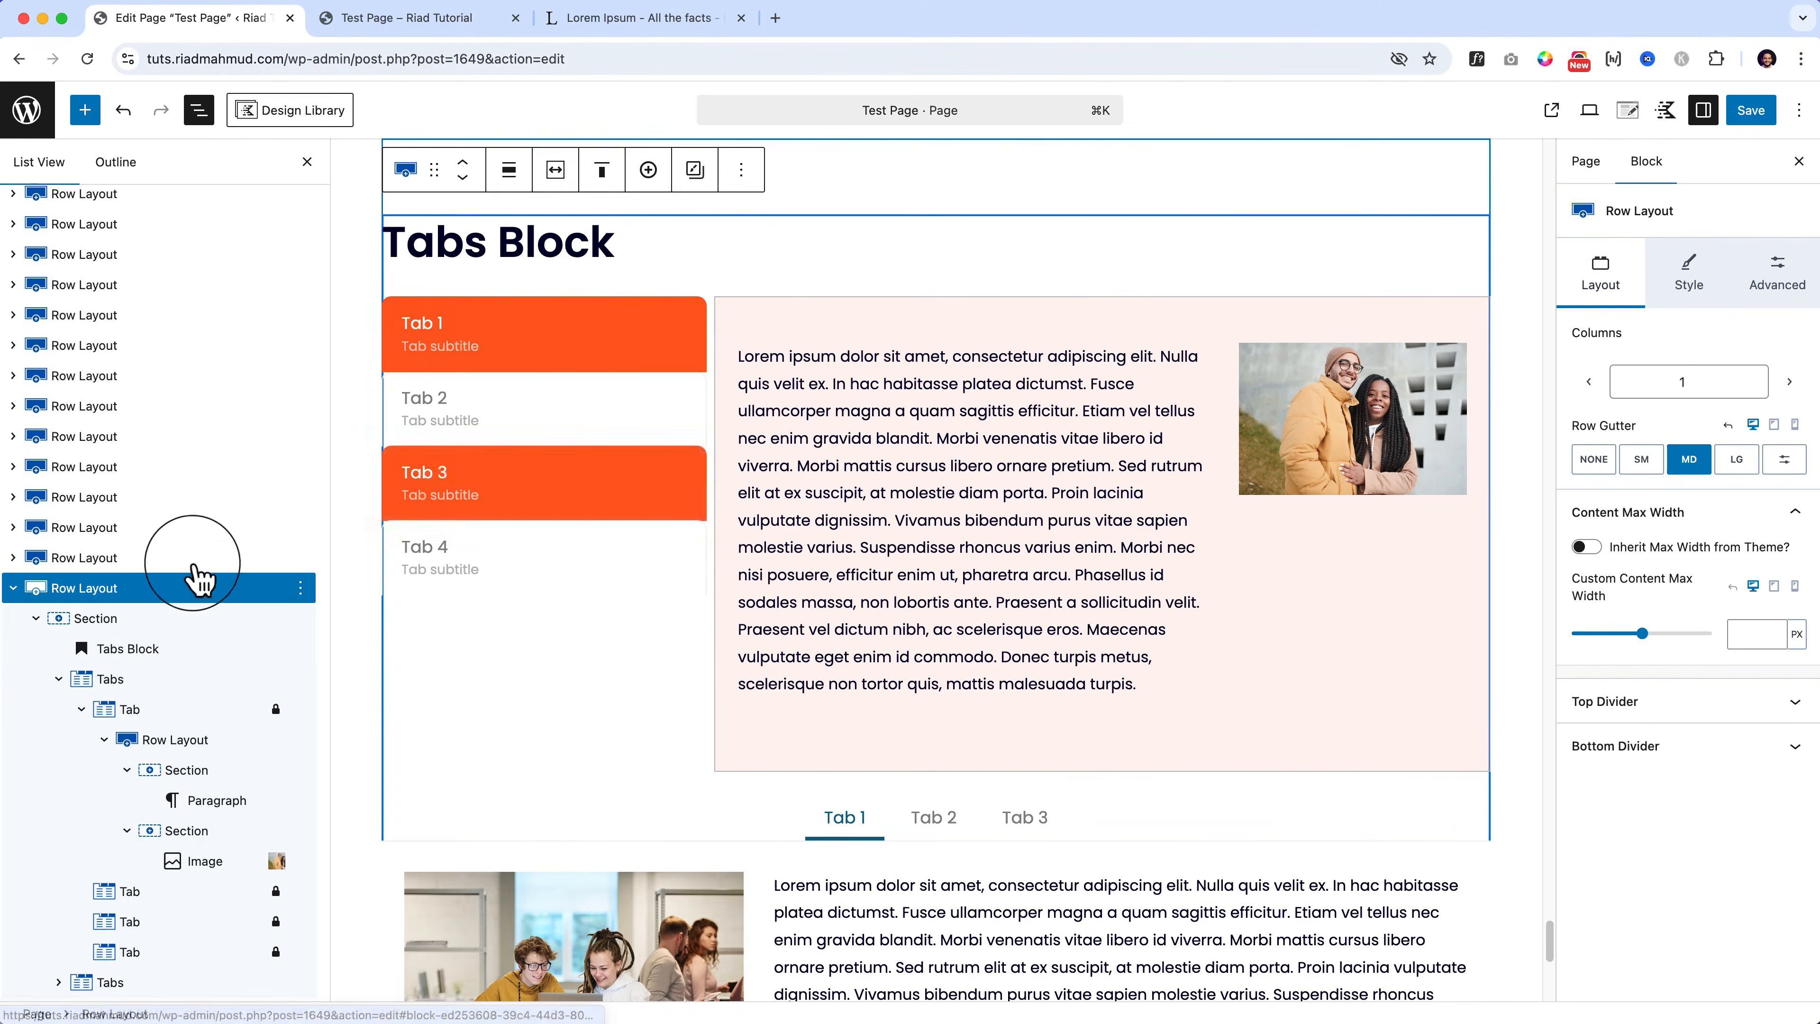
click(739, 173)
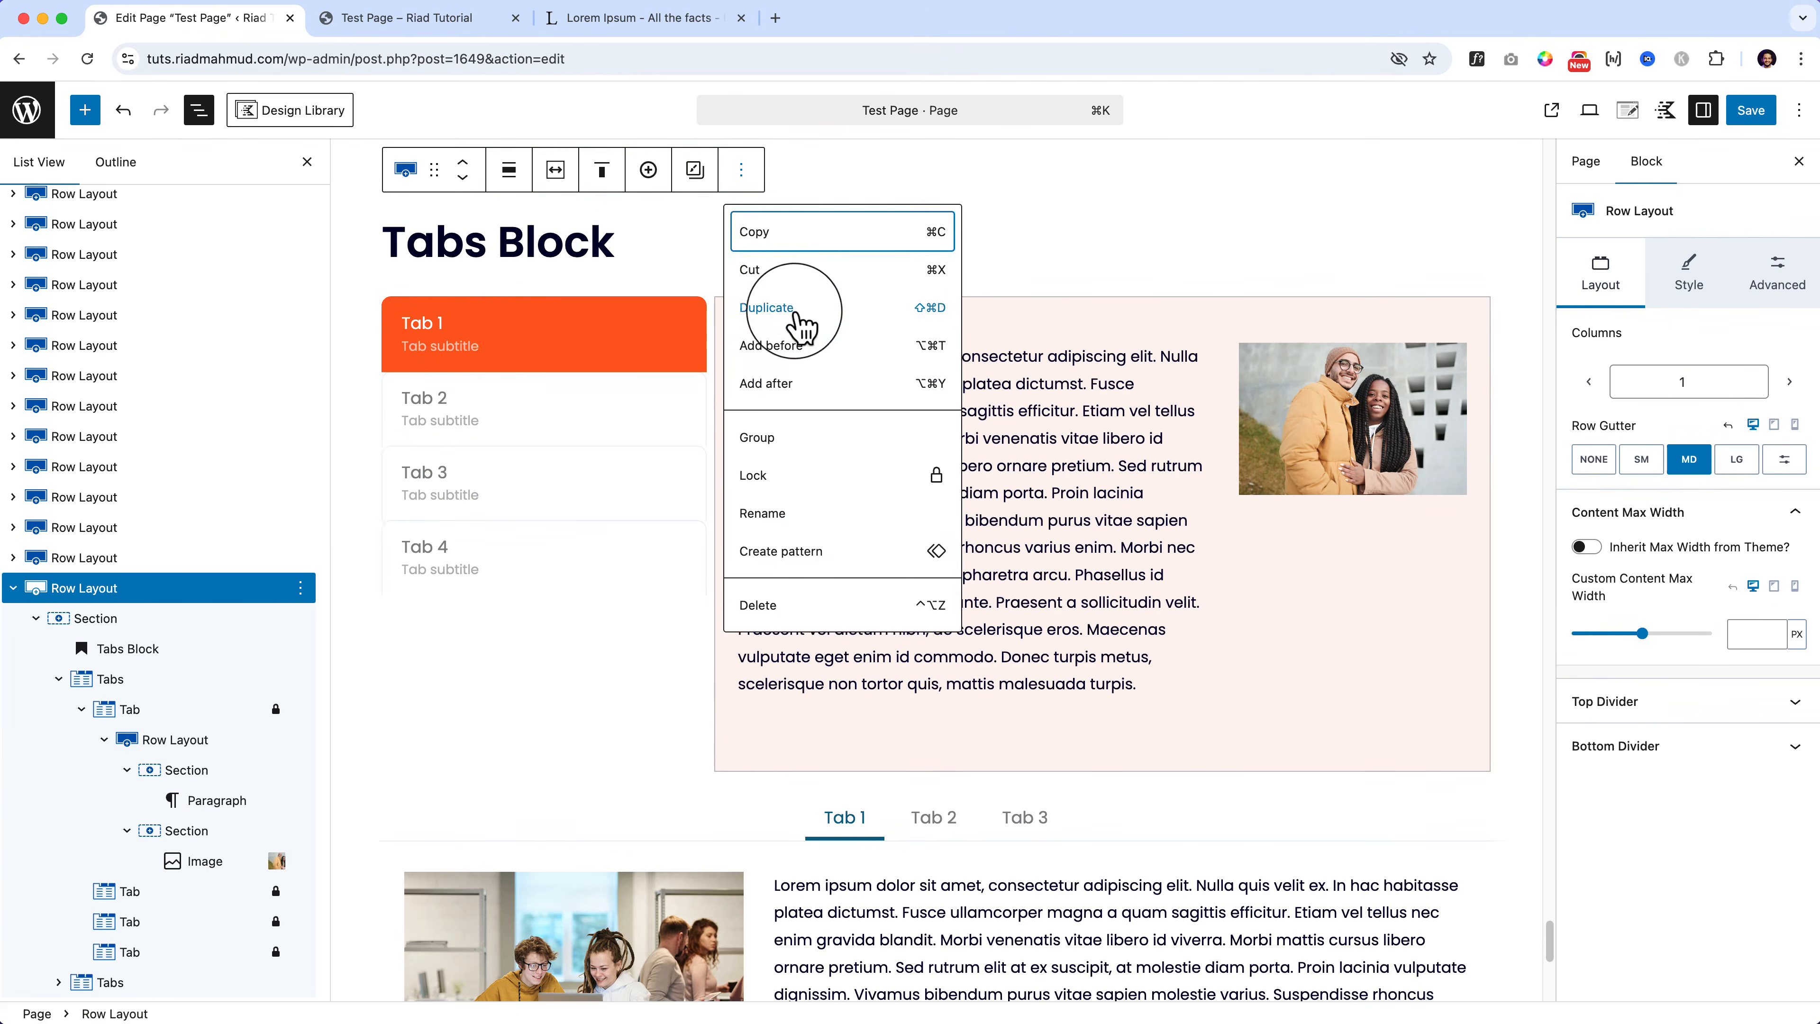
click(802, 326)
scroll(802, 731, down, 5)
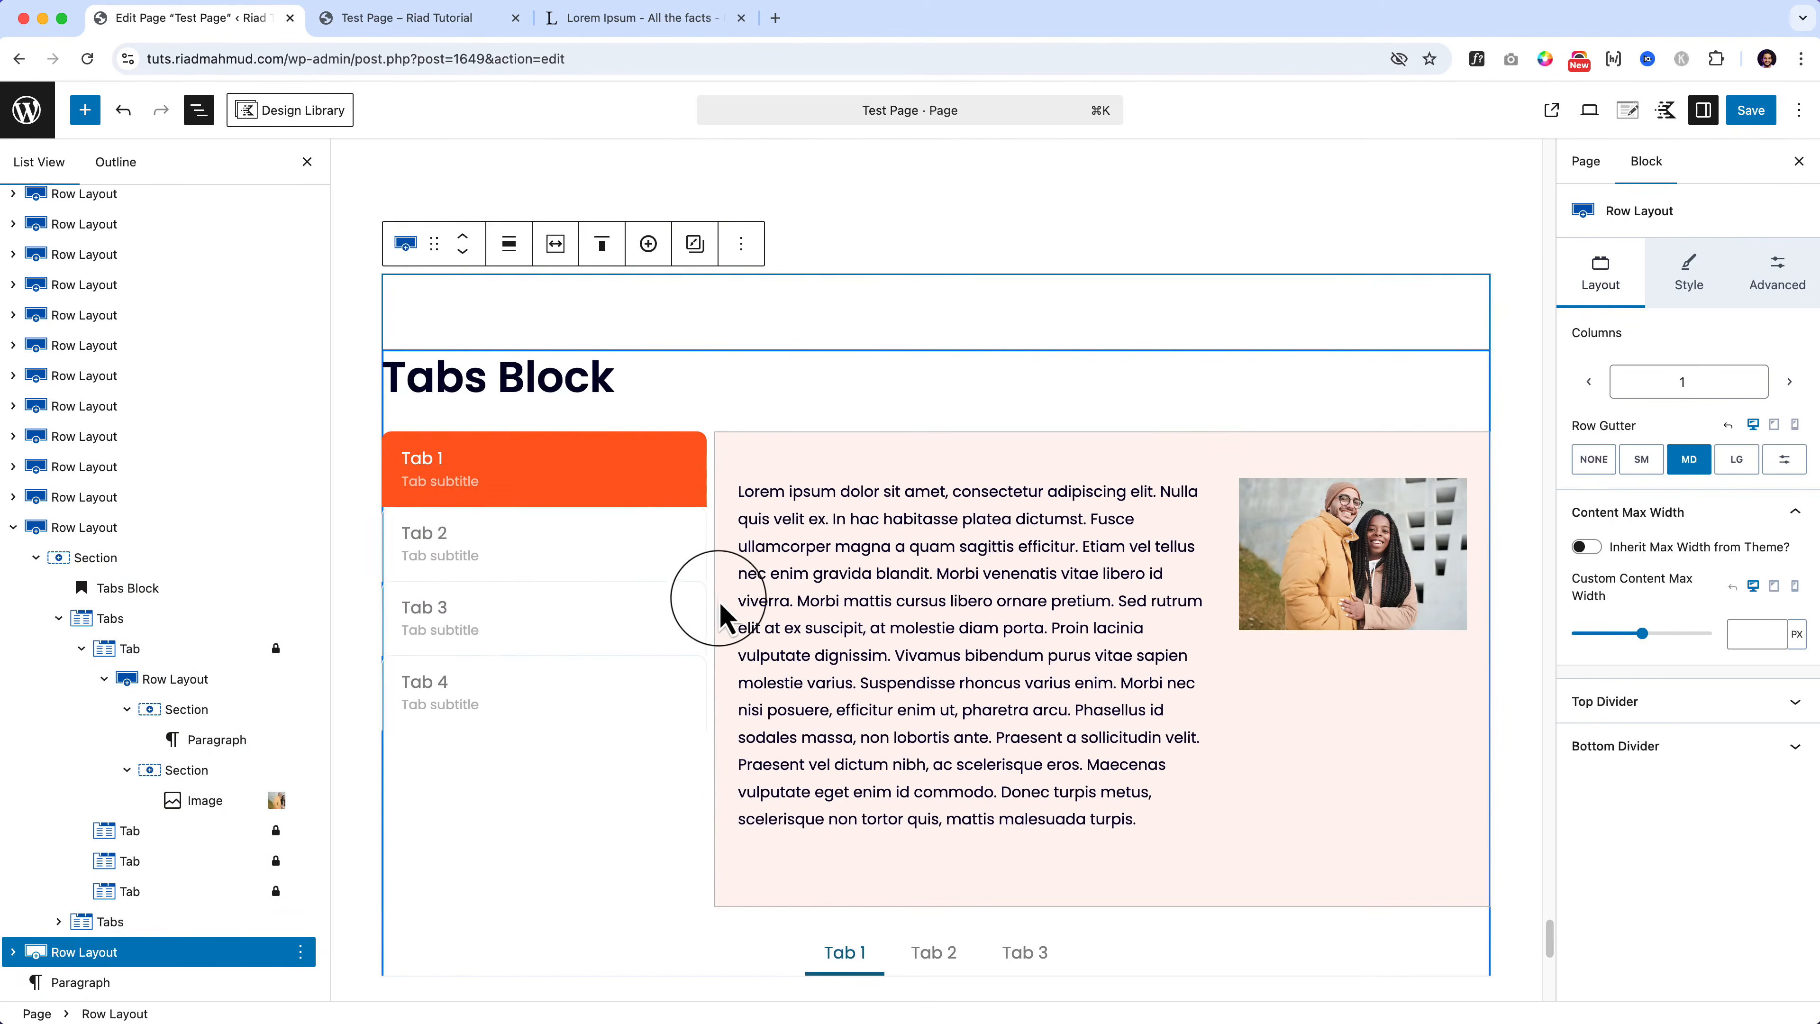
click(724, 618)
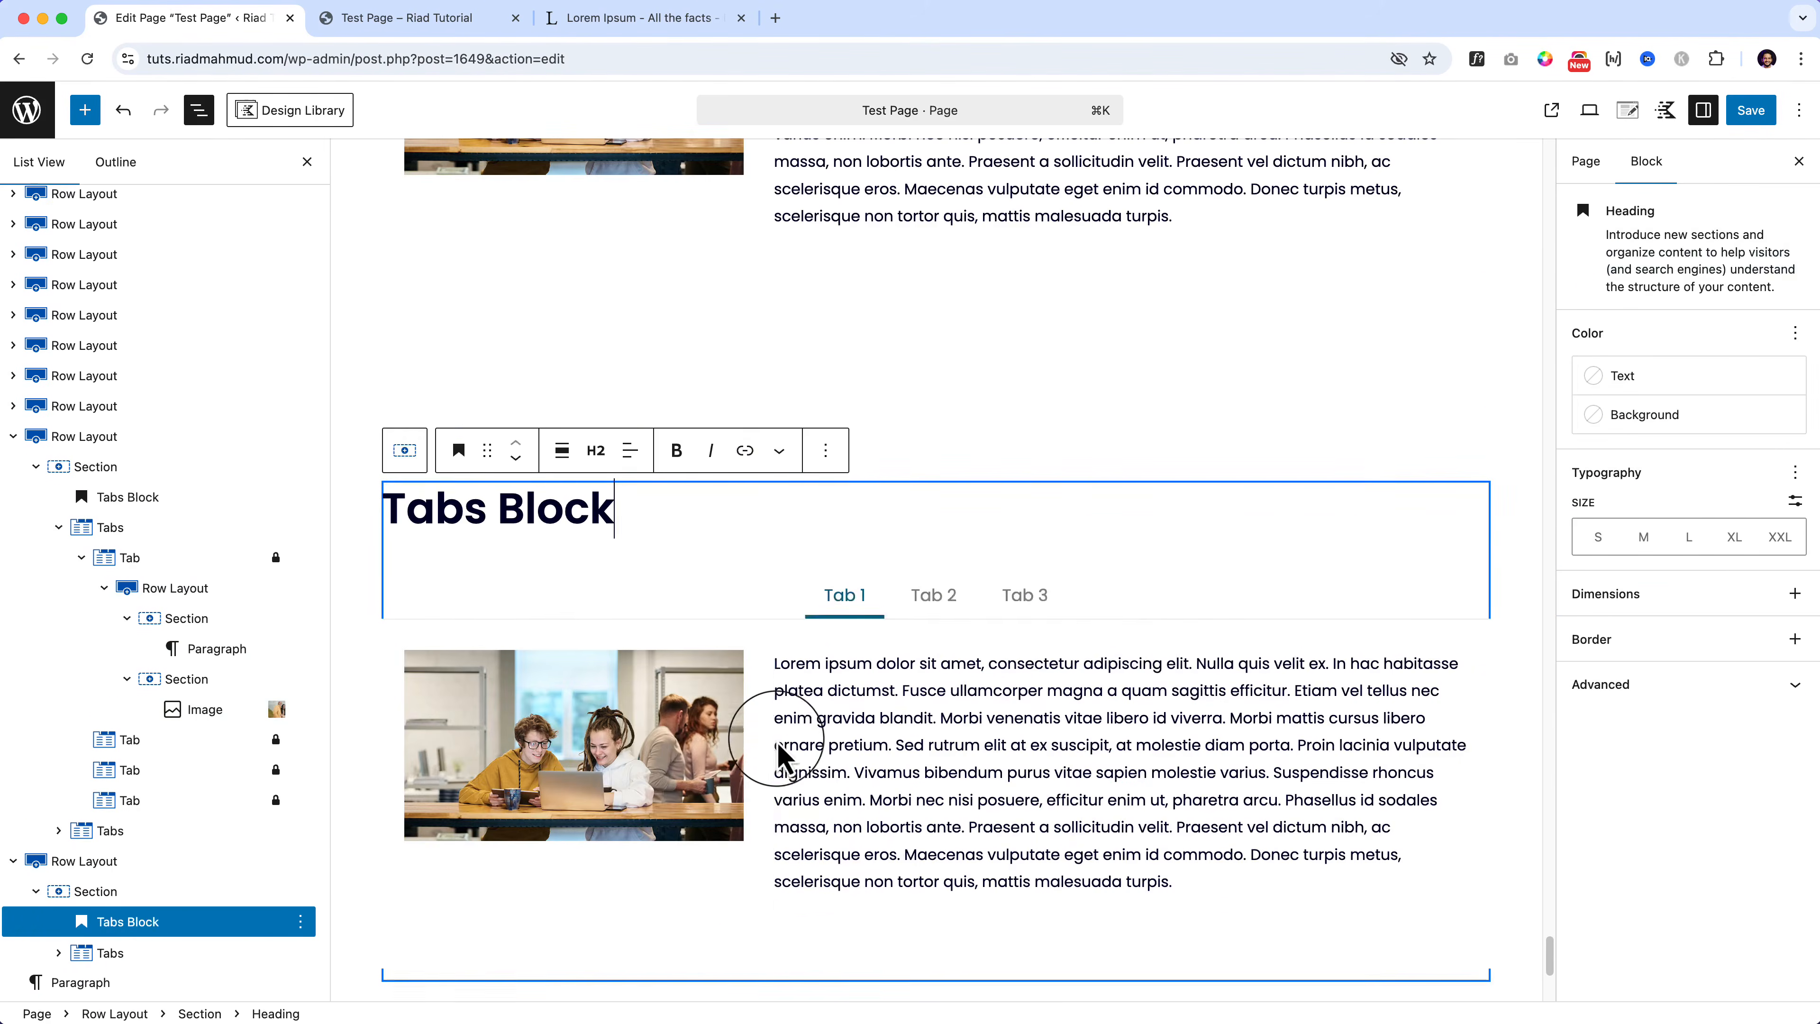
click(777, 750)
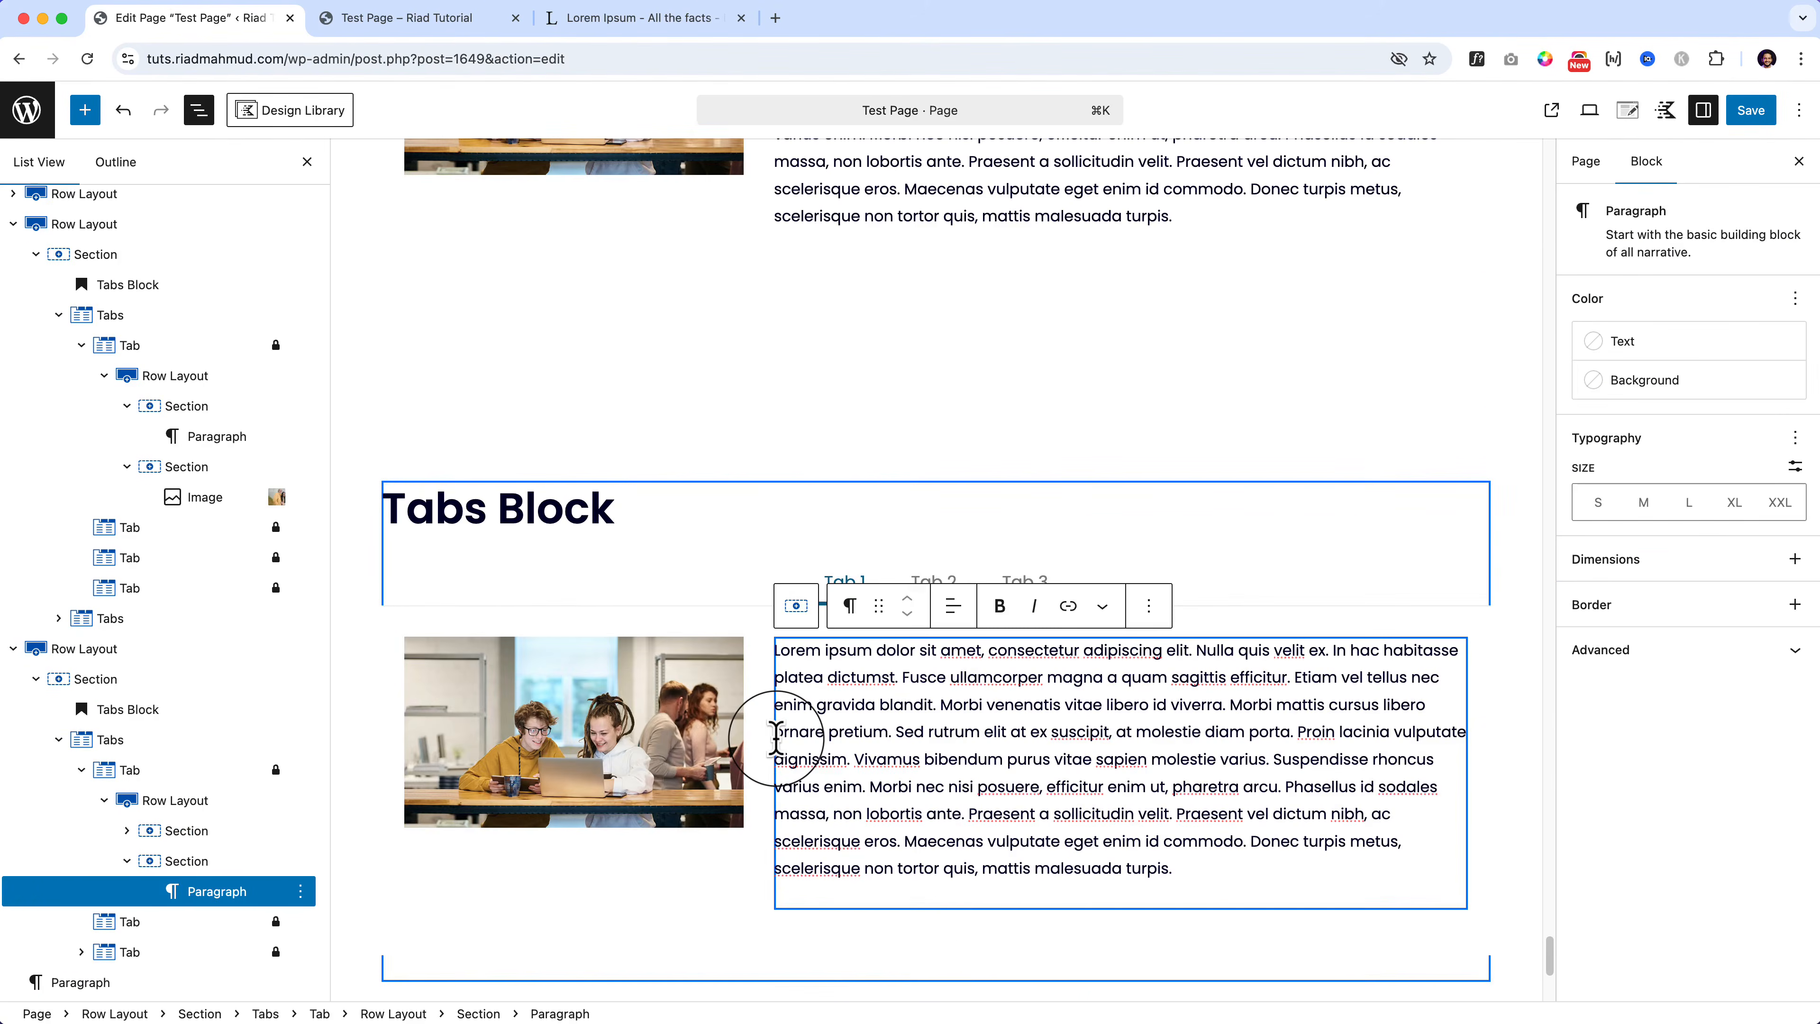
click(186, 746)
click(300, 739)
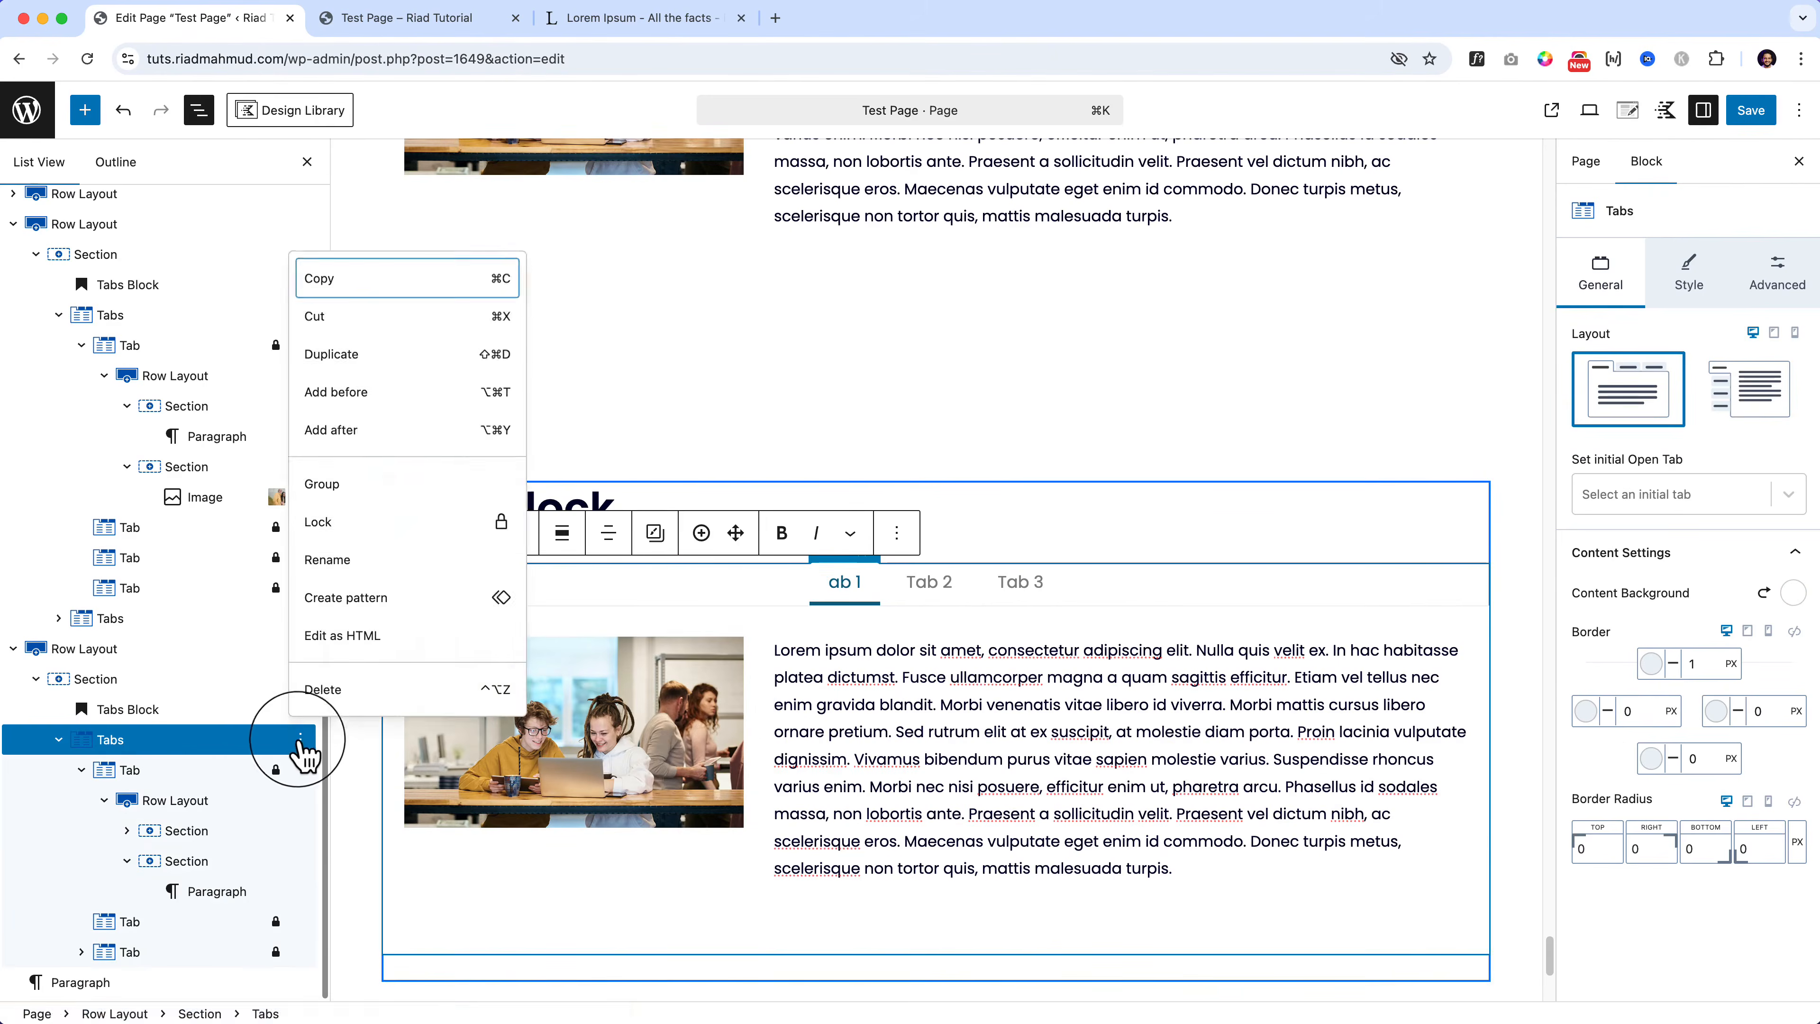
click(319, 694)
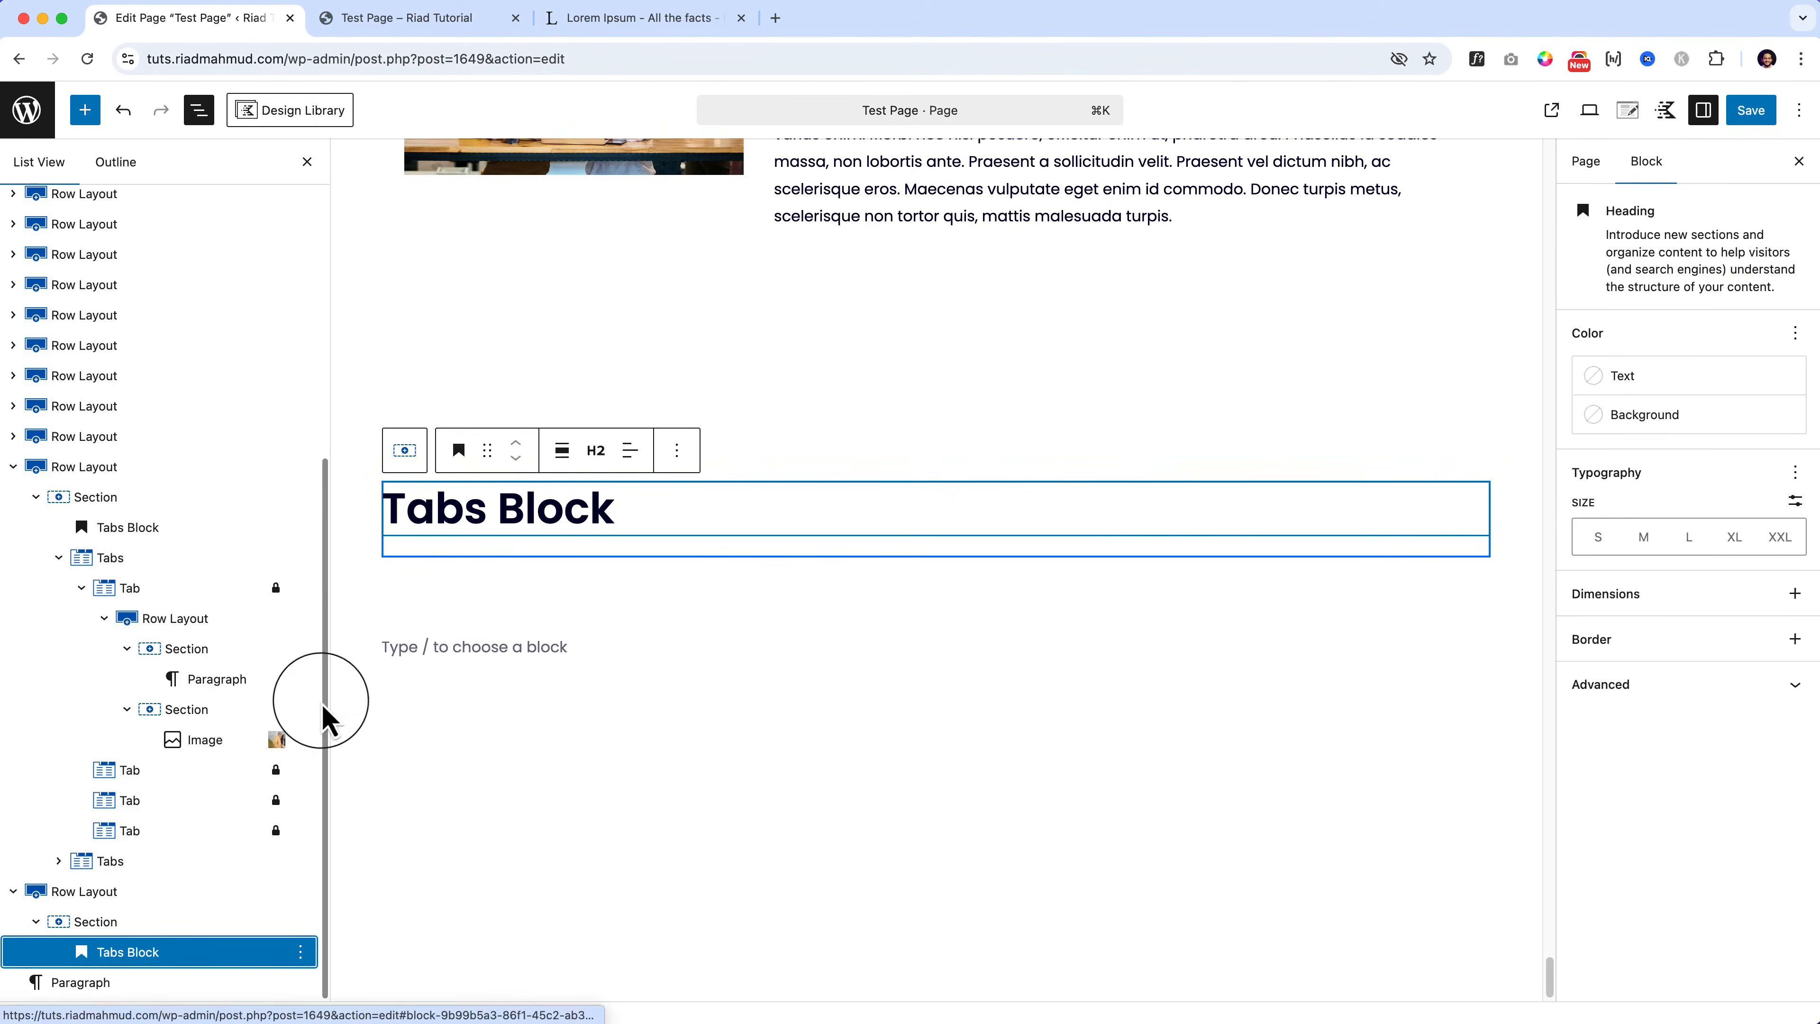
Step: Drag a Testimonials block below the copied heading and start retyping the heading as 'Test'
click(84, 110)
scroll(200, 853, down, 6)
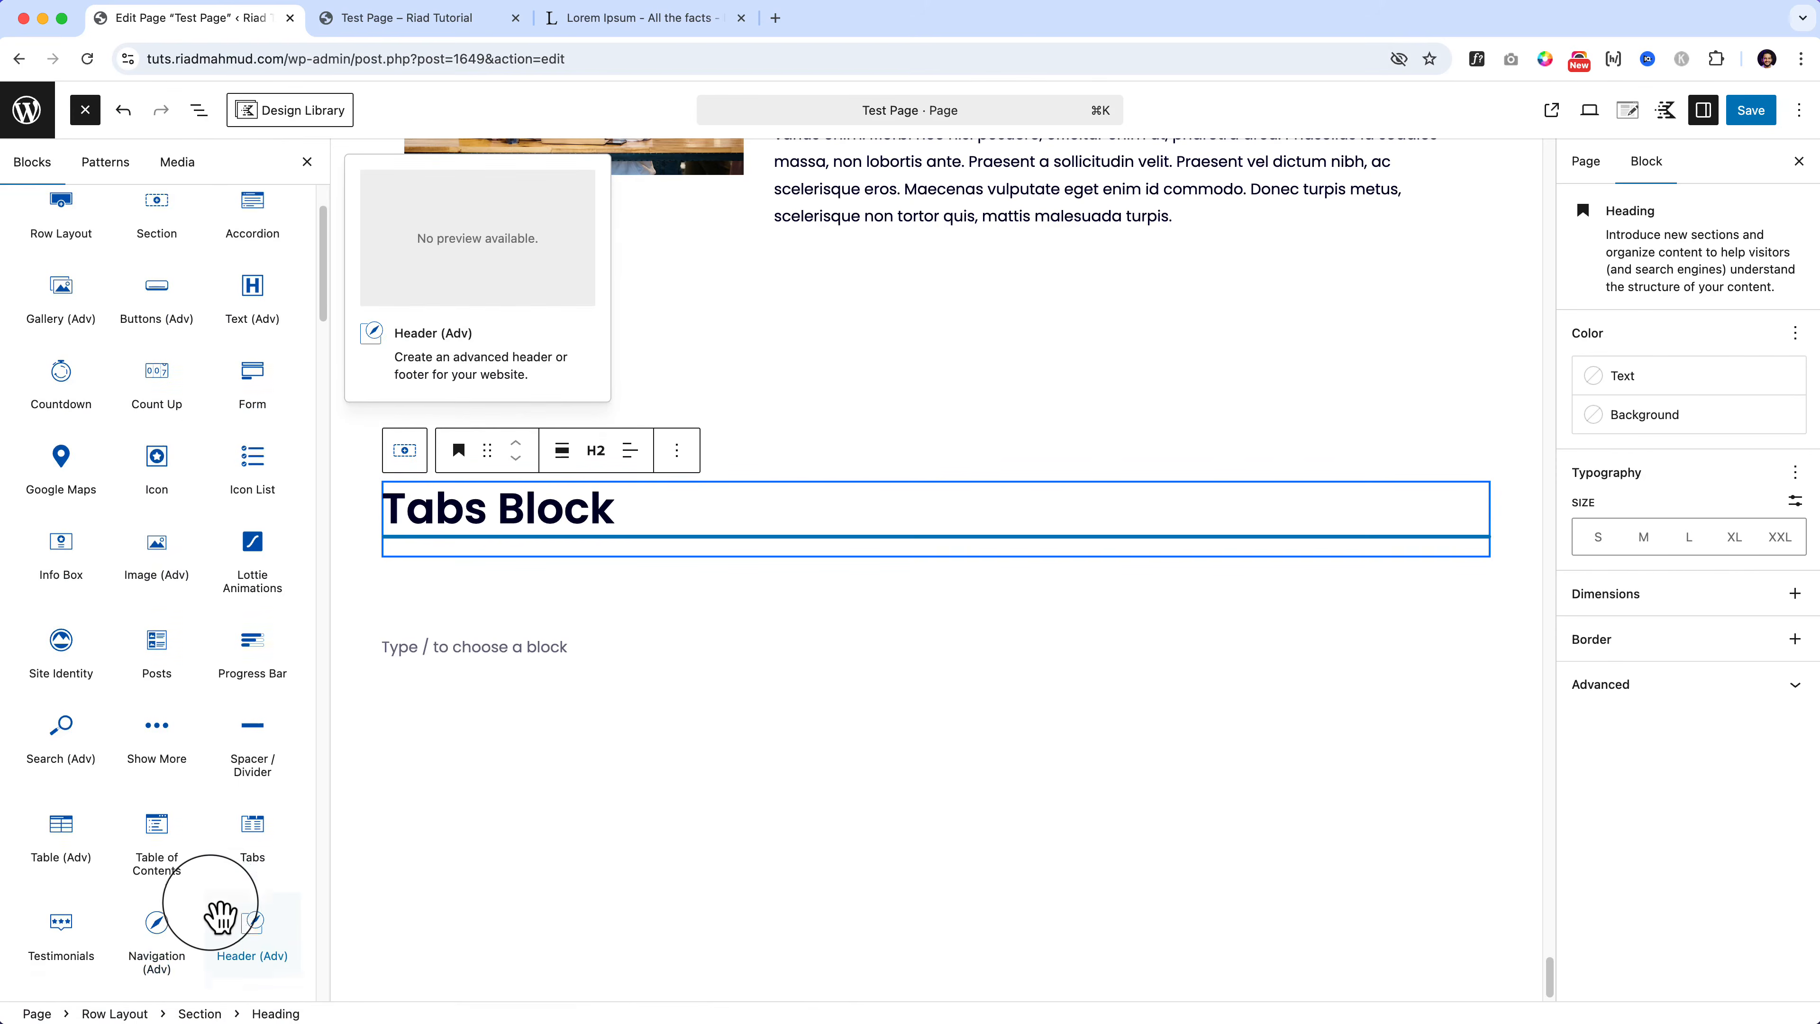
drag(63, 630, 544, 558)
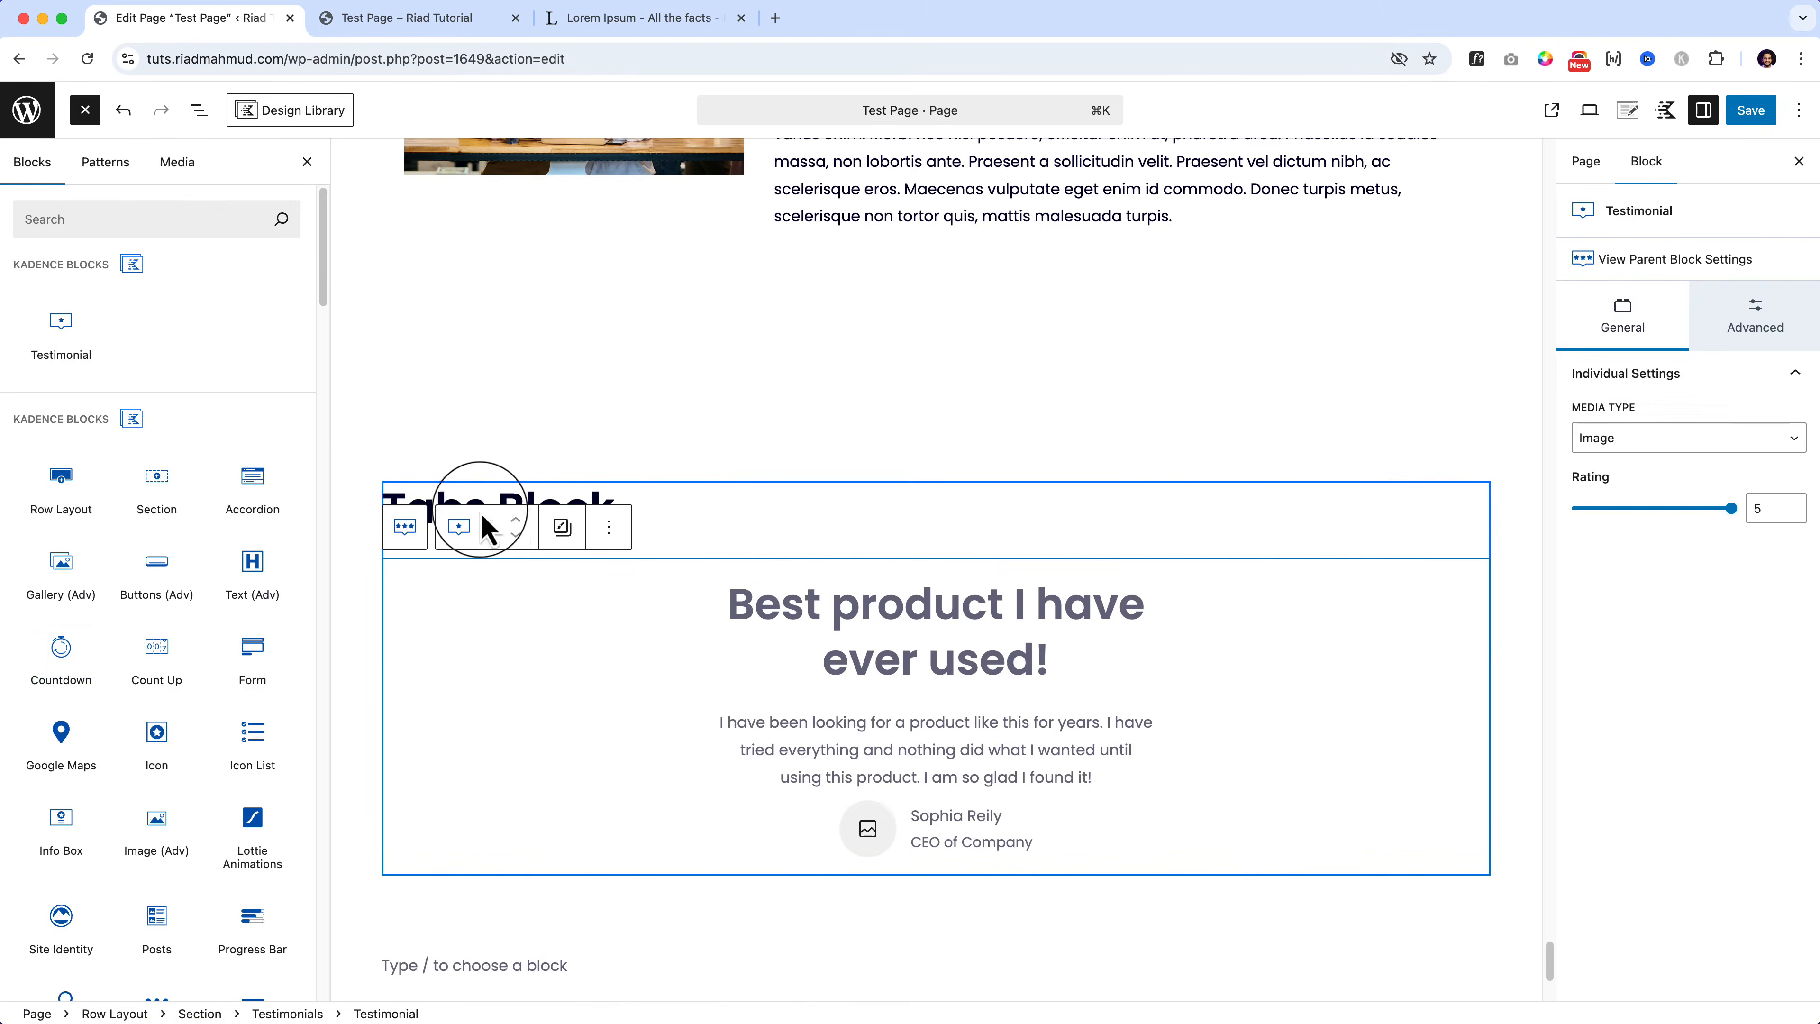
triple_click(452, 496)
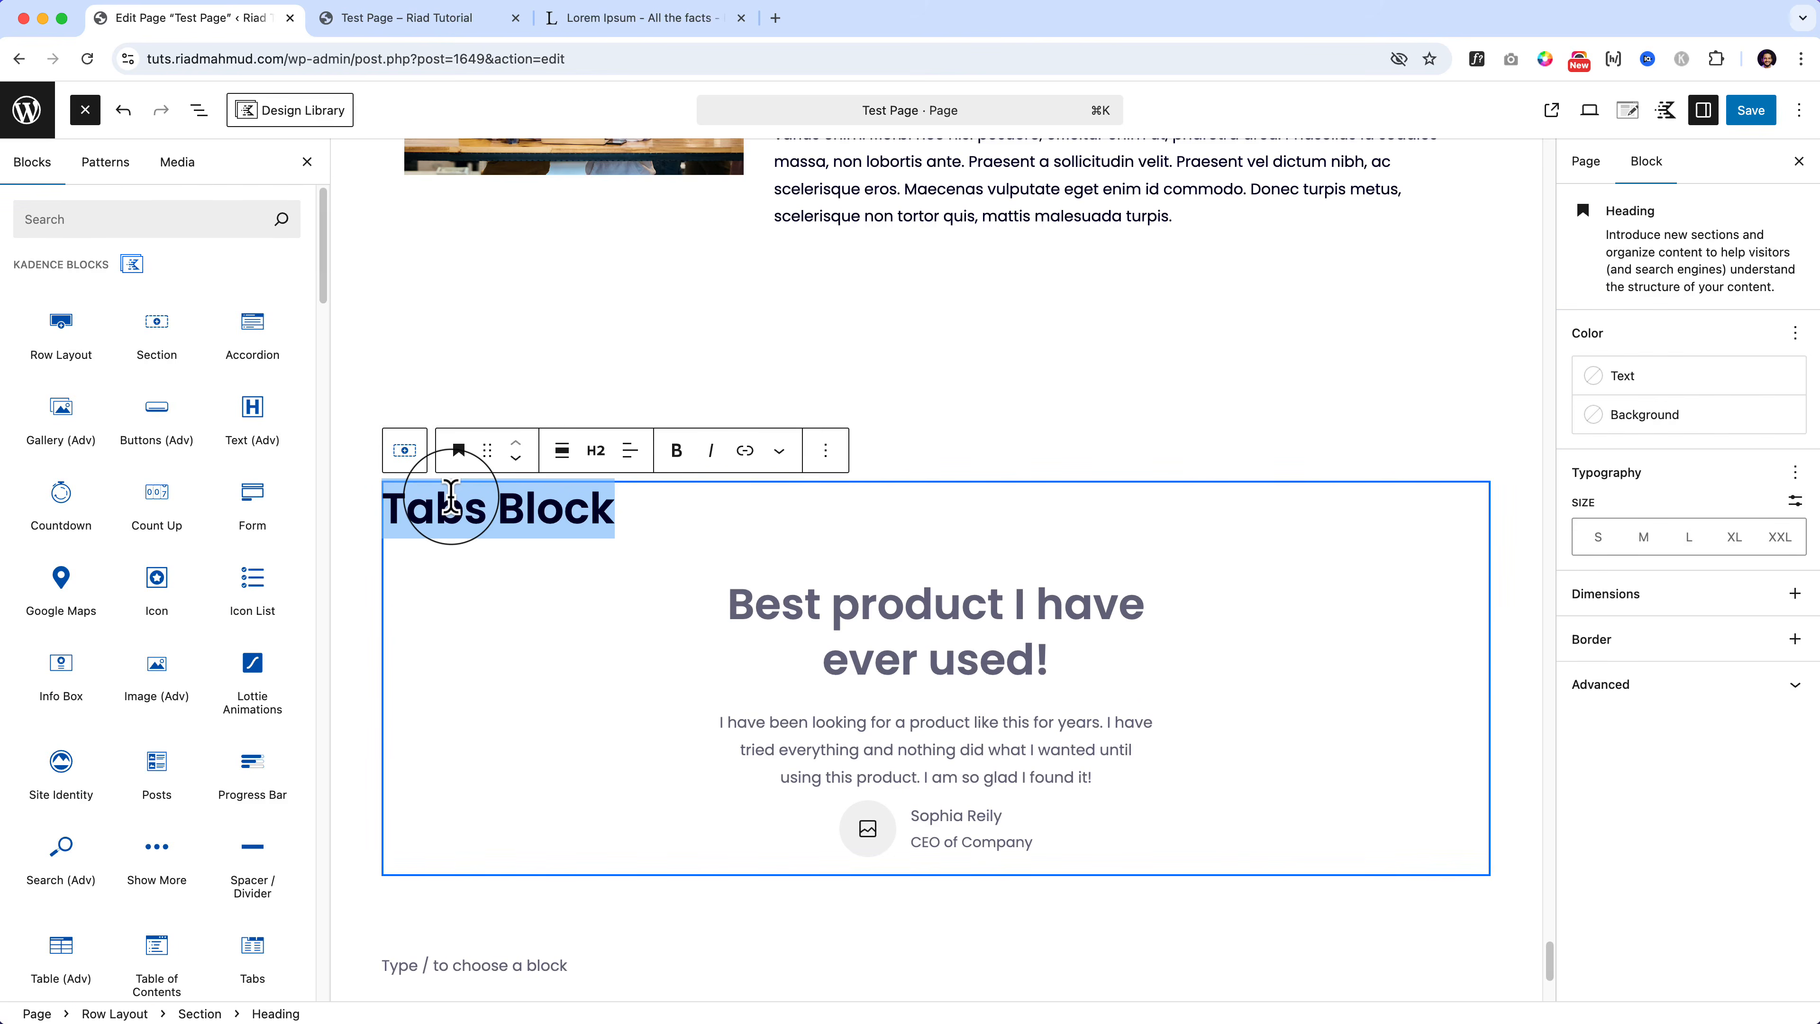
text(Testimonial)
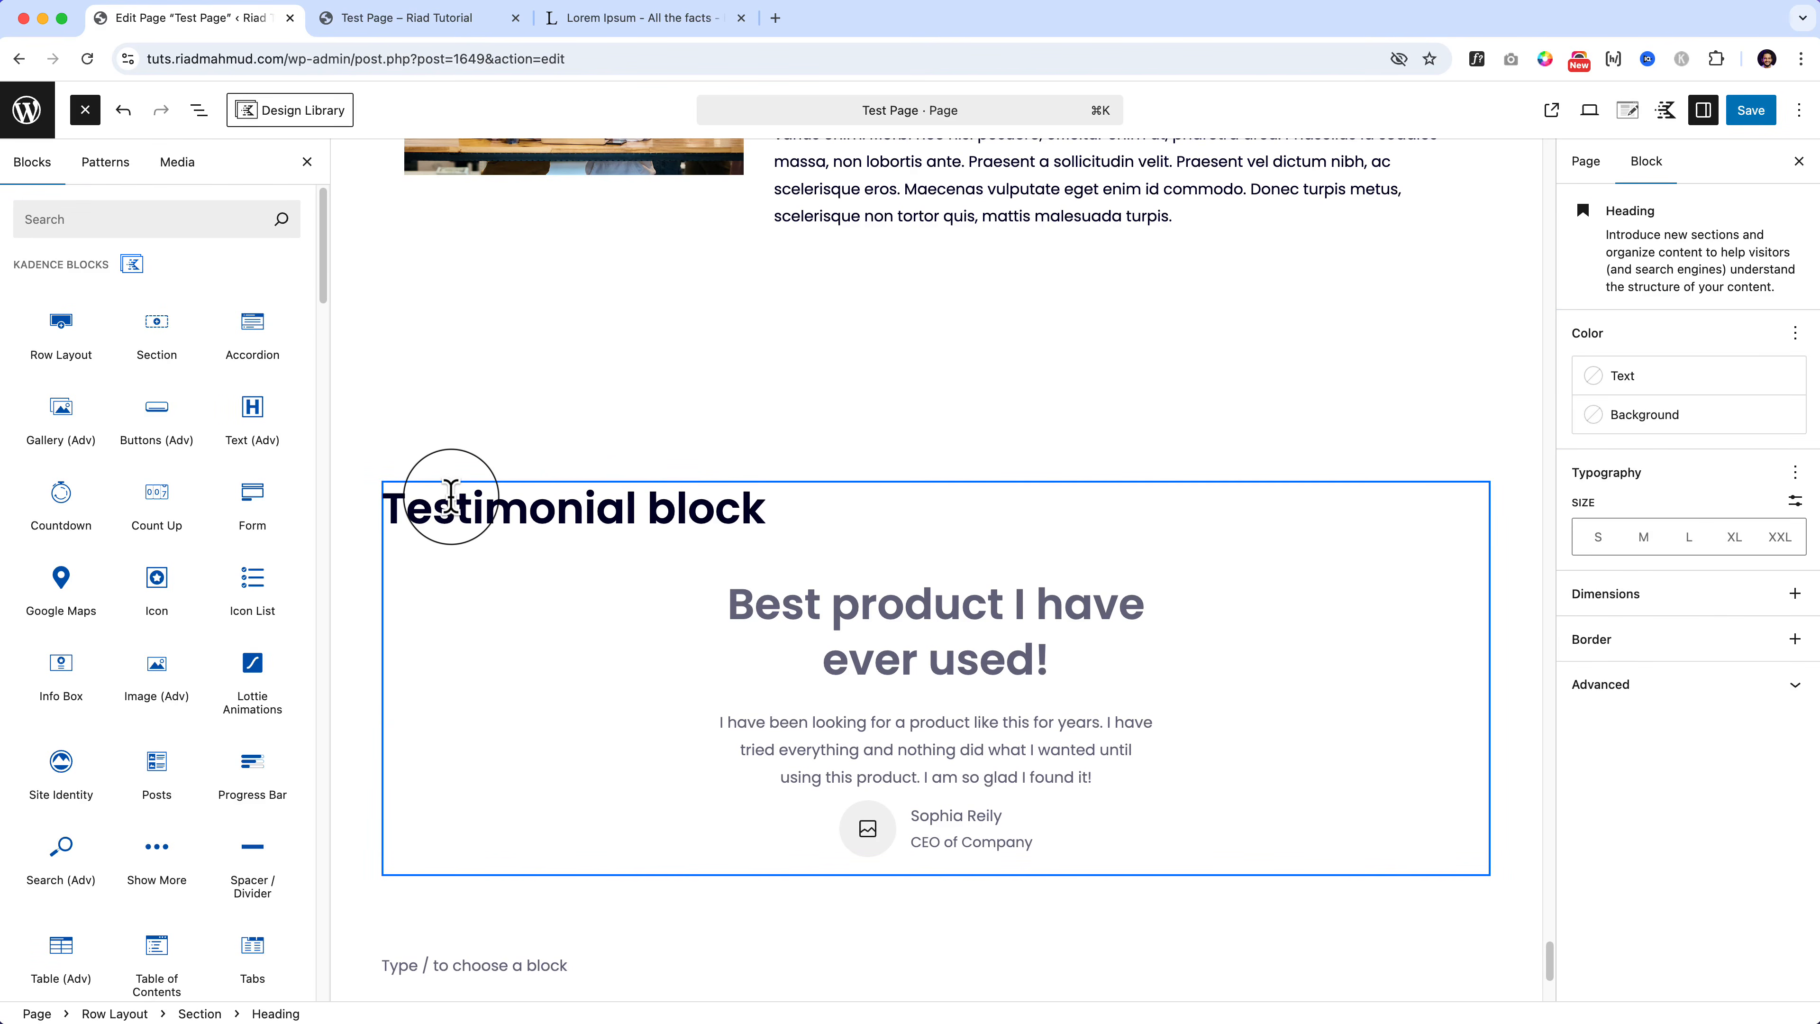
Step: Title the testimonial 'Best Product I have ever used!'
click(885, 595)
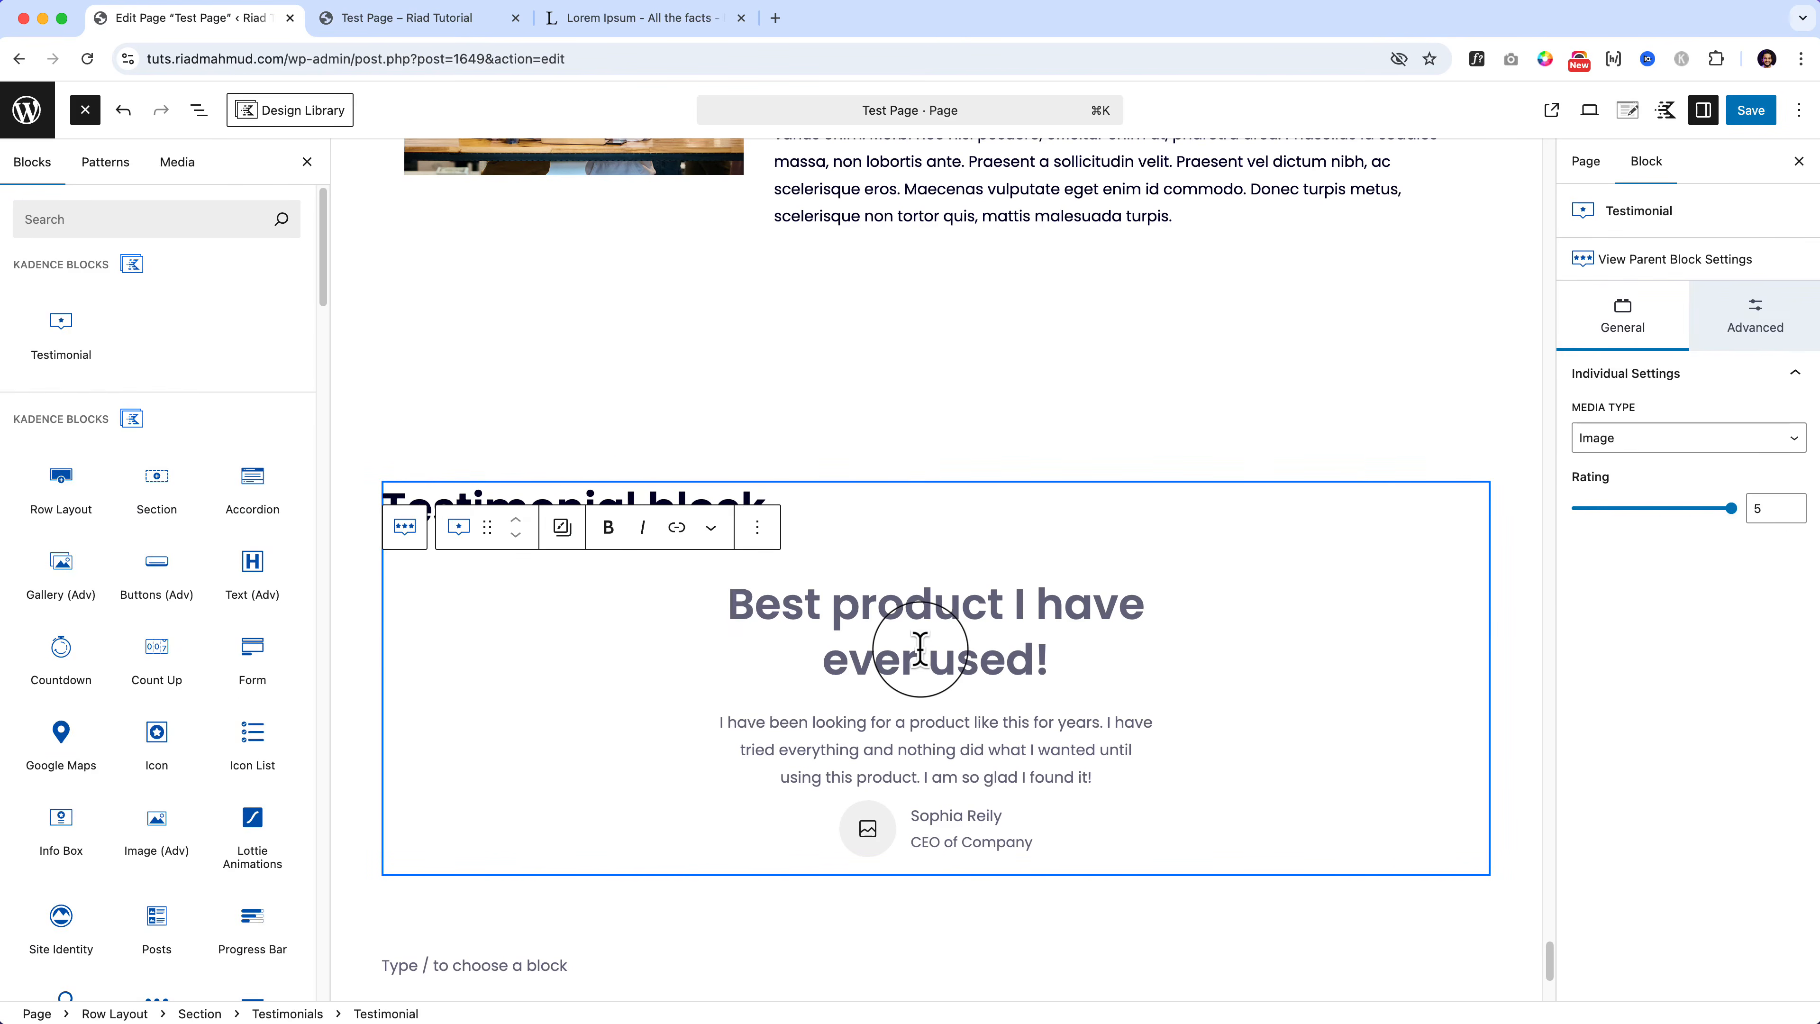
text(BEst)
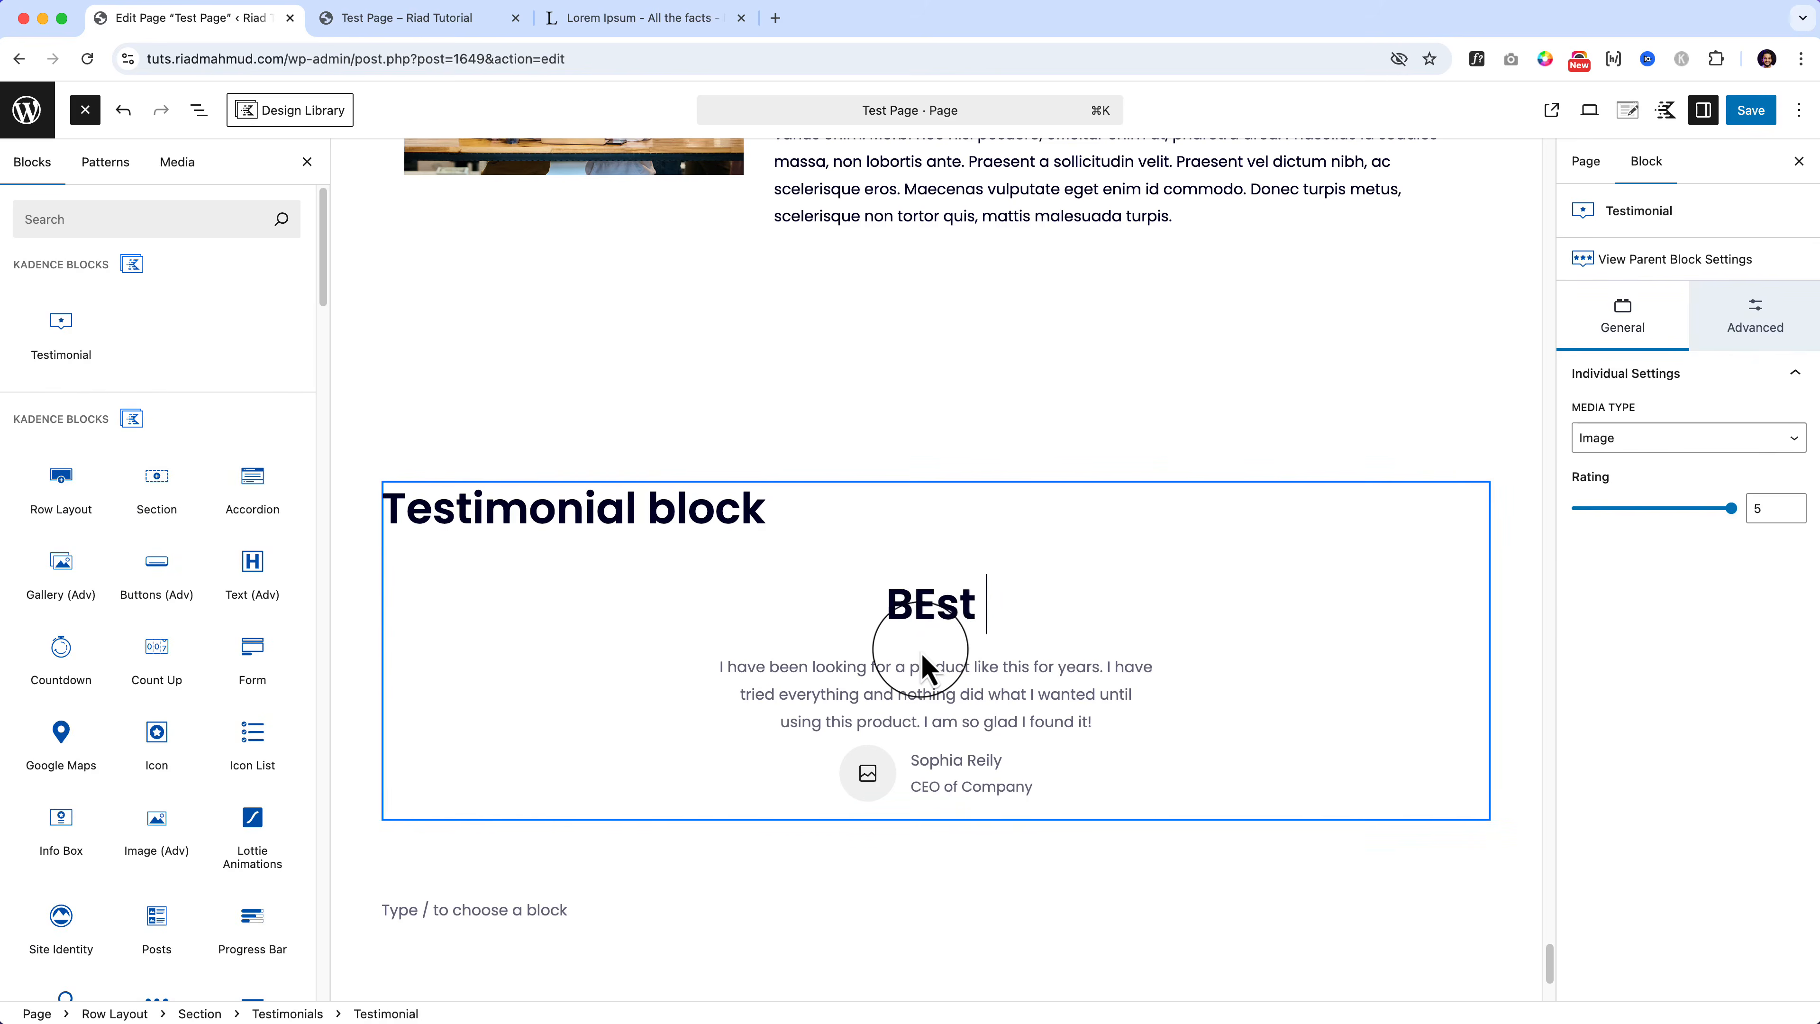
key(BackSpace)
key(BackSpace)
text(b)
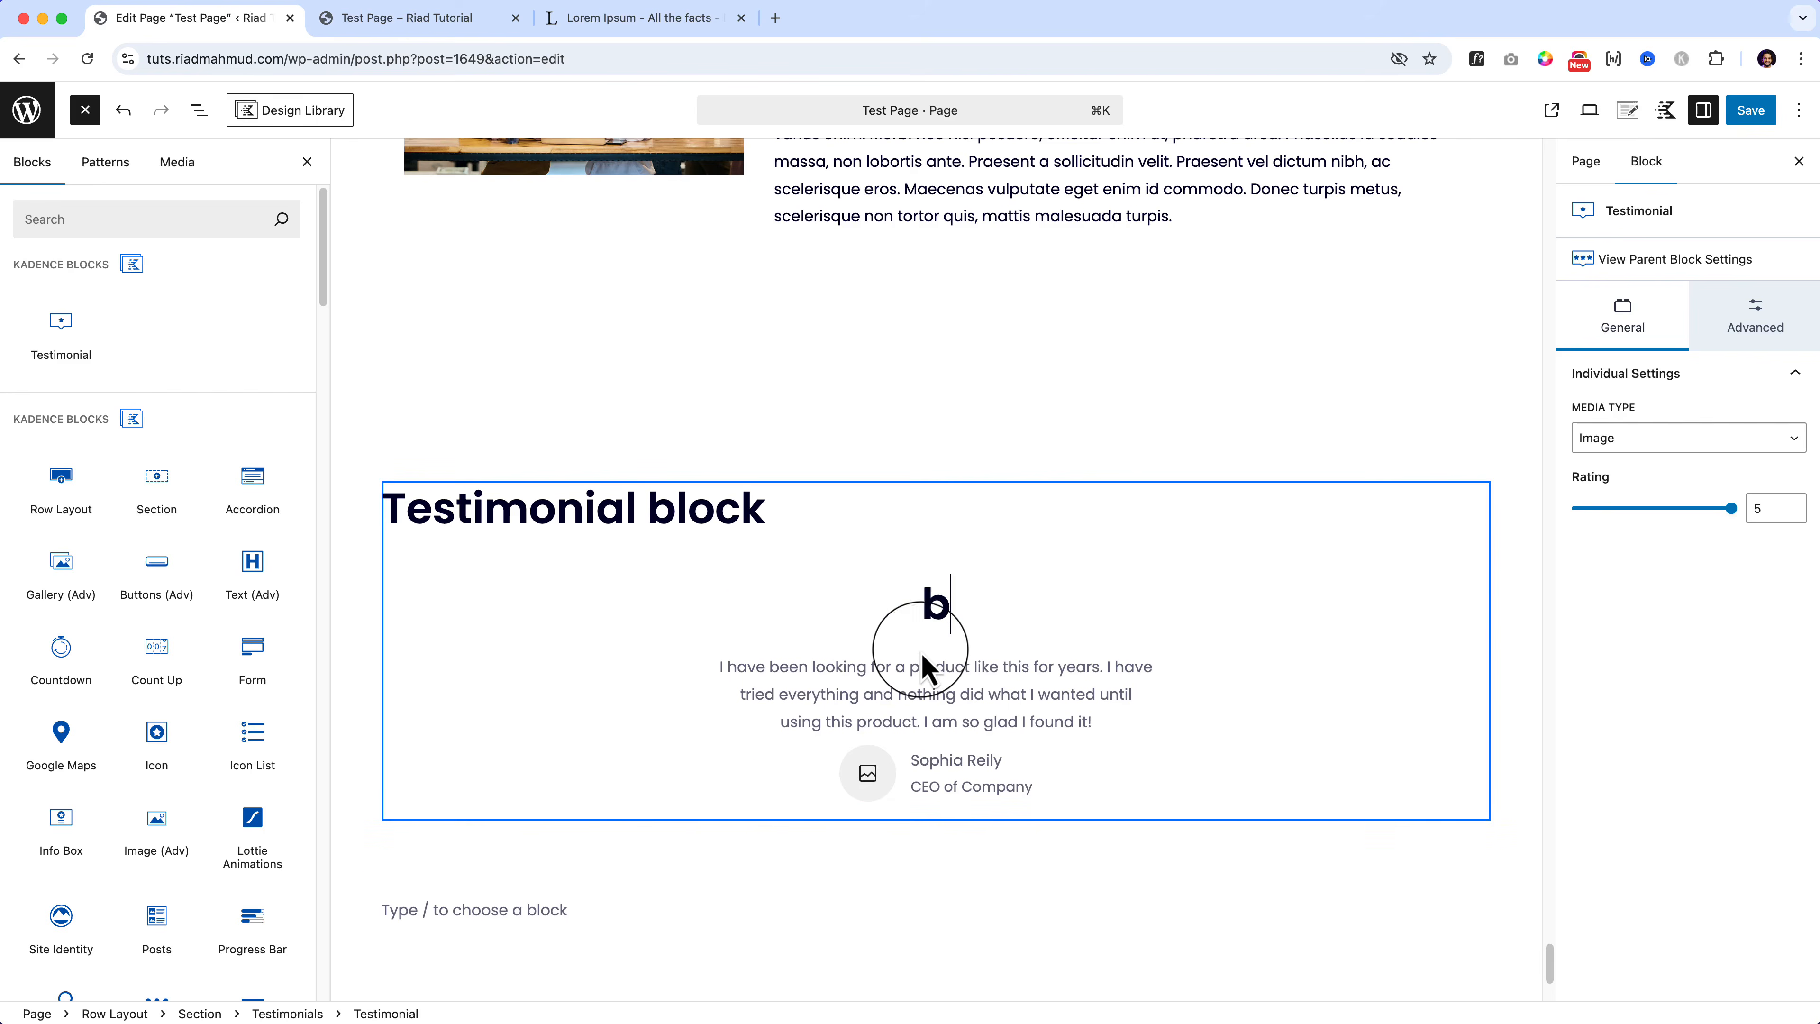
text(est P)
key(ctrl+a)
text(Best )
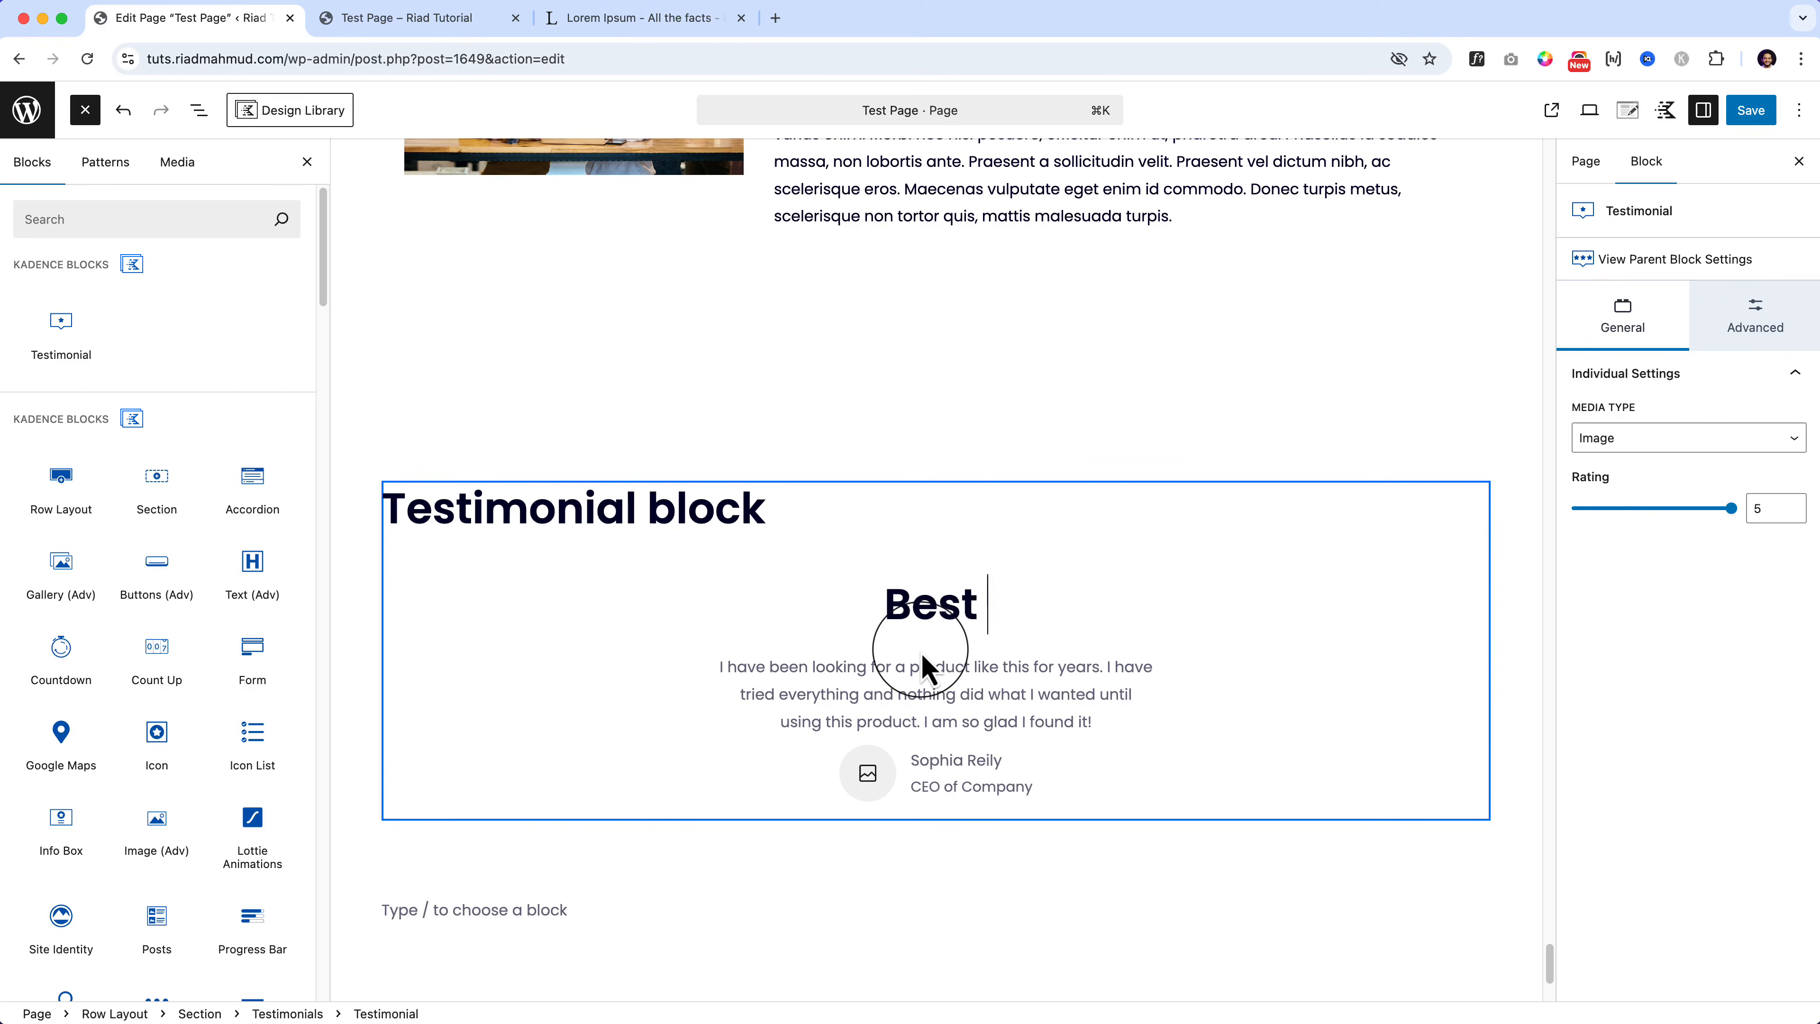
text(Product I have )
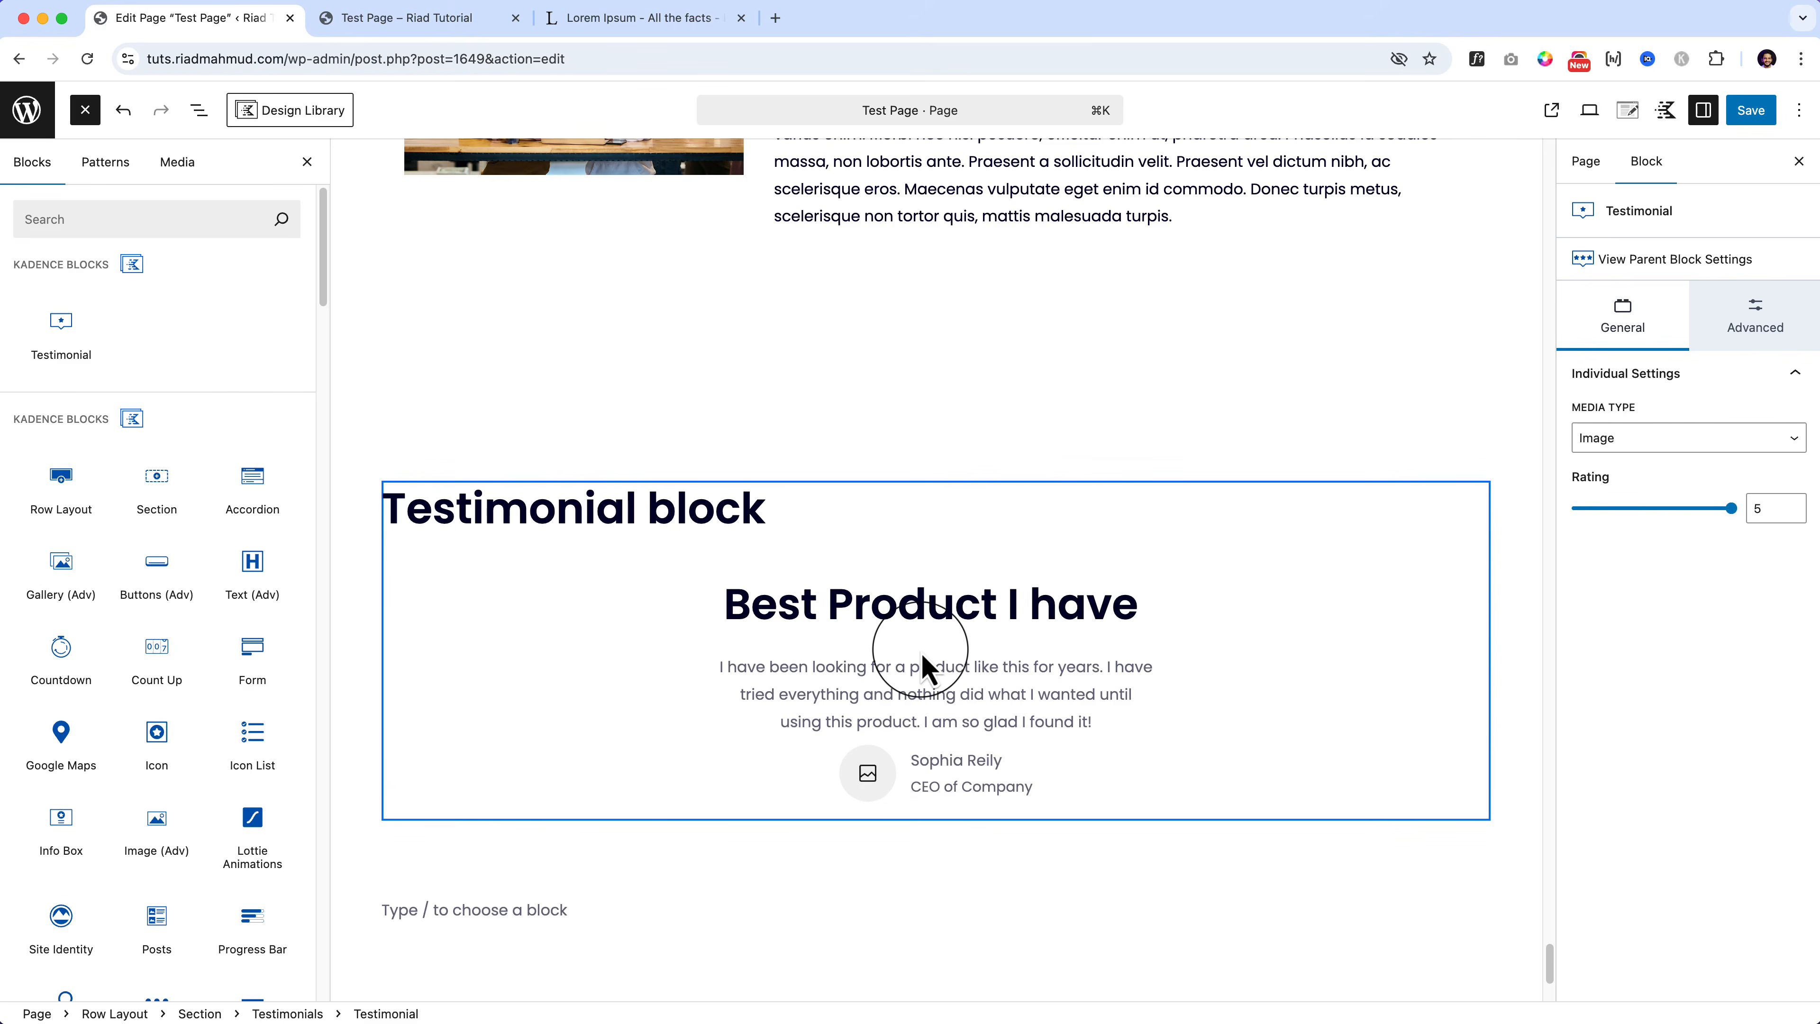
text(ever u)
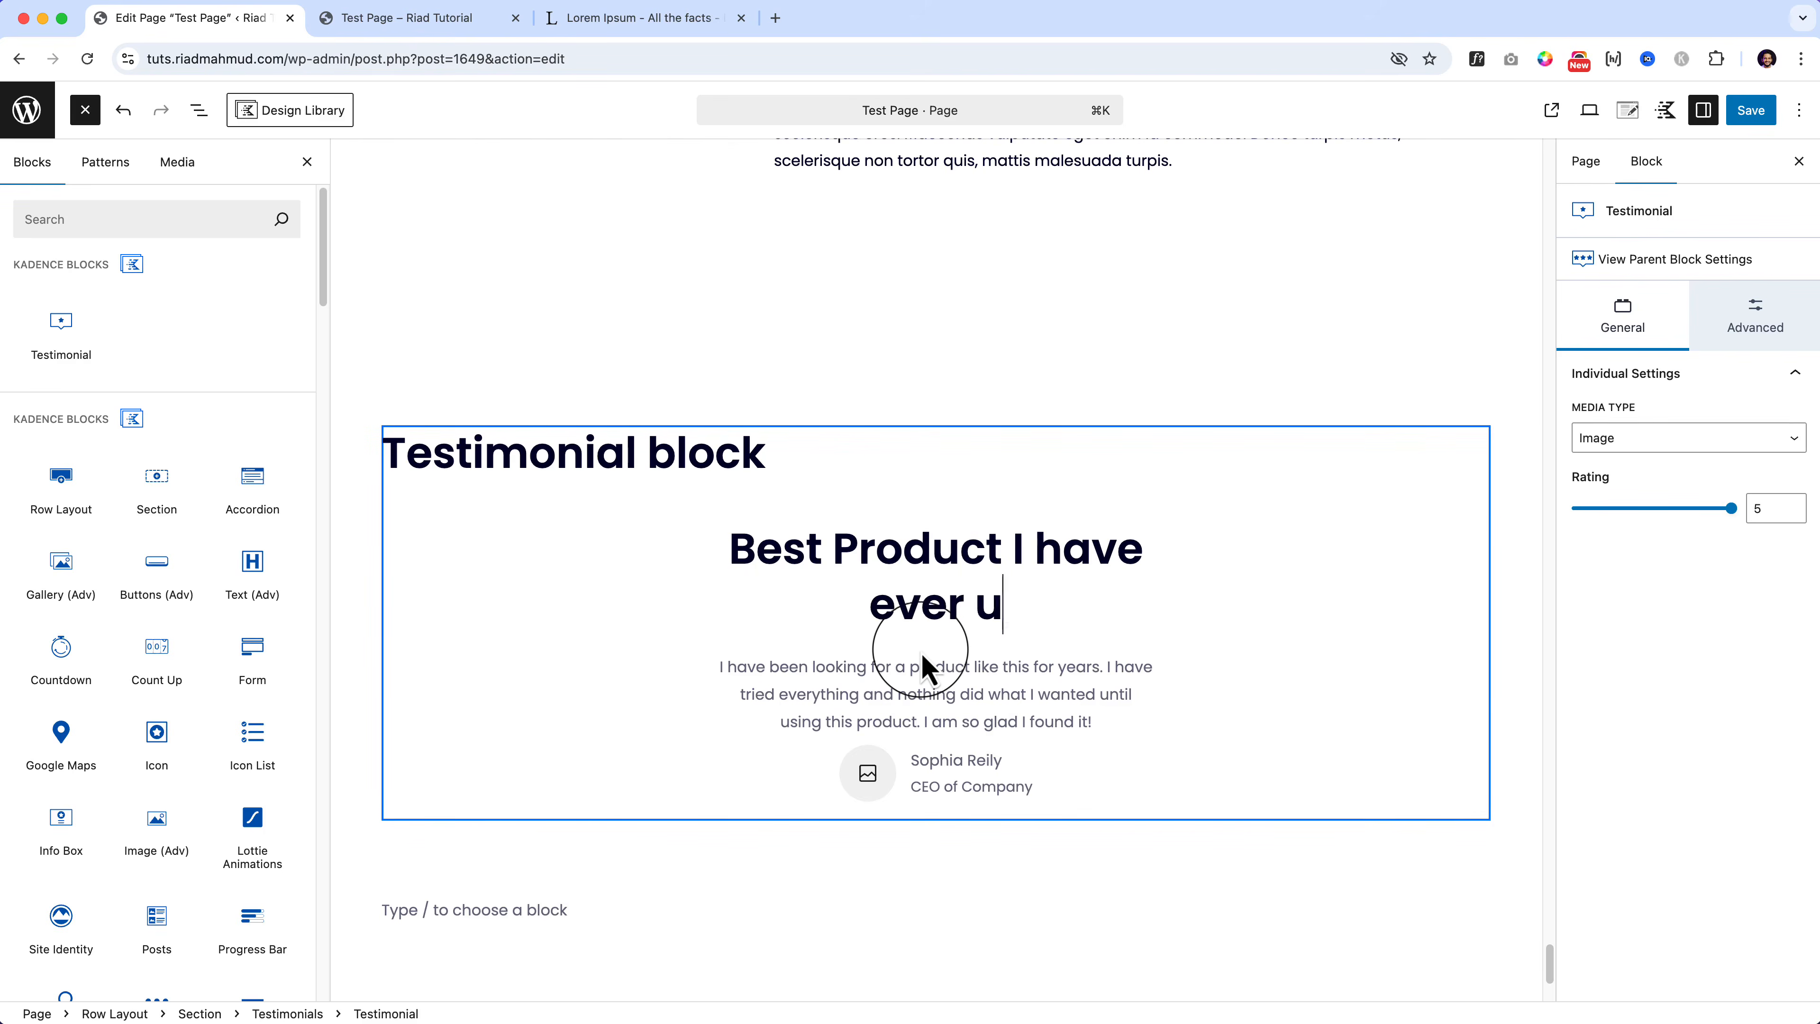
text(sed!)
Step: Copy the Lorem Ipsum passage from 'Etiam' to 'porta.' for the testimonial body
click(829, 669)
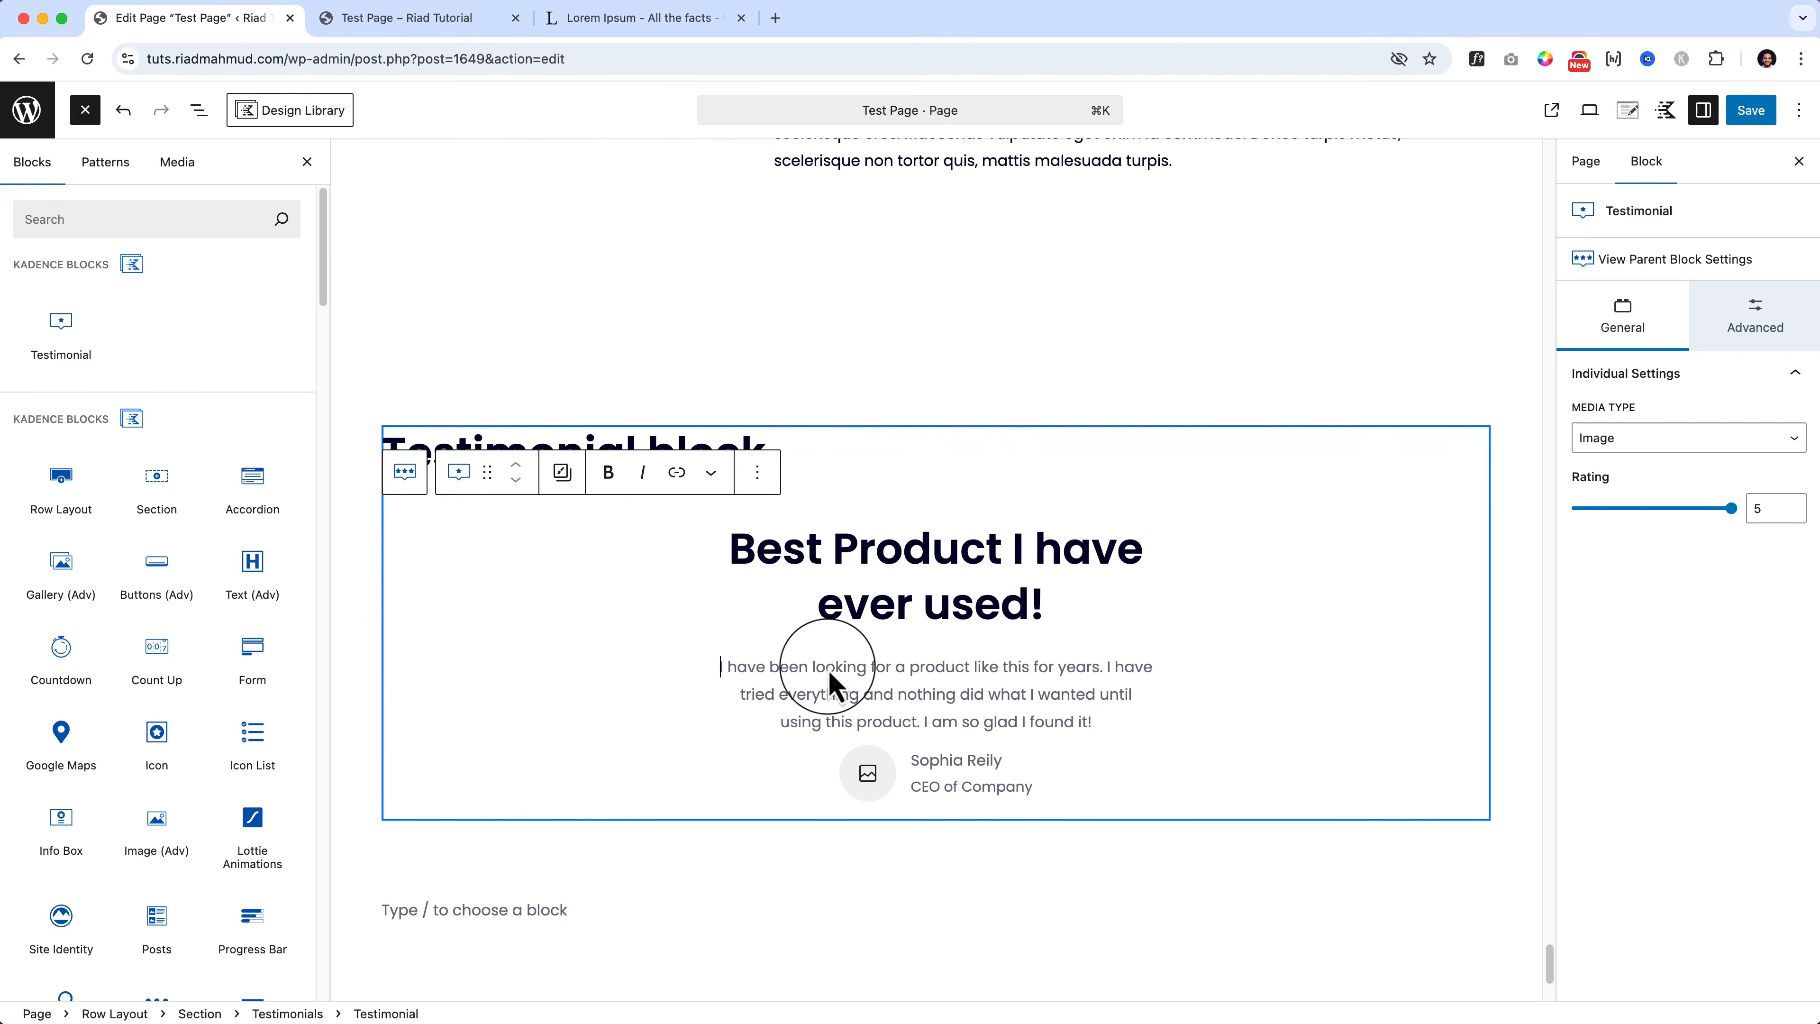
click(666, 20)
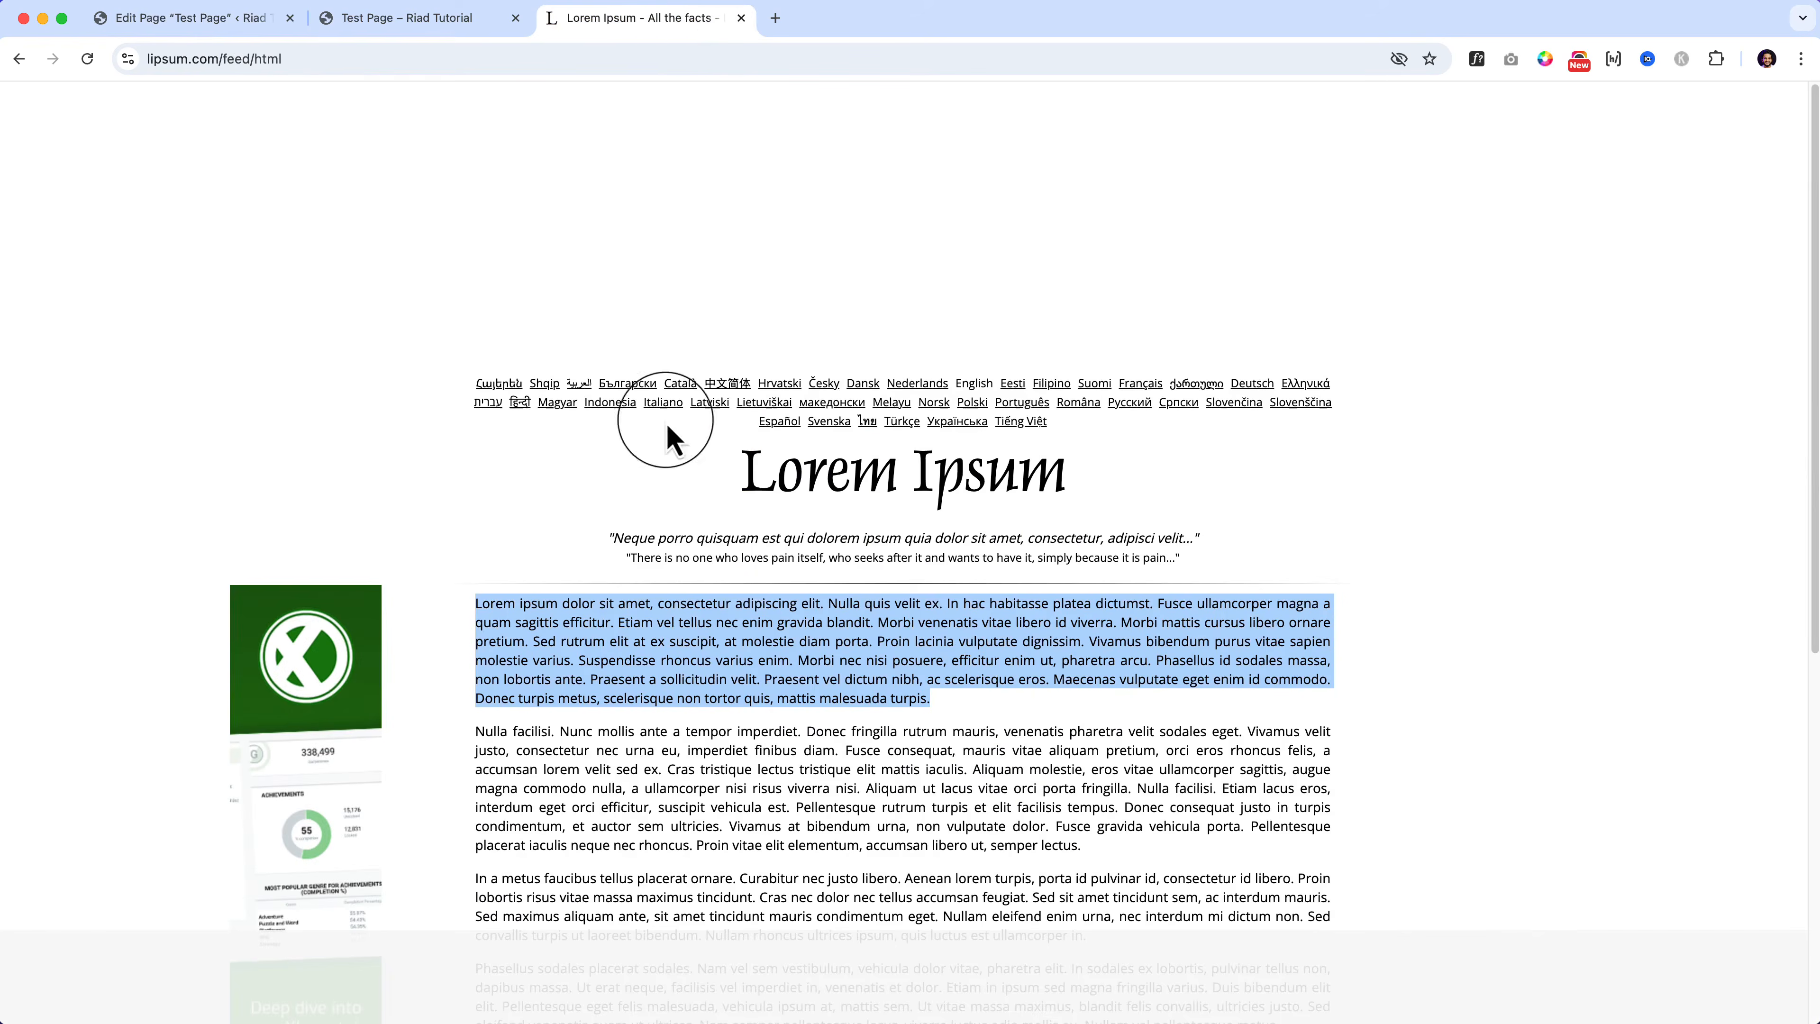
click(647, 629)
drag(617, 623, 871, 642)
key(super+c)
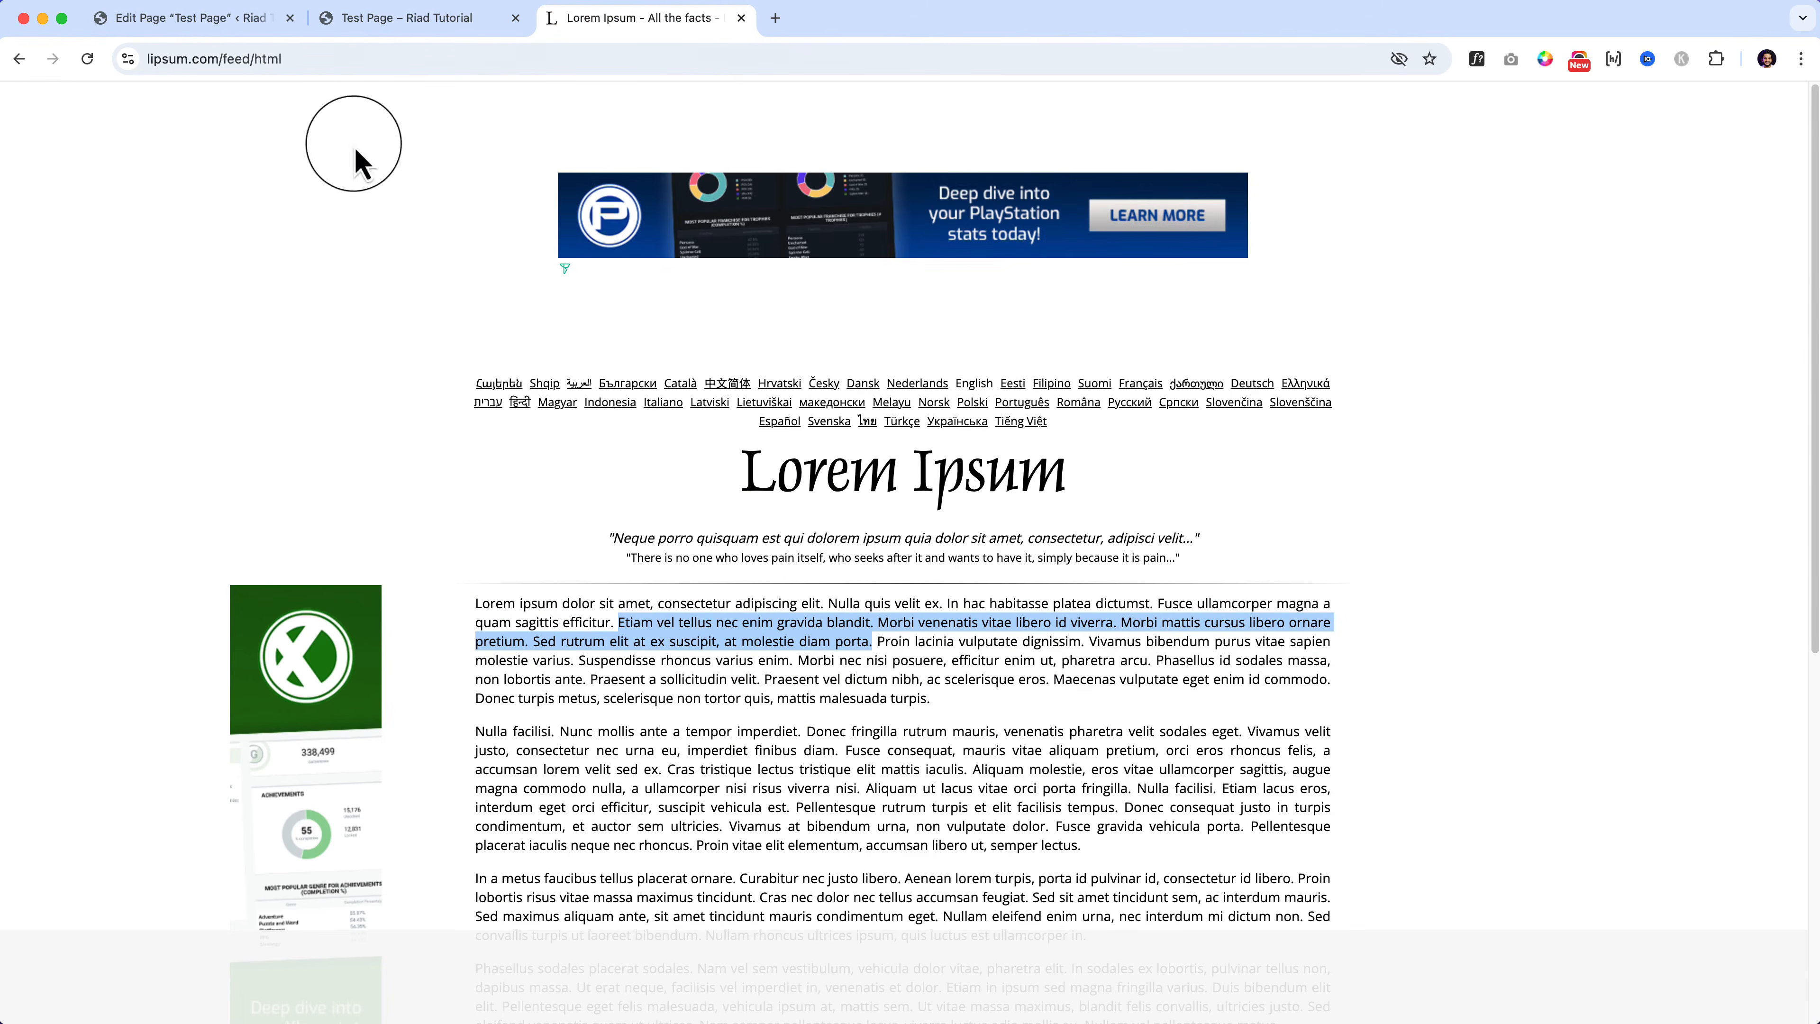
click(232, 20)
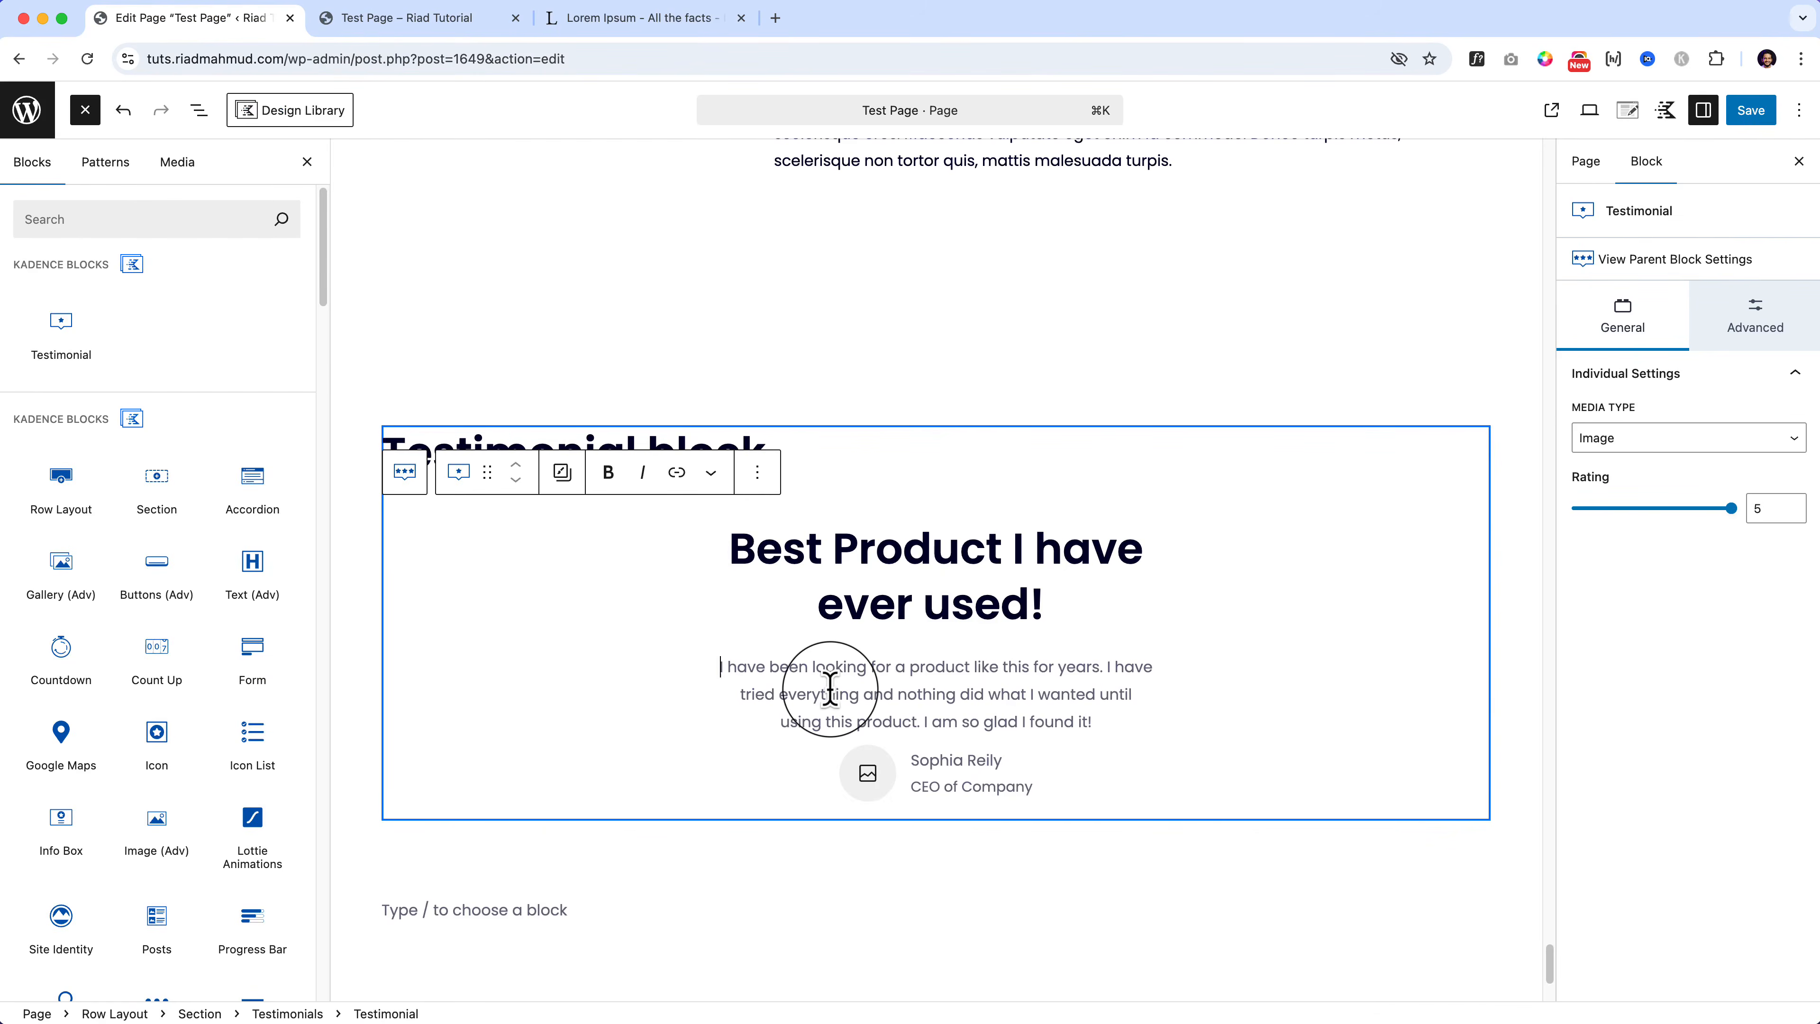
Step: Paste the passage as testimonial text, then enter the reviewer's name and 'CEO of CreatoMark'
key(super+v)
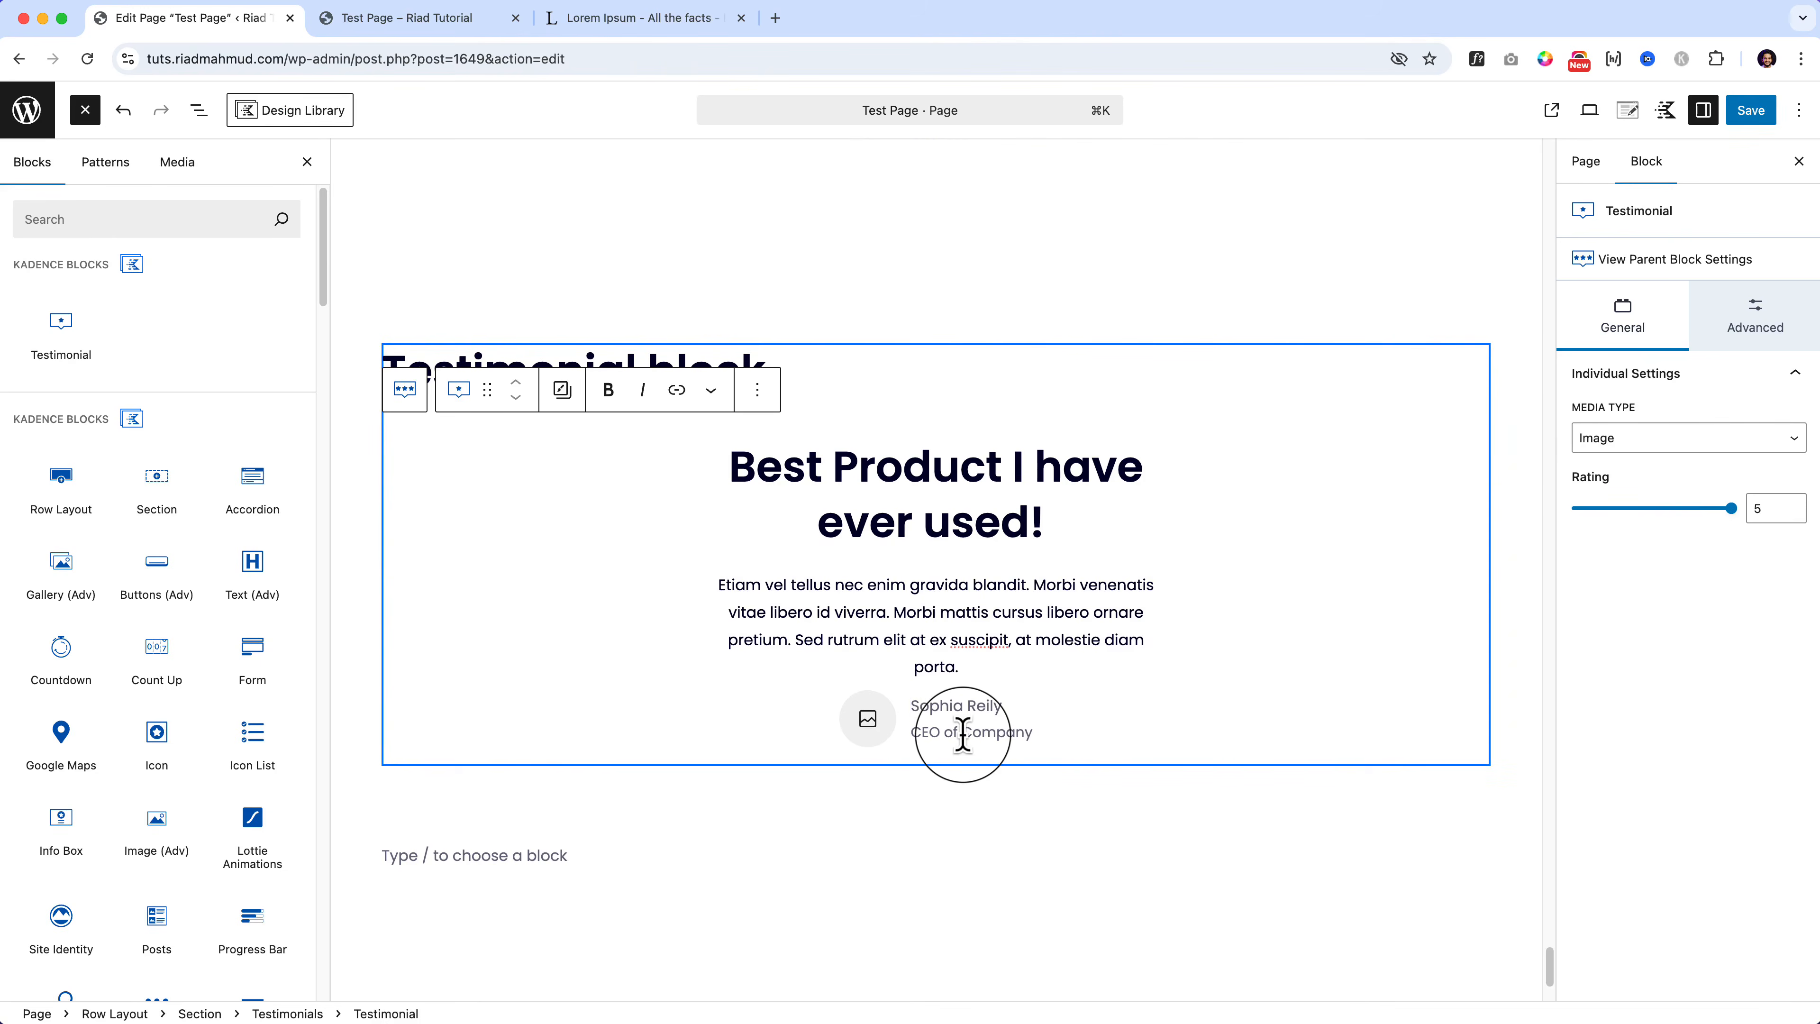
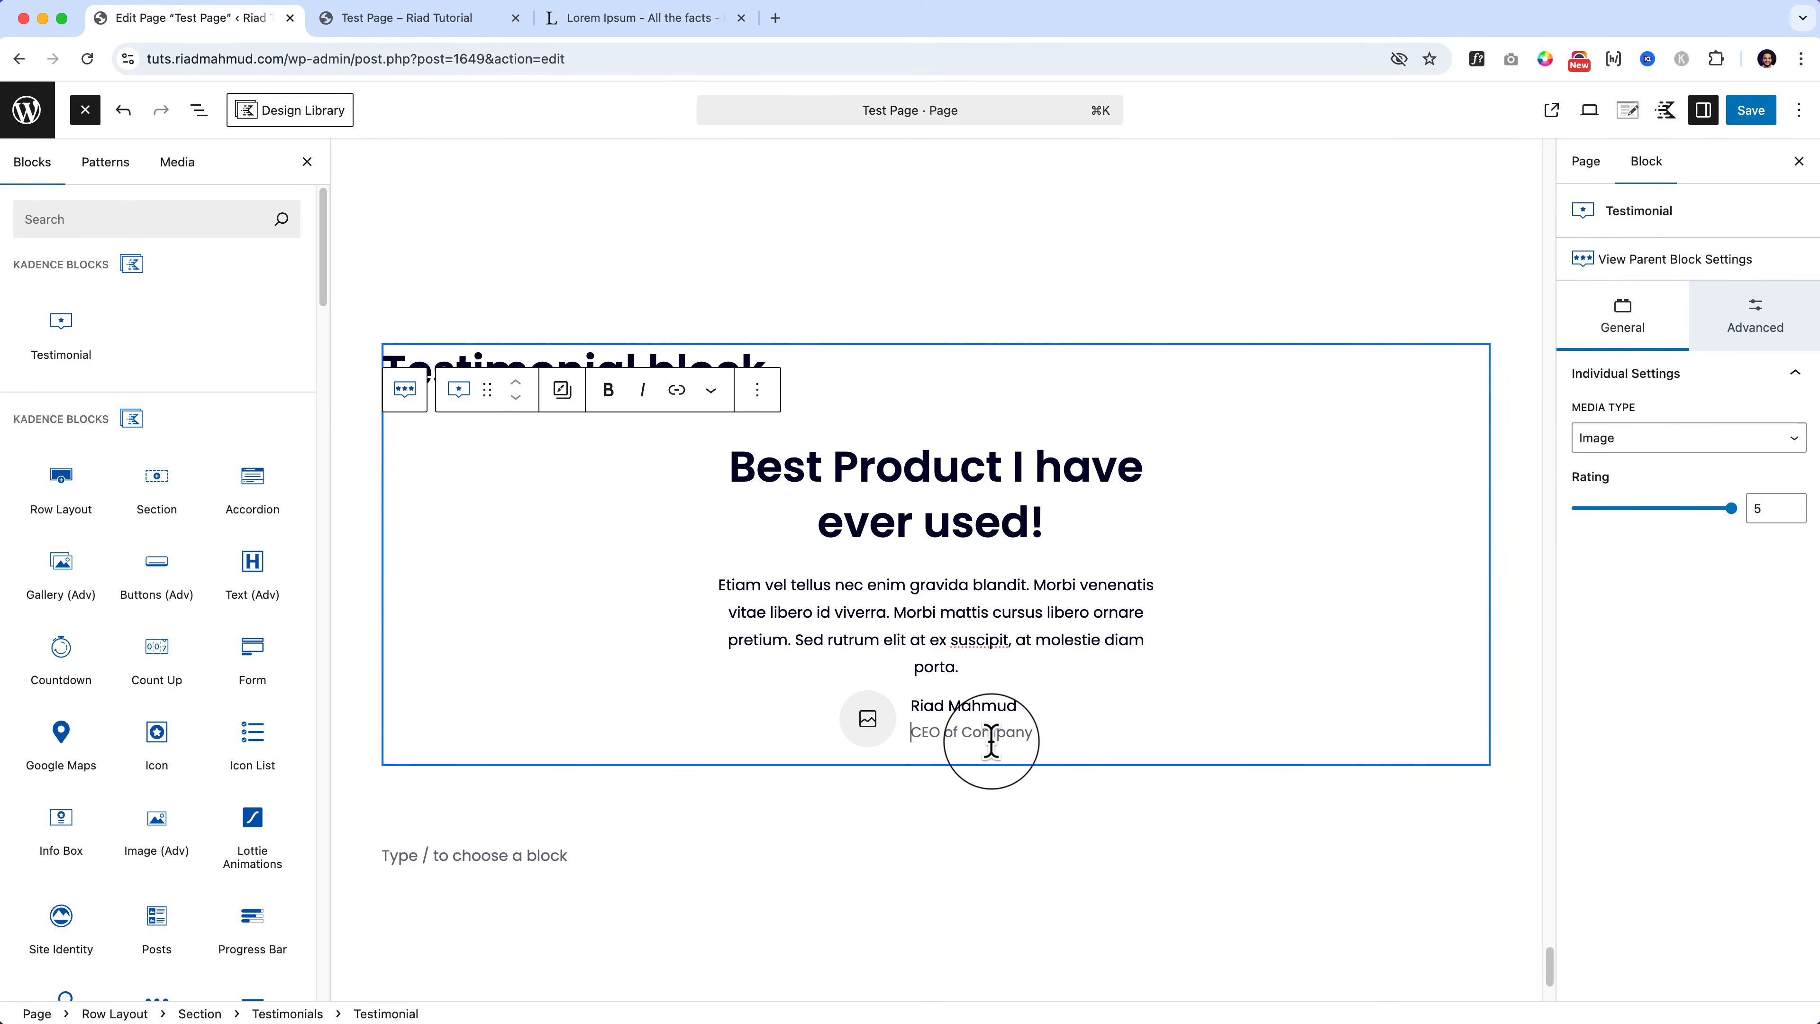
click(991, 739)
text(CEO of)
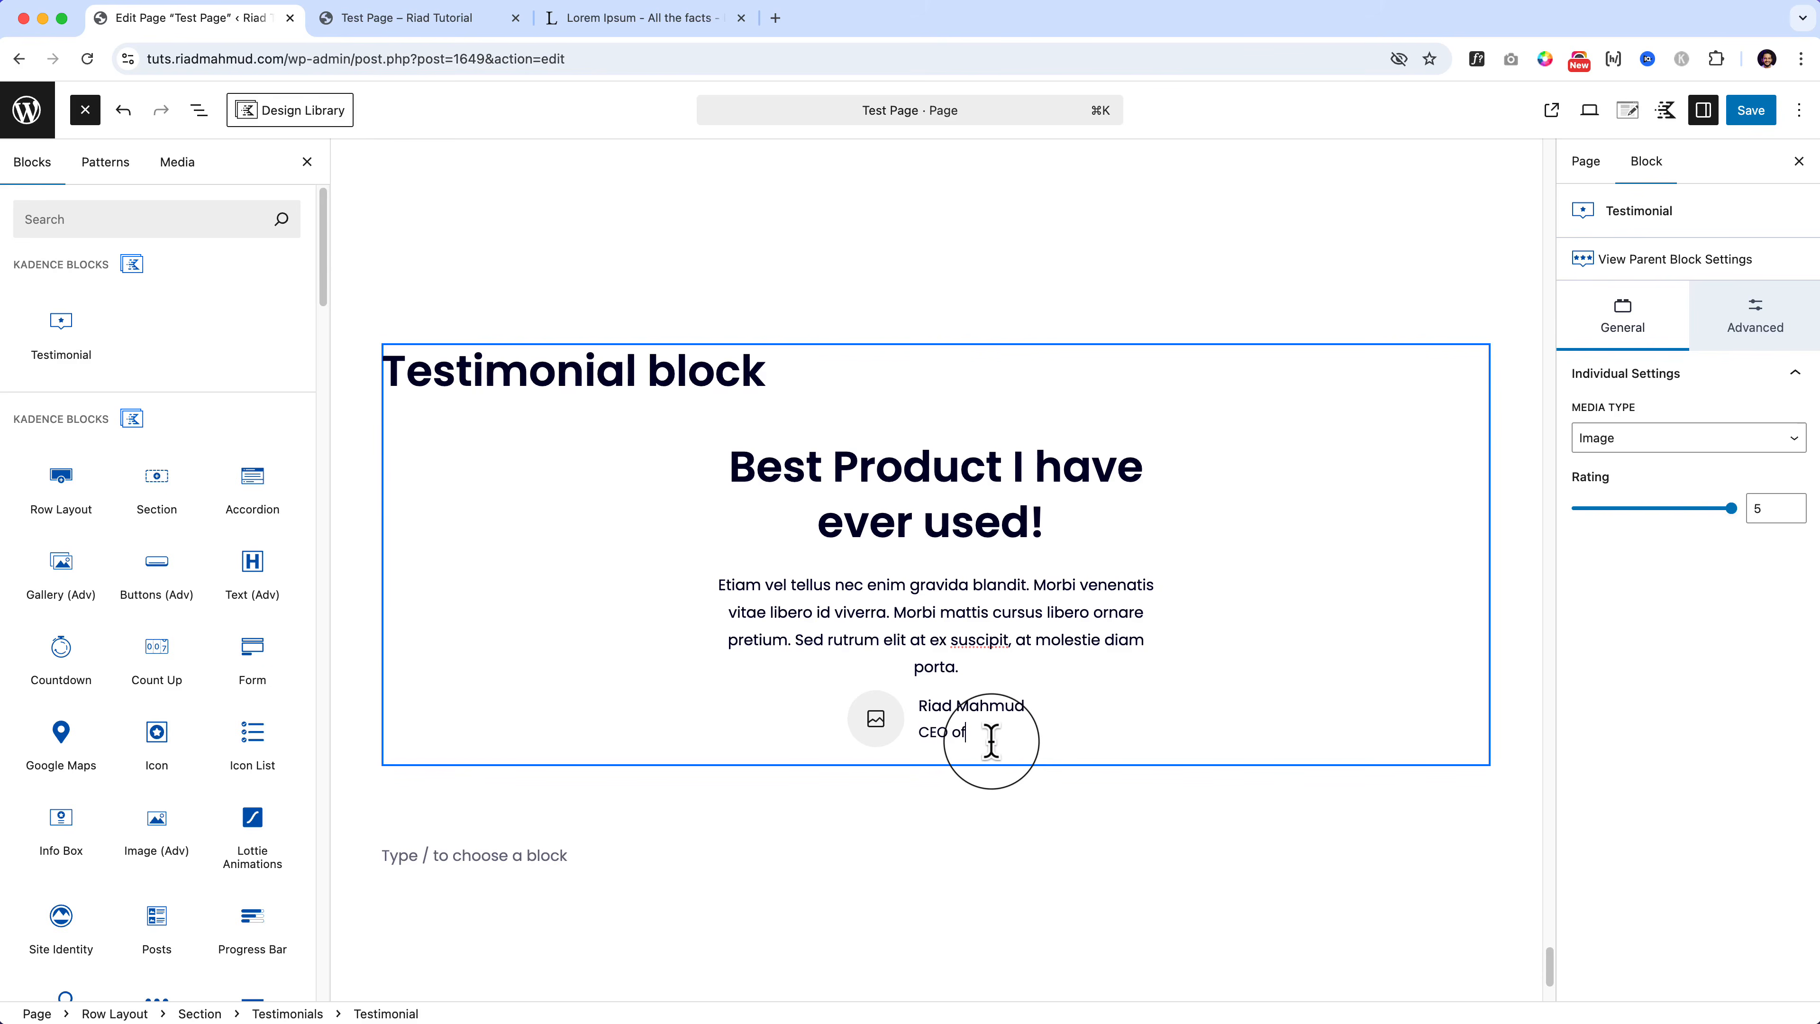
text( CreatoMark)
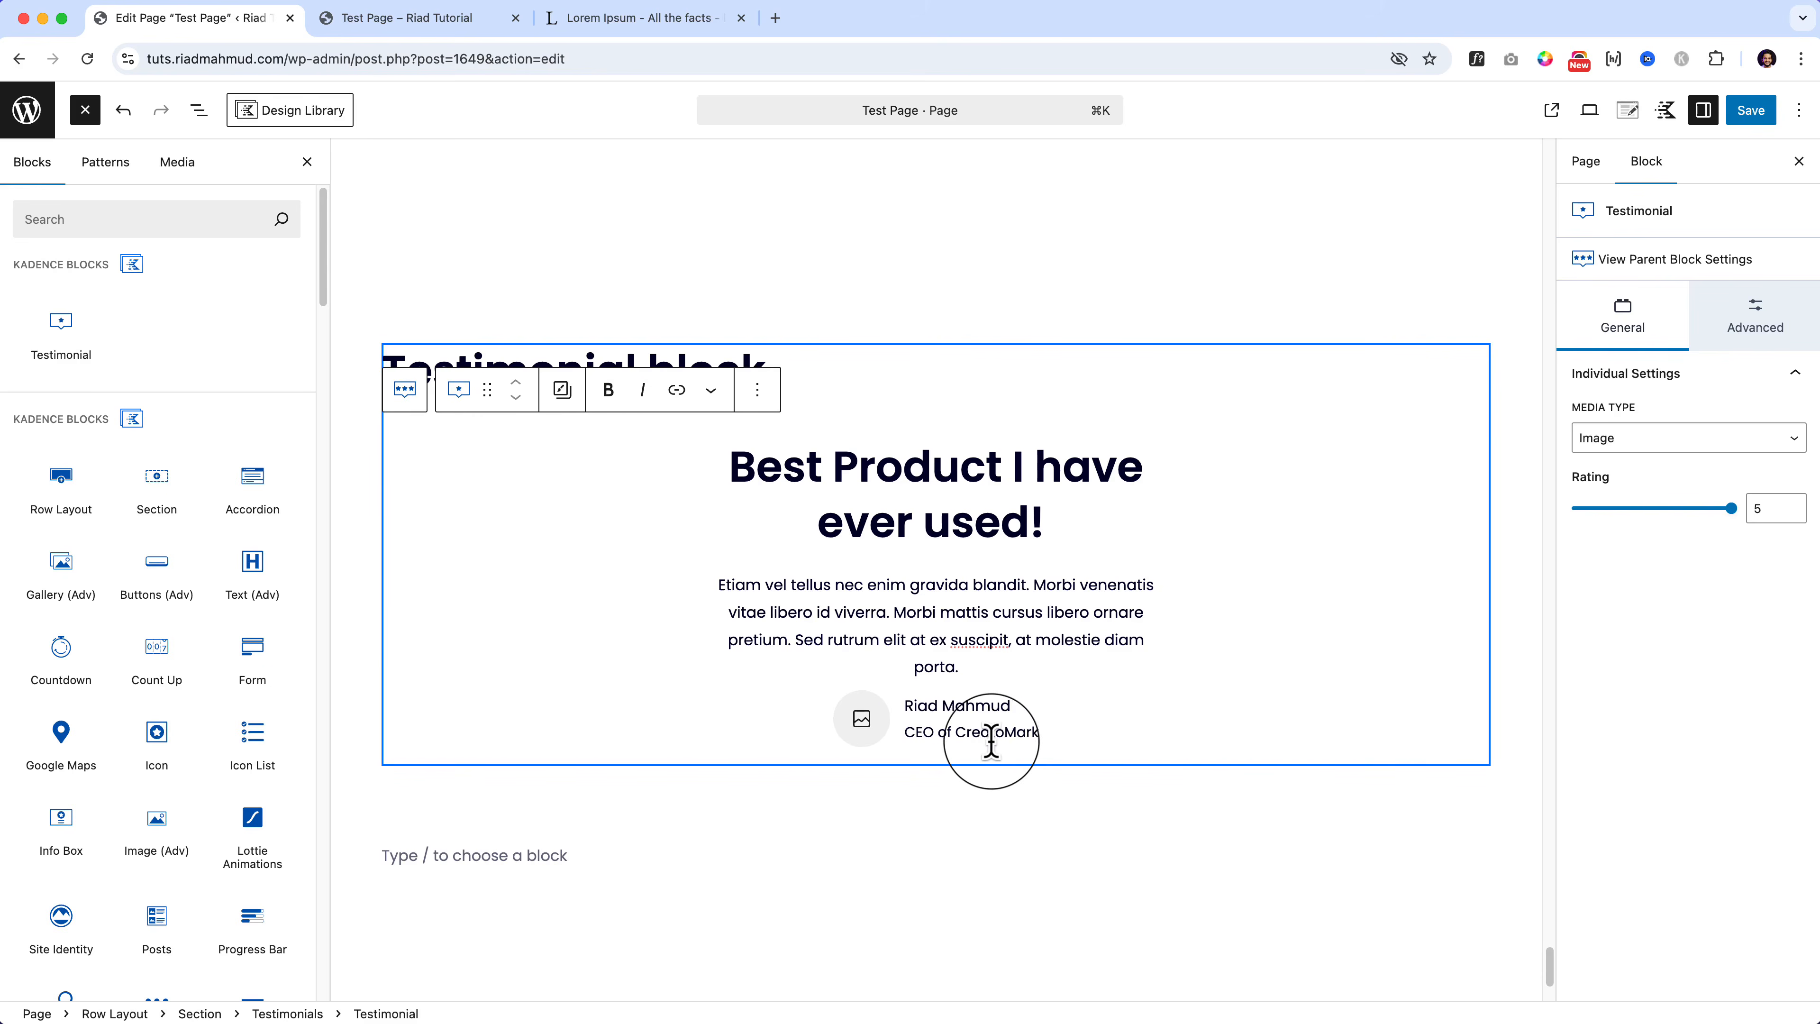
Step: Set the reviewer's avatar to the Media Library photo of the man with glasses
click(846, 718)
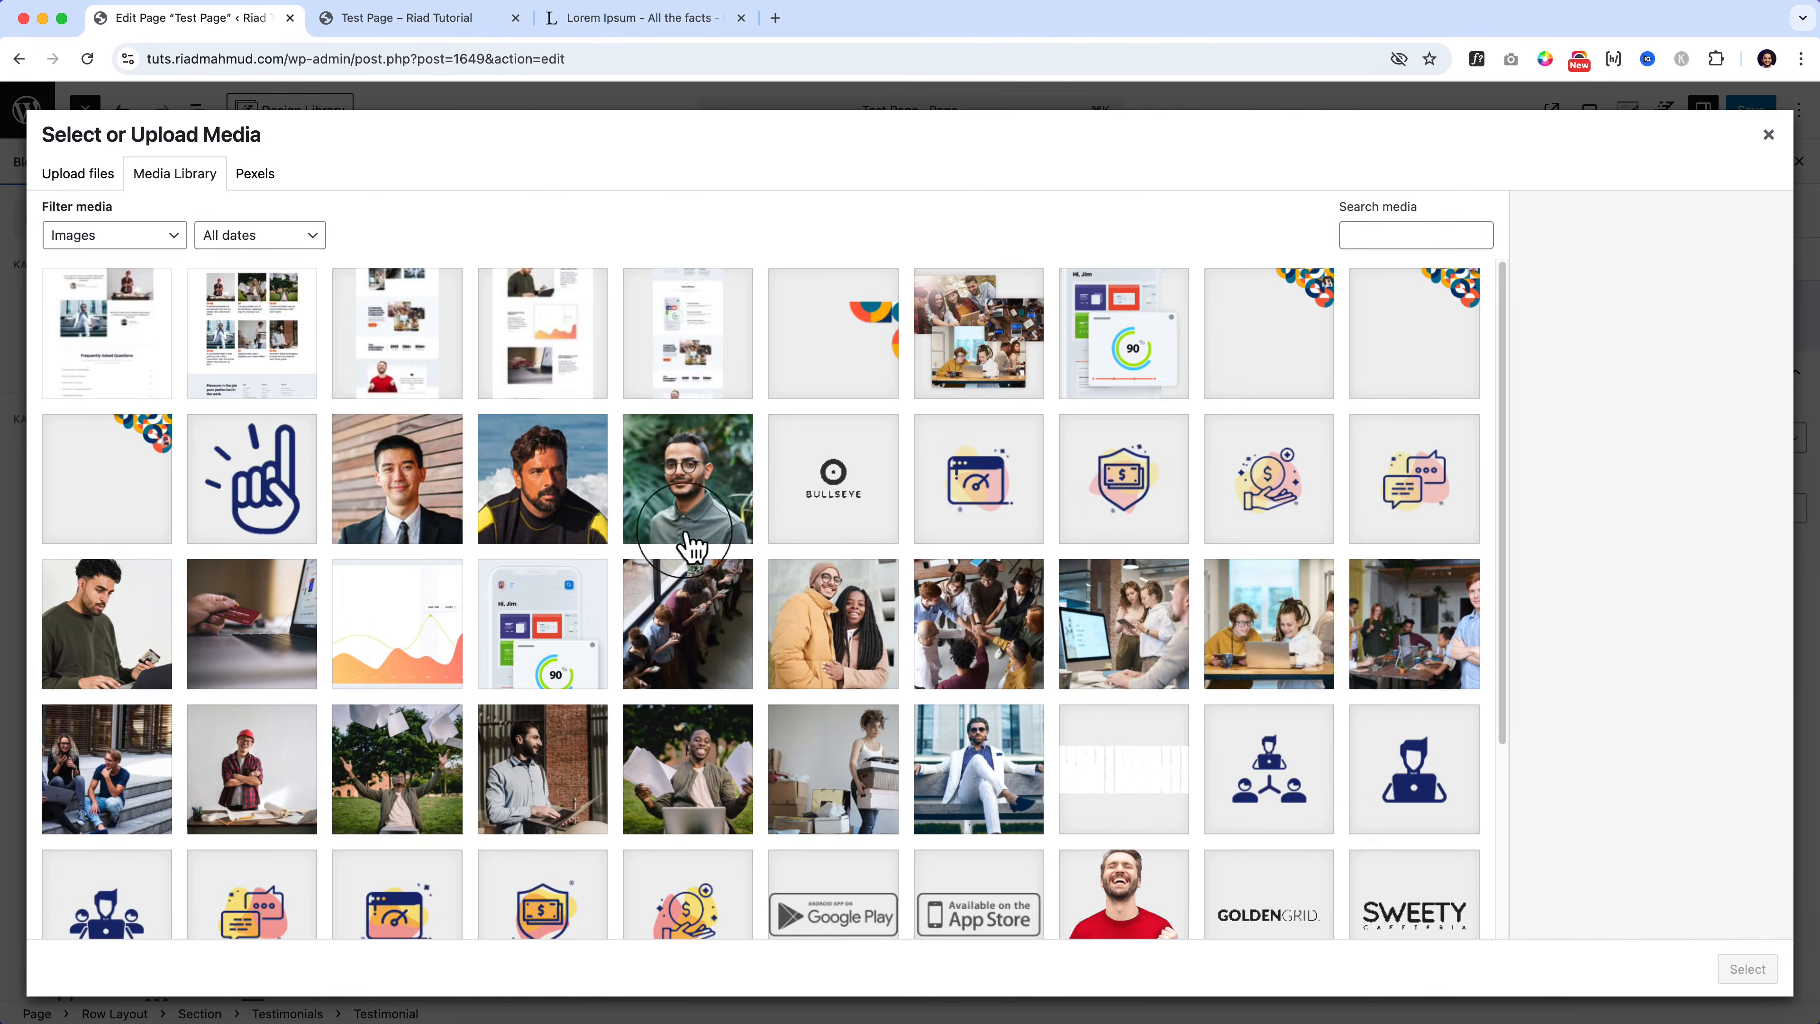
click(667, 528)
click(1747, 969)
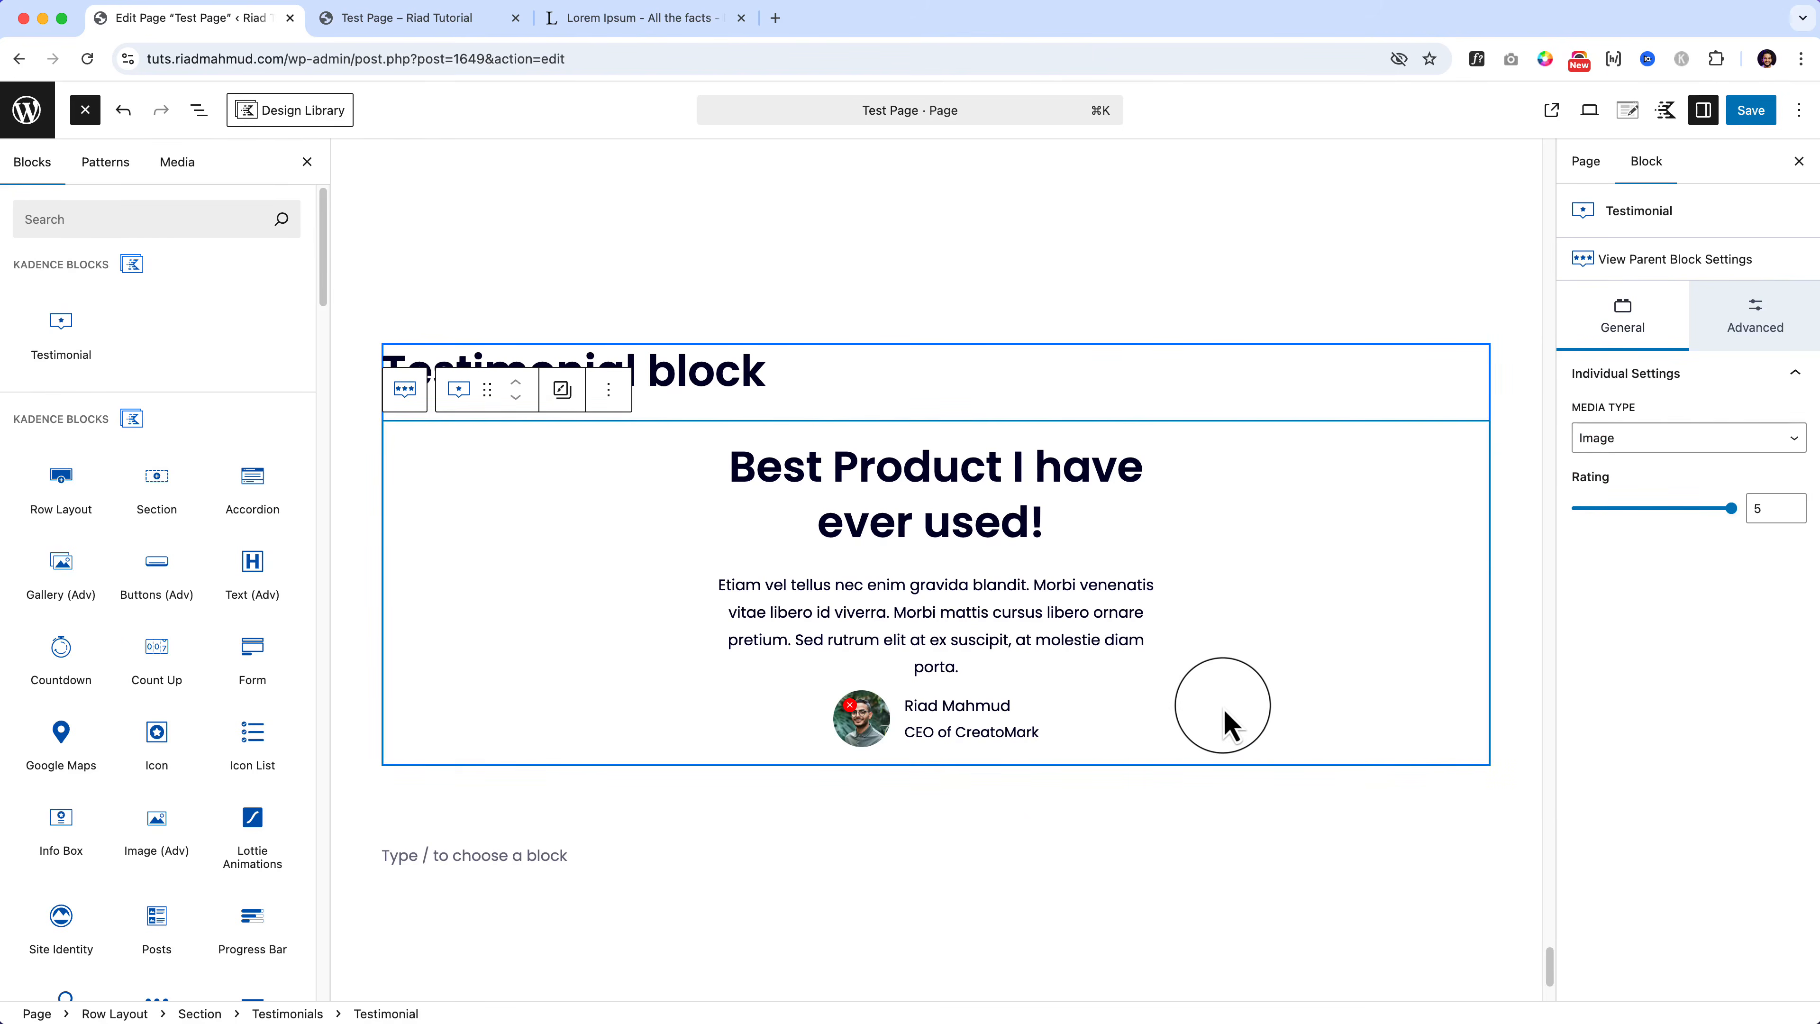
click(201, 118)
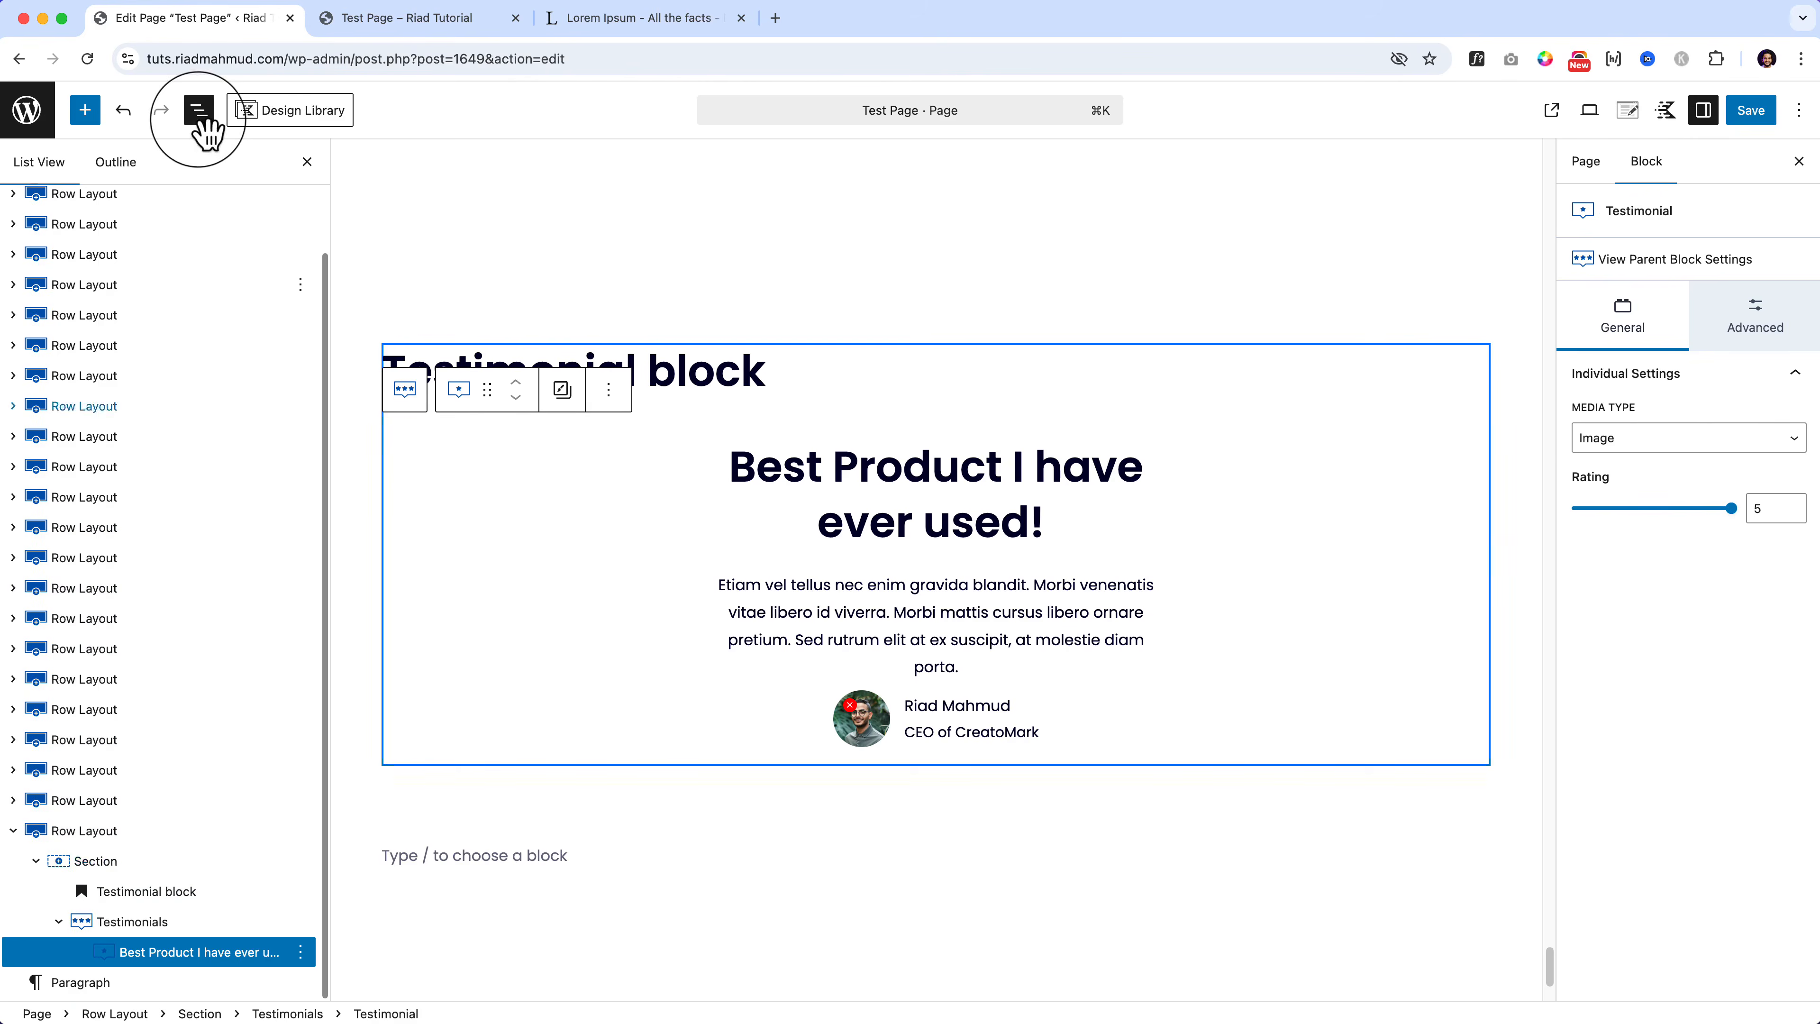
Step: Switch the Testimonials block's layout to Carousel
click(172, 927)
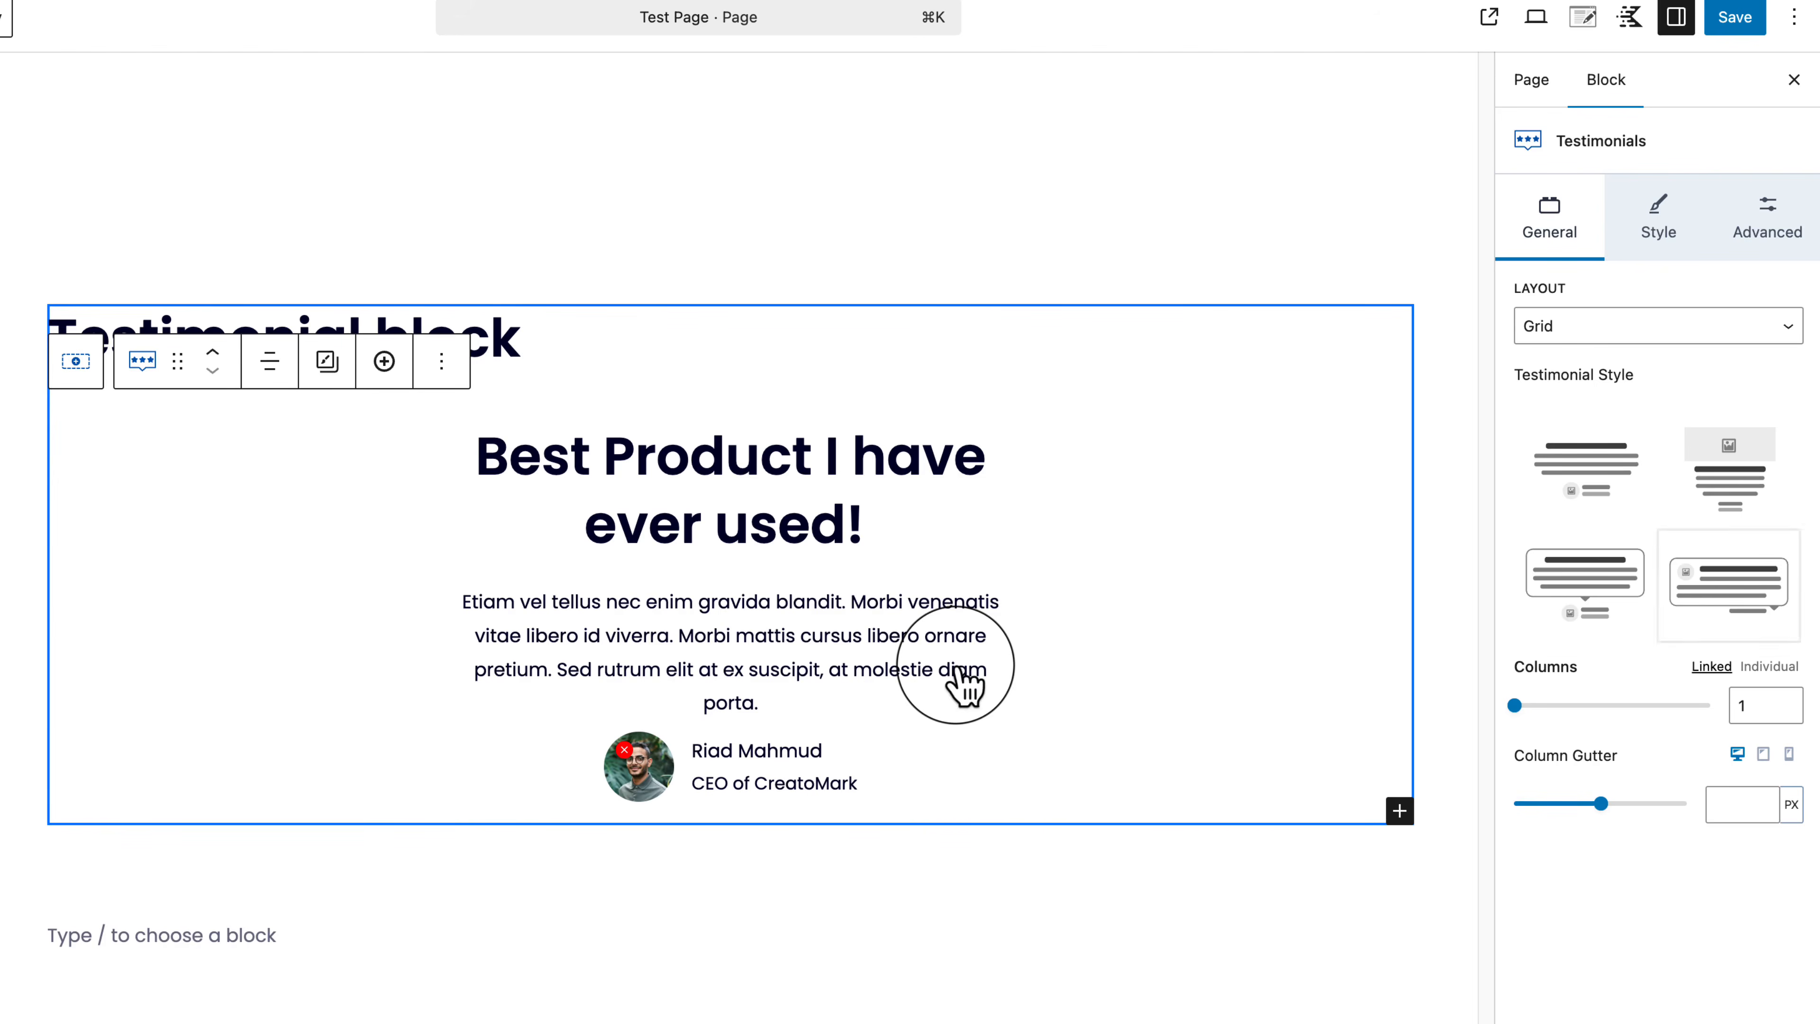
click(1576, 327)
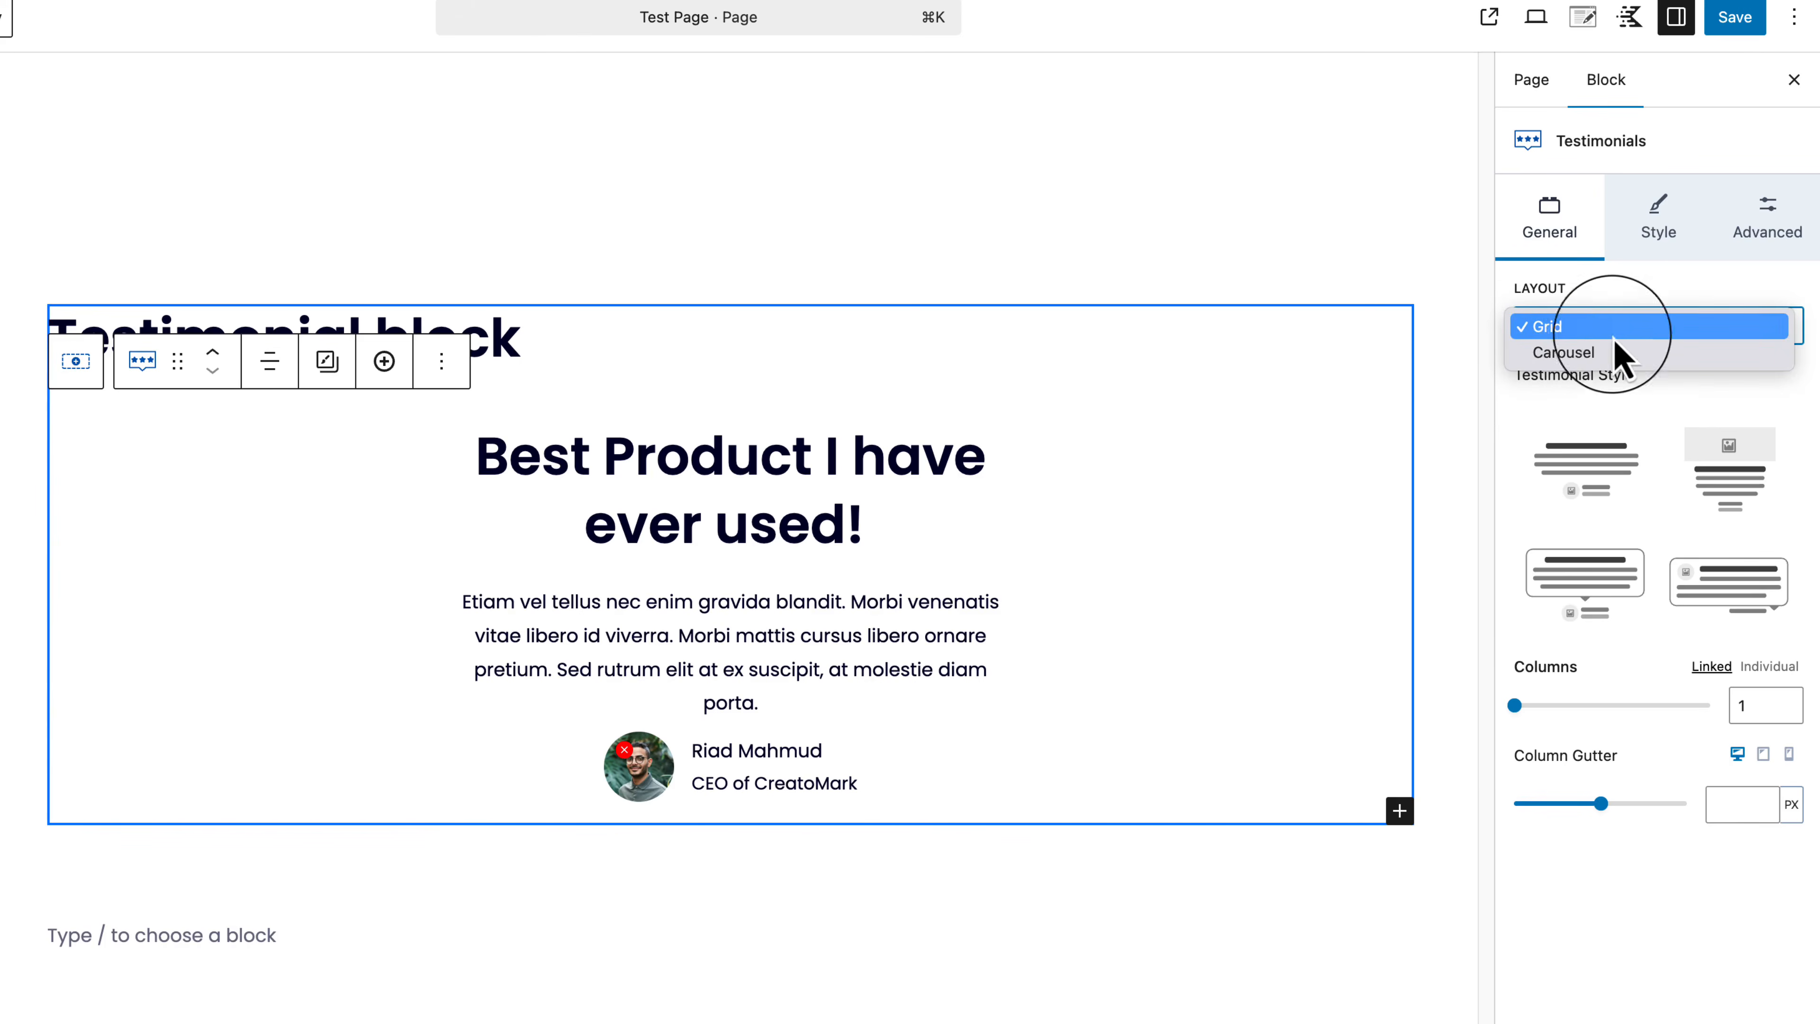
click(1645, 353)
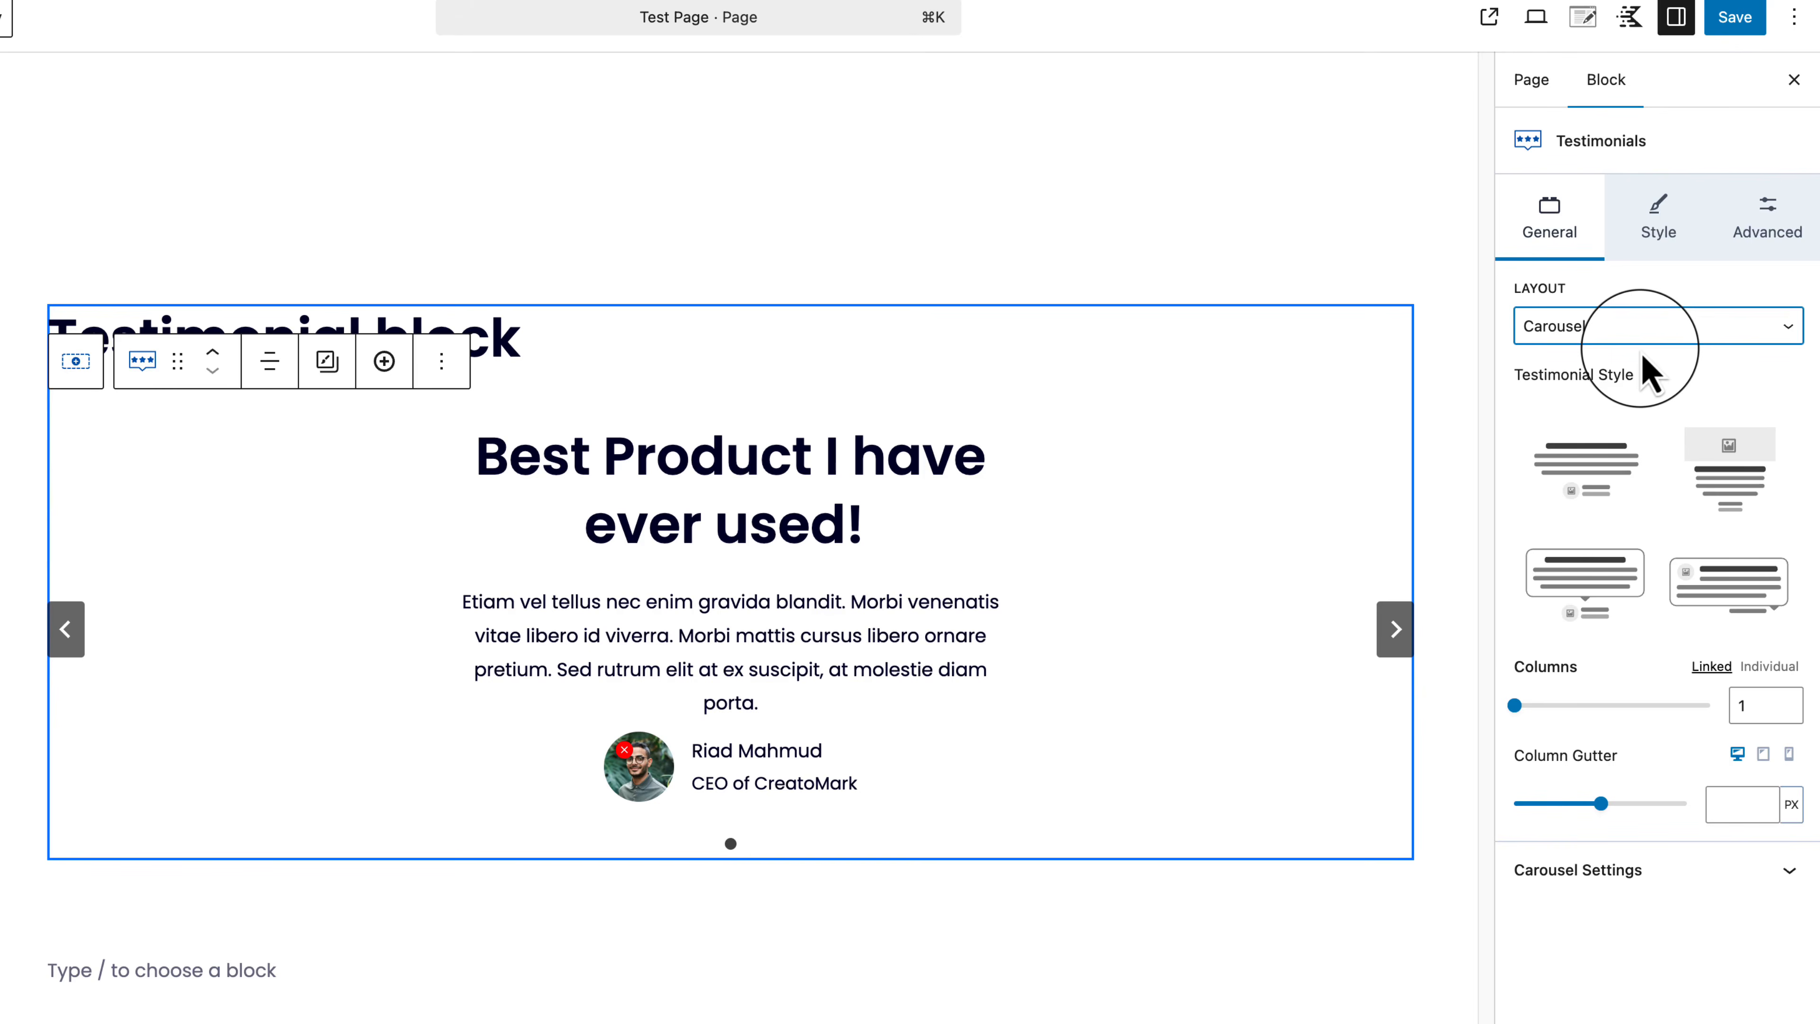
Step: Duplicate the testimonial twice so the carousel holds three slides
click(146, 998)
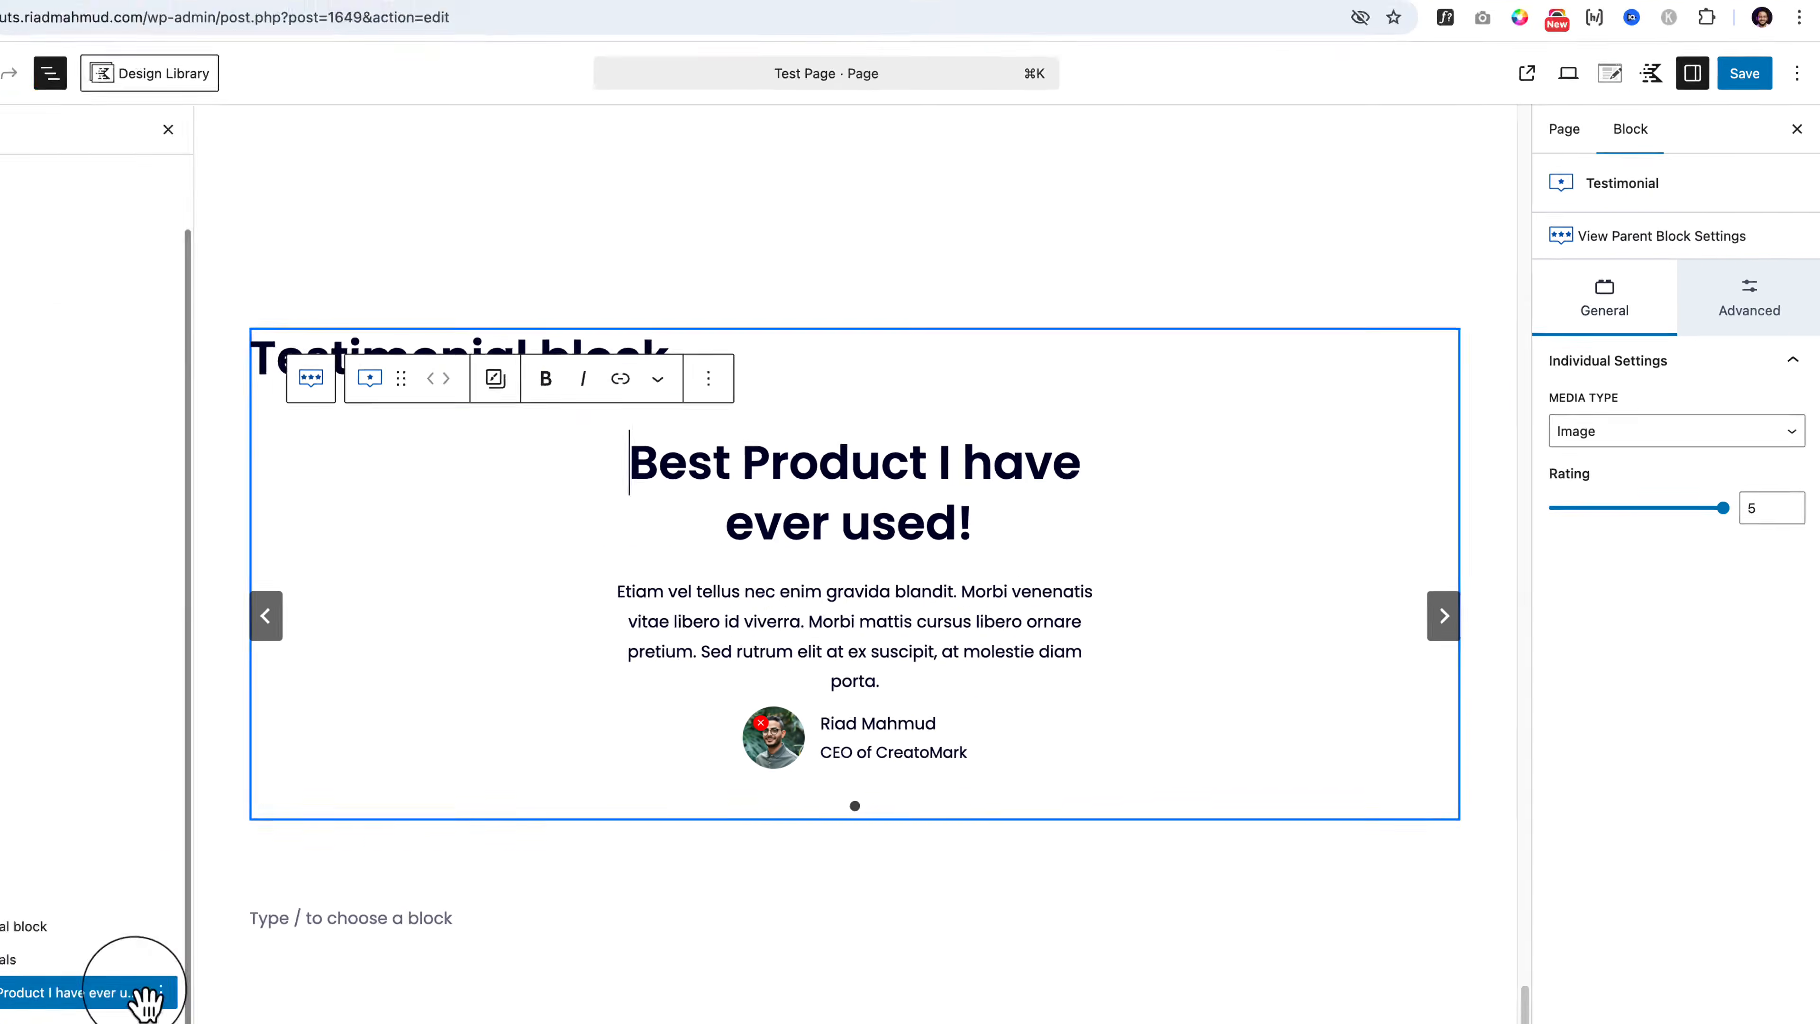
click(301, 952)
click(355, 760)
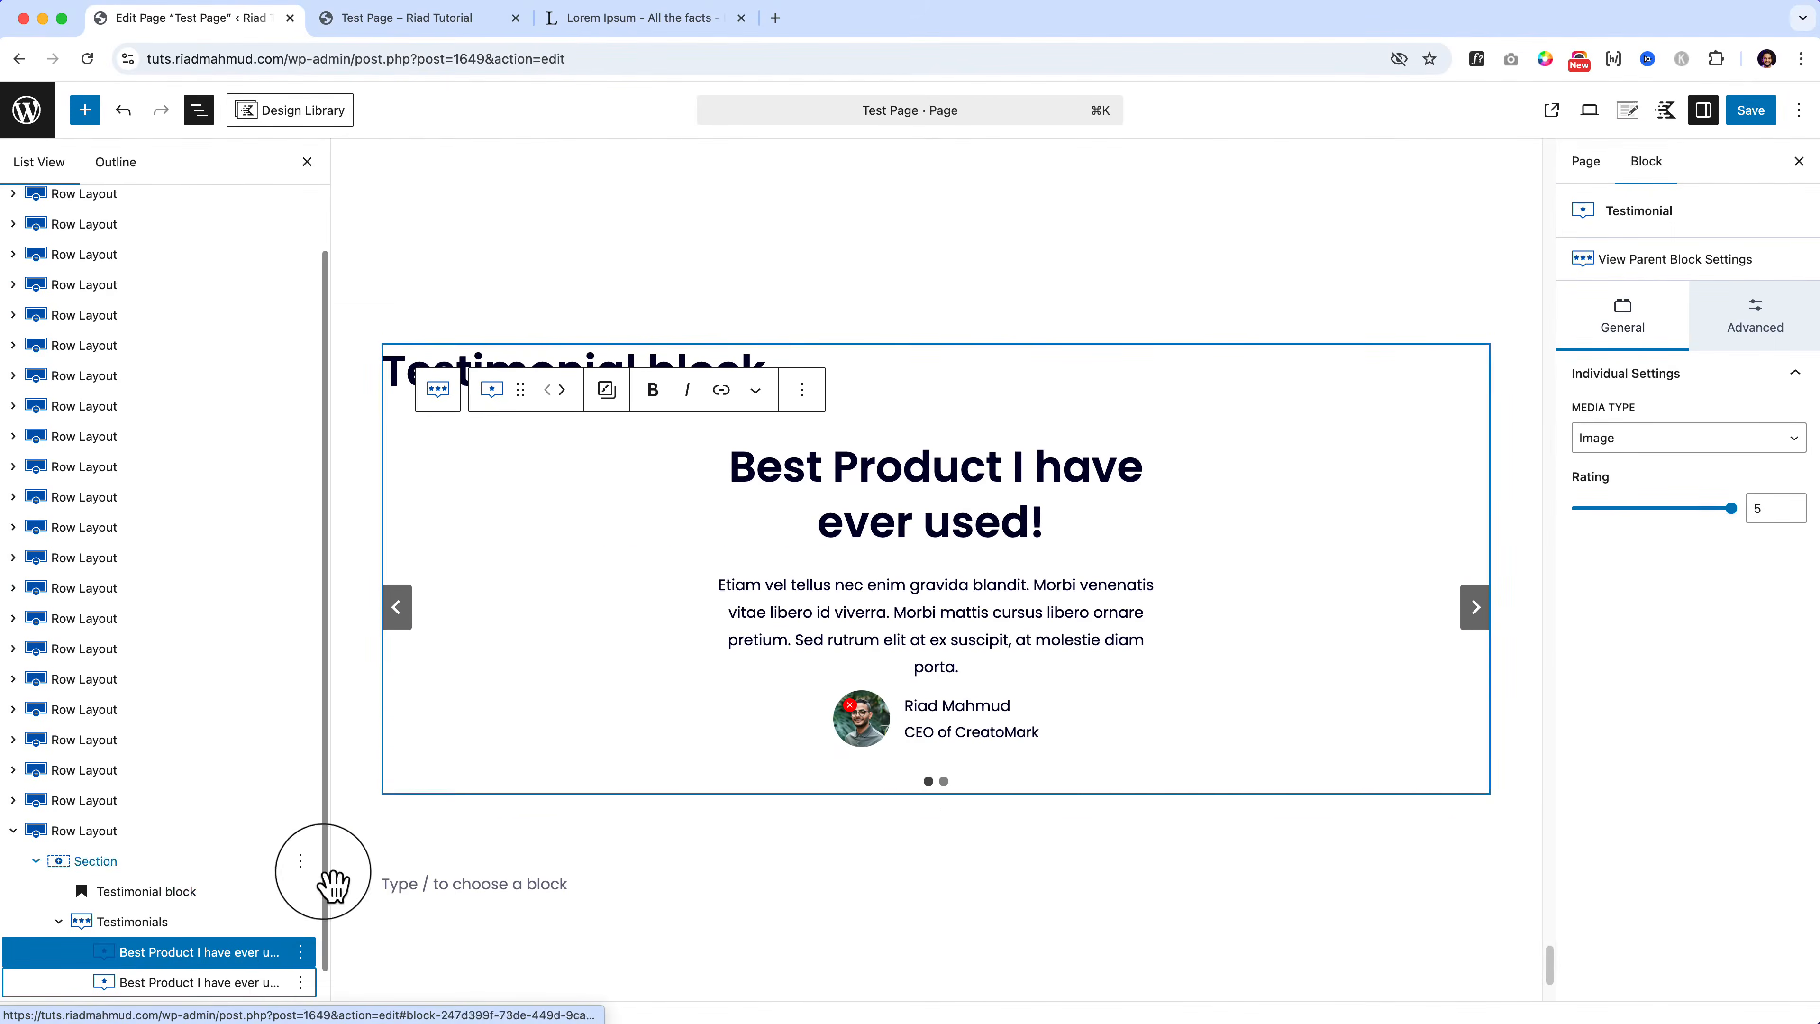
click(300, 952)
click(366, 758)
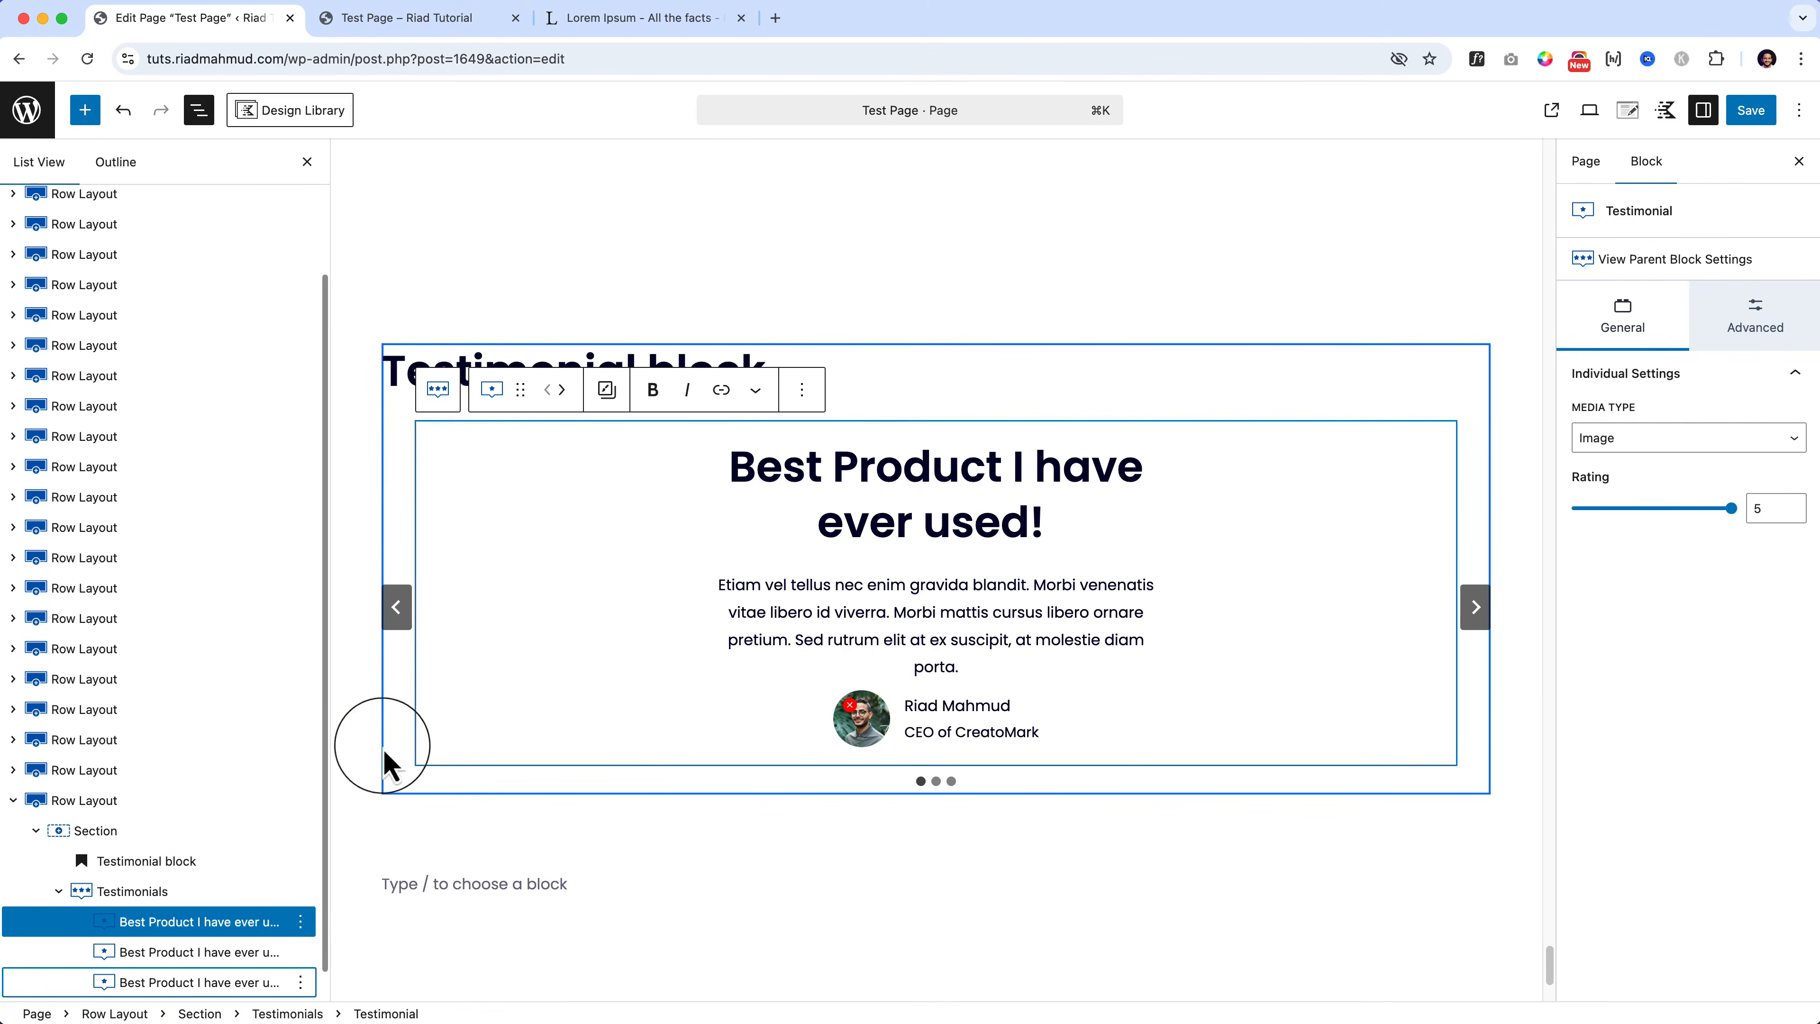
Step: Select the Testimonials carousel and set Columns to 2 so each slide shows two testimonials
click(1475, 609)
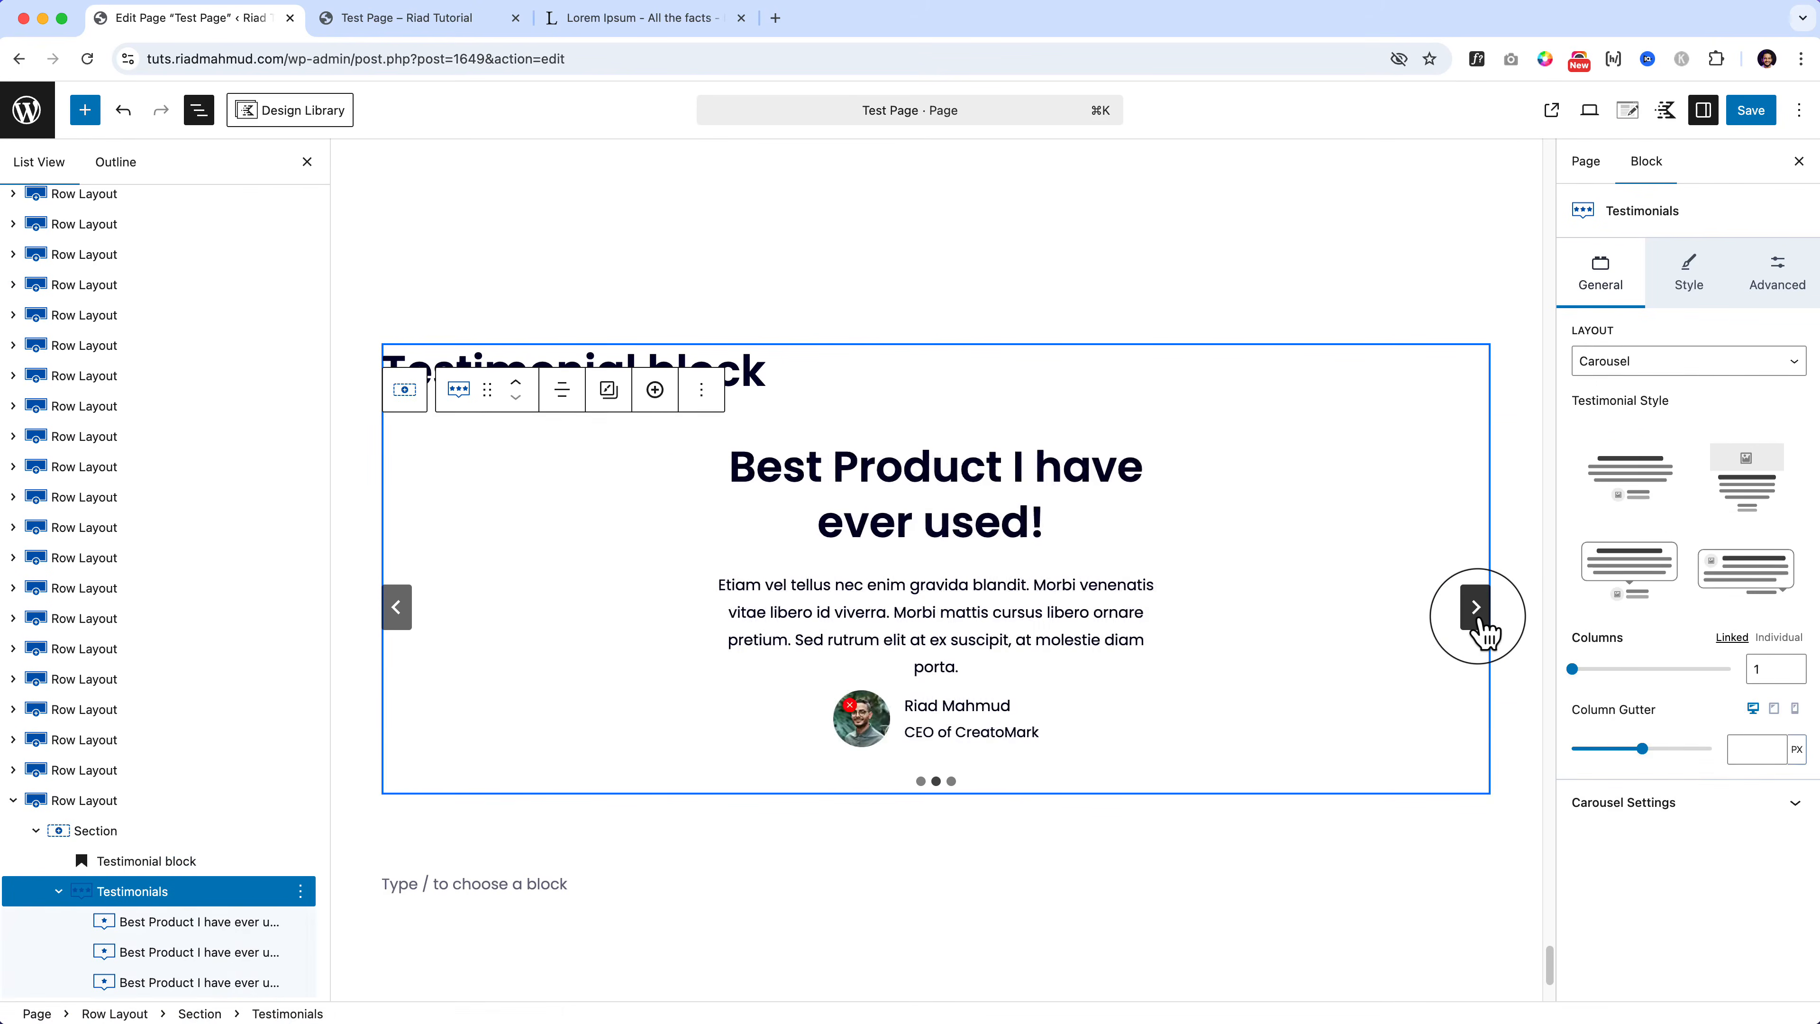
click(1474, 608)
click(1474, 608)
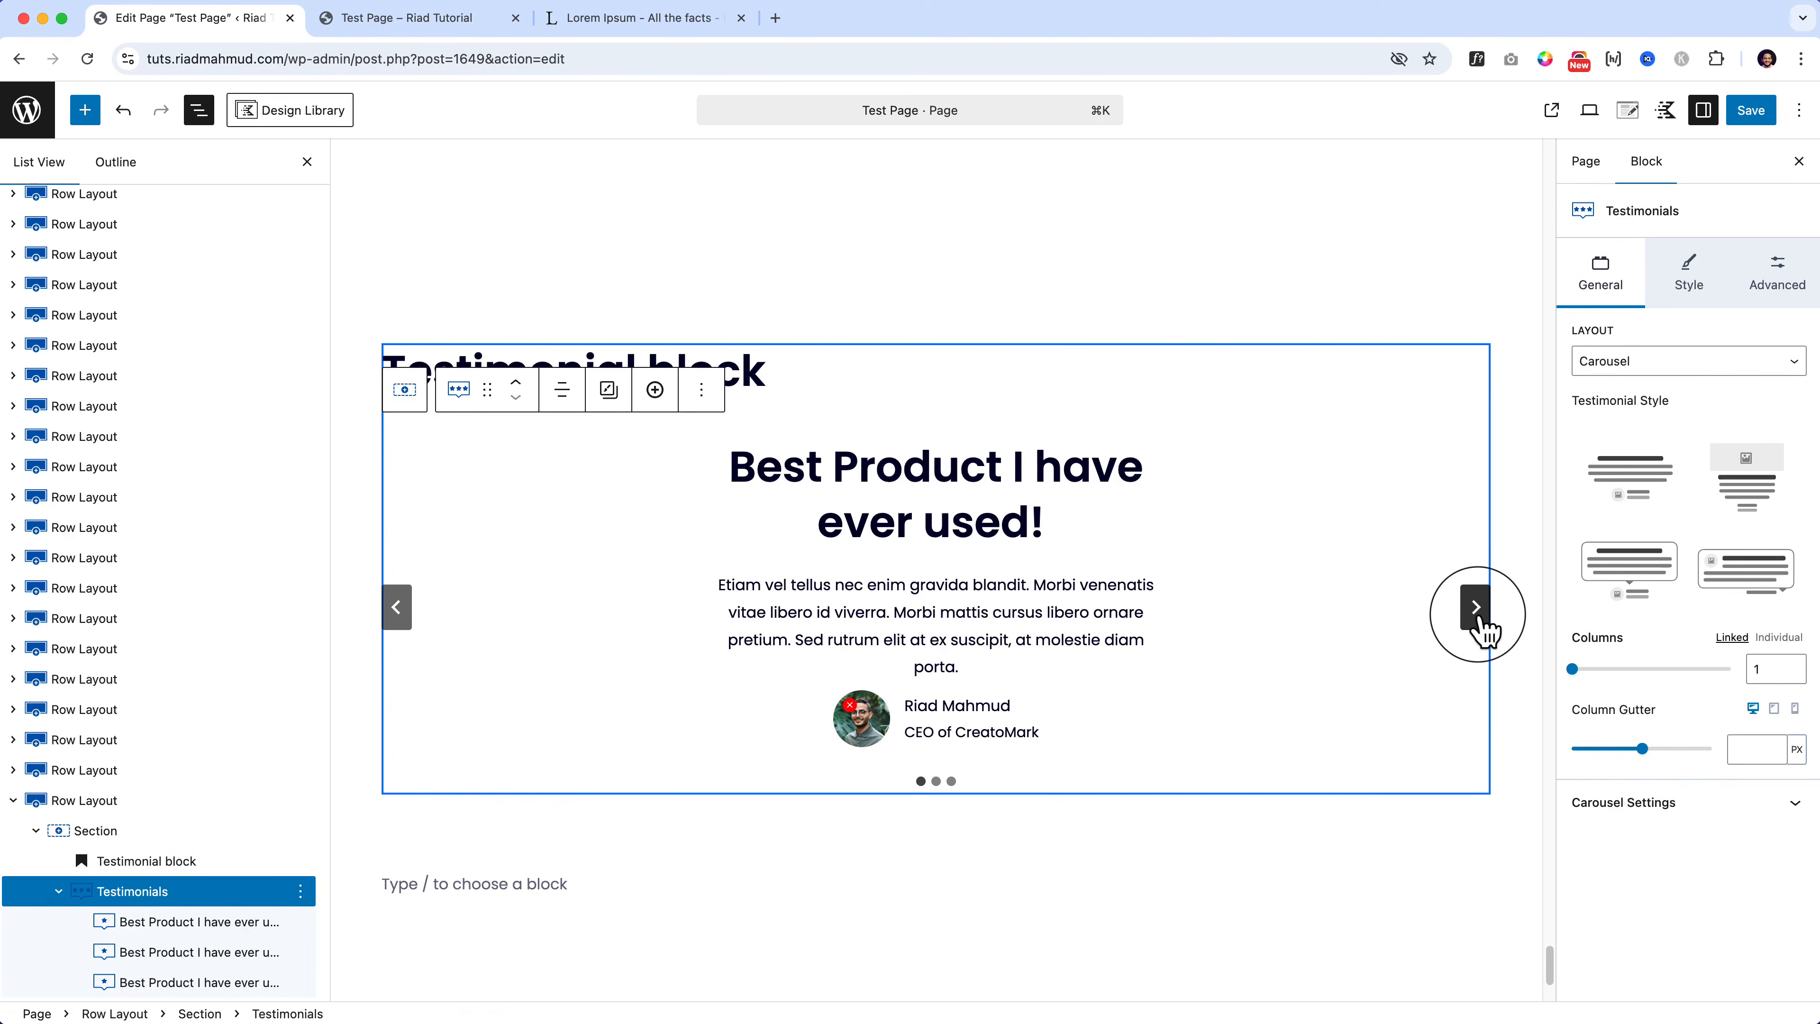
click(1475, 609)
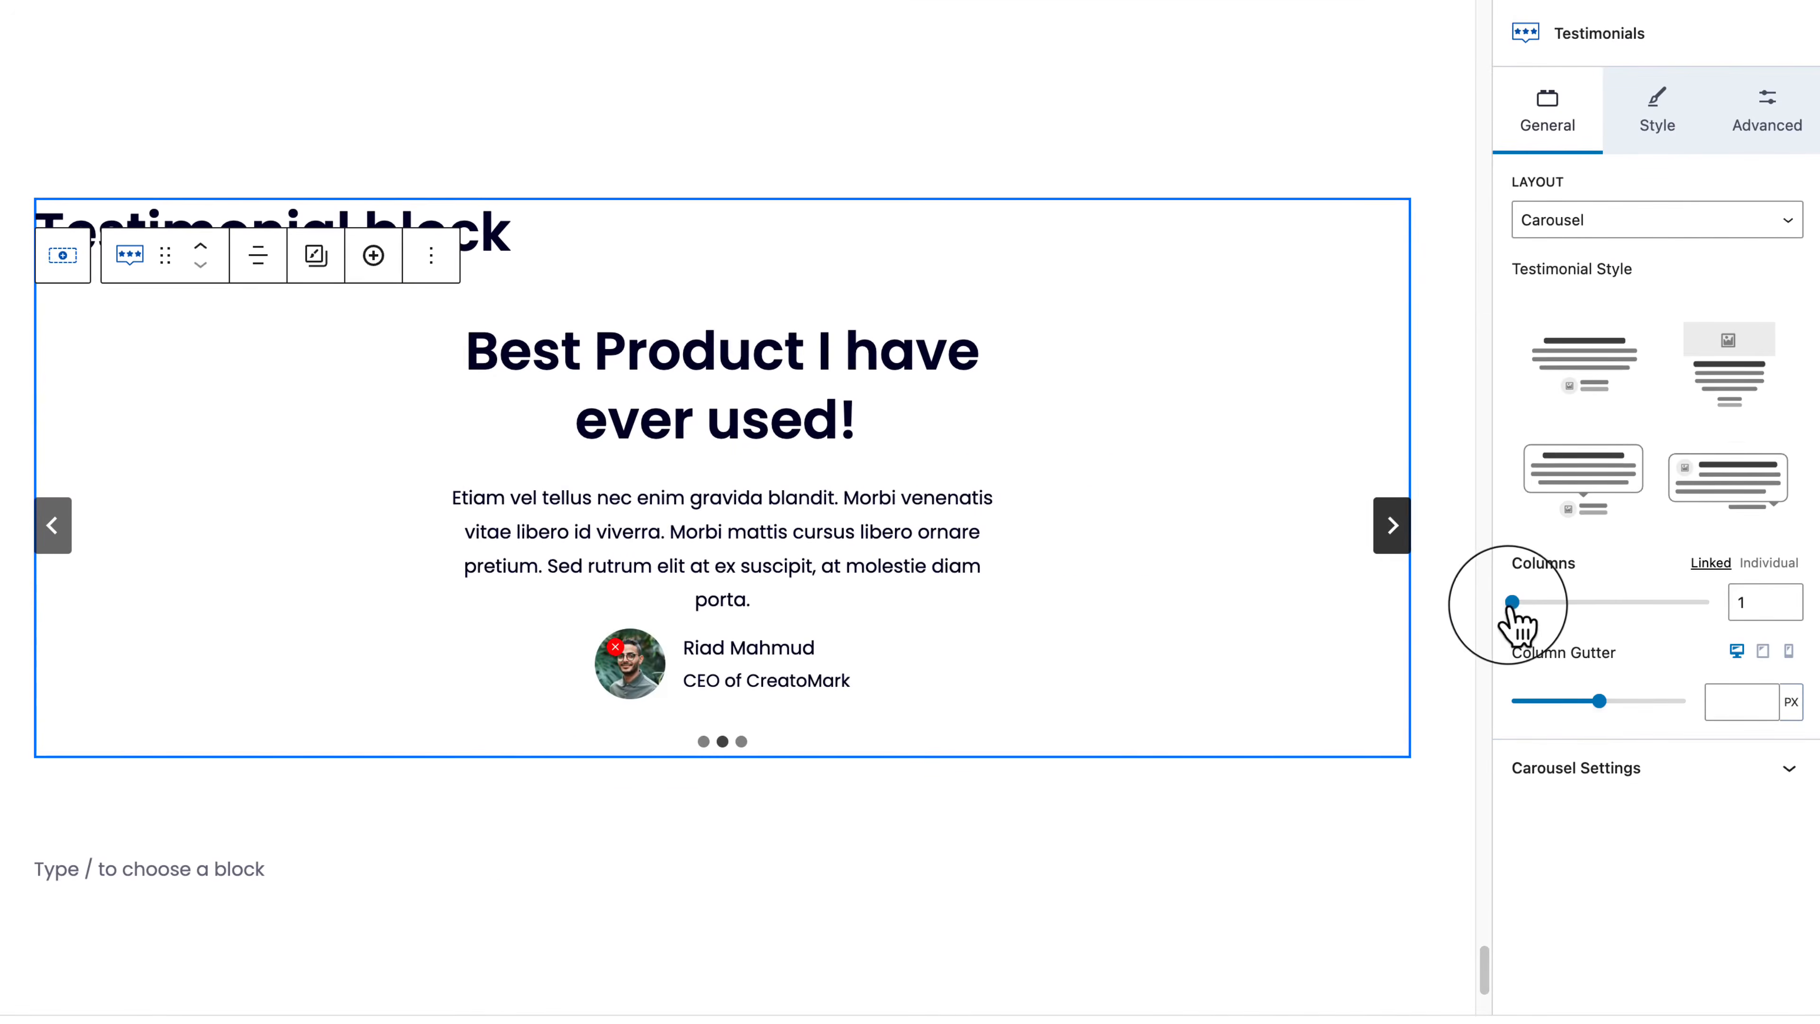
drag(1512, 603, 1561, 602)
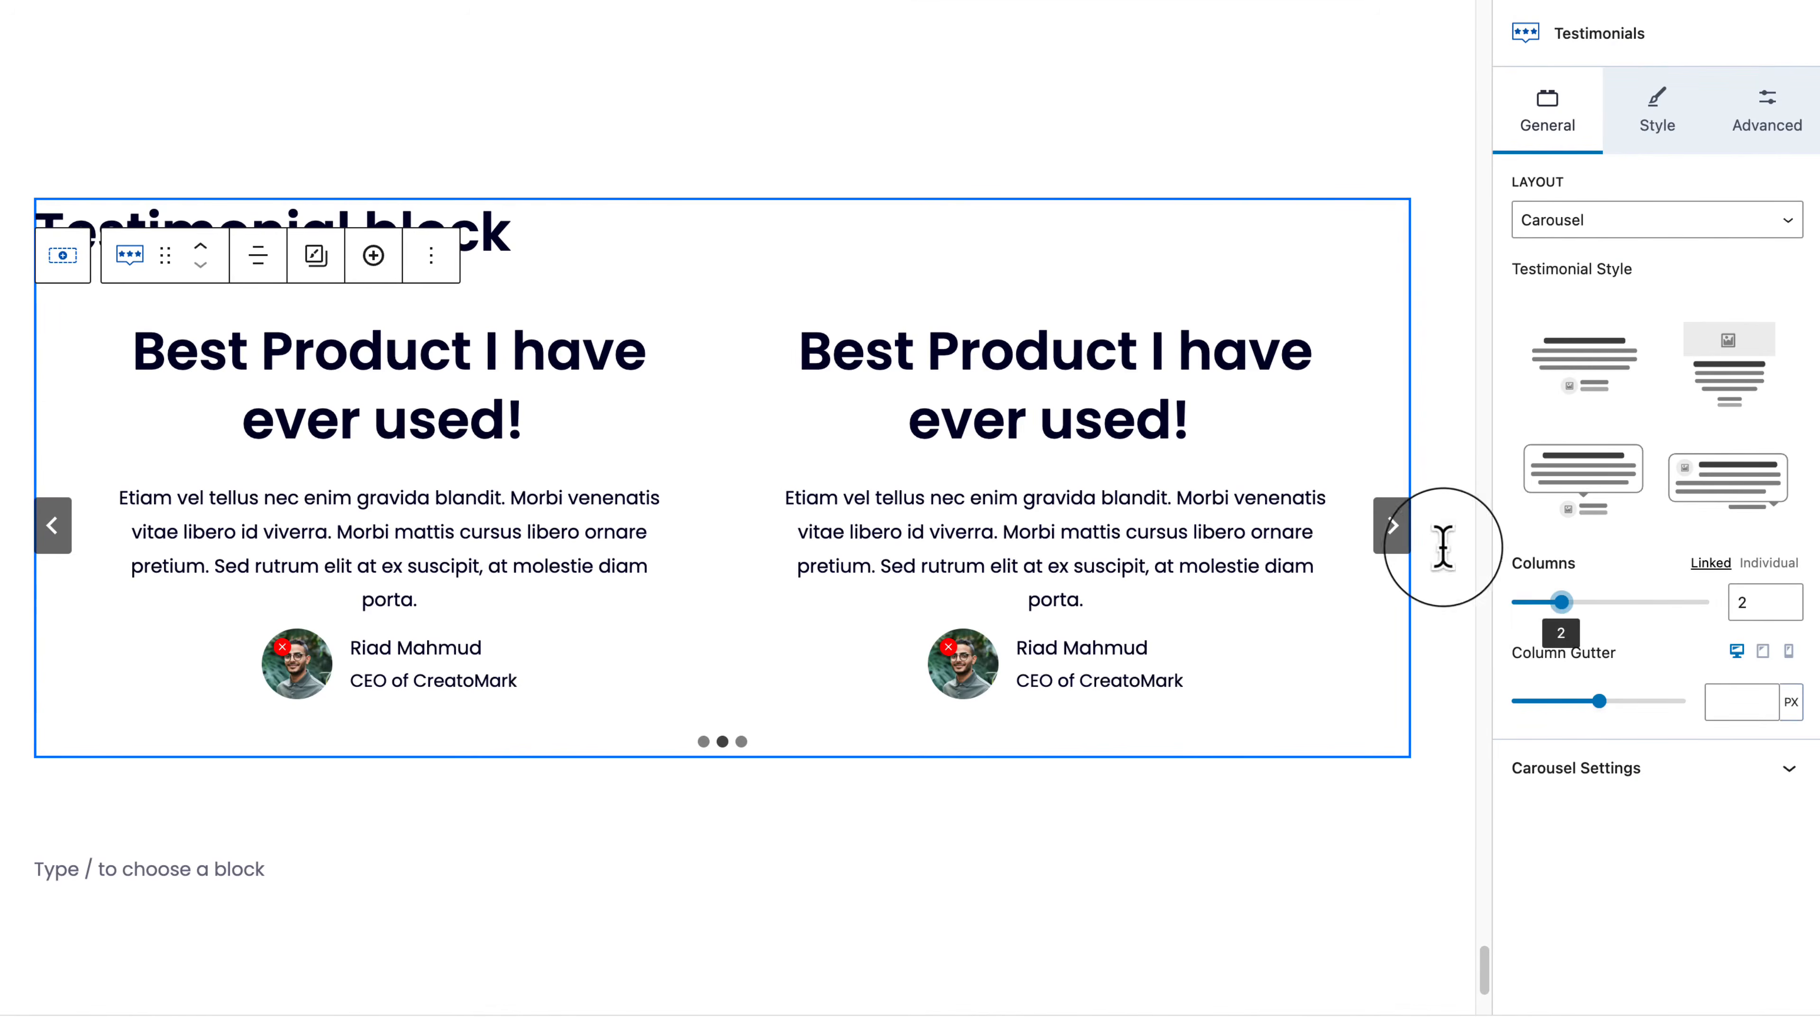
click(1393, 527)
click(1392, 527)
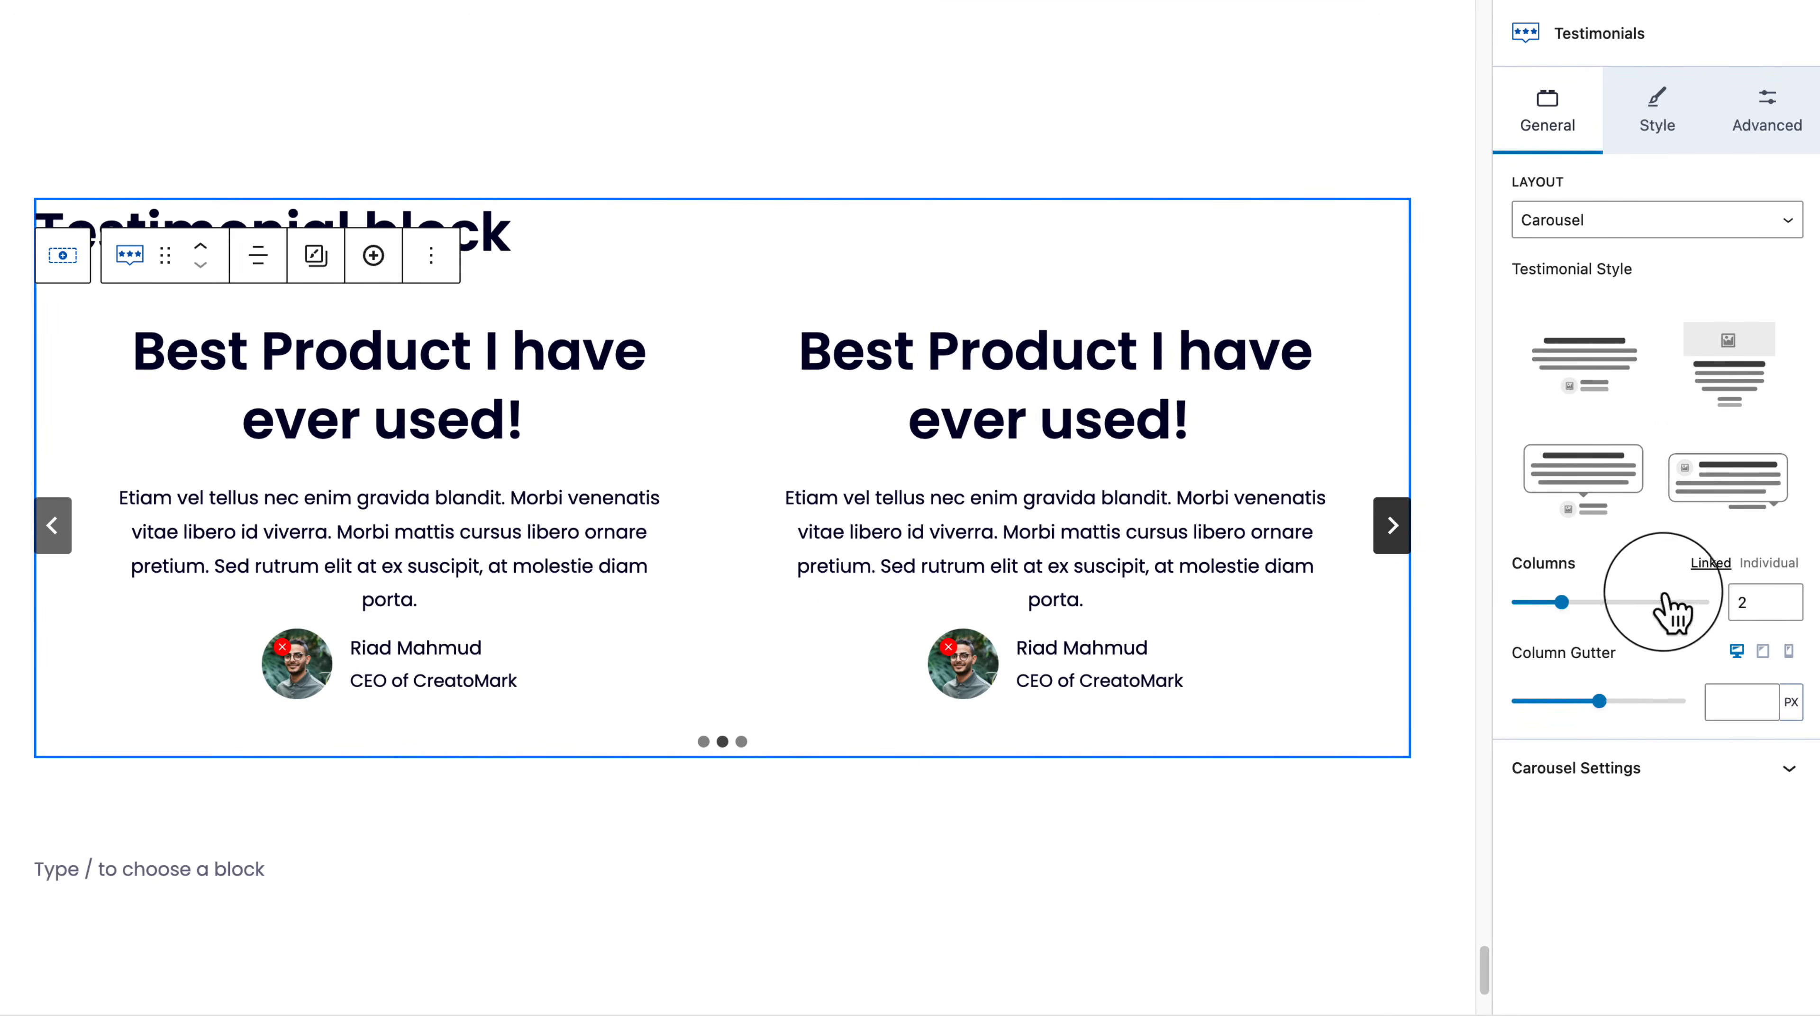
Step: Choose the bubble testimonial style with avatars and names below the cards, and expand Carousel Settings
click(1780, 351)
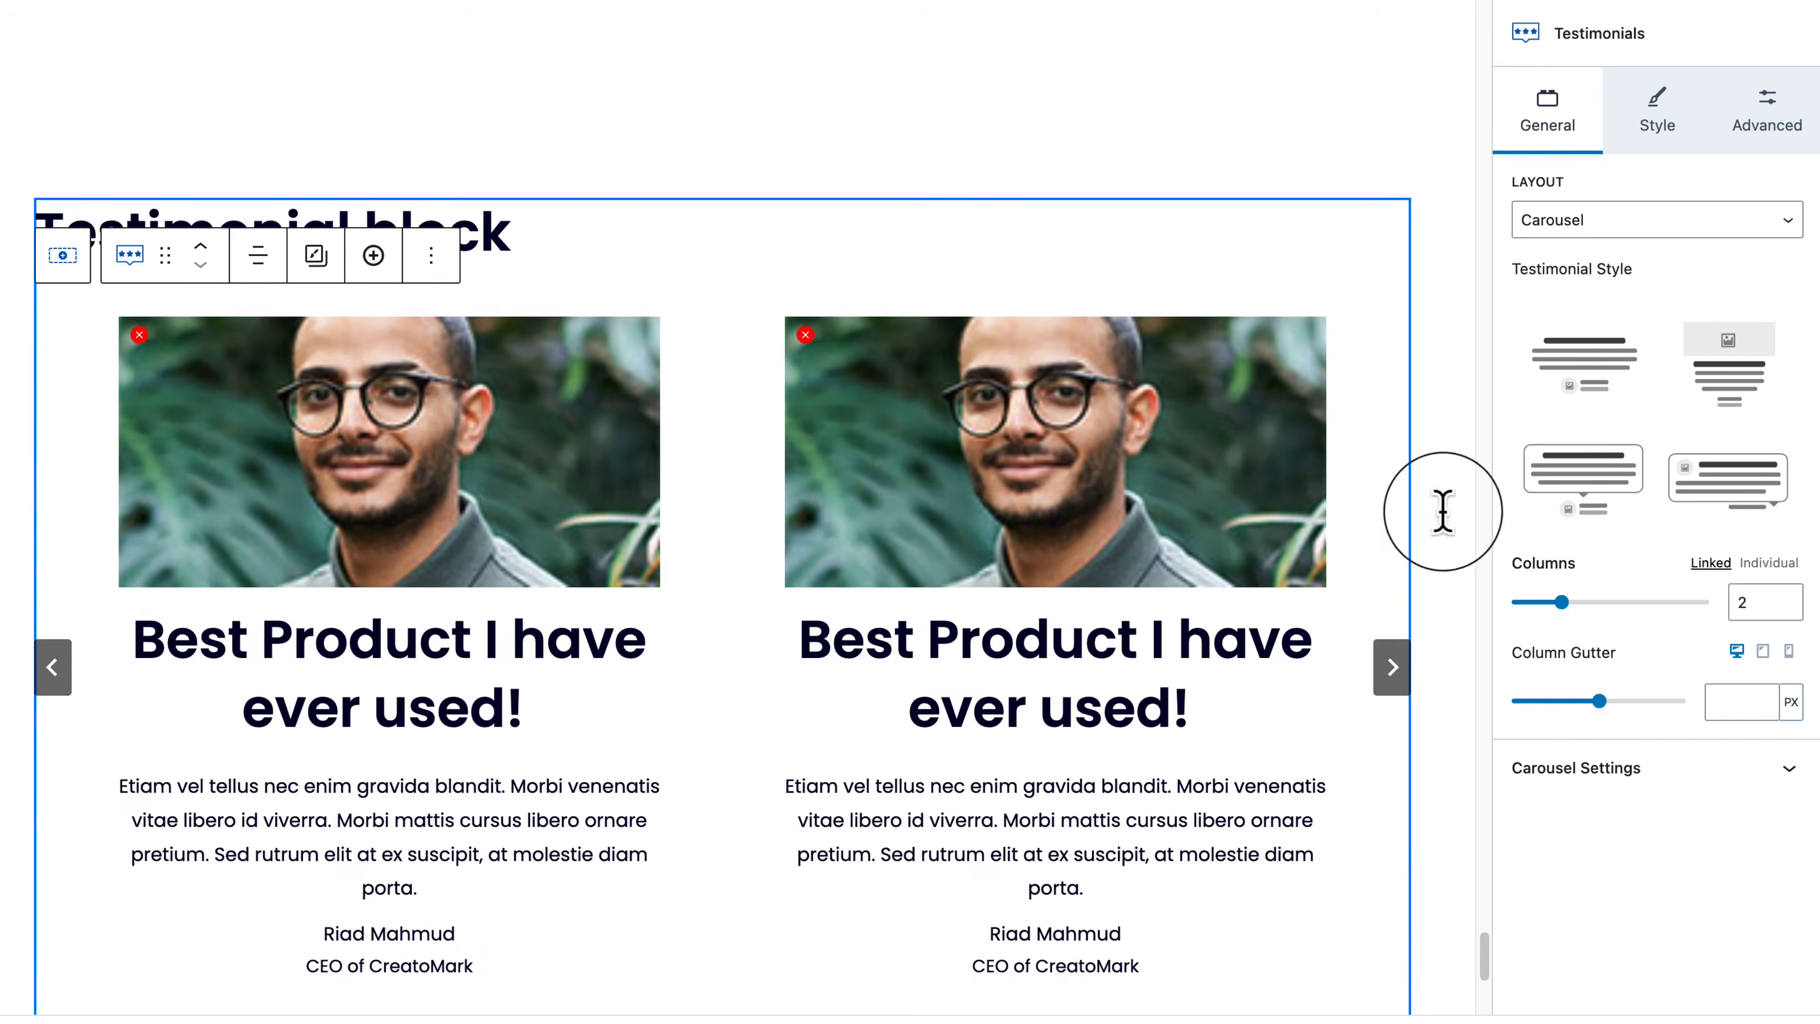
scroll(804, 817, down, 2)
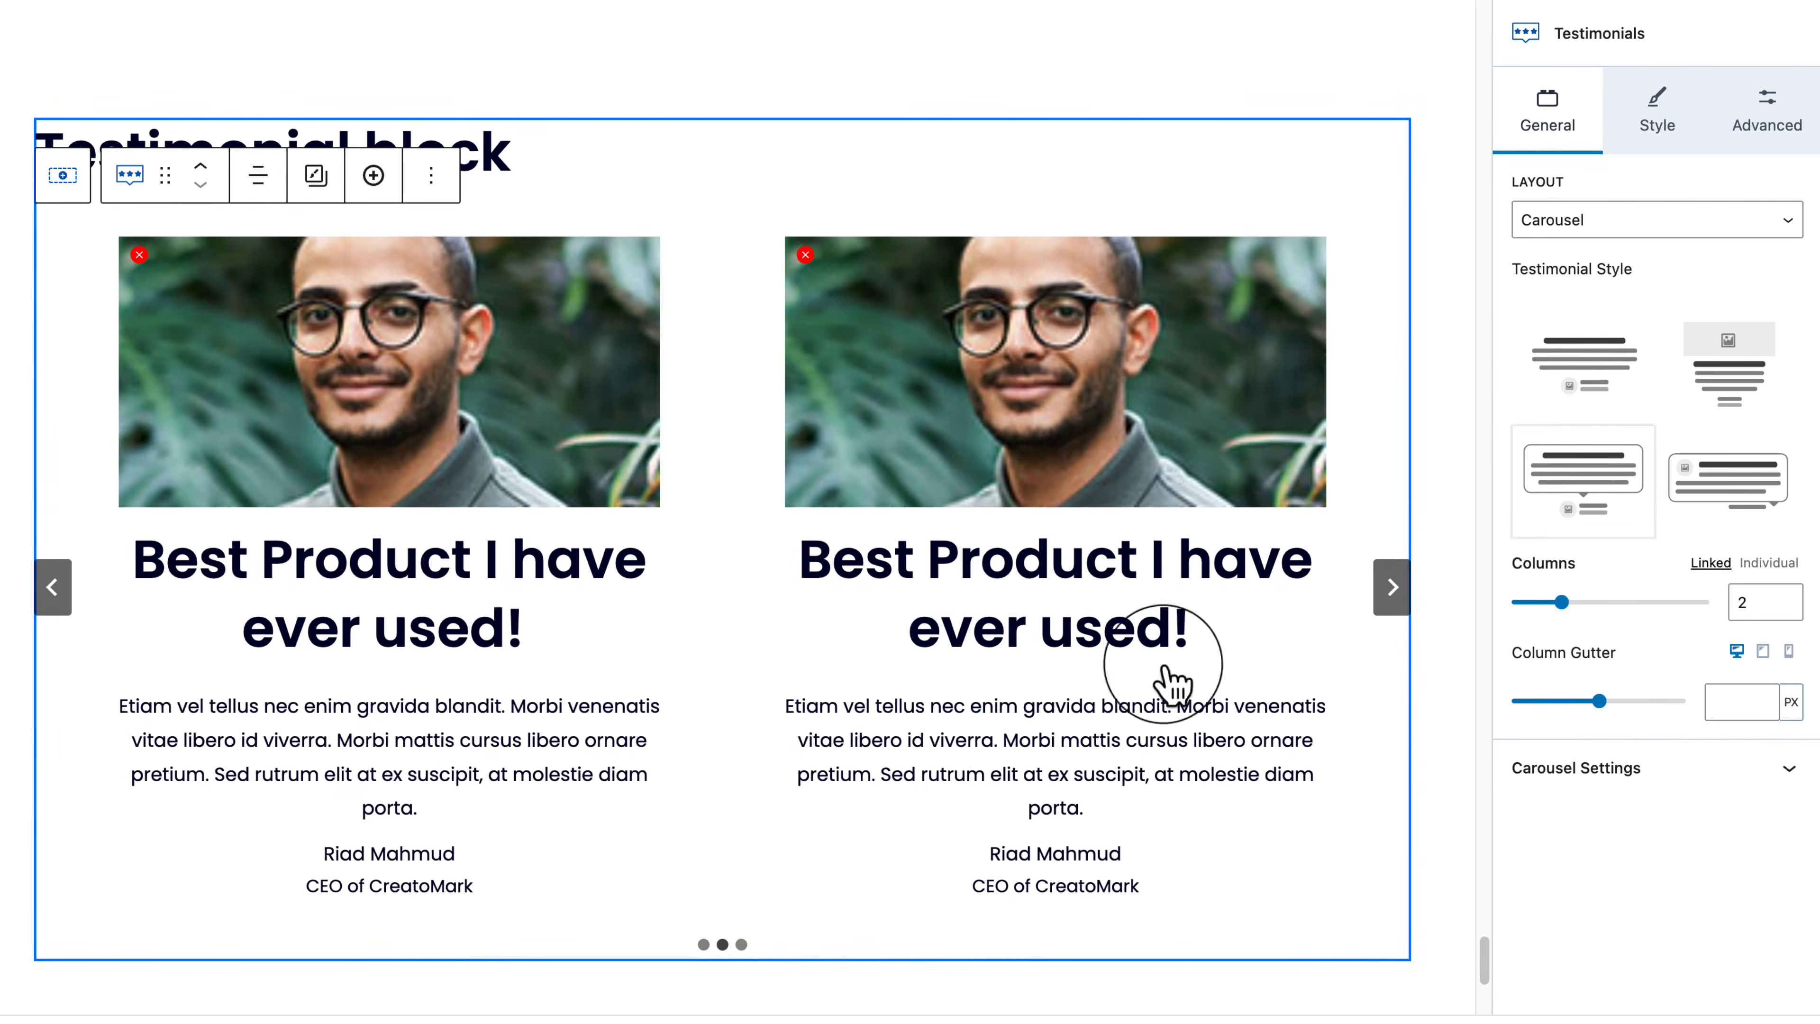
click(1607, 478)
click(1735, 480)
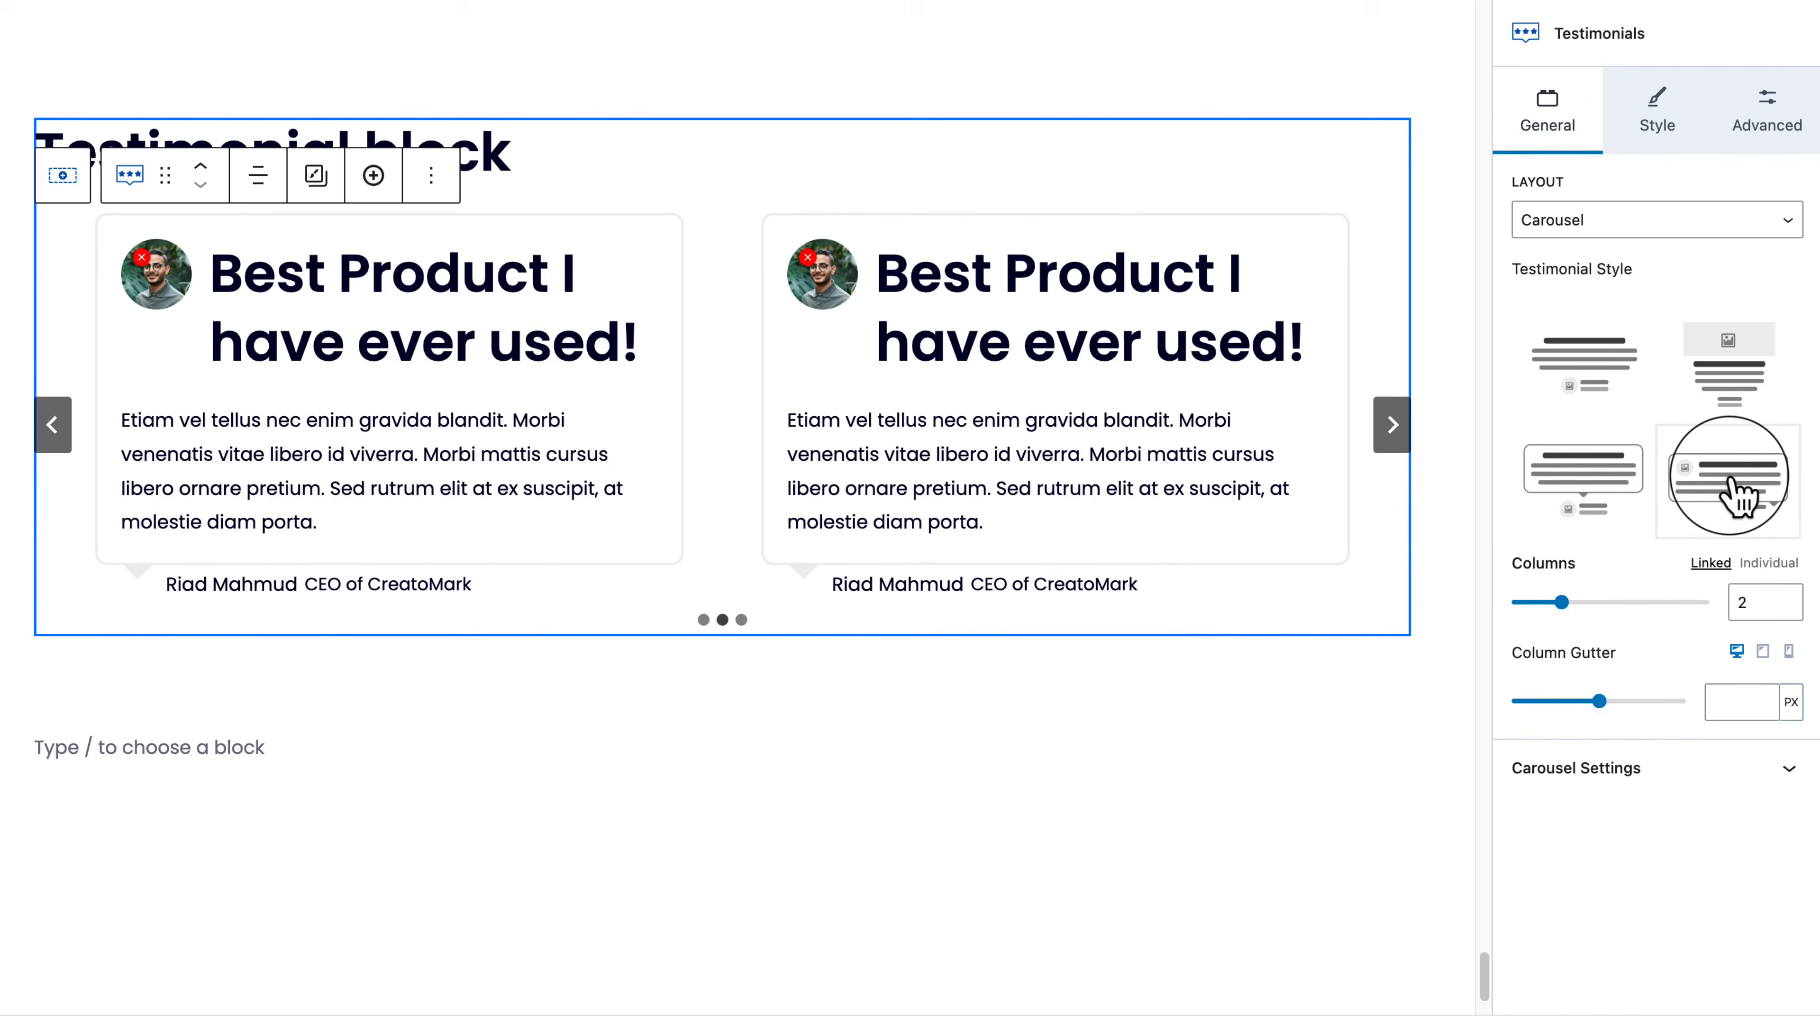
click(1580, 495)
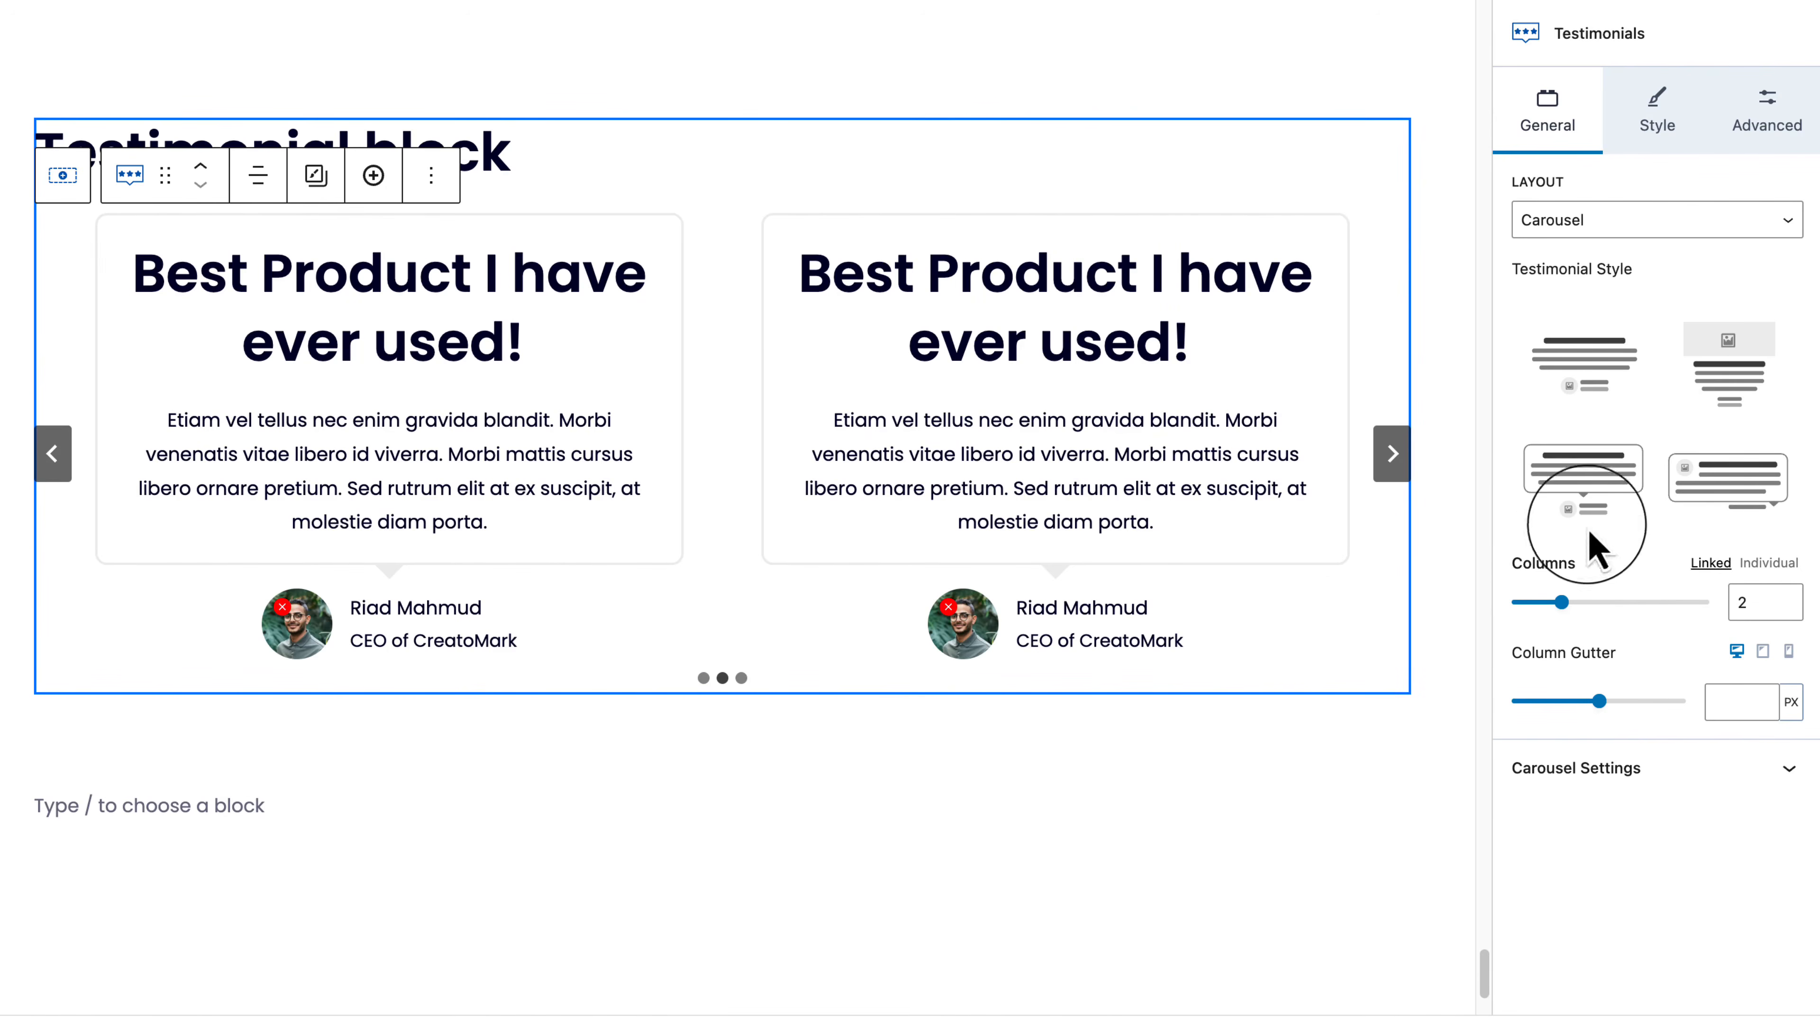
click(1674, 790)
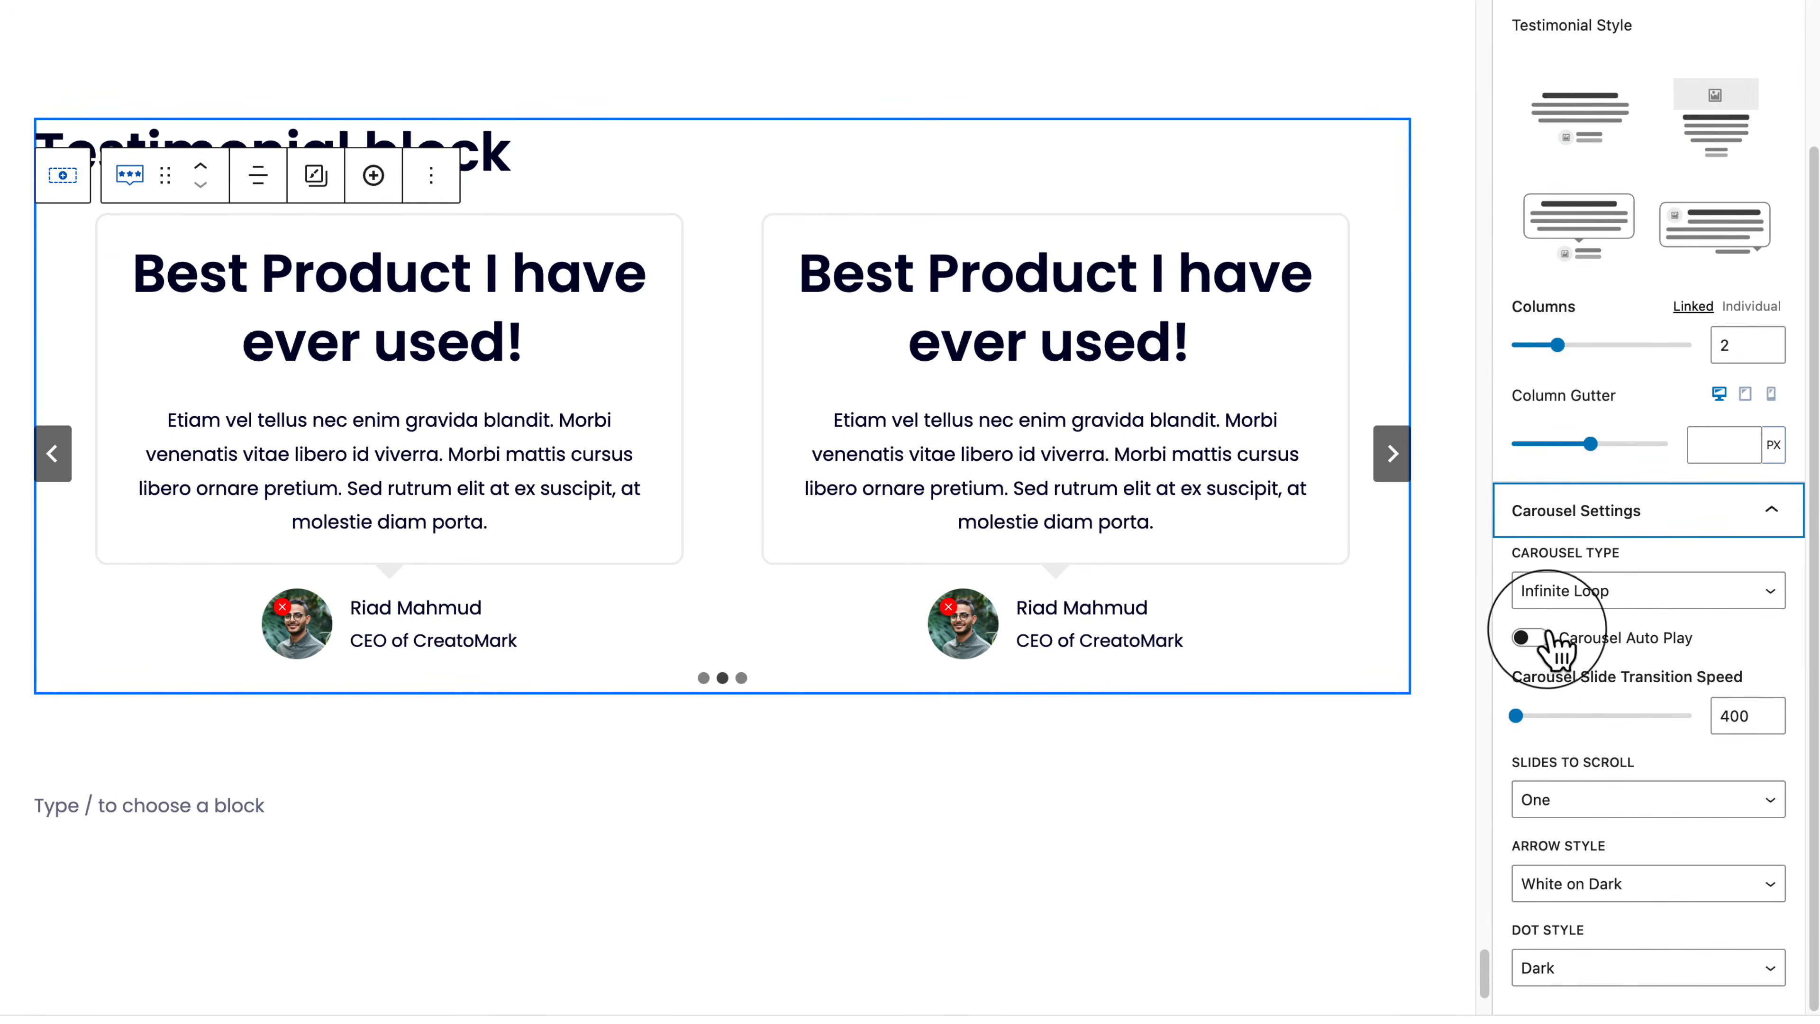
click(1613, 595)
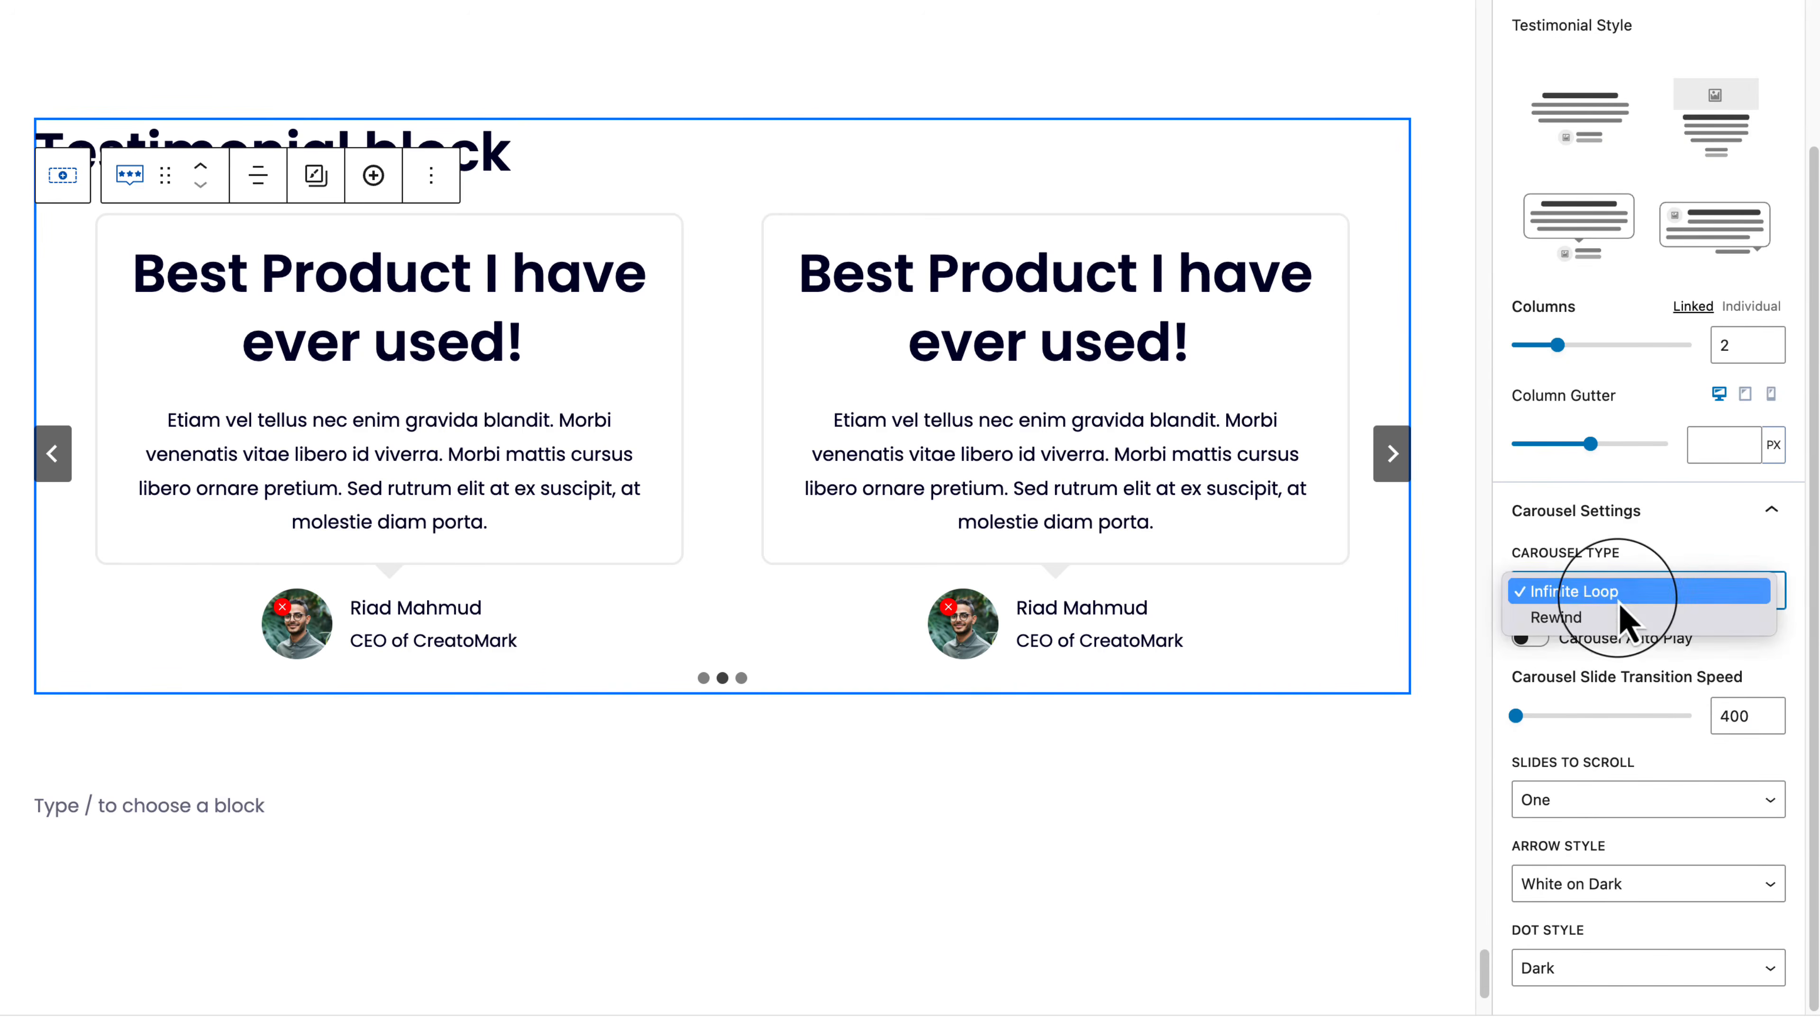
click(1634, 681)
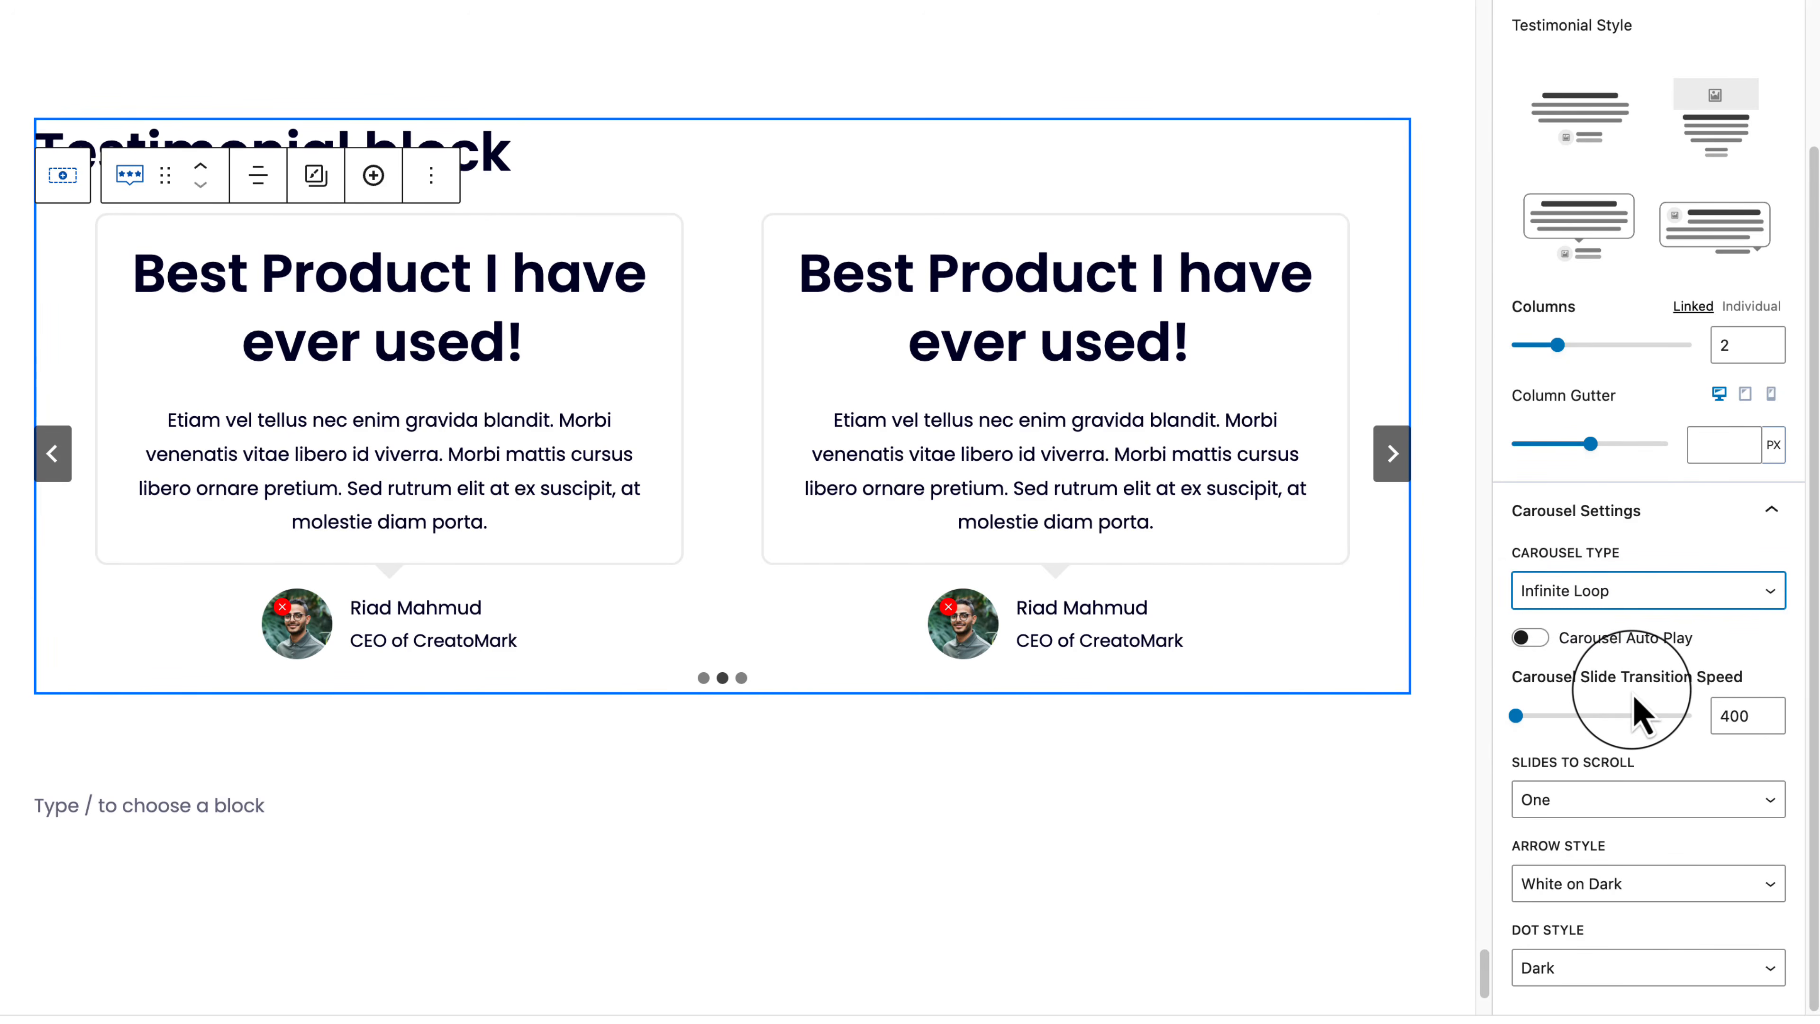
click(1652, 810)
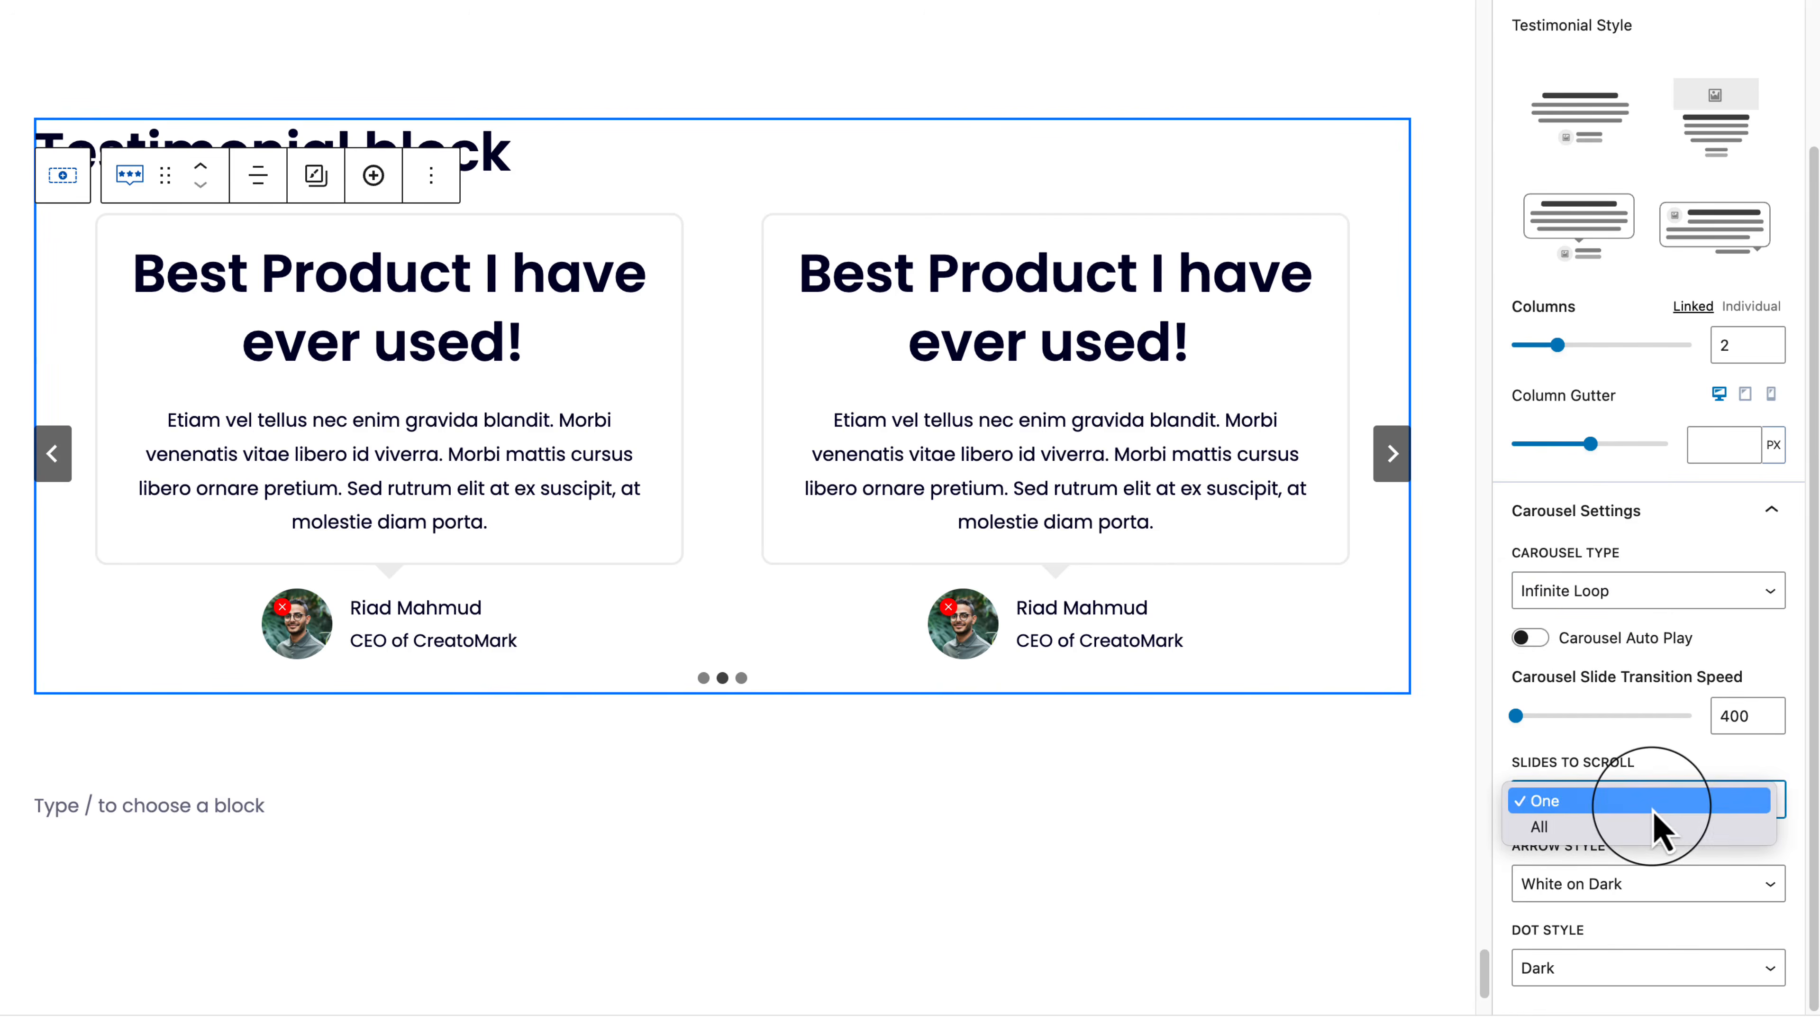
click(1653, 930)
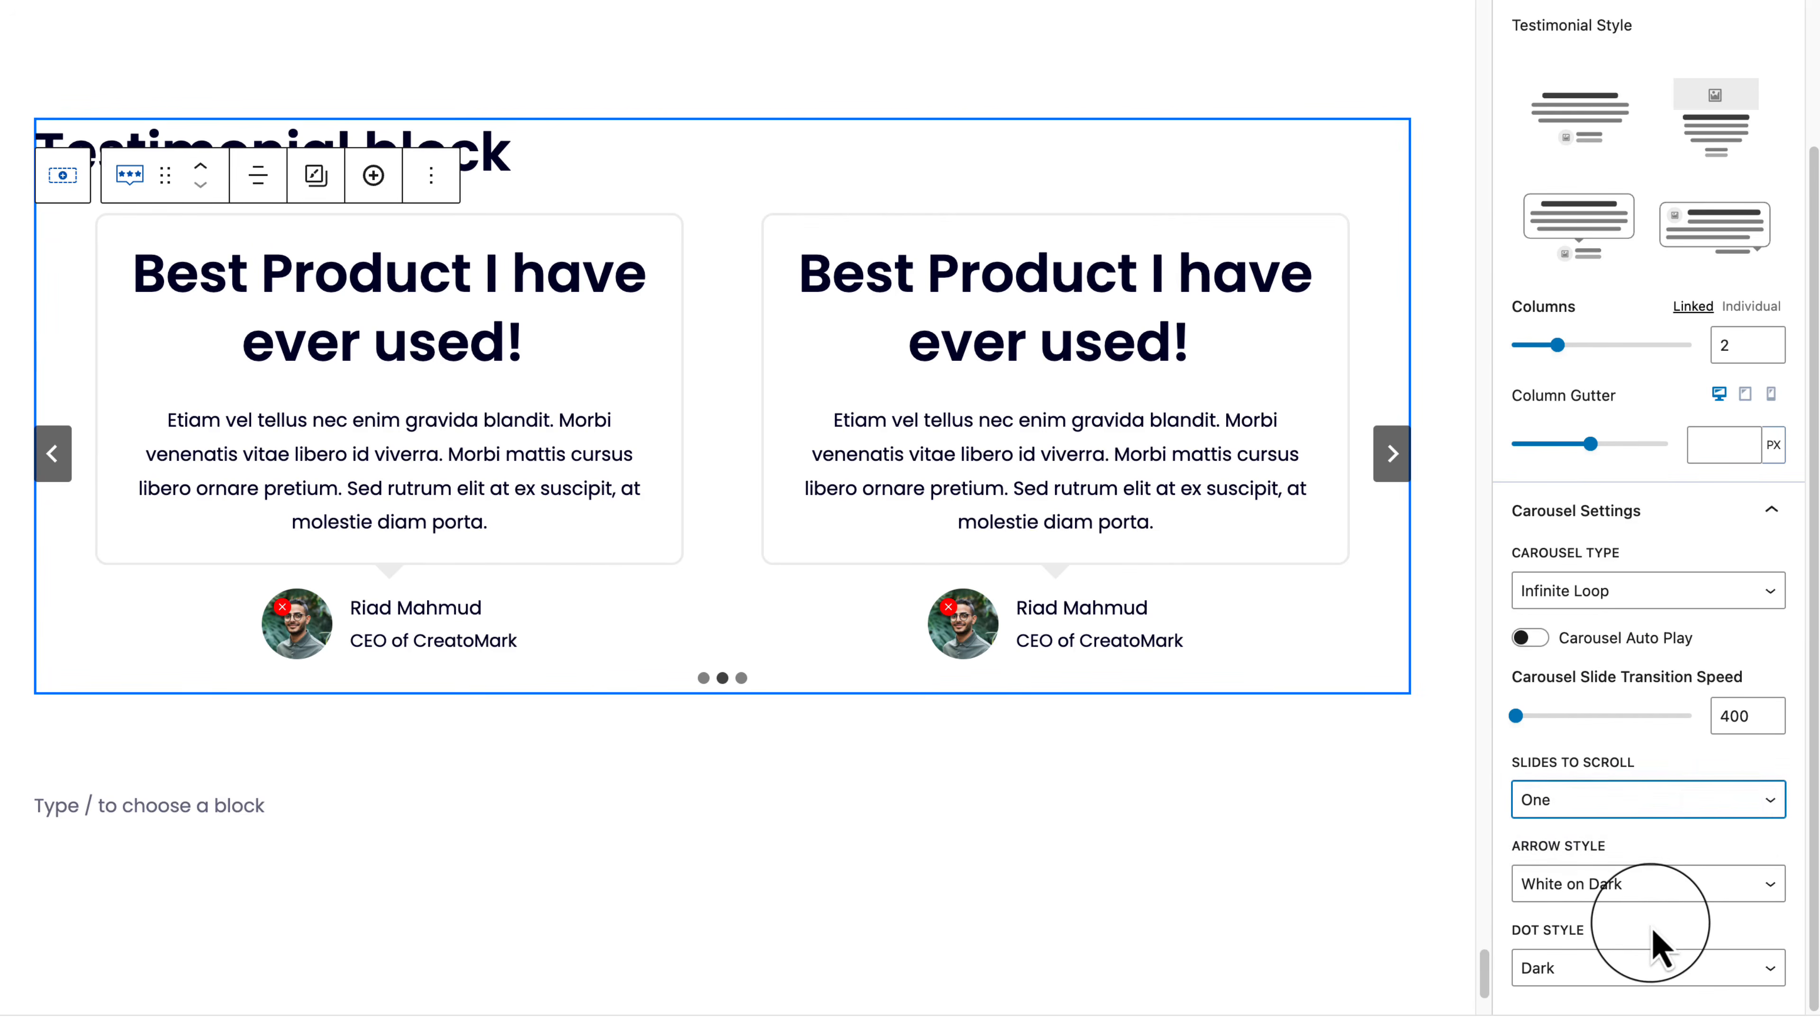
click(1650, 897)
click(1677, 868)
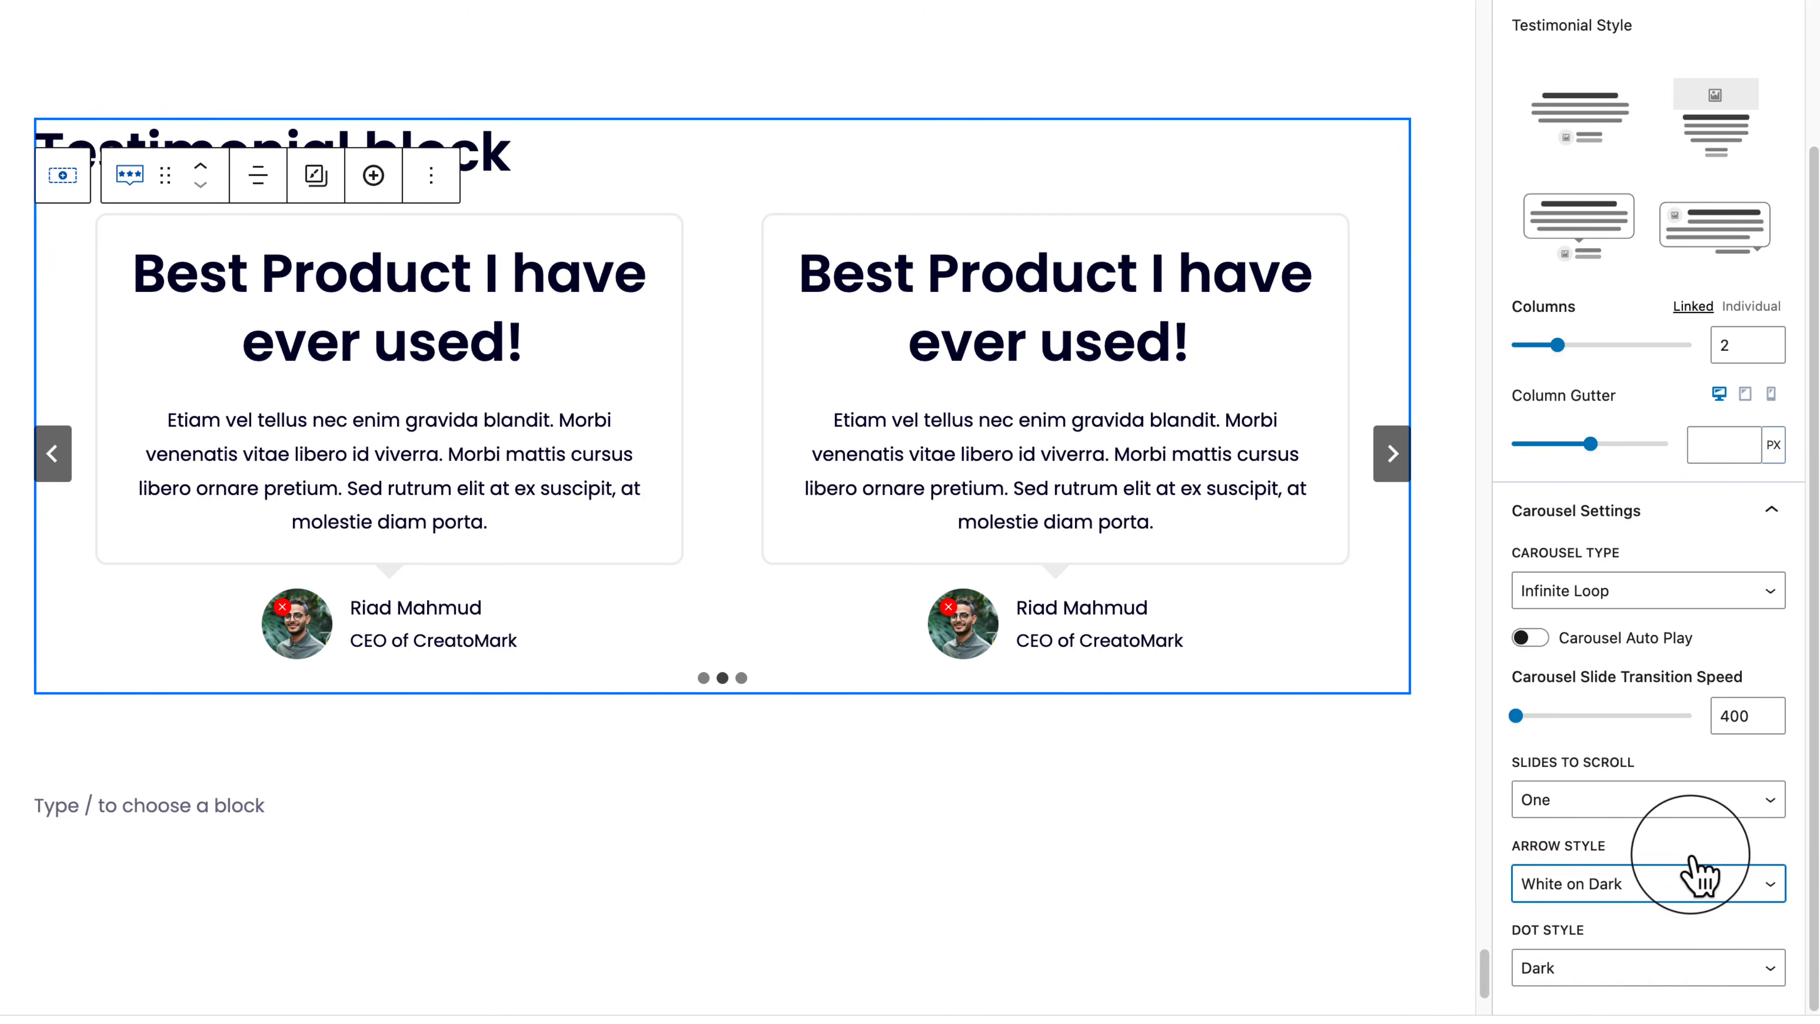
click(1687, 972)
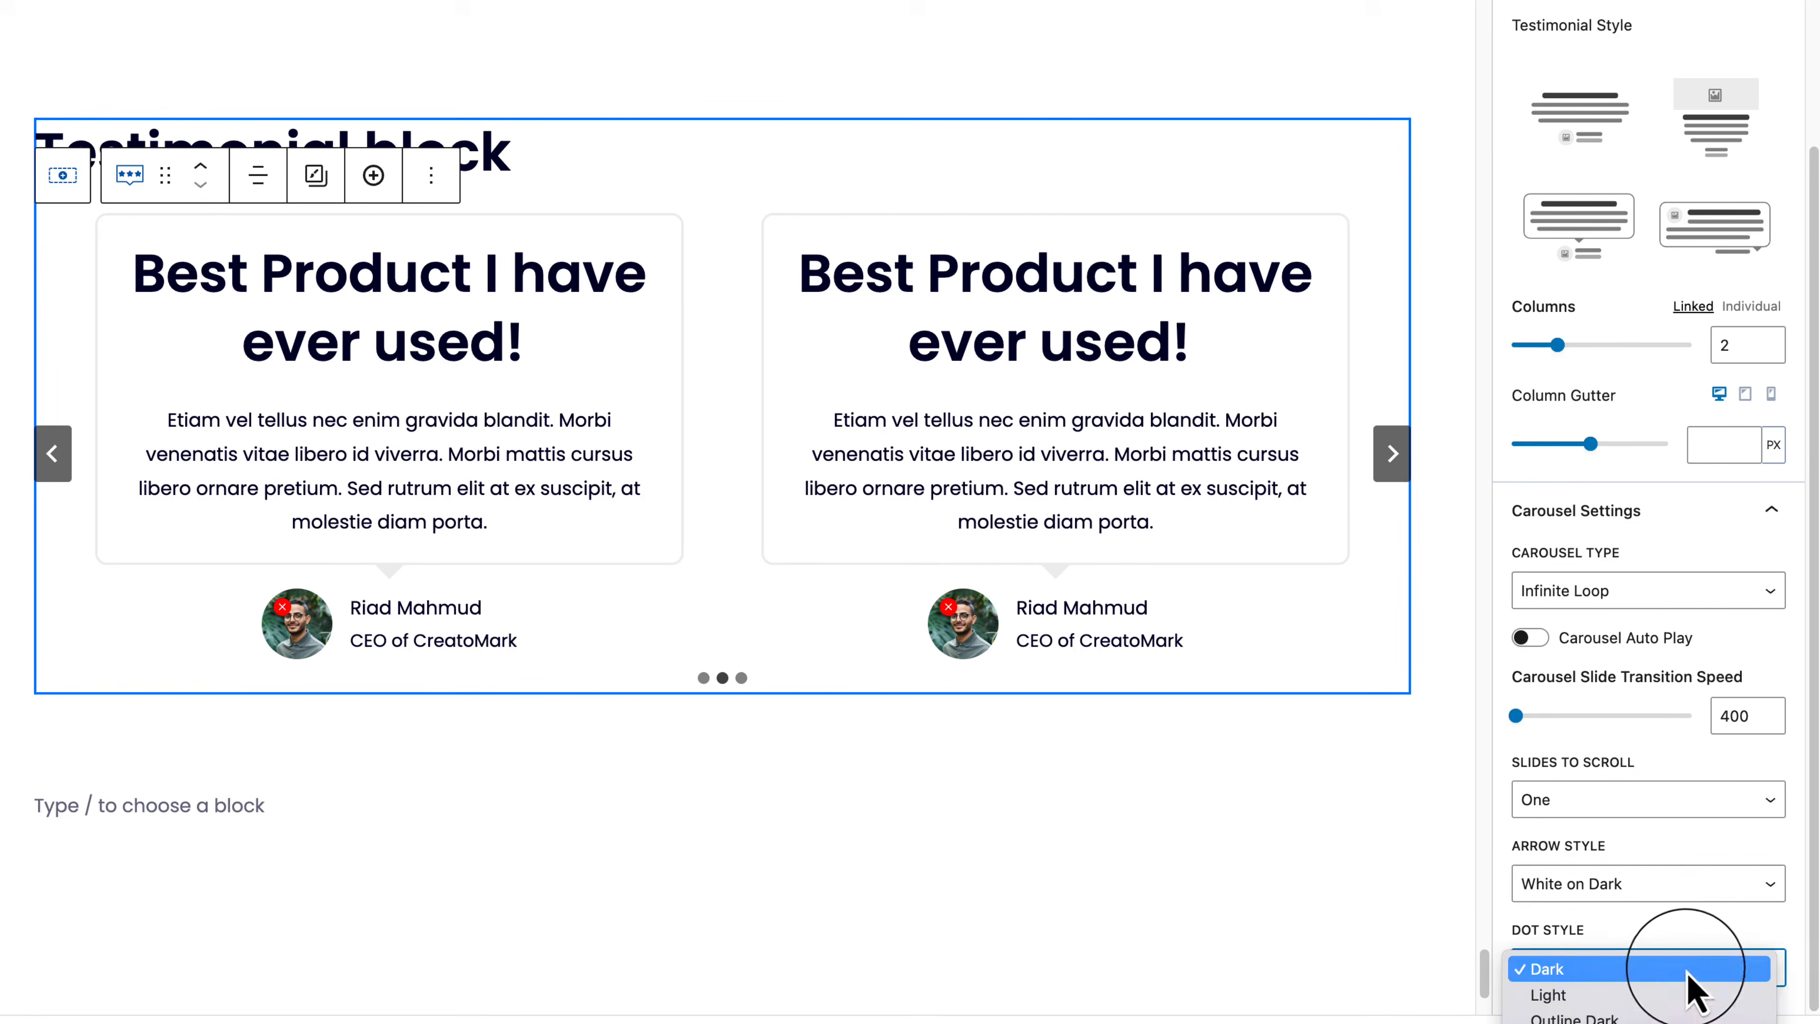
click(1688, 970)
scroll(1689, 924, up, 5)
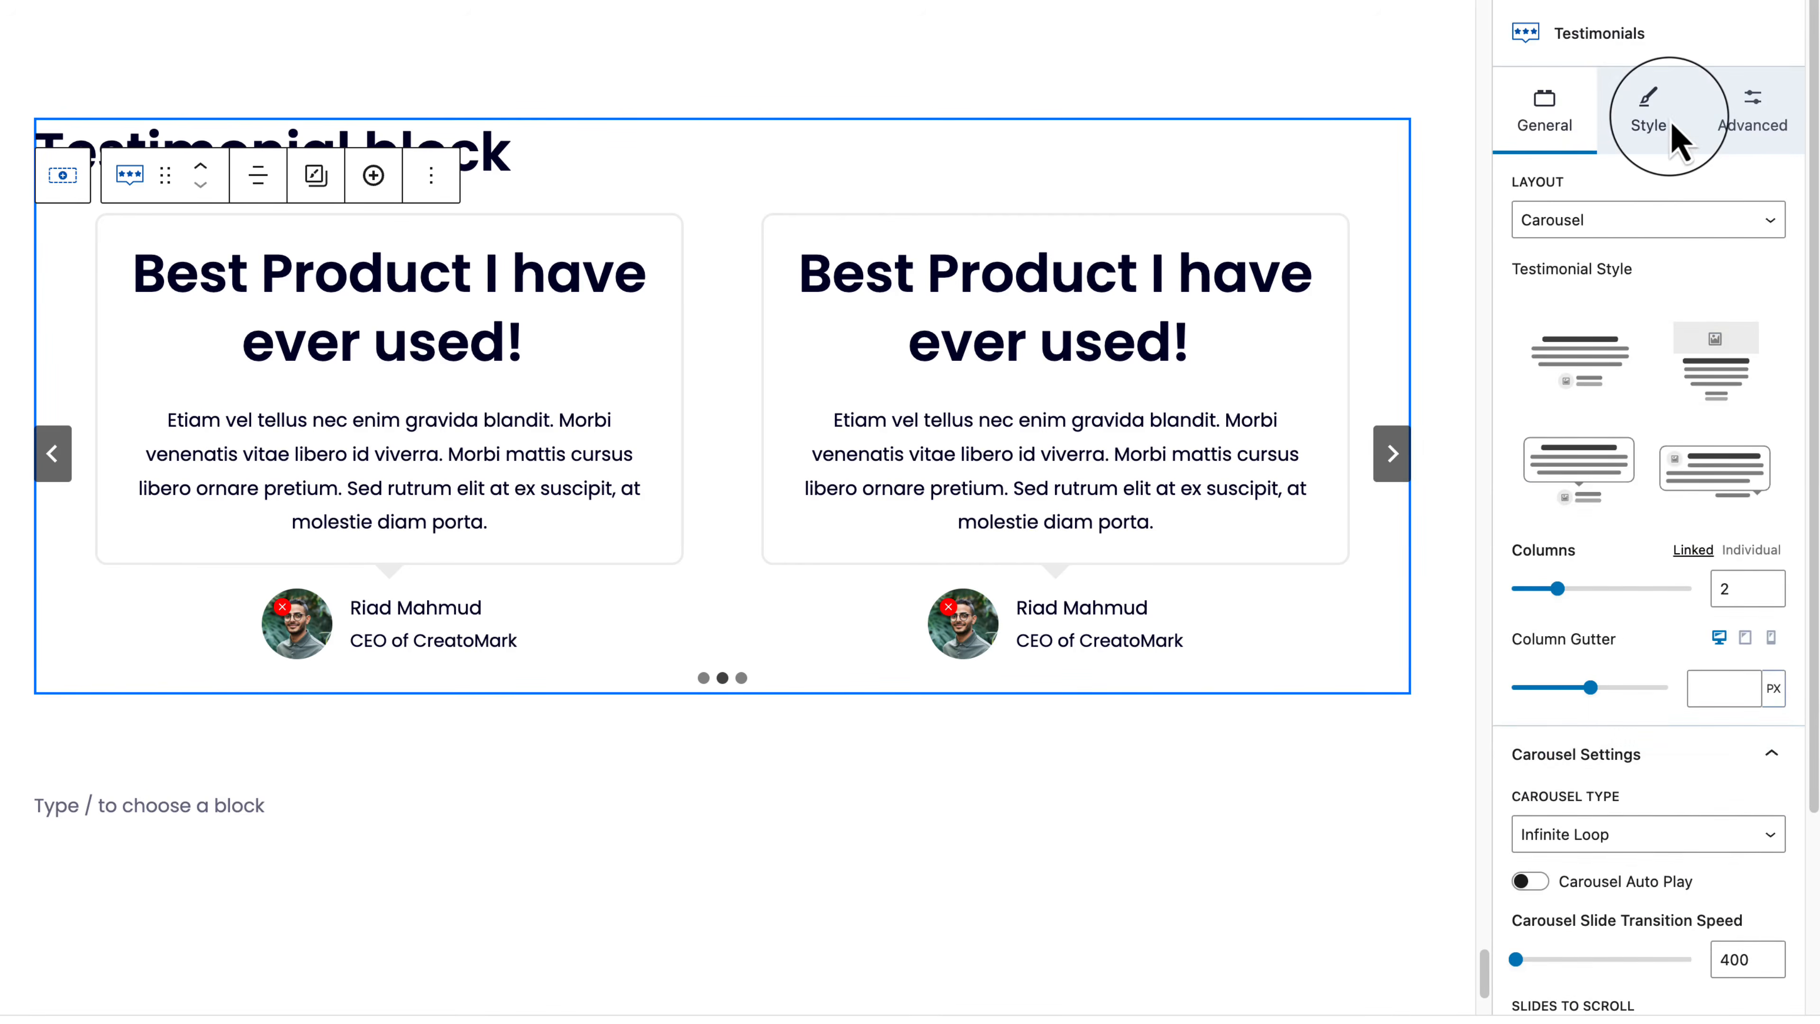
Step: Set the testimonial Title Settings HTML tag to H4 in the Style options
click(1675, 136)
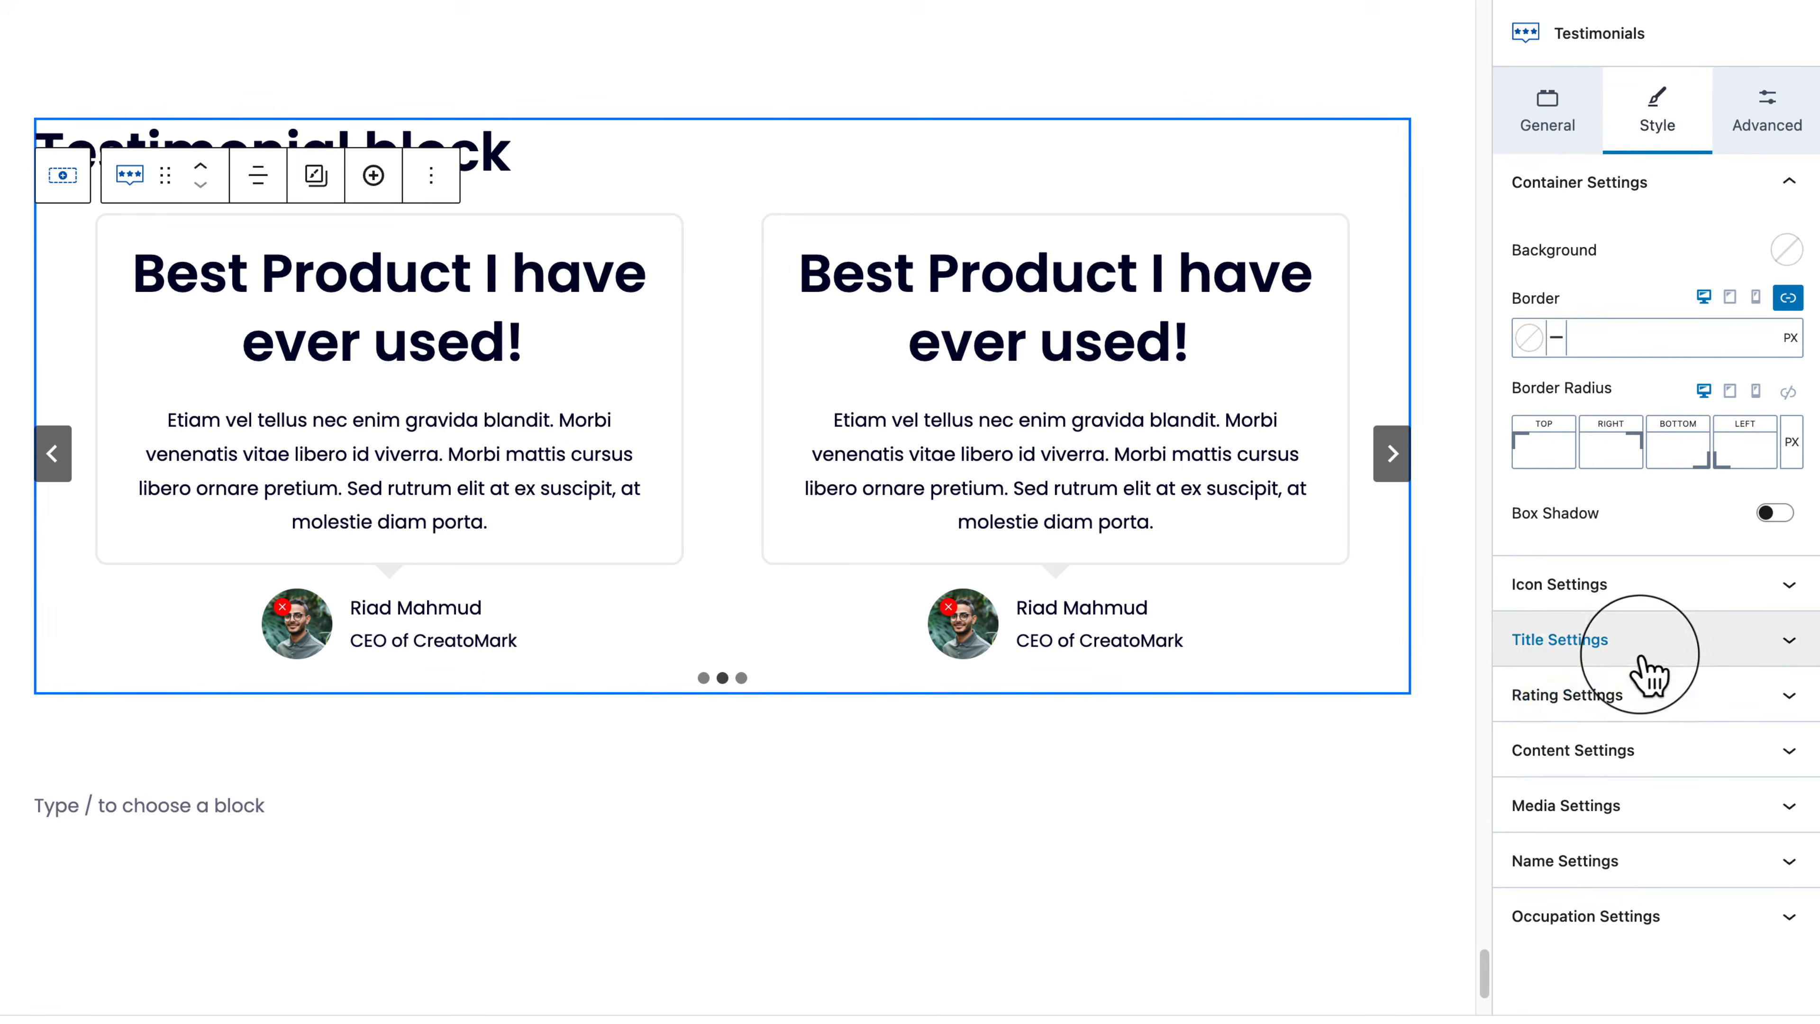
click(1533, 640)
scroll(1641, 645, down, 6)
click(1645, 299)
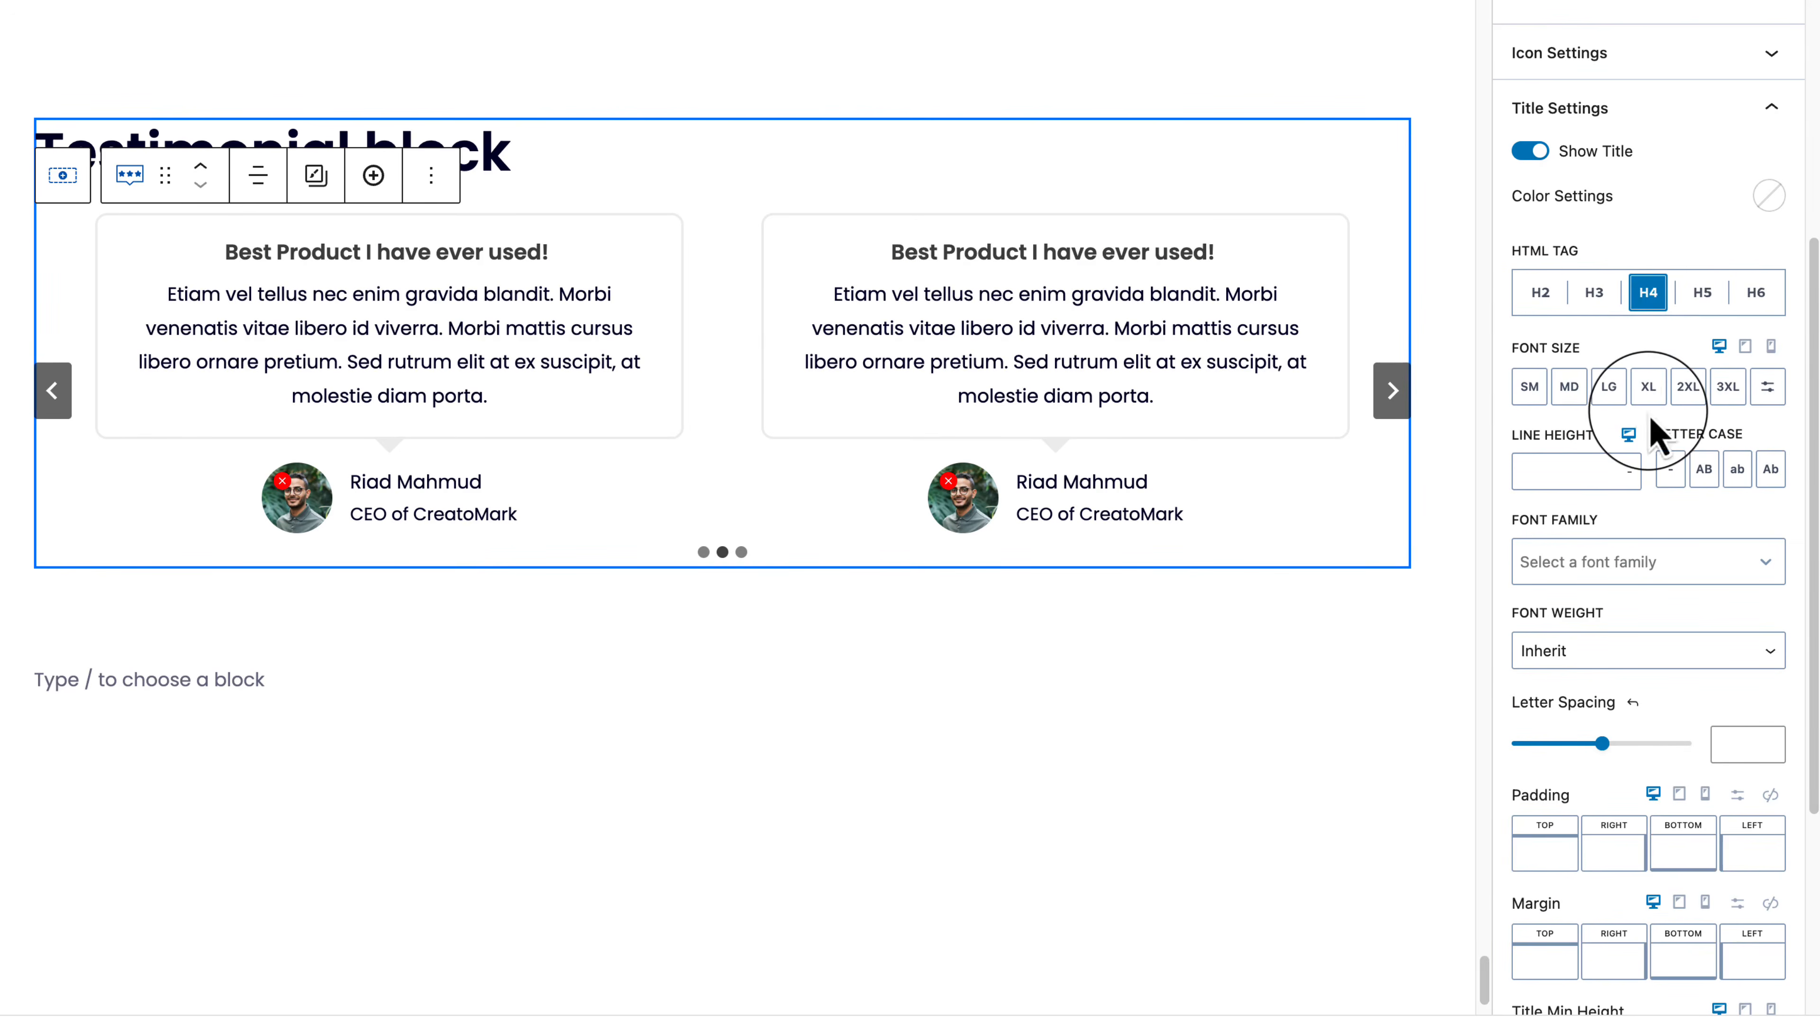
scroll(1652, 423, up, 7)
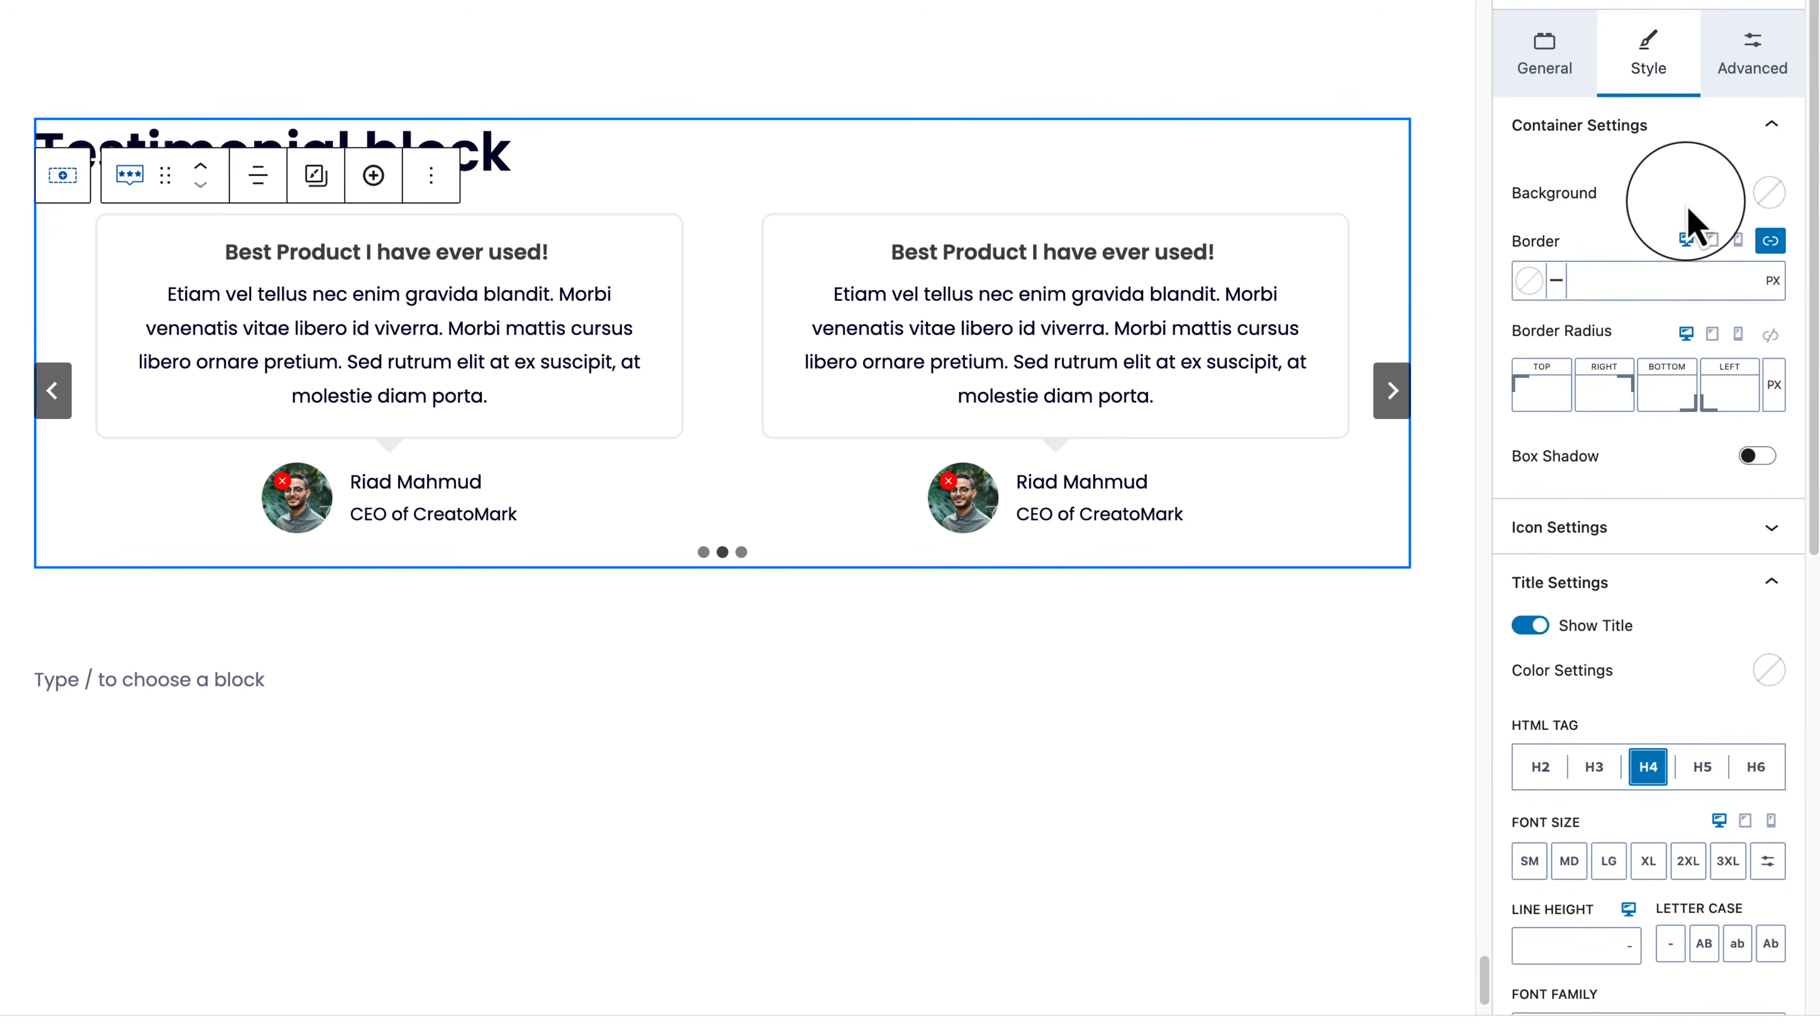
Step: Give the testimonial cards the light grey-blue EDF2F7 background colour
click(1769, 195)
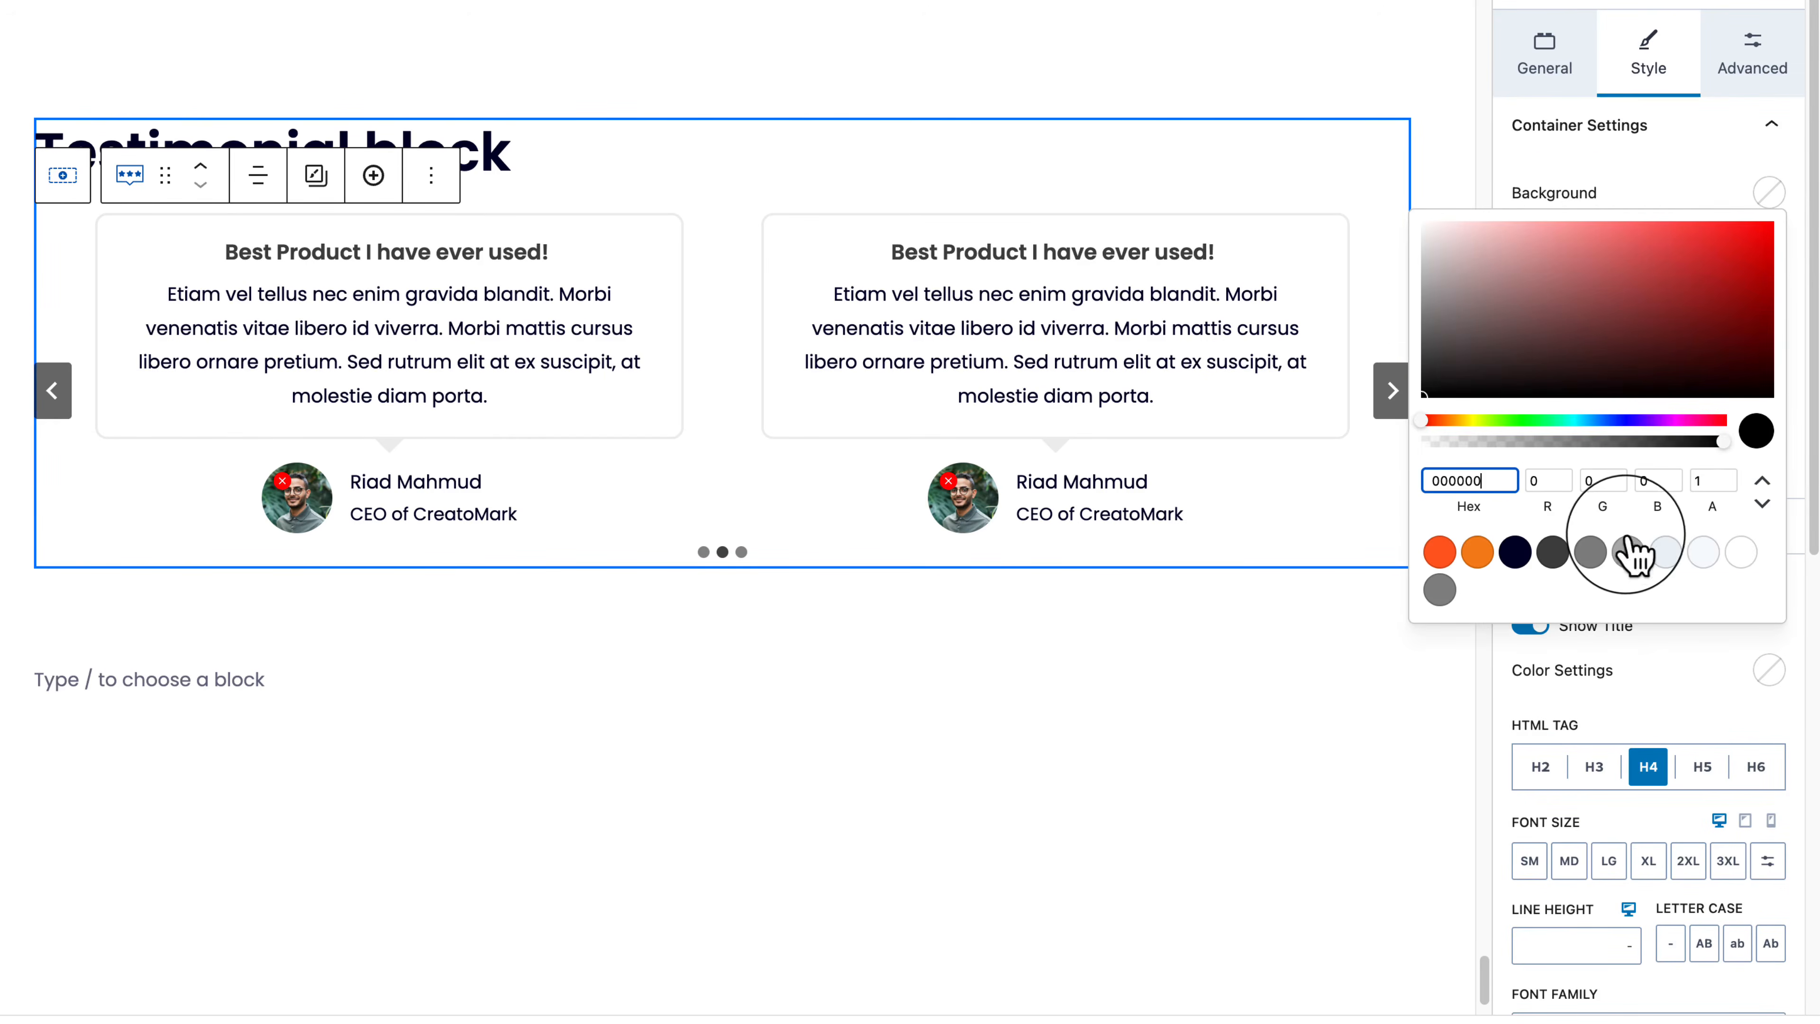
click(1628, 552)
click(1666, 552)
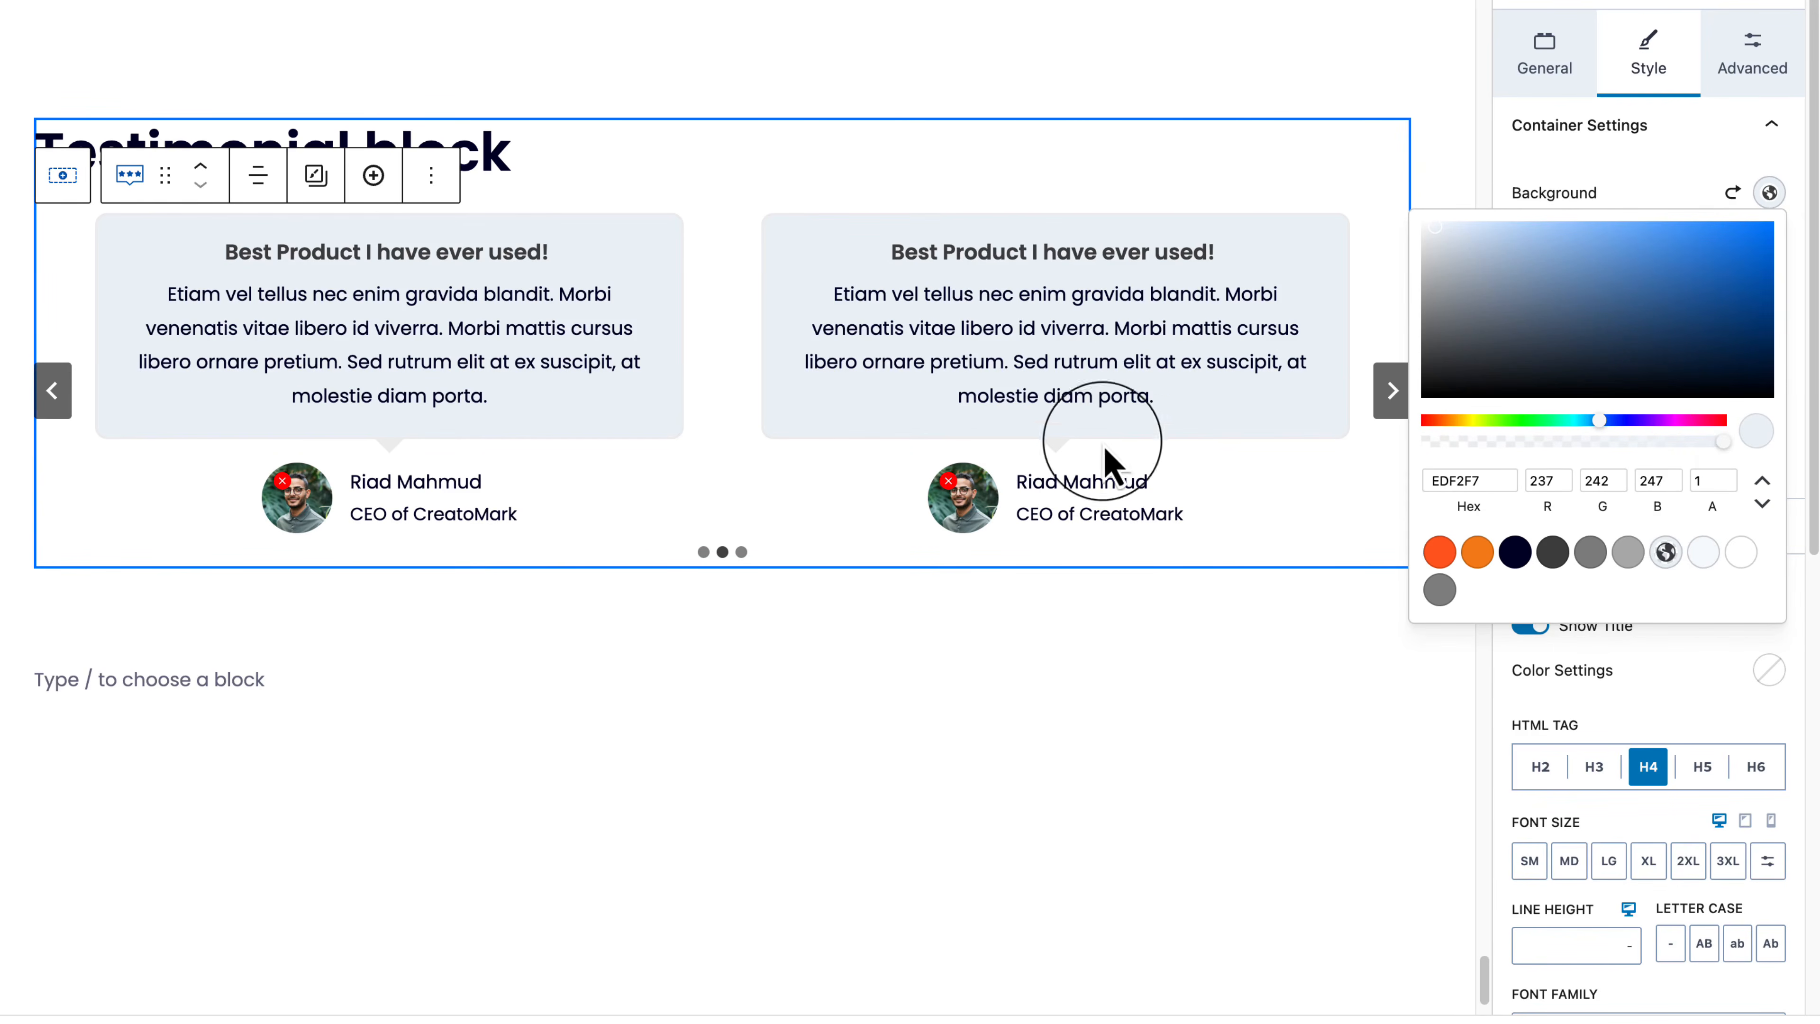
click(1664, 184)
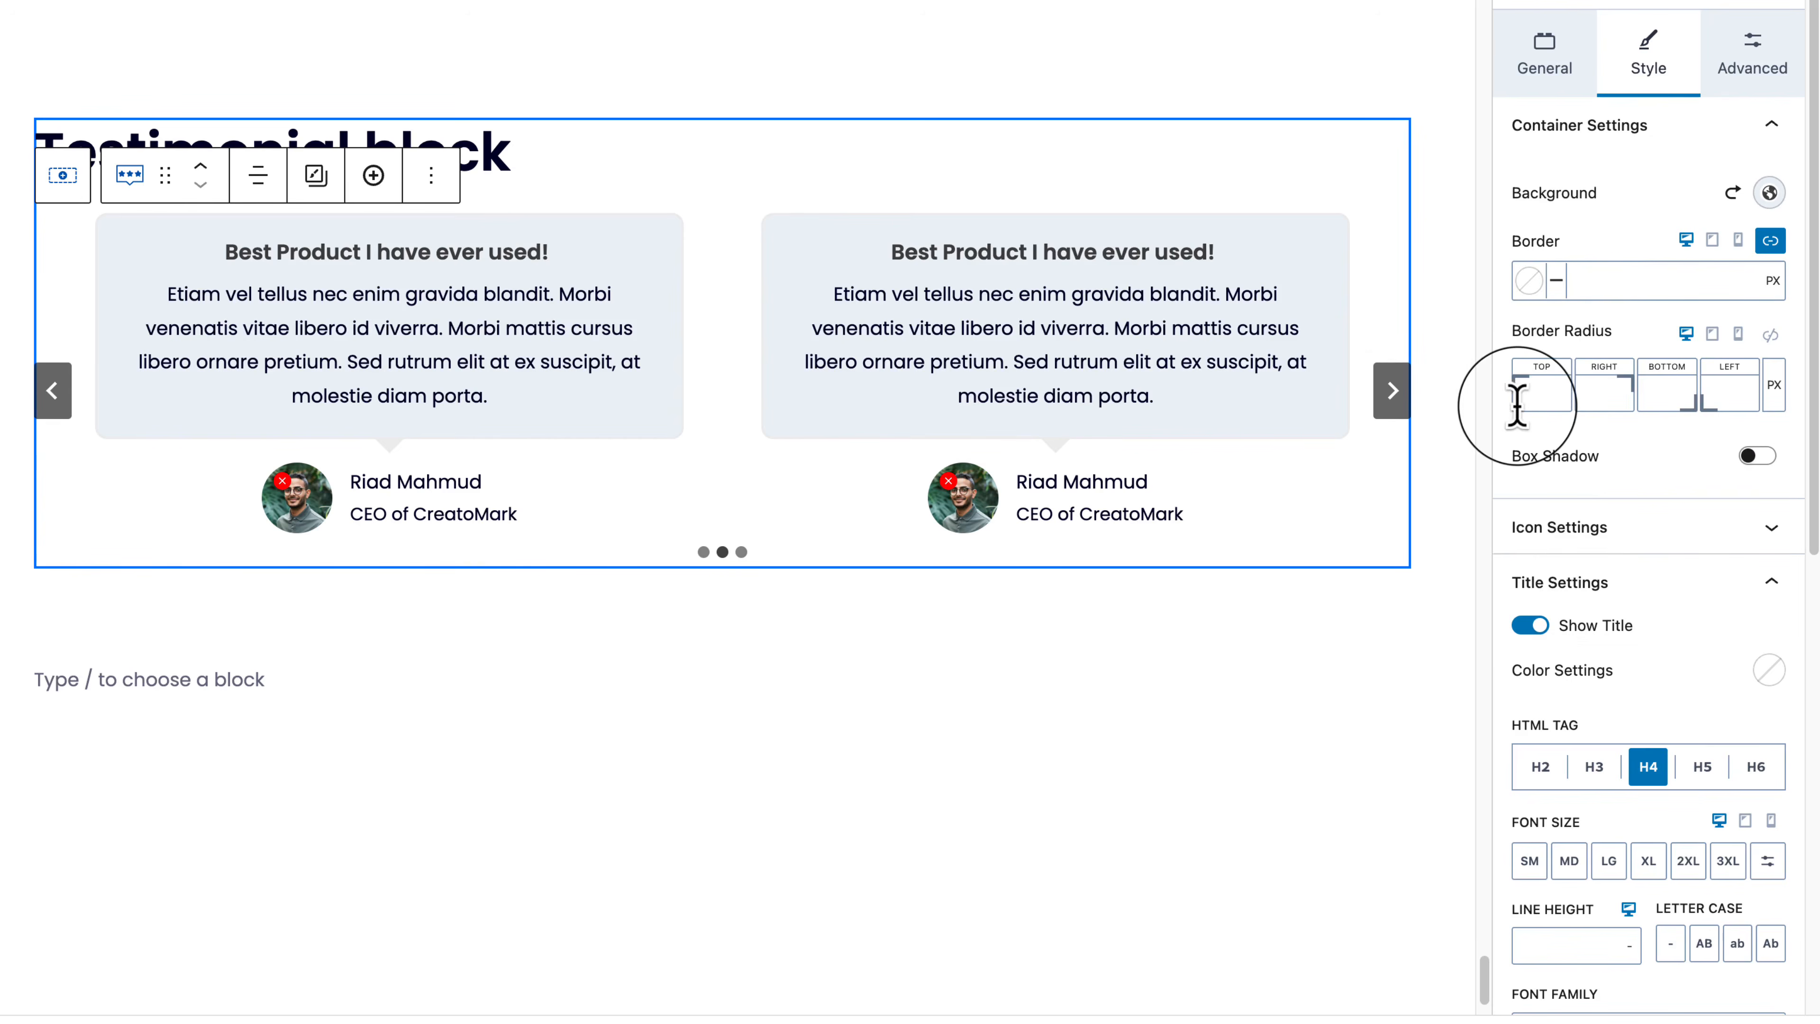
Step: Link the card corners and set the border radius to 42
click(1771, 334)
click(1726, 390)
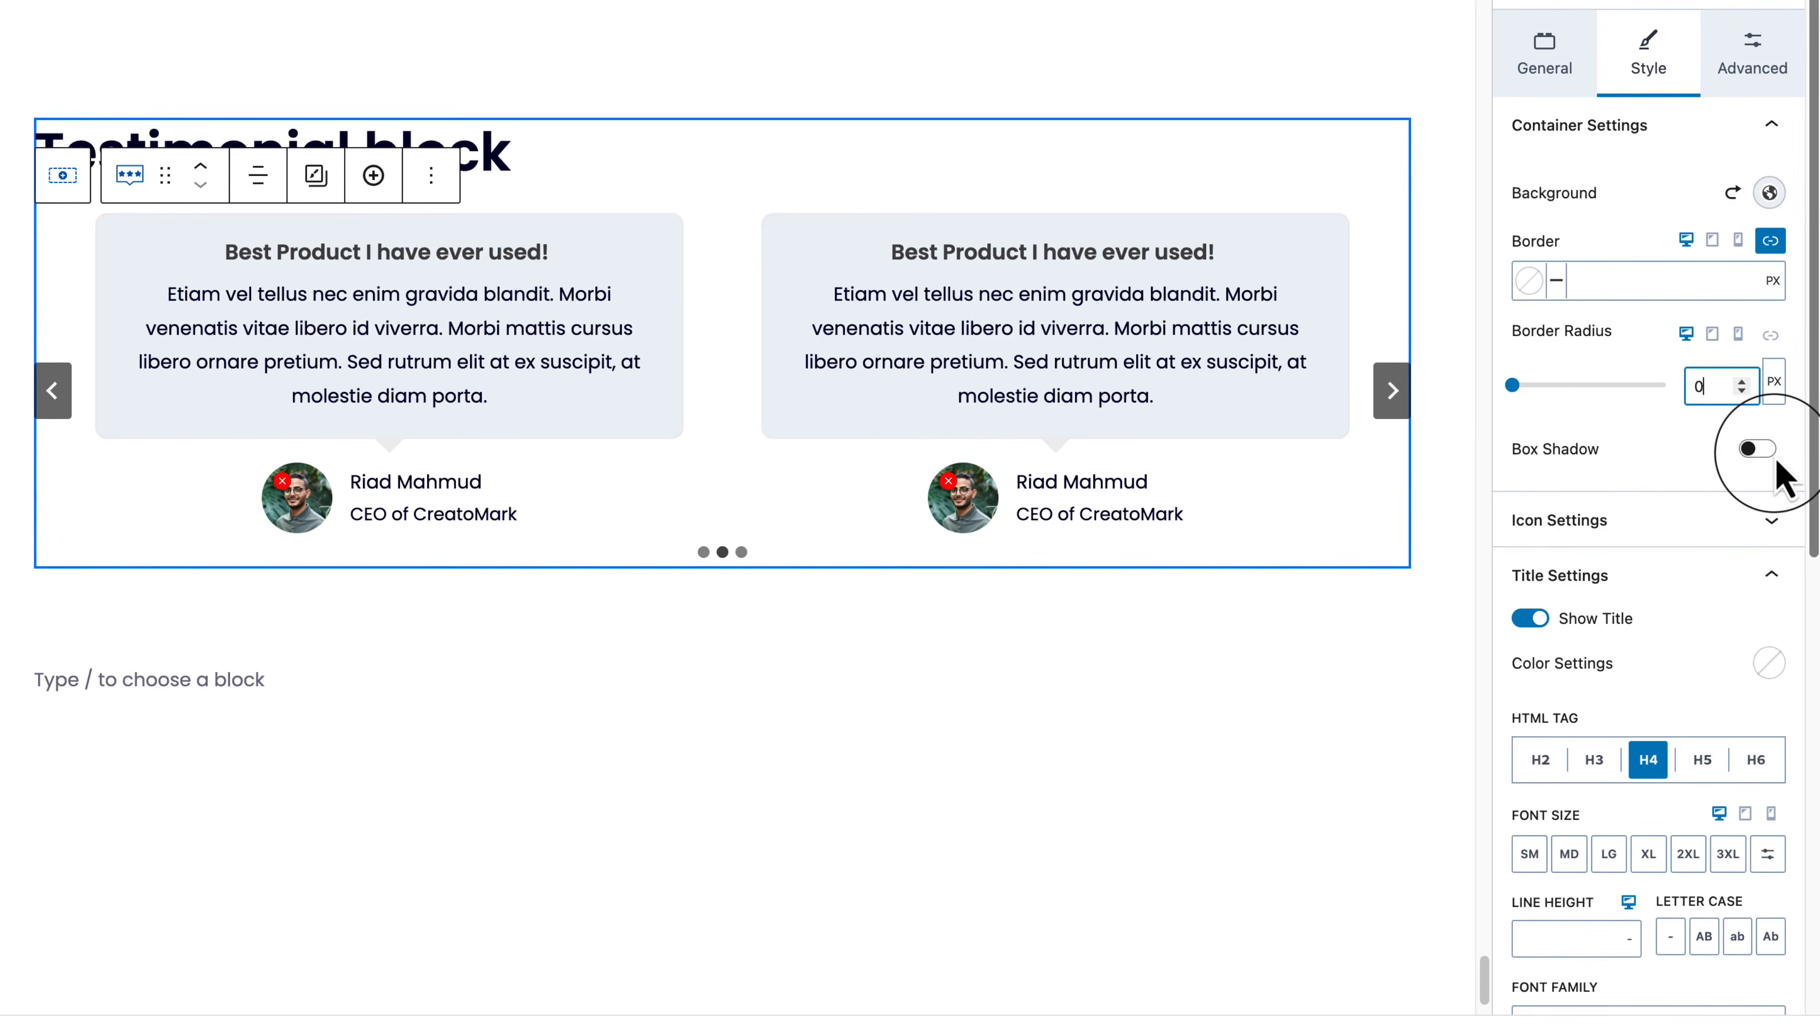
mouse_move(1512, 385)
mouse_down()
mouse_move(1570, 385)
mouse_move(1353, 406)
mouse_move(1537, 401)
mouse_up()
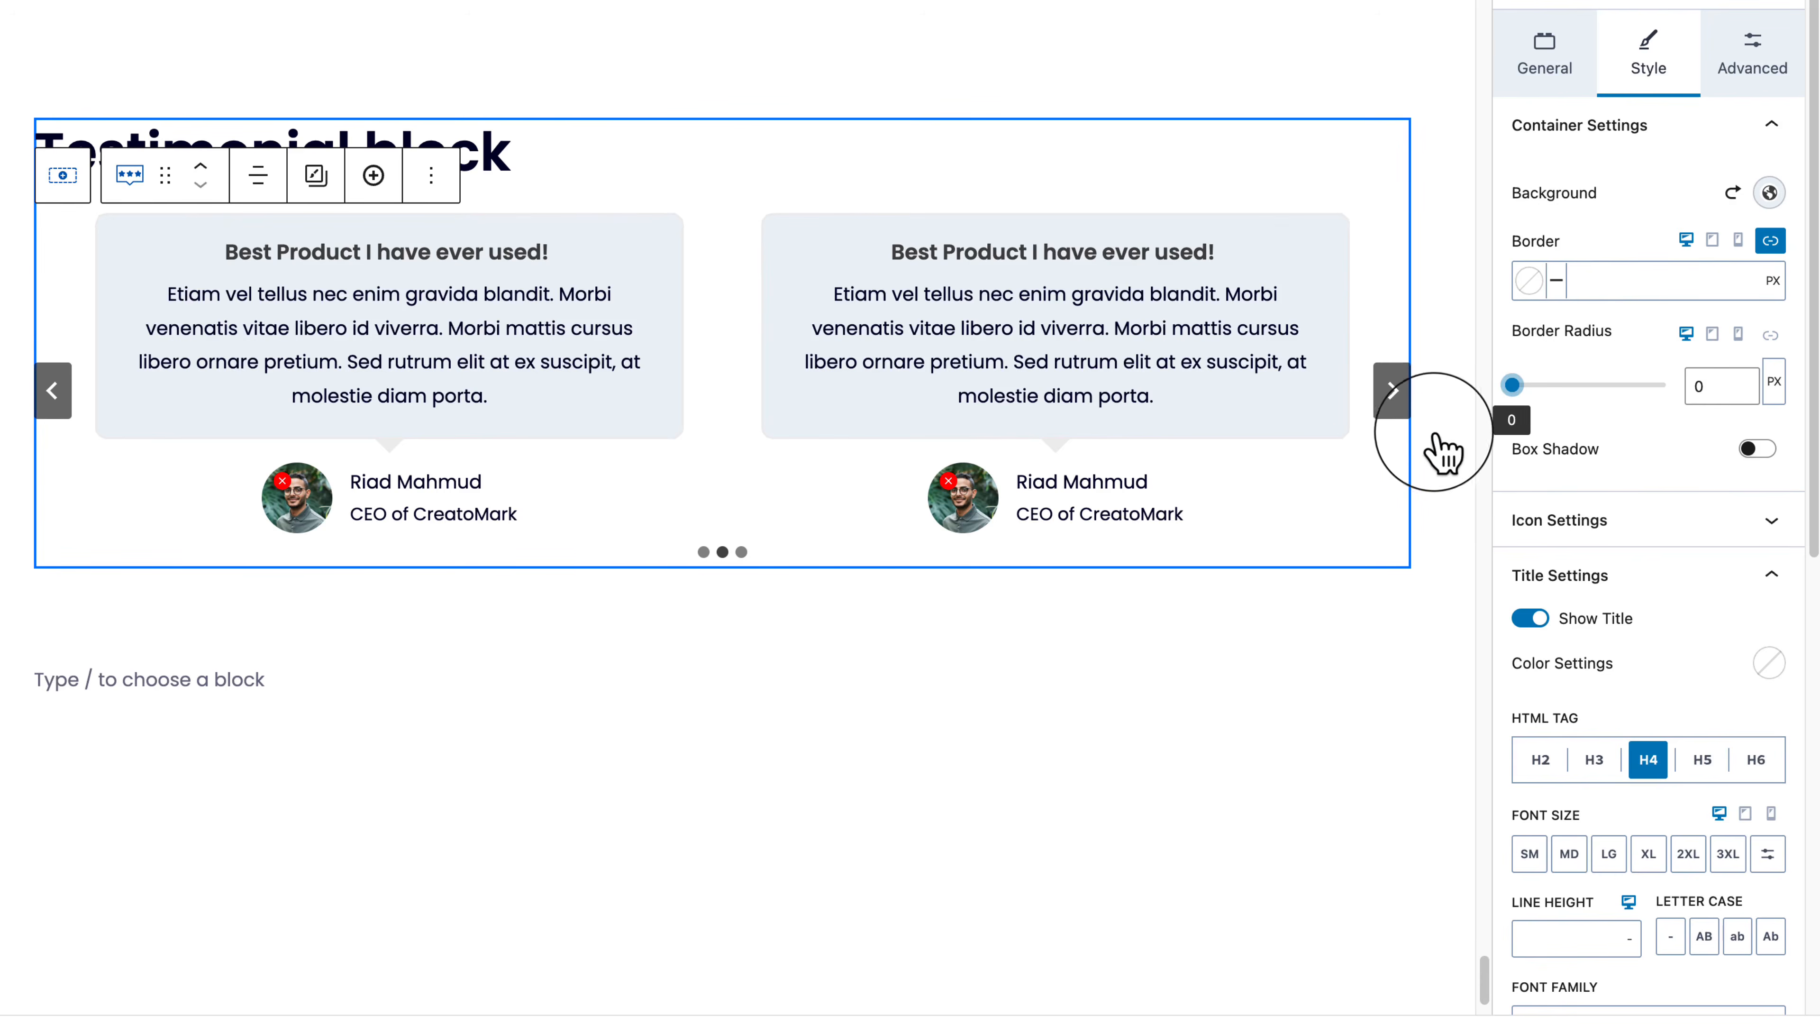
drag(1612, 463, 1430, 456)
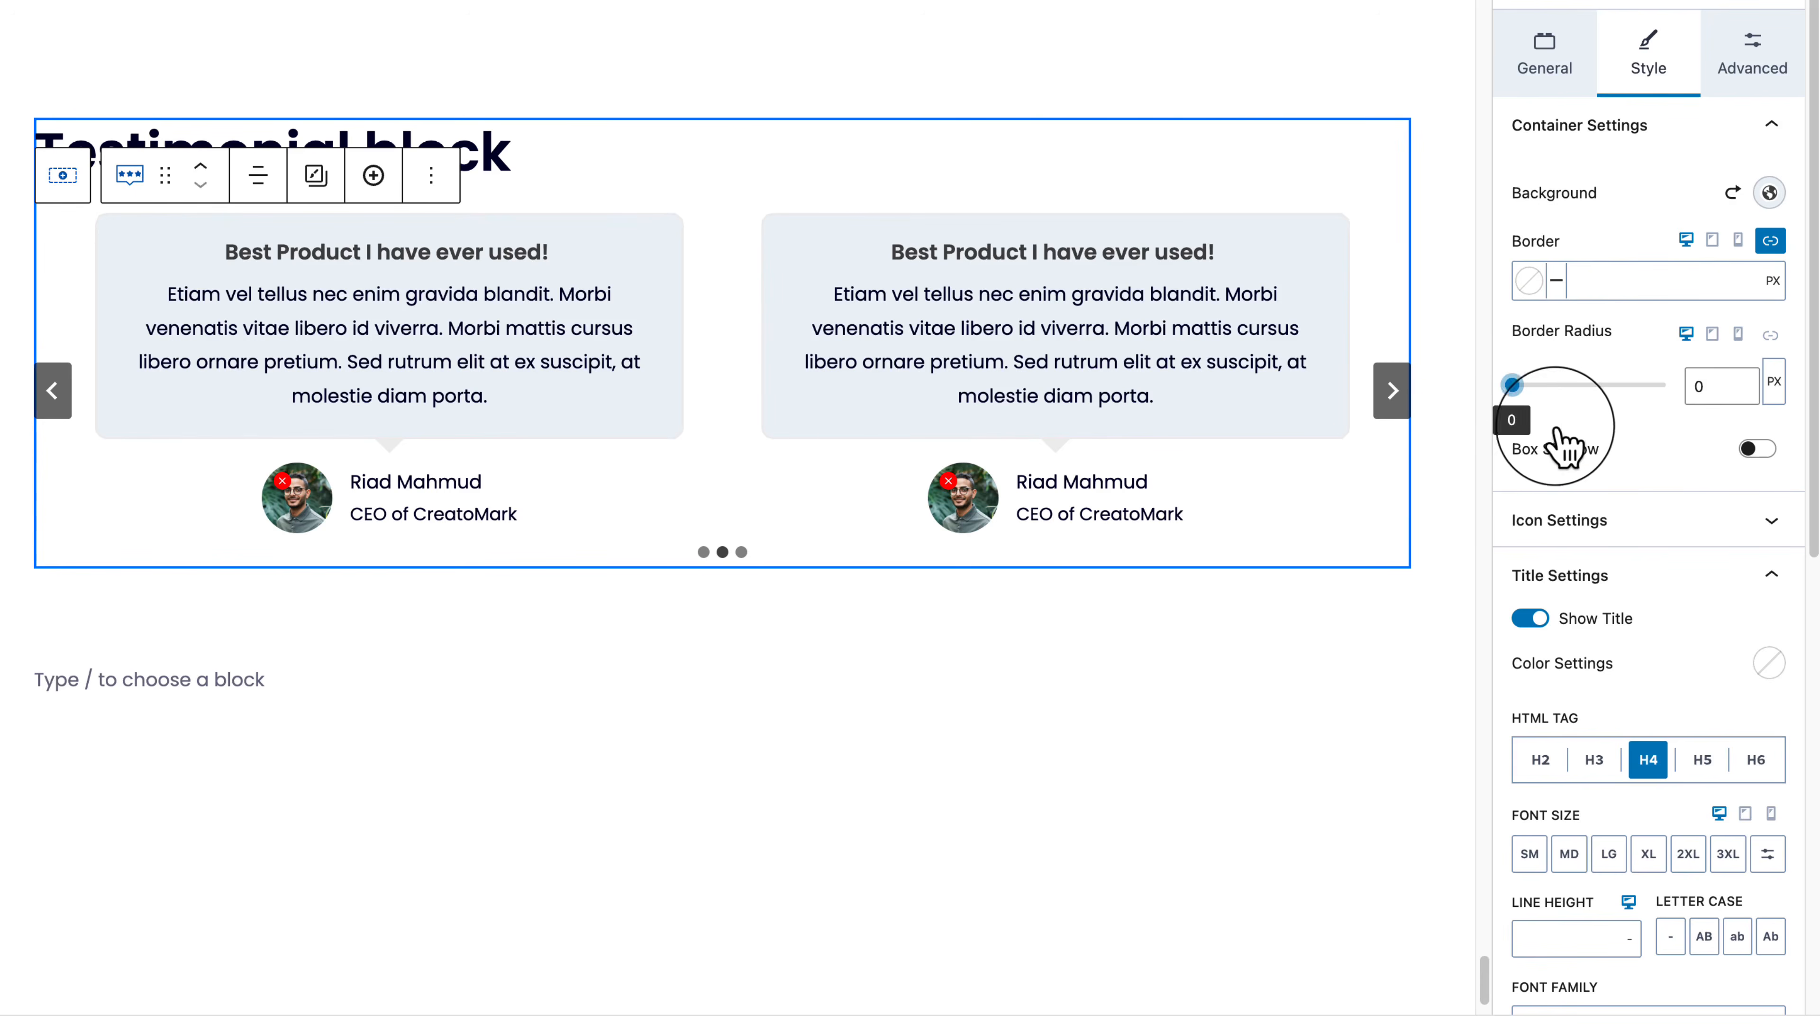
click(1577, 385)
Step: Give the cards a dark red border 3 px wide, leaving no shadow
click(1529, 282)
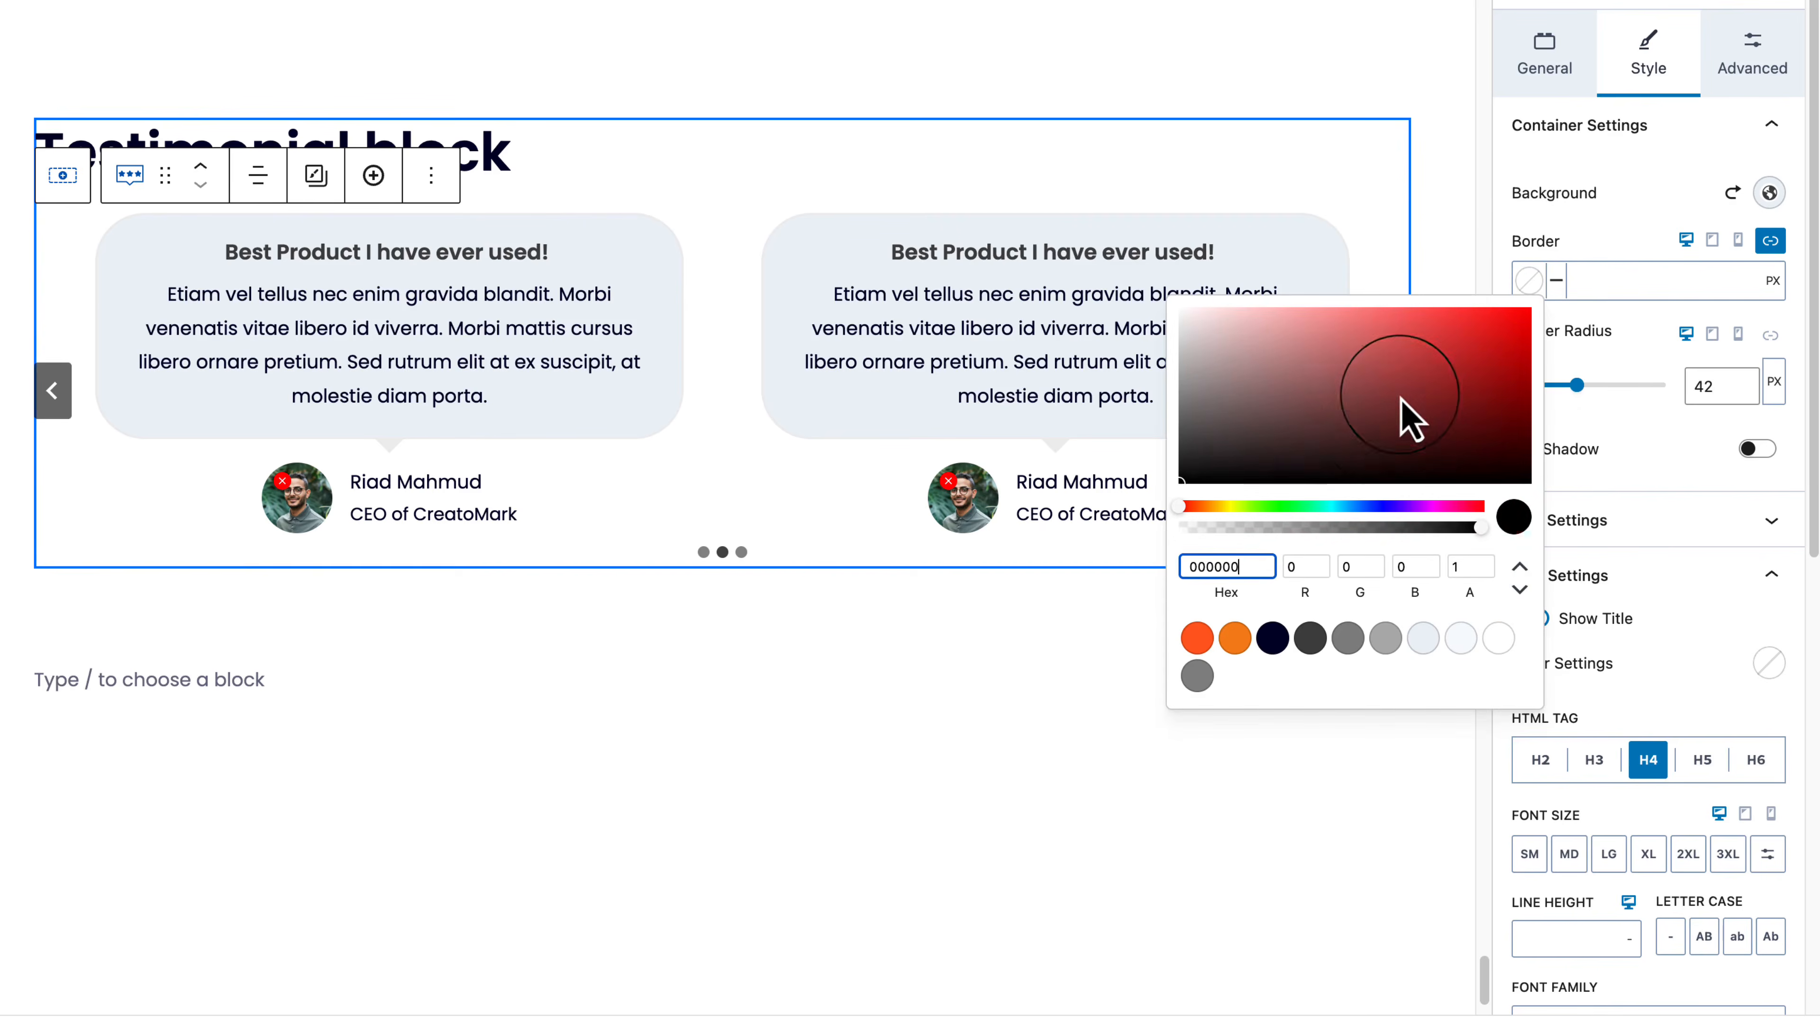
click(1309, 423)
click(1628, 280)
text(3)
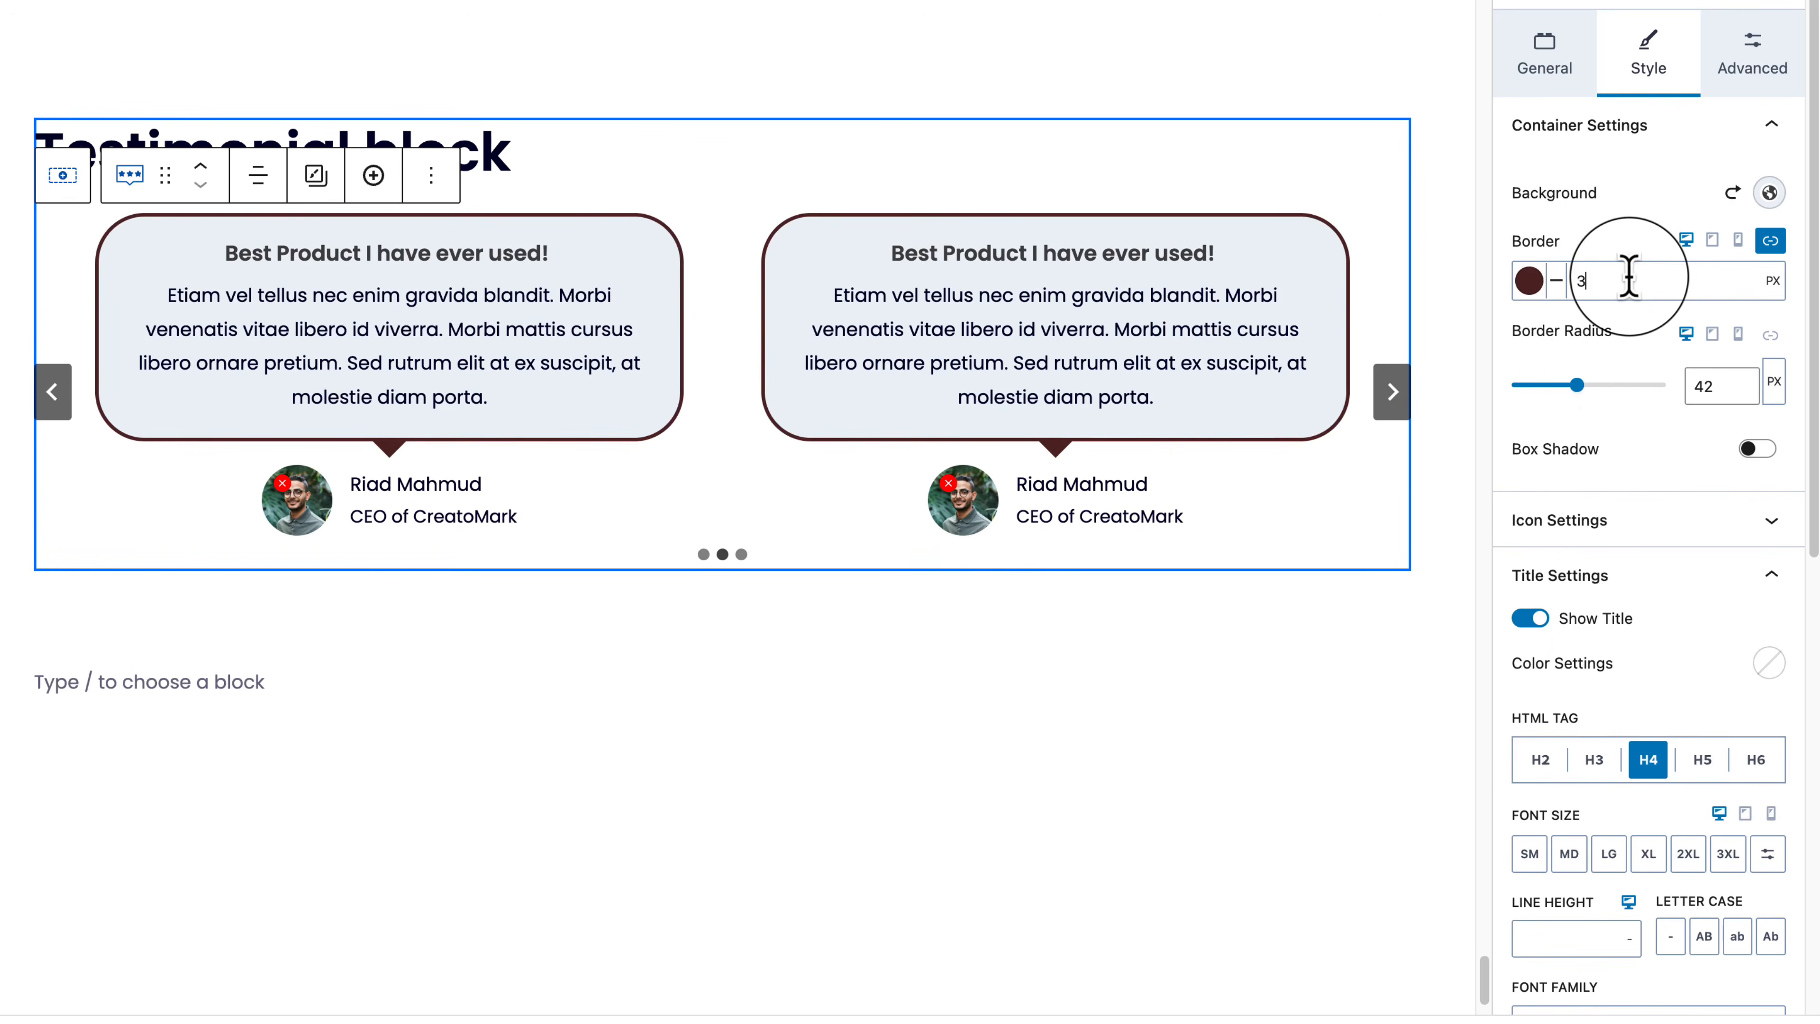
click(1757, 449)
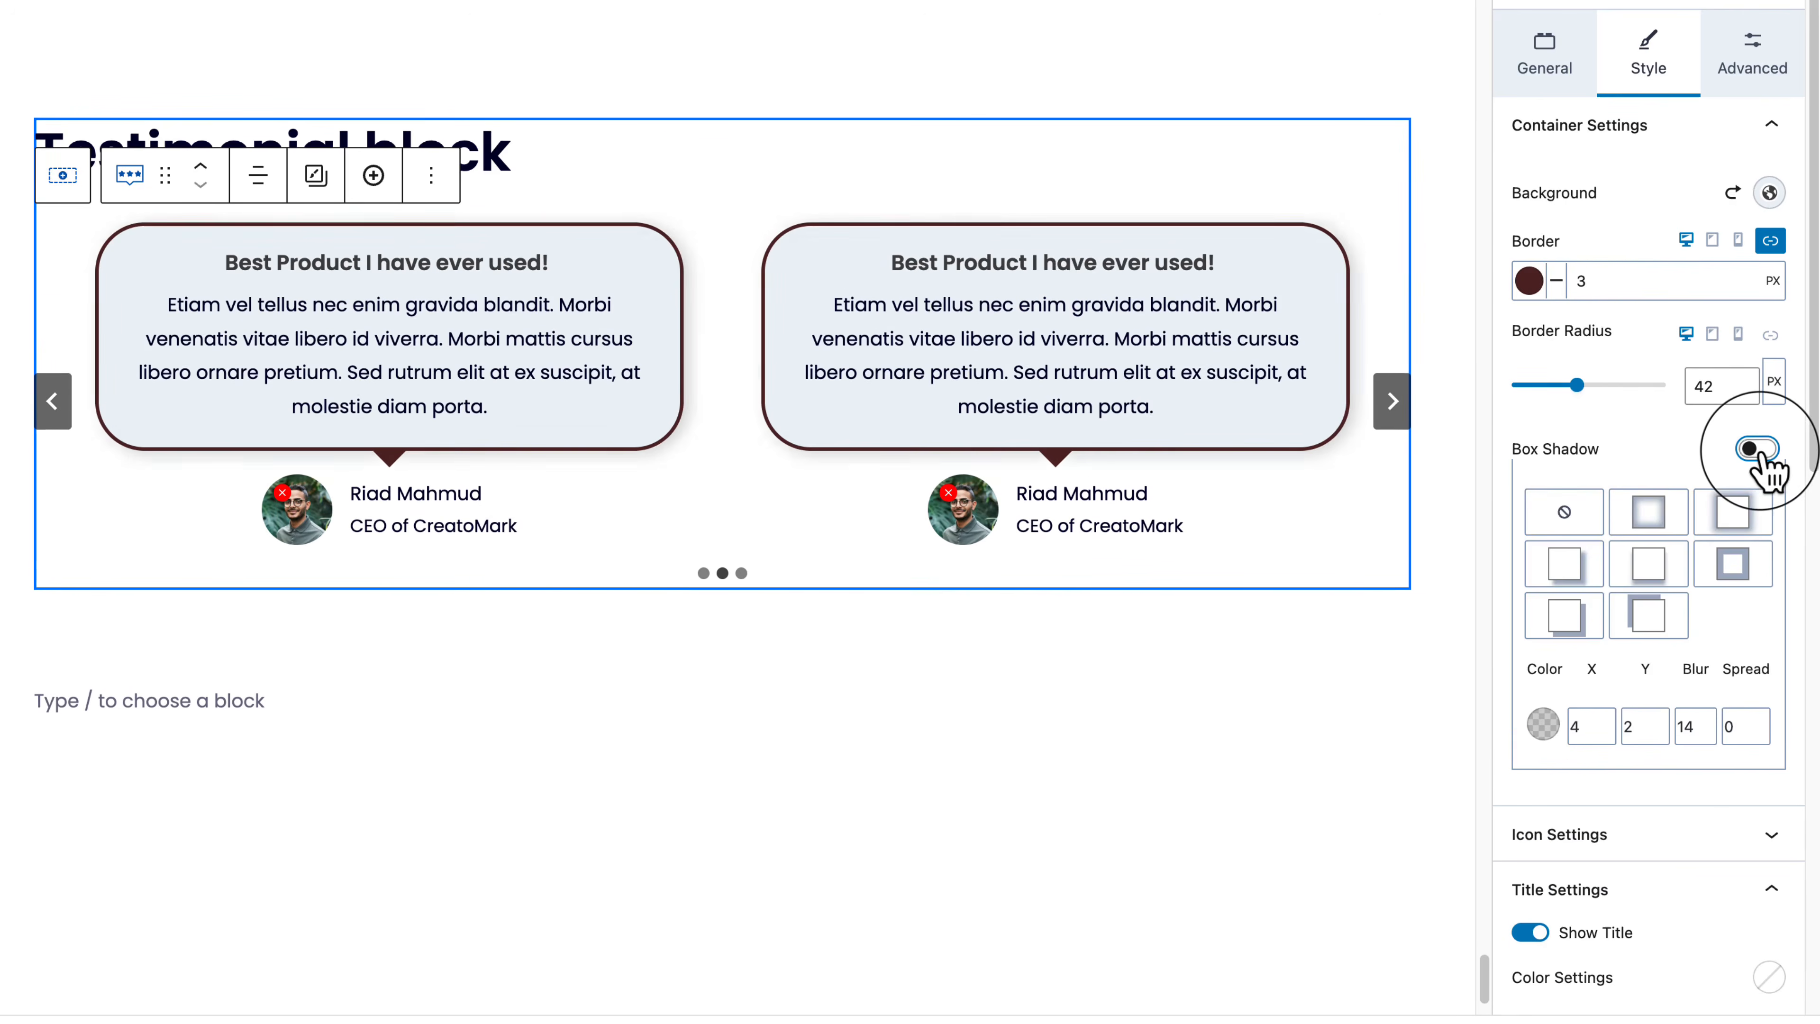
click(1757, 449)
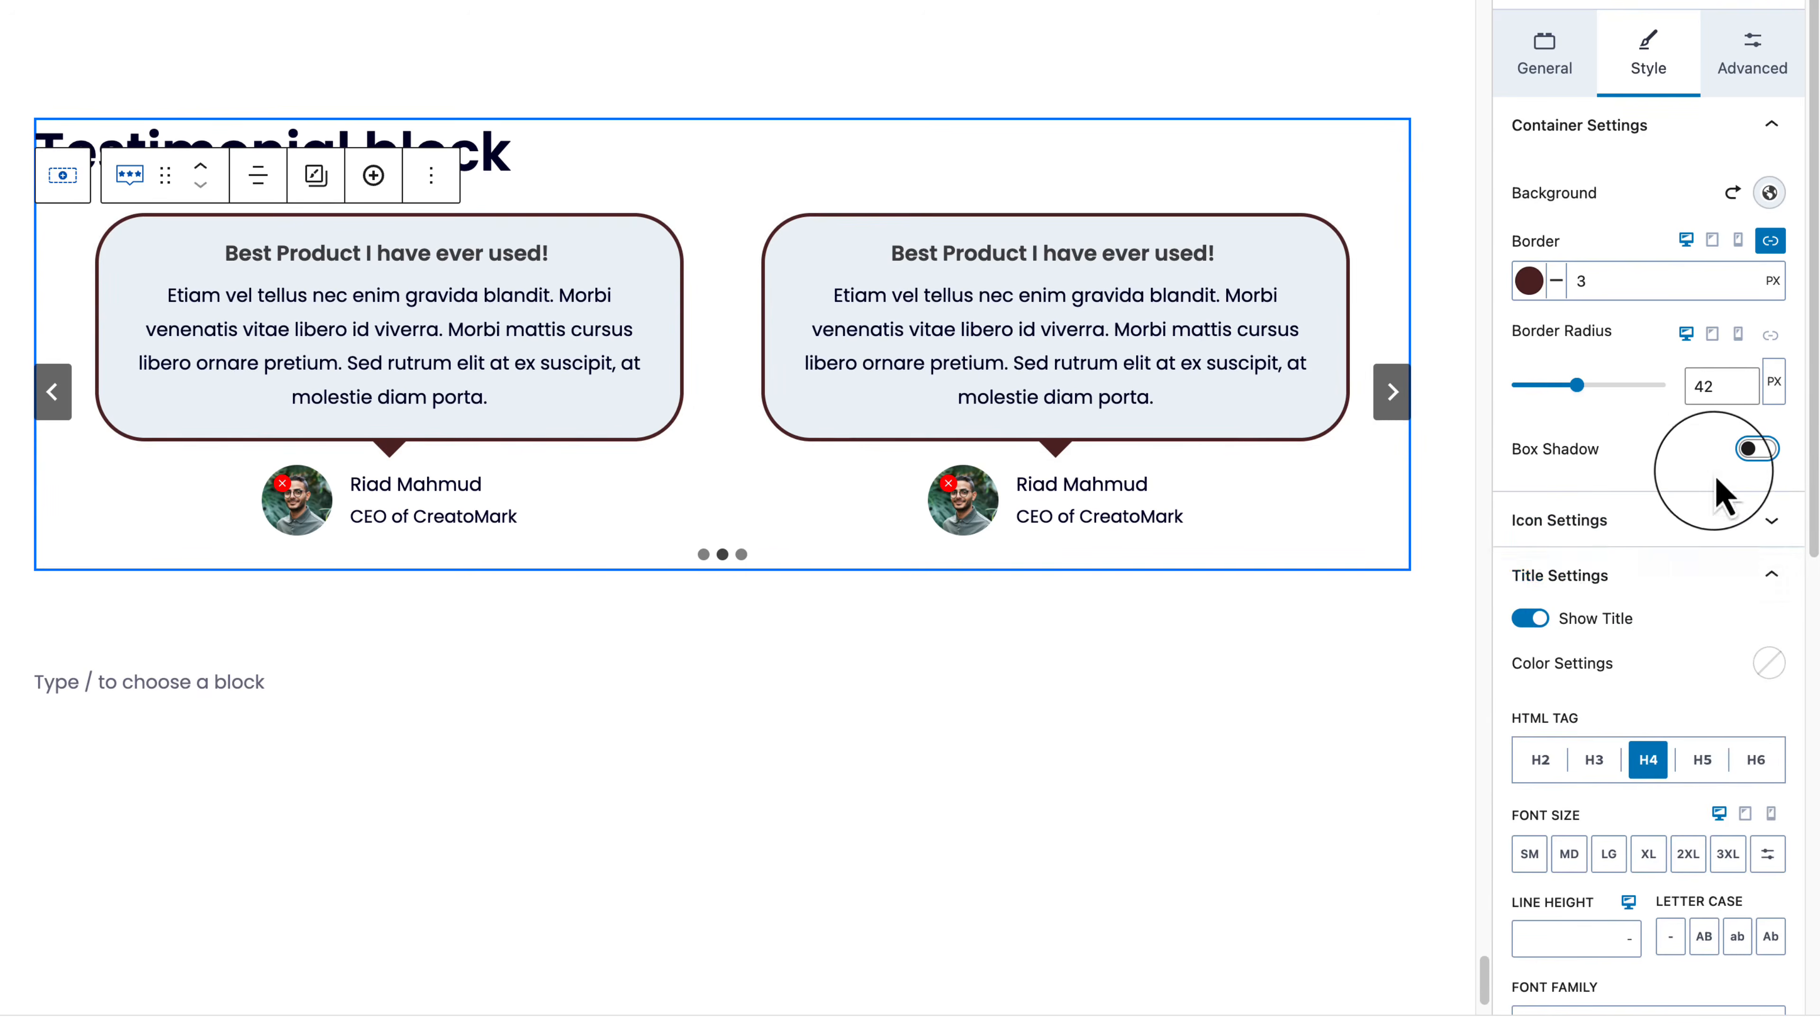
Step: Turn on Show Top Icon and colour the quote icons orange FC5E1F
click(1612, 520)
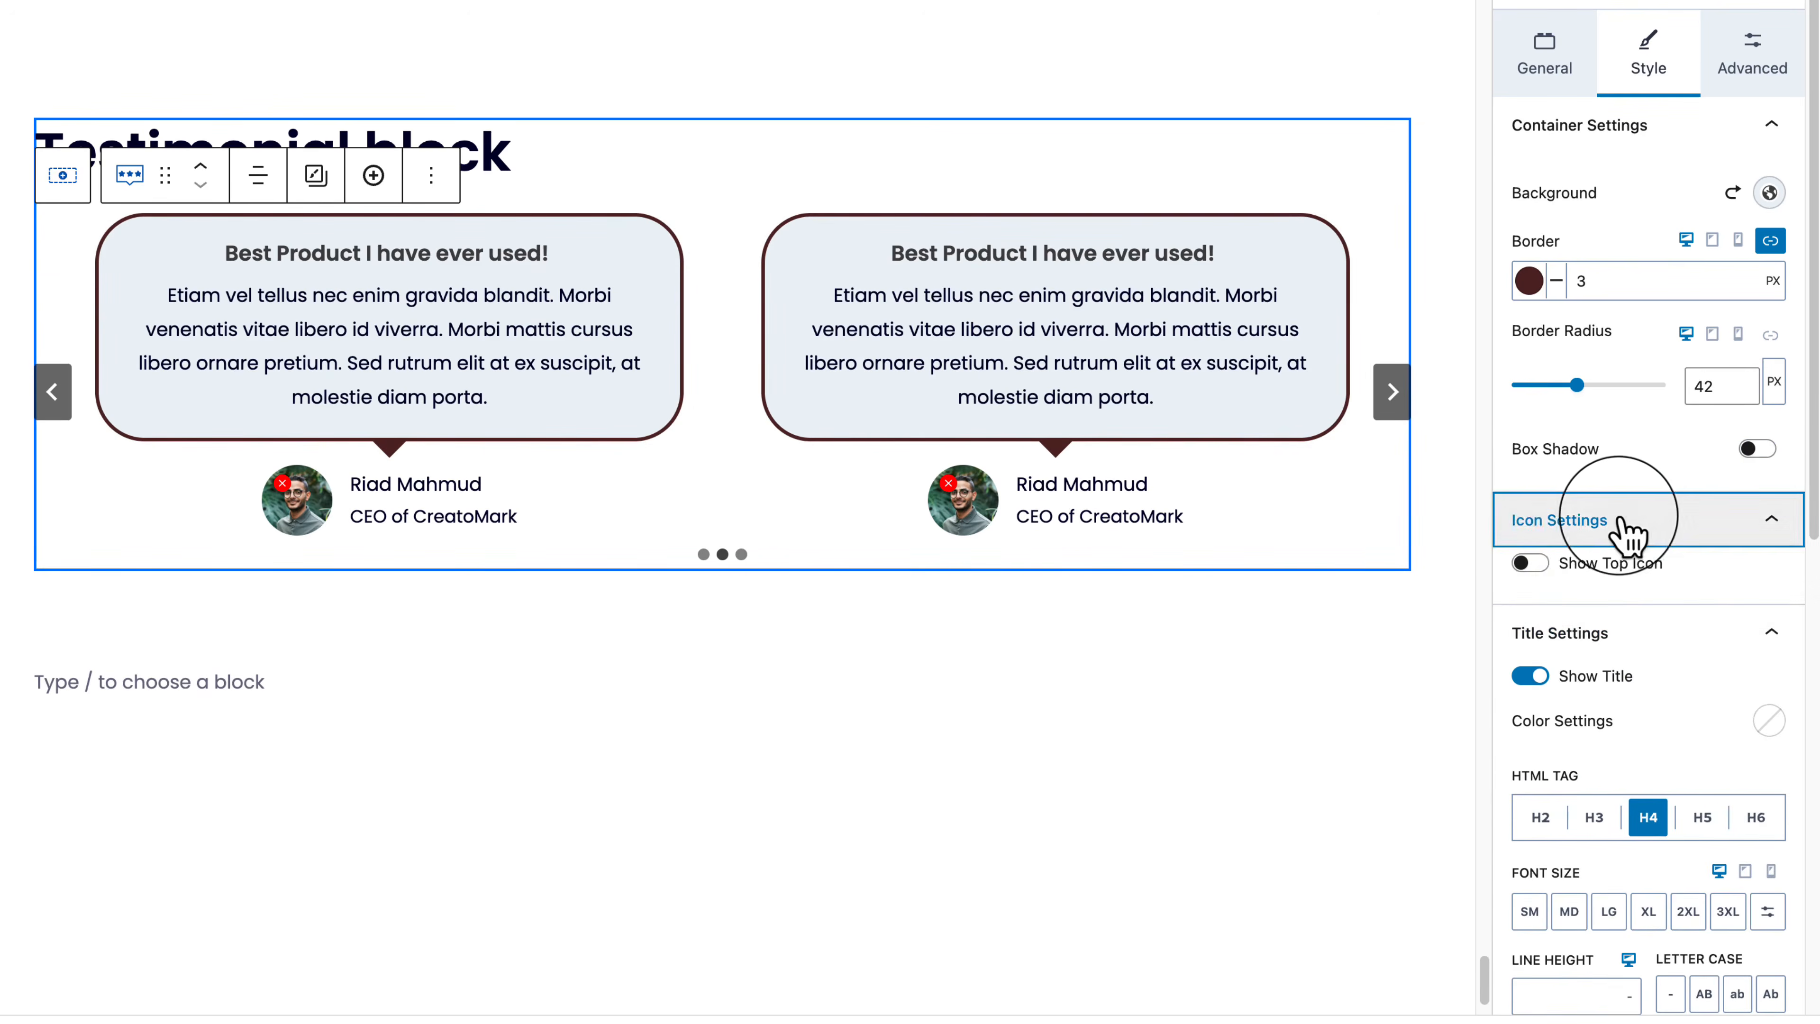
click(1530, 564)
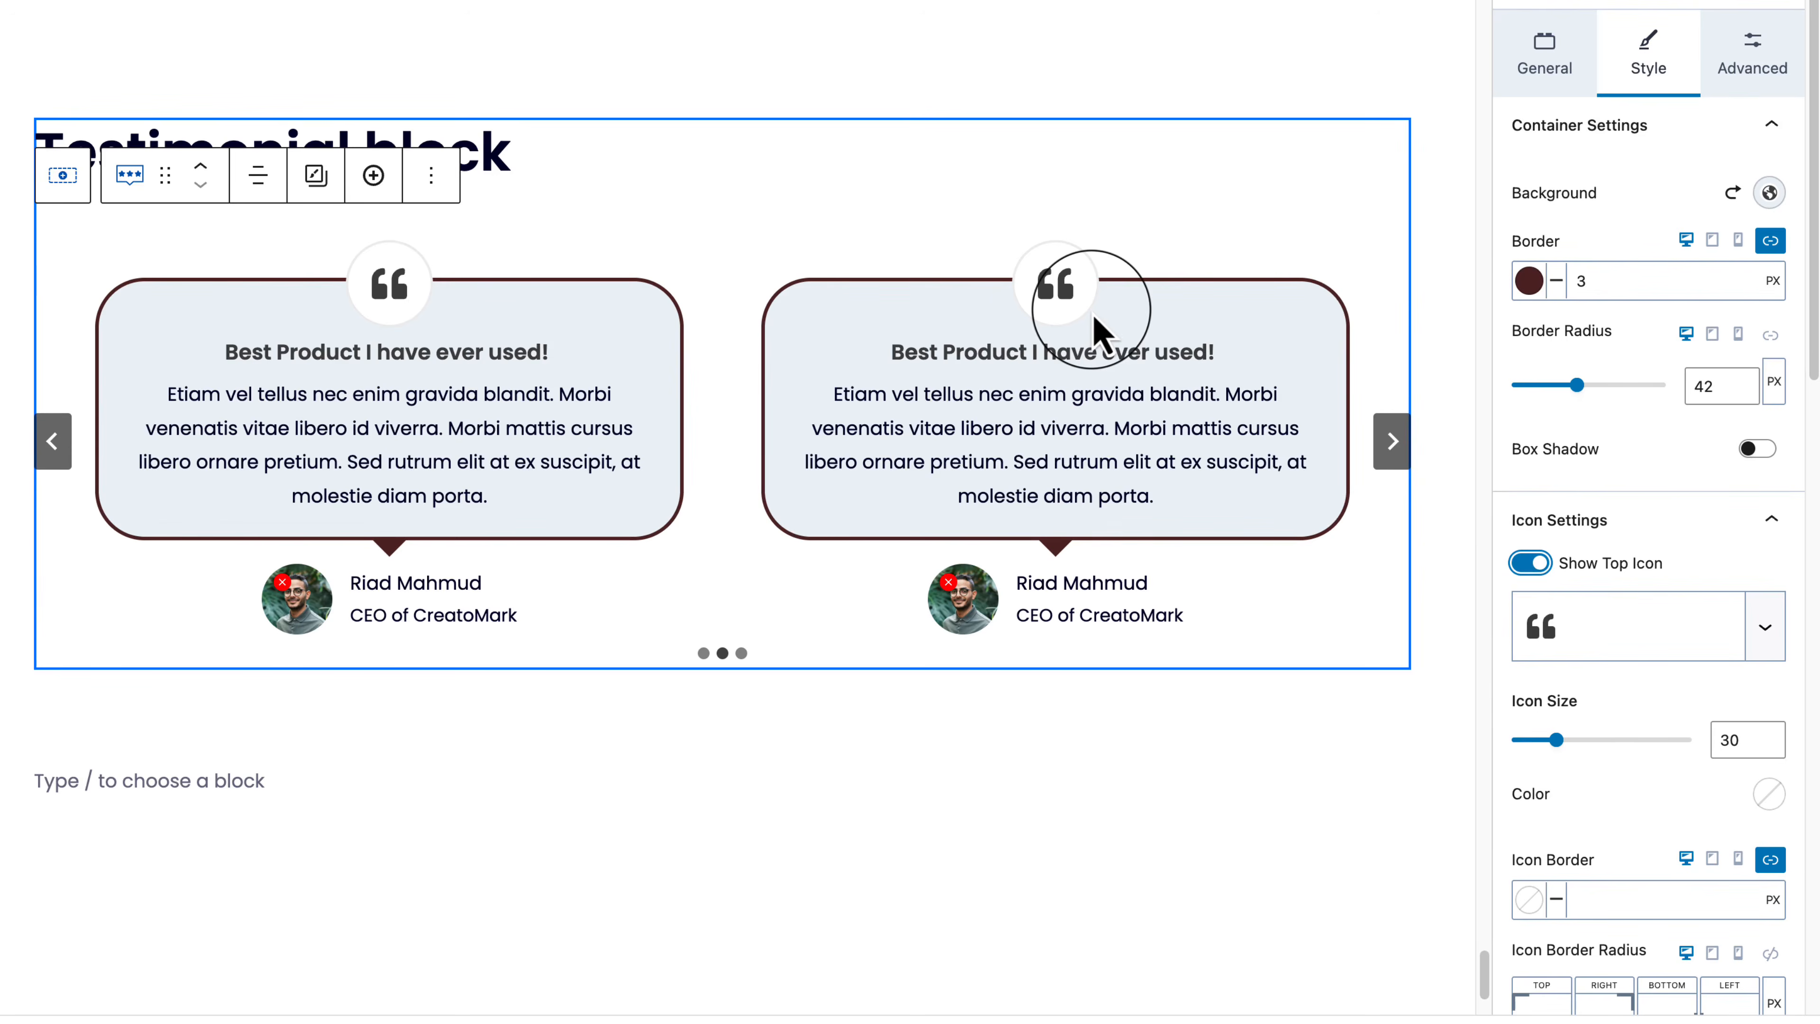
scroll(1716, 541, down, 4)
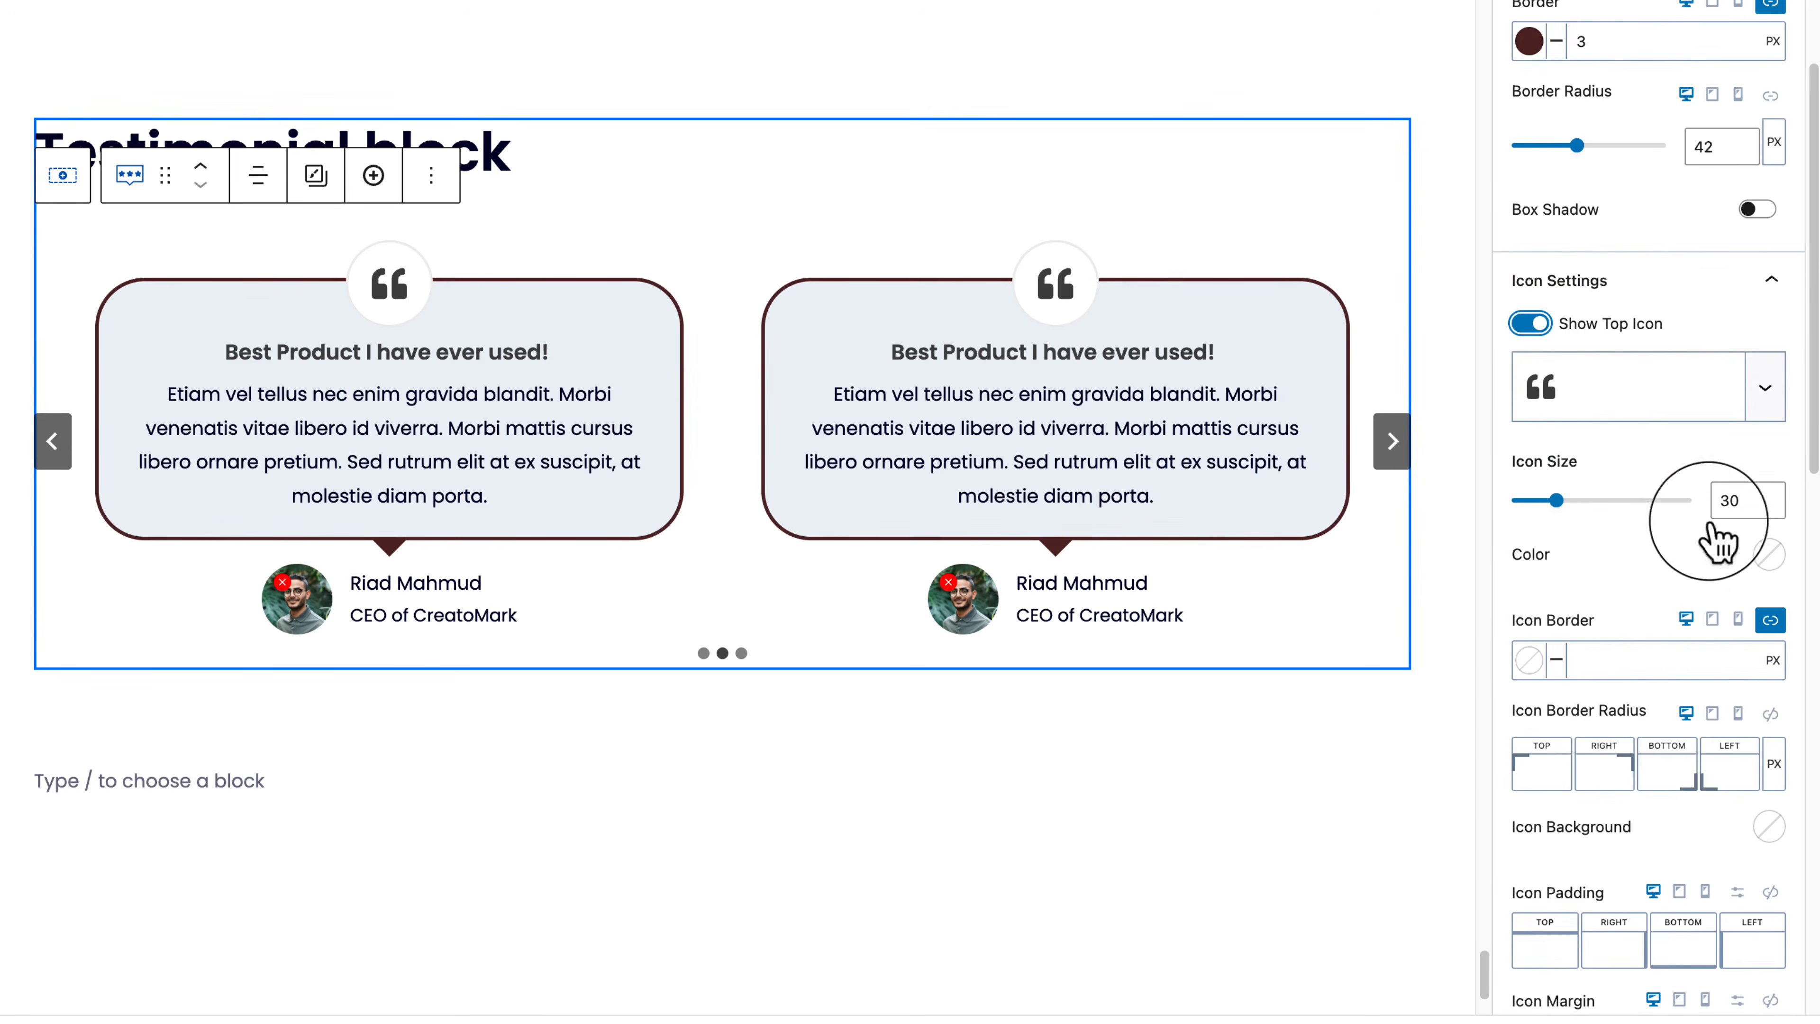
click(1769, 553)
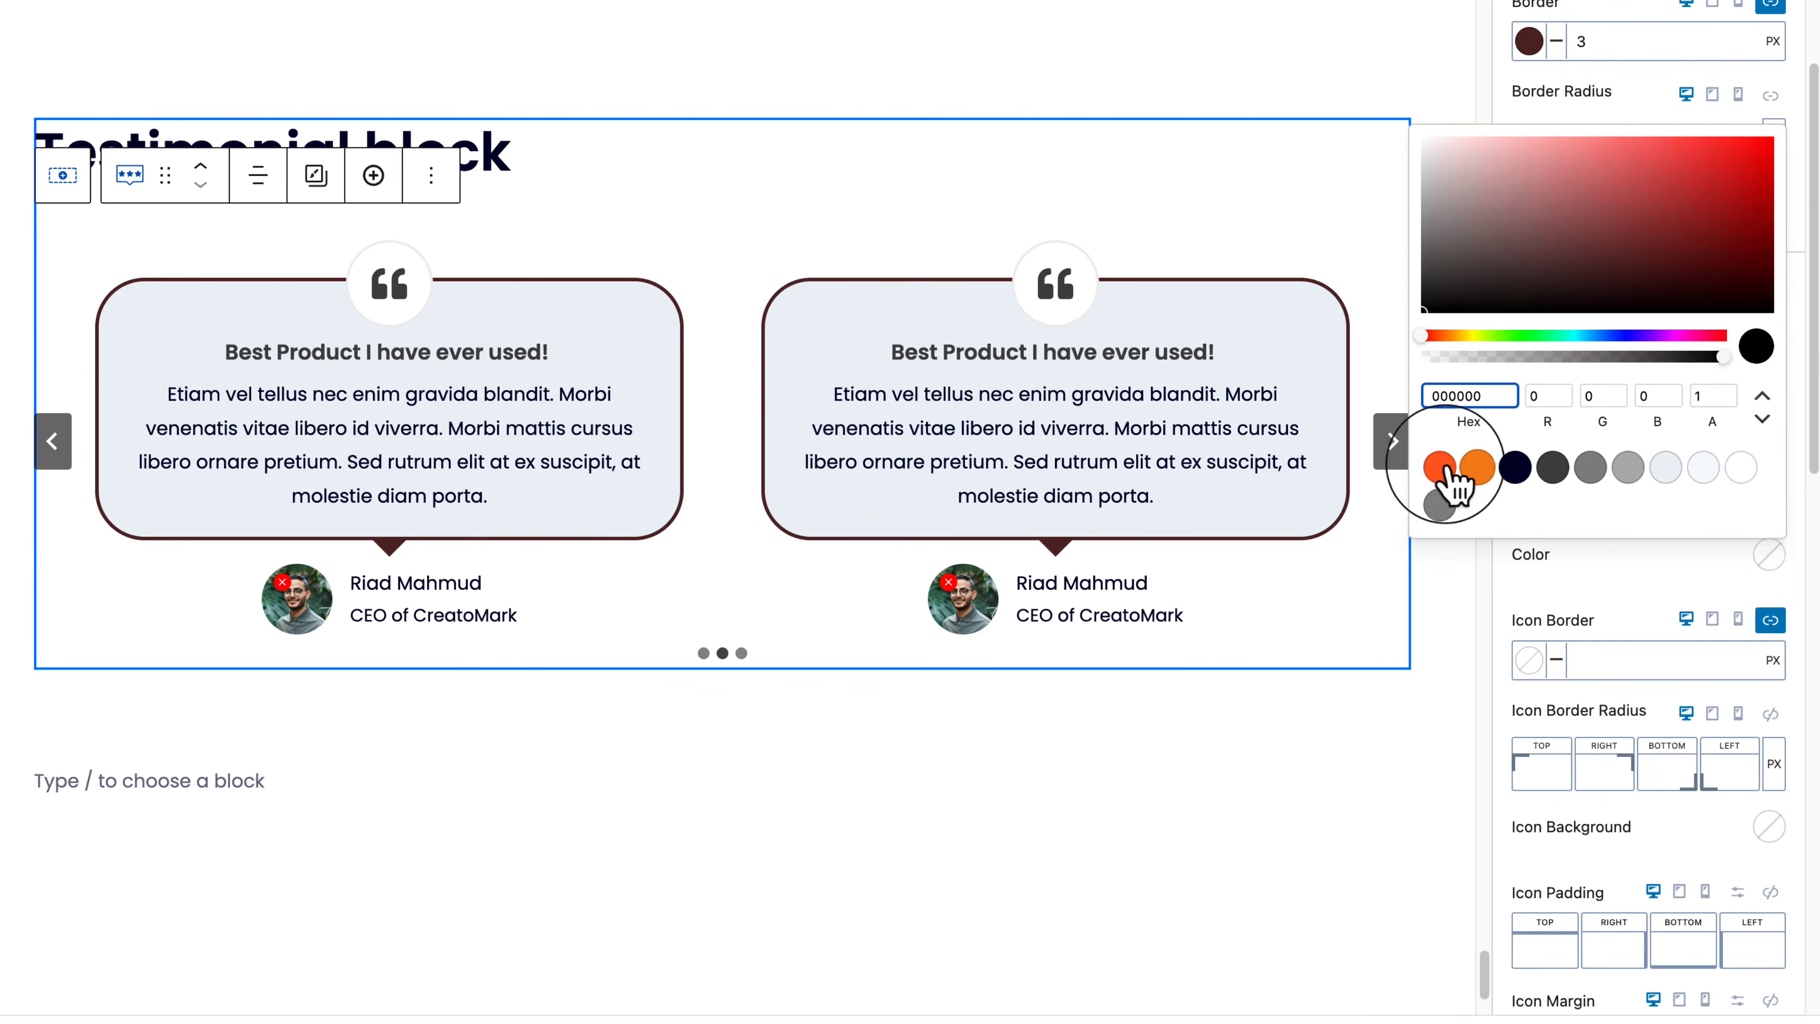
click(1439, 467)
click(1645, 581)
Step: Collapse the Container, Icon and Title style sections
scroll(1686, 853, down, 9)
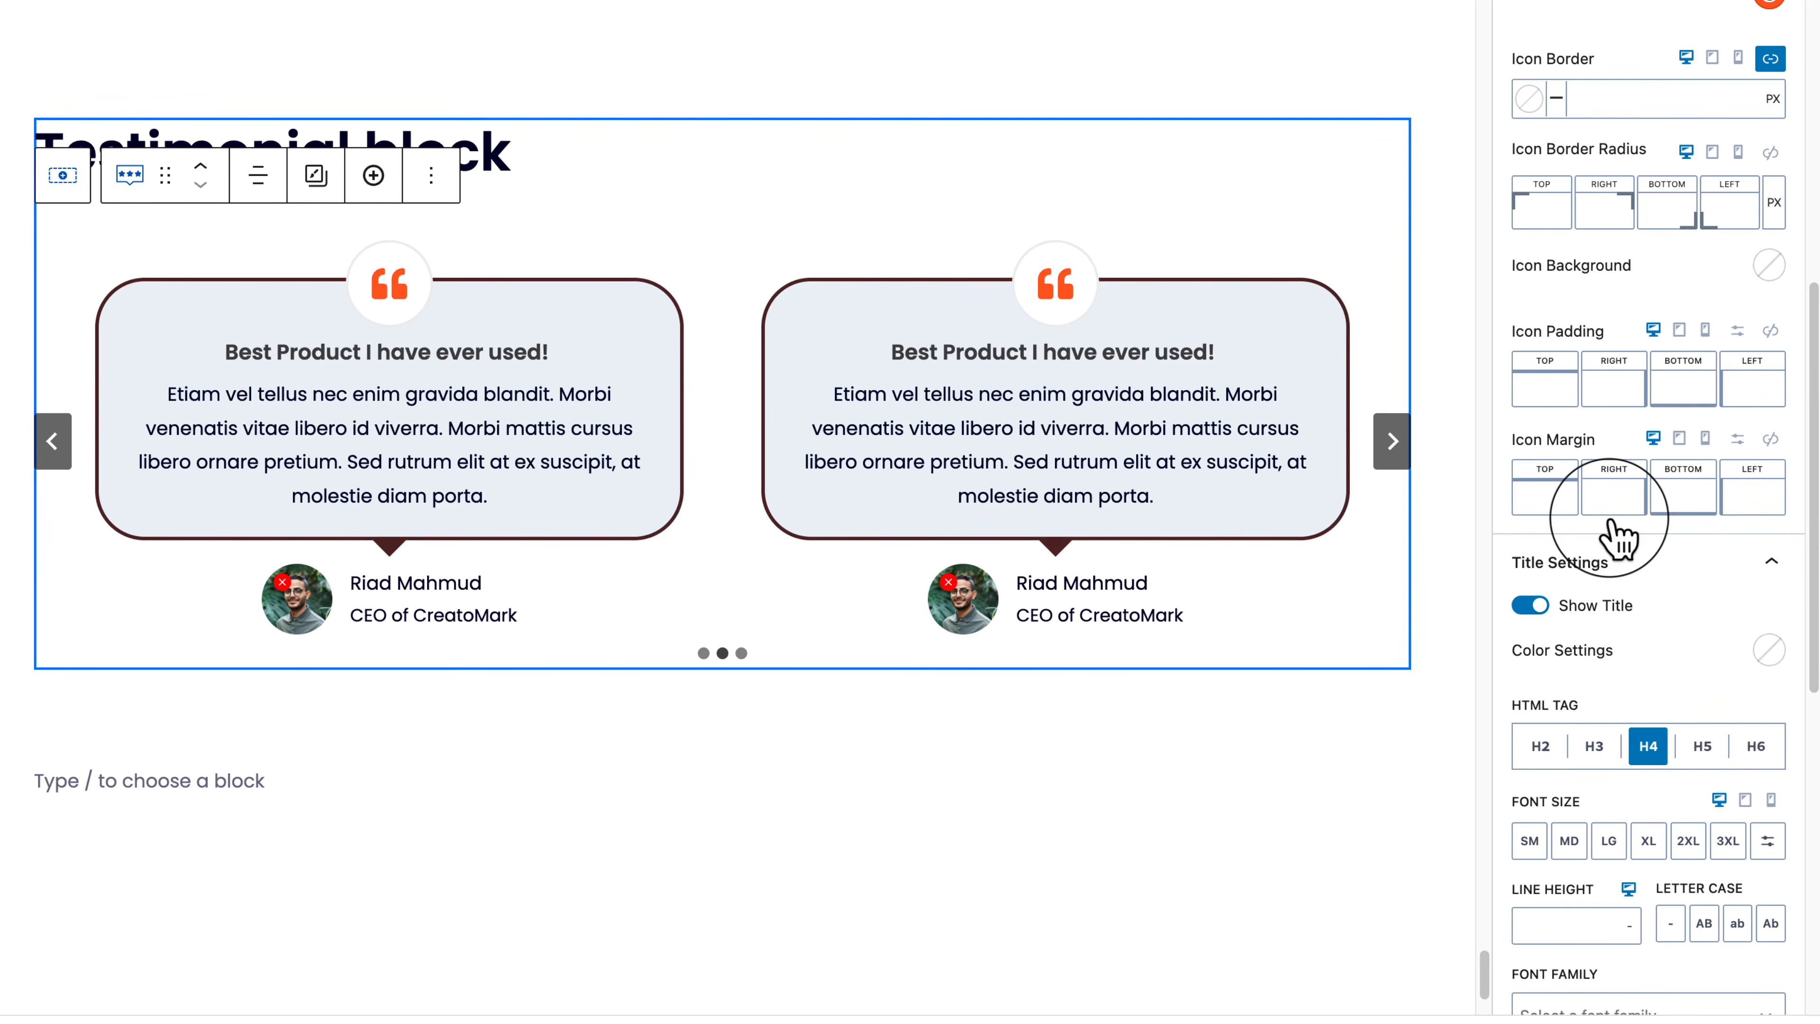
scroll(1623, 559, up, 5)
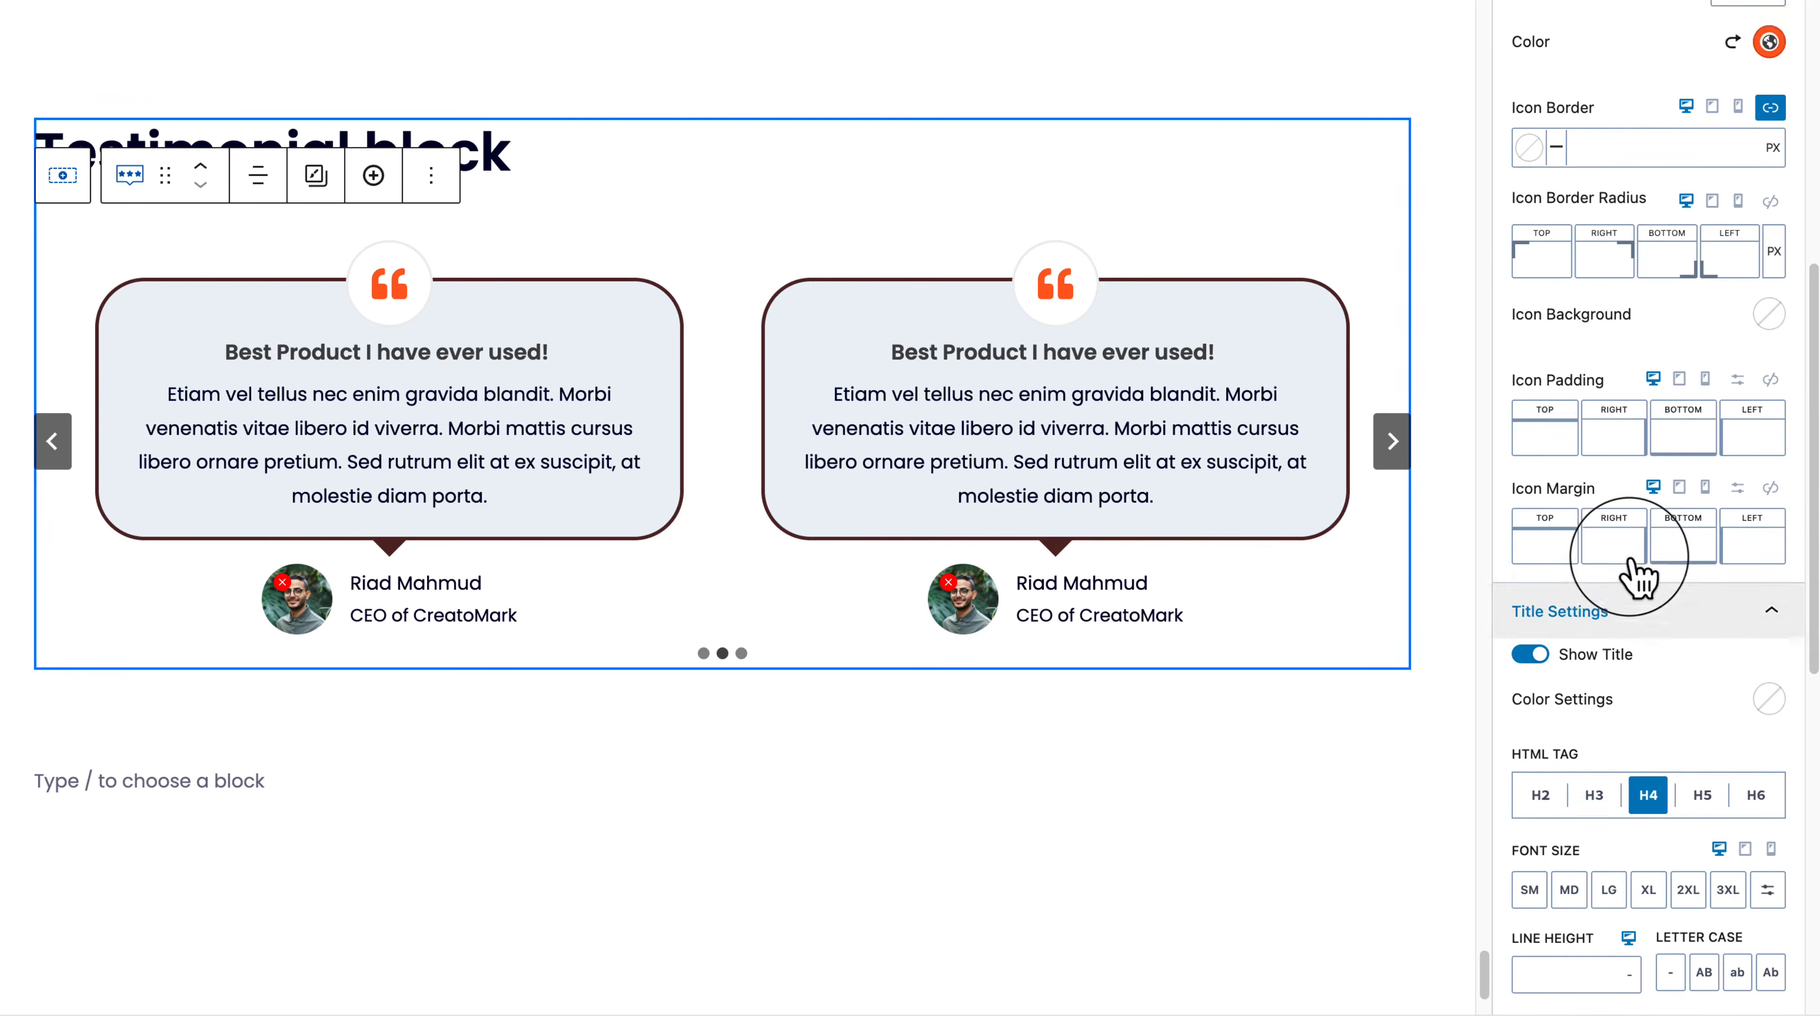
scroll(1637, 573, up, 7)
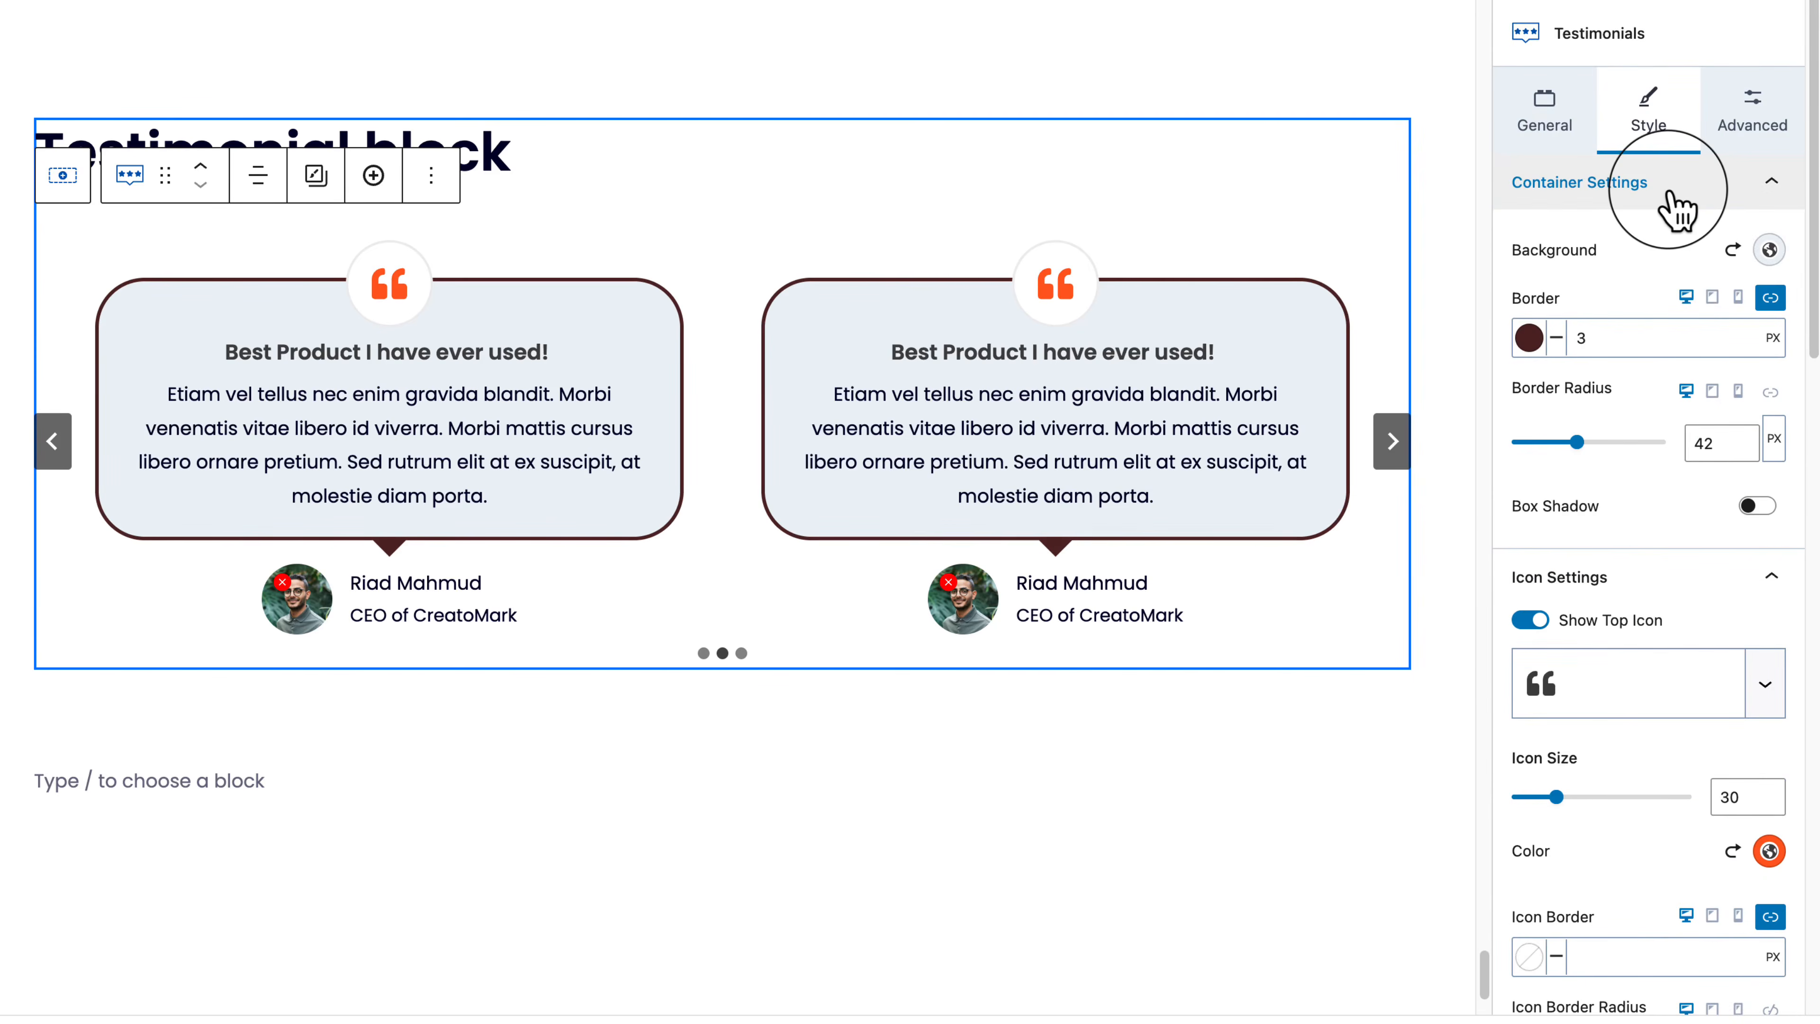
scroll(1637, 876, down, 9)
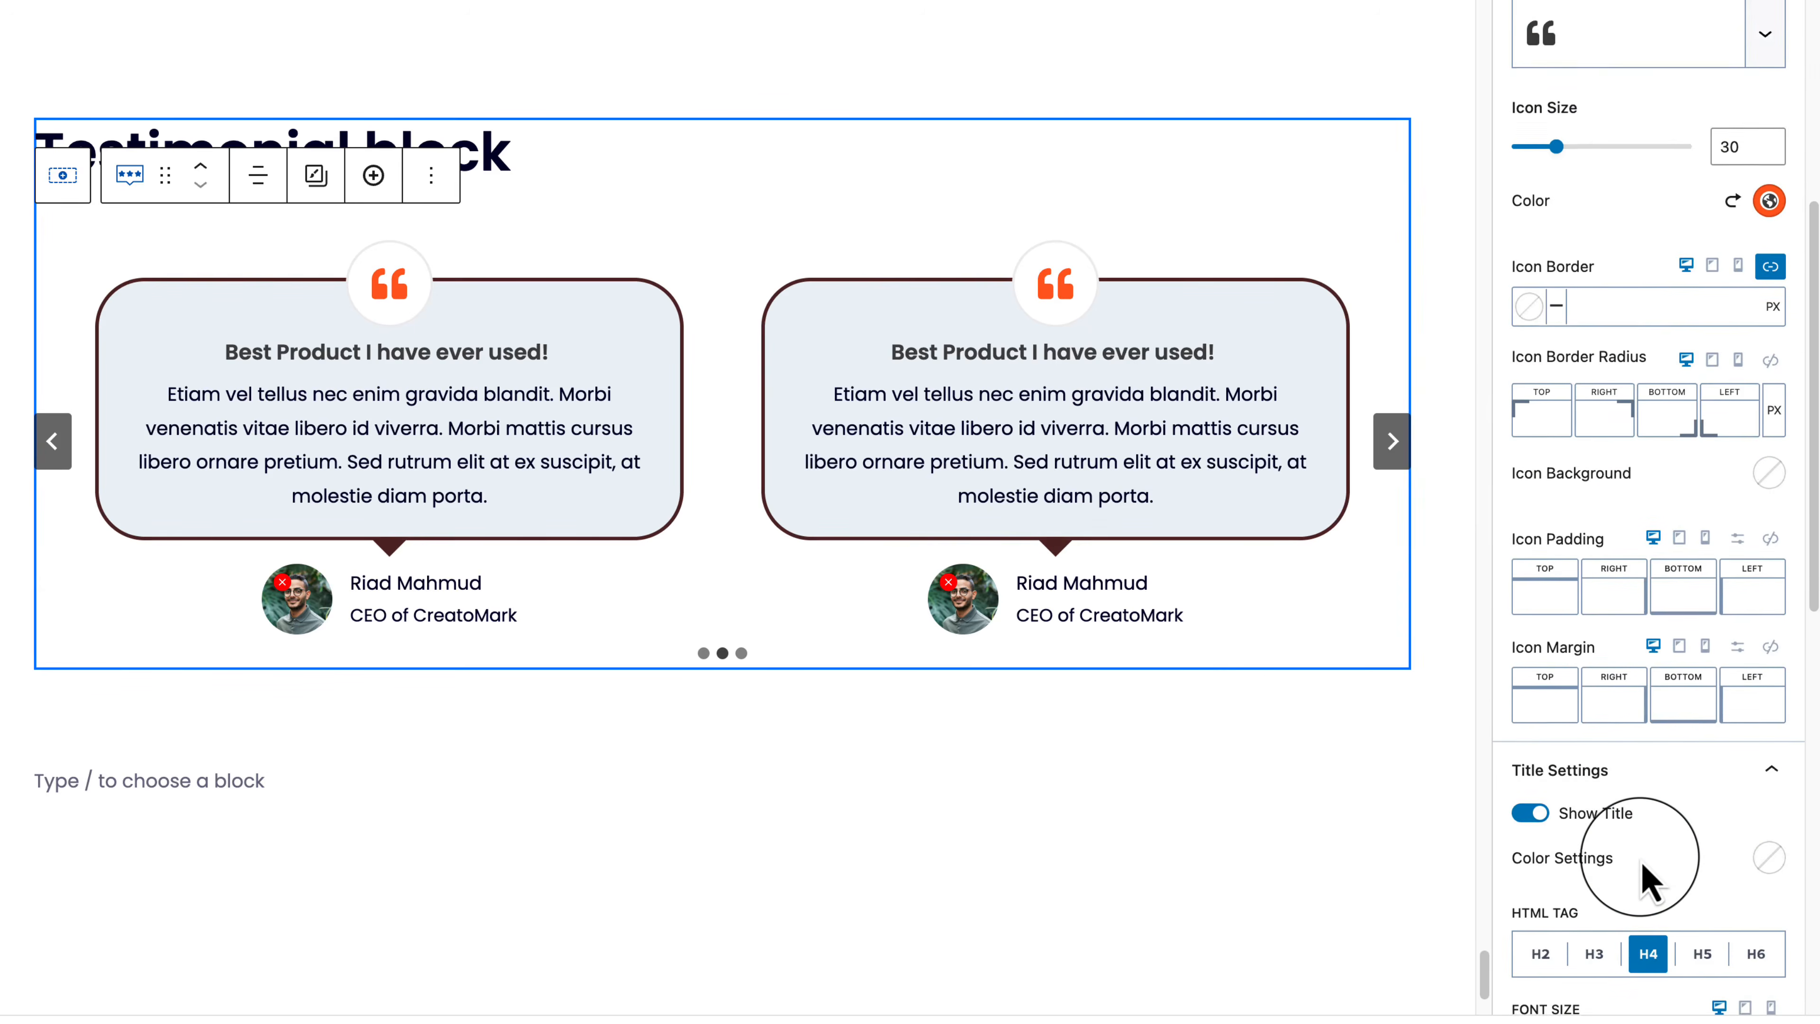
scroll(1553, 646, up, 9)
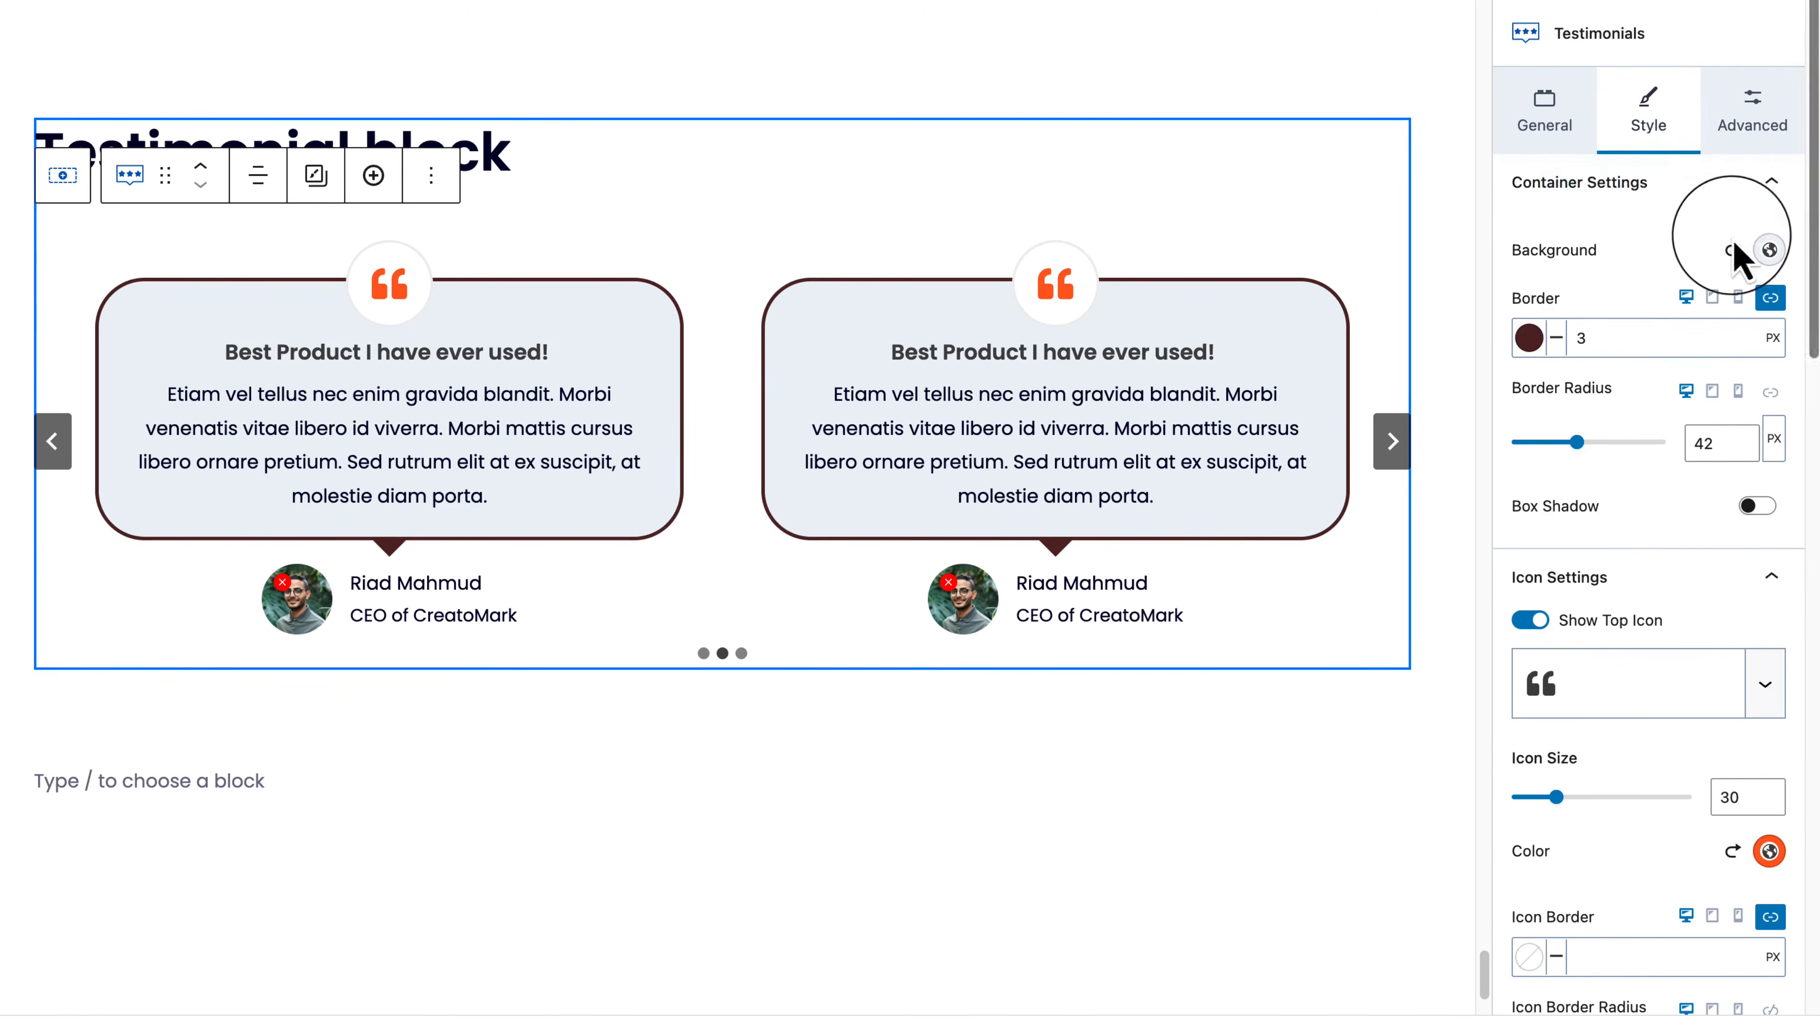
click(1746, 201)
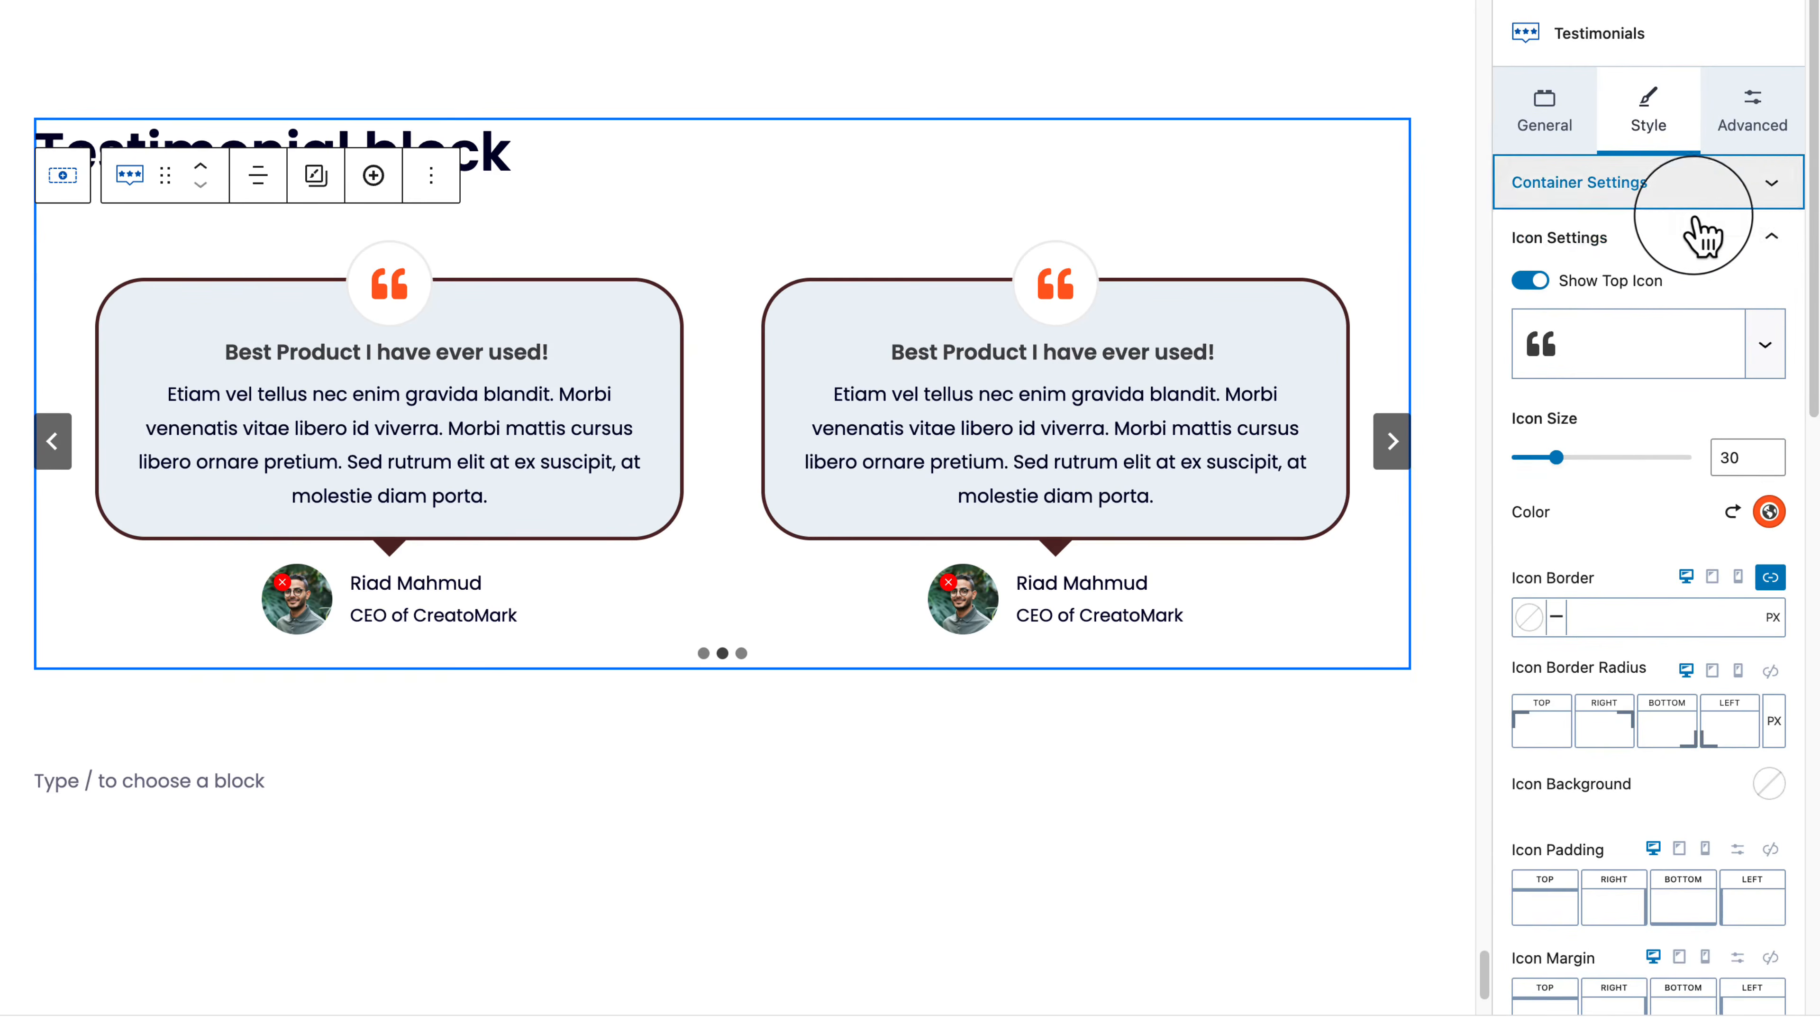
click(1648, 244)
click(1677, 301)
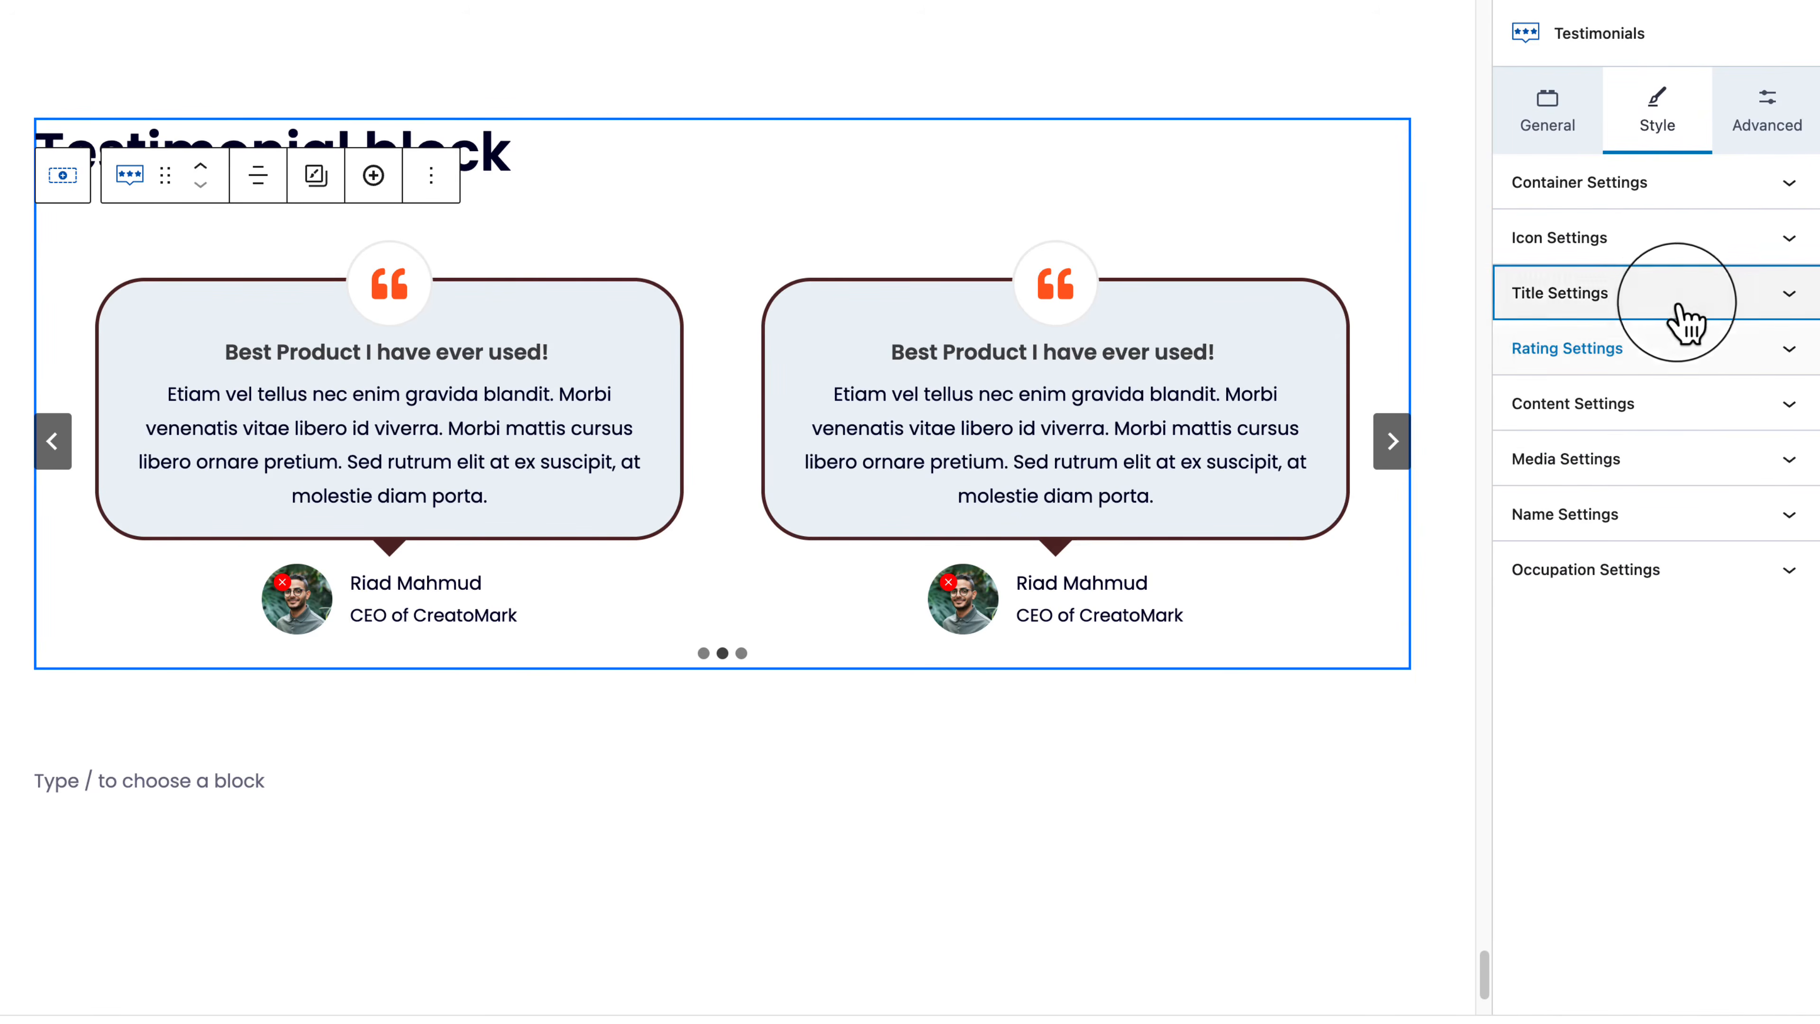
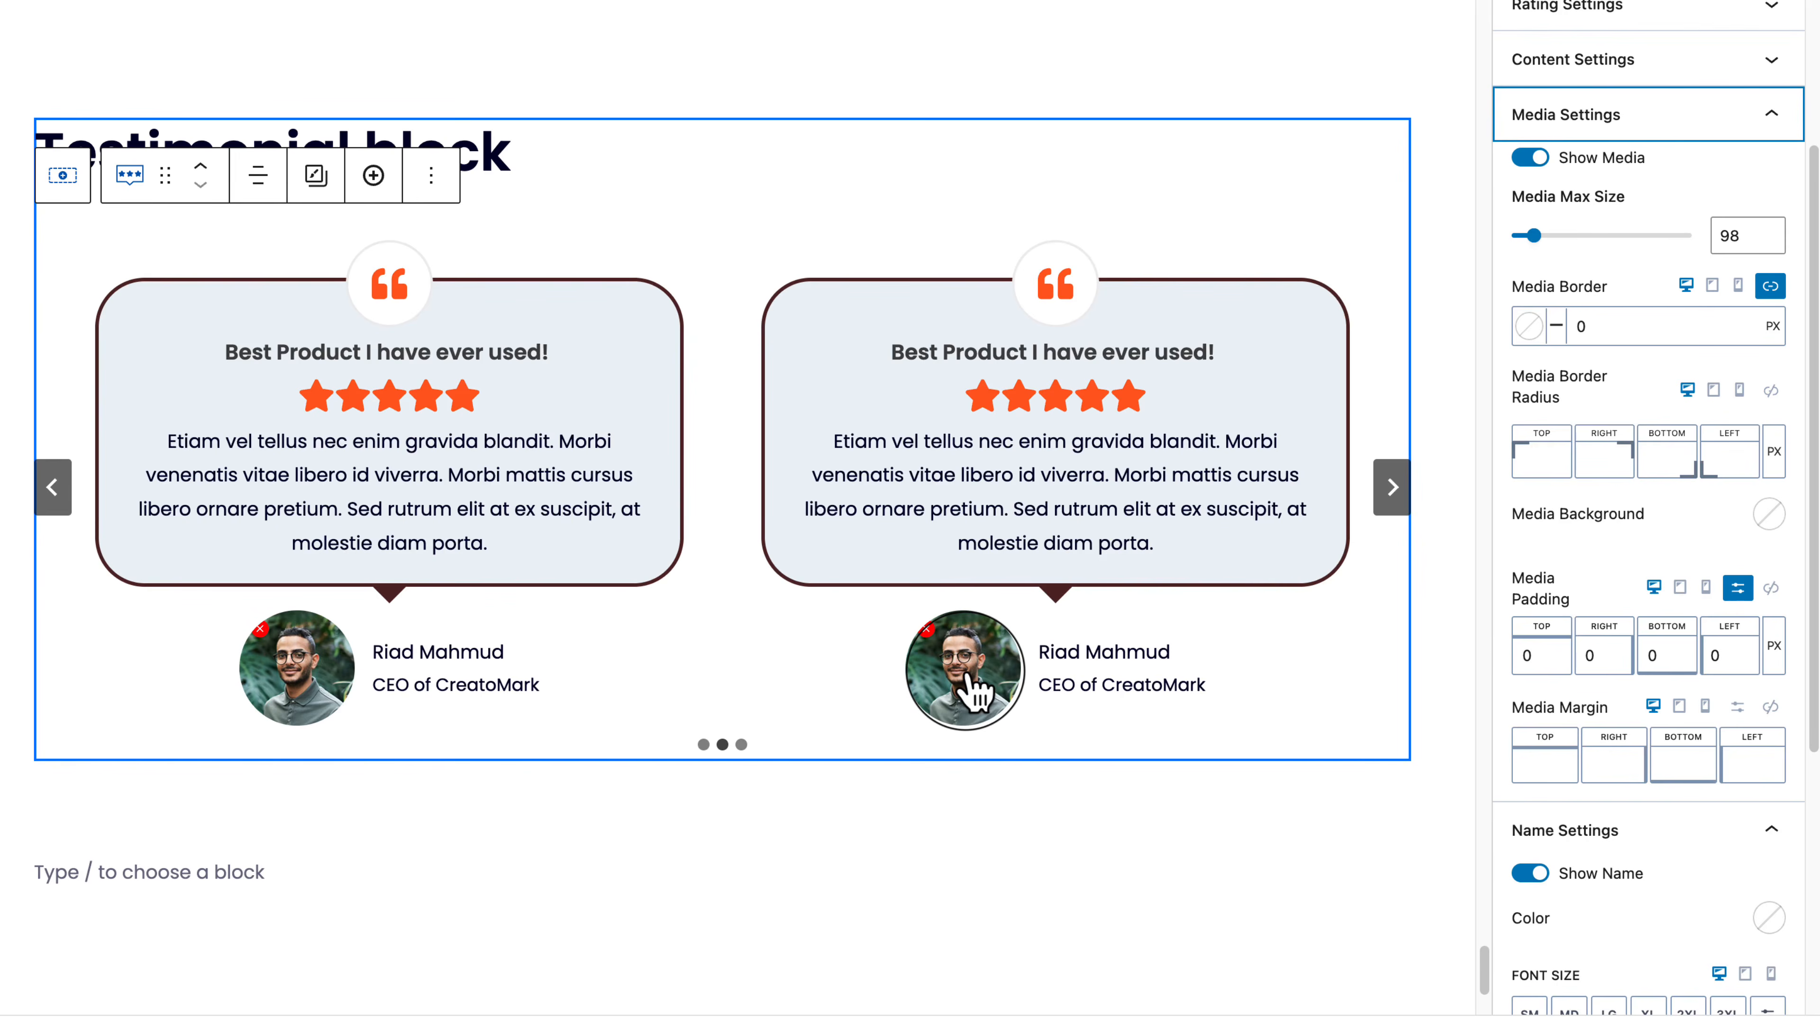
Step: Collapse Media and Name Settings and expand Occupation Settings to show its 15 font size
click(1532, 466)
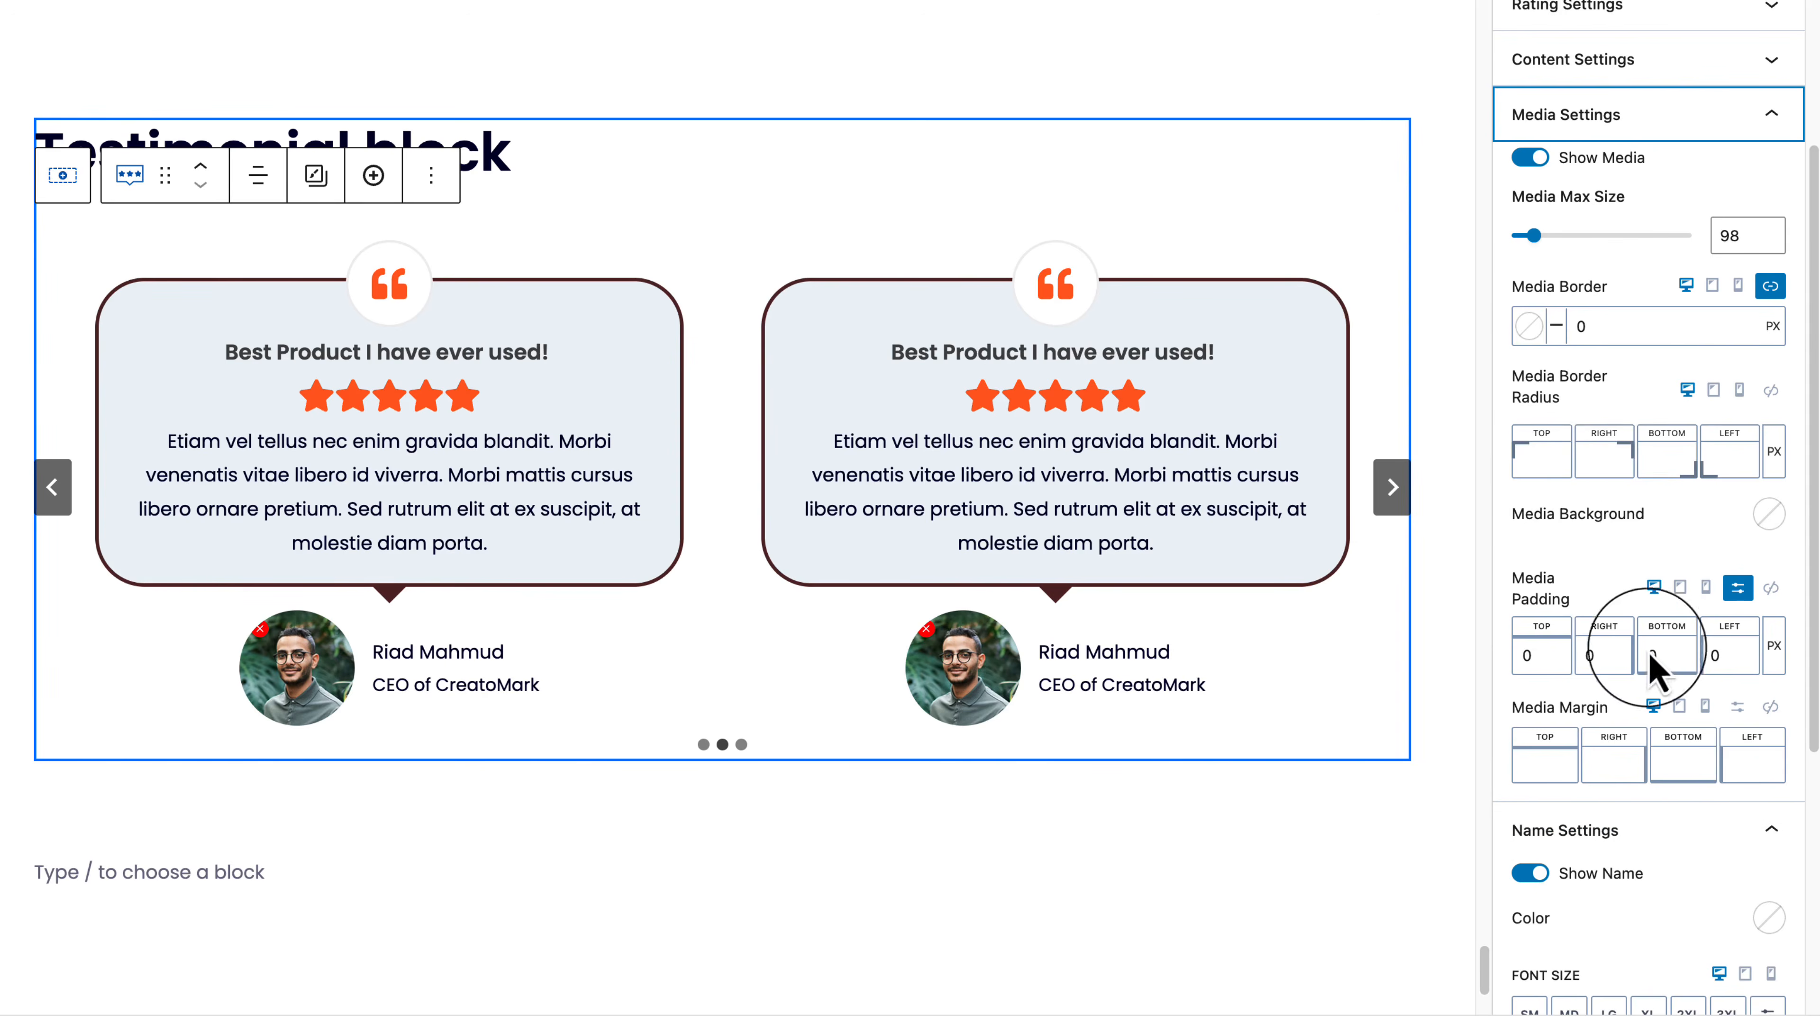
scroll(1742, 814, down, 6)
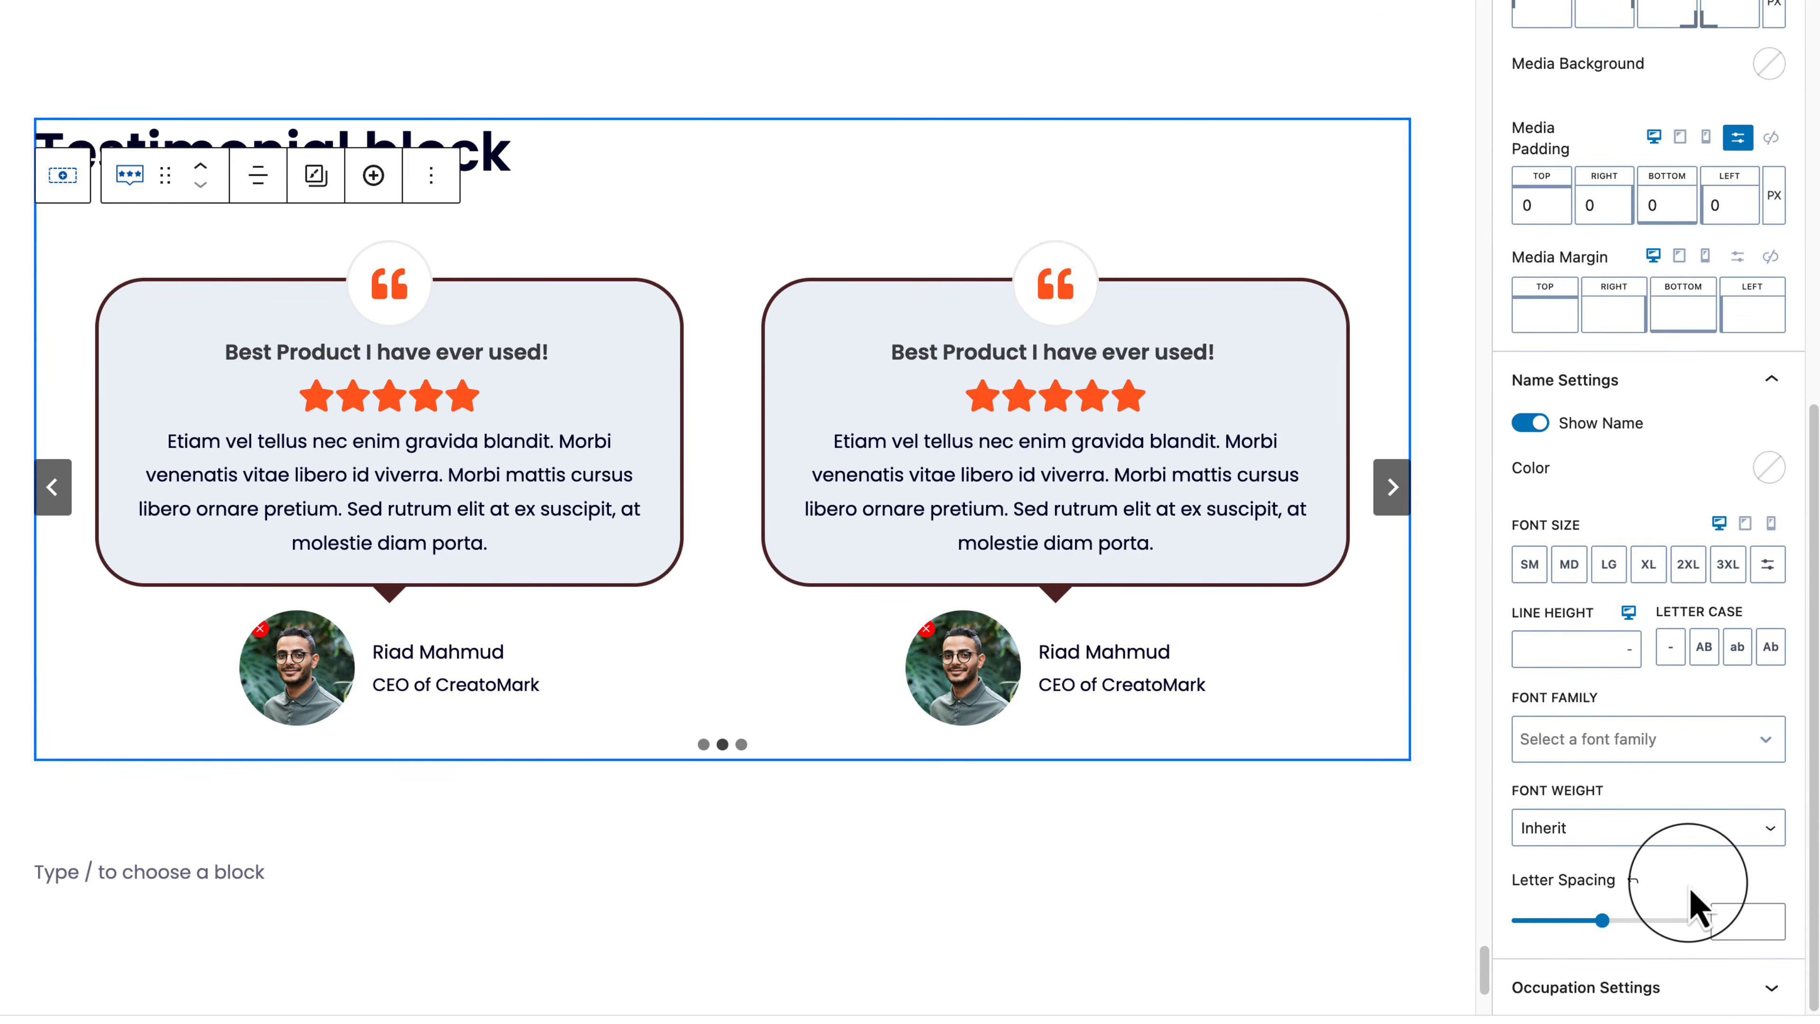
scroll(1698, 889, up, 5)
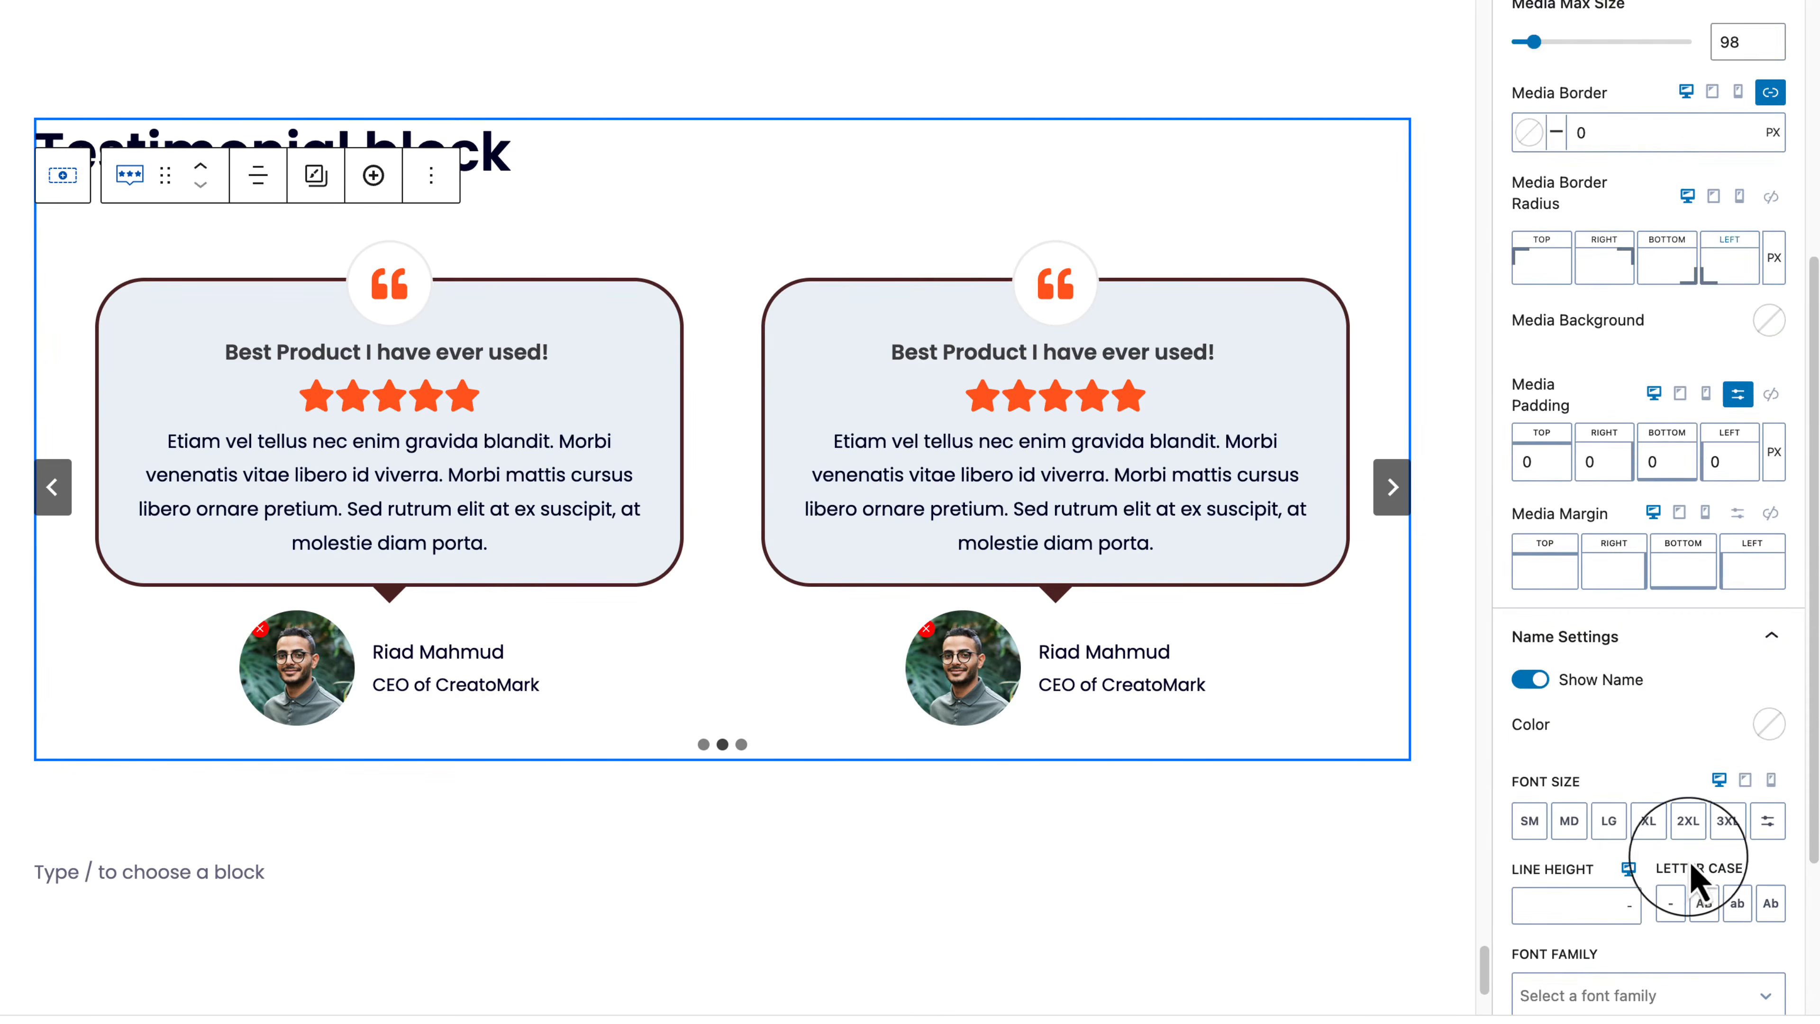
scroll(1702, 287, up, 1)
click(1703, 147)
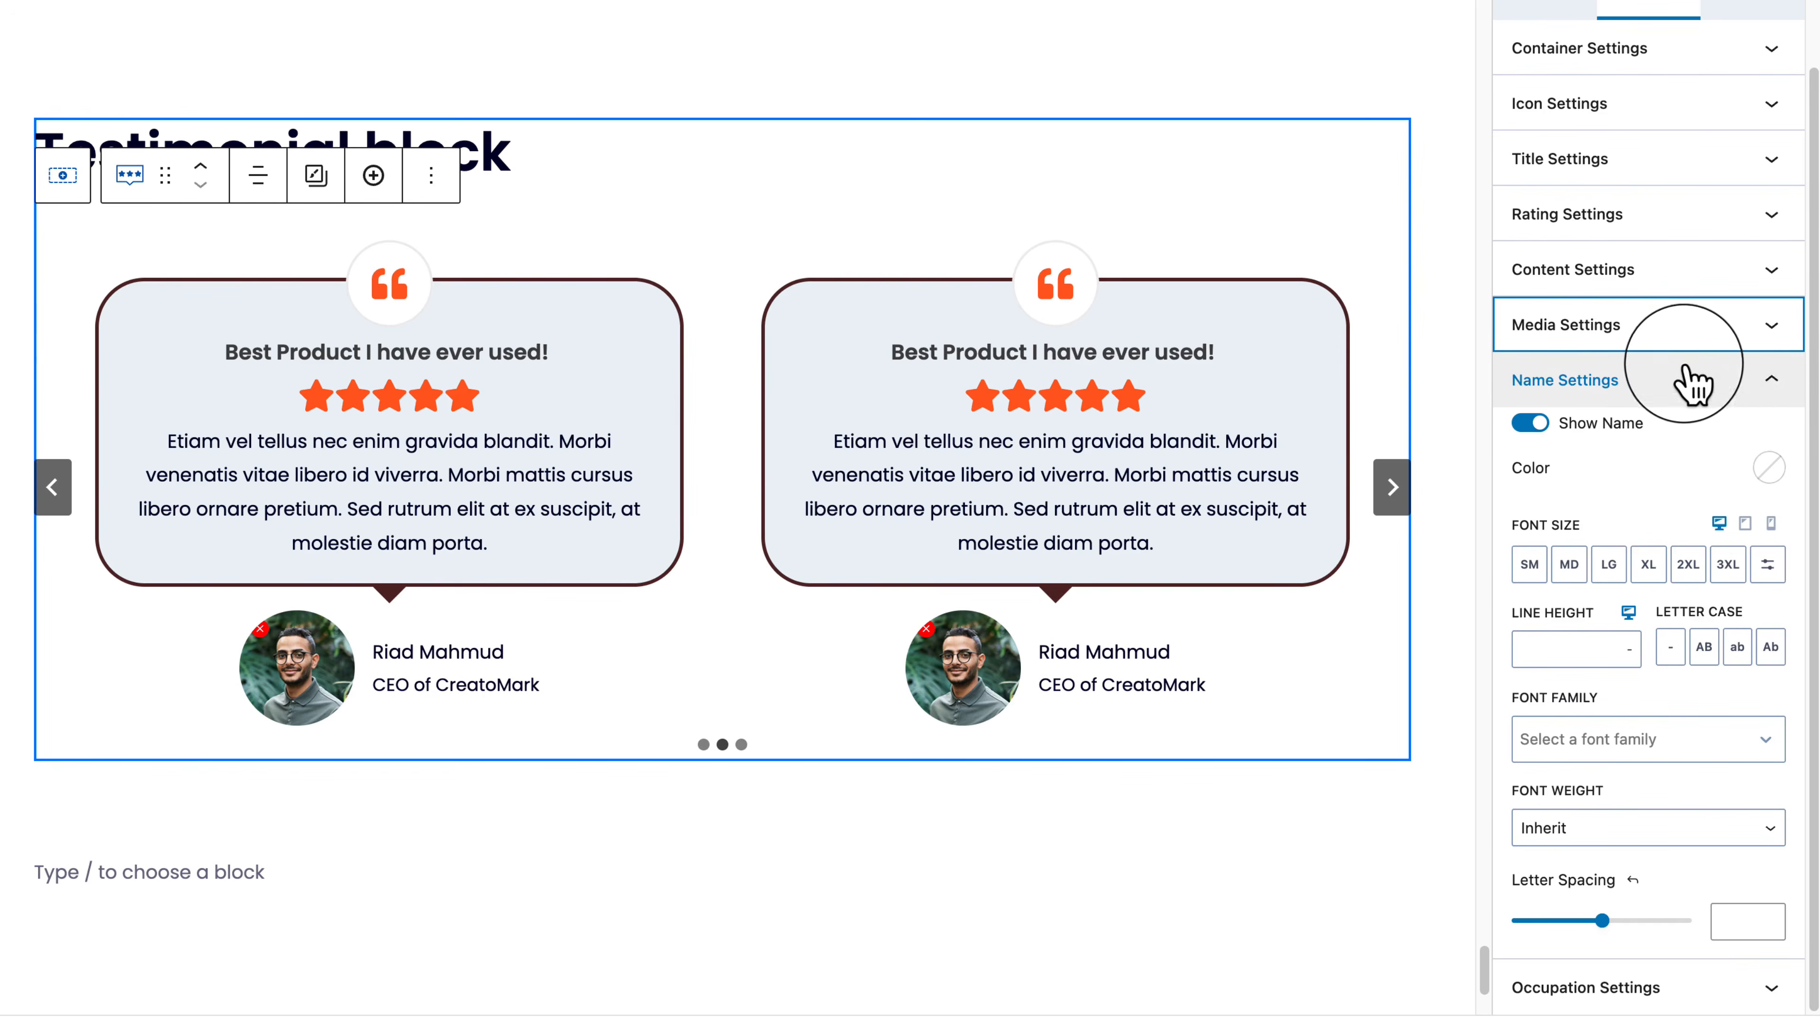
click(1724, 383)
click(1737, 580)
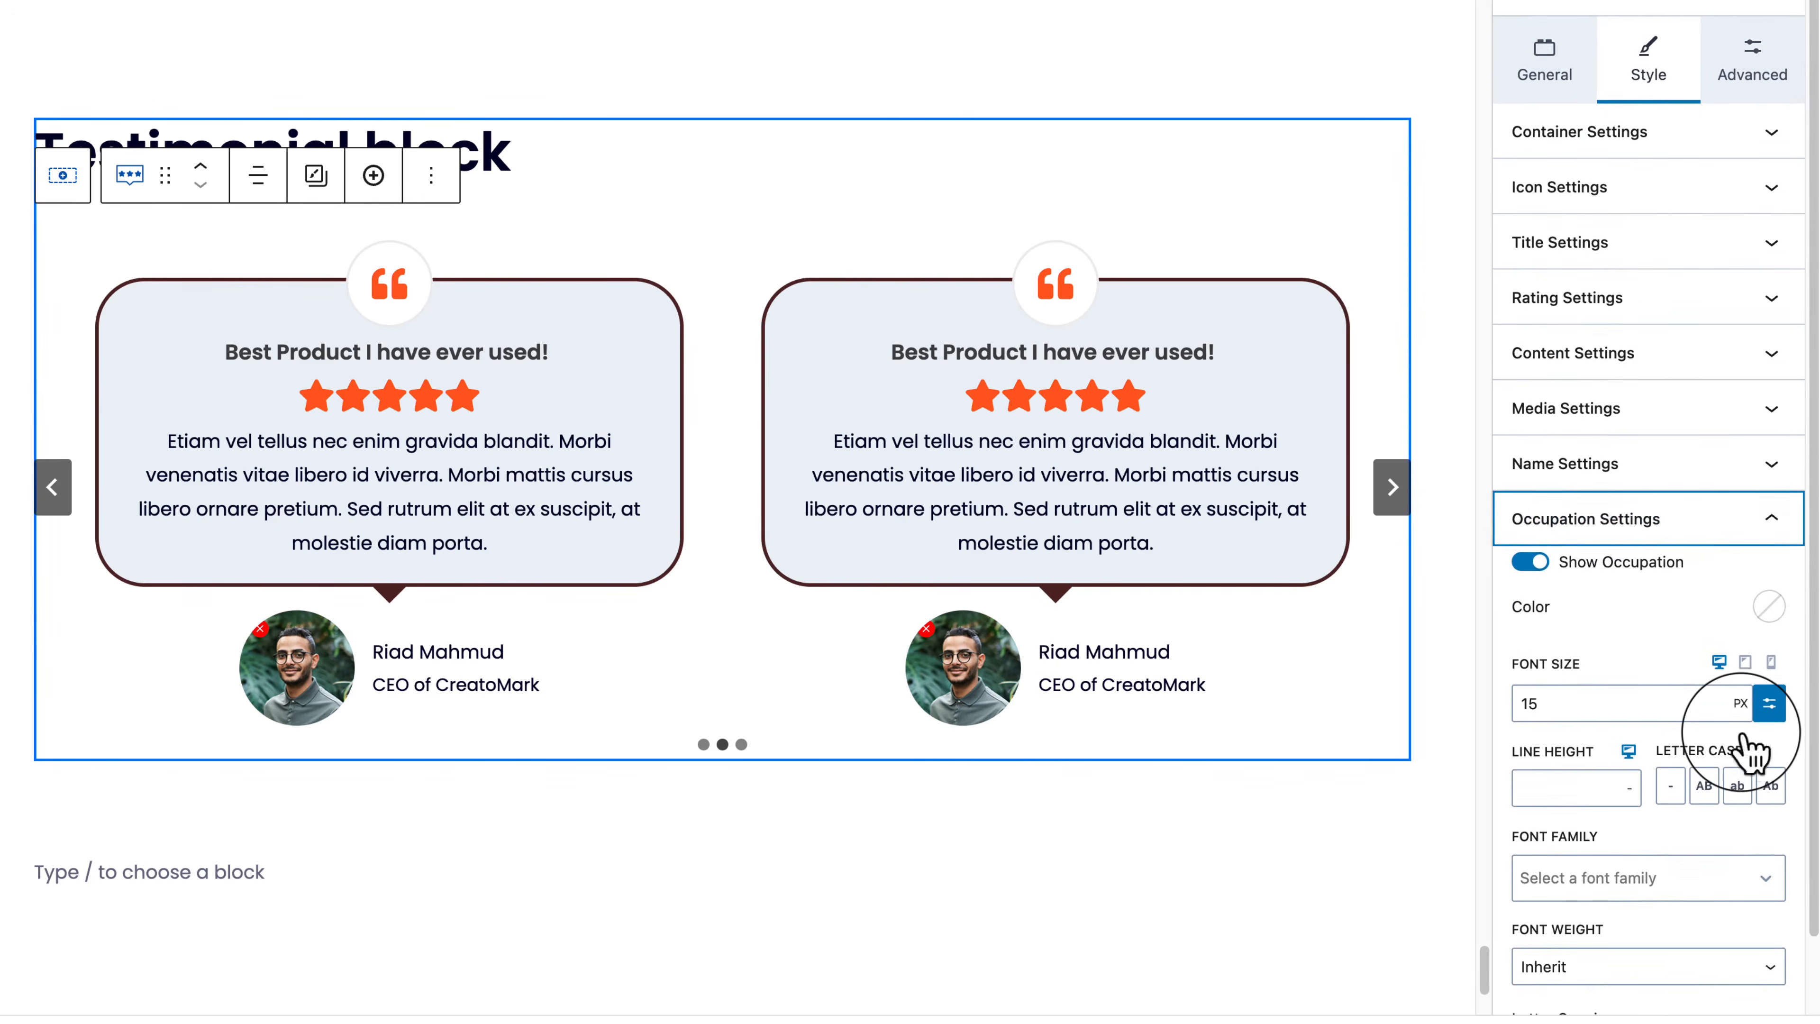
scroll(1748, 749, down, 2)
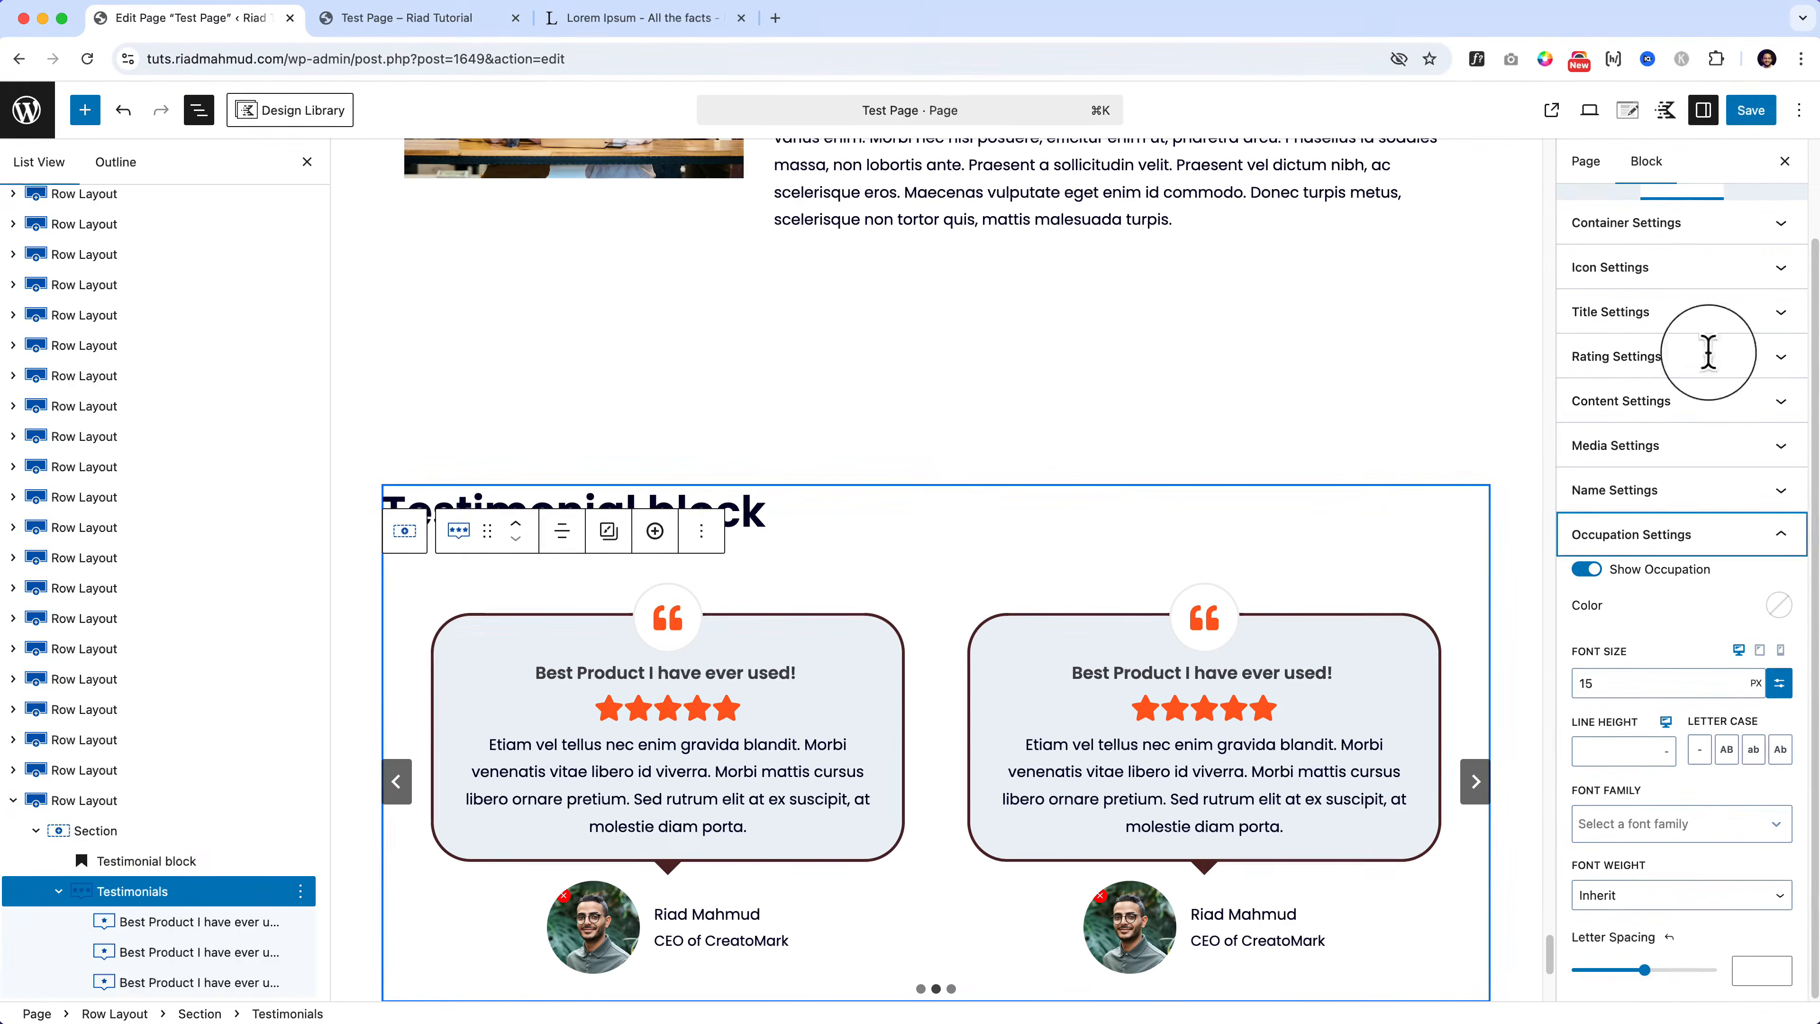
Step: Save the Test Page and reload it on the live site
click(1741, 109)
click(423, 18)
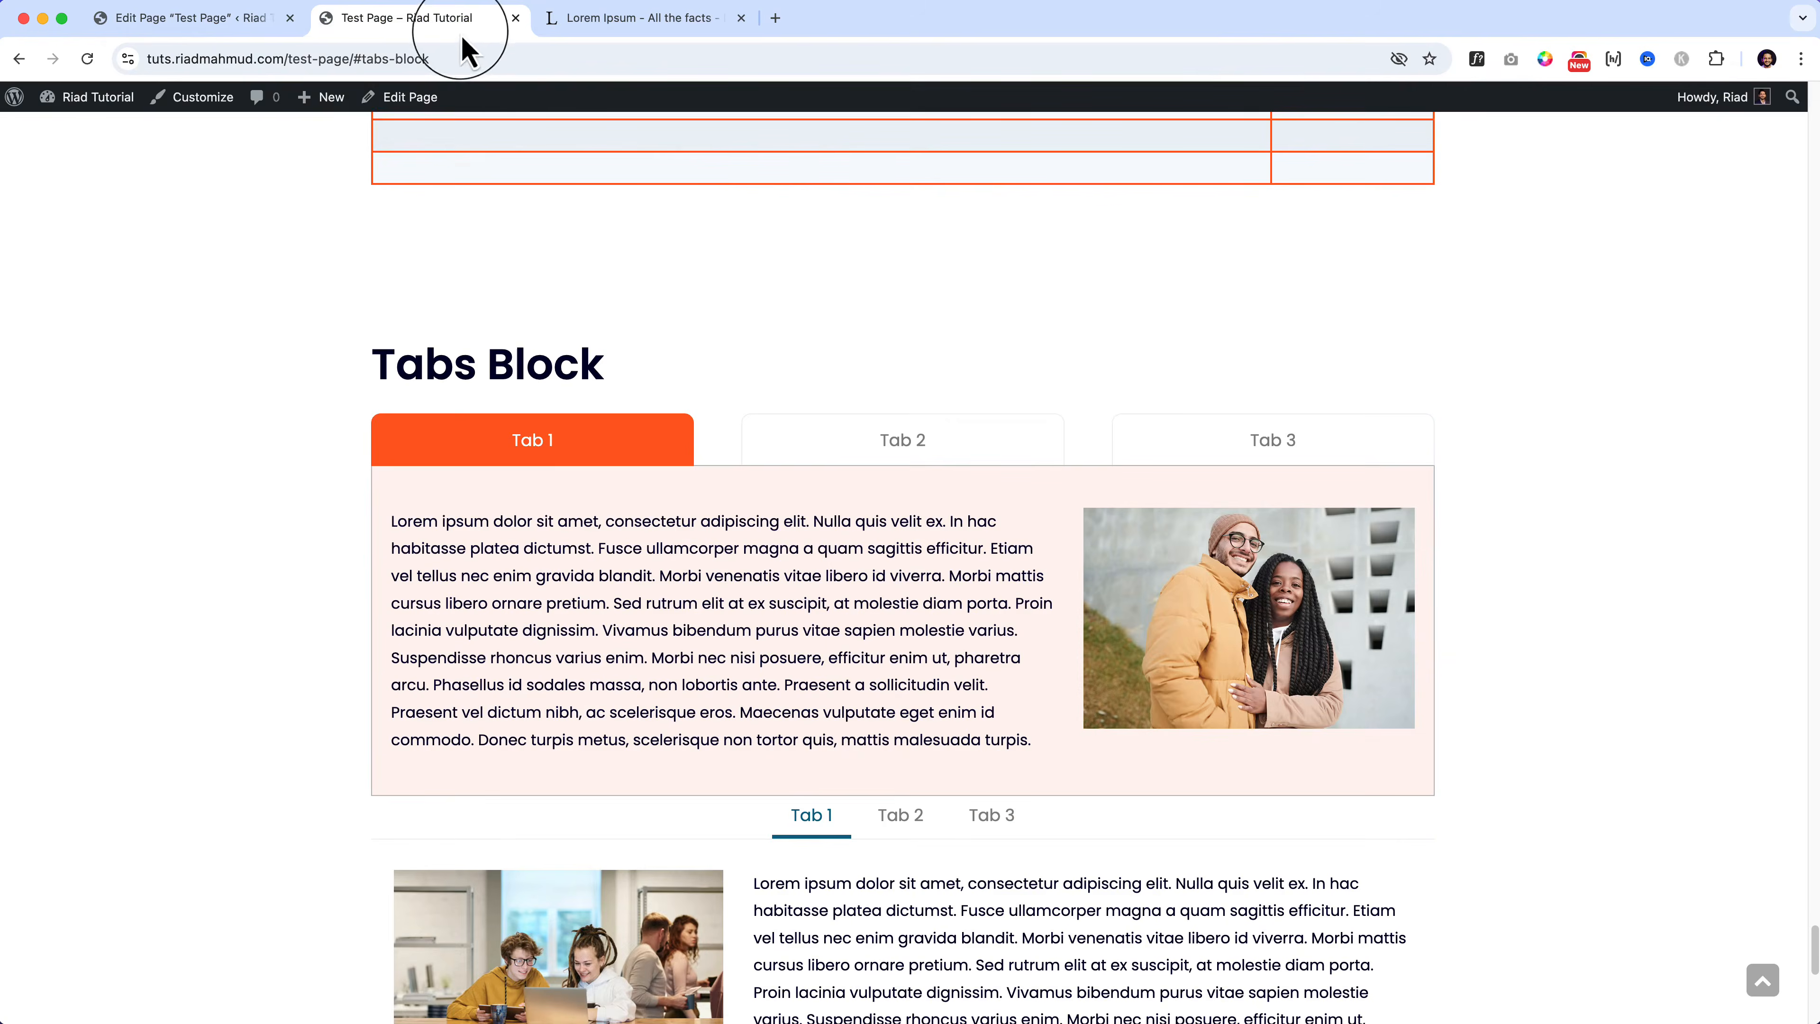
click(444, 57)
key(Return)
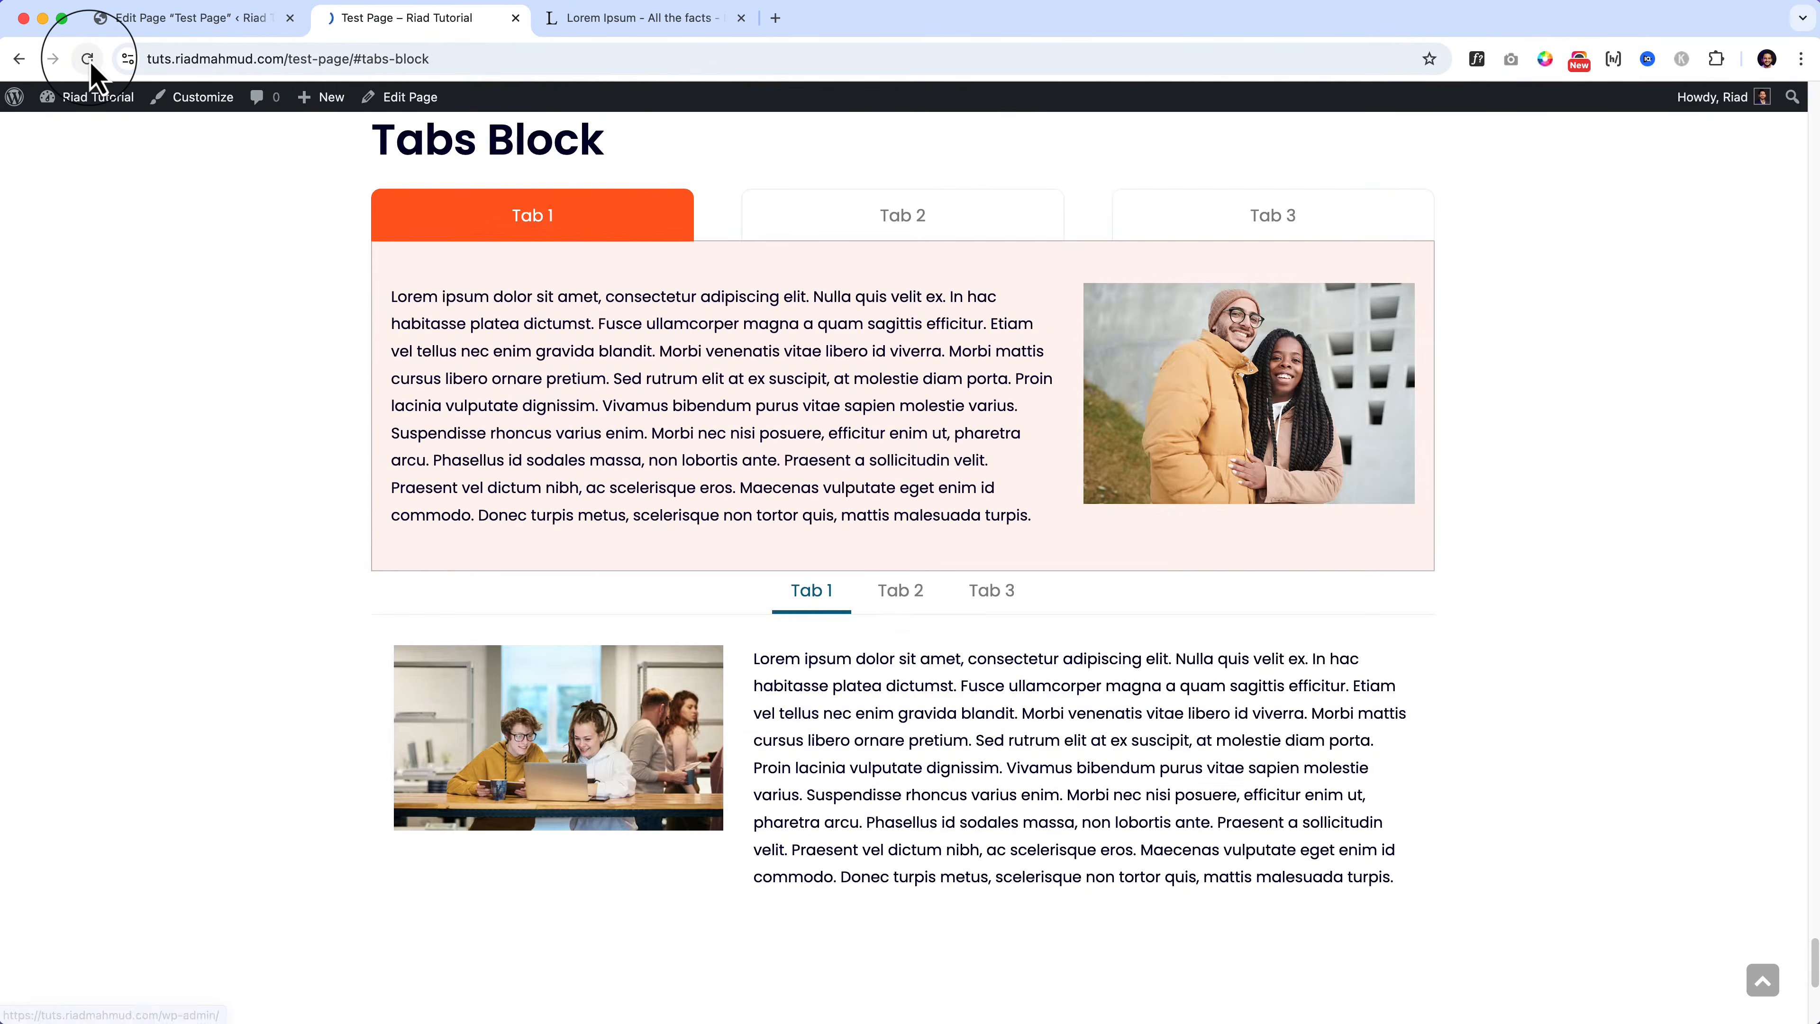
click(87, 59)
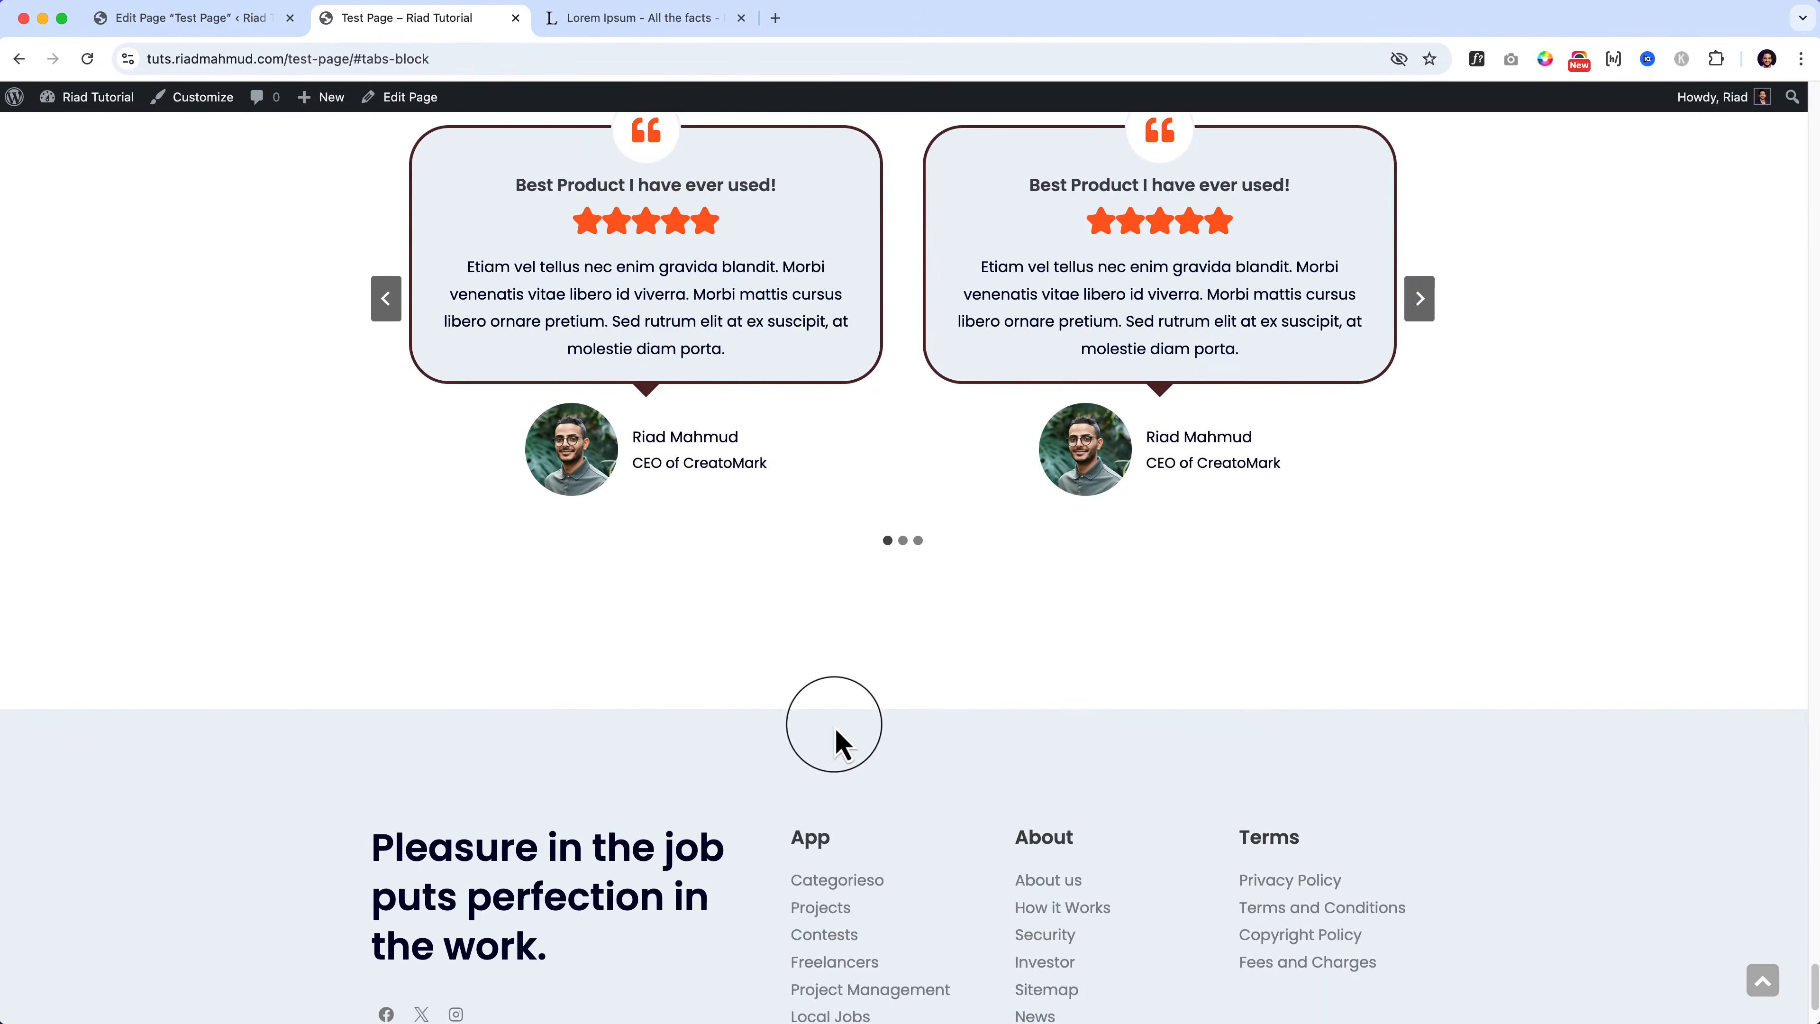
Step: Advance the live testimonial carousel, then reselect the carousel block in the editor
scroll(849, 720, up, 1)
click(1420, 347)
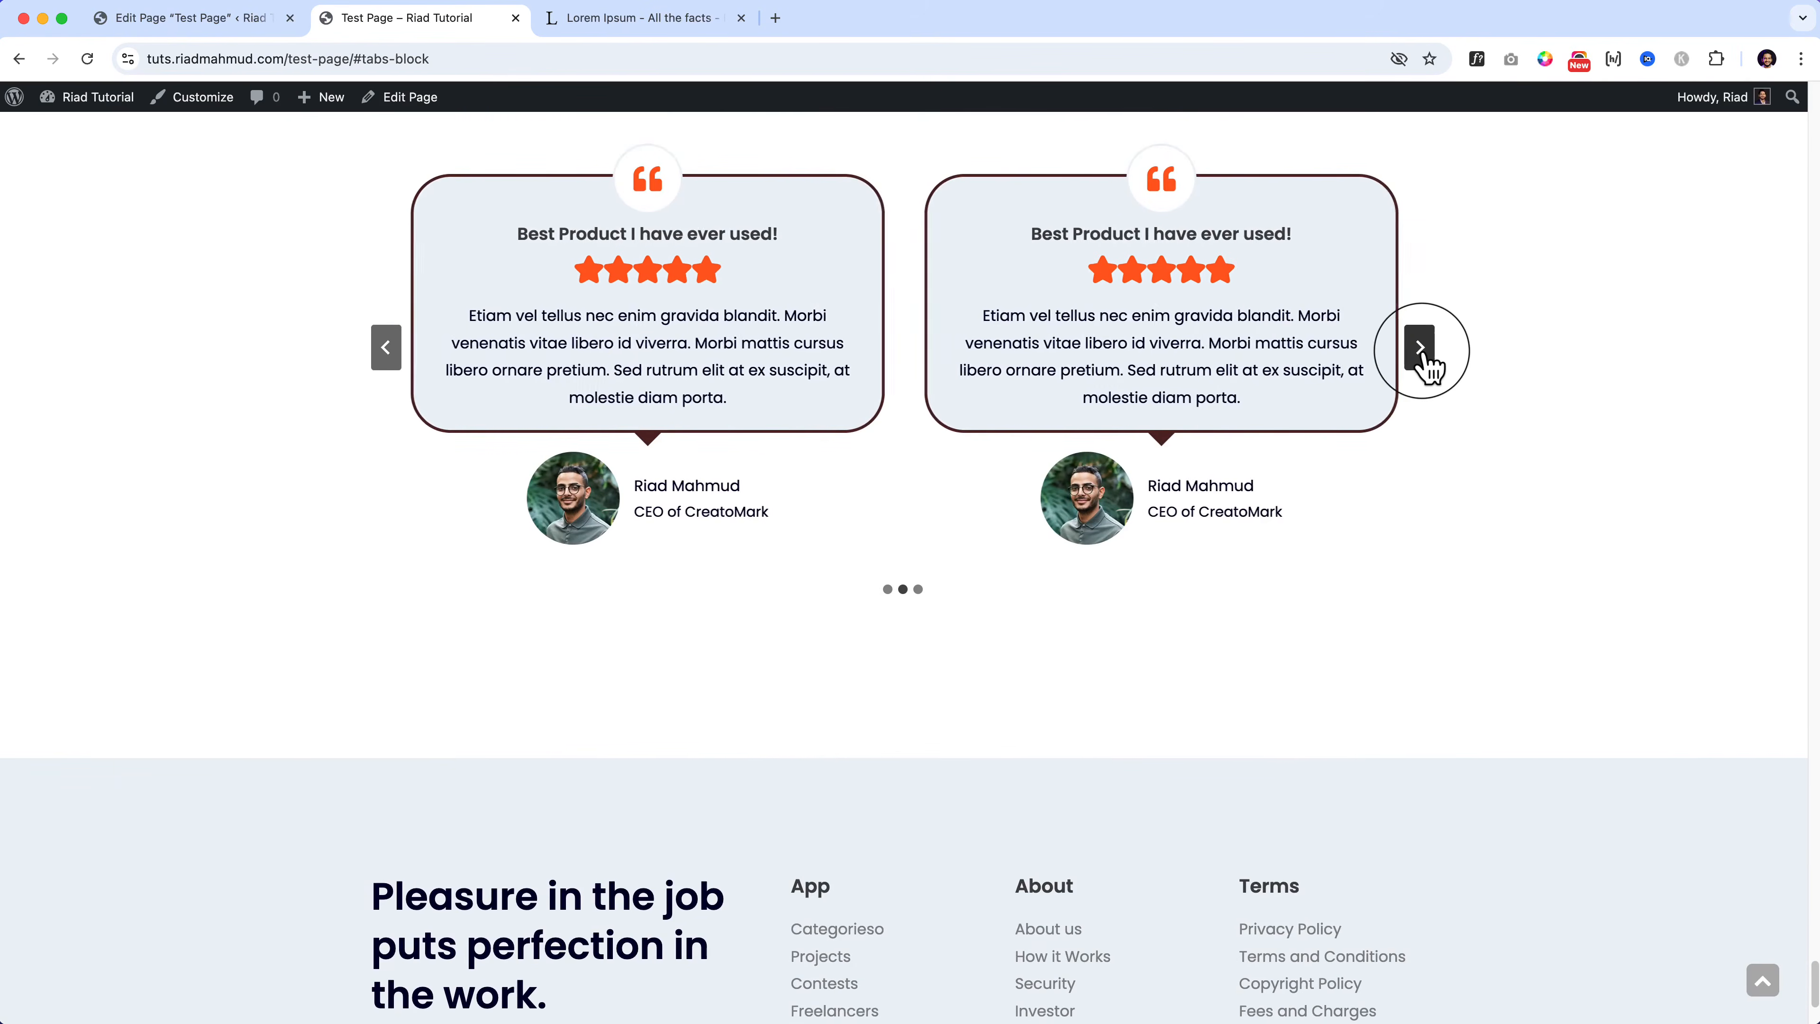
click(172, 18)
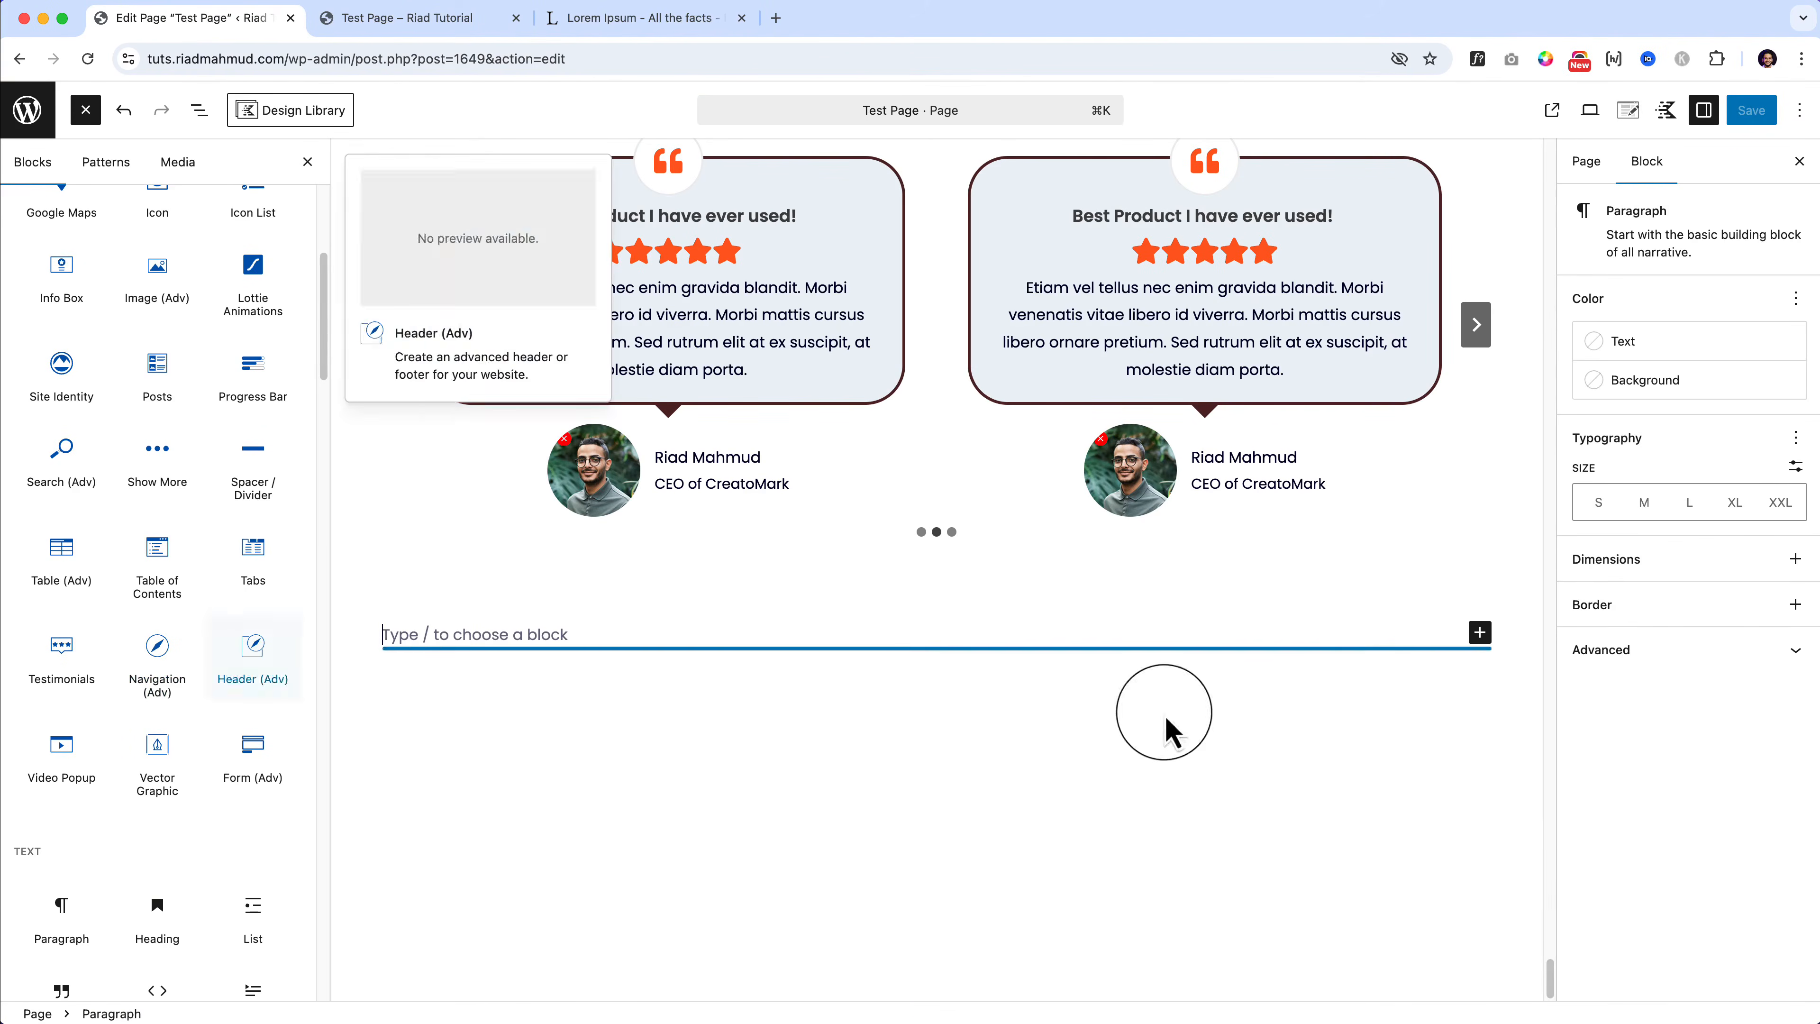
click(386, 430)
Step: Duplicate the row containing the testimonials
scroll(406, 386, up, 3)
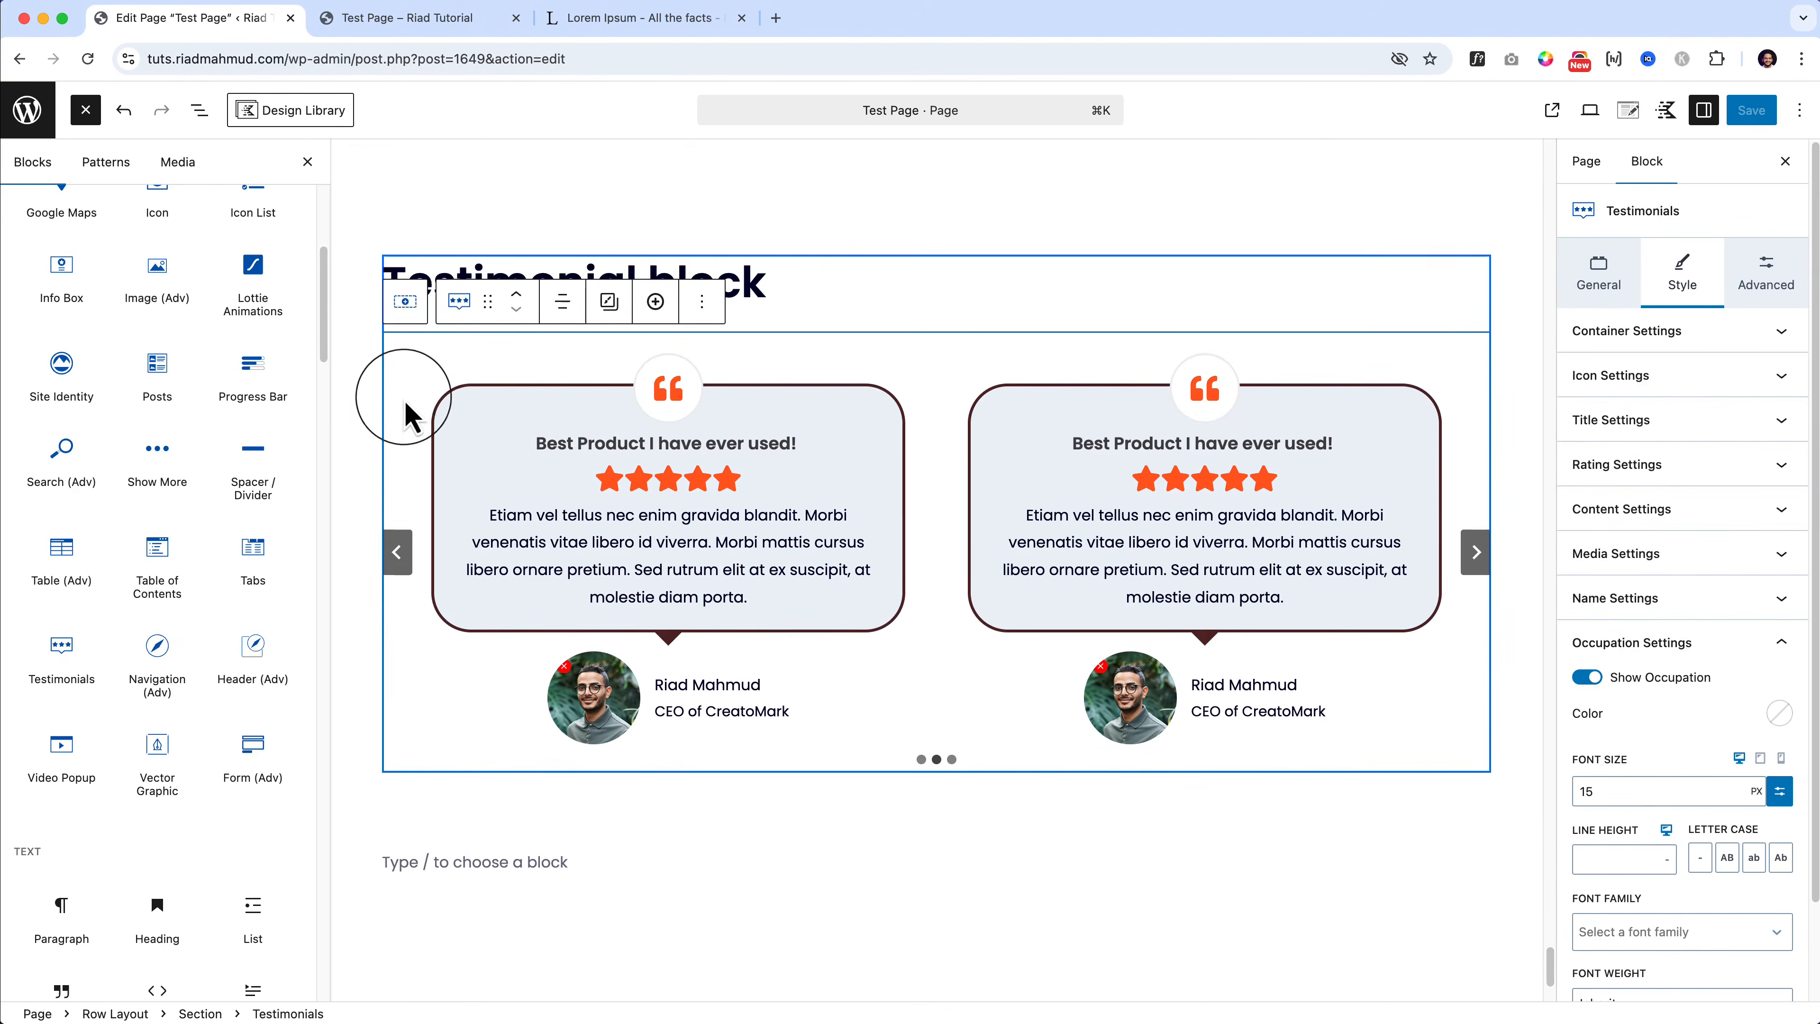
click(628, 237)
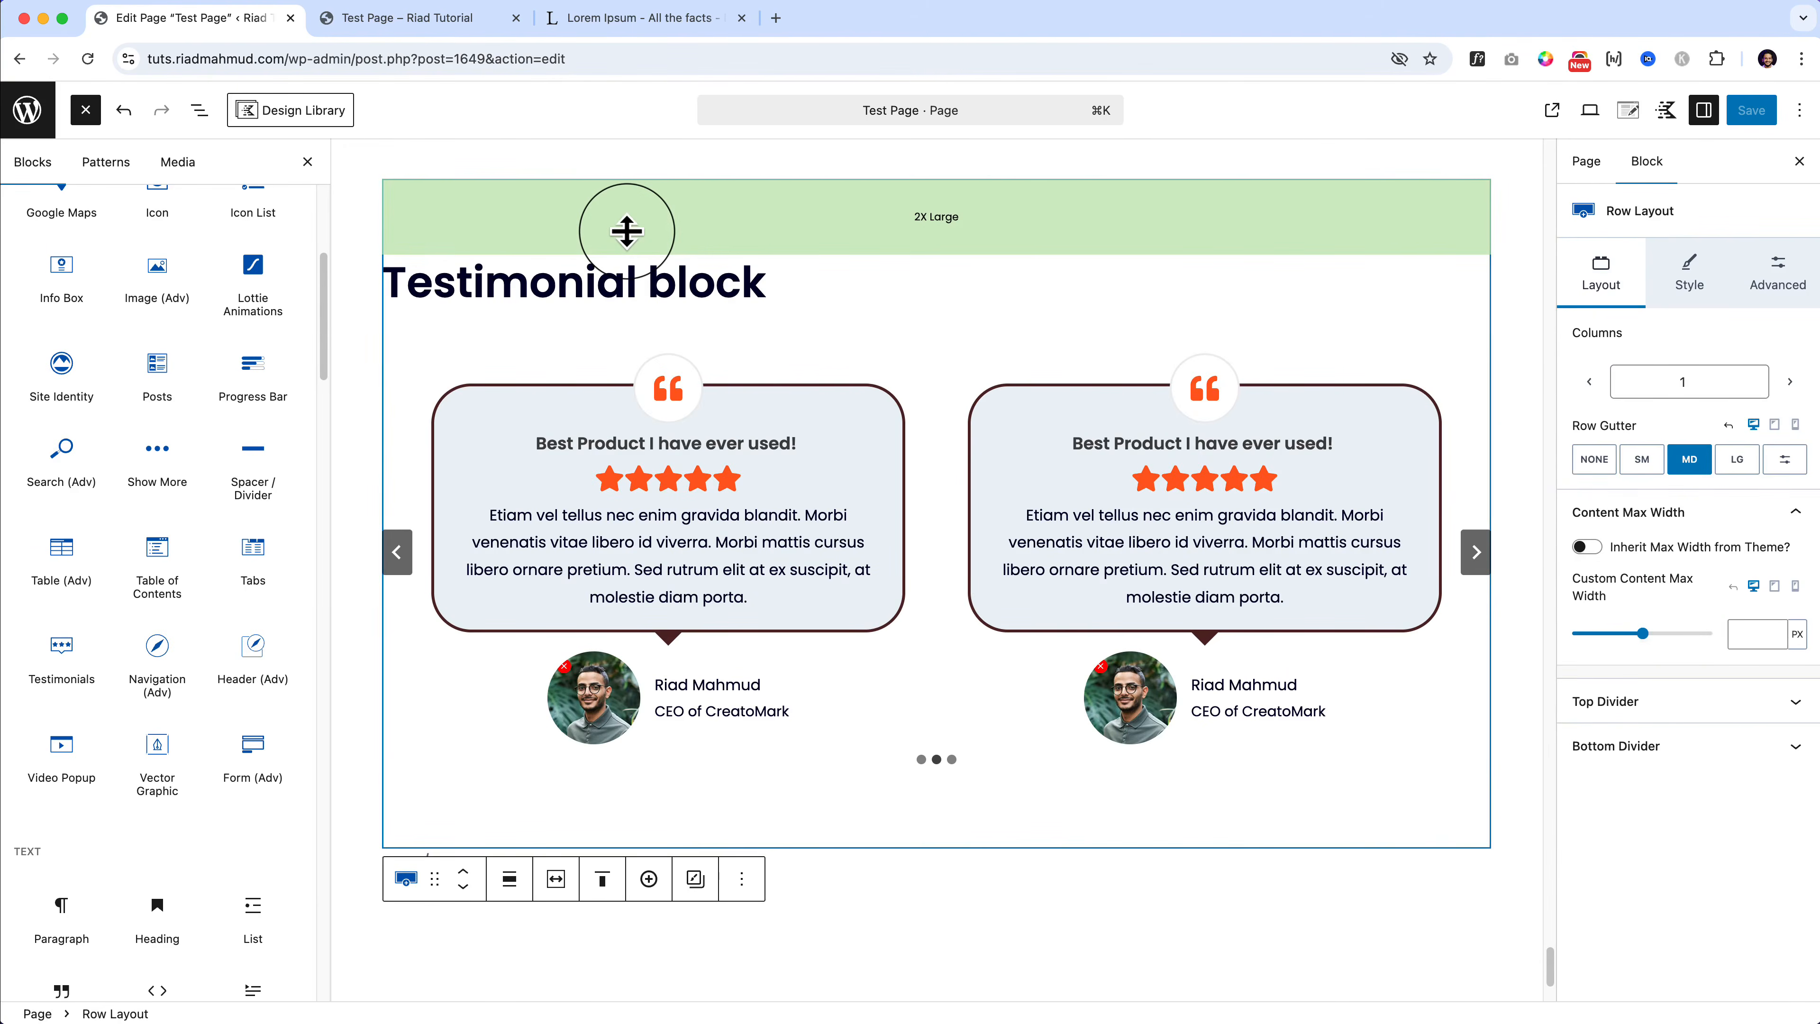
click(742, 878)
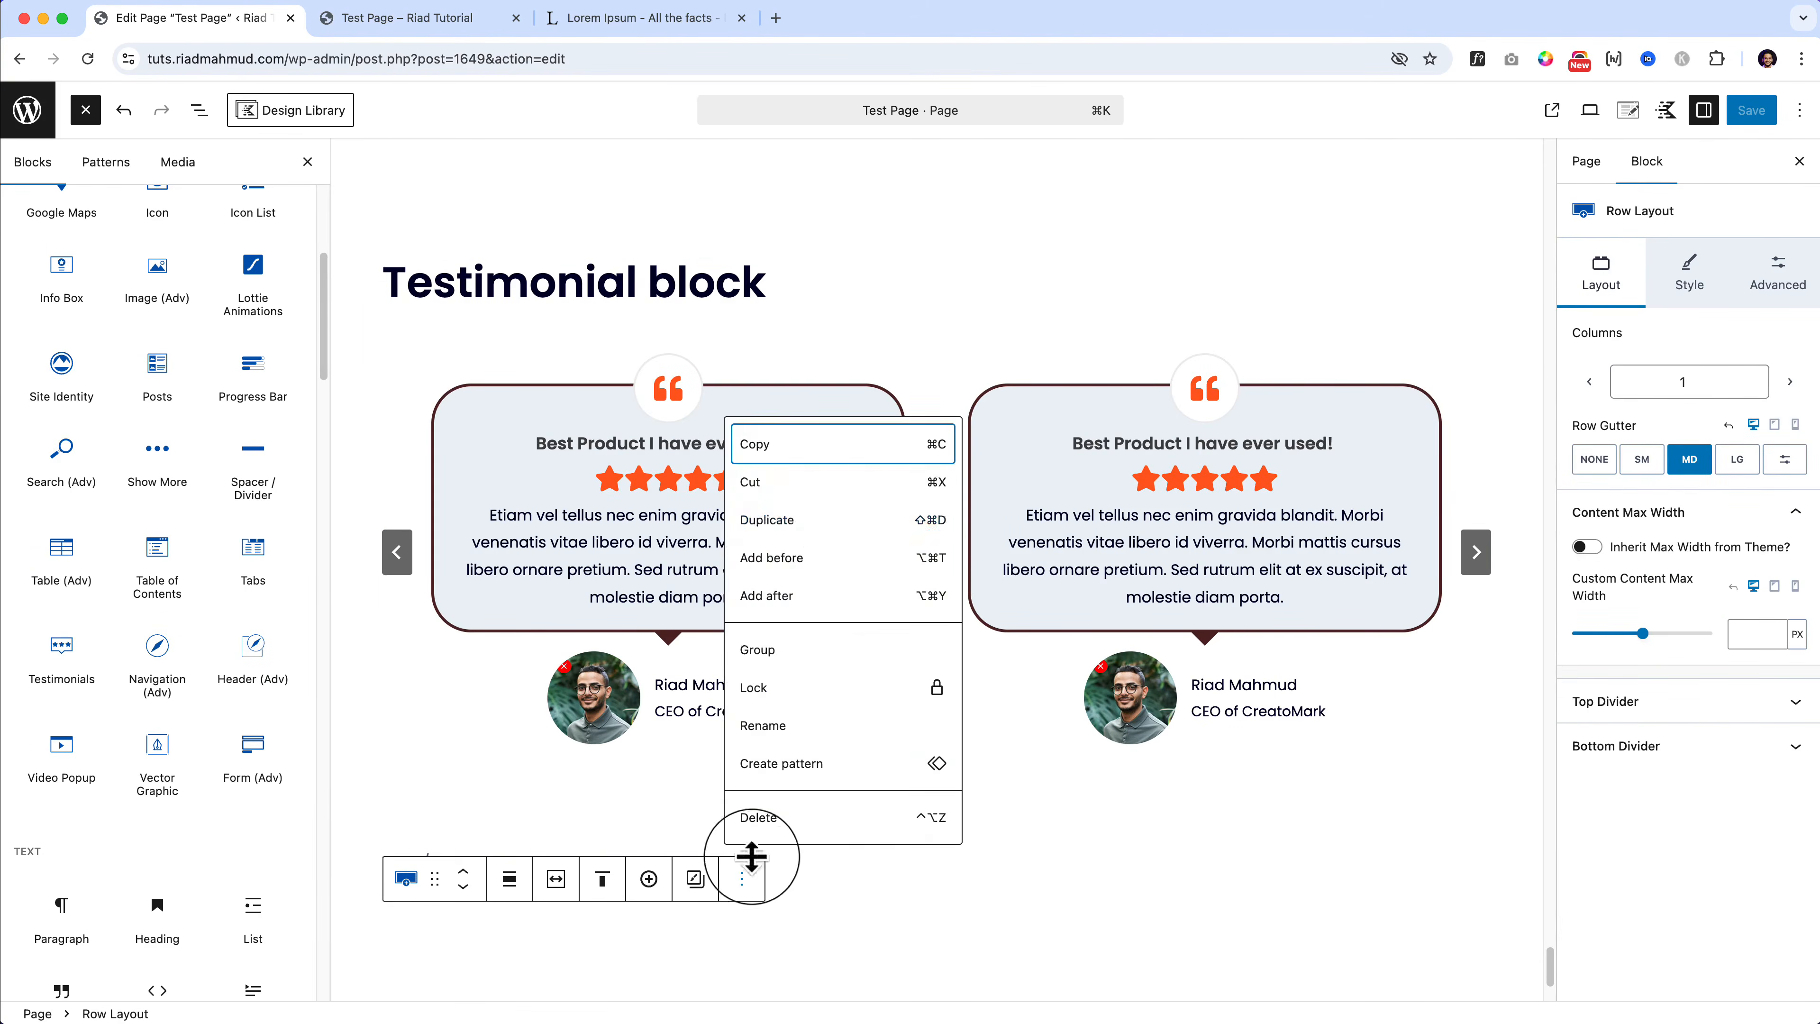
click(812, 529)
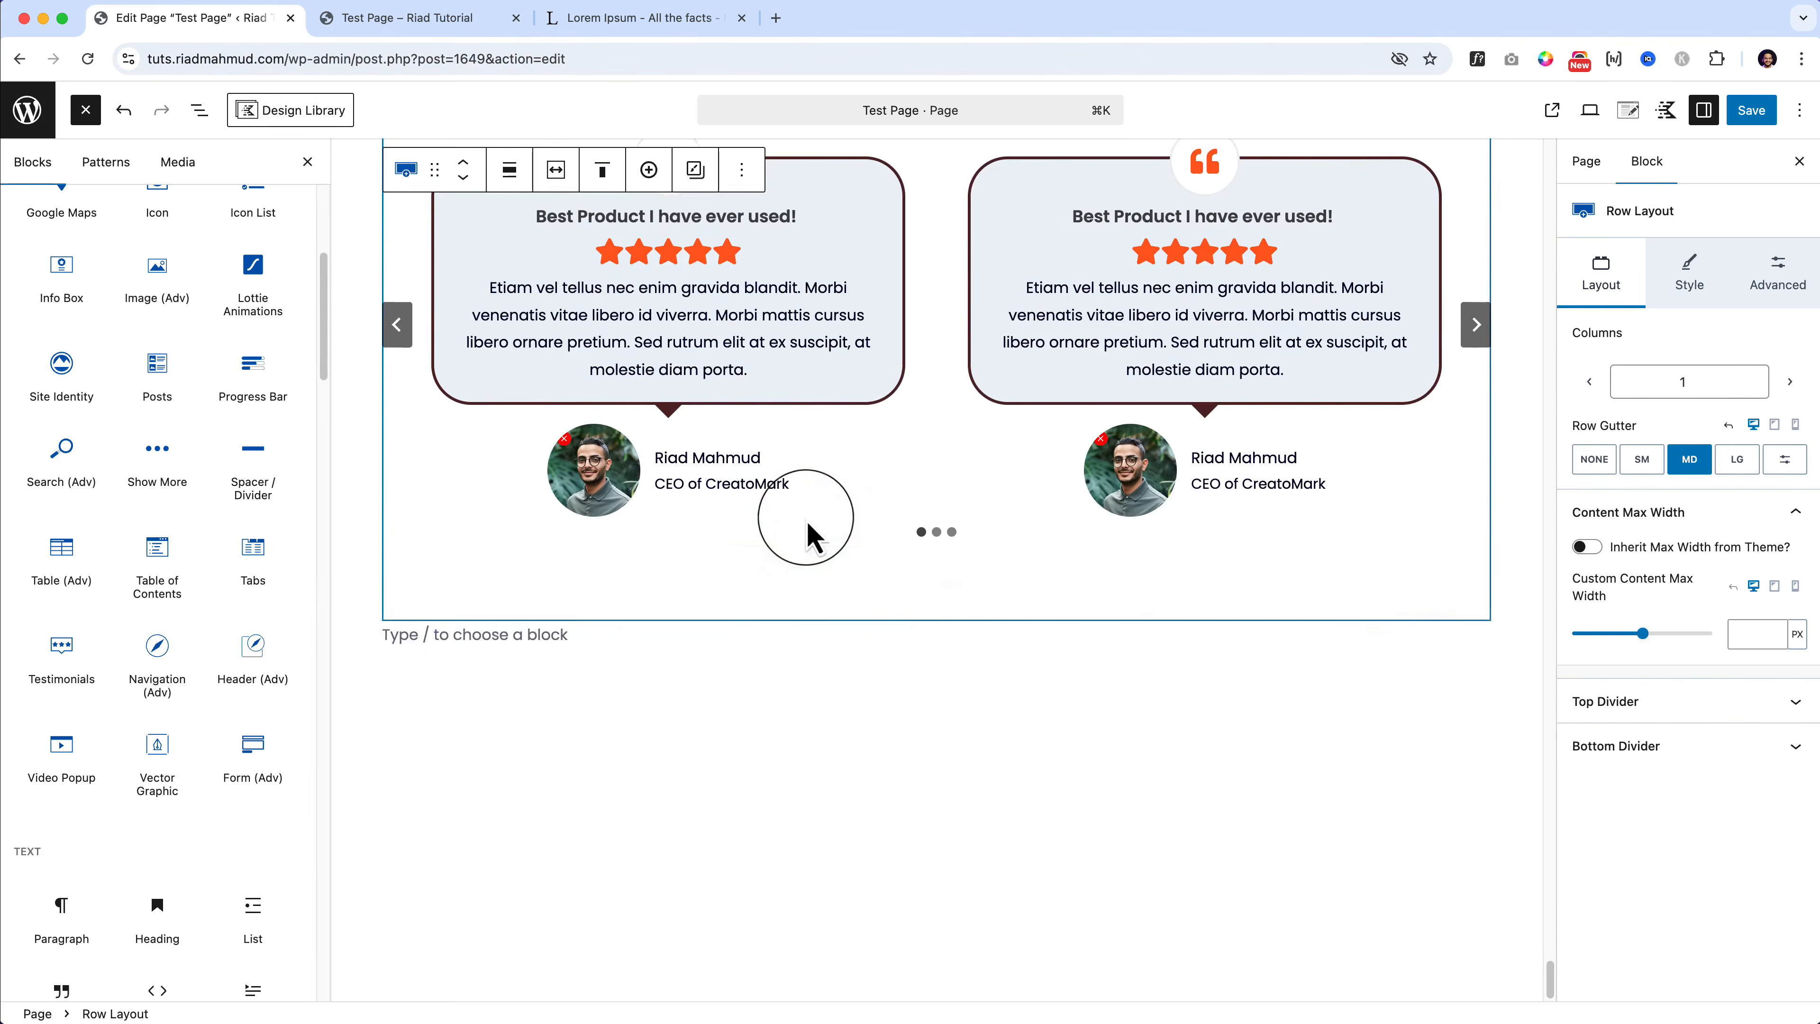
Step: Delete the copied Testimonials carousel from the duplicated row, using the List View
click(923, 673)
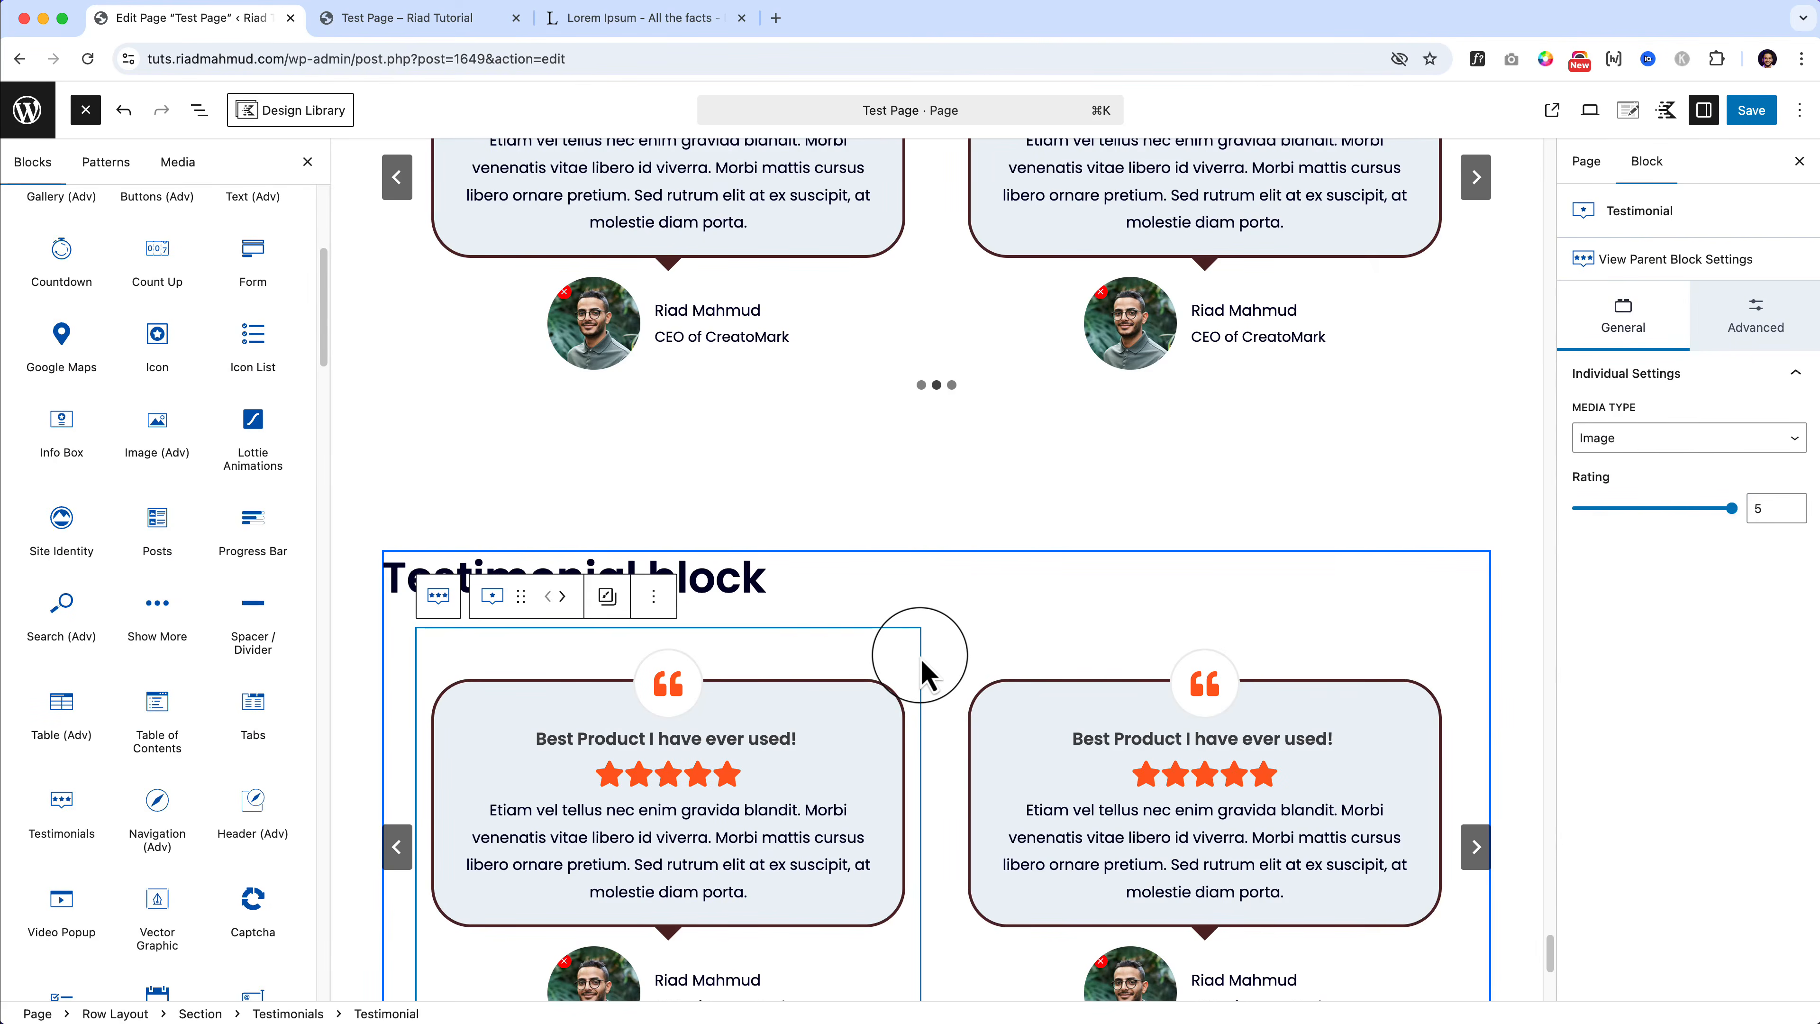
click(200, 111)
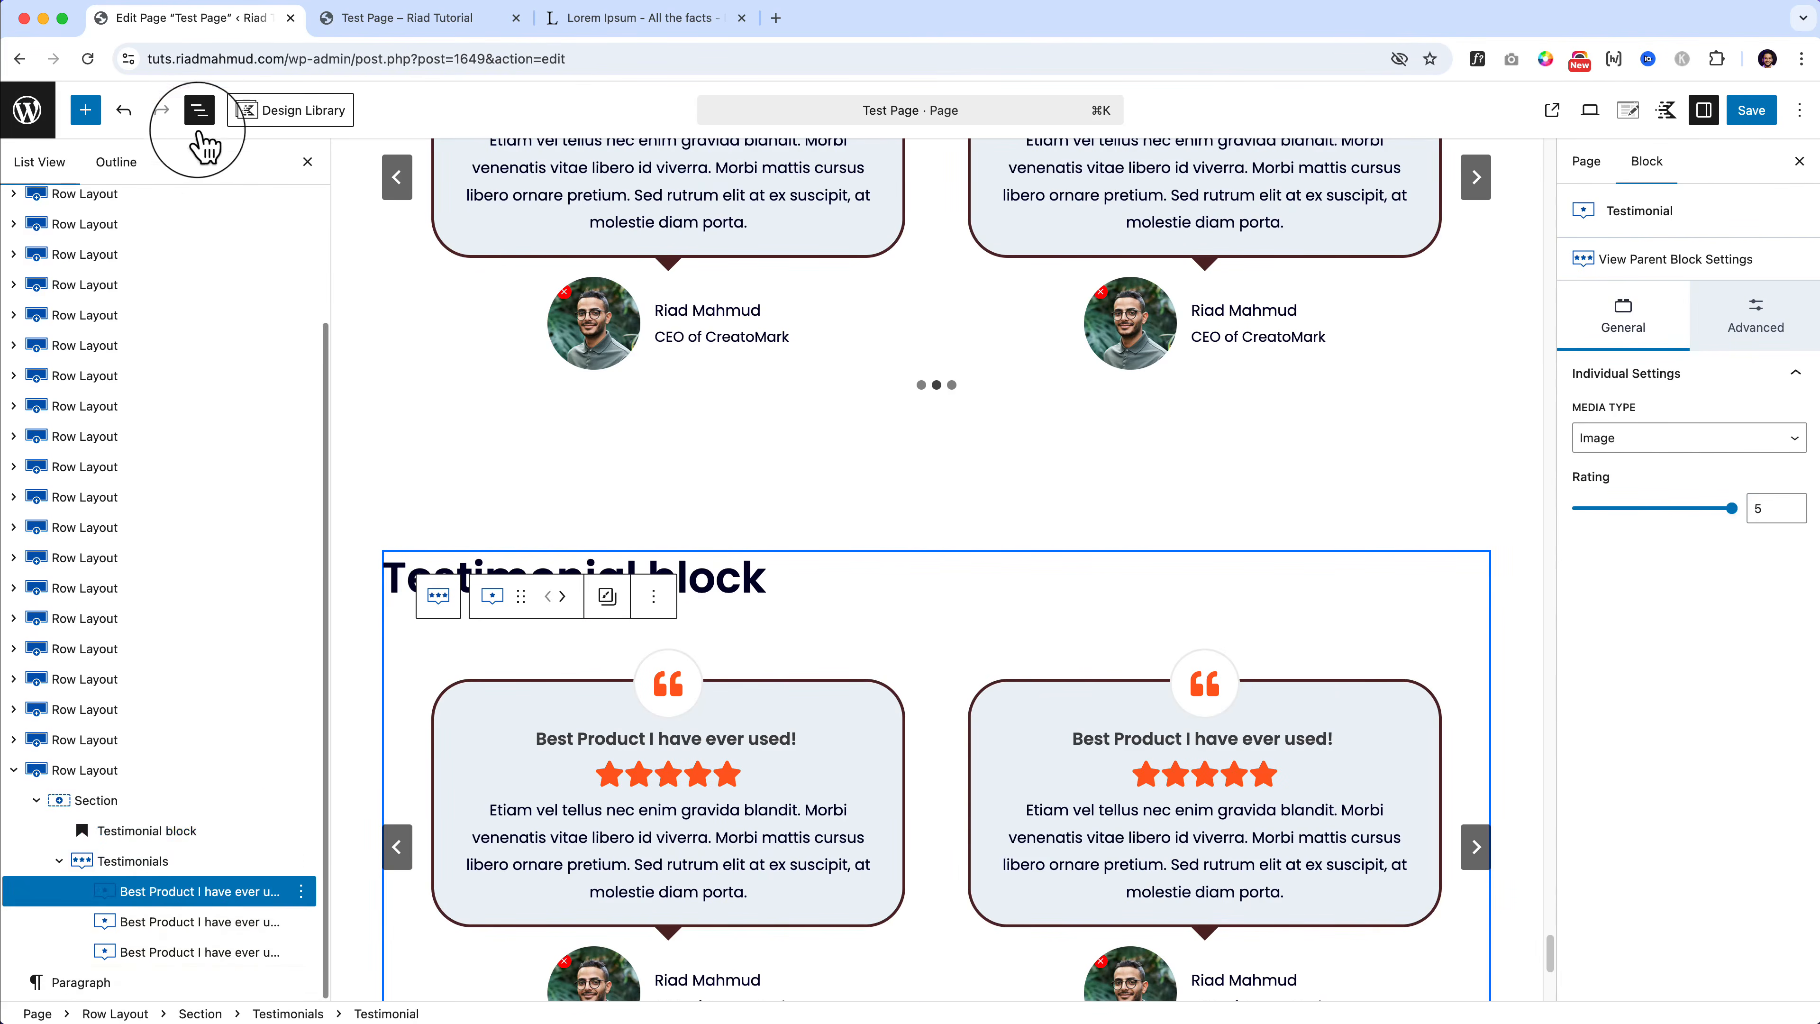
click(136, 860)
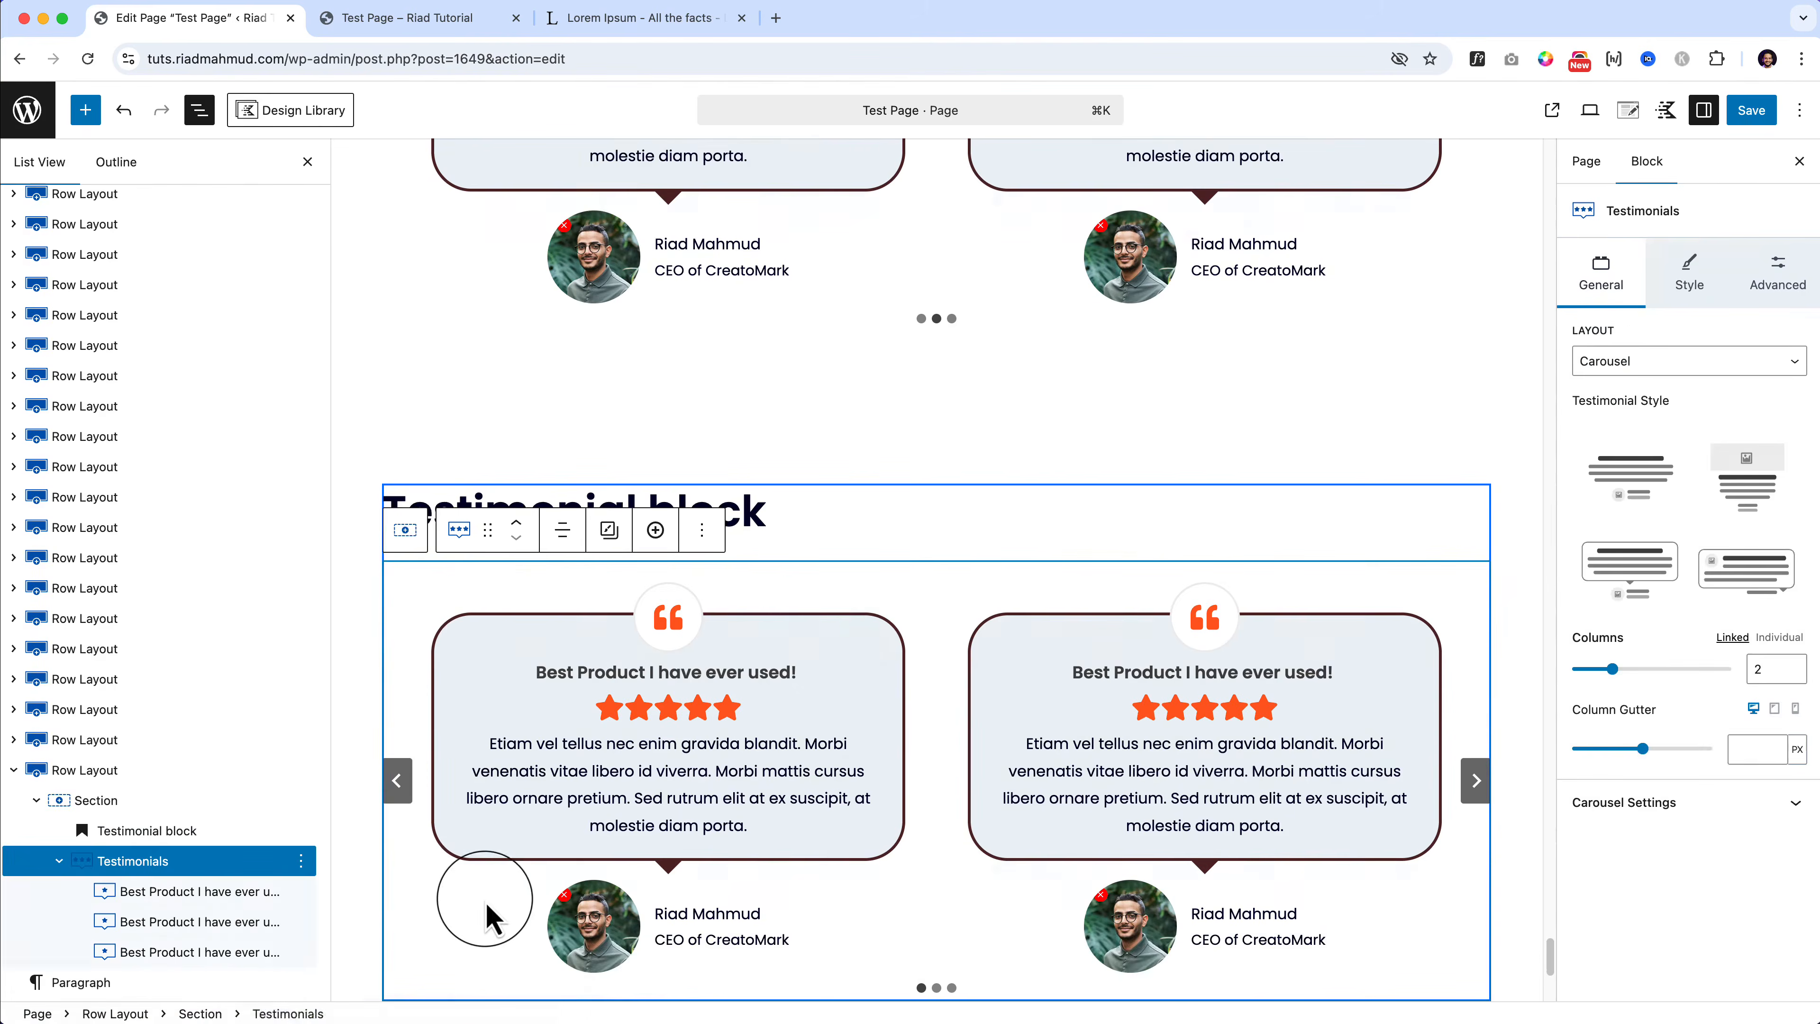
key(BackSpace)
Step: Rename the copied heading to 'Navigation block' and add an empty paragraph below it
double_click(539, 652)
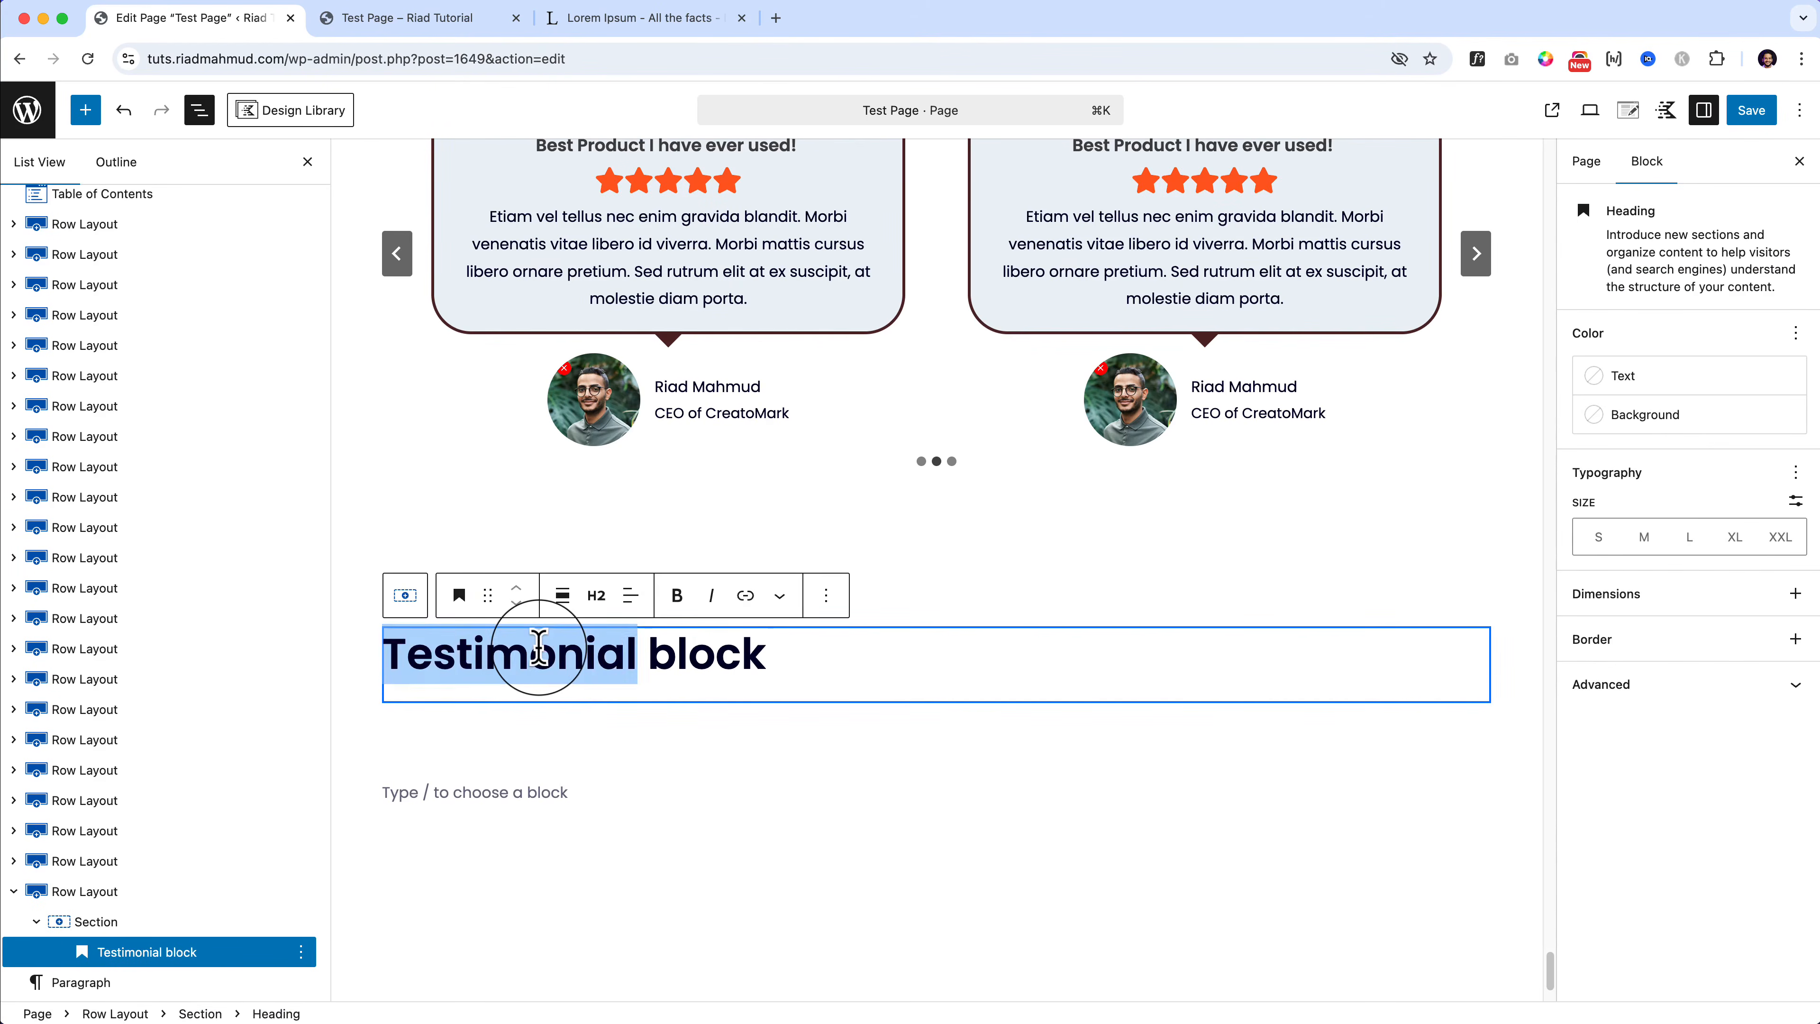
text(Navigation)
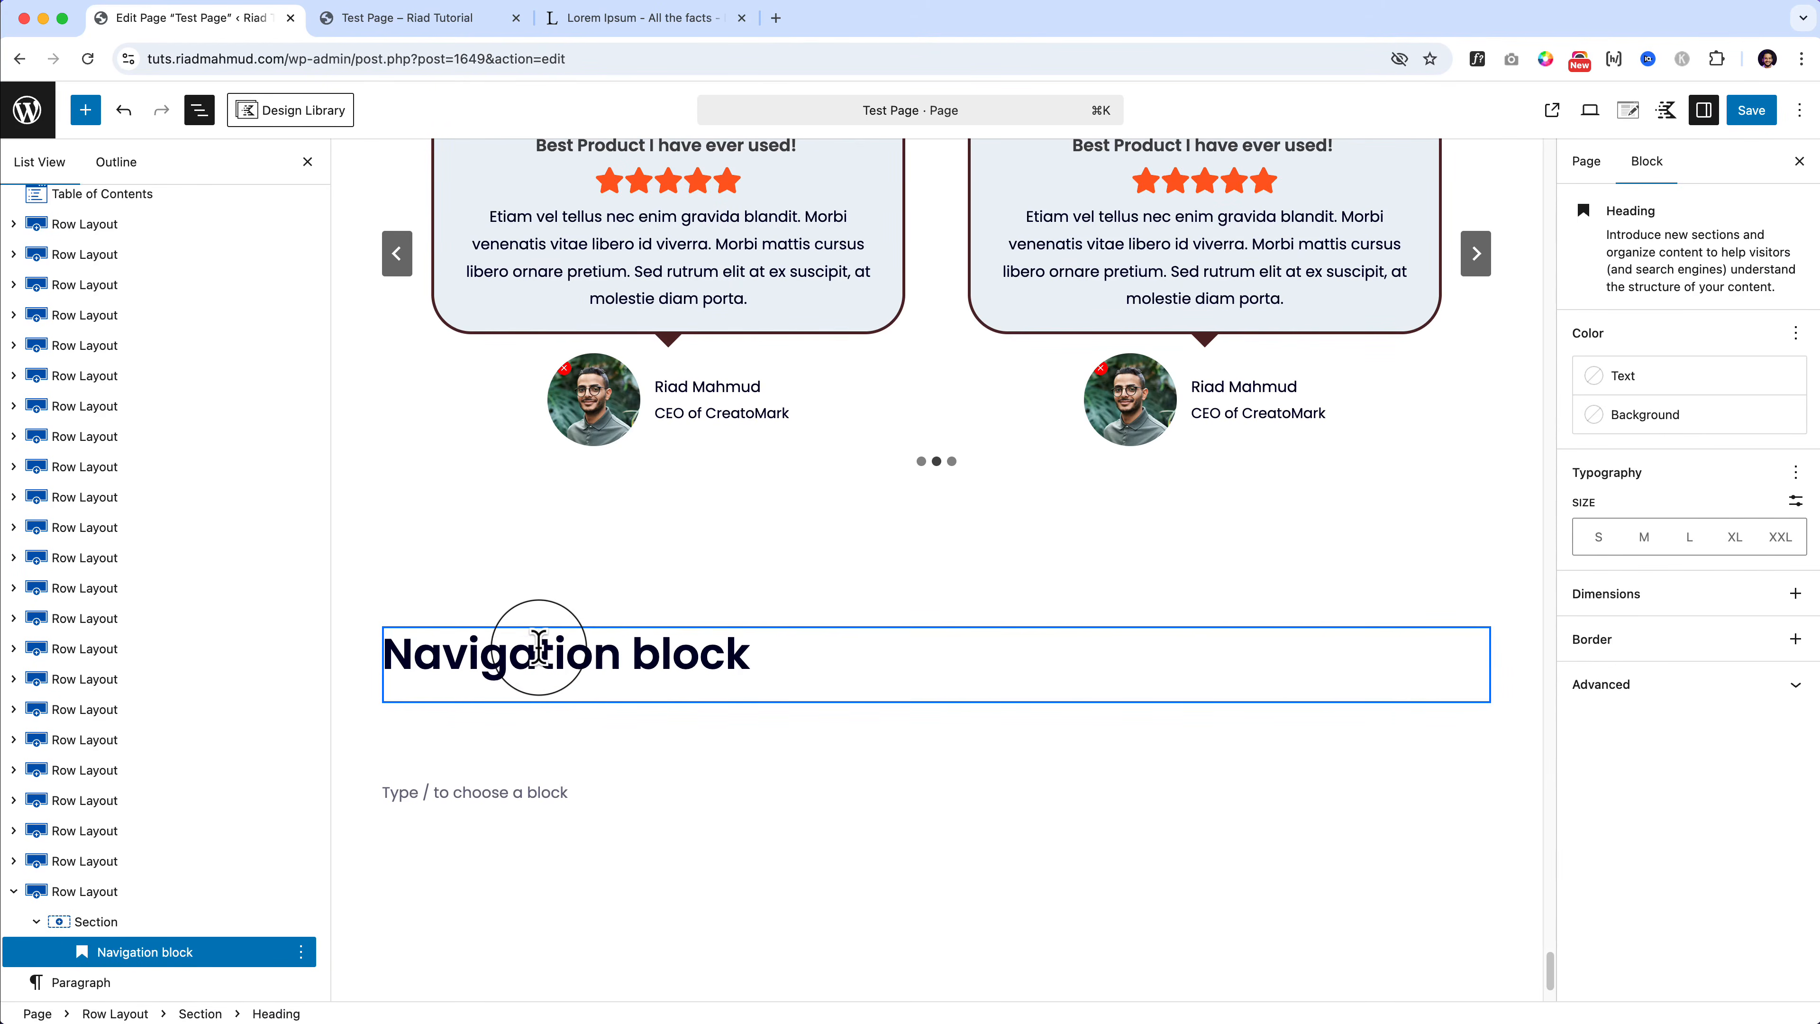
click(835, 677)
key(Return)
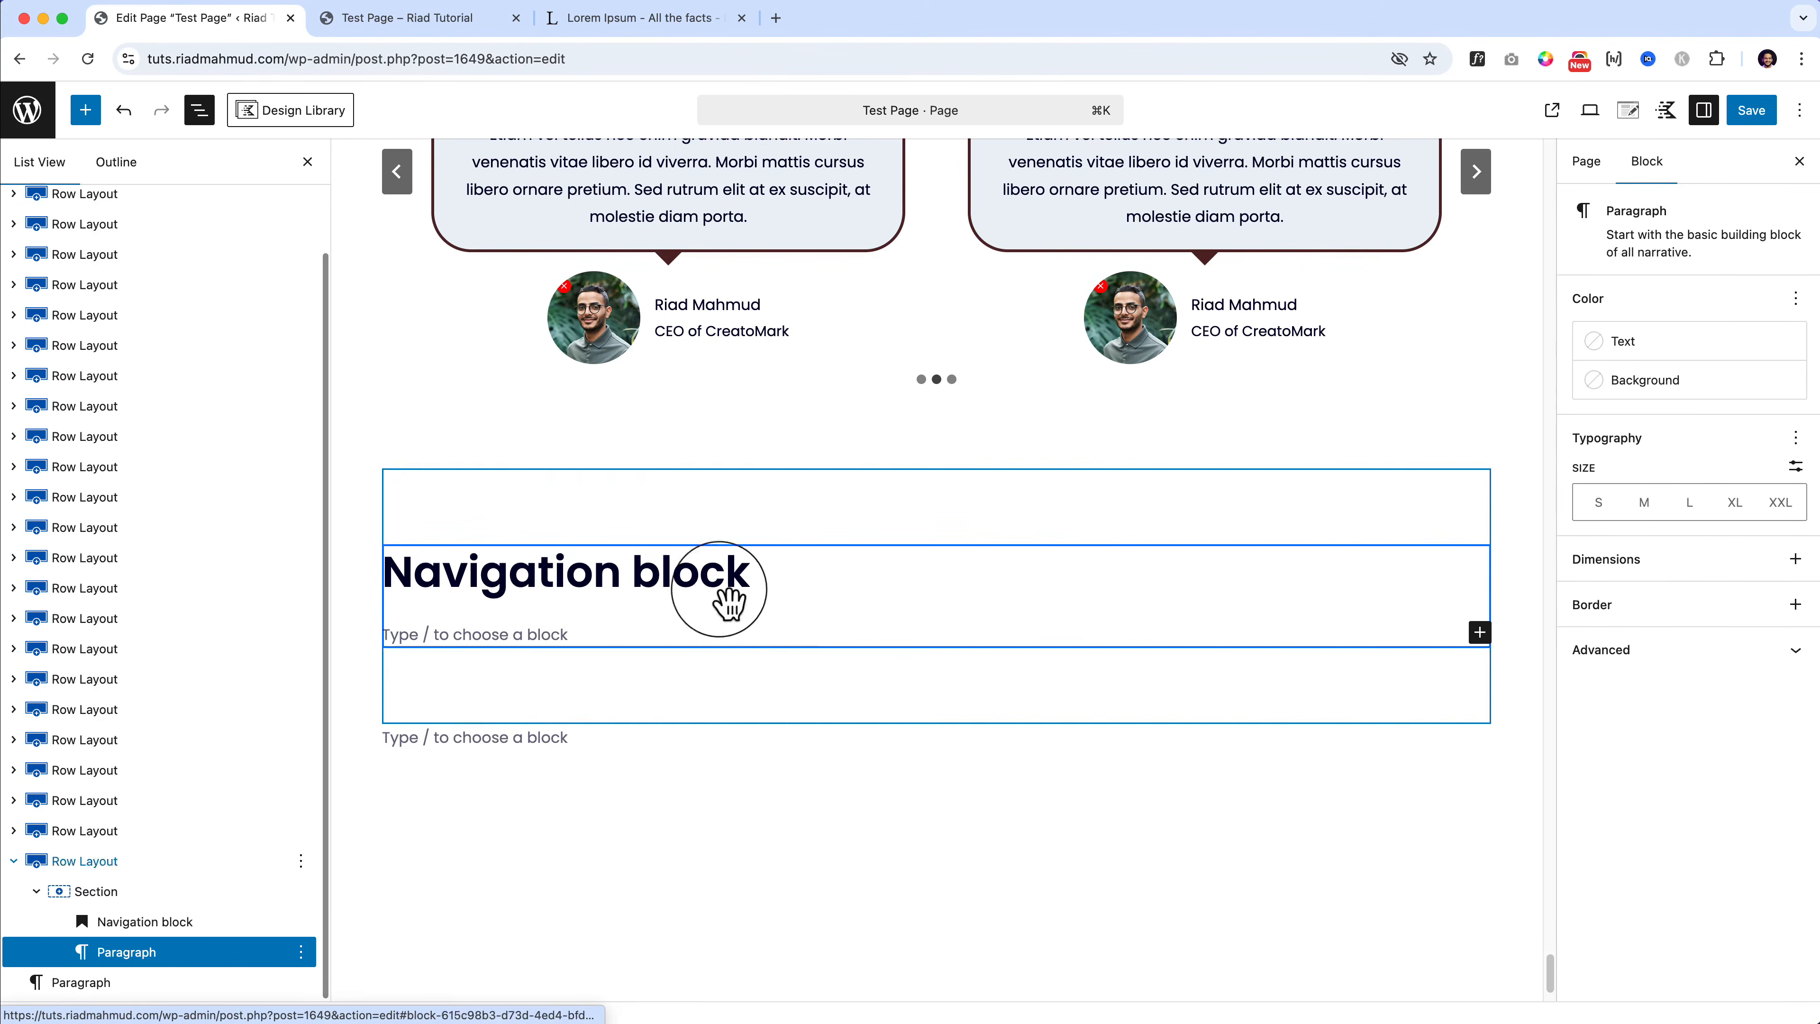
Step: Place a Navigation (Adv) block under the heading and select the existing Menu navigation
click(85, 110)
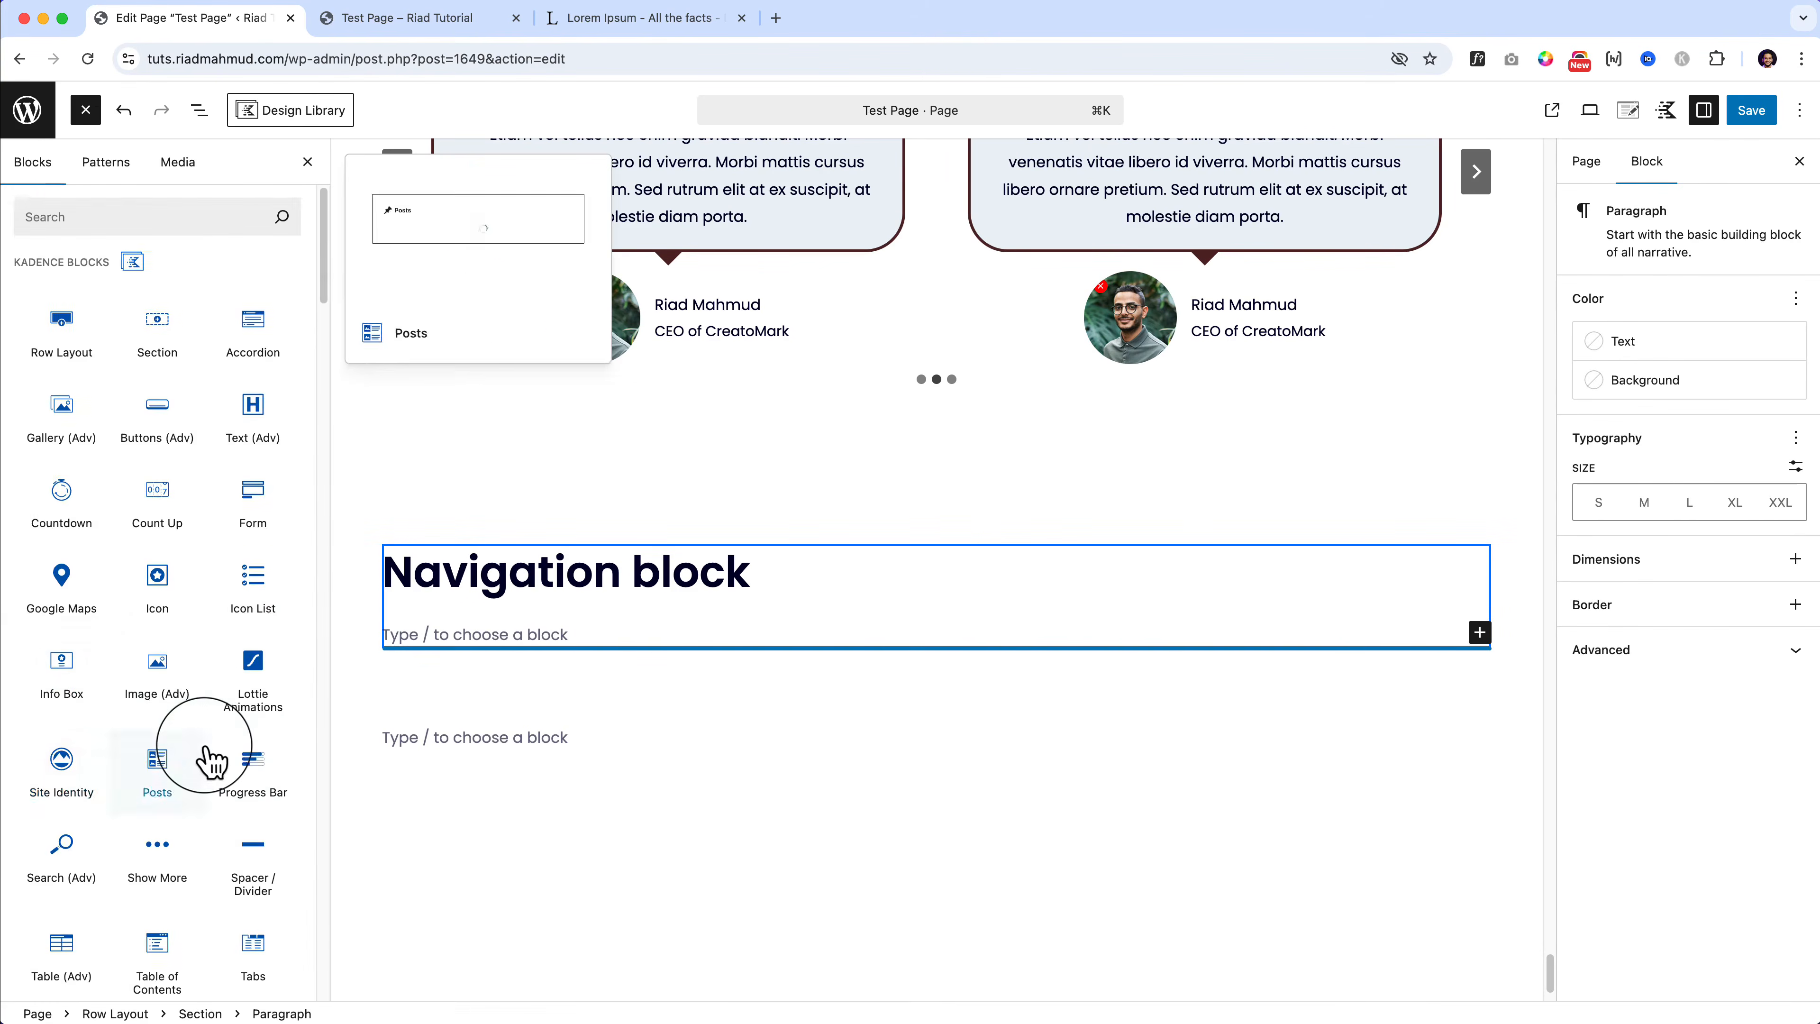
scroll(179, 717, down, 5)
scroll(208, 760, up, 5)
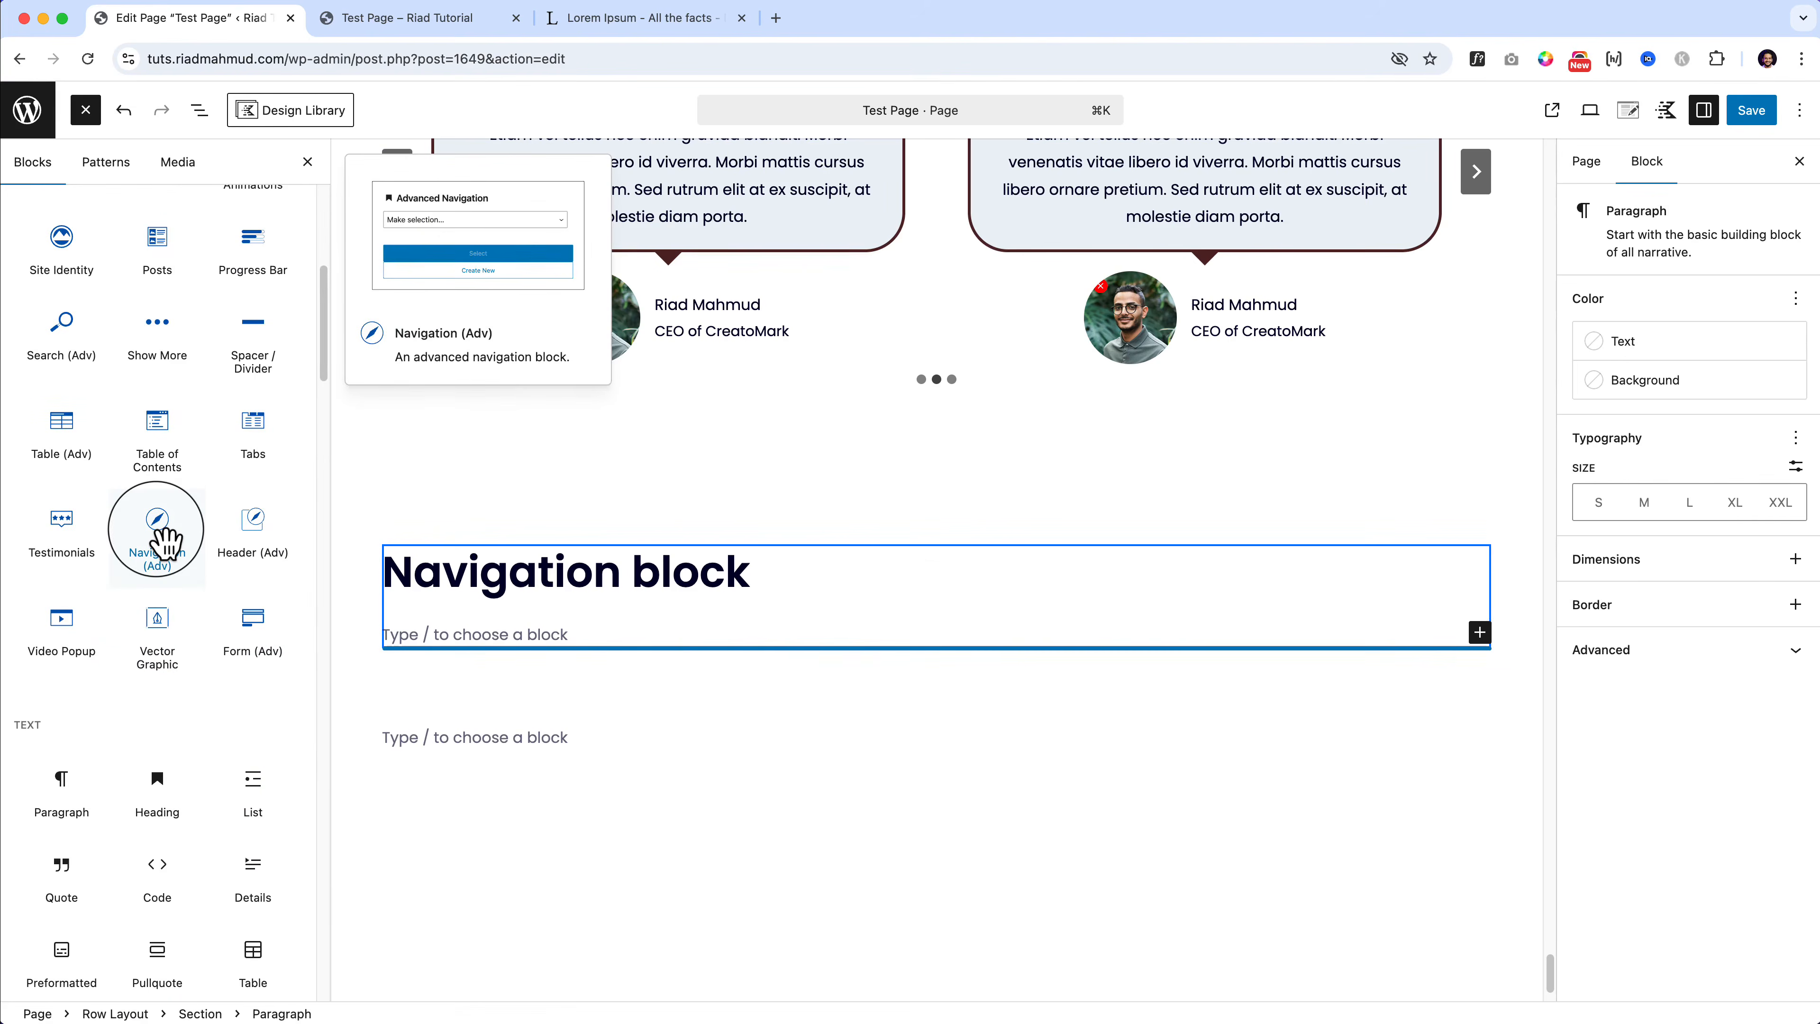
drag(166, 543, 528, 656)
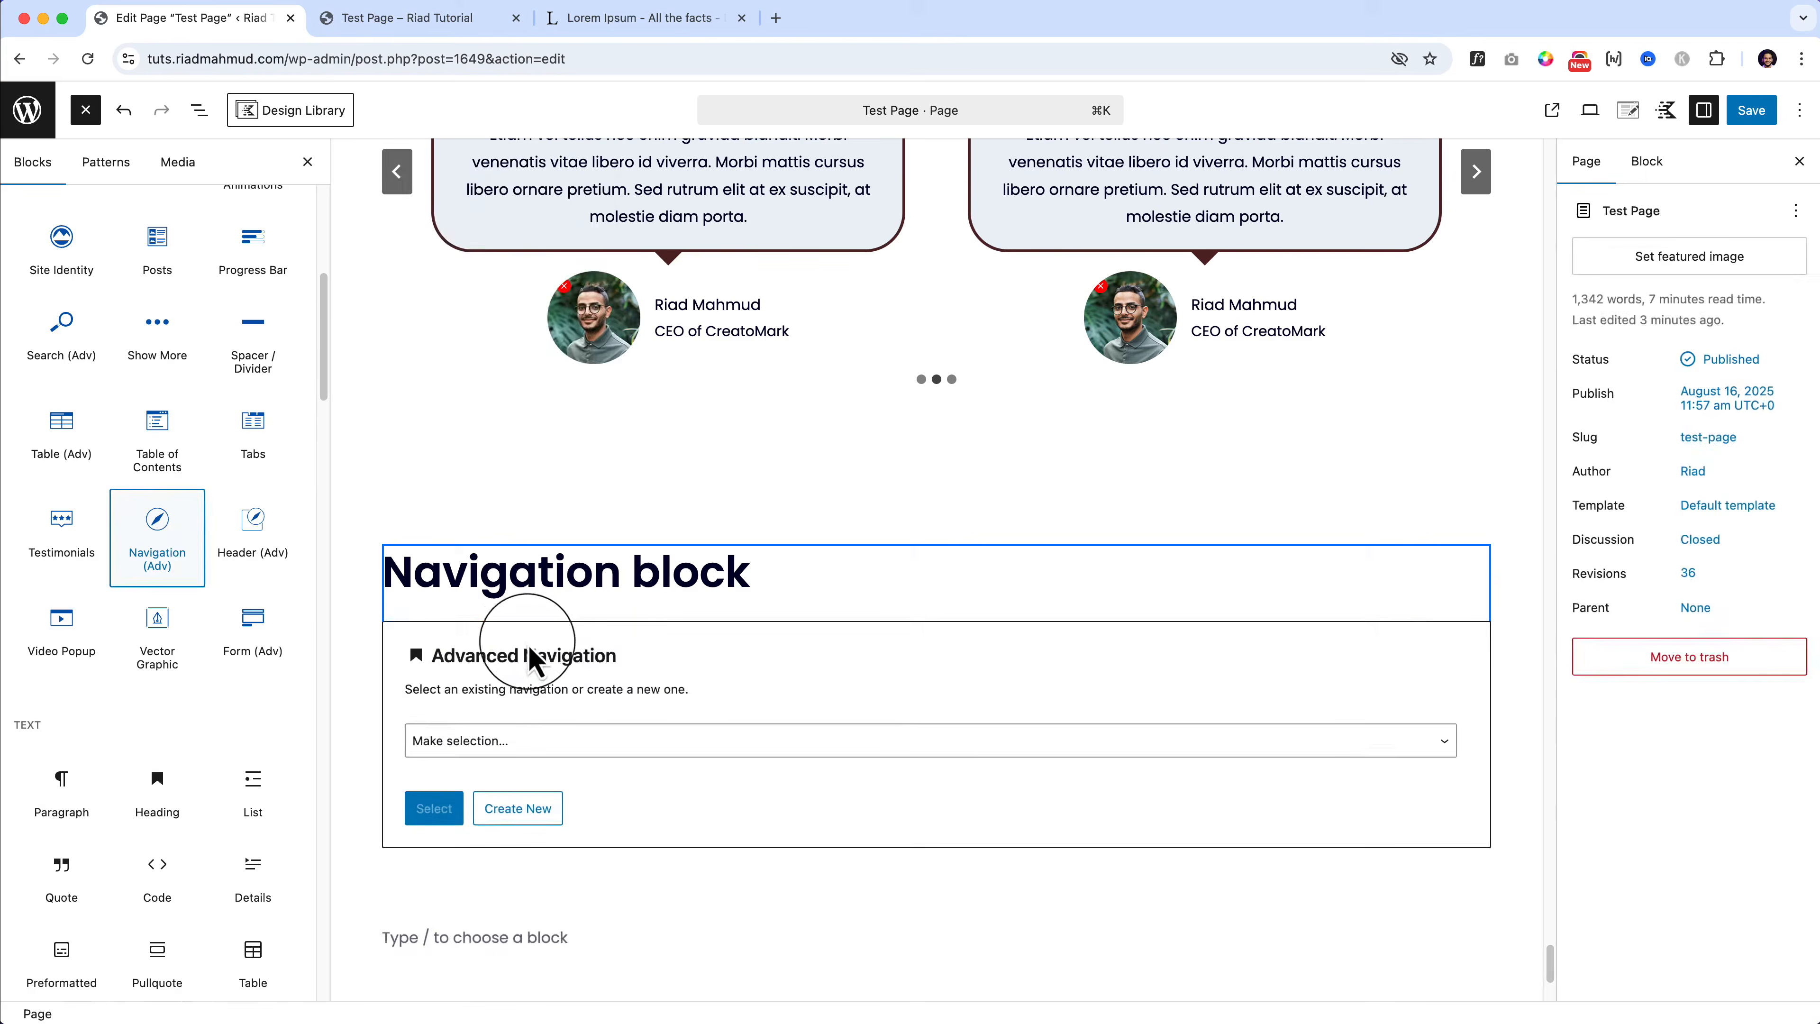
click(584, 738)
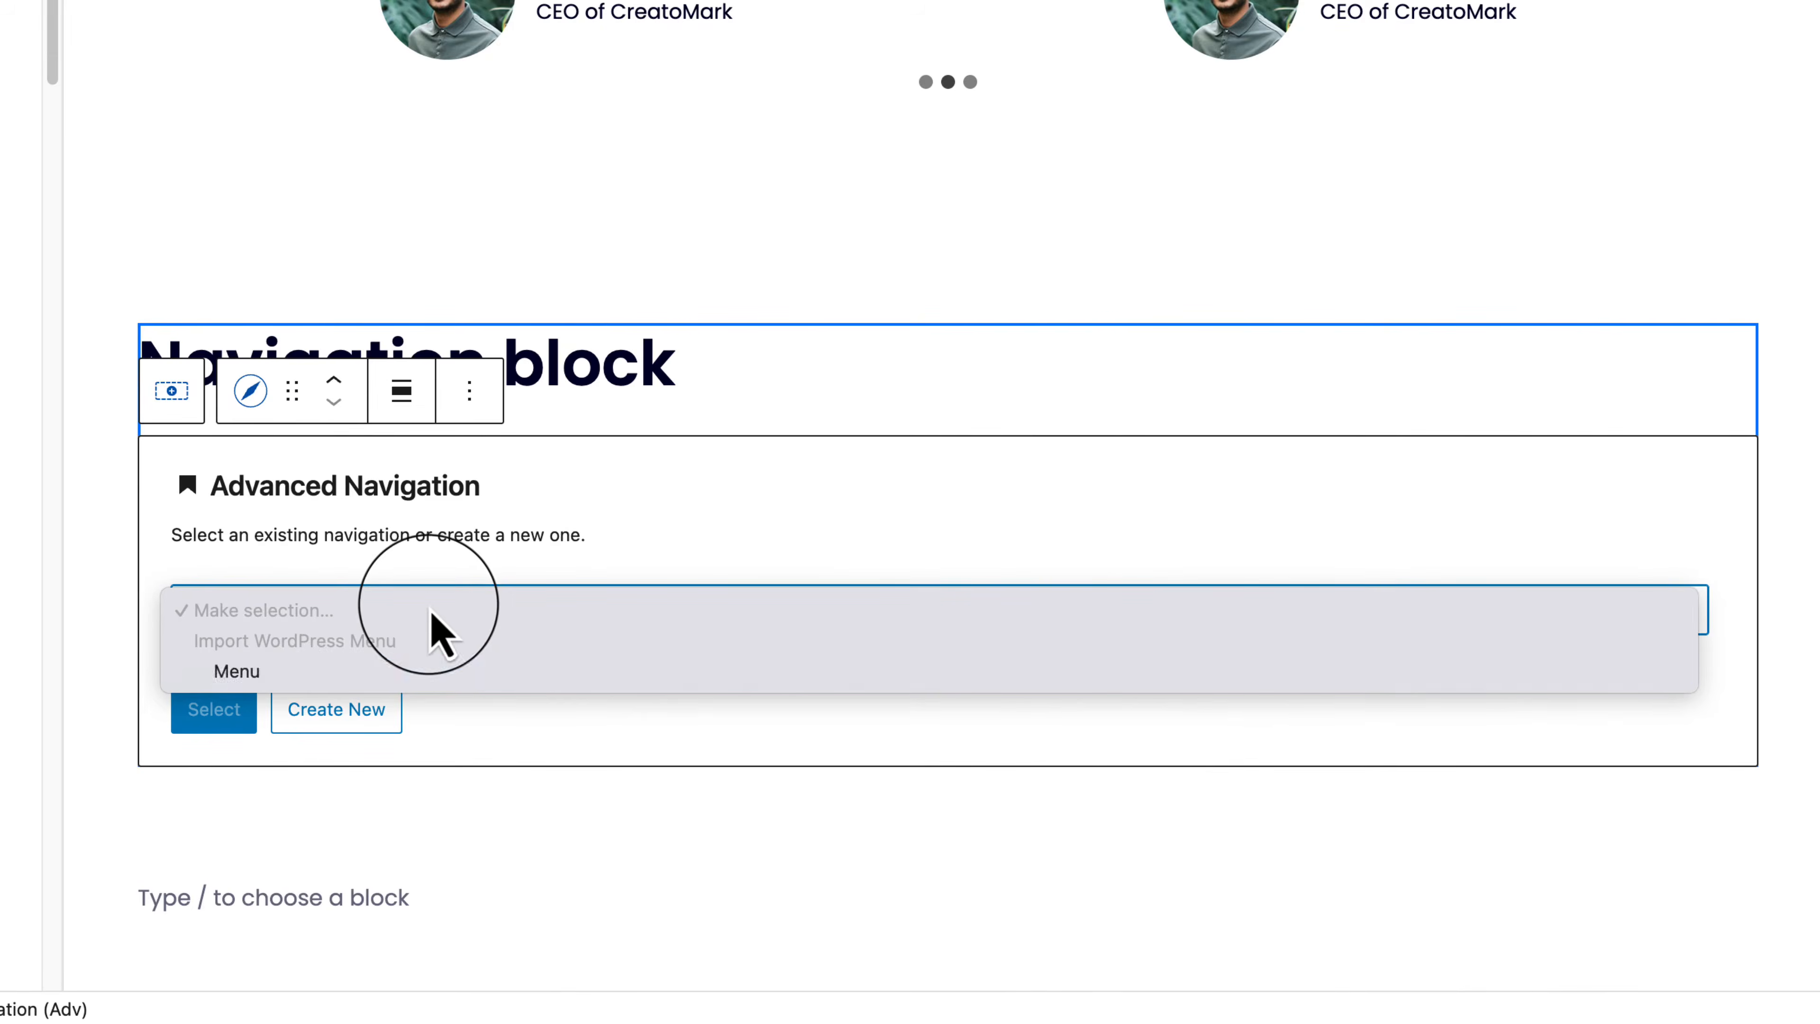
click(252, 674)
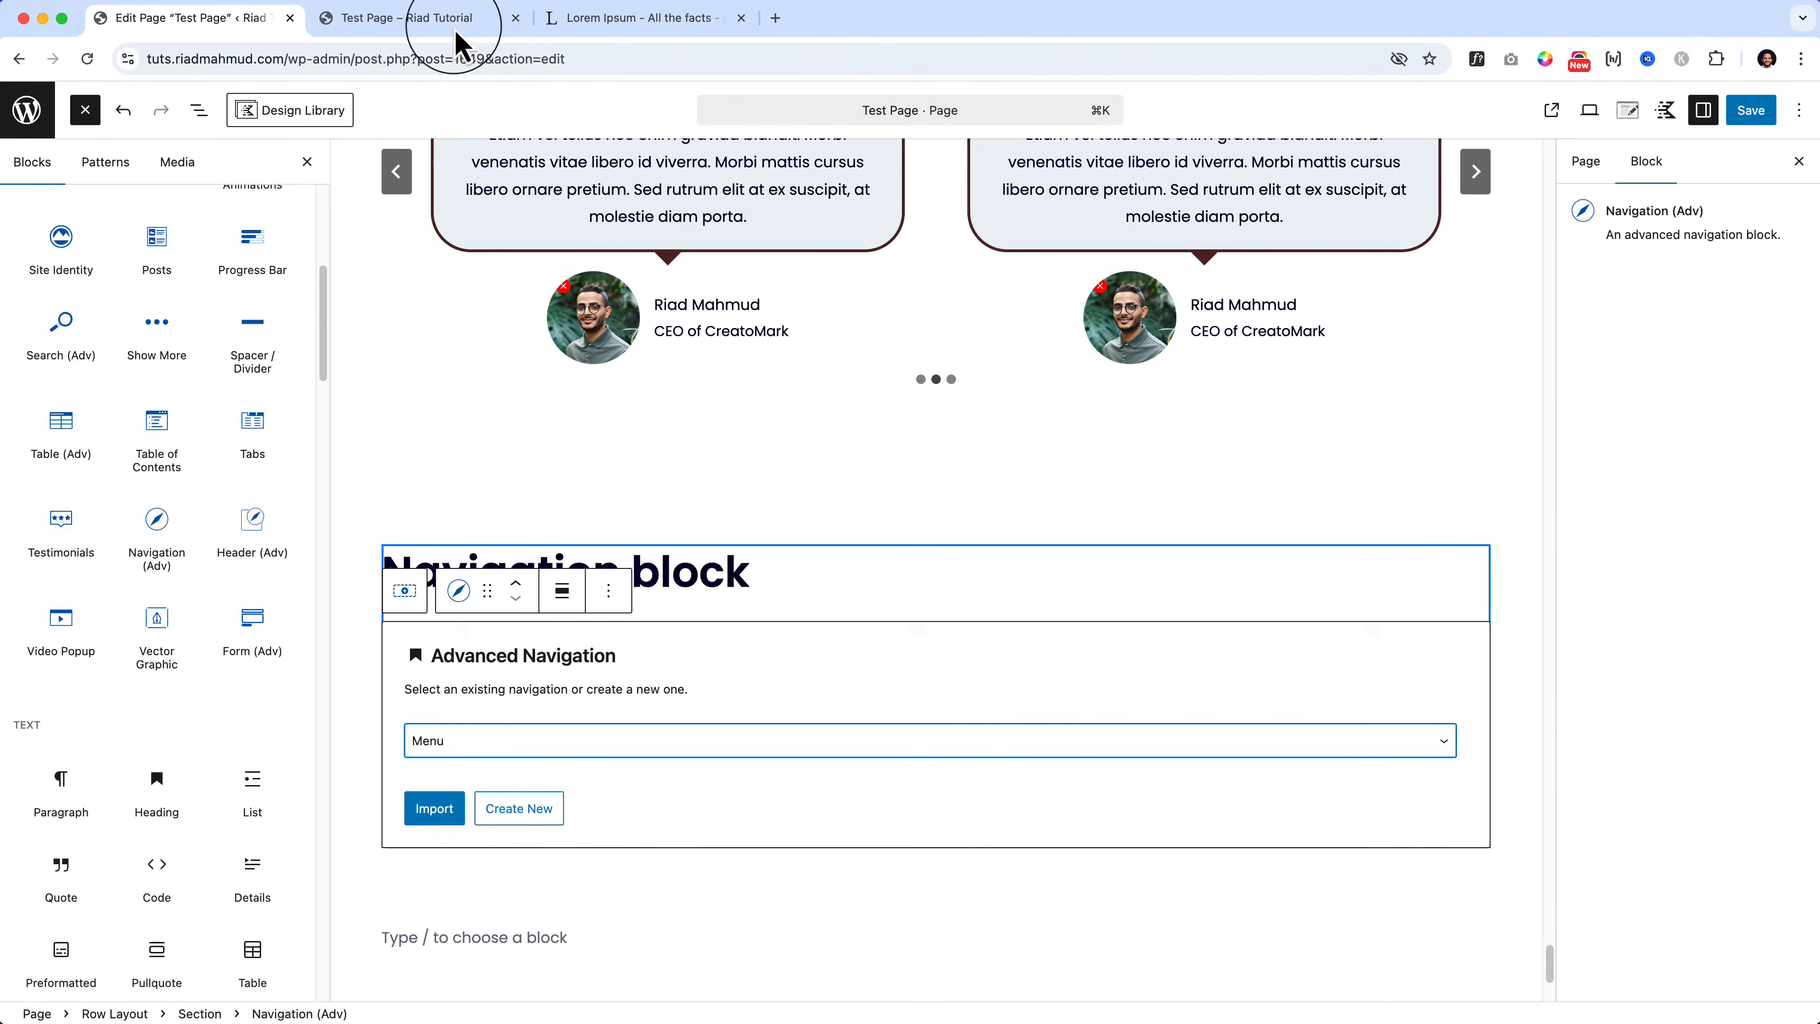
Step: Check the top of the live Test Page, then go back to the editor
click(456, 29)
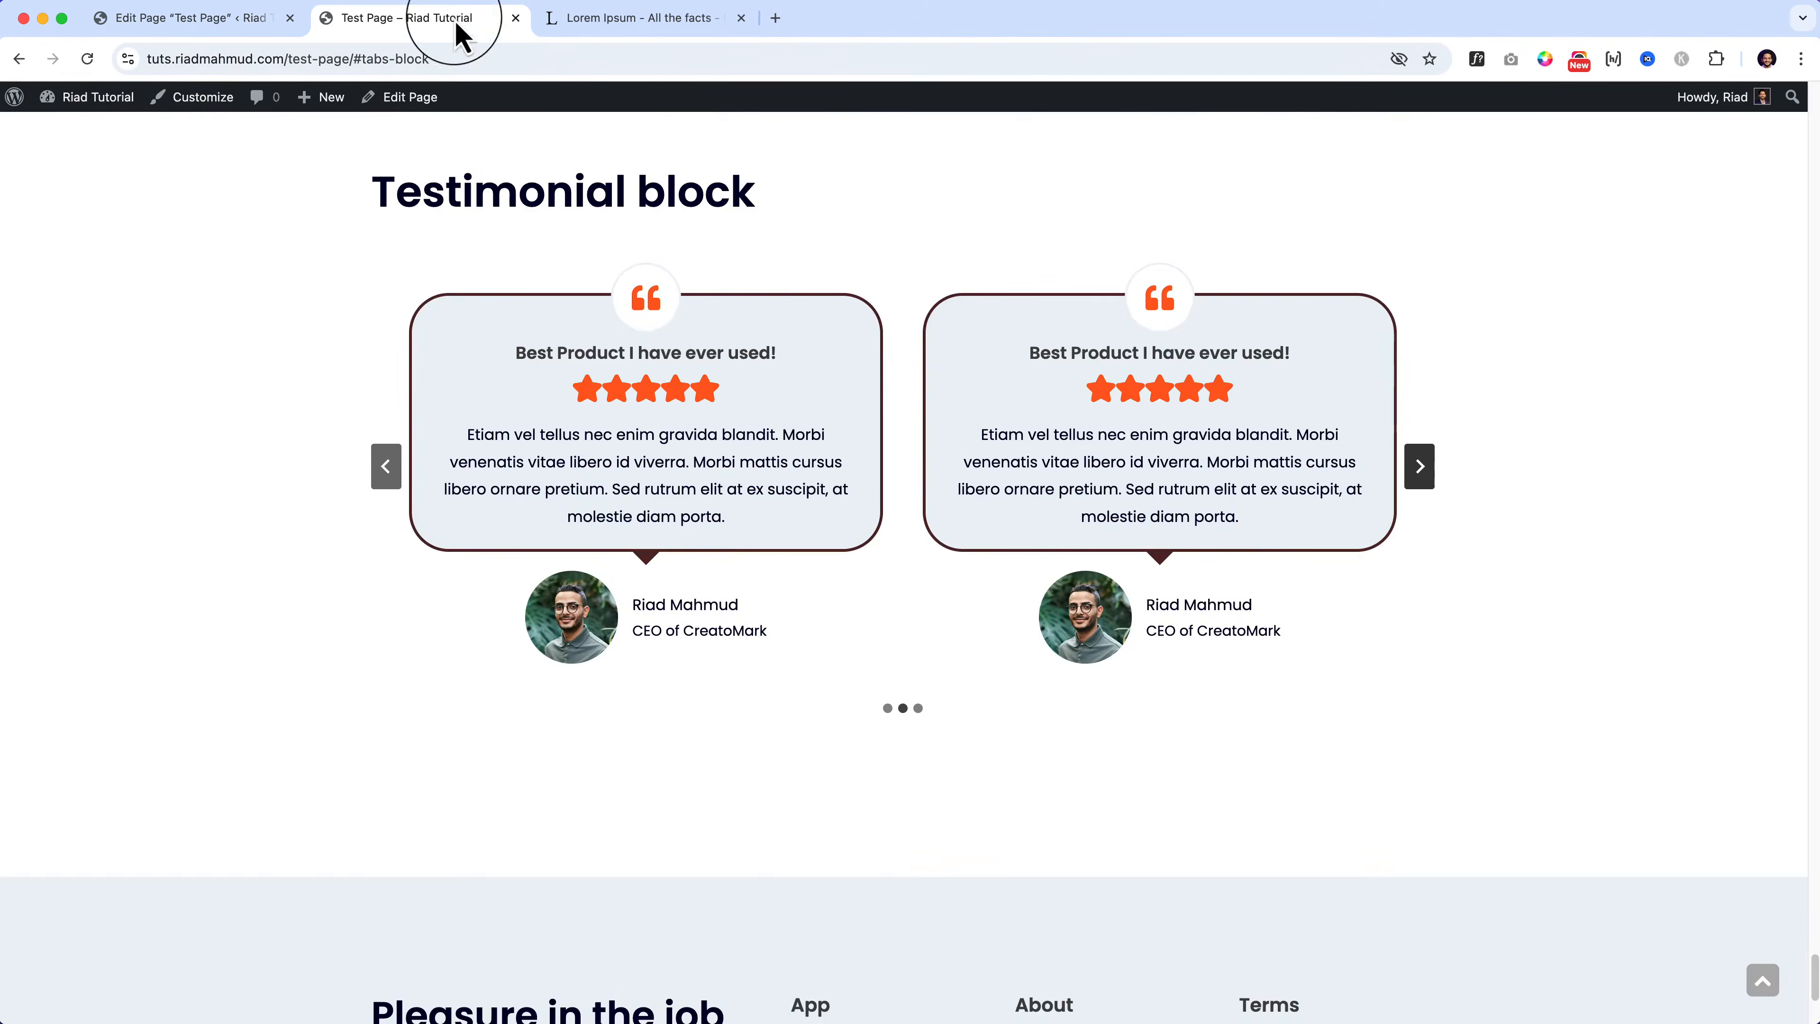
click(1760, 979)
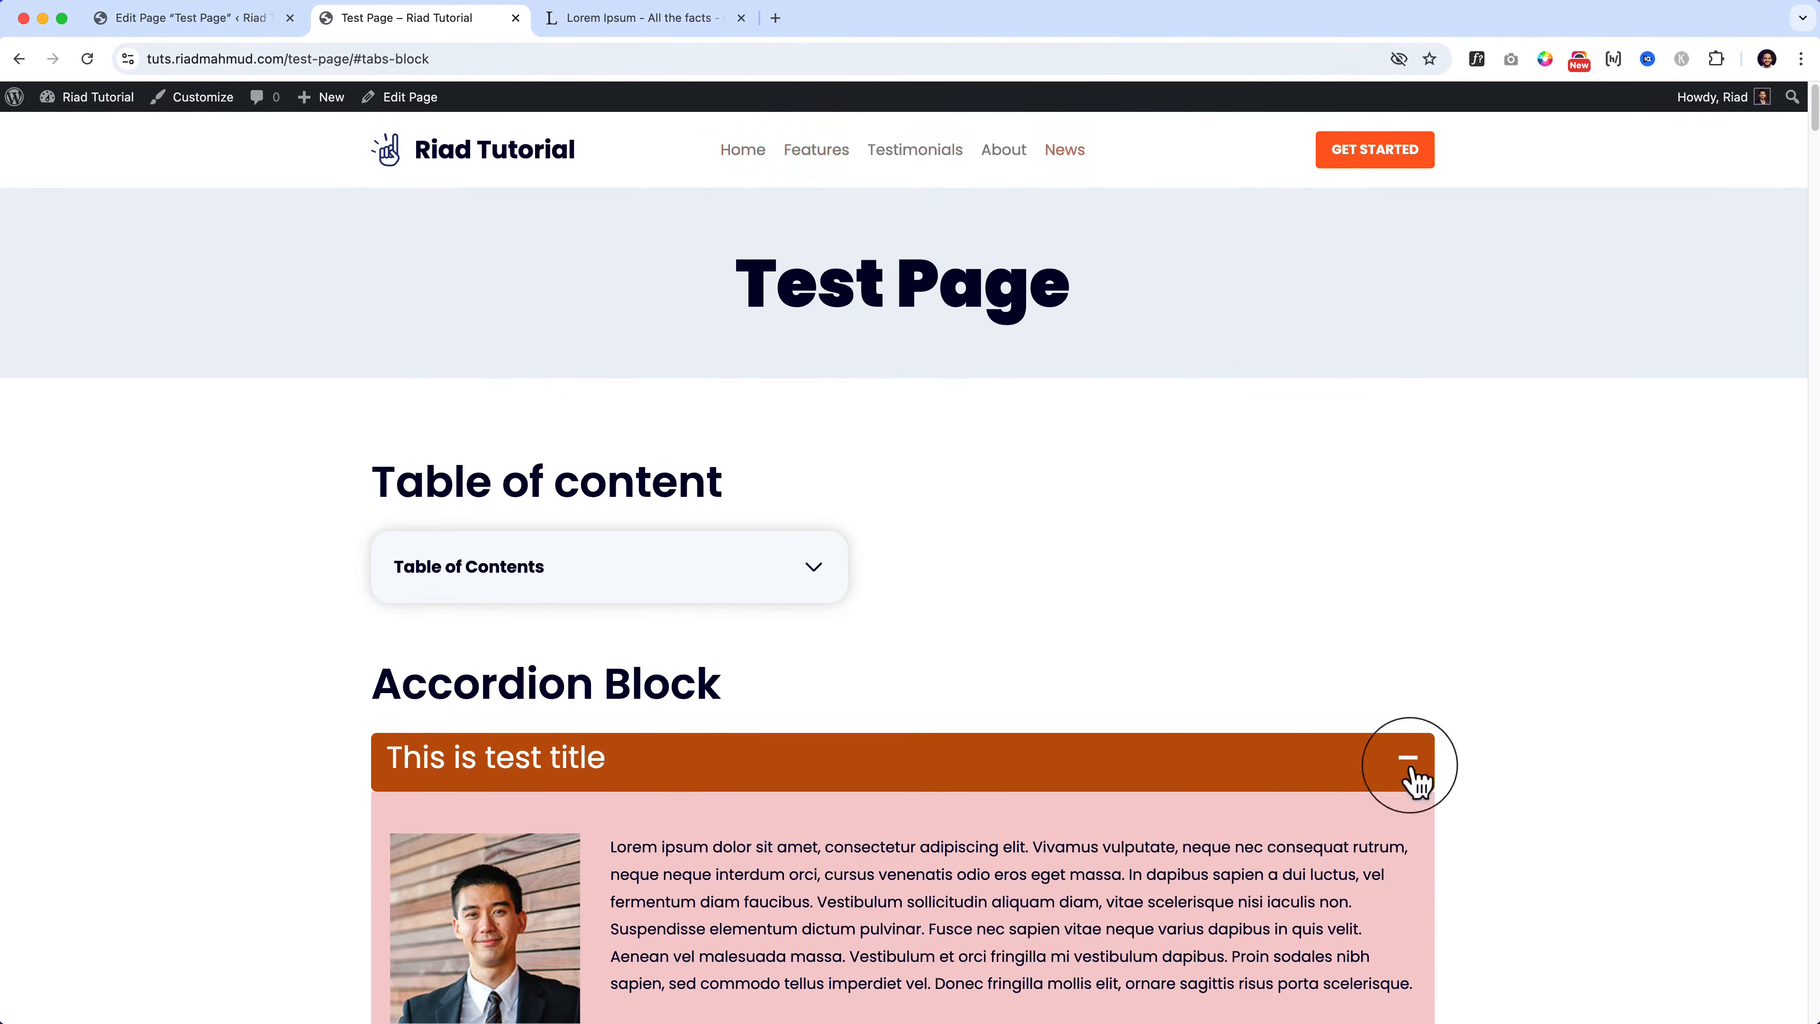
click(190, 27)
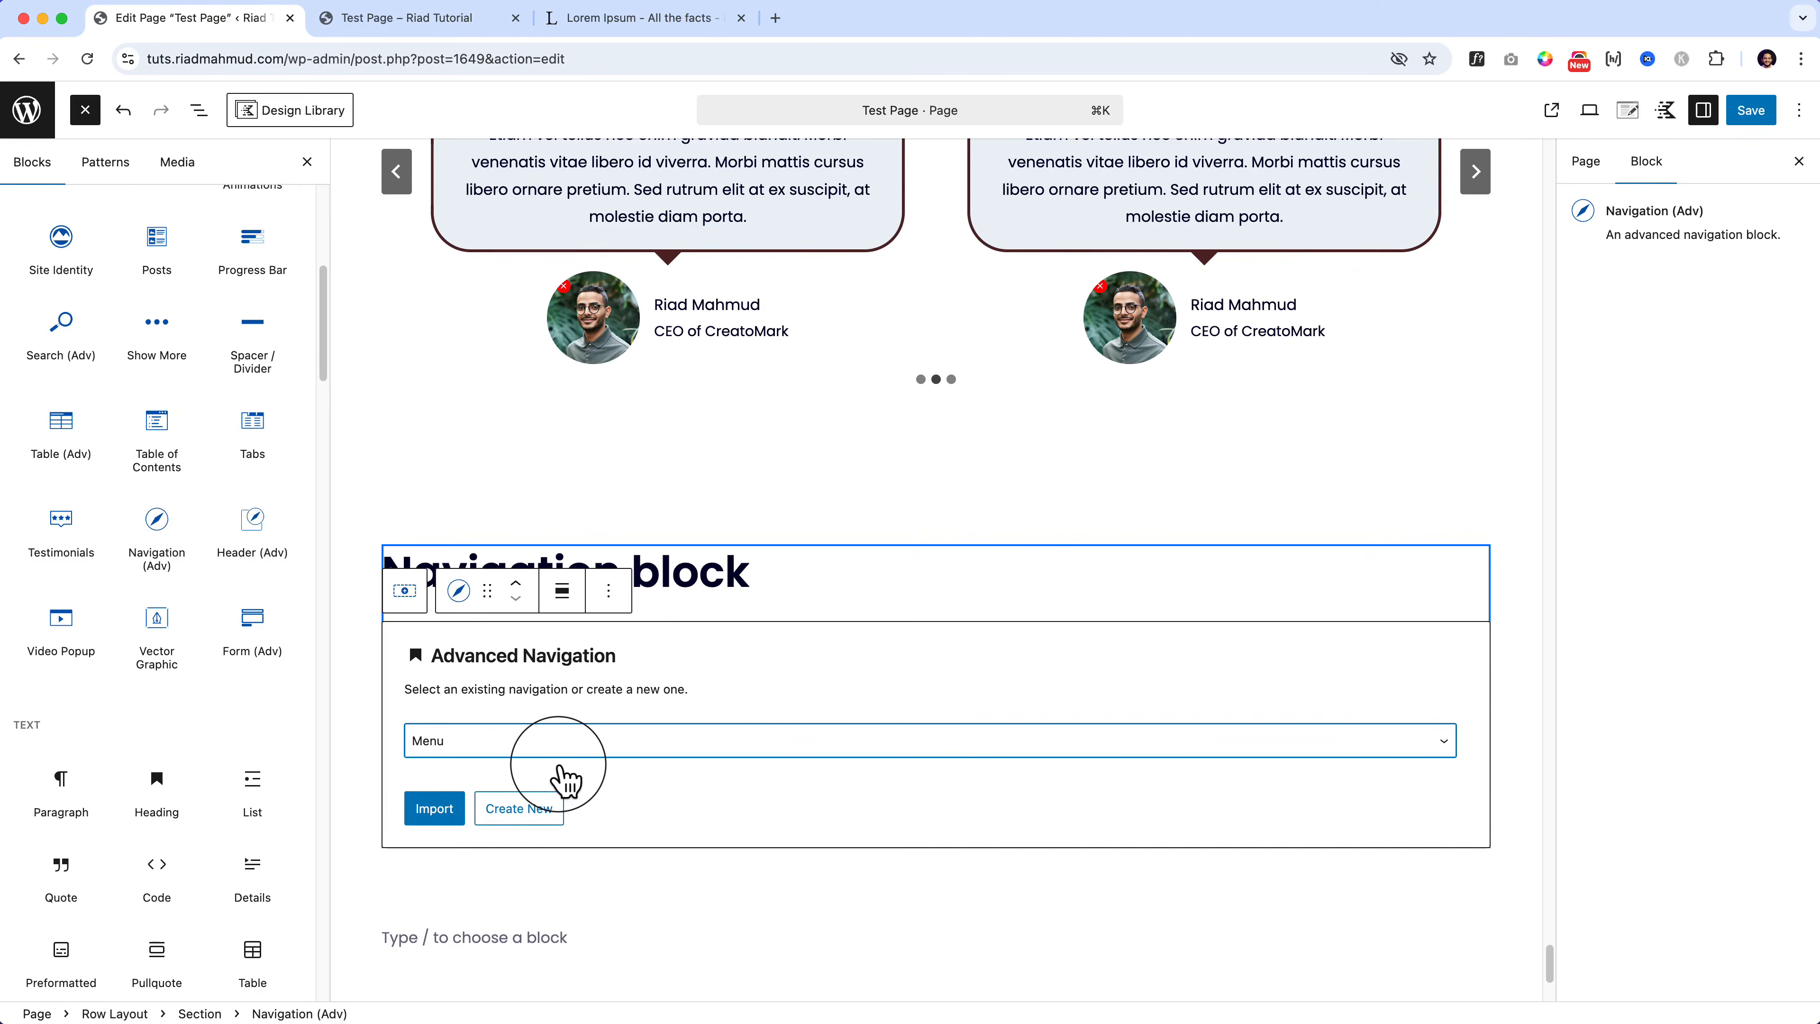
Step: Import the Menu into the navigation block, keeping it horizontal after briefly trying vertical
click(430, 811)
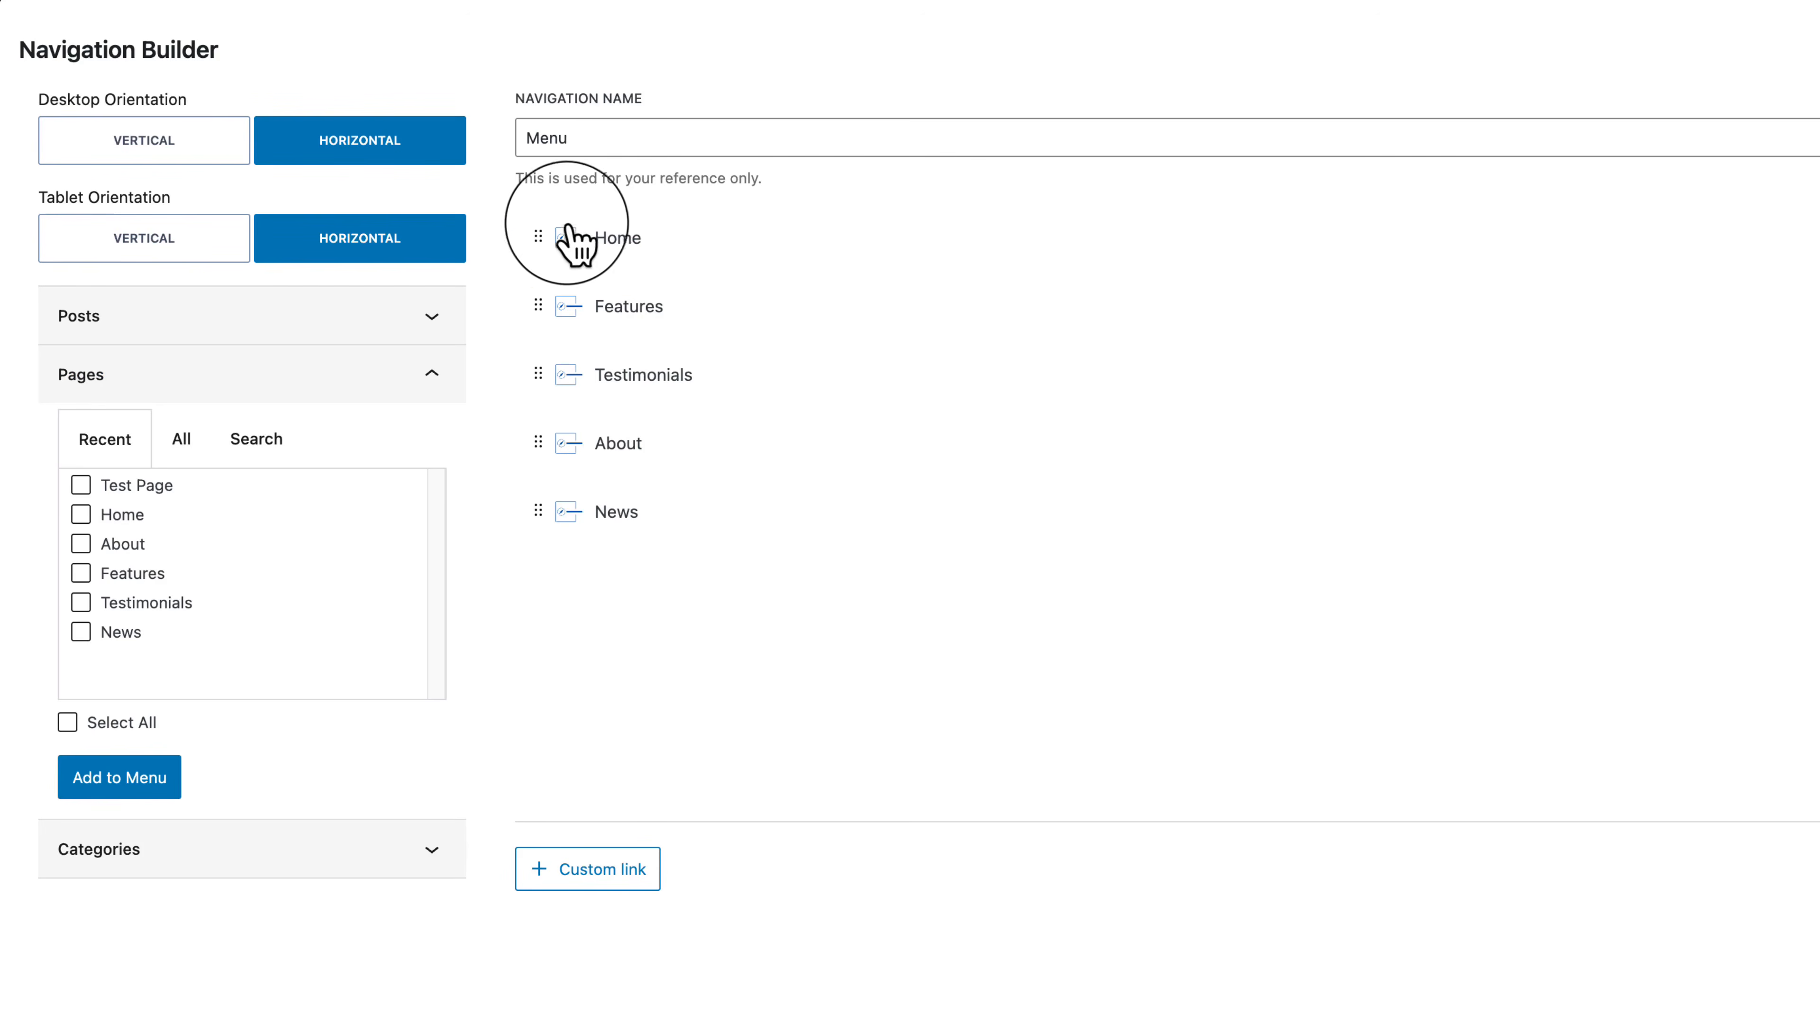
click(135, 151)
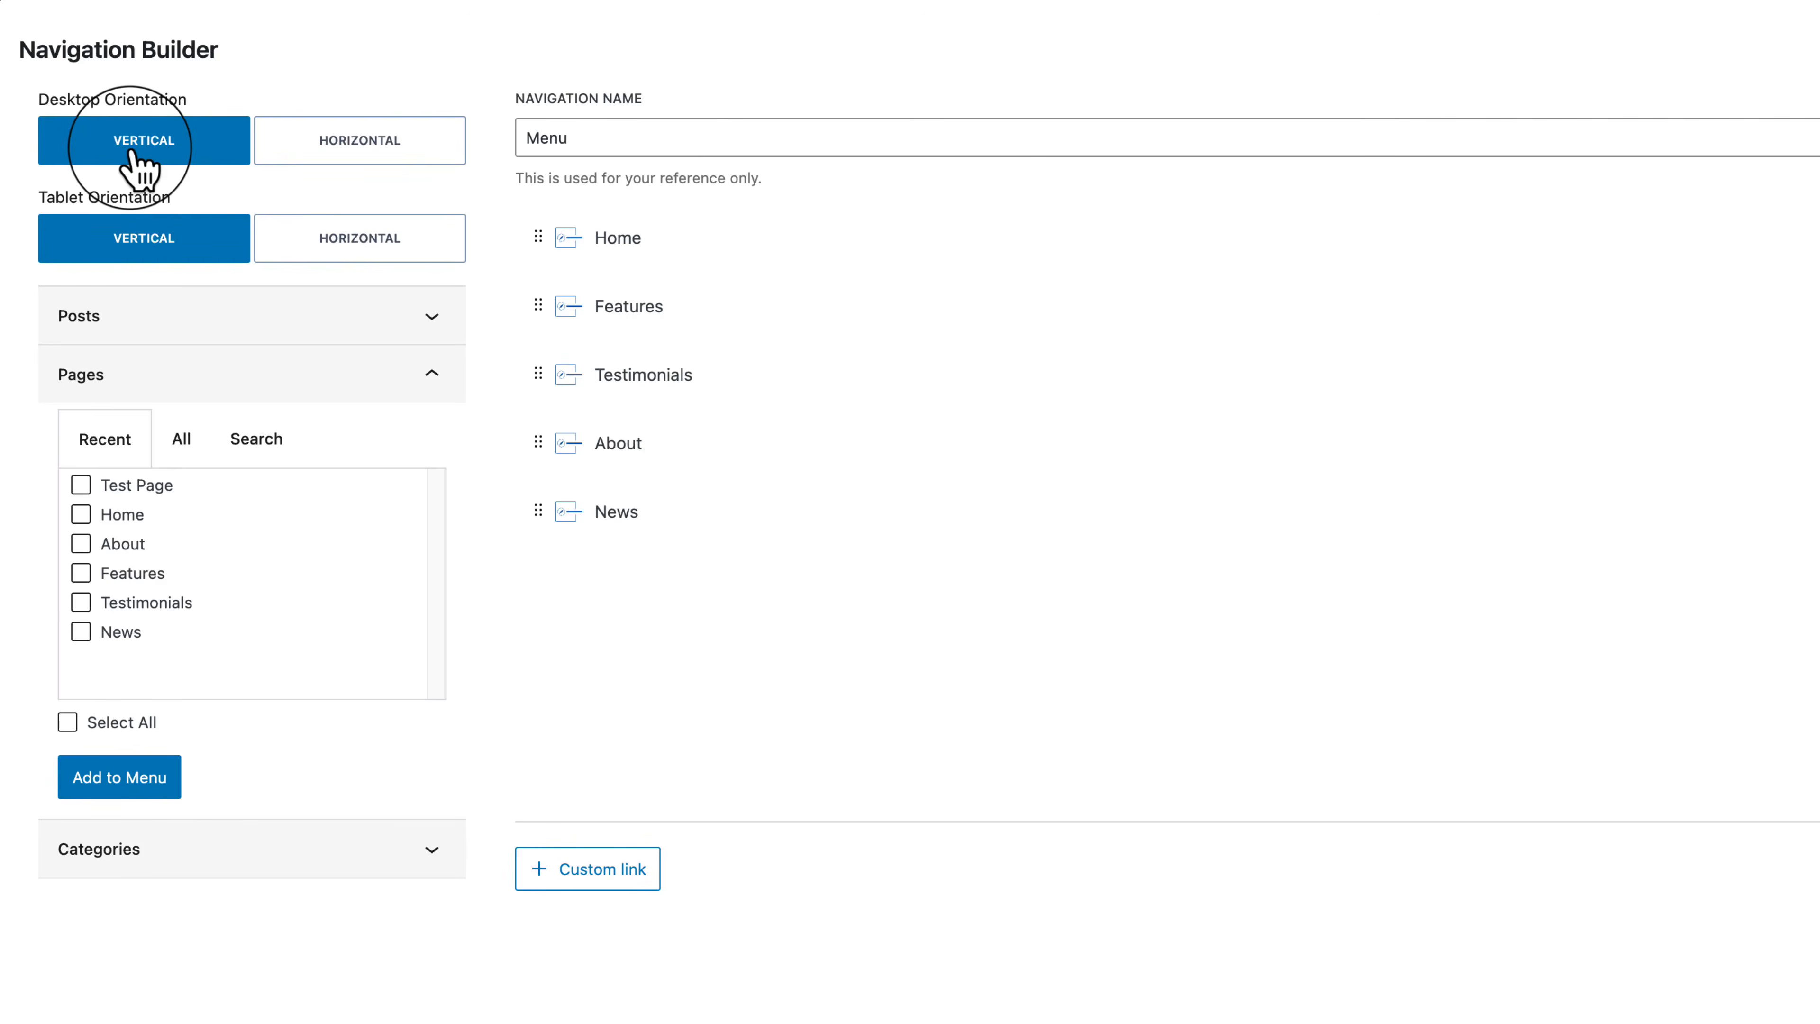
click(364, 161)
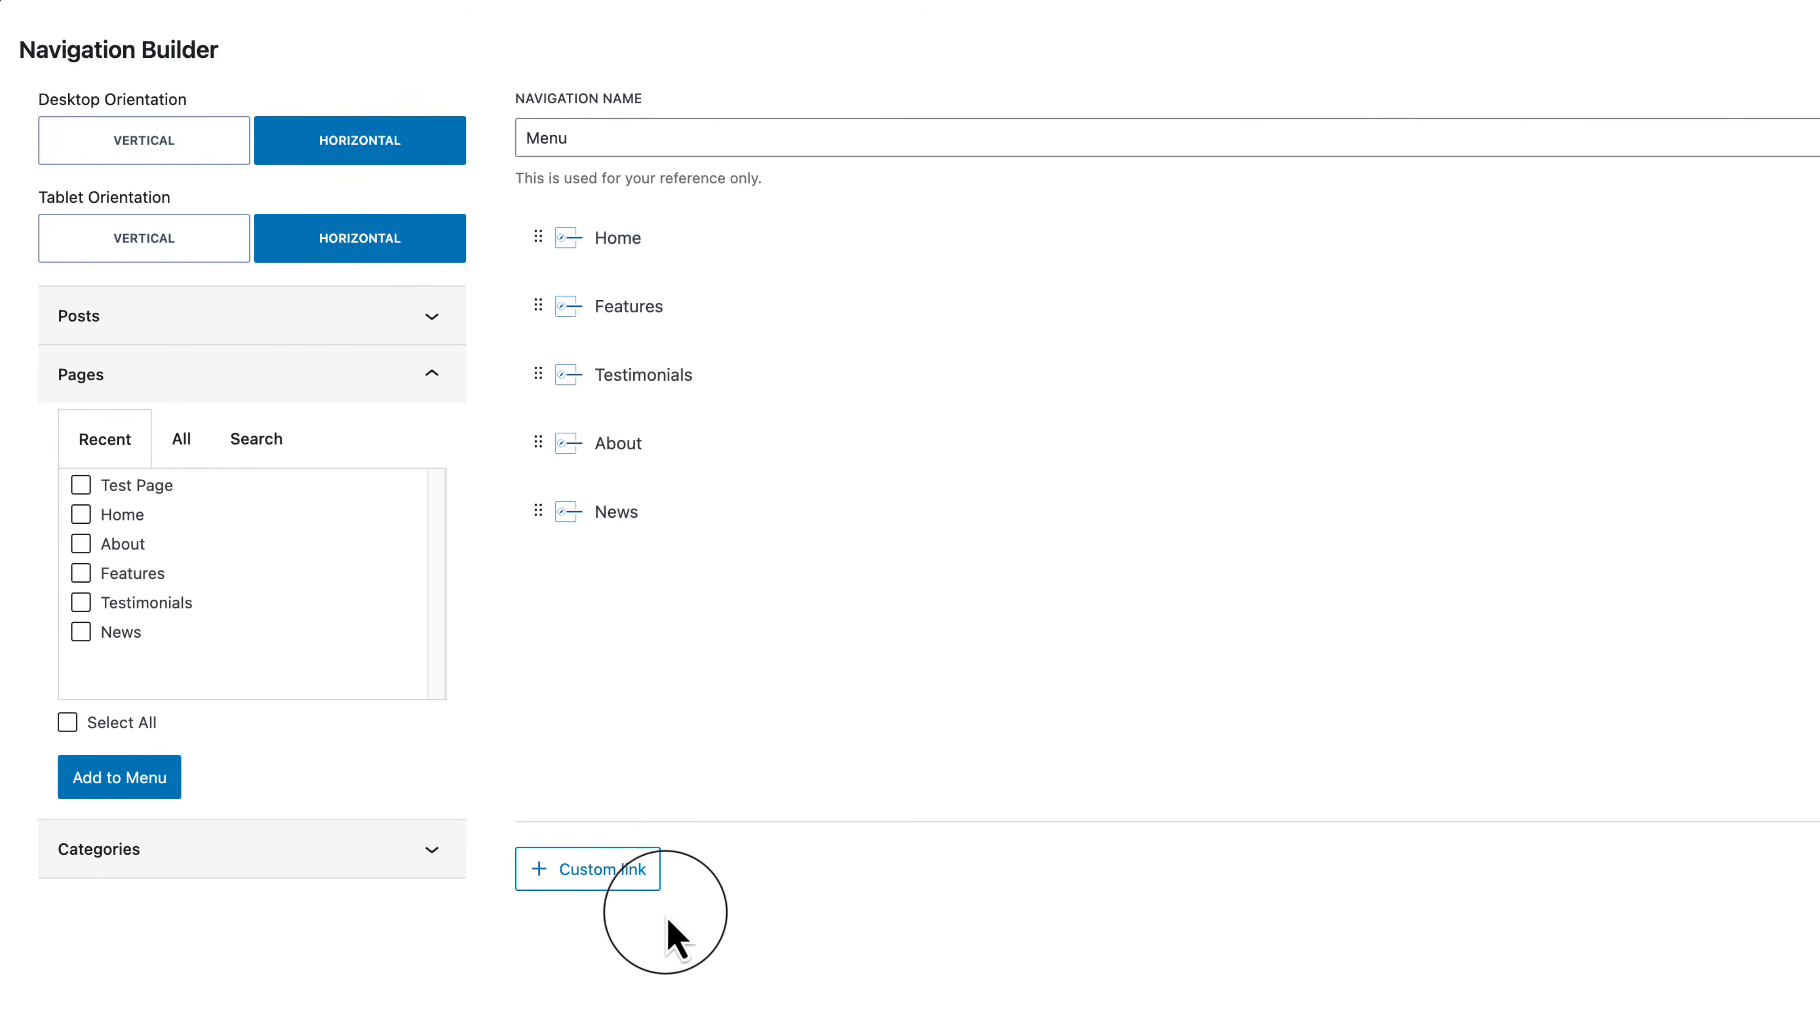
Step: Browse the posts, pages and categories lists, then add Test Page to the menu
click(218, 314)
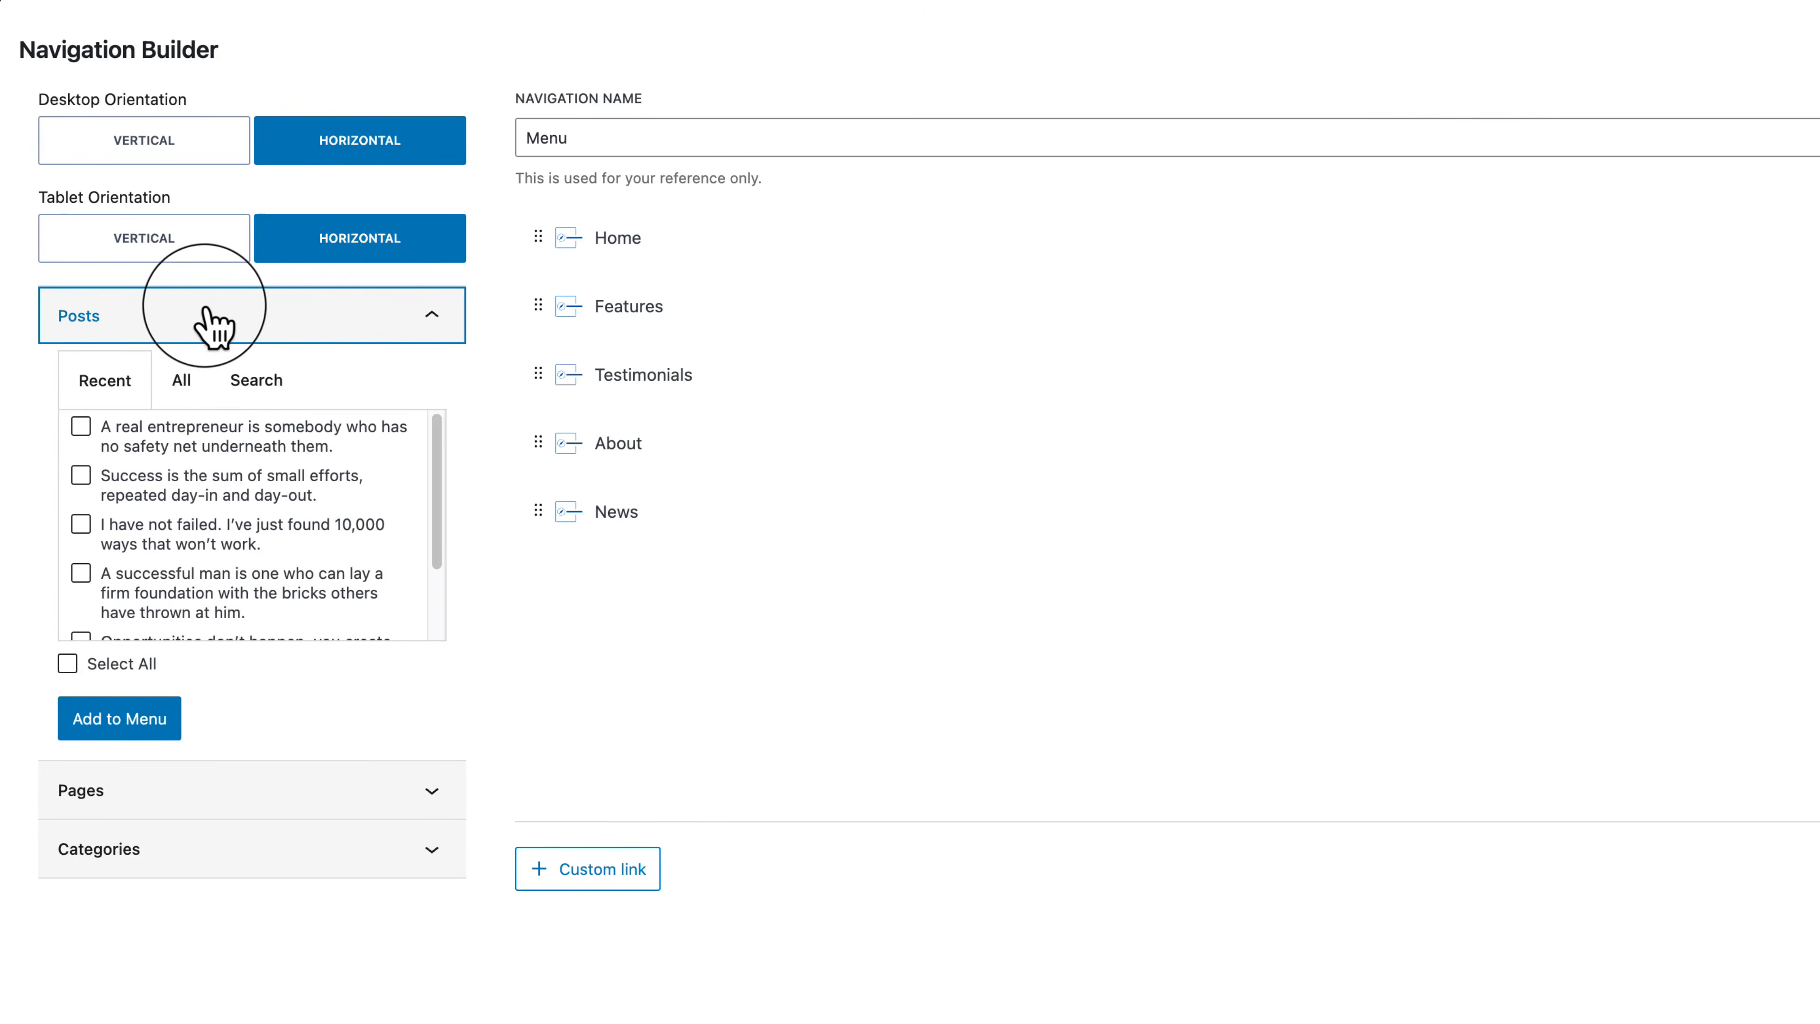
click(249, 319)
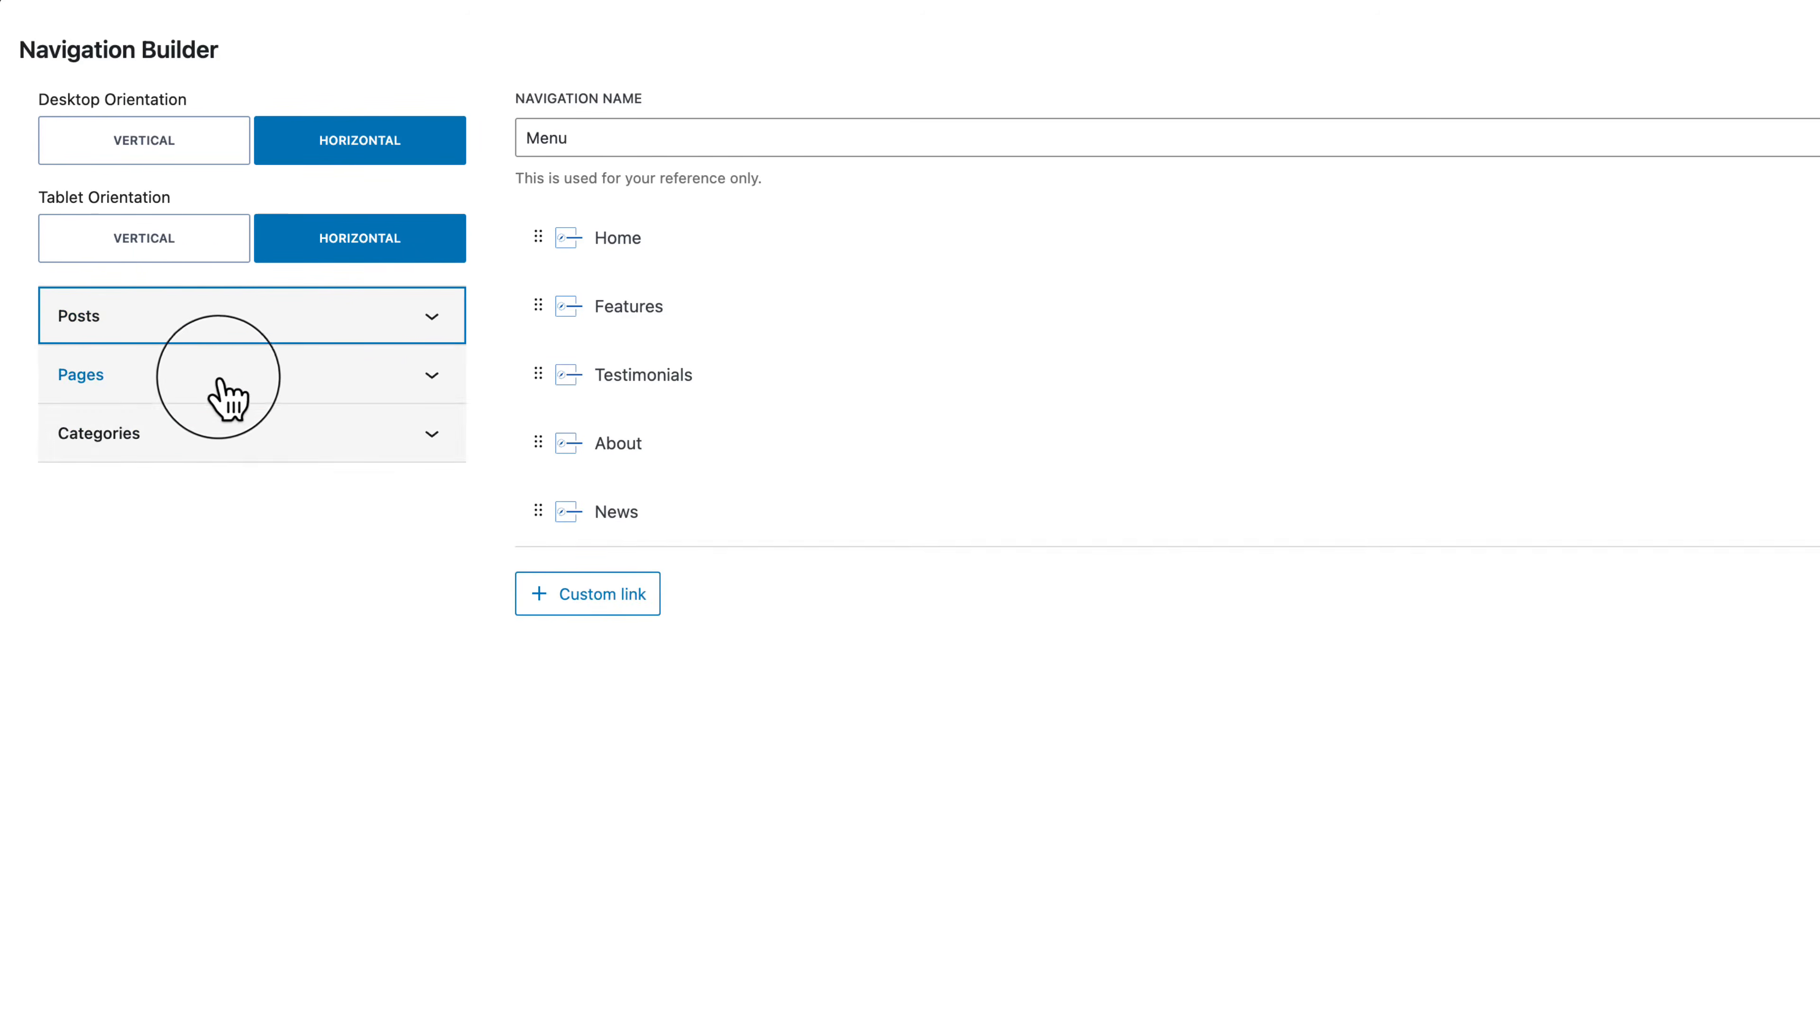
click(224, 377)
click(215, 378)
click(204, 436)
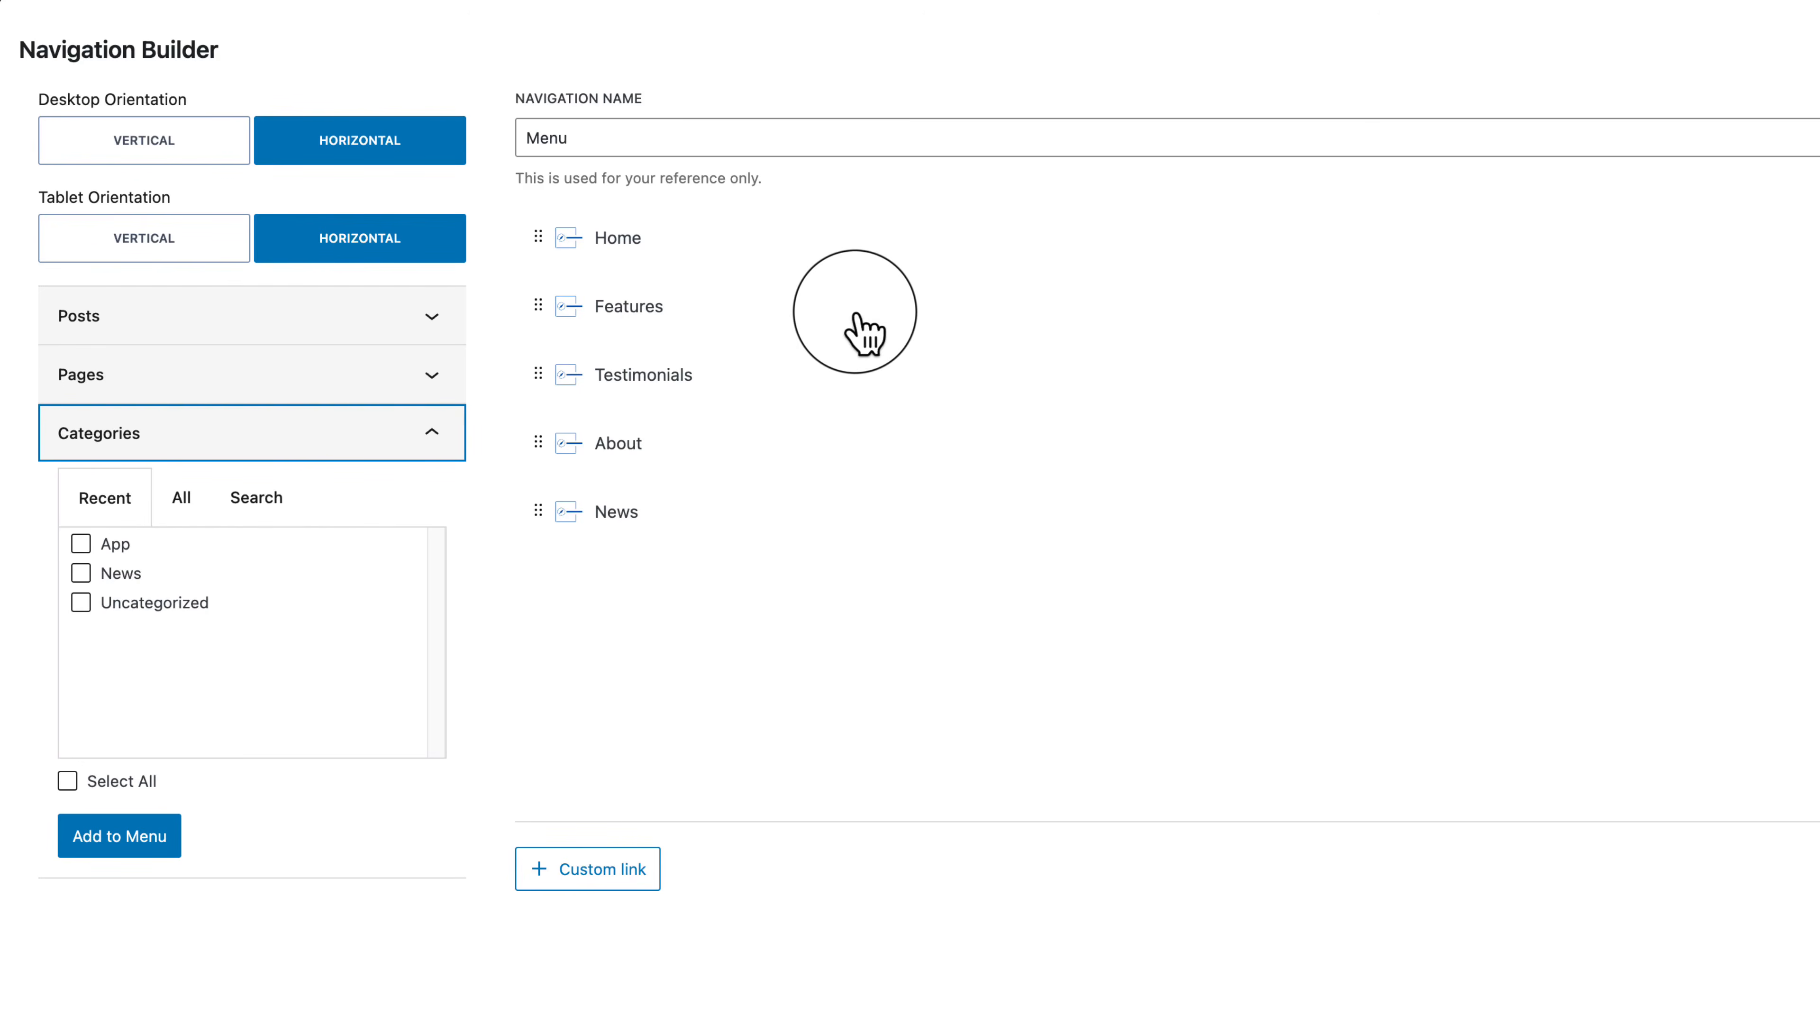
click(214, 375)
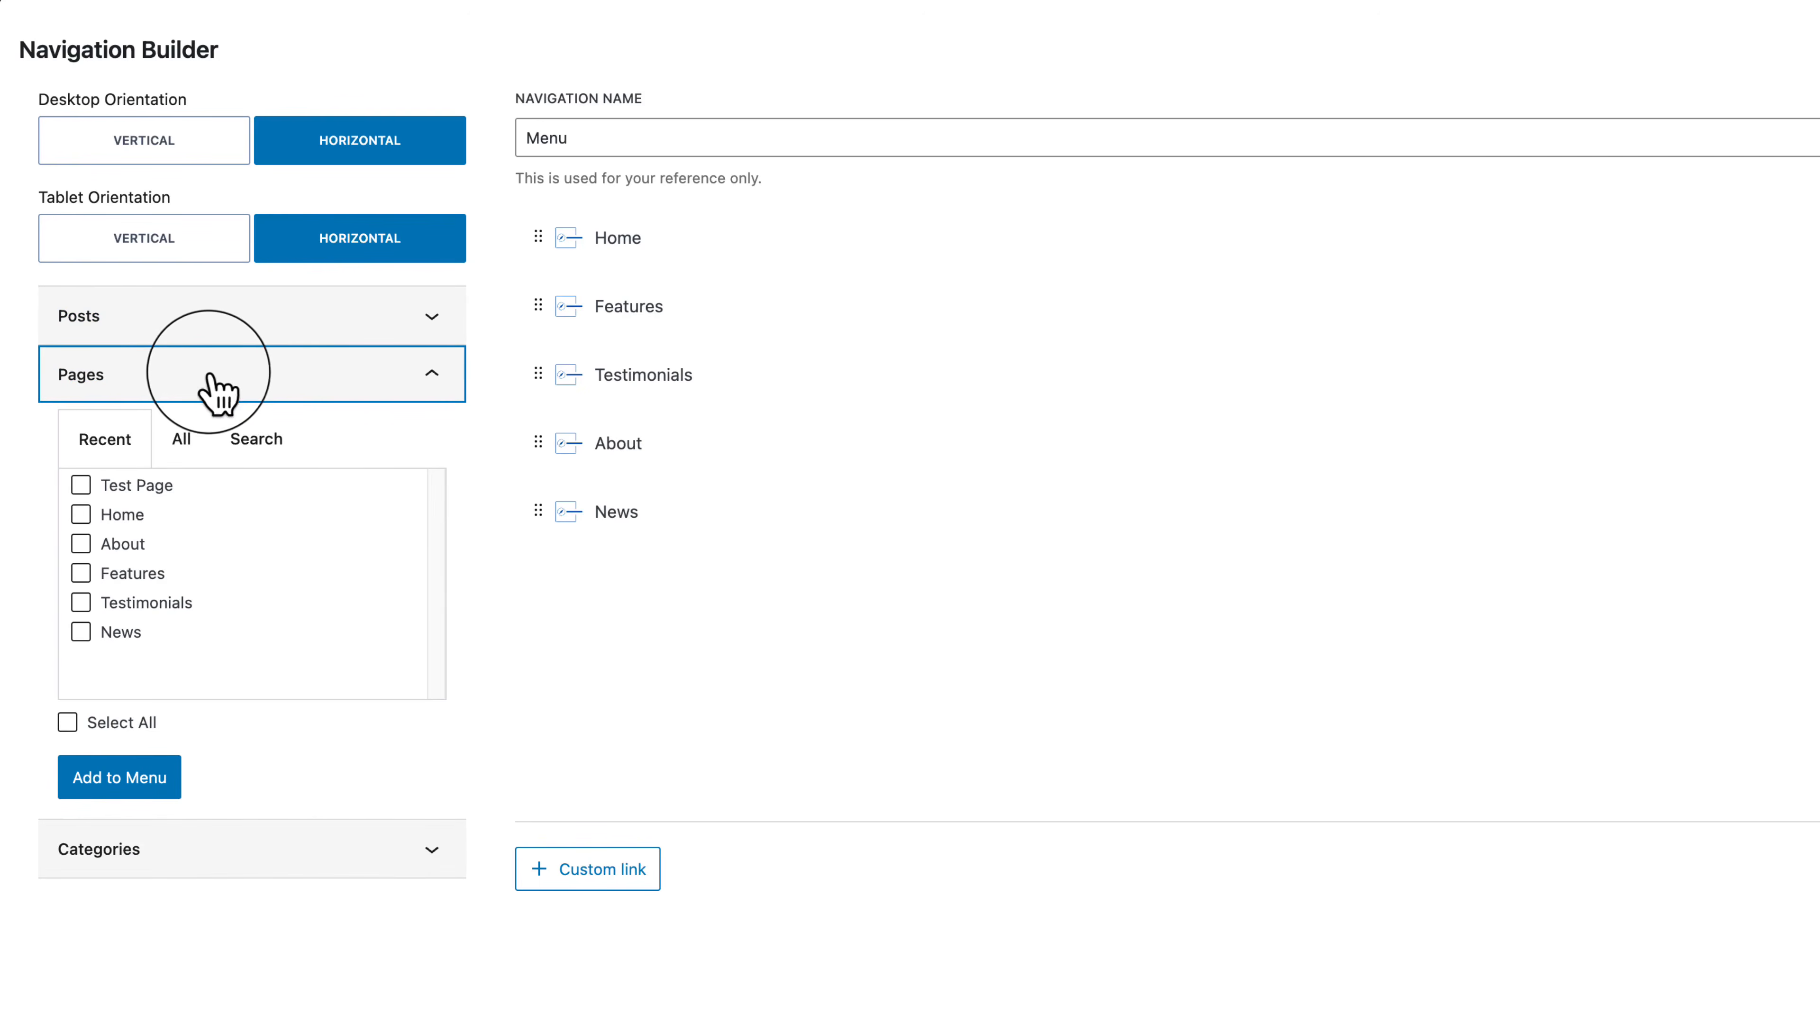
click(147, 493)
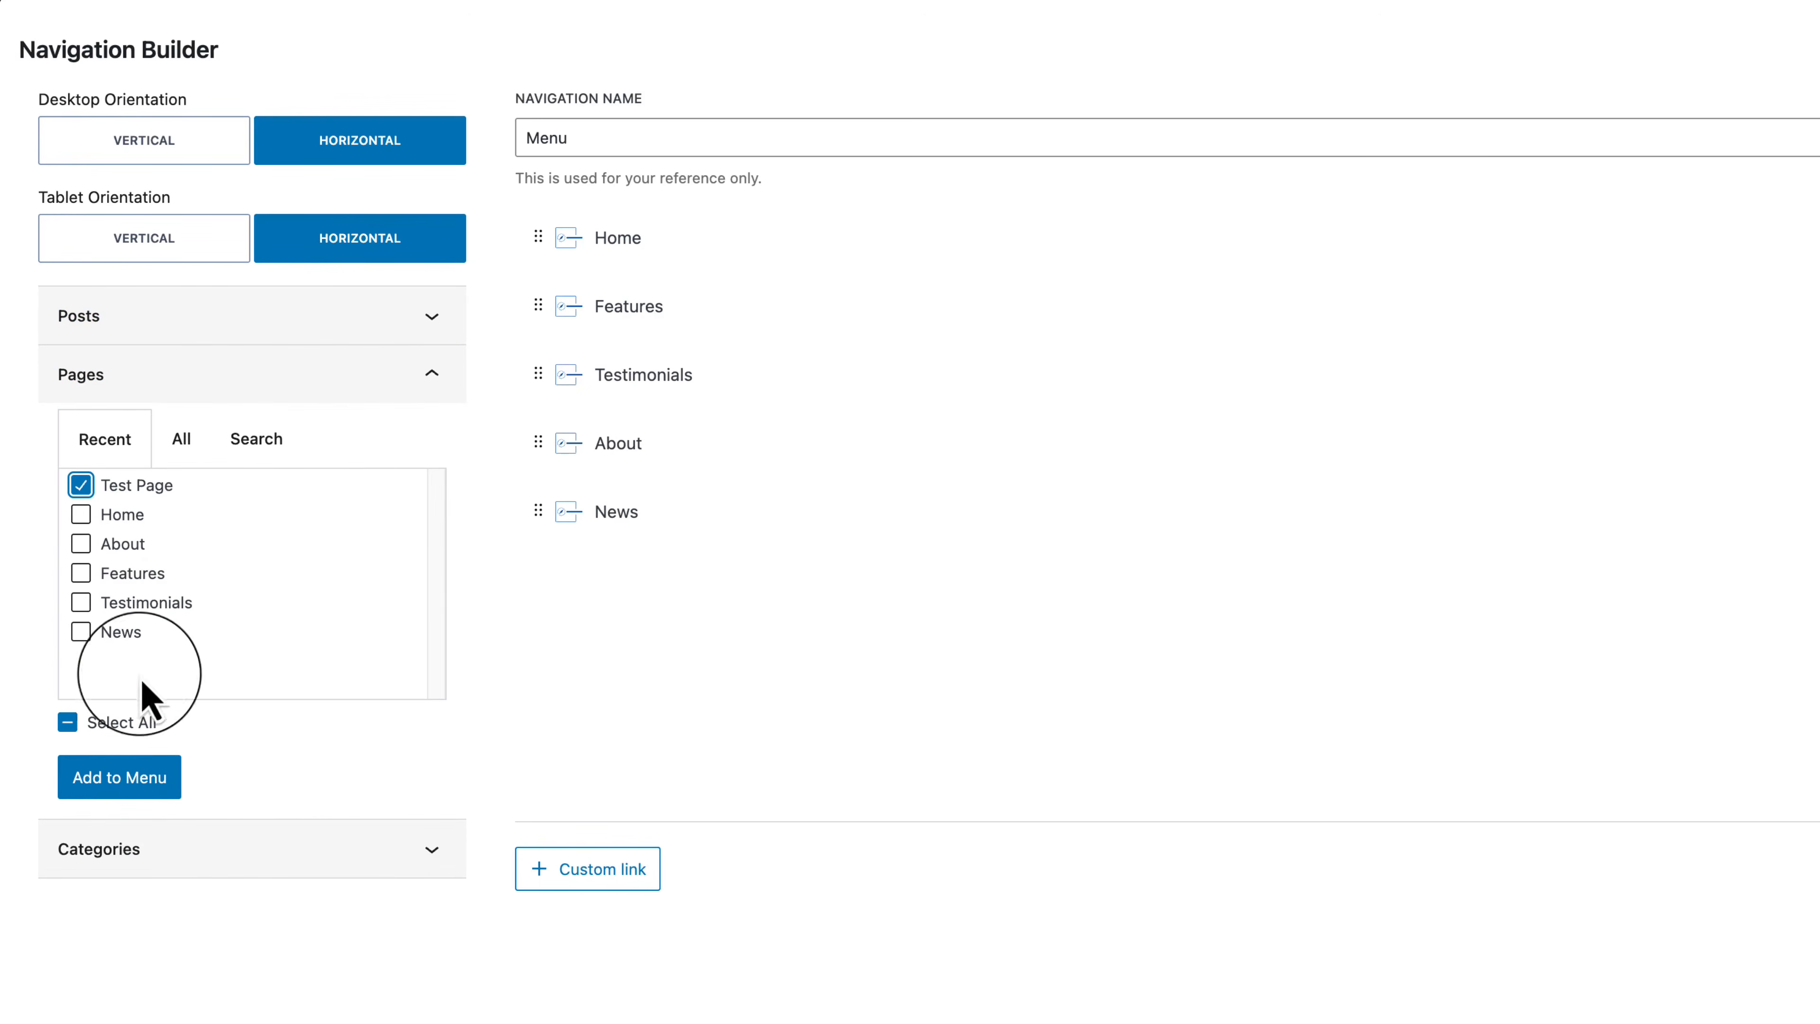
click(147, 780)
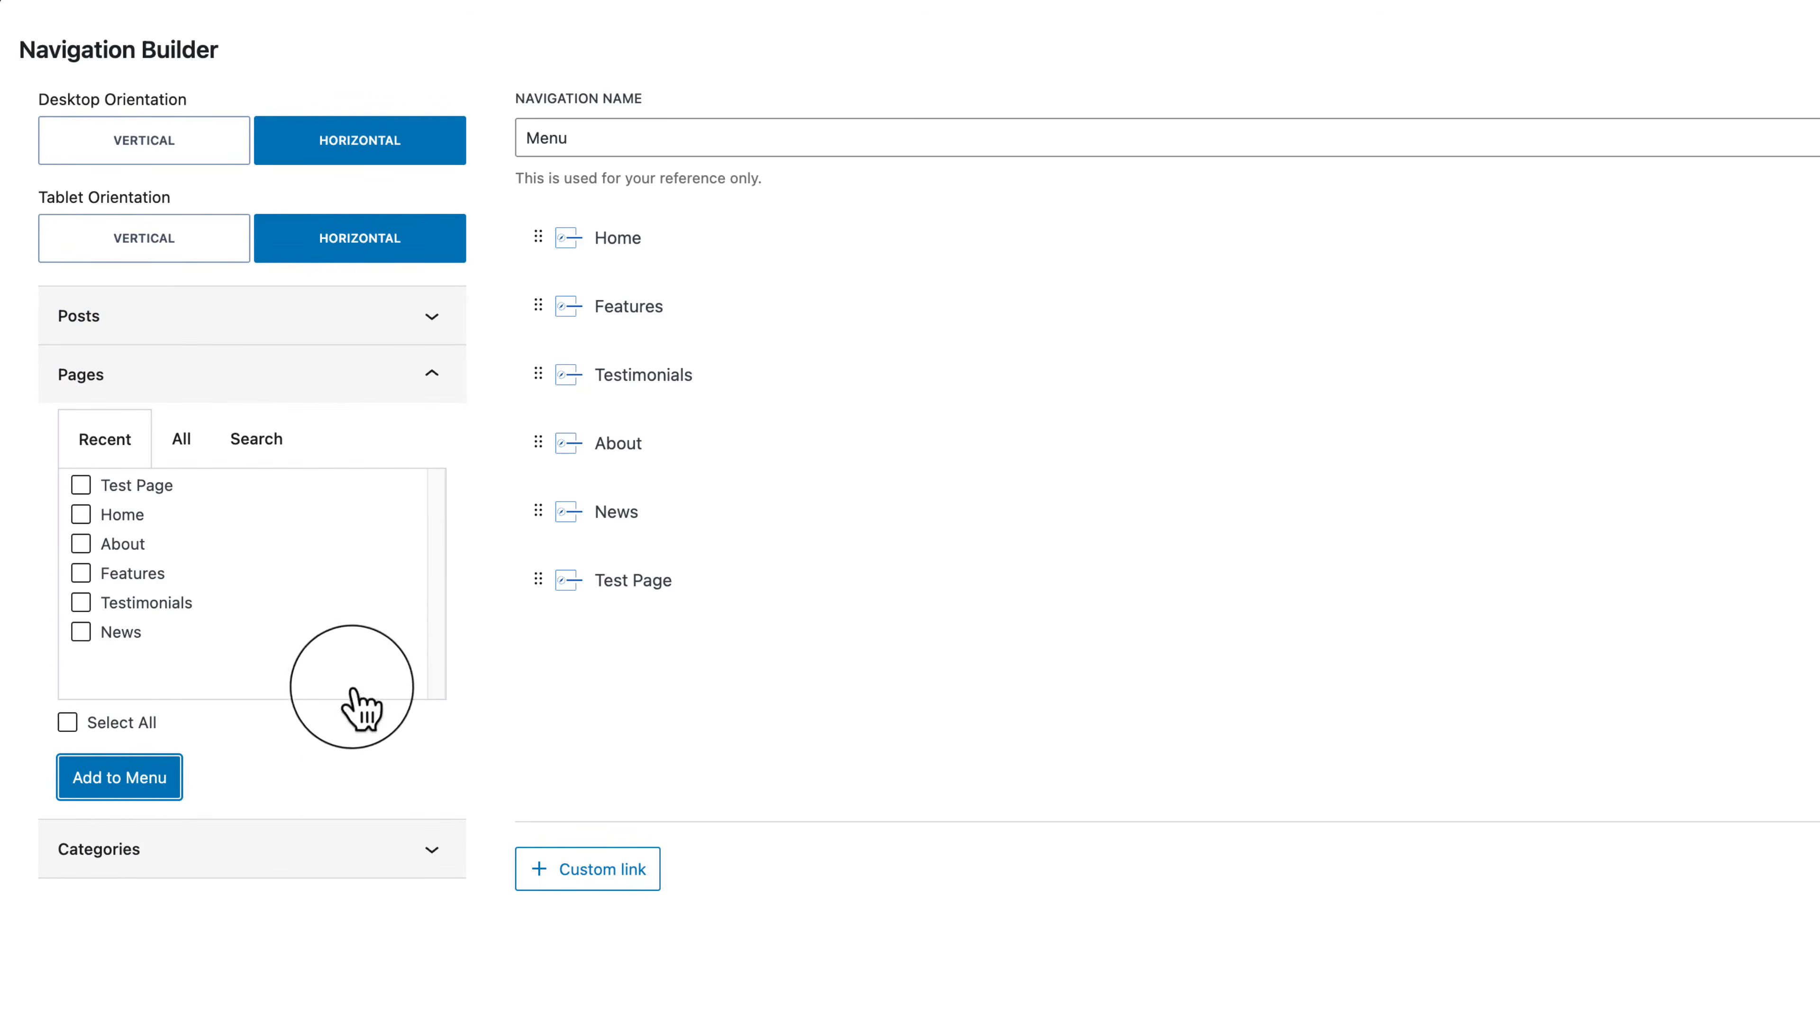
Step: Move Test Page between Testimonials and About and relabel it 'Kadence Tutorial Page'
drag(659, 563, 670, 484)
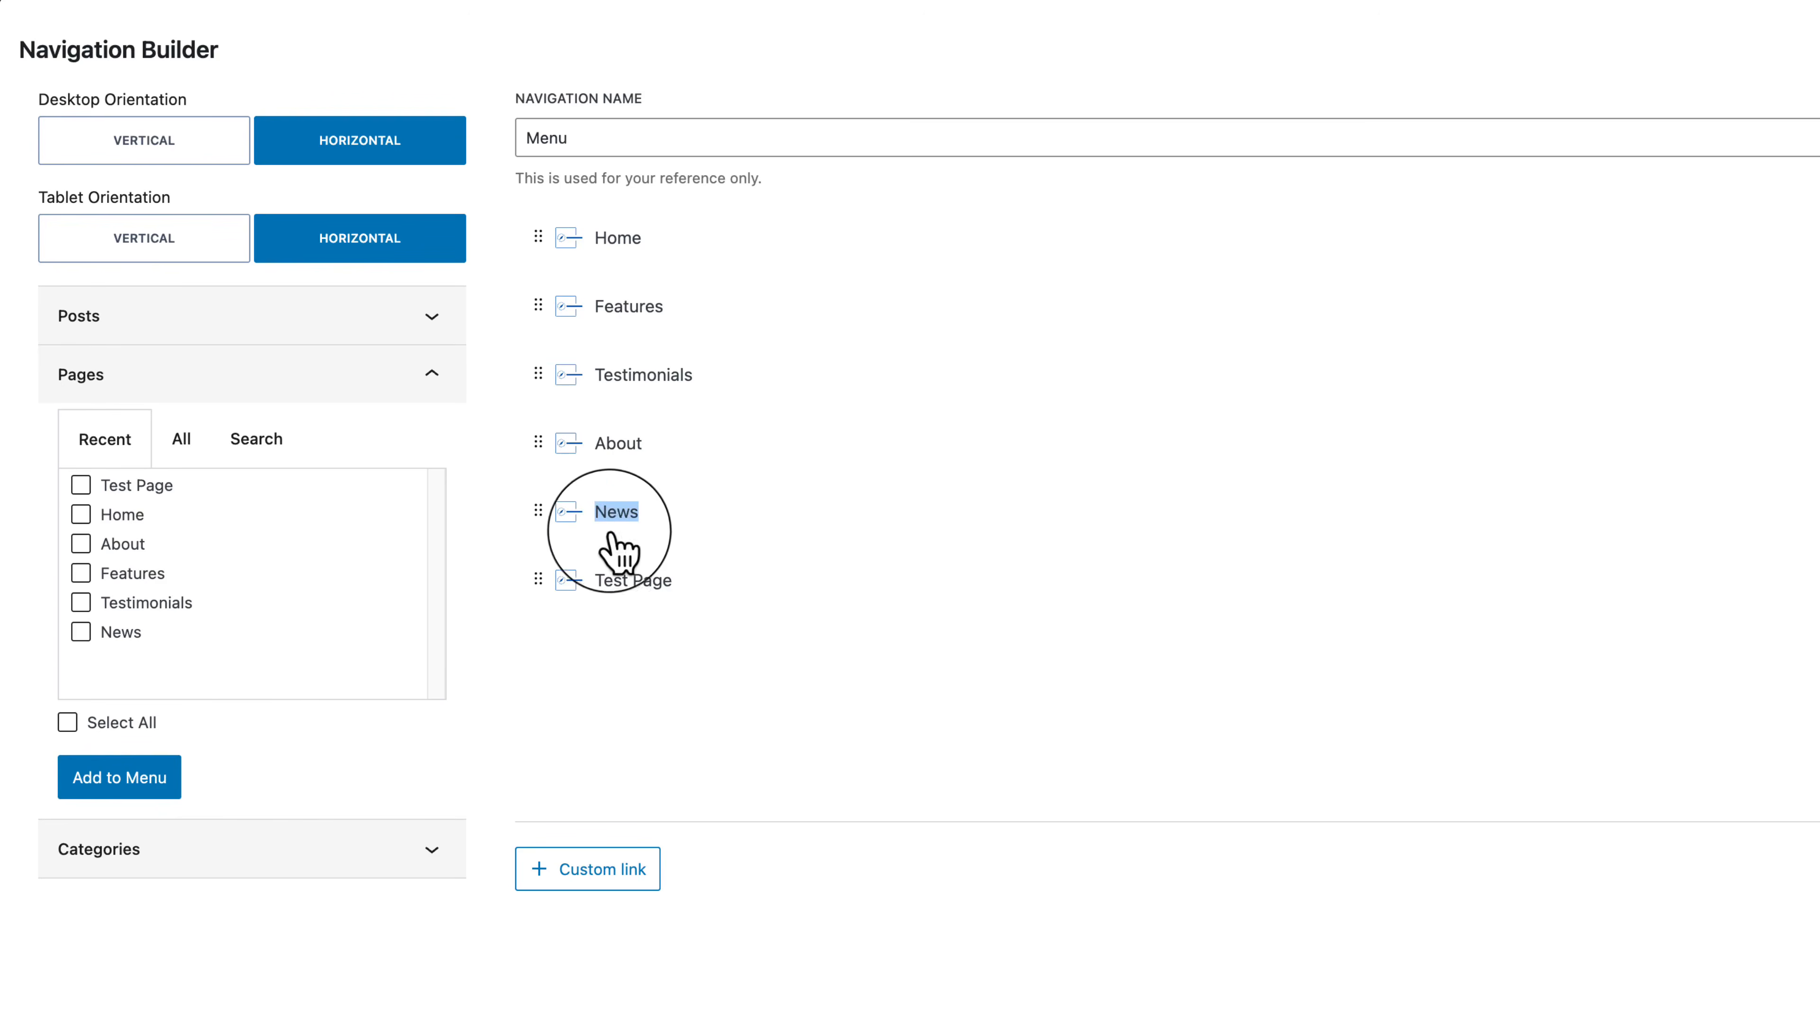
drag(604, 582, 581, 427)
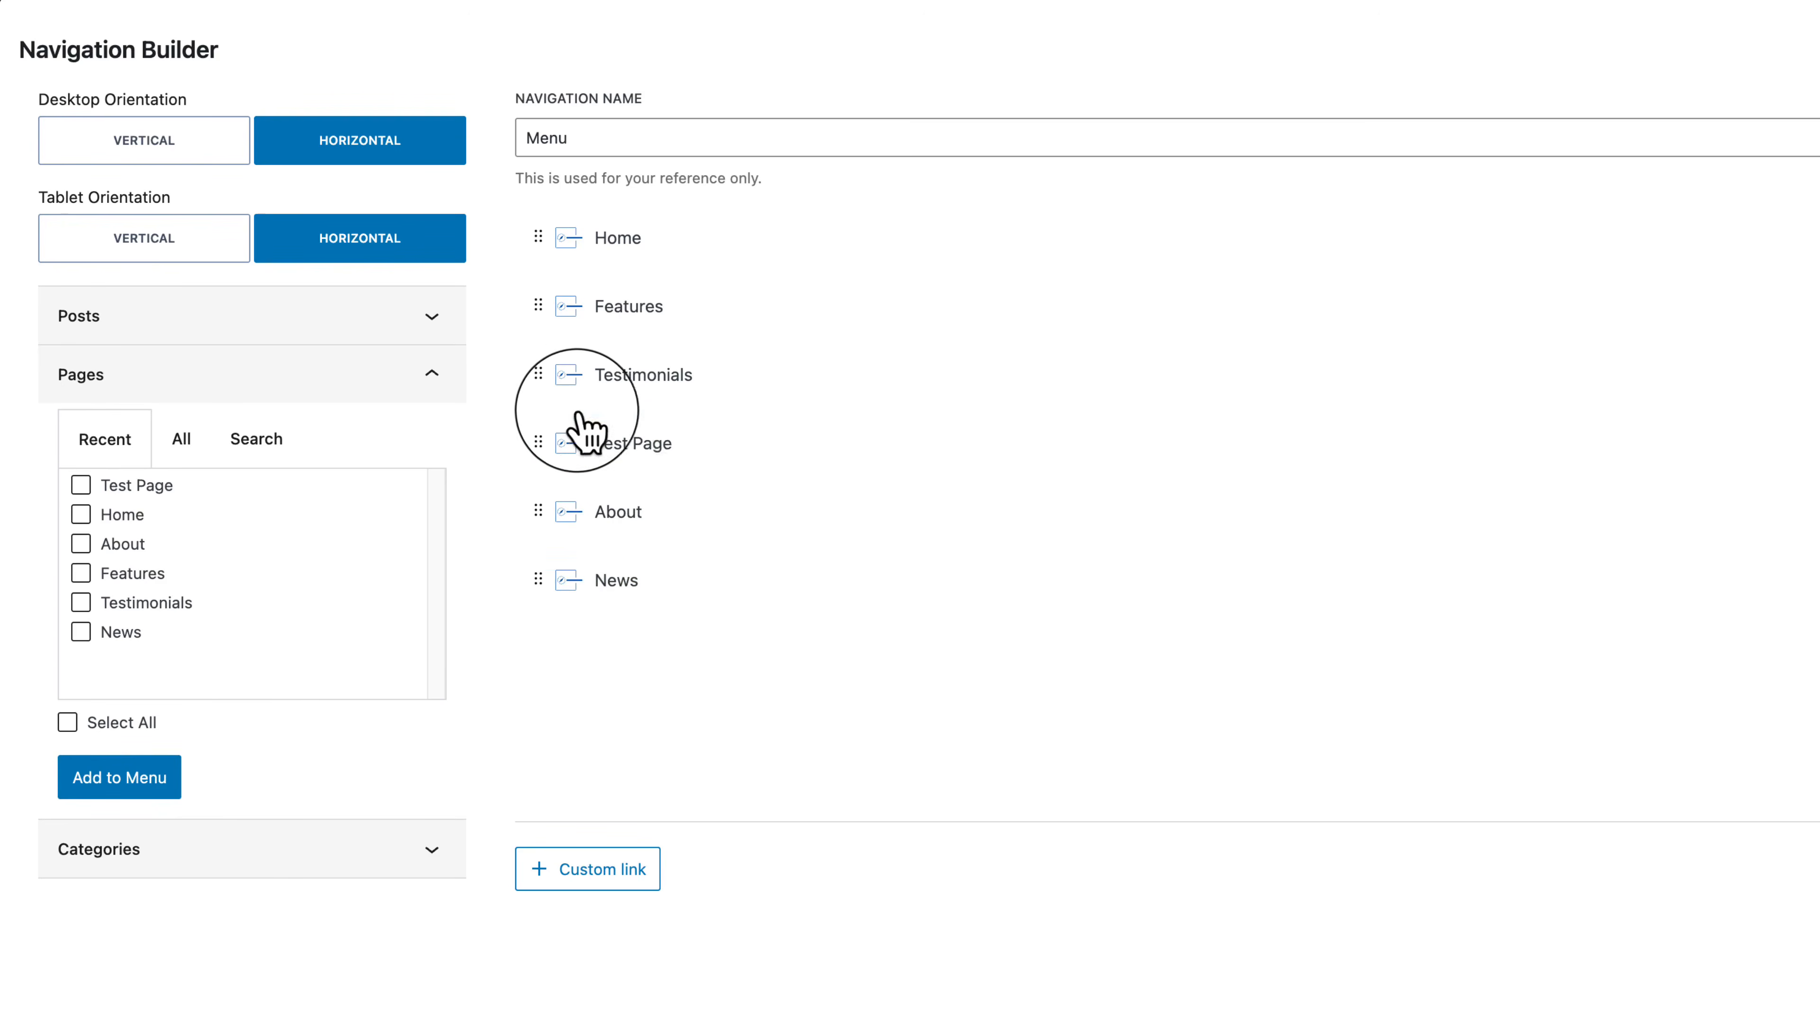
click(648, 448)
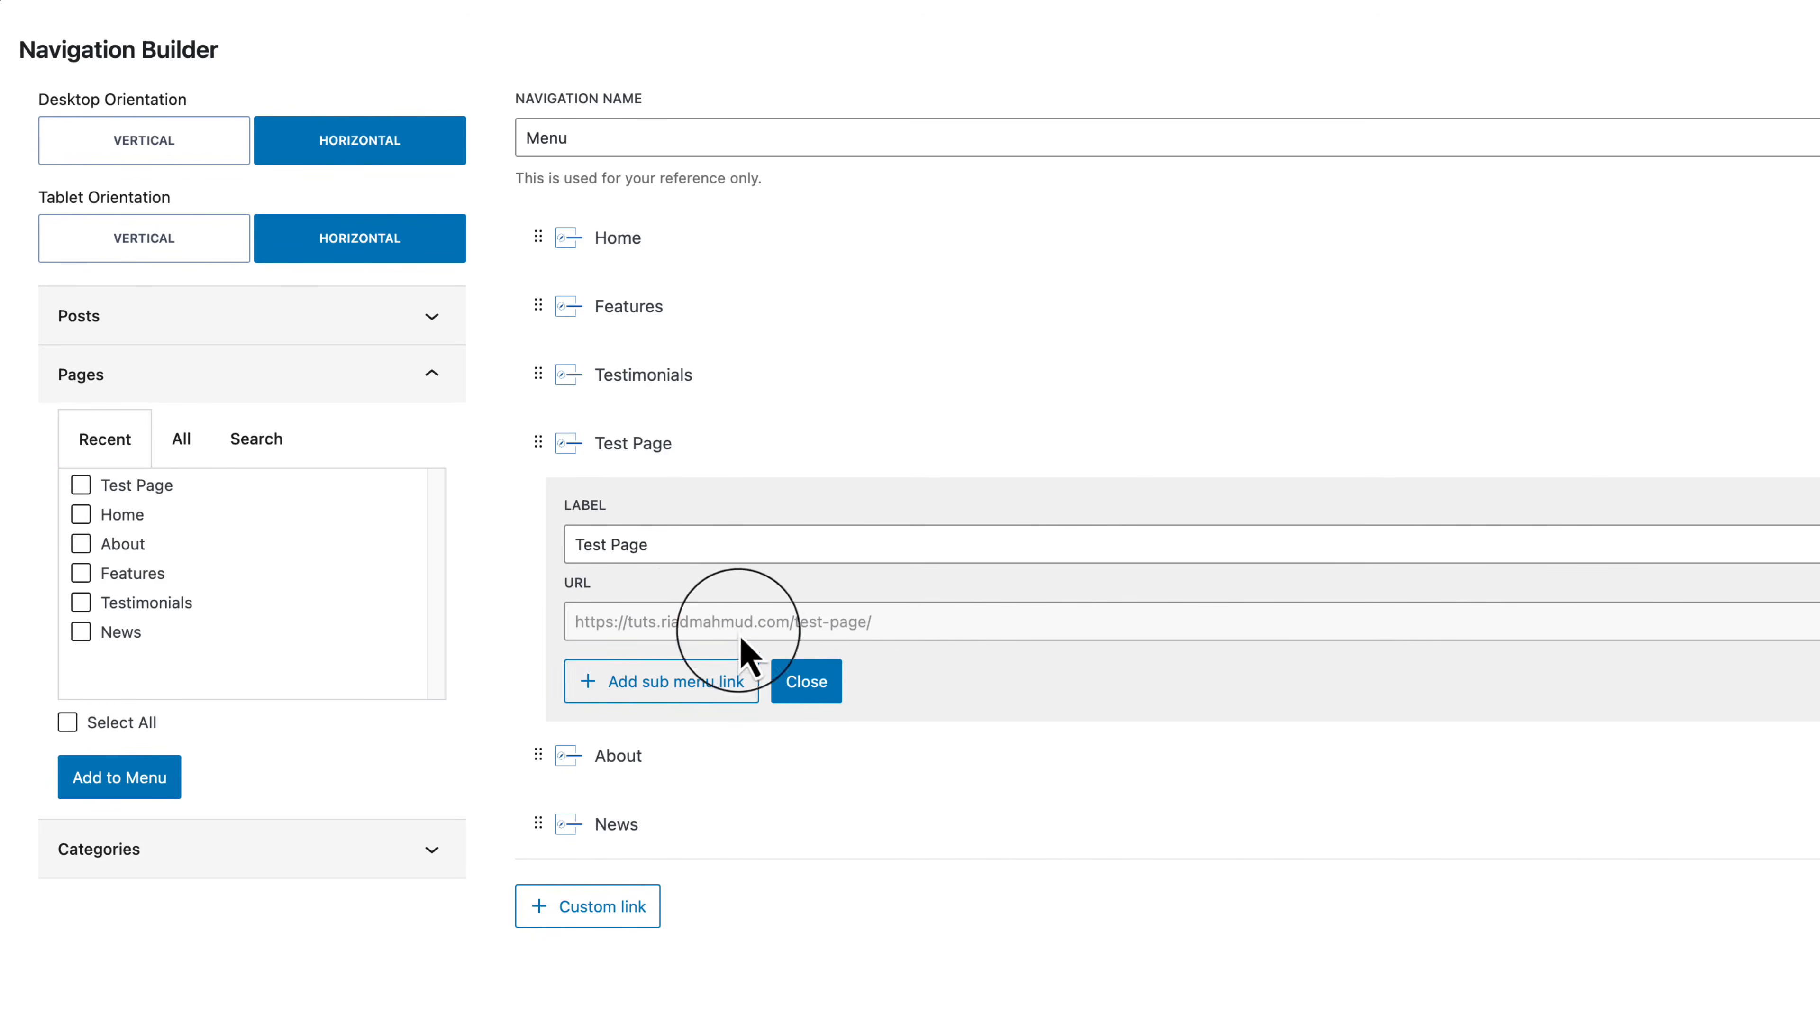
click(743, 539)
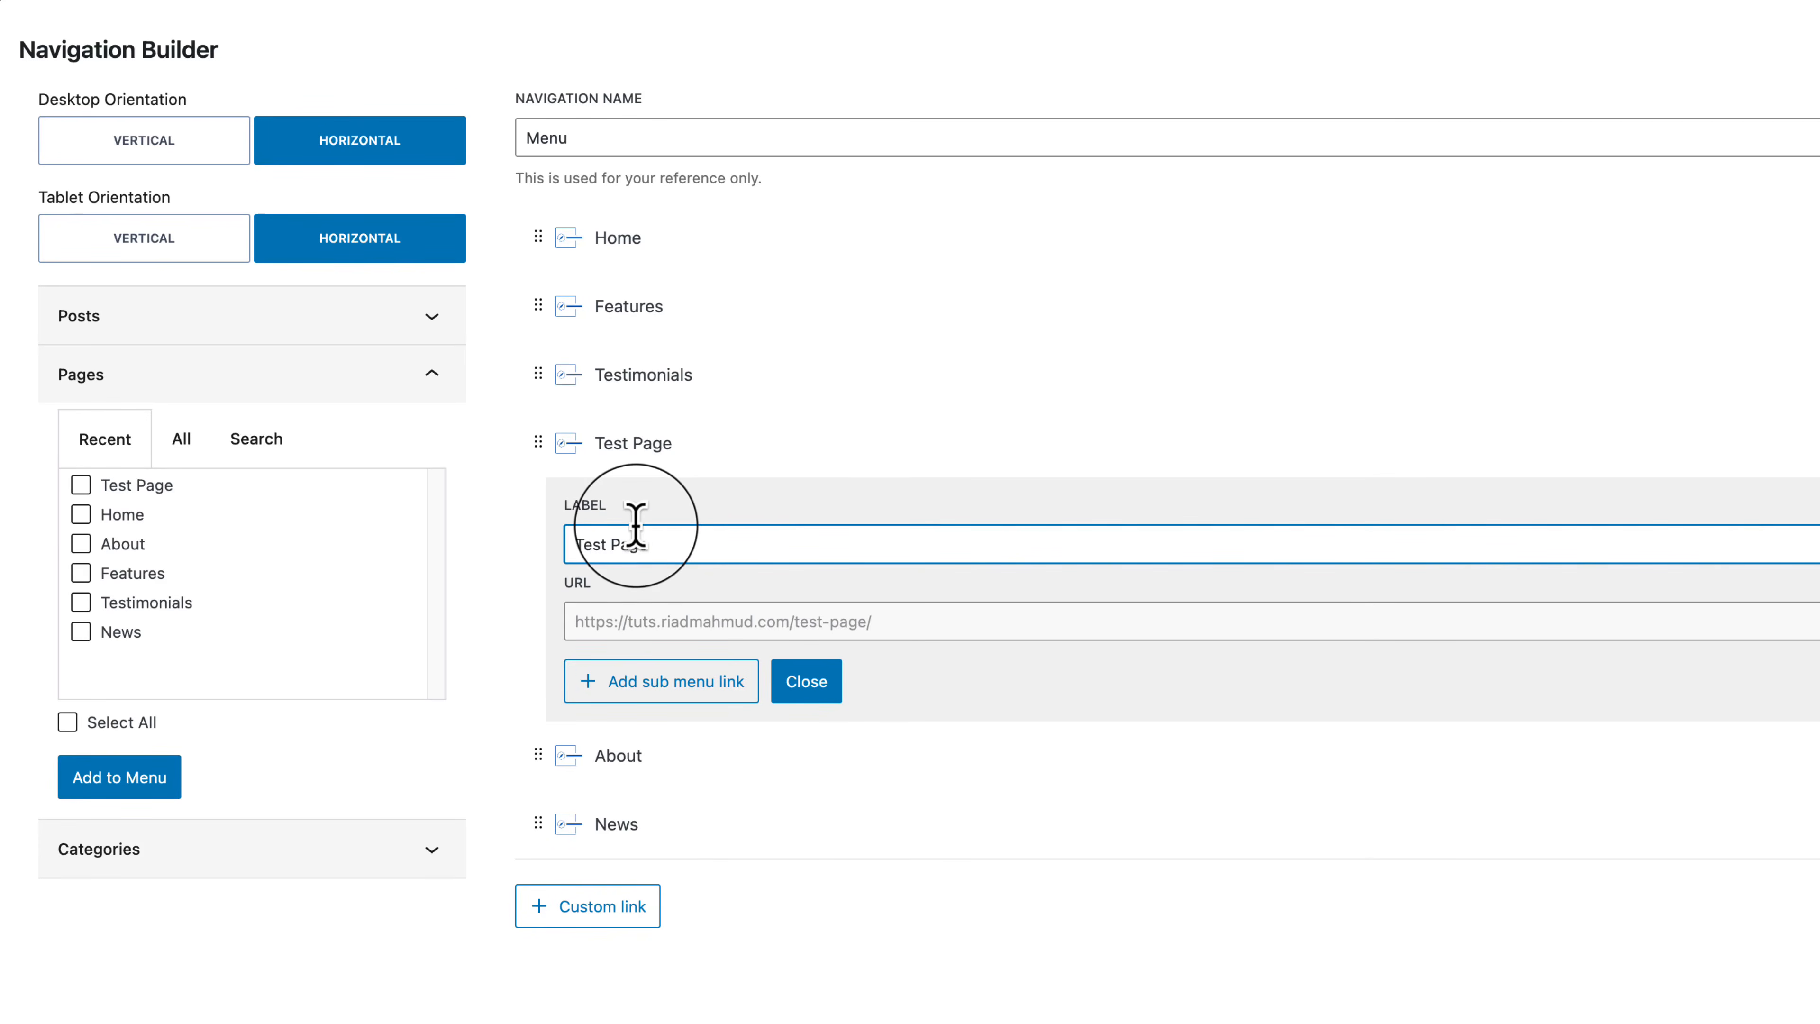
drag(636, 527, 760, 541)
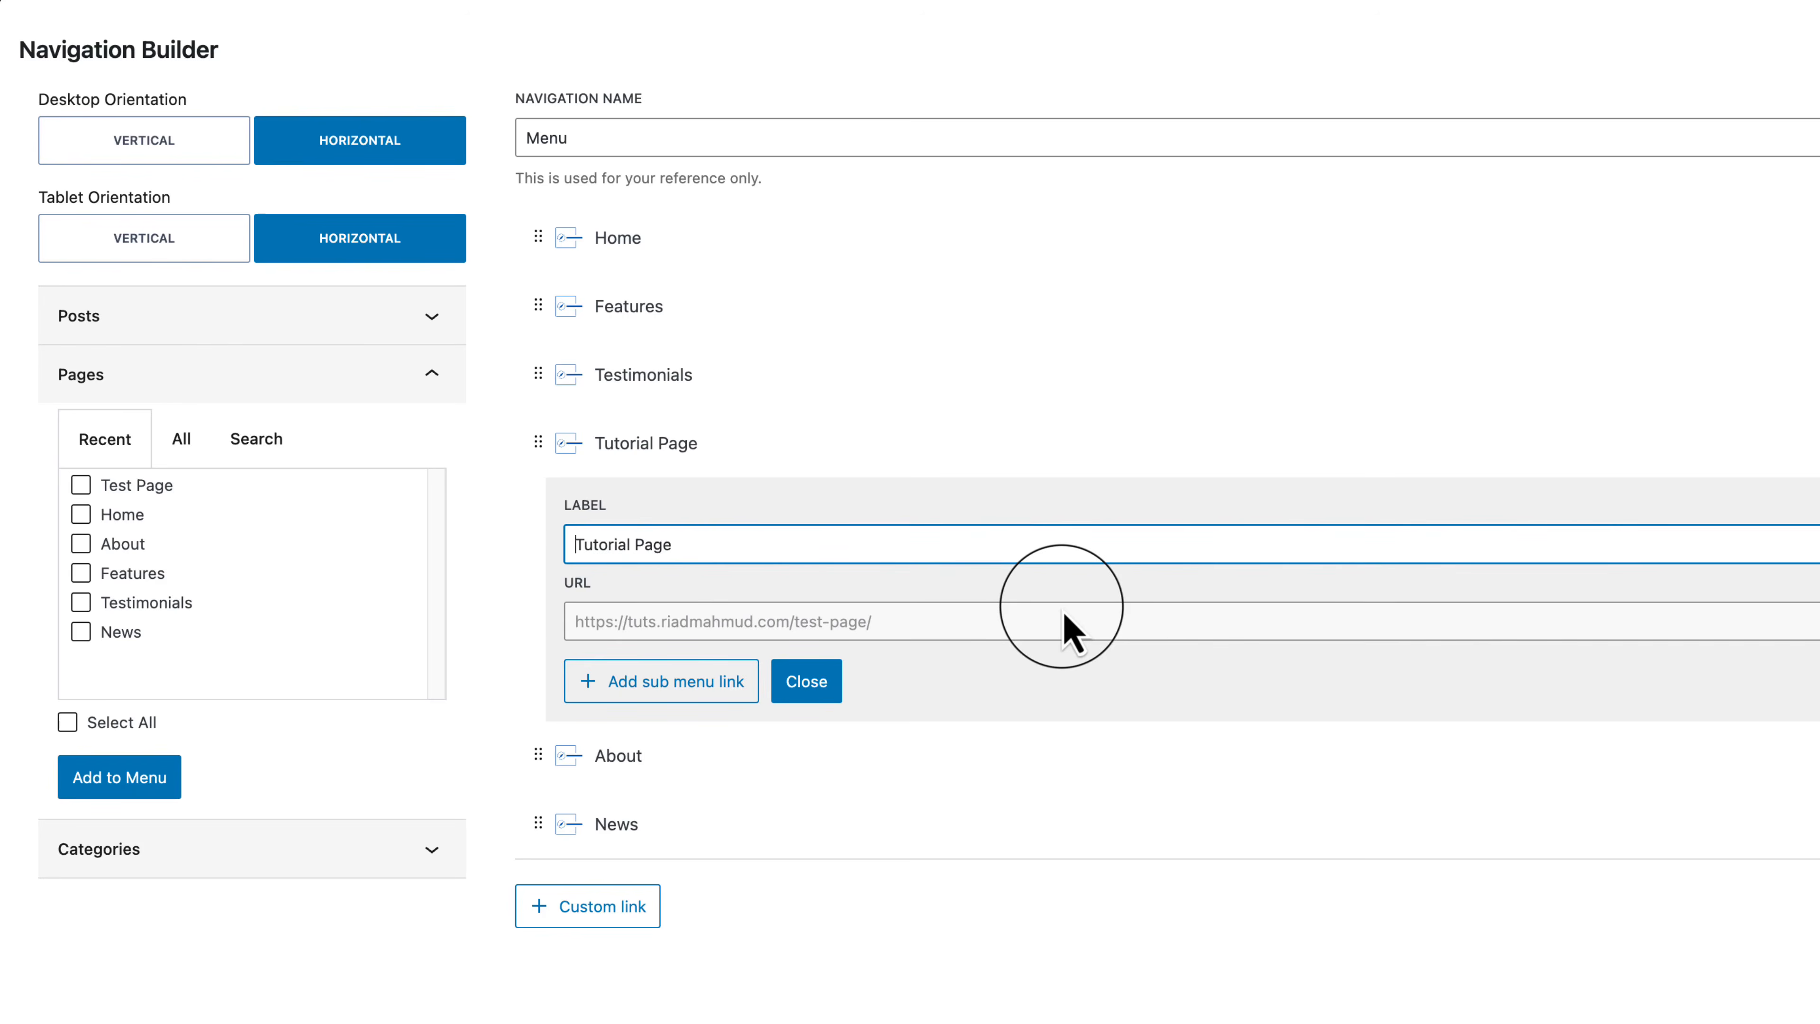
text(Kadence)
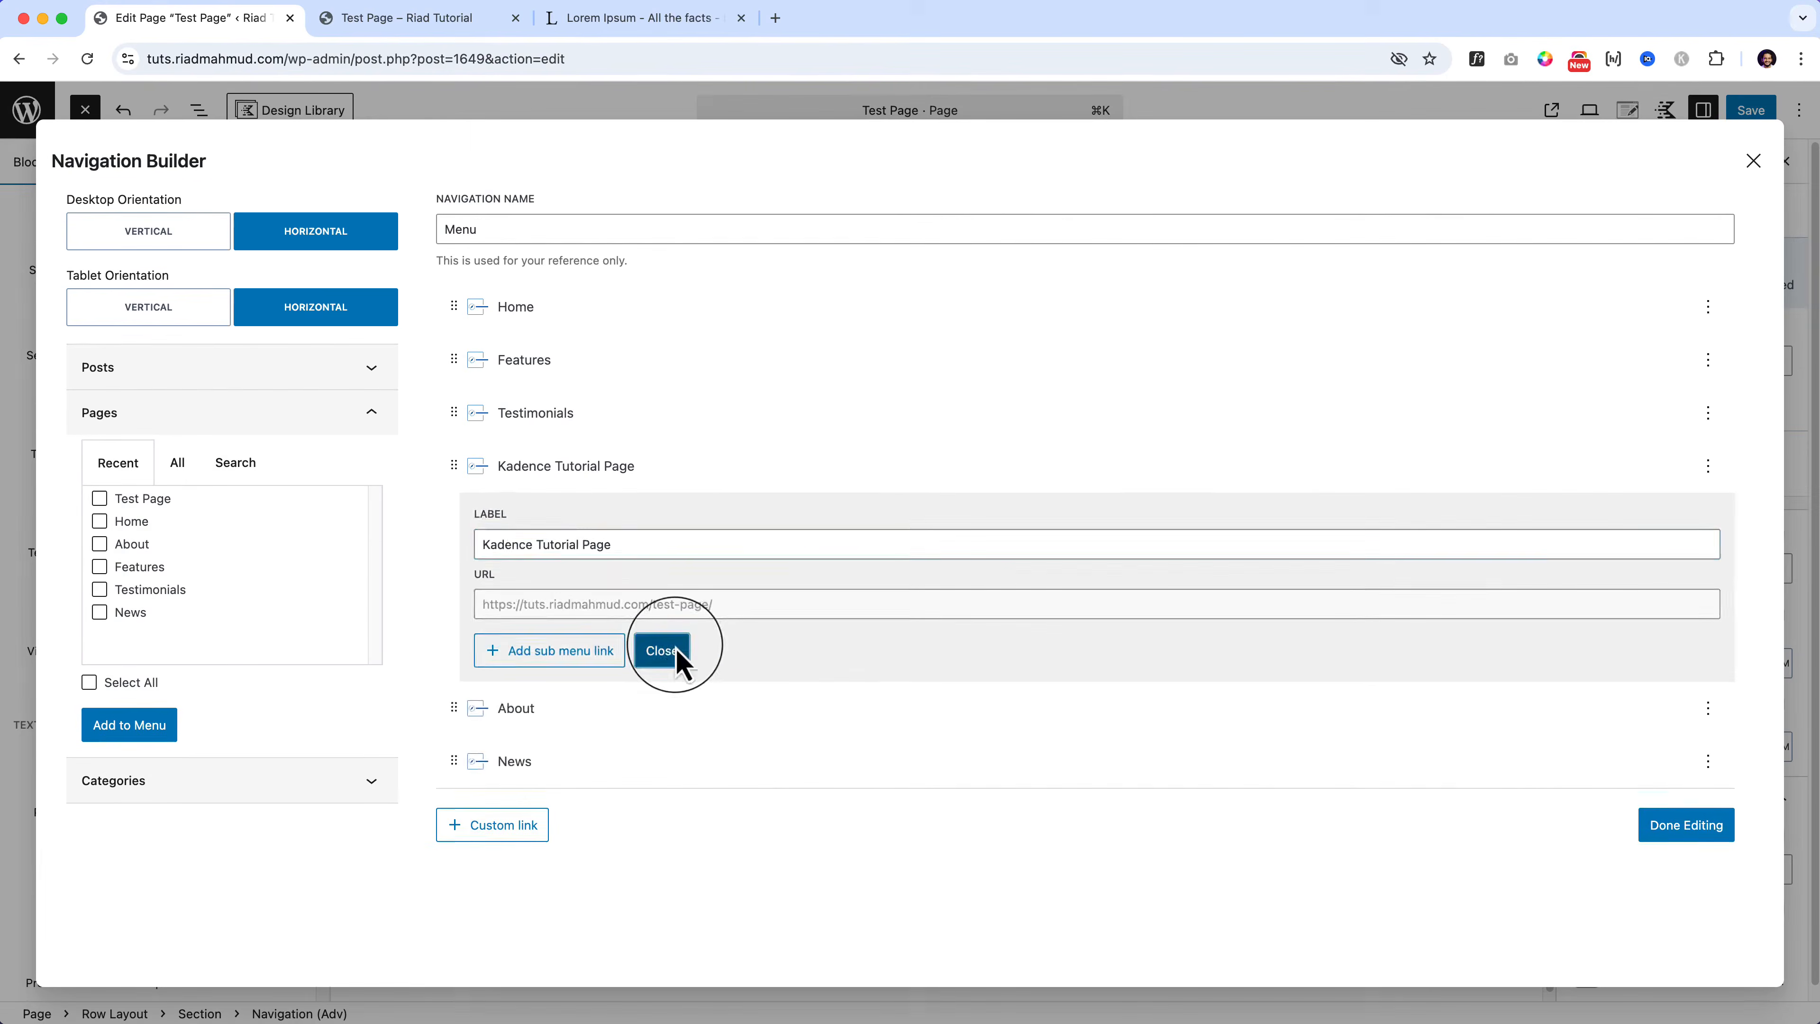
click(807, 681)
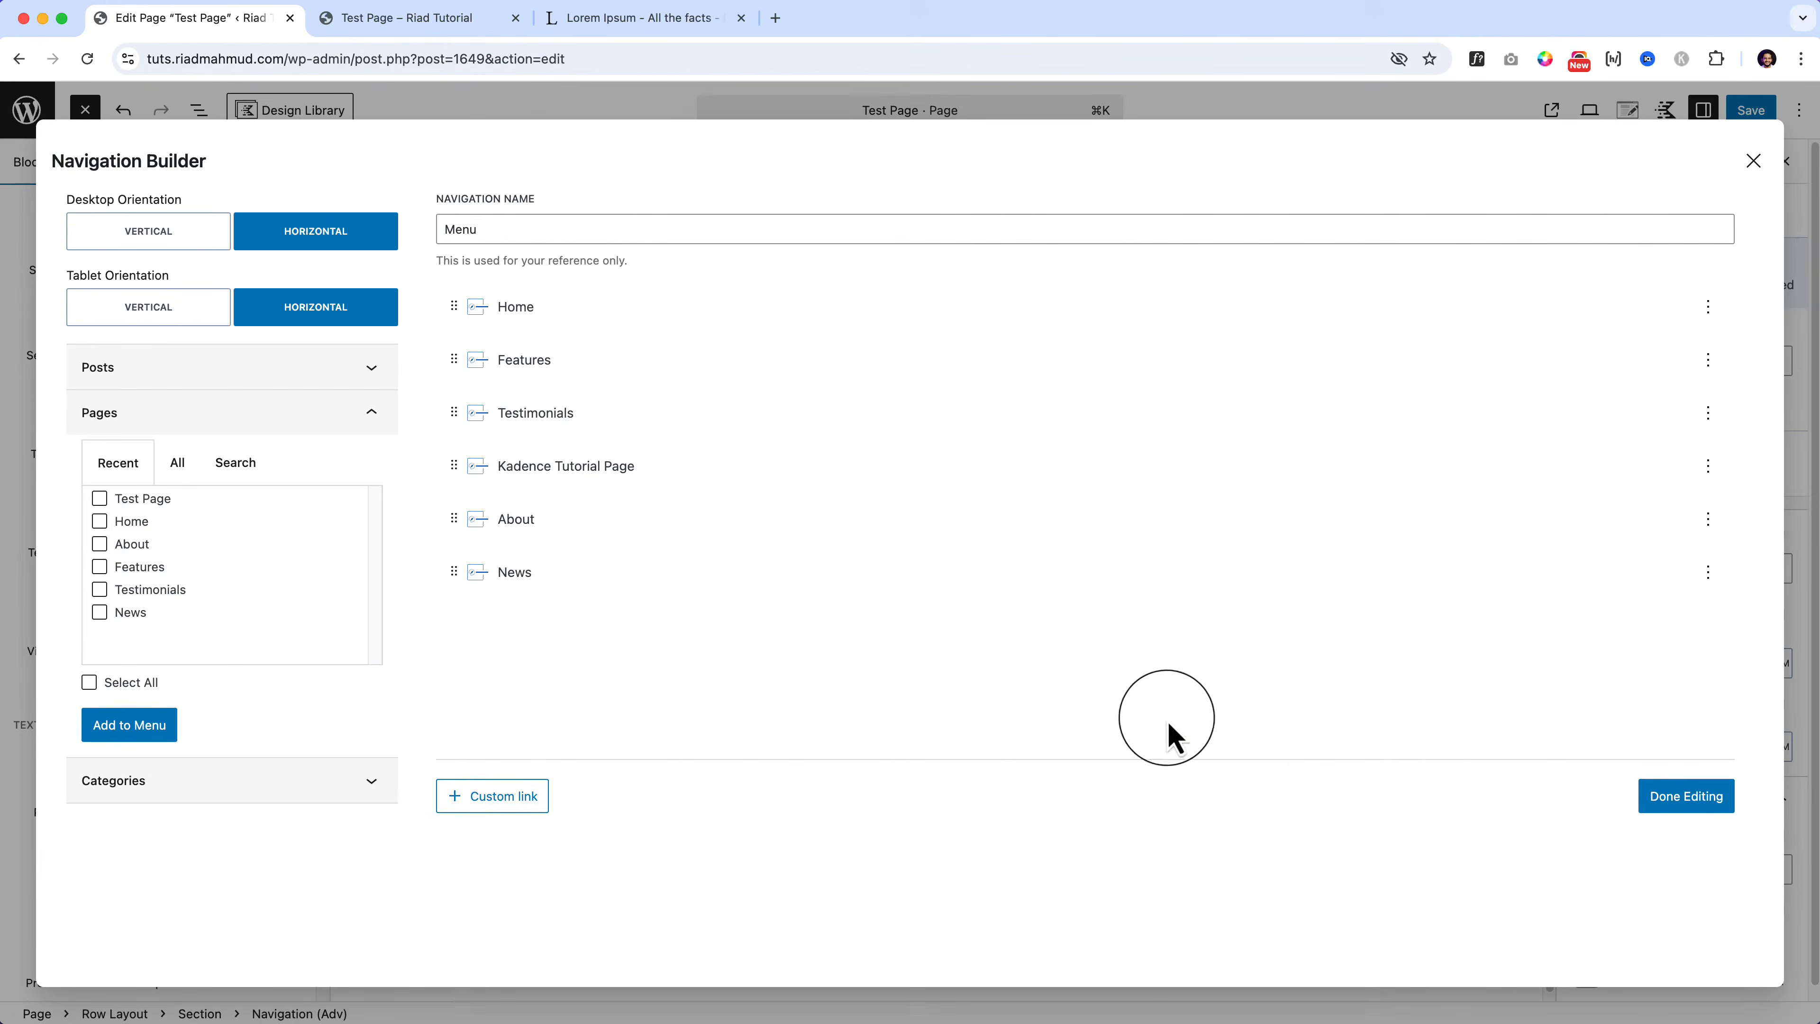
click(1686, 797)
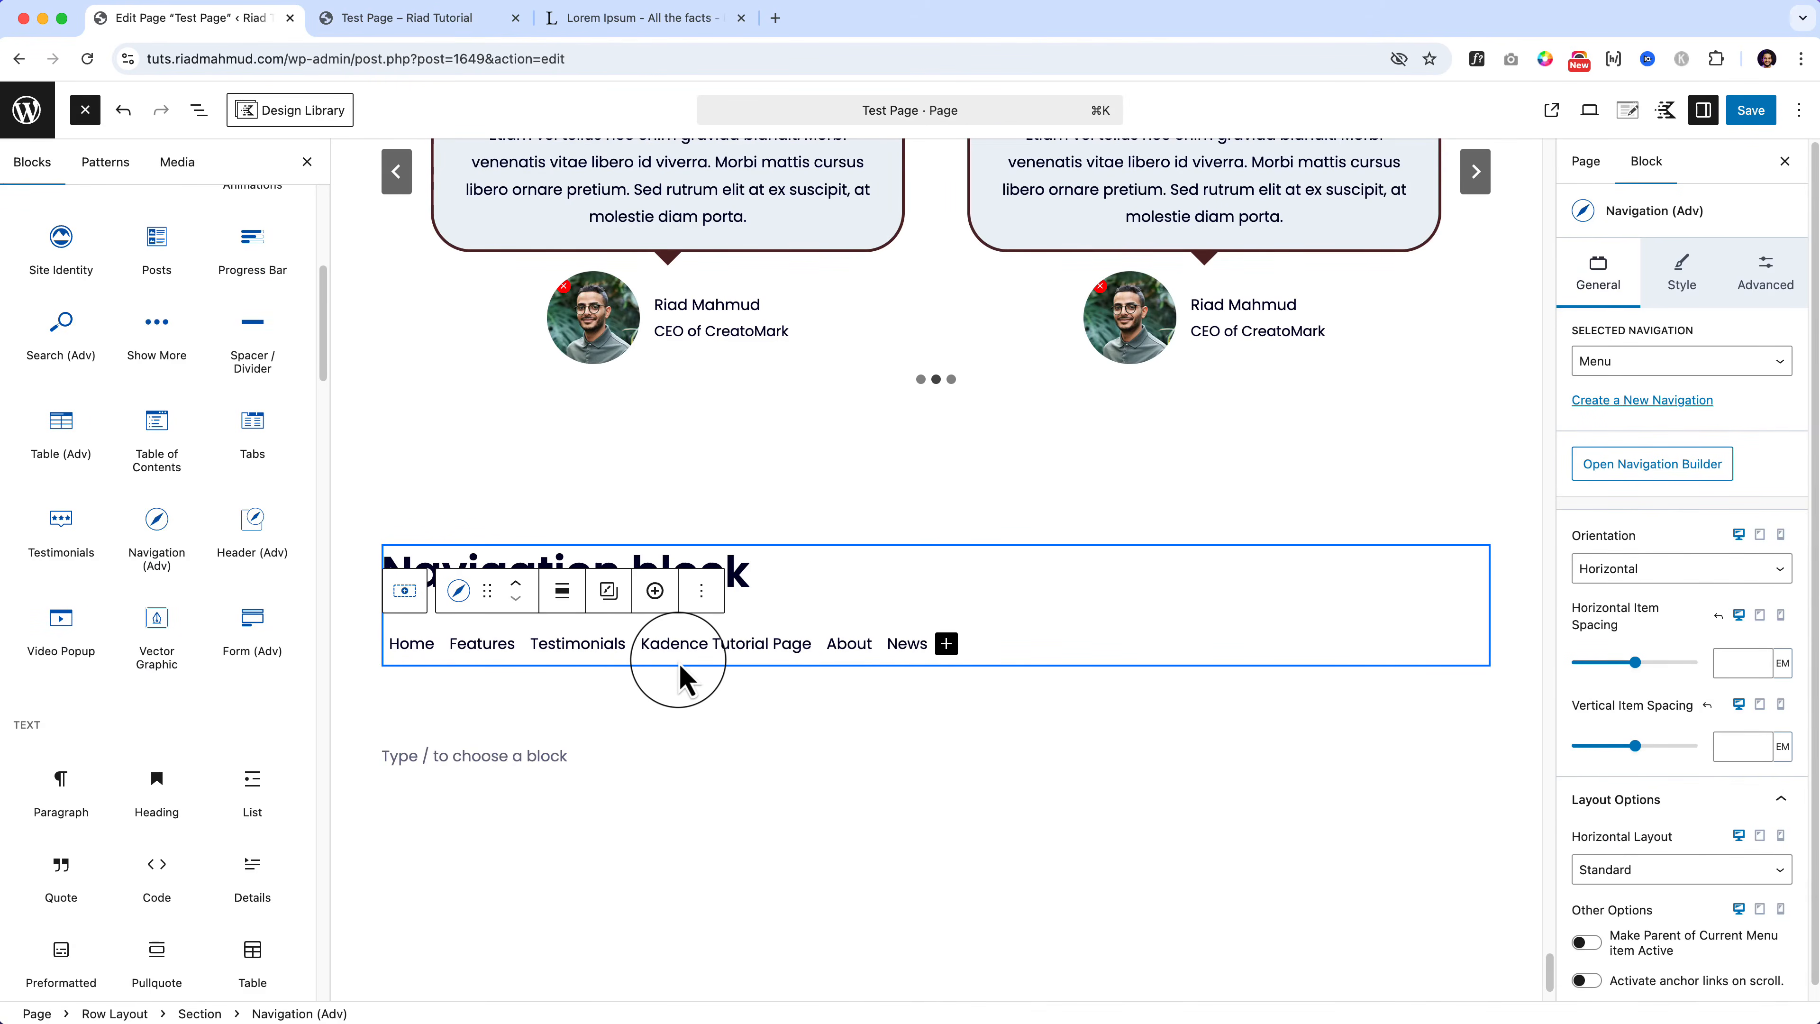
Step: Select the whole Navigation (Adv) block from the List View and save the page
click(848, 668)
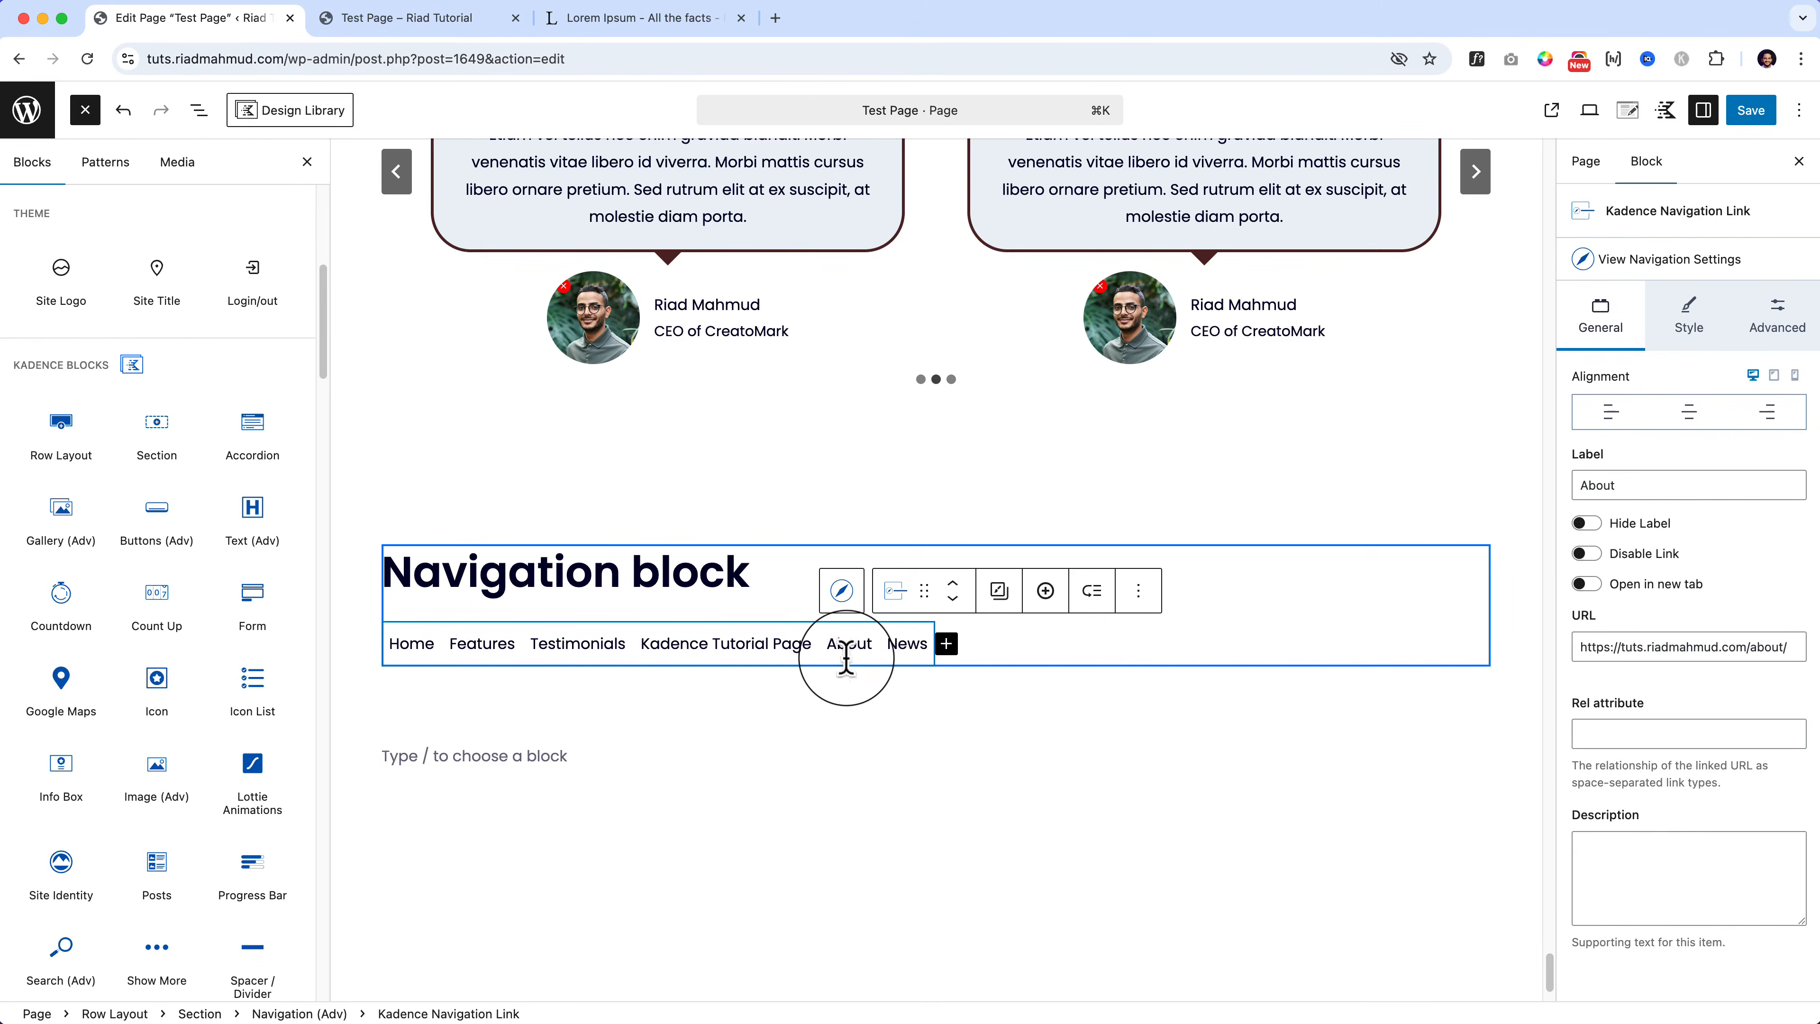
click(199, 109)
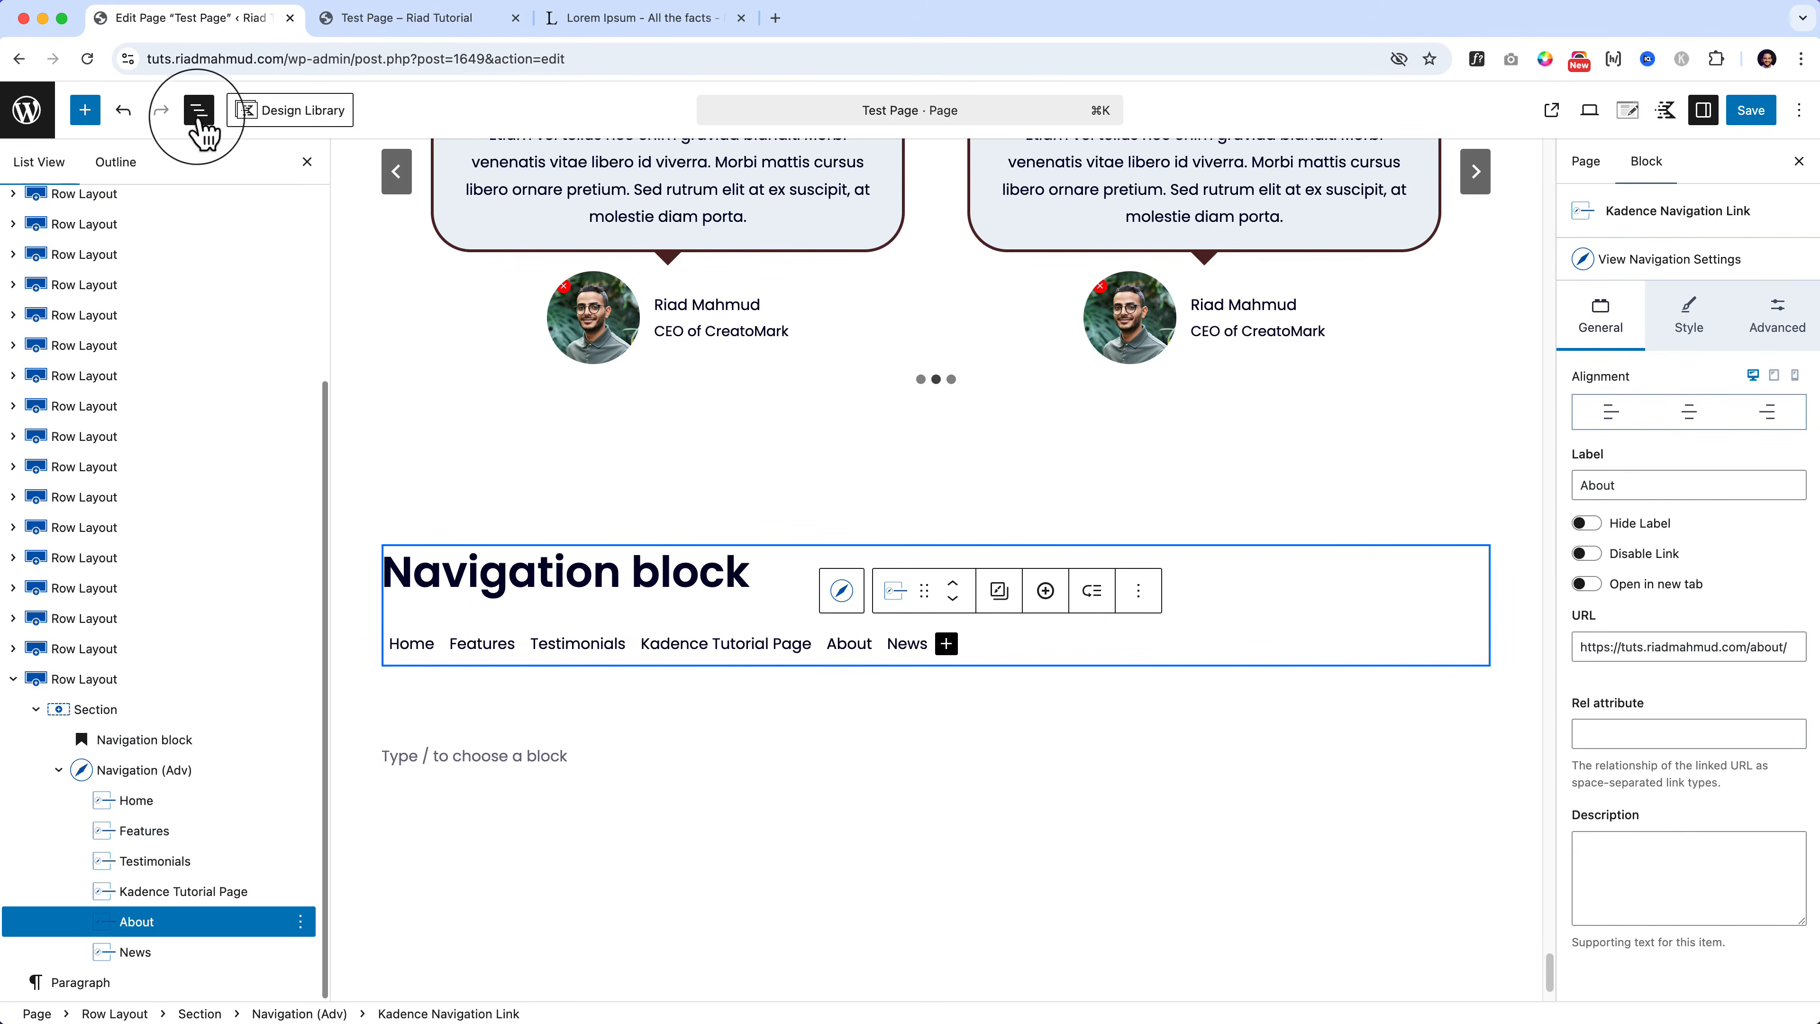
click(163, 774)
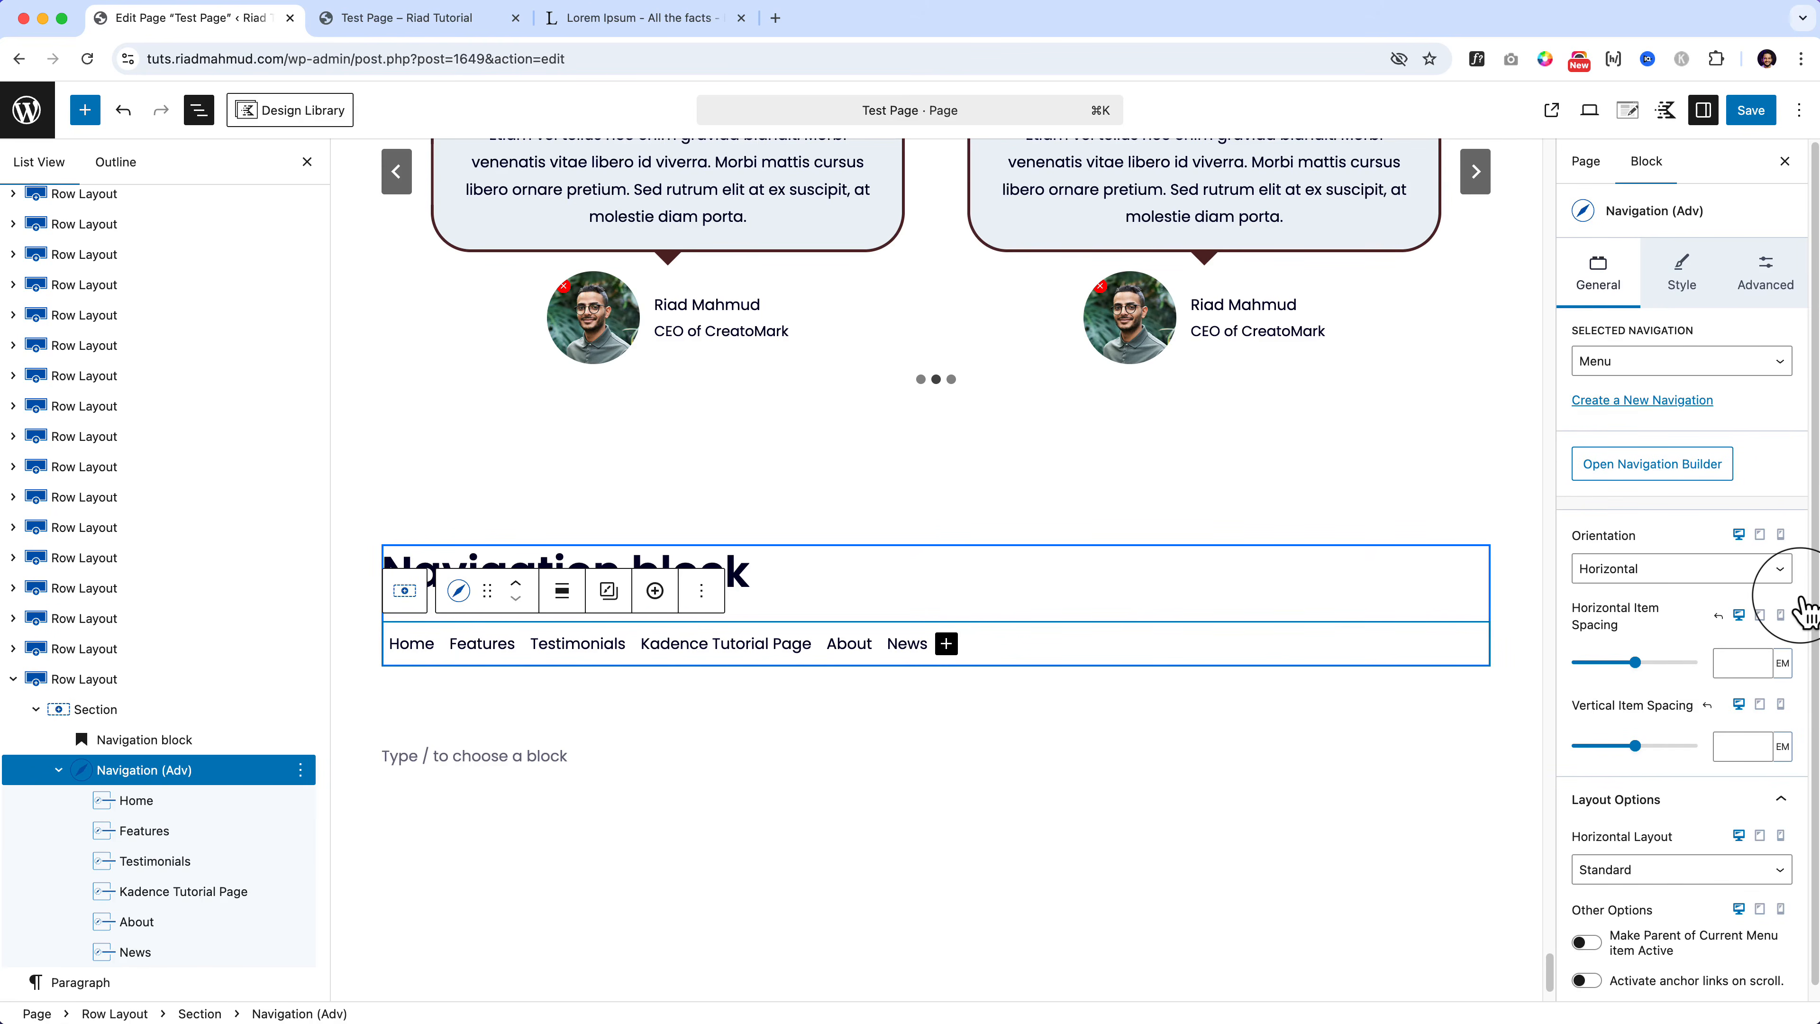
click(1748, 111)
Step: Confirm the save, check Kadence Tutorial Page in the live menu, and return to the editor
click(1742, 114)
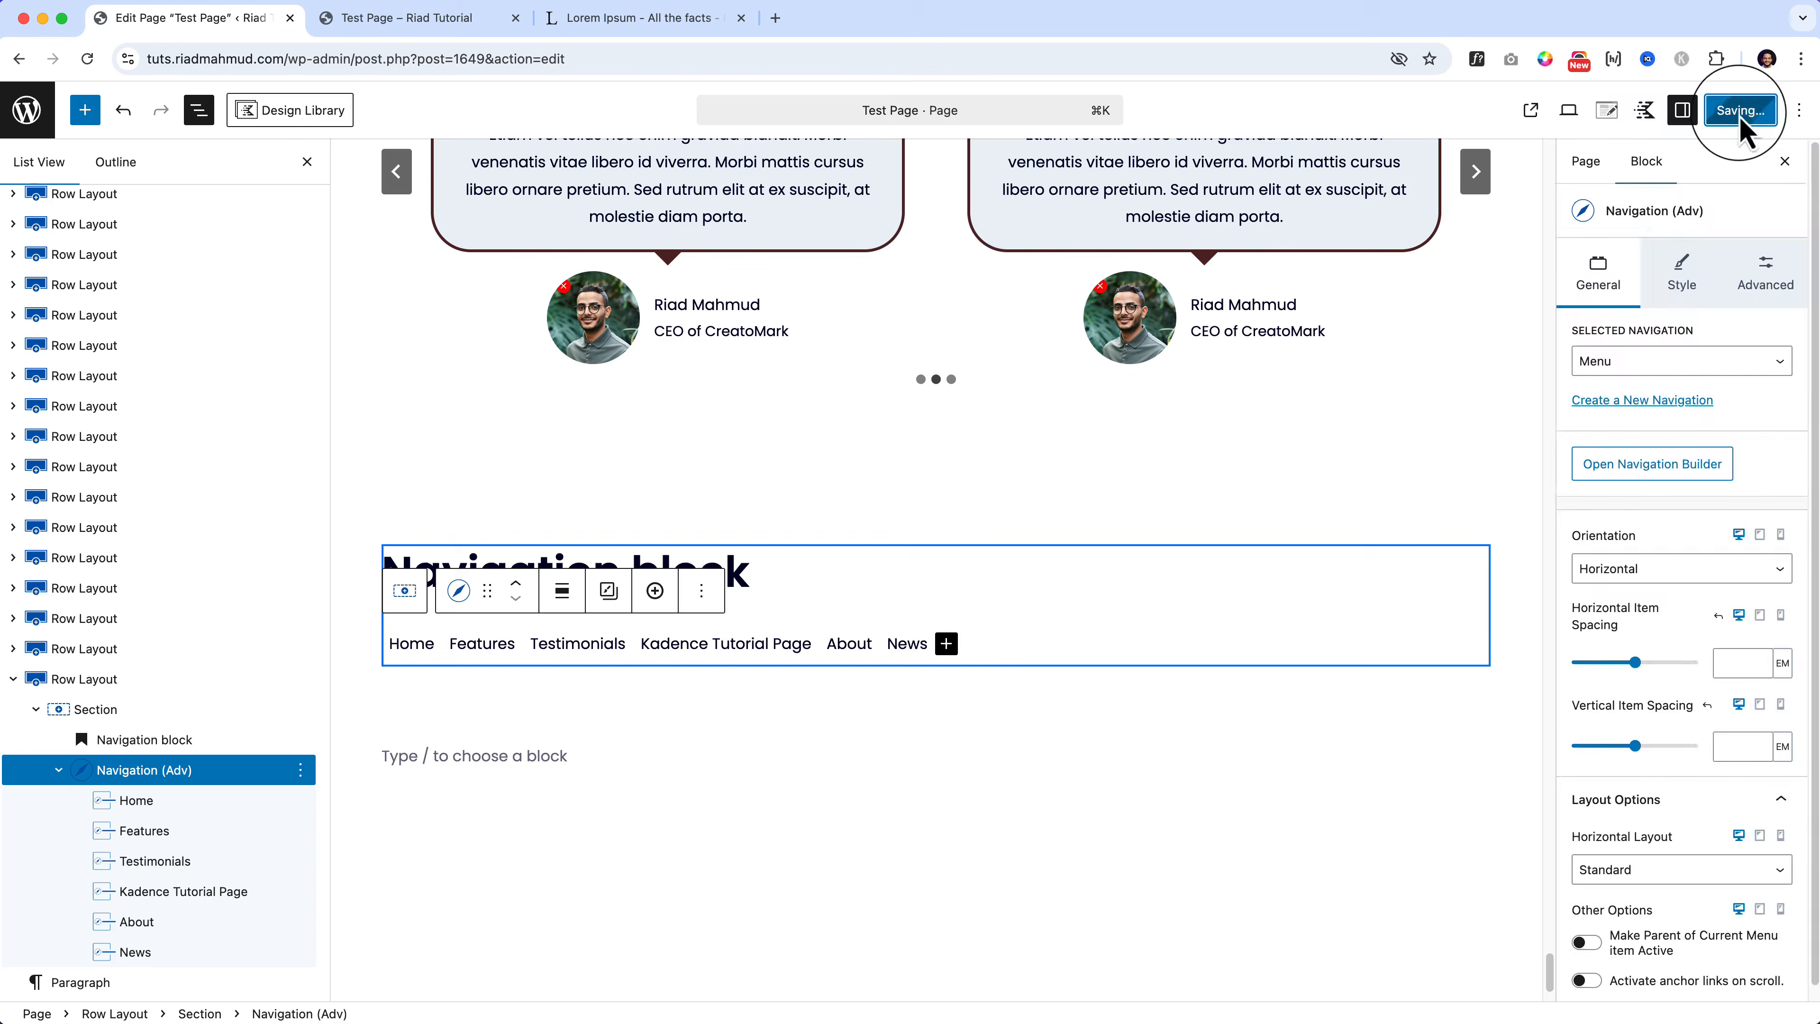
click(430, 20)
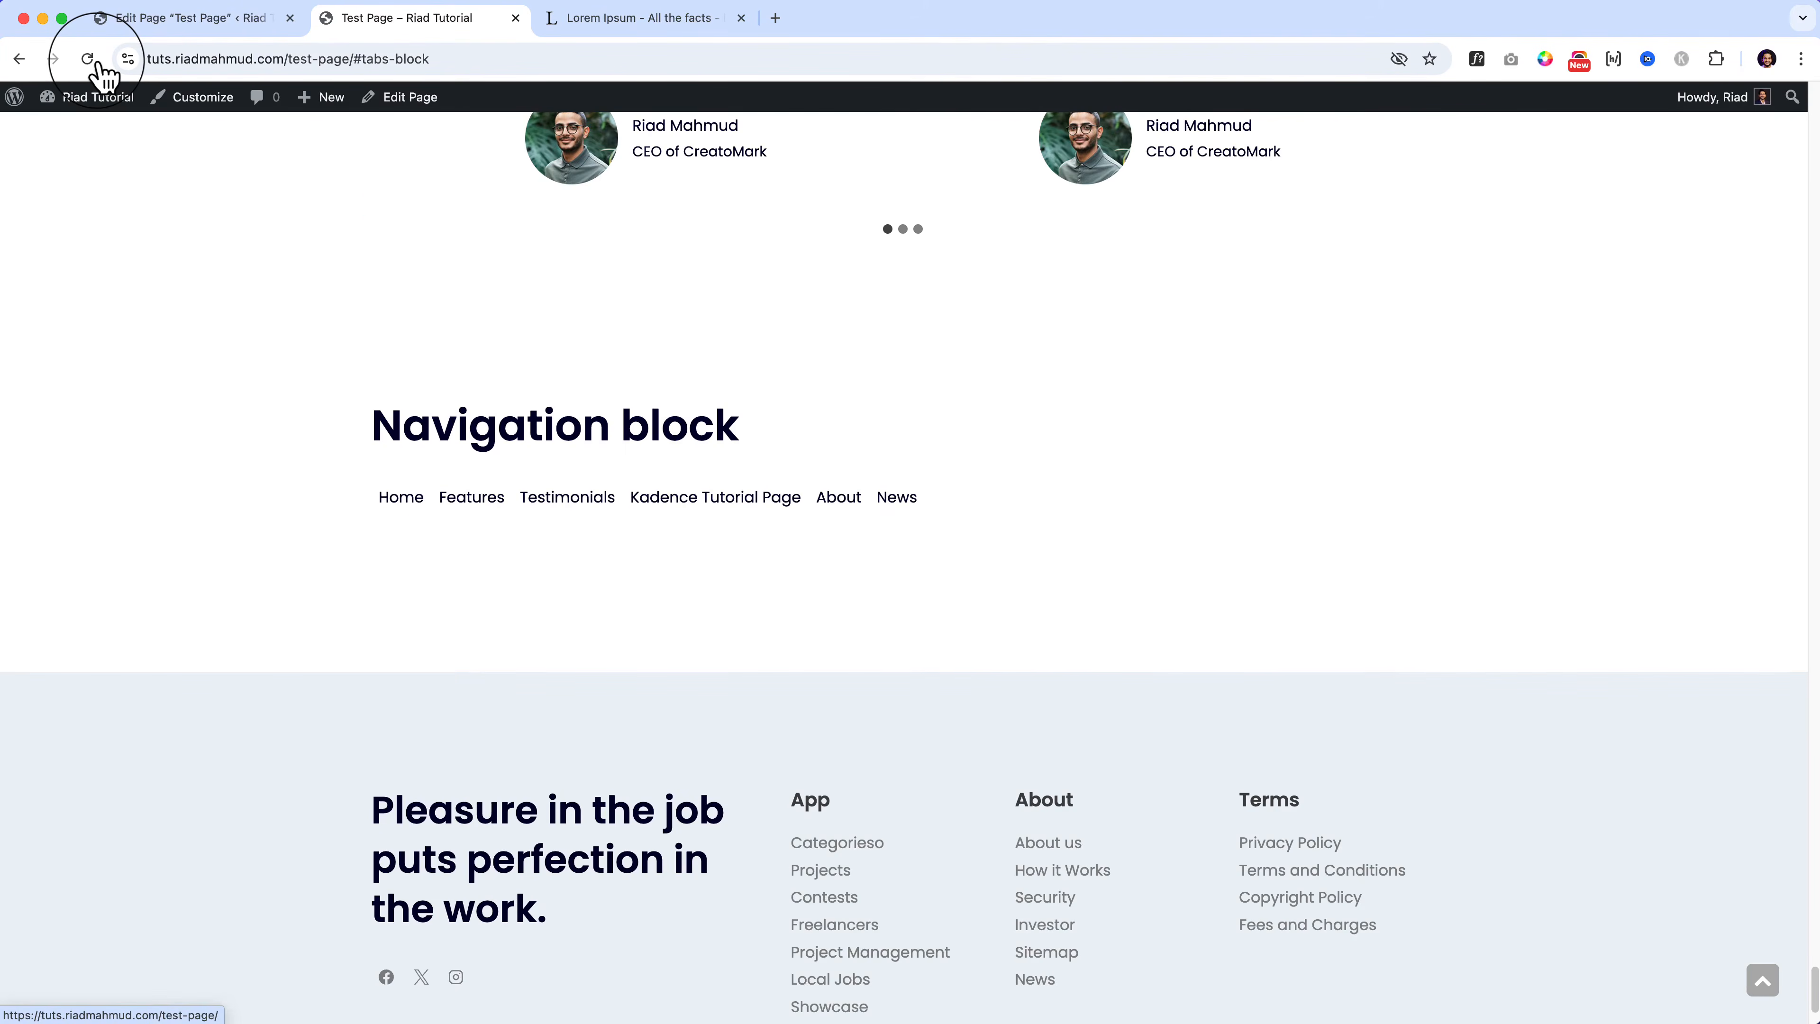
click(255, 18)
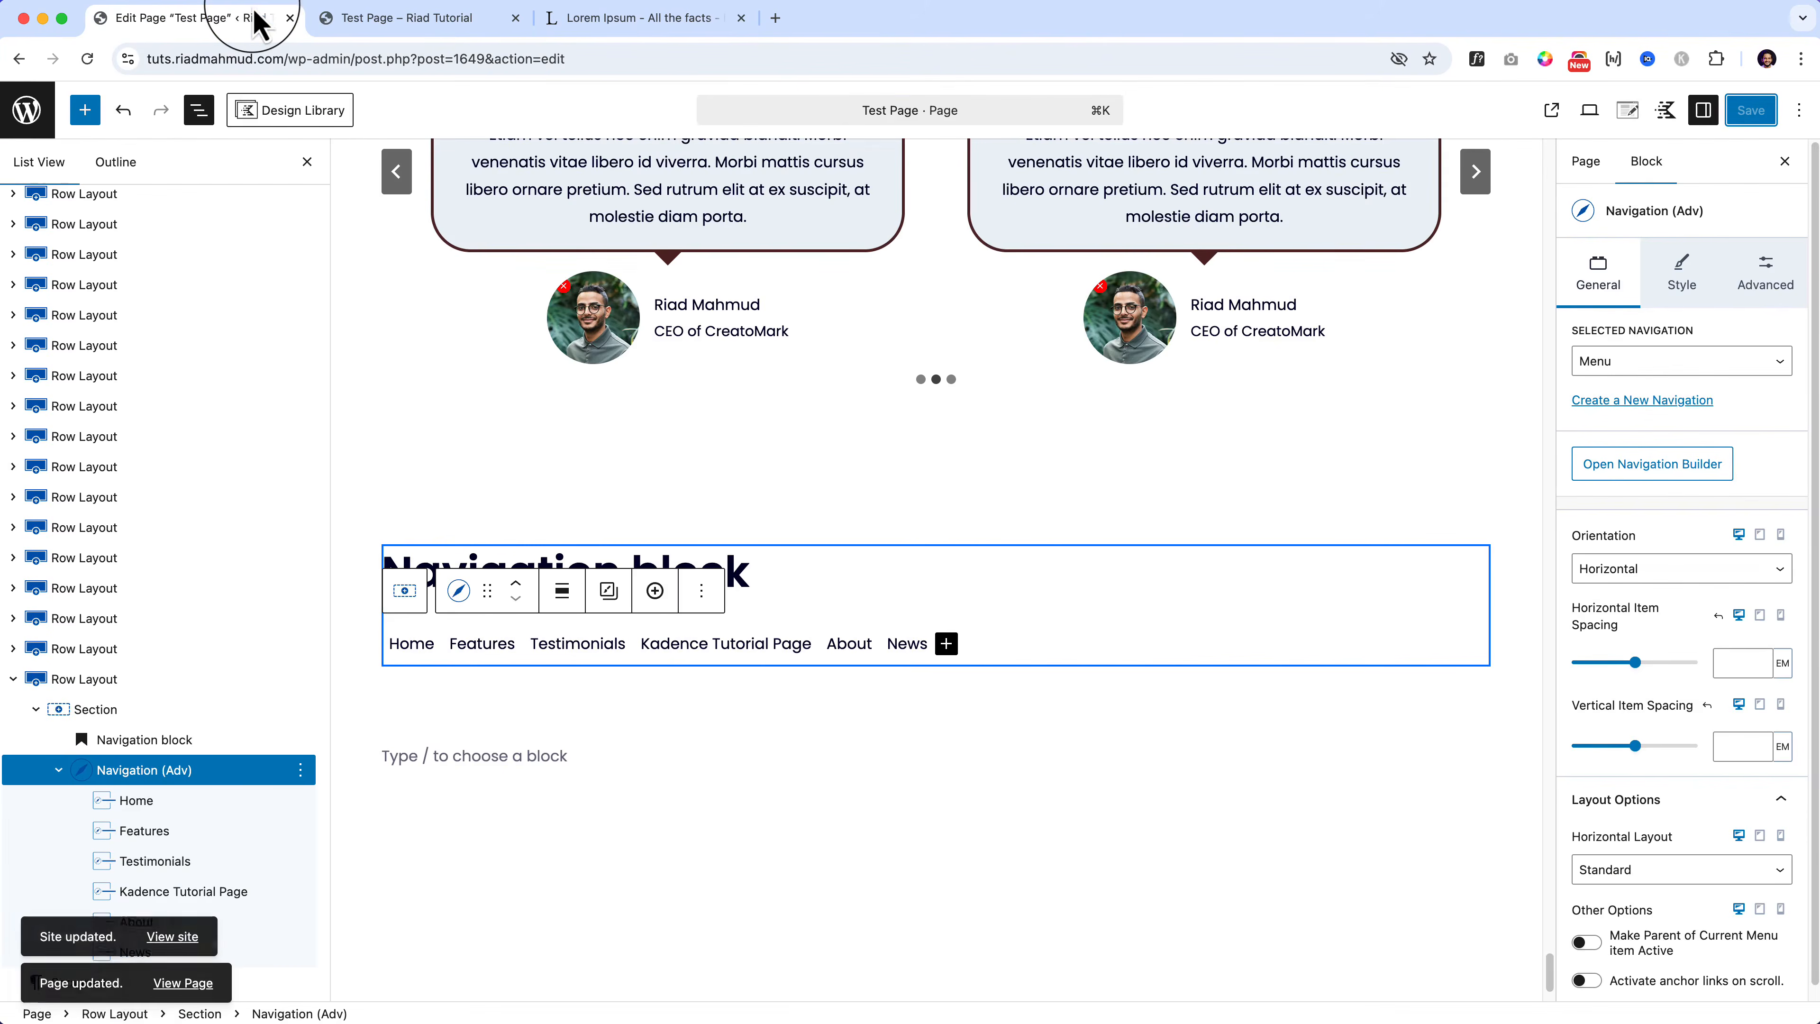
Step: Confirm Menu as the selected navigation, then open and close the Navigation Builder
click(1648, 363)
click(1753, 409)
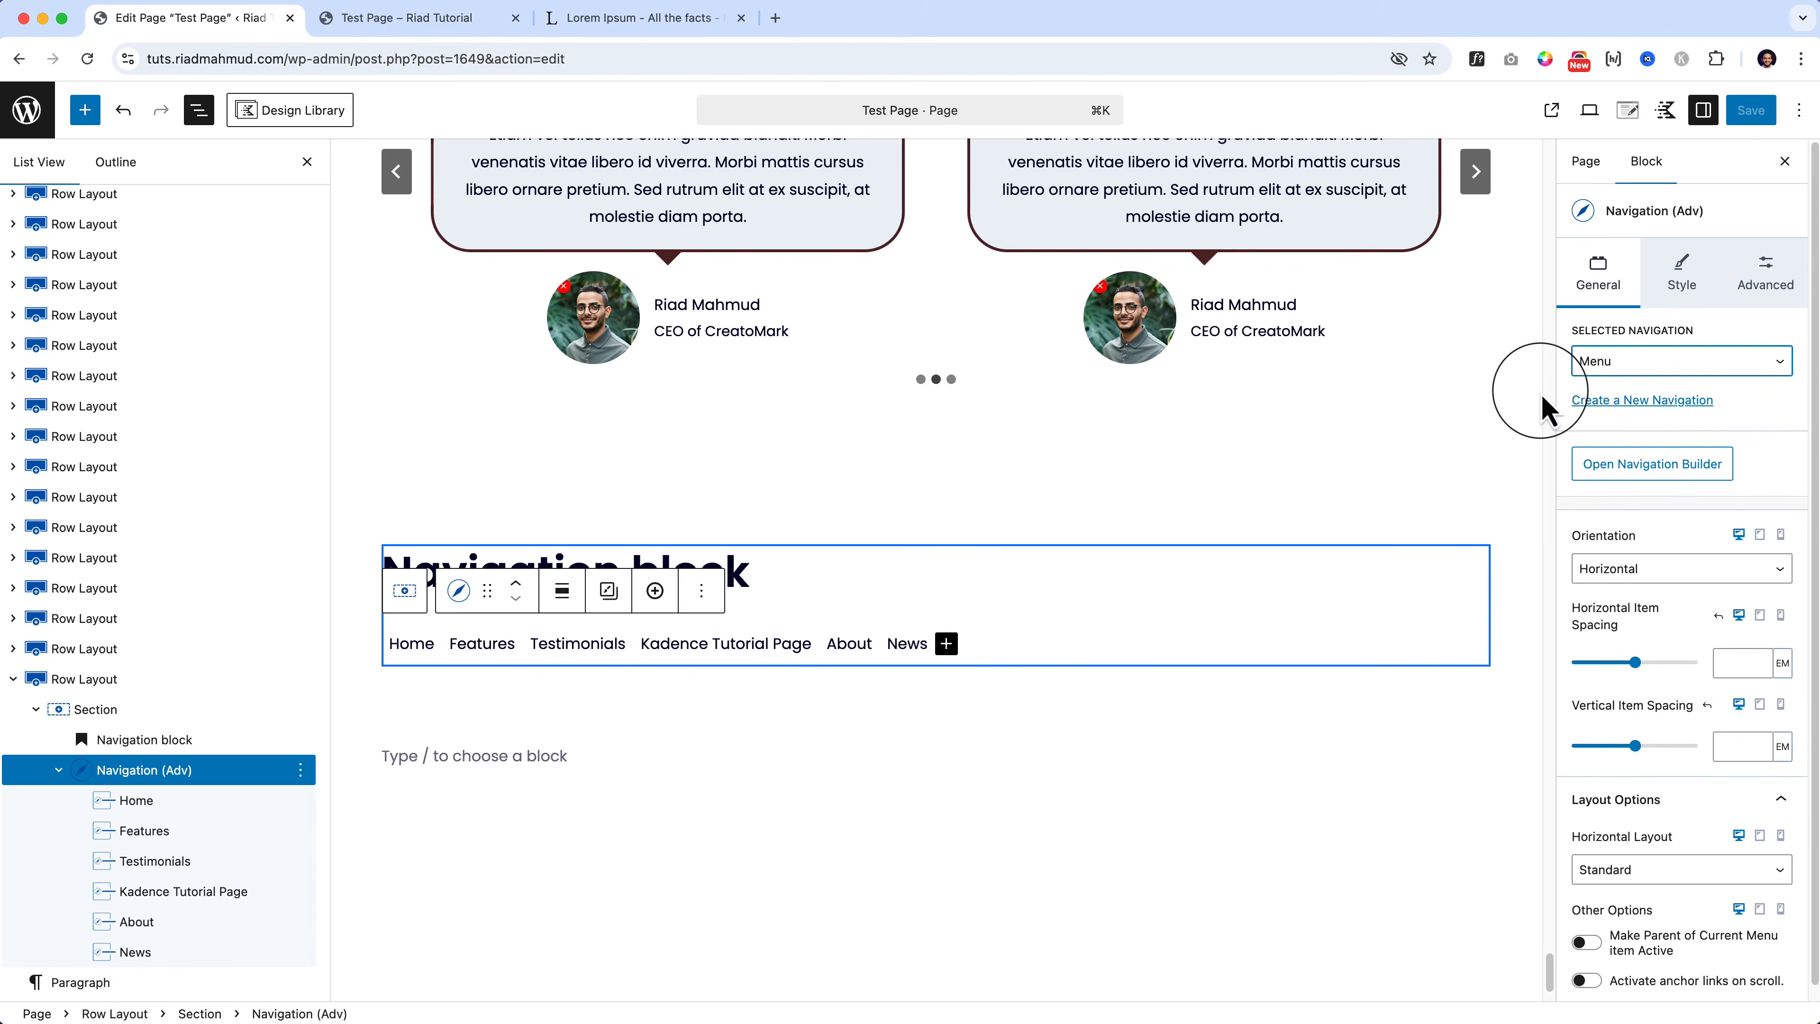
click(1655, 467)
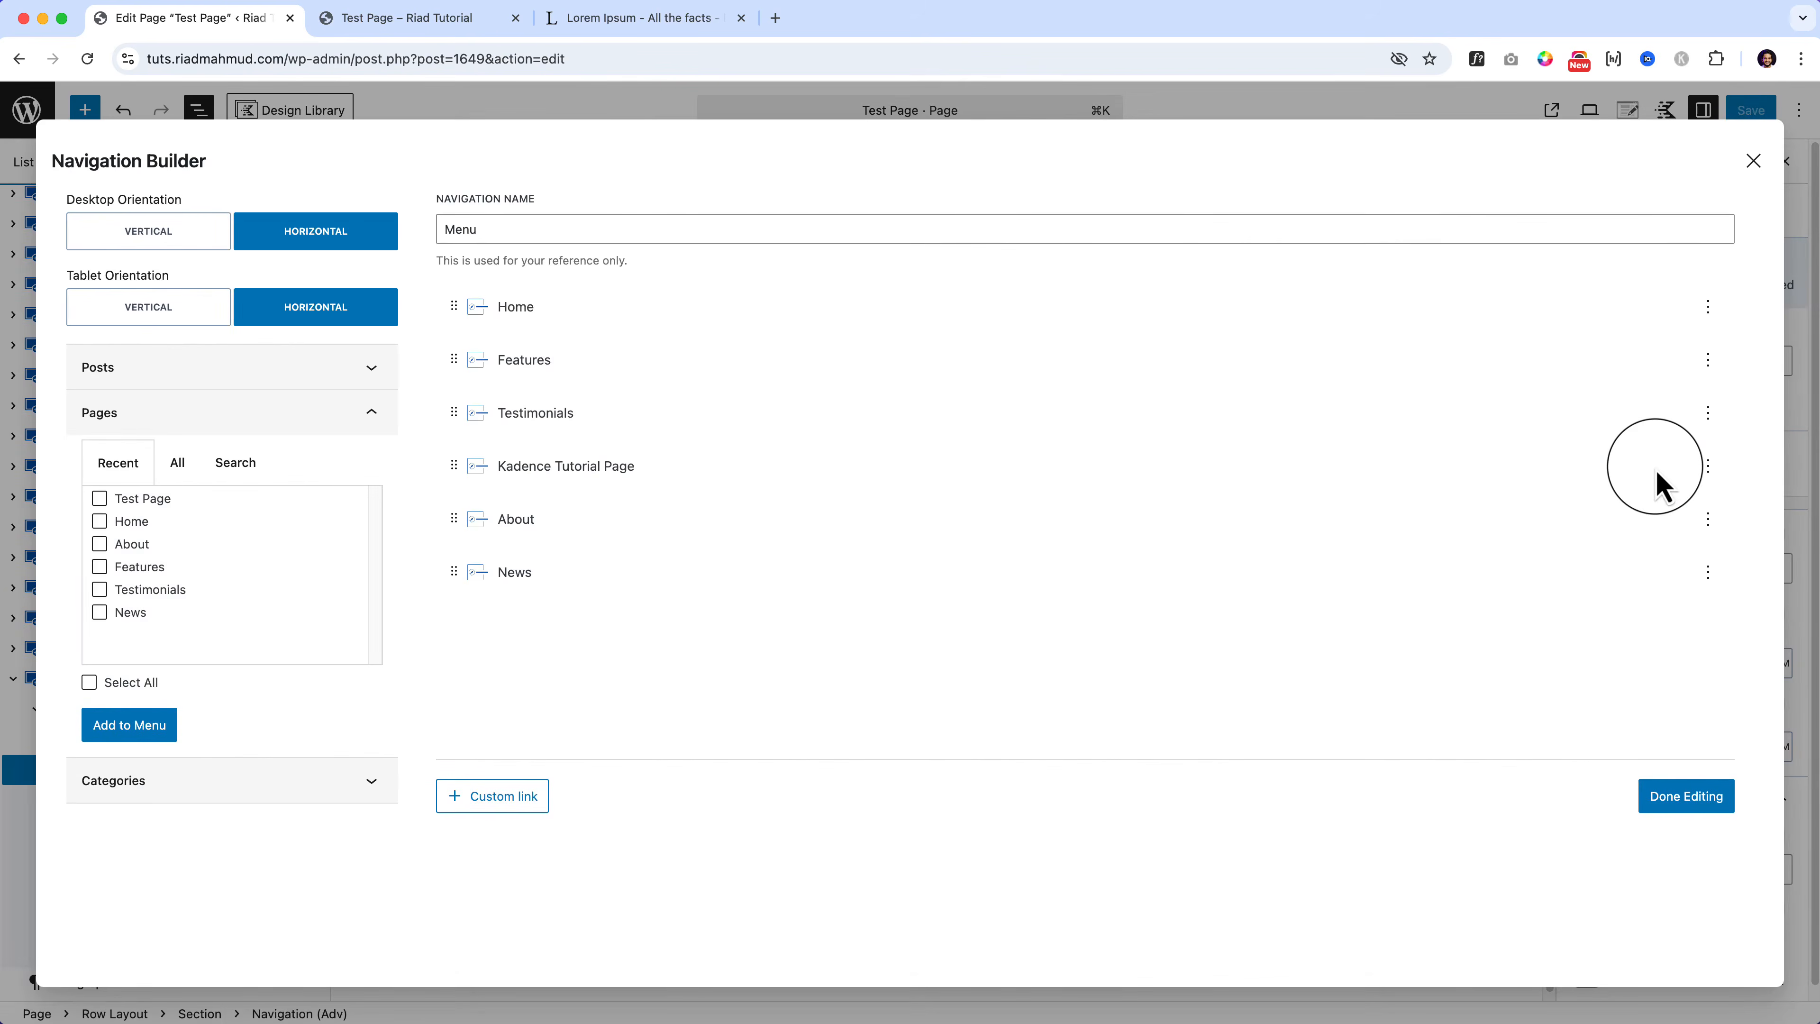
click(1753, 160)
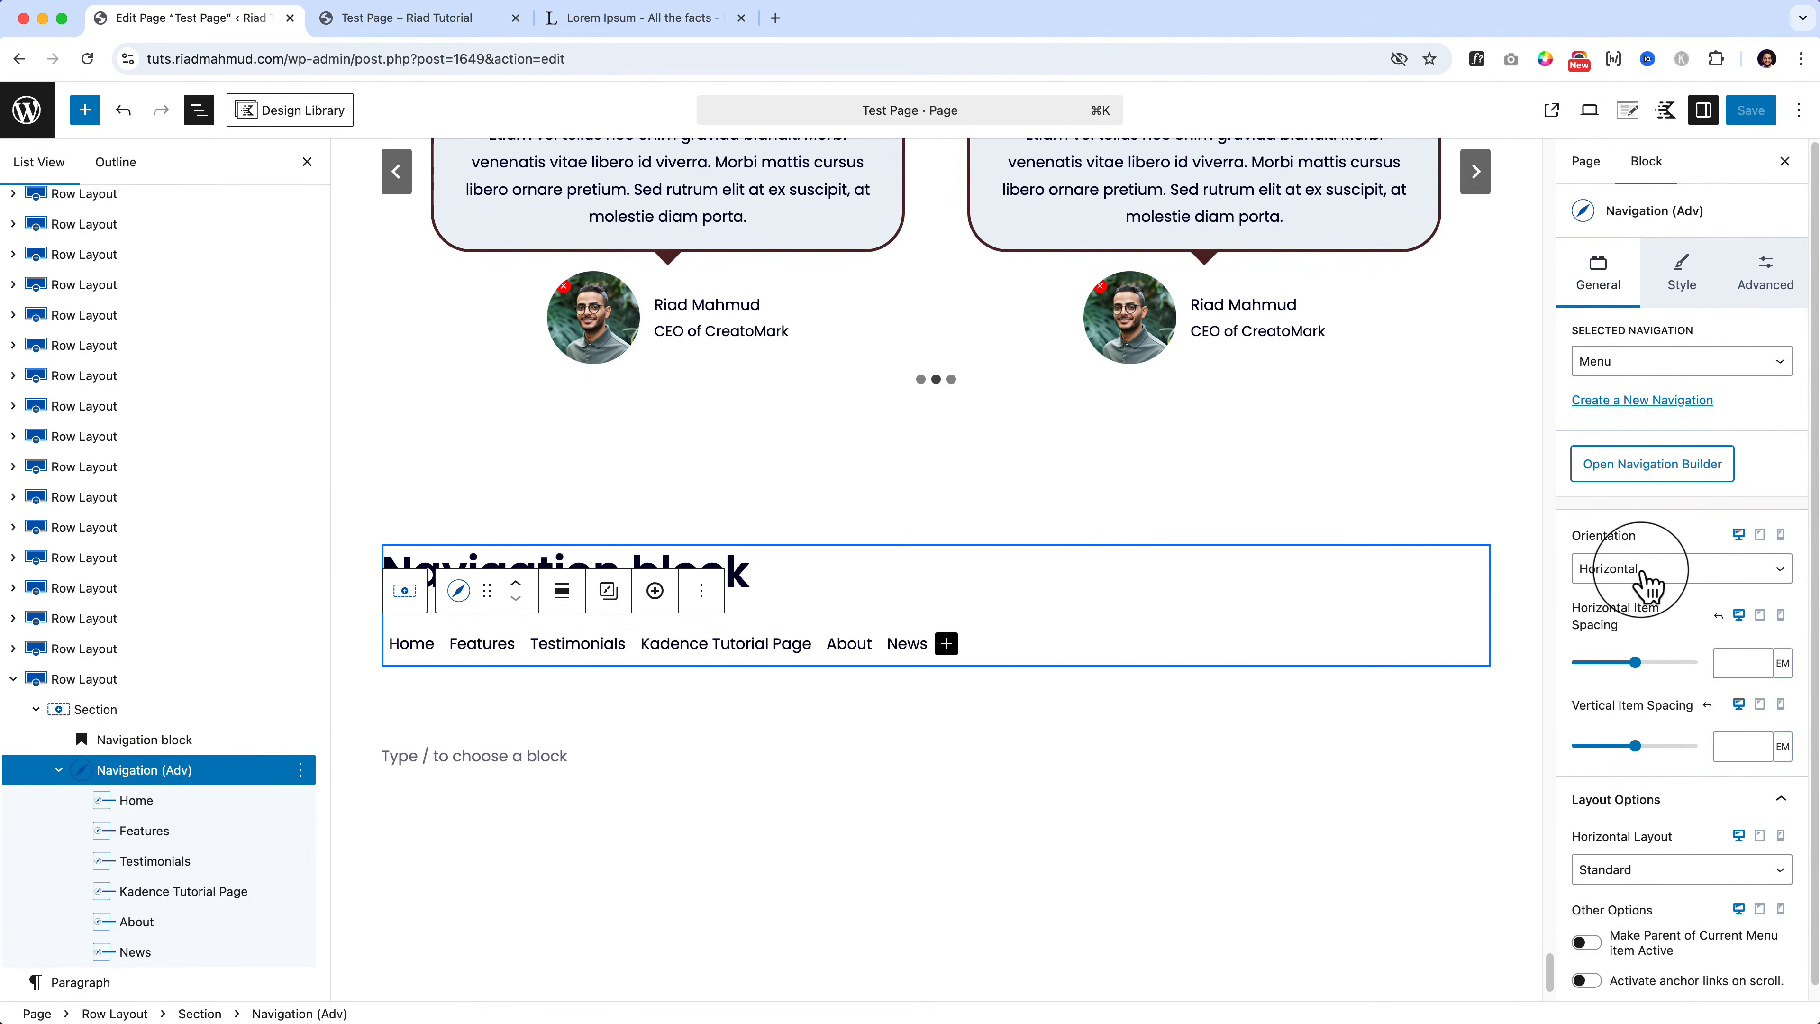
Step: Switch the menu orientation to Vertical, then back to Horizontal
click(1648, 574)
click(1652, 600)
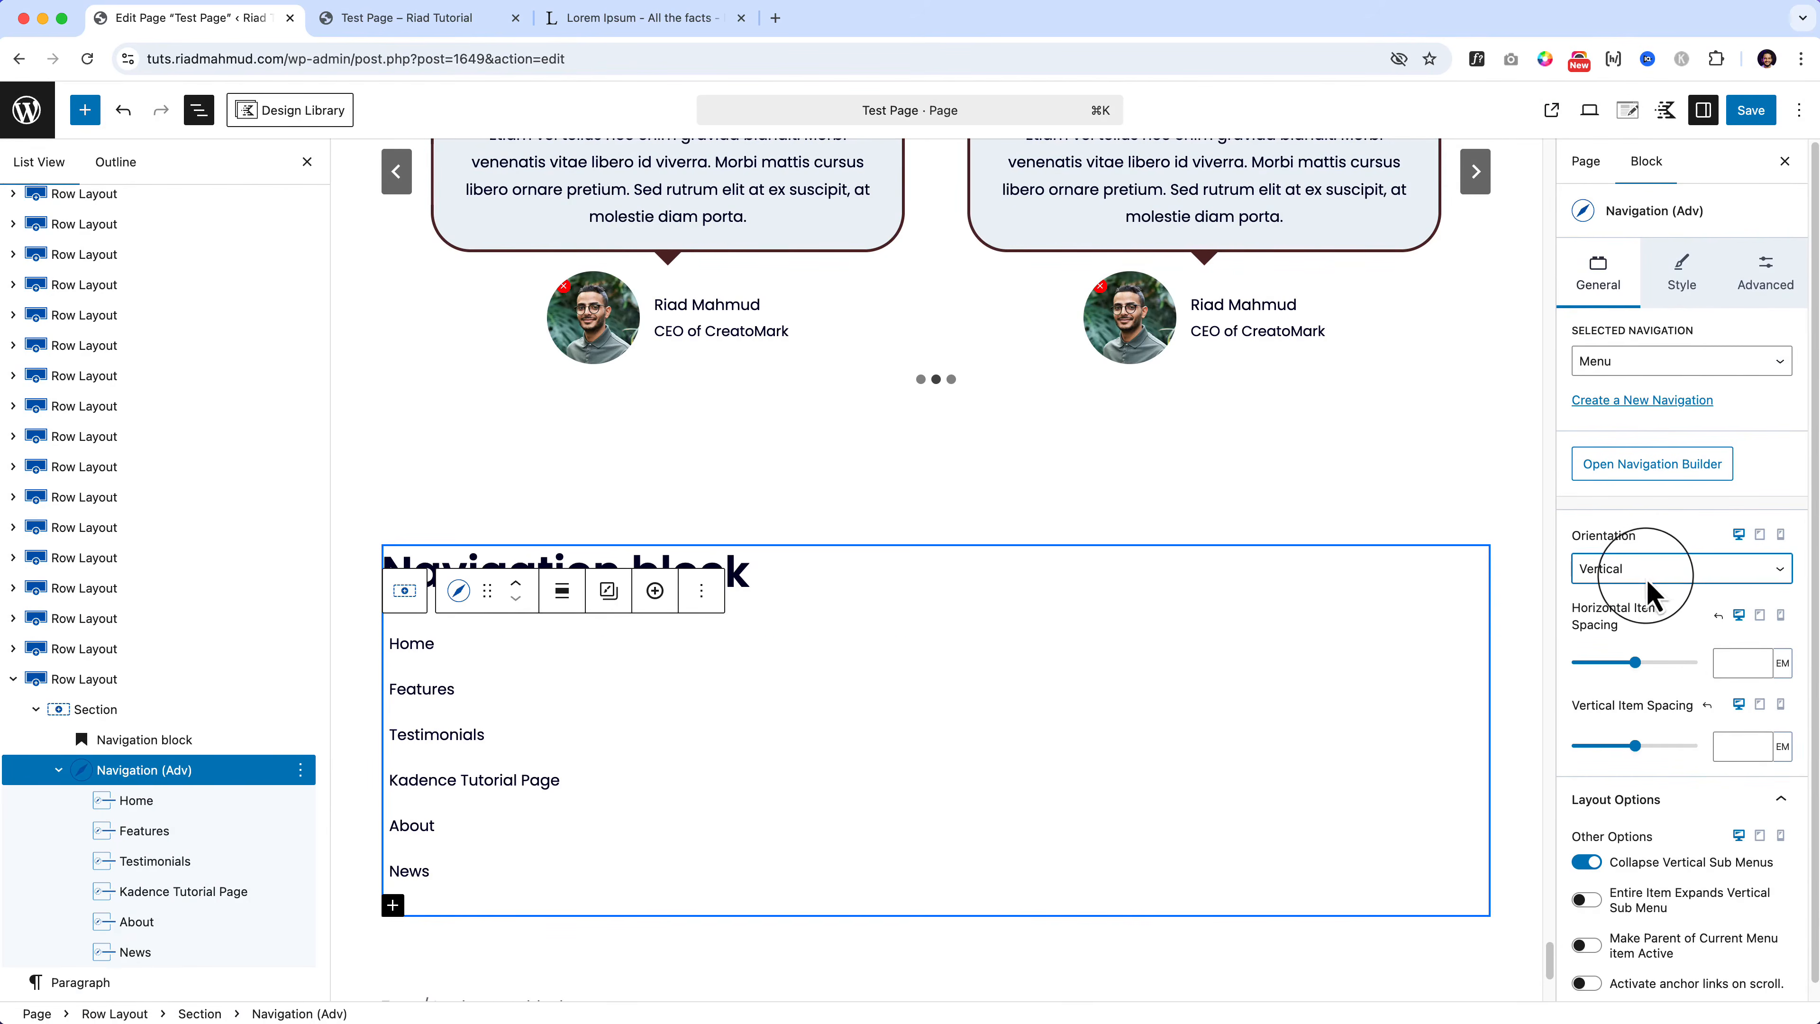
click(1648, 578)
click(1648, 546)
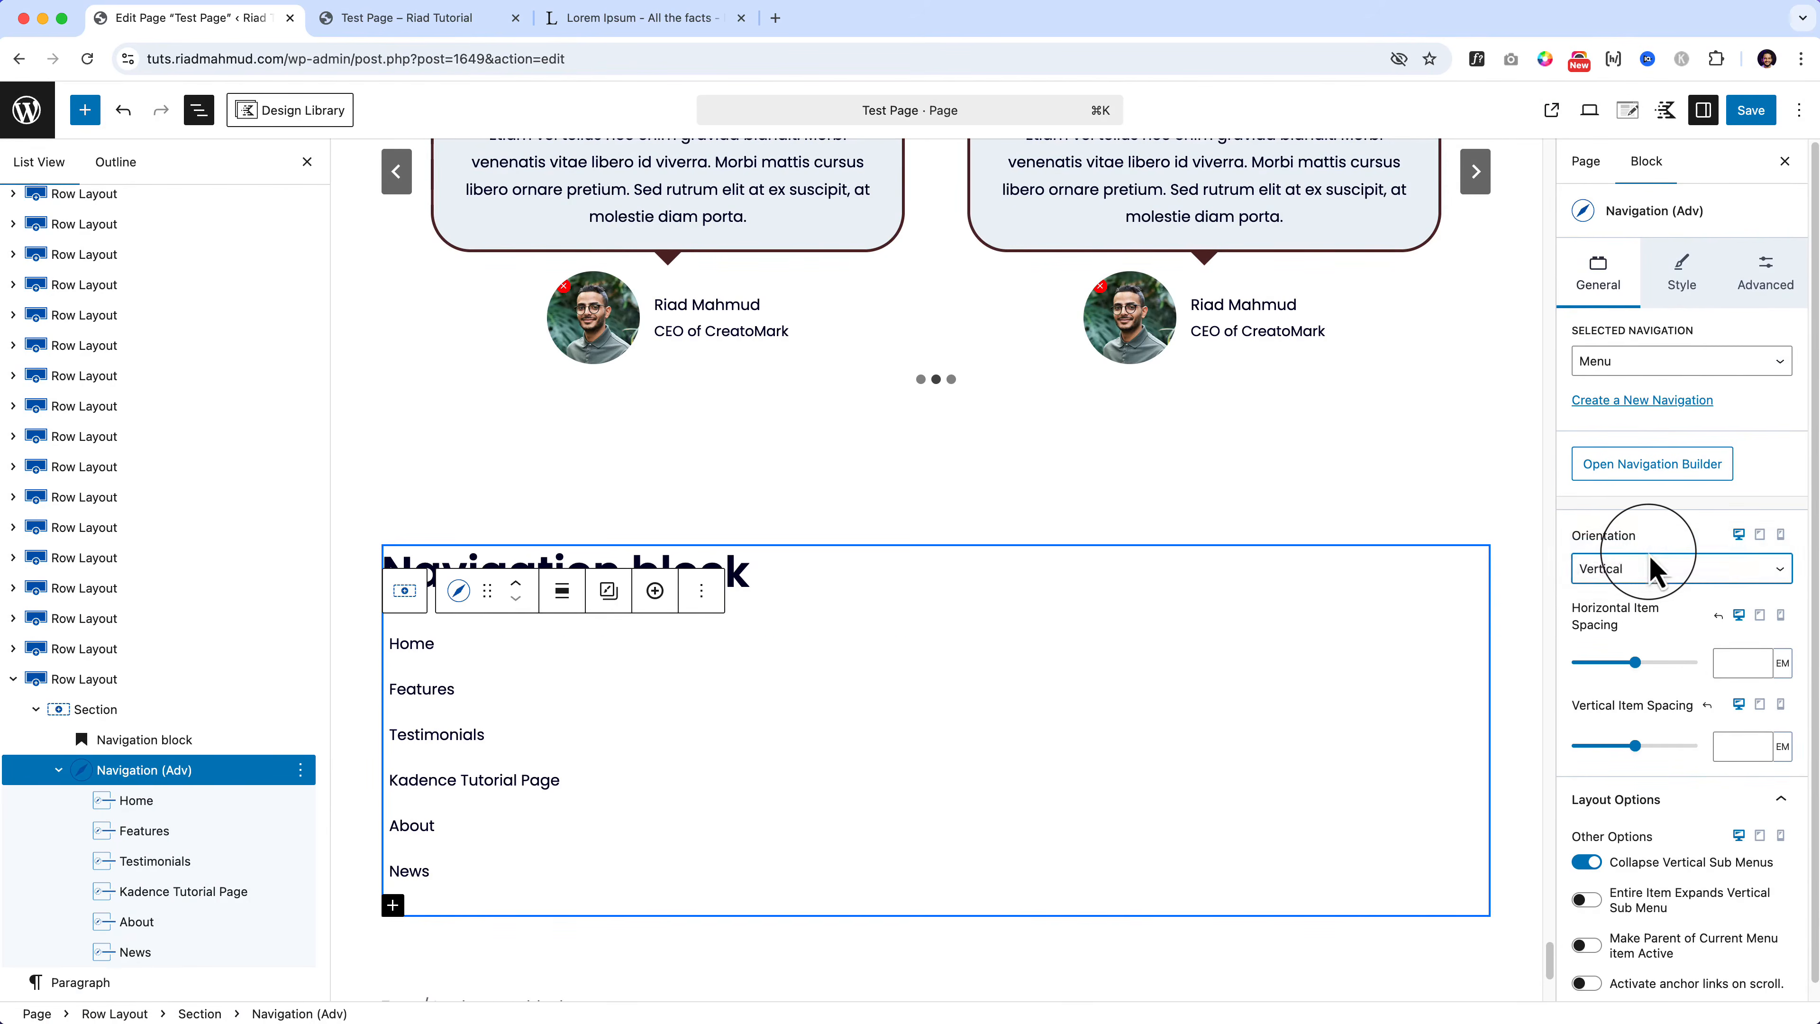
Step: Add a 'Test Submenu' sub-link with URL # under Testimonials
click(1655, 464)
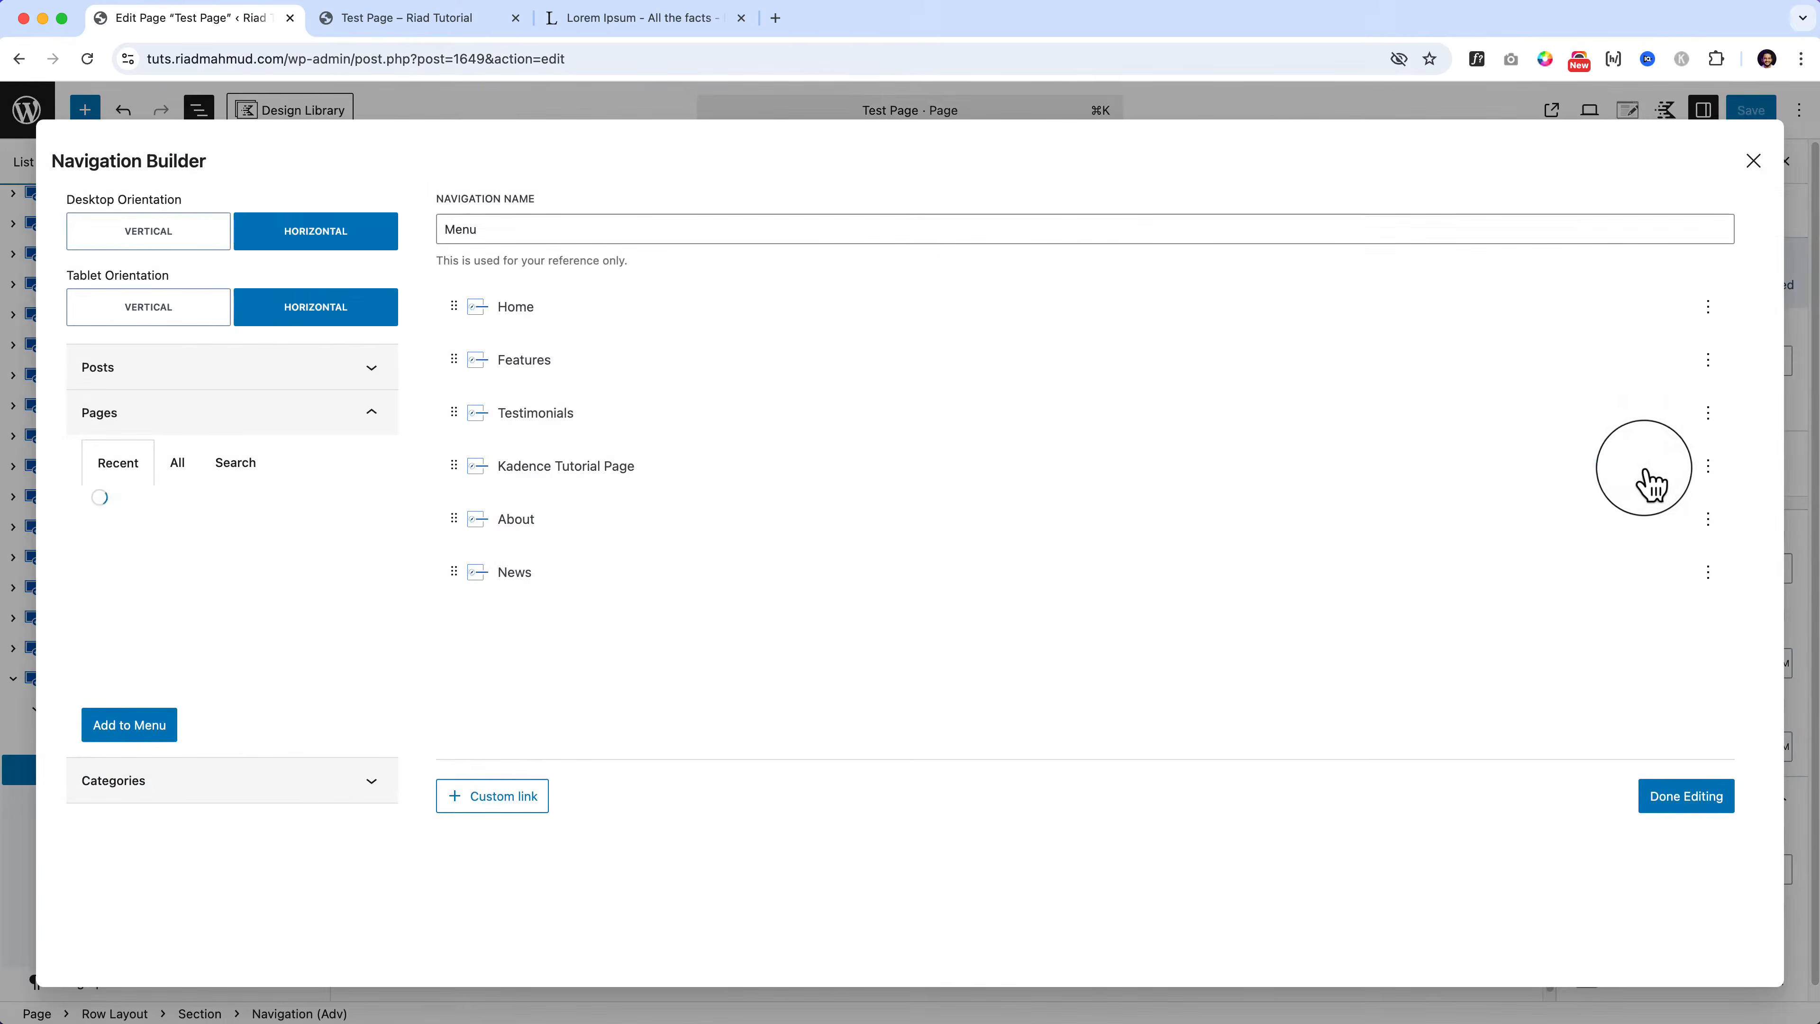
click(577, 429)
click(577, 605)
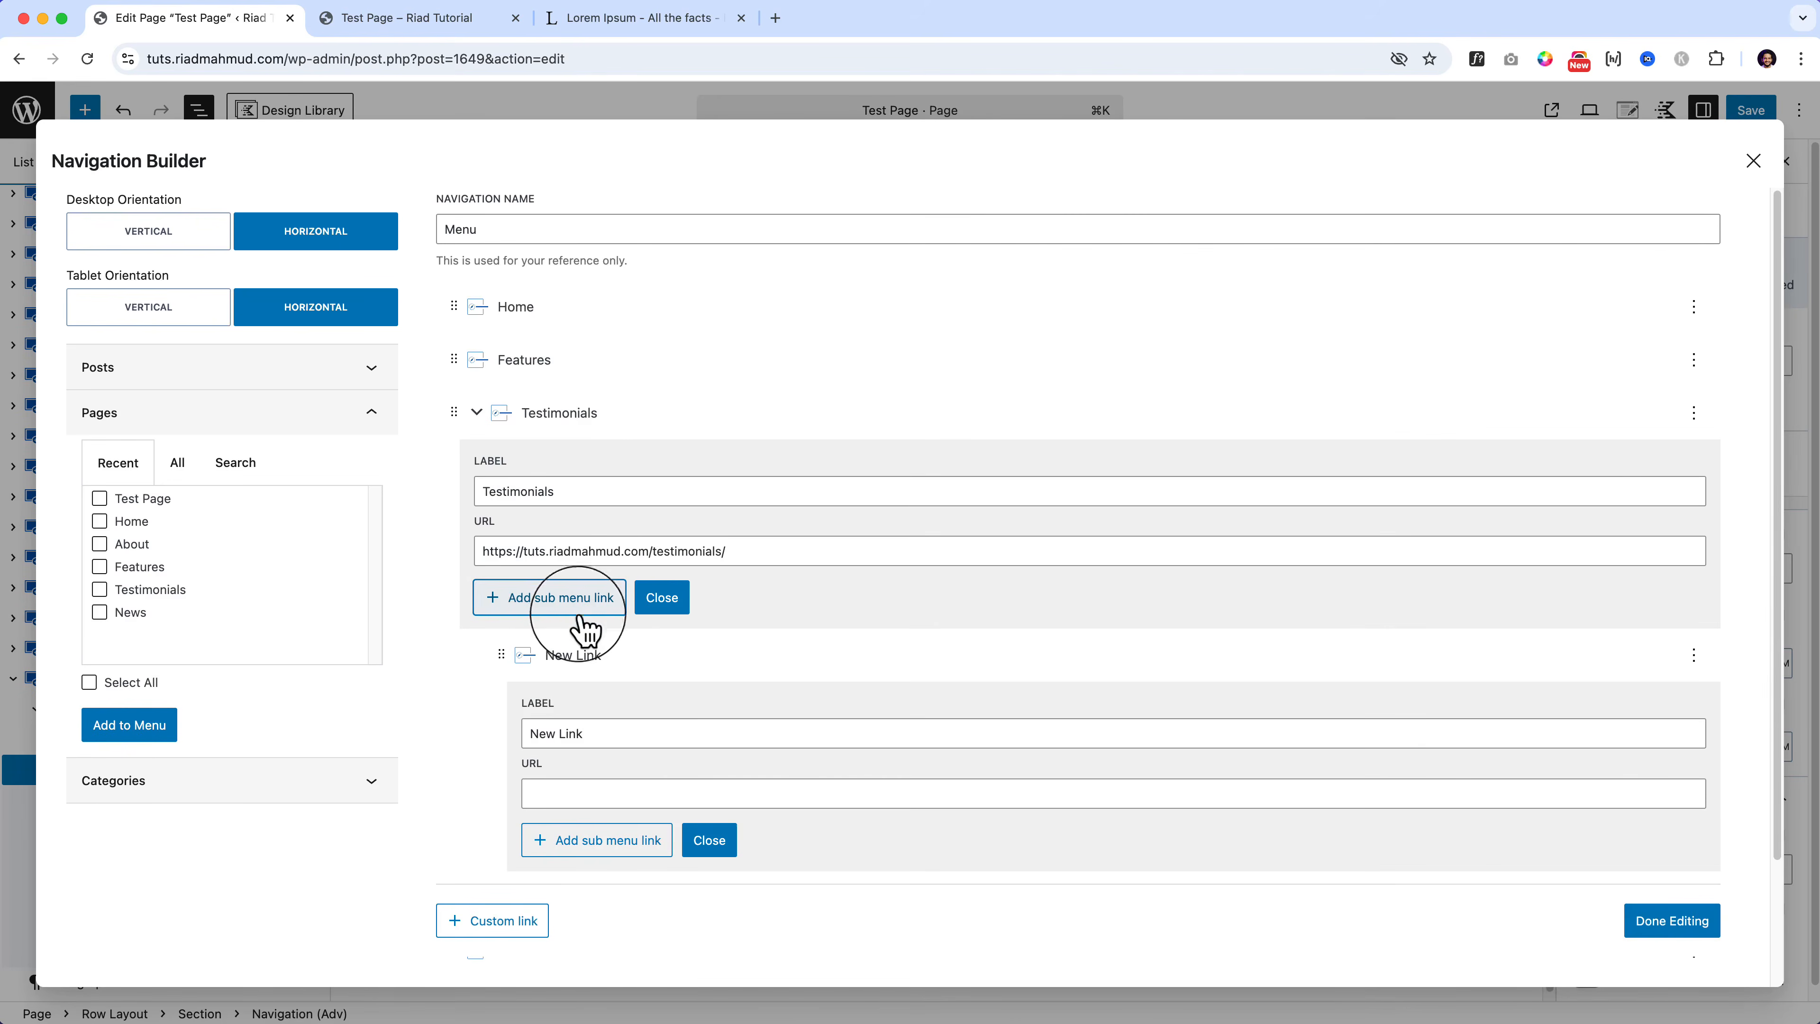
click(611, 733)
triple_click(612, 732)
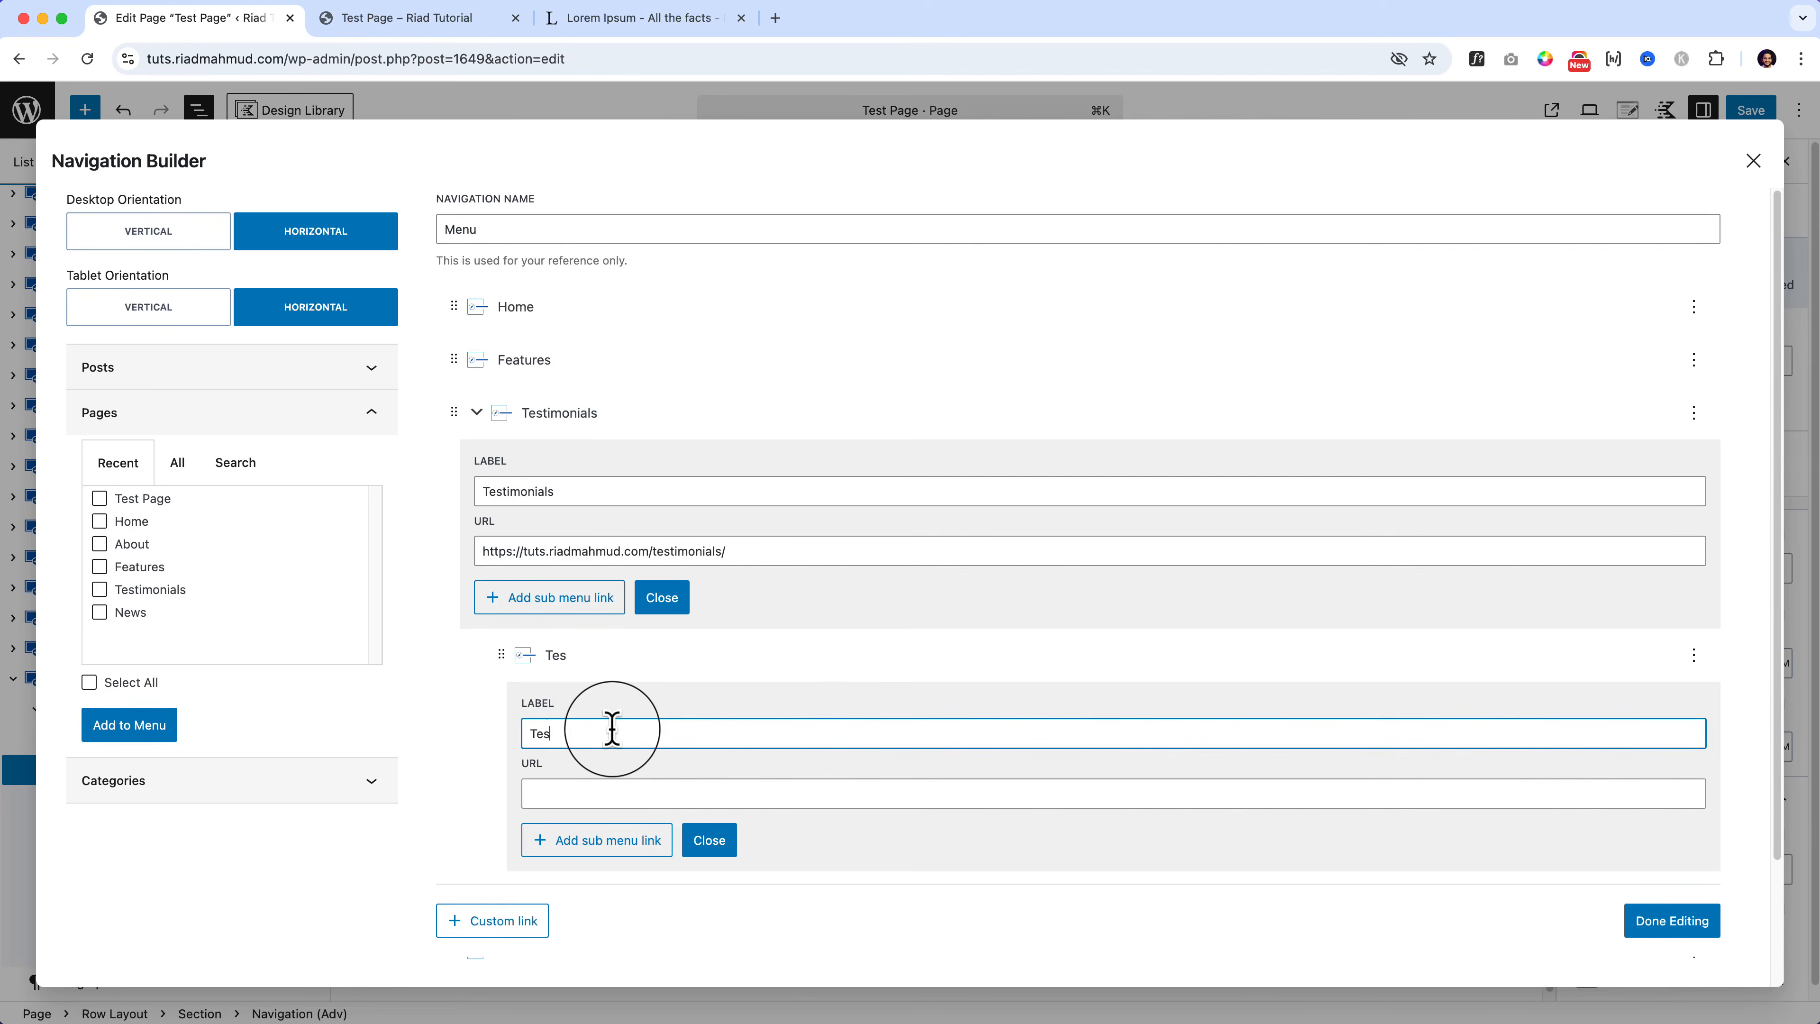
key(Tab)
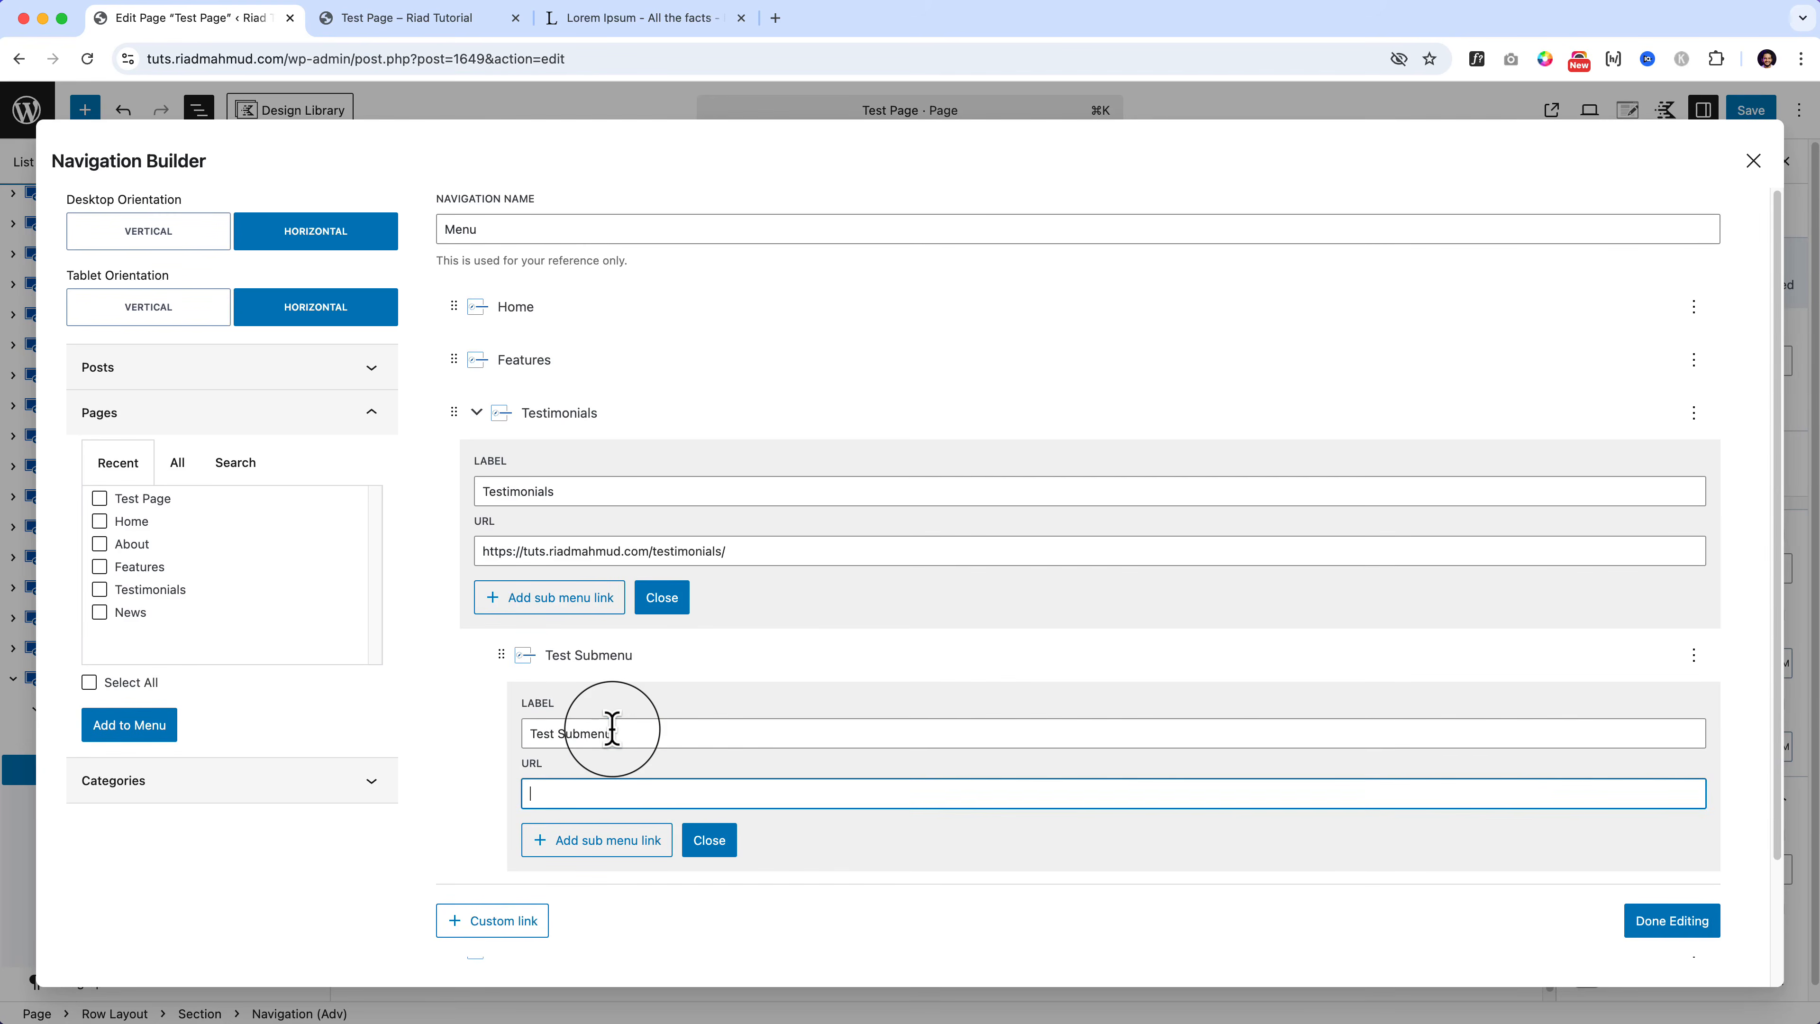
click(708, 840)
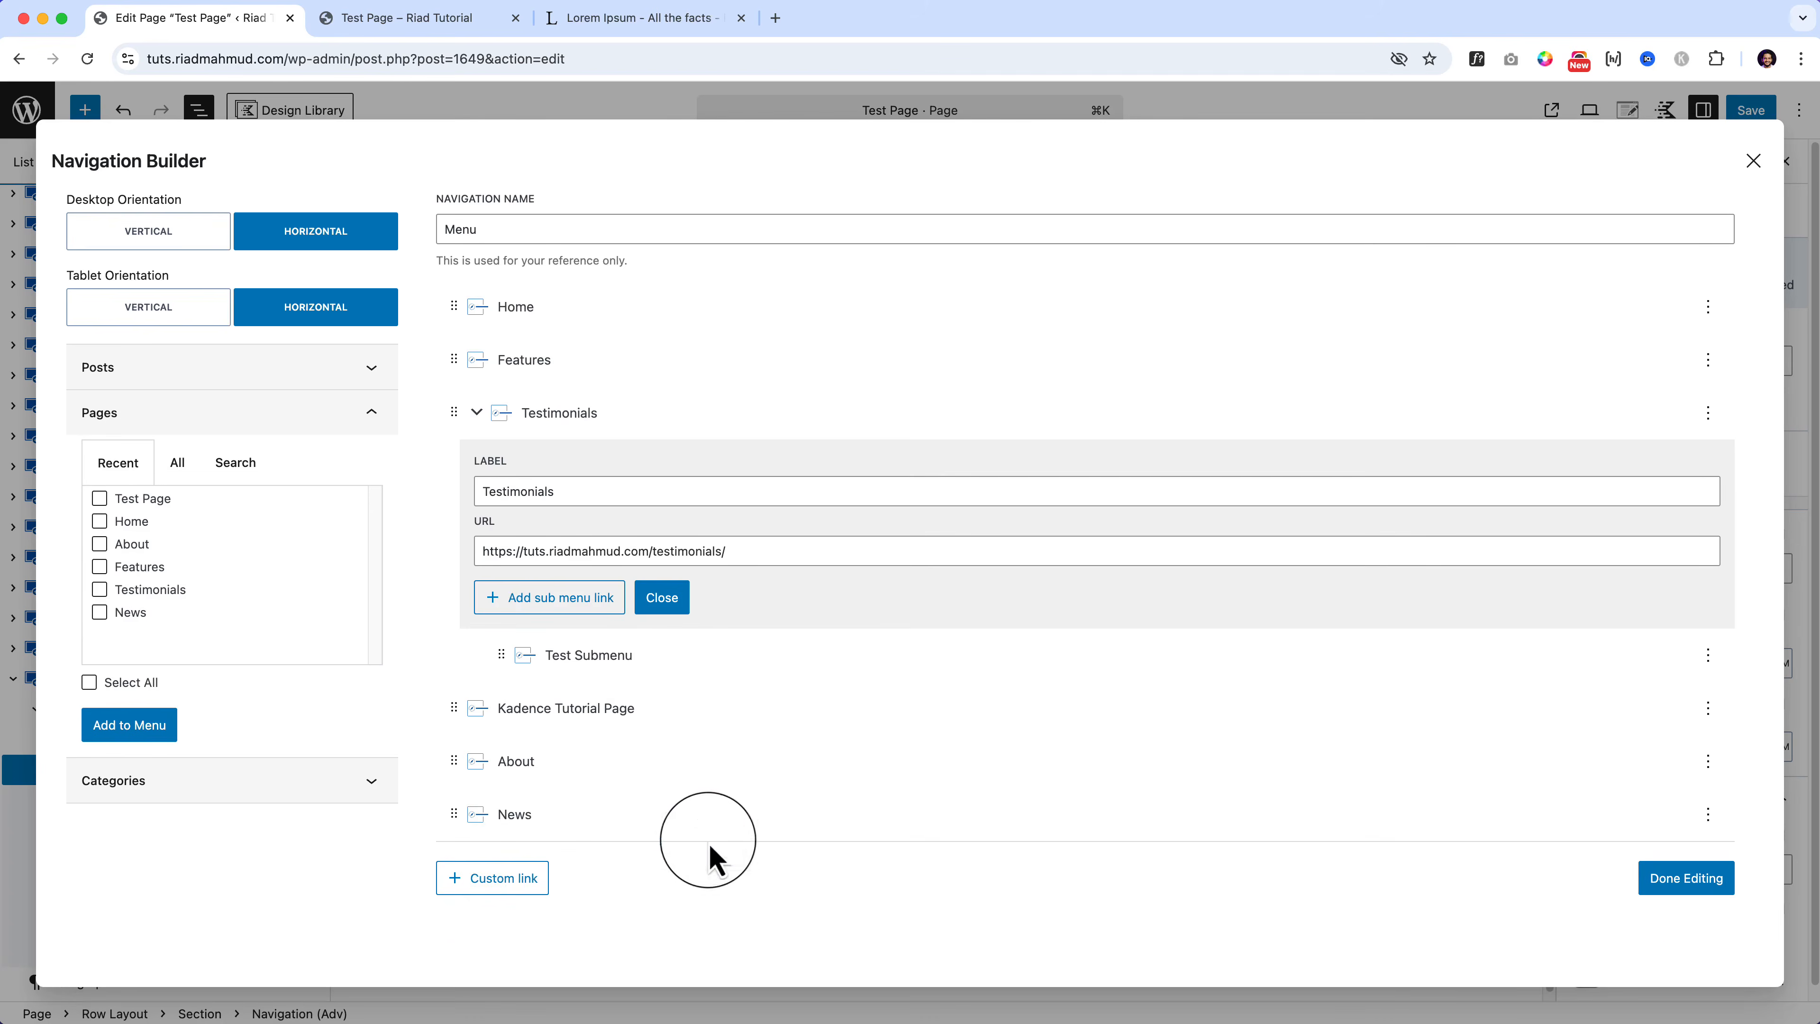
Step: Add an 'Another Submenu' sub-link with URL # under Testimonials
click(573, 600)
triple_click(603, 787)
scroll(645, 778, down, 2)
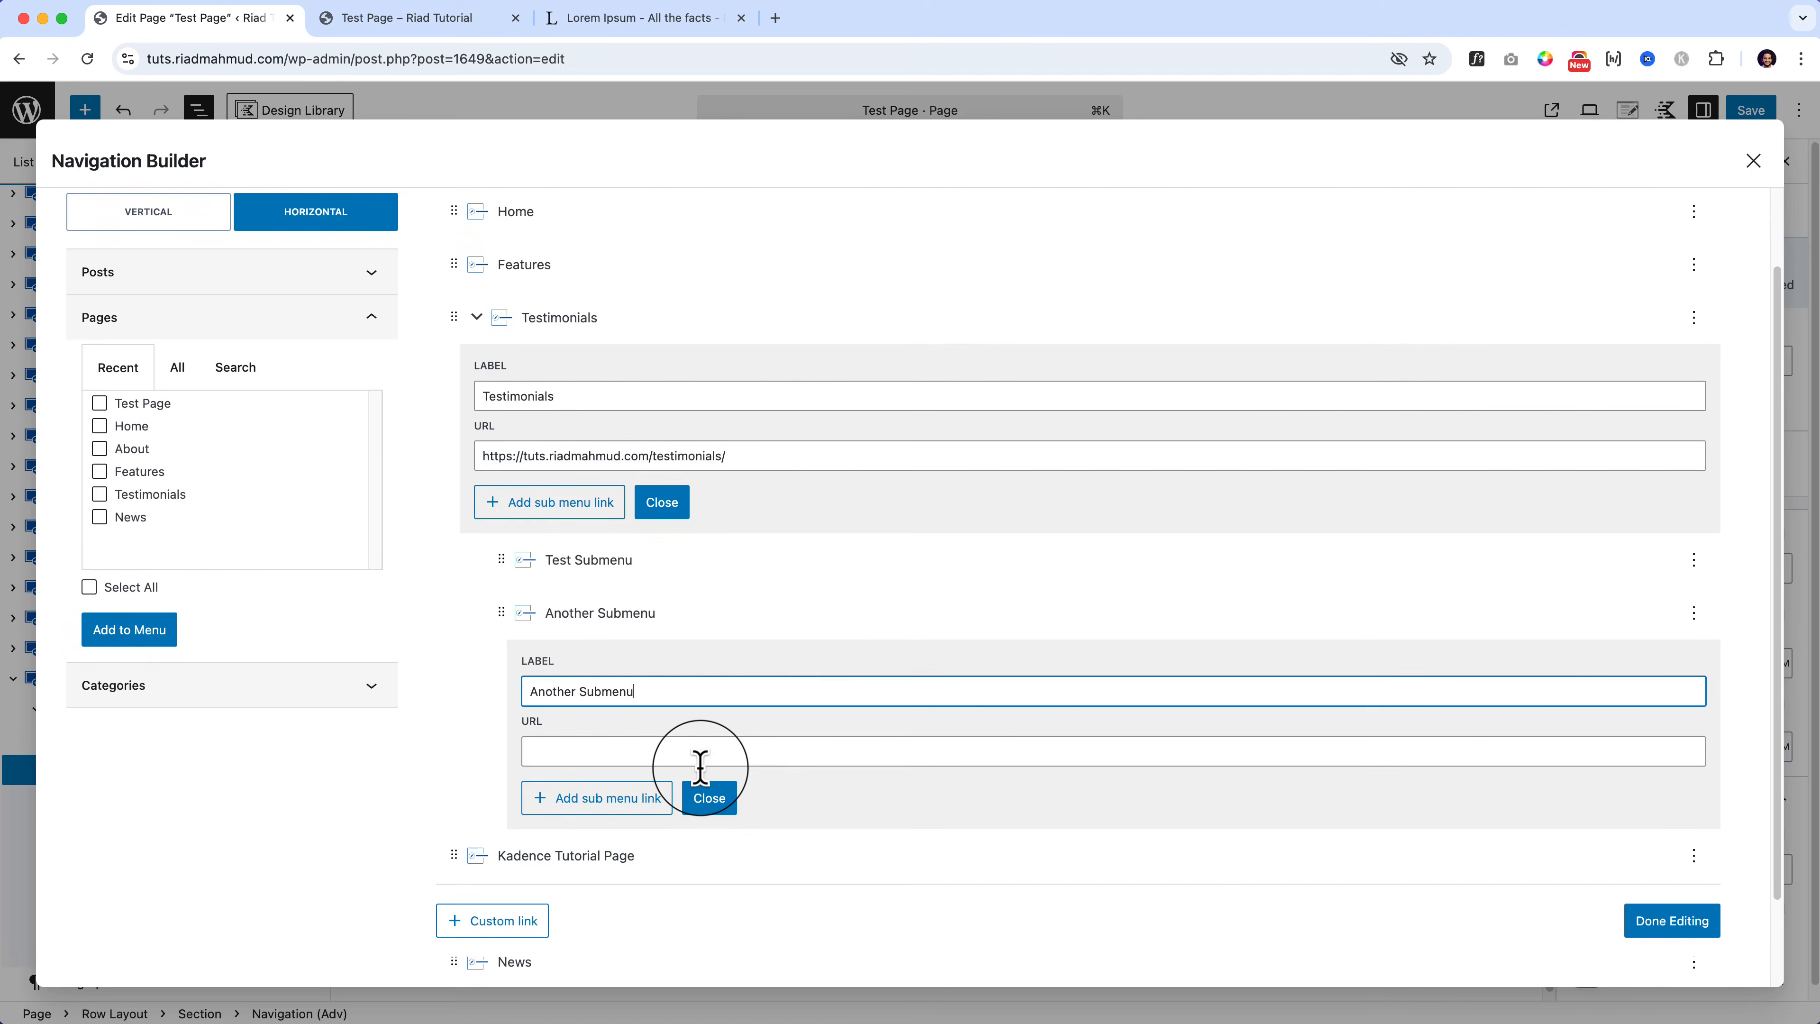
click(642, 751)
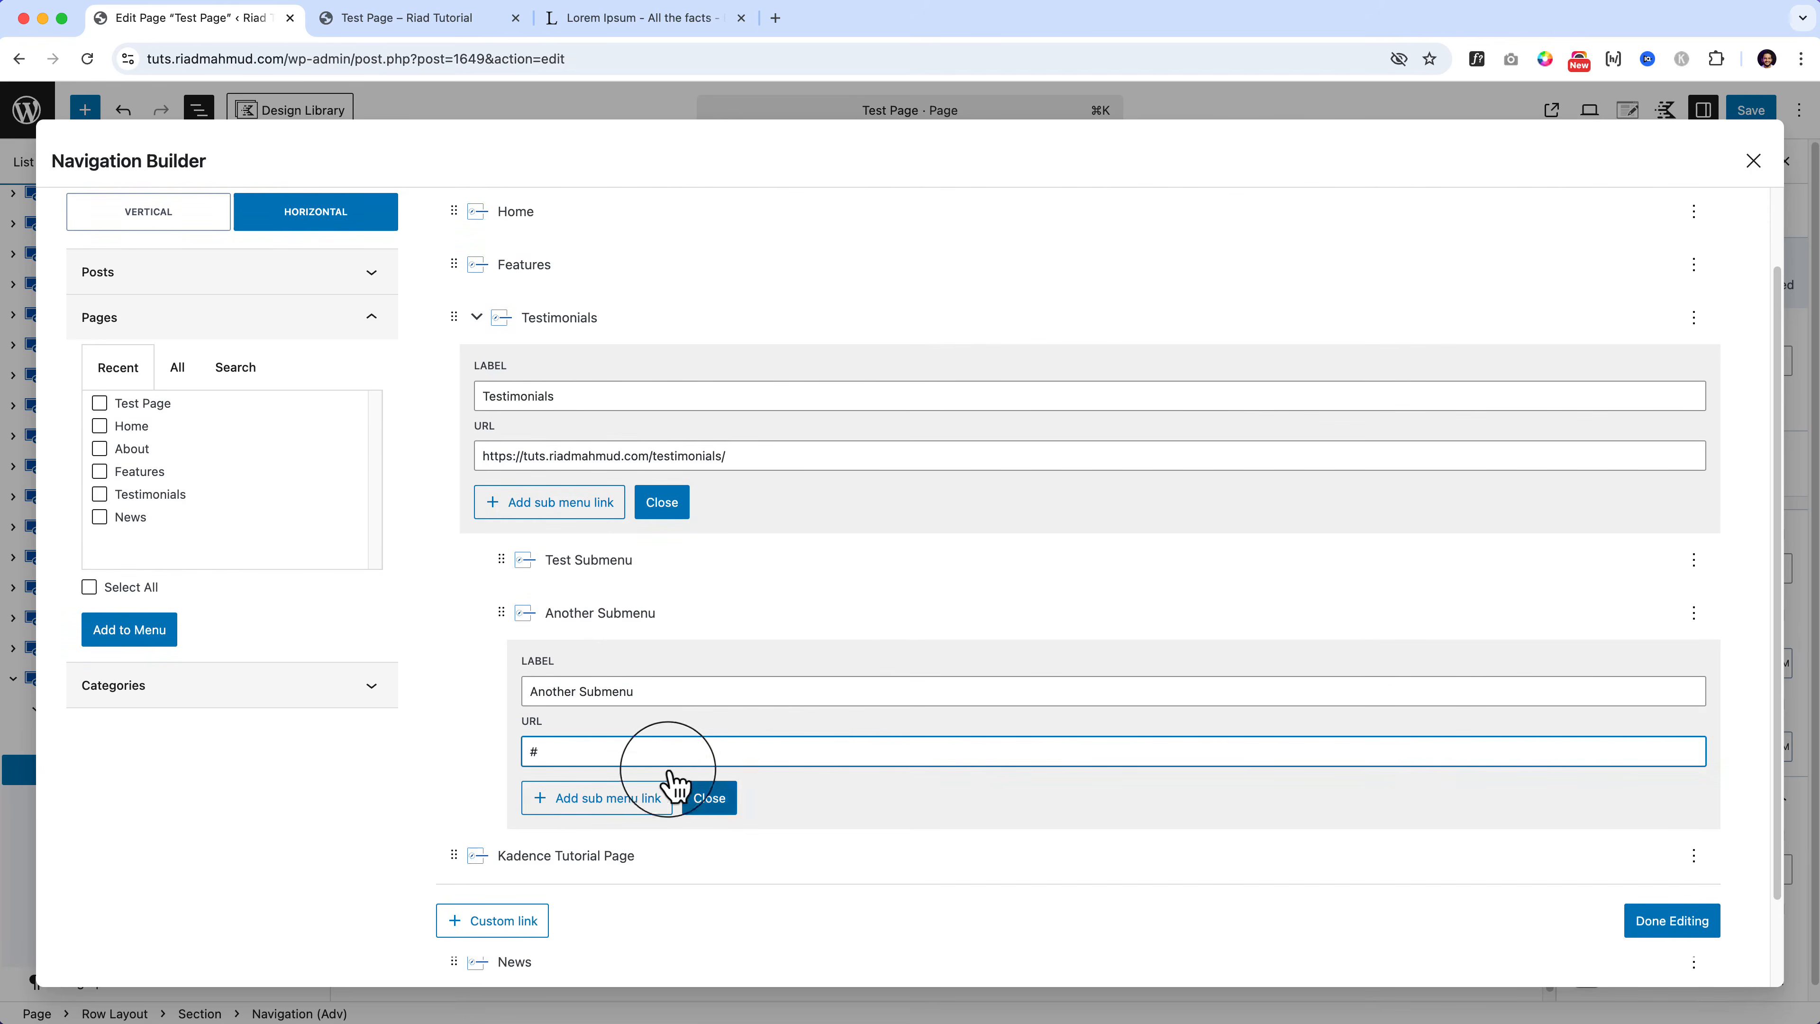
click(709, 798)
Step: Add a third sub-link 'New Link' with URL # and finish editing the menu
click(598, 603)
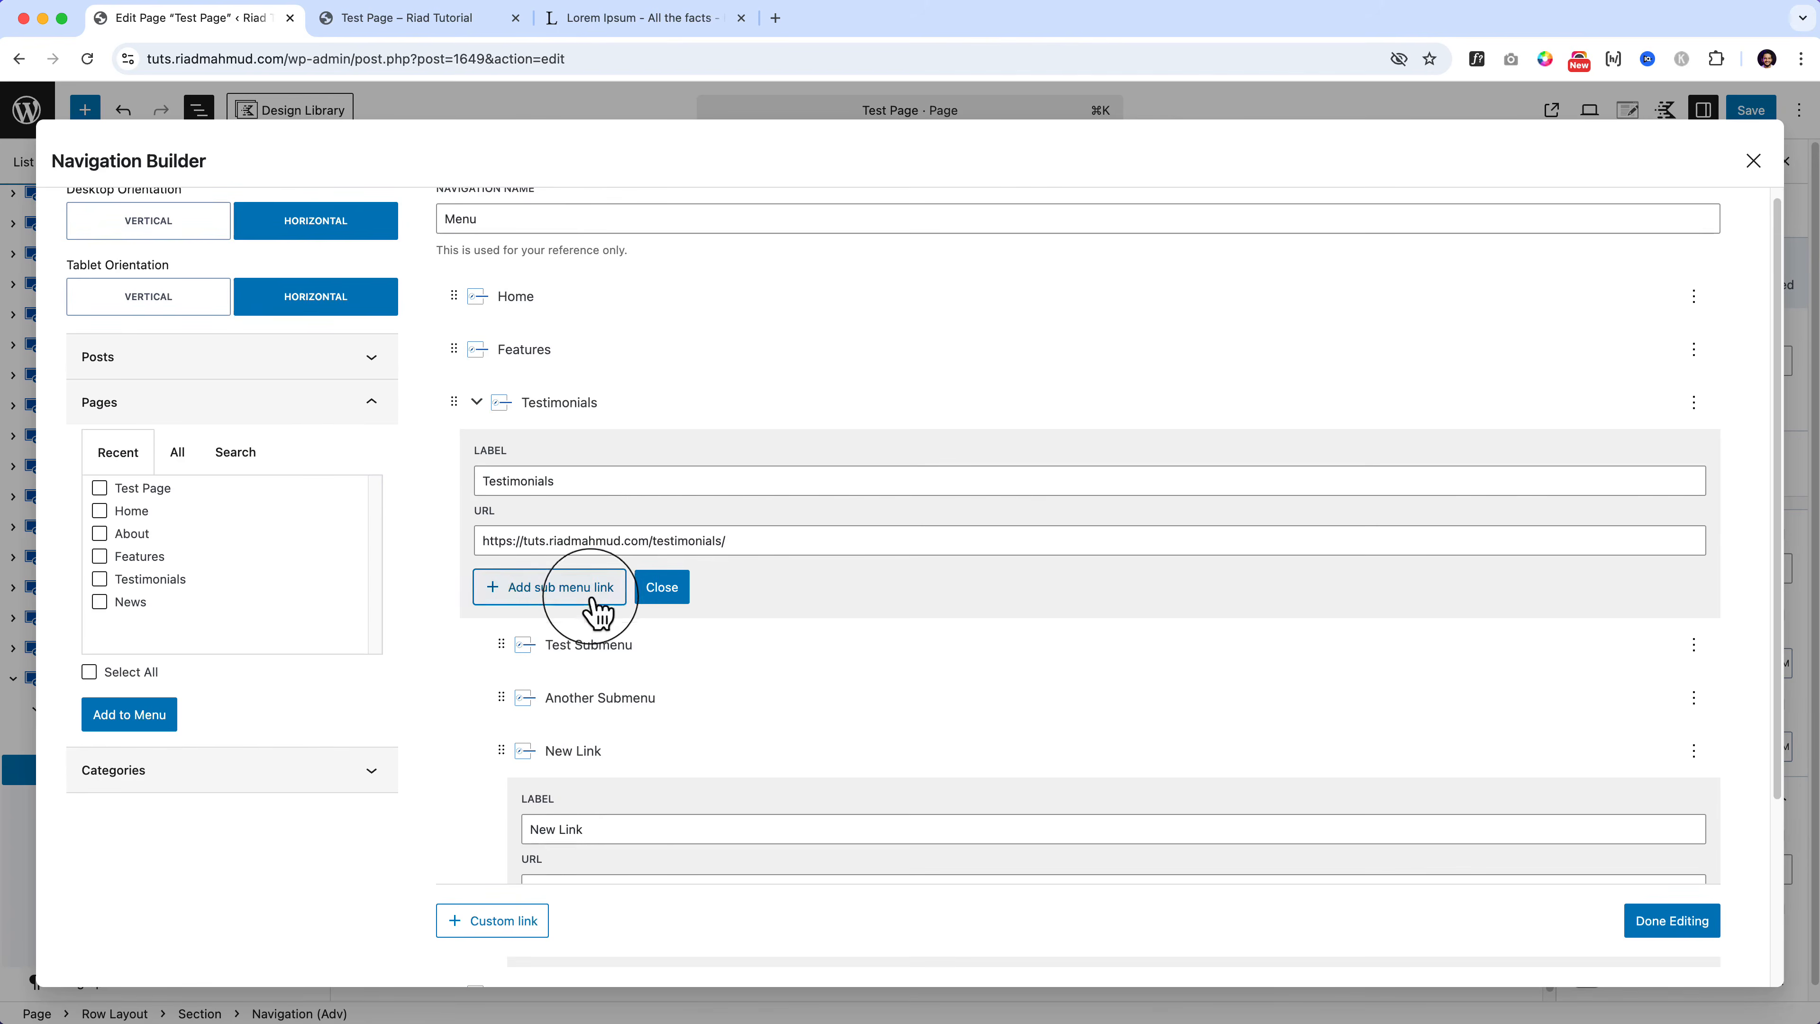
scroll(592, 819, down, 1)
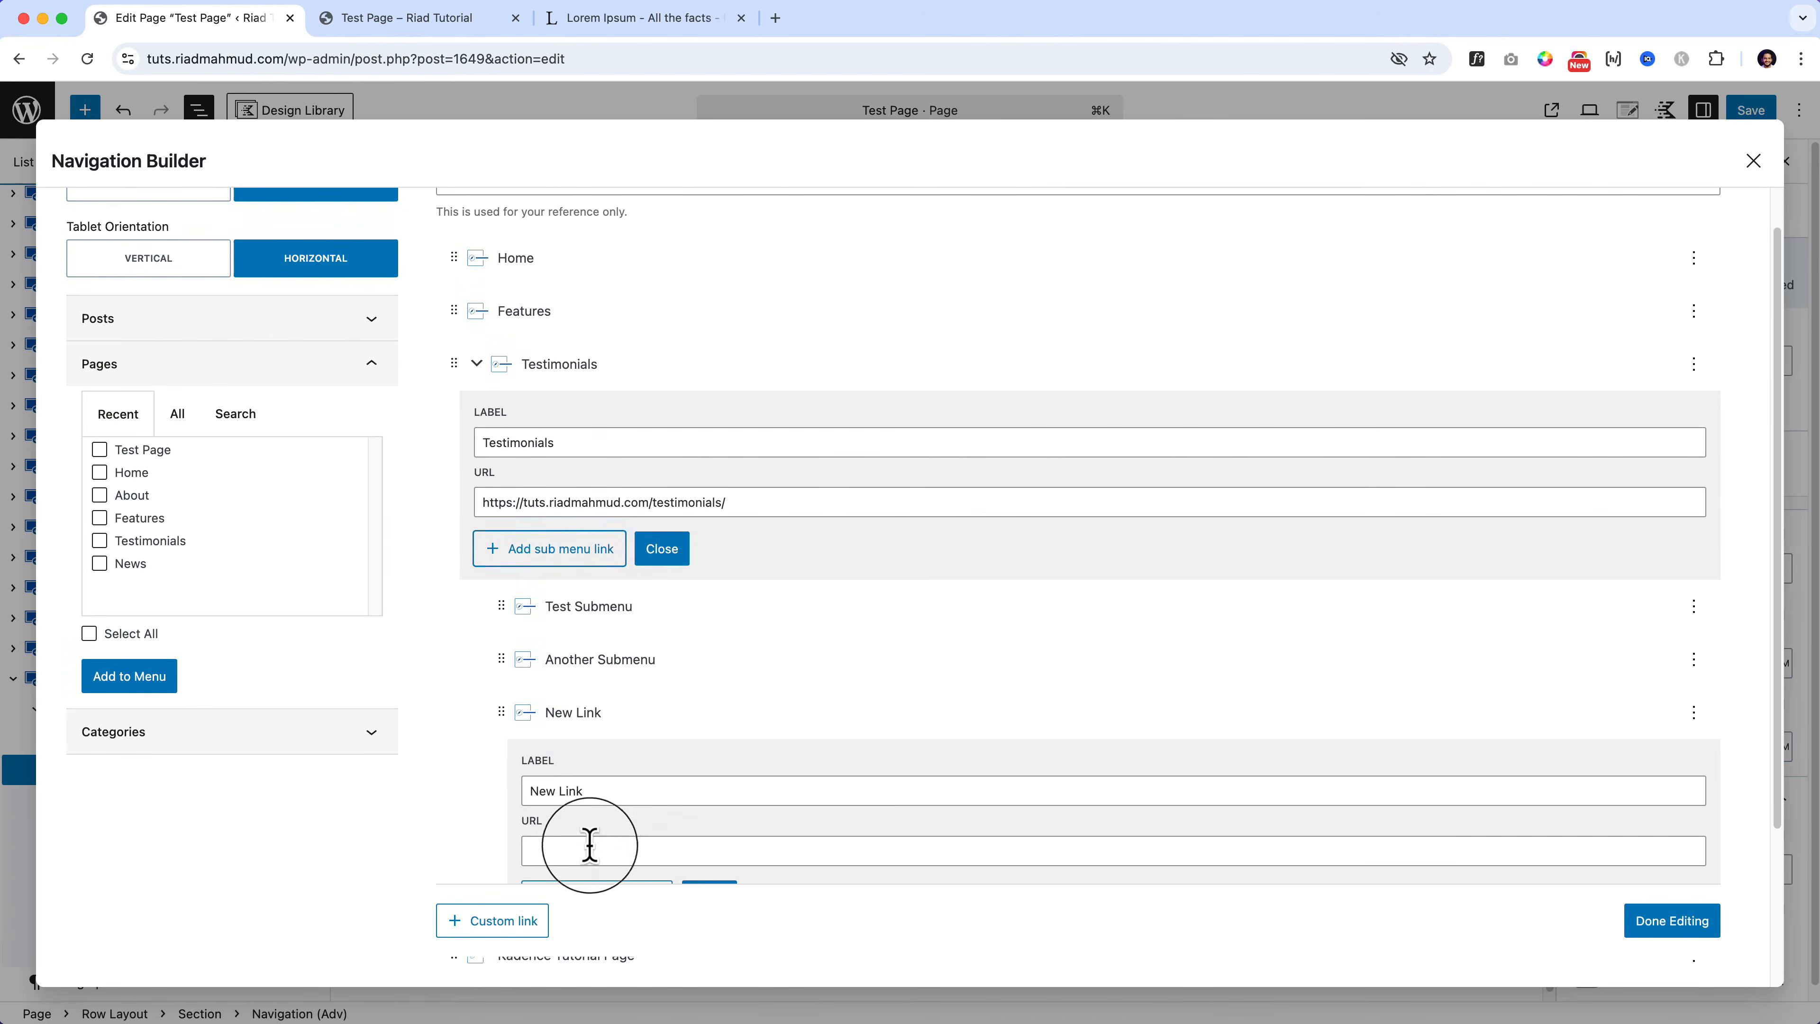
click(601, 850)
text(#)
scroll(606, 832, down, 3)
click(714, 694)
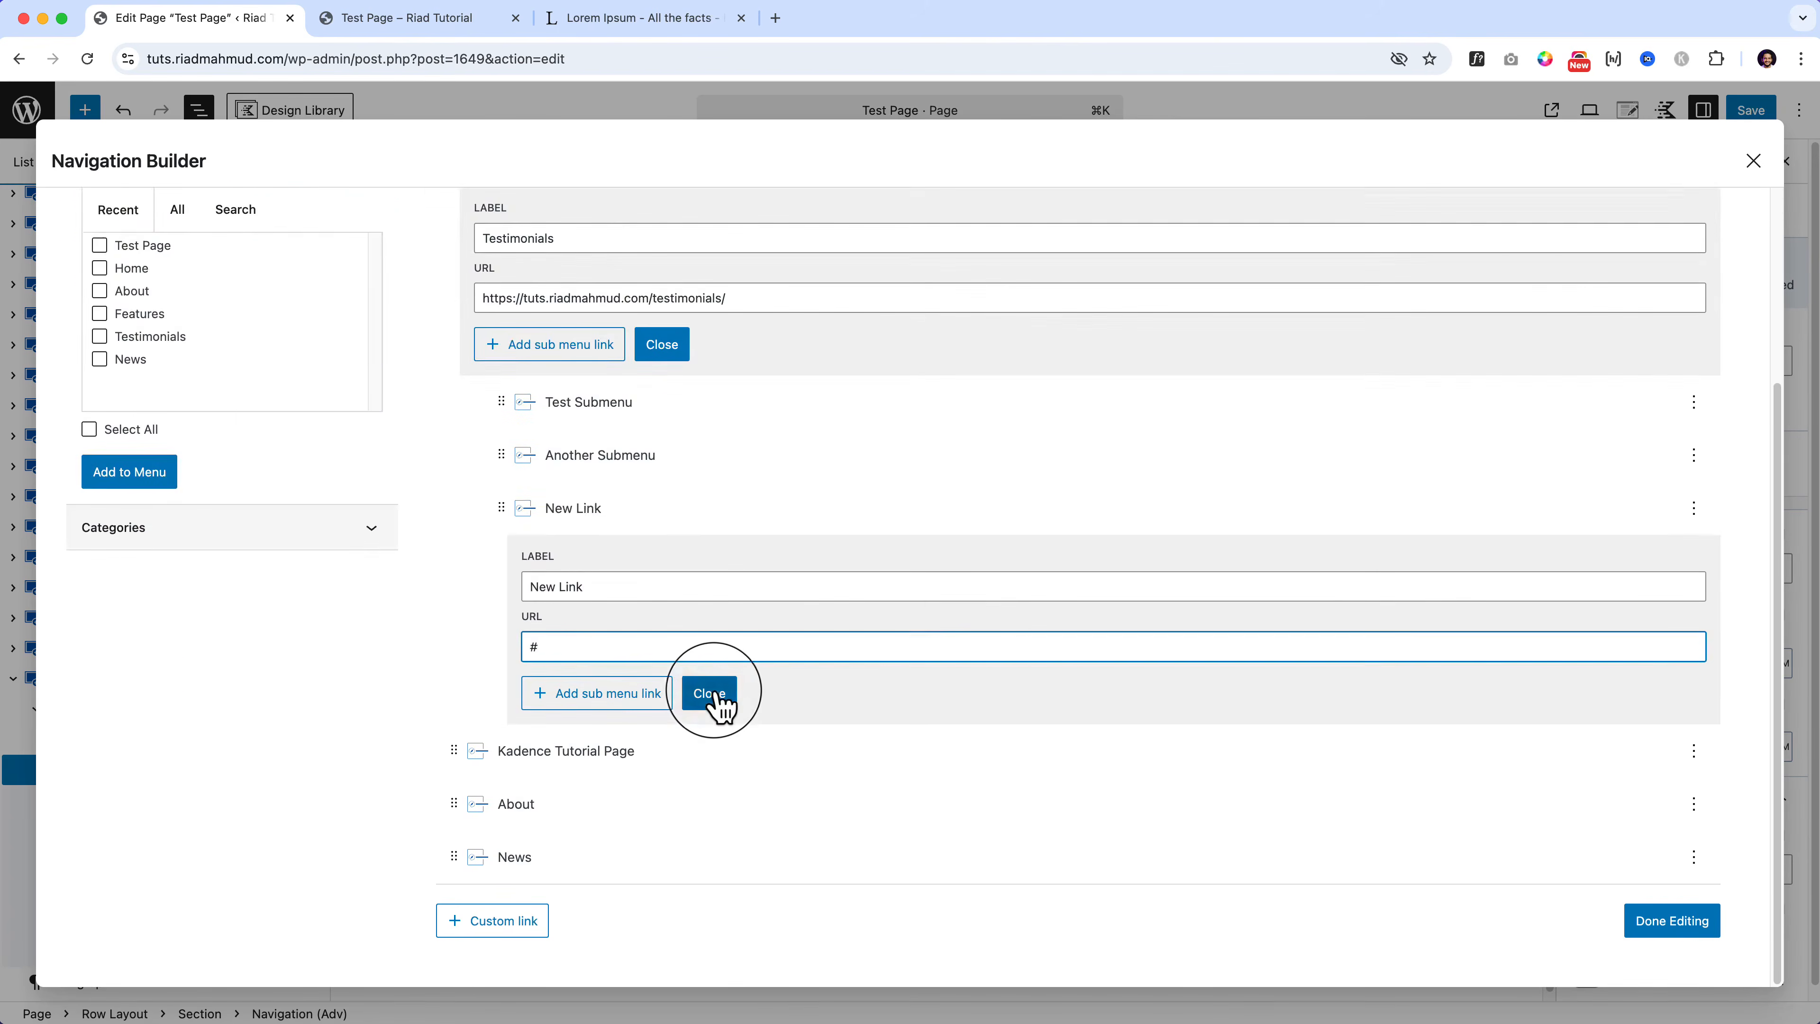
click(1652, 924)
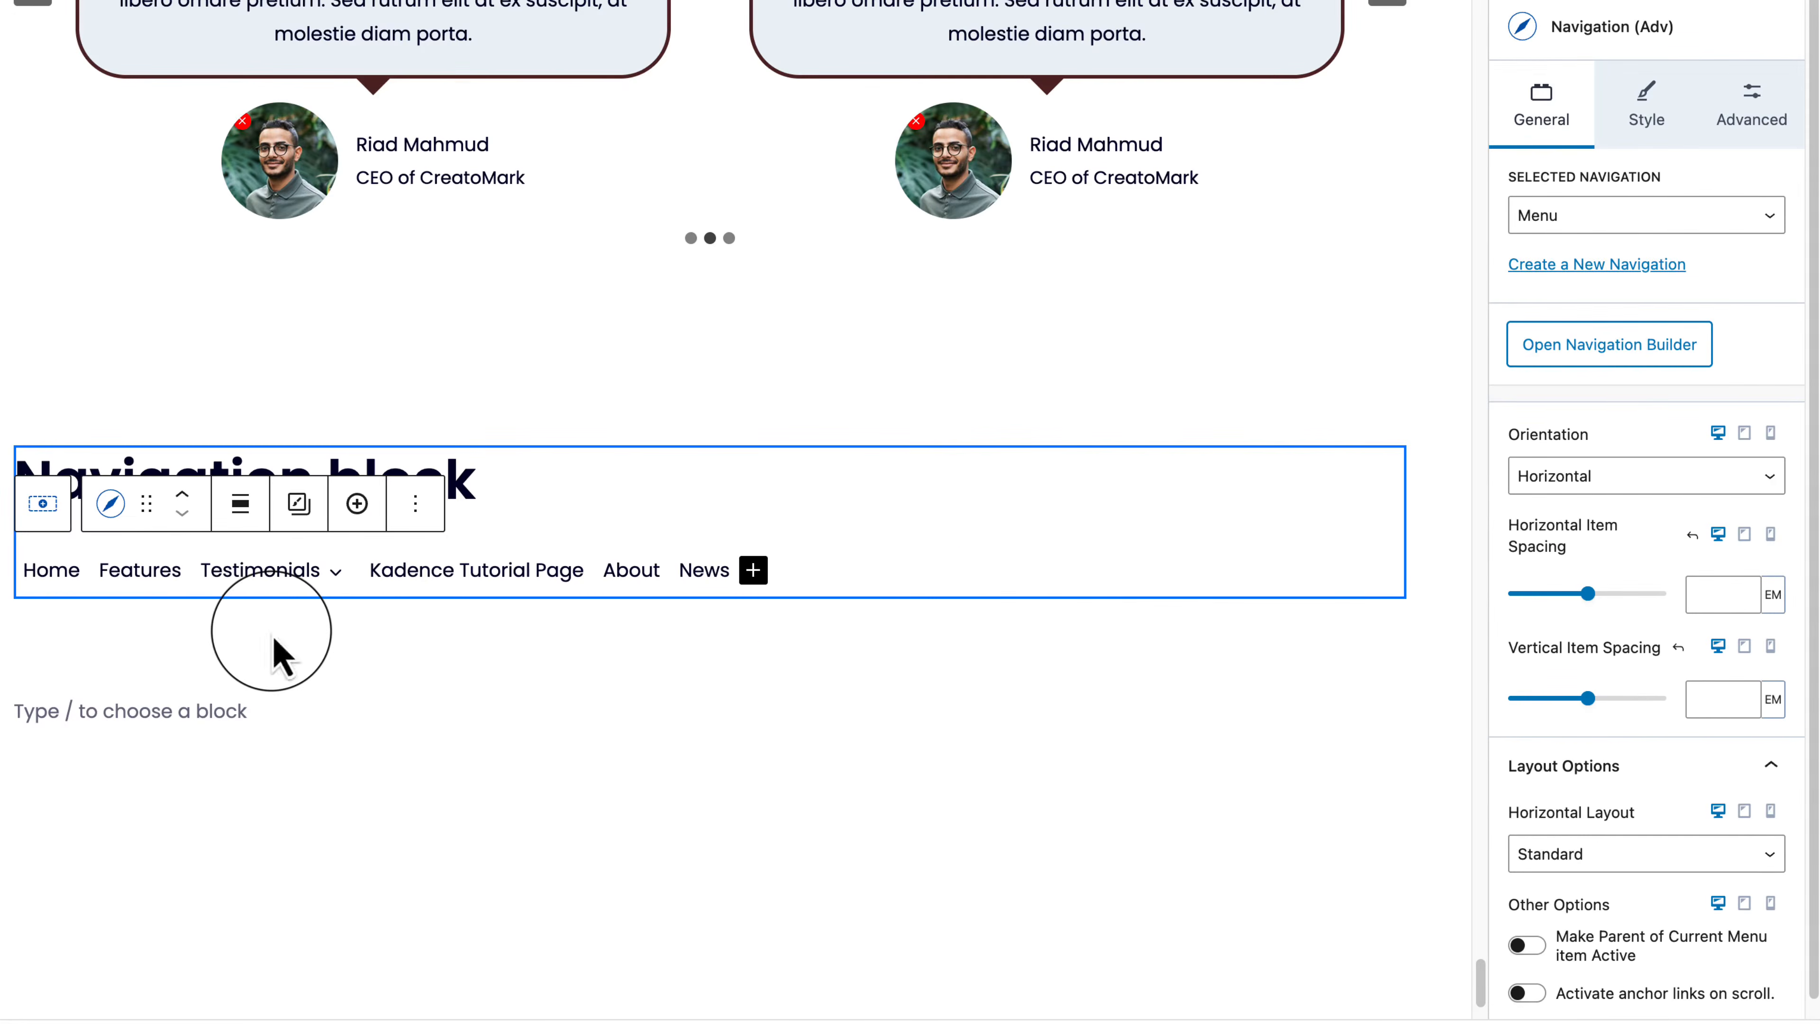
Step: Return the menu to Horizontal after trying Vertical, and widen Horizontal Item Spacing to 3.2 EM
click(1612, 482)
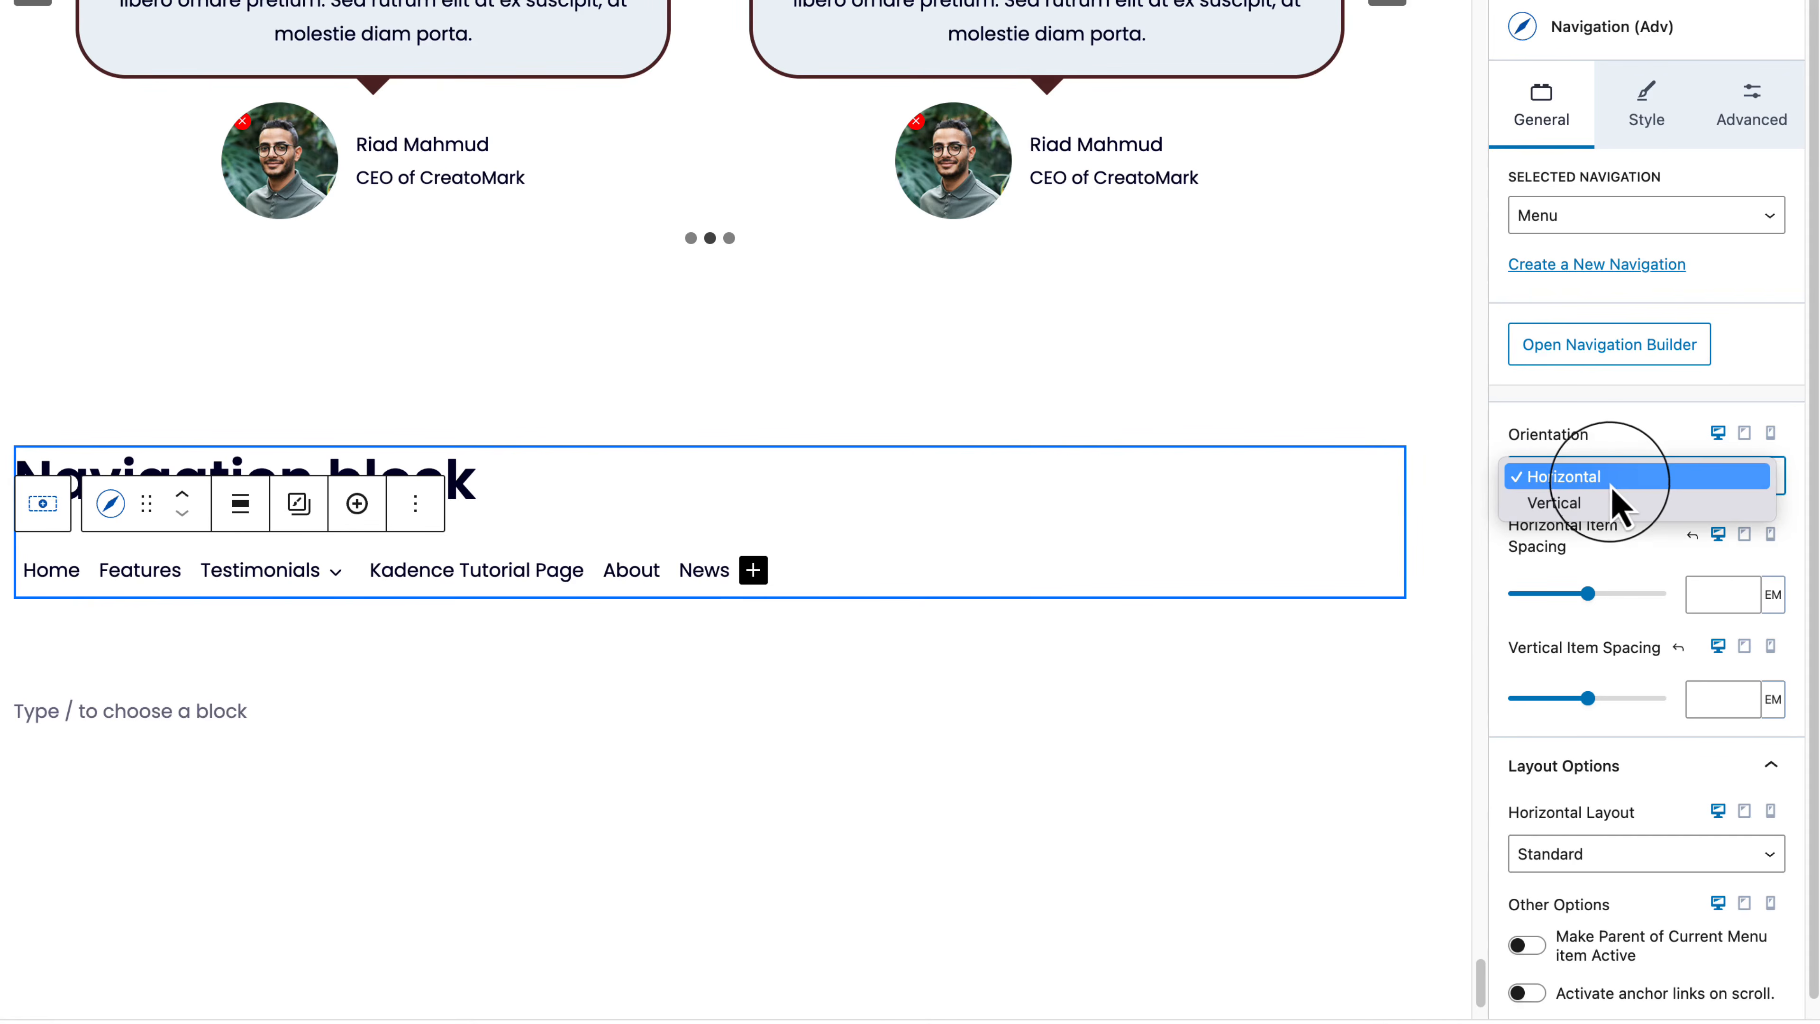
click(1595, 504)
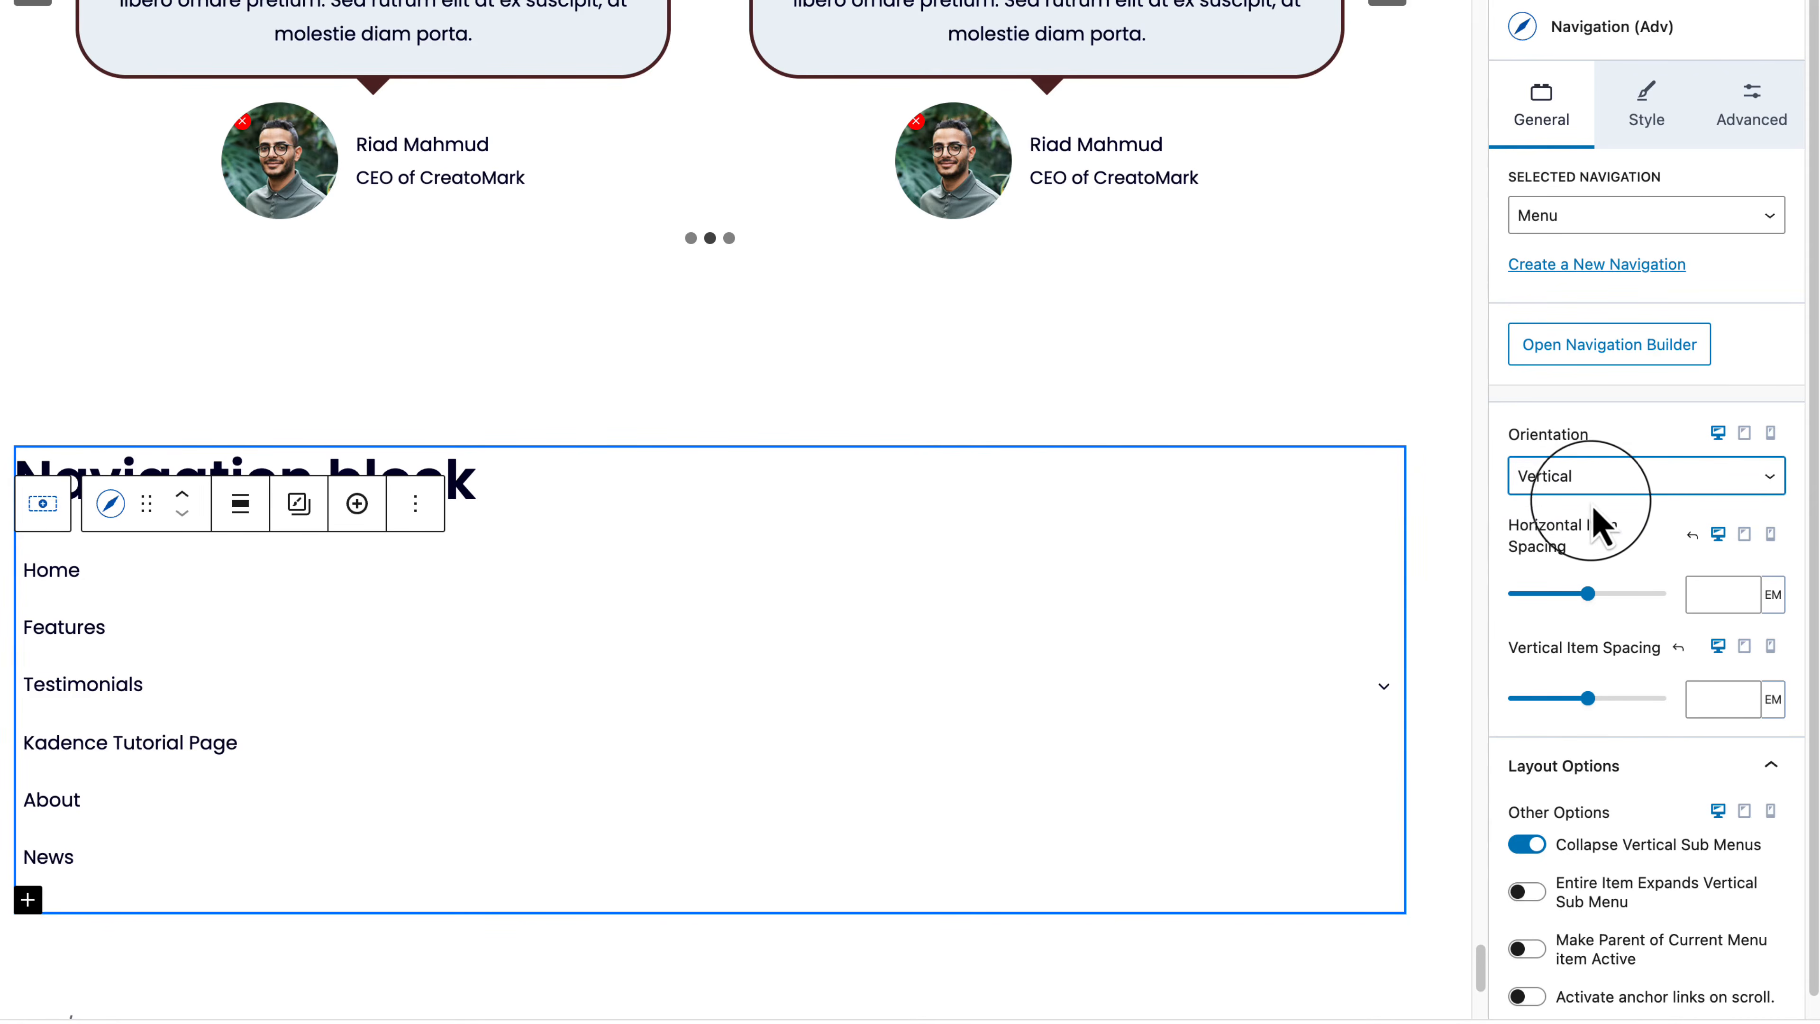
click(1597, 479)
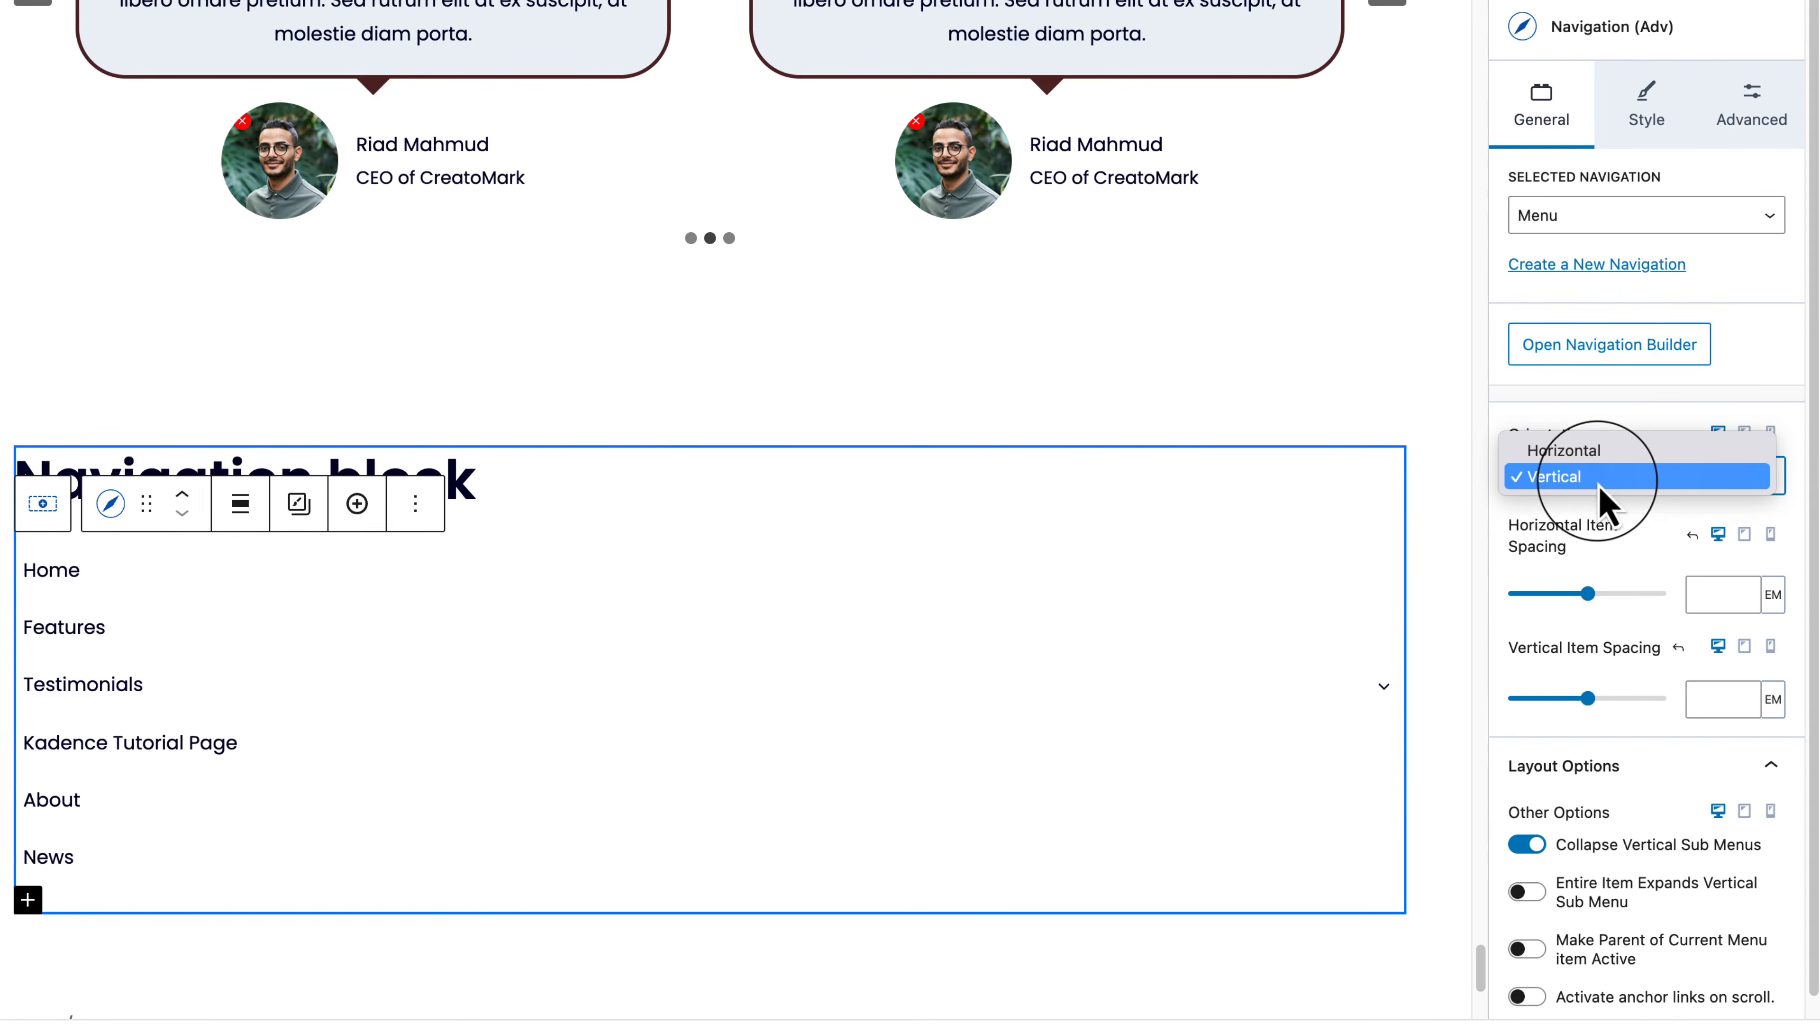
click(1605, 452)
mouse_move(304, 627)
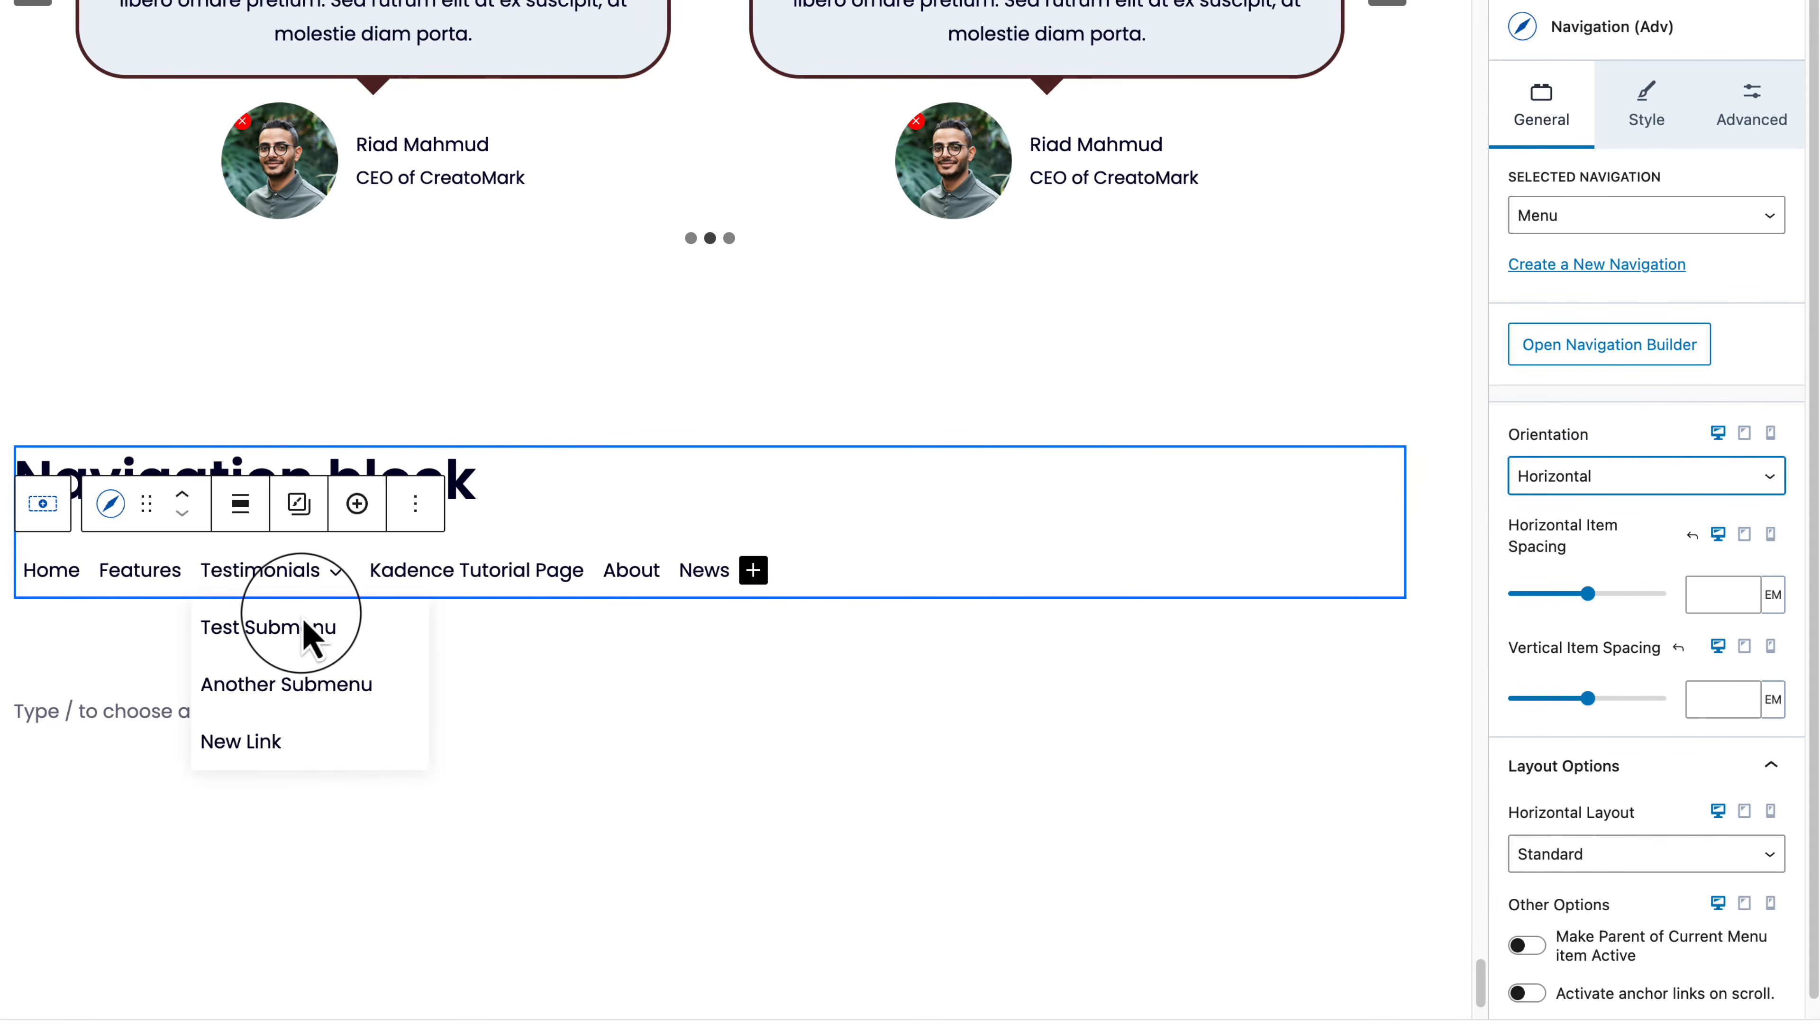
drag(1593, 609, 1521, 593)
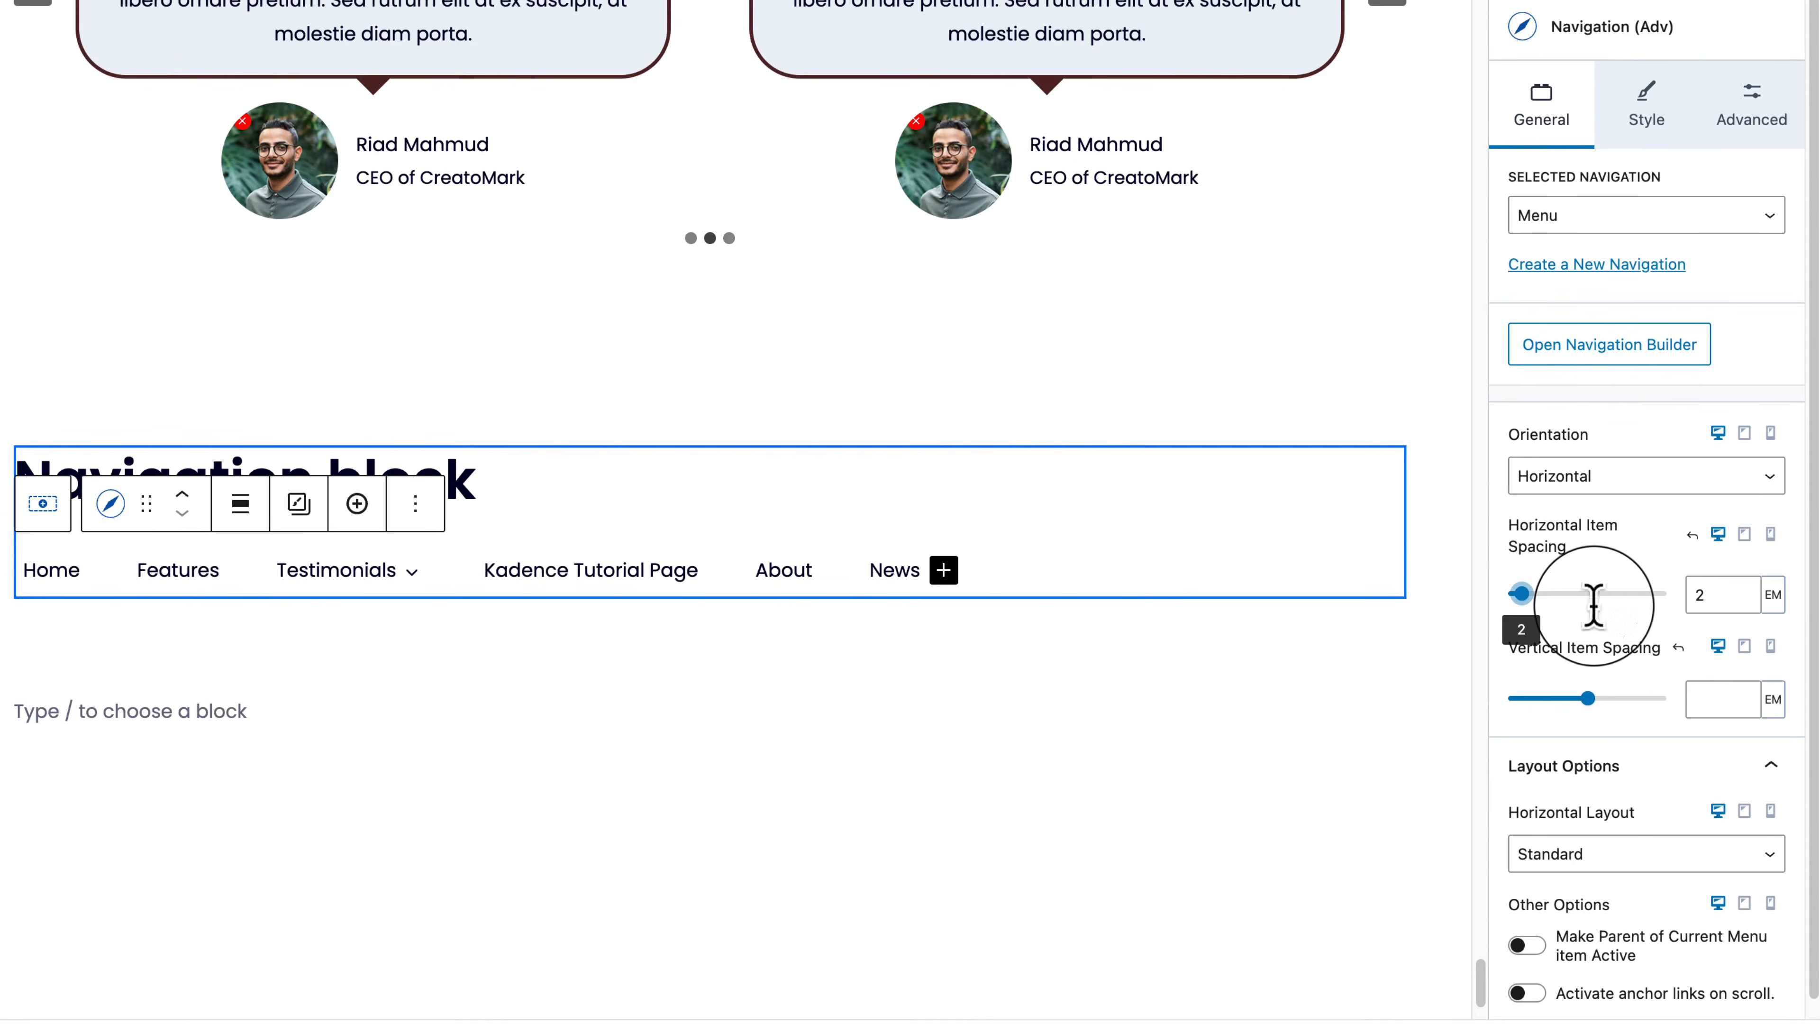
Step: Set the navigation's horizontal item spacing to 1 em
click(1696, 594)
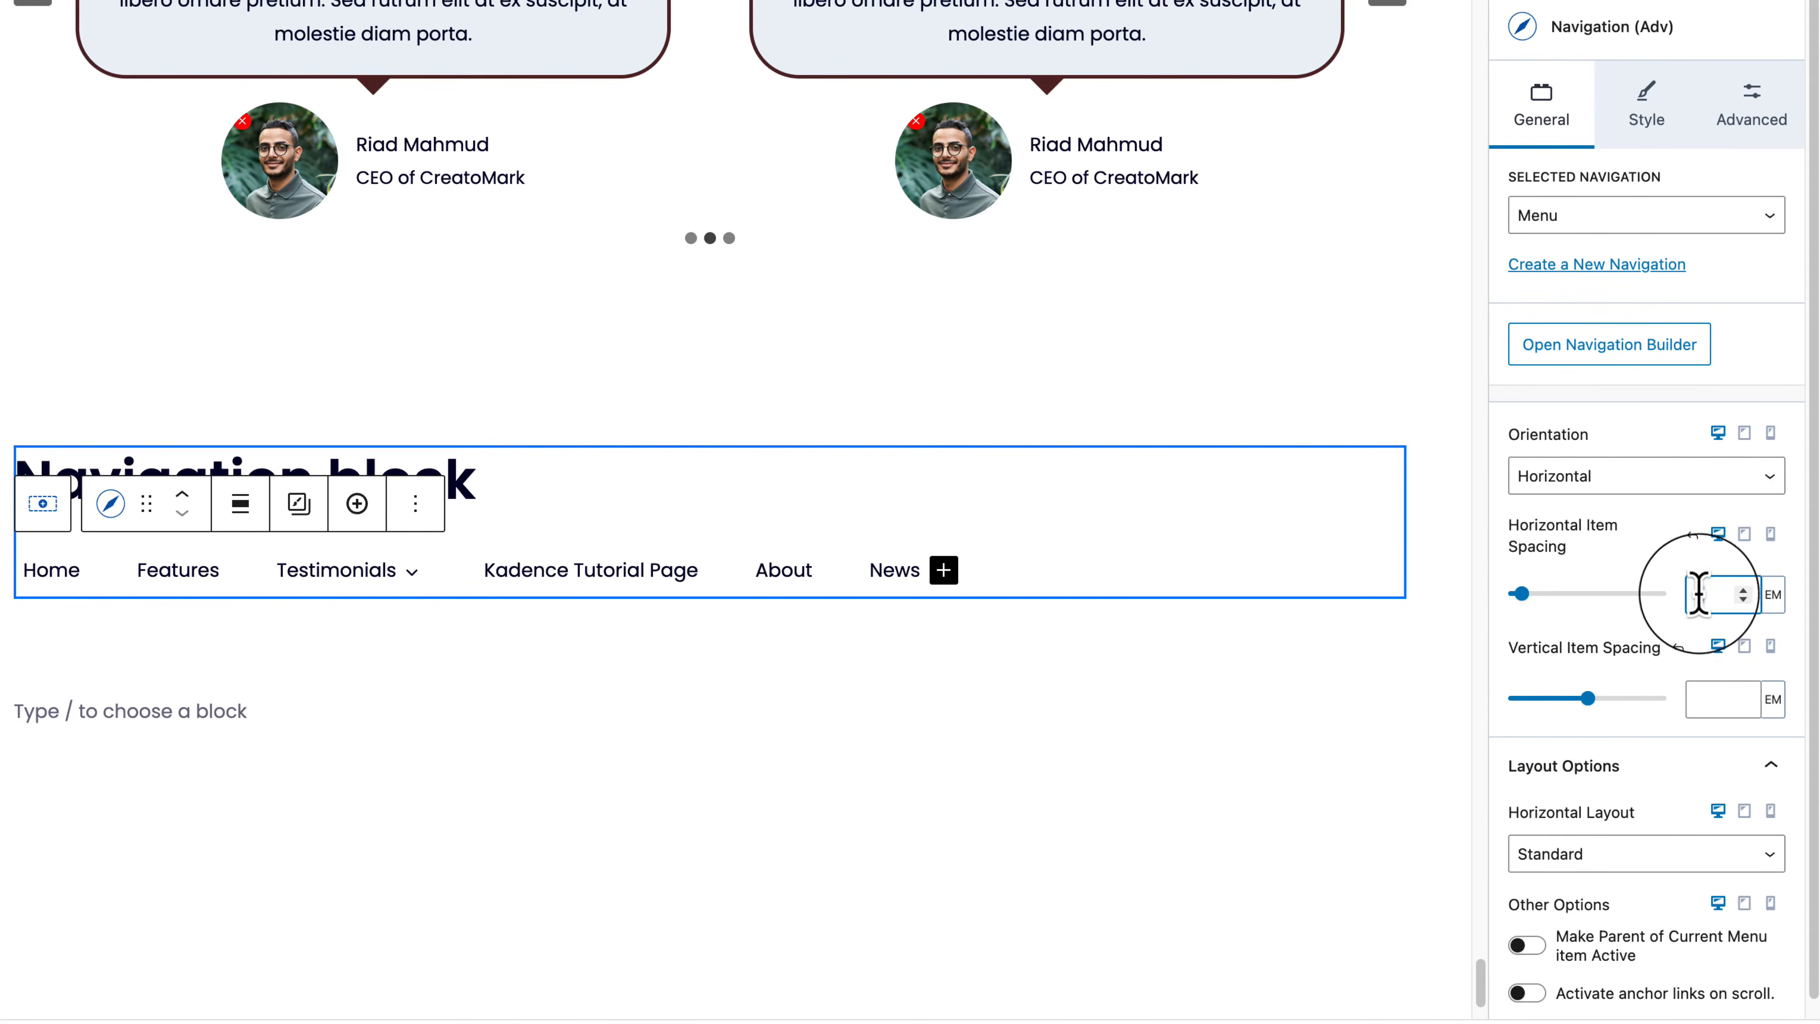
text(1)
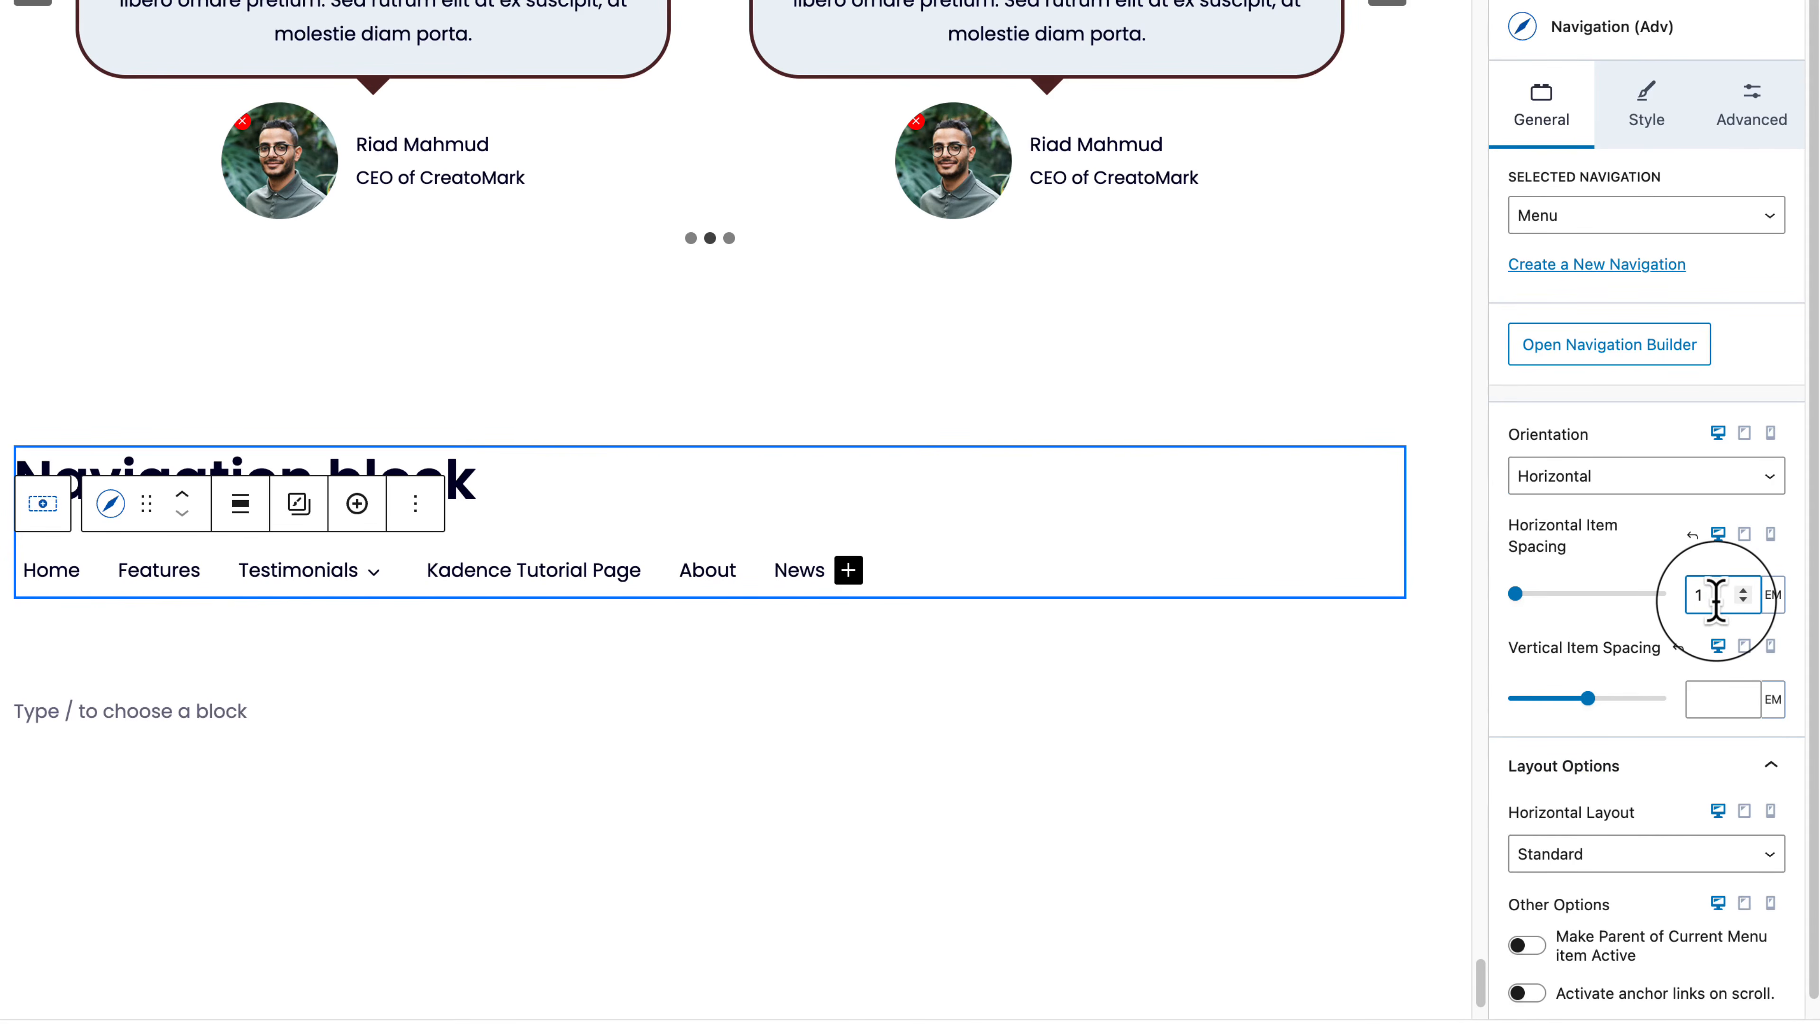
scroll(1735, 845, down, 1)
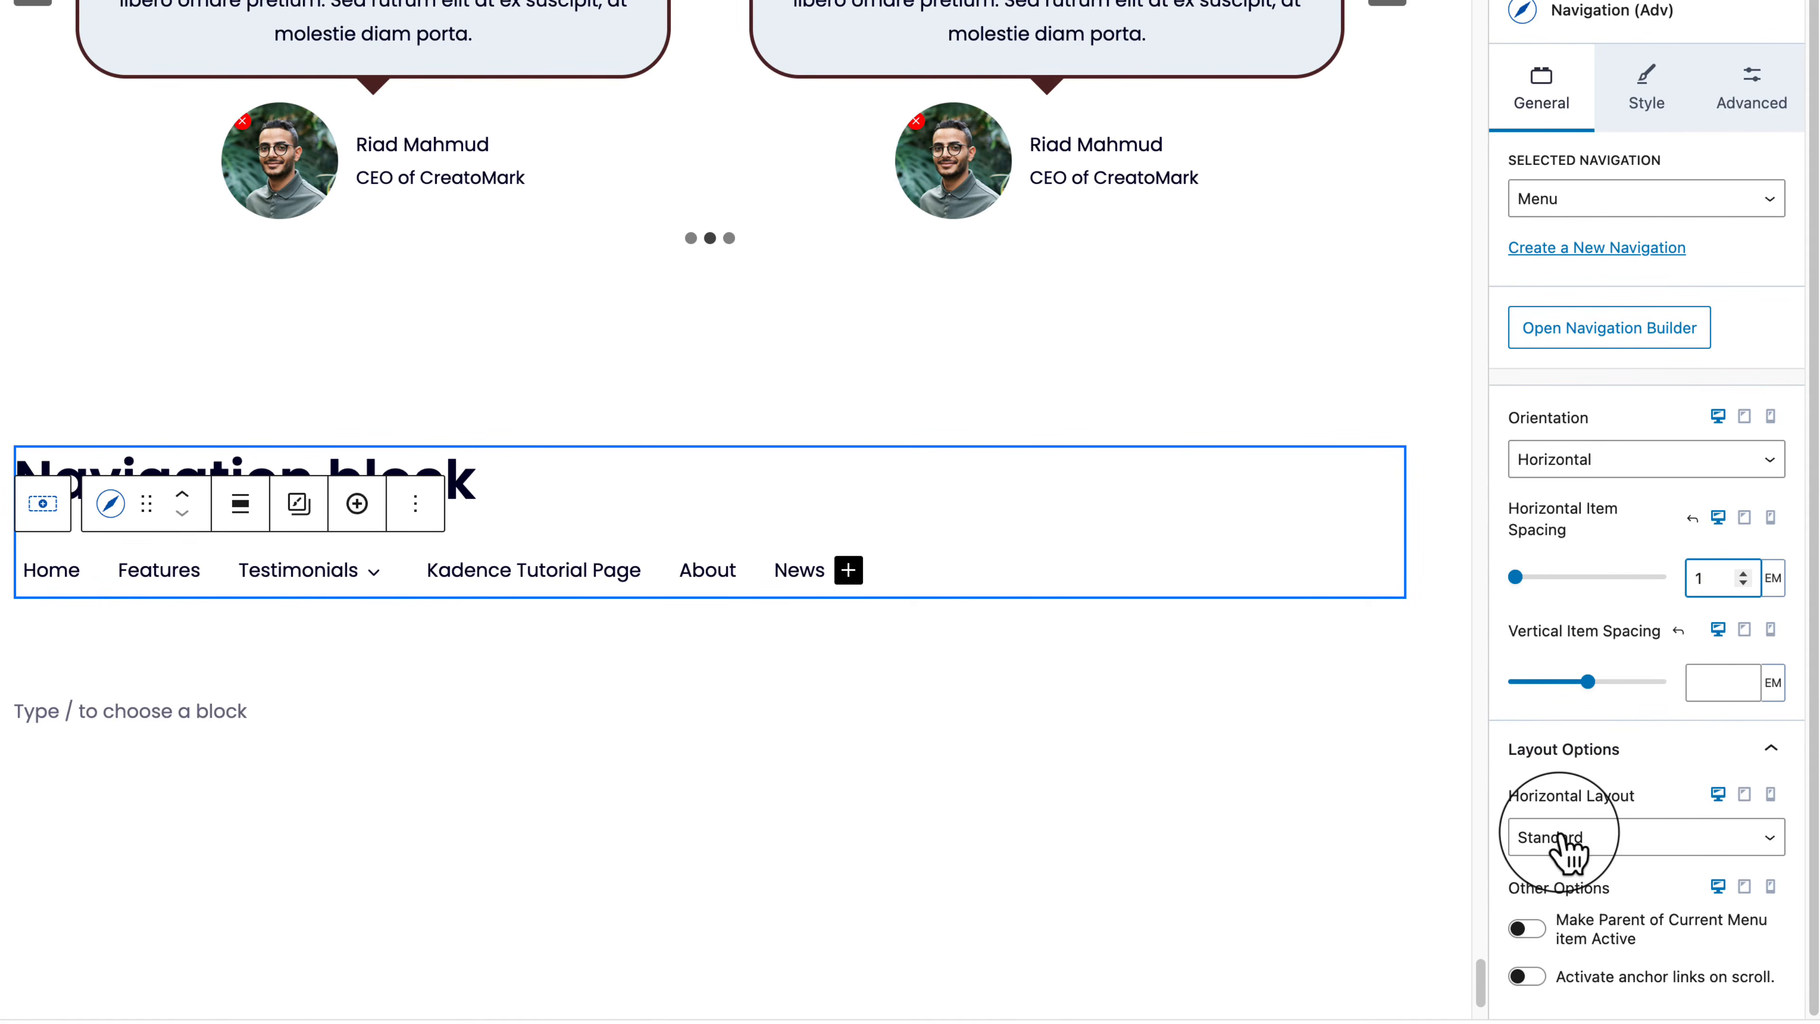
Step: Try Stretch and 4-column Grid horizontal layouts, then return the navigation to Standard
click(1568, 850)
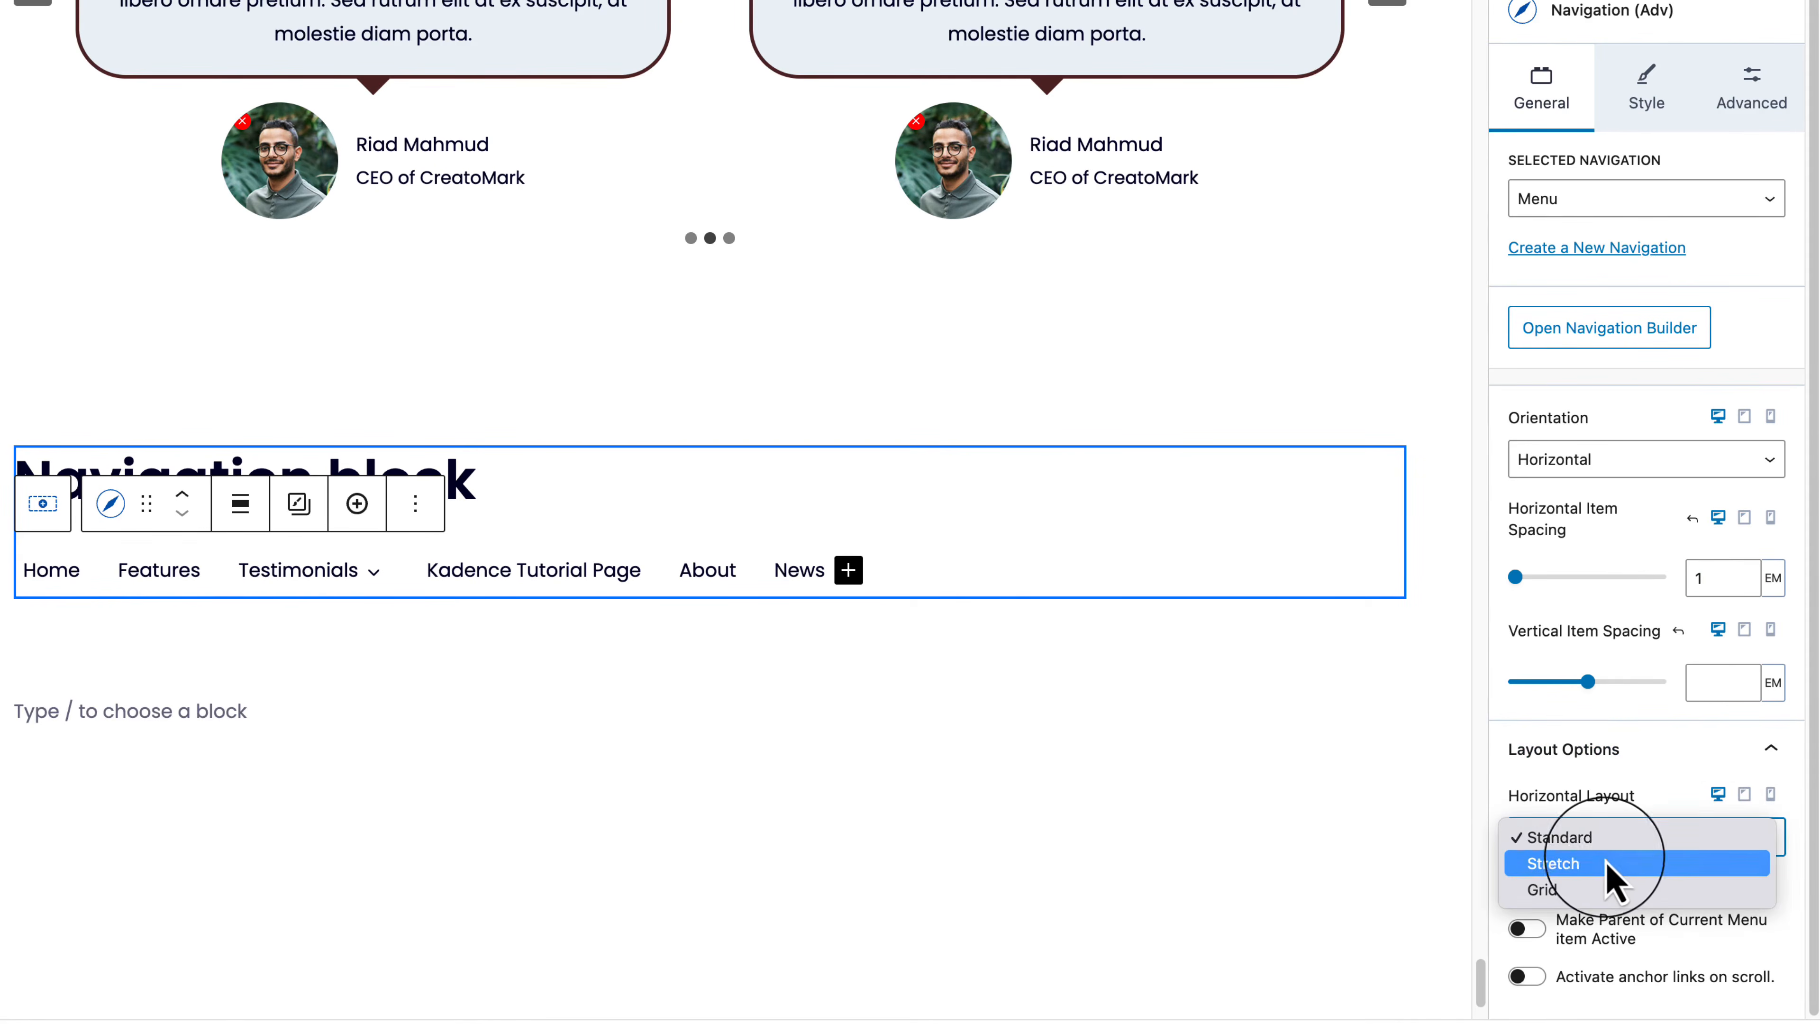
key(Escape)
key(Down)
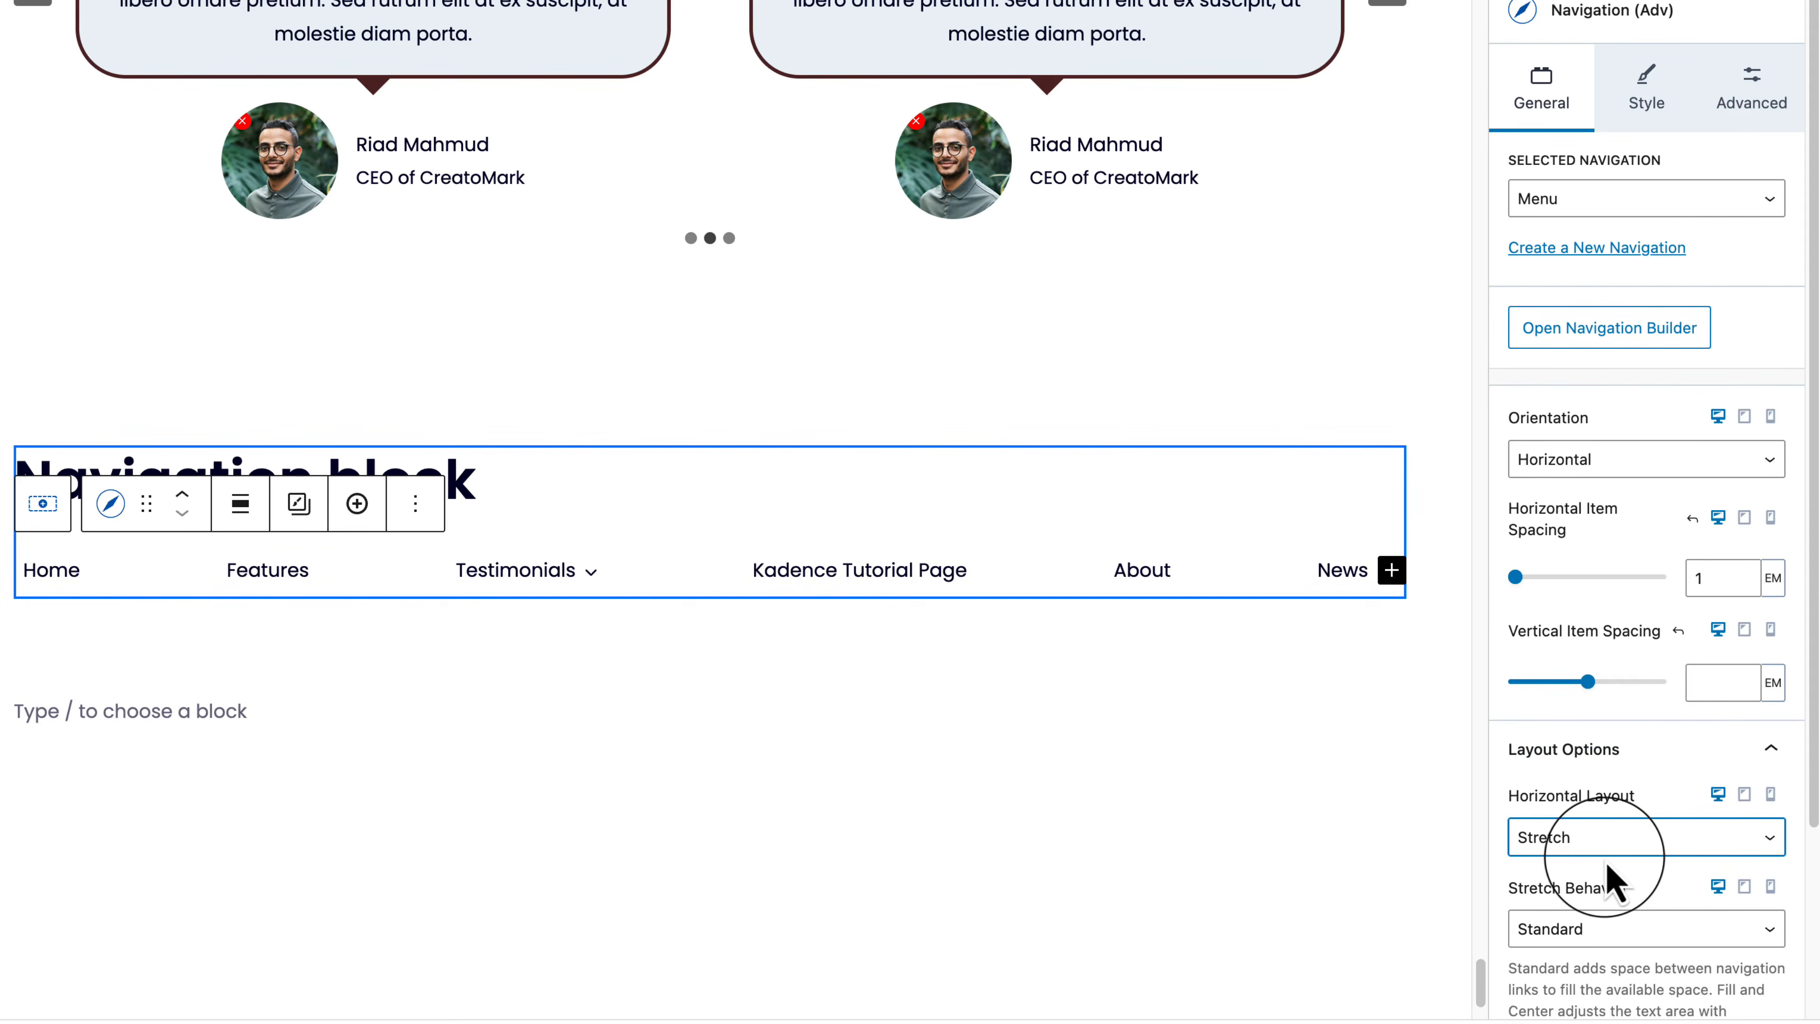
click(1640, 846)
click(1640, 864)
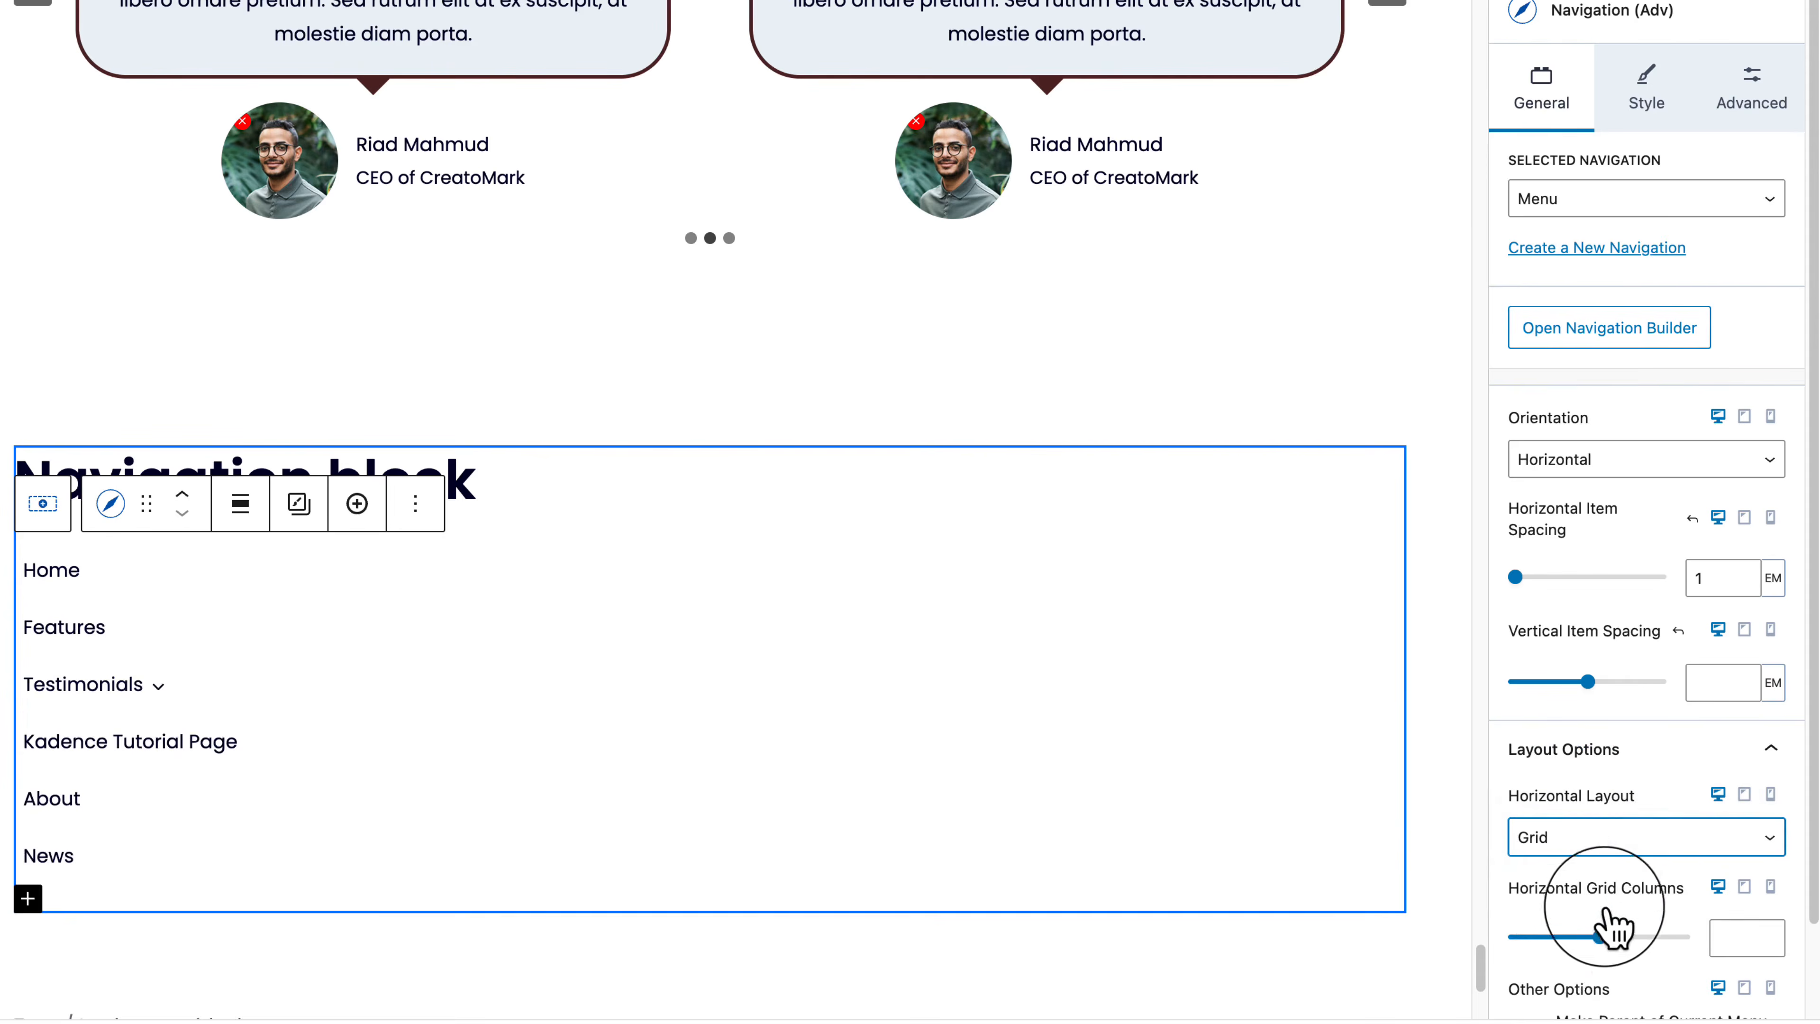
drag(1511, 936, 1558, 937)
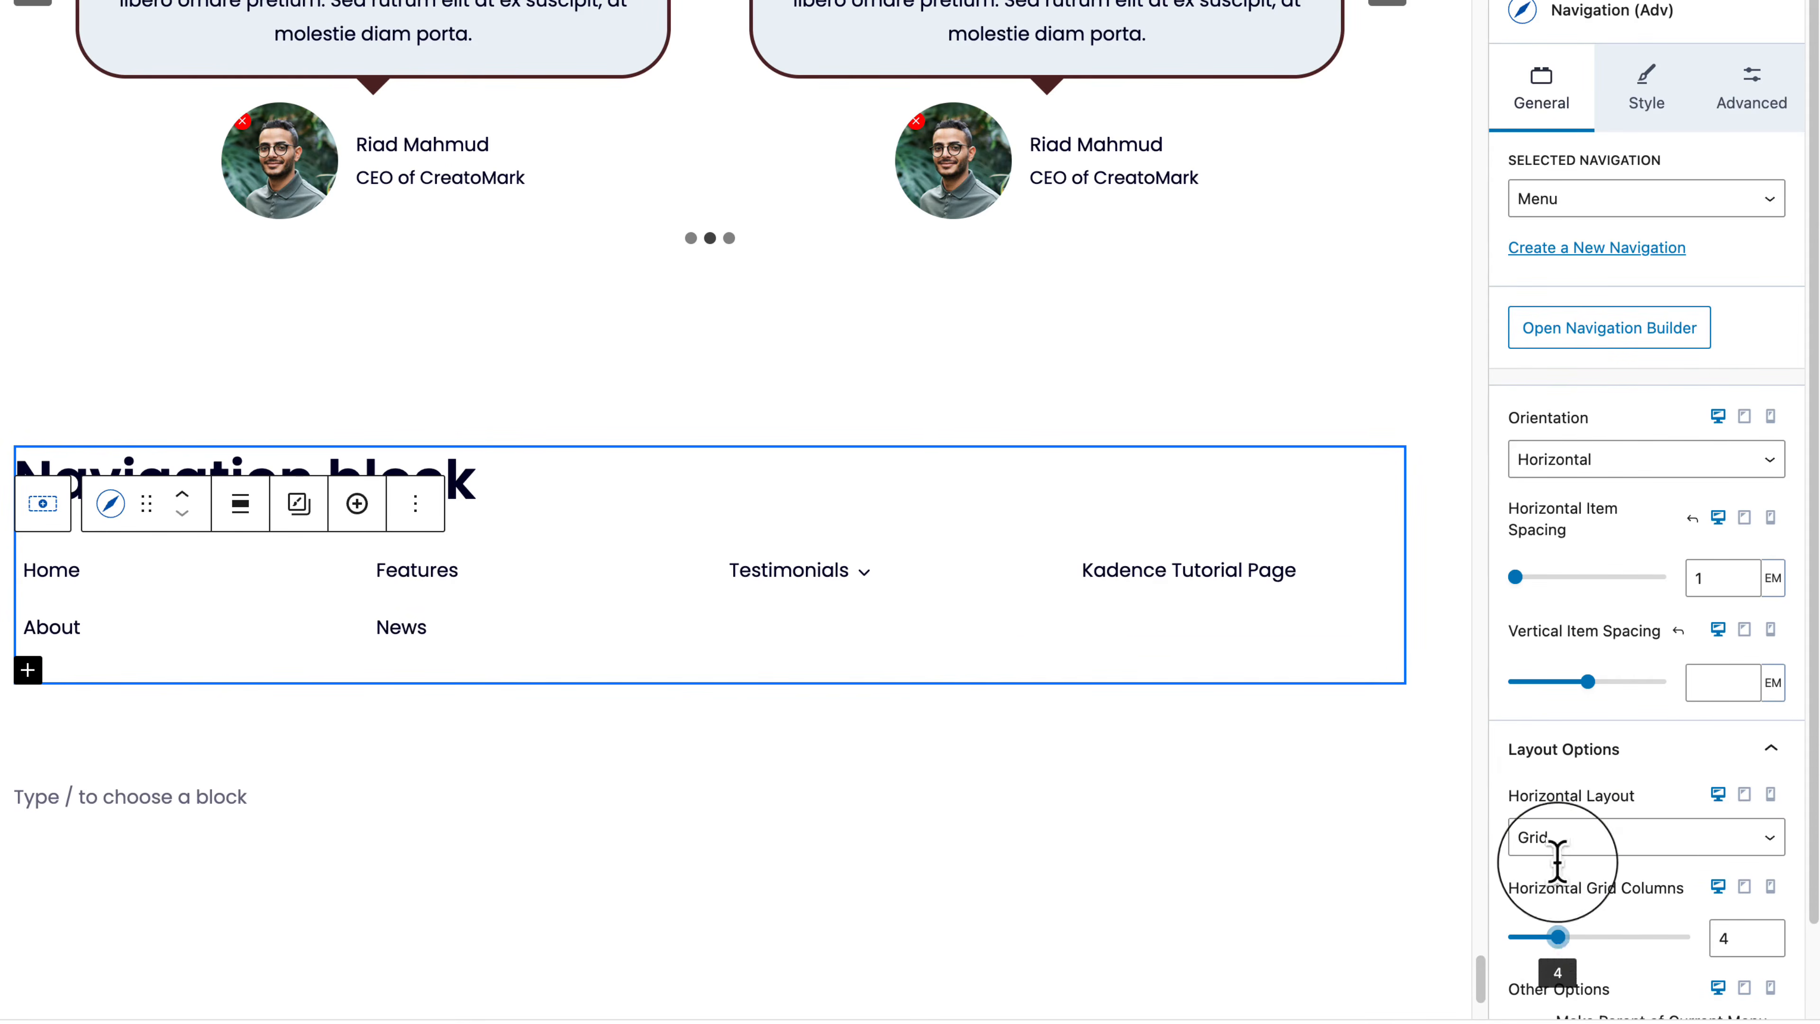
click(1564, 838)
click(1587, 787)
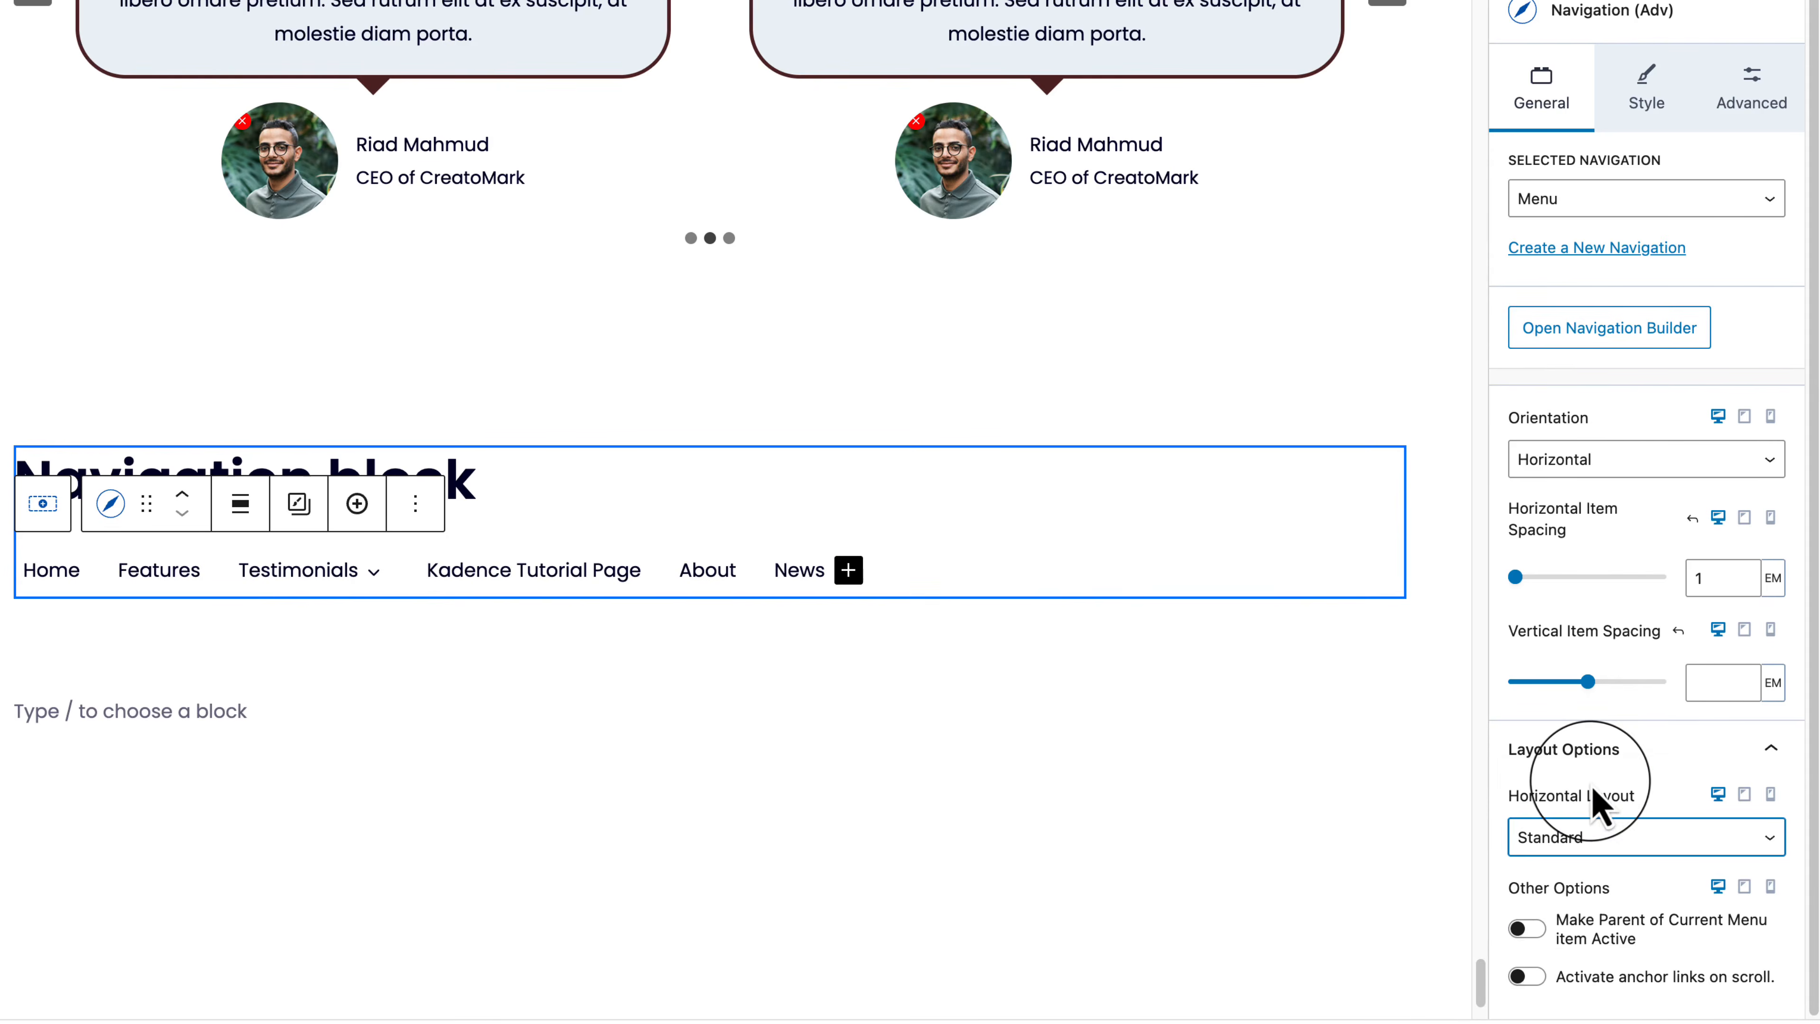
Step: Turn on parent-item active and anchor-links-on-scroll, keeping the Auto activation offset
click(1649, 932)
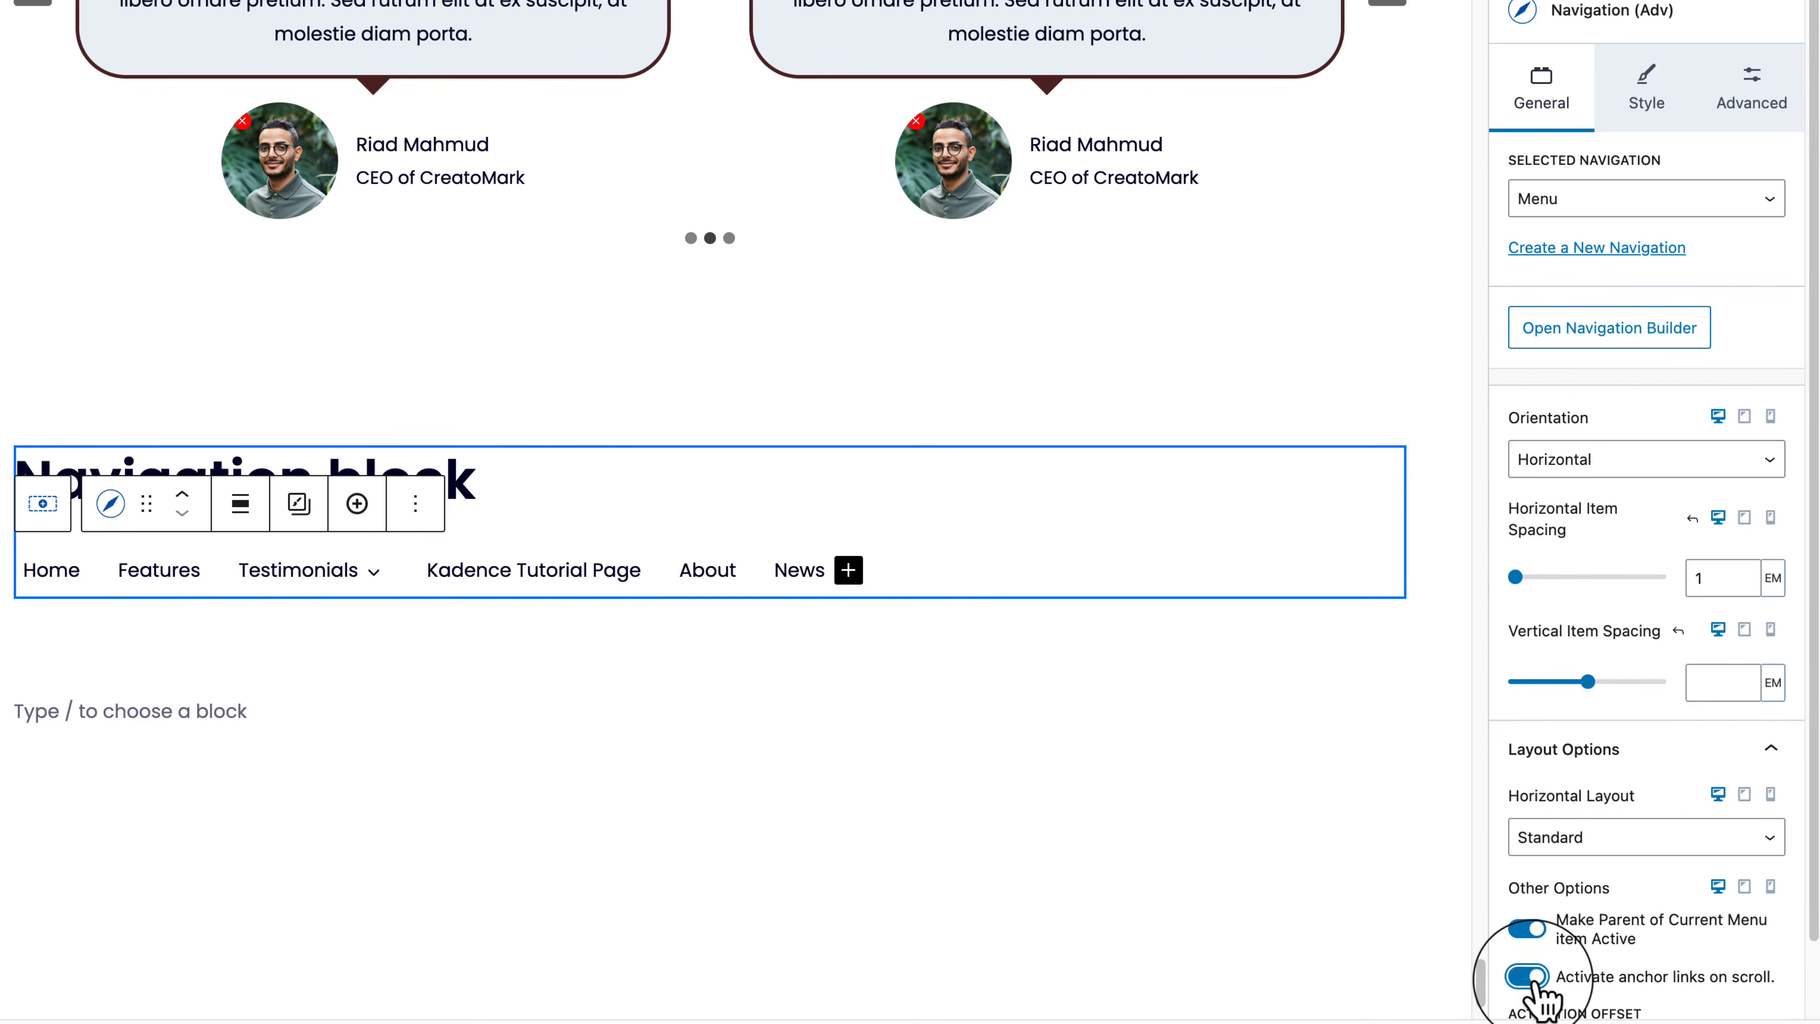
scroll(1576, 993, down, 2)
click(1645, 976)
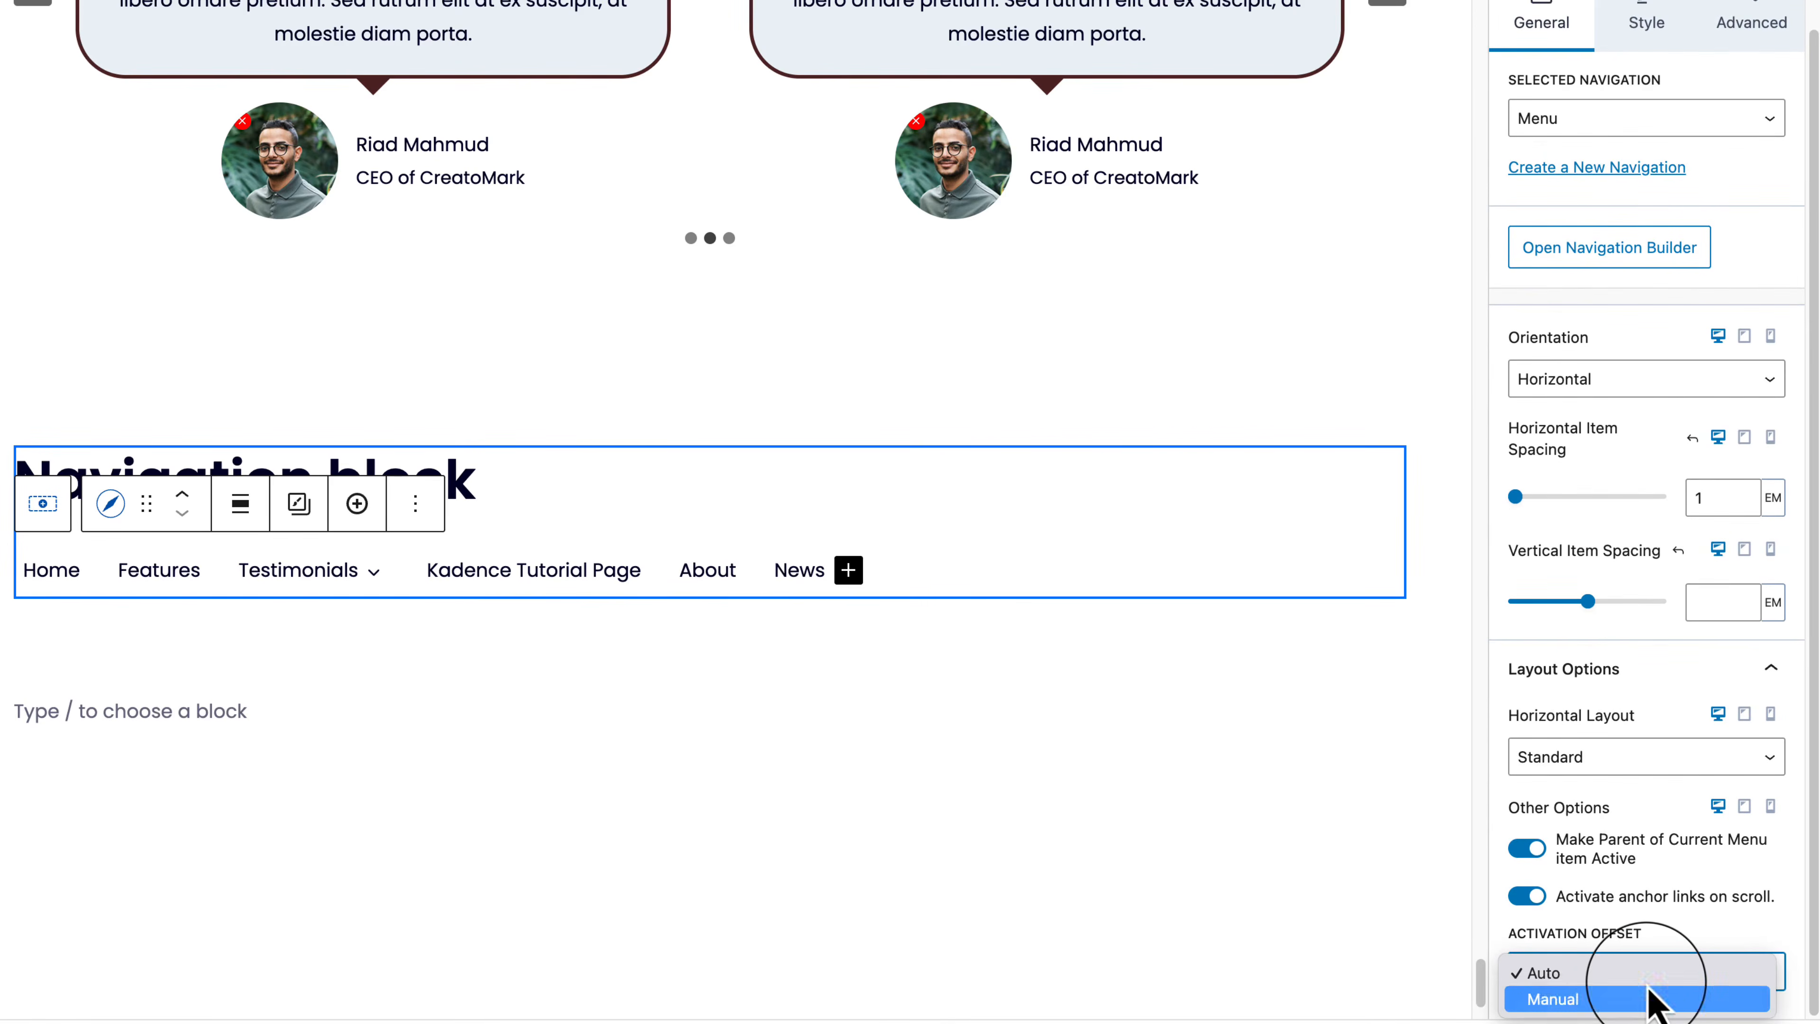
click(1648, 993)
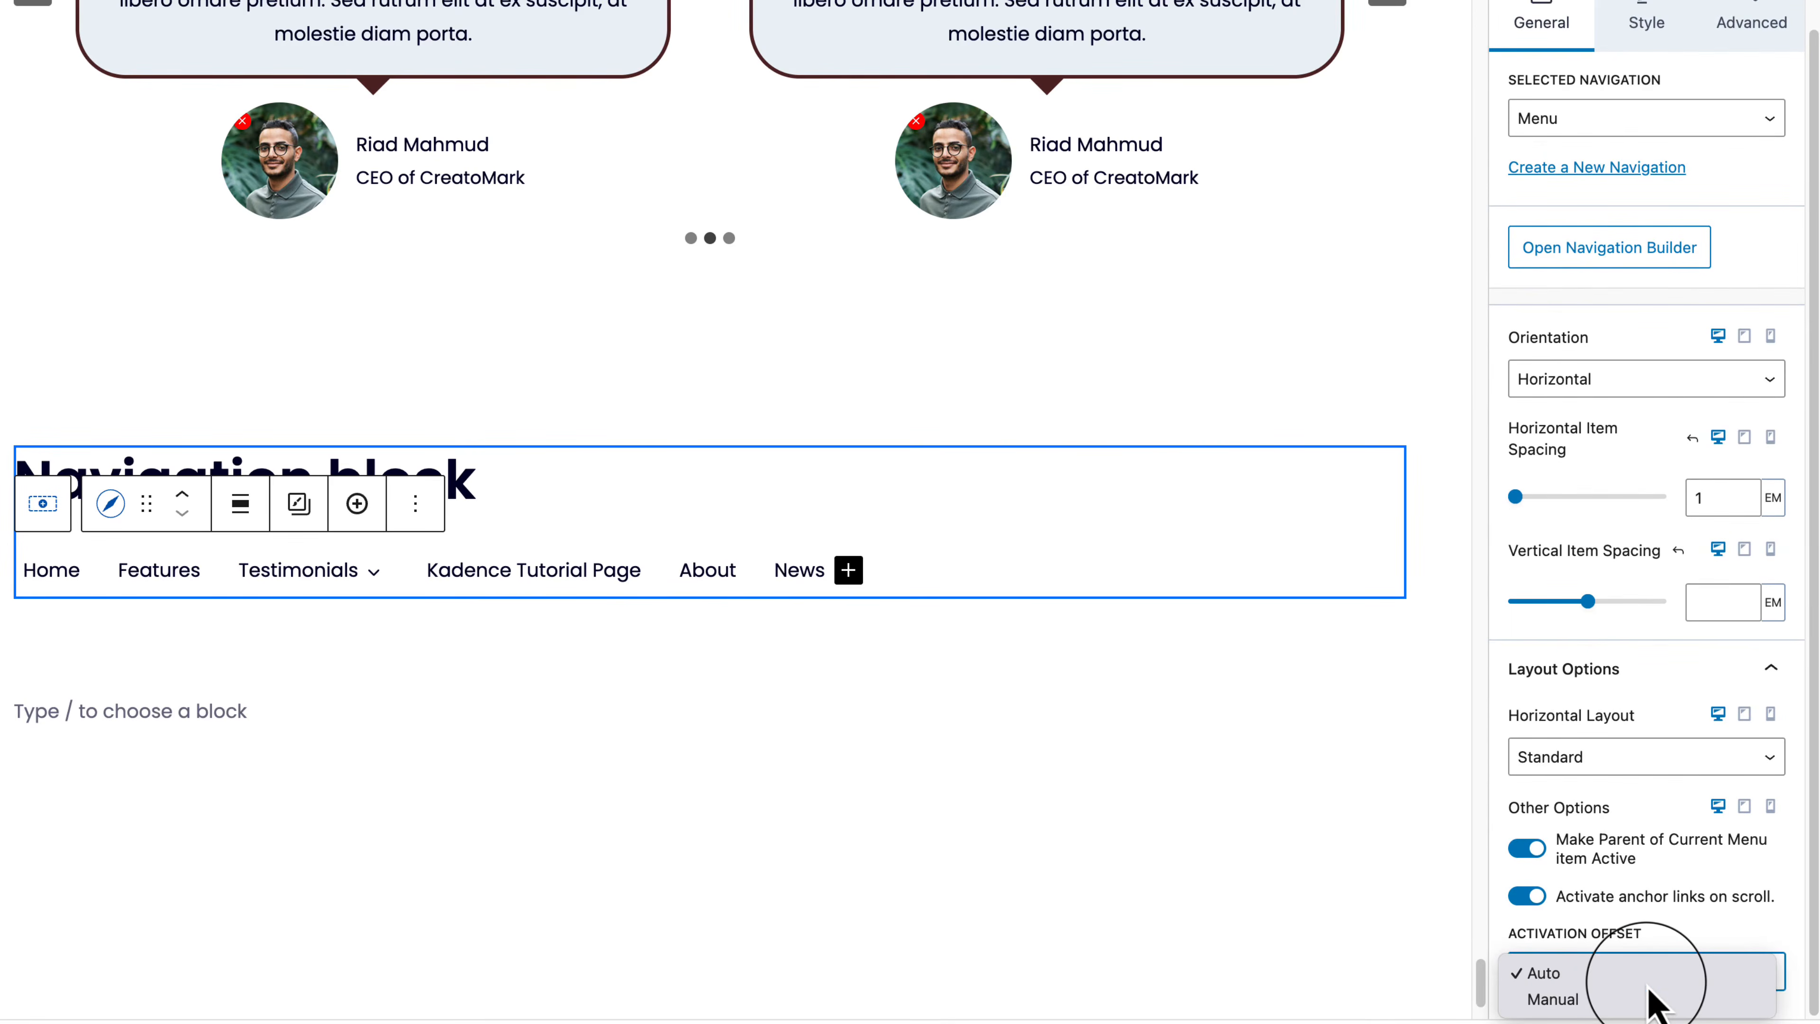
click(1523, 891)
Step: Switch both parent-active and anchor-scroll options off, then show the navigation's Style settings
click(1527, 848)
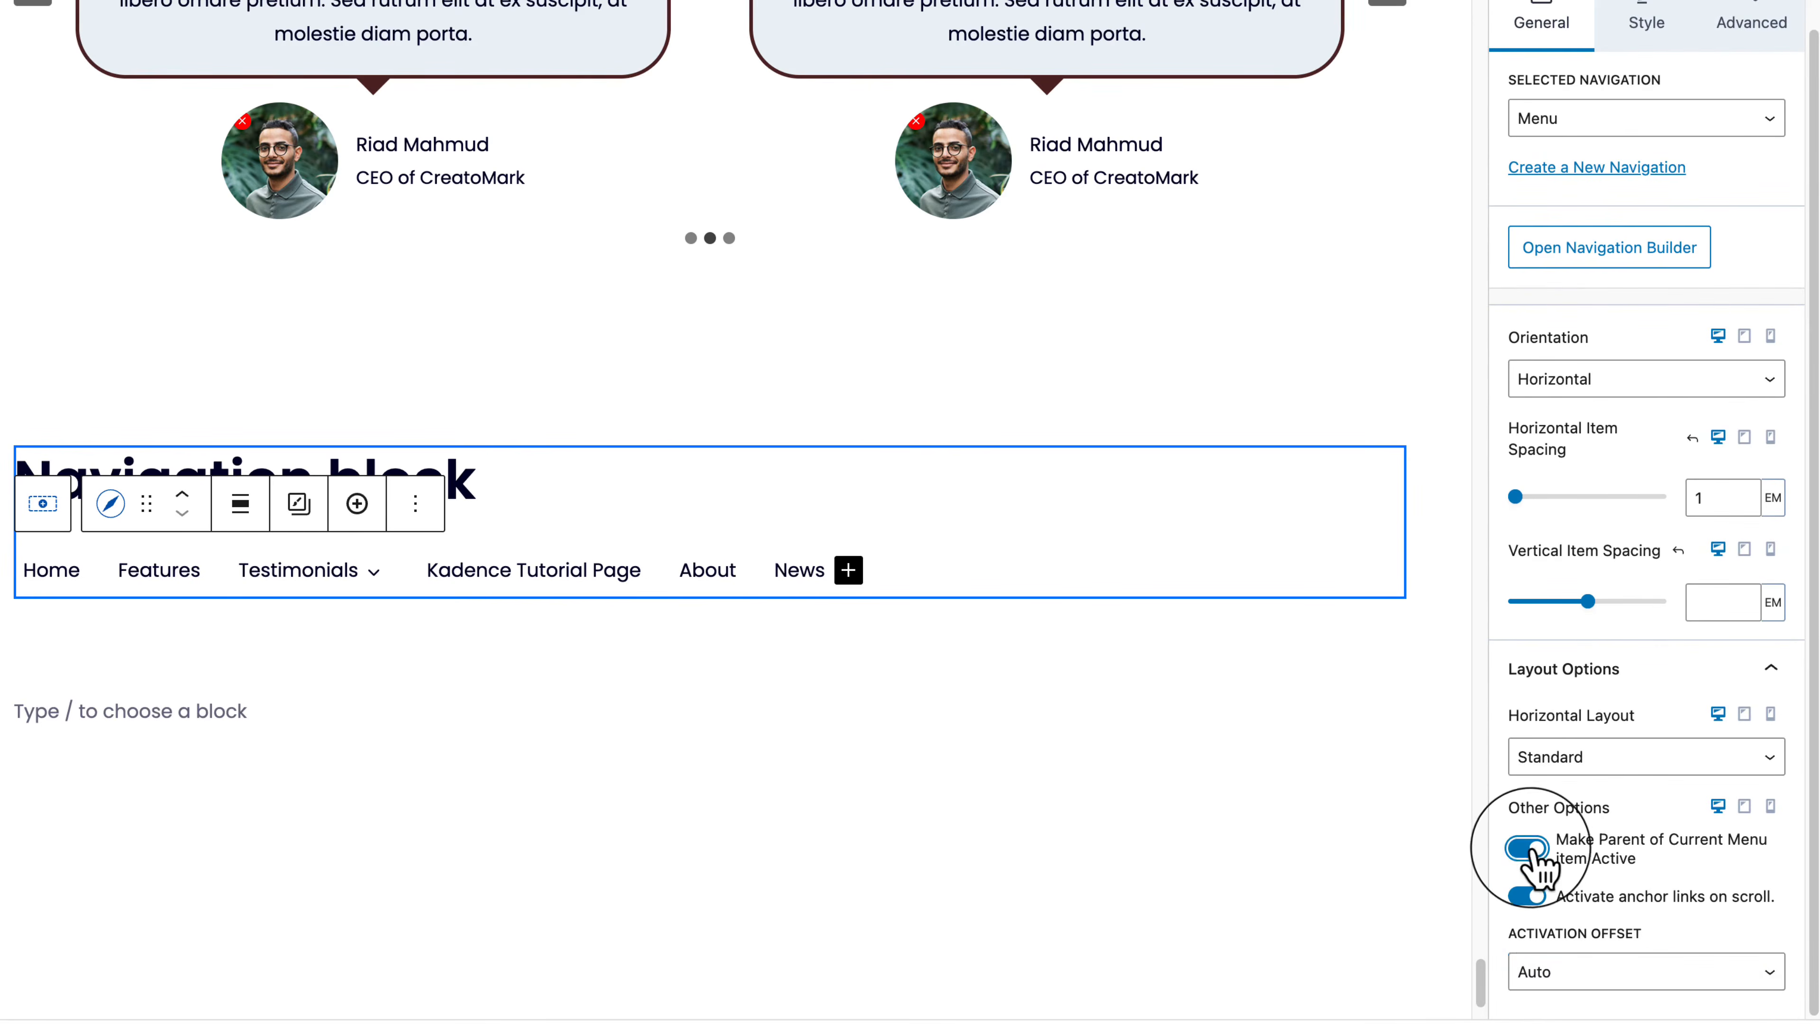
click(1528, 897)
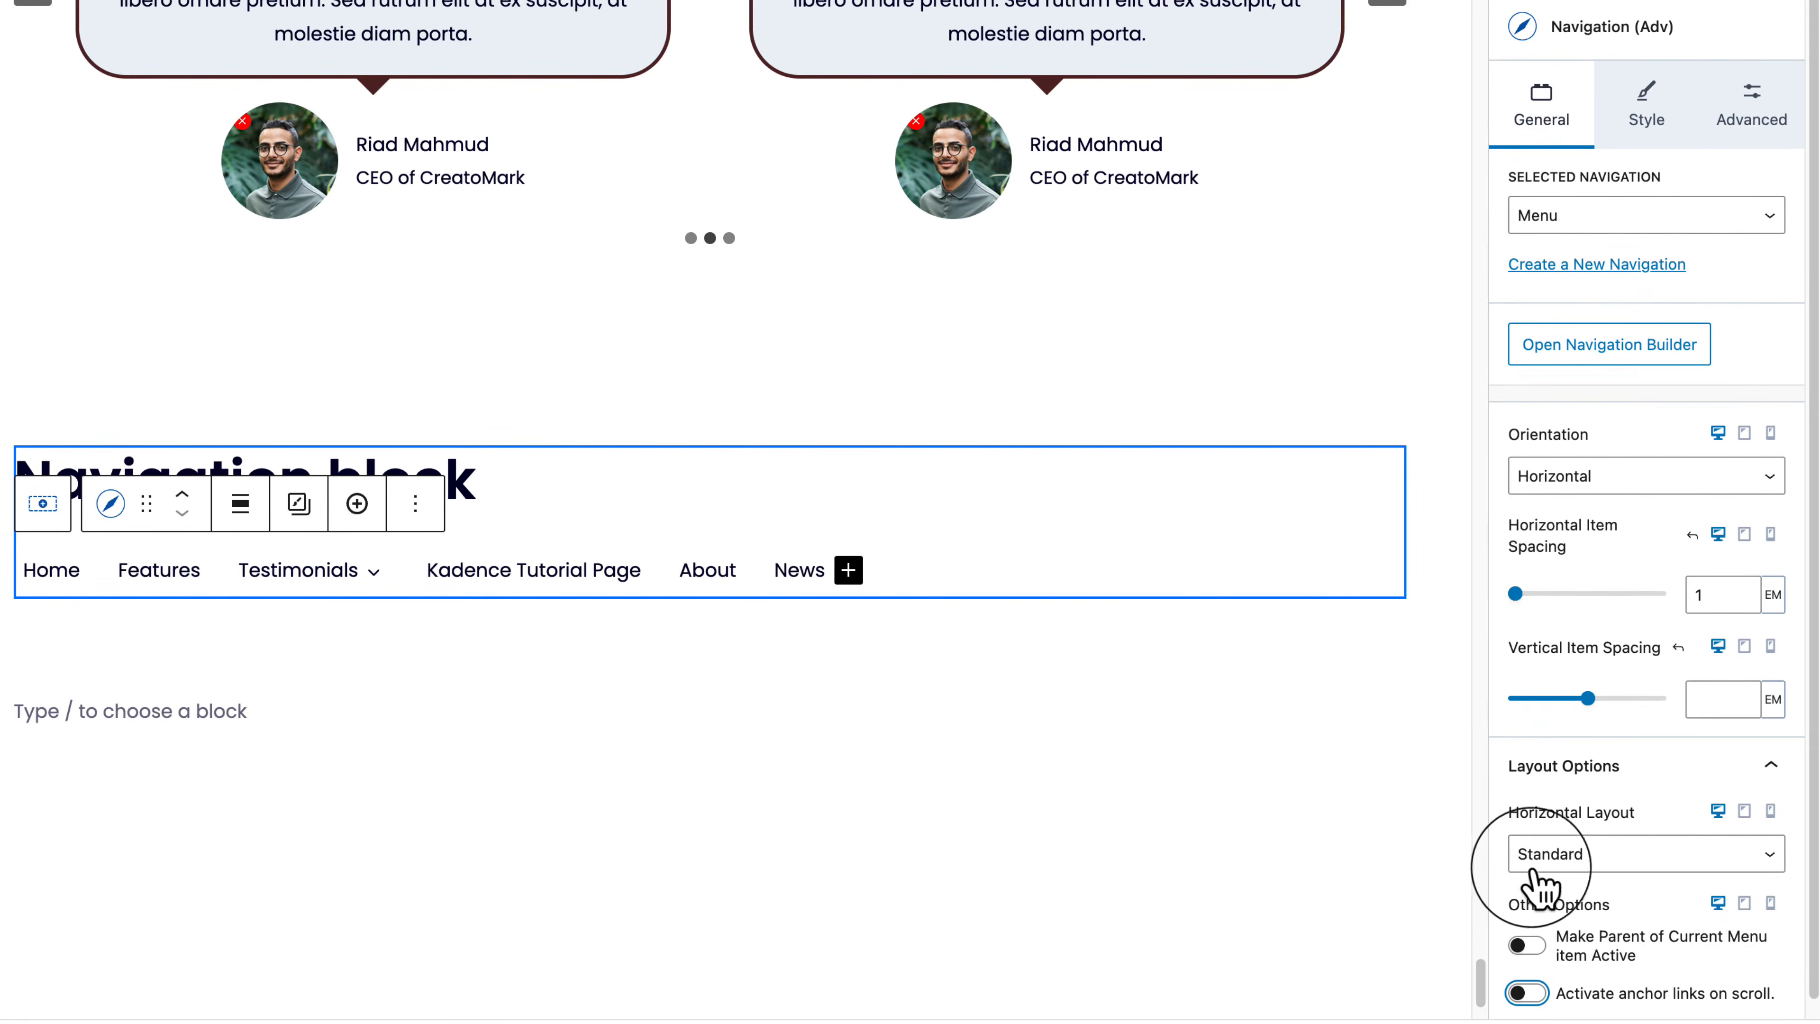
click(1644, 122)
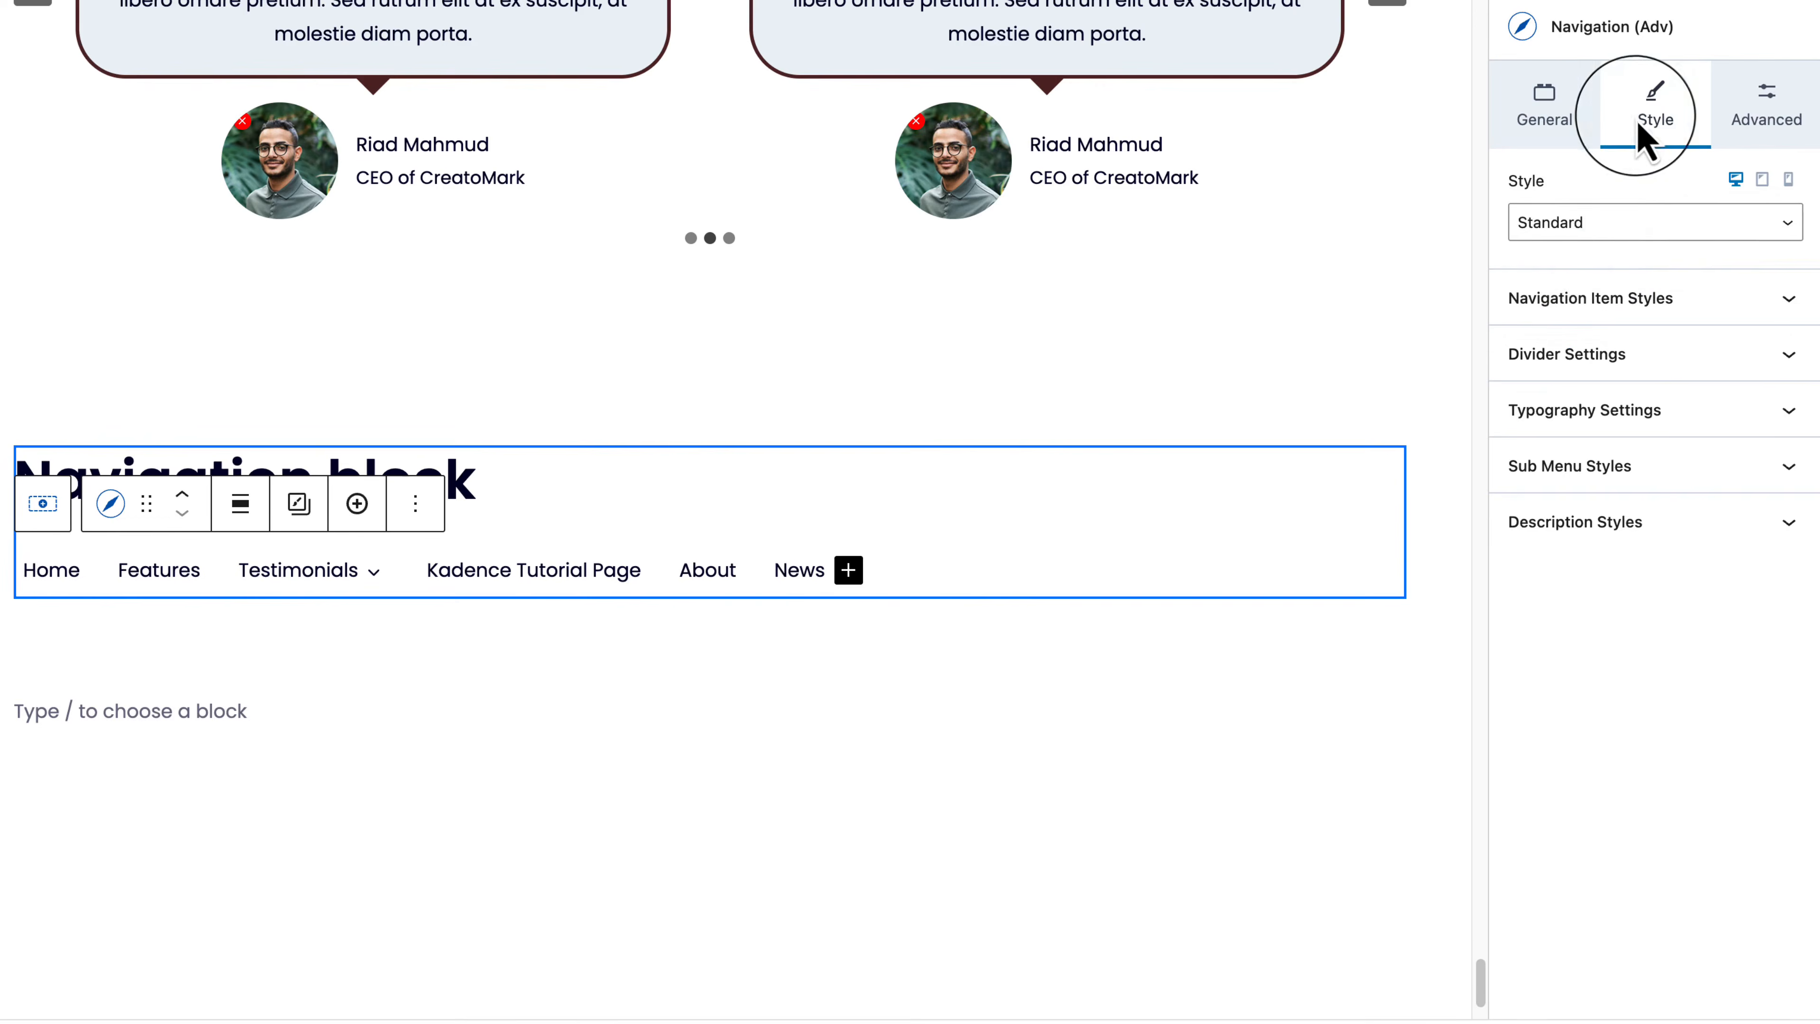
Step: Try Full Height, settle on the Underline navigation style, and save the page
click(1624, 228)
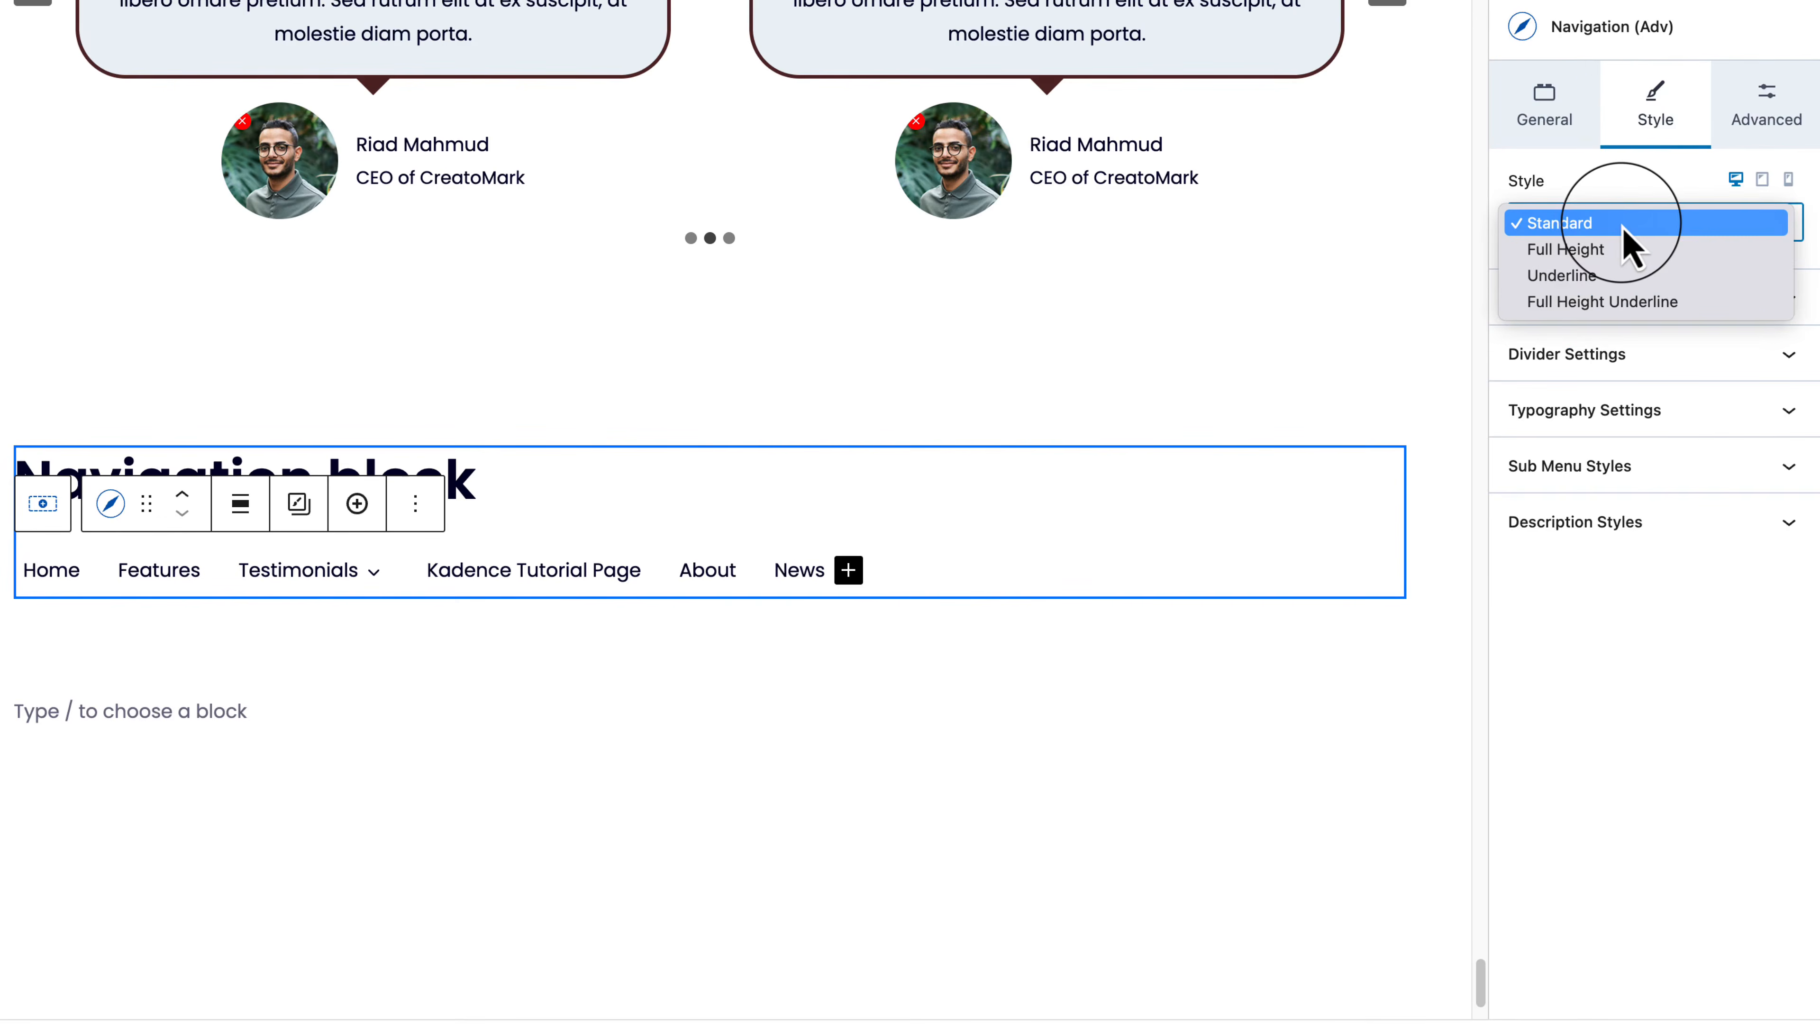
click(1652, 251)
click(1647, 237)
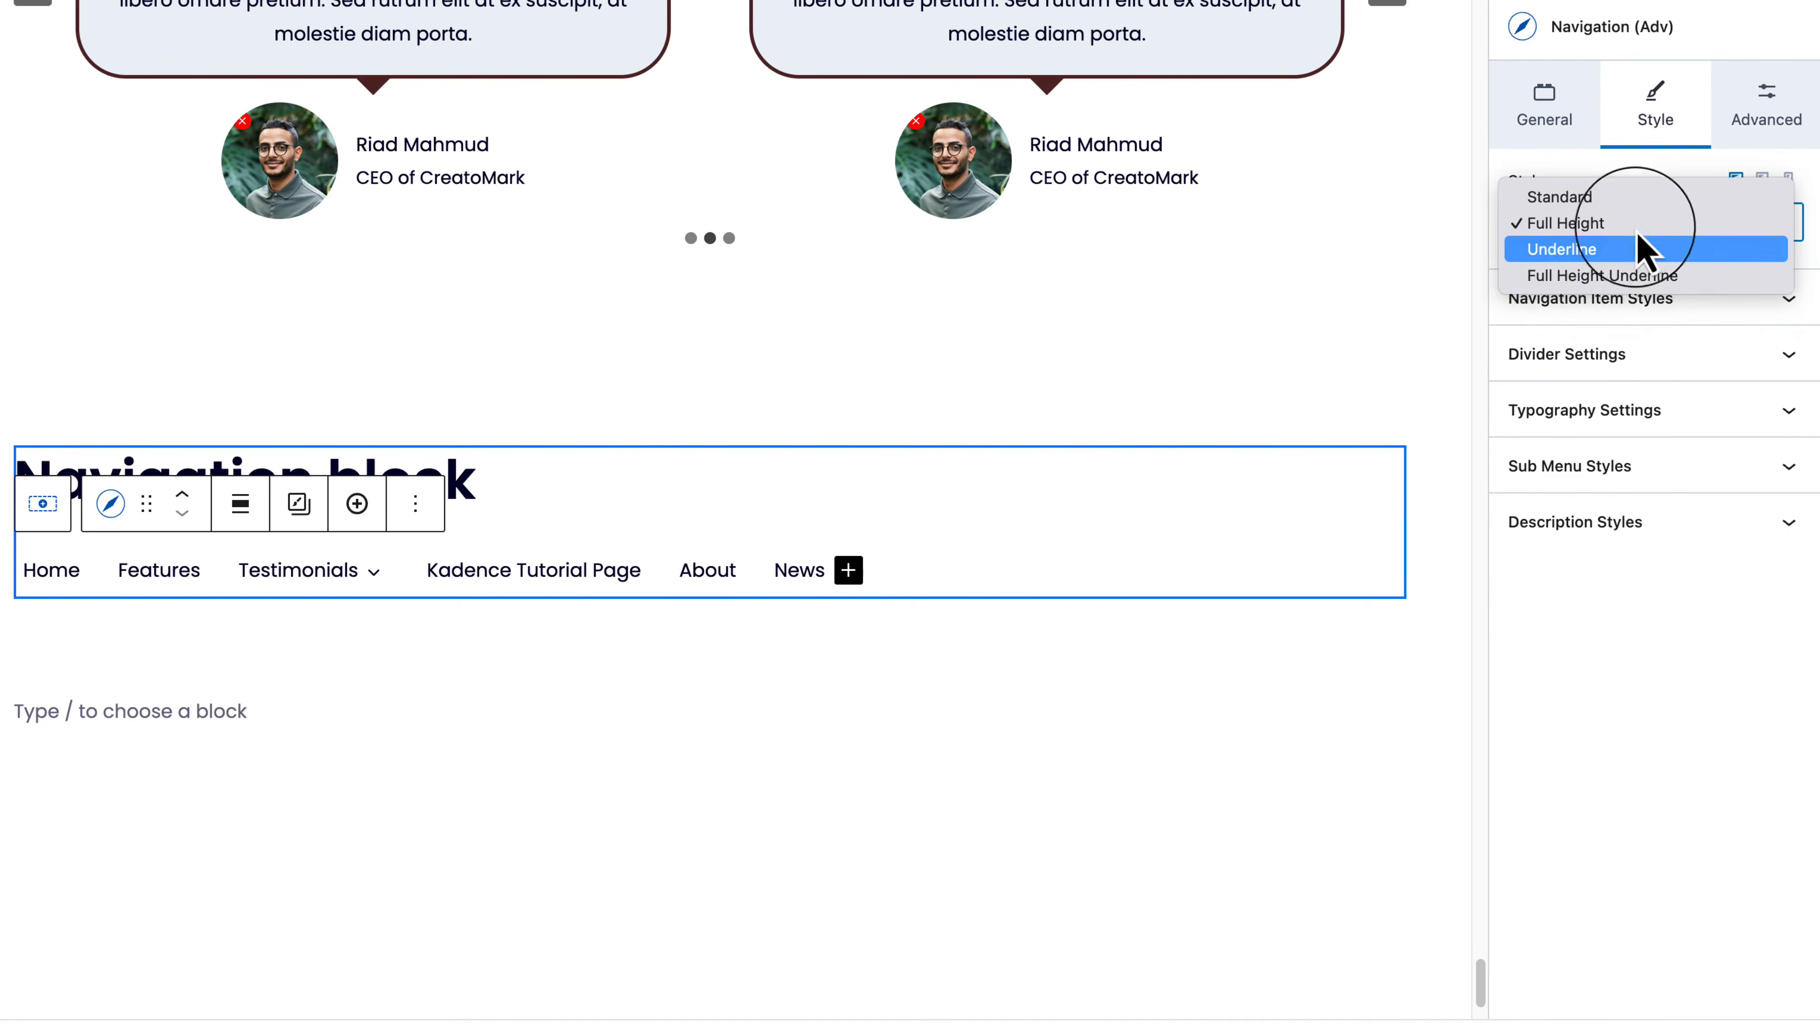
click(1589, 251)
click(1573, 238)
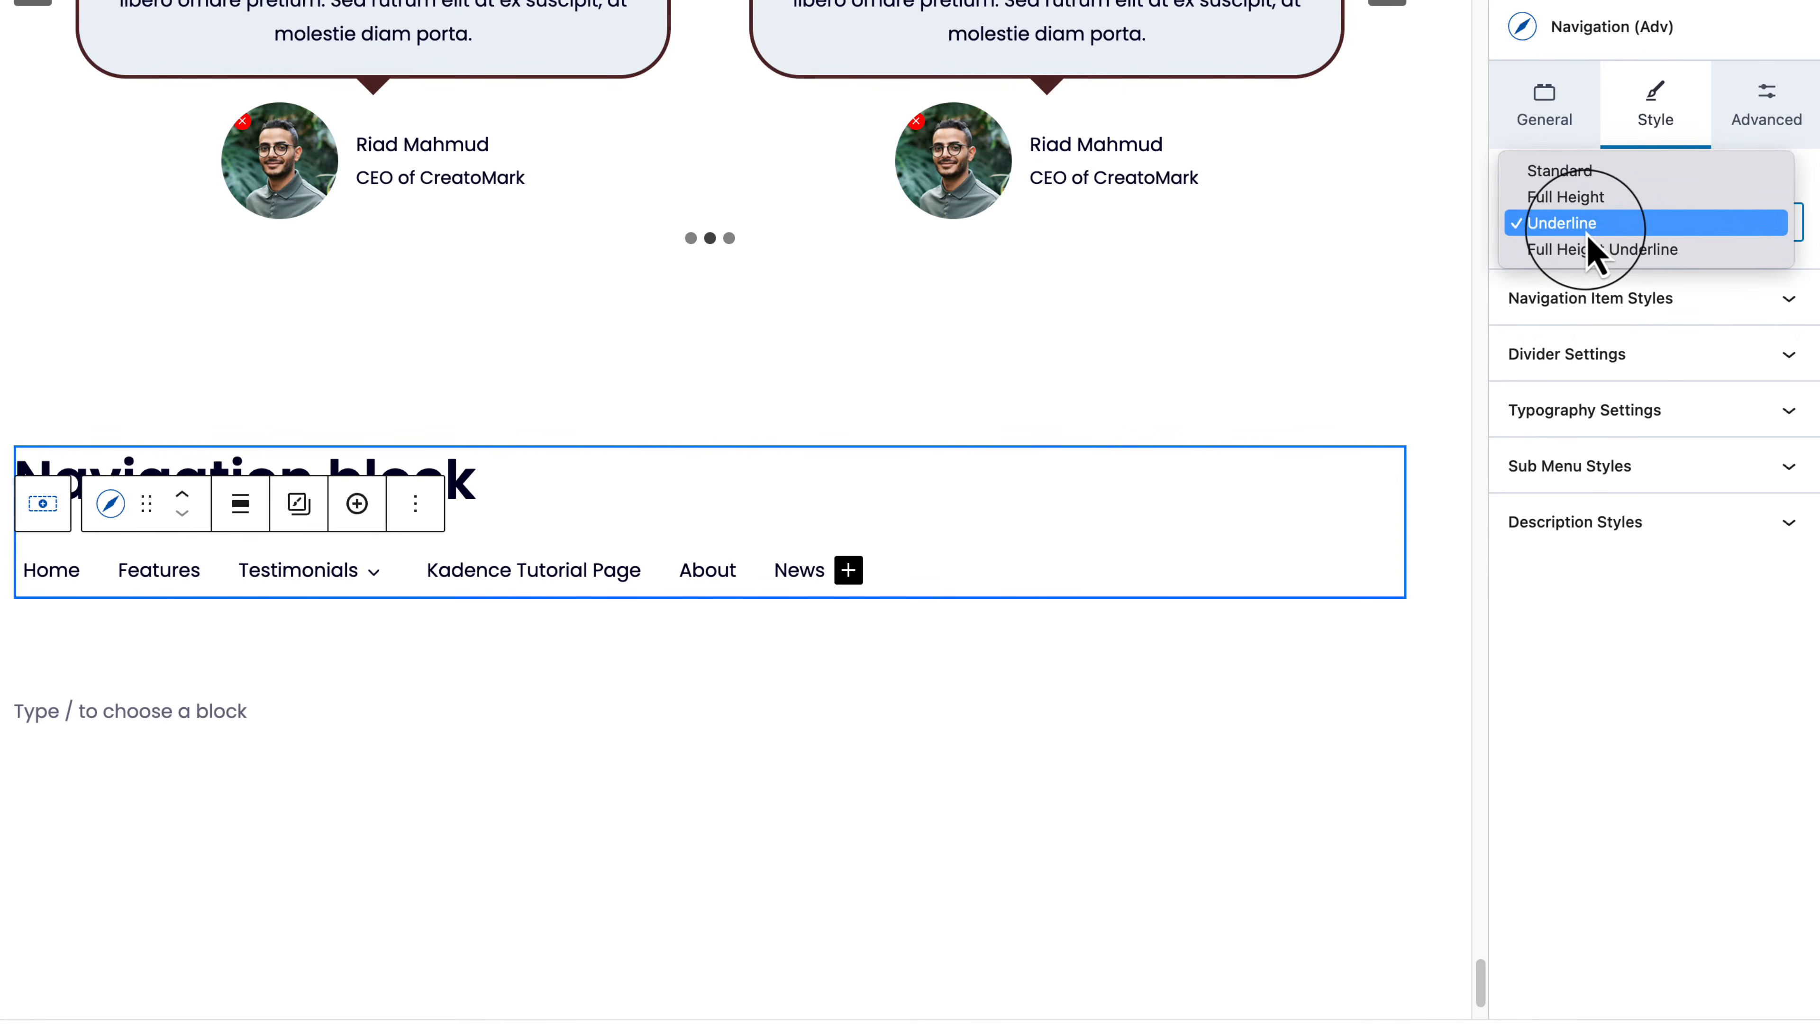
click(1587, 238)
click(1584, 240)
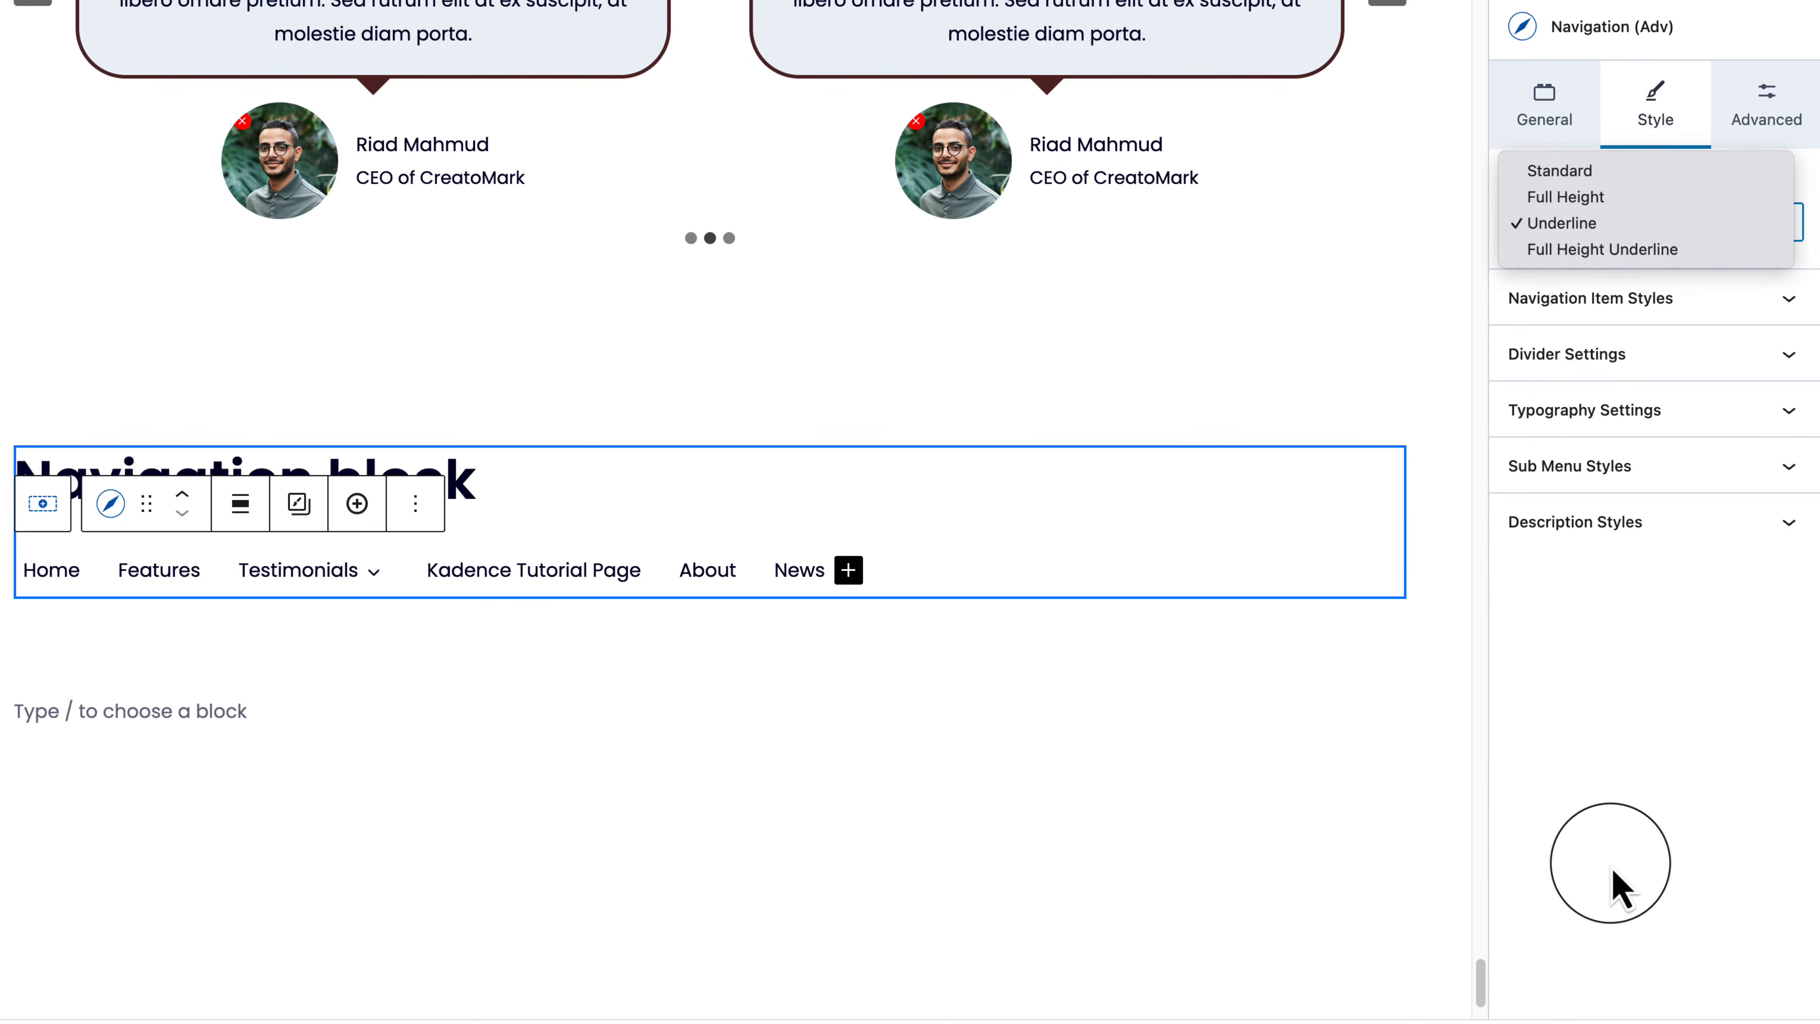
click(1614, 884)
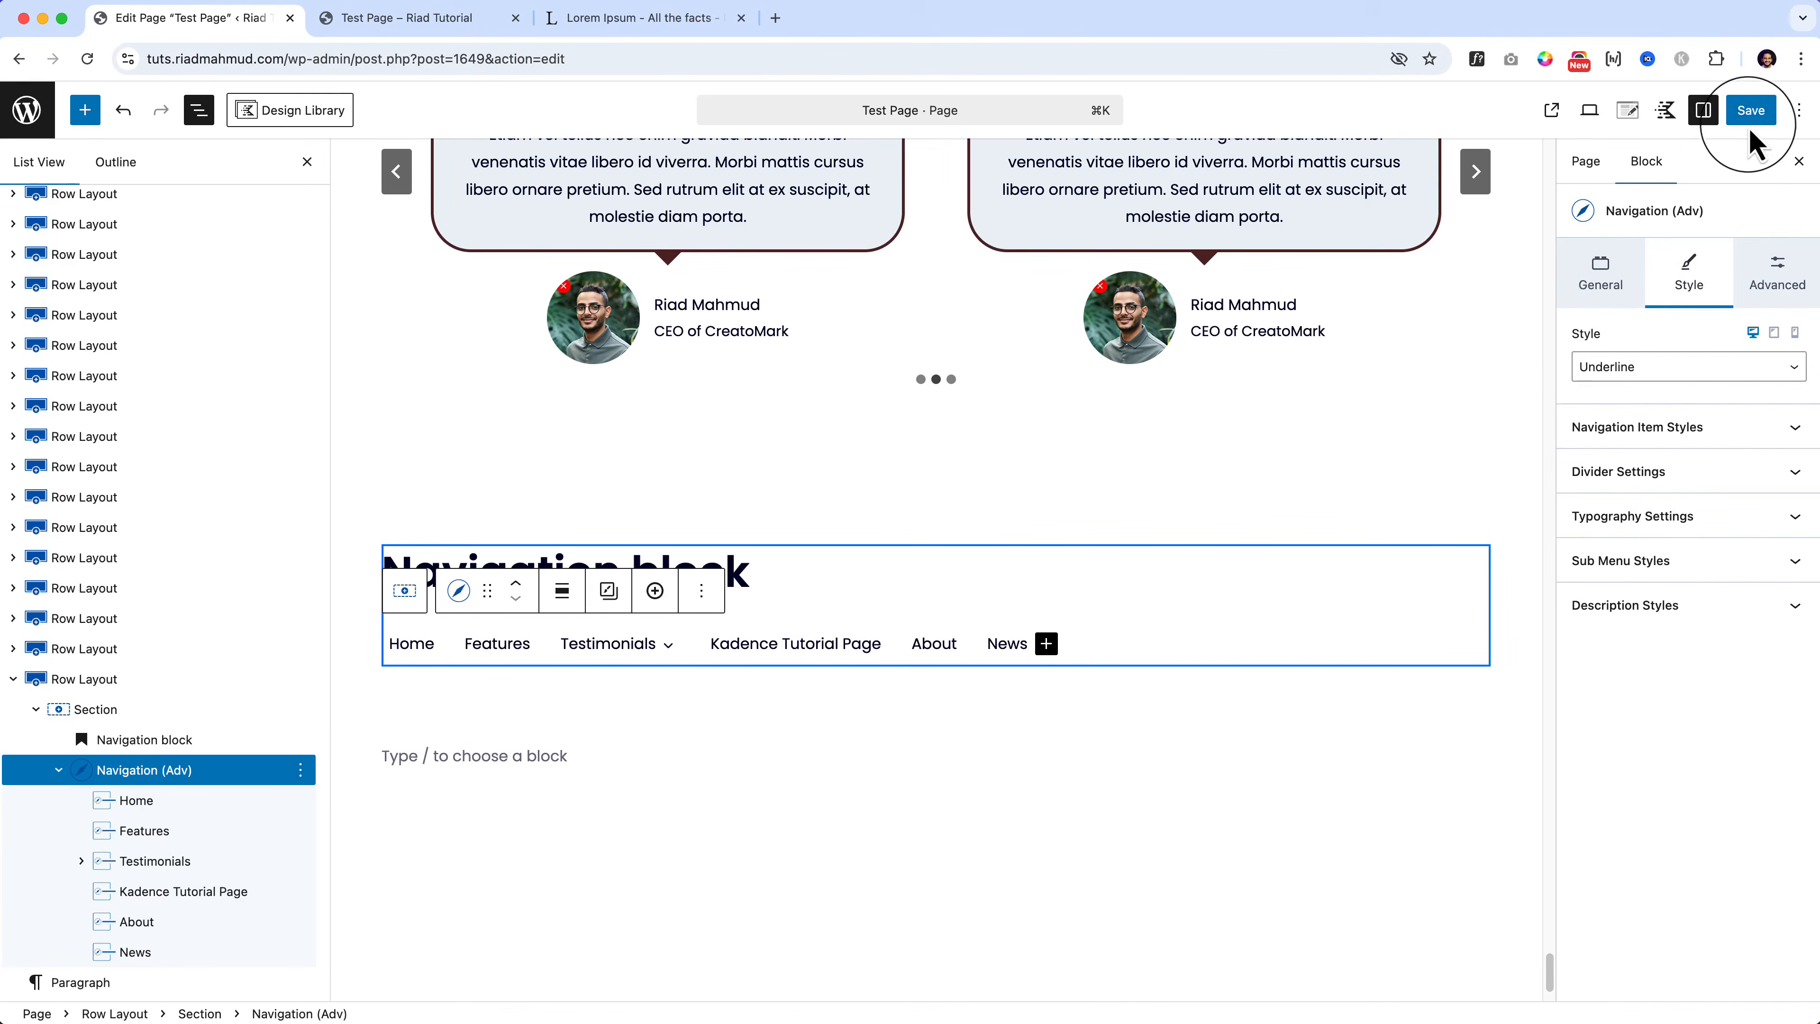
click(1751, 110)
click(1752, 112)
click(458, 20)
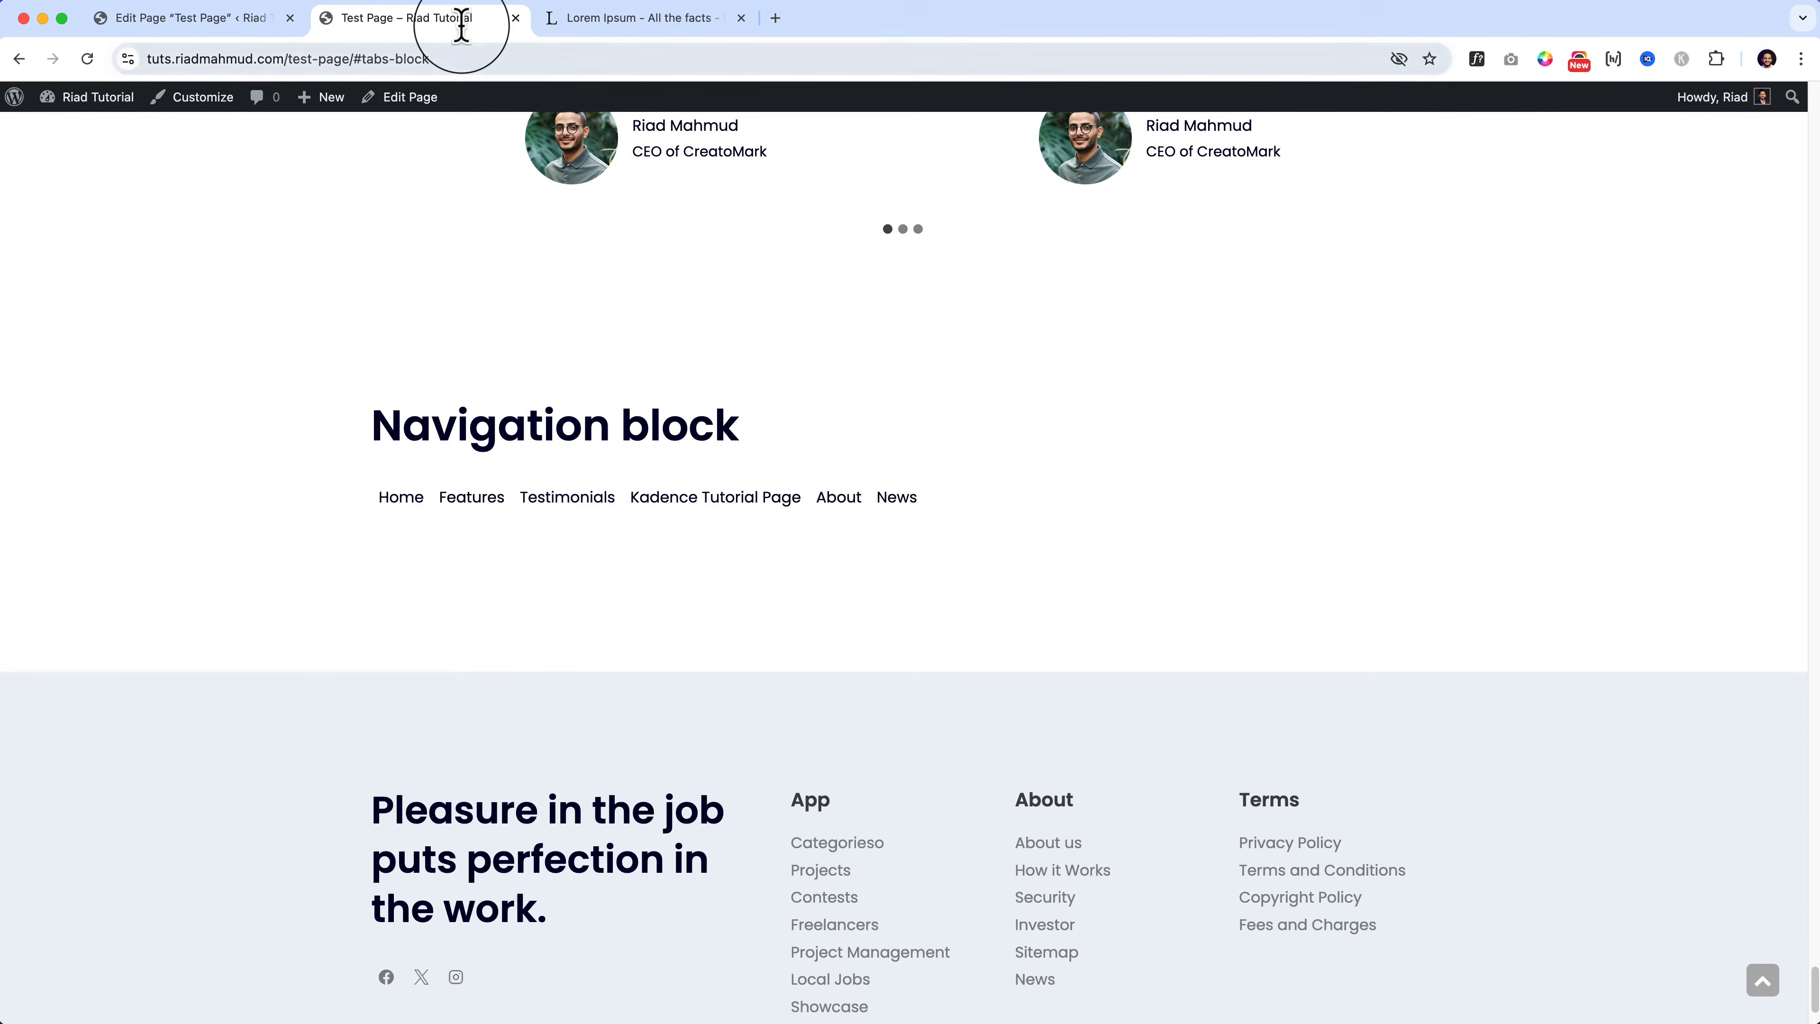
key(super+r)
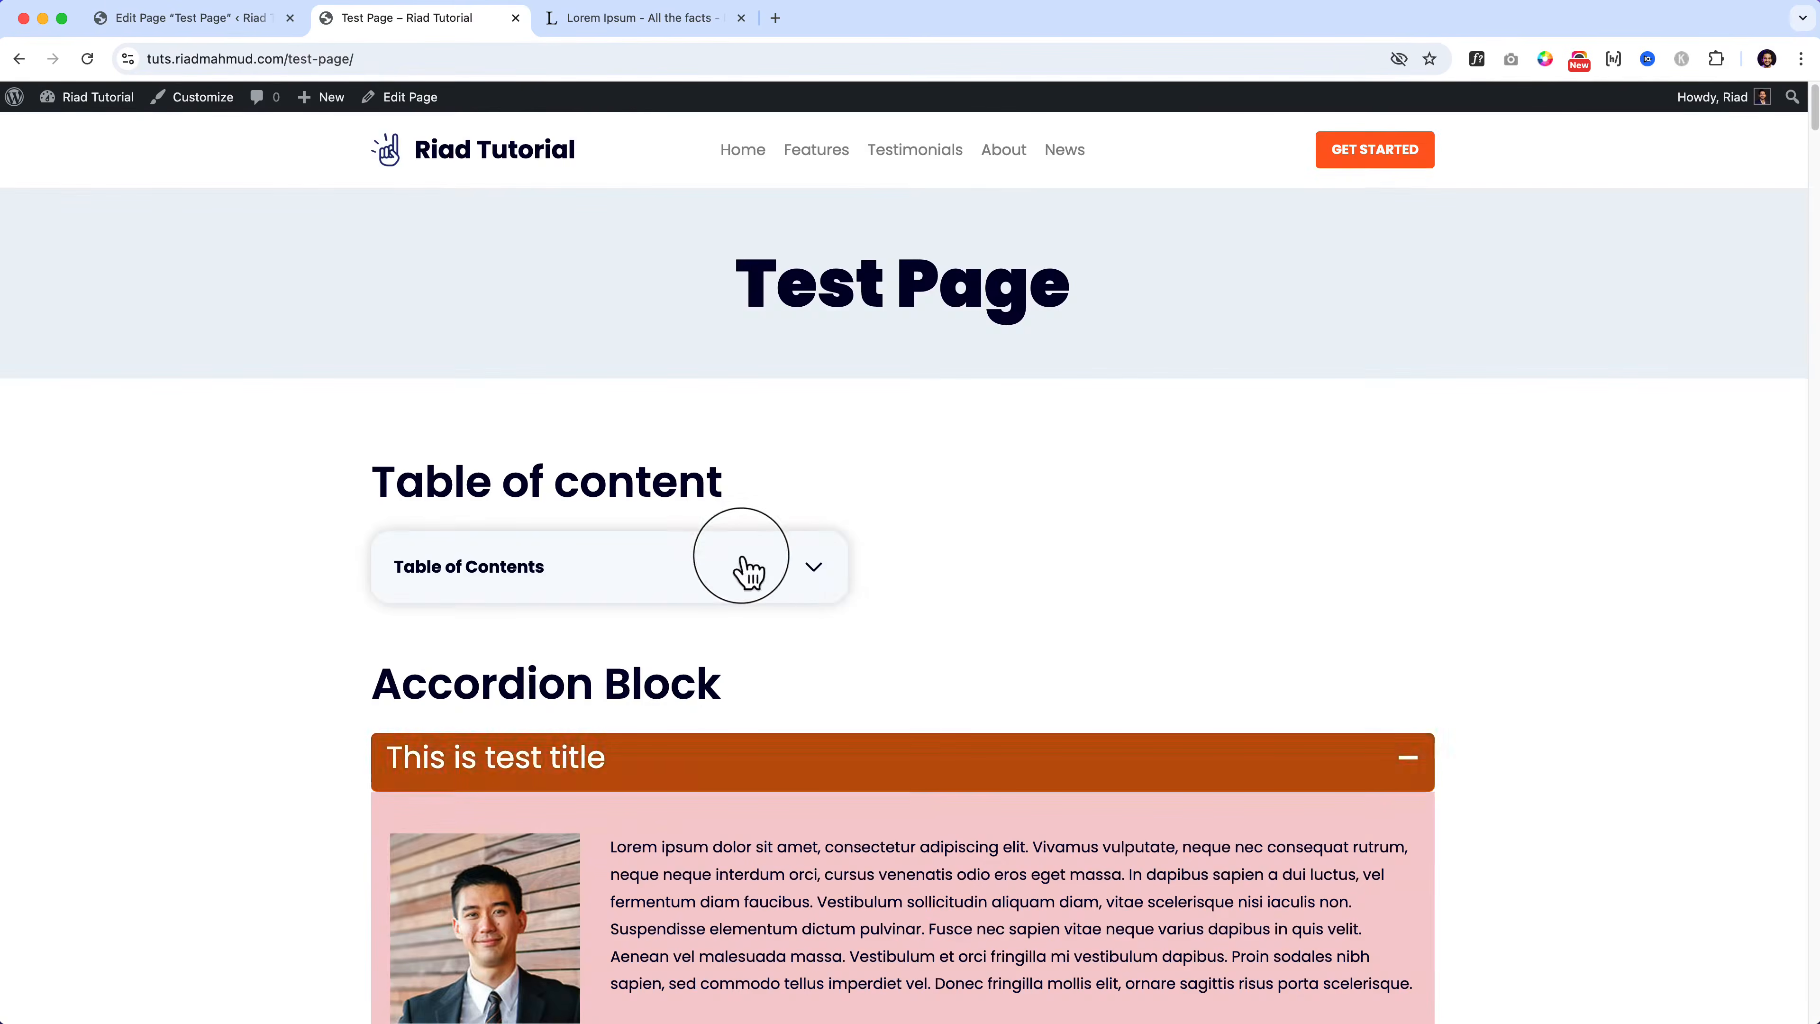
click(749, 568)
scroll(475, 839, down, 15)
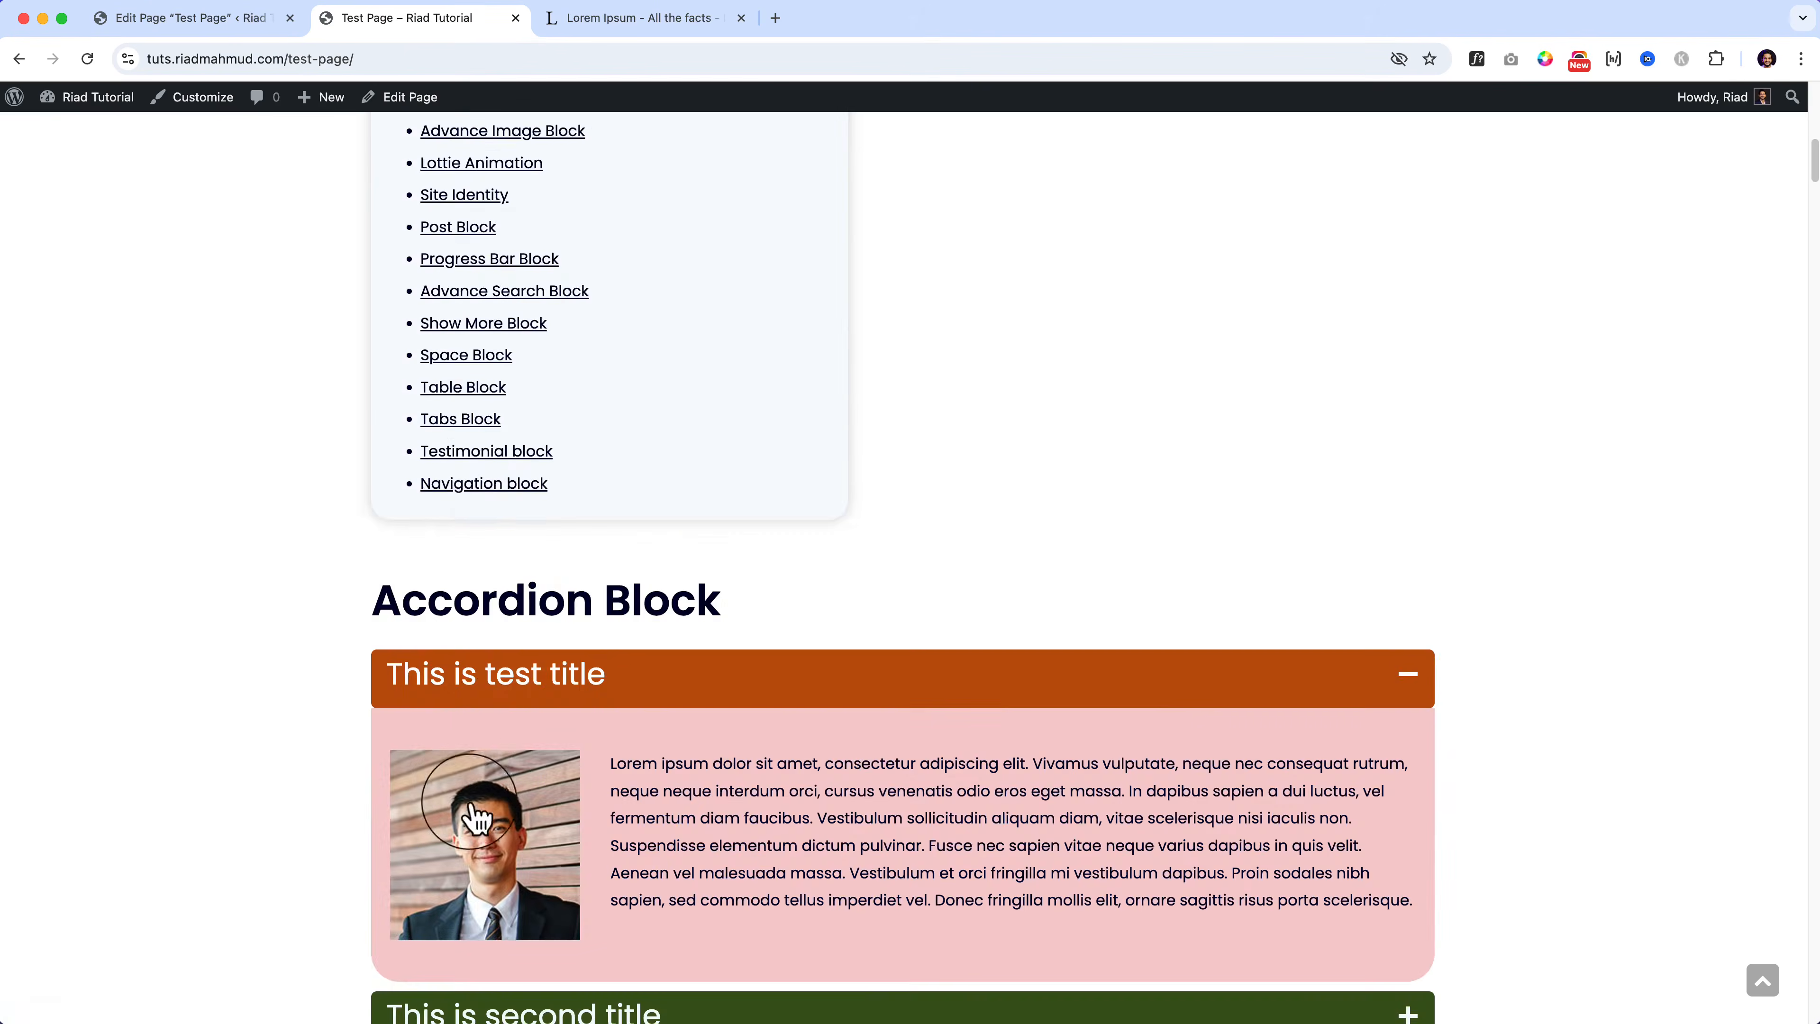
click(464, 490)
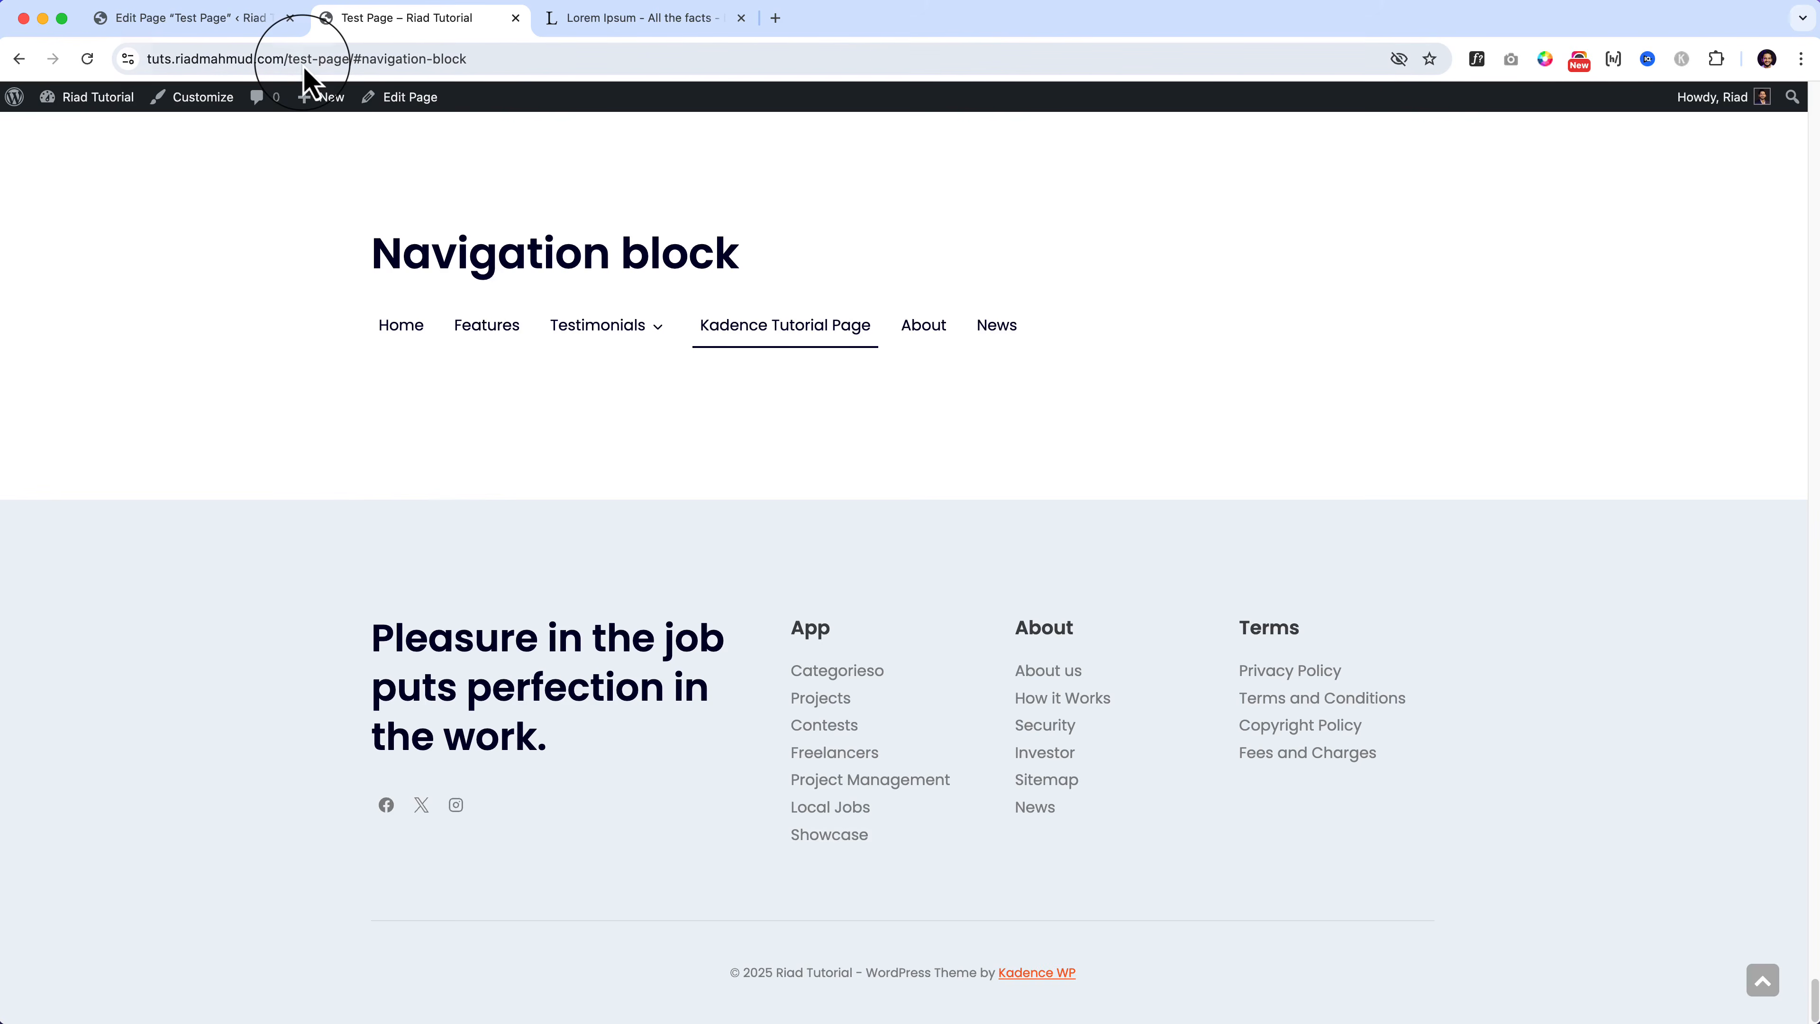
mouse_move(606, 325)
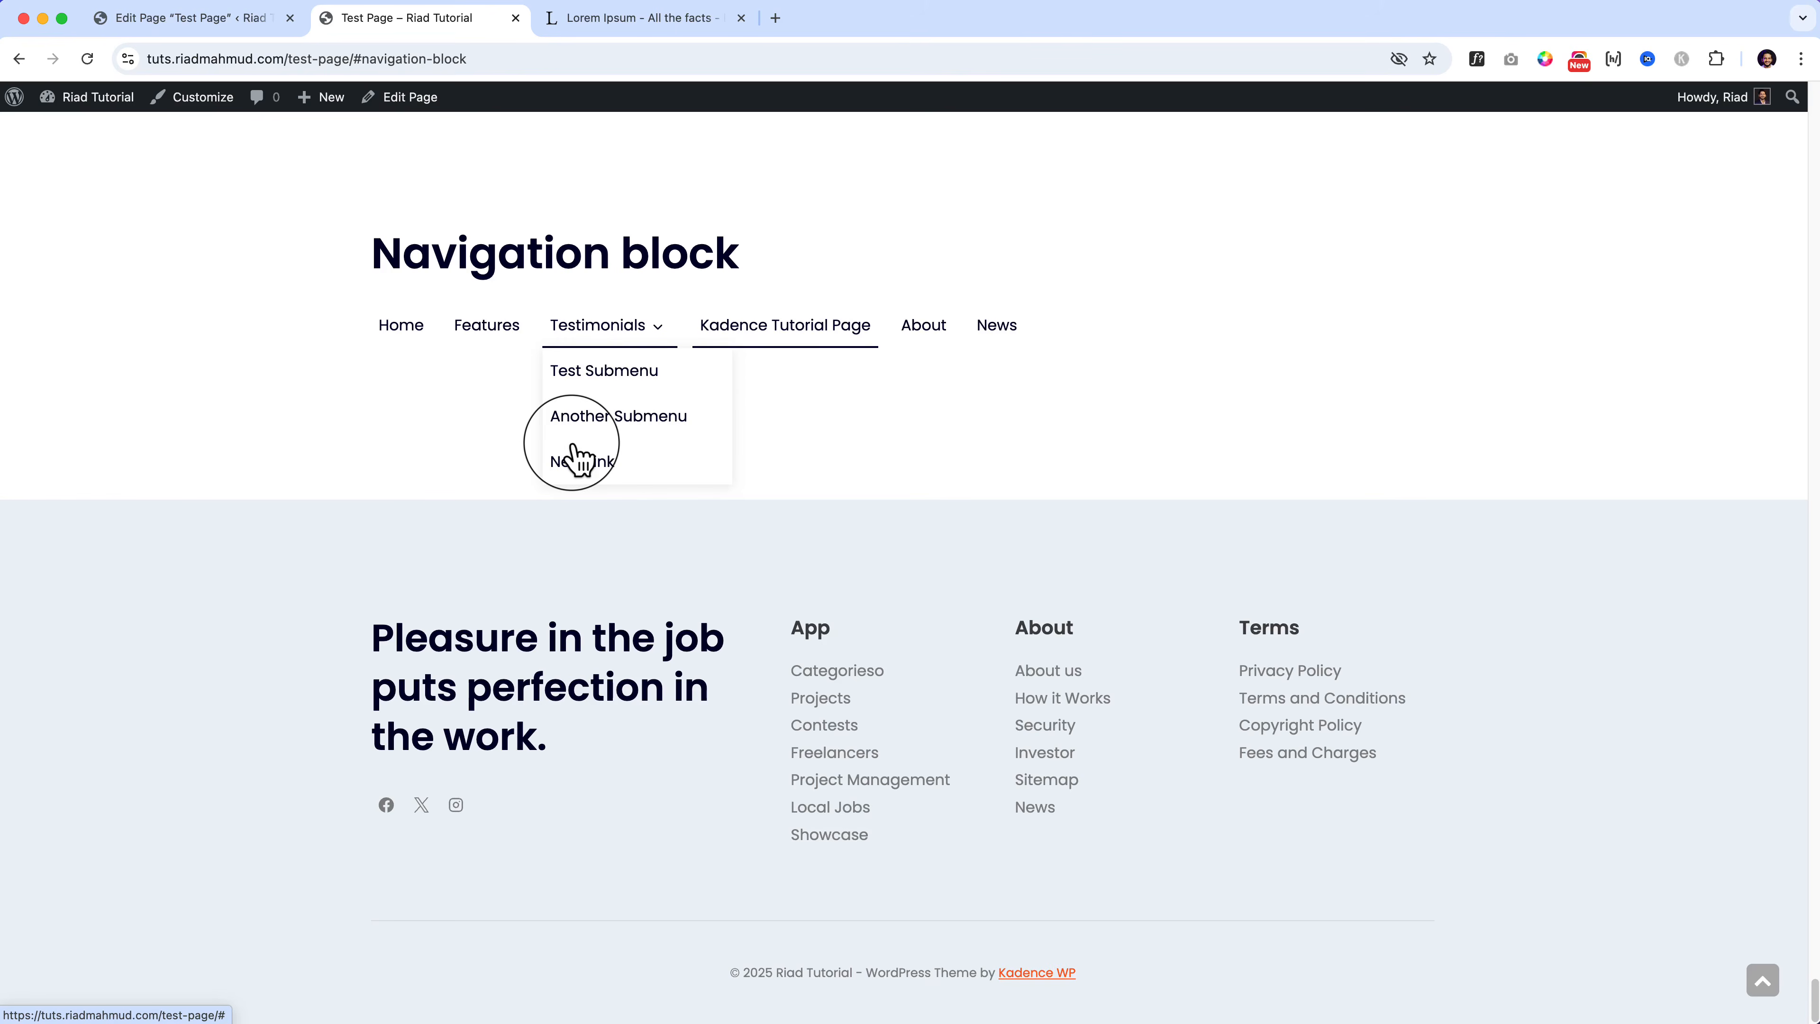
click(183, 20)
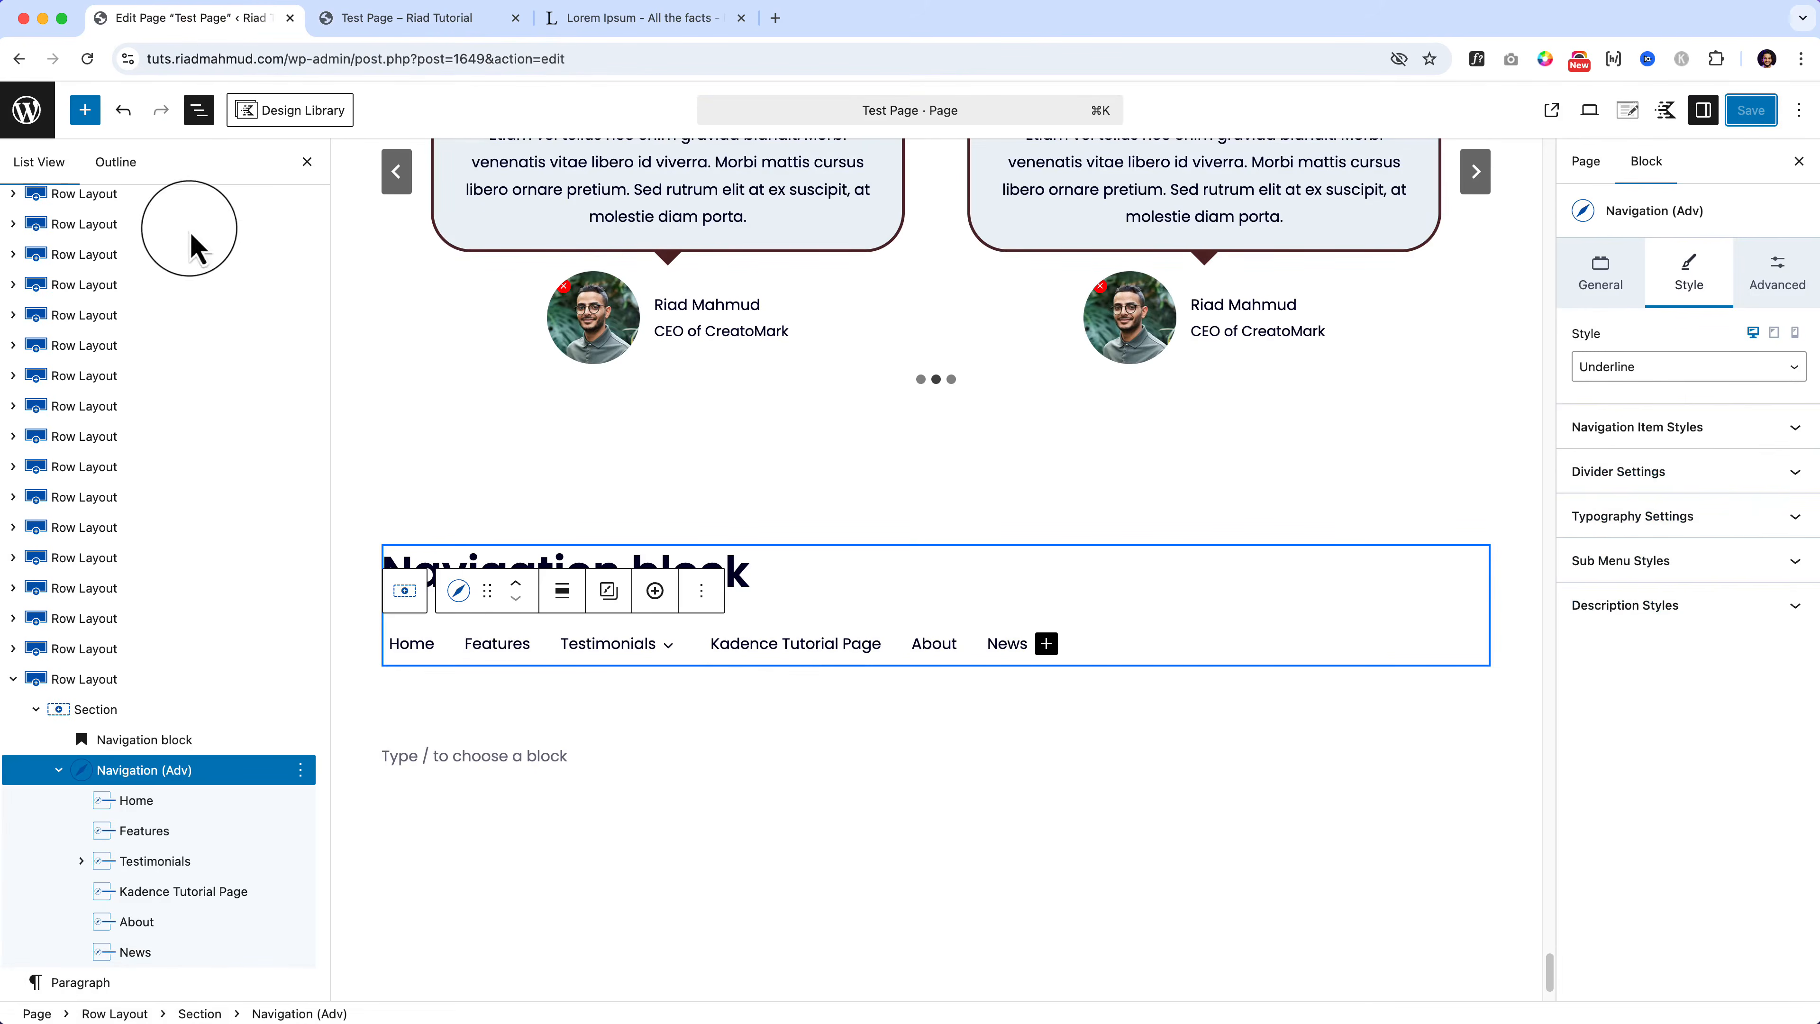
Step: Select the Navigation (Adv) block, keep Underline, and review its Normal and Hover item styles
click(201, 774)
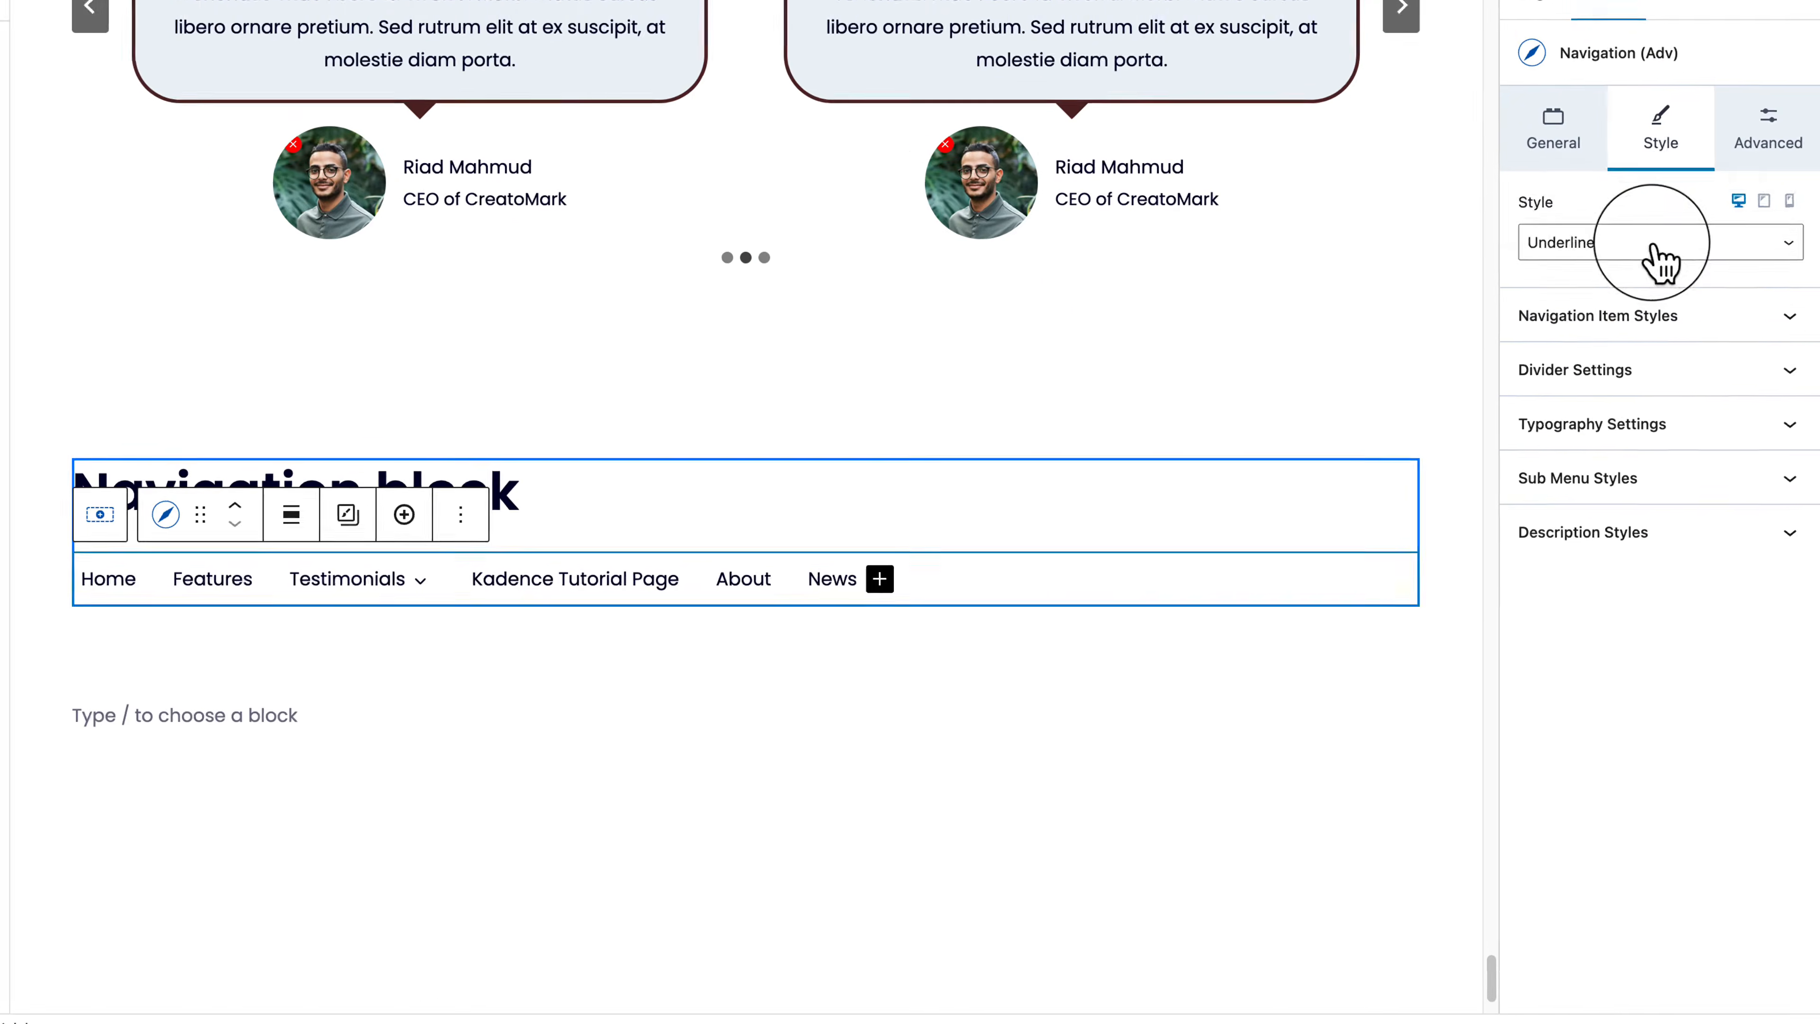
click(1652, 243)
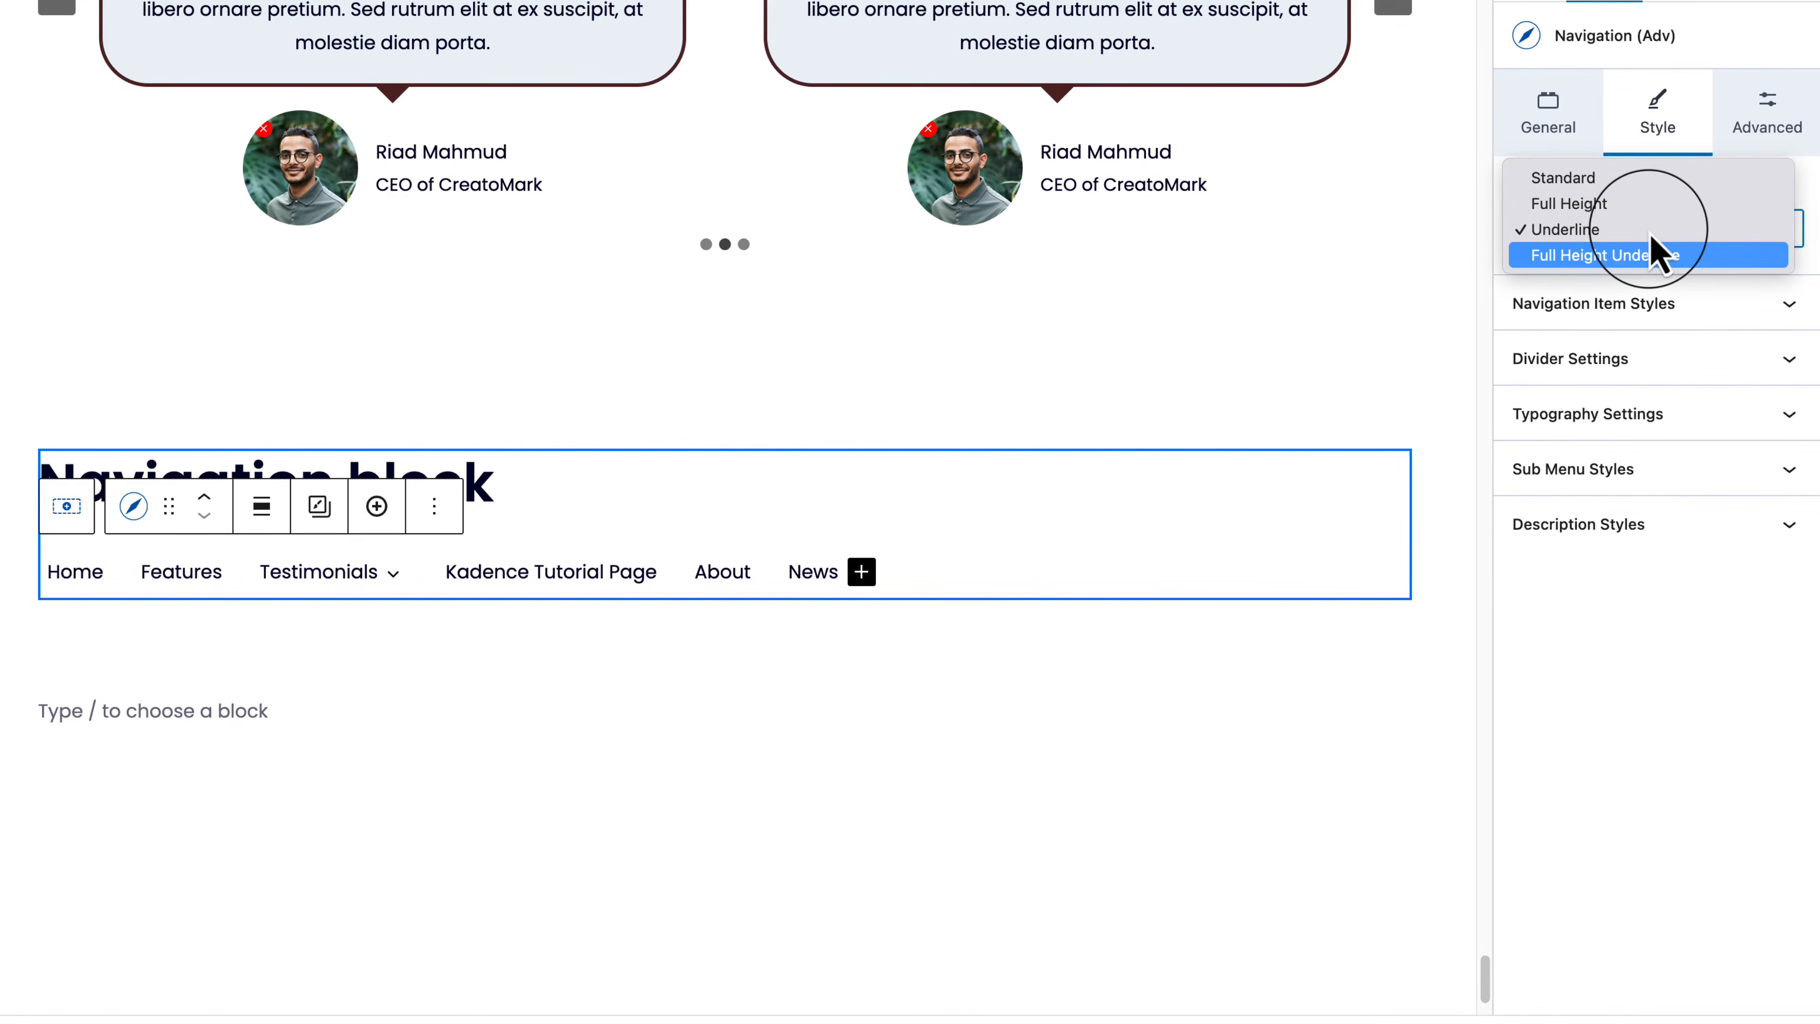
click(1641, 335)
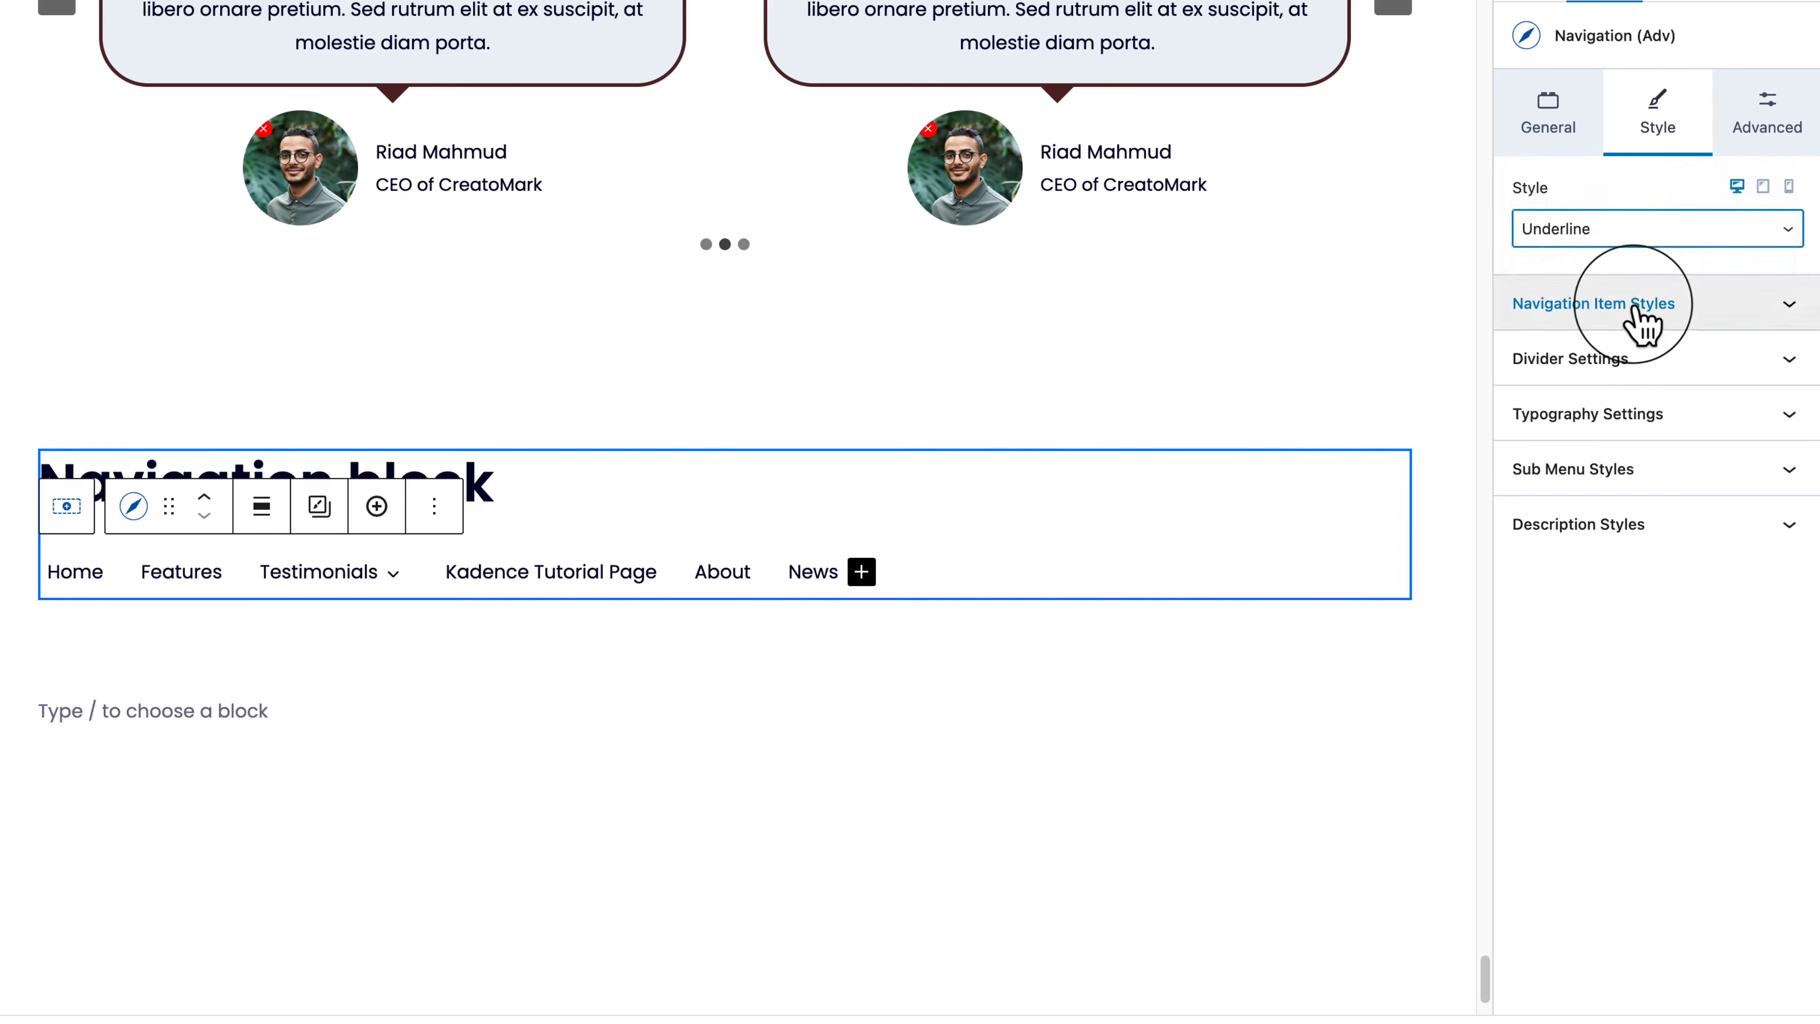
click(1639, 321)
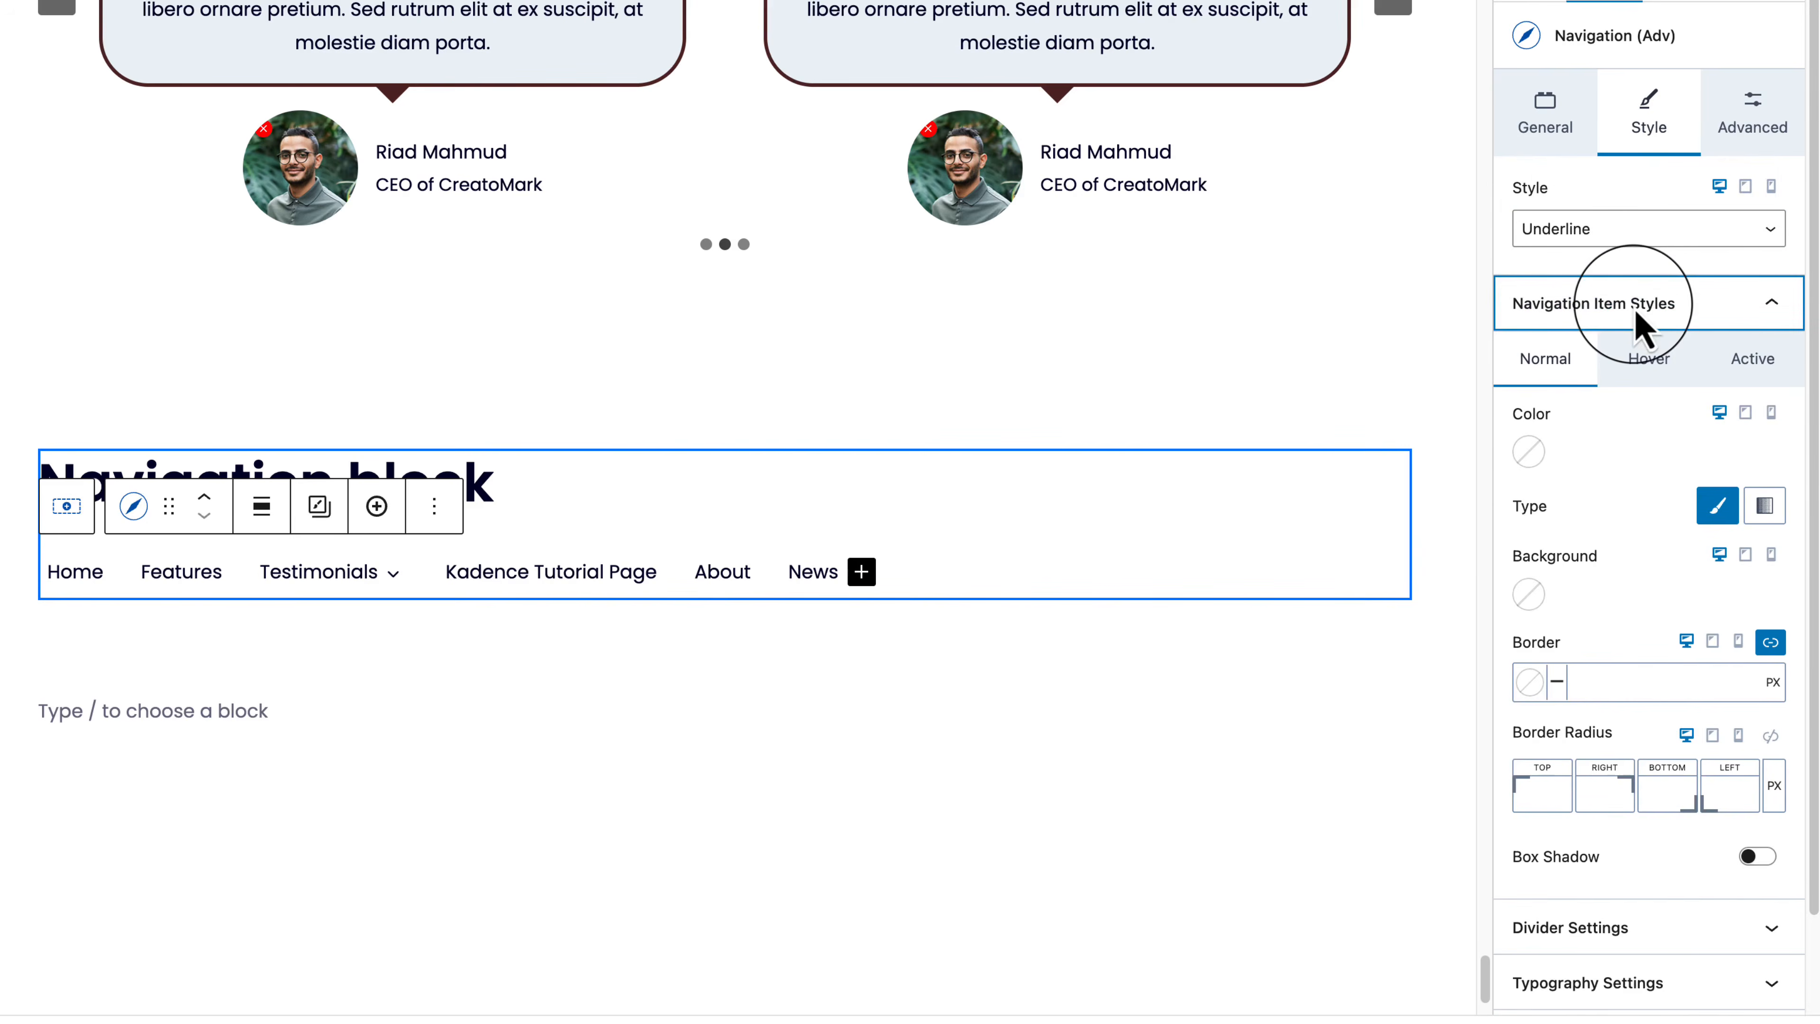
click(1651, 365)
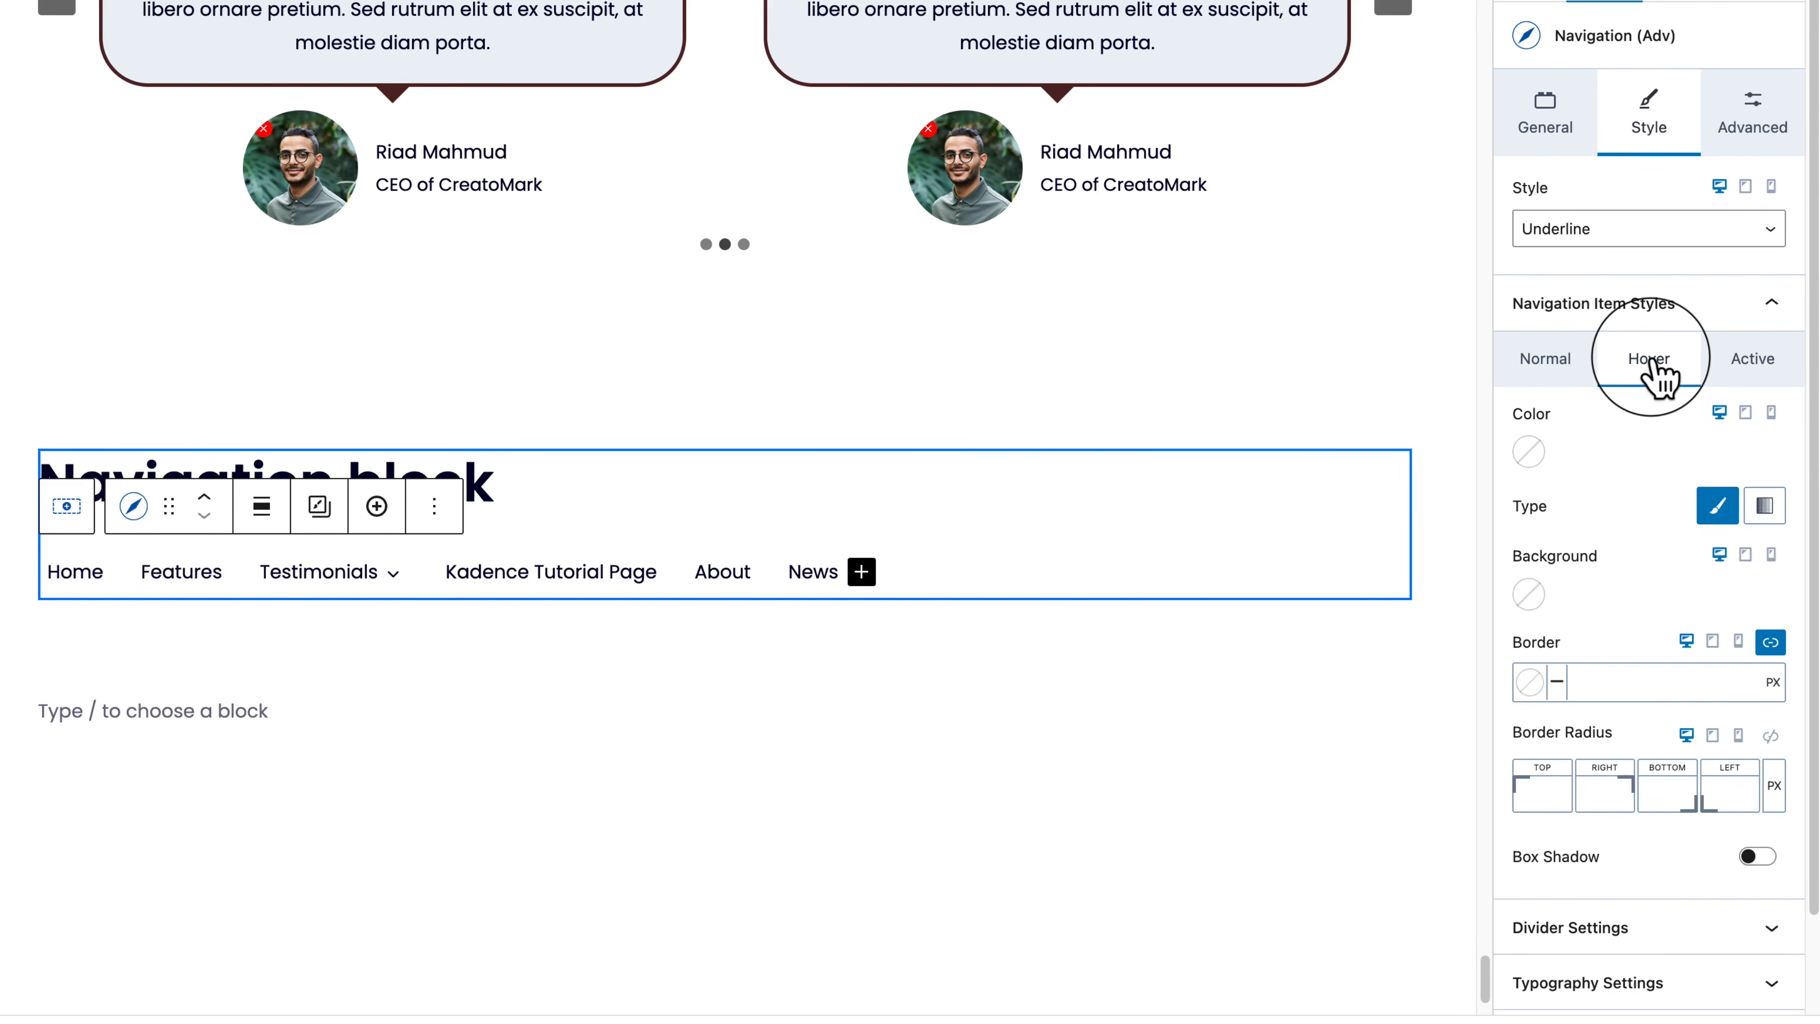
click(1541, 364)
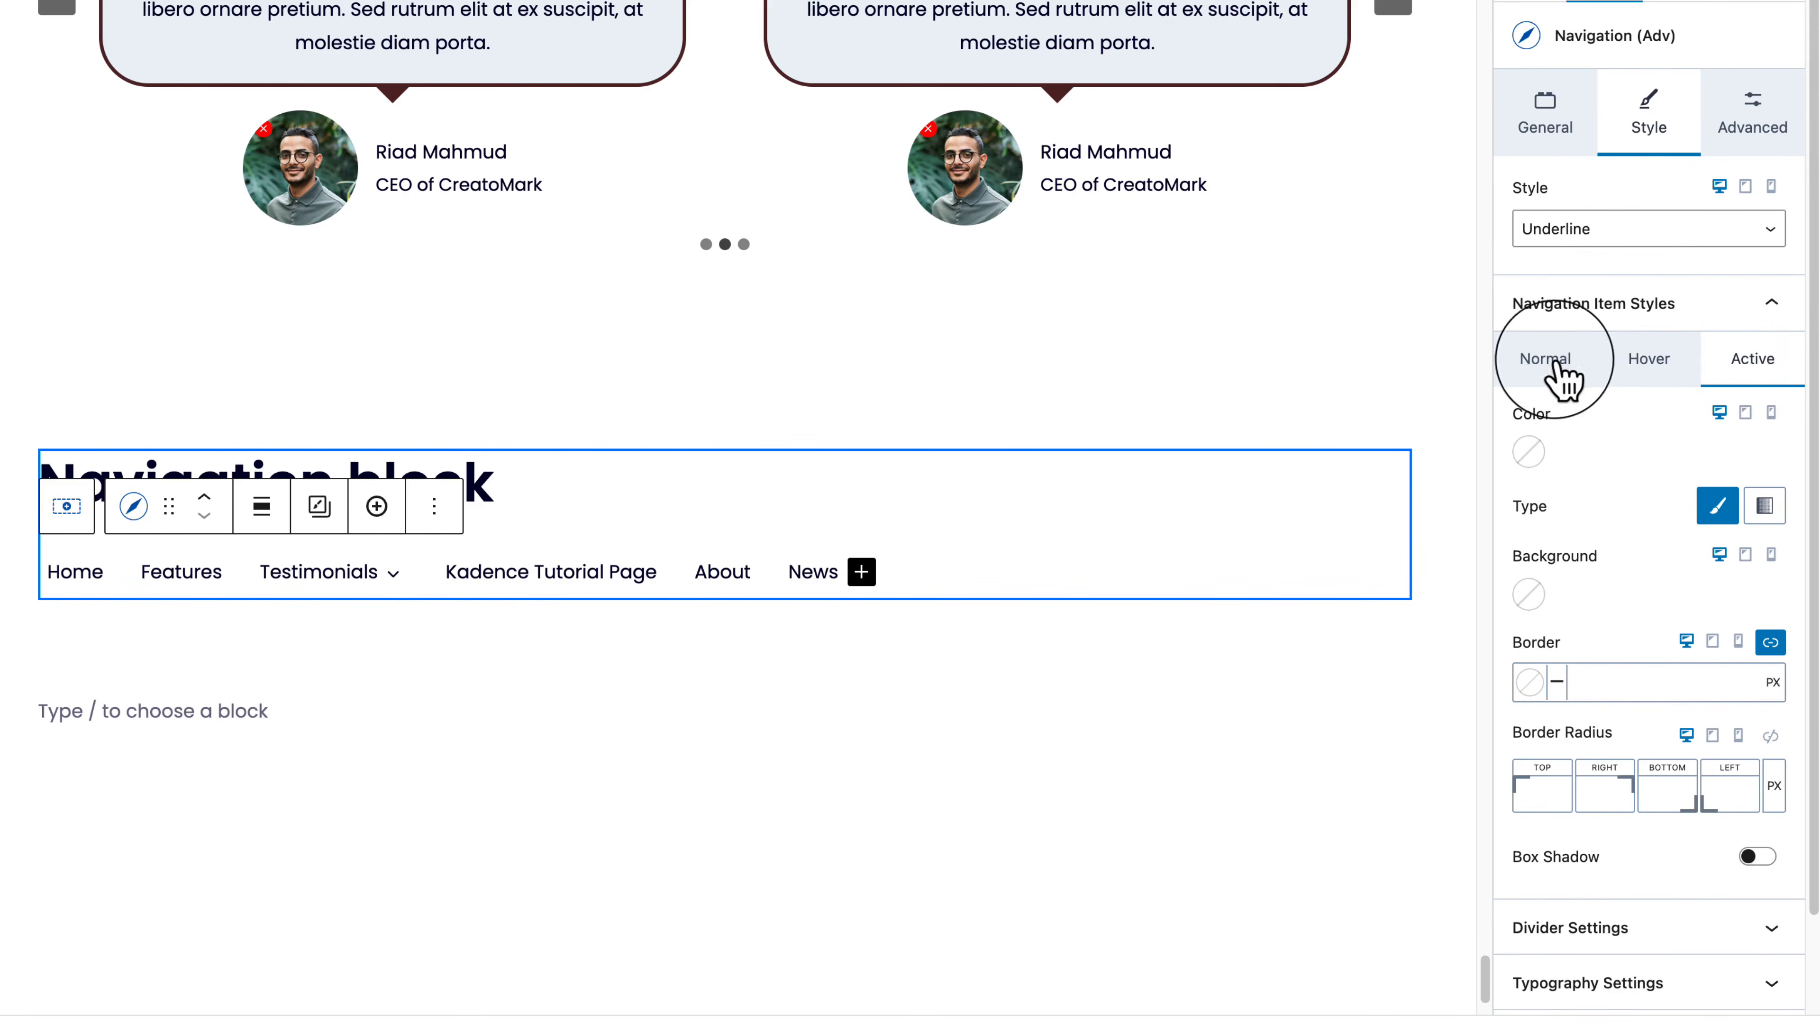
scroll(1618, 789, down, 2)
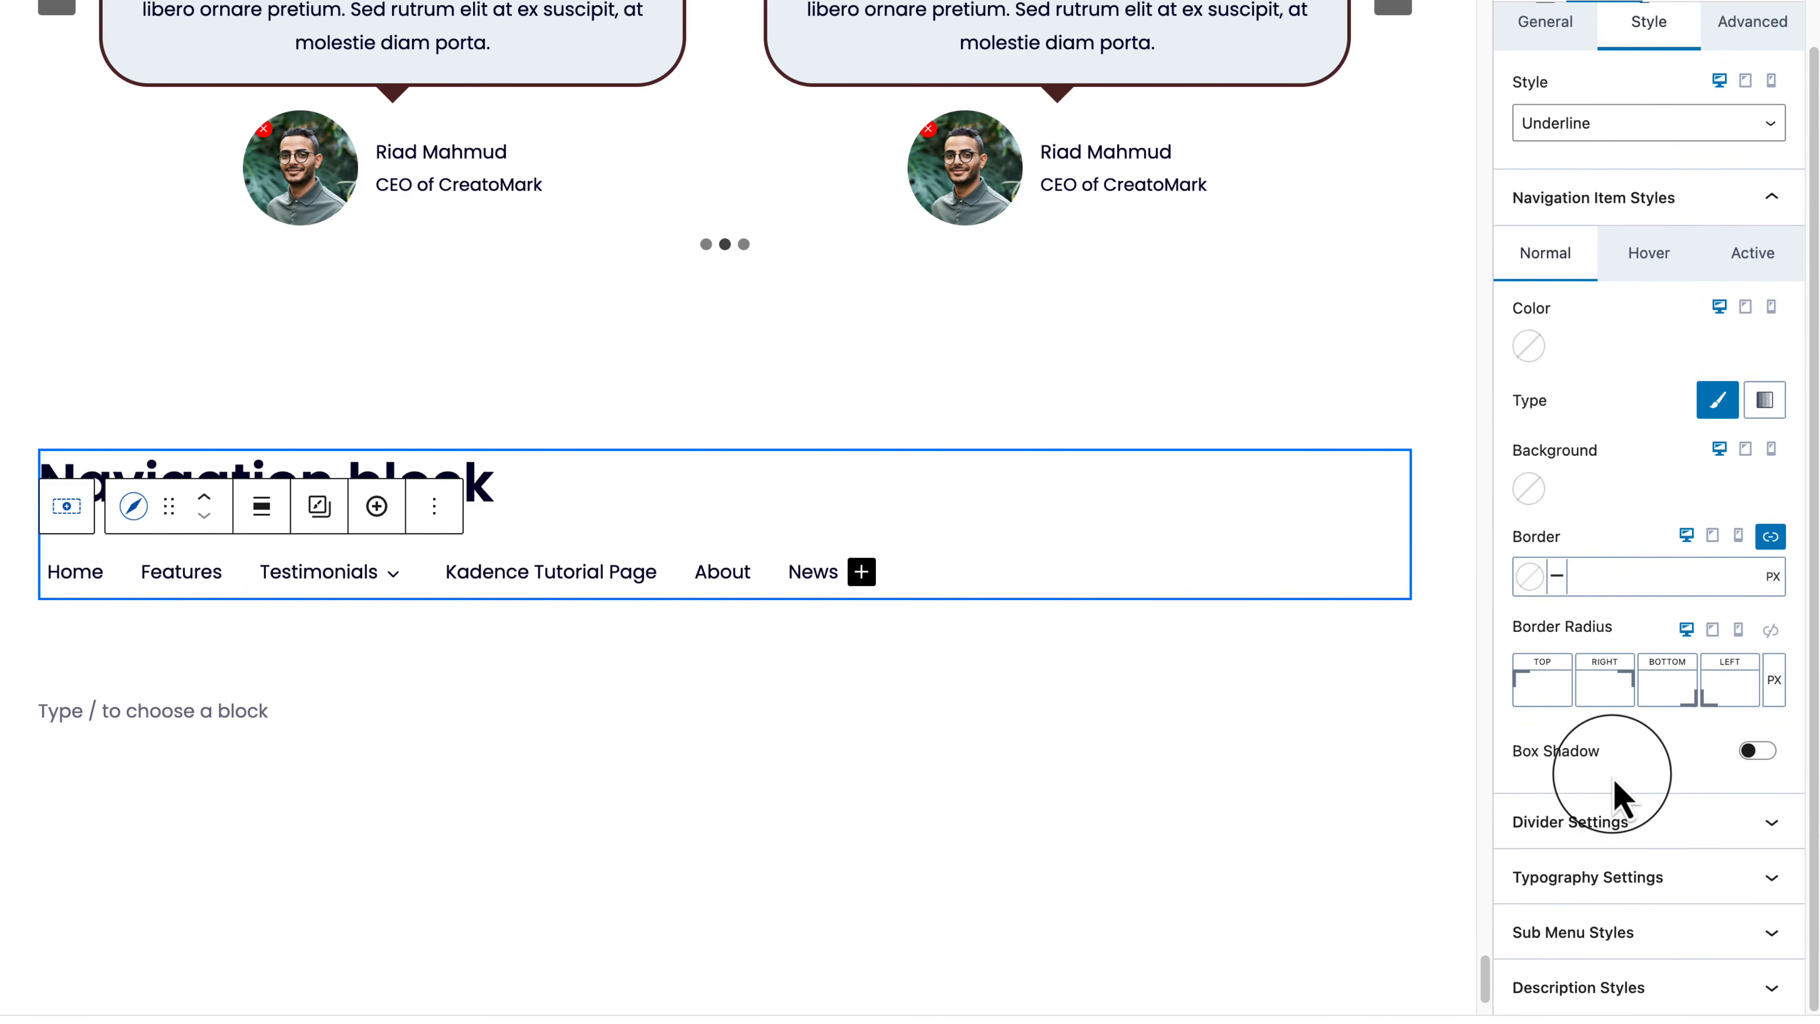
Step: Give the menu dividers width 14 and orange colour FC5E1F, then reset the width to 0
click(1614, 825)
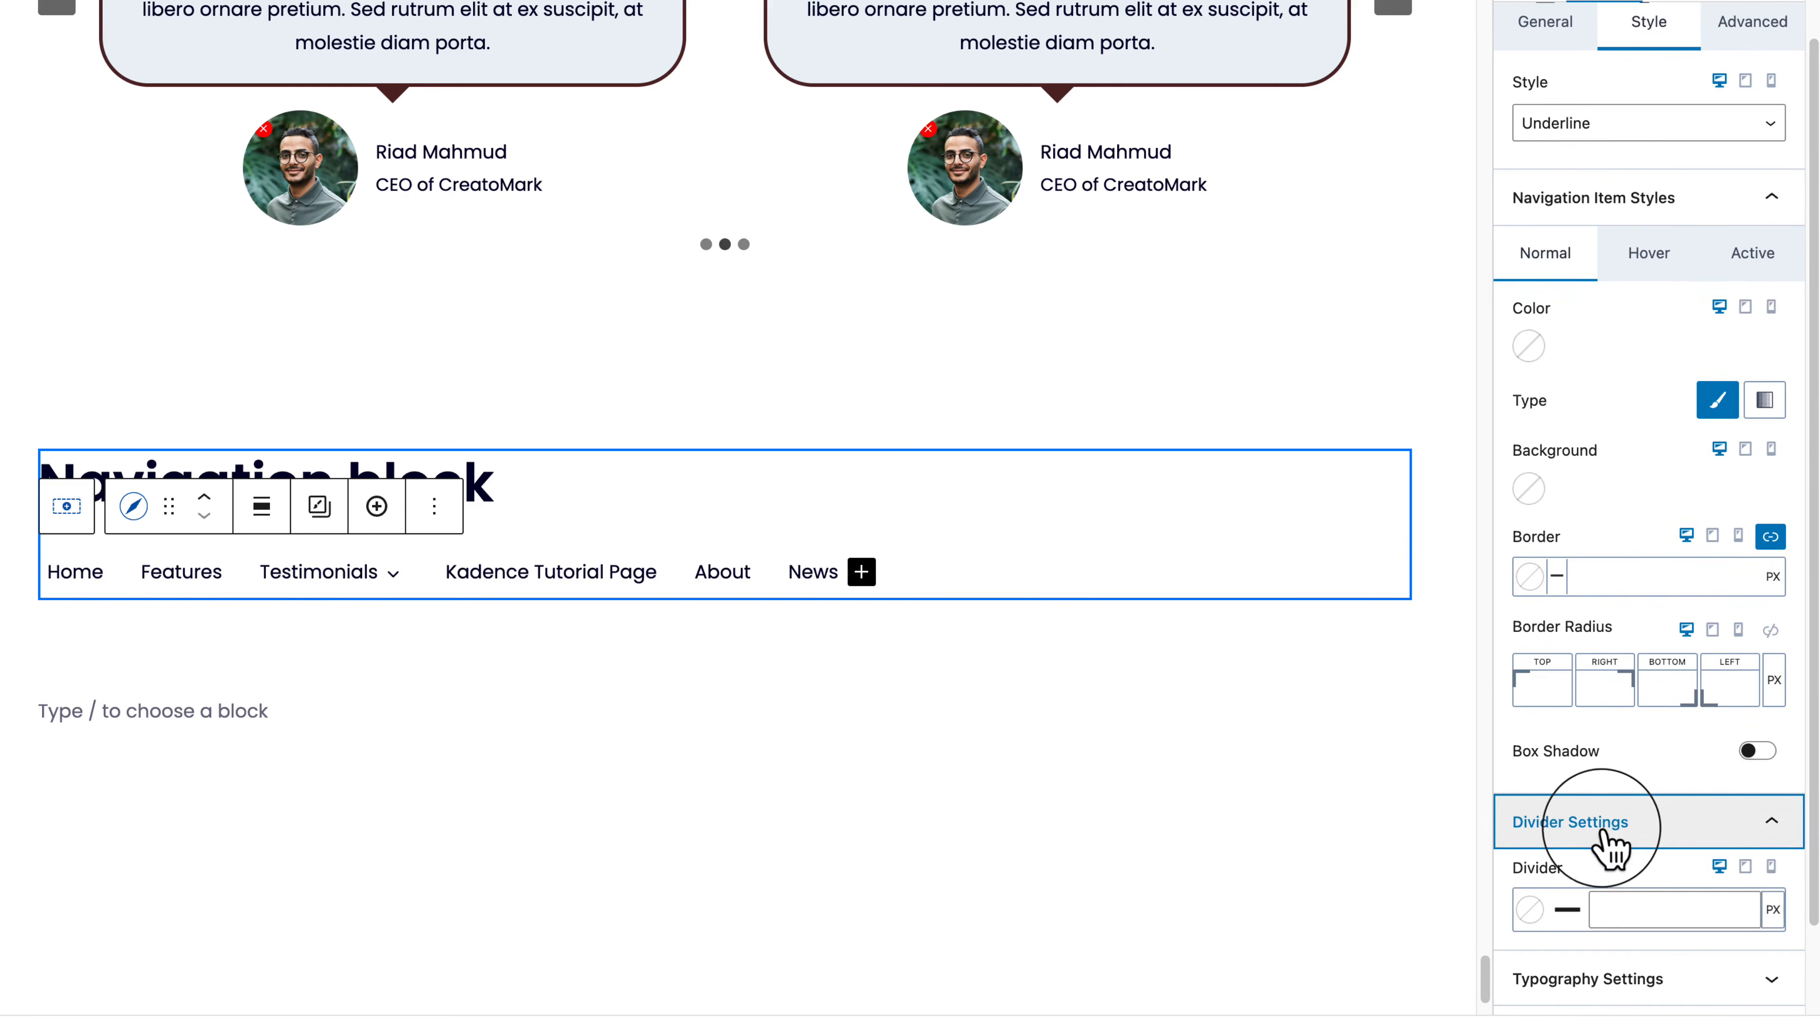
scroll(1655, 889, down, 1)
click(1662, 876)
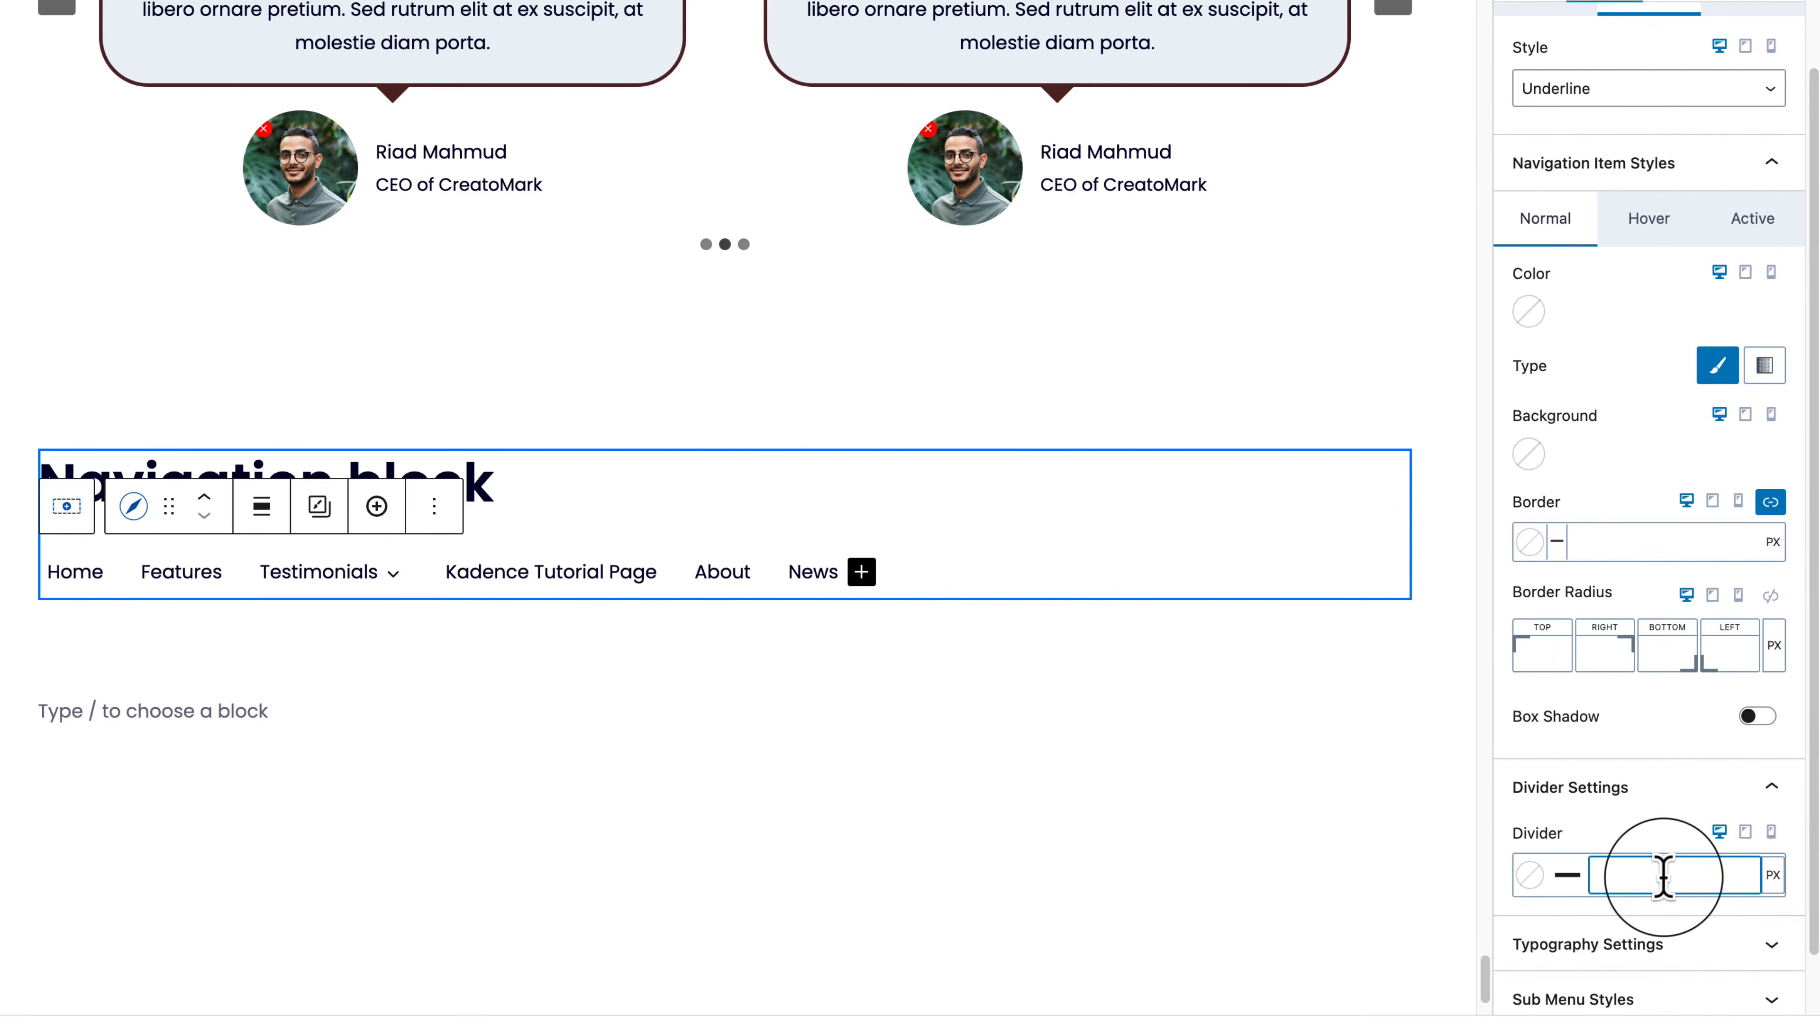
text(1)
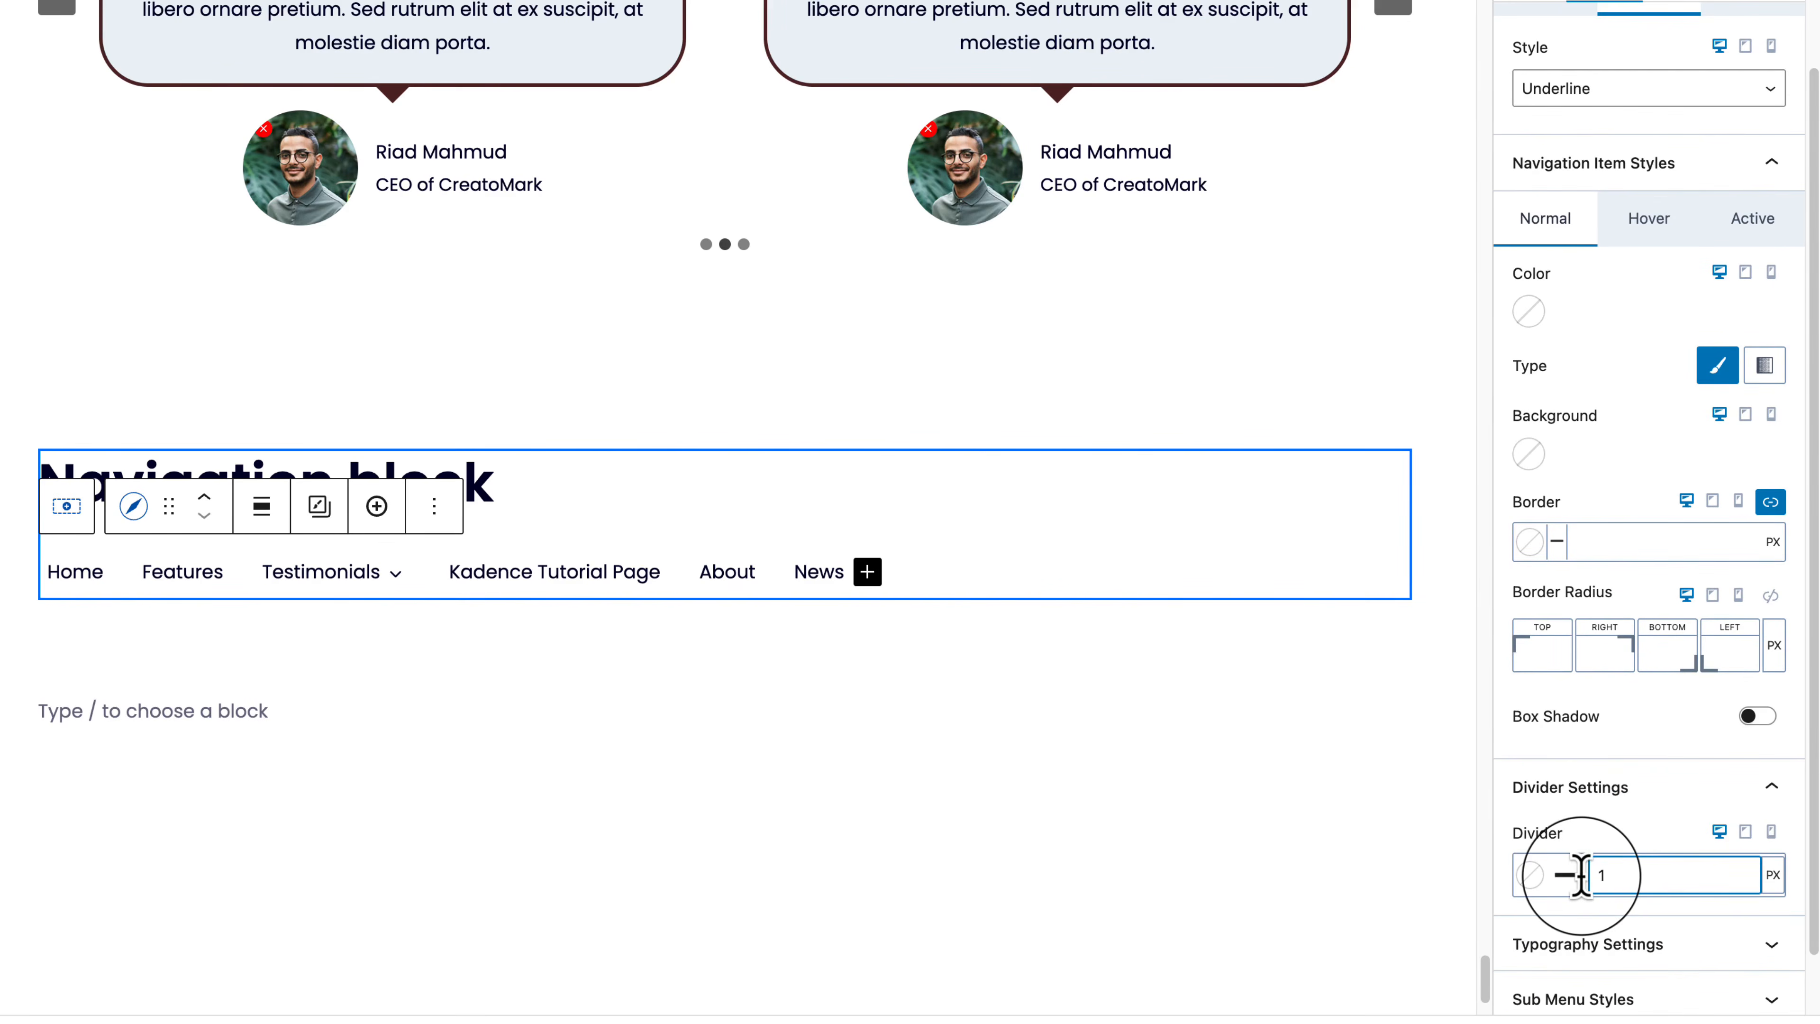
text(4)
click(1530, 875)
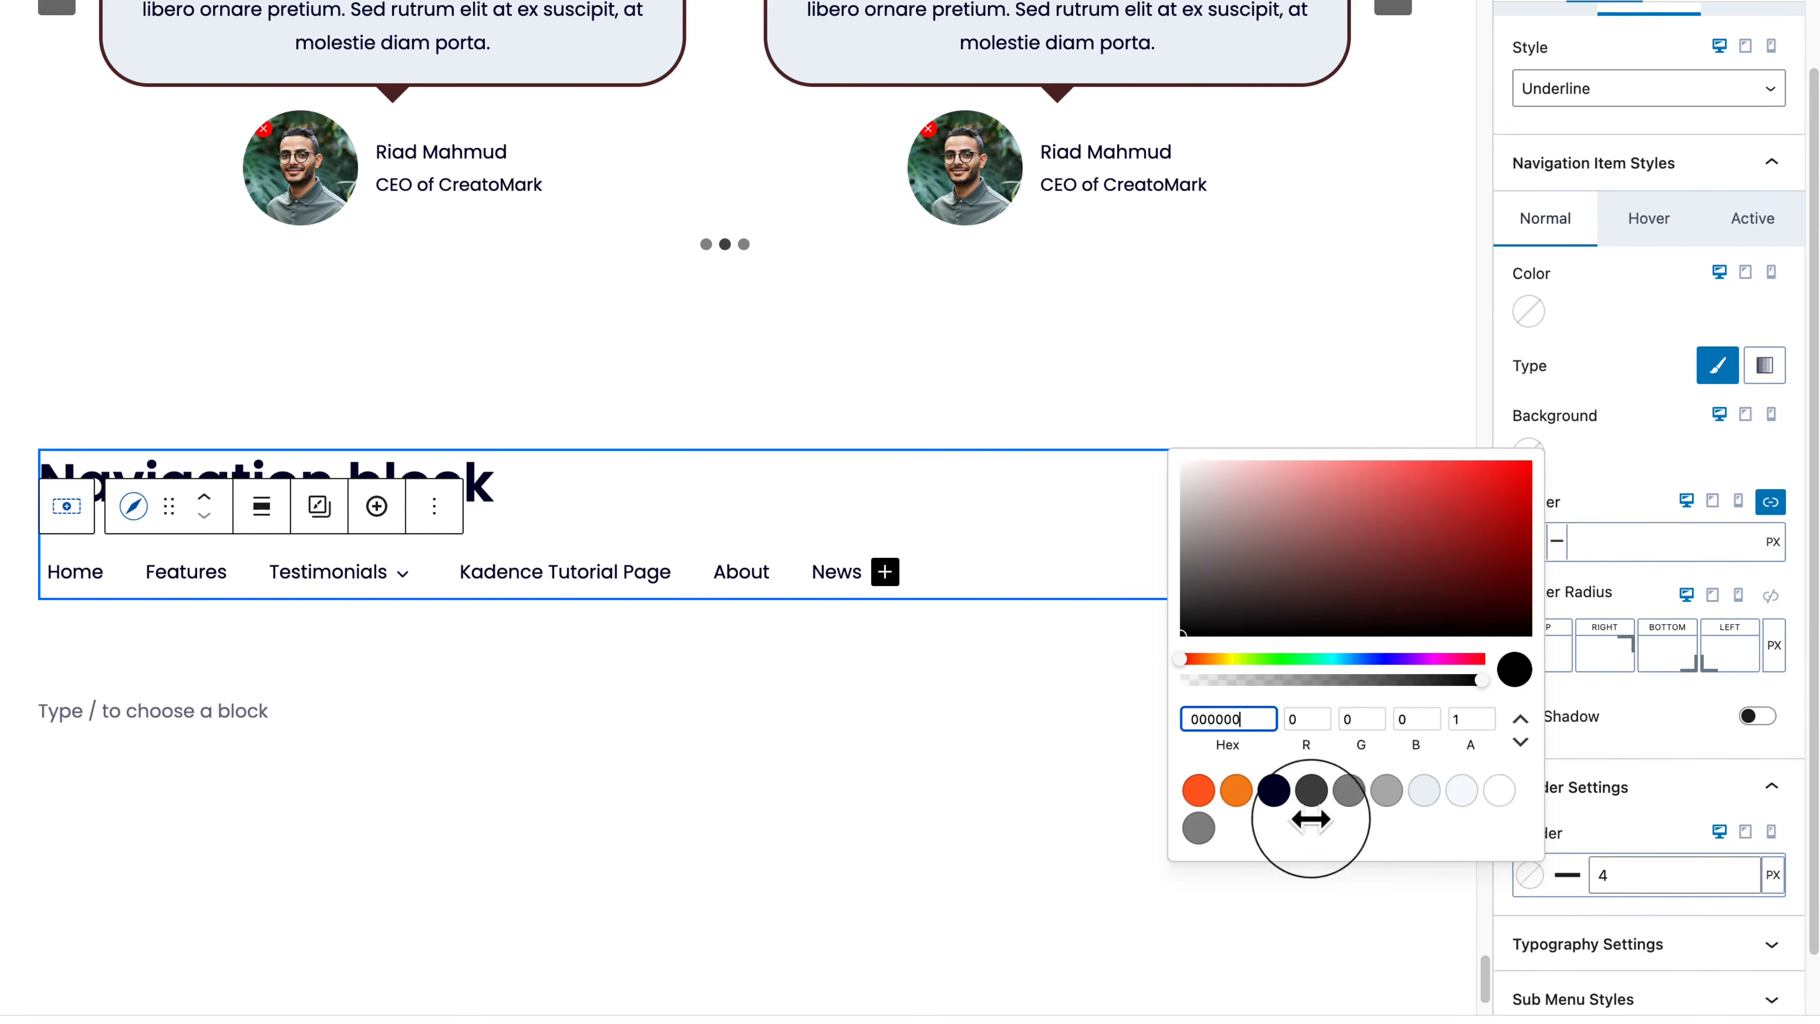
click(1198, 791)
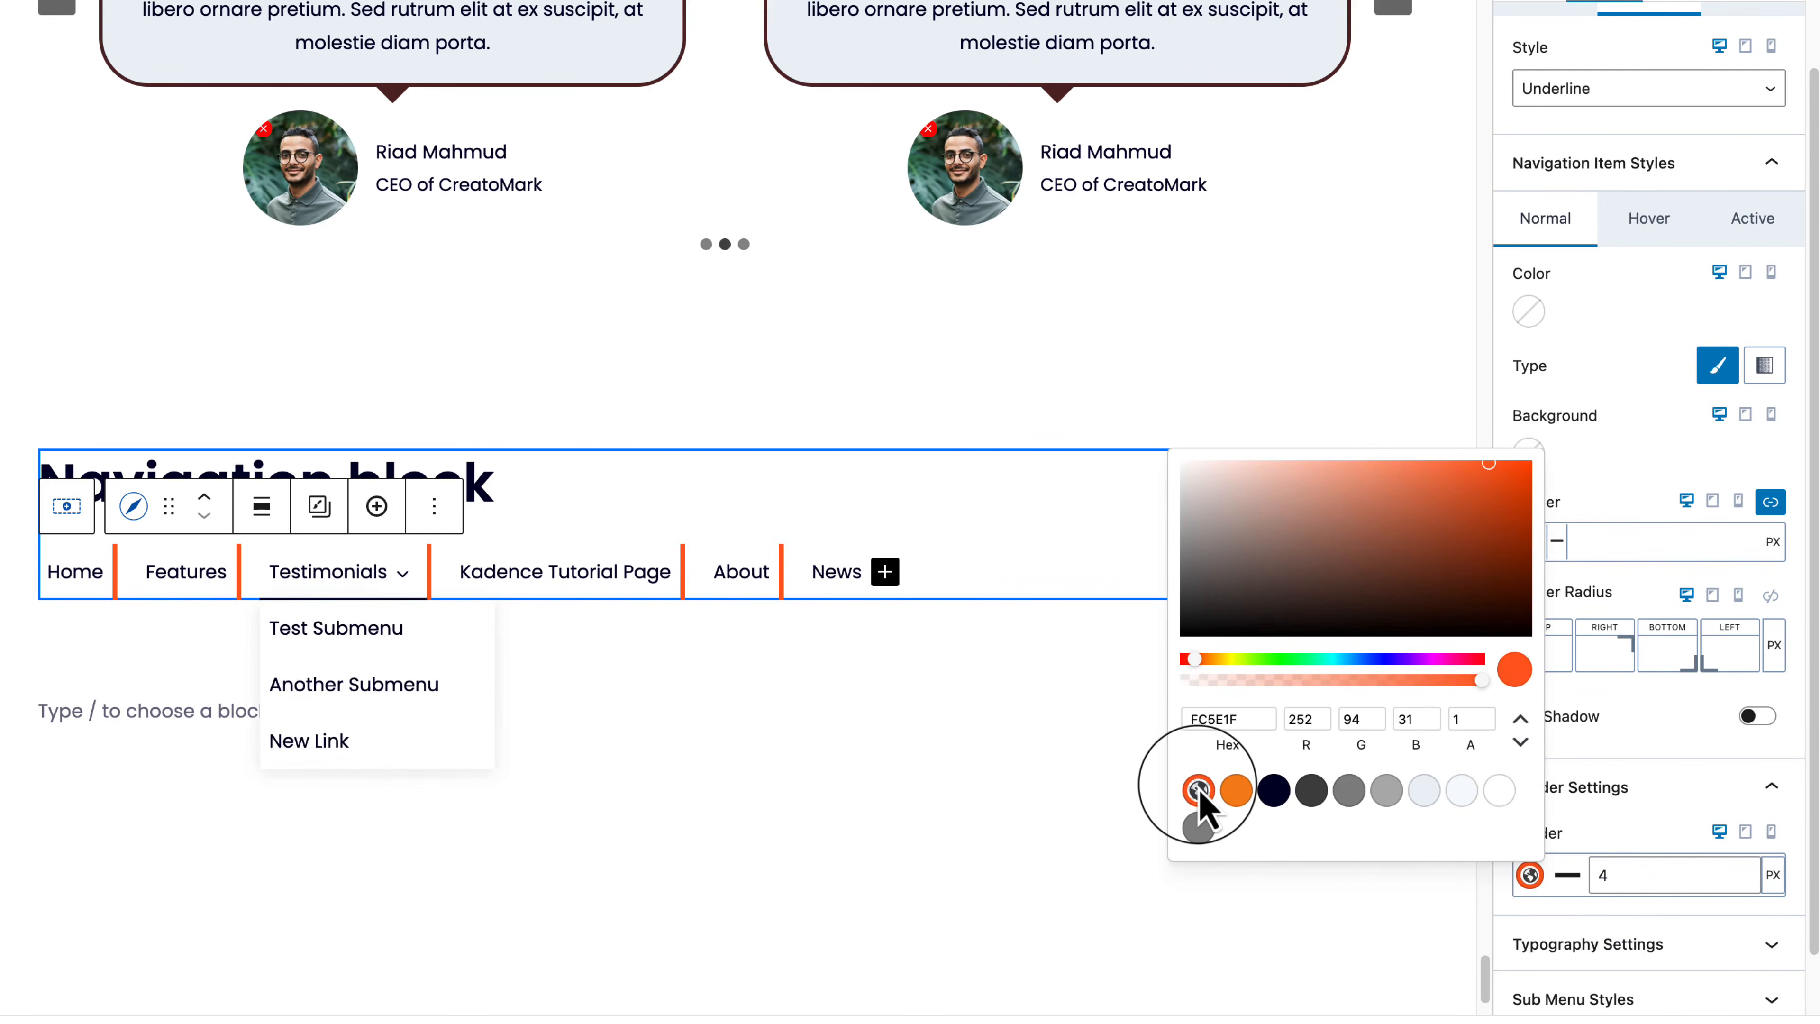
click(1696, 876)
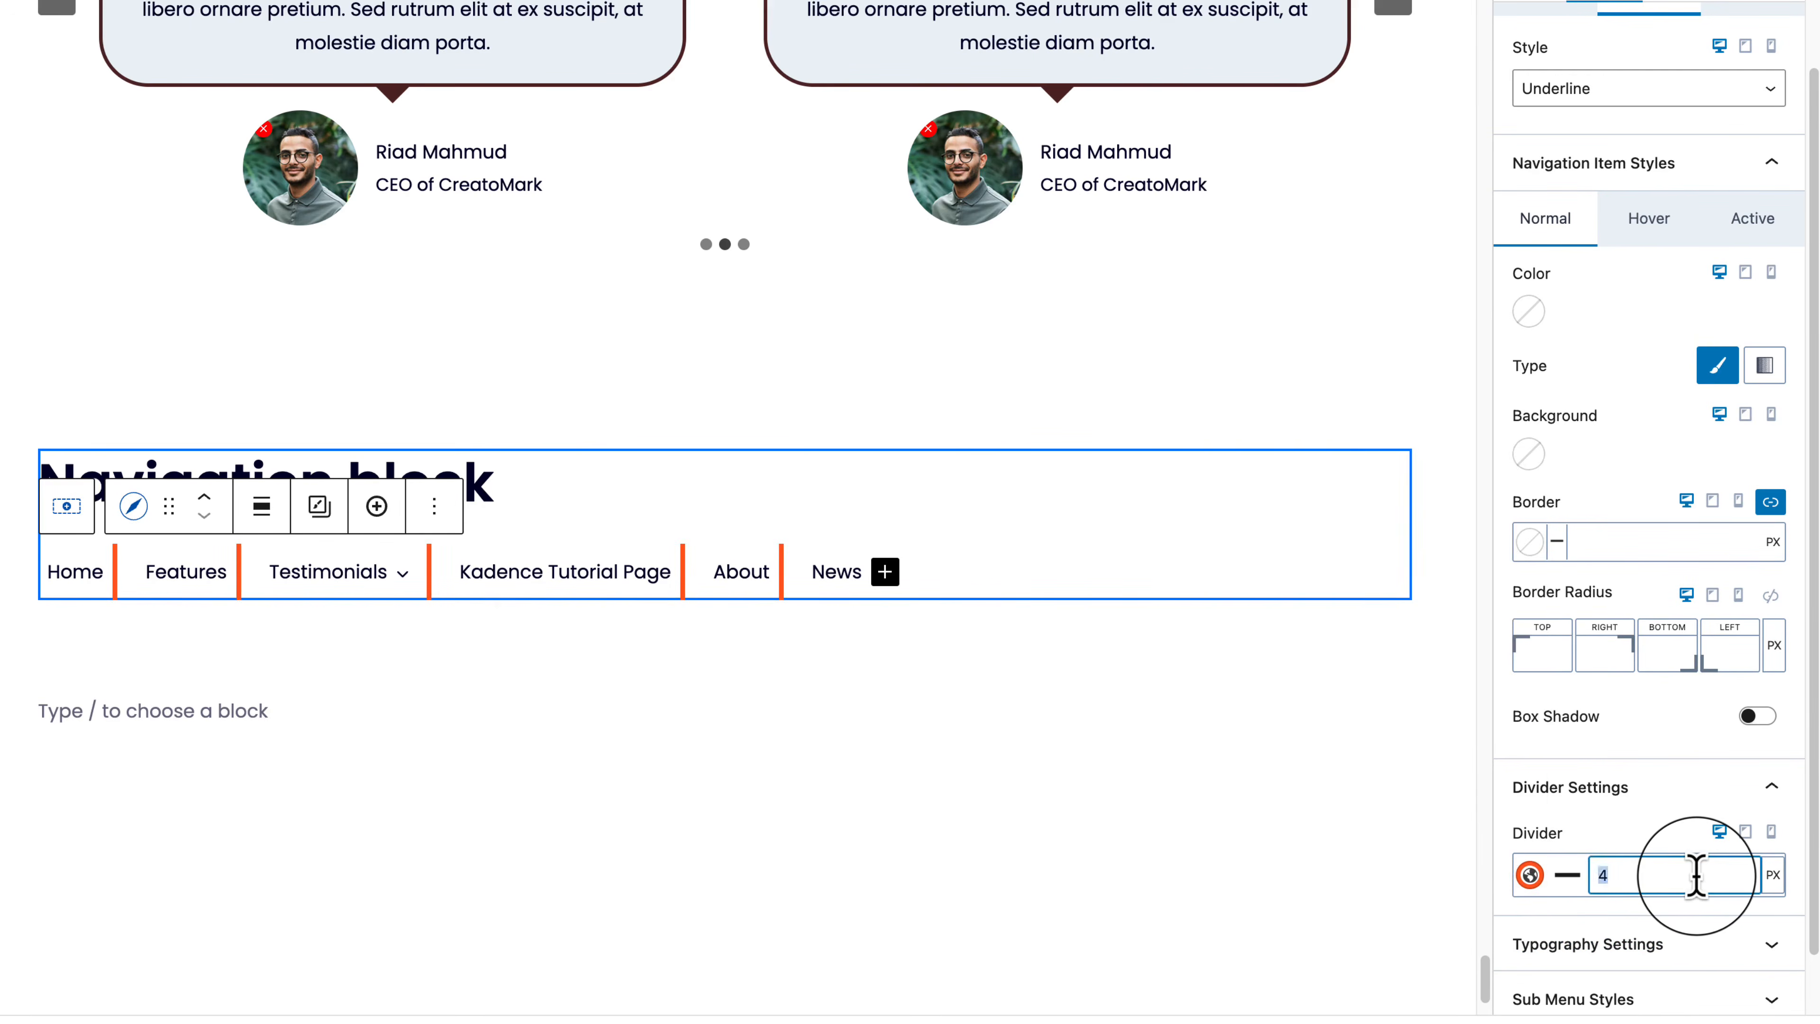
key(BackSpace)
text(0)
scroll(1698, 886, down, 1)
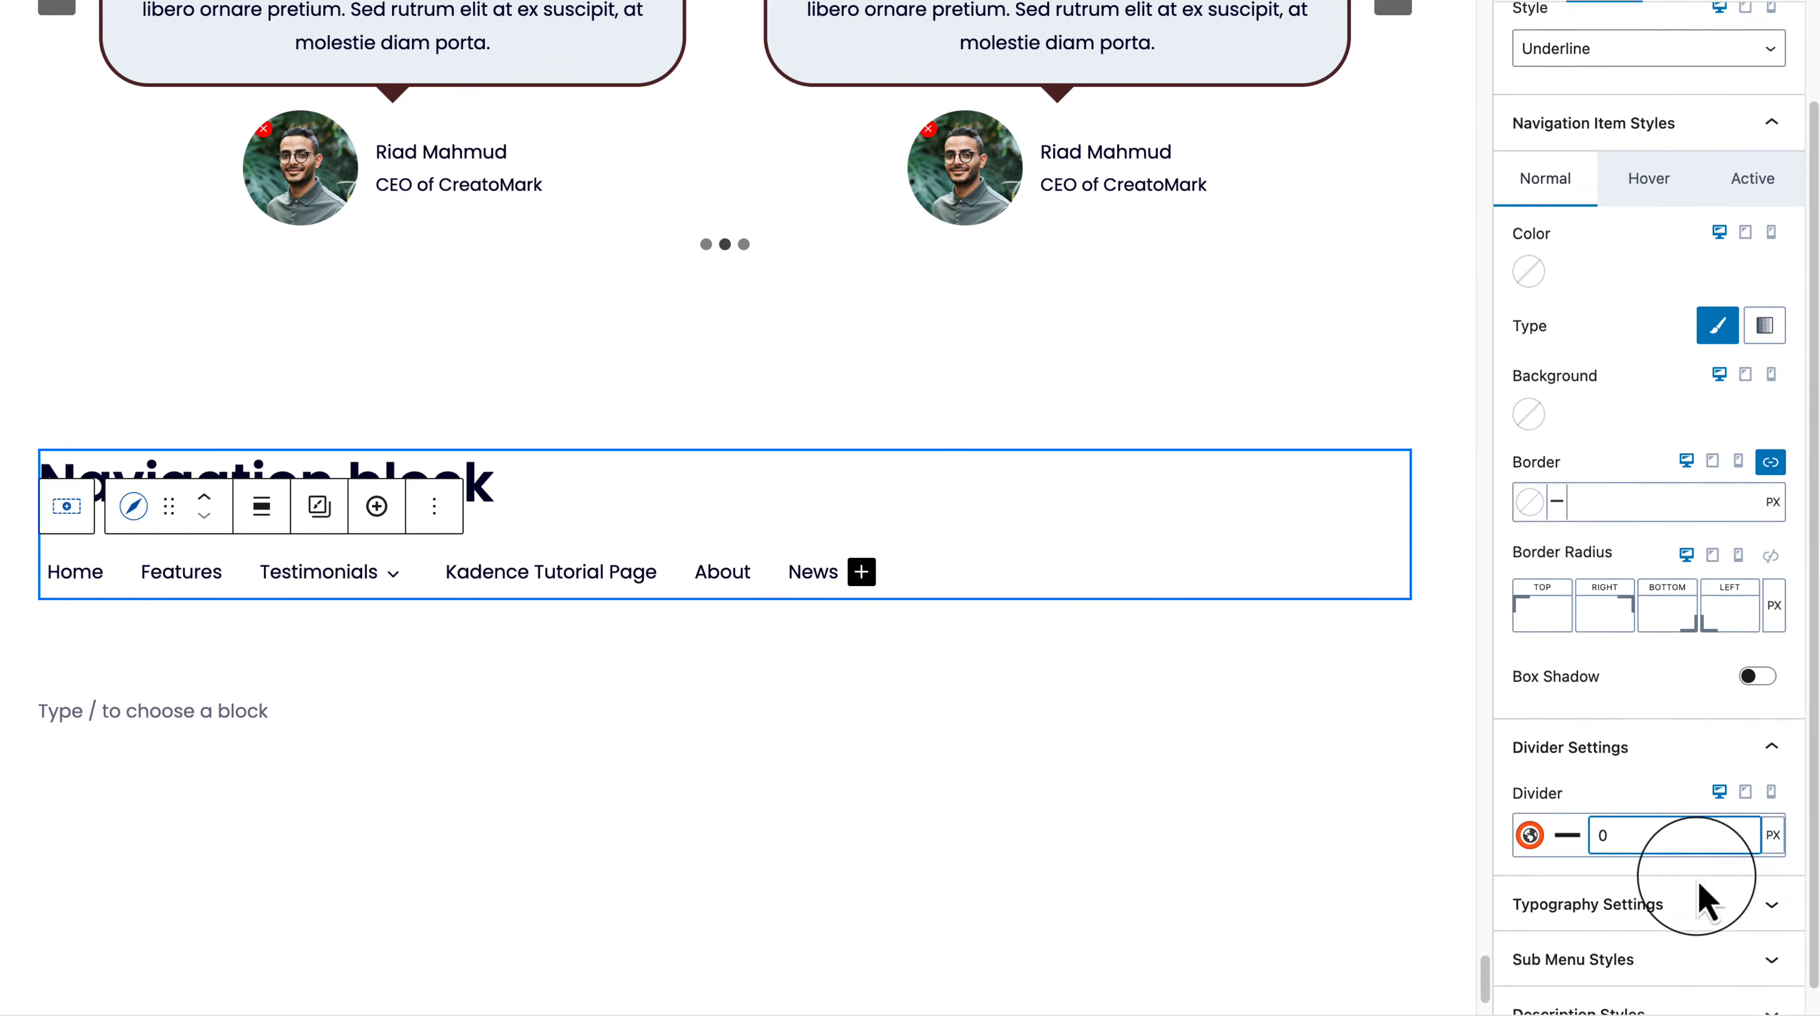
Step: Set the submenu reveal animation to Fade Up, after trying Fade Down, and keep Default dropdown alignment
click(1703, 932)
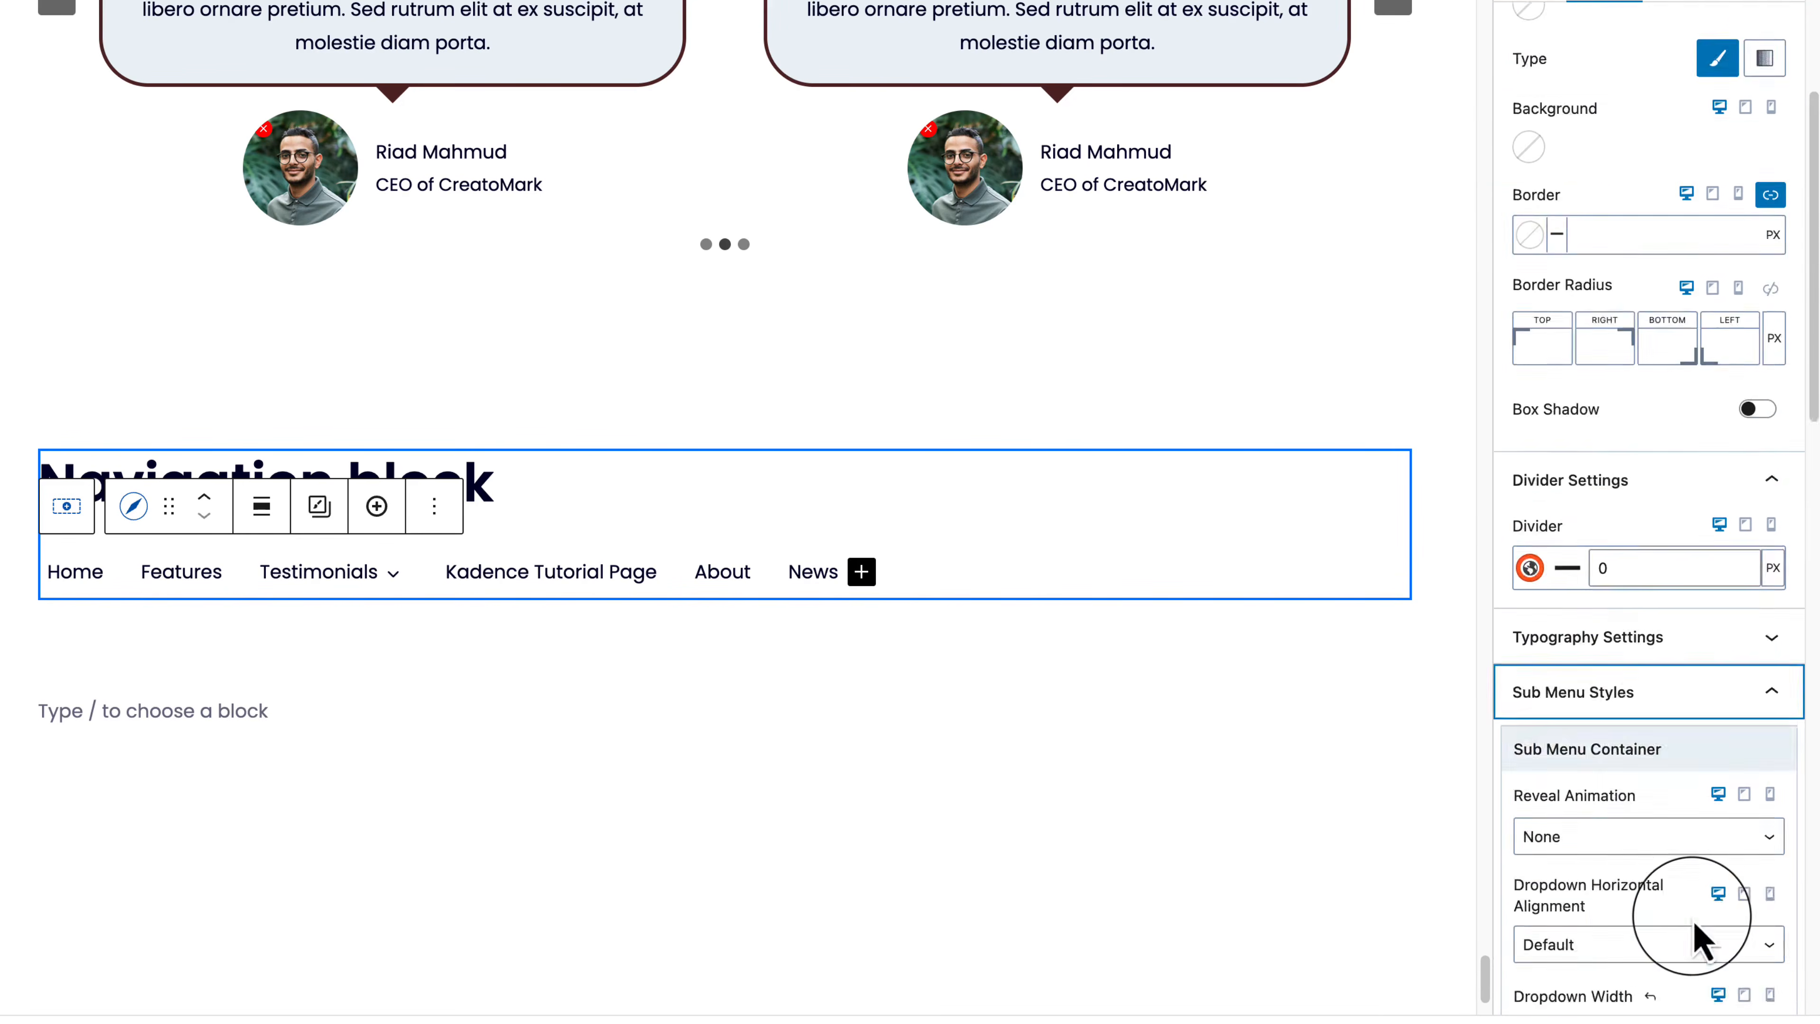
click(1661, 118)
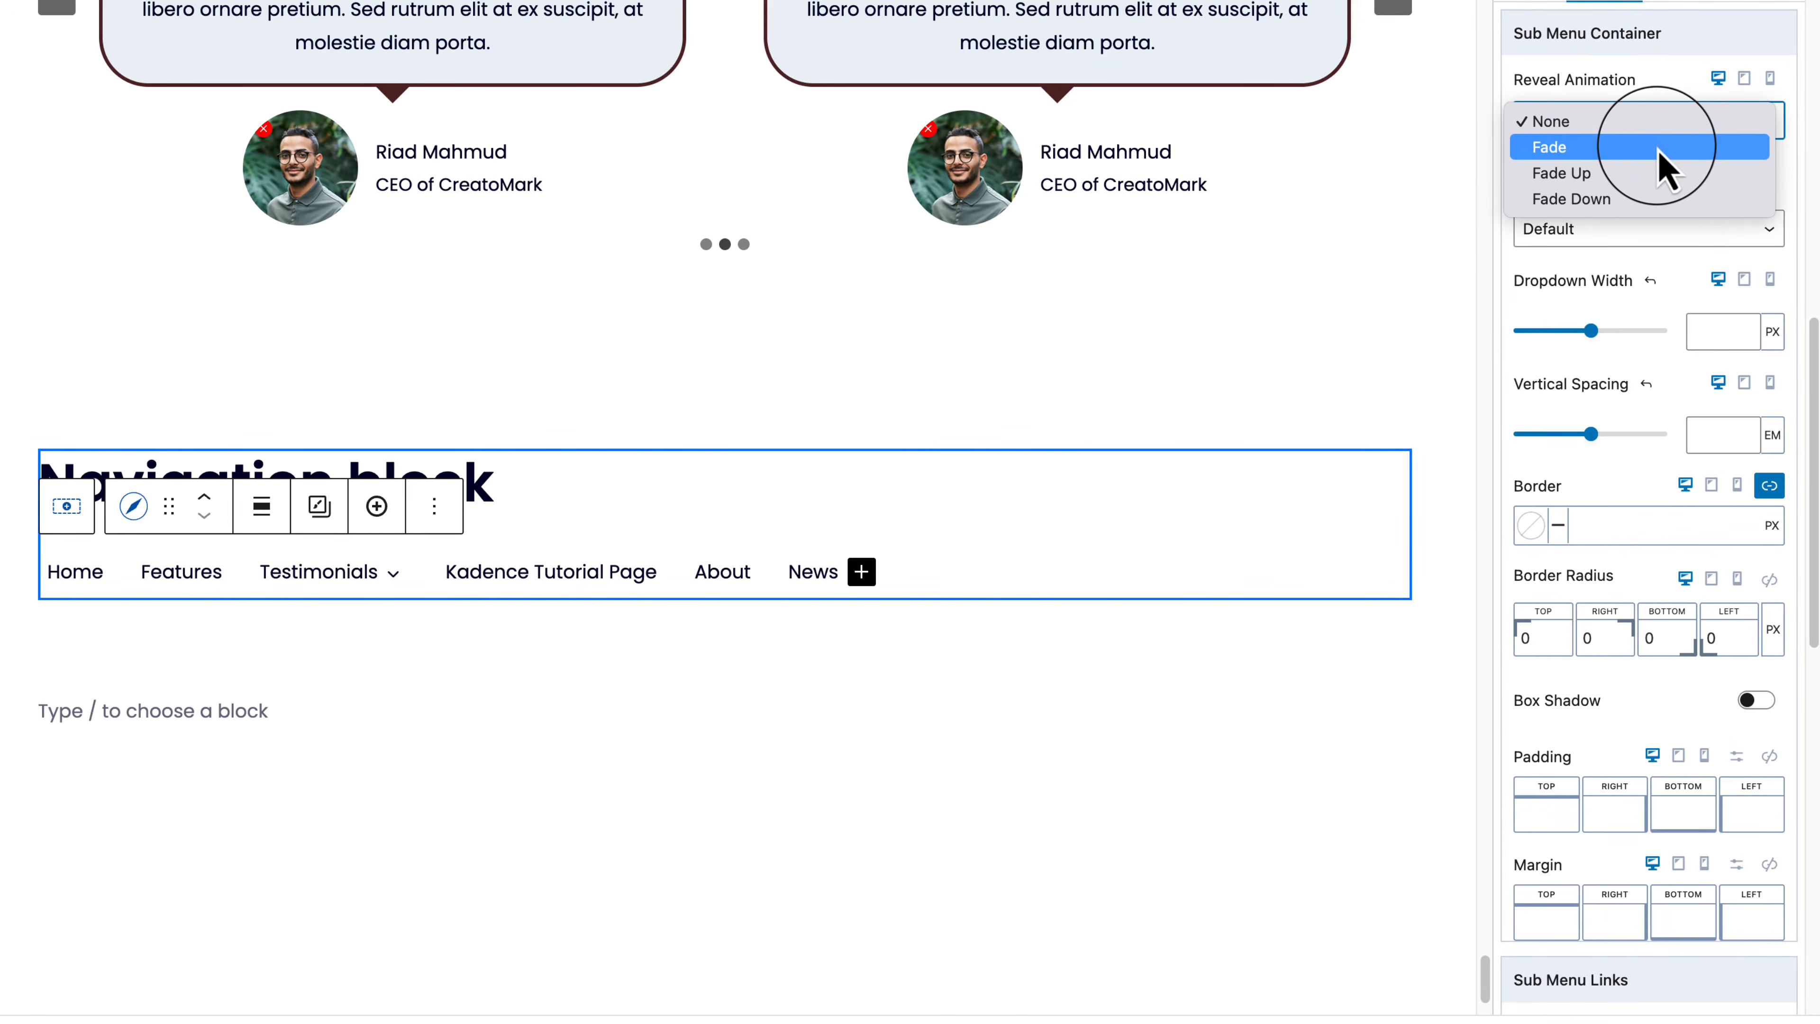
click(1663, 203)
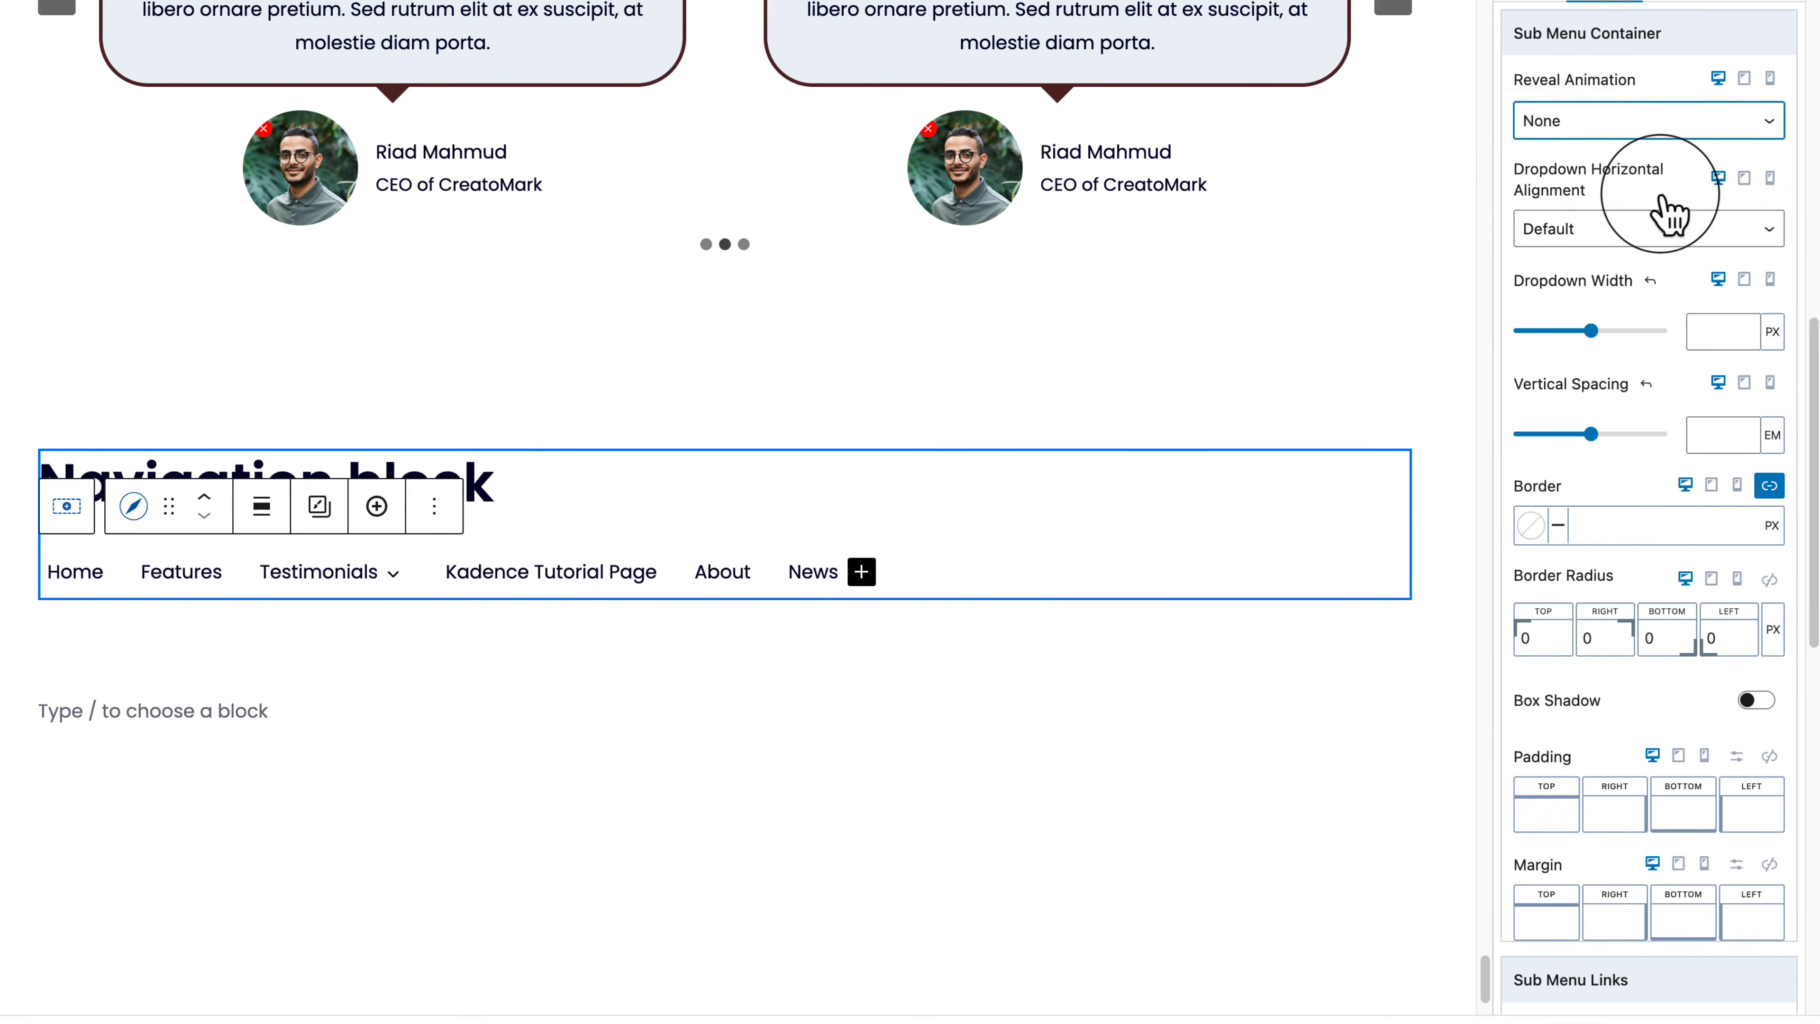
click(1627, 122)
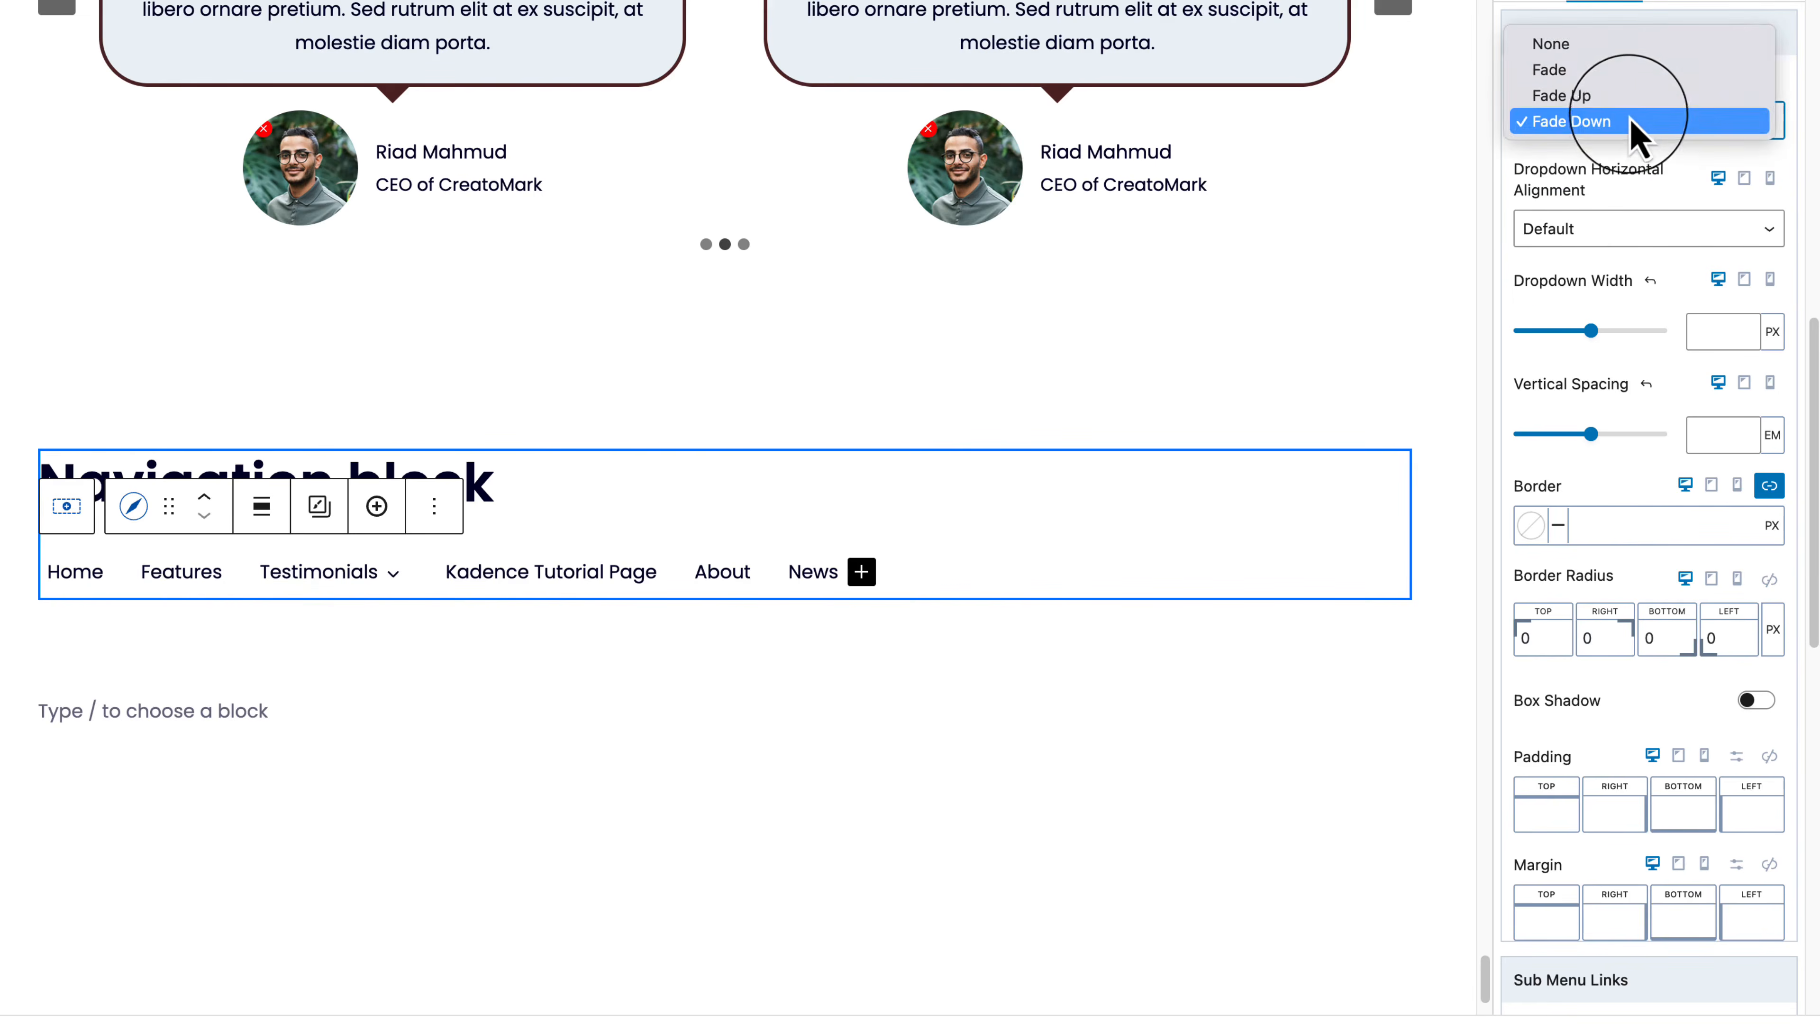
click(1630, 102)
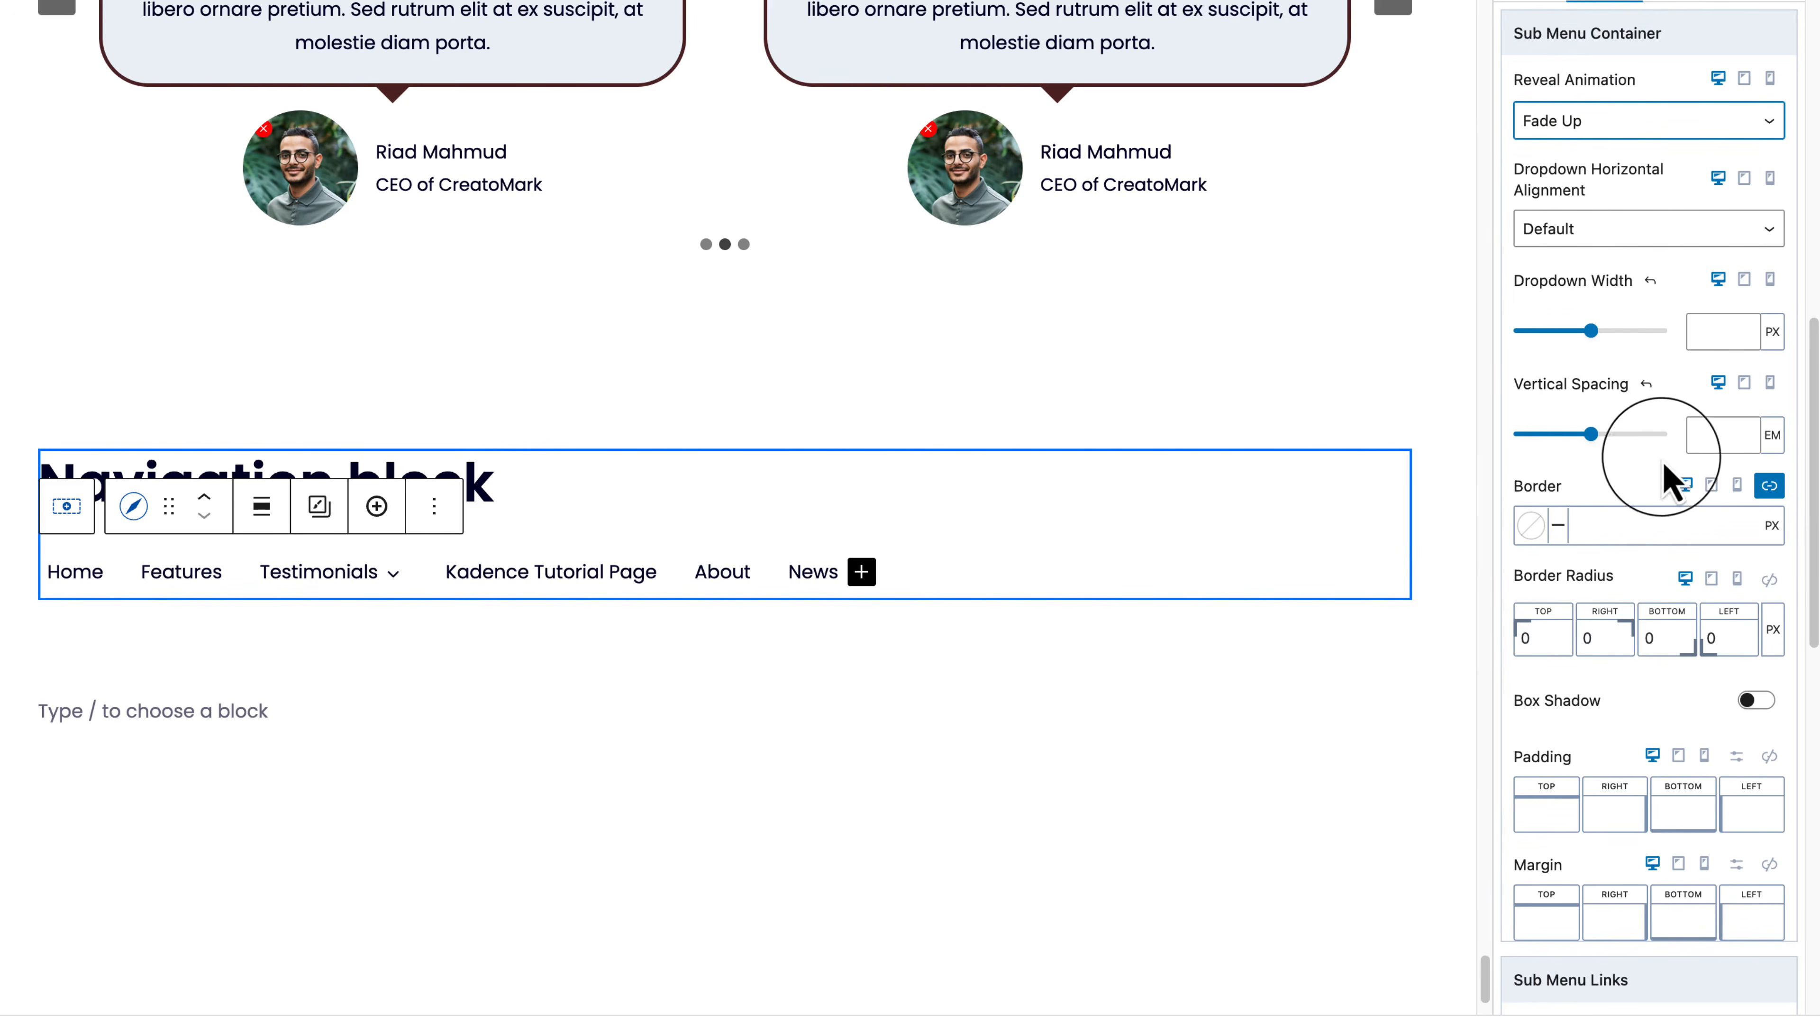
scroll(1668, 480, up, 1)
scroll(1662, 491, up, 5)
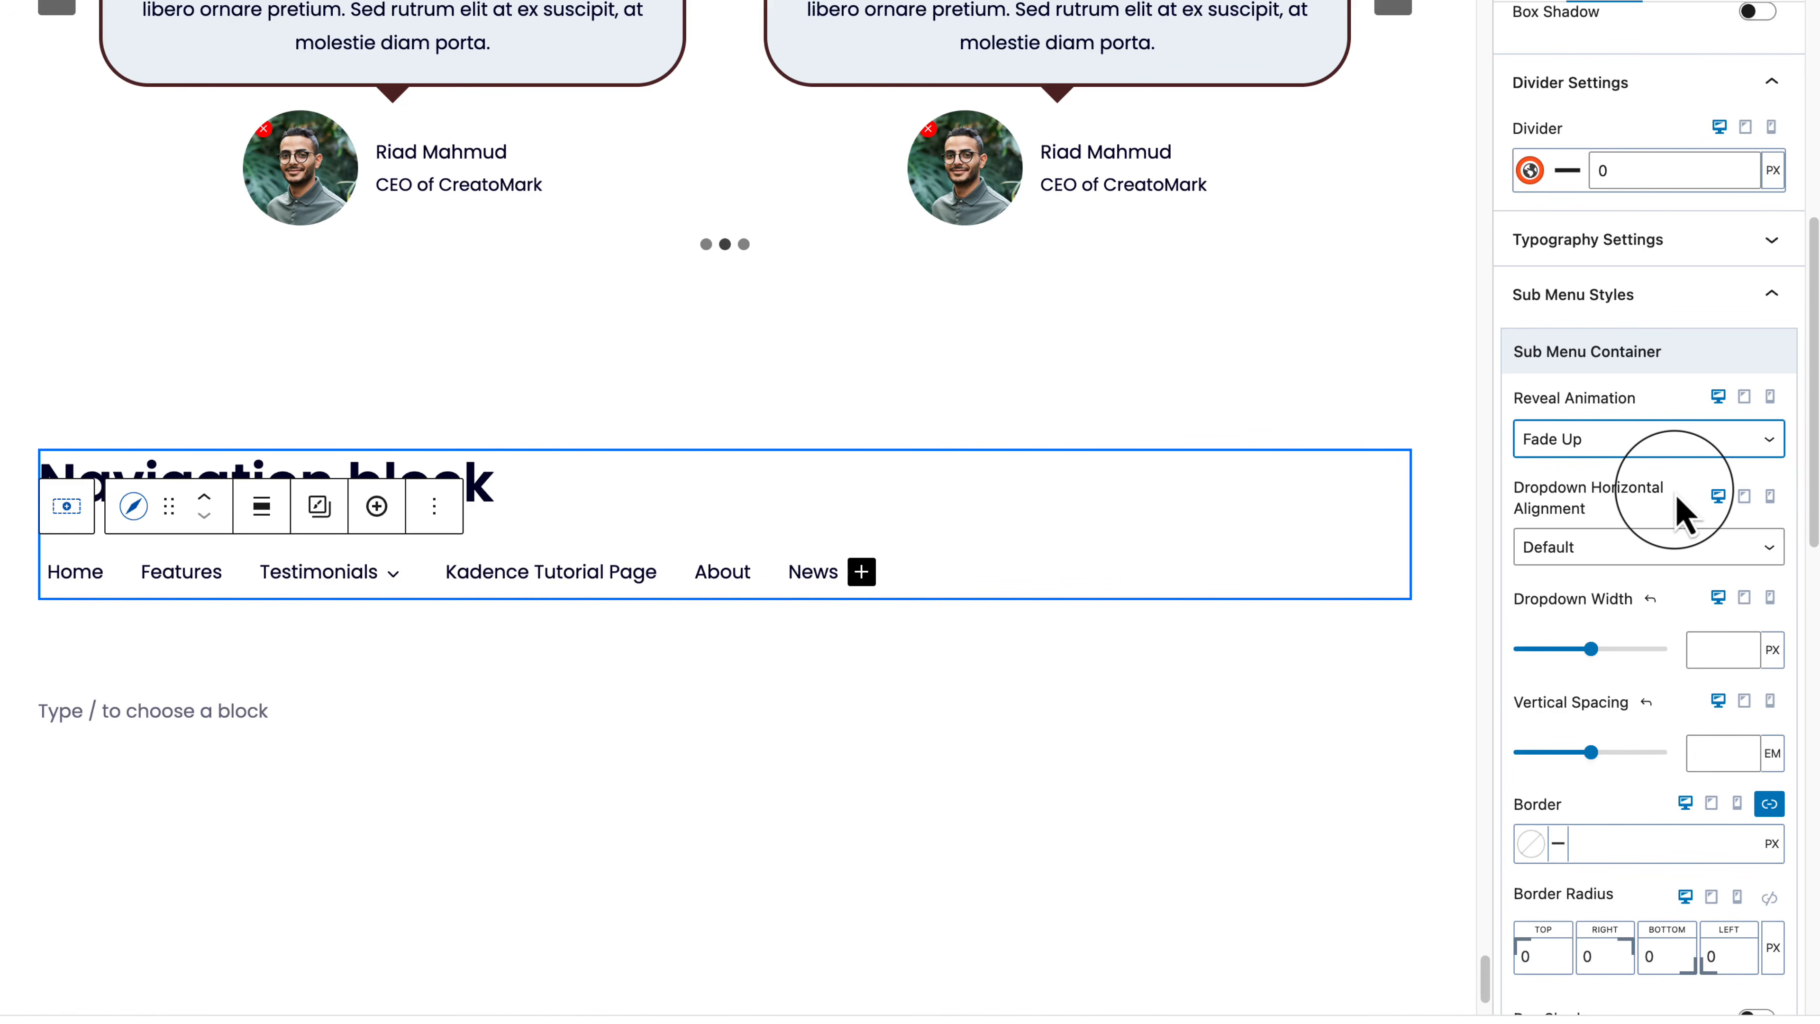
click(1756, 548)
click(1661, 416)
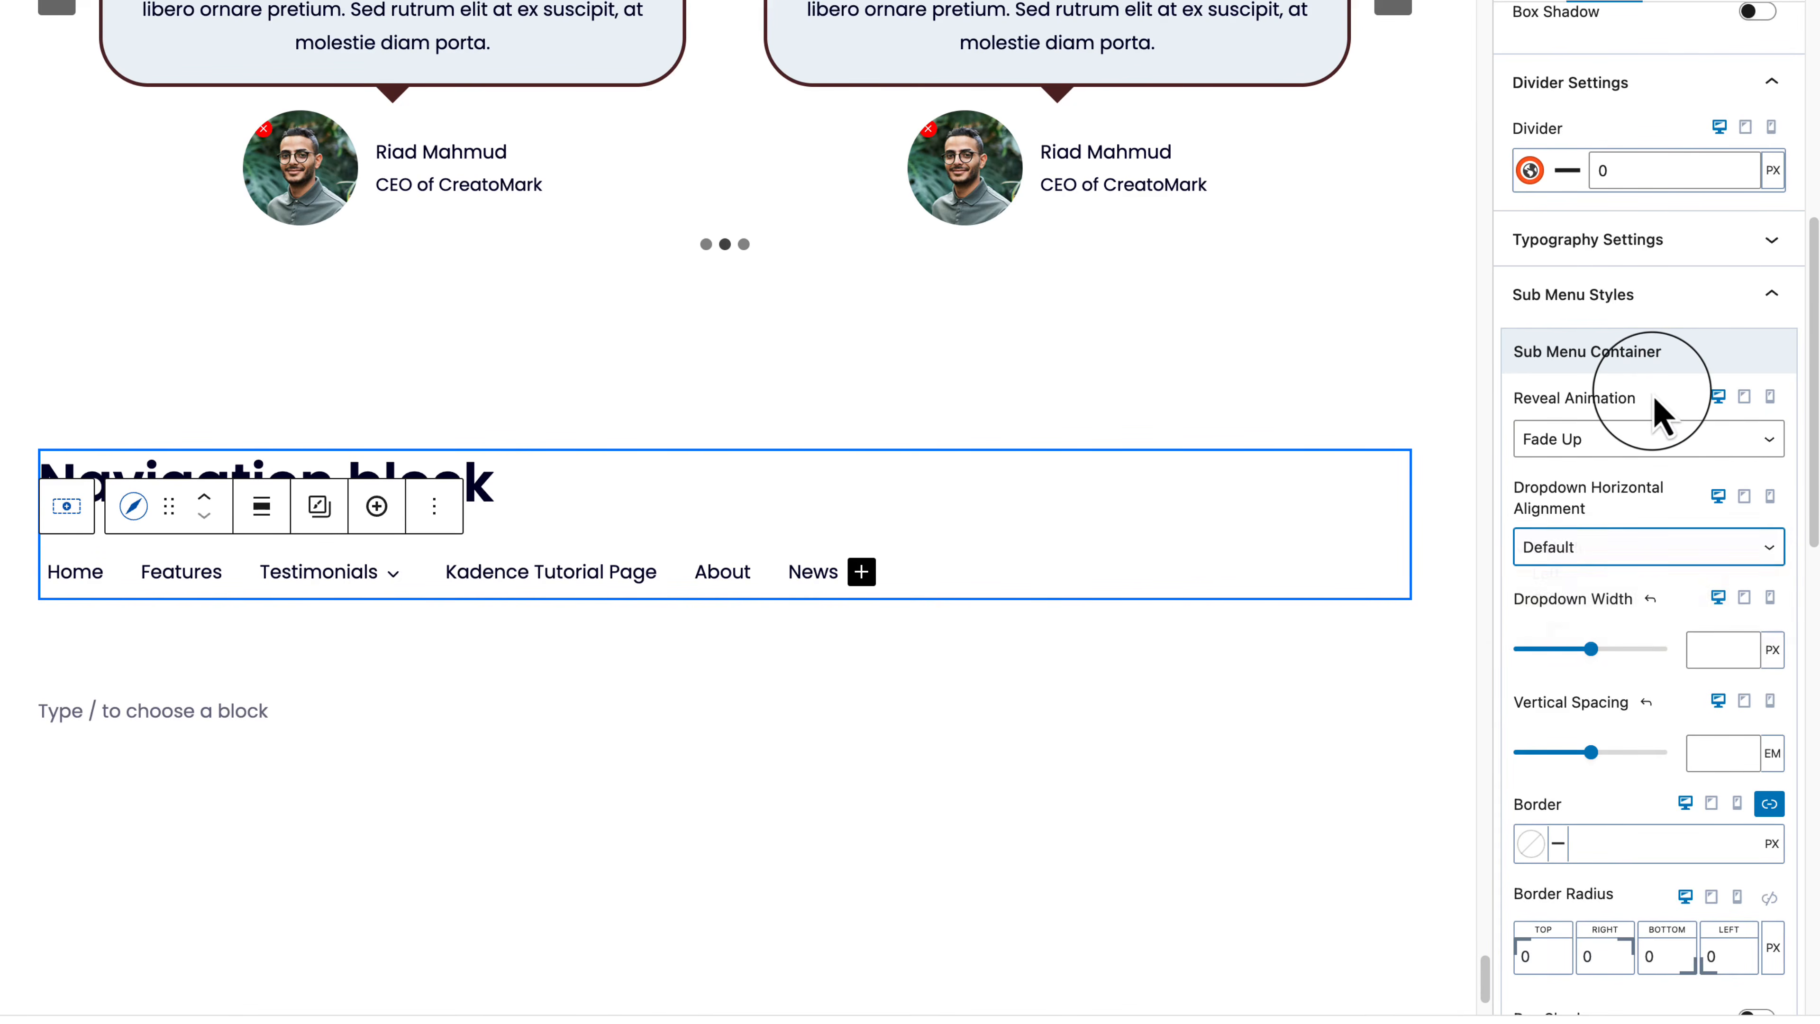
Step: Set the submenu dropdown width to 281 px and look over the Description Styles options
scroll(1661, 416, down, 5)
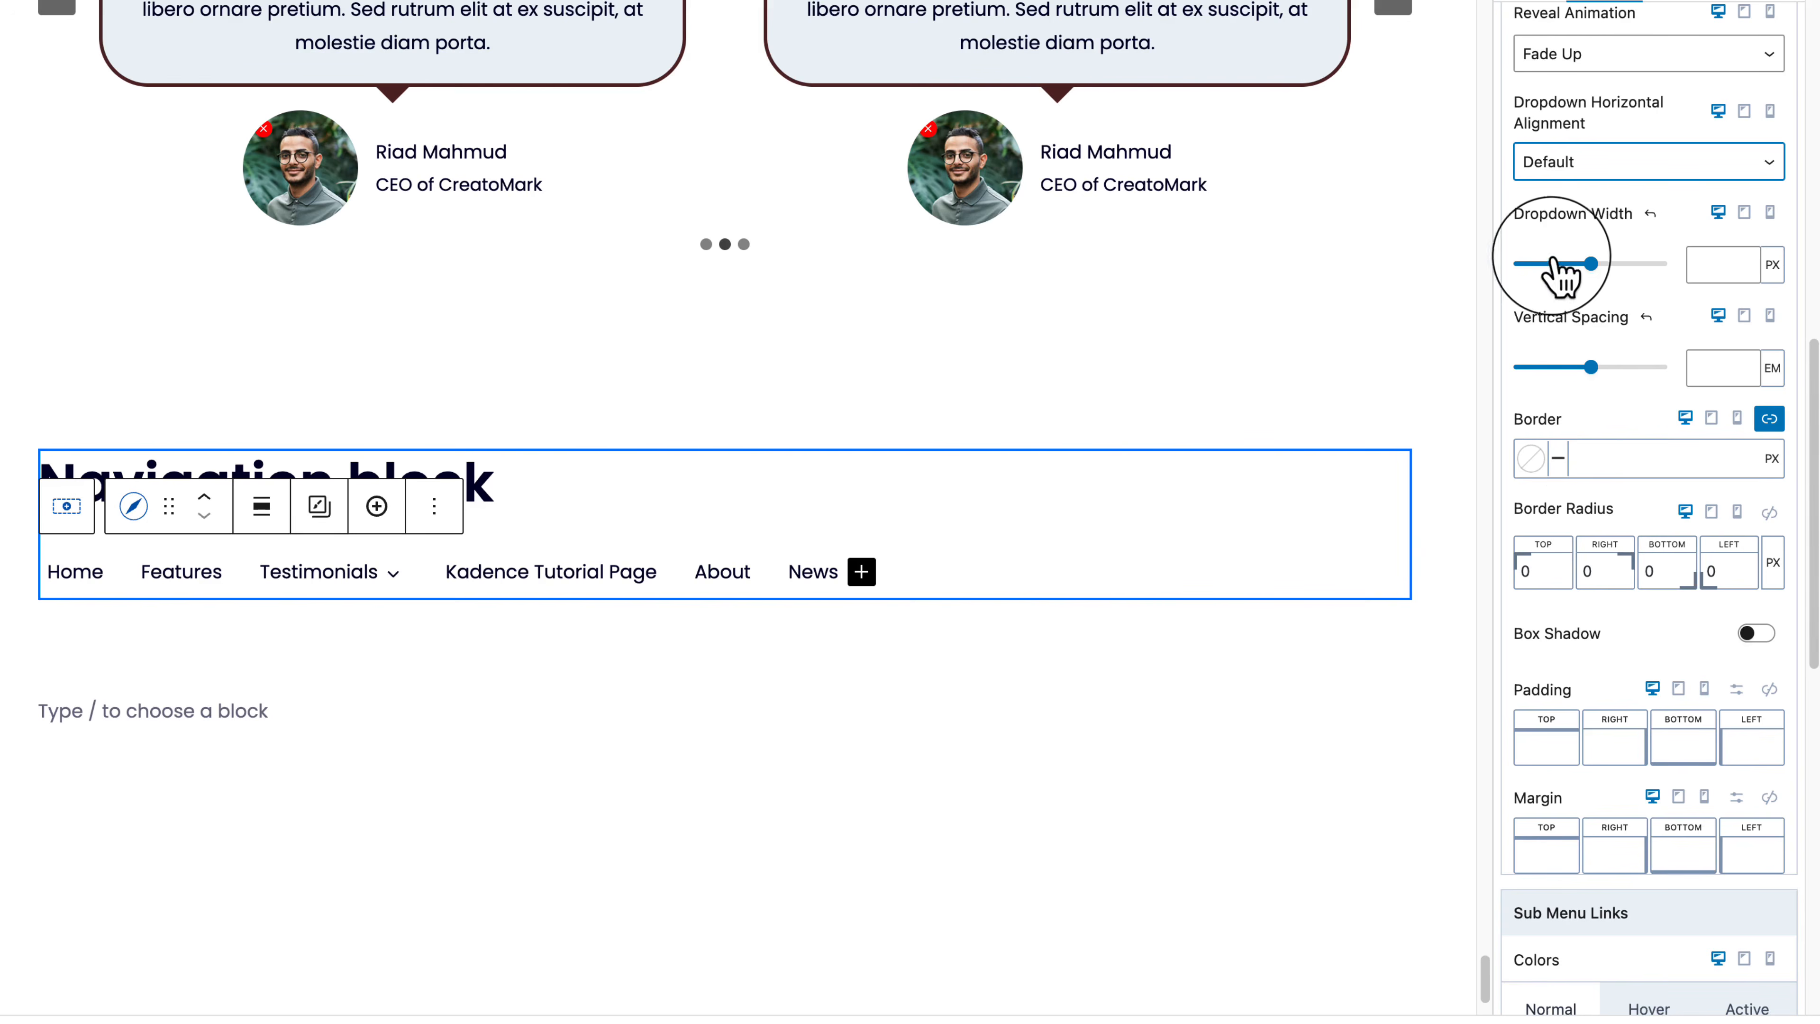
drag(1565, 267, 1544, 289)
scroll(1641, 502, down, 6)
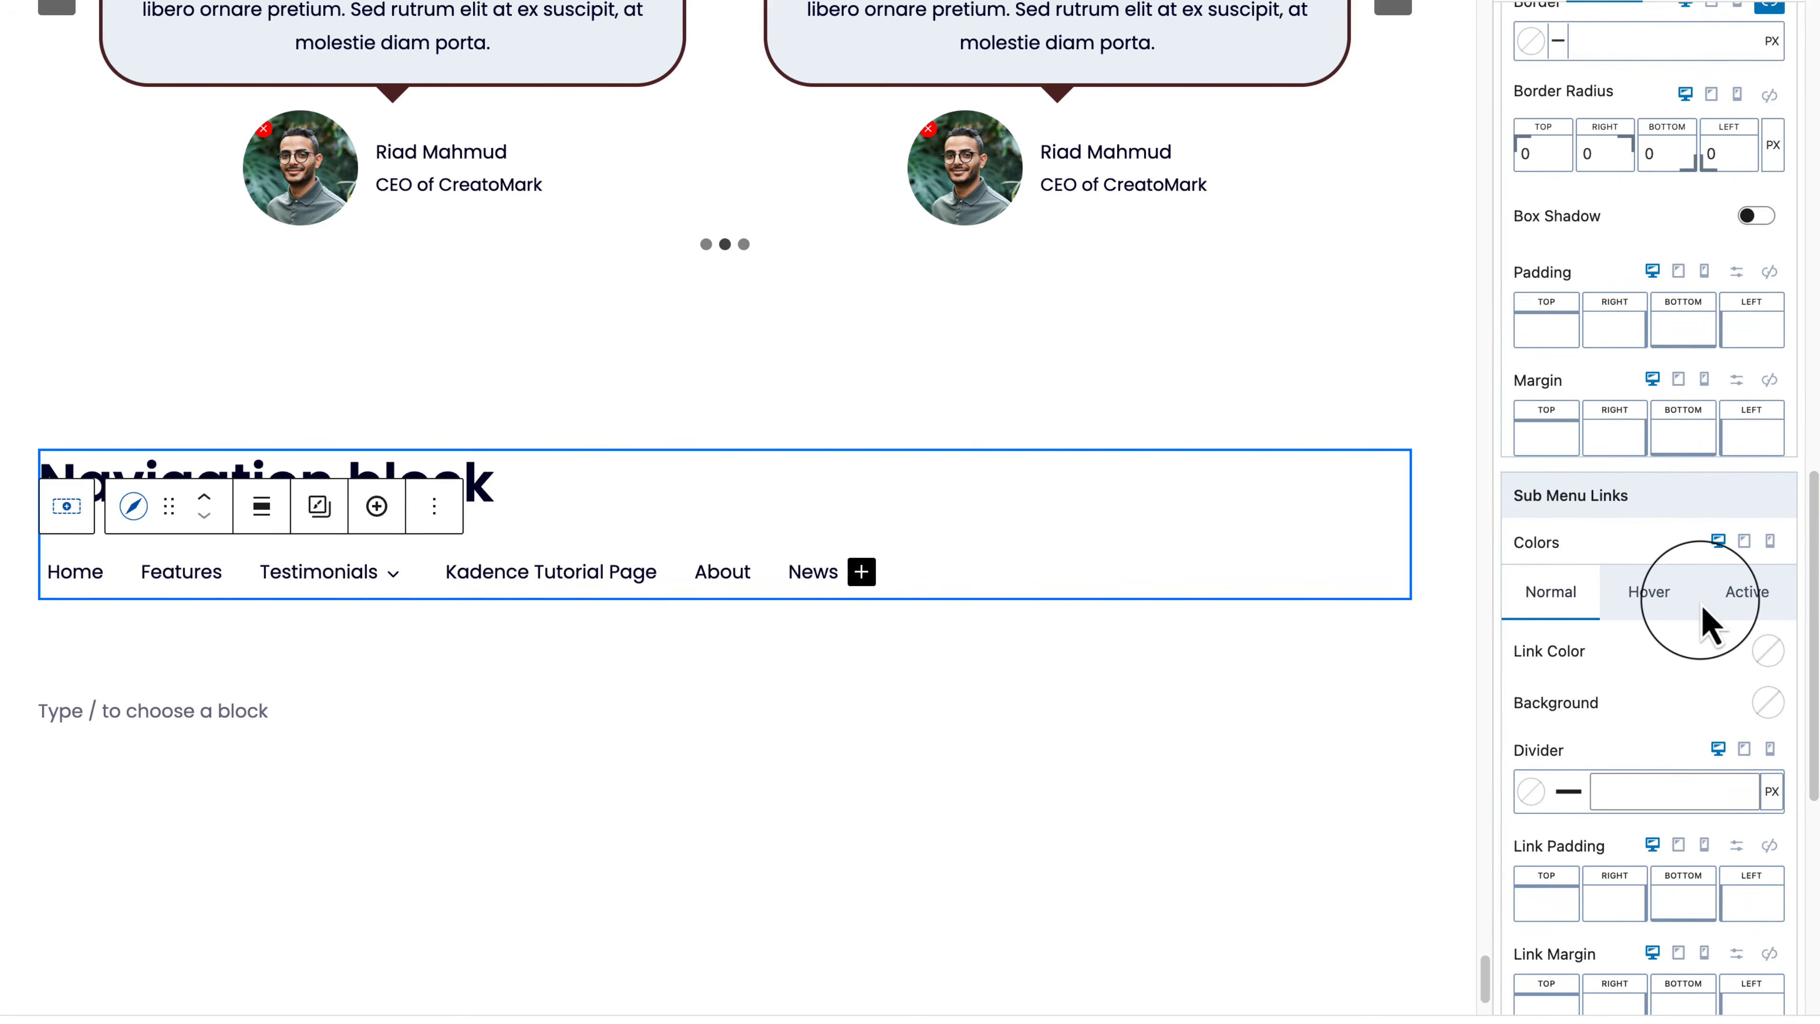
scroll(1704, 623, down, 8)
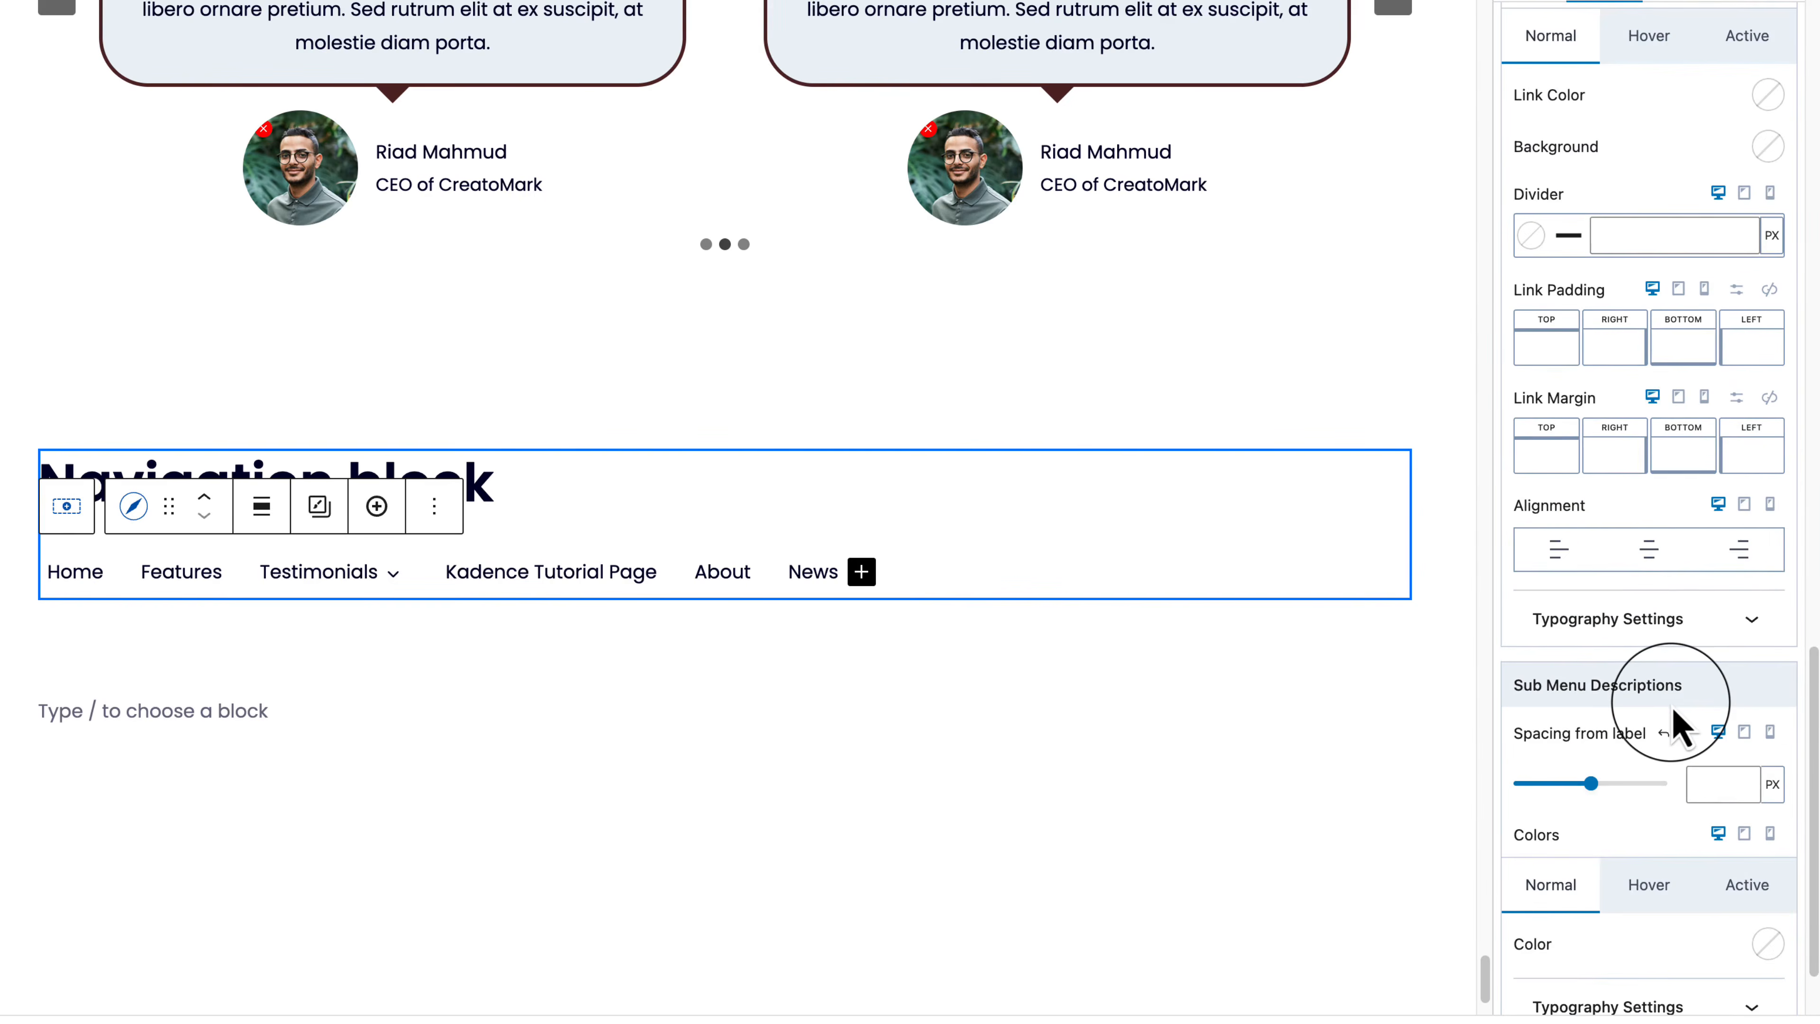
scroll(1674, 725, down, 2)
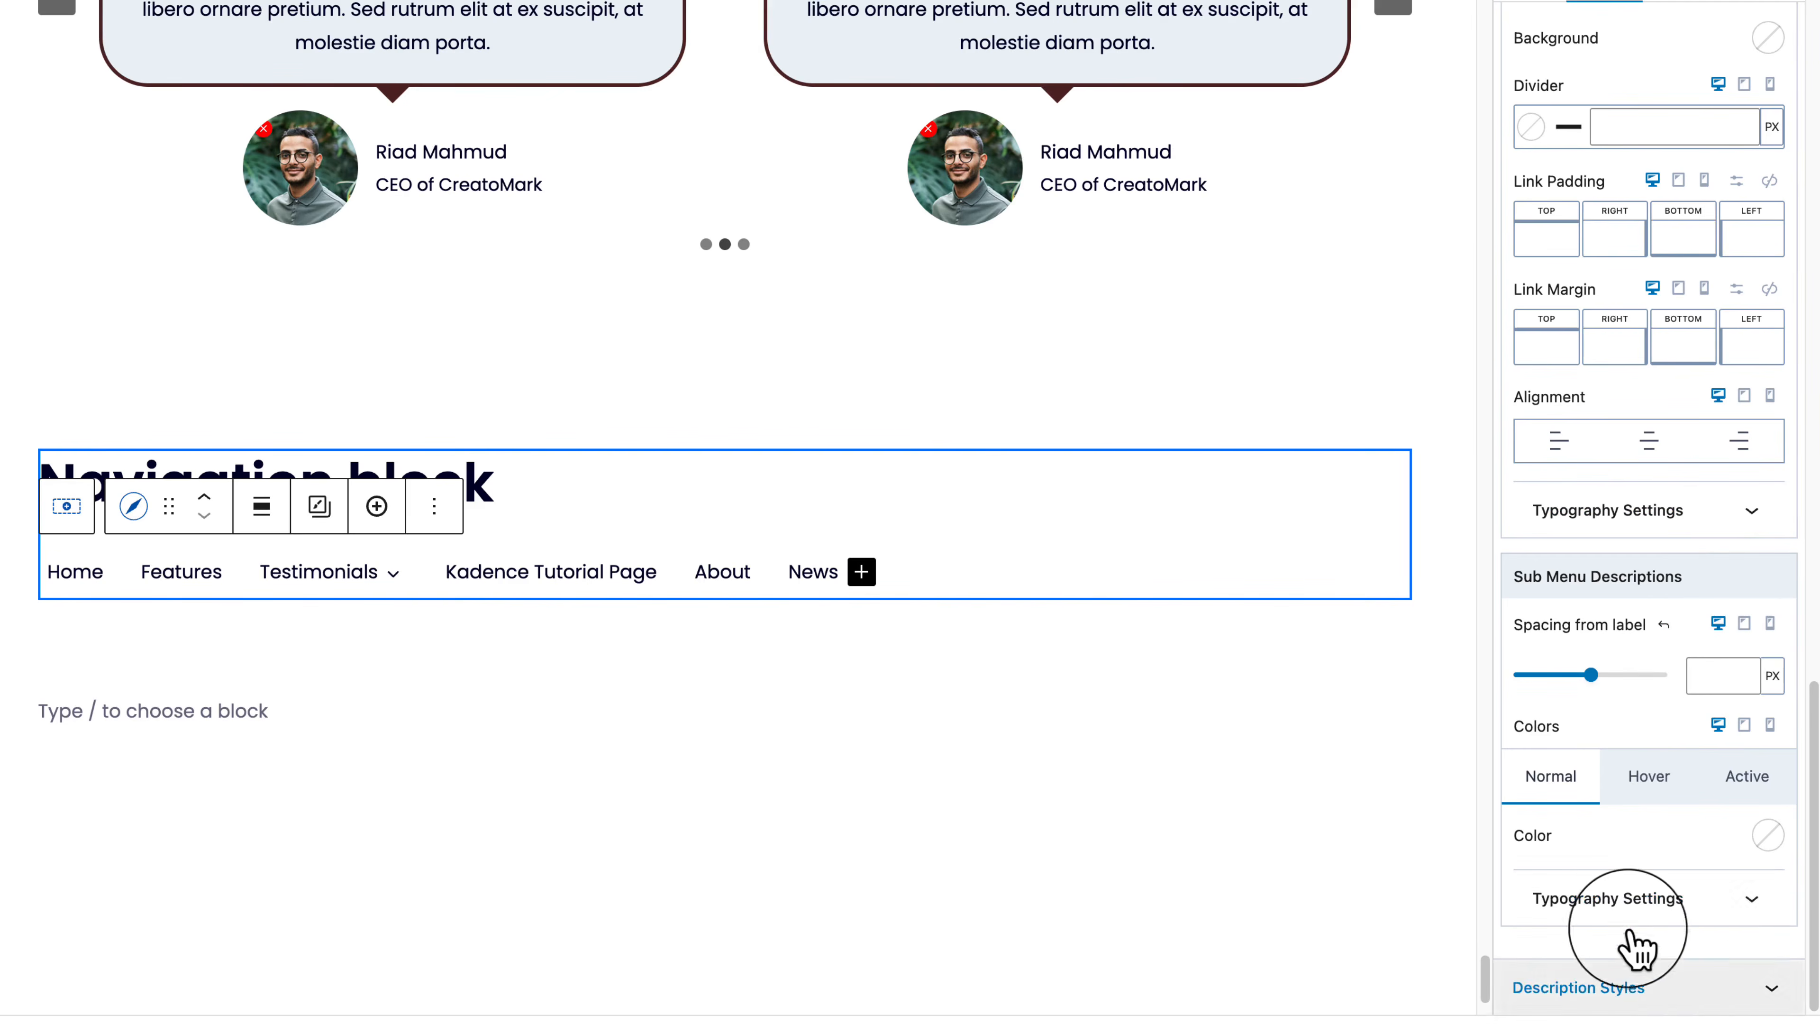
click(1694, 993)
scroll(1695, 1004, up, 15)
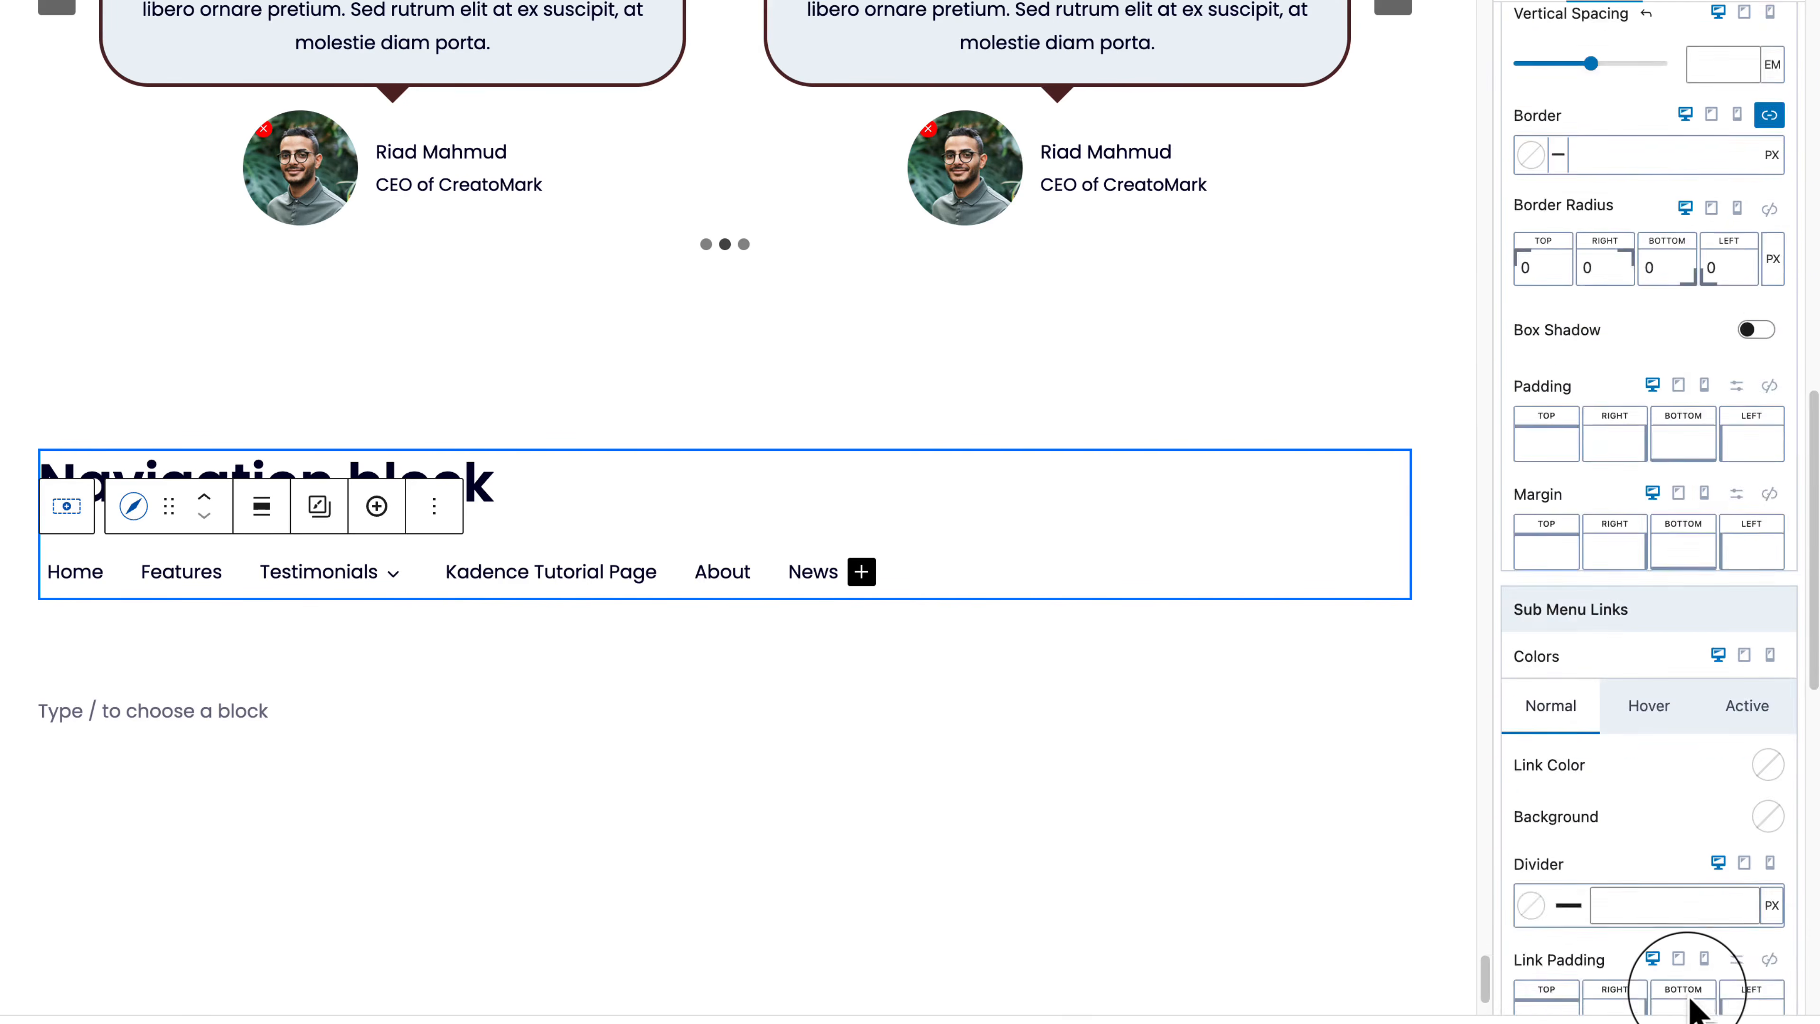
click(1762, 305)
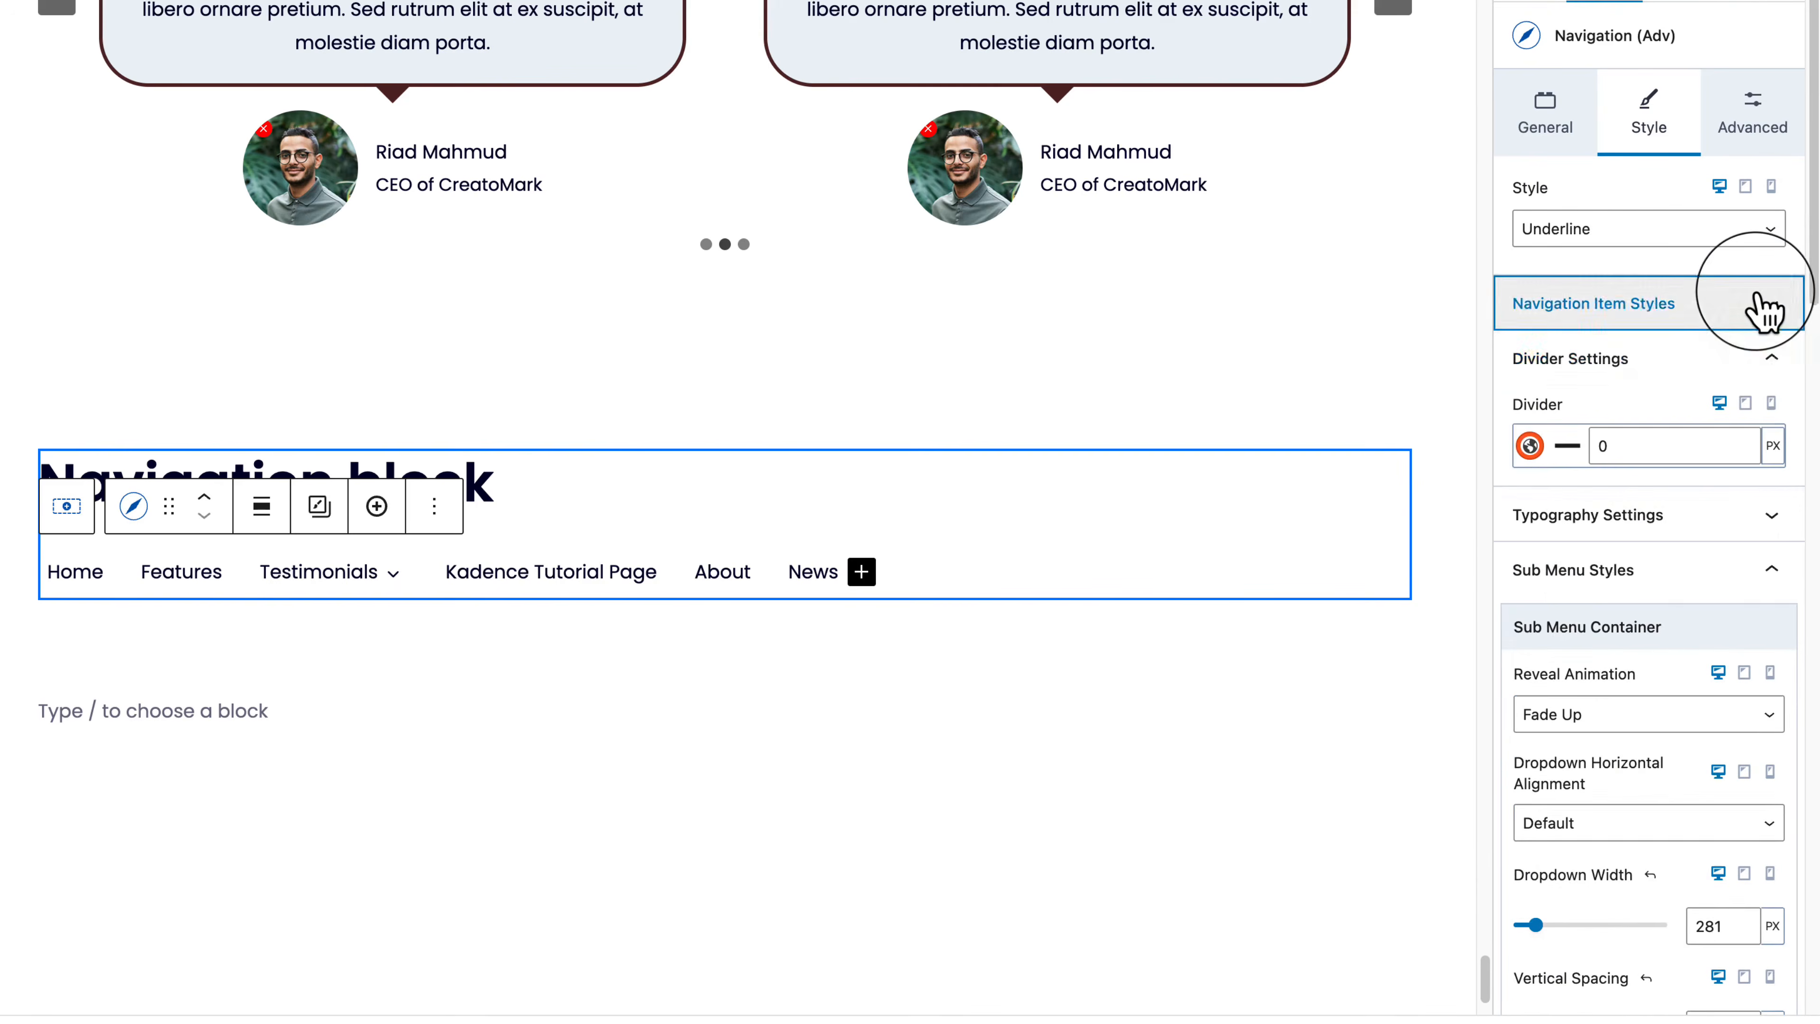
Step: Collapse the Divider, Sub Menu and Description style sections, glance at Advanced, then return to General
click(1769, 361)
click(1791, 488)
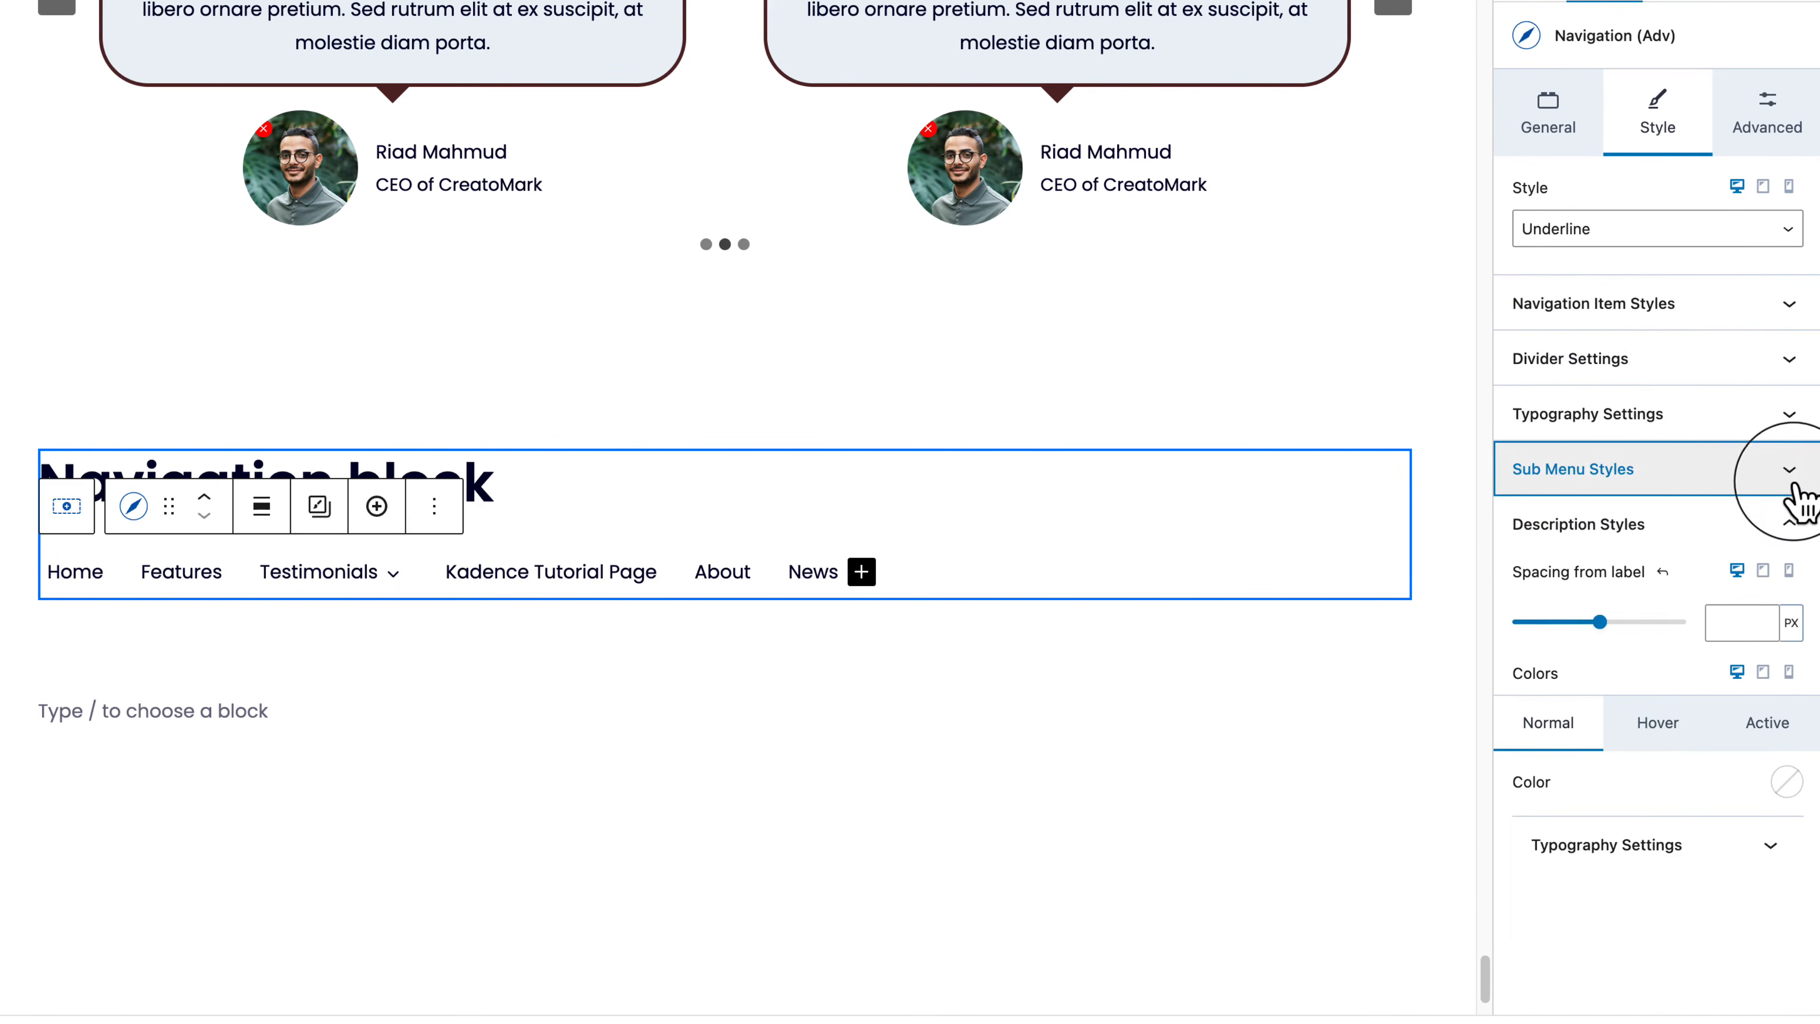
click(1783, 546)
click(1785, 549)
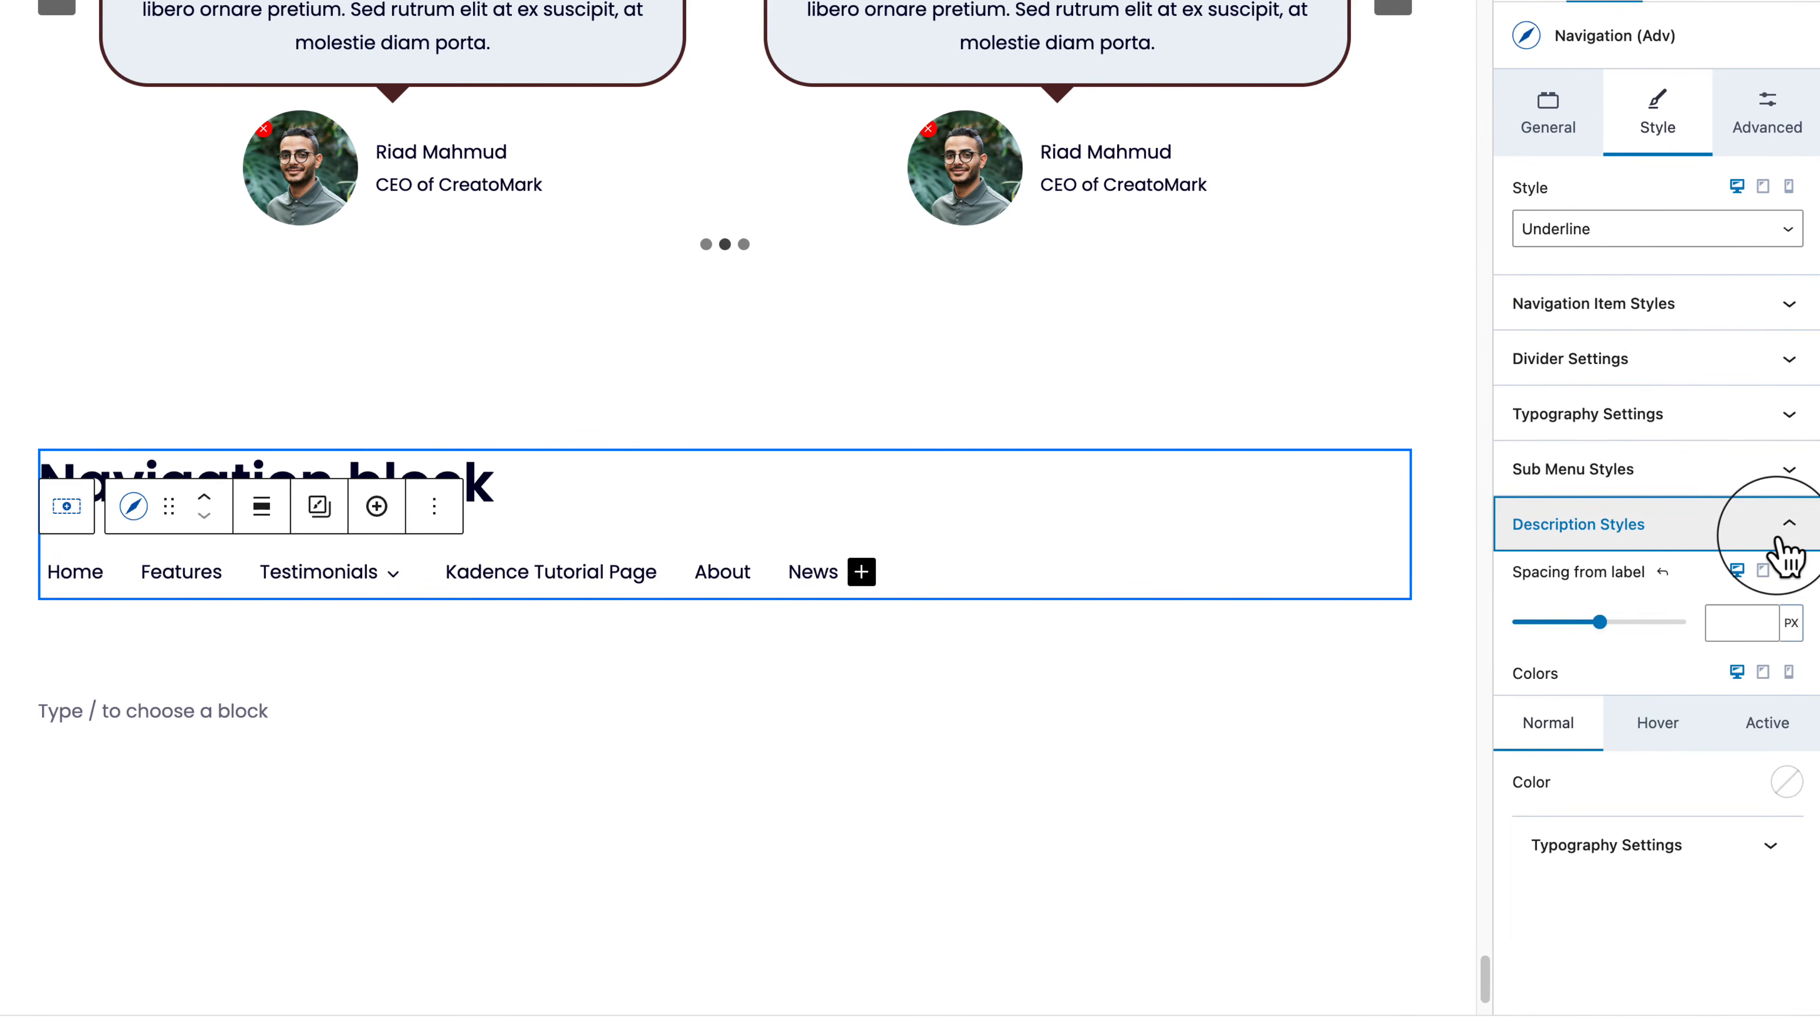
click(1784, 548)
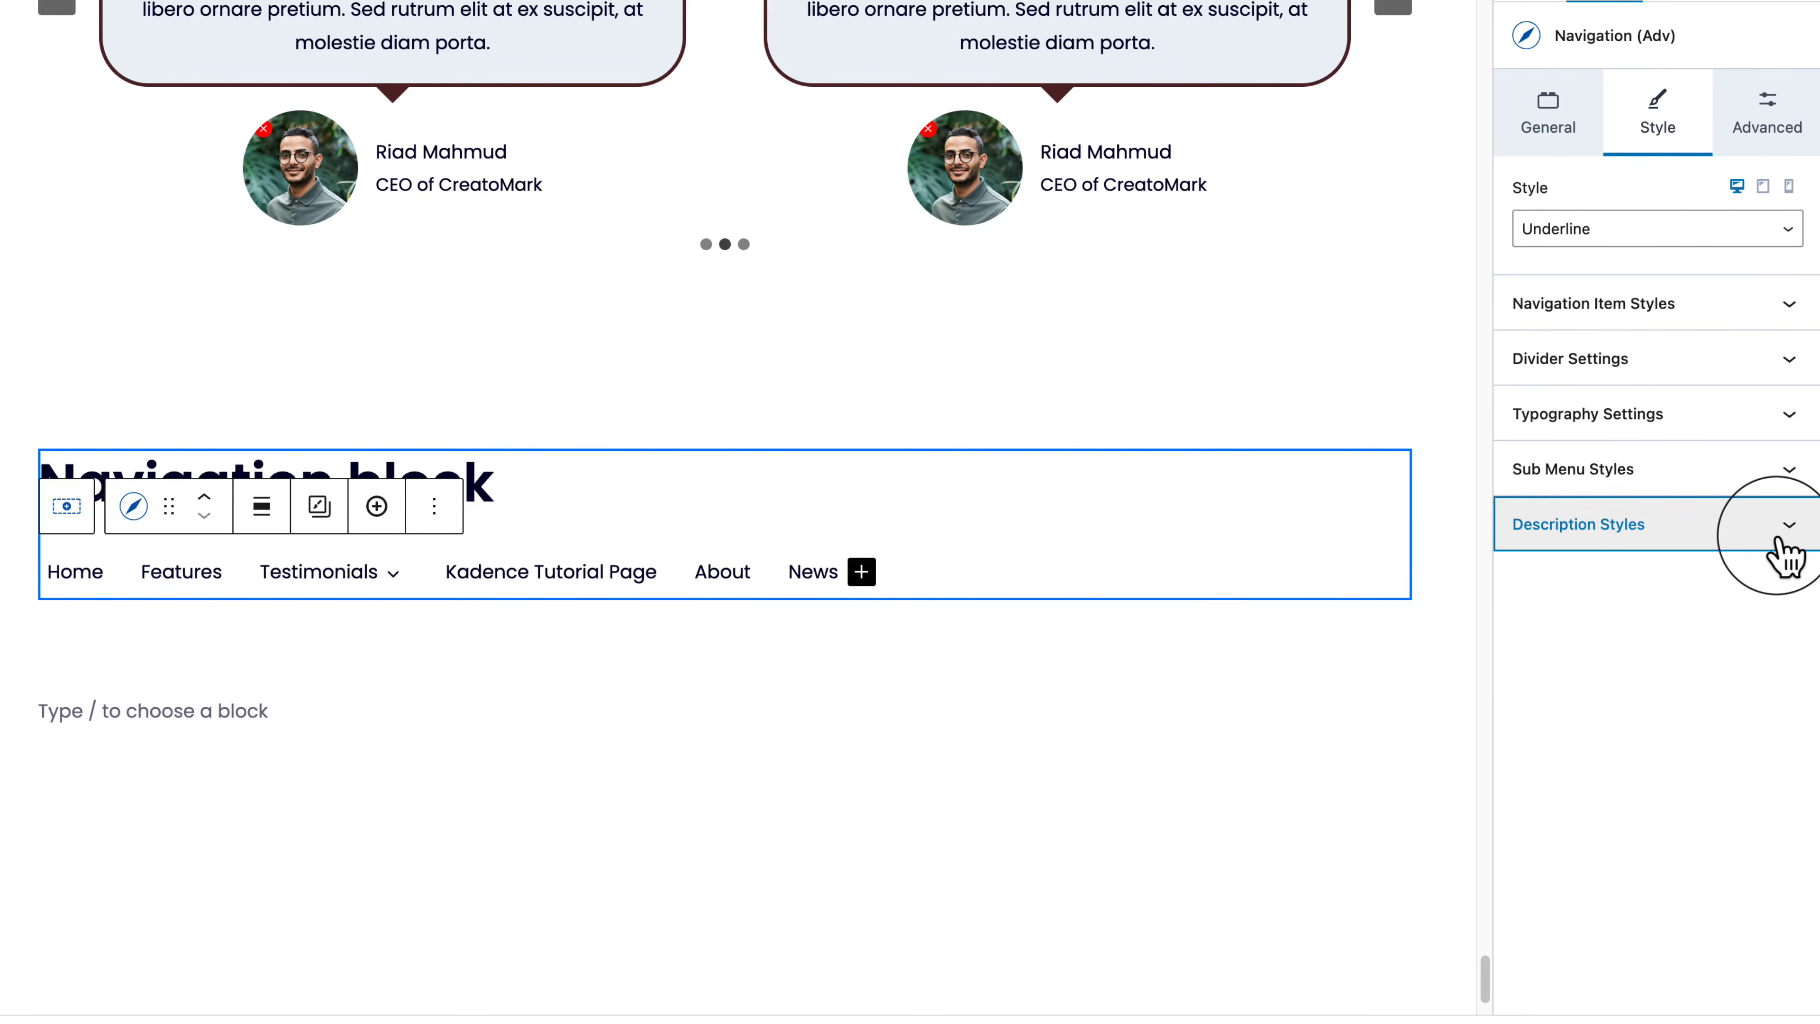
click(1772, 128)
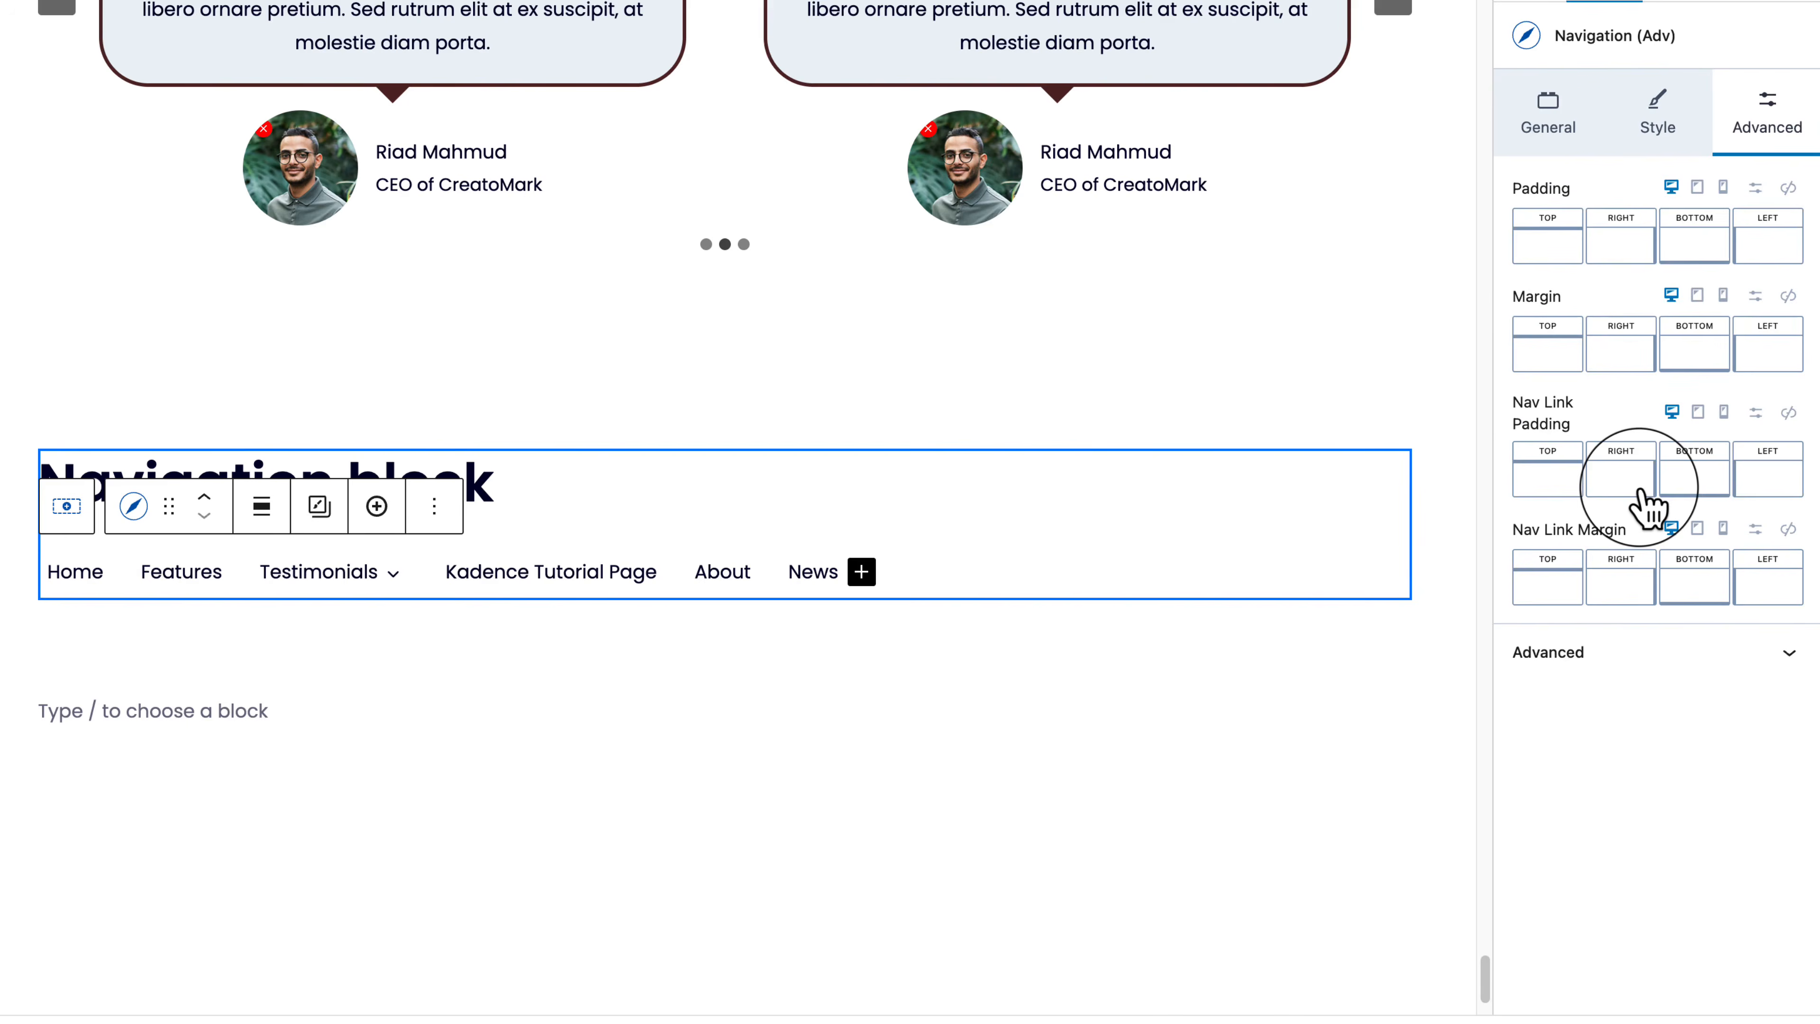
click(1552, 118)
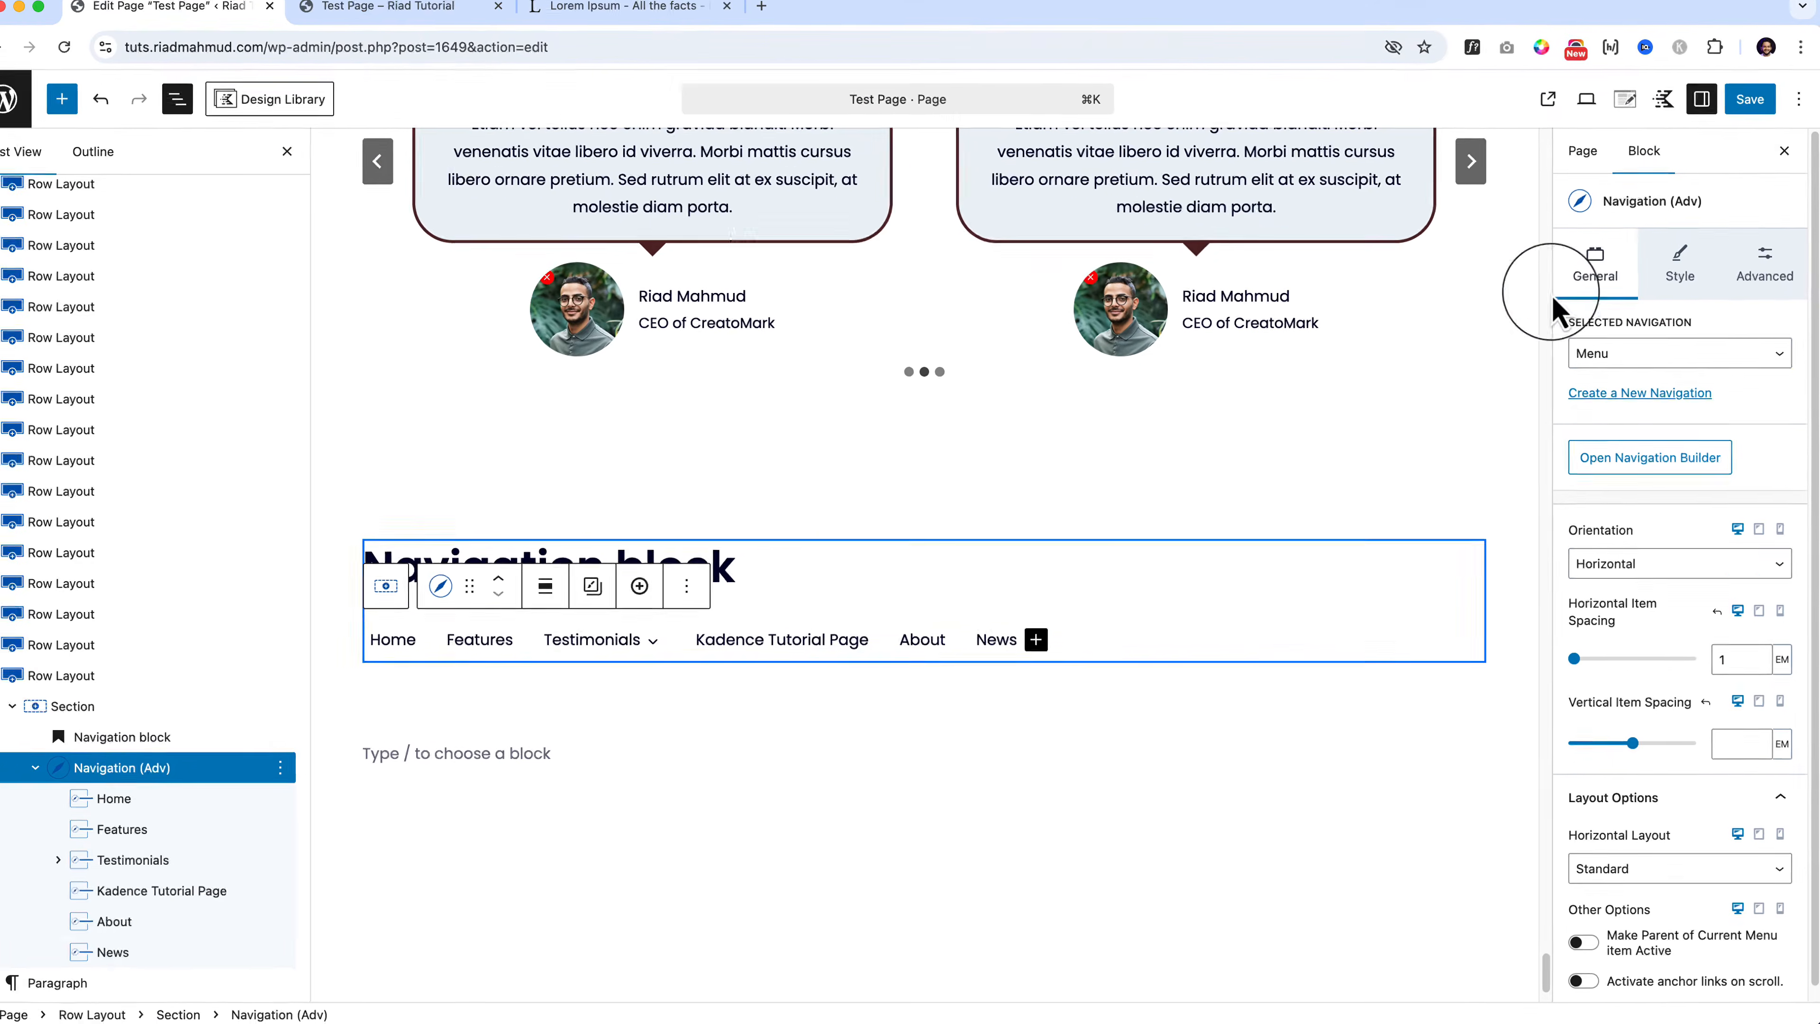
Step: Review the Home link's Style and Advanced settings, then save and confirm the page changes
click(134, 807)
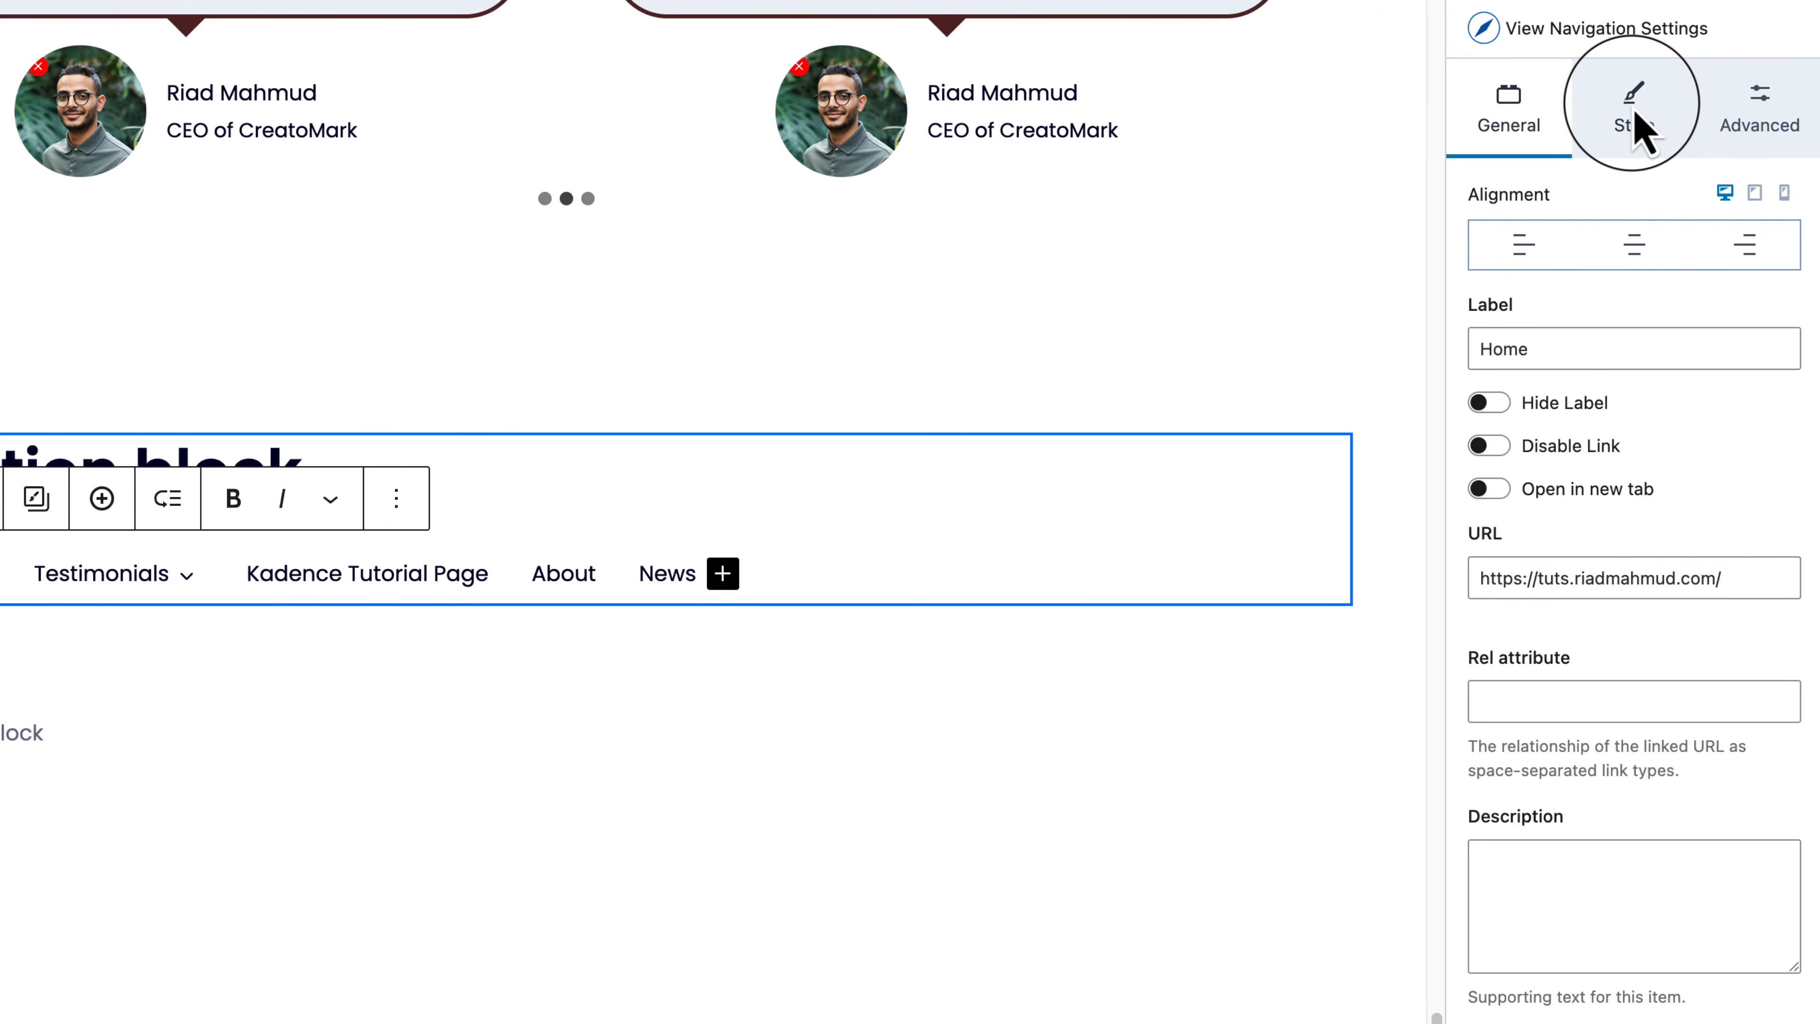
click(1637, 126)
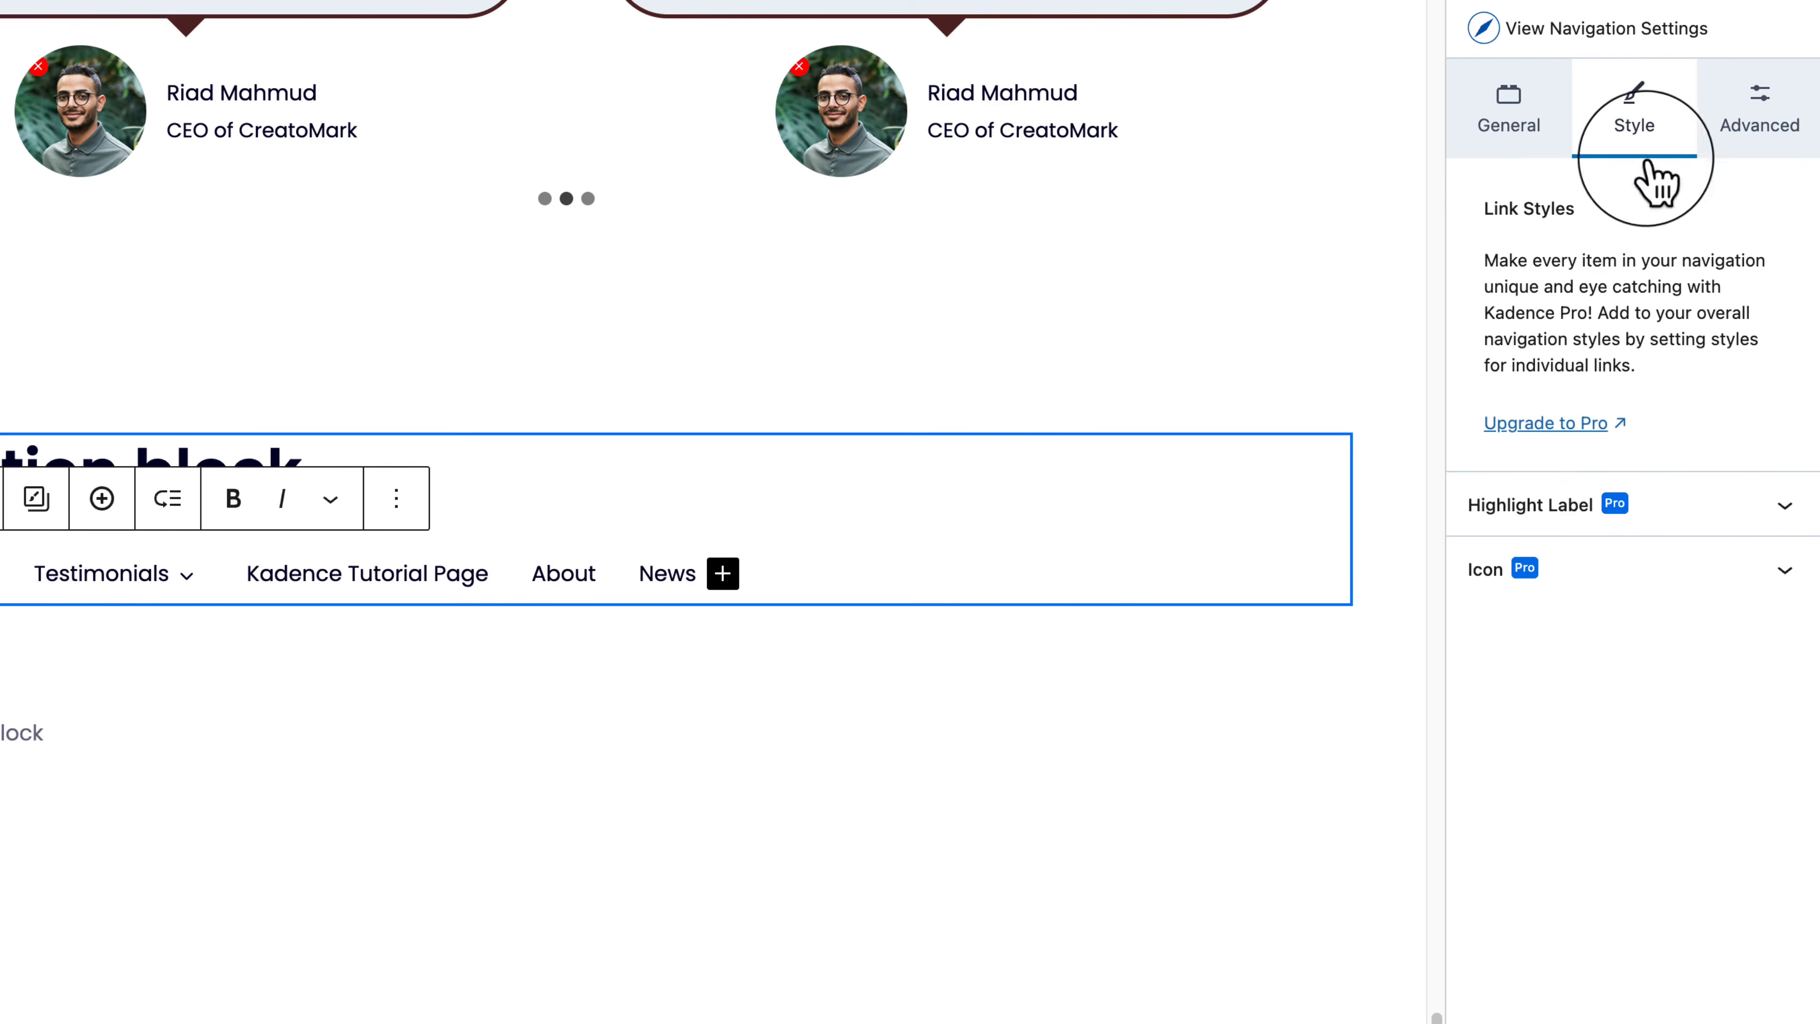
click(1749, 509)
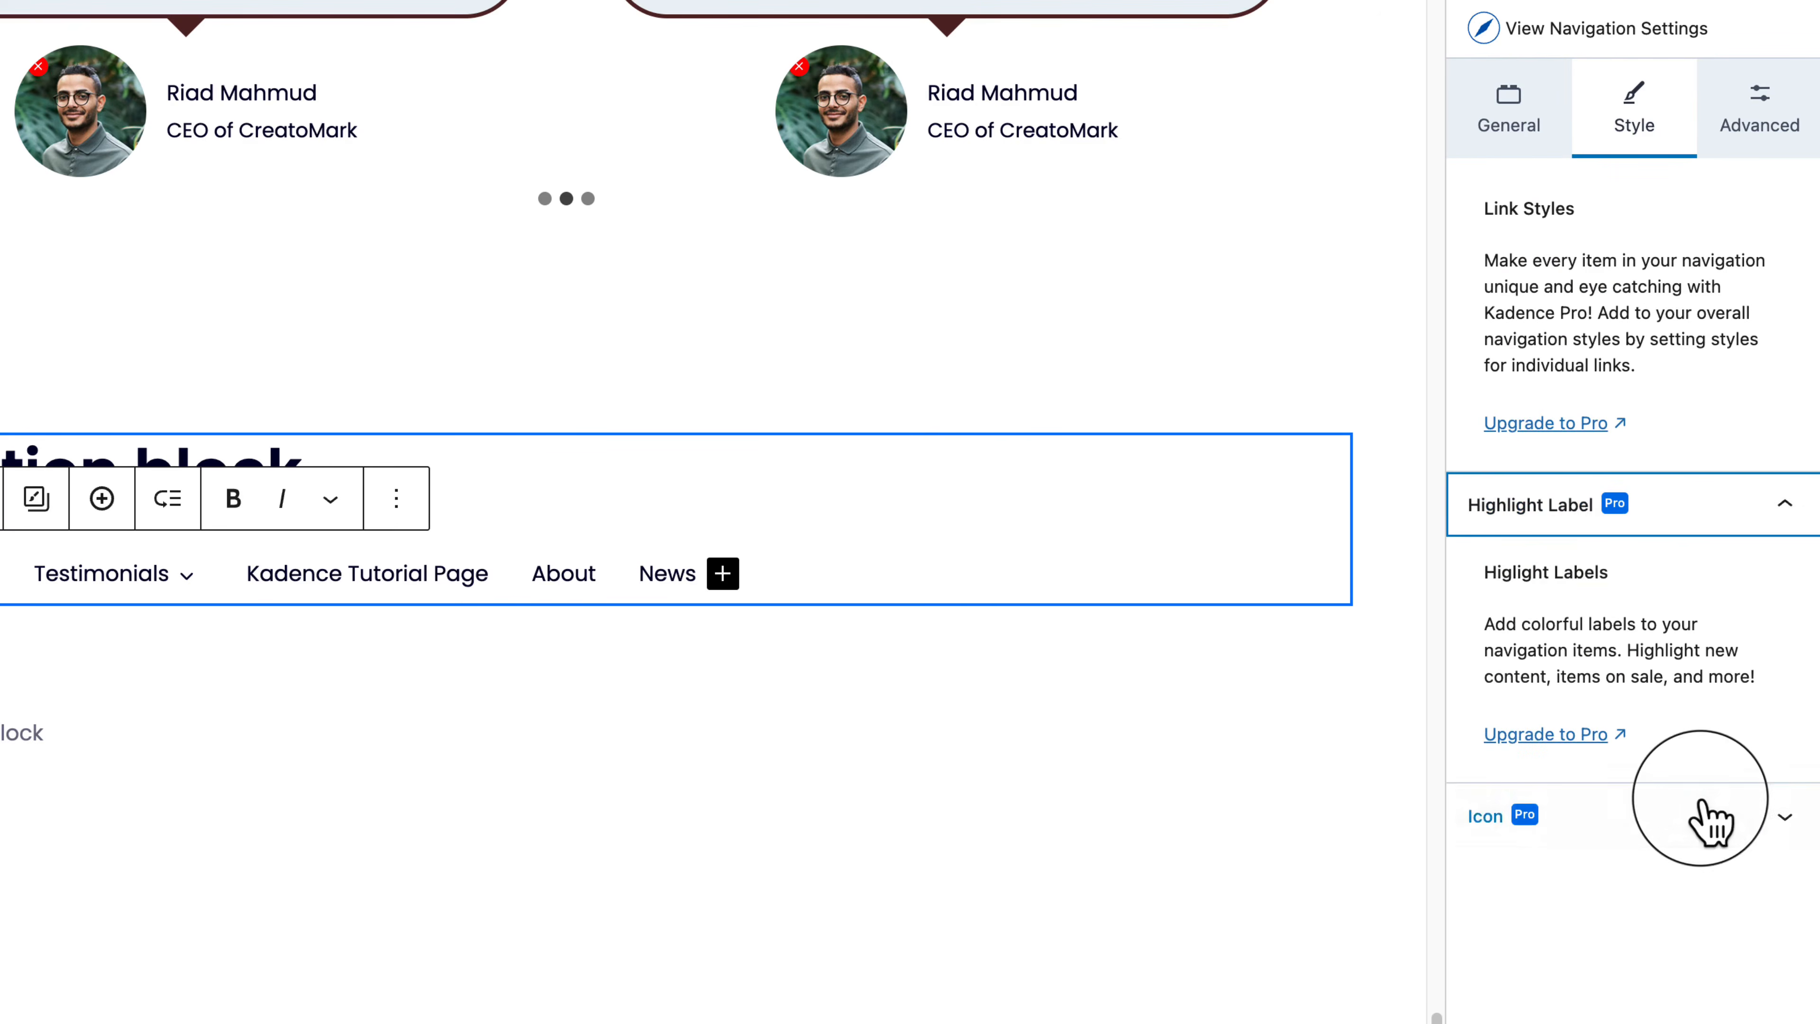
click(1699, 817)
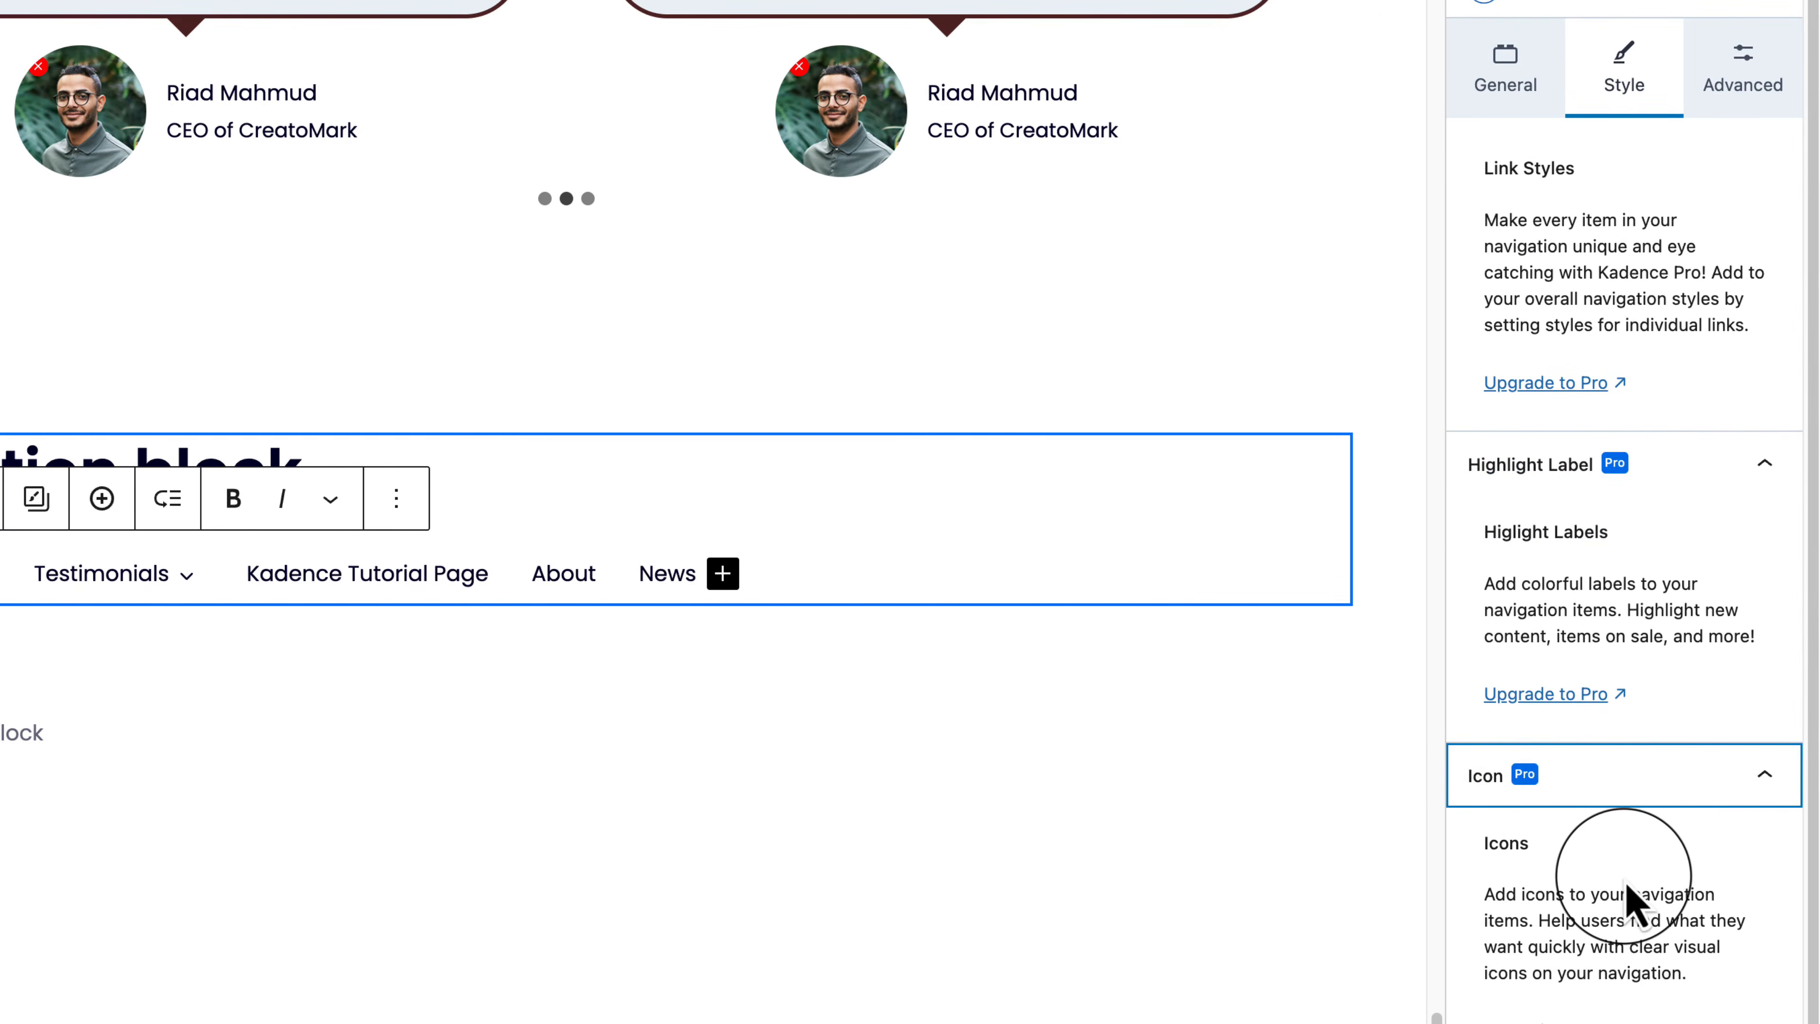
click(1737, 83)
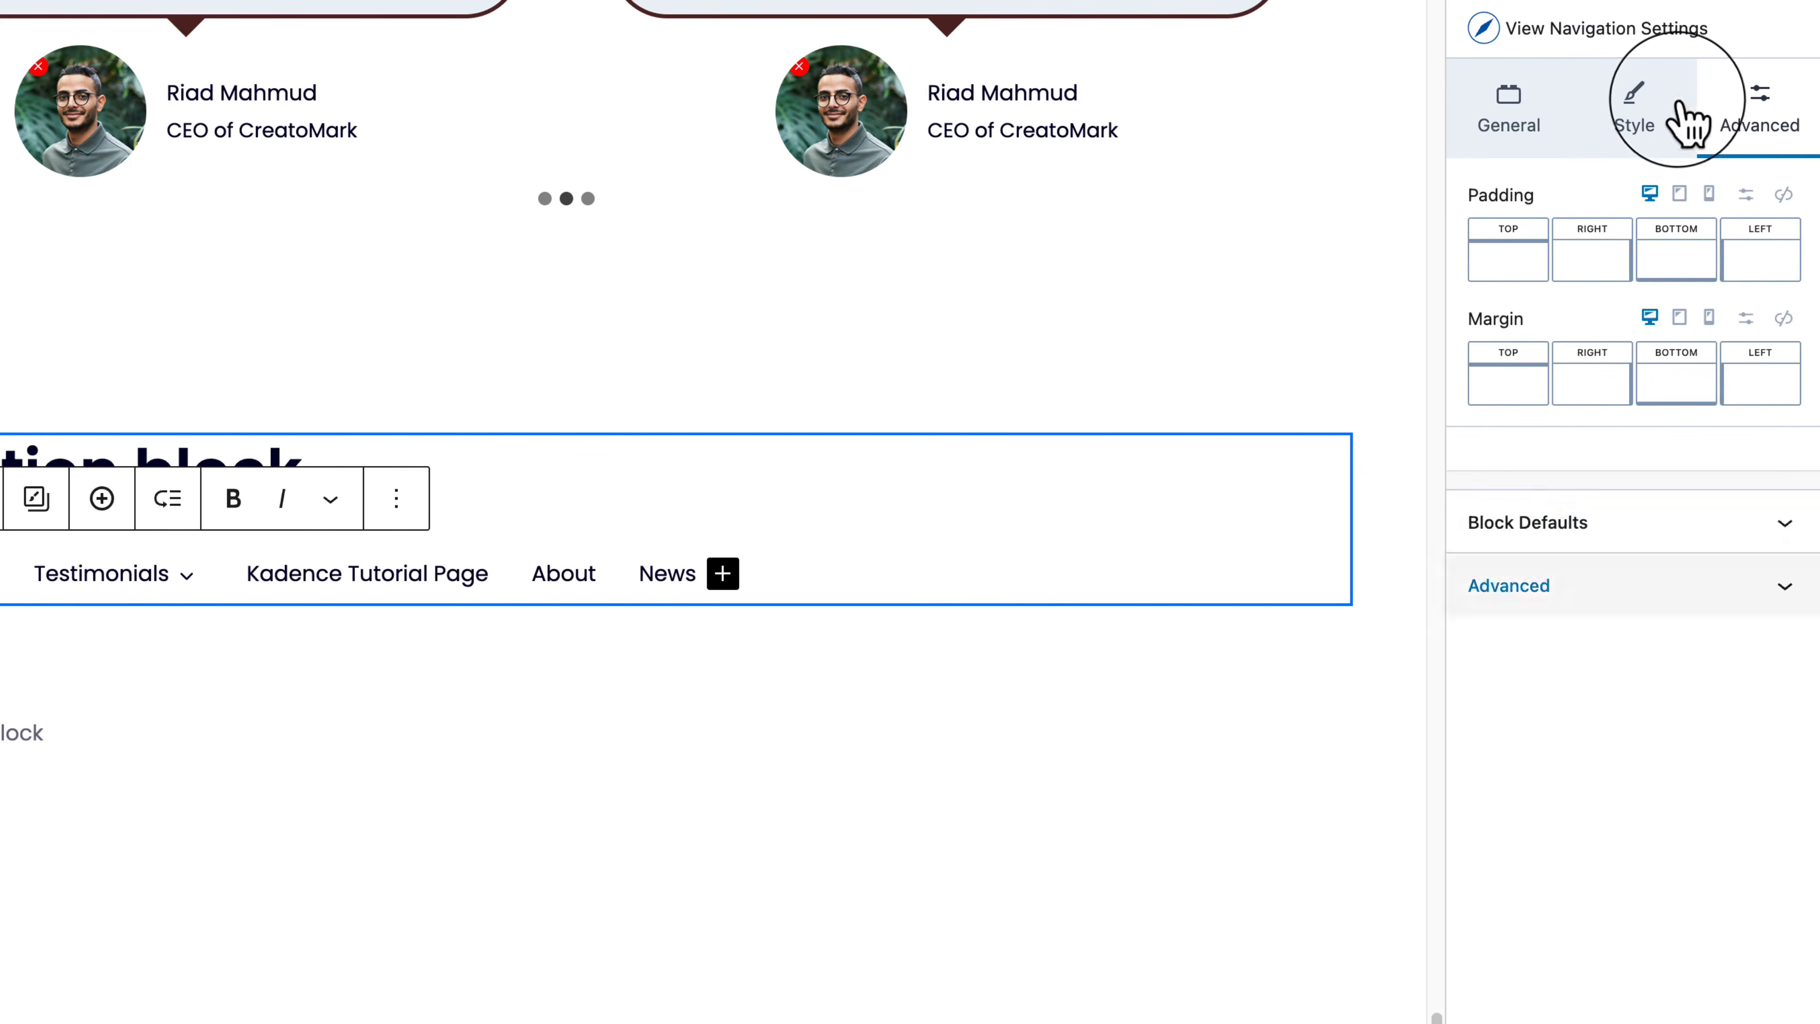
click(1541, 129)
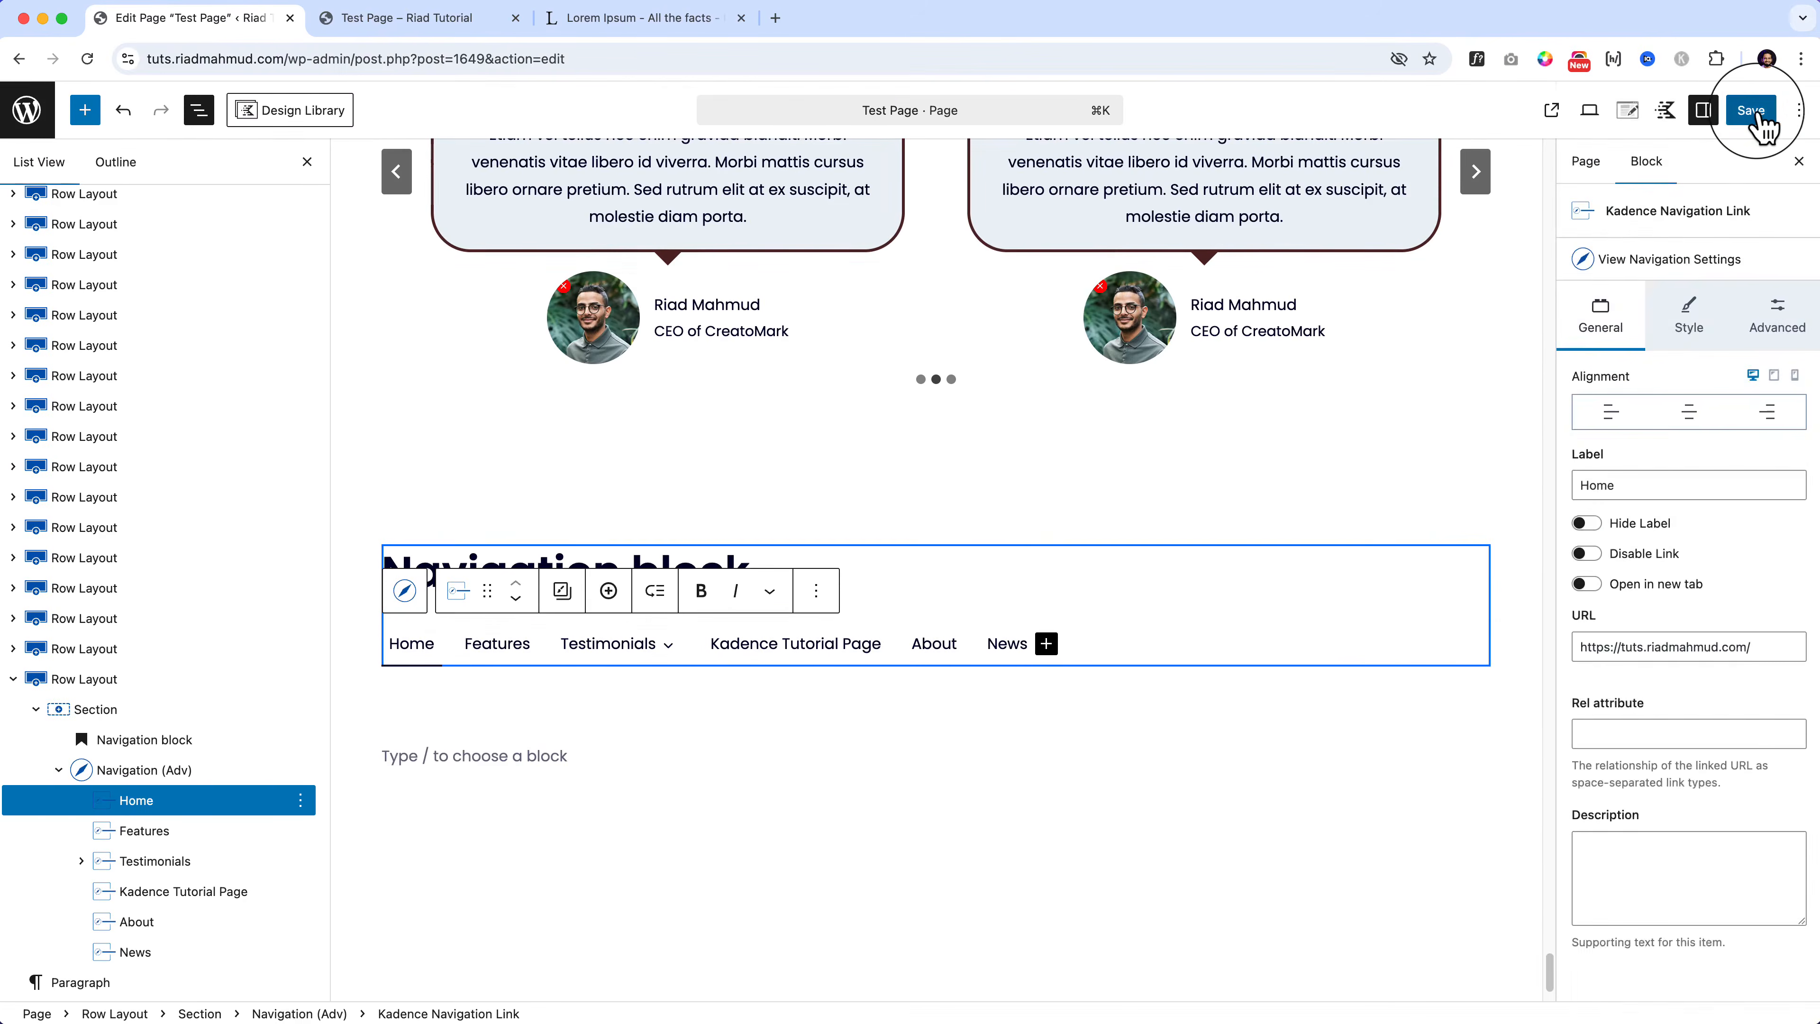
click(1761, 118)
click(1741, 112)
Step: Reload the live Test Page and open Chrome DevTools on it
click(393, 22)
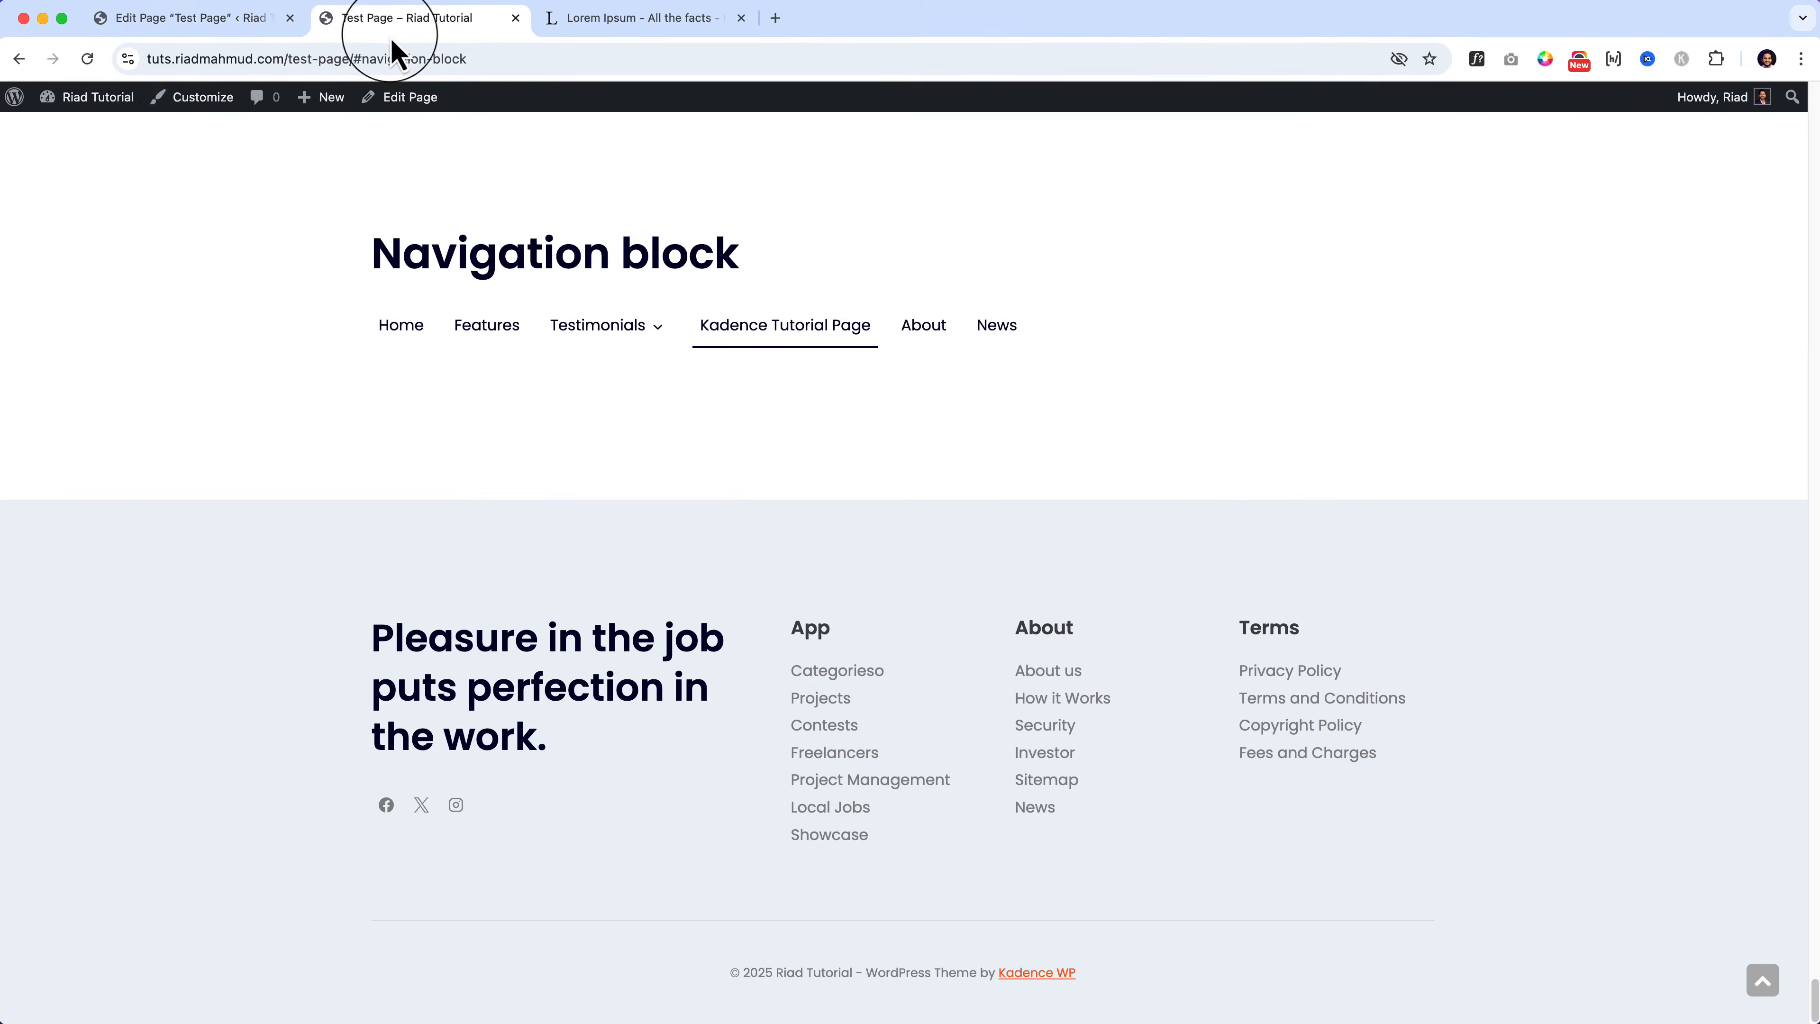
click(87, 61)
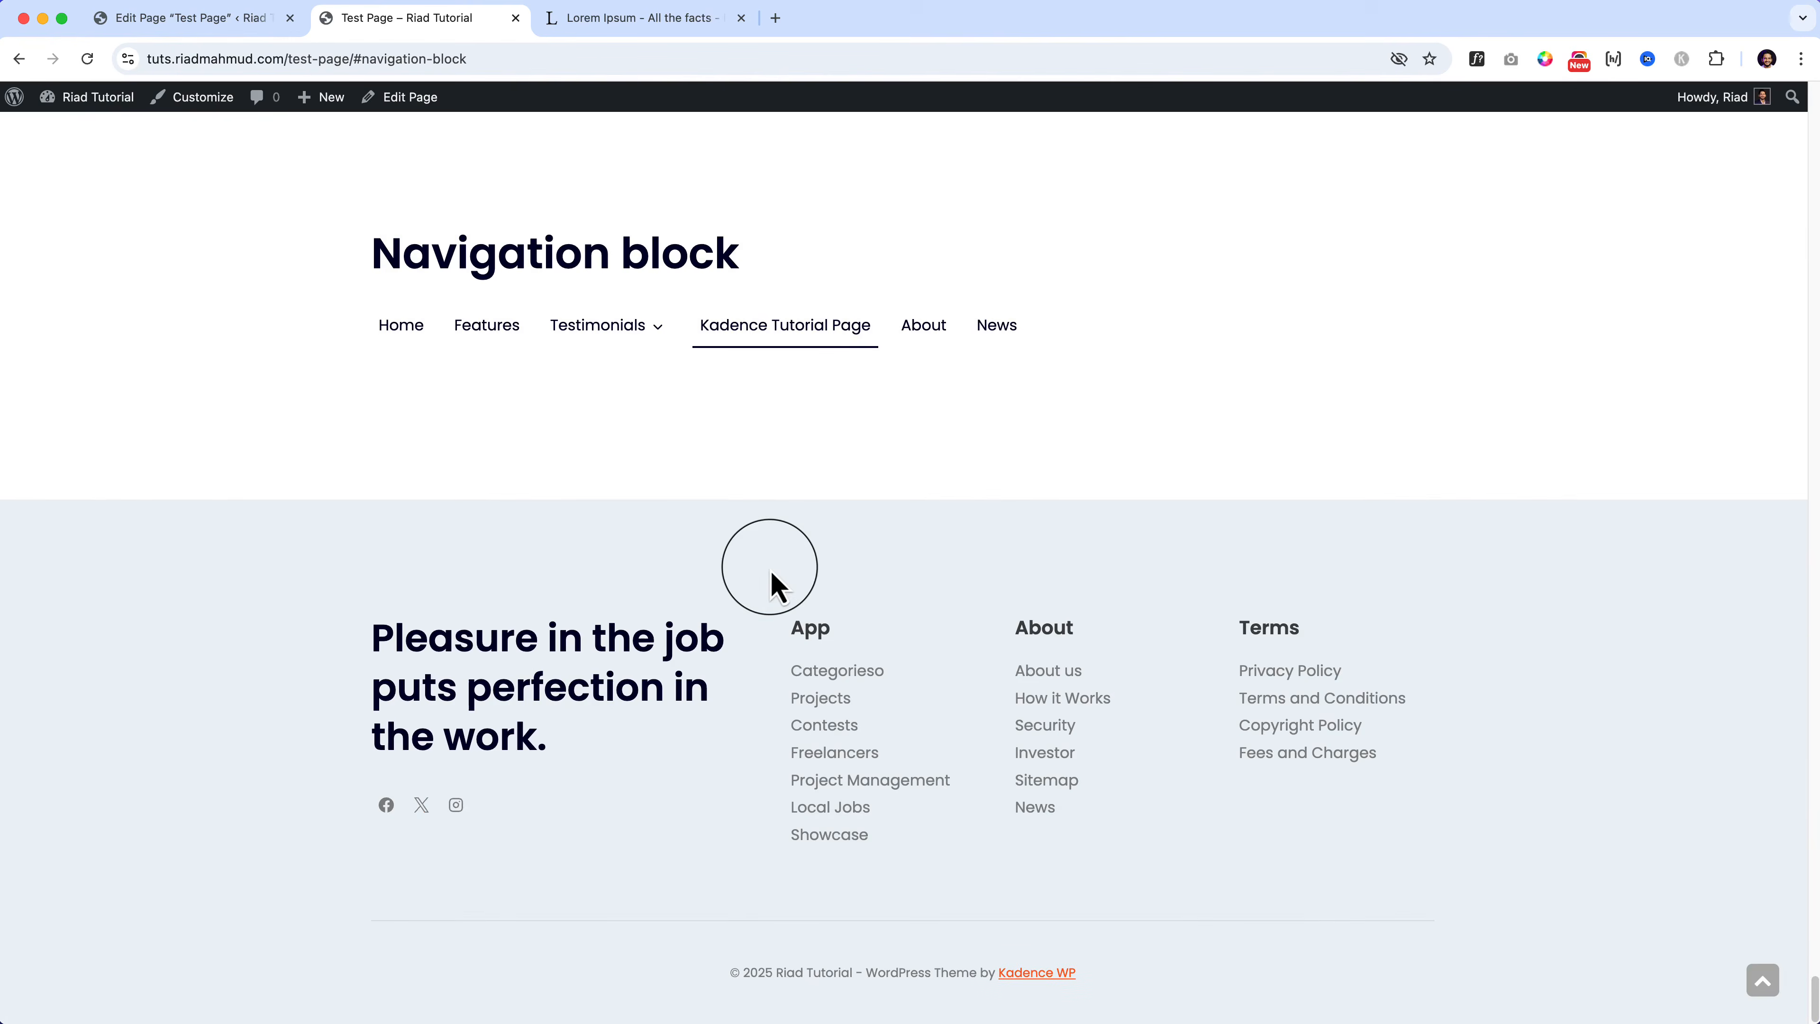
right_click(465, 379)
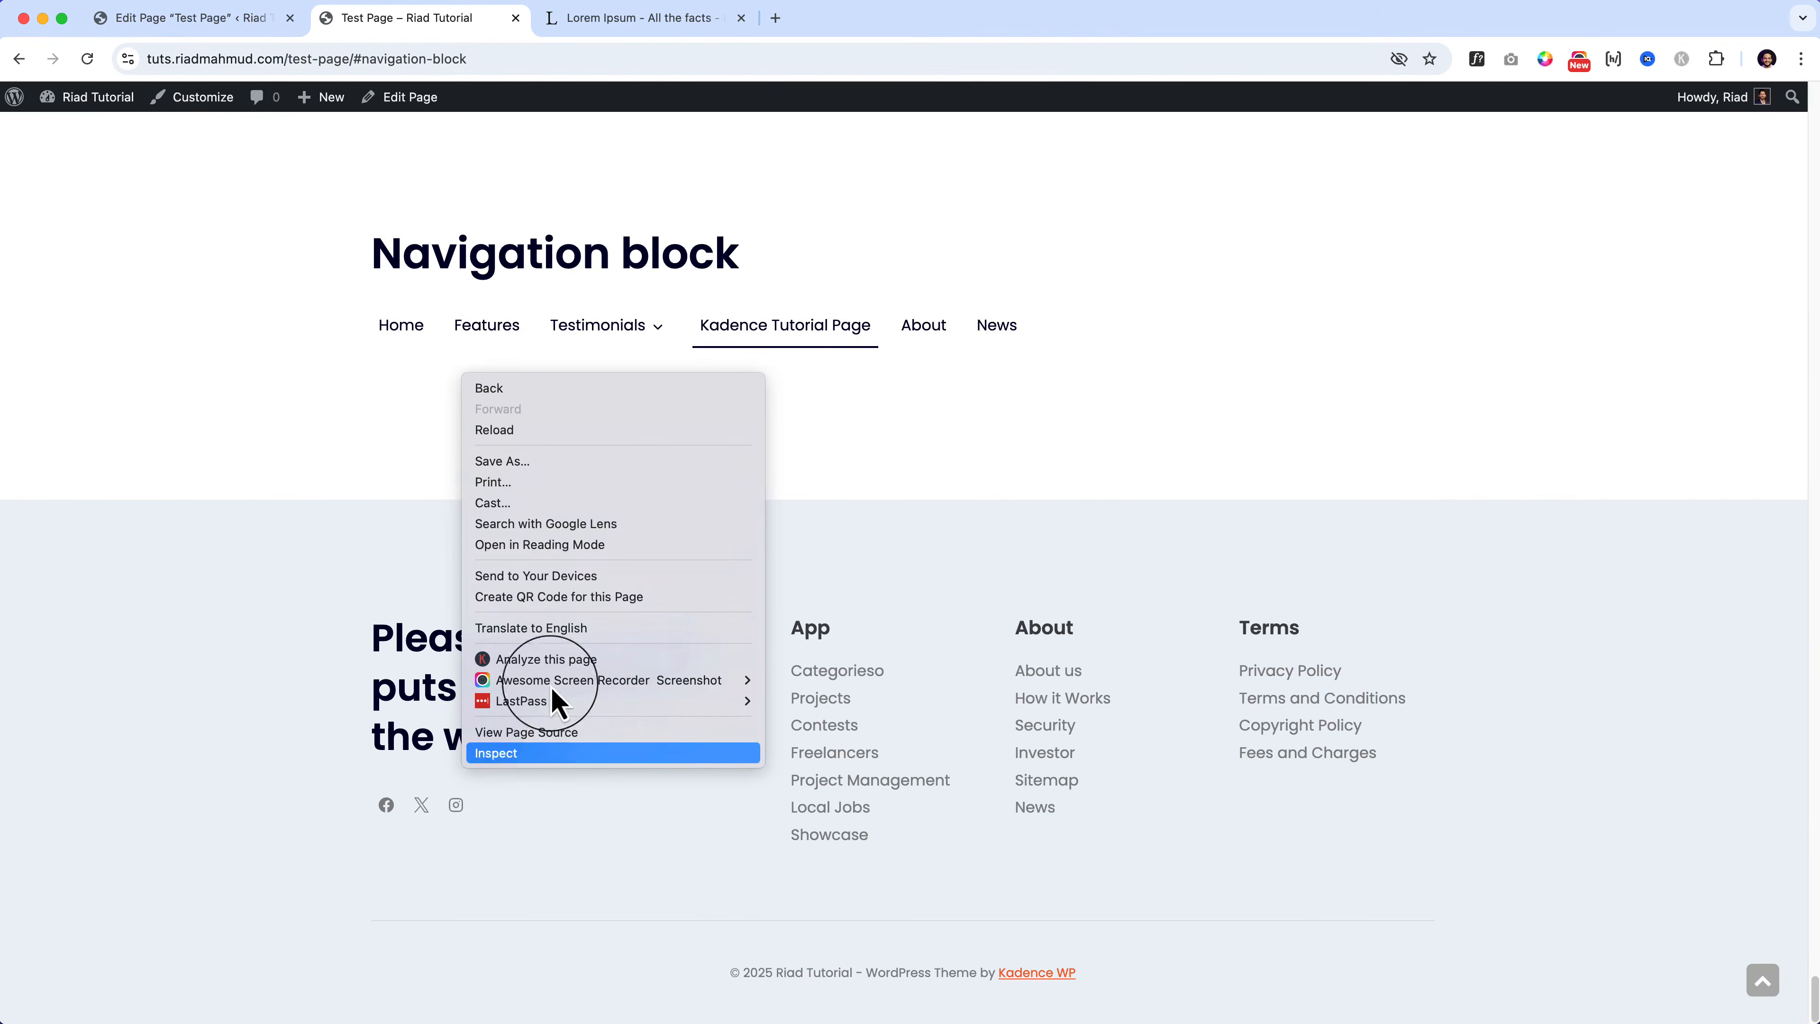
click(573, 756)
Step: Narrow the device preview to see the menu wrap onto two rows, then return to the editor
click(50, 718)
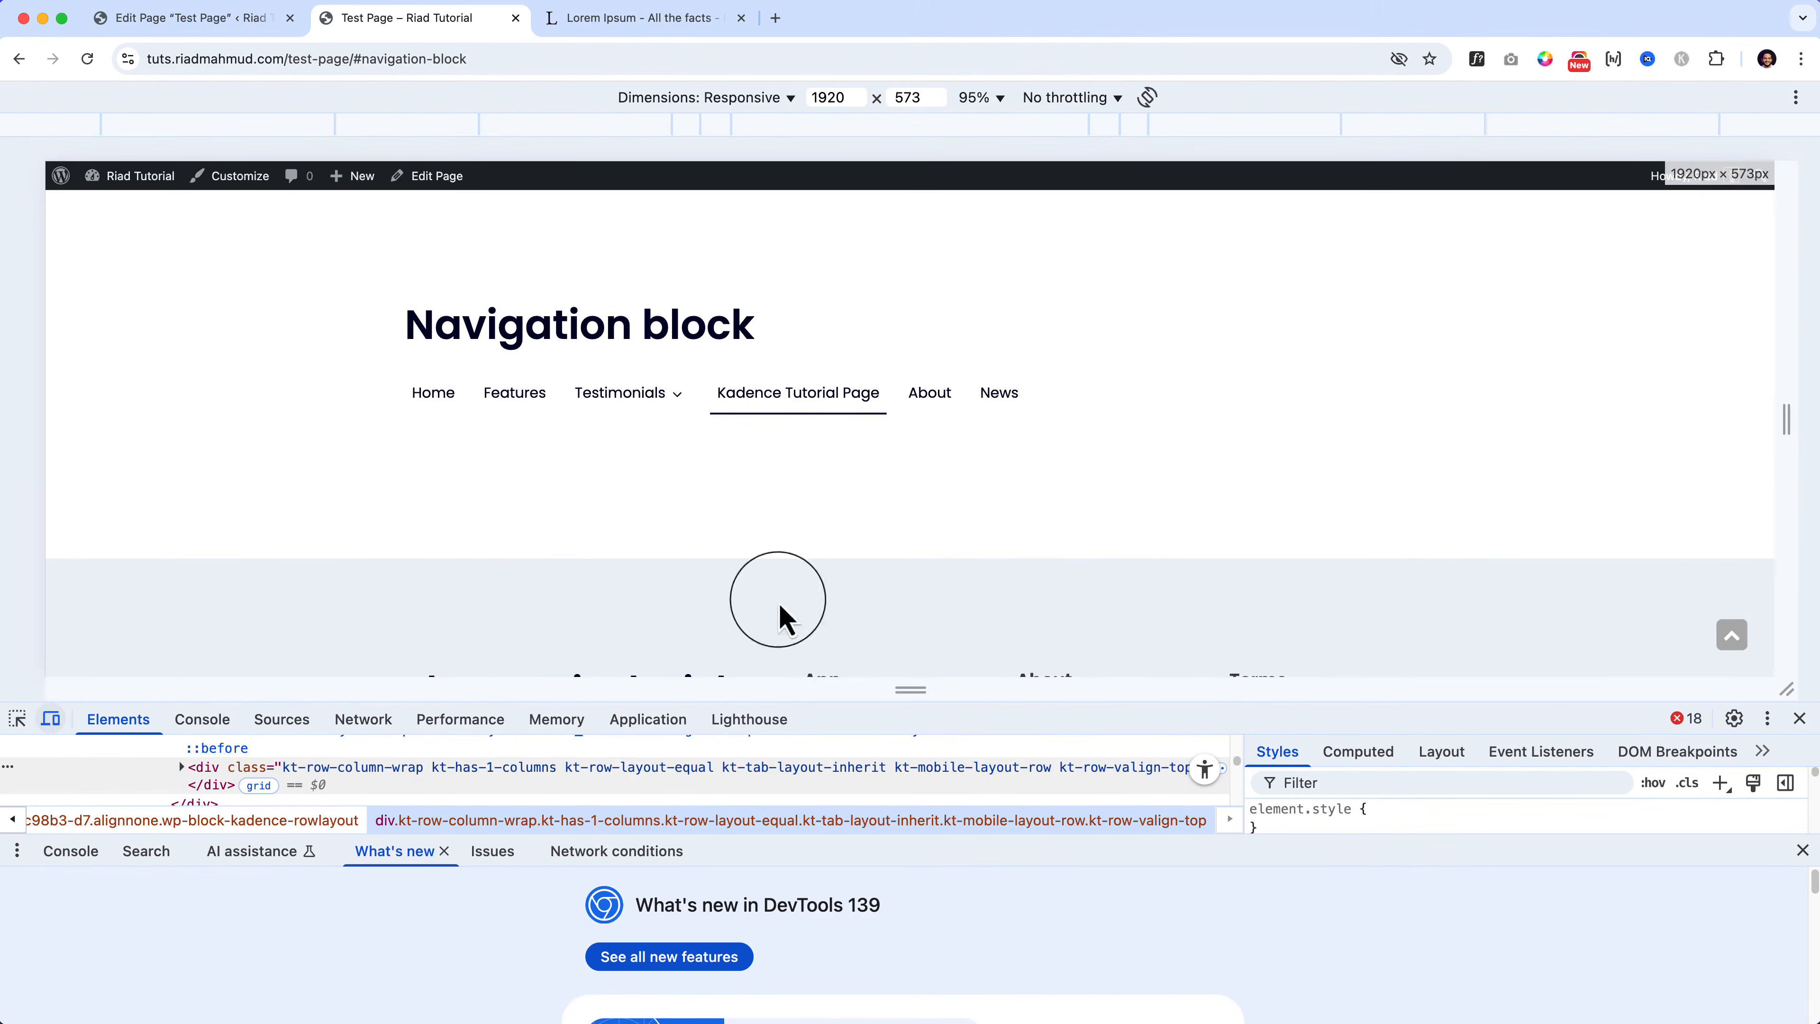
drag(1787, 419, 1141, 463)
click(1799, 719)
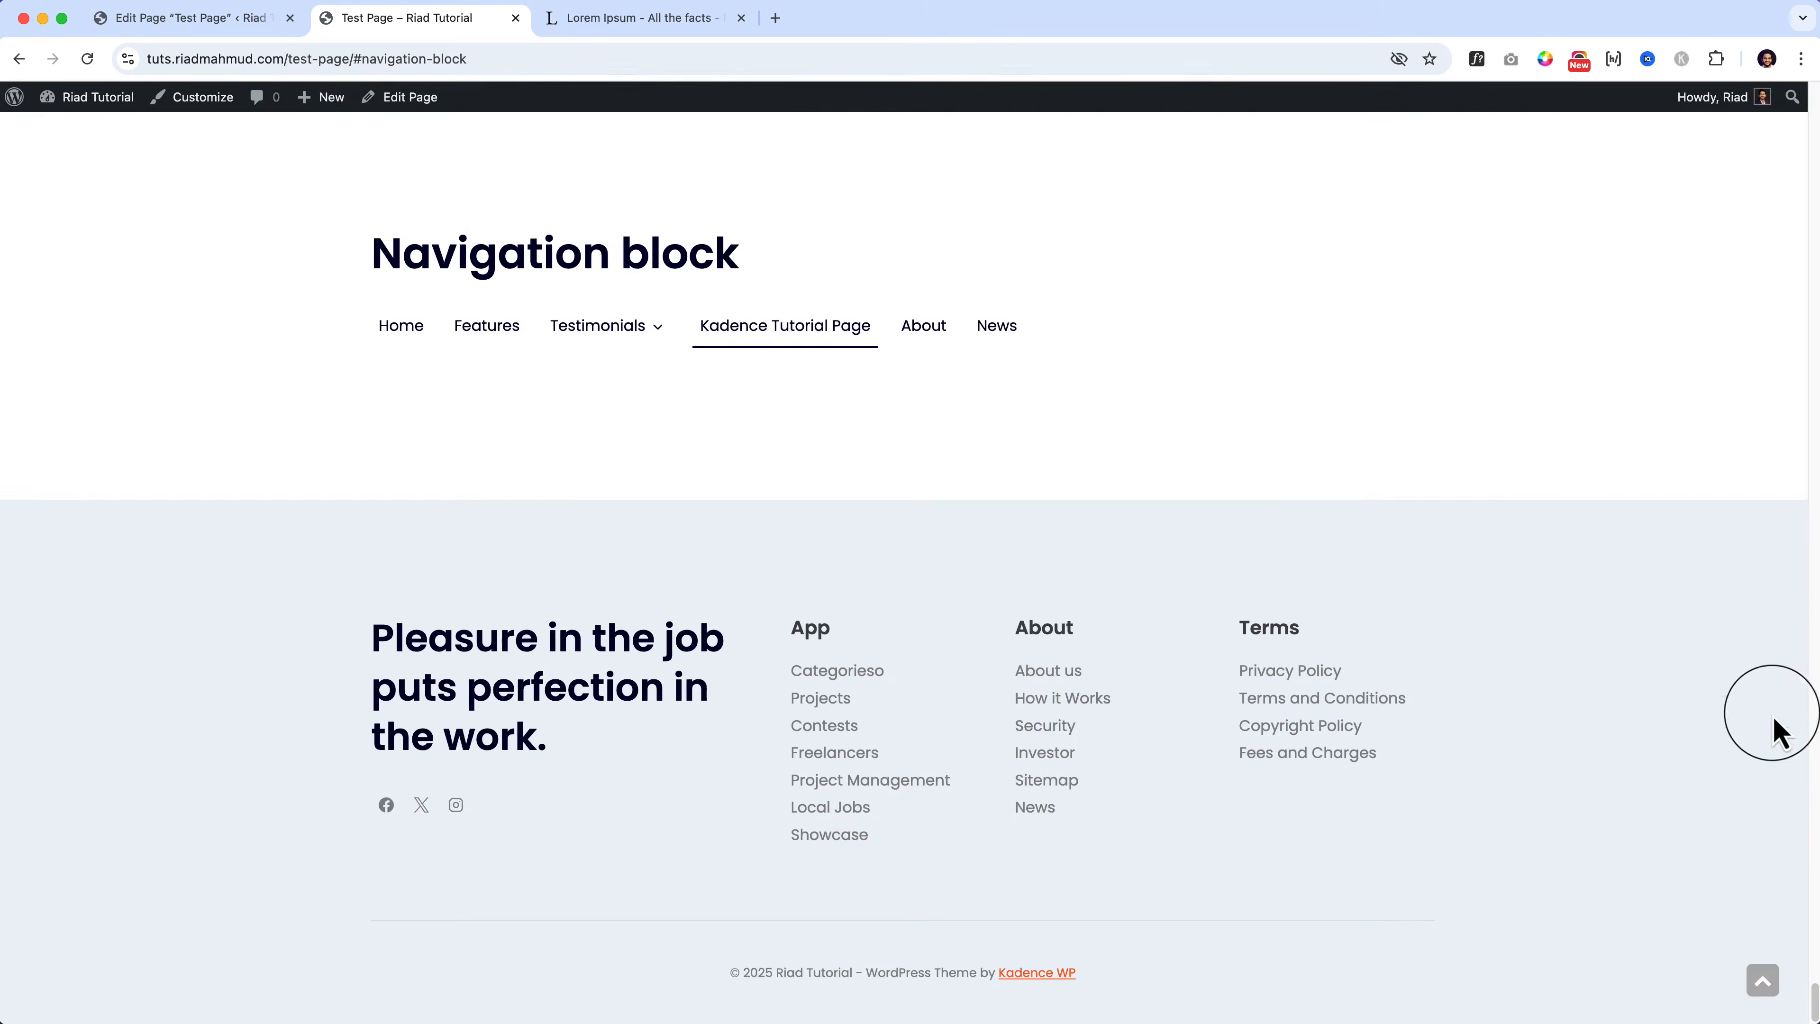
click(256, 22)
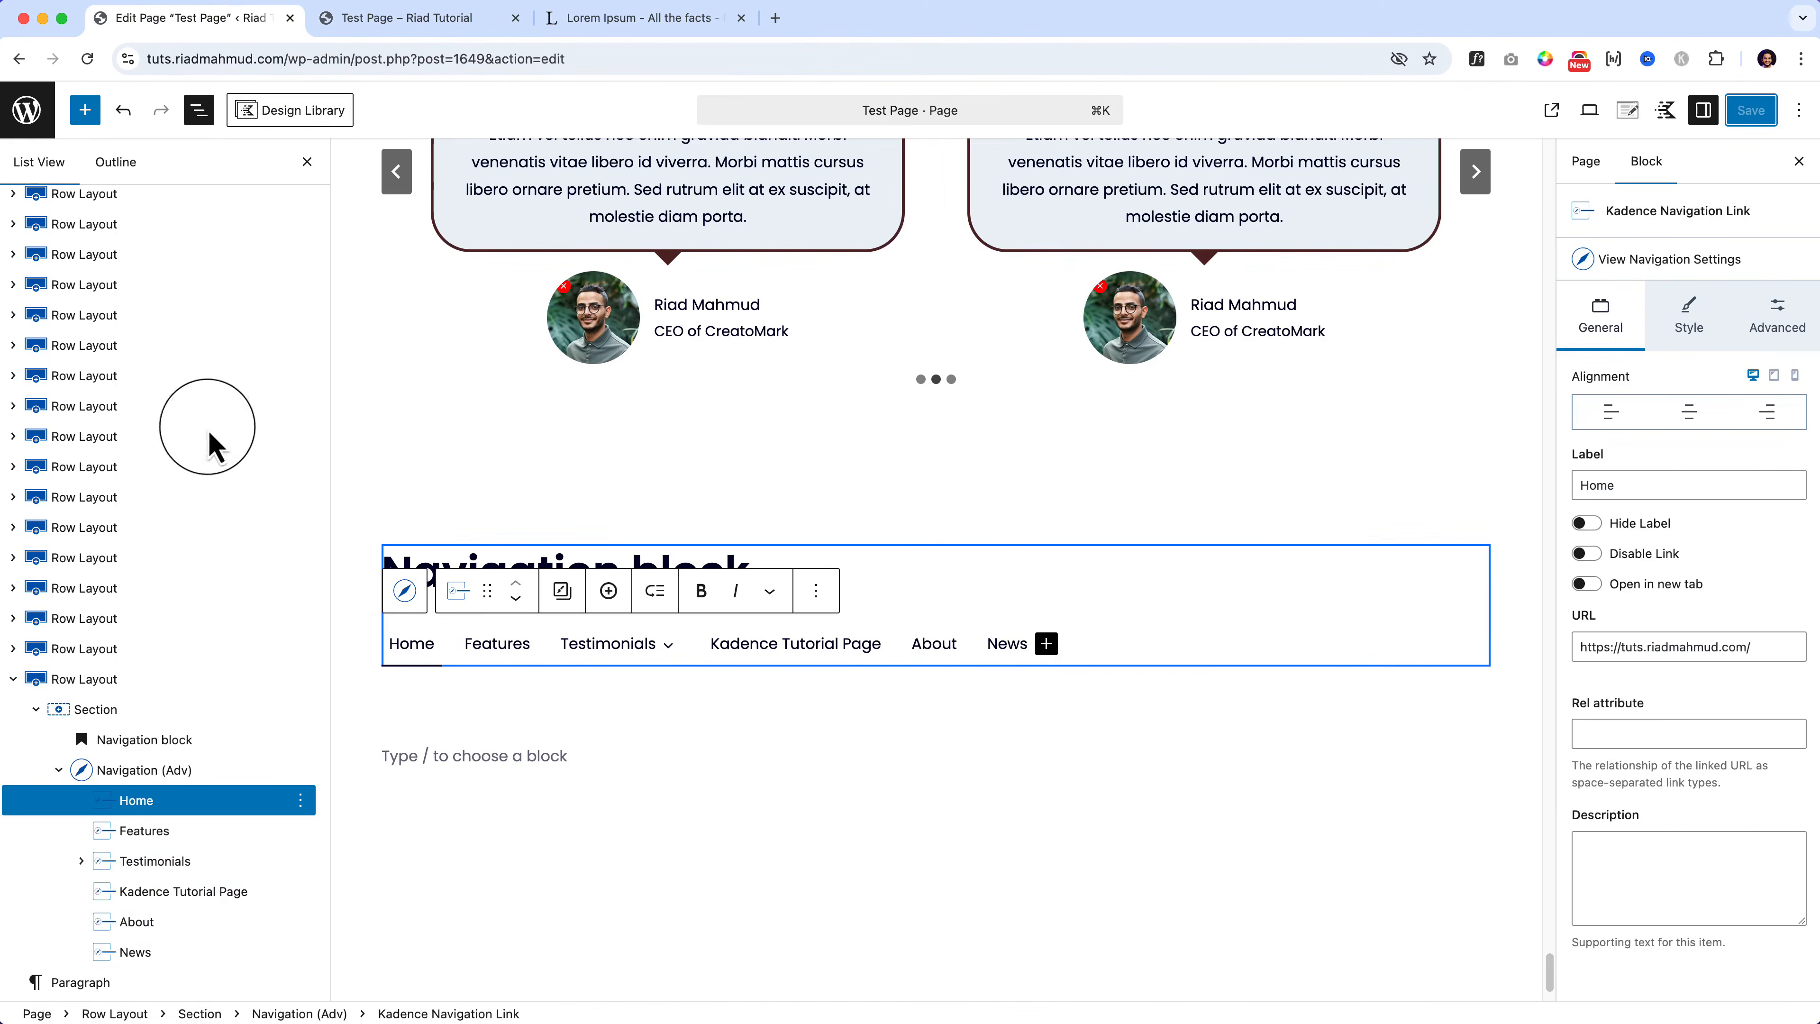
Step: Review the Navigation (Adv) block's orientation settings for tablet and mobile
click(171, 772)
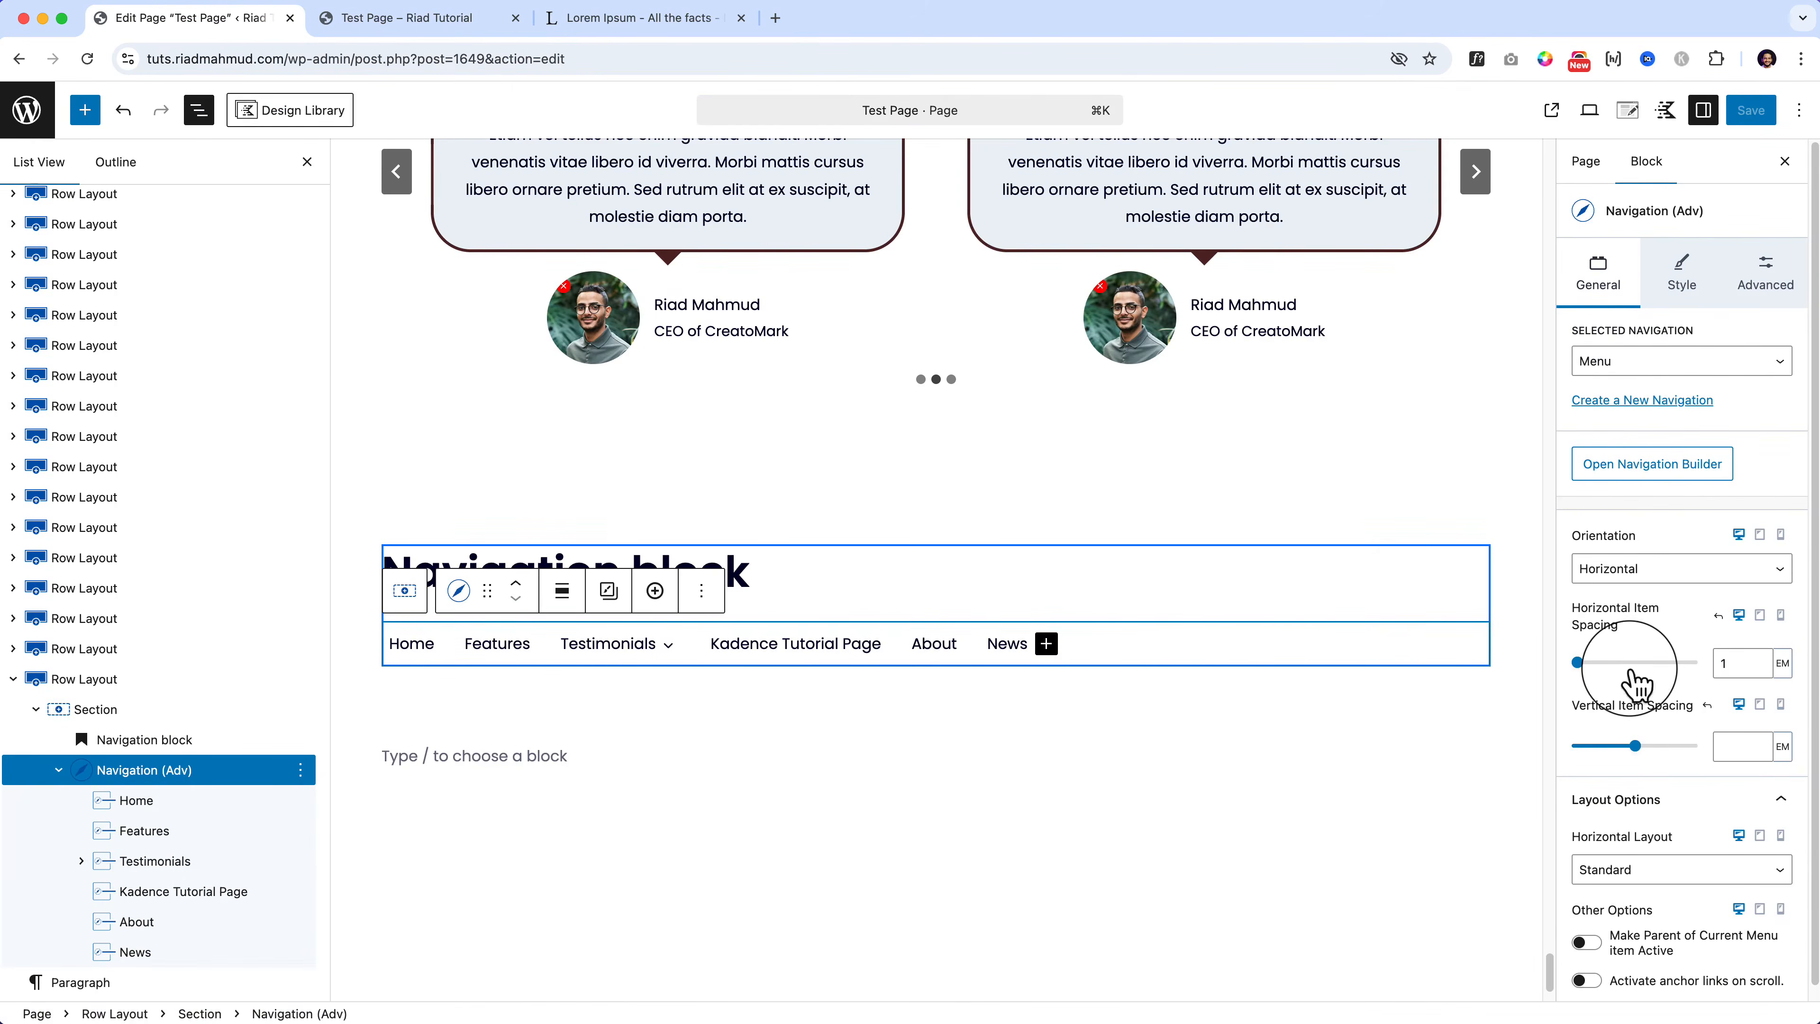
click(1763, 535)
scroll(839, 846, down, 5)
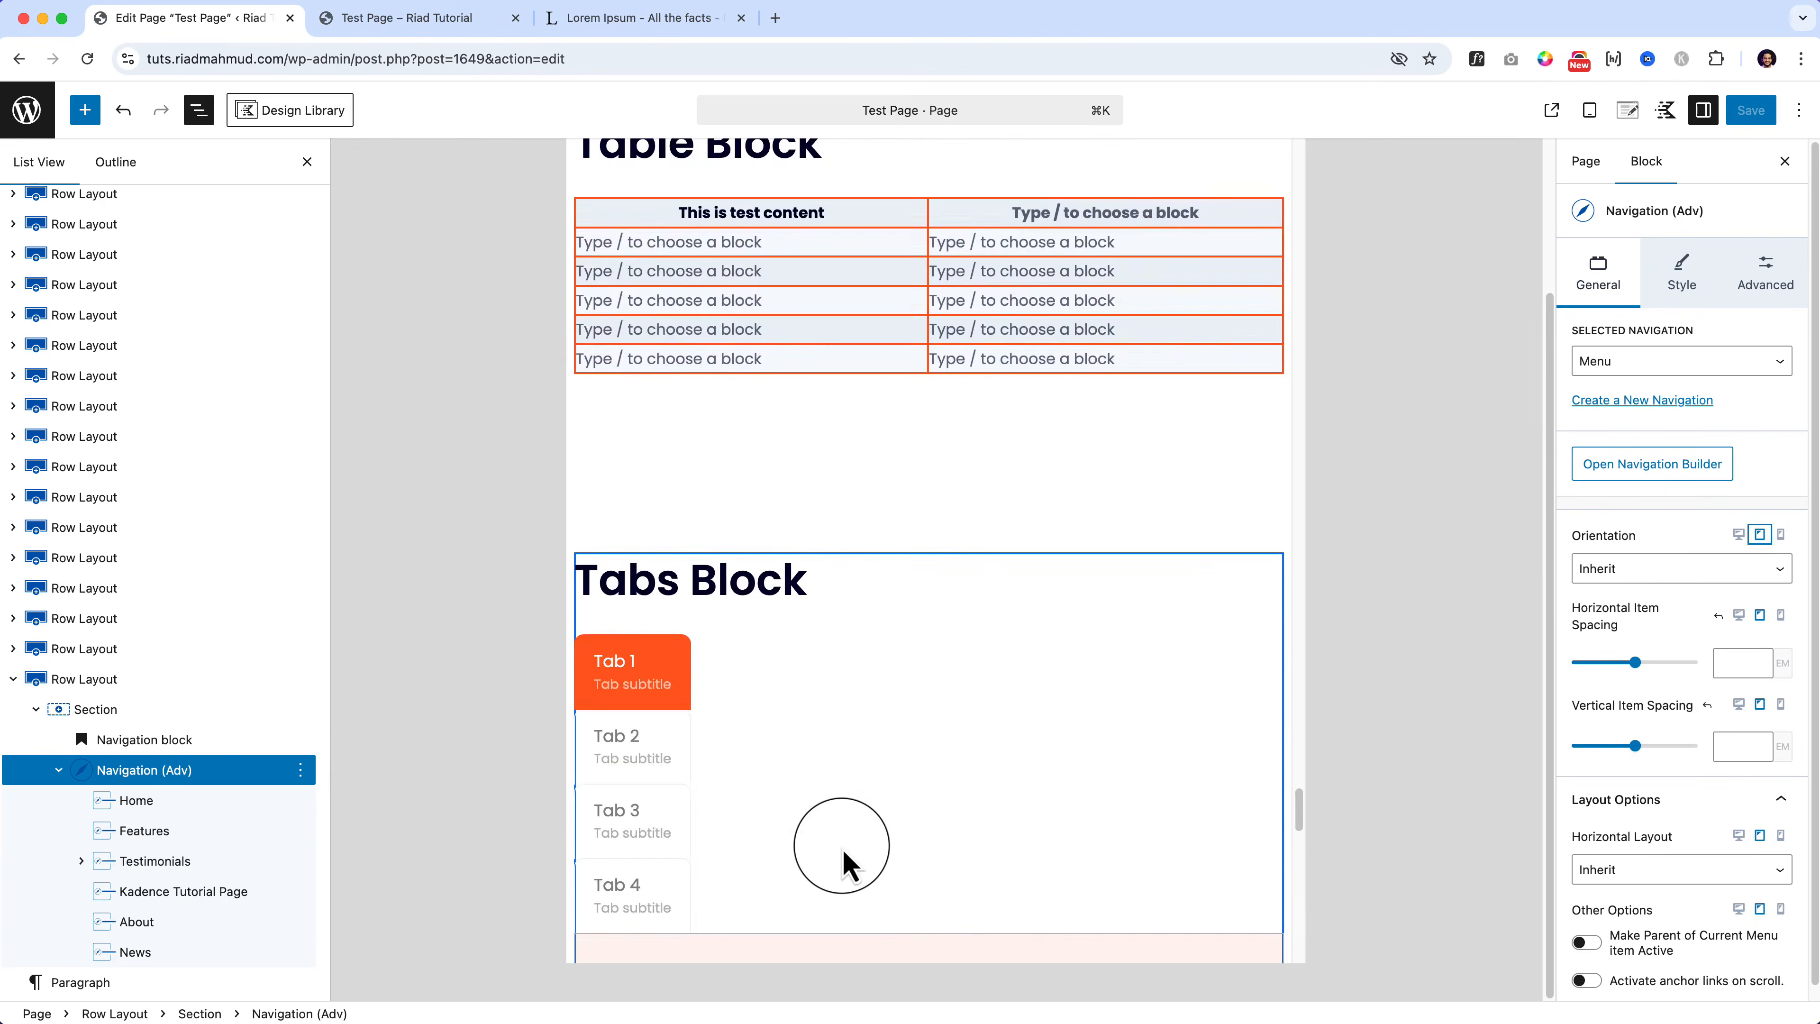
scroll(842, 860, down, 5)
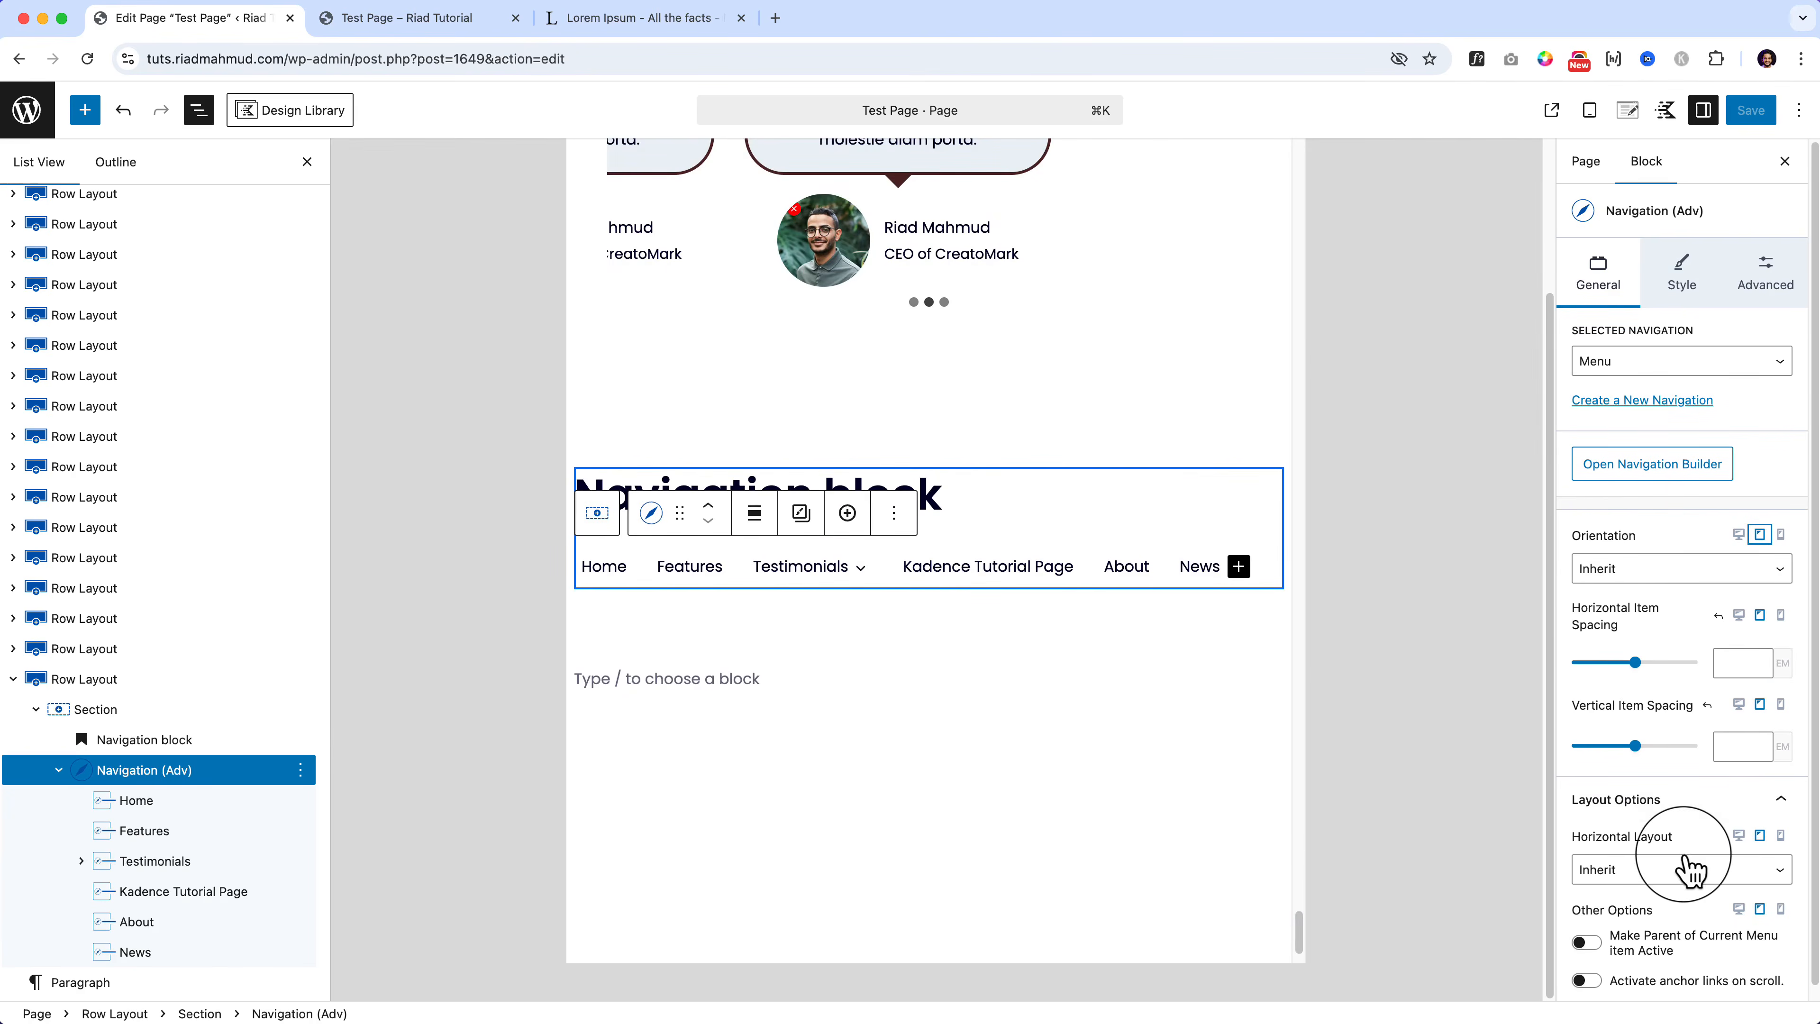
scroll(1692, 847, down, 1)
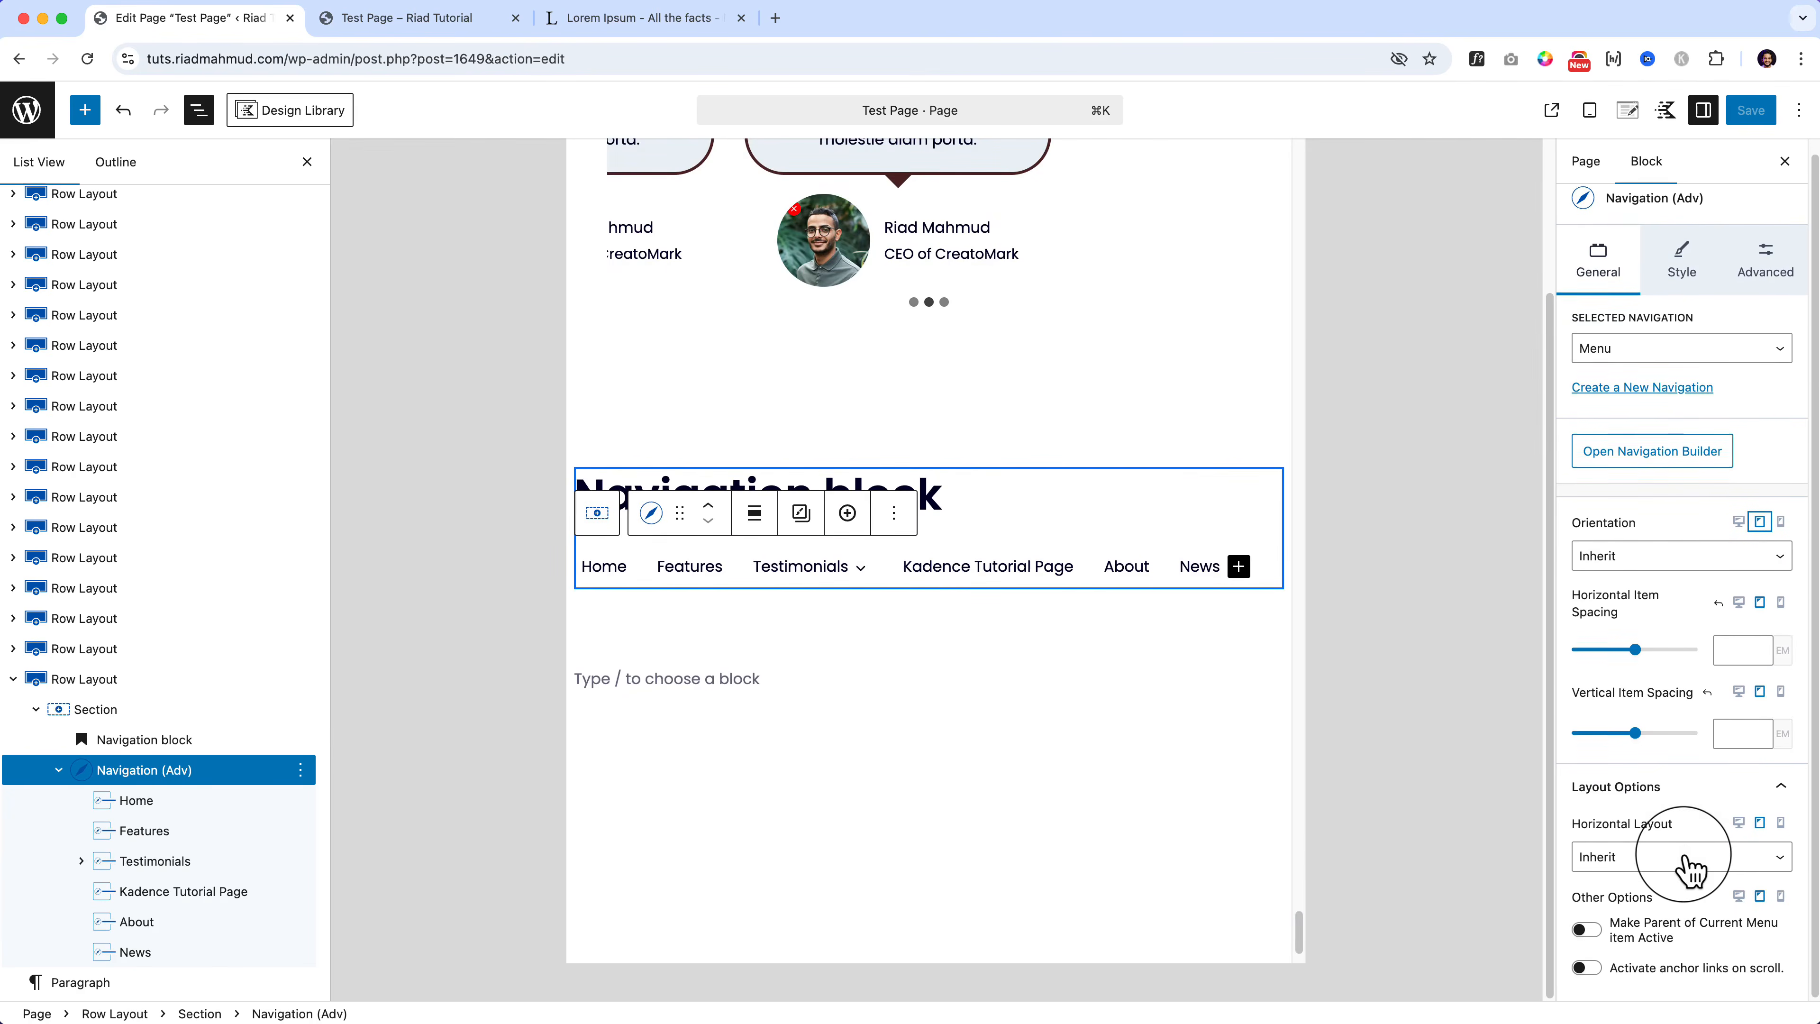
click(1781, 521)
scroll(882, 760, down, 3)
scroll(882, 760, down, 10)
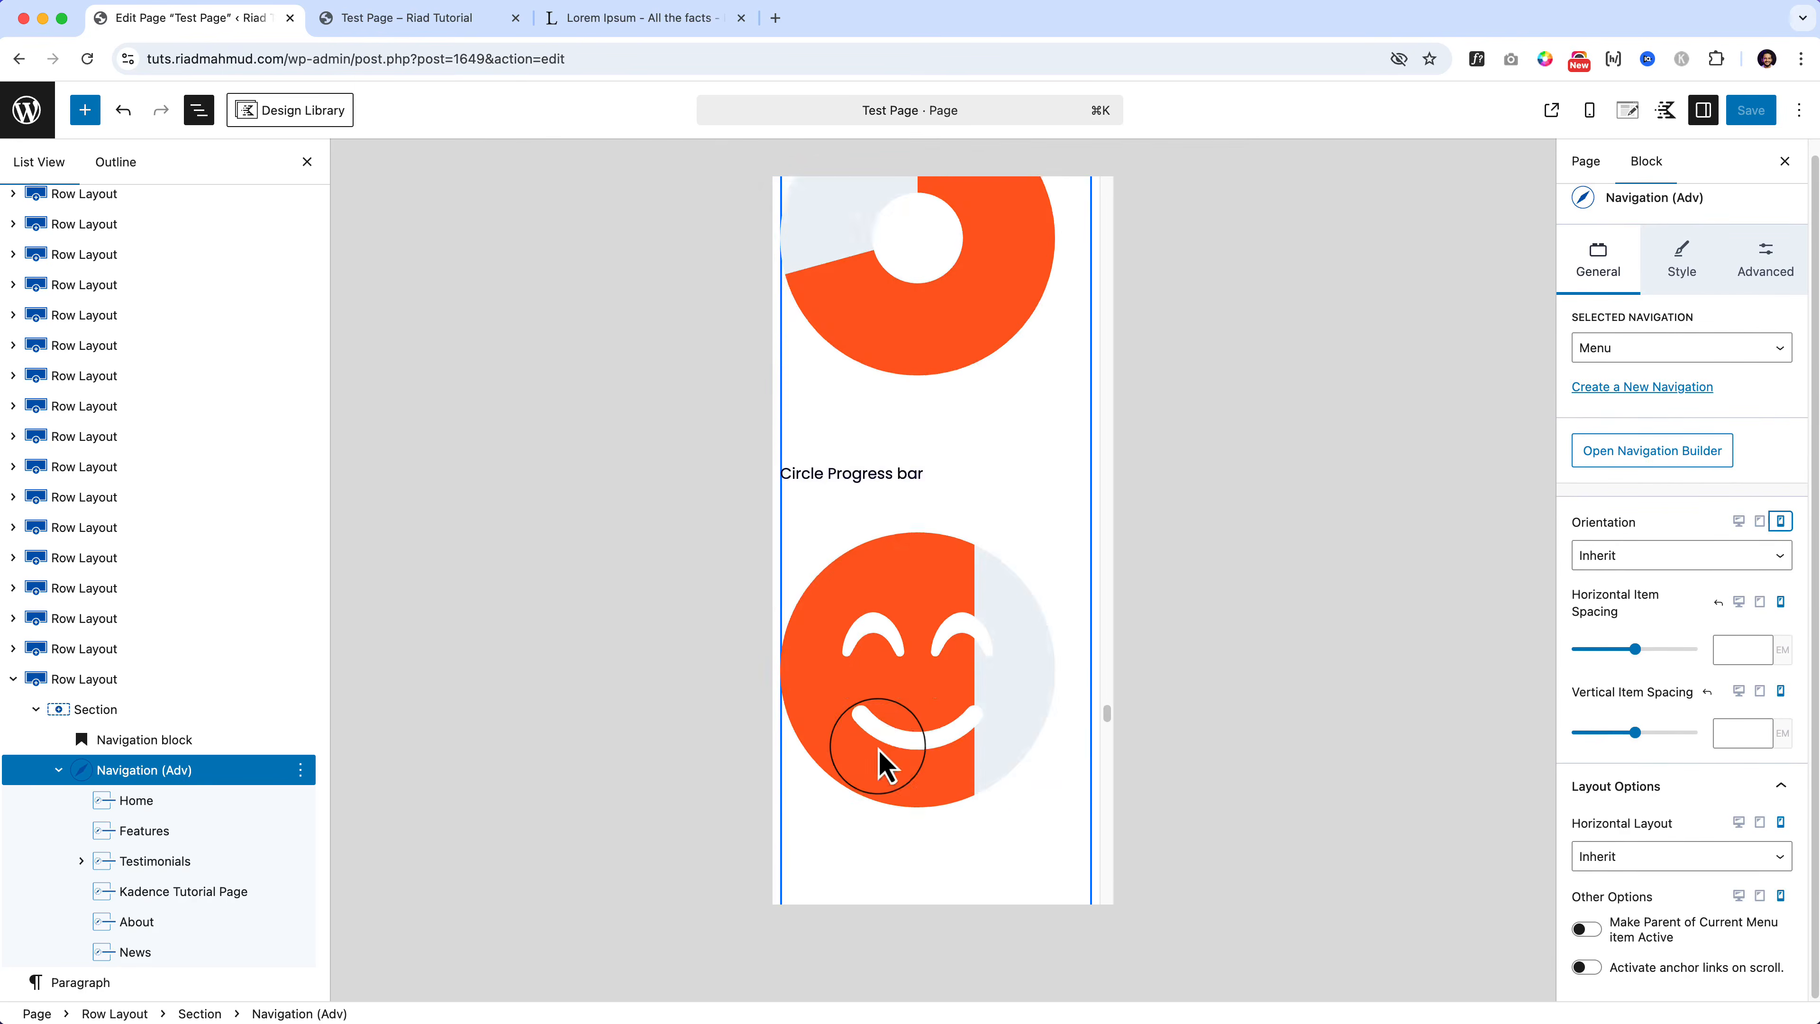
scroll(952, 761, down, 5)
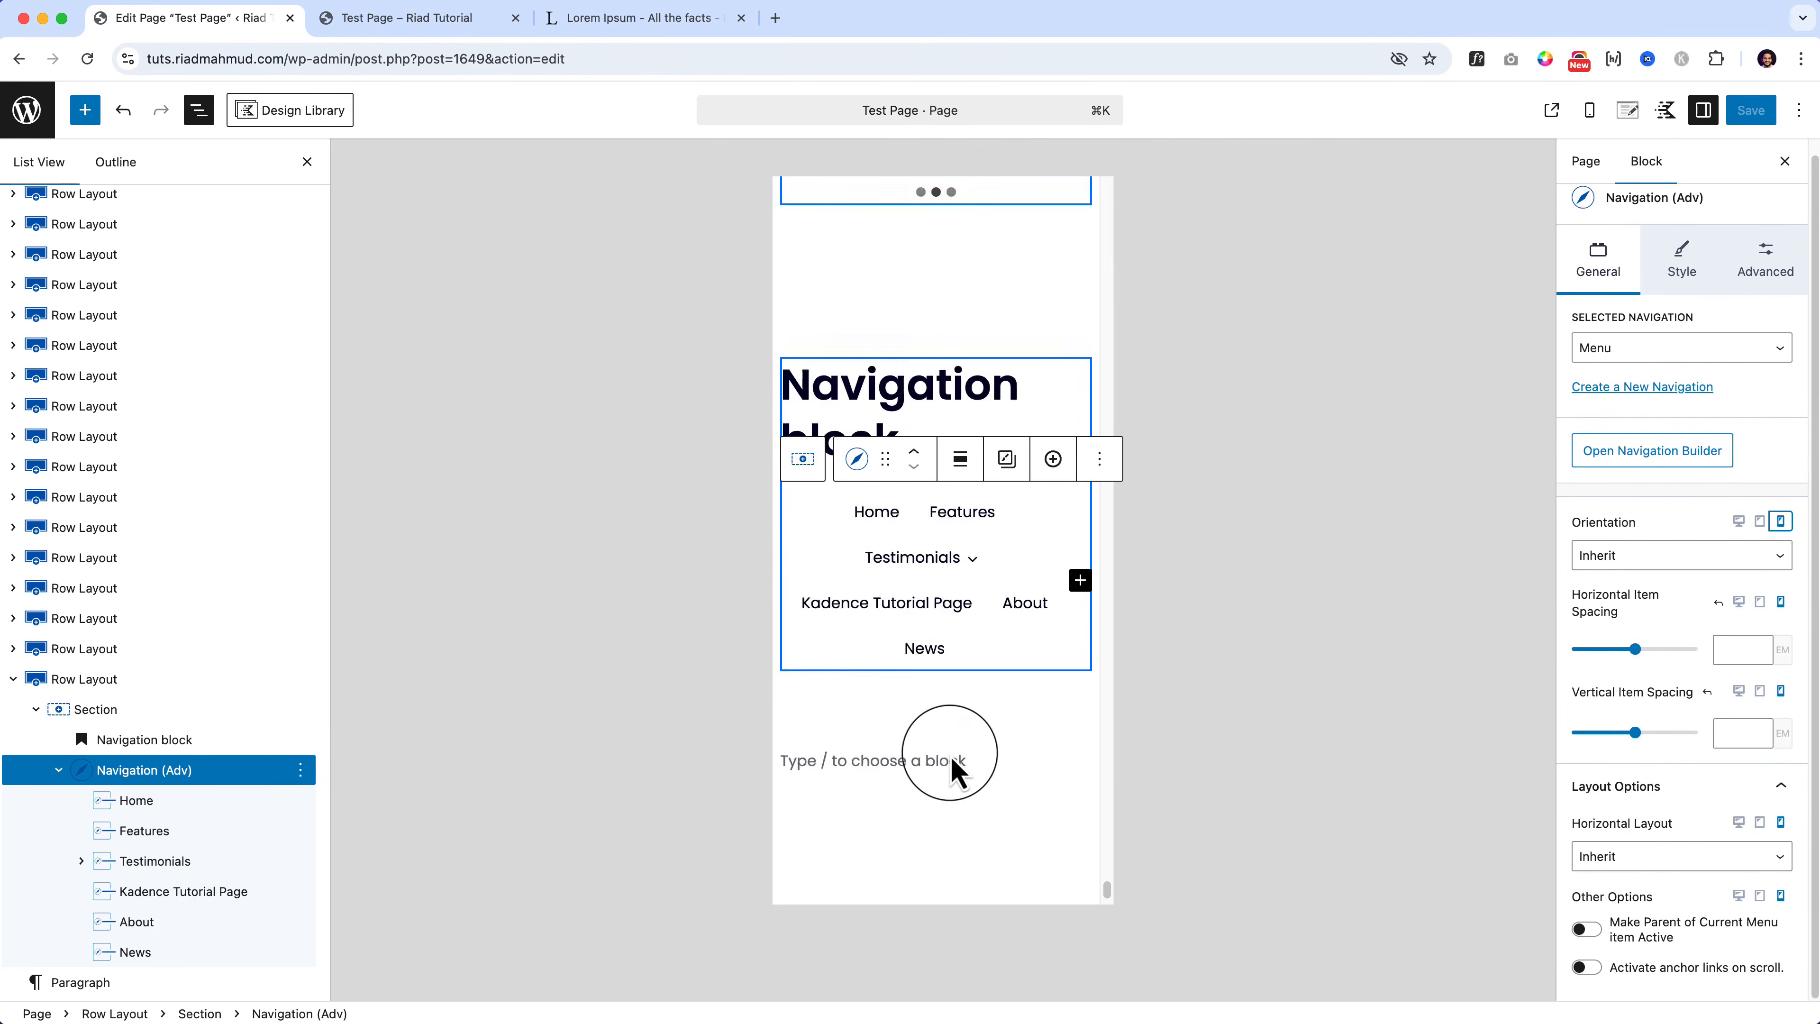
scroll(952, 765, up, 1)
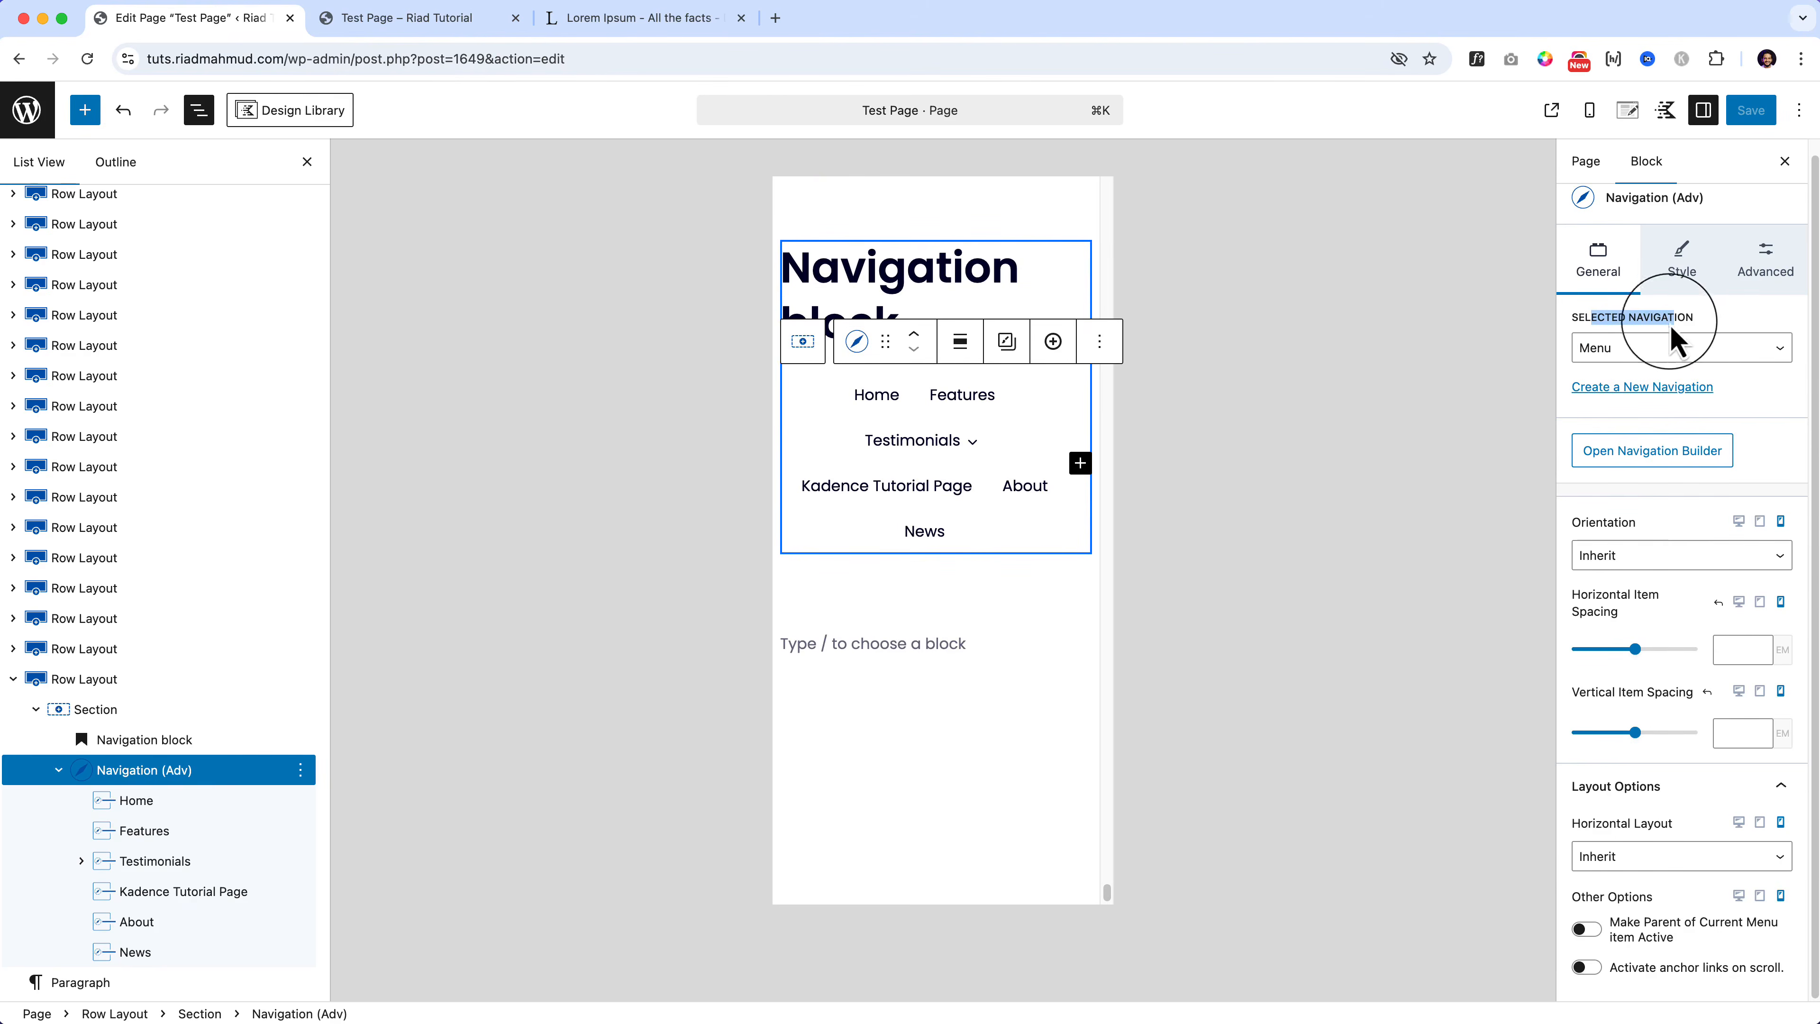
Step: Close the navigation builder, check the Style options, and switch the preview back to Desktop
click(1656, 451)
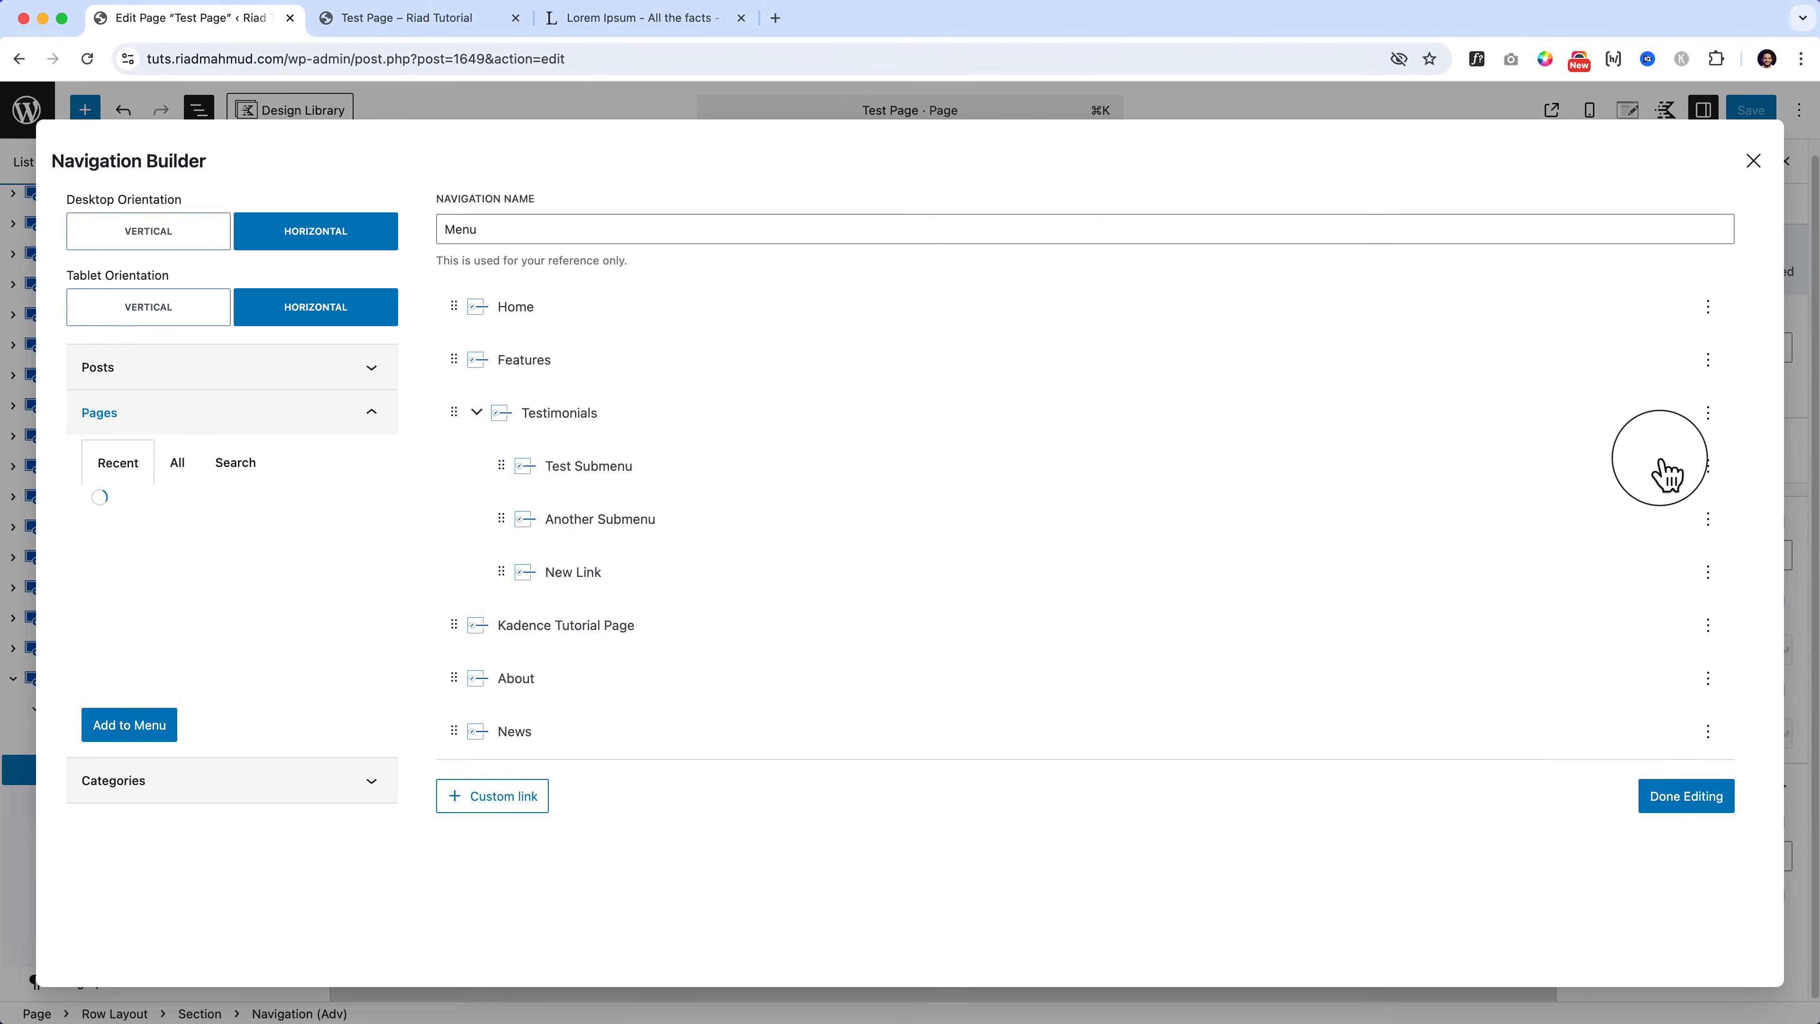
click(1752, 162)
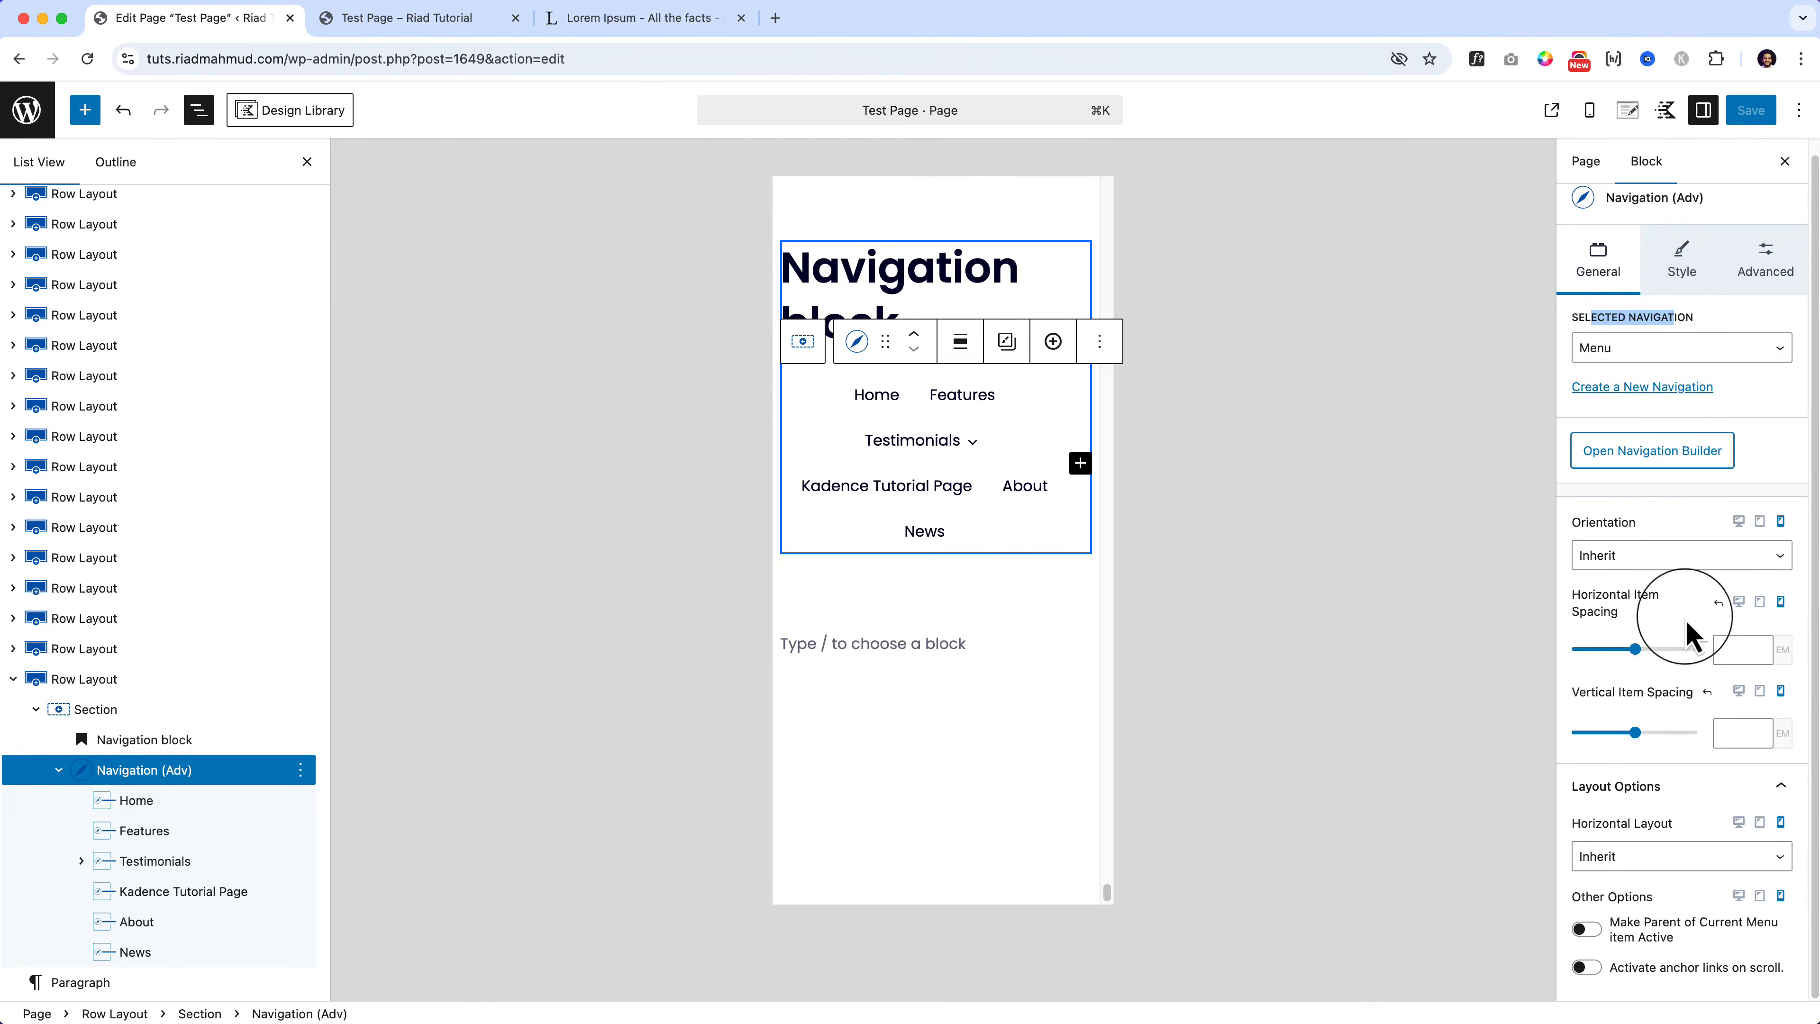
click(1680, 282)
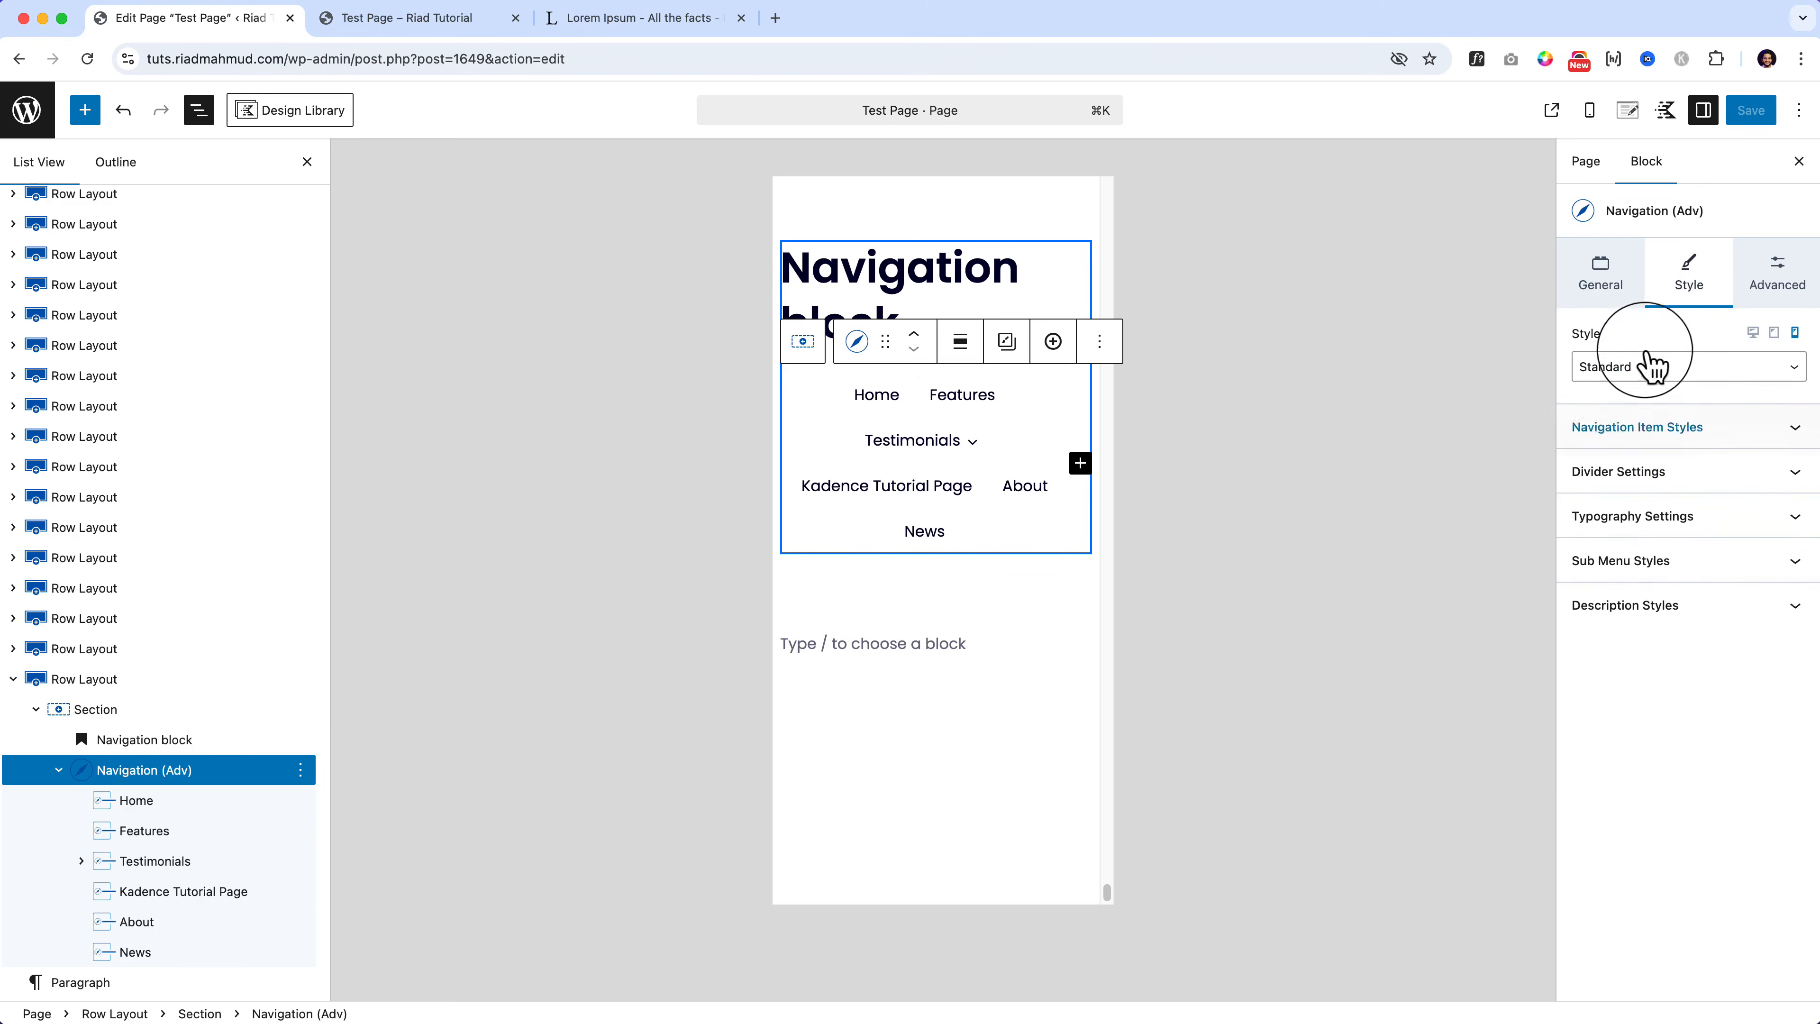
click(1642, 370)
click(1664, 817)
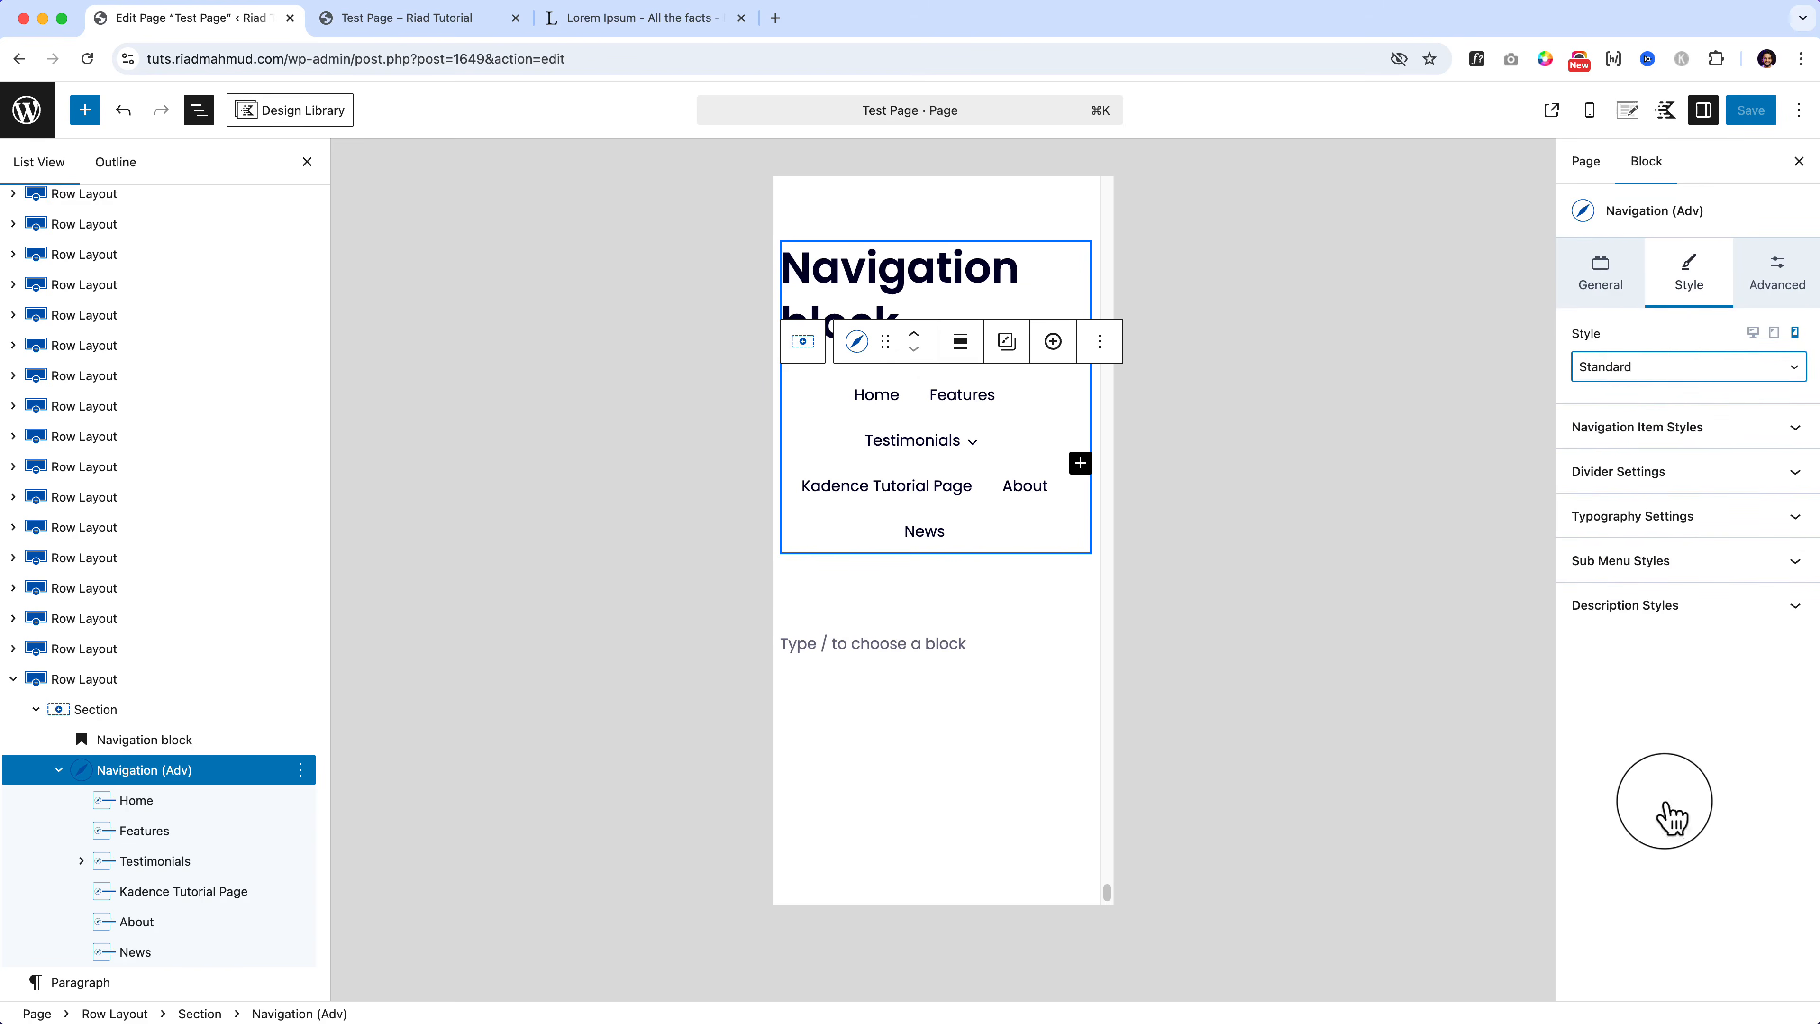
click(1618, 300)
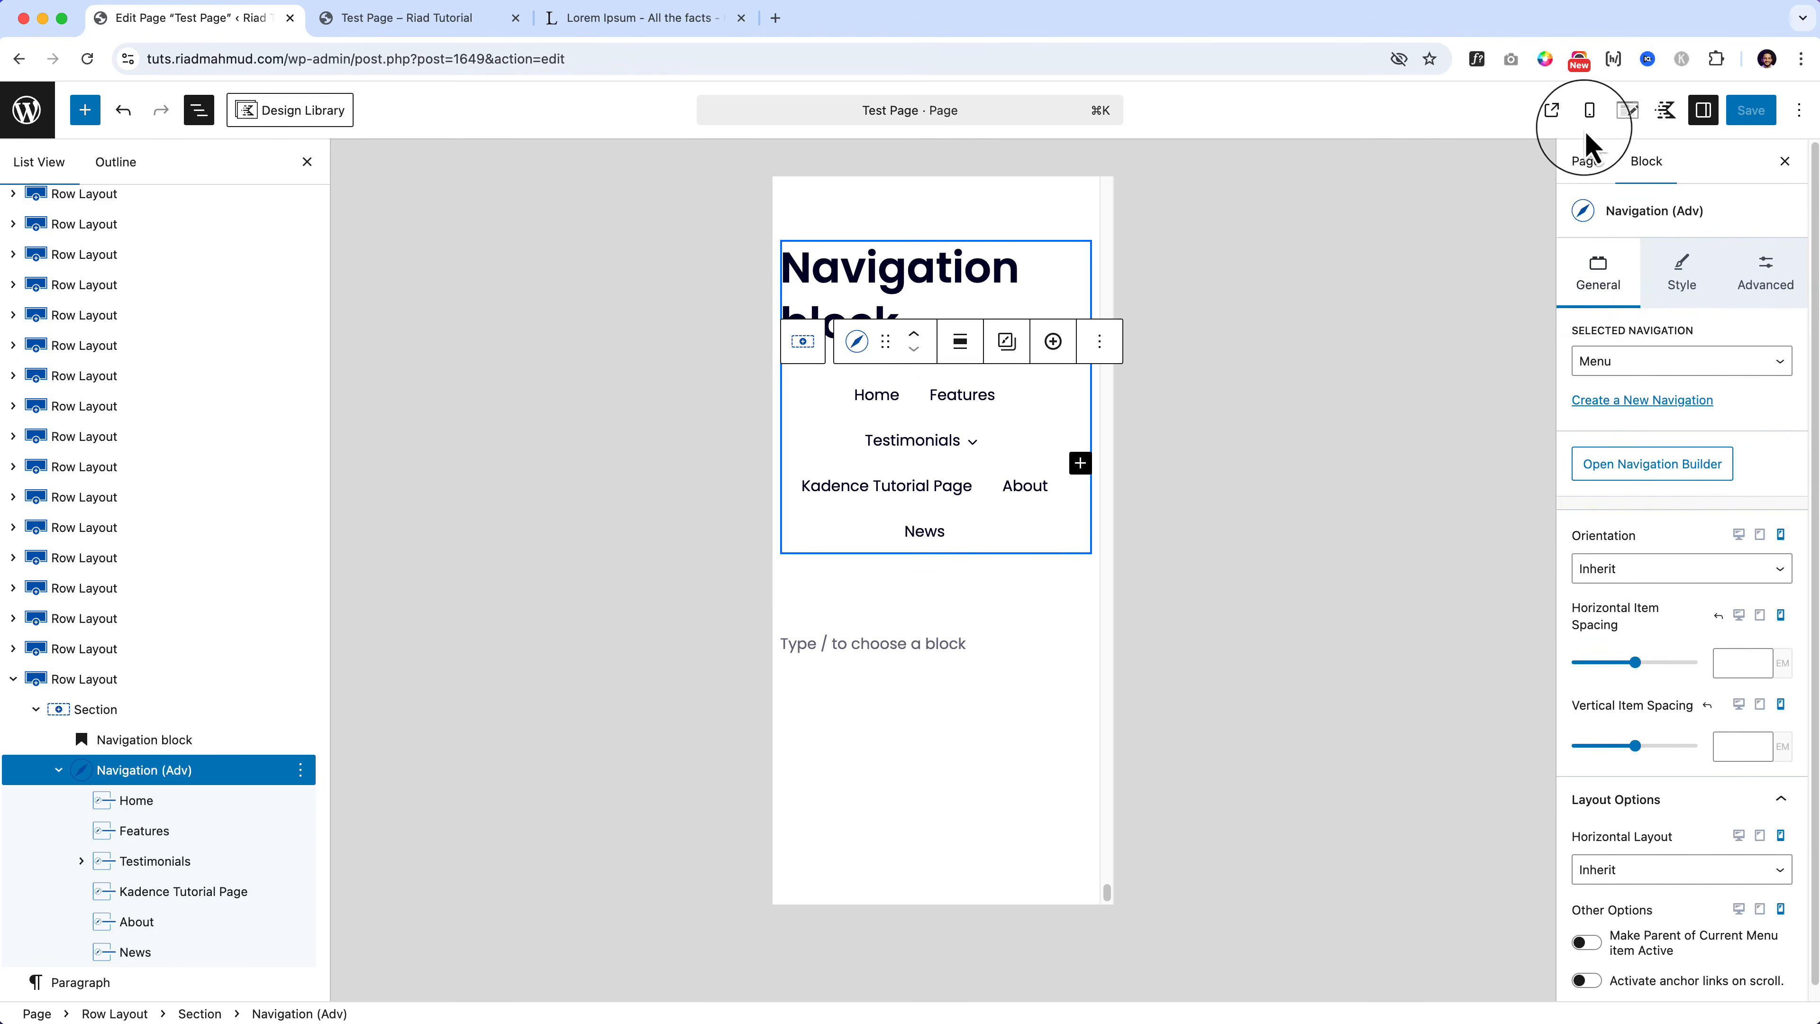
click(1587, 112)
click(1505, 179)
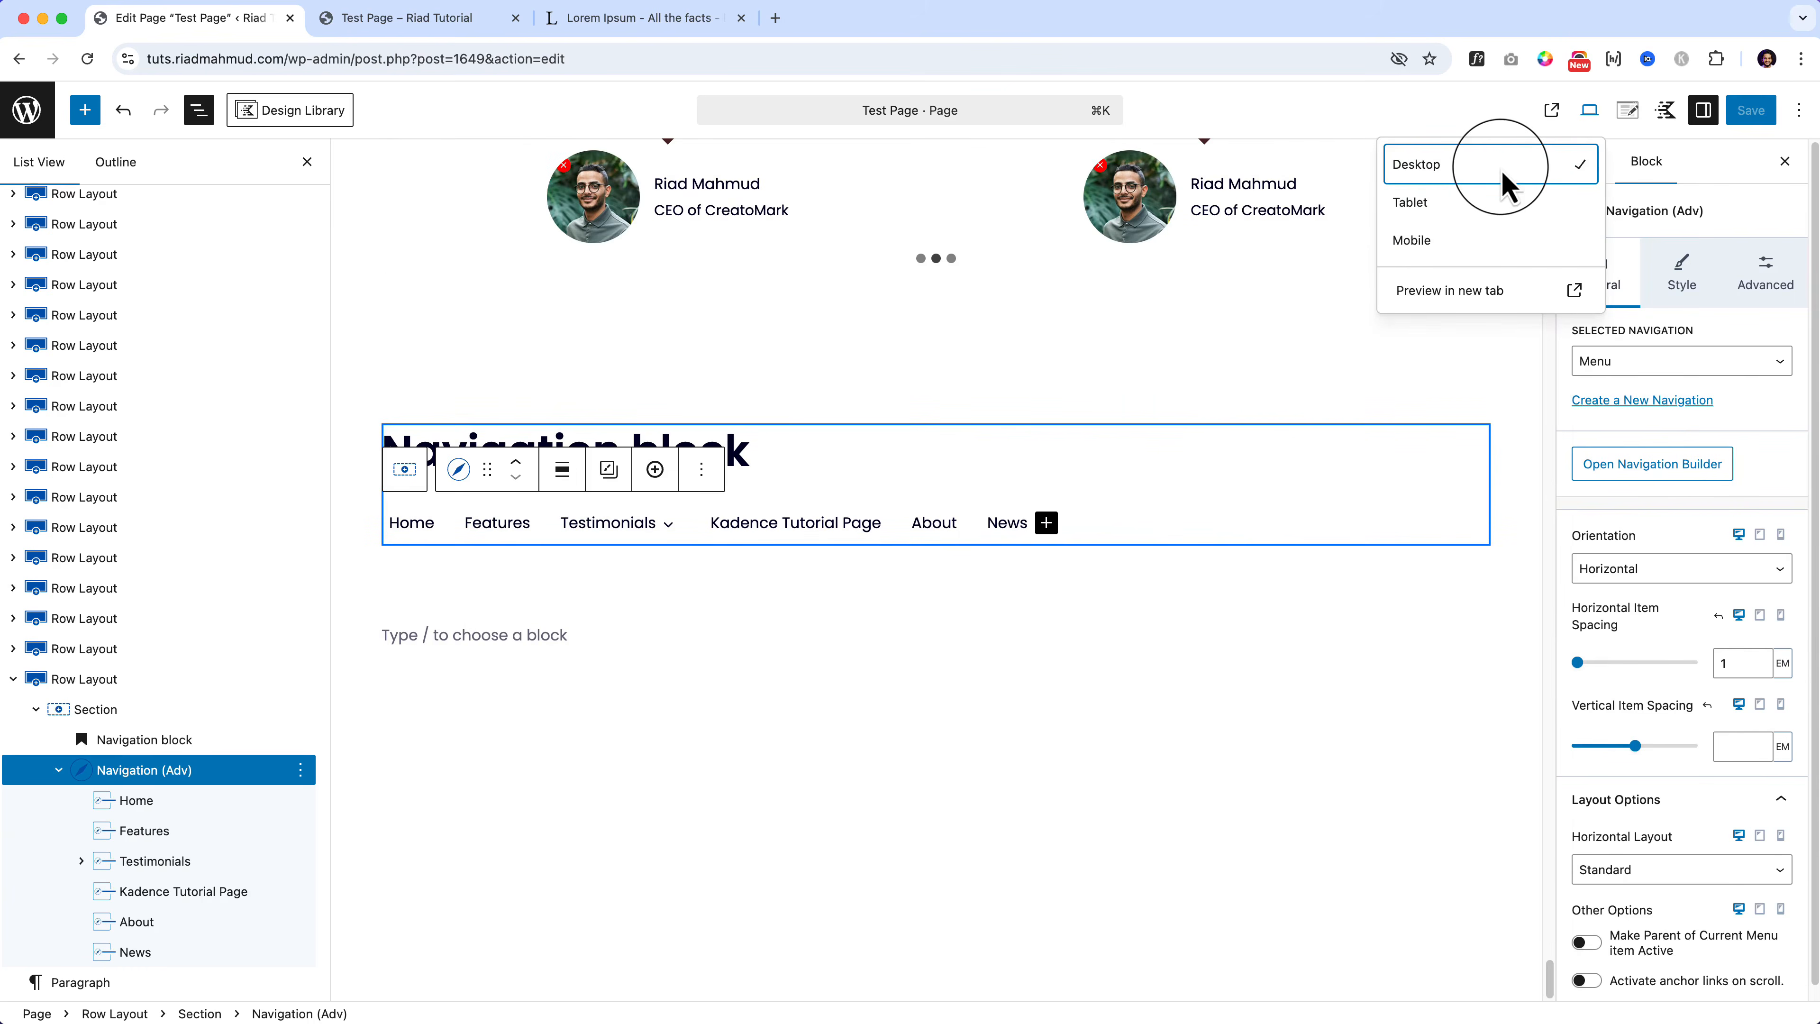
Step: Search the web for 'advance navigation menu kadence mobile' in a new tab
click(776, 18)
text(advanc)
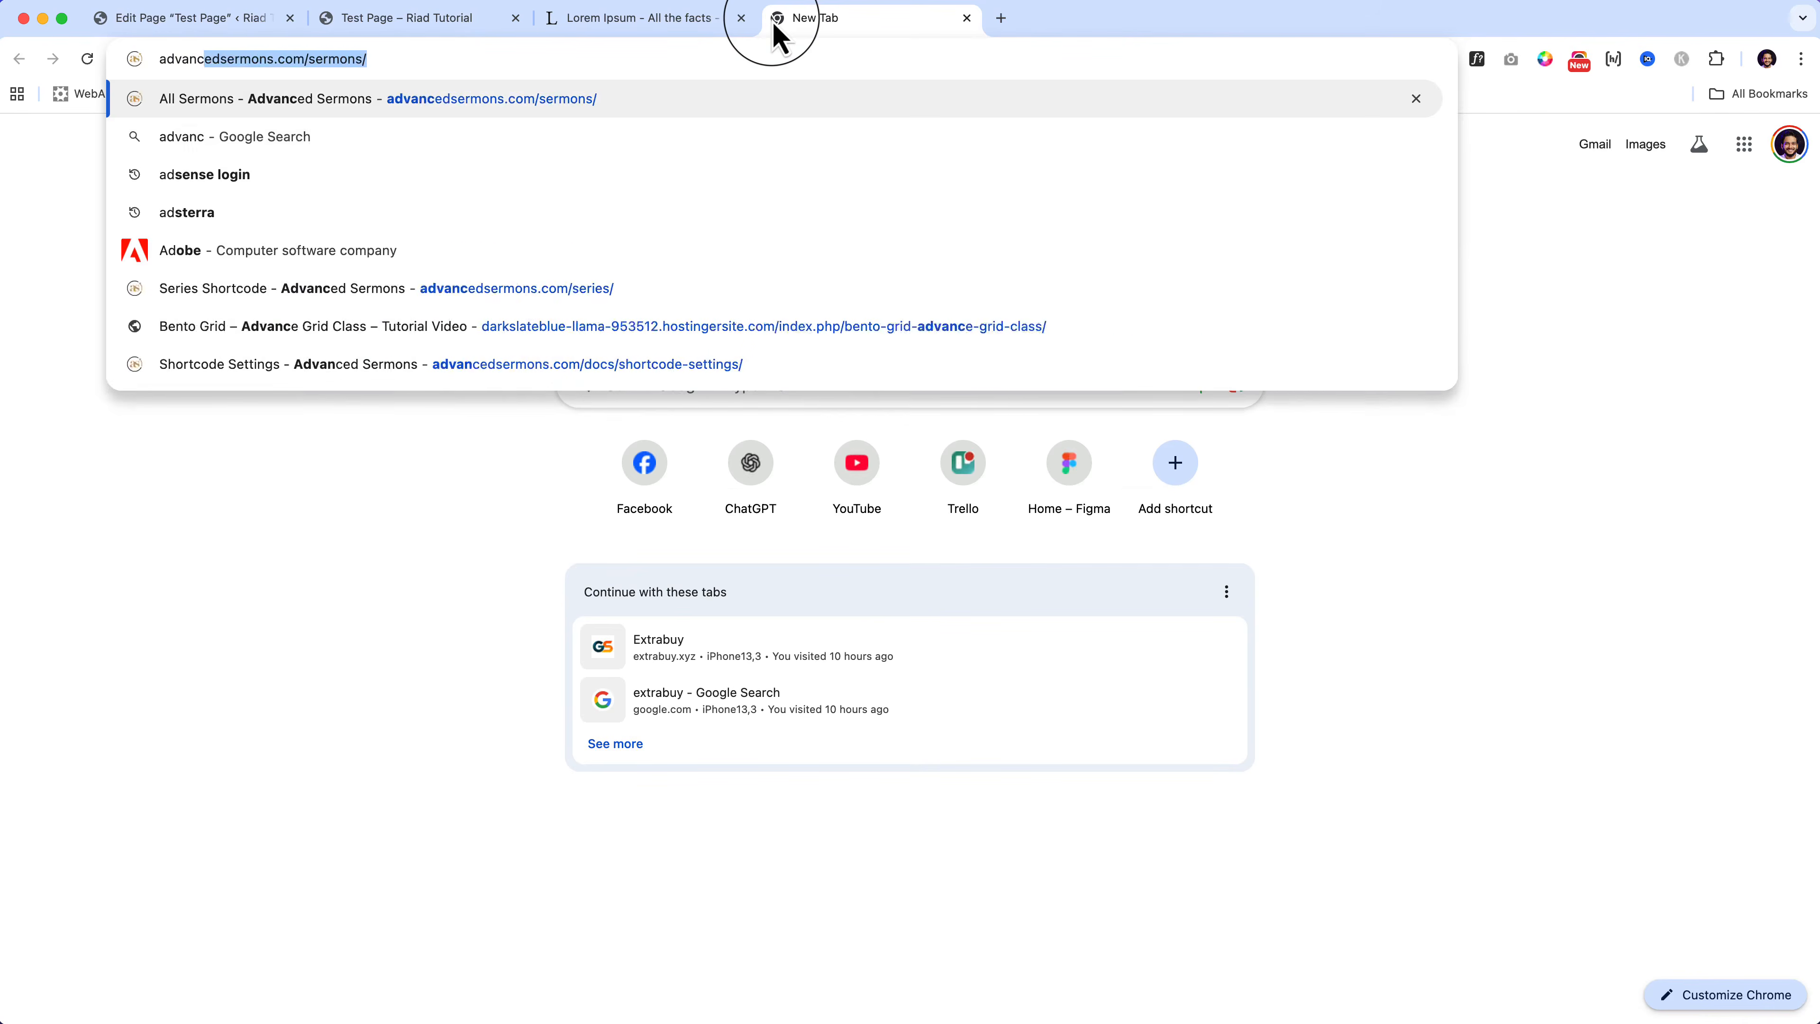
text(e navigation men)
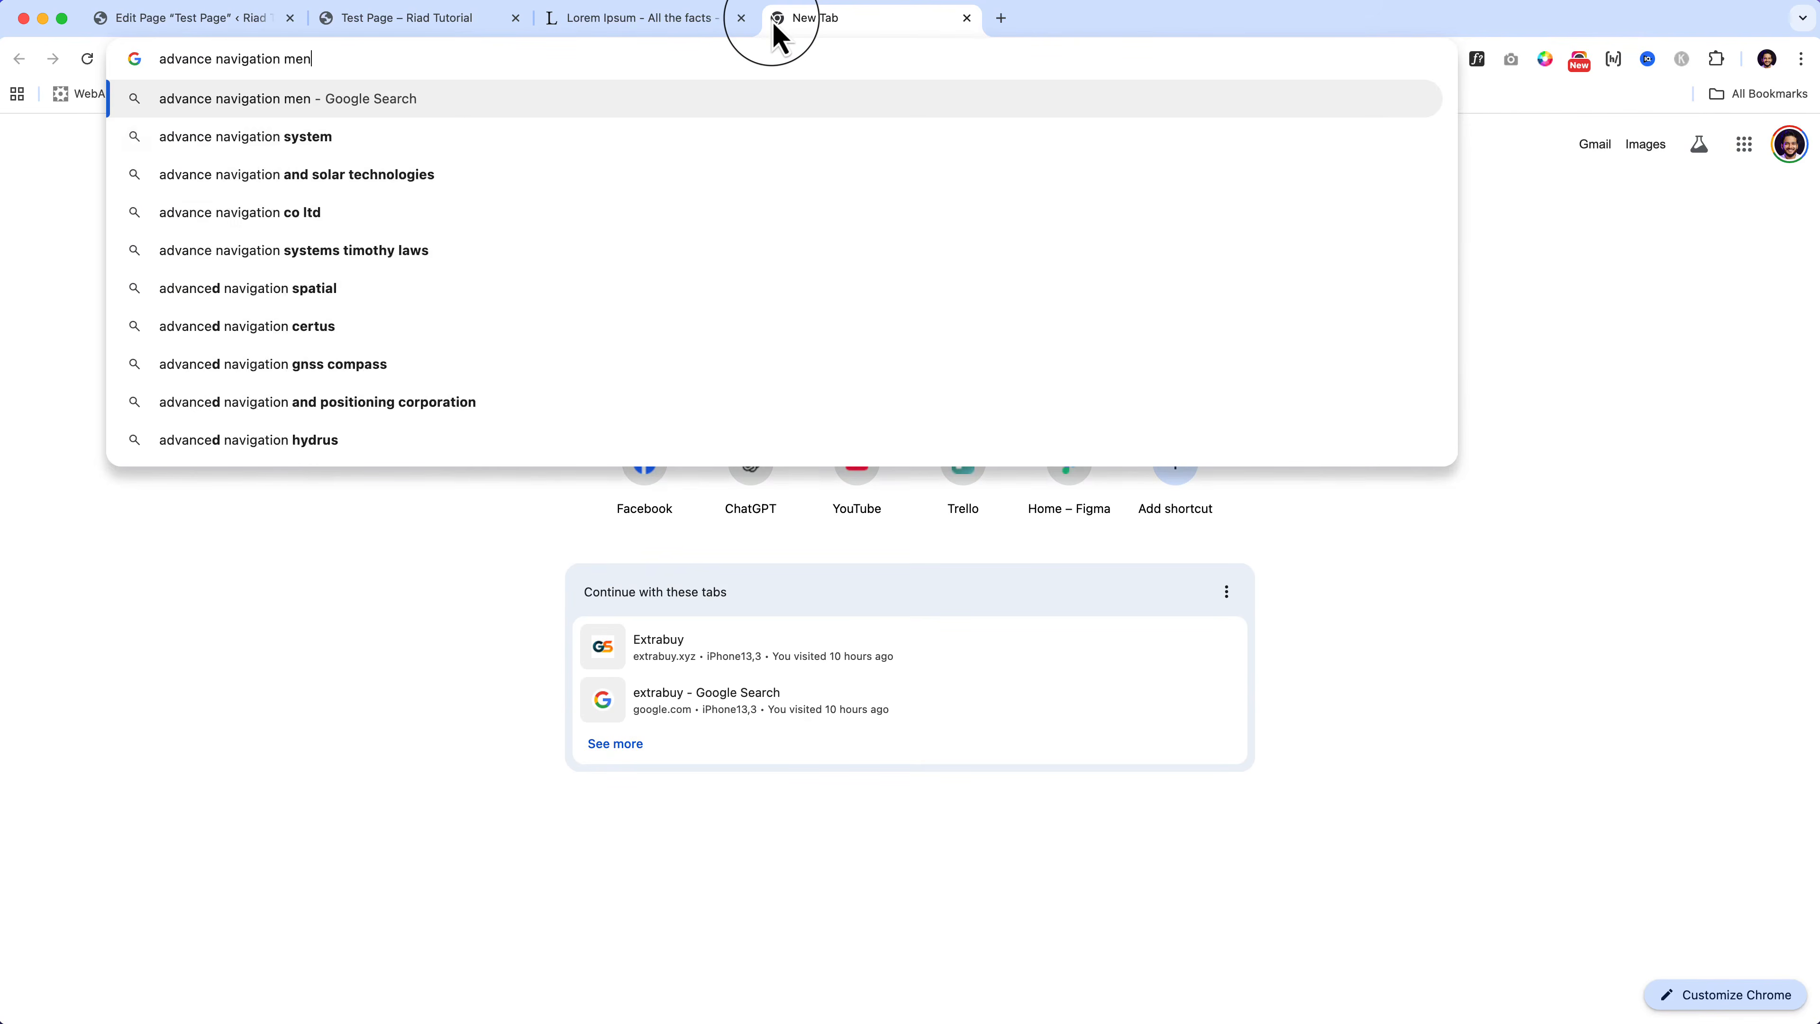
text(u kadence mobile)
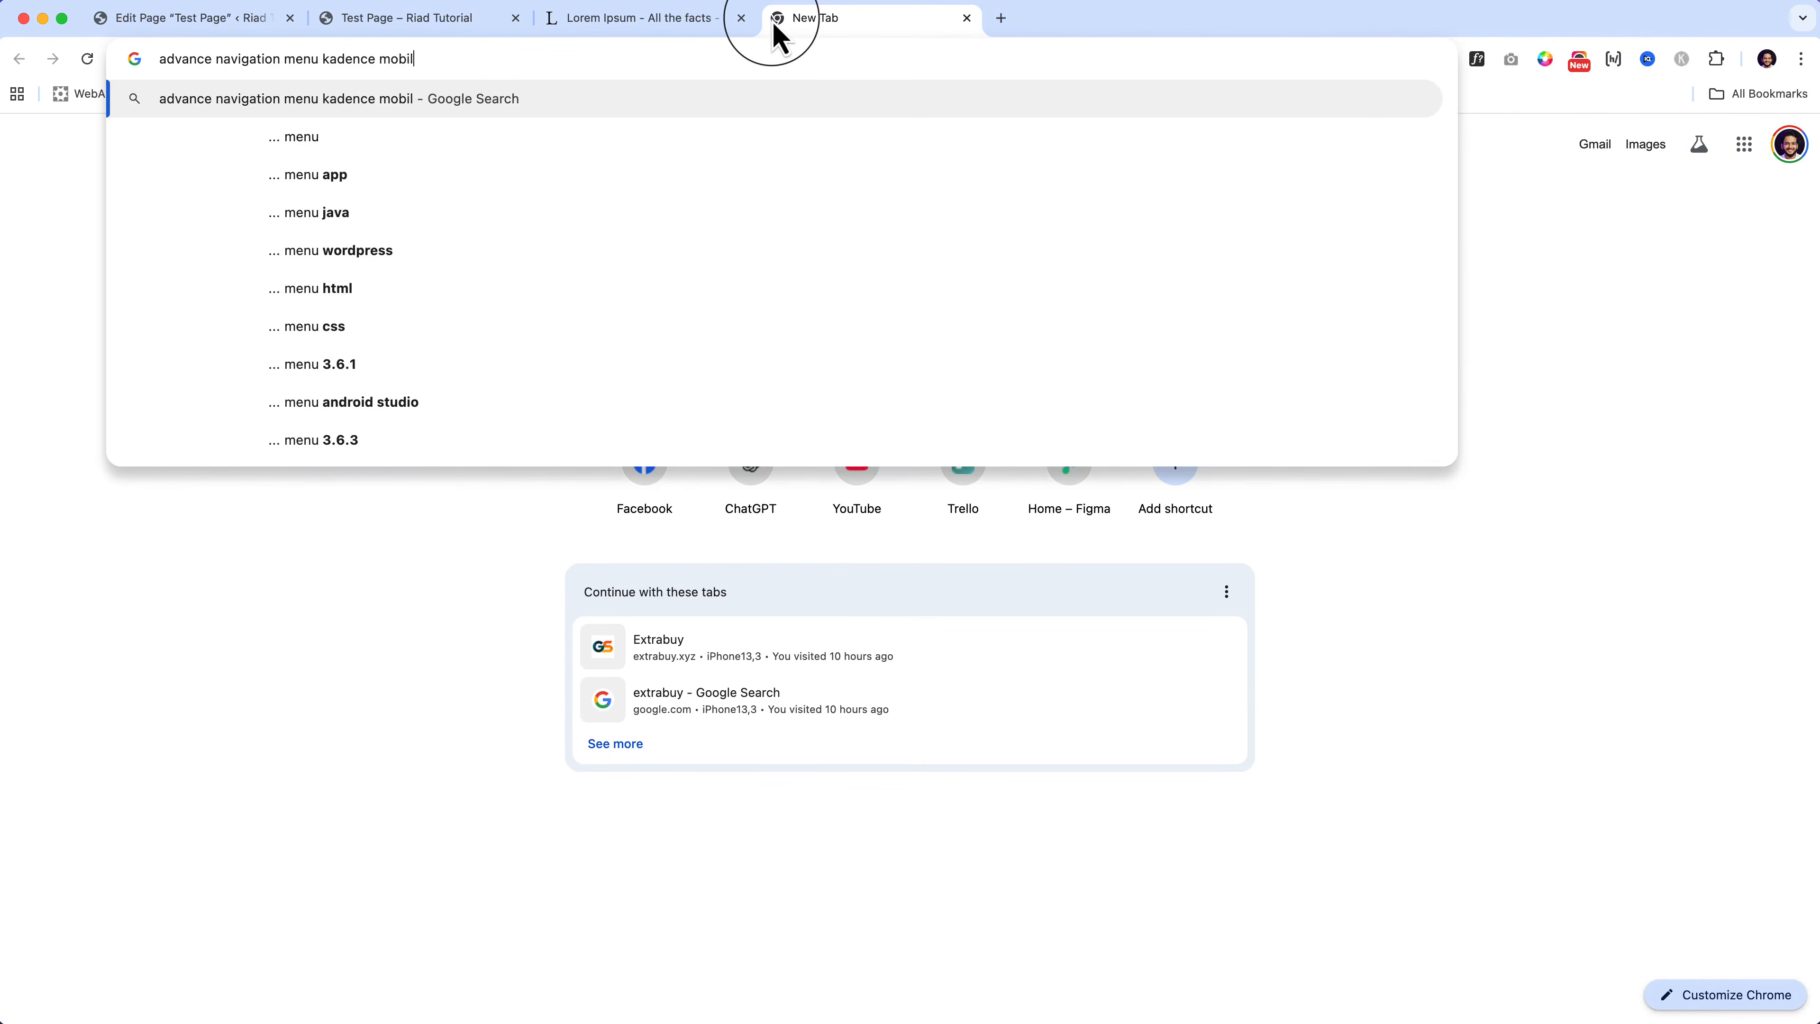
key(Return)
scroll(516, 512, down, 6)
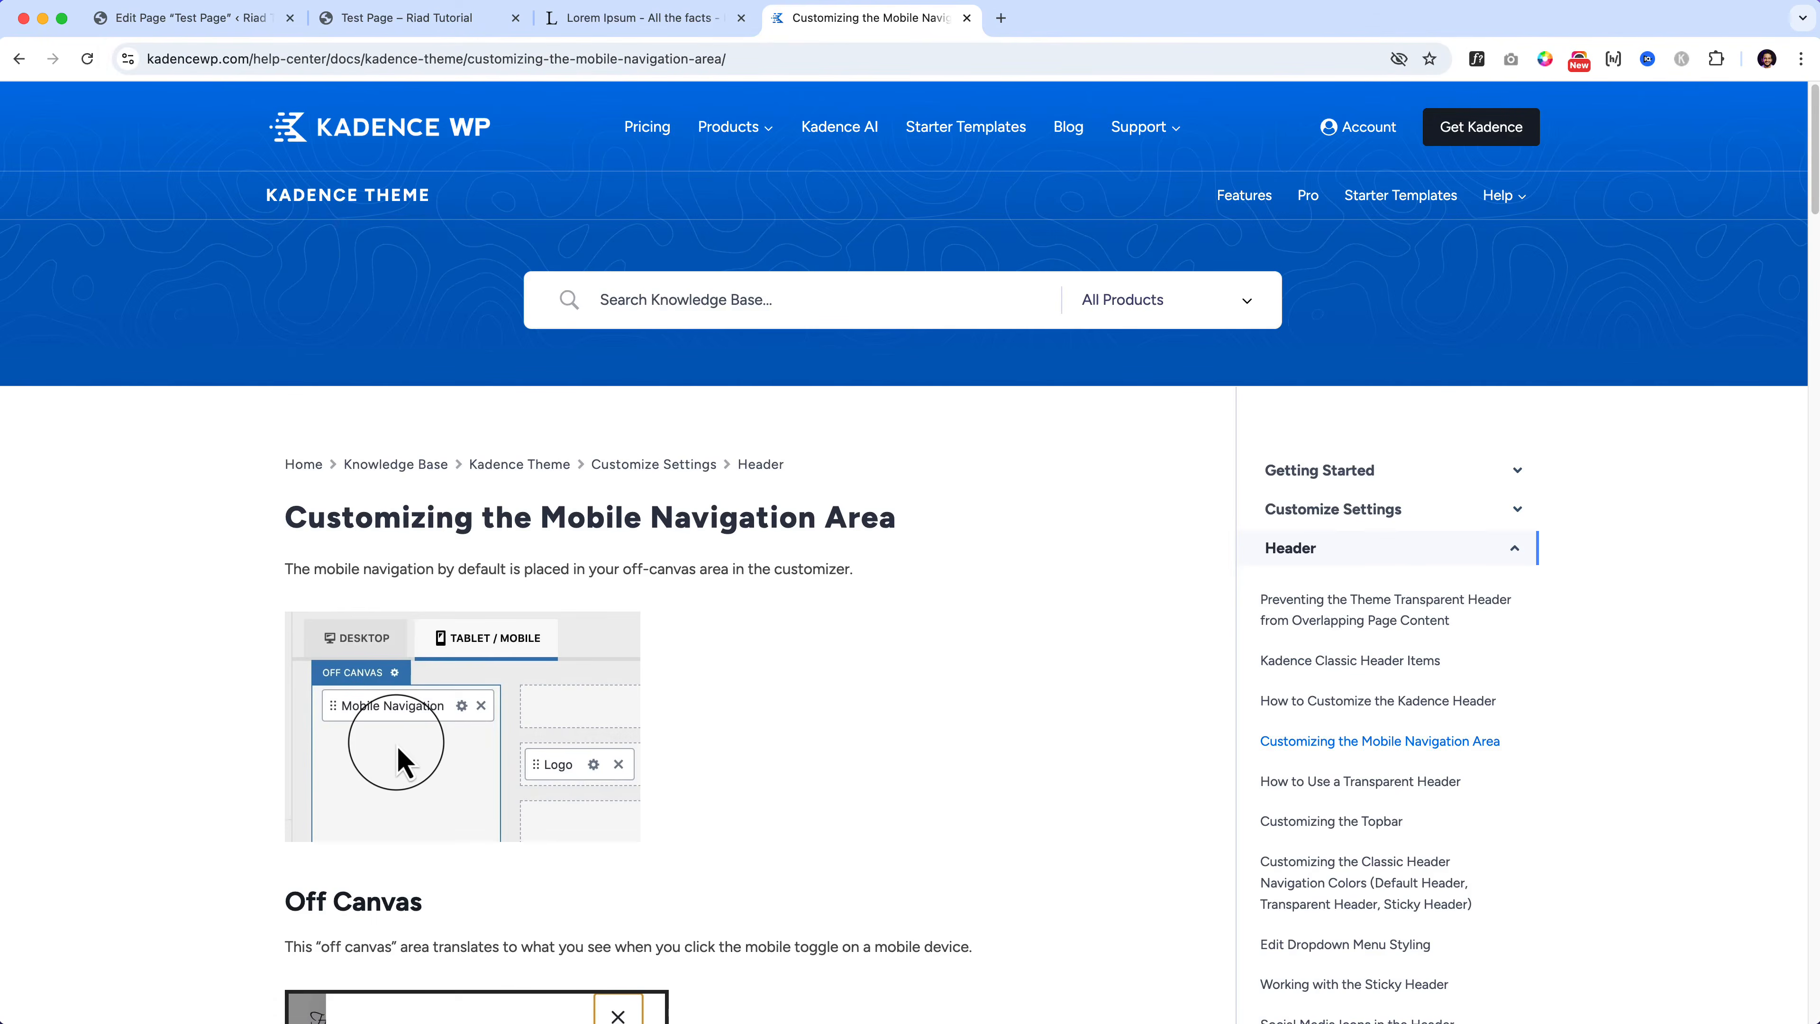
scroll(398, 760, down, 20)
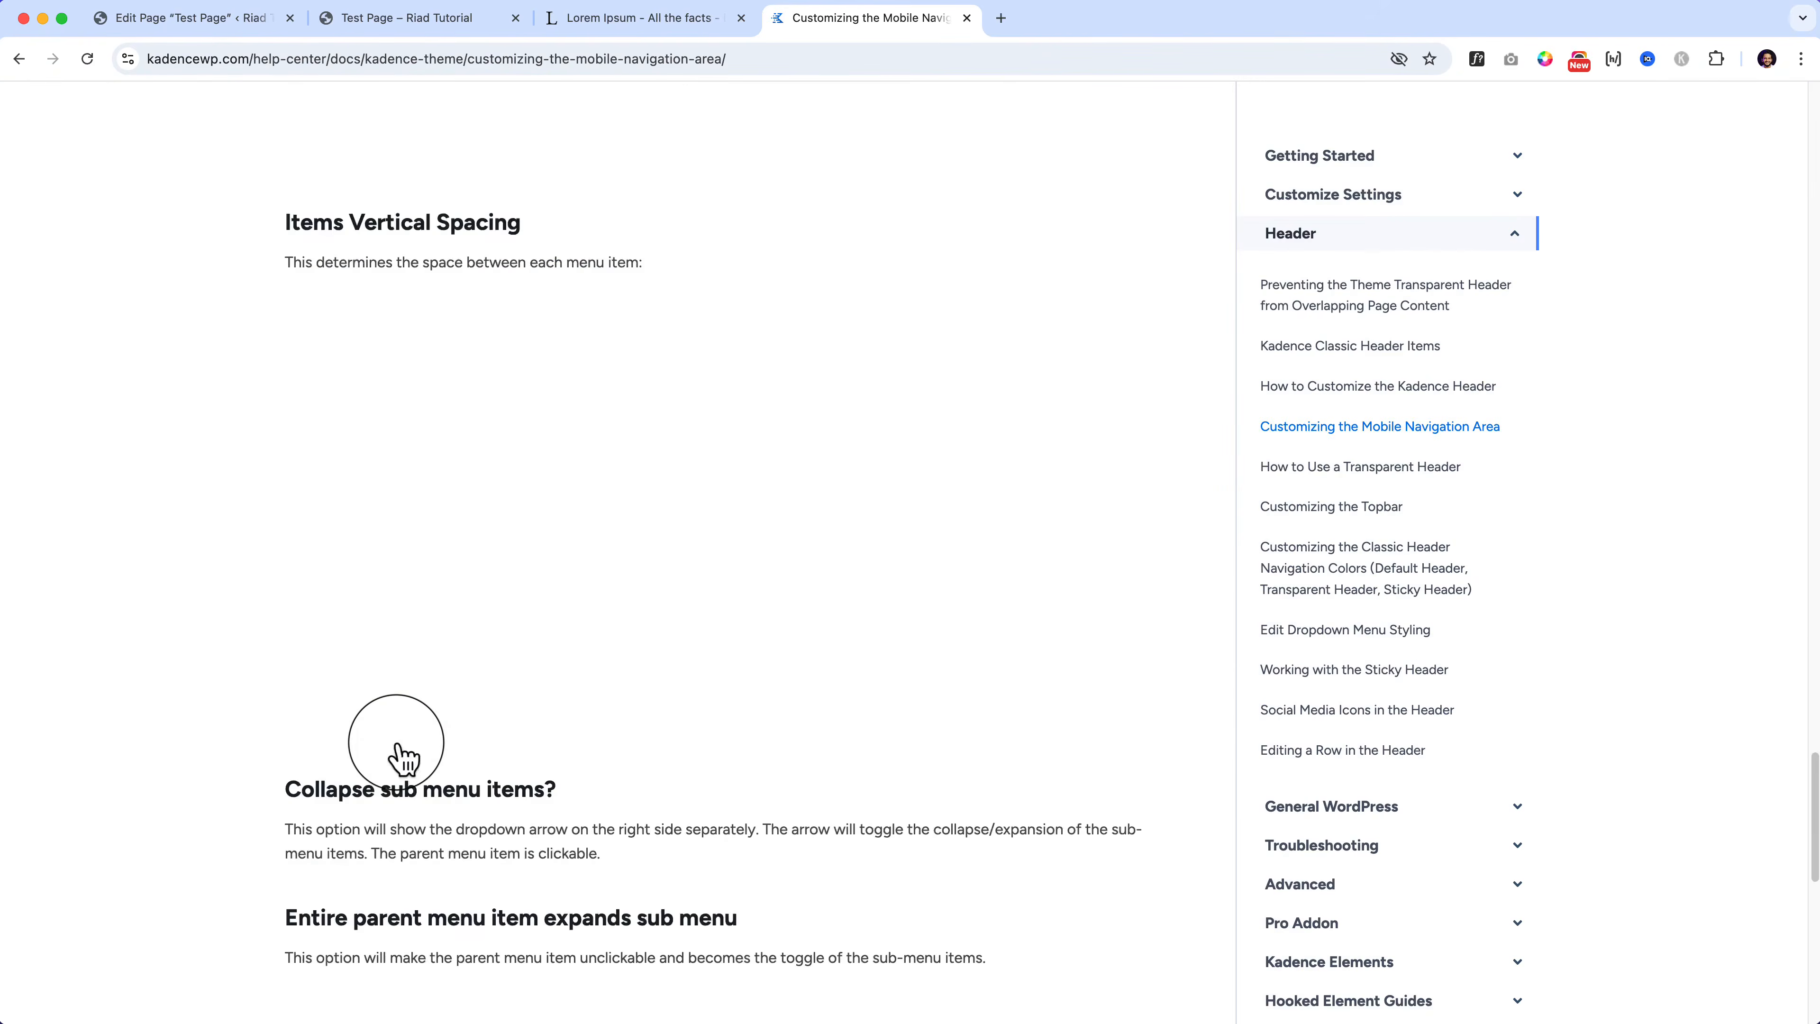
scroll(399, 748, up, 20)
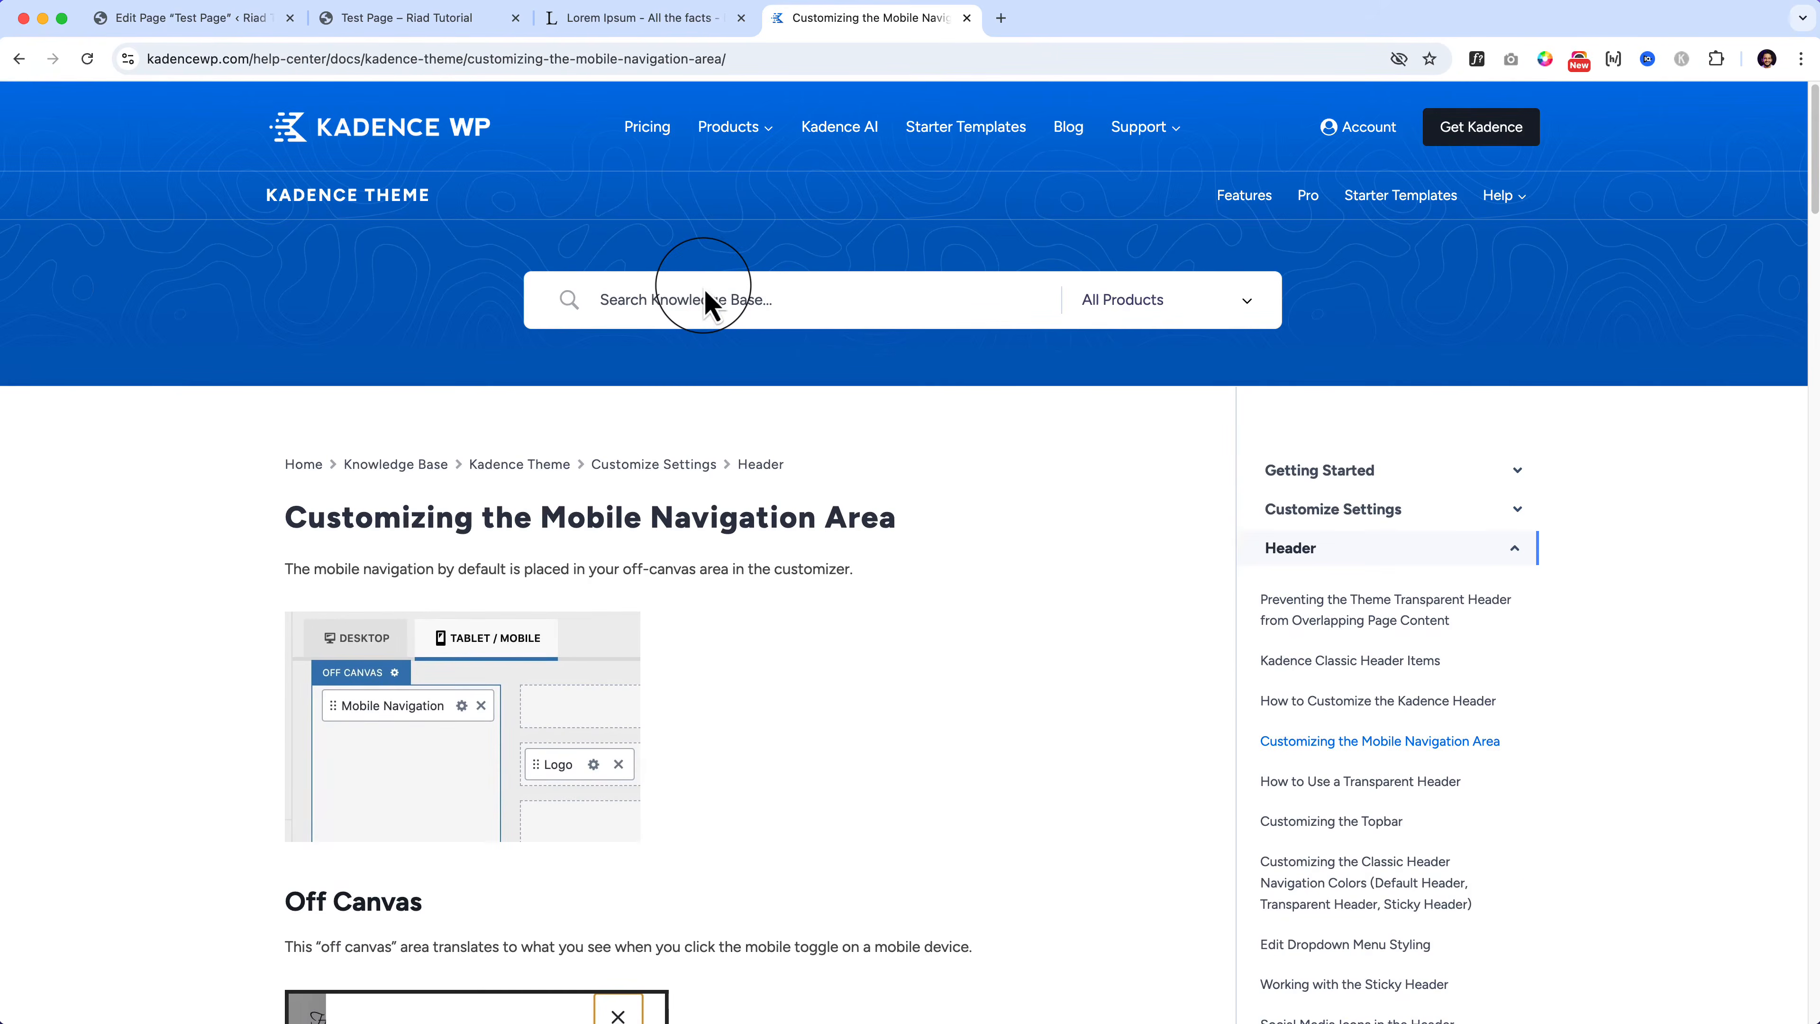
Step: Go back to the Mobile Navigation Area help article and begin a Knowledge Base search
click(190, 18)
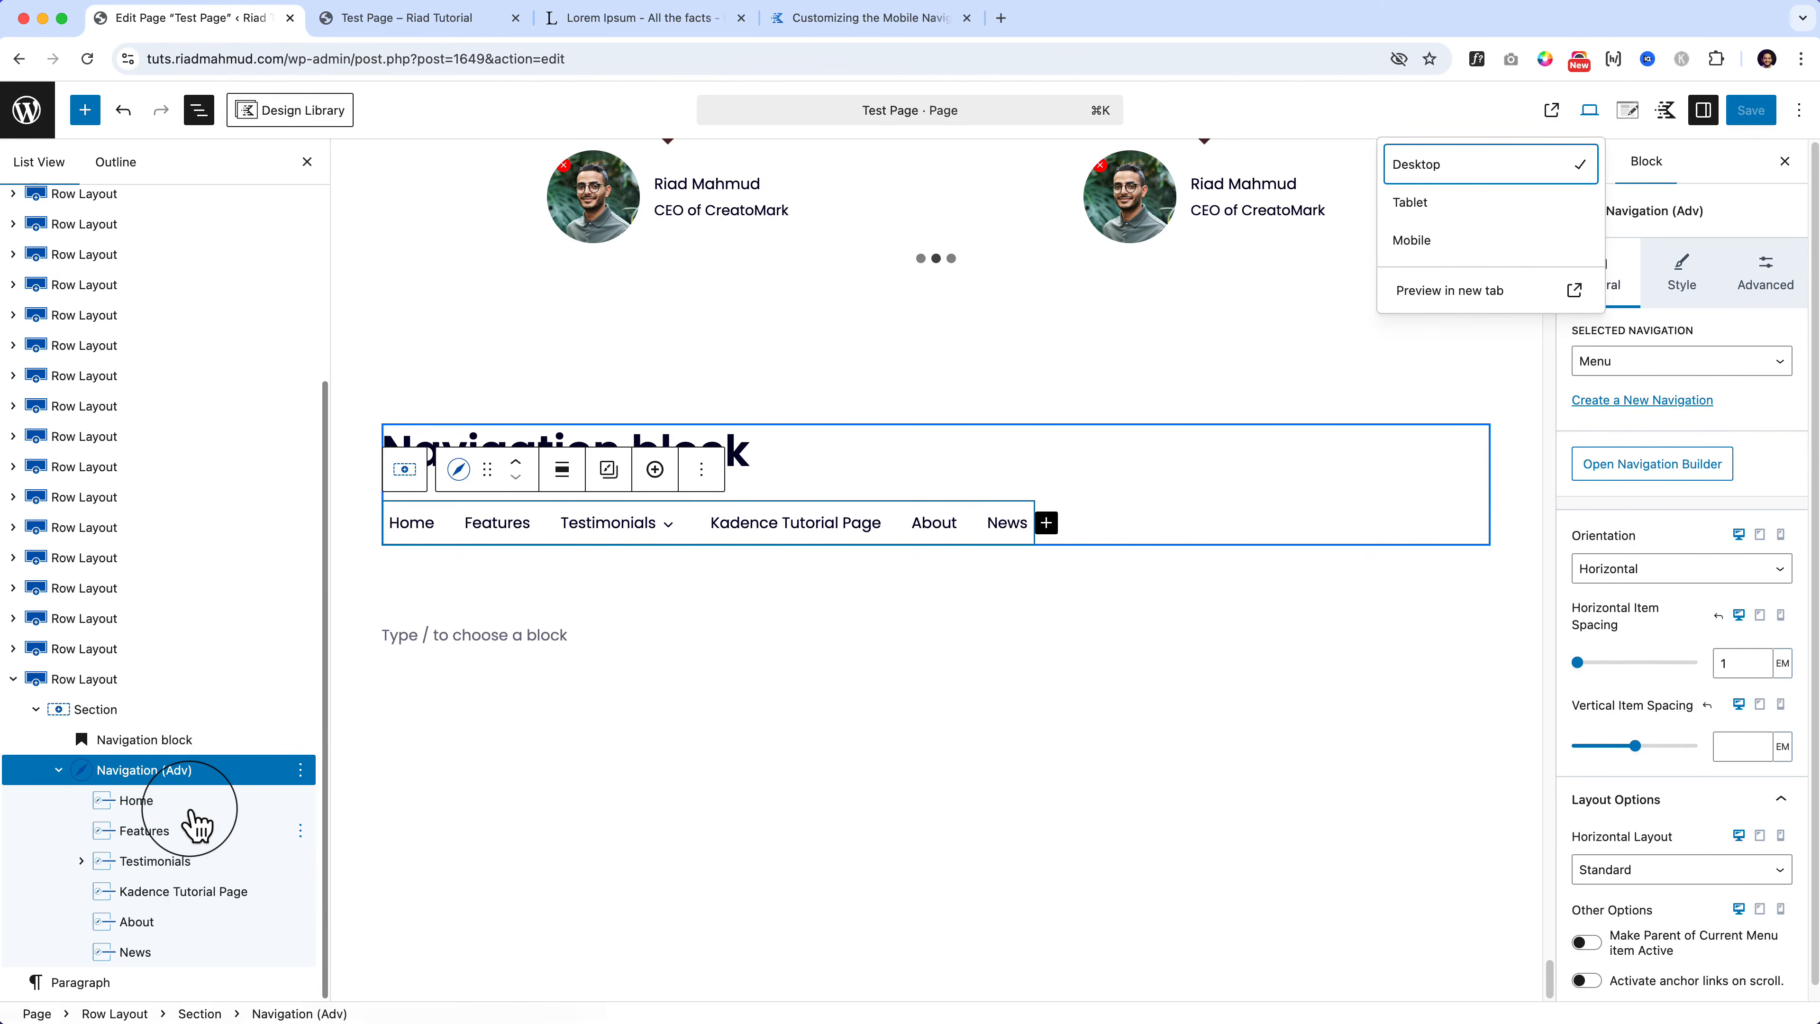
click(837, 18)
click(758, 322)
text(navigation block mobile menu)
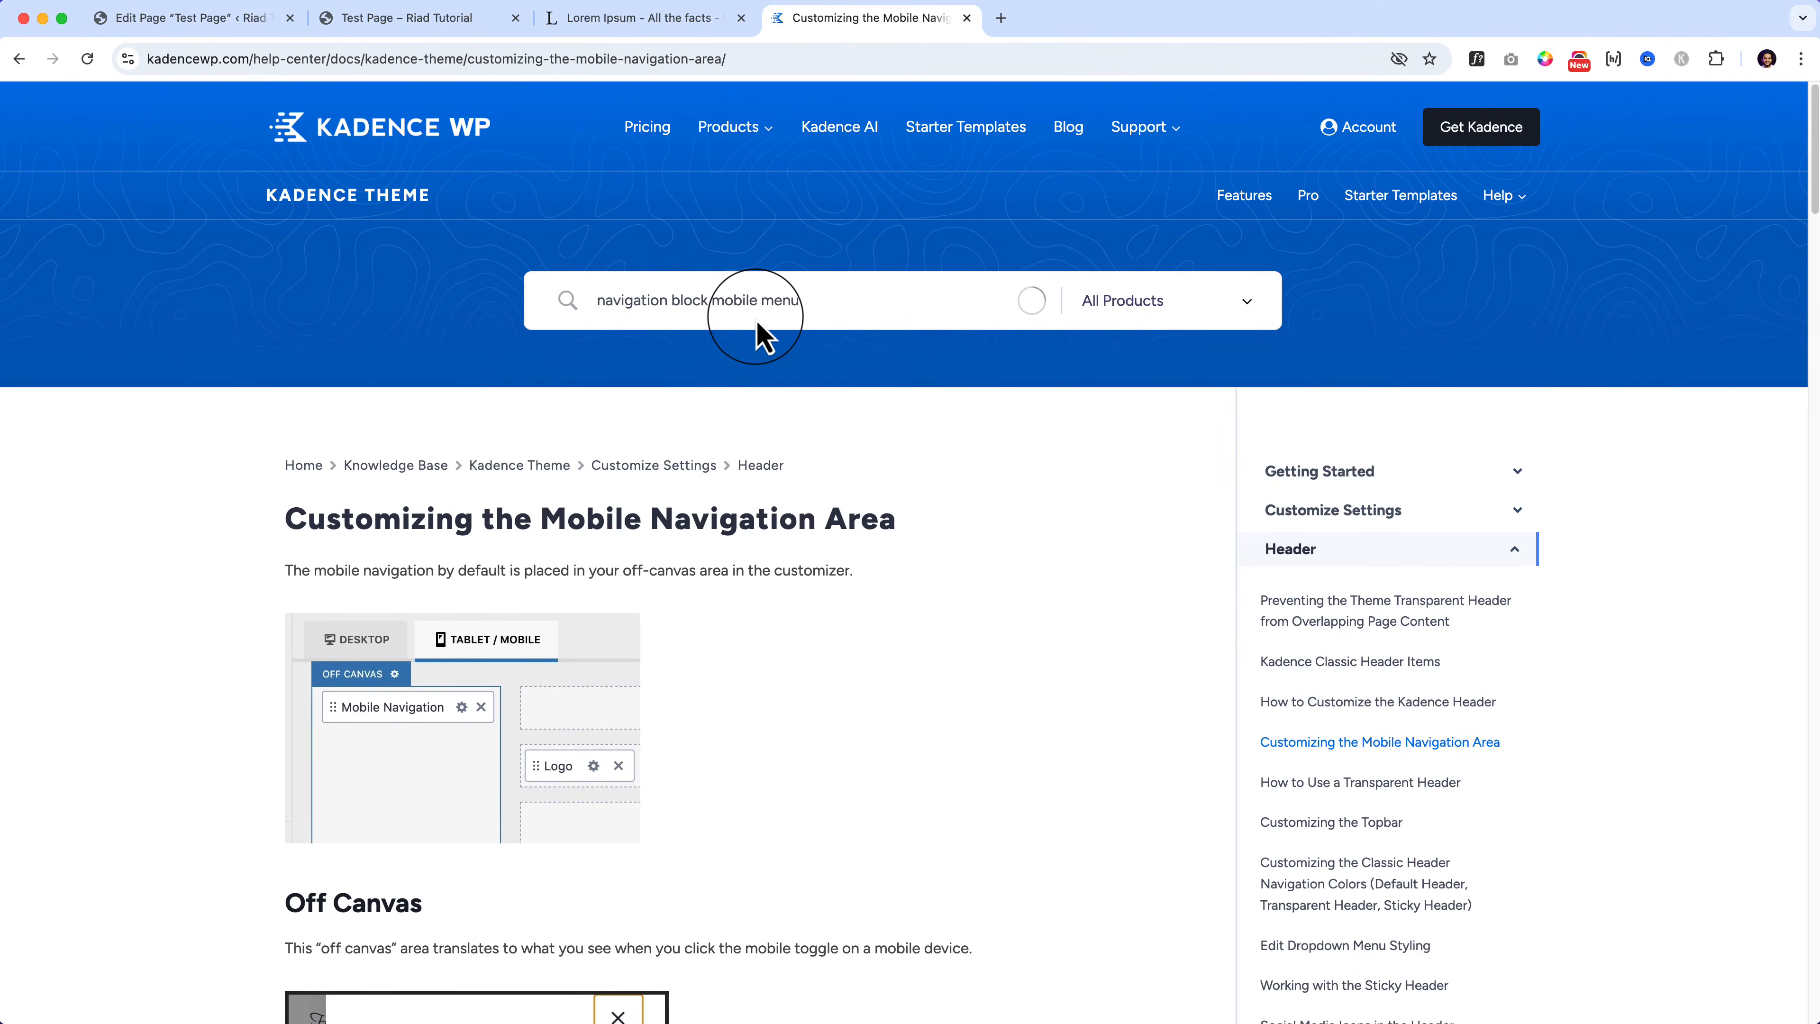
Step: Open The Kadence Navigation (Adv) Block article and scroll through its settings
scroll(736, 508, down, 5)
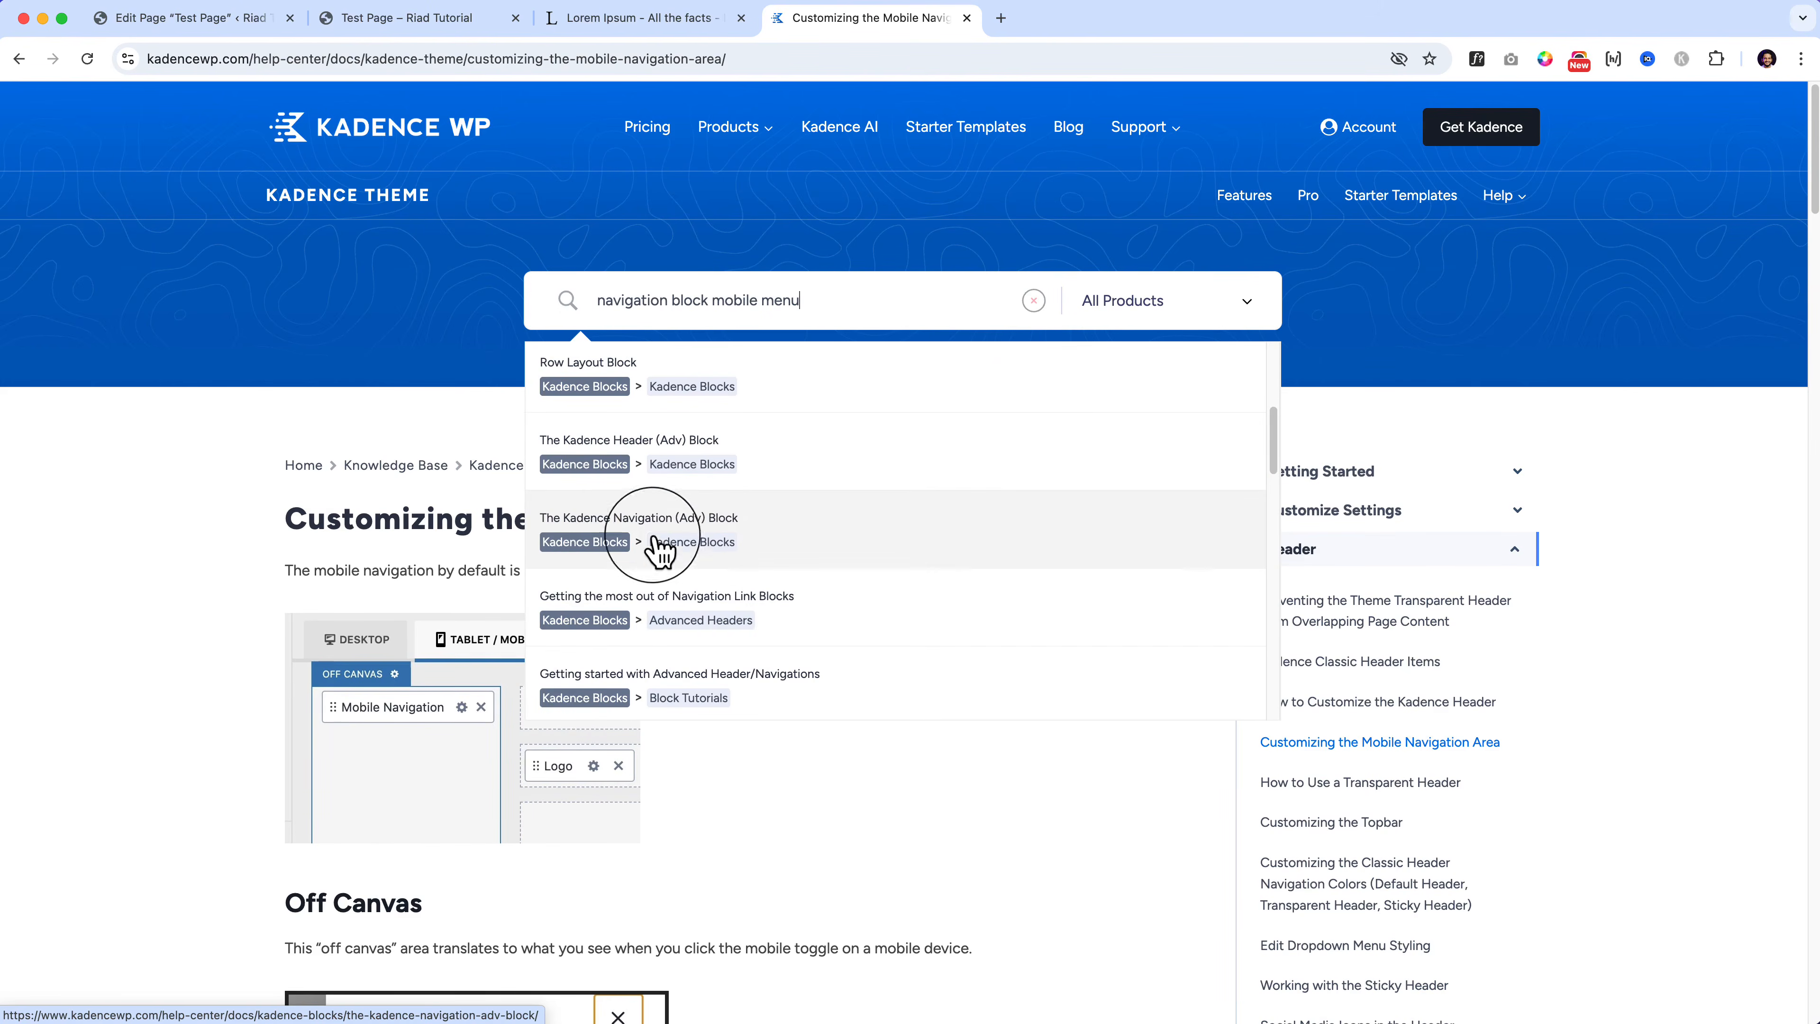
click(642, 527)
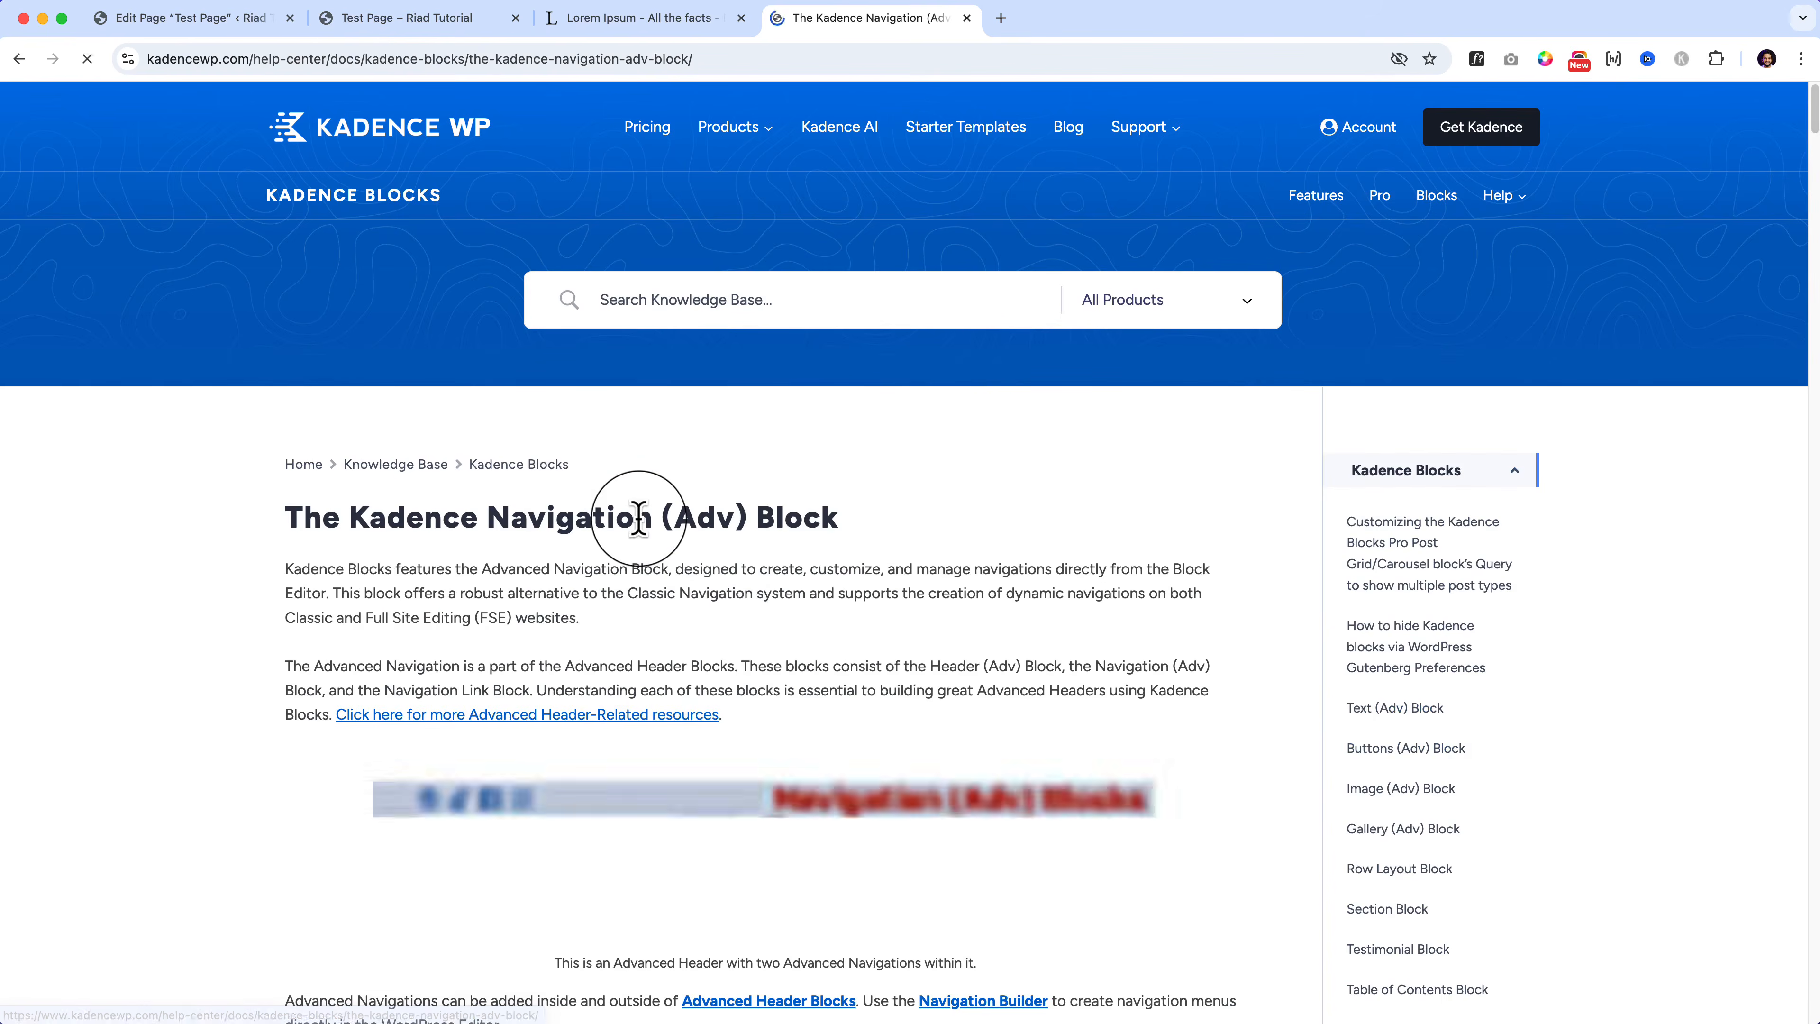
scroll(717, 574, down, 8)
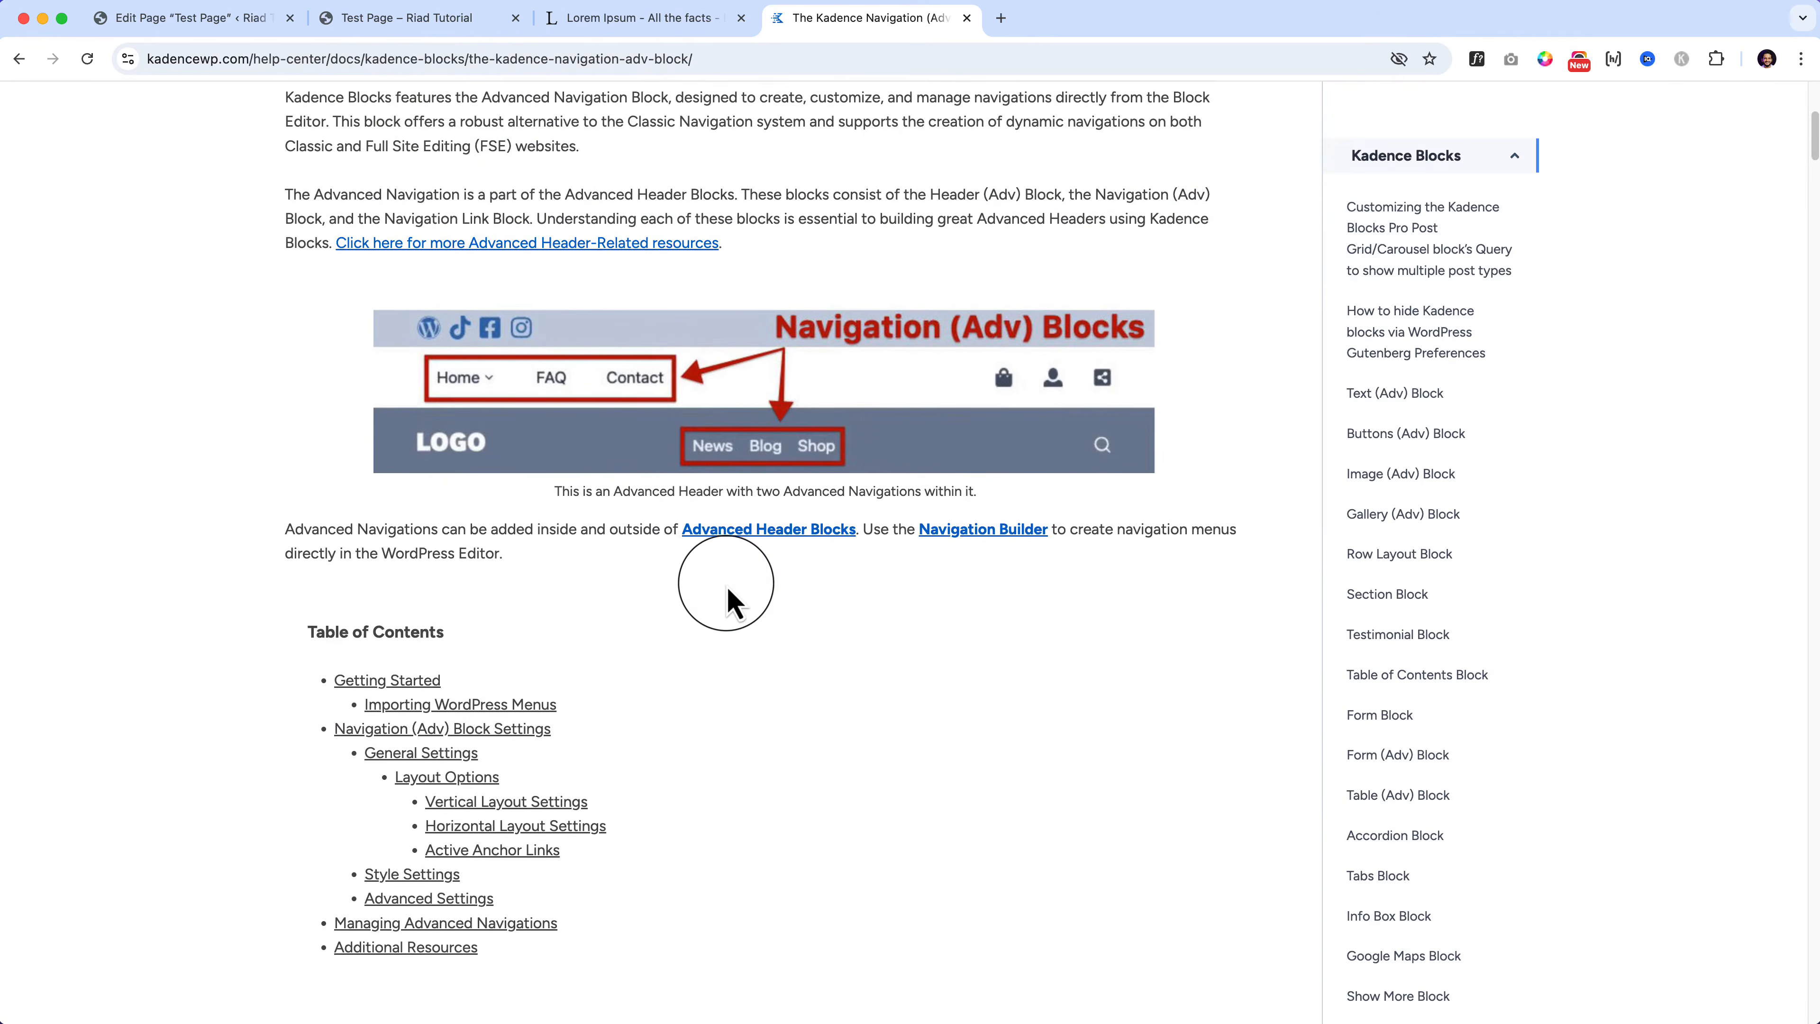
scroll(725, 603, down, 10)
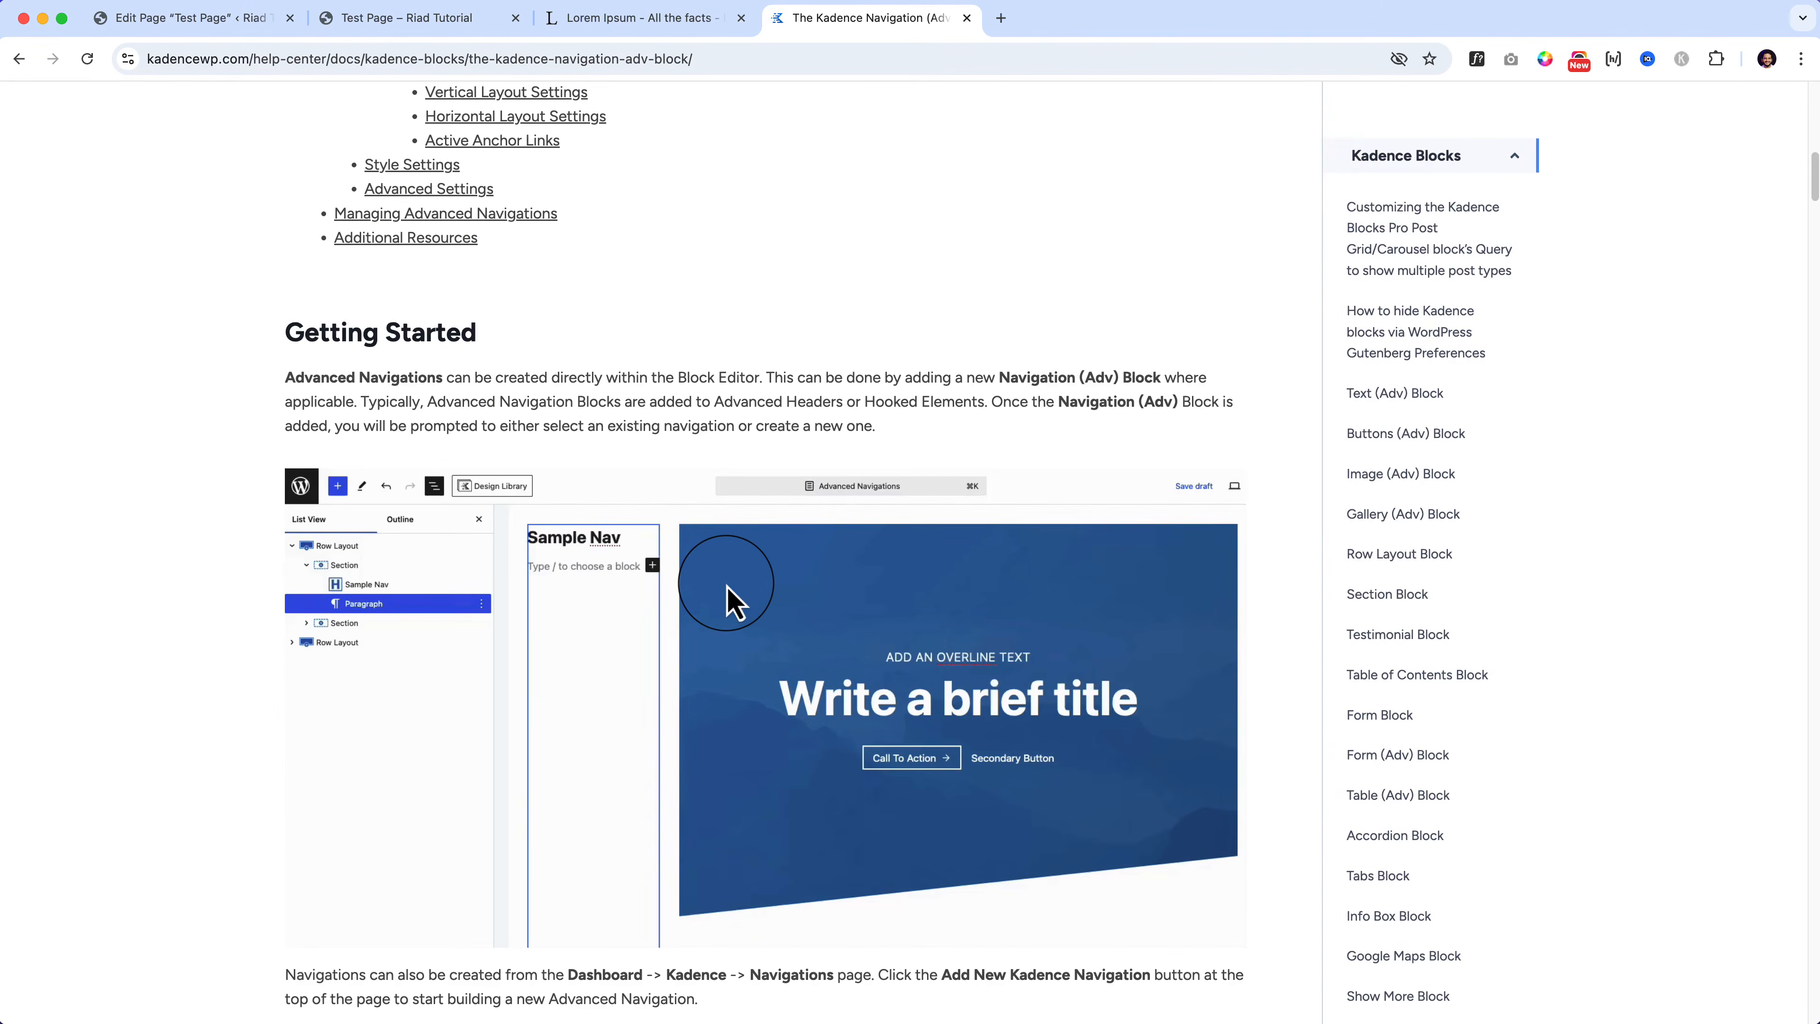
scroll(725, 602, down, 15)
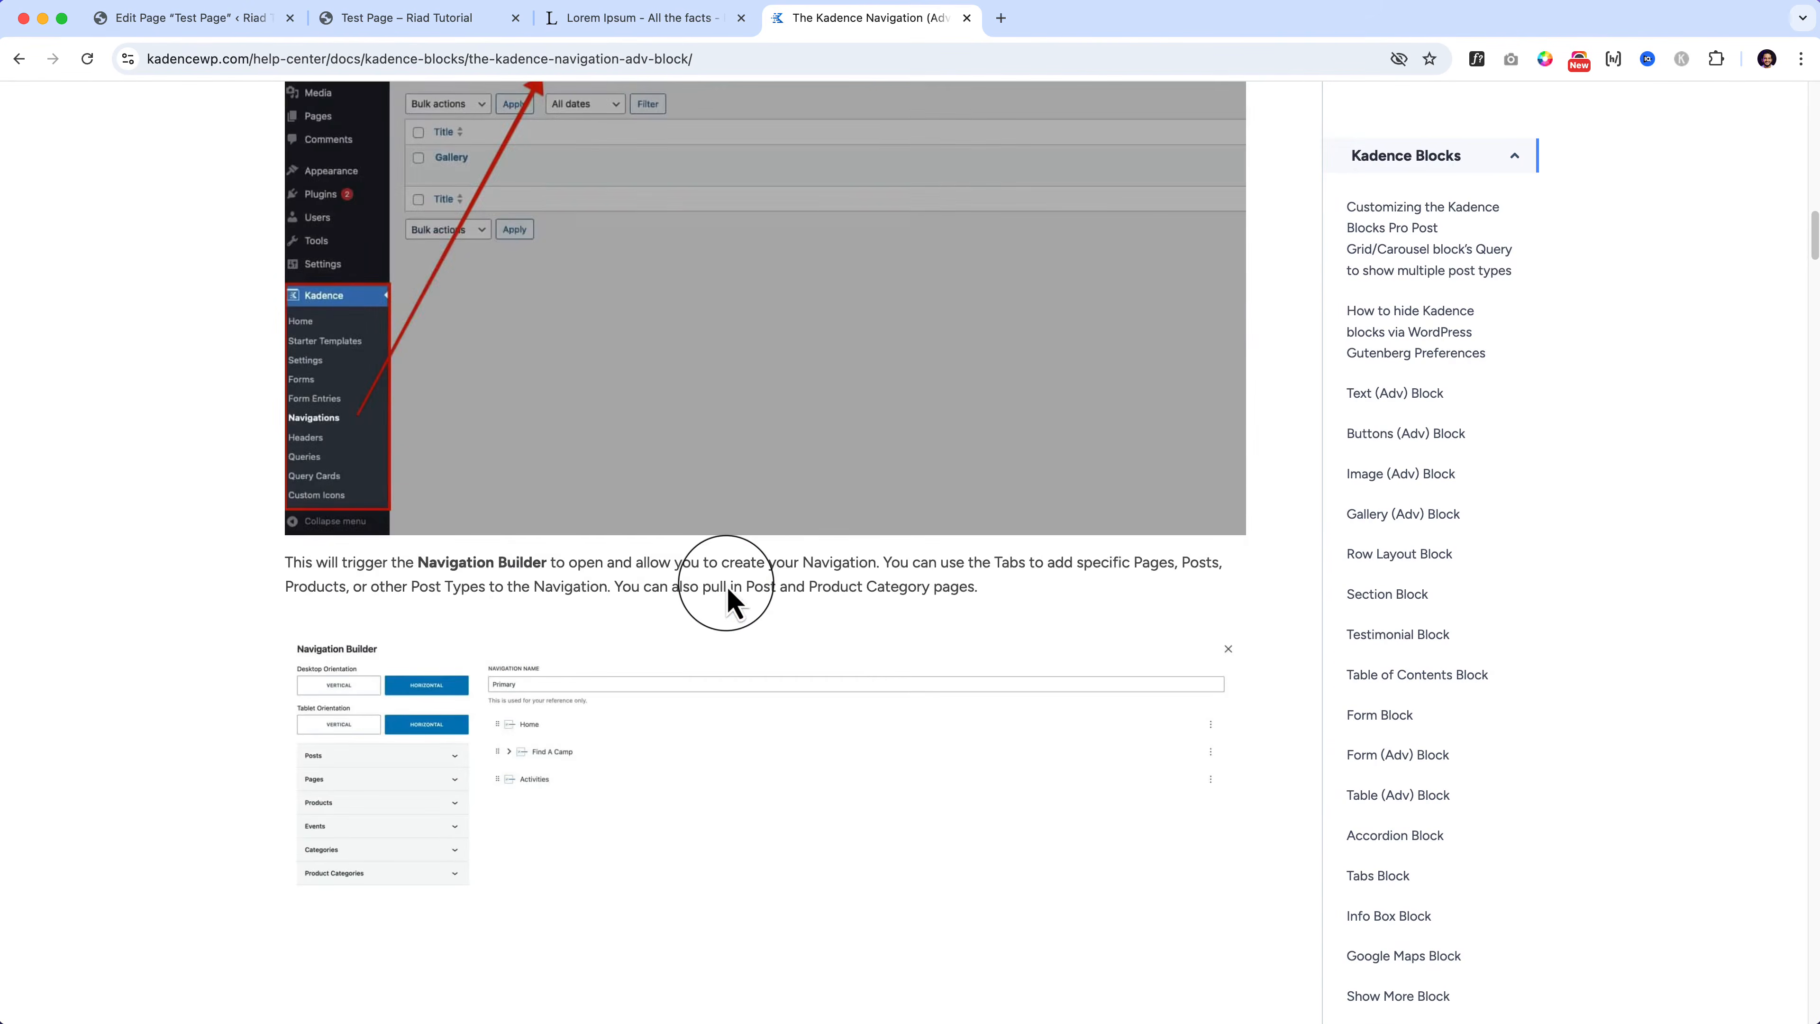
scroll(726, 599, up, 3)
scroll(723, 594, down, 8)
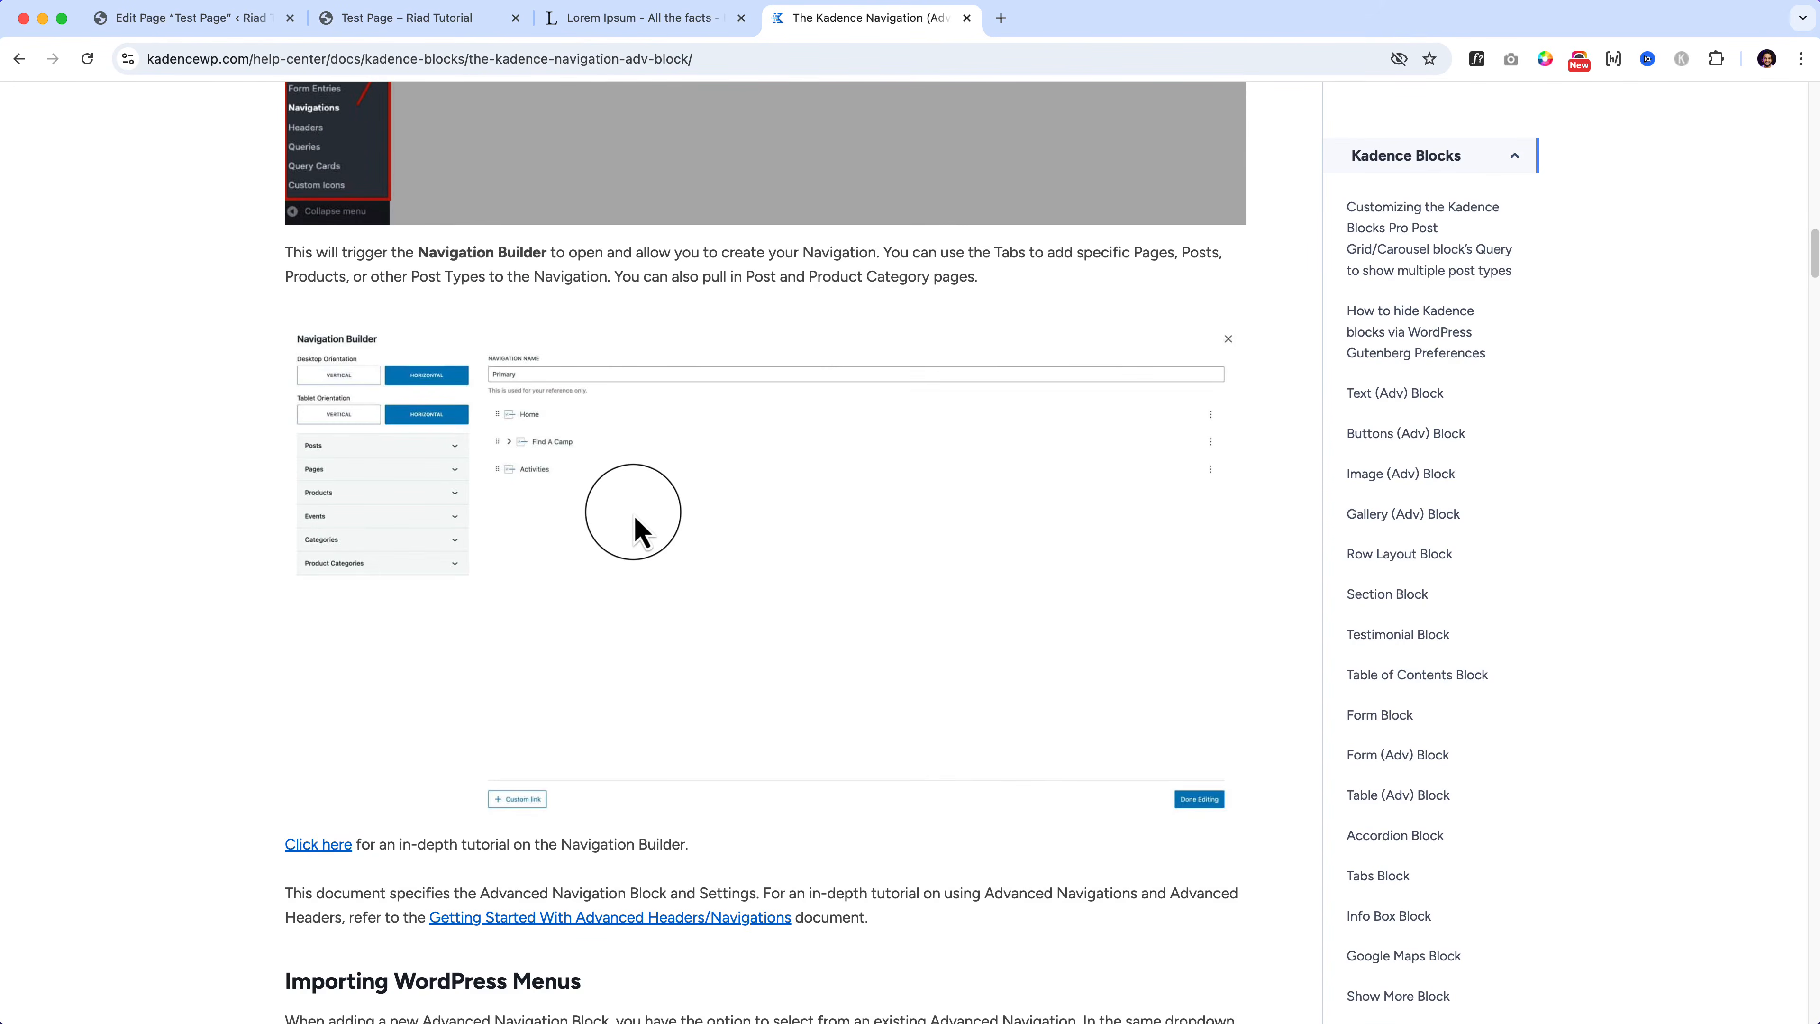
Step: Find 'mobil' in the article, then return to the page editor
key(super+f)
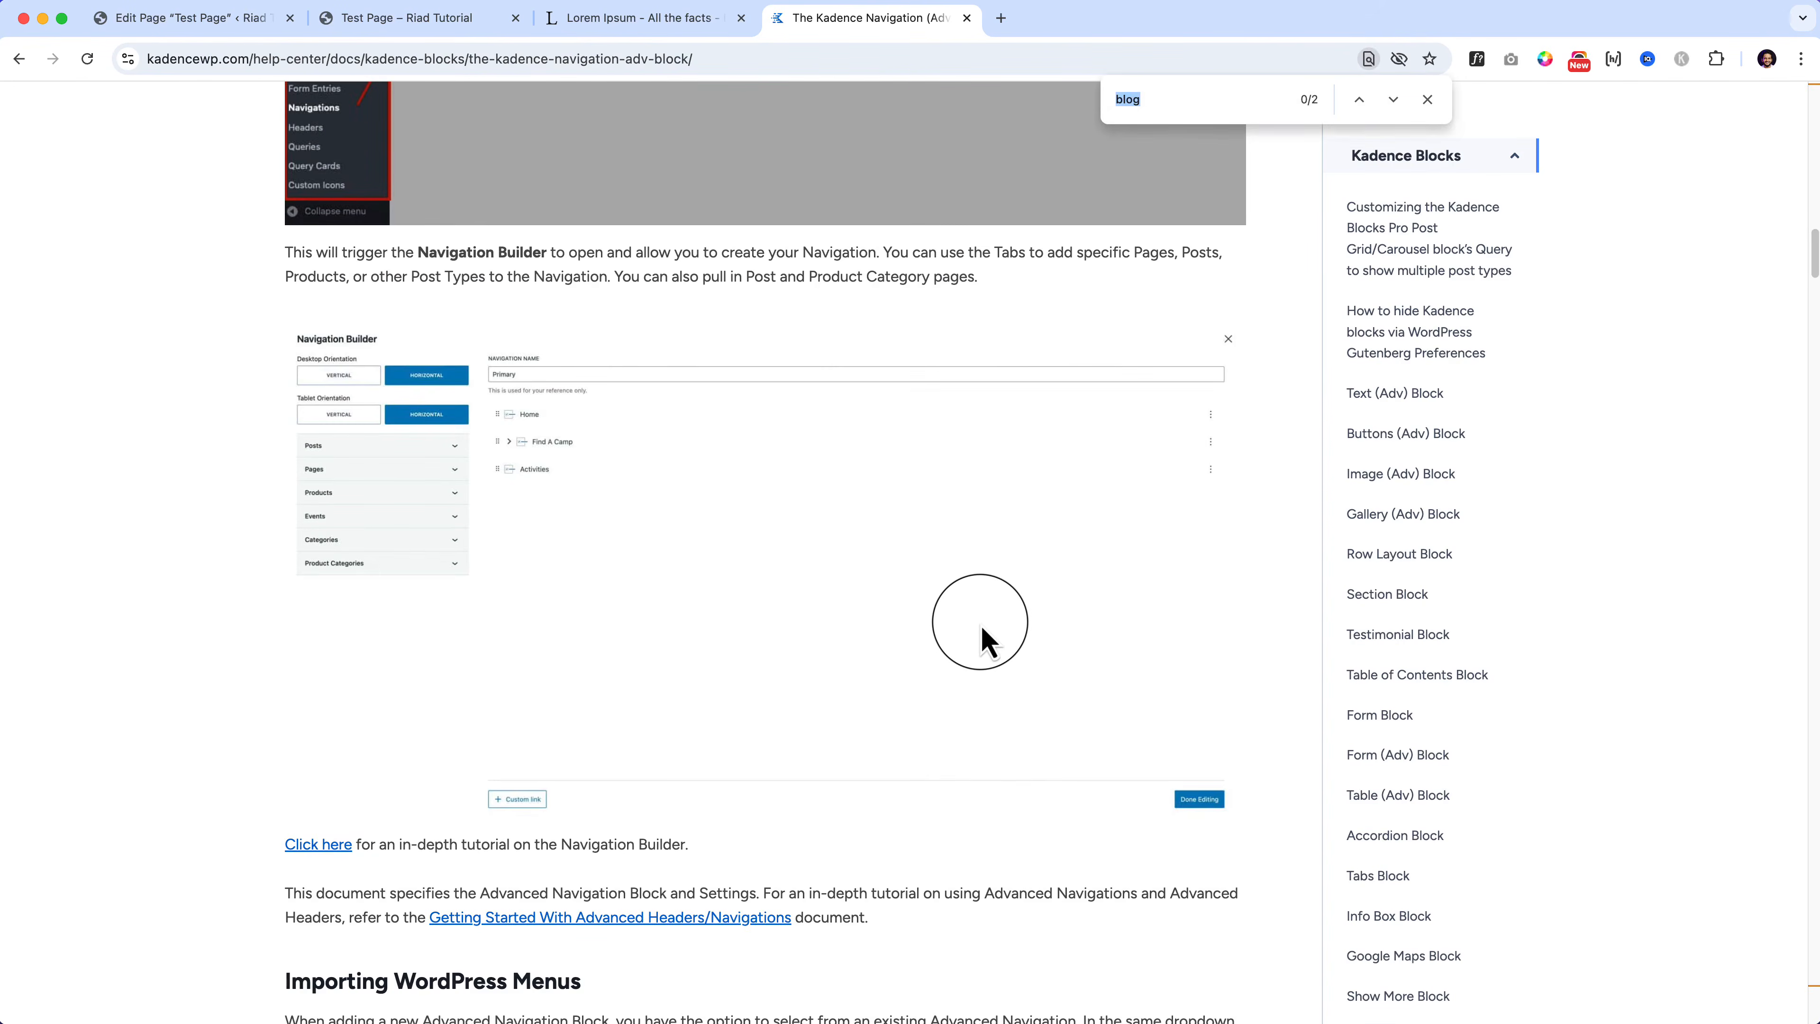
text(mobile)
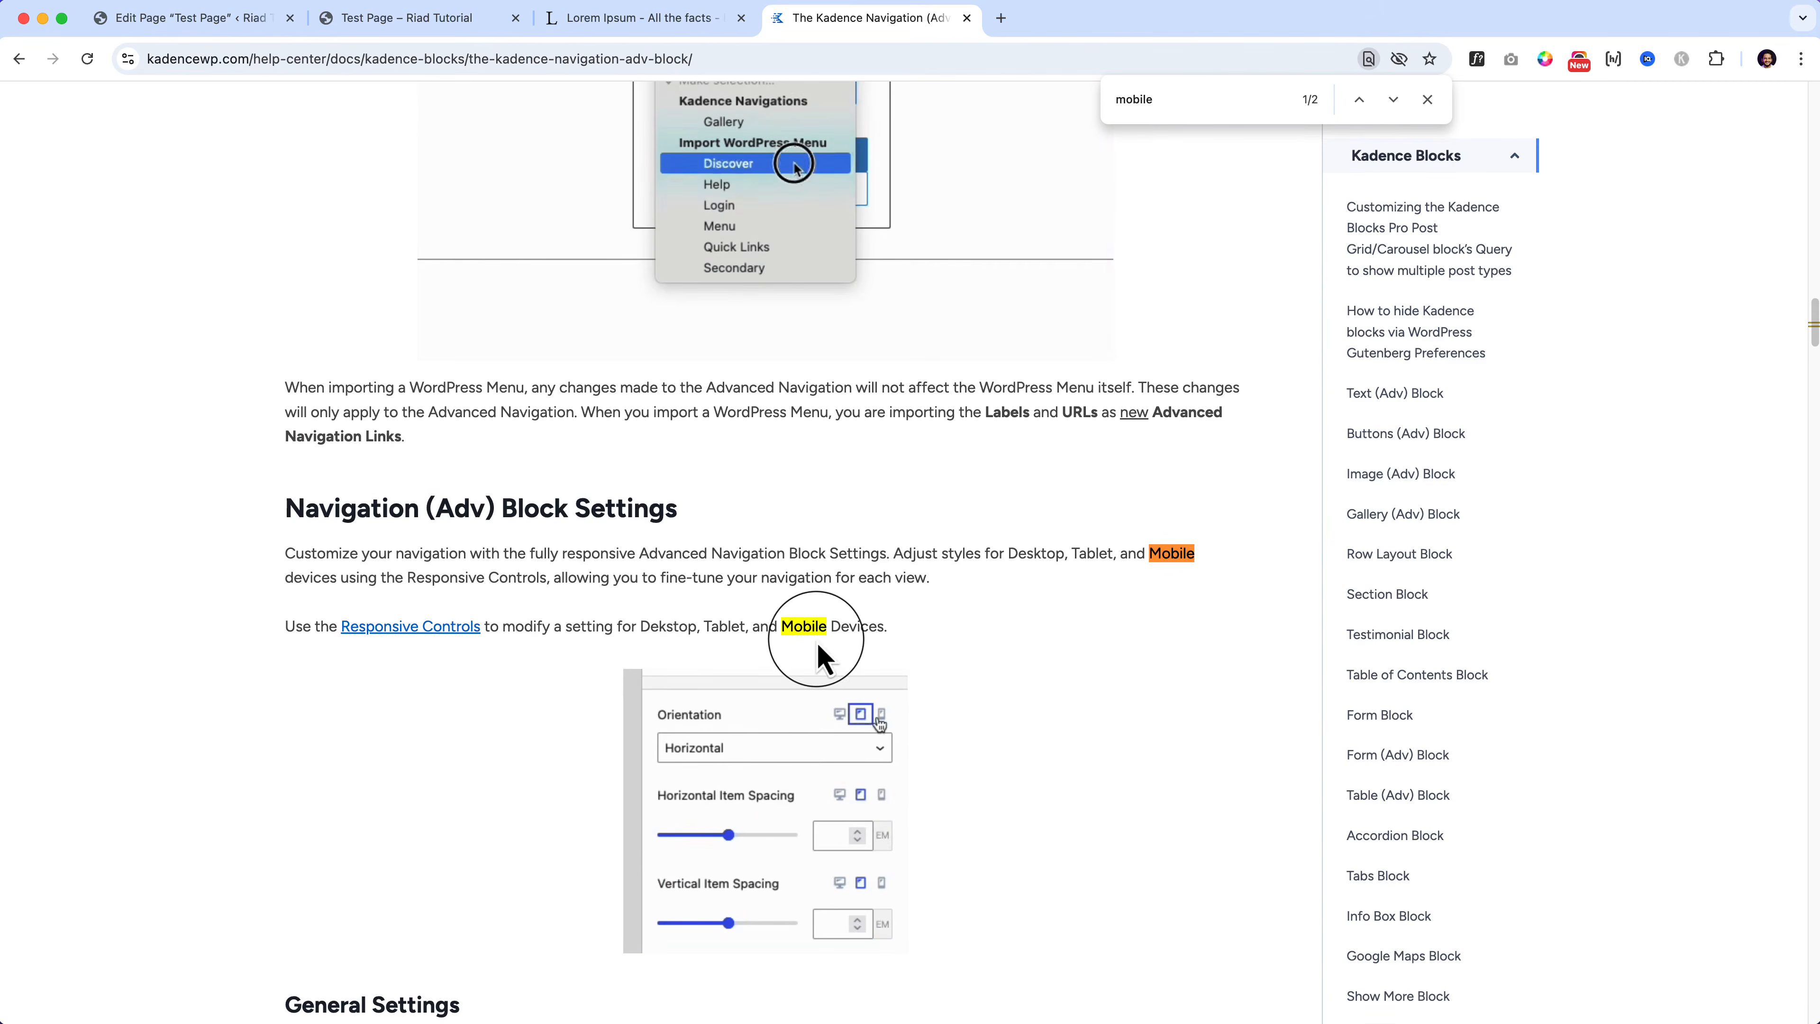
scroll(845, 678, down, 3)
scroll(976, 792, down, 10)
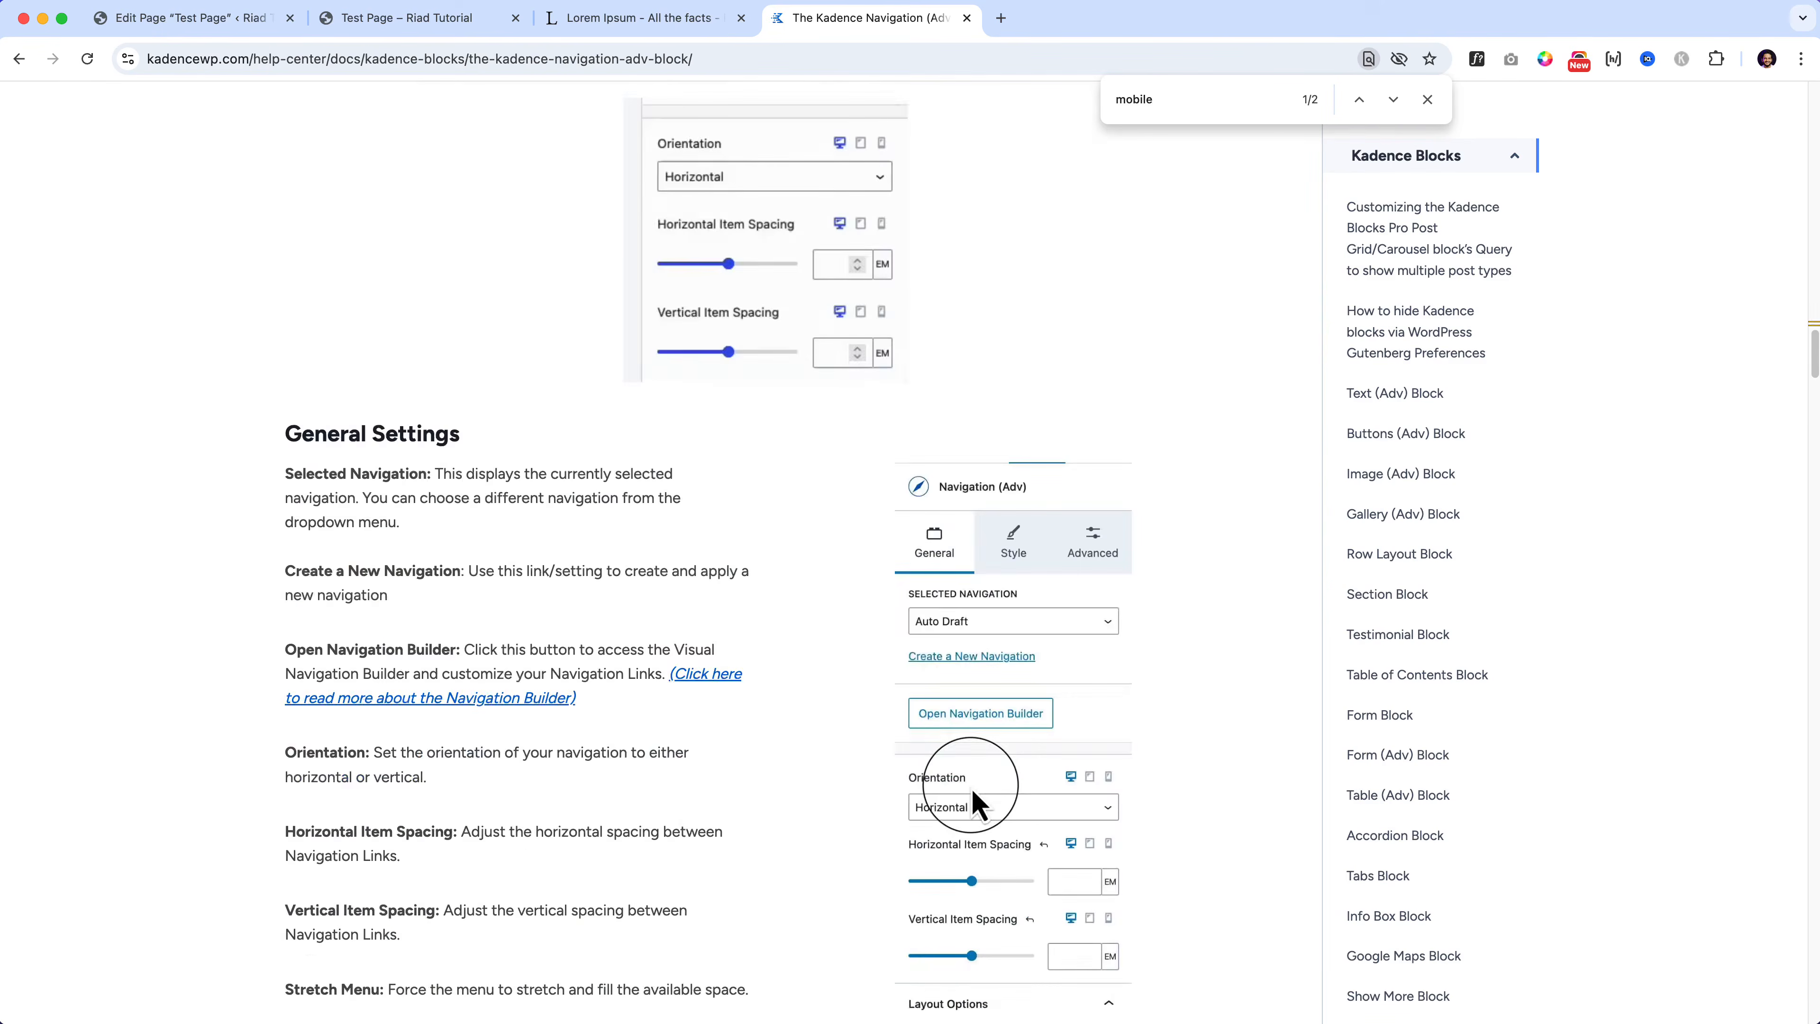
click(434, 20)
click(207, 21)
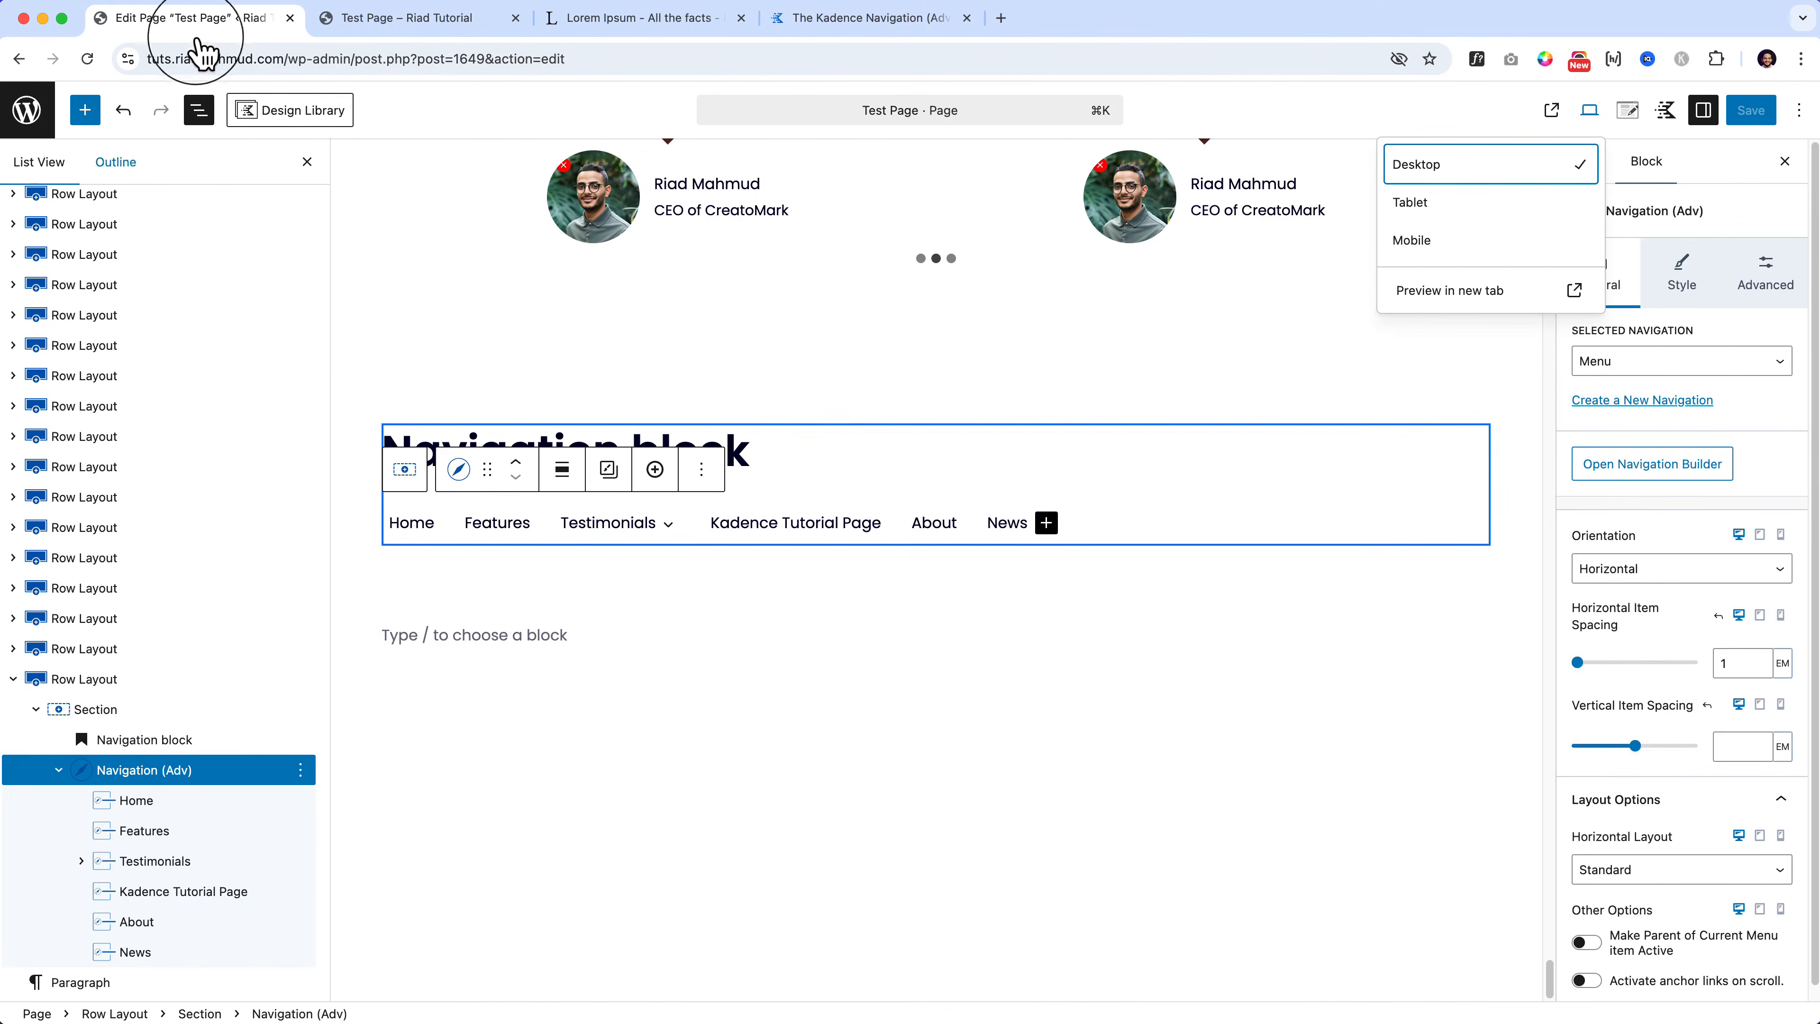
Step: Insert a Header (Adv) block below the Navigation block
click(84, 109)
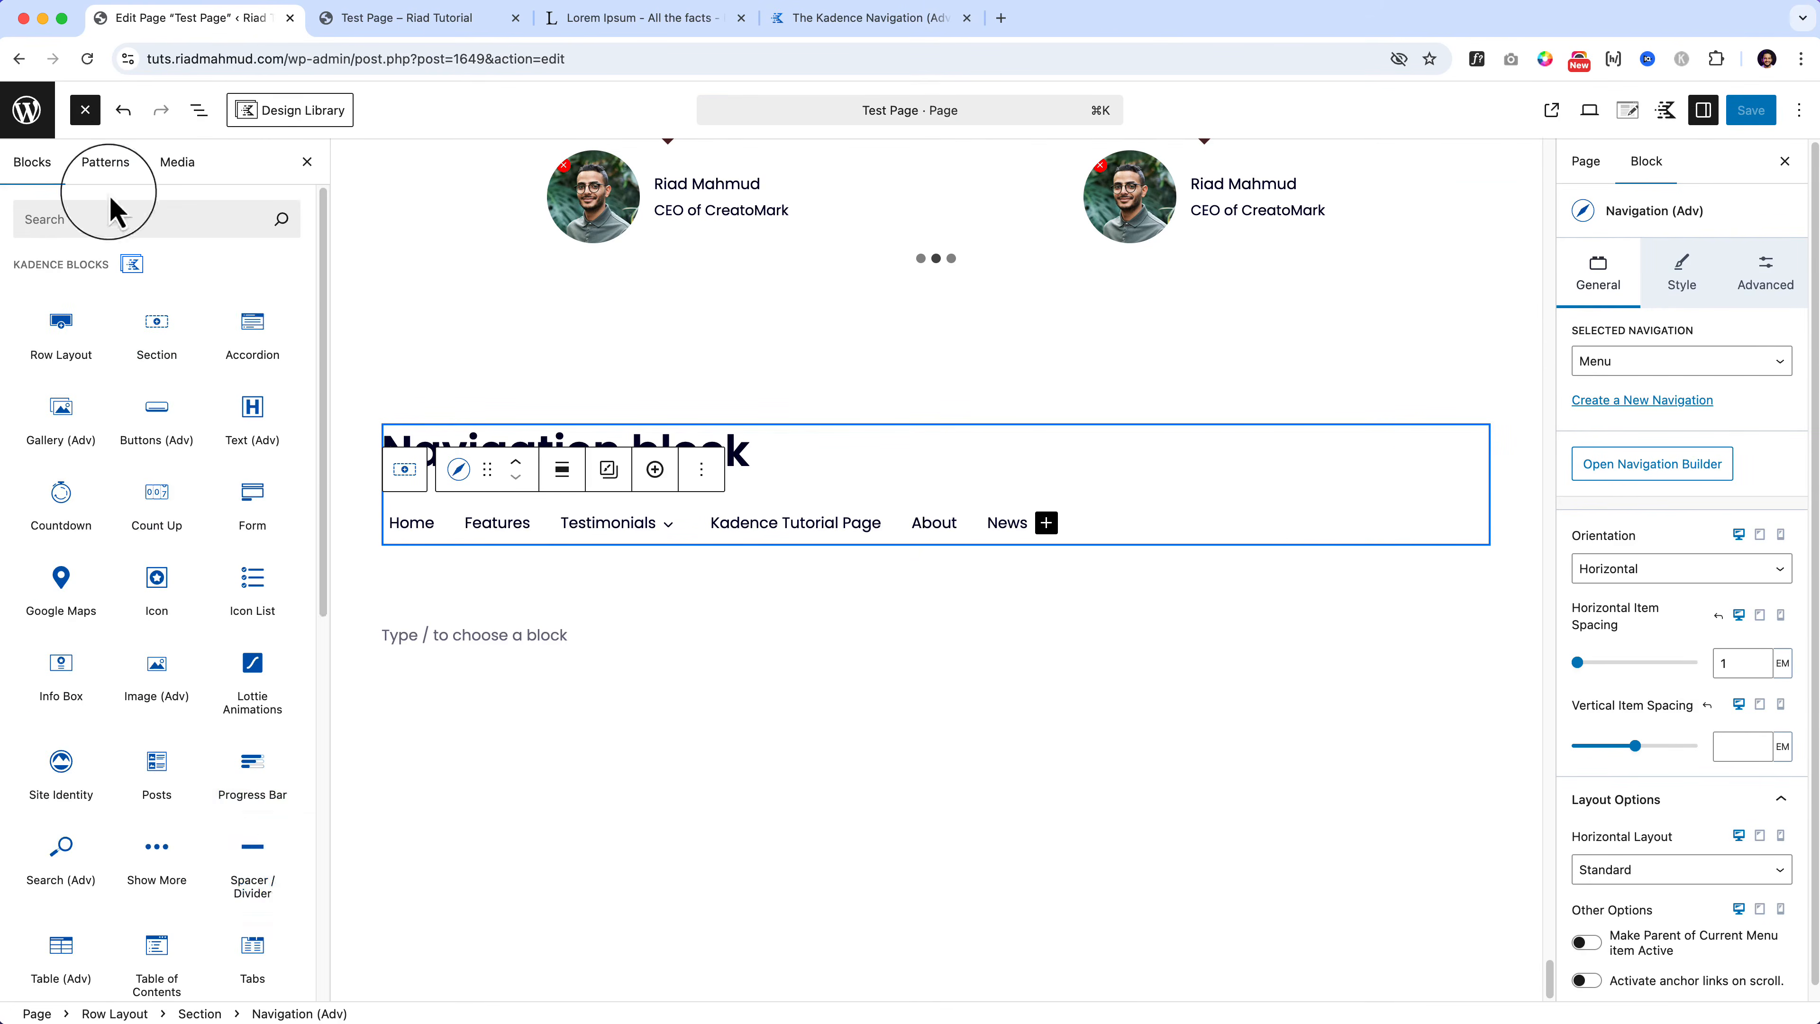
scroll(223, 866, down, 8)
scroll(223, 866, up, 4)
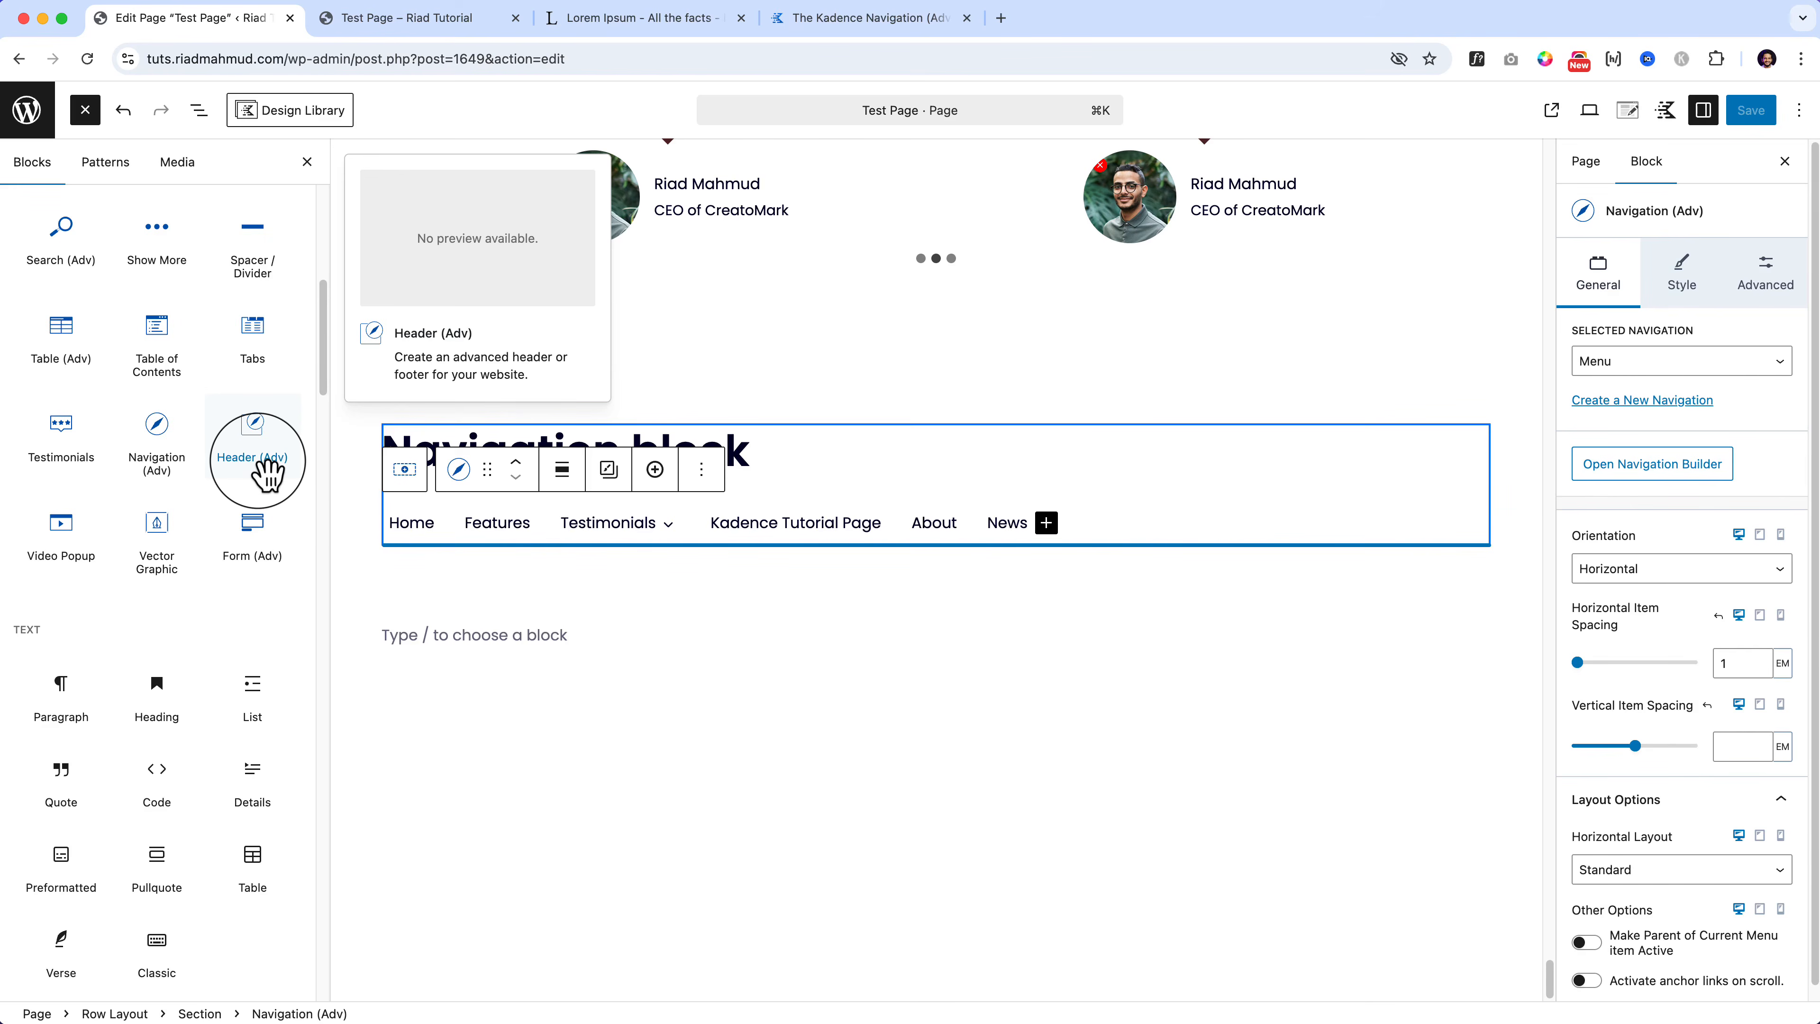
click(459, 635)
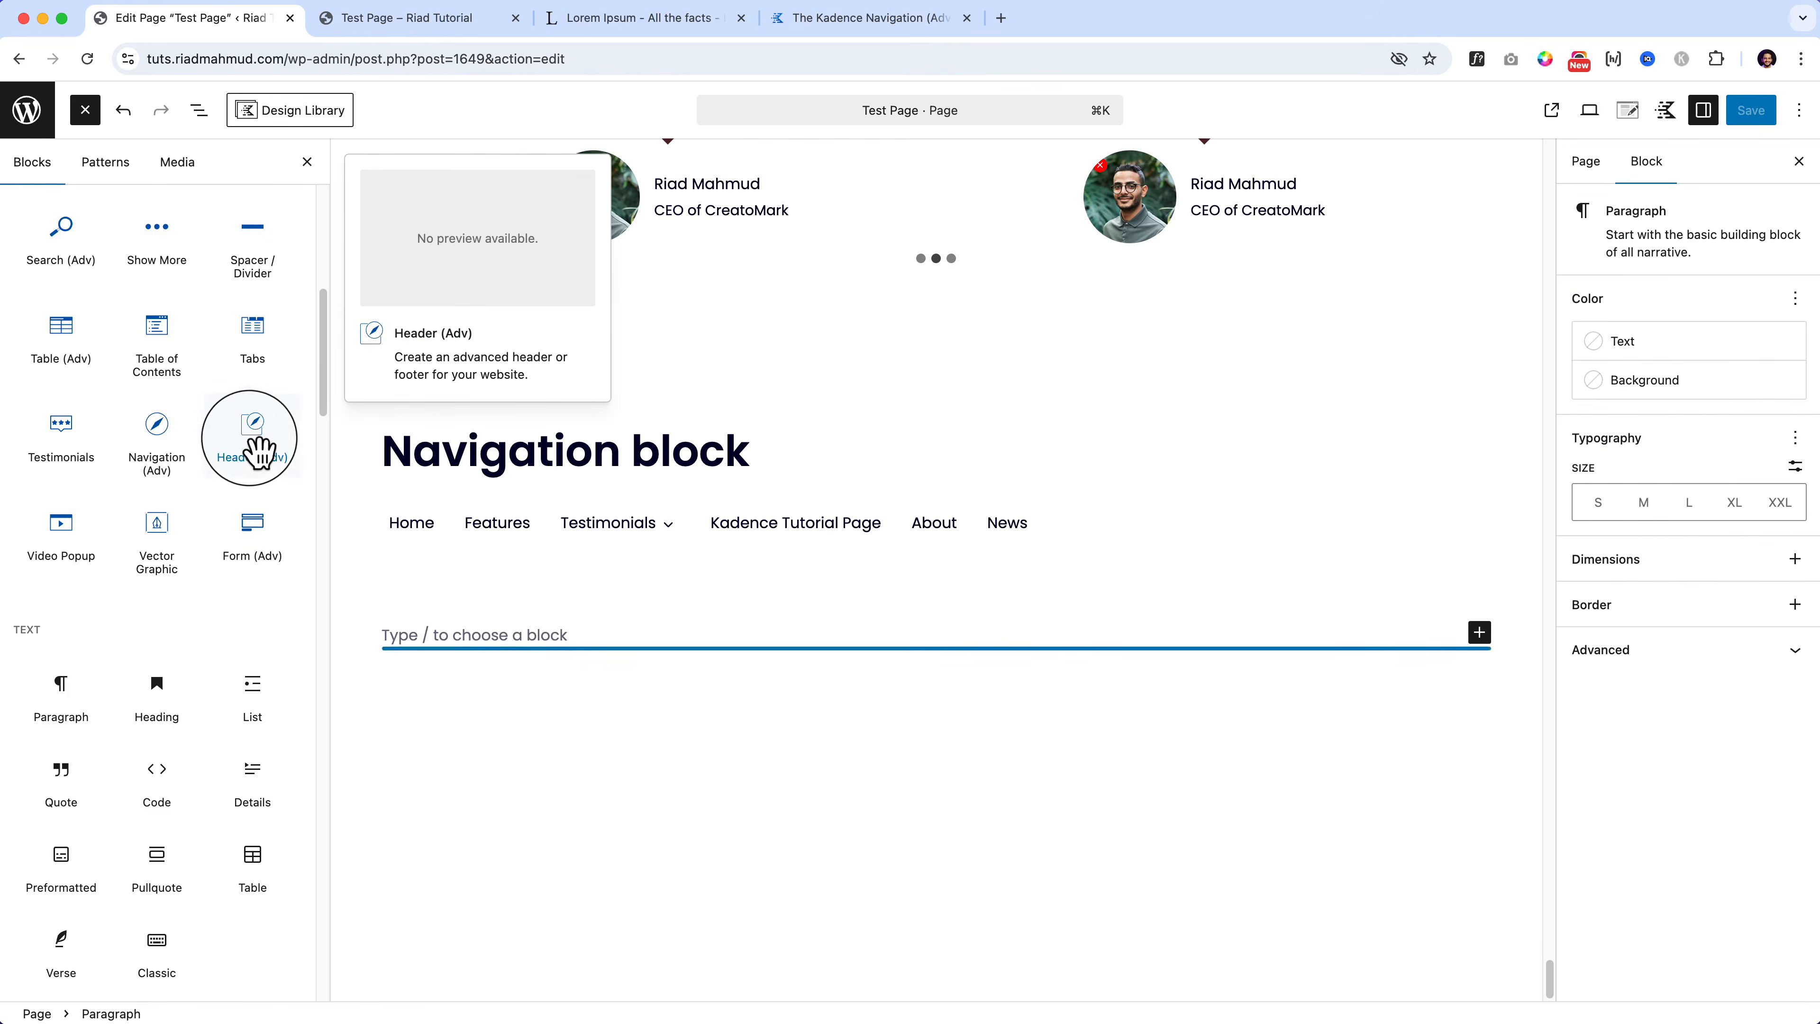
drag(254, 448, 428, 664)
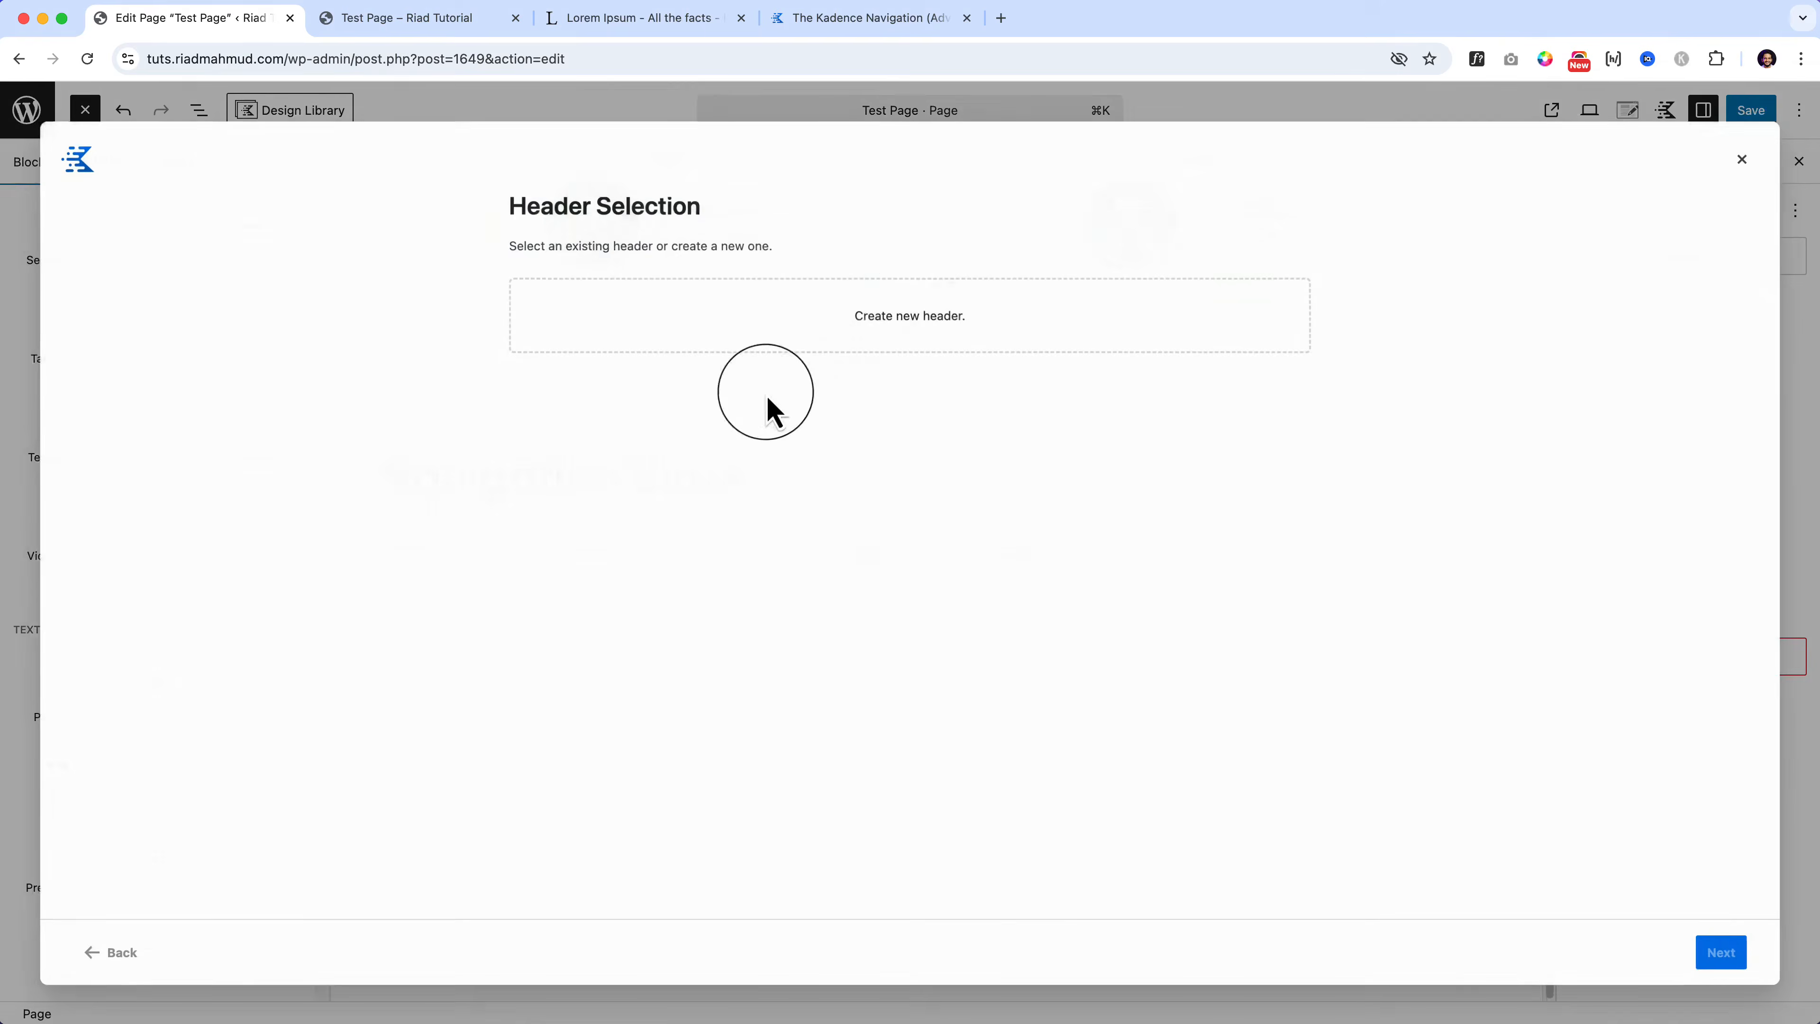
Step: Create a New Header using the Basic 1 desktop layout and Mobile 2 mobile layout
click(877, 329)
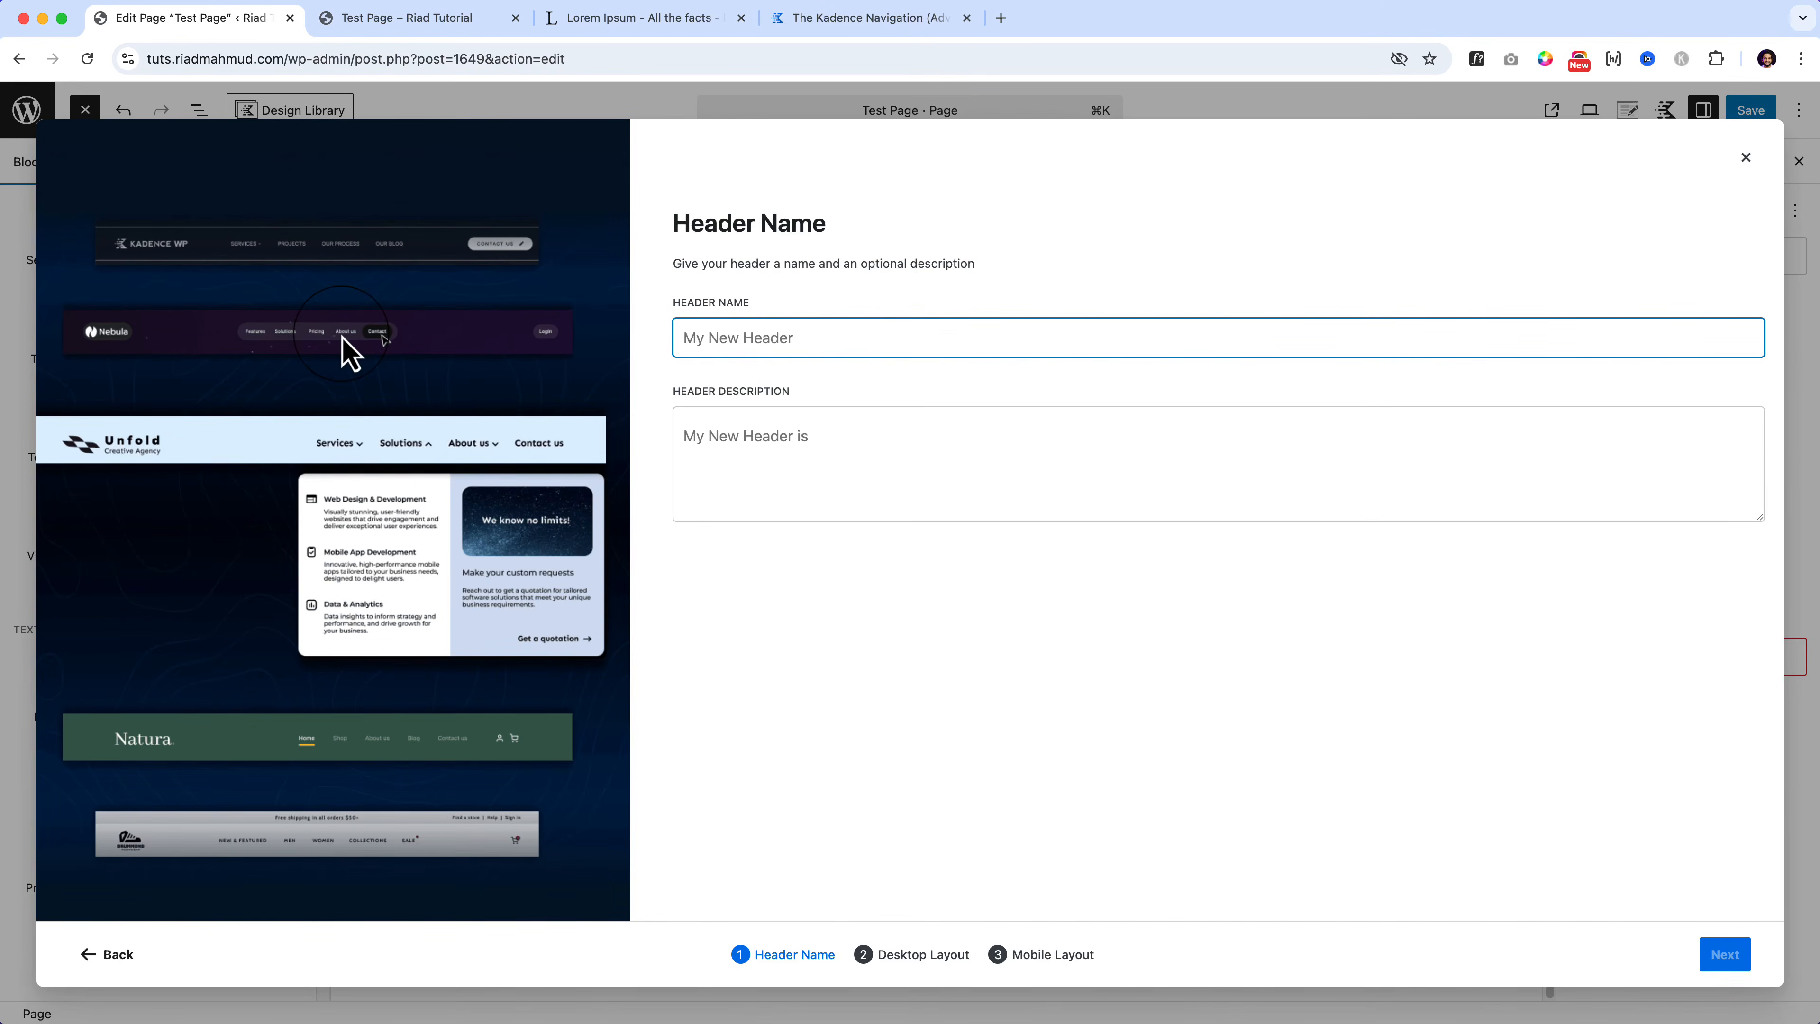
click(738, 352)
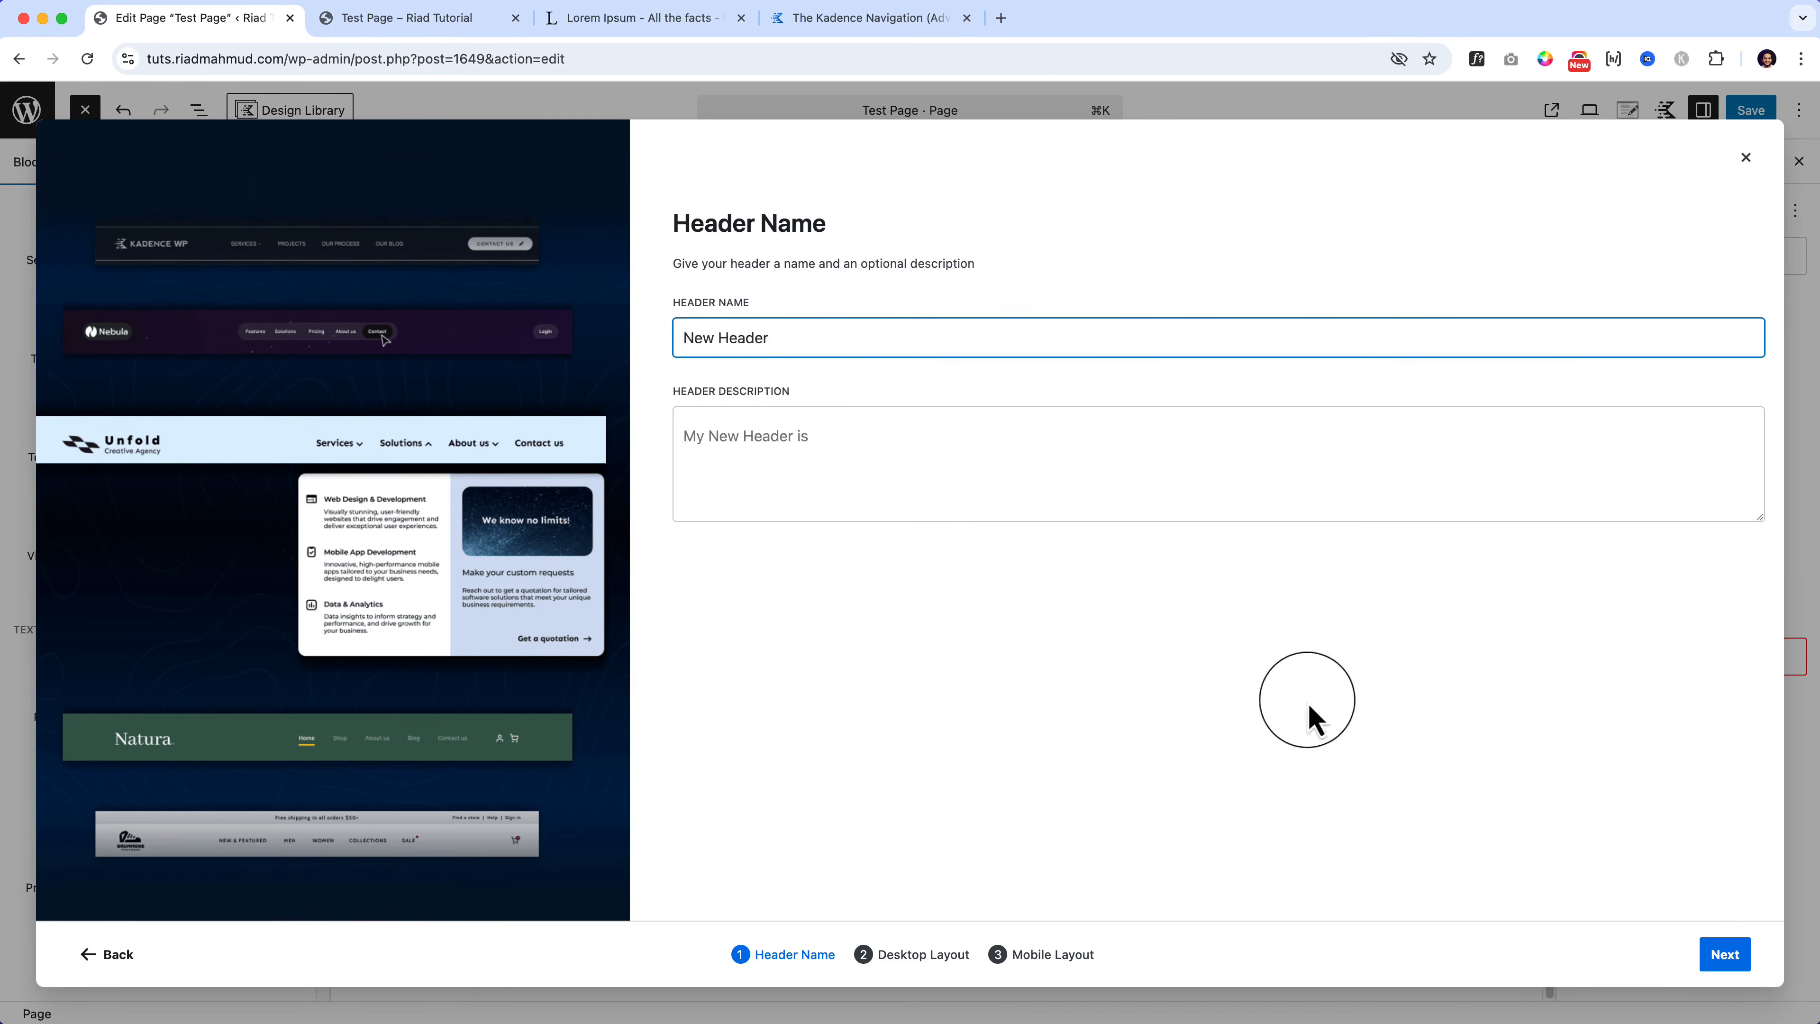
click(1726, 955)
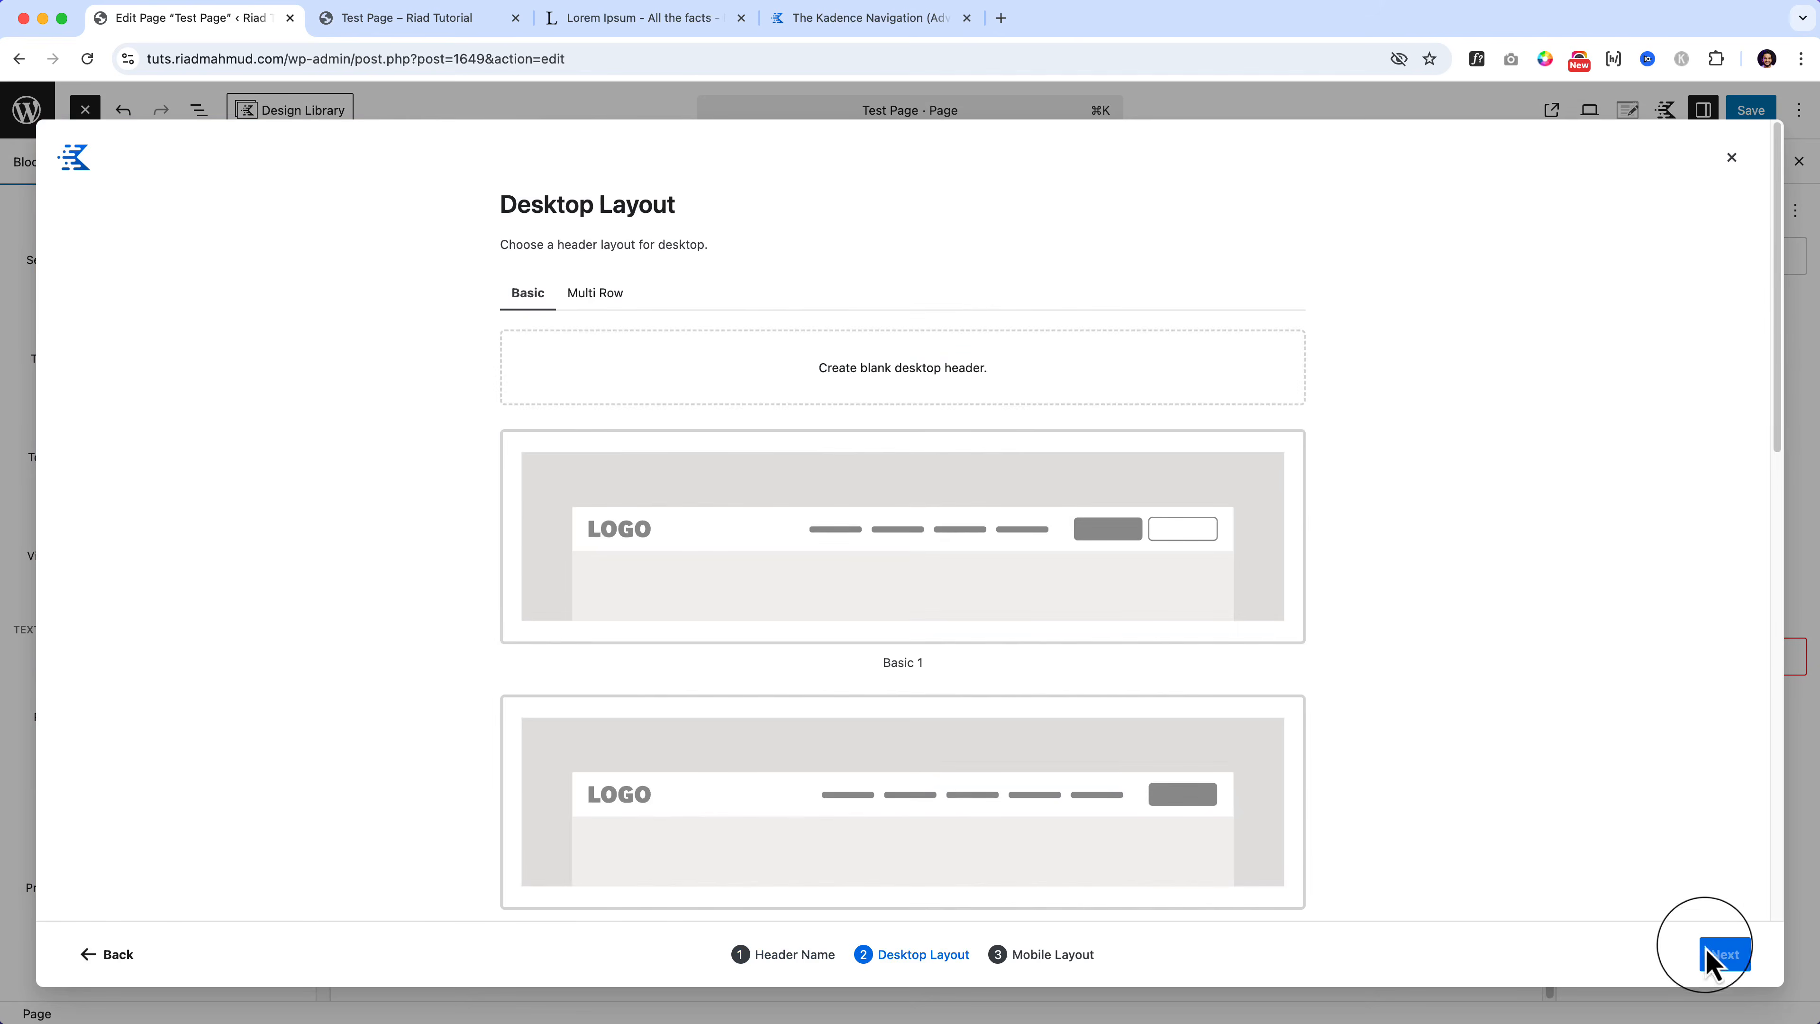
click(918, 584)
click(1203, 556)
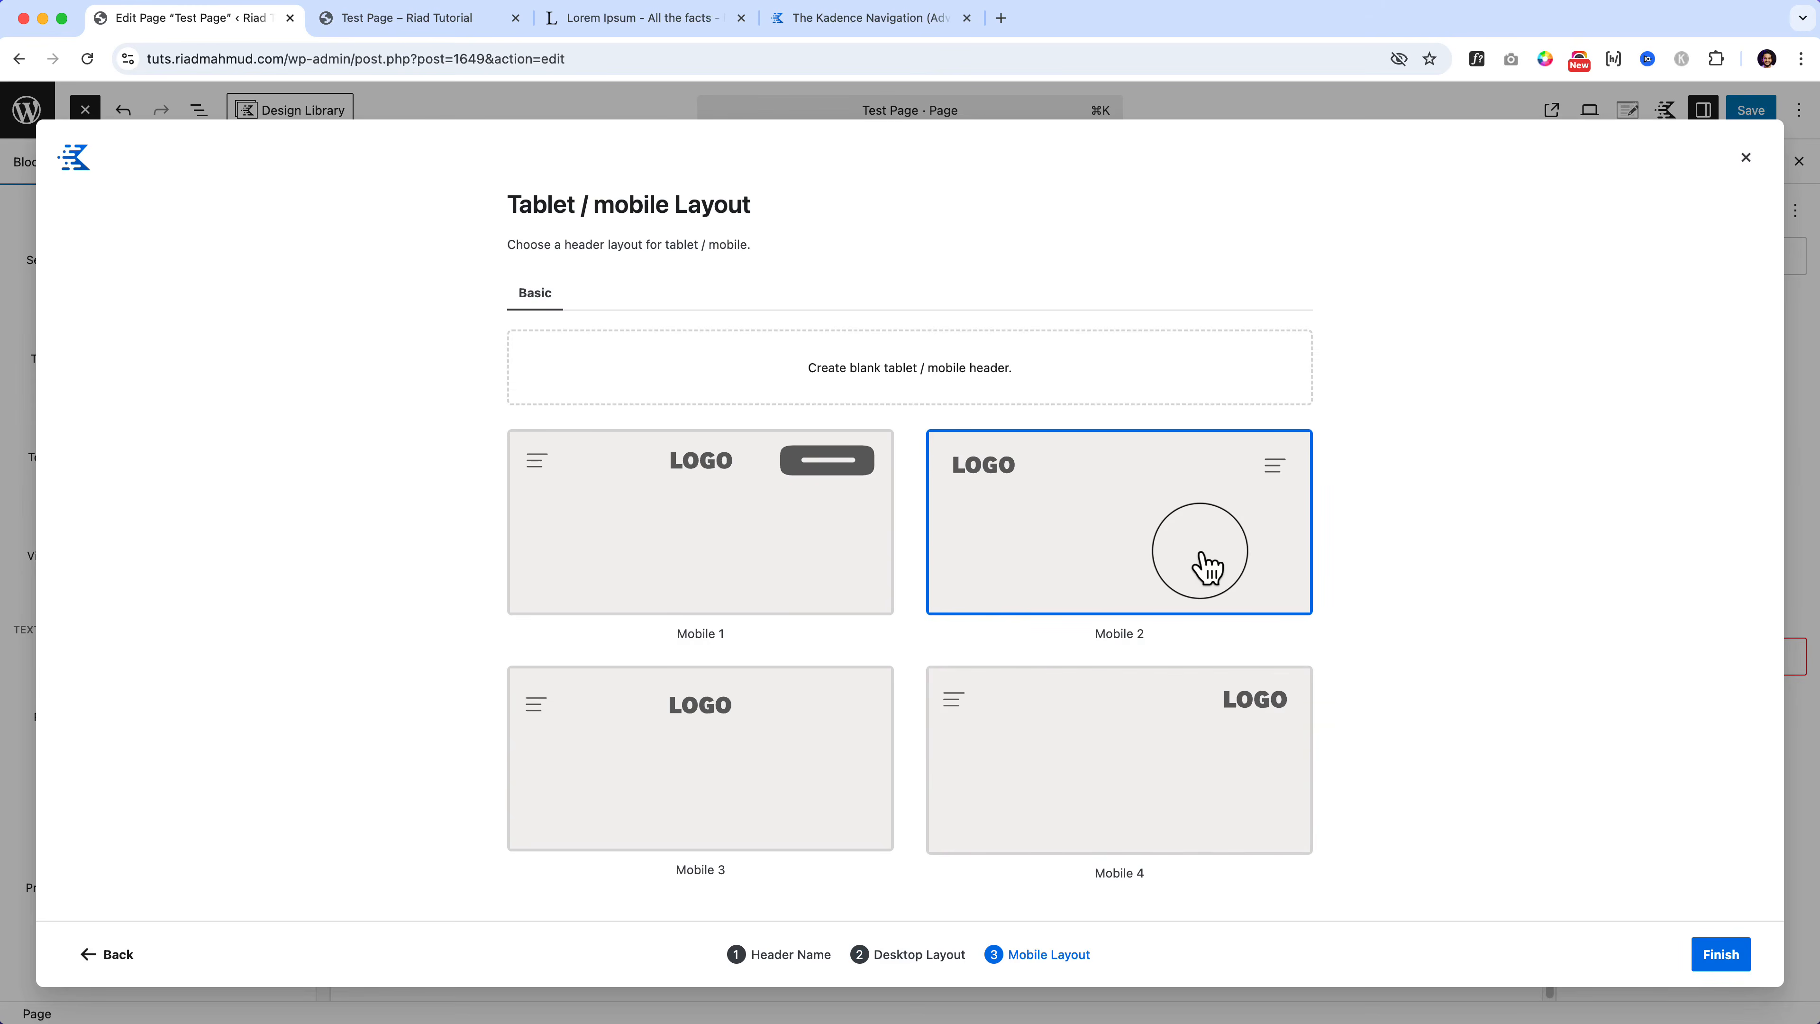
click(817, 556)
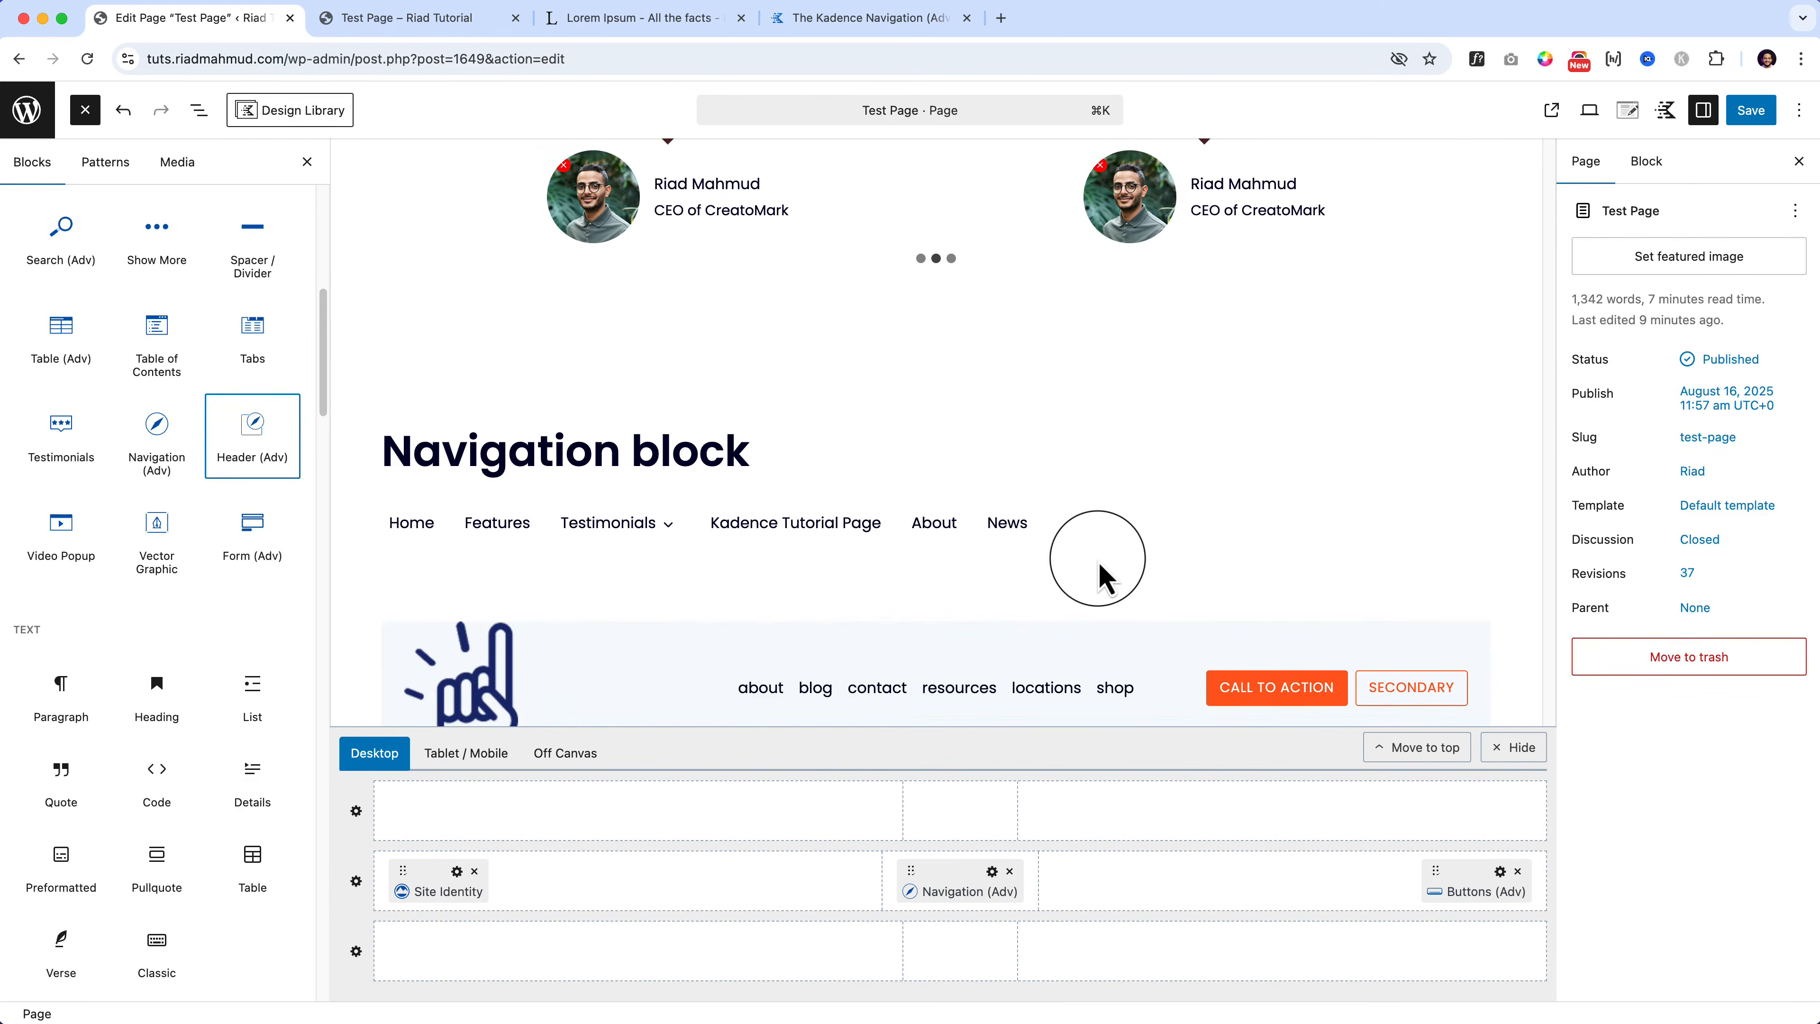
scroll(1102, 573, down, 1)
scroll(932, 670, down, 2)
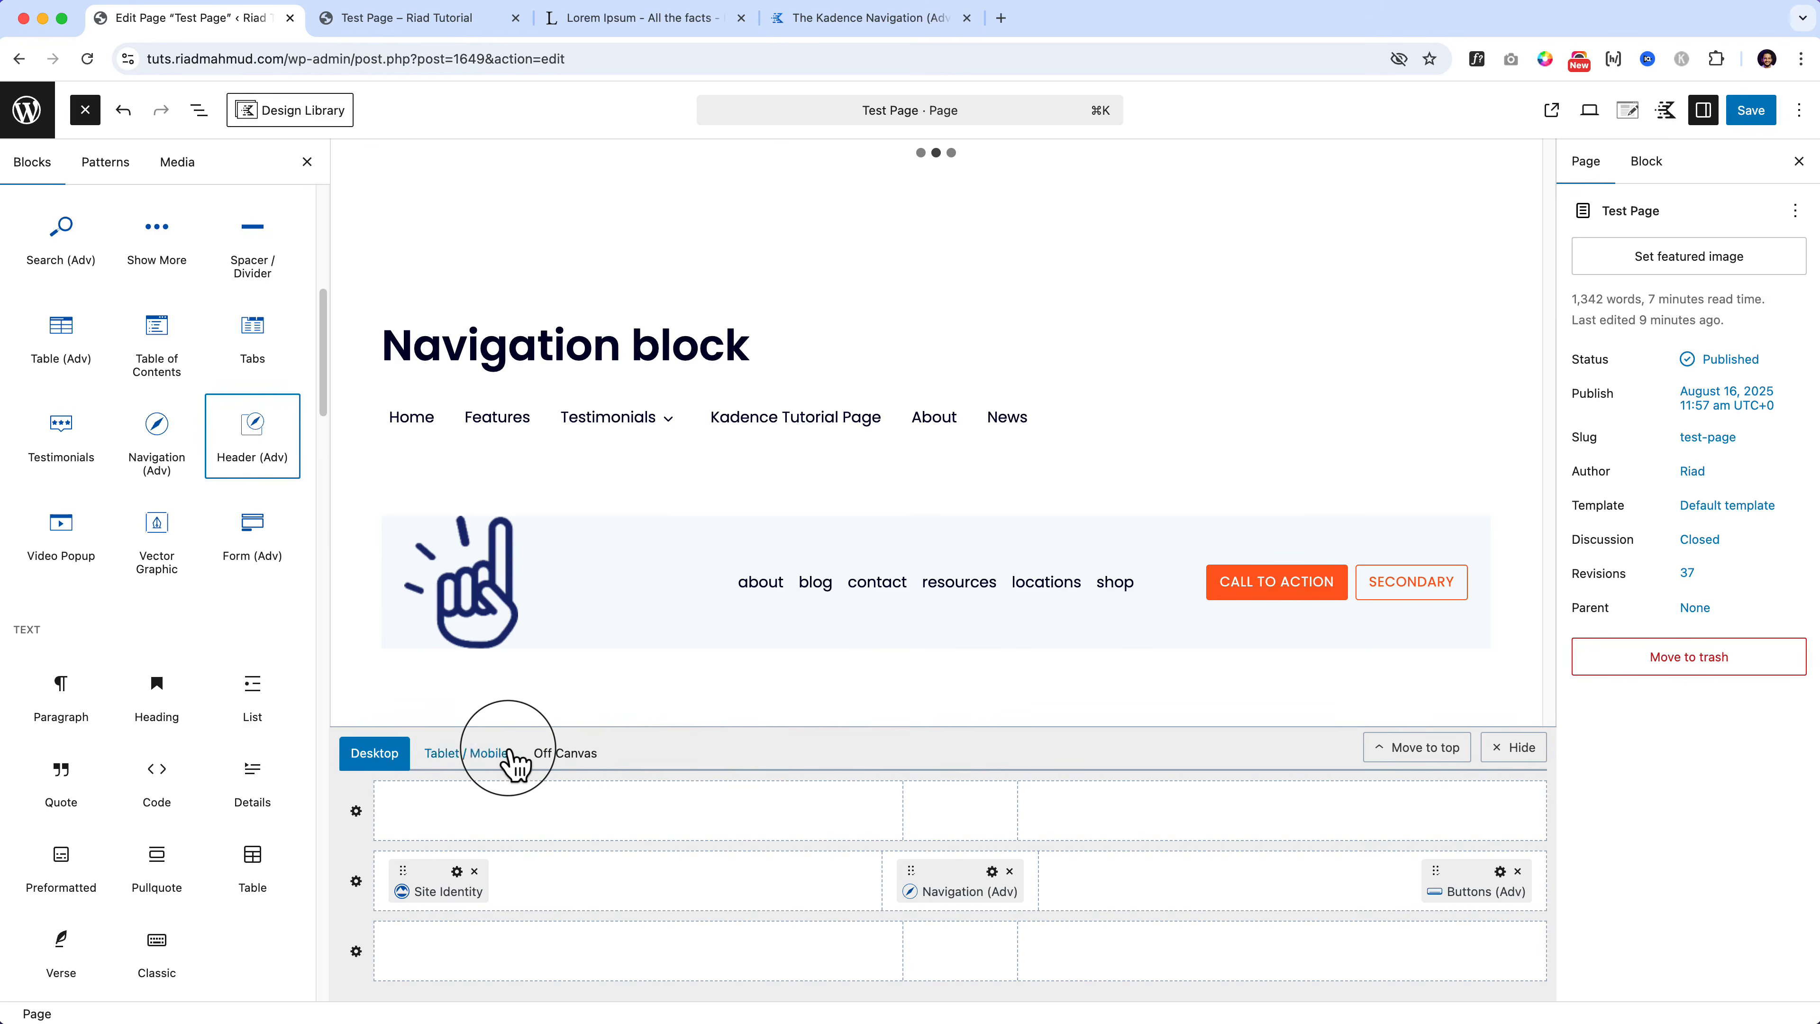
click(468, 753)
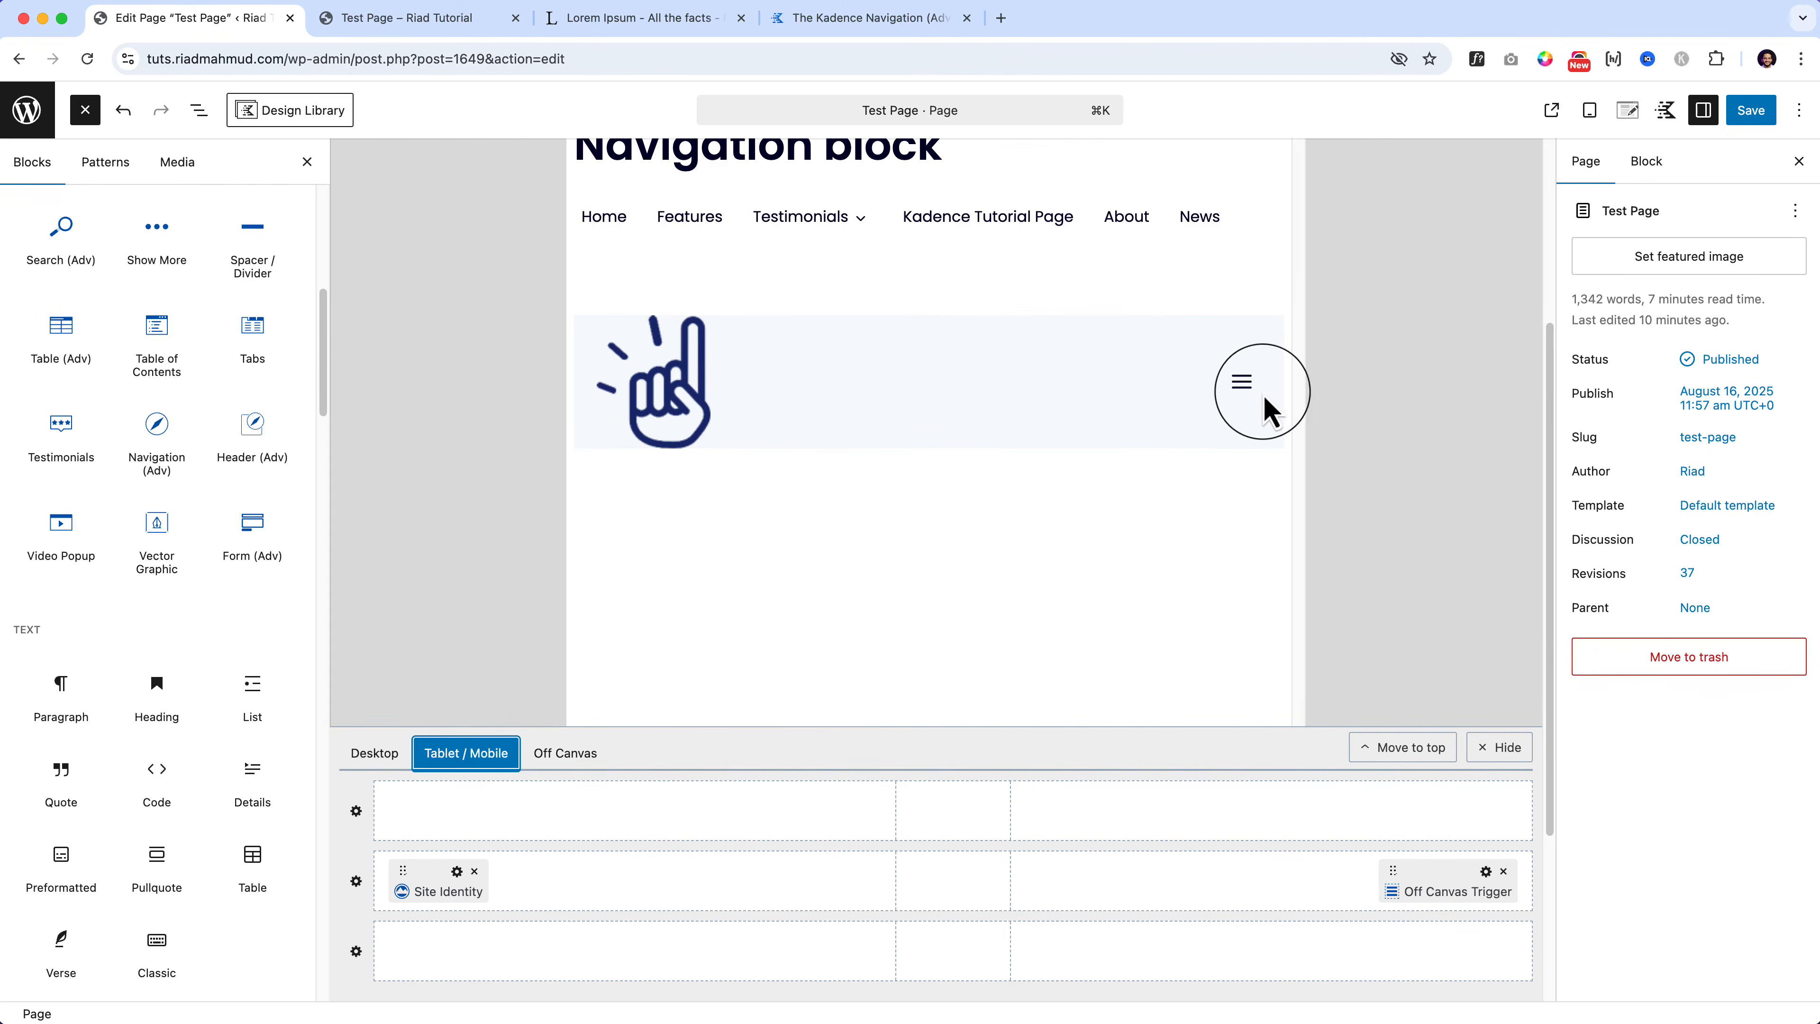
click(1247, 391)
click(1247, 391)
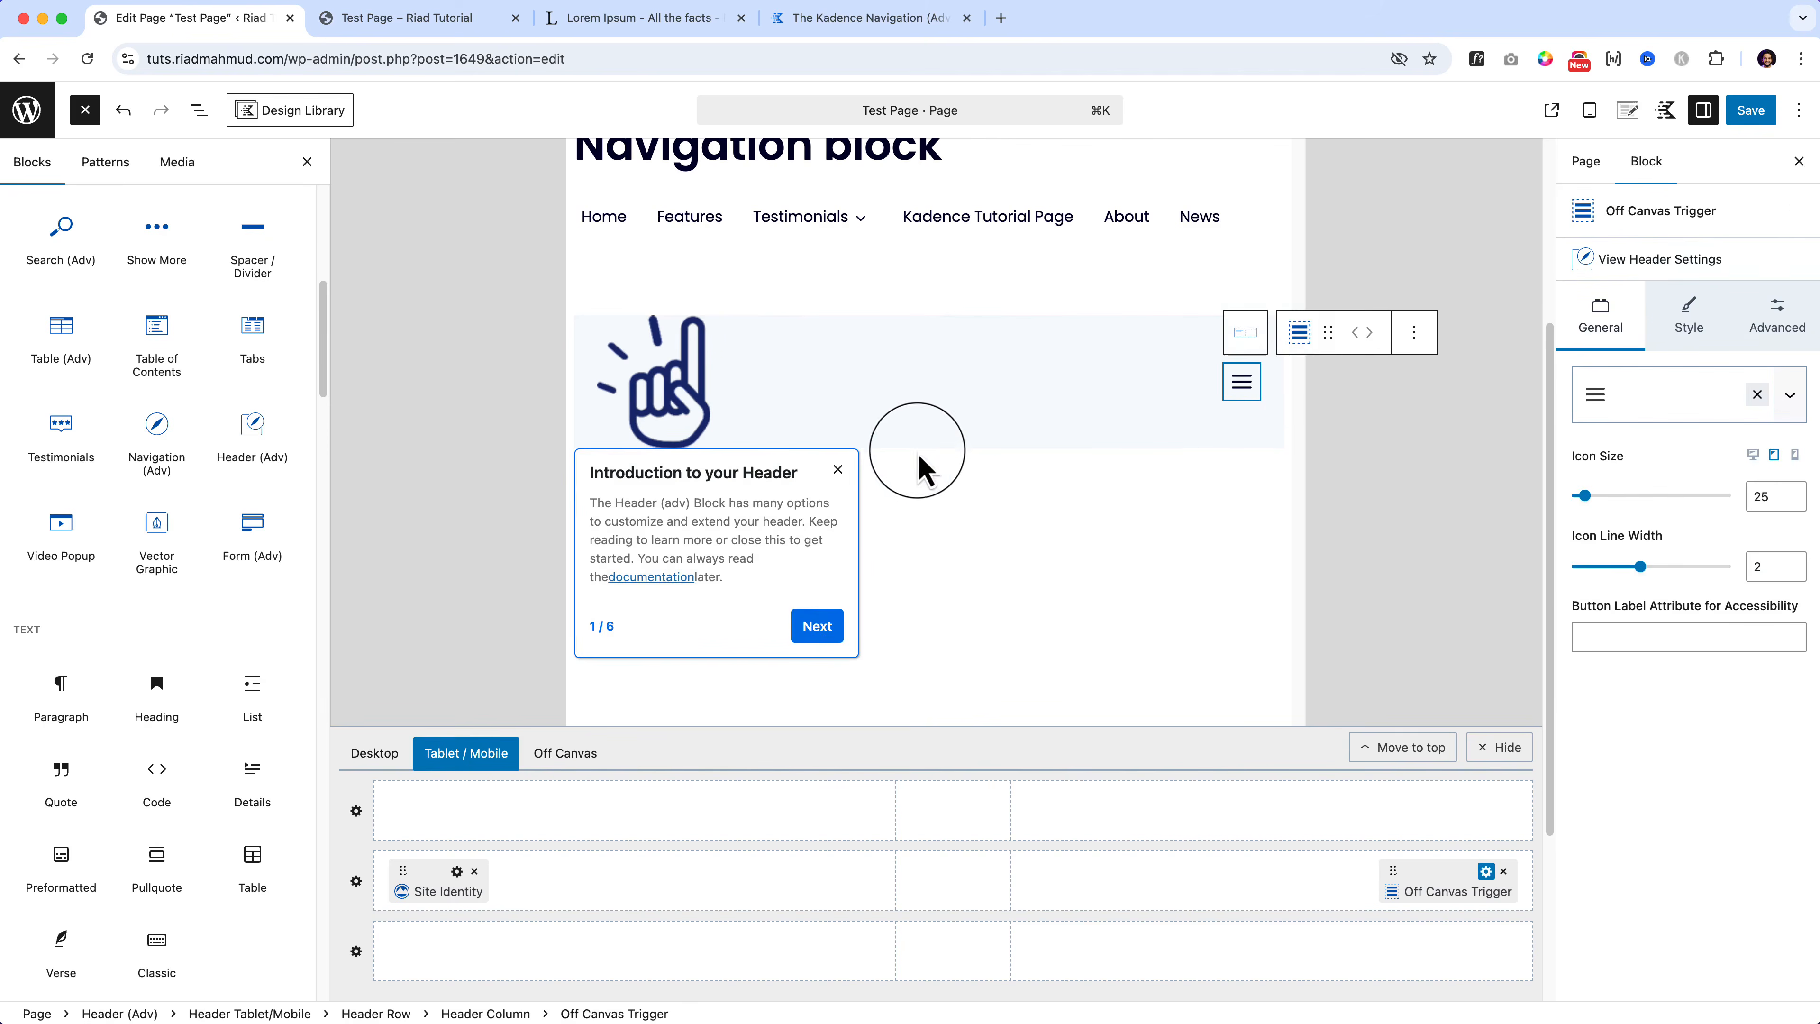
click(838, 469)
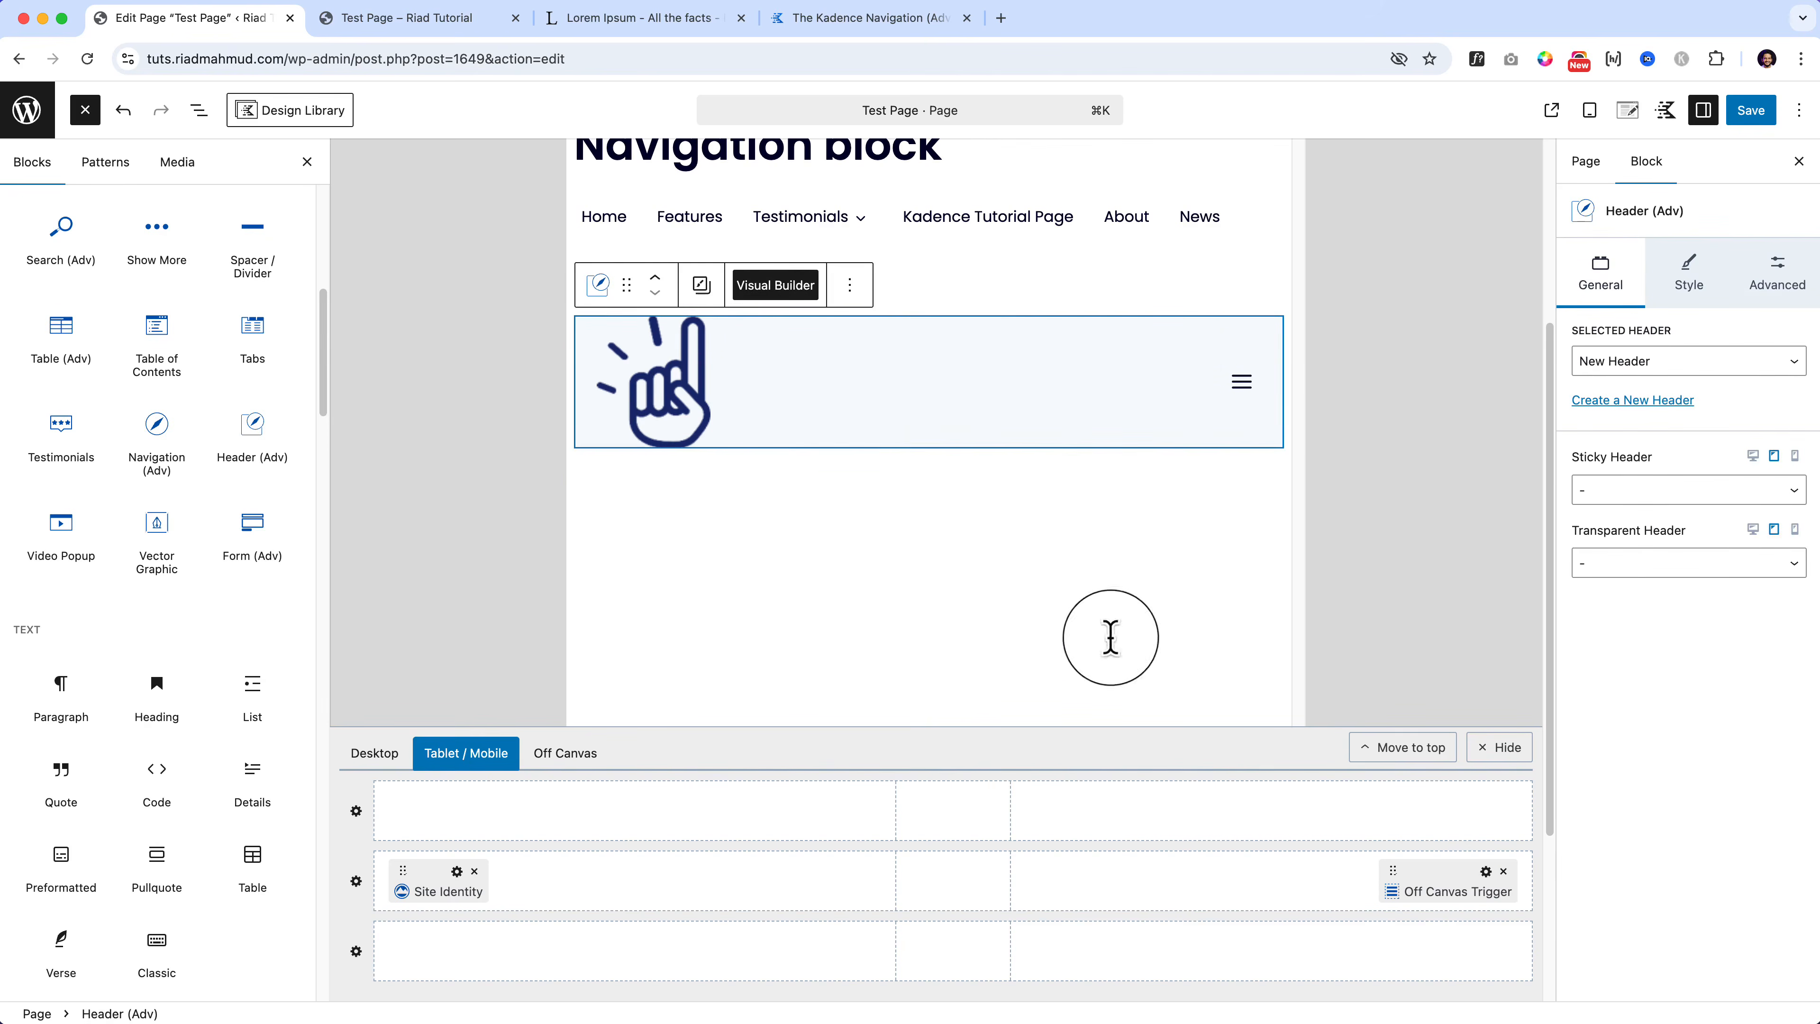
click(1486, 871)
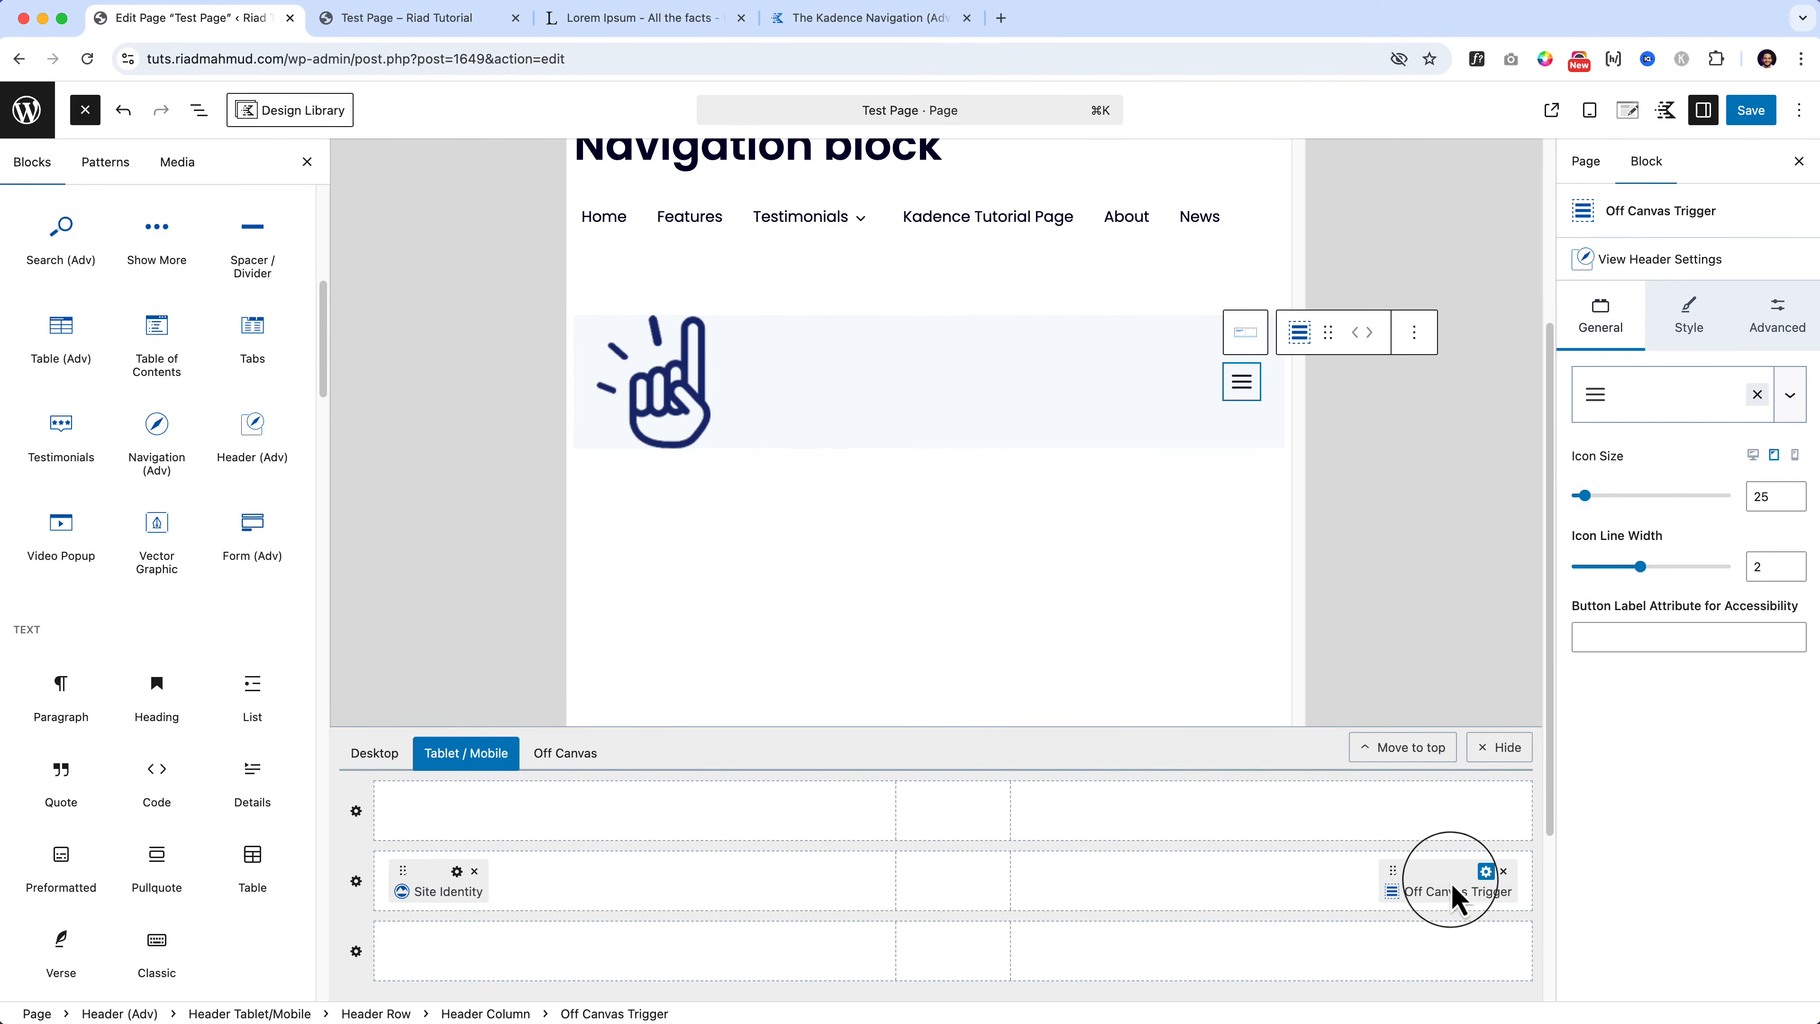
click(1655, 406)
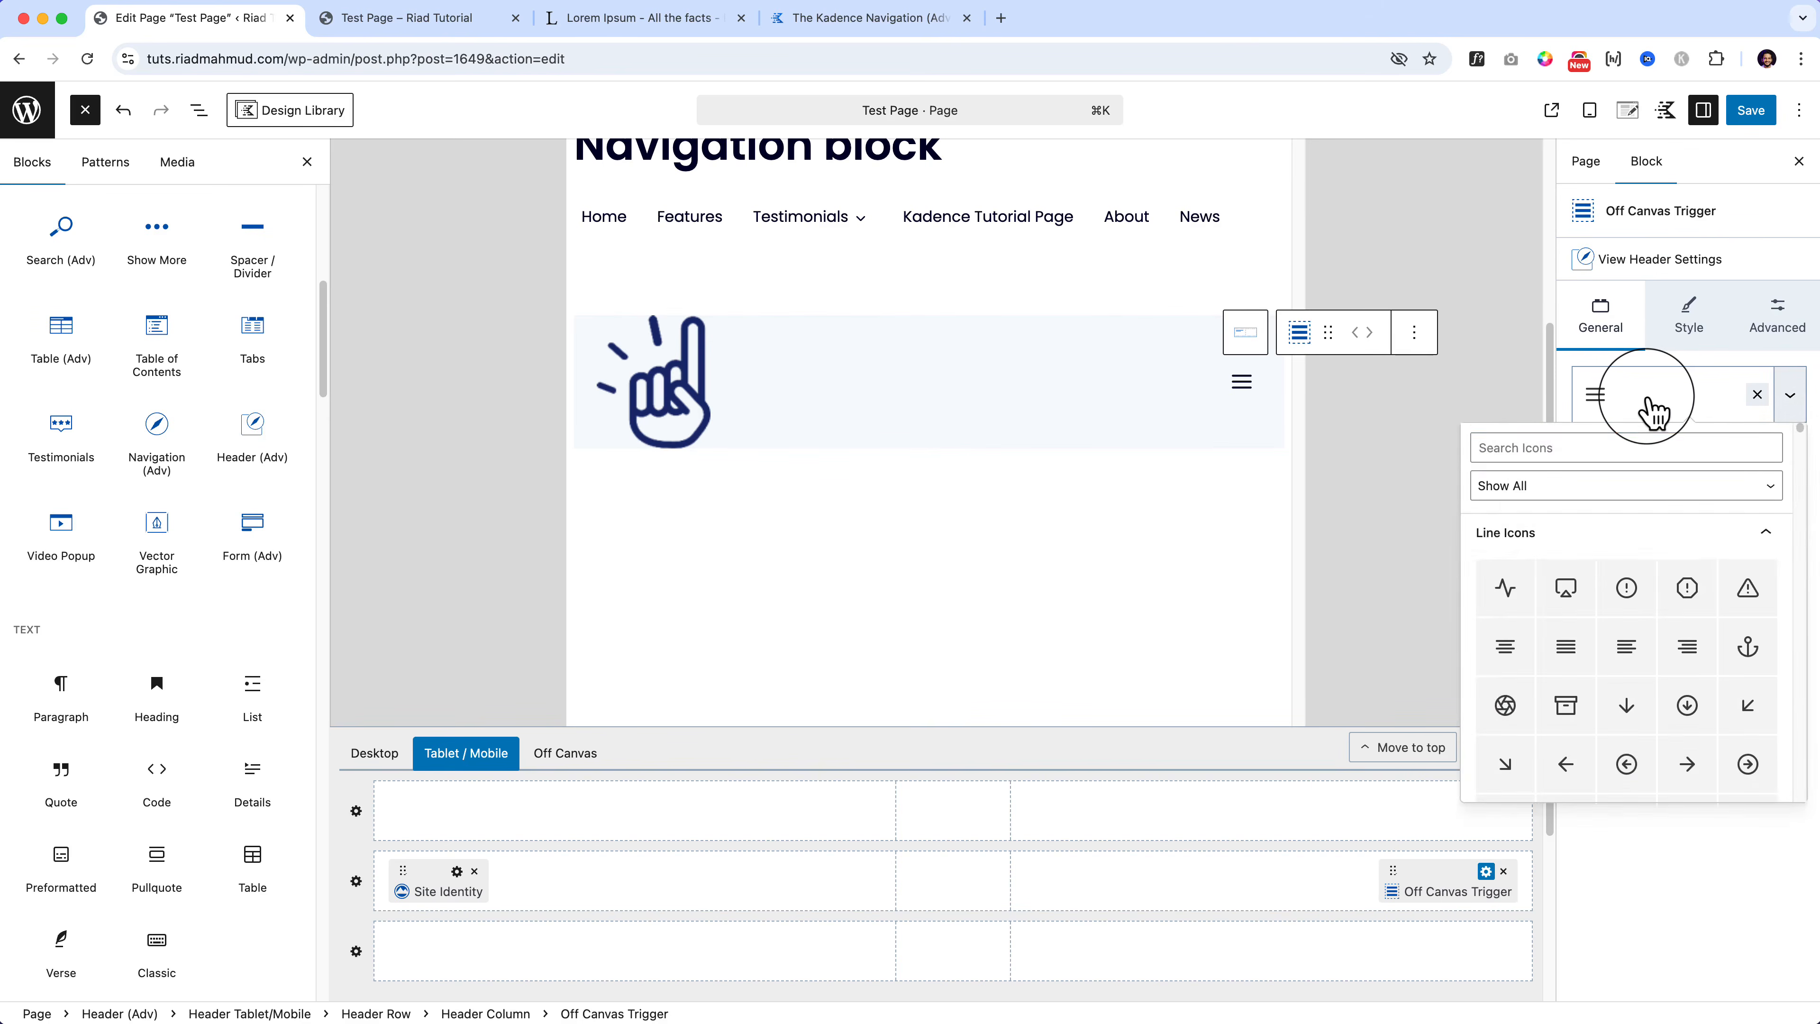
click(1653, 410)
scroll(937, 258, up, 3)
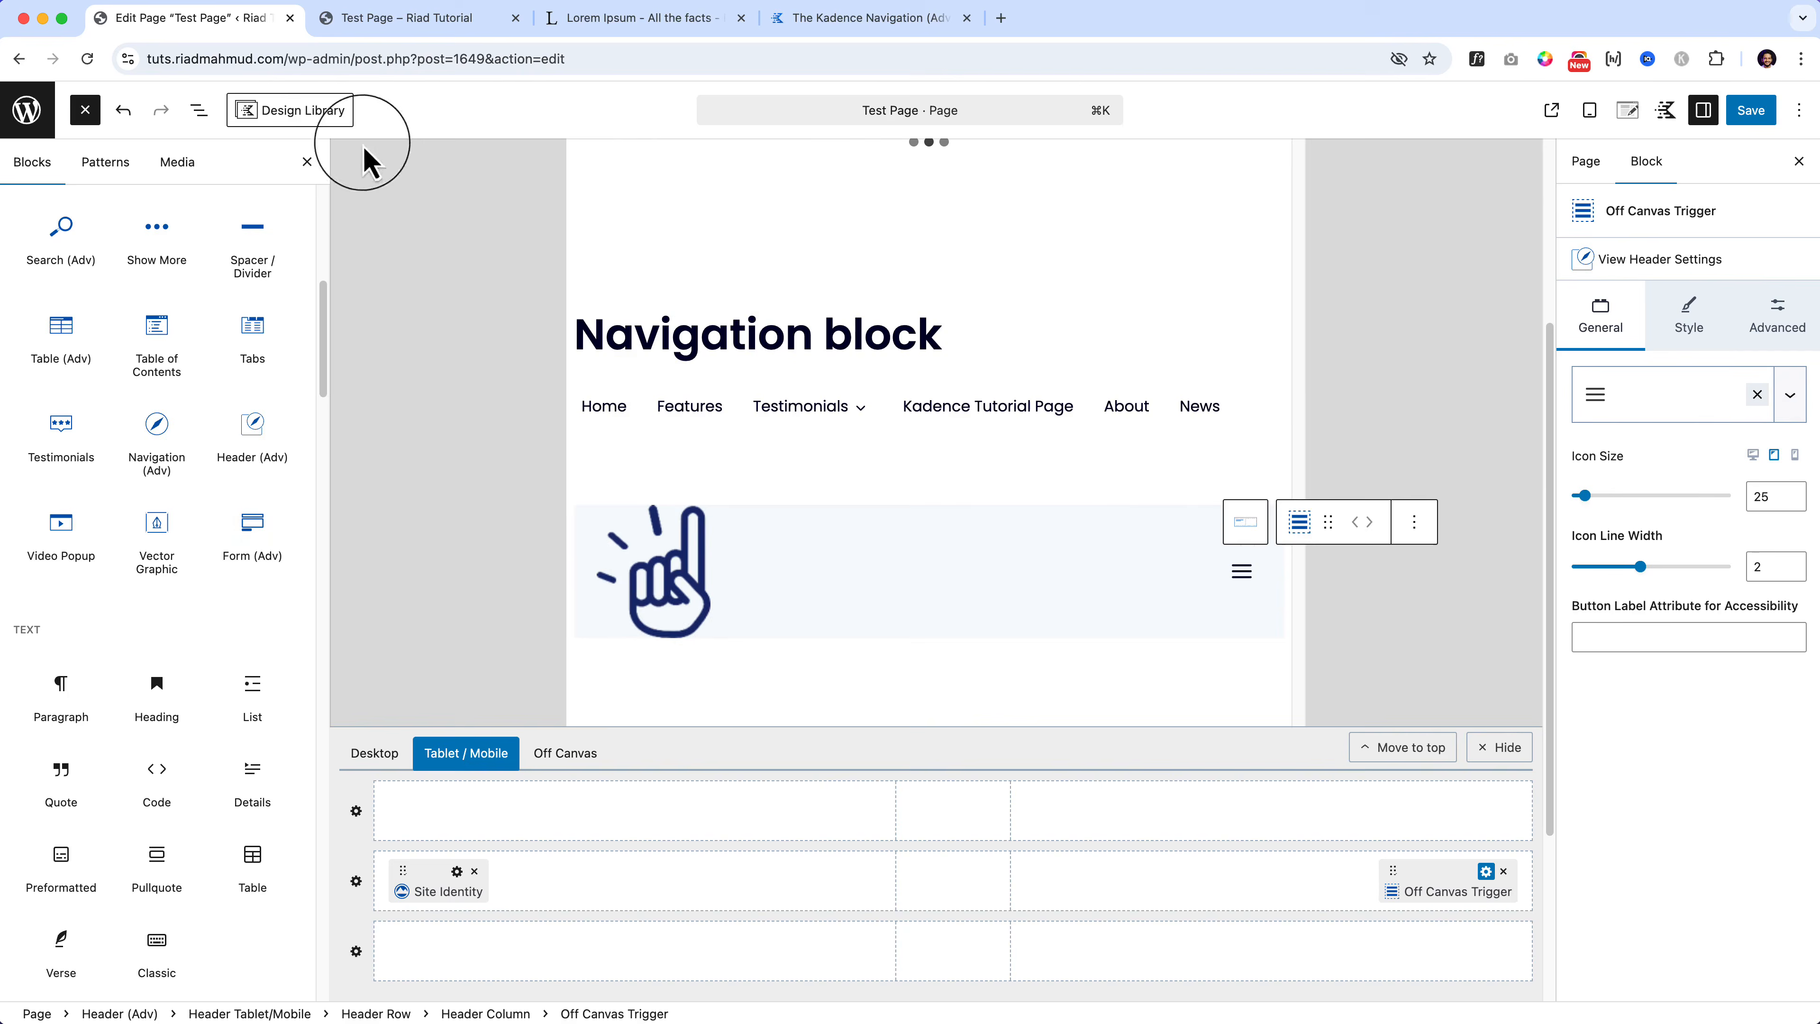
click(199, 109)
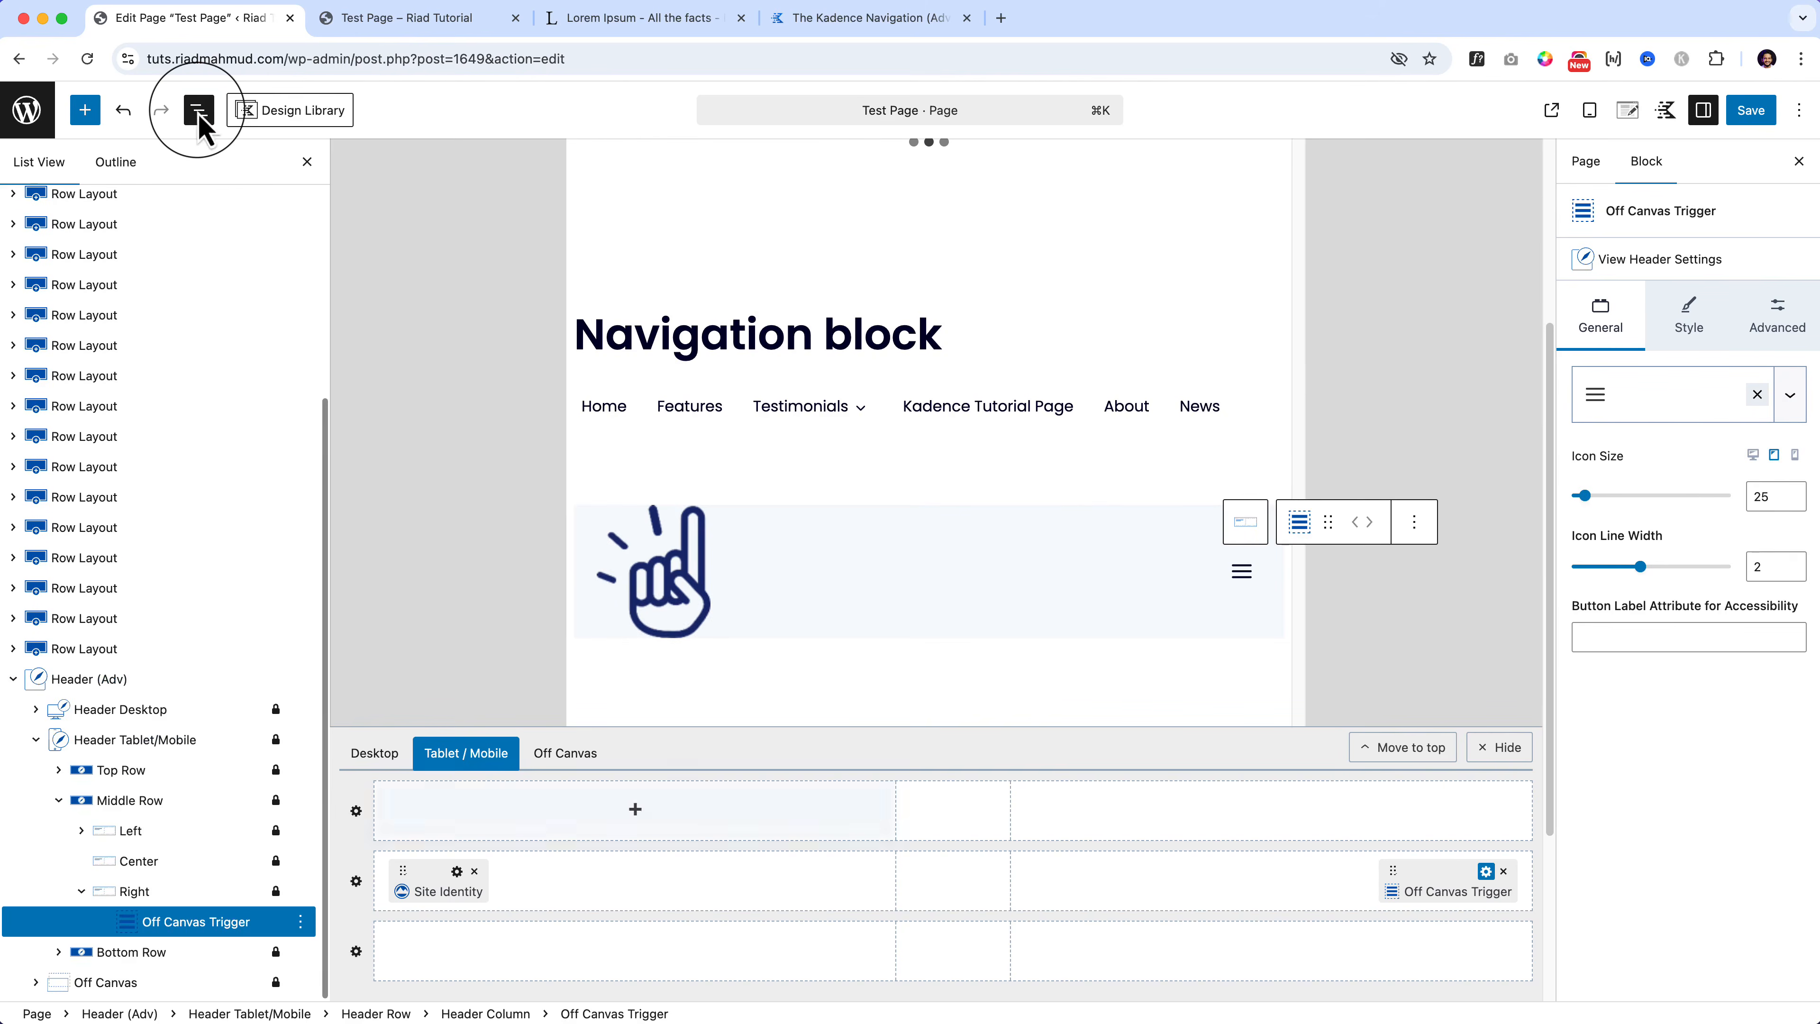
click(1586, 111)
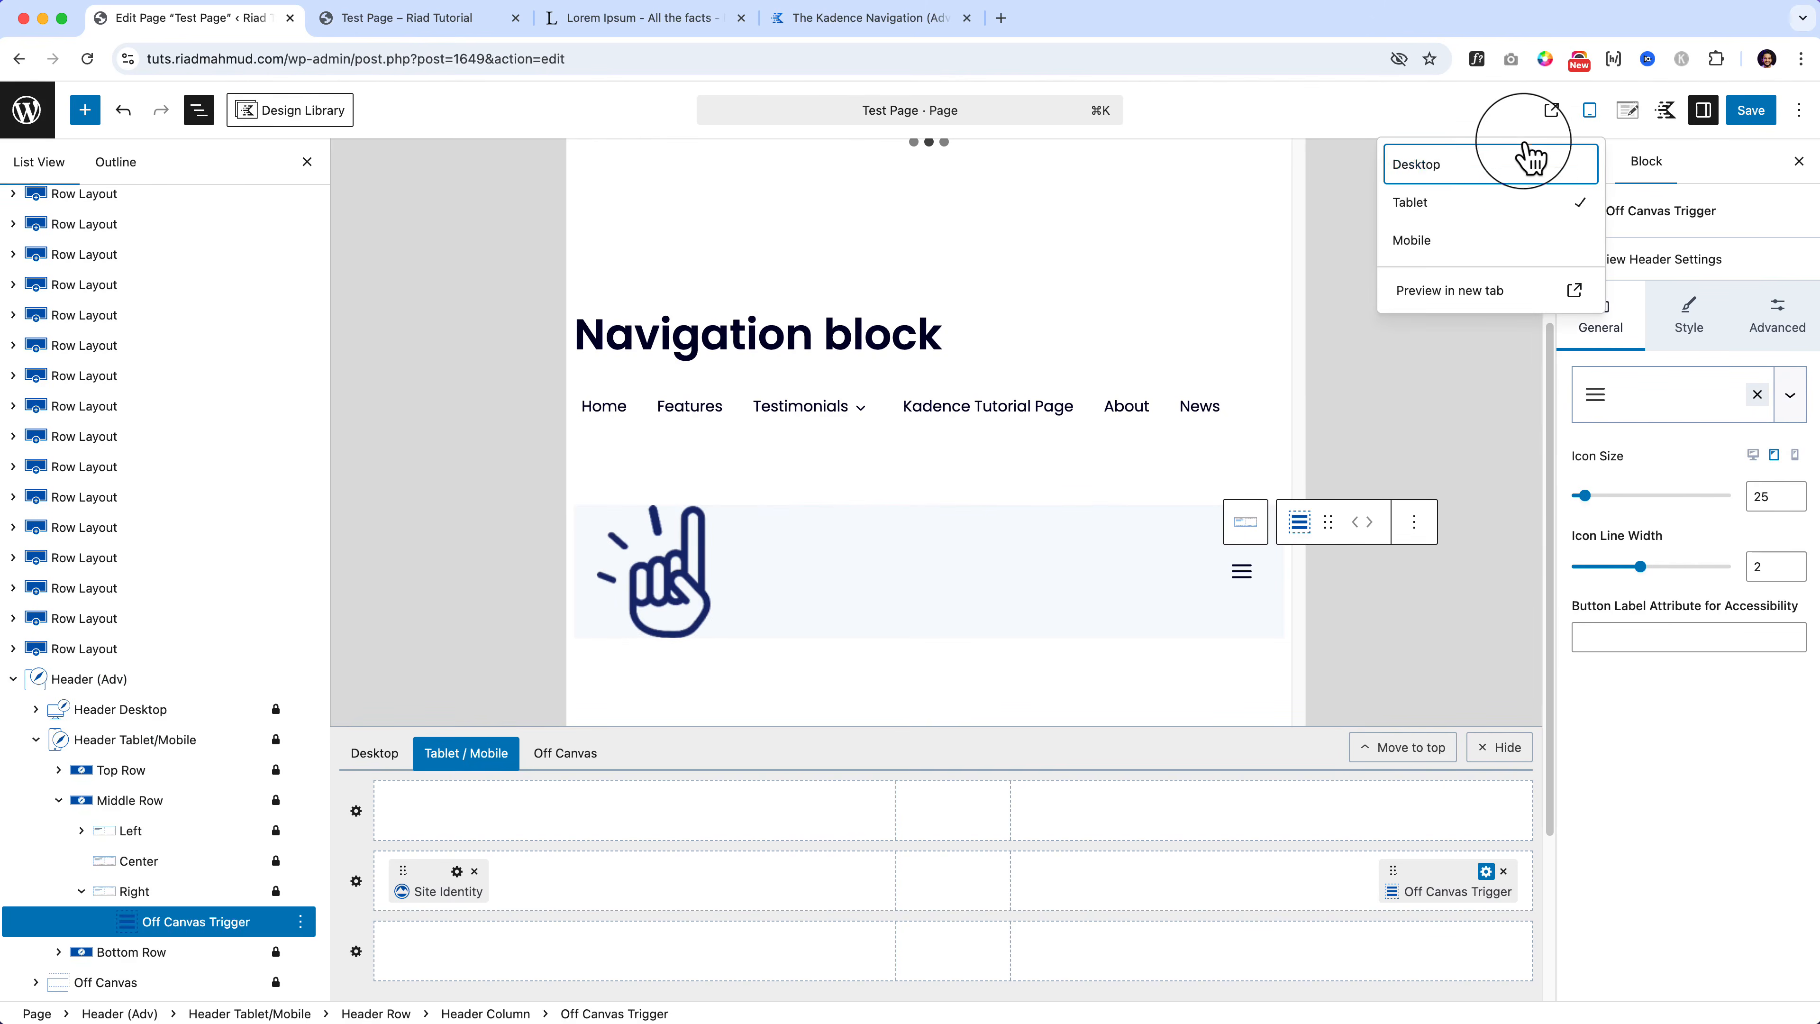
click(1490, 166)
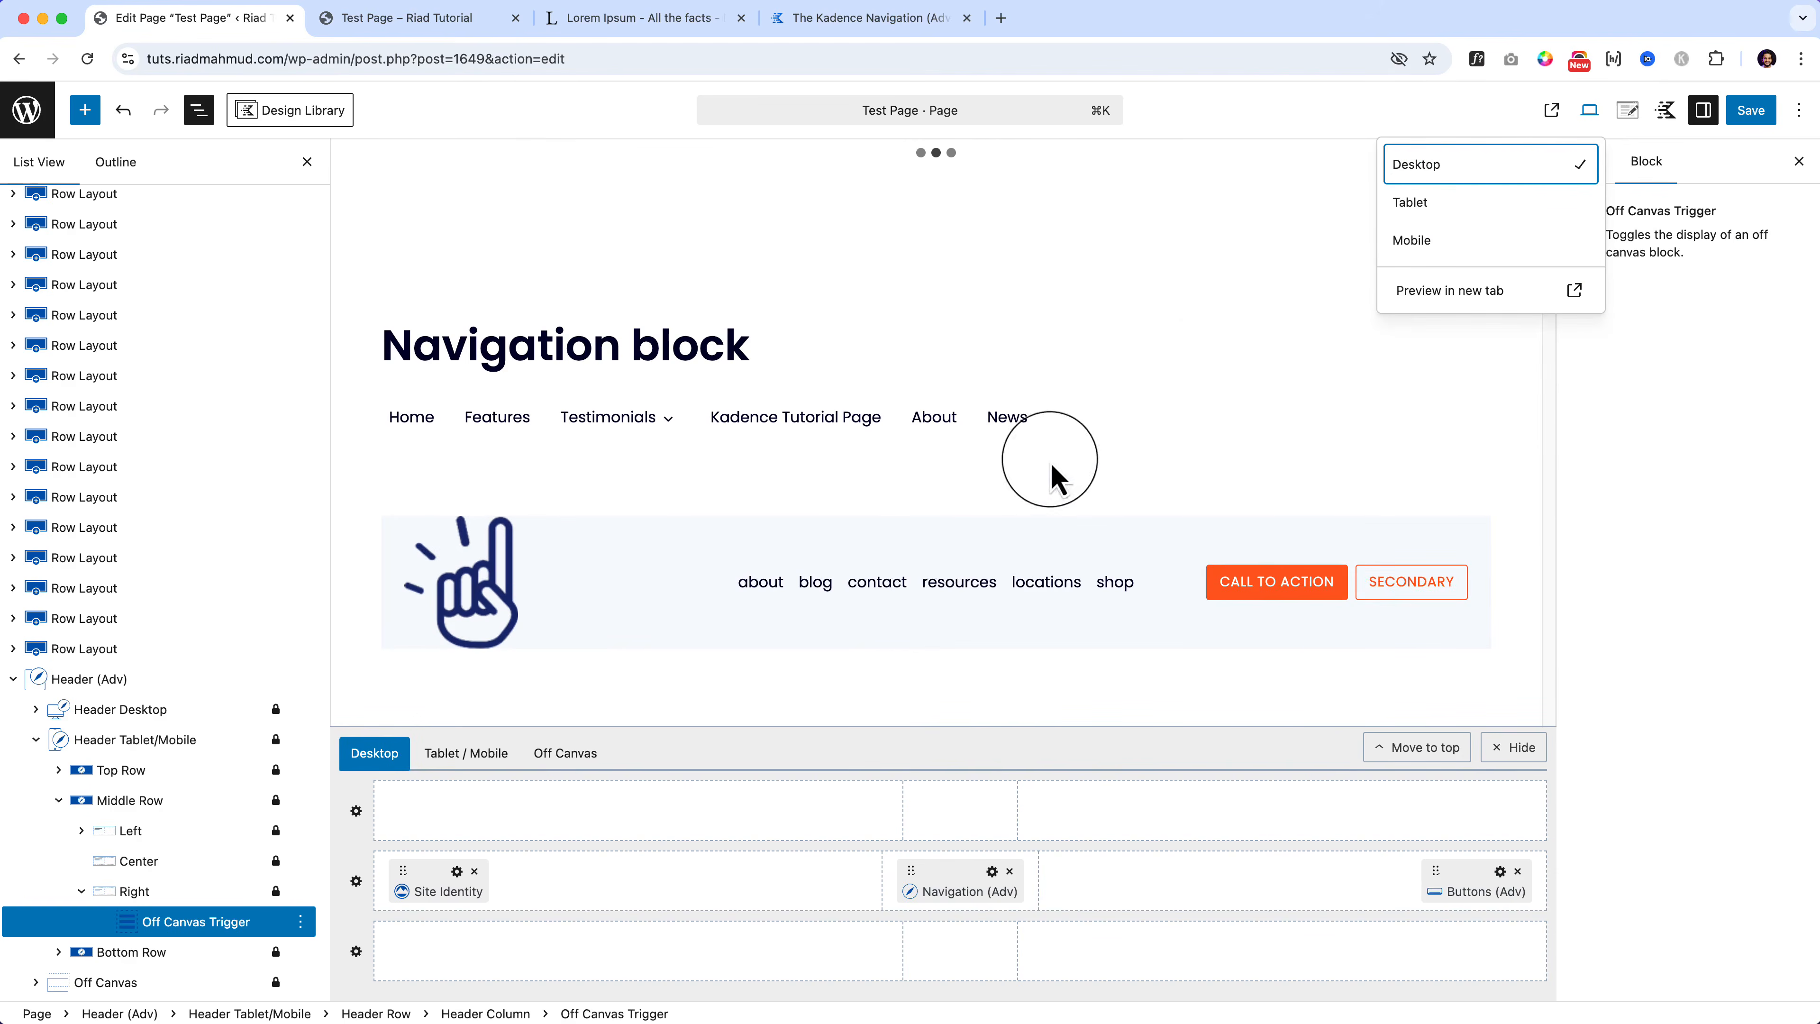
click(868, 596)
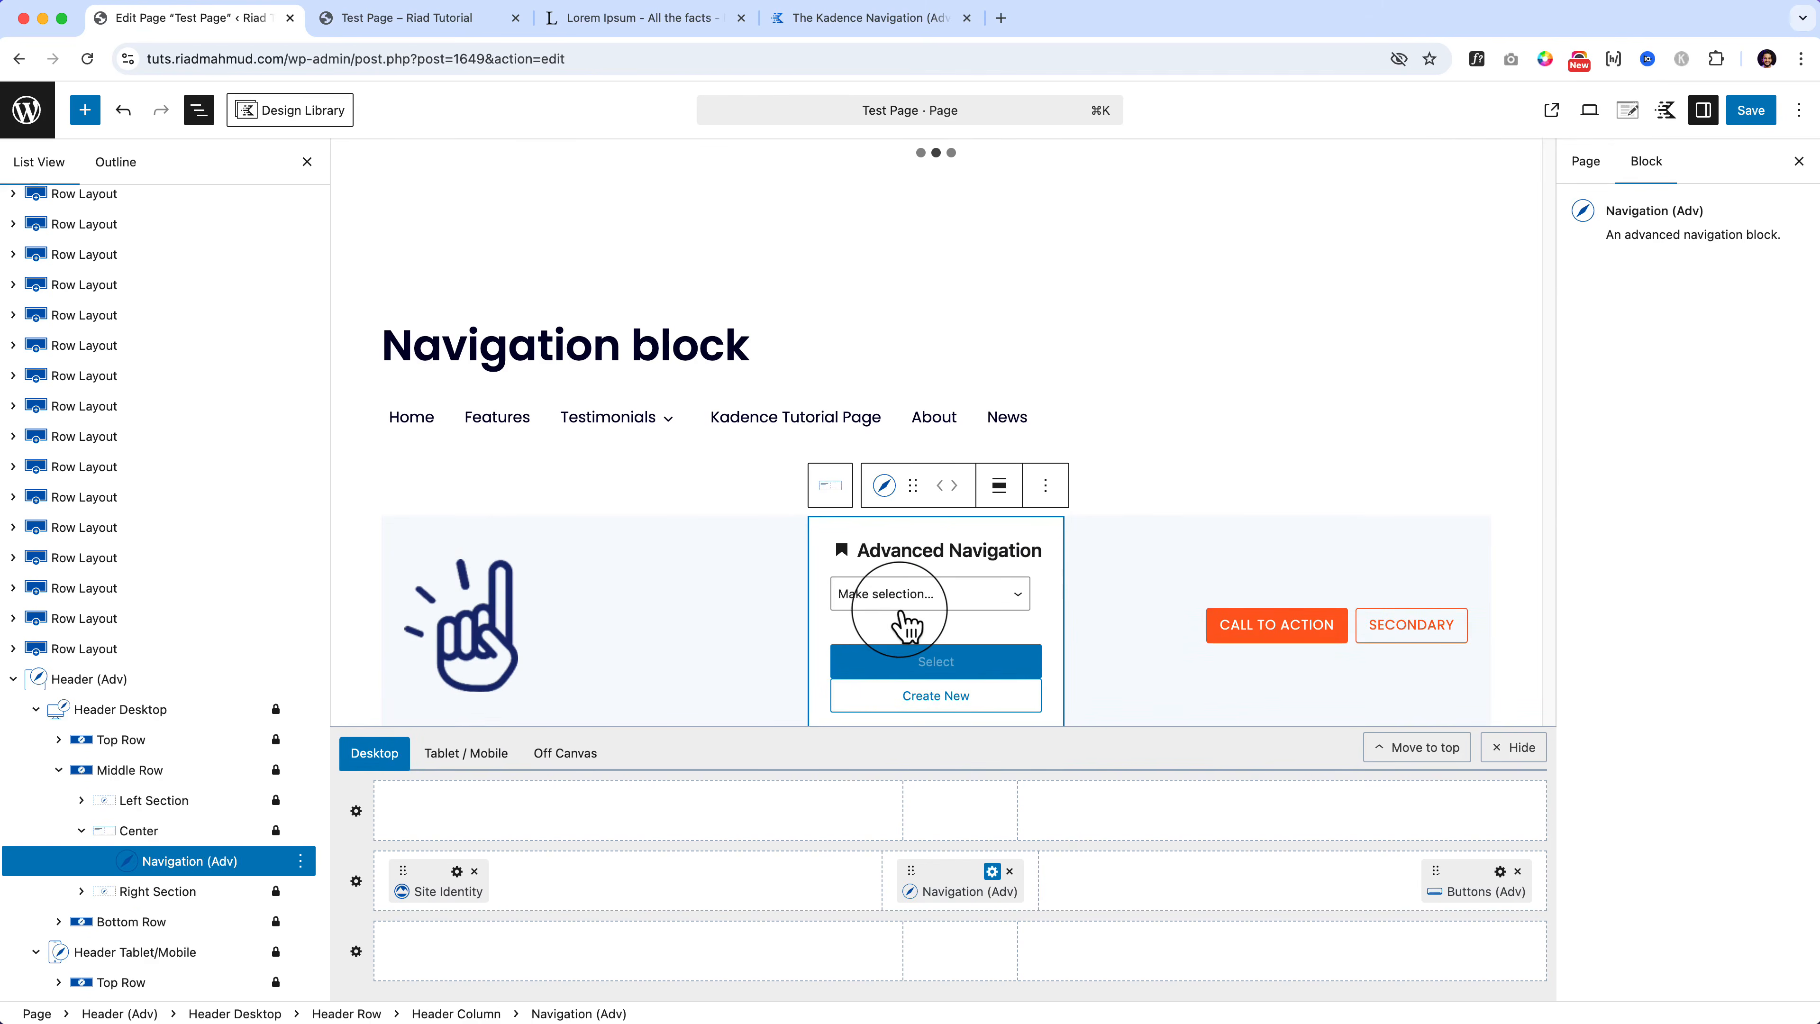
click(866, 601)
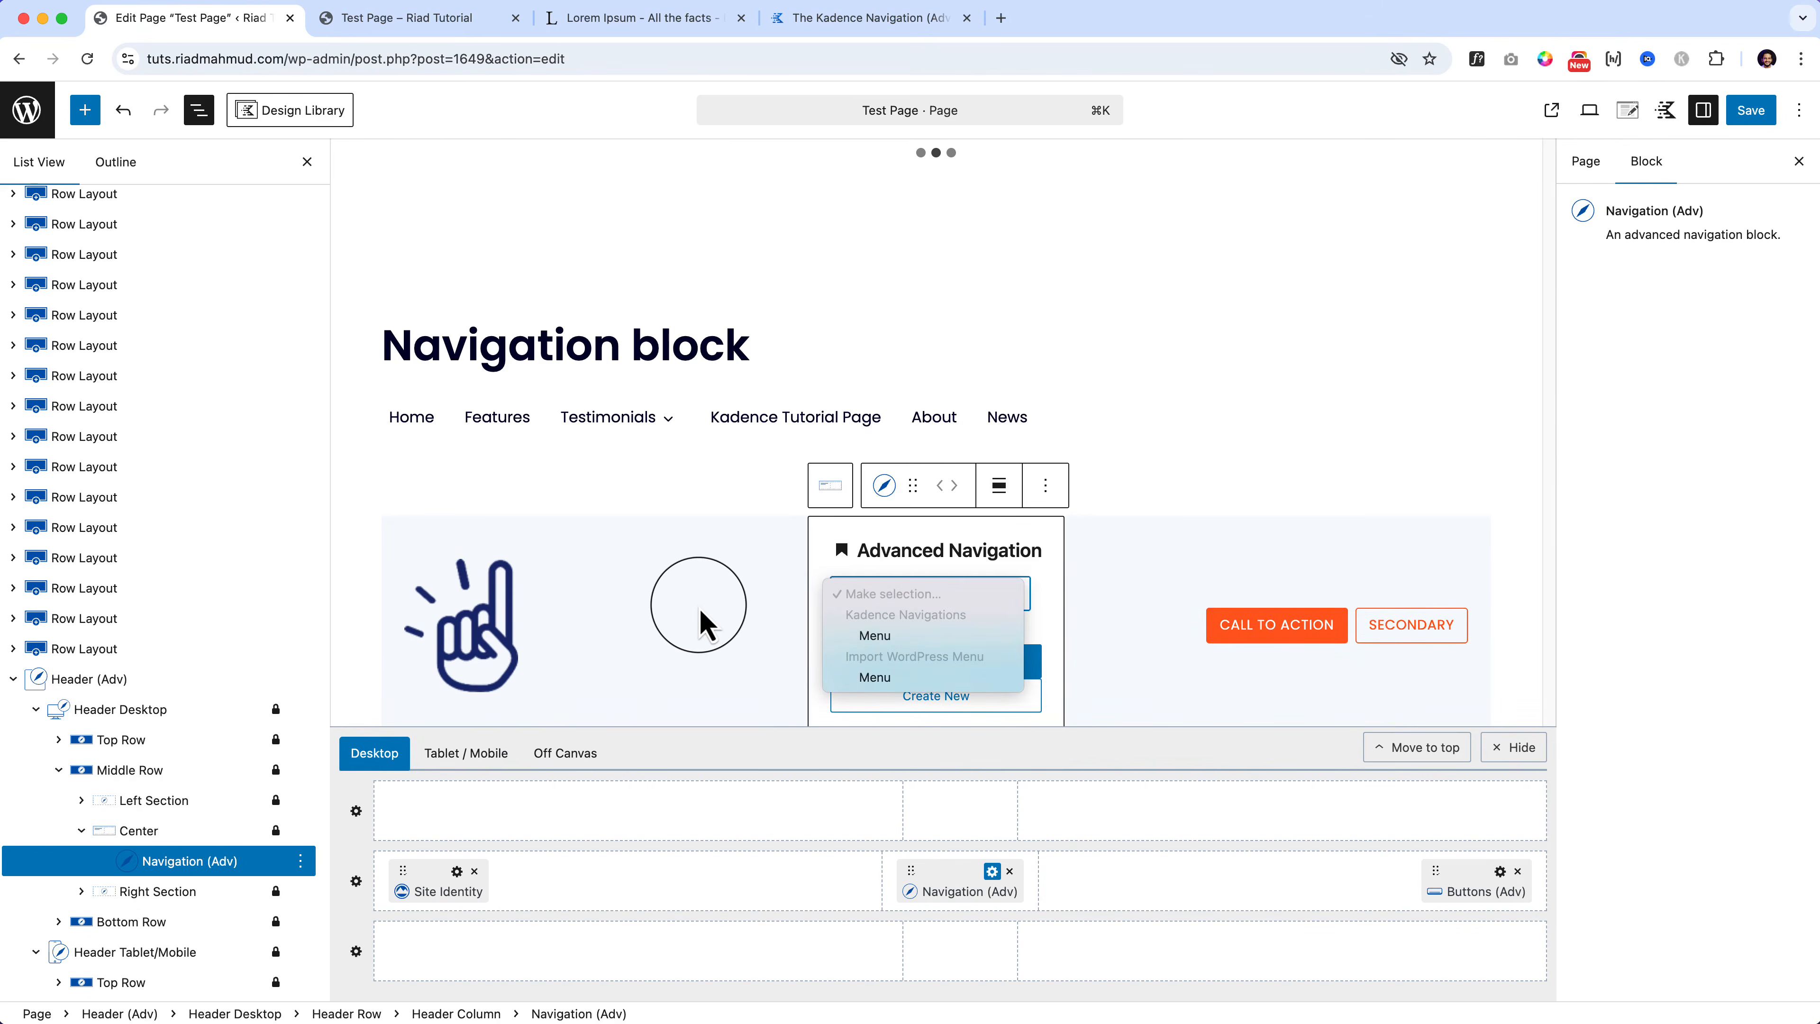
click(701, 622)
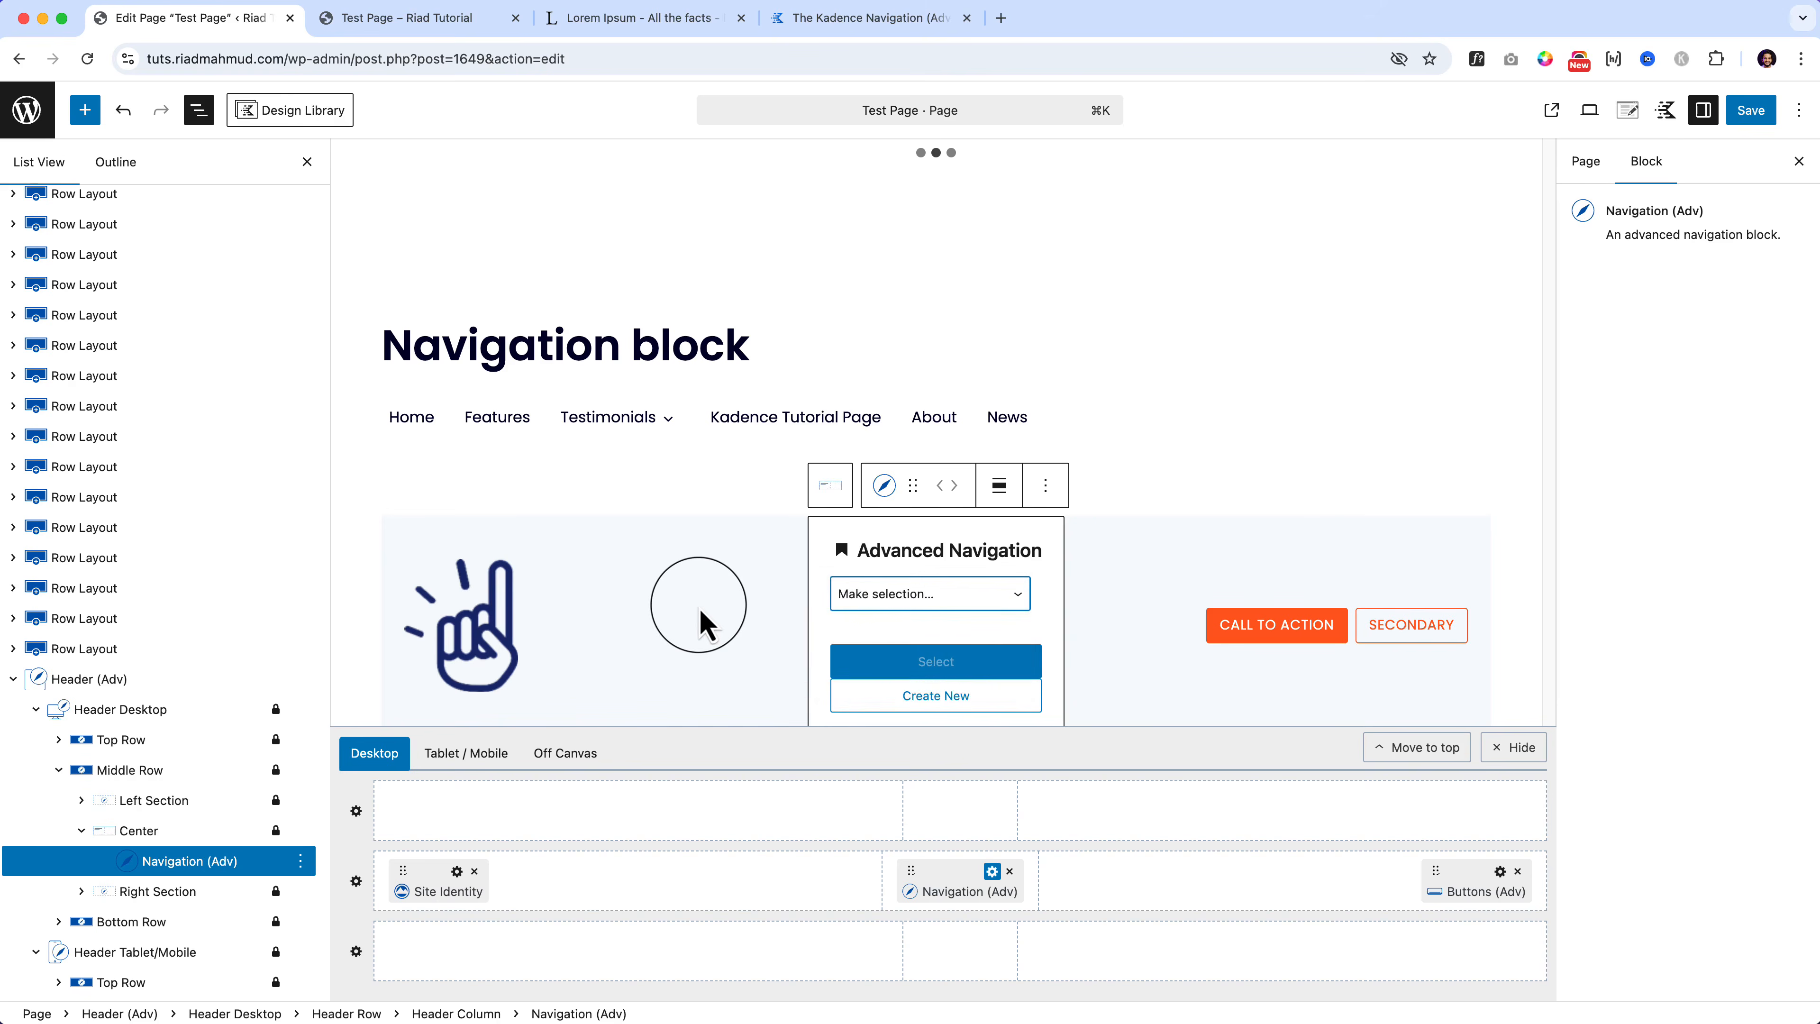
click(85, 110)
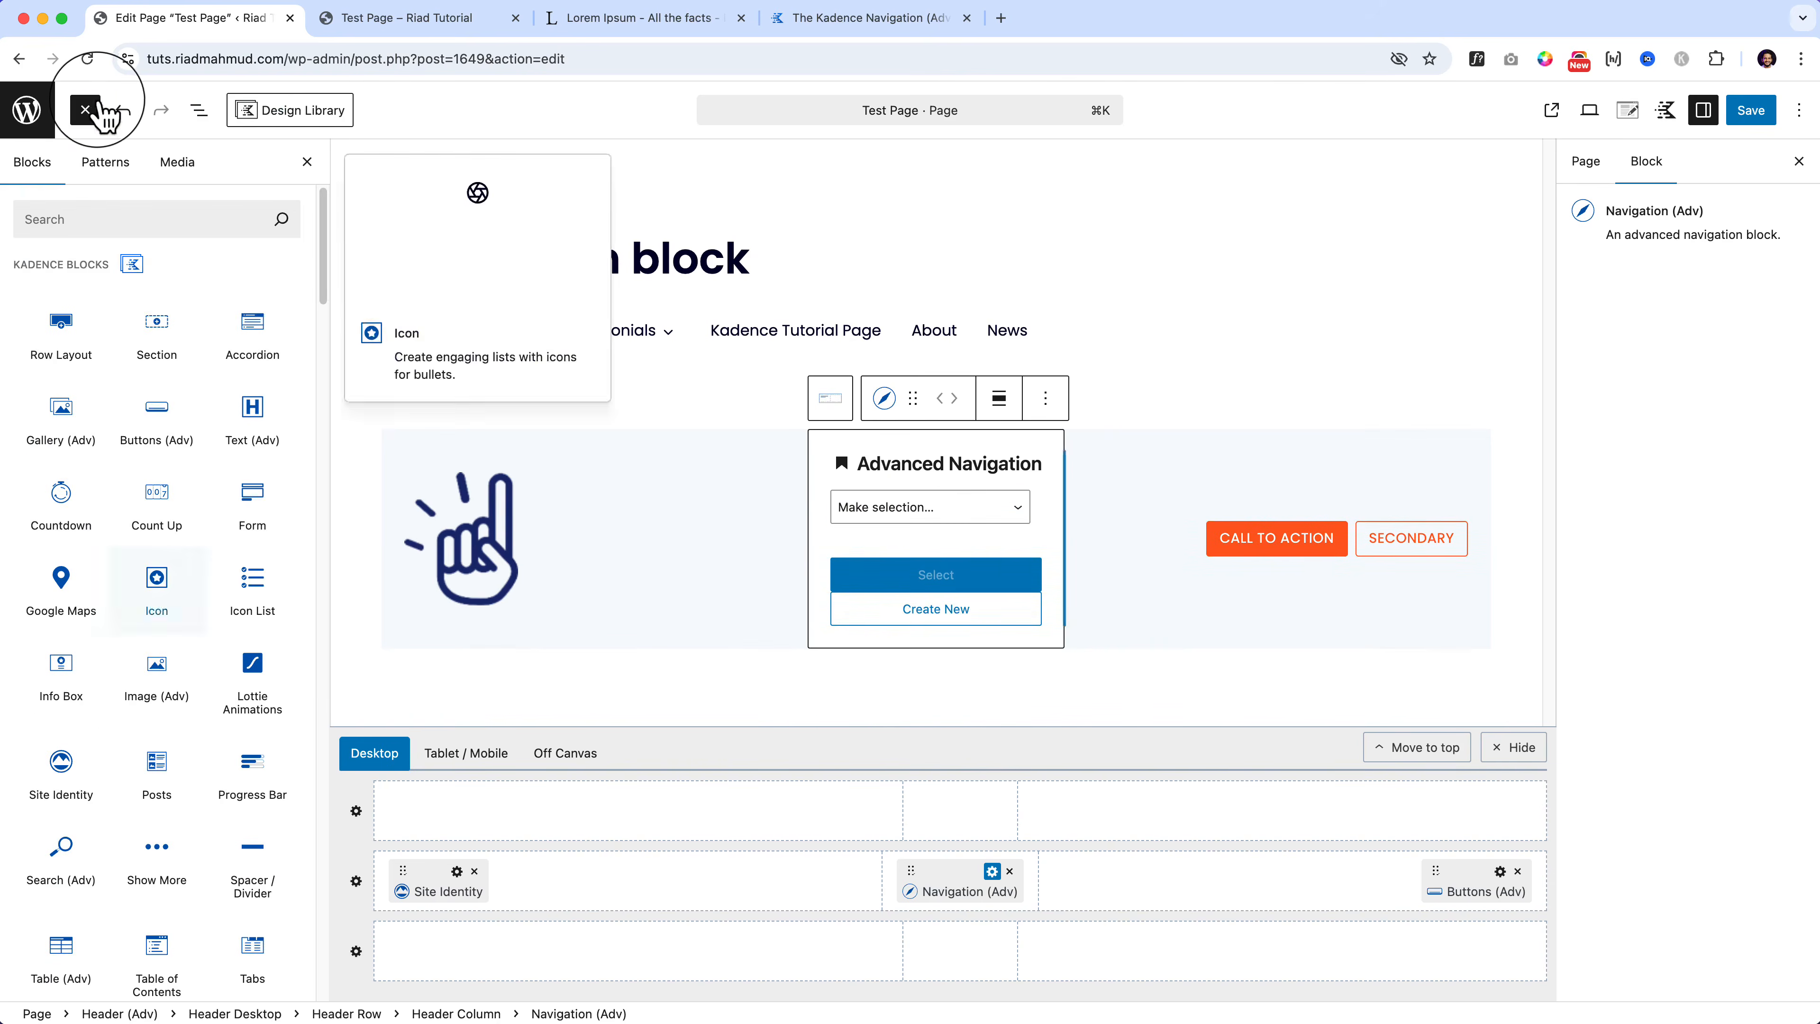
click(706, 598)
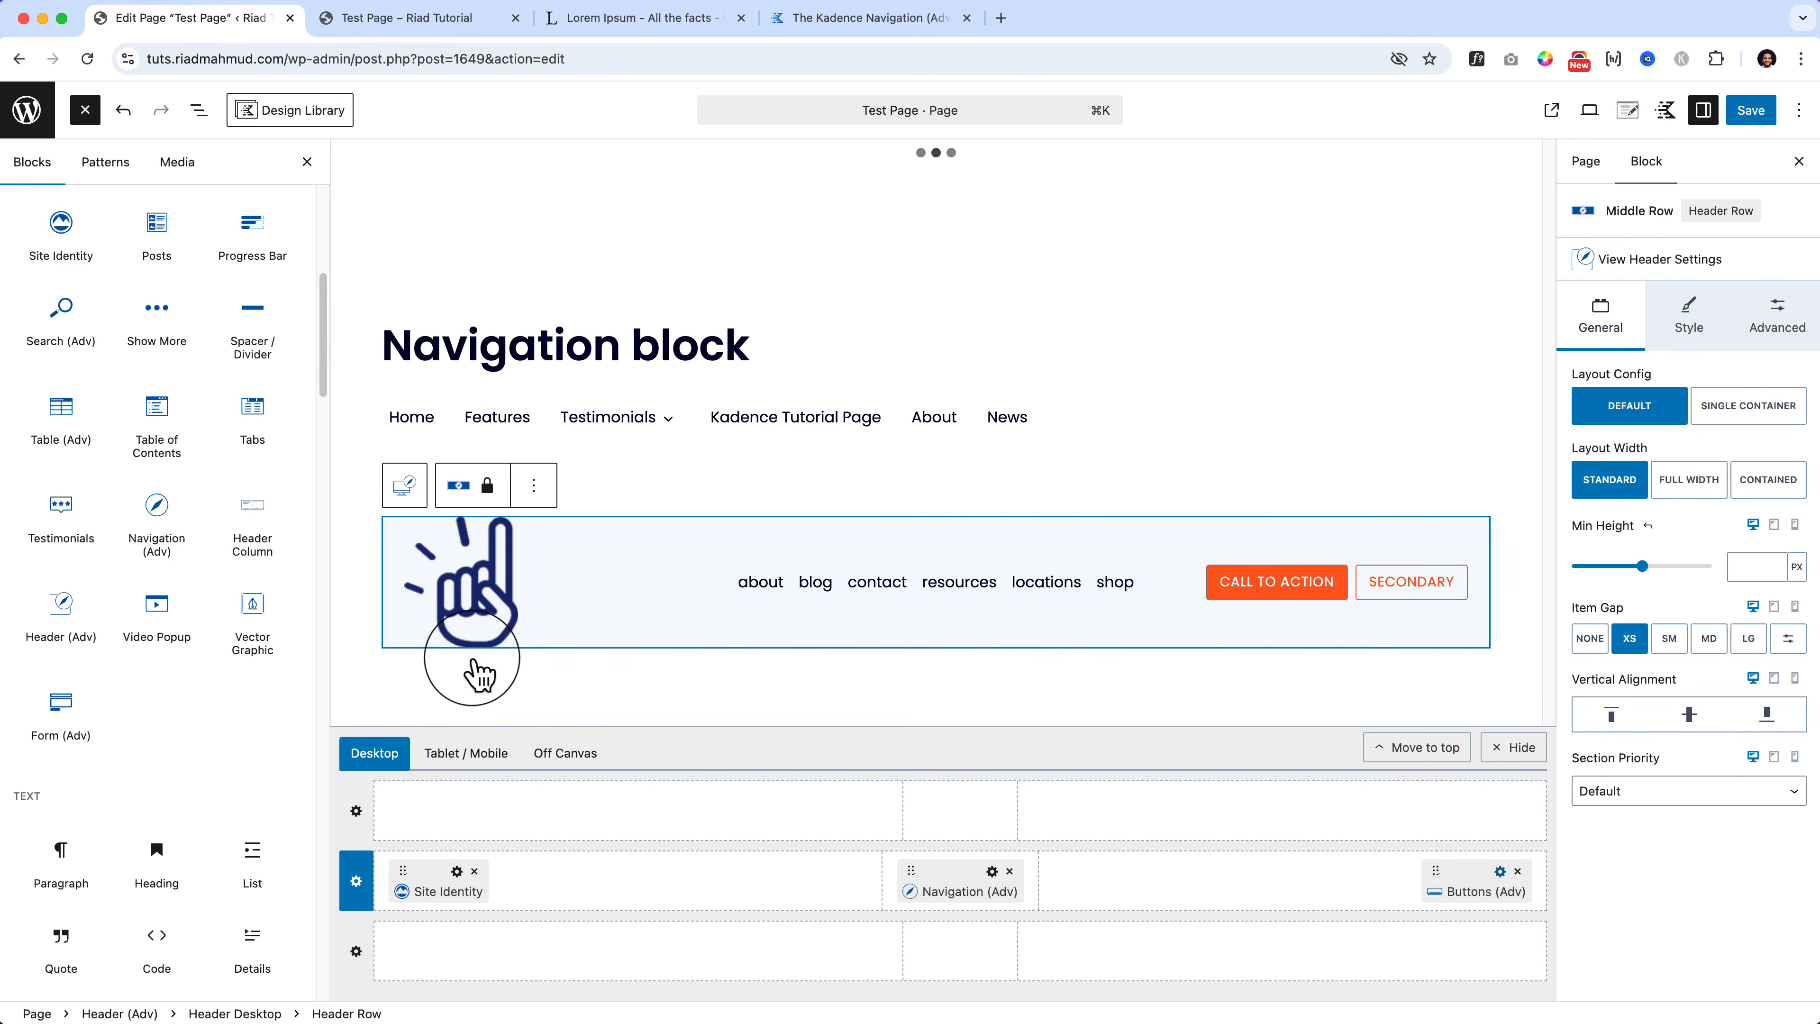
Step: Open the Test Page's Customize link in a new tab, then return to the editor
click(435, 29)
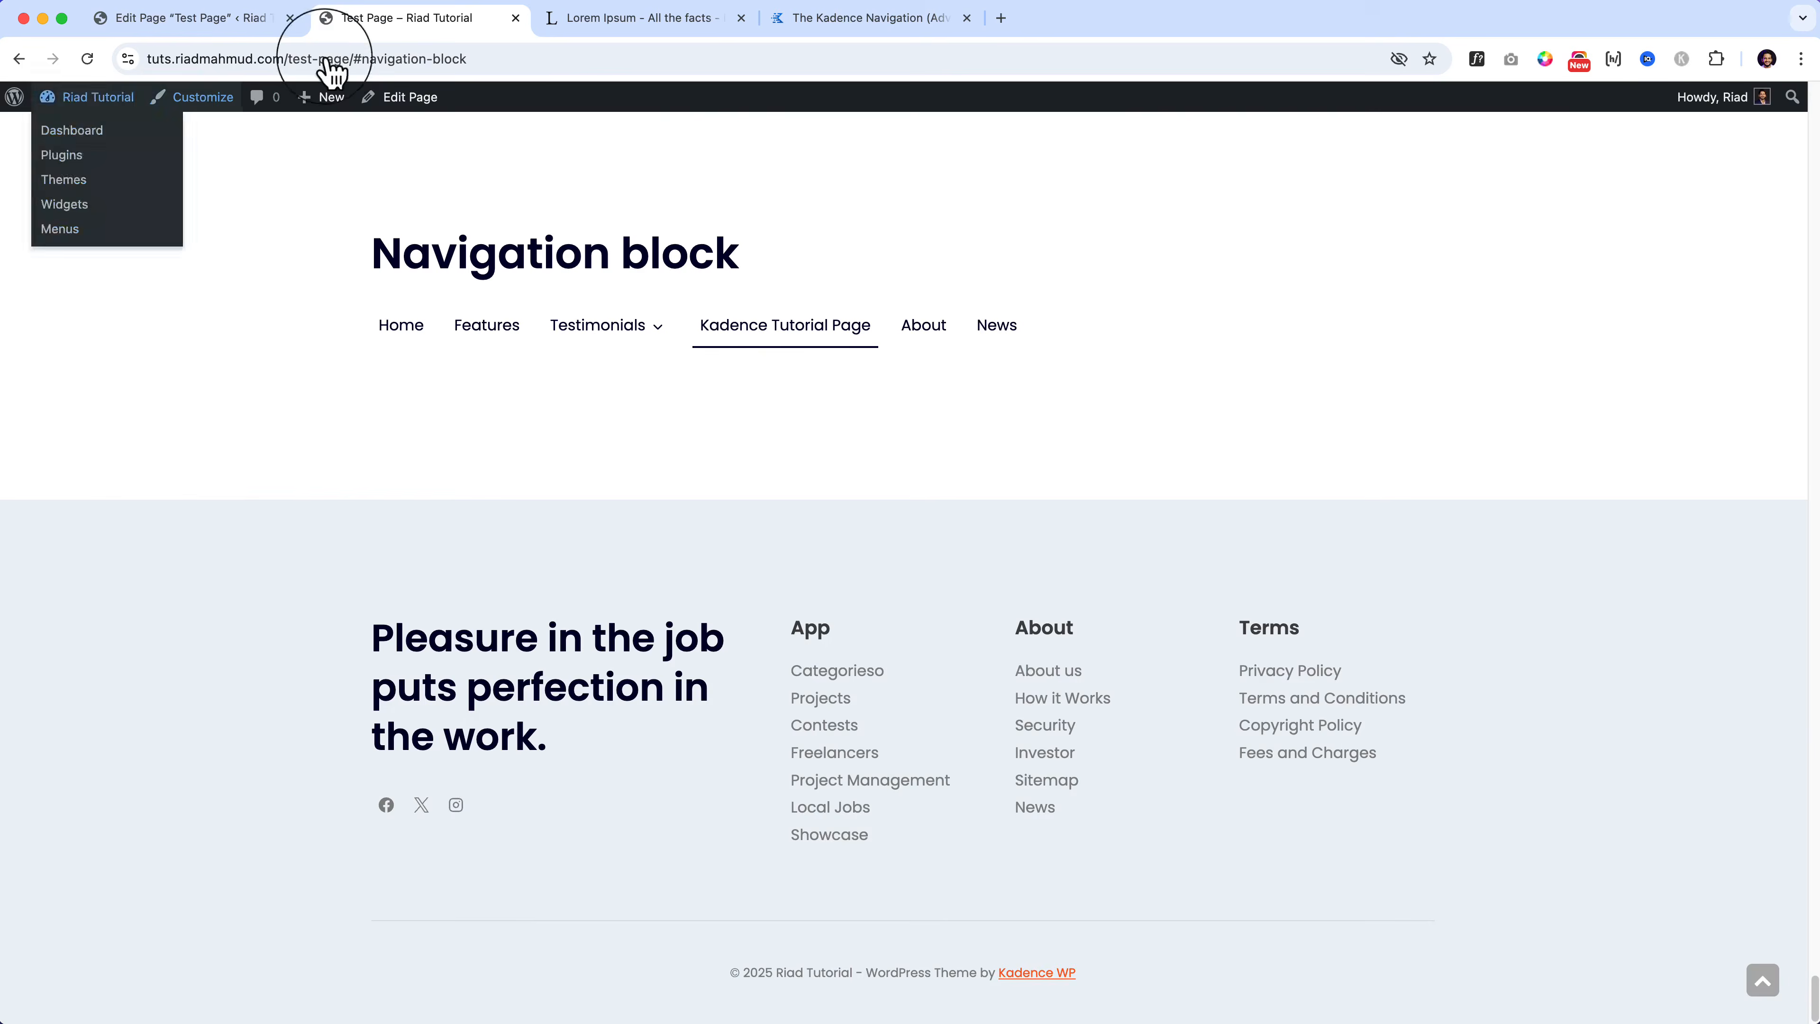
right_click(205, 98)
click(237, 107)
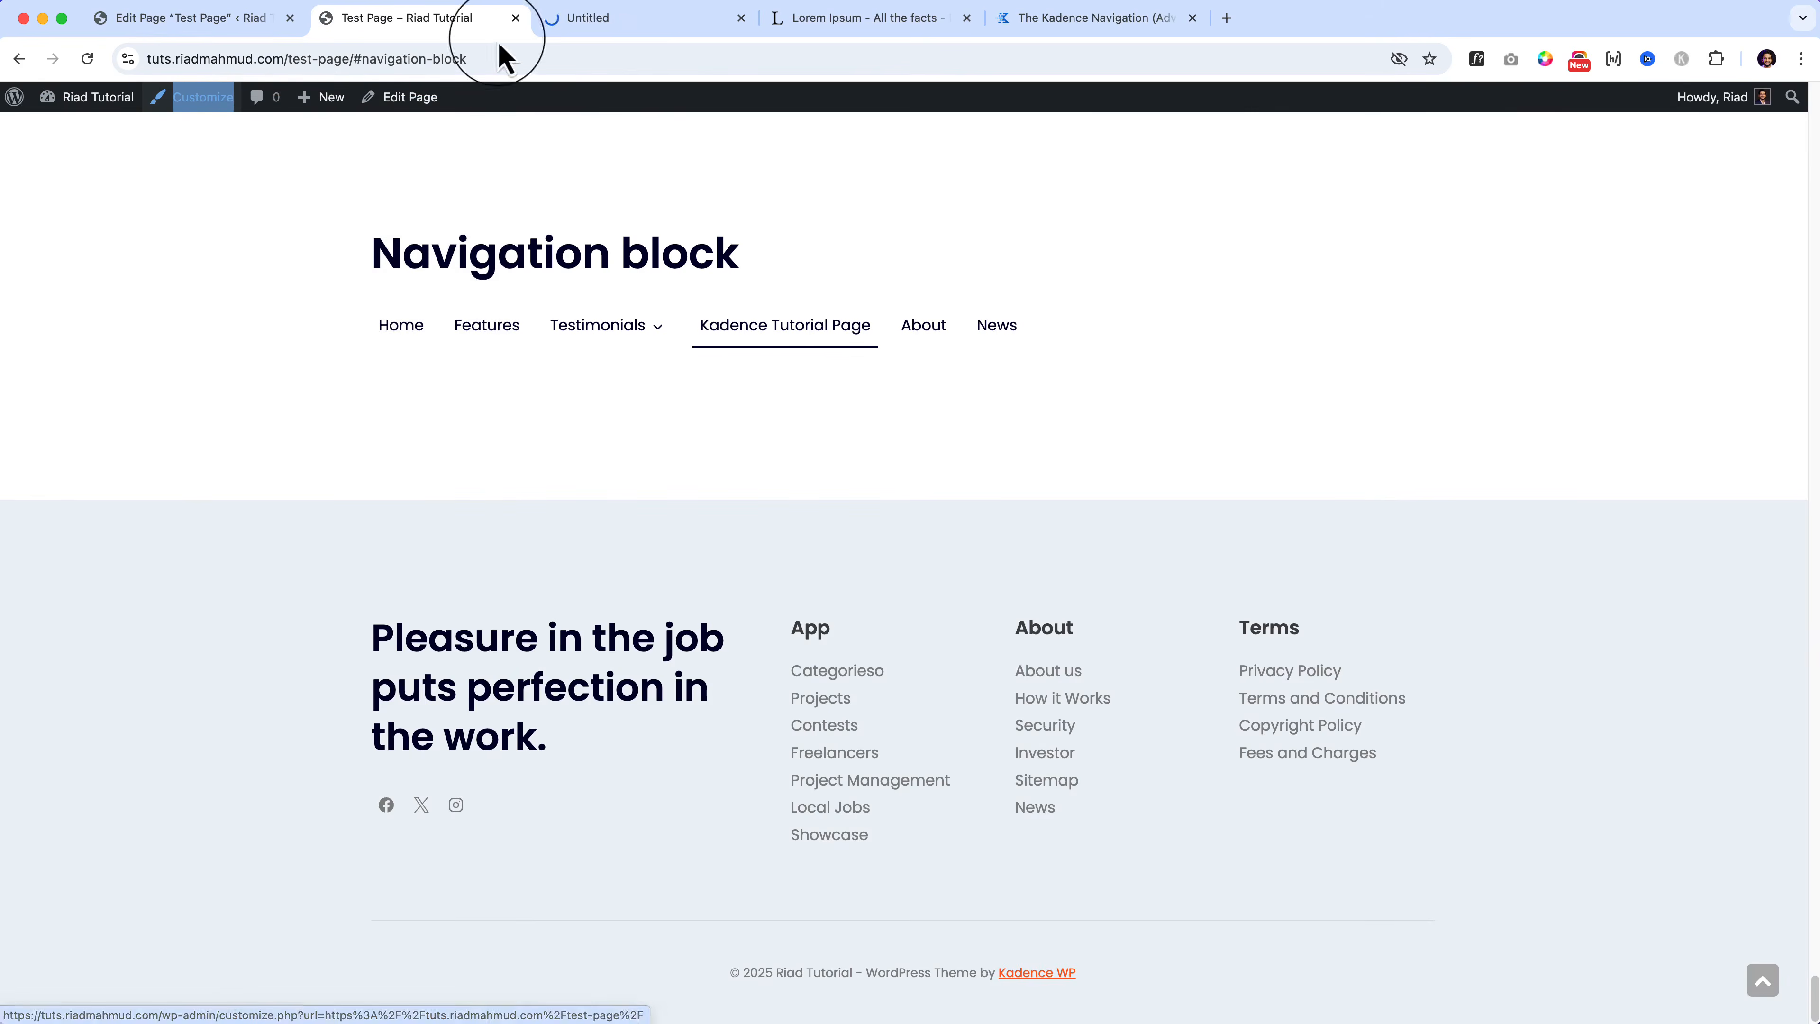
click(645, 29)
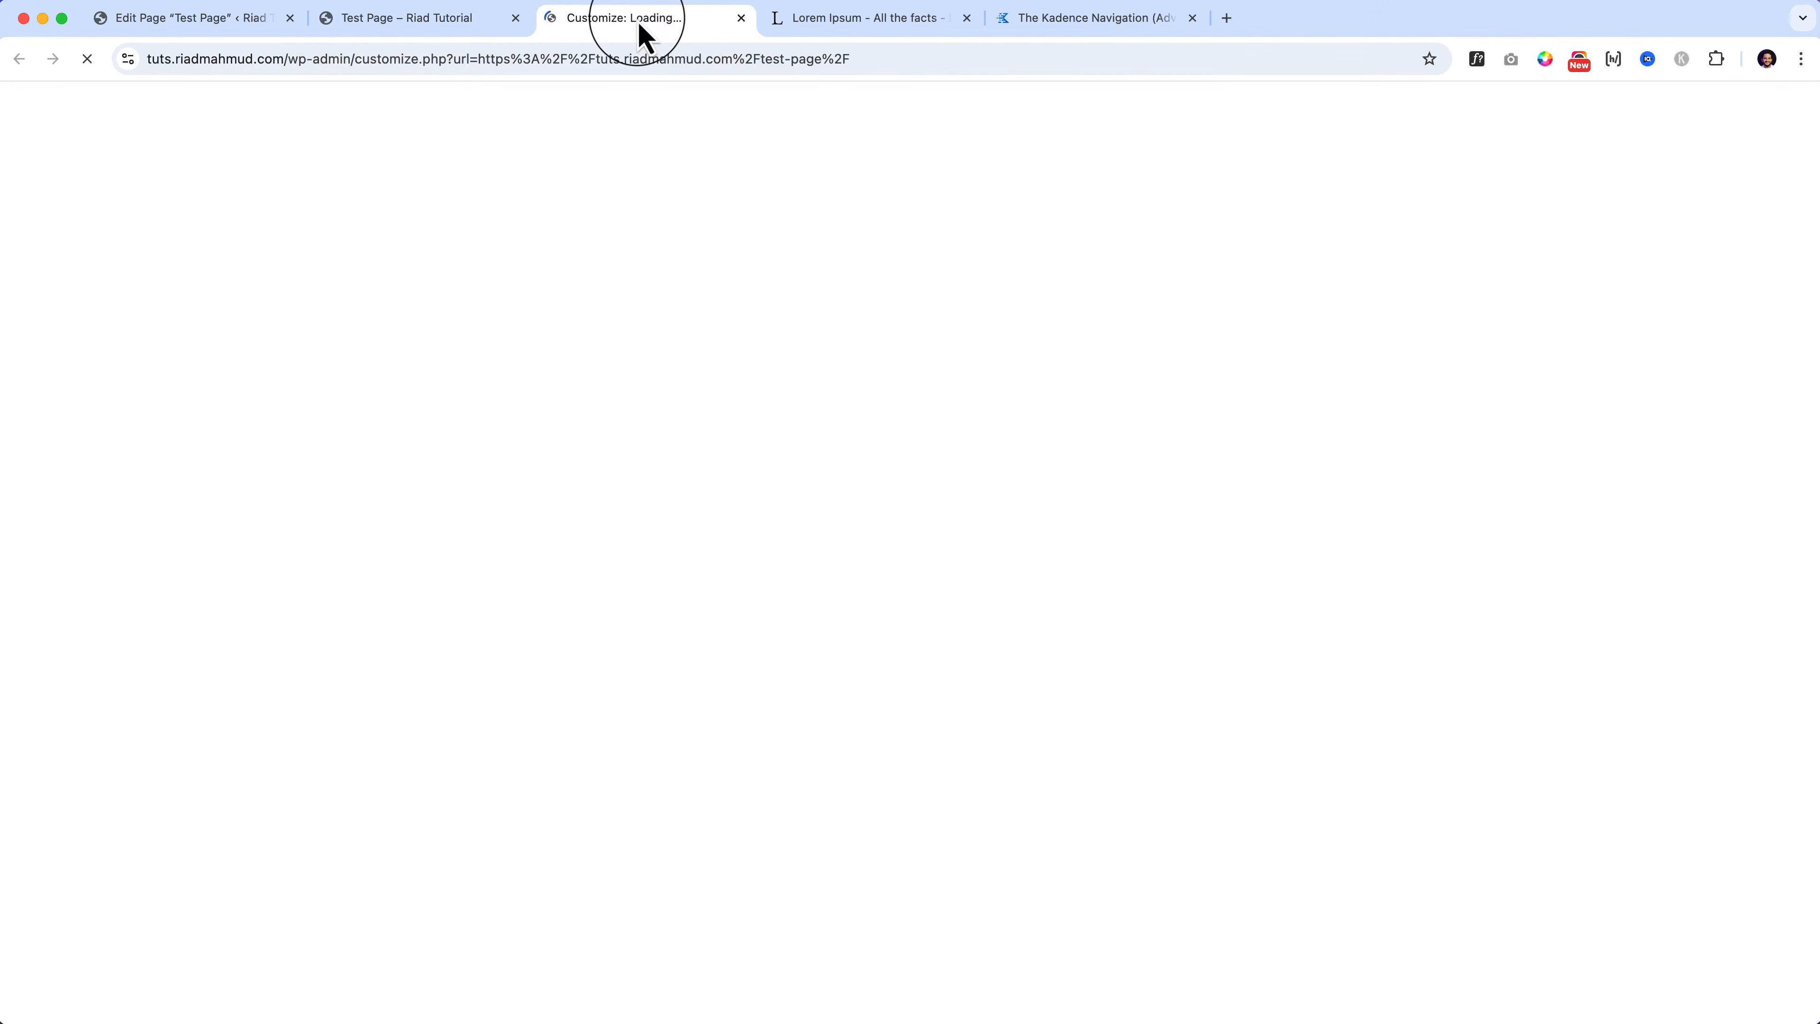
click(198, 29)
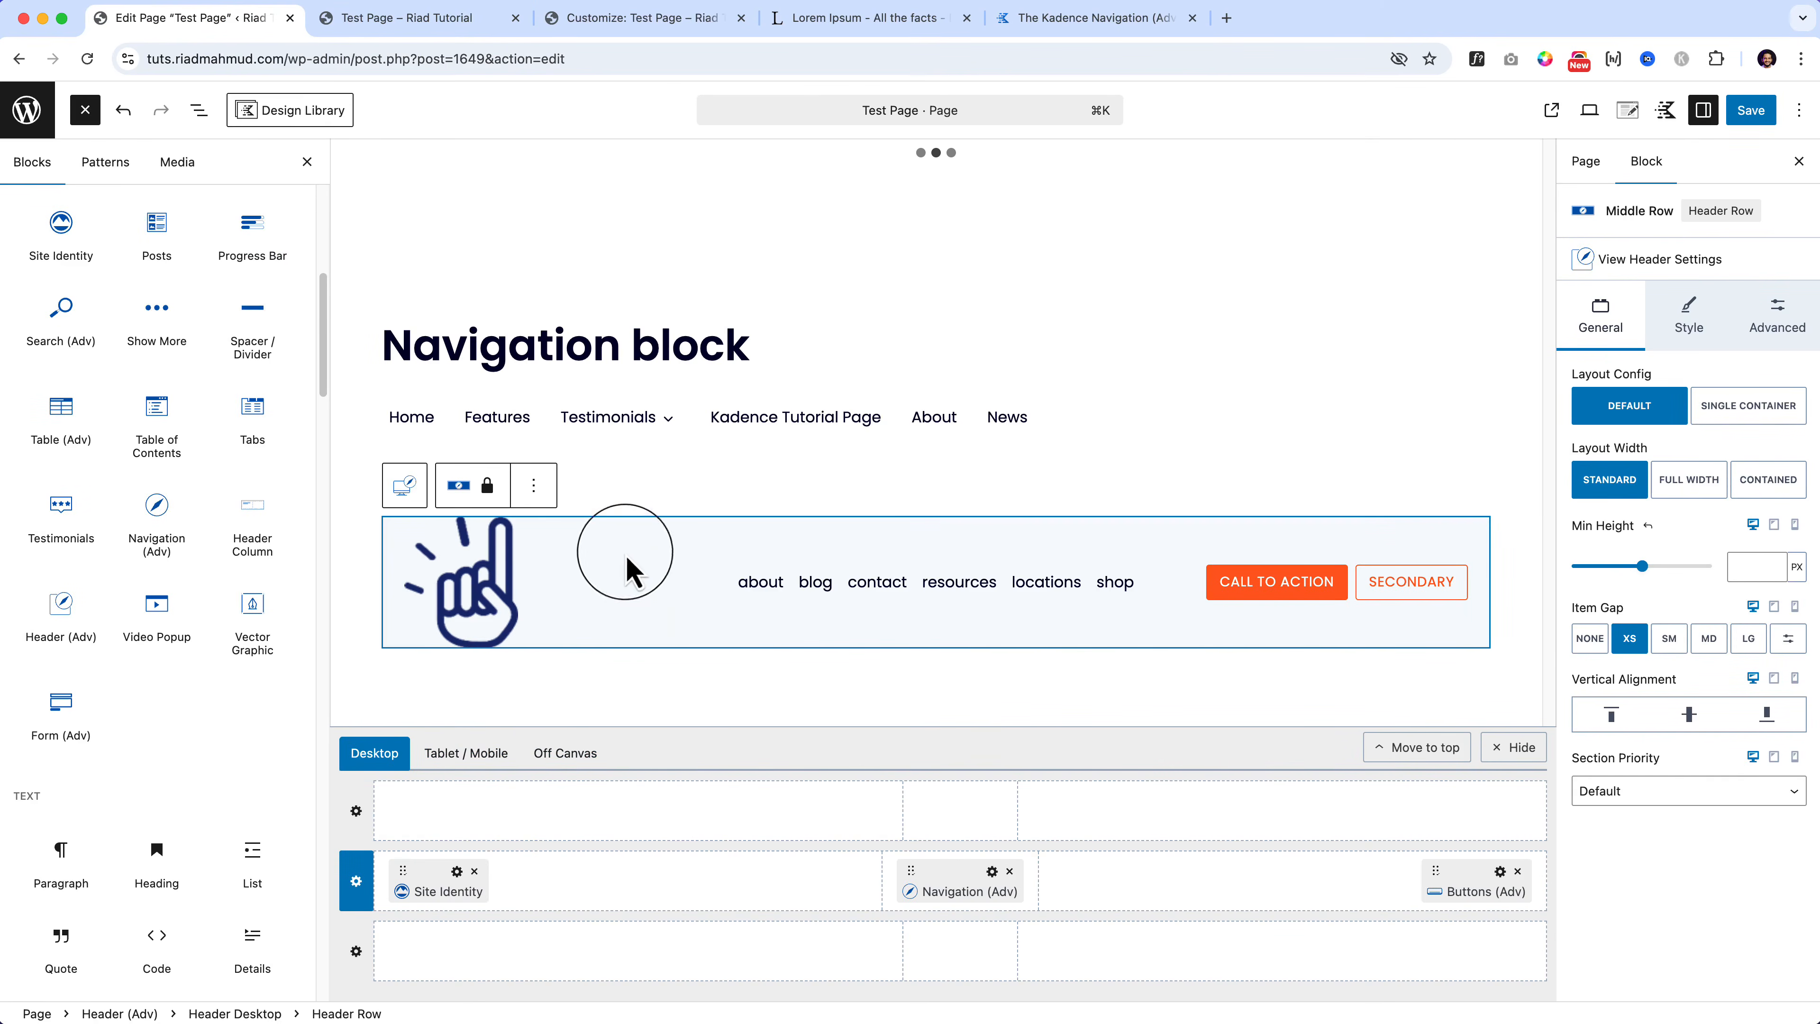
Step: Delete the Header (Adv) block from the page through List View
click(534, 486)
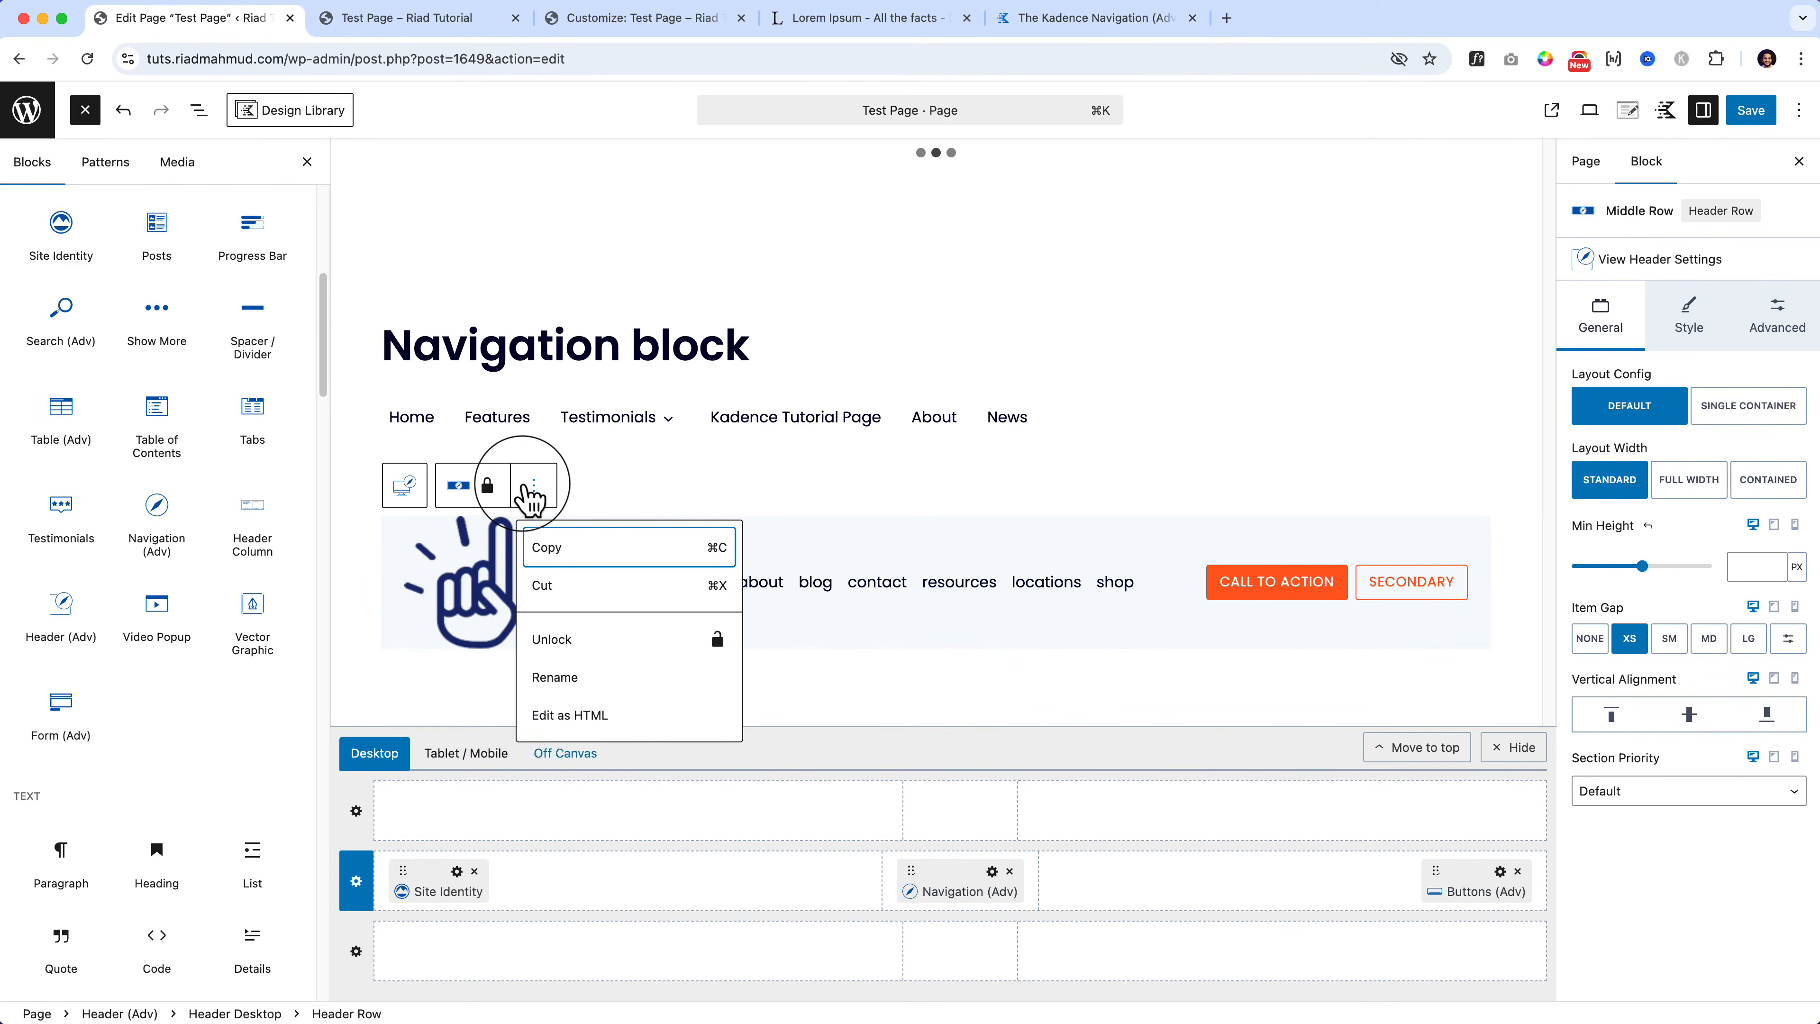
click(200, 109)
click(188, 801)
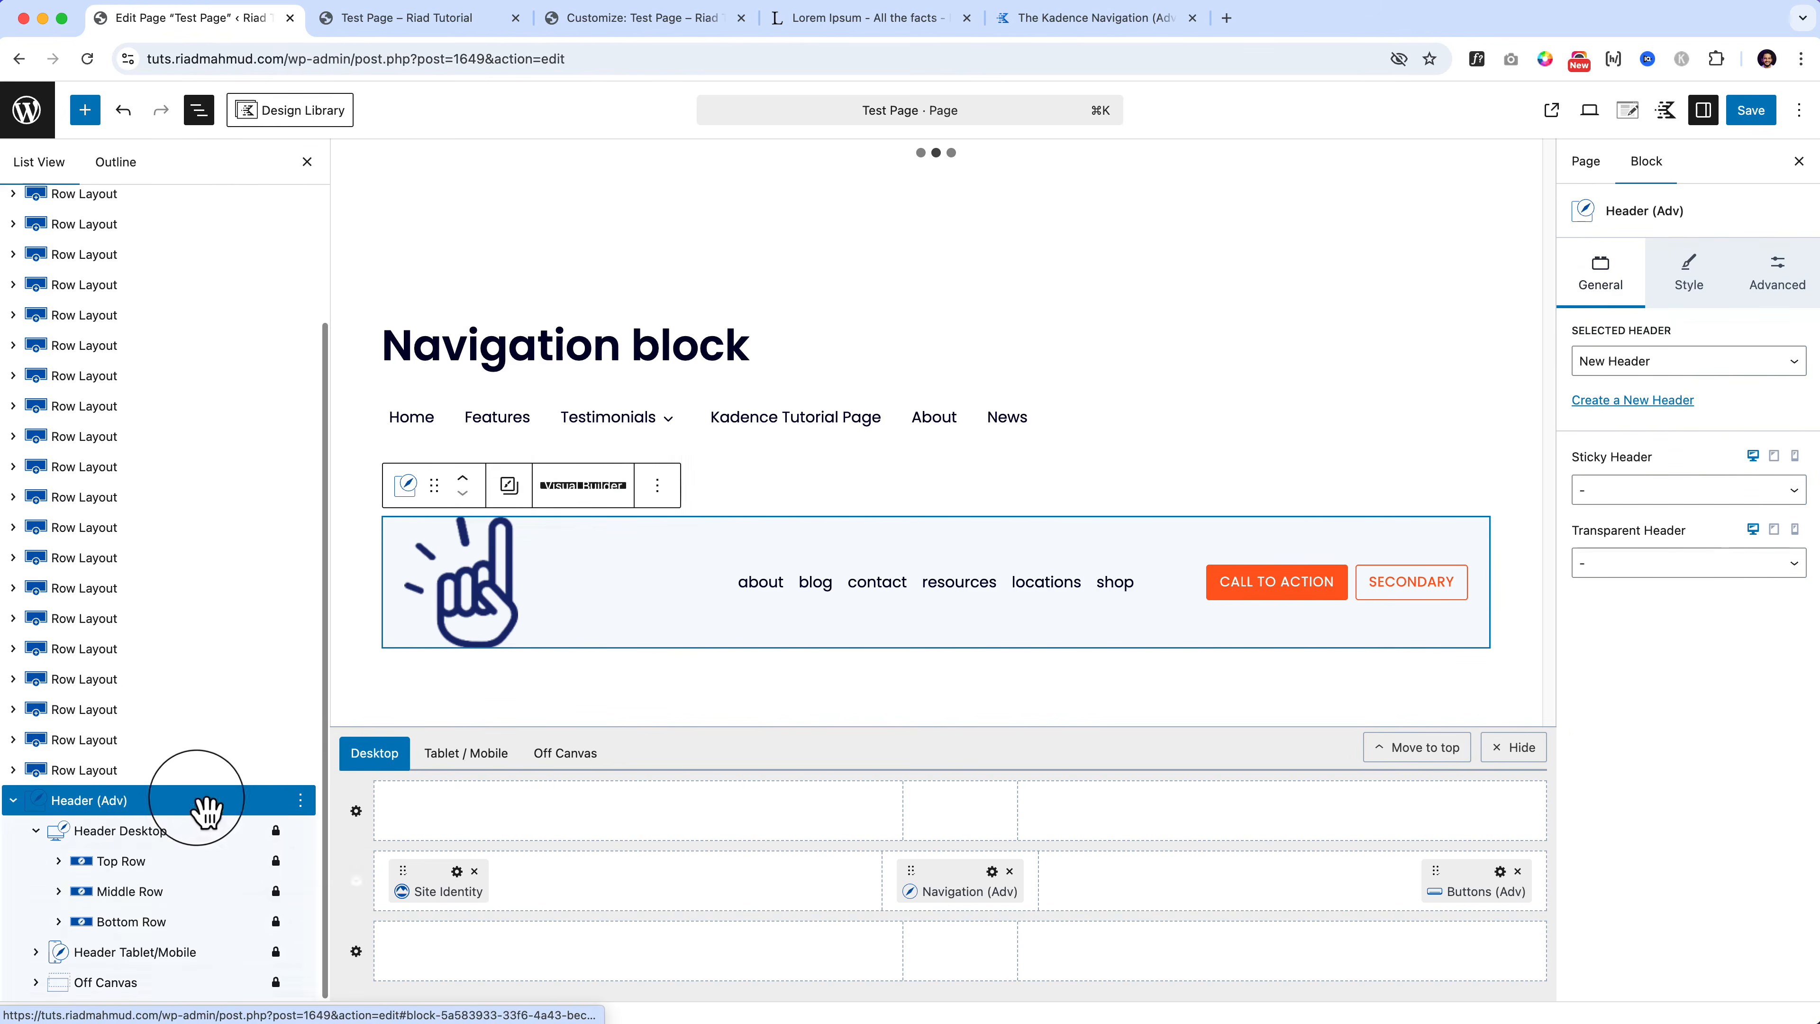
click(300, 800)
click(326, 751)
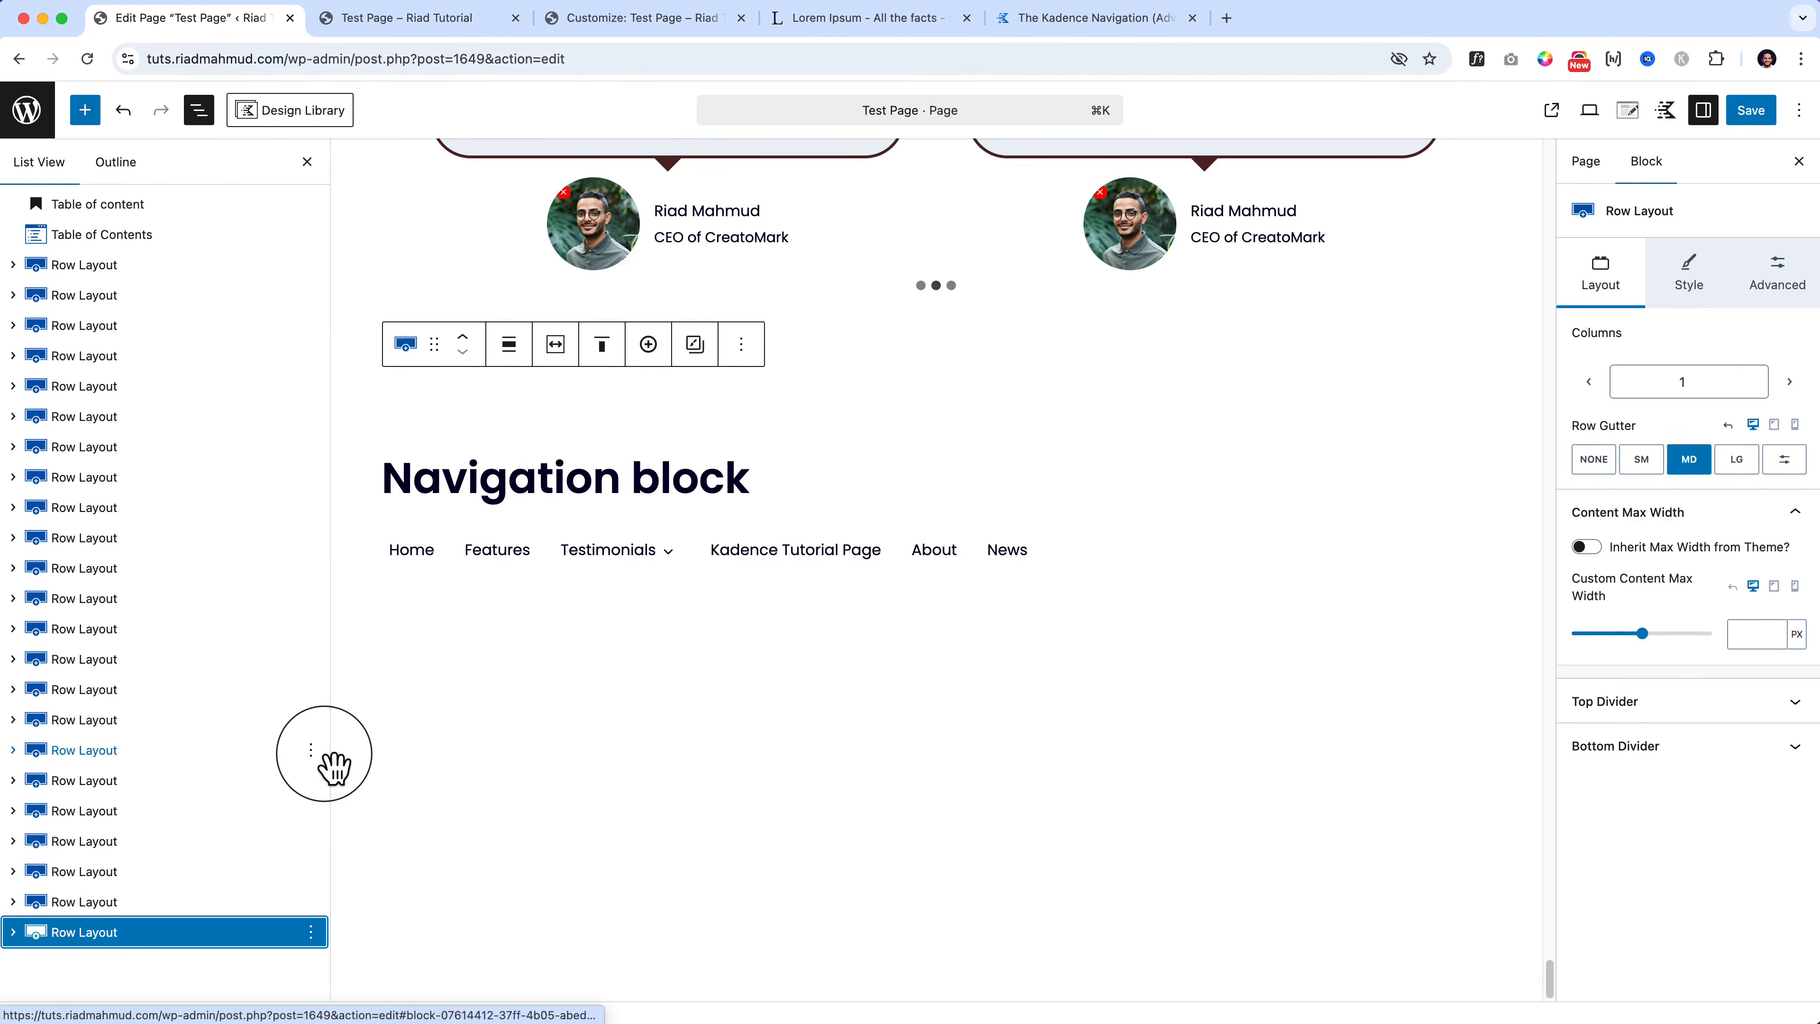
Step: Duplicate the Navigation block's row after briefly checking the Customizer header settings
click(1027, 553)
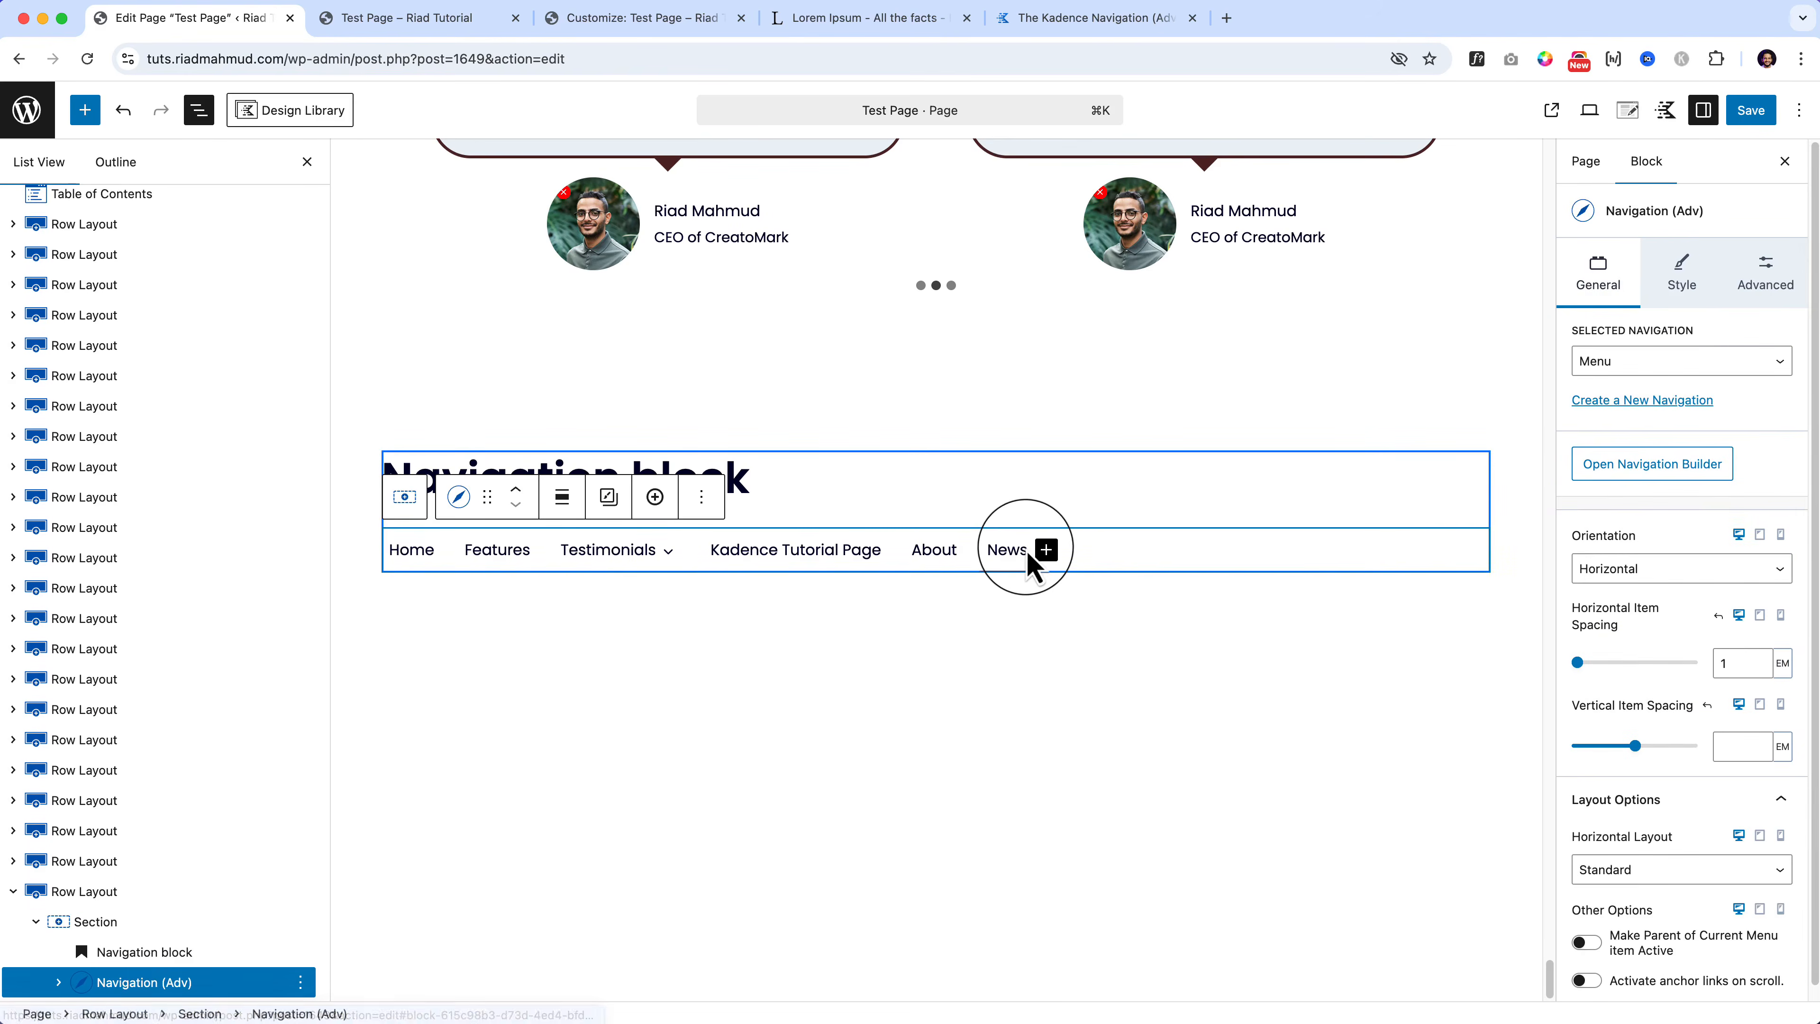
click(140, 902)
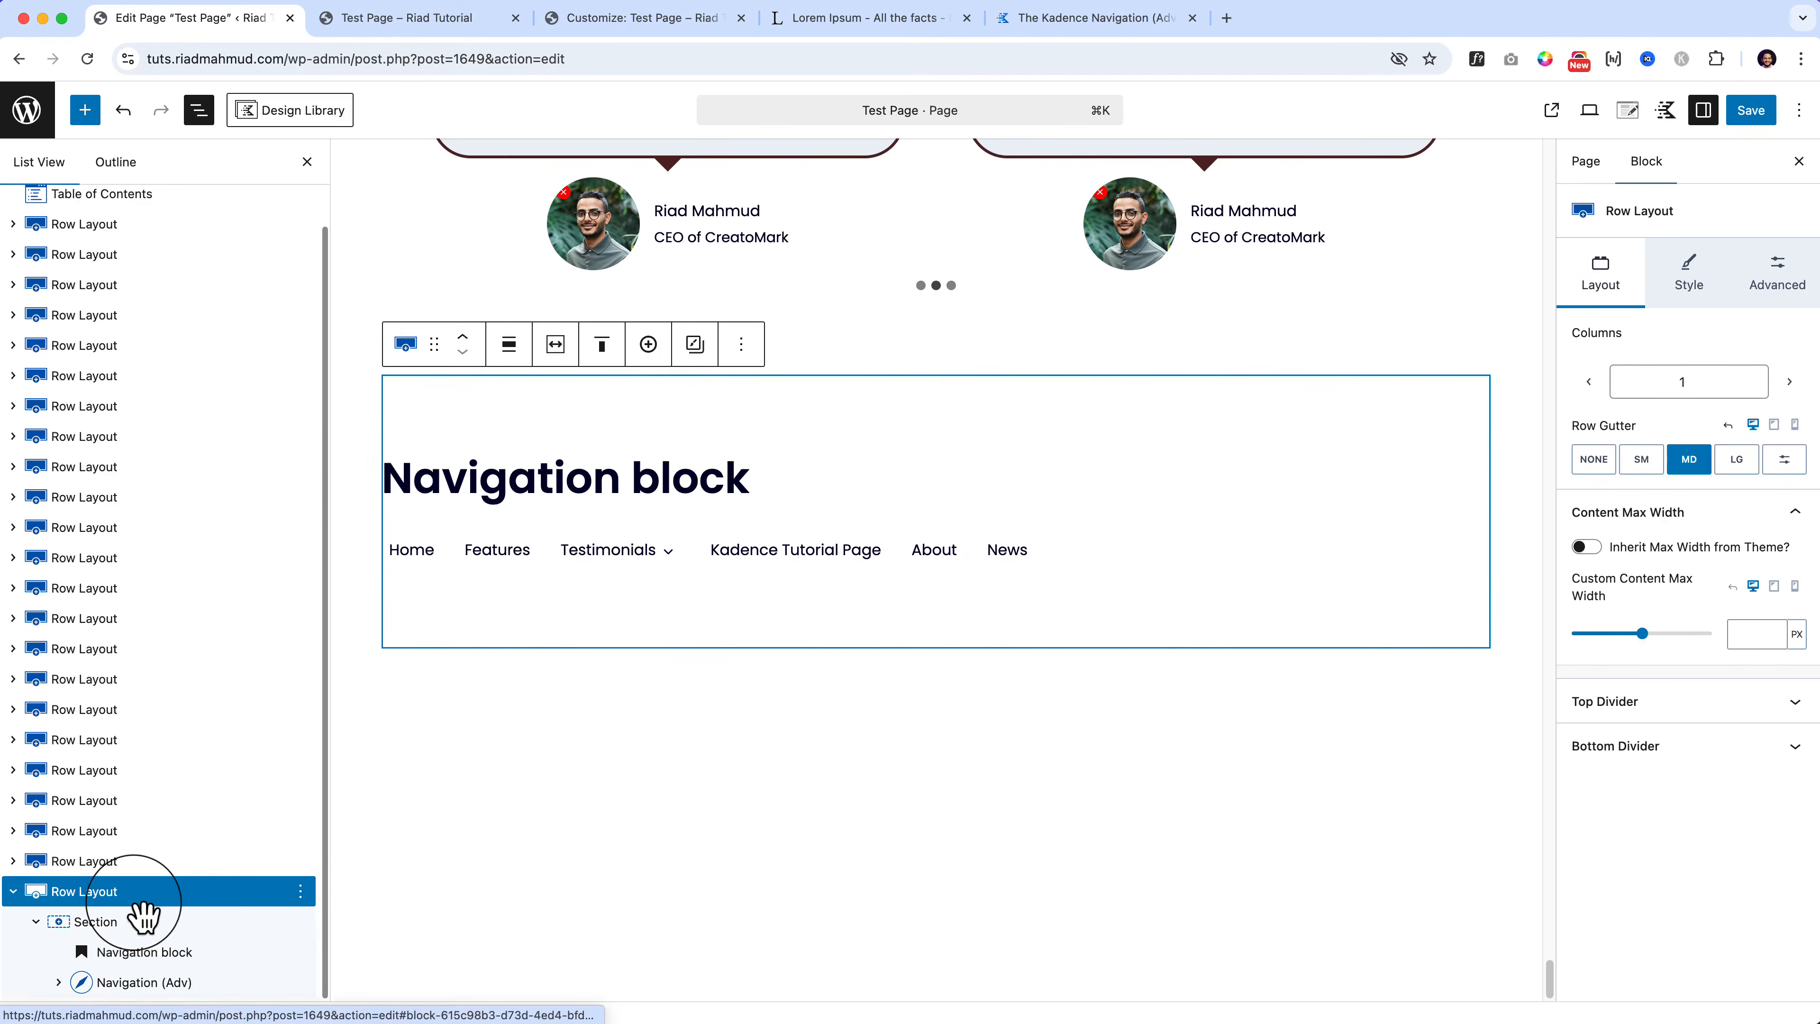
click(461, 22)
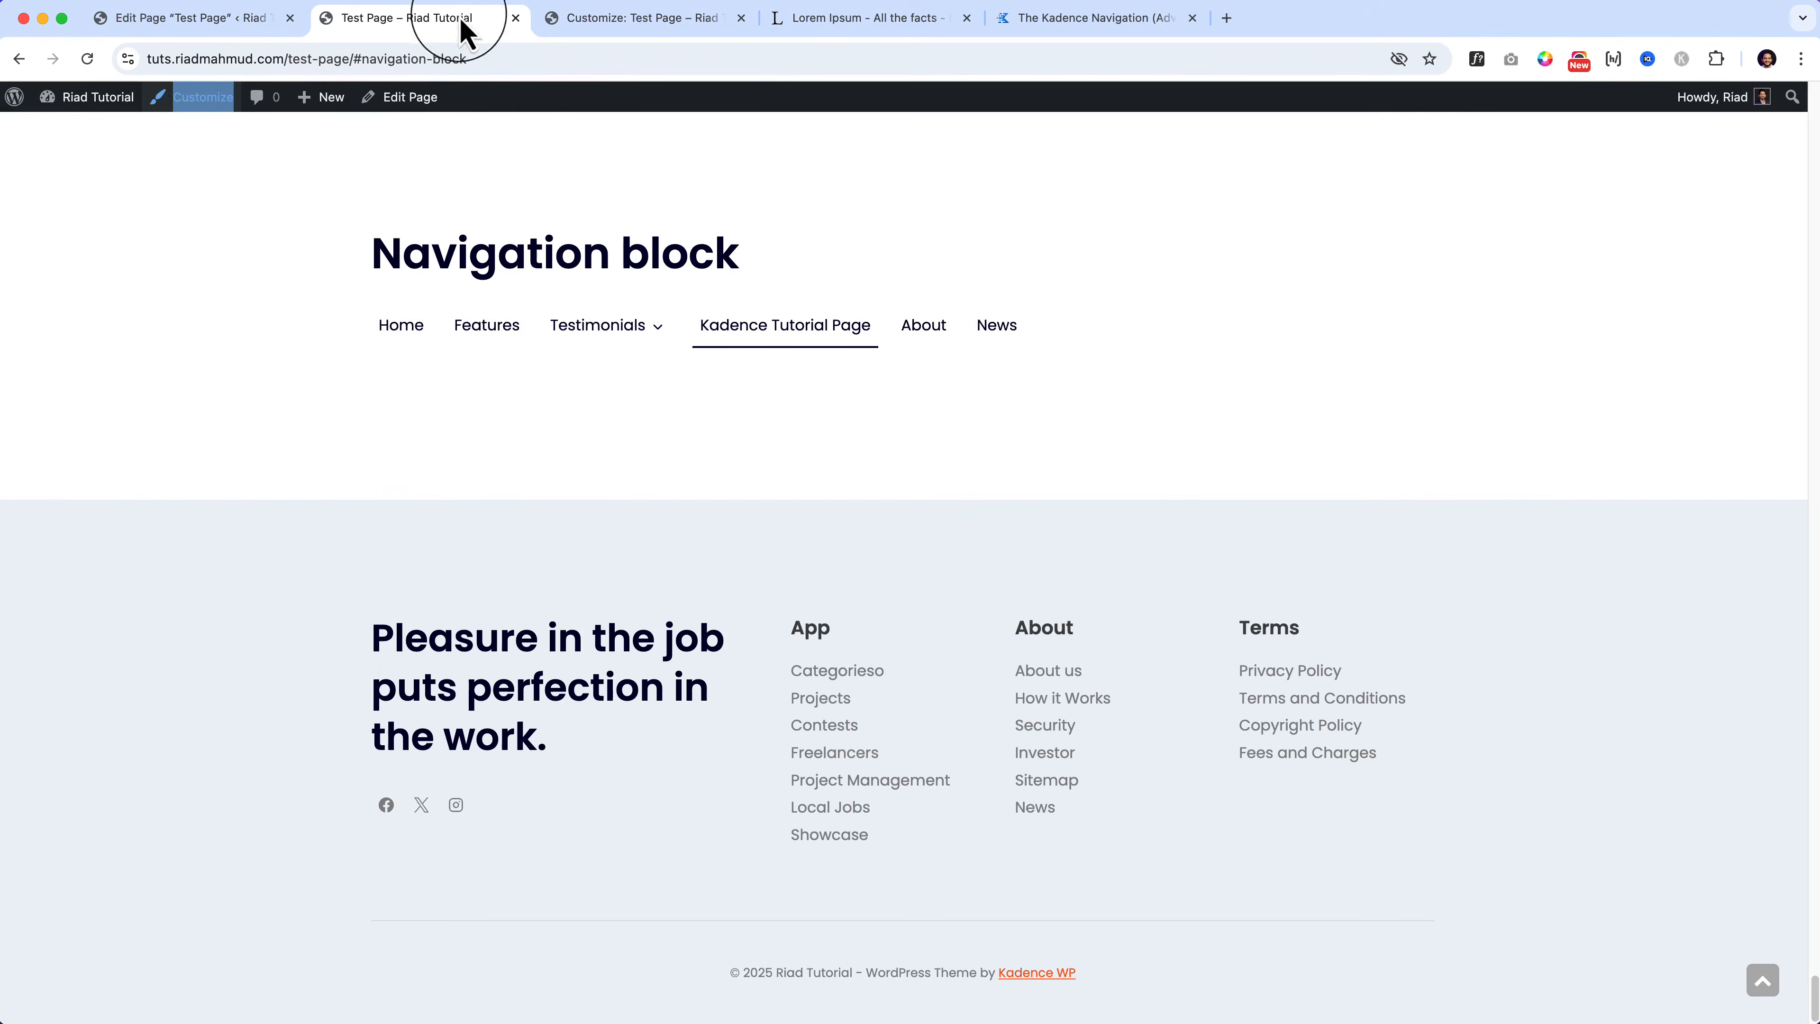
click(640, 21)
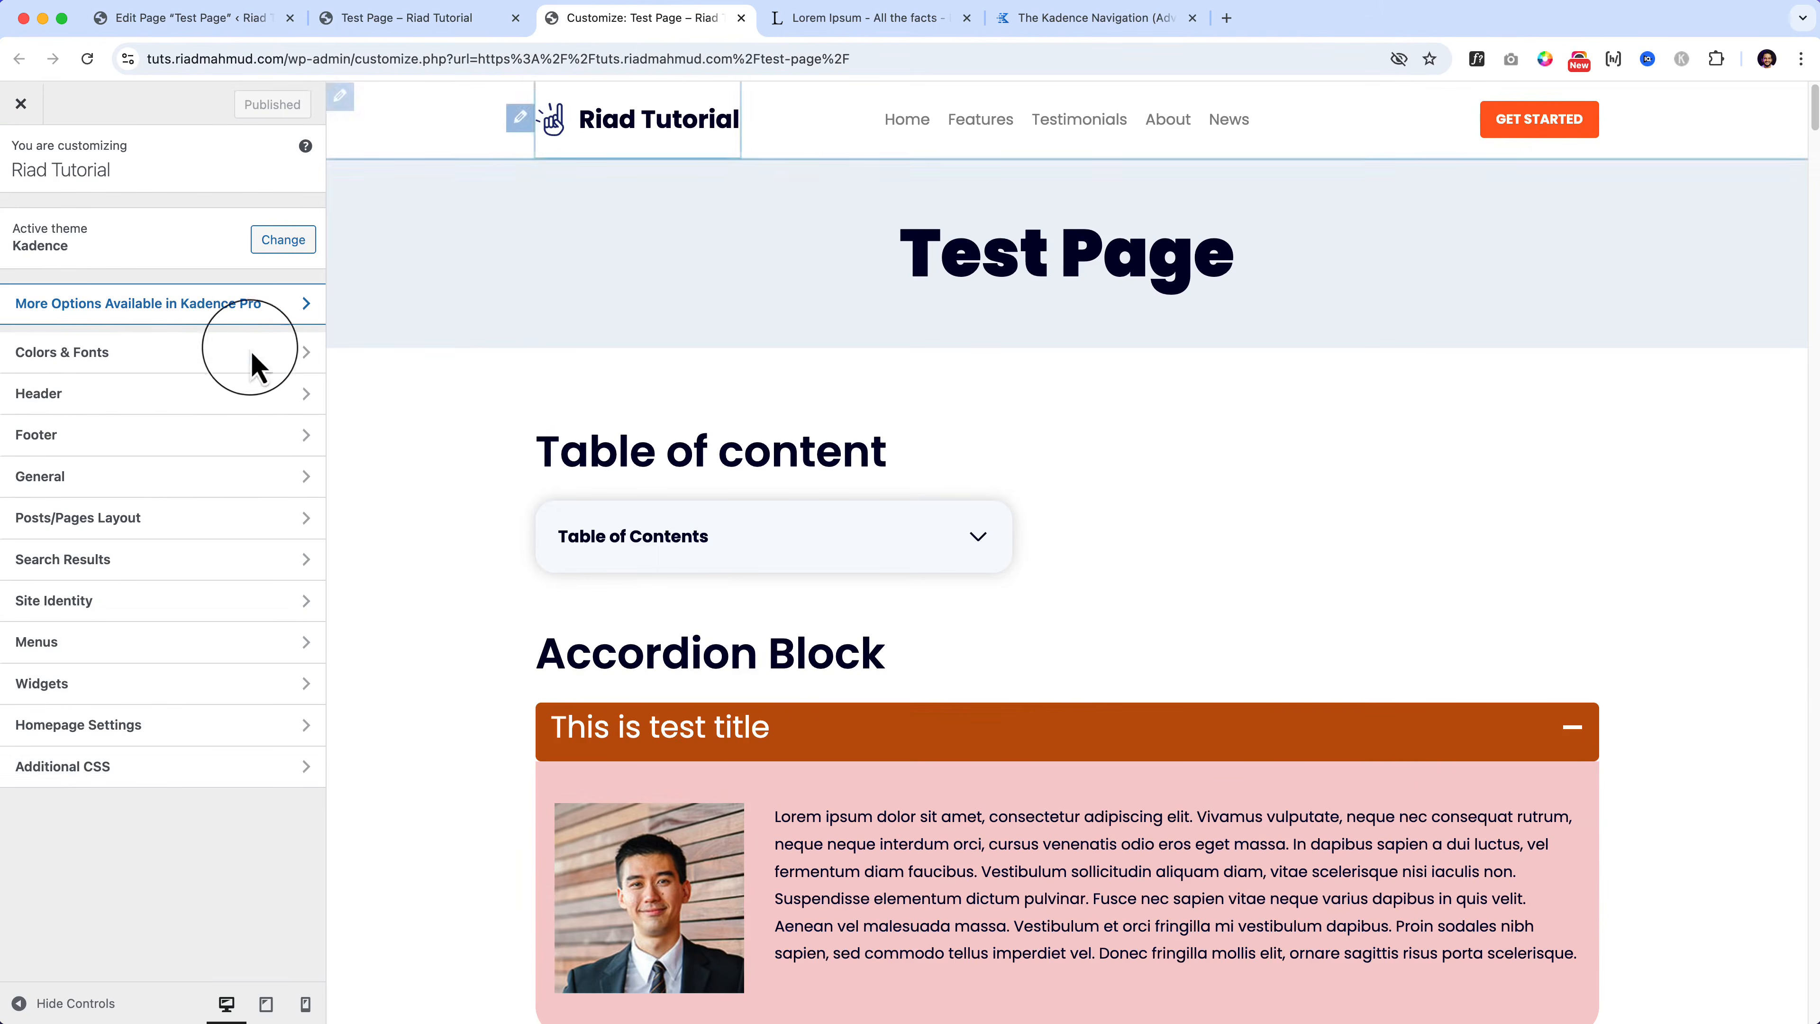
click(203, 394)
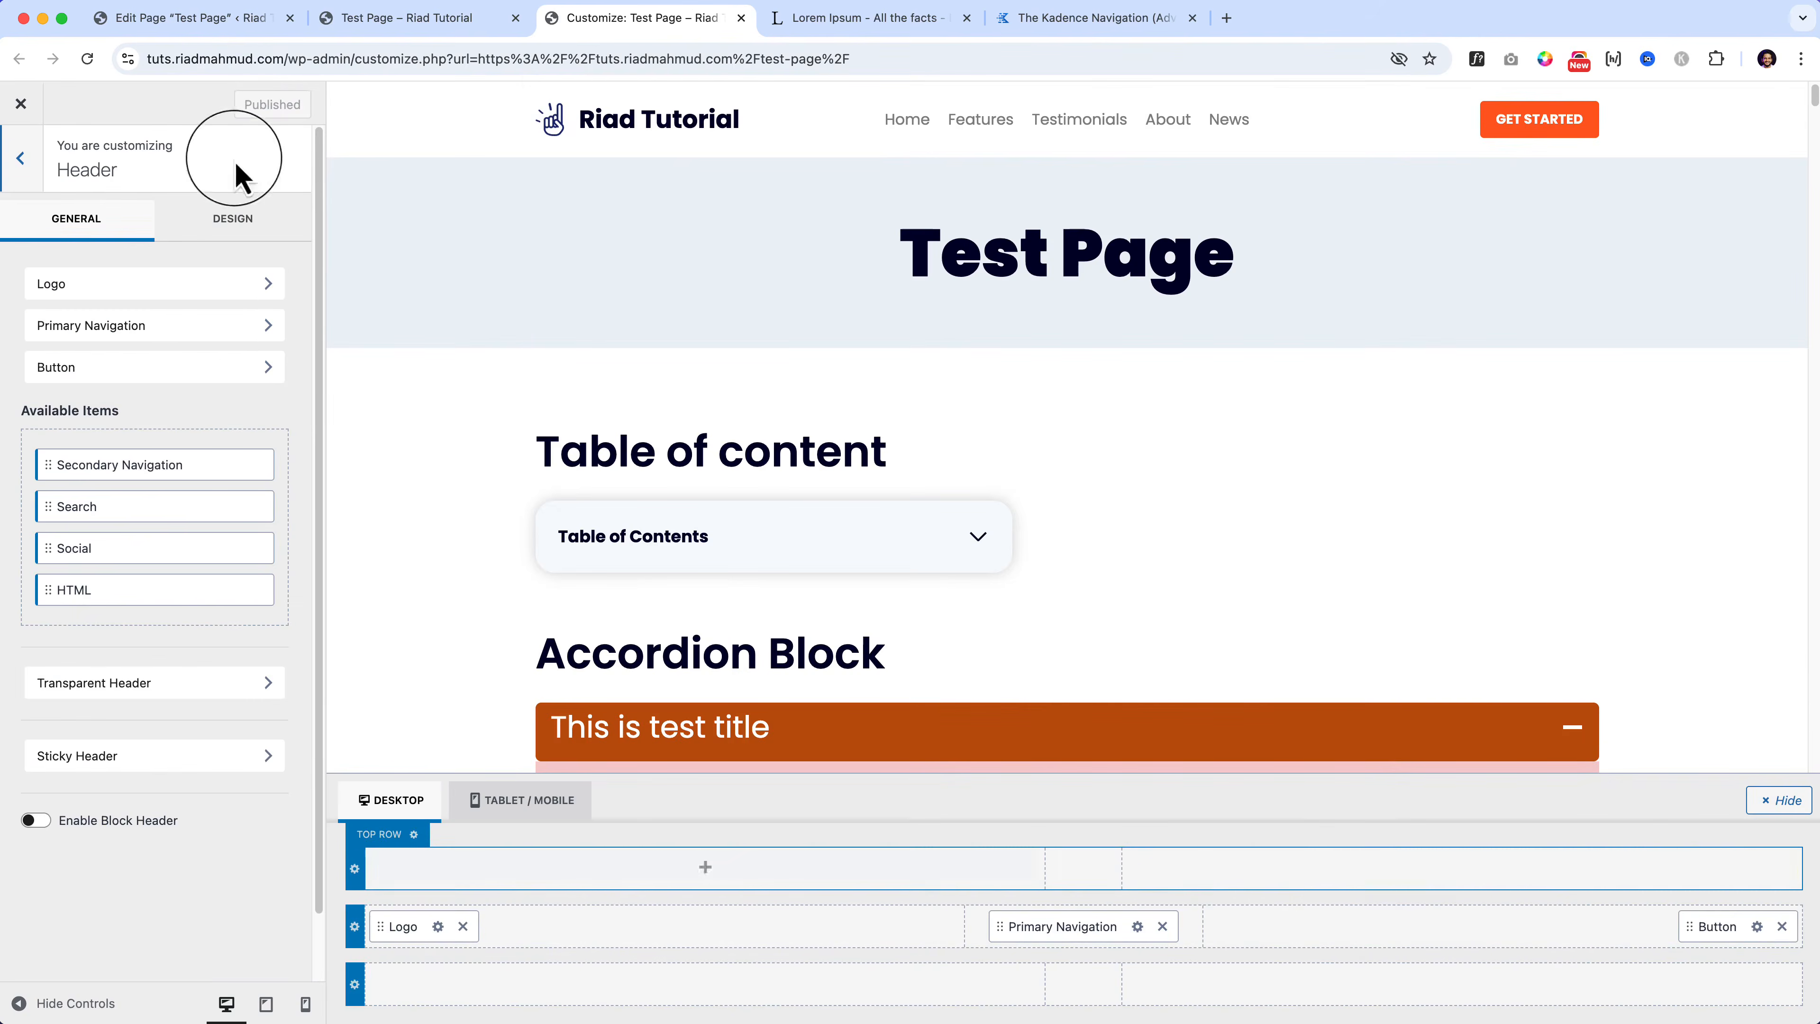
click(257, 20)
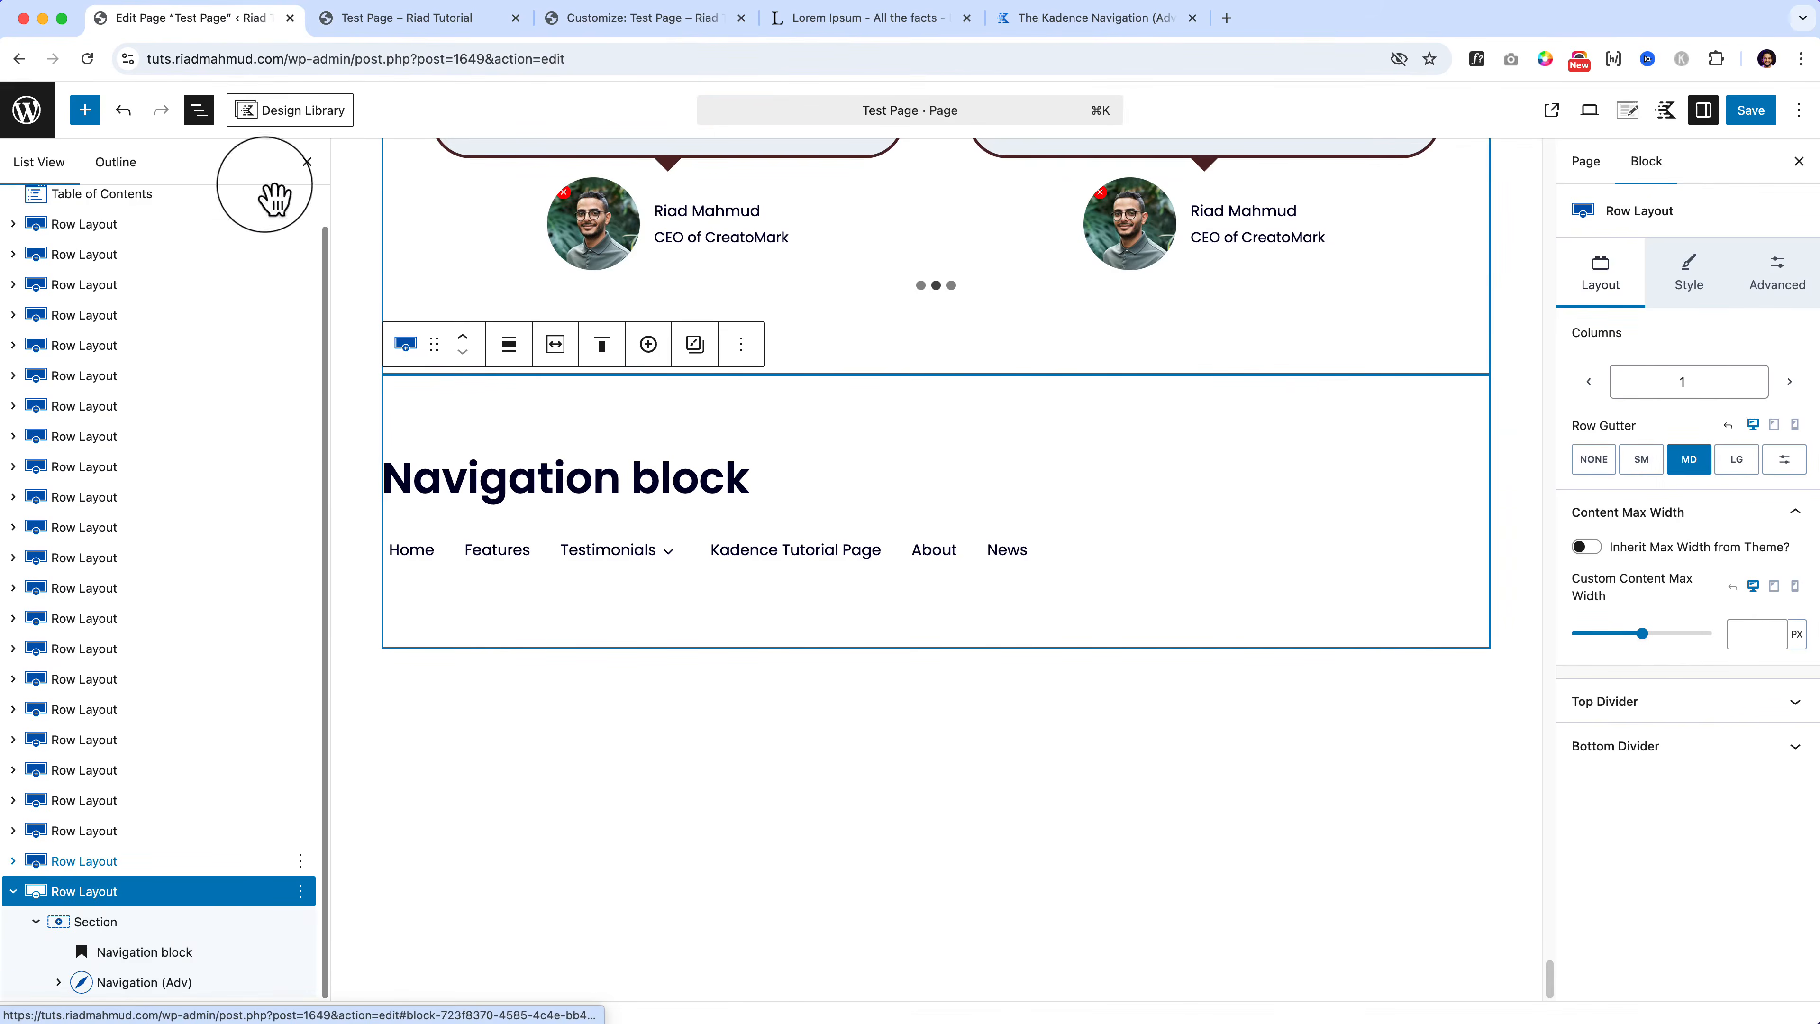
click(300, 891)
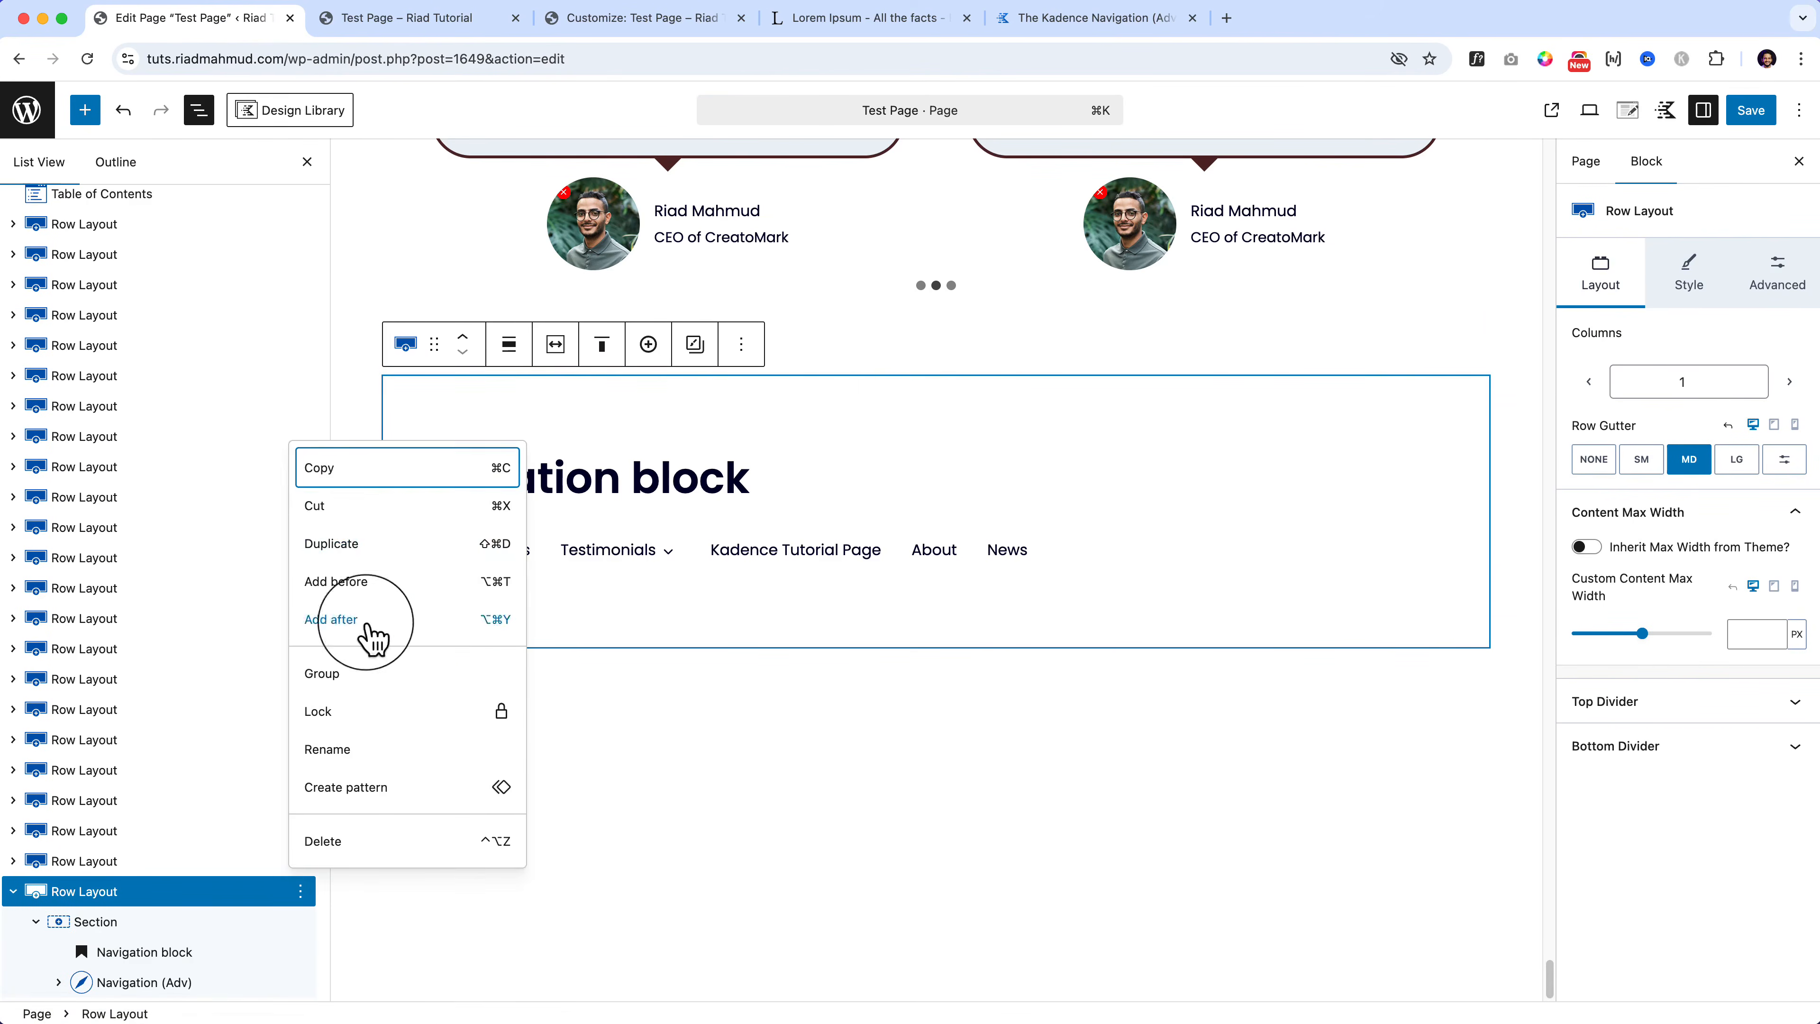
click(380, 545)
Step: Rename the copied section's heading to 'Video Popup'
click(84, 110)
scroll(215, 789, down, 8)
scroll(223, 807, down, 10)
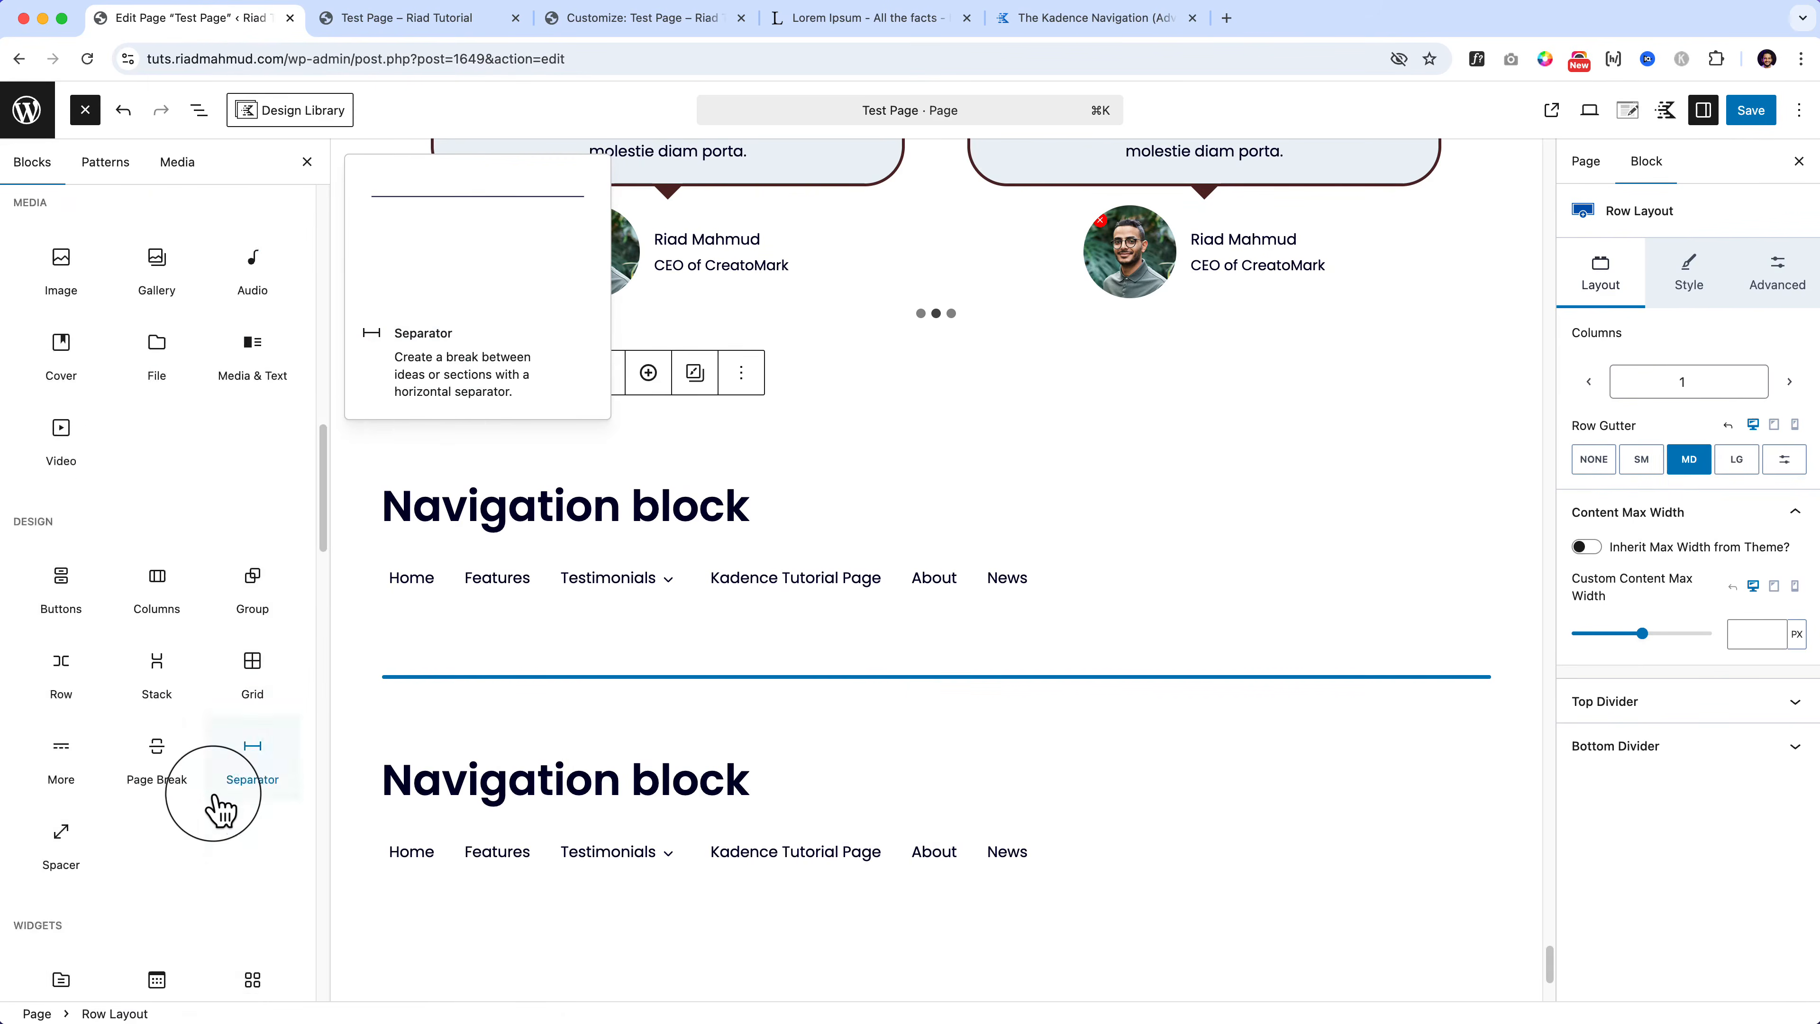
scroll(222, 806, up, 7)
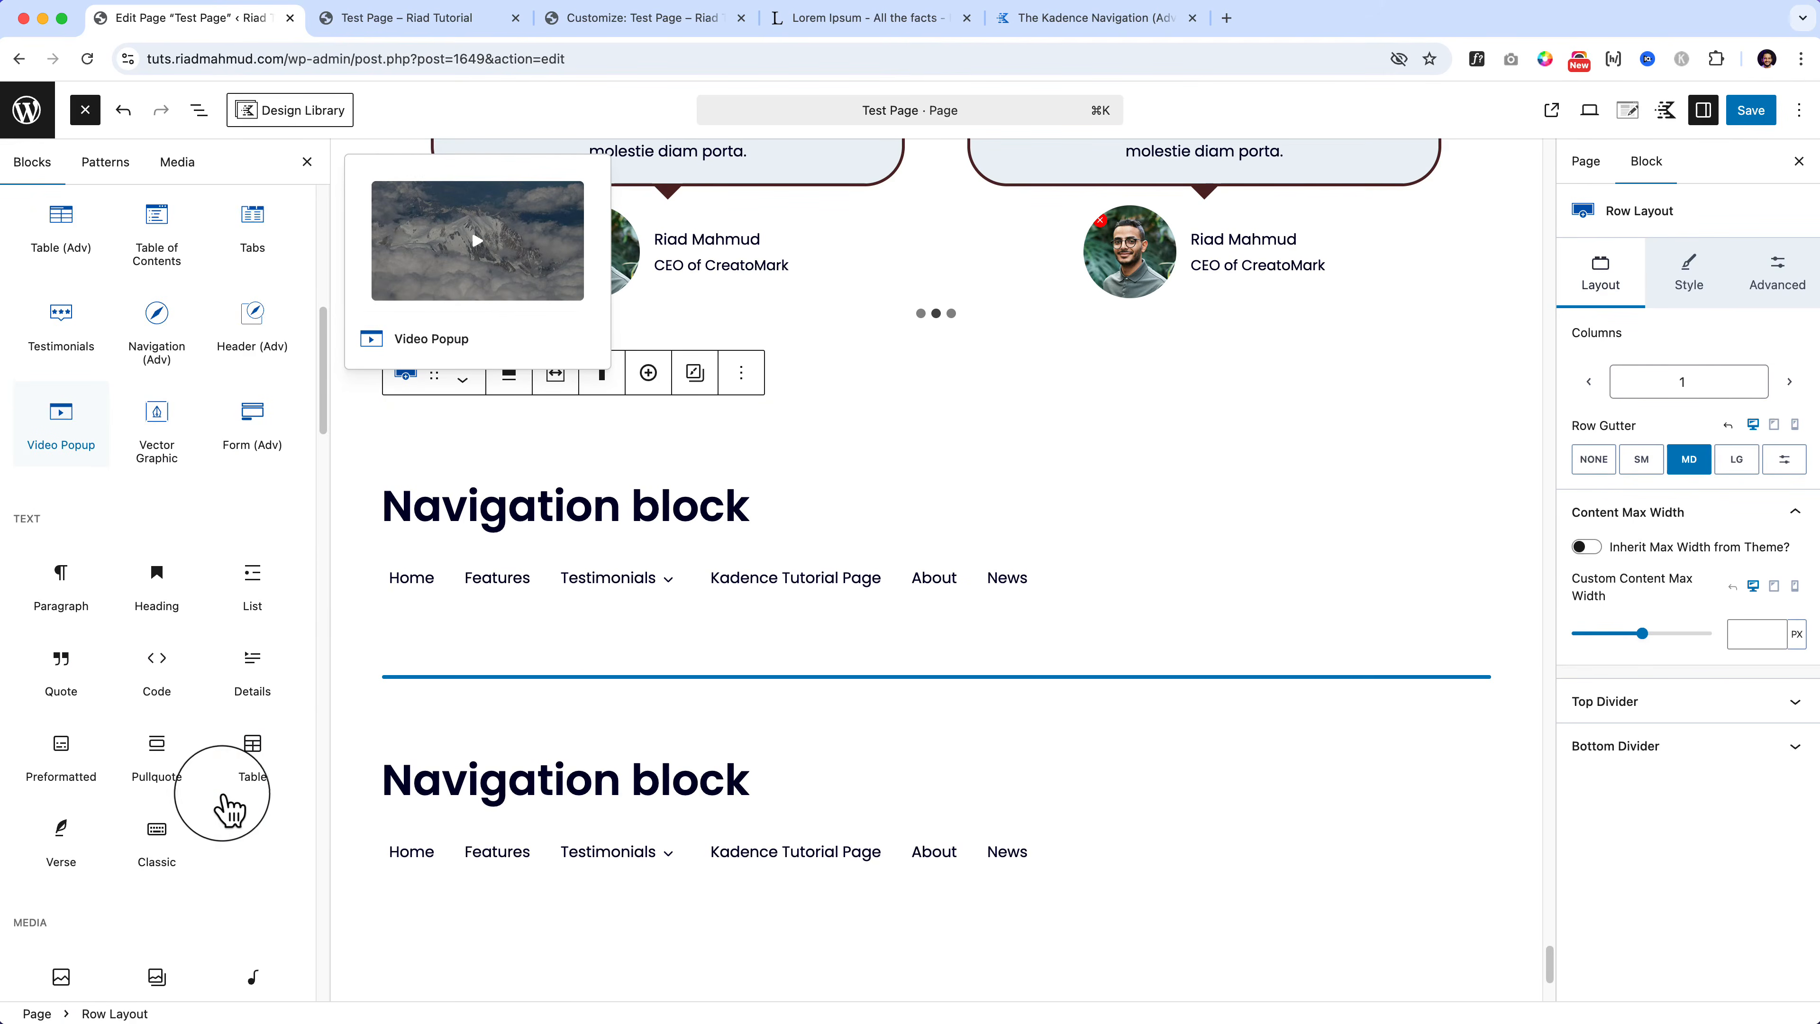
triple_click(657, 781)
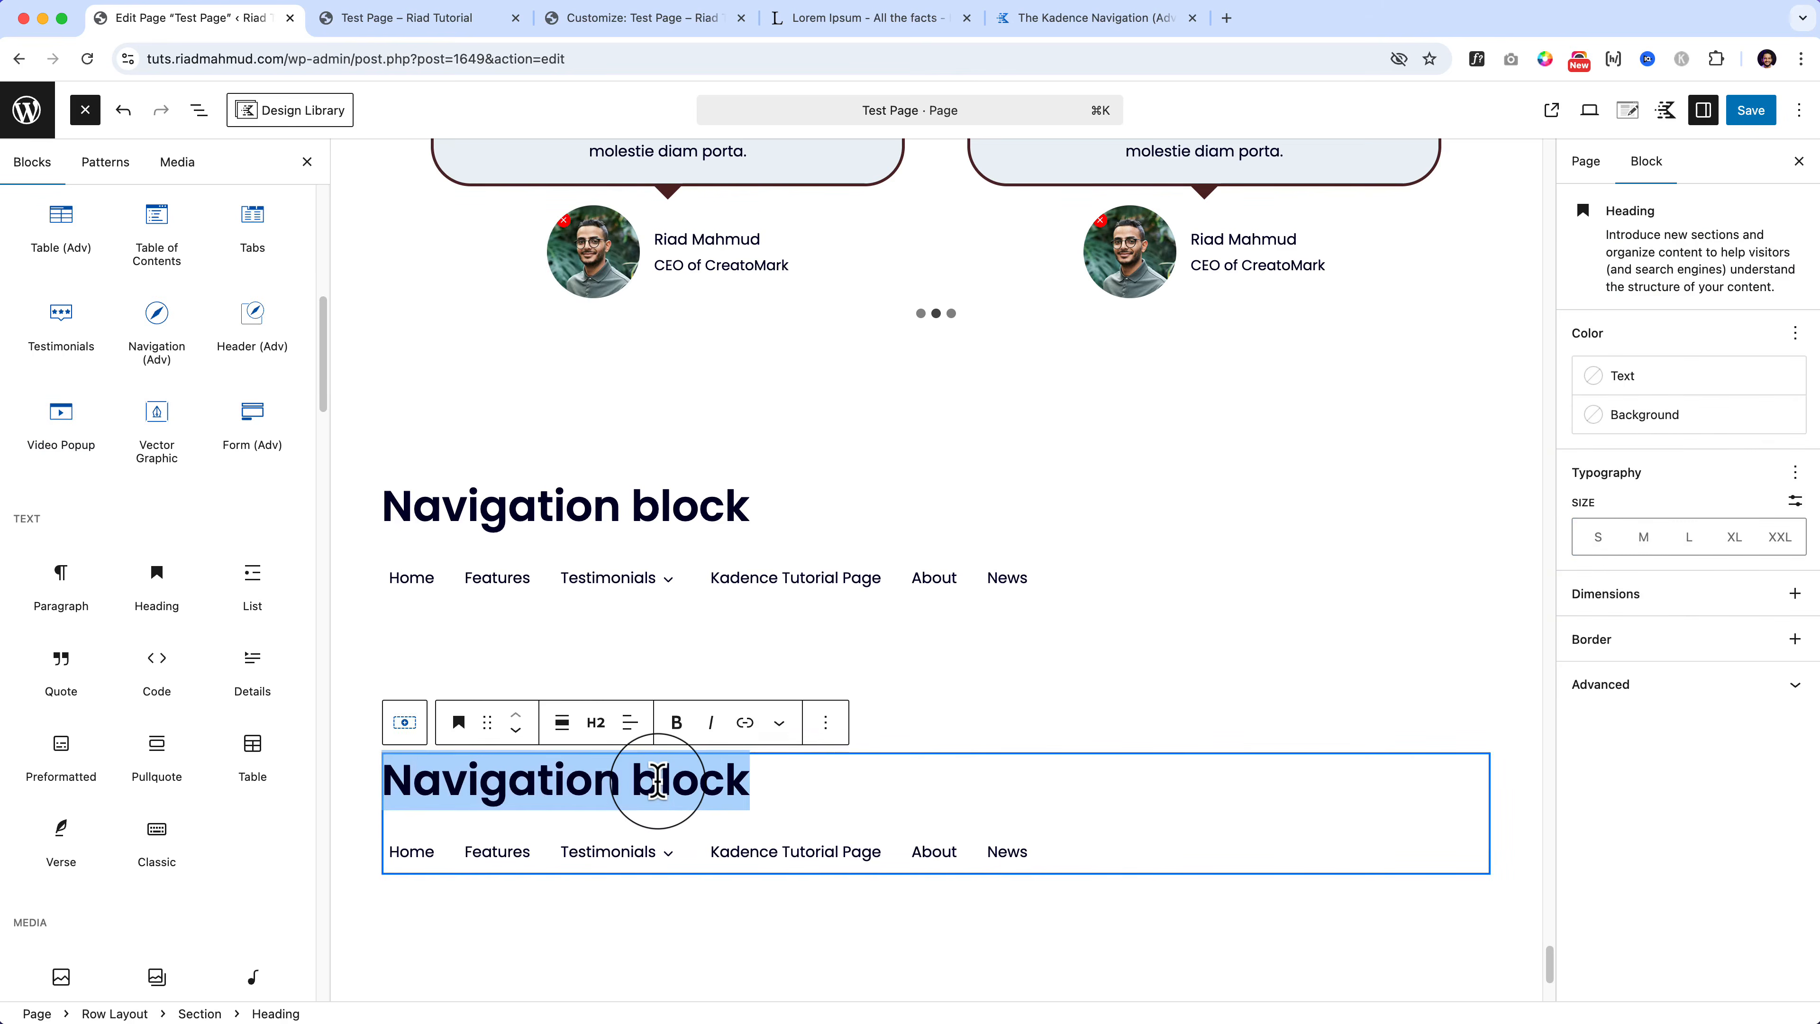
text(Video Pop)
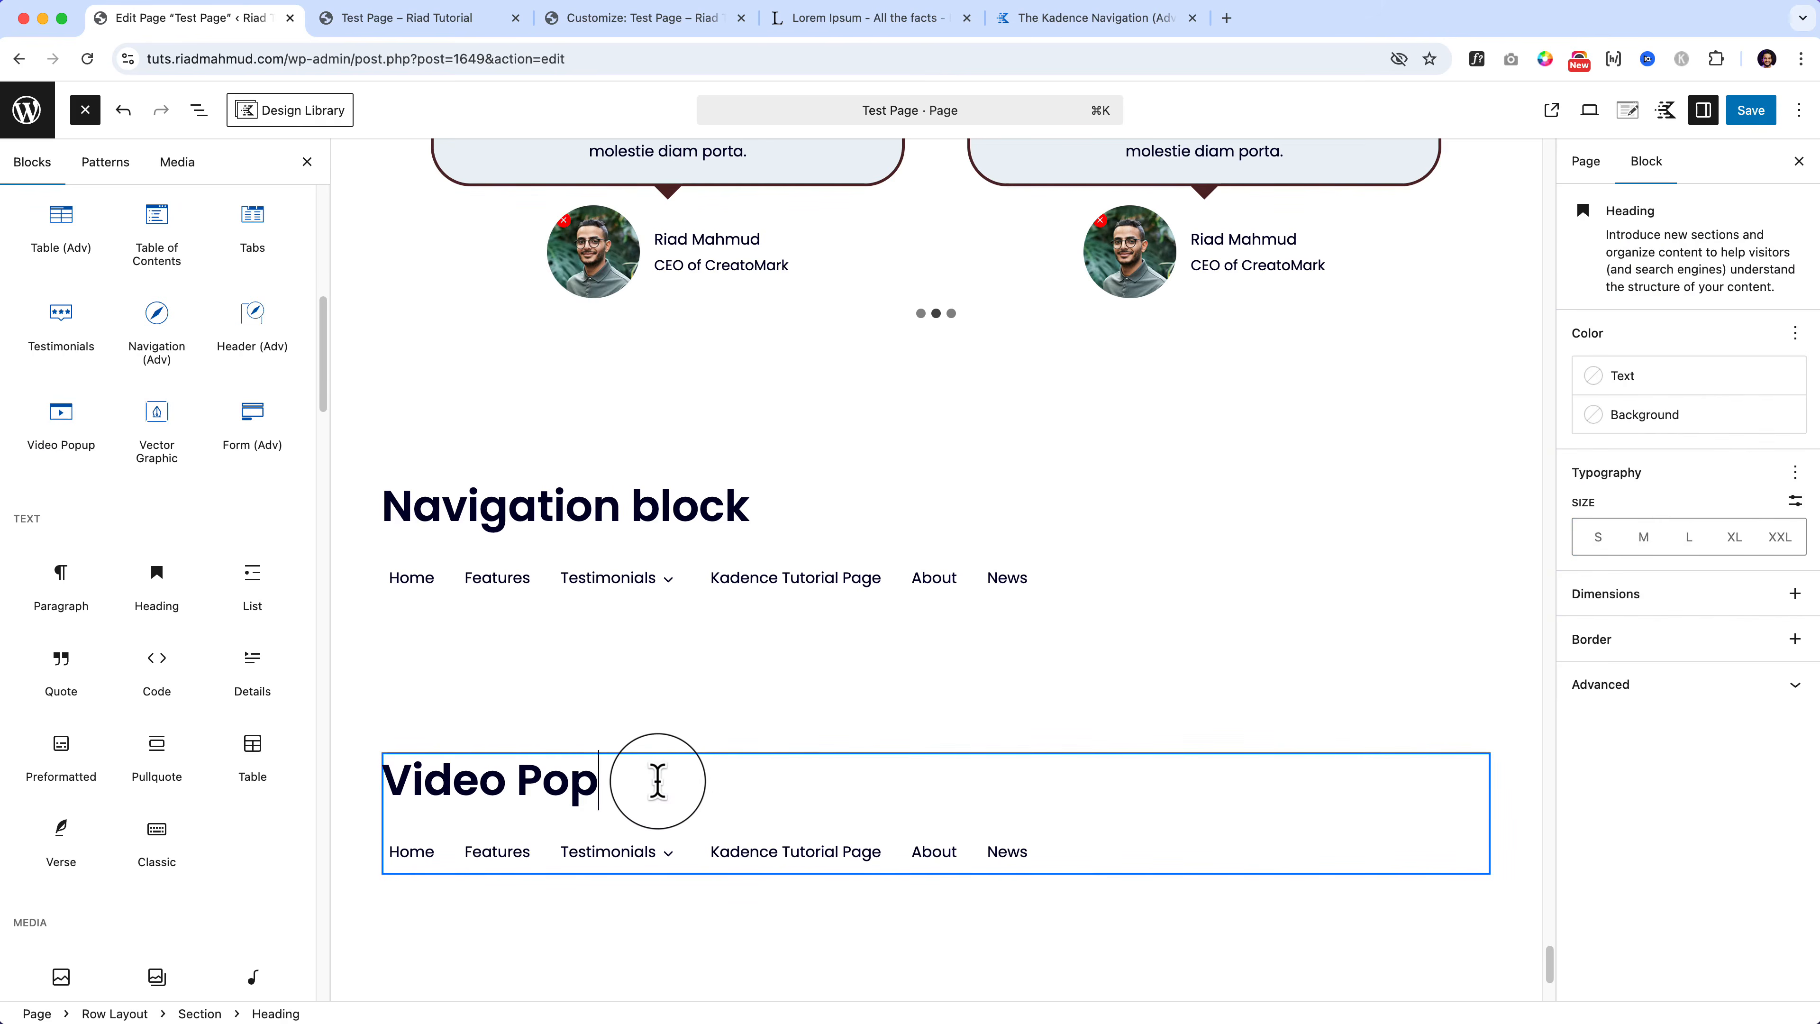
text(up)
Step: Delete the copied Navigation (Adv) menu from the section
click(1054, 859)
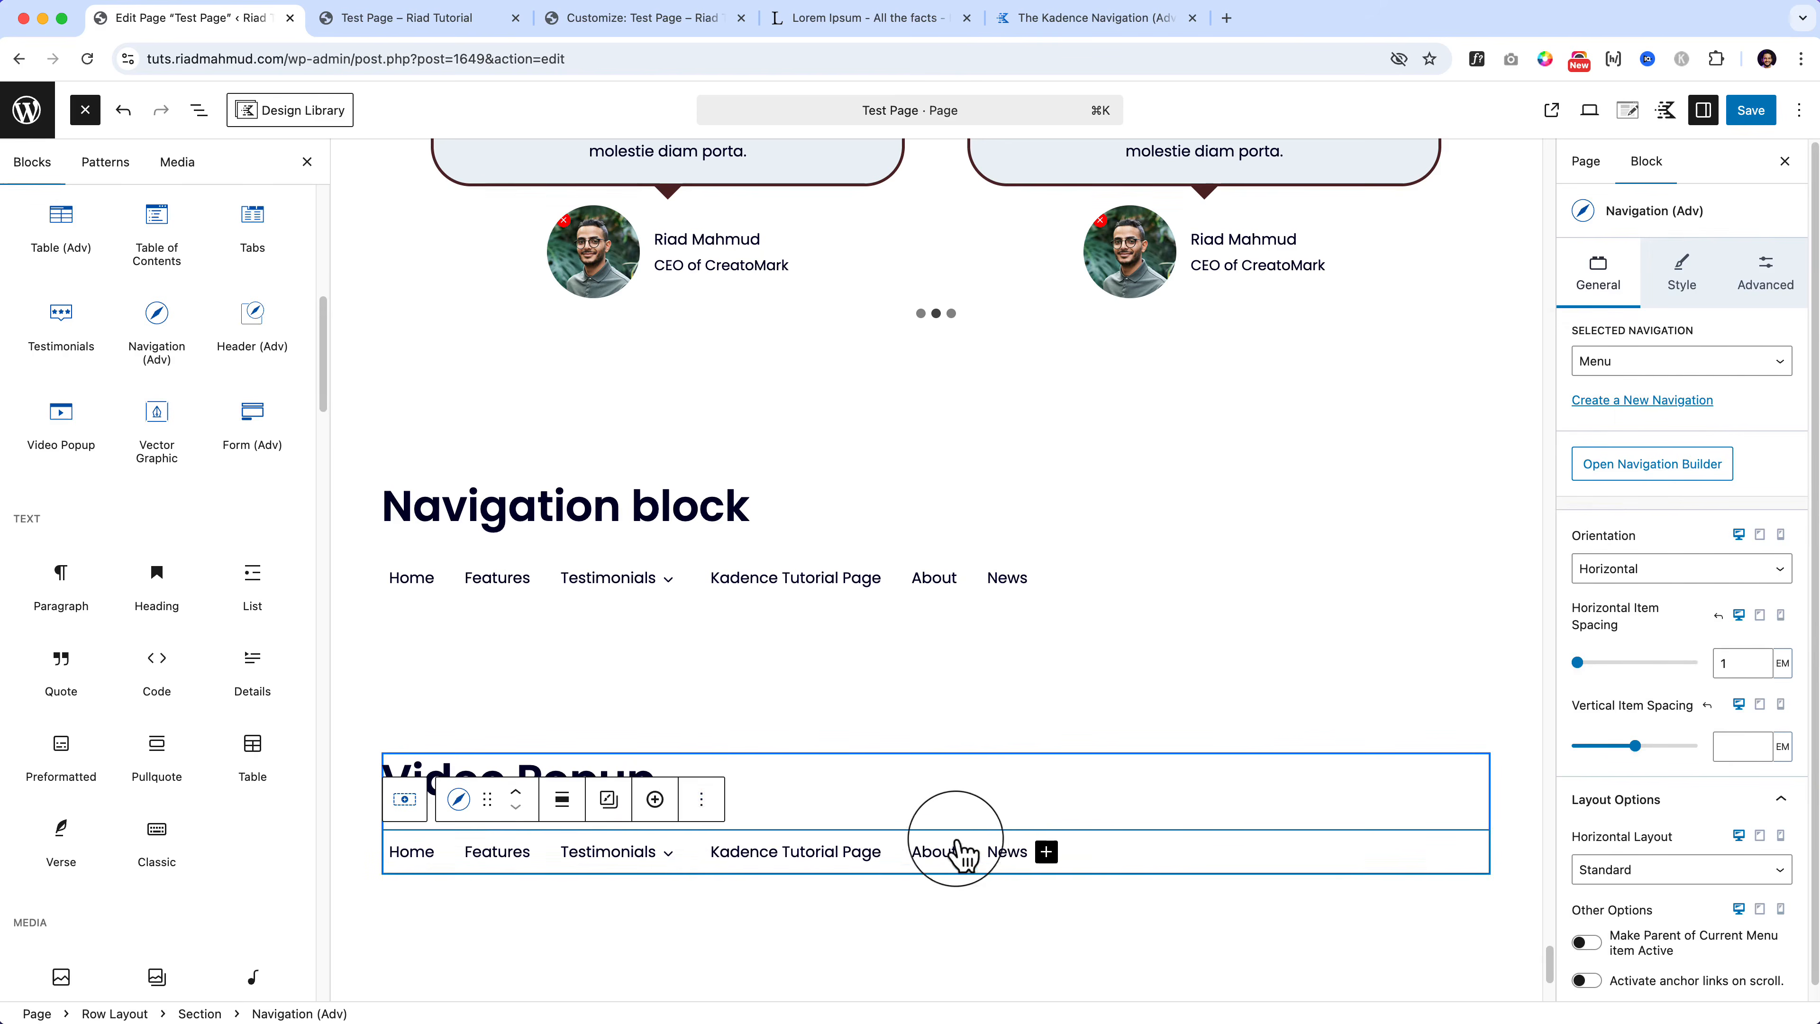
click(540, 855)
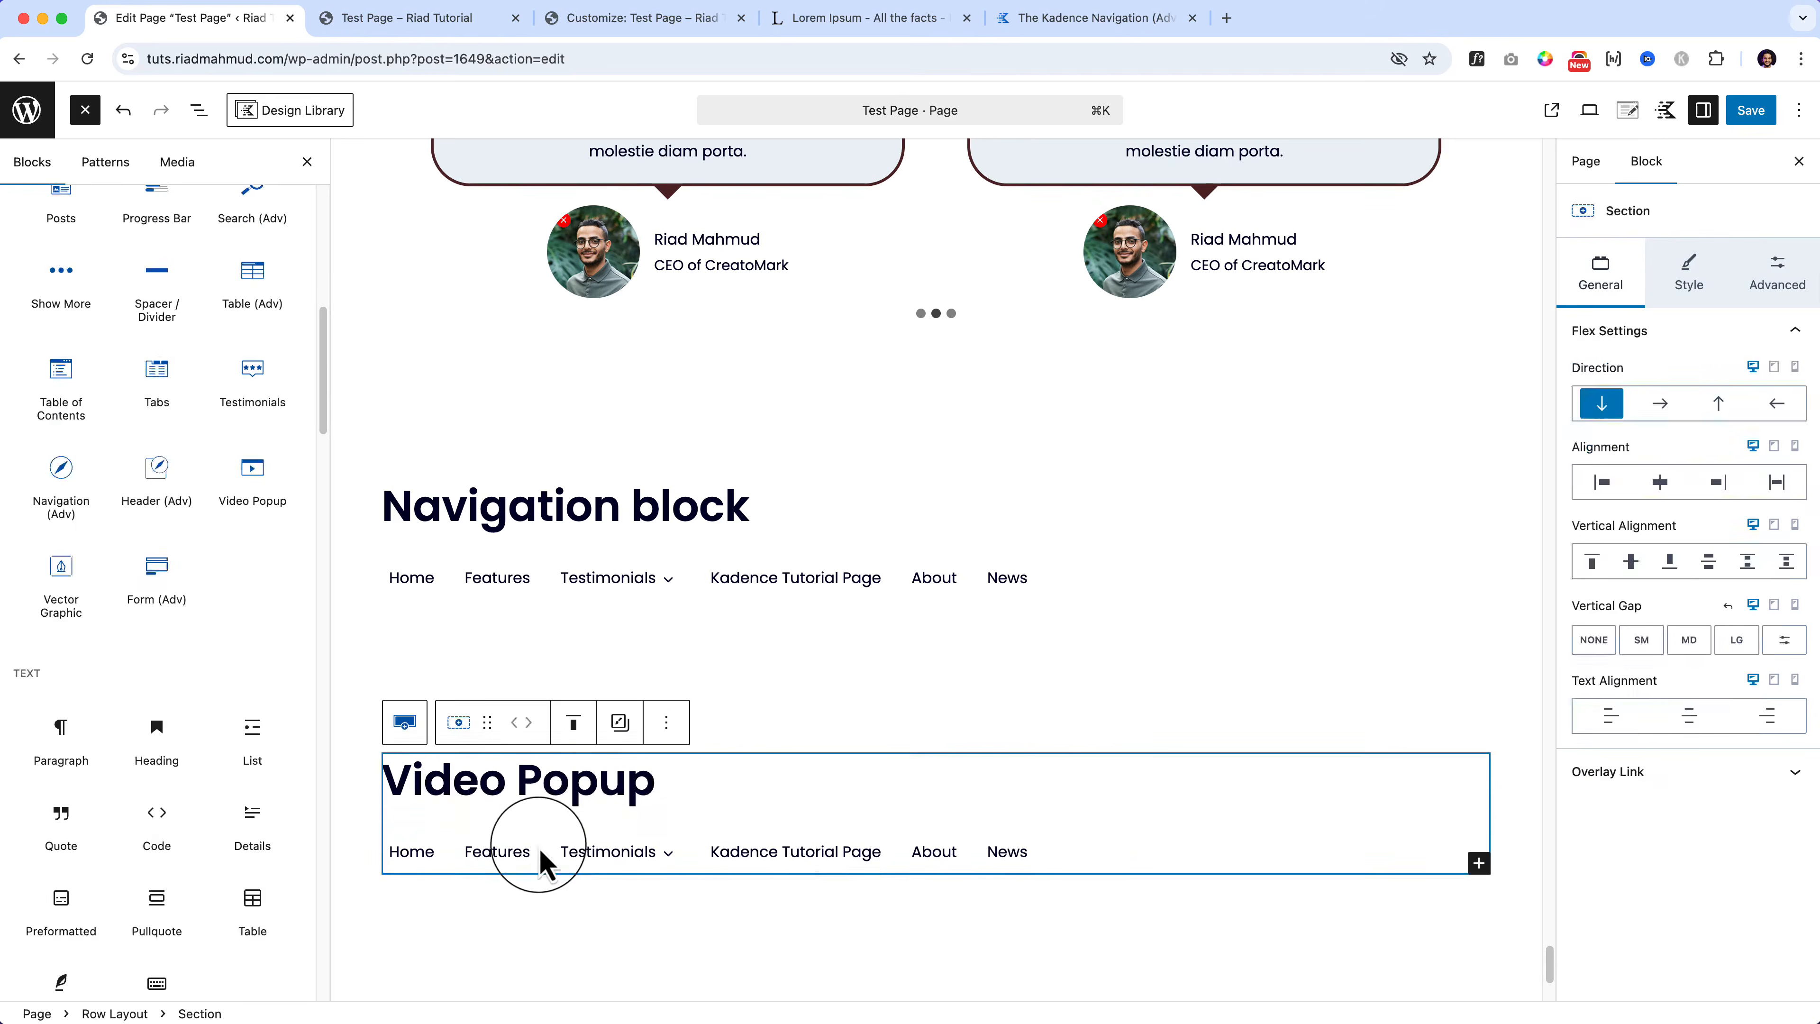
click(616, 826)
click(701, 803)
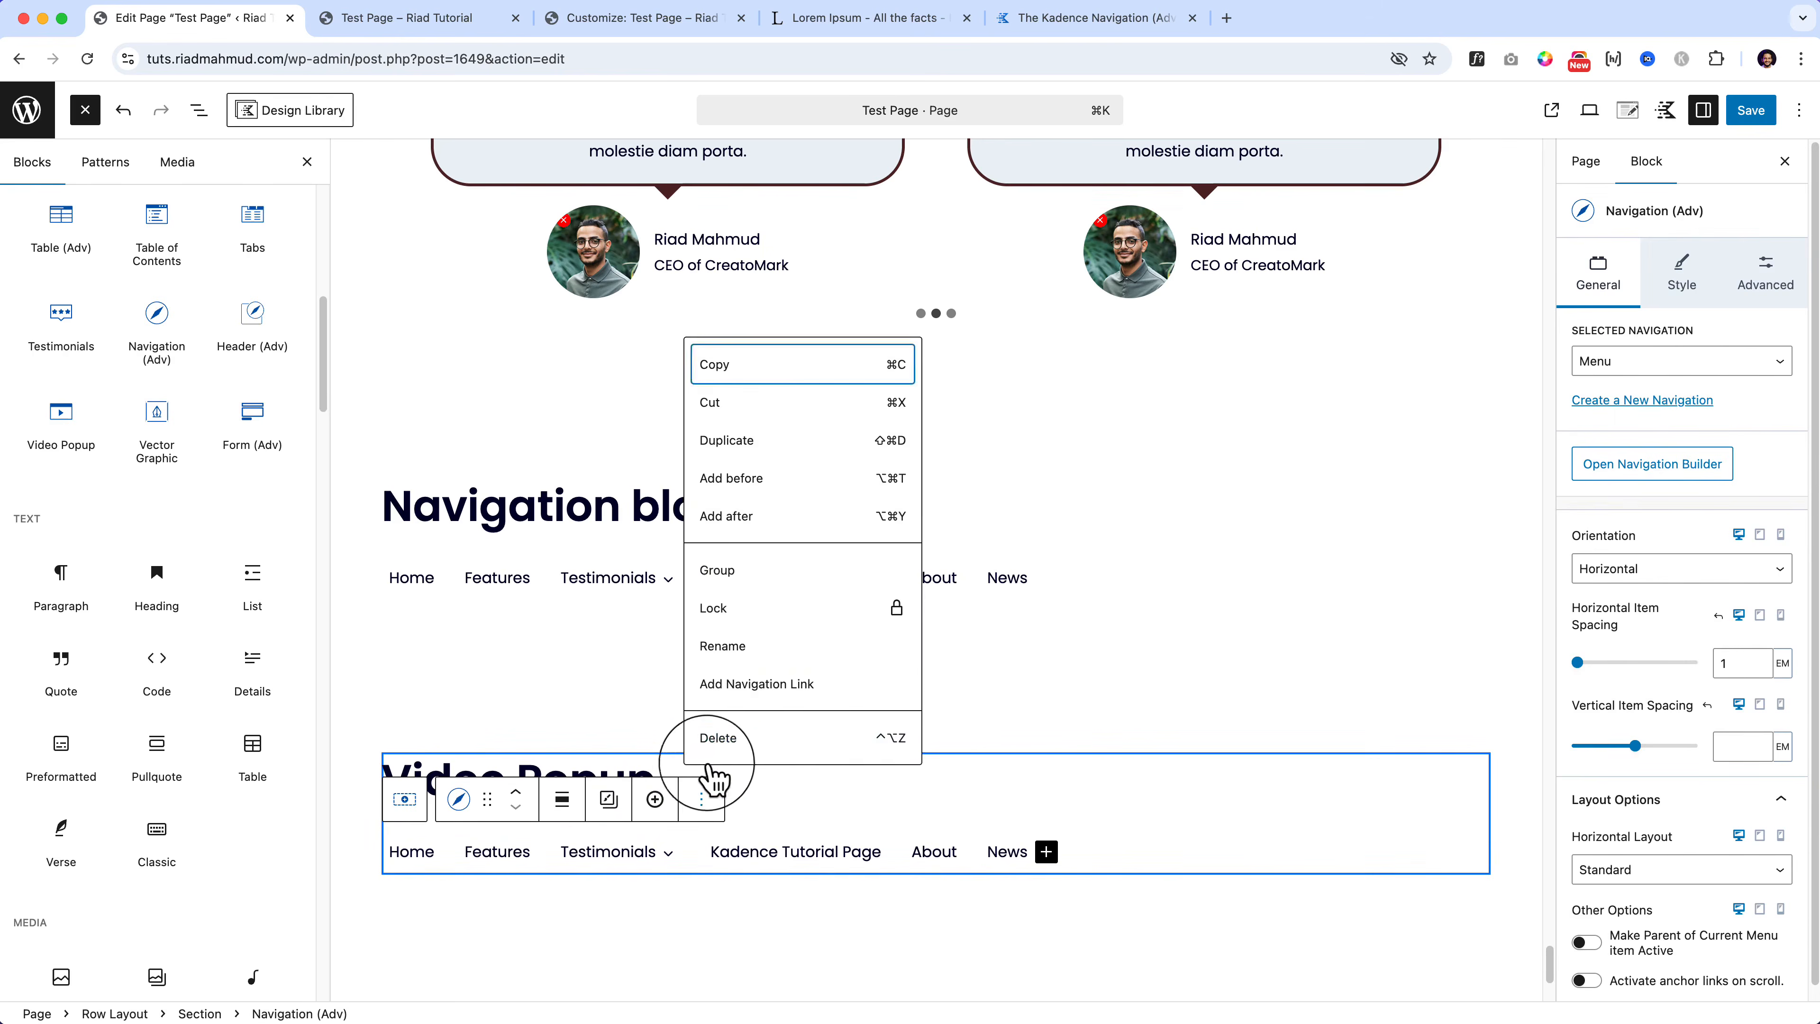
click(713, 739)
Step: Add a Video Popup block under the heading and remove the stray slash paragraph
click(687, 807)
text(/)
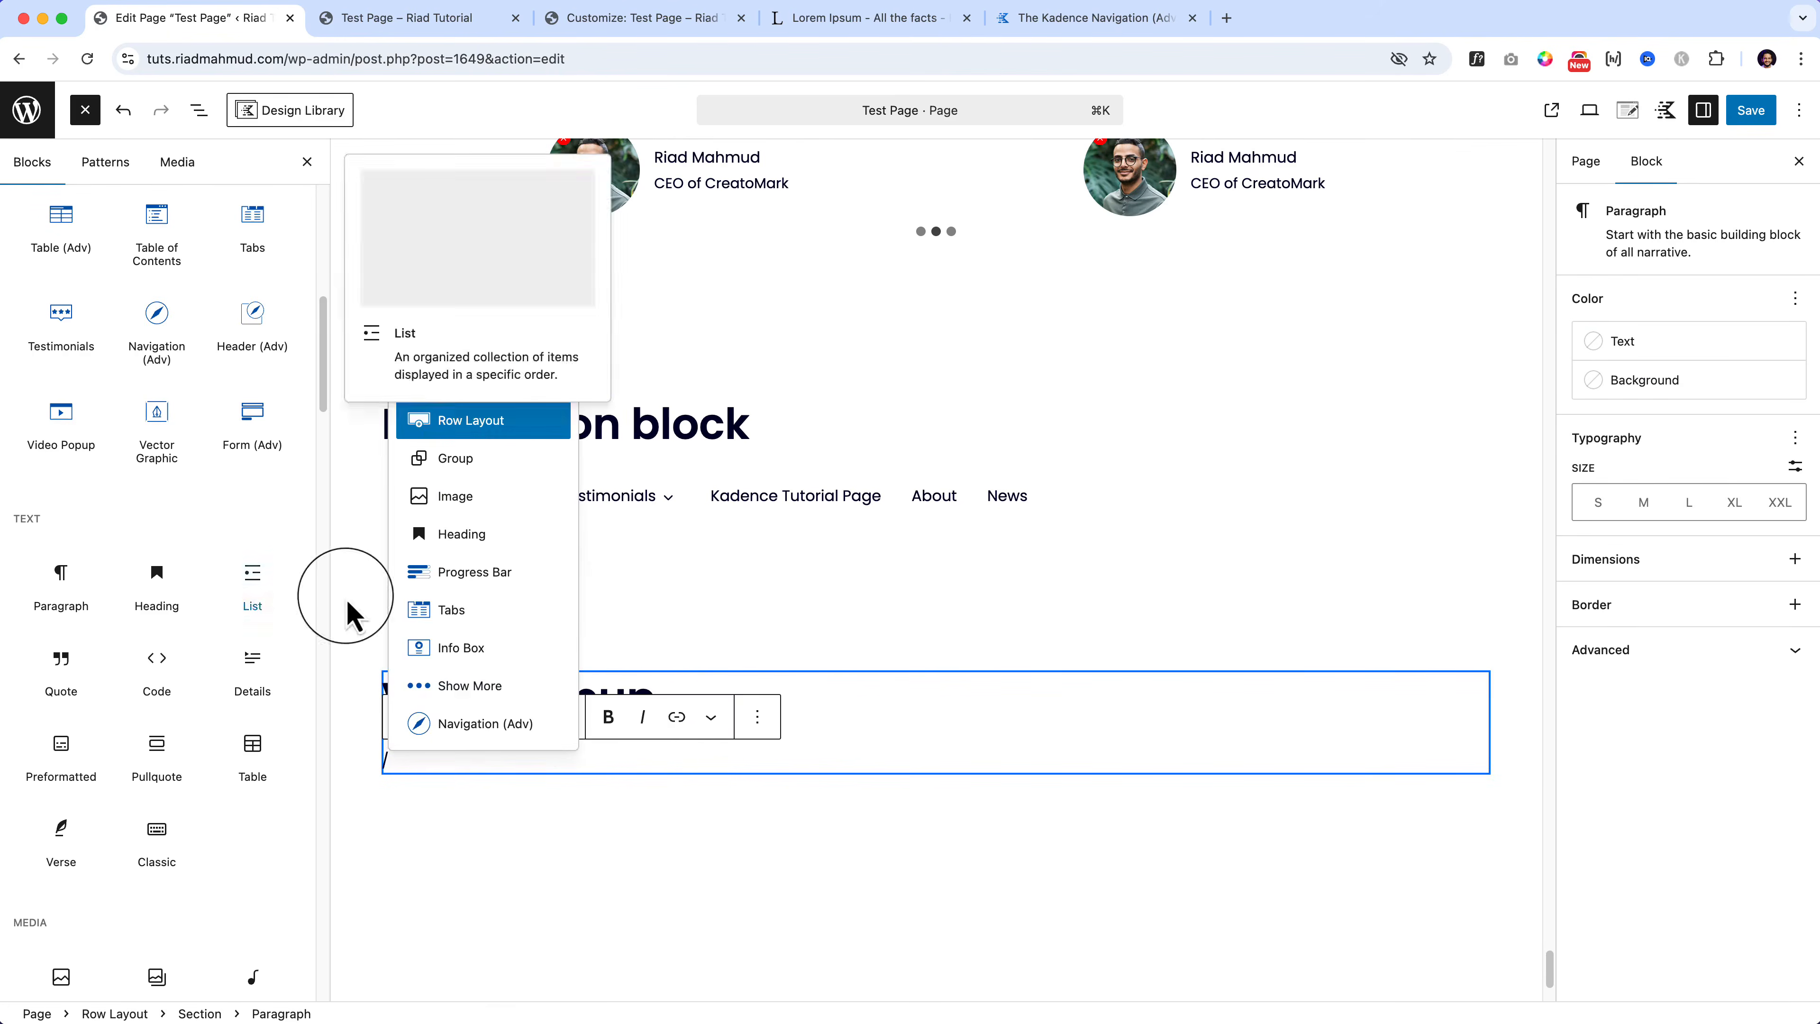
drag(58, 431, 450, 773)
scroll(442, 758, down, 8)
click(441, 758)
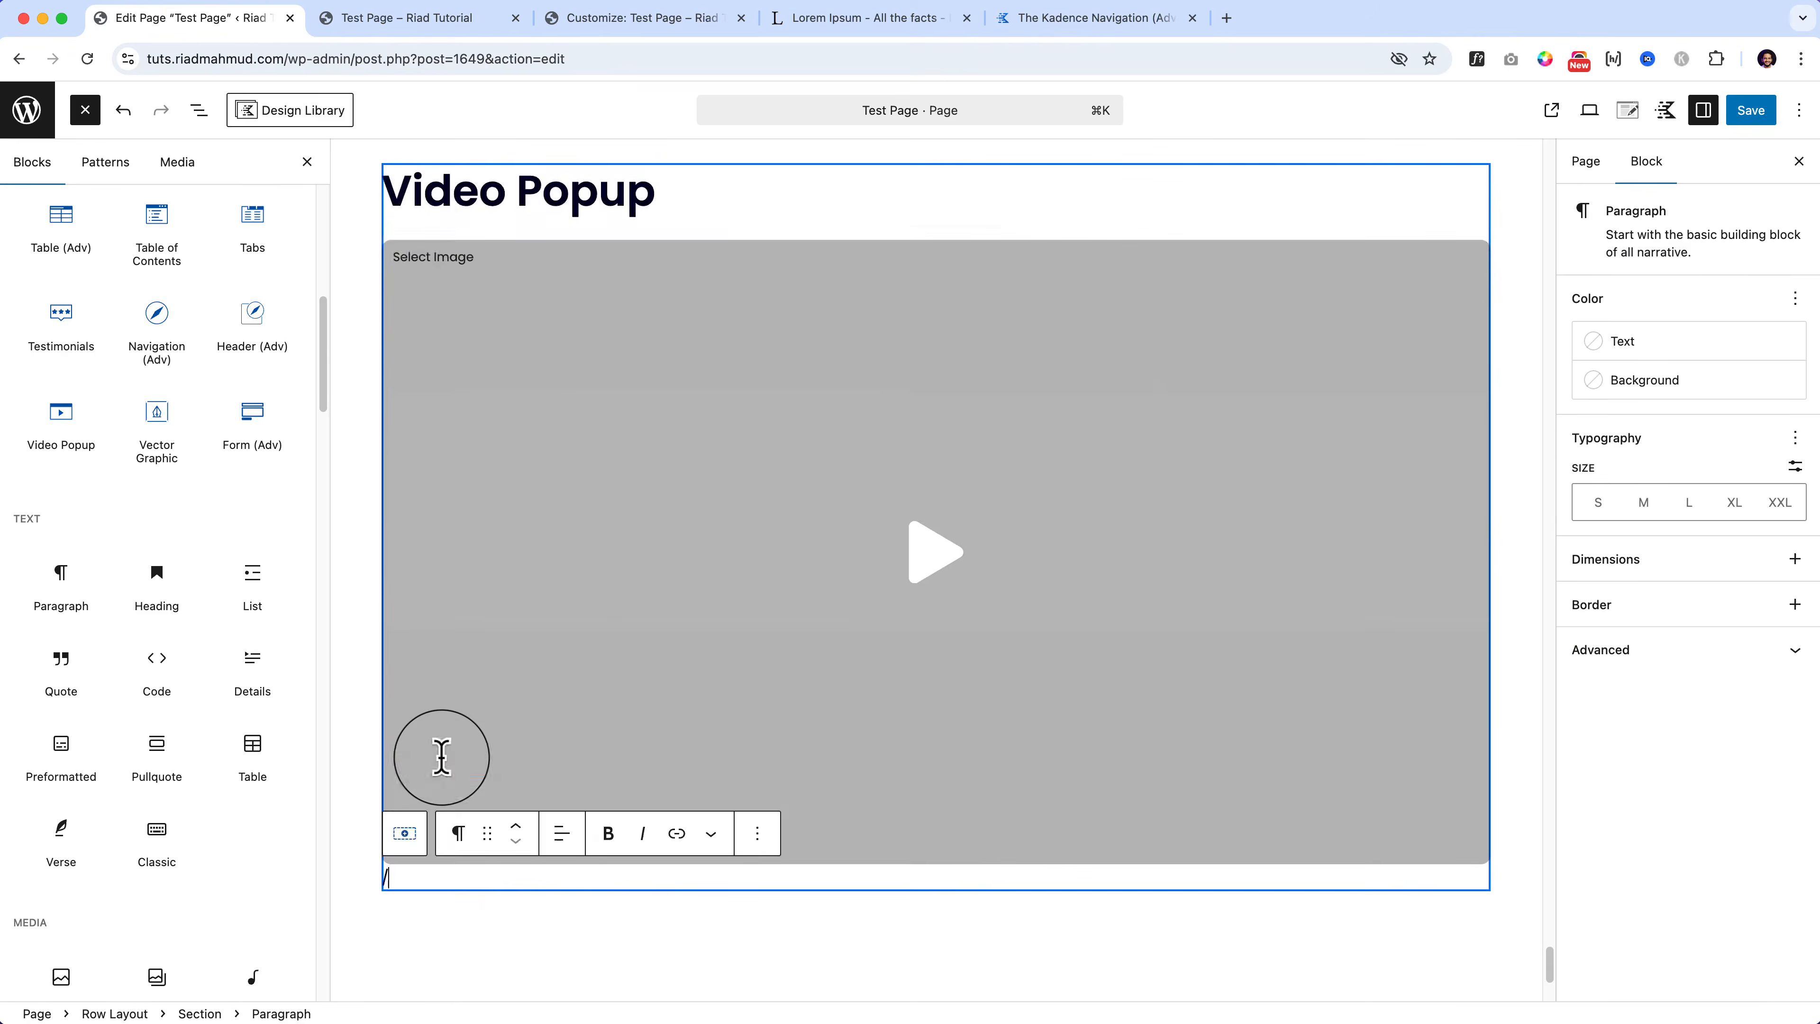
key(BackSpace)
scroll(540, 502, up, 3)
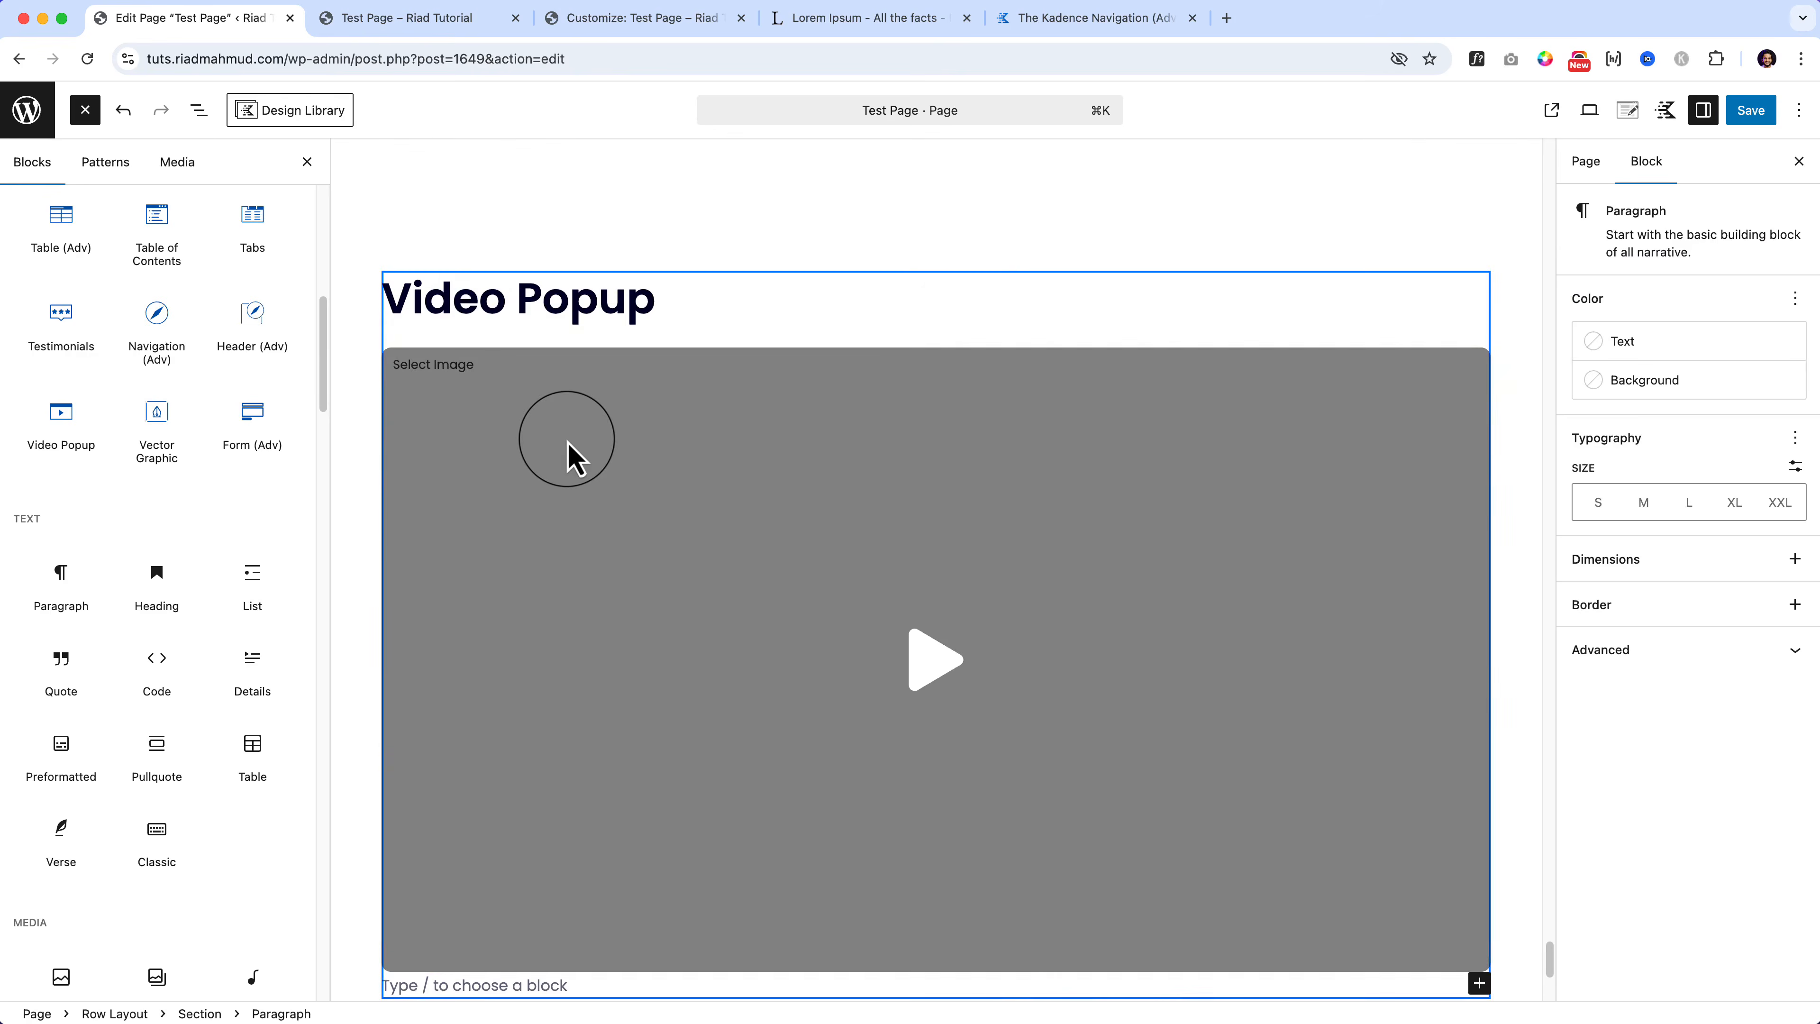
click(573, 458)
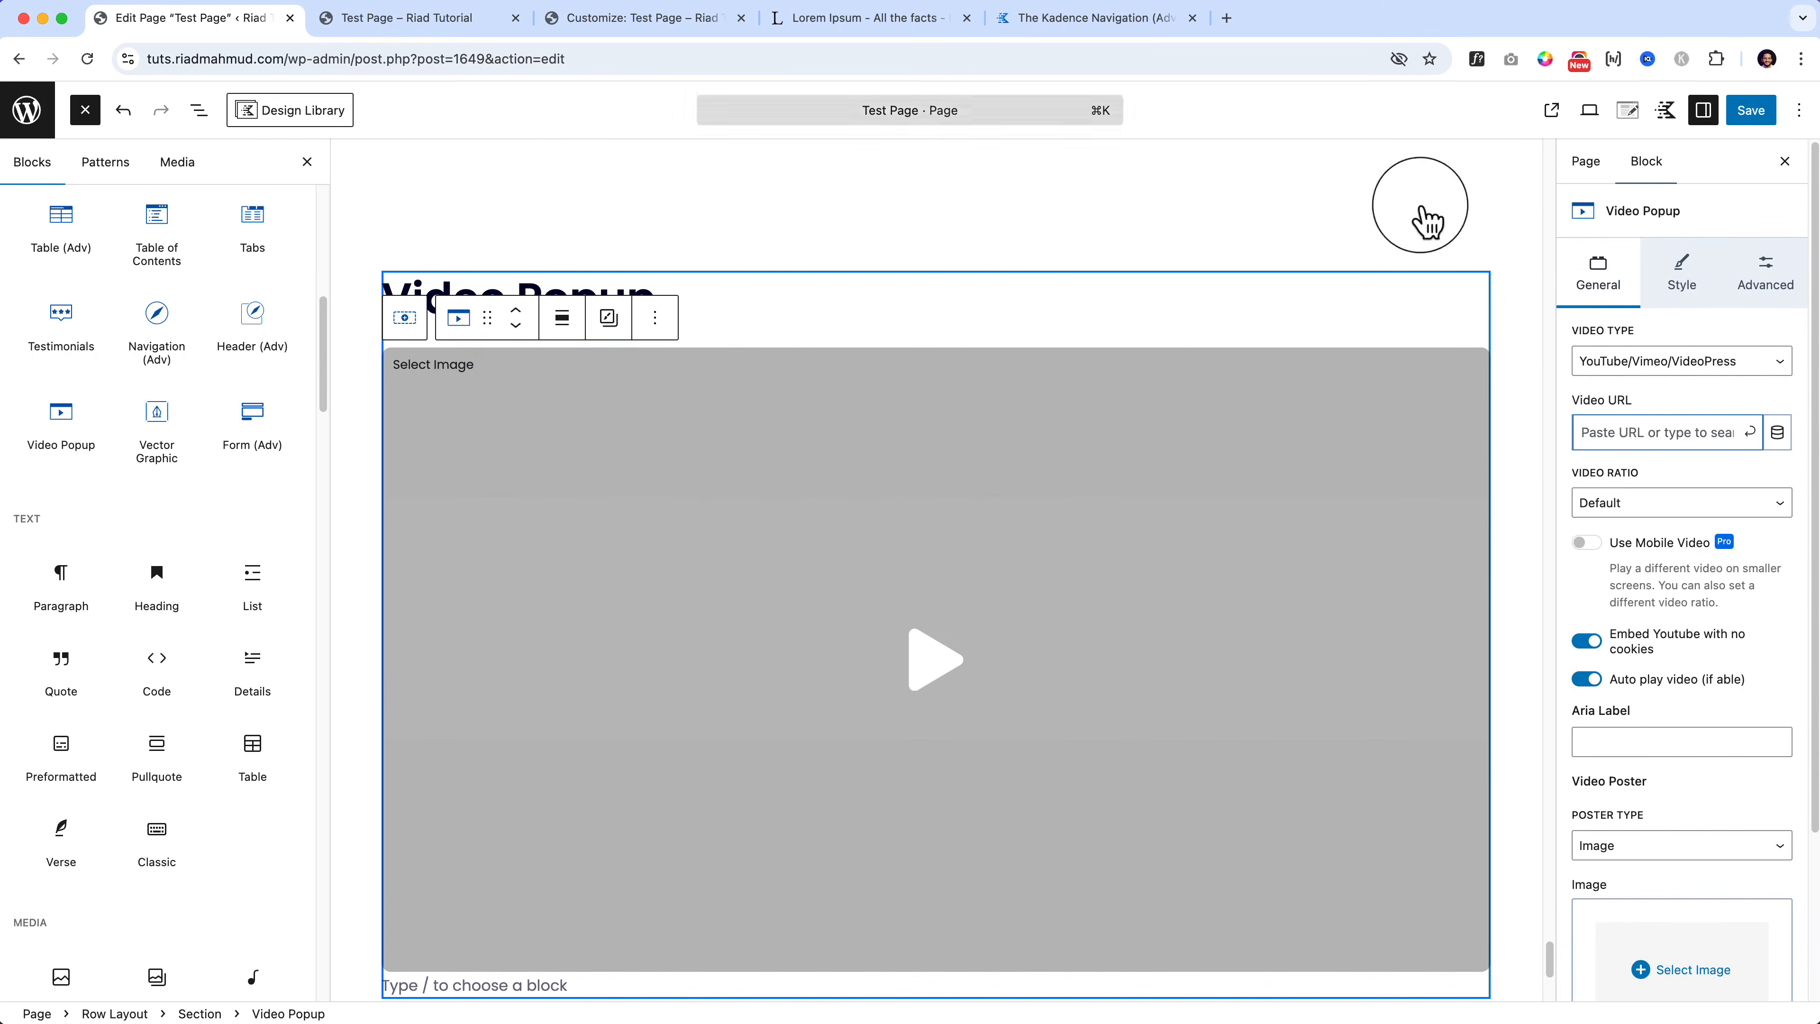
Step: Copy the share link of the first video on the YouTube channel page
click(1227, 18)
text(youtube.com)
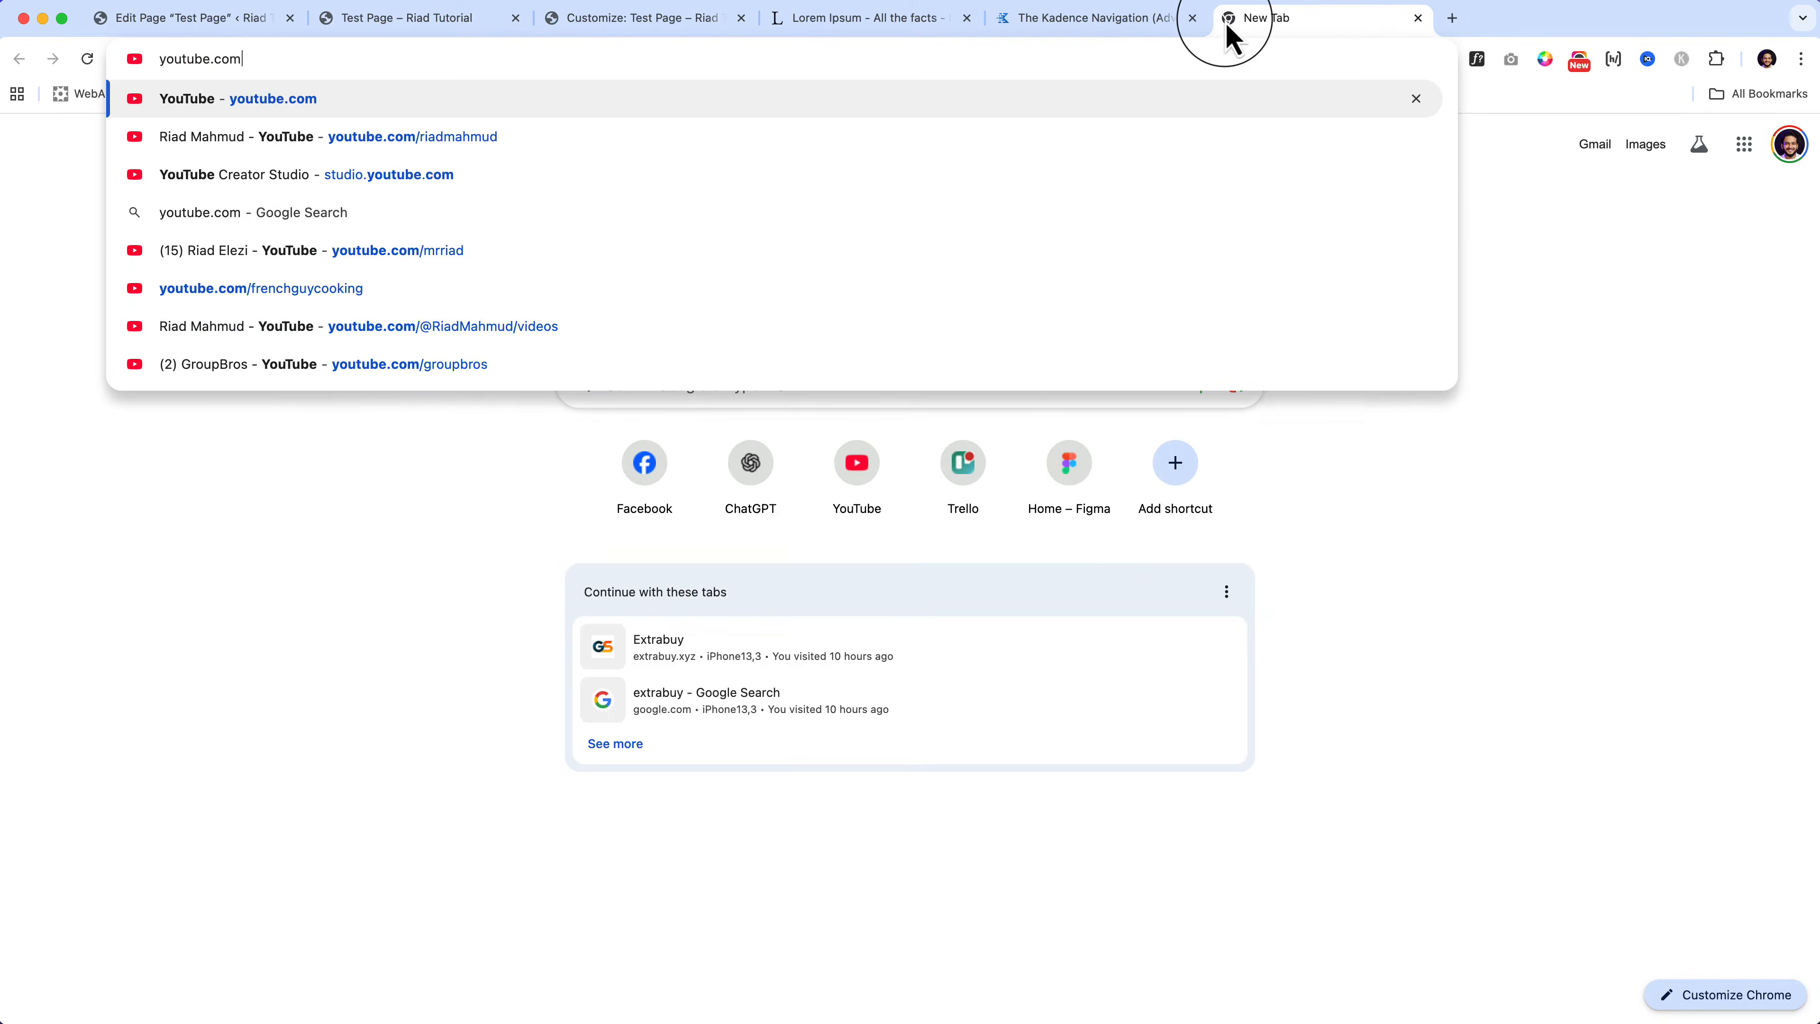
key(Down)
key(Return)
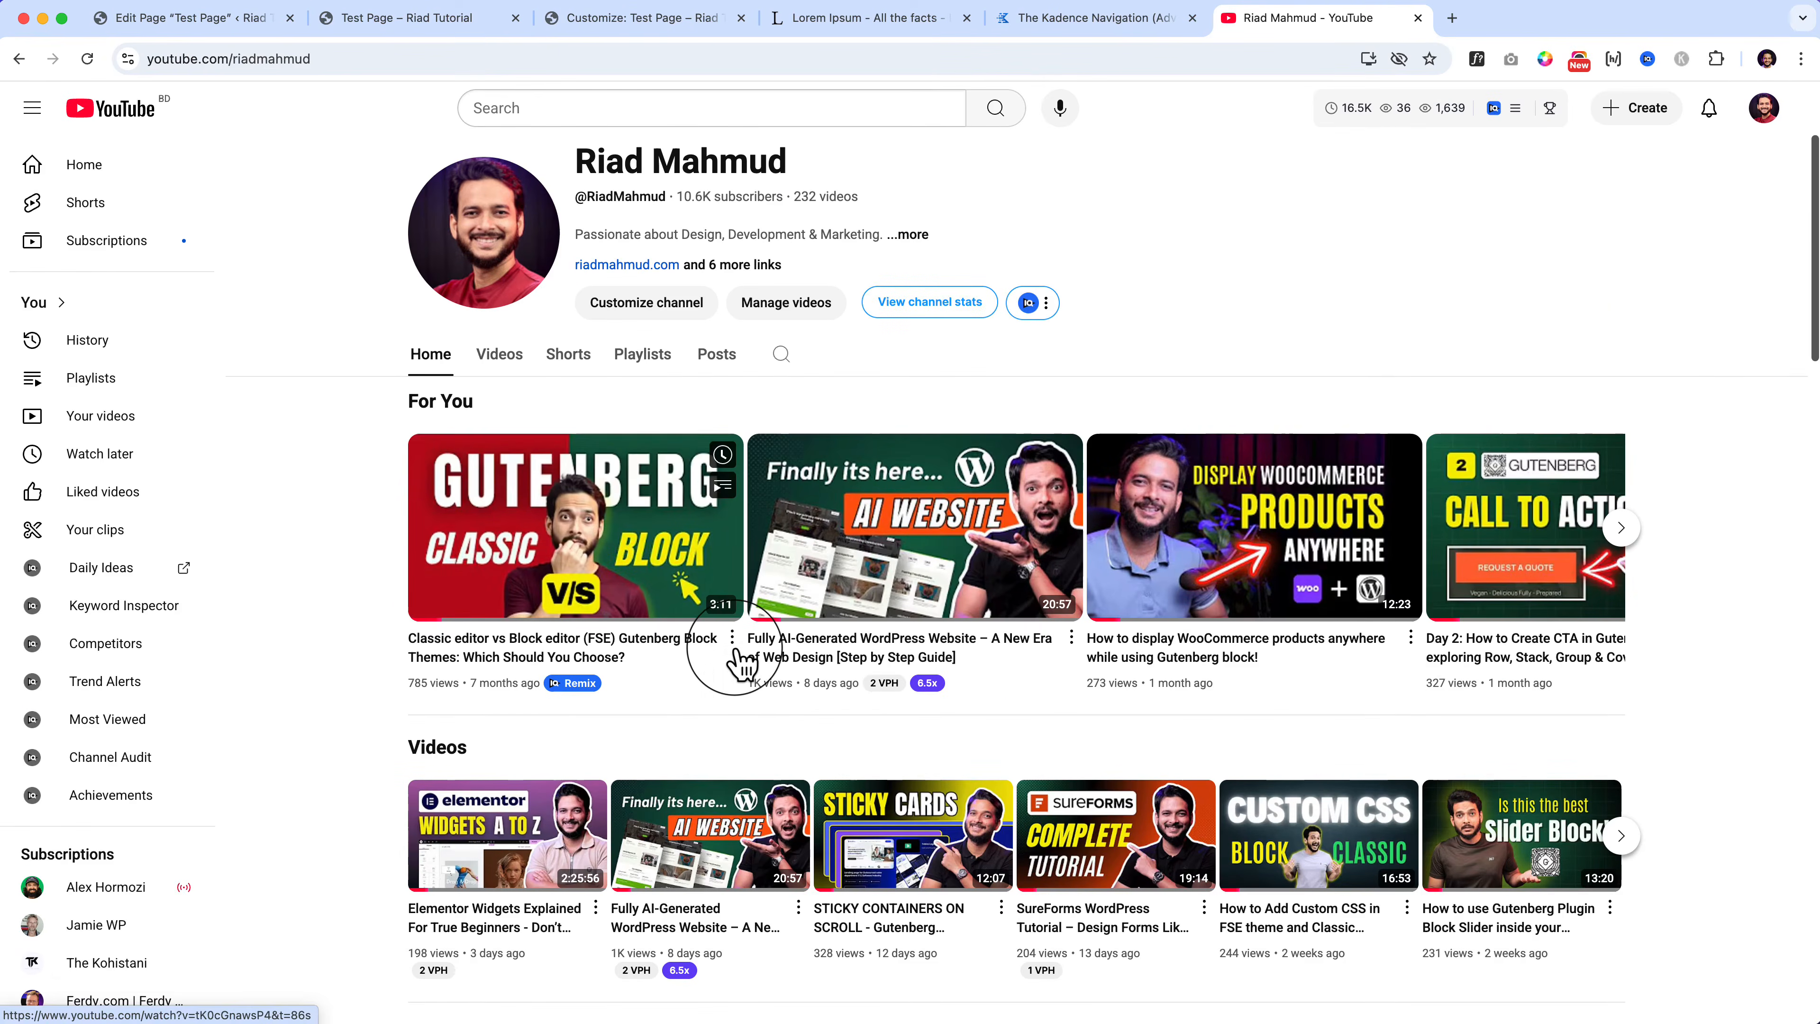
click(732, 640)
click(783, 817)
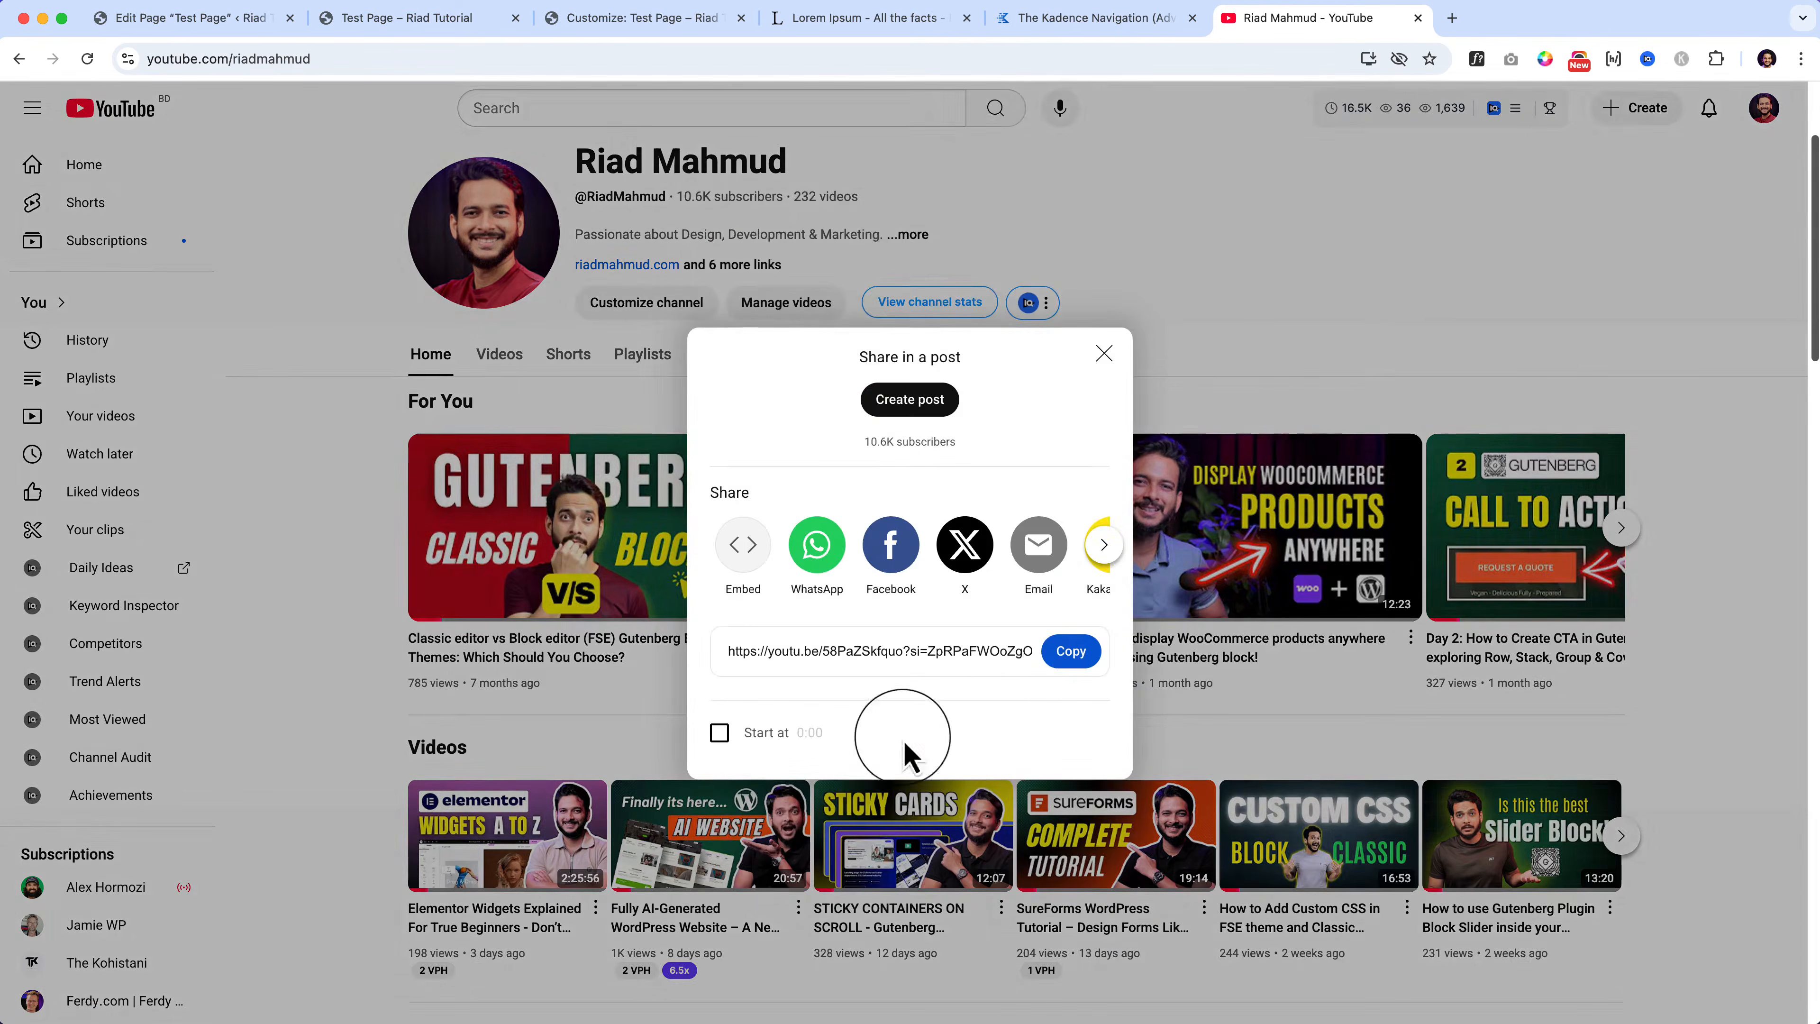
click(1070, 650)
Step: Paste the YouTube link into the Video Popup's Video URL and save the page
click(435, 20)
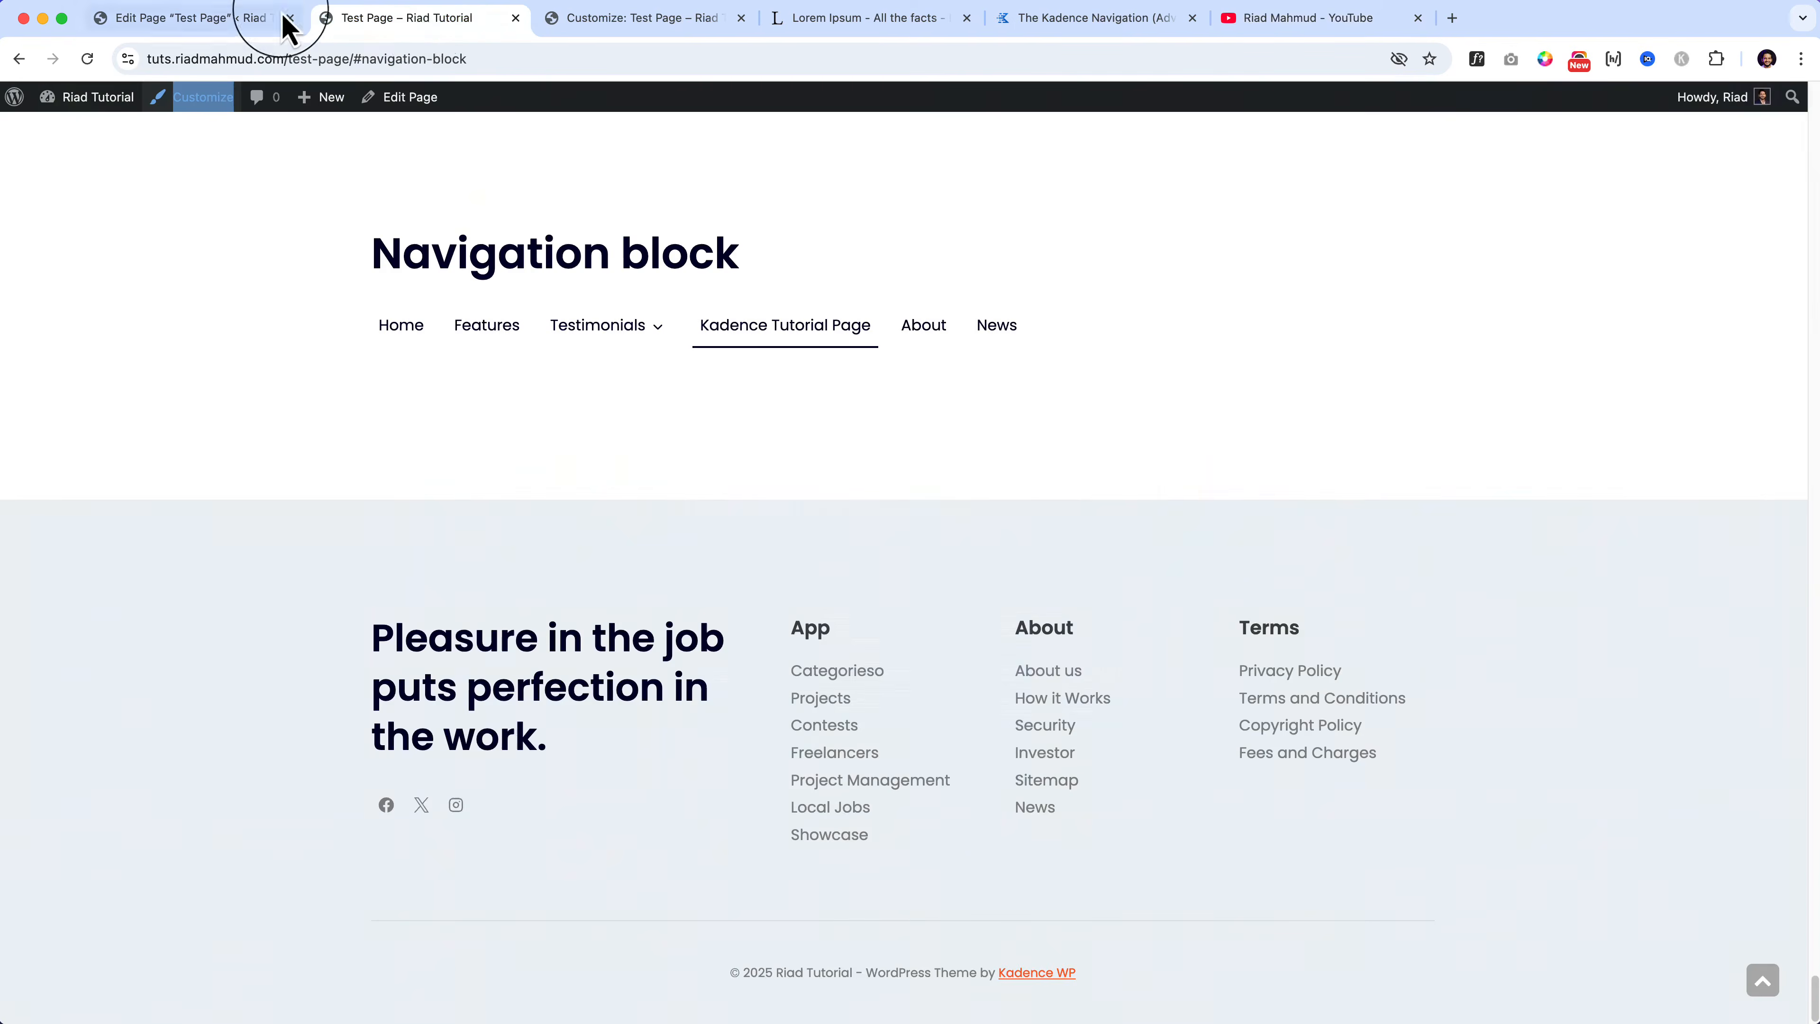
click(270, 20)
click(1632, 432)
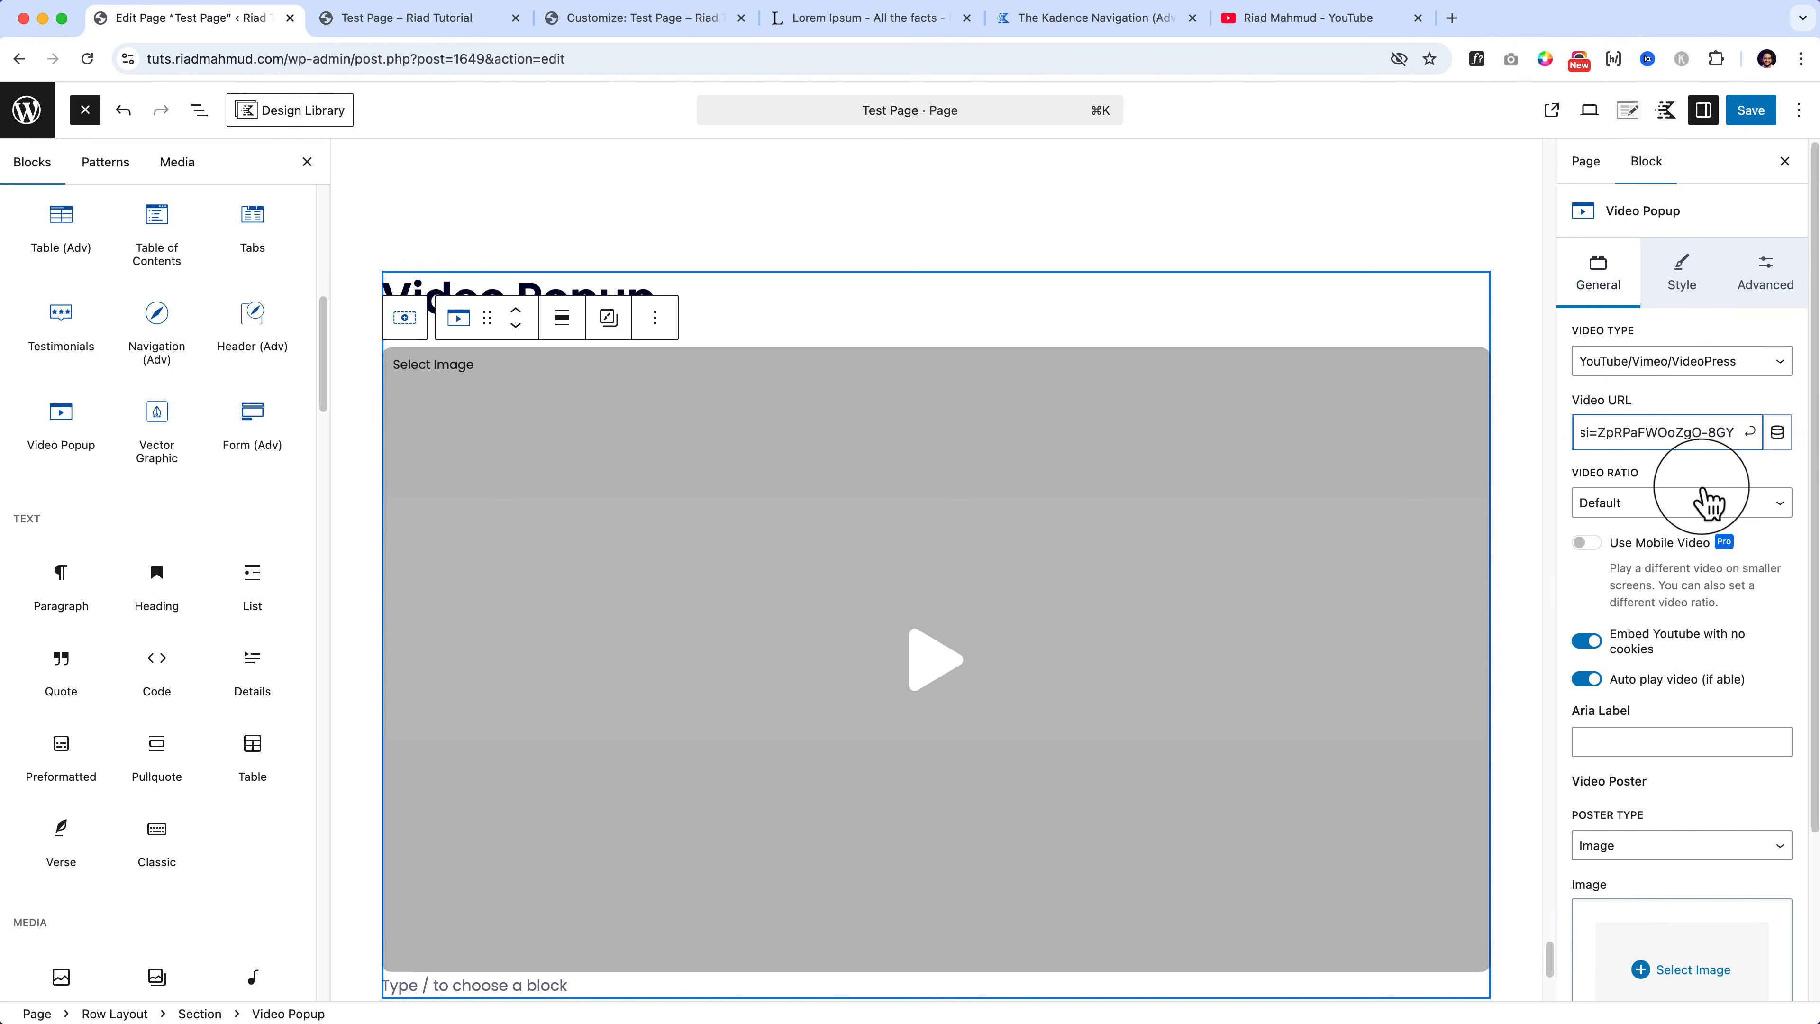
click(1749, 432)
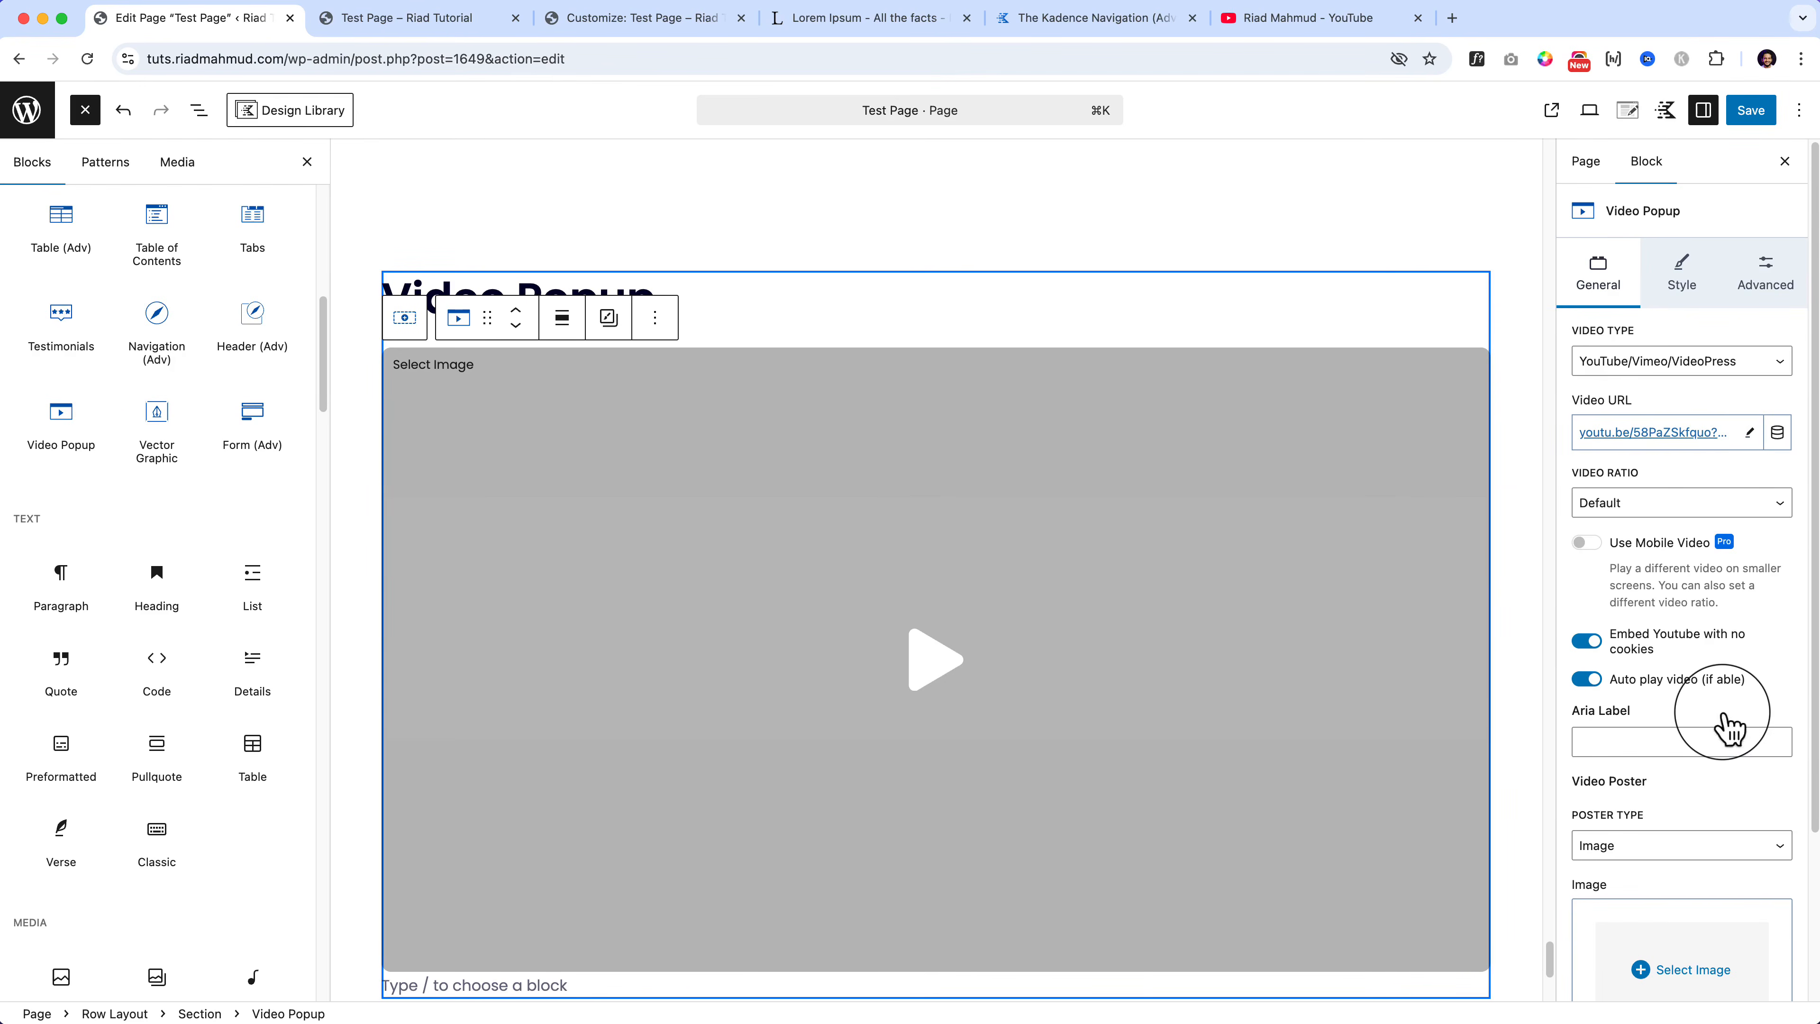
scroll(1727, 732, down, 3)
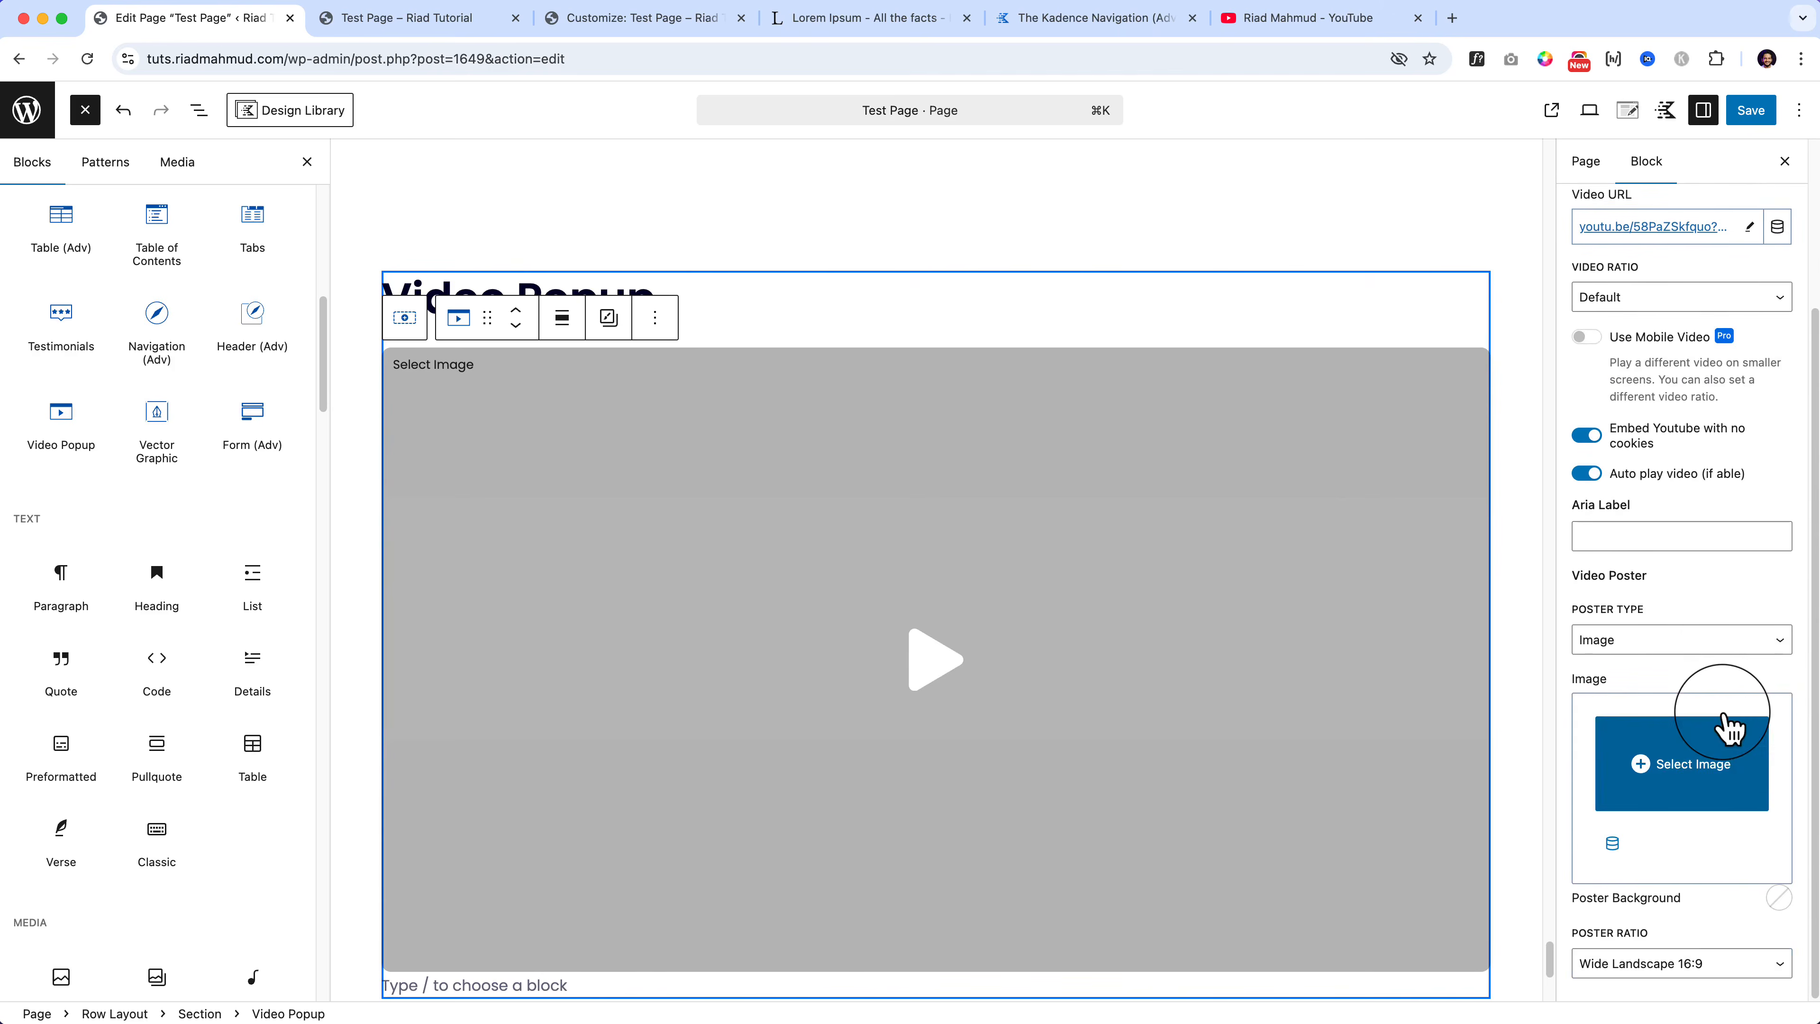
scroll(1759, 201, up, 3)
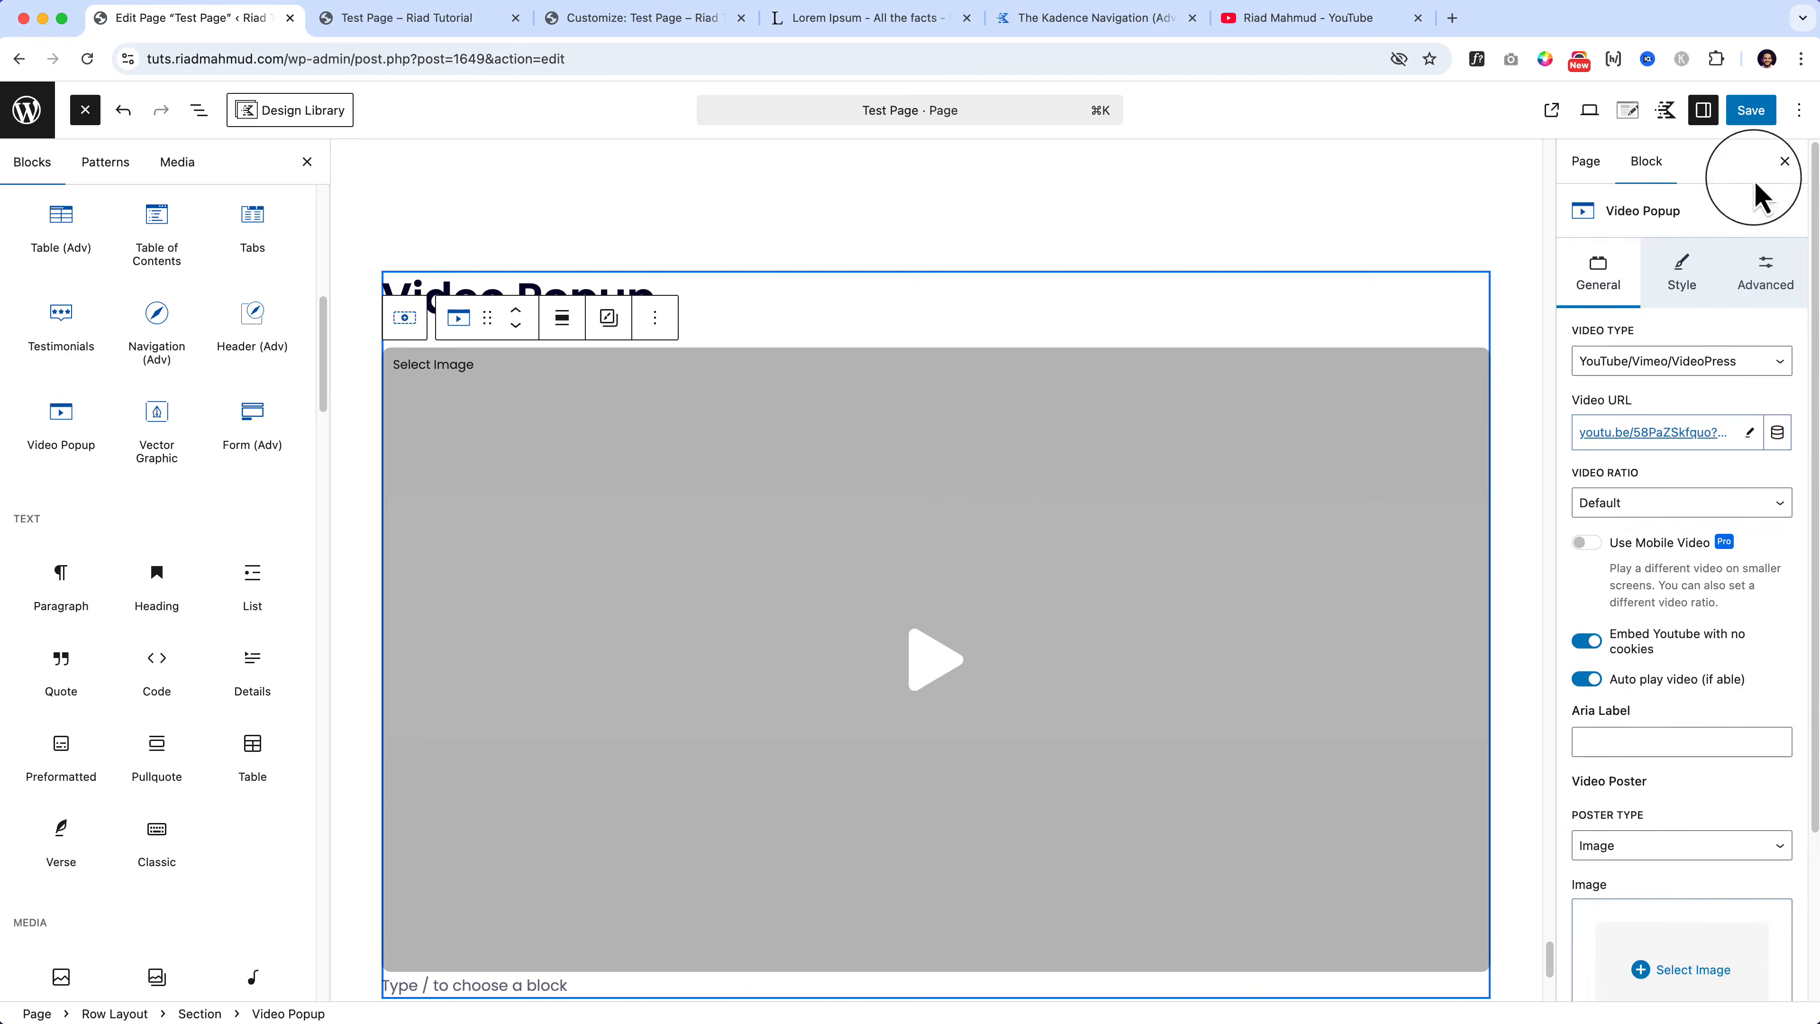
click(1750, 111)
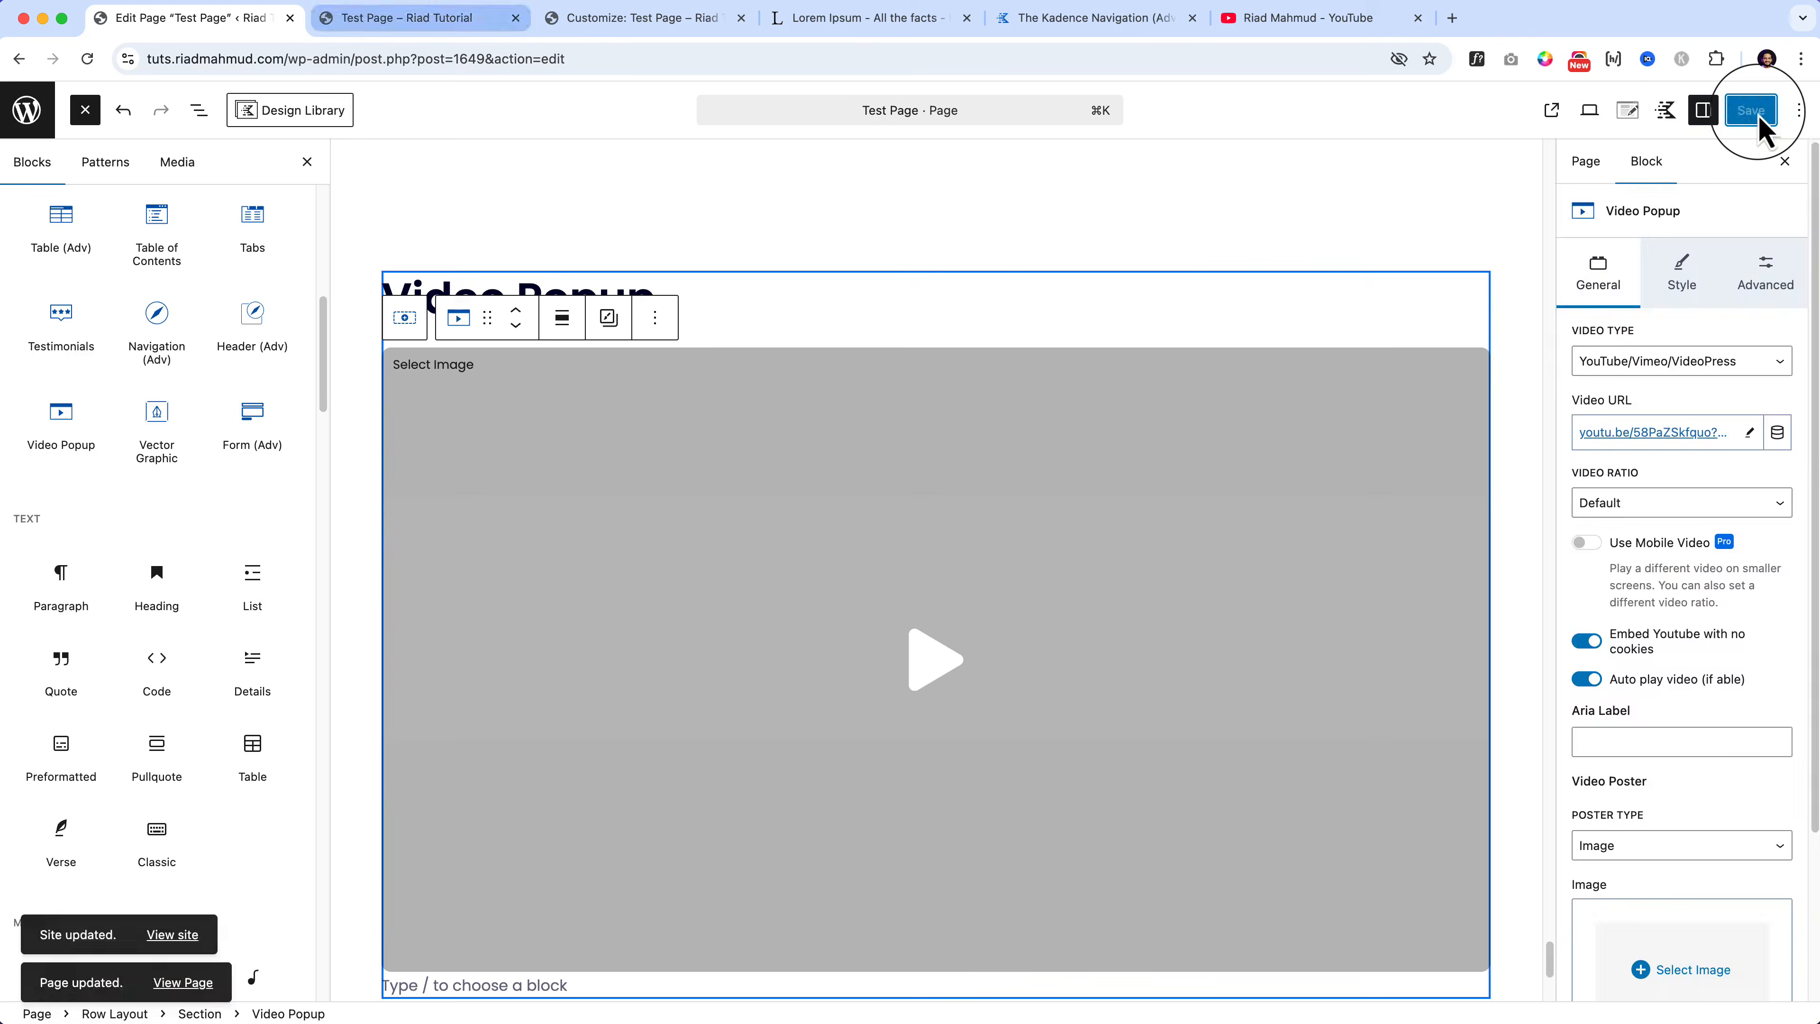
click(405, 18)
Step: Reload the Test Page without the #navigation-block anchor and jump to Video Popup via Table of Contents
click(356, 58)
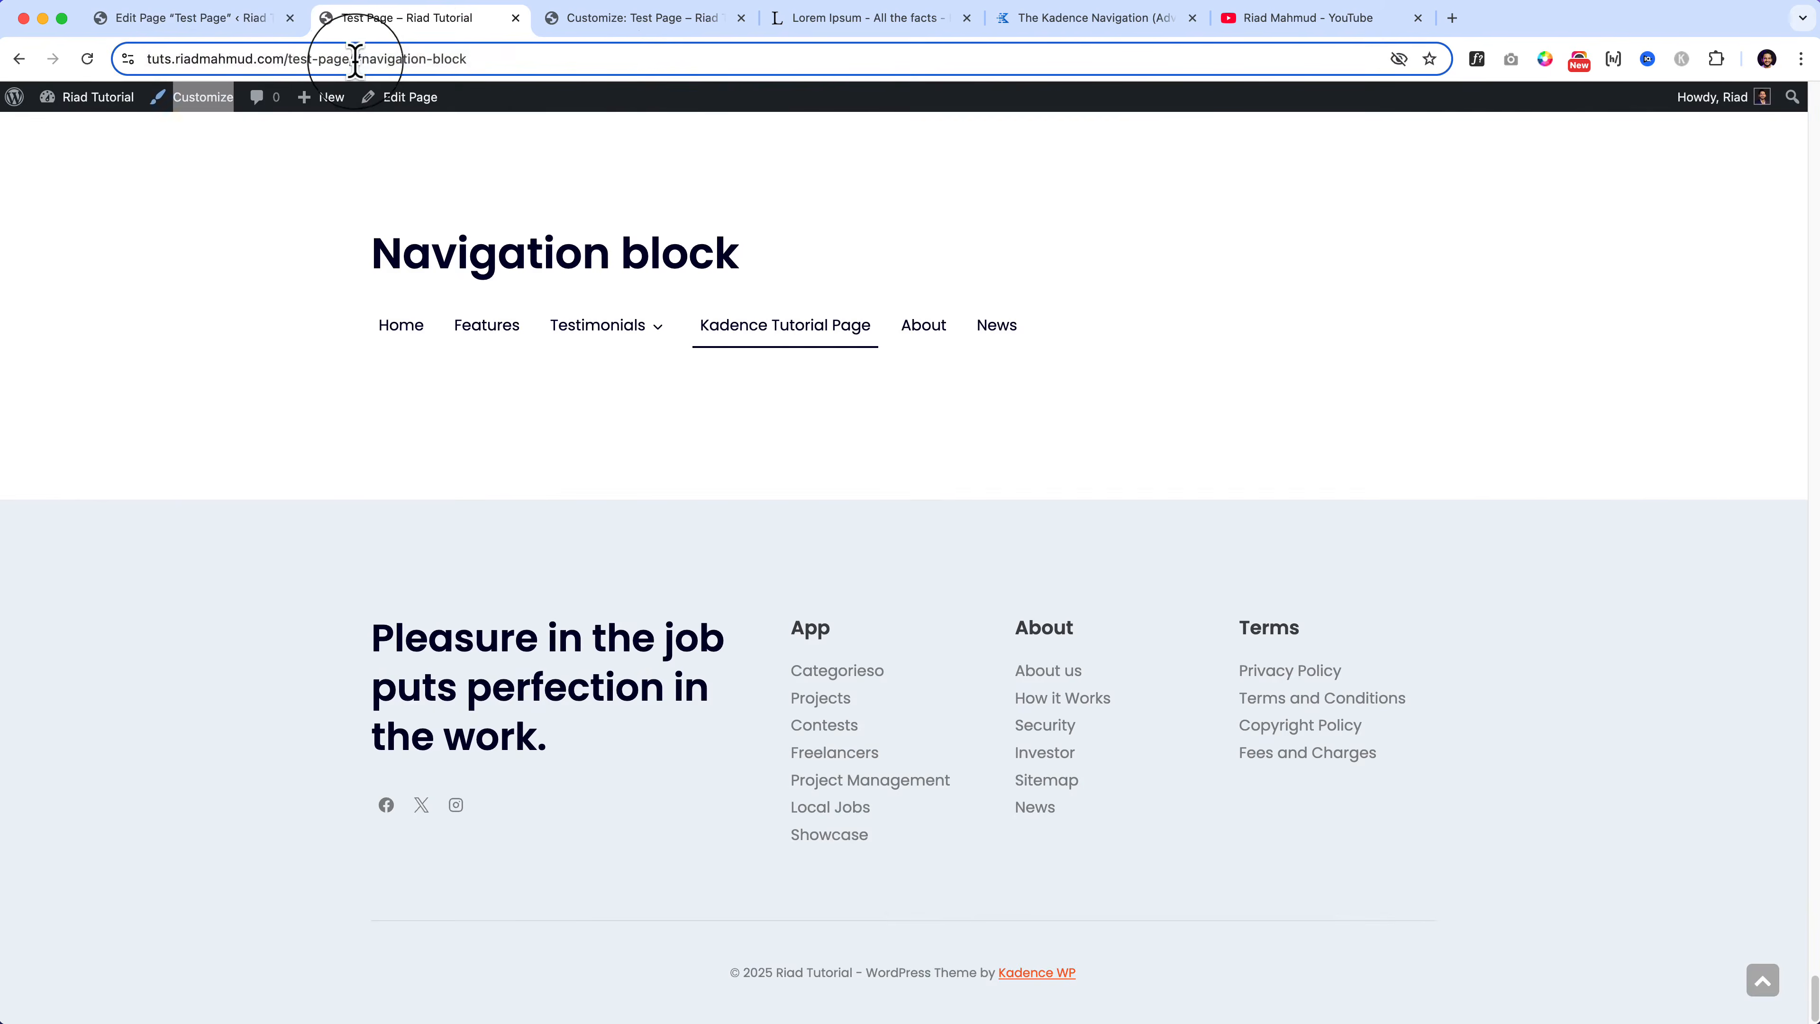
drag(357, 57, 660, 77)
key(BackSpace)
key(Return)
click(770, 573)
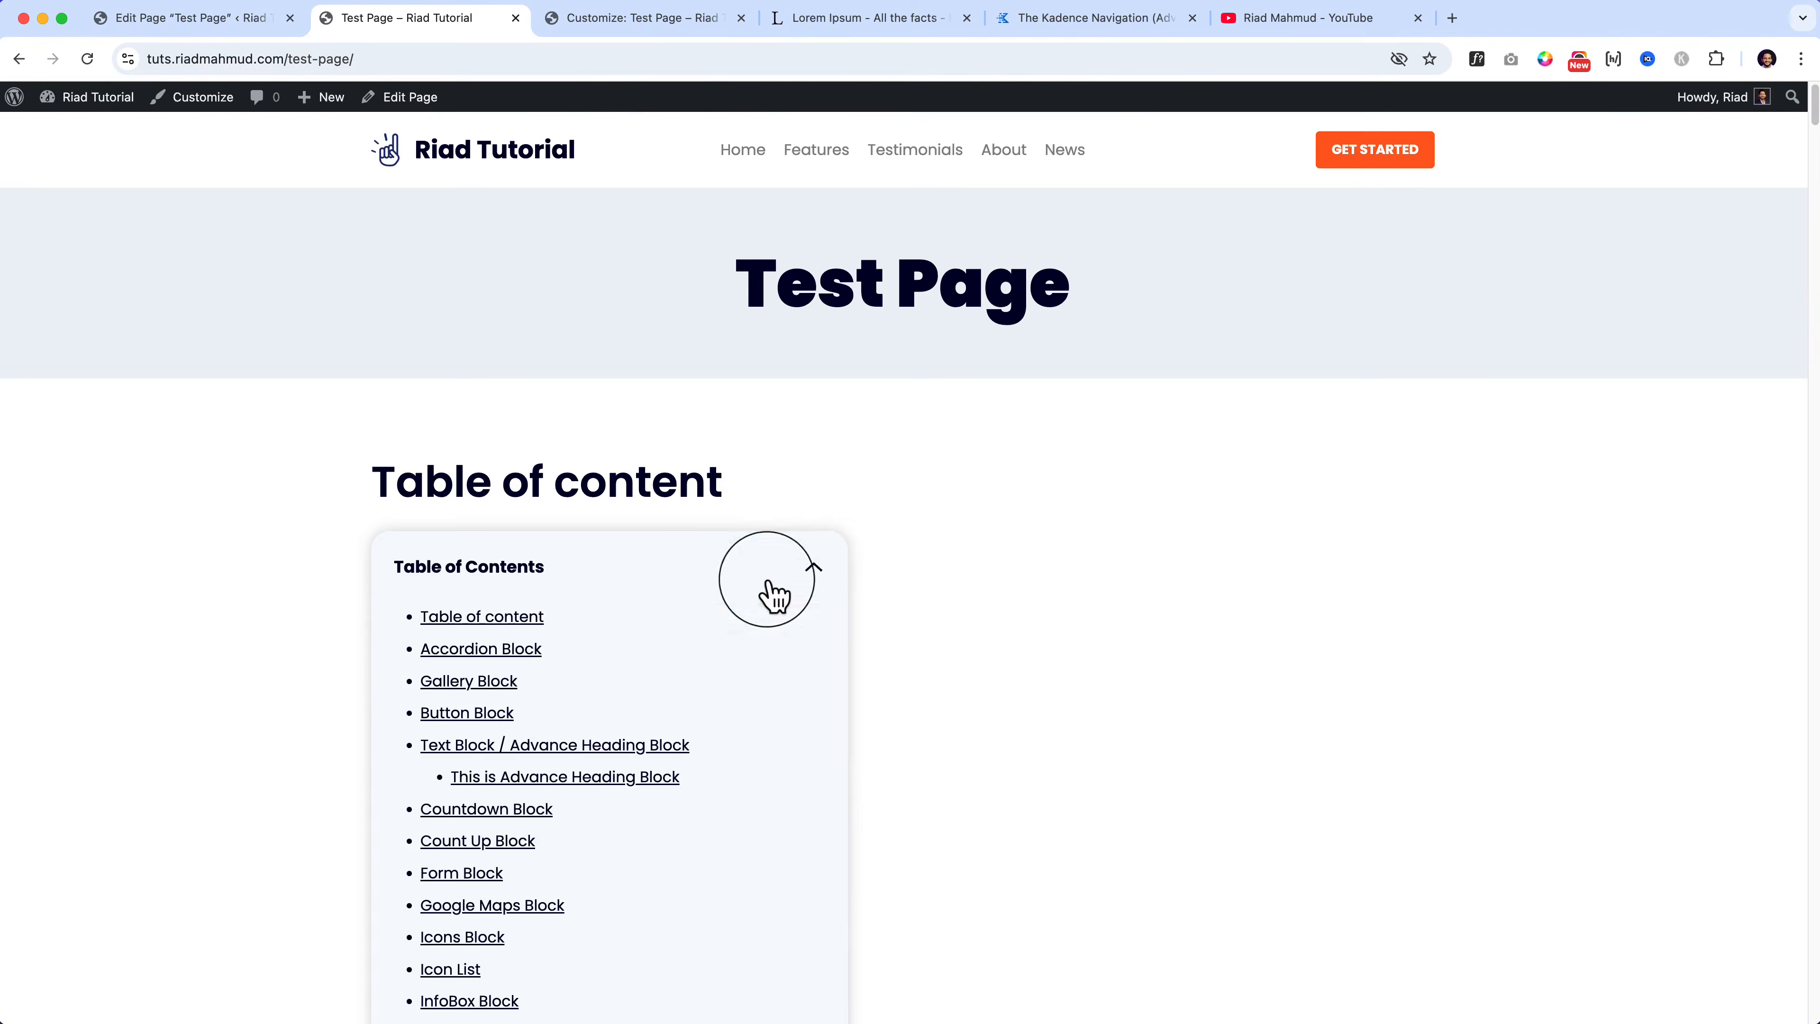
scroll(520, 746, down, 6)
scroll(519, 749, down, 5)
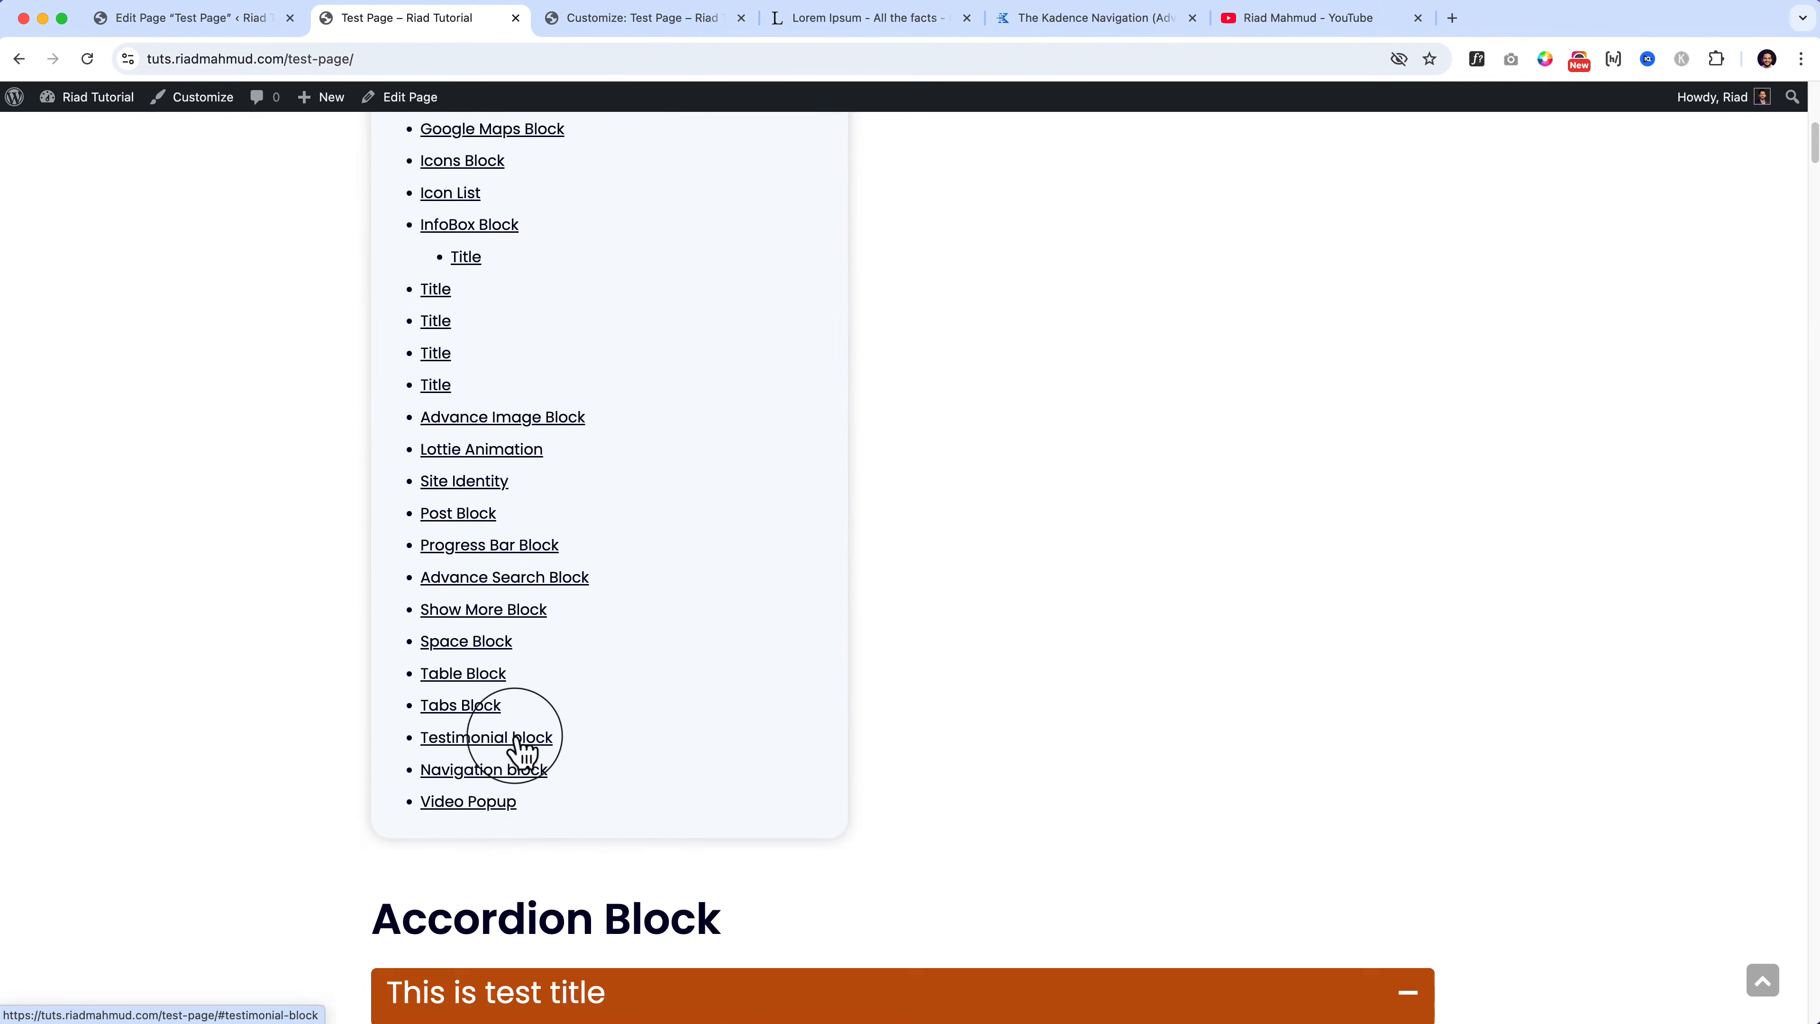
click(459, 767)
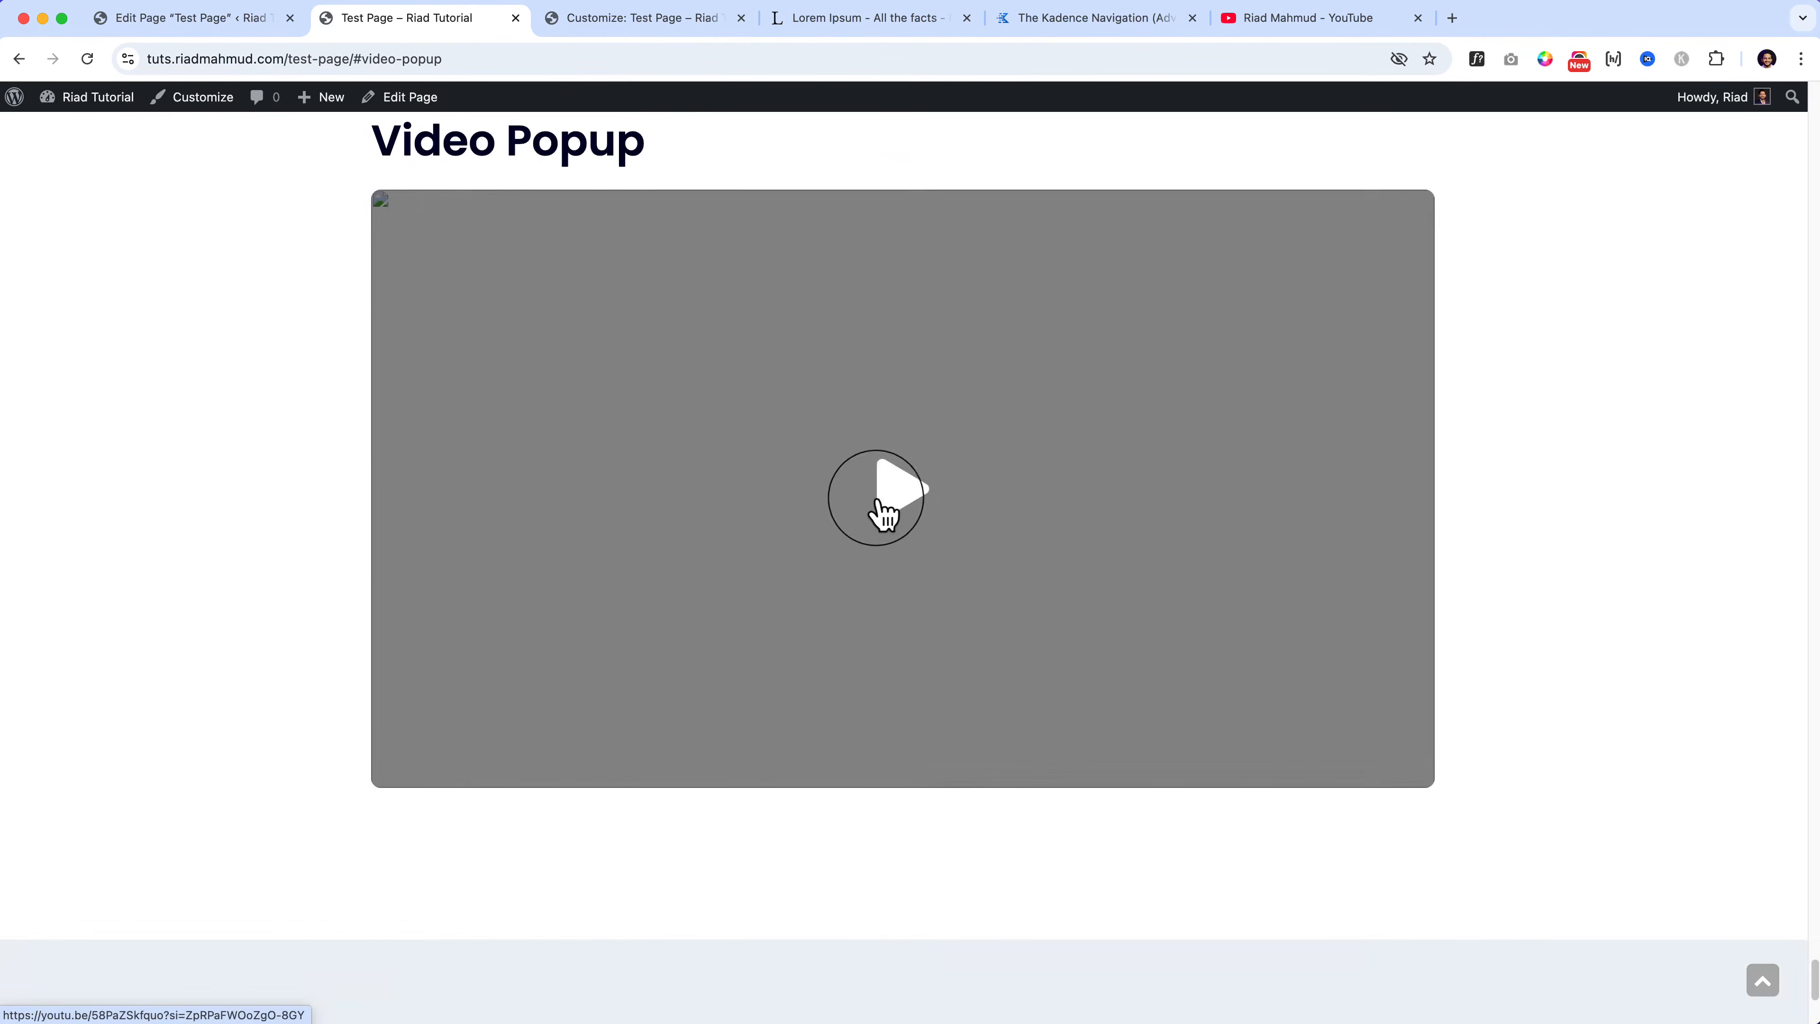
Step: Play, pause and resume the popup video, lower its volume, close it, and return to the editor
click(882, 512)
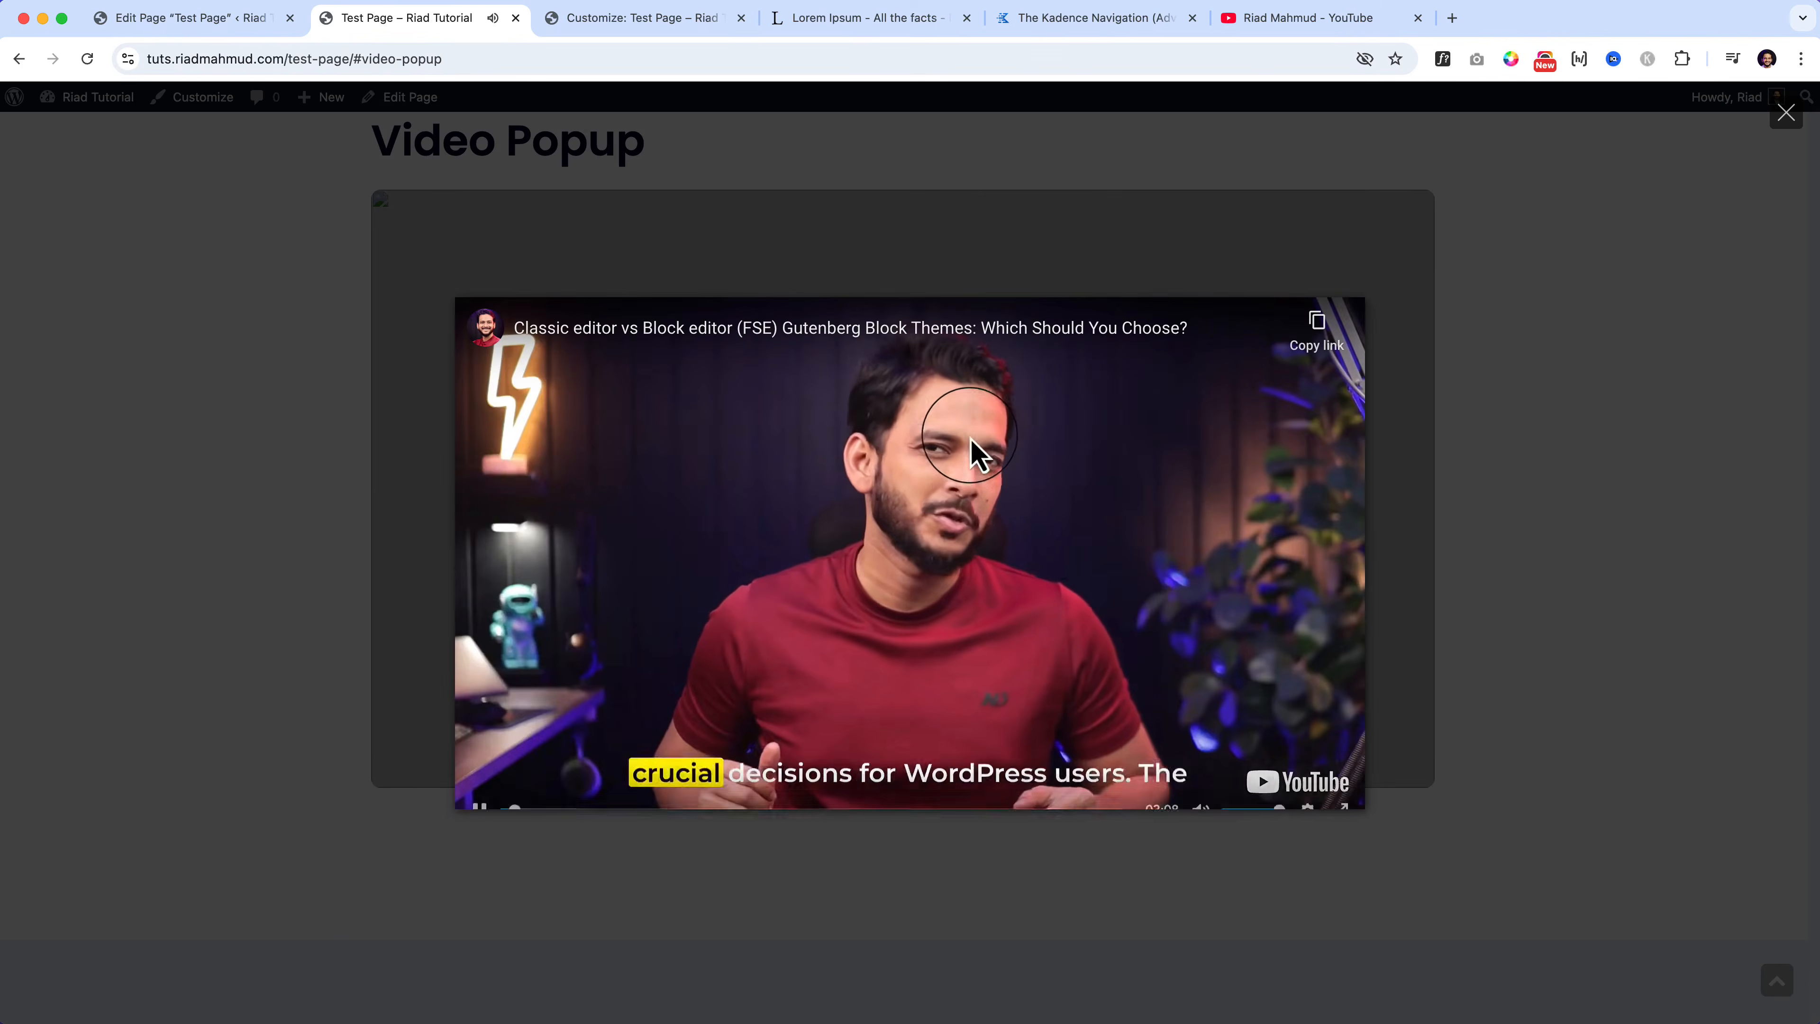
click(1017, 502)
click(1241, 785)
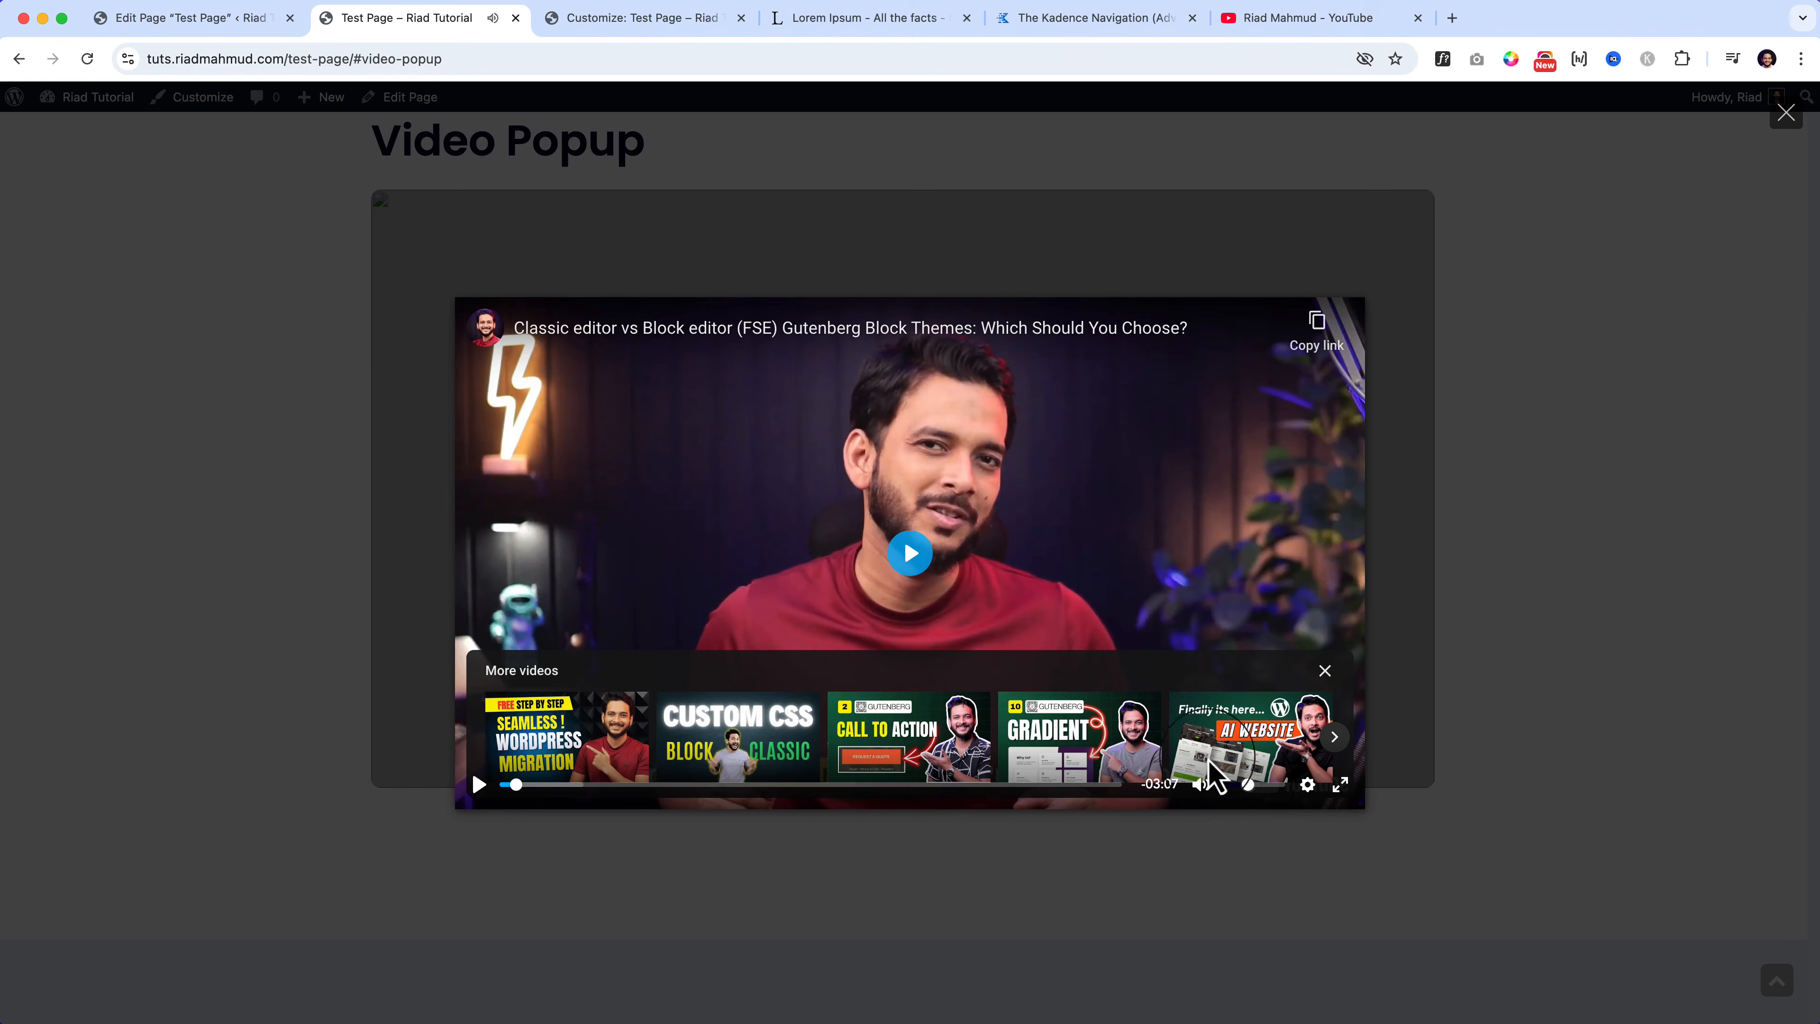
click(955, 591)
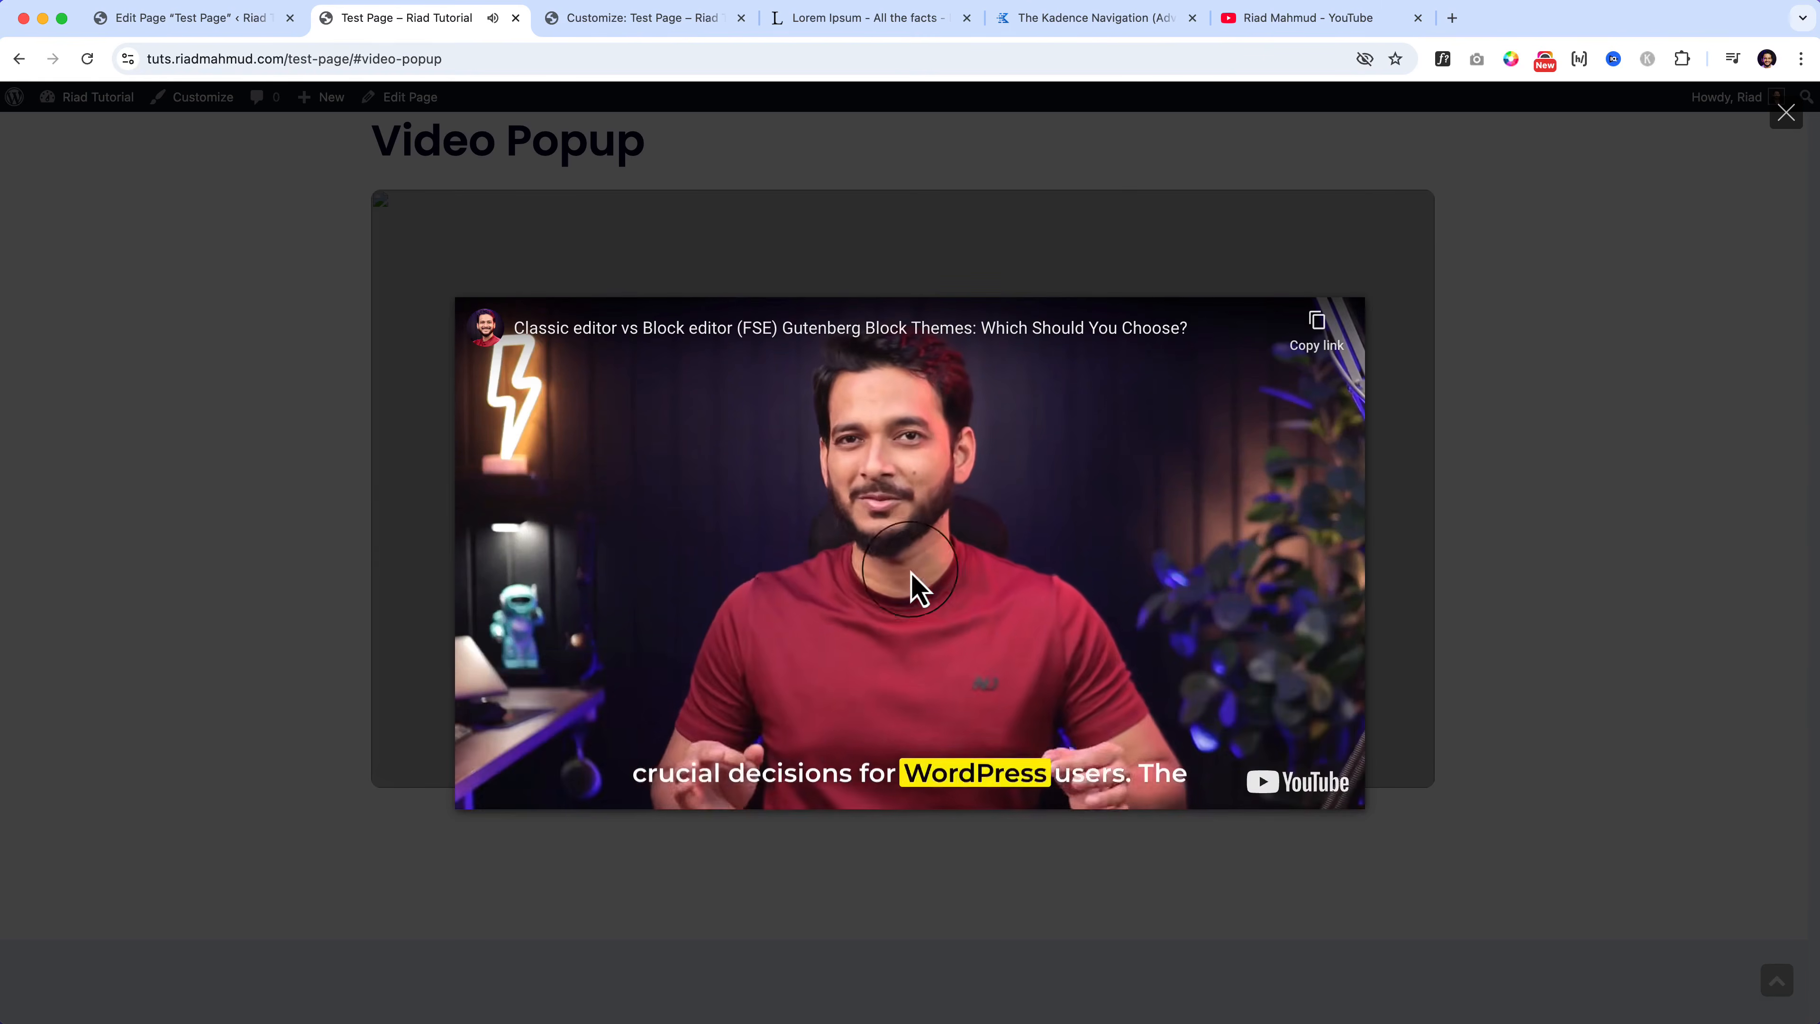
click(809, 579)
click(1344, 318)
click(1785, 116)
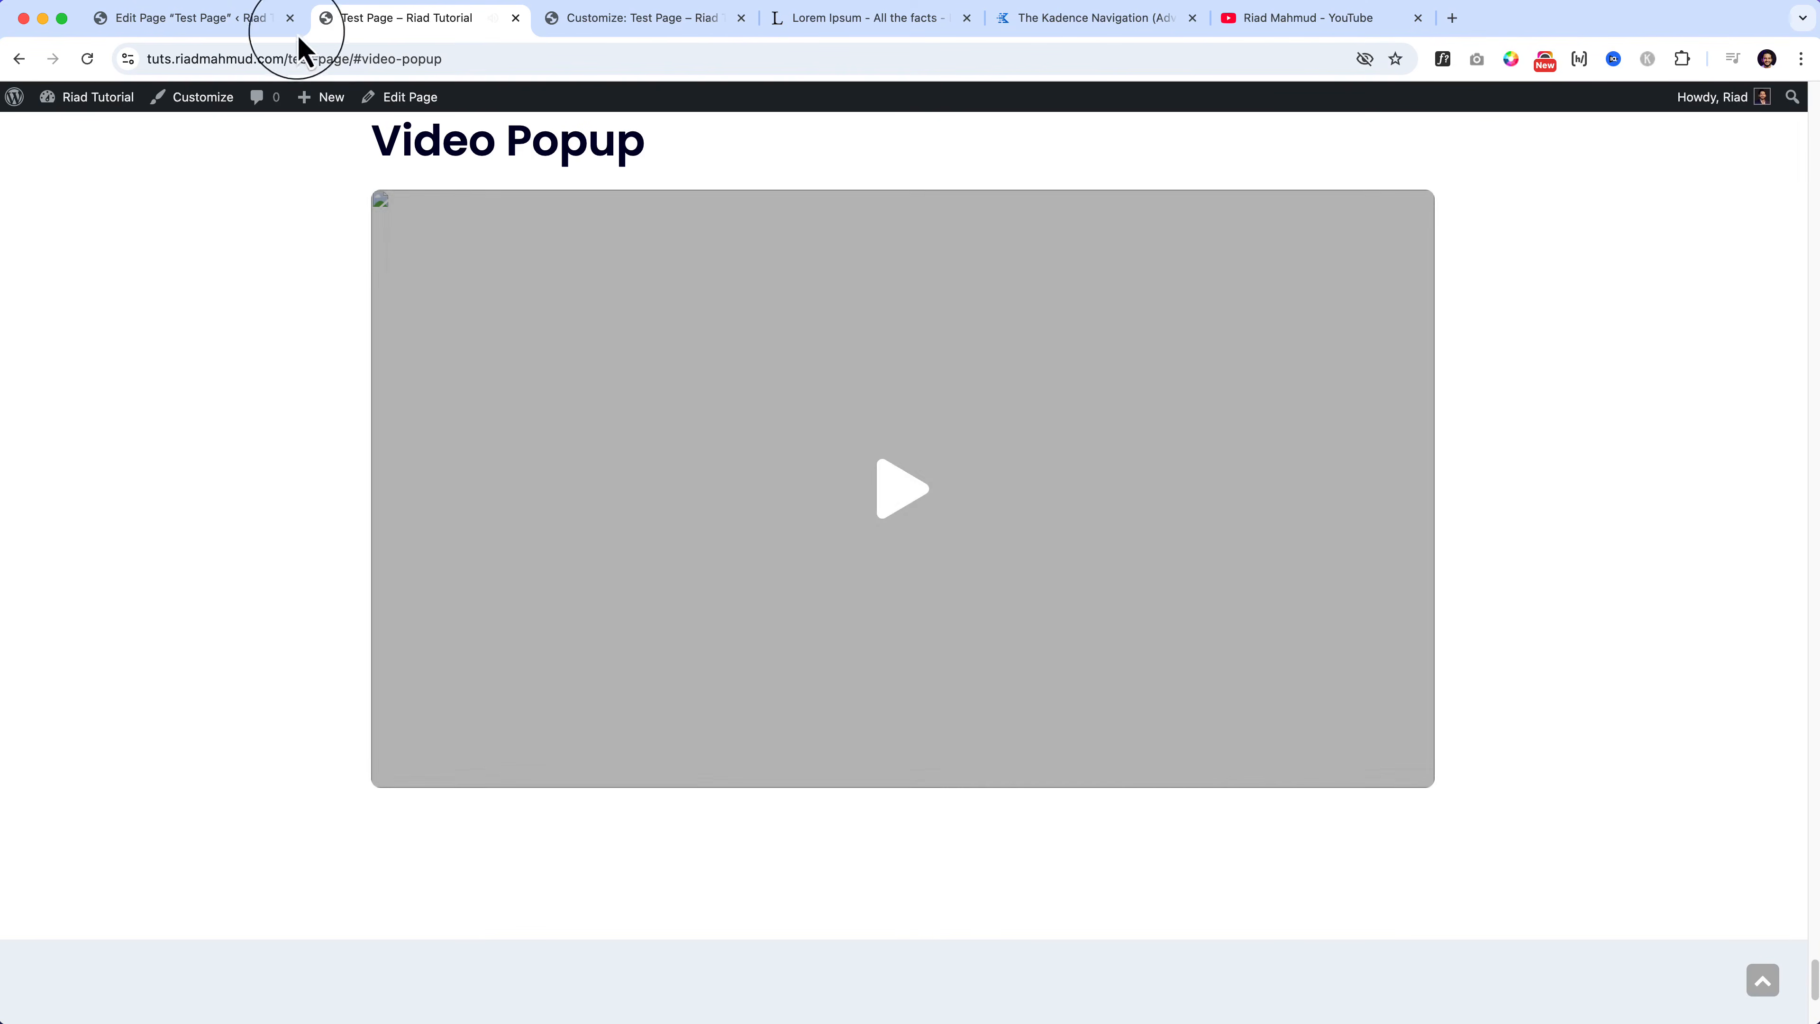
click(225, 21)
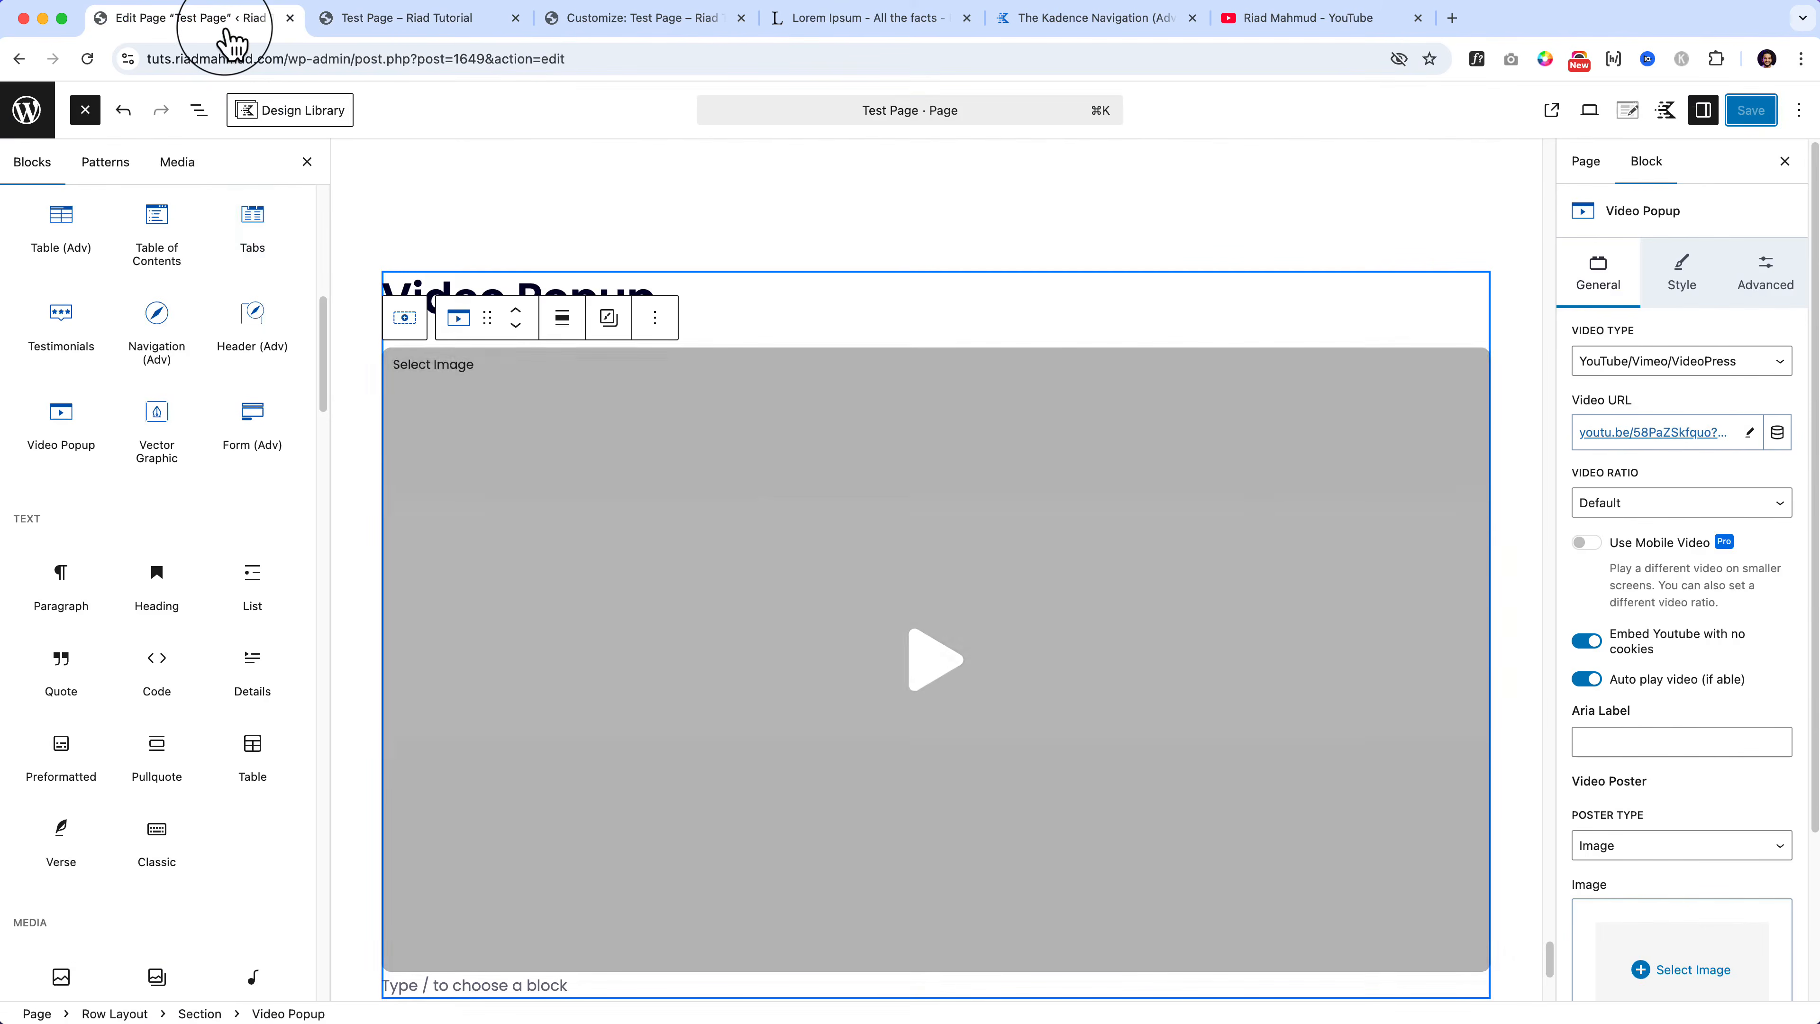
Step: Set the office team photo from the media library as the Video Popup's poster image
scroll(1711, 757, down, 3)
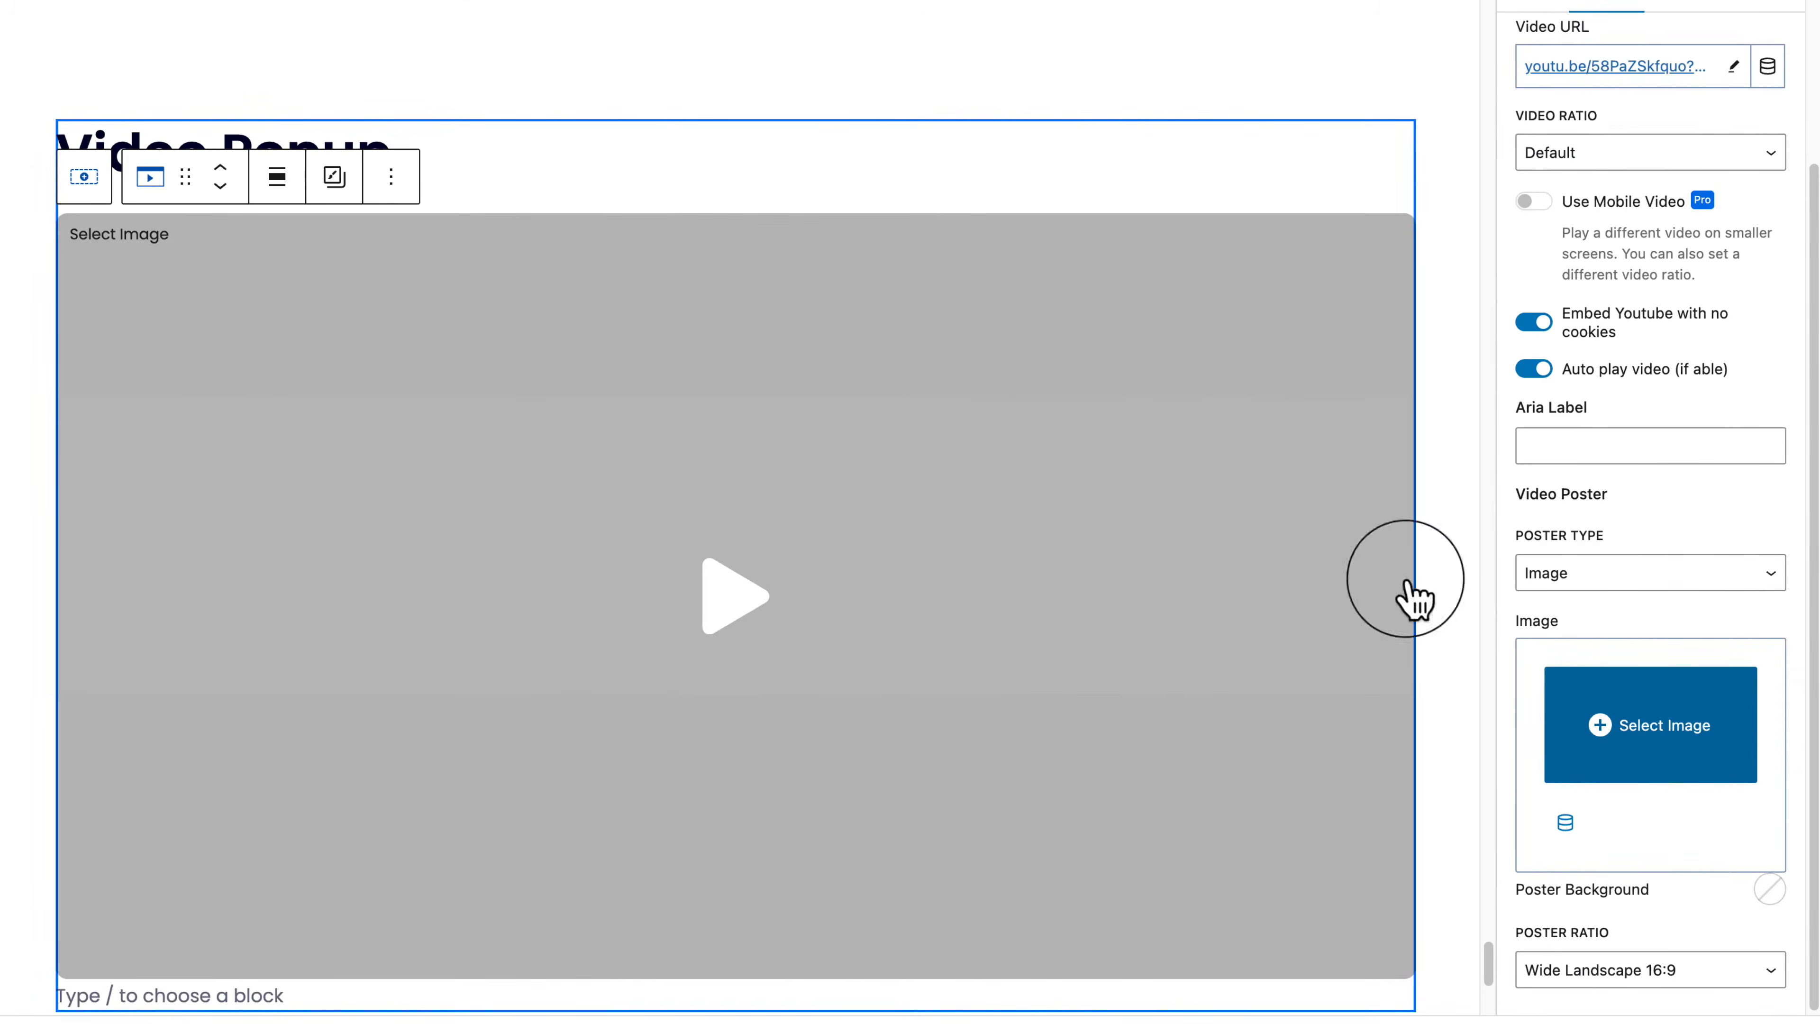
click(1692, 728)
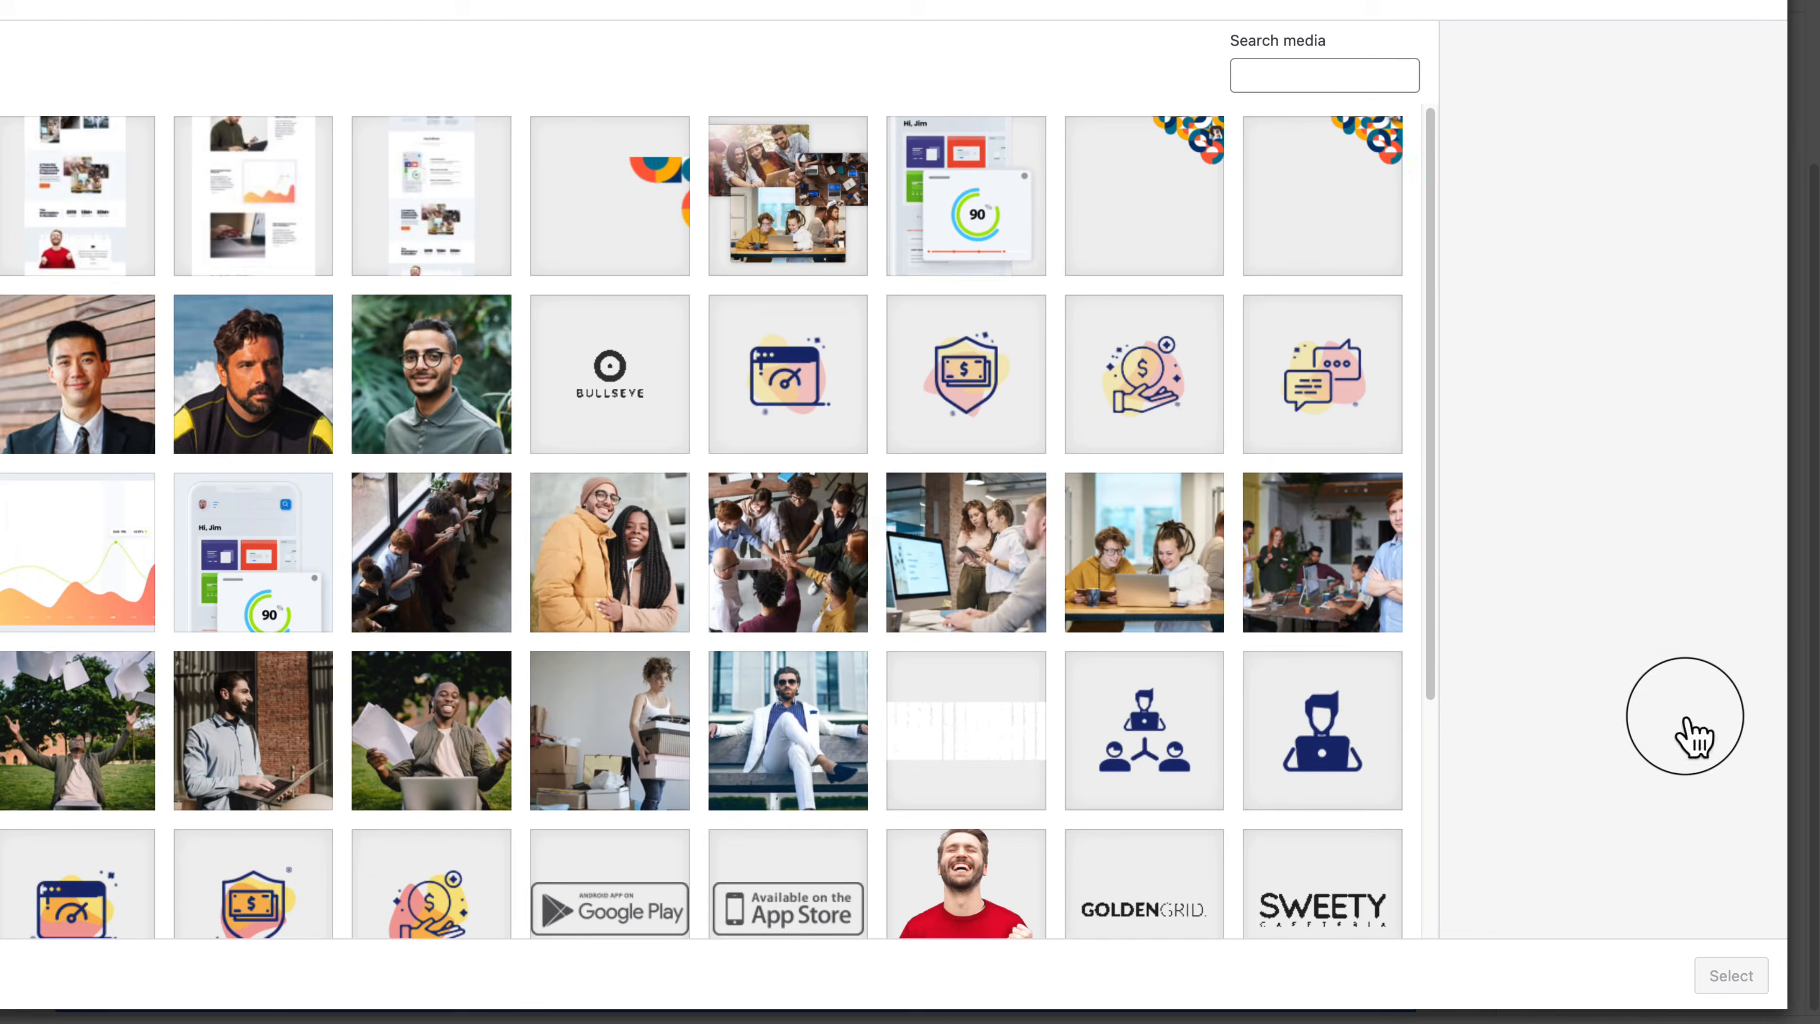
click(809, 603)
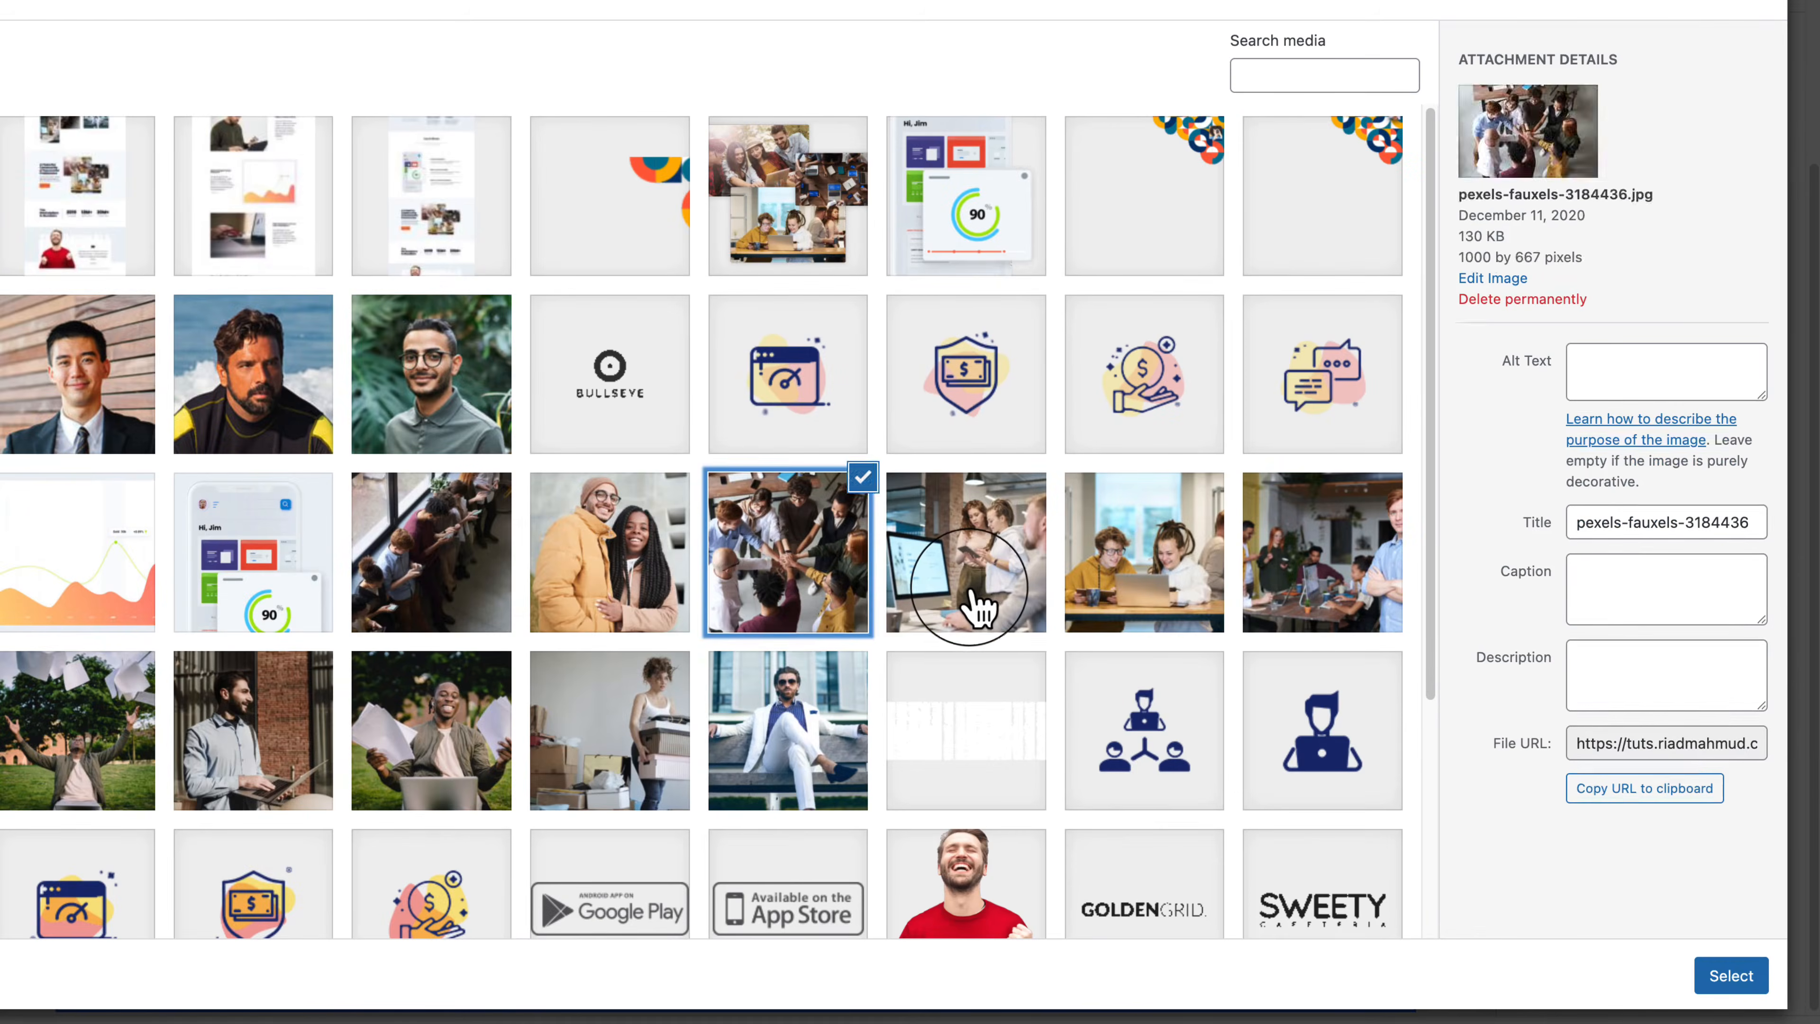
click(976, 604)
click(1331, 621)
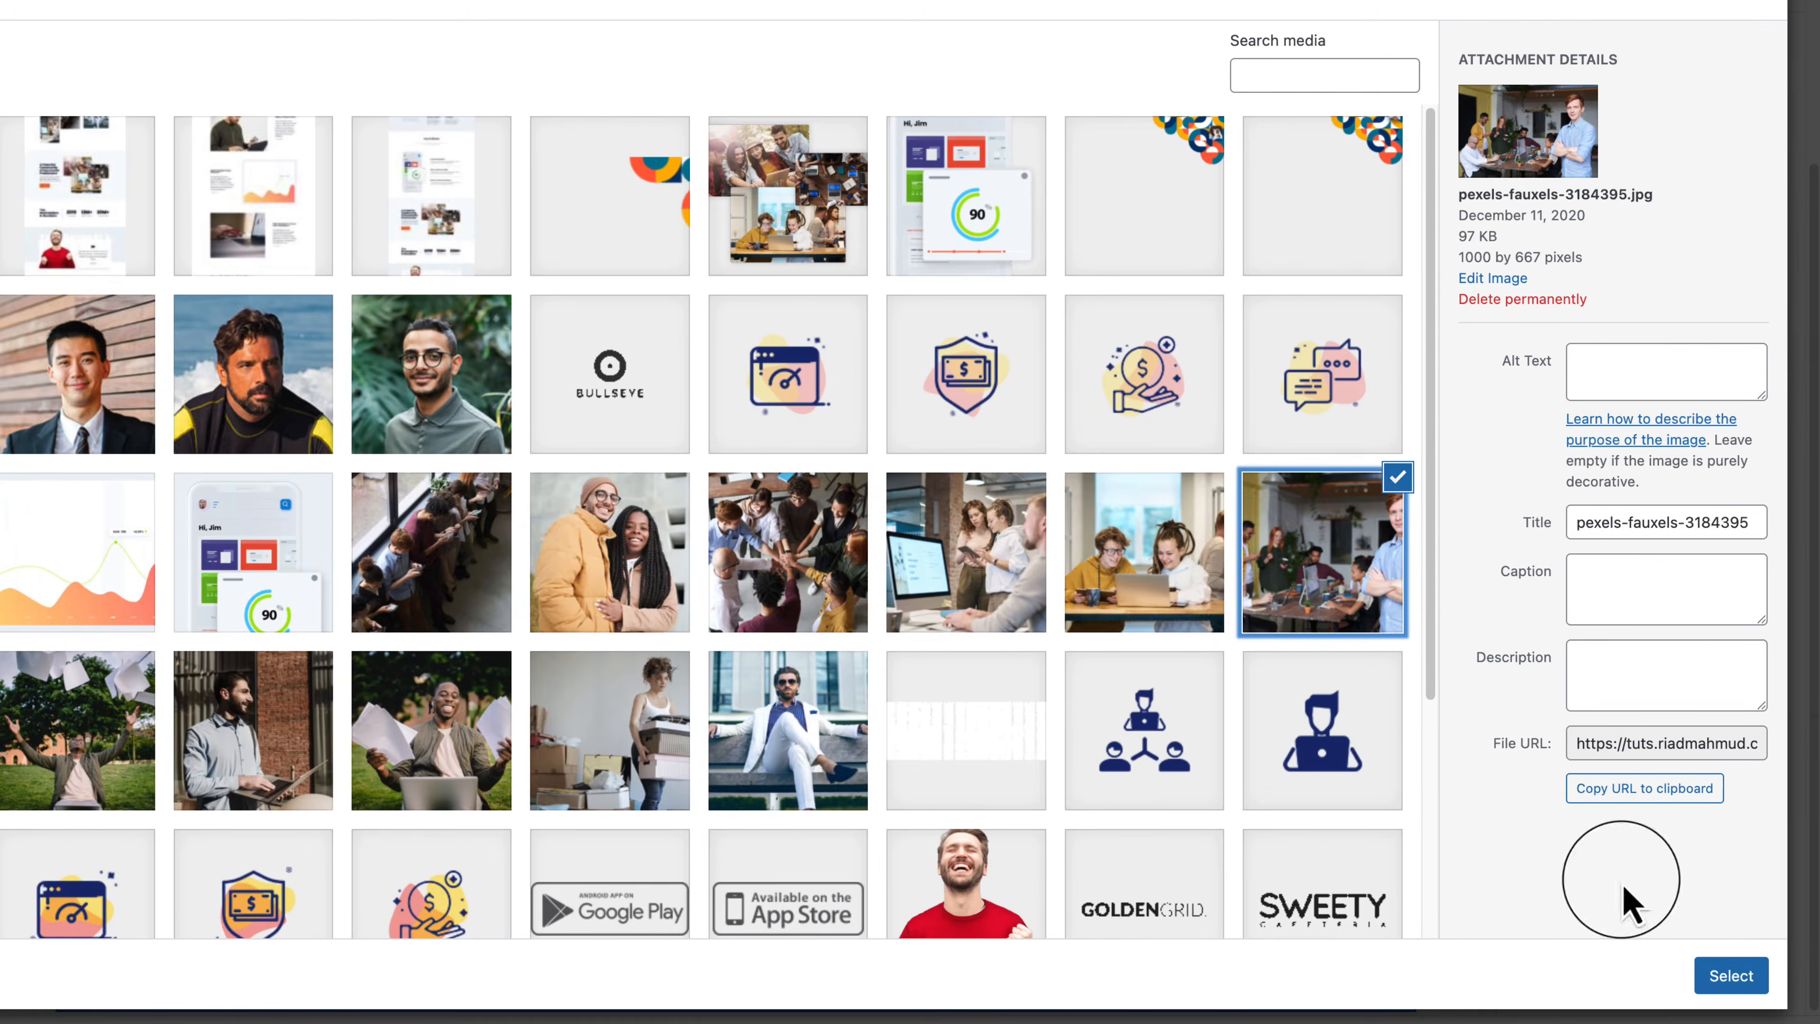
click(1732, 975)
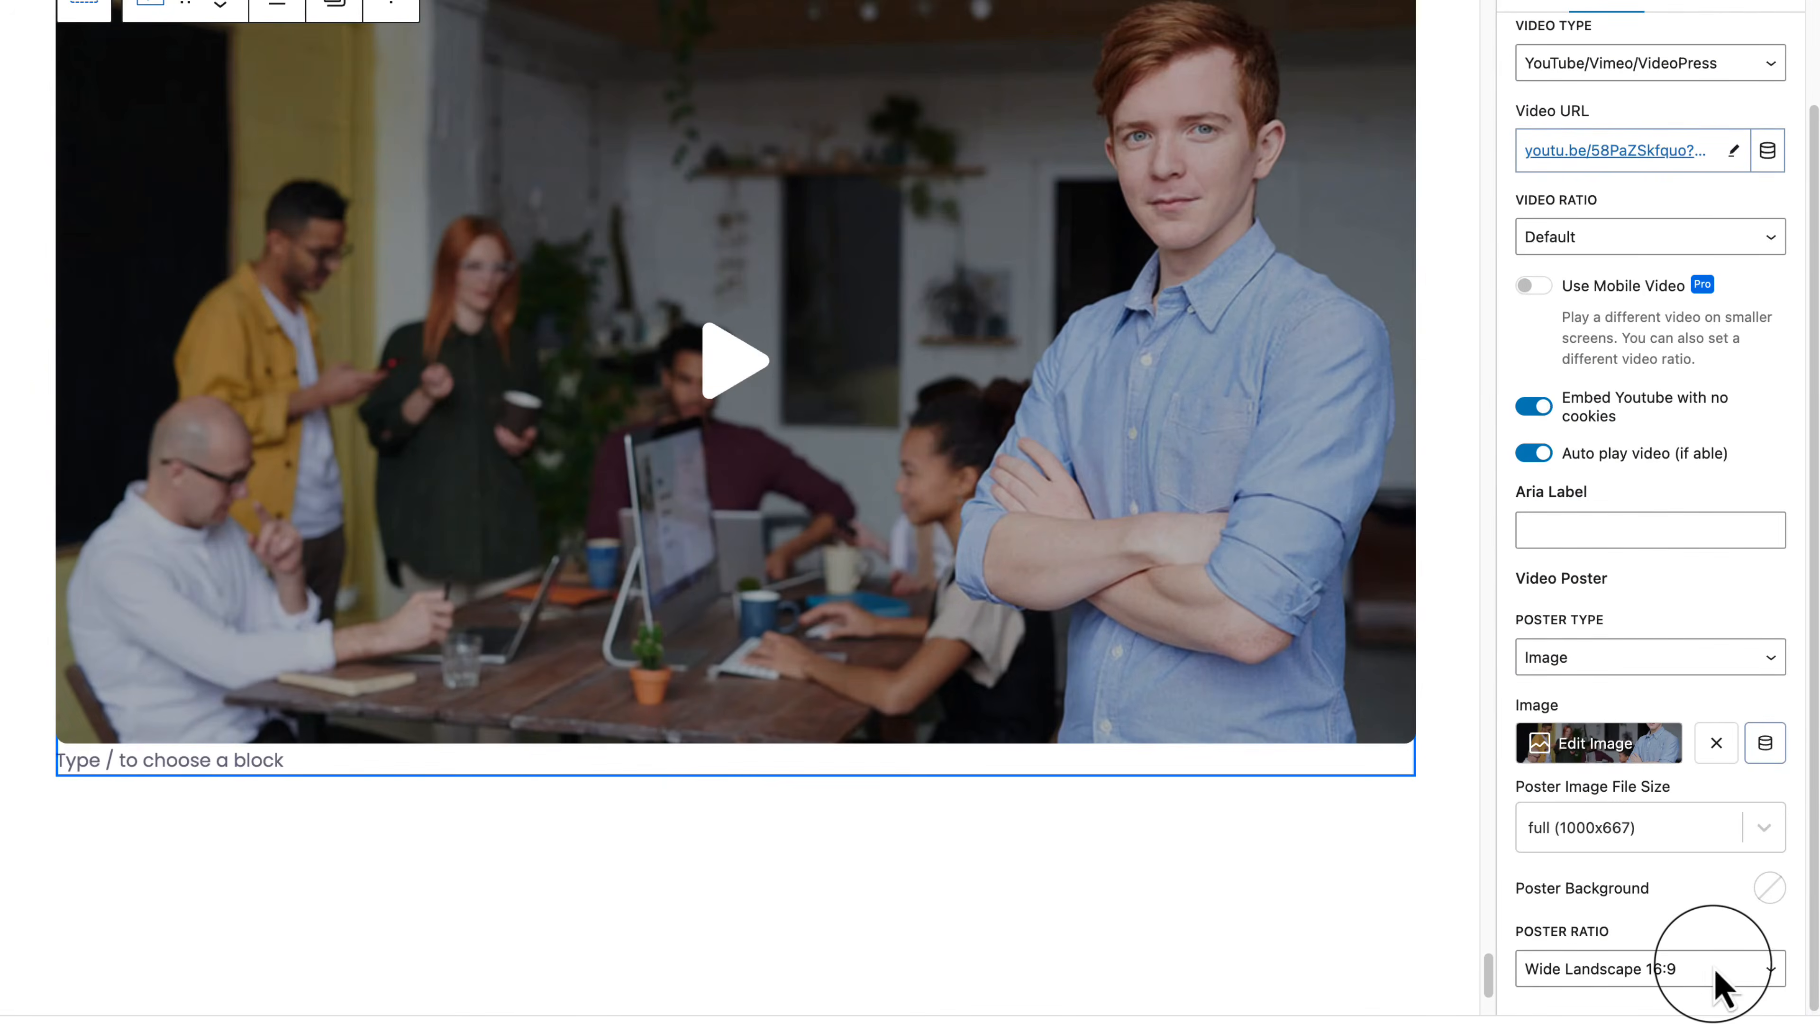
Step: Keep YouTube/Vimeo/VideoPress as the video type, the Default ratio and Image as the poster type
scroll(1555, 228, up, 1)
scroll(1548, 201, up, 2)
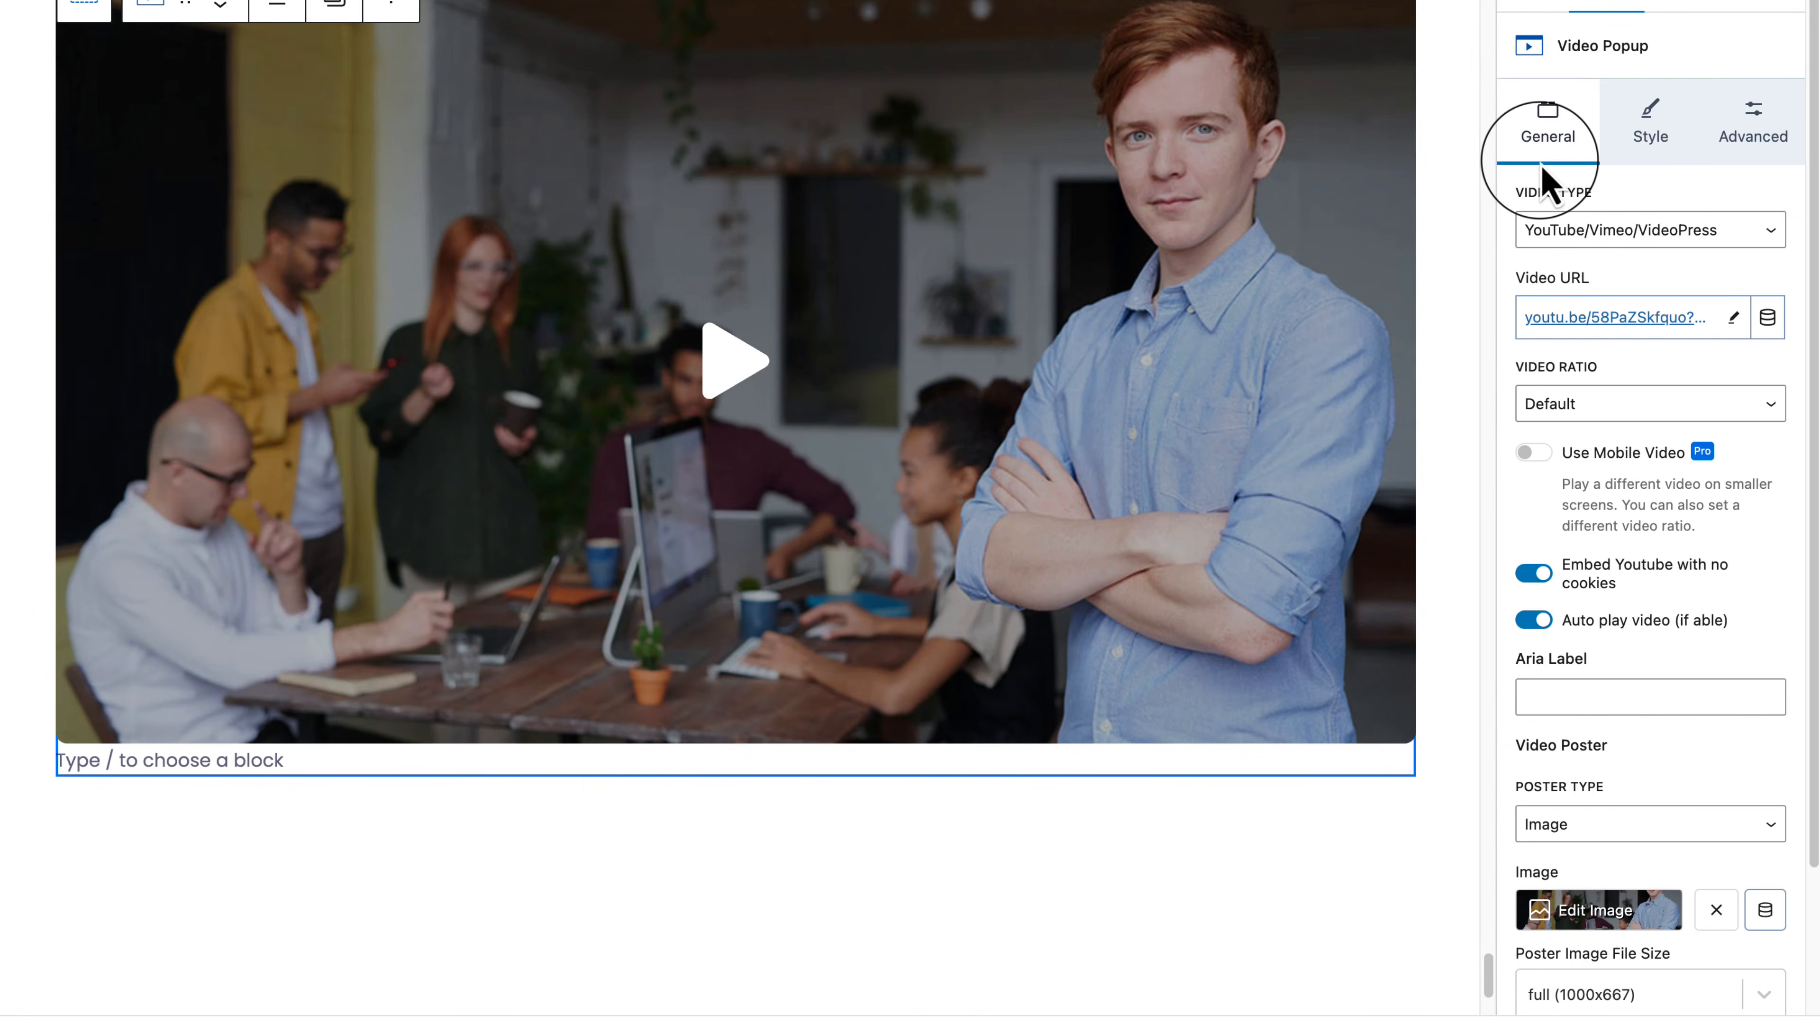
click(1612, 238)
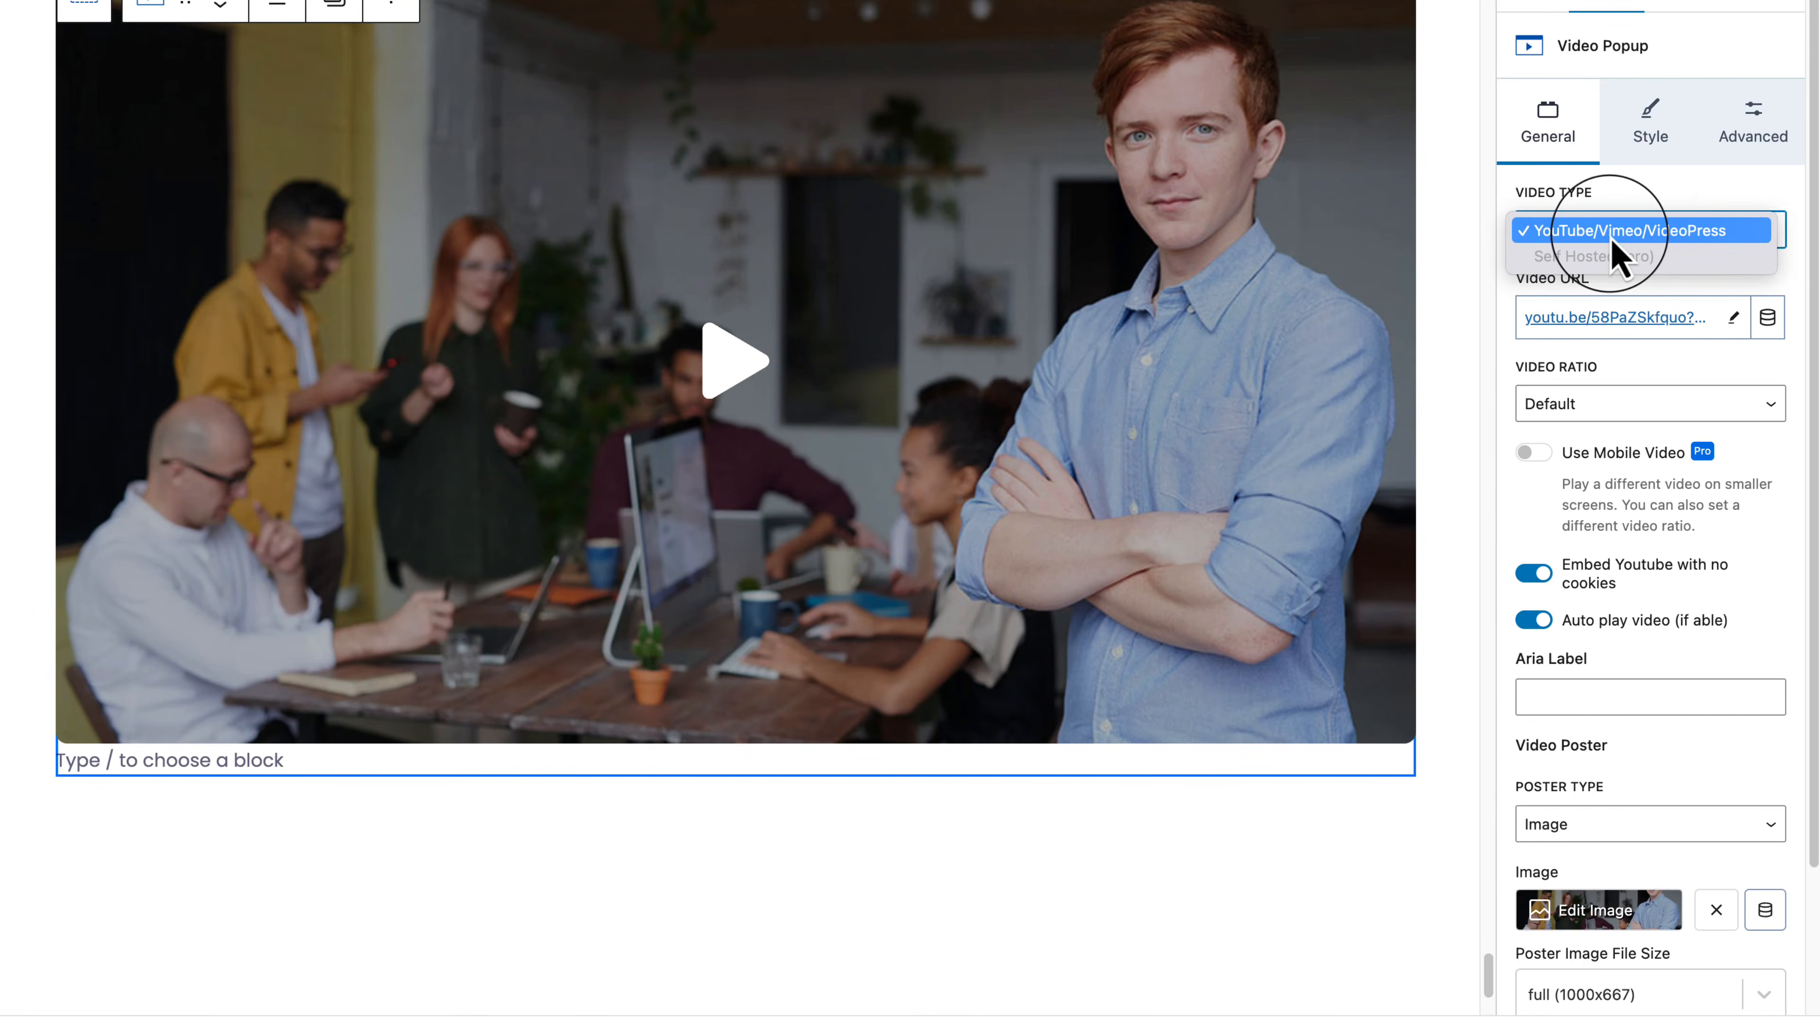
click(1729, 372)
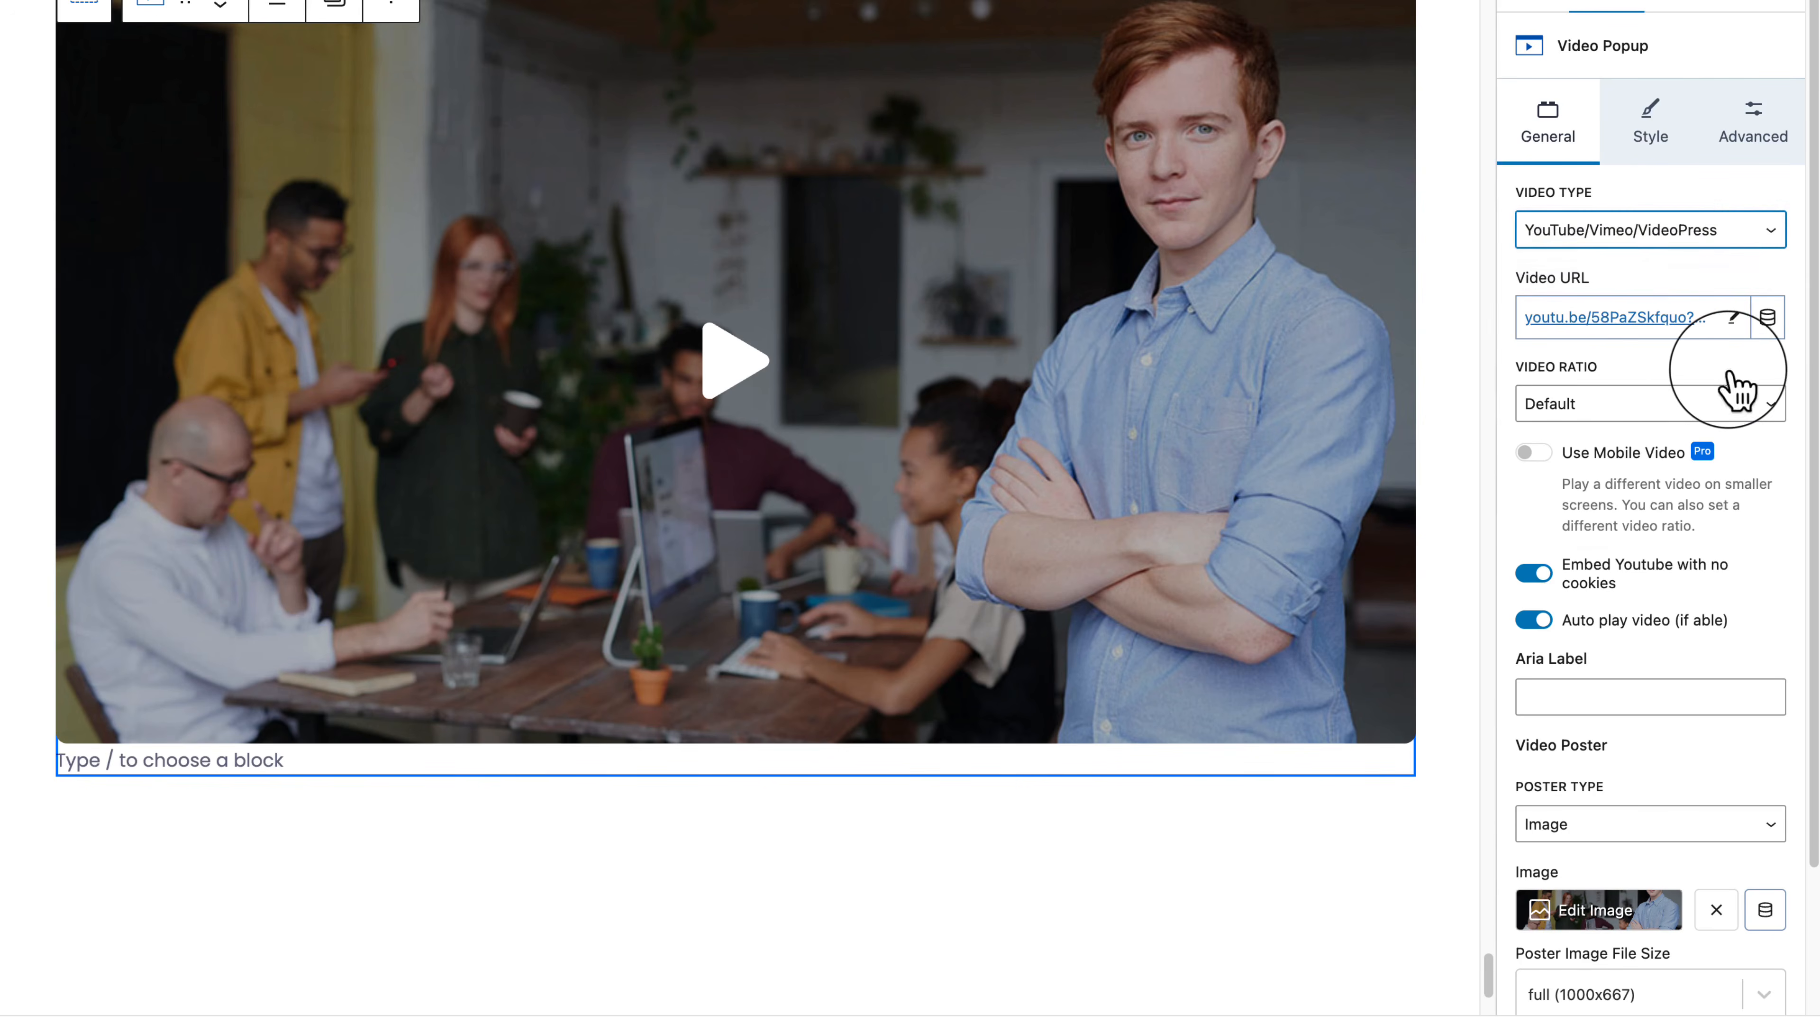
click(1630, 405)
click(1645, 407)
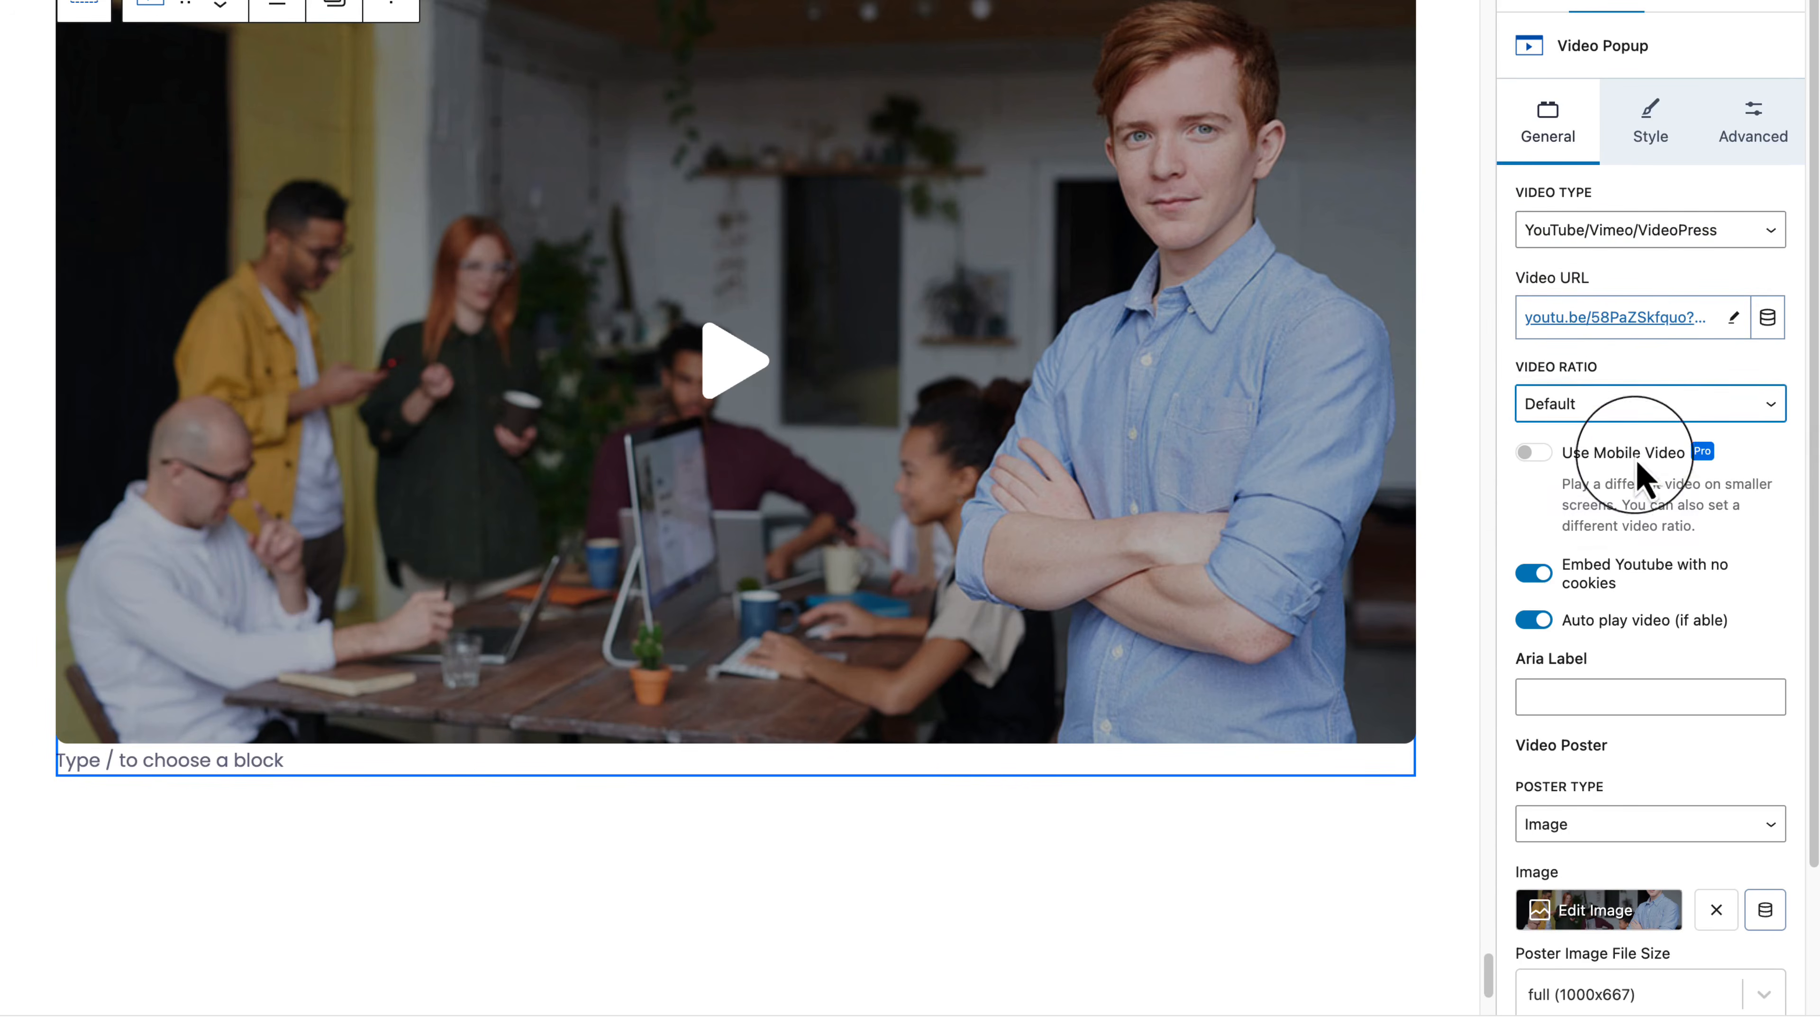
scroll(1618, 670, down, 3)
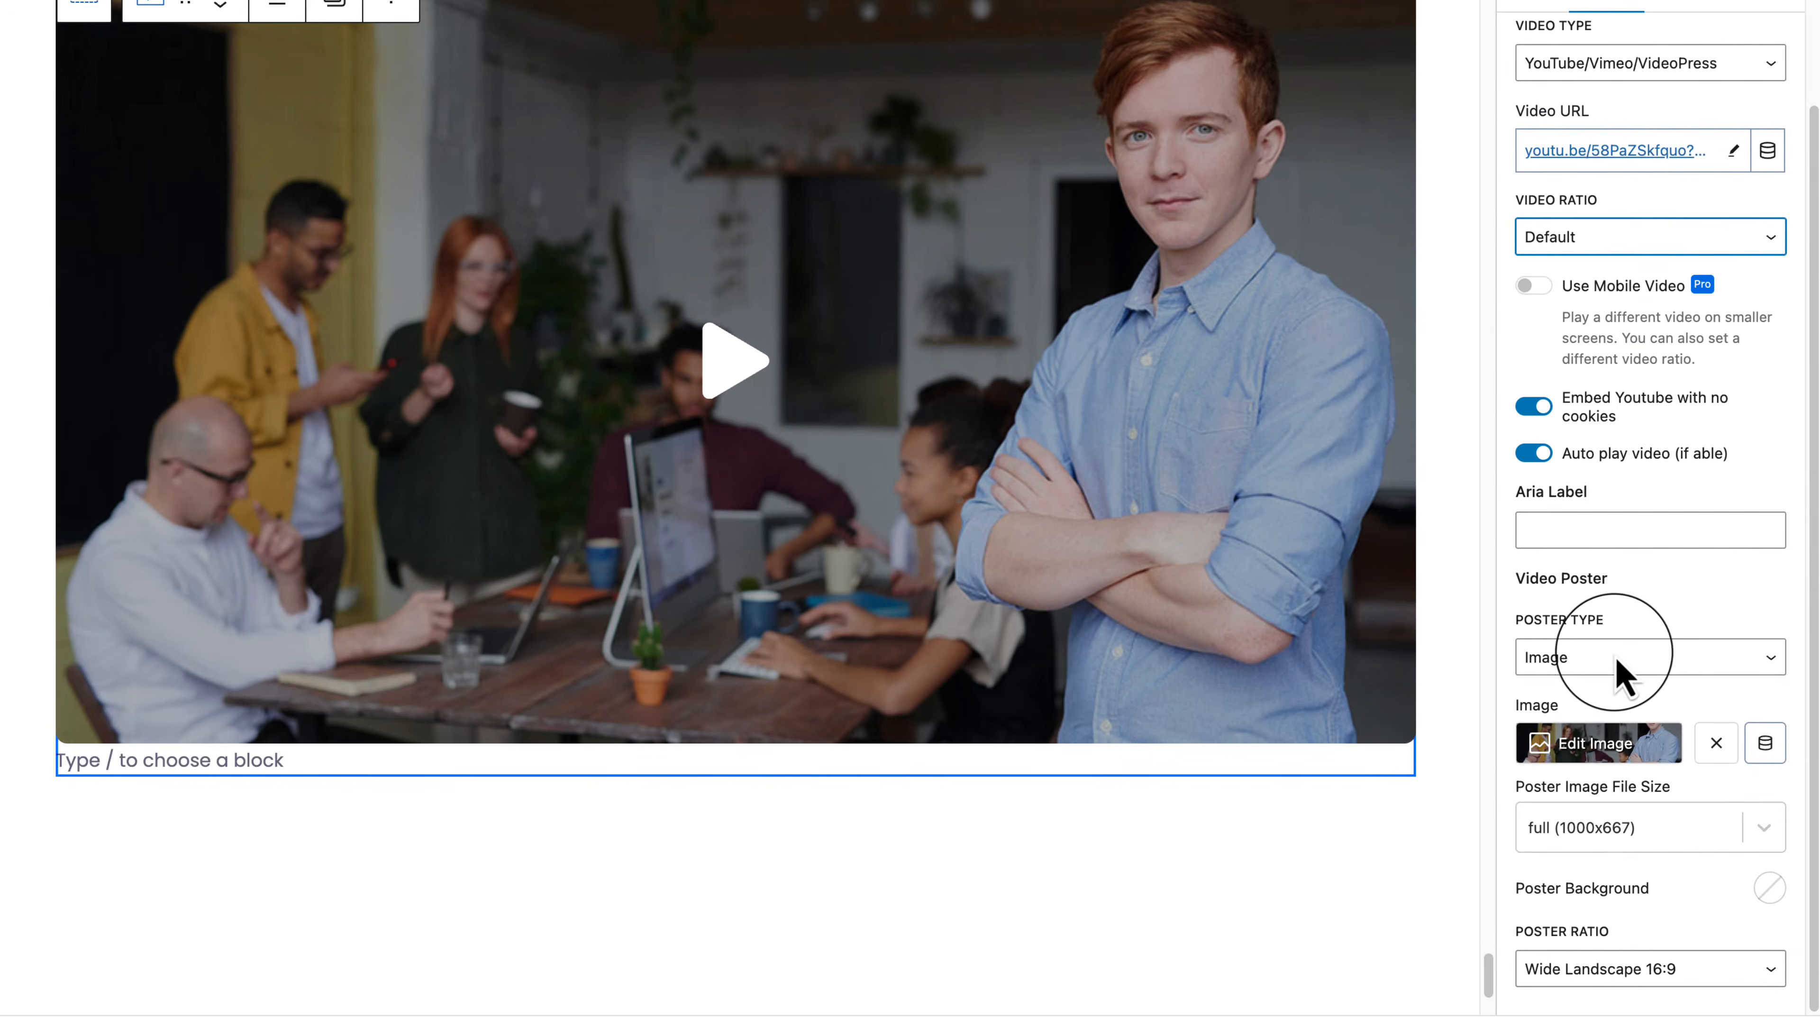
click(1635, 666)
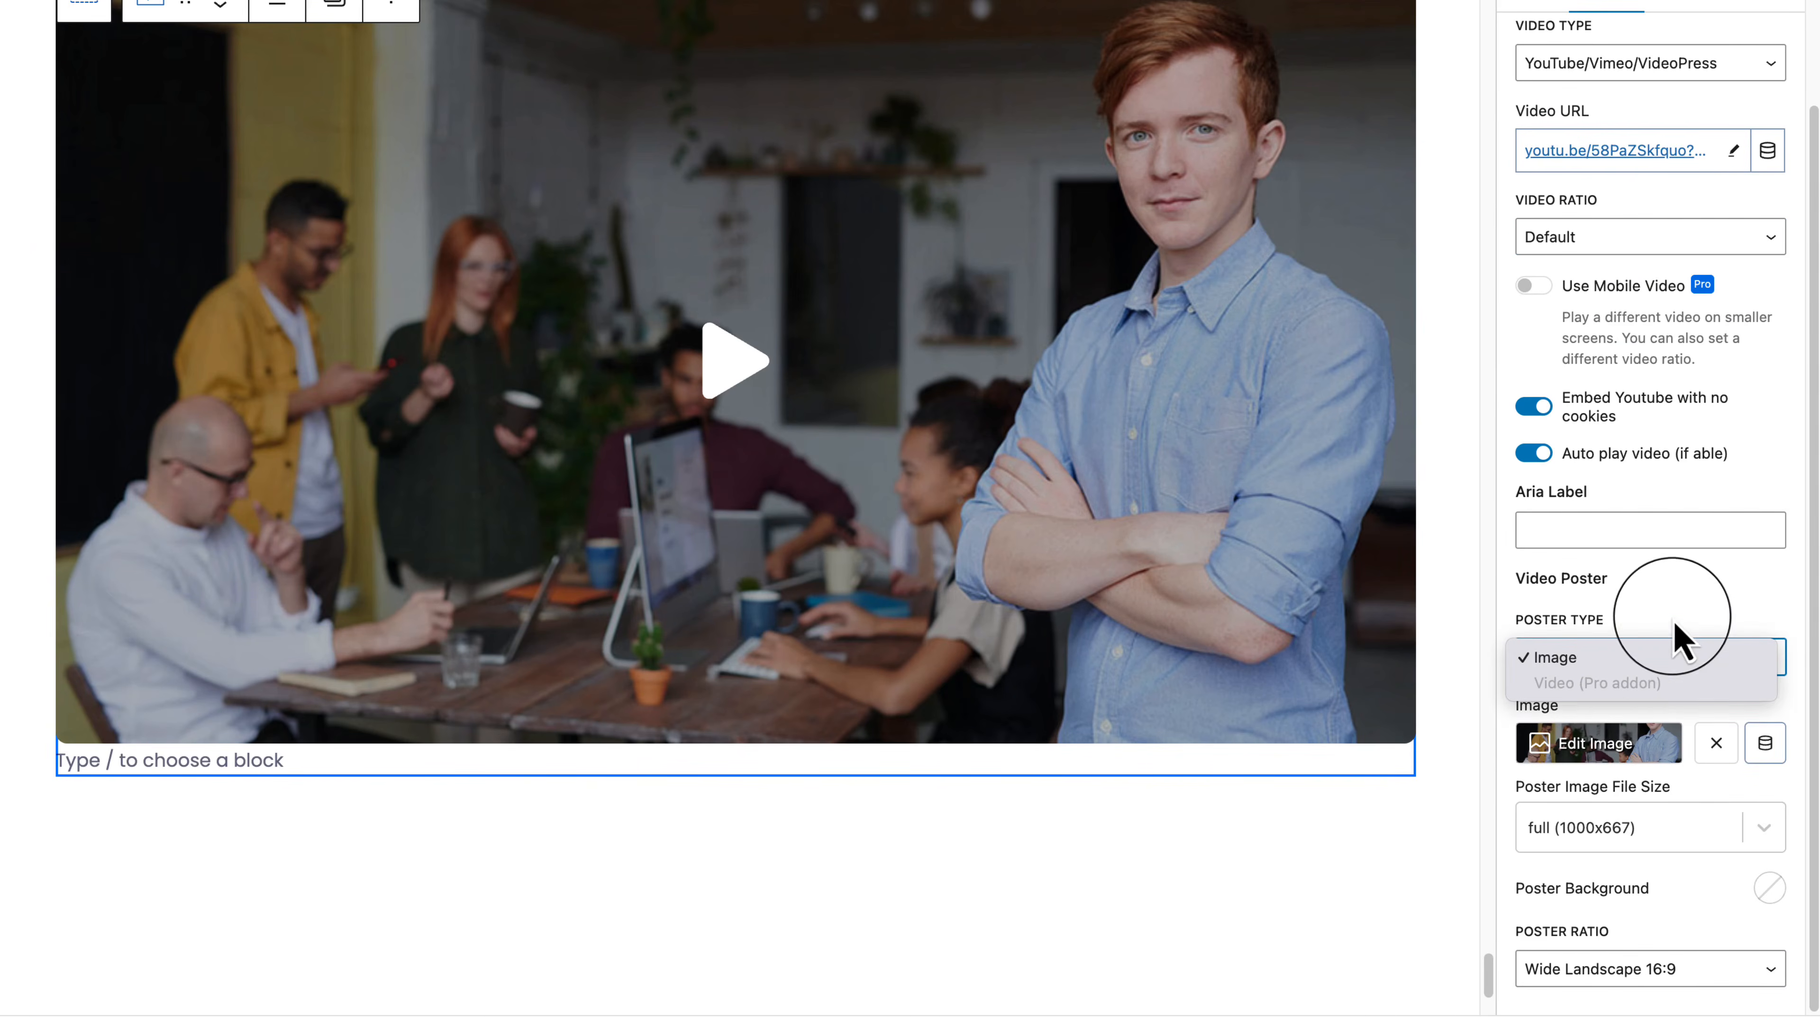
click(1664, 654)
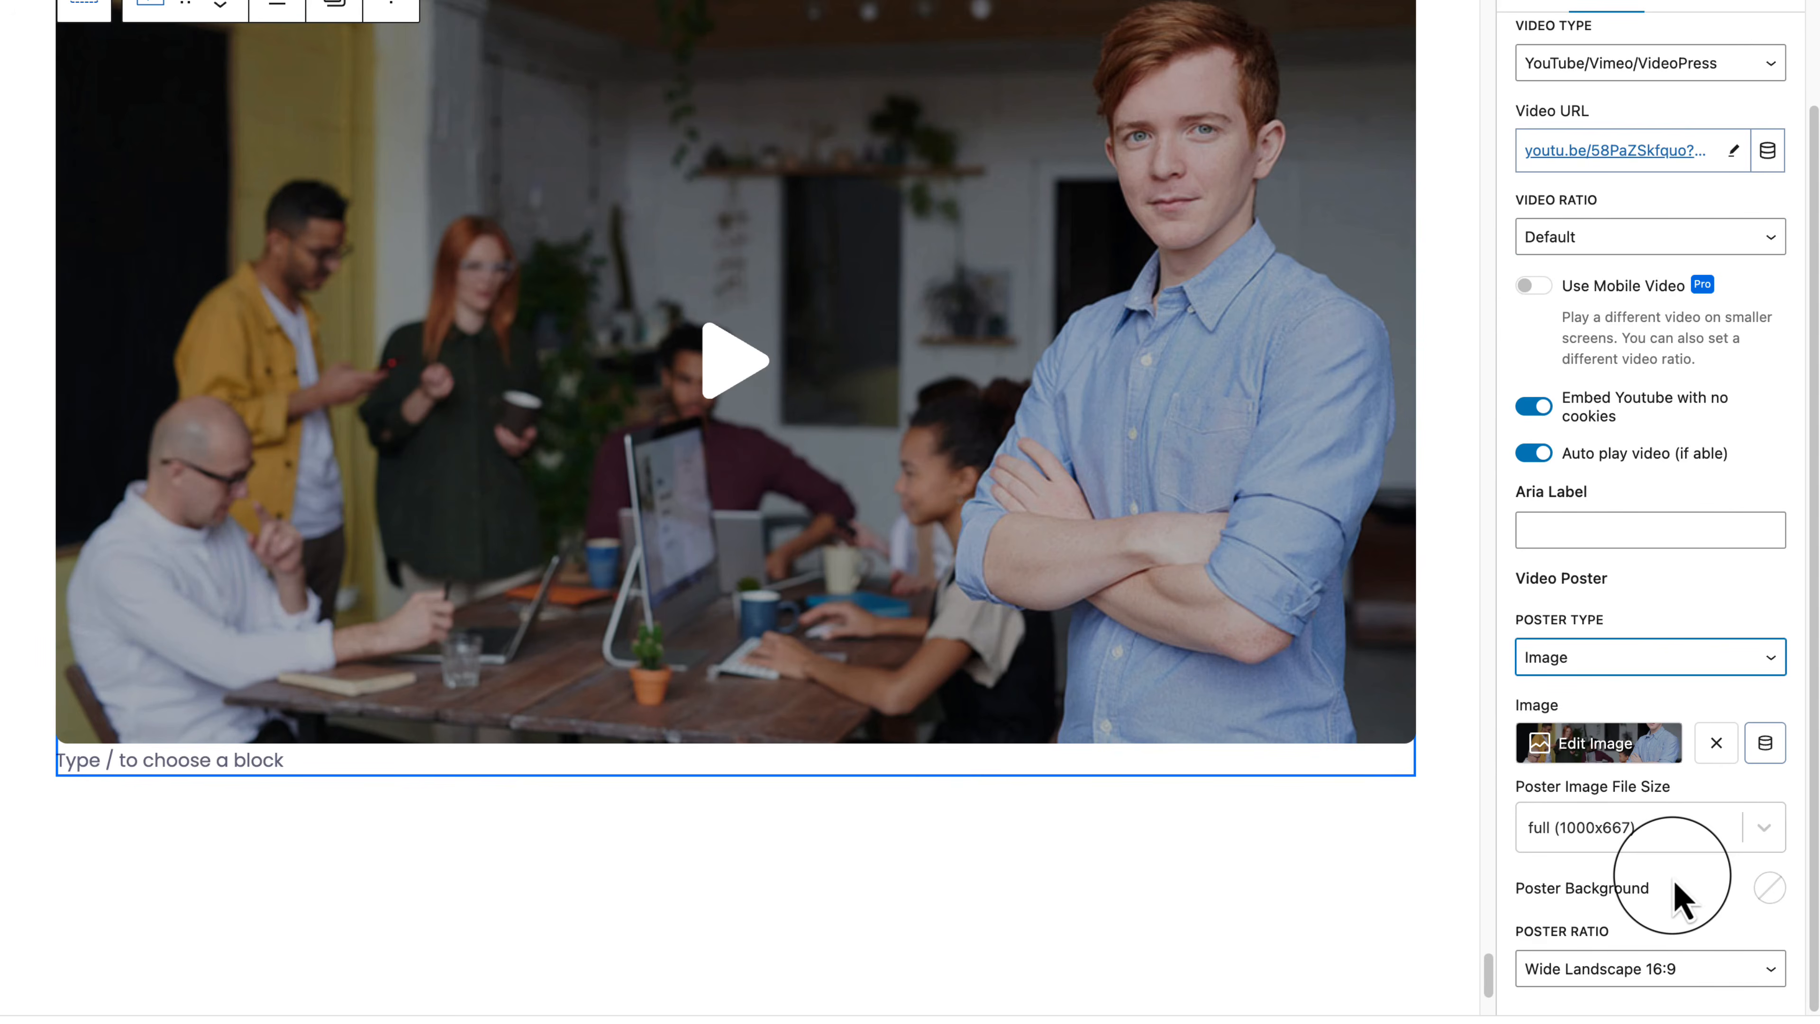
Step: Make the poster background colour purple (22194D)
click(1784, 893)
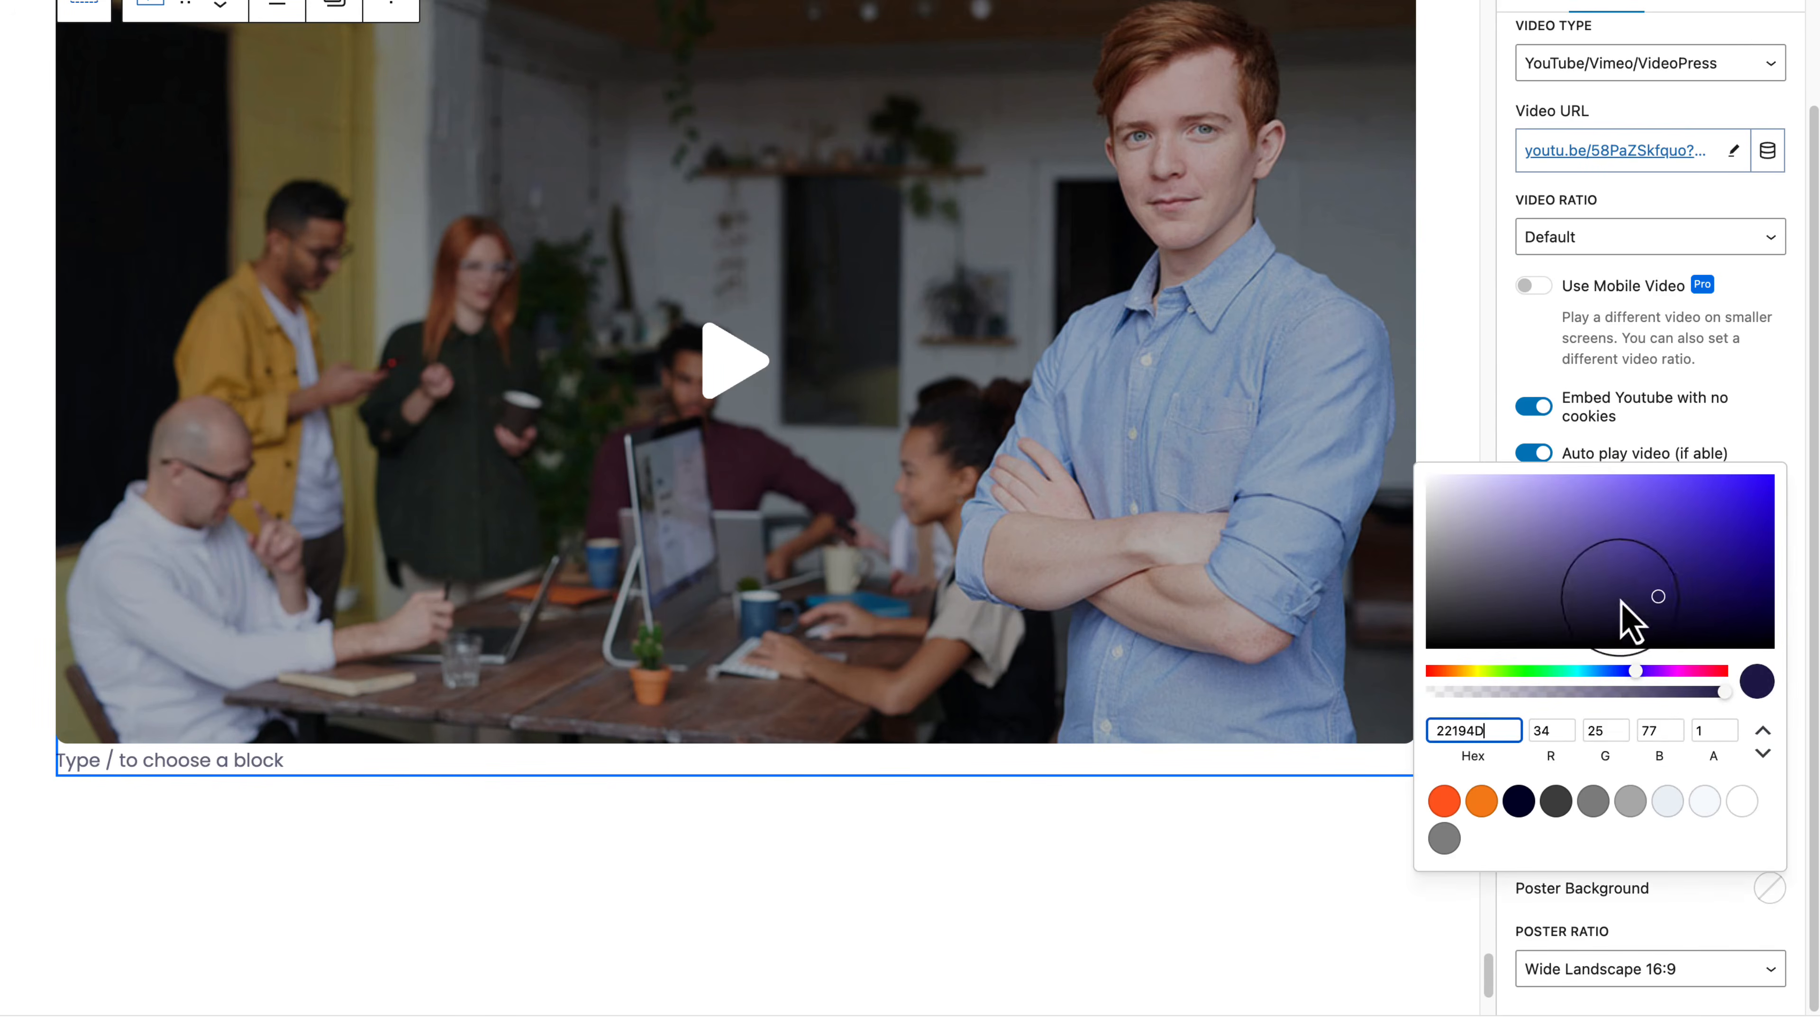
click(1549, 570)
click(1686, 894)
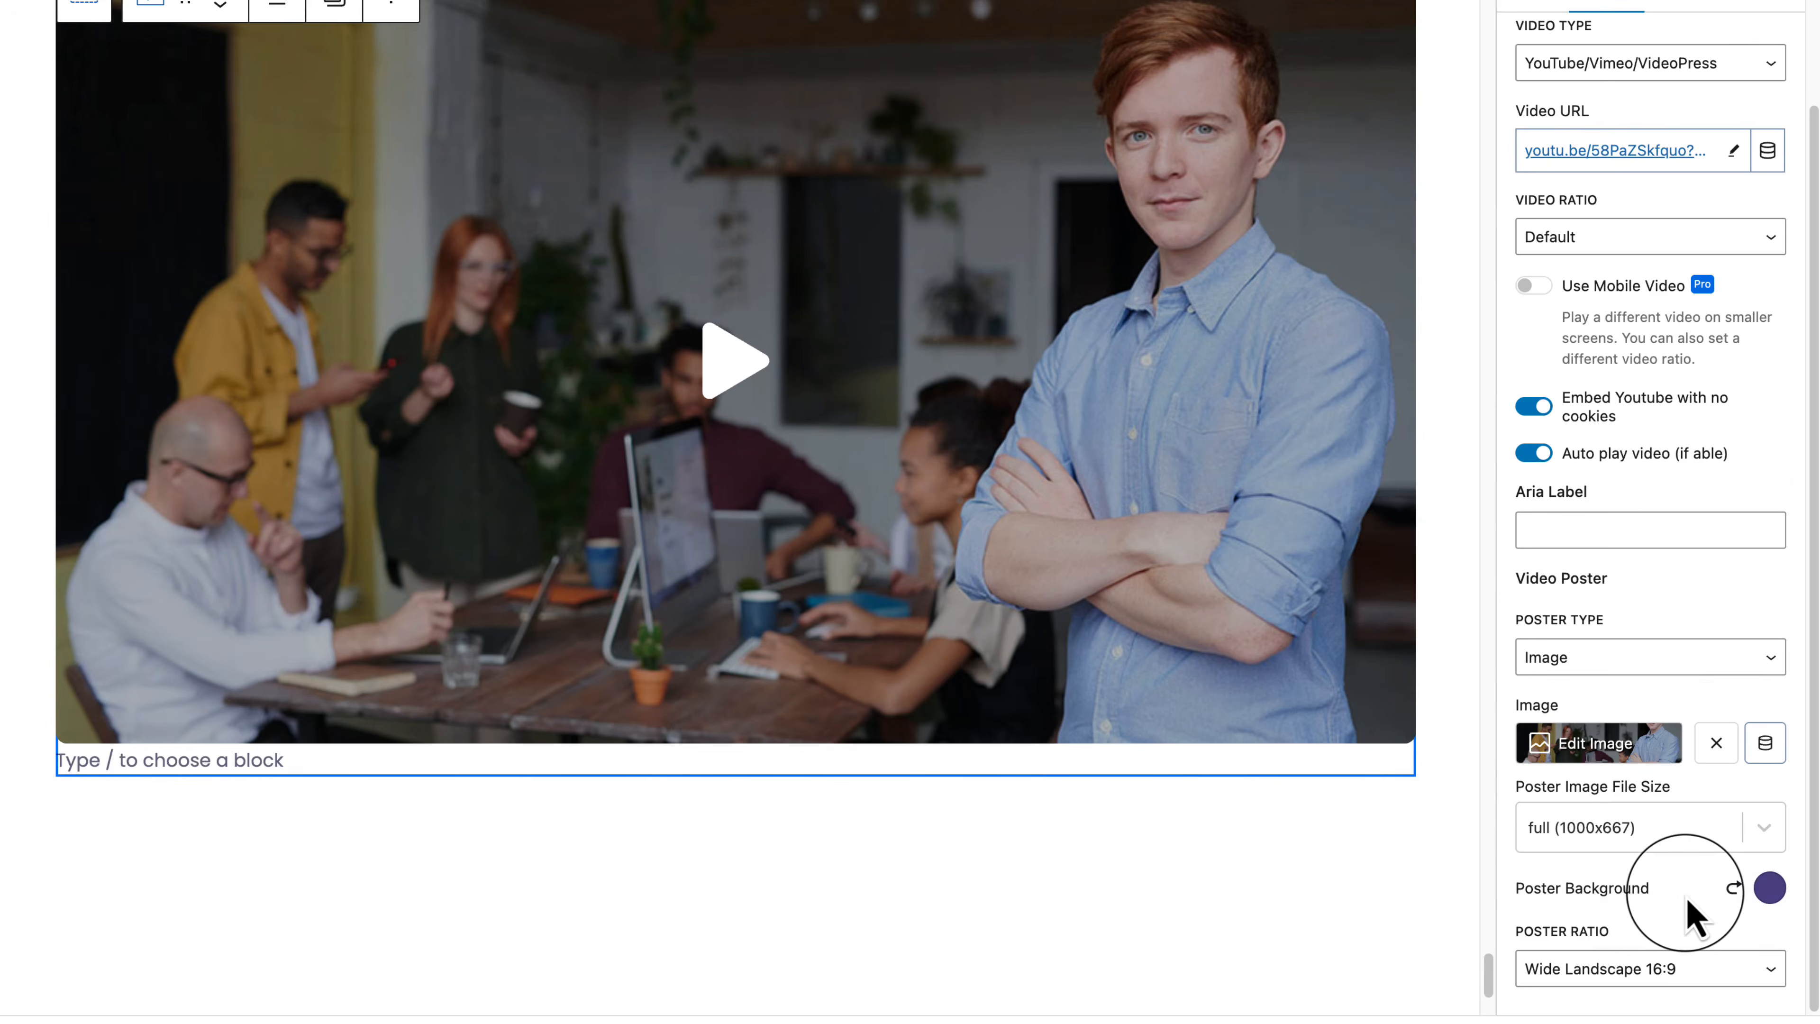
scroll(767, 370, up, 10)
scroll(1512, 179, up, 3)
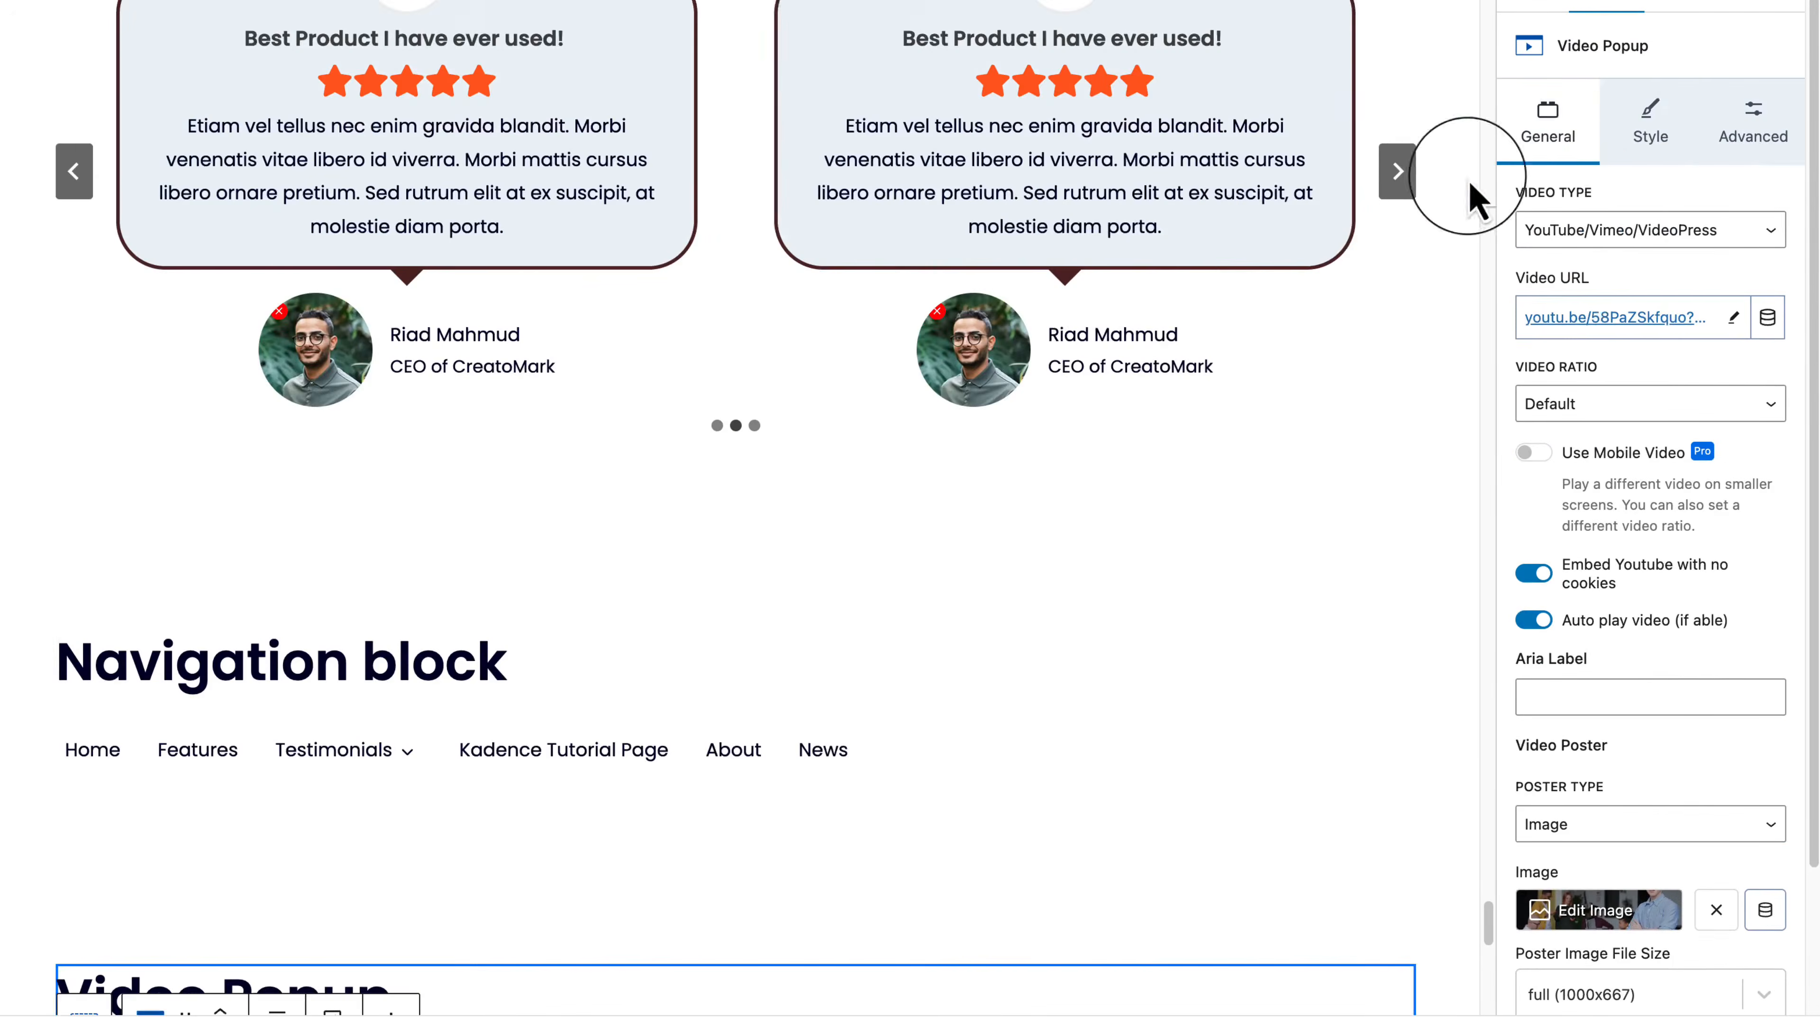
scroll(1467, 186, down, 8)
Step: Widen the Max Video Width on the Style tab and preview the popup on the live page
click(1661, 147)
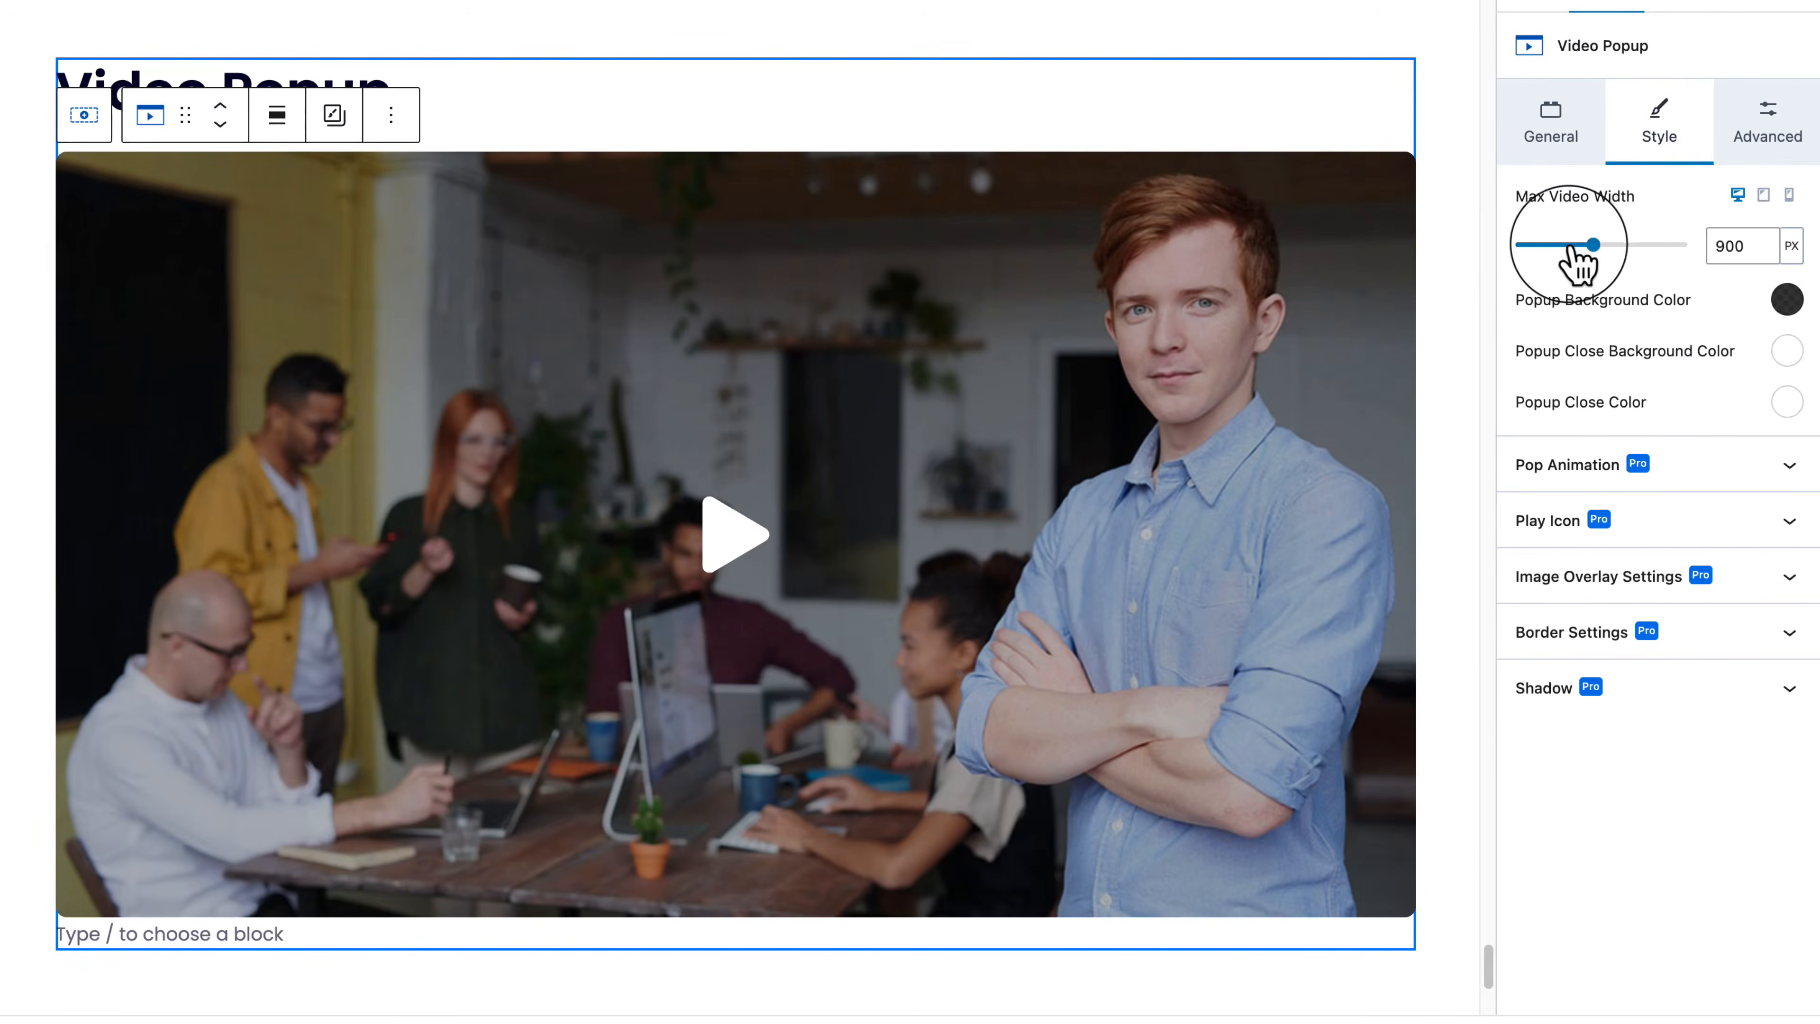
mouse_move(1570, 246)
mouse_down()
mouse_move(1546, 248)
mouse_move(1625, 253)
mouse_move(1561, 256)
mouse_up()
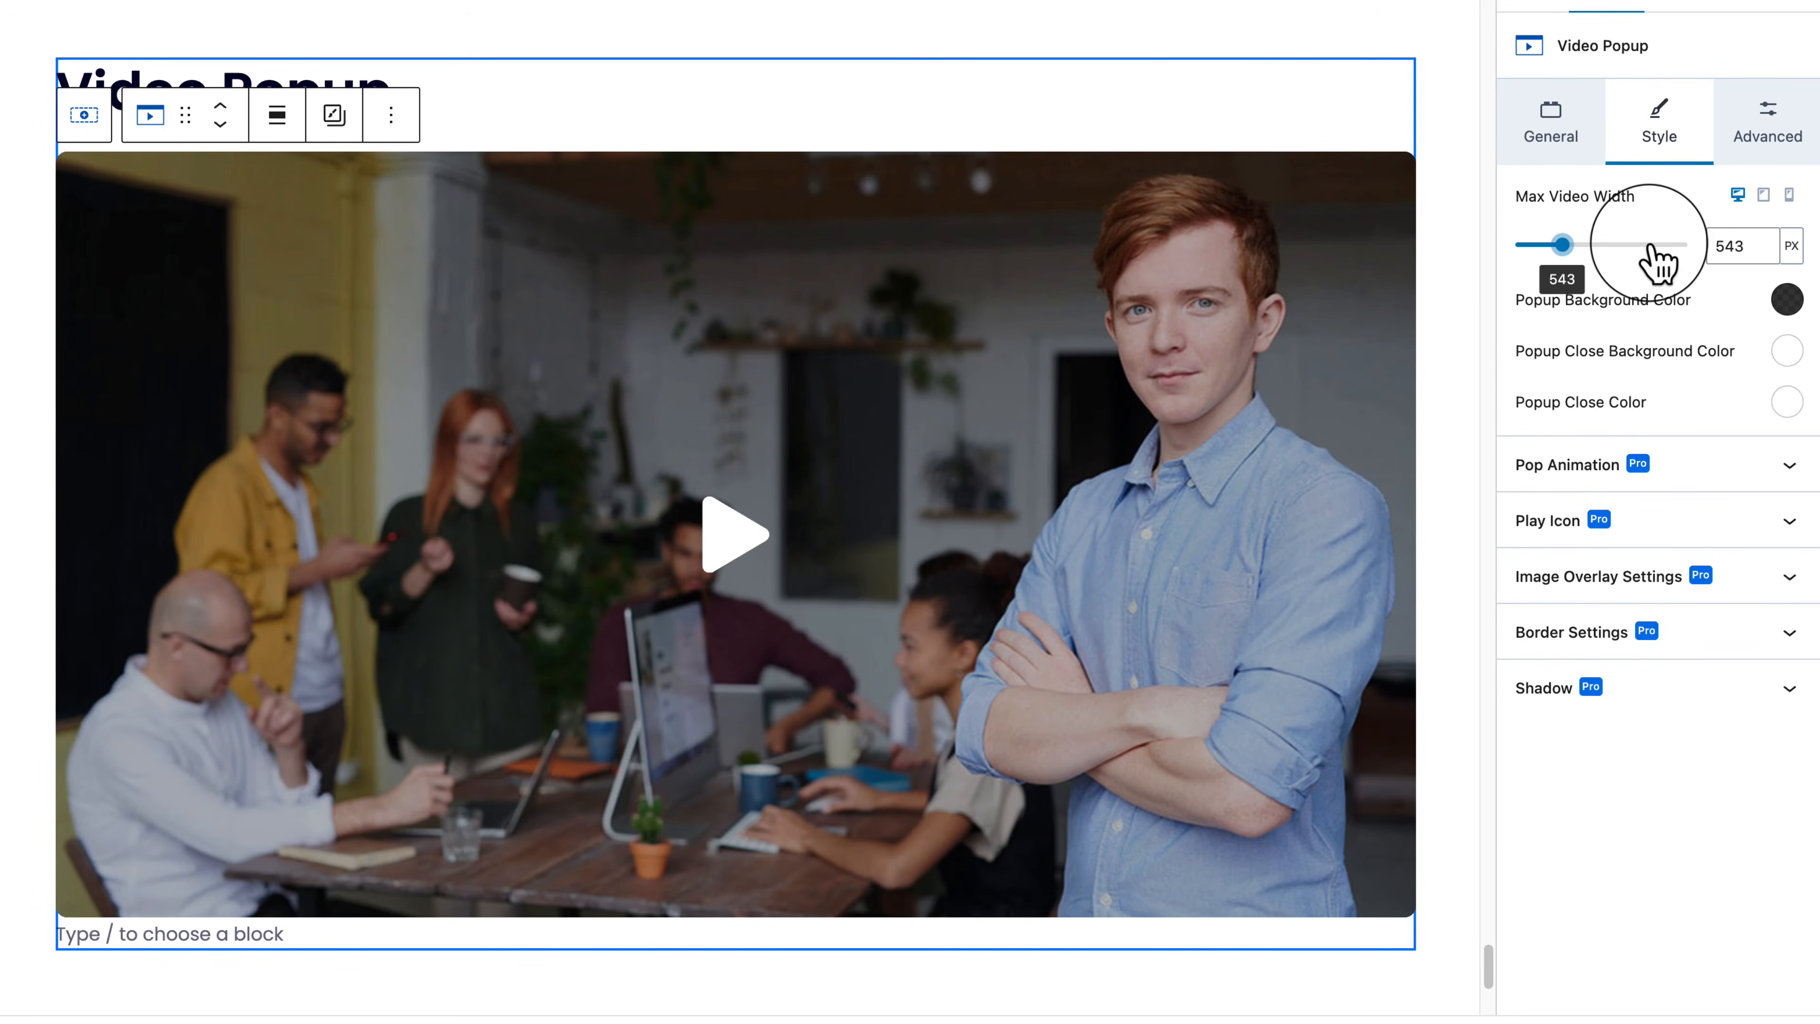
click(1574, 246)
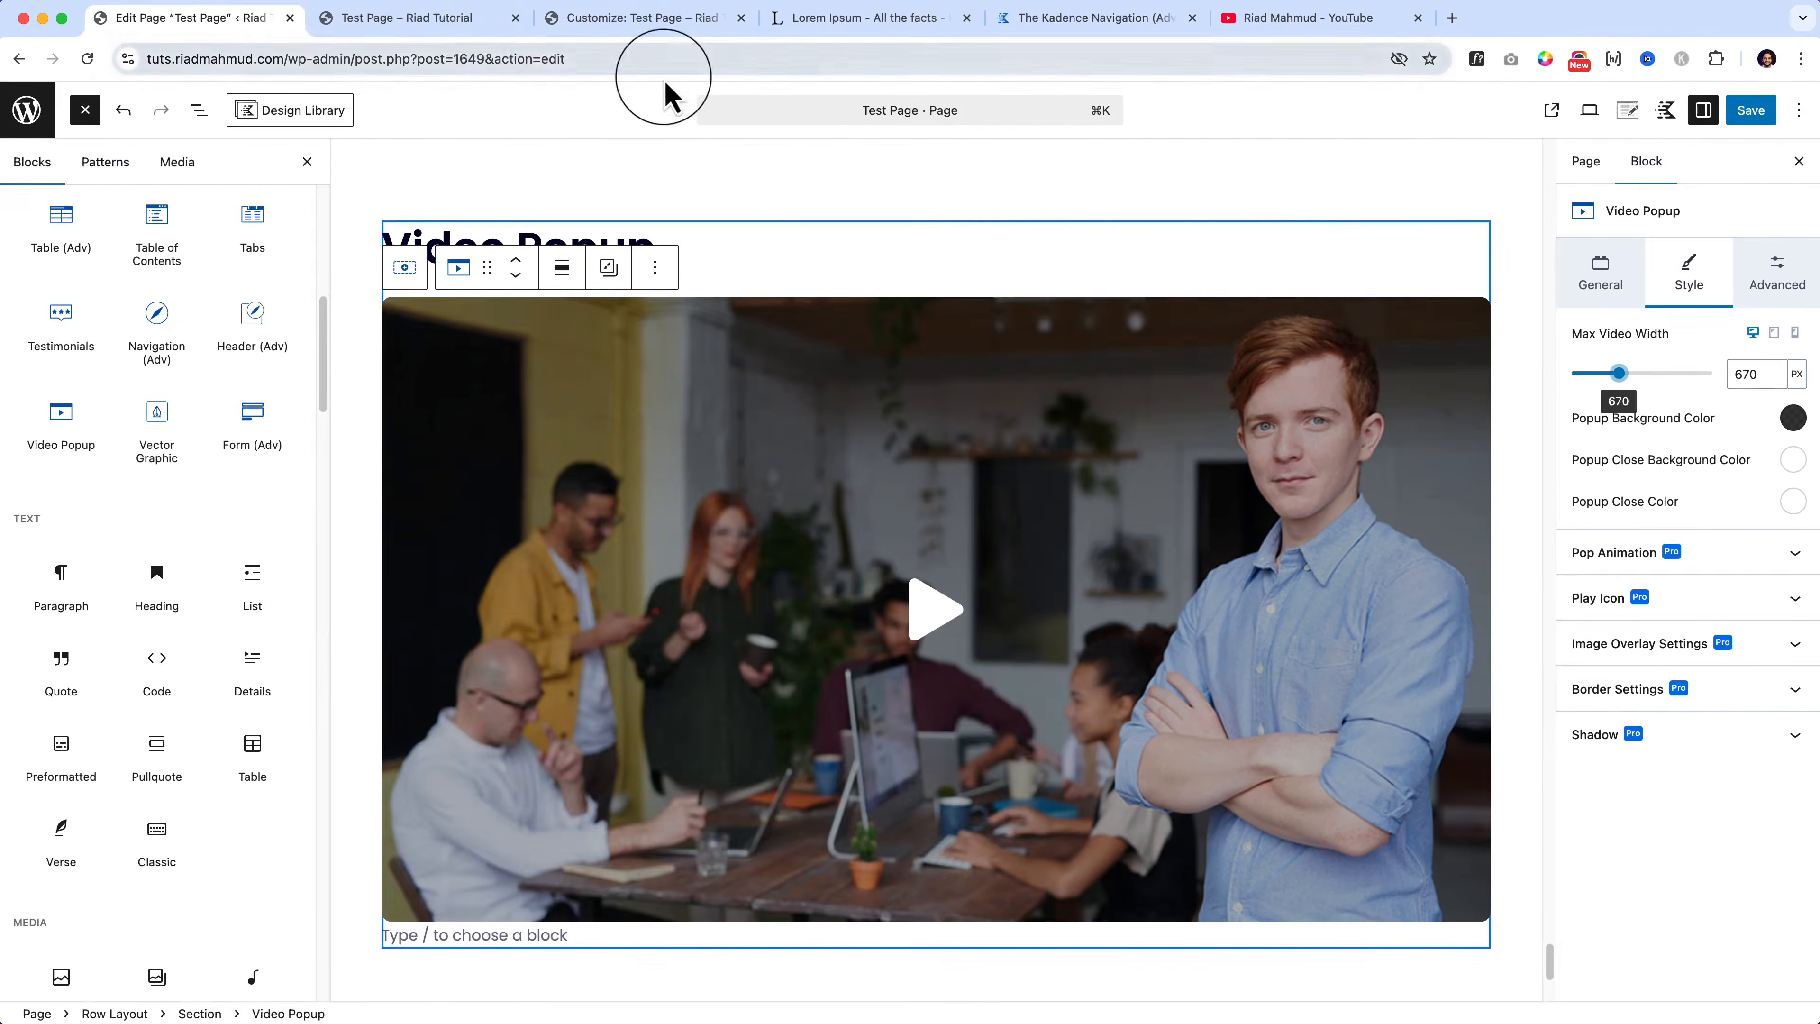
click(467, 20)
click(897, 484)
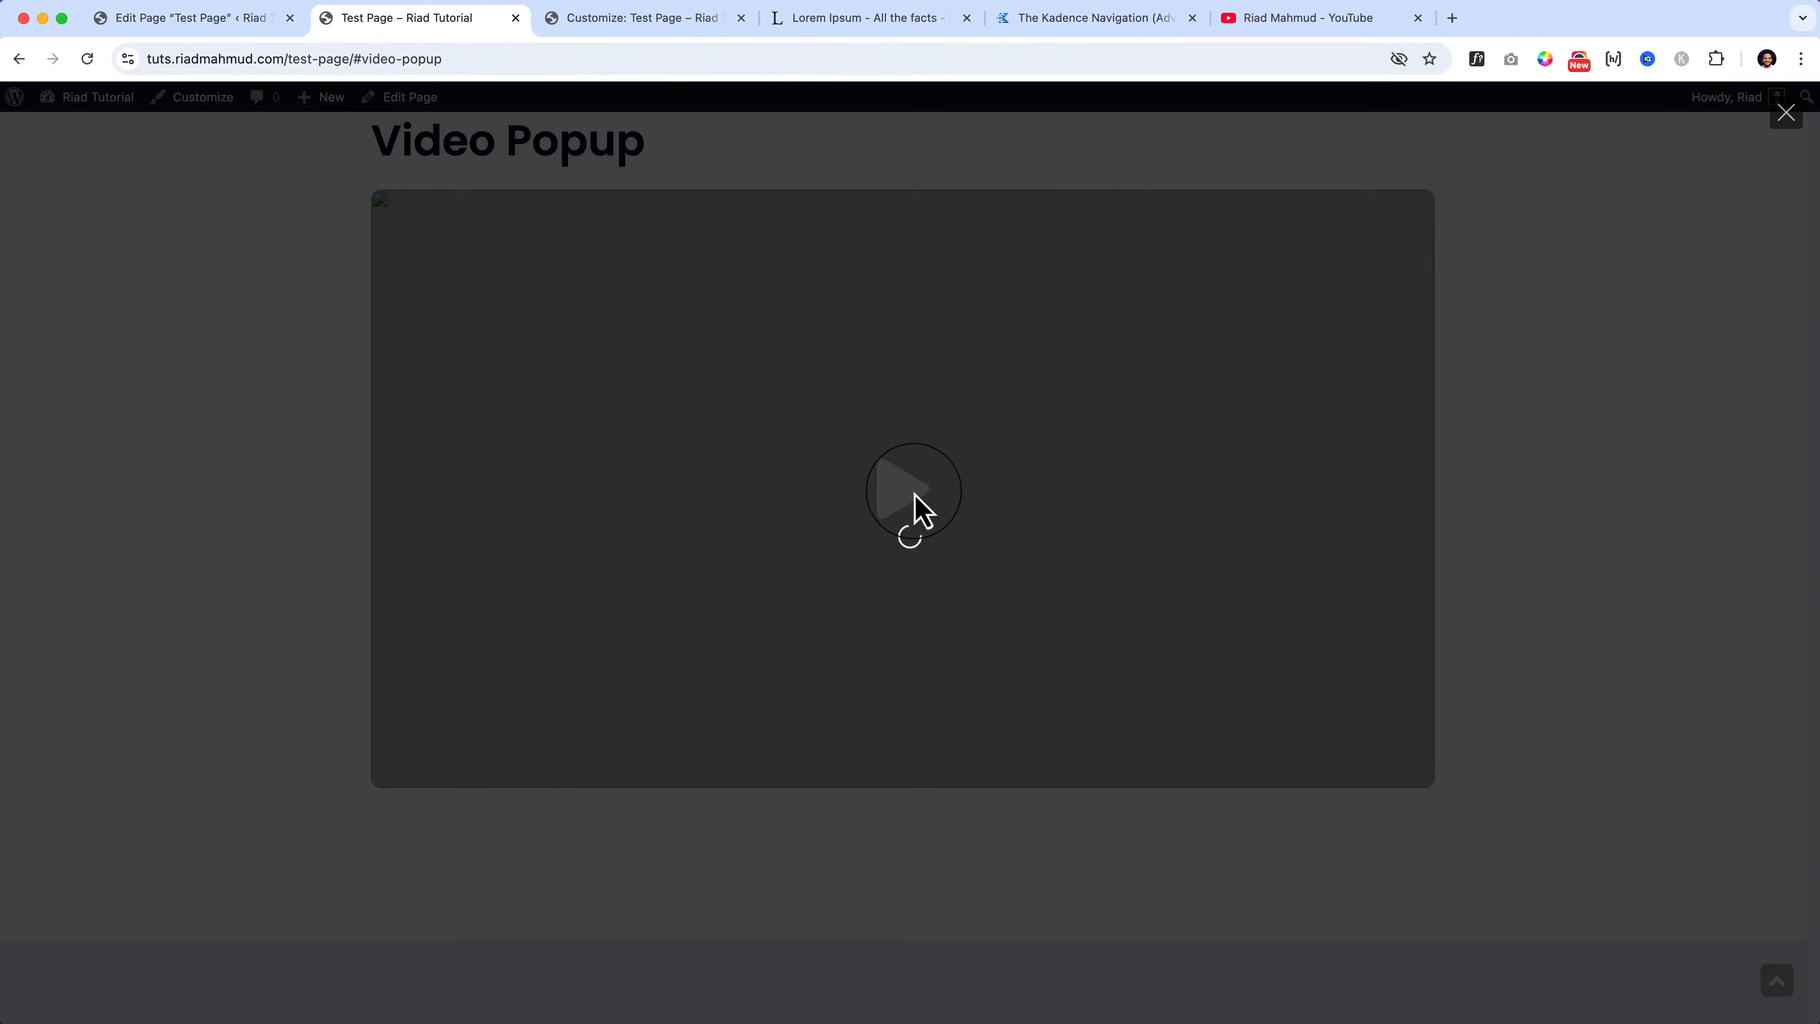
click(479, 786)
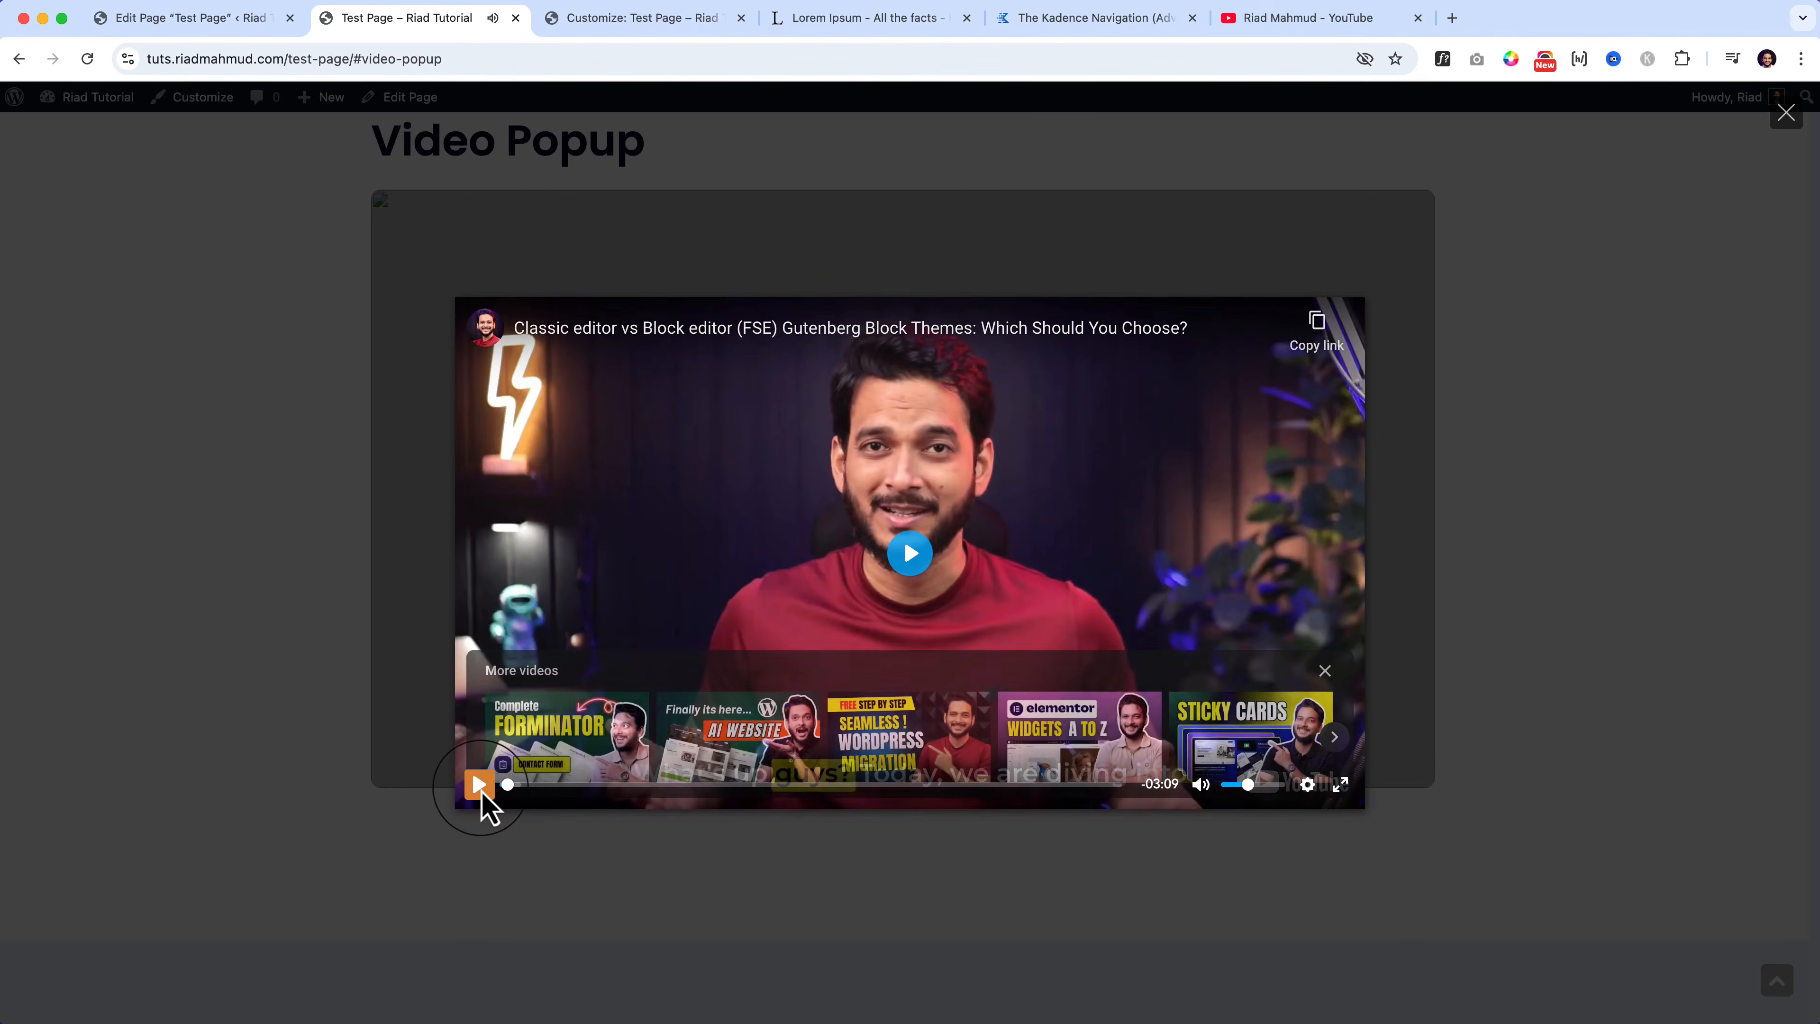
click(233, 27)
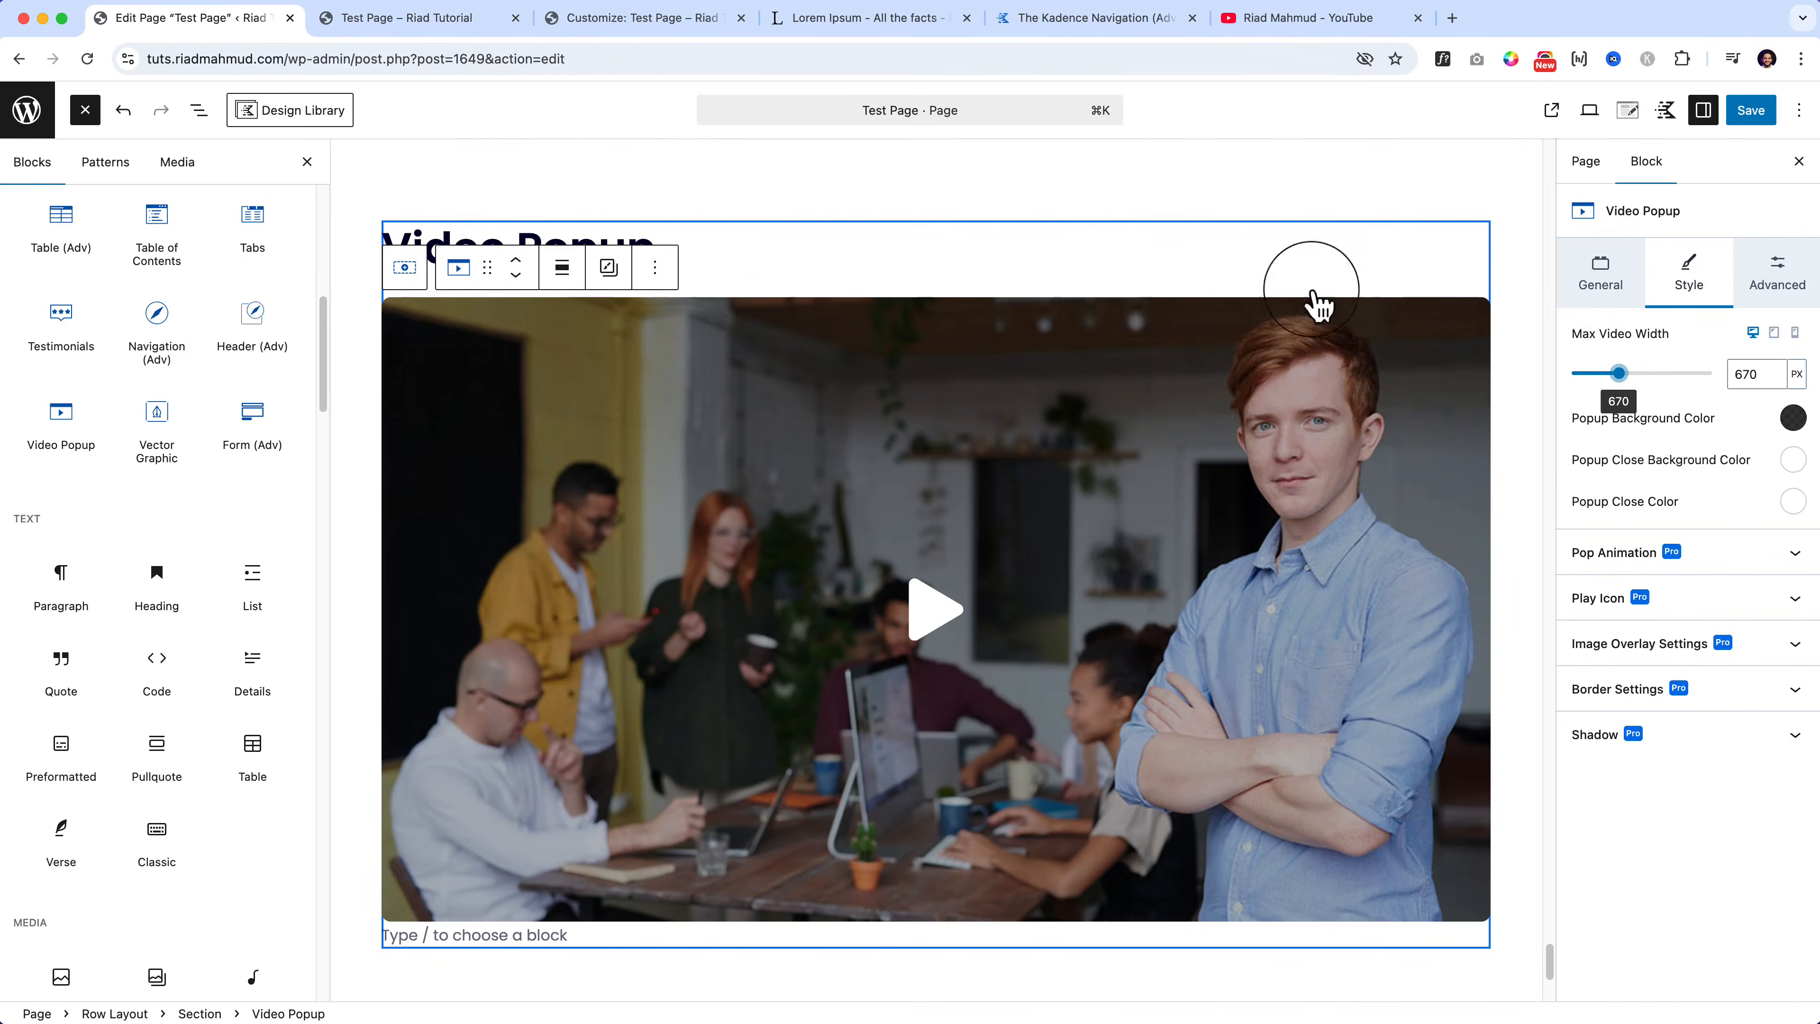
Step: Increase the max video width to 860 px, recheck it live, then show padding, margin and width settings
drag(1619, 373, 1633, 373)
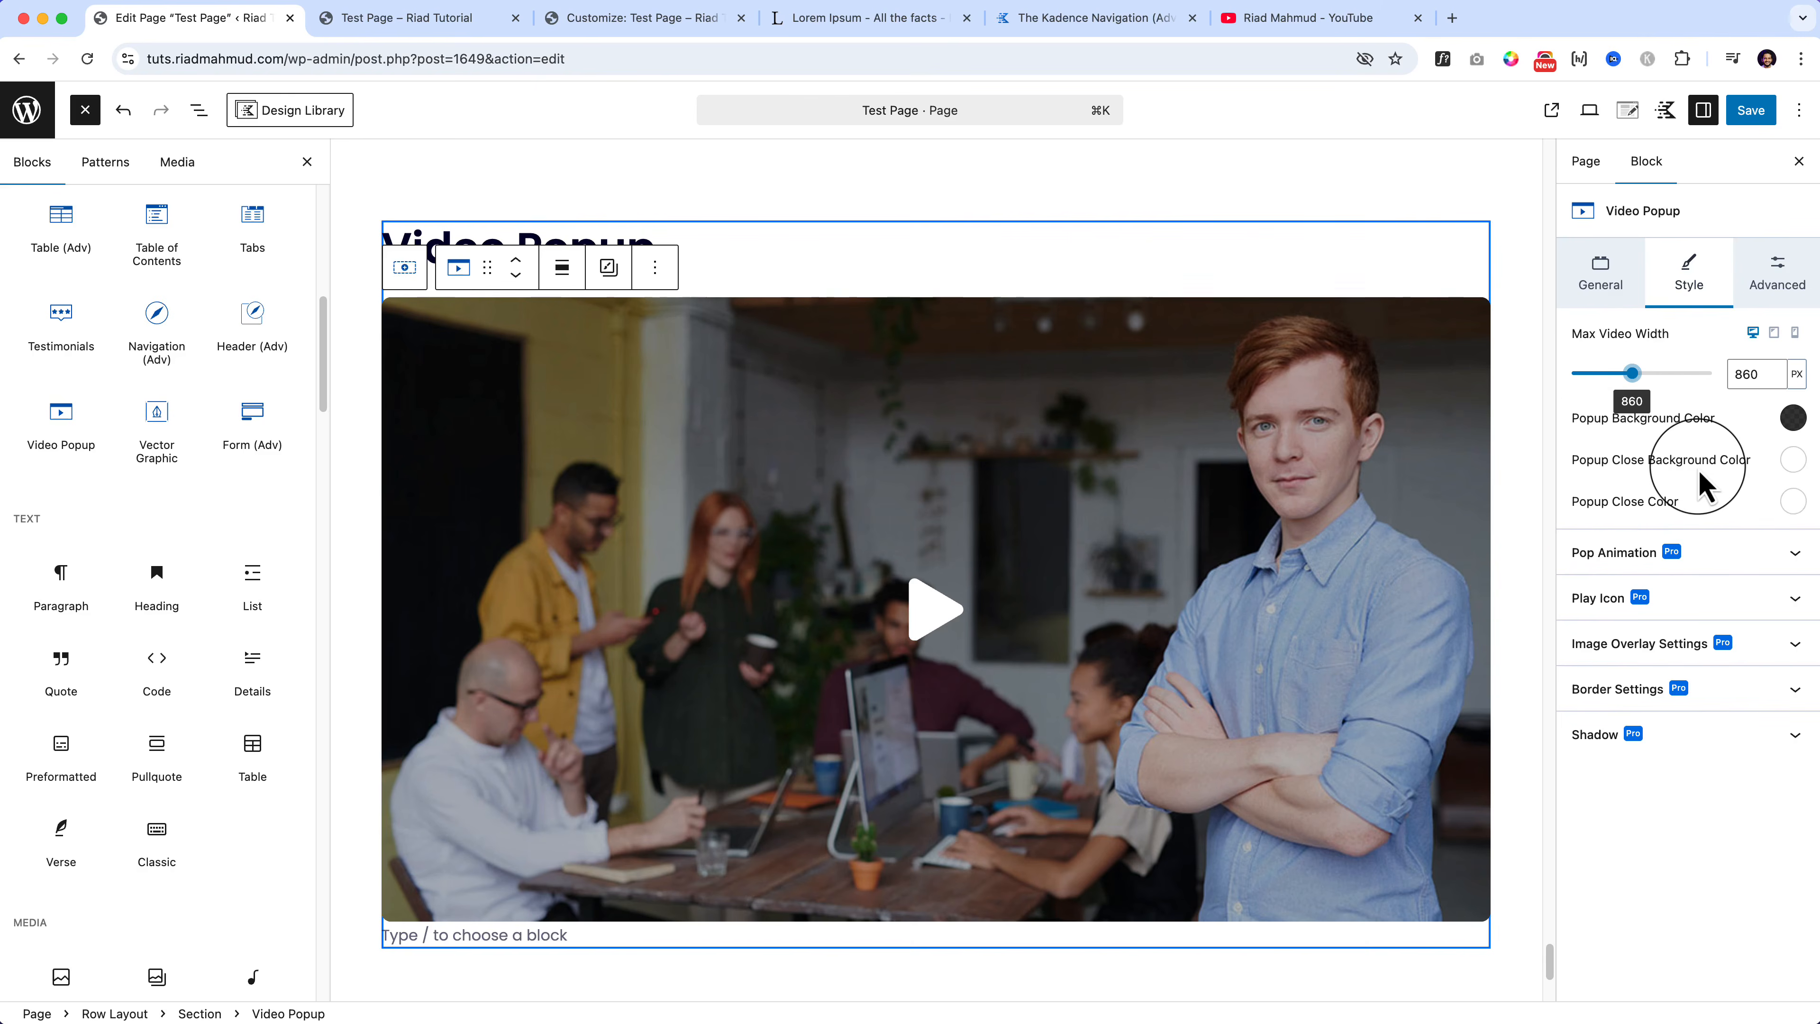
click(426, 28)
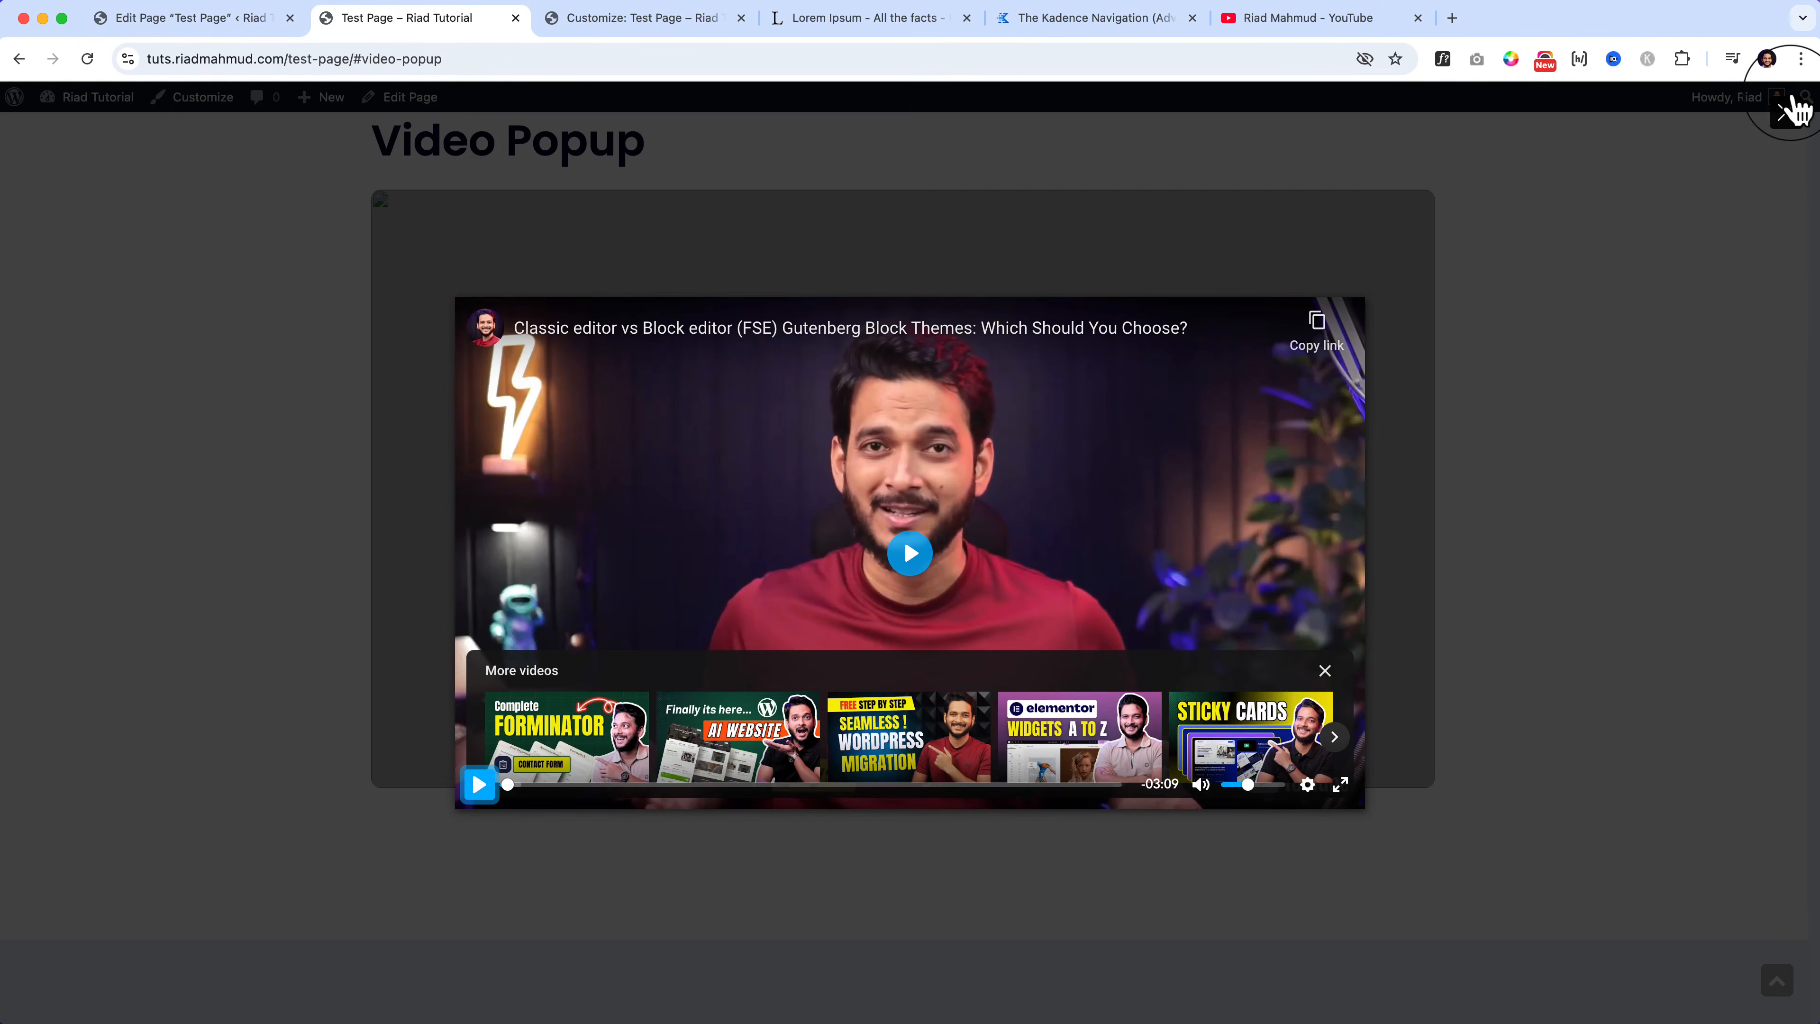
click(244, 21)
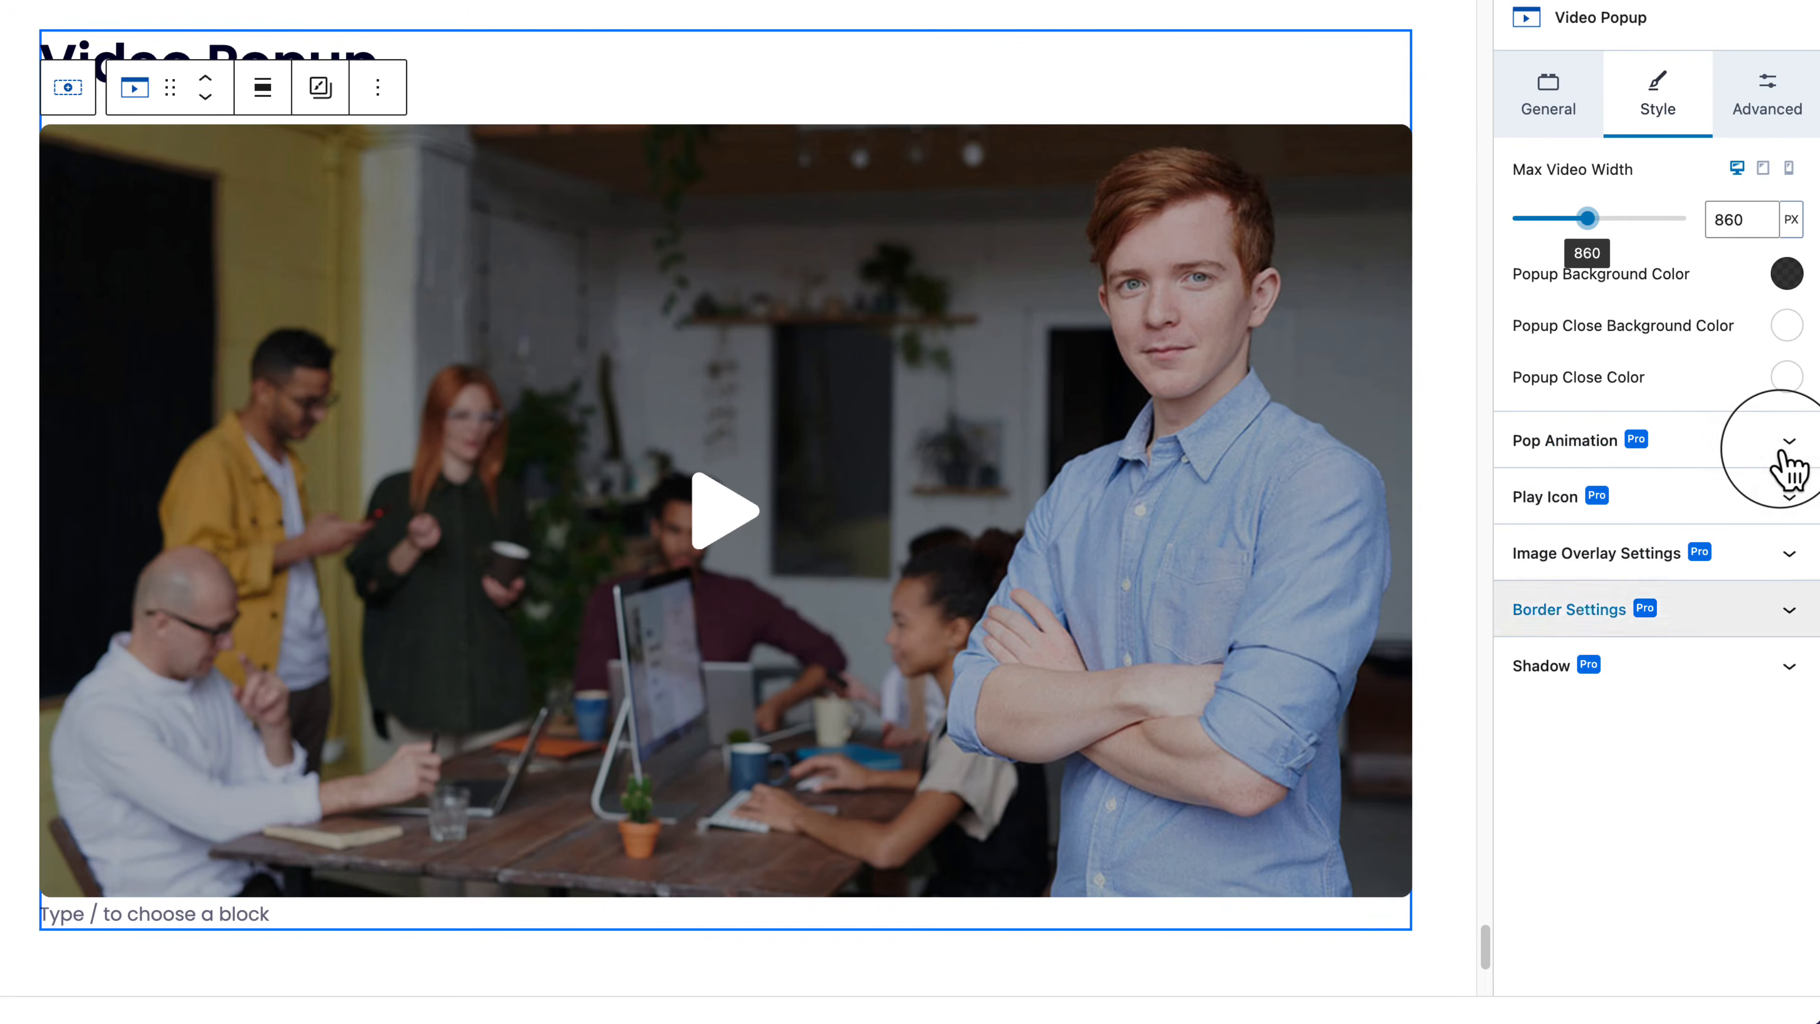
click(1767, 109)
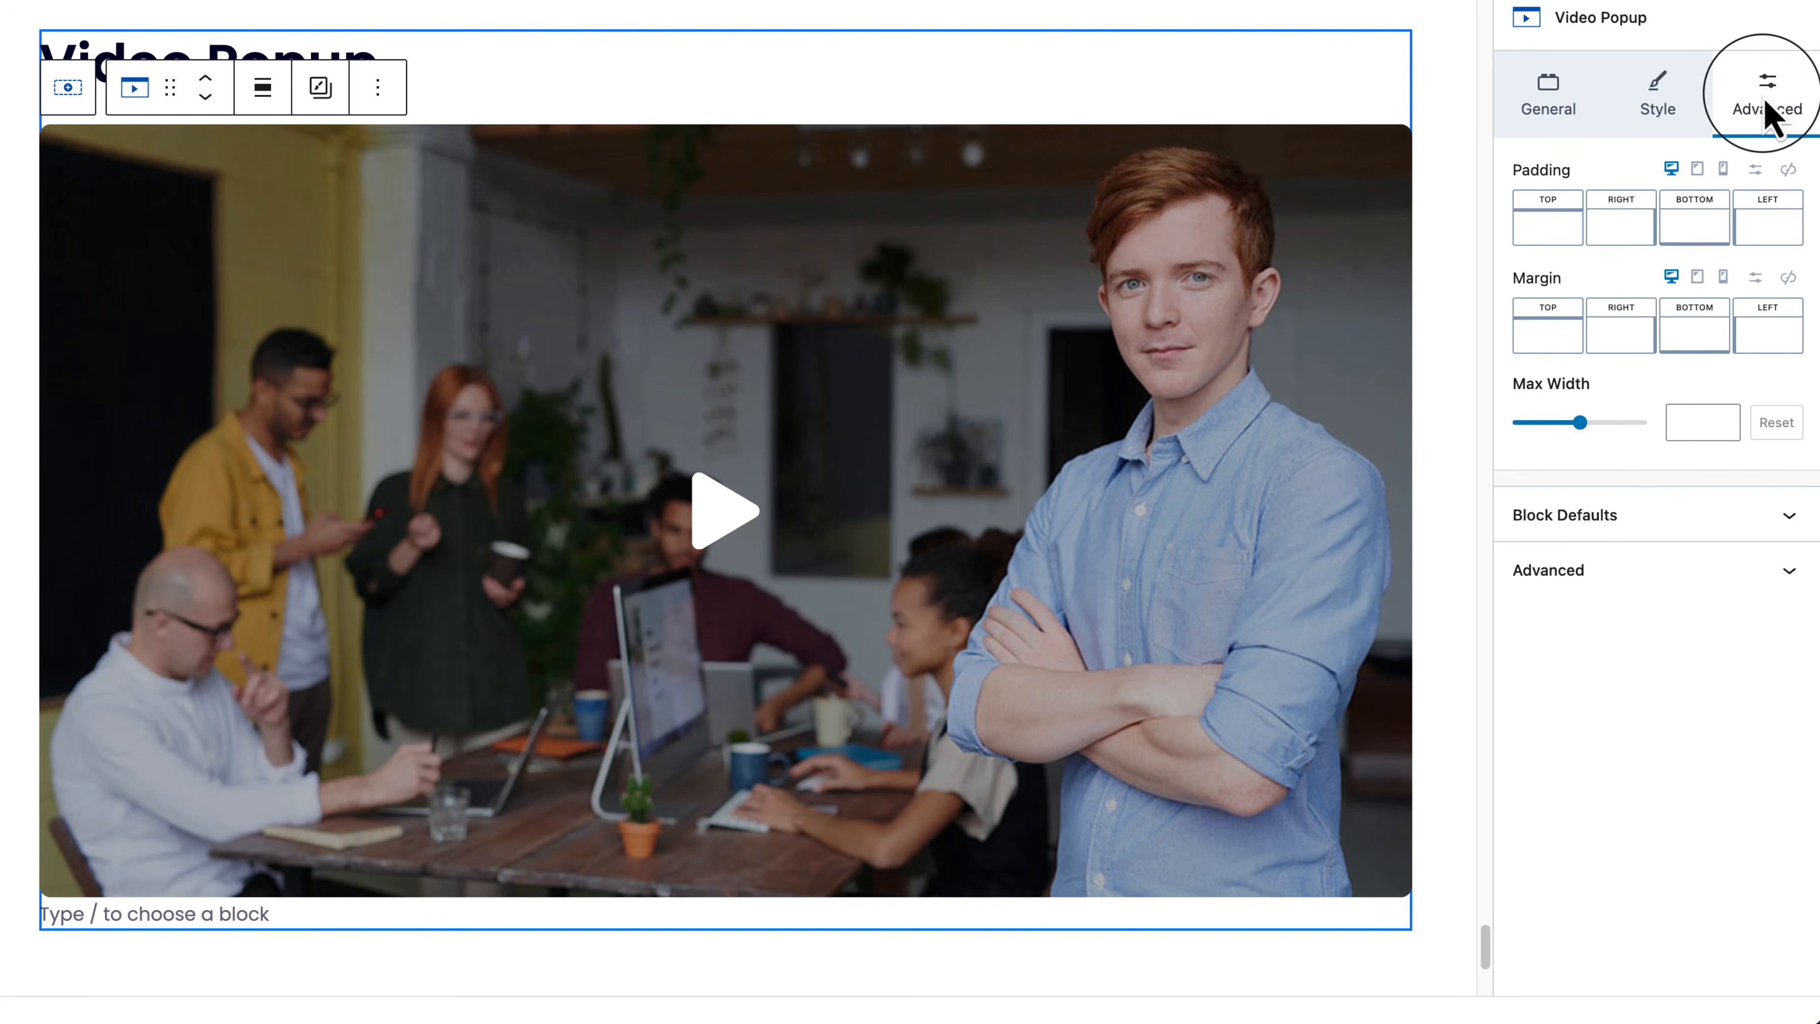
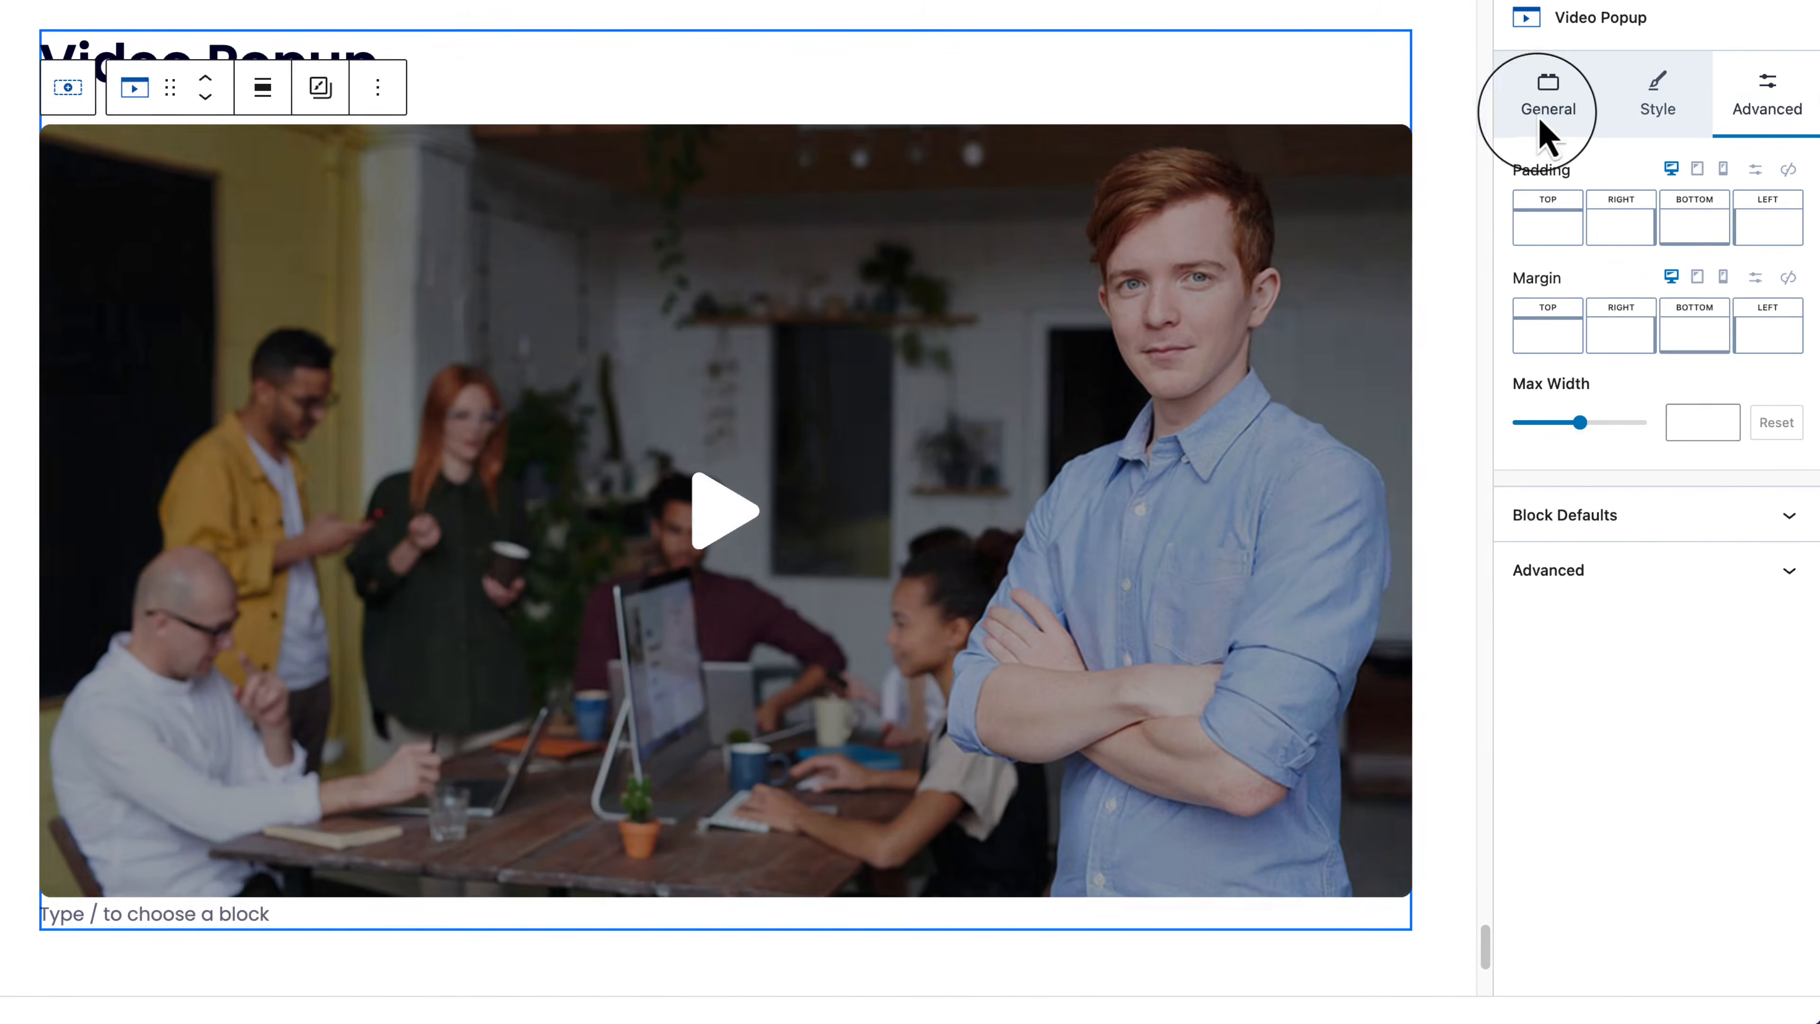
Step: Switch off autoplay in the Video Popup's General settings, keeping no-cookie YouTube embedding on
click(1554, 114)
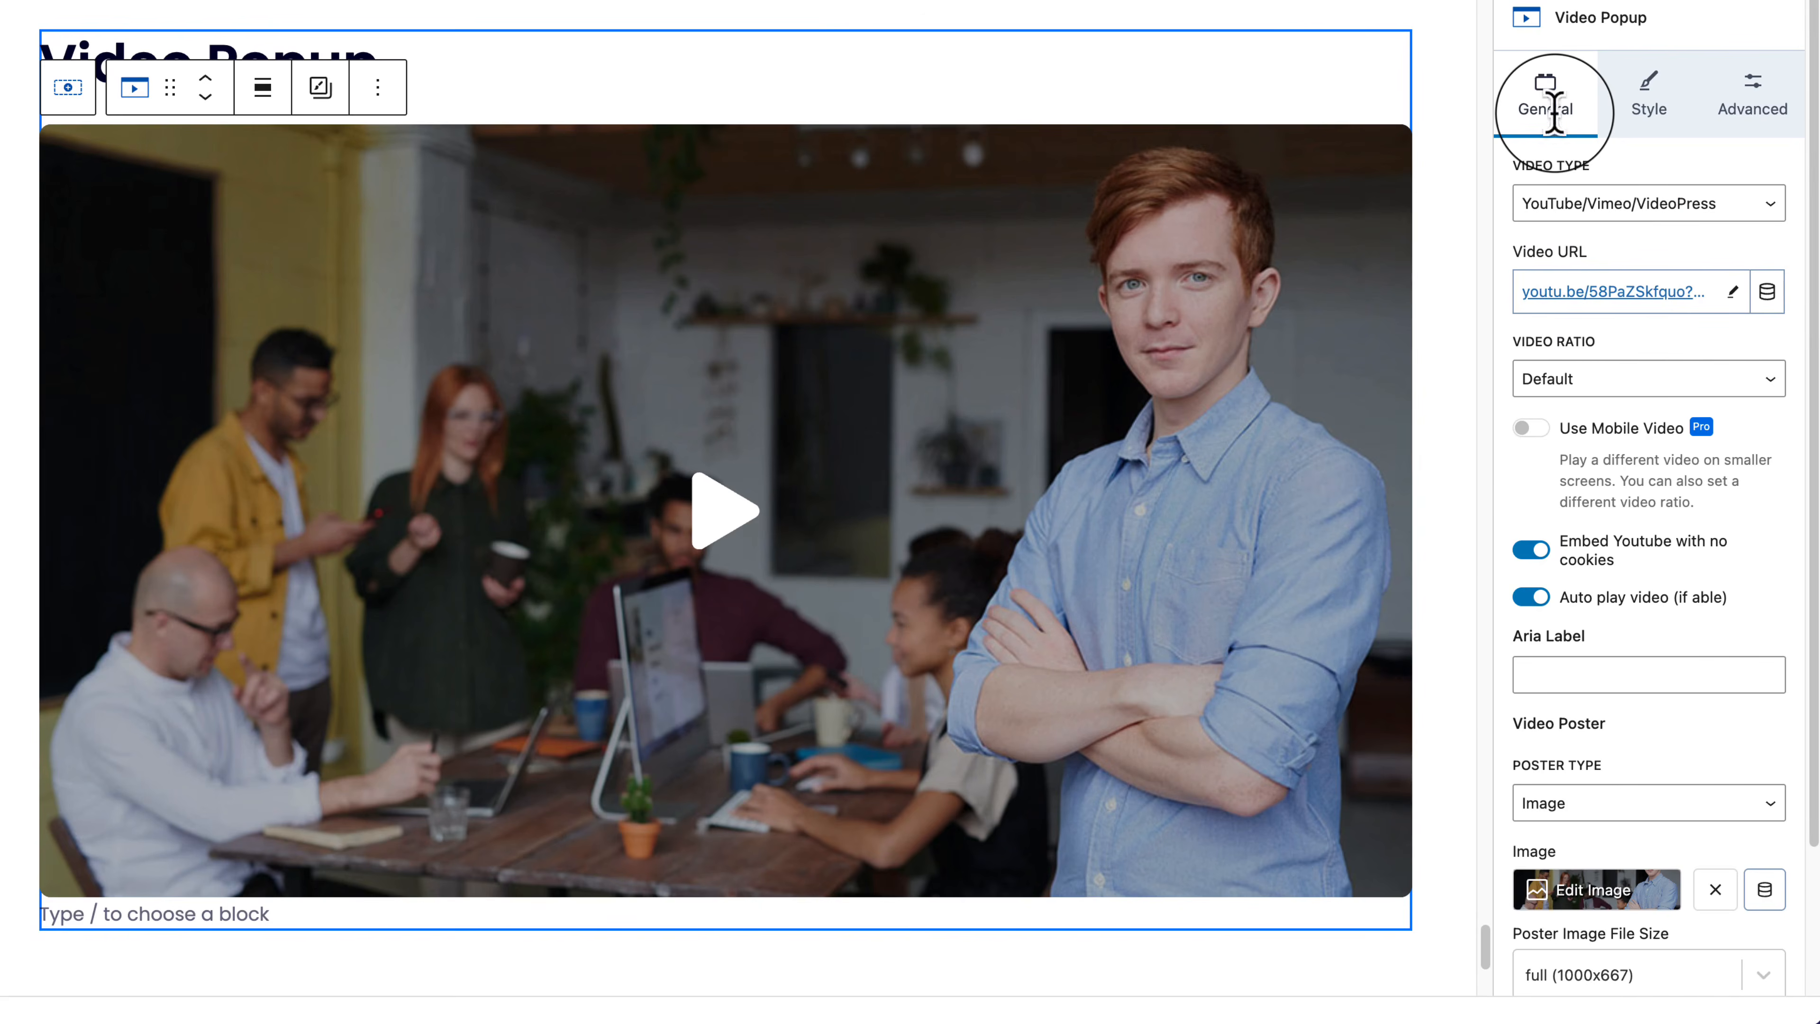
click(1525, 597)
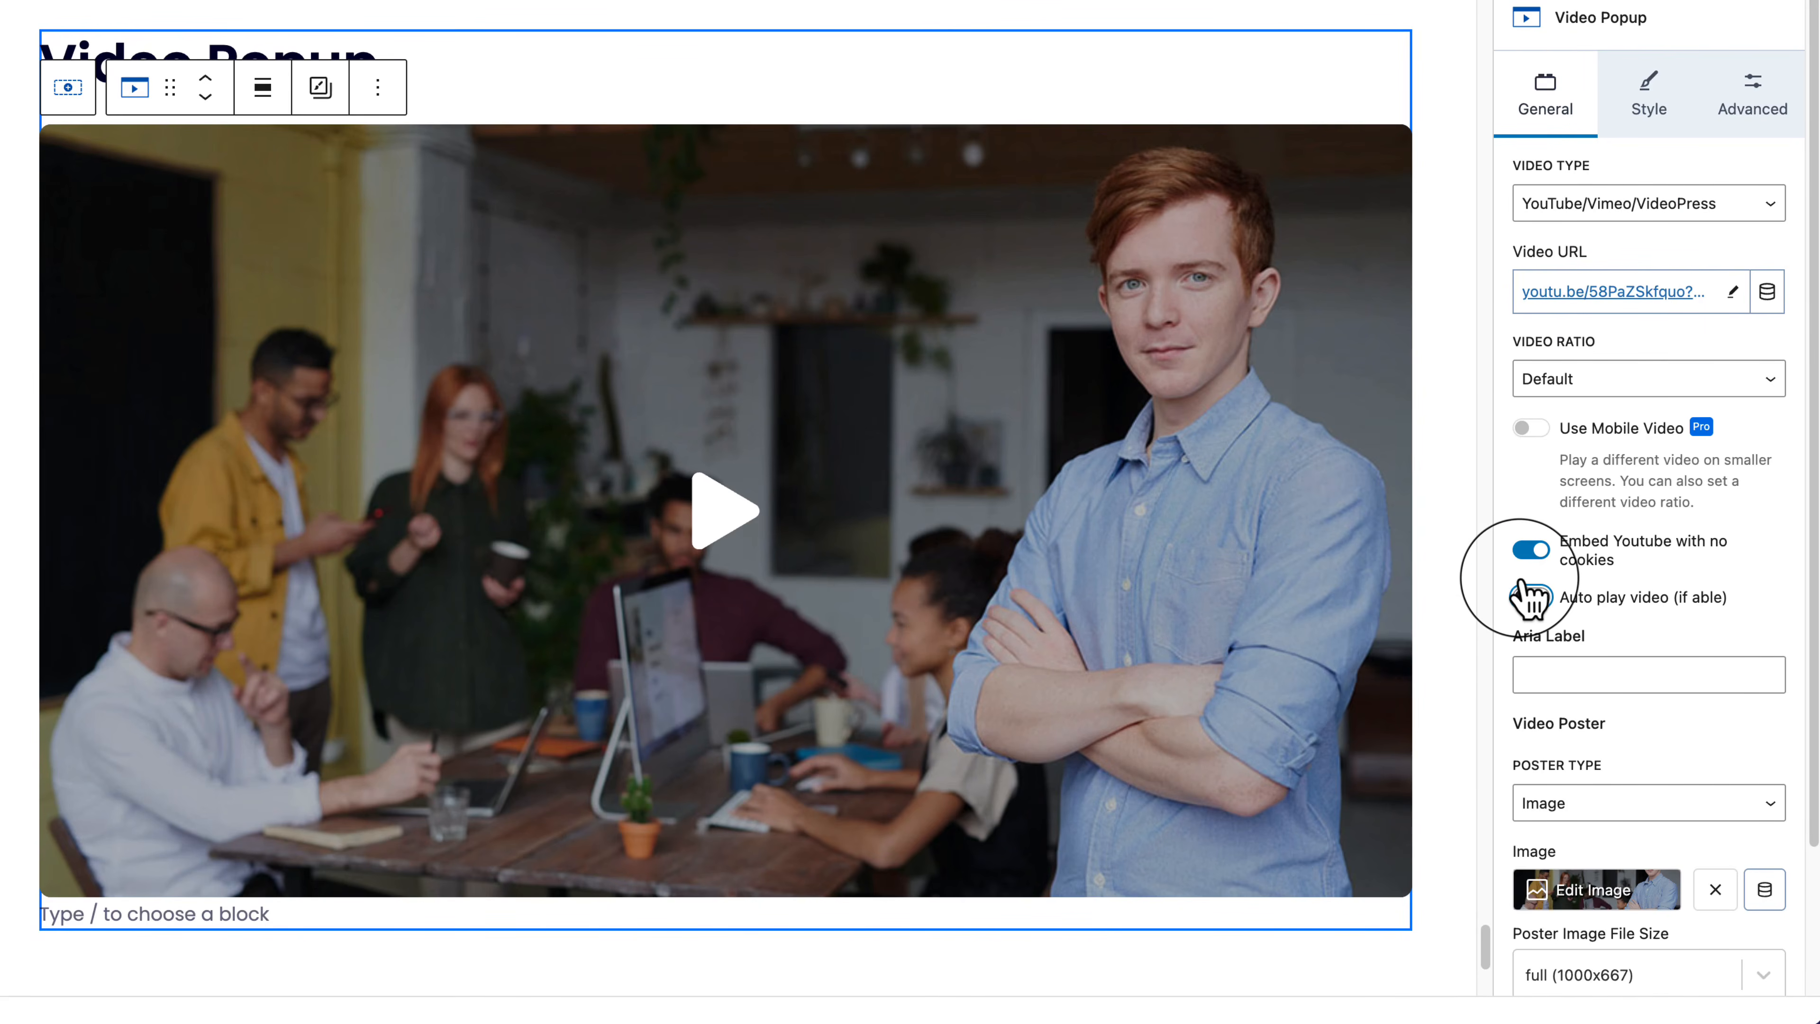
scroll(1525, 601, down, 3)
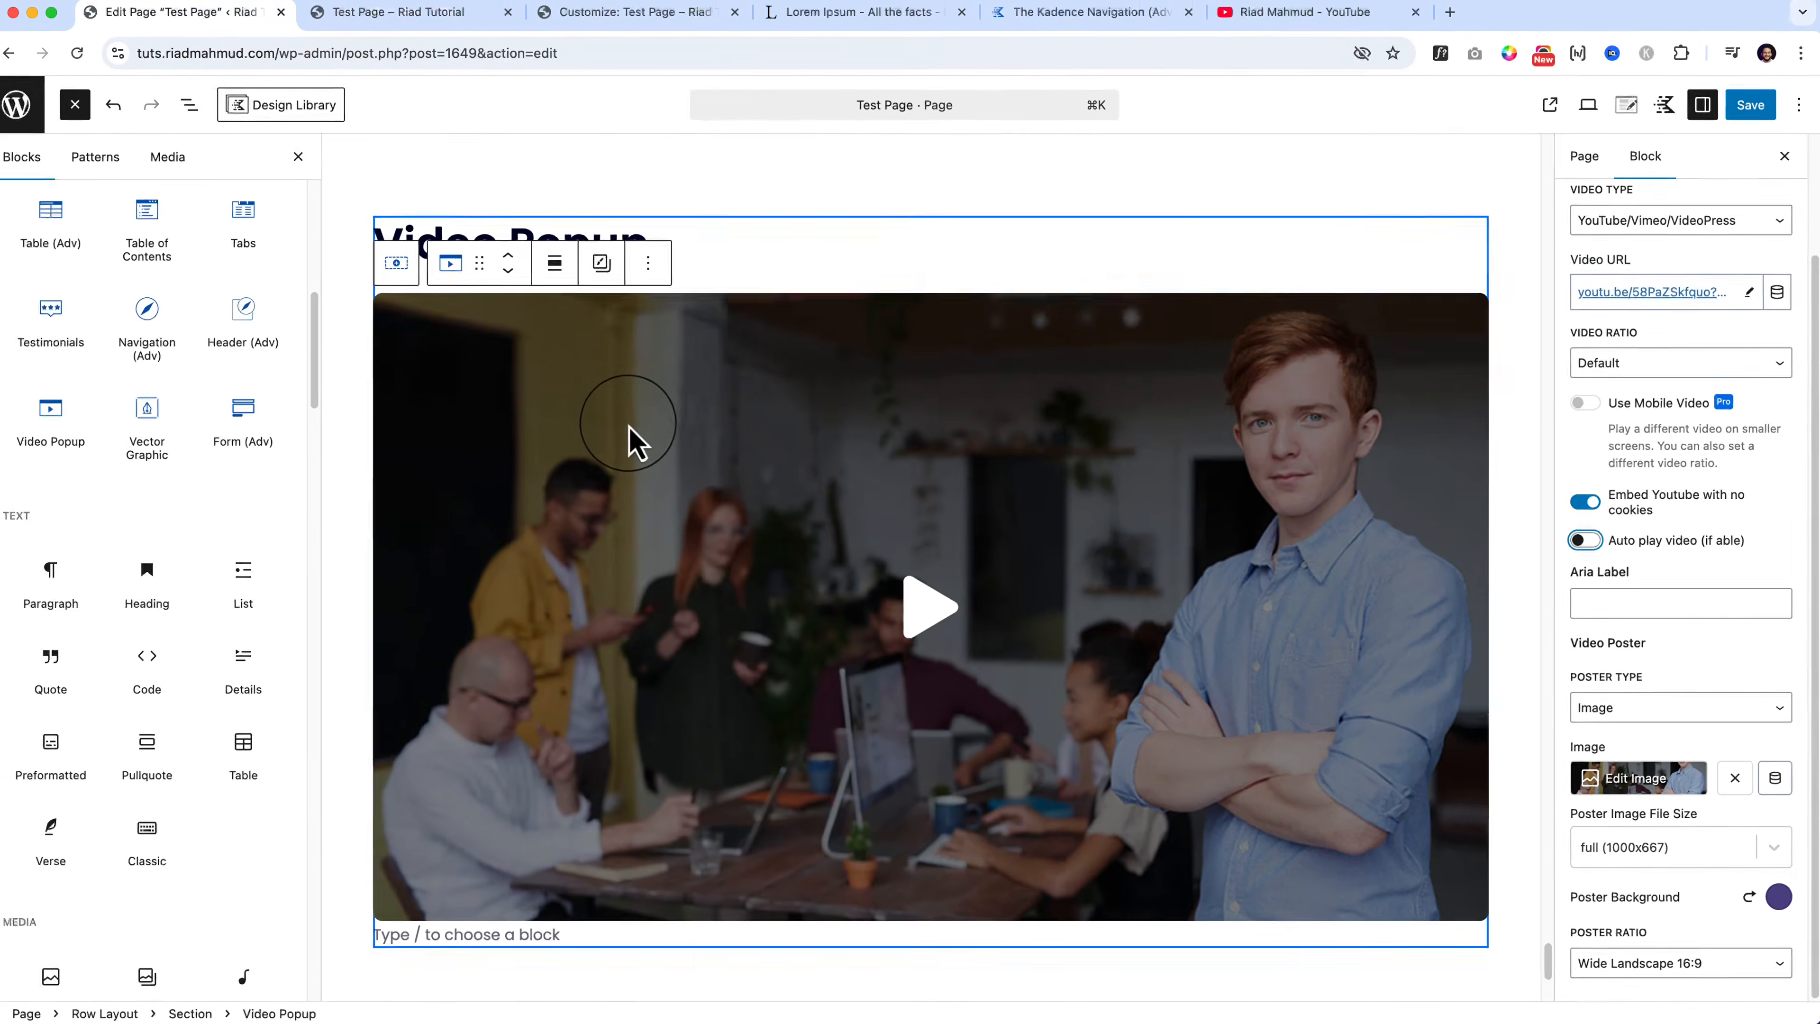
click(439, 49)
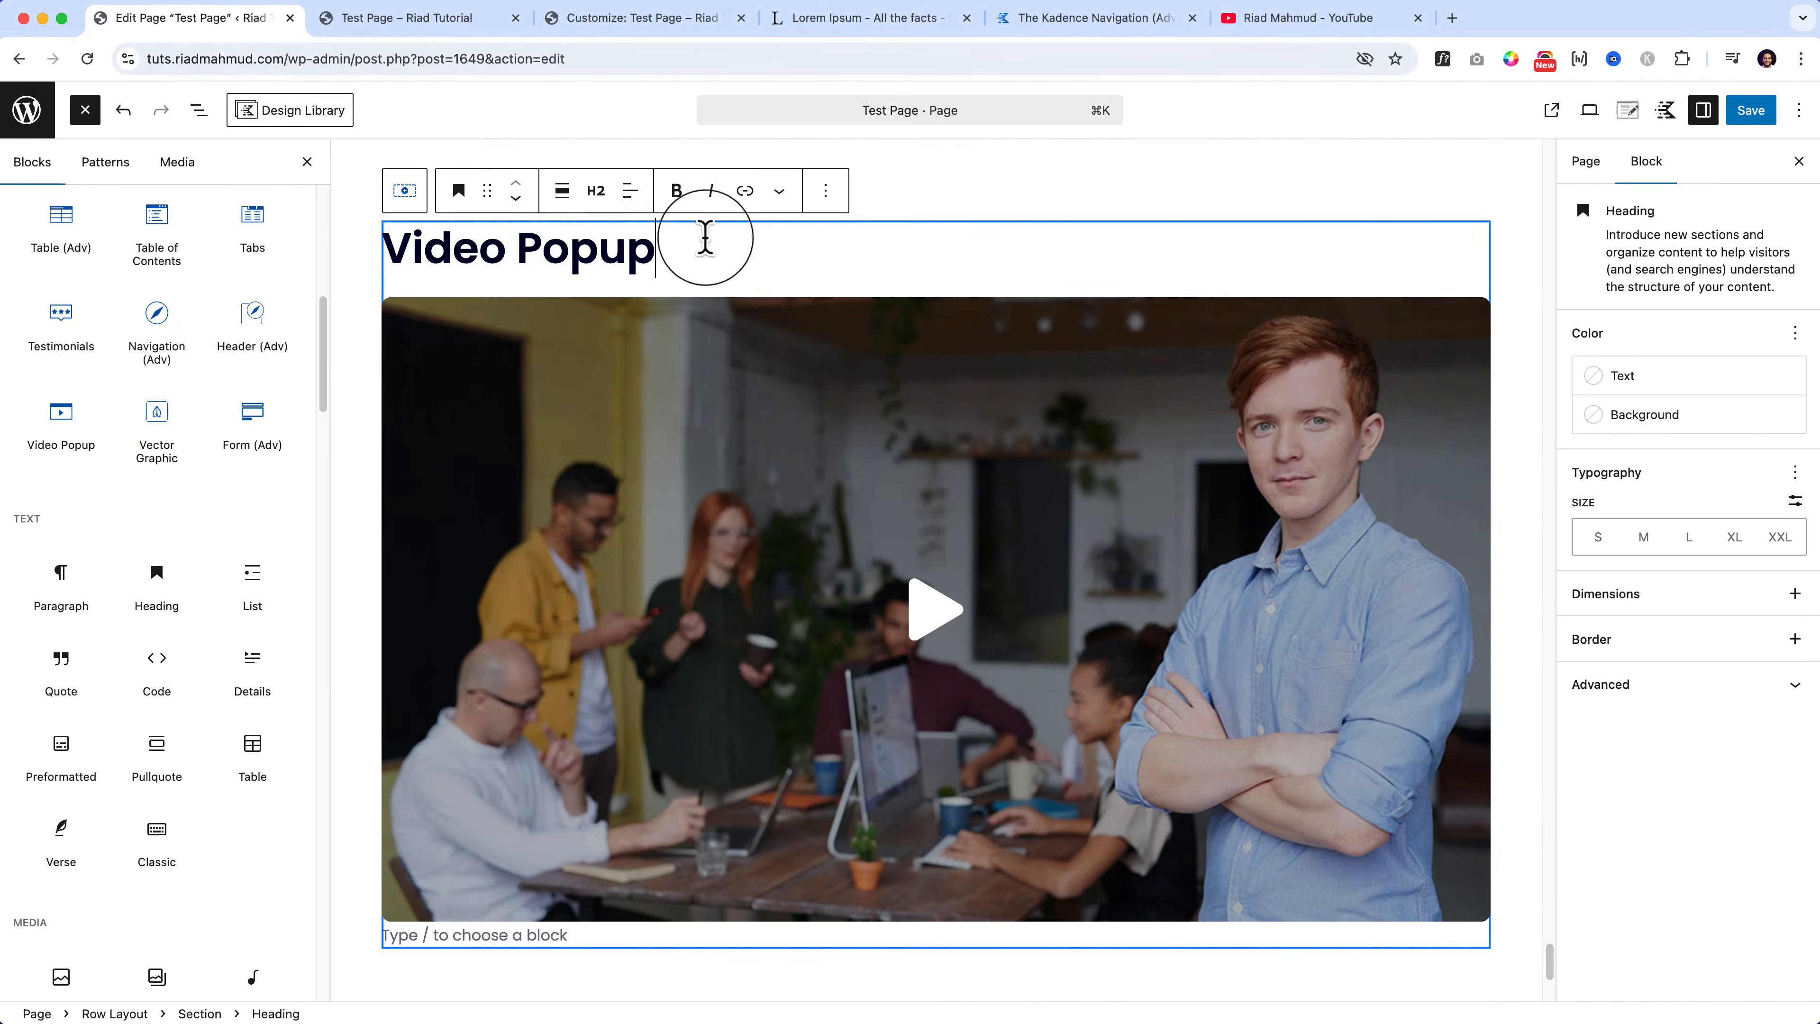
Step: Duplicate the Video Popup section
click(405, 192)
click(668, 192)
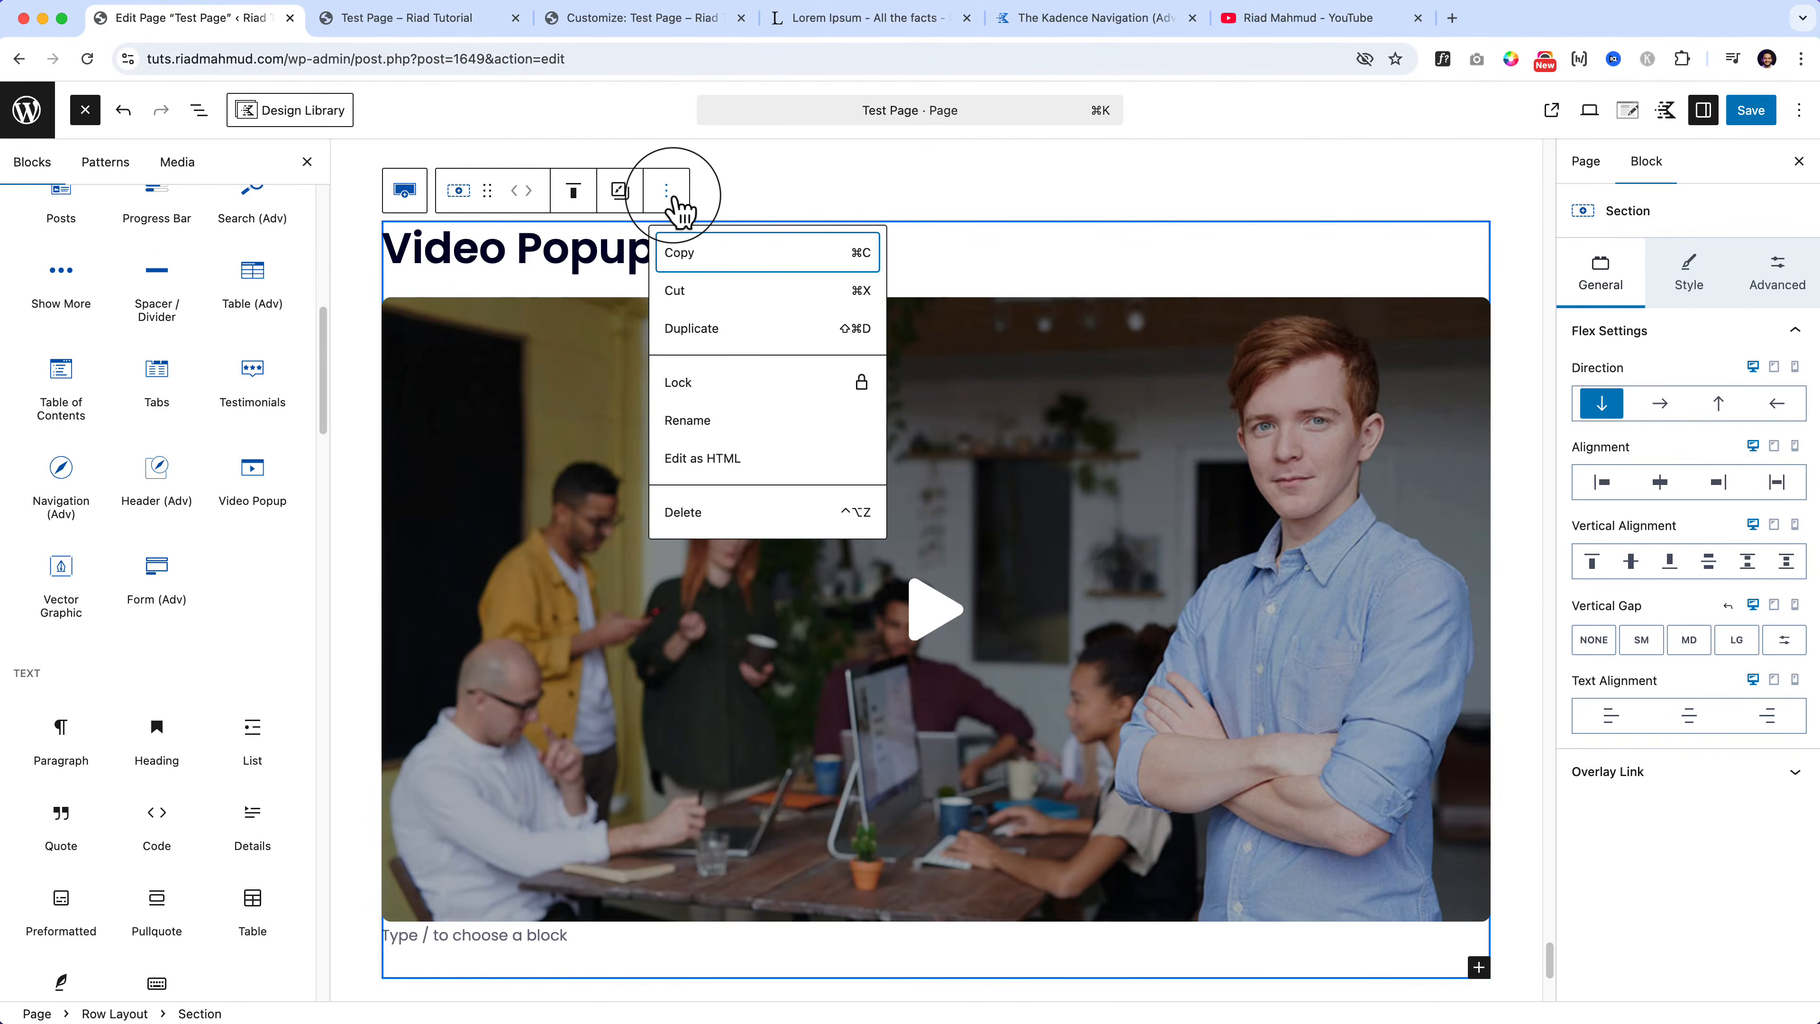
click(719, 332)
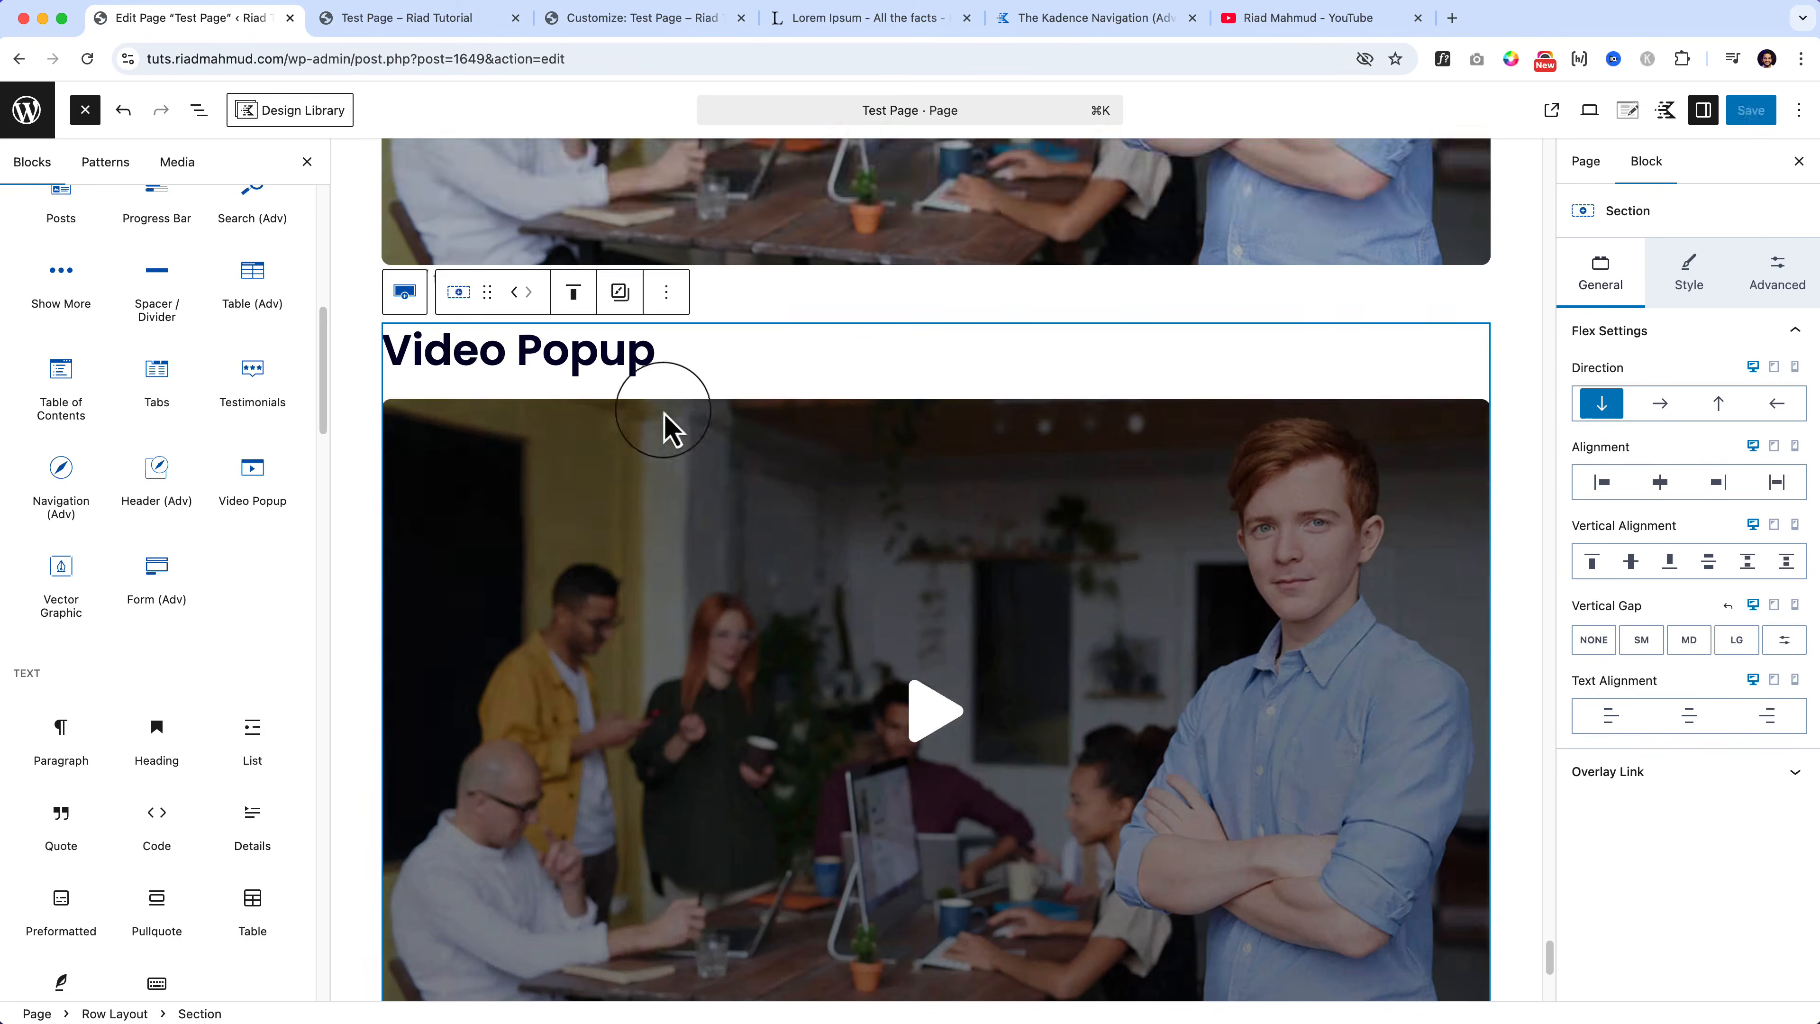
Step: Retitle the copied section's heading 'Vector Graphic'
scroll(662, 423, up, 3)
triple_click(536, 595)
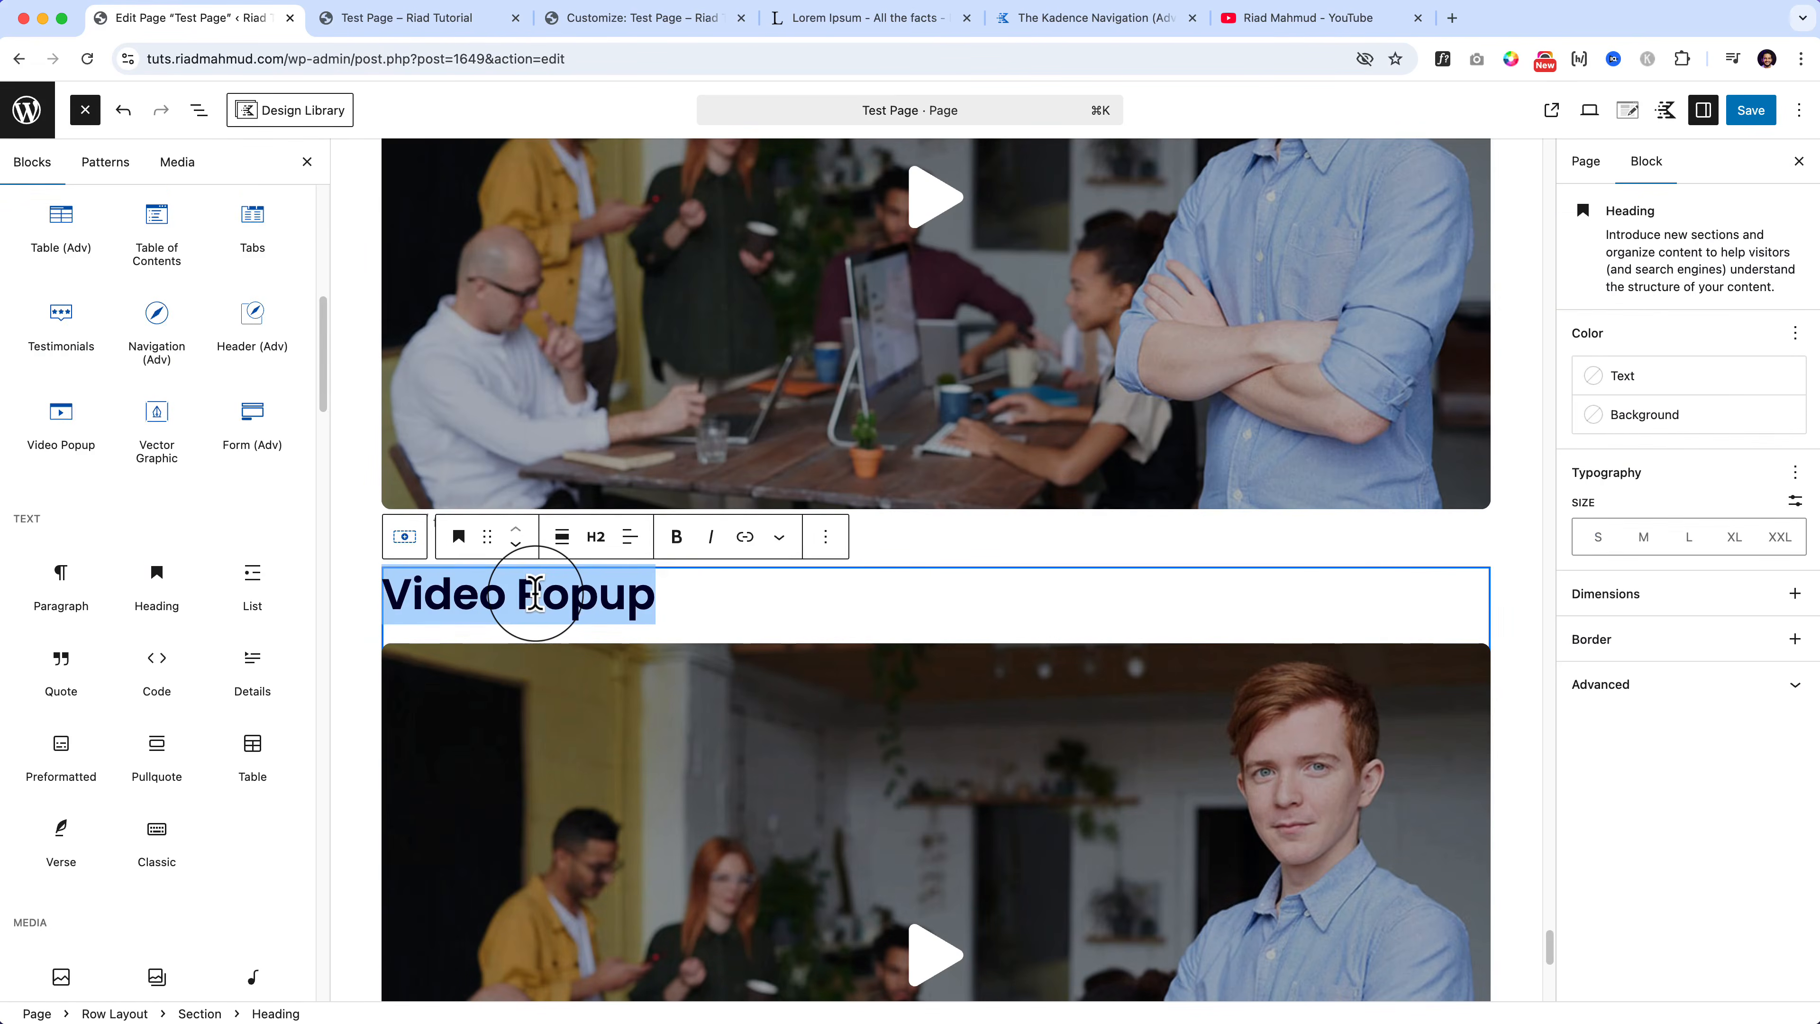
text(Vector)
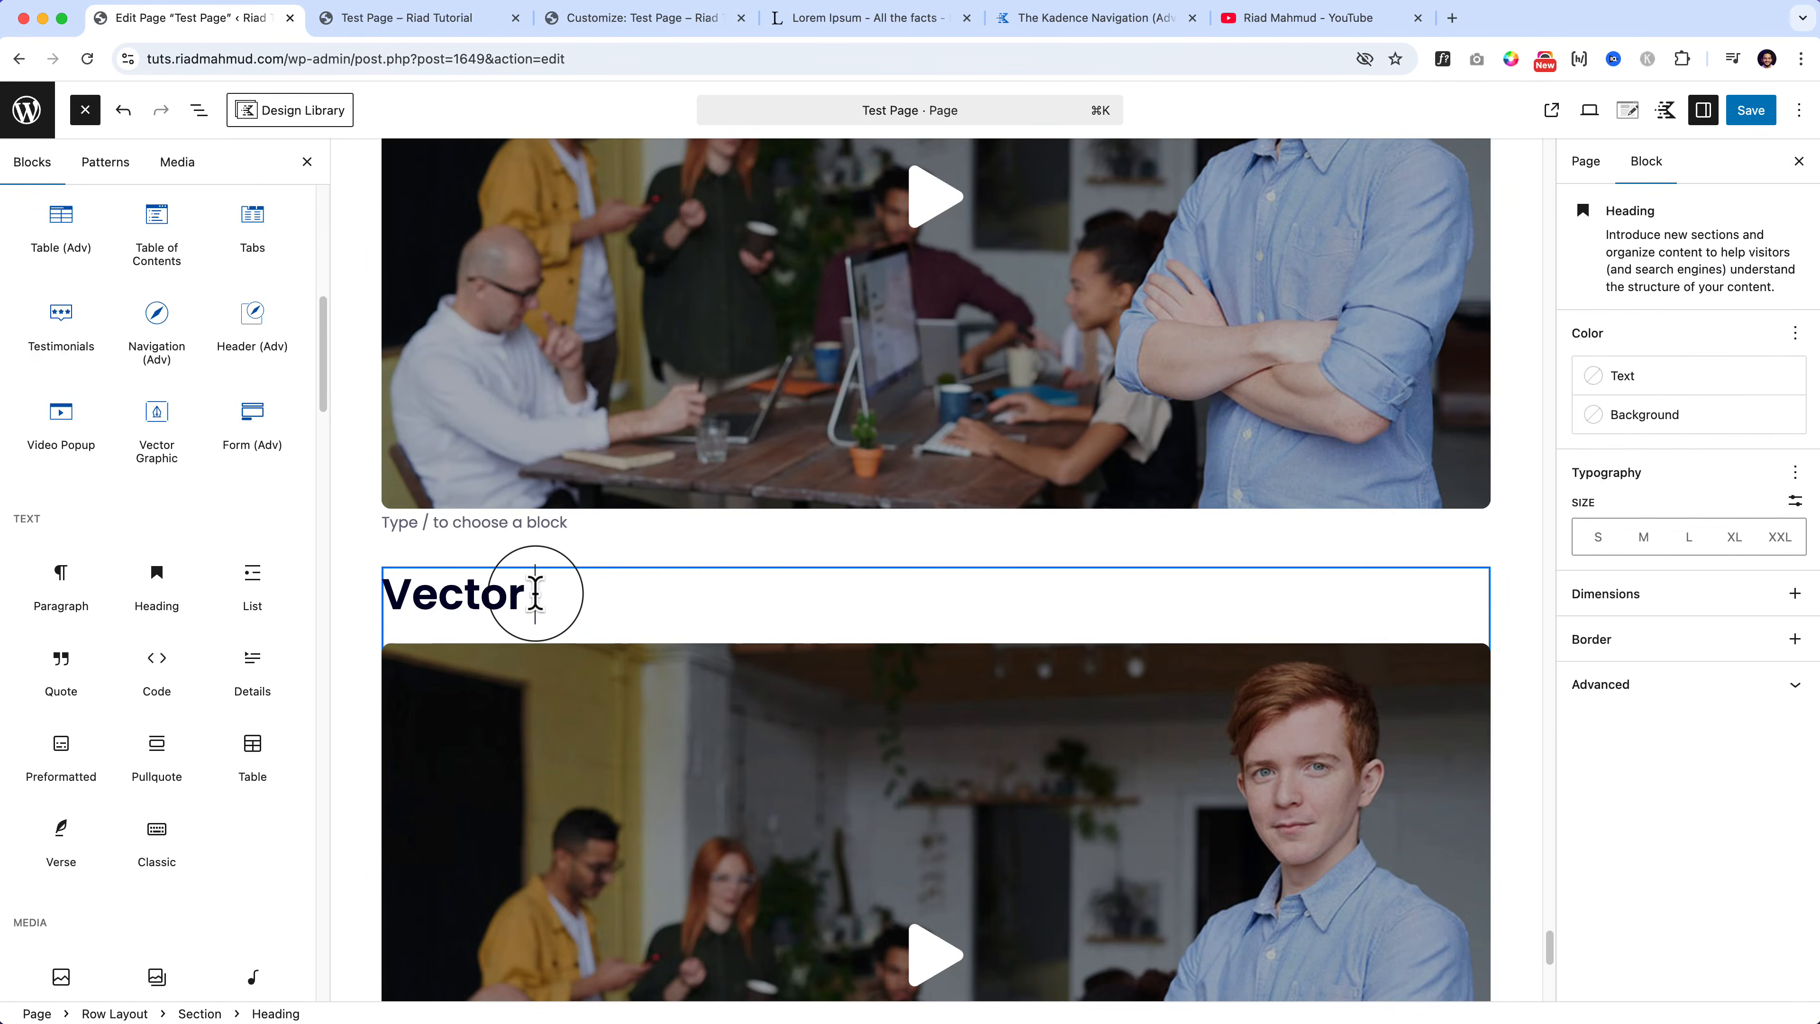
text( Graphic)
Step: Replace the copied video popup with a Vector Graphic block showing the WordPress logo
click(672, 733)
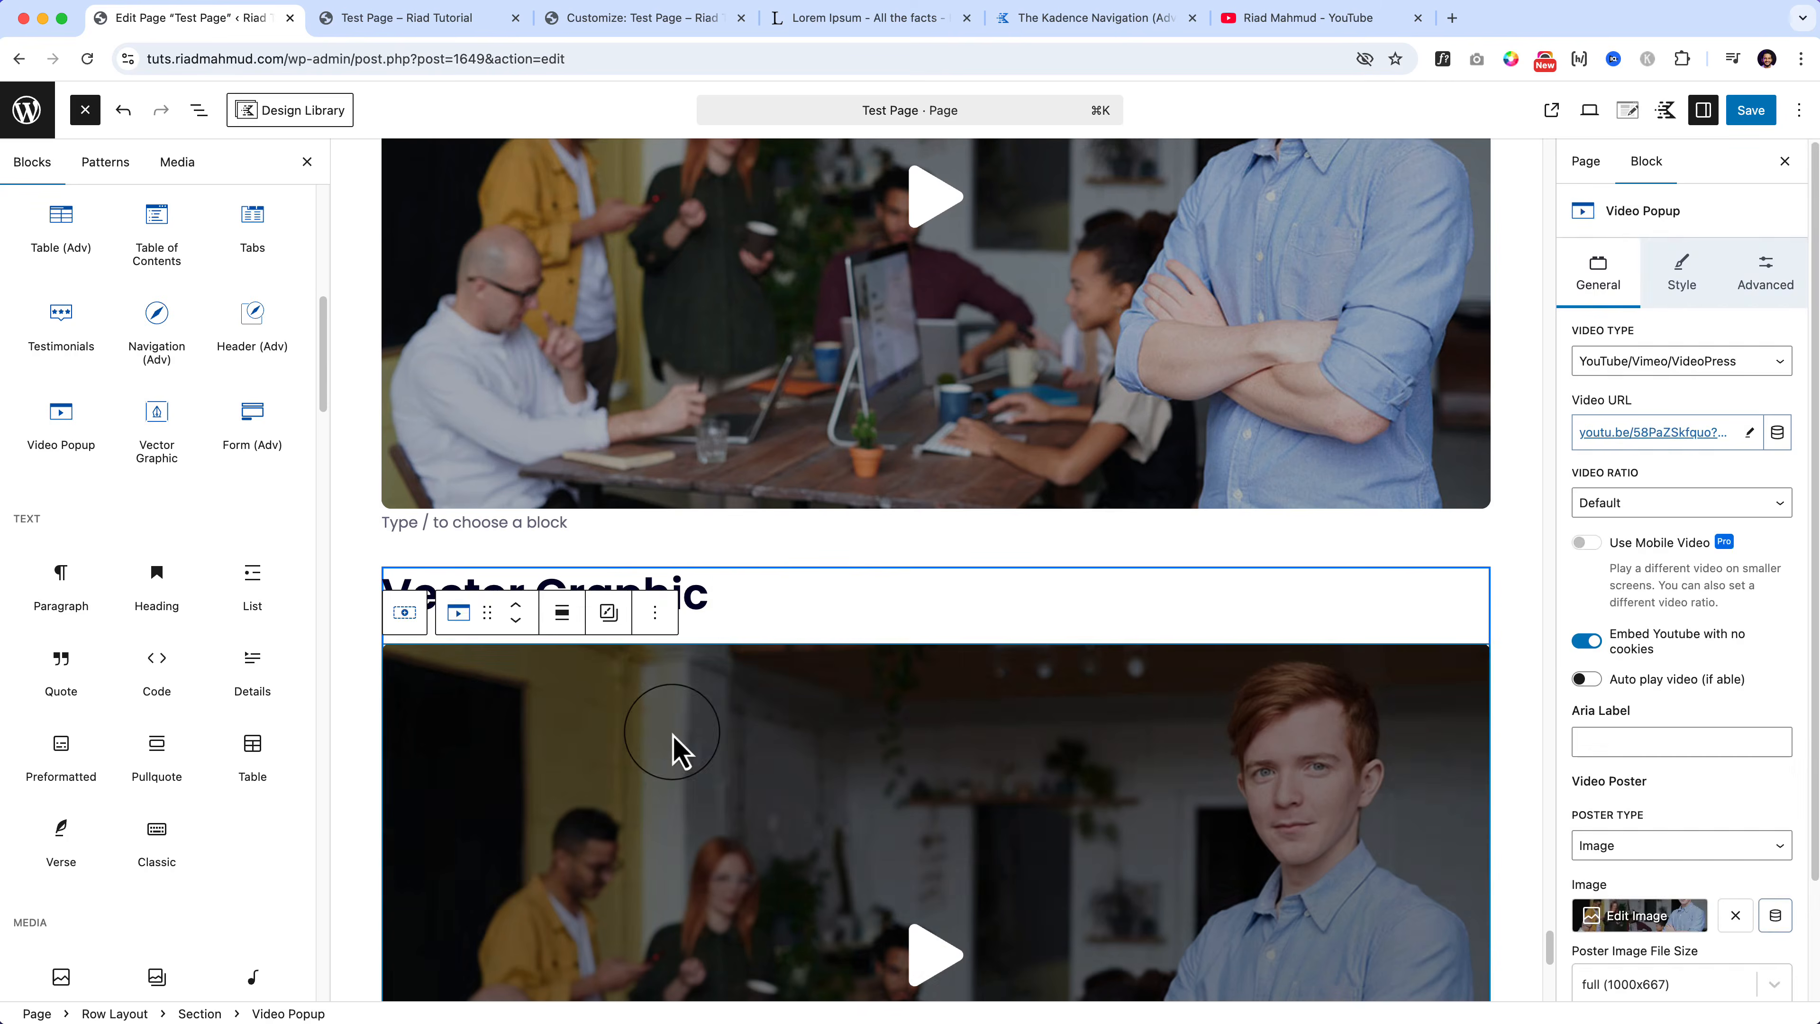
key(BackSpace)
drag(157, 423, 504, 645)
Step: Open and cancel the Add New Vector Graphic dialog for the logo block
scroll(505, 649, down, 3)
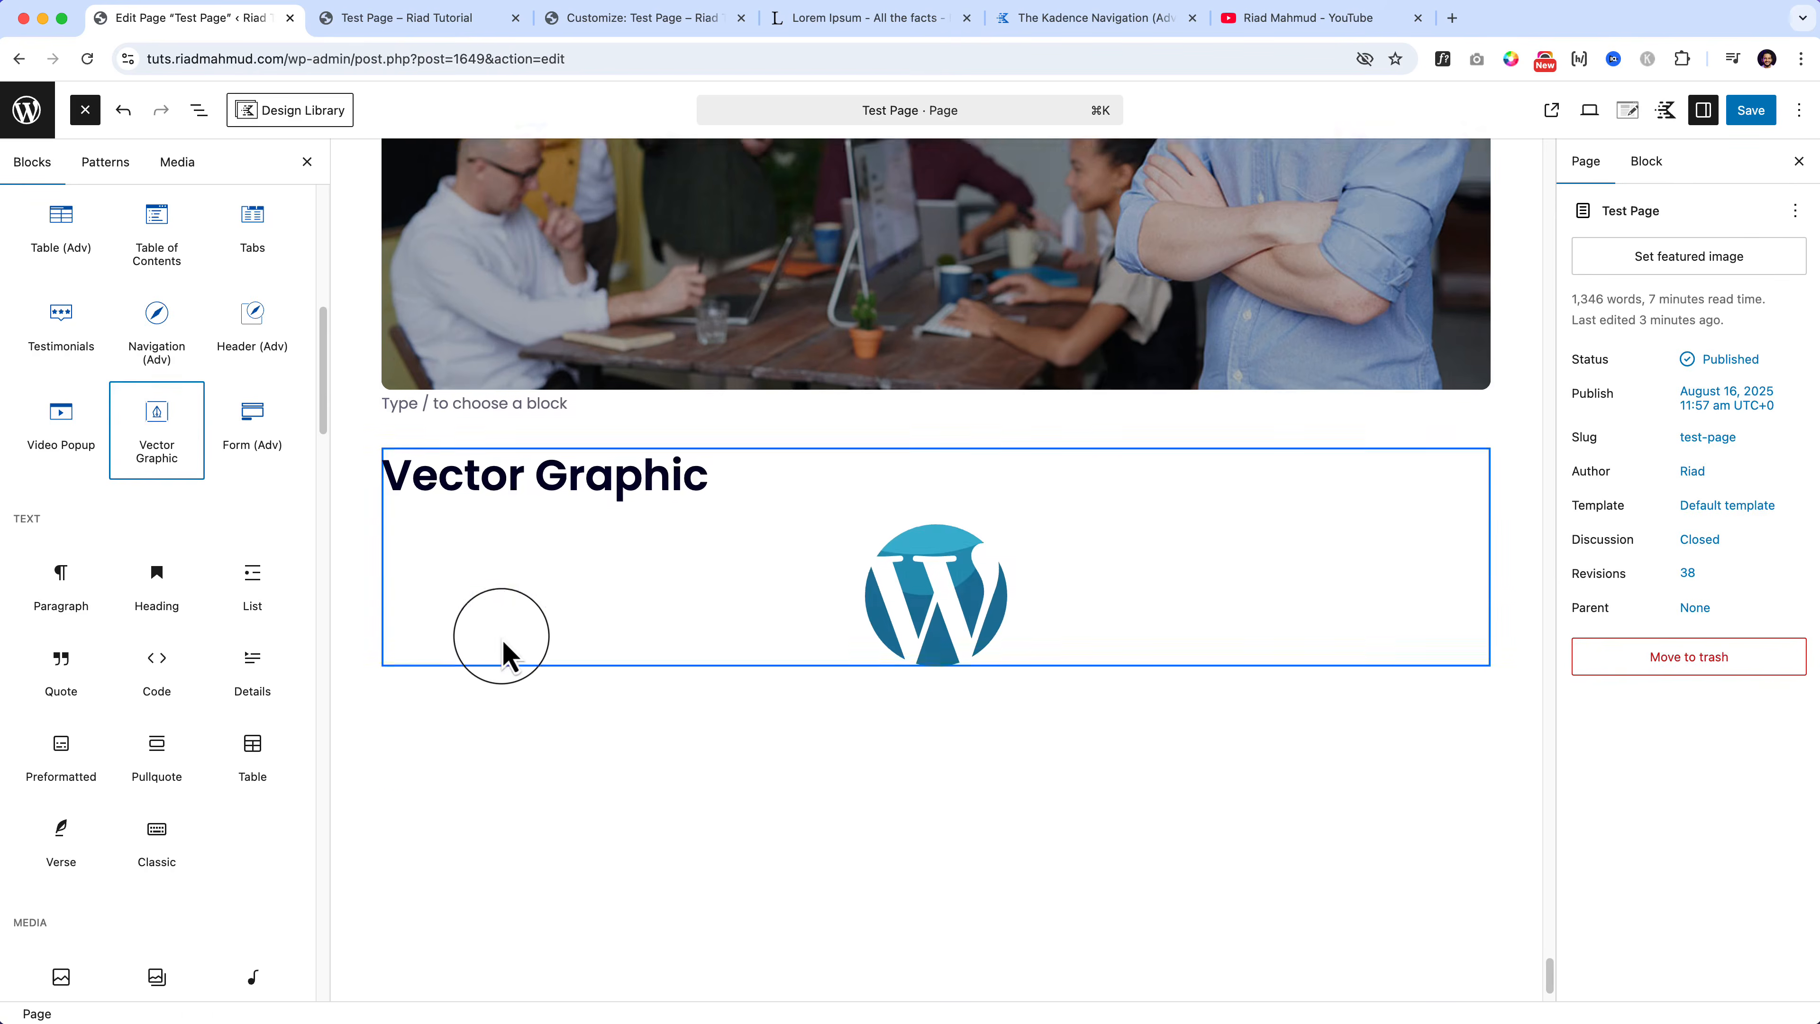
click(916, 510)
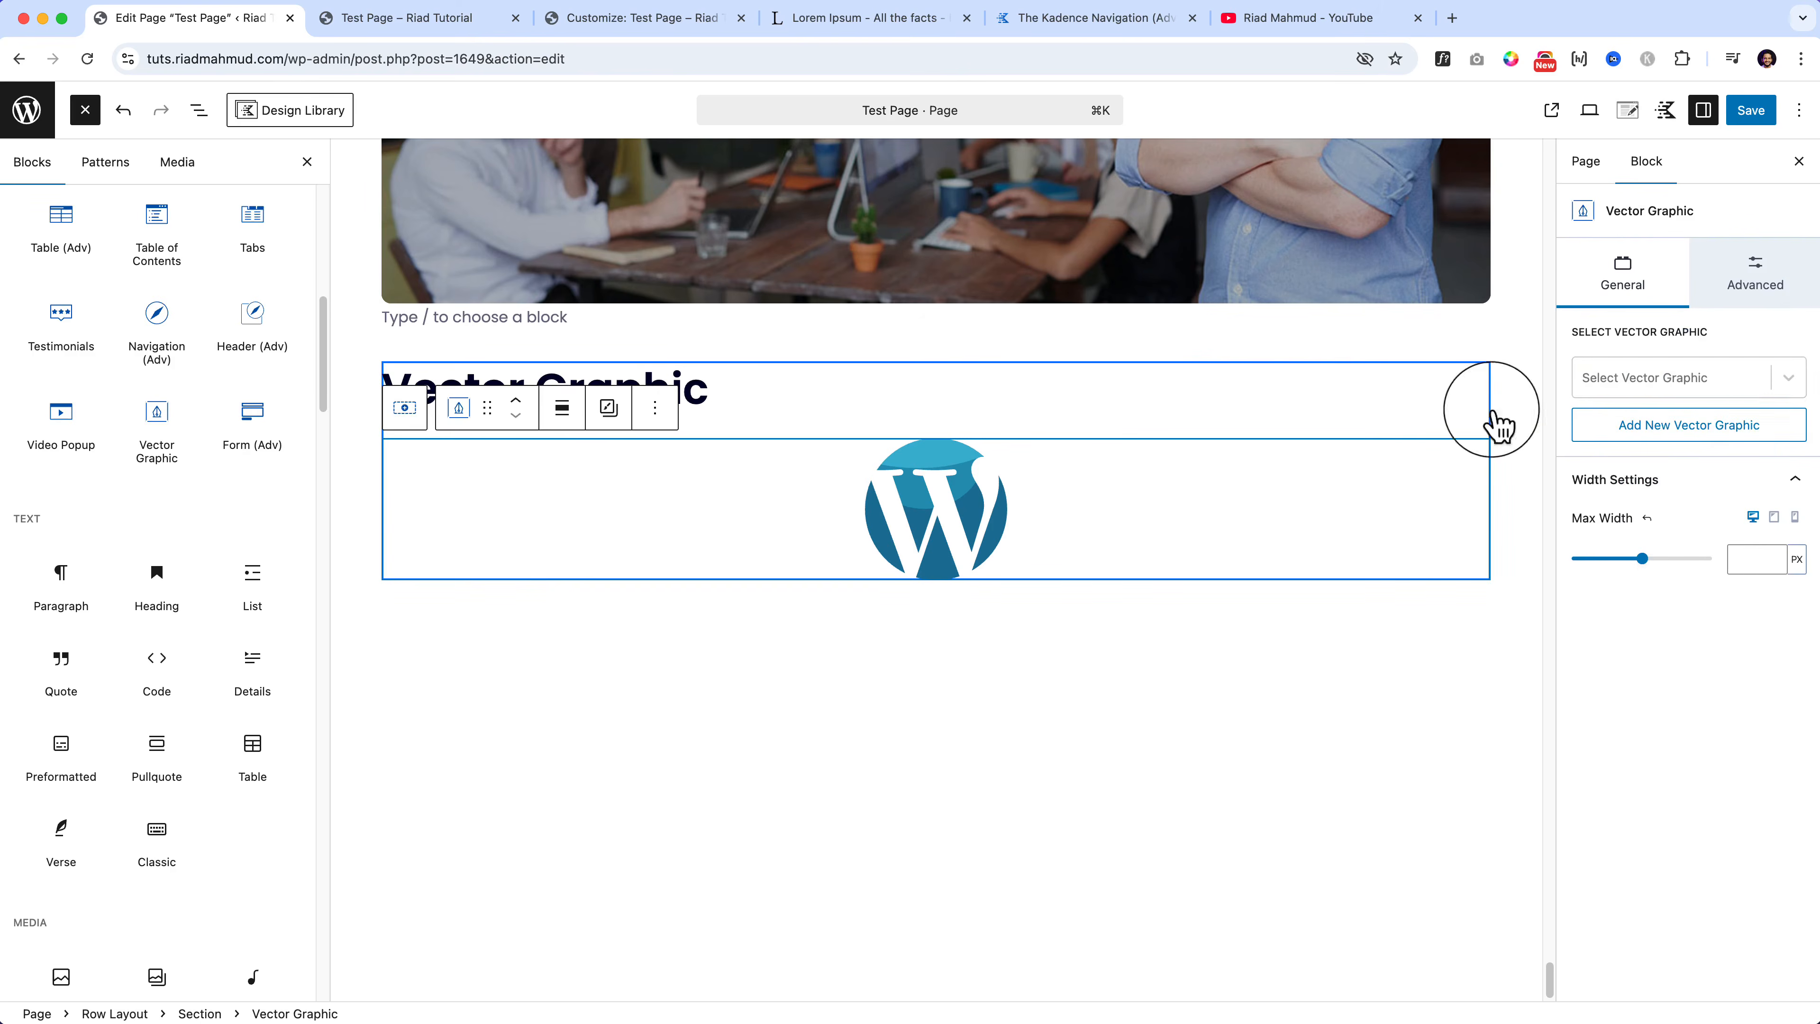
click(1787, 380)
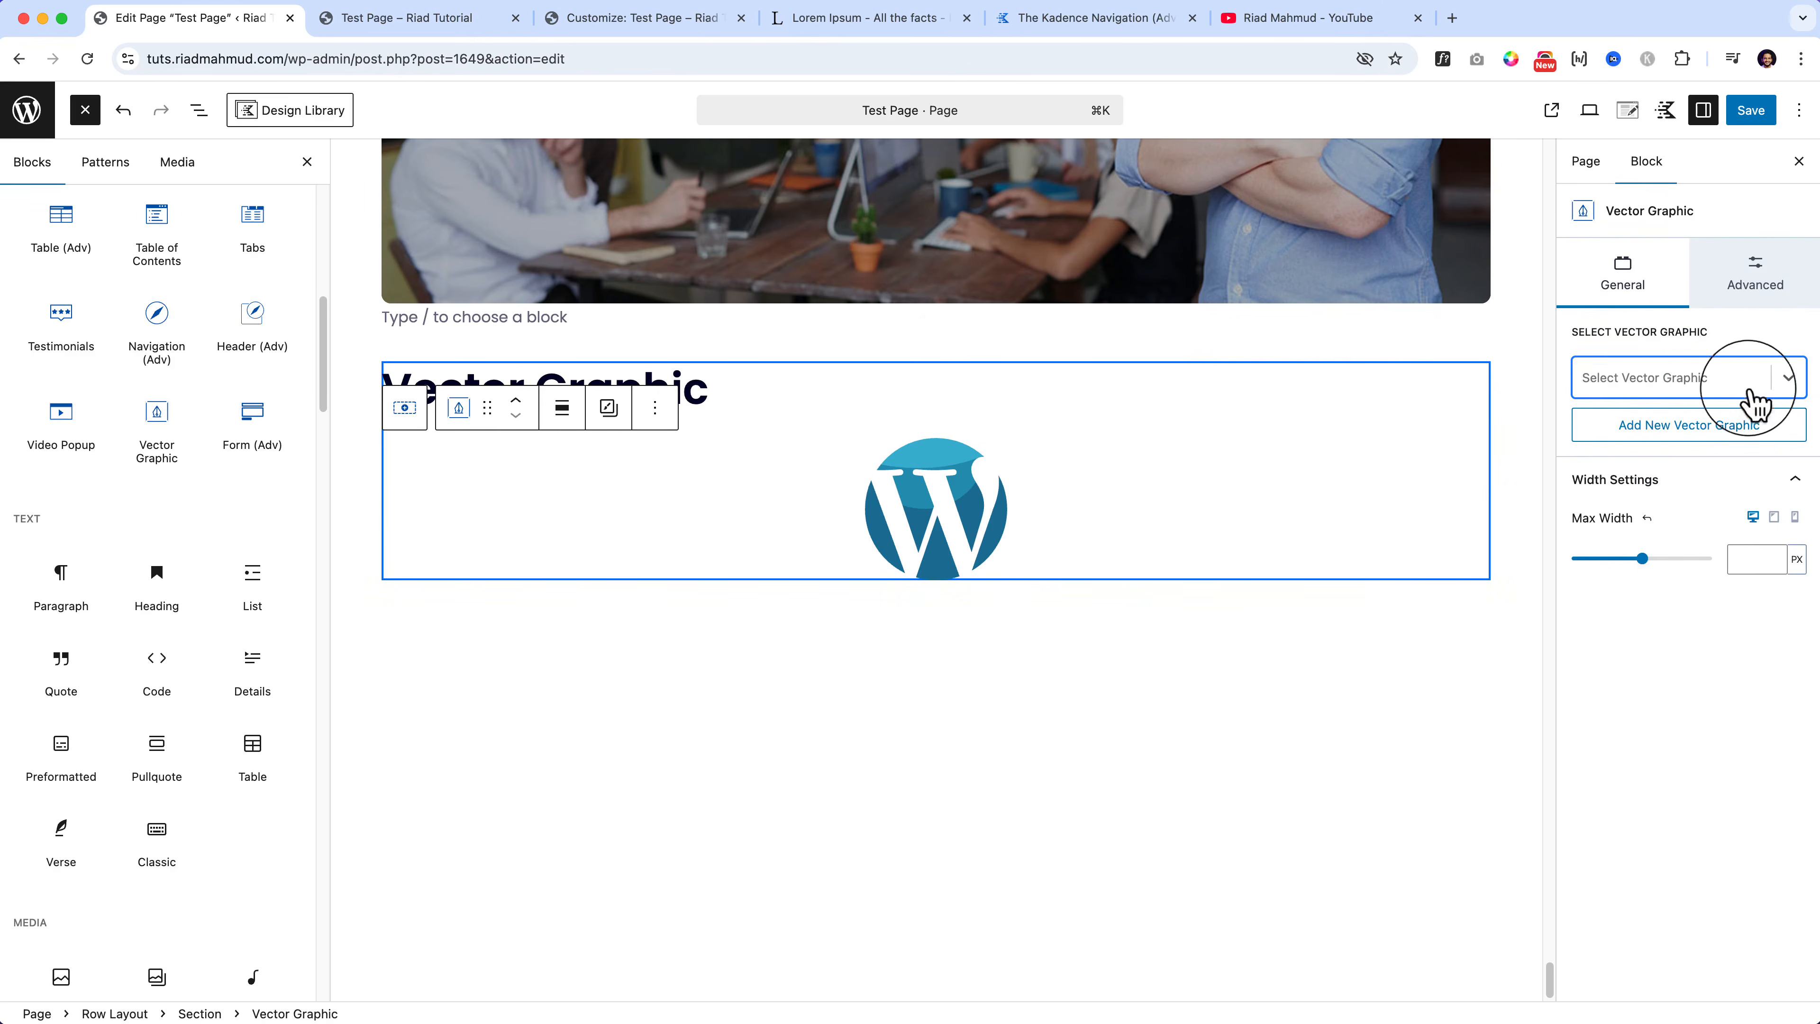
click(1661, 430)
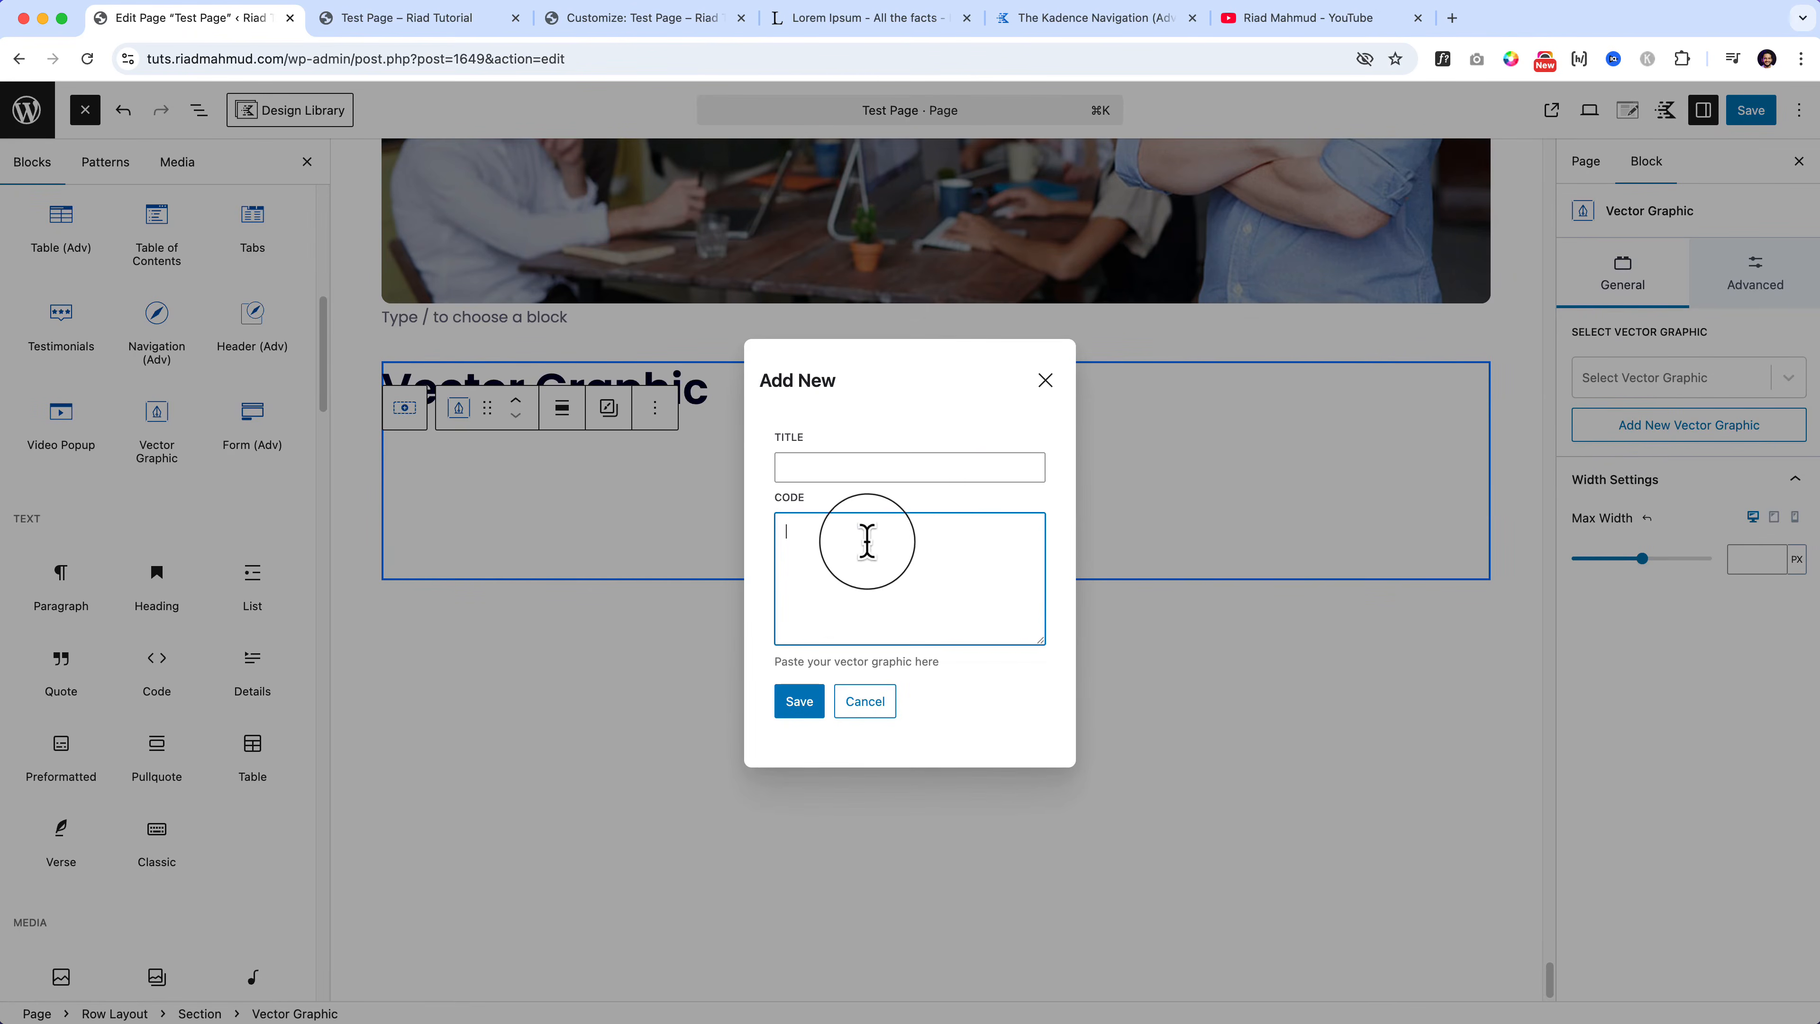
click(1042, 384)
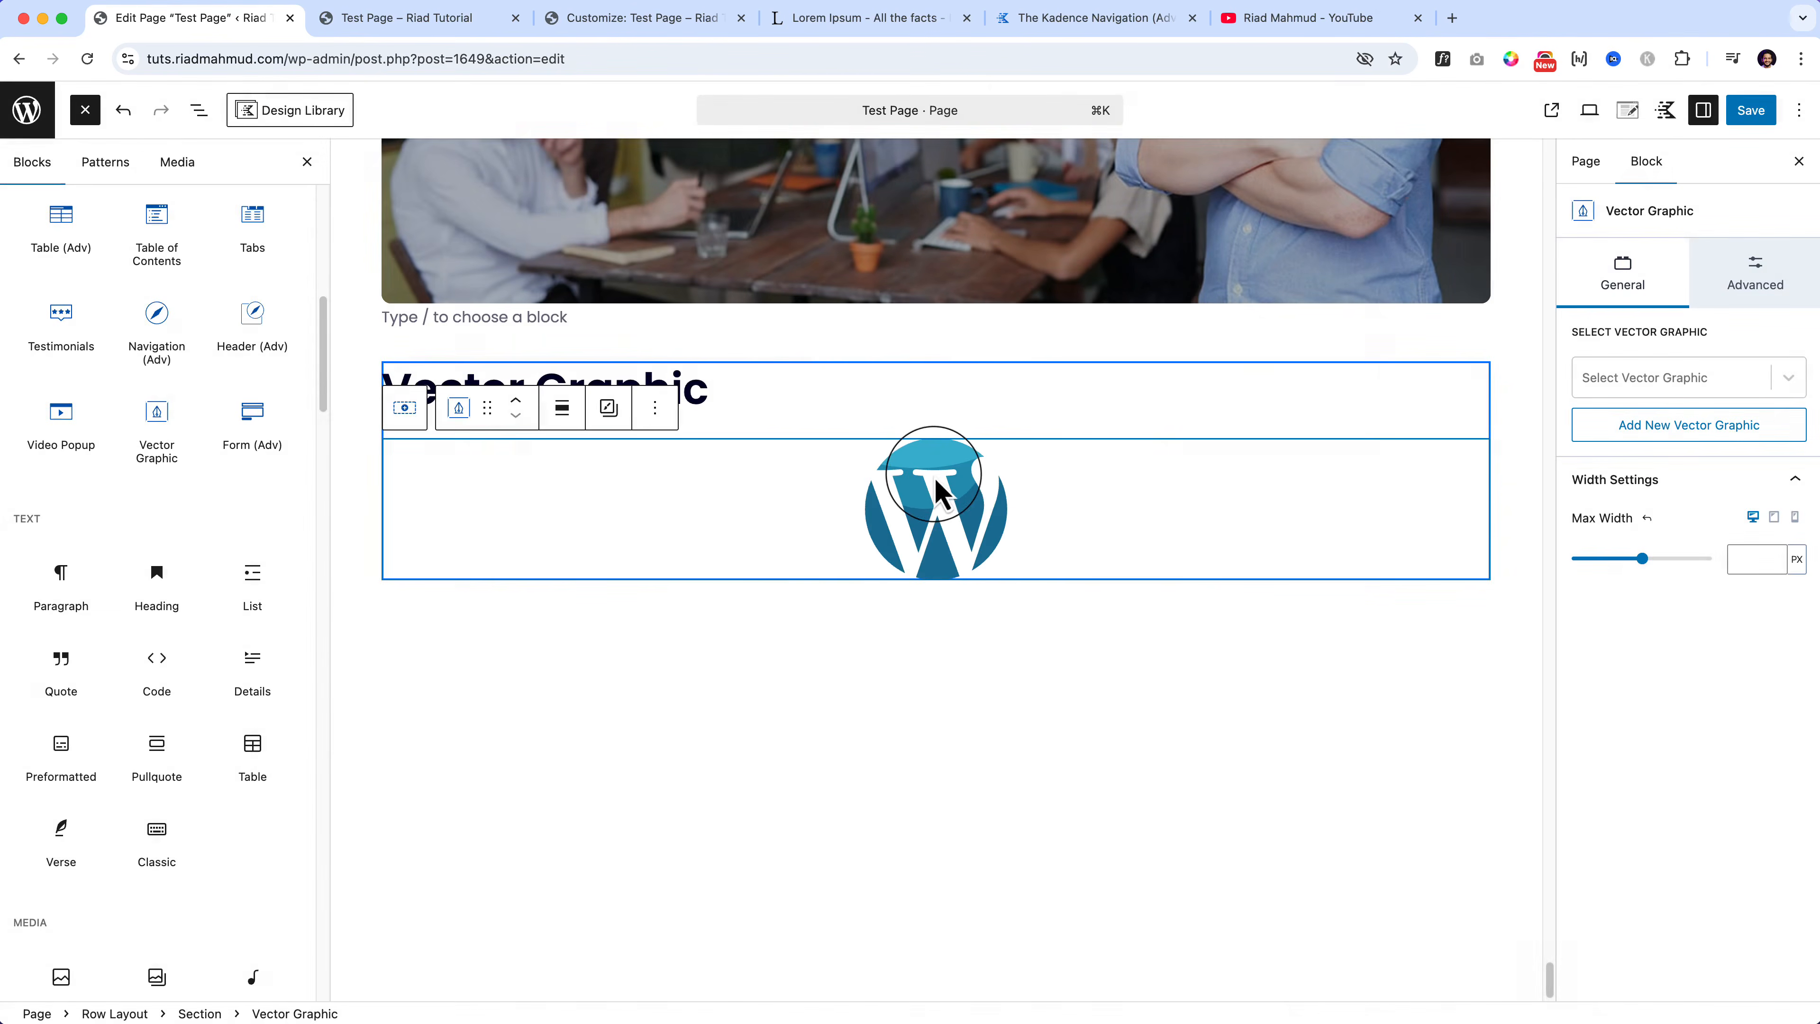
Step: Set the WordPress logo's max width to 424 px
mouse_move(1642, 558)
mouse_down()
mouse_move(1679, 560)
mouse_move(1579, 575)
mouse_move(1661, 582)
mouse_move(1602, 573)
mouse_move(1662, 572)
mouse_move(1646, 573)
mouse_up()
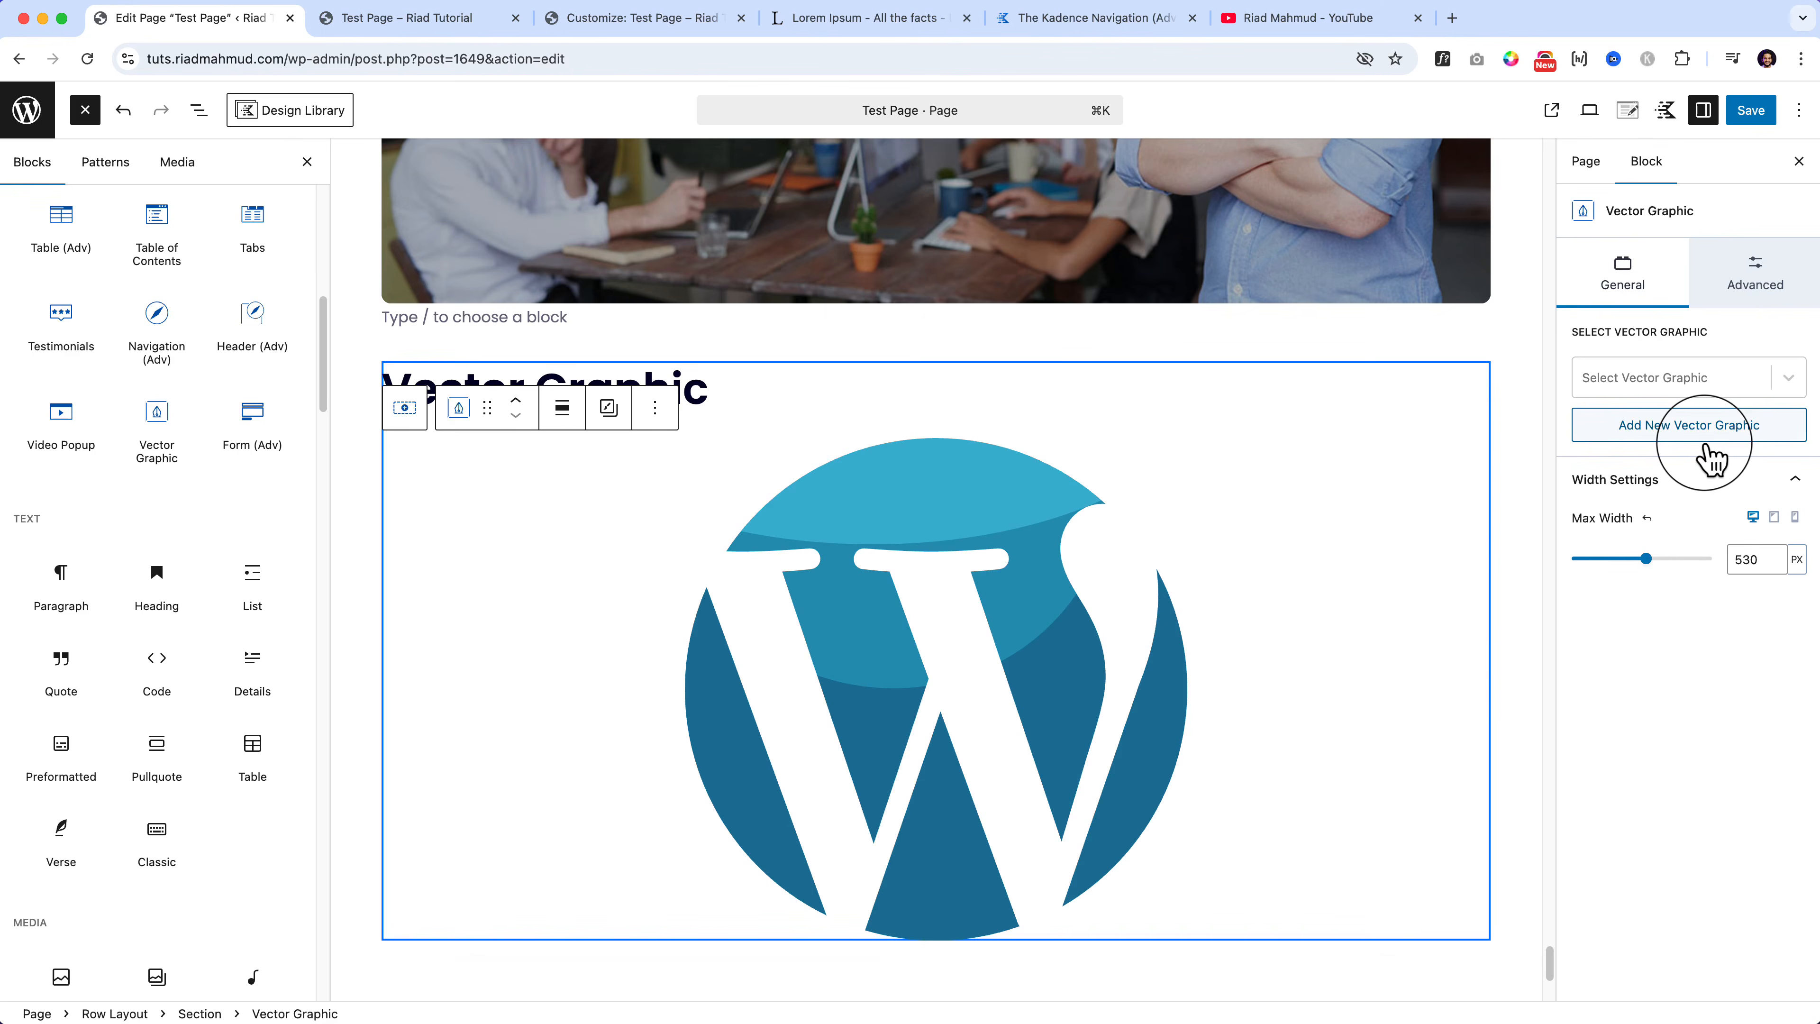
click(1699, 392)
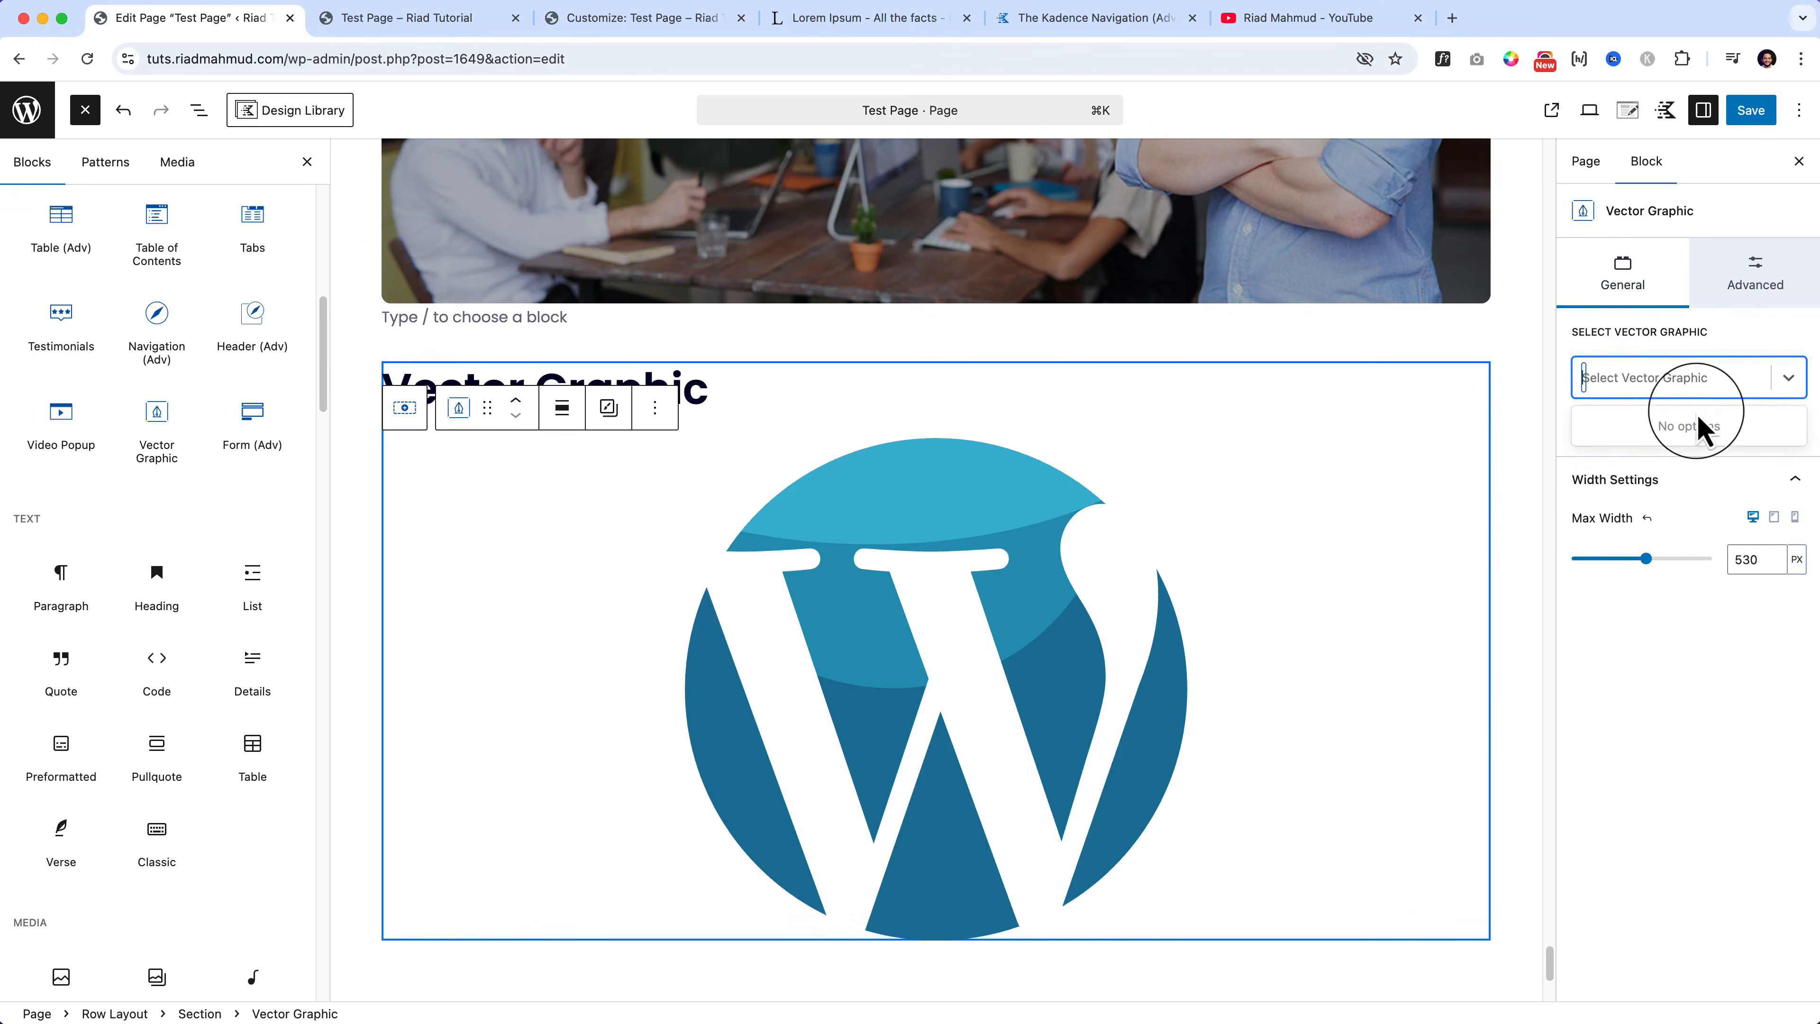
click(1707, 812)
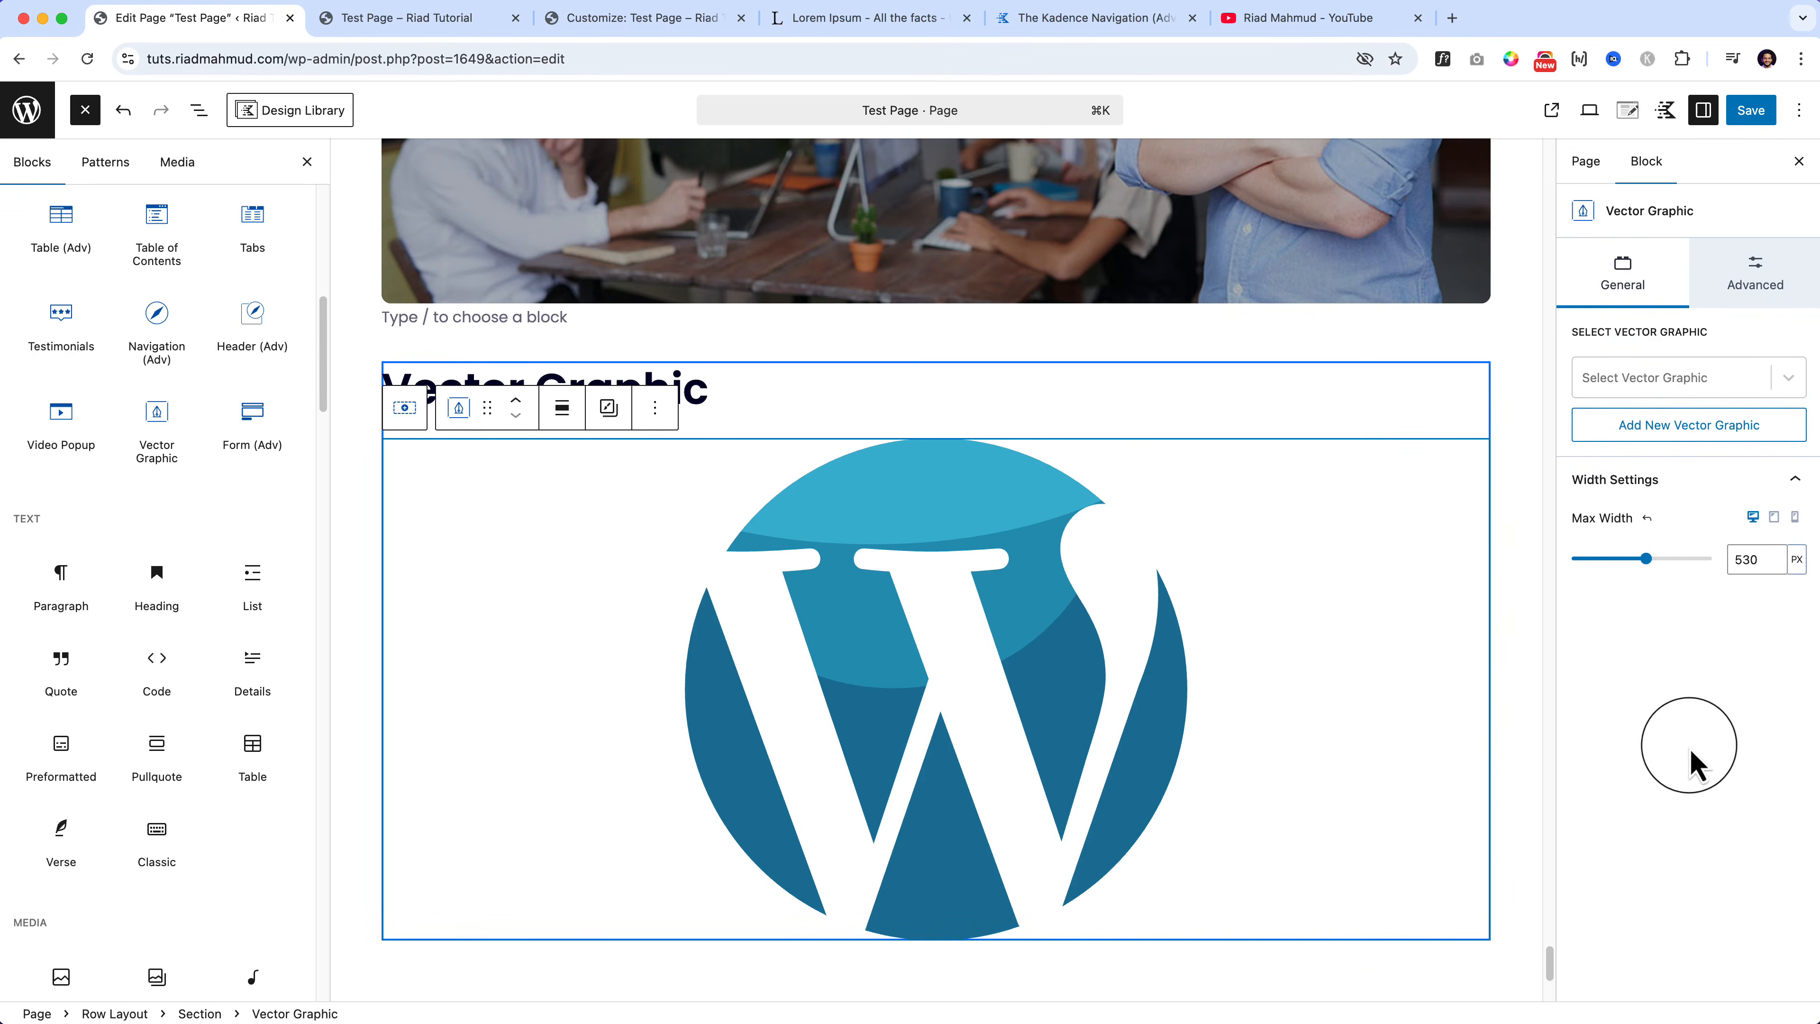
mouse_move(1647, 558)
mouse_down()
mouse_move(1610, 560)
mouse_move(1632, 560)
mouse_up()
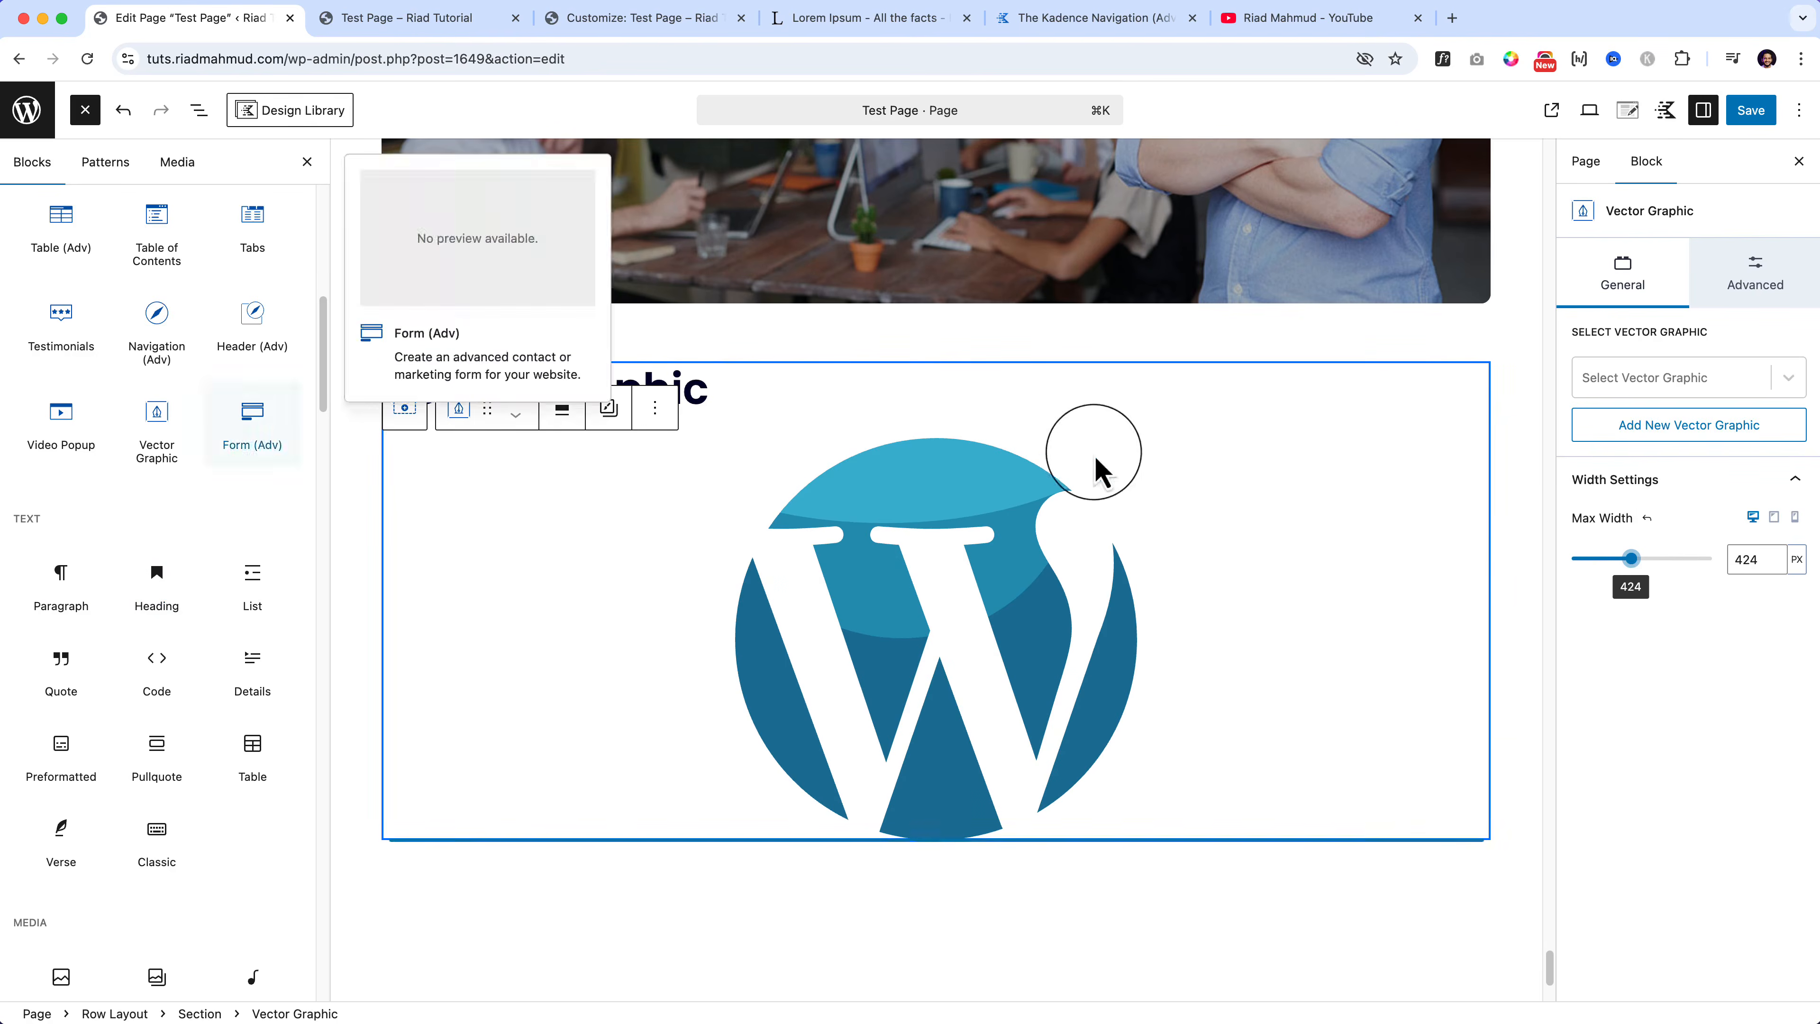
click(808, 394)
Step: Duplicate the Vector Graphic heading, then delete the extra copy
click(826, 330)
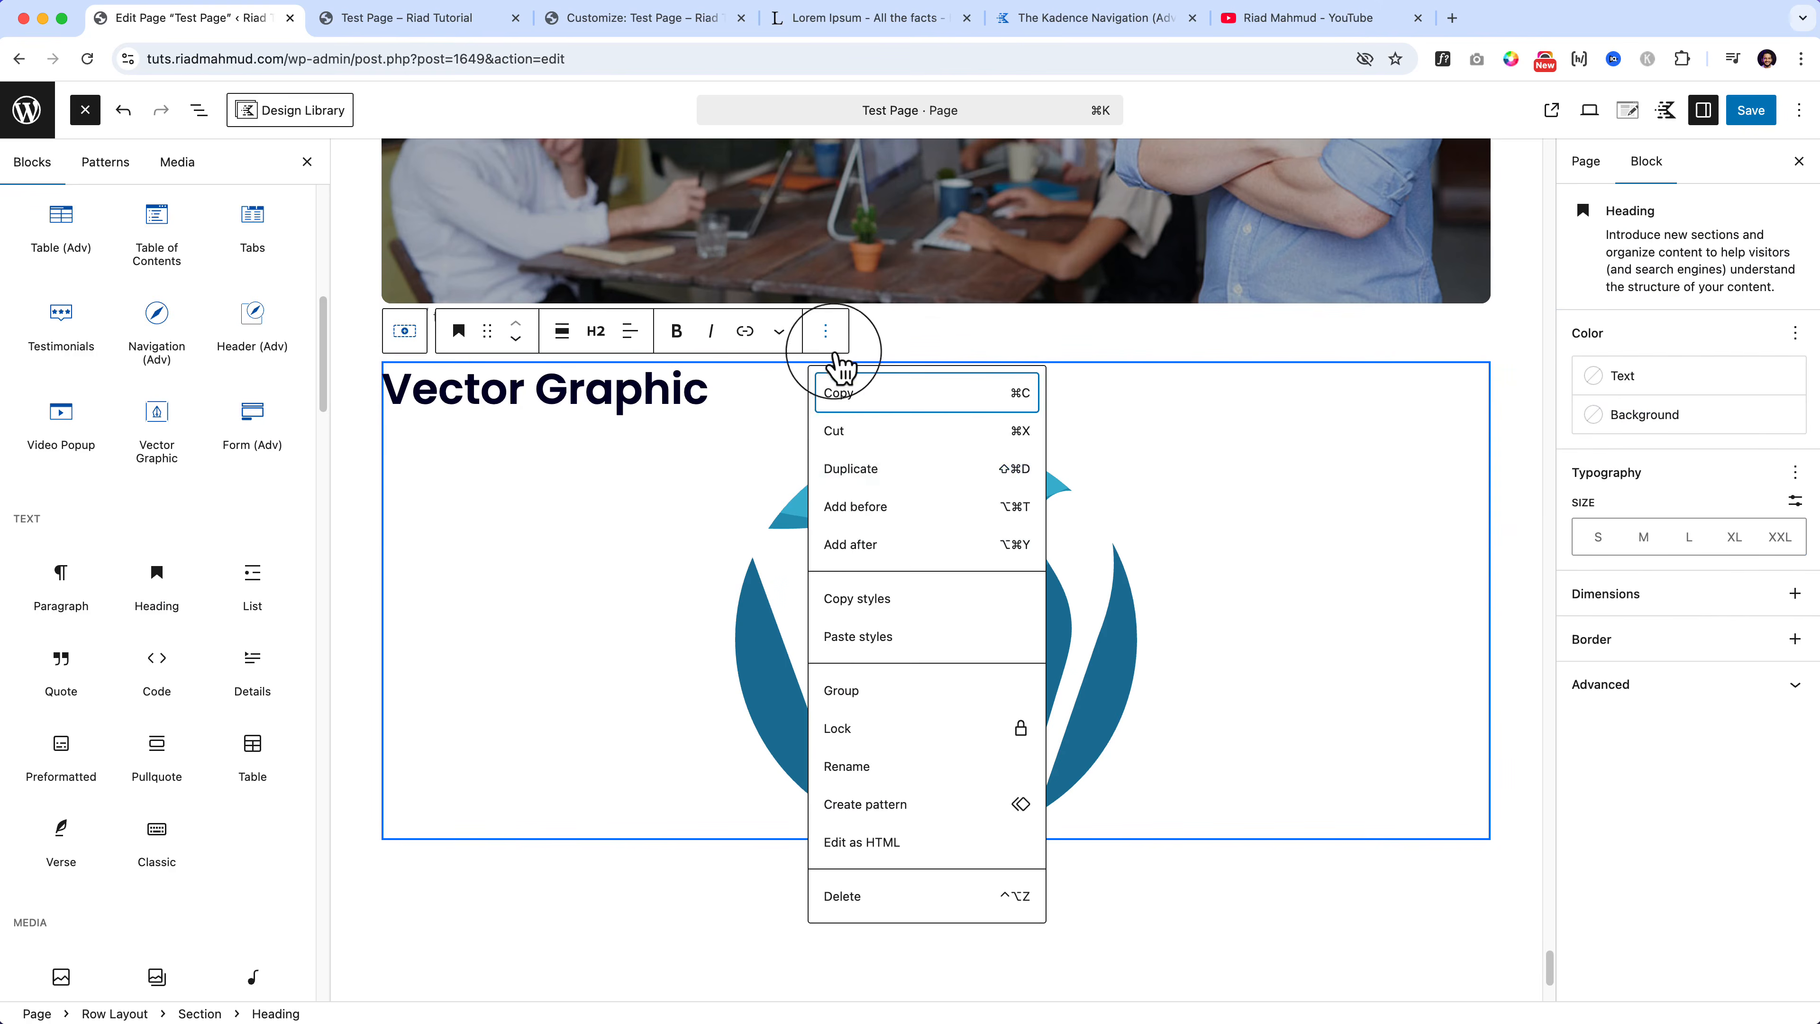
click(872, 479)
click(825, 450)
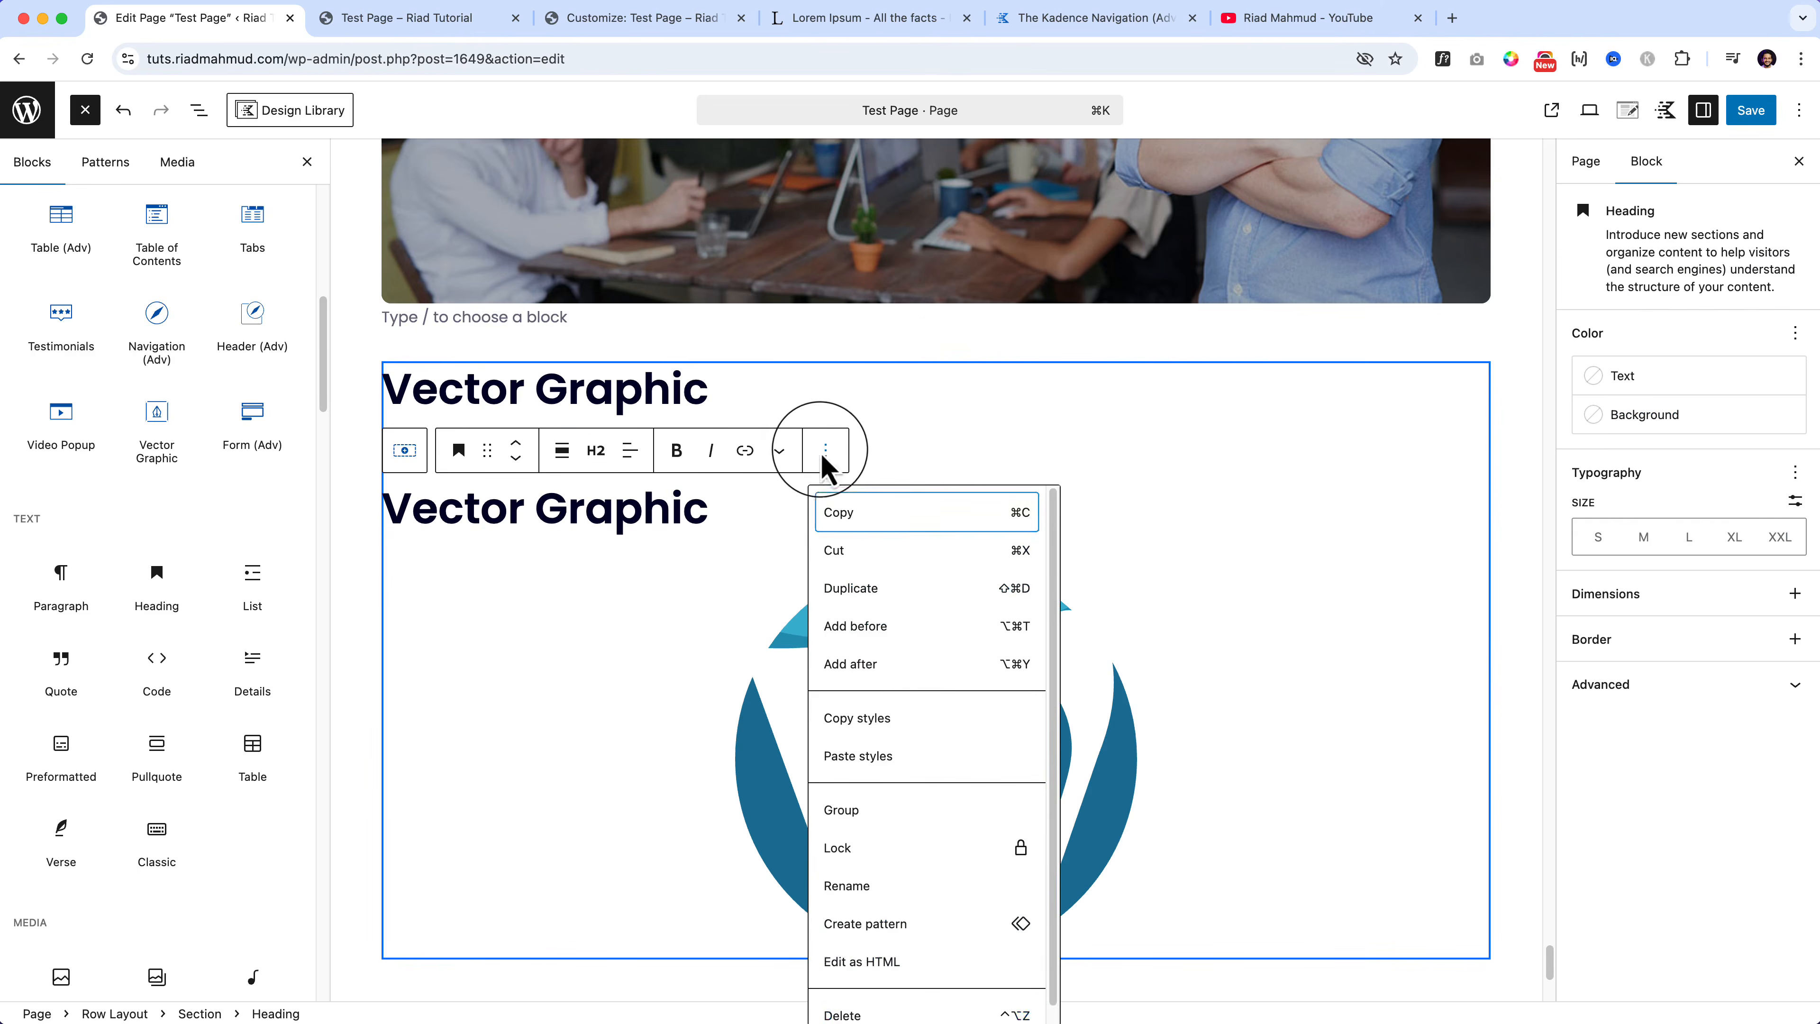
click(846, 1014)
Step: Duplicate the Vector Graphic section and retitle the copy 'Advance Form'
click(405, 330)
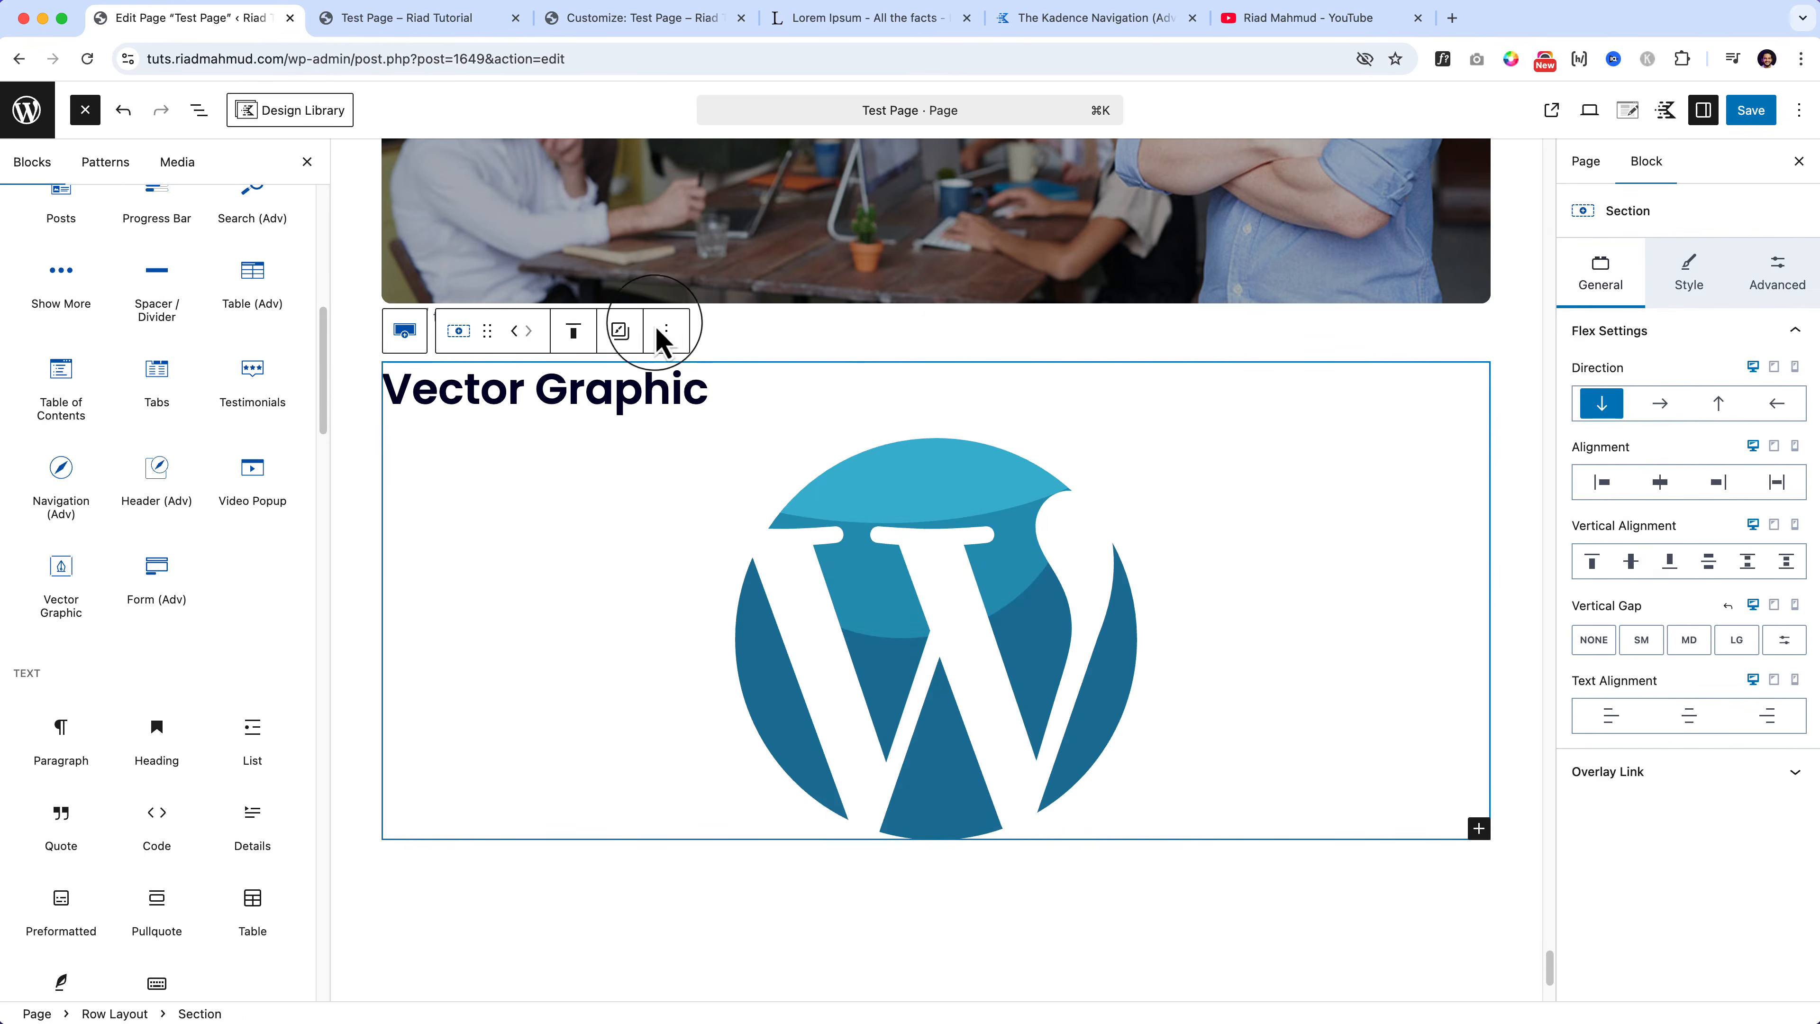
click(667, 330)
click(698, 470)
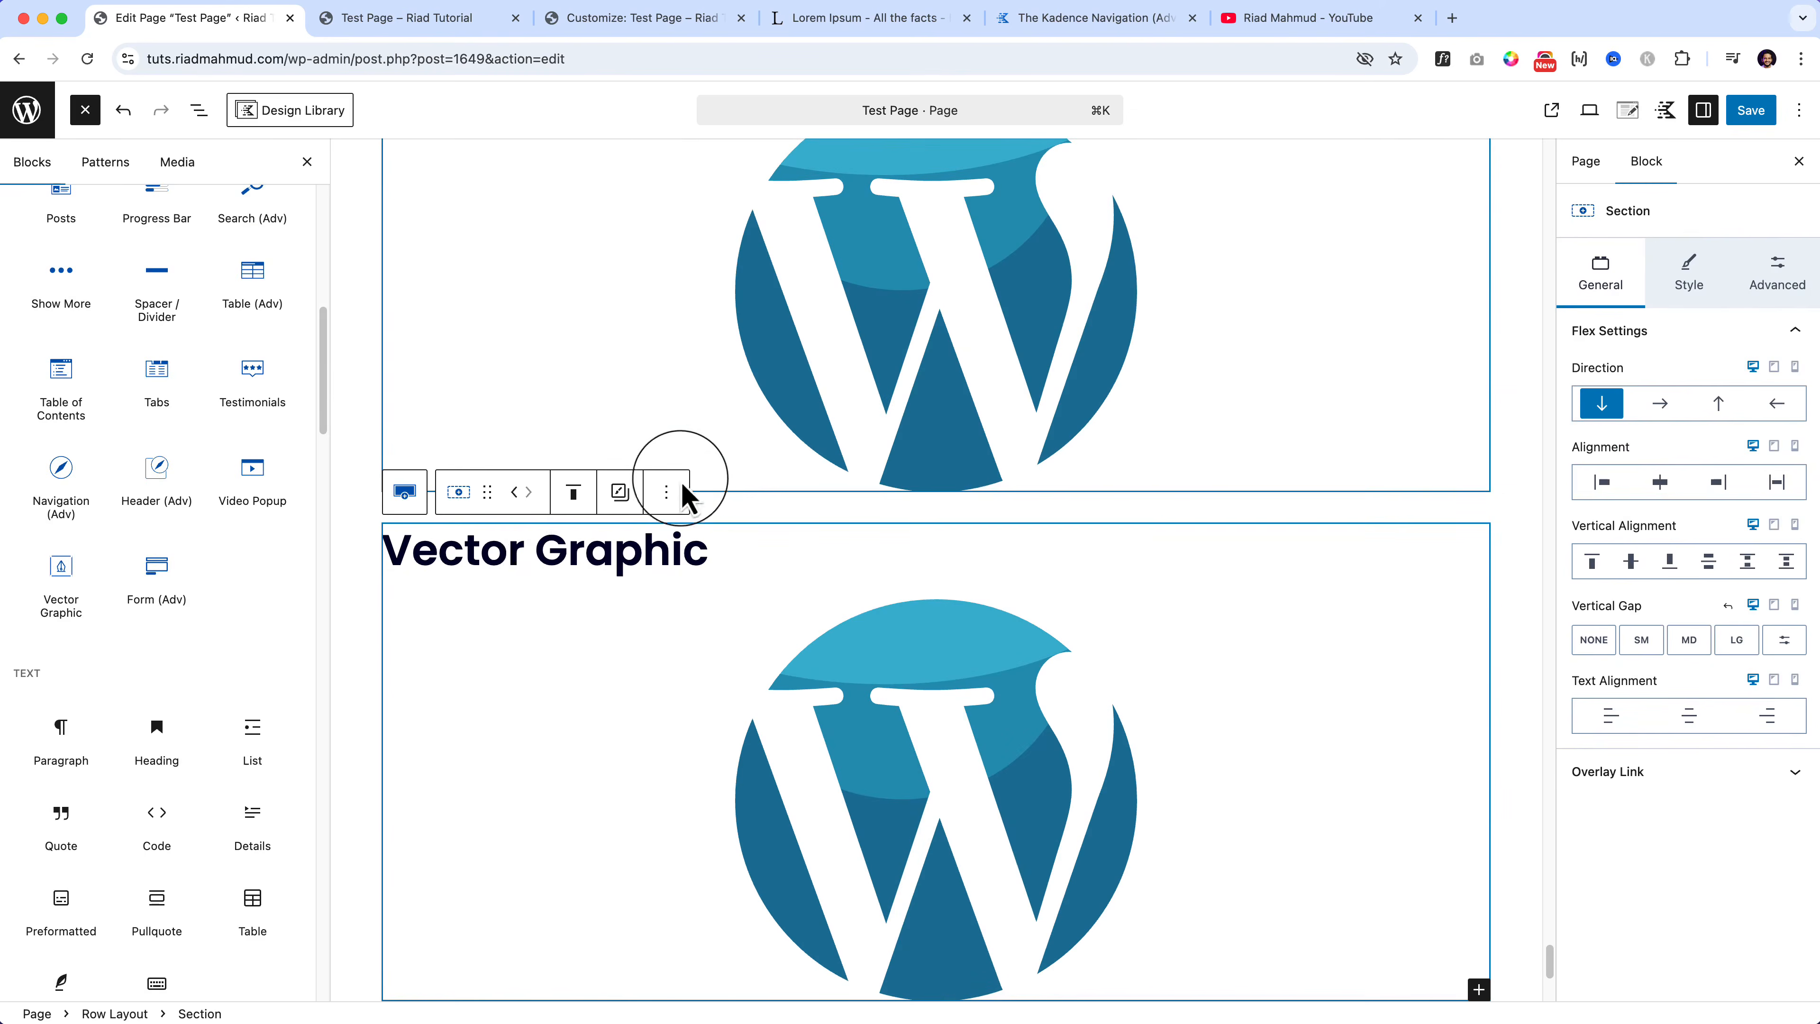
triple_click(459, 552)
text(Advance Form)
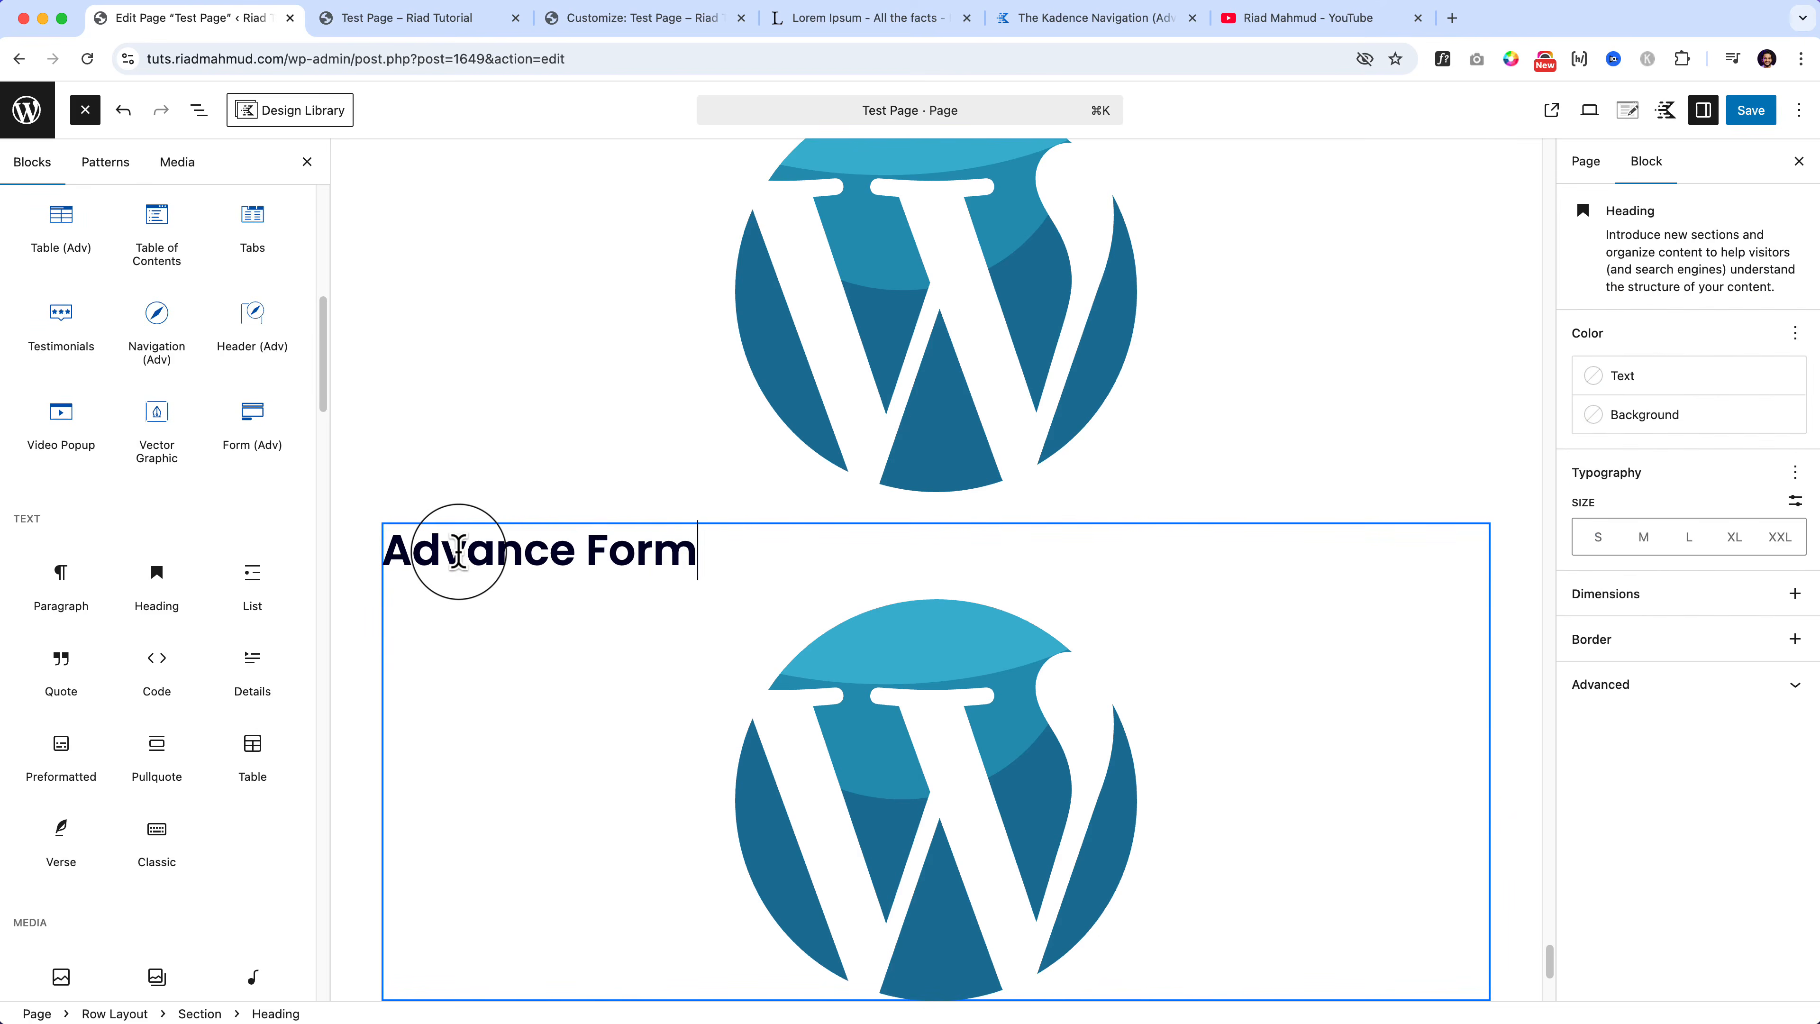
click(768, 759)
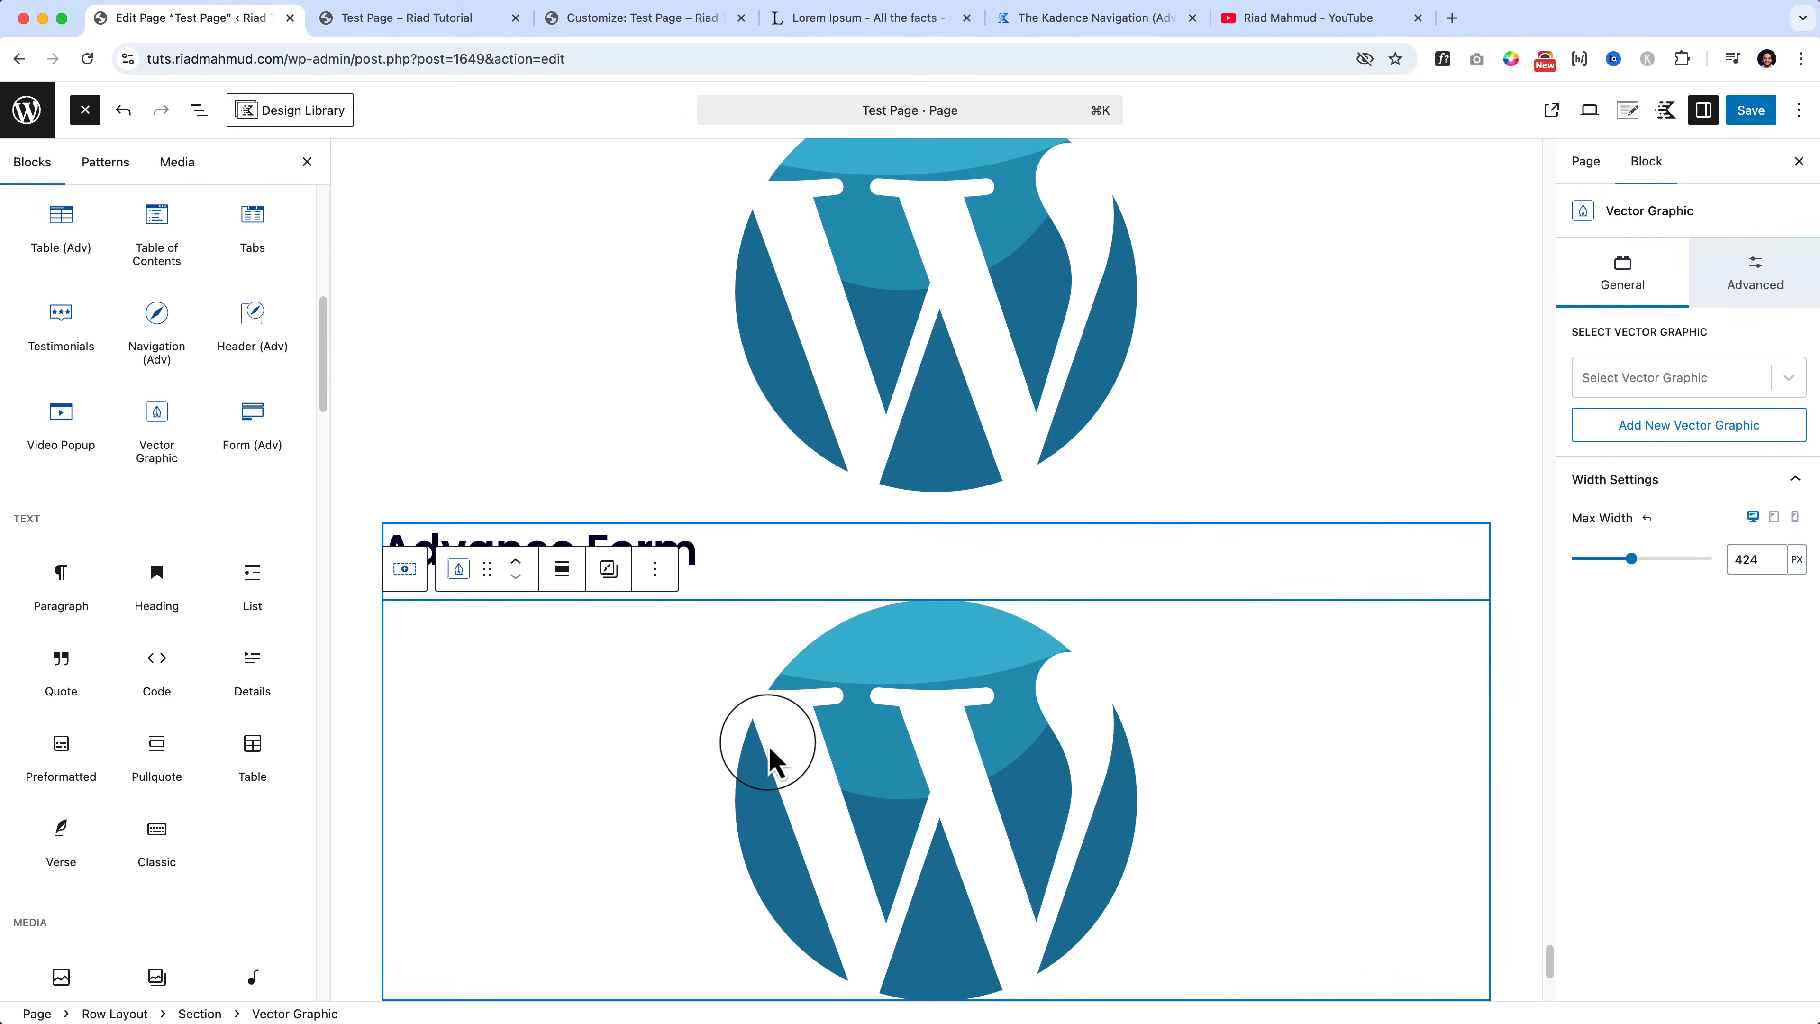
Step: Swap the copied logo for a Form (Adv) block loading the Contact With OptionsForm form
key(BackSpace)
drag(253, 434, 661, 572)
click(542, 739)
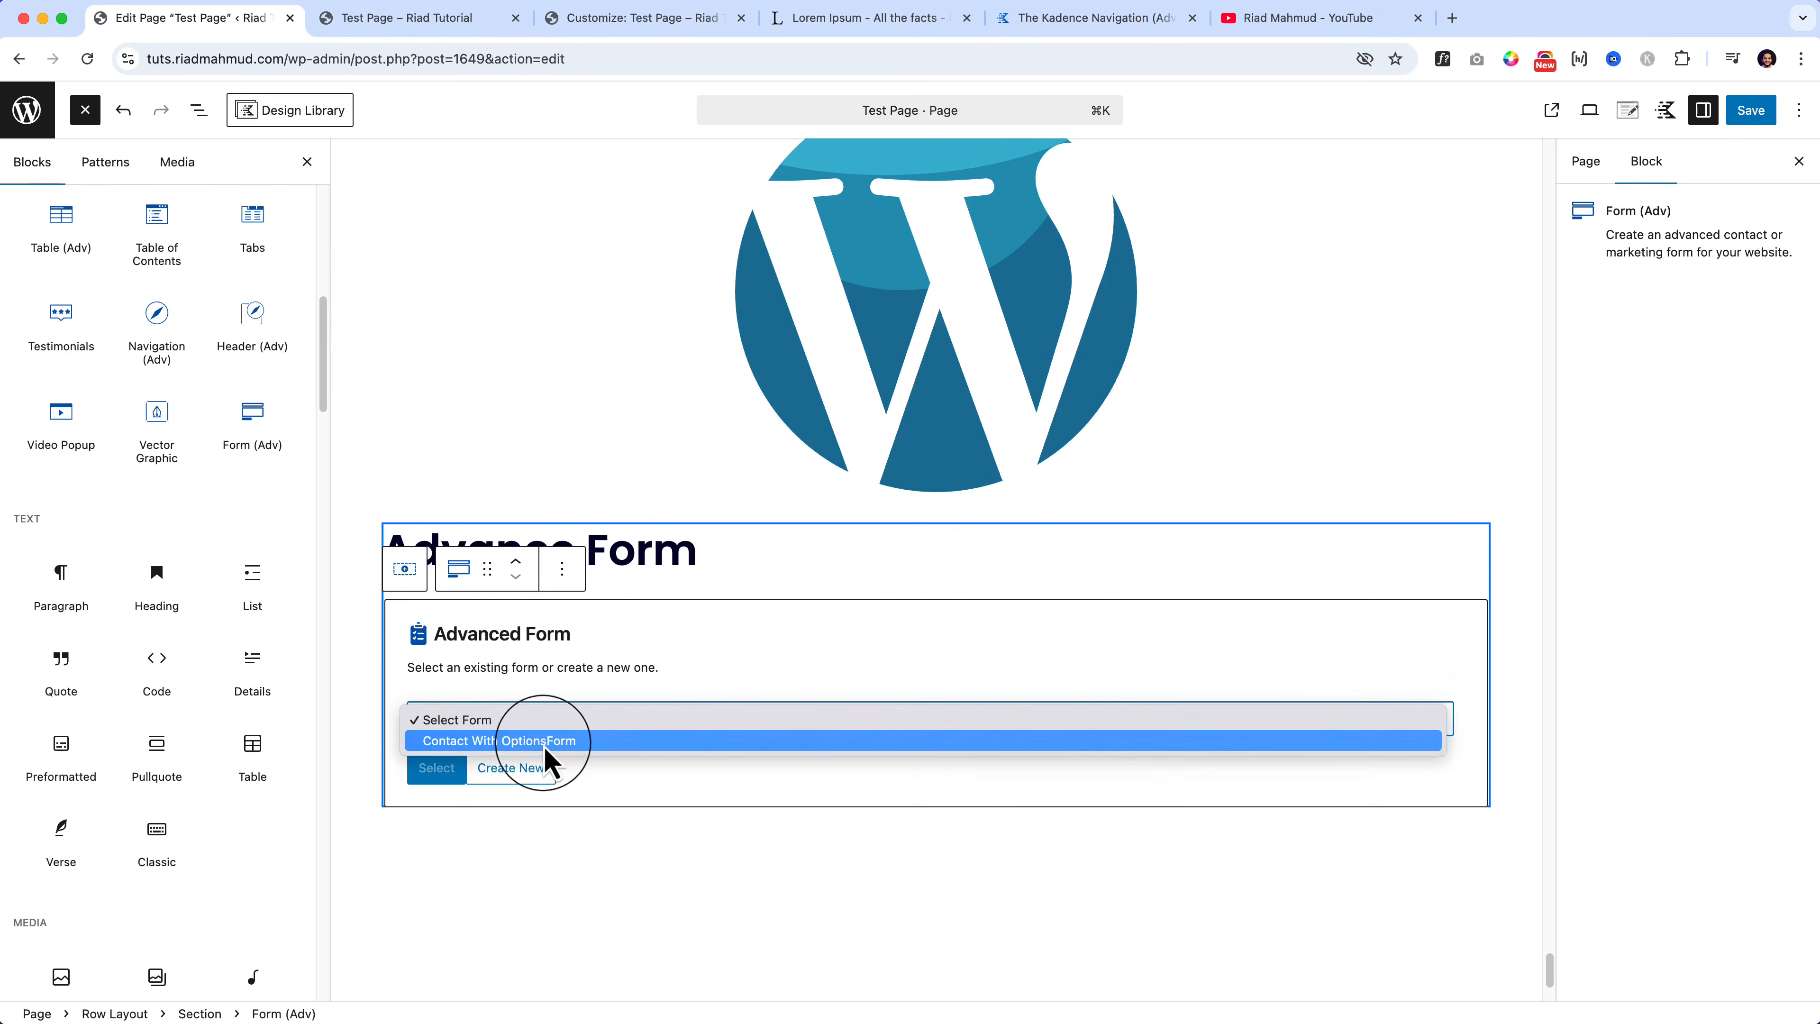
click(528, 737)
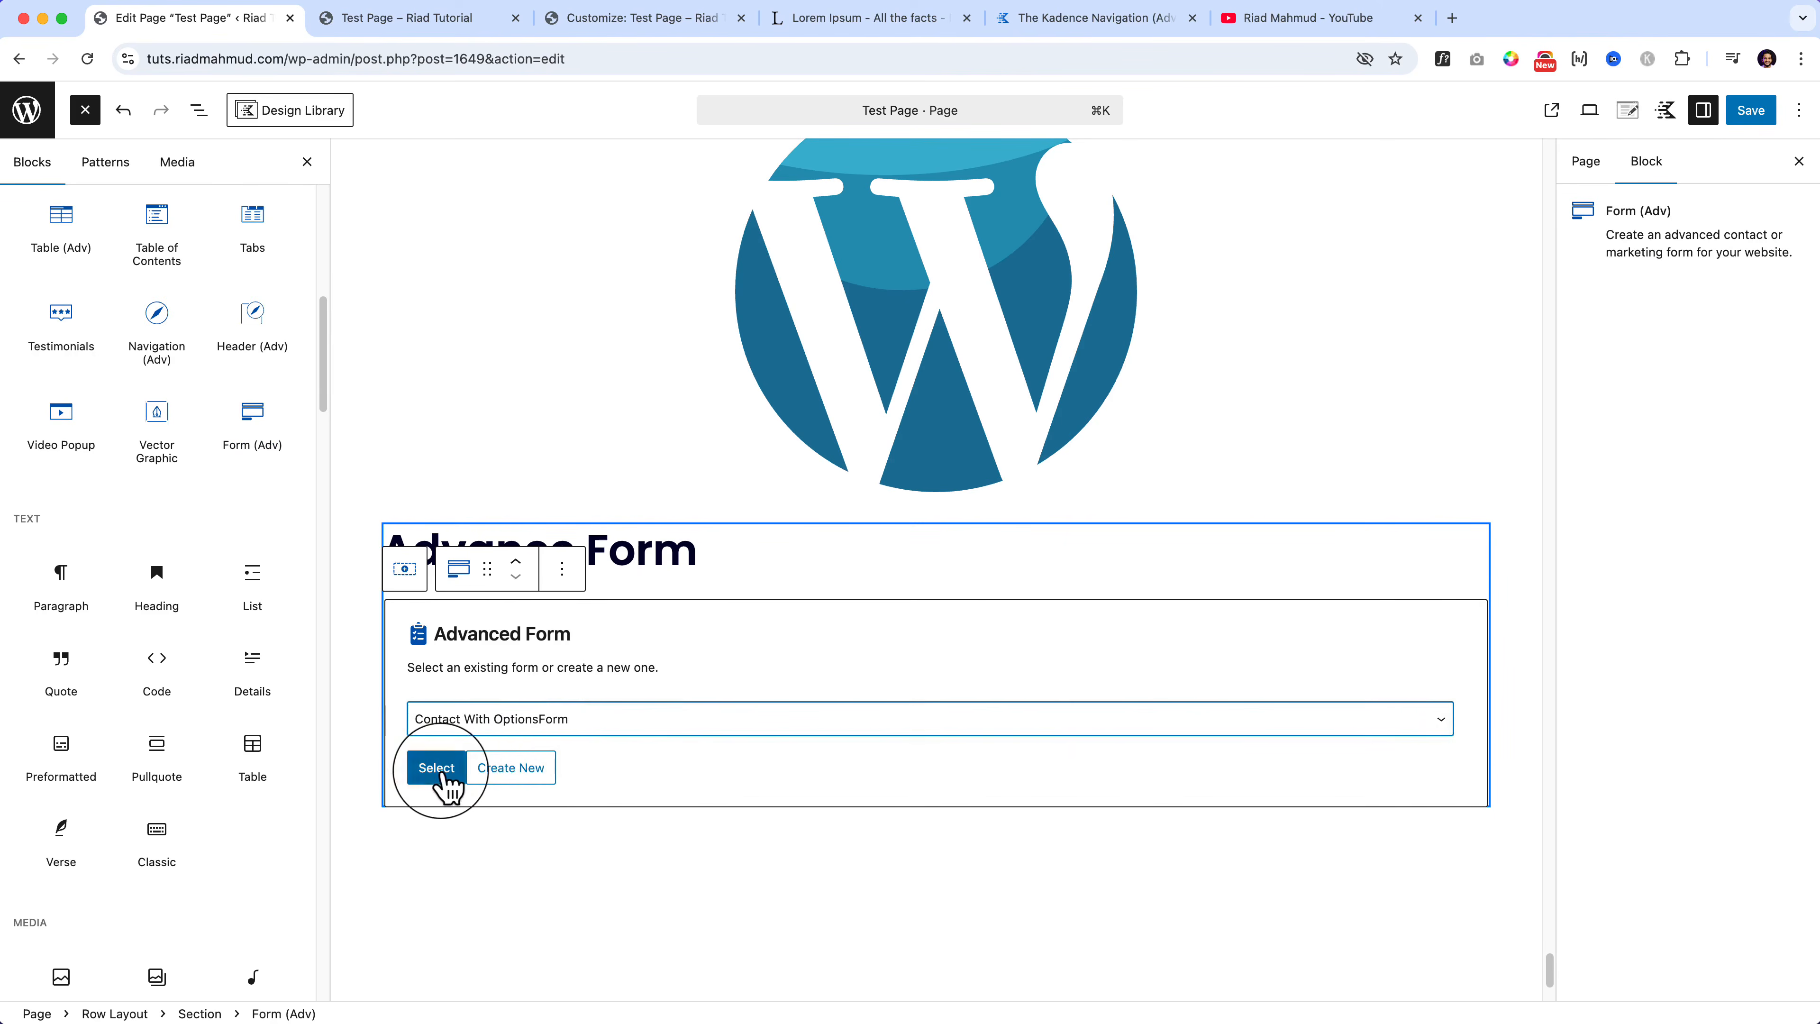
click(437, 769)
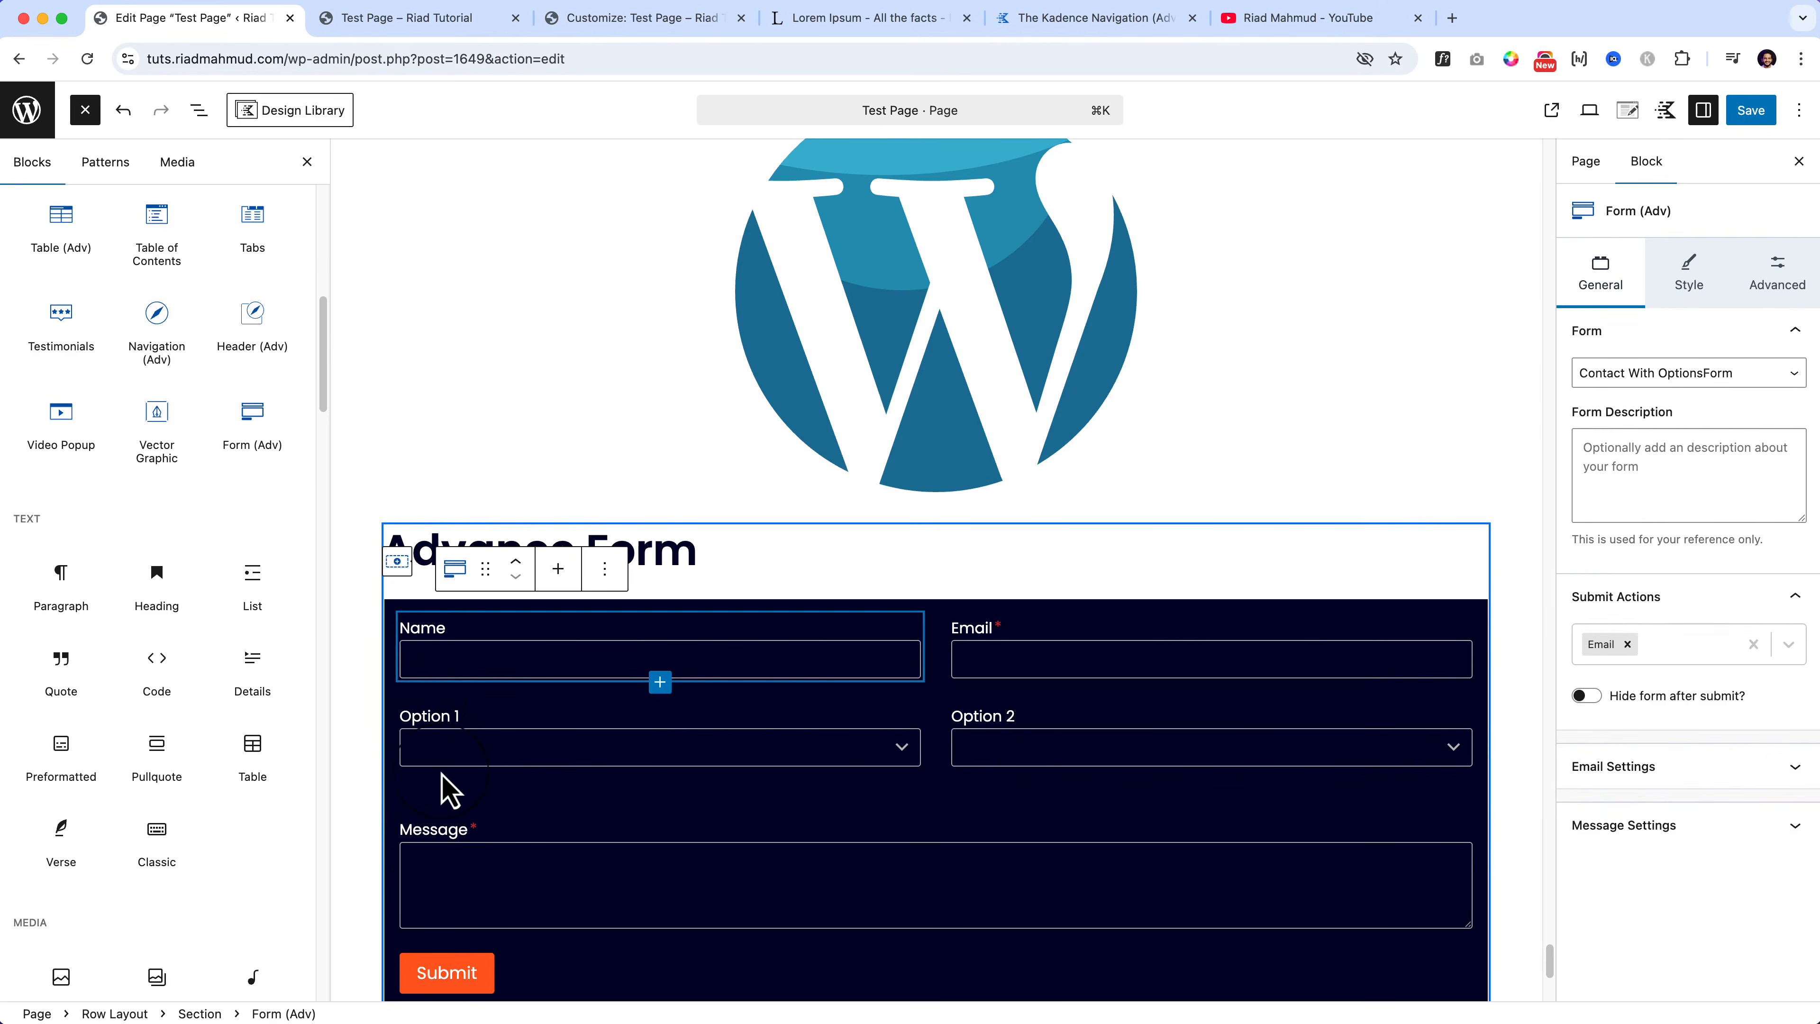
Step: In List View, expand Form (Adv) and select the row holding Option 1 and Option 2
click(198, 110)
click(58, 980)
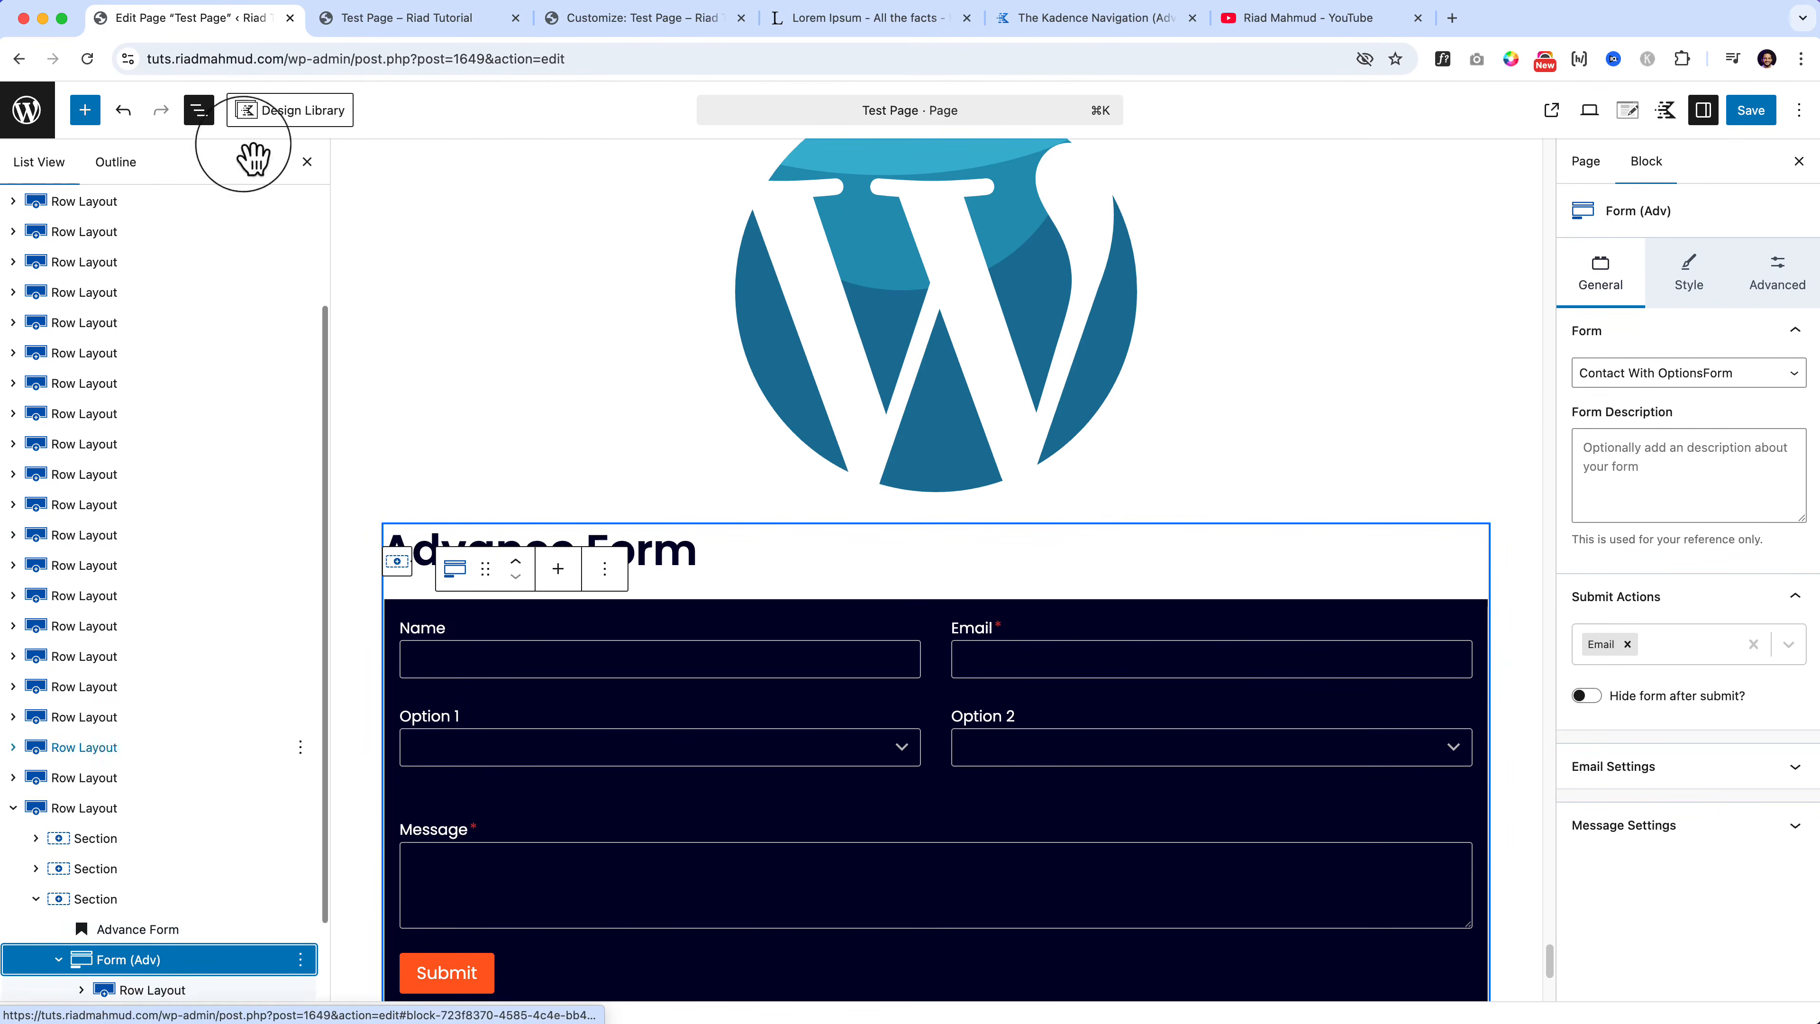
click(906, 706)
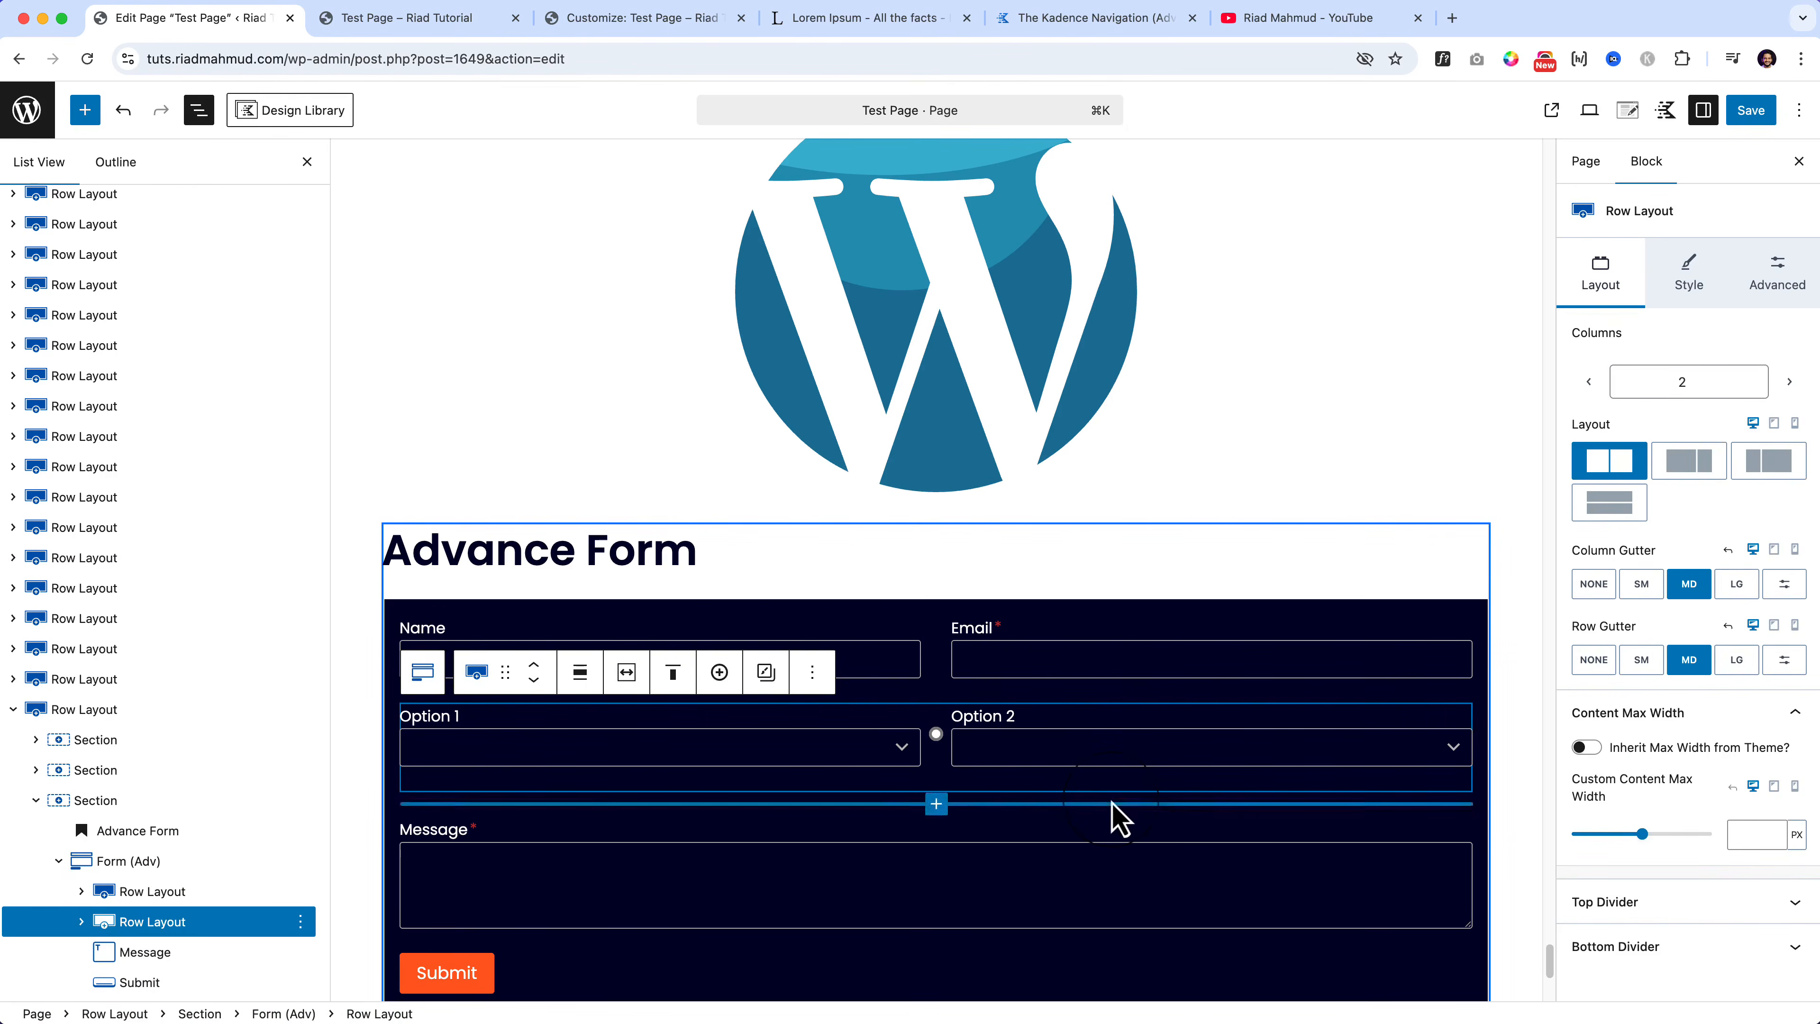
scroll(1112, 817, down, 5)
drag(936, 563, 934, 447)
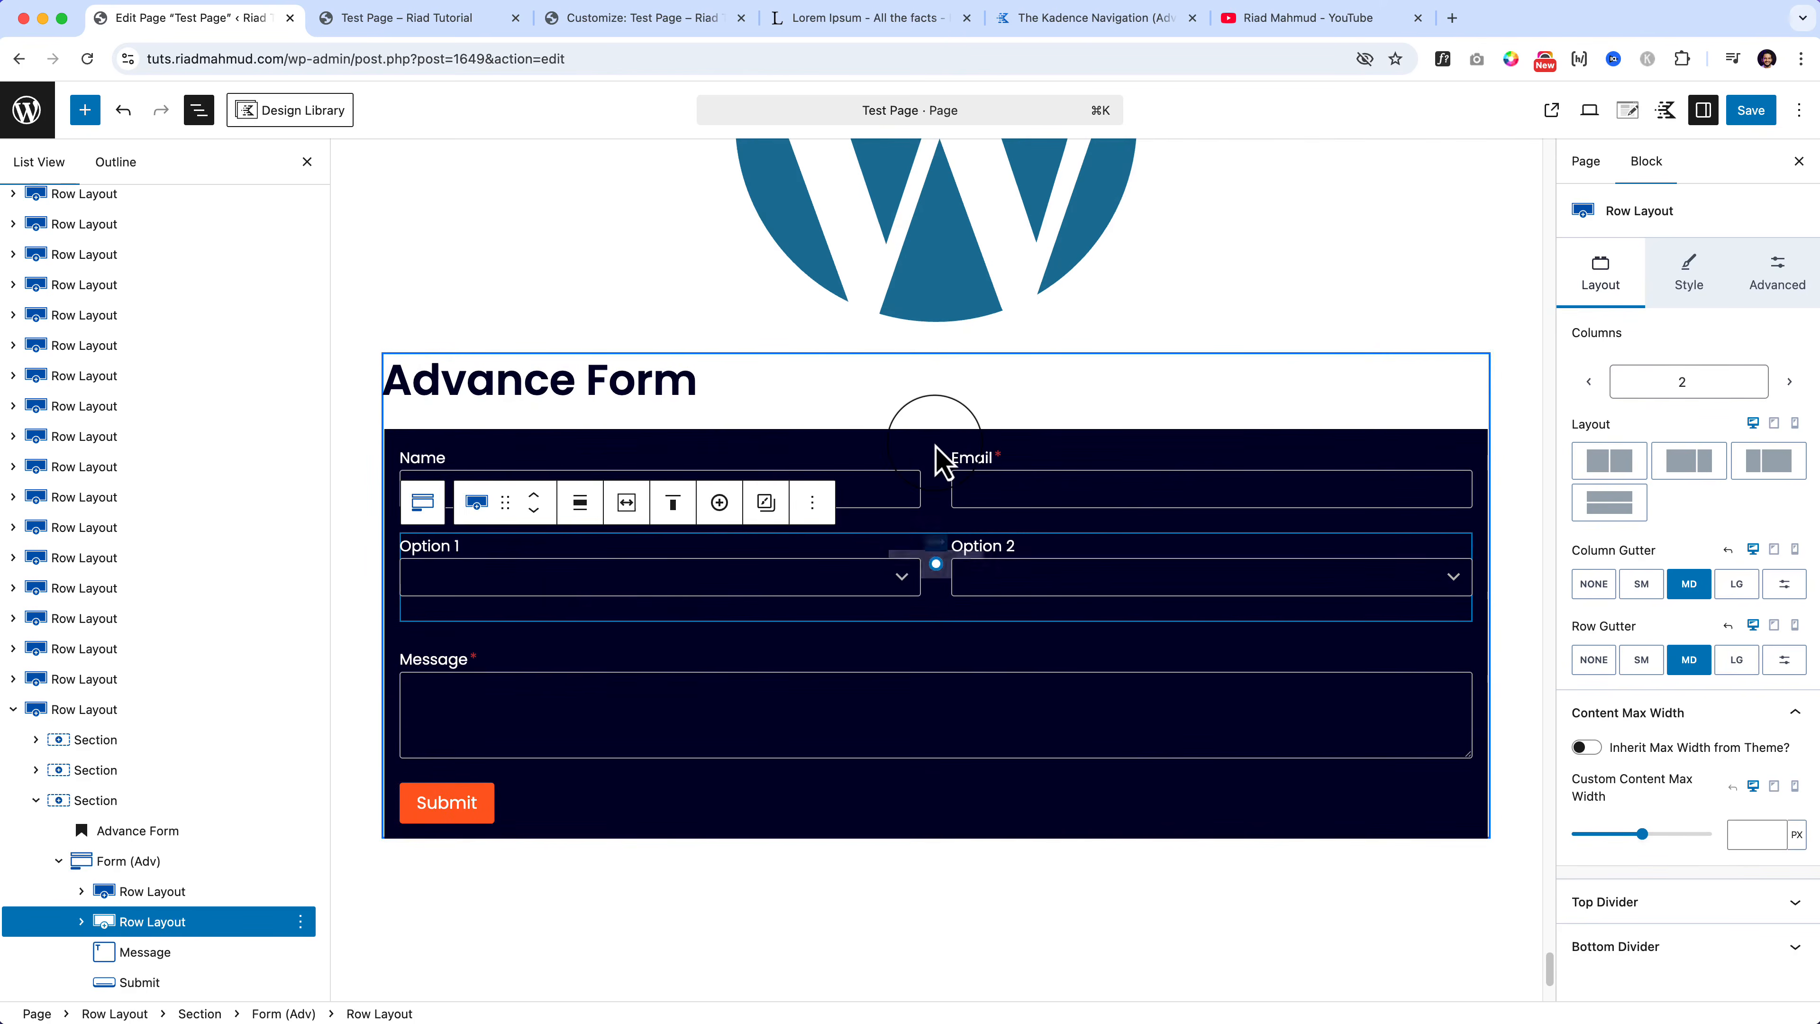
Step: Browse the Standard, Advanced, Layout and Misc field types addable after the Message field
click(938, 691)
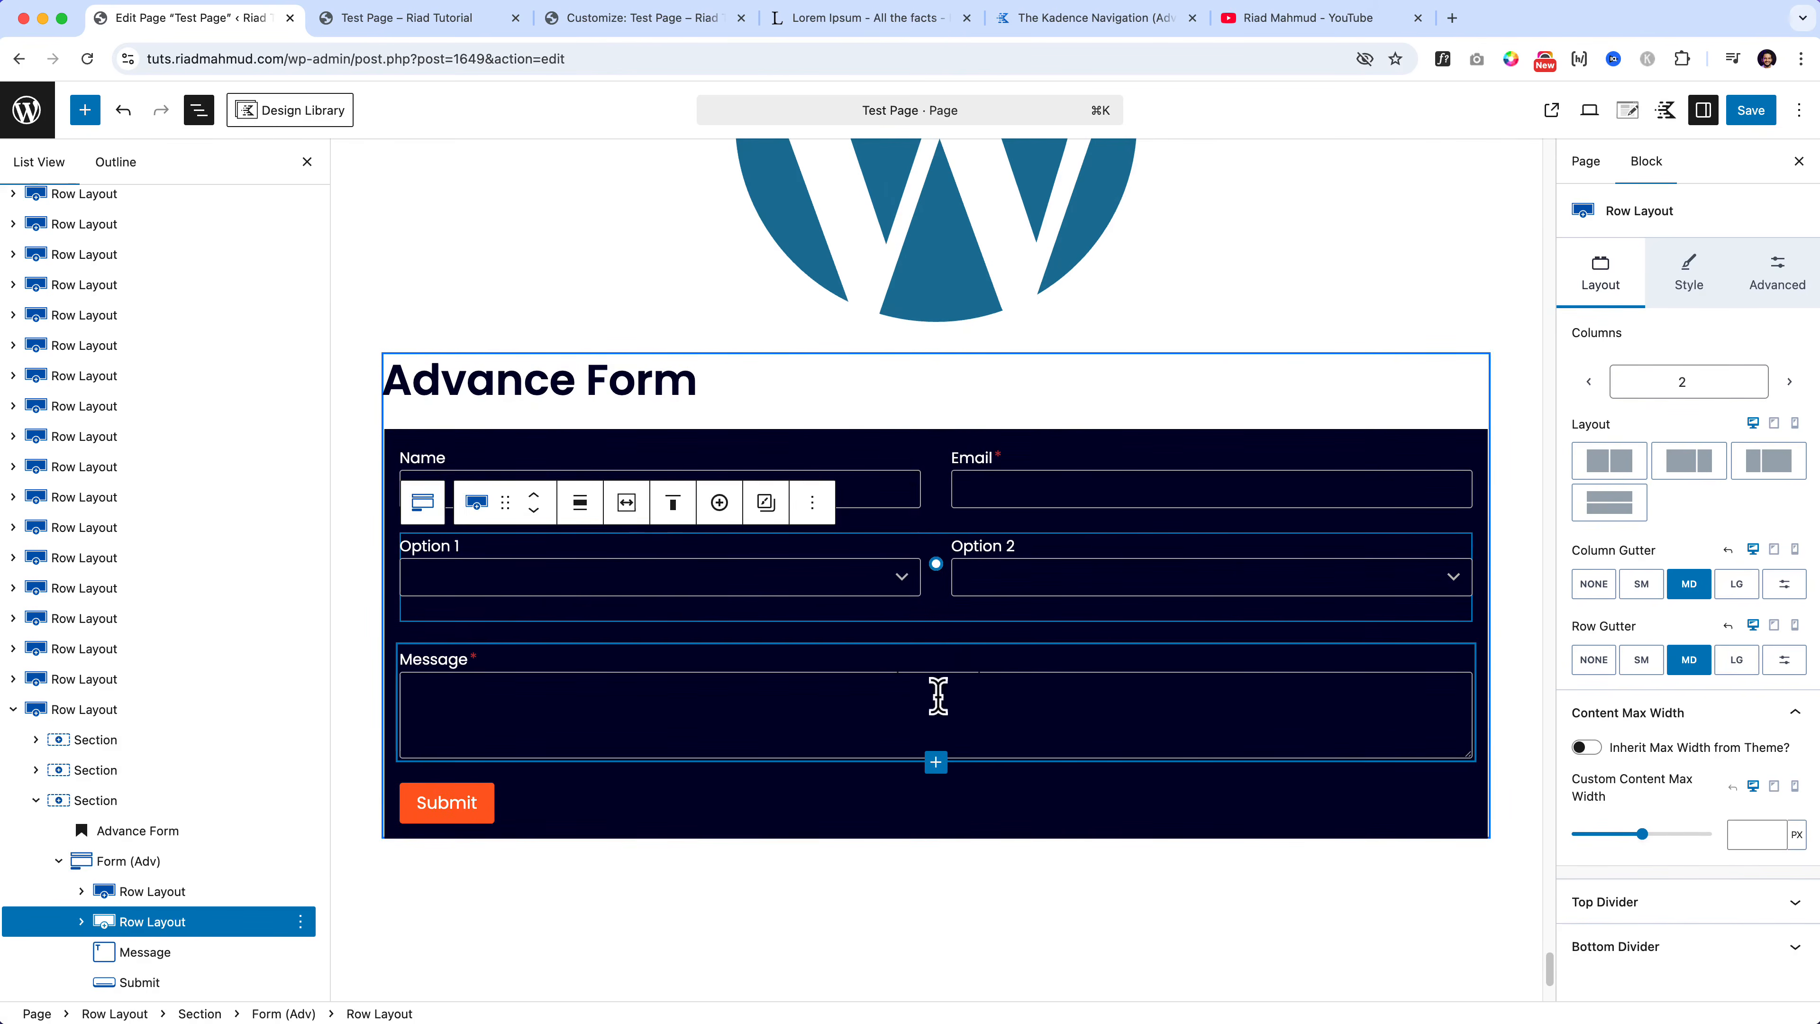
click(936, 758)
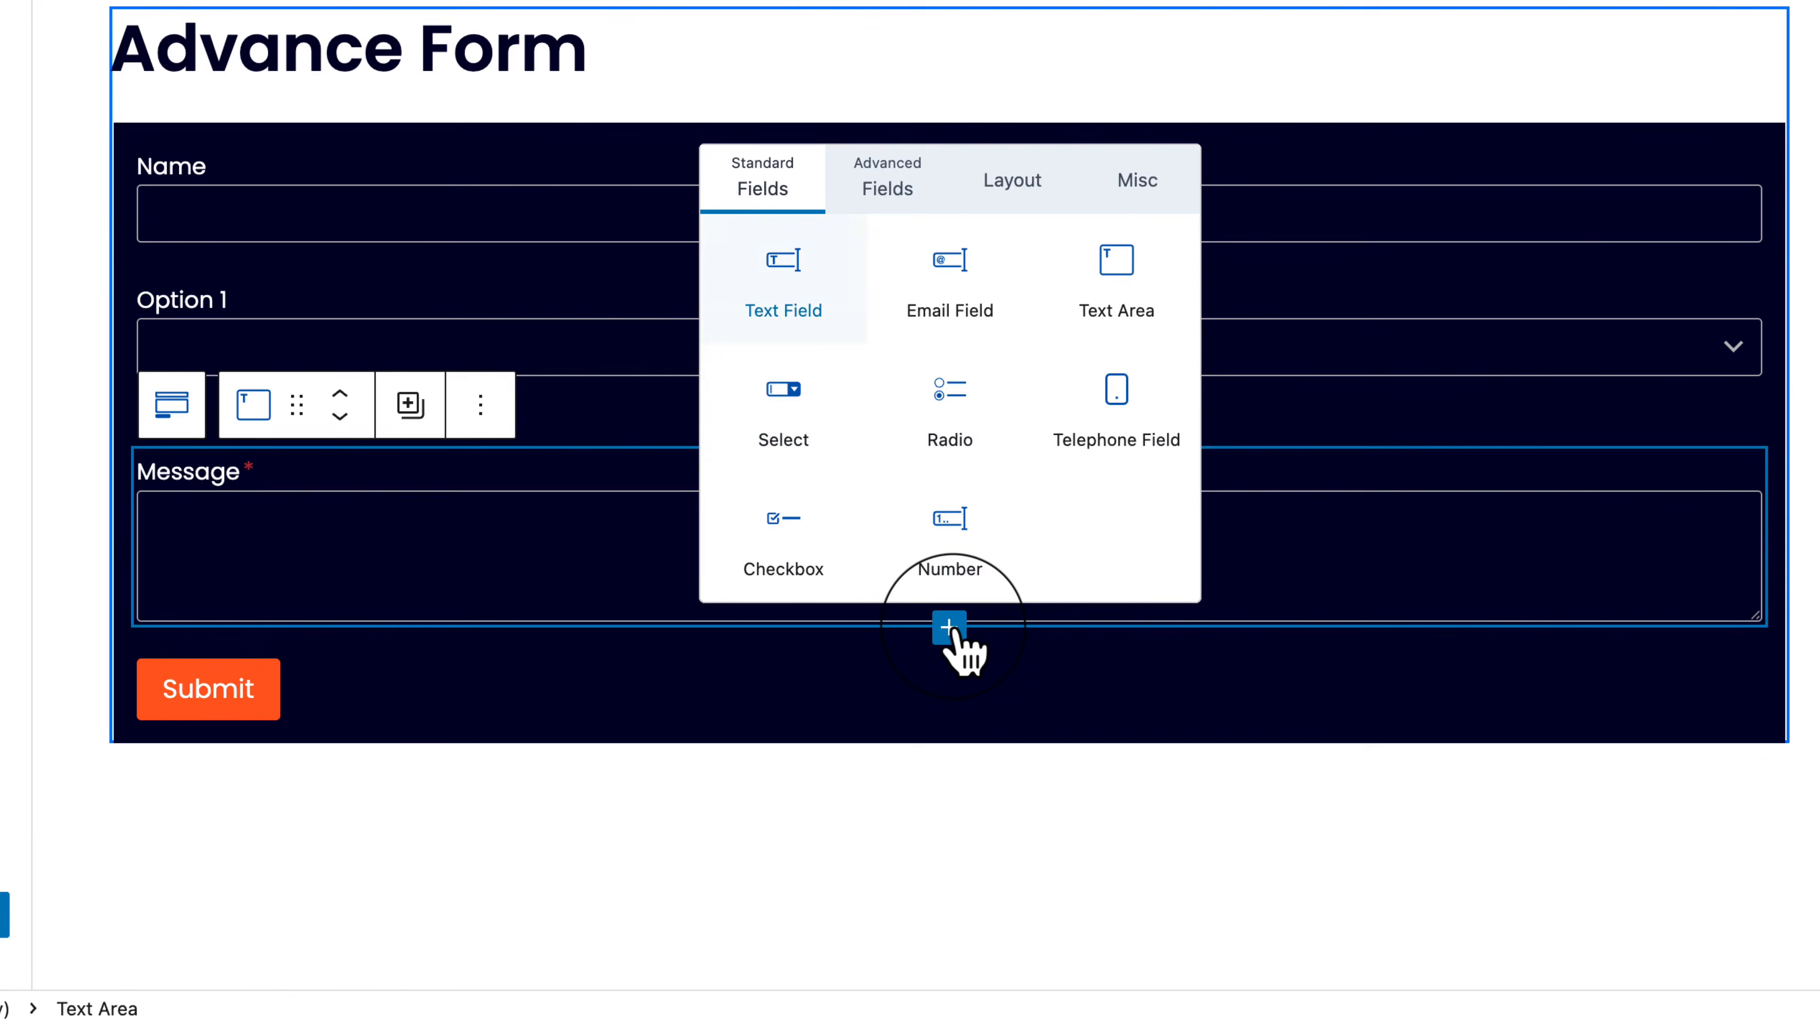
click(877, 185)
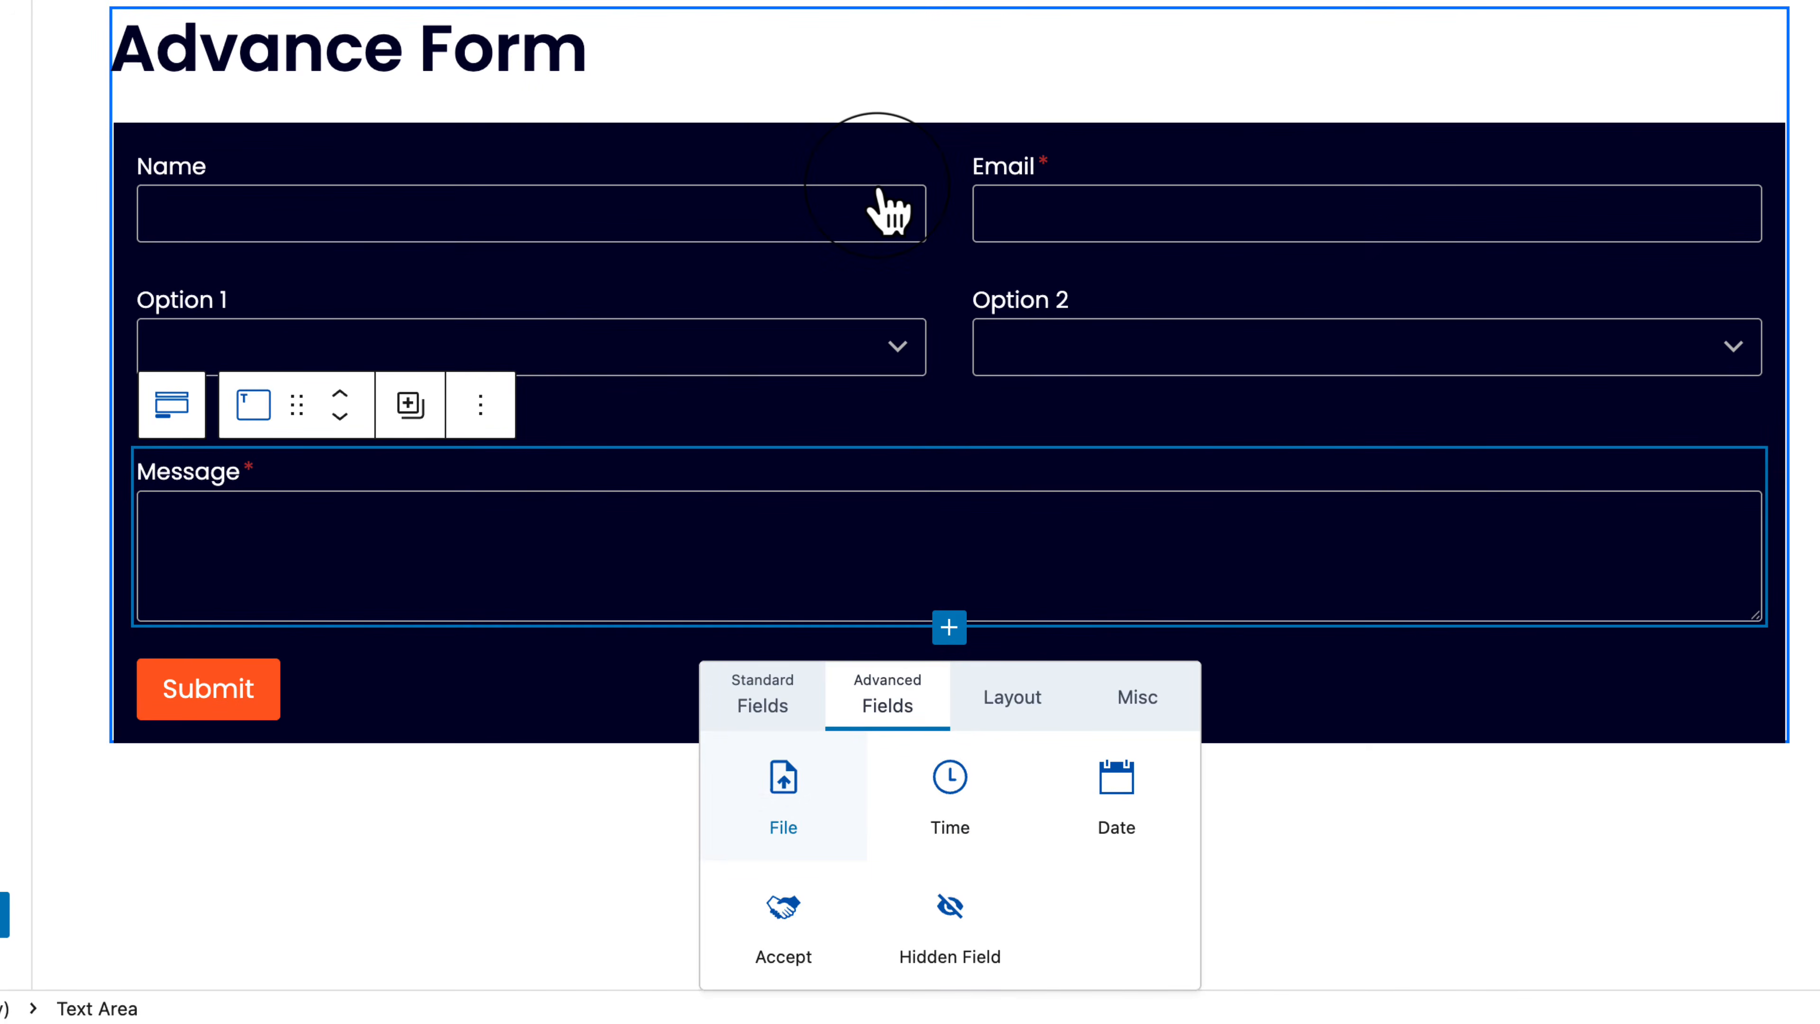
click(1012, 695)
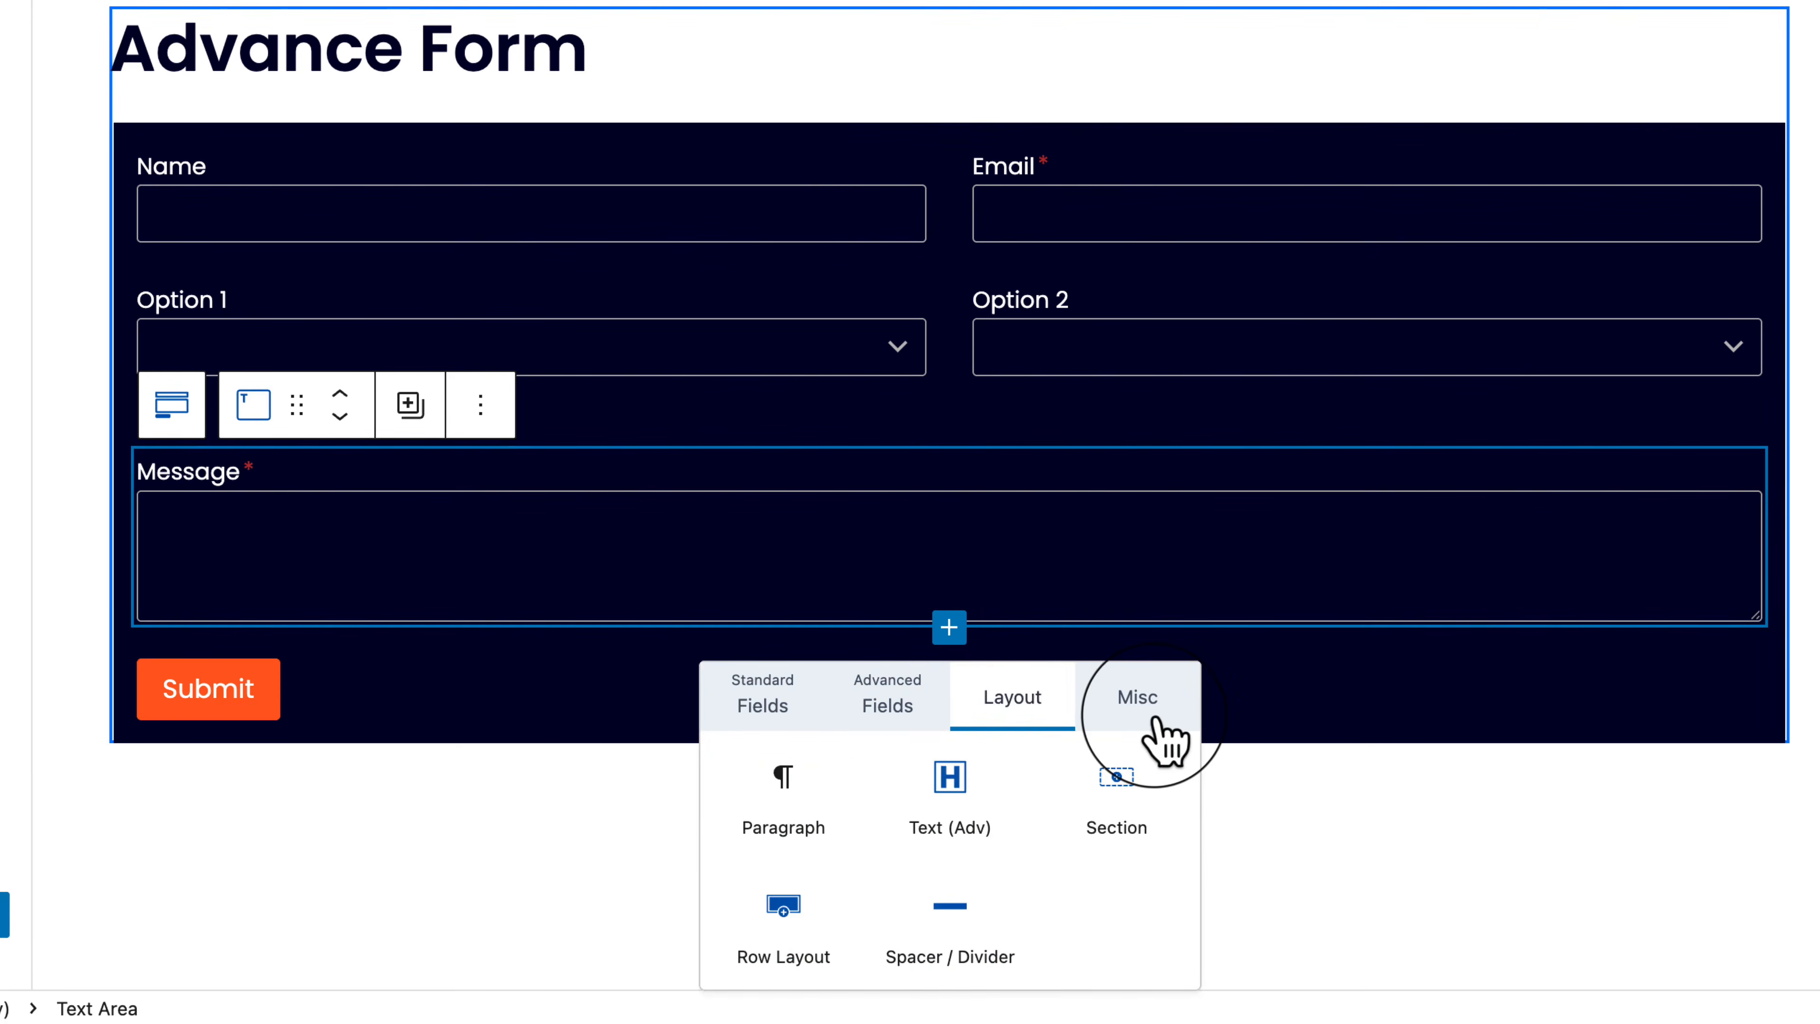
click(1109, 704)
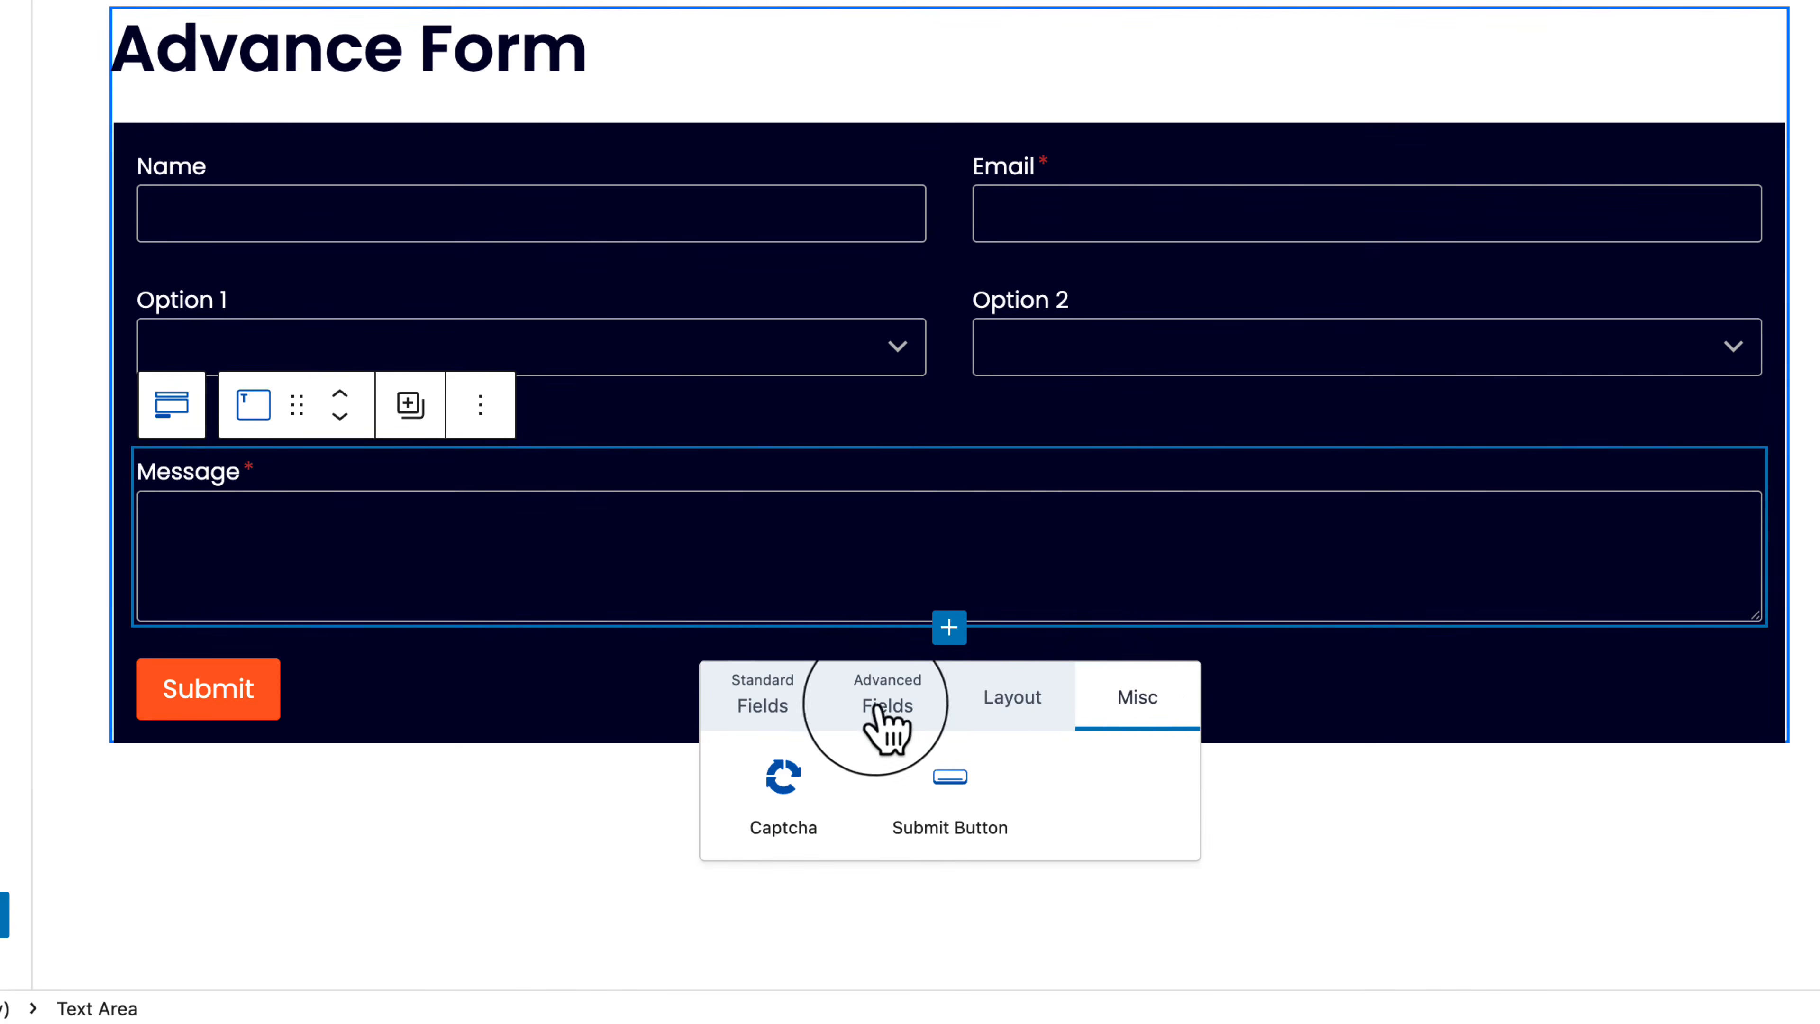
click(765, 710)
scroll(917, 760, down, 2)
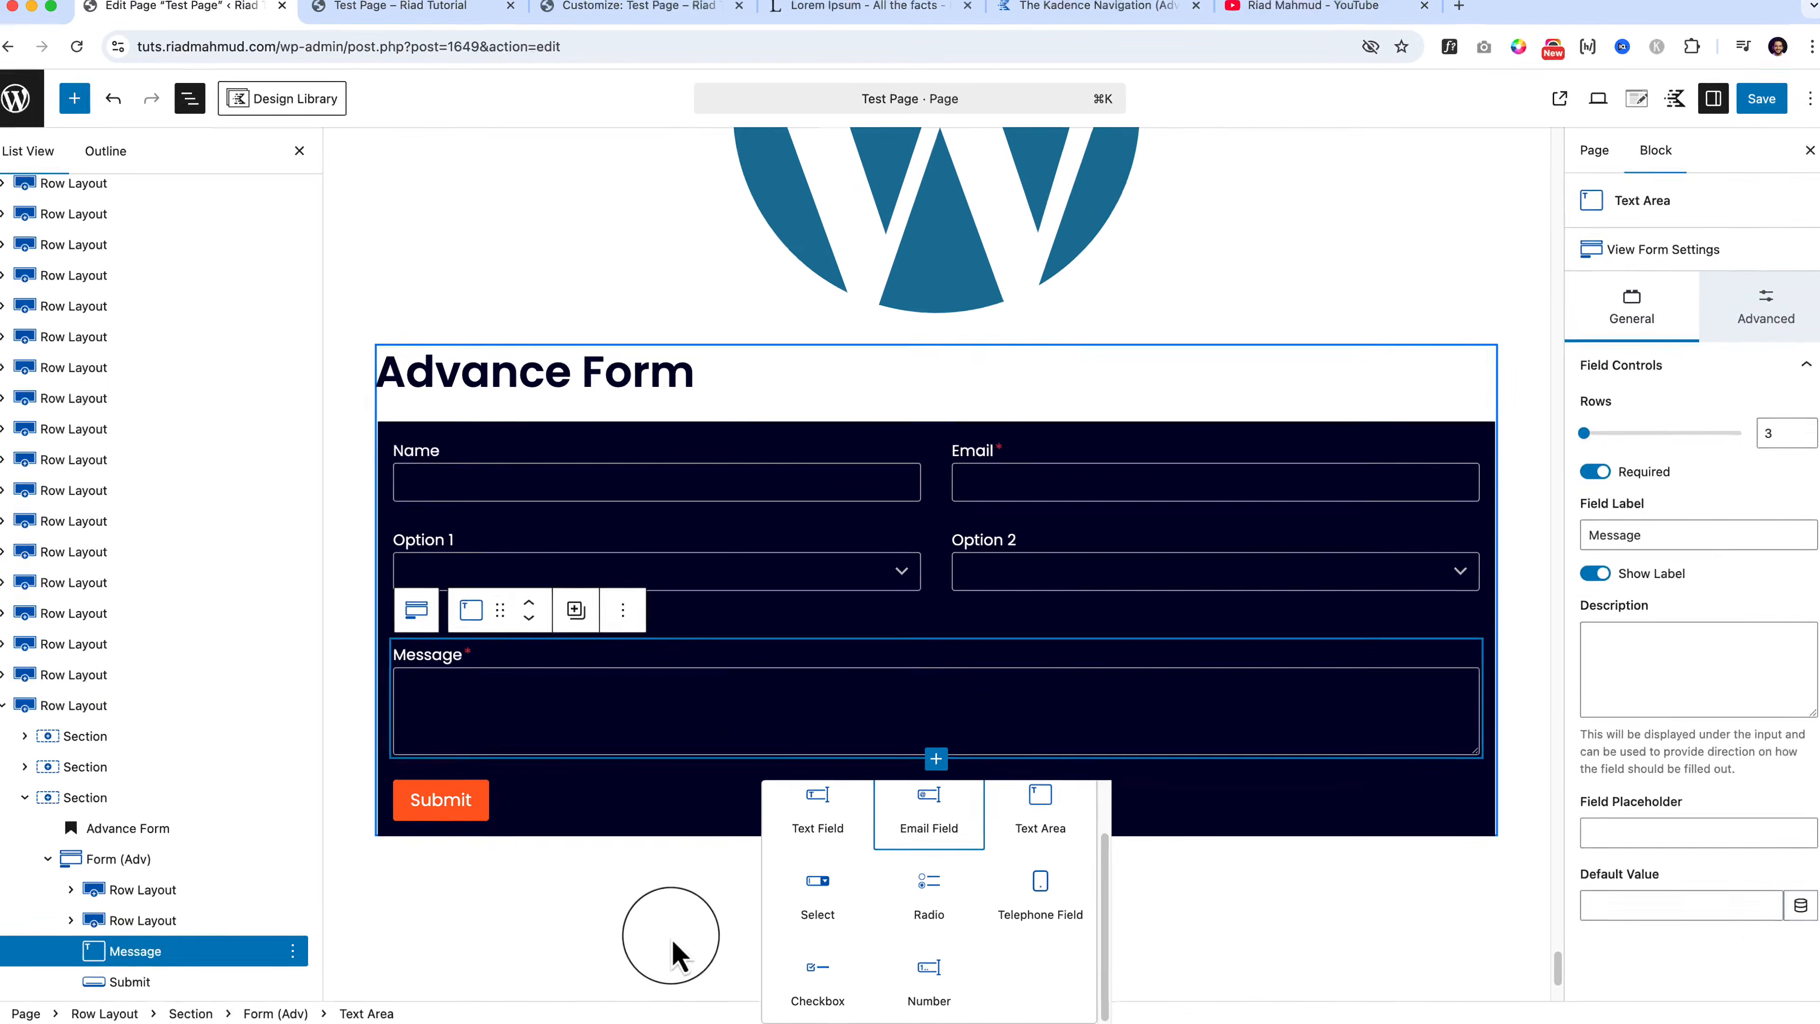
click(551, 887)
scroll(756, 709, up, 15)
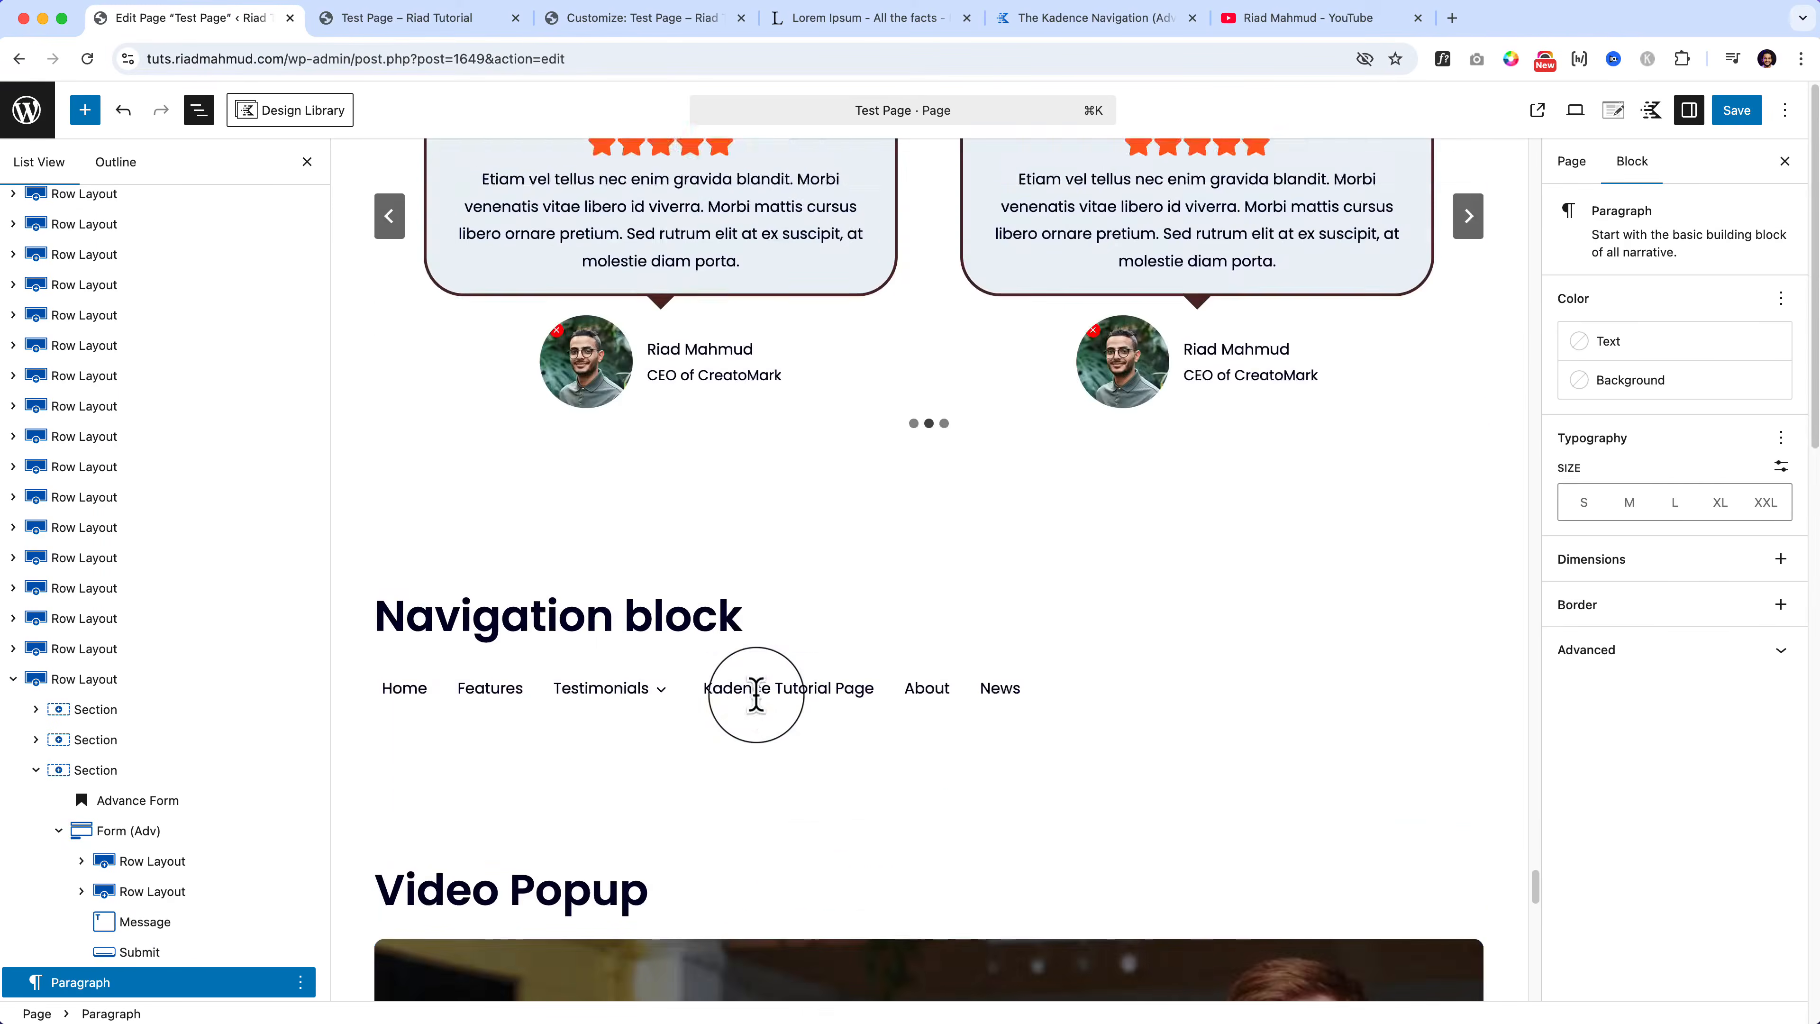
scroll(1103, 781, down, 15)
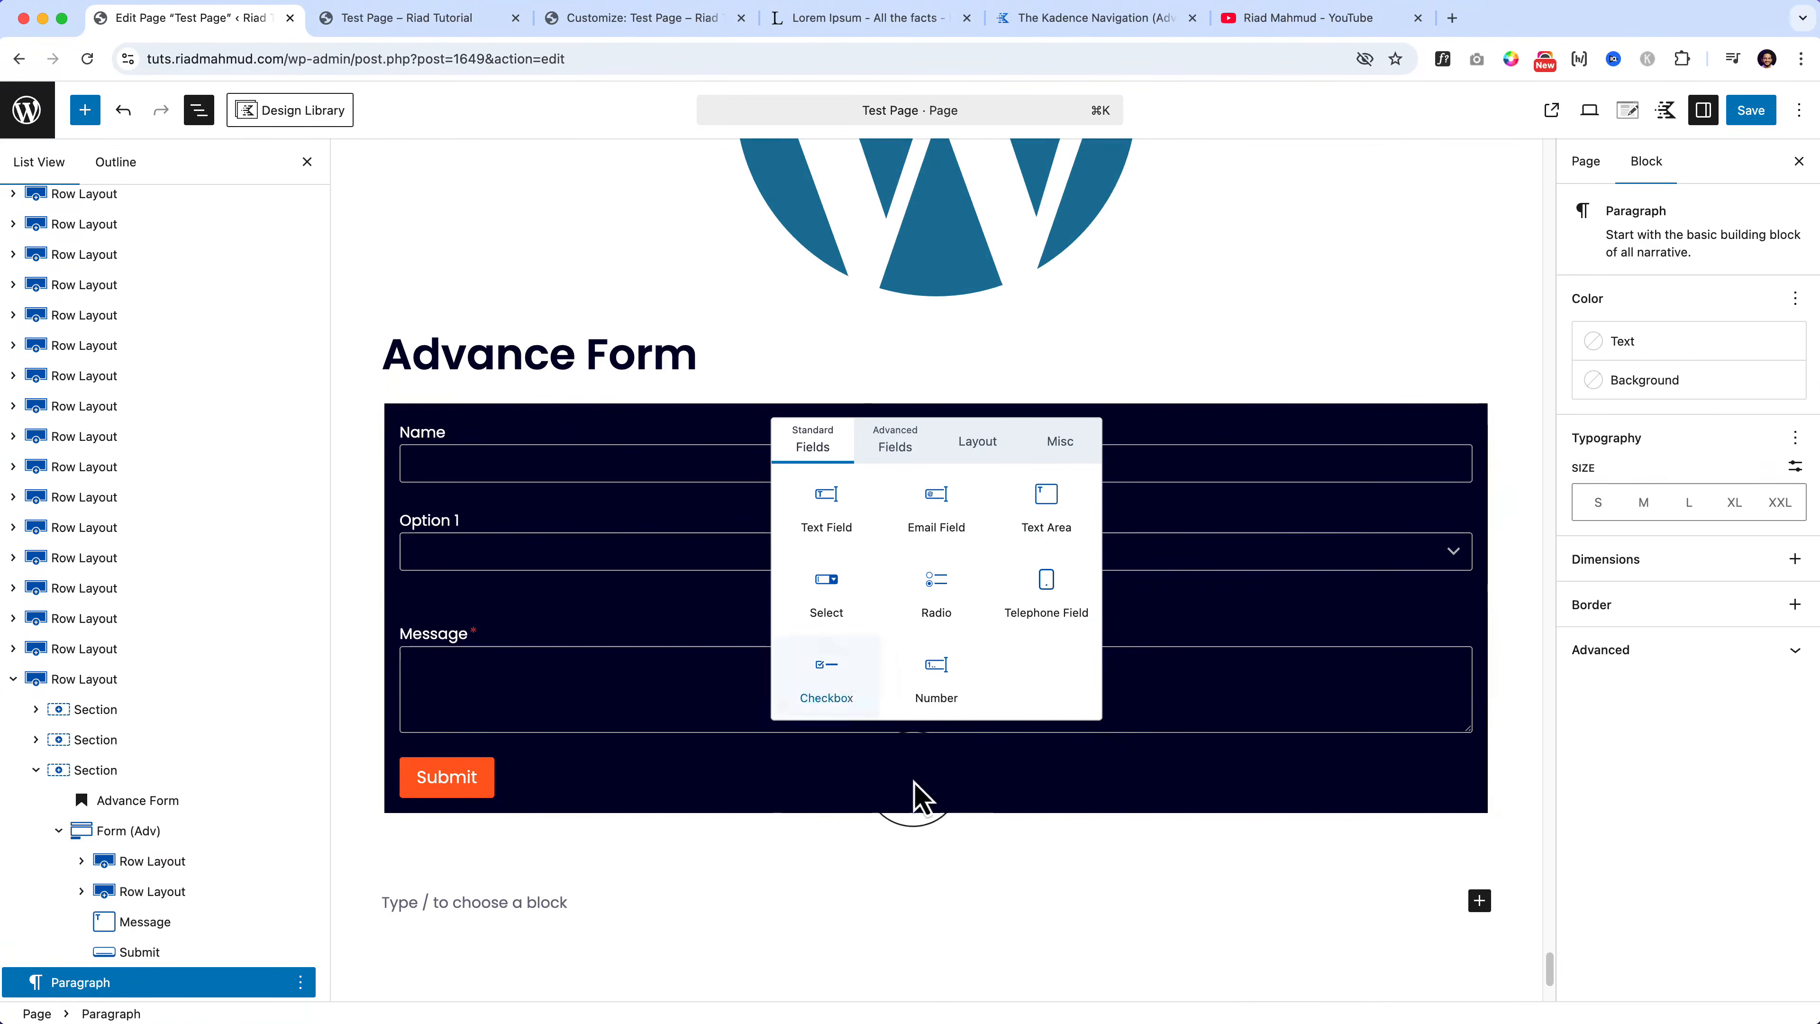
Step: Select the Name field, browse the field types again, and right-click the pages list link
click(788, 792)
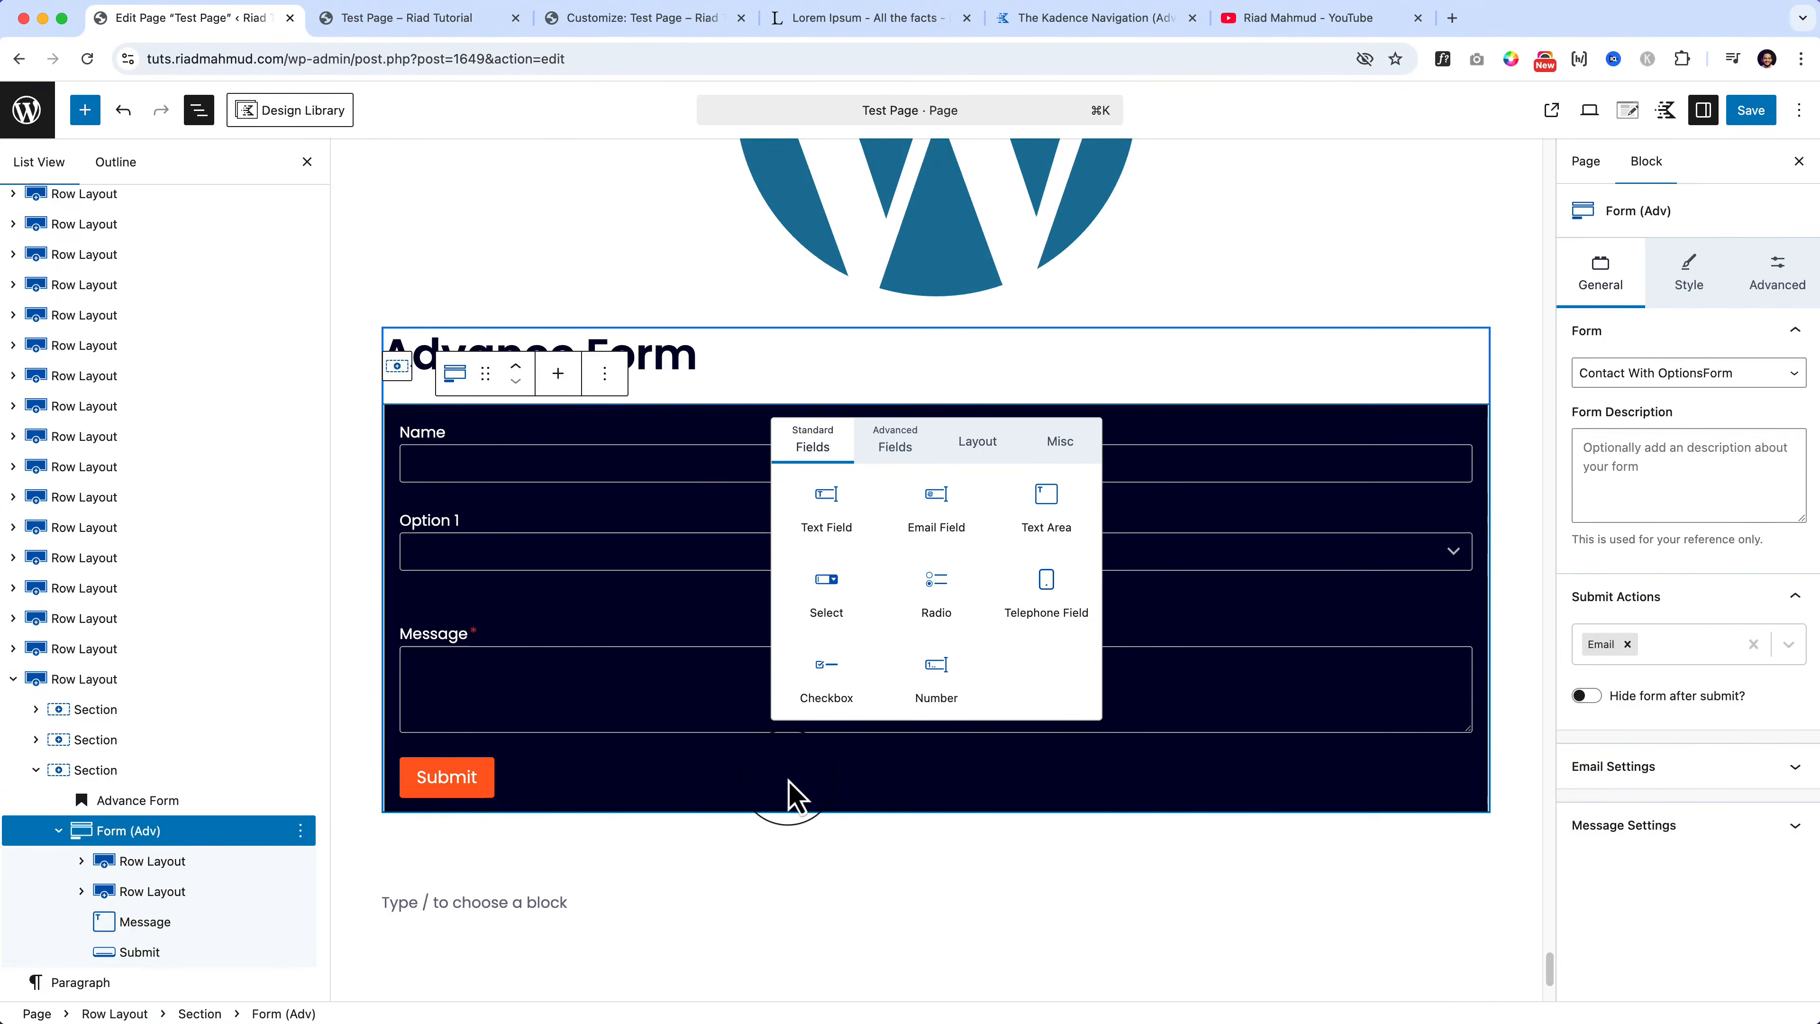
click(692, 455)
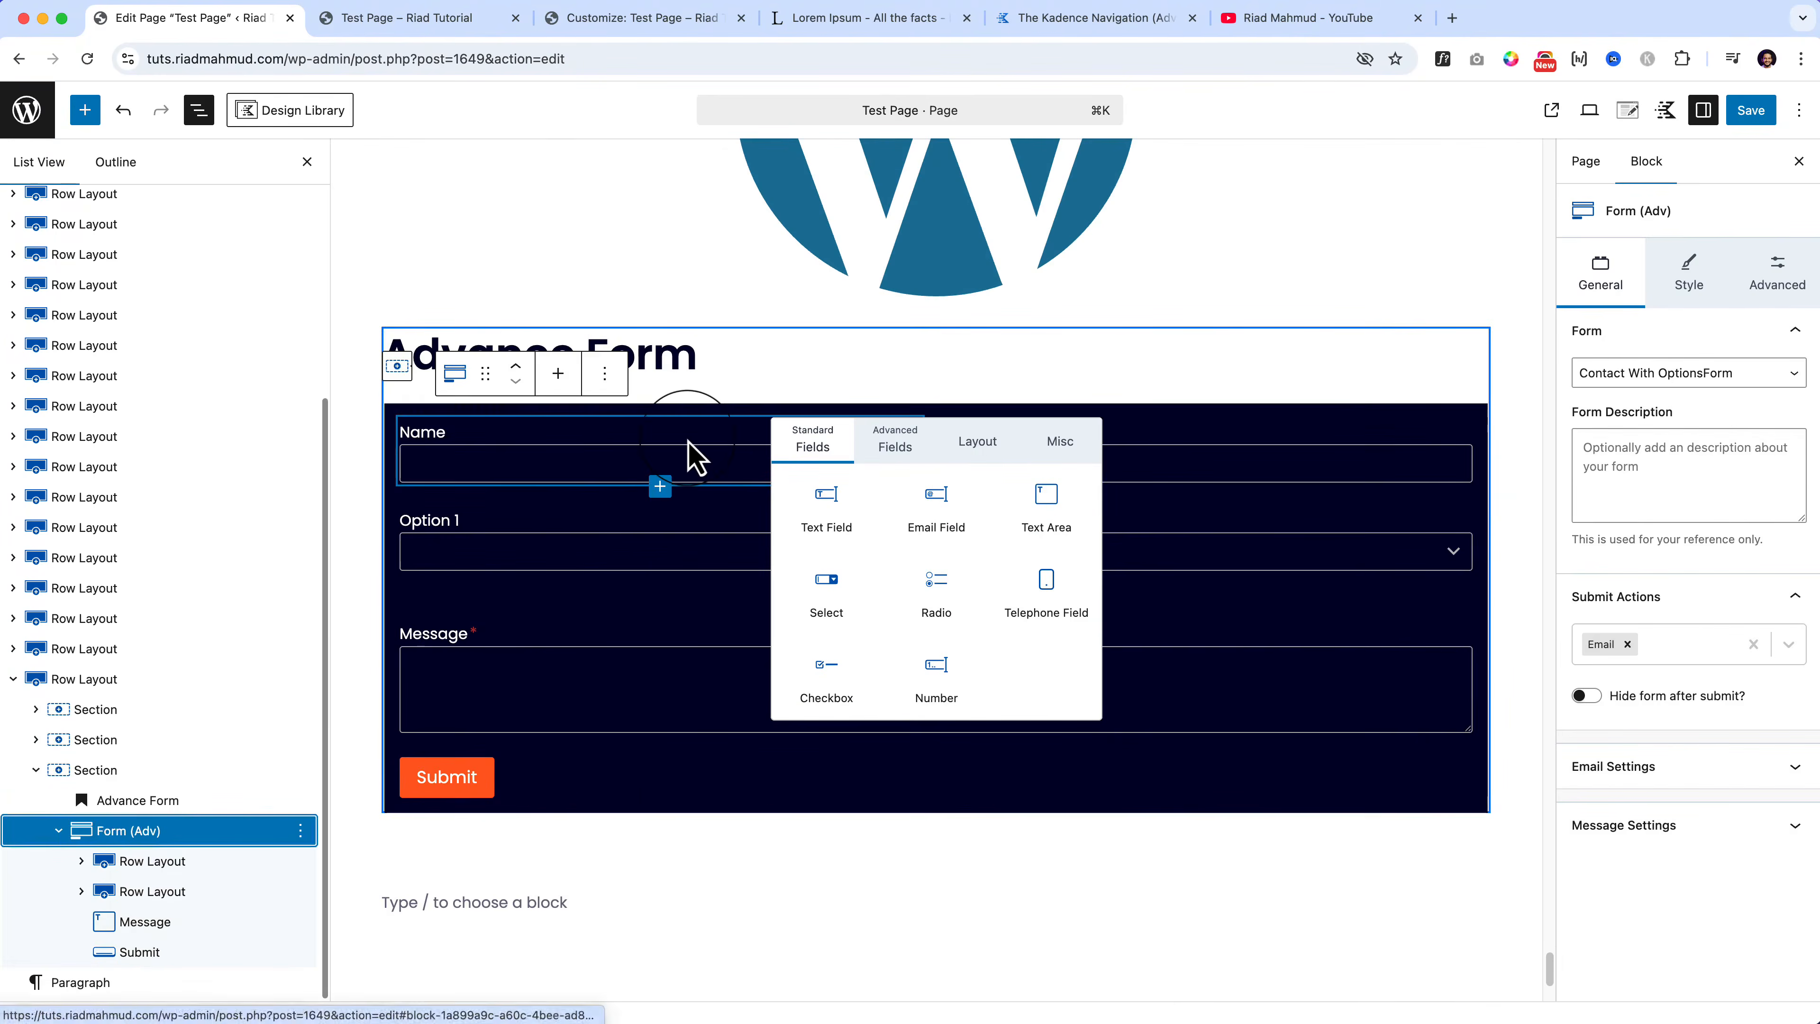
click(924, 437)
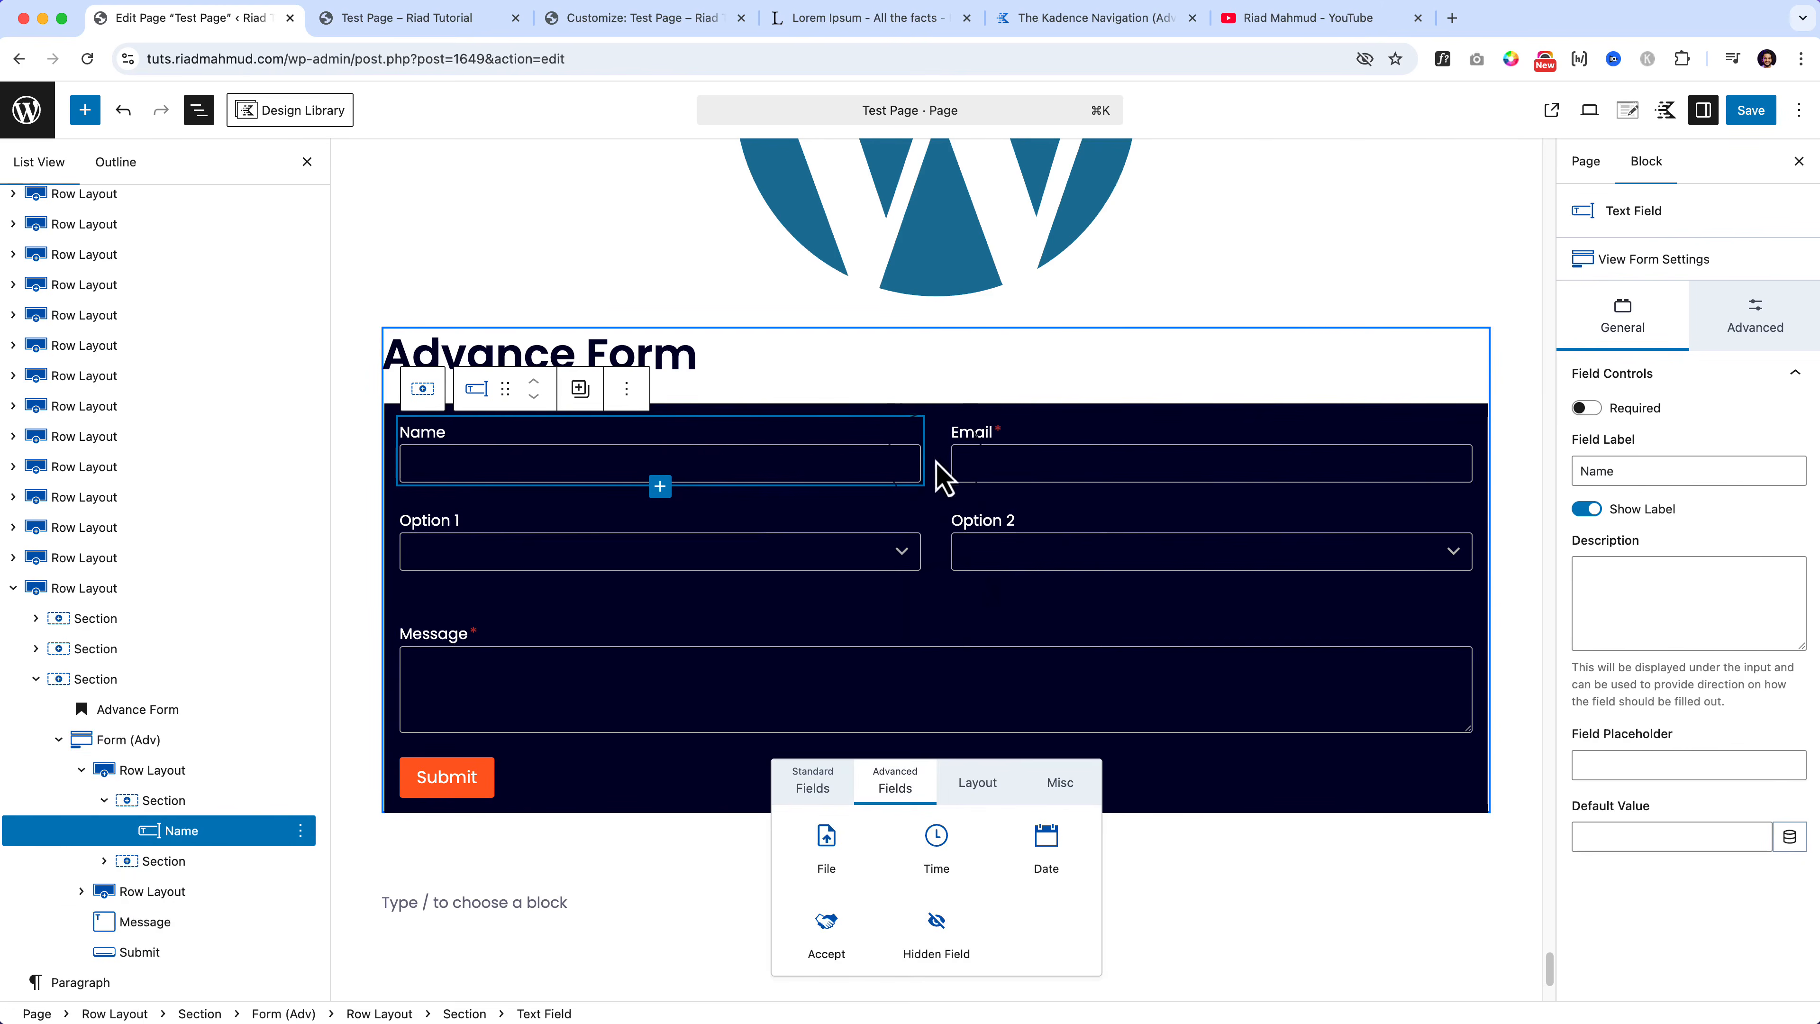
click(1000, 782)
click(1062, 784)
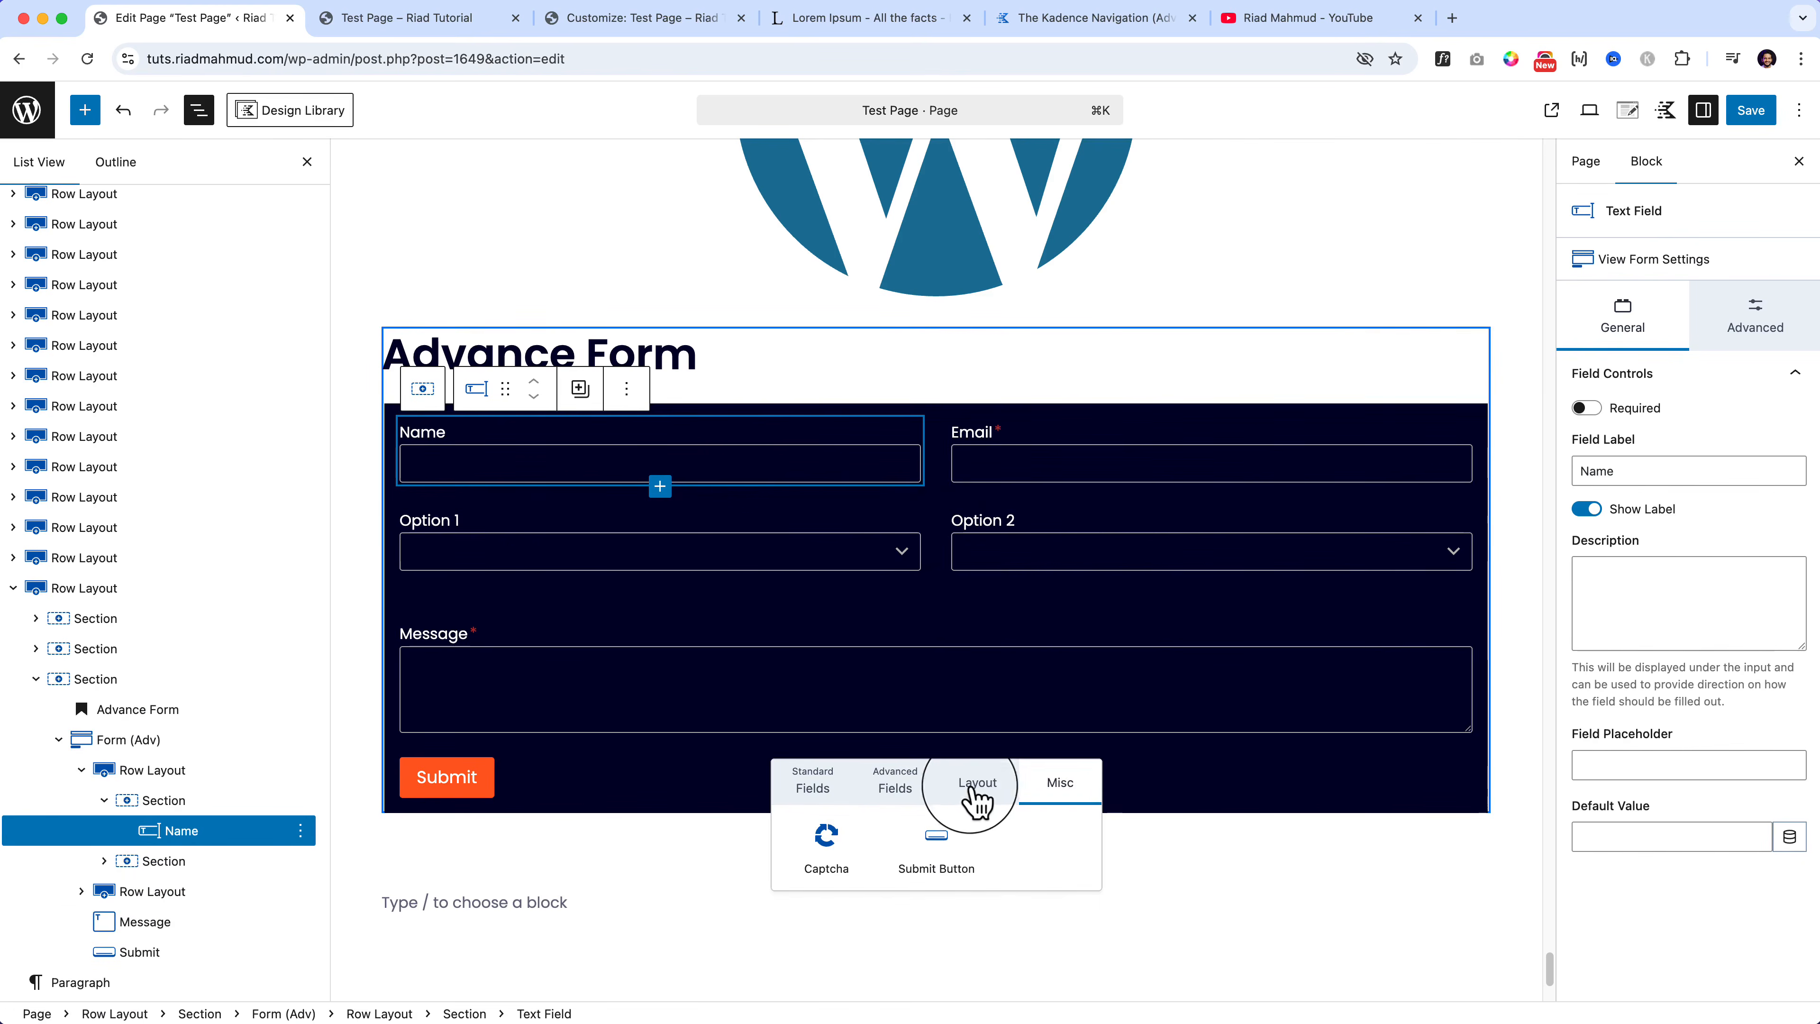
click(900, 789)
click(825, 788)
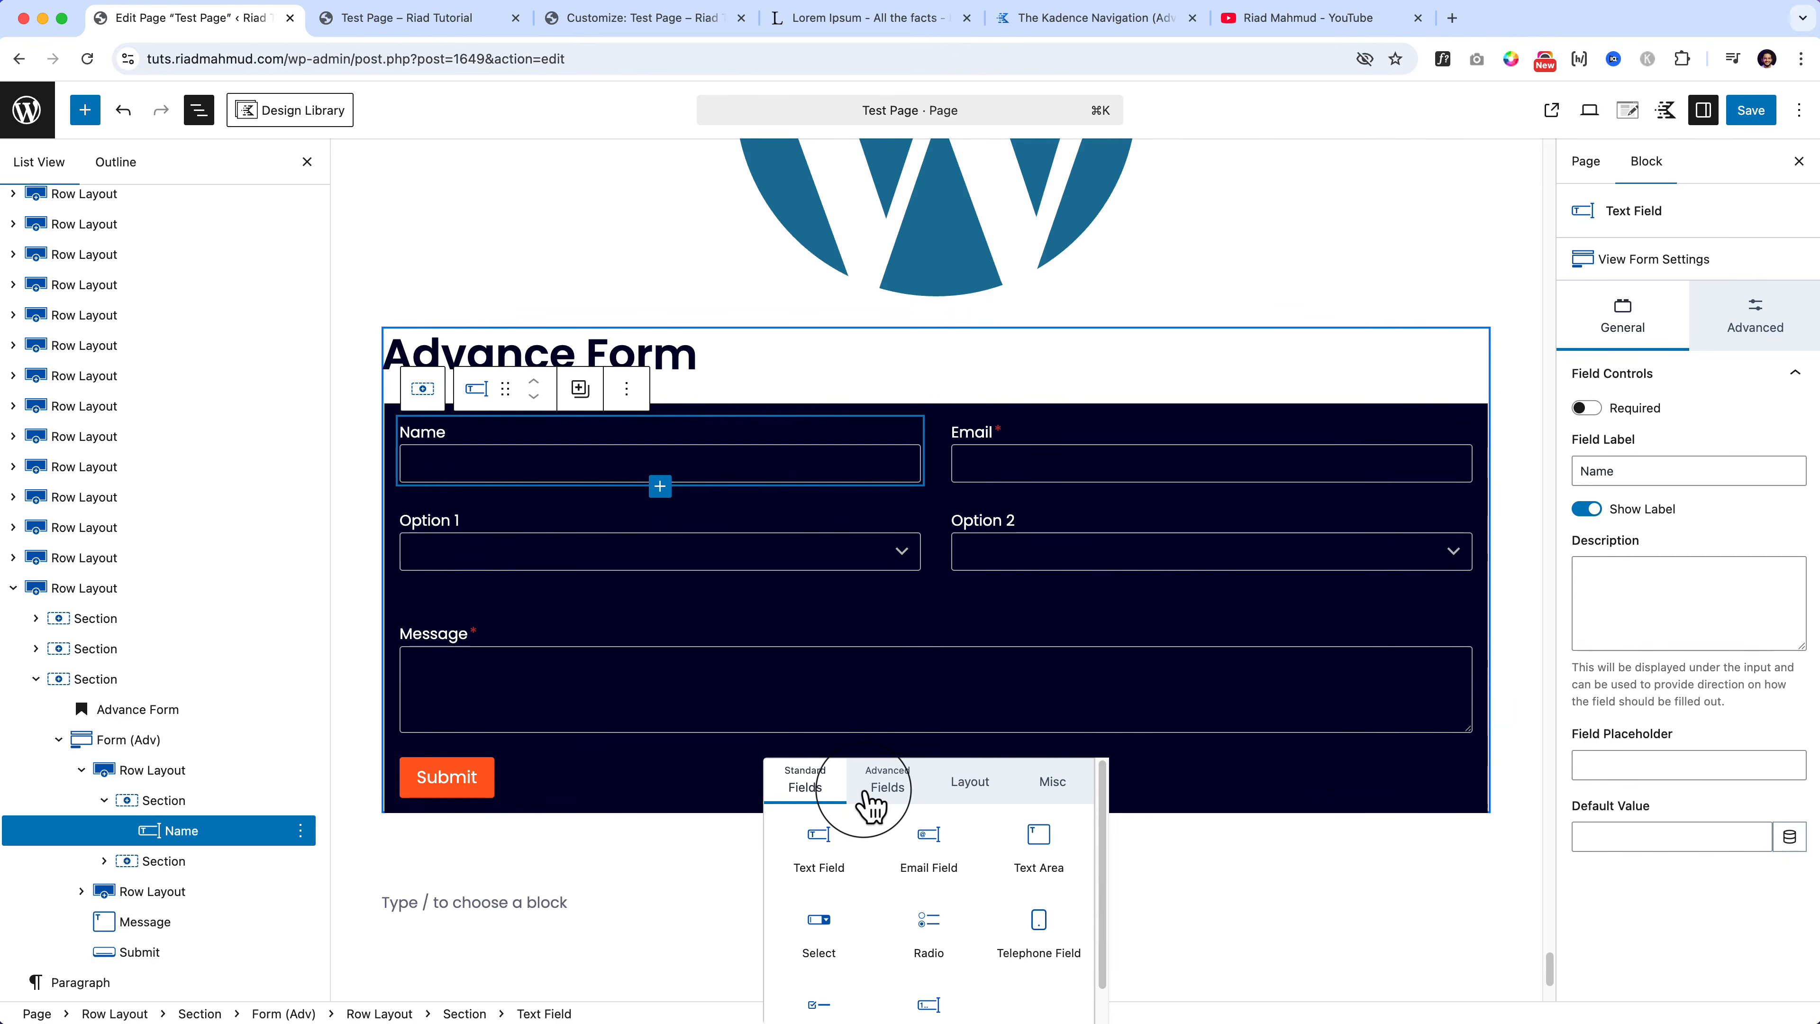
right_click(28, 97)
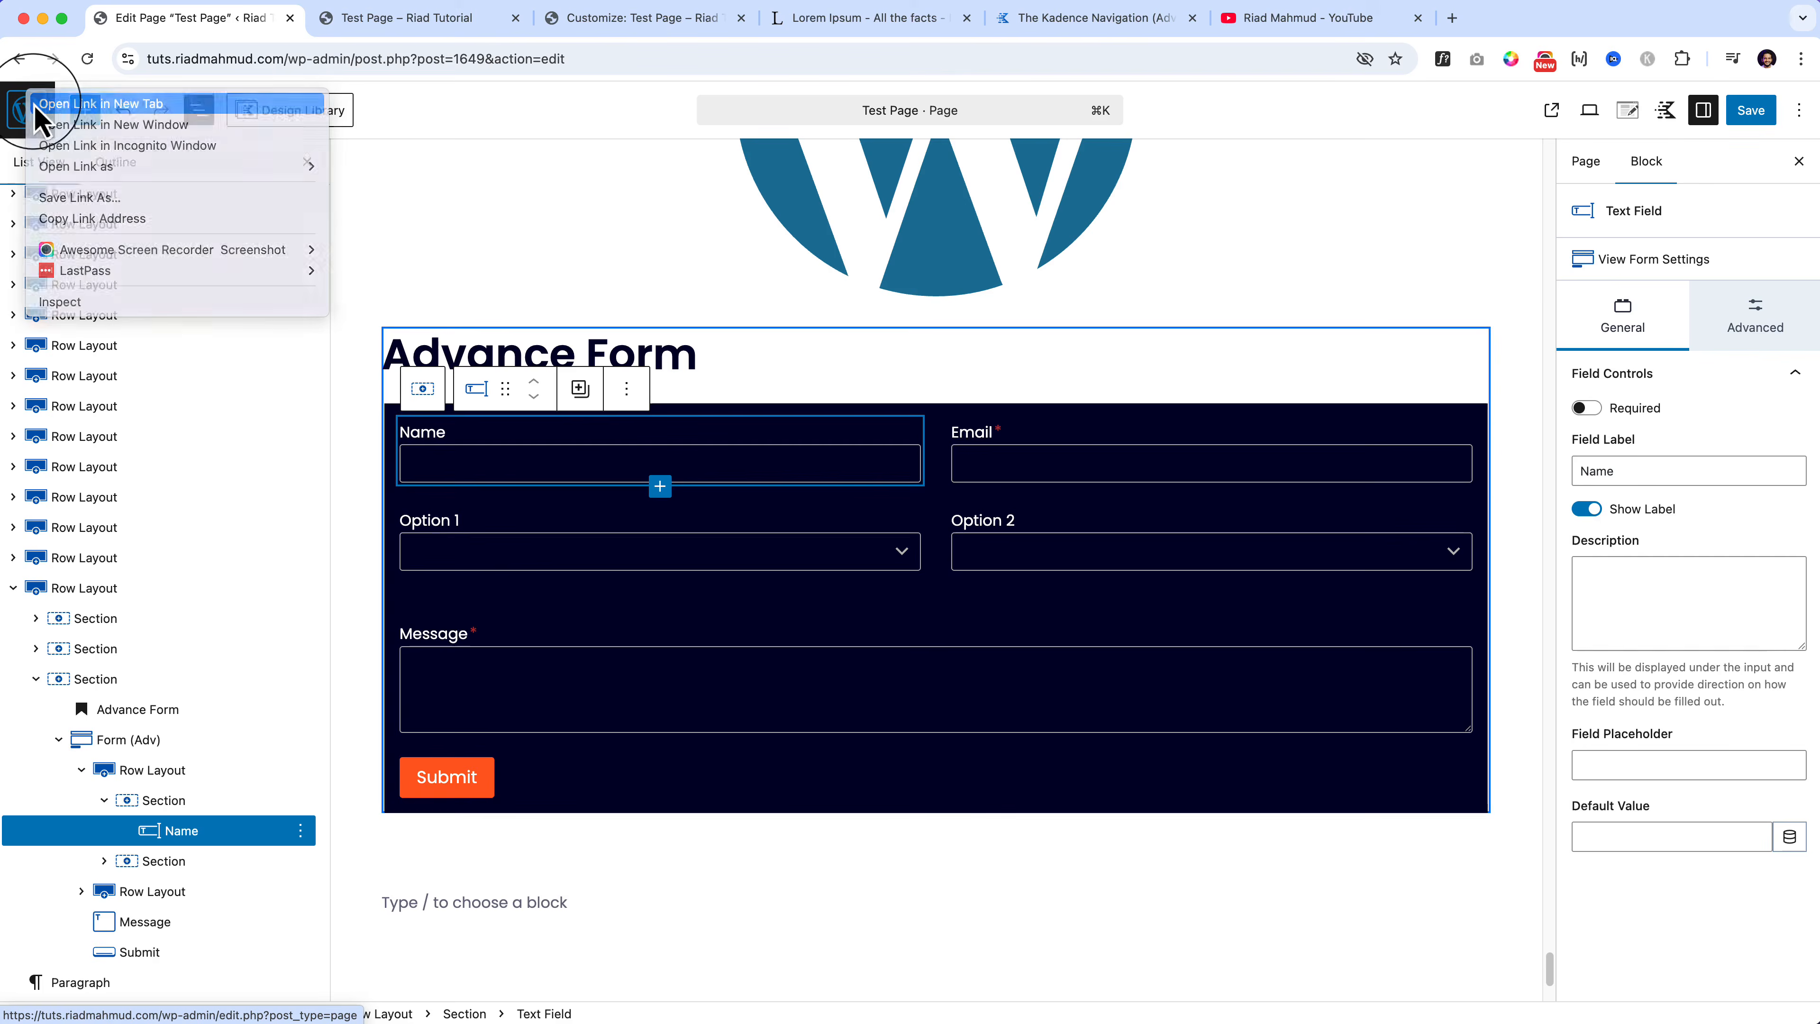
Step: Open the pages list in a new front tab and go to the Kadence Forms list
click(36, 106)
drag(423, 32, 279, 29)
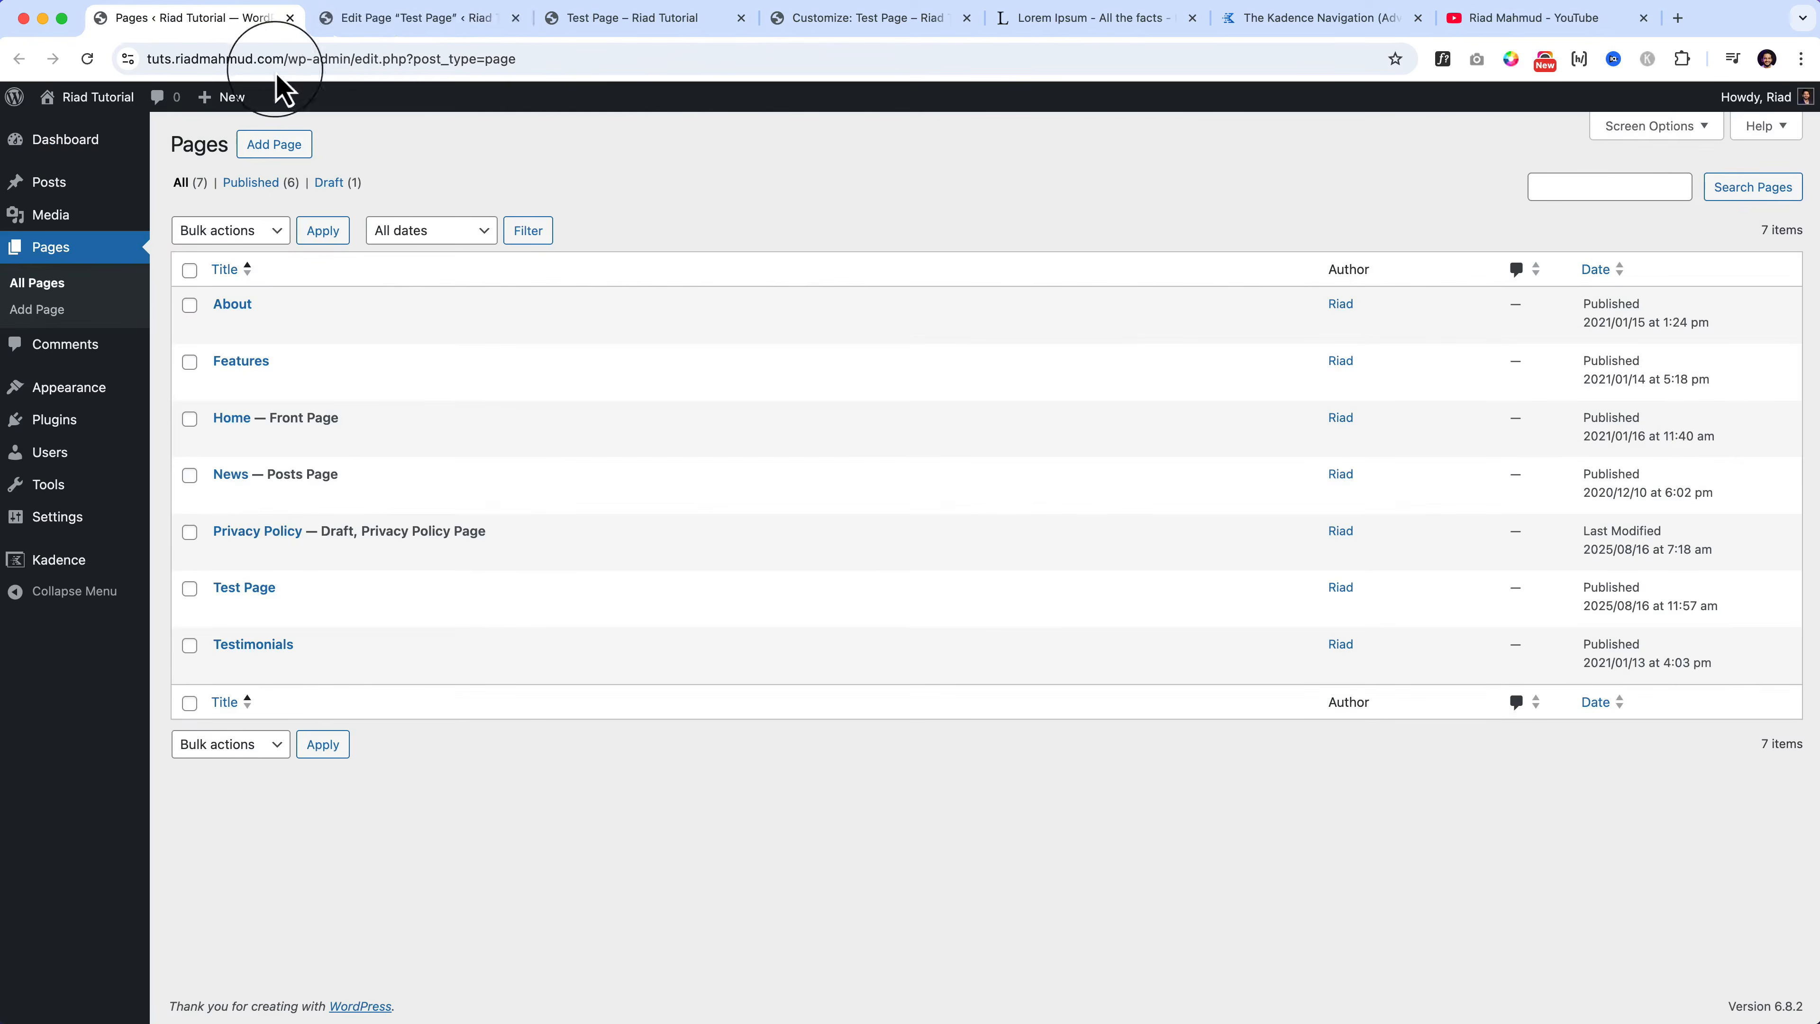
mouse_move(59, 559)
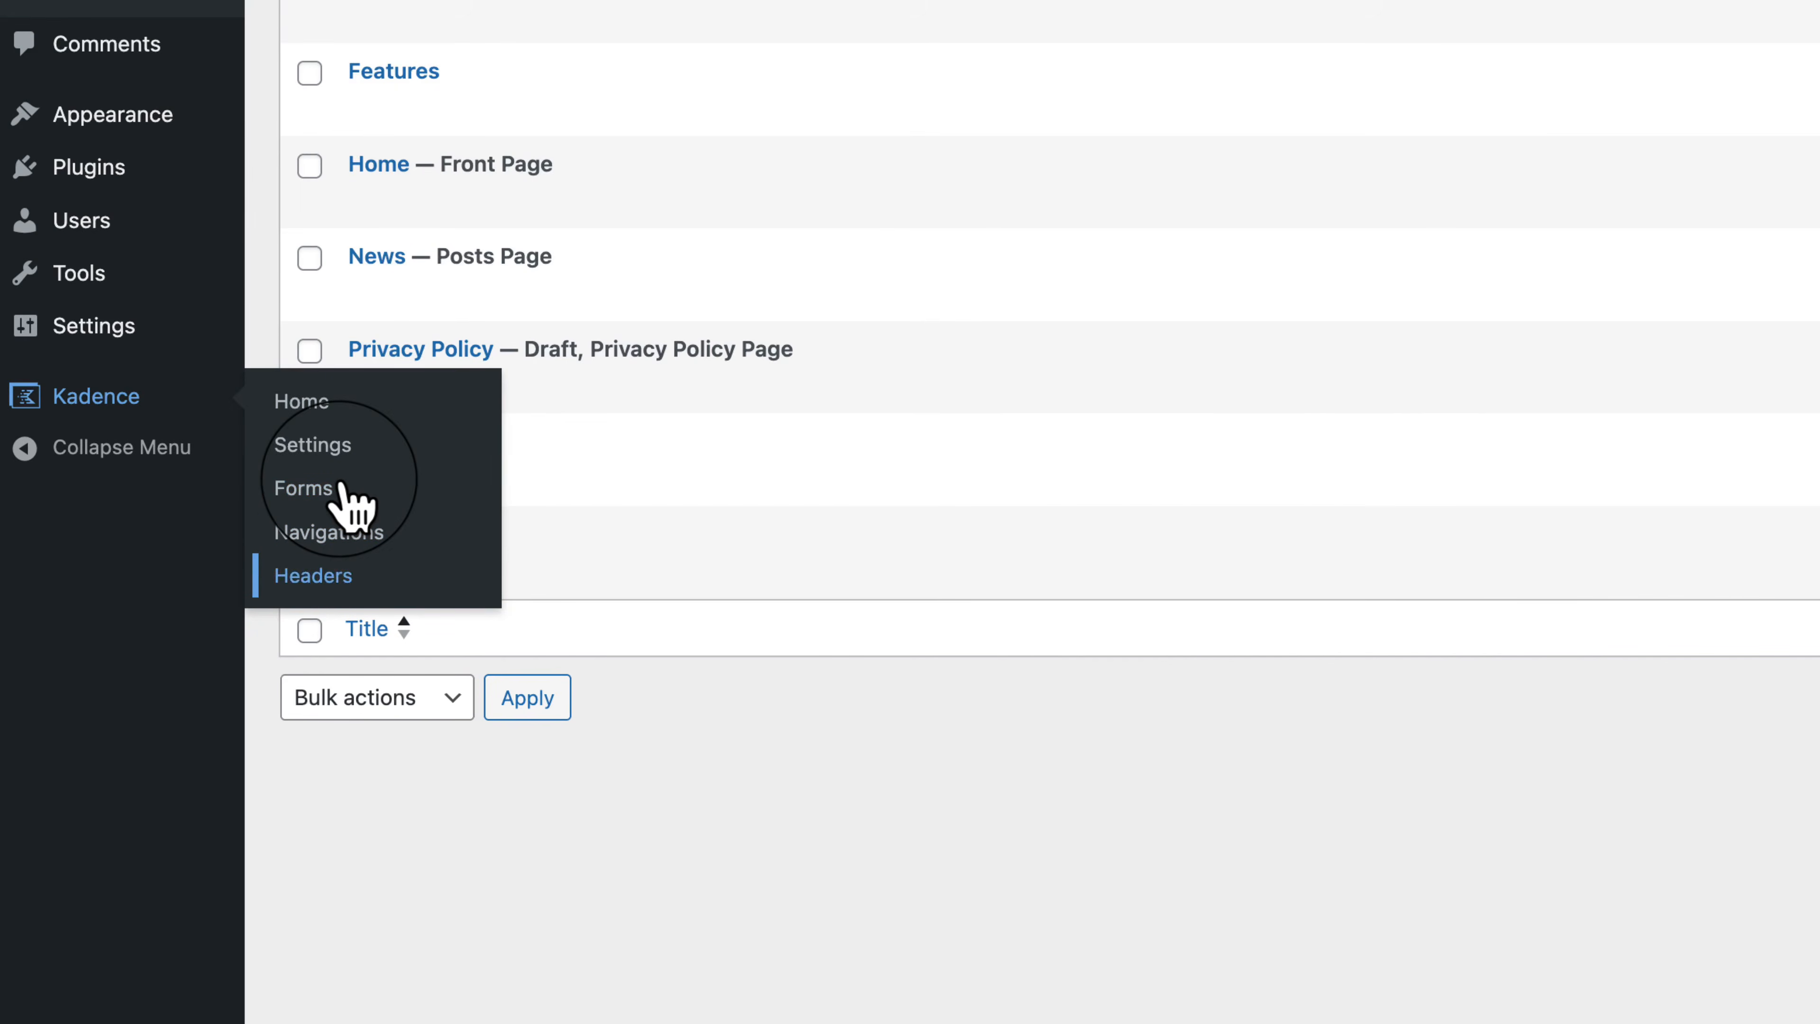
click(341, 490)
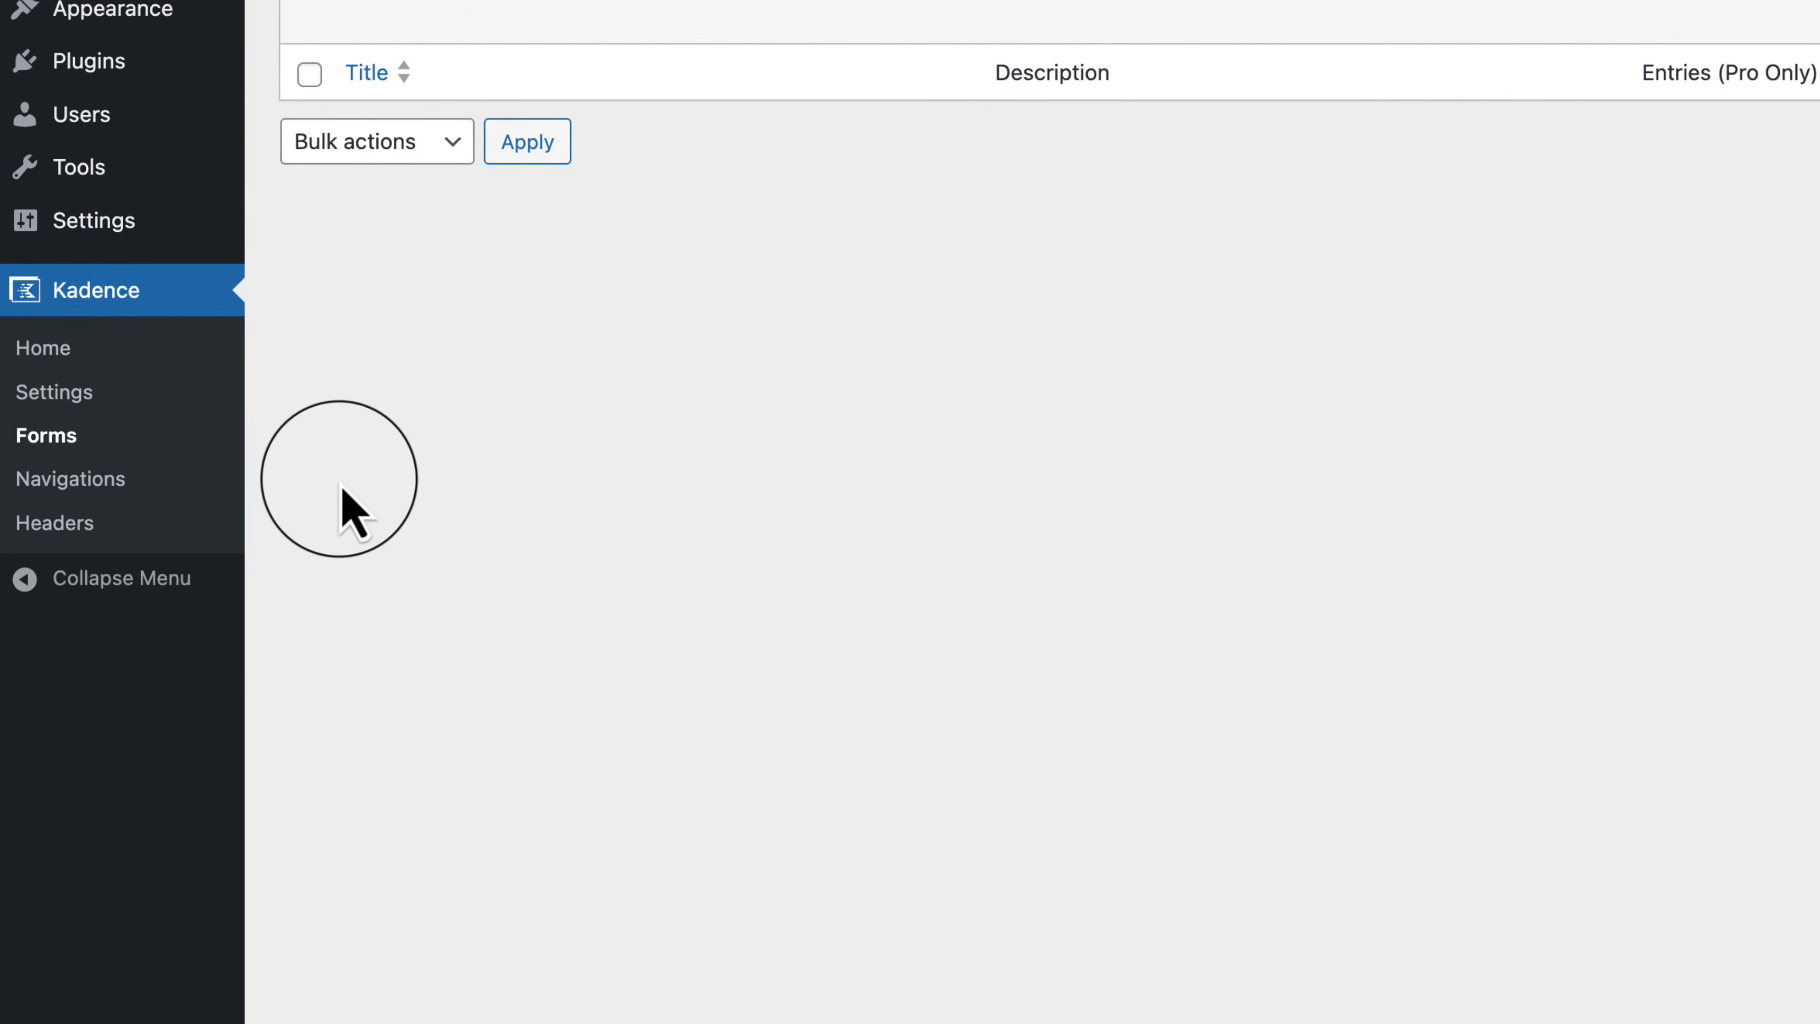
click(114, 488)
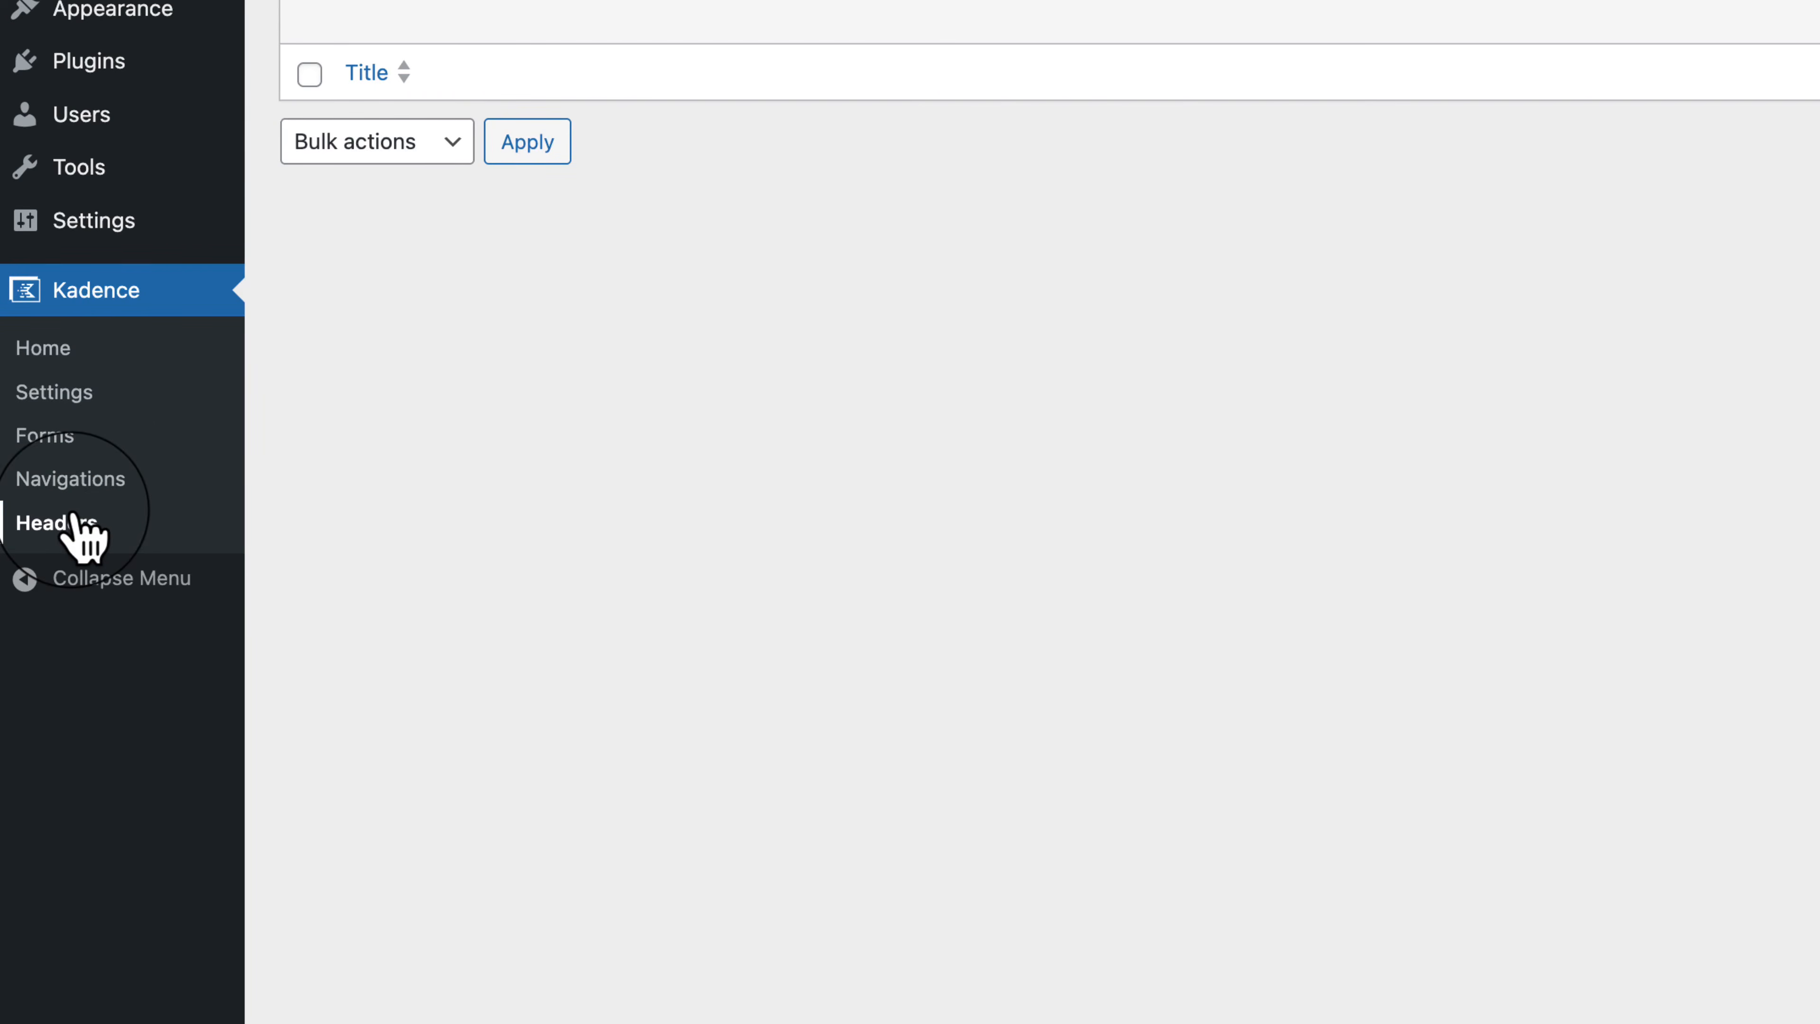
click(62, 450)
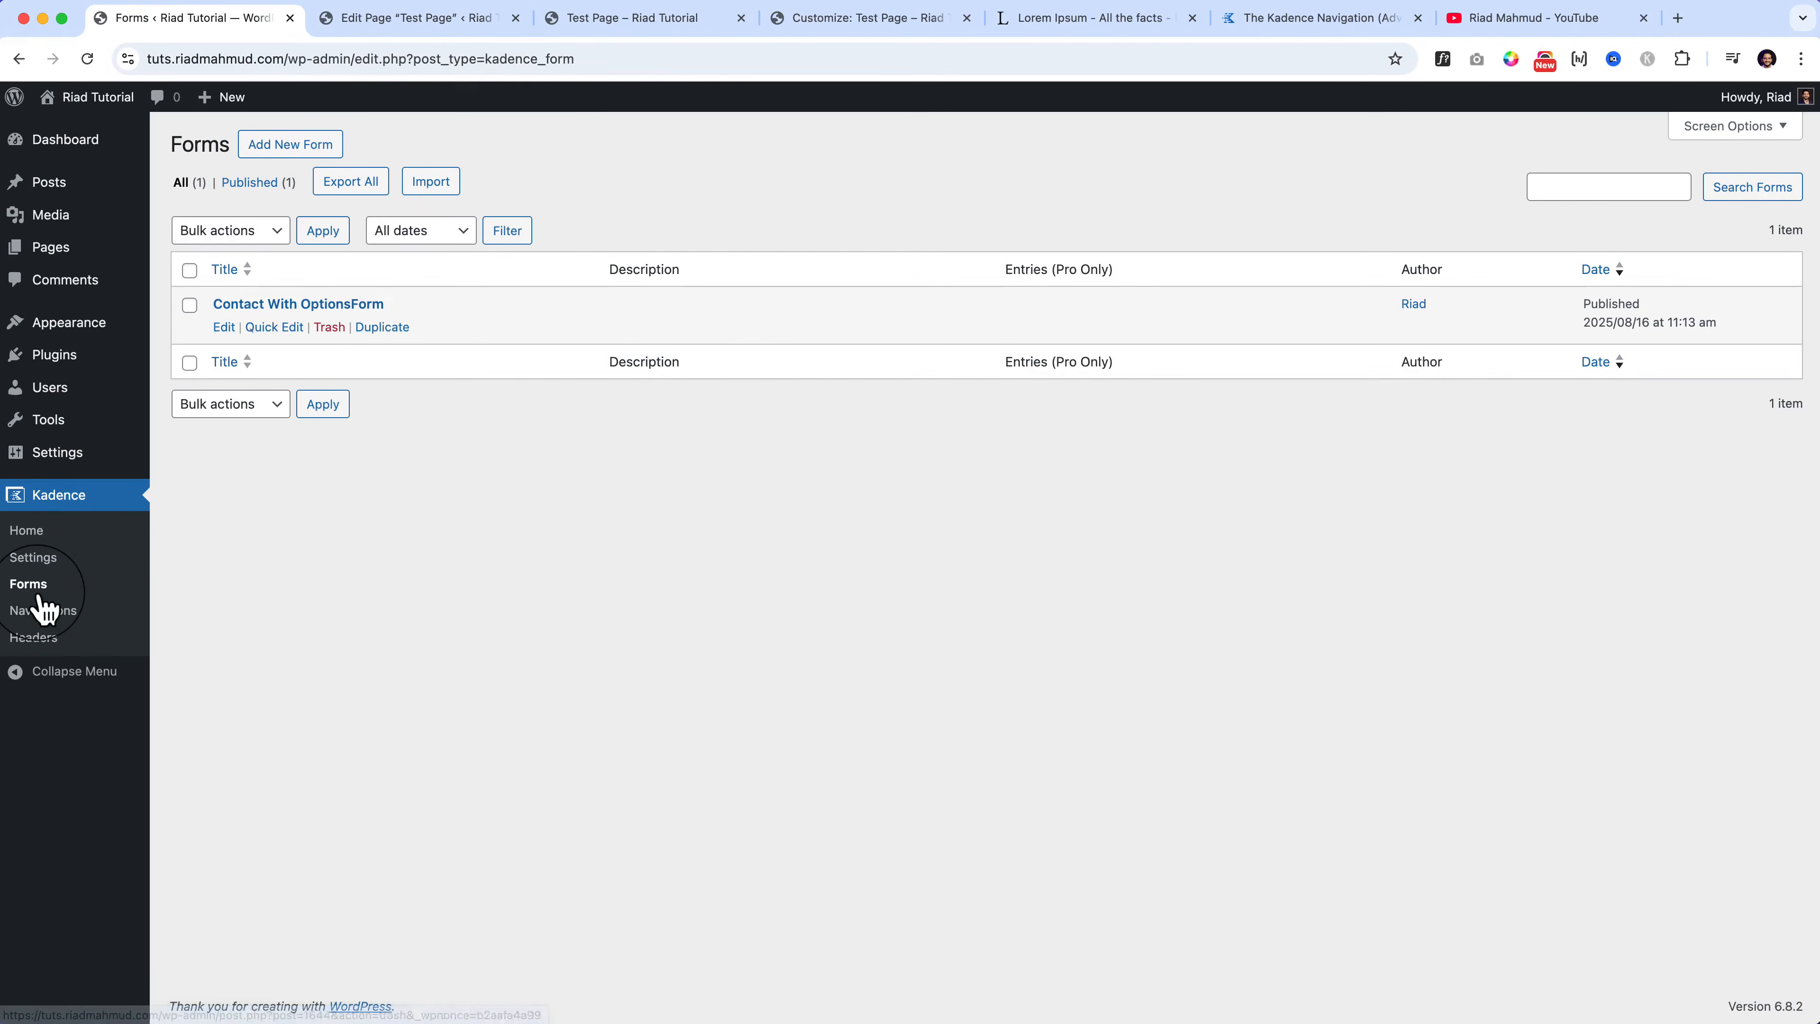
Step: Back in the Test Page editor, select the Form (Adv), Option 1 and Message blocks
click(439, 20)
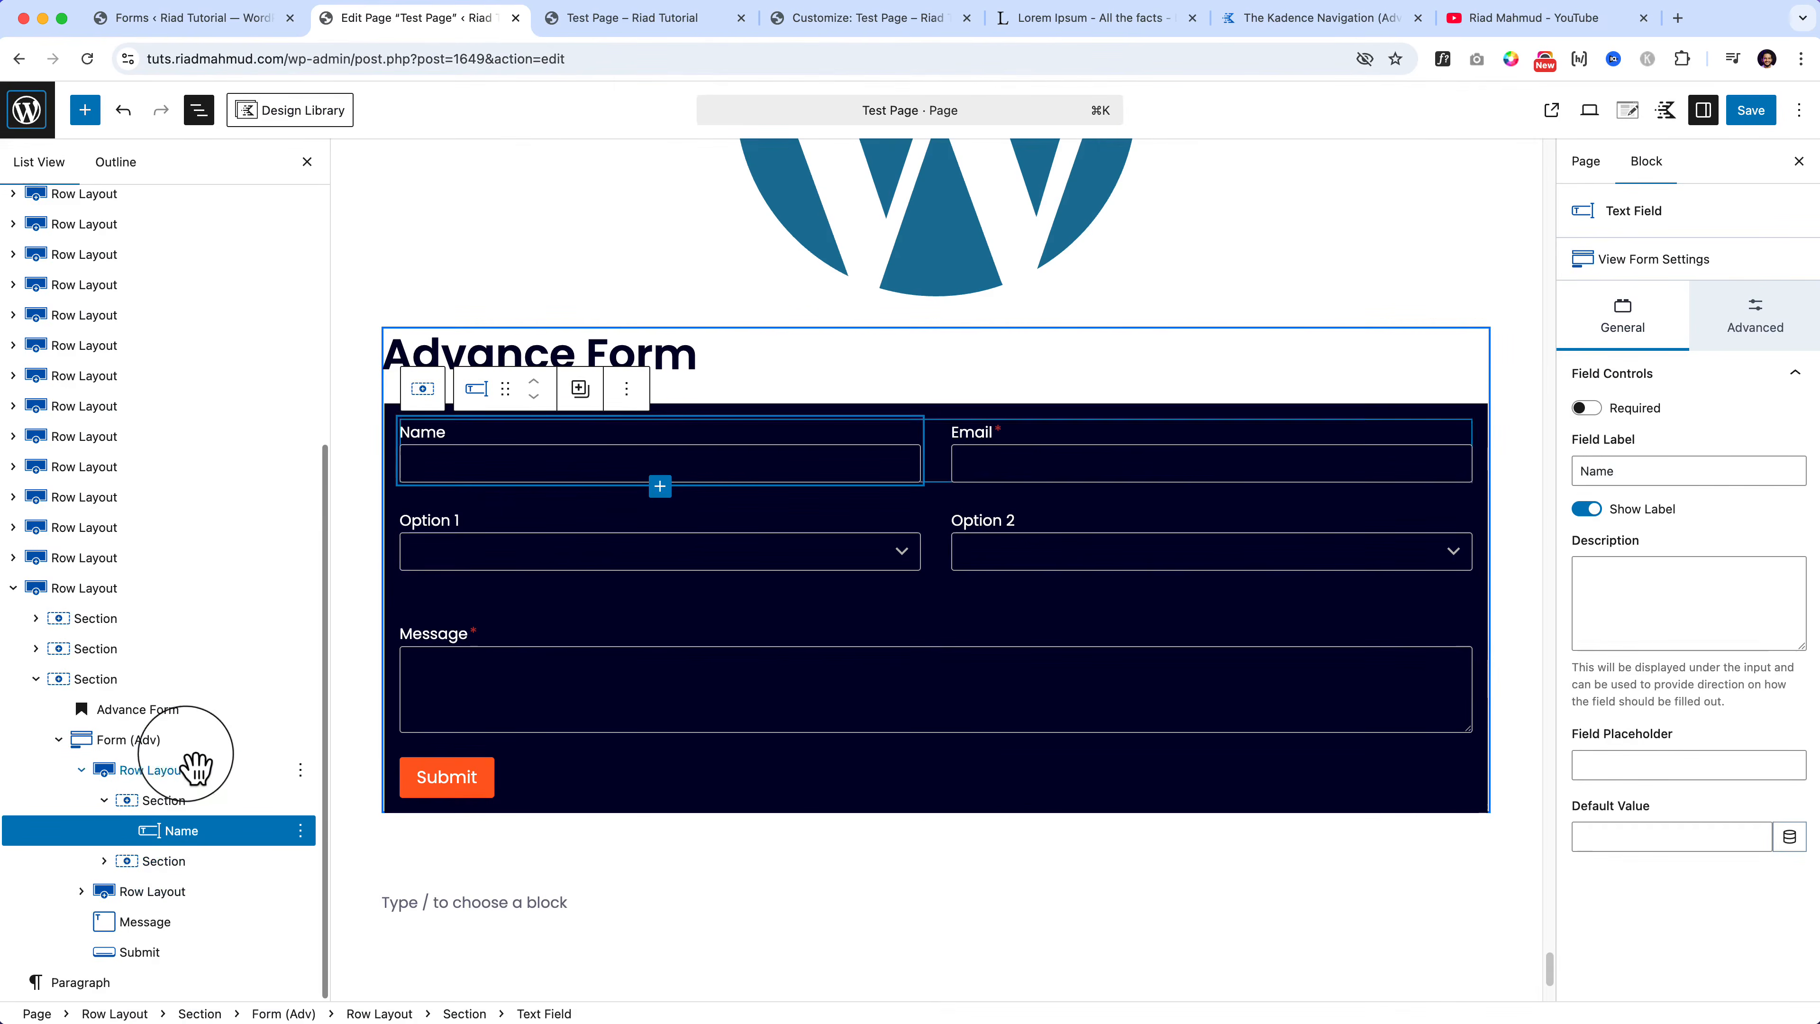
click(188, 749)
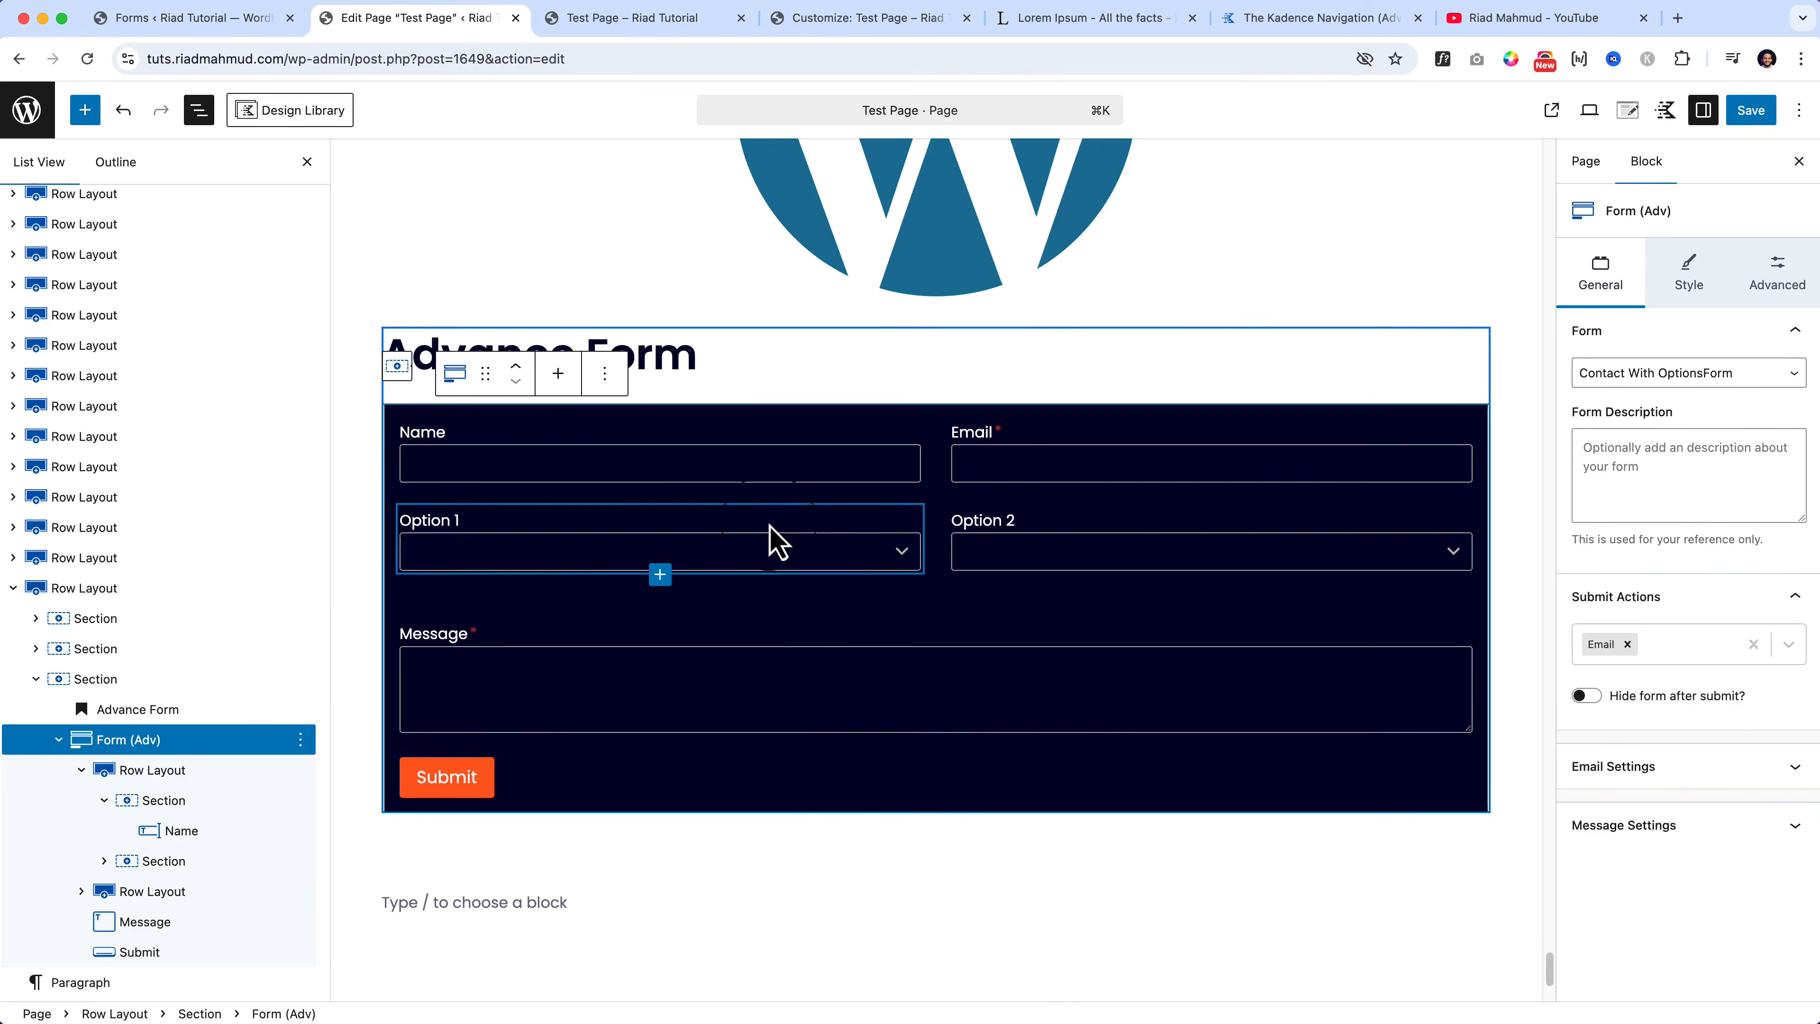
click(799, 551)
click(974, 670)
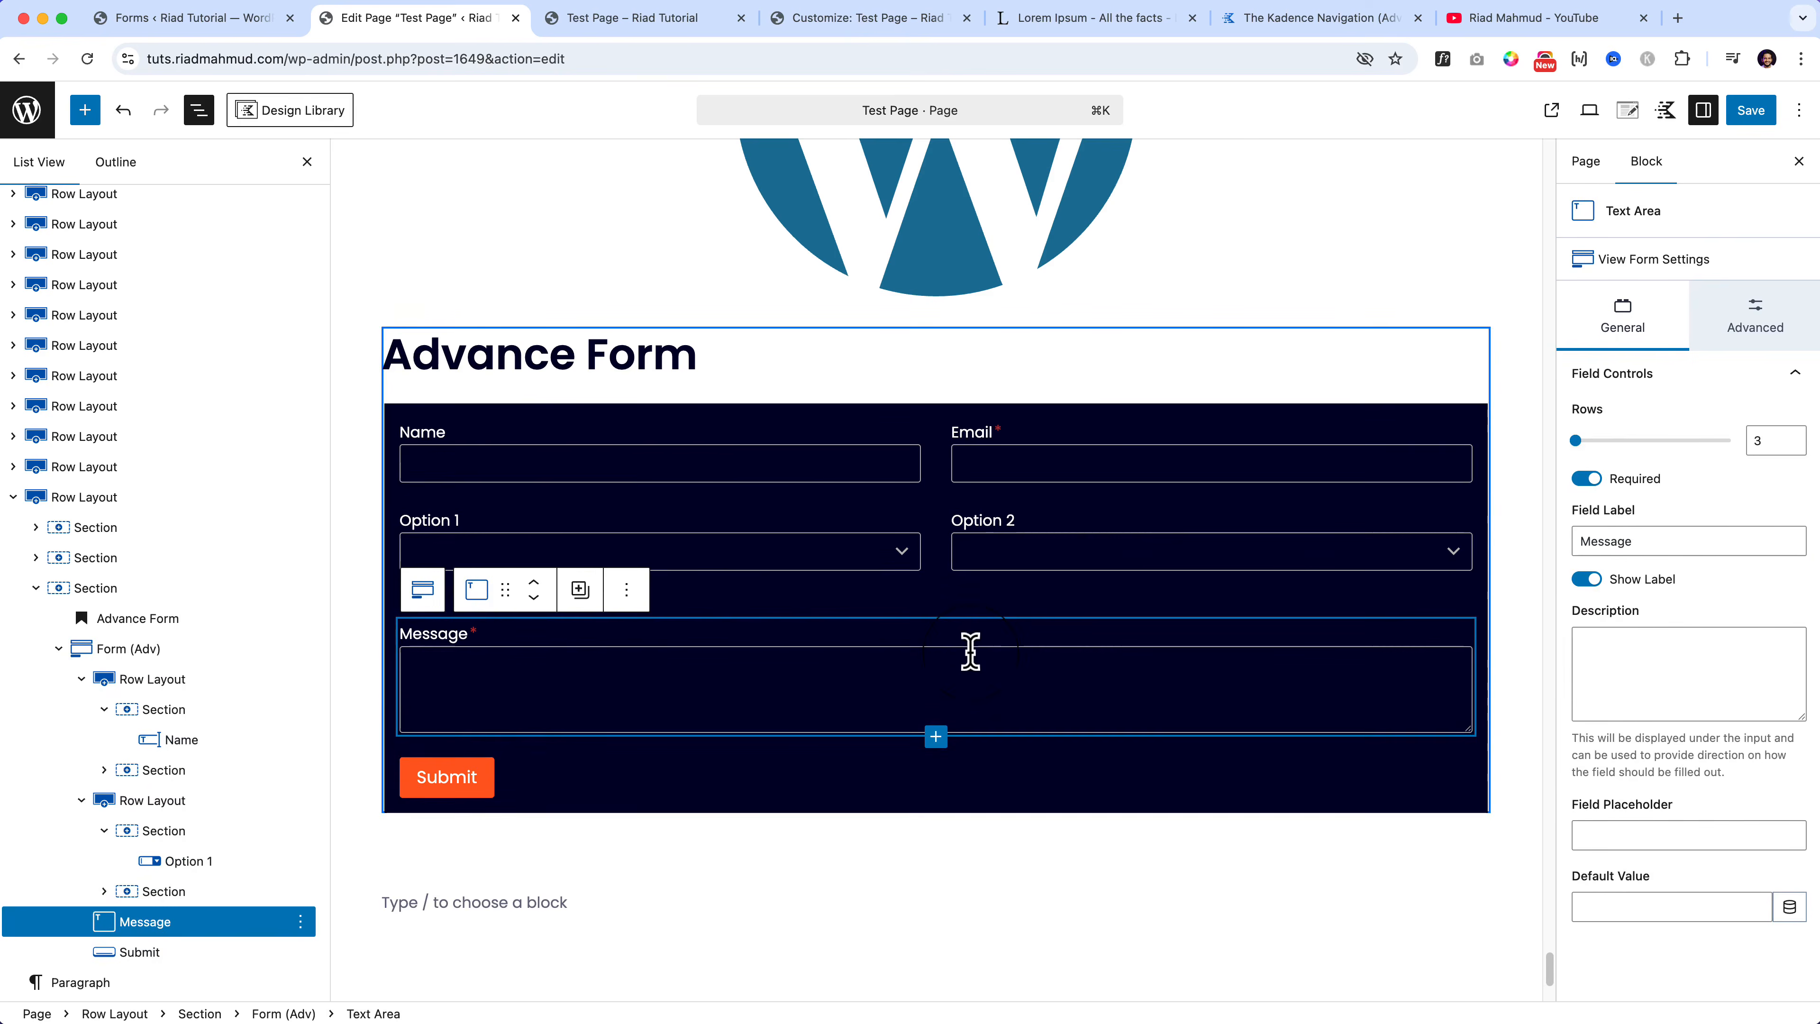
click(190, 650)
Step: Browse the Advanced, Layout and Misc field types after Message, returning to Standard Fields
click(936, 737)
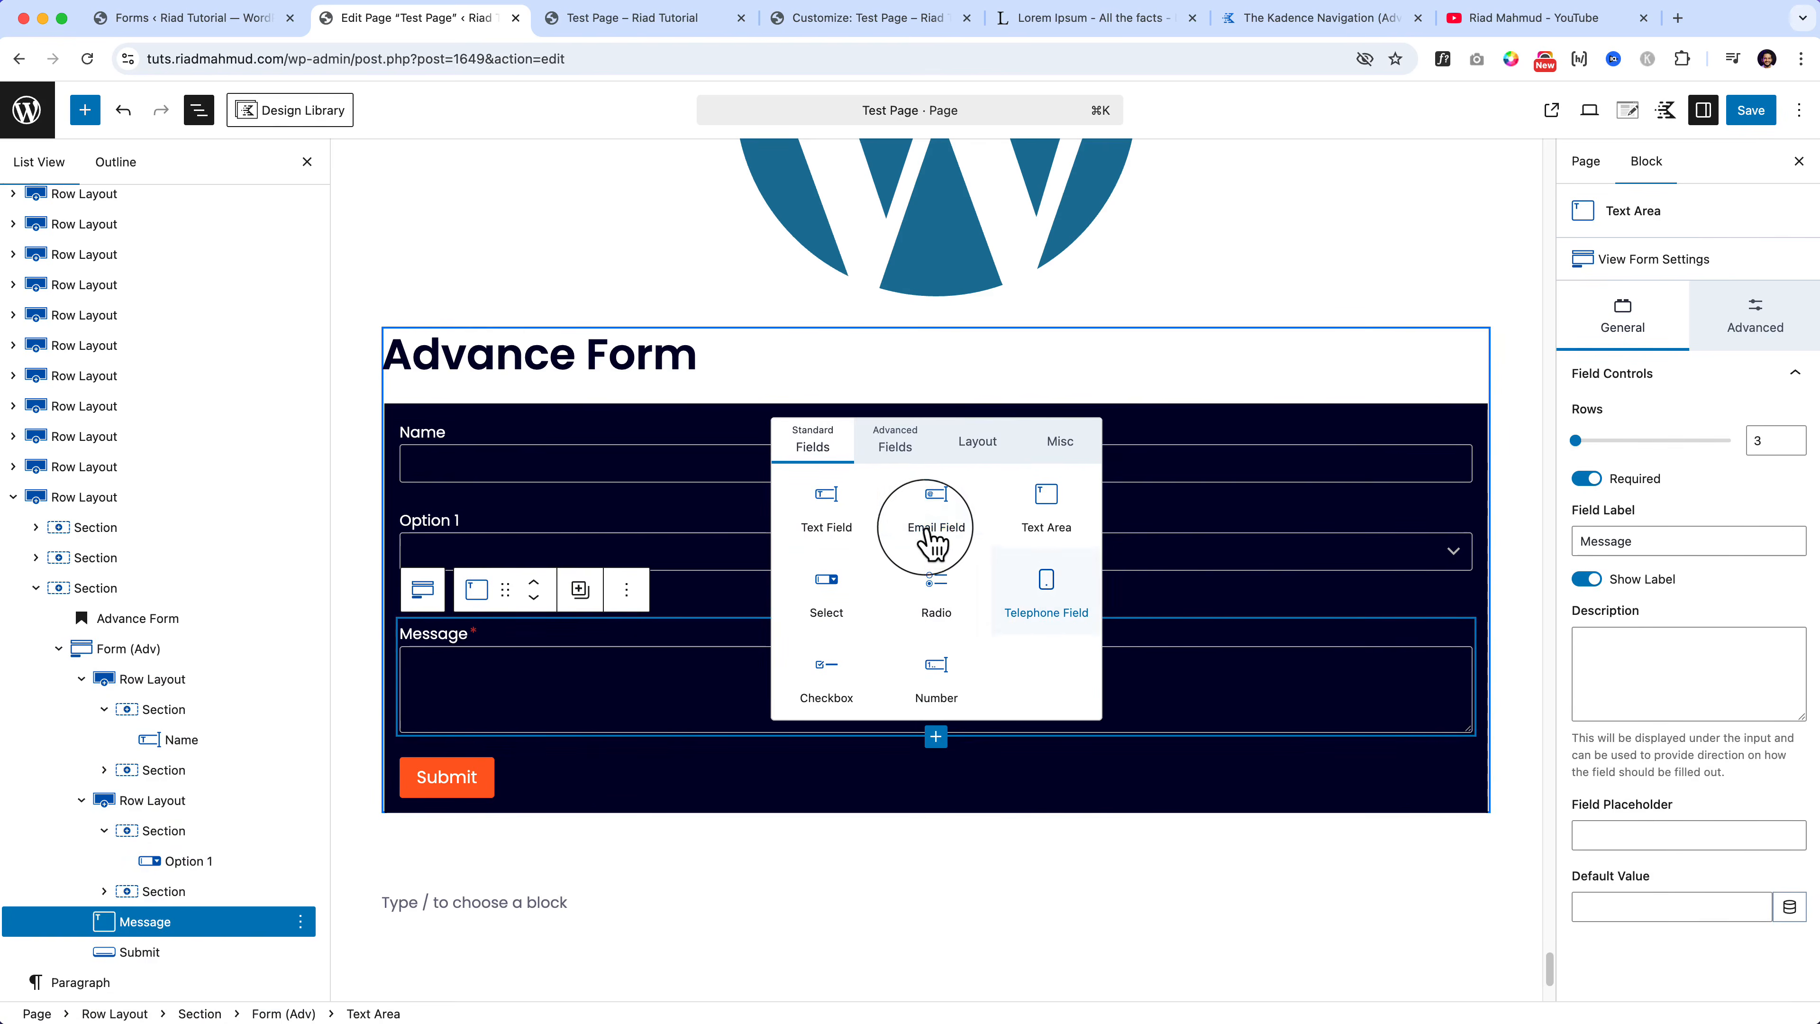
click(910, 439)
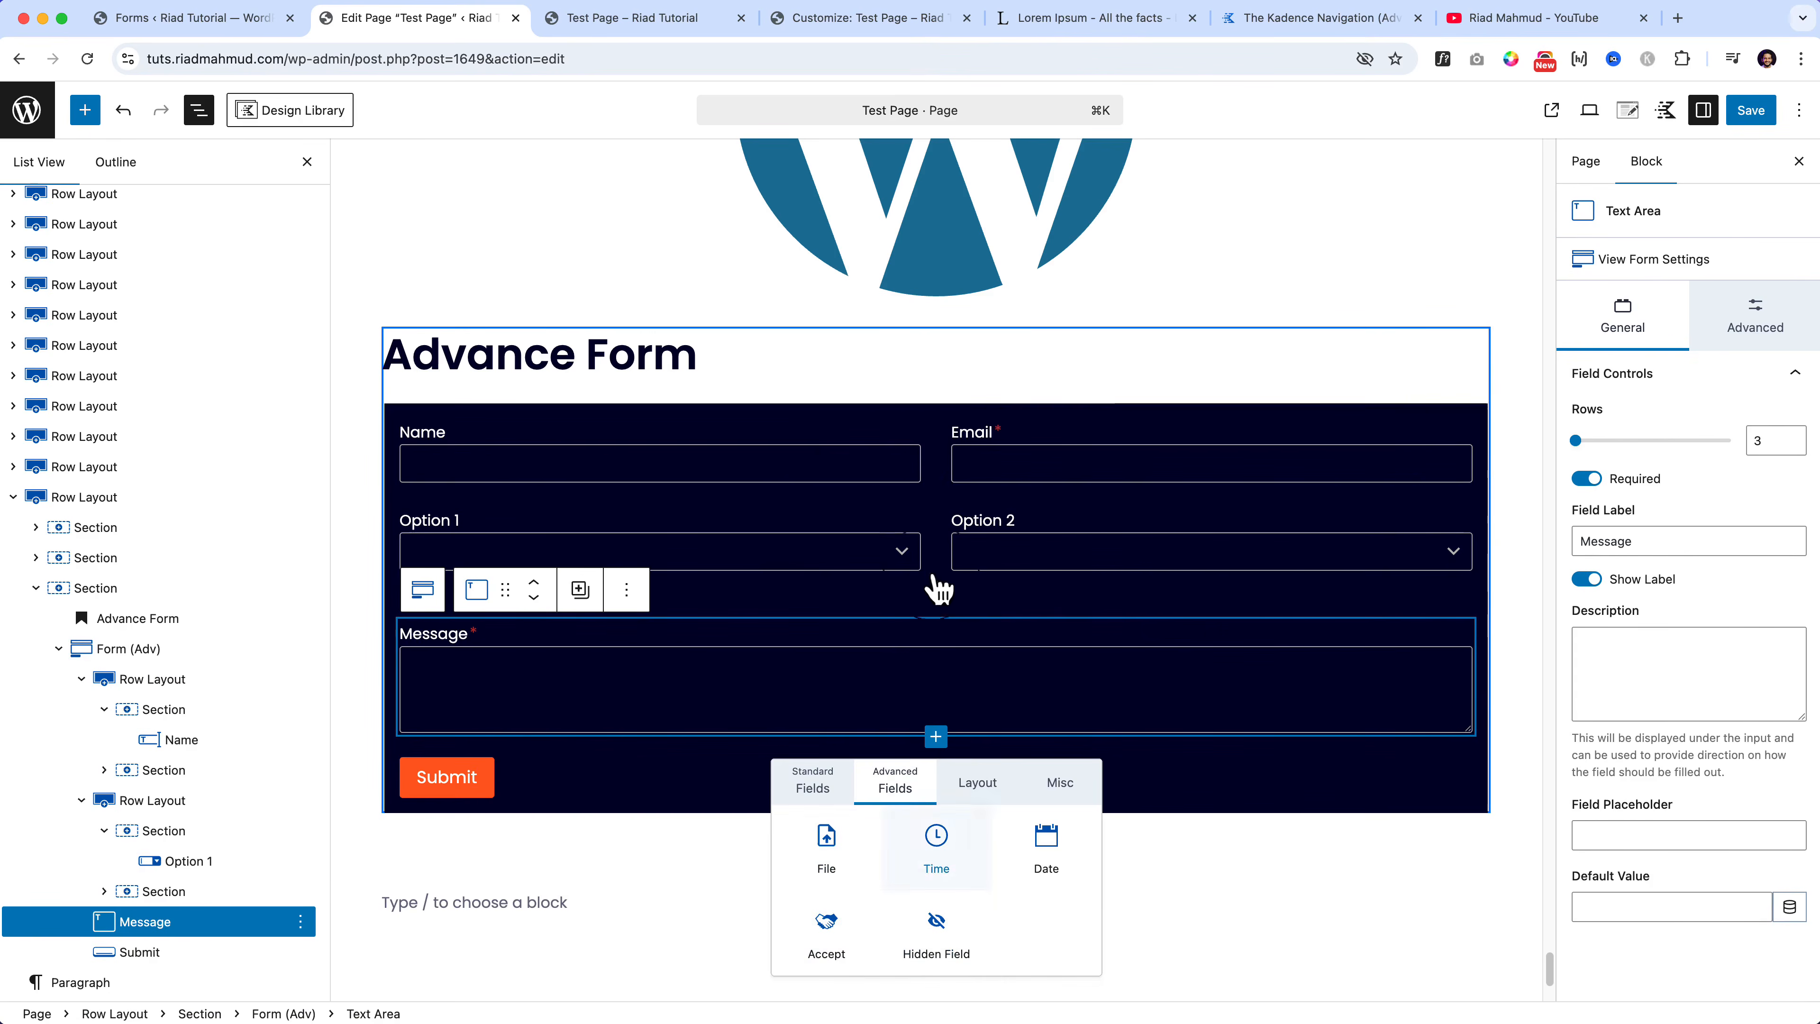
click(975, 795)
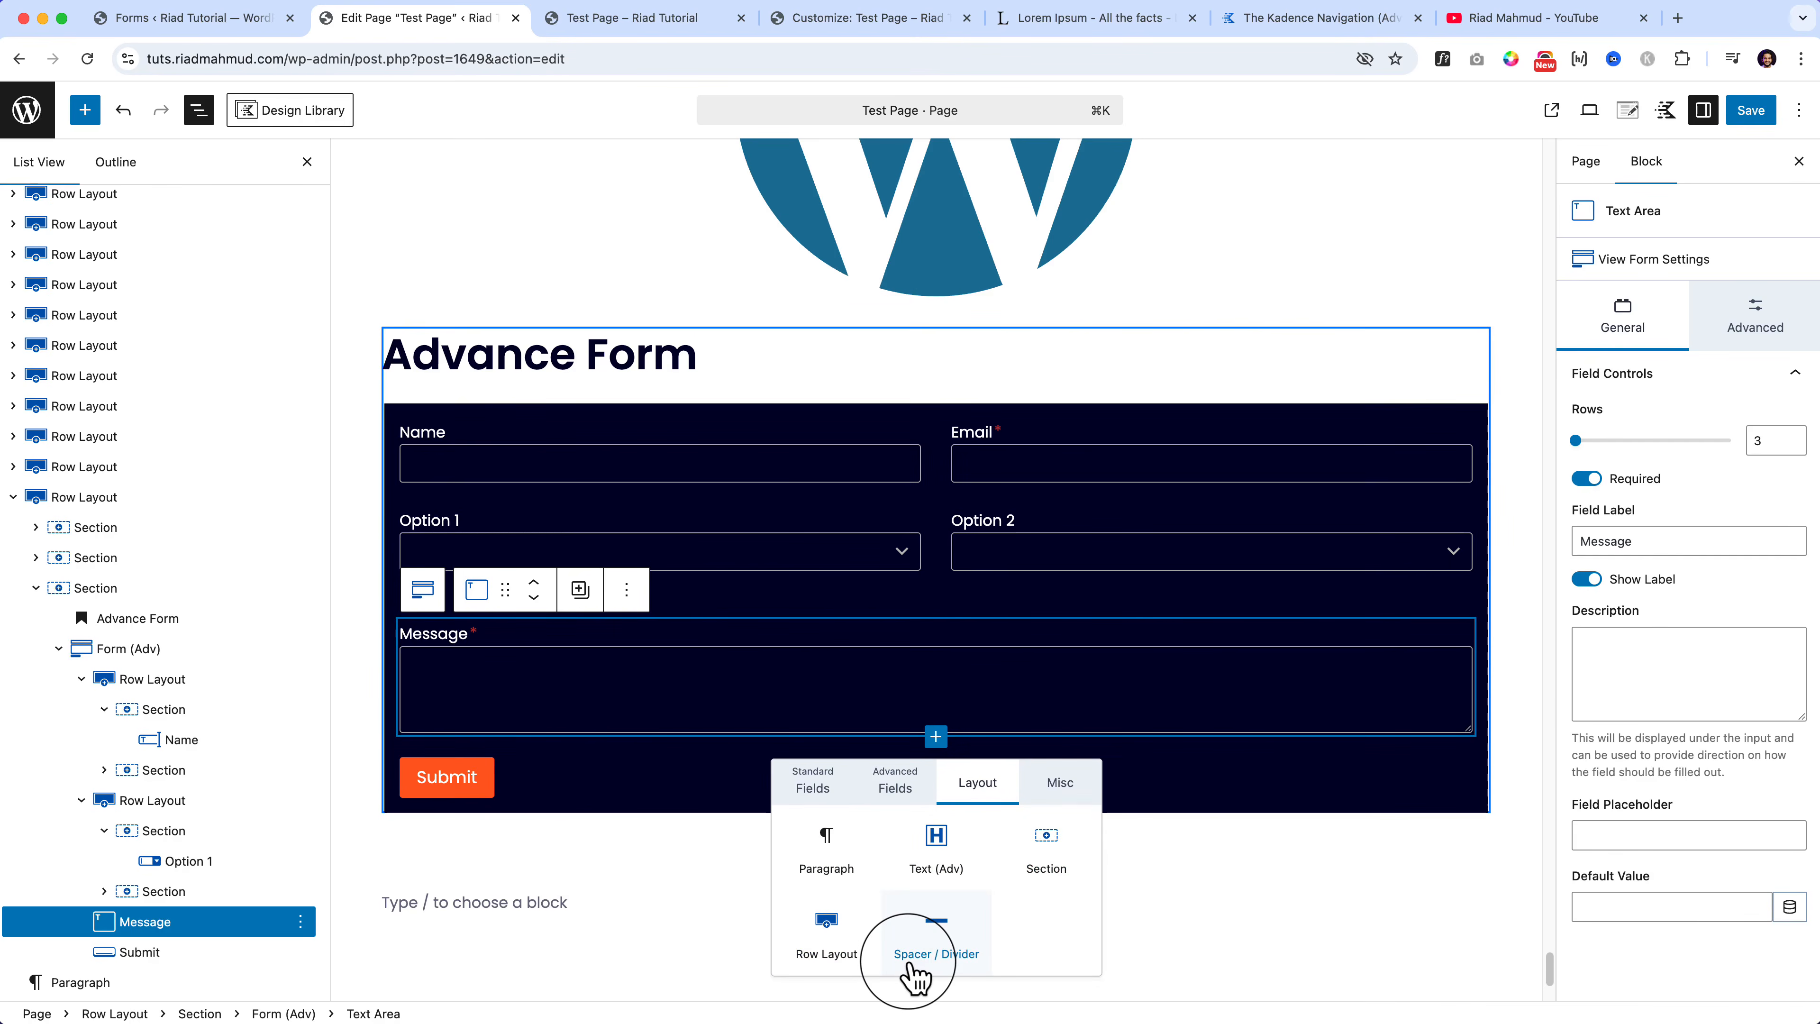
click(1073, 793)
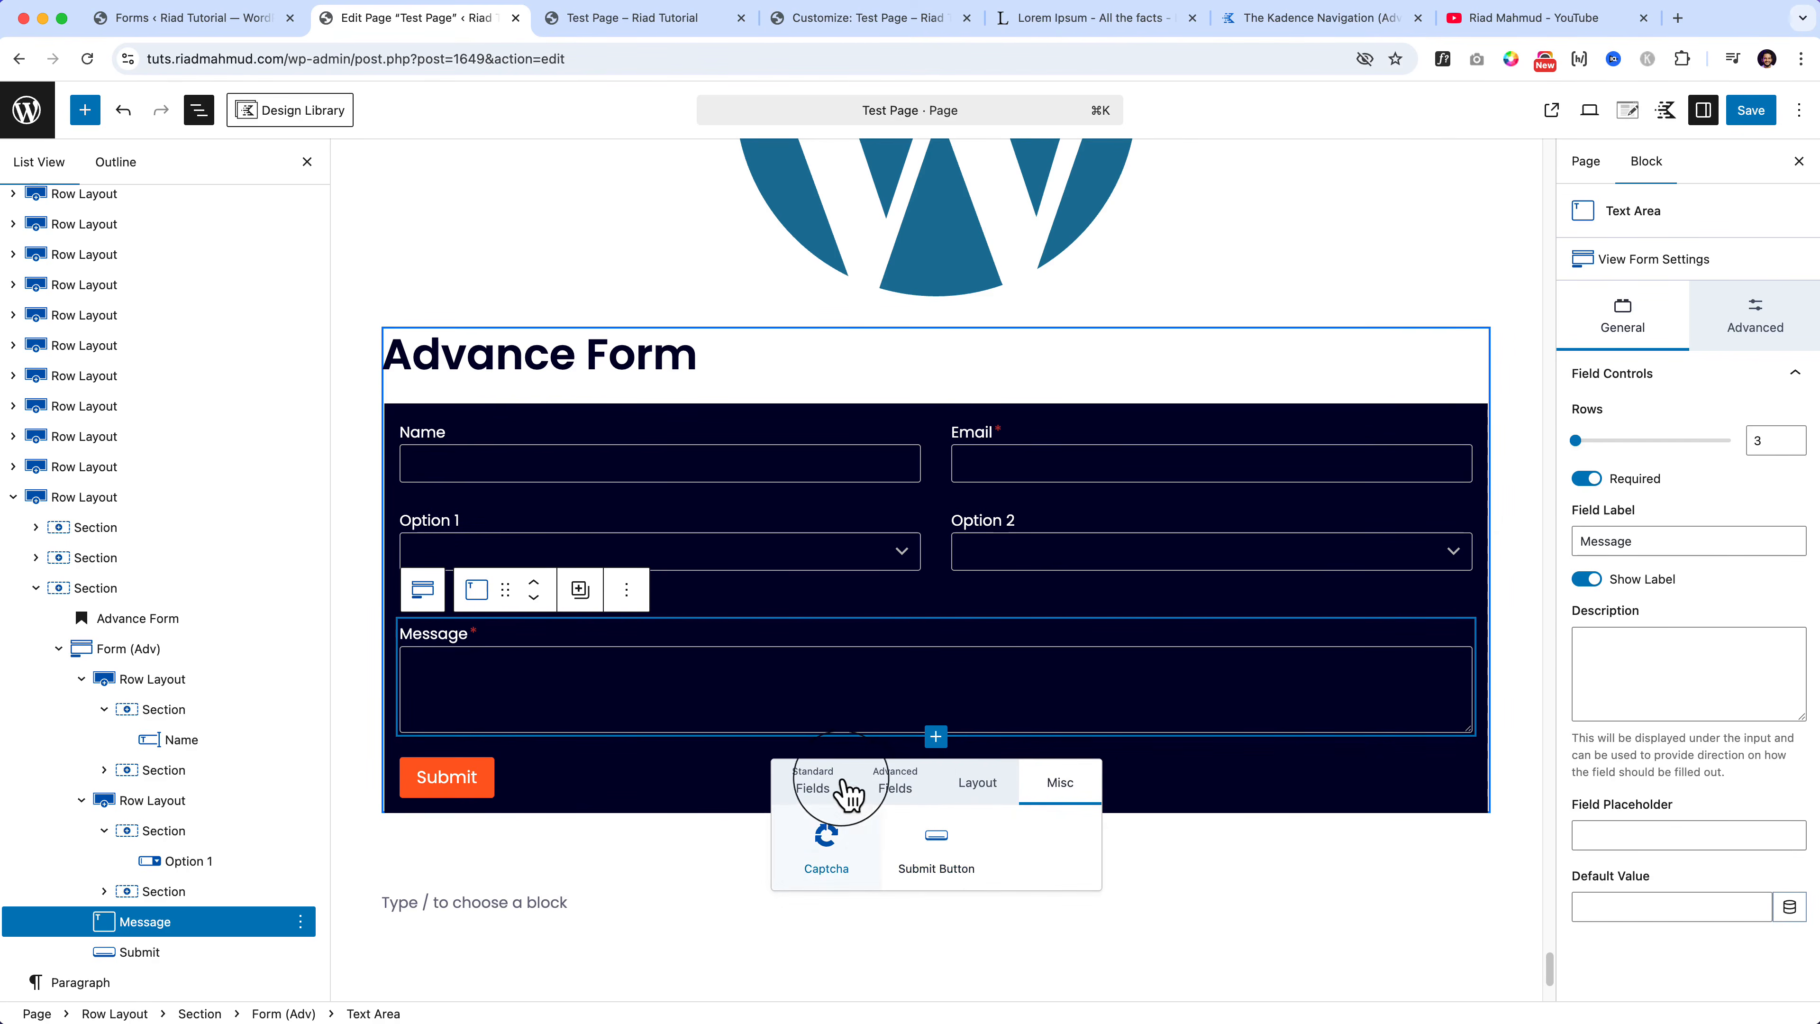
click(813, 782)
scroll(985, 954, down, 2)
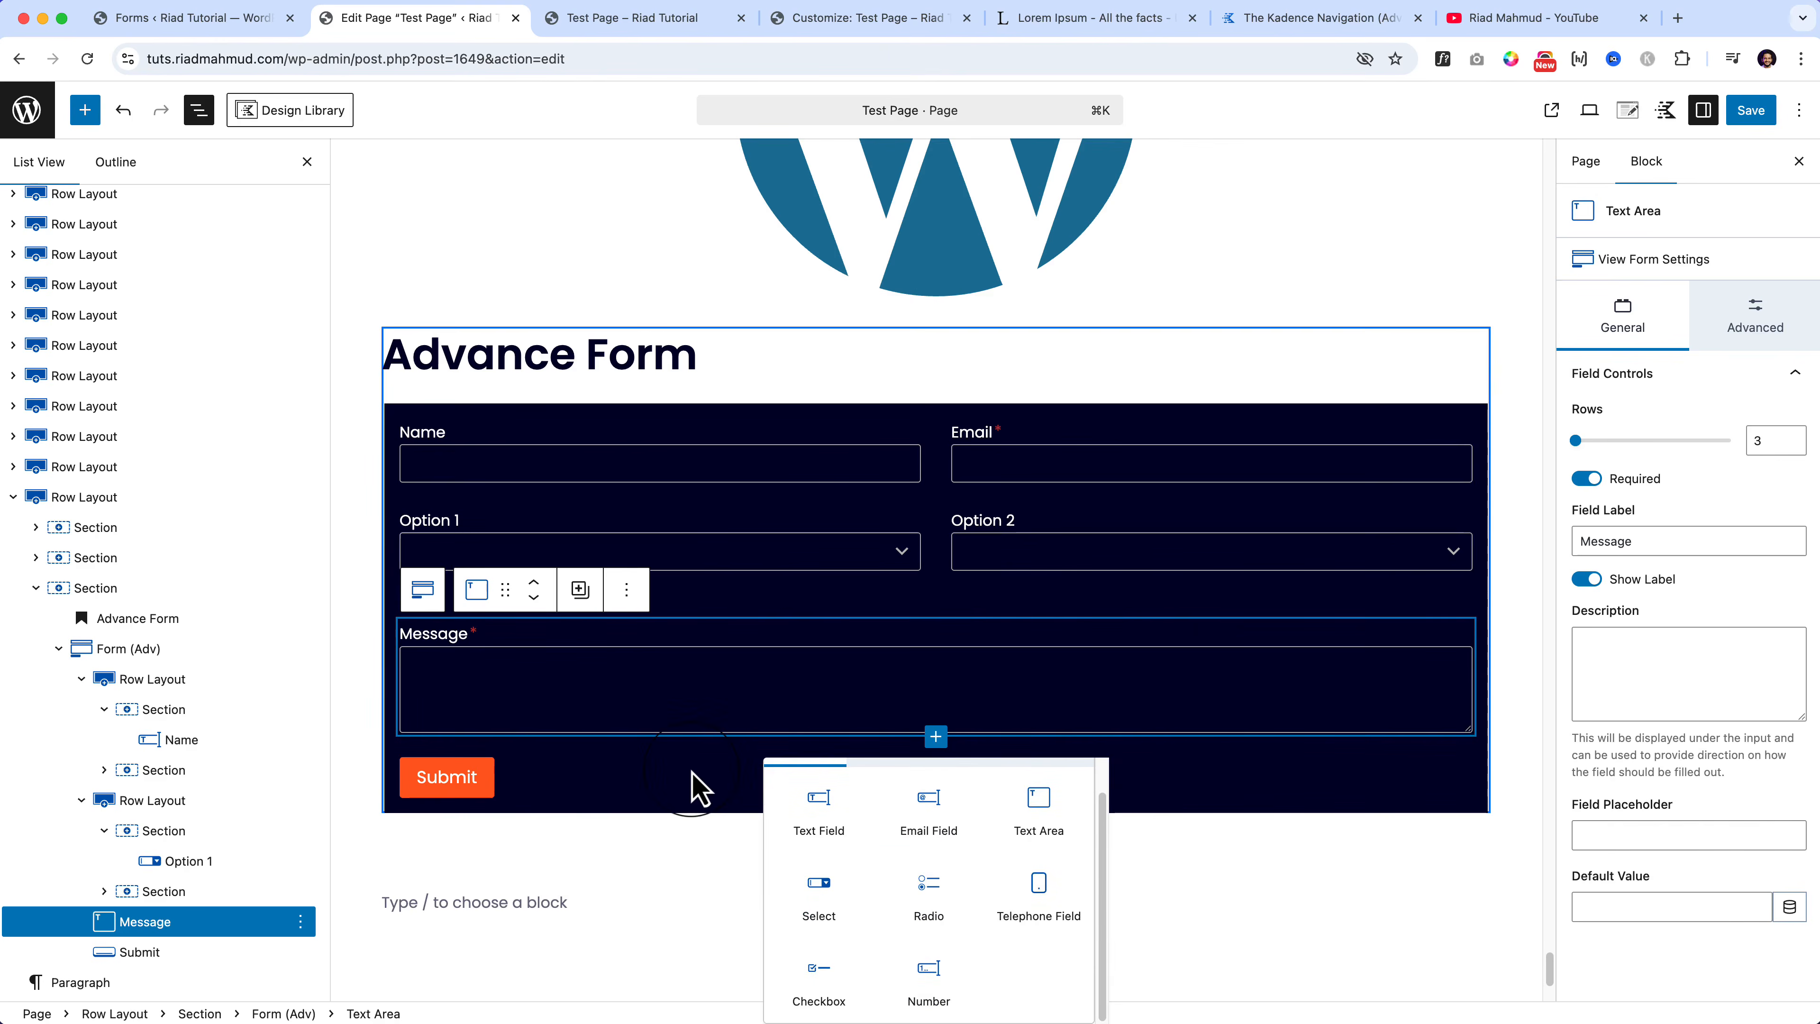
Step: Close the field list and scroll the block library down to the Kadence blocks
click(698, 788)
click(85, 112)
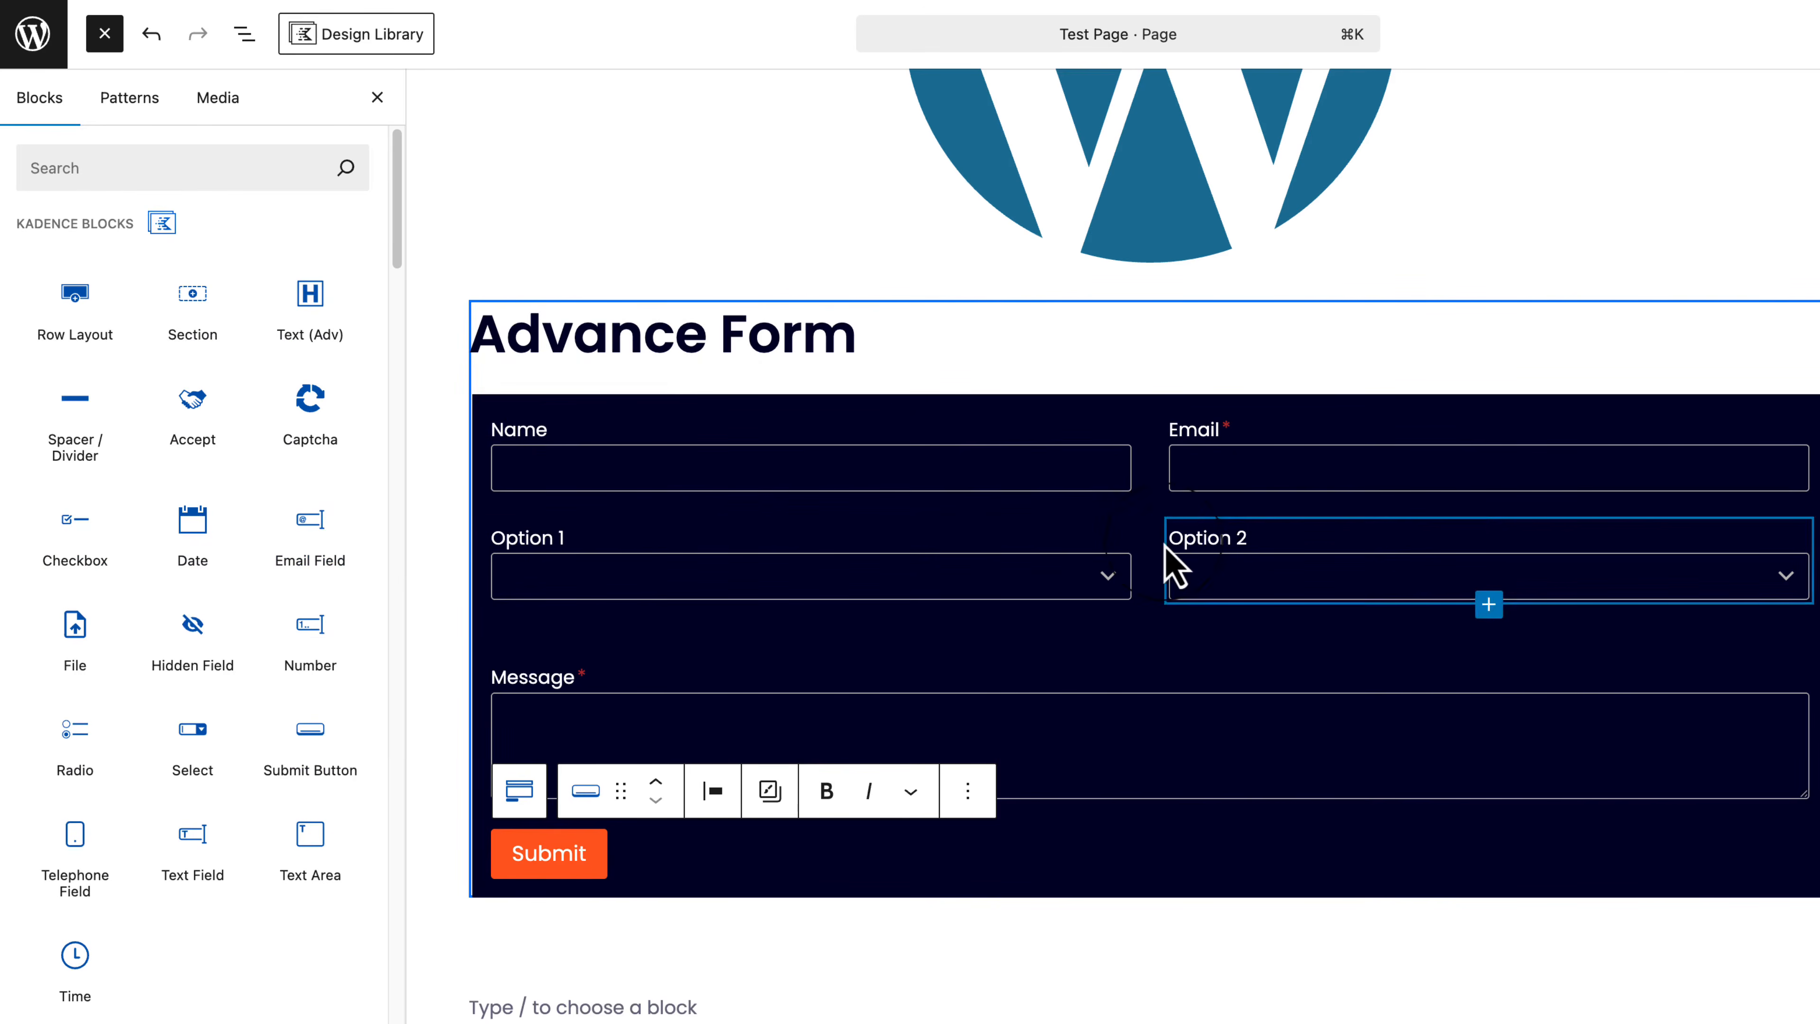
scroll(247, 896, down, 15)
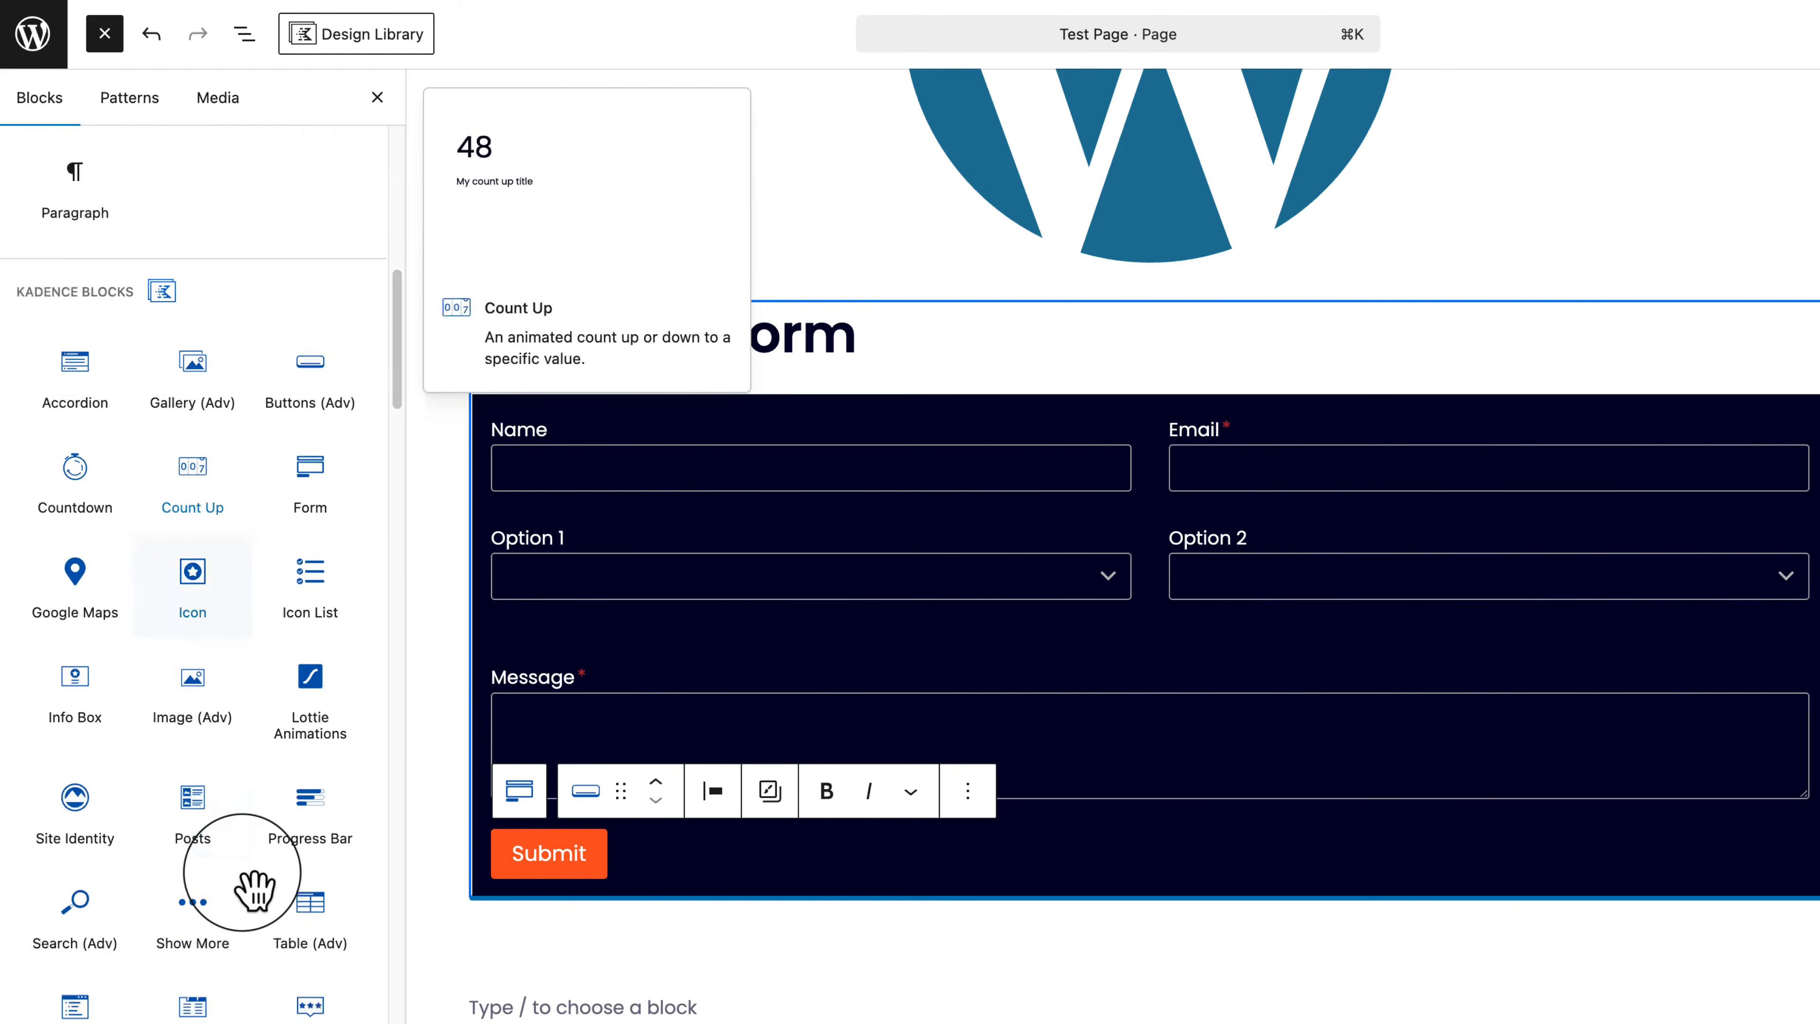
scroll(244, 881, down, 5)
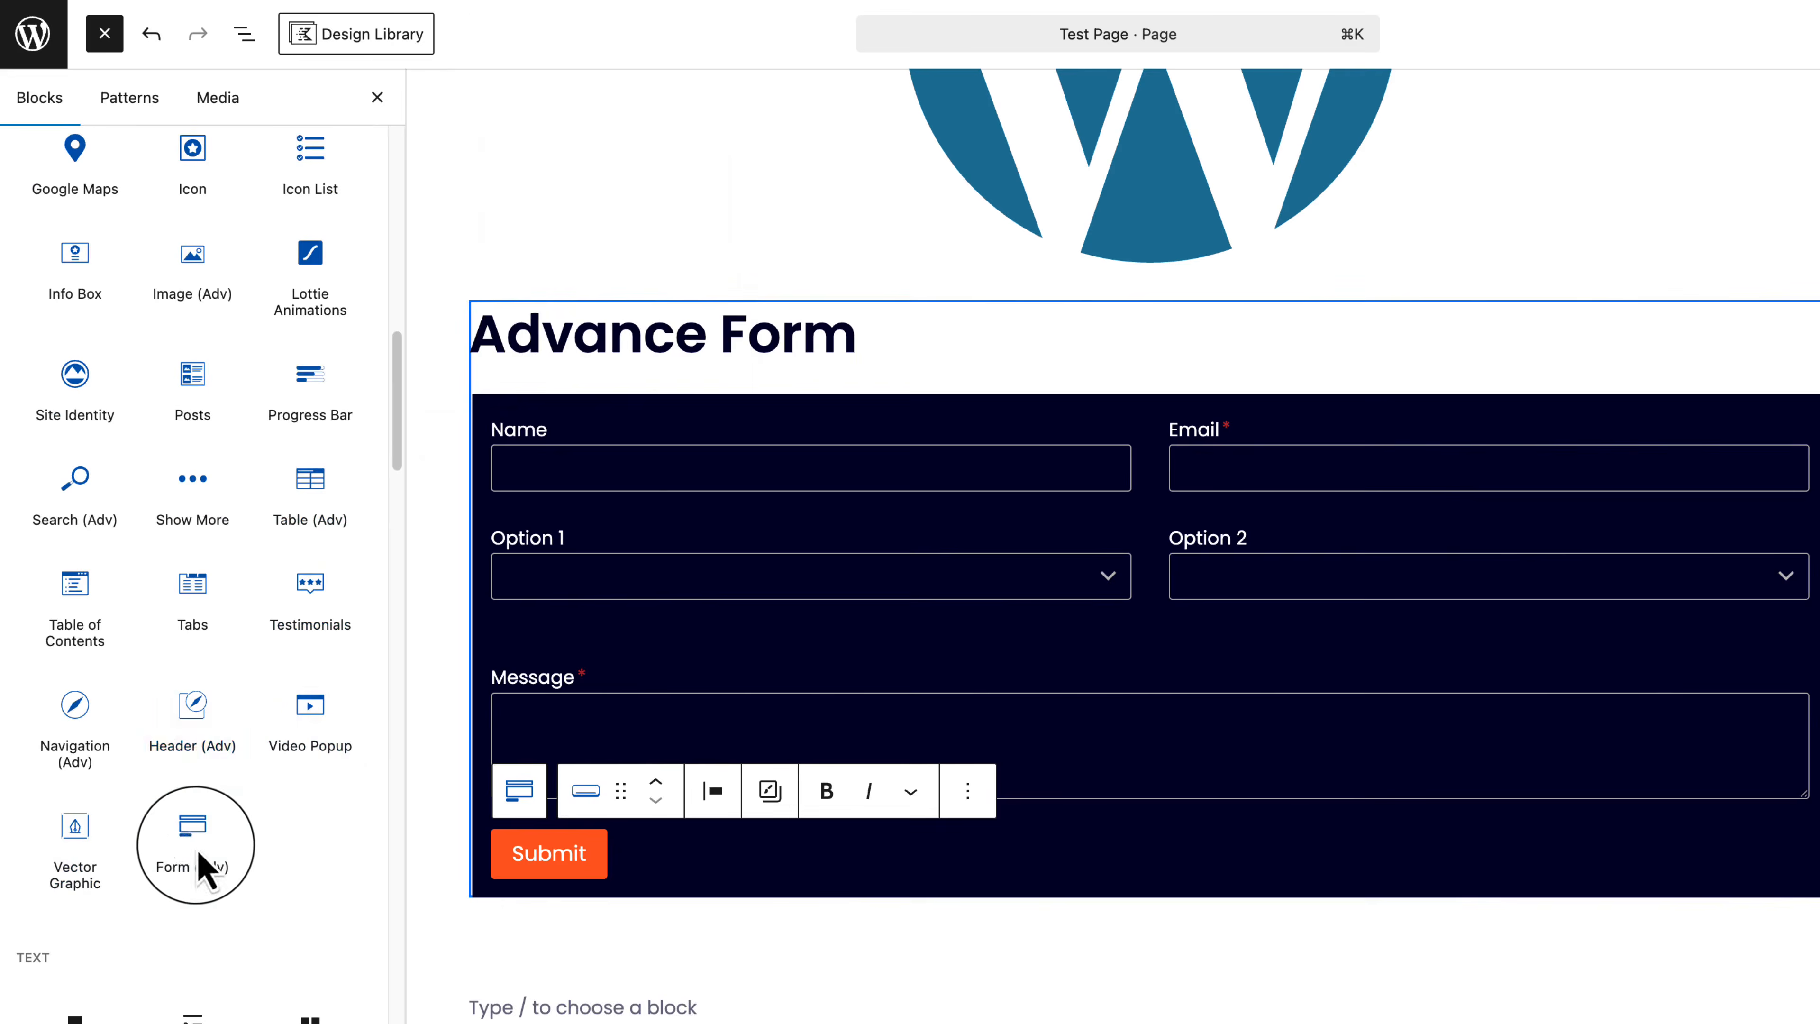